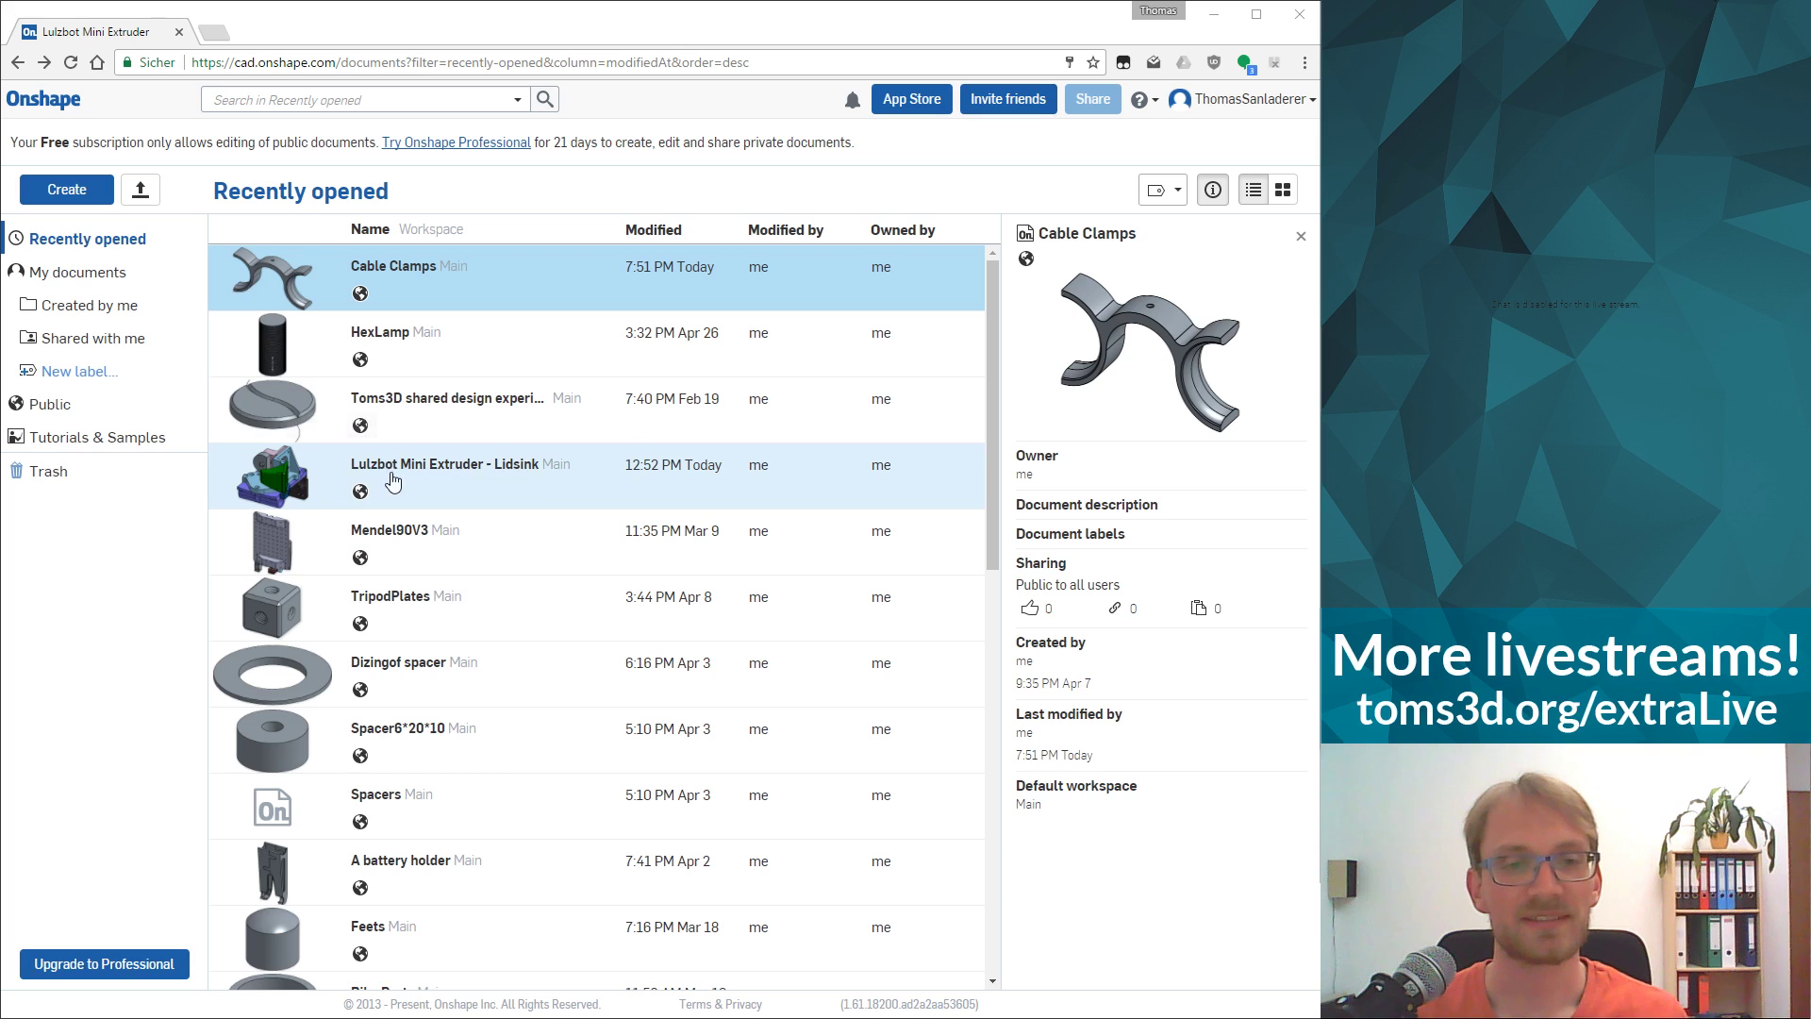
# Look through the whole list of recently opened documents and the notice about the free subscription's public documents.
pyautogui.scroll(-10, 528, 490)
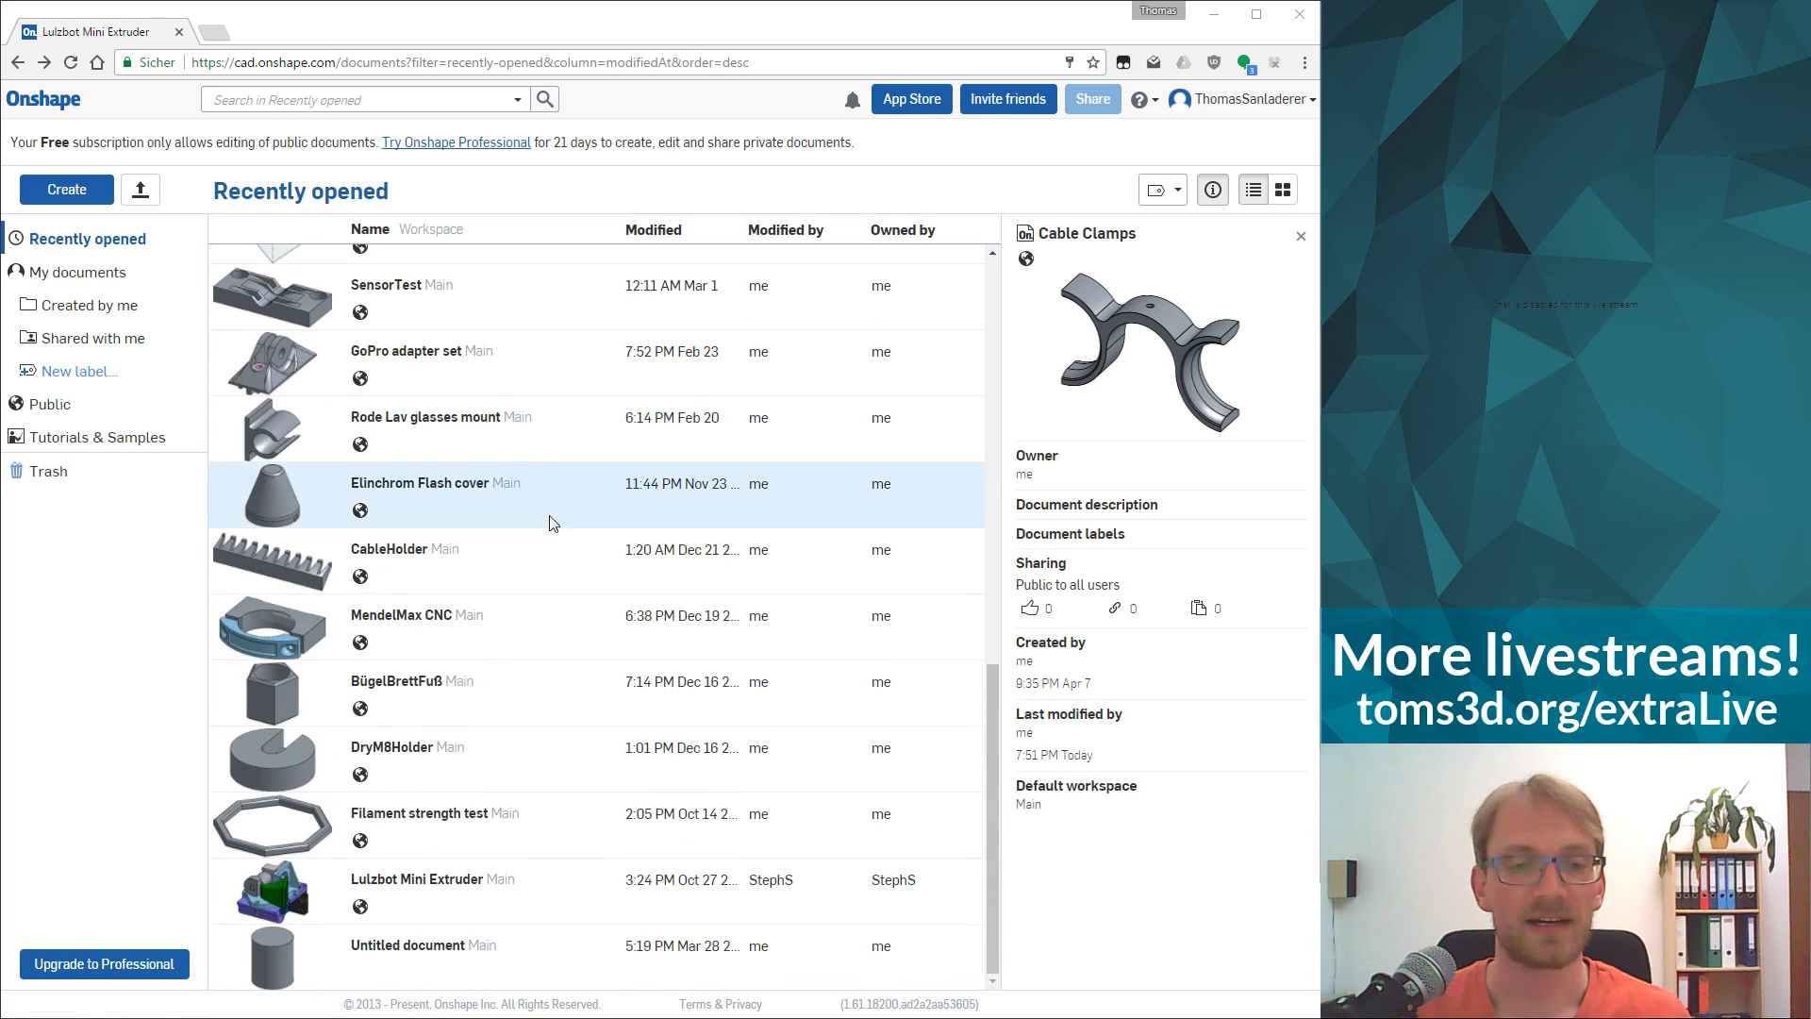
pyautogui.scroll(3, 602, 742)
pyautogui.scroll(10, 605, 775)
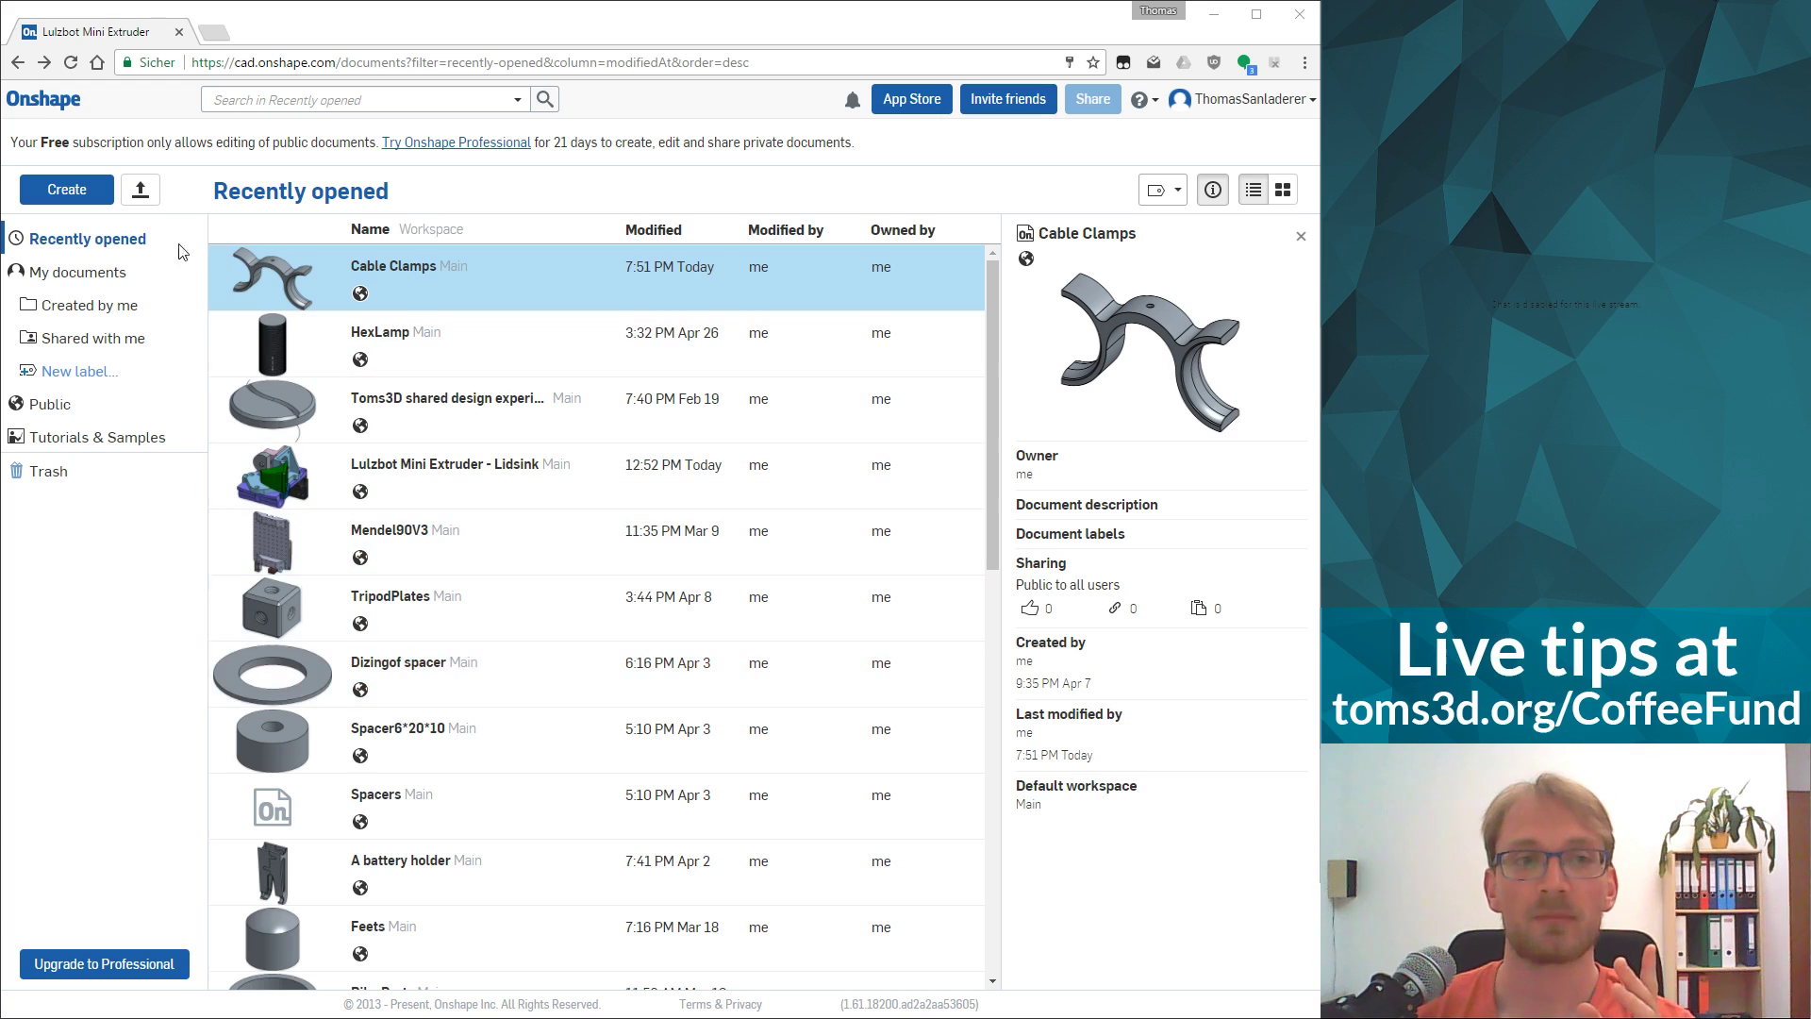
pyautogui.tripleClick(111, 145)
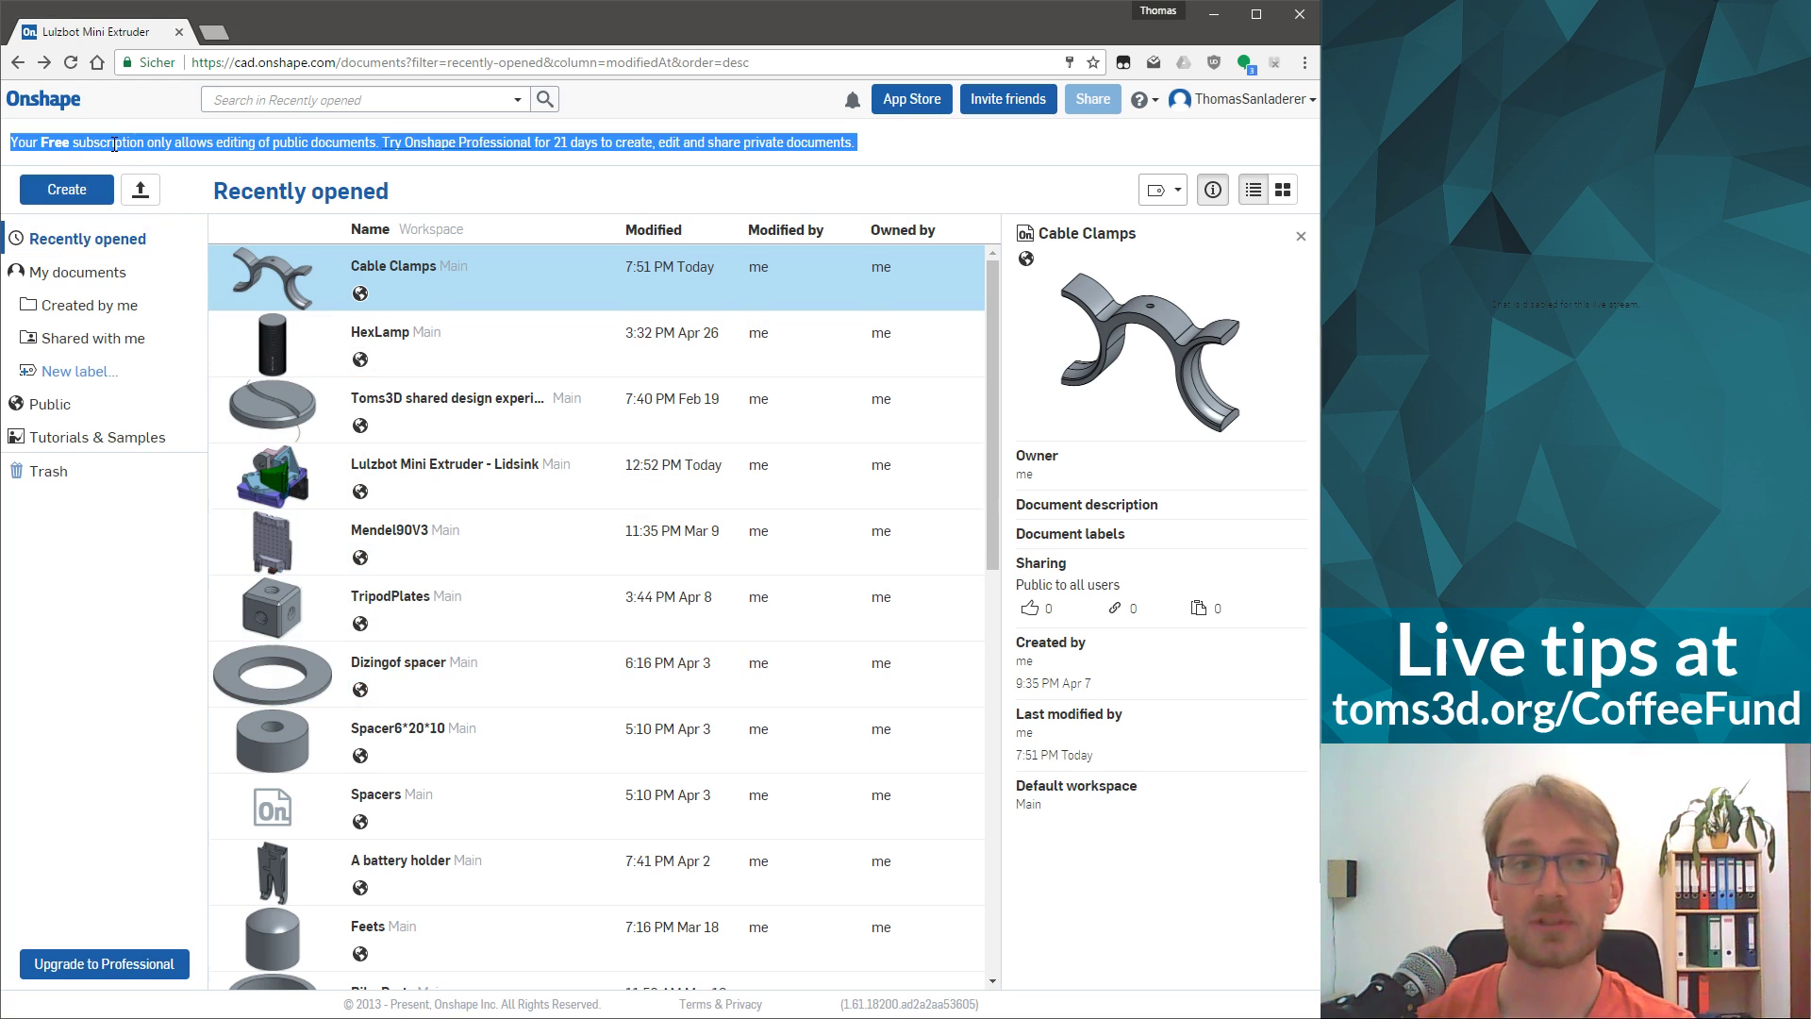
pyautogui.click(176, 145)
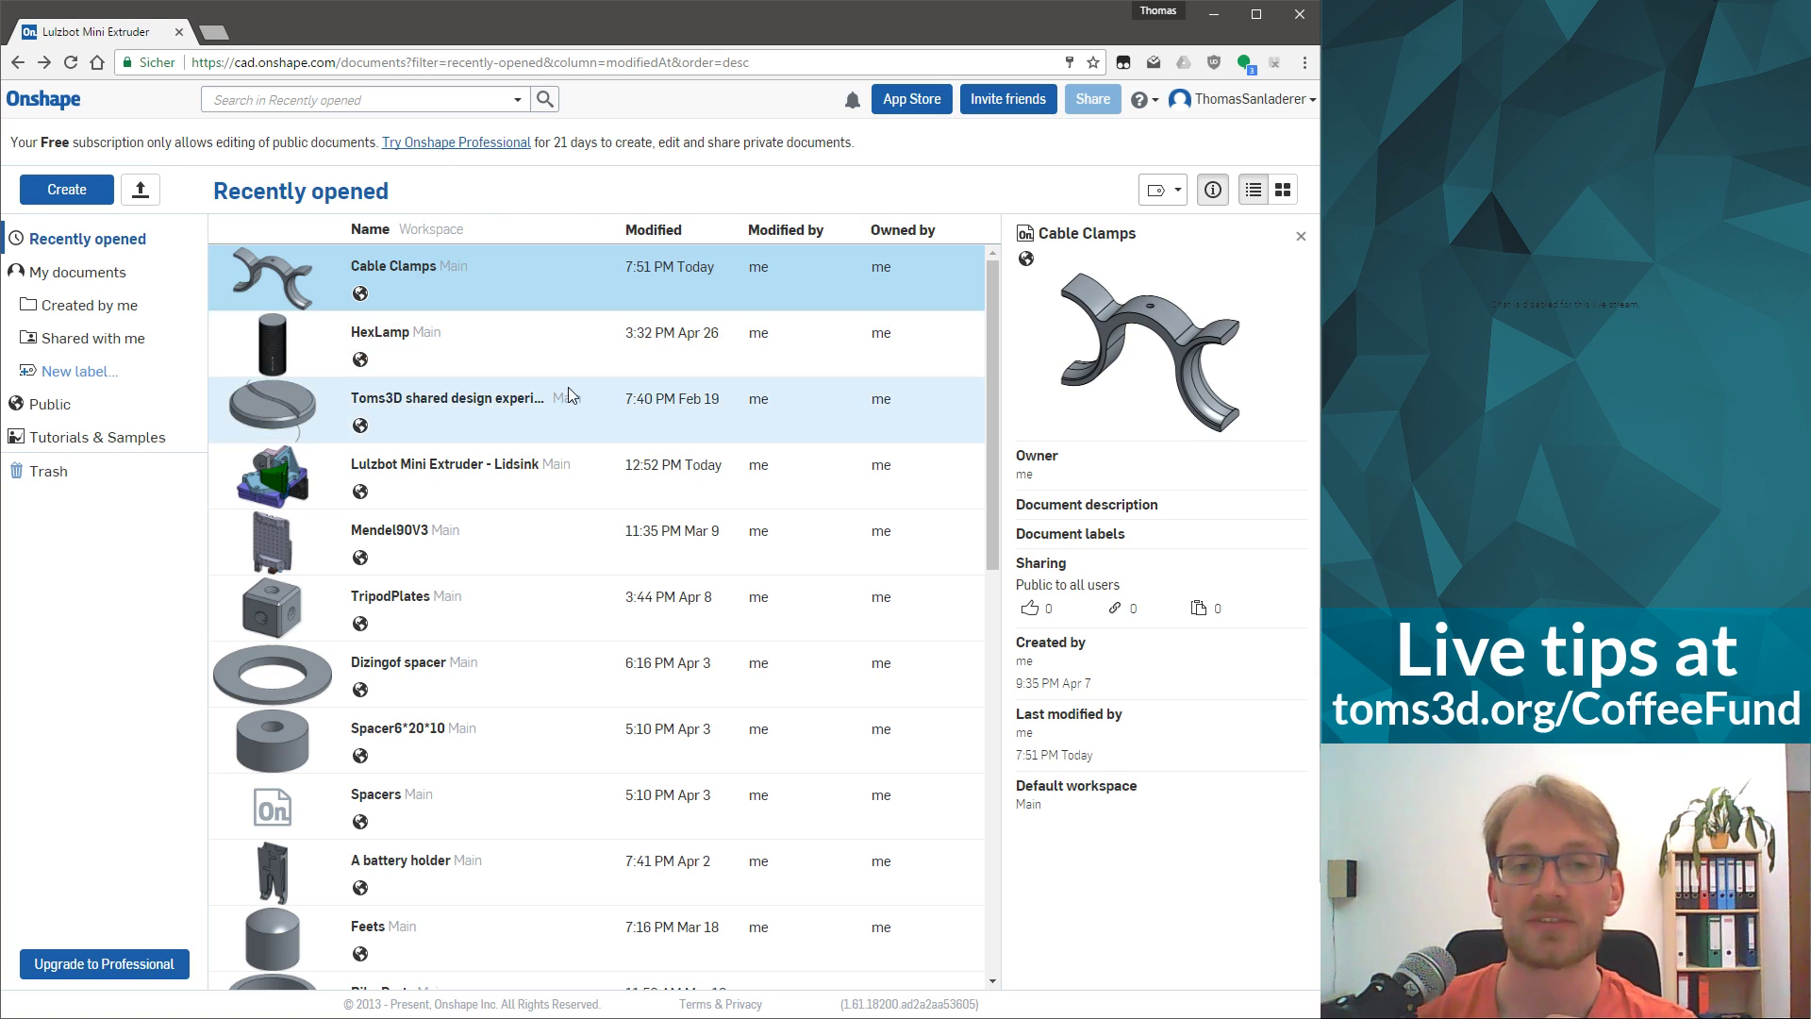
pyautogui.scroll(-2, 569, 386)
pyautogui.scroll(-2, 570, 384)
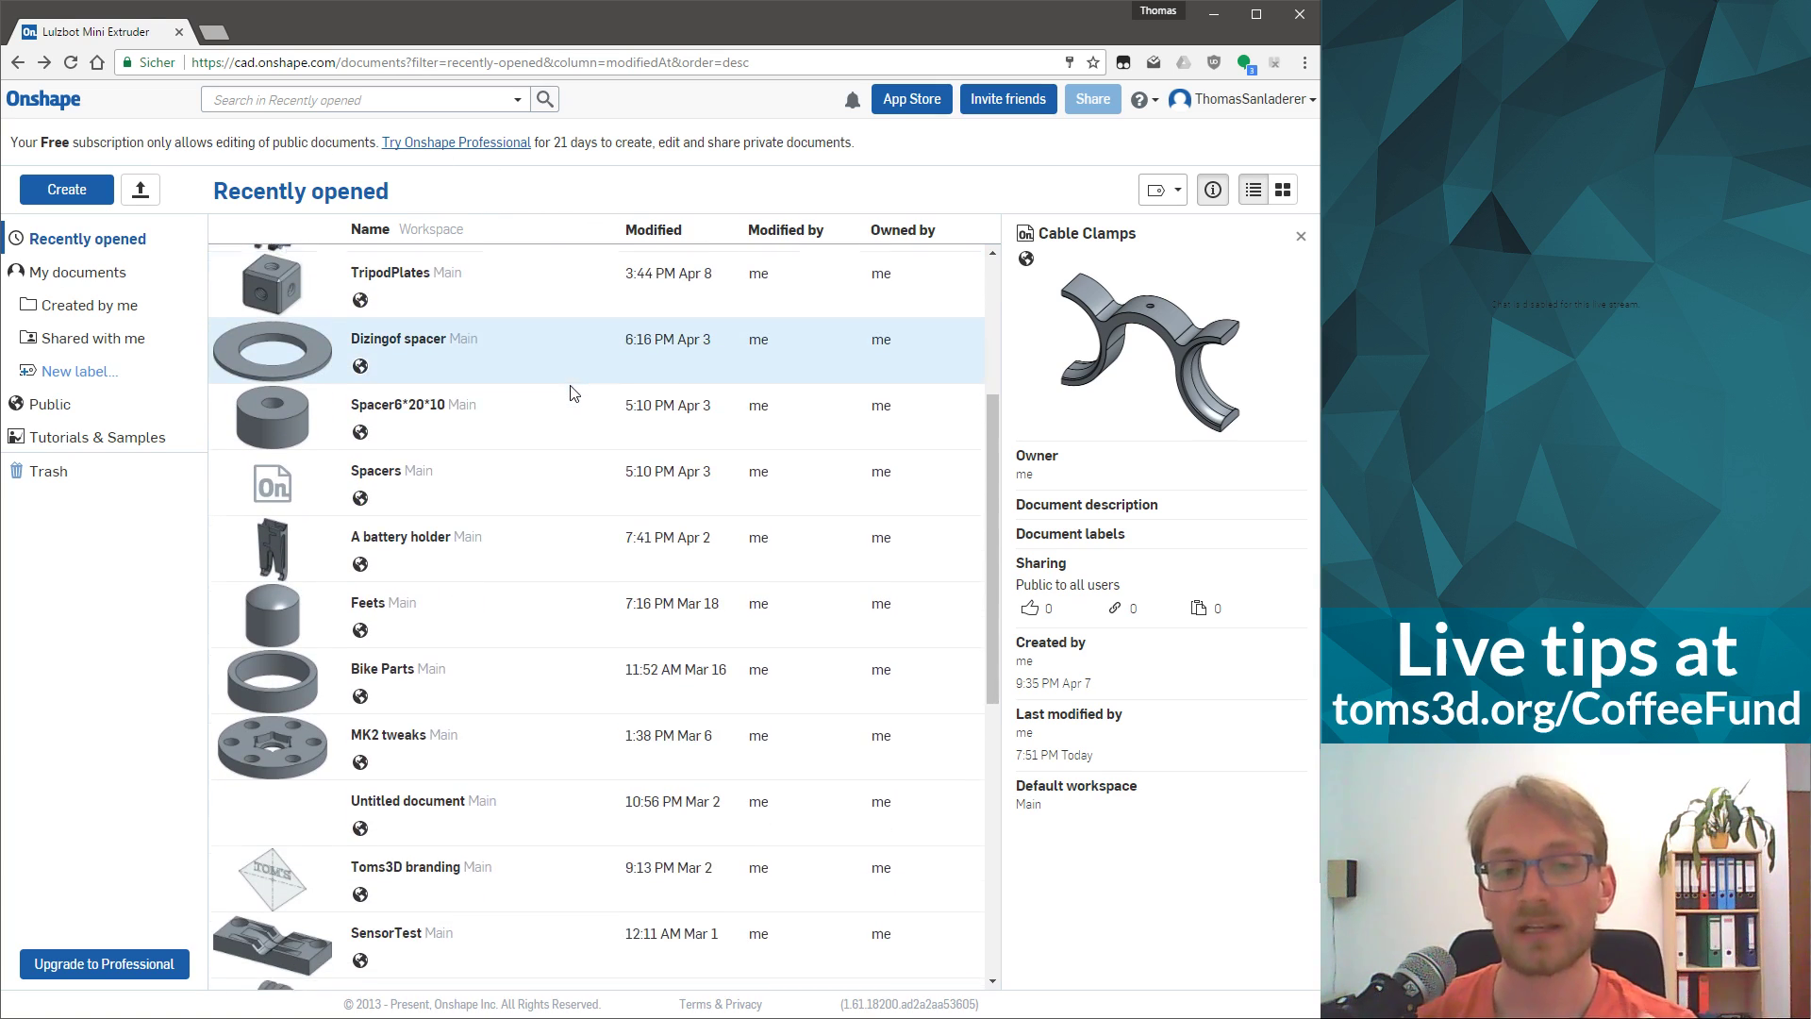
pyautogui.scroll(-3, 572, 385)
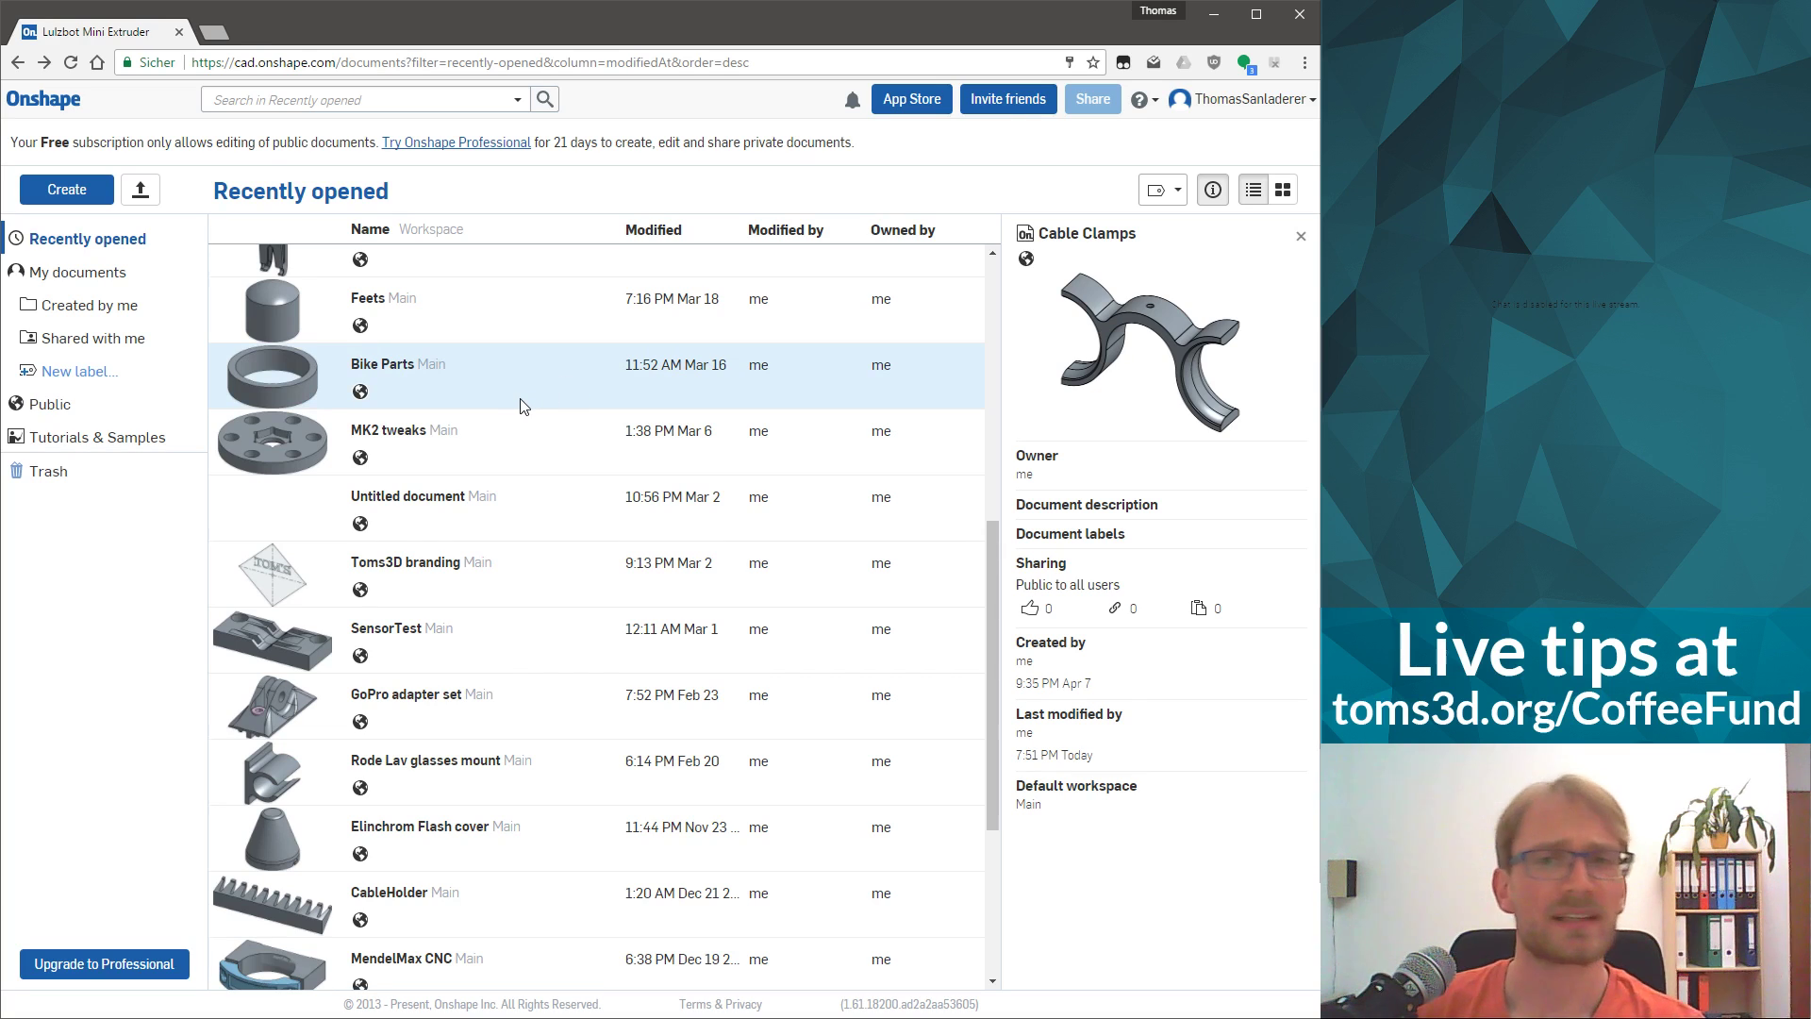
pyautogui.scroll(-3, 533, 408)
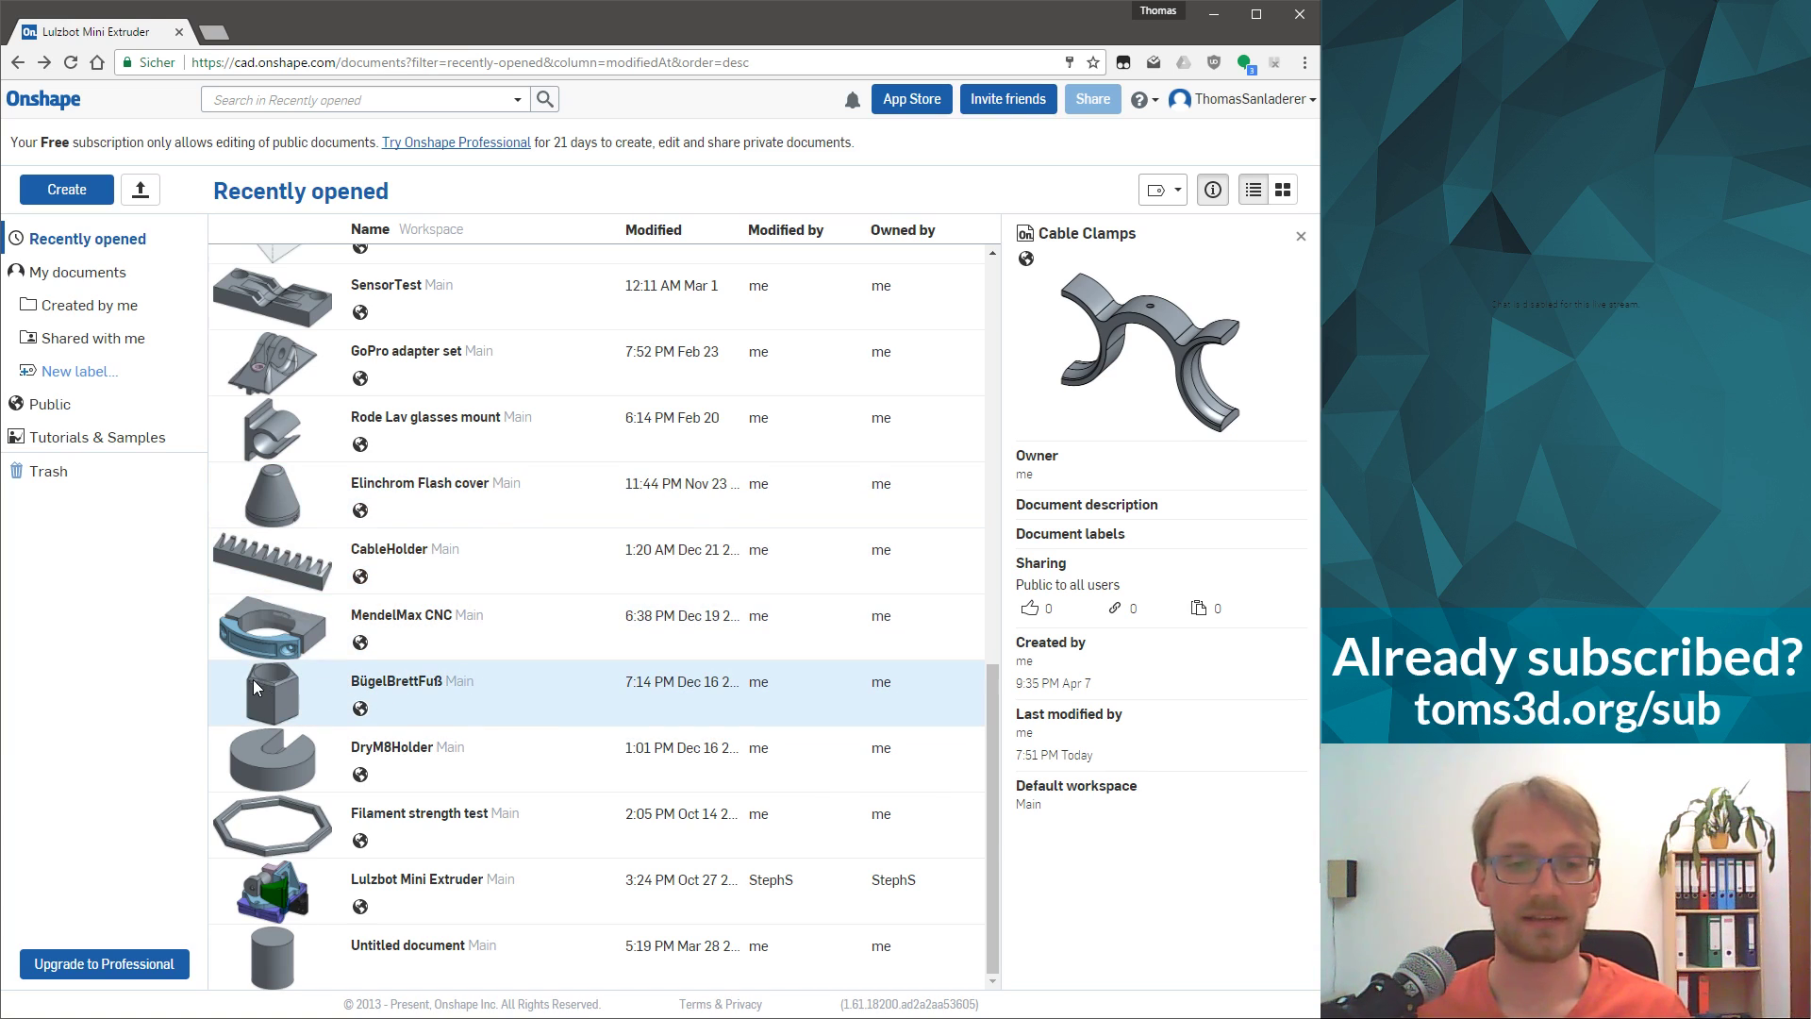
pyautogui.scroll(3, 304, 709)
pyautogui.scroll(-3, 630, 936)
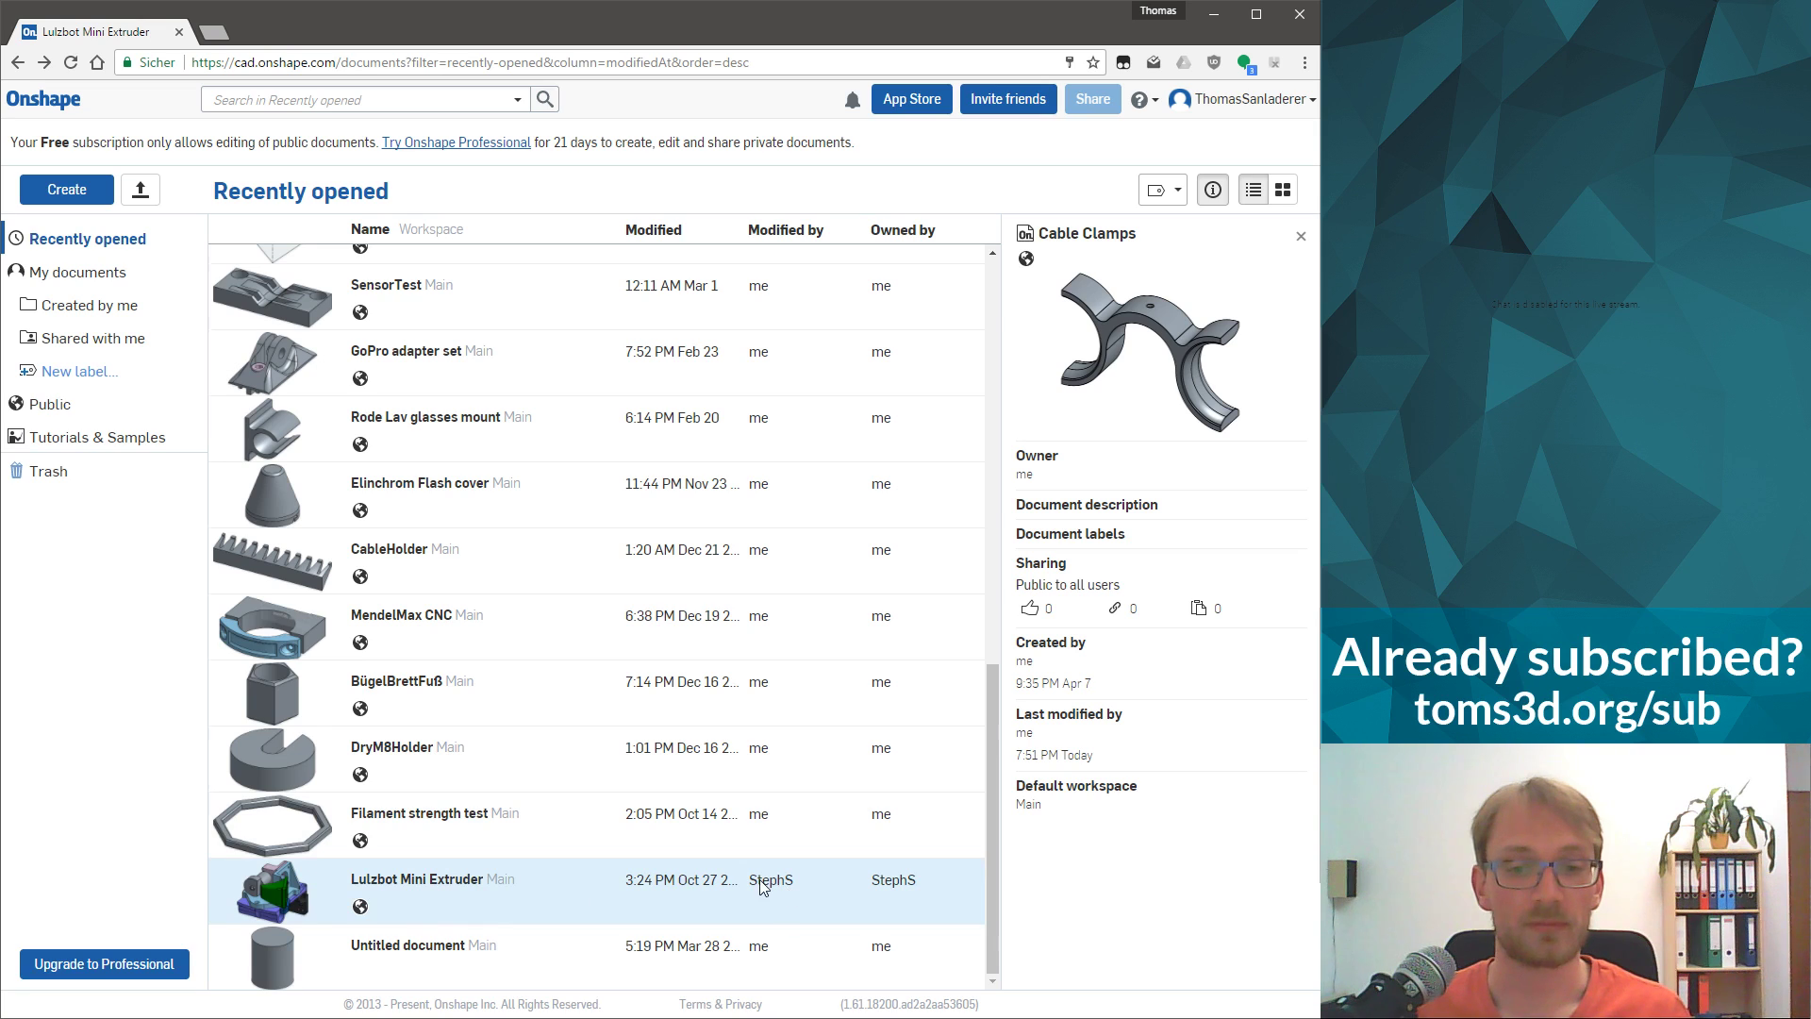
pyautogui.scroll(5, 538, 825)
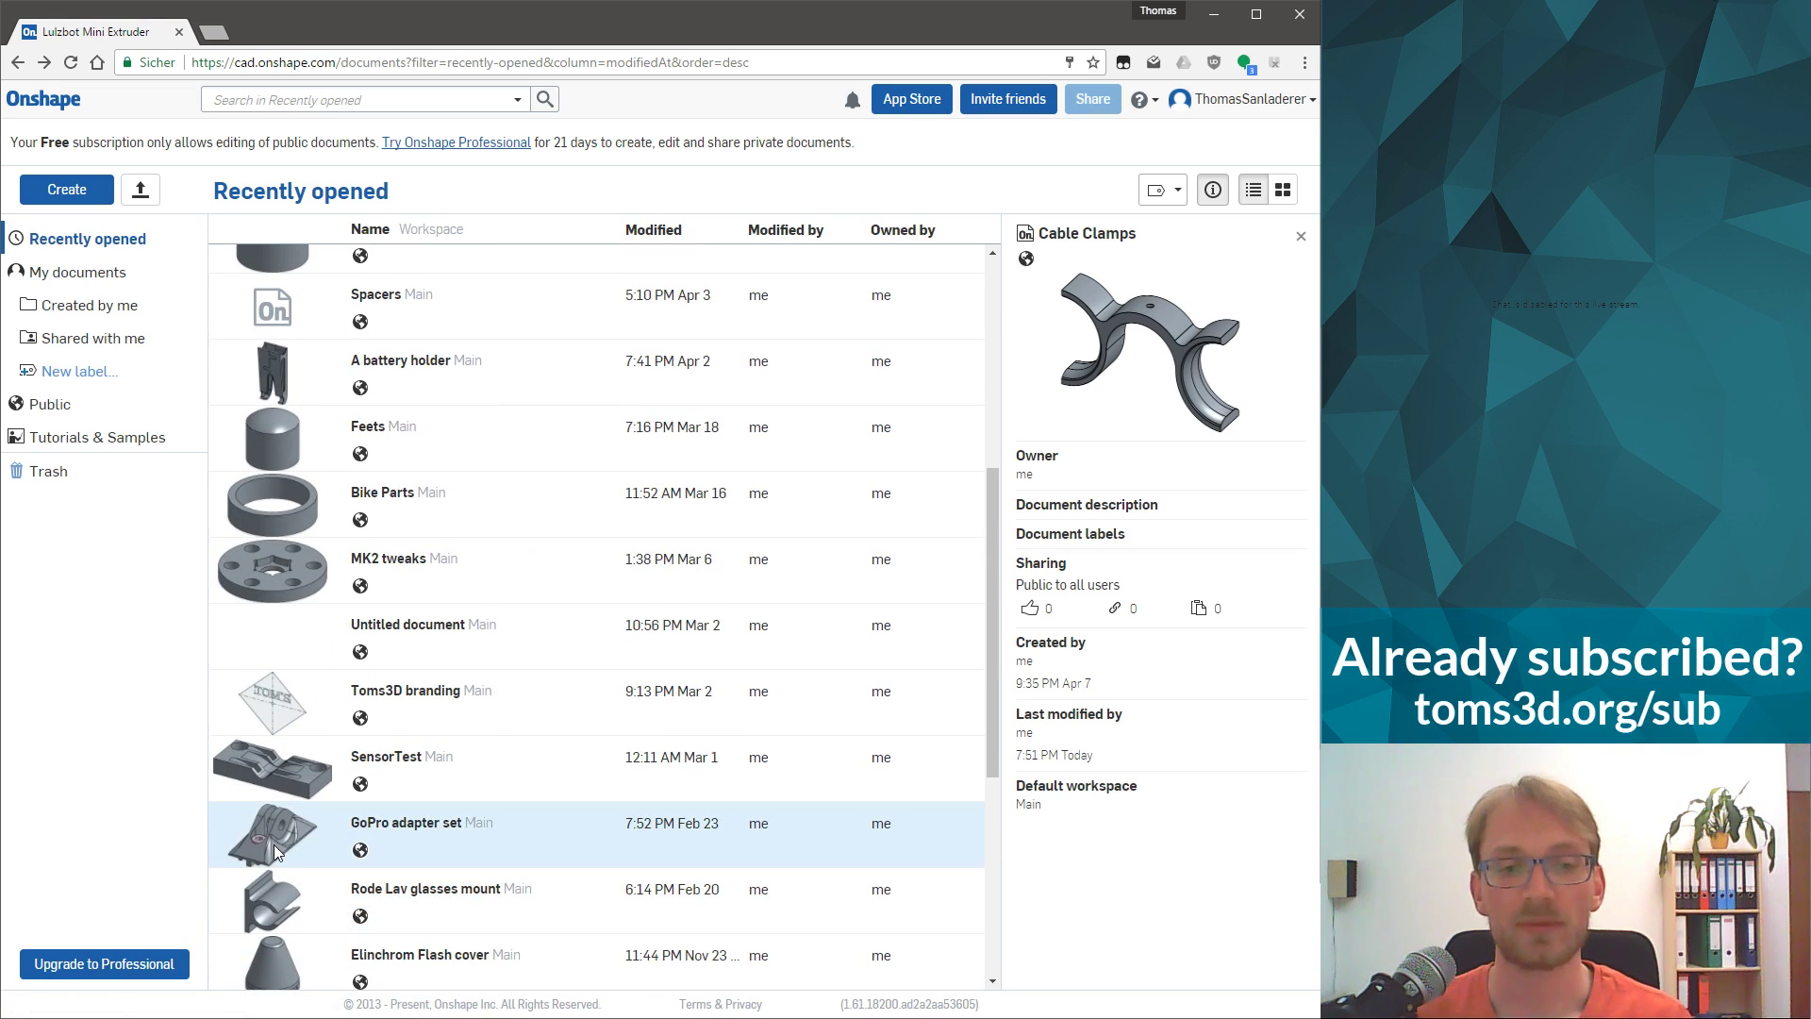
pyautogui.scroll(5, 519, 824)
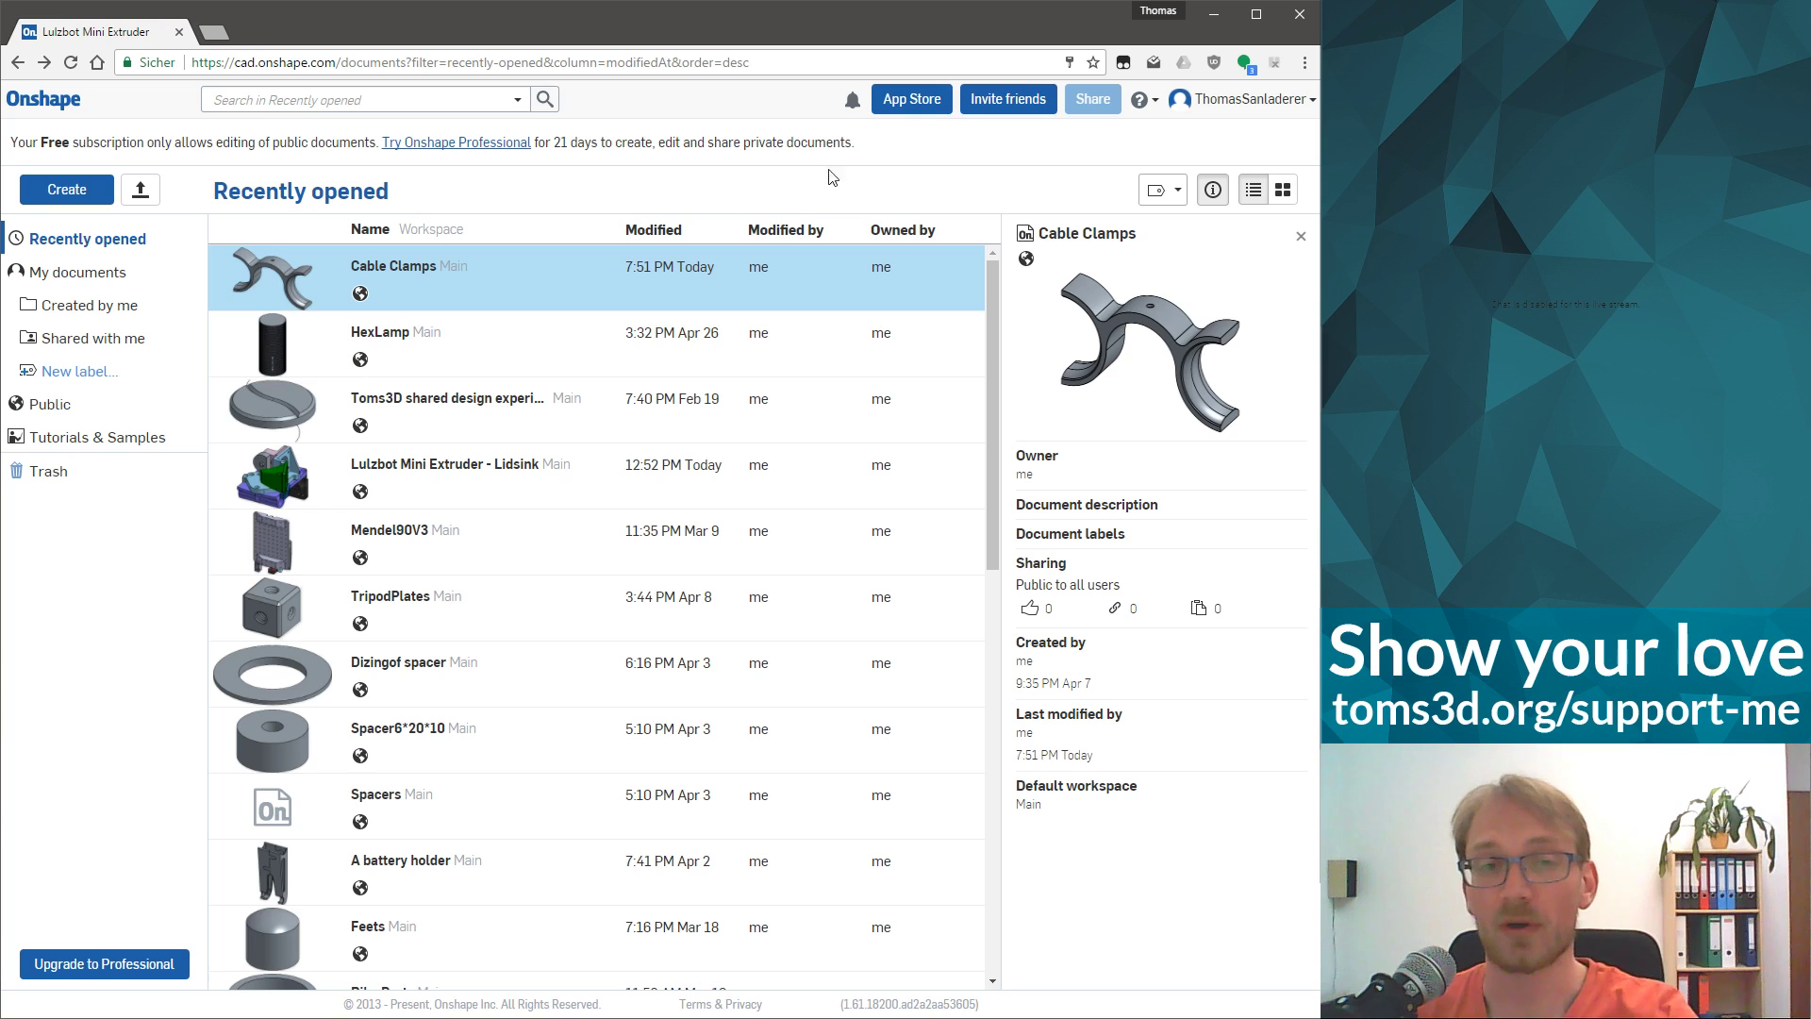
# Open the Cable Clamps document and examine the clamp model from the front, back and underside.
pyautogui.click(539, 287)
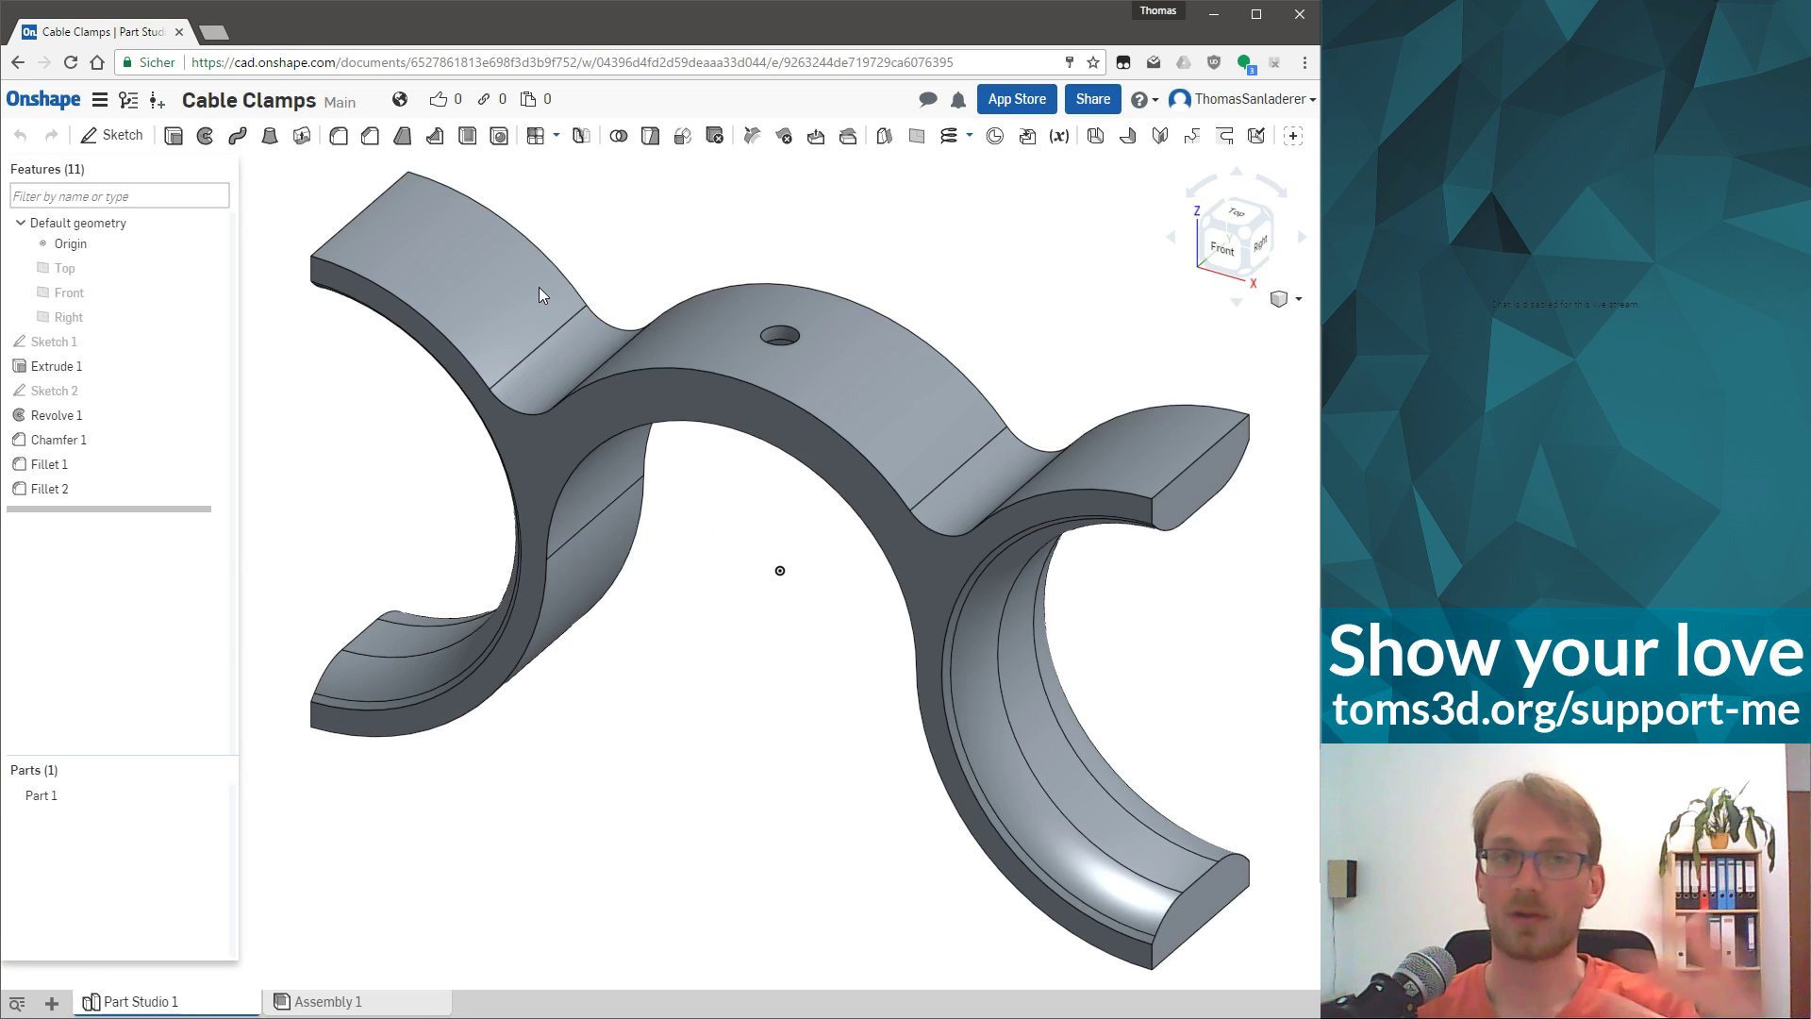
pyautogui.scroll(5, 648, 402)
pyautogui.press('f')
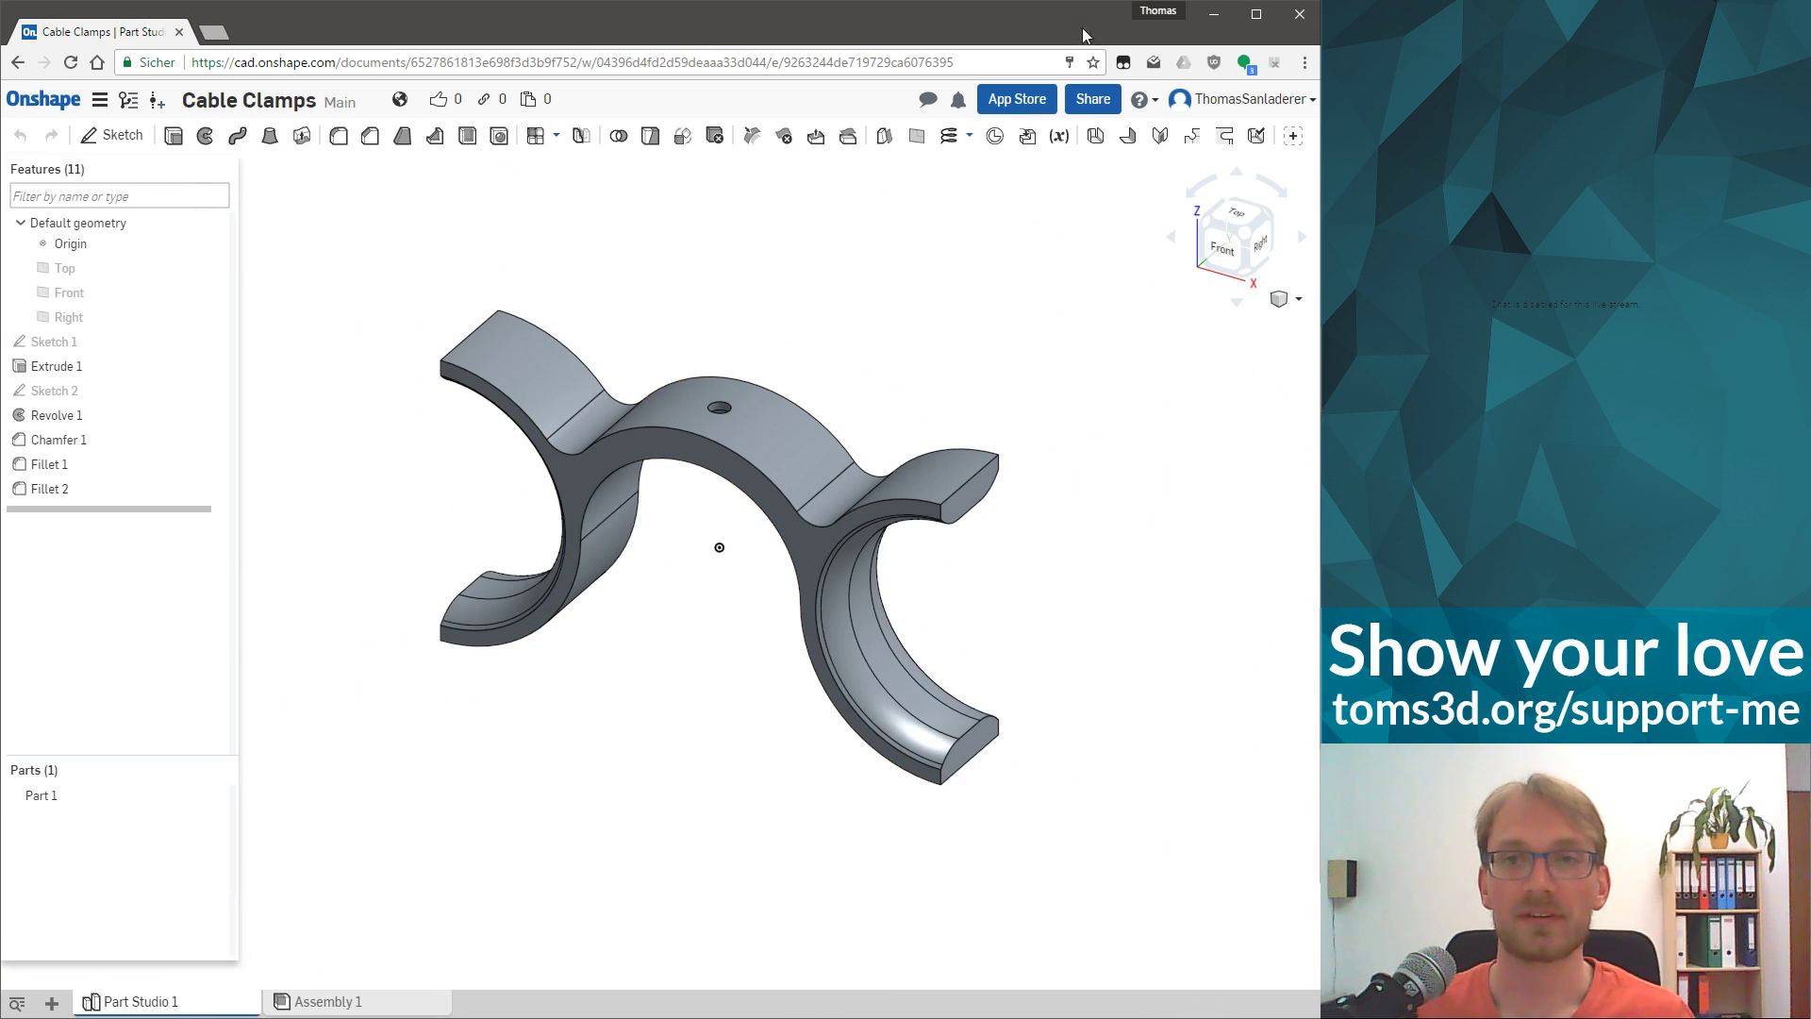
pyautogui.moveTo(672, 621); pyautogui.dragTo(772, 299, button='right')
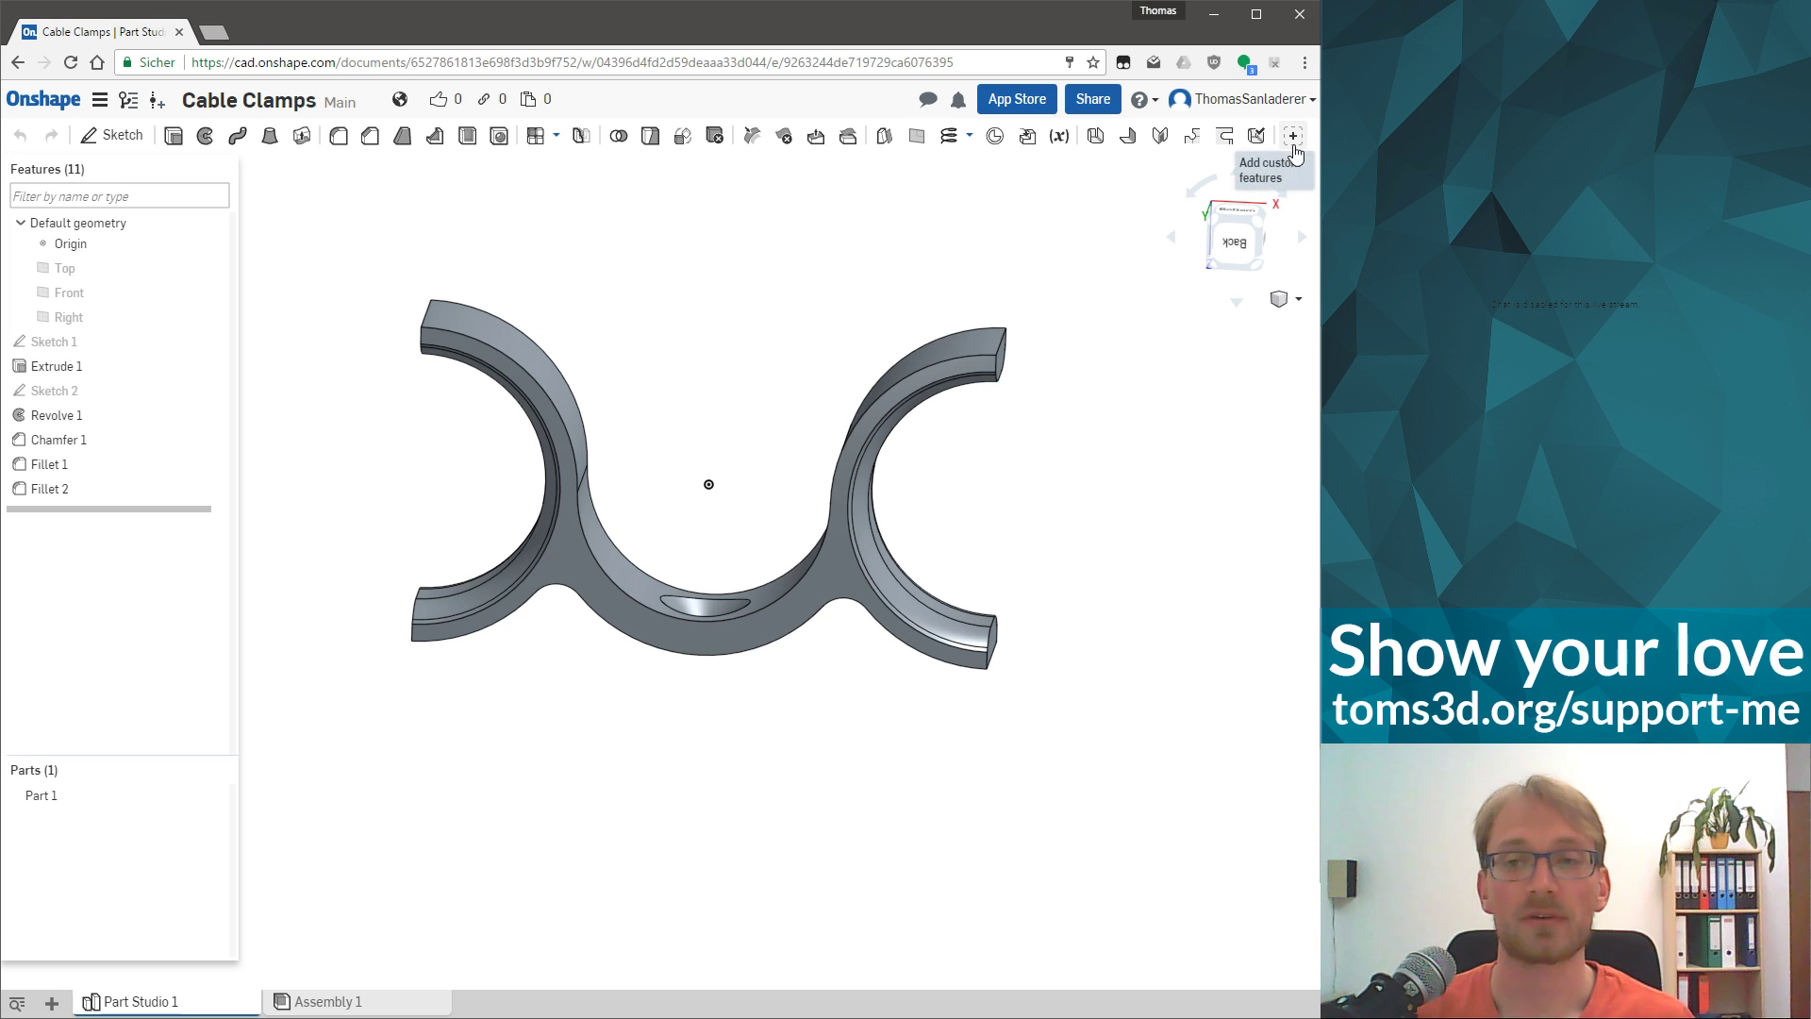
pyautogui.click(1230, 236)
pyautogui.moveTo(1053, 390); pyautogui.dragTo(776, 660, button='right')
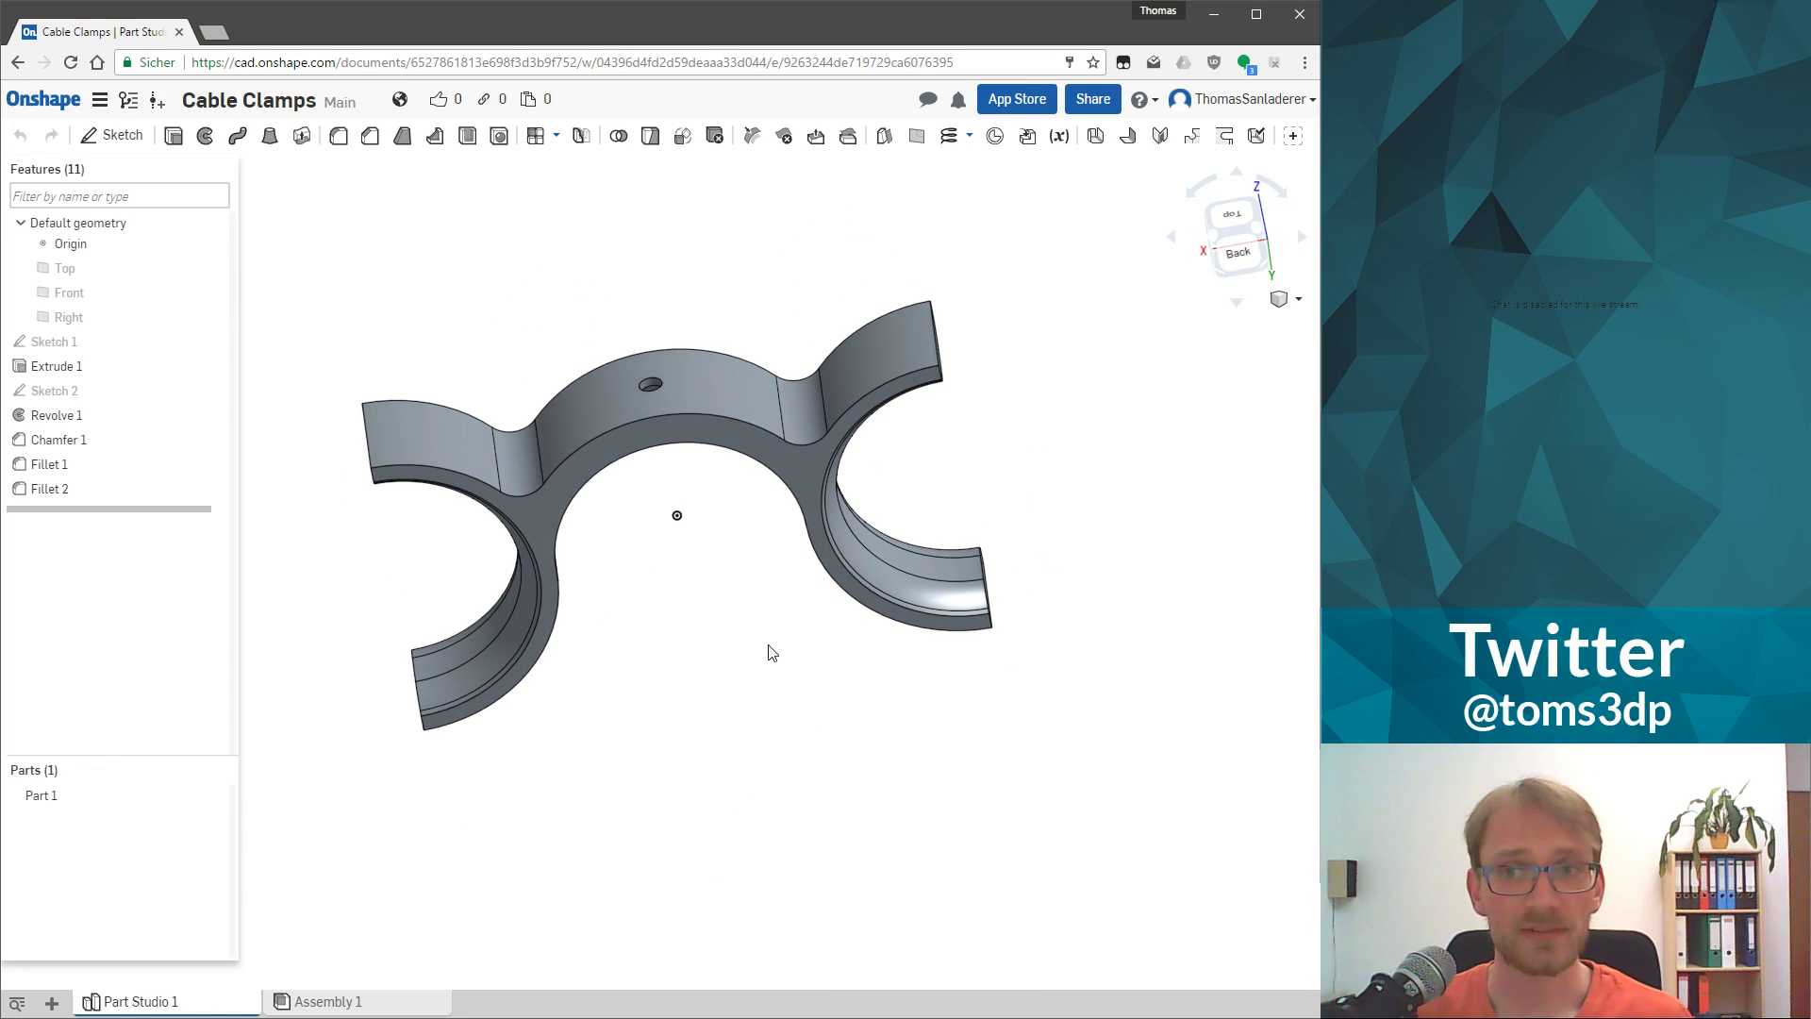
pyautogui.moveTo(602, 604); pyautogui.dragTo(619, 546, button='right')
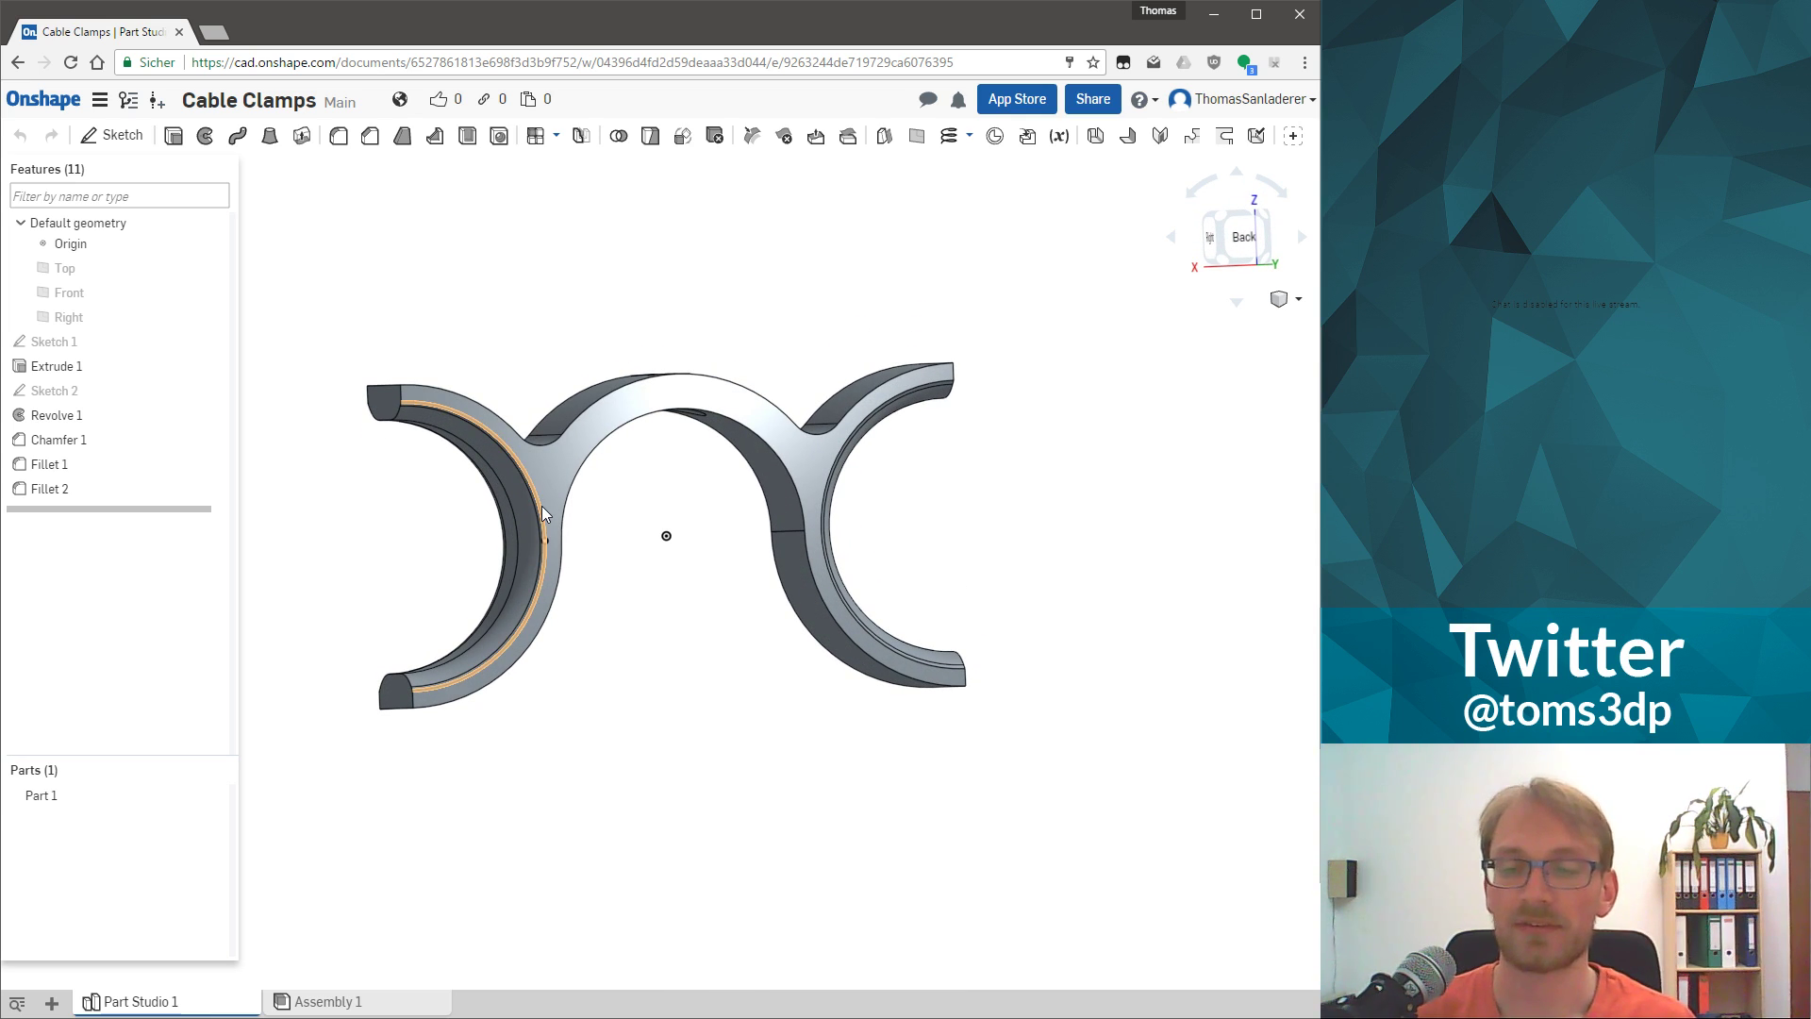
pyautogui.moveTo(529, 462); pyautogui.dragTo(619, 461, button='right')
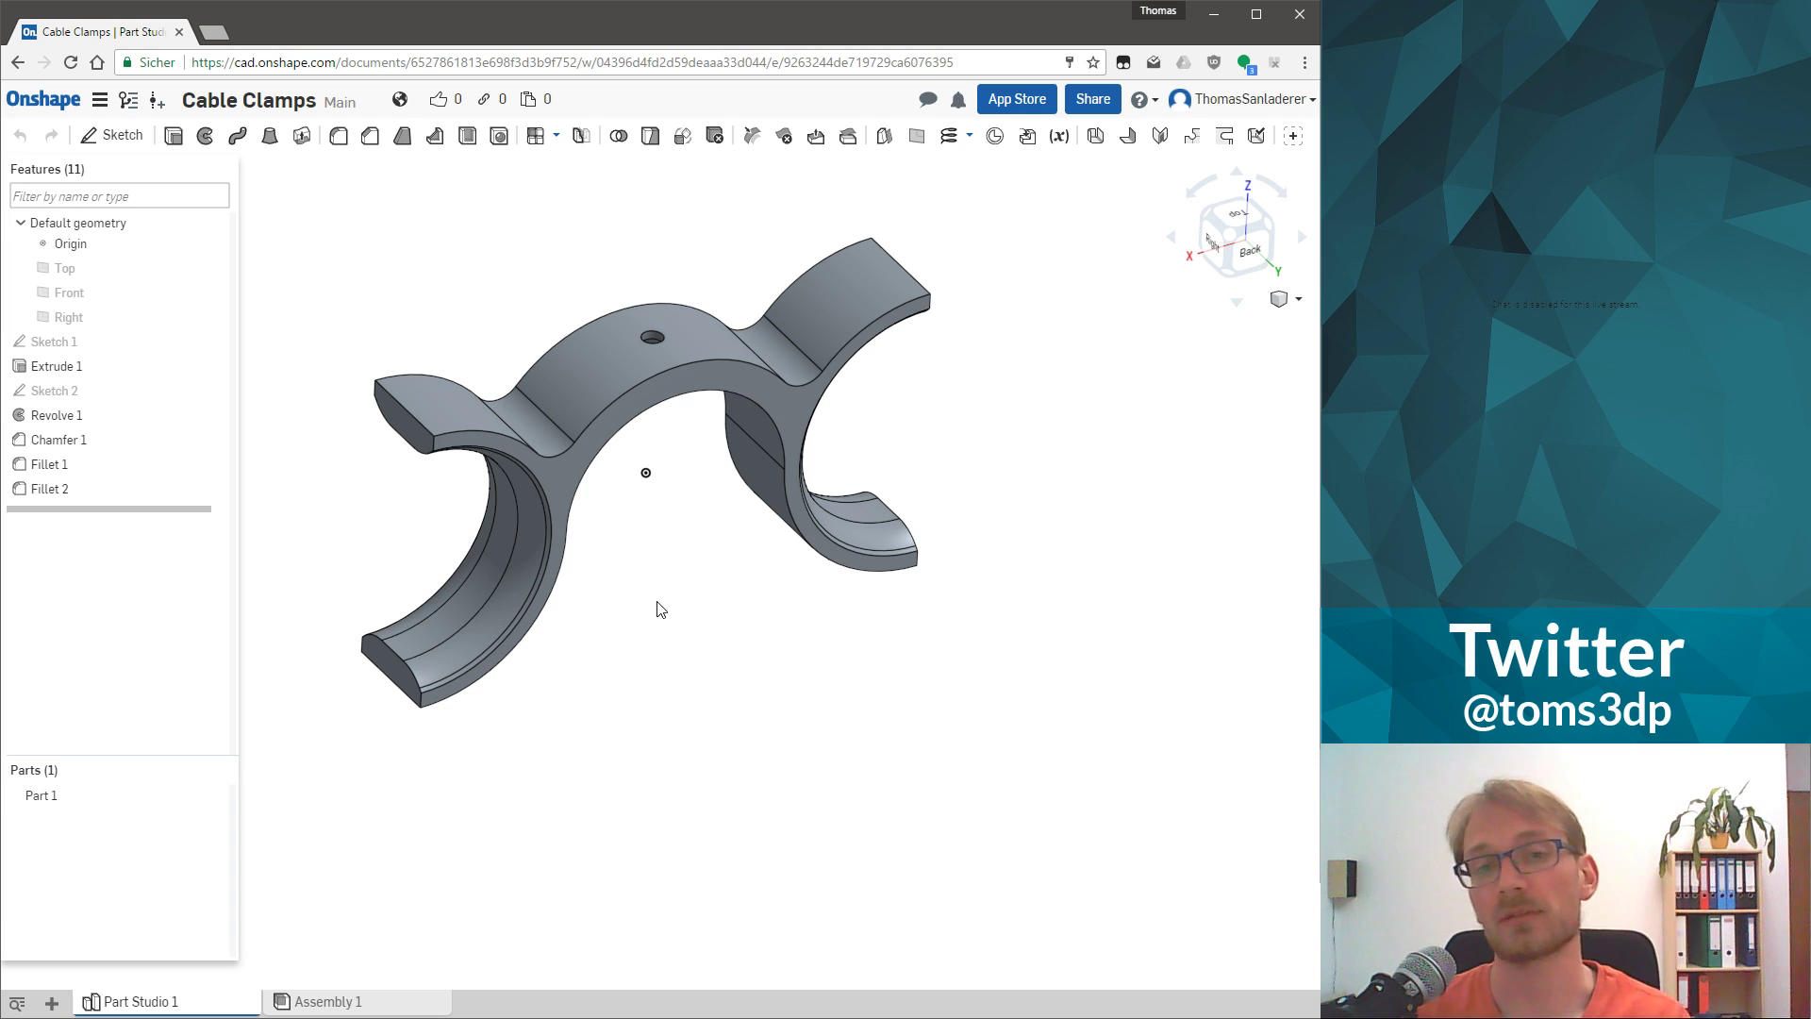
# Return to the documents overview and create a public document named "Cable Management".
pyautogui.click(43, 99)
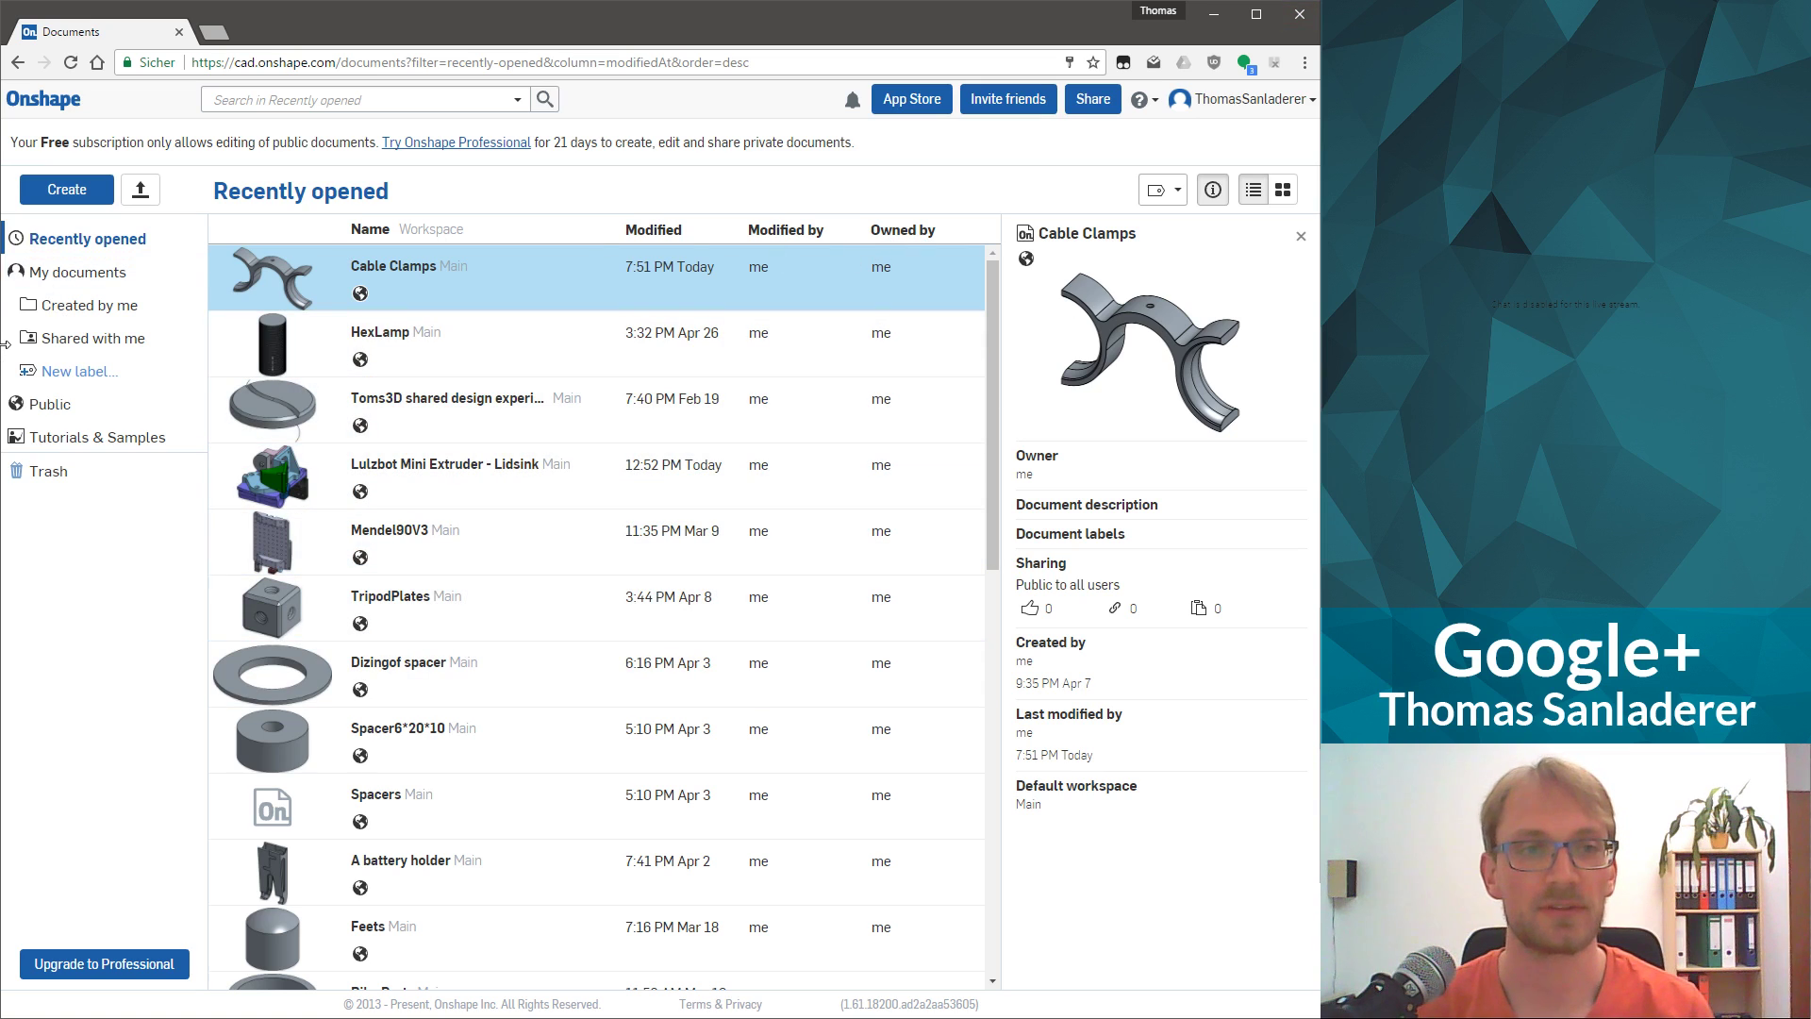
pyautogui.click(64, 194)
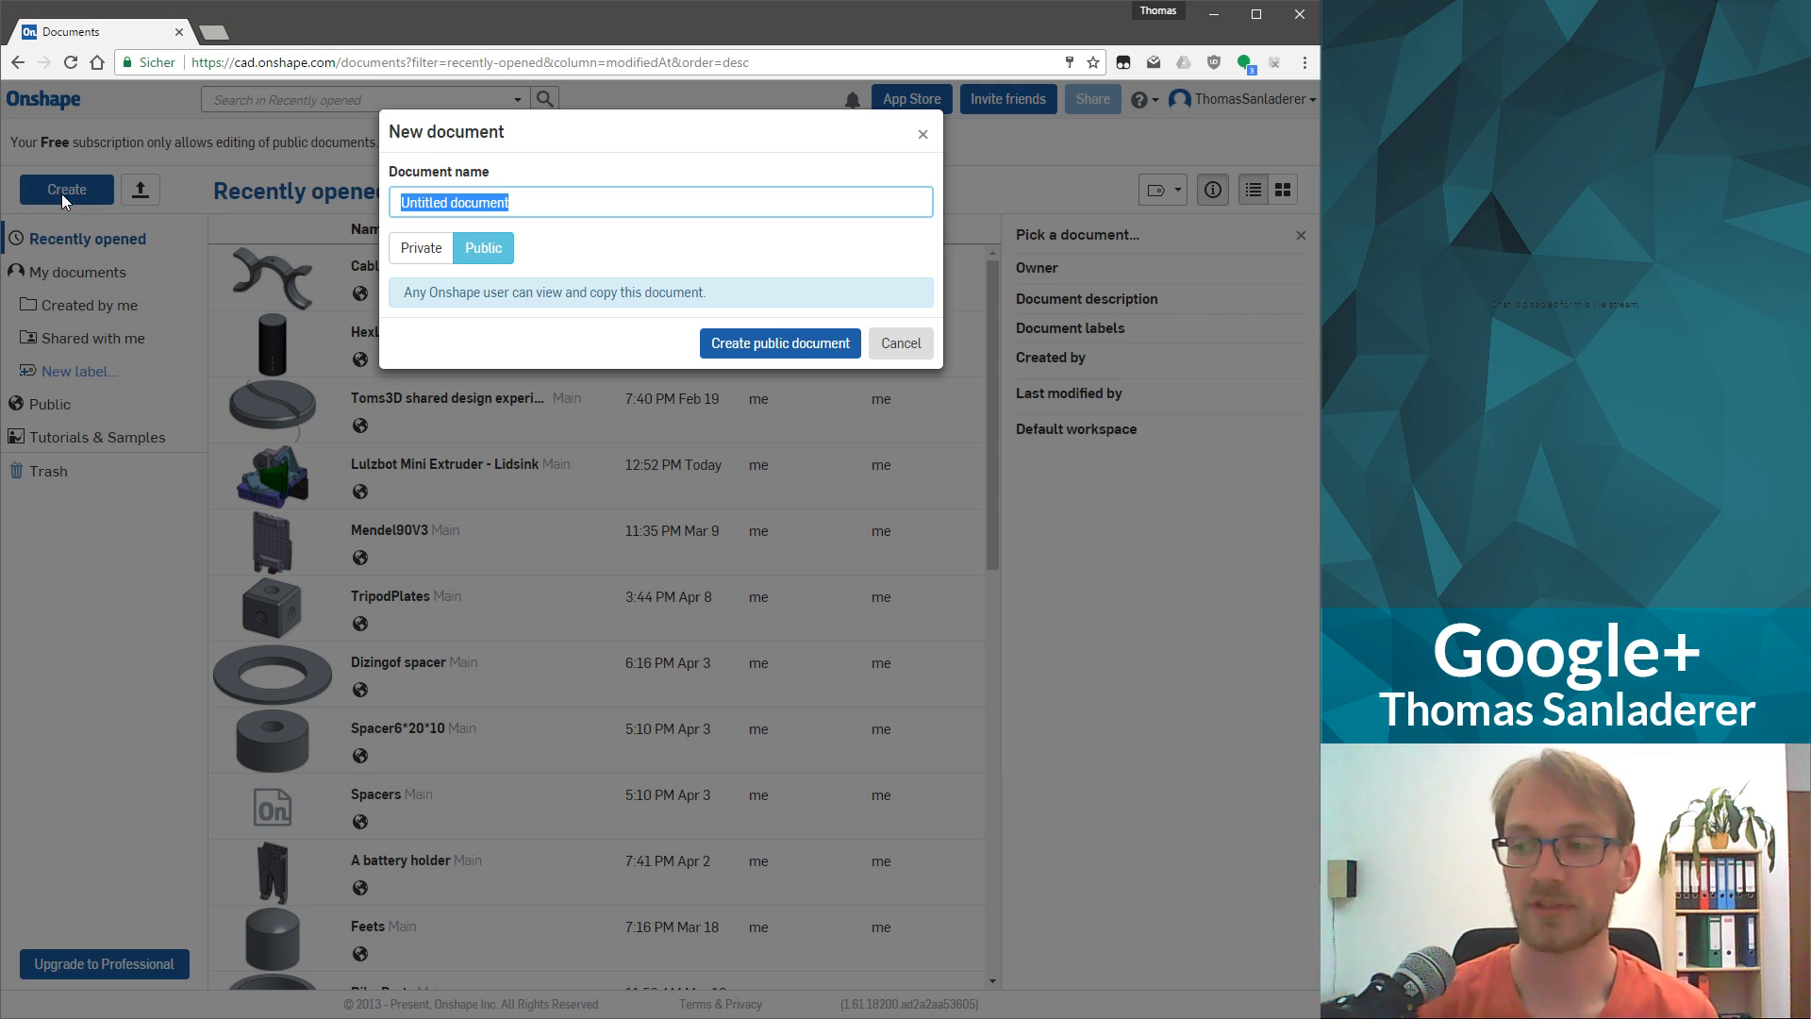
pyautogui.write('Cabel')
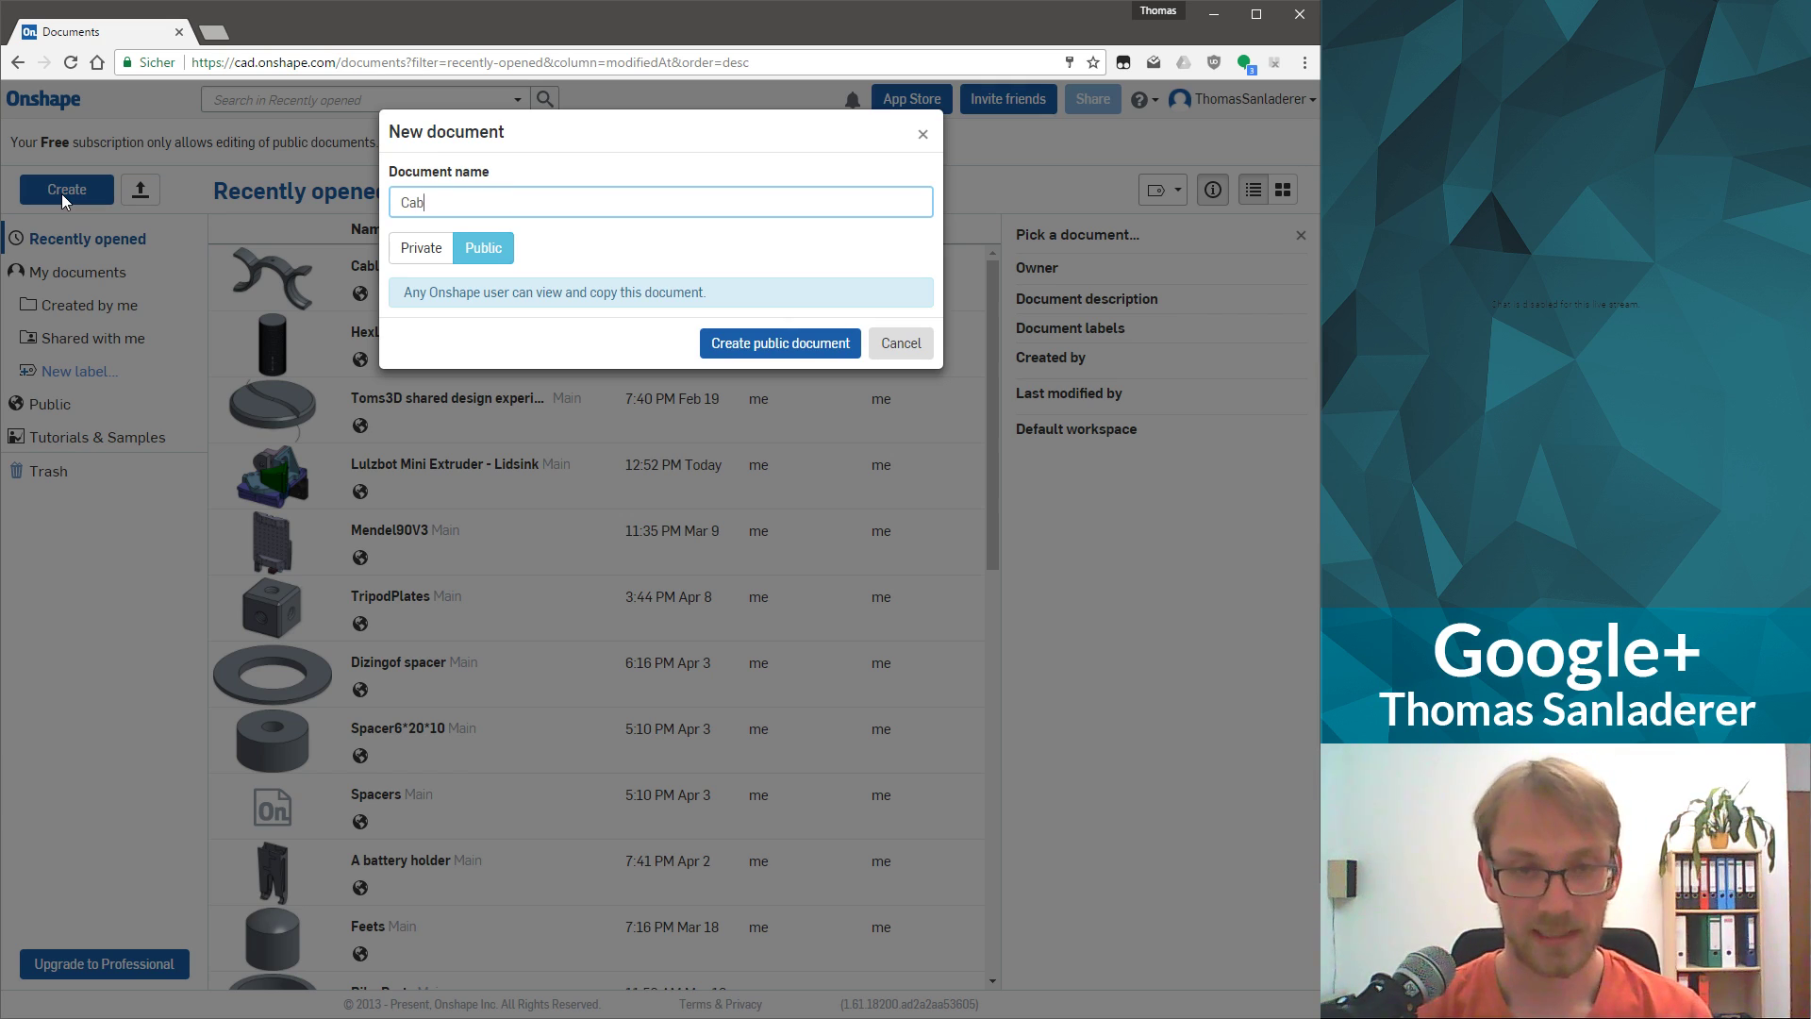
pyautogui.press('BackSpace')
pyautogui.press('BackSpace')
pyautogui.press('BackSpace')
pyautogui.write('le Mana')
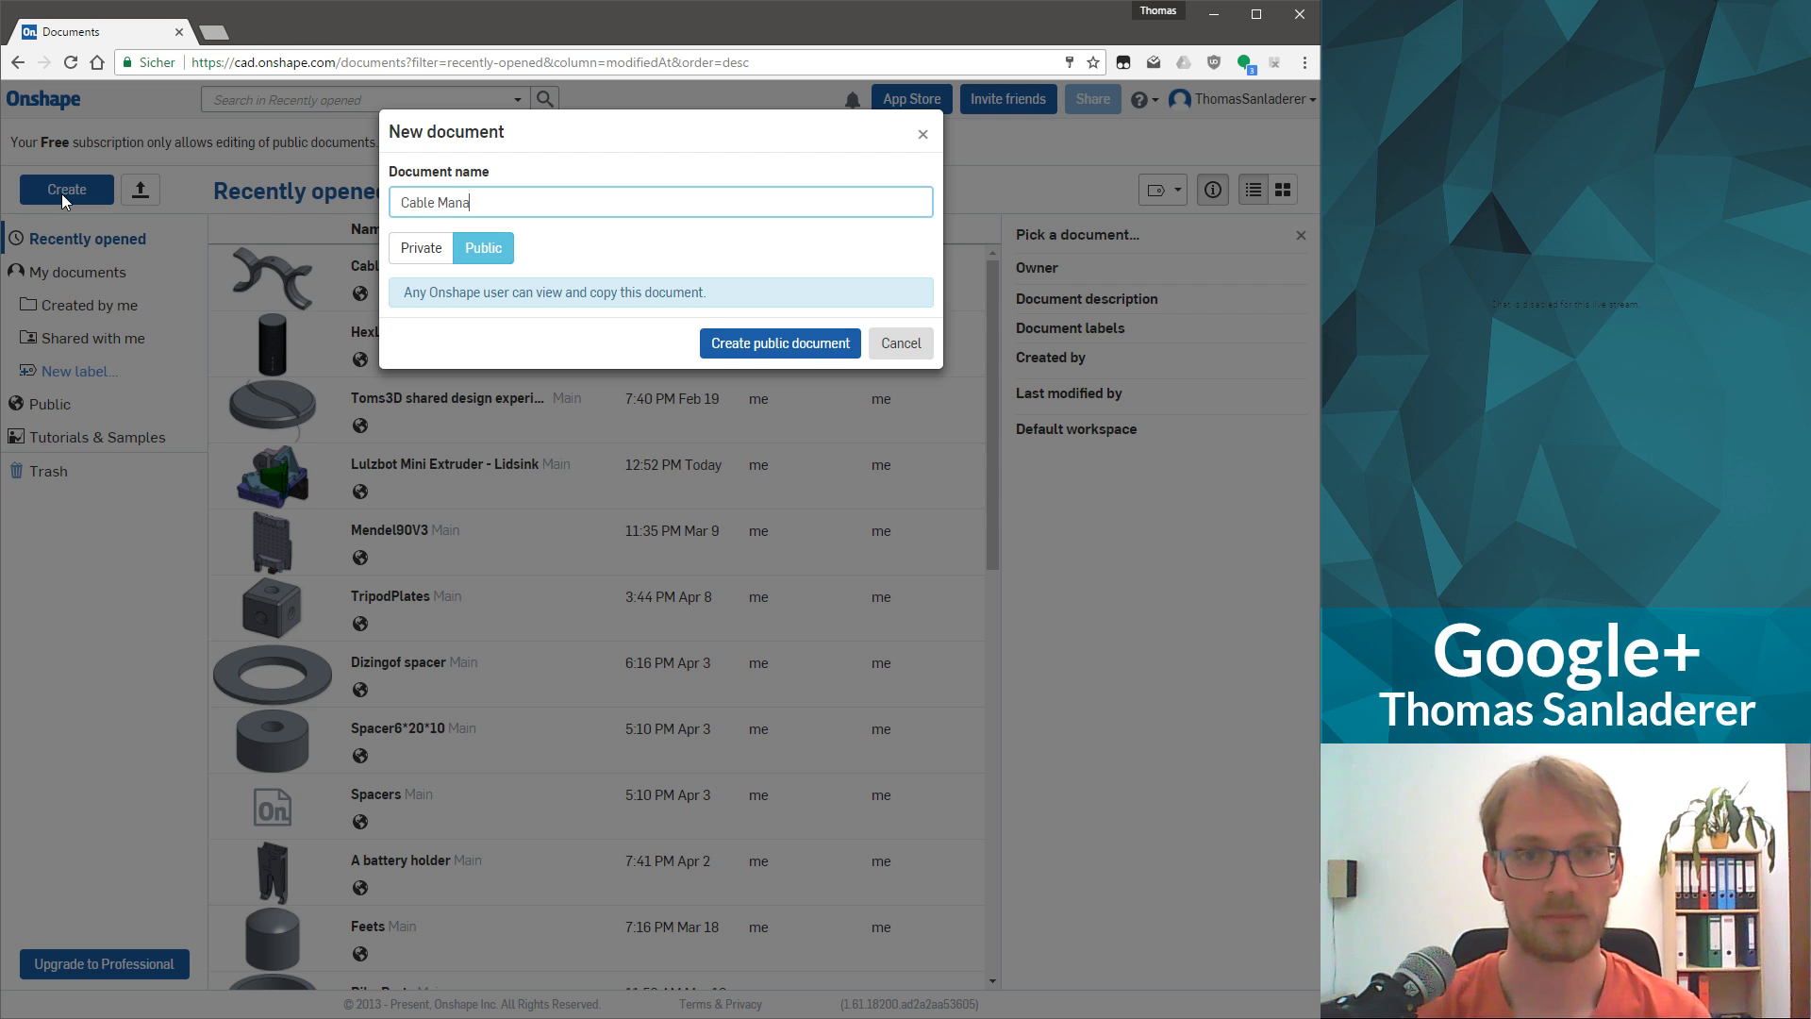
pyautogui.write('gement')
pyautogui.press('Return')
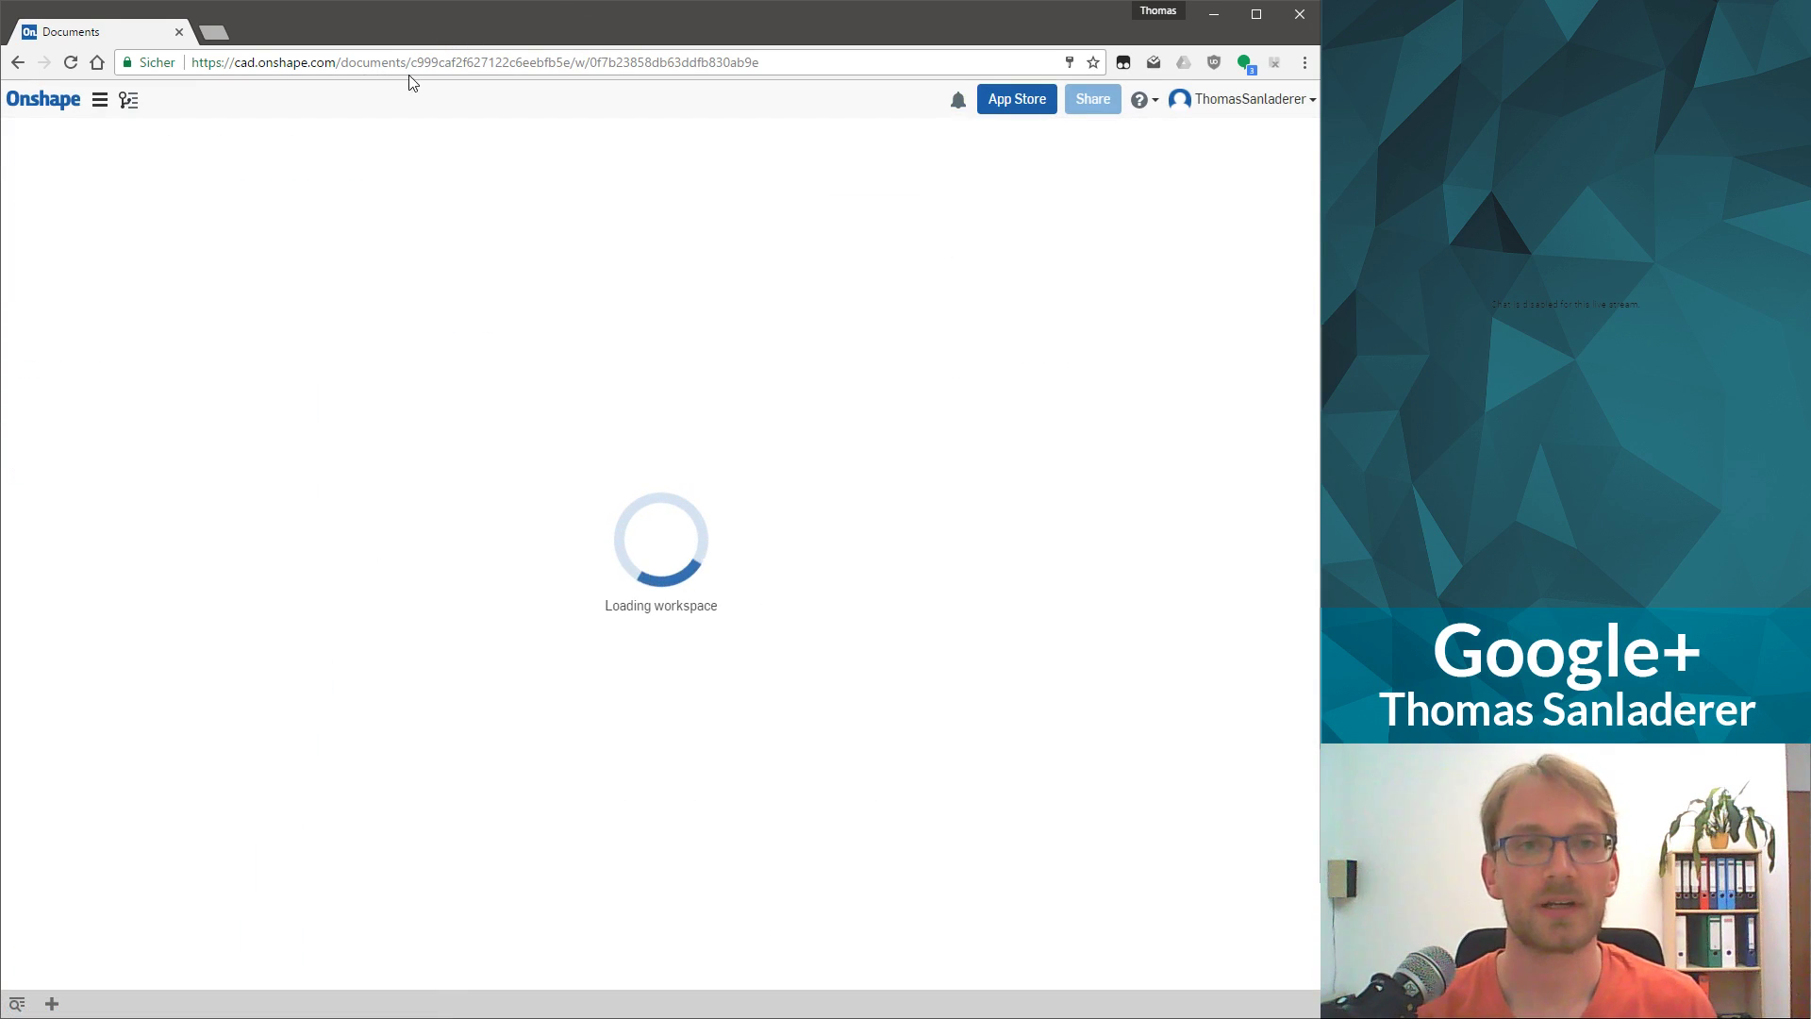
# Highlight the document and workspace identifiers in the web address of the Cable Management document.
pyautogui.moveTo(412, 62); pyautogui.dragTo(882, 67)
pyautogui.doubleClick(719, 62)
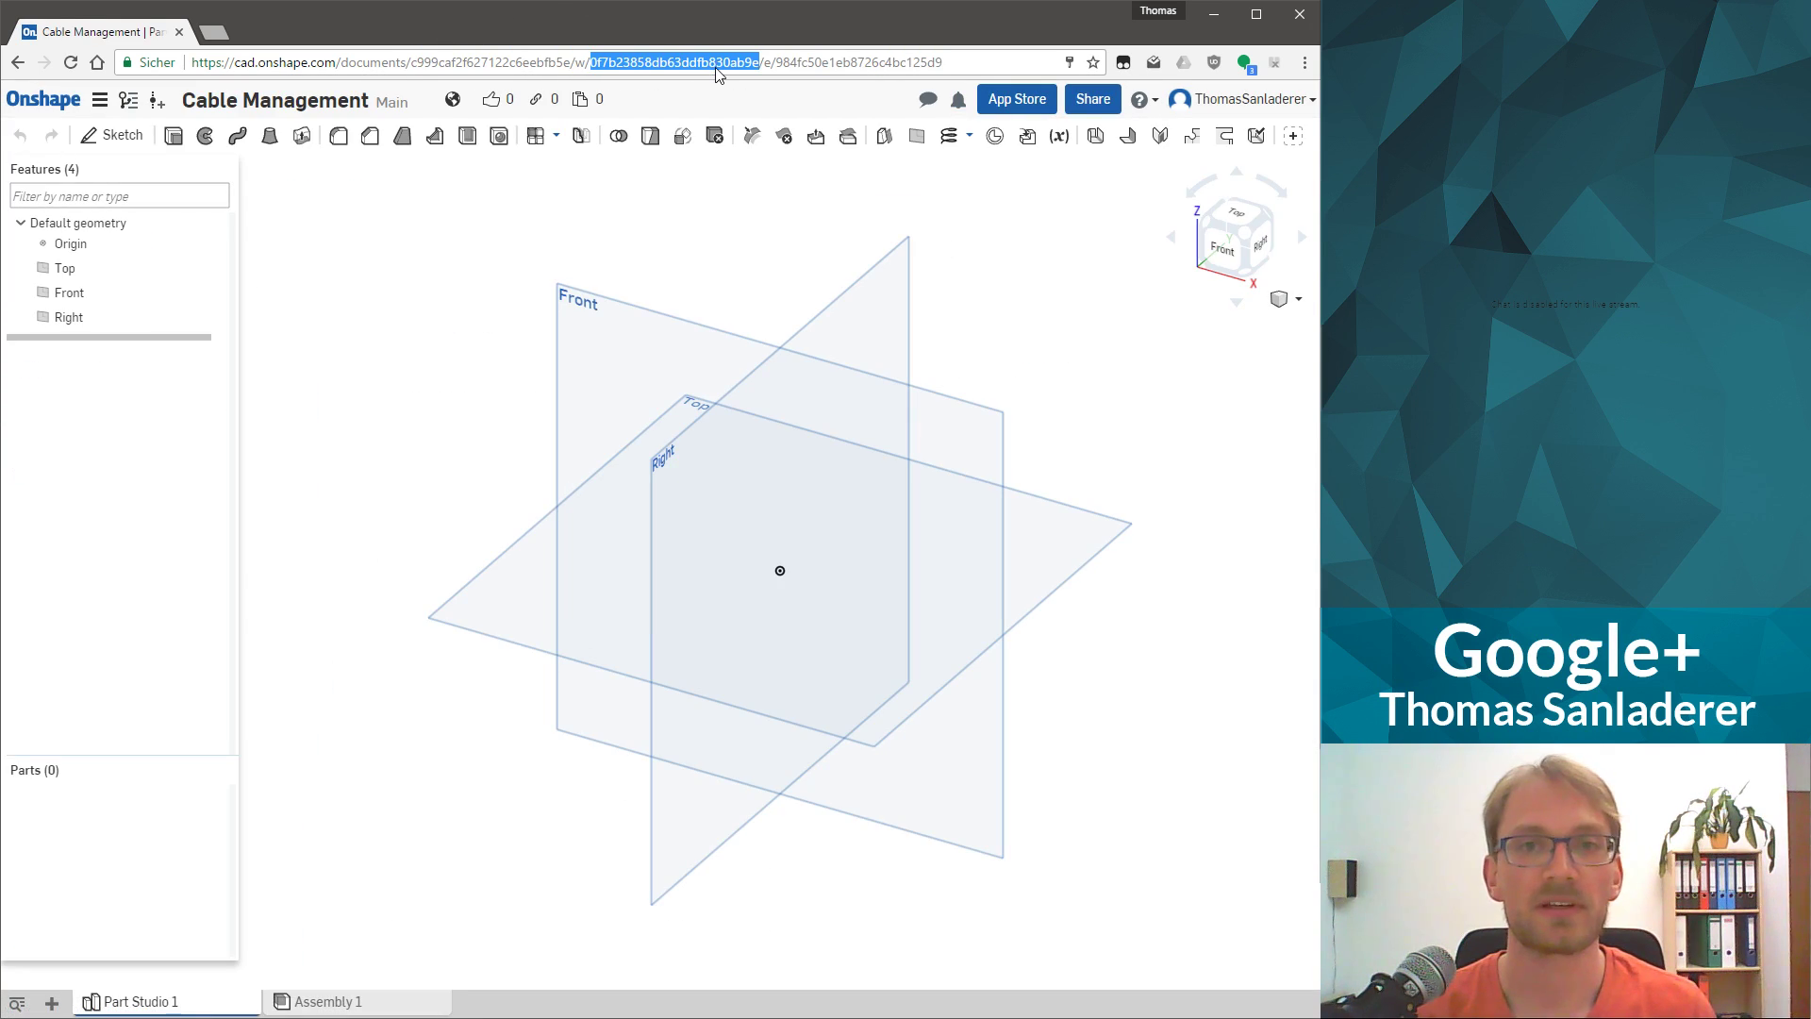
pyautogui.moveTo(415, 62); pyautogui.dragTo(972, 60)
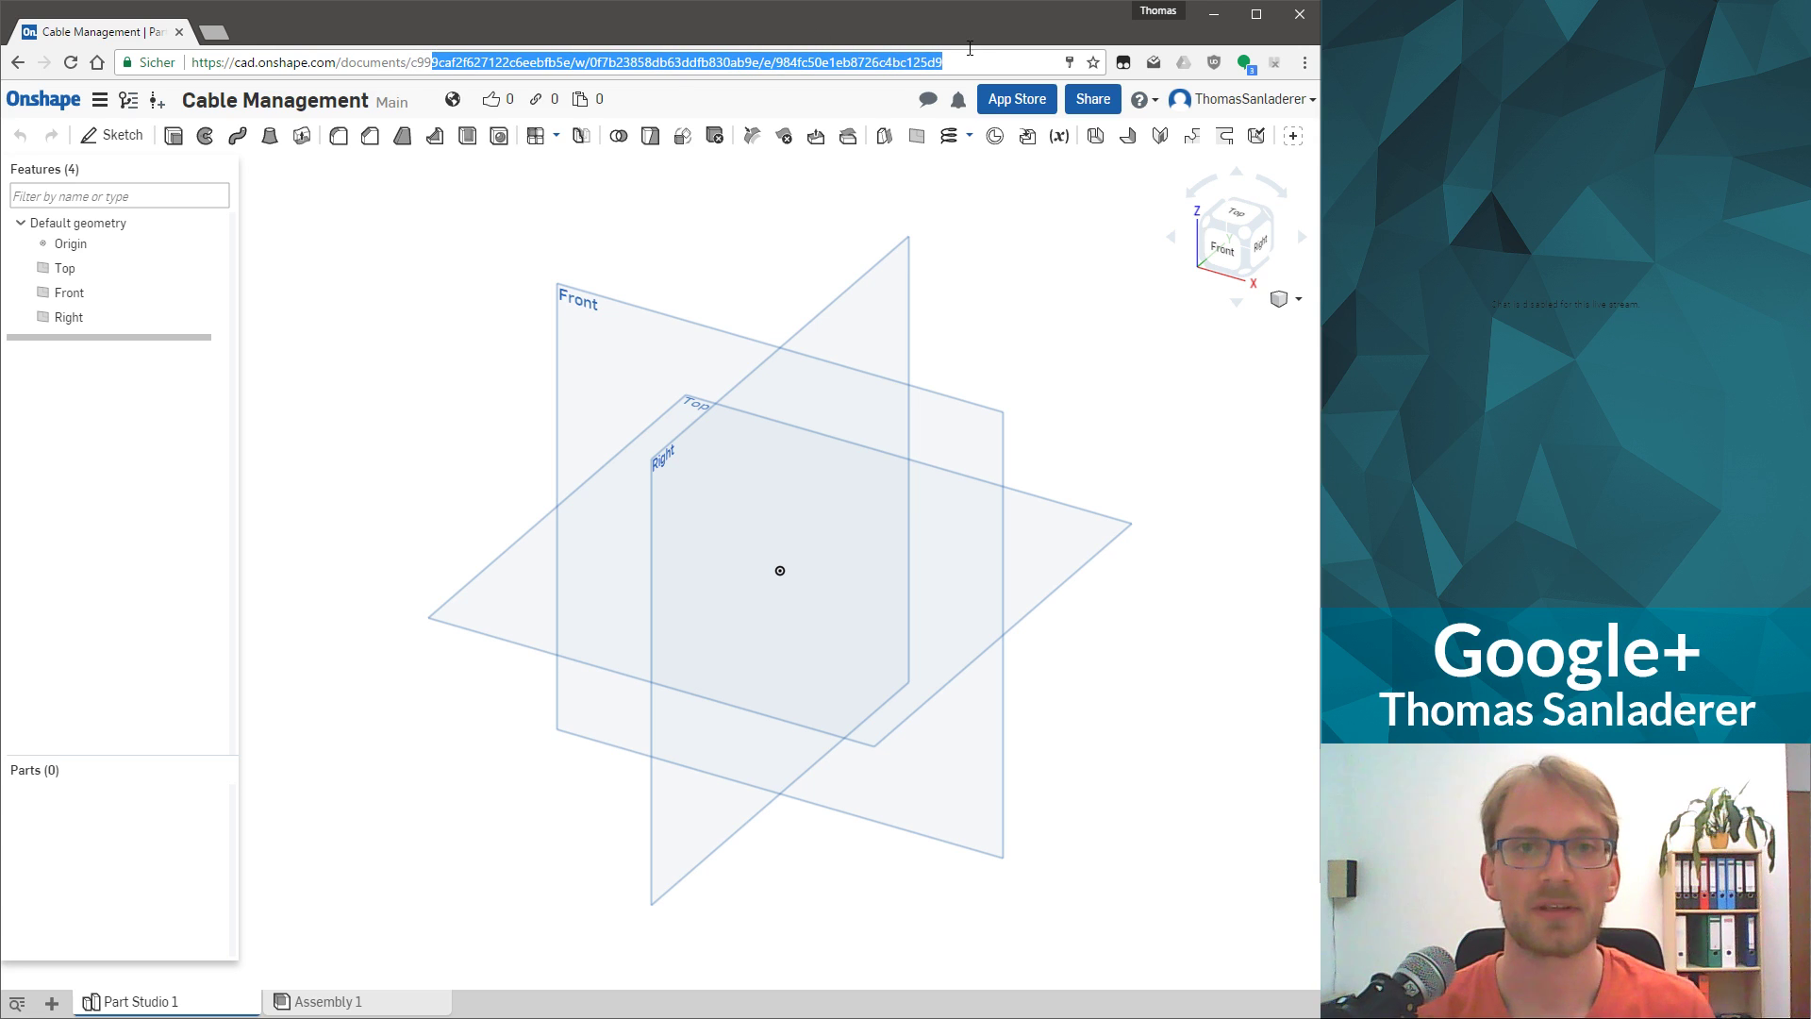
pyautogui.click(976, 55)
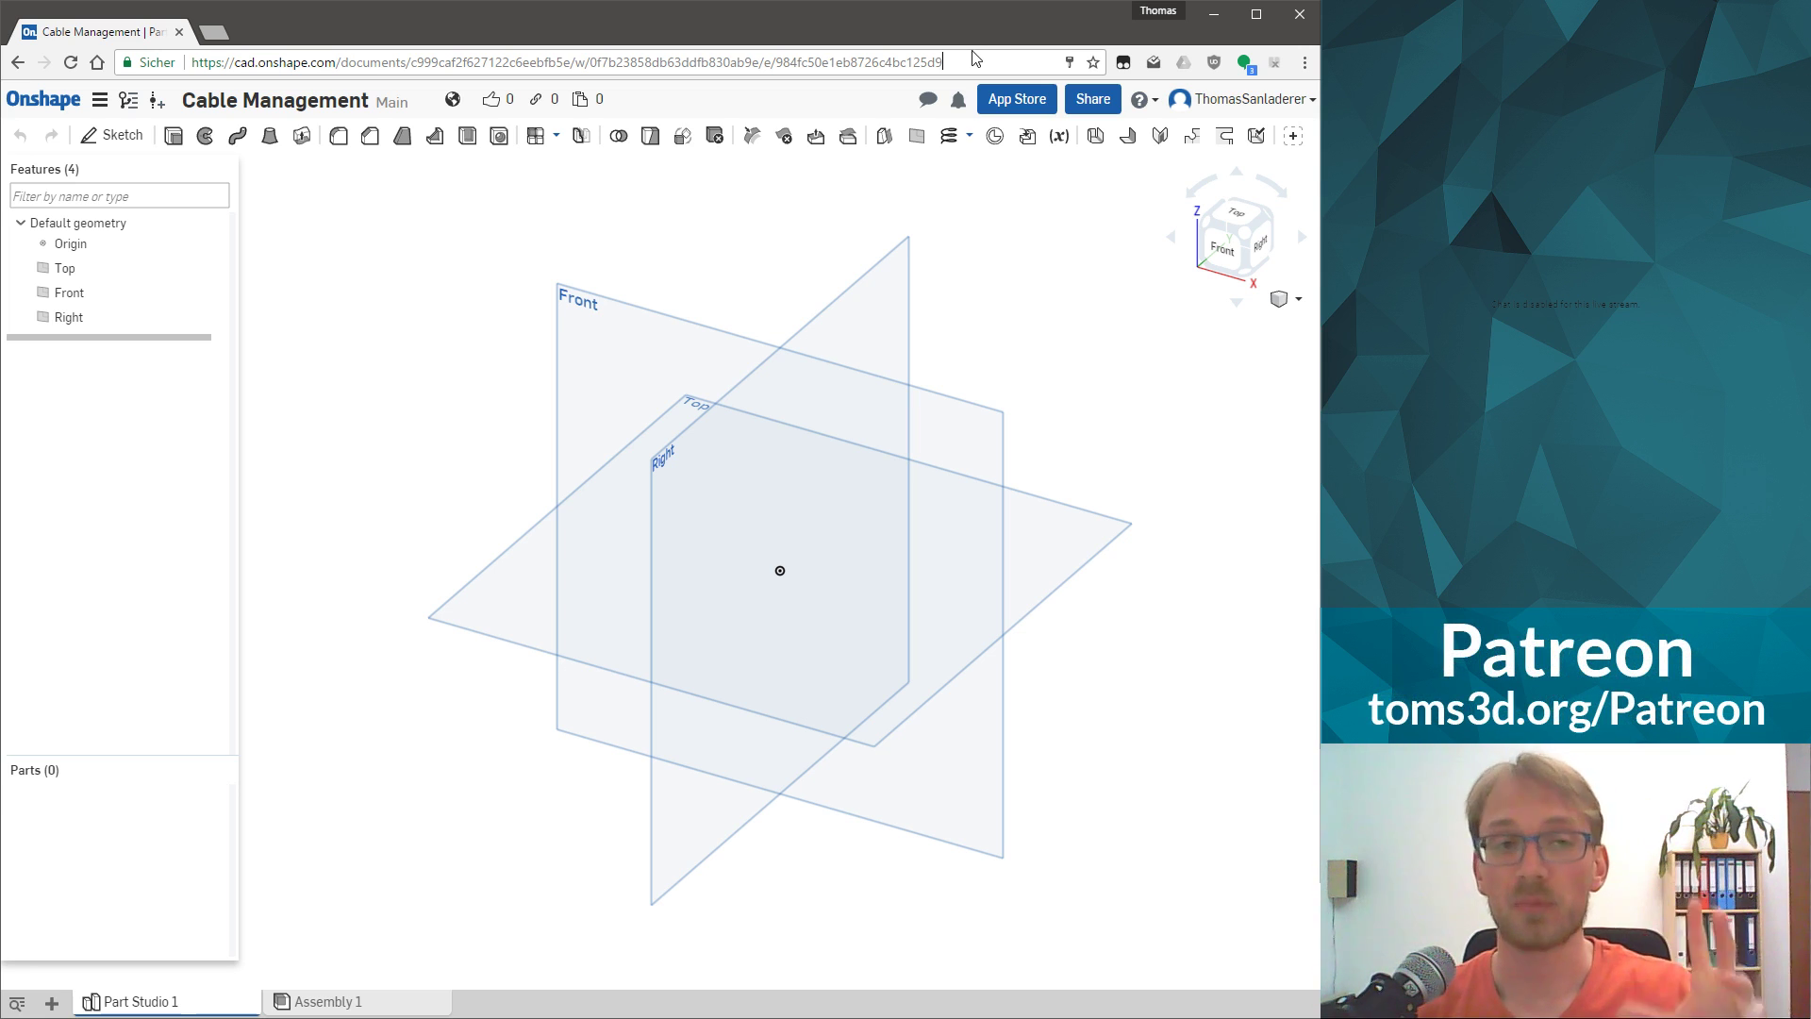
# Make the Cable Management document viewable by anyone with the link and copy the document link to the clipboard.
pyautogui.click(1092, 99)
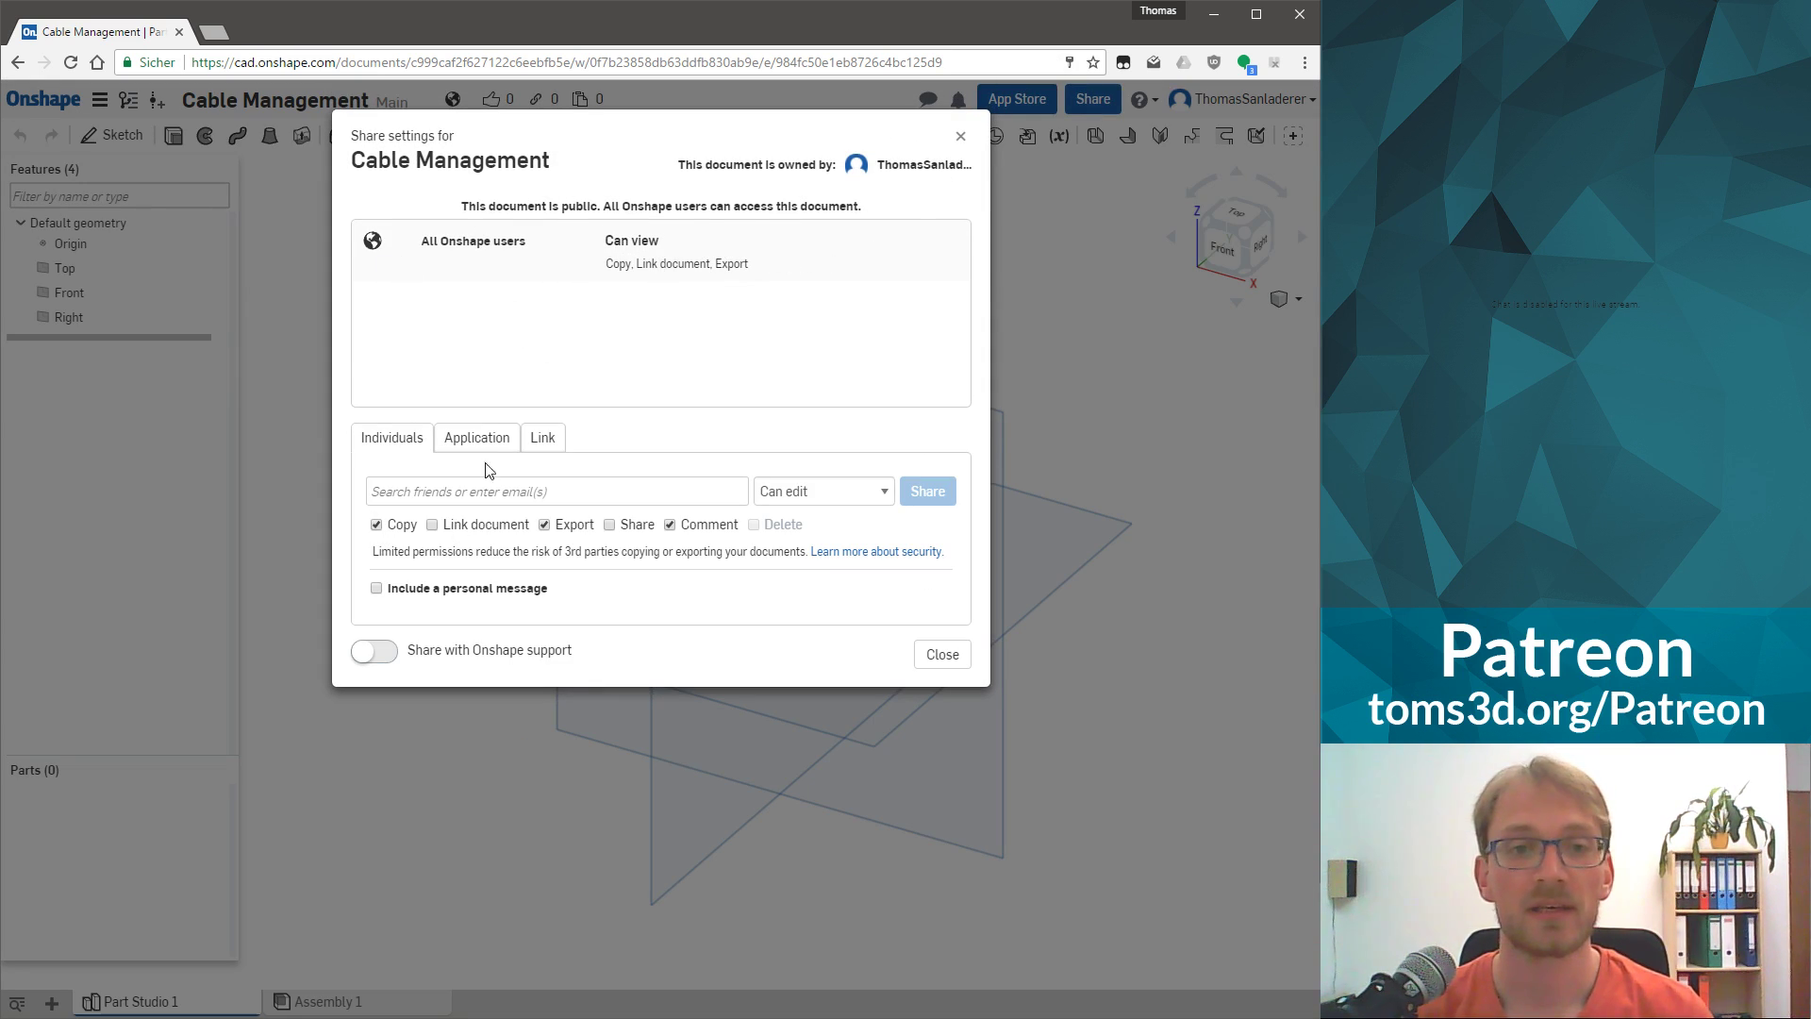
pyautogui.click(543, 443)
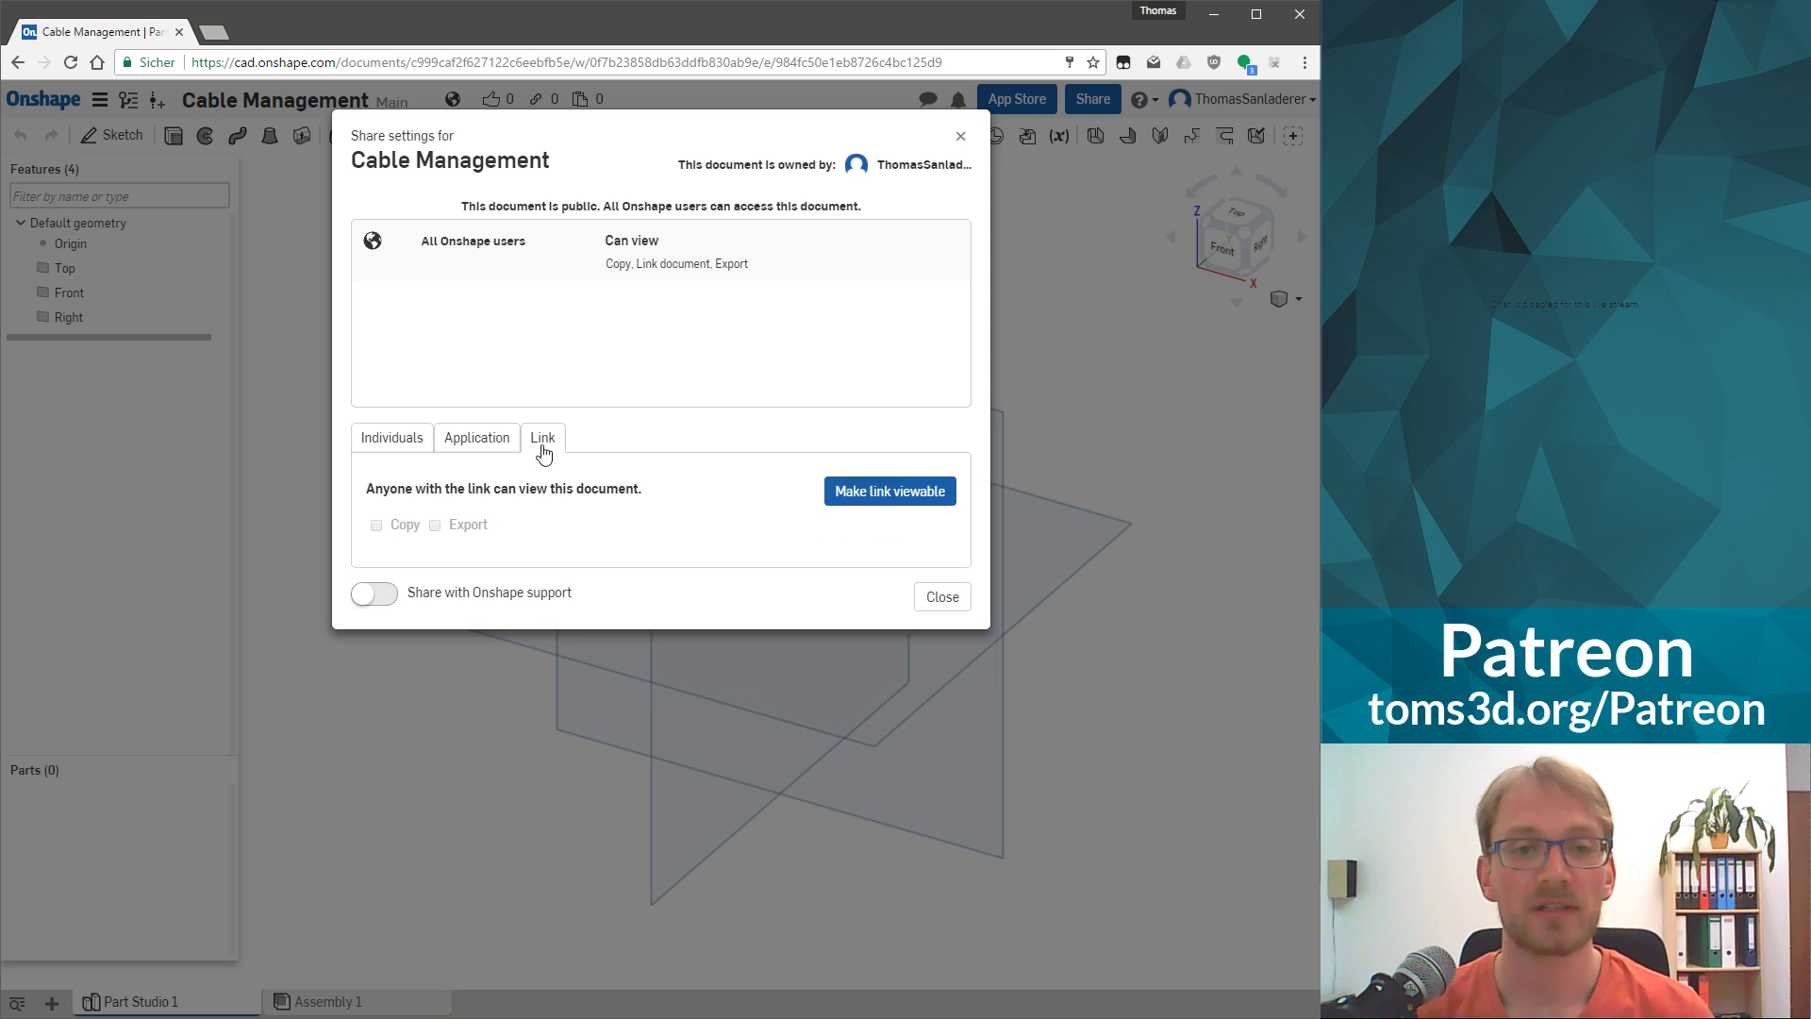
pyautogui.click(863, 492)
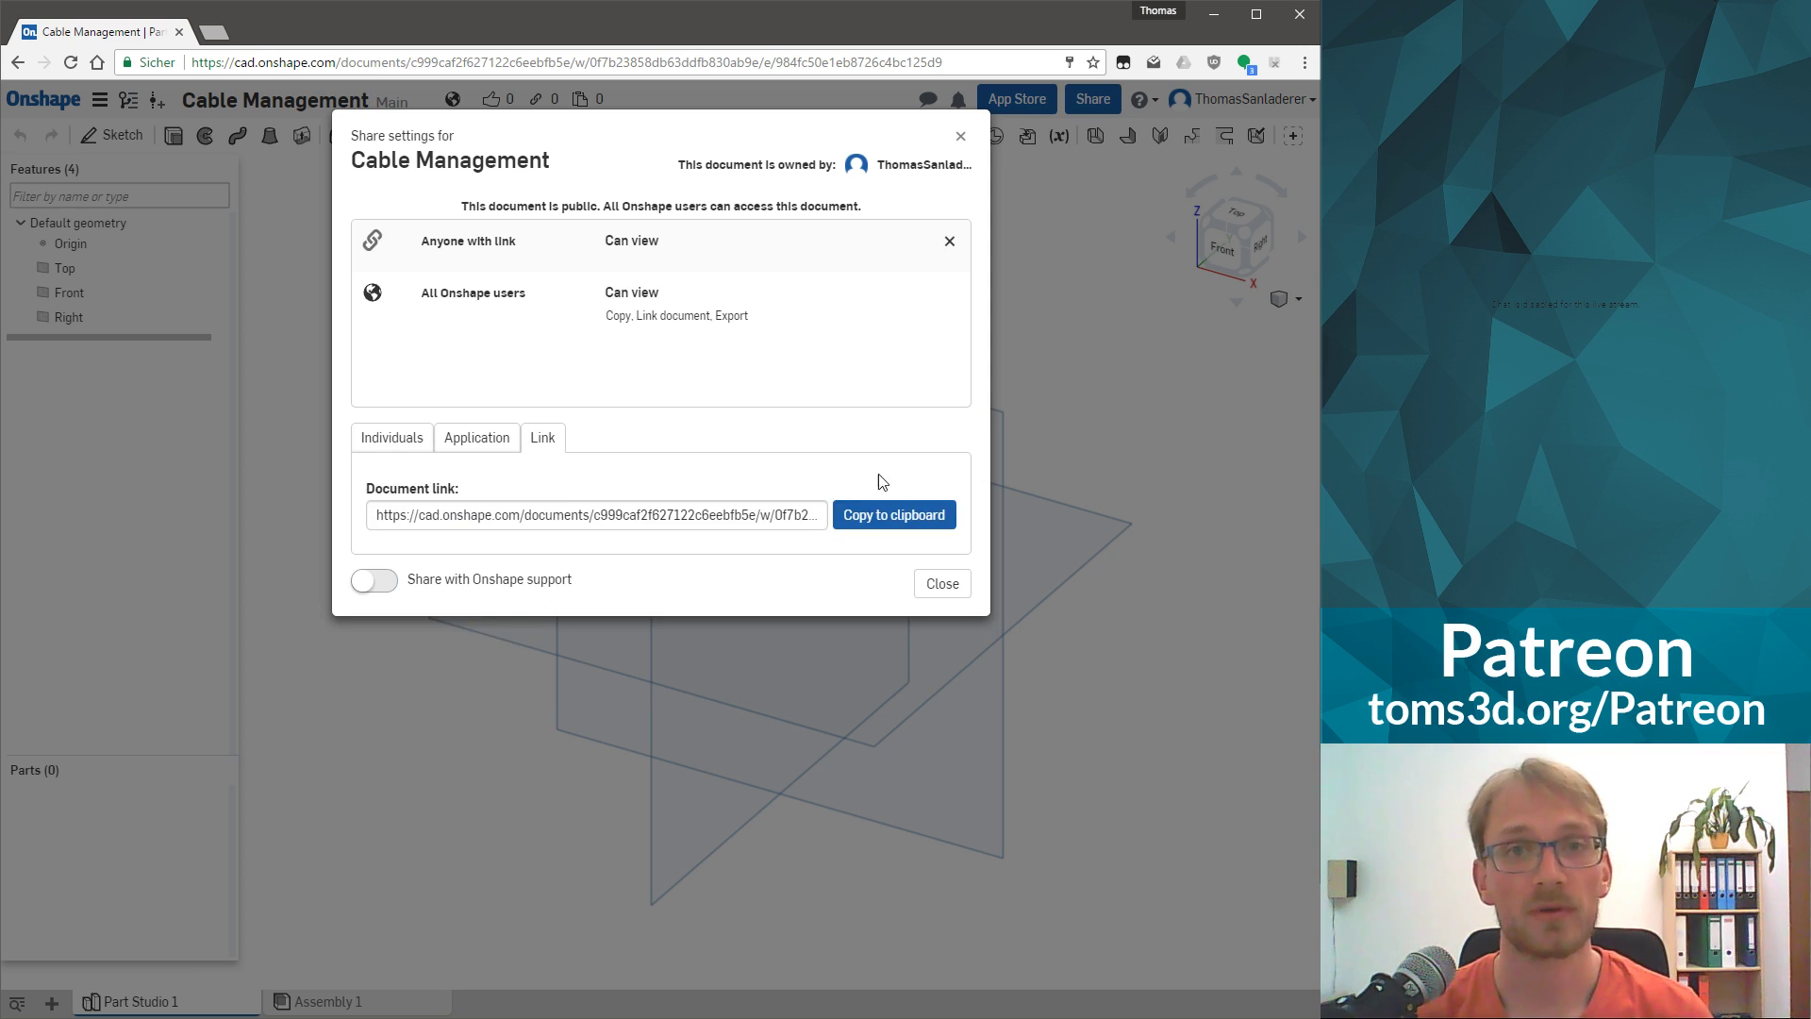
pyautogui.click(630, 524)
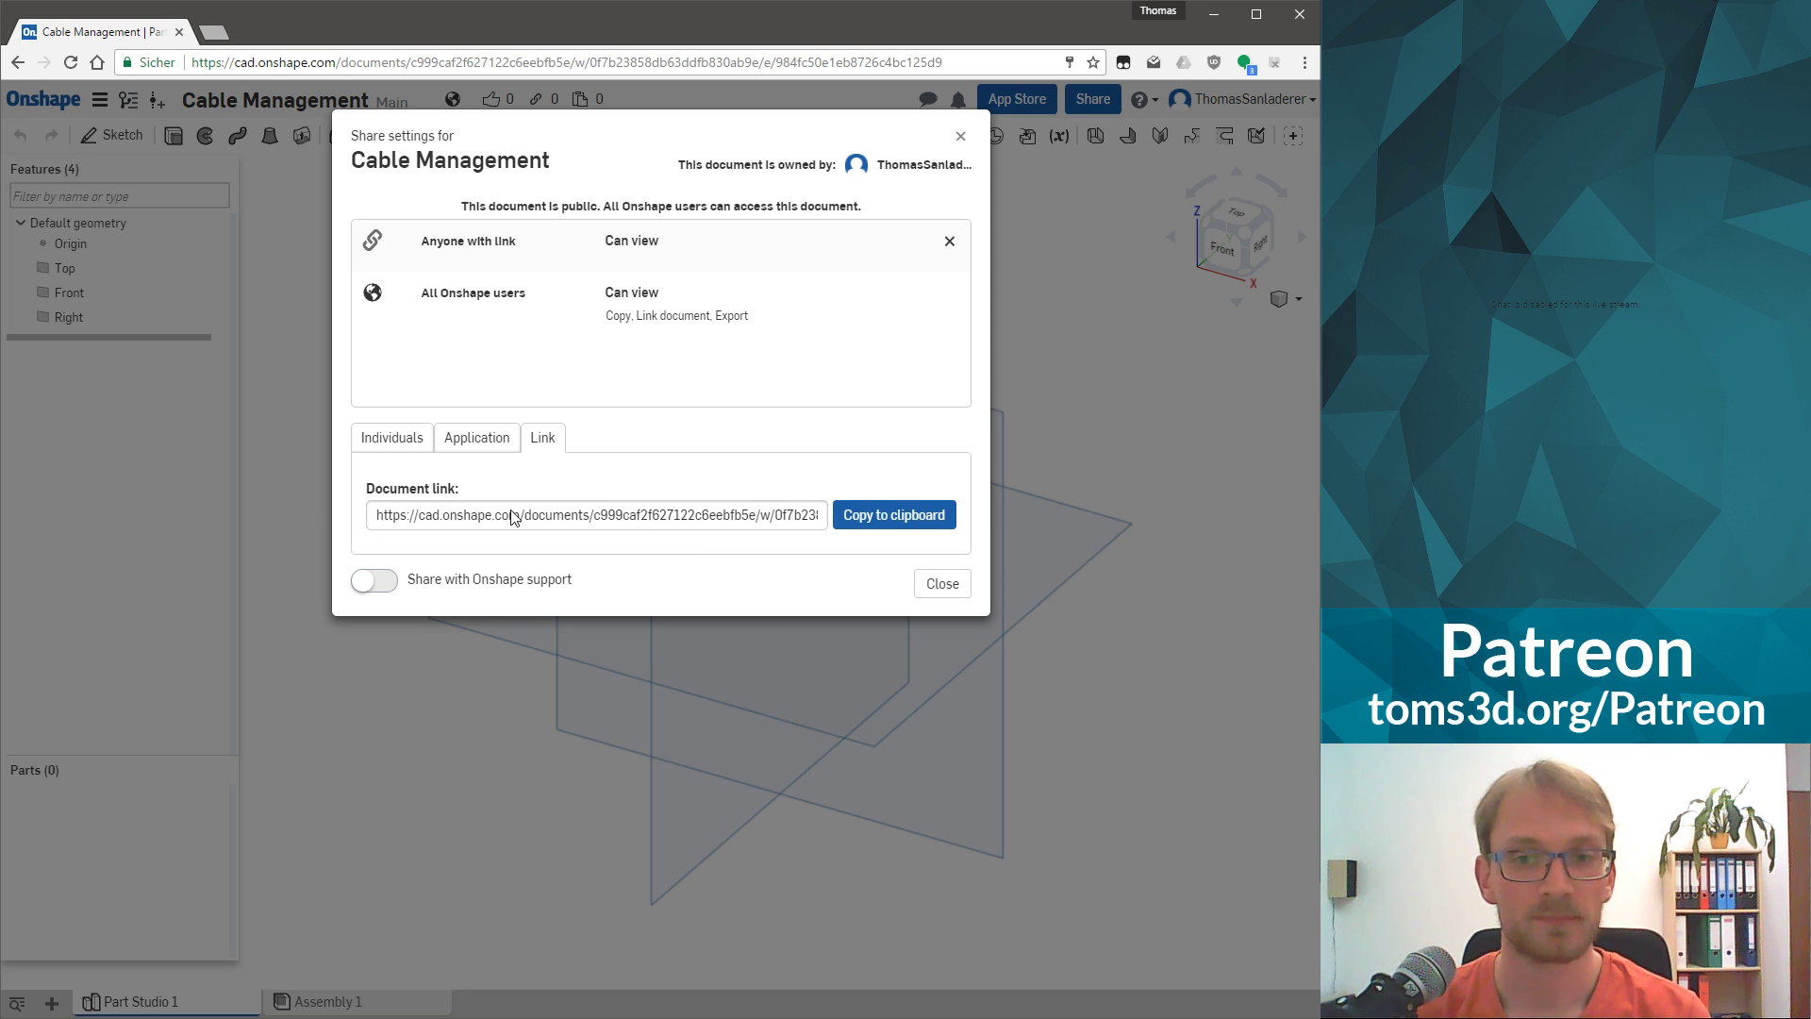
pyautogui.click(907, 518)
pyautogui.click(948, 608)
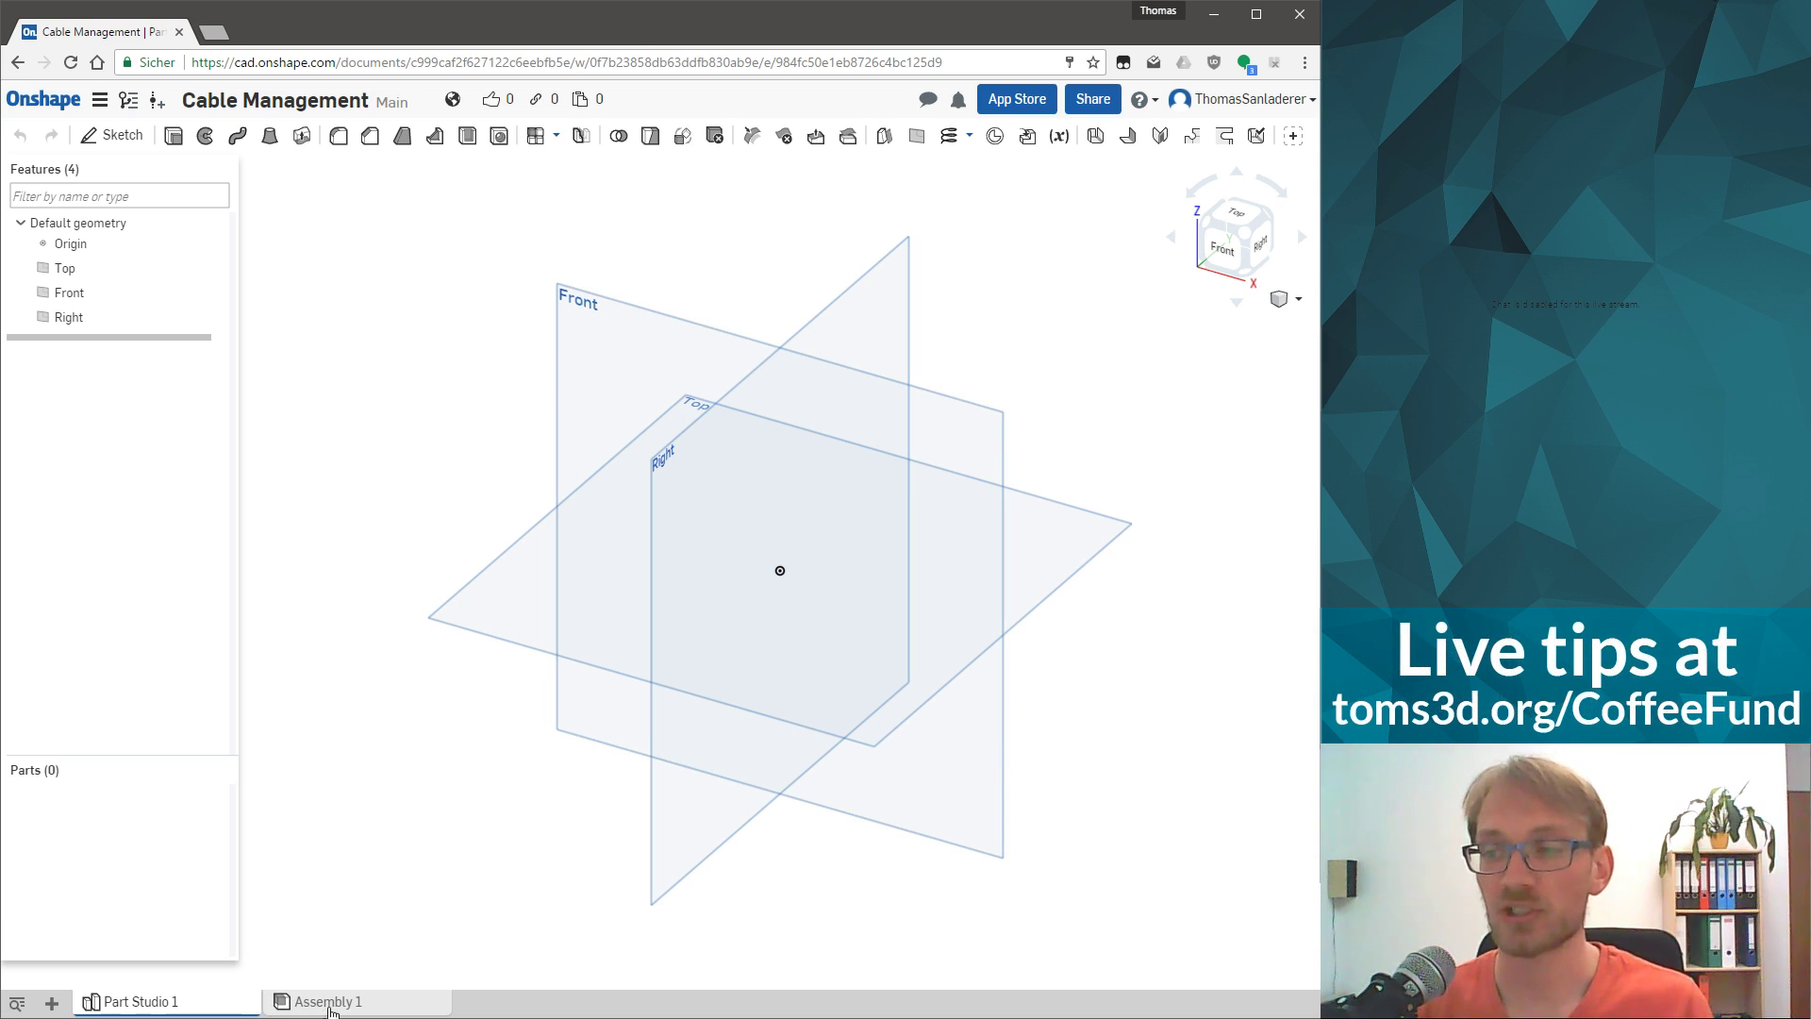
# Review the document's share settings for individuals, including the available permission levels, without sharing it with anyone.
pyautogui.moveTo(330, 1007)
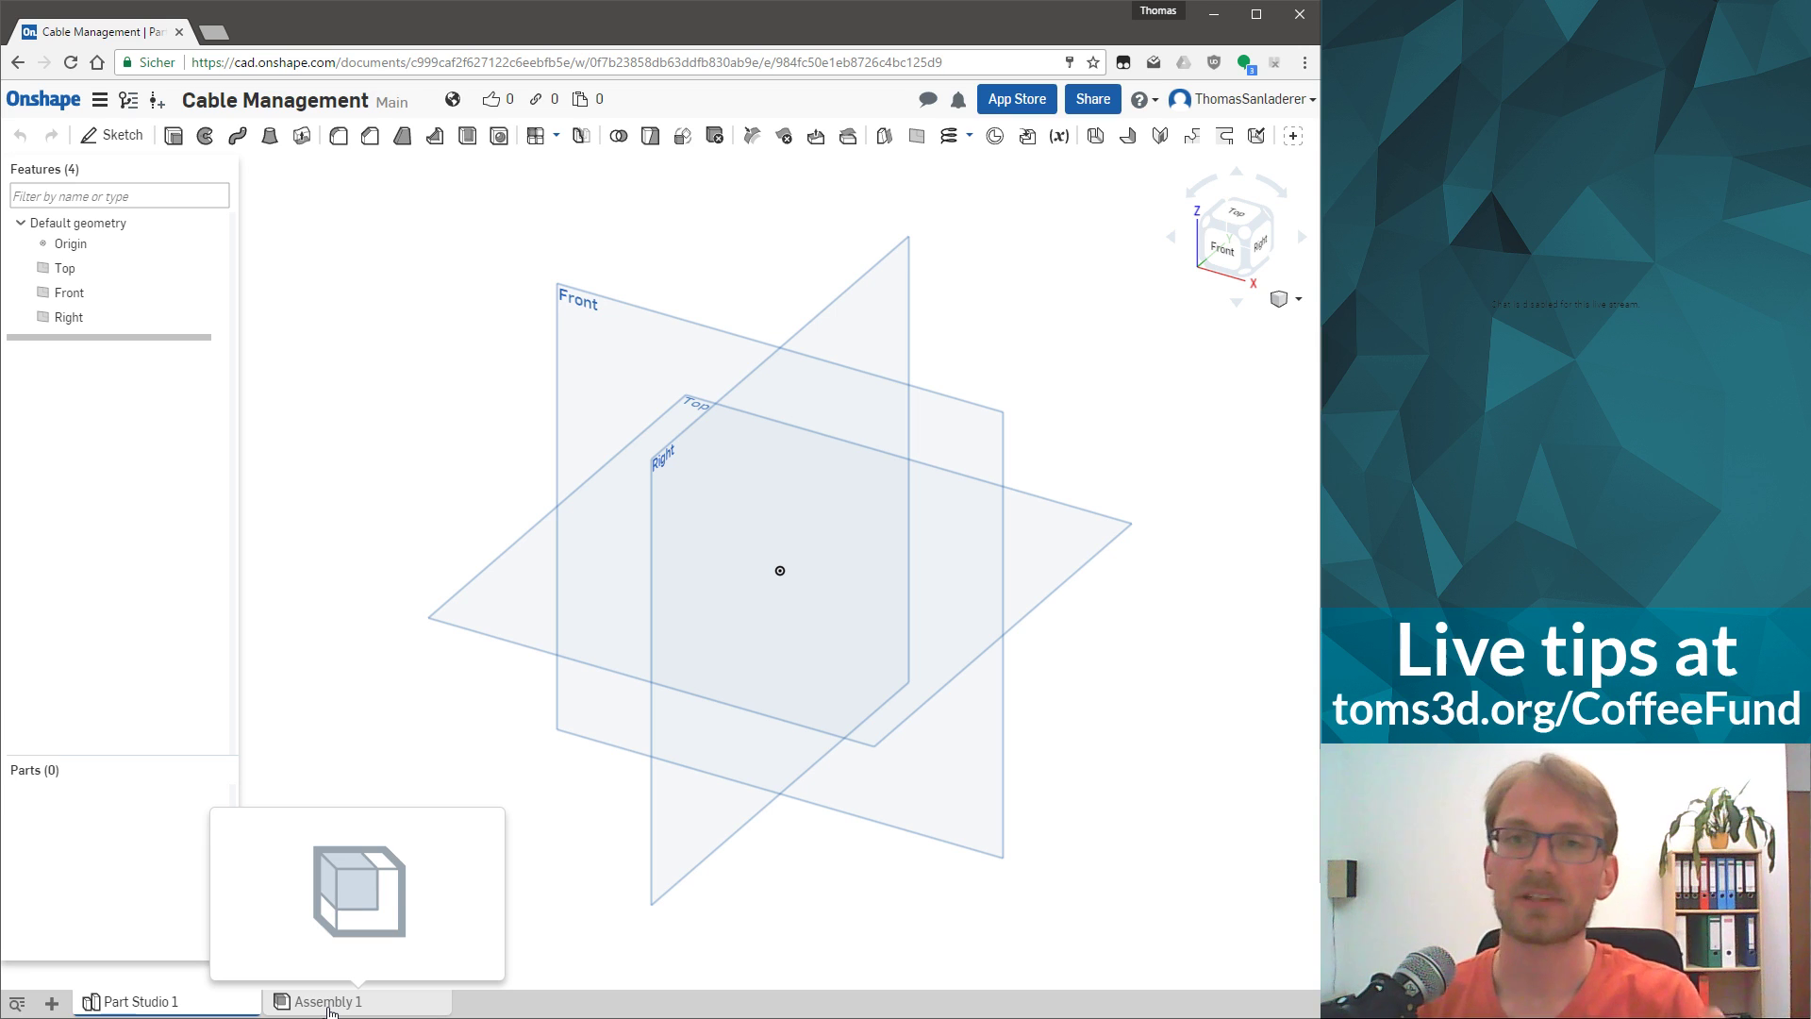
pyautogui.click(1086, 102)
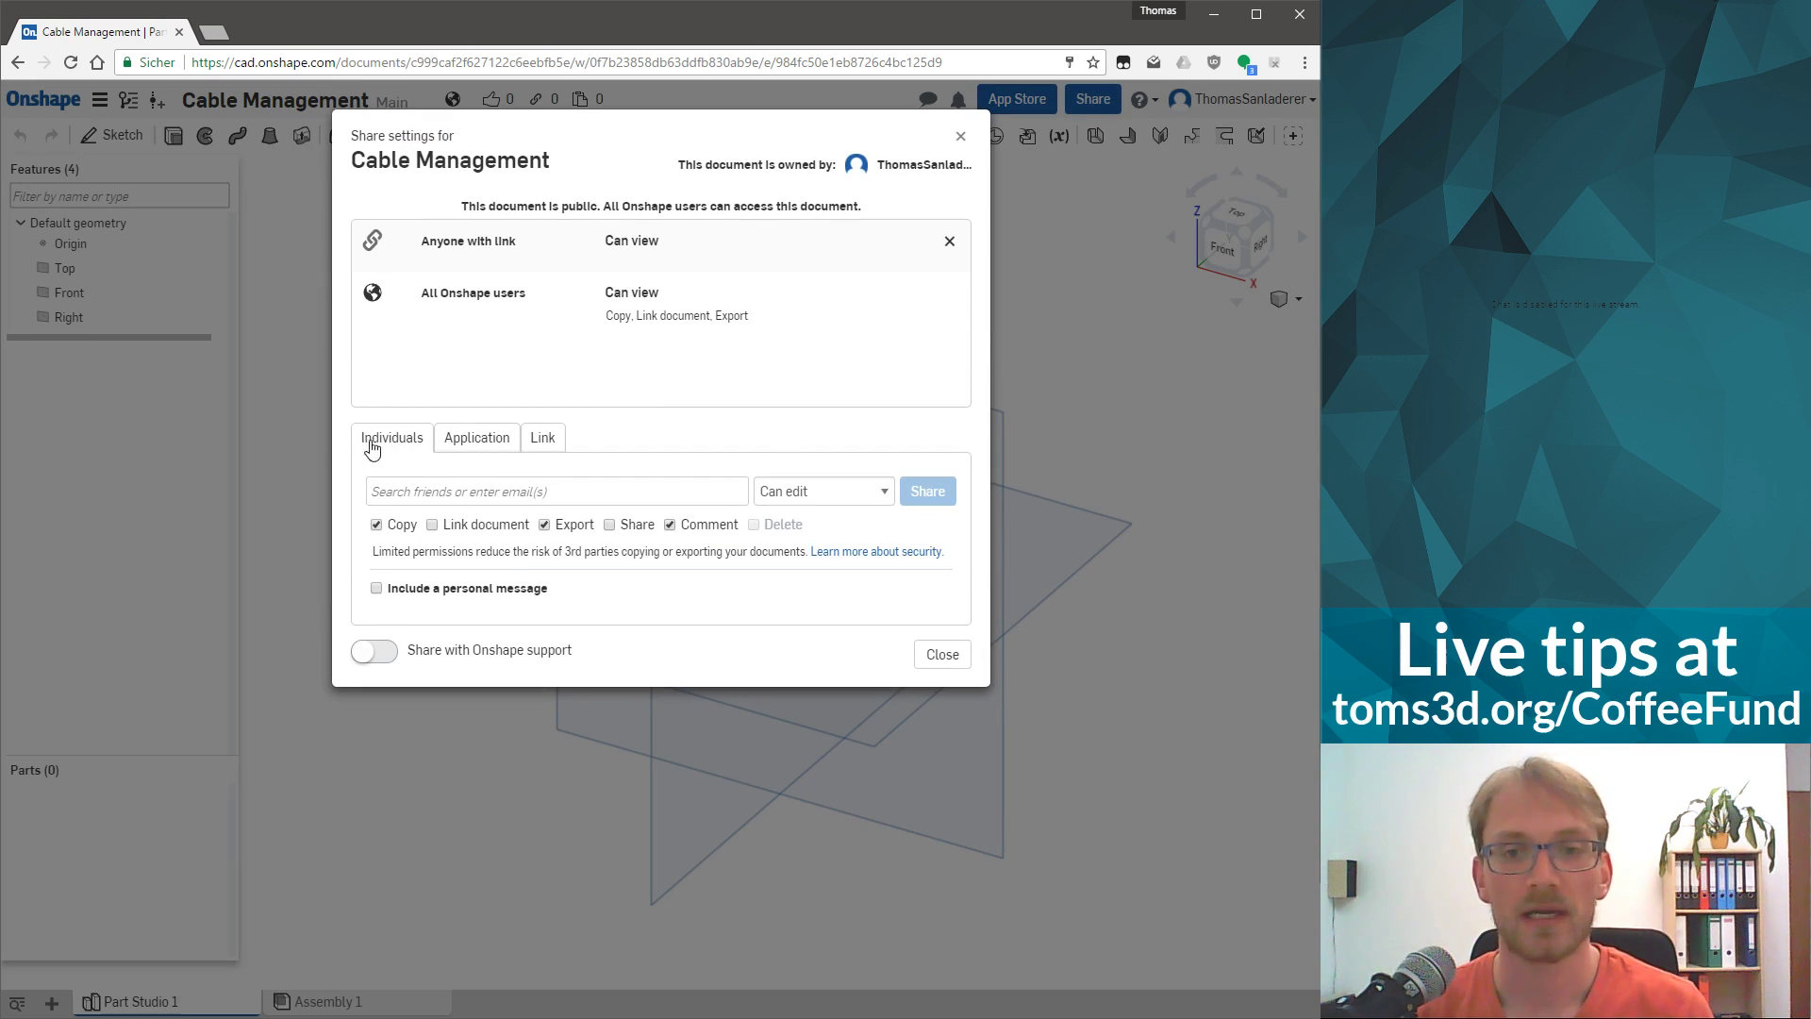
pyautogui.click(817, 492)
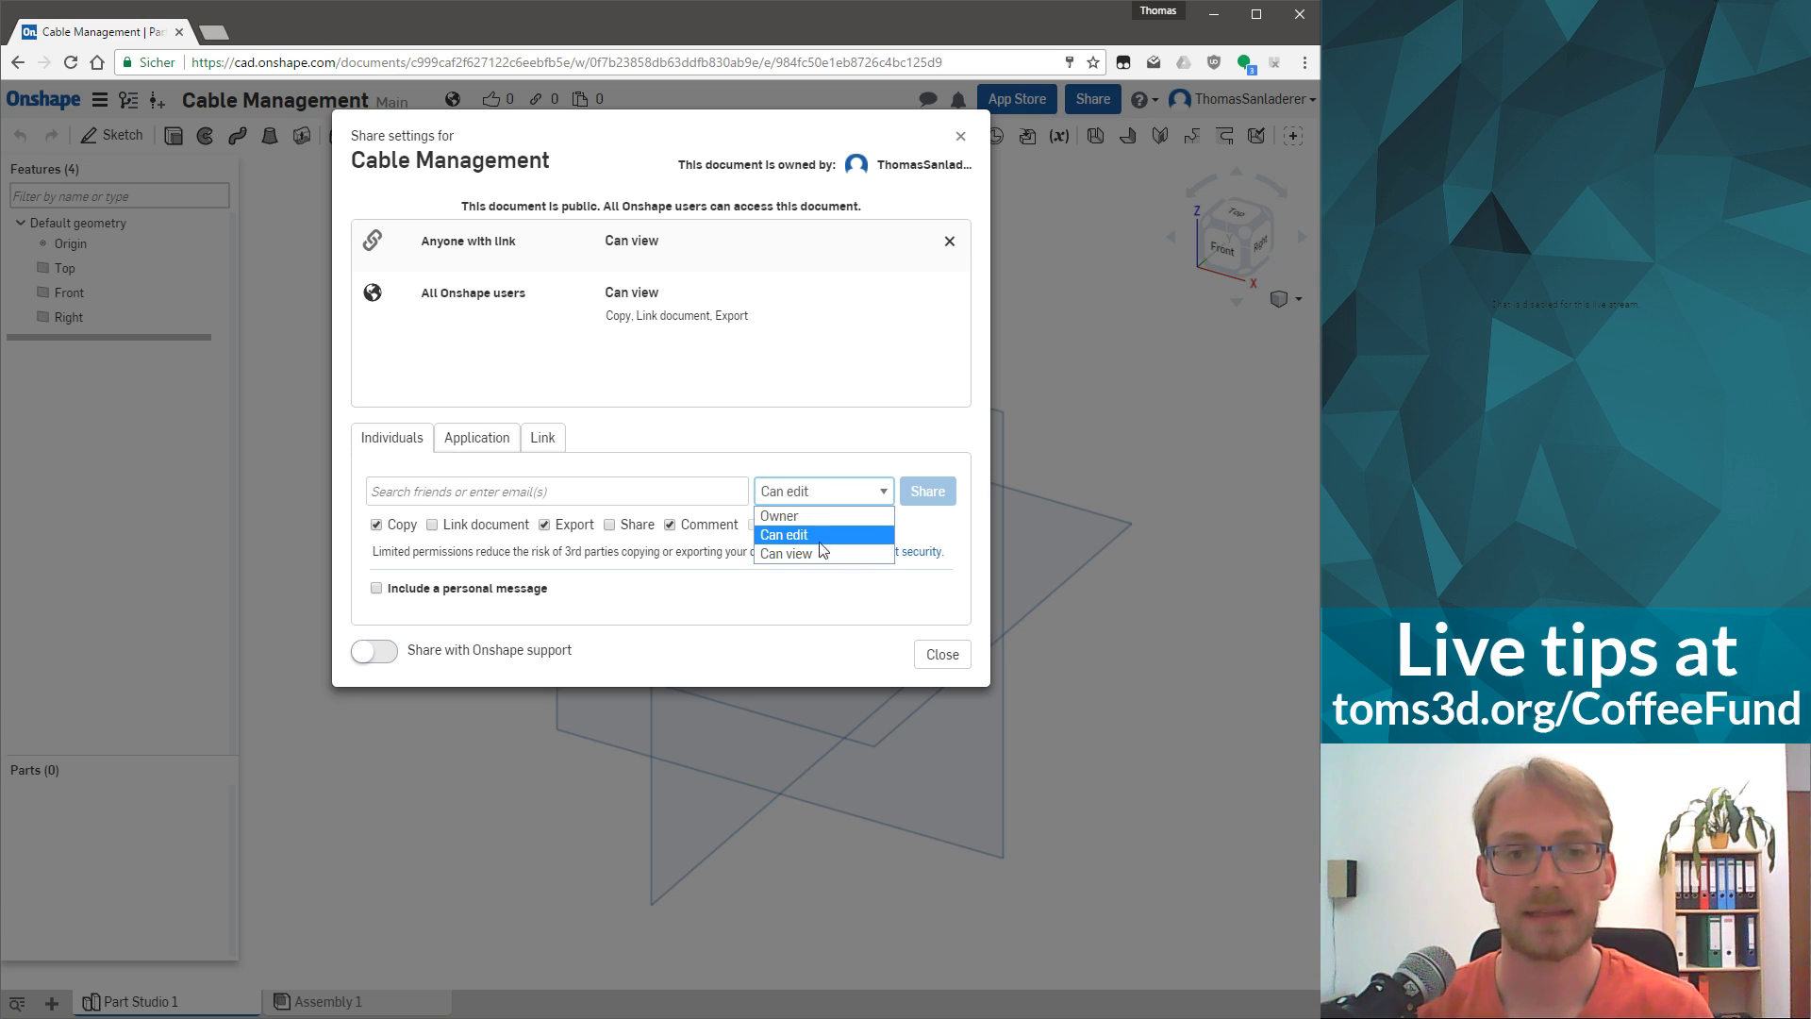
pyautogui.click(788, 459)
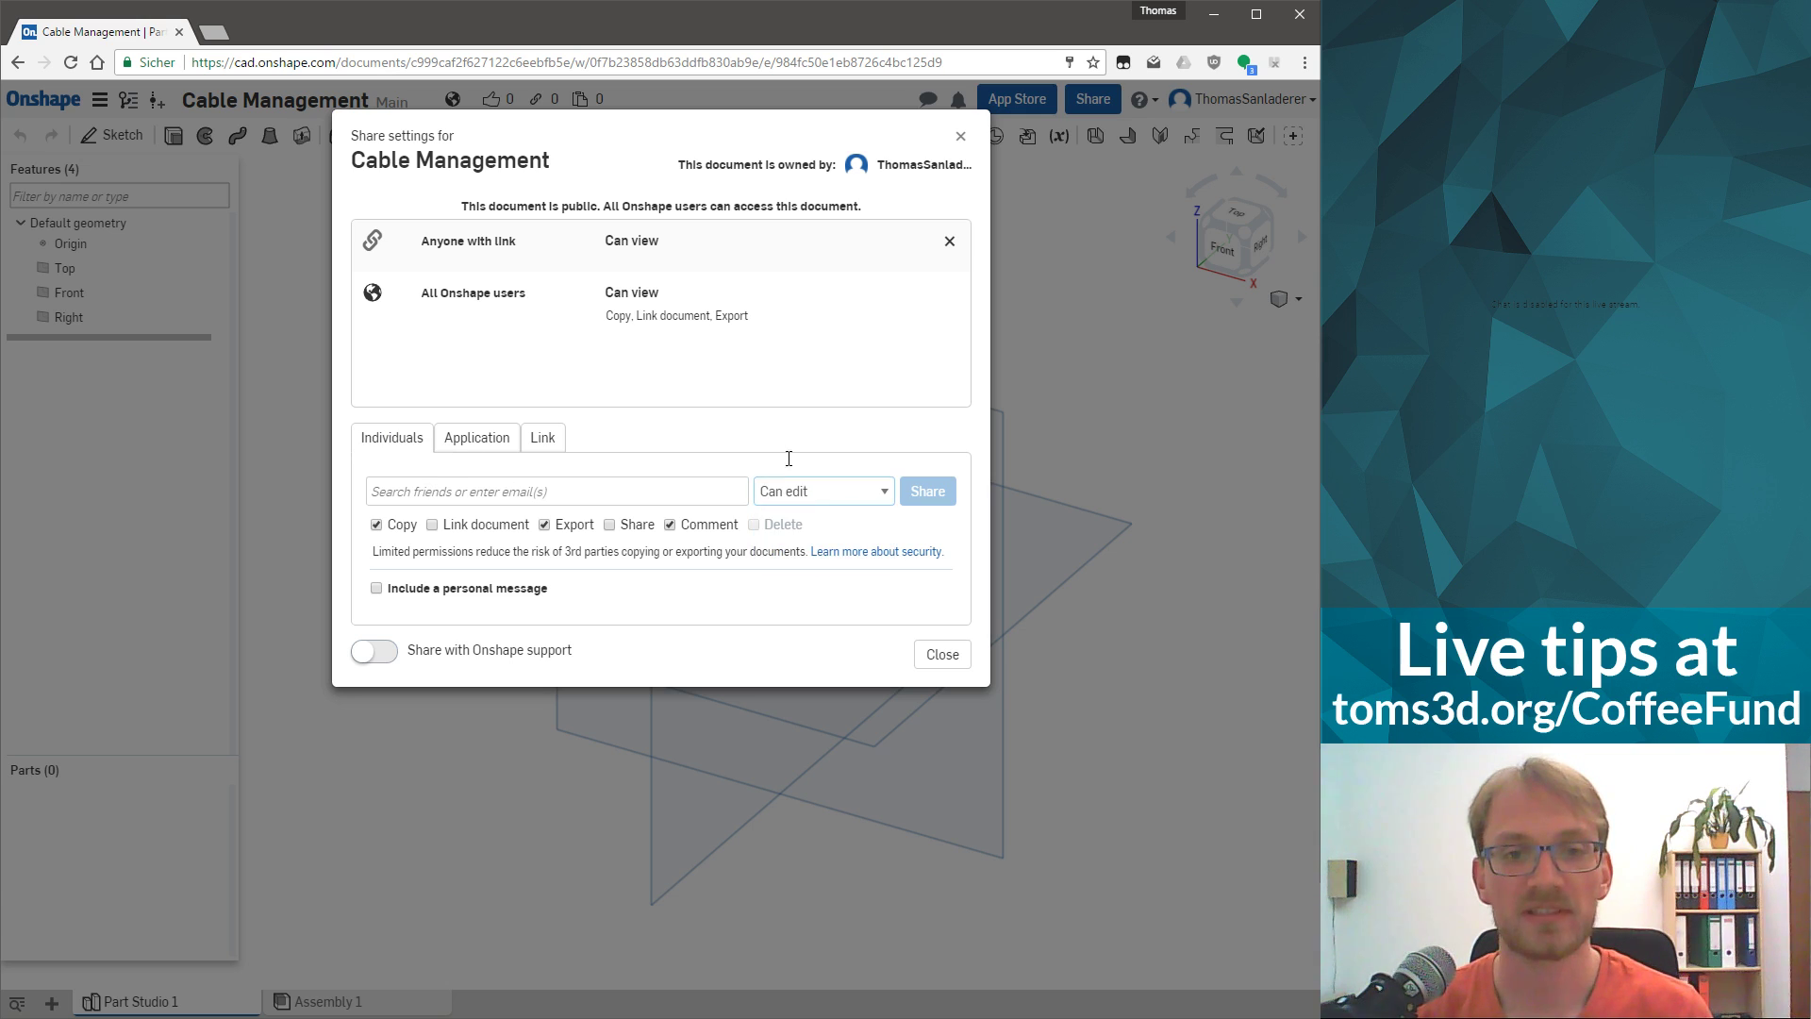
pyautogui.click(940, 654)
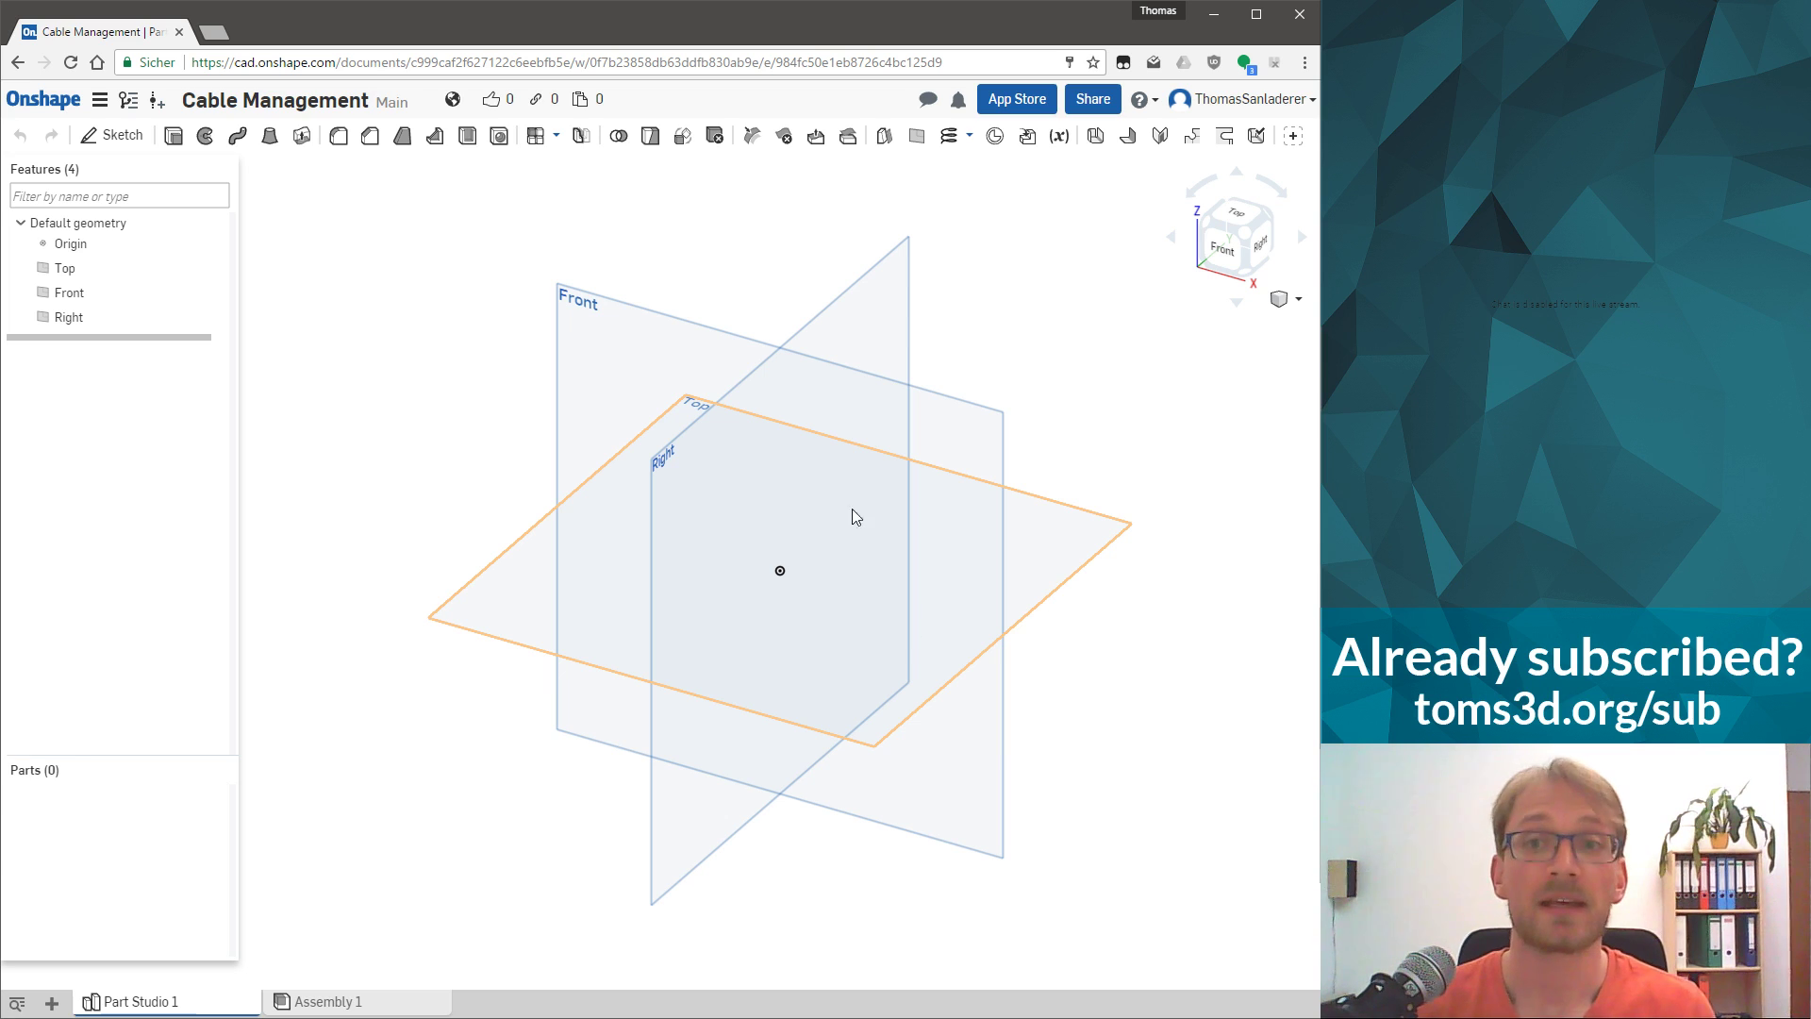
# Start a new variable and discard it without defining a name or value.
pyautogui.click(1068, 139)
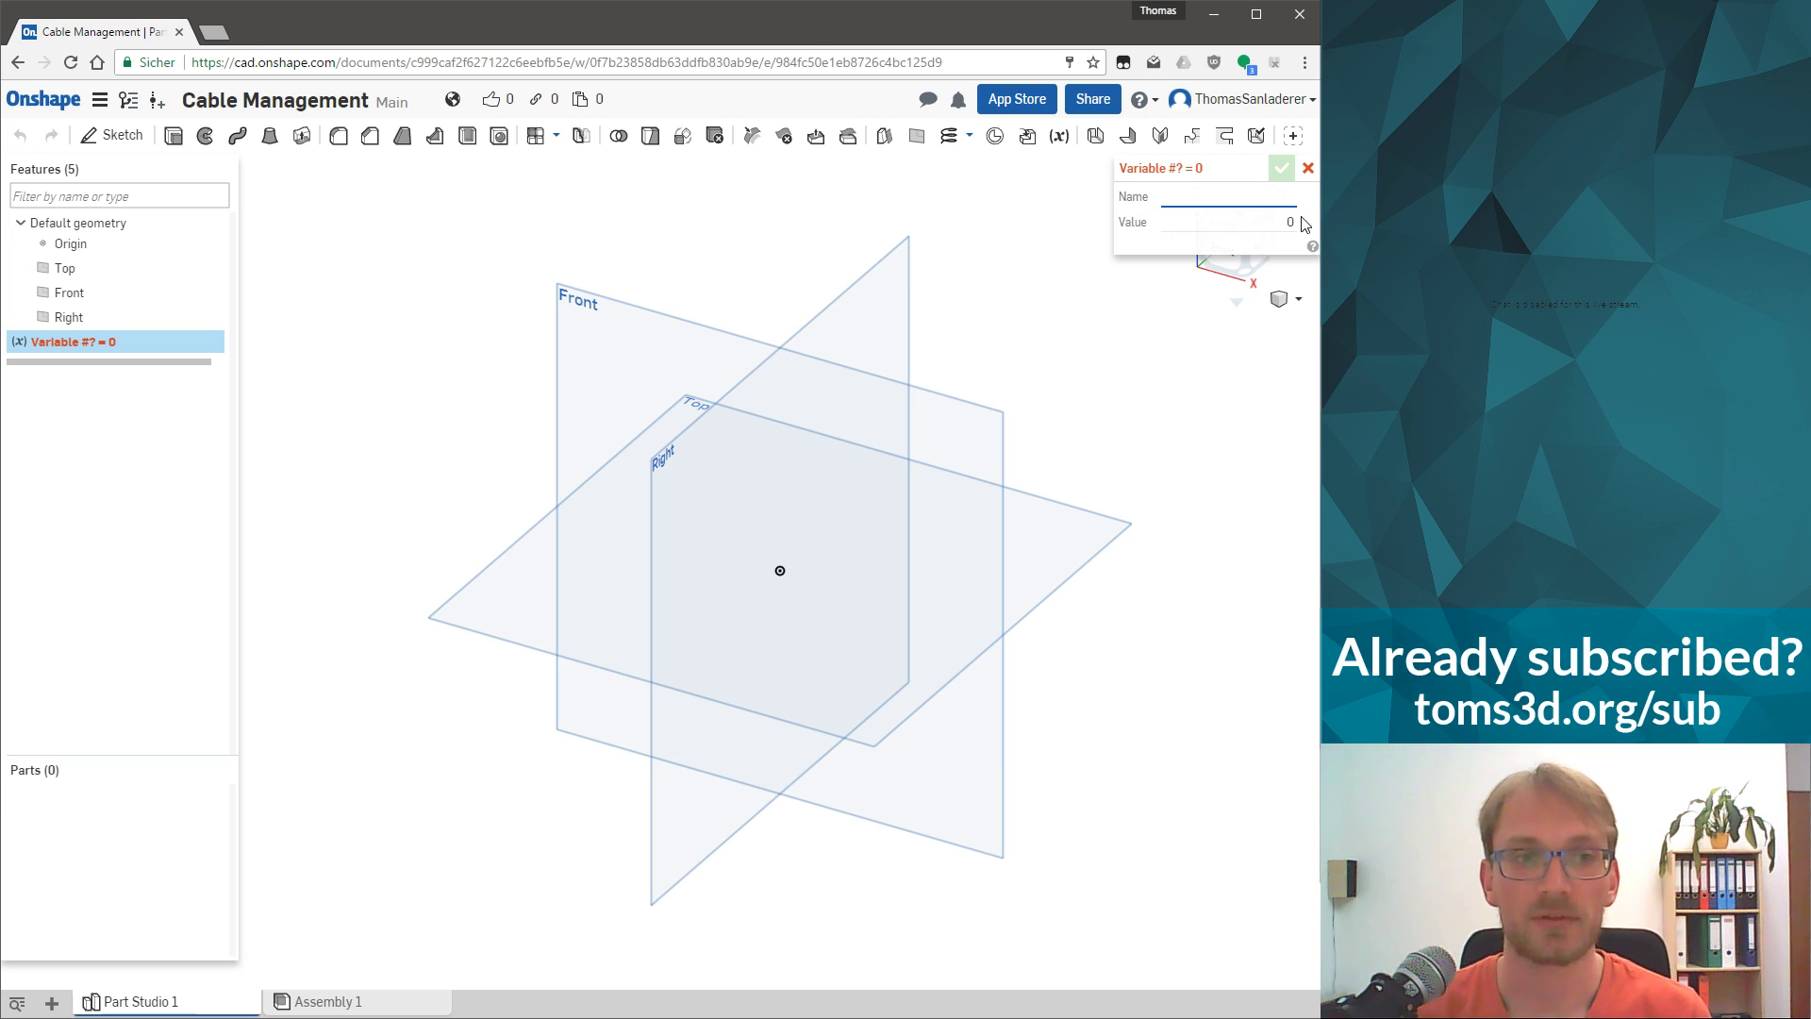
pyautogui.click(1308, 168)
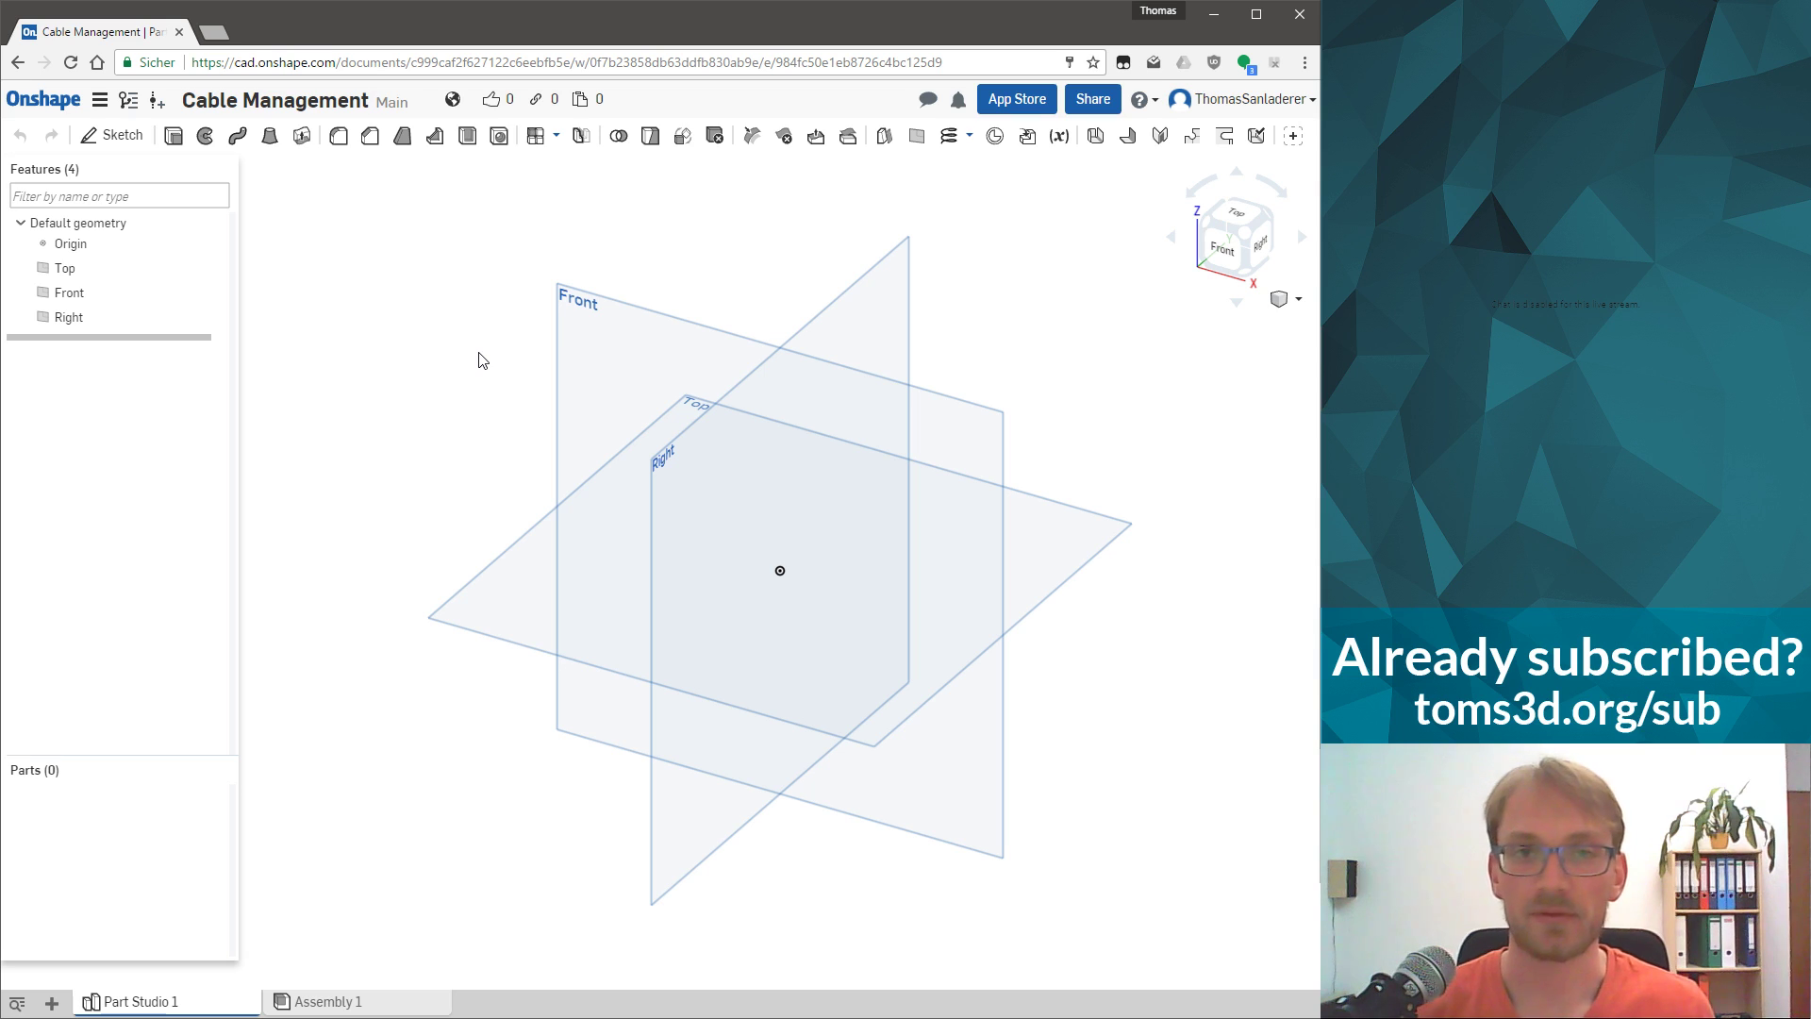
# Rename the Part Studio 1 tab as Cable Clip.
pyautogui.rightClick(173, 1010)
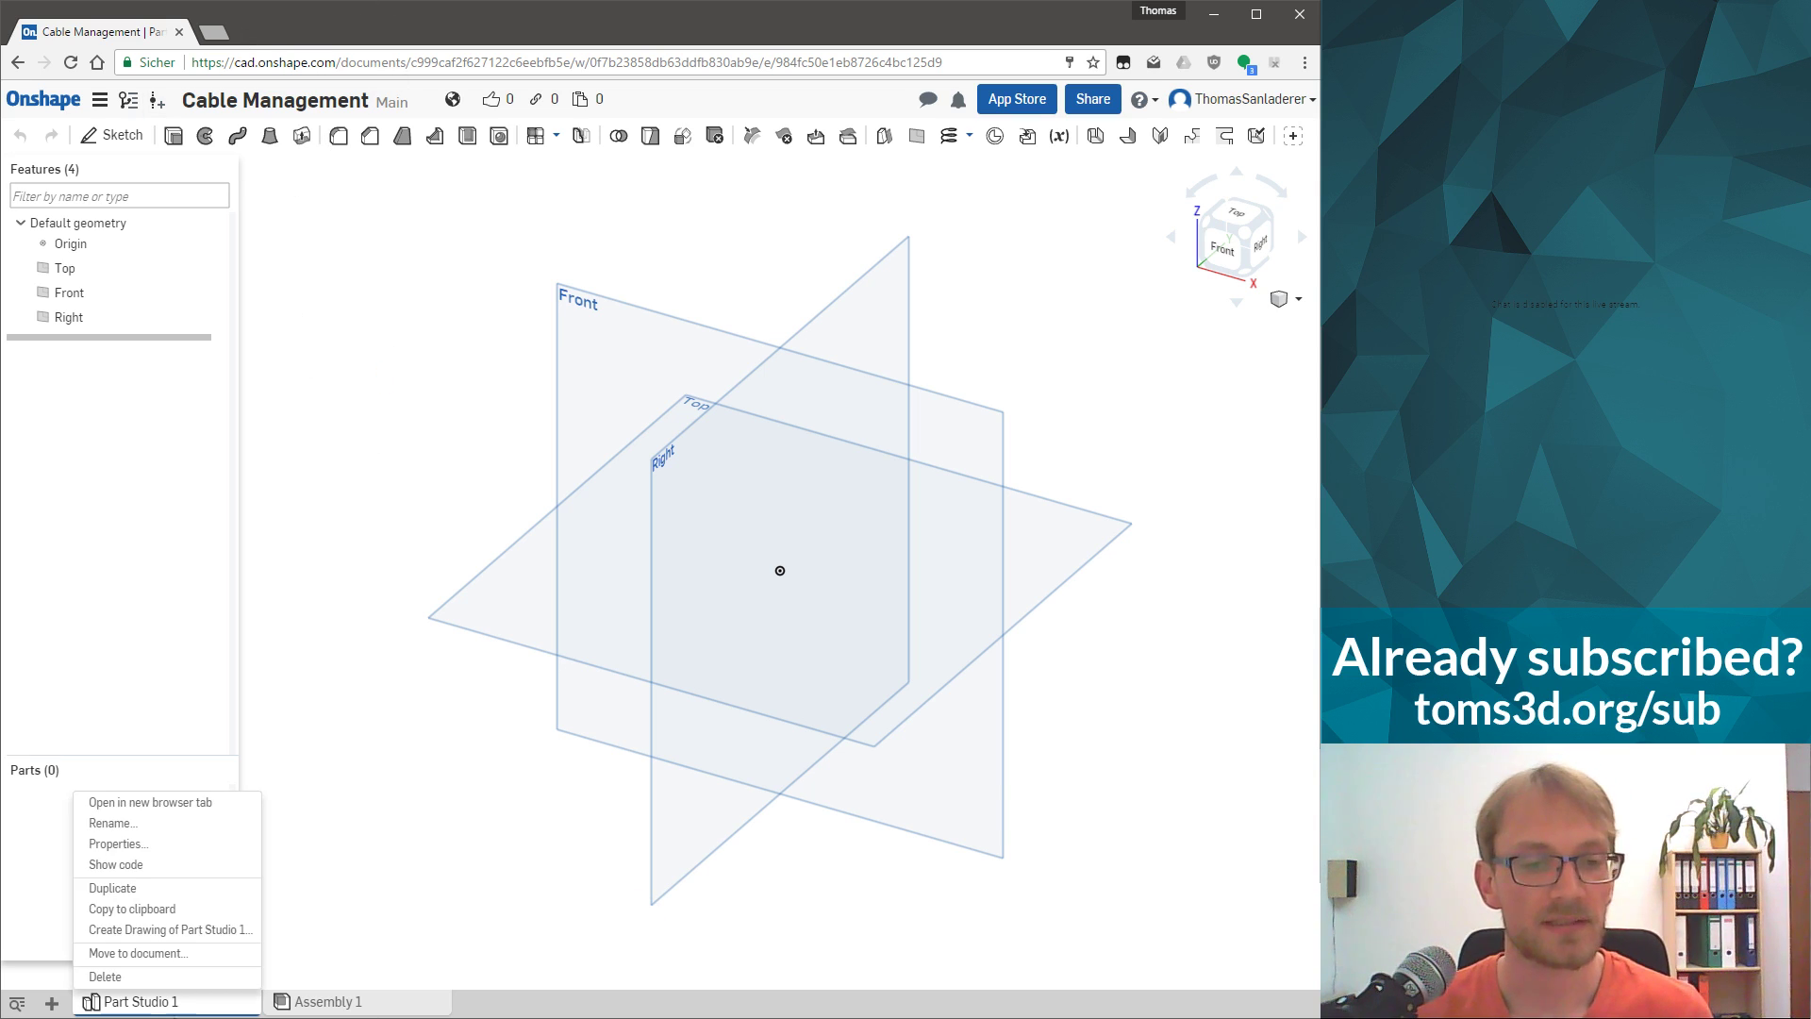
pyautogui.click(118, 824)
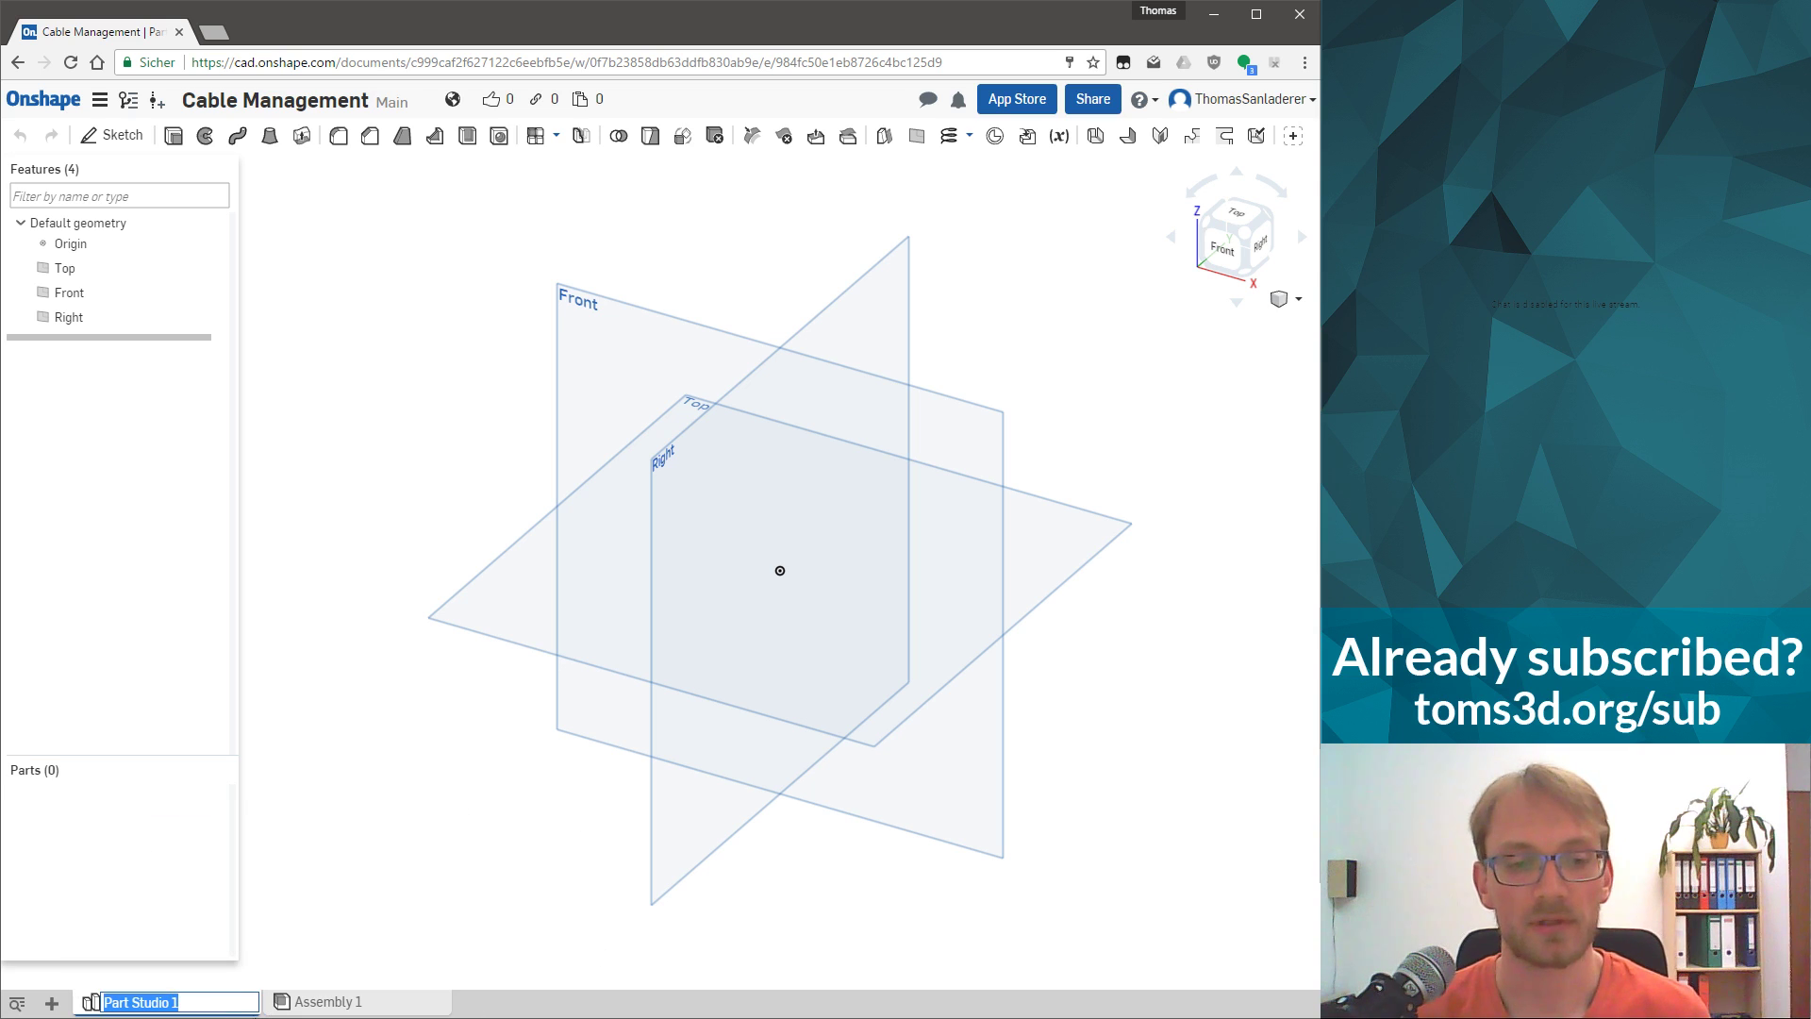
pyautogui.write('Cabl')
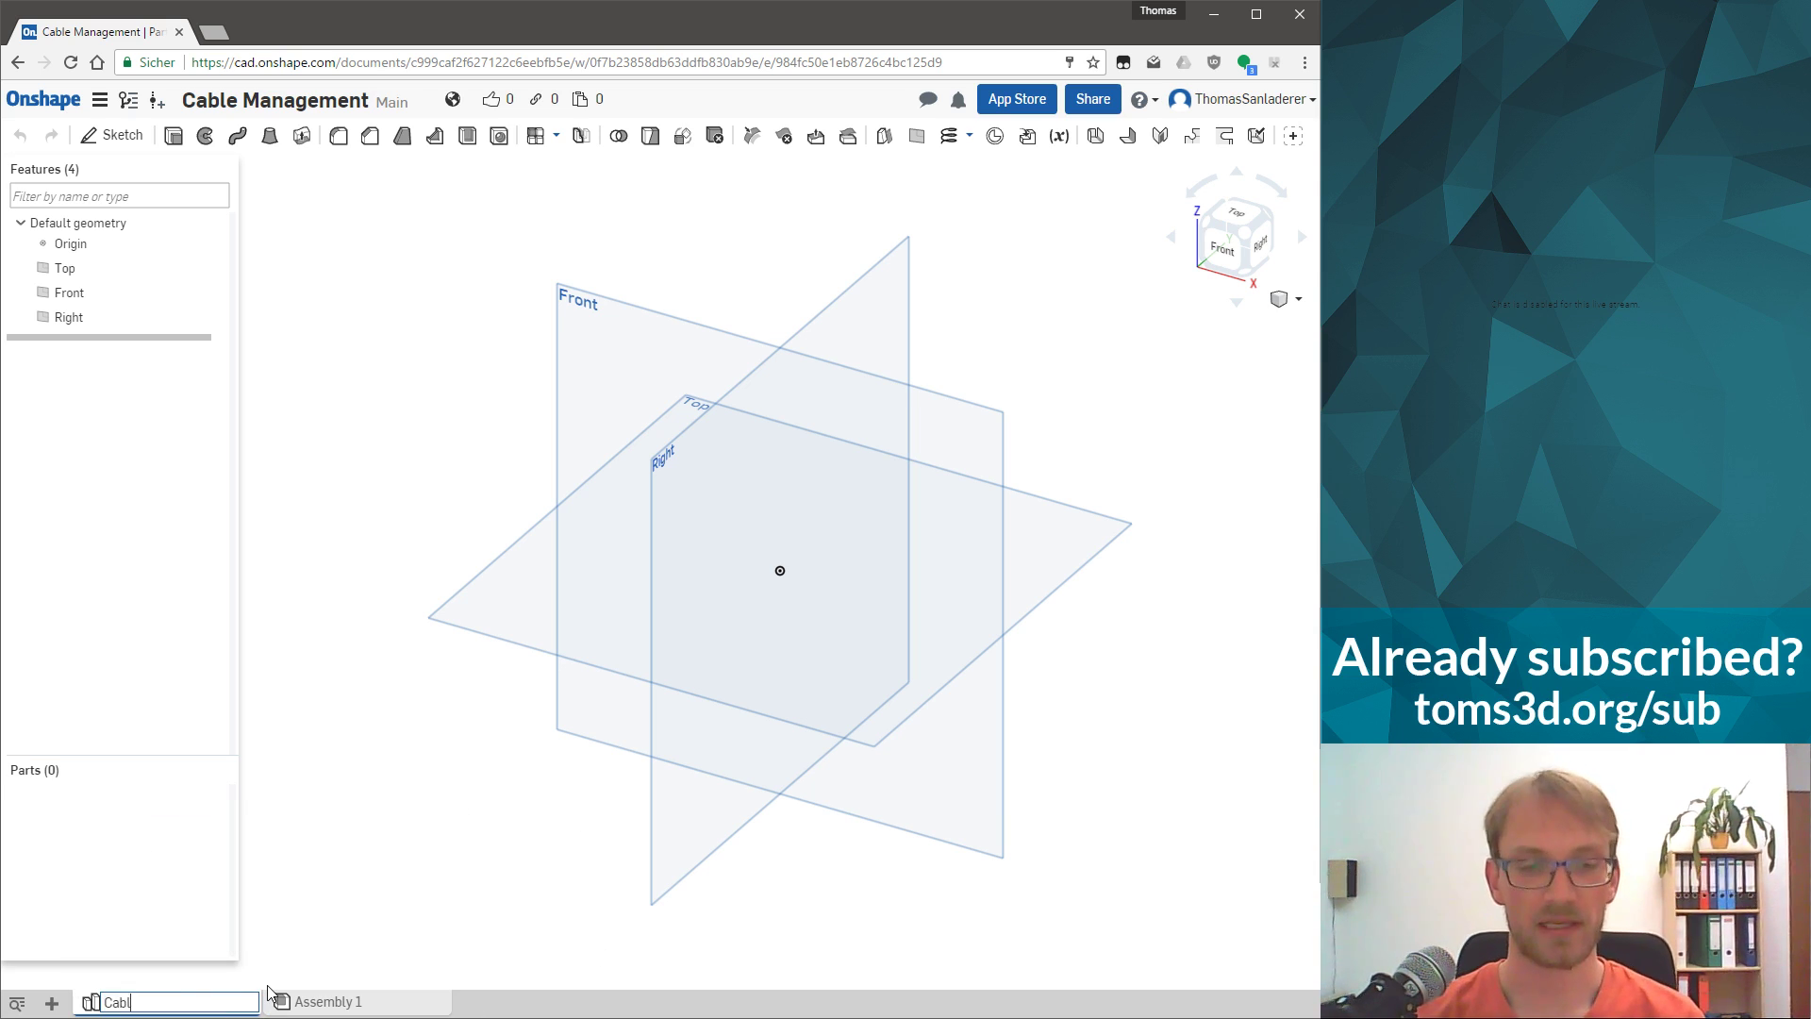
pyautogui.write('e Clip')
pyautogui.press('Return')
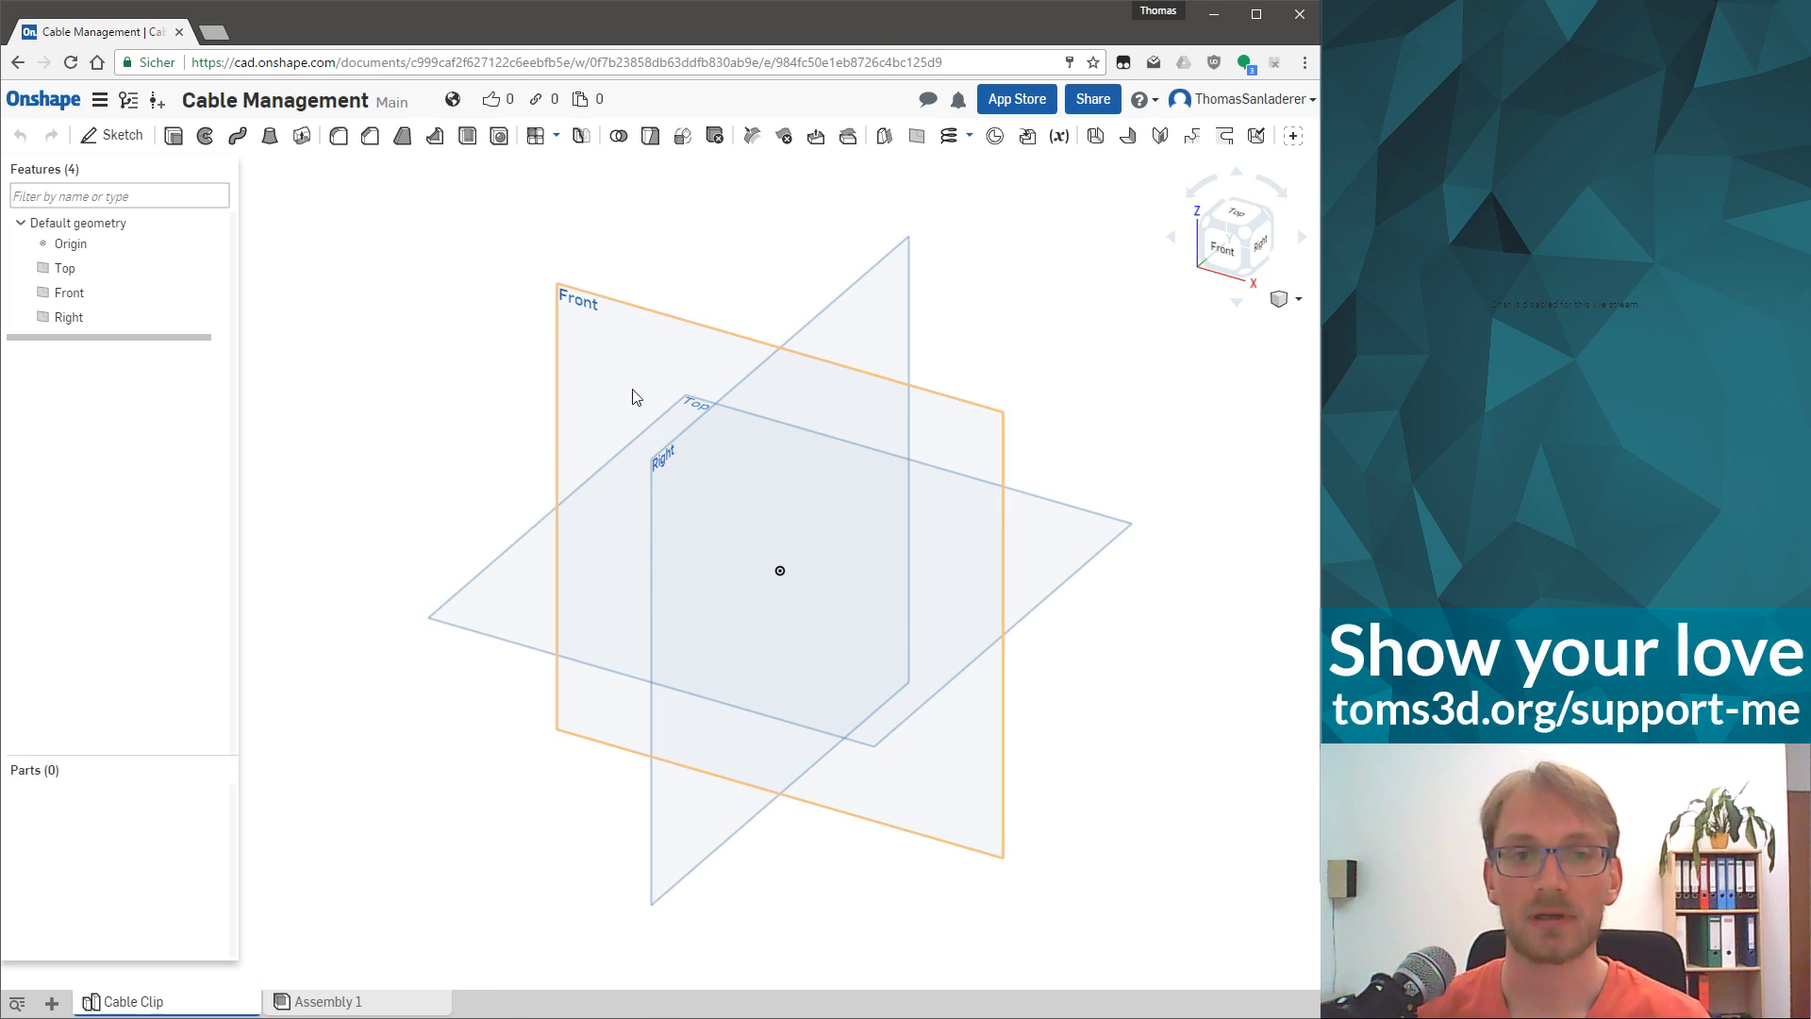
# Start a sketch on the Top plane and hide the default planes.
pyautogui.click(506, 607)
pyautogui.rightClick(117, 275)
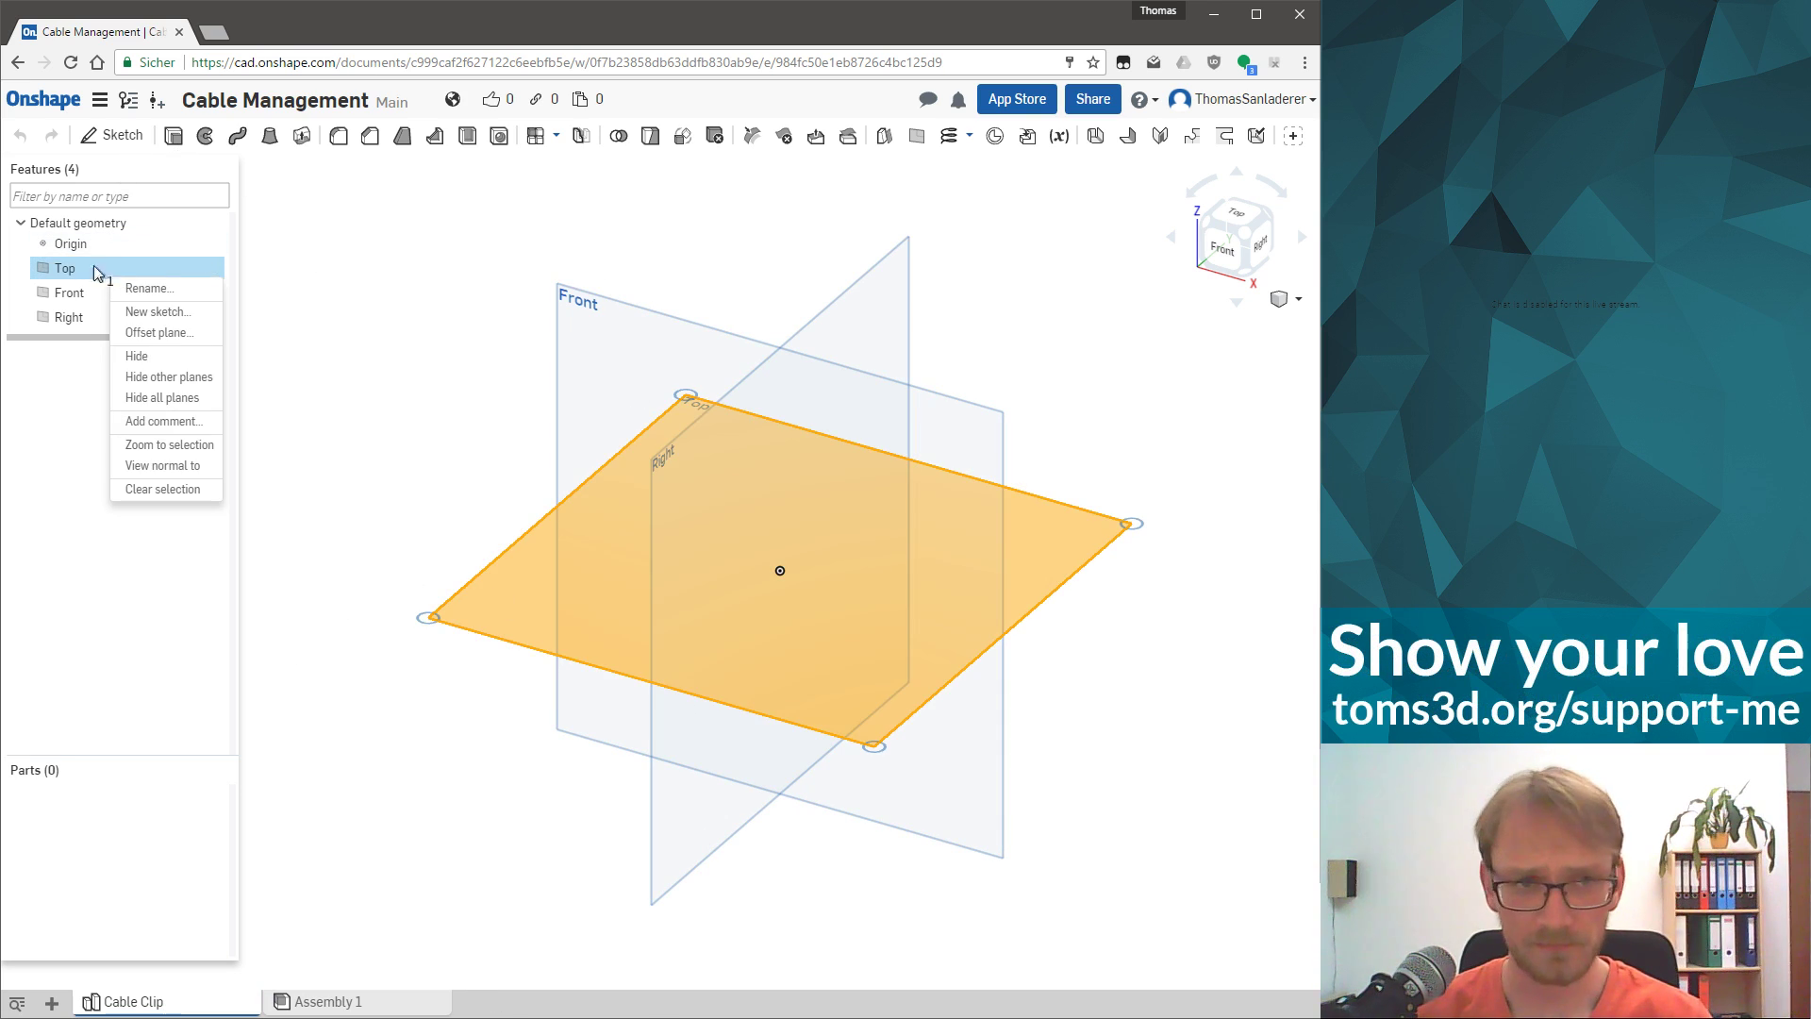
pyautogui.click(1241, 220)
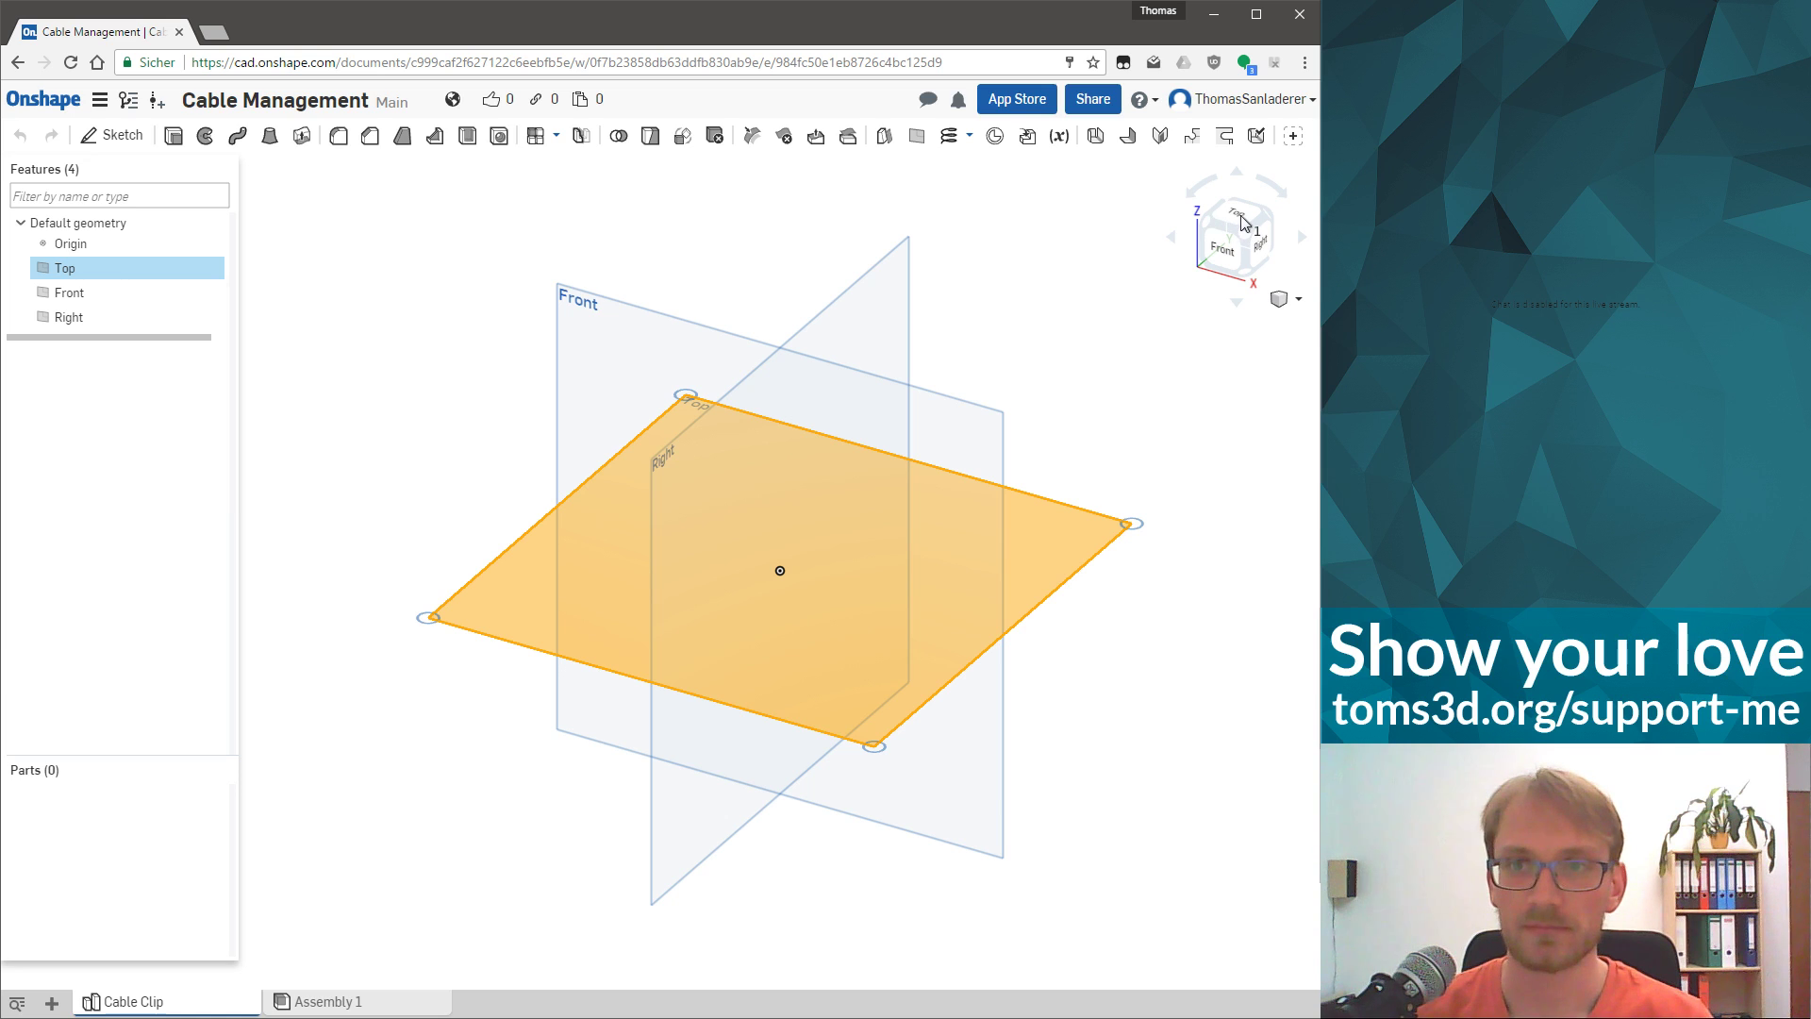
pyautogui.click(1241, 220)
pyautogui.click(287, 448)
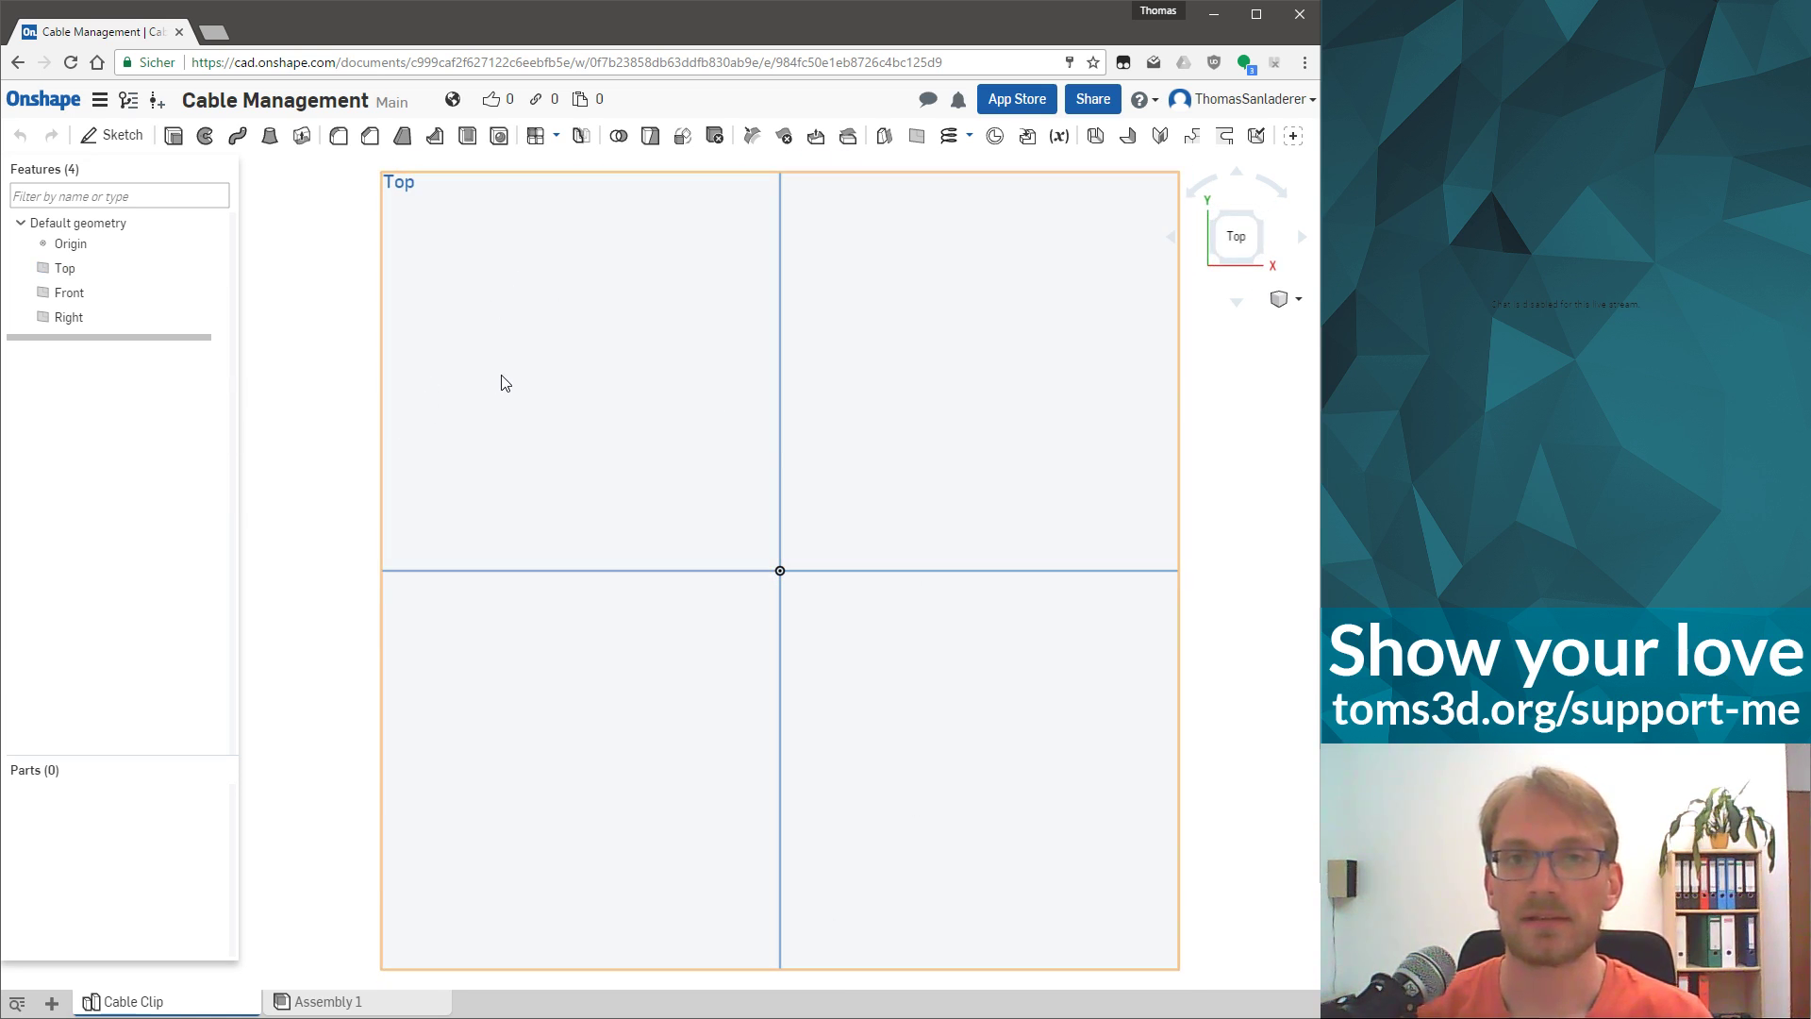
pyautogui.click(520, 447)
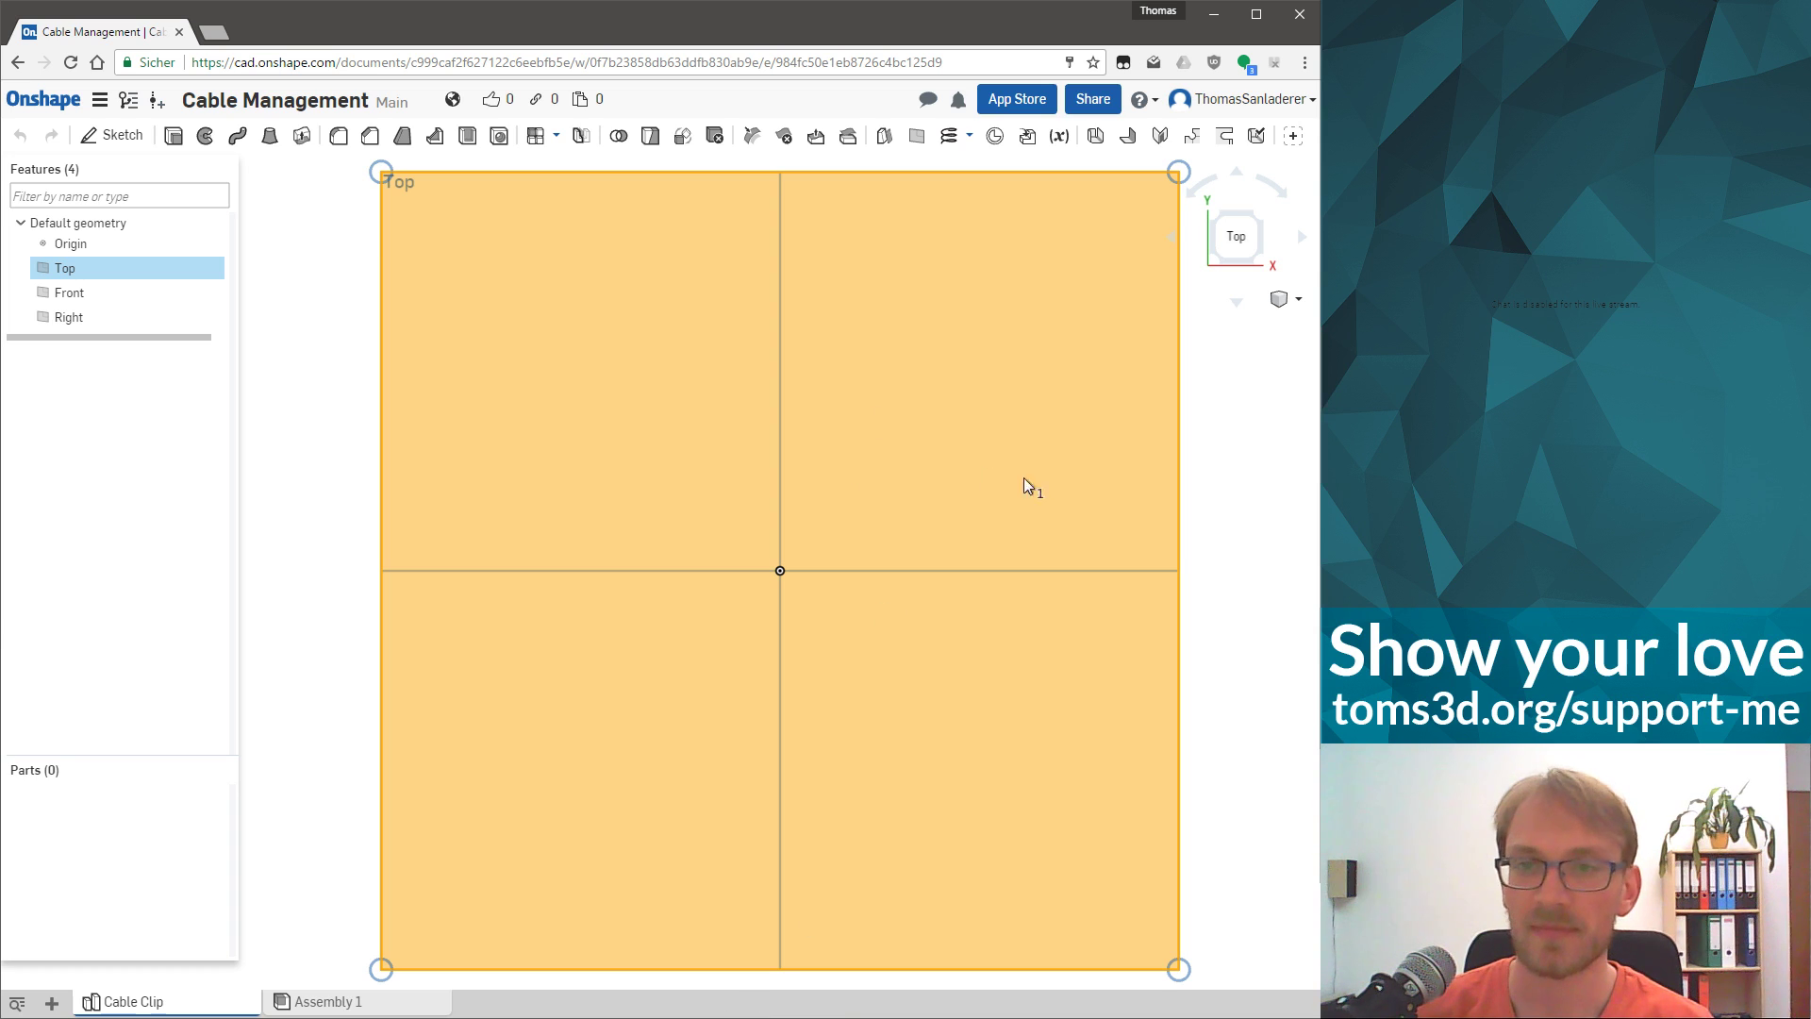
pyautogui.click(1217, 503)
pyautogui.click(1083, 398)
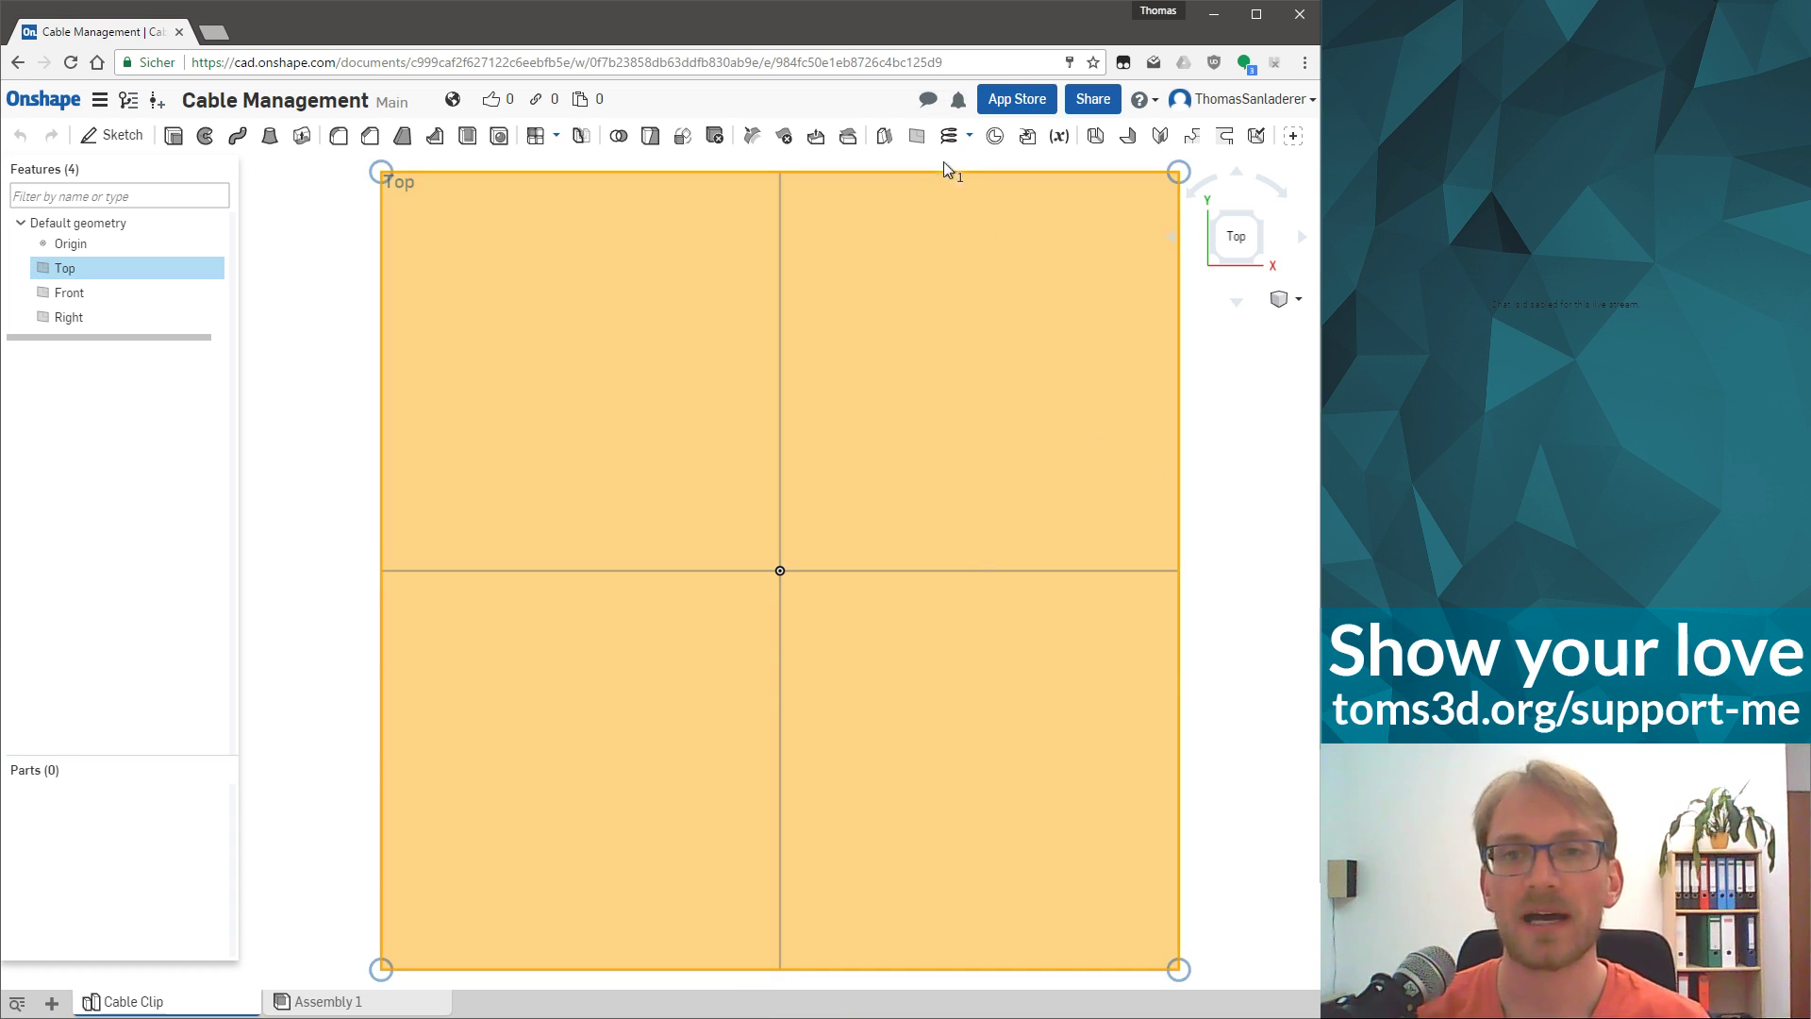
pyautogui.click(112, 135)
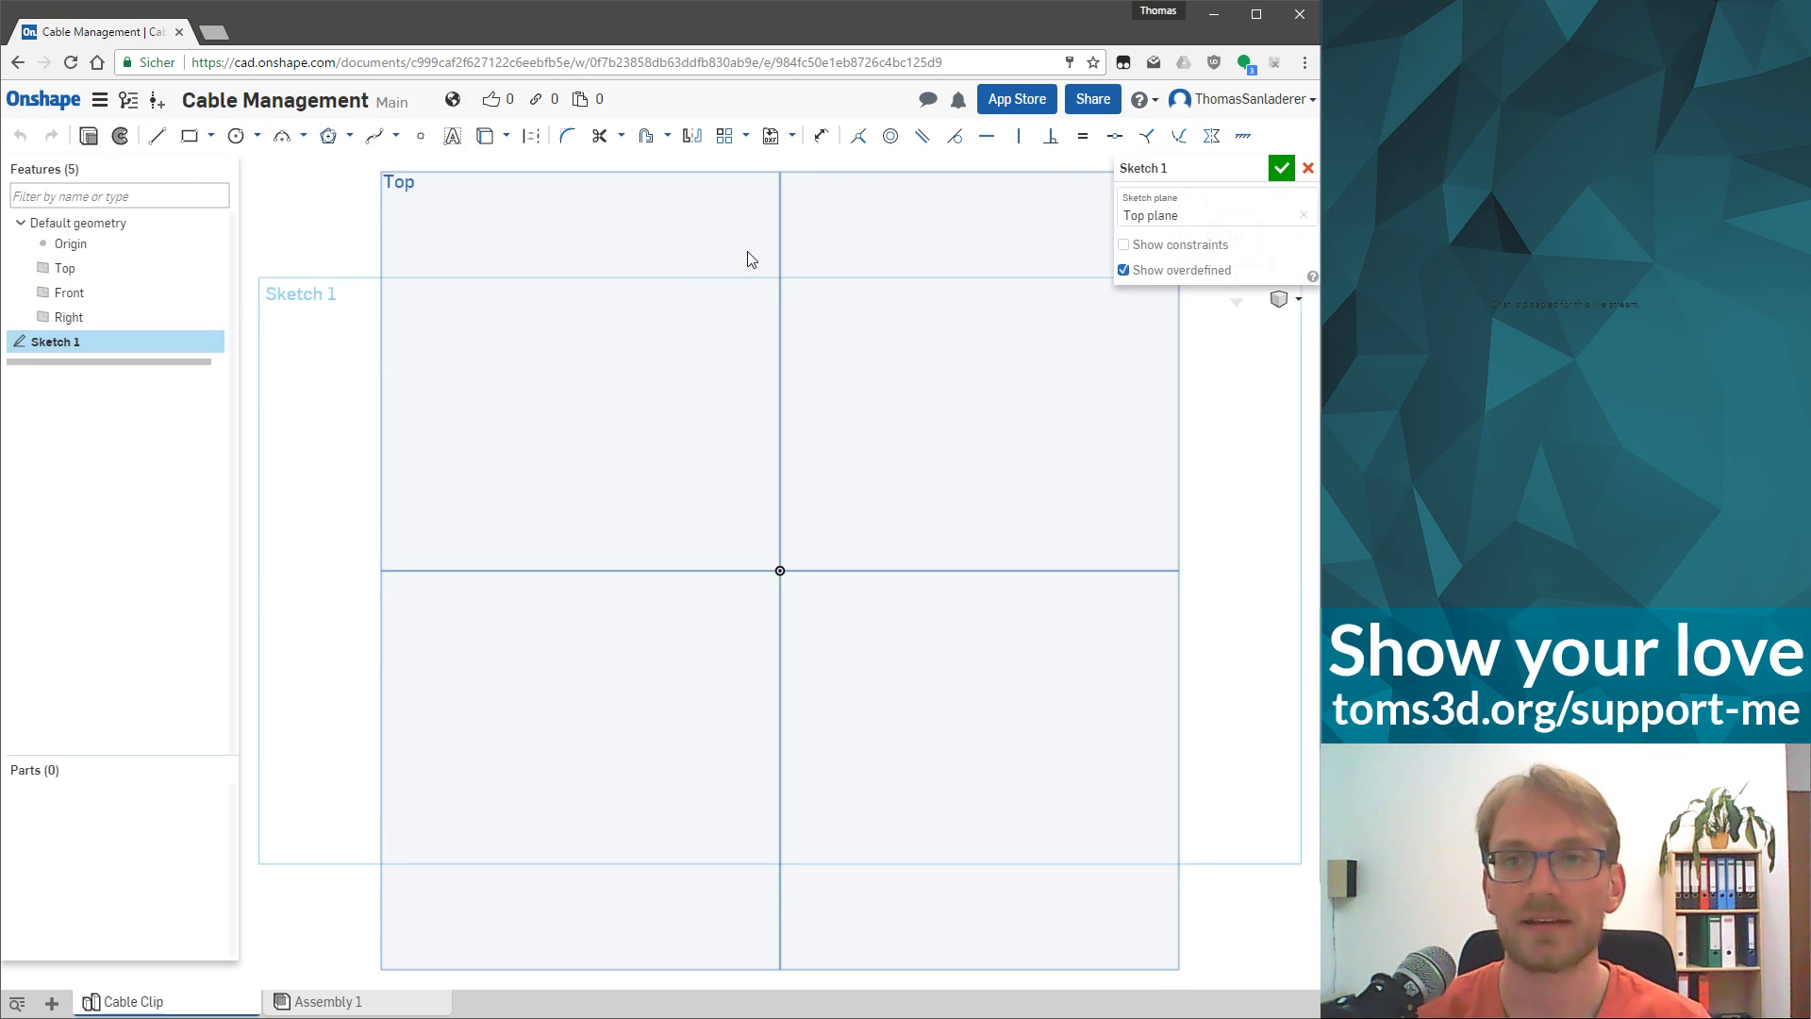
pyautogui.press('p')
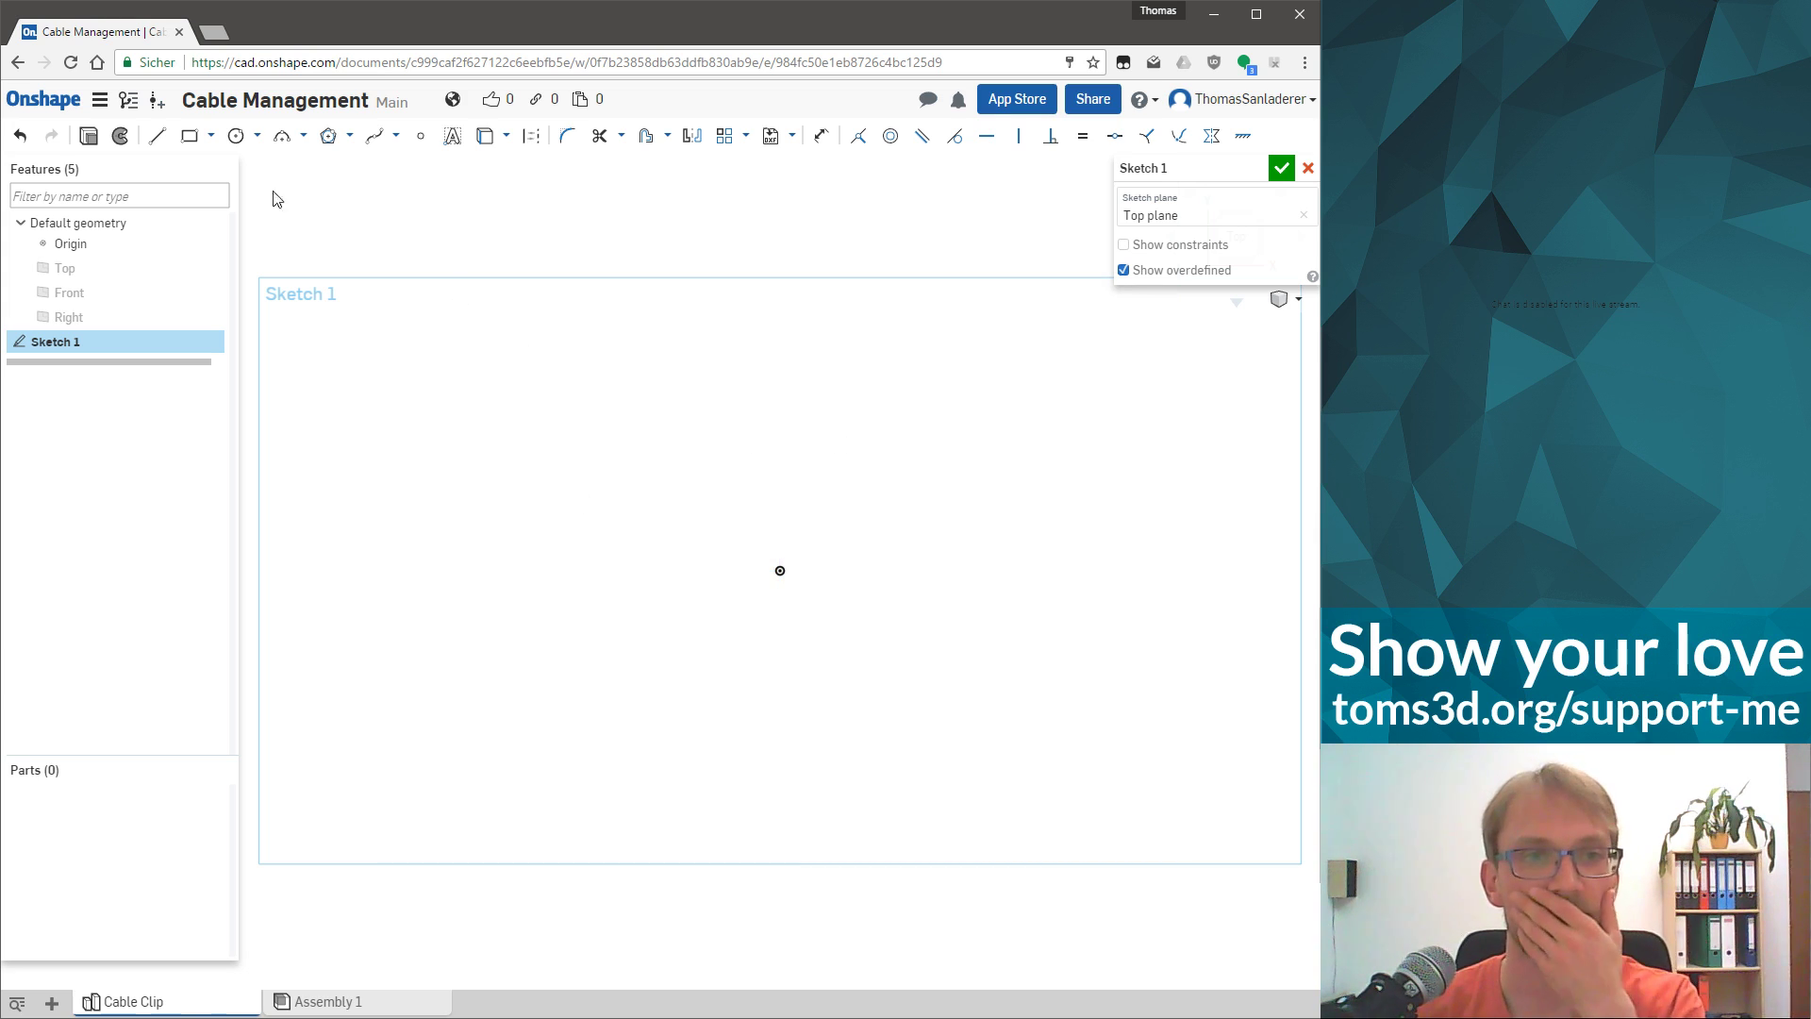
# Draw a circle centred on the origin and dimension its diameter to 8 mm.
pyautogui.scroll(2, 813, 560)
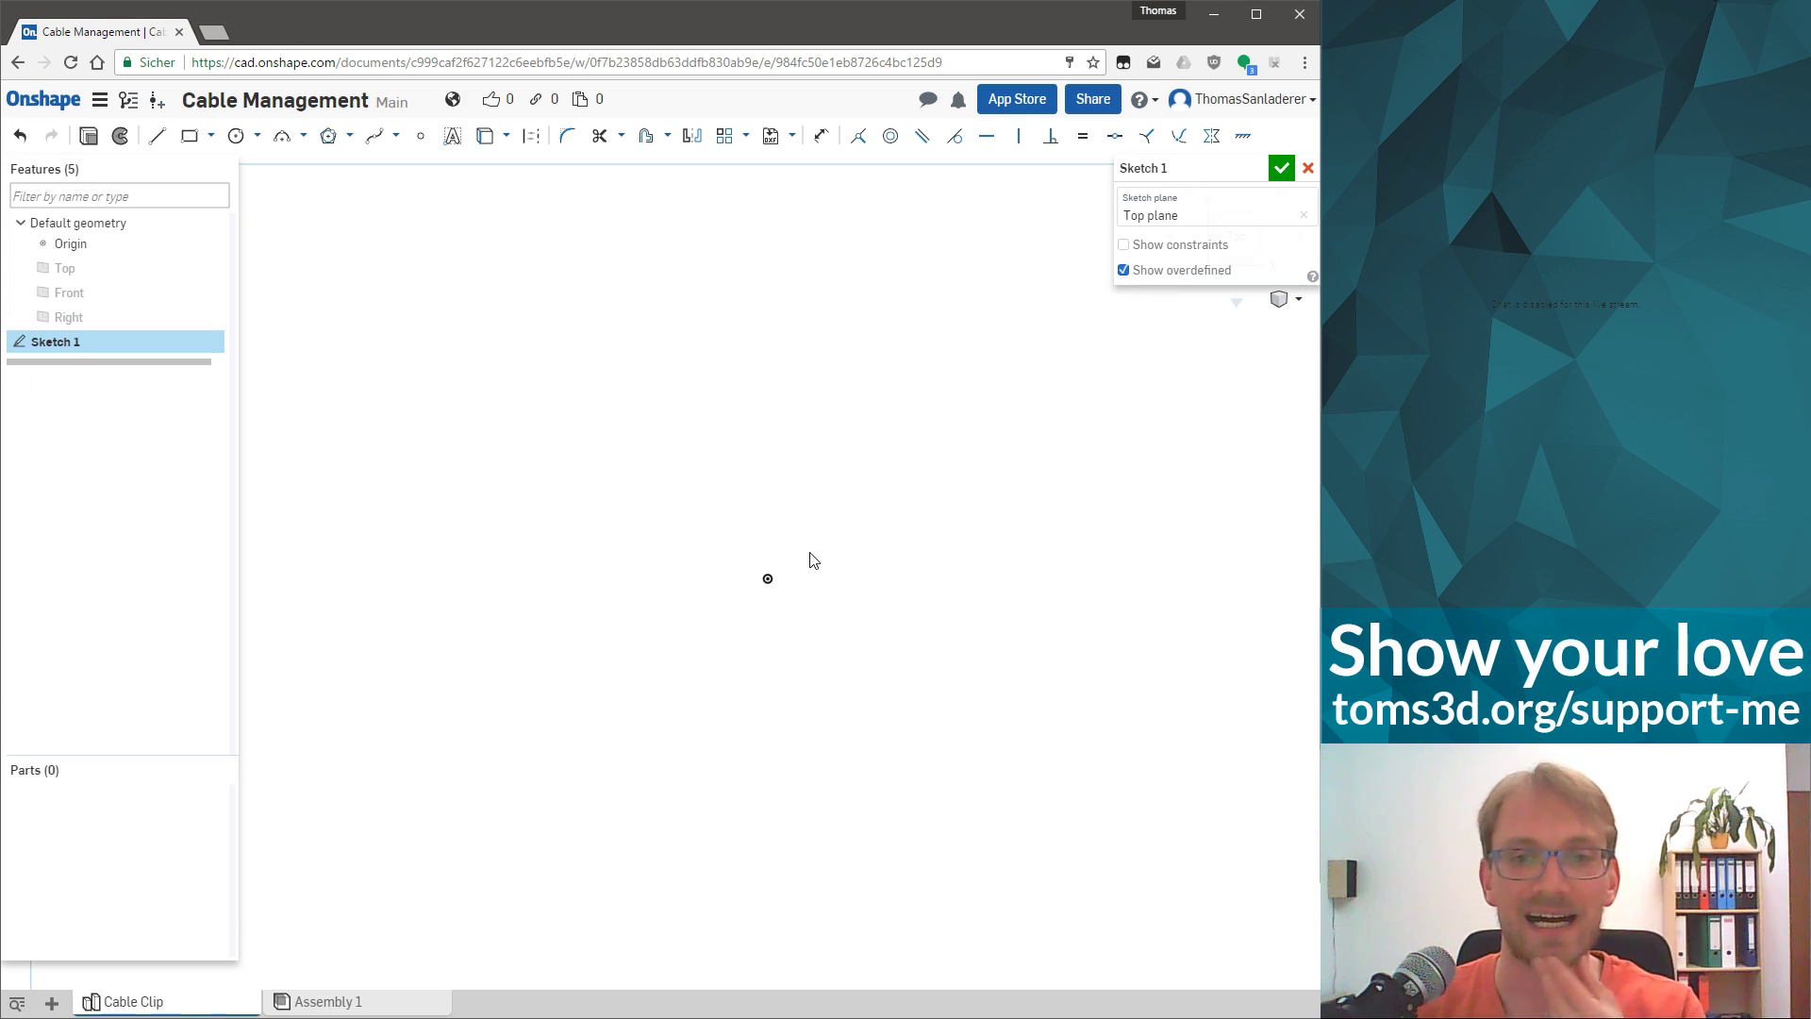
pyautogui.click(235, 136)
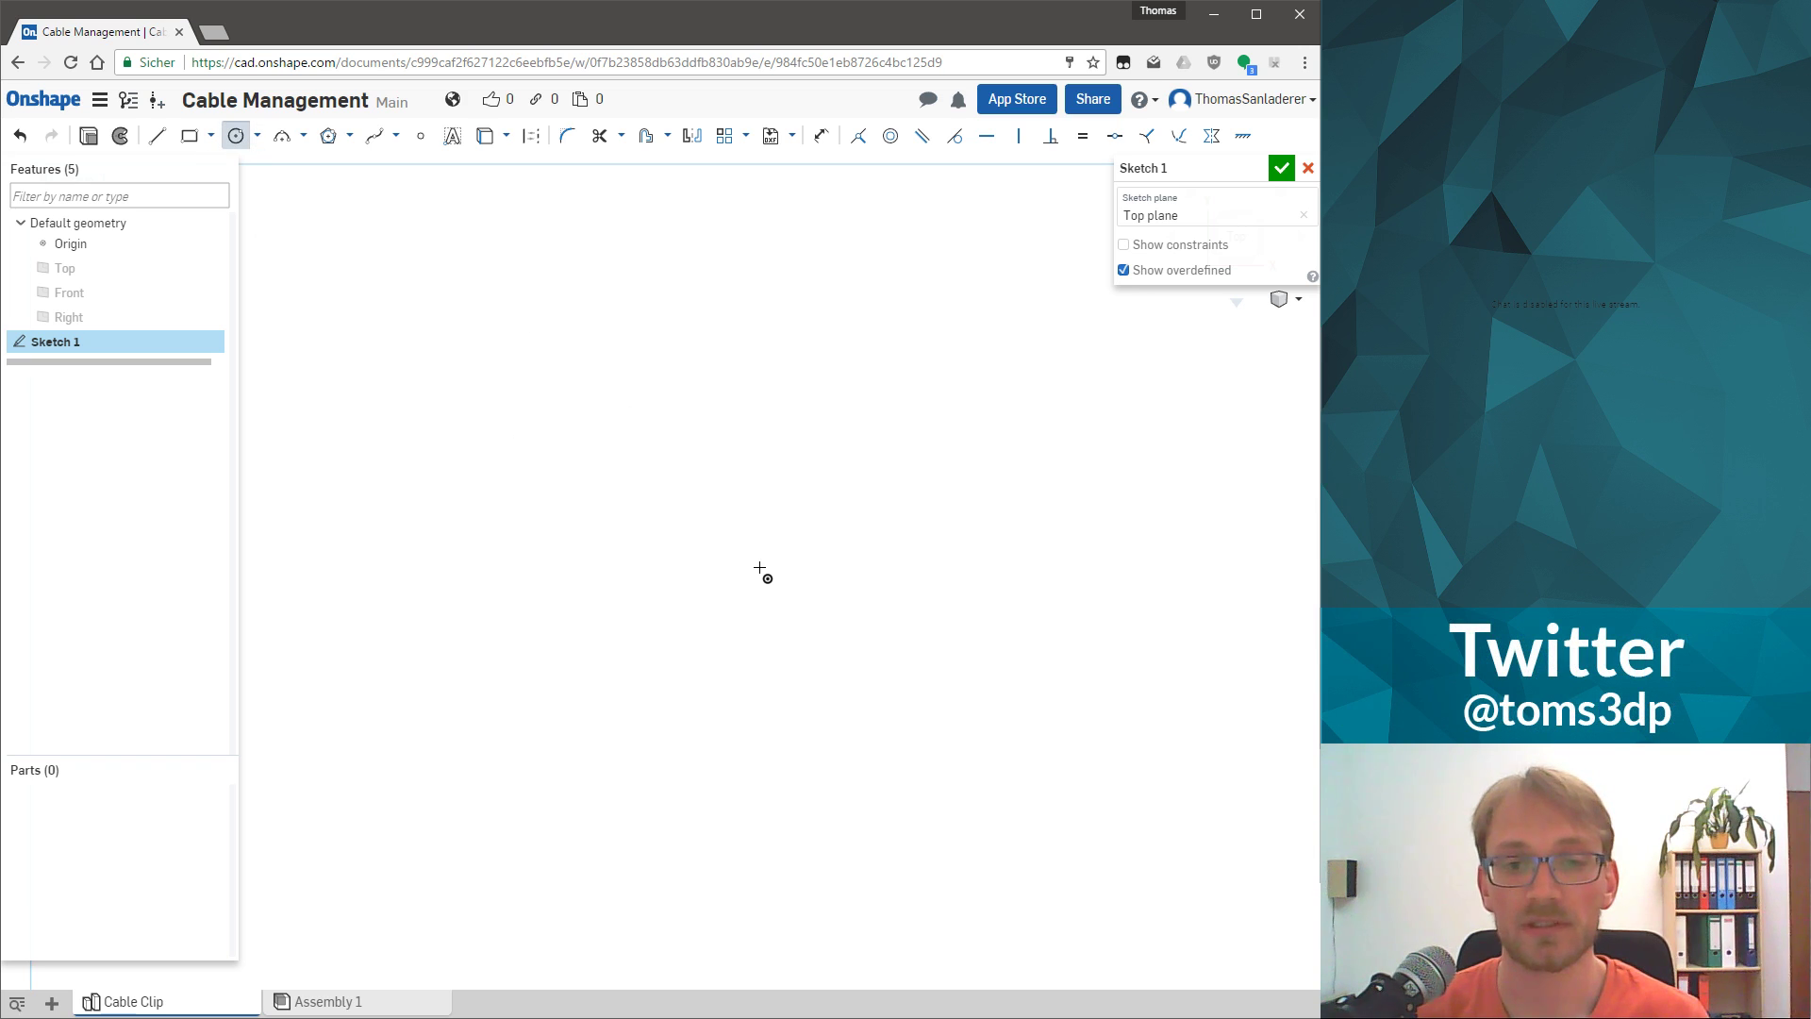
pyautogui.click(767, 579)
pyautogui.click(872, 519)
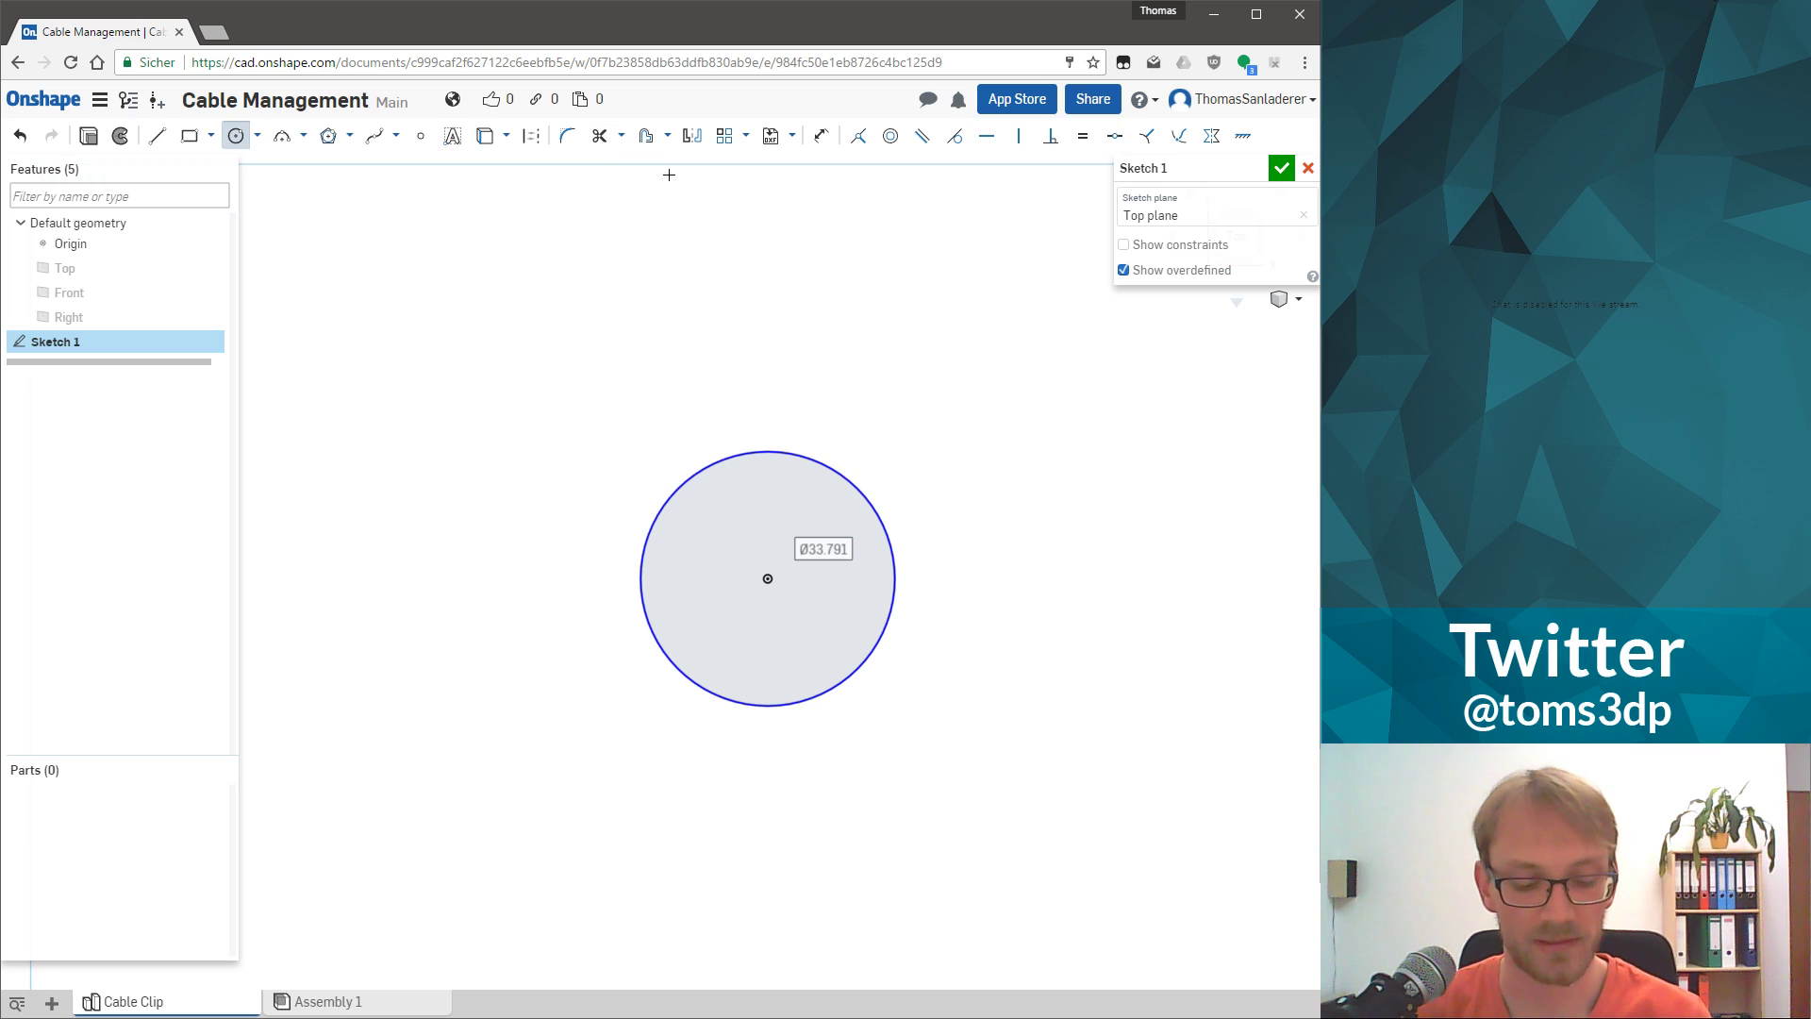
pyautogui.press('d')
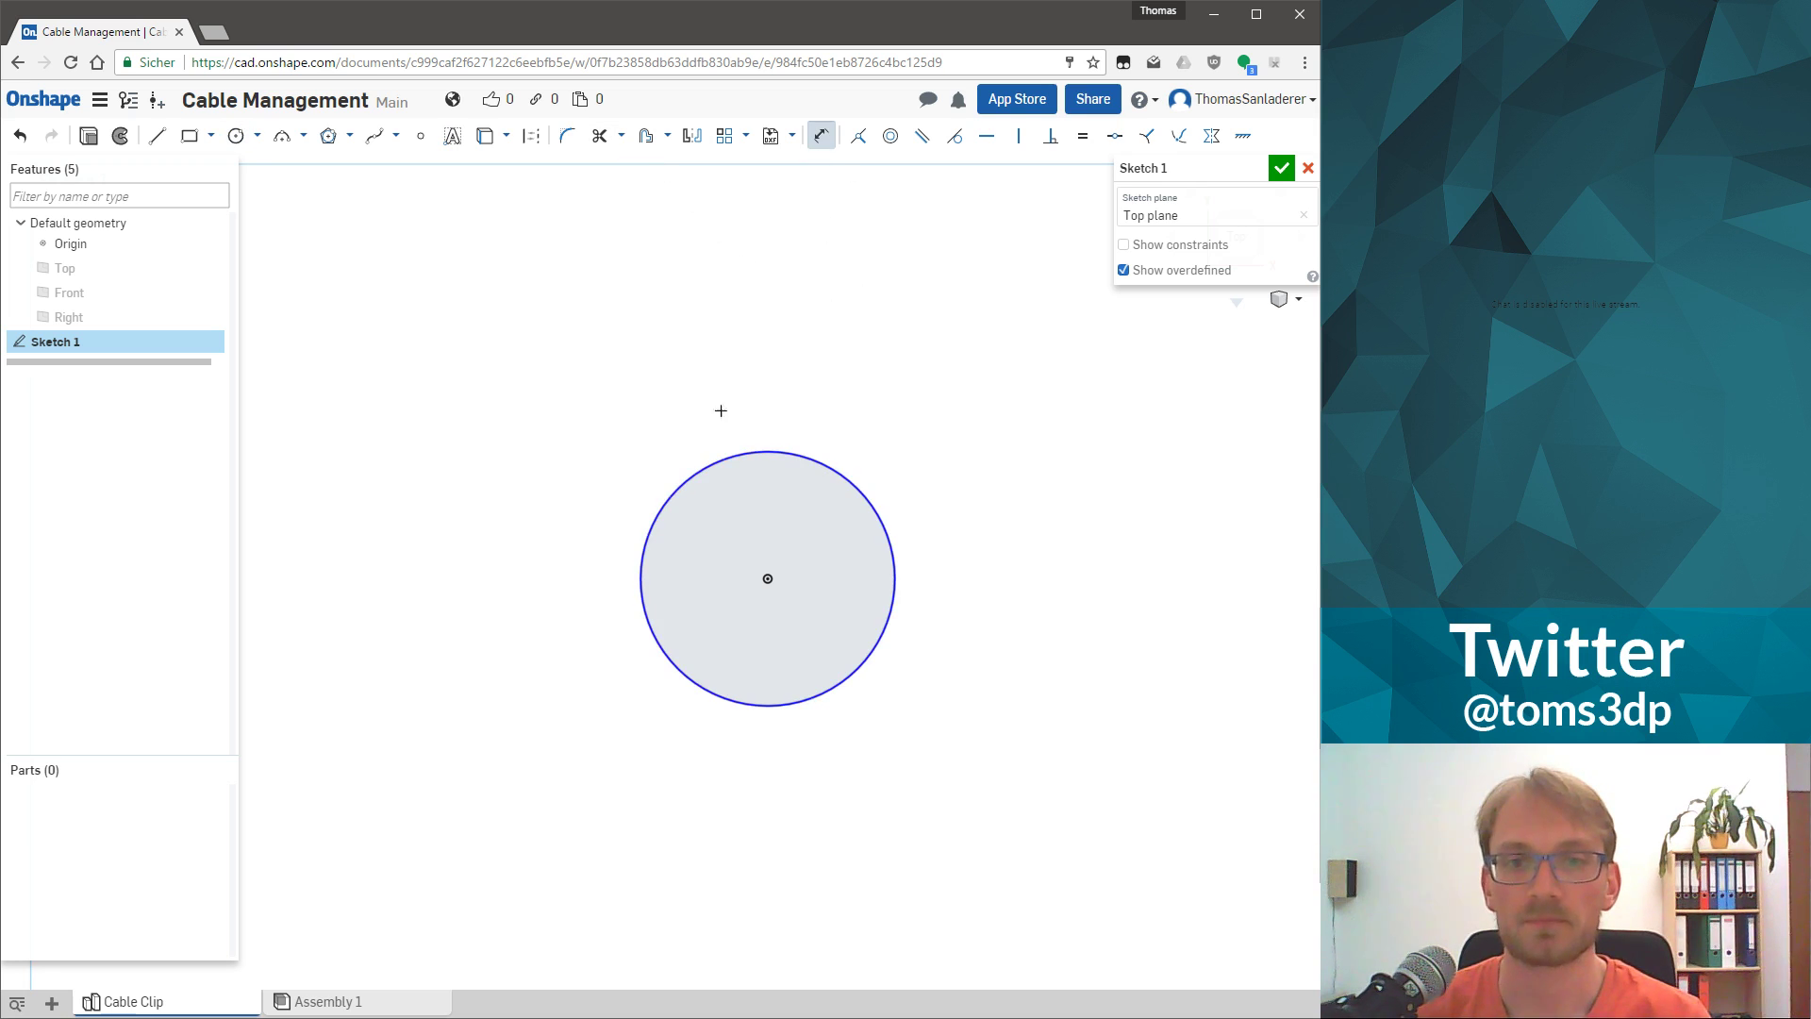
pyautogui.click(836, 484)
pyautogui.click(1027, 527)
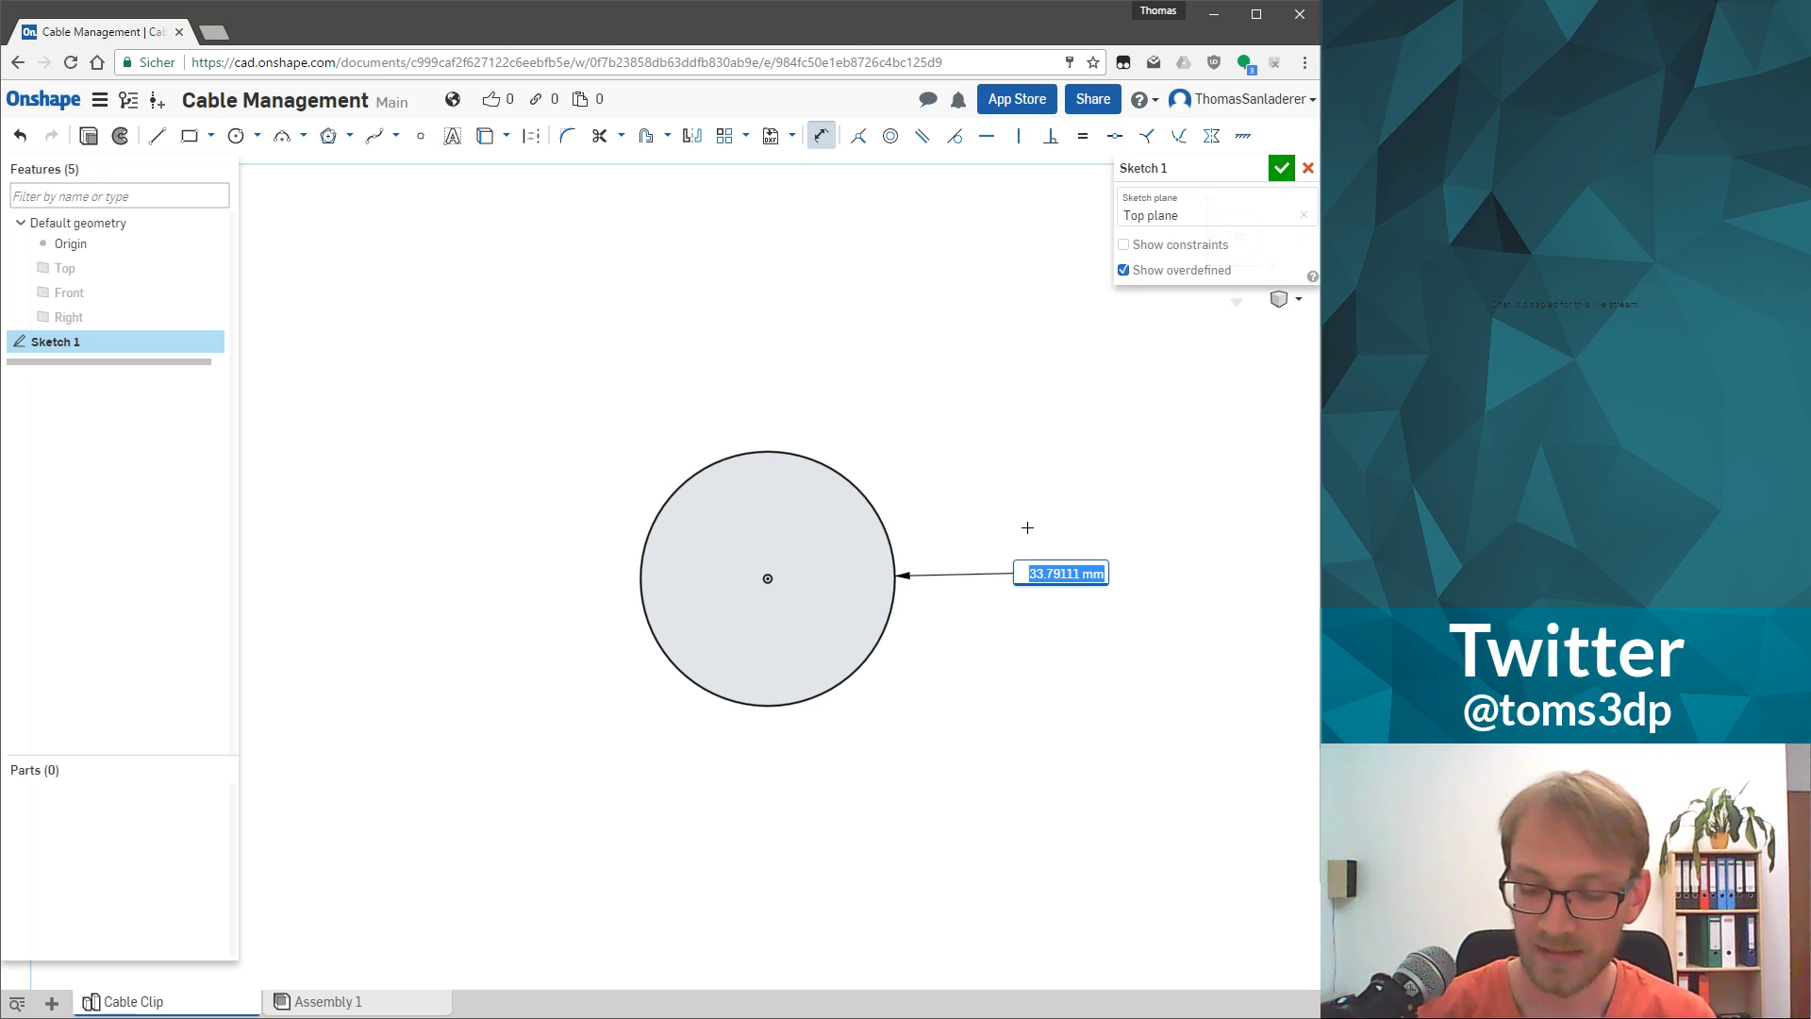
pyautogui.write('8')
pyautogui.press('Return')
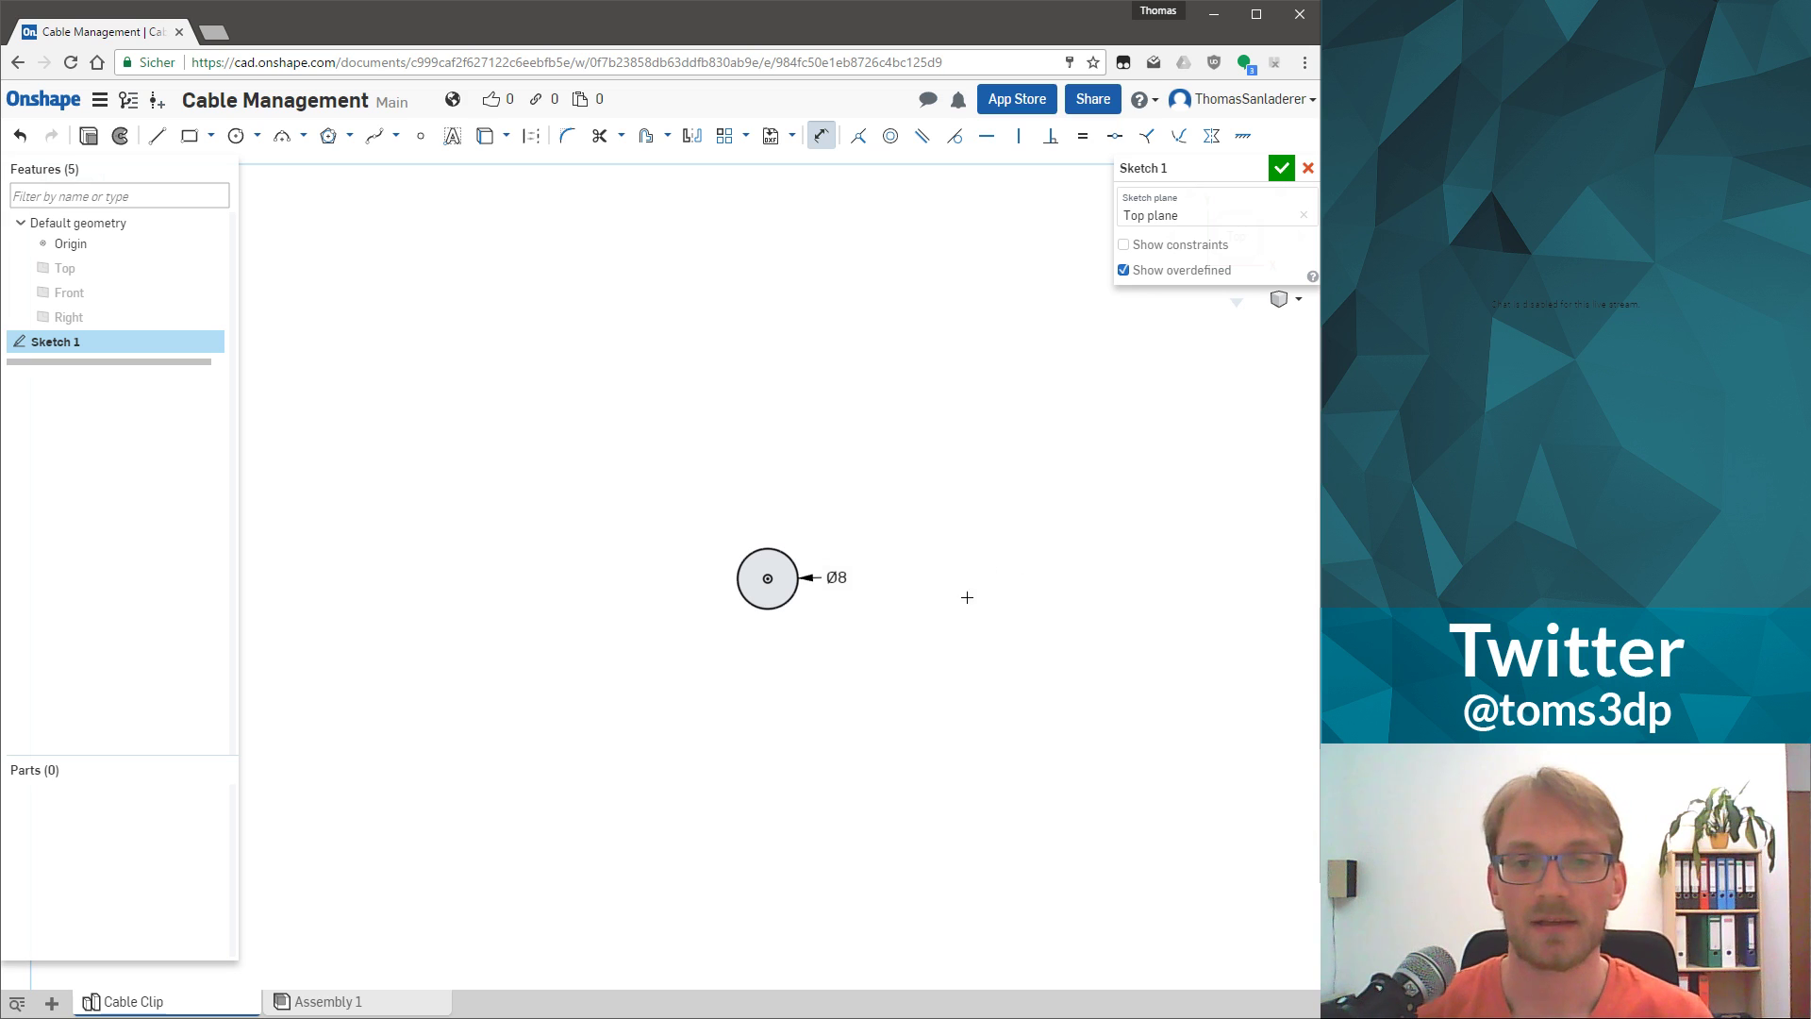
# Reposition the circle's diameter dimension label diagonally above and to the right of the circle.
pyautogui.scroll(3, 720, 578)
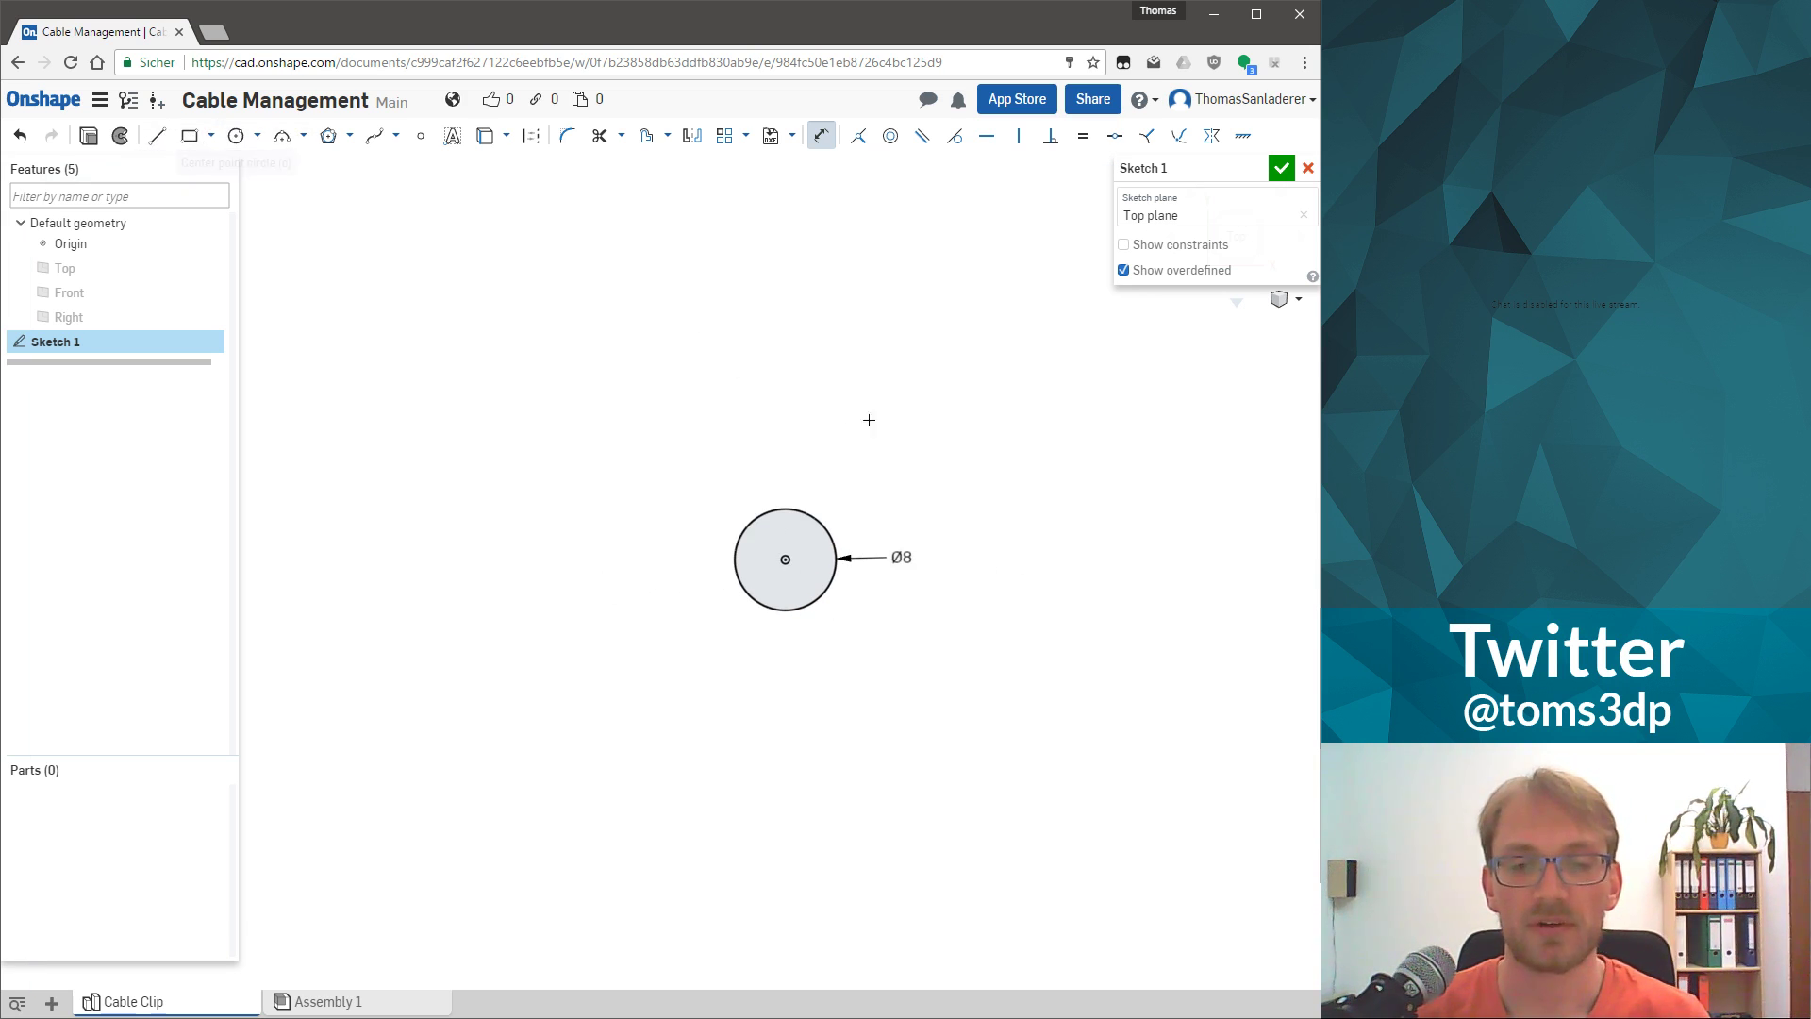
pyautogui.press('Escape')
pyautogui.click(901, 558)
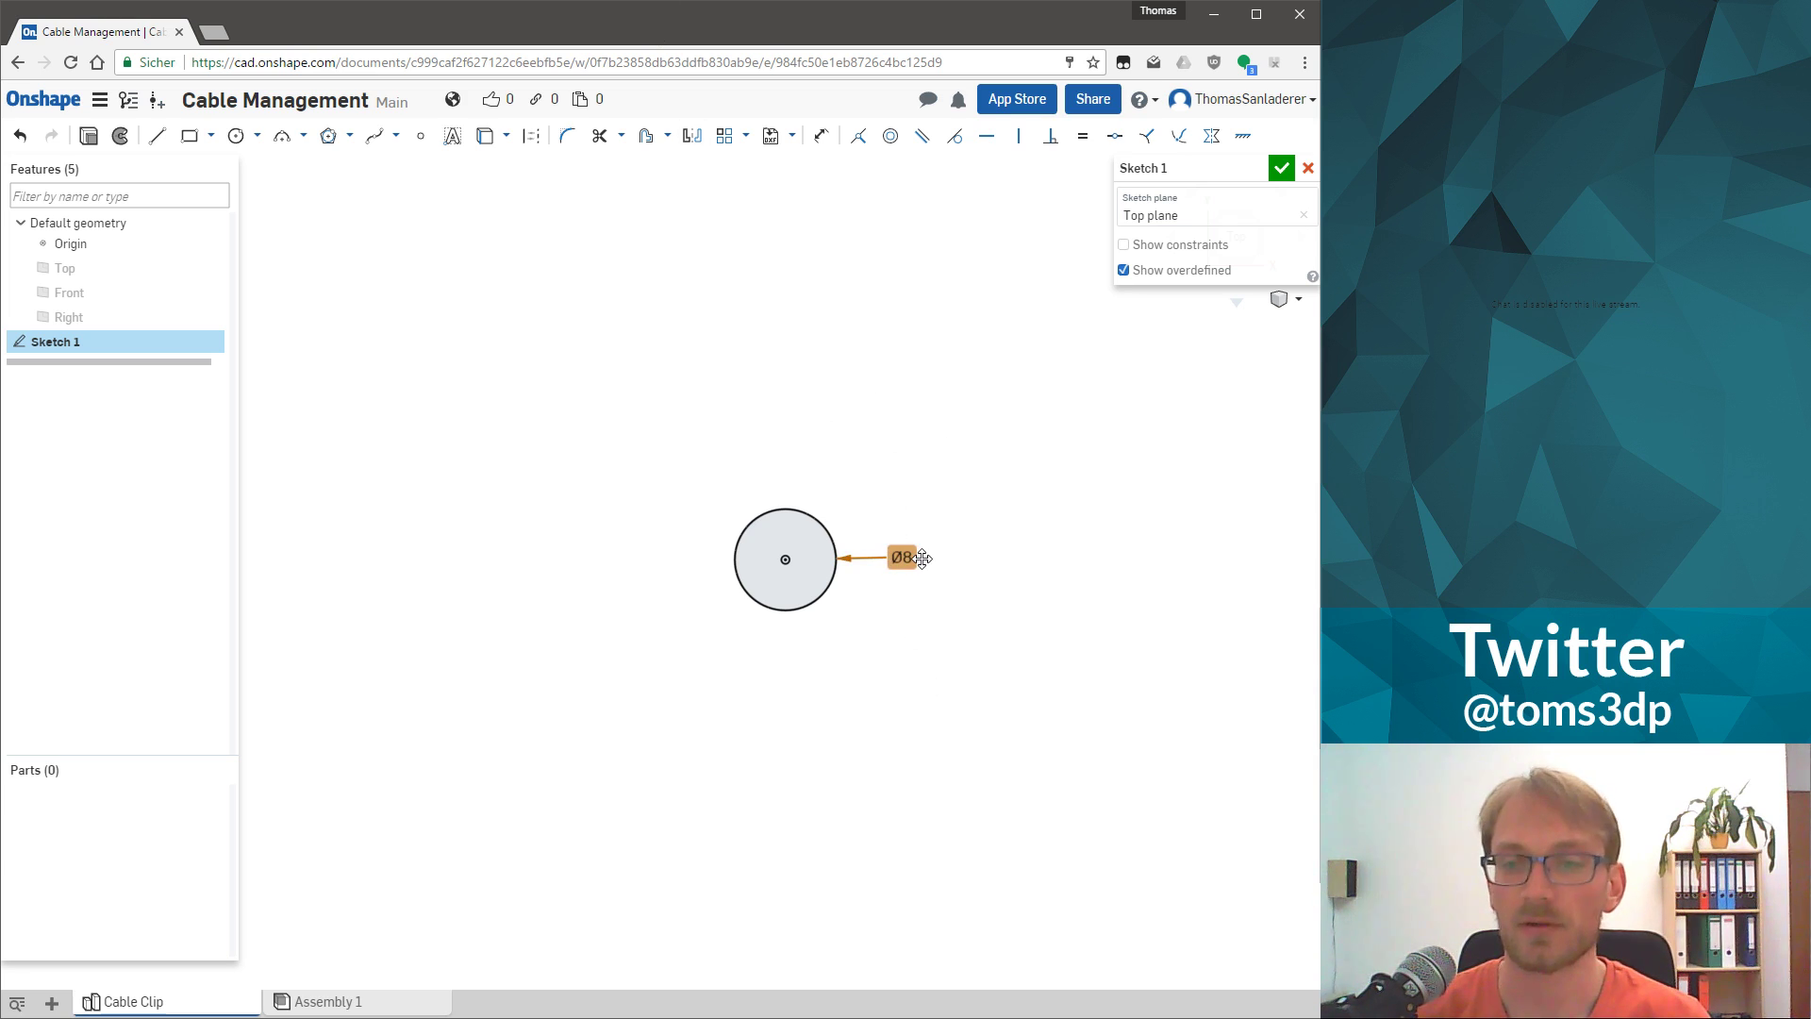
pyautogui.moveTo(913, 551); pyautogui.dragTo(922, 535)
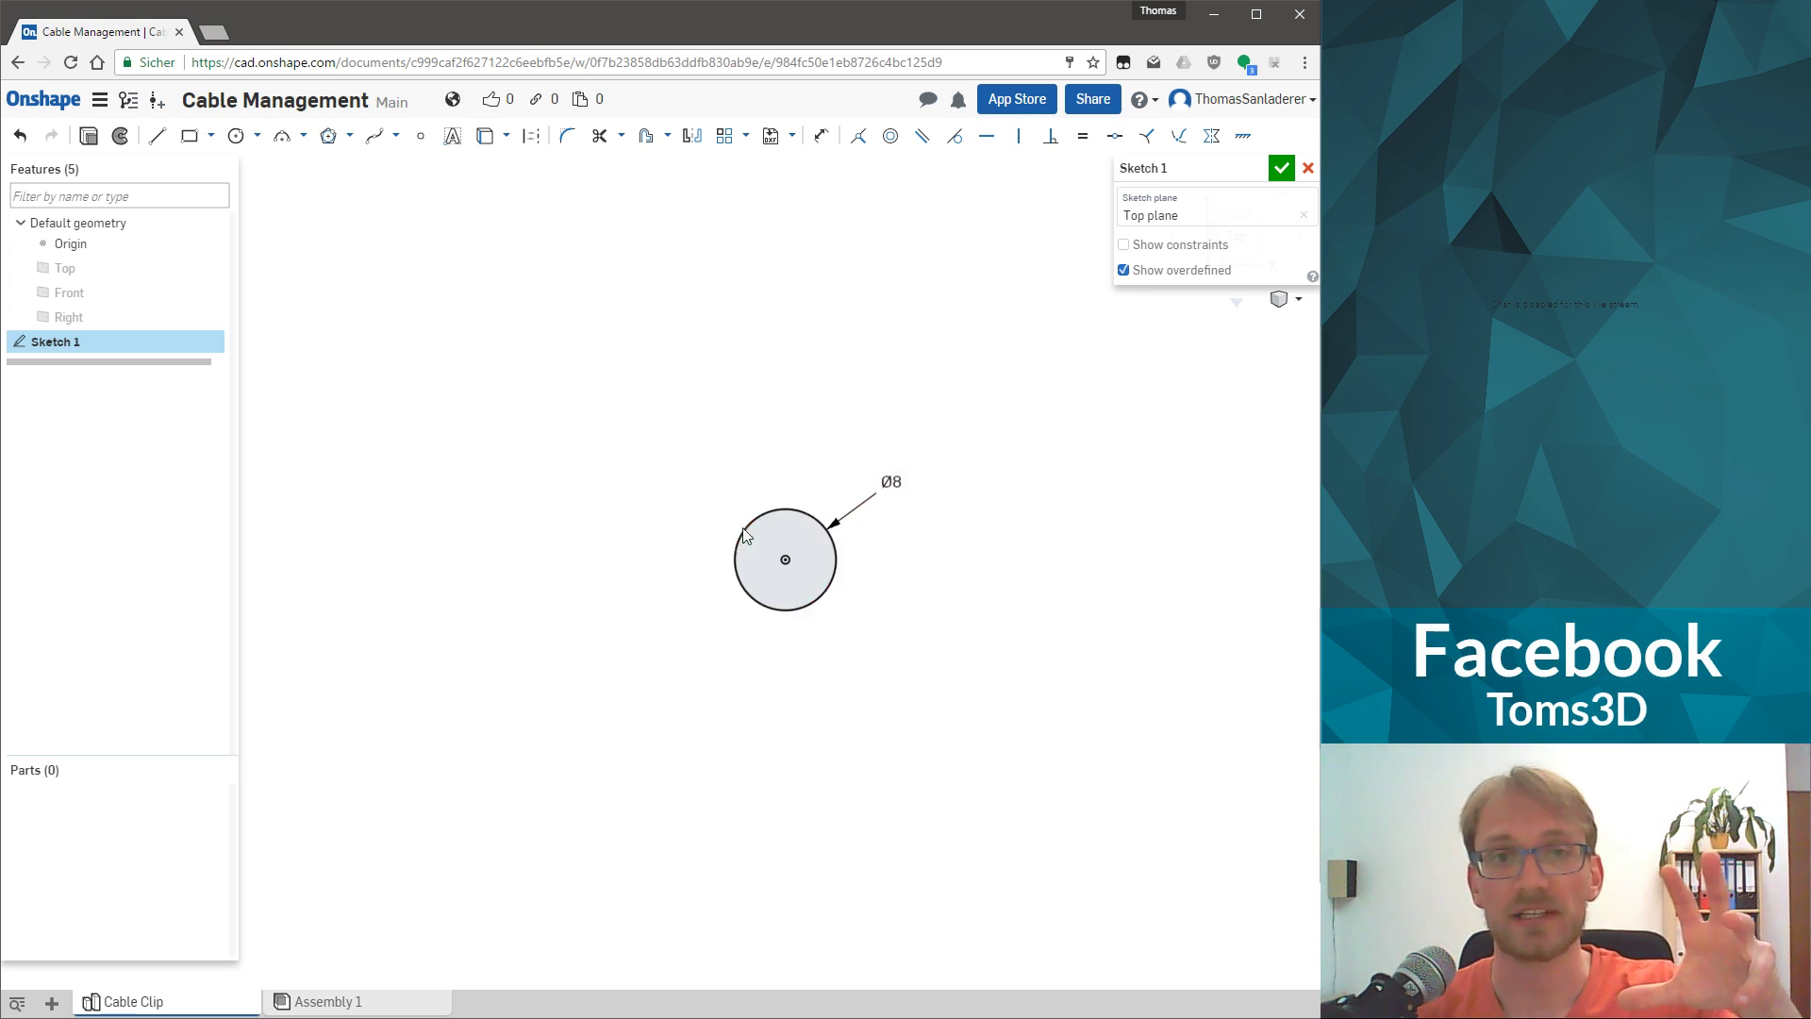
# Try a larger concentric circle about 12.9 mm in diameter around the 8 mm circle, and undo it.
pyautogui.scroll(2, 750, 518)
pyautogui.click(235, 137)
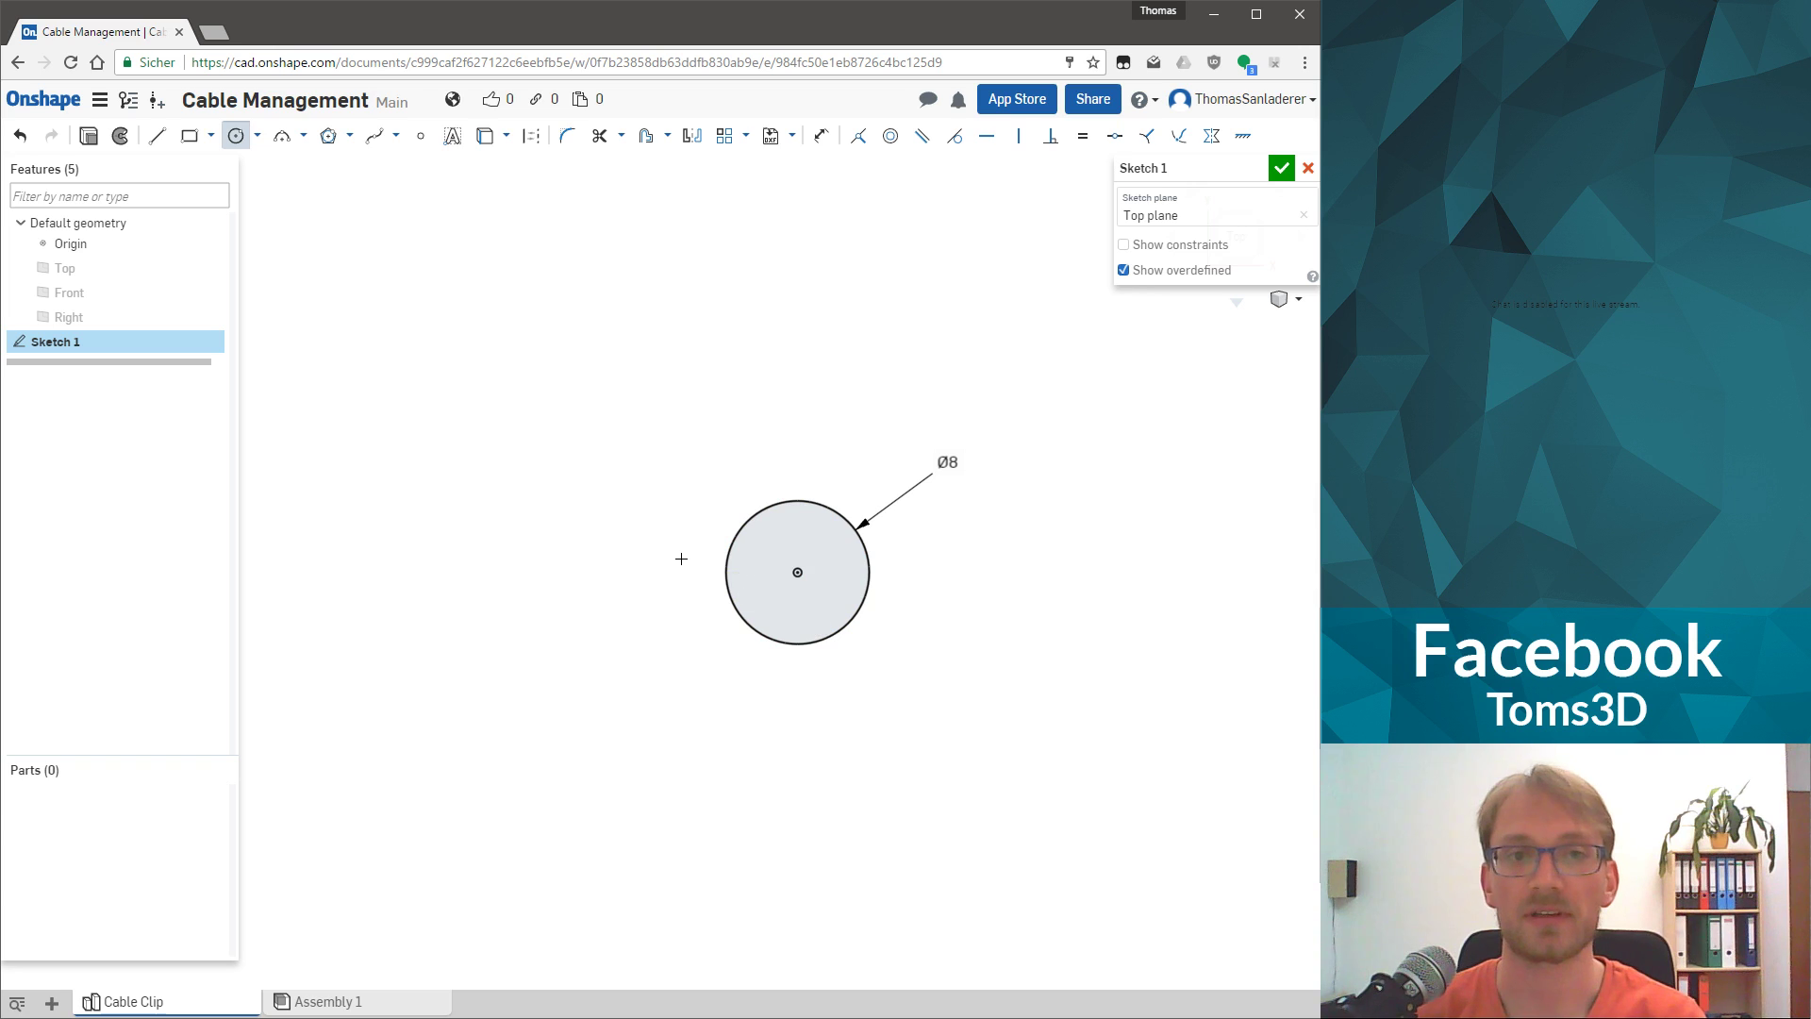
pyautogui.click(797, 572)
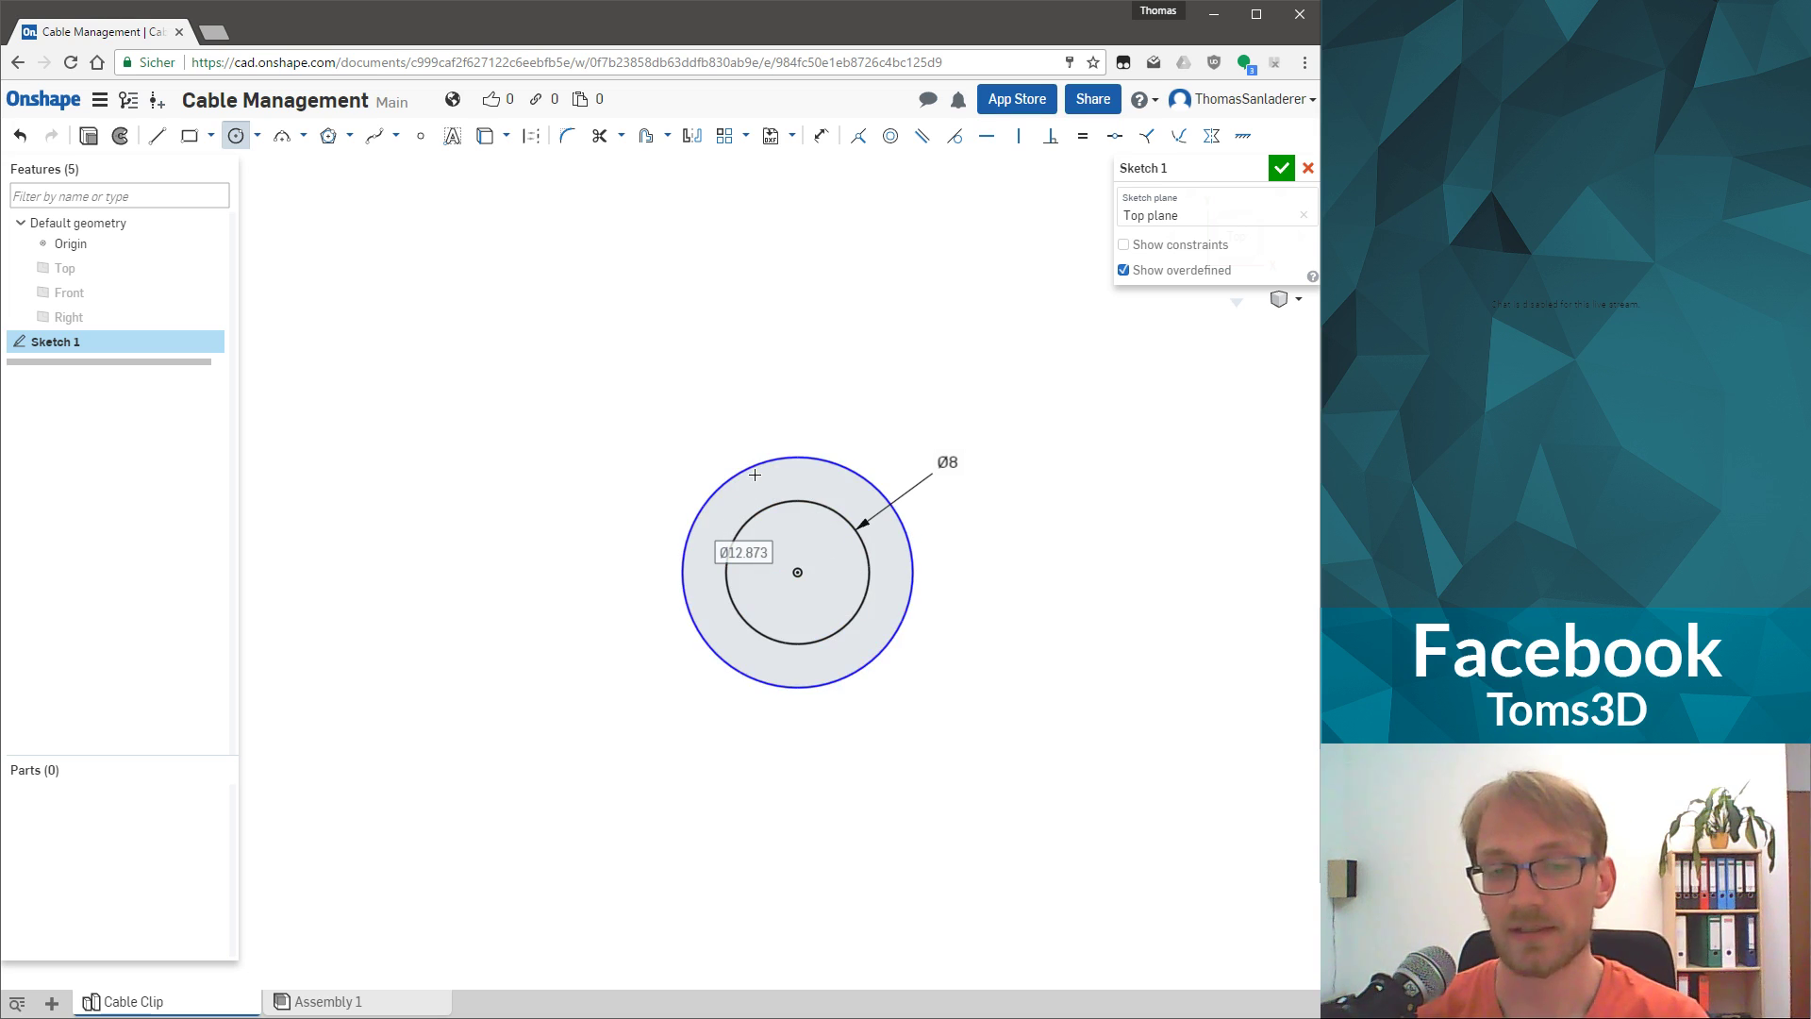
pyautogui.press('Escape')
pyautogui.hotkey('ctrl', 'z')
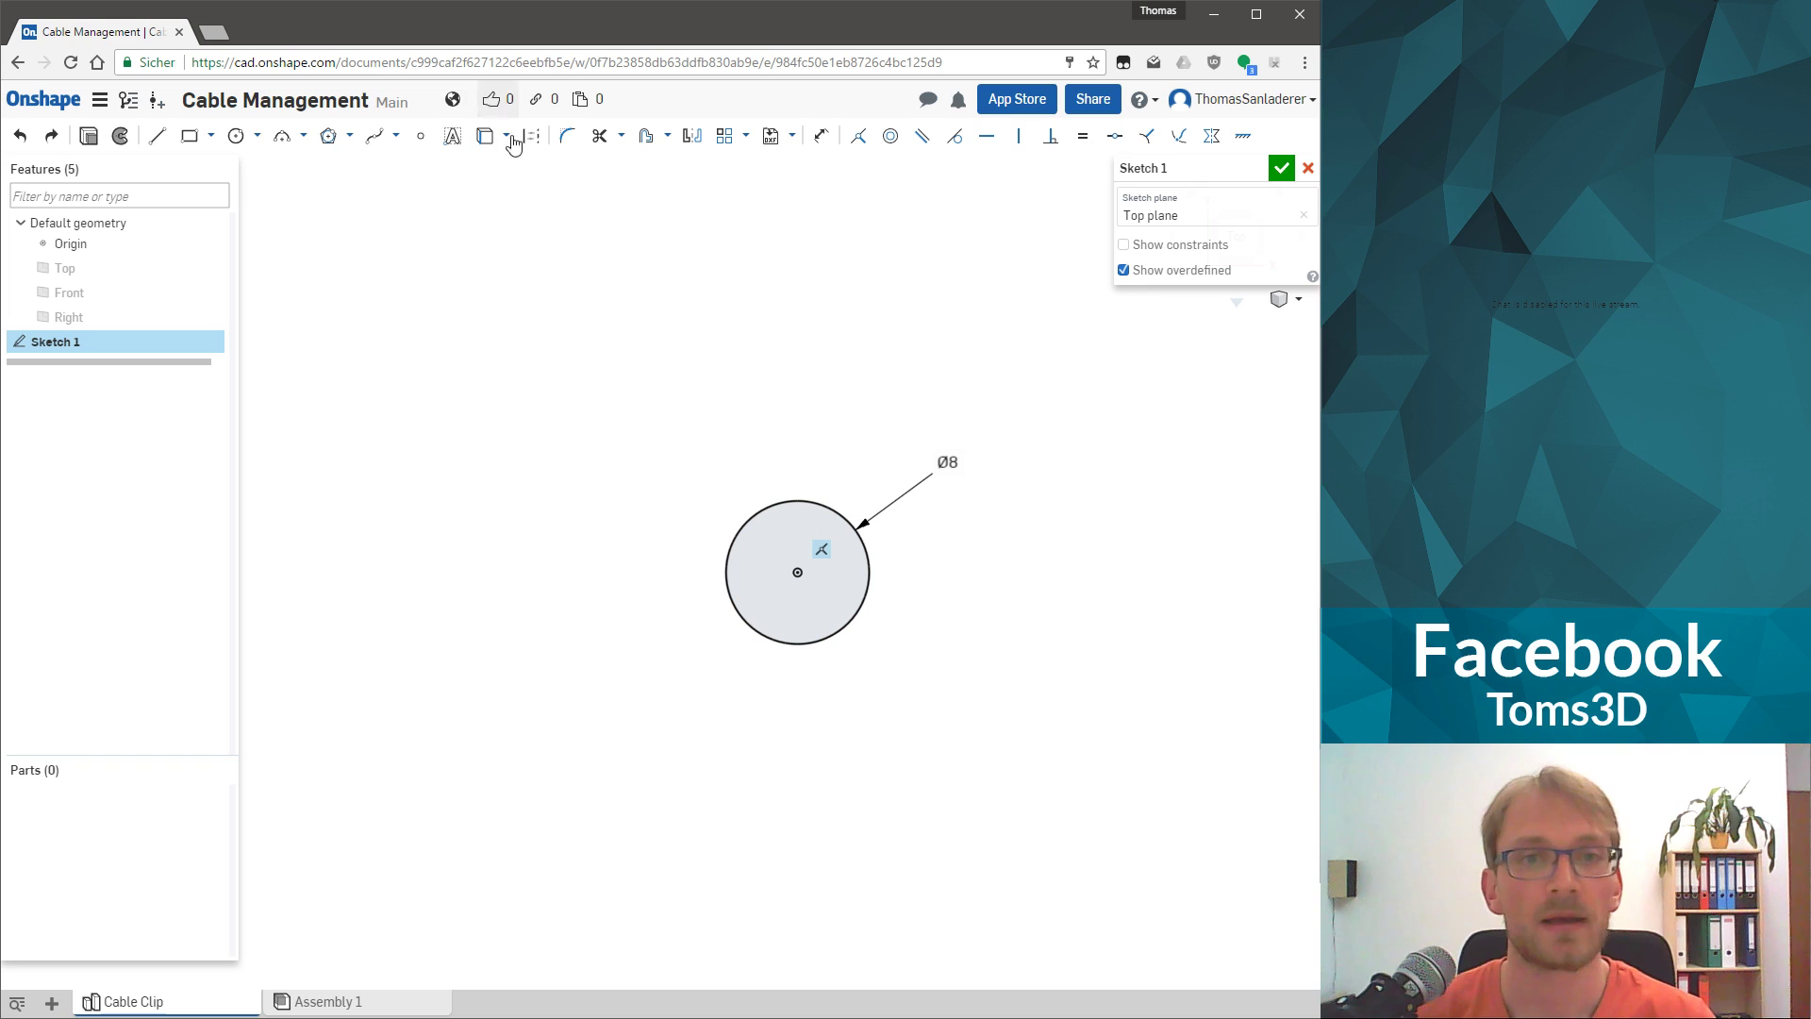
# Offset the 8 mm circle outward by 2 mm and move the offset dimension label near the top of the ring.
pyautogui.click(757, 514)
pyautogui.click(645, 136)
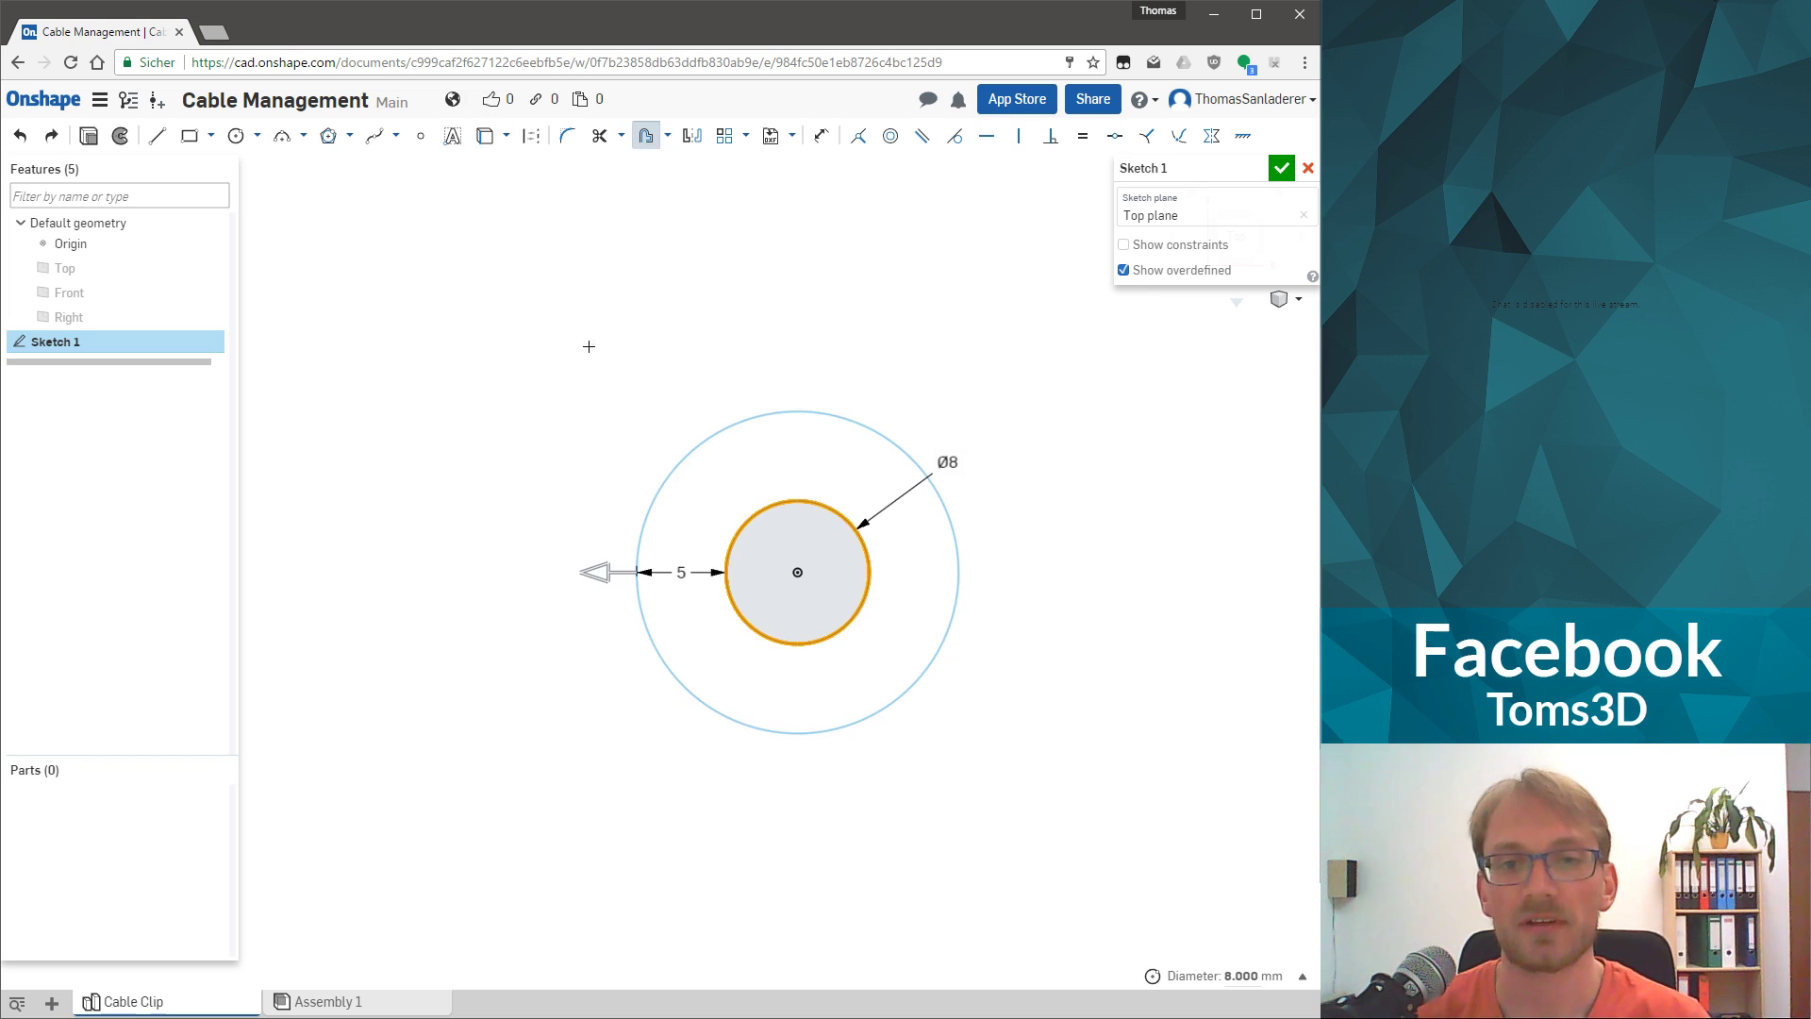
pyautogui.click(679, 572)
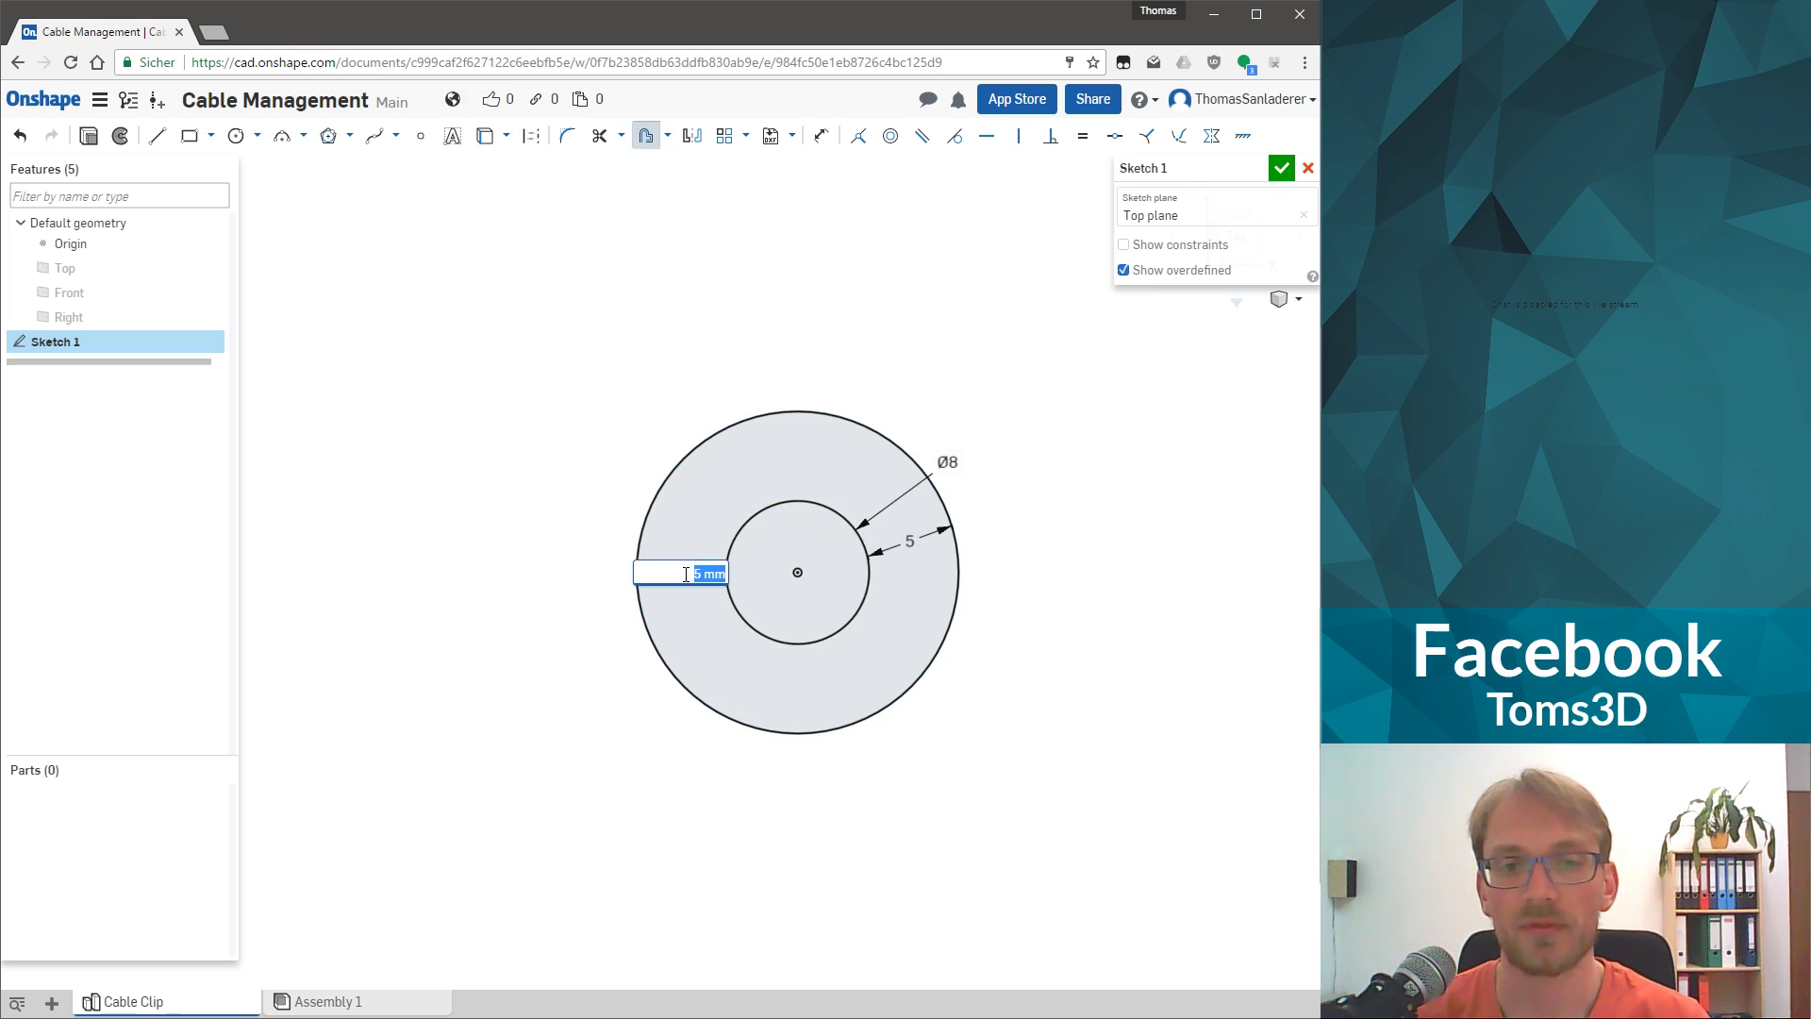
pyautogui.write('2')
pyautogui.press('Return')
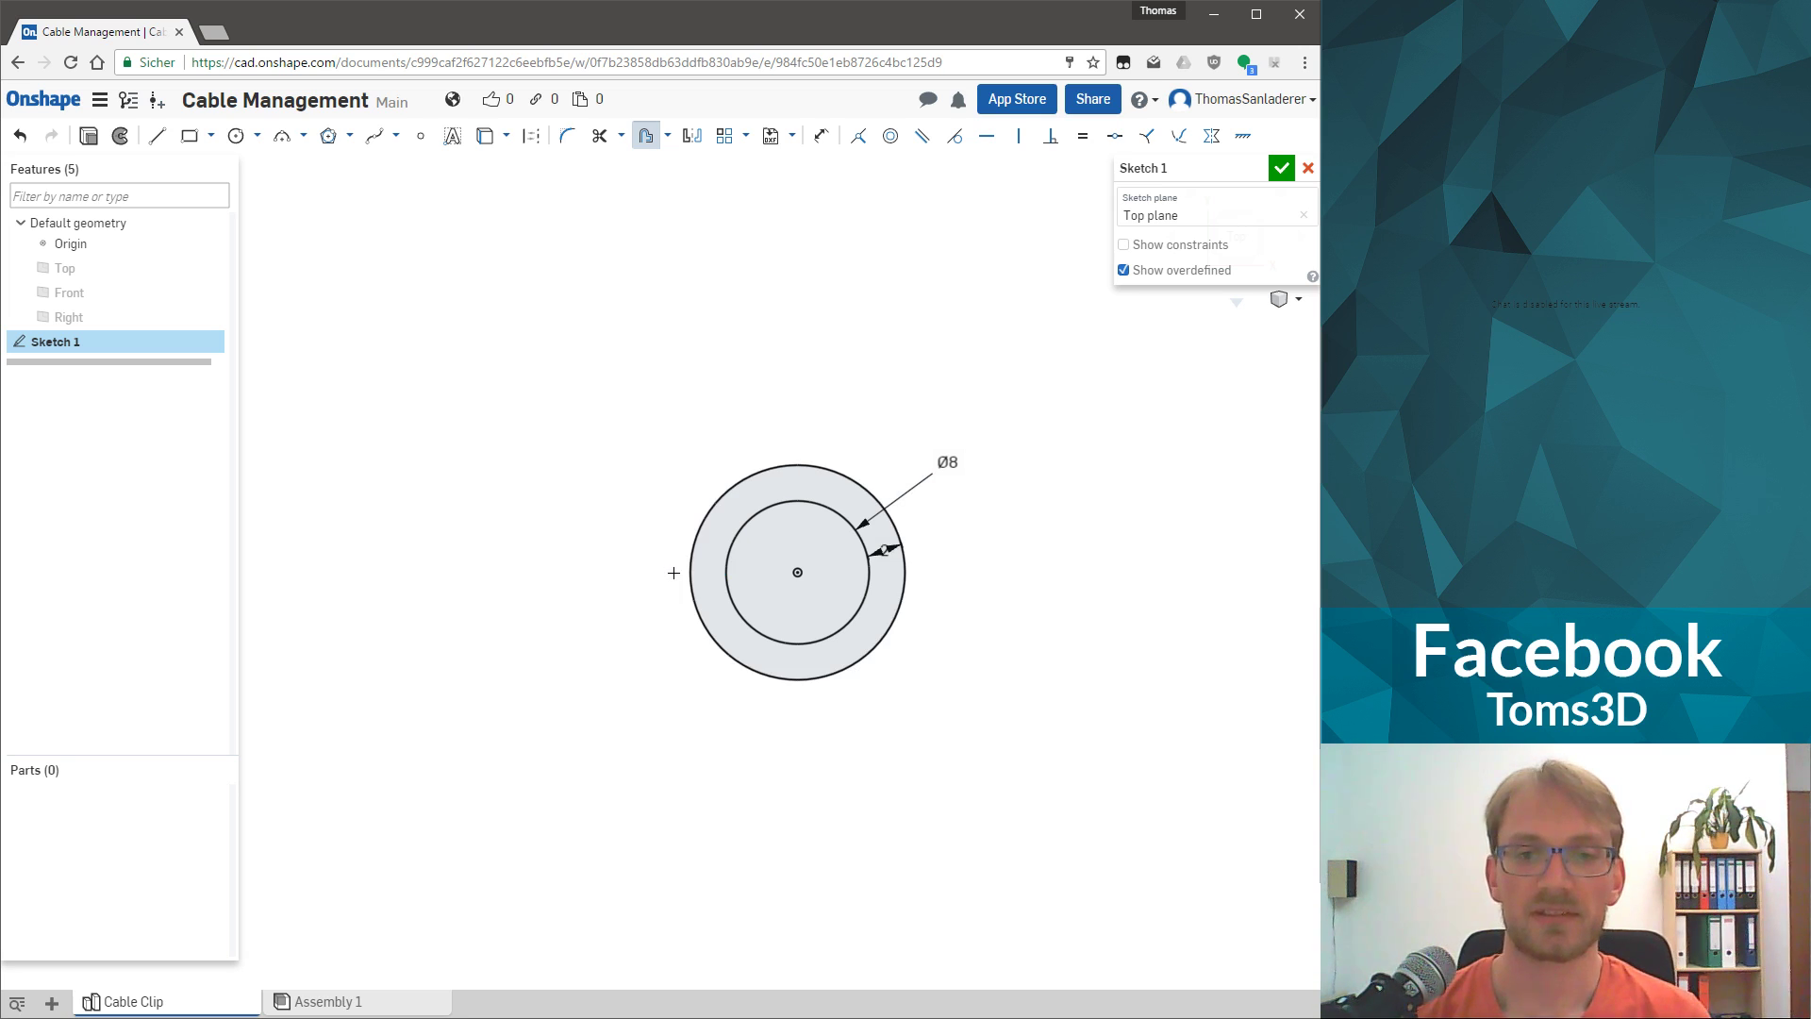
pyautogui.click(837, 473)
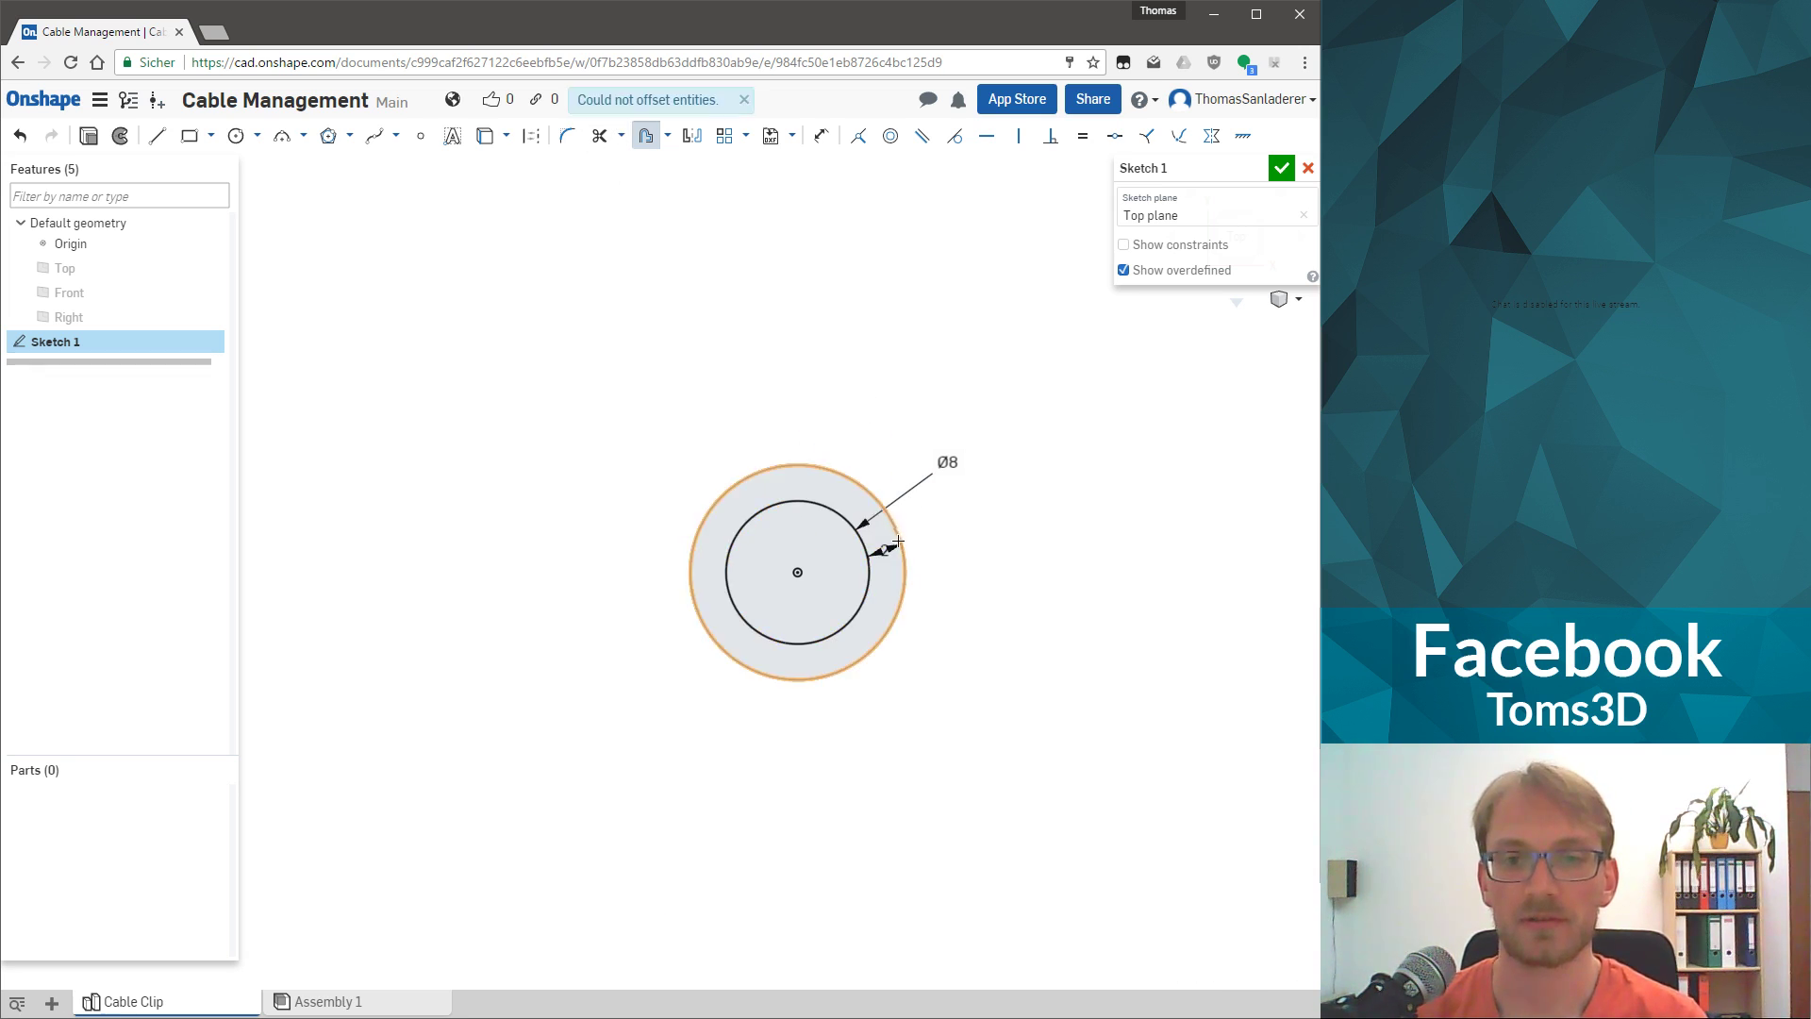
pyautogui.moveTo(886, 552); pyautogui.dragTo(816, 483)
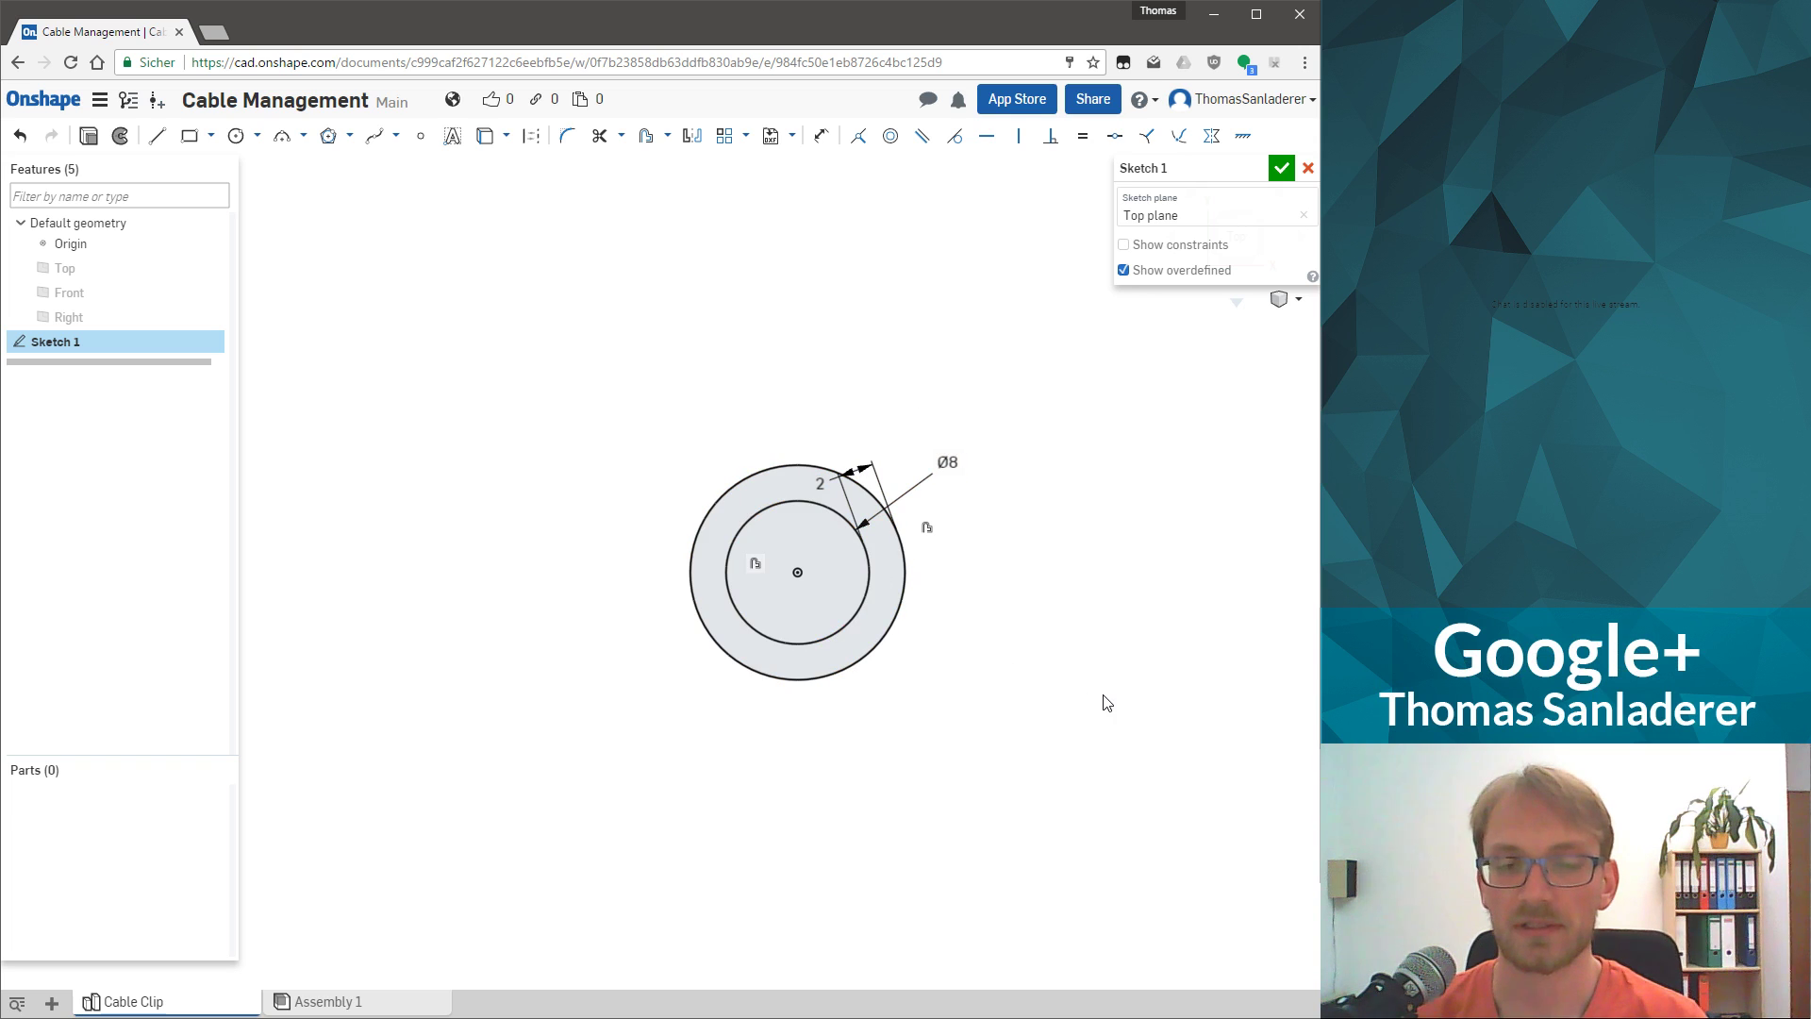
# Draw a horizontal line about 18.4 mm long rightward from the outer circle's top point and a vertical line about 10 mm down from its end.
pyautogui.click(156, 135)
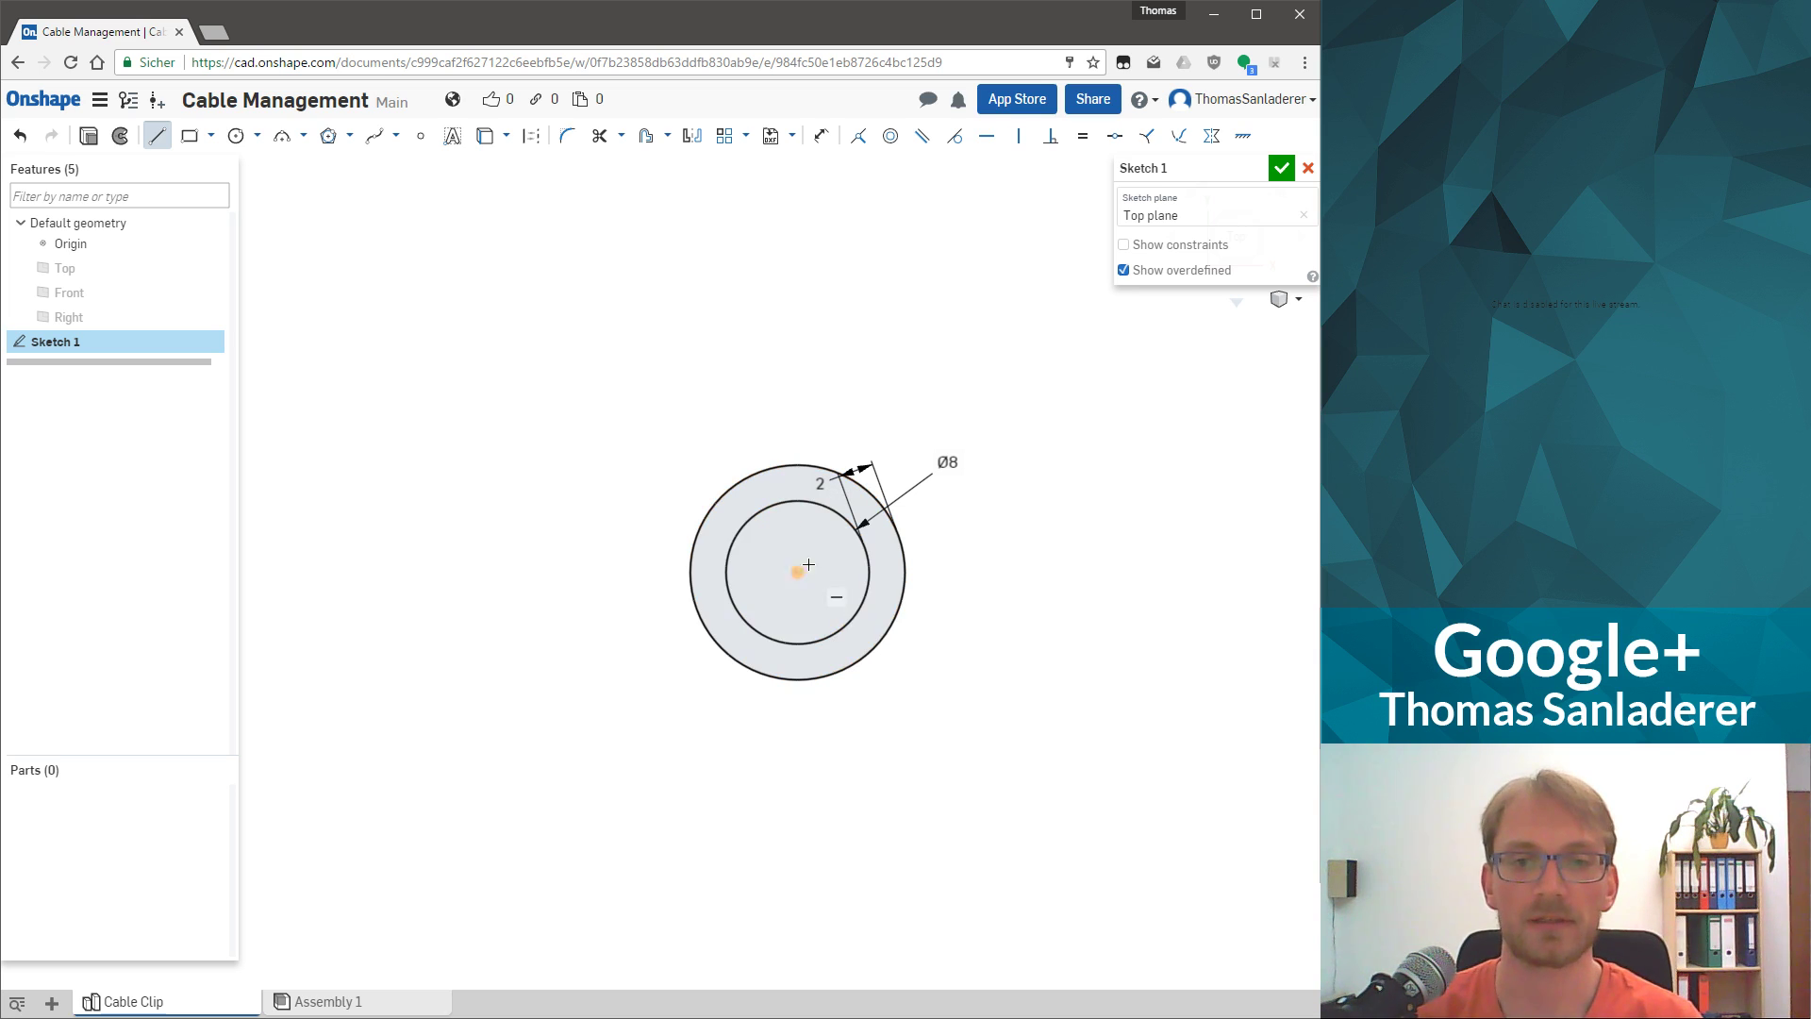
pyautogui.click(800, 465)
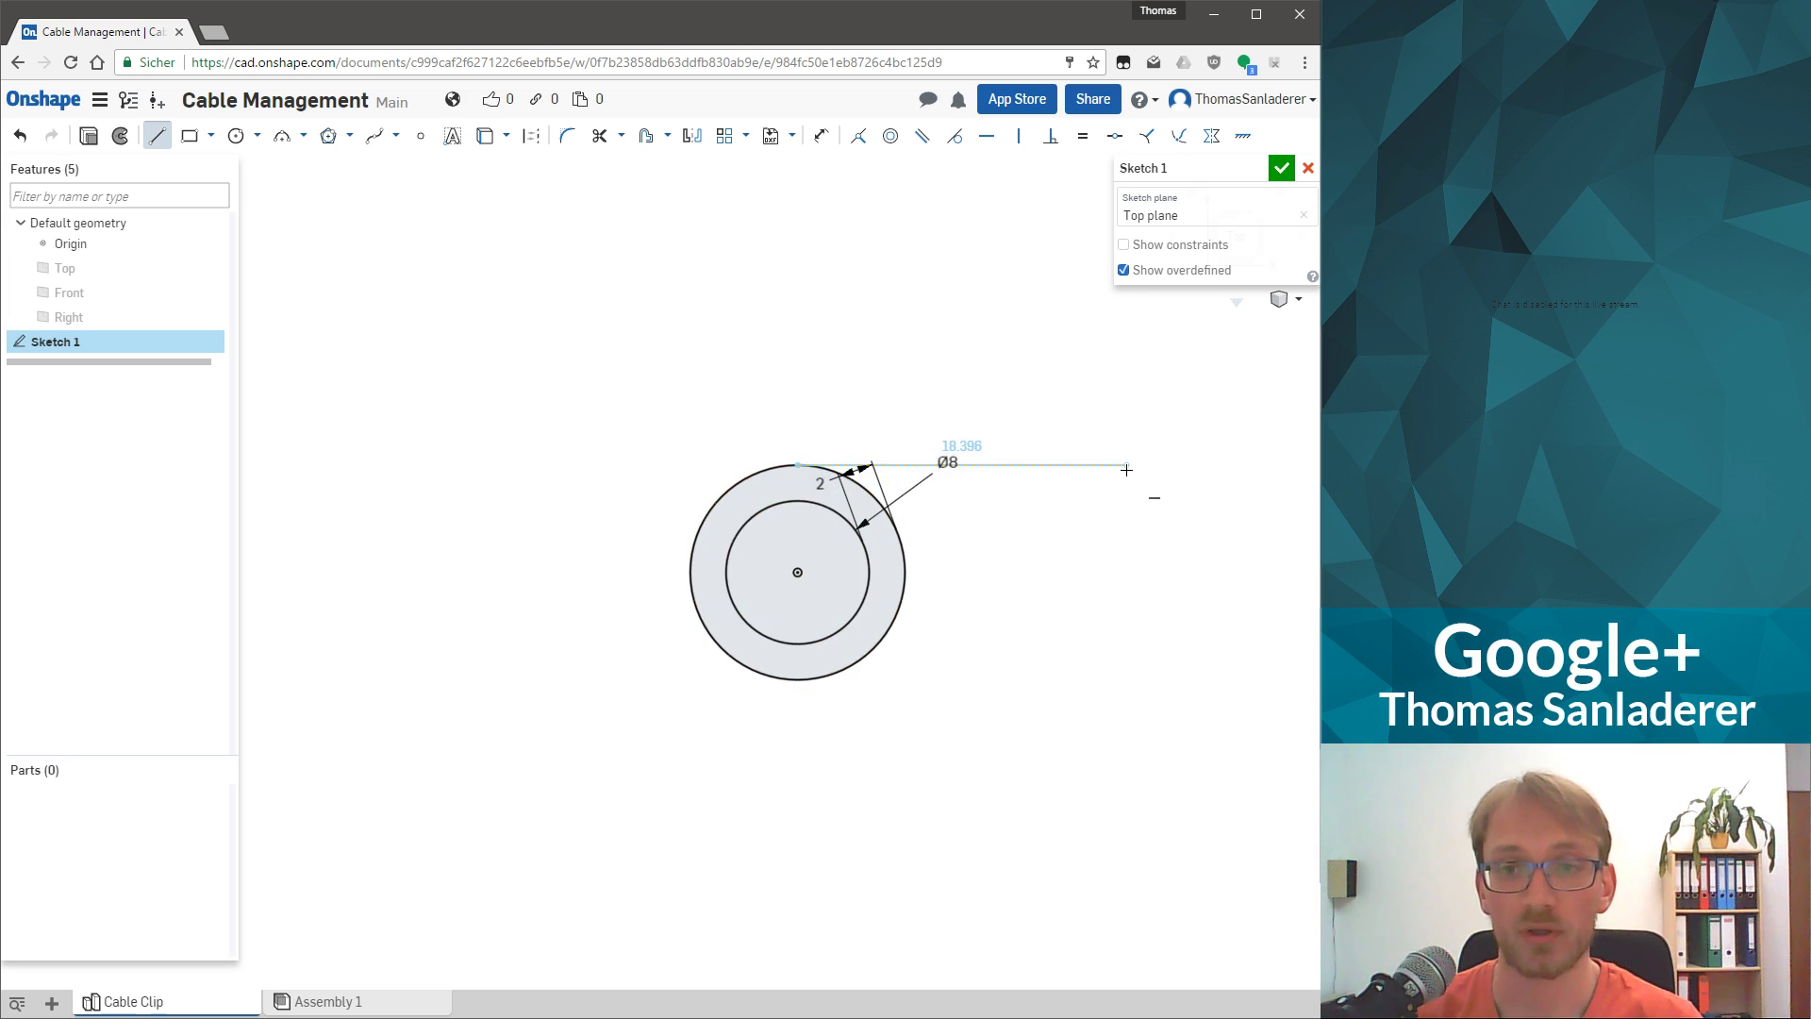
pyautogui.click(1126, 464)
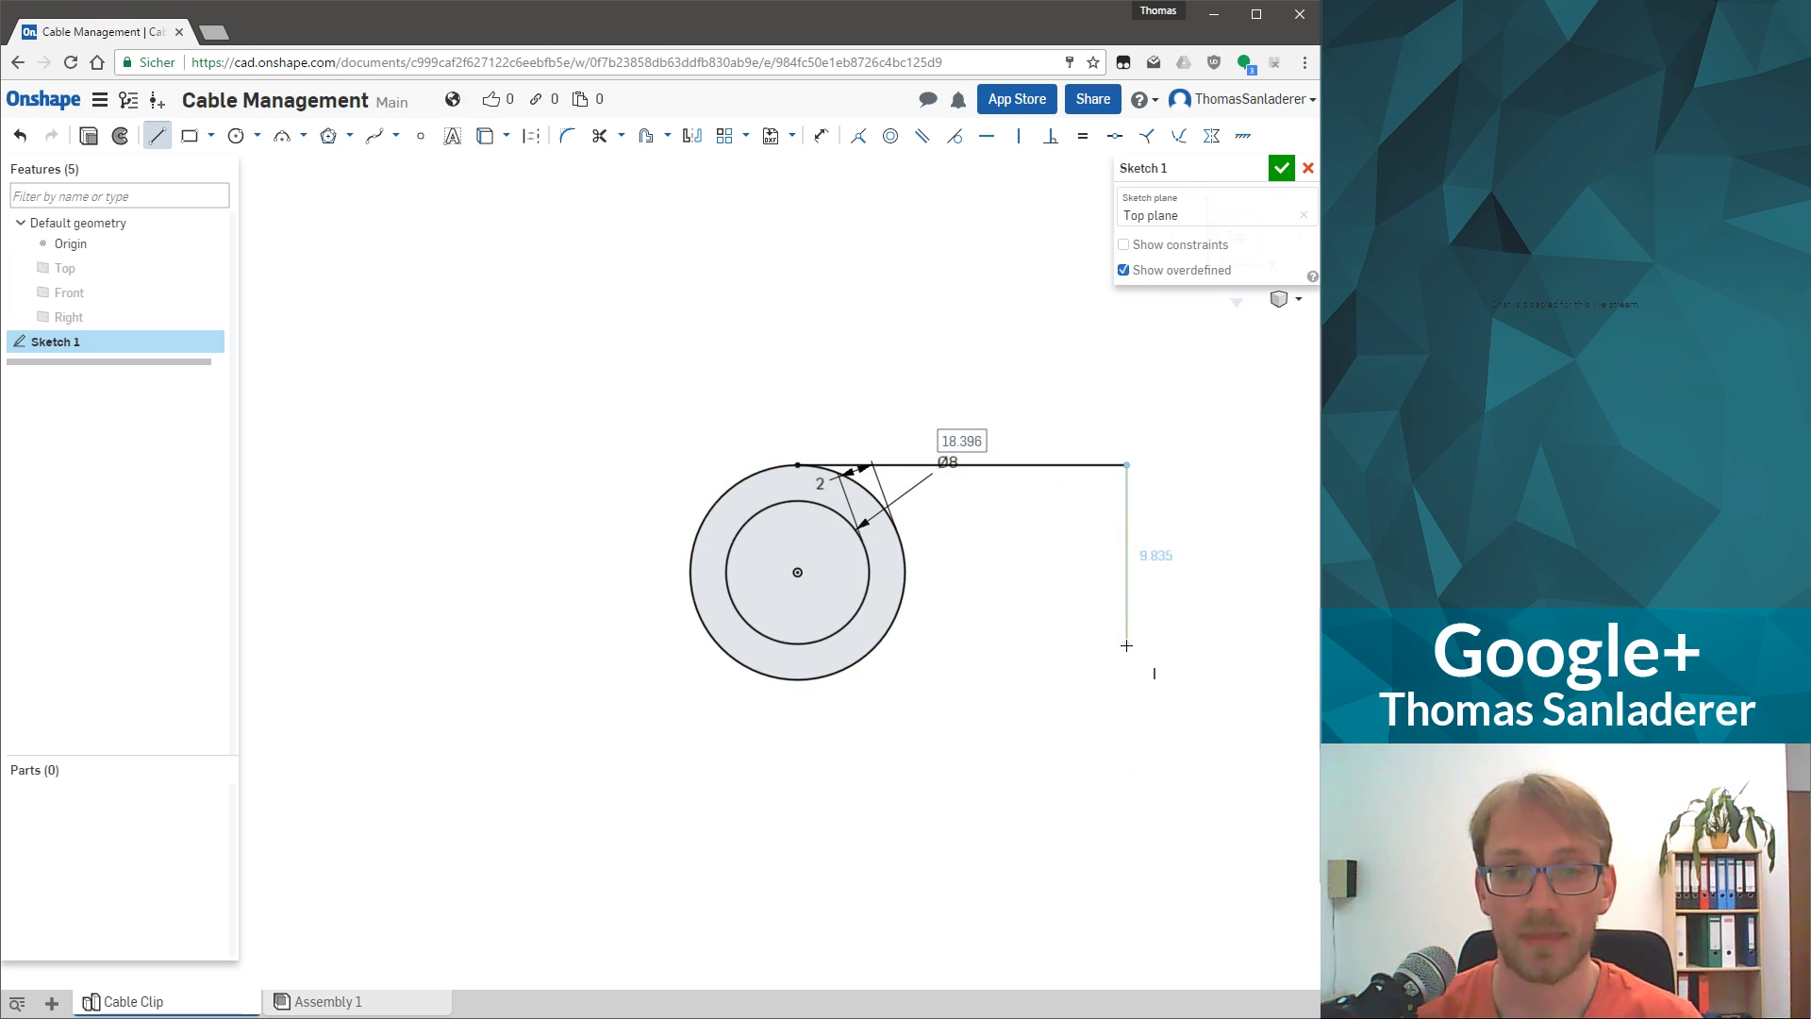
pyautogui.click(1126, 644)
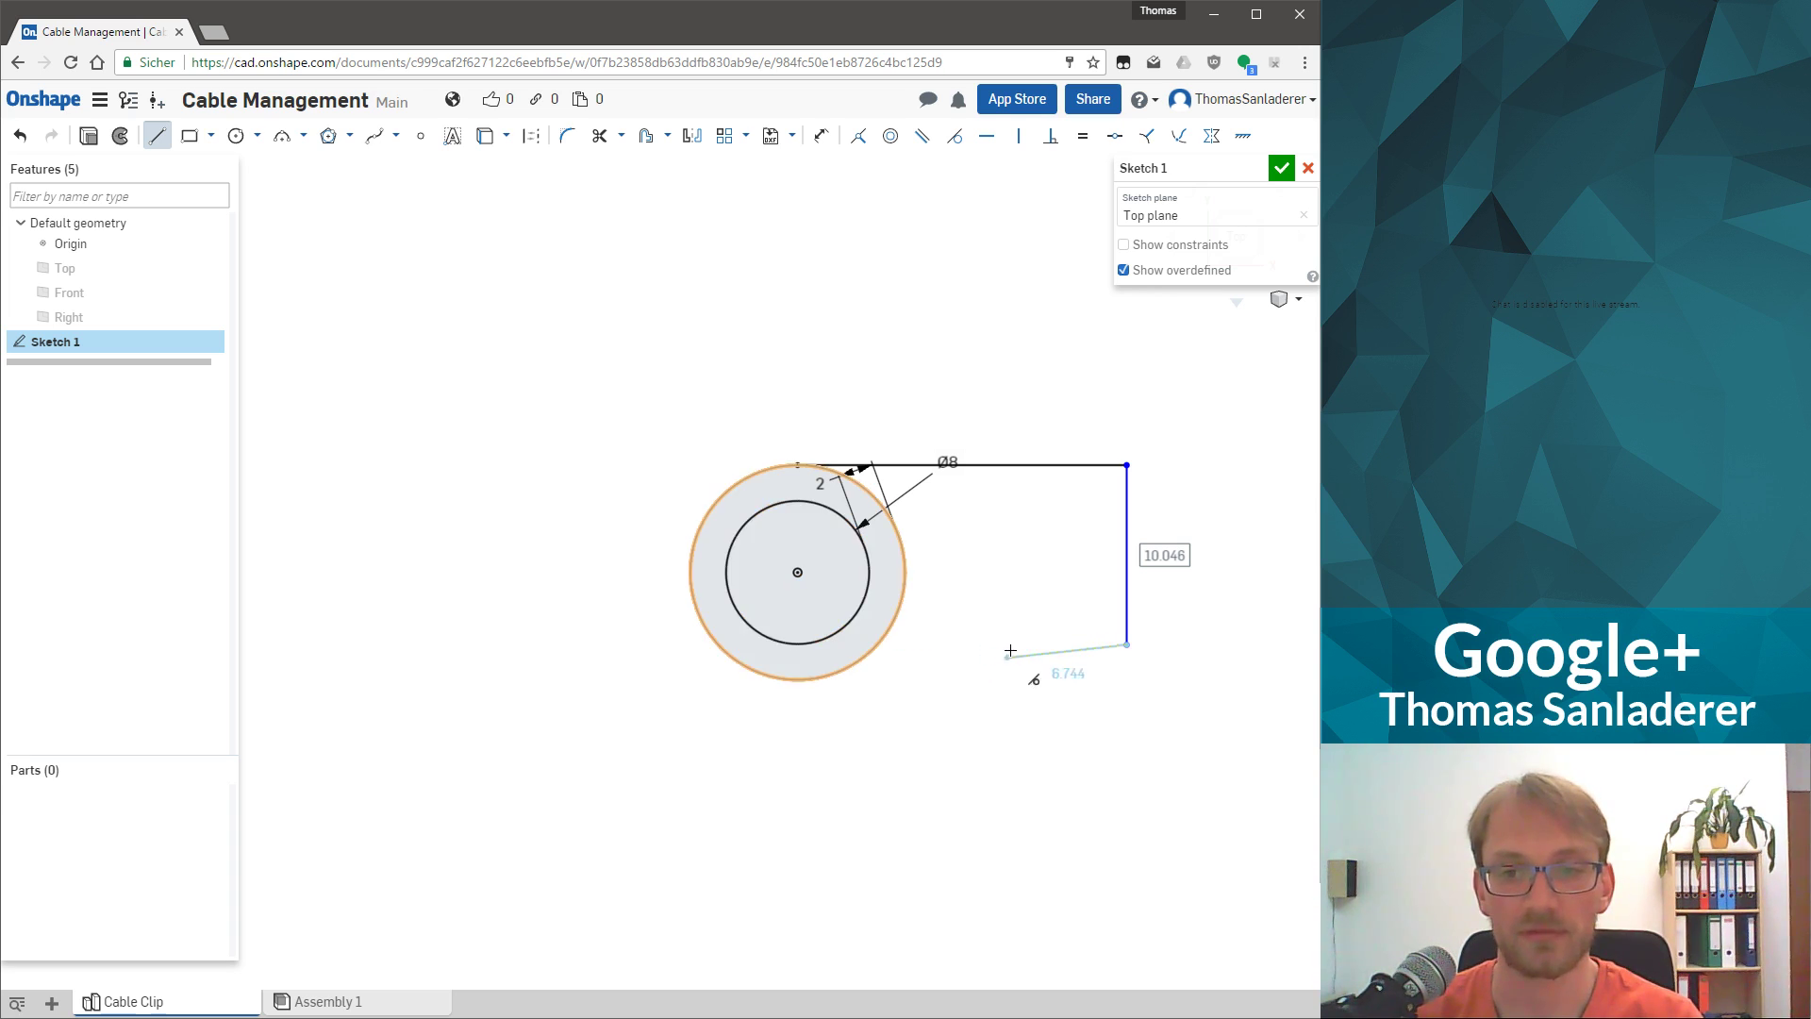
pyautogui.press('Escape')
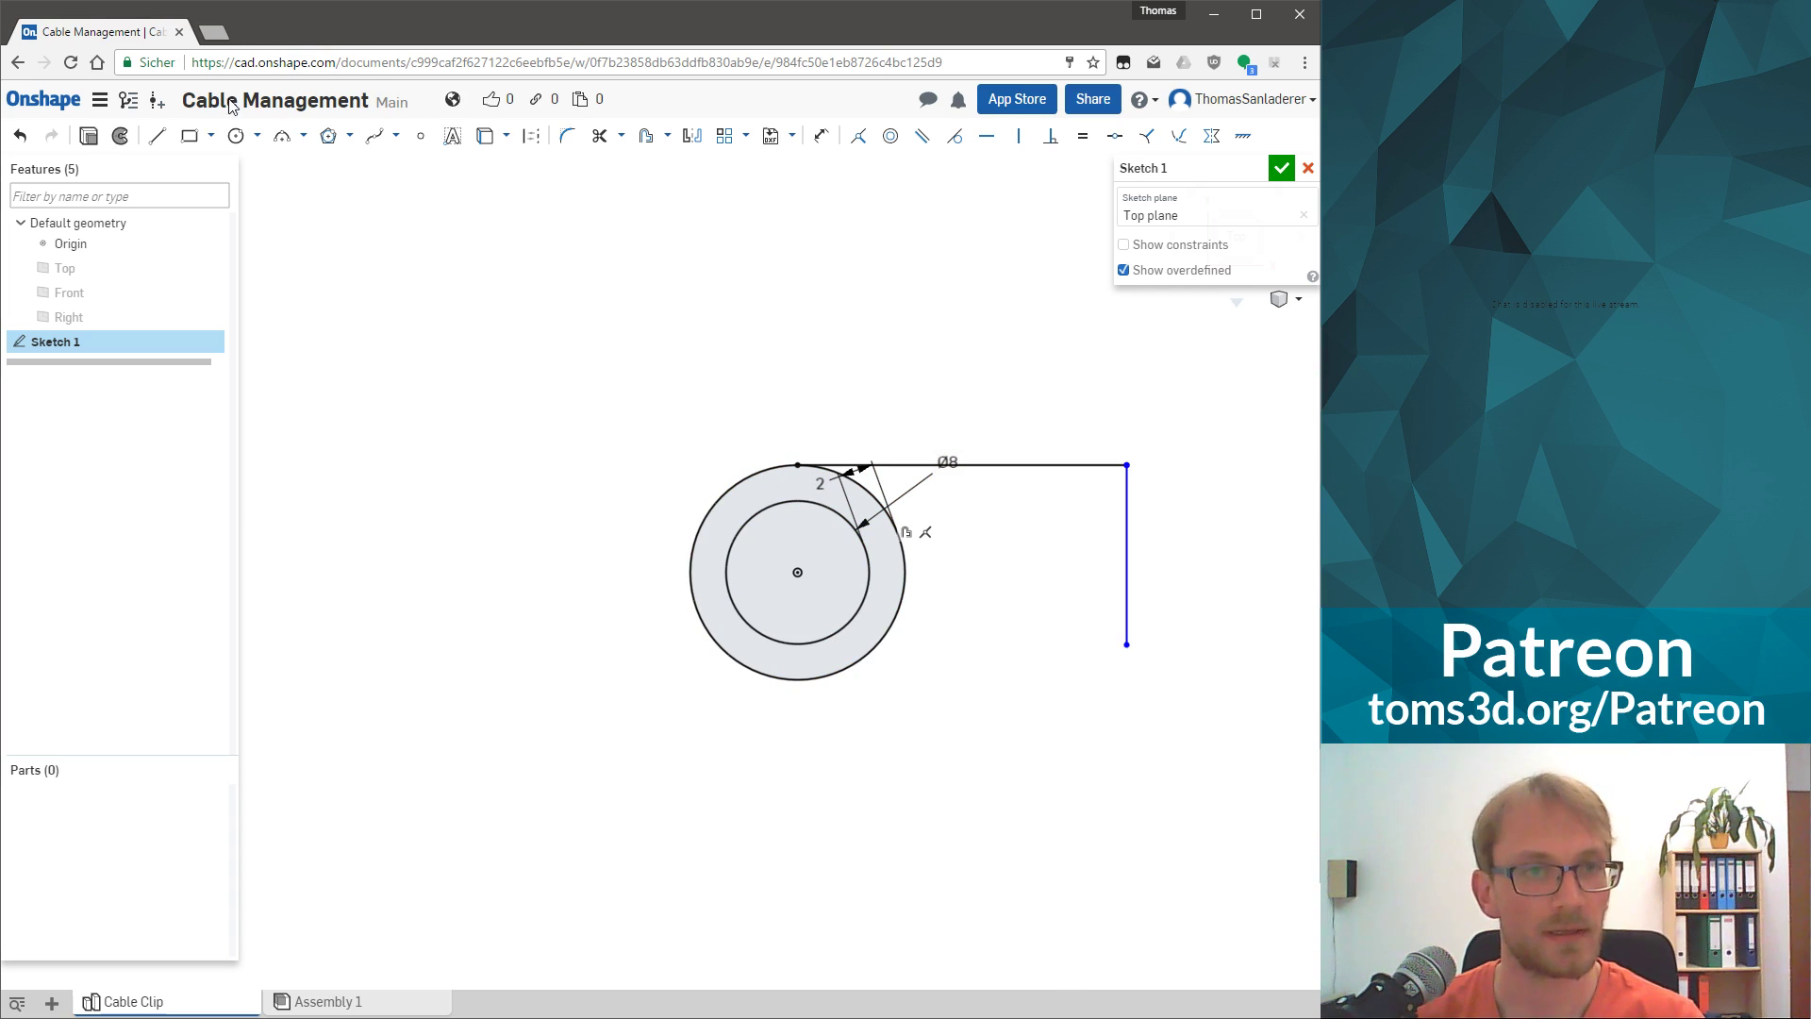
# Draw a line about 18.4 mm long from the inner circle's bottom point to the lower end of the vertical line.
pyautogui.click(156, 135)
pyautogui.click(799, 643)
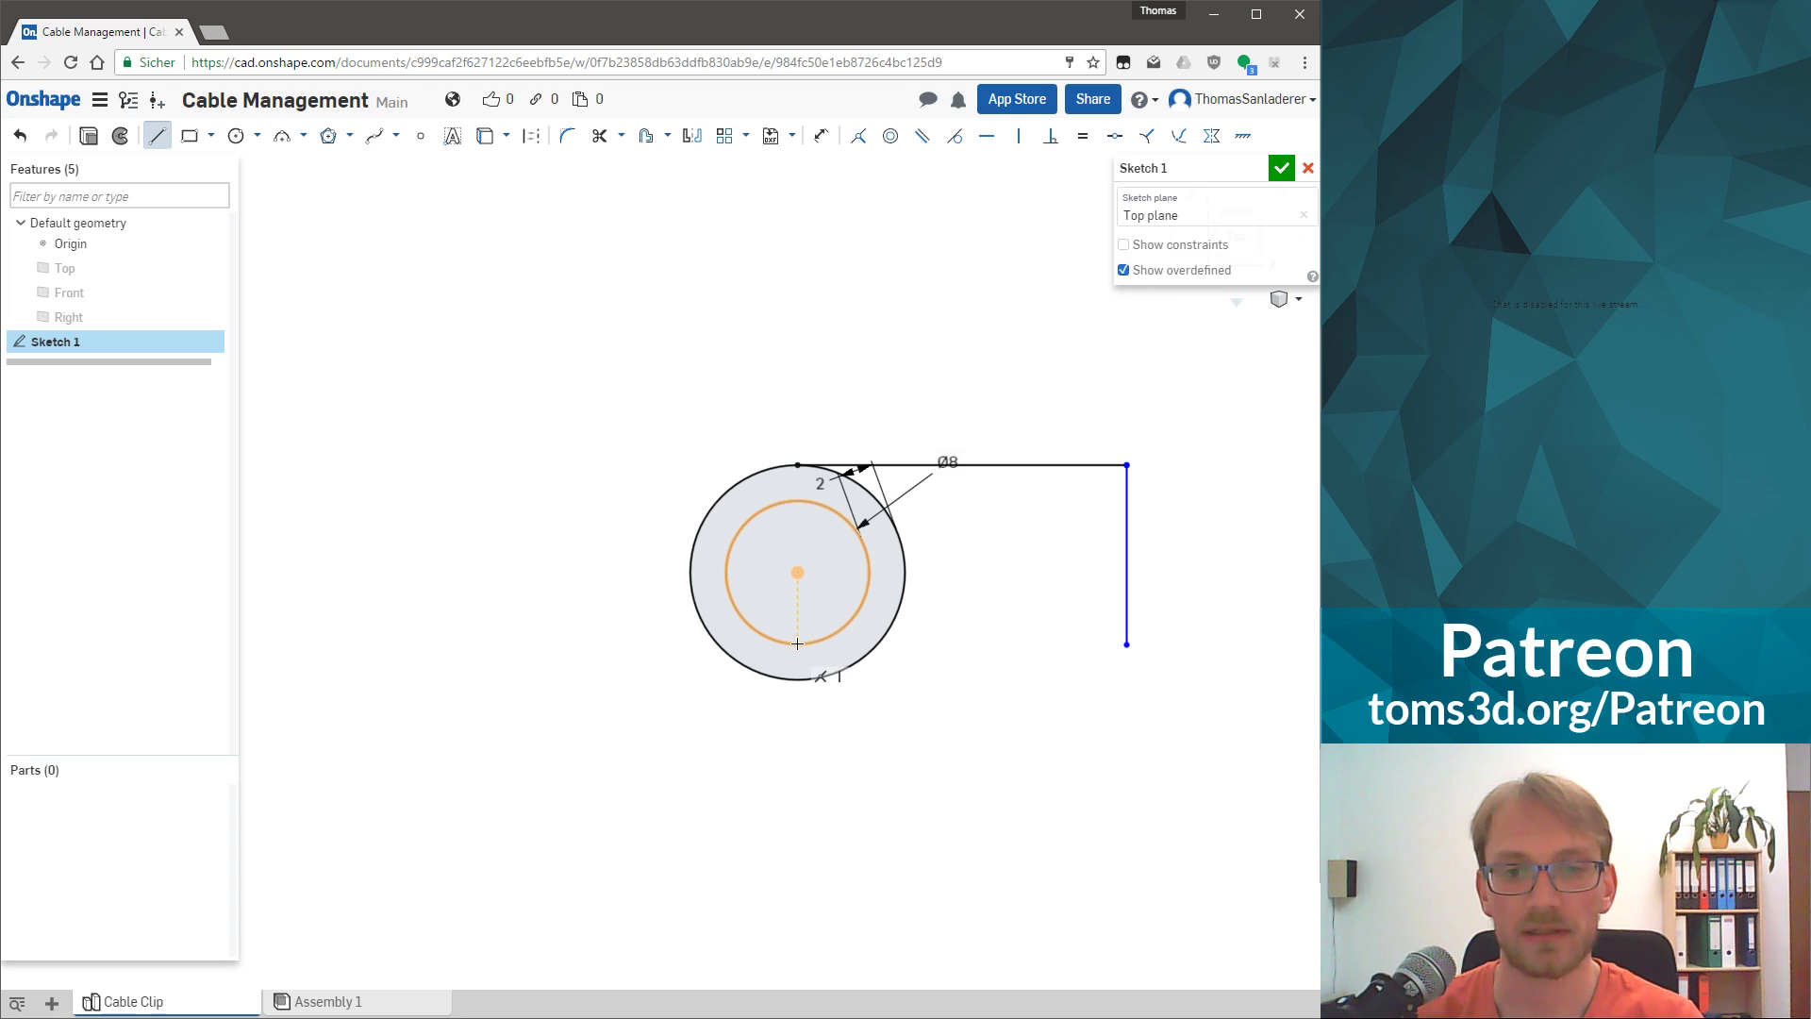
pyautogui.click(1127, 644)
pyautogui.press('Escape')
pyautogui.click(998, 649)
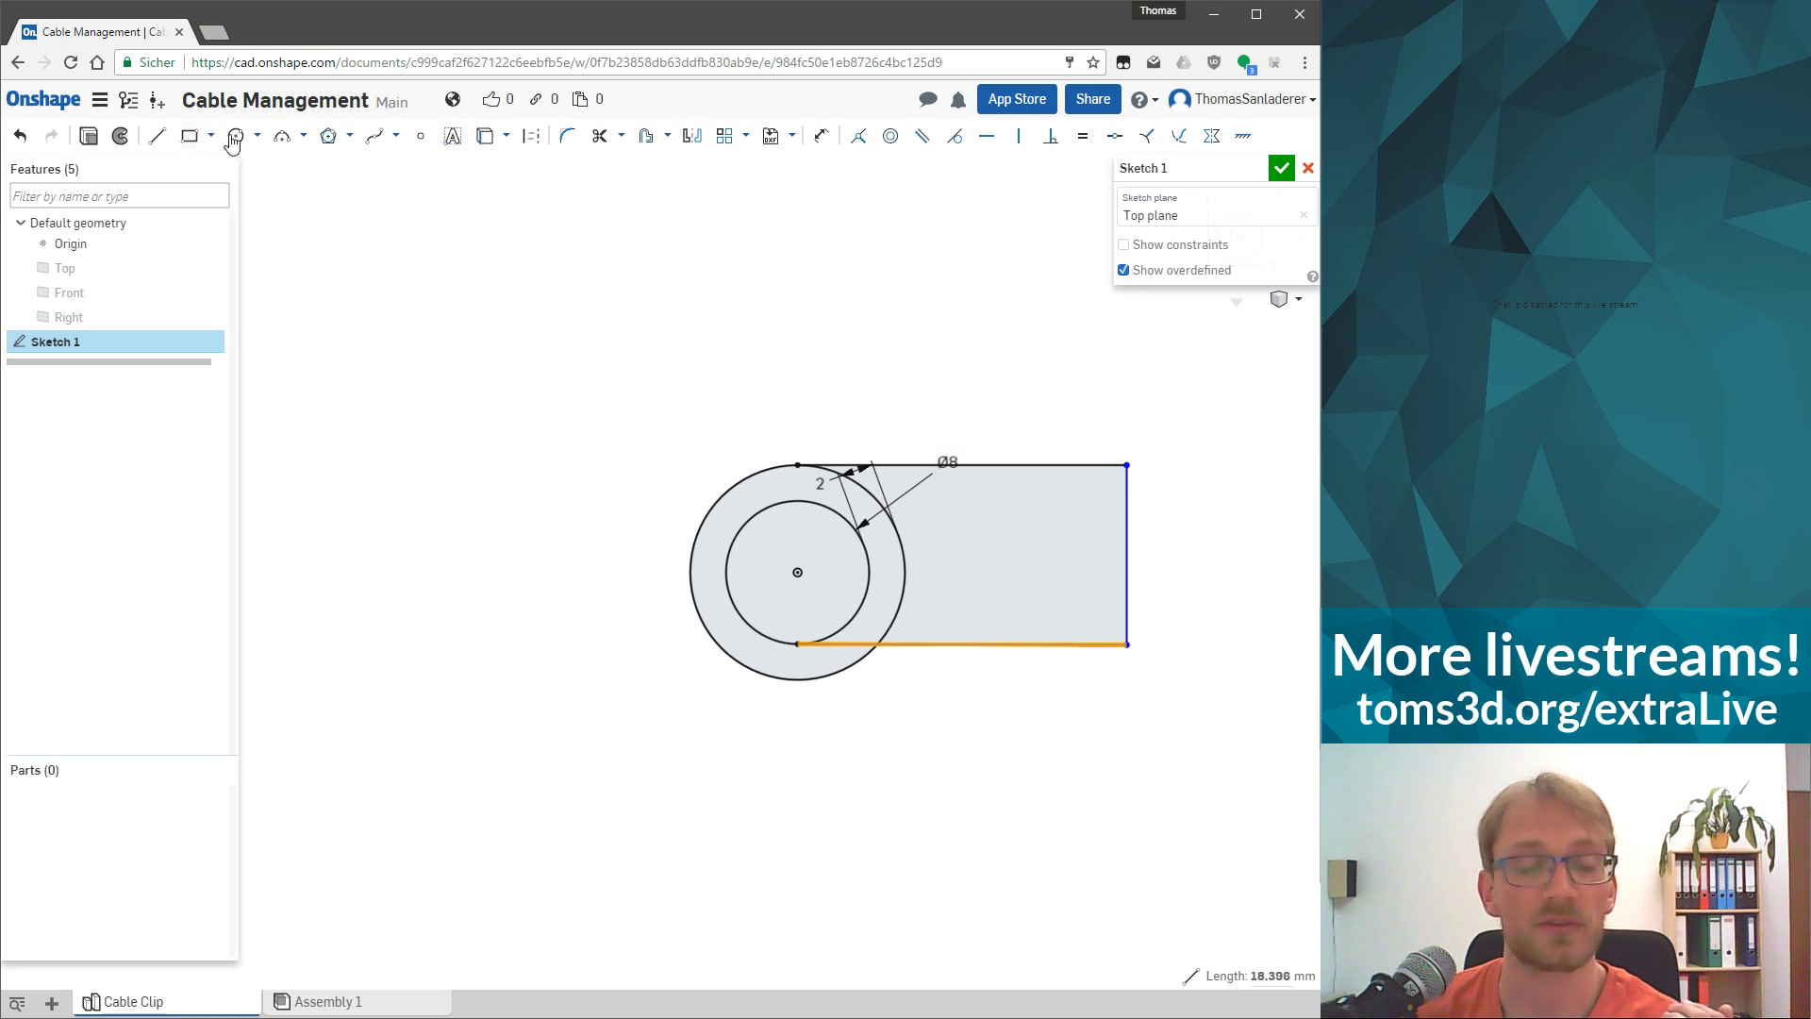
pyautogui.click(604, 368)
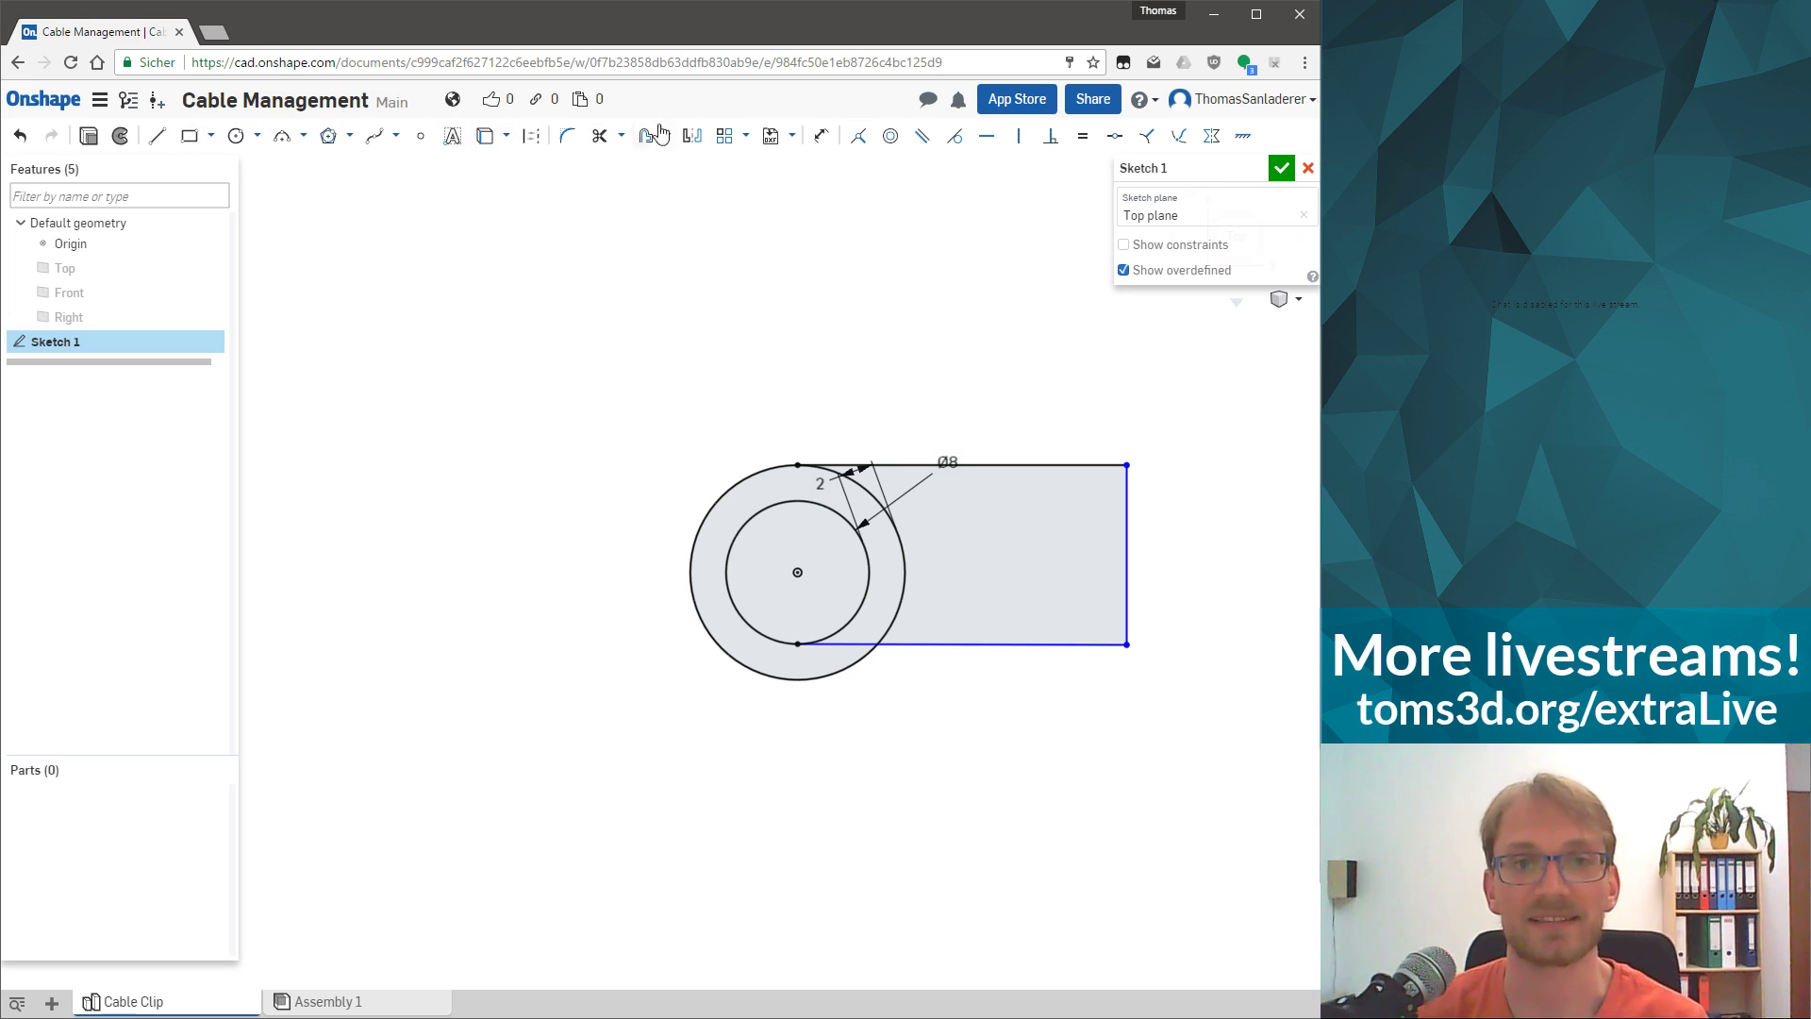
# Dimension the horizontal distance from the circle centre to the vertical end line as 15 mm.
pyautogui.press('u')
pyautogui.click(798, 577)
pyautogui.click(927, 363)
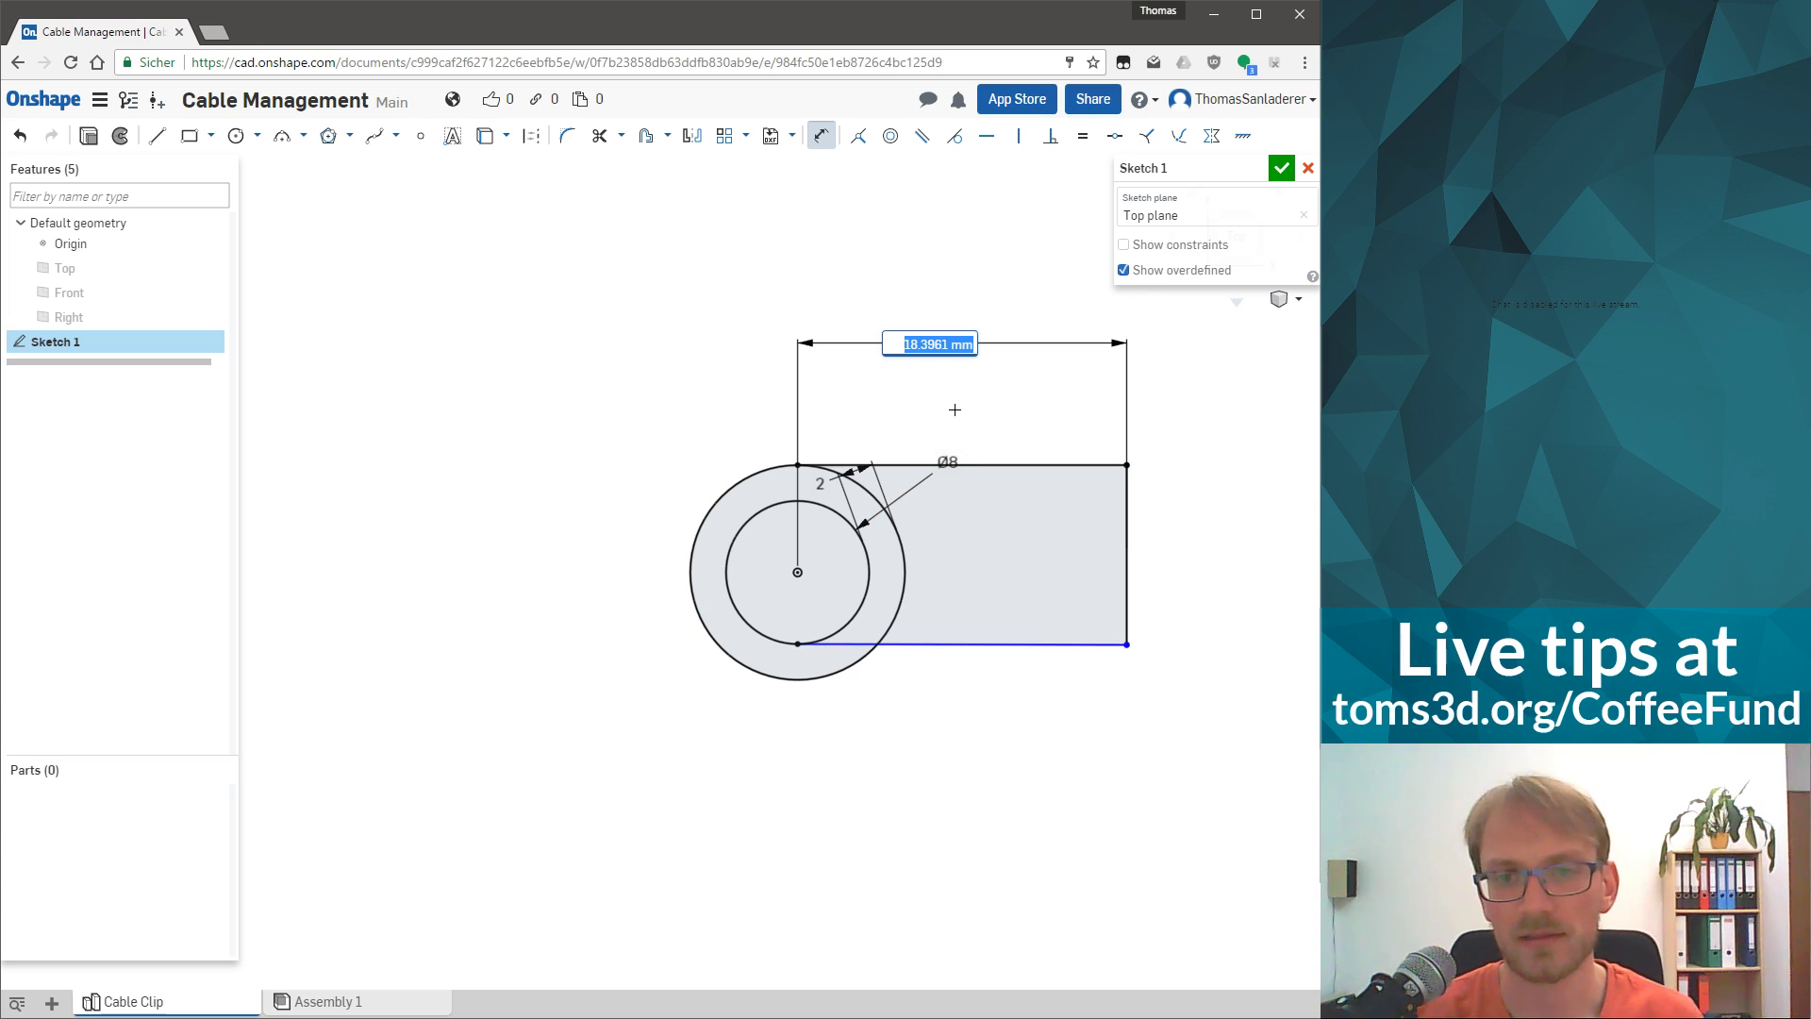
pyautogui.write('15')
pyautogui.press('Return')
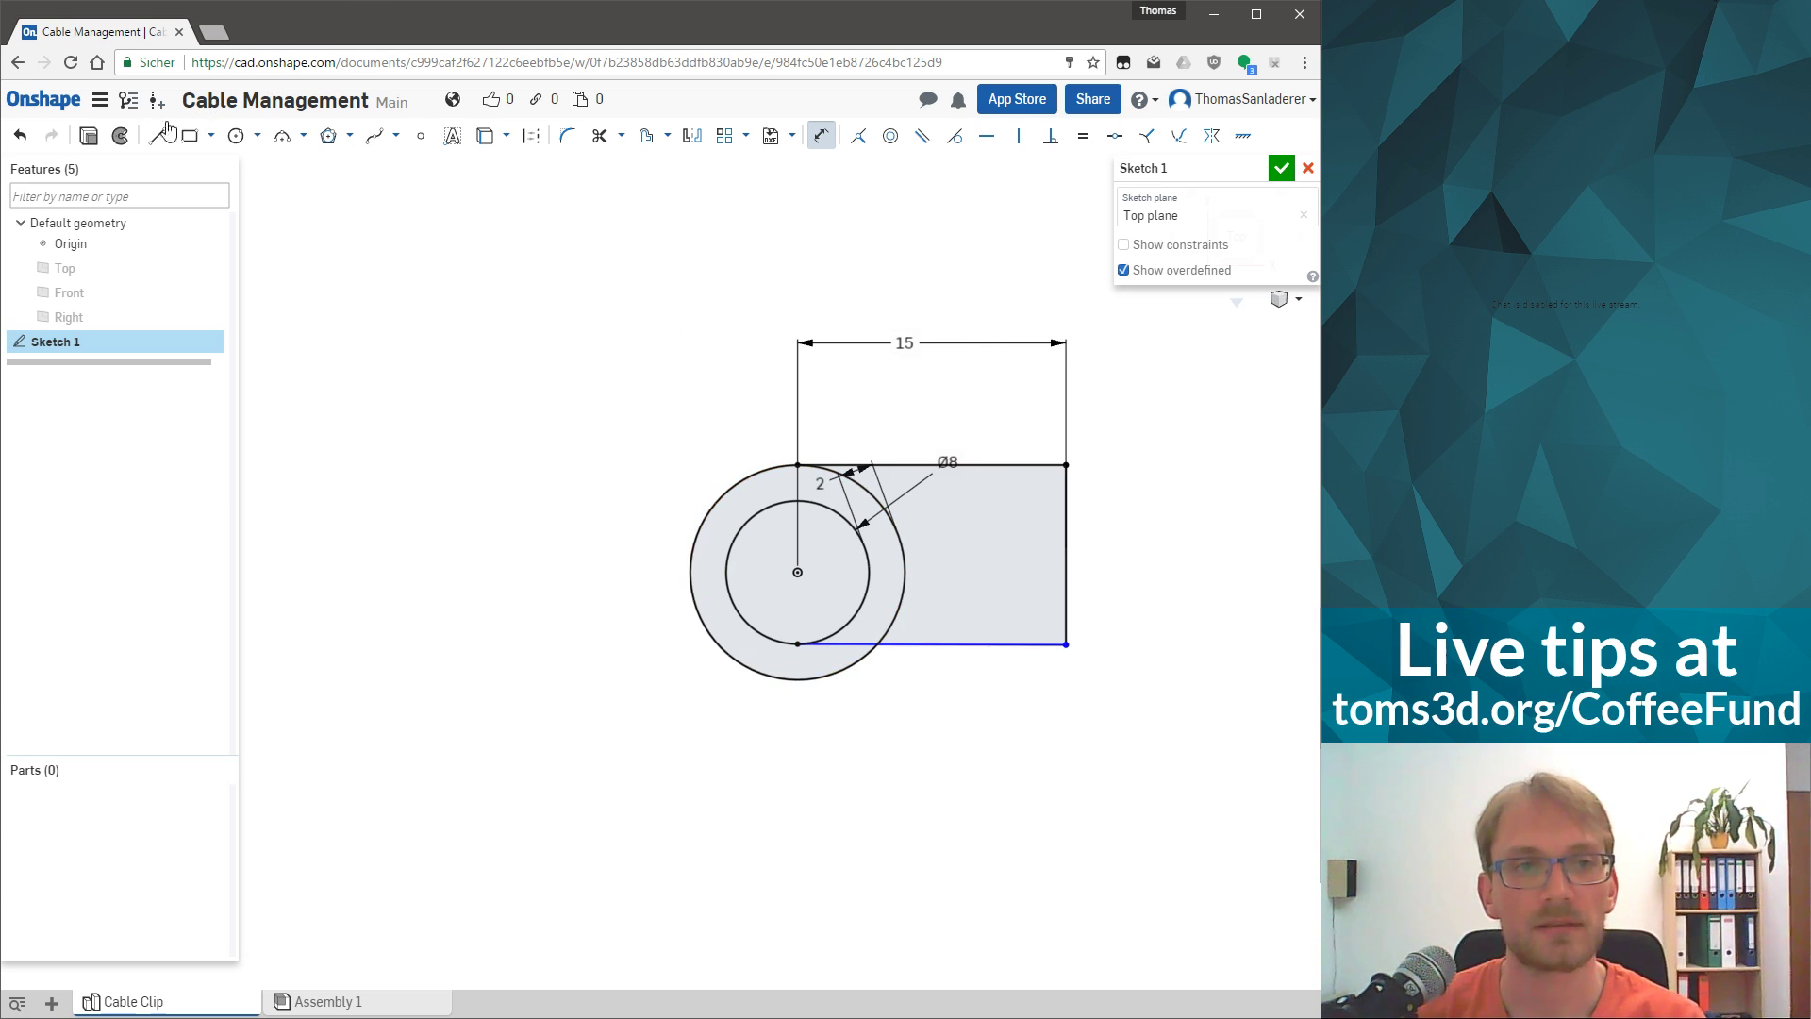
# Apply a horizontal constraint to the lower line of the profile.
pyautogui.press('Escape')
pyautogui.click(1015, 645)
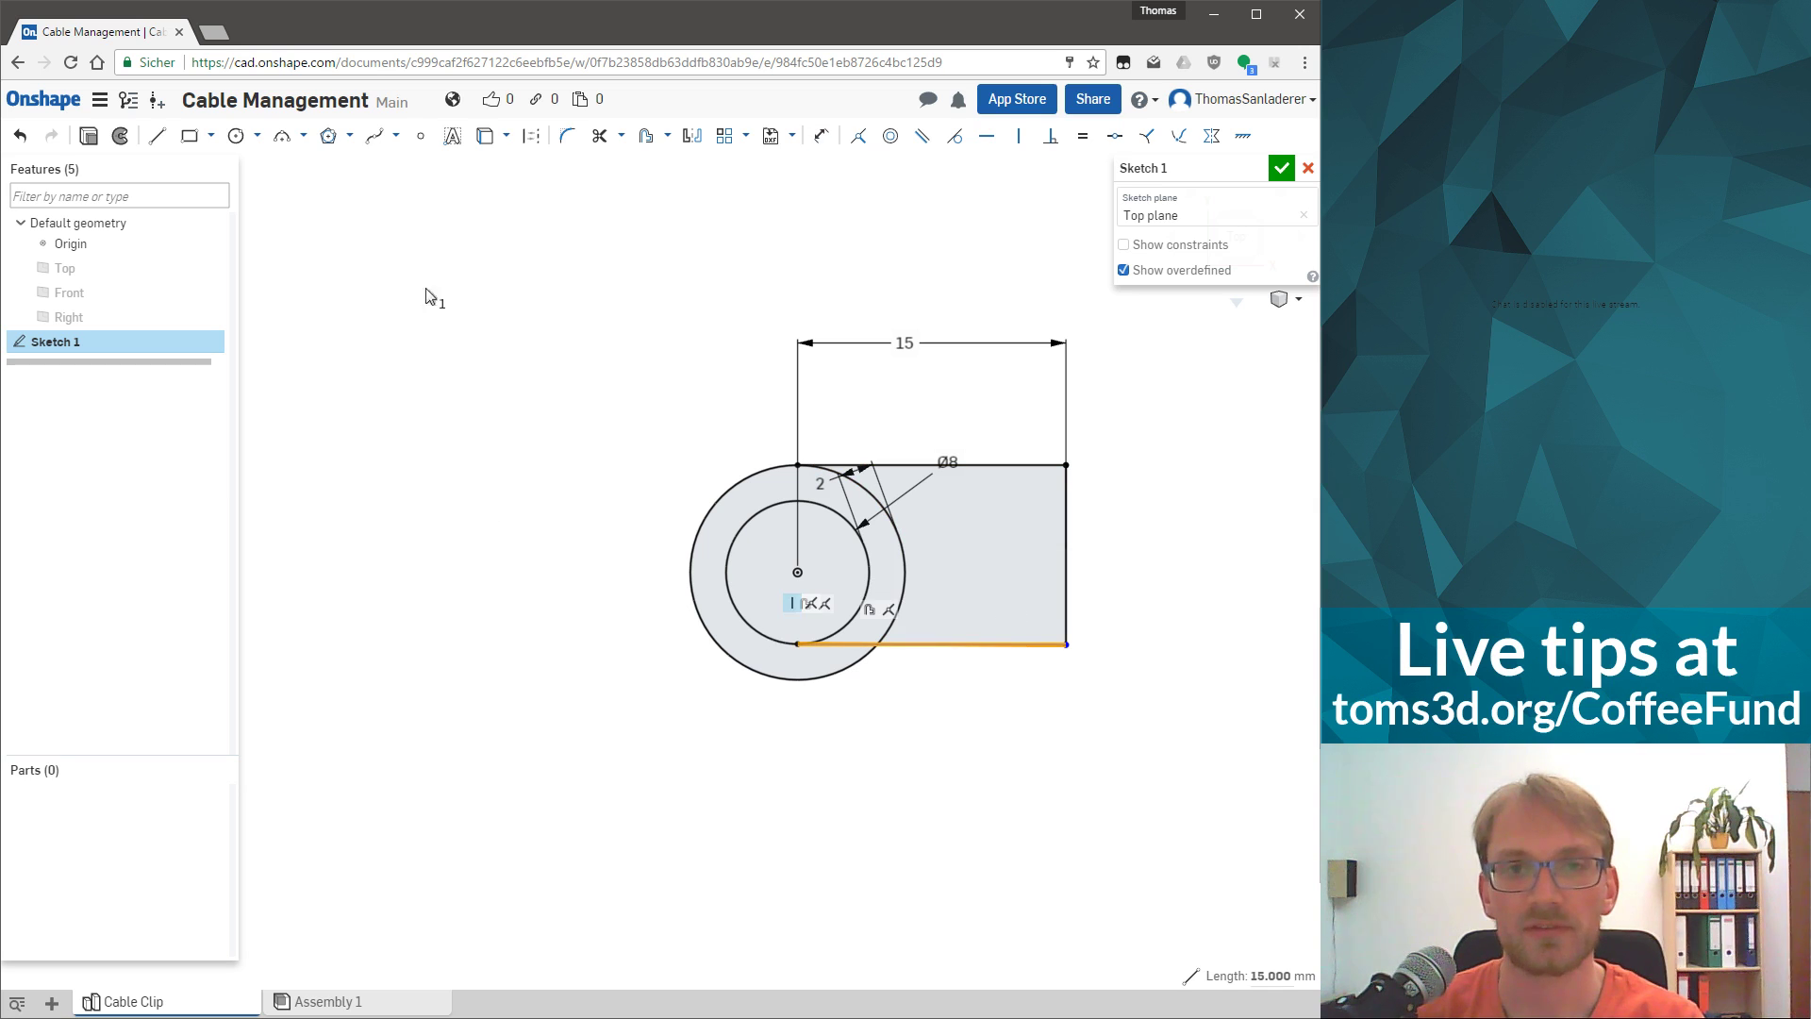
pyautogui.click(987, 136)
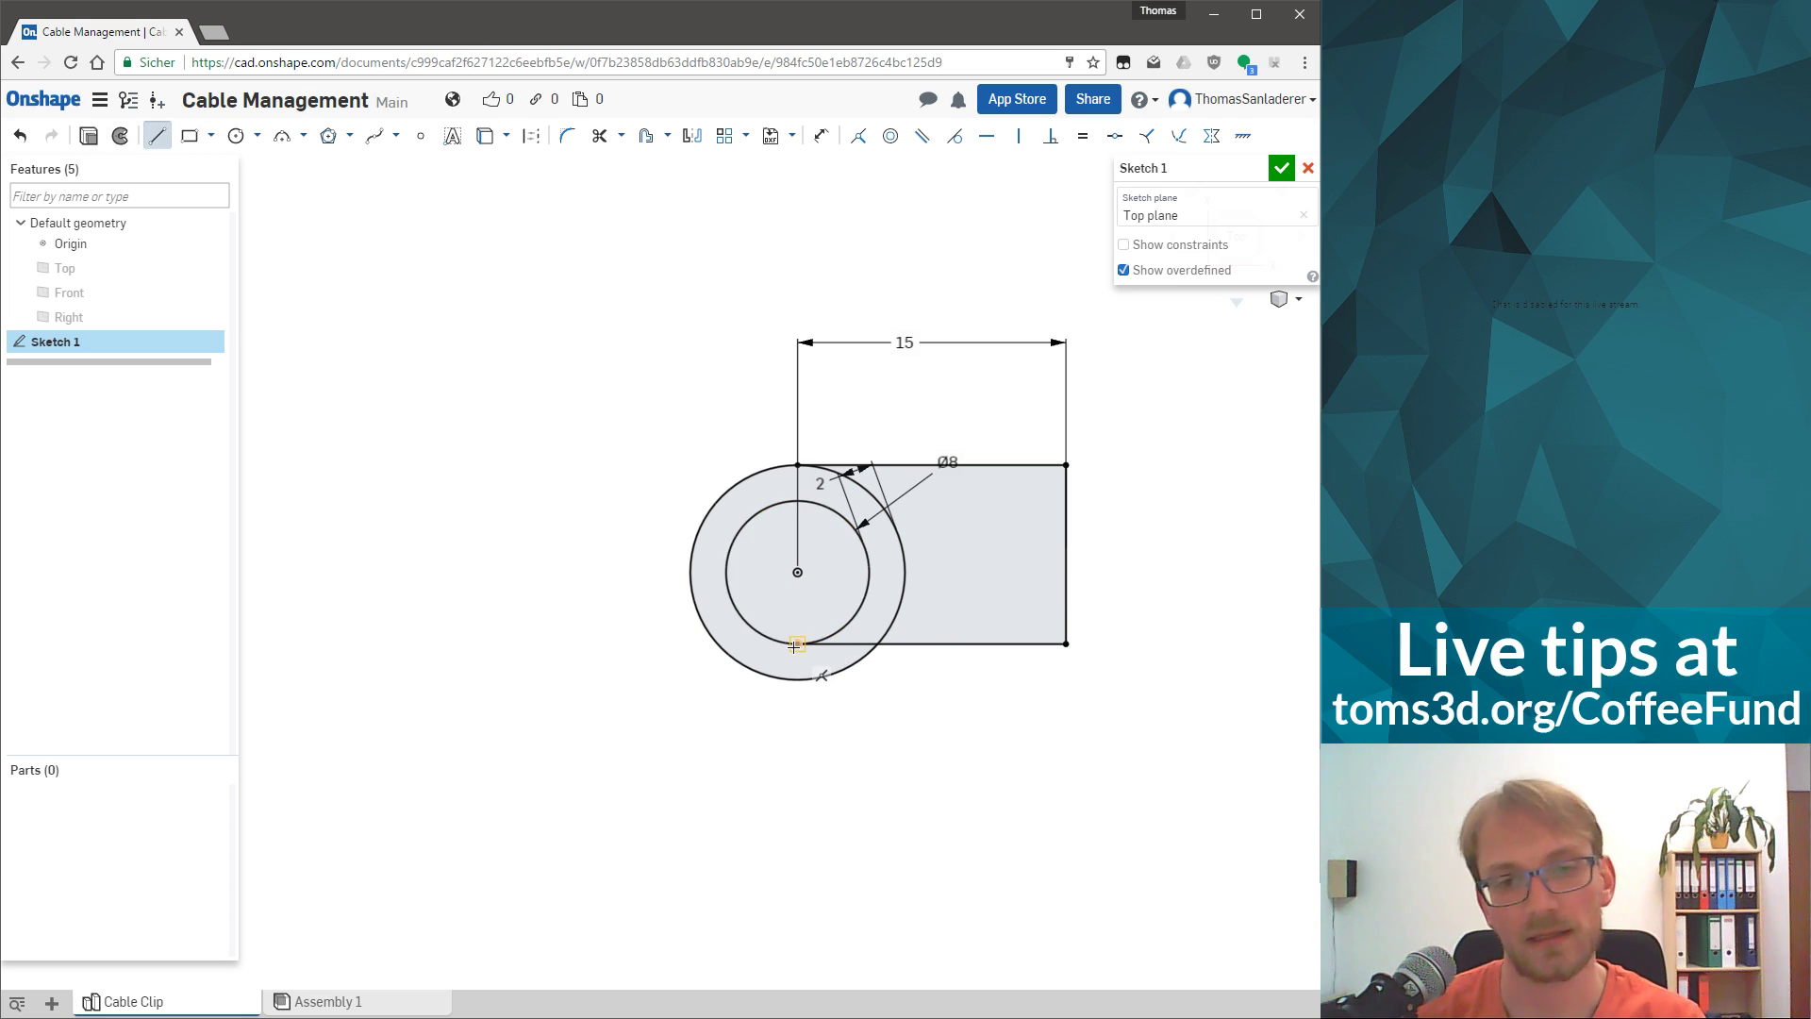
# Draw a 2 mm horizontal line joining the leftmost points of the outer and inner circles, and check the enclosed regions.
pyautogui.click(690, 572)
pyautogui.click(725, 572)
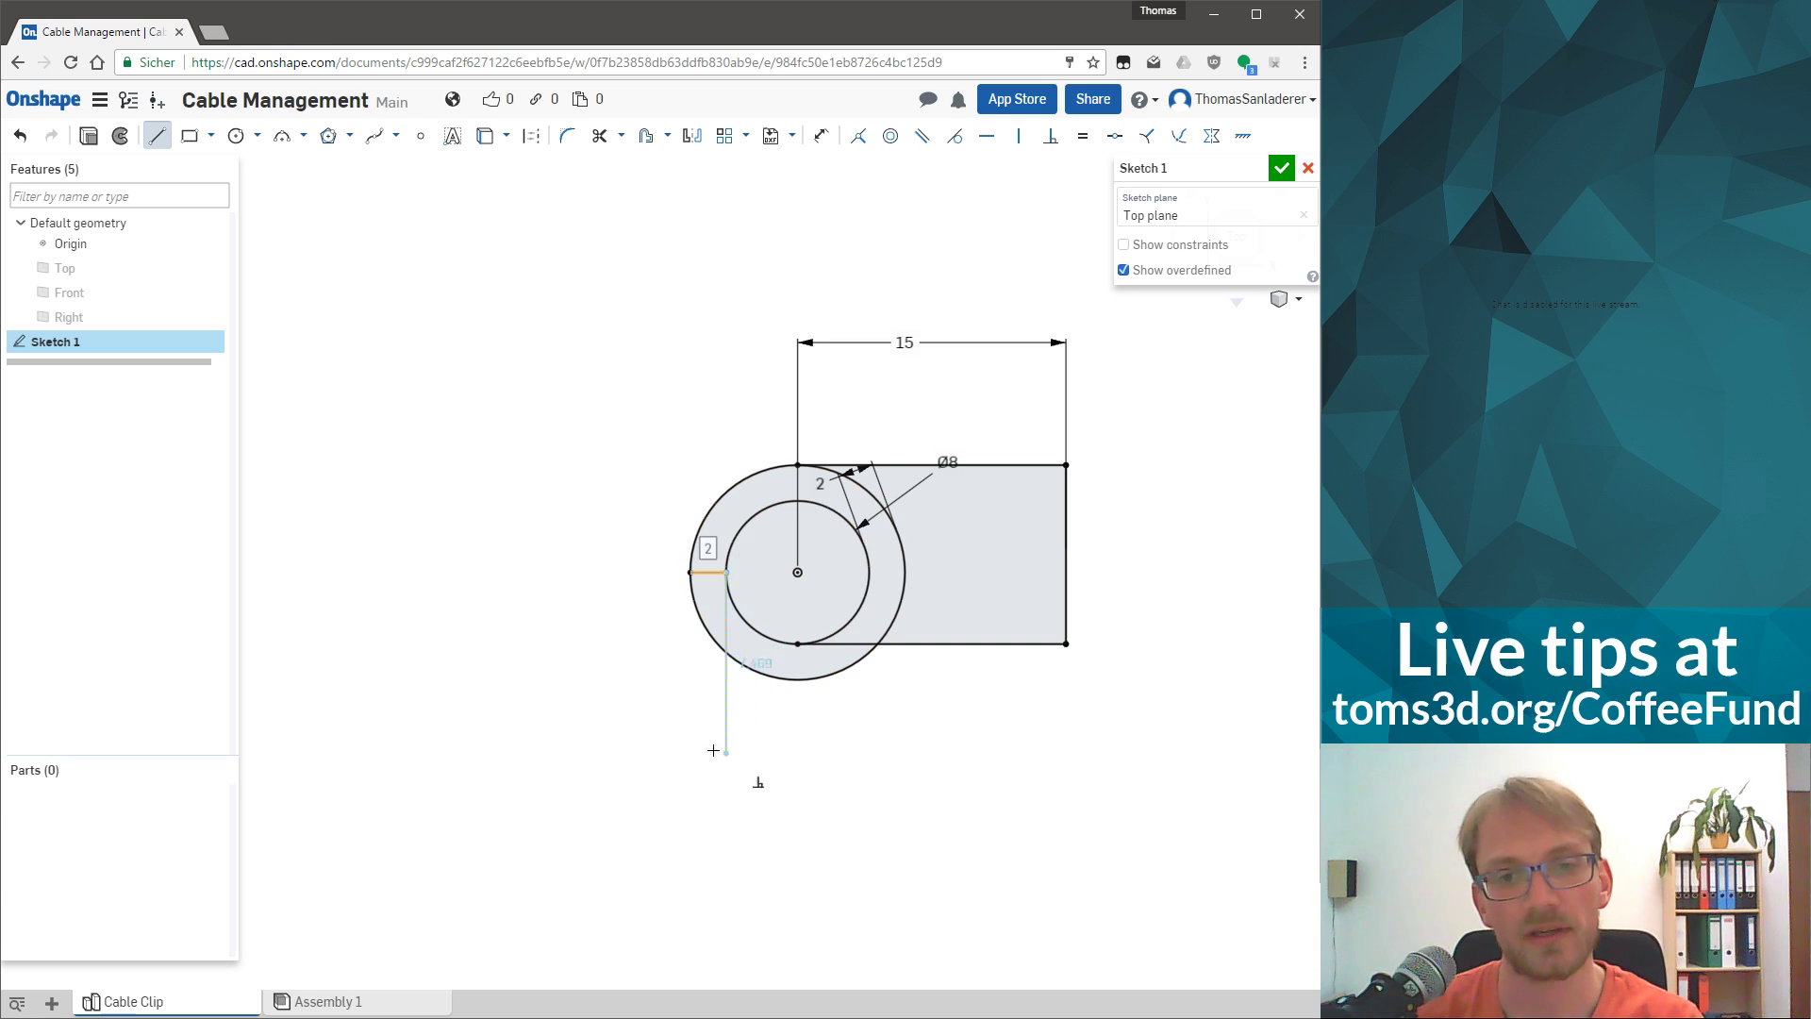
pyautogui.press('Escape')
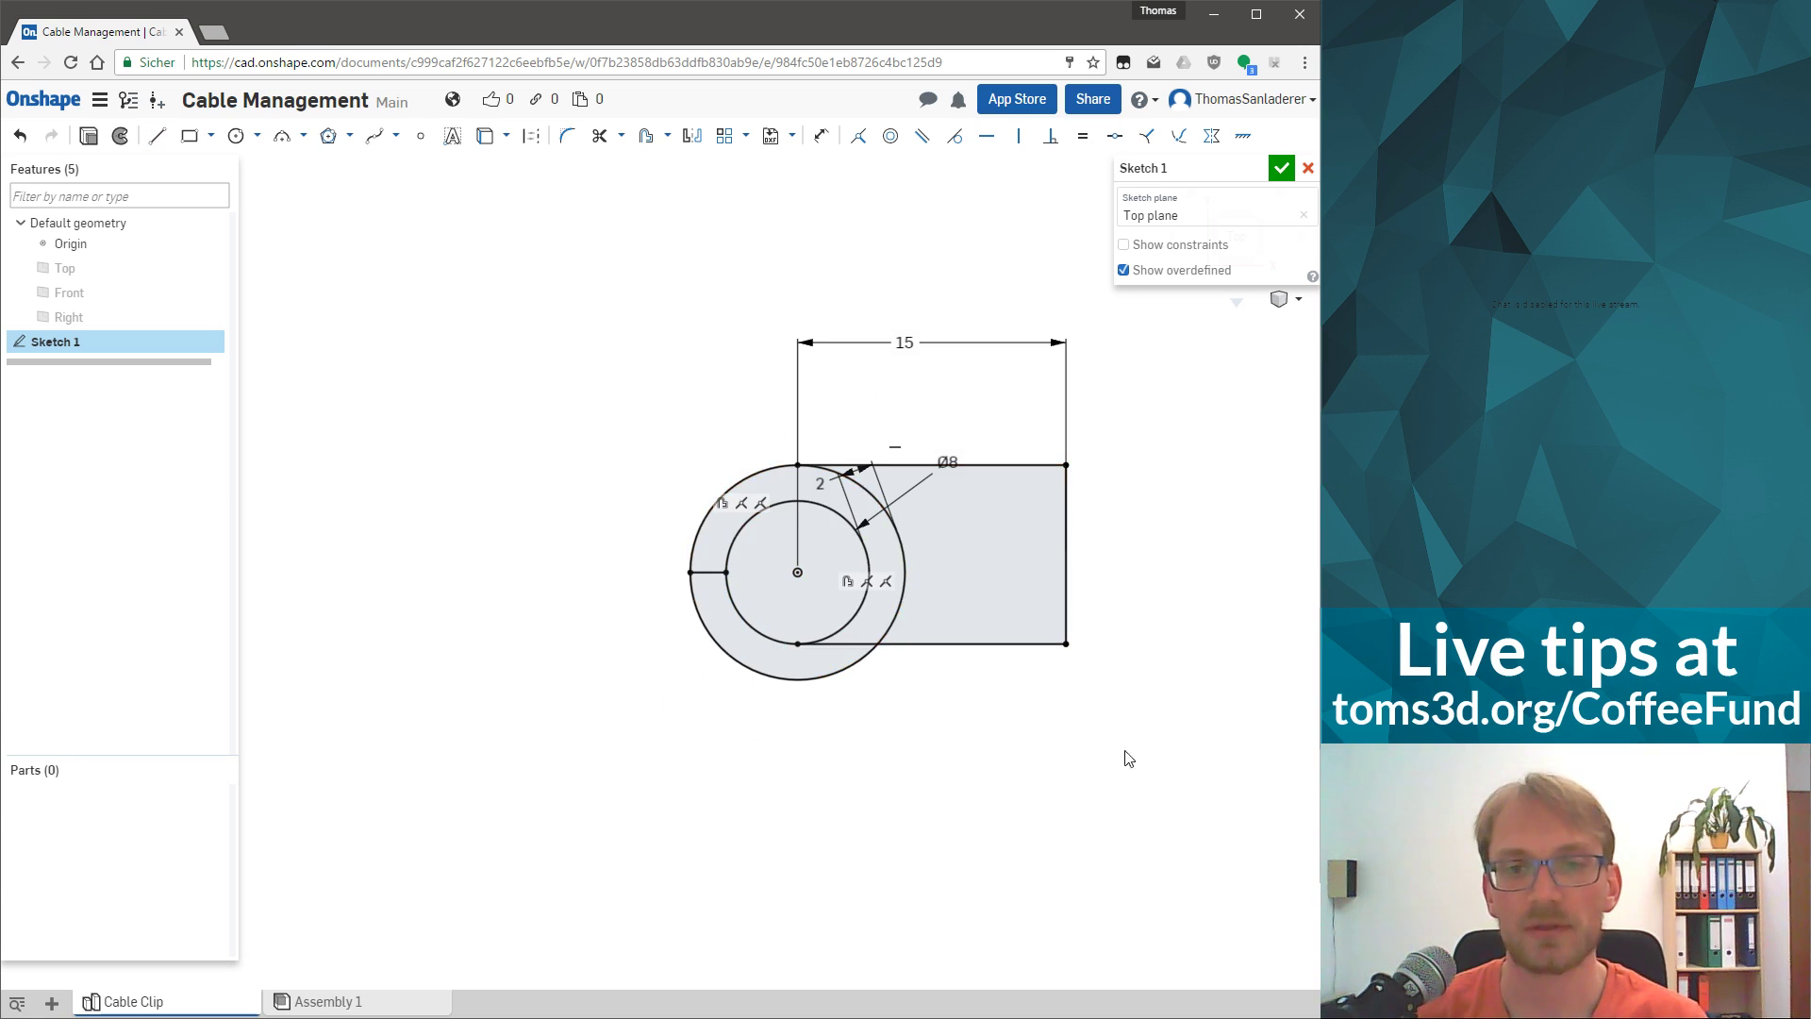
pyautogui.click(1025, 595)
pyautogui.click(893, 596)
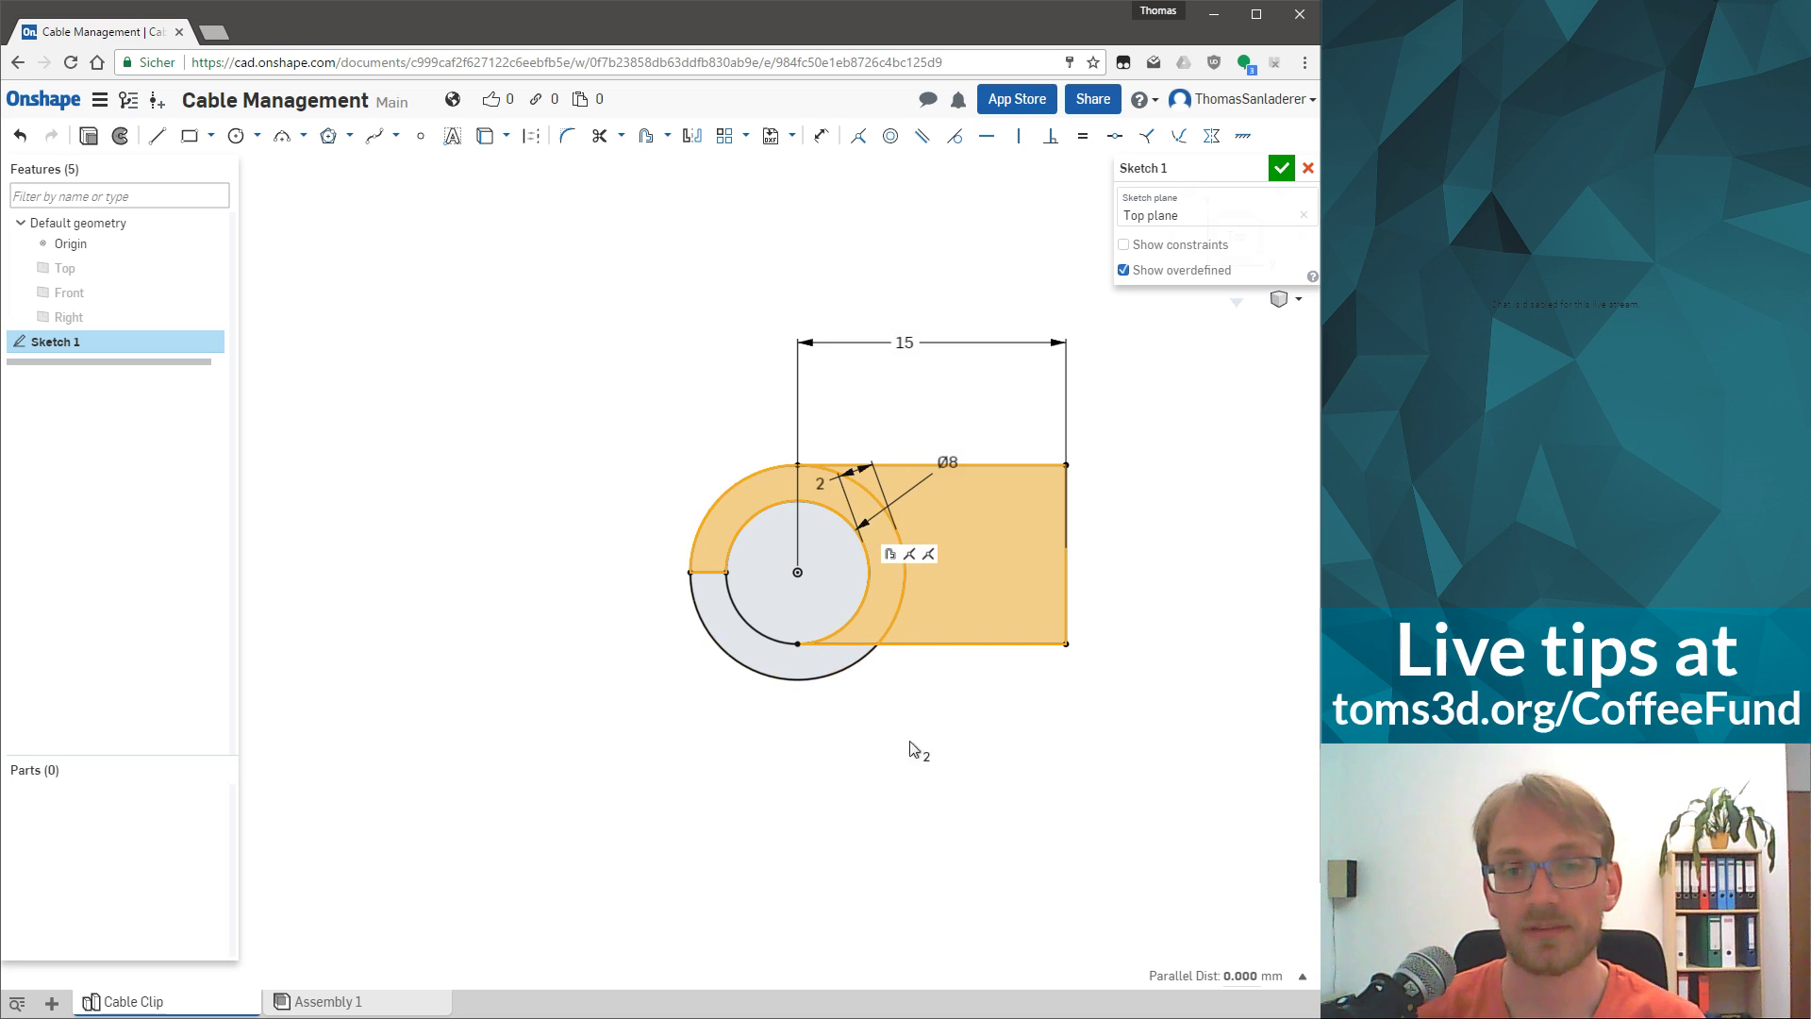
pyautogui.click(896, 828)
# Draw a vertical line from the inner circle's rightmost point down to the lower horizontal line, and check the enclosed regions.
pyautogui.click(157, 136)
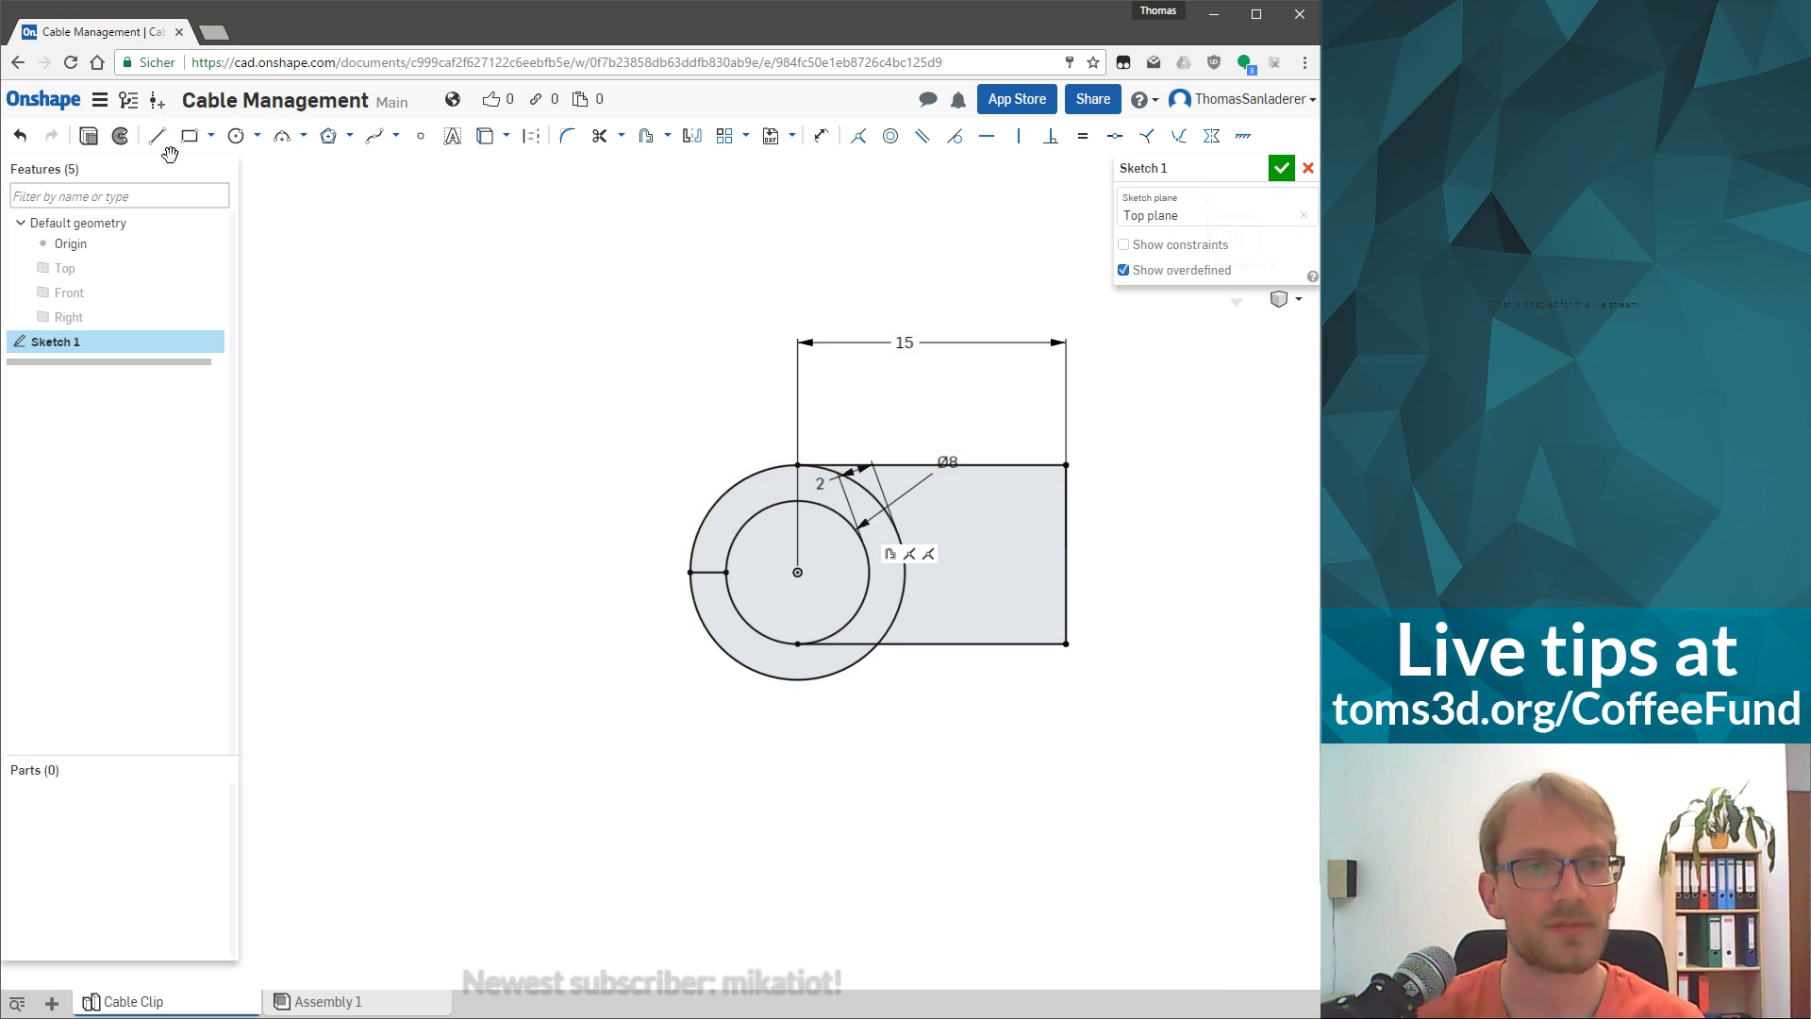
pyautogui.click(868, 572)
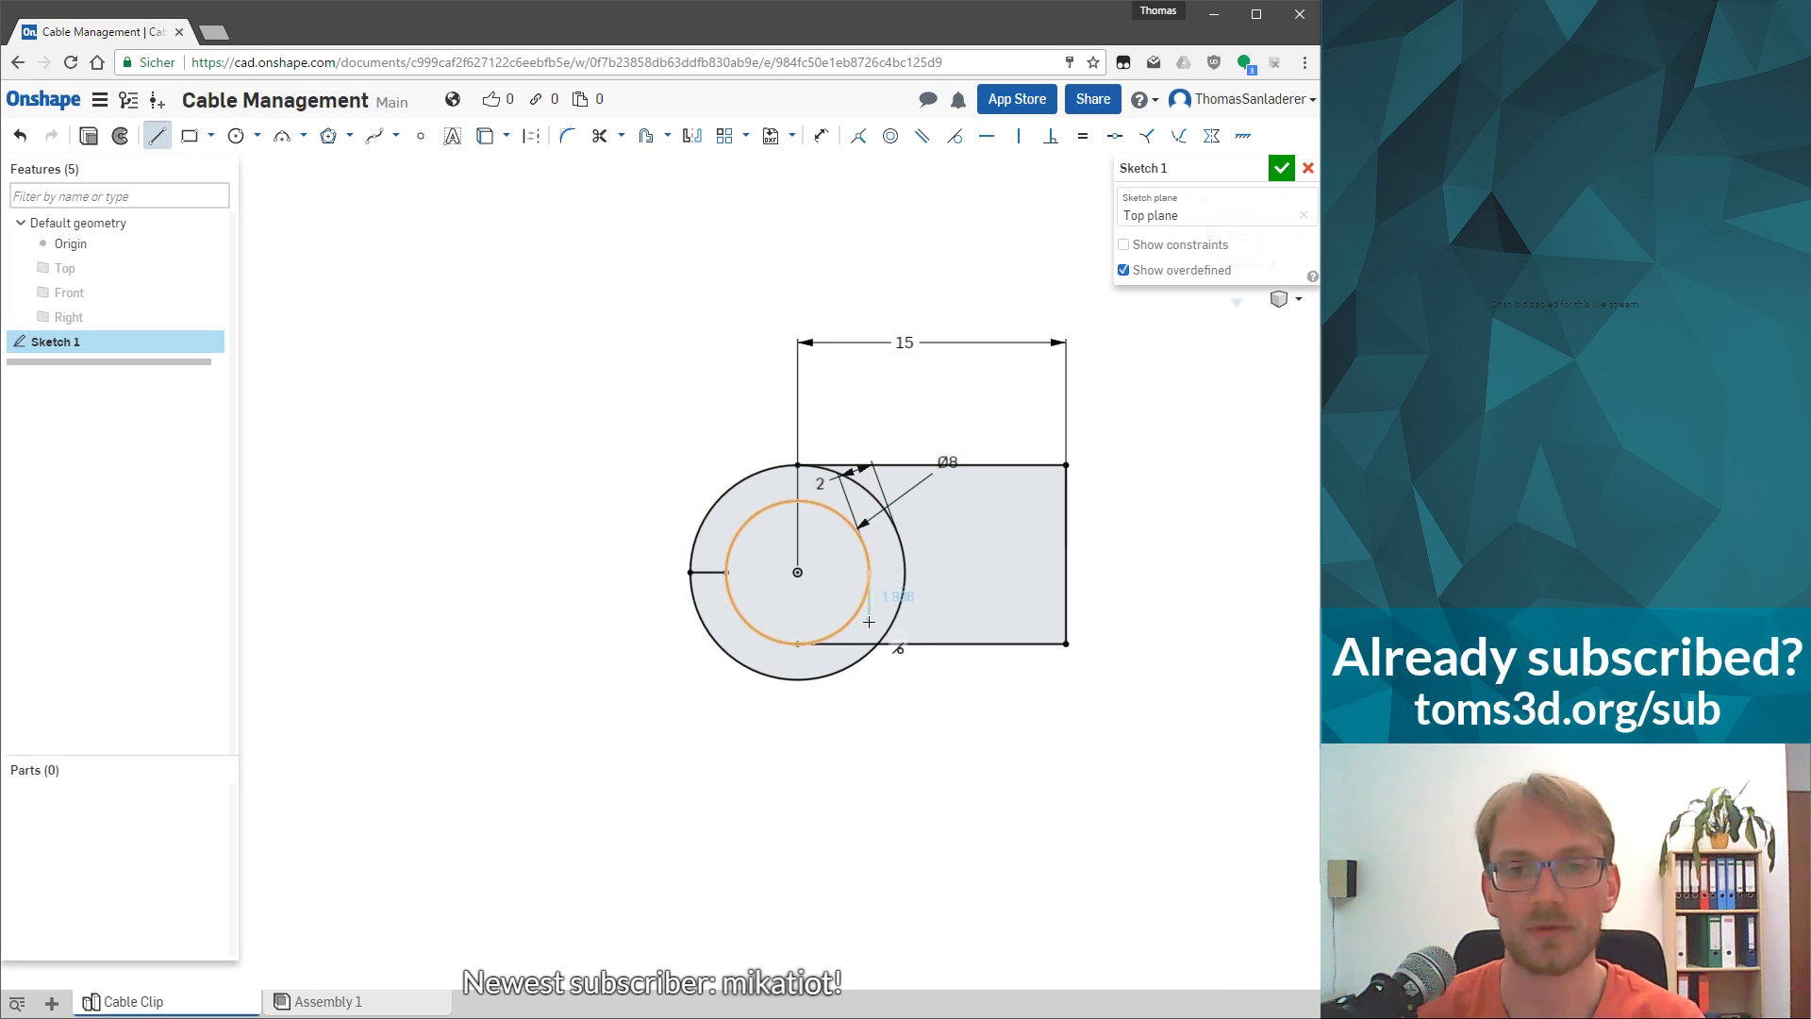
pyautogui.click(868, 644)
pyautogui.press('Escape')
pyautogui.click(959, 632)
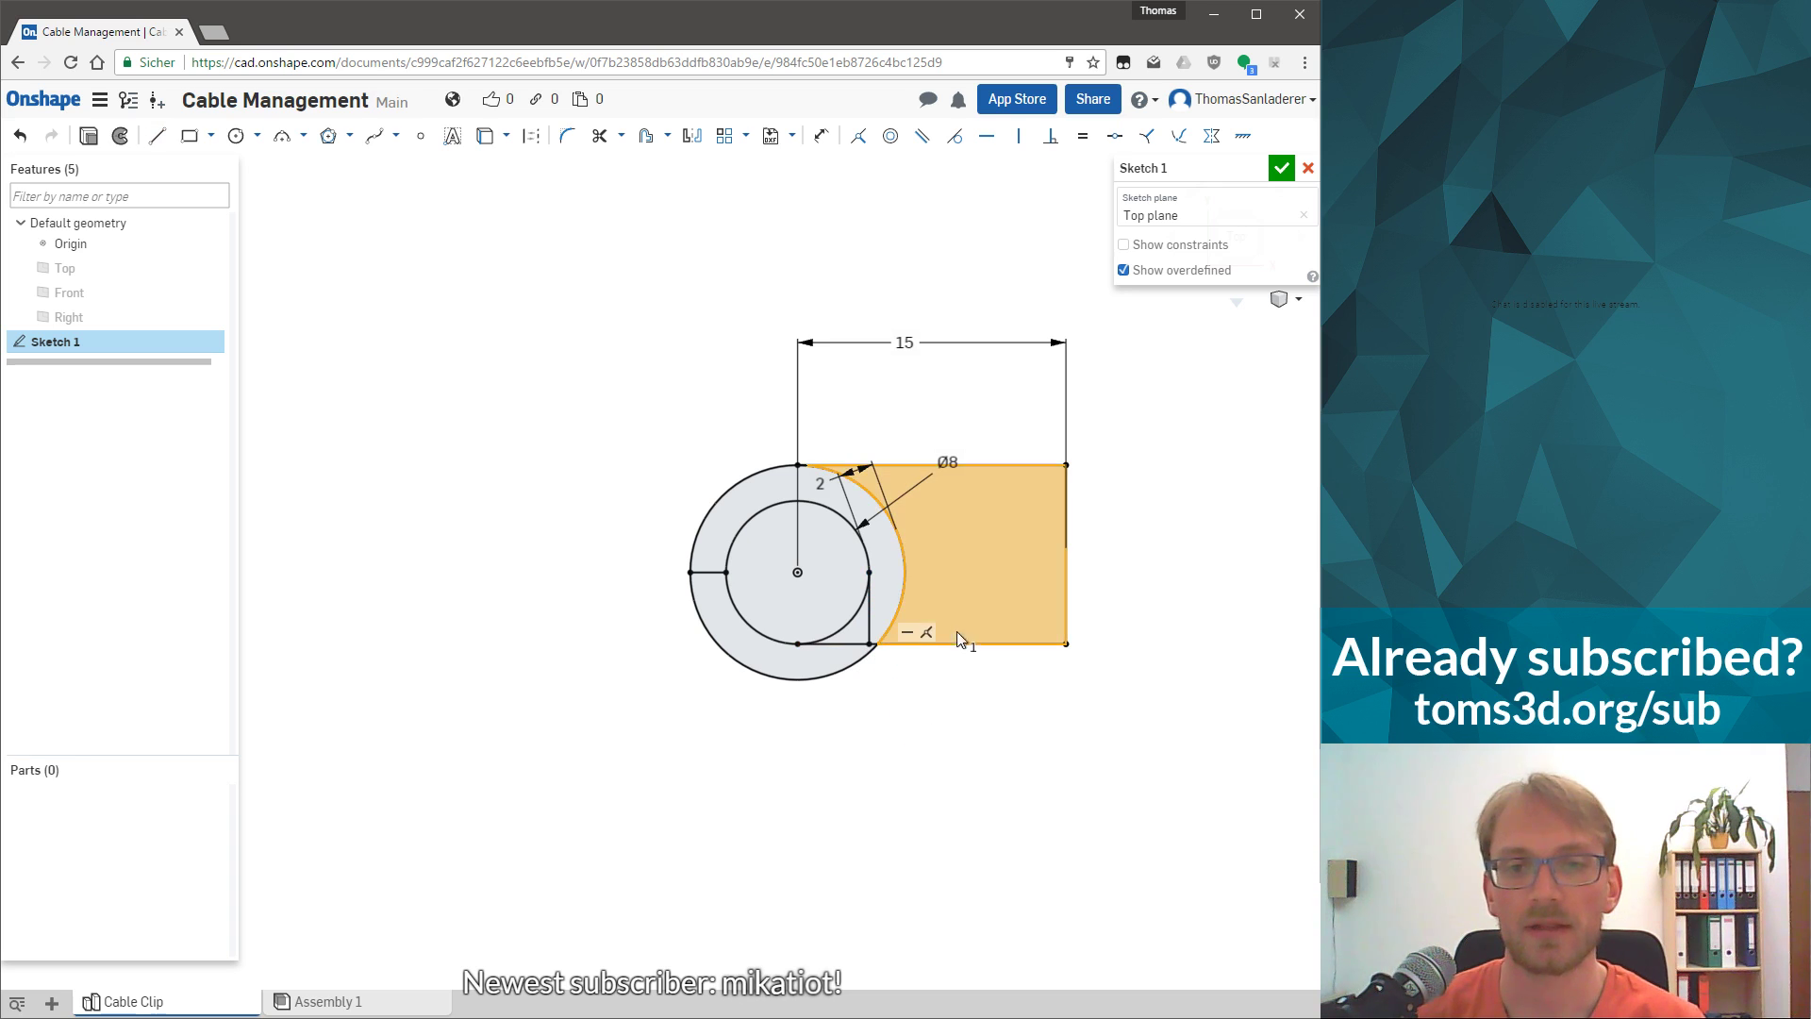
pyautogui.click(884, 604)
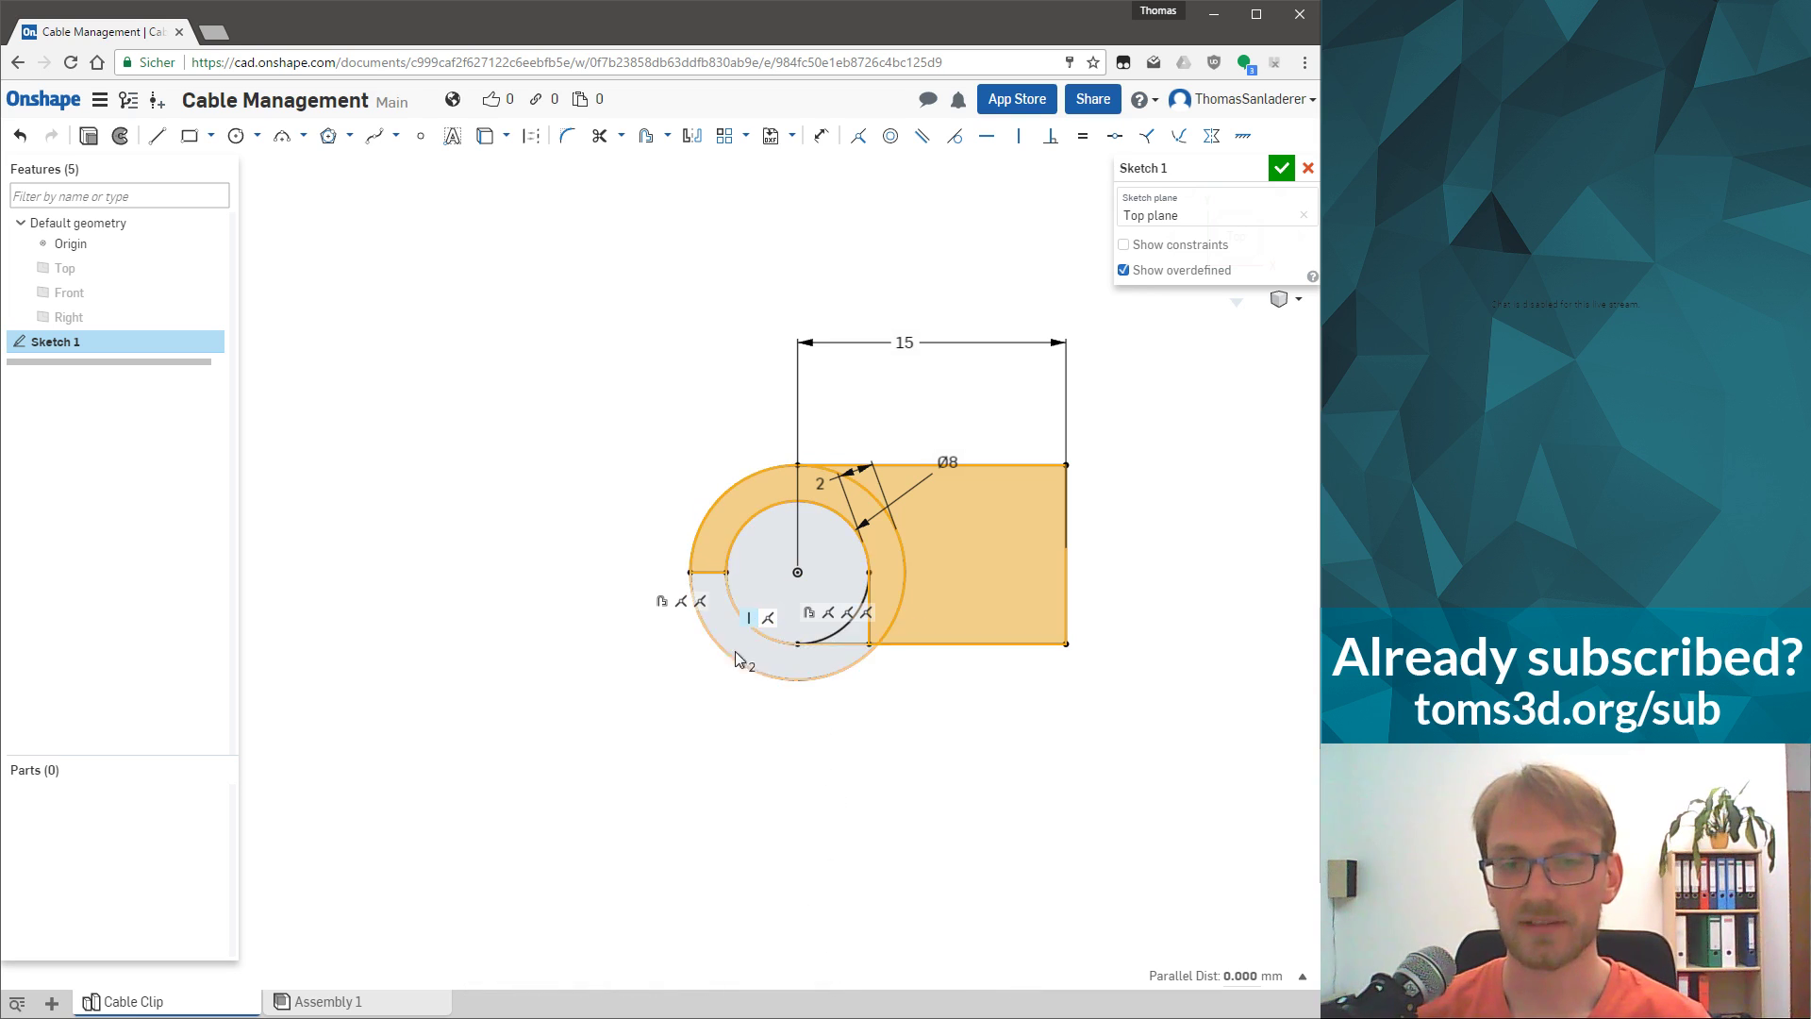
pyautogui.press('Escape')
# Trim the lower arcs, the outer arc inside the block and the excess lower line to leave one hook-shaped clip profile.
pyautogui.click(599, 135)
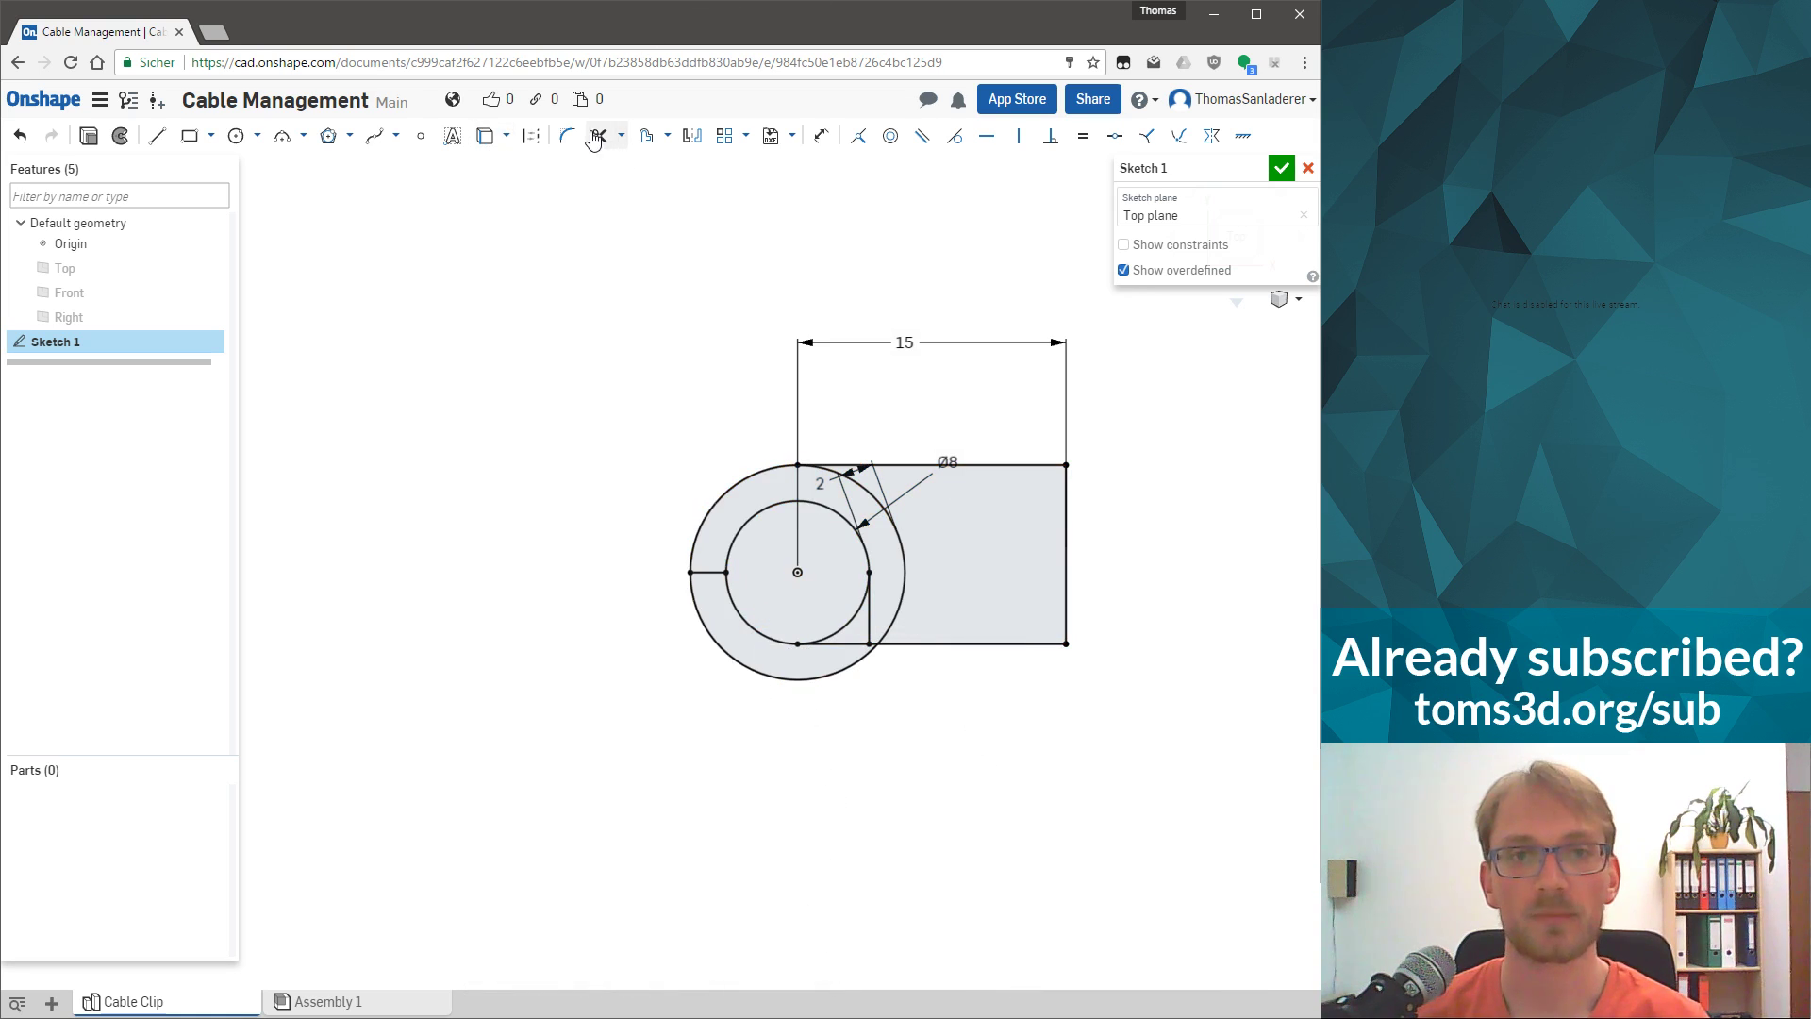
pyautogui.click(730, 654)
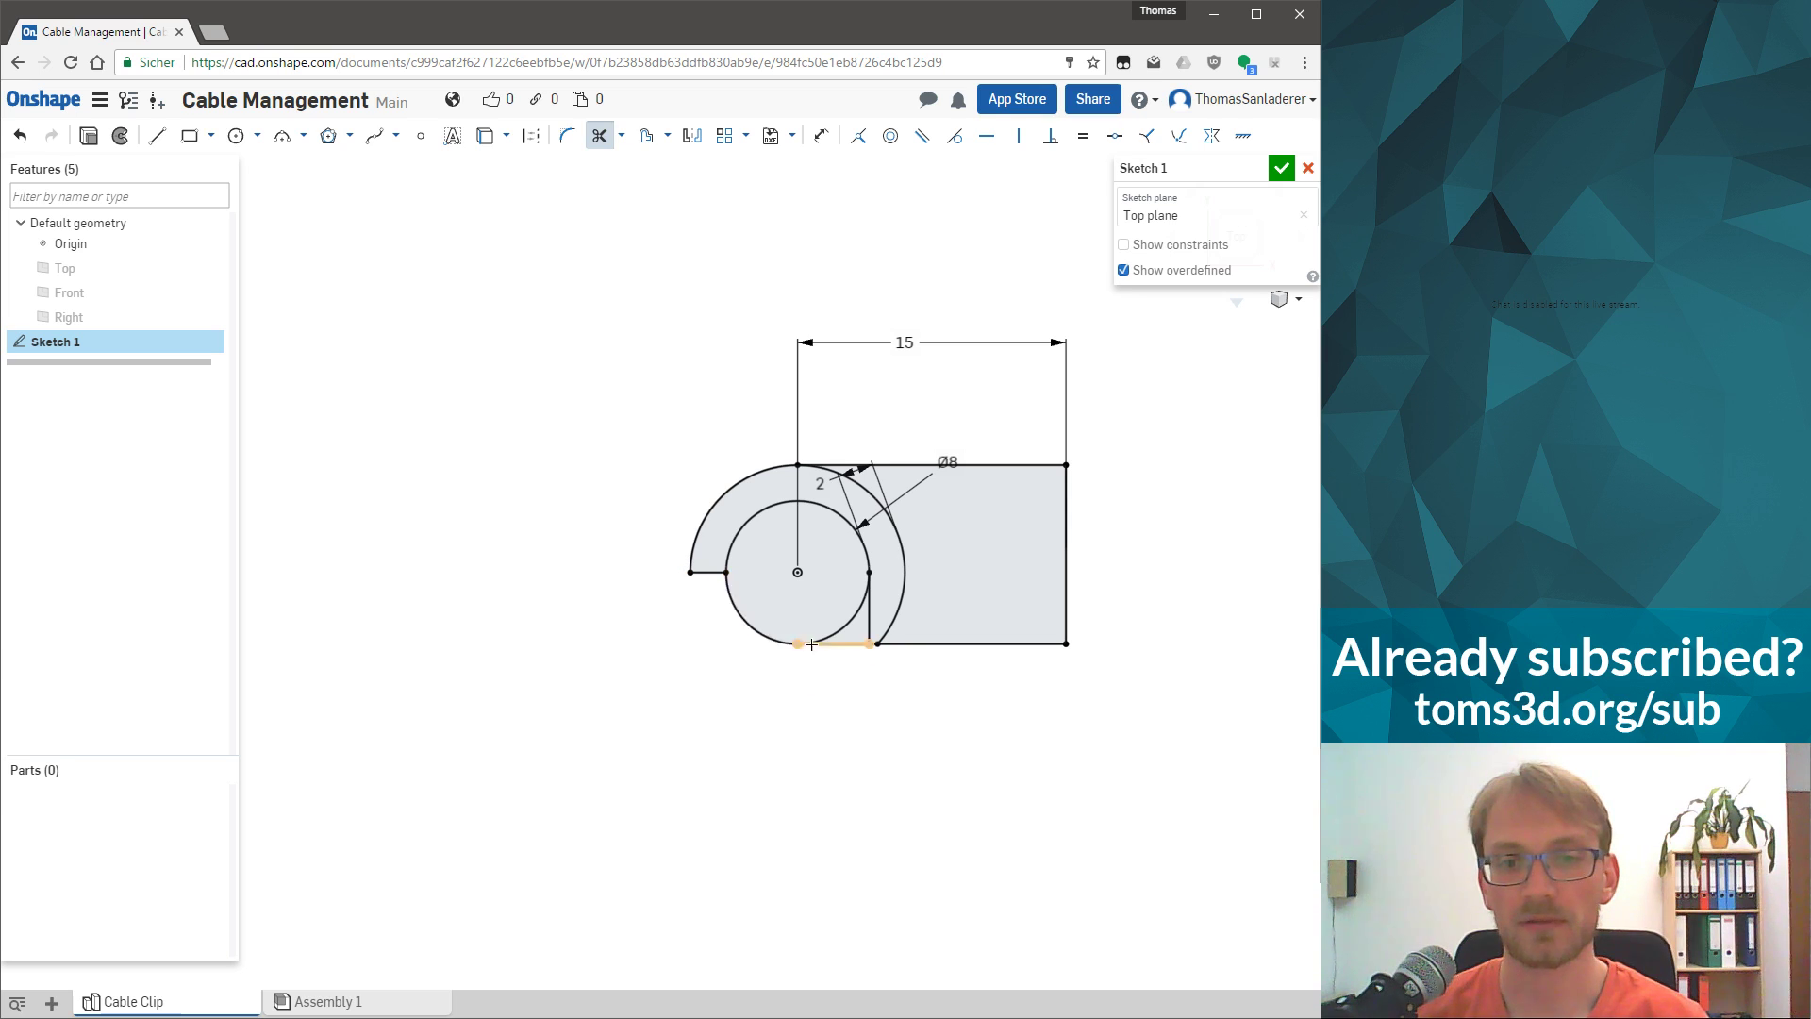
pyautogui.click(806, 643)
pyautogui.click(834, 644)
pyautogui.click(848, 623)
pyautogui.click(895, 601)
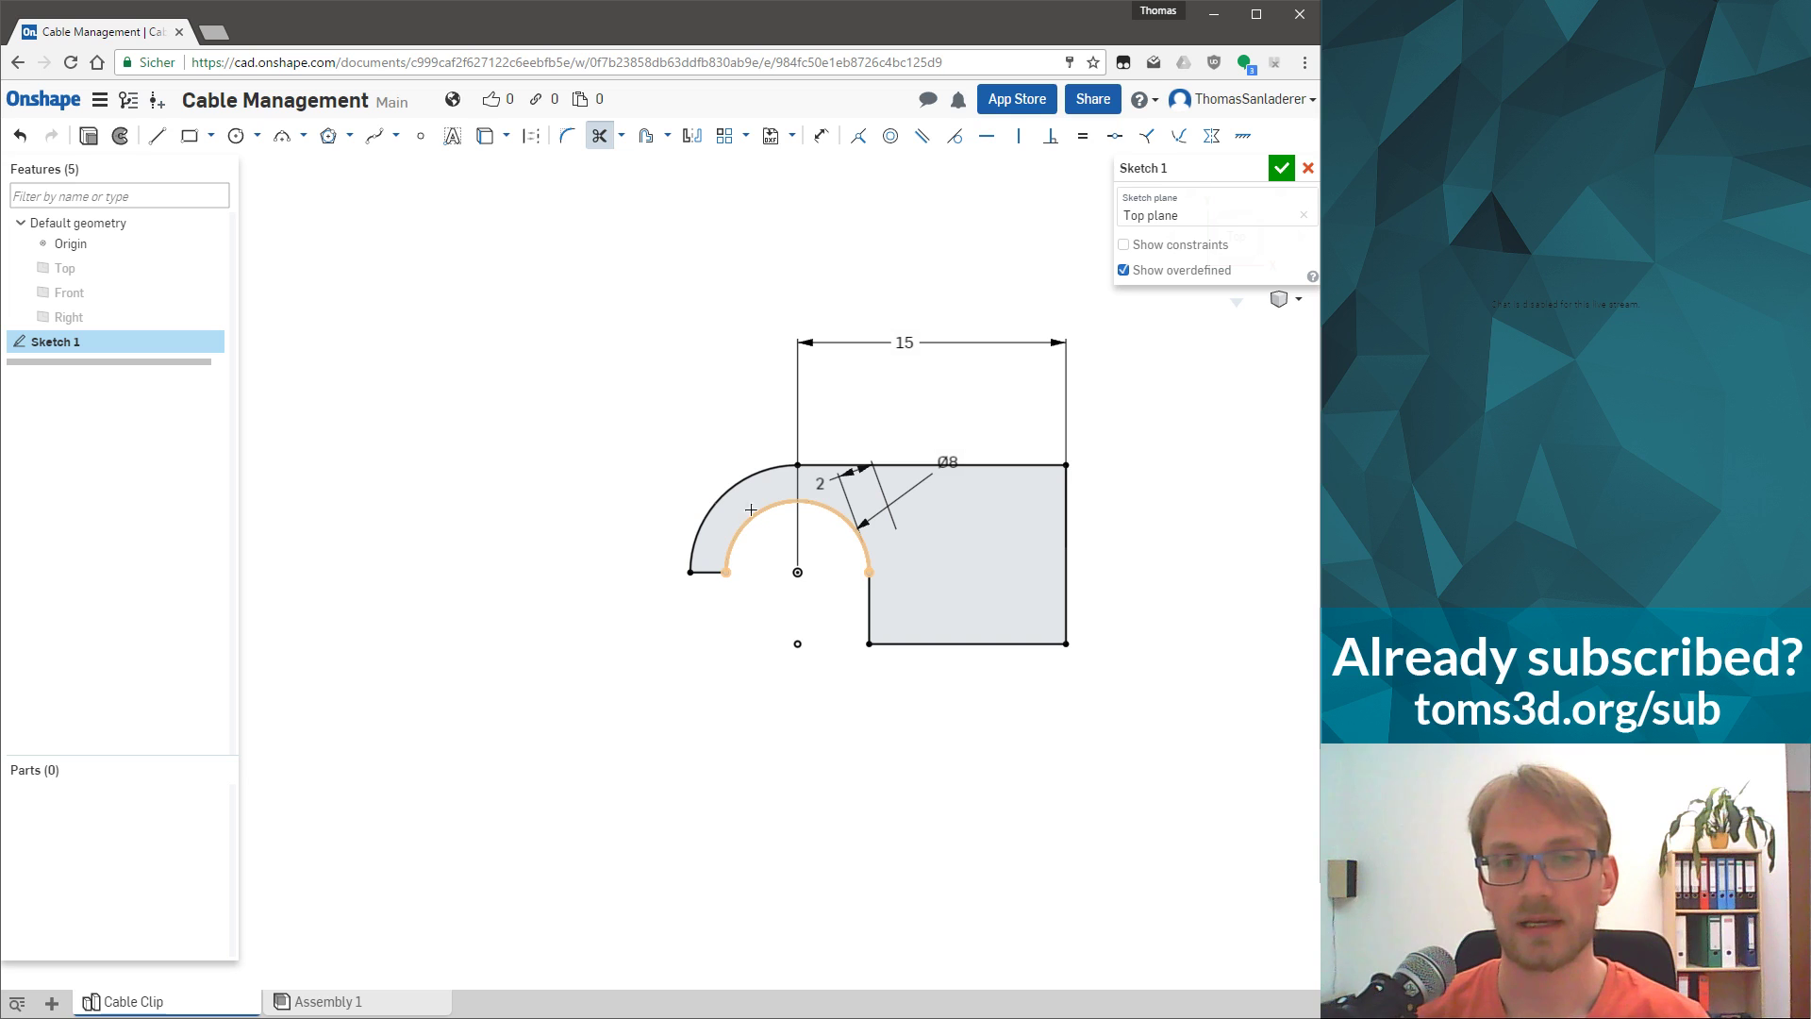
# Try extruding the hook-shaped clip profile as a new solid with the Symmetric end type.
pyautogui.click(943, 558)
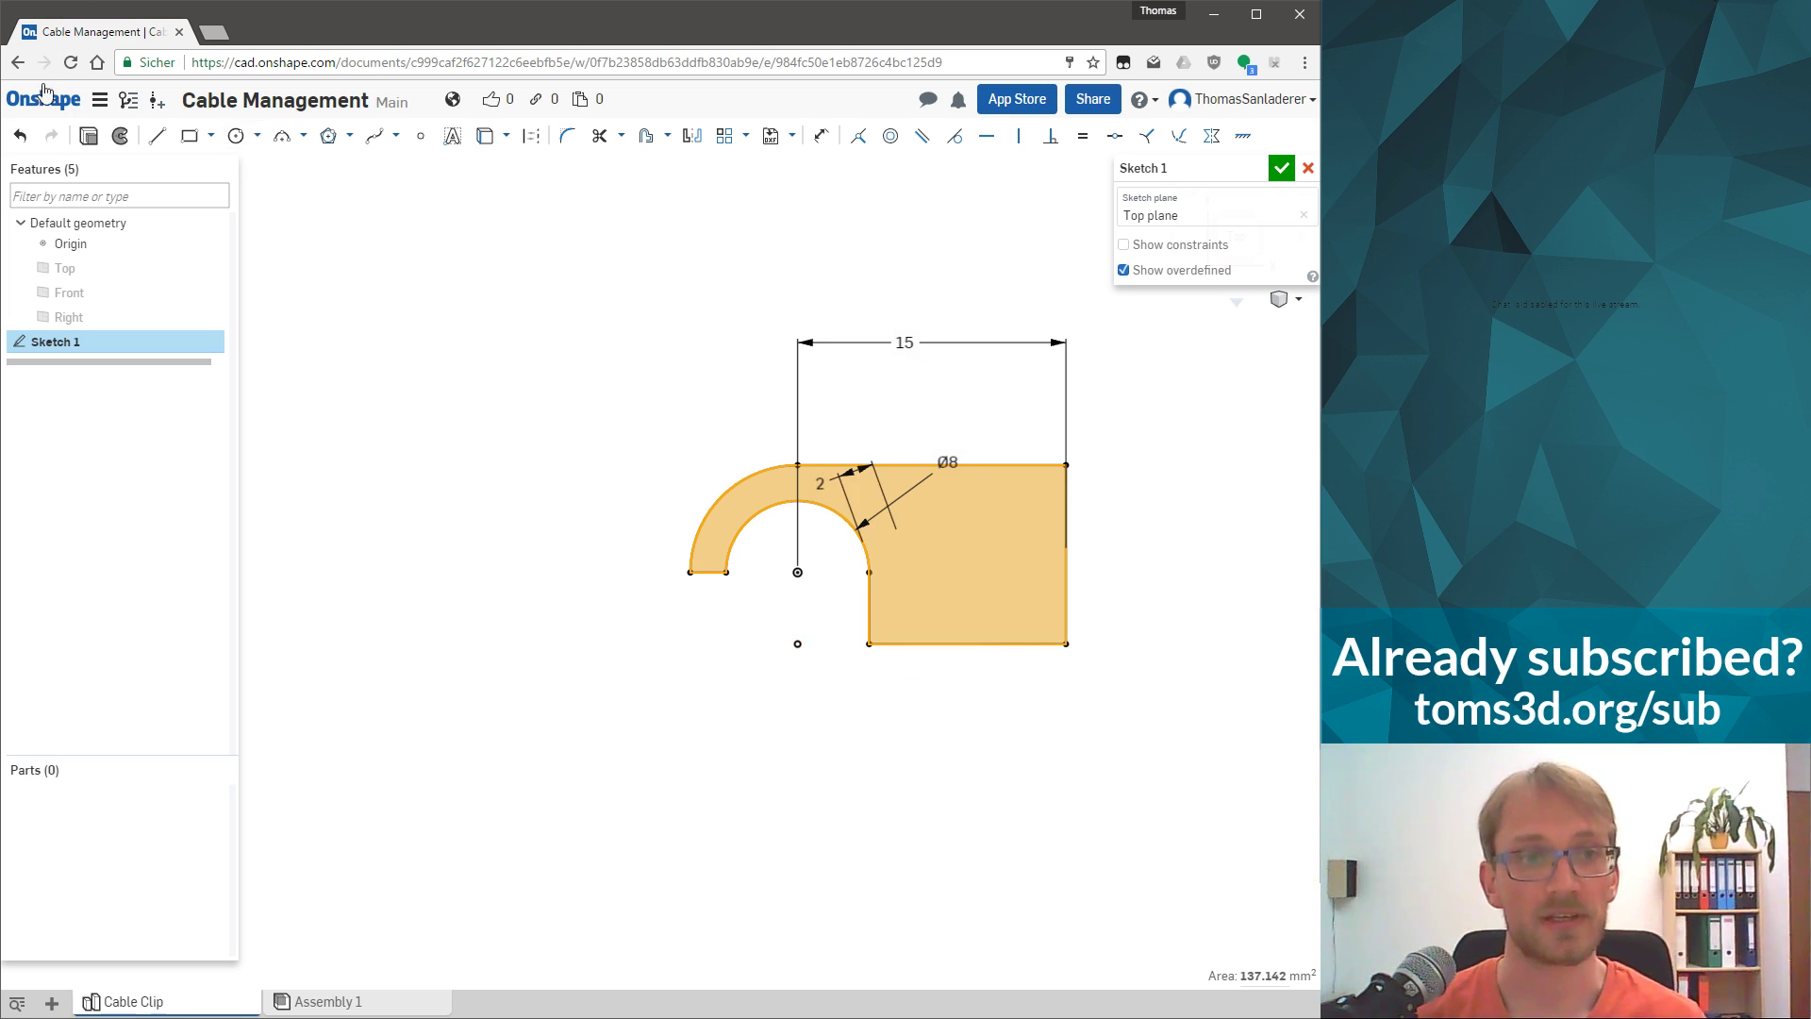
pyautogui.click(88, 135)
pyautogui.moveTo(947, 579)
pyautogui.mouseDown(button='right')
pyautogui.moveTo(865, 483)
pyautogui.moveTo(911, 470)
pyautogui.moveTo(897, 463)
pyautogui.moveTo(1022, 291)
pyautogui.mouseUp(button='right')
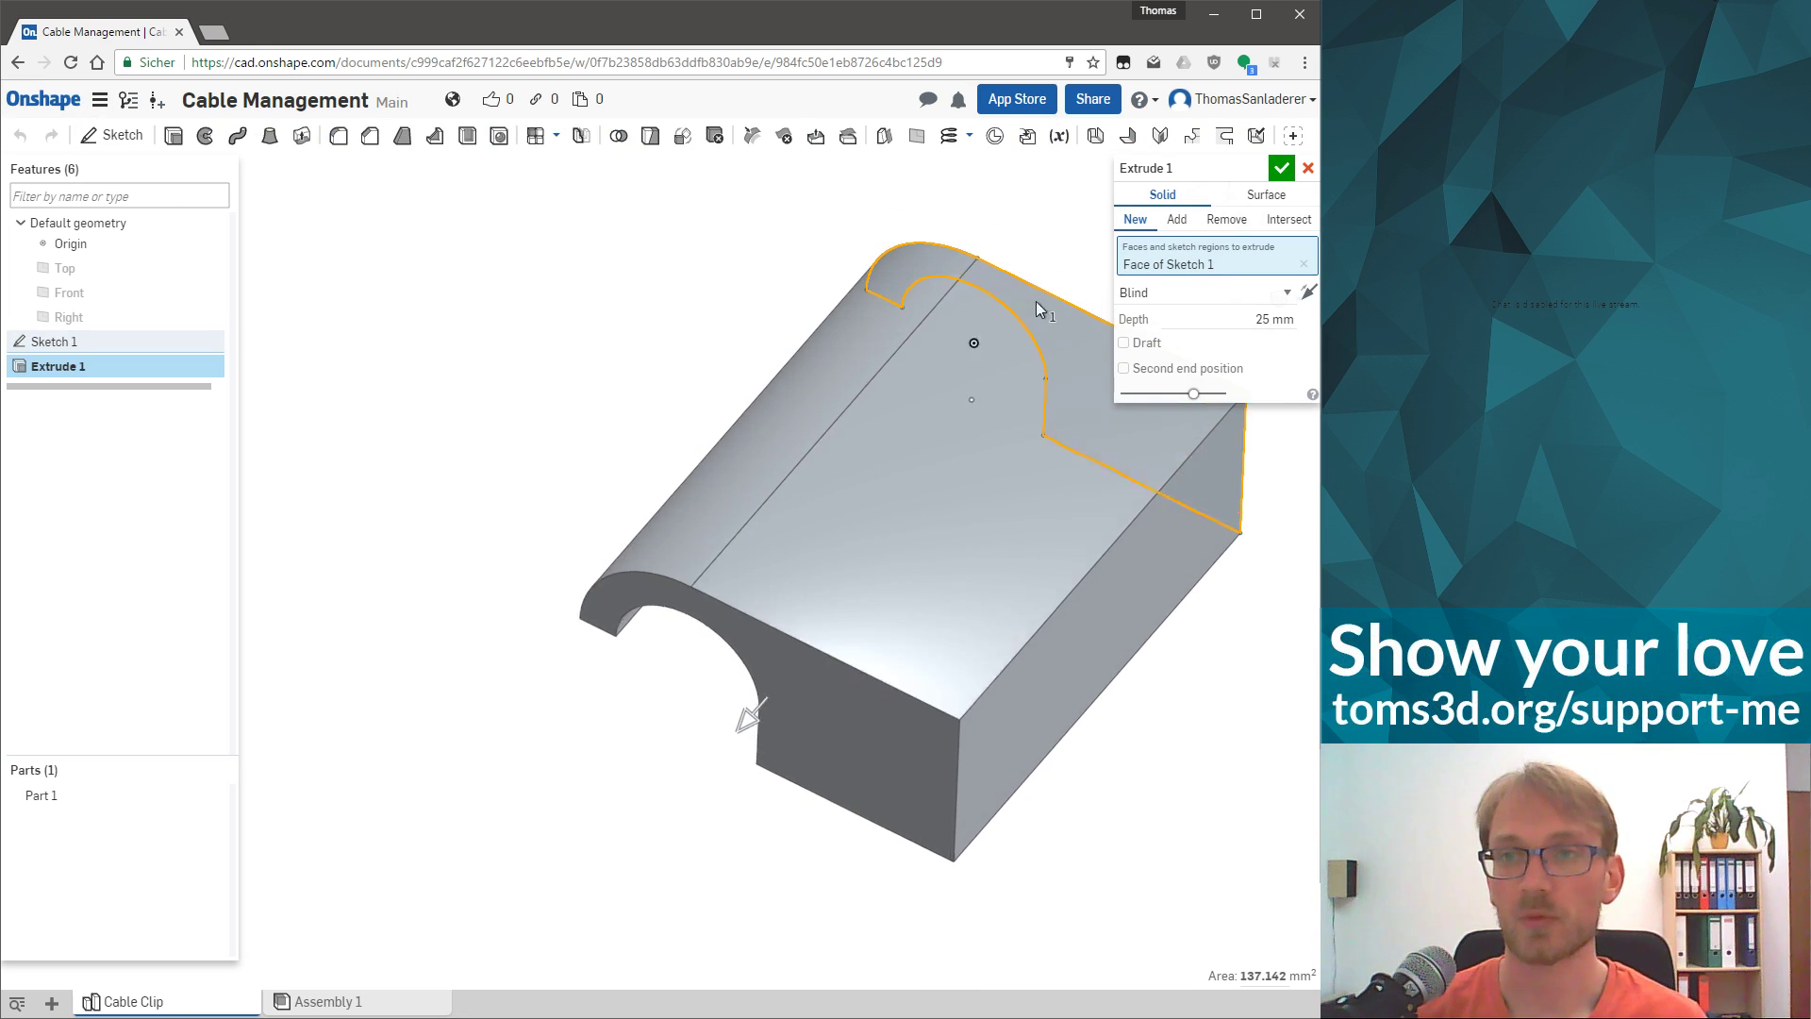
pyautogui.scroll(-2, 1028, 307)
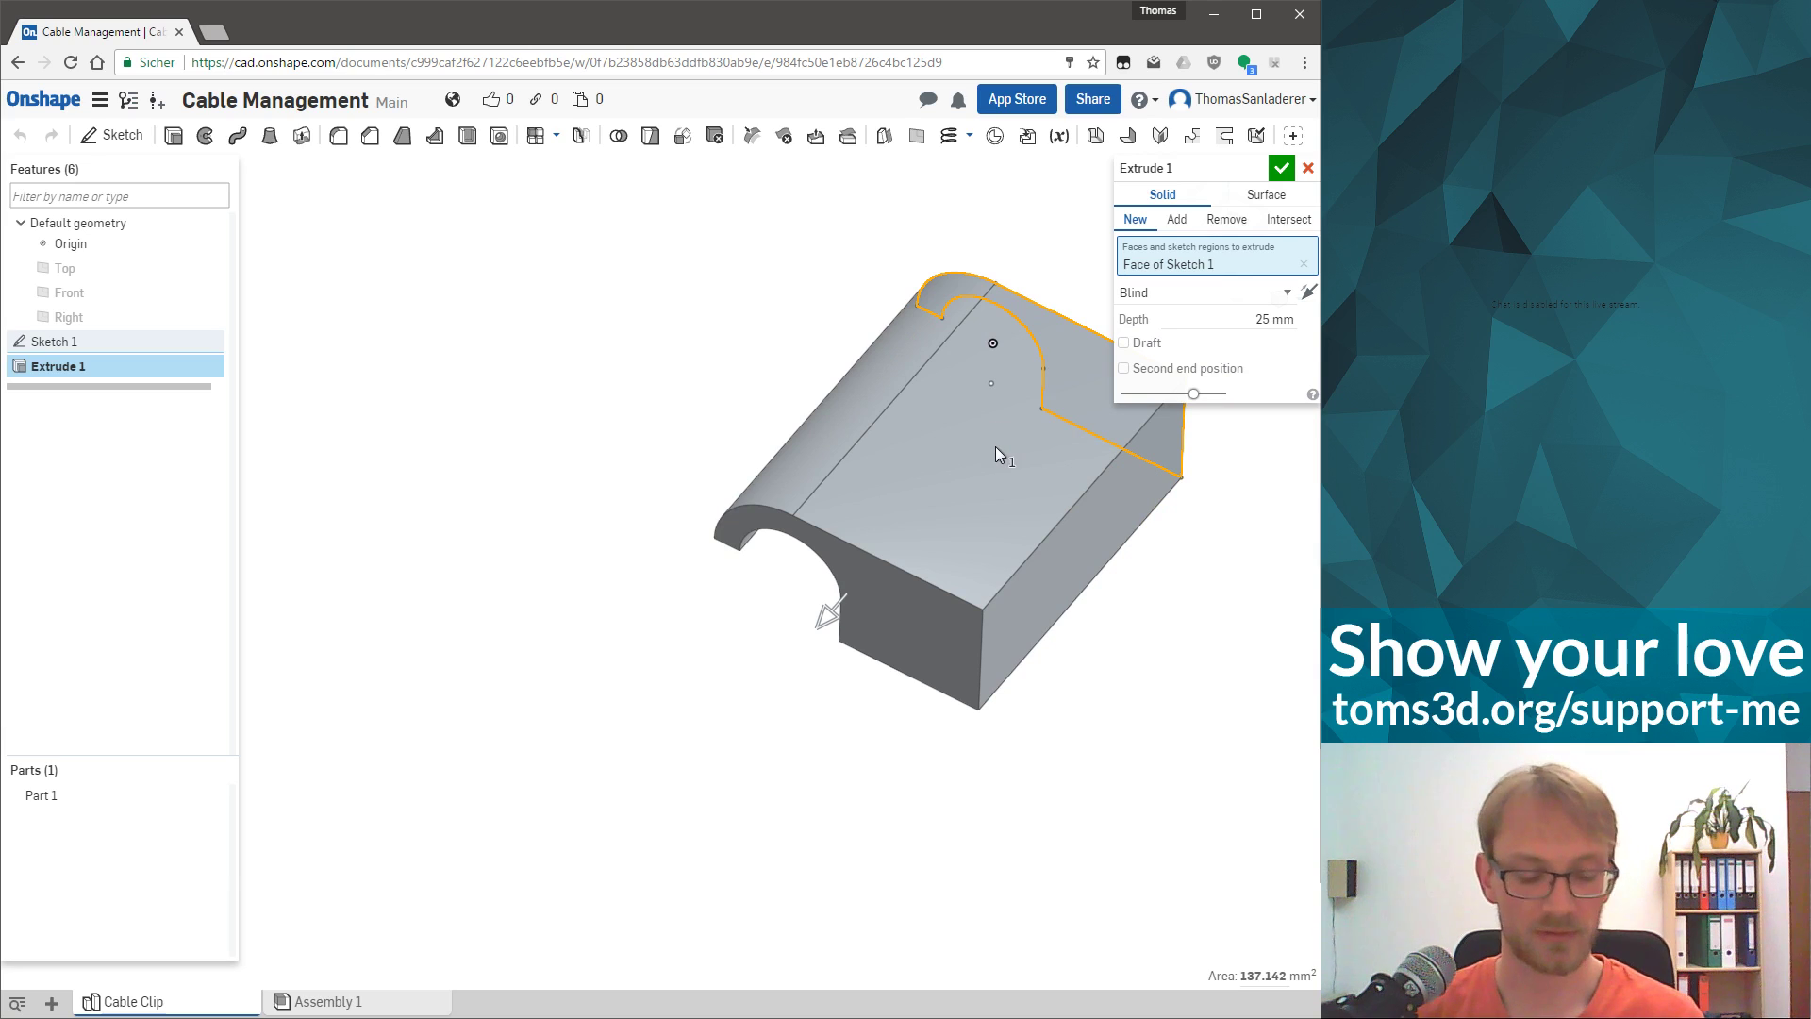
pyautogui.moveTo(1006, 498); pyautogui.dragTo(816, 632, button='middle')
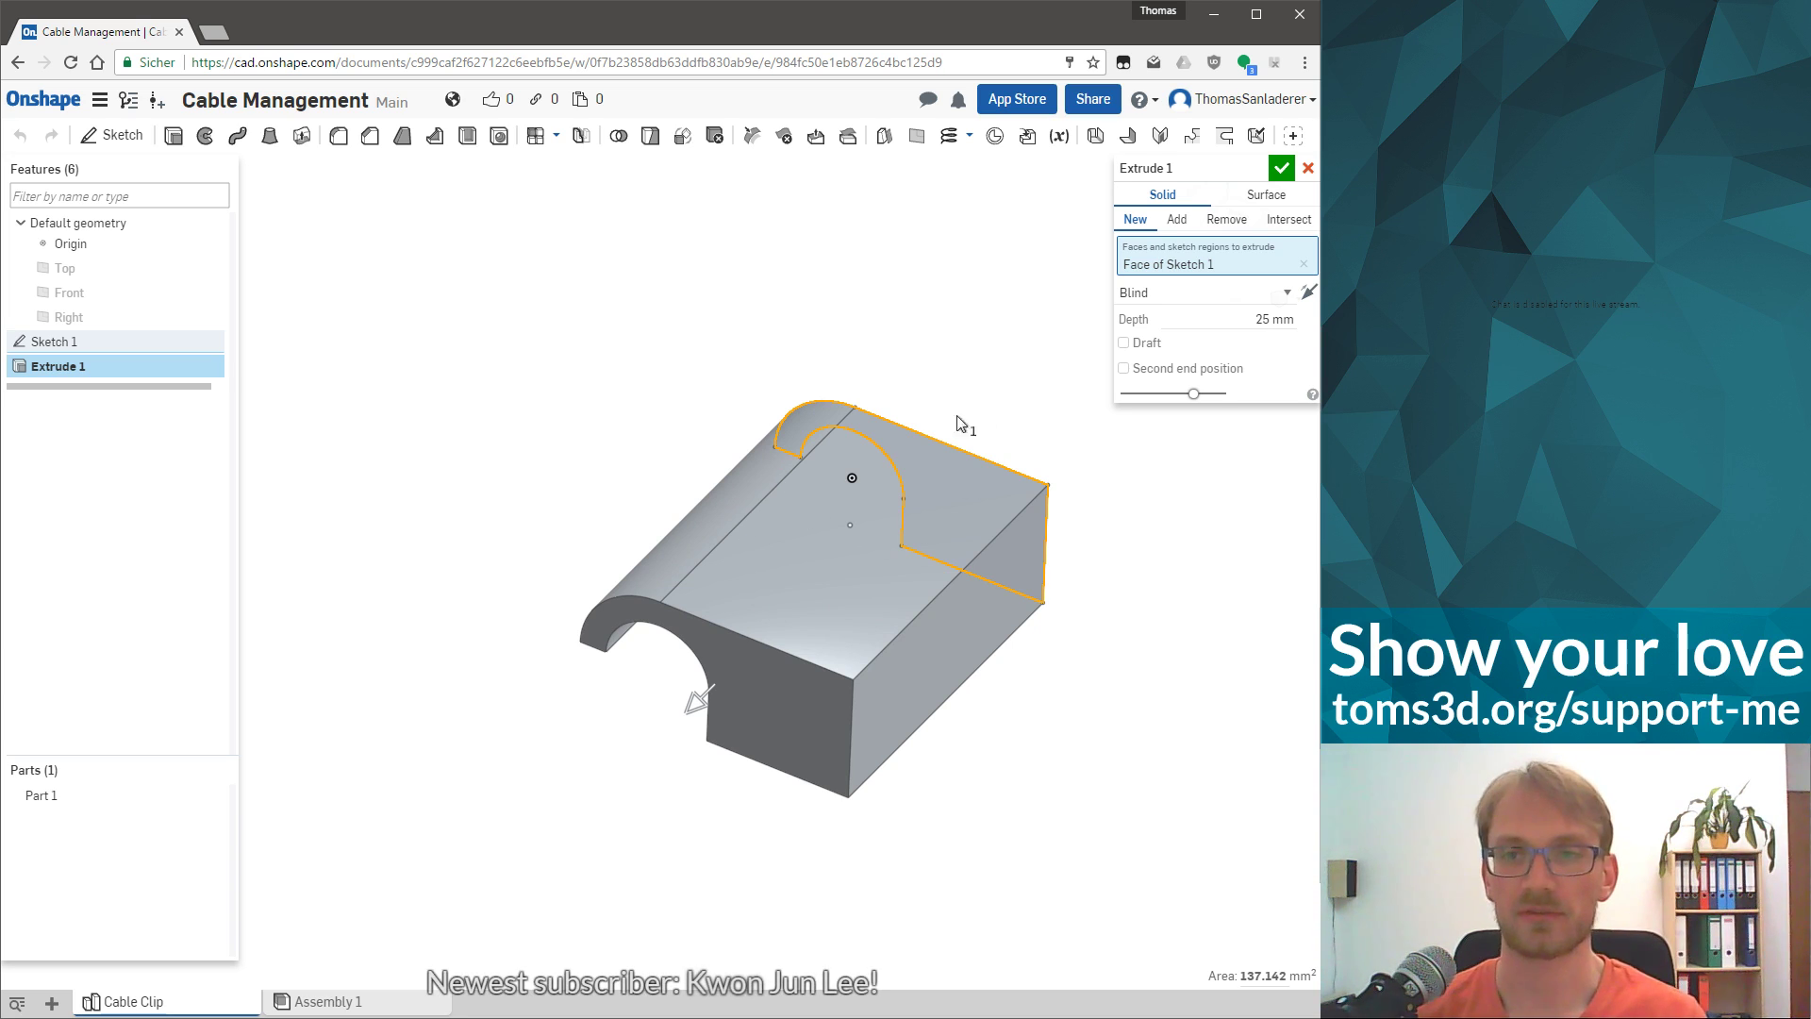
pyautogui.click(1262, 290)
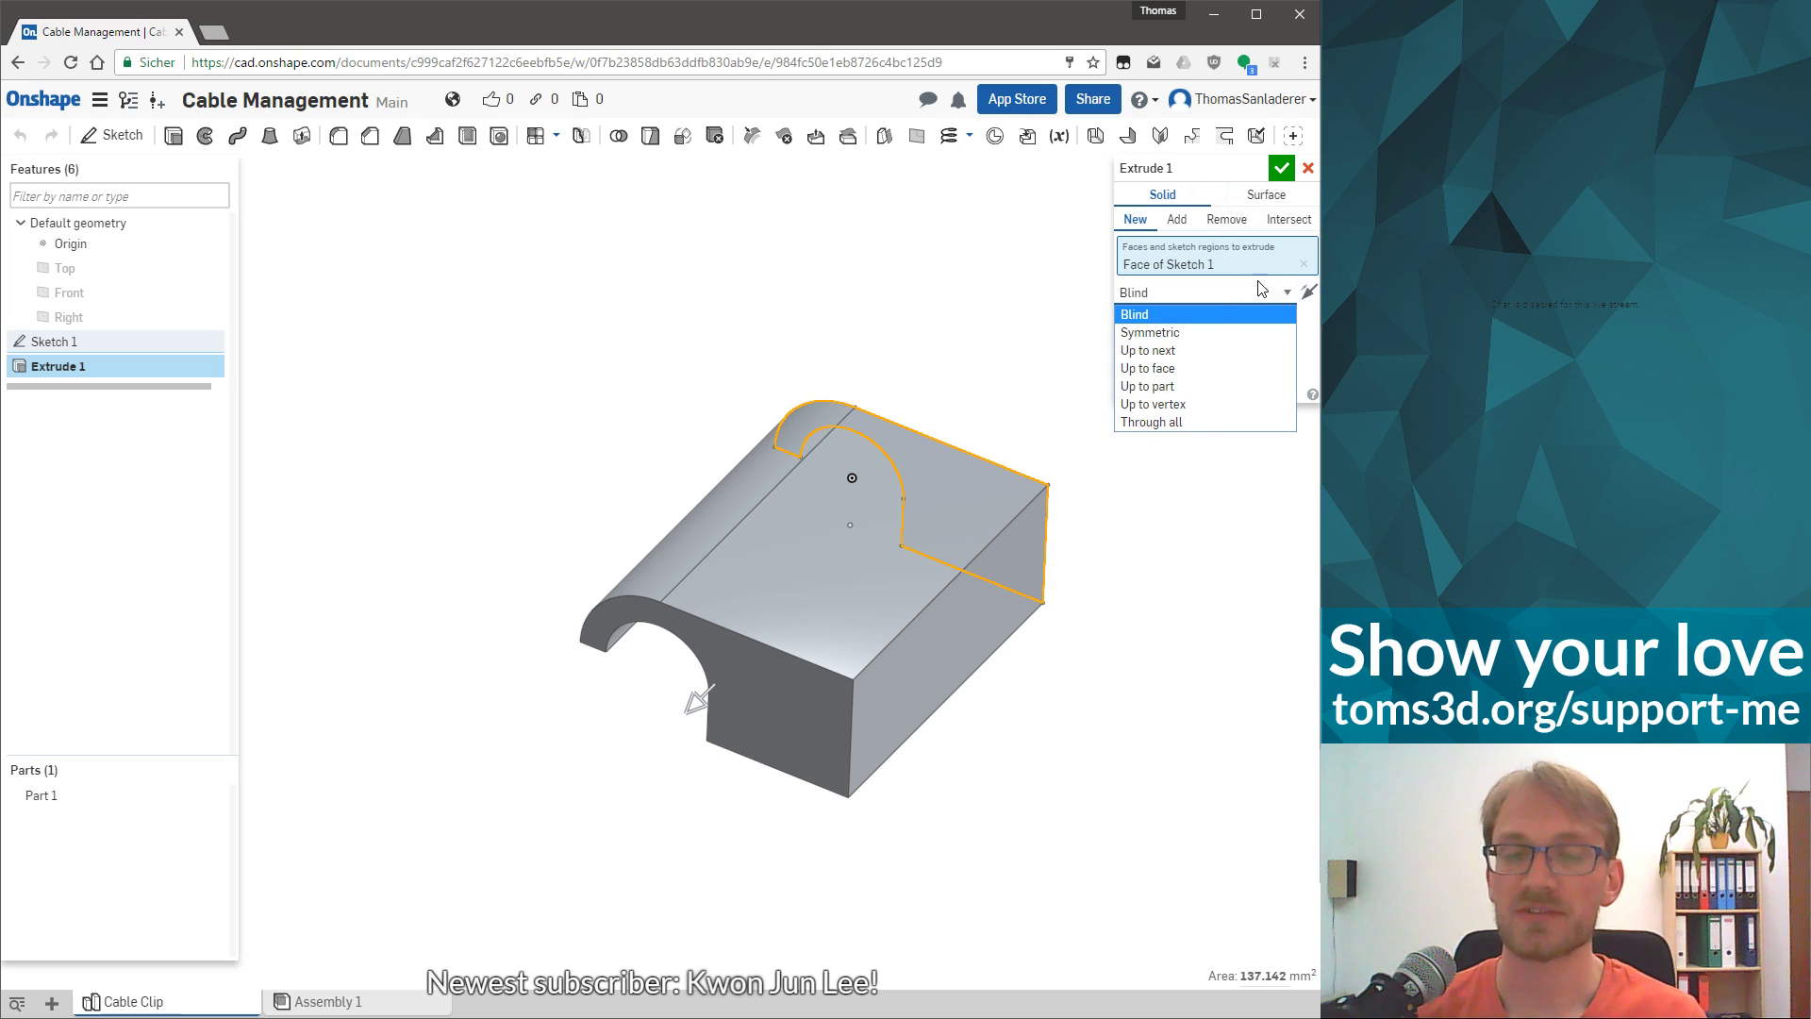
pyautogui.click(1166, 331)
pyautogui.moveTo(981, 502)
pyautogui.mouseDown(button='right')
pyautogui.moveTo(962, 546)
pyautogui.moveTo(986, 500)
pyautogui.mouseUp(button='right')
pyautogui.press('p')
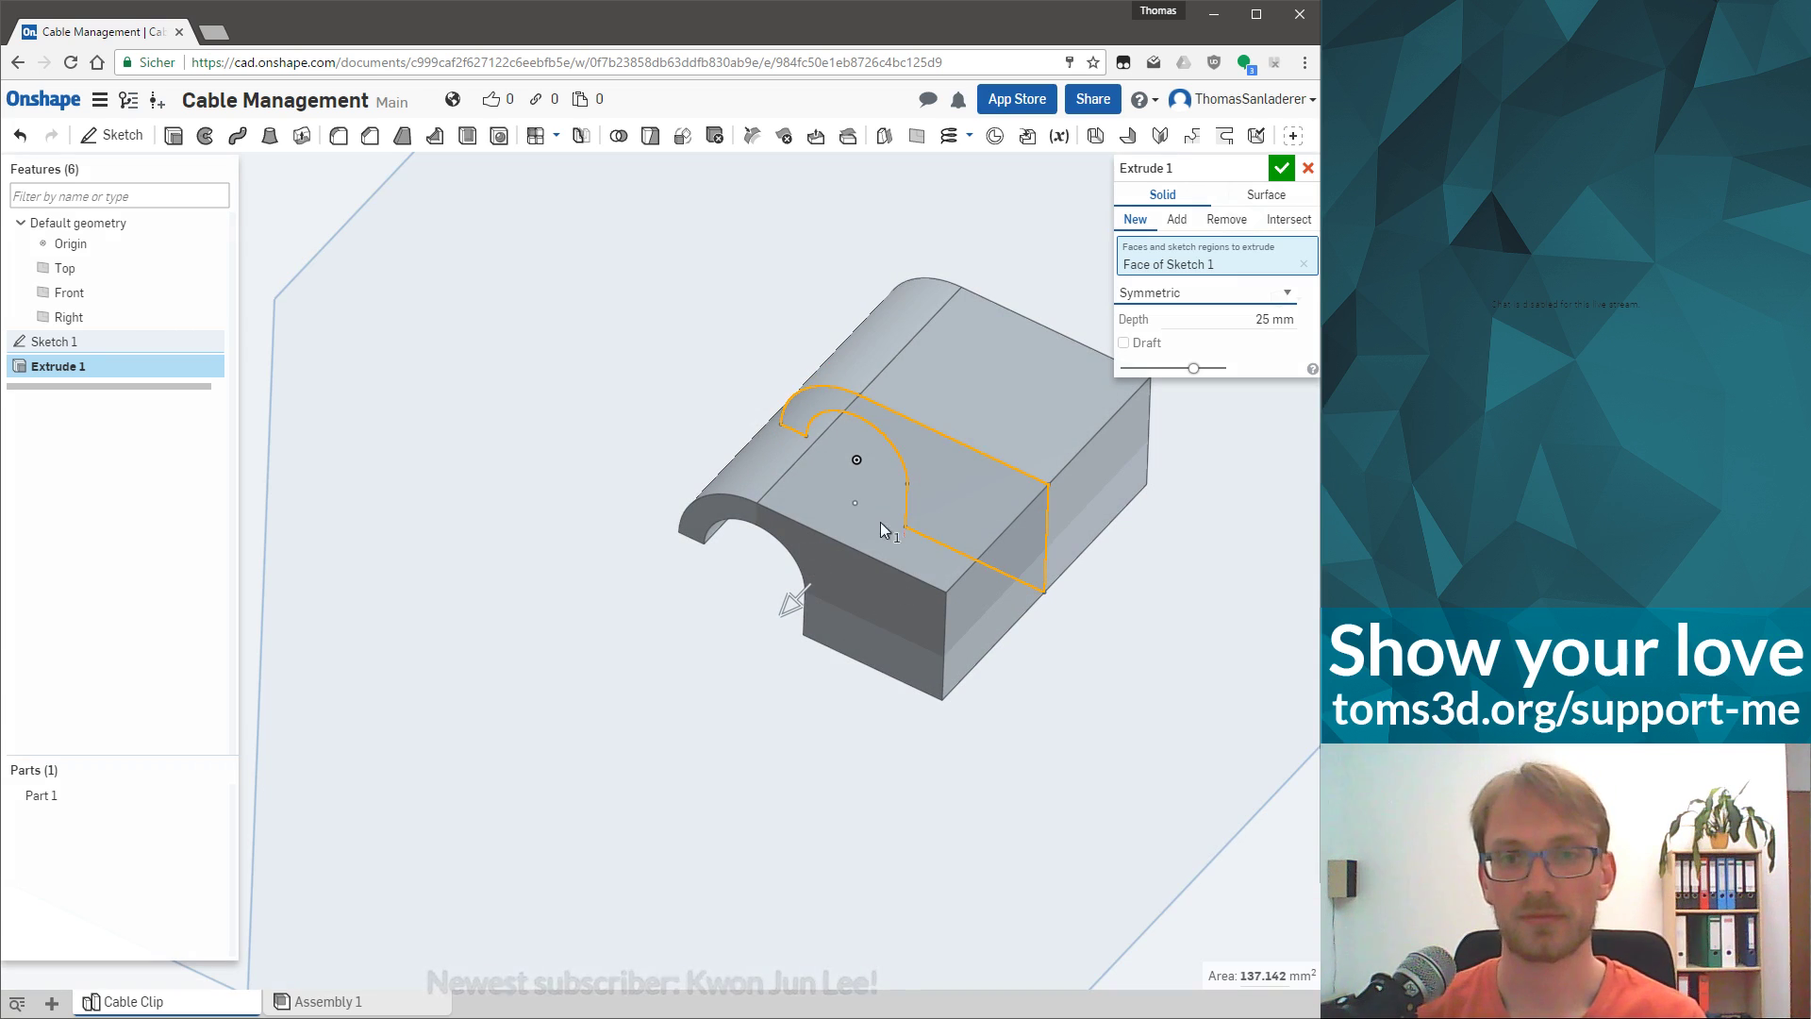
pyautogui.scroll(-5, 941, 530)
pyautogui.moveTo(942, 528); pyautogui.dragTo(966, 483, button='right')
pyautogui.scroll(6, 966, 483)
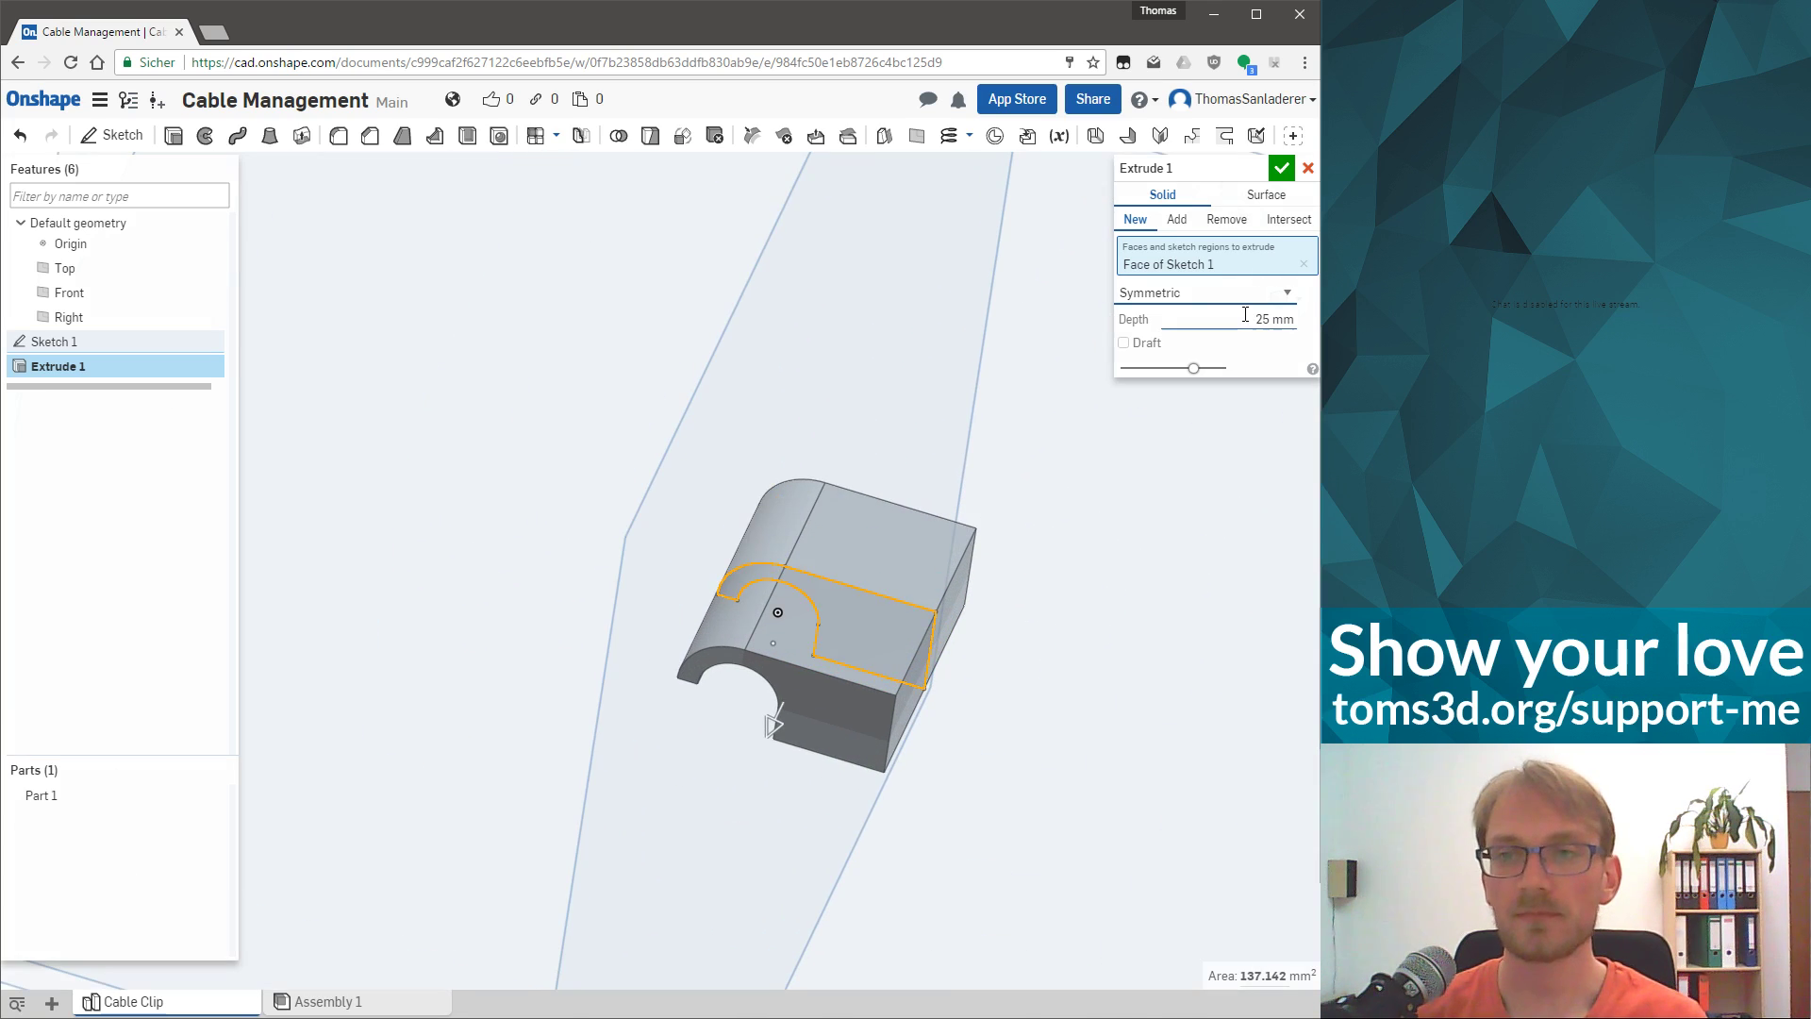
# Try a depth of 8 mm for the symmetric extrusion, inspect the preview and discard the extrusion.
pyautogui.click(1244, 315)
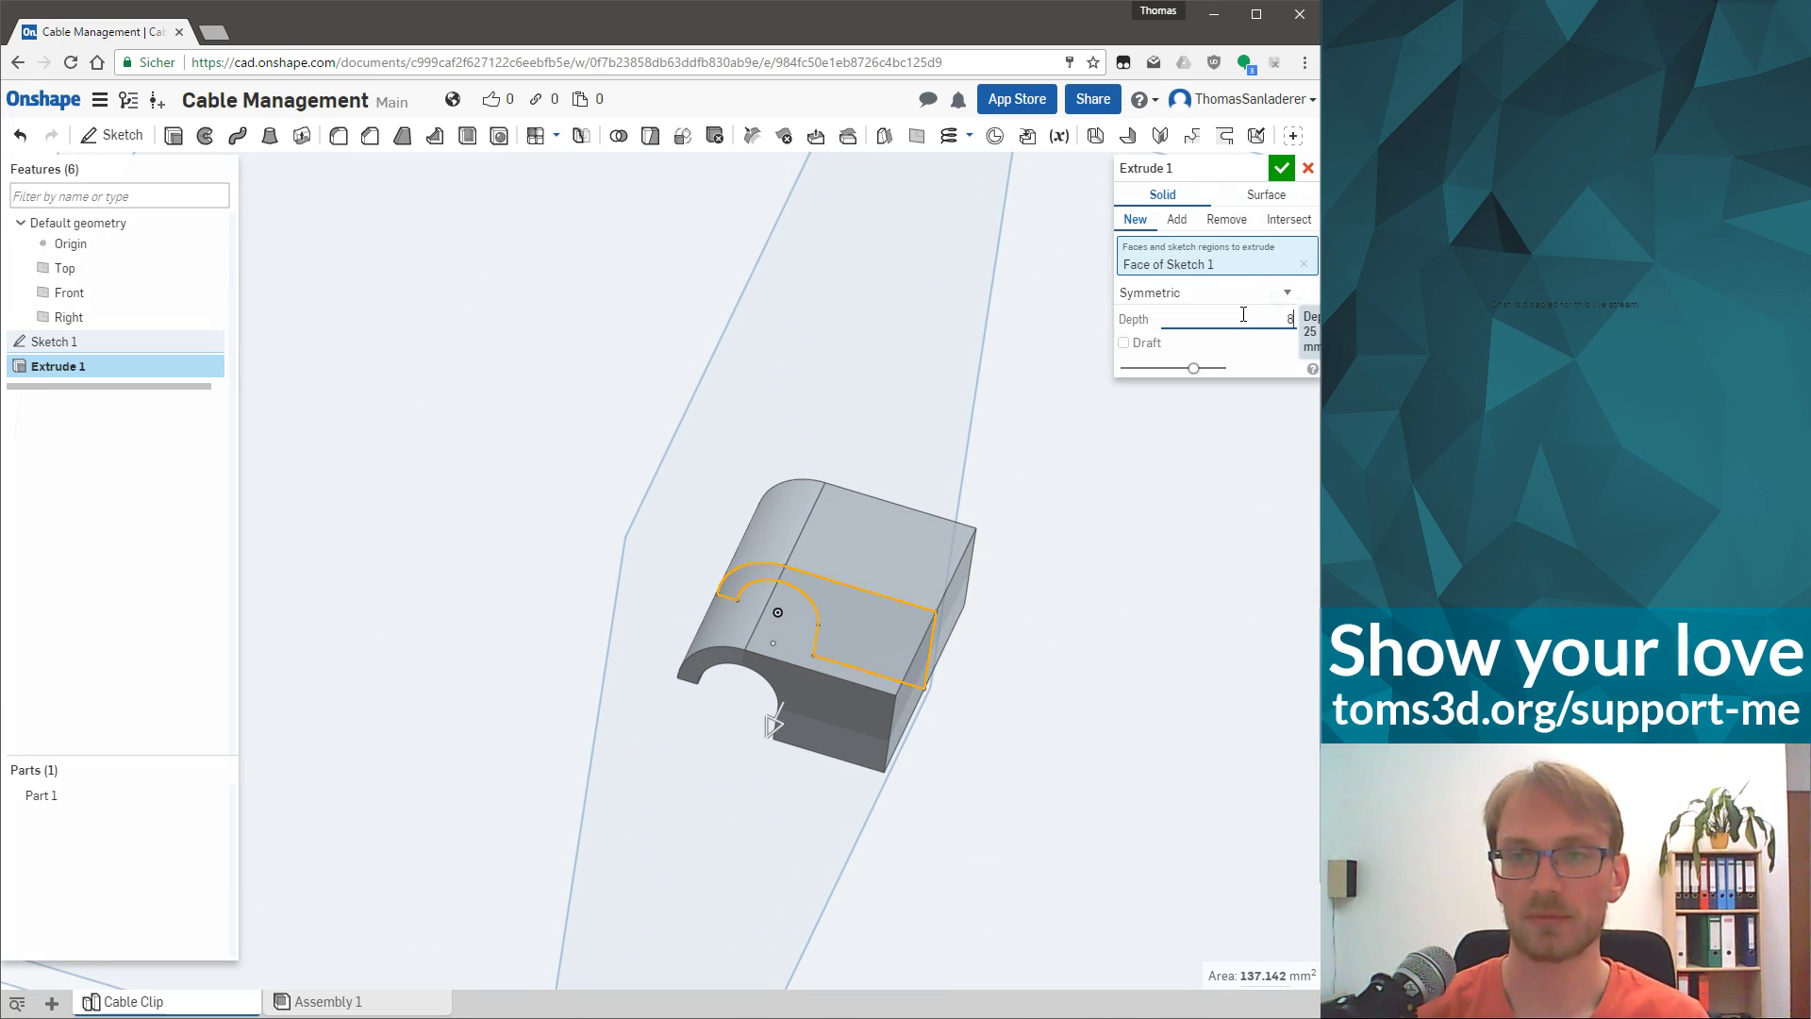
pyautogui.write('8')
pyautogui.press('Return')
pyautogui.scroll(-5, 954, 641)
pyautogui.scroll(8, 873, 620)
pyautogui.moveTo(873, 620); pyautogui.dragTo(651, 757, button='right')
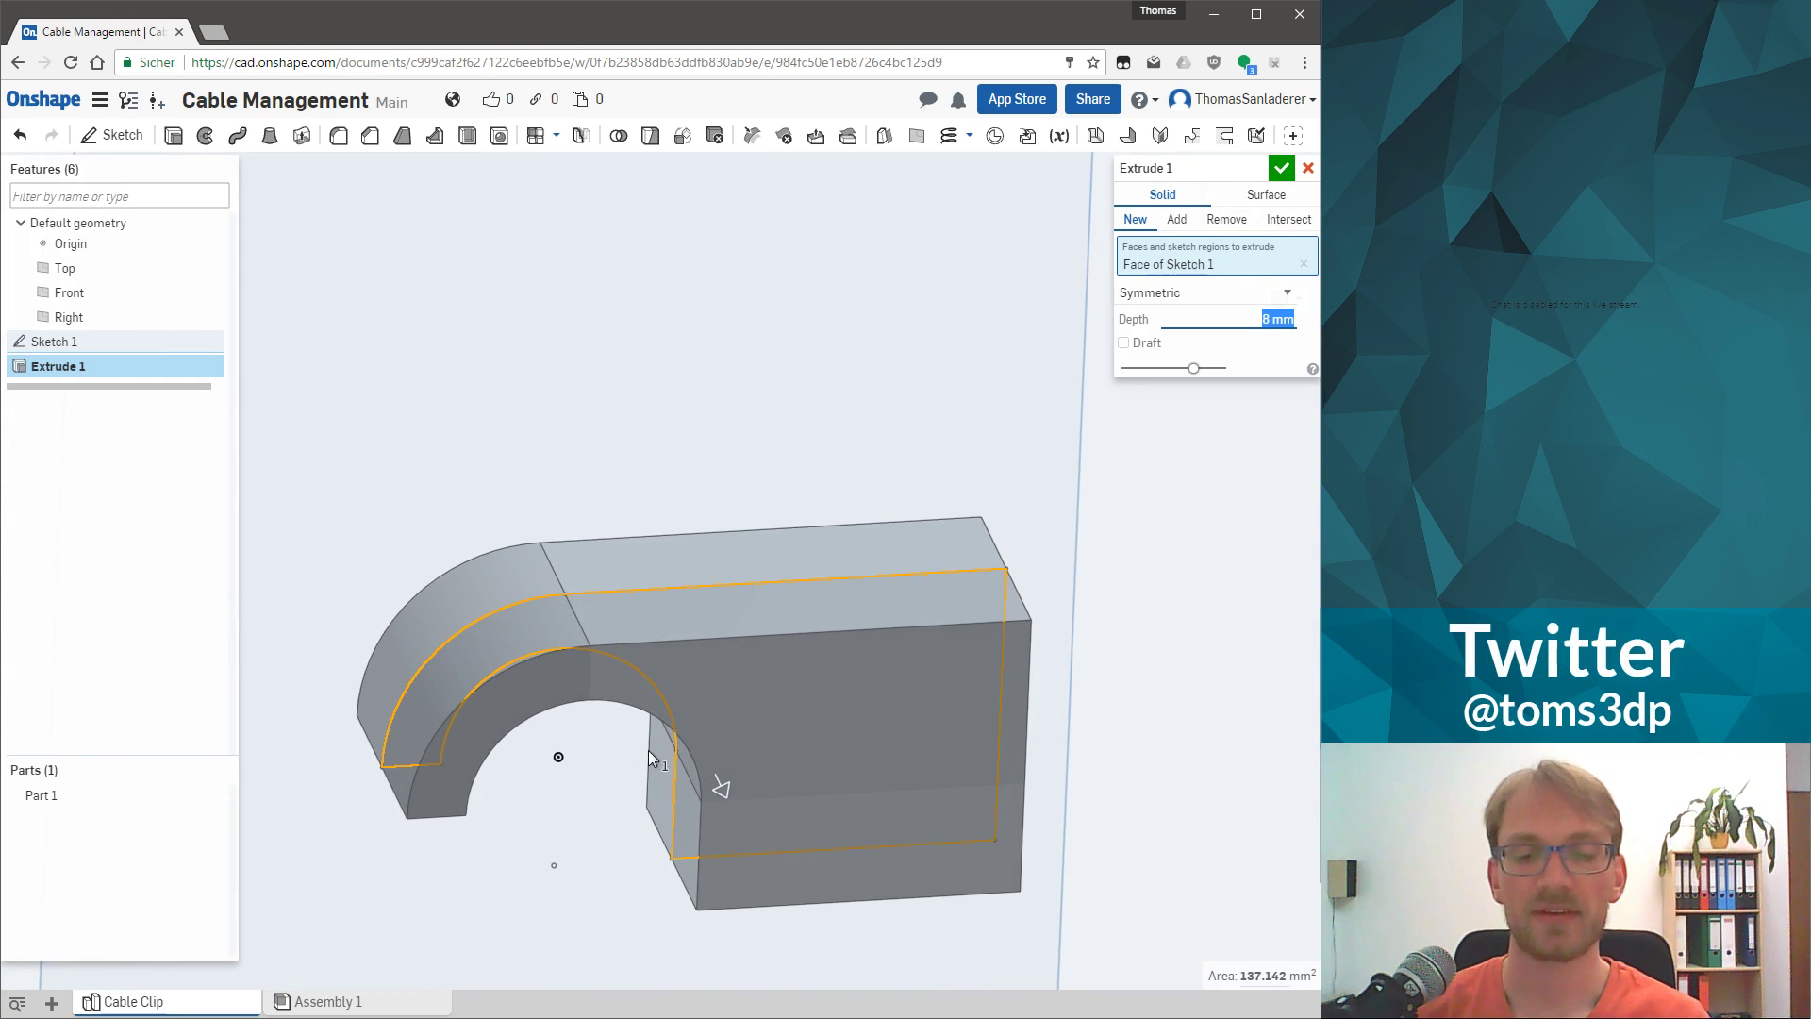
pyautogui.scroll(-5, 503, 830)
pyautogui.scroll(5, 503, 831)
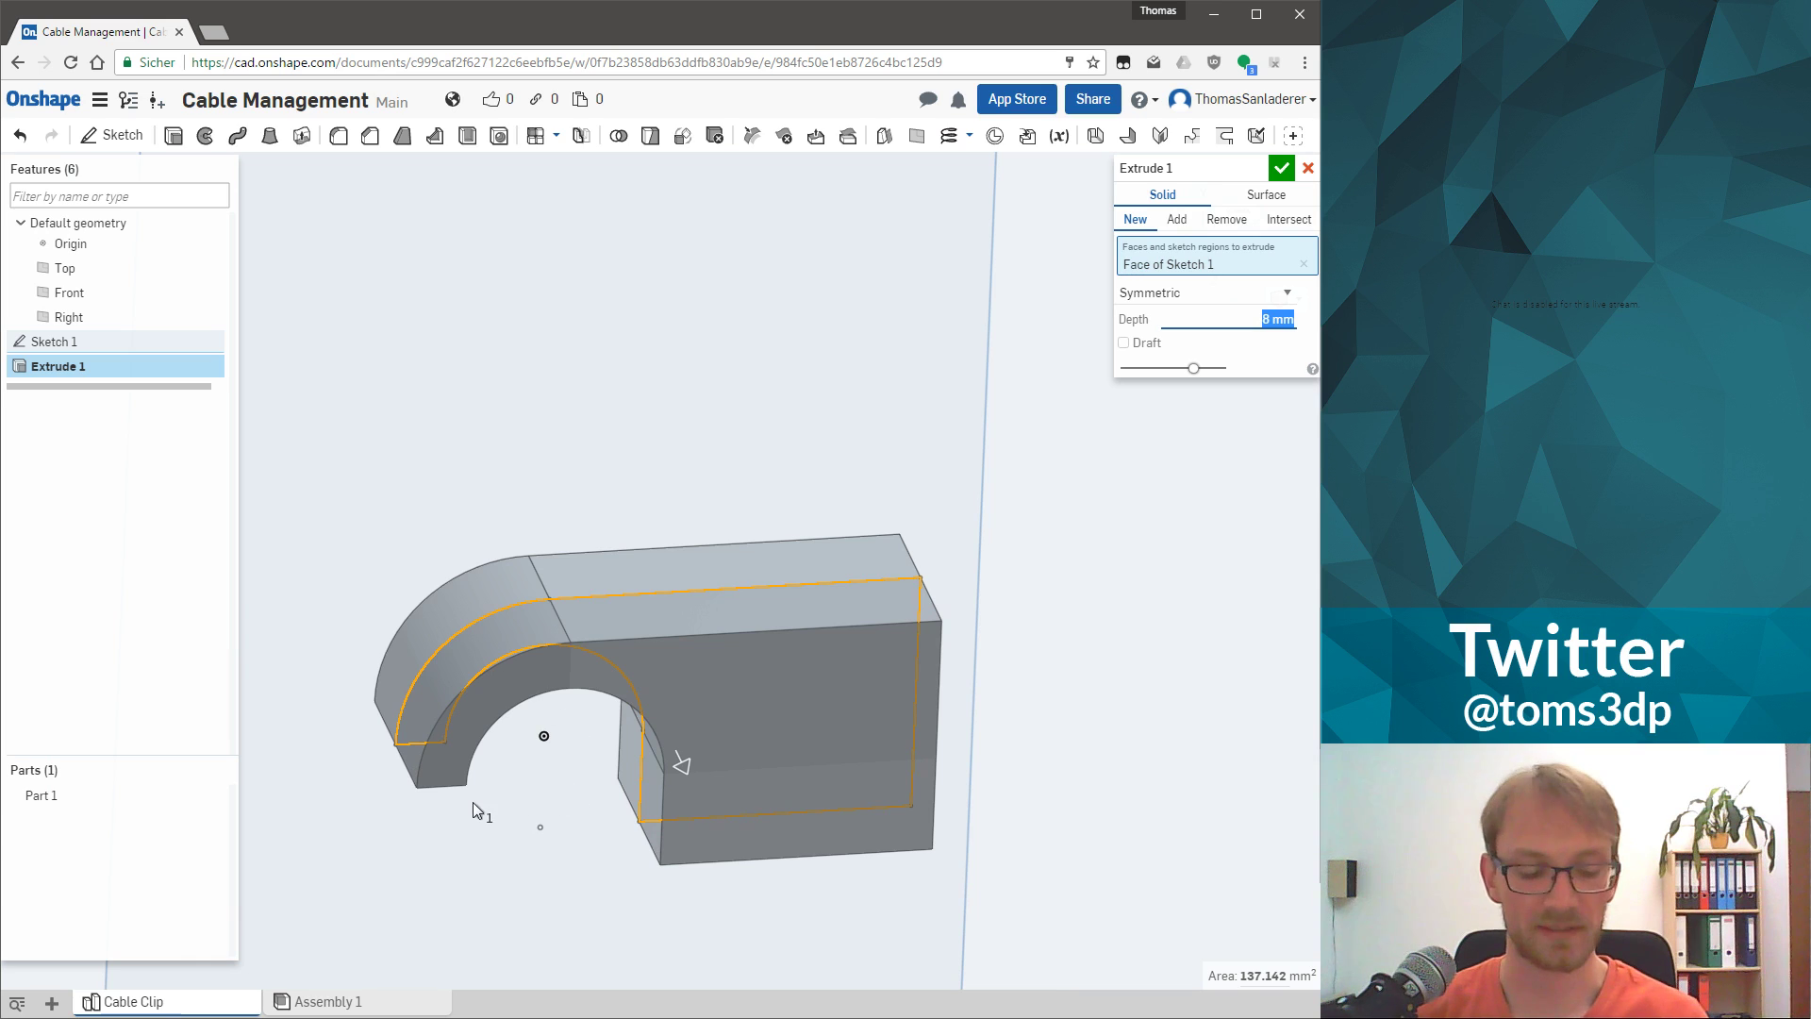
pyautogui.press('Escape')
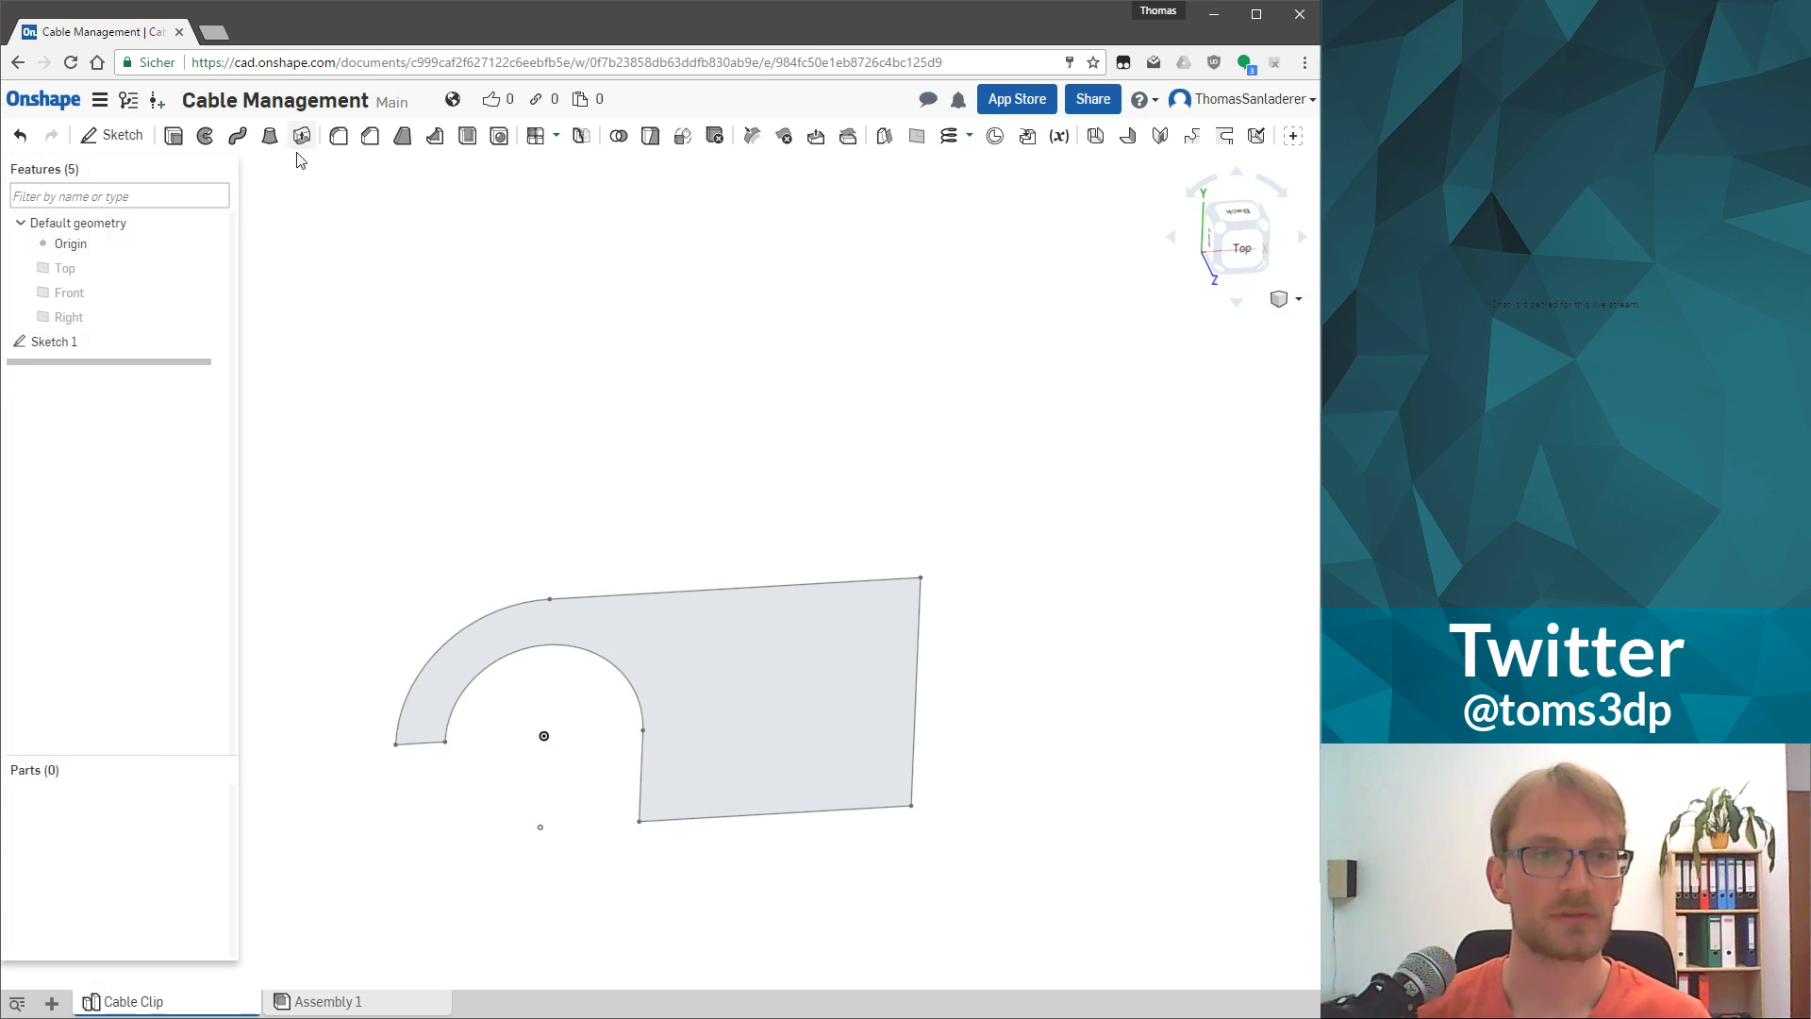
# Extrude the clip profile as a new solid, Symmetric about the sketch plane, with a depth of 8 mm.
pyautogui.click(703, 617)
pyautogui.click(173, 134)
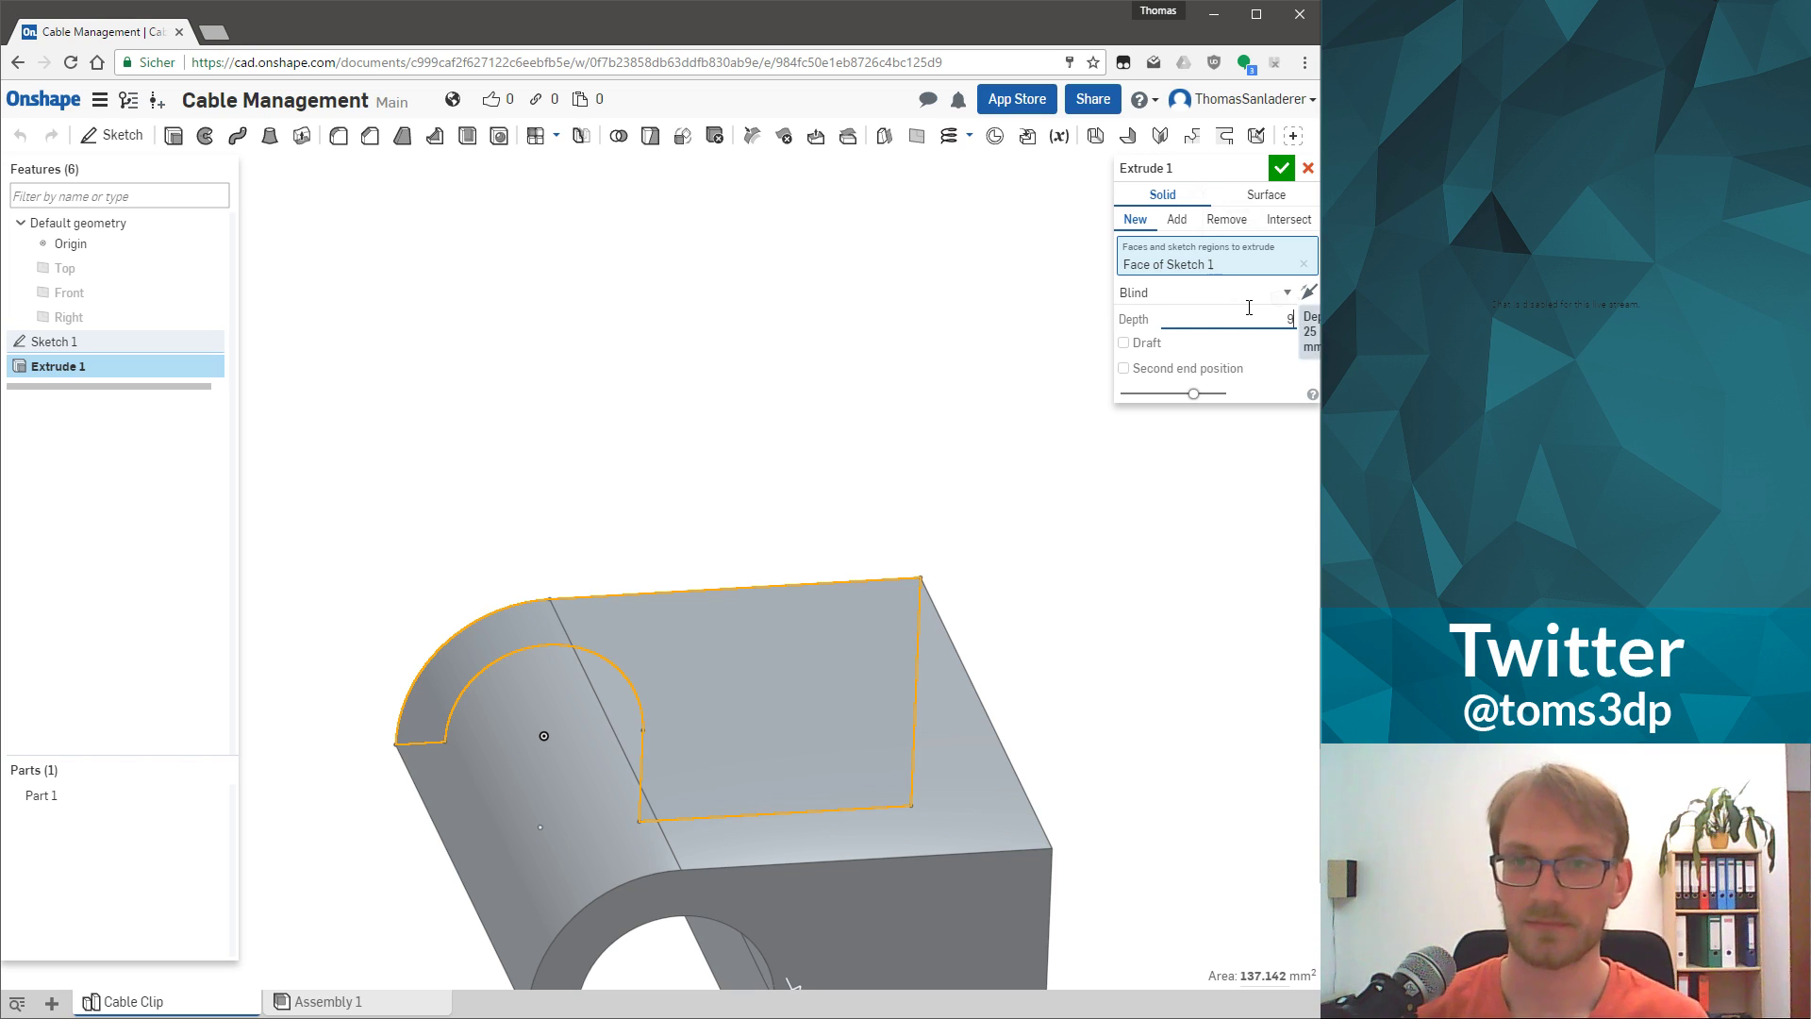
pyautogui.press('BackSpace')
pyautogui.click(1226, 293)
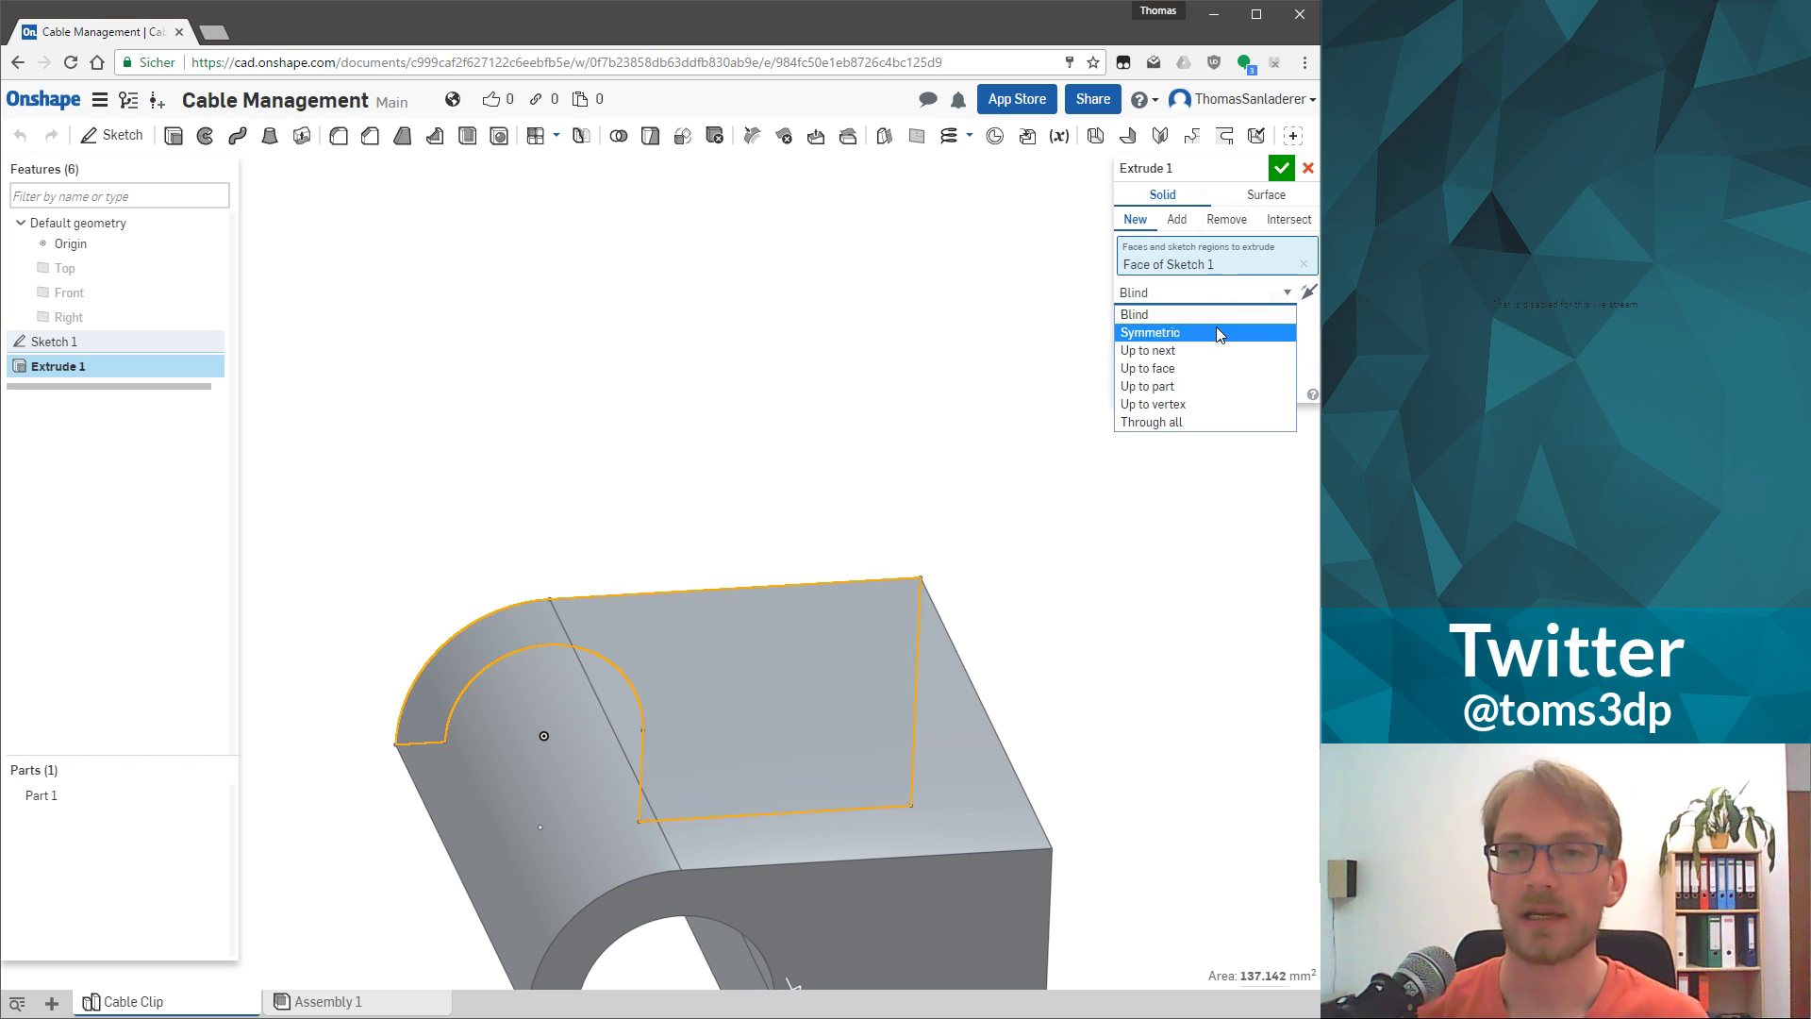
pyautogui.click(1219, 325)
pyautogui.press('Return')
pyautogui.moveTo(835, 389); pyautogui.dragTo(846, 346, button='right')
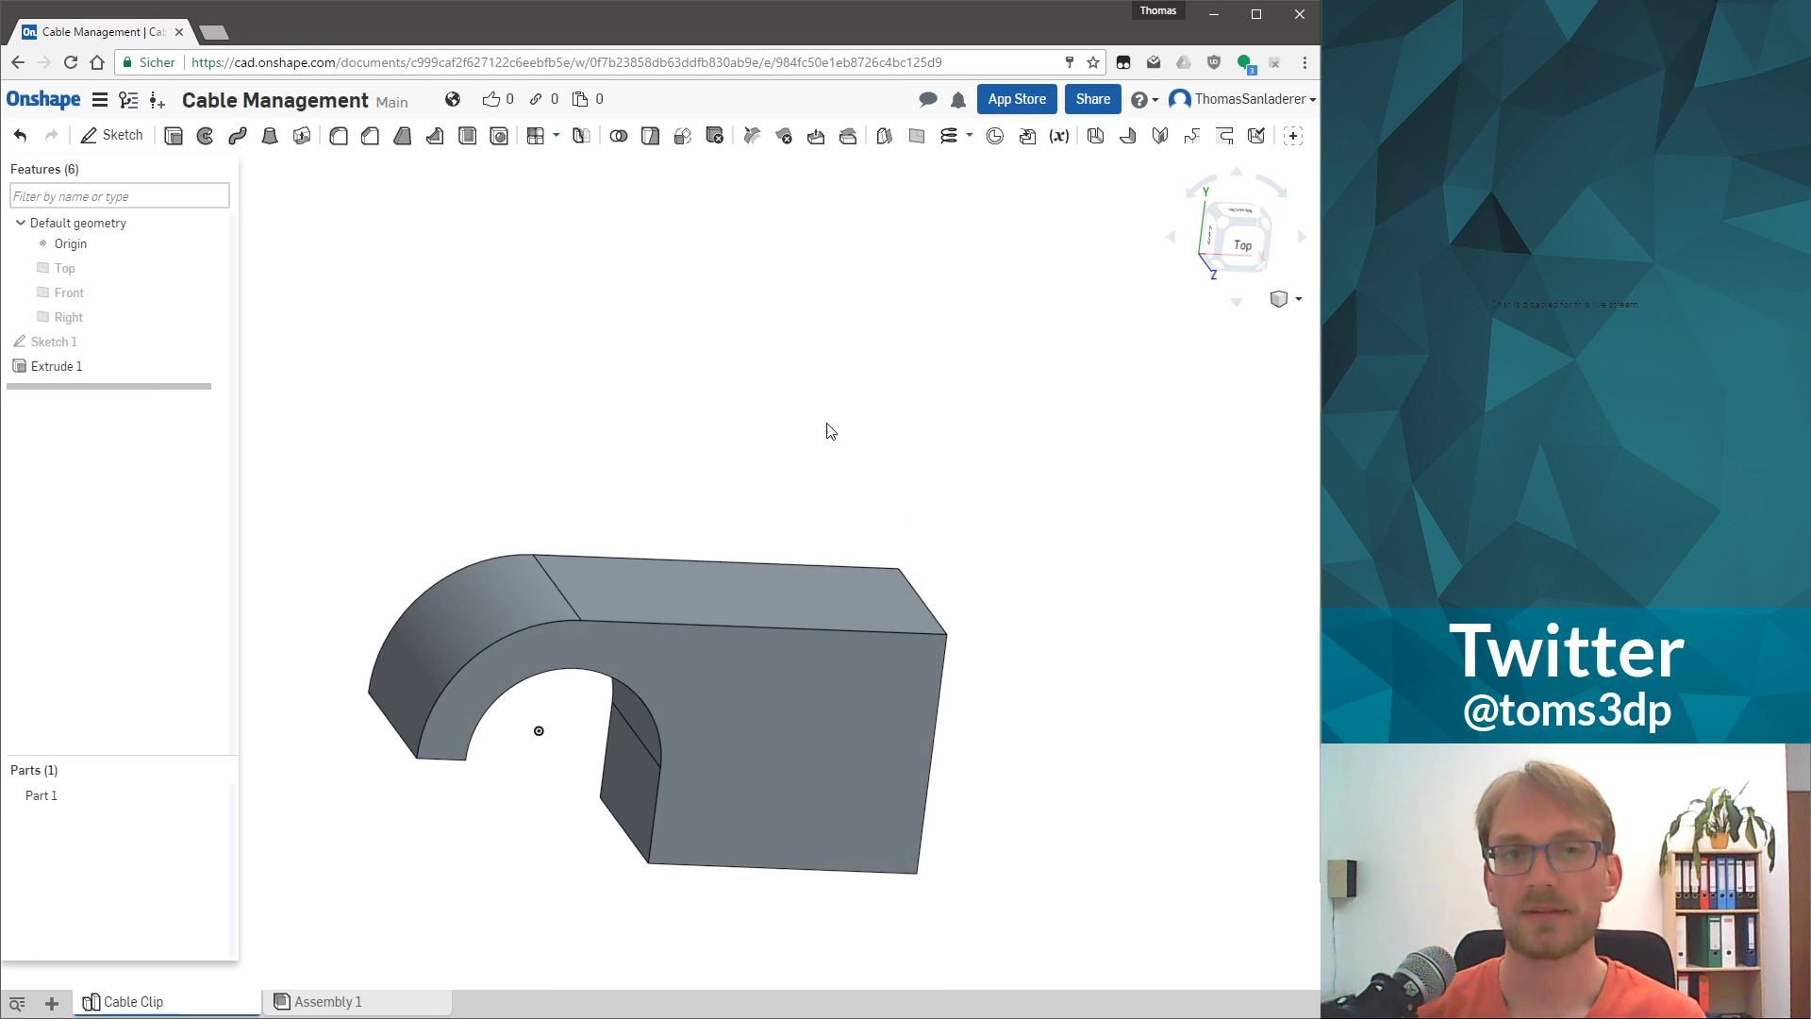
pyautogui.moveTo(812, 659); pyautogui.dragTo(806, 623, button='right')
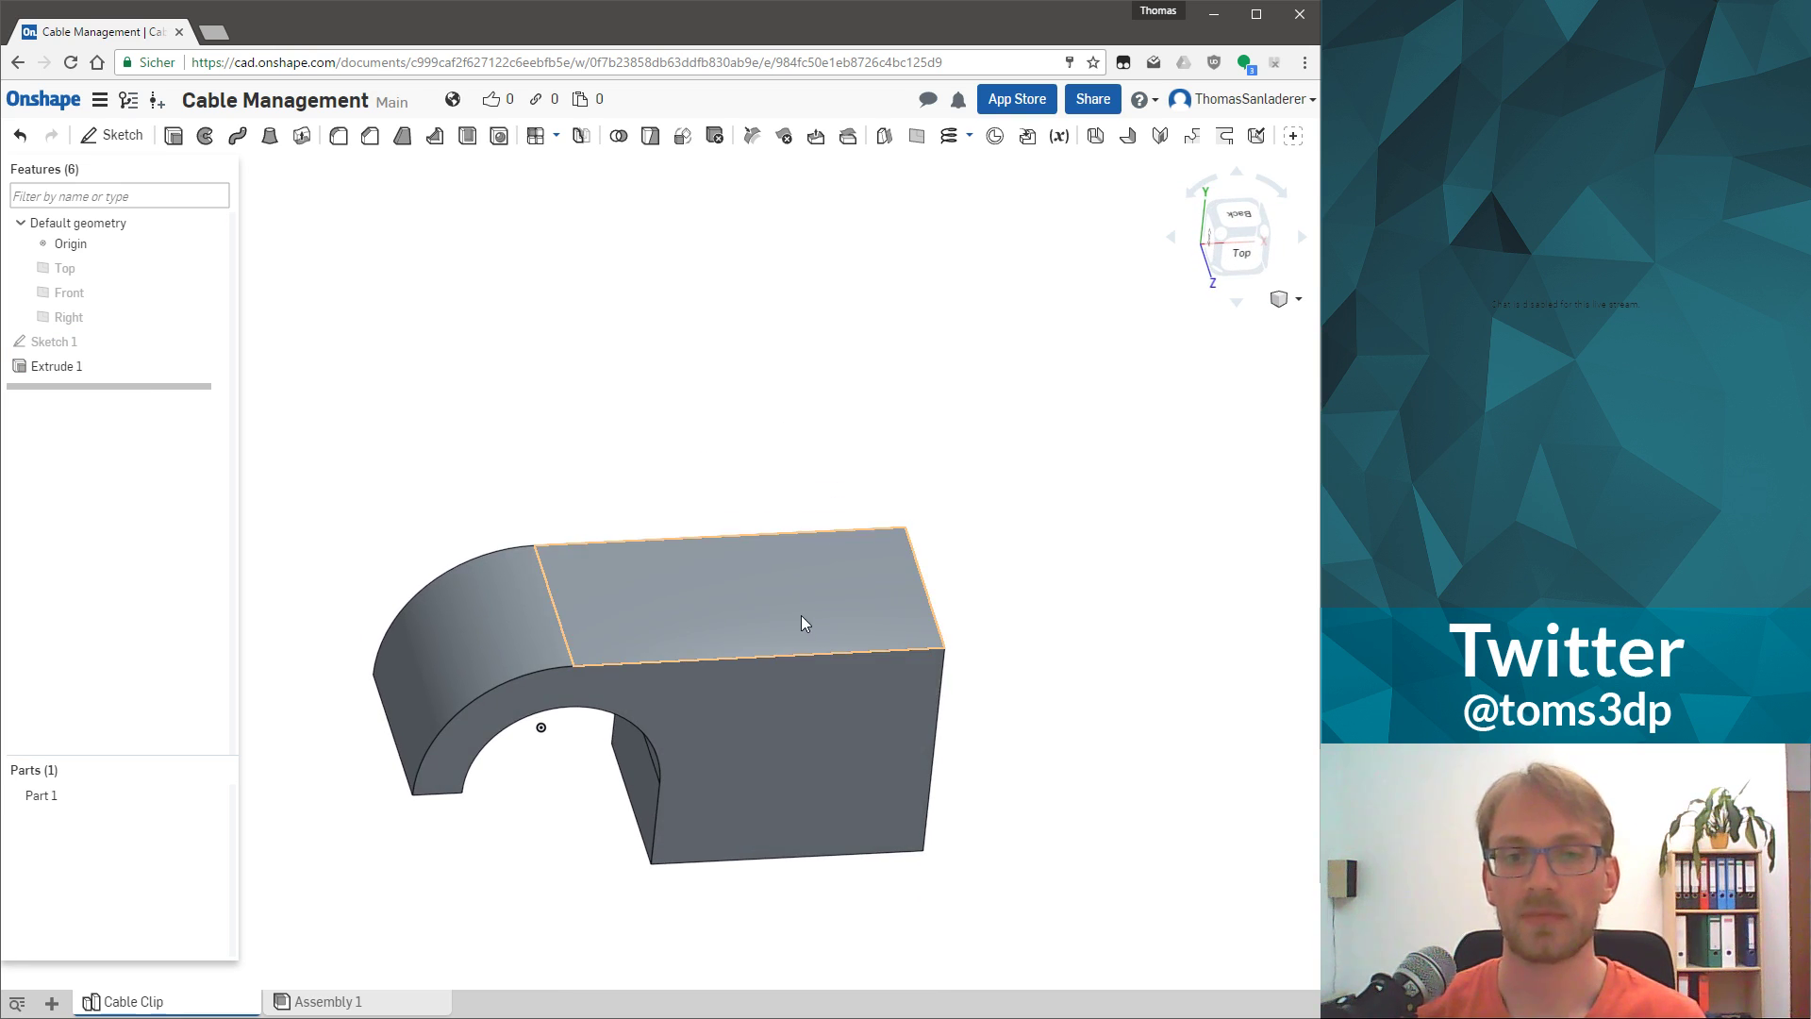
pyautogui.click(807, 611)
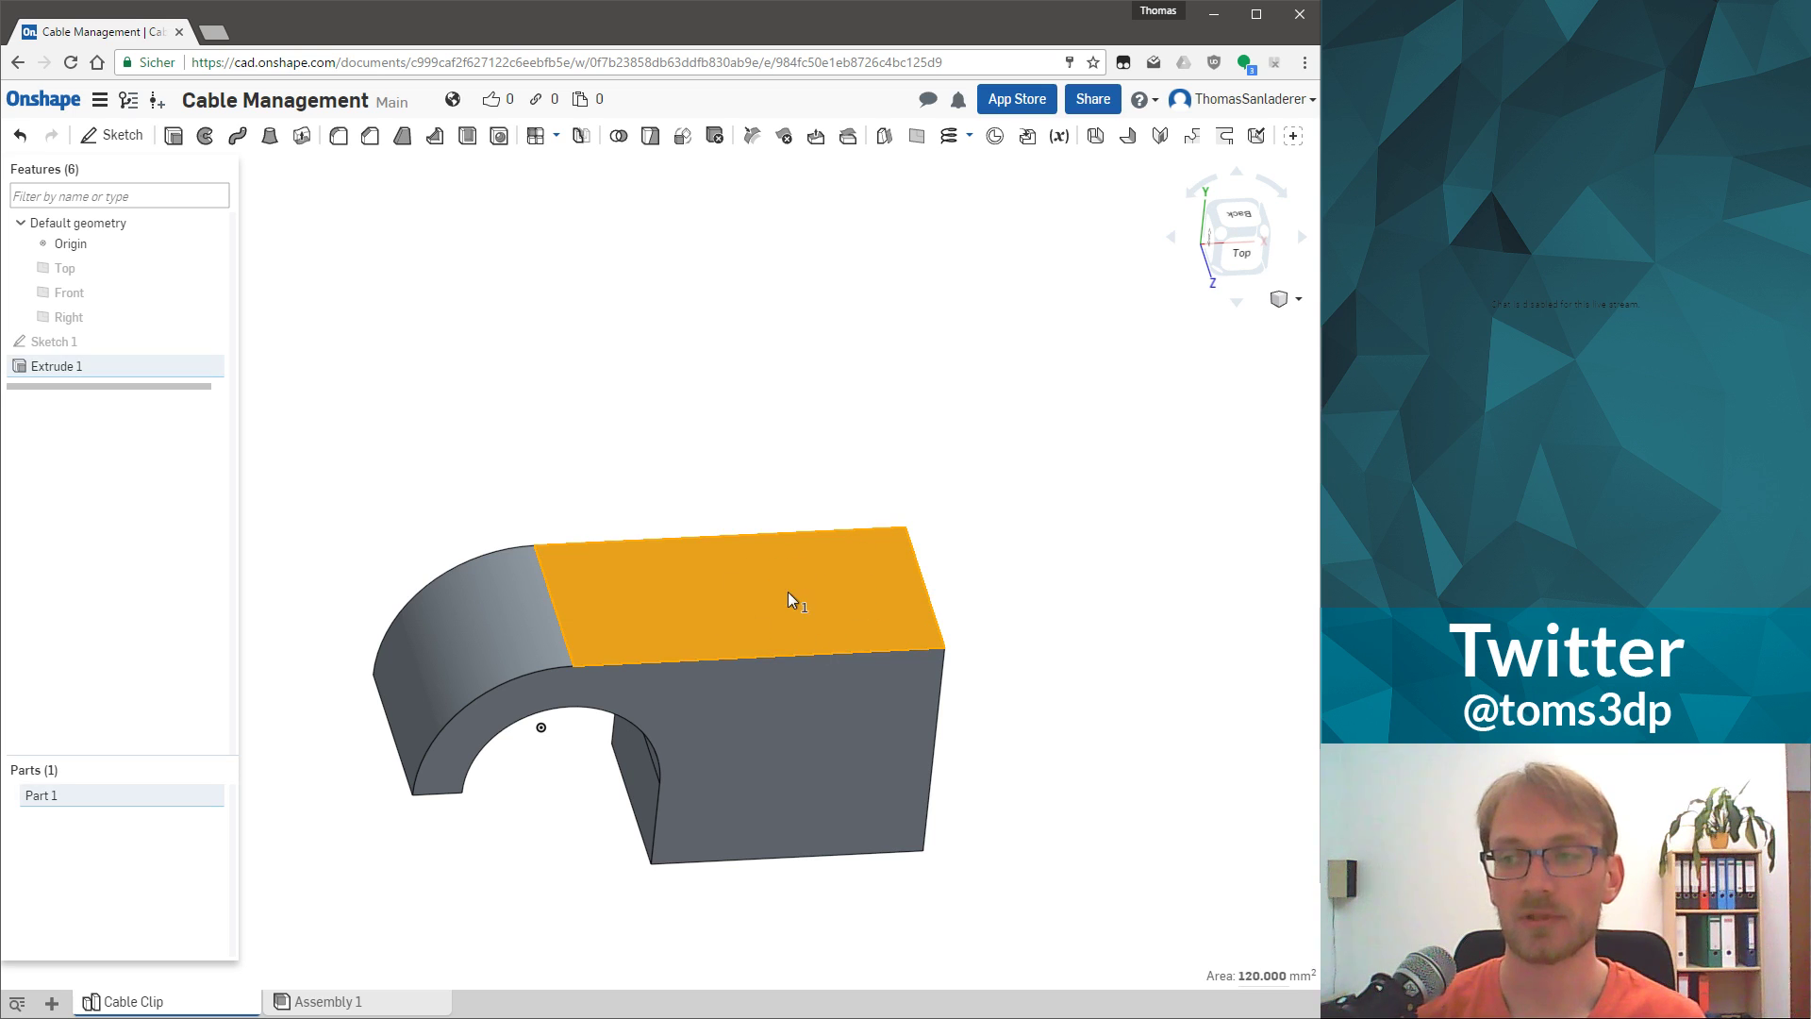
pyautogui.moveTo(865, 748); pyautogui.dragTo(840, 789, button='right')
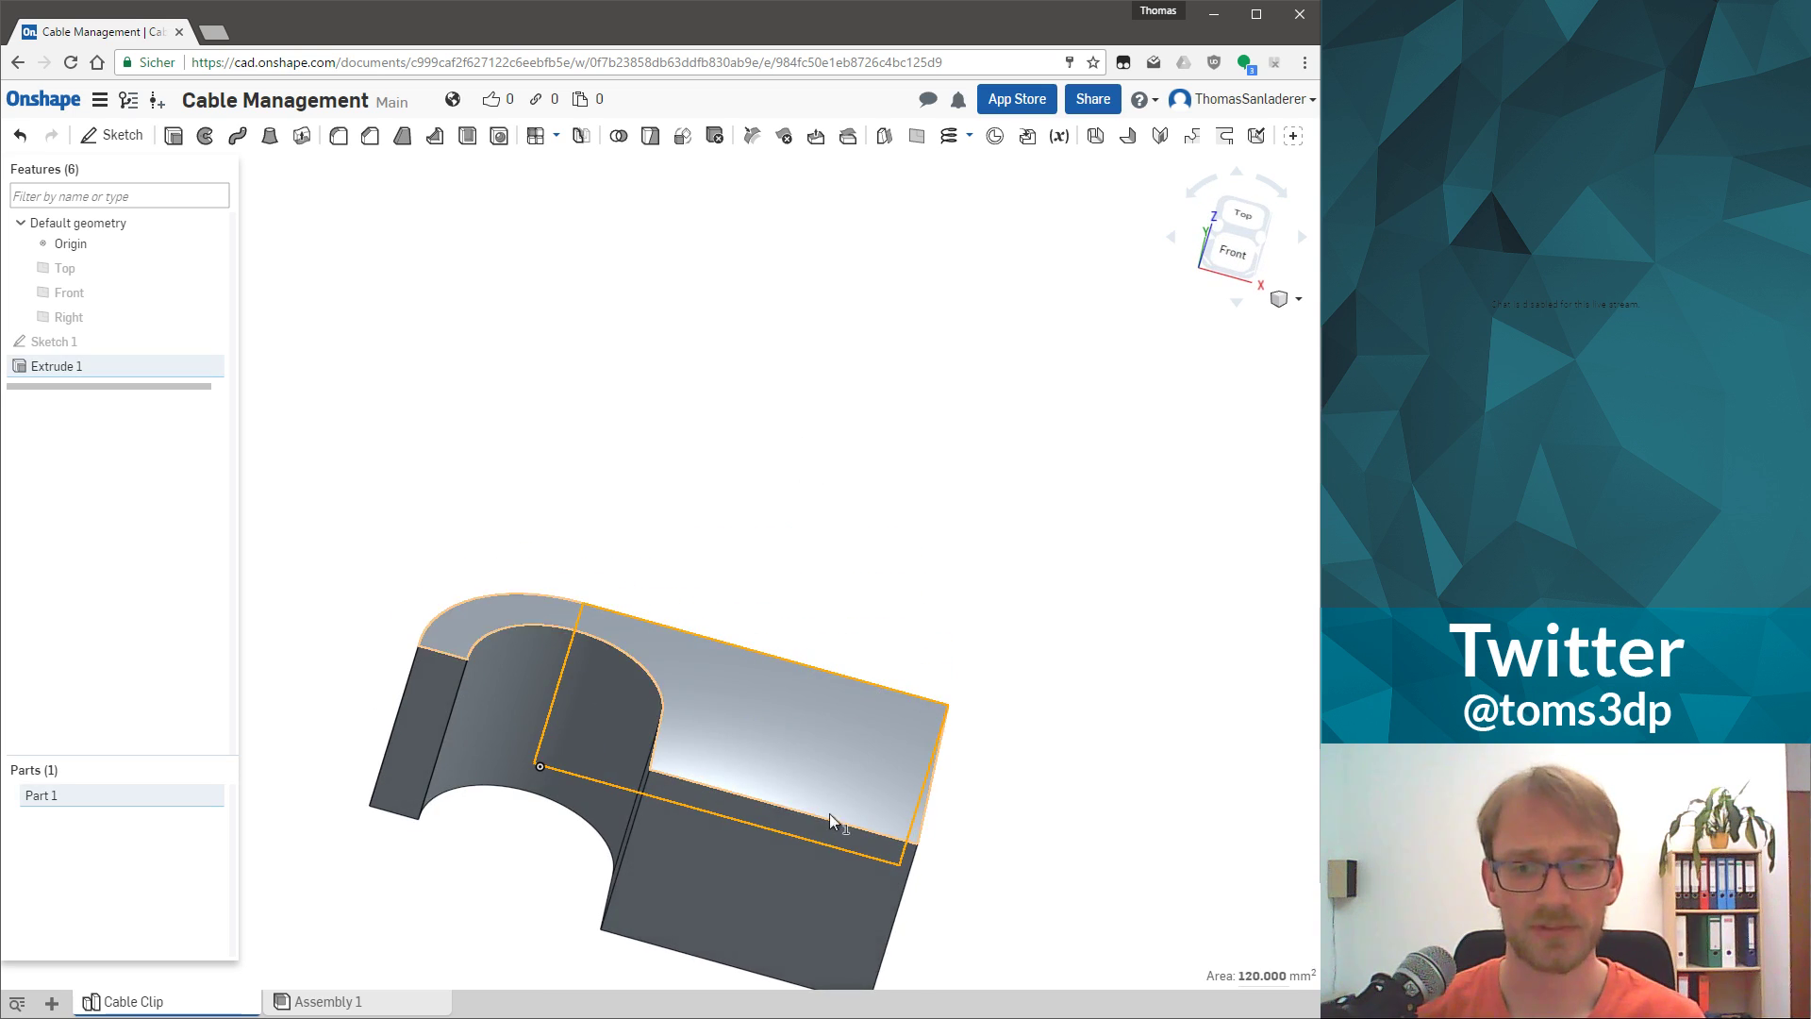
pyautogui.moveTo(828, 709); pyautogui.dragTo(1107, 751, button='right')
pyautogui.click(1107, 752)
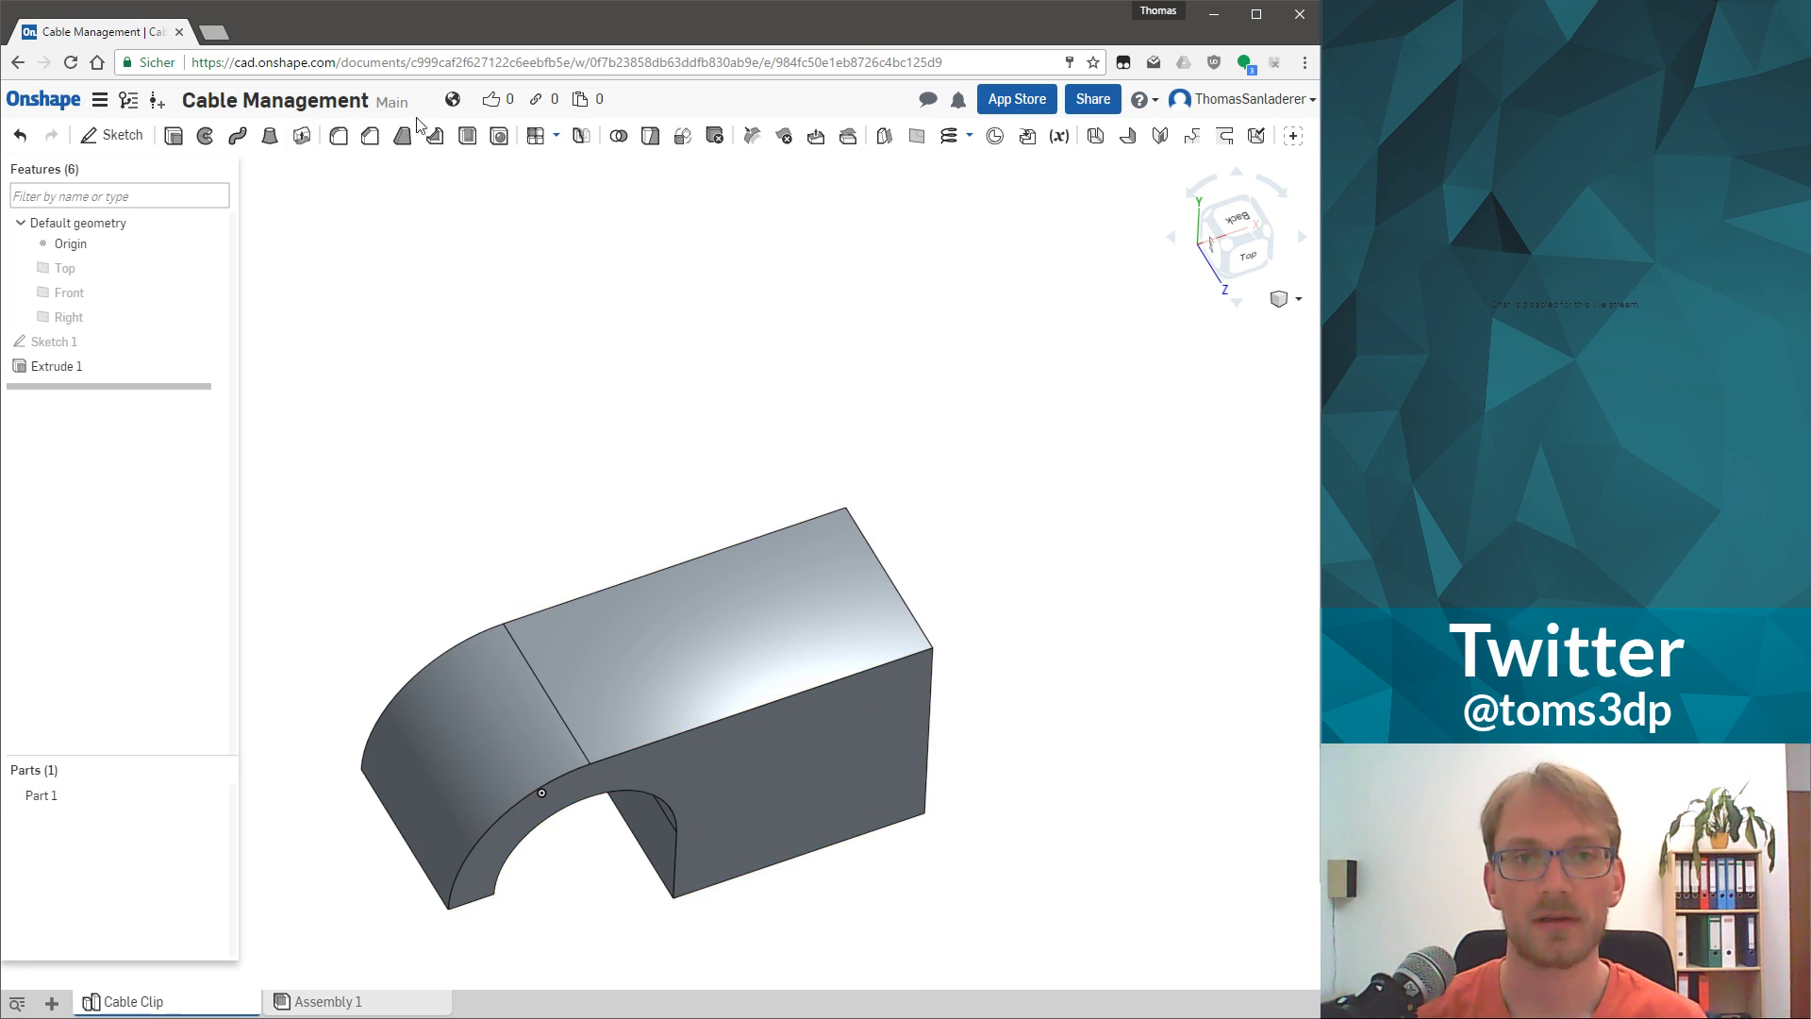
pyautogui.click(499, 137)
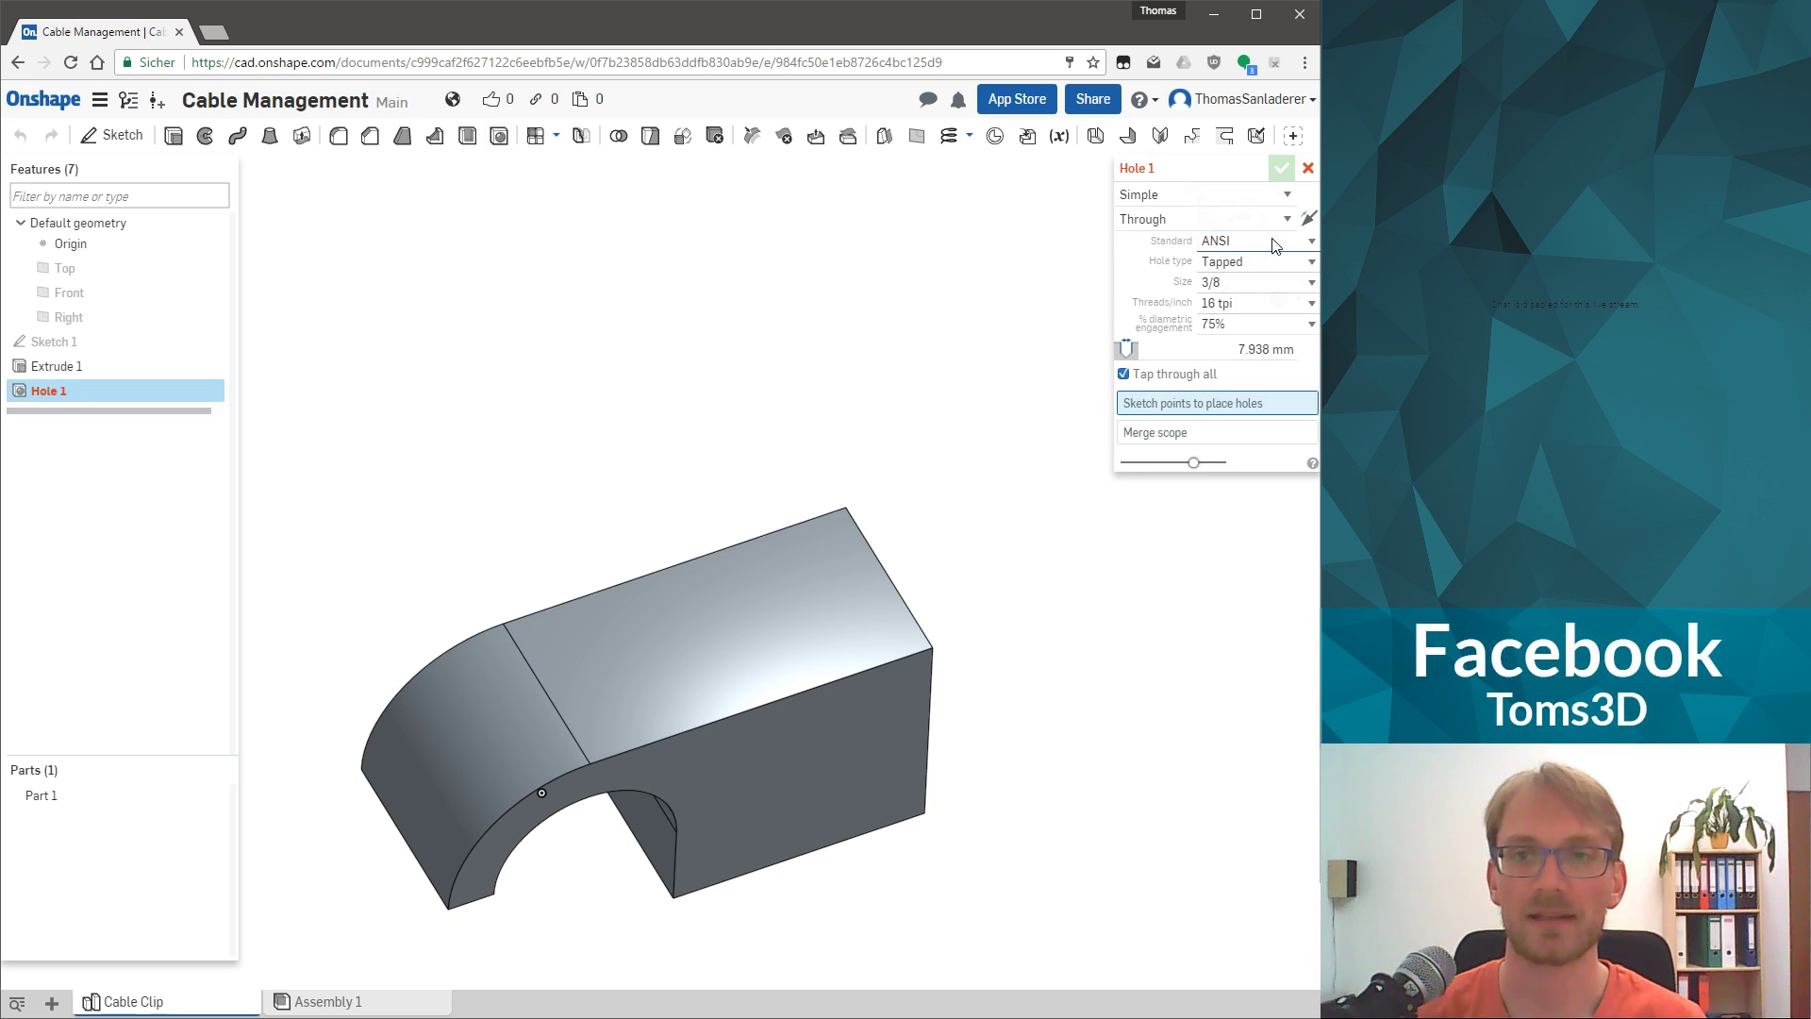
pyautogui.click(1159, 220)
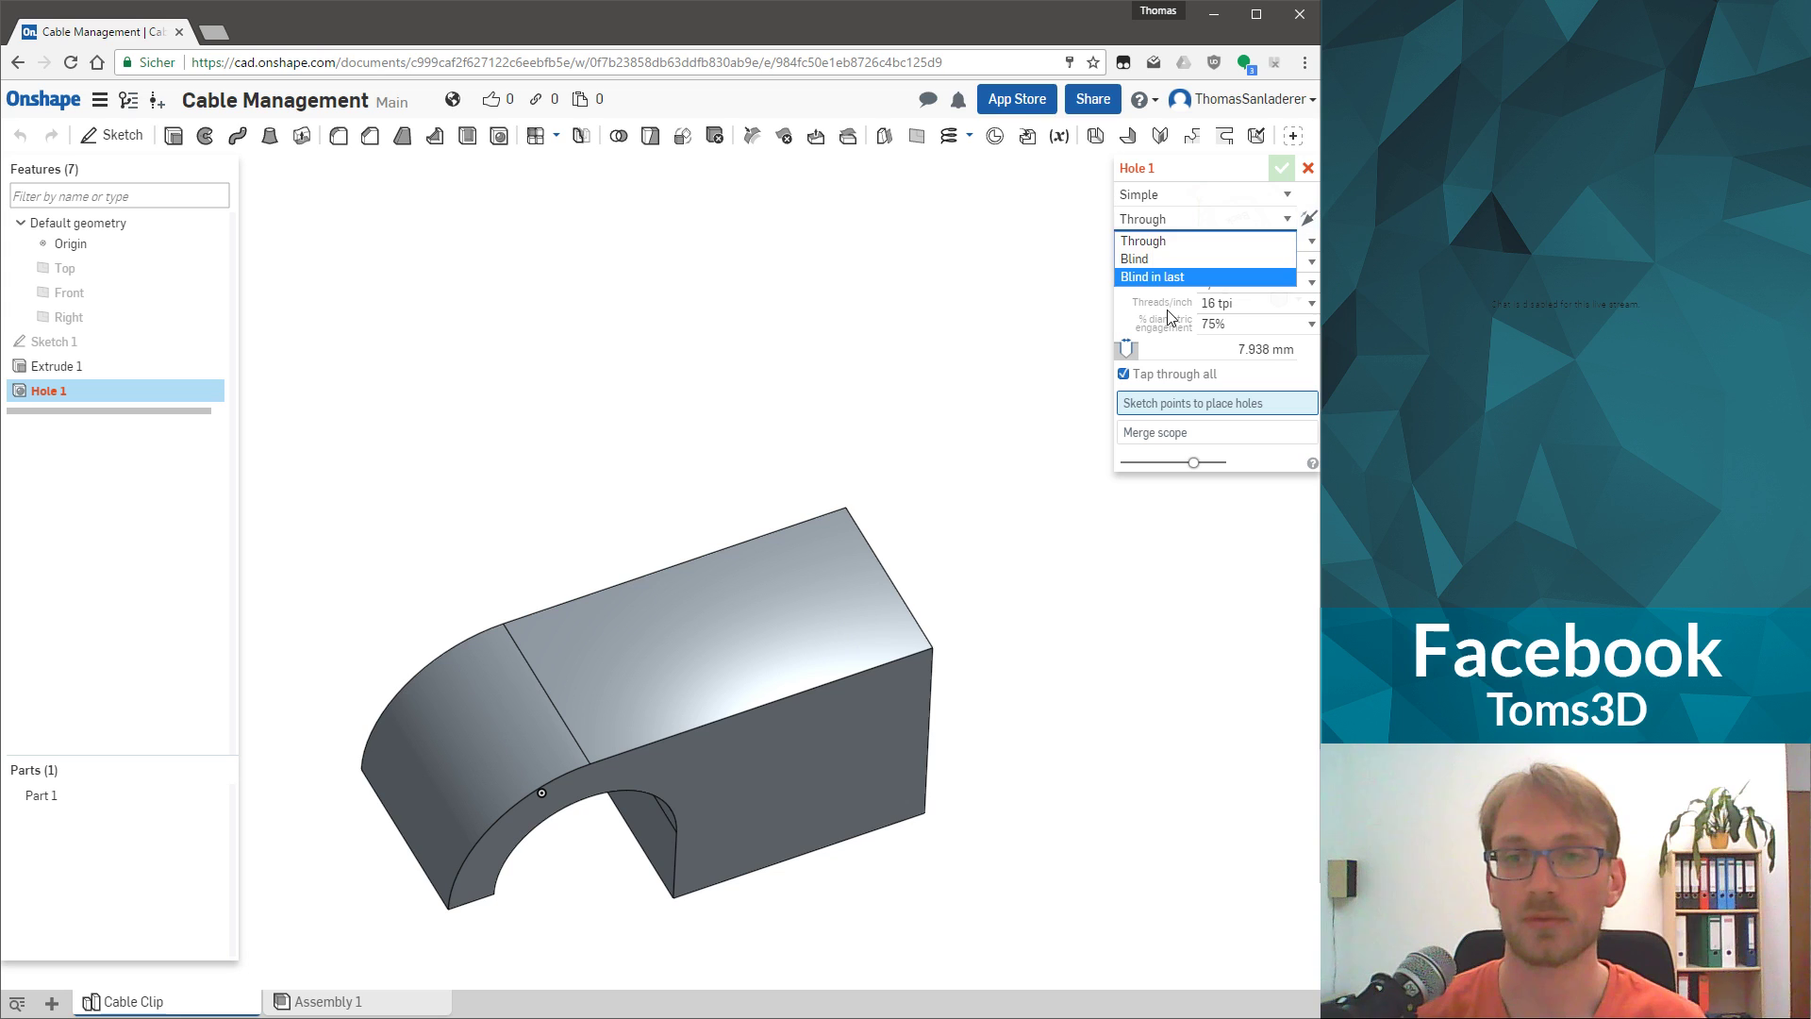
pyautogui.click(1241, 223)
pyautogui.click(1295, 180)
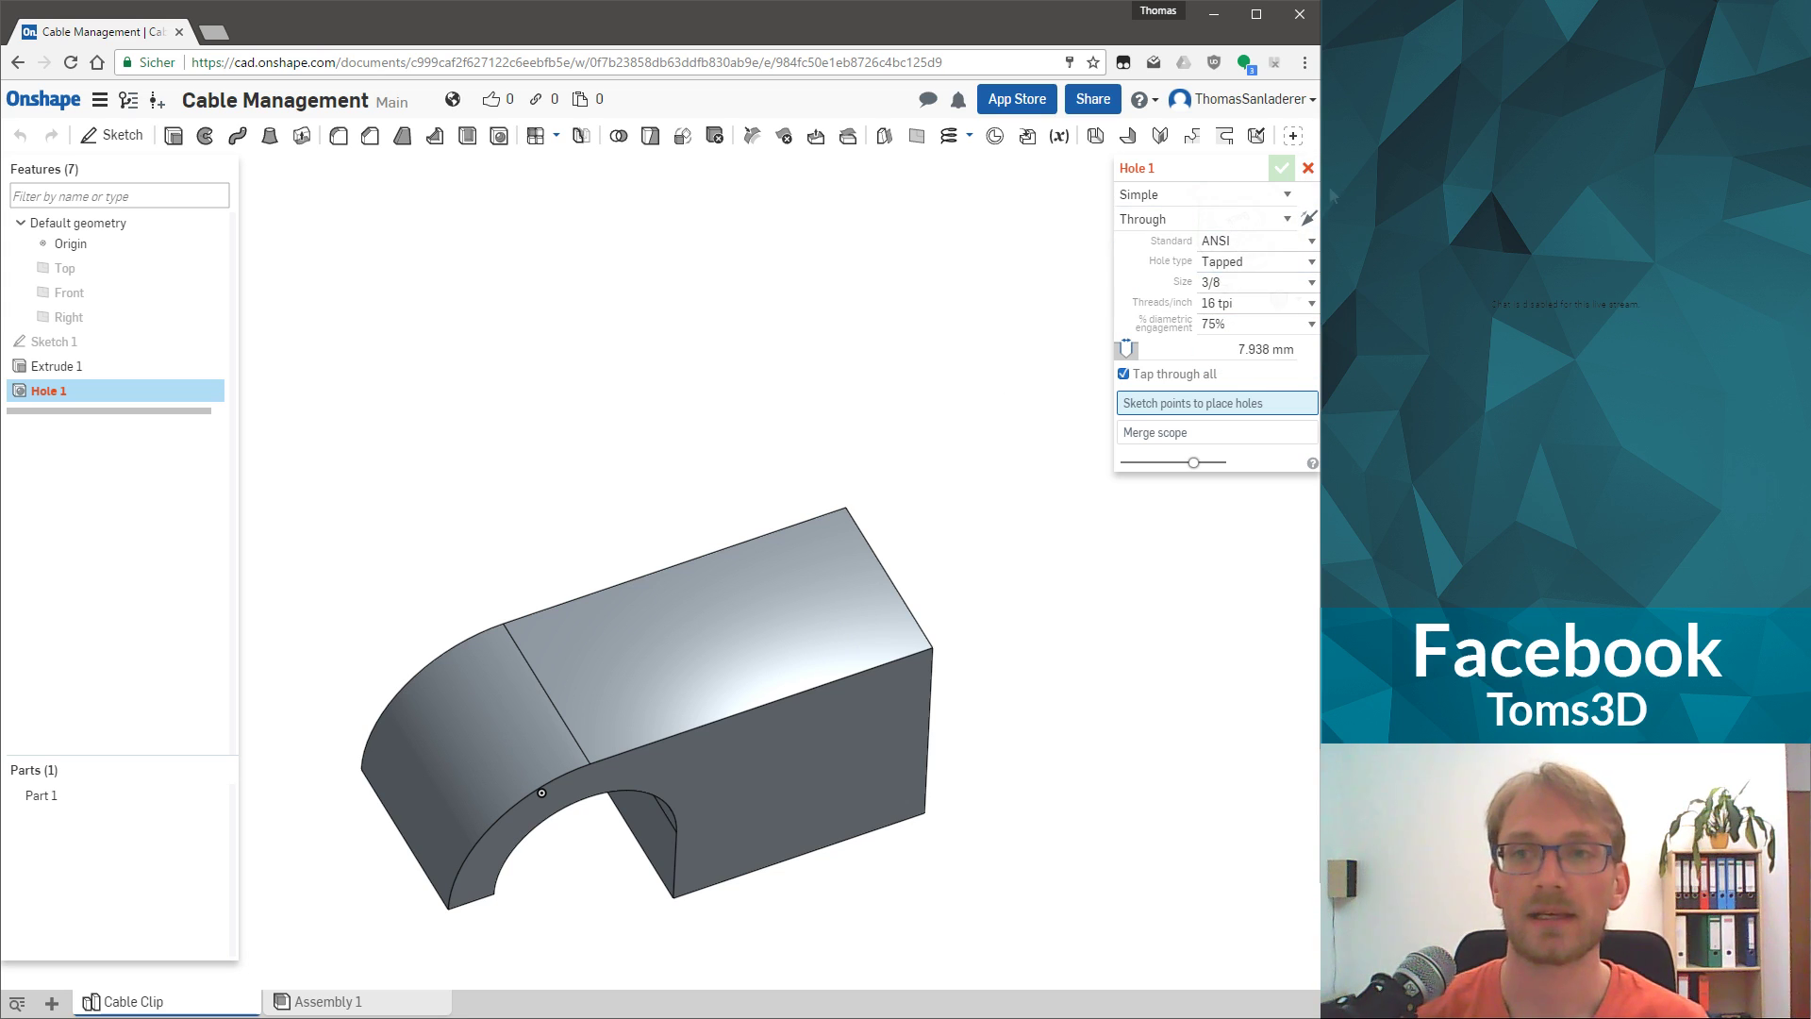
pyautogui.click(1308, 168)
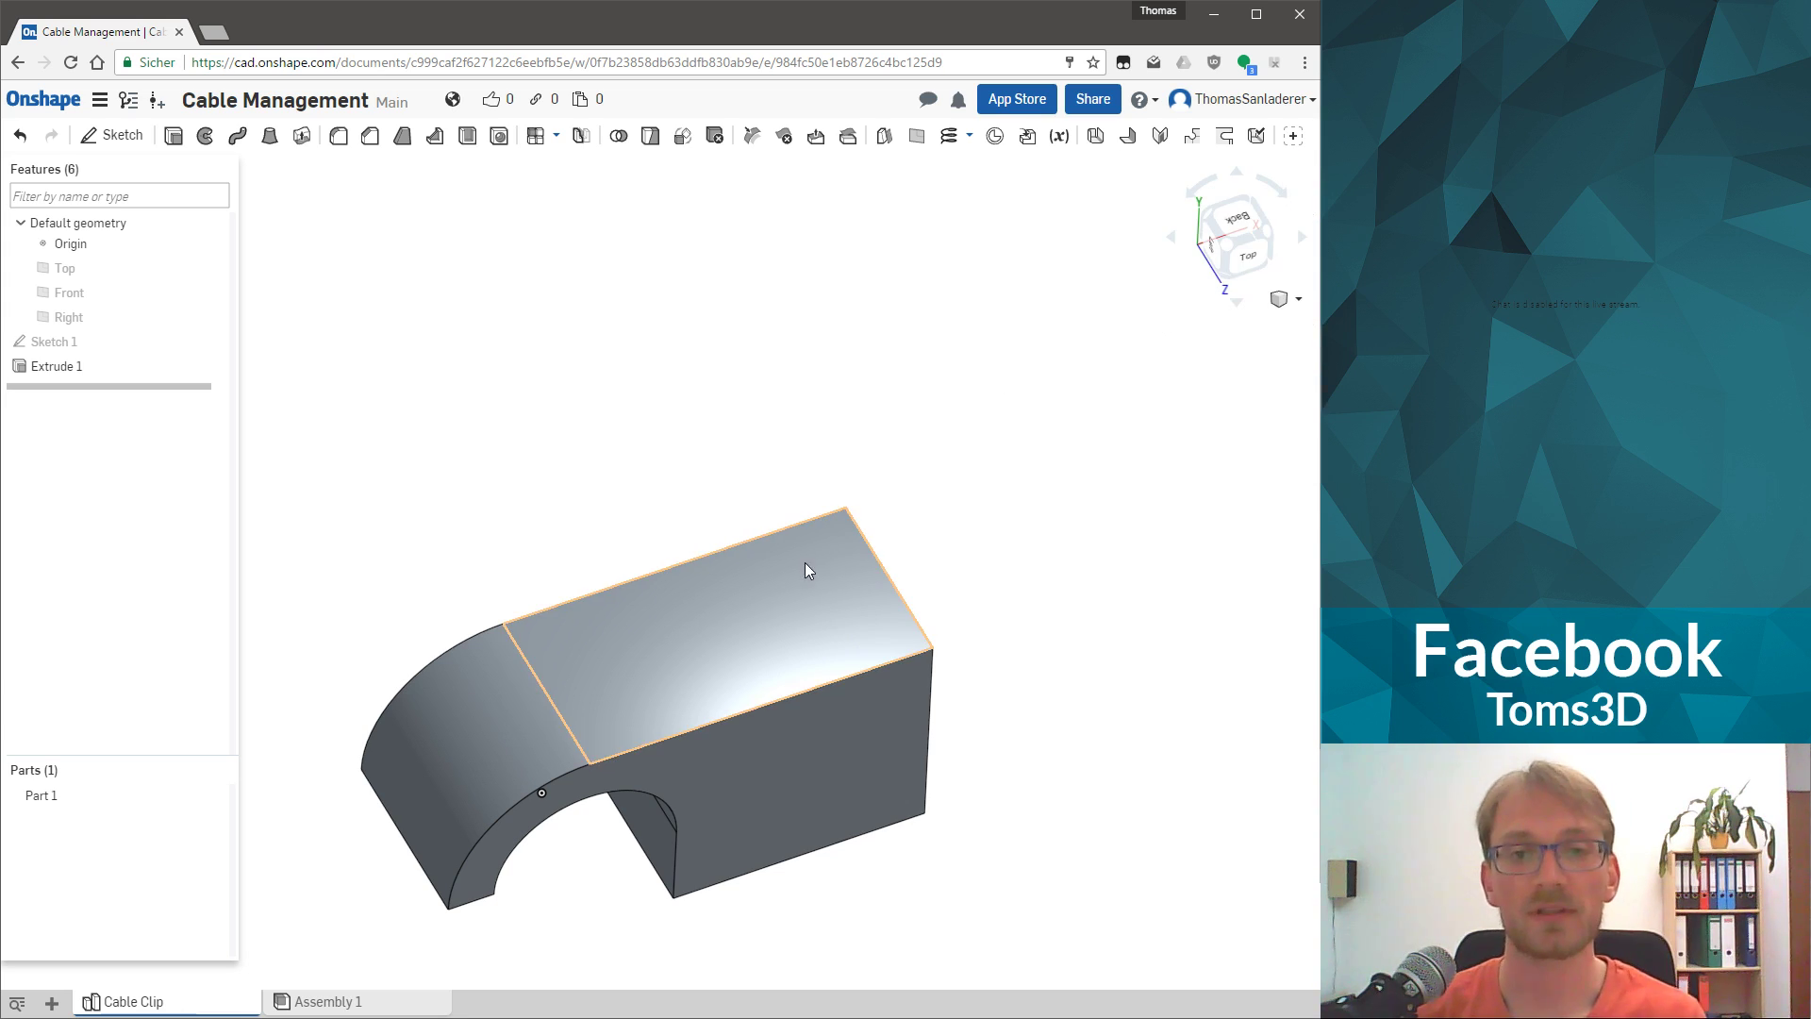
# Switch the part's display style to Hidden edges visible.
pyautogui.click(753, 590)
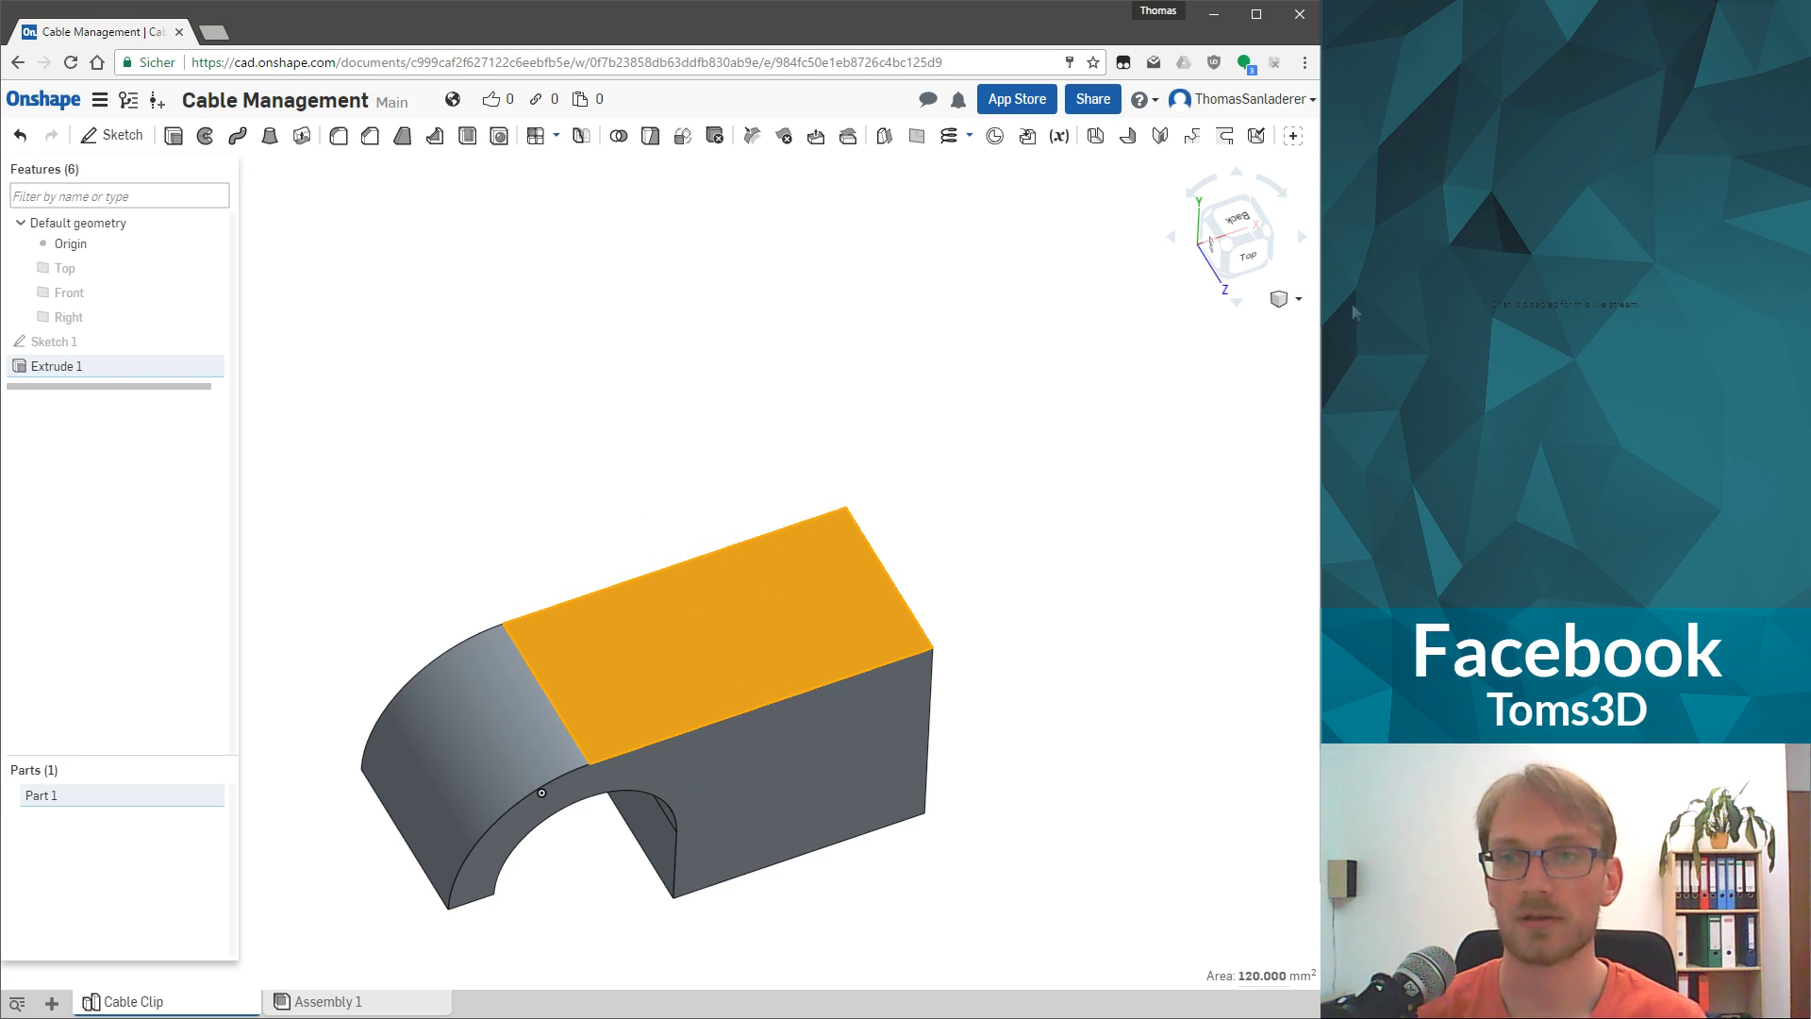
pyautogui.click(1300, 301)
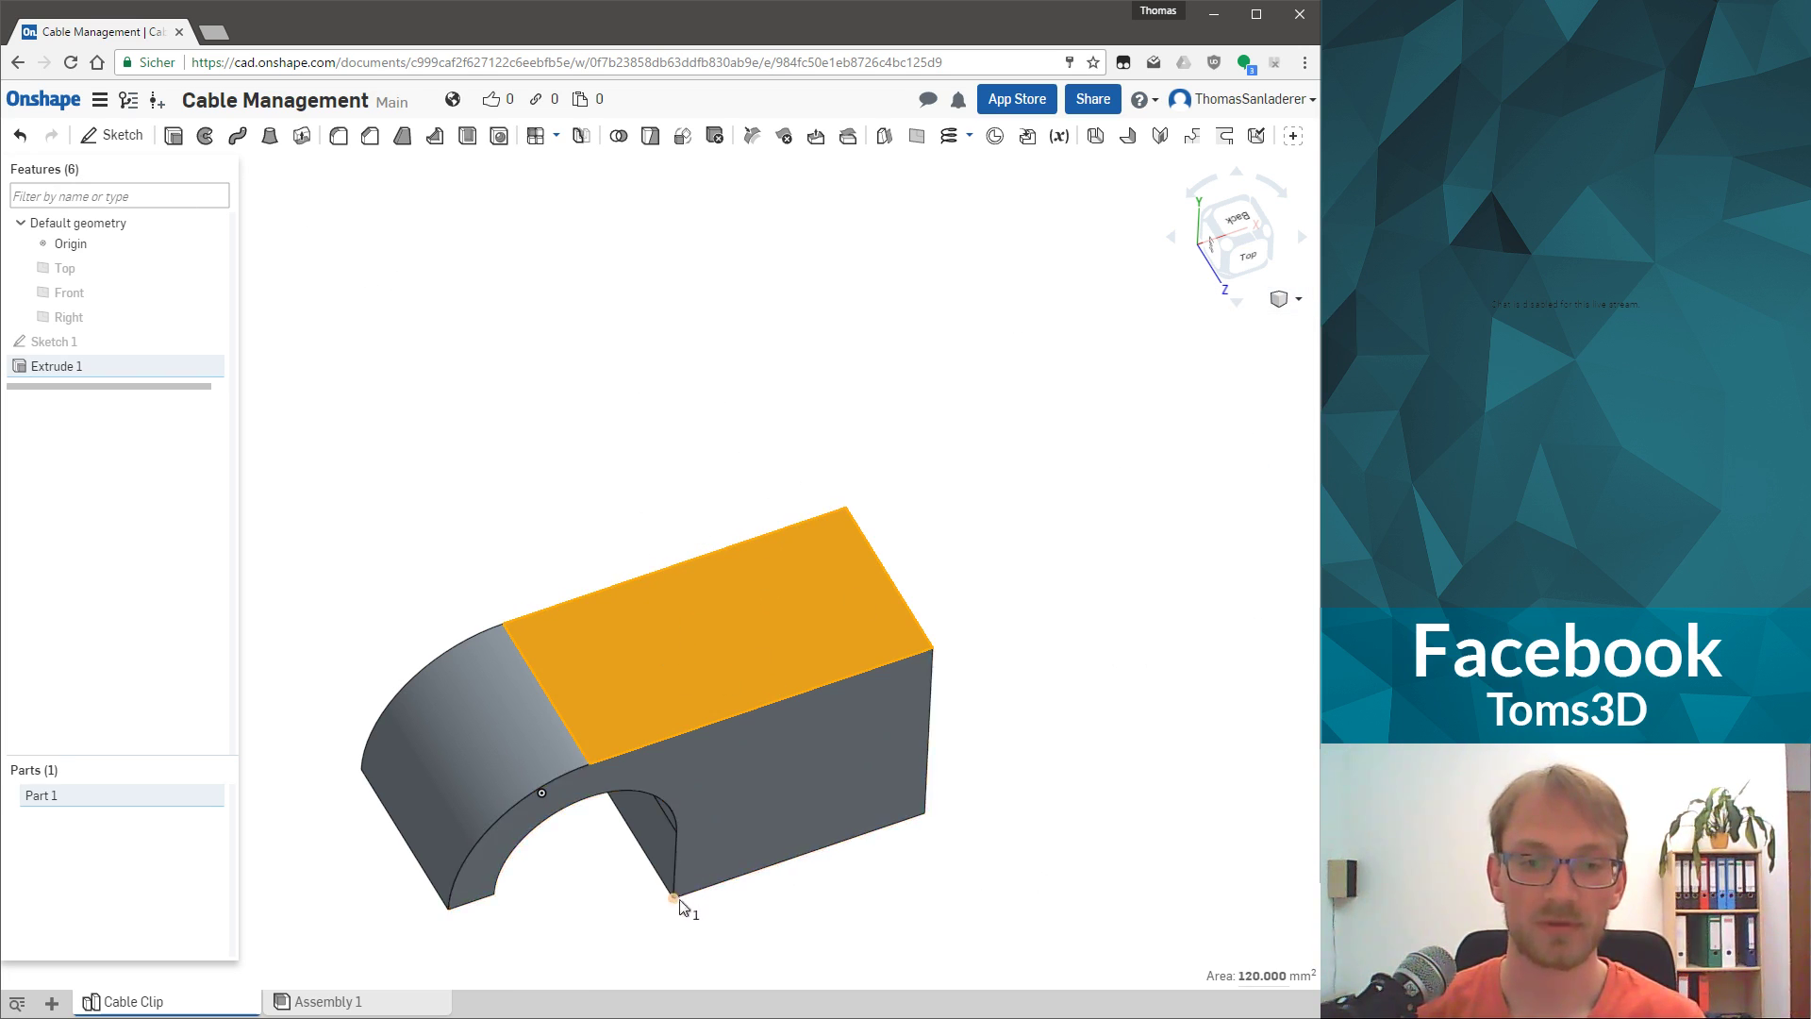
pyautogui.moveTo(739, 921); pyautogui.dragTo(756, 728, button='right')
pyautogui.click(767, 897)
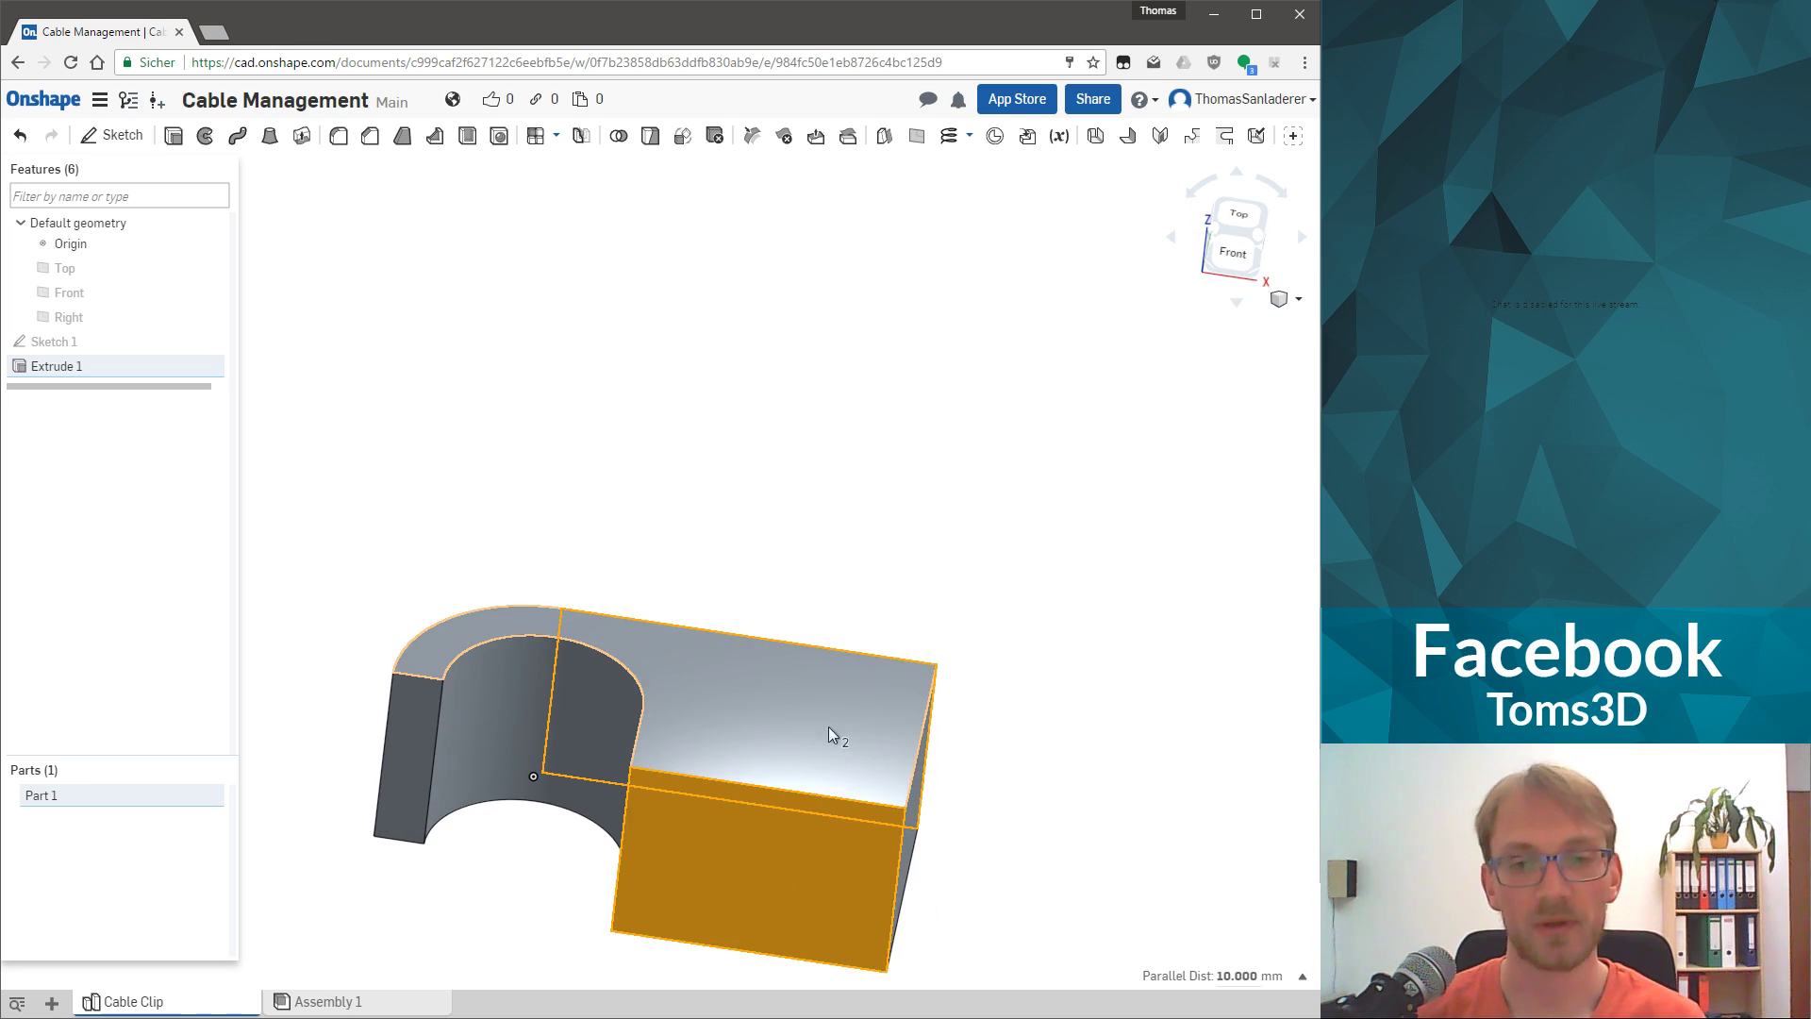
pyautogui.click(898, 611)
pyautogui.click(764, 944)
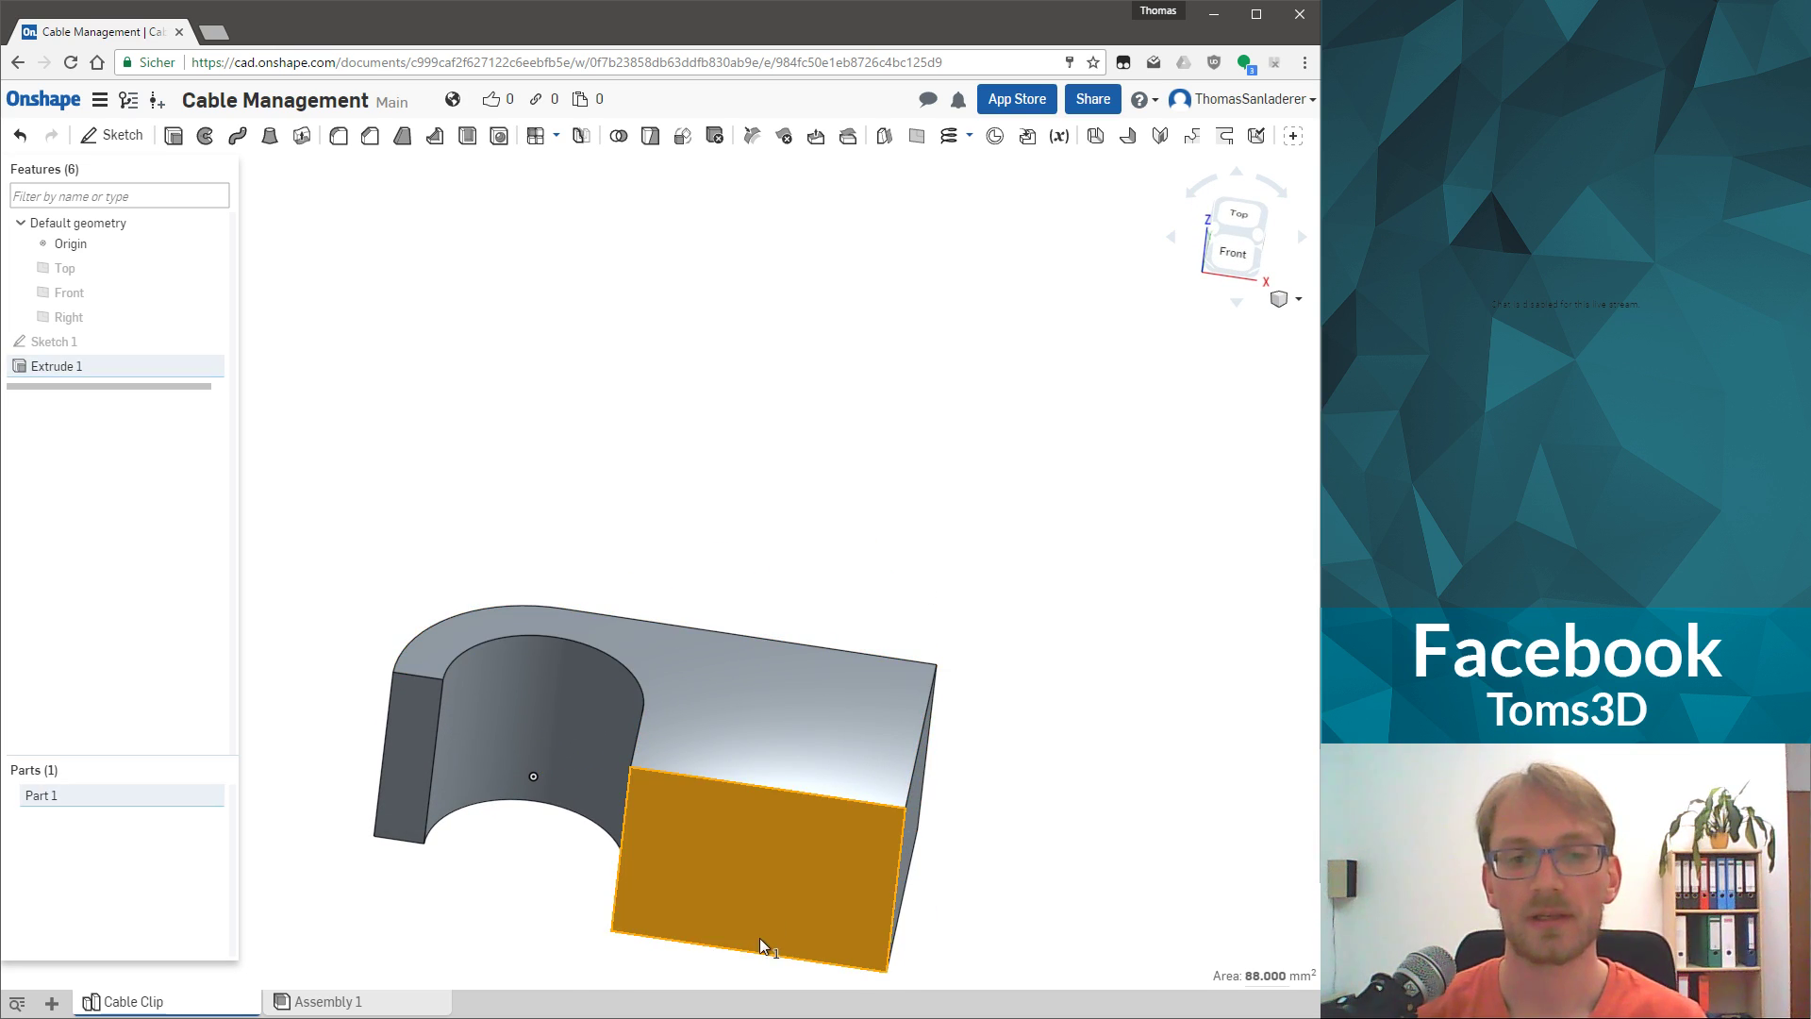
pyautogui.click(1300, 301)
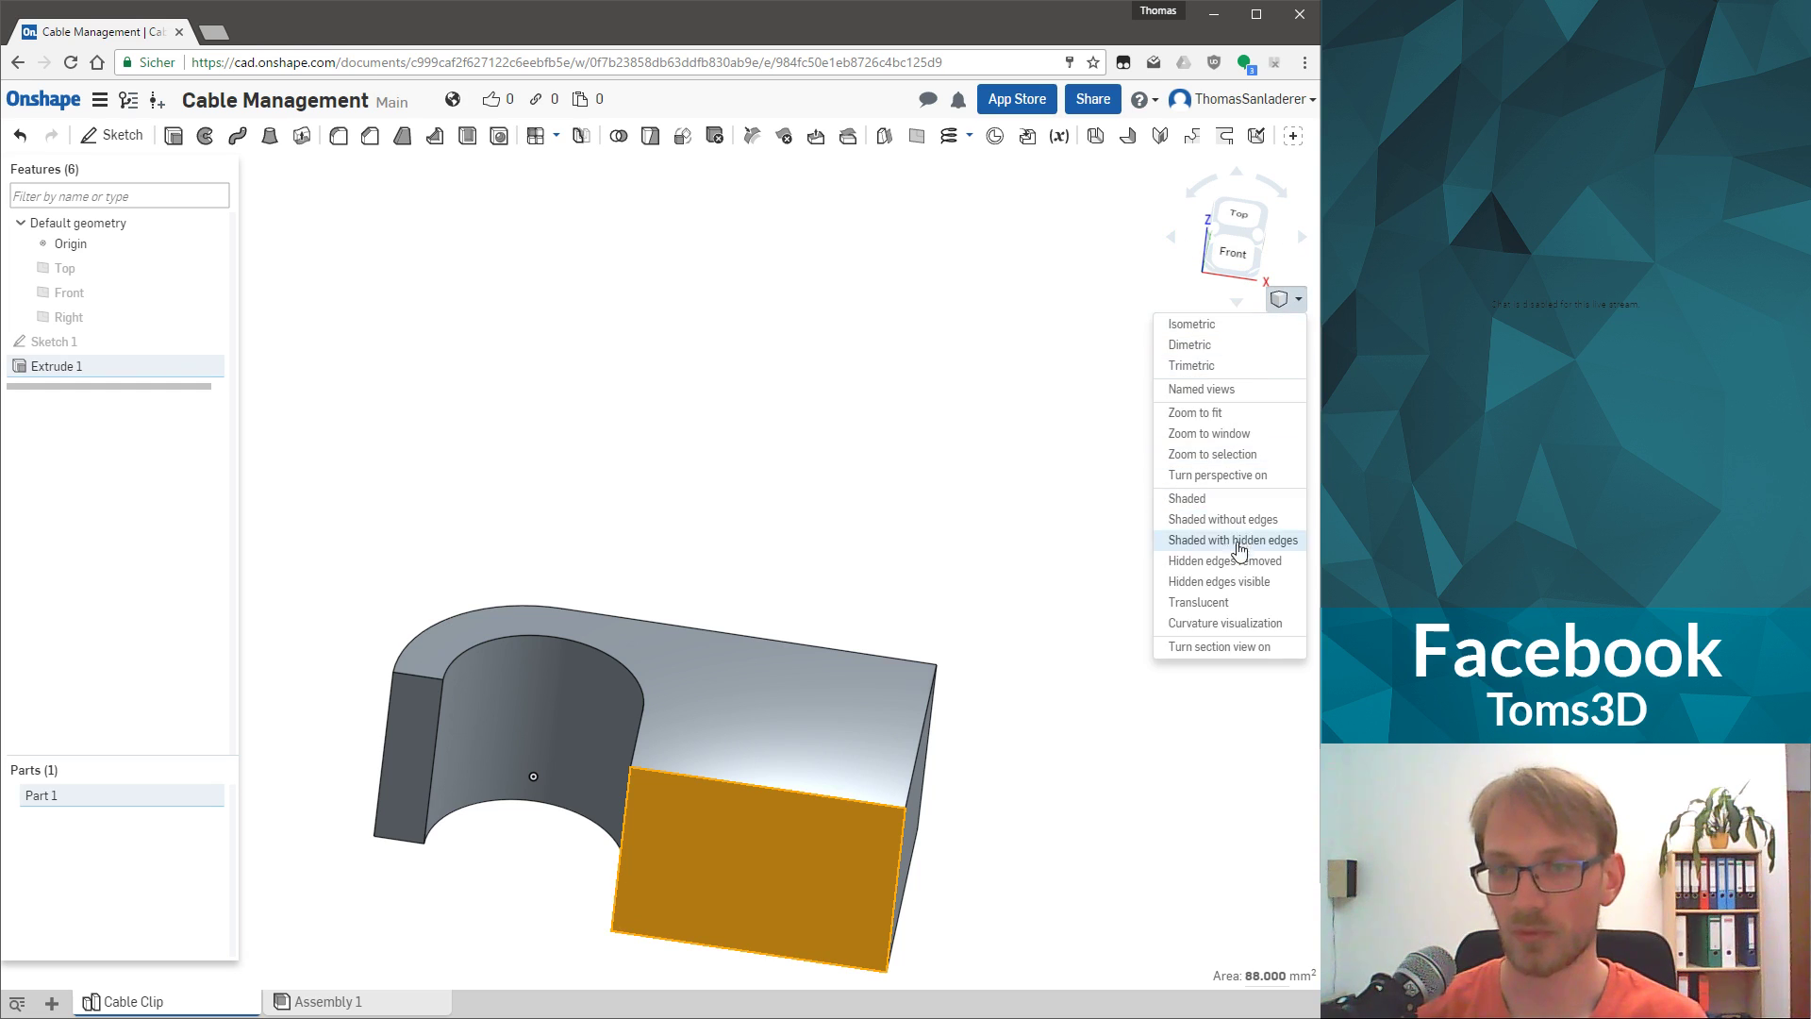
pyautogui.click(1280, 581)
pyautogui.moveTo(740, 517); pyautogui.dragTo(732, 724, button='right')
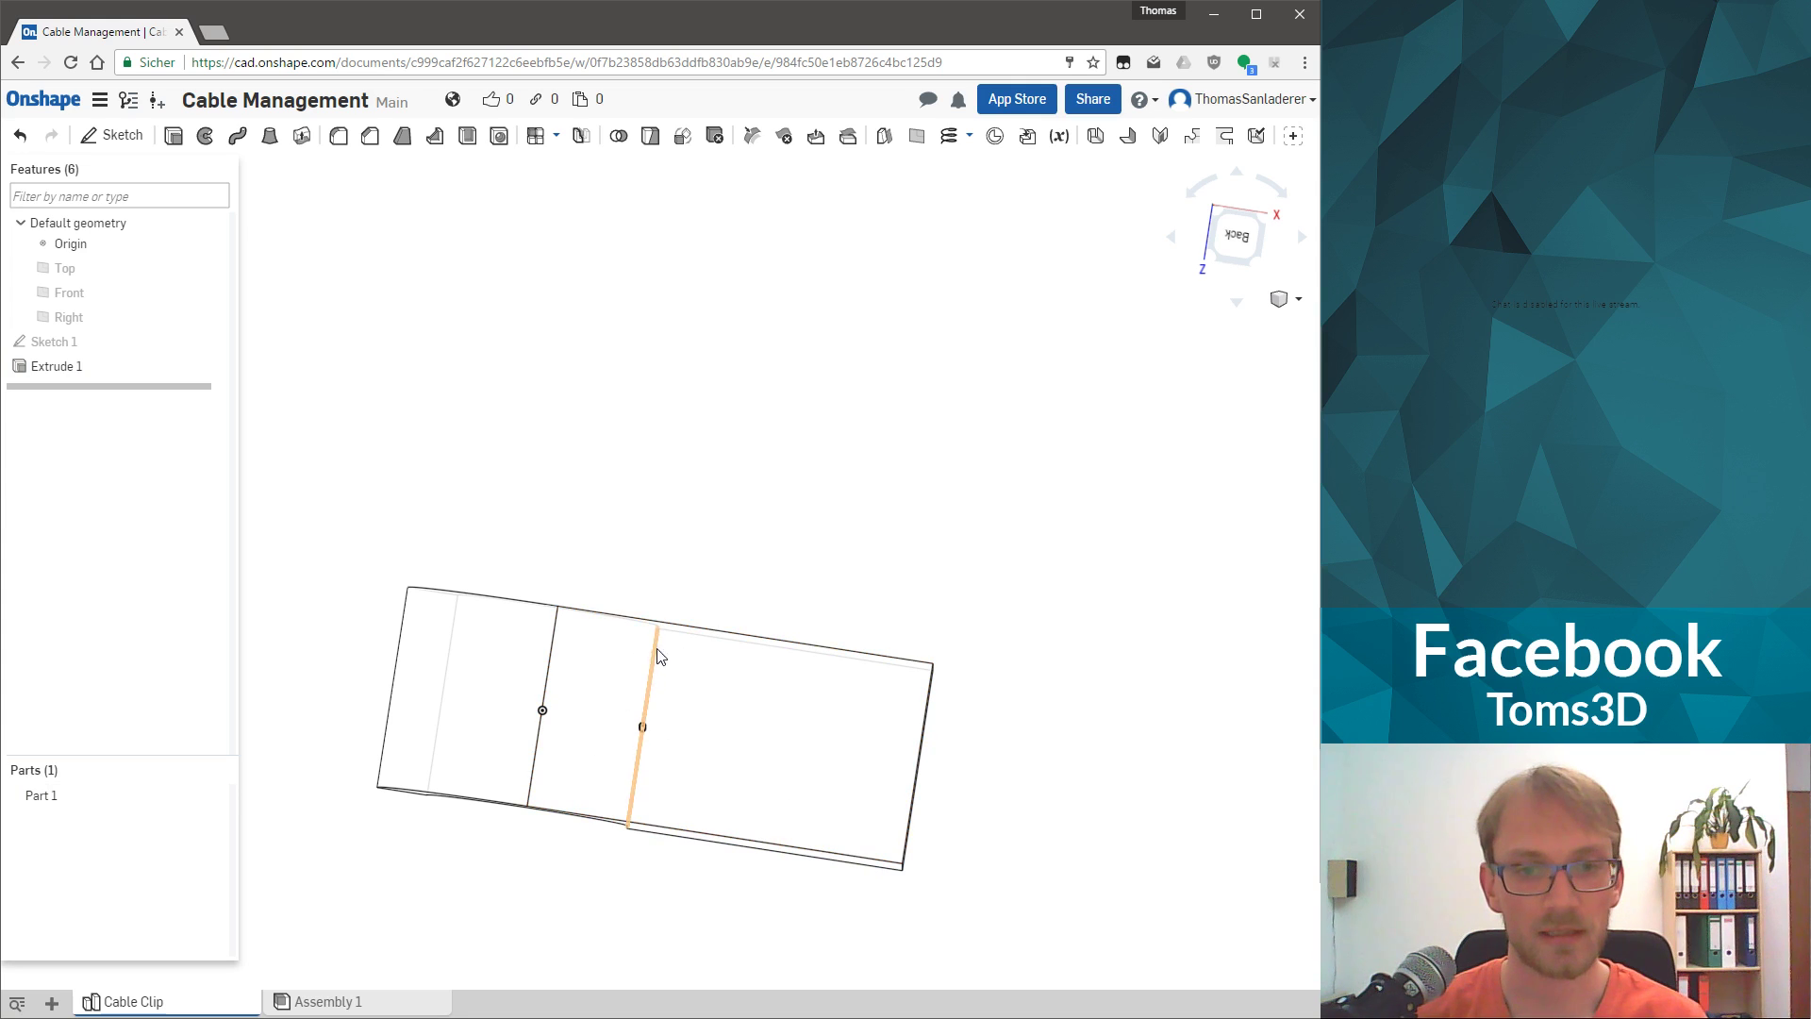
pyautogui.moveTo(660, 651); pyautogui.dragTo(634, 848, button='right')
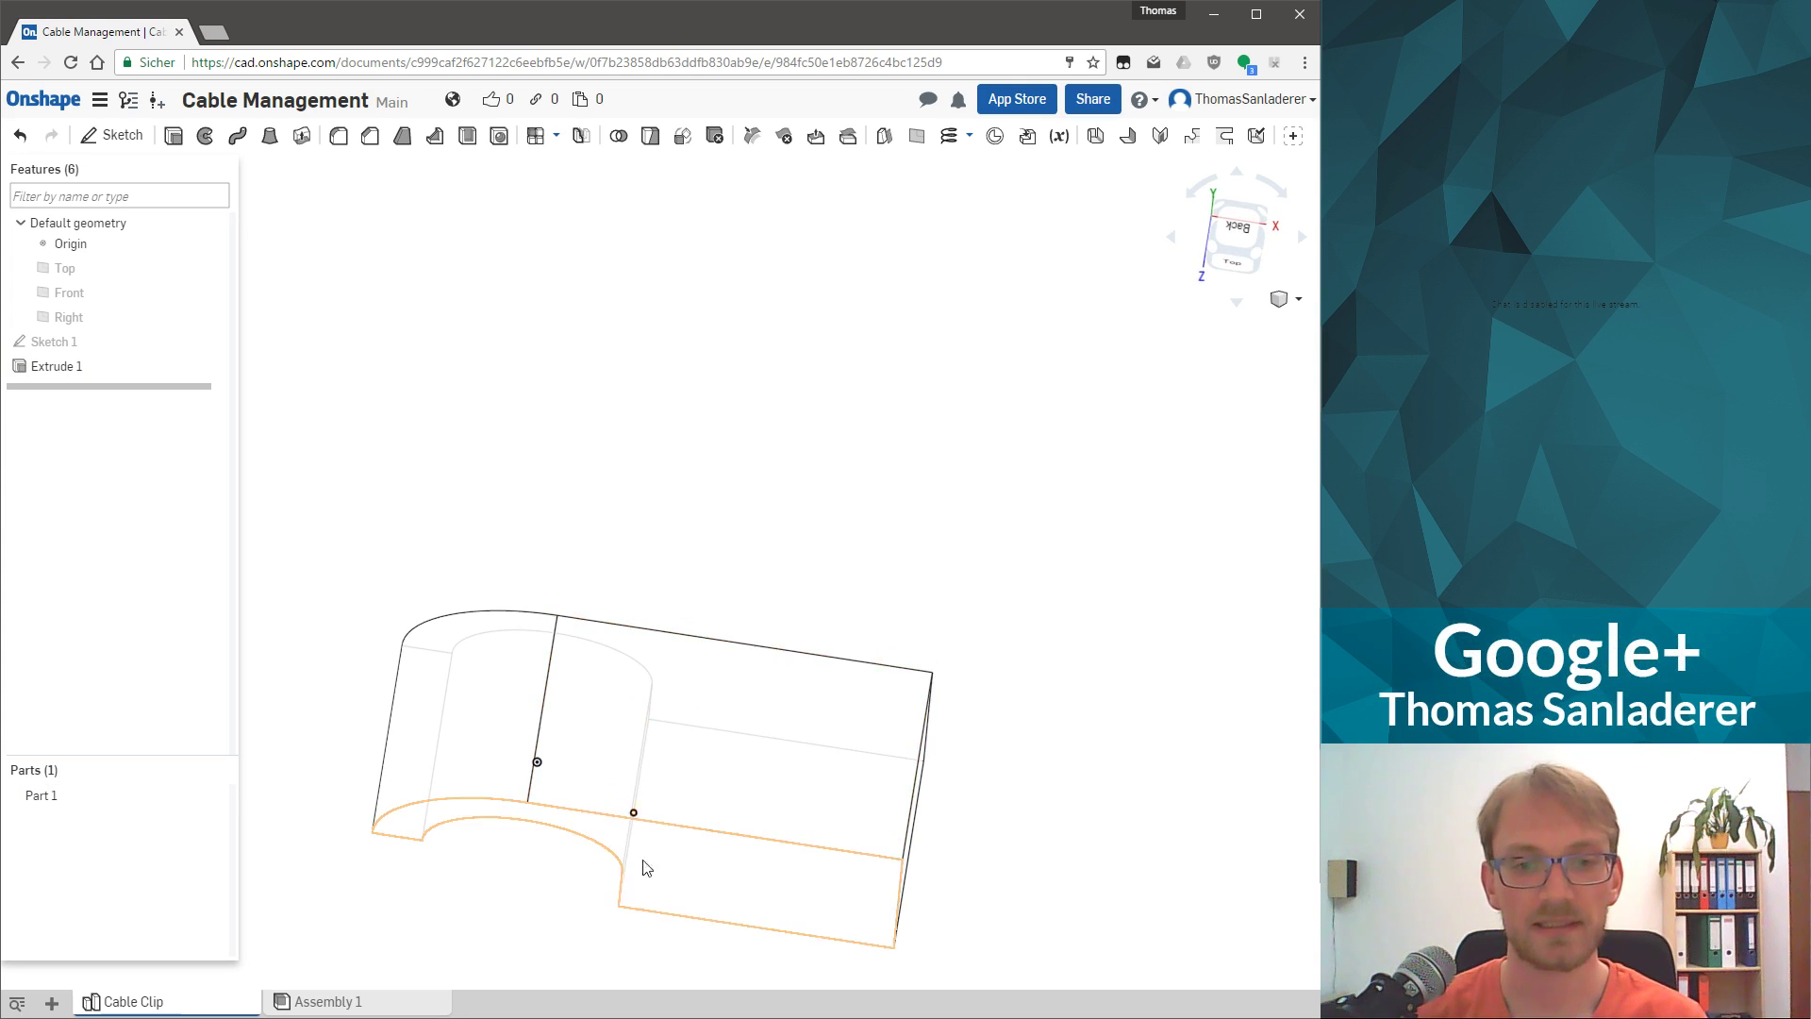
# Start a new sketch on the large flat outer face of the clip's block.
pyautogui.click(852, 738)
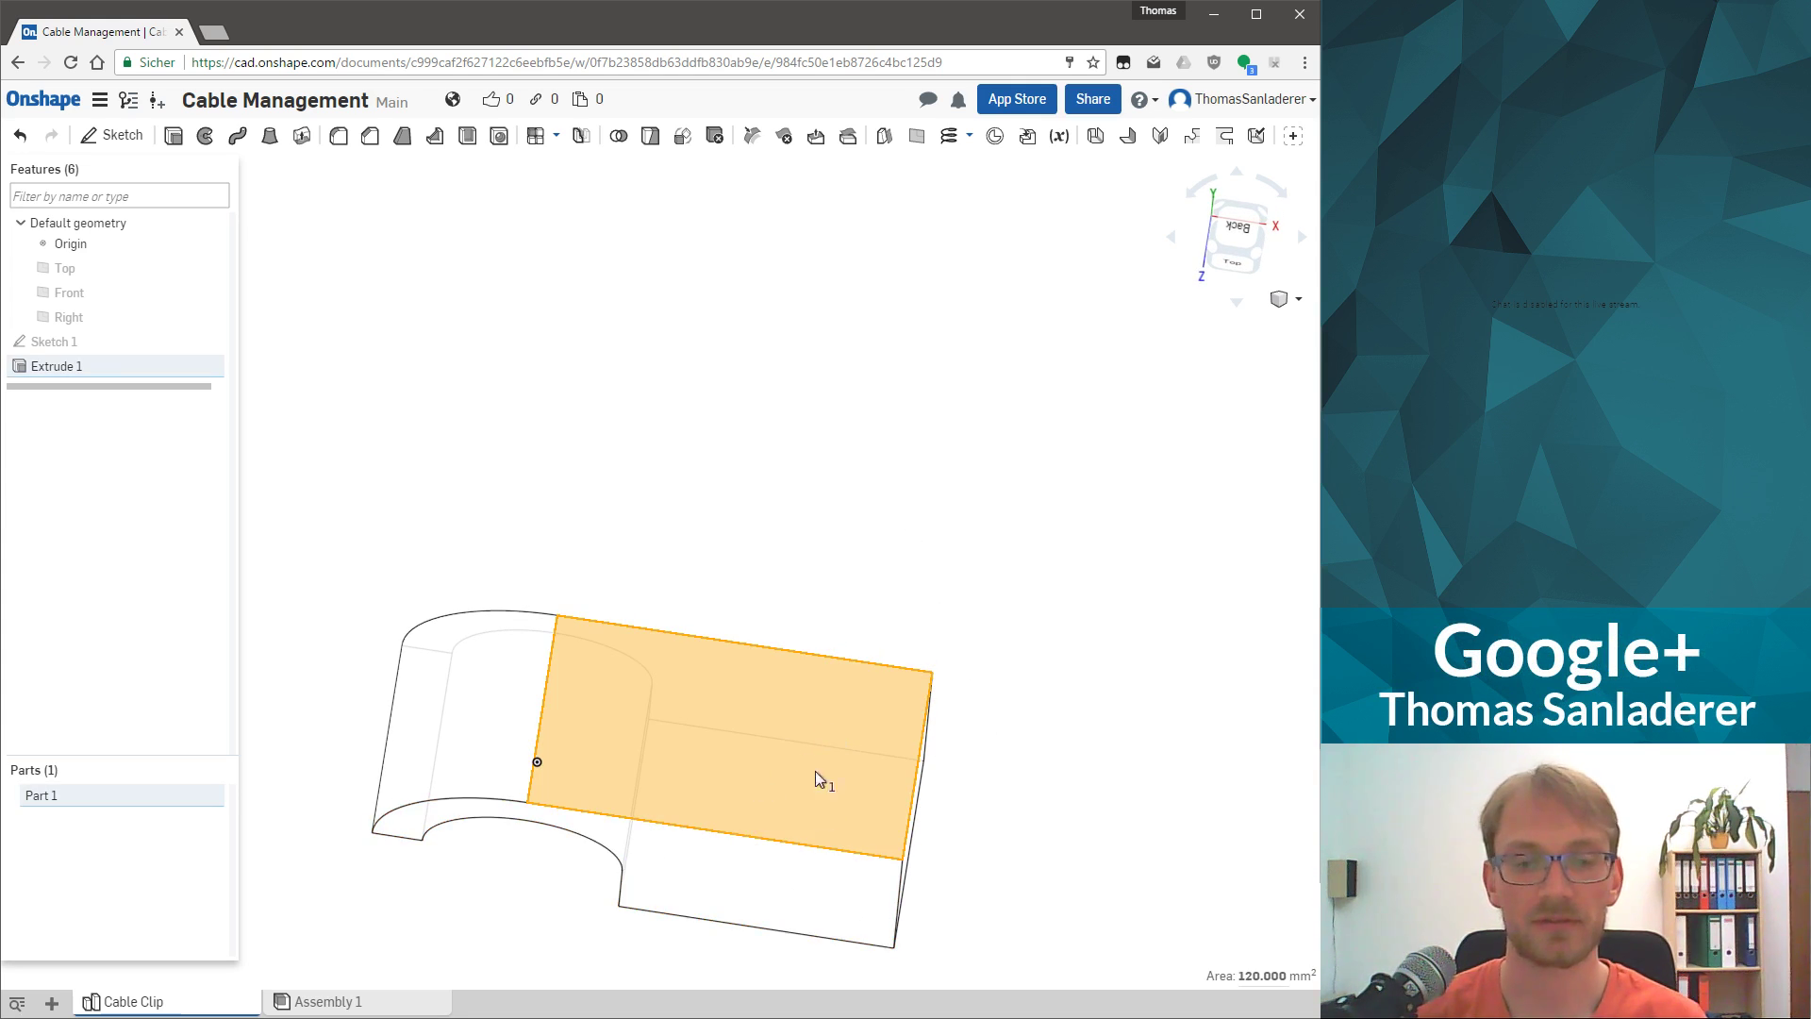
pyautogui.click(110, 135)
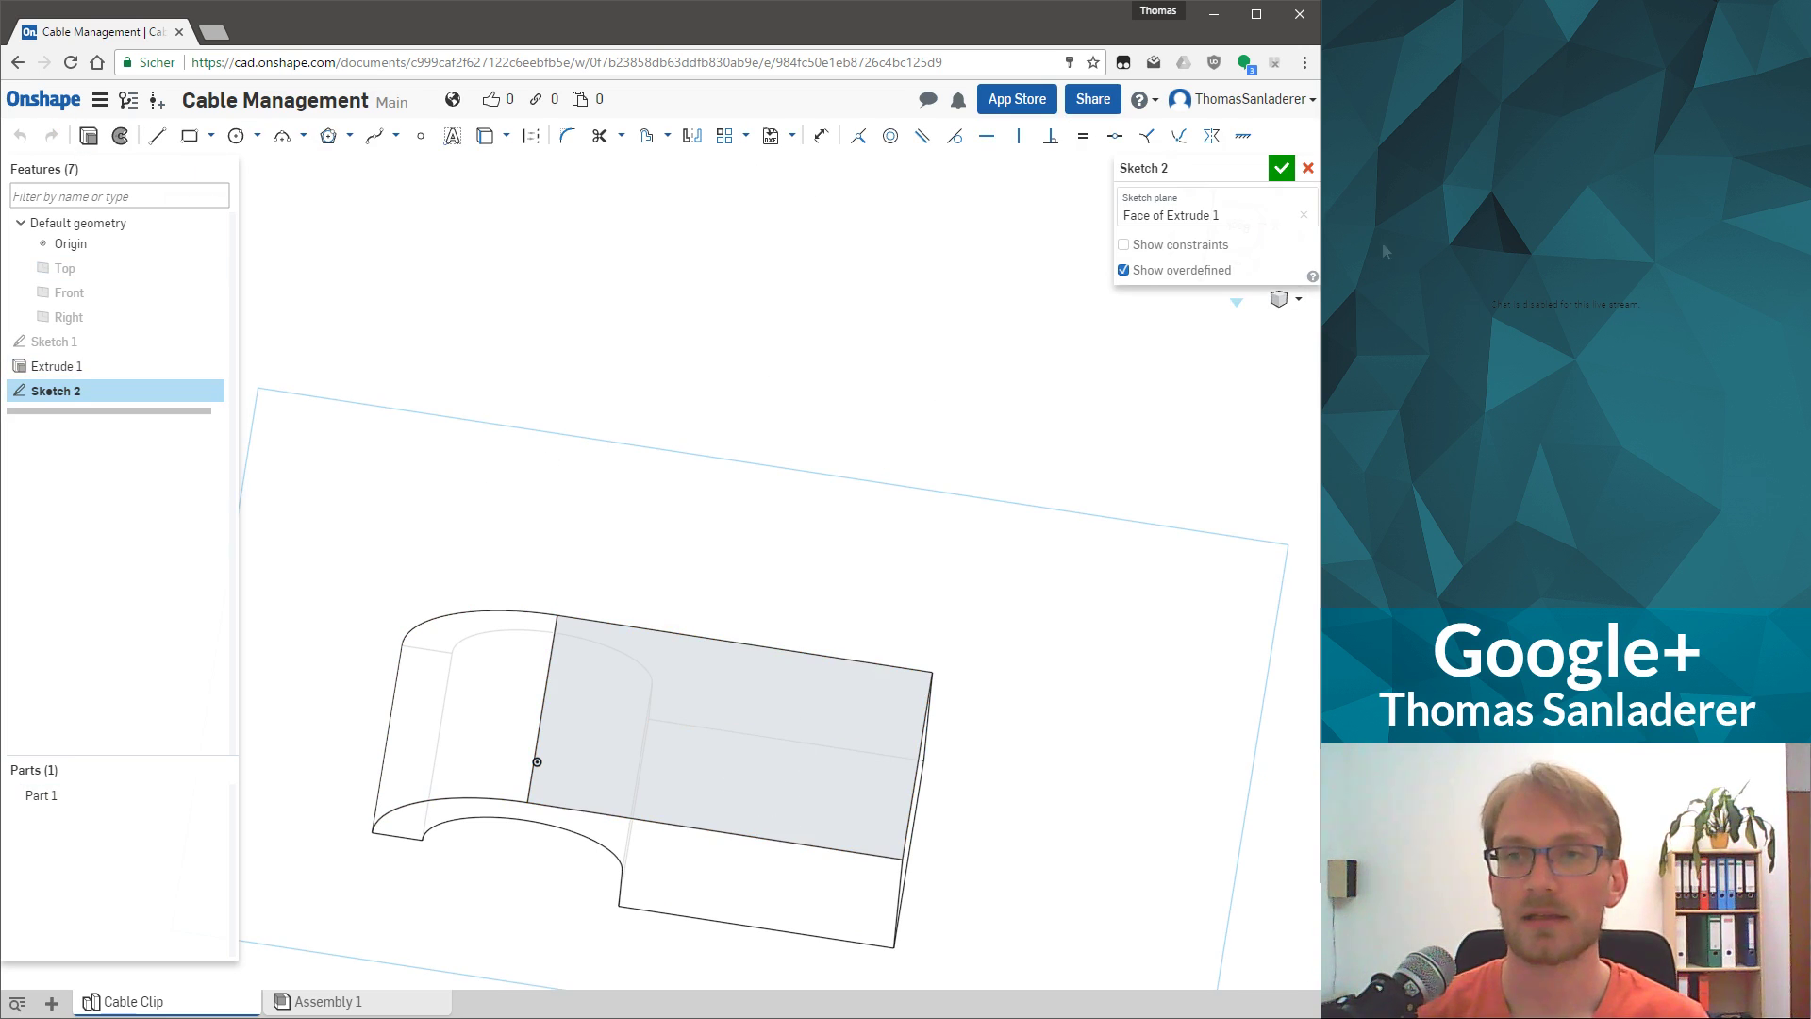
pyautogui.click(1238, 252)
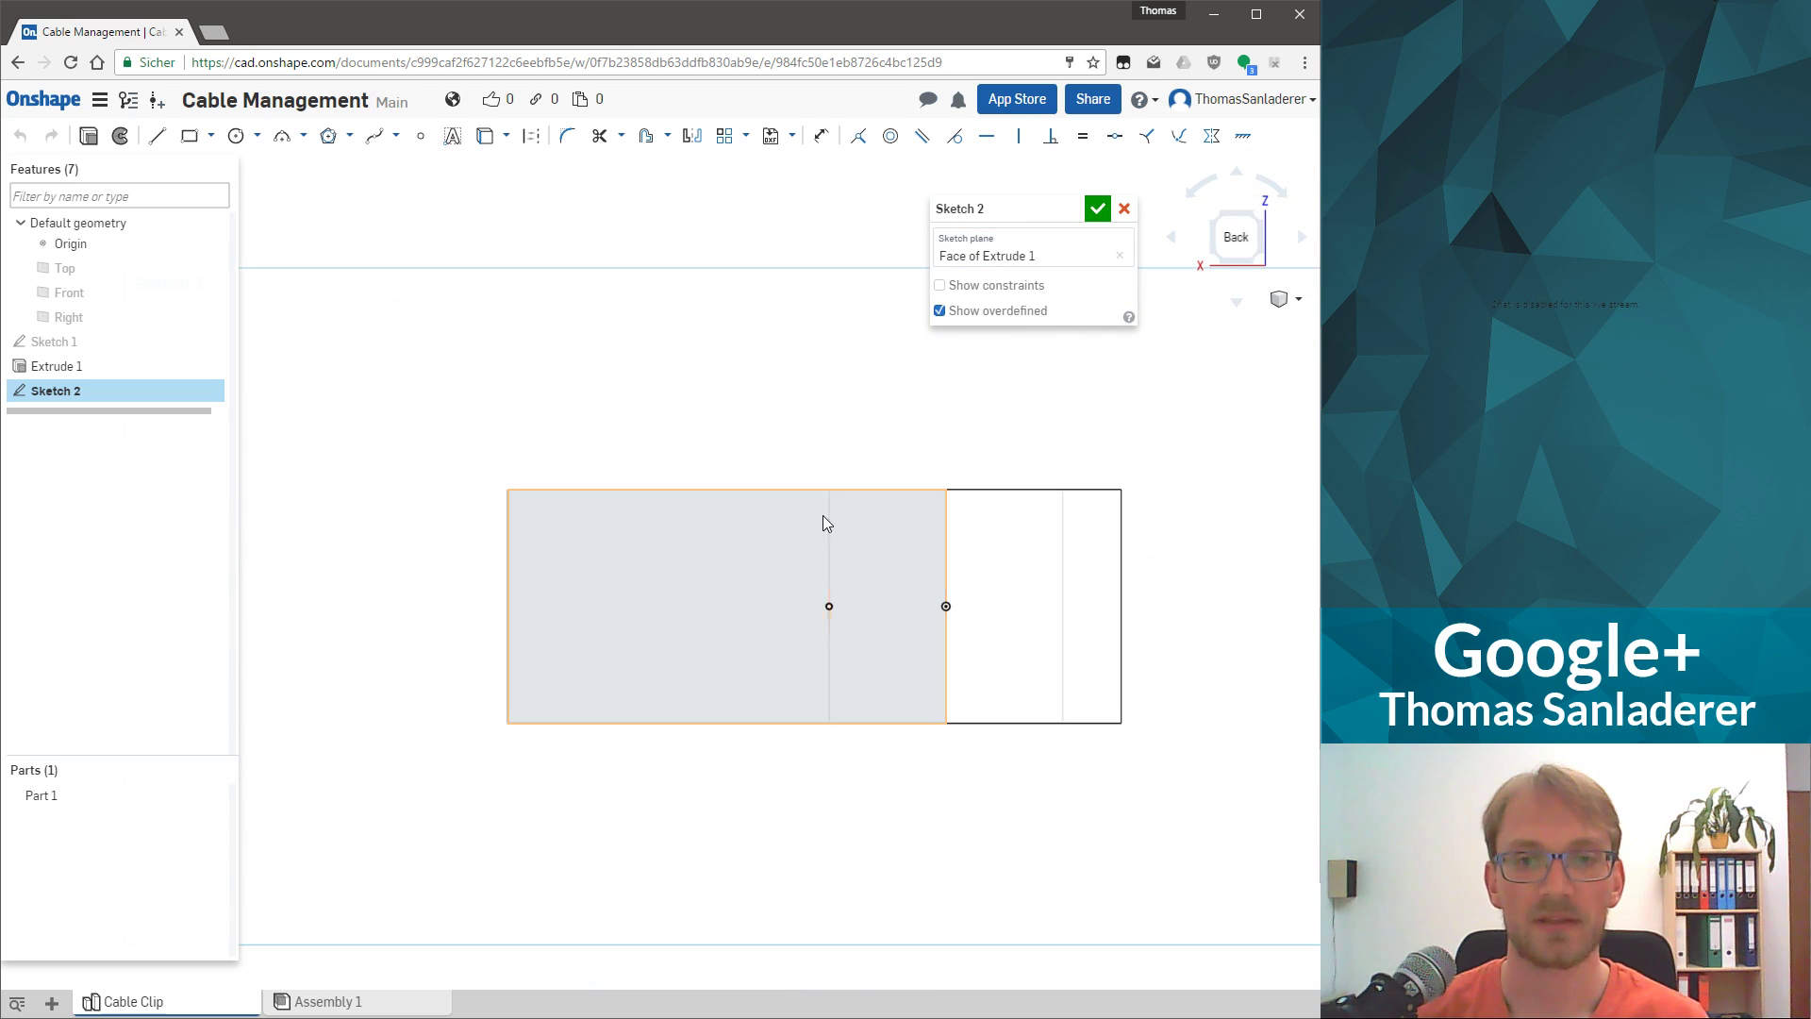
# Sketch a diagonal line from the face's outer corner to the opposite long edge, in line with the block's inner wall.
pyautogui.click(155, 136)
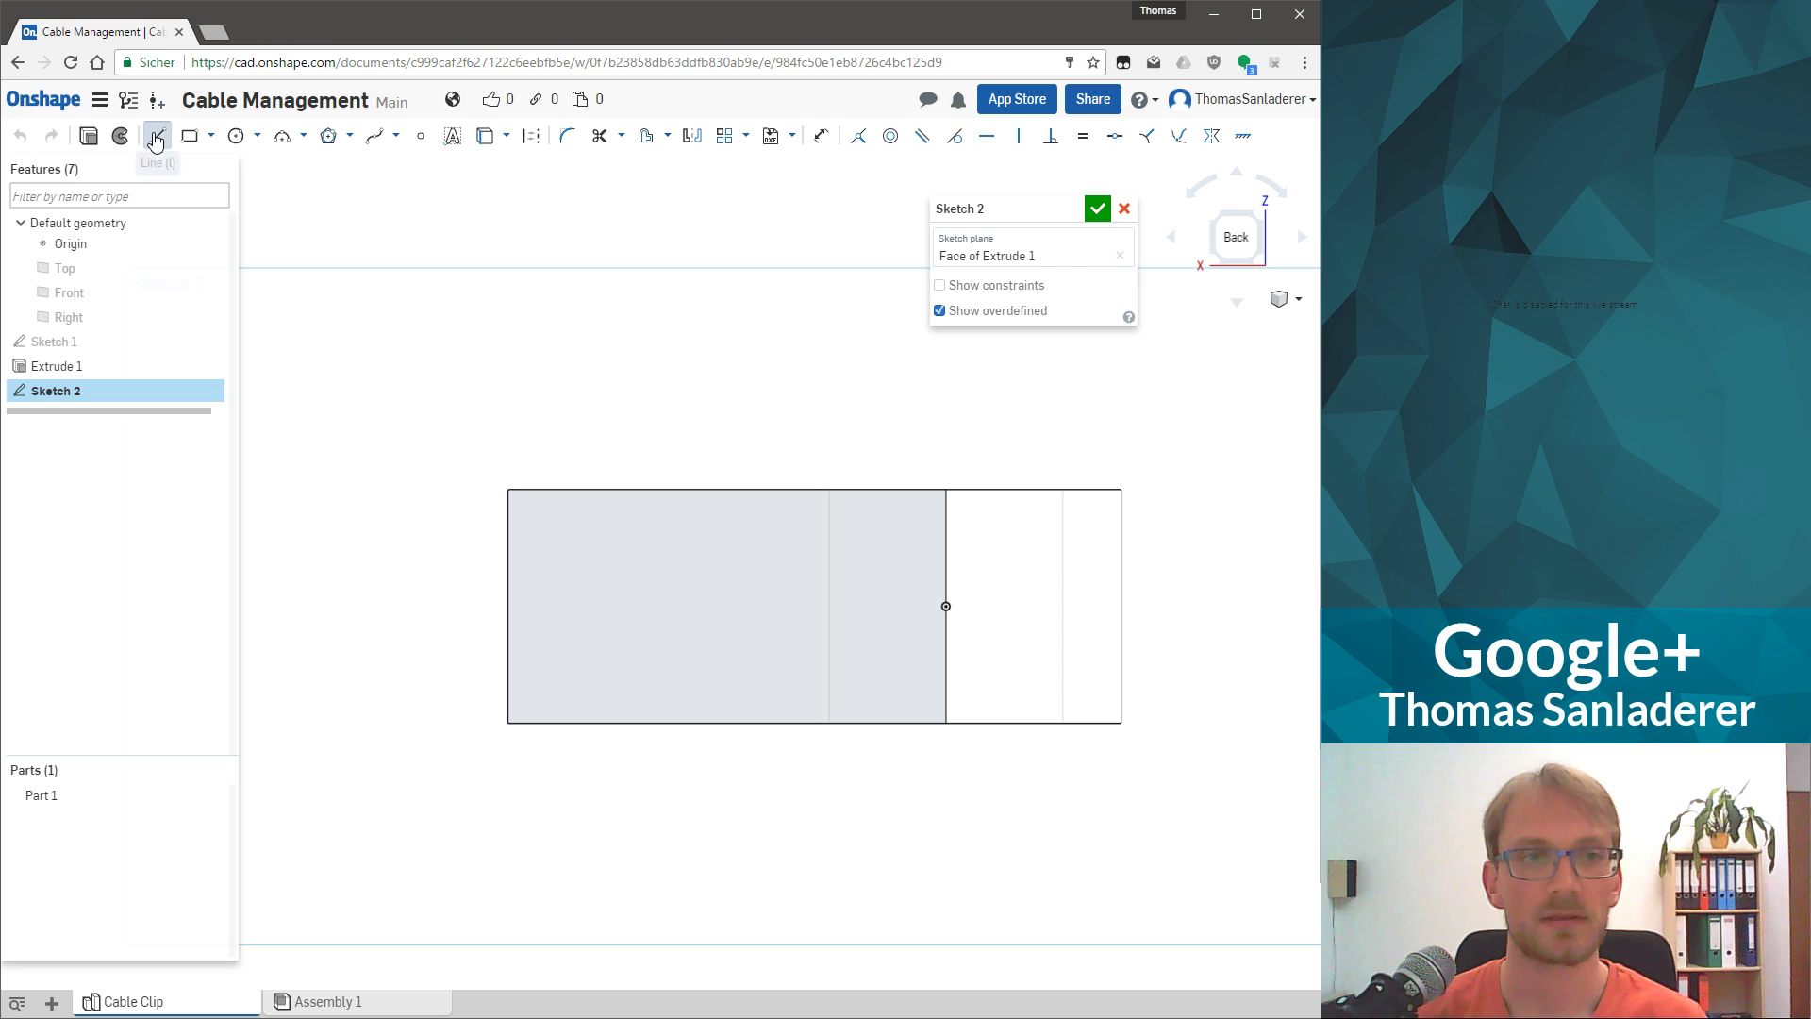
pyautogui.click(507, 488)
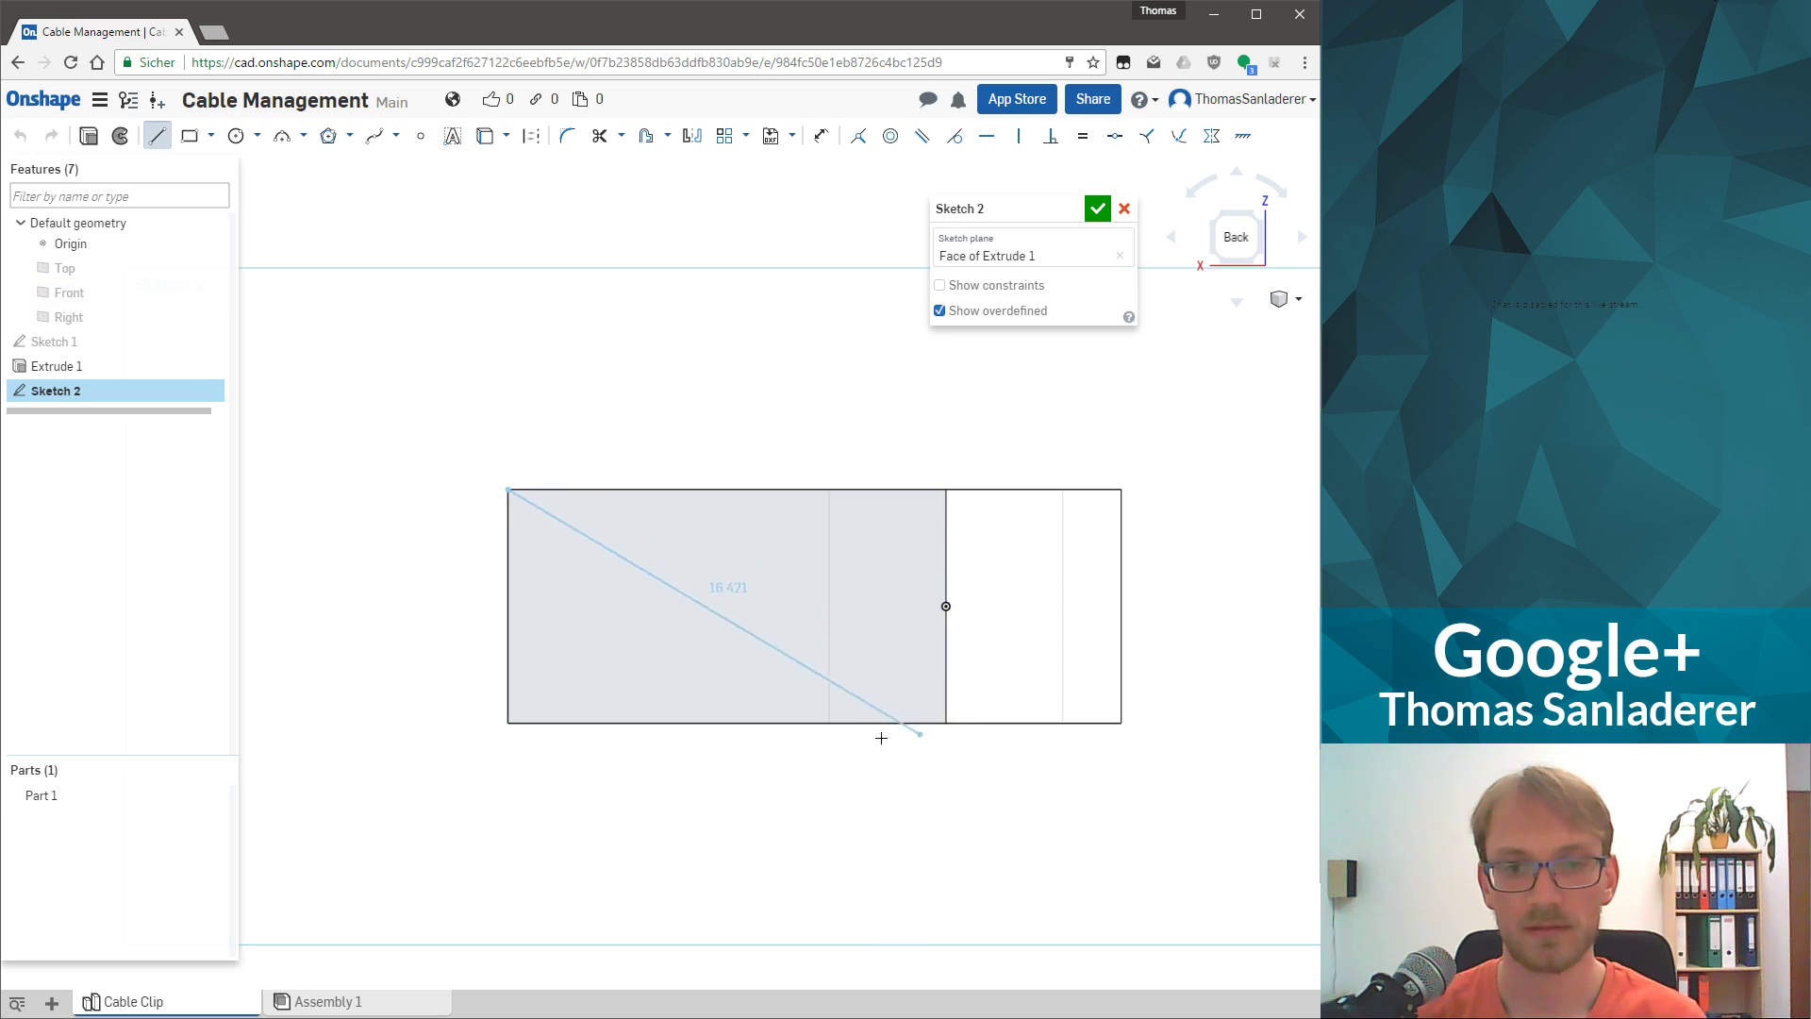
pyautogui.click(830, 723)
pyautogui.press('Escape')
# Make the diagonal's free endpoint coincident with the block's corner vertex beside the clip opening.
pyautogui.moveTo(836, 754); pyautogui.dragTo(842, 848, button='right')
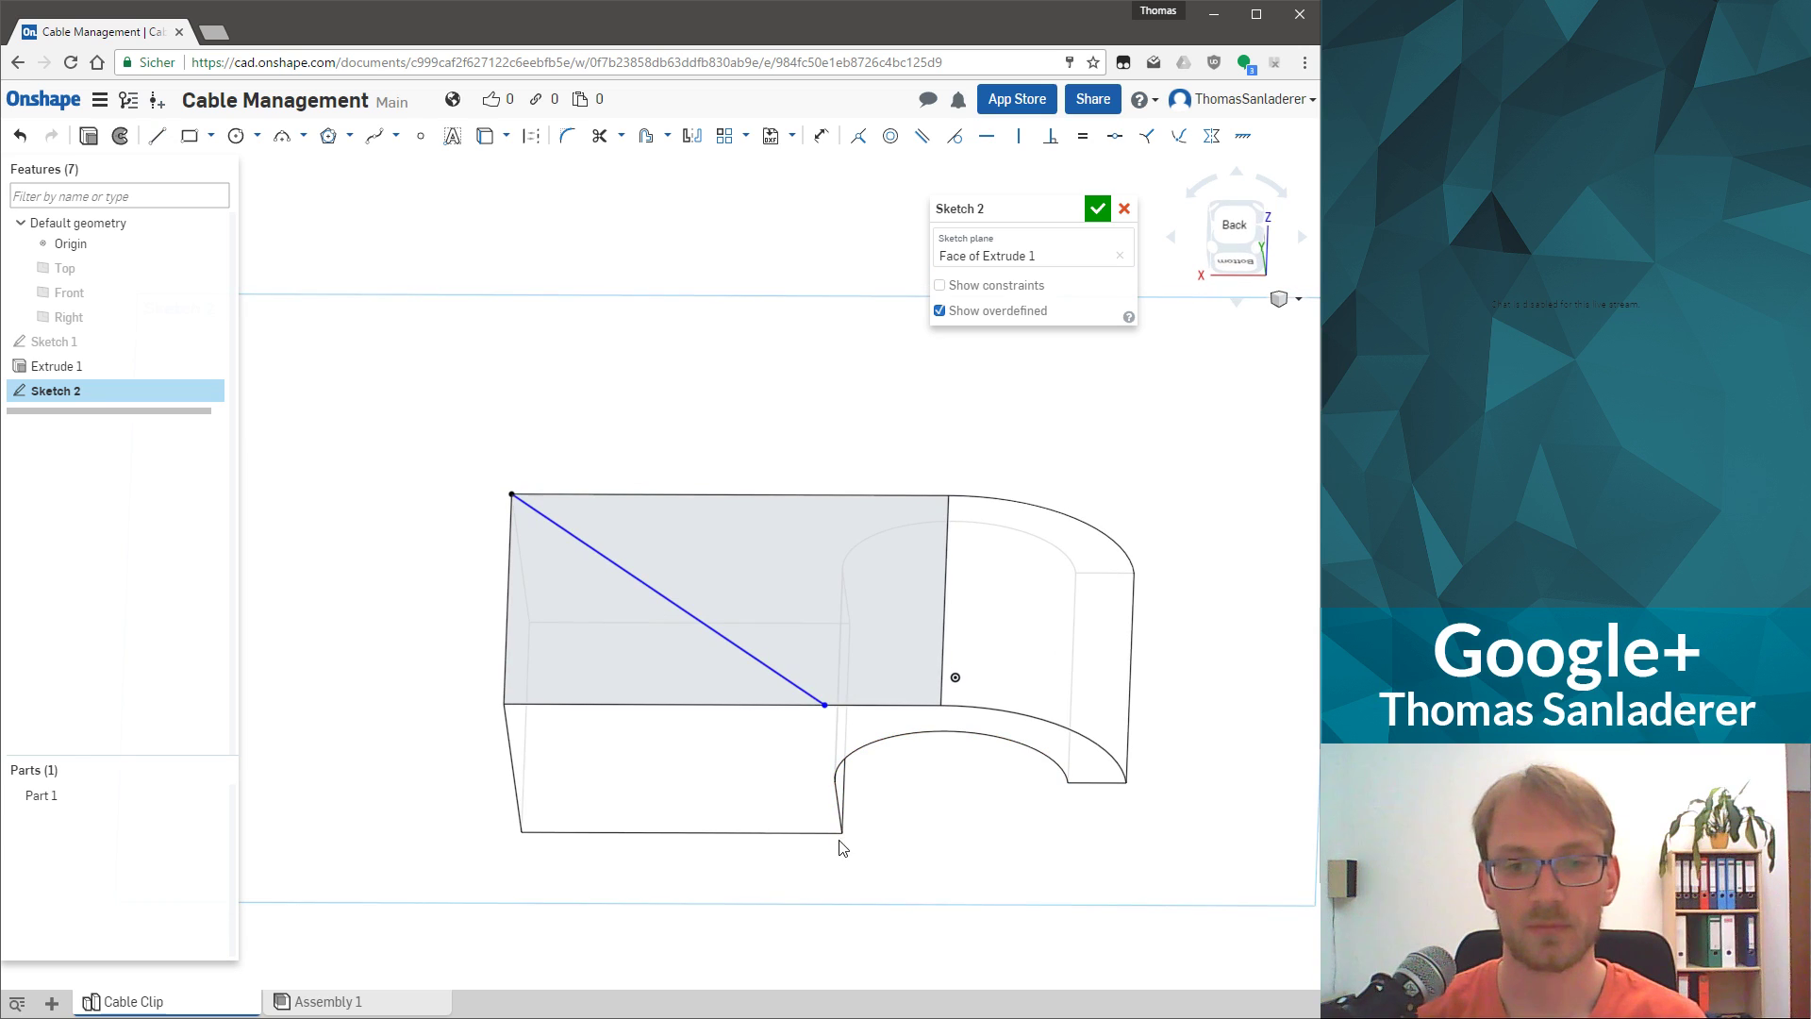
pyautogui.click(843, 833)
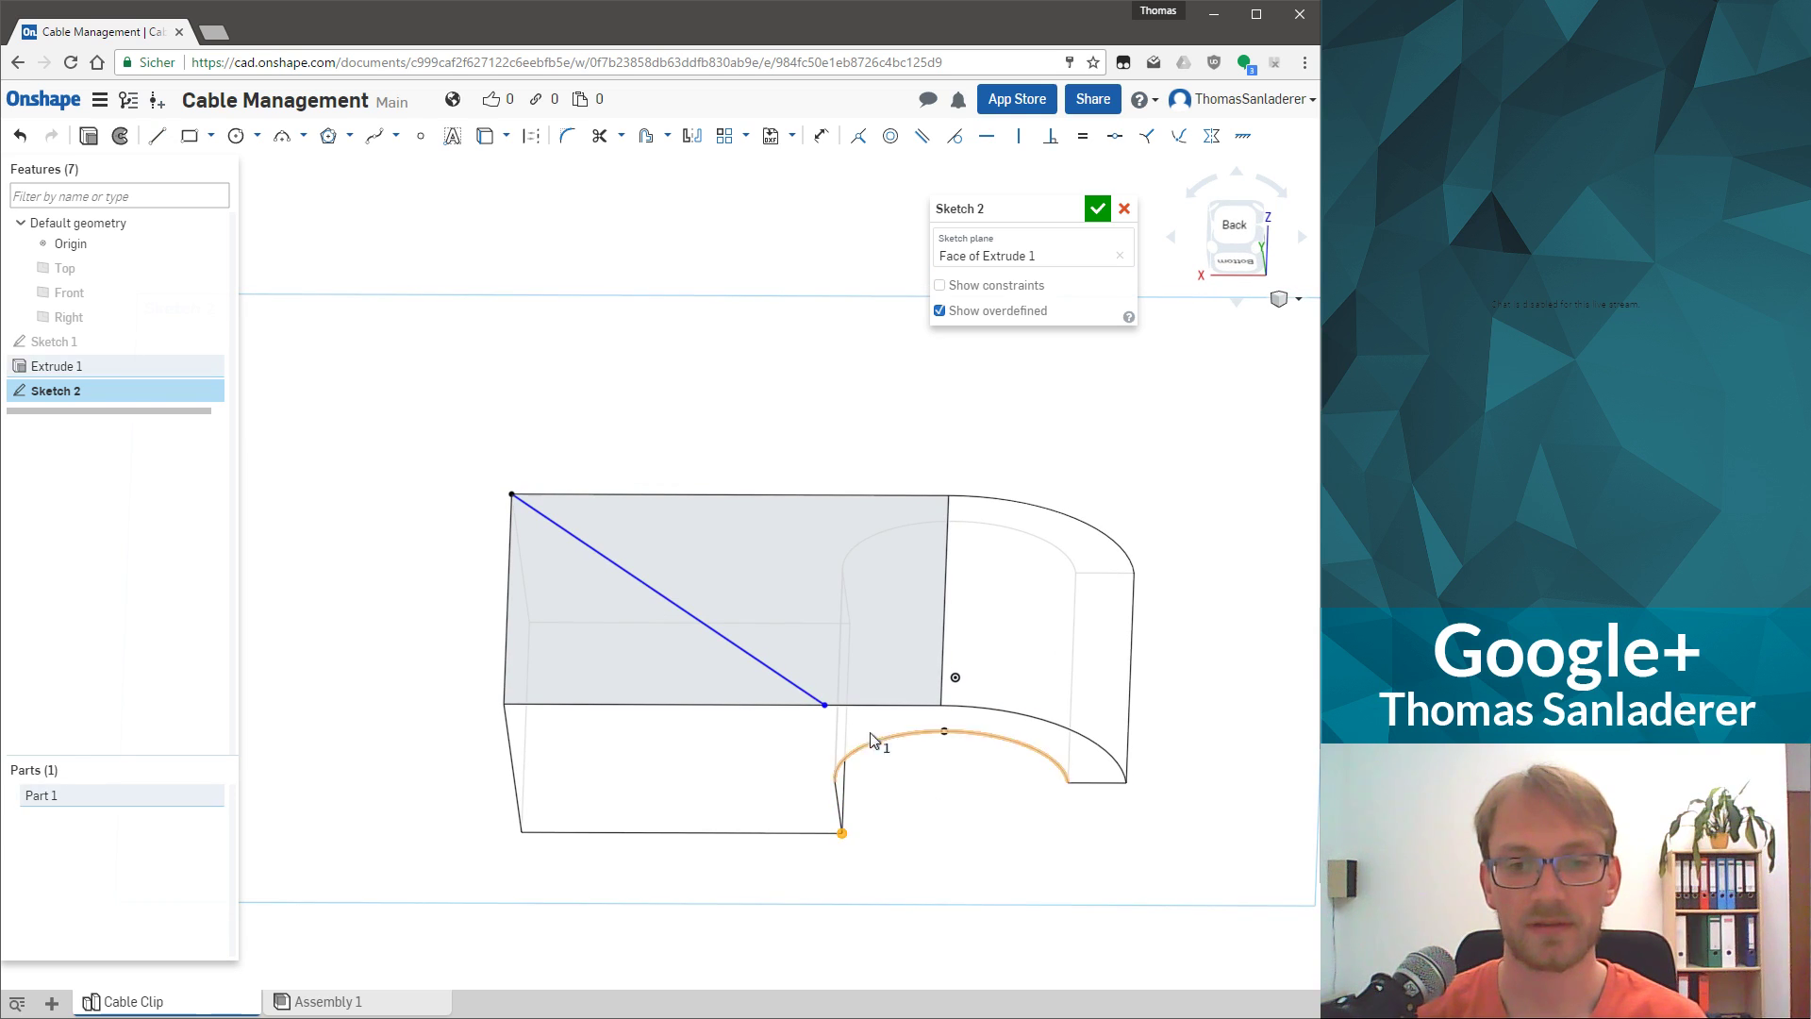
pyautogui.rightClick(825, 708)
pyautogui.click(825, 706)
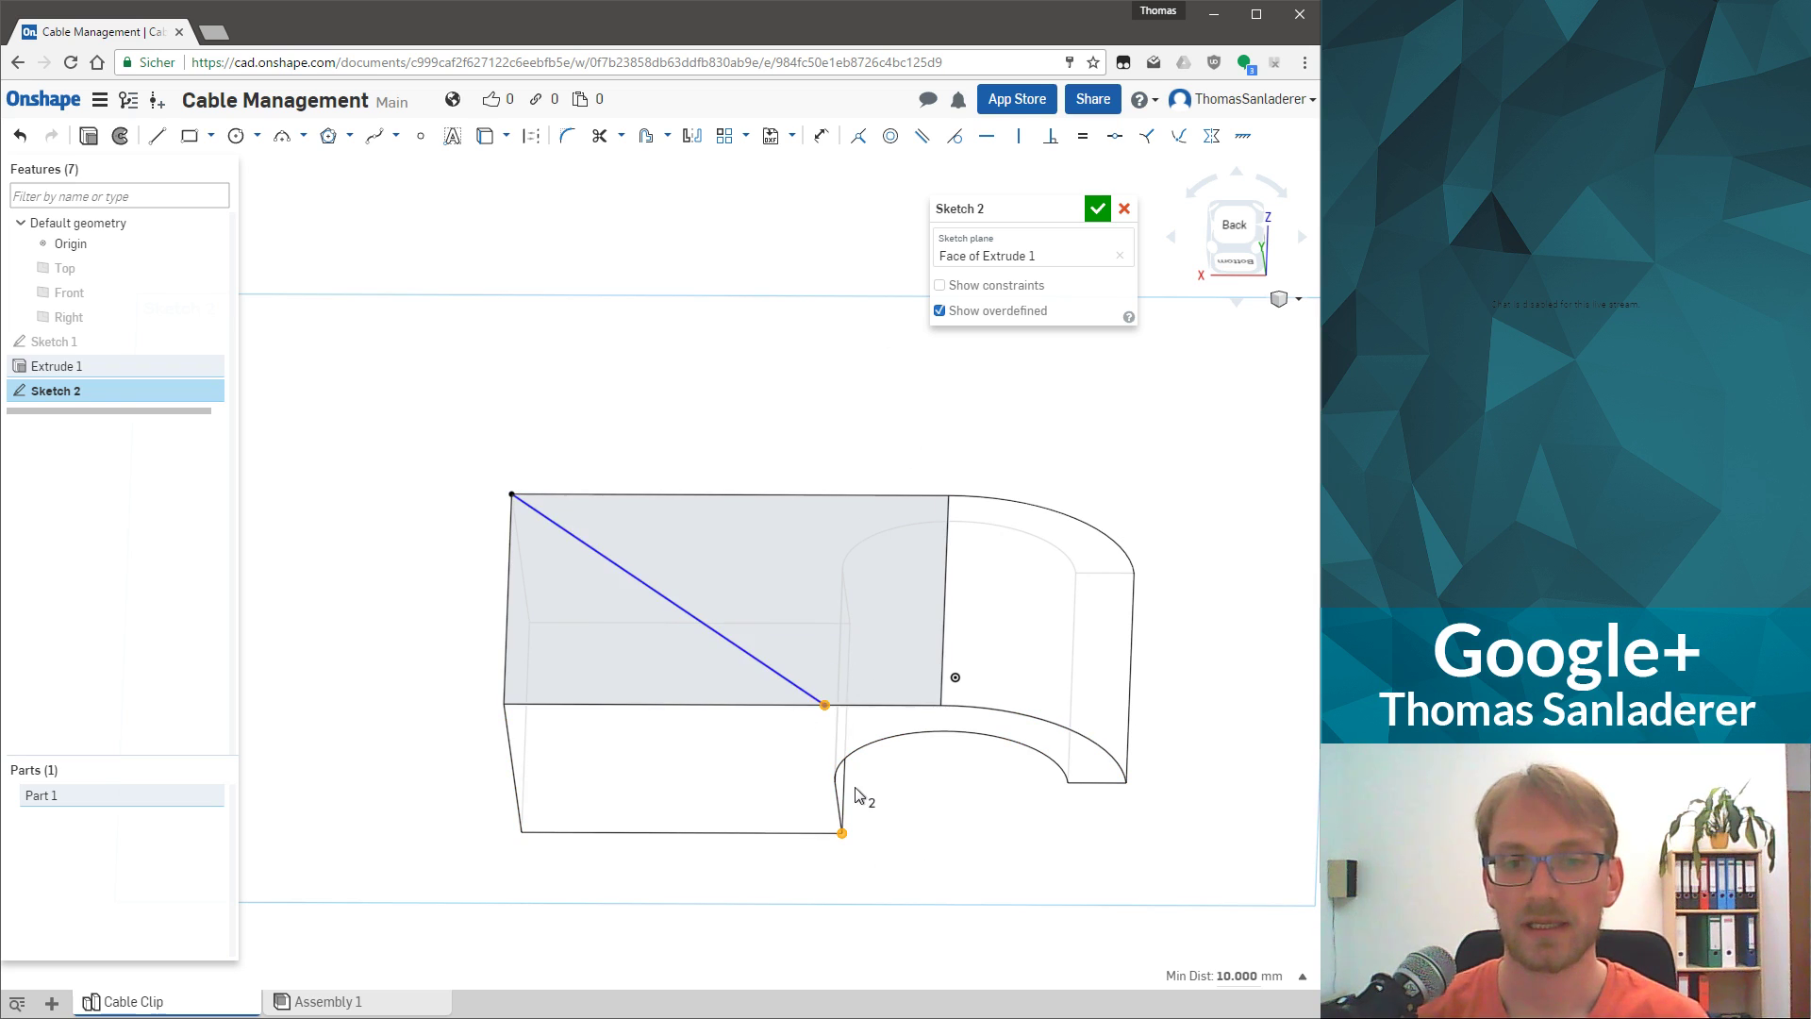
pyautogui.moveTo(829, 635); pyautogui.dragTo(951, 632, button='right')
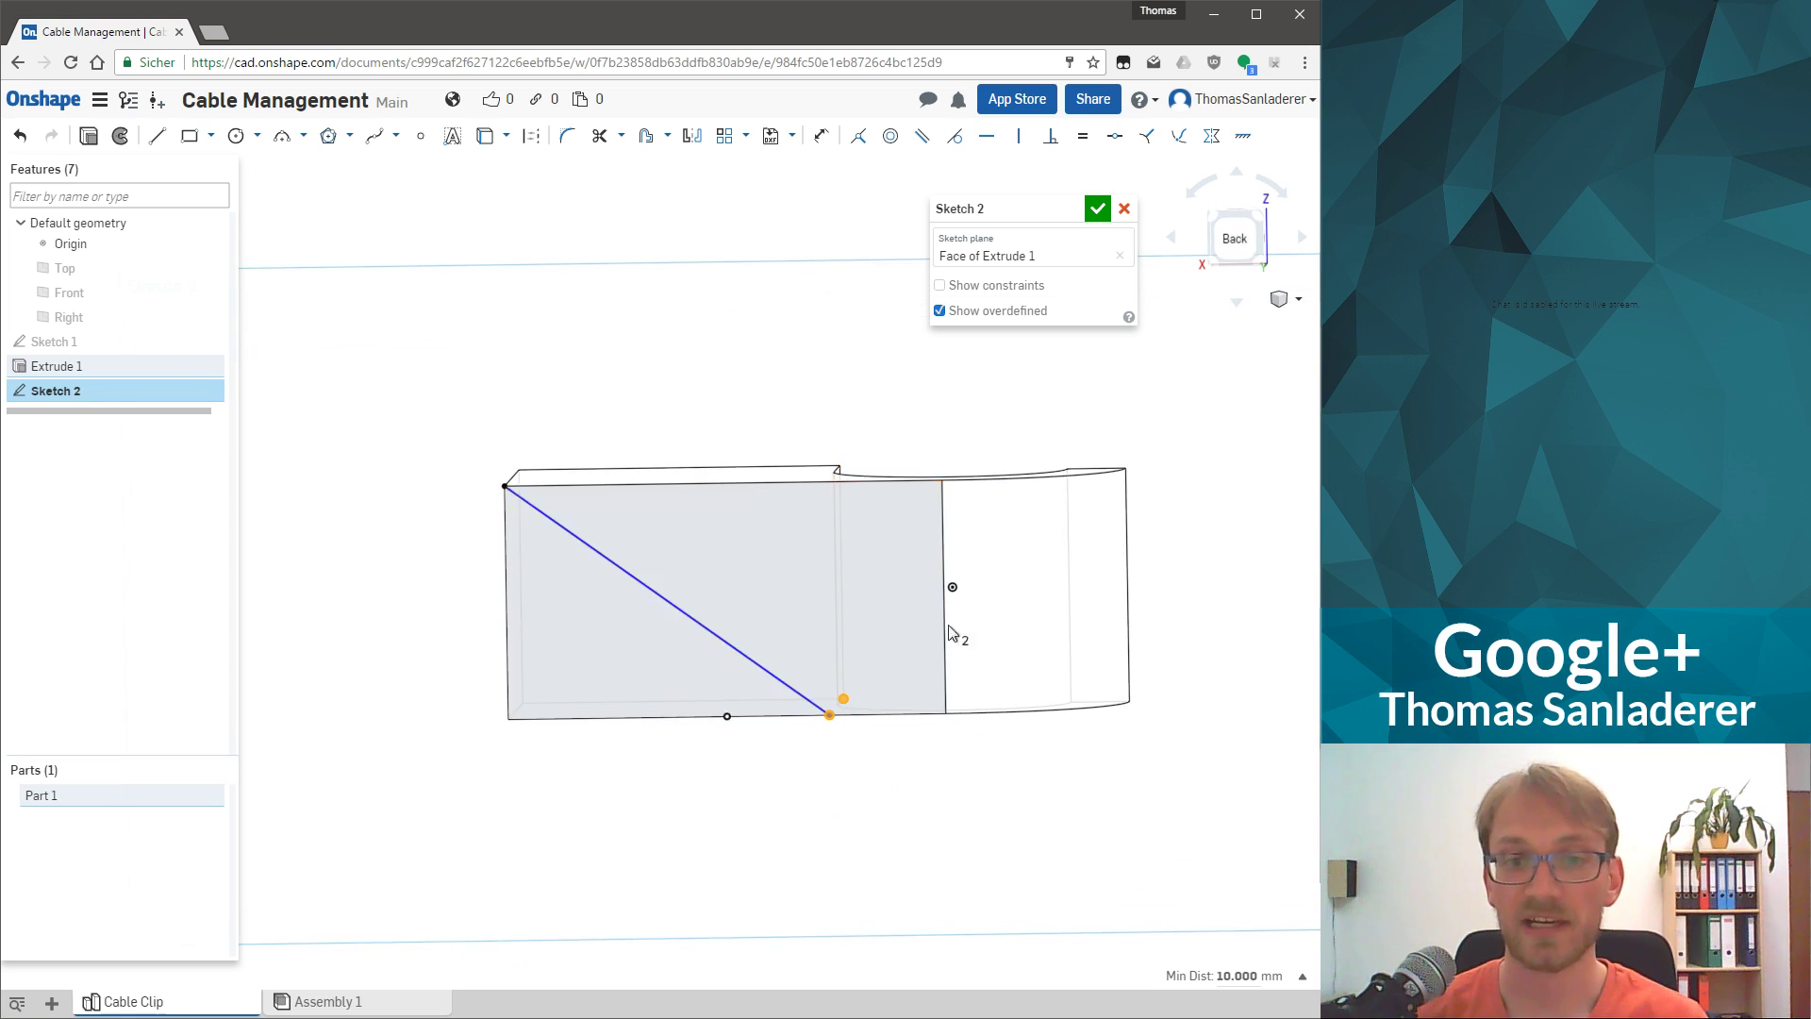
pyautogui.click(1234, 238)
pyautogui.moveTo(679, 732); pyautogui.dragTo(687, 670, button='right')
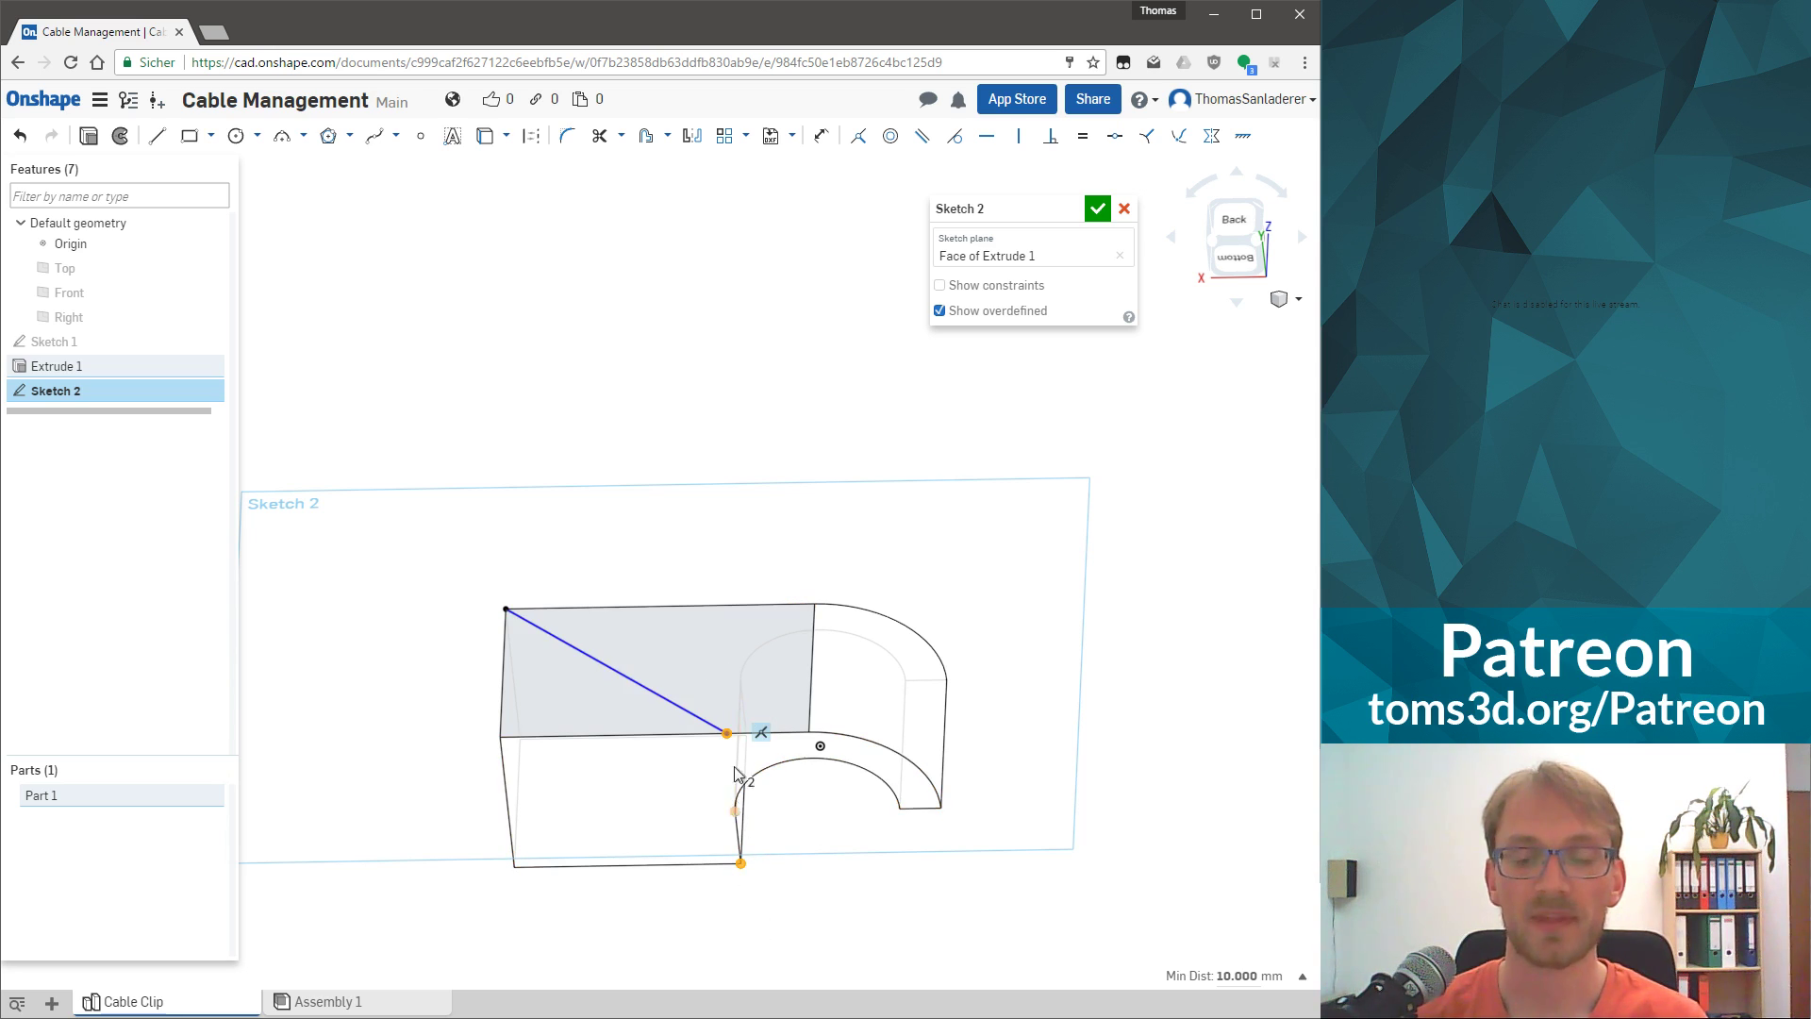
pyautogui.click(857, 136)
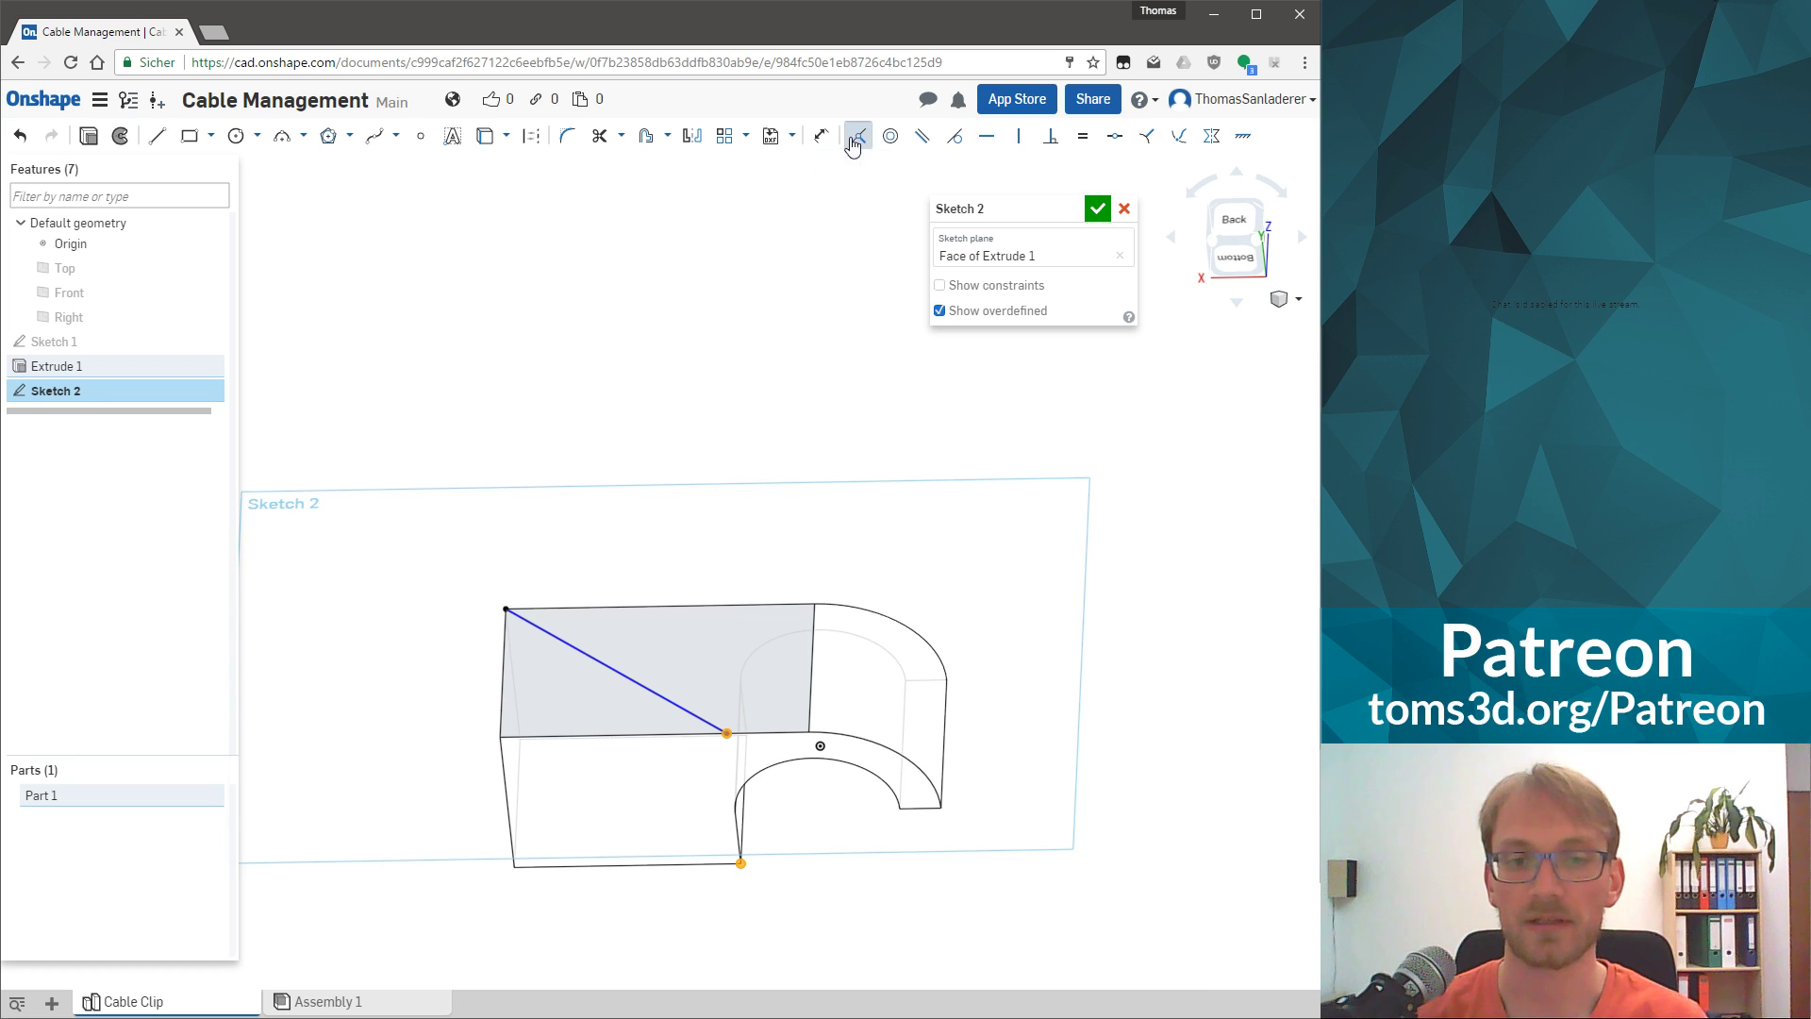
pyautogui.click(726, 733)
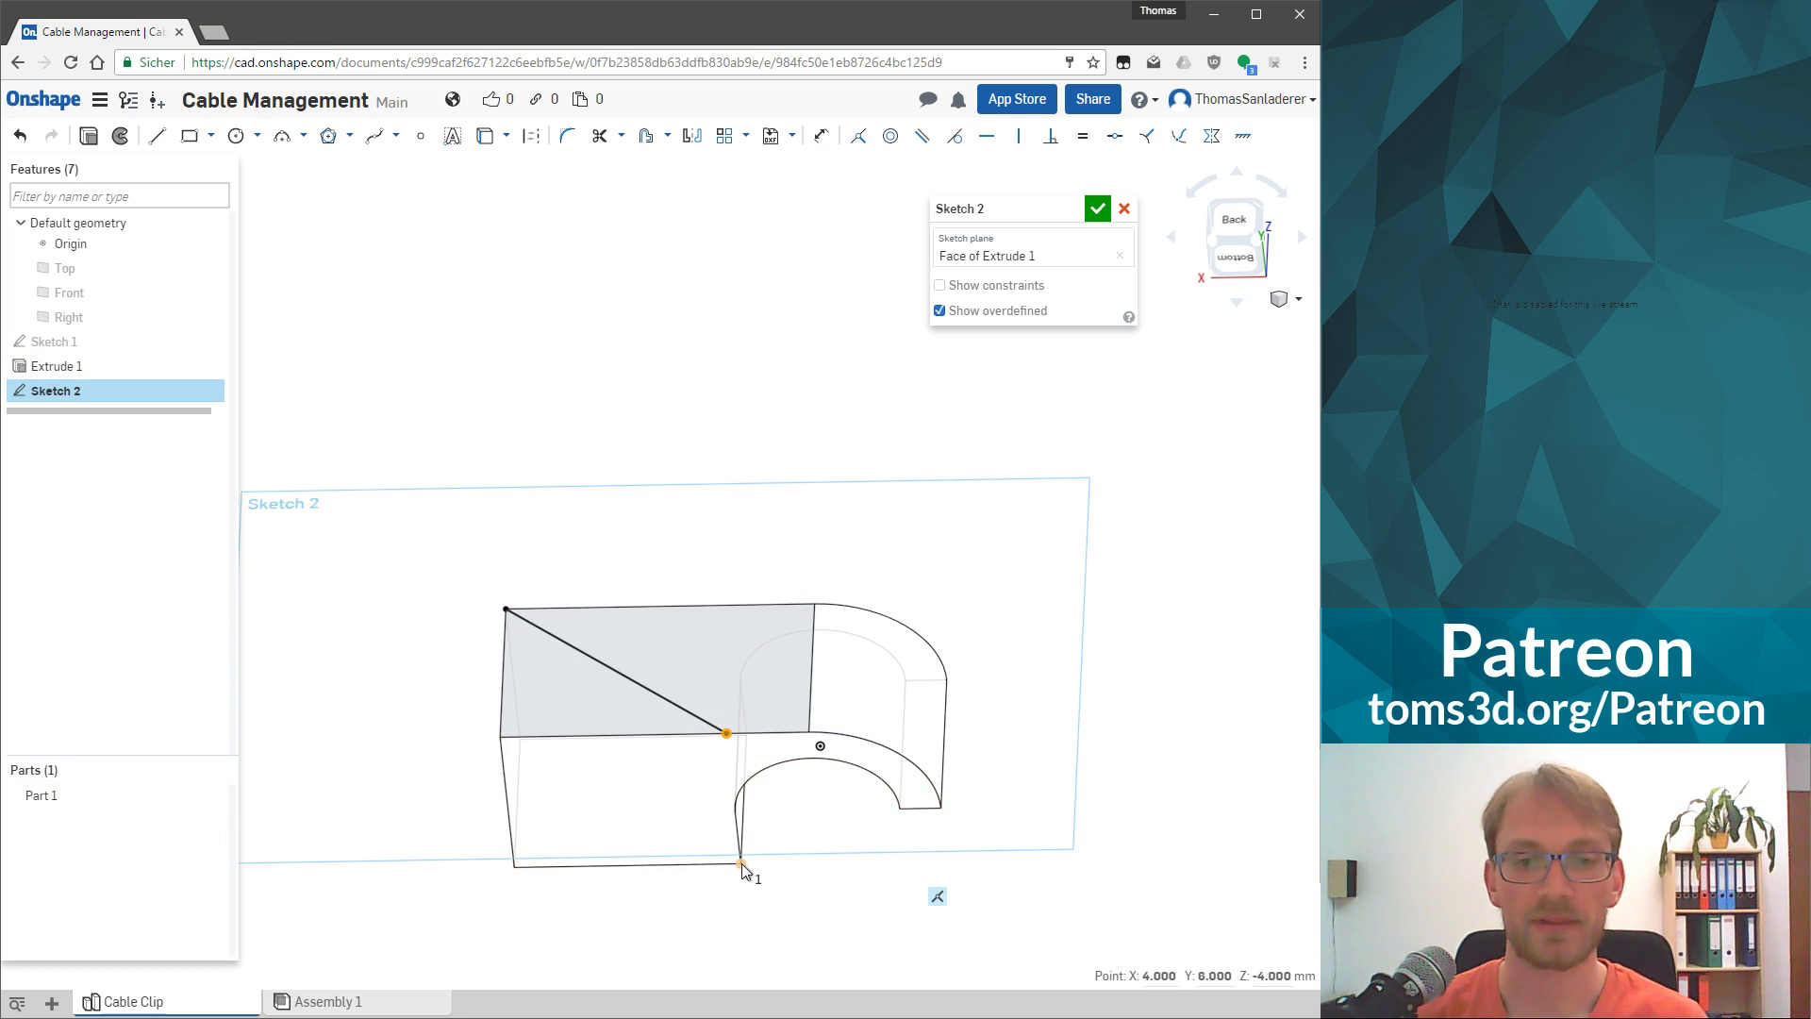
# Convert the diagonal line into construction geometry.
pyautogui.click(663, 699)
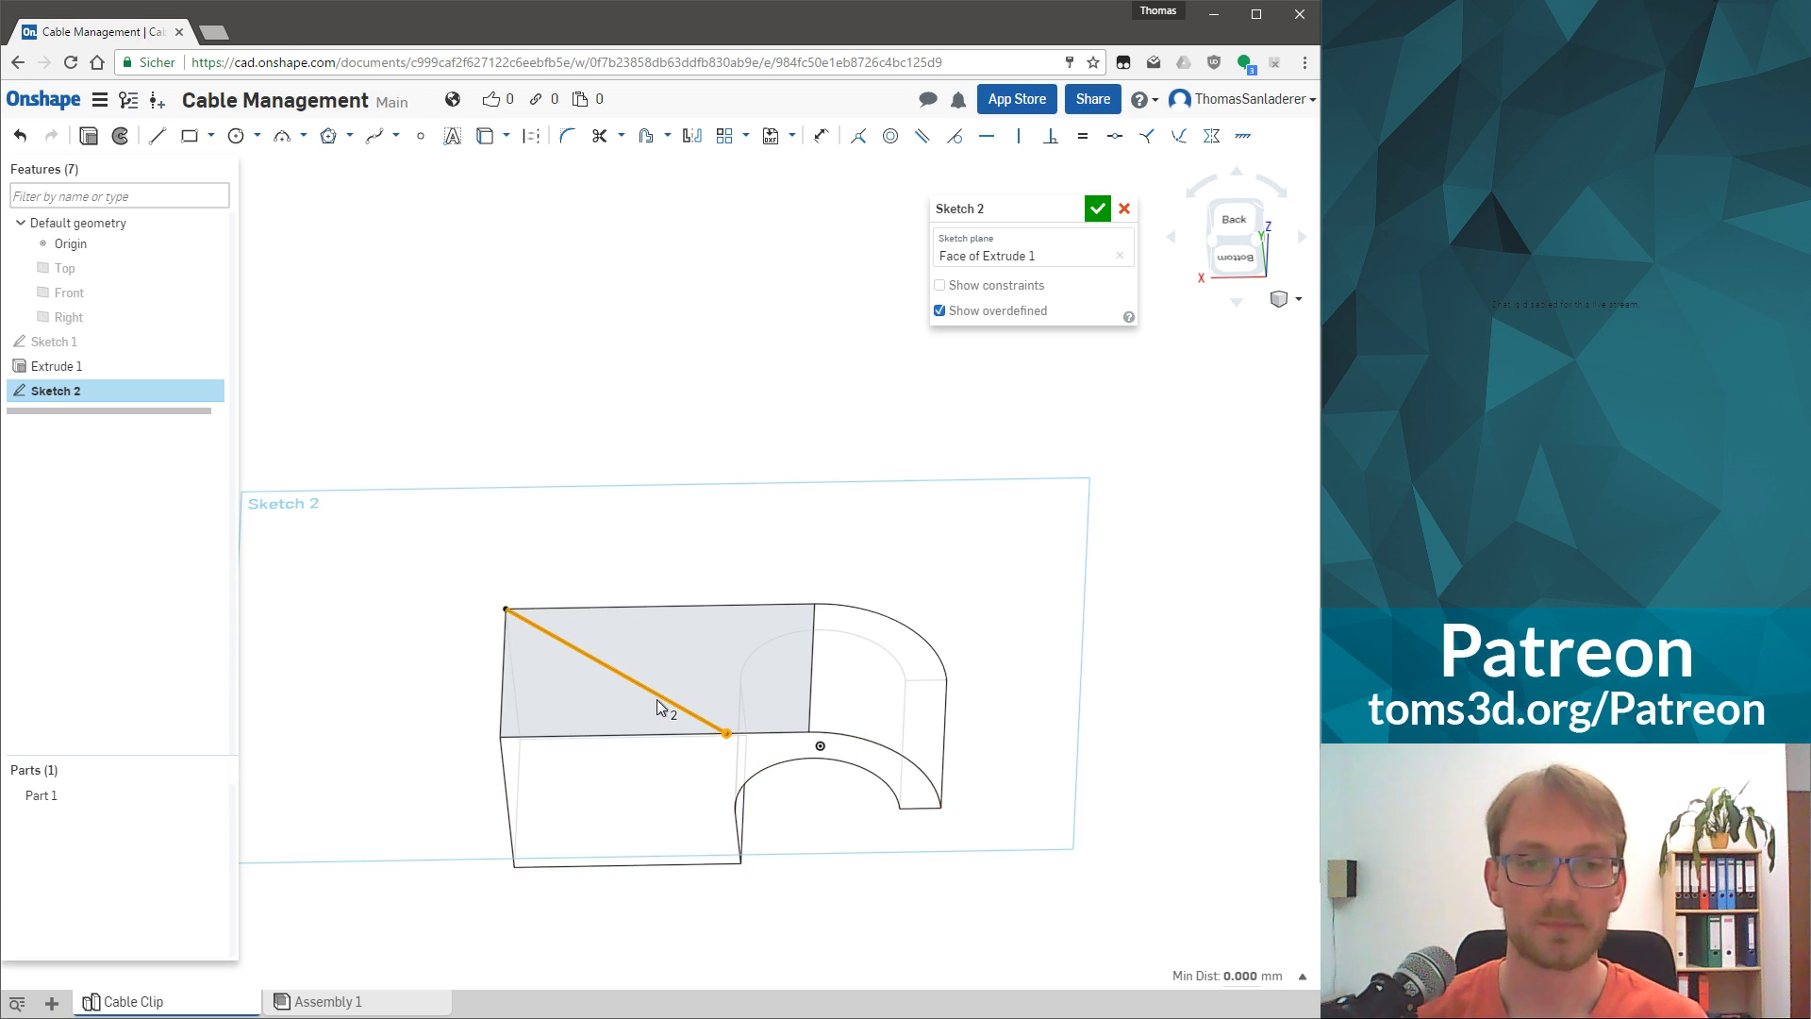
pyautogui.rightClick(659, 704)
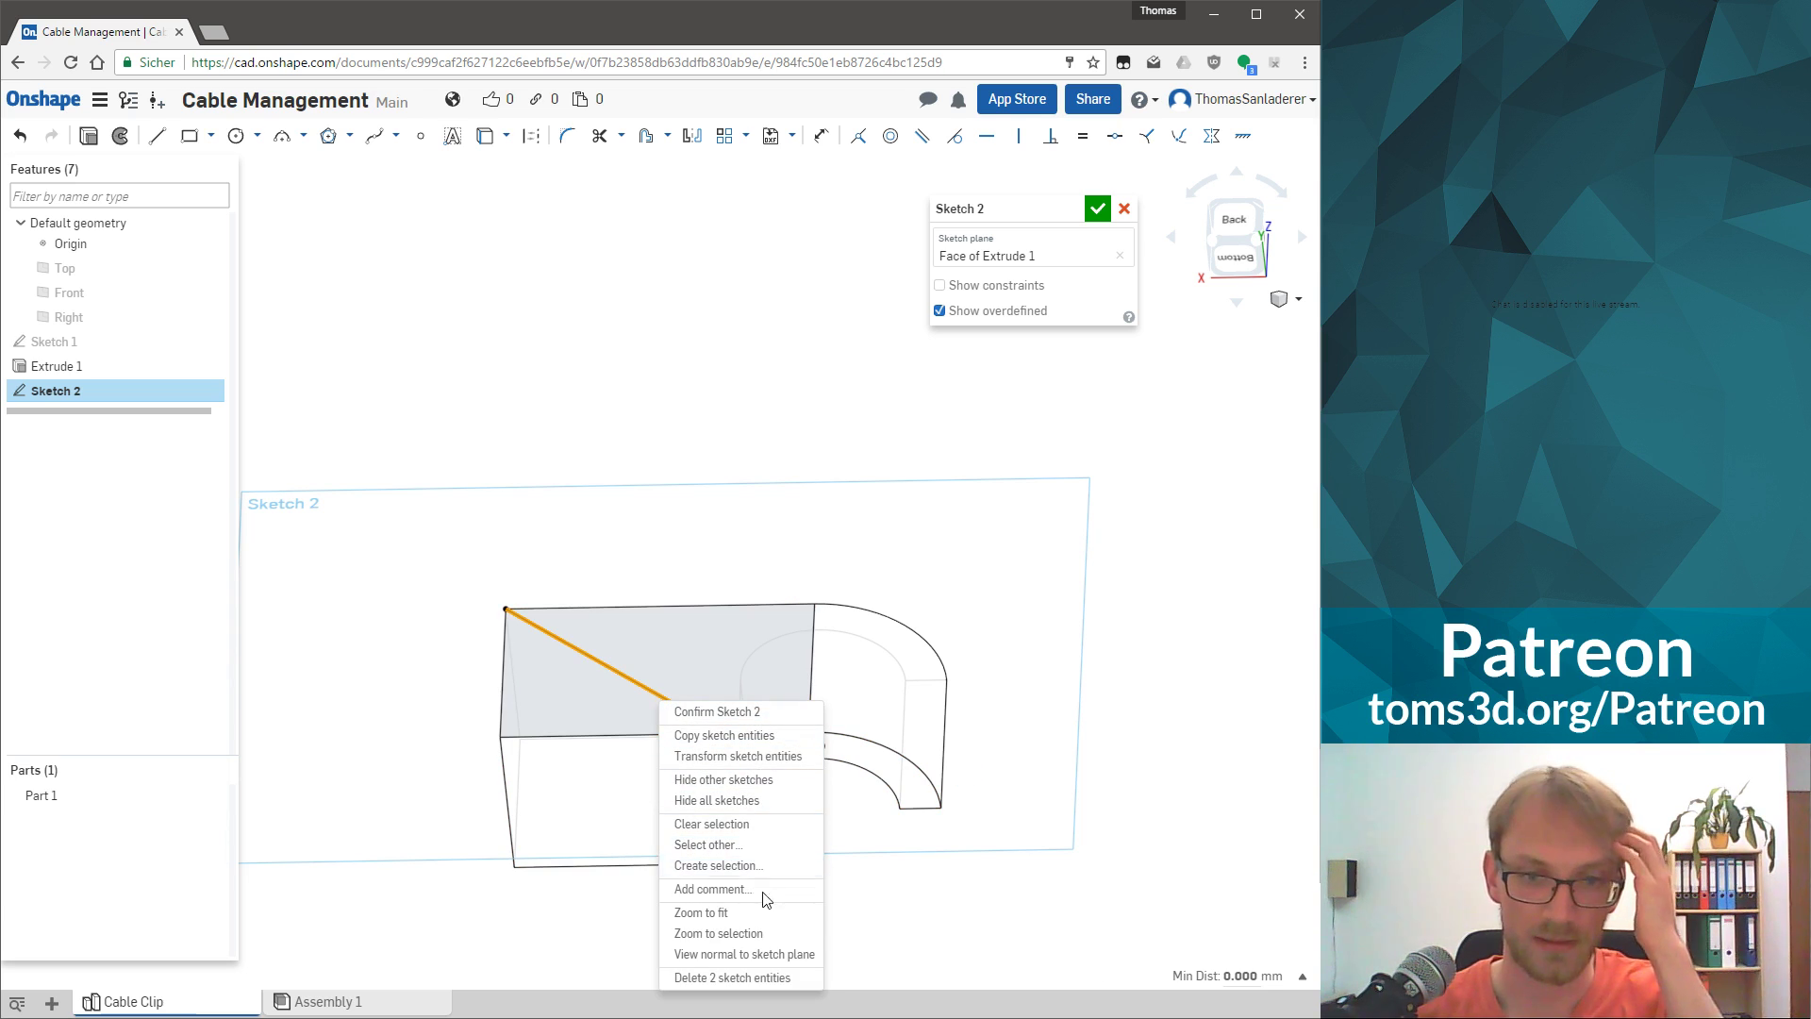
pyautogui.click(610, 674)
pyautogui.click(613, 671)
pyautogui.rightClick(614, 670)
pyautogui.click(585, 372)
pyautogui.click(626, 679)
pyautogui.rightClick(627, 678)
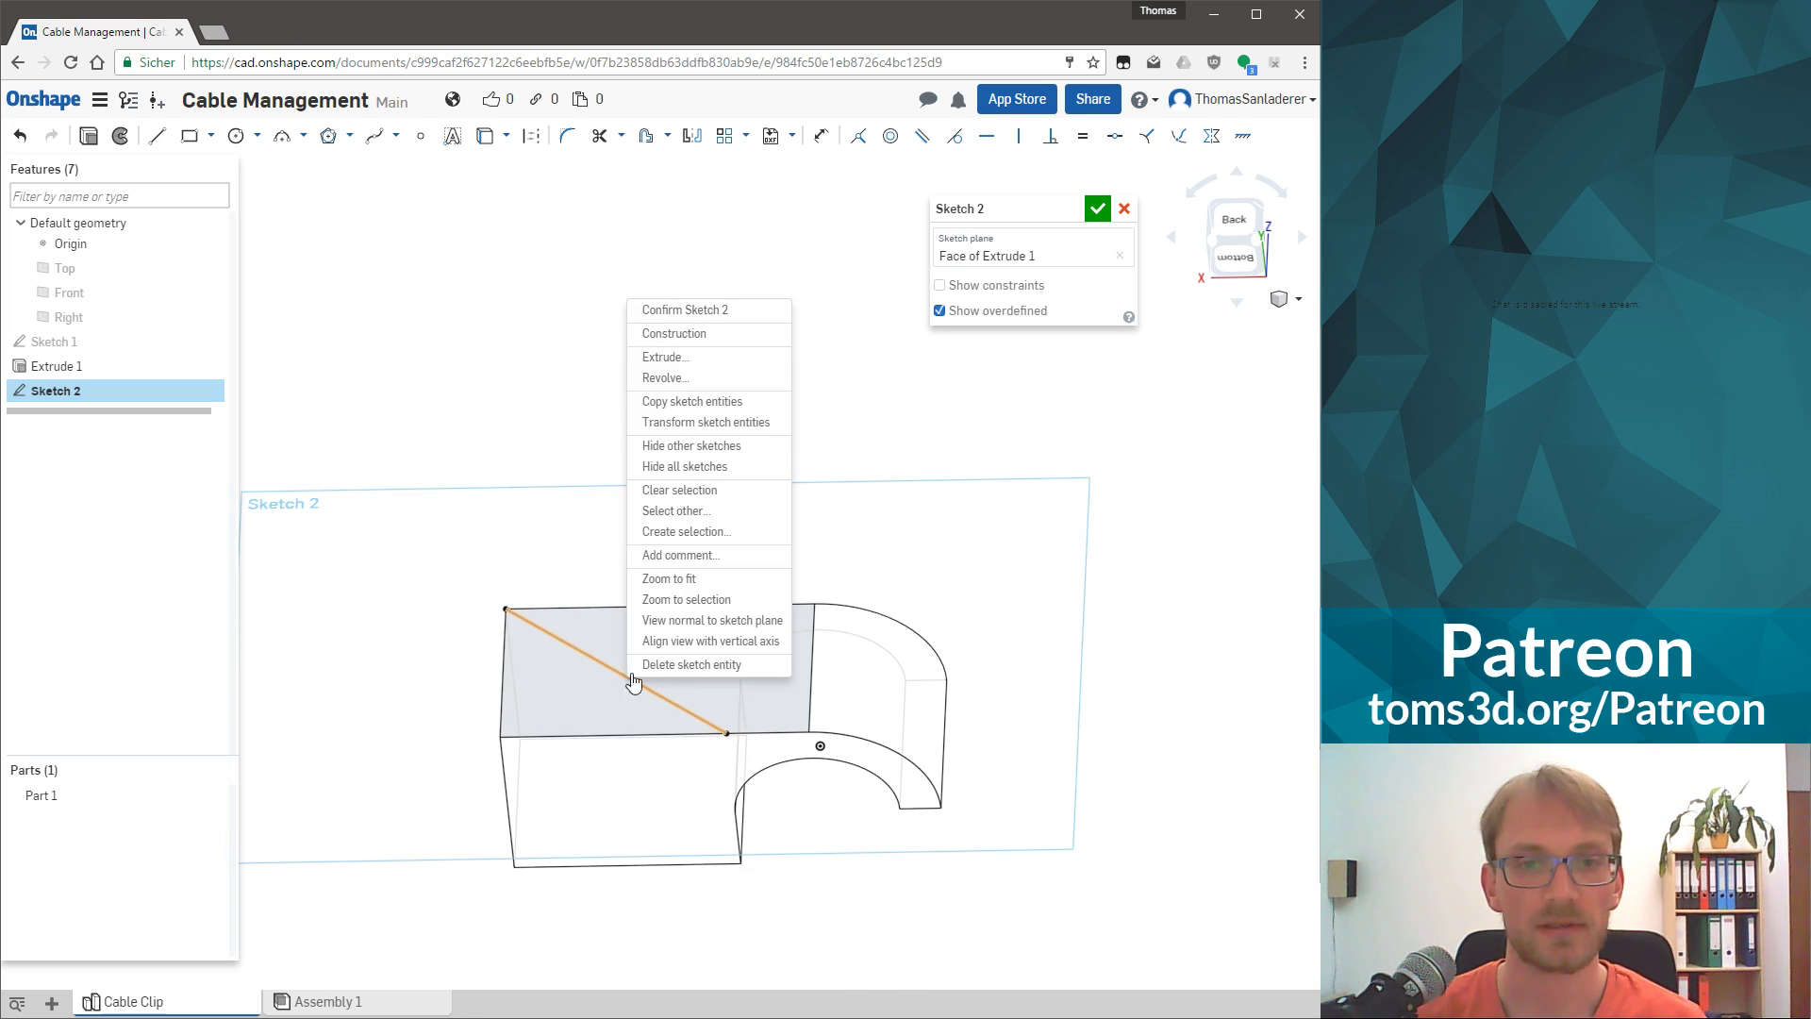
pyautogui.click(703, 363)
pyautogui.moveTo(626, 598); pyautogui.dragTo(619, 679, button='right')
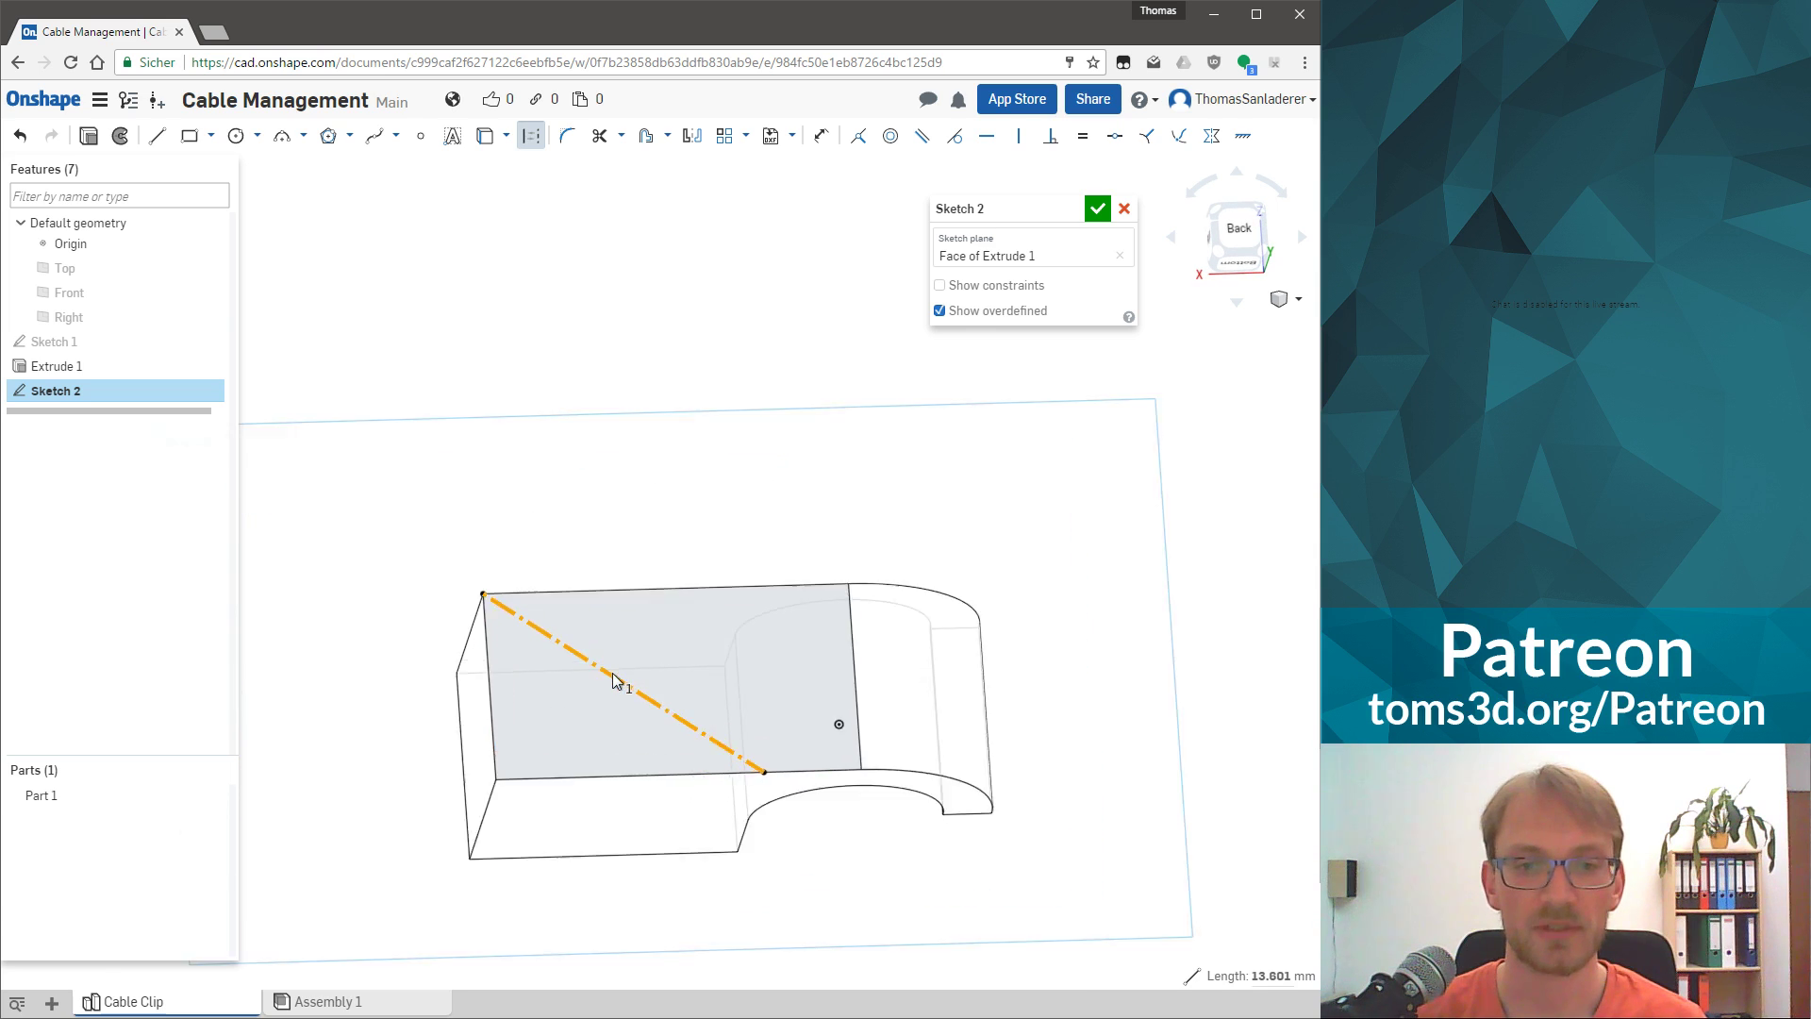
# Place a sketch point at the midpoint of the diagonal construction line and finish the sketch.
pyautogui.scroll(3, 621, 651)
pyautogui.press('Escape')
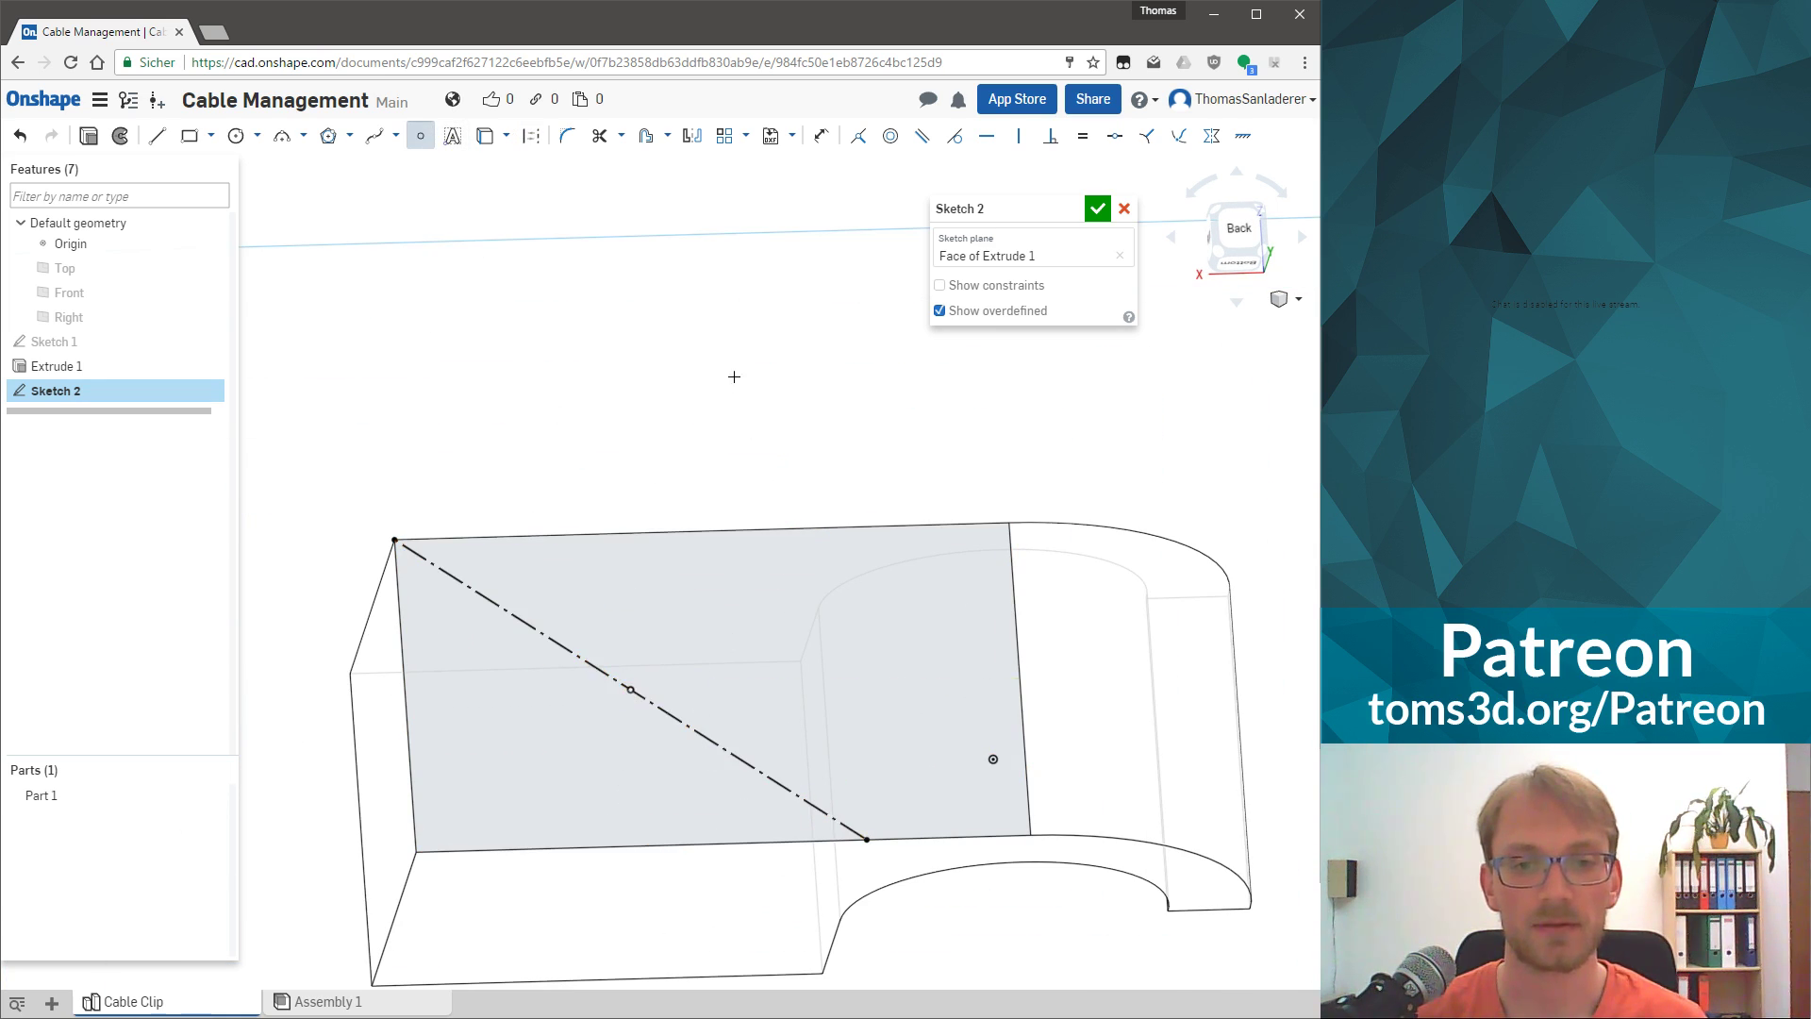
pyautogui.press('n')
pyautogui.scroll(-2, 653, 784)
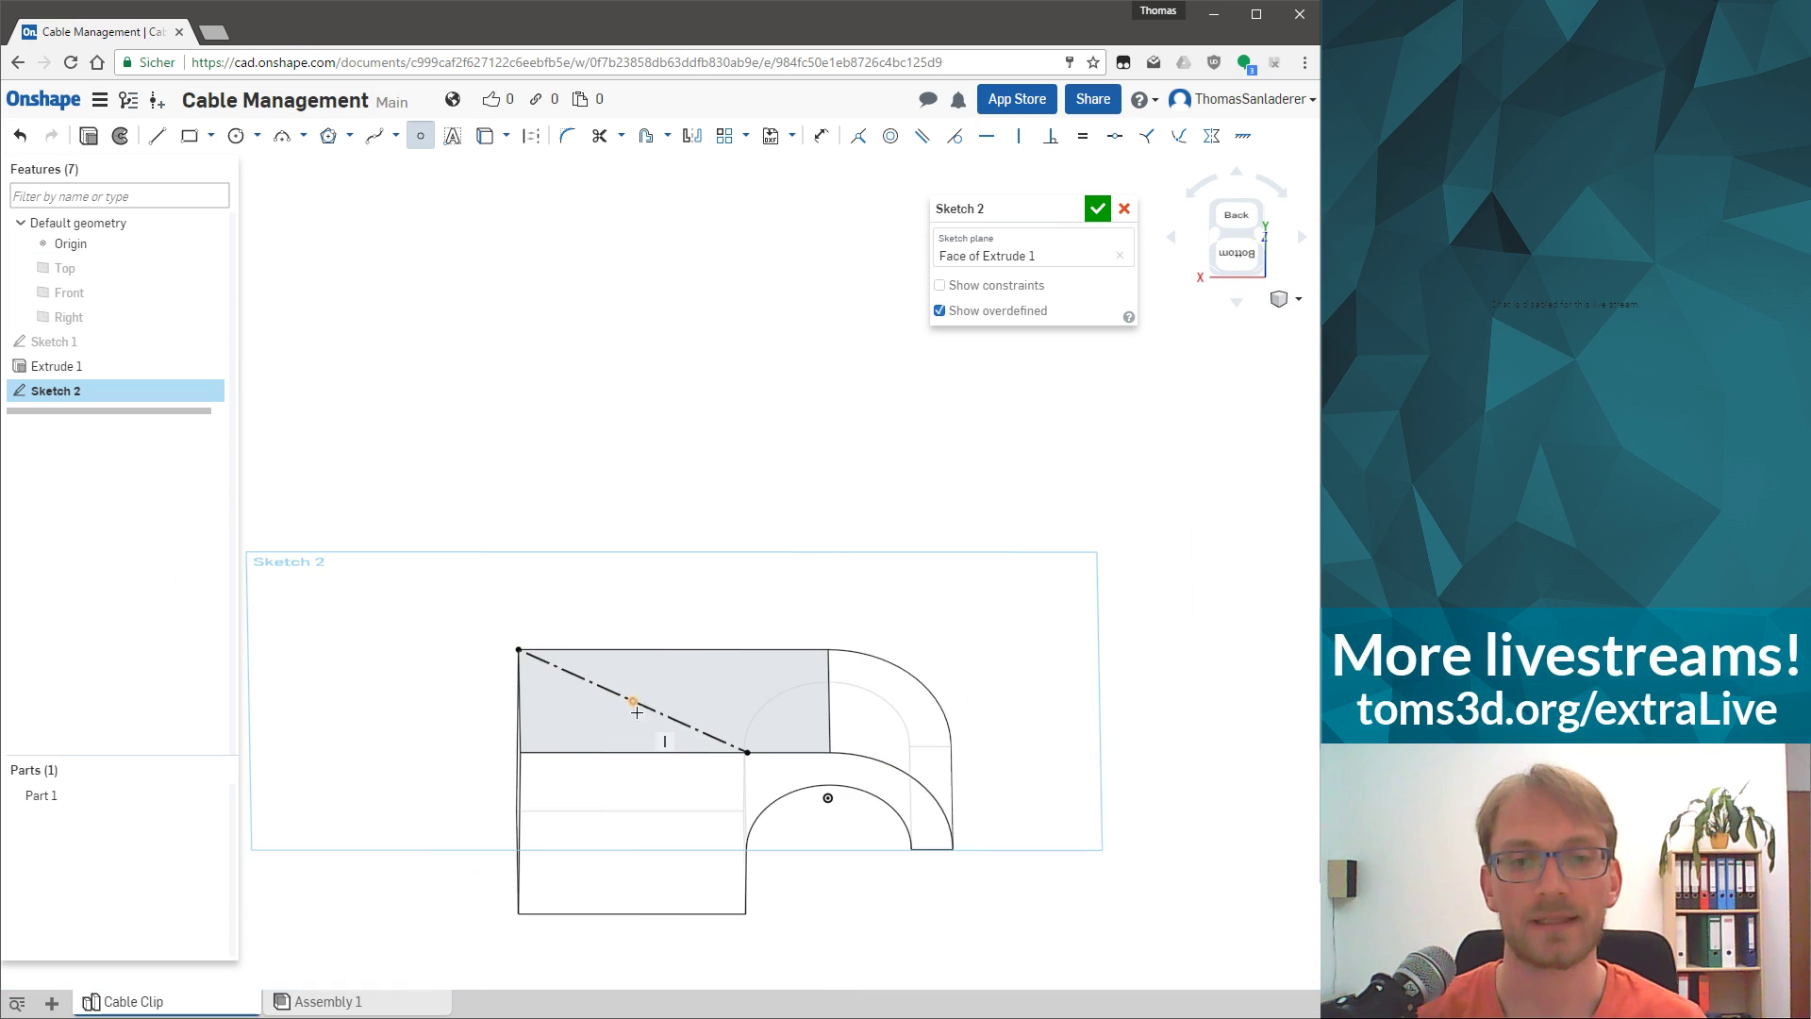
pyautogui.moveTo(649, 962); pyautogui.dragTo(632, 763, button='right')
pyautogui.press('Escape')
pyautogui.moveTo(891, 549); pyautogui.dragTo(808, 745, button='right')
pyautogui.scroll(-3, 930, 622)
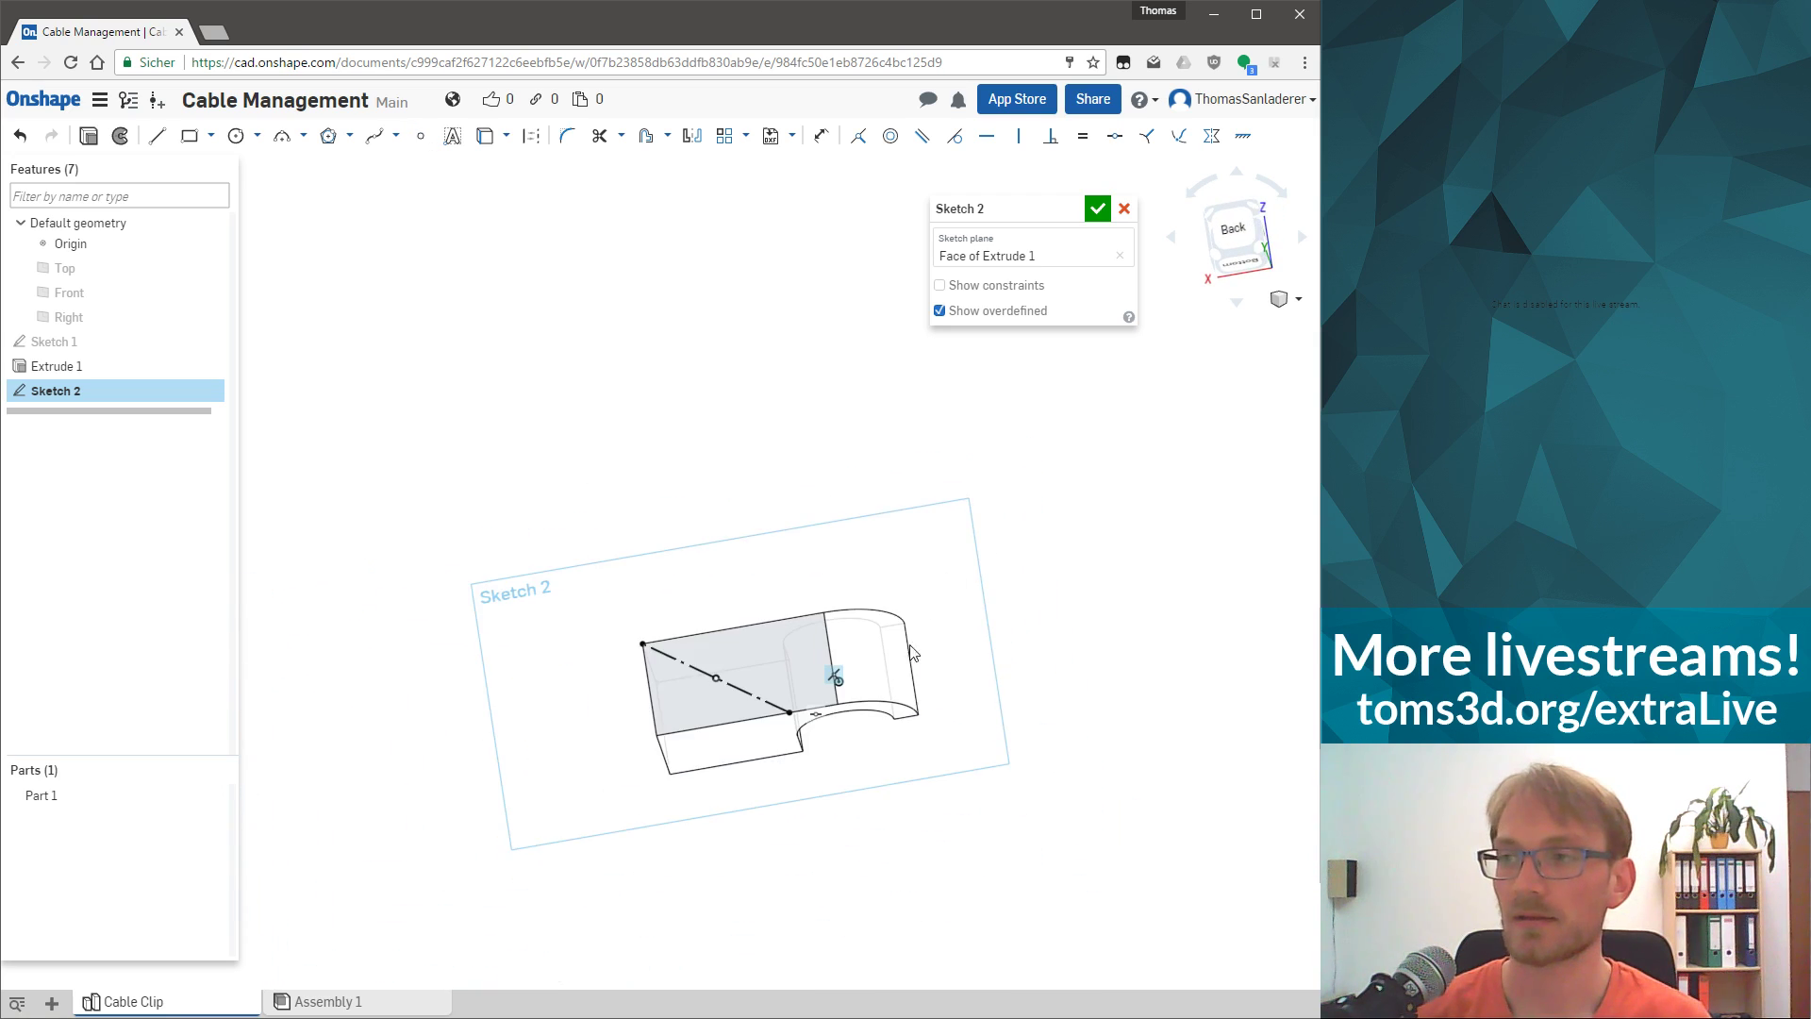
pyautogui.scroll(4, 748, 641)
pyautogui.moveTo(749, 624); pyautogui.dragTo(777, 693, button='right')
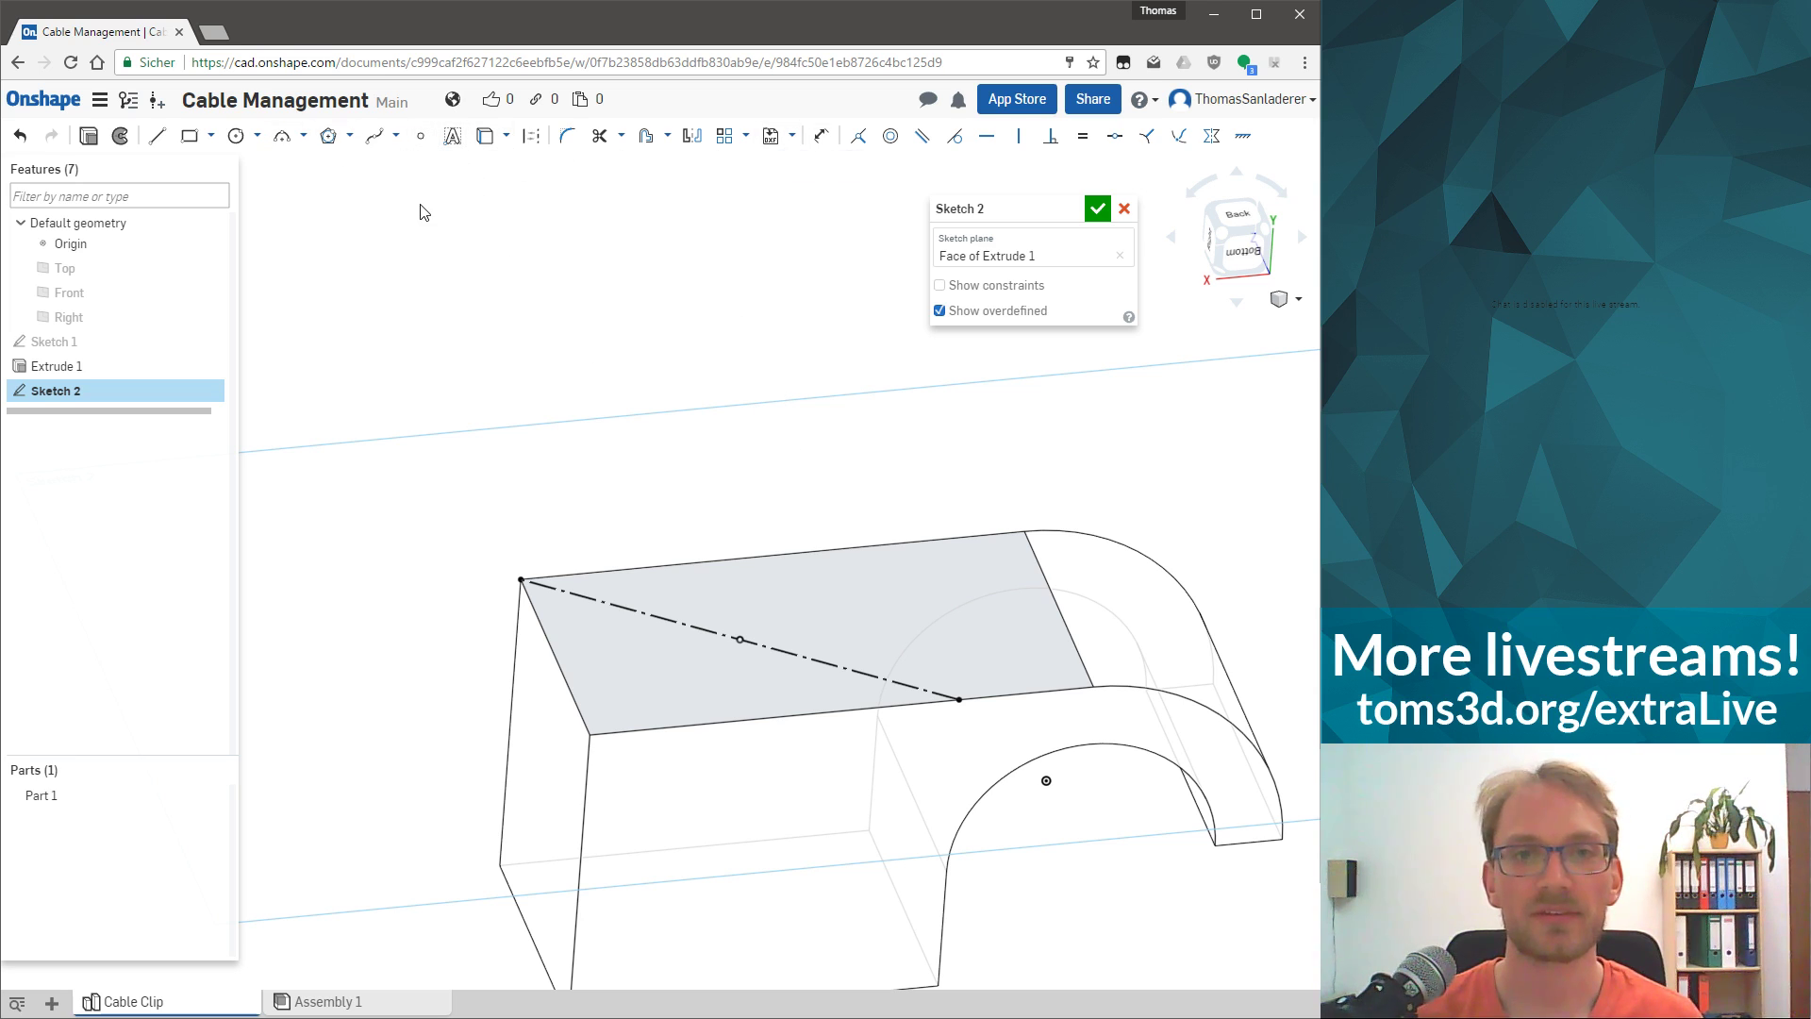
pyautogui.click(1097, 208)
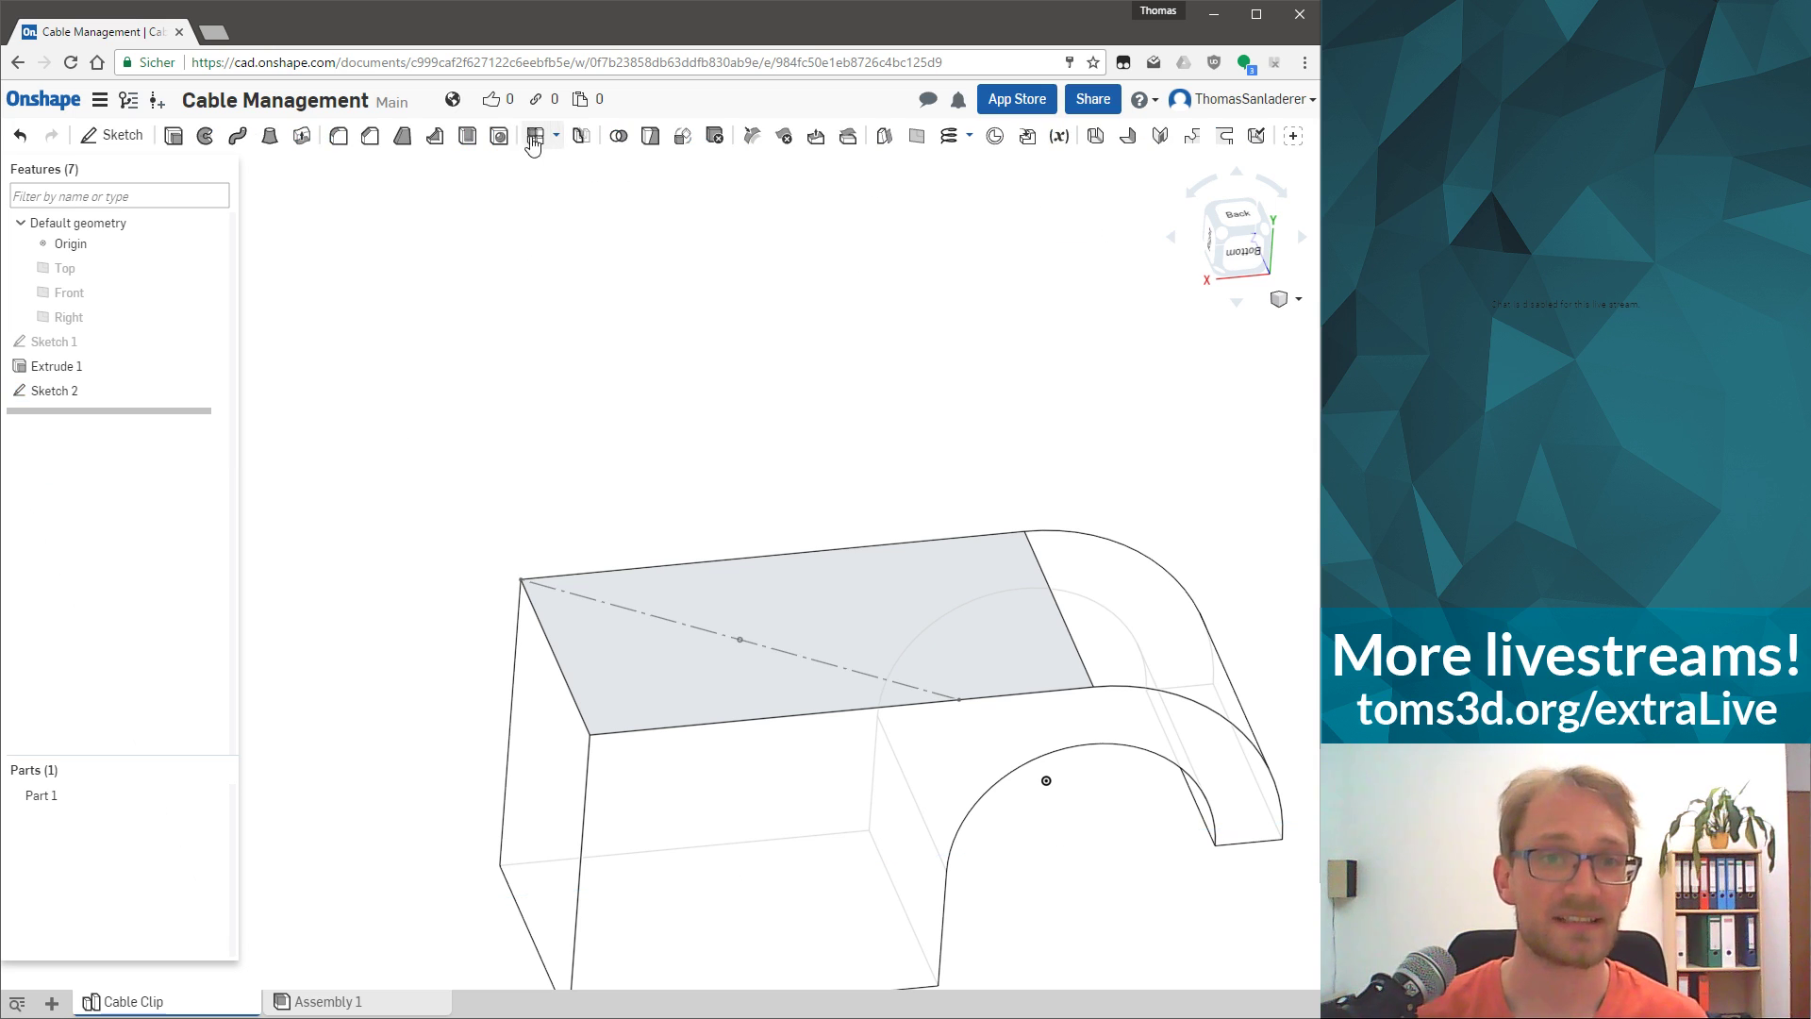
# Start a simple through hole at the sketch point on the block's face and set its standard to ISO.
pyautogui.click(500, 137)
pyautogui.click(737, 636)
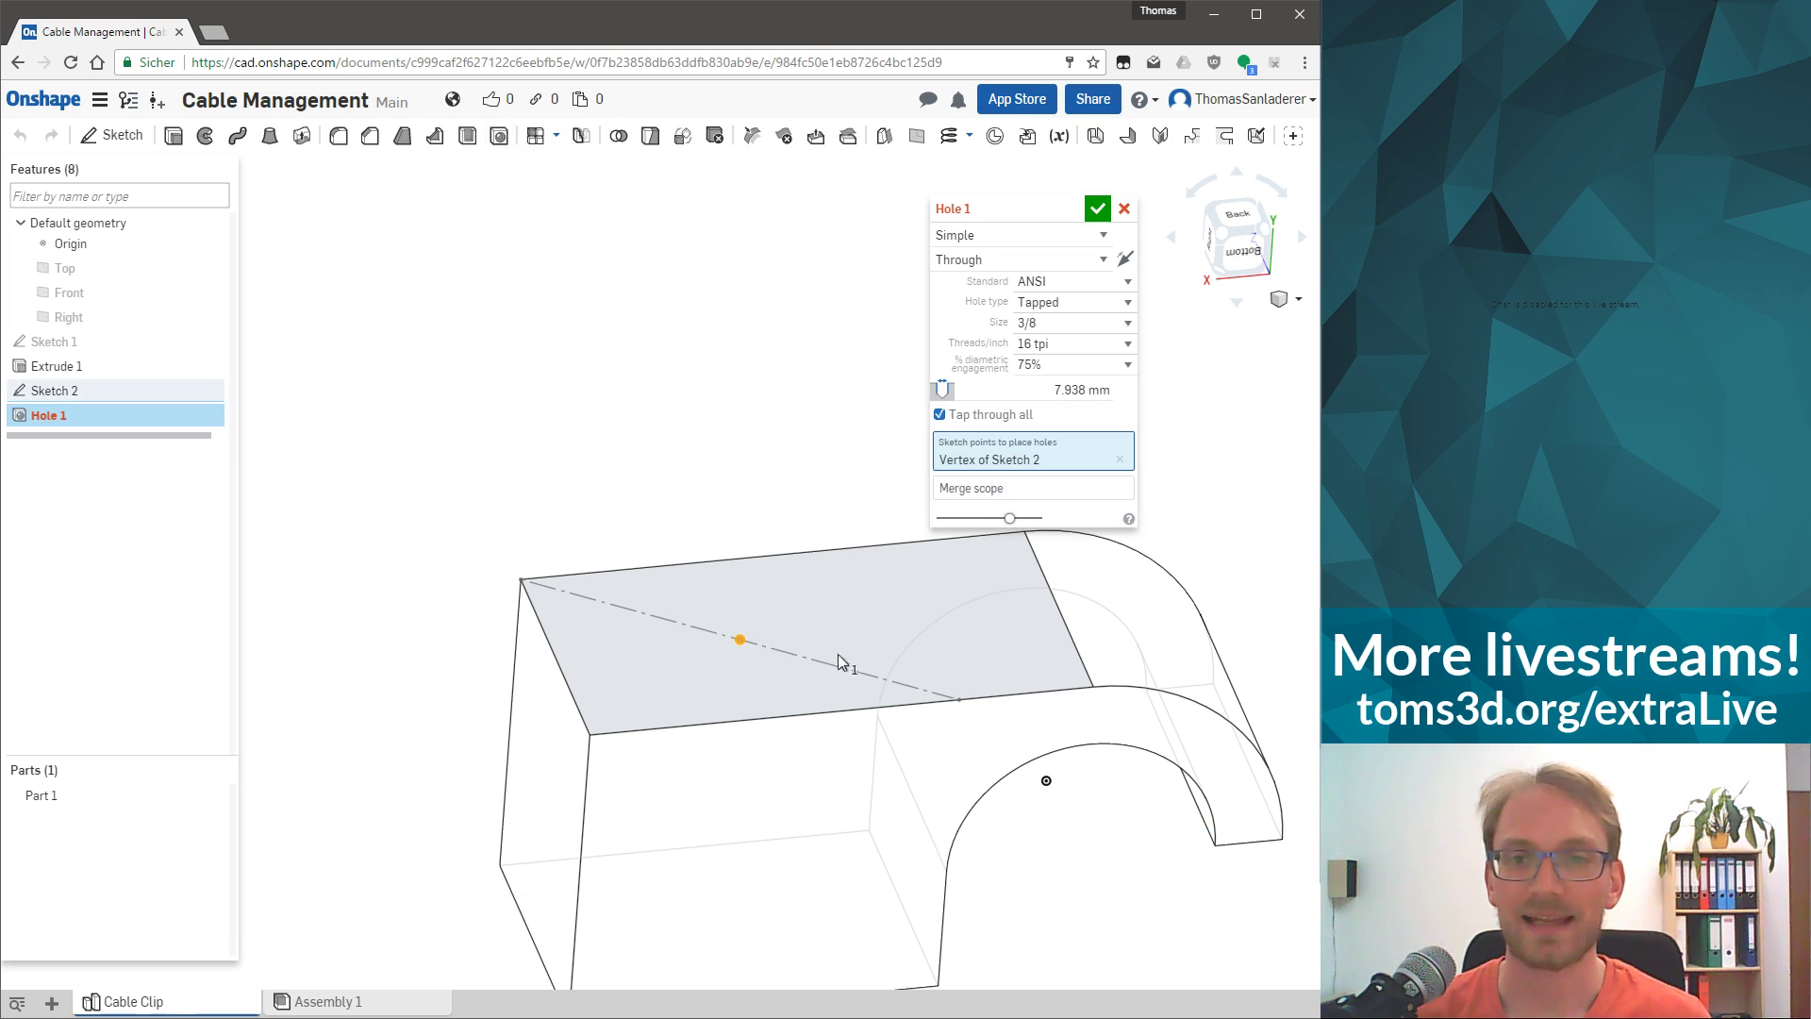
pyautogui.moveTo(598, 412)
pyautogui.mouseDown(button='right')
pyautogui.moveTo(634, 368)
pyautogui.moveTo(611, 426)
pyautogui.mouseUp(button='right')
pyautogui.click(1056, 259)
pyautogui.click(1056, 259)
pyautogui.click(1052, 281)
pyautogui.click(1053, 344)
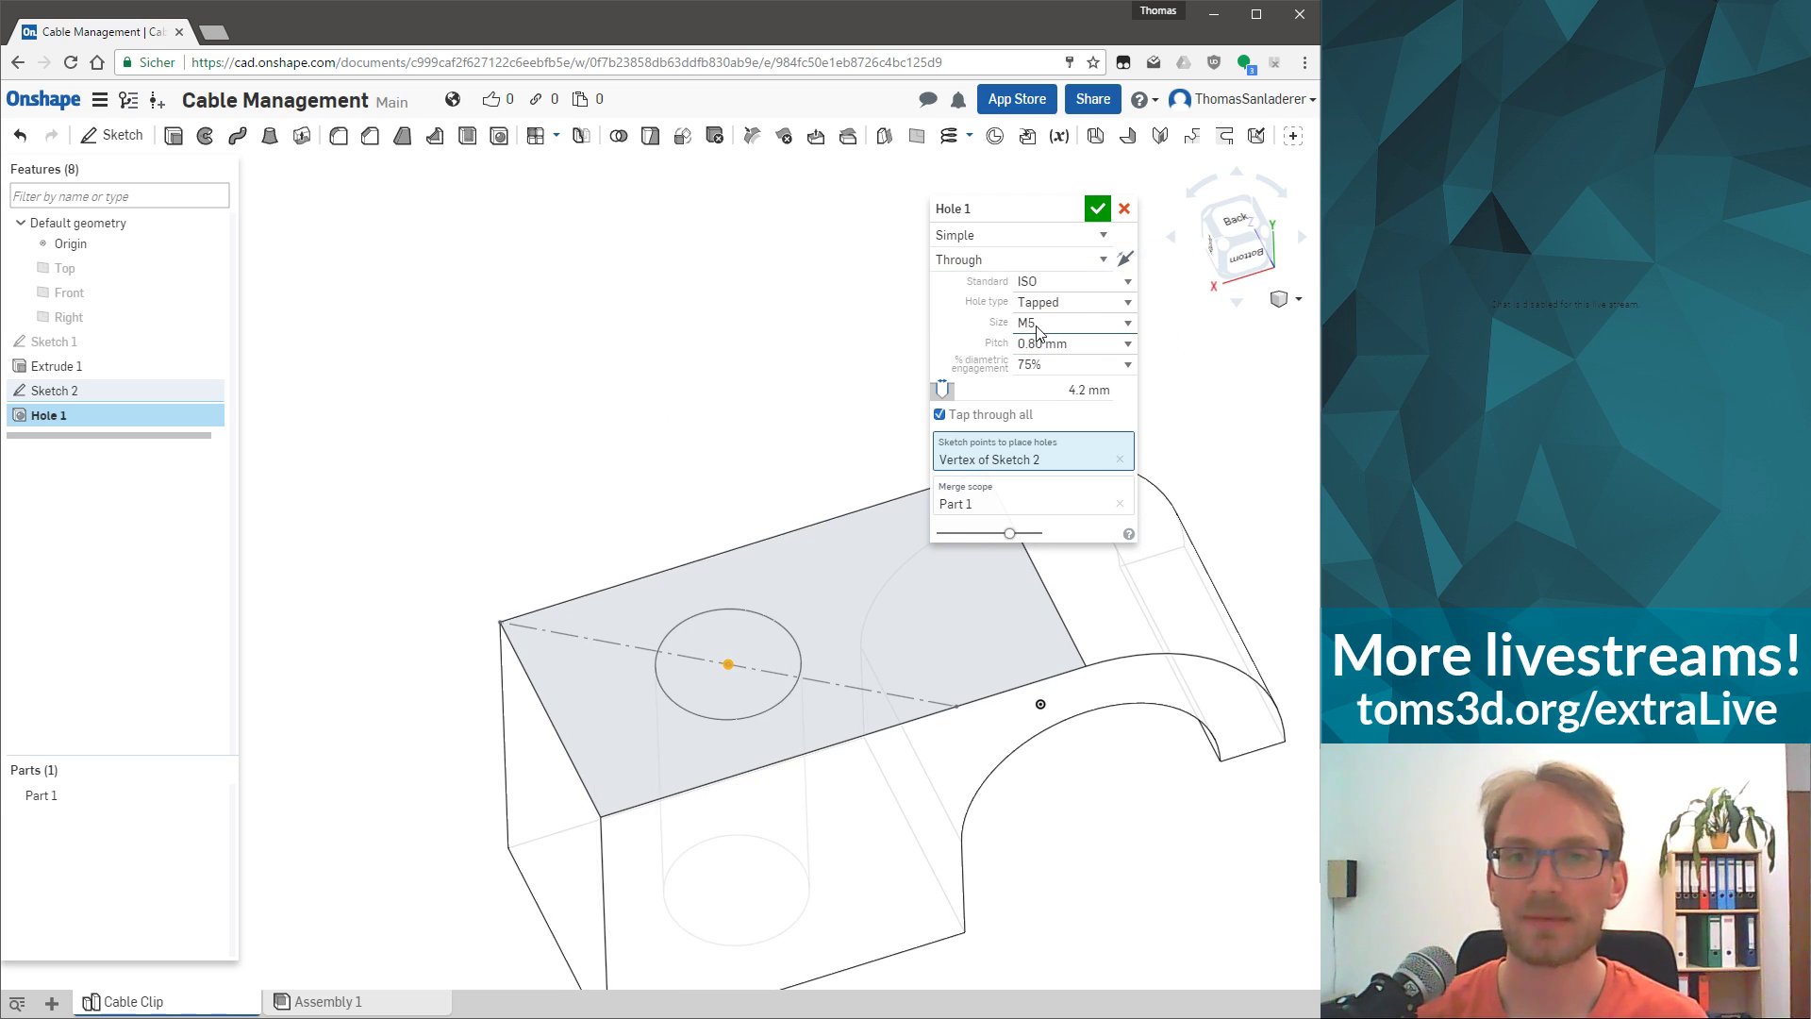
pyautogui.click(1061, 304)
pyautogui.click(1085, 282)
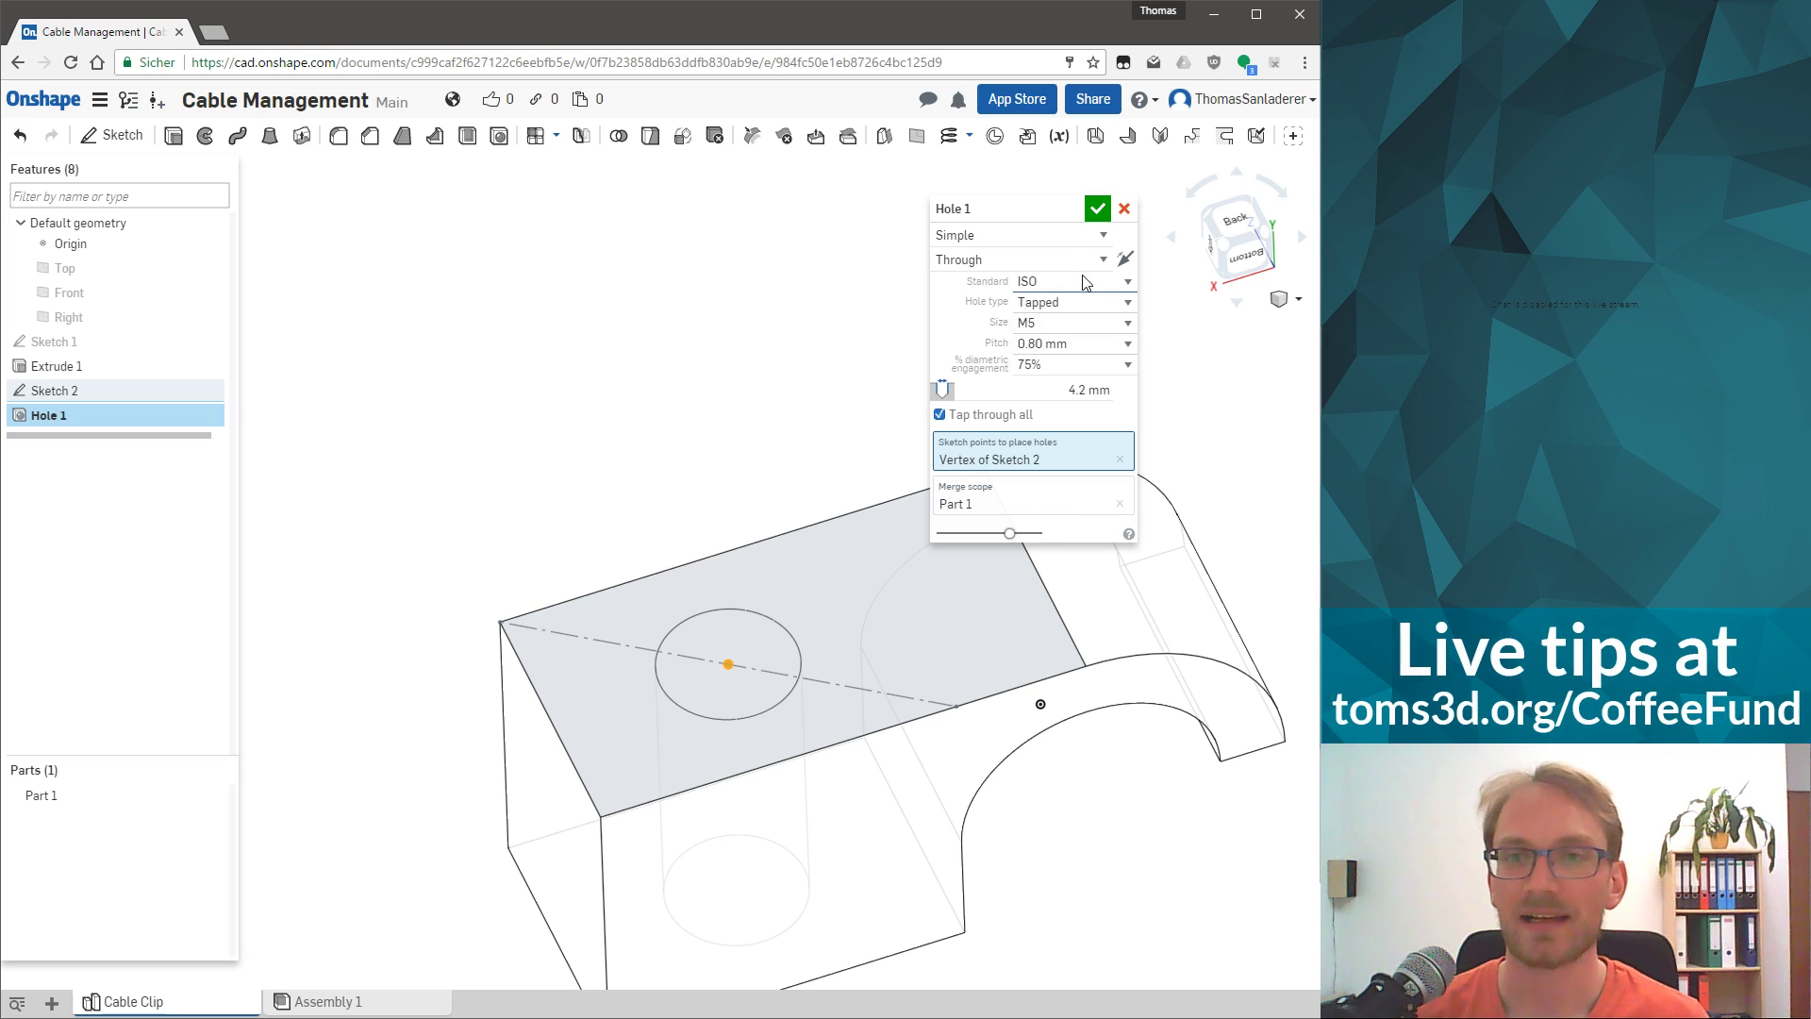
pyautogui.click(1049, 265)
pyautogui.click(1049, 275)
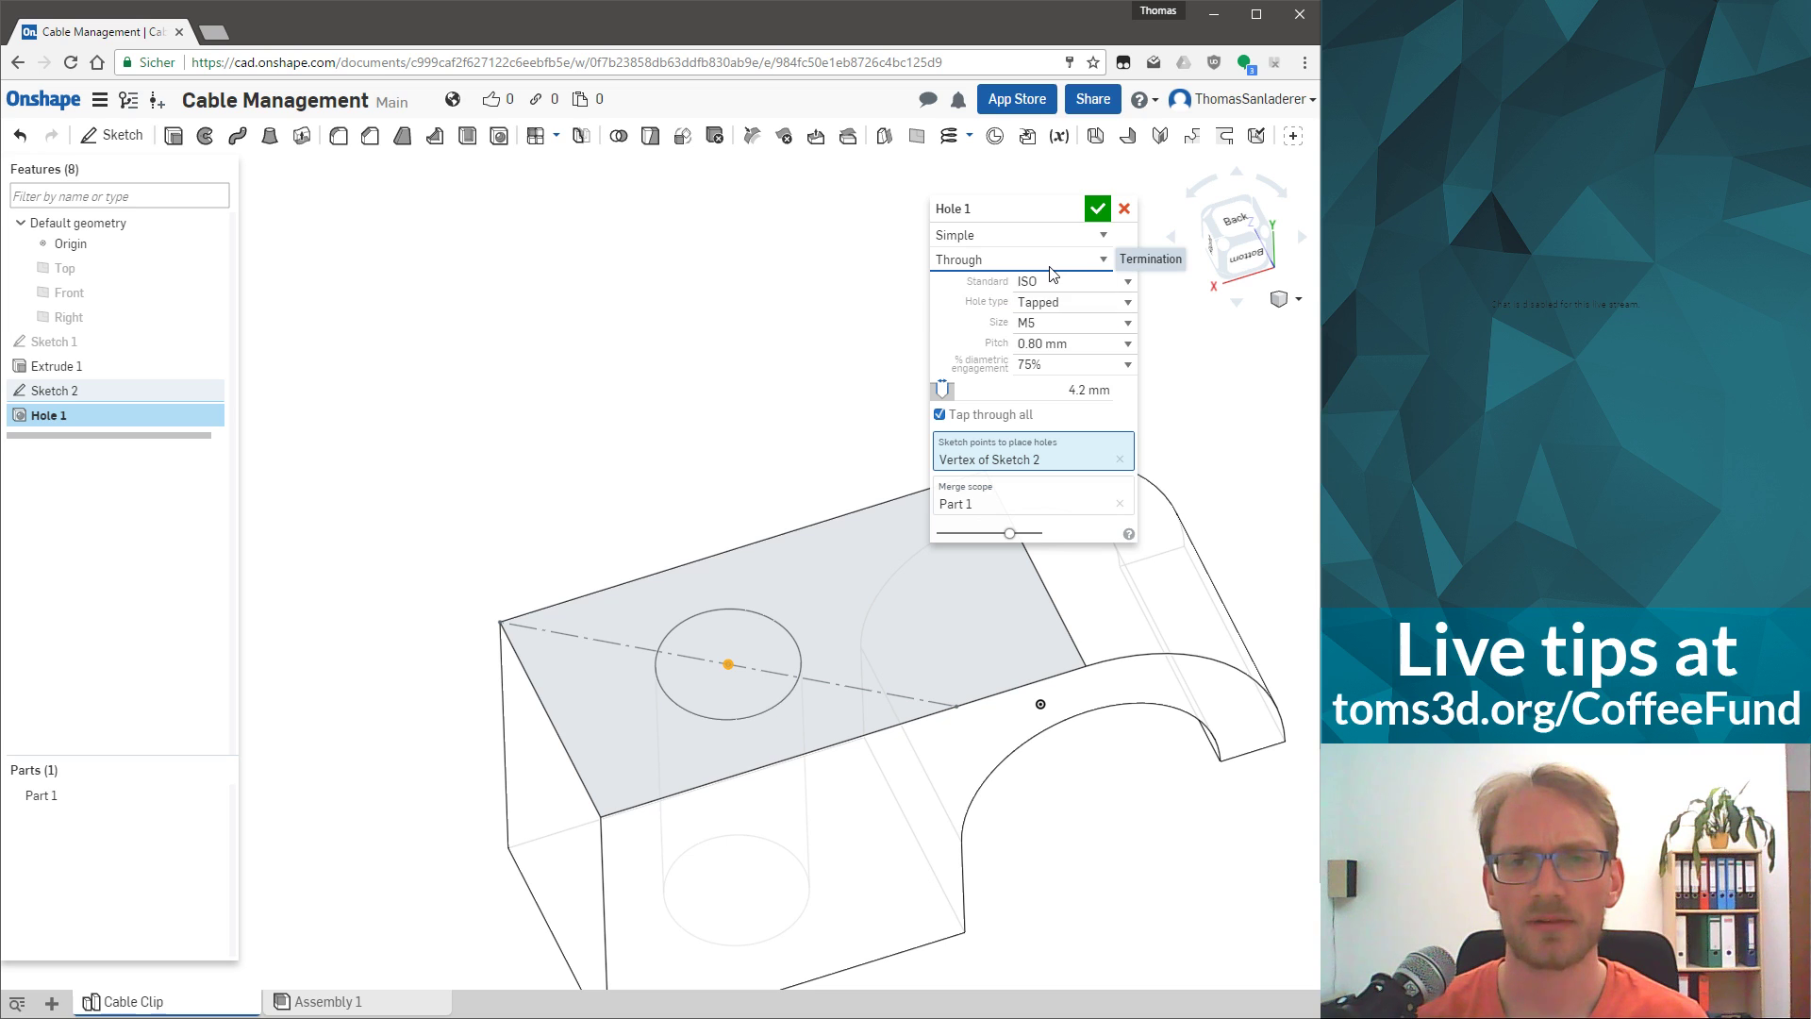
pyautogui.click(1084, 303)
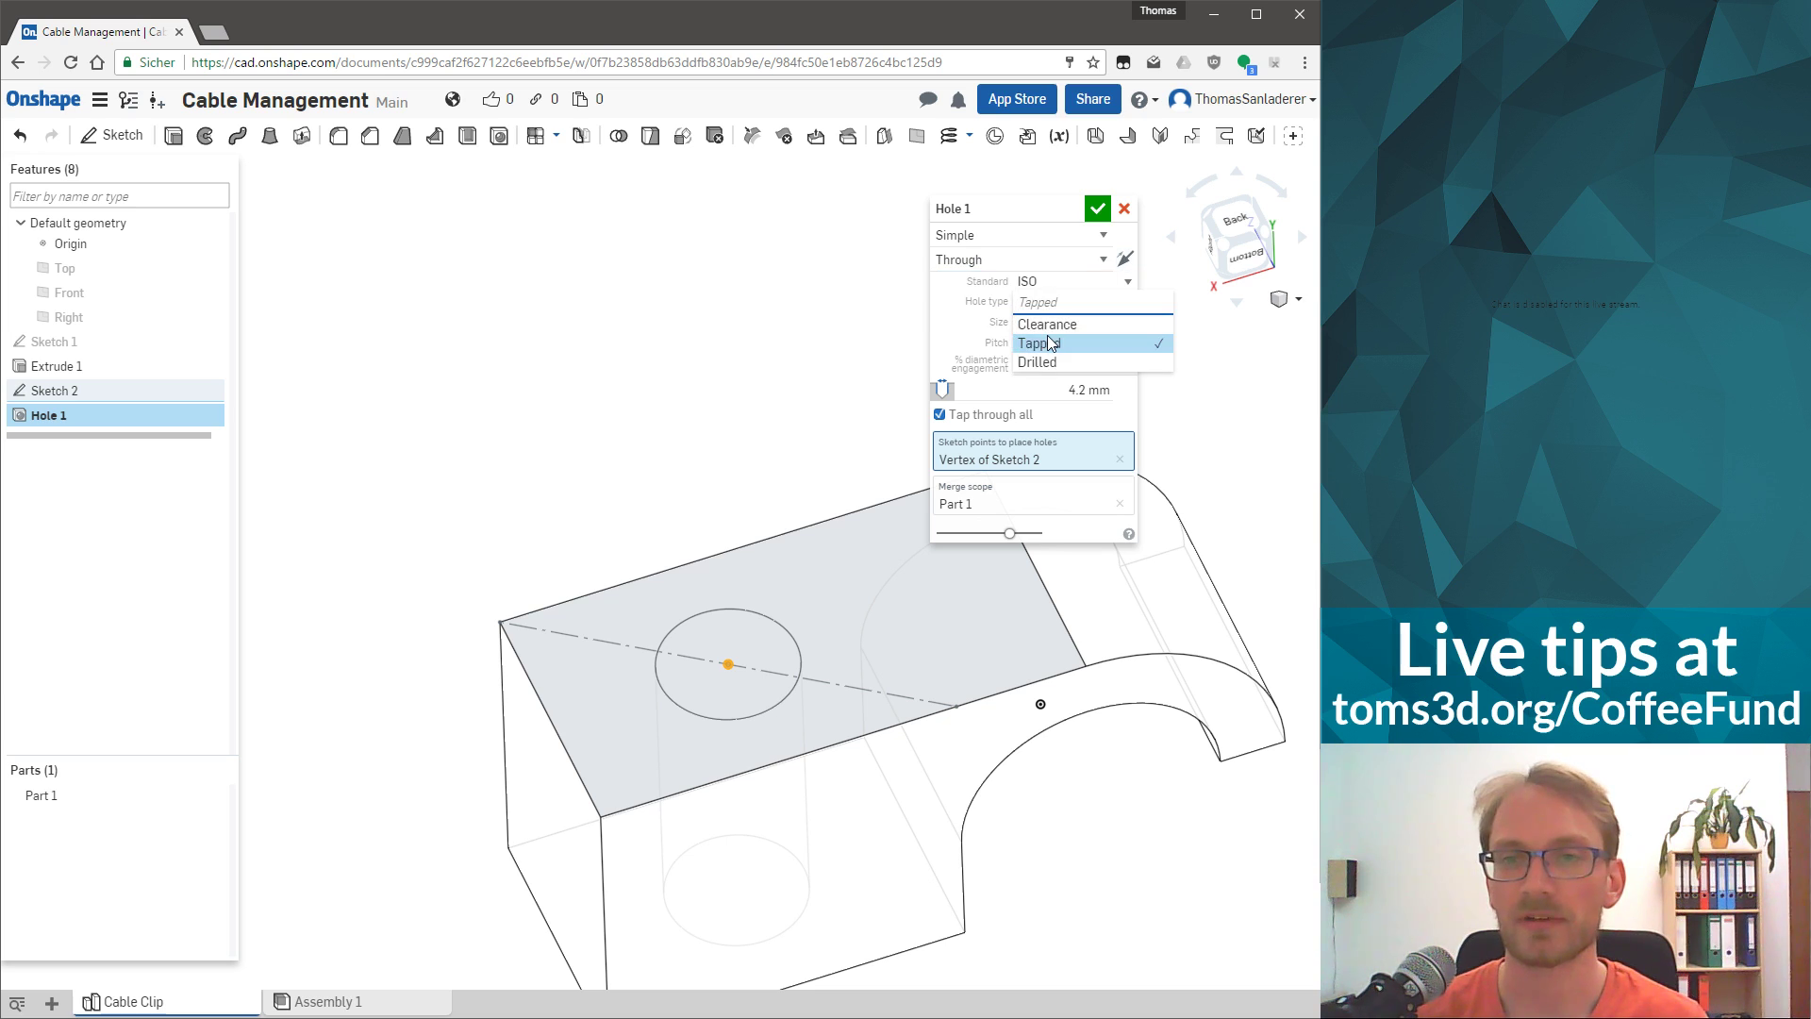
pyautogui.click(1066, 341)
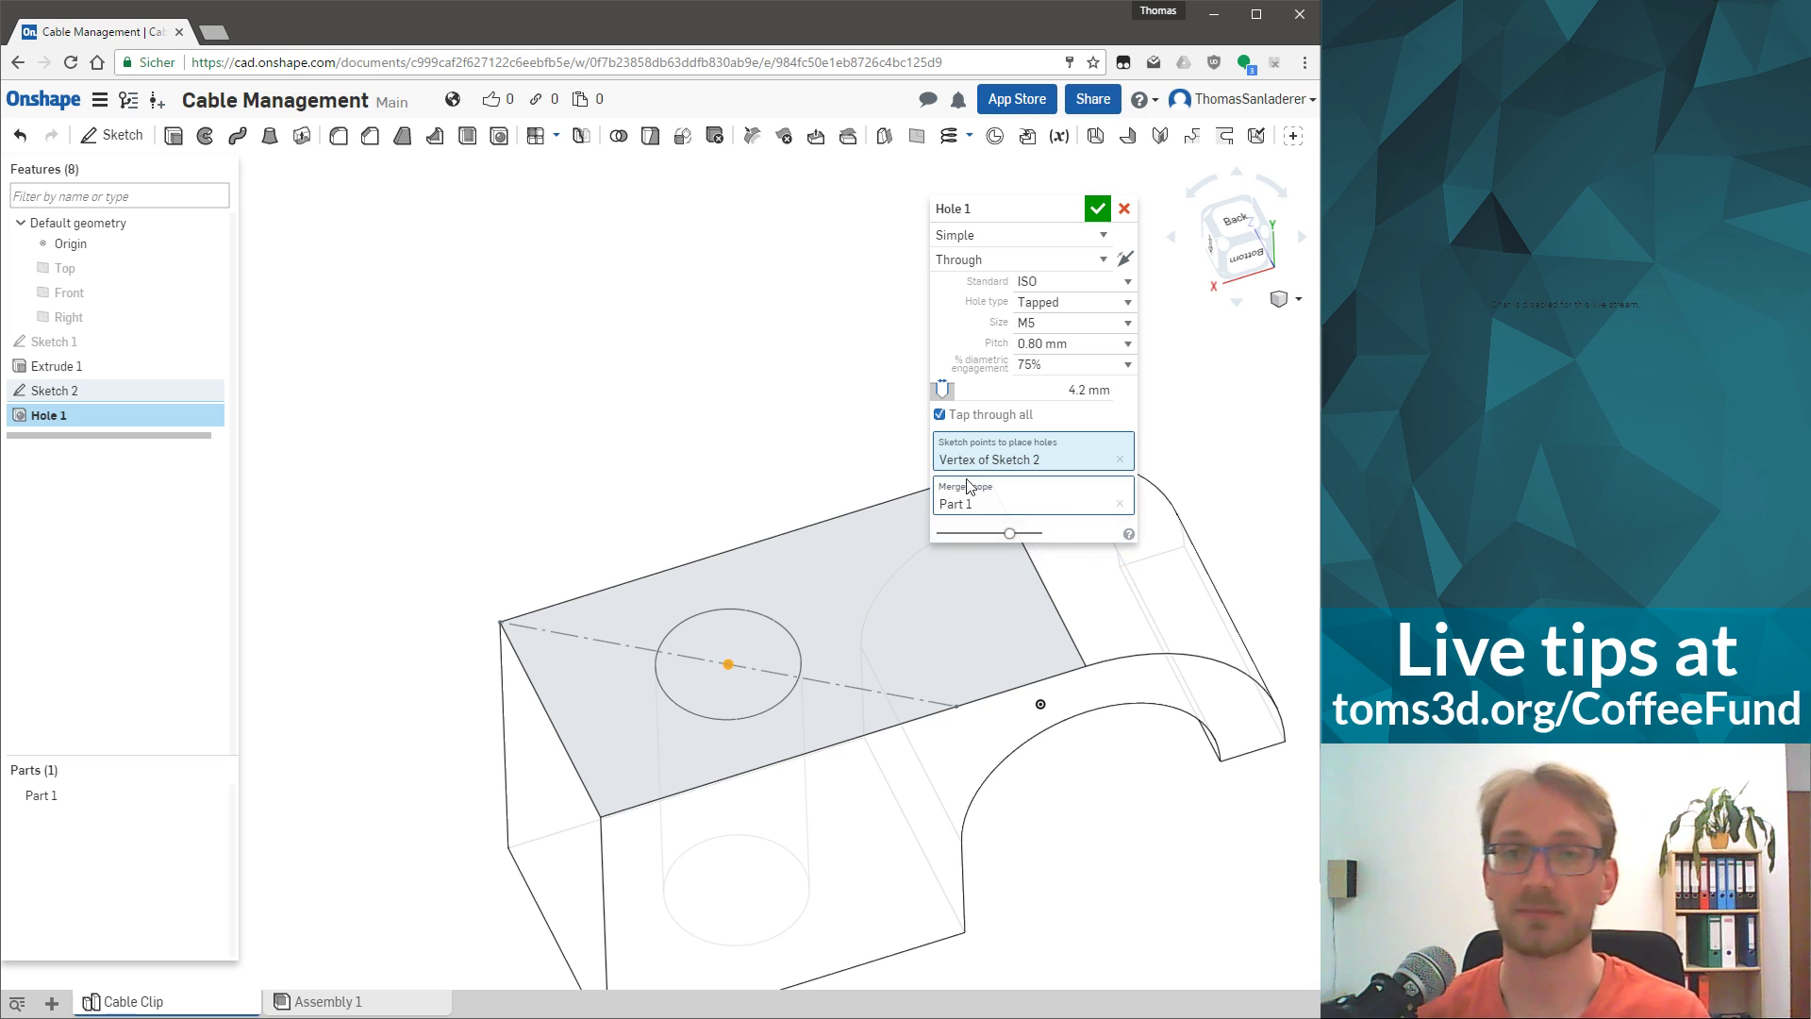
# Change the hole's style to Countersink.
pyautogui.scroll(2, 683, 682)
pyautogui.scroll(1, 734, 751)
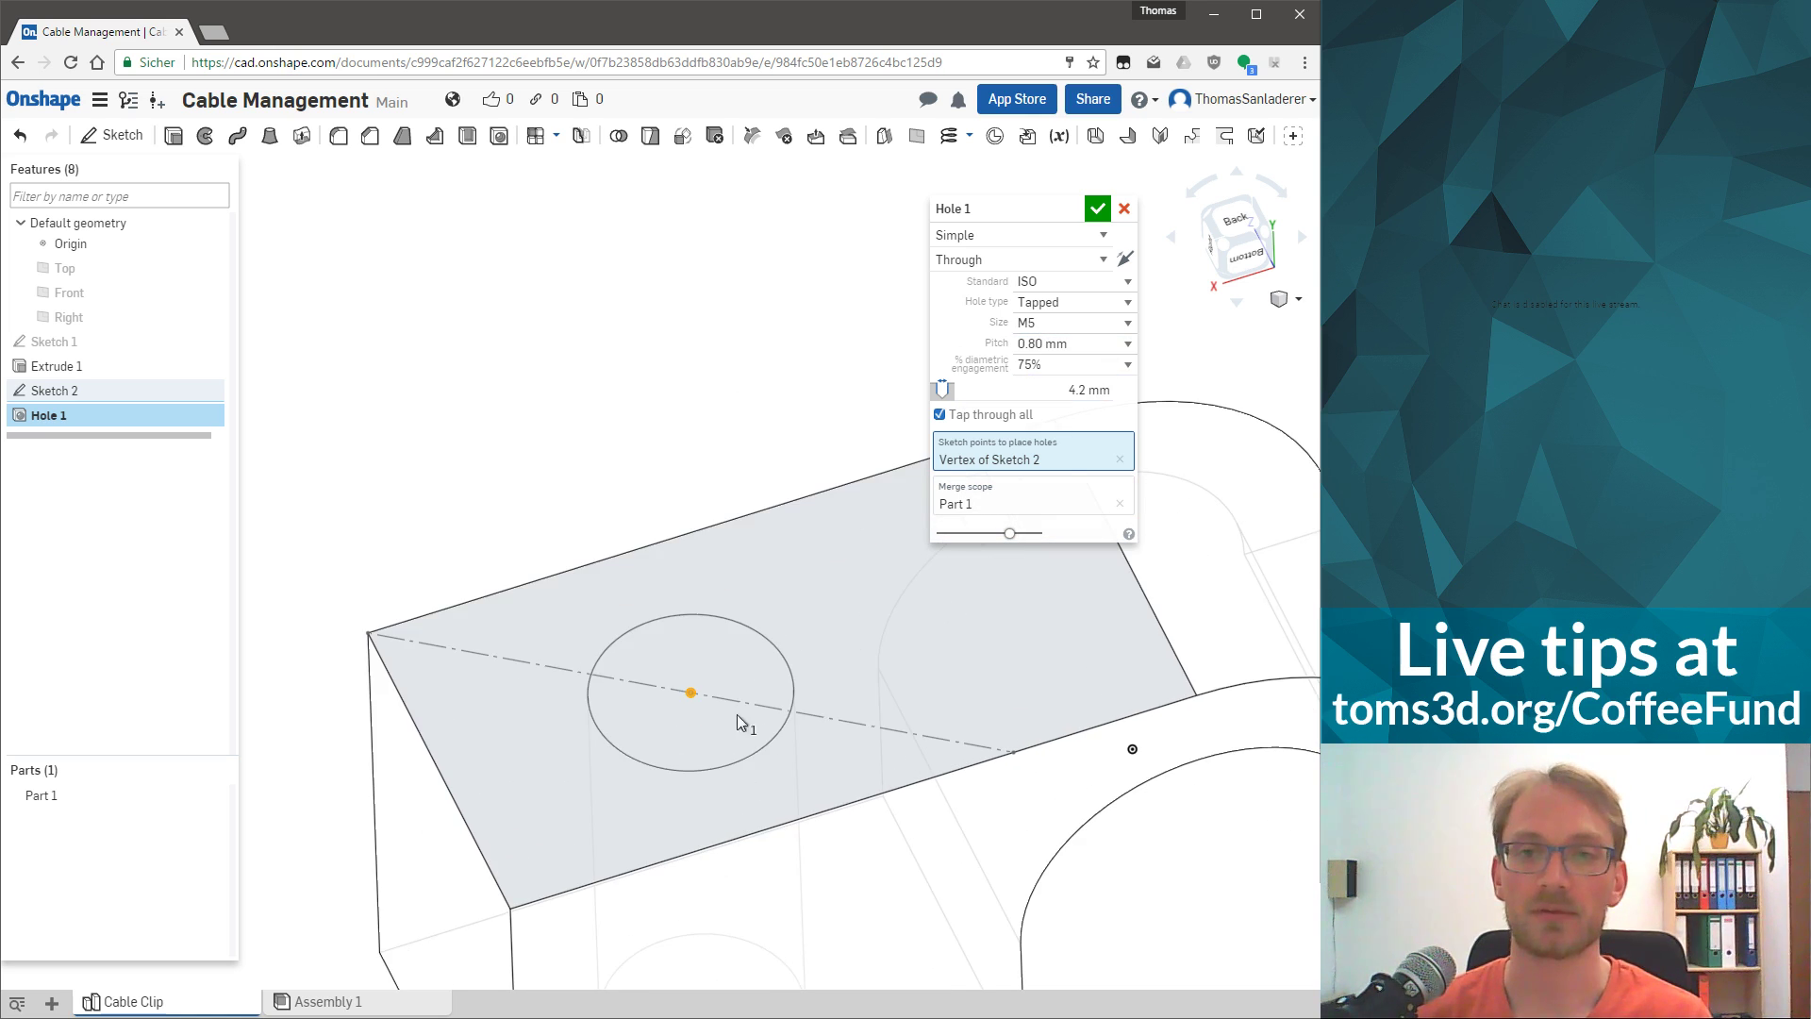
pyautogui.click(944, 393)
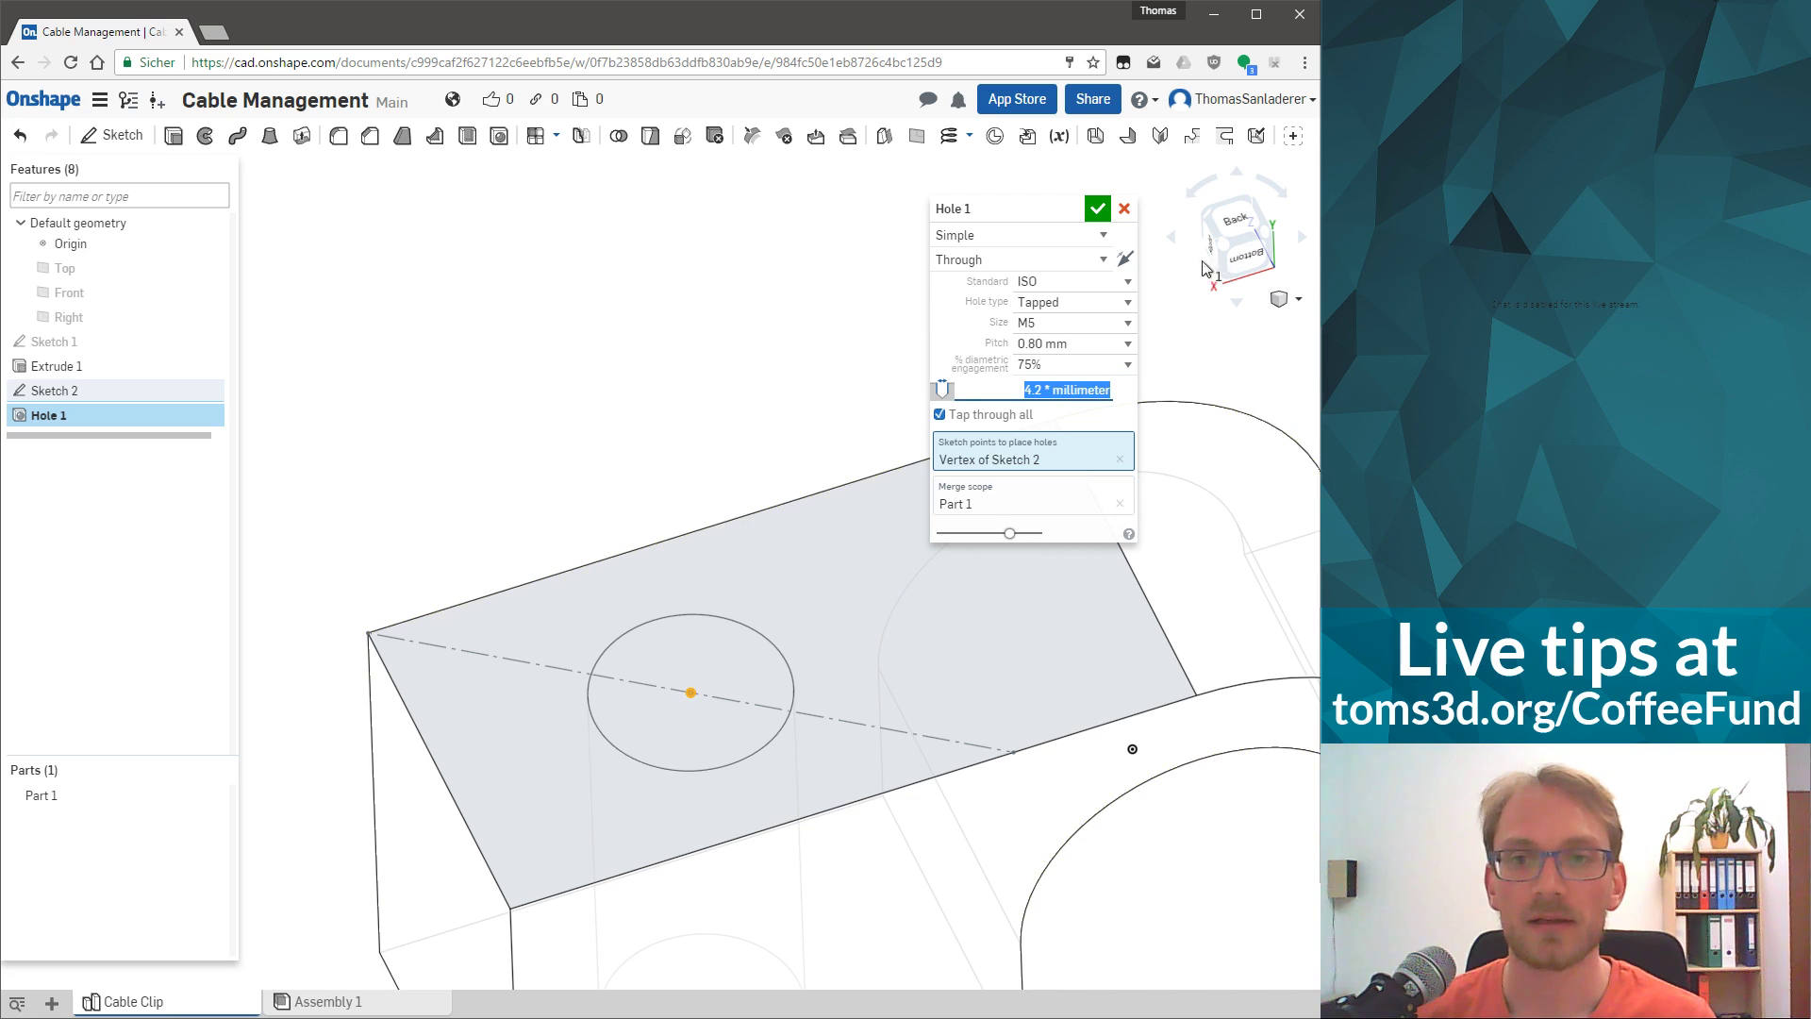
pyautogui.click(977, 238)
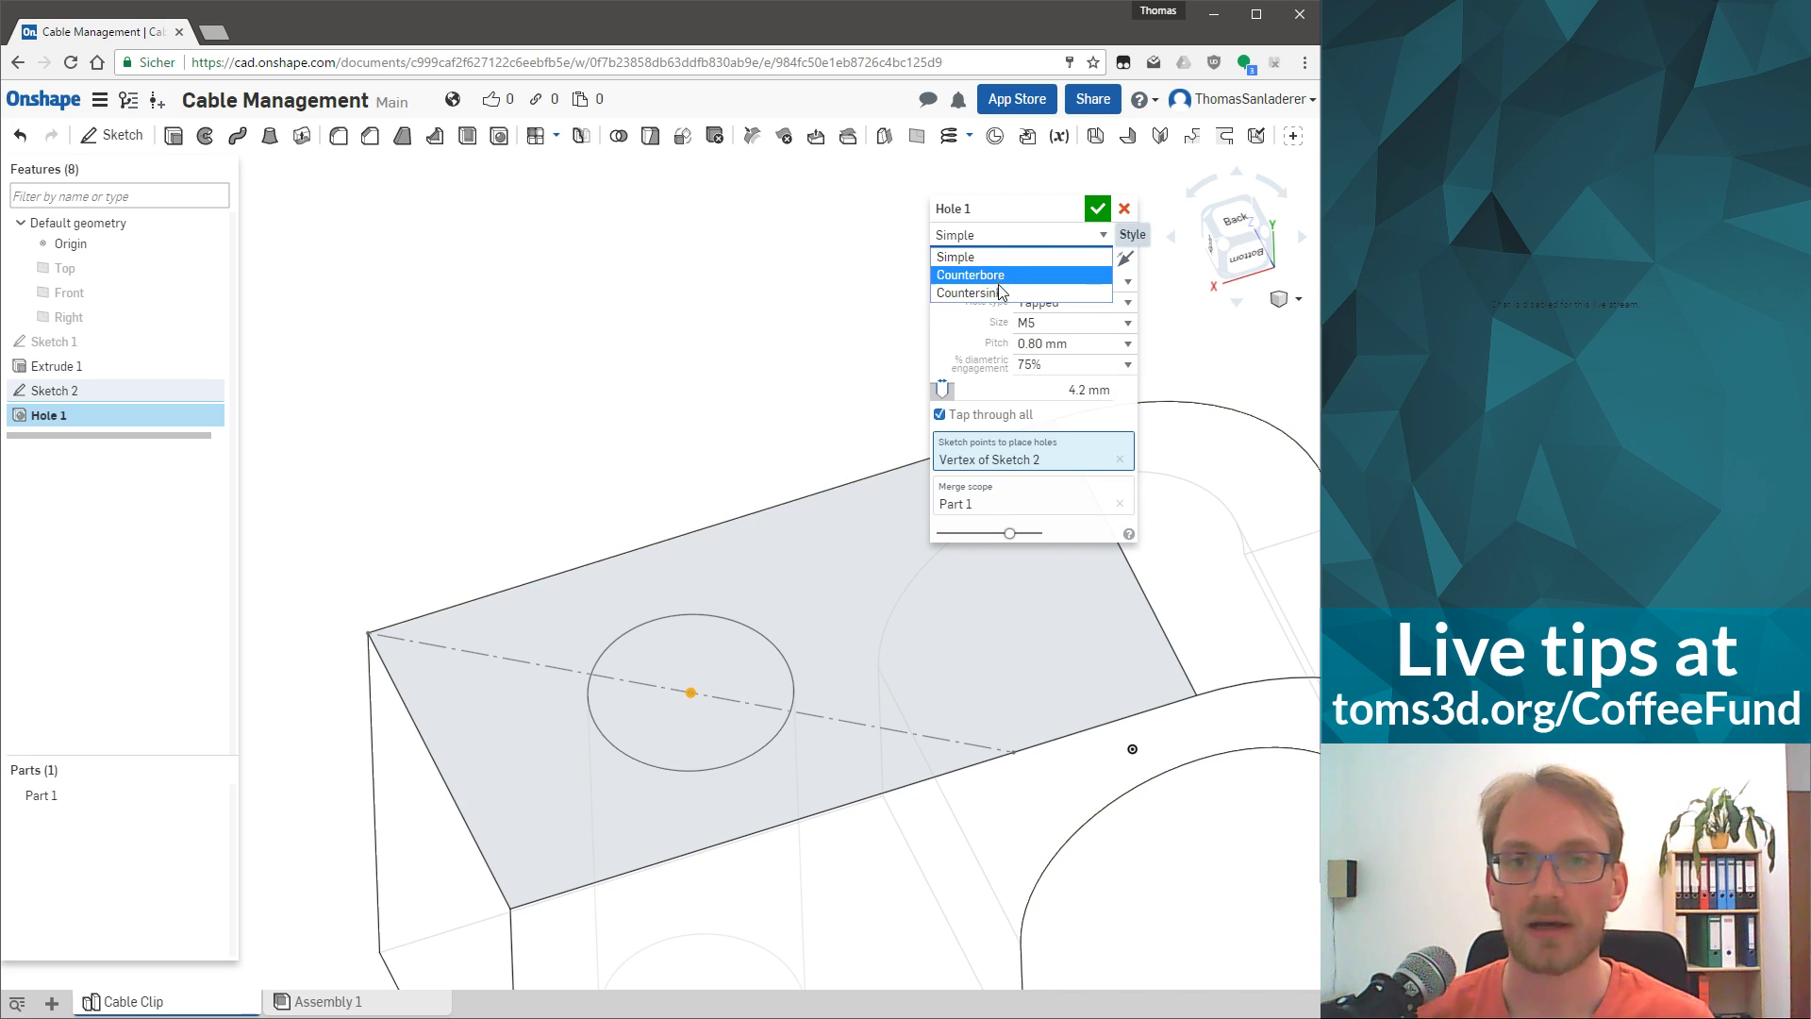
pyautogui.click(995, 295)
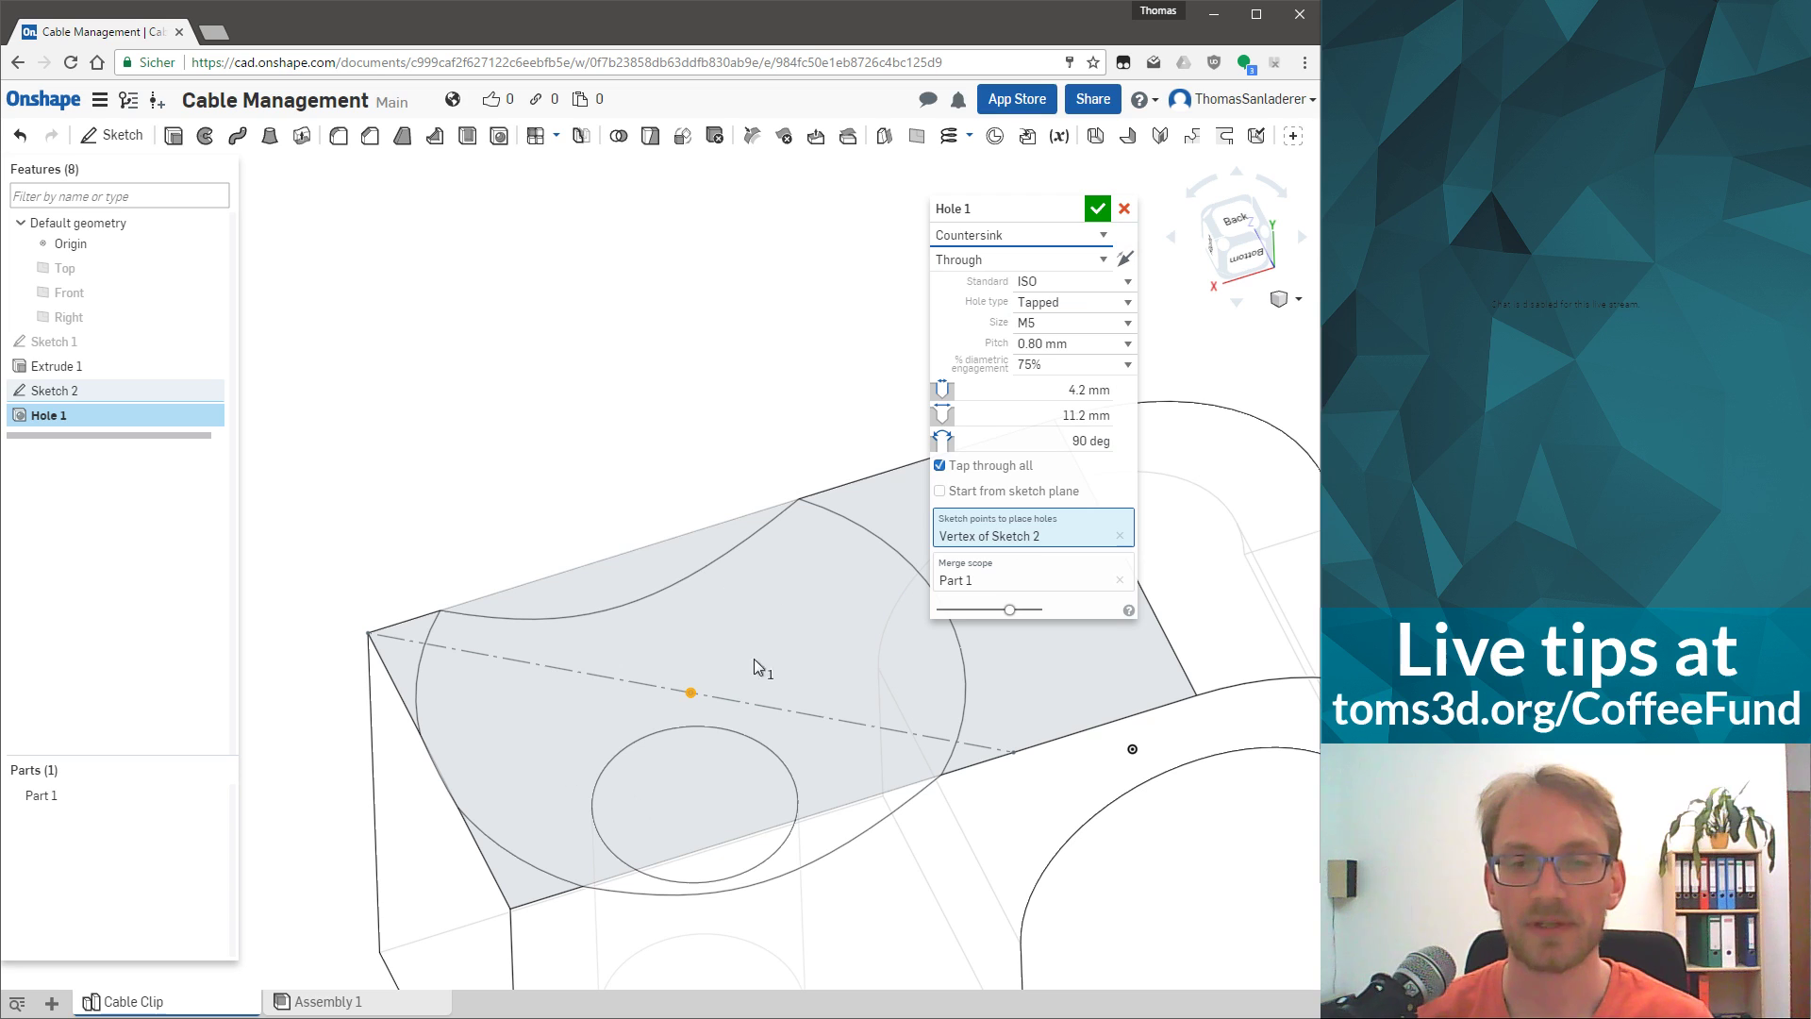
# Set the countersunk hole's size to M4 and accept the hole.
pyautogui.click(1083, 324)
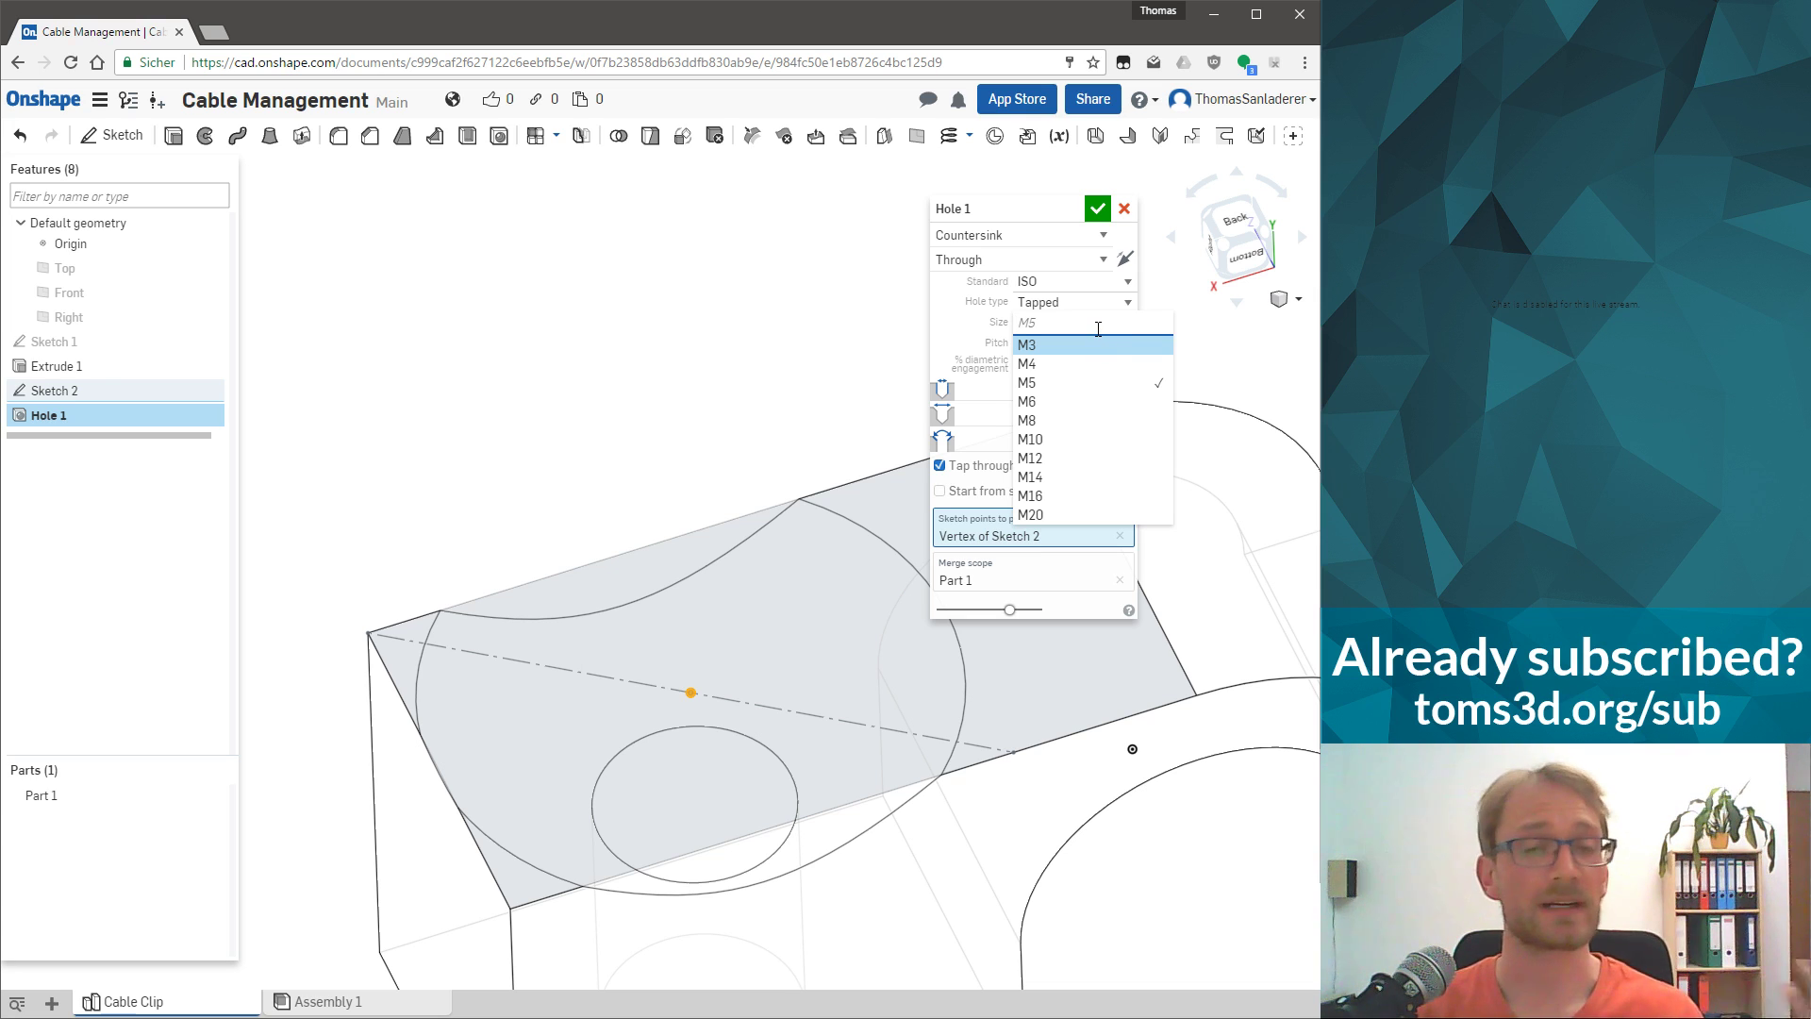
pyautogui.click(1068, 364)
pyautogui.moveTo(657, 469); pyautogui.dragTo(671, 696, button='right')
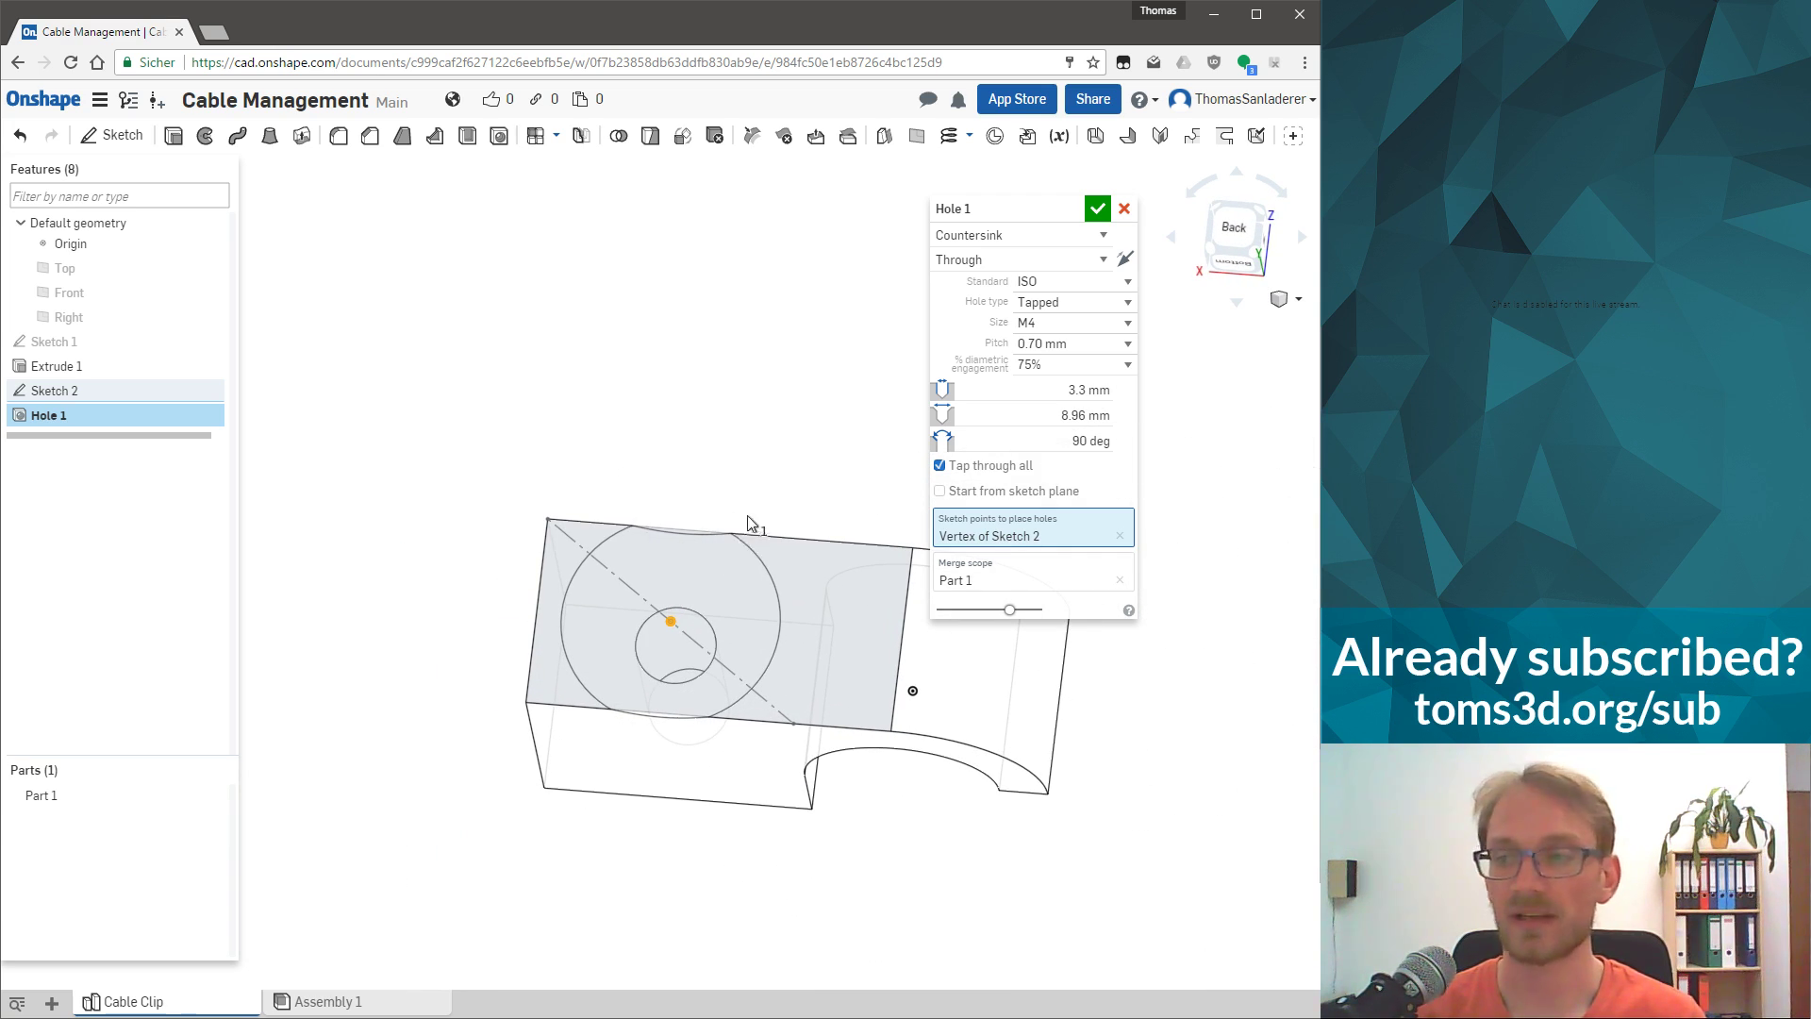
pyautogui.scroll(3, 653, 538)
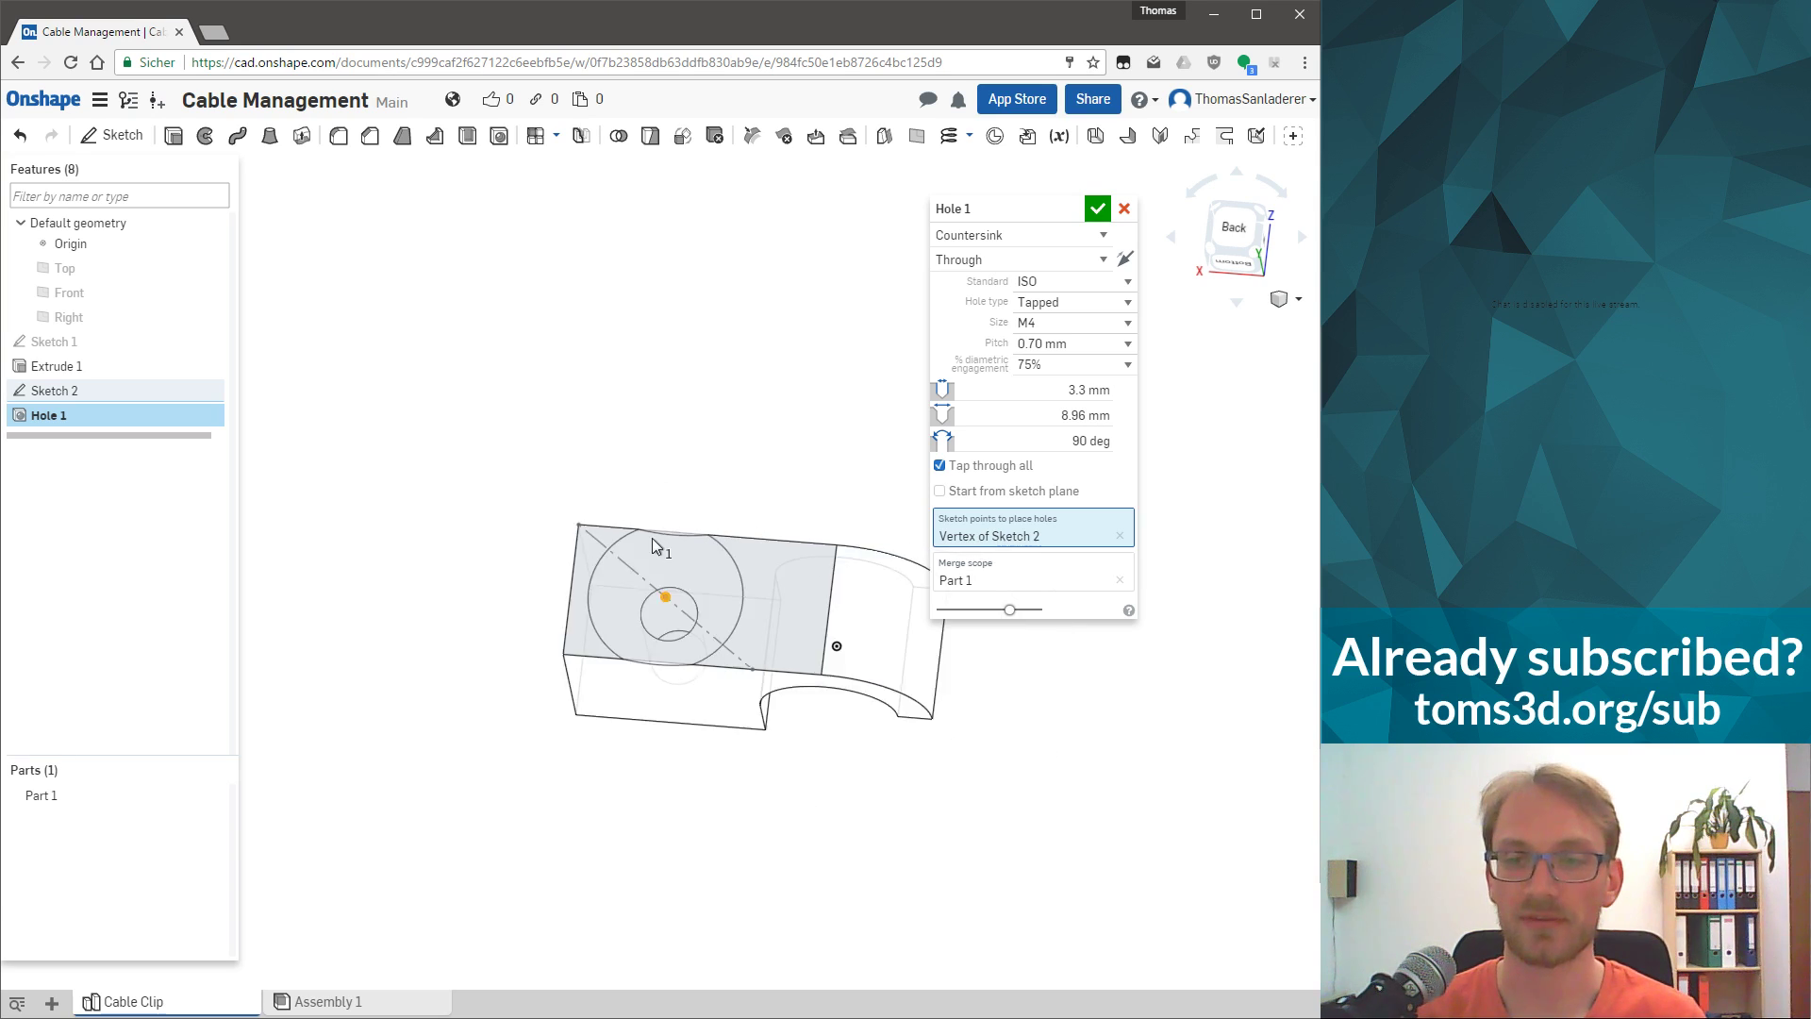
pyautogui.click(1097, 208)
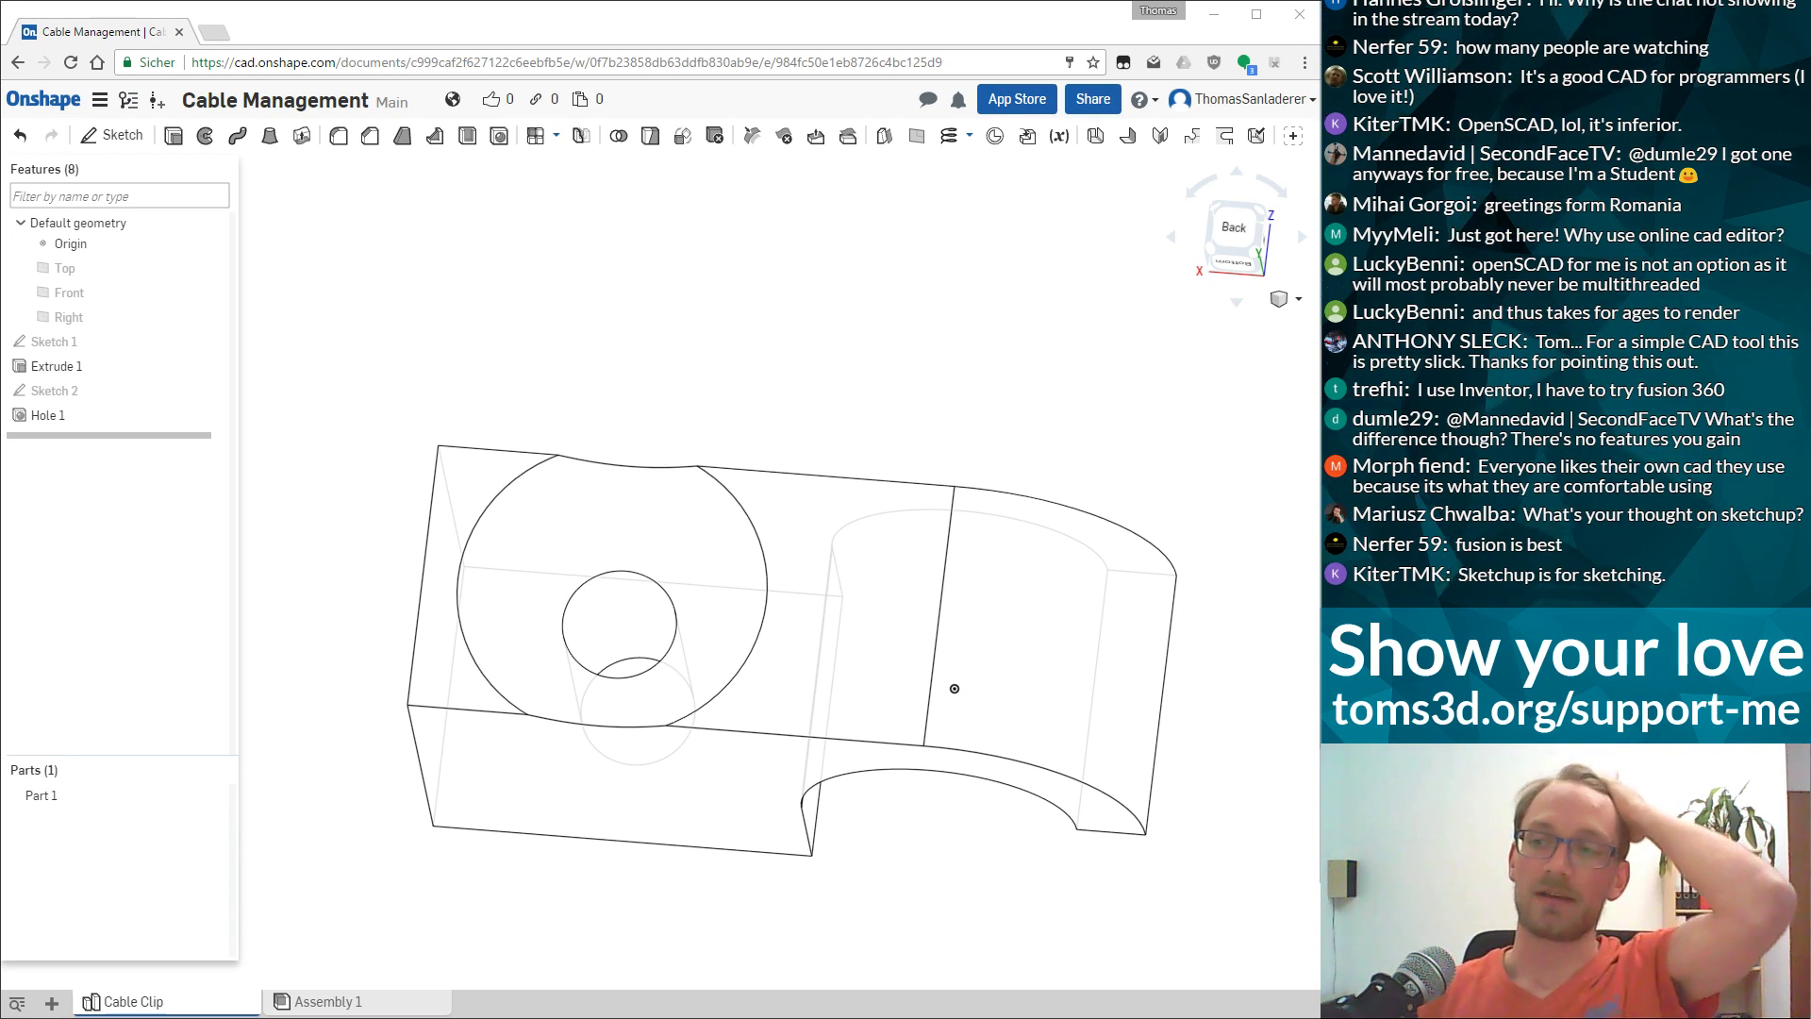
# Switch the model display to Shaded.
pyautogui.moveTo(687, 687); pyautogui.dragTo(703, 596, button='right')
pyautogui.scroll(2, 599, 585)
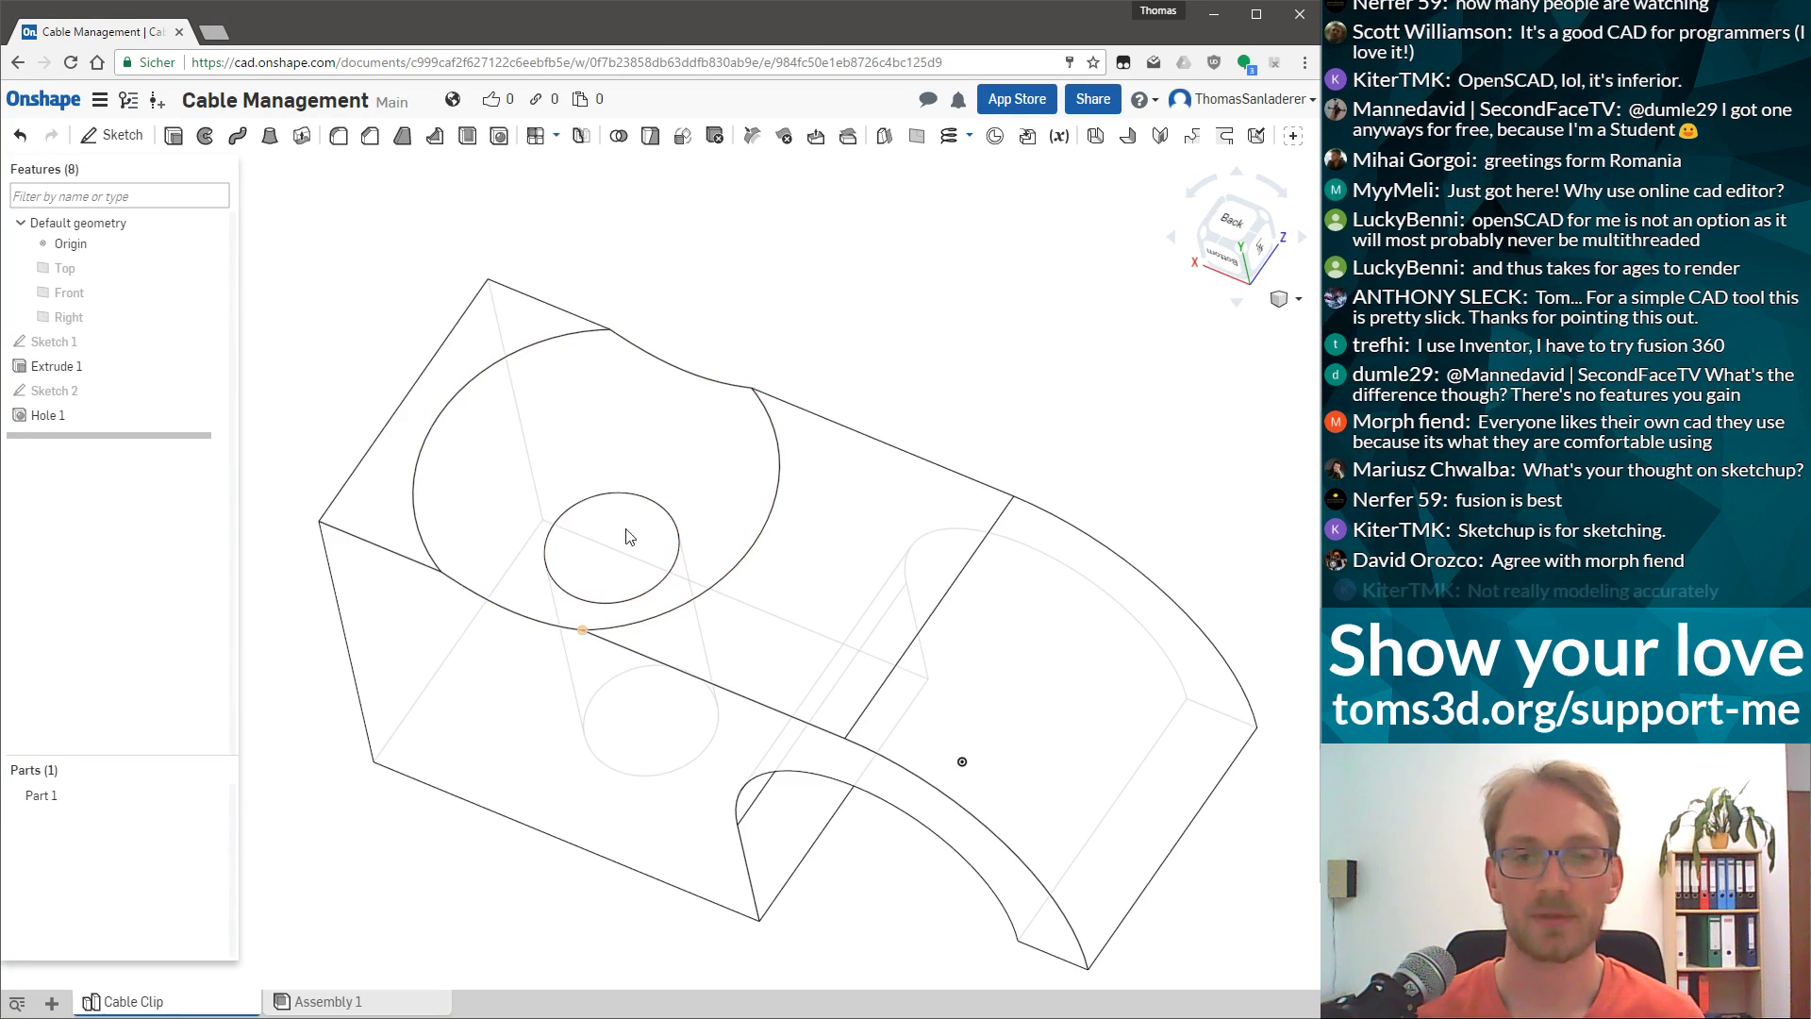
pyautogui.click(1282, 299)
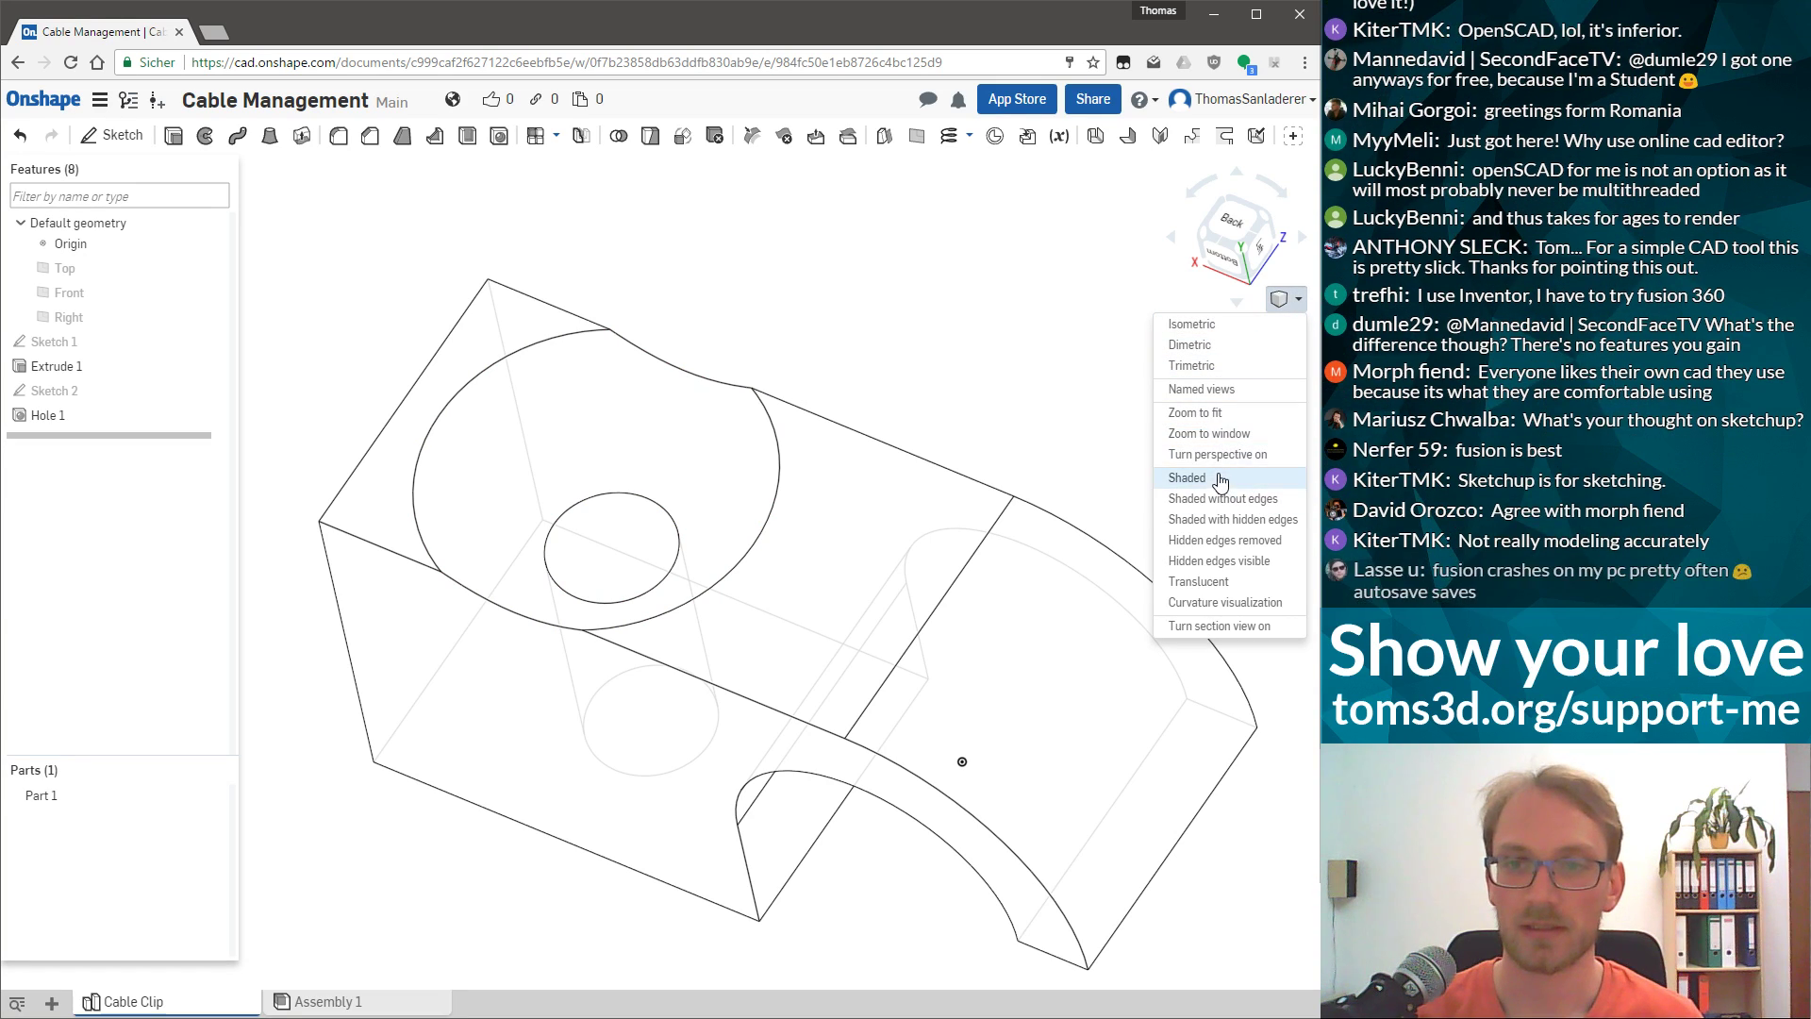
pyautogui.click(1186, 477)
# Inspect the countersunk hole from both ends and where the countersink meets the block's long side edges.
pyautogui.scroll(-3, 677, 630)
pyautogui.moveTo(677, 630); pyautogui.dragTo(719, 834, button='right')
pyautogui.click(719, 834)
pyautogui.moveTo(693, 621); pyautogui.dragTo(687, 775, button='right')
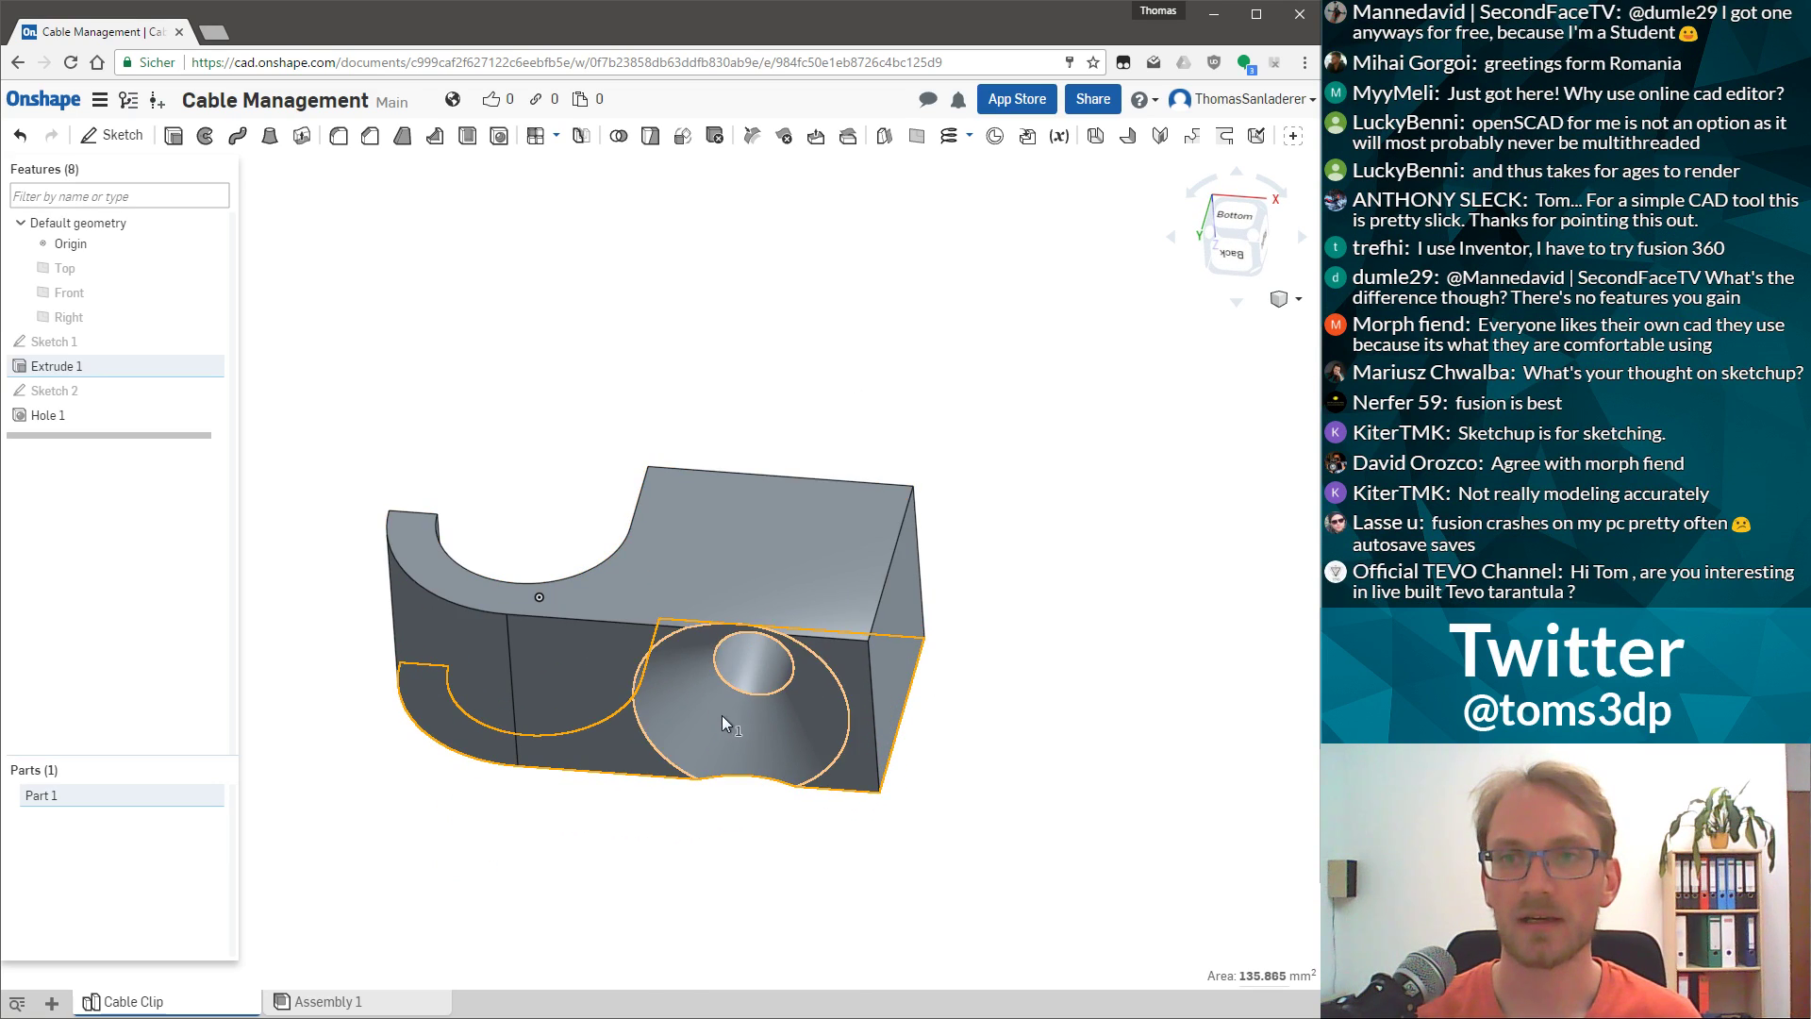
pyautogui.press('n')
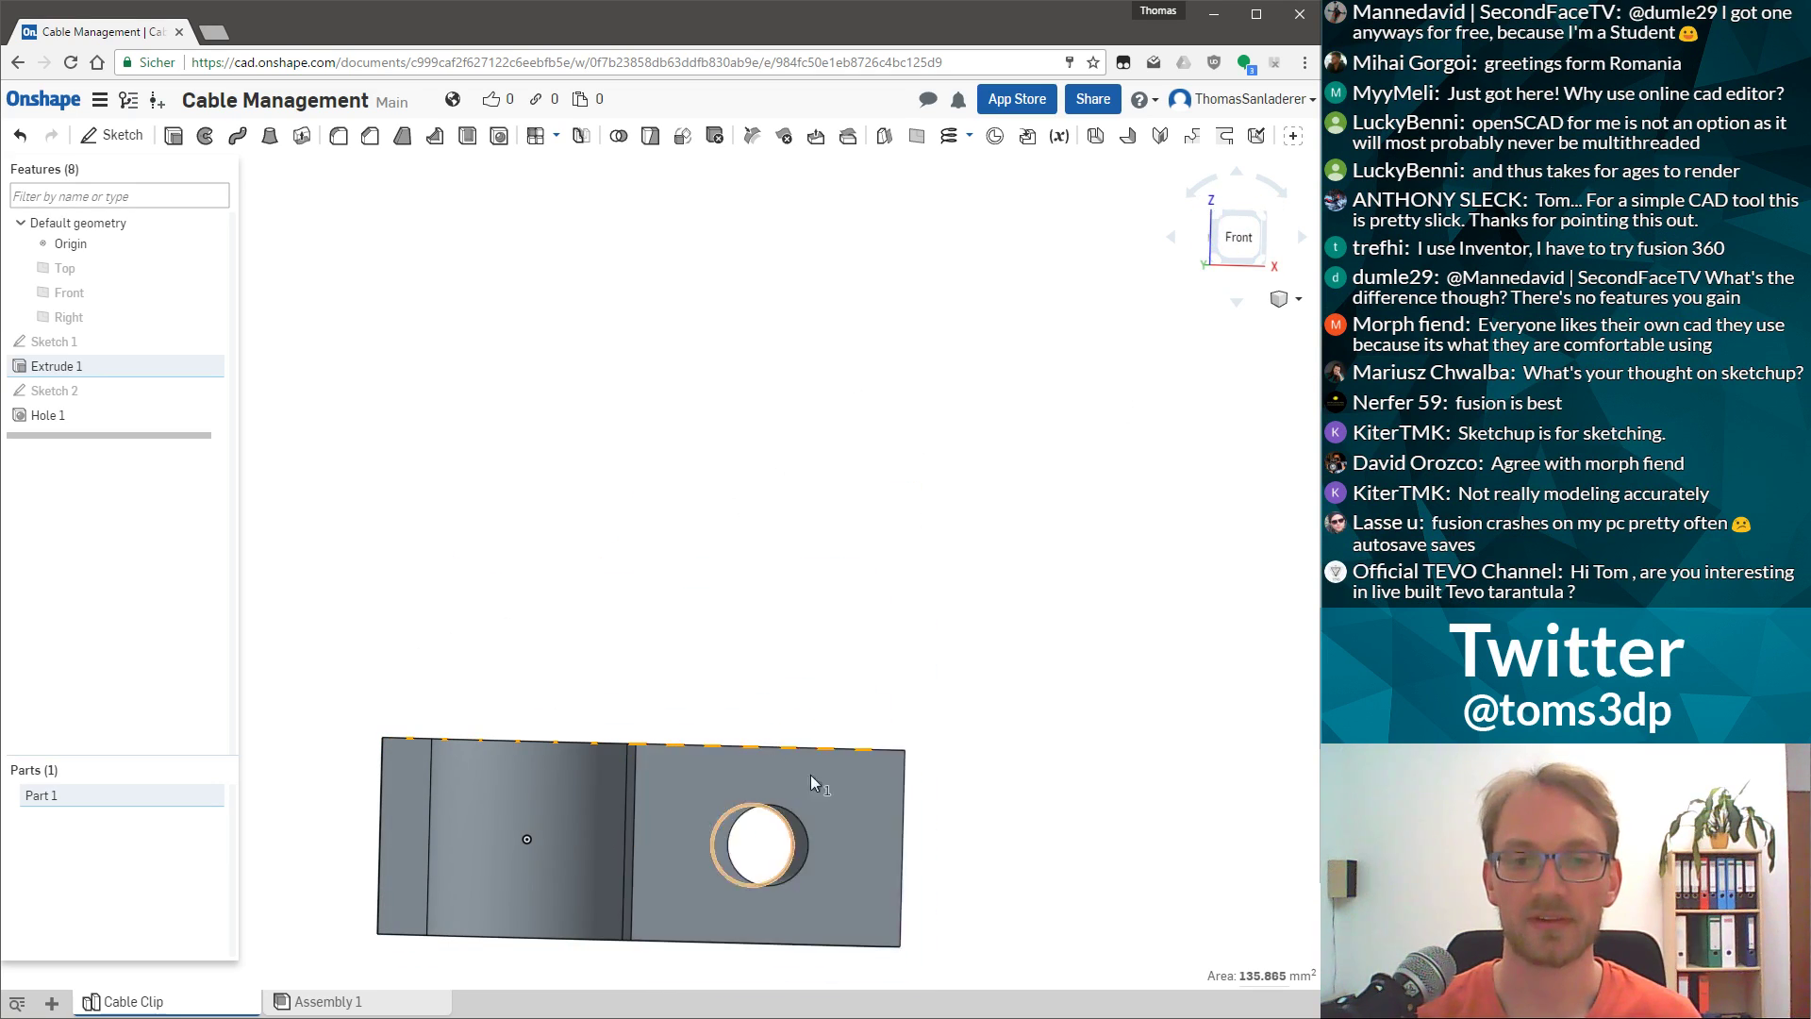
pyautogui.moveTo(799, 795); pyautogui.dragTo(819, 674, button='right')
pyautogui.click(793, 908)
pyautogui.scroll(-4, 919, 432)
pyautogui.scroll(4, 809, 737)
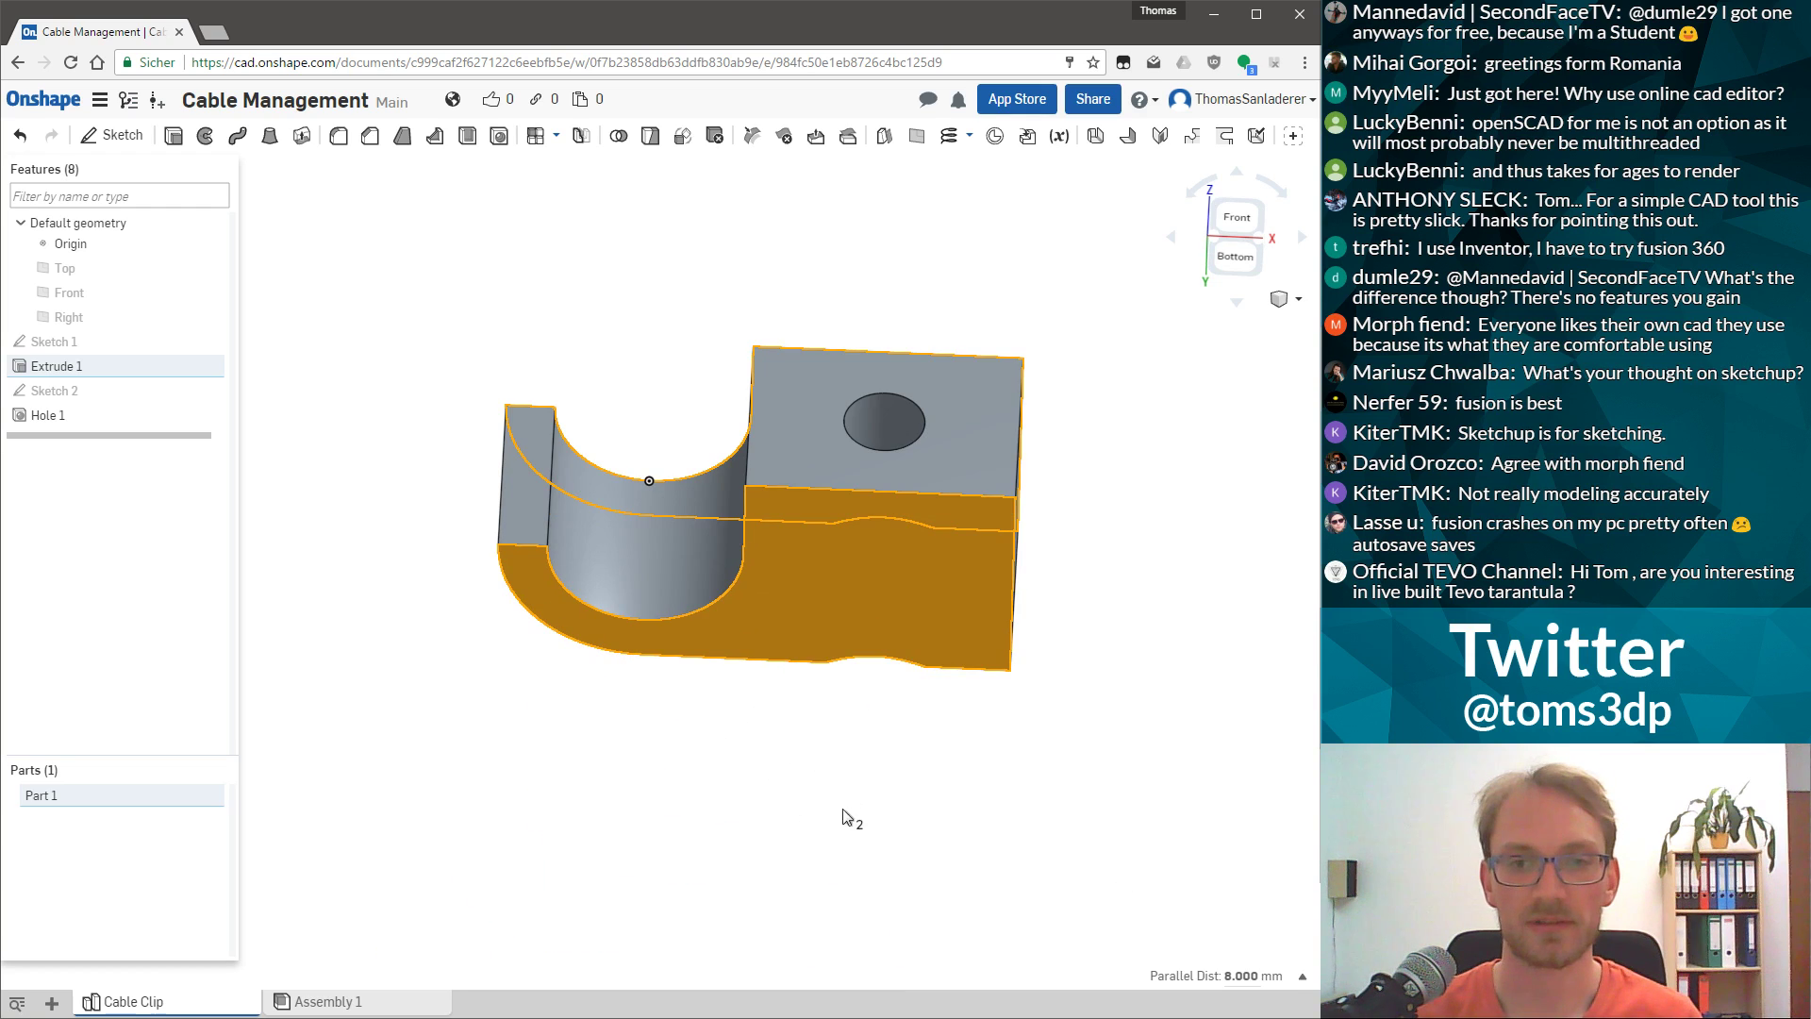
pyautogui.click(914, 820)
pyautogui.click(886, 572)
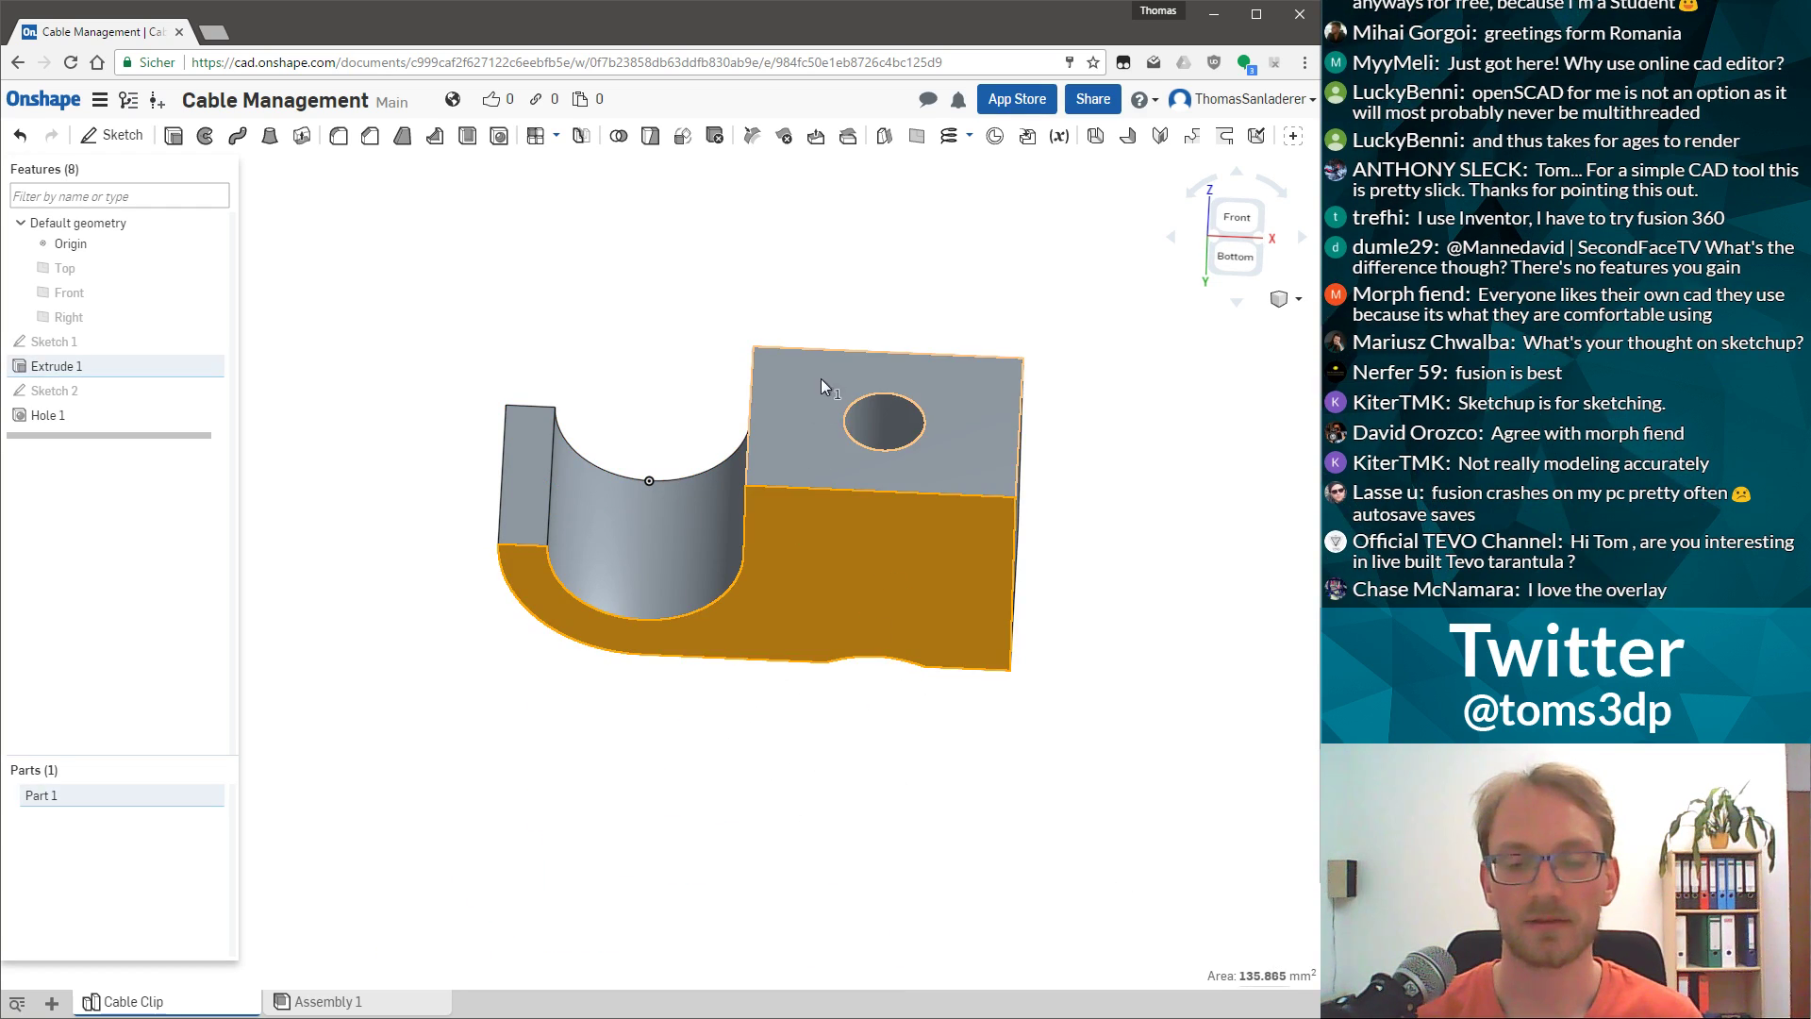
pyautogui.hotkey('shift', '1')
pyautogui.moveTo(821, 304); pyautogui.dragTo(688, 455, button='right')
pyautogui.hotkey('shift', '1')
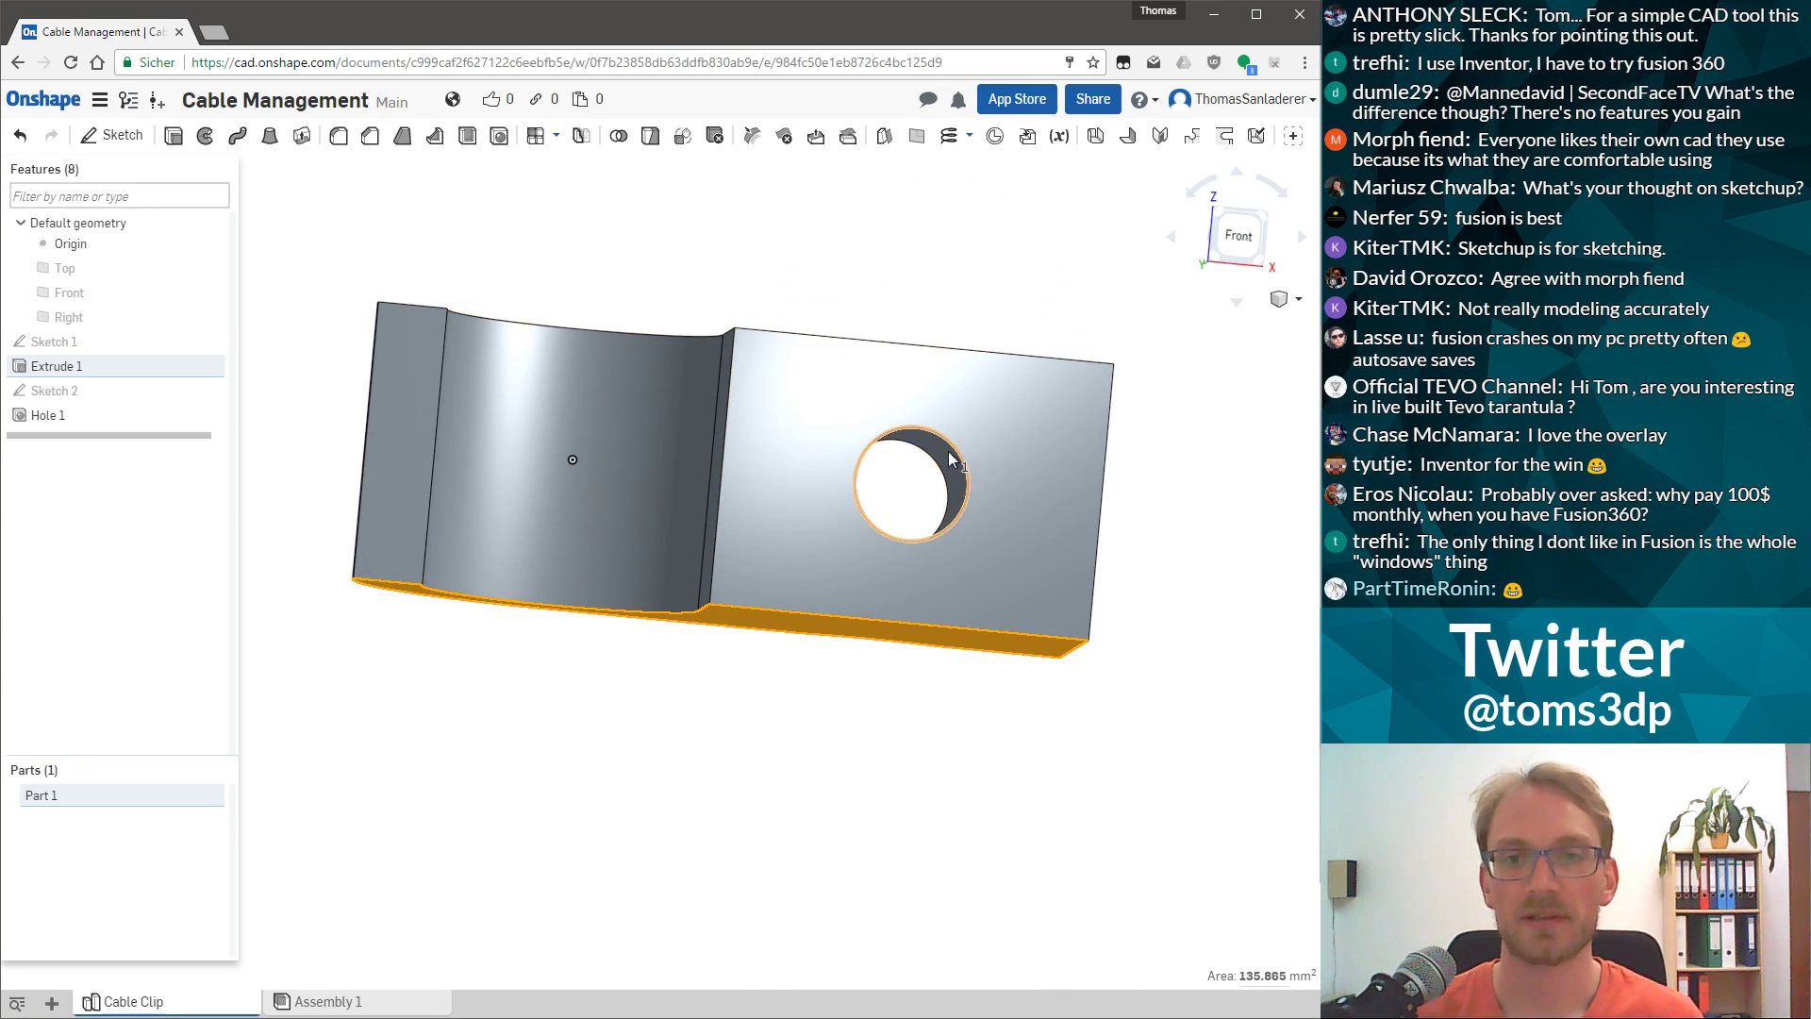
pyautogui.hotkey('shift', '4')
pyautogui.moveTo(822, 396); pyautogui.dragTo(733, 431, button='right')
pyautogui.click(741, 441)
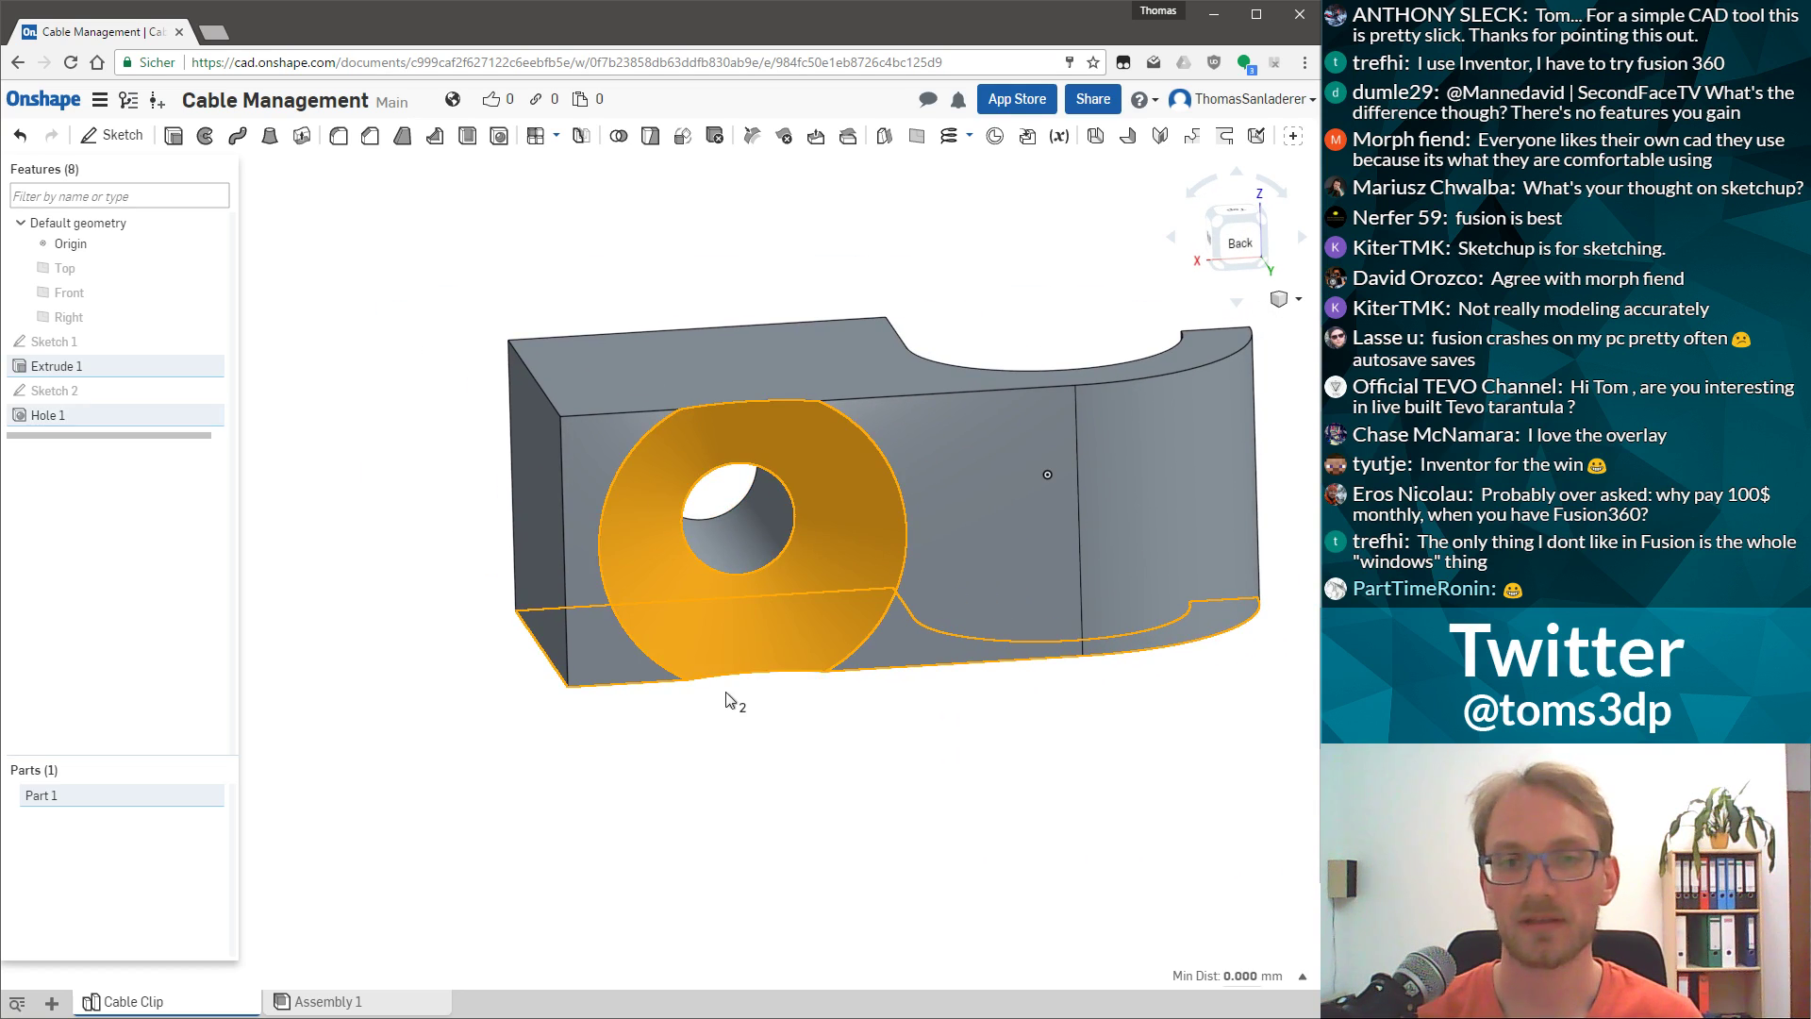
pyautogui.click(712, 845)
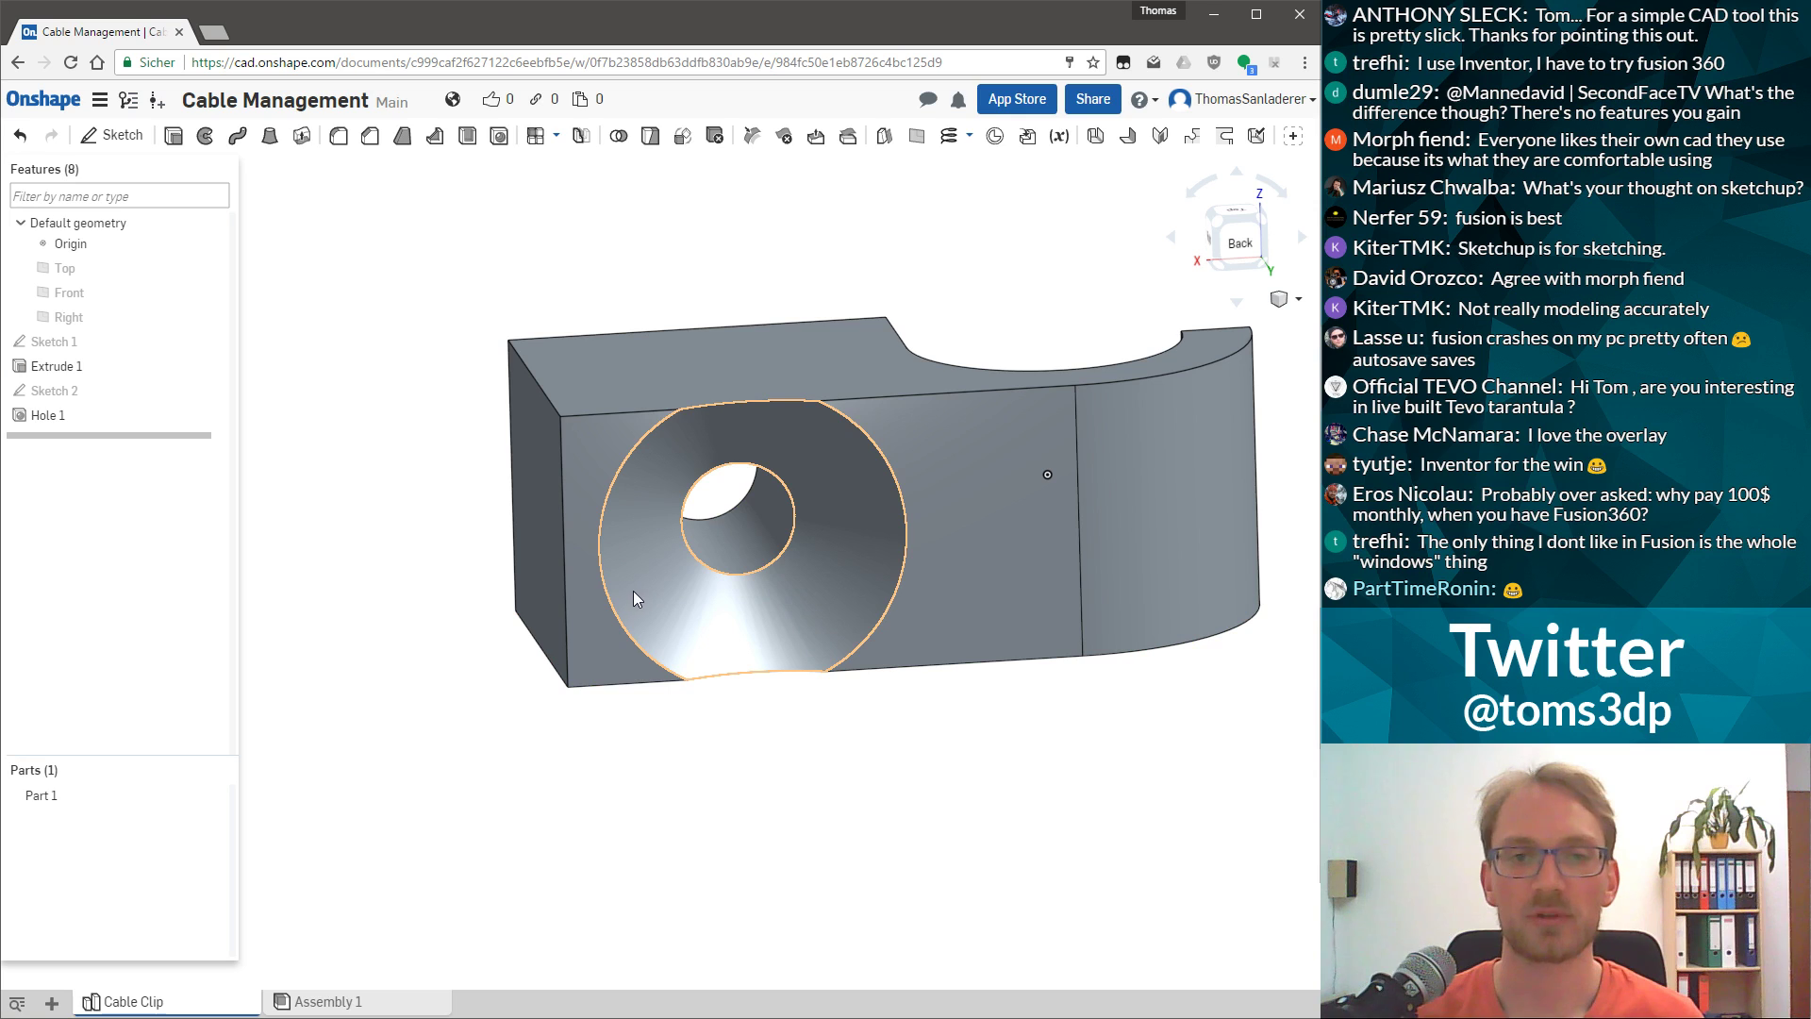
# Fillet the two outer corner edges at the block's free end with a 2 mm radius.
pyautogui.moveTo(817, 660)
pyautogui.mouseDown(button='right')
pyautogui.moveTo(804, 732)
pyautogui.moveTo(779, 642)
pyautogui.moveTo(828, 631)
pyautogui.mouseUp(button='right')
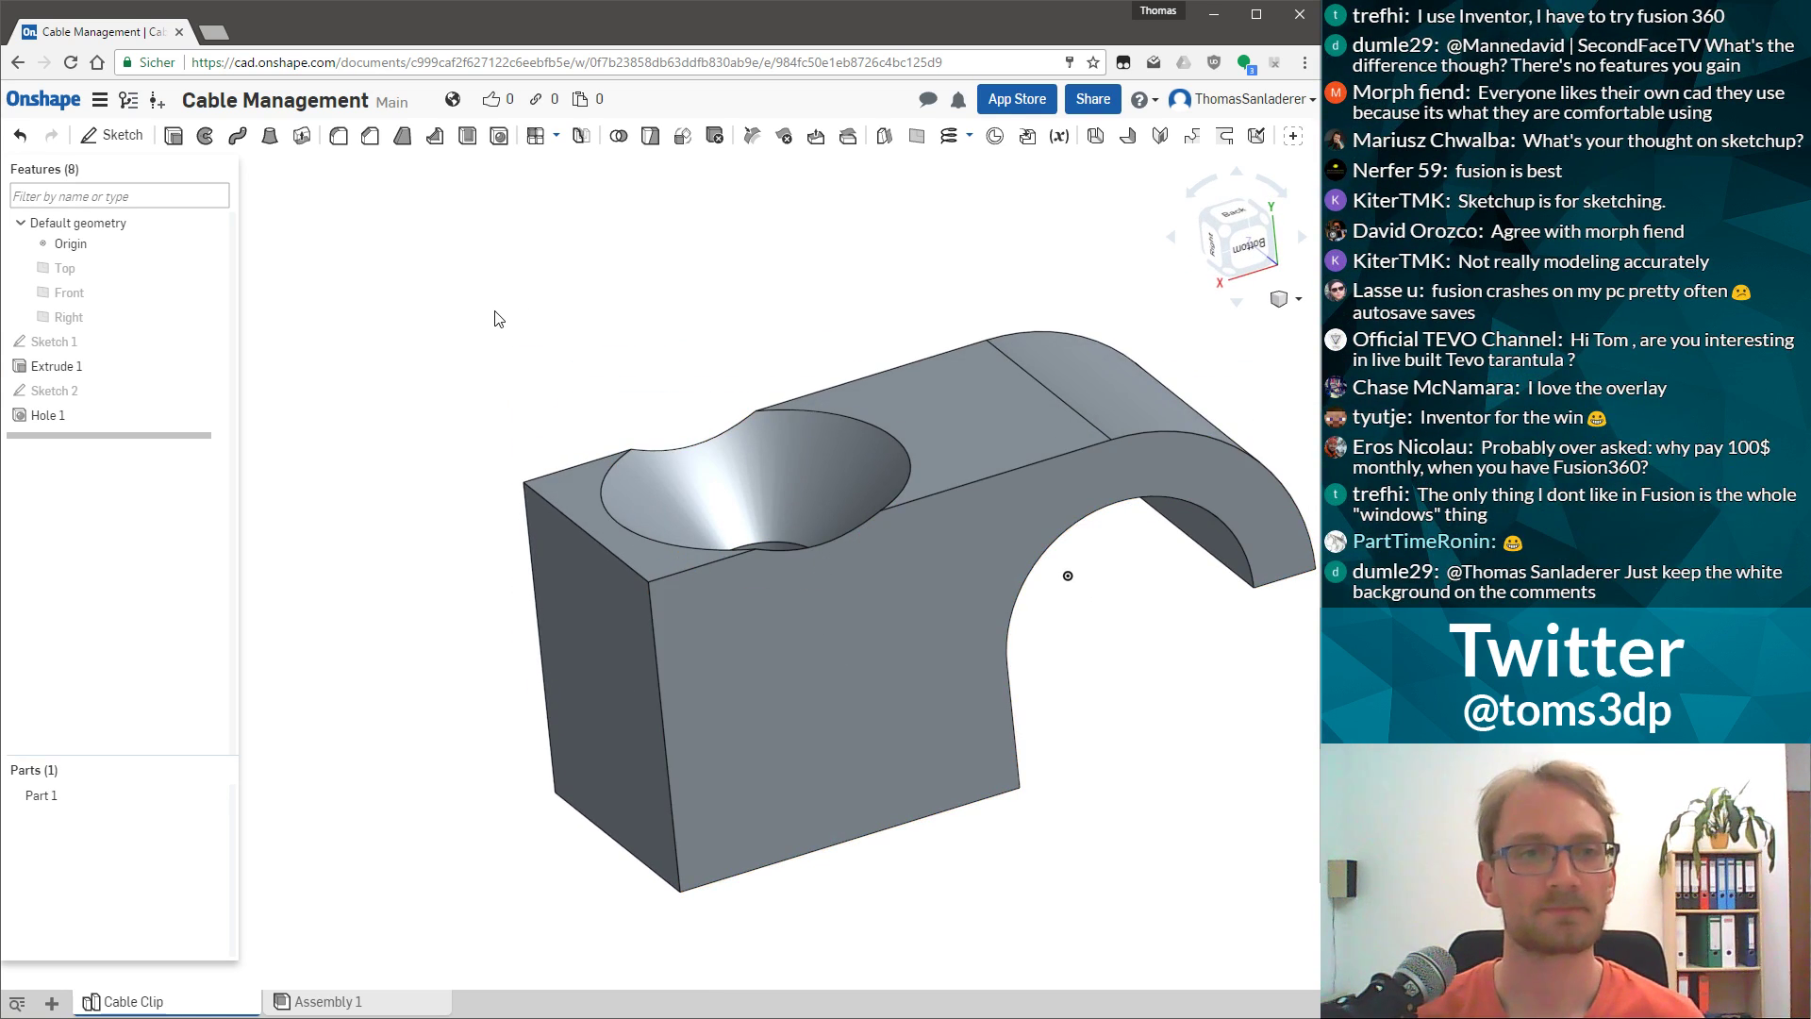
pyautogui.click(338, 136)
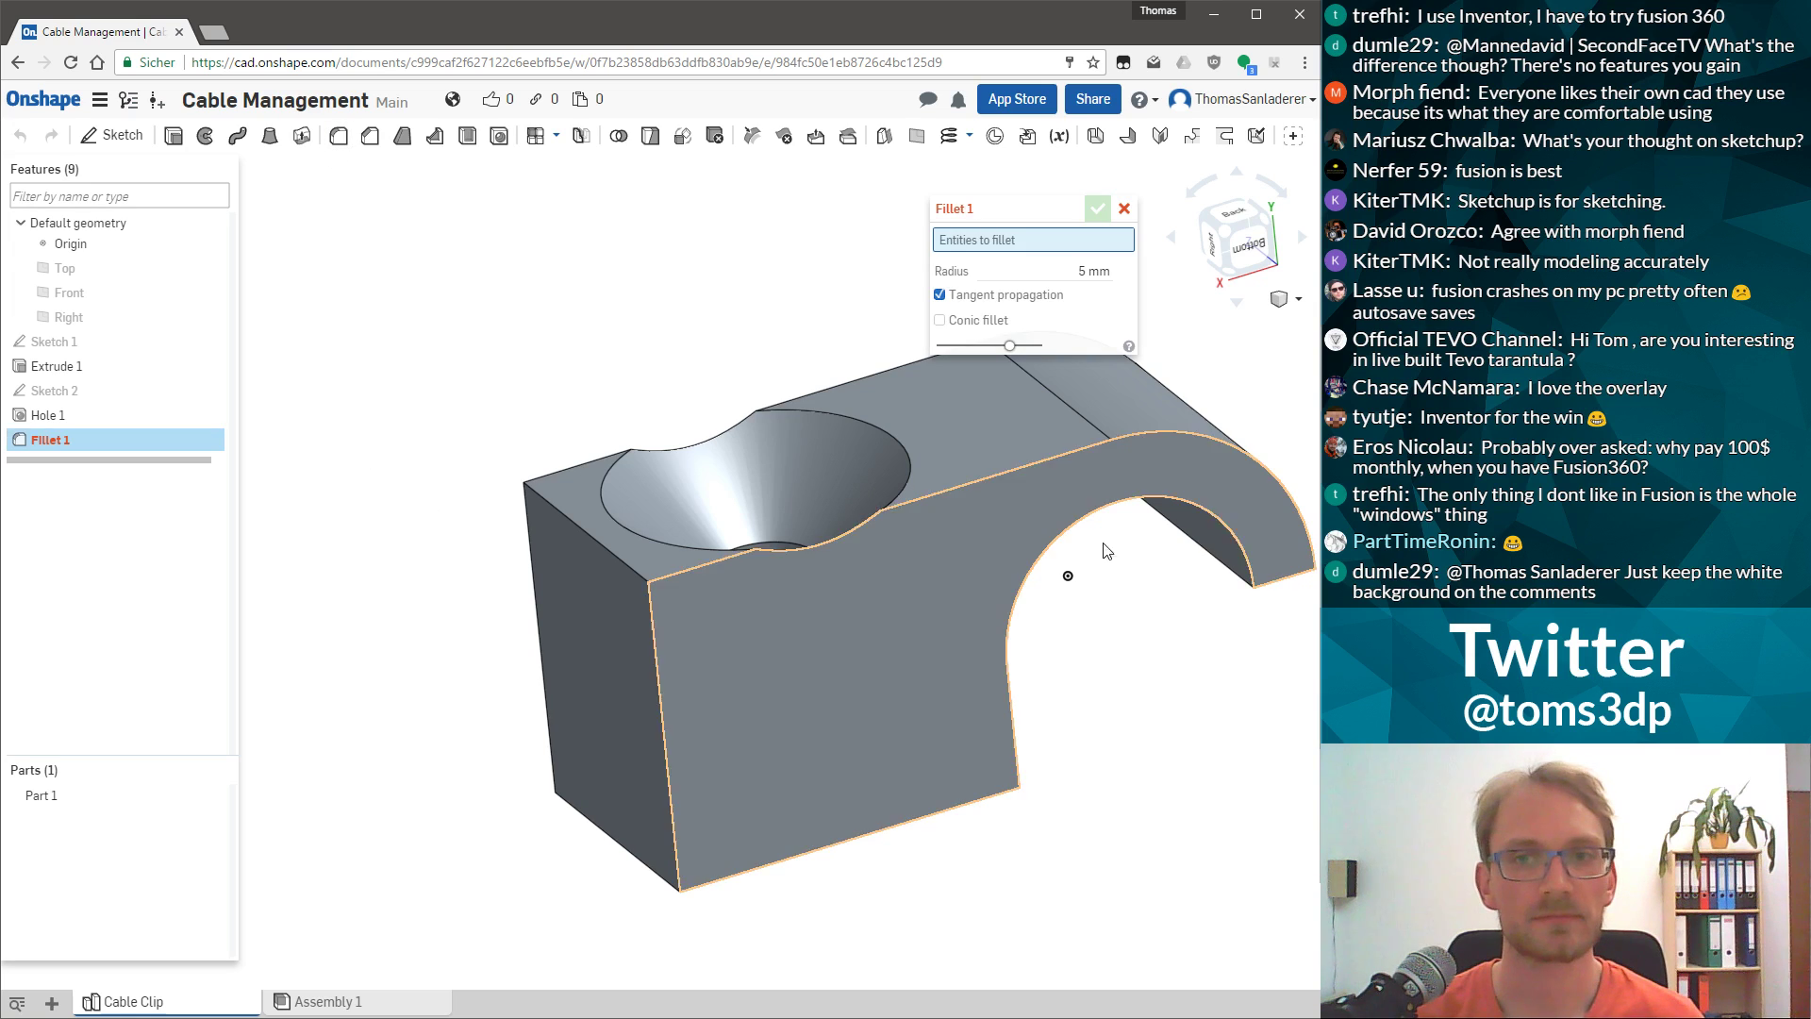
pyautogui.click(661, 724)
pyautogui.moveTo(542, 614); pyautogui.dragTo(652, 575, button='right')
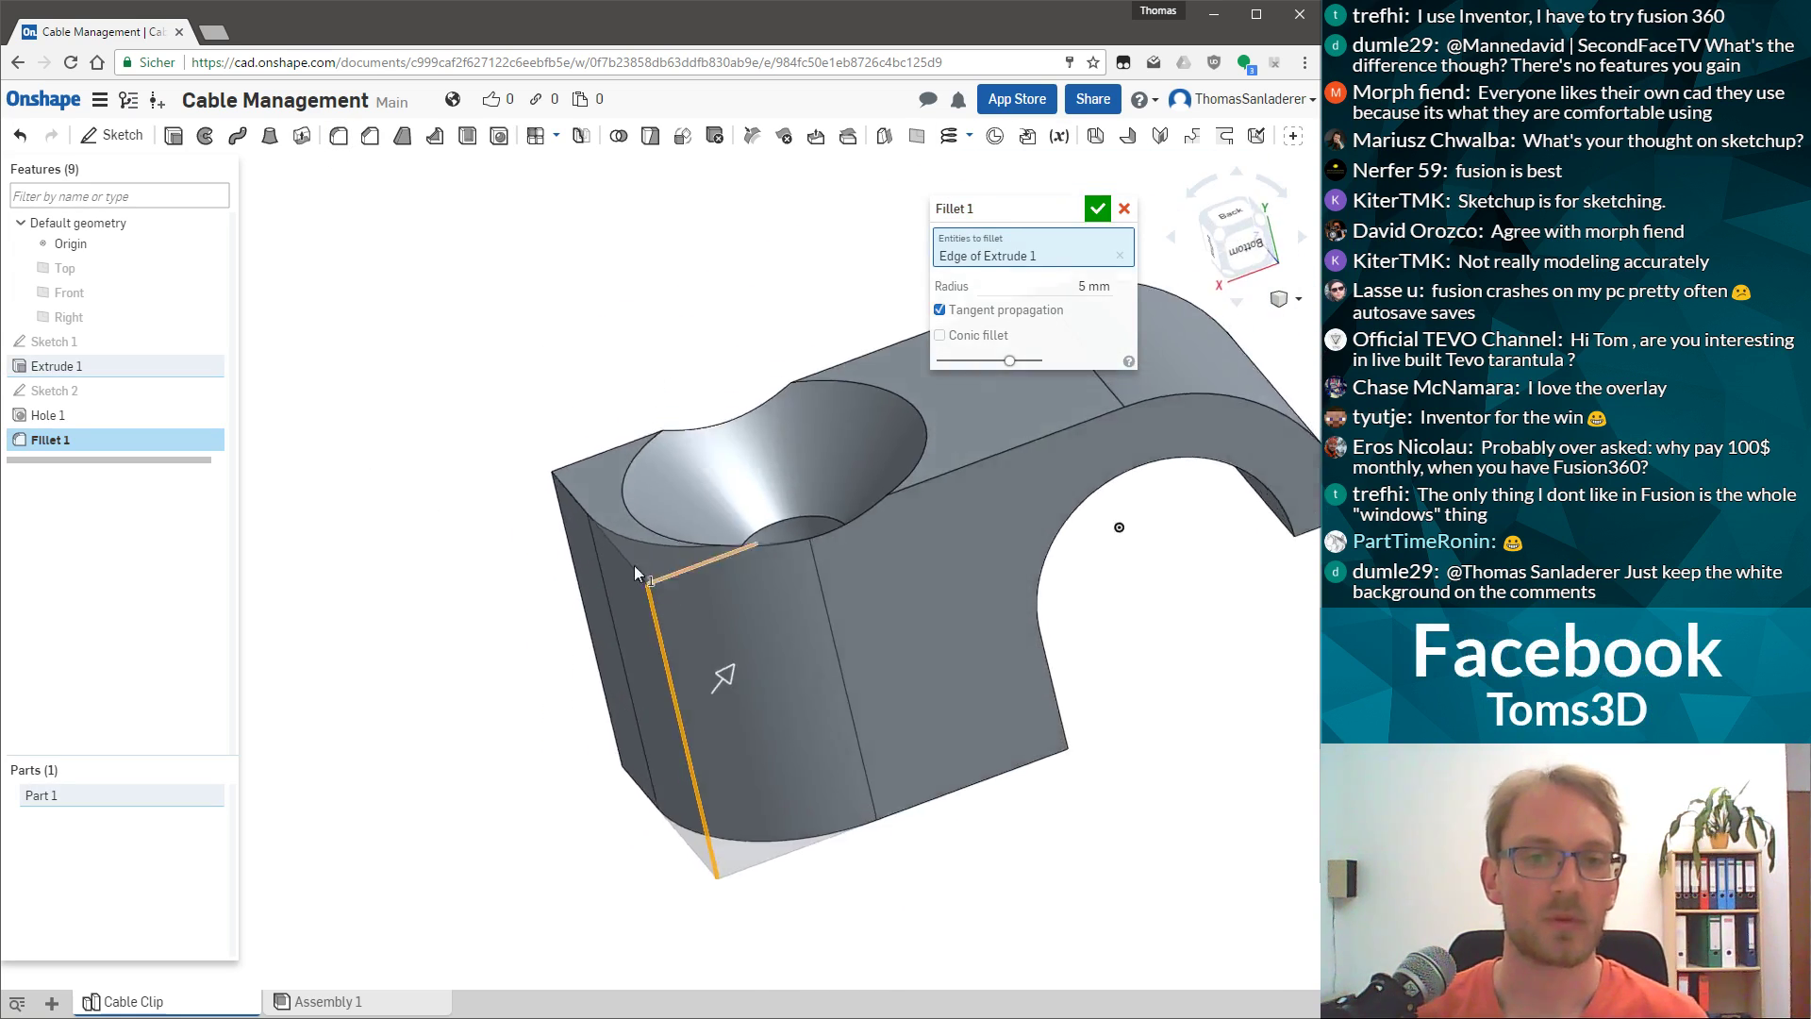
pyautogui.click(572, 550)
pyautogui.moveTo(499, 611); pyautogui.dragTo(943, 396, button='right')
pyautogui.click(1072, 316)
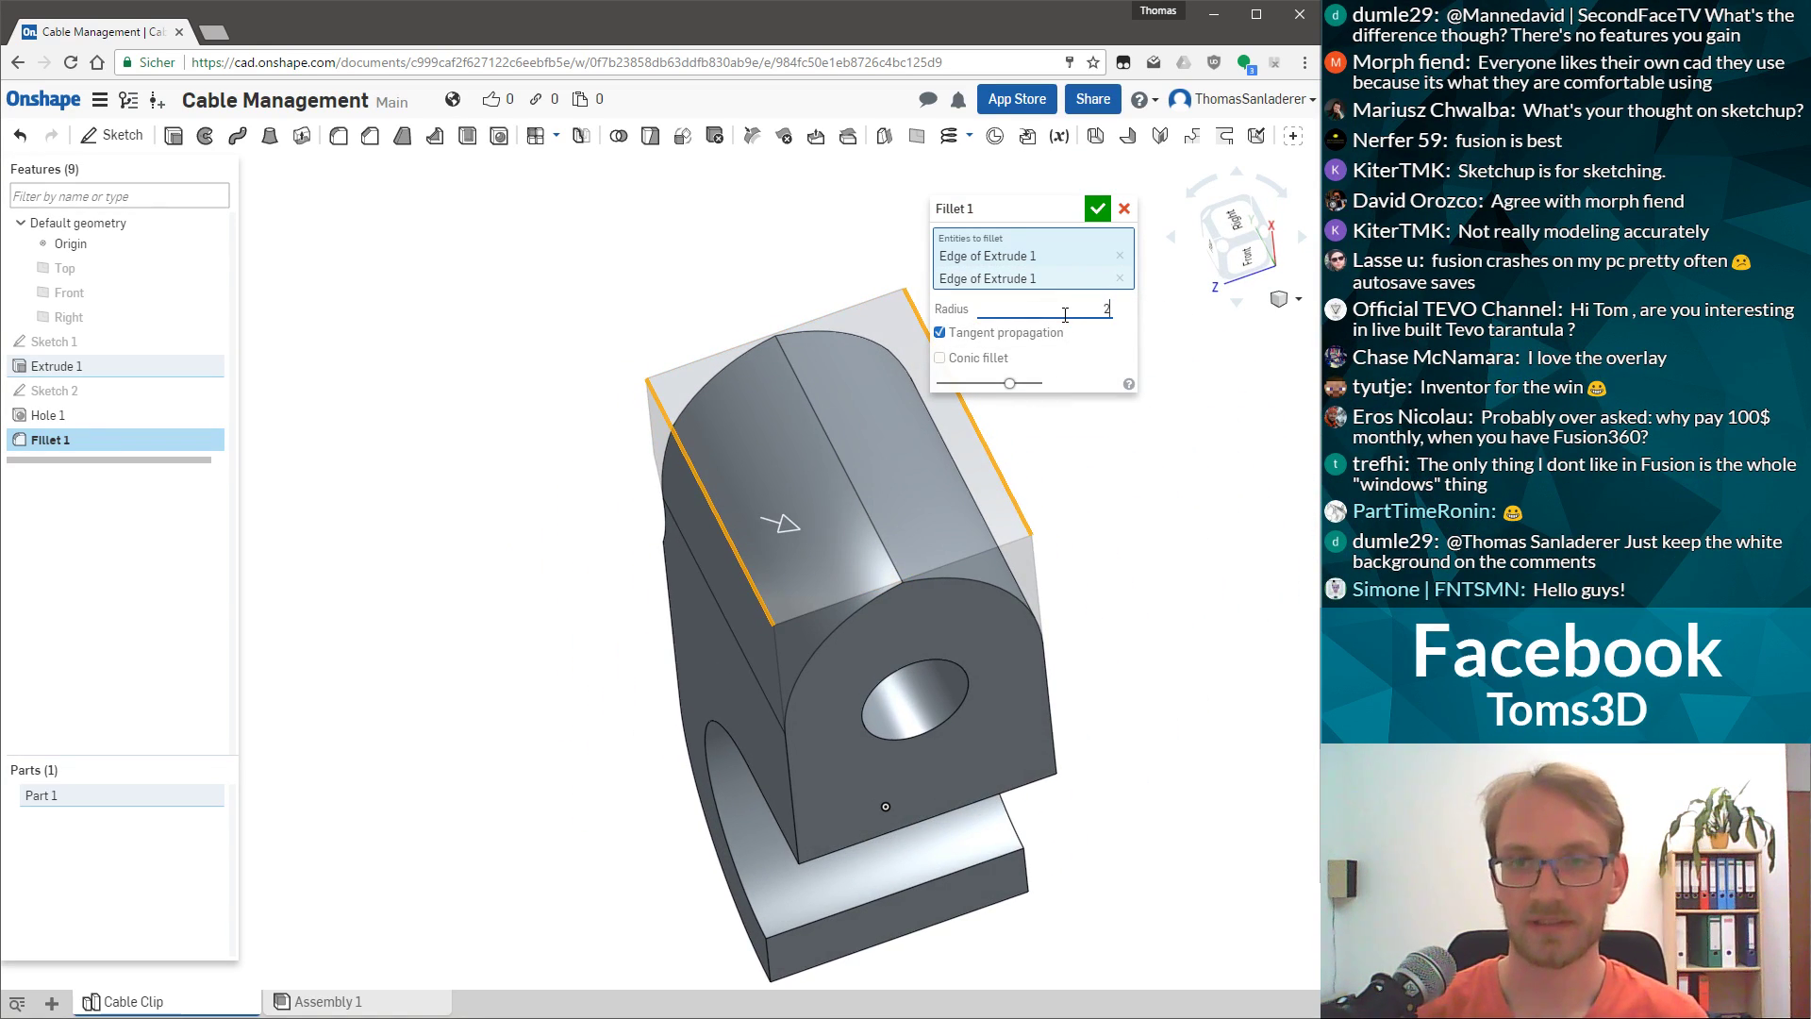
pyautogui.click(1098, 209)
# Examine the filleted clip from several angles, including the hole, the hook and the rounded block end.
pyautogui.moveTo(841, 391); pyautogui.dragTo(1055, 344, button='right')
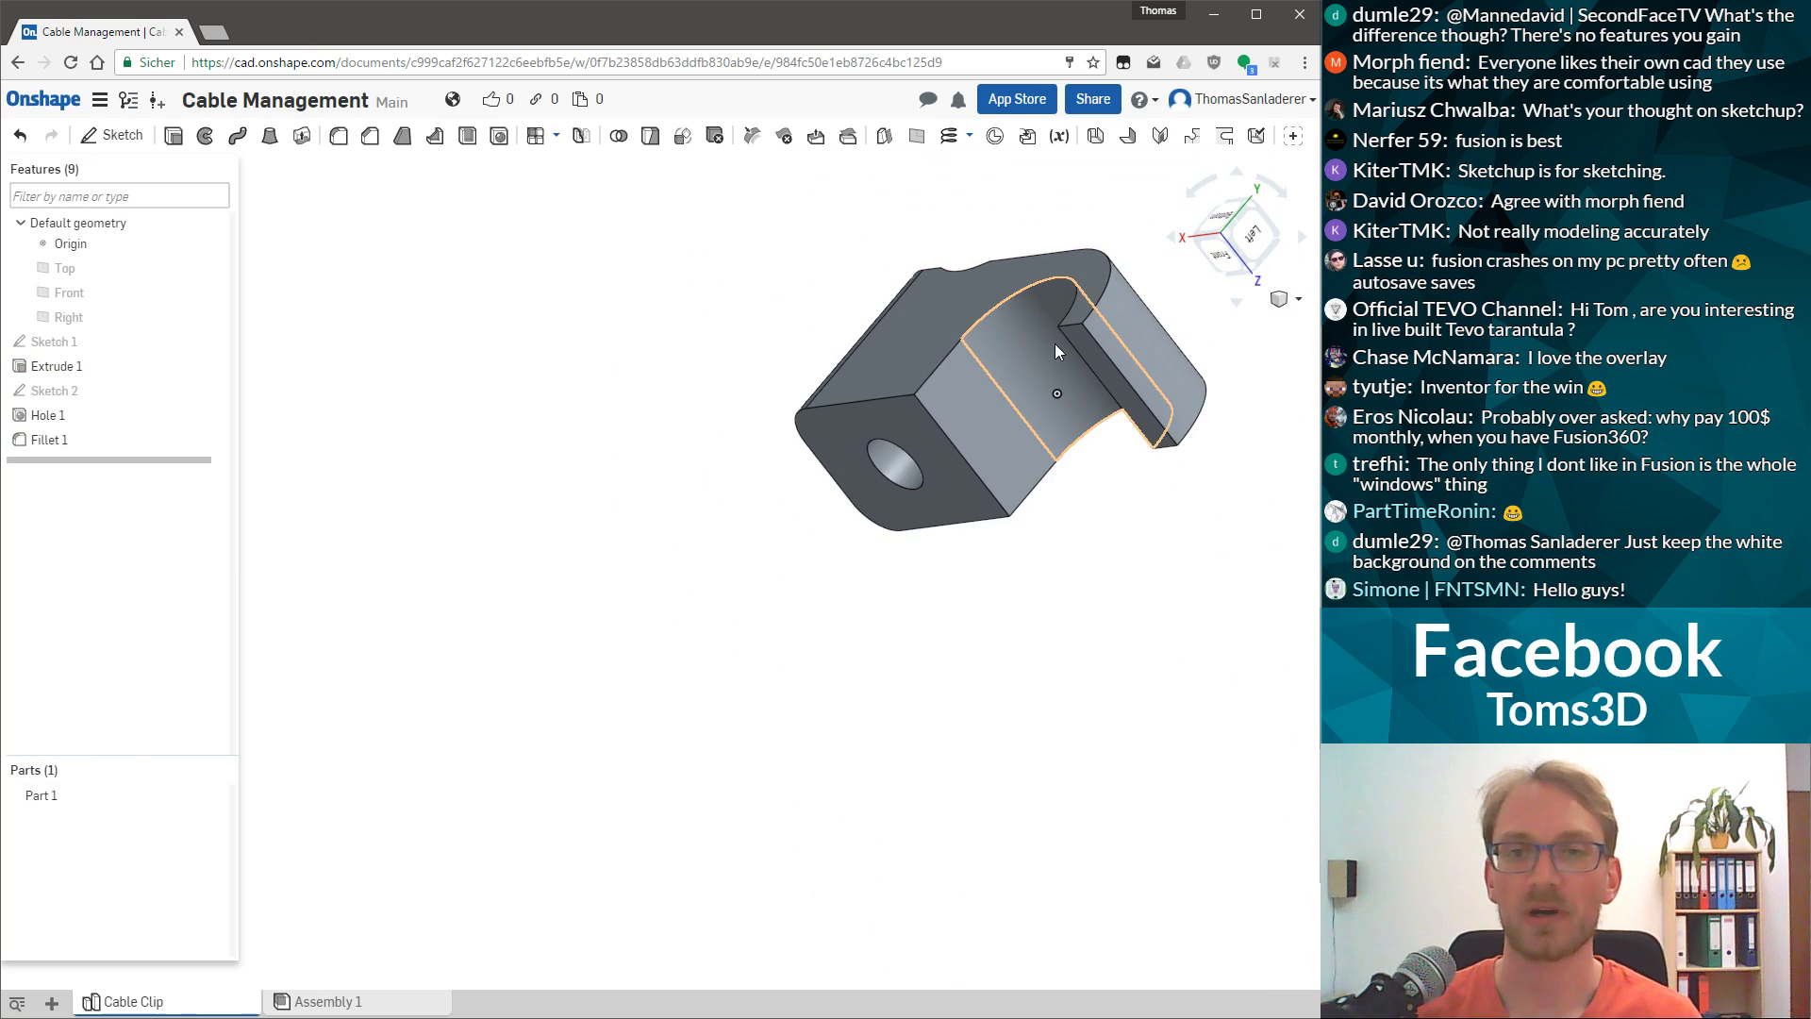
pyautogui.scroll(5, 930, 364)
pyautogui.moveTo(836, 488); pyautogui.dragTo(660, 291, button='right')
pyautogui.scroll(-5, 941, 214)
pyautogui.moveTo(983, 298); pyautogui.dragTo(938, 517, button='right')
pyautogui.click(943, 566)
pyautogui.moveTo(968, 433); pyautogui.dragTo(747, 375, button='right')
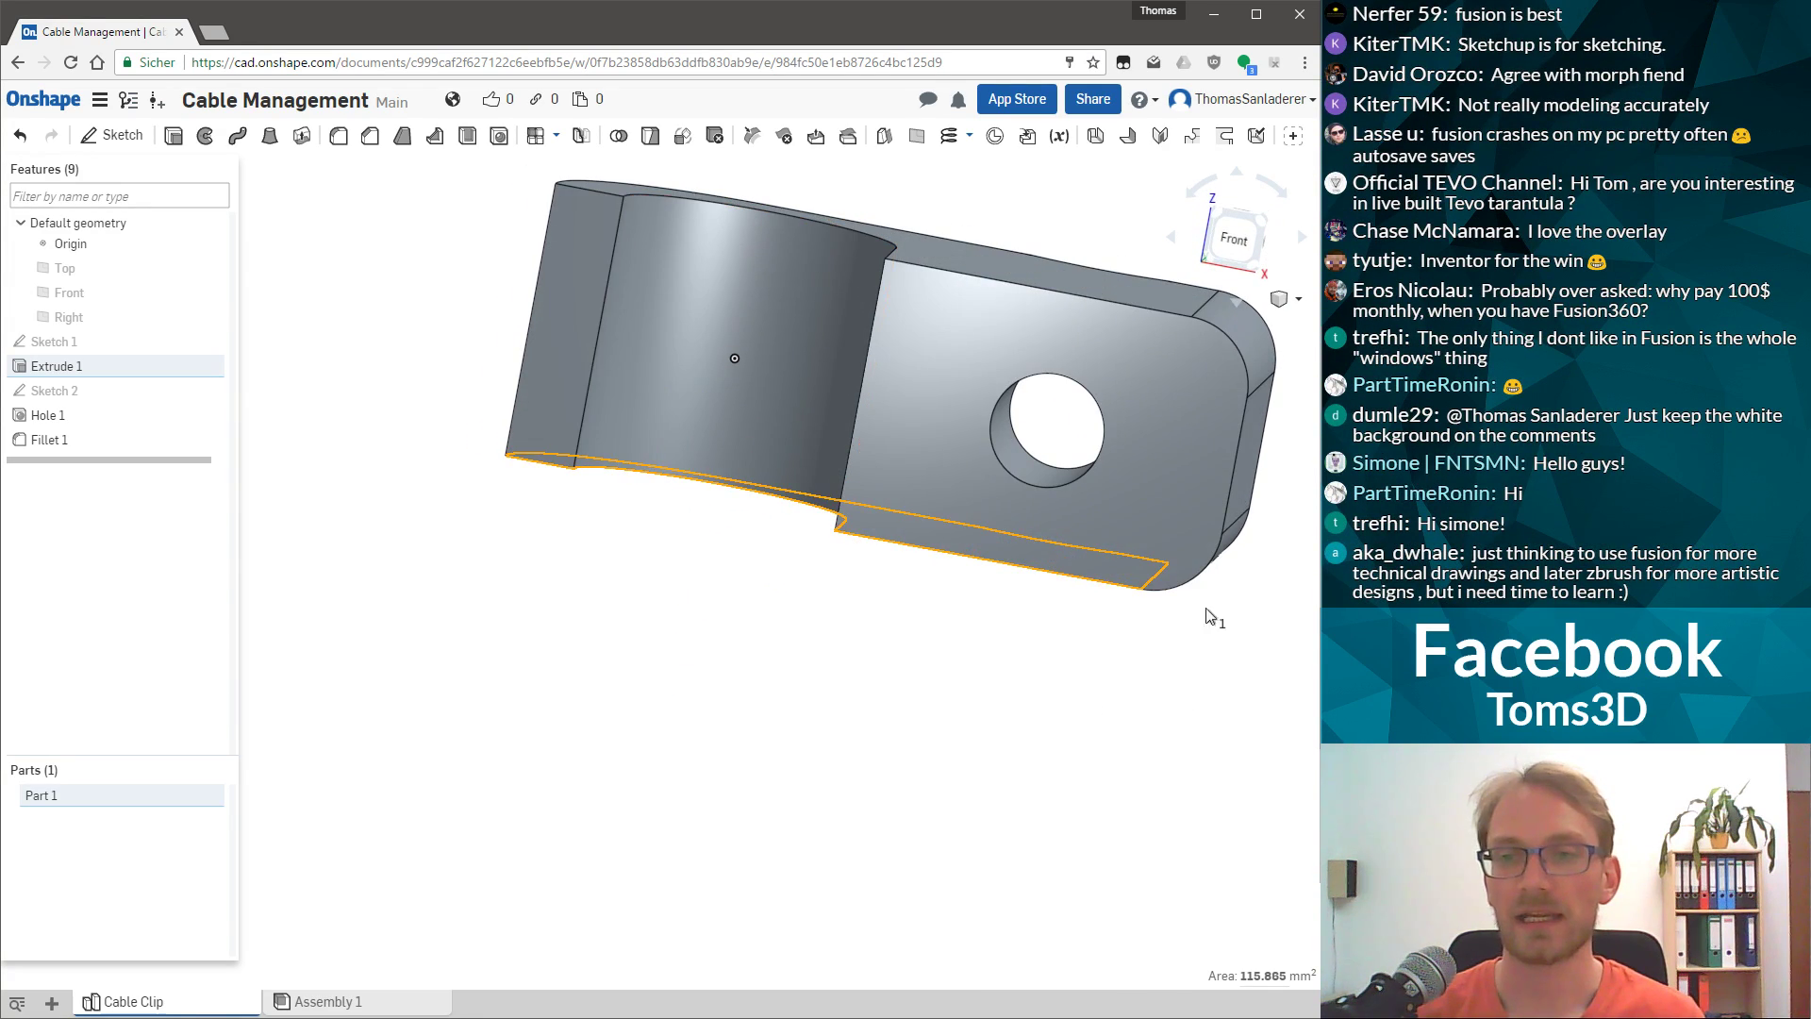
pyautogui.moveTo(968, 236); pyautogui.dragTo(817, 371, button='right')
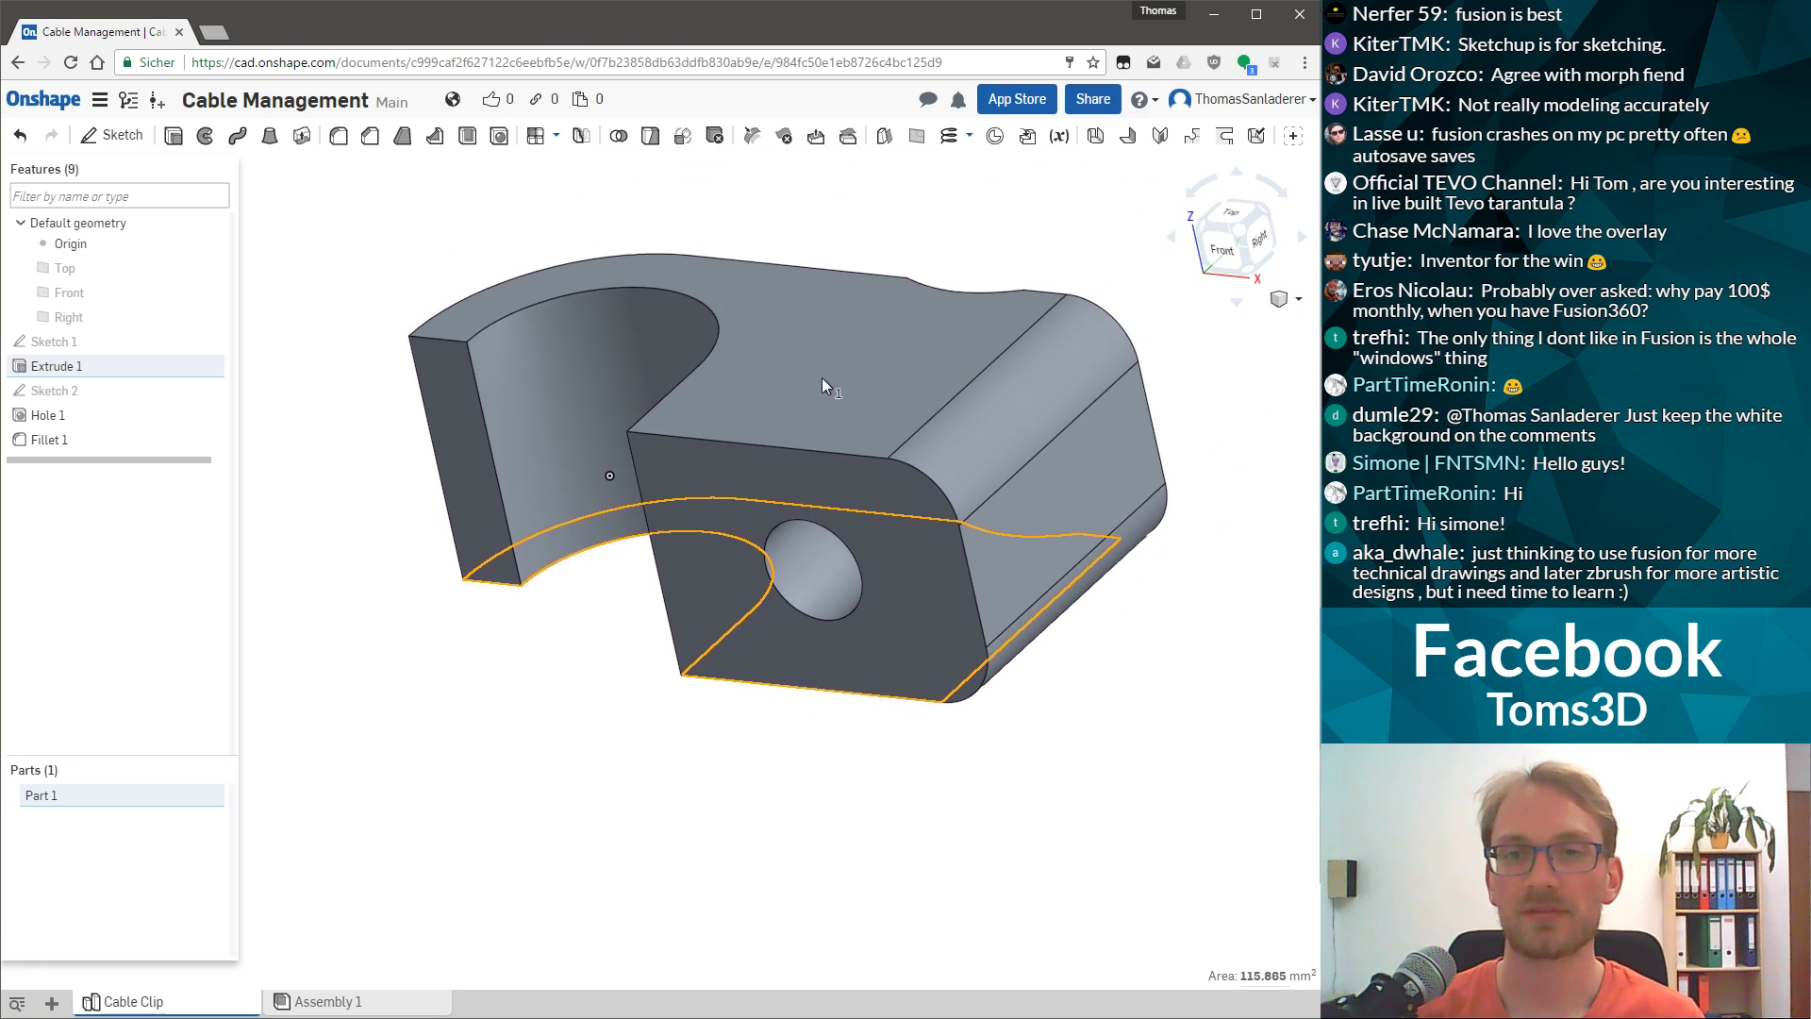
pyautogui.press('space')
# Check the radius of the fillet faces, the distance between their axes, and the transition to the adjoining side face.
pyautogui.click(987, 444)
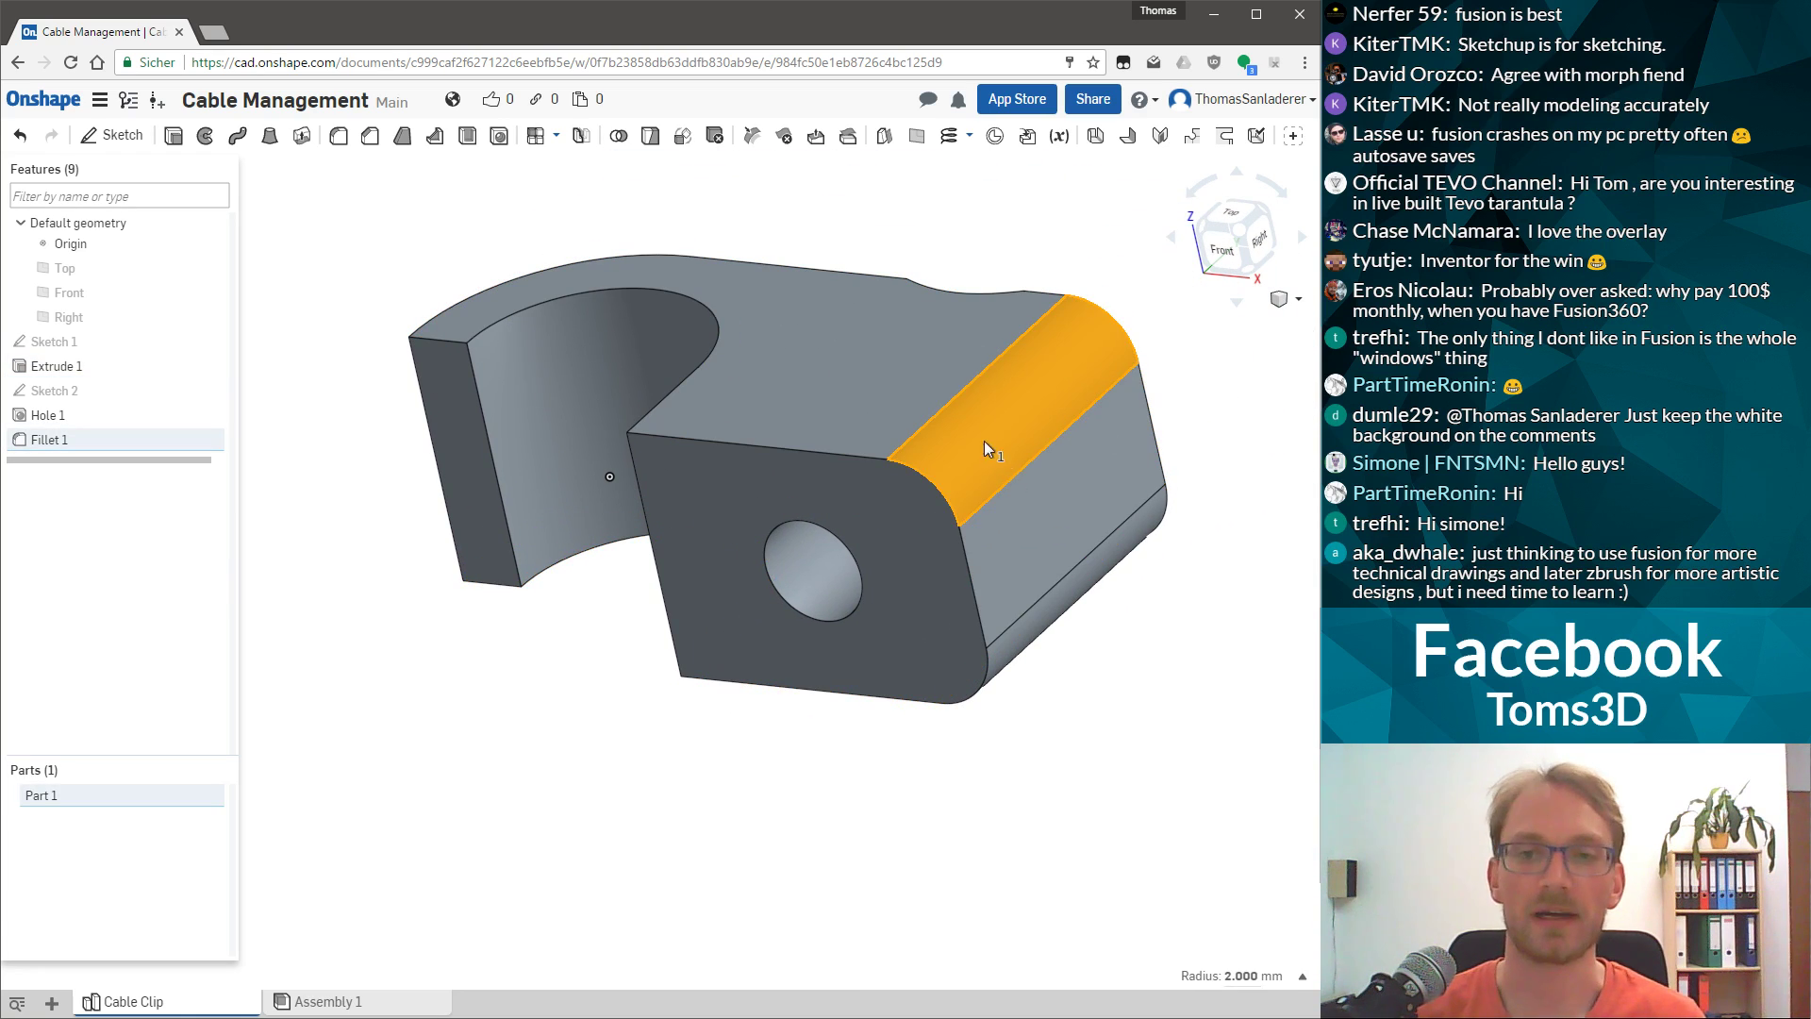
pyautogui.moveTo(820, 421); pyautogui.dragTo(991, 575, button='right')
pyautogui.click(1057, 490)
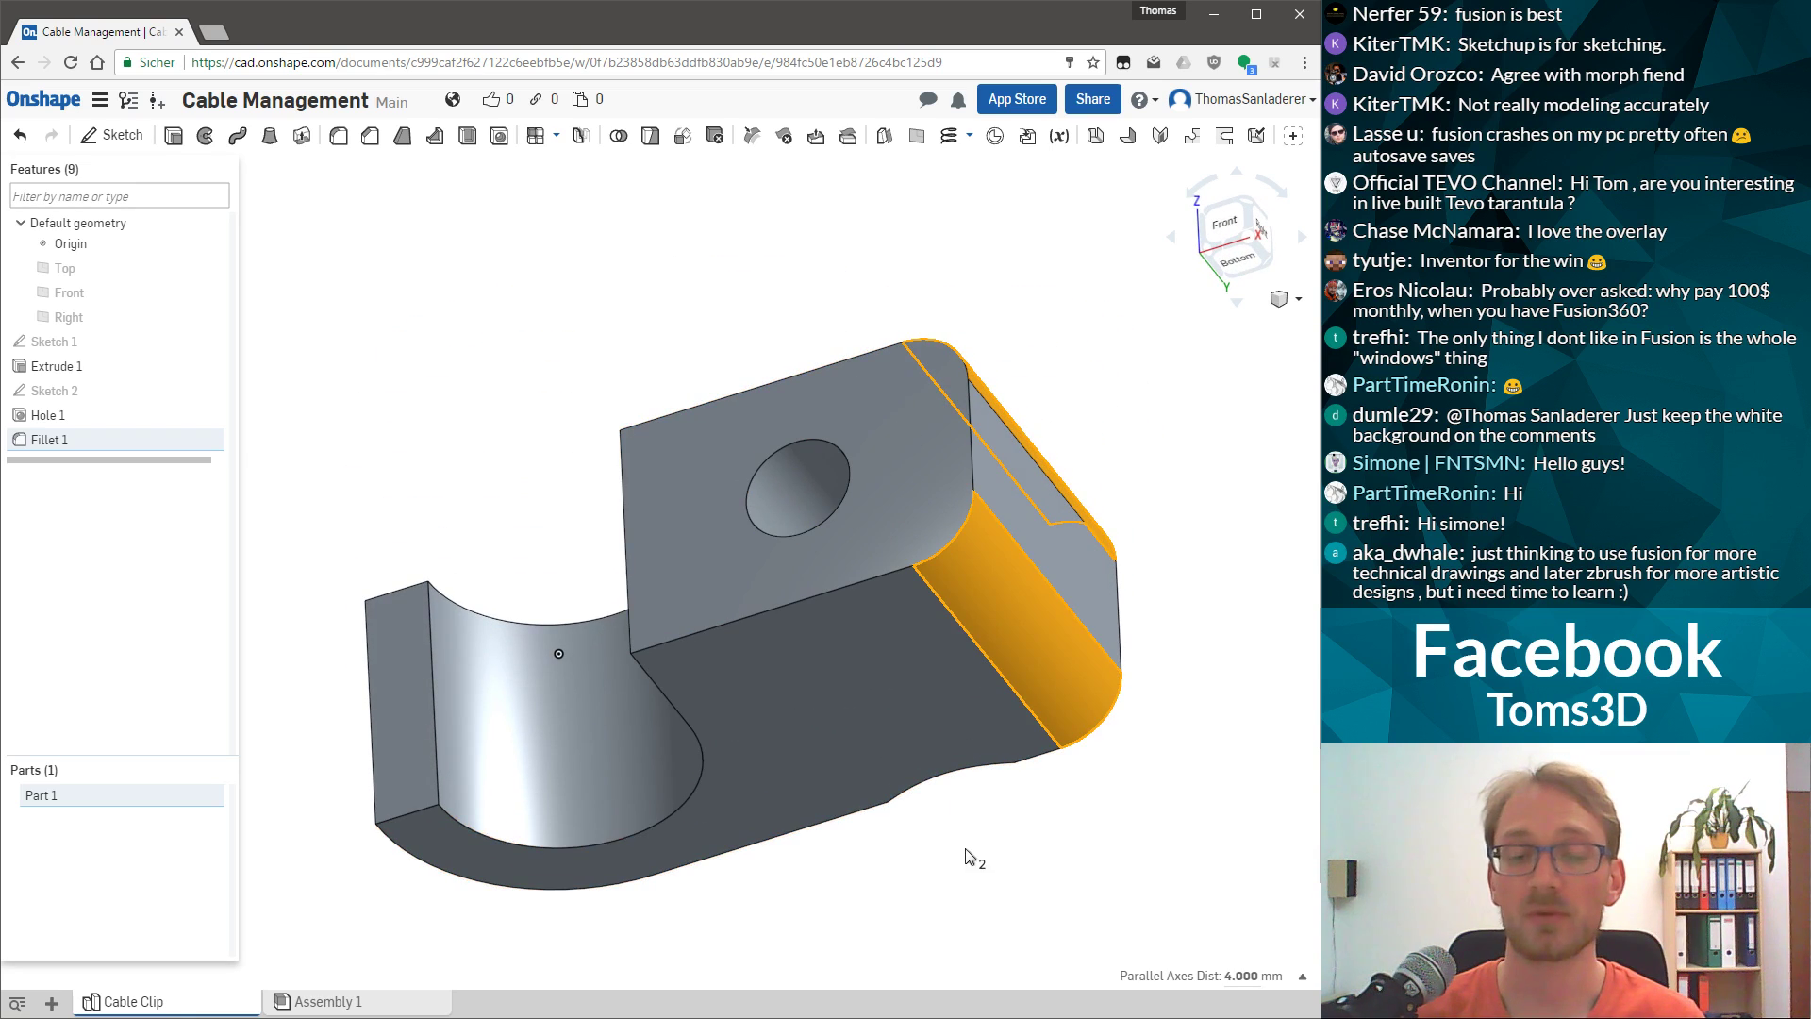
pyautogui.click(1045, 874)
pyautogui.click(1047, 665)
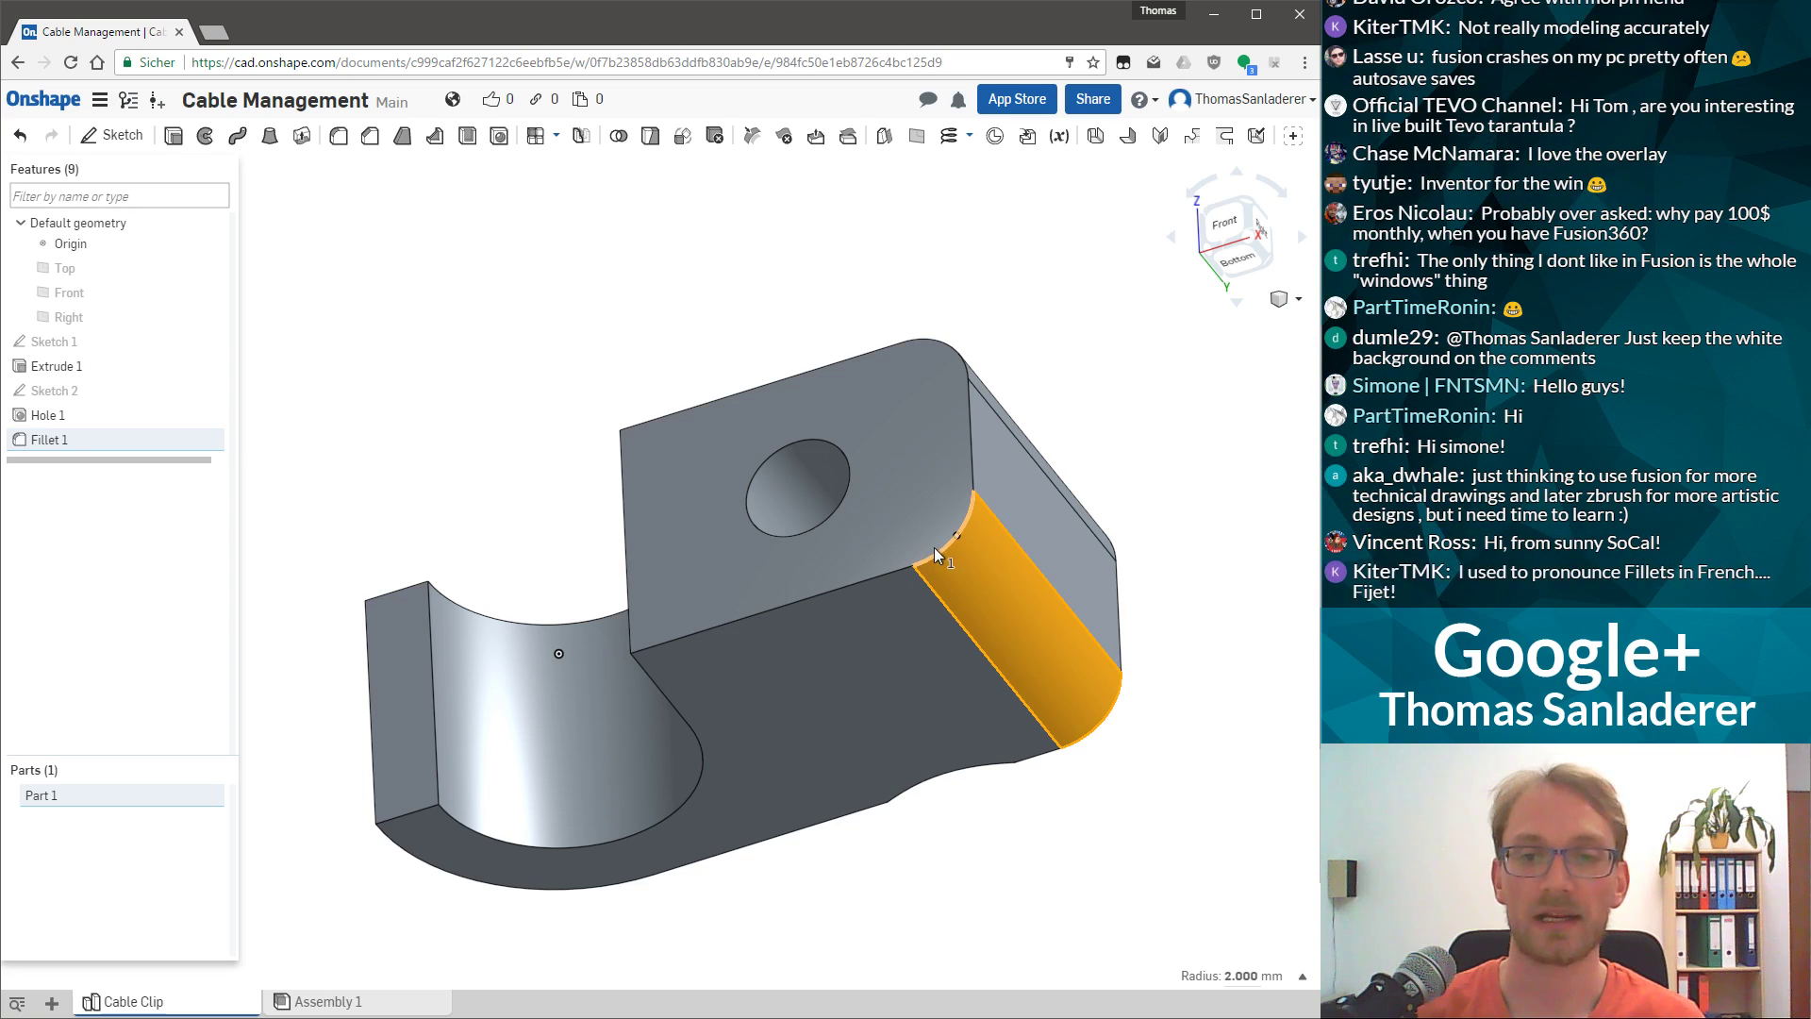
pyautogui.scroll(3, 948, 551)
pyautogui.click(956, 694)
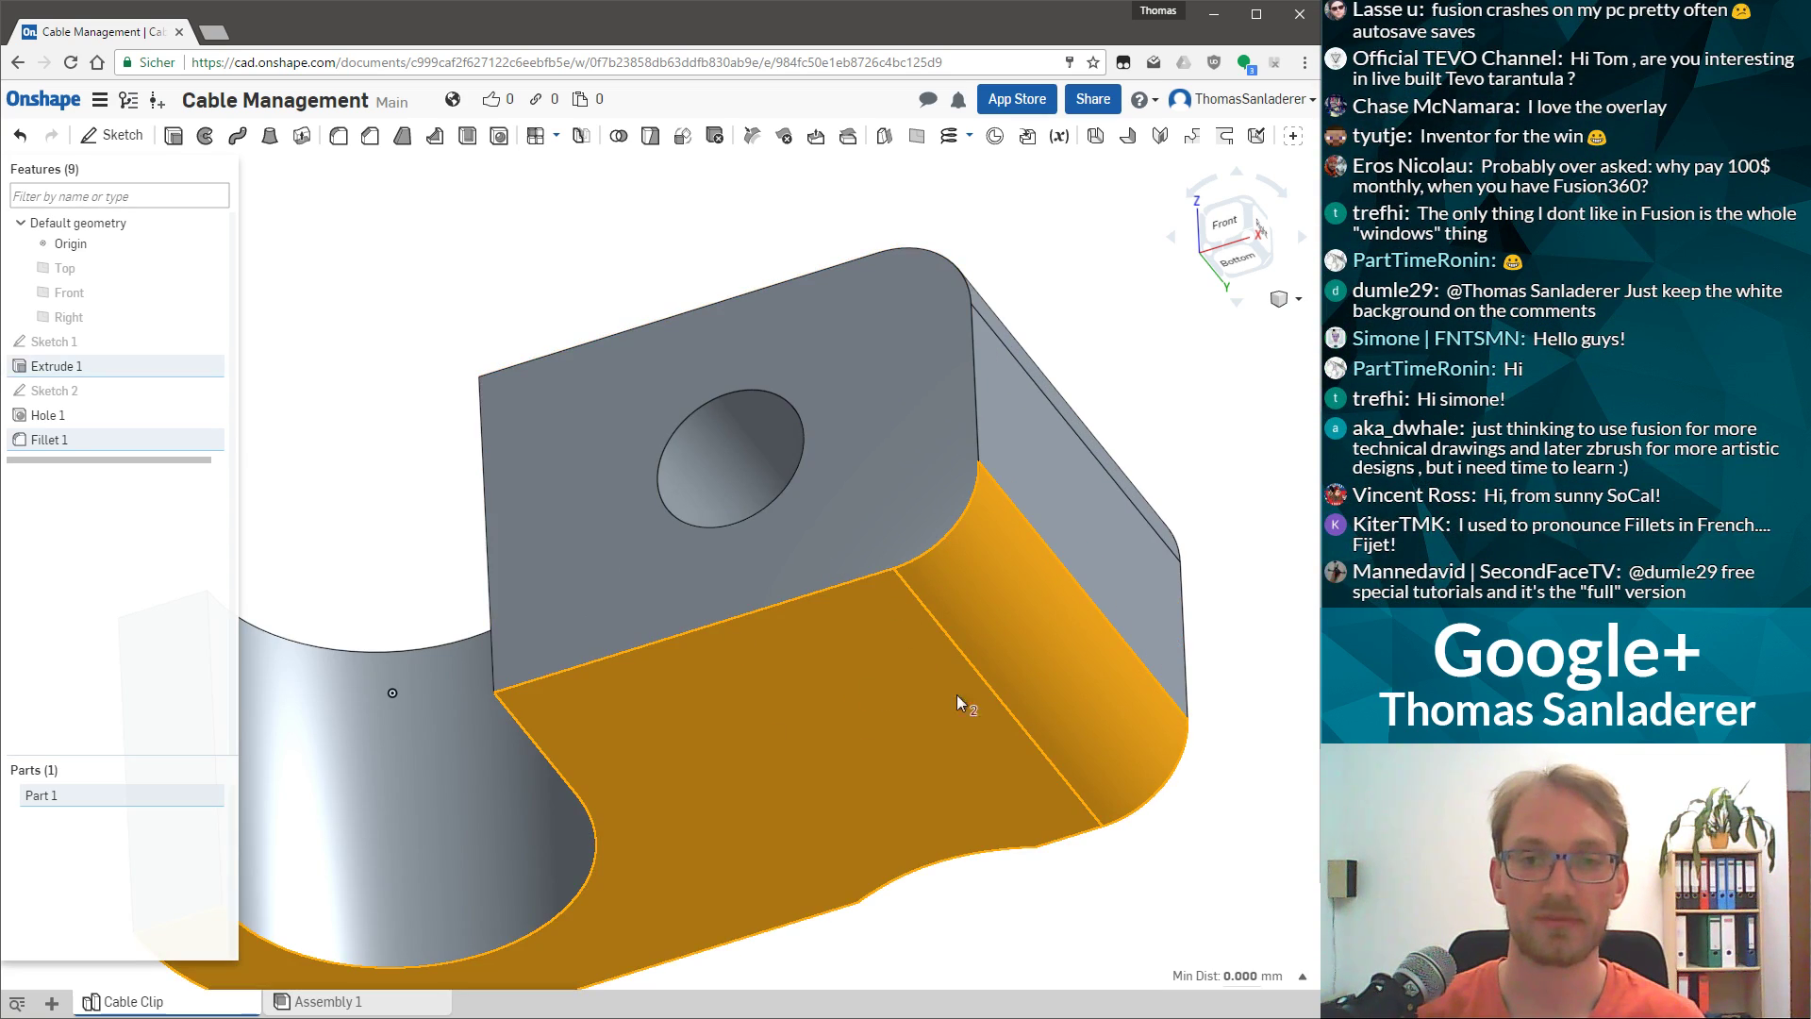
pyautogui.click(1150, 913)
pyautogui.click(982, 792)
pyautogui.click(1186, 846)
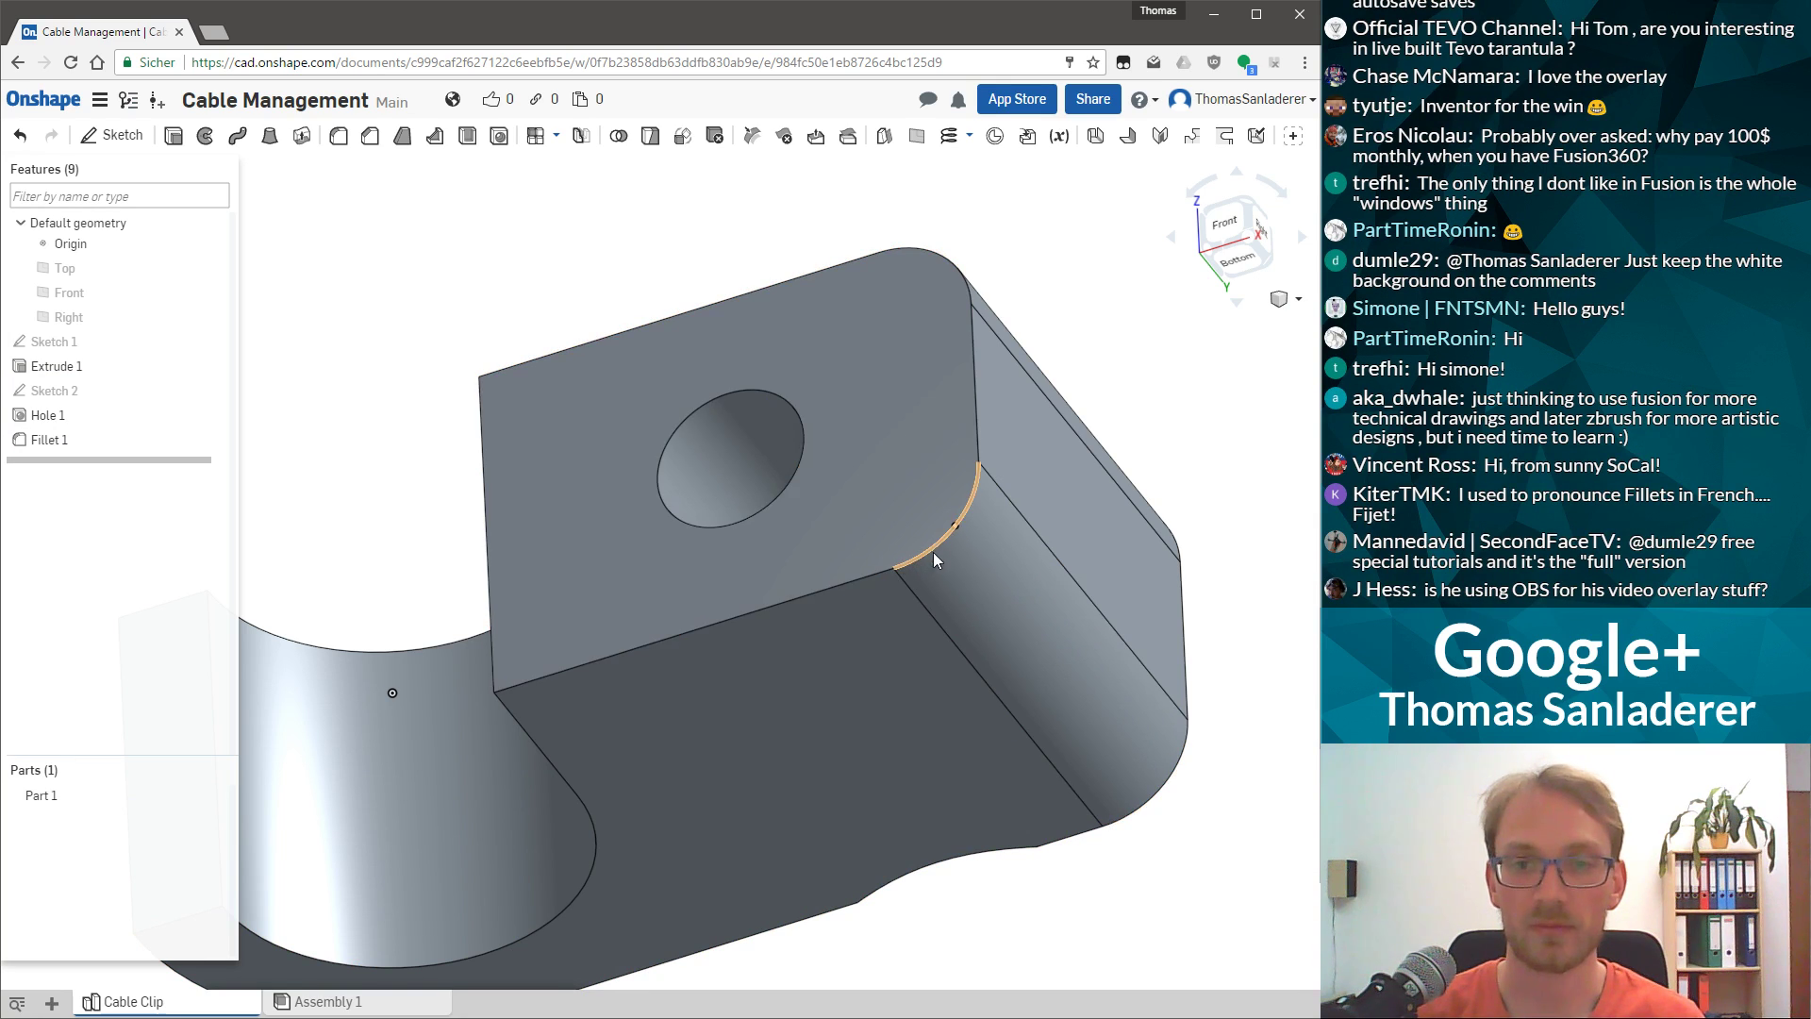
# Delete the 2 mm corner fillet feature from the clip's block end.
pyautogui.moveTo(932, 554); pyautogui.dragTo(917, 592, button='right')
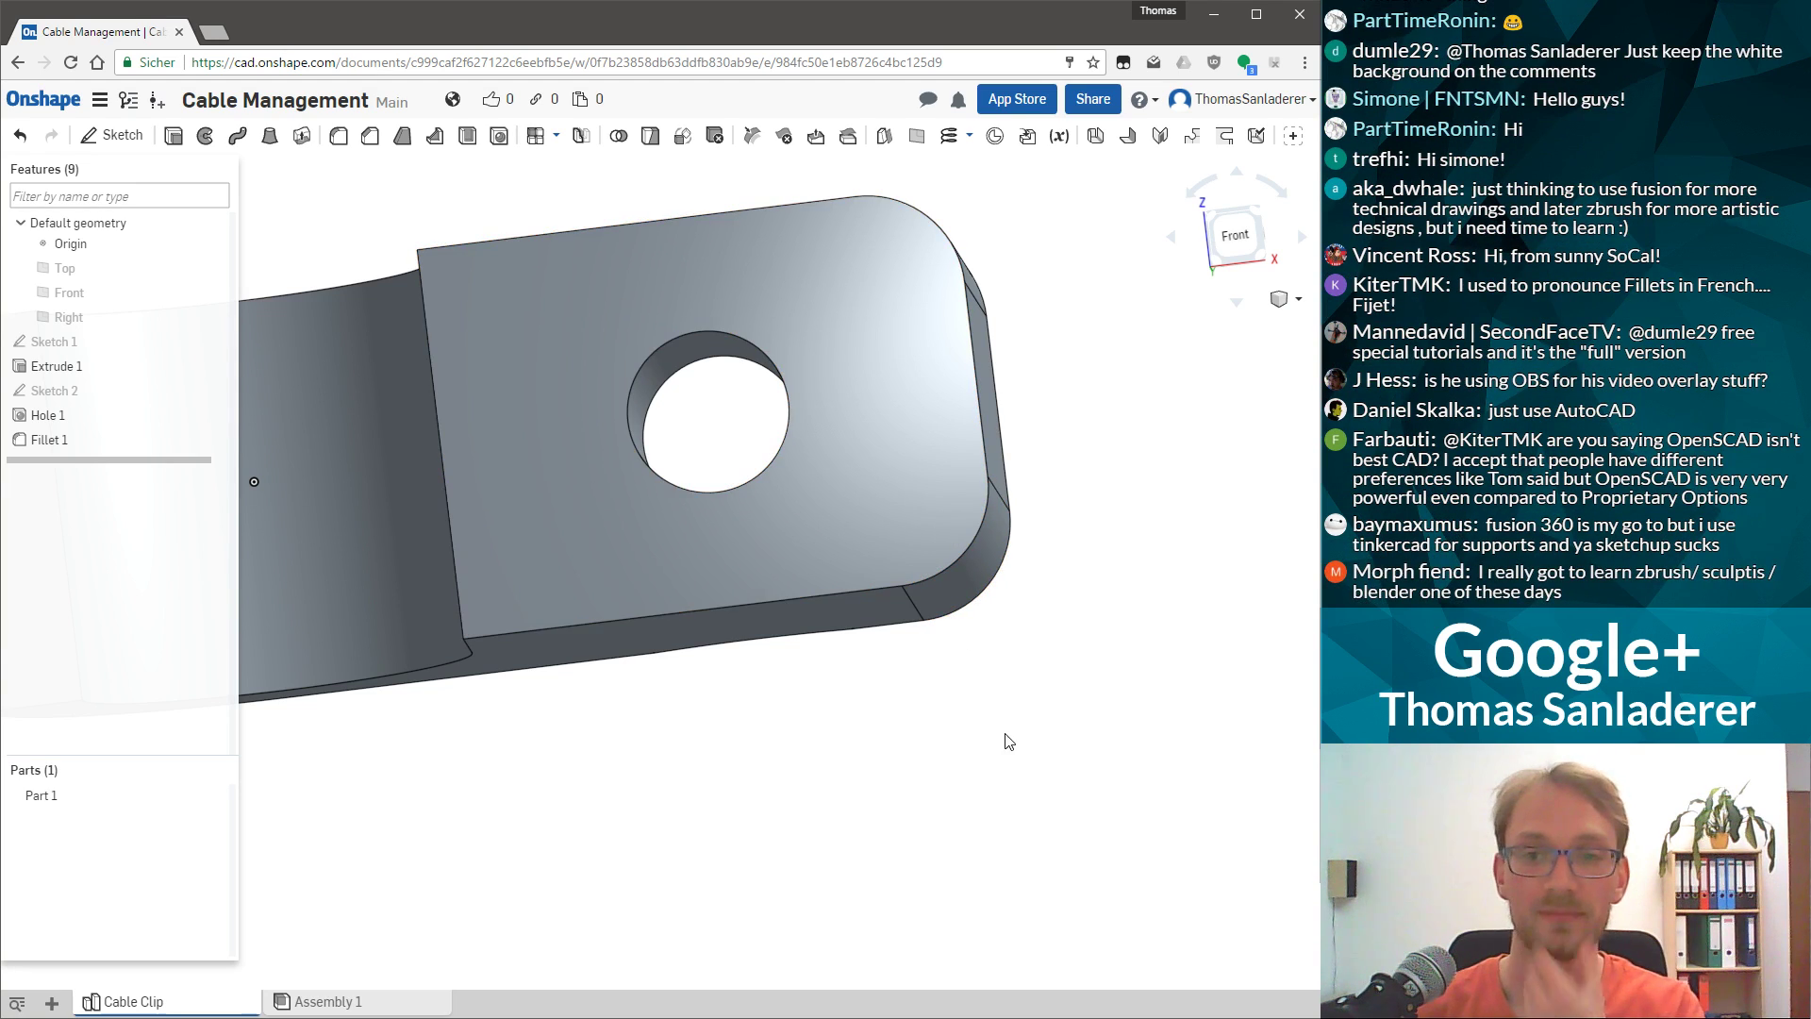
pyautogui.moveTo(1018, 602); pyautogui.dragTo(124, 521, button='right')
pyautogui.moveTo(57, 439); pyautogui.dragTo(80, 479)
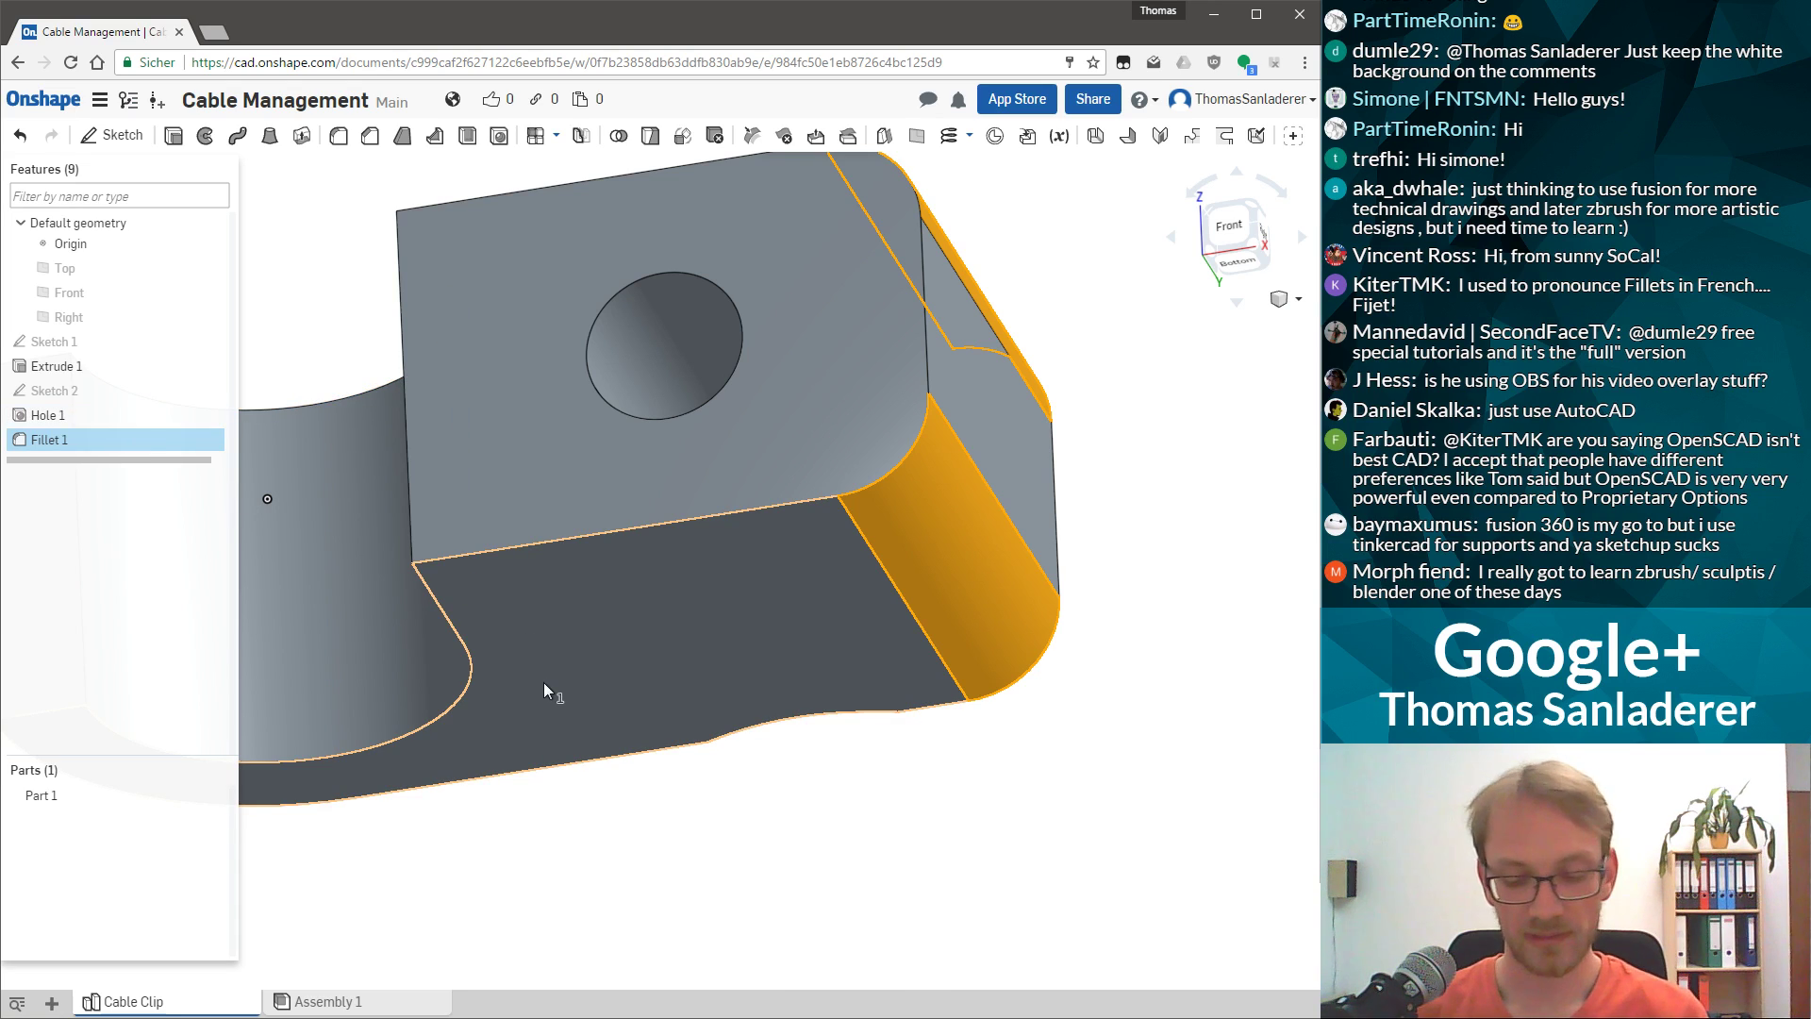
pyautogui.moveTo(544, 685); pyautogui.dragTo(547, 694)
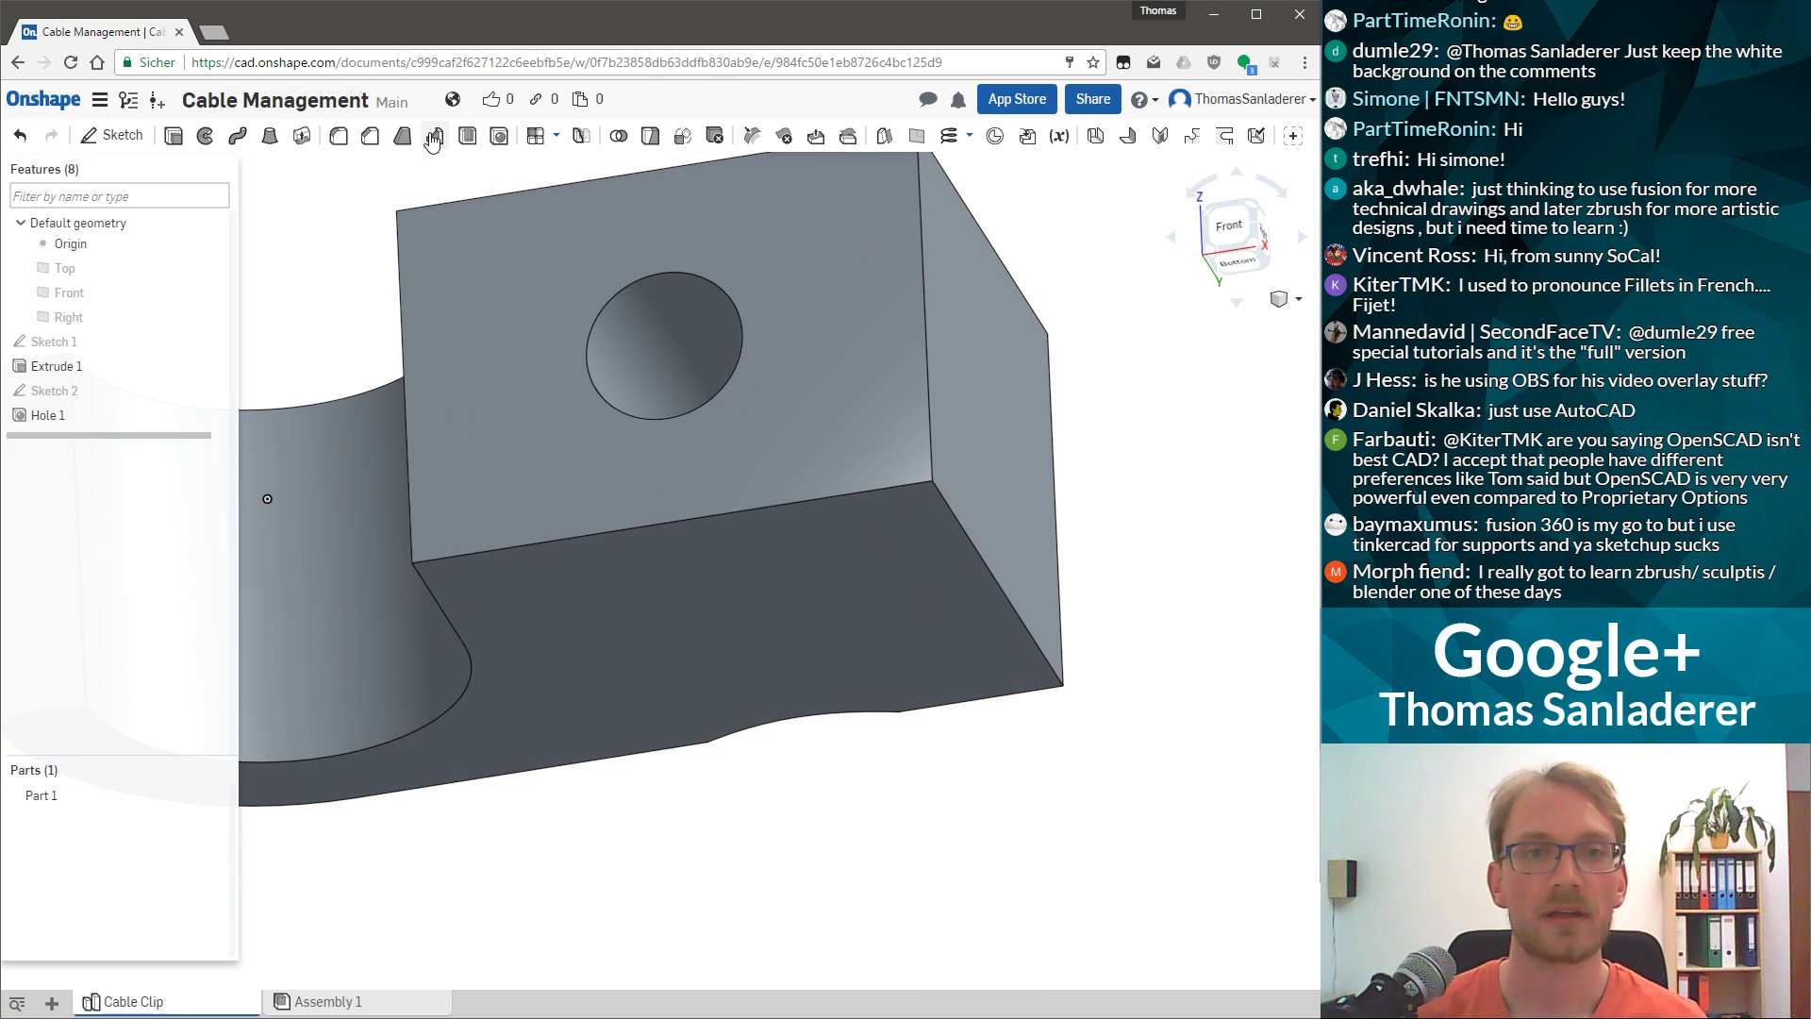
# Chamfer the two outer corner edges at the block's free end with an equal distance of 2 mm.
pyautogui.click(370, 136)
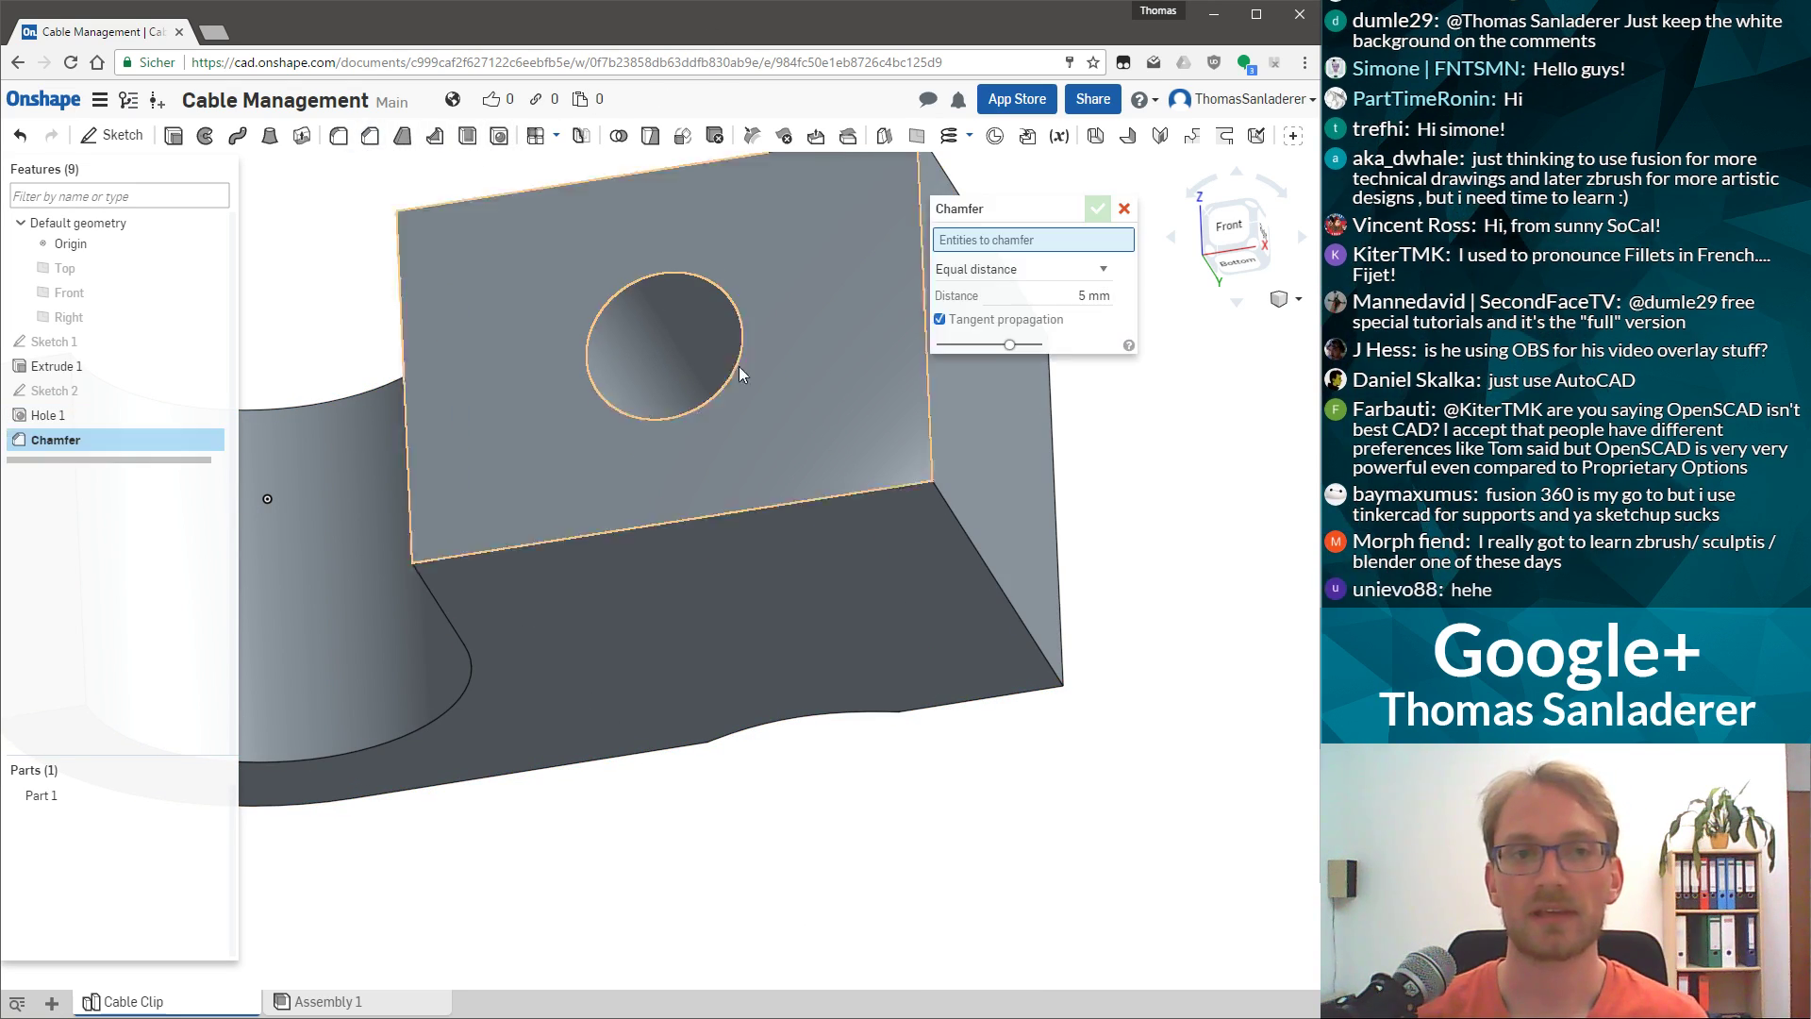
pyautogui.click(959, 530)
pyautogui.moveTo(879, 323); pyautogui.dragTo(875, 382, button='right')
pyautogui.scroll(-3, 875, 383)
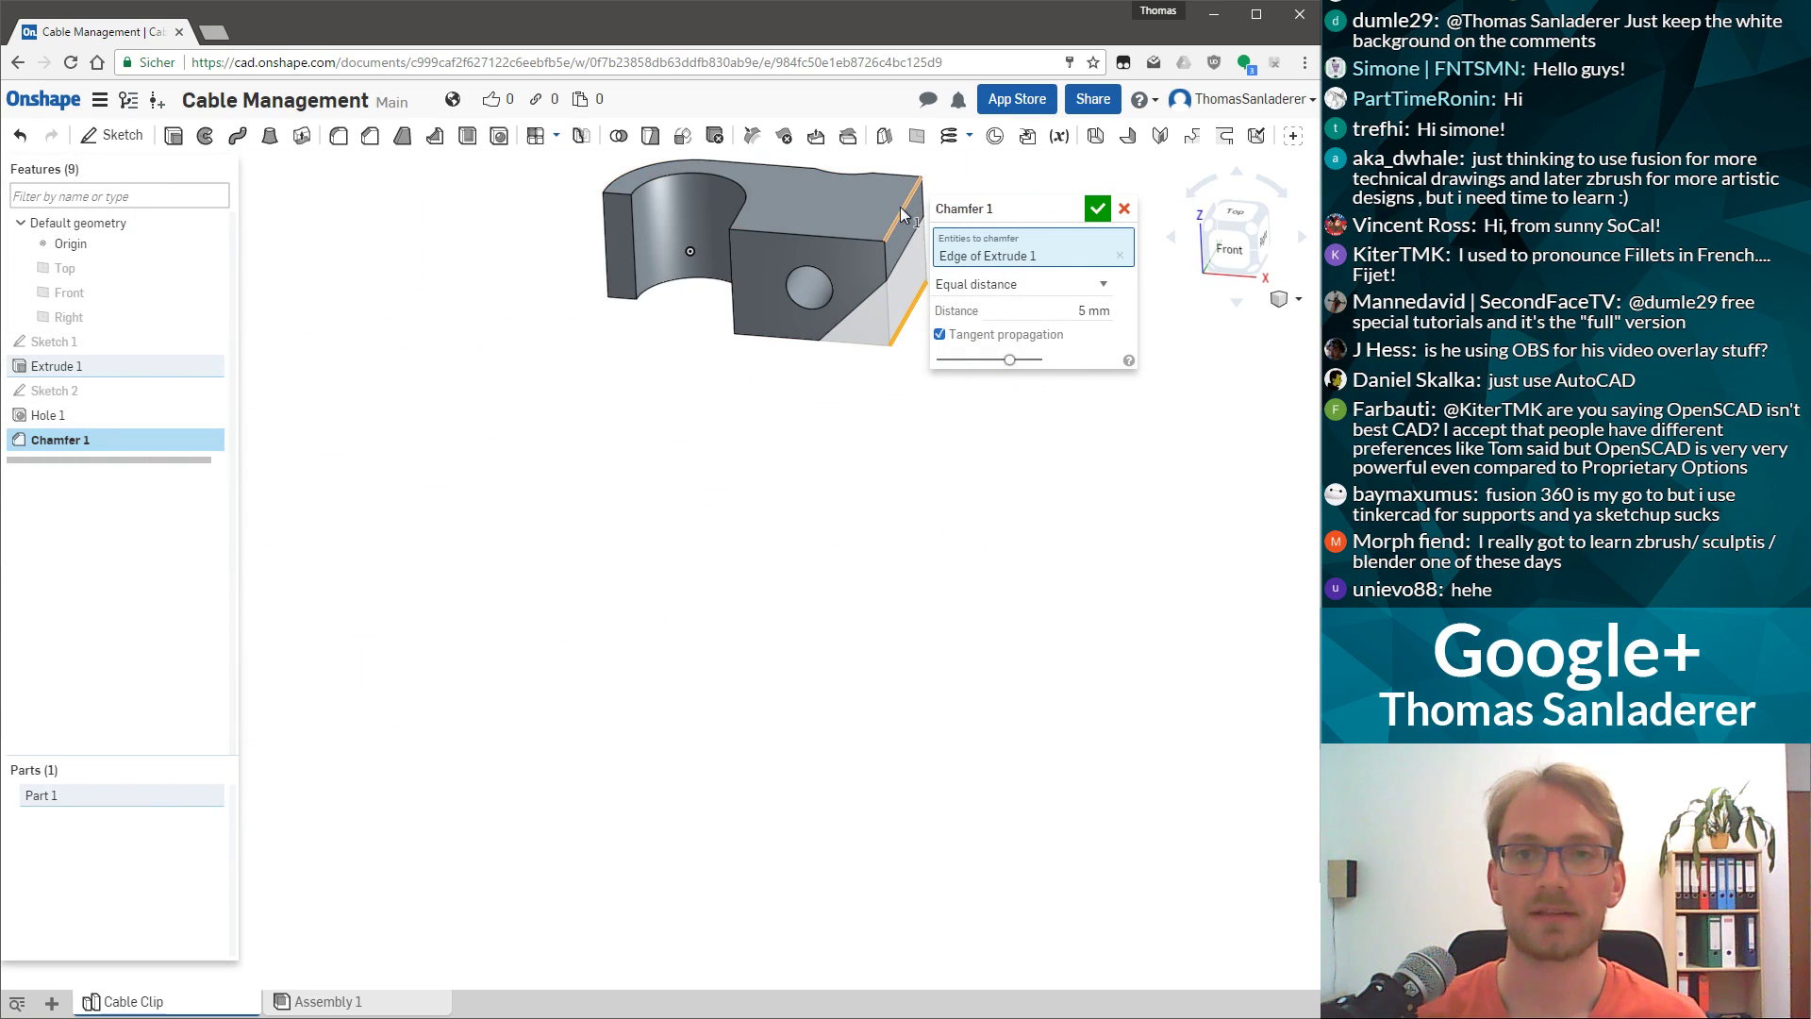
pyautogui.click(899, 207)
pyautogui.scroll(3, 903, 191)
pyautogui.click(1070, 326)
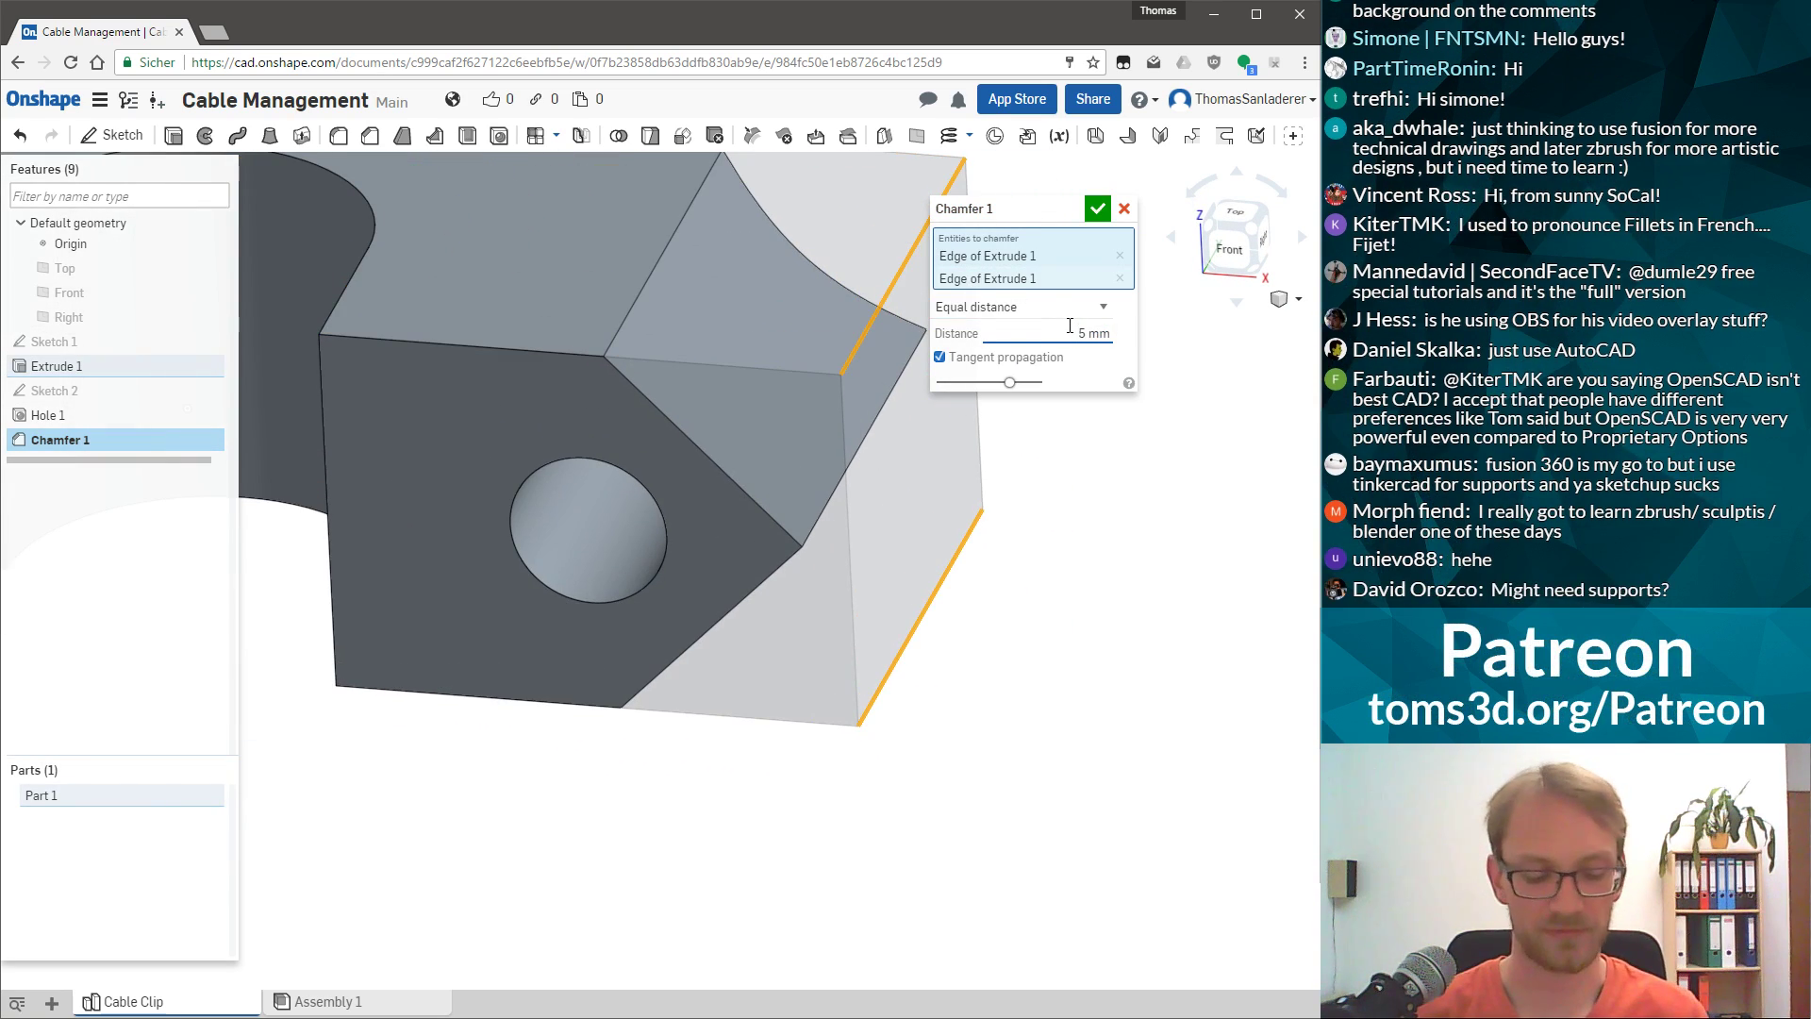
pyautogui.write('2')
pyautogui.press('Return')
pyautogui.moveTo(622, 735); pyautogui.dragTo(687, 382, button='right')
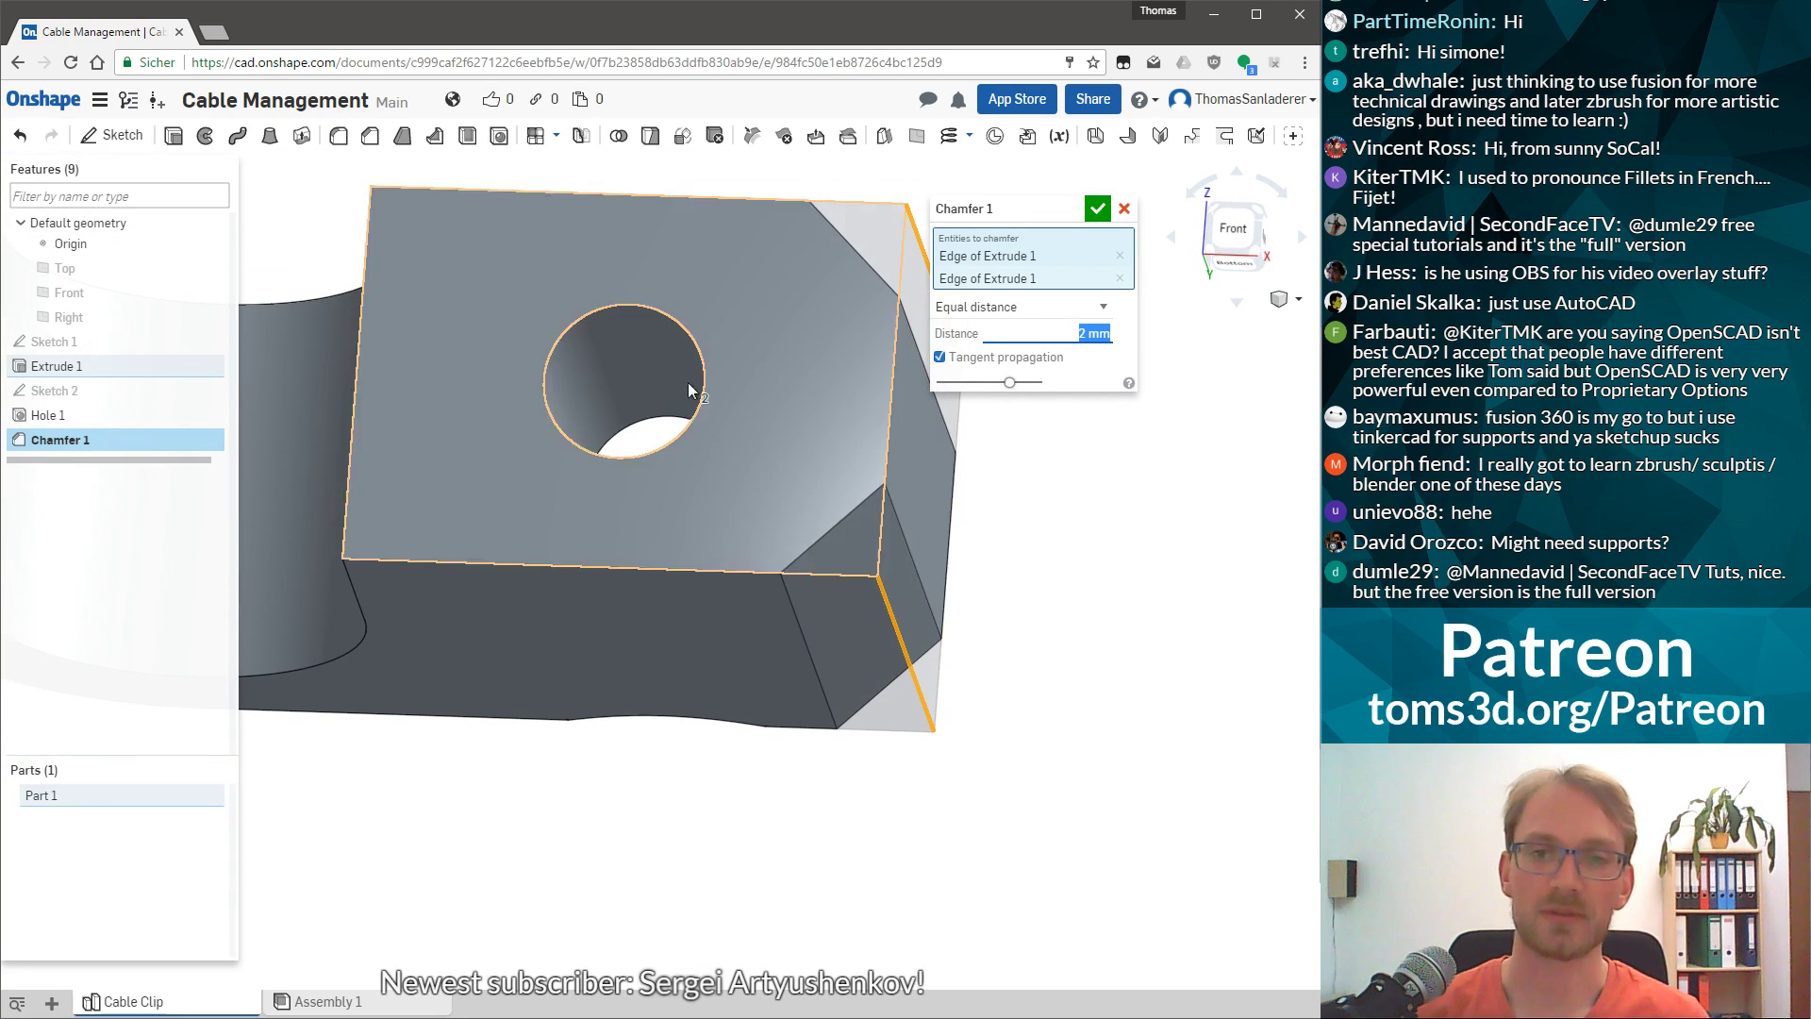
pyautogui.click(1097, 209)
# Fillet the two edges where the chamfers meet the block's end face with a 2 mm radius.
pyautogui.moveTo(1027, 558); pyautogui.dragTo(895, 537, button='right')
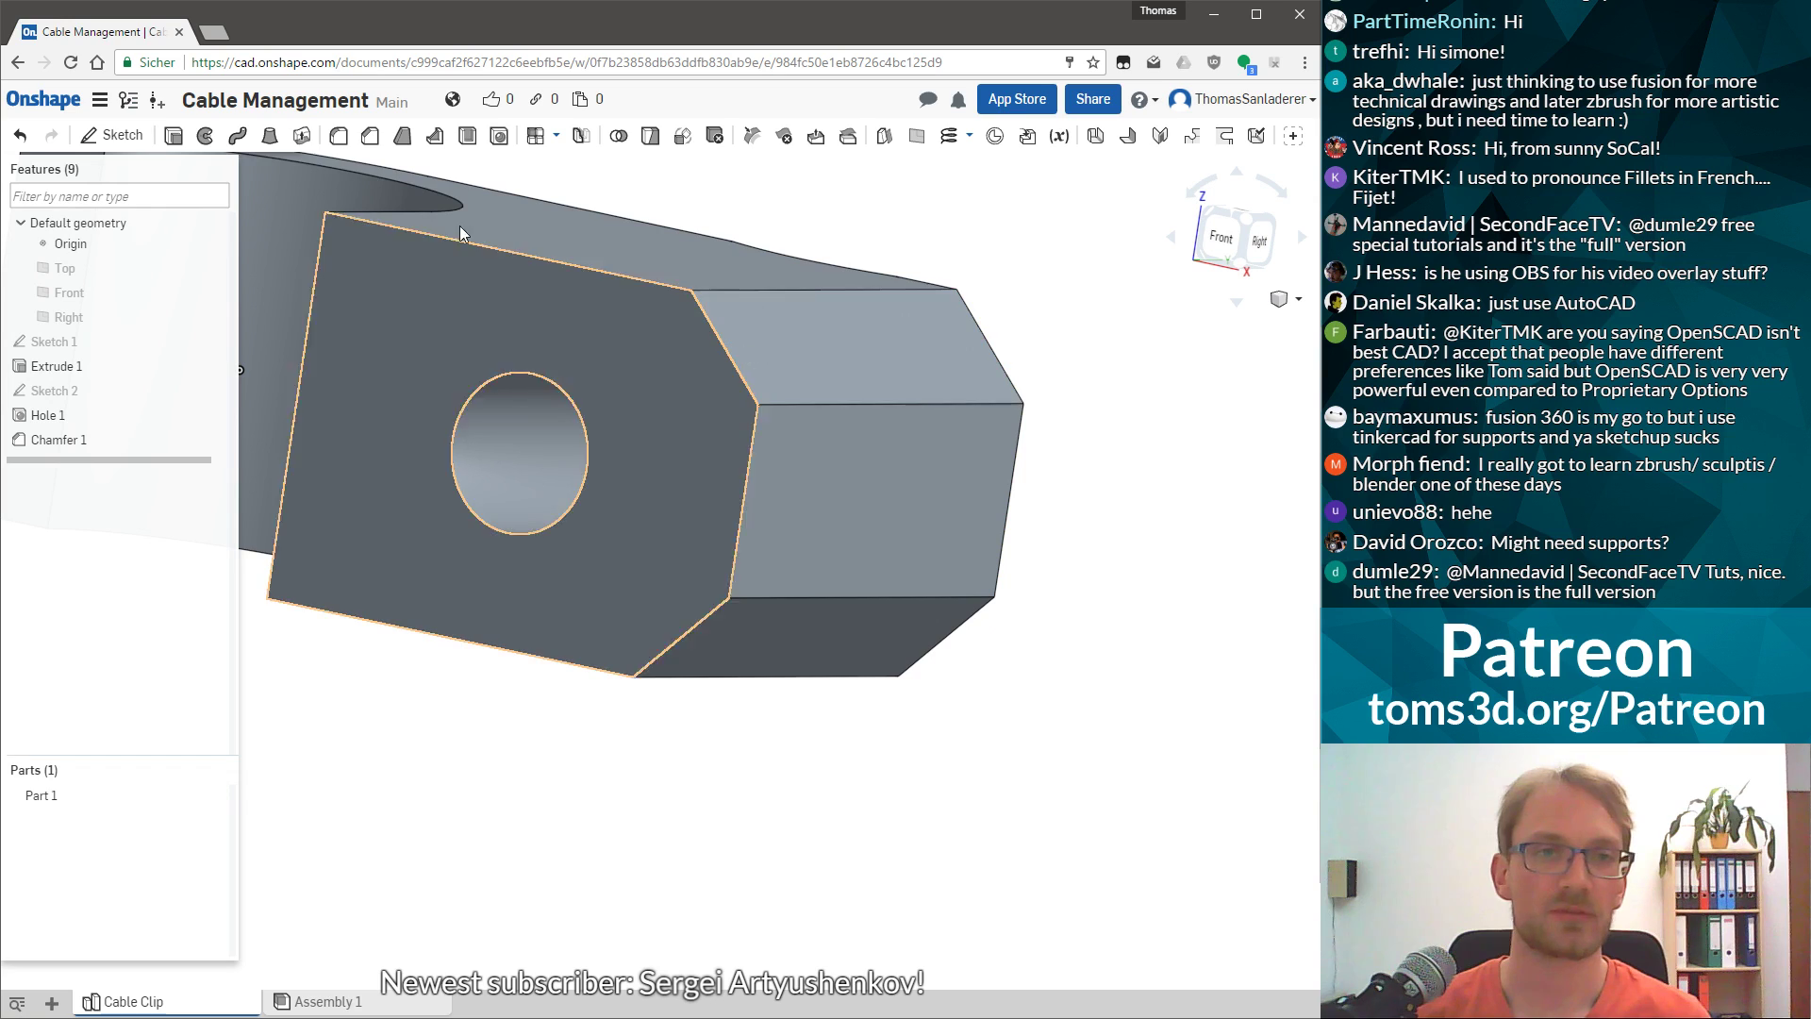
pyautogui.click(339, 135)
pyautogui.click(760, 405)
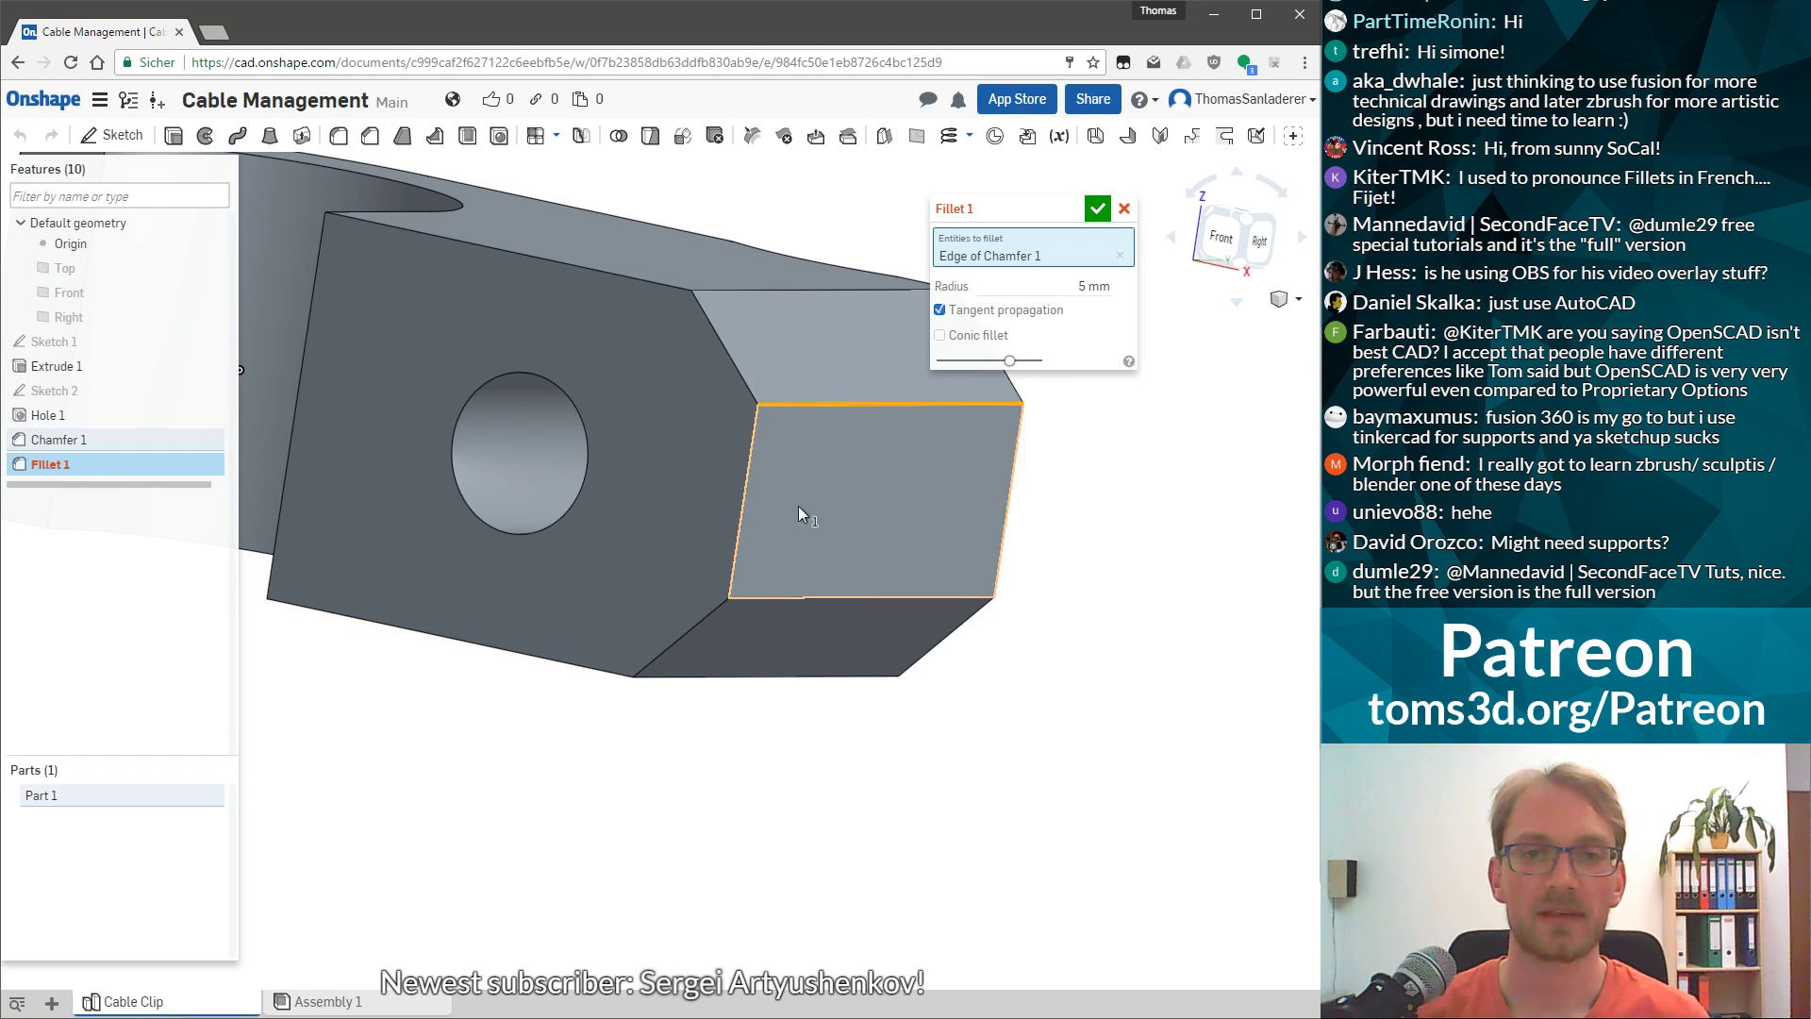
pyautogui.click(762, 596)
pyautogui.click(1054, 311)
pyautogui.write('2')
pyautogui.press('Return')
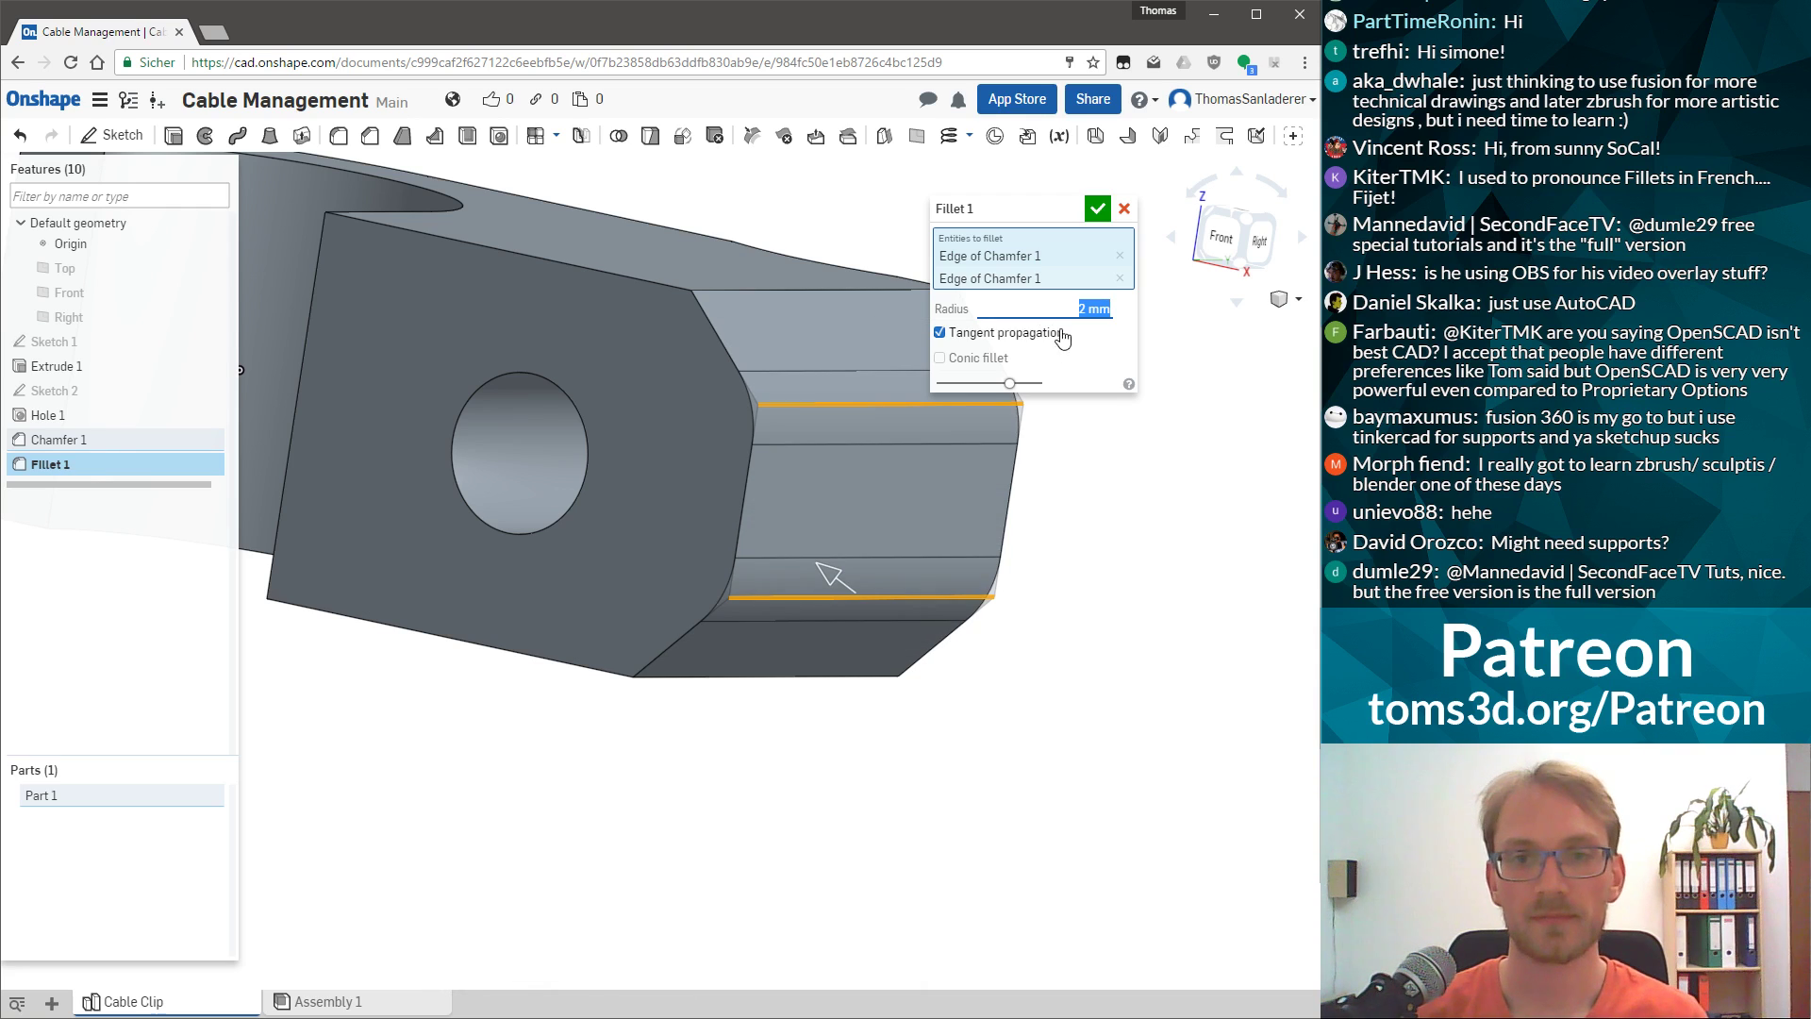
pyautogui.click(1097, 209)
# Examine the chamfered and filleted block end and the screw hole from several angles.
pyautogui.scroll(-5, 689, 422)
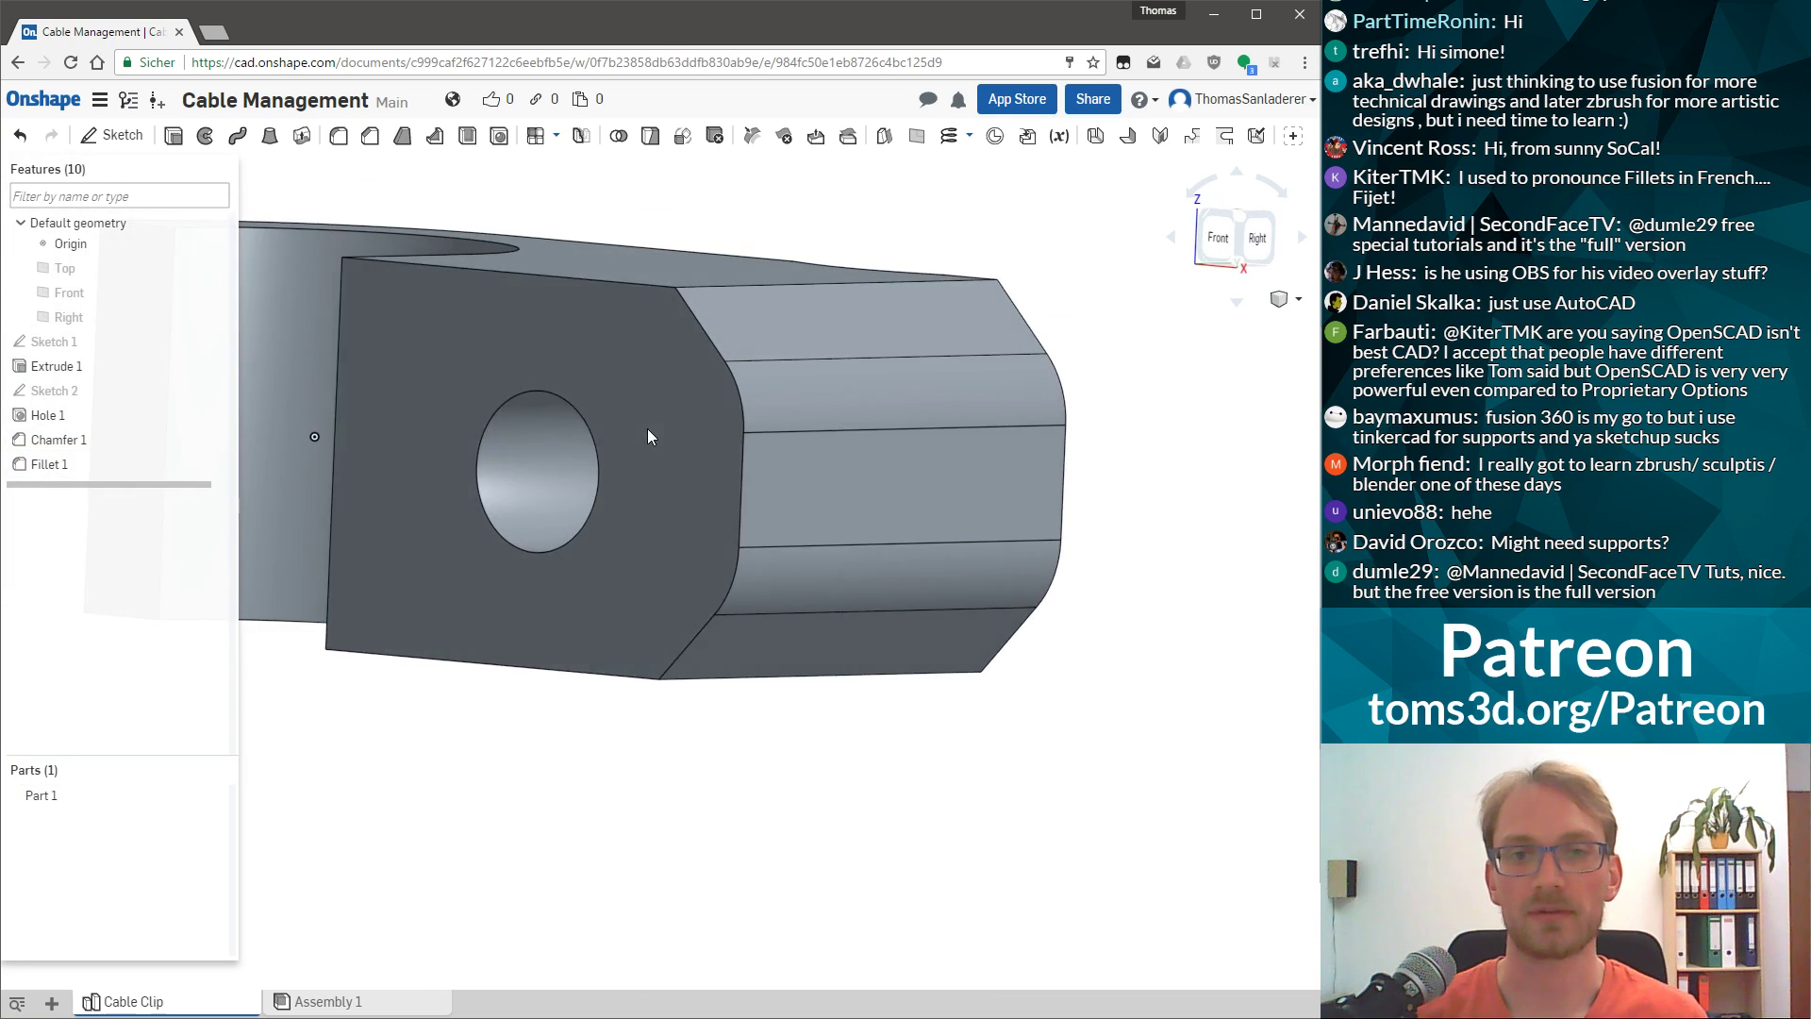
pyautogui.scroll(3, 564, 333)
pyautogui.moveTo(564, 333); pyautogui.dragTo(444, 275, button='right')
pyautogui.scroll(-3, 881, 166)
pyautogui.scroll(5, 957, 255)
pyautogui.scroll(-5, 956, 255)
pyautogui.moveTo(956, 255)
pyautogui.mouseDown(button='right')
pyautogui.moveTo(850, 344)
pyautogui.moveTo(939, 229)
pyautogui.mouseUp(button='right')
pyautogui.scroll(2, 835, 247)
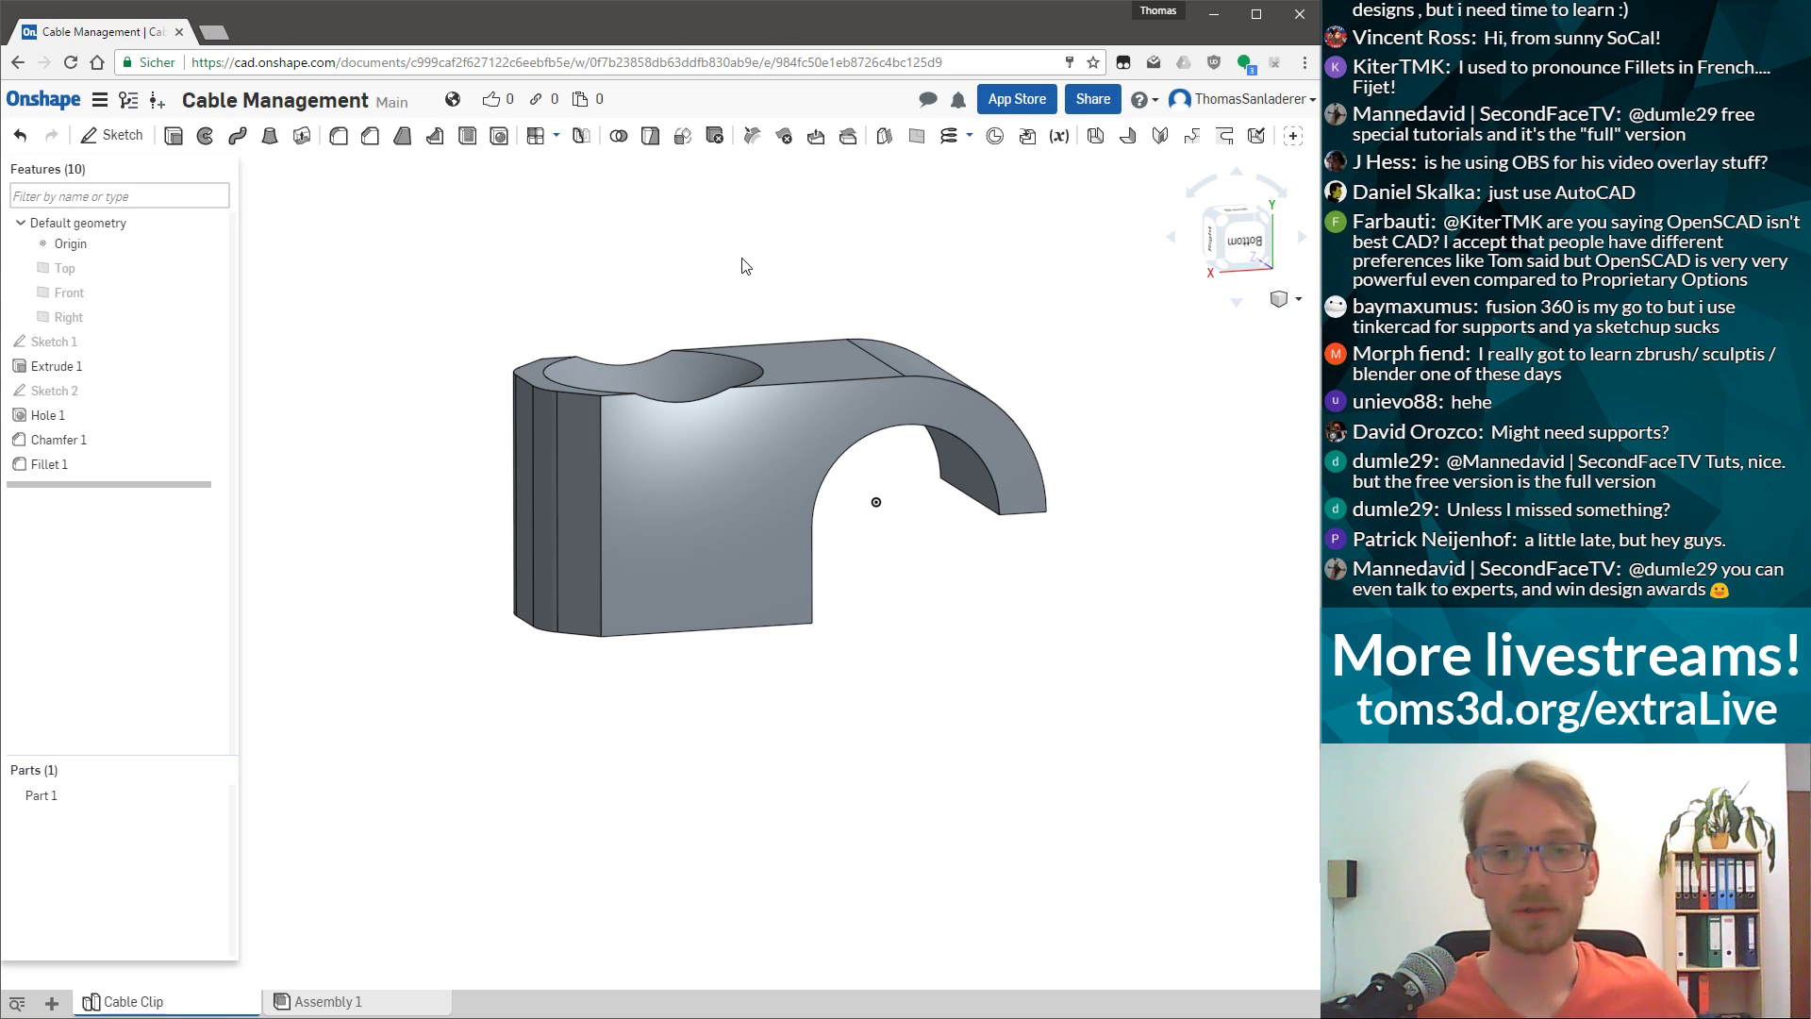
# Inspect the clip's countersunk side, the hook, and the block's flat face around the narrow end of the screw hole.
pyautogui.scroll(-3, 769, 324)
pyautogui.moveTo(770, 324); pyautogui.dragTo(725, 376, button='right')
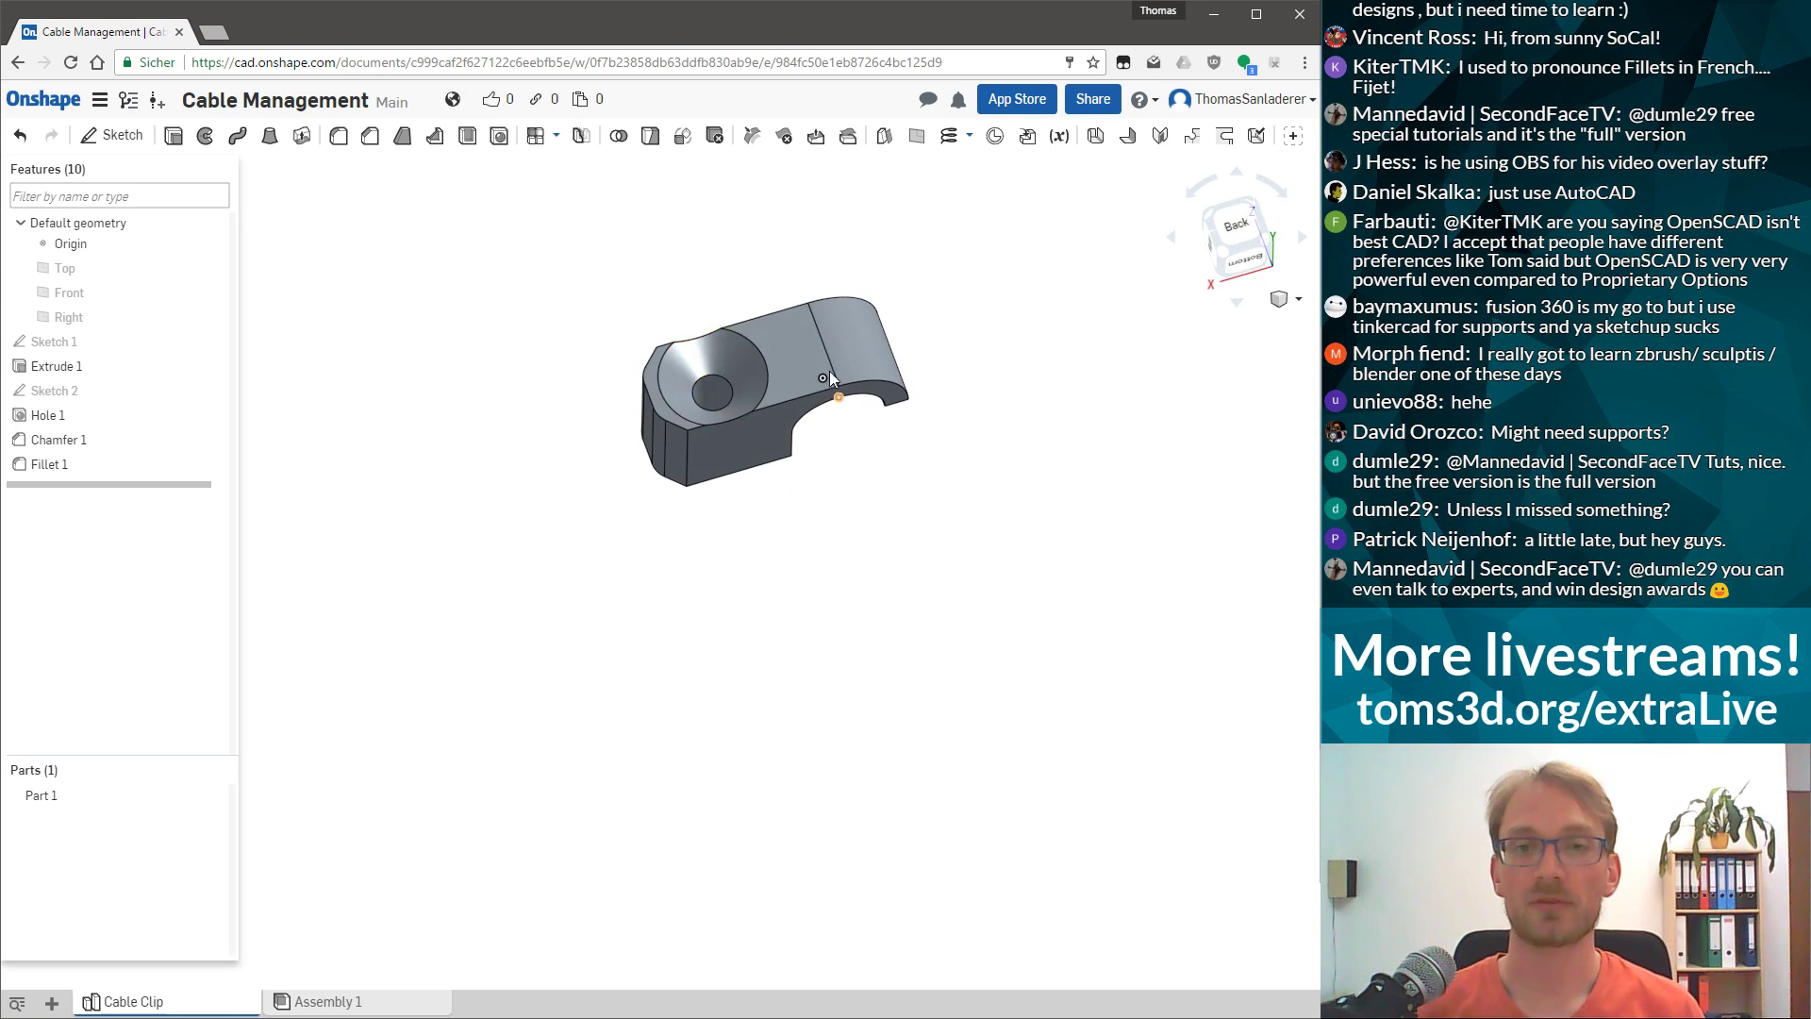
pyautogui.moveTo(834, 379); pyautogui.dragTo(827, 308, button='right')
pyautogui.scroll(3, 829, 453)
pyautogui.moveTo(829, 453); pyautogui.dragTo(772, 395, button='right')
pyautogui.click(704, 575)
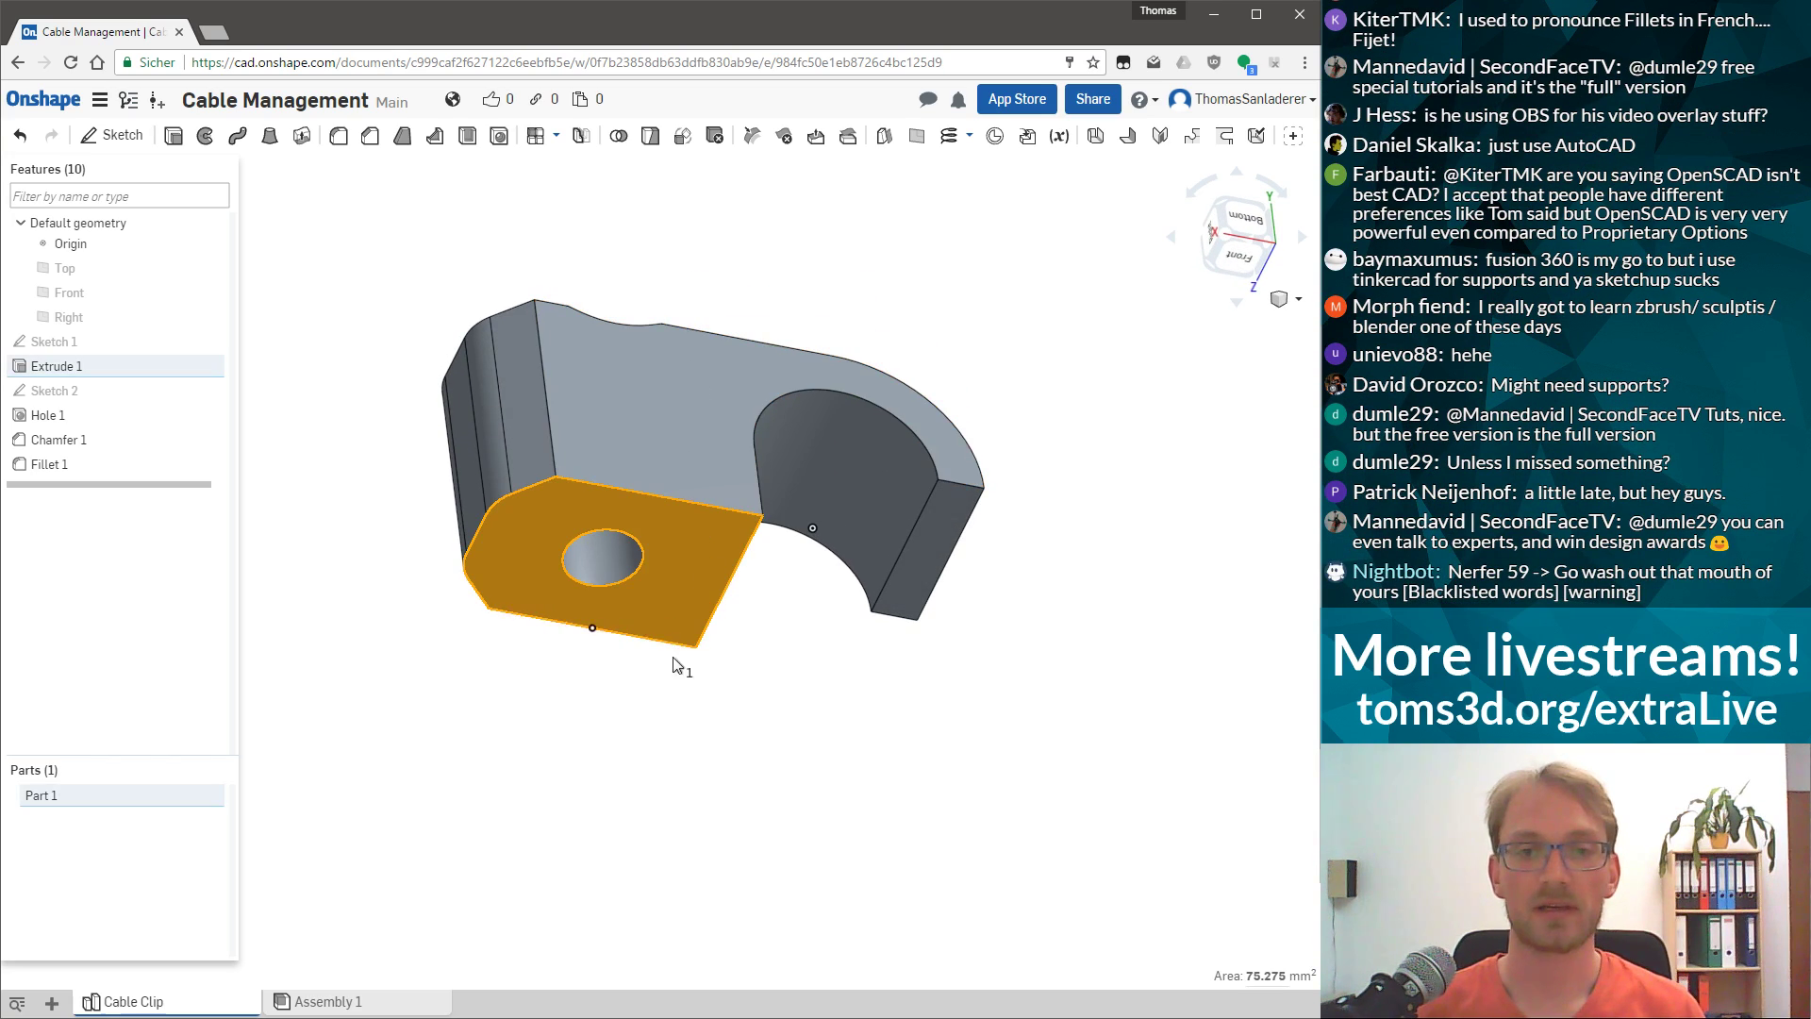
pyautogui.moveTo(692, 559); pyautogui.dragTo(962, 376, button='right')
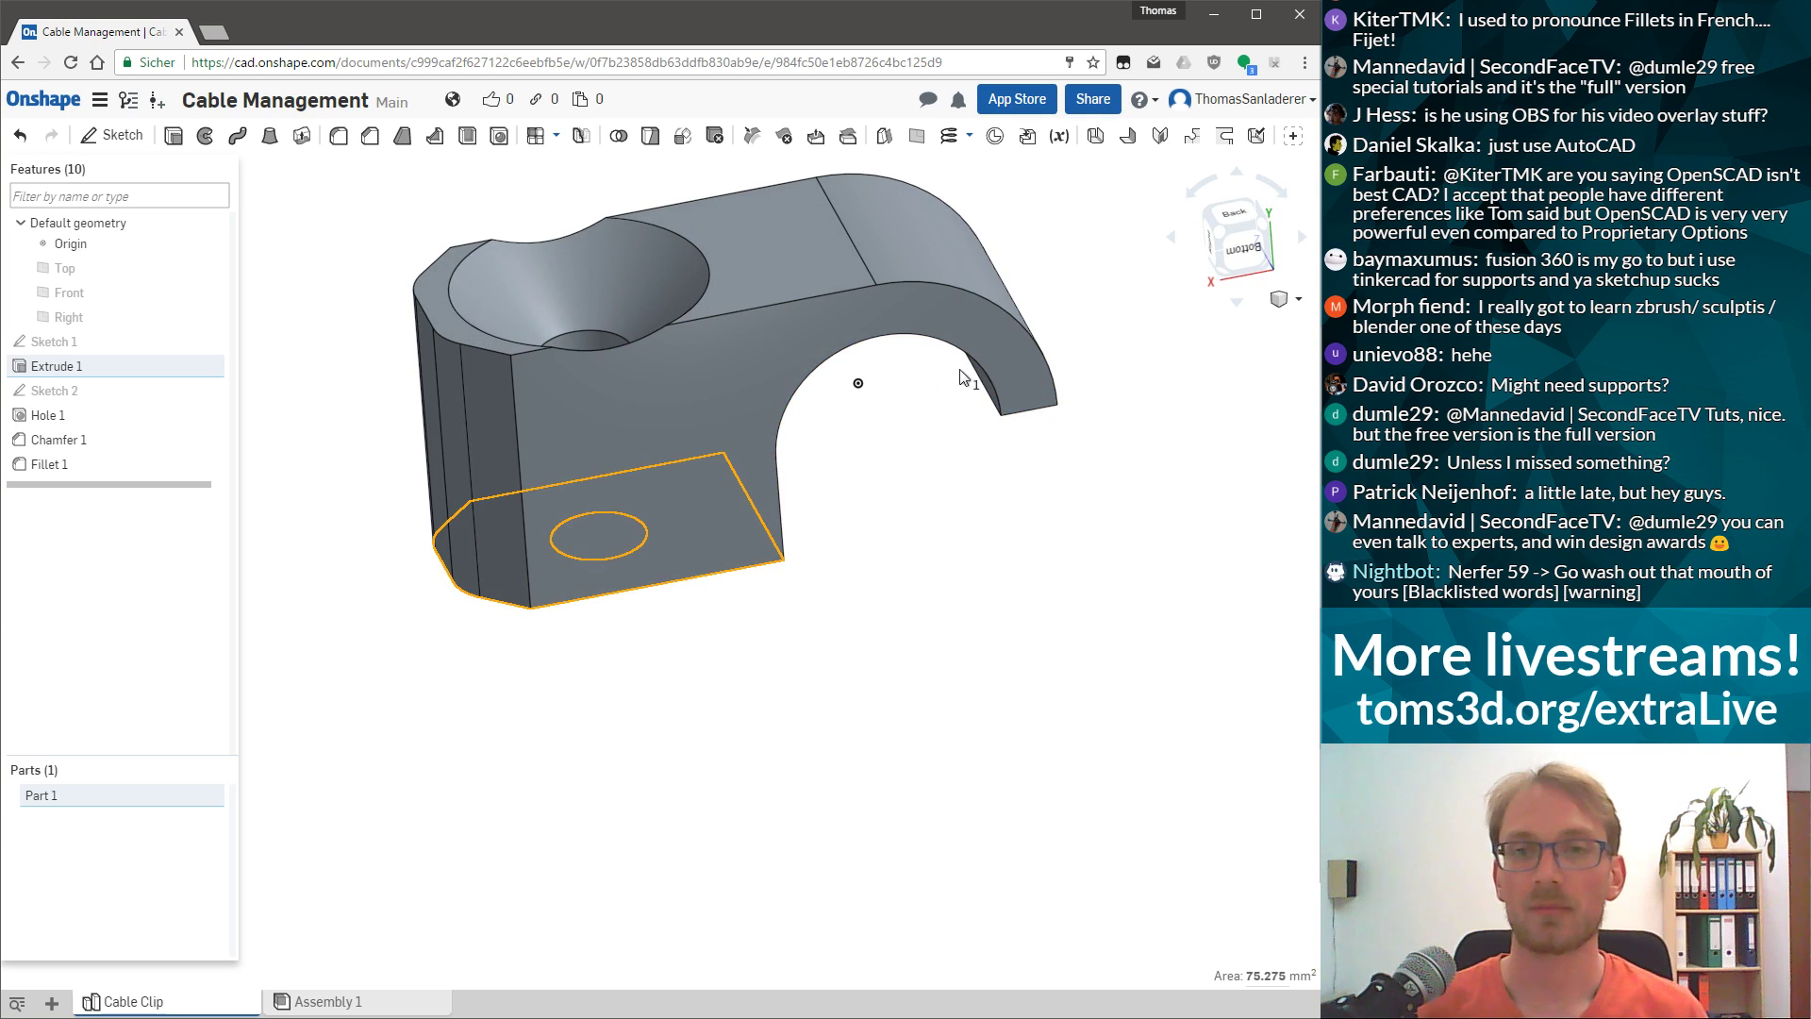
pyautogui.scroll(-3, 884, 403)
pyautogui.press('Escape')
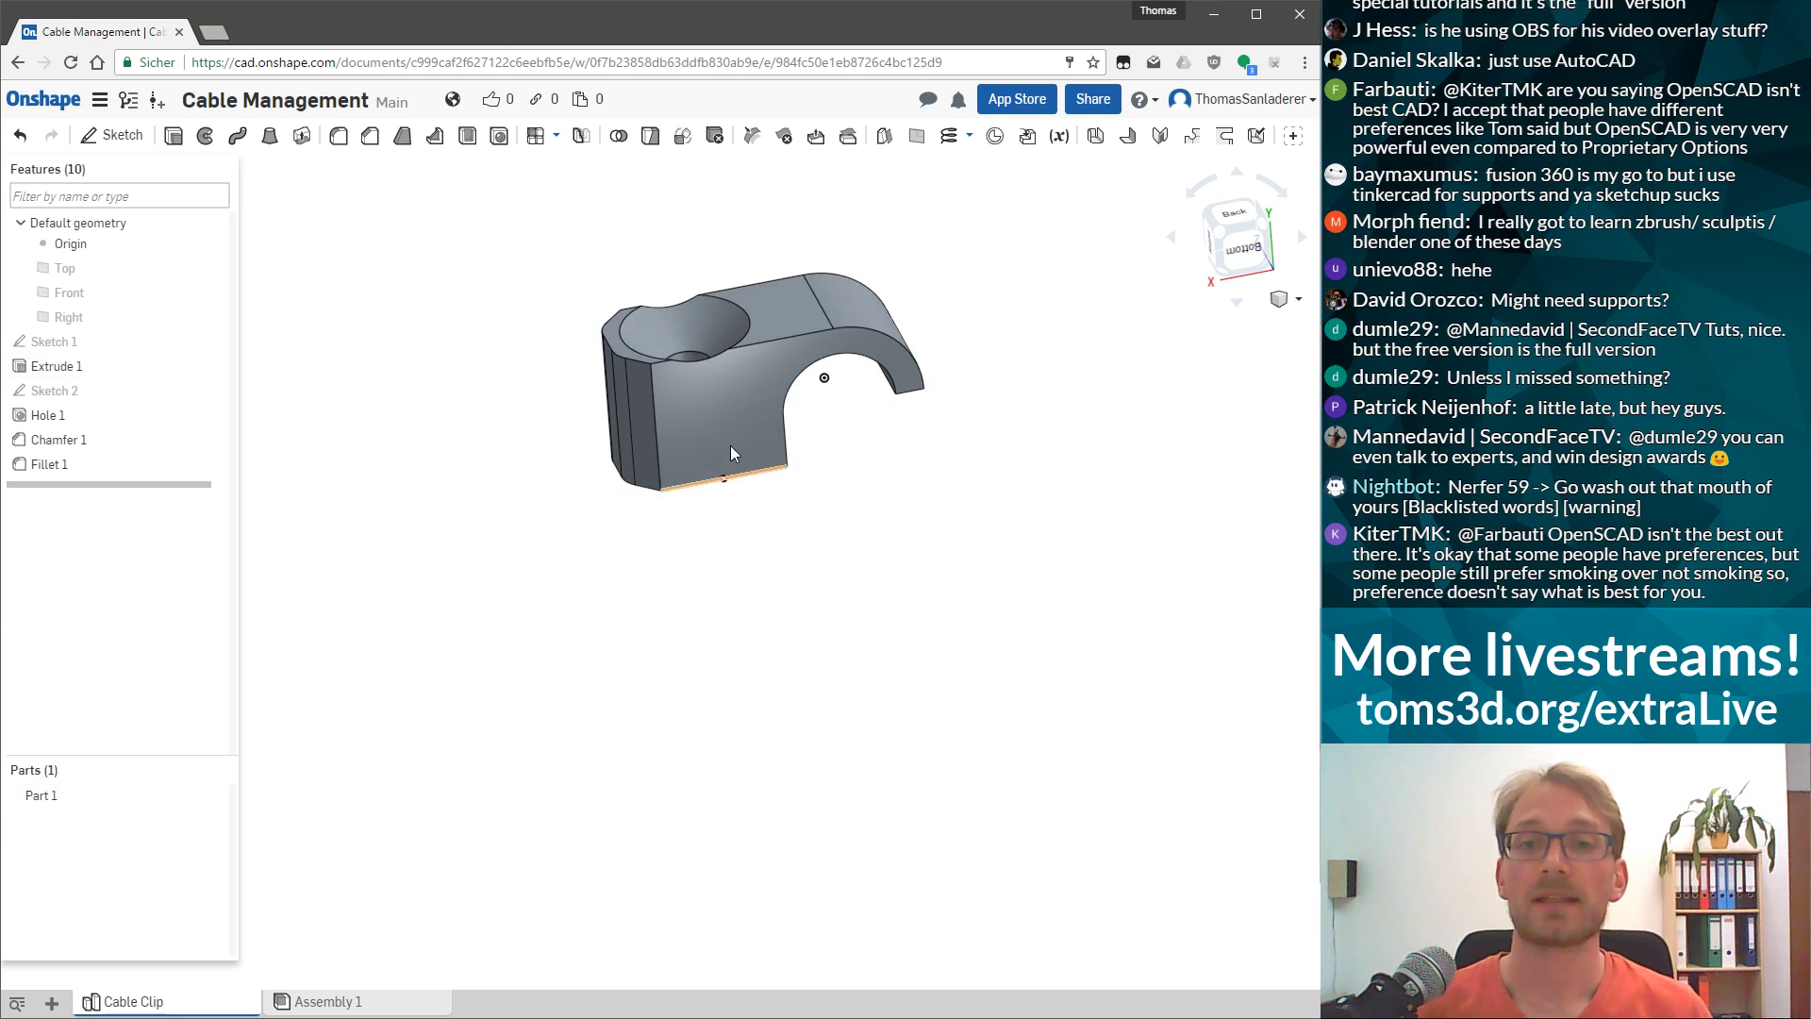
# Display the profile sketch dimensions behind the hook's inner face and view them nearly square to the profile.
pyautogui.moveTo(689, 396); pyautogui.dragTo(800, 354, button='right')
pyautogui.click(828, 407)
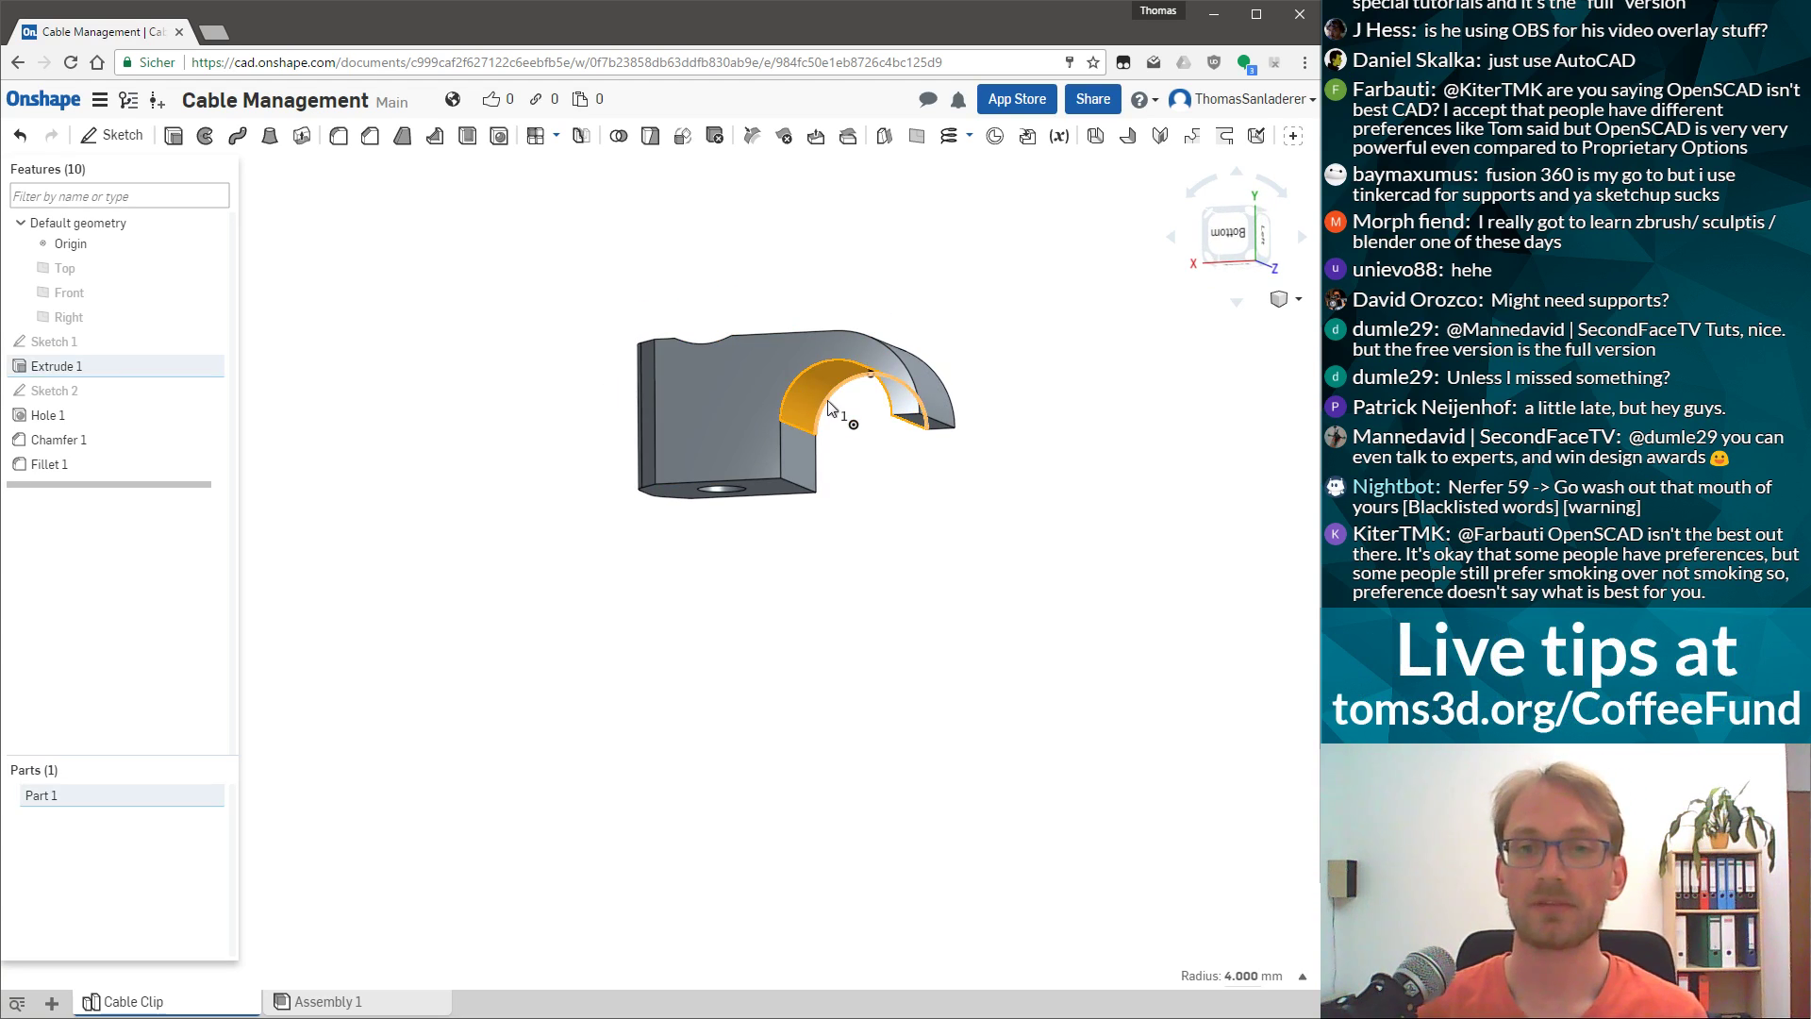
pyautogui.doubleClick(849, 416)
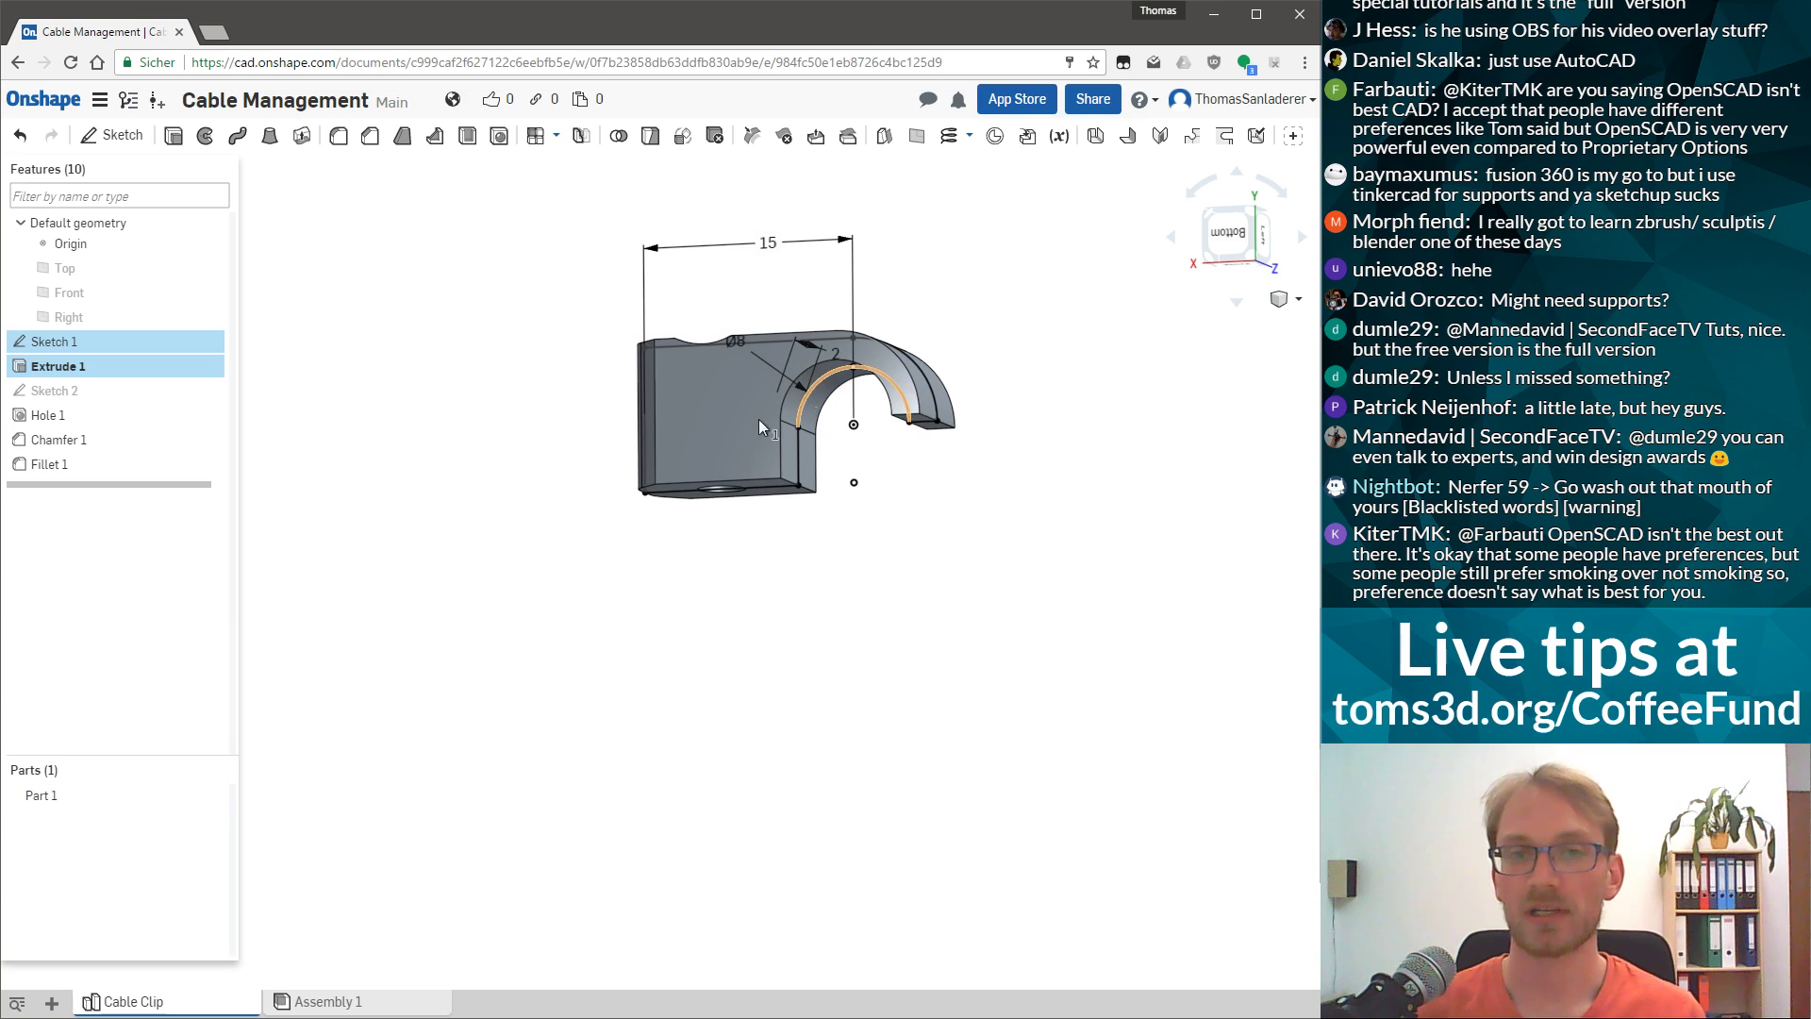
pyautogui.press('f')
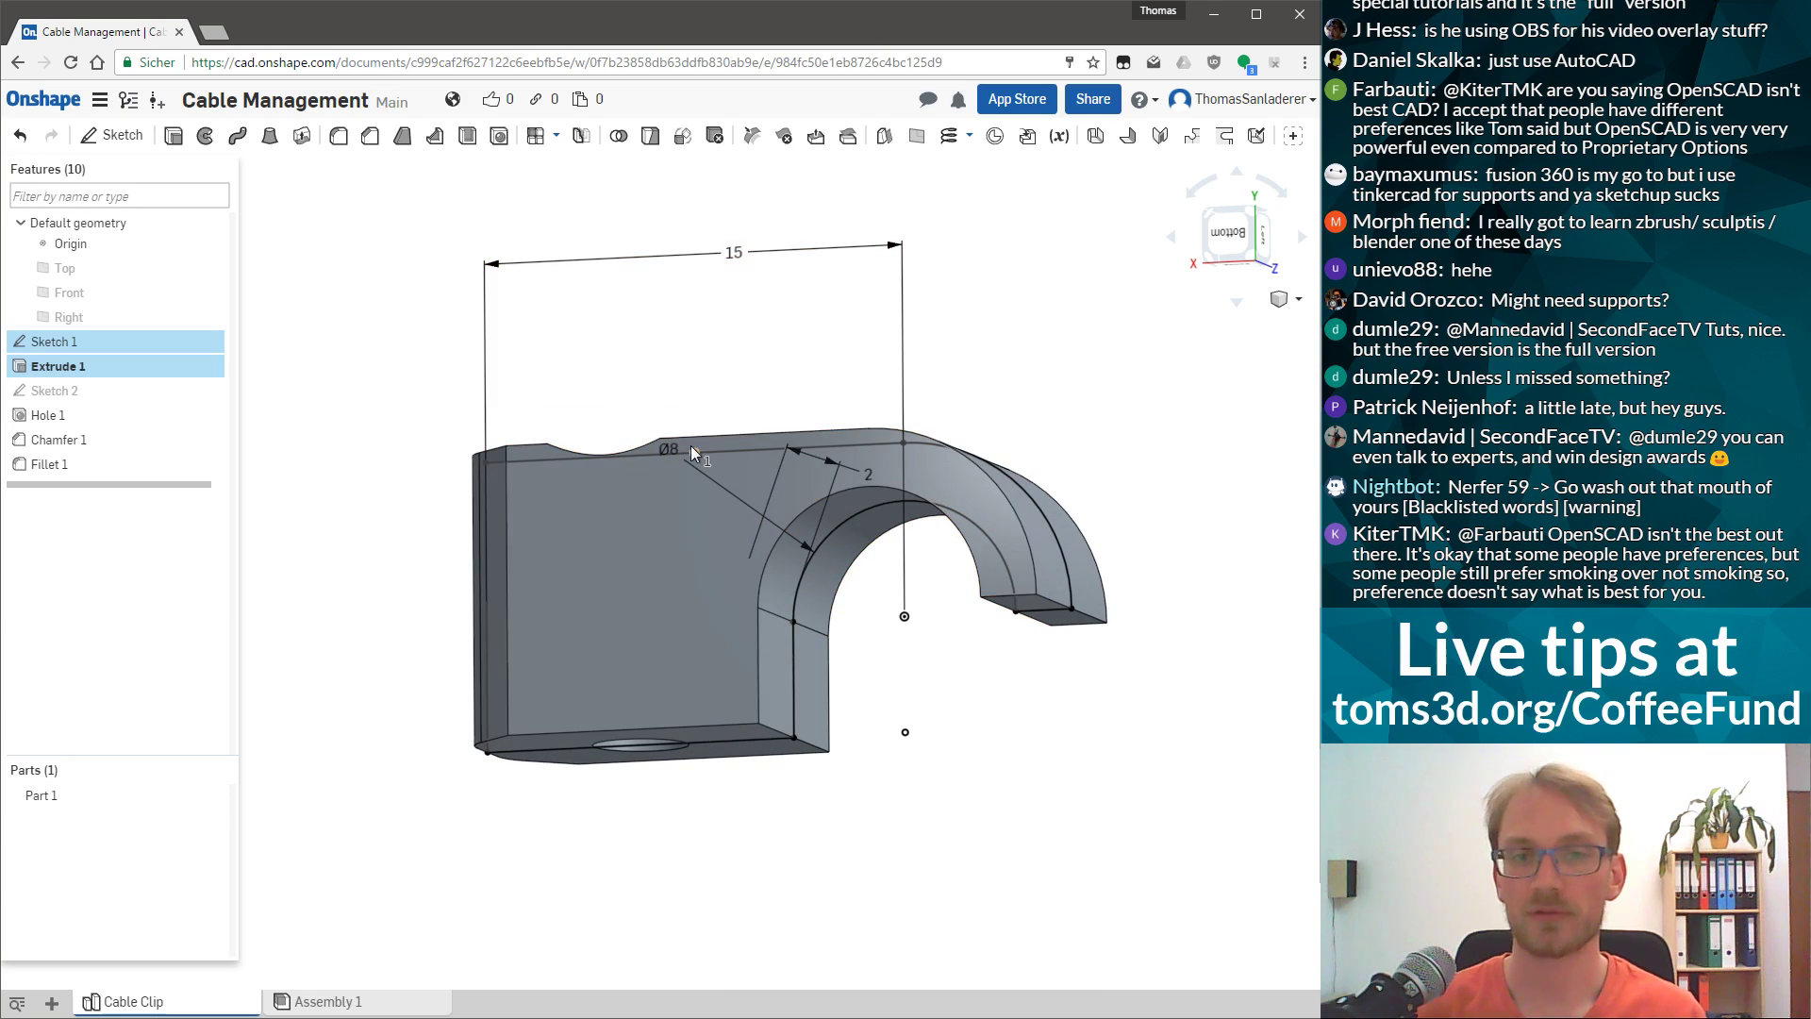
pyautogui.moveTo(673, 394); pyautogui.dragTo(737, 447, button='right')
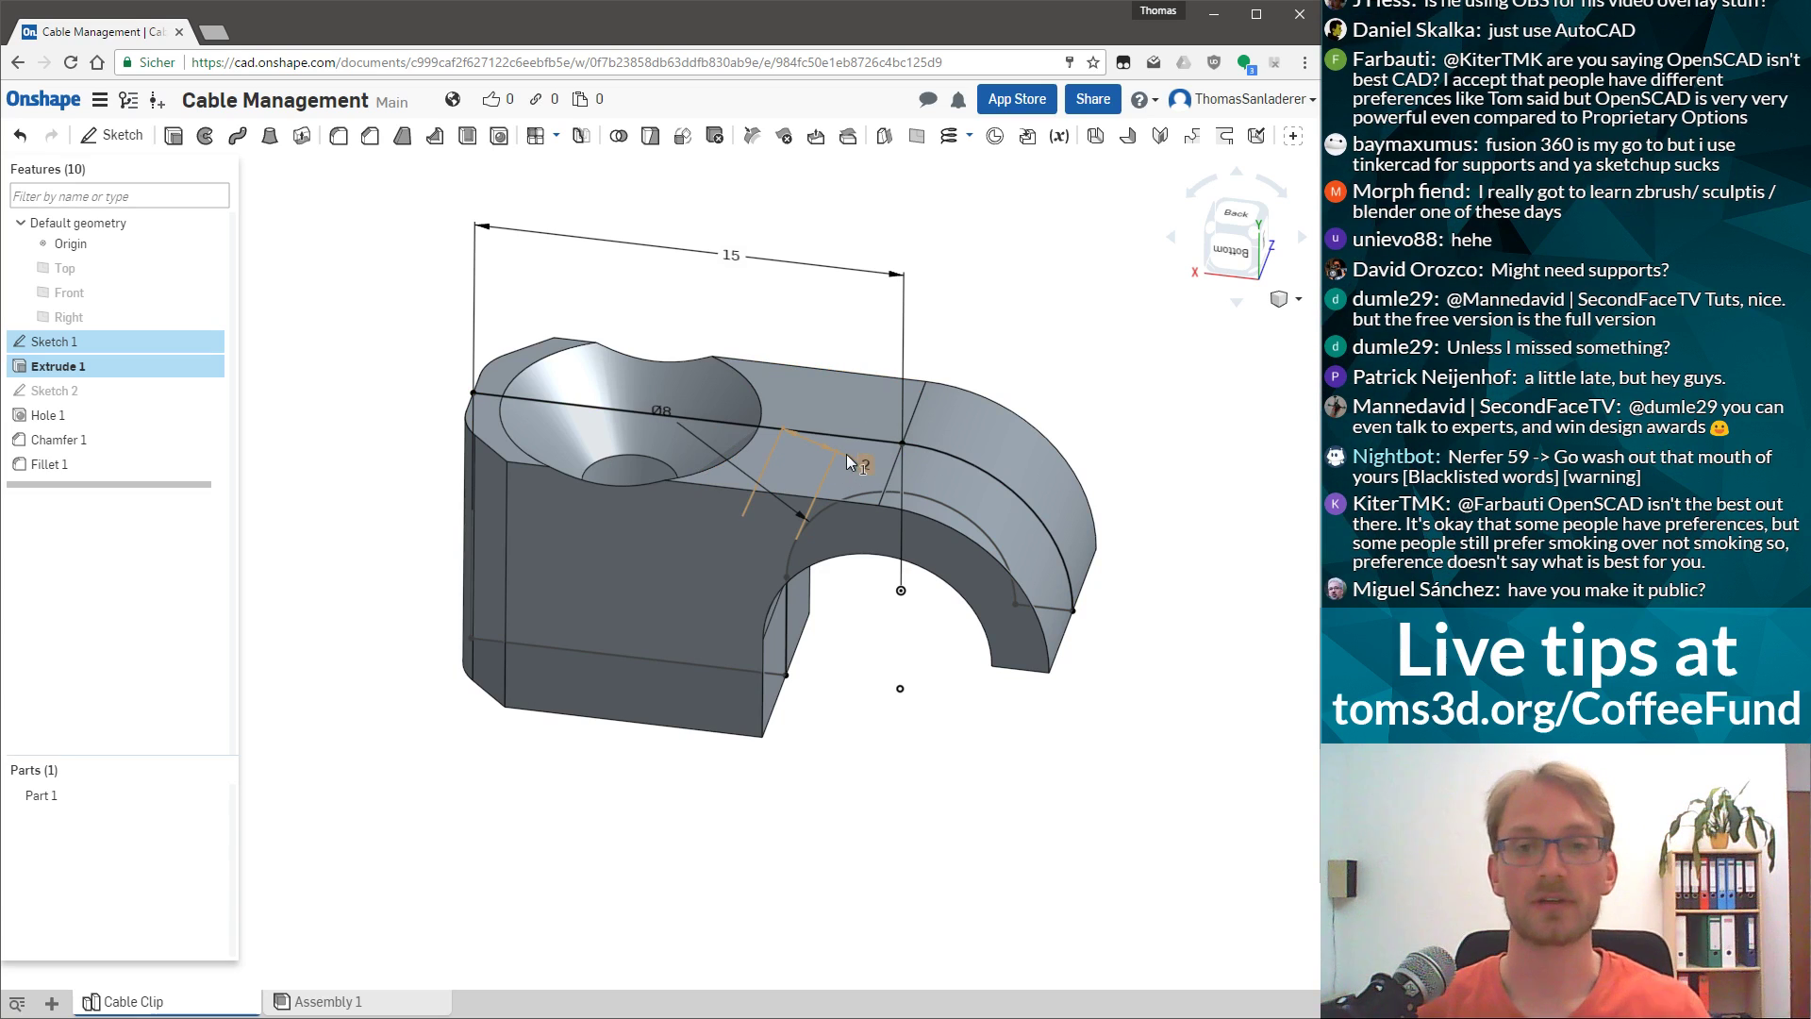
pyautogui.moveTo(852, 558); pyautogui.dragTo(858, 500, button='right')
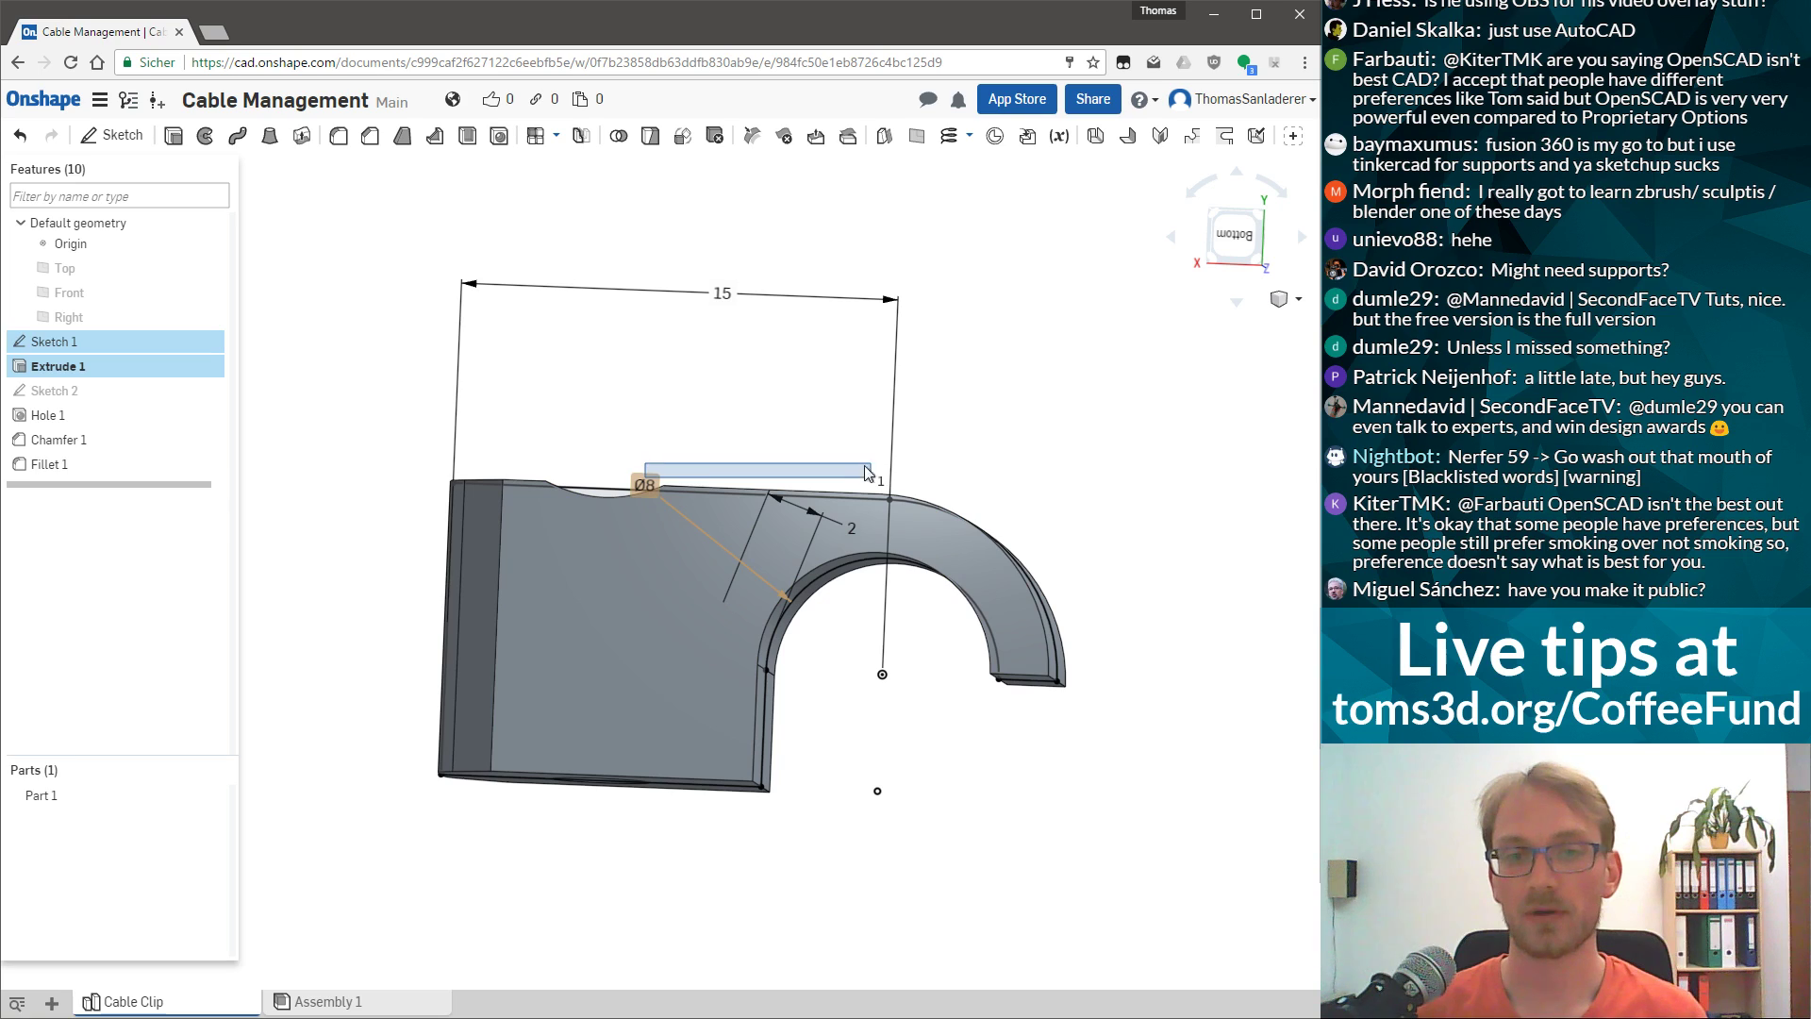
# Edit the profile sketch, move the hook's diameter dimension inside the arc and set it to 10 mm.
pyautogui.doubleClick(643, 483)
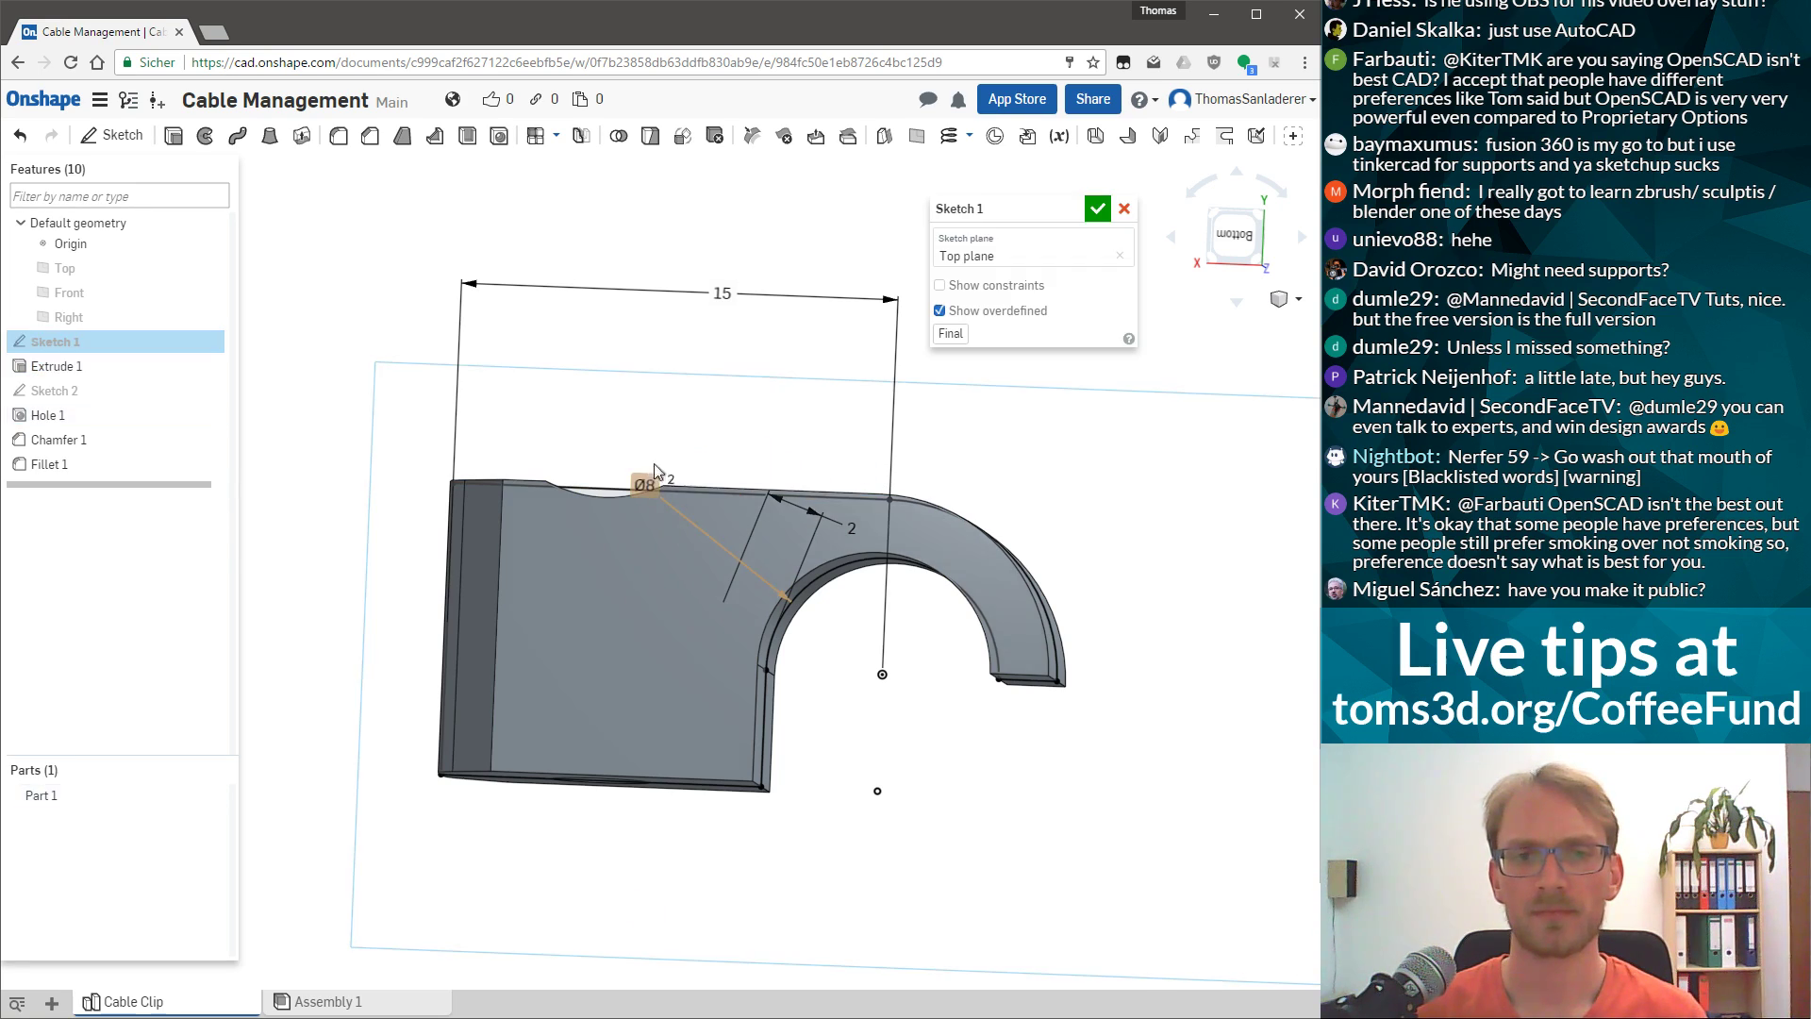
pyautogui.moveTo(643, 485); pyautogui.dragTo(946, 622)
pyautogui.doubleClick(930, 654)
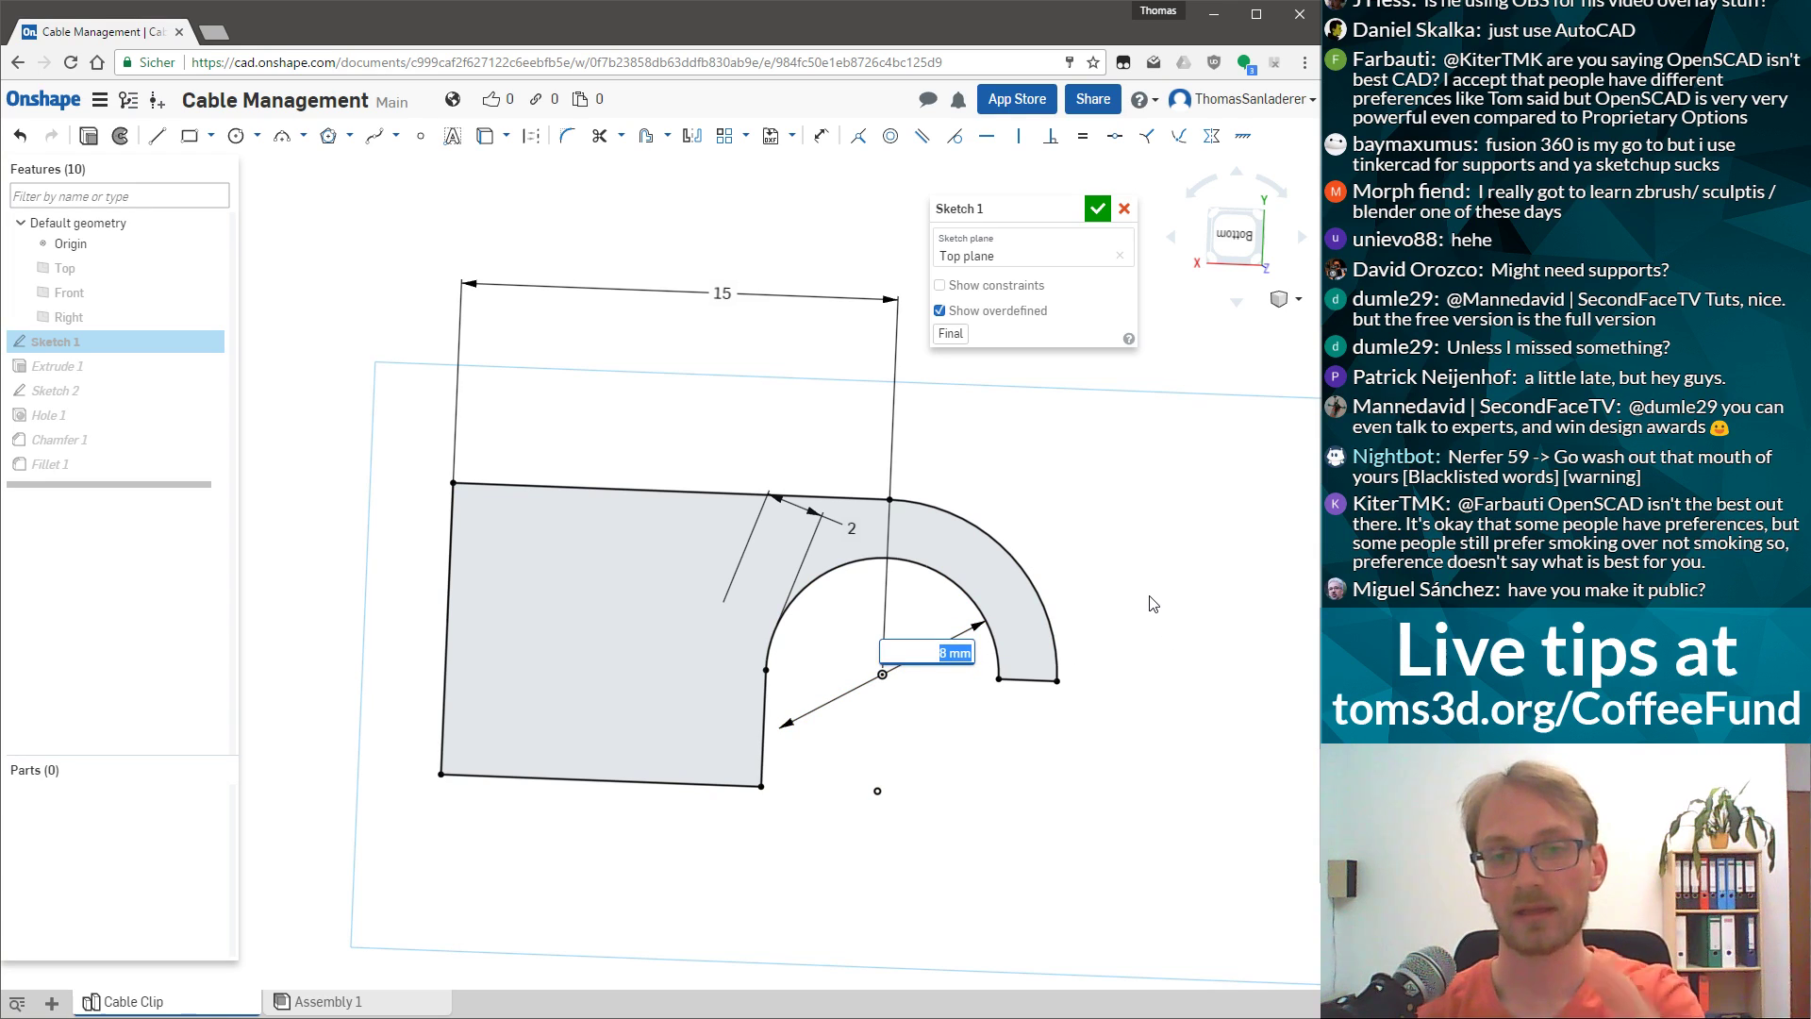
pyautogui.press('Return')
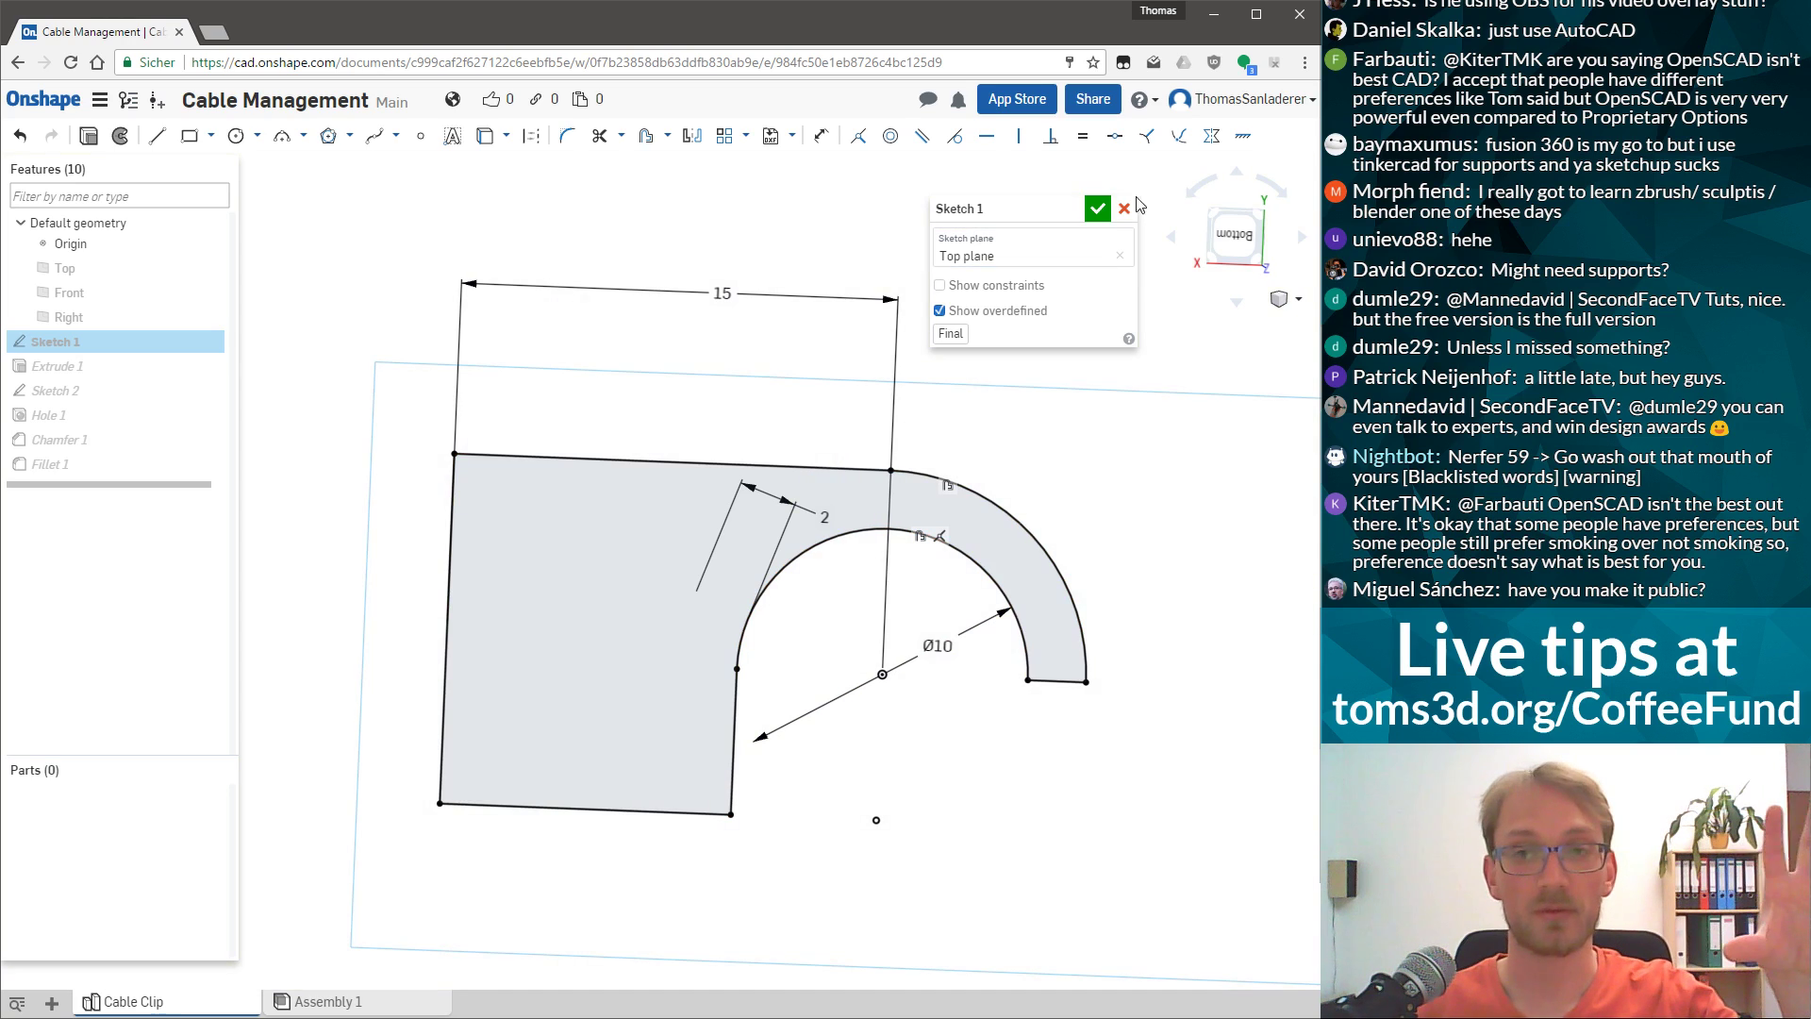
pyautogui.click(1097, 208)
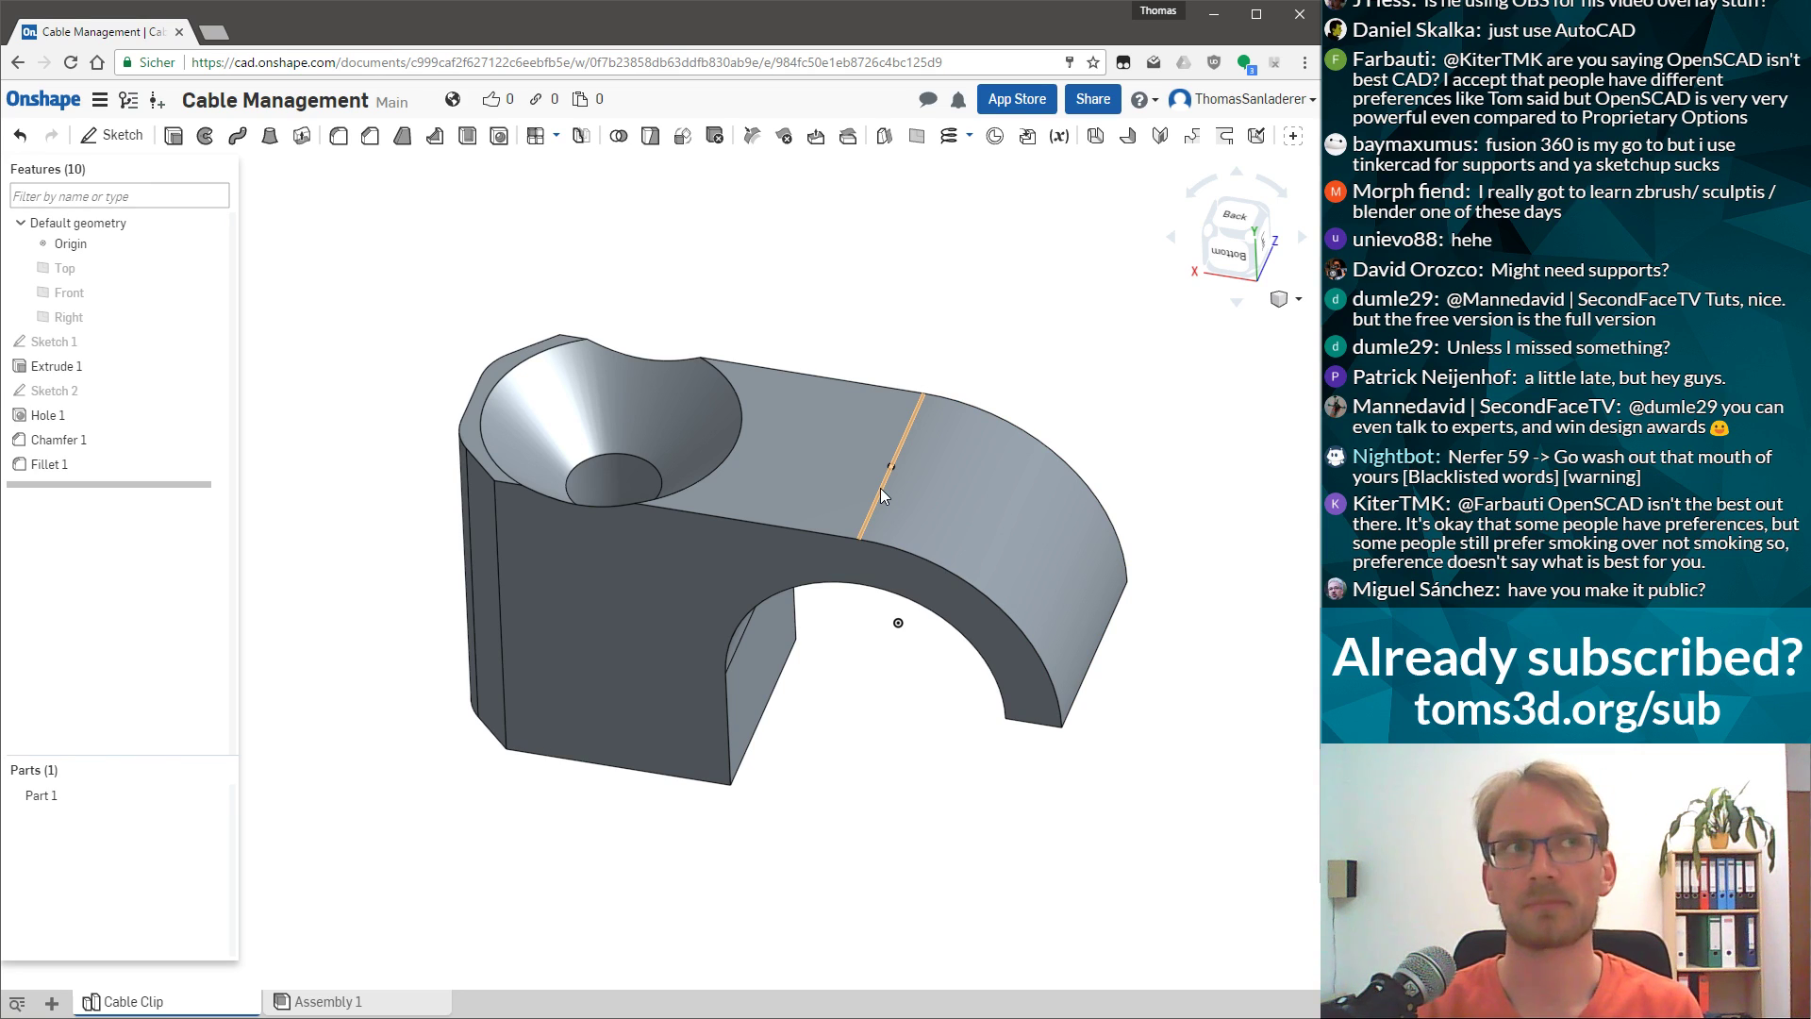
# Reopen the profile sketch from the hook's inner face and reduce the hook's inner diameter.
pyautogui.moveTo(880, 489); pyautogui.dragTo(781, 483, button='right')
pyautogui.click(815, 563)
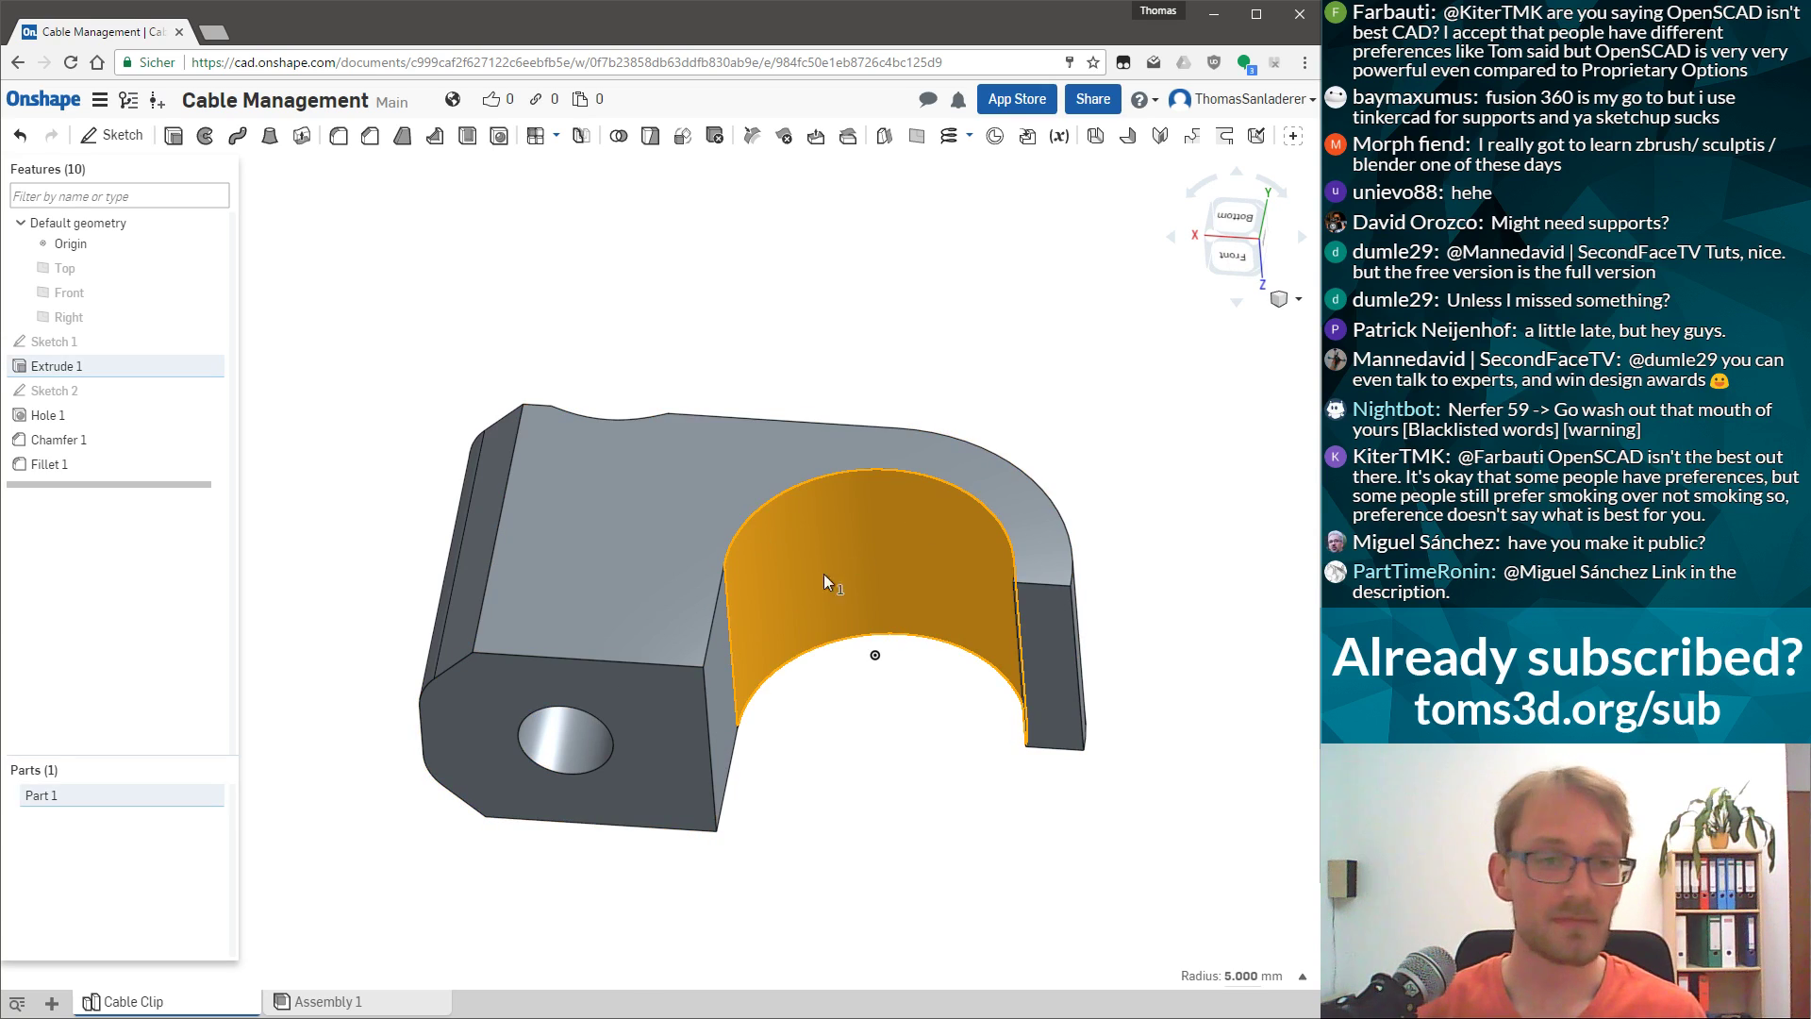
pyautogui.doubleClick(912, 591)
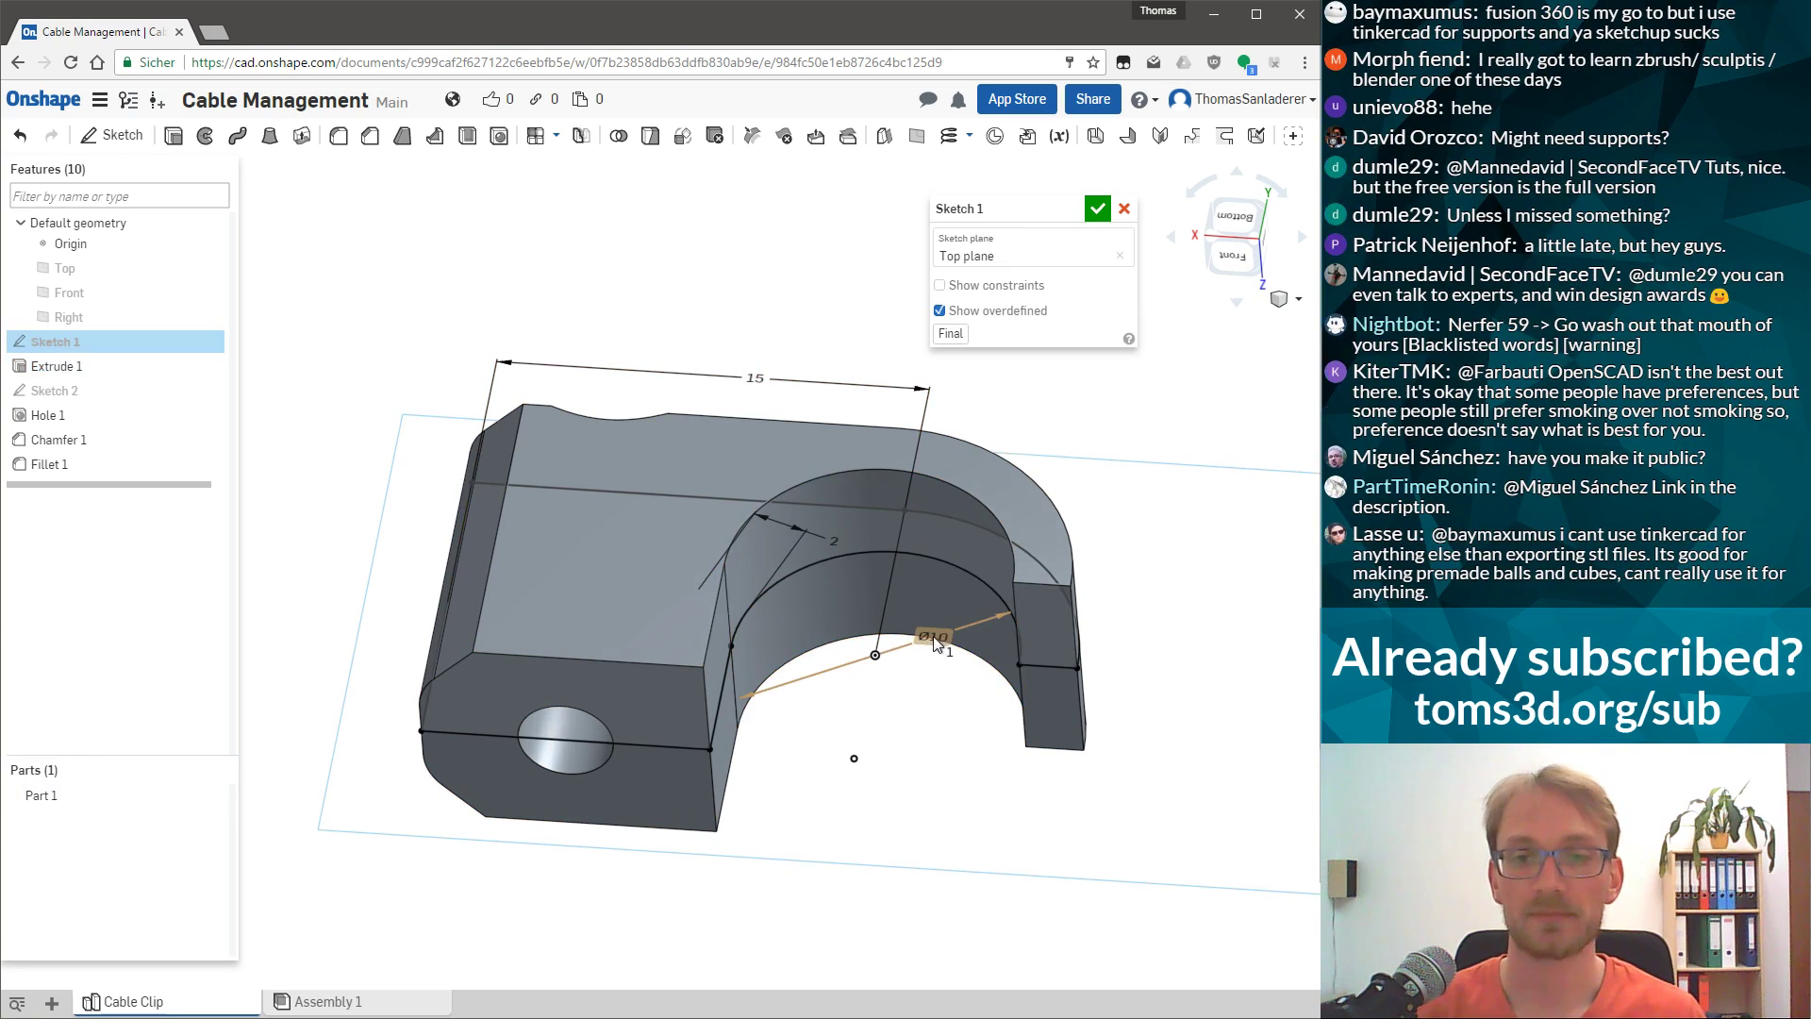
pyautogui.doubleClick(935, 640)
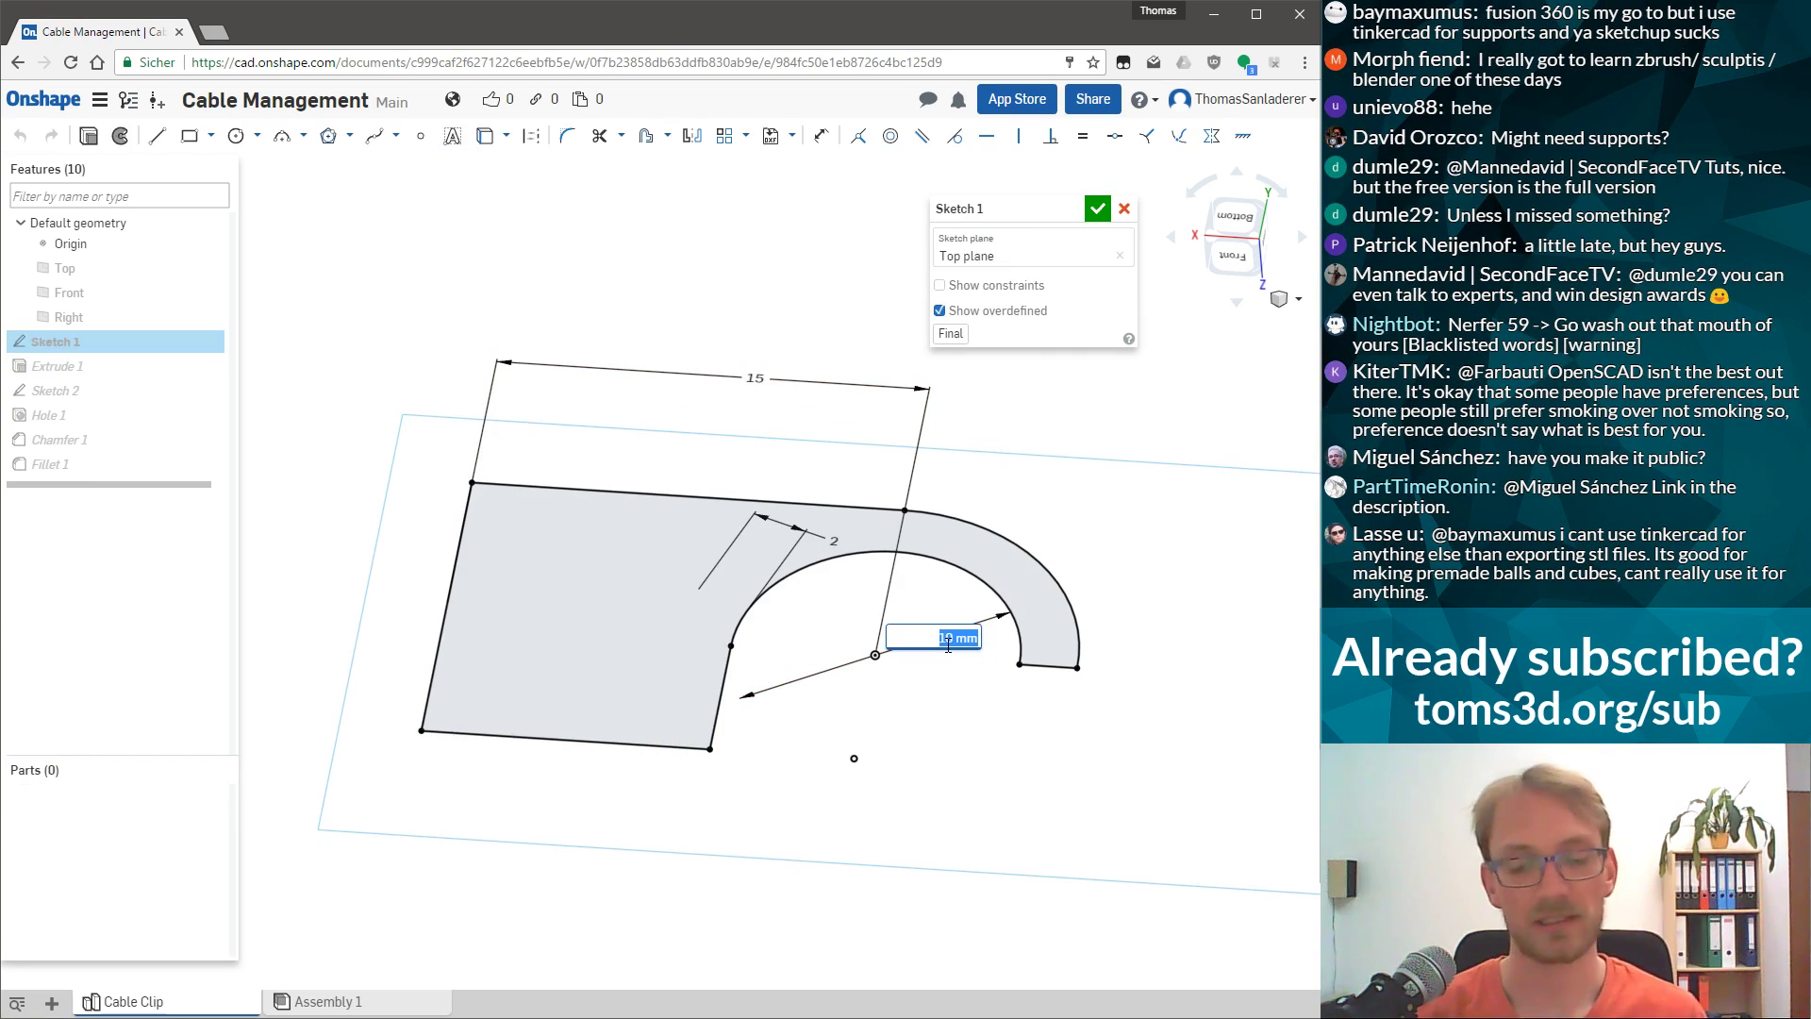
pyautogui.press('Return')
pyautogui.click(1096, 209)
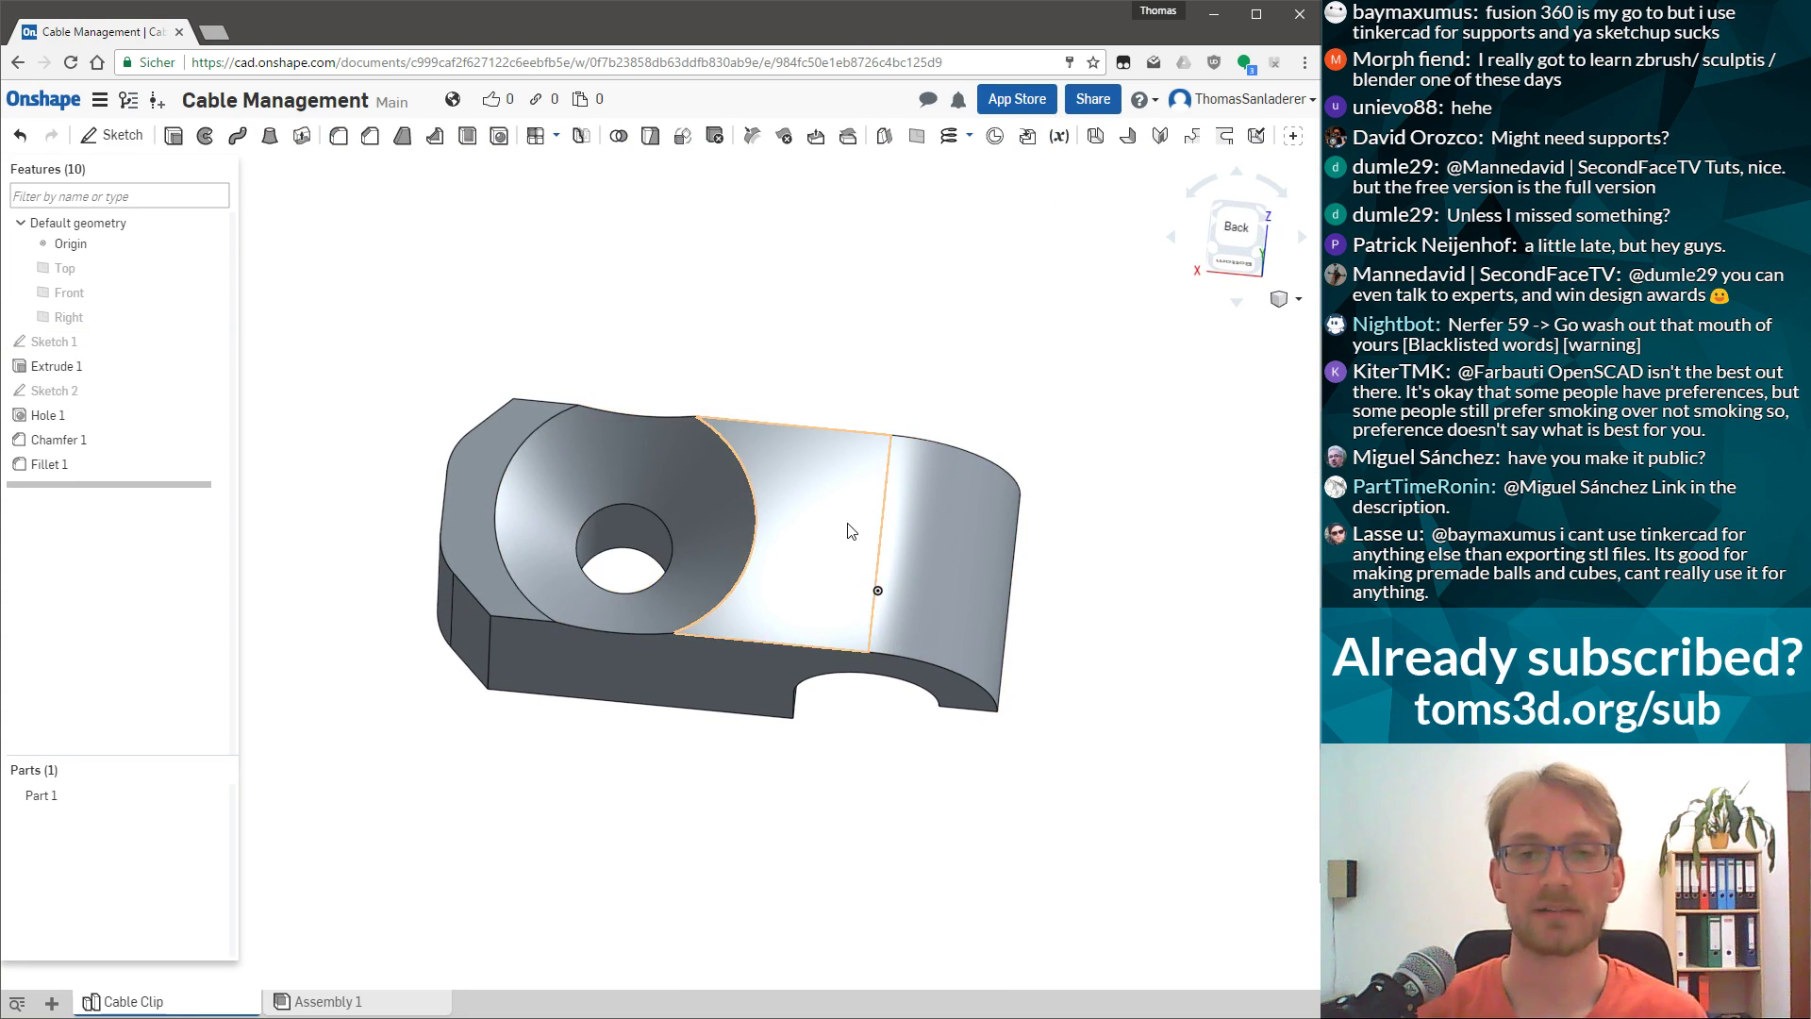
# Create a variable named Cable Diameter with a value of 8.
pyautogui.scroll(5, 852, 581)
pyautogui.scroll(-3, 852, 581)
pyautogui.moveTo(840, 500); pyautogui.dragTo(767, 564, button='right')
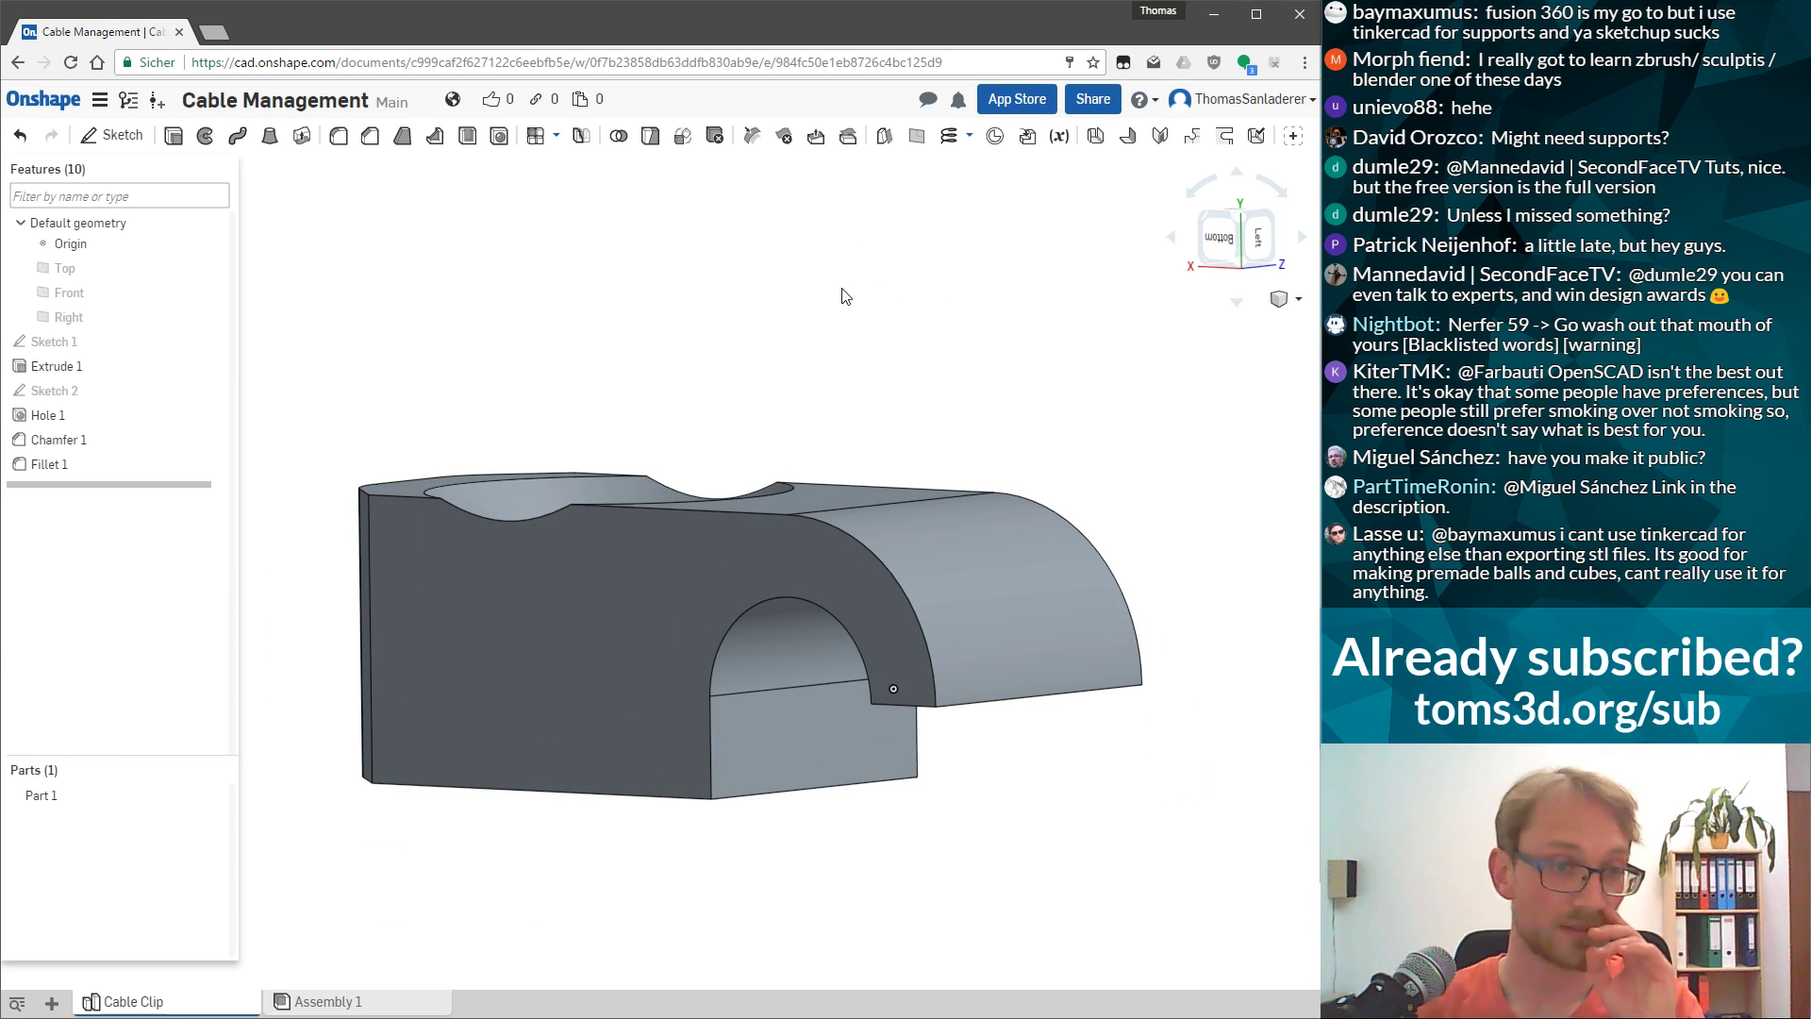
pyautogui.click(1058, 137)
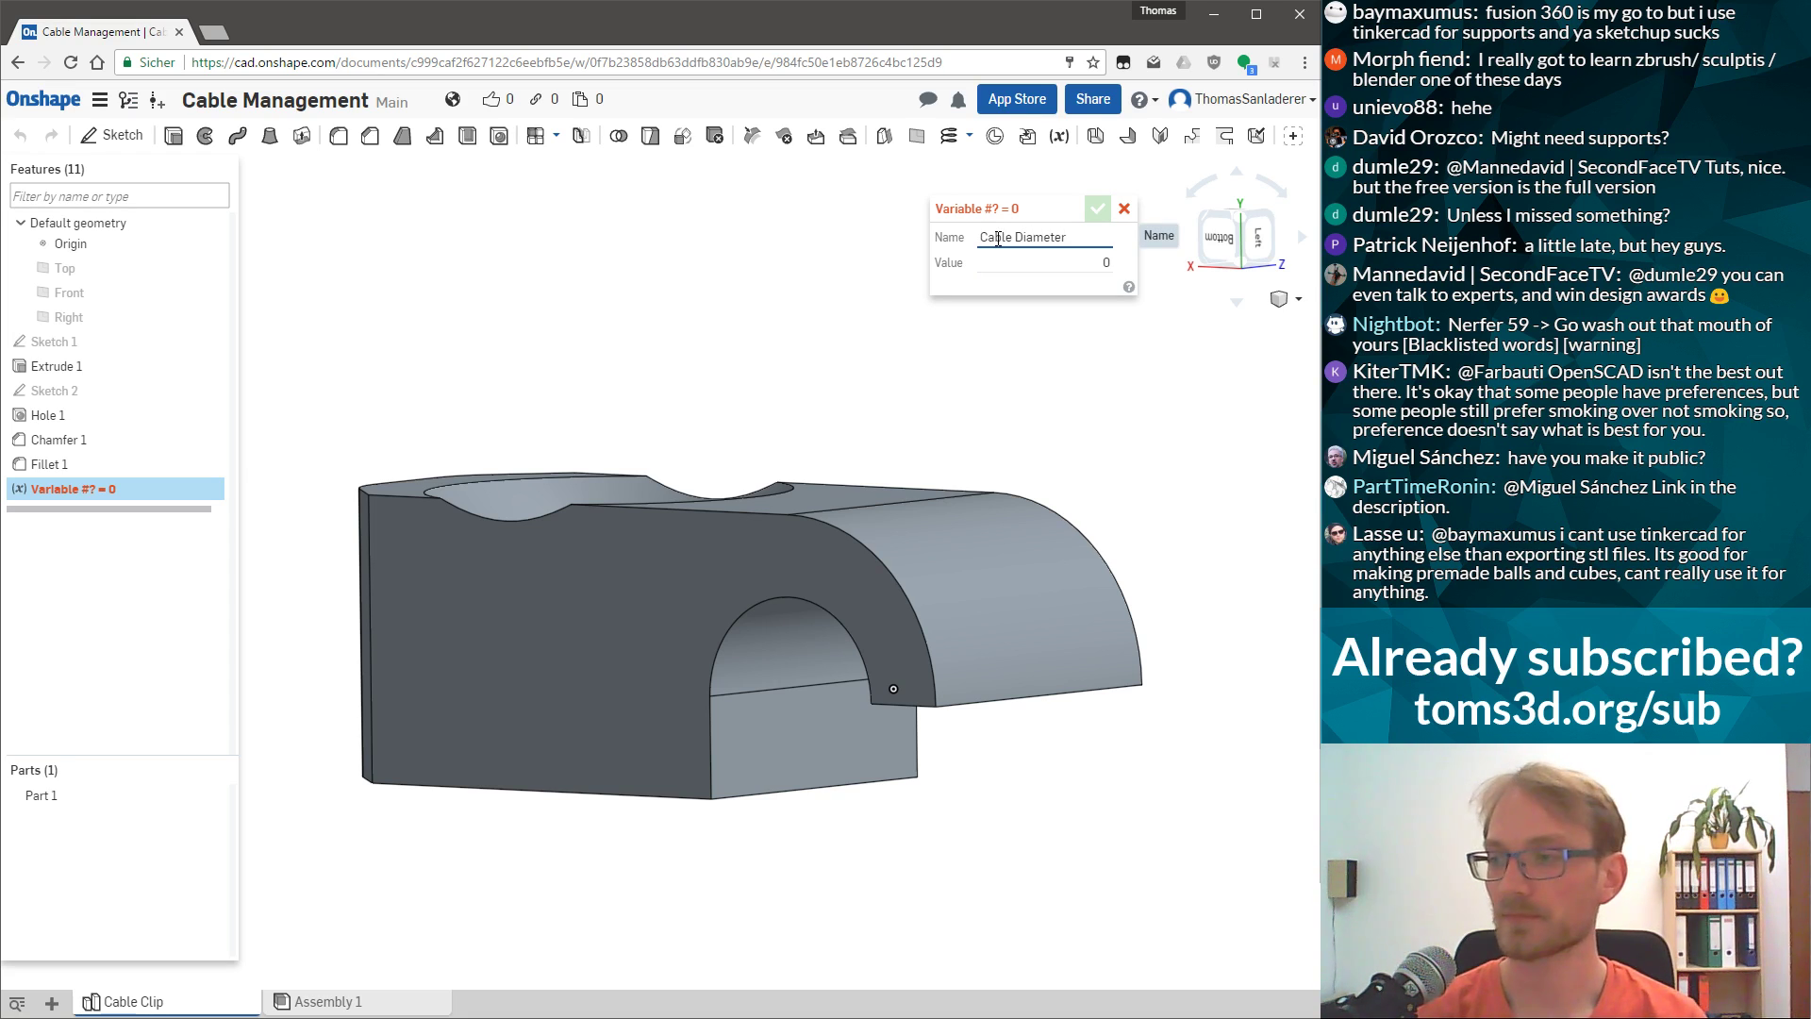
pyautogui.write('Cable Diameter')
pyautogui.click(1095, 272)
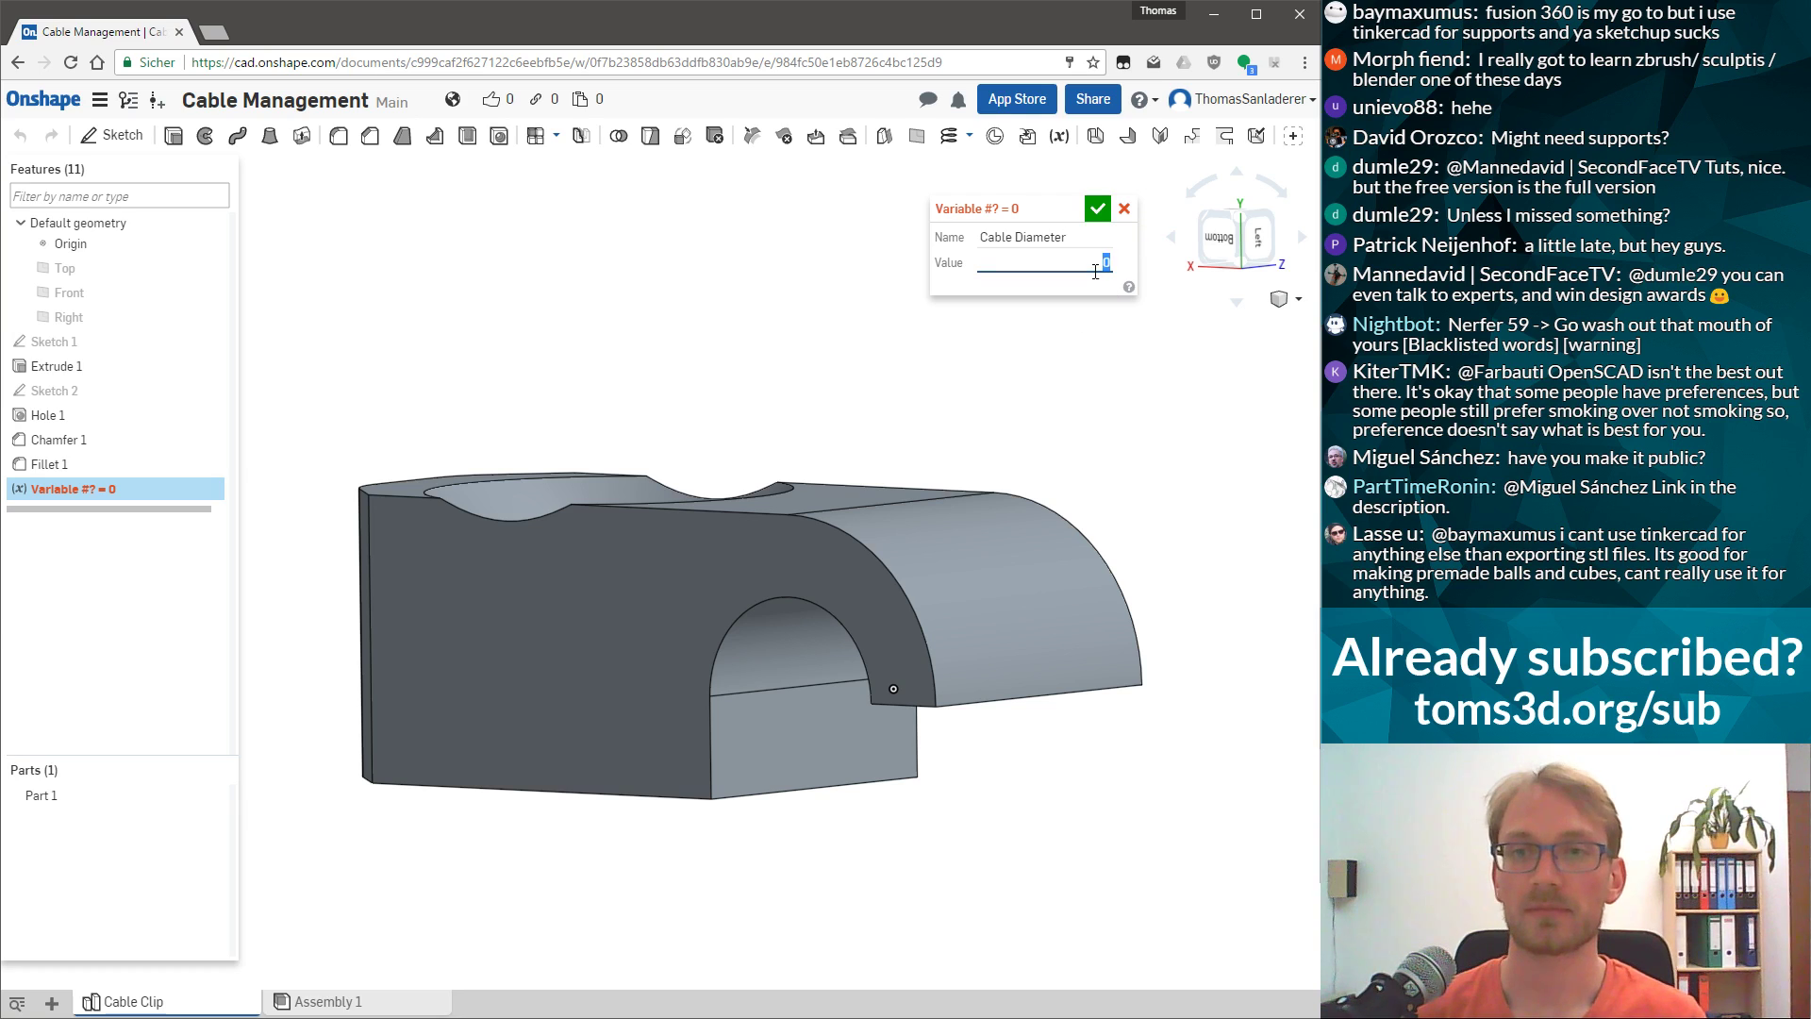
pyautogui.write('8')
pyautogui.press('Return')
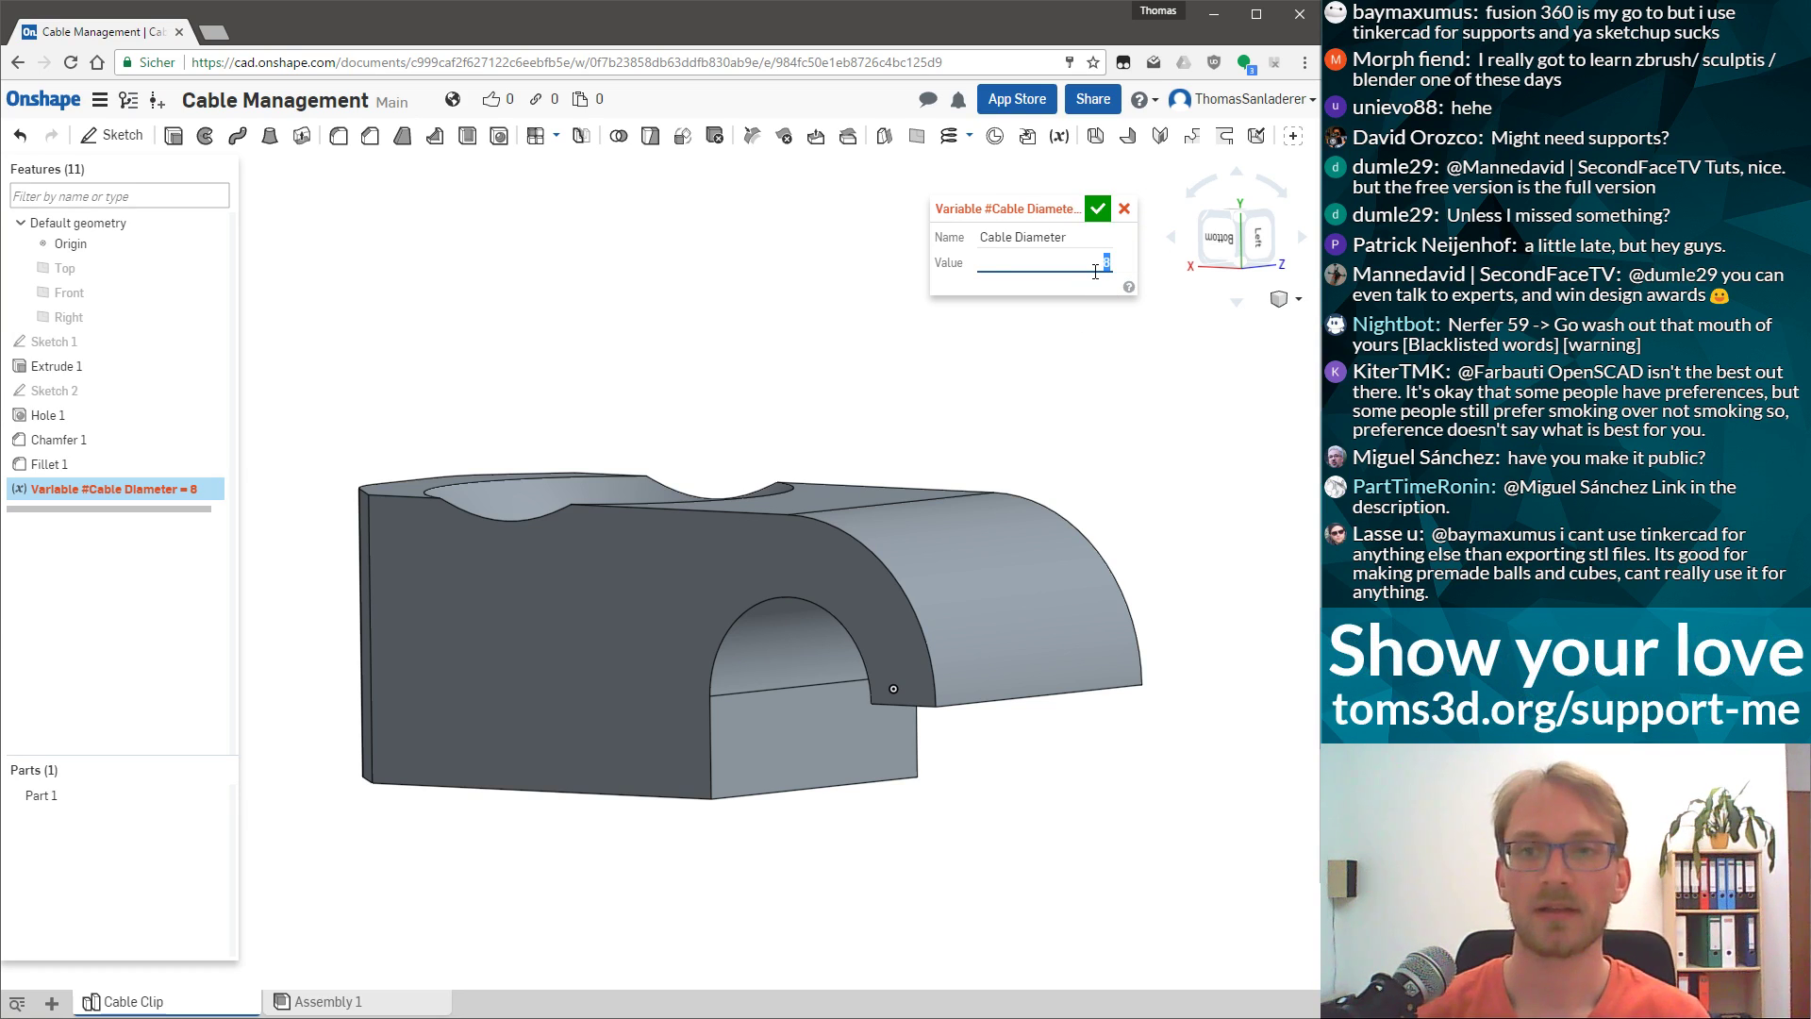
pyautogui.click(1095, 212)
# Move the Cable Diameter variable ahead of Sketch 1 in the feature order.
pyautogui.moveTo(141, 489); pyautogui.dragTo(81, 509)
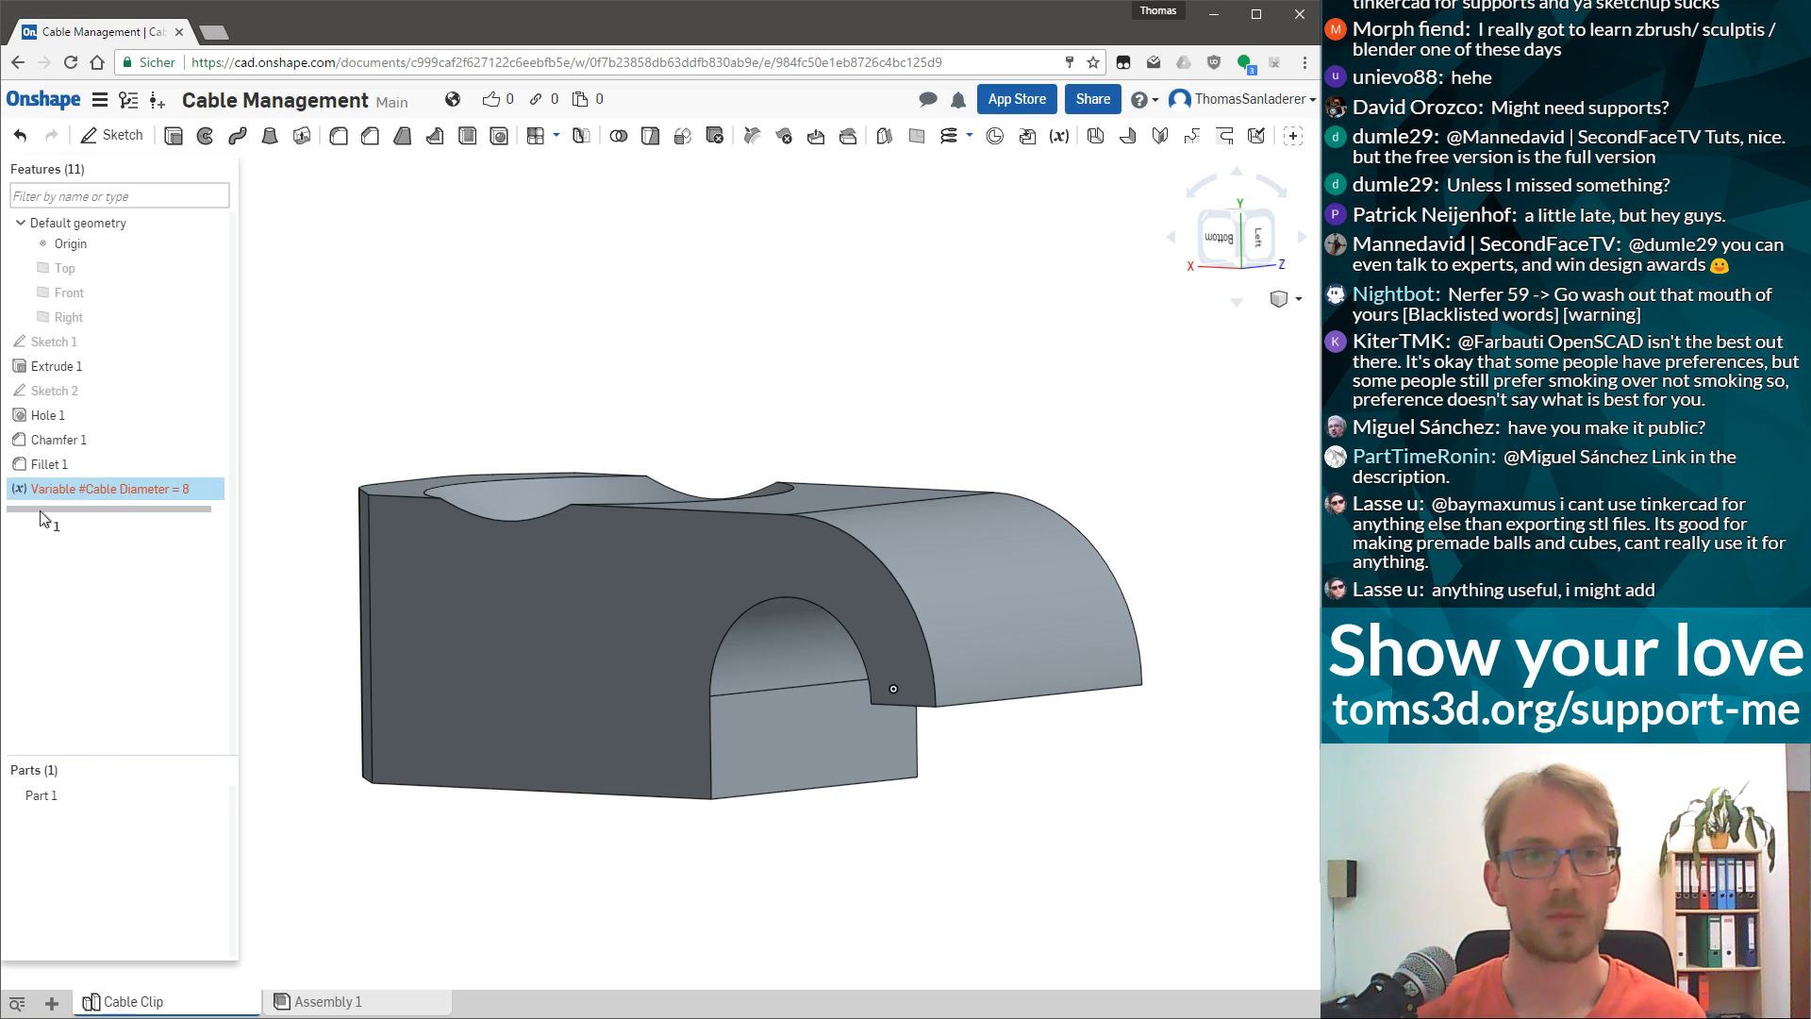
pyautogui.doubleClick(89, 490)
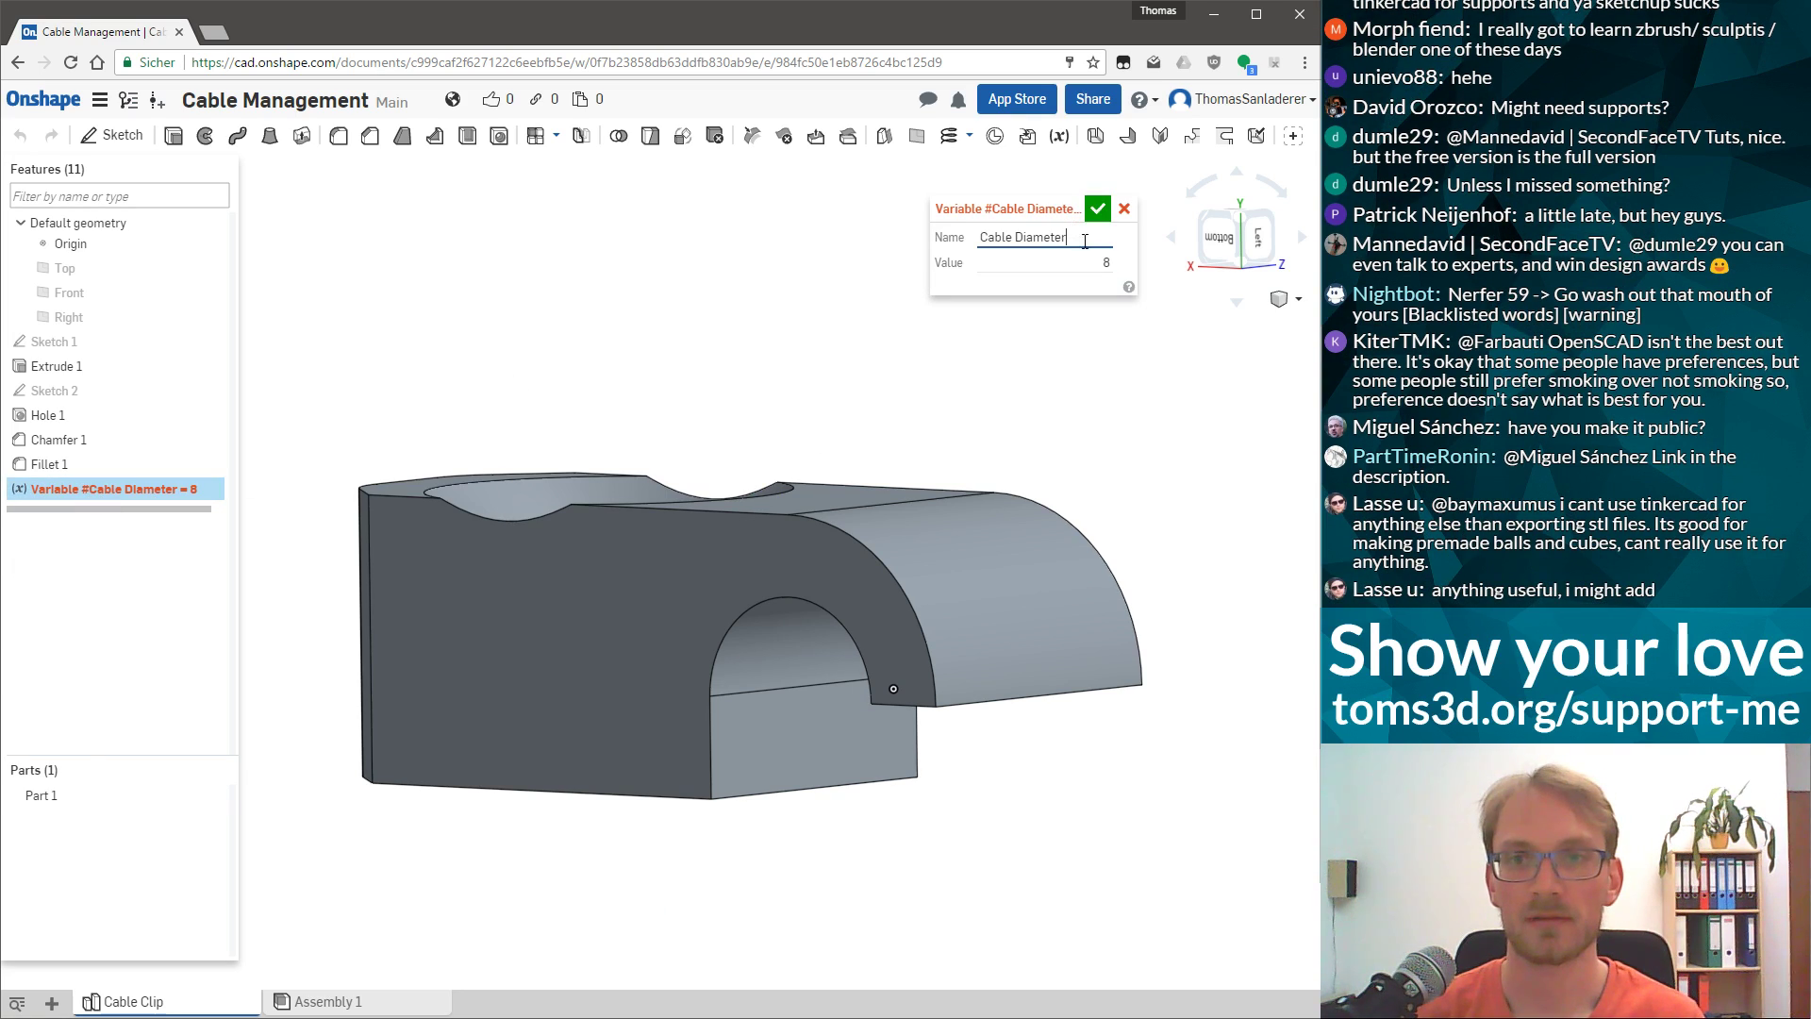
pyautogui.click(1097, 208)
pyautogui.moveTo(117, 485)
pyautogui.mouseDown()
pyautogui.moveTo(92, 332)
pyautogui.moveTo(95, 349)
pyautogui.mouseUp()
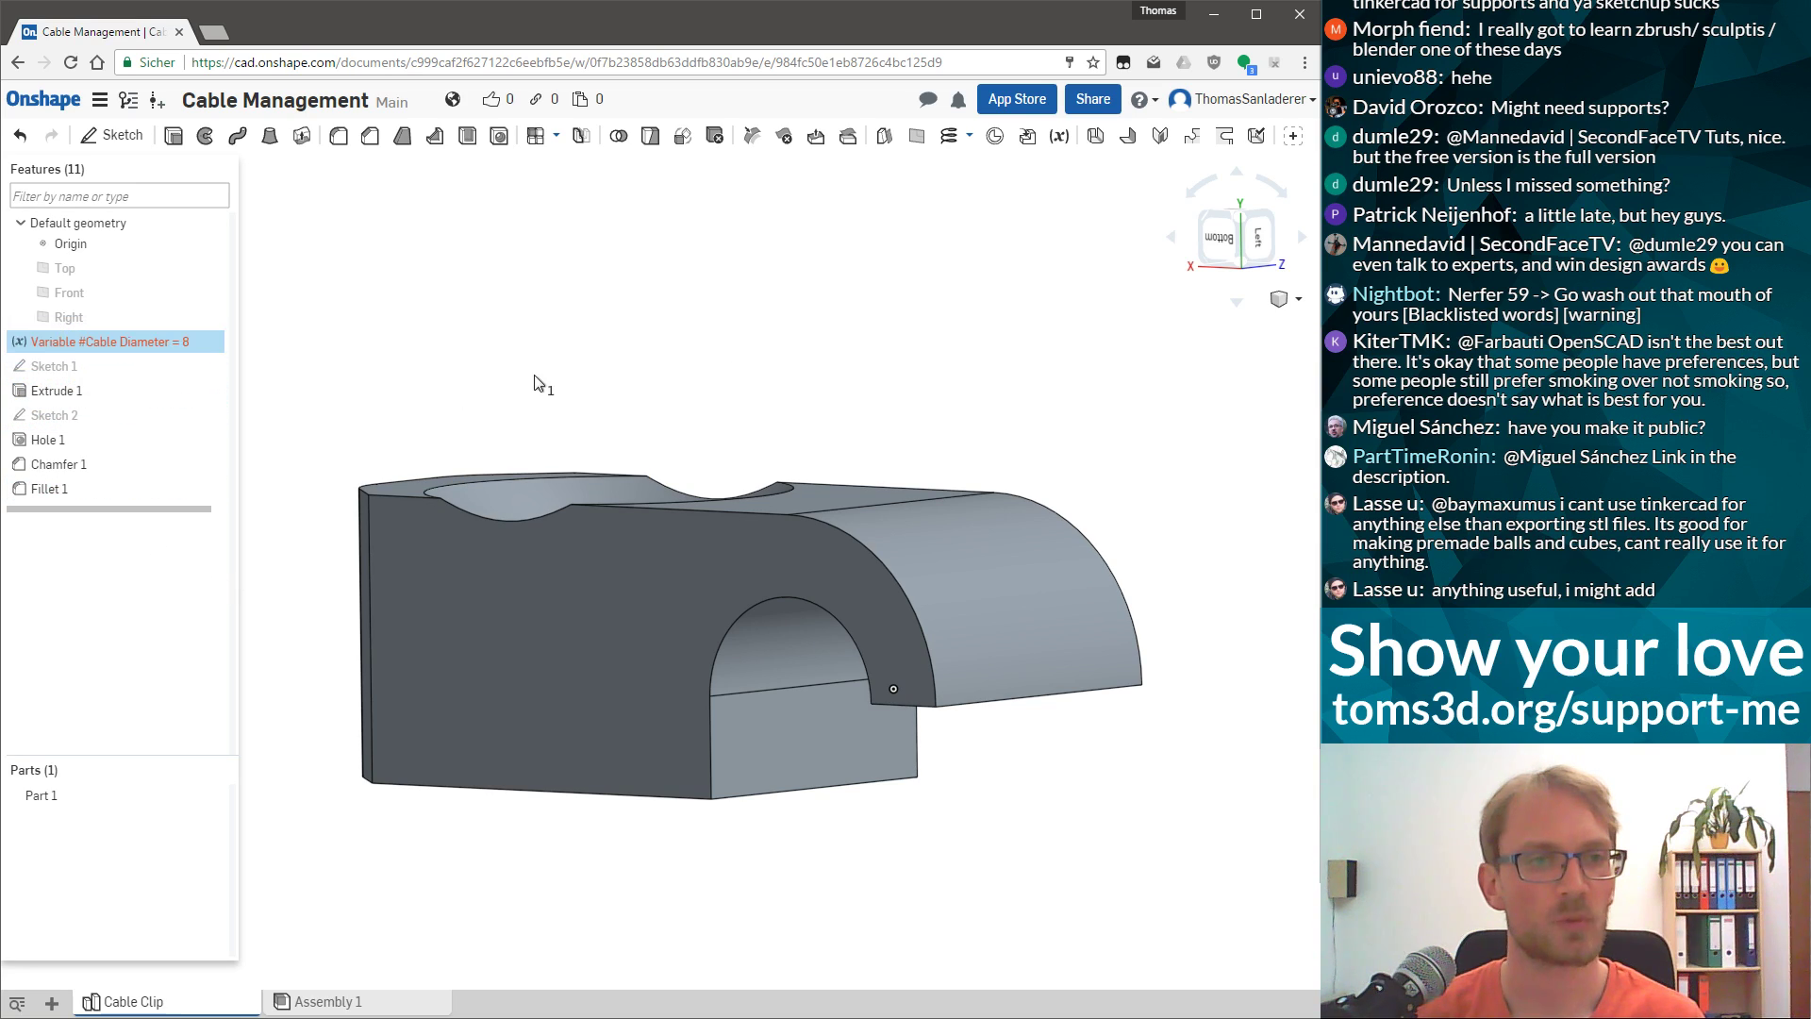
# Rename the cable diameter variable to CableDiameter, without a space.
pyautogui.click(115, 354)
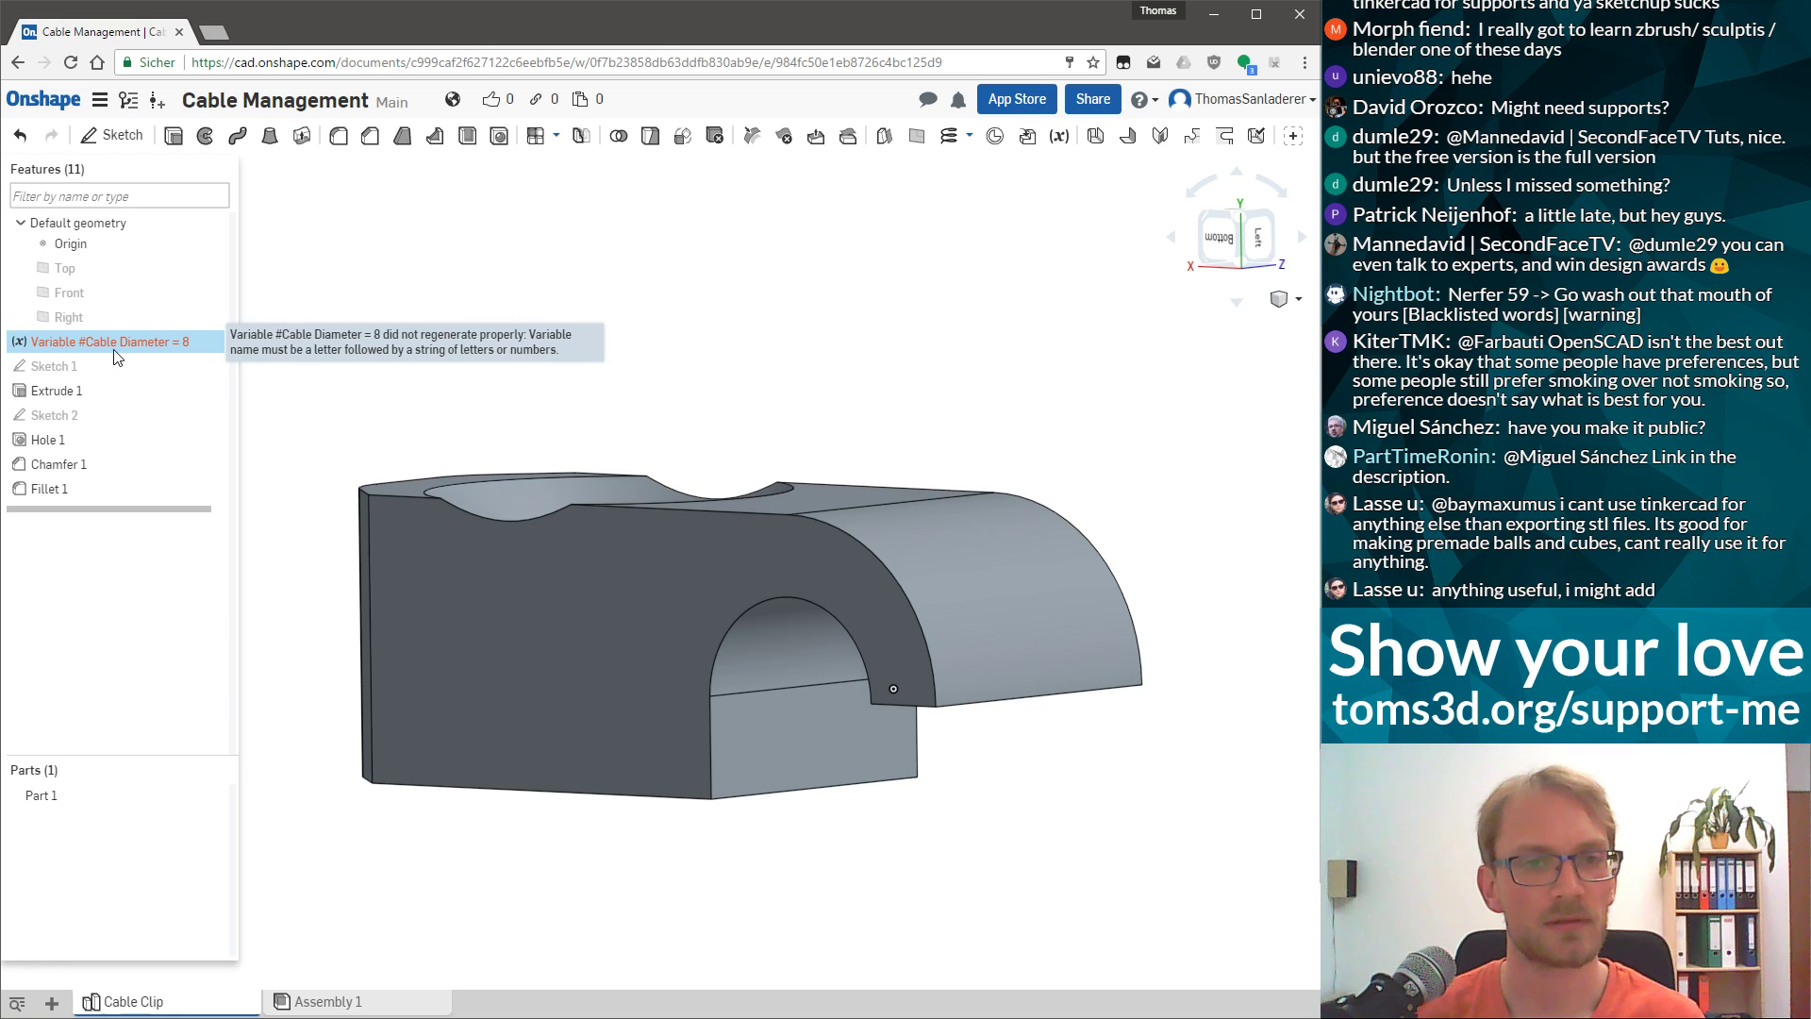
pyautogui.doubleClick(114, 342)
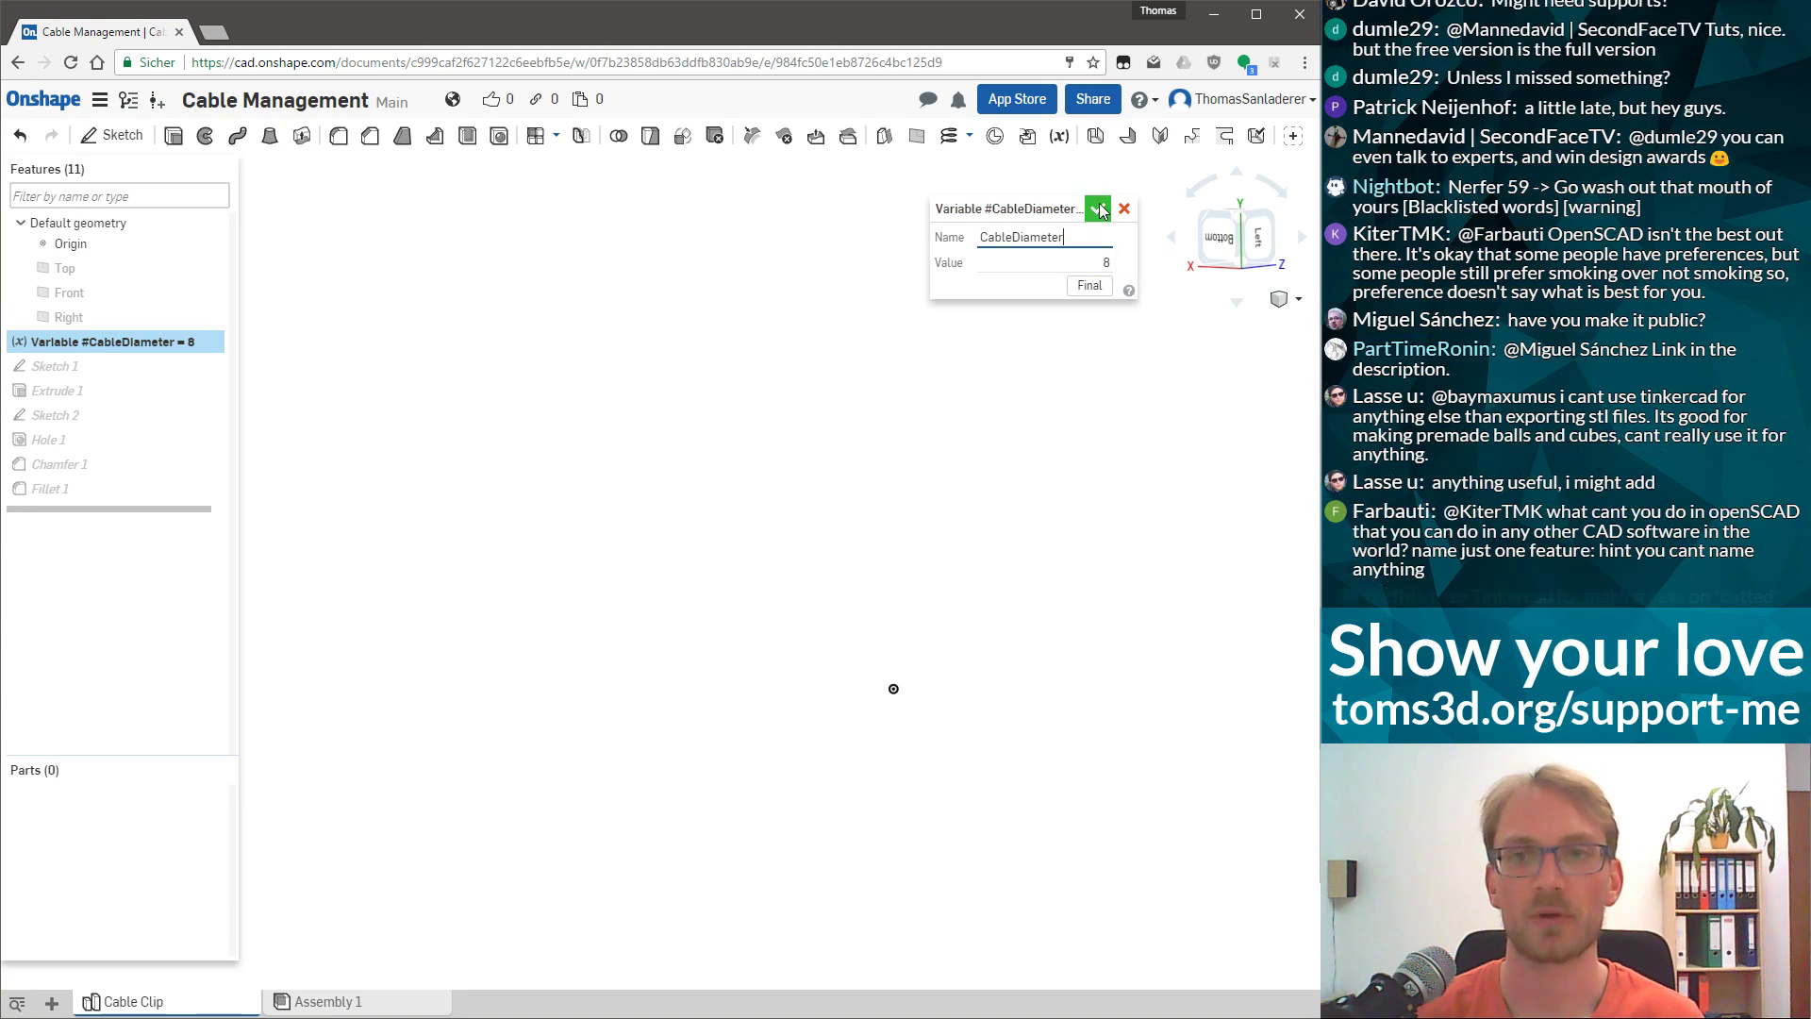
pyautogui.press('Return')
# Roll the model back to just after the variable, then roll it forward past Fillet 1.
pyautogui.moveTo(123, 342)
pyautogui.mouseDown()
pyautogui.moveTo(126, 510)
pyautogui.moveTo(127, 311)
pyautogui.moveTo(162, 510)
pyautogui.moveTo(115, 155)
pyautogui.moveTo(120, 483)
pyautogui.moveTo(113, 364)
pyautogui.mouseUp()
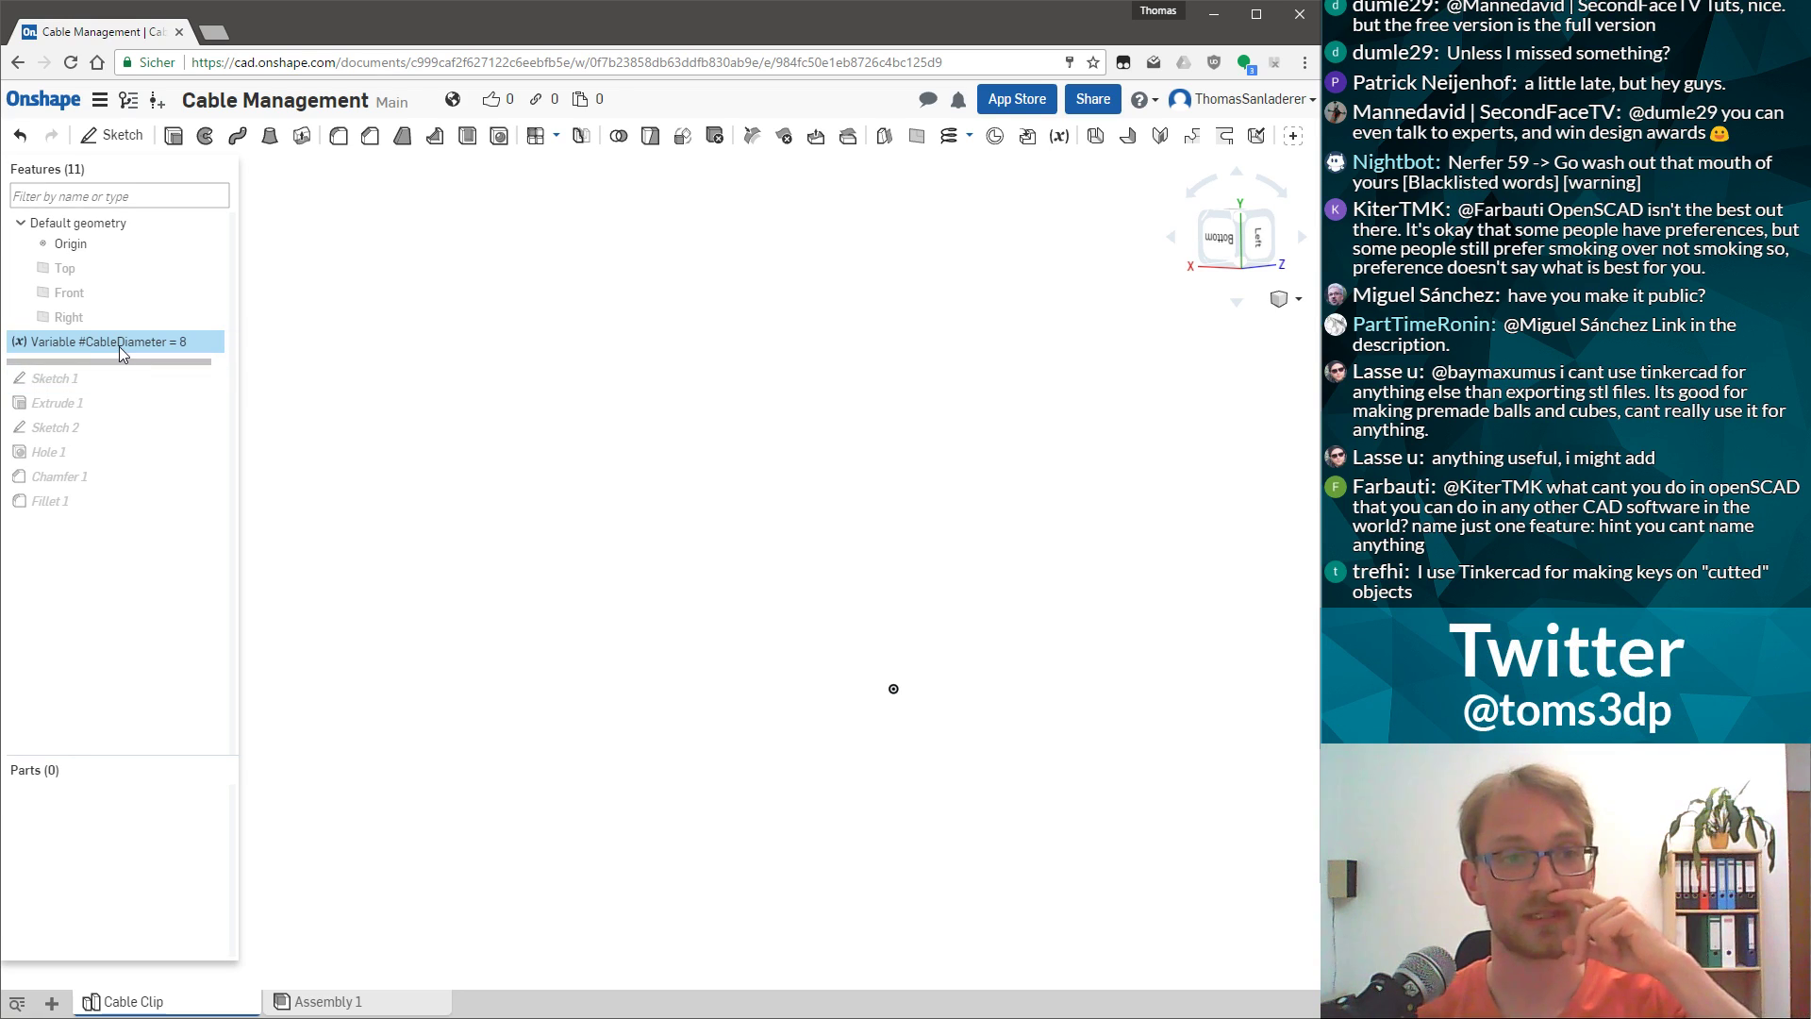
pyautogui.moveTo(122, 361)
pyautogui.mouseDown()
pyautogui.moveTo(135, 400)
pyautogui.moveTo(132, 382)
pyautogui.moveTo(88, 424)
pyautogui.moveTo(60, 411)
pyautogui.moveTo(77, 518)
pyautogui.moveTo(146, 613)
pyautogui.mouseUp()
pyautogui.moveTo(528, 529); pyautogui.dragTo(626, 428, button='right')
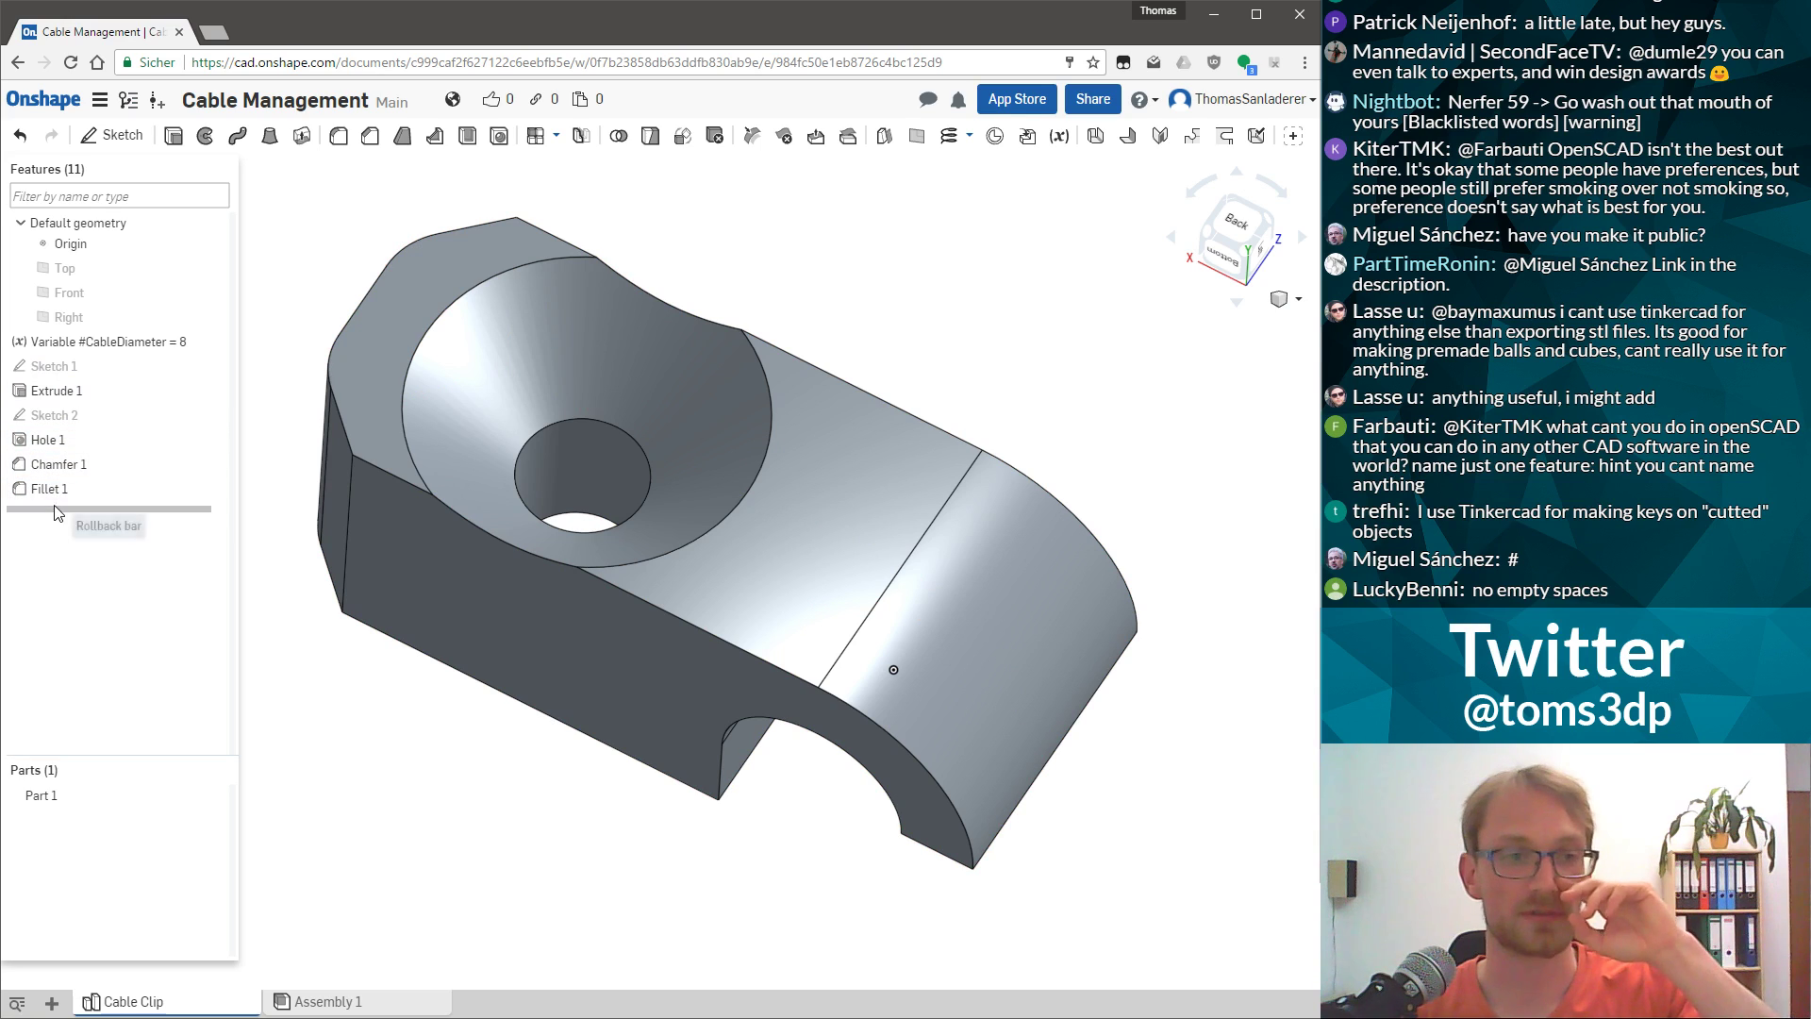
# Move the variable after Fillet 1 in the feature order, then return it ahead of Sketch 1.
pyautogui.moveTo(99, 351)
pyautogui.mouseDown()
pyautogui.moveTo(117, 653)
pyautogui.moveTo(45, 490)
pyautogui.moveTo(83, 493)
pyautogui.moveTo(86, 512)
pyautogui.mouseUp()
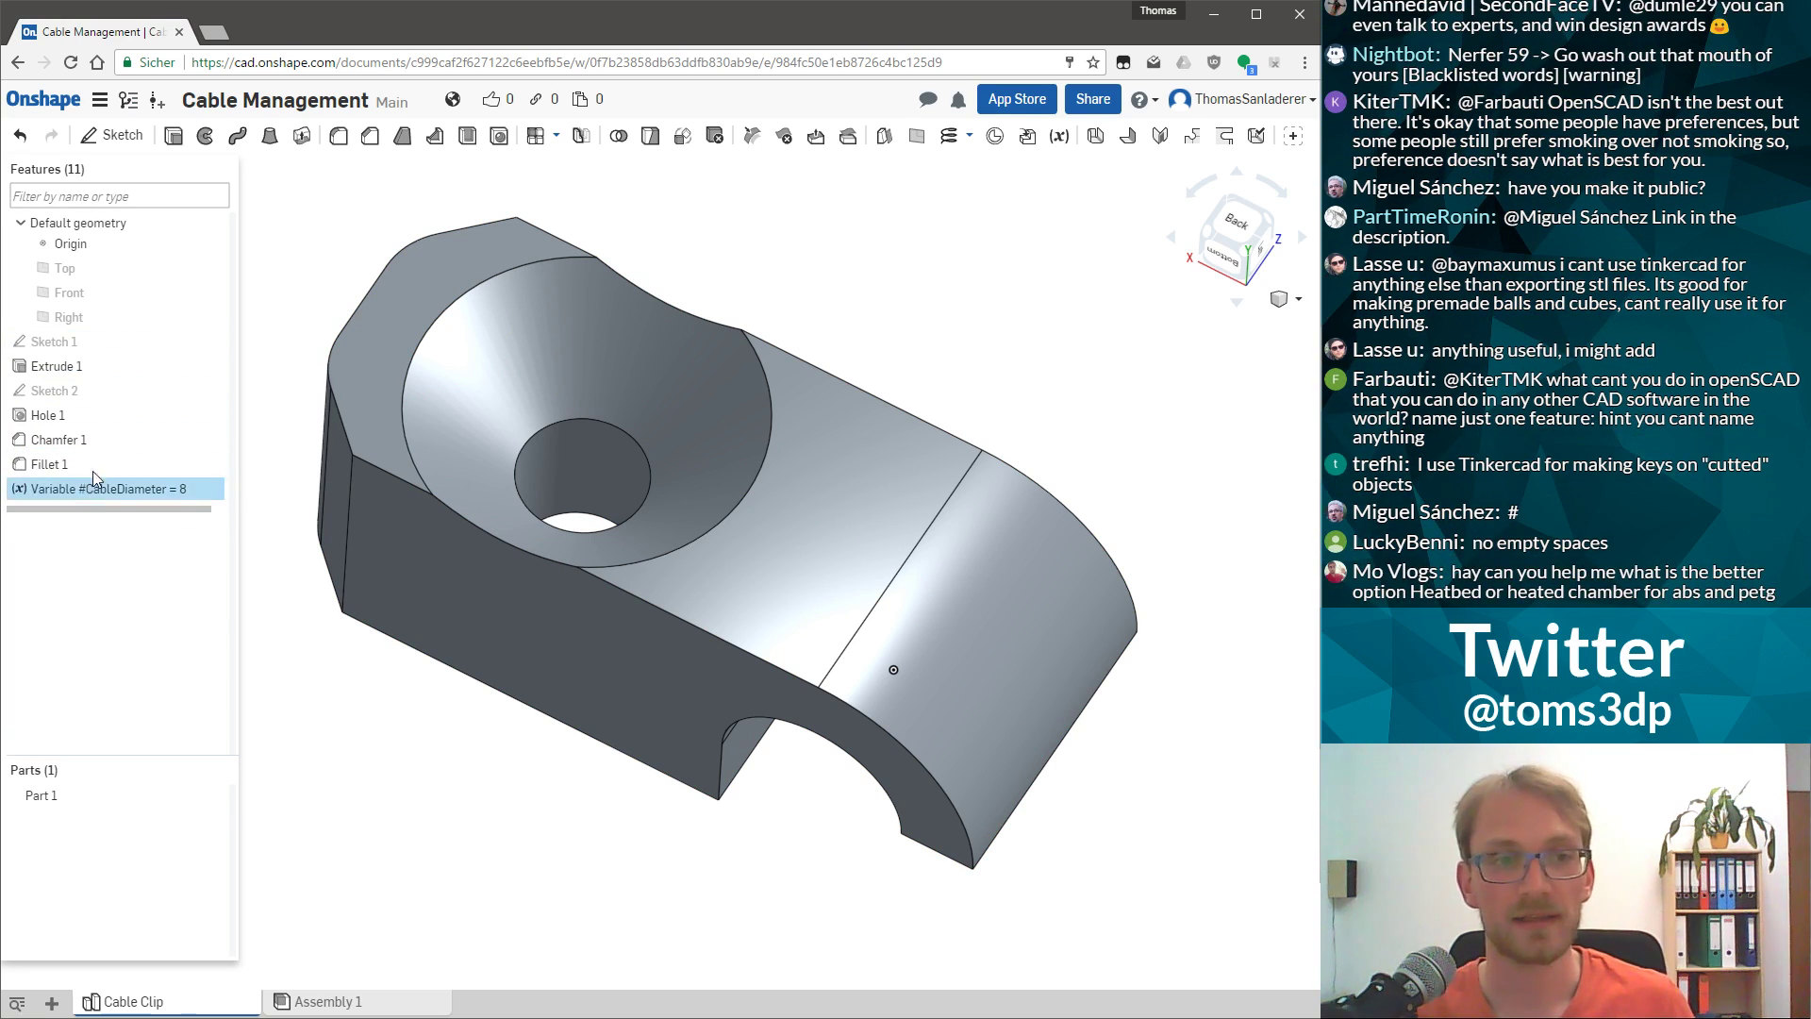
pyautogui.click(56, 351)
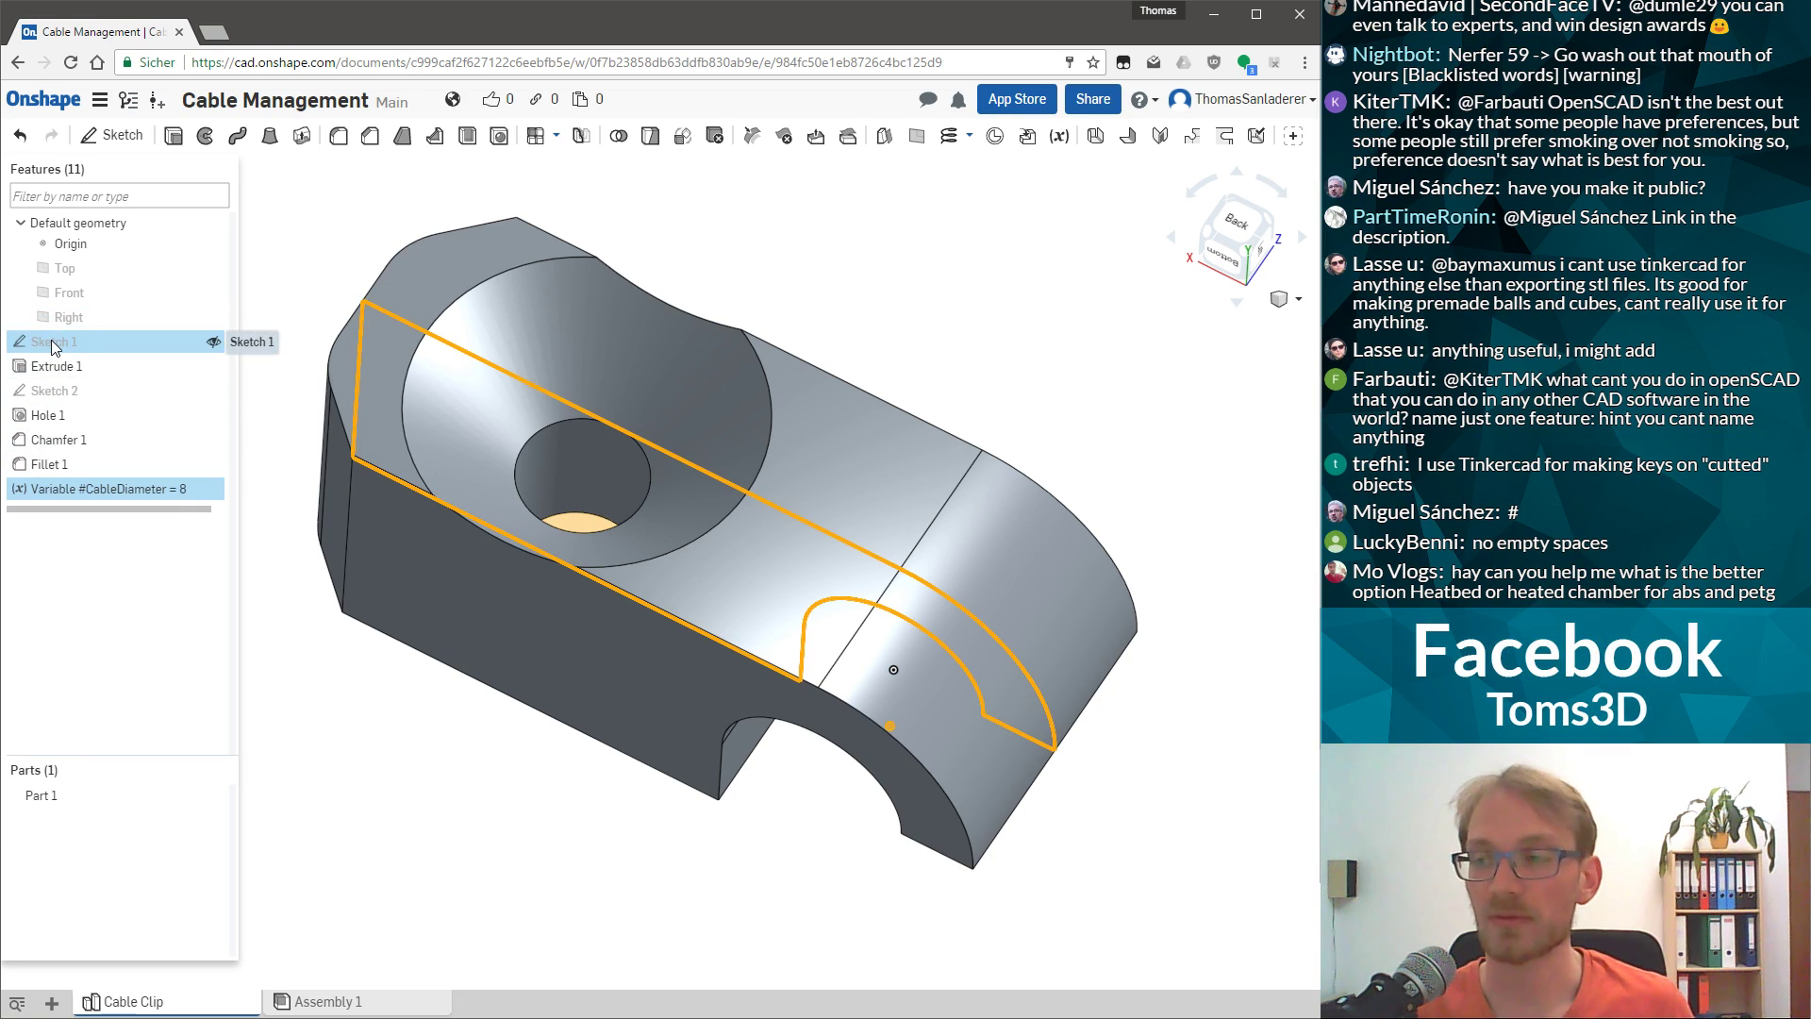
pyautogui.moveTo(48, 493)
pyautogui.mouseDown()
pyautogui.moveTo(58, 355)
pyautogui.moveTo(95, 343)
pyautogui.mouseUp()
pyautogui.click(311, 228)
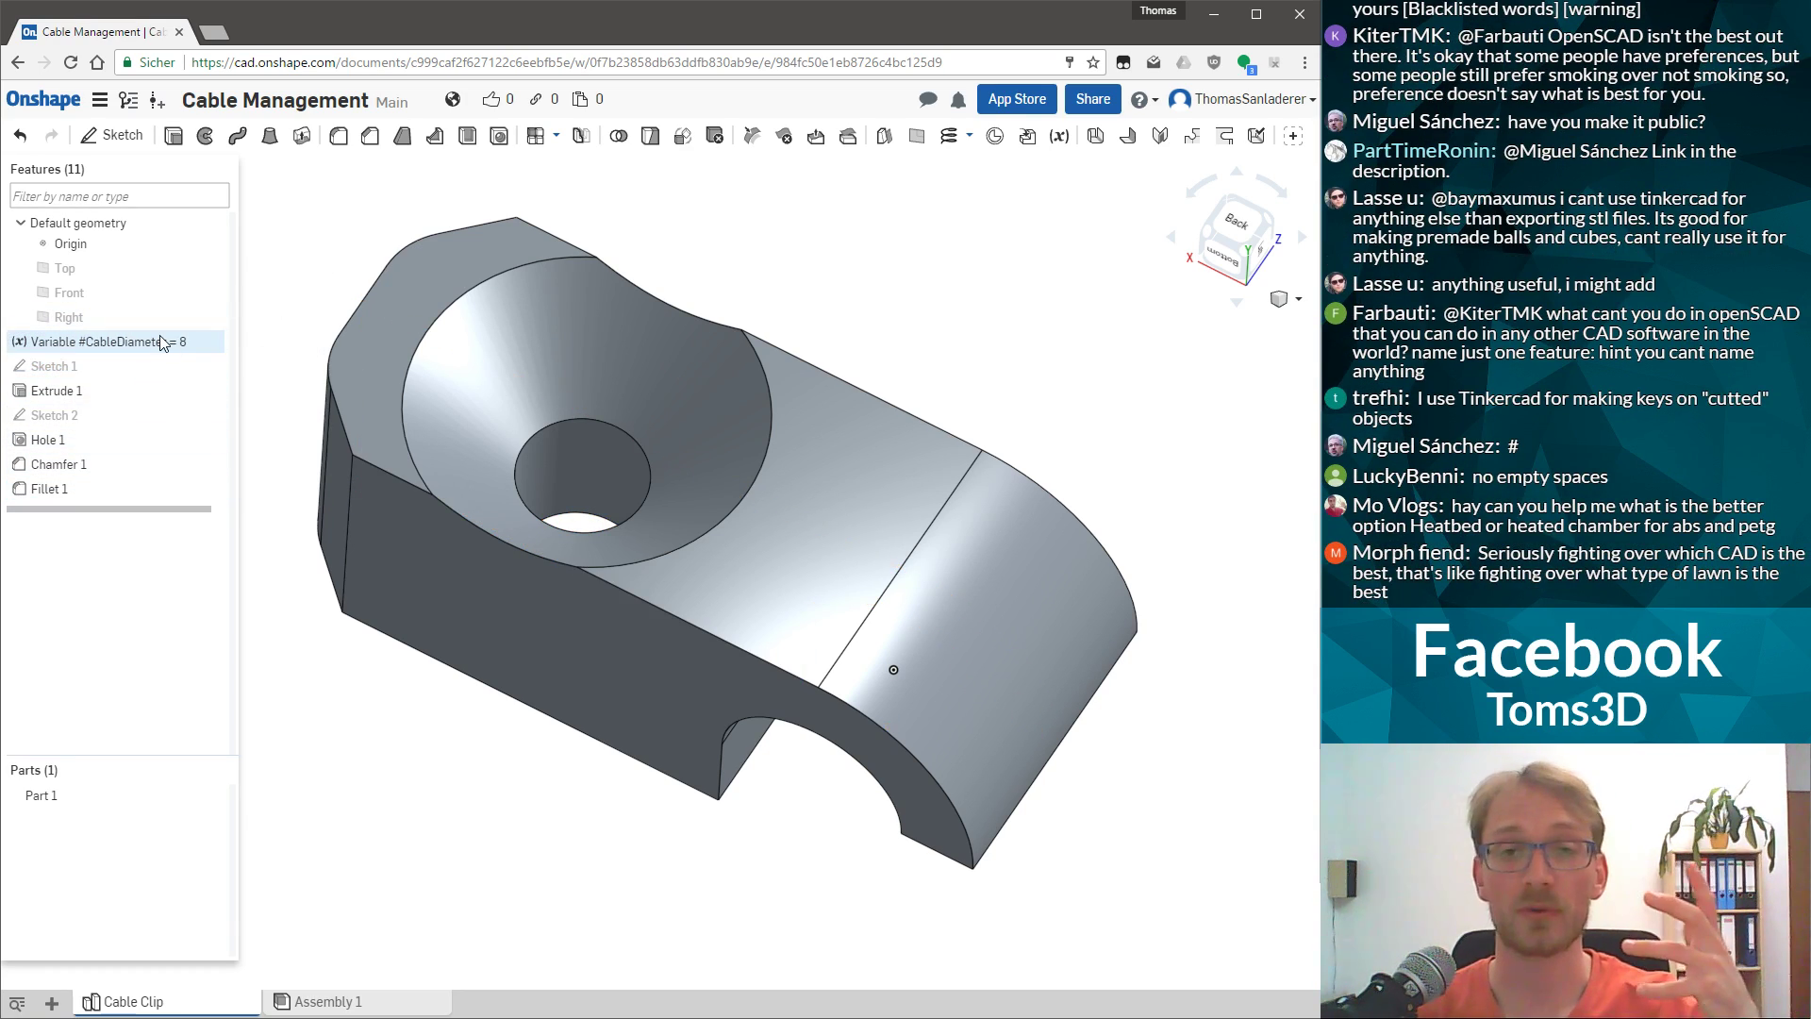
# Edit Sketch 1 and set the hook's inner diameter dimension to the variable #CableDiameter.
pyautogui.click(57, 366)
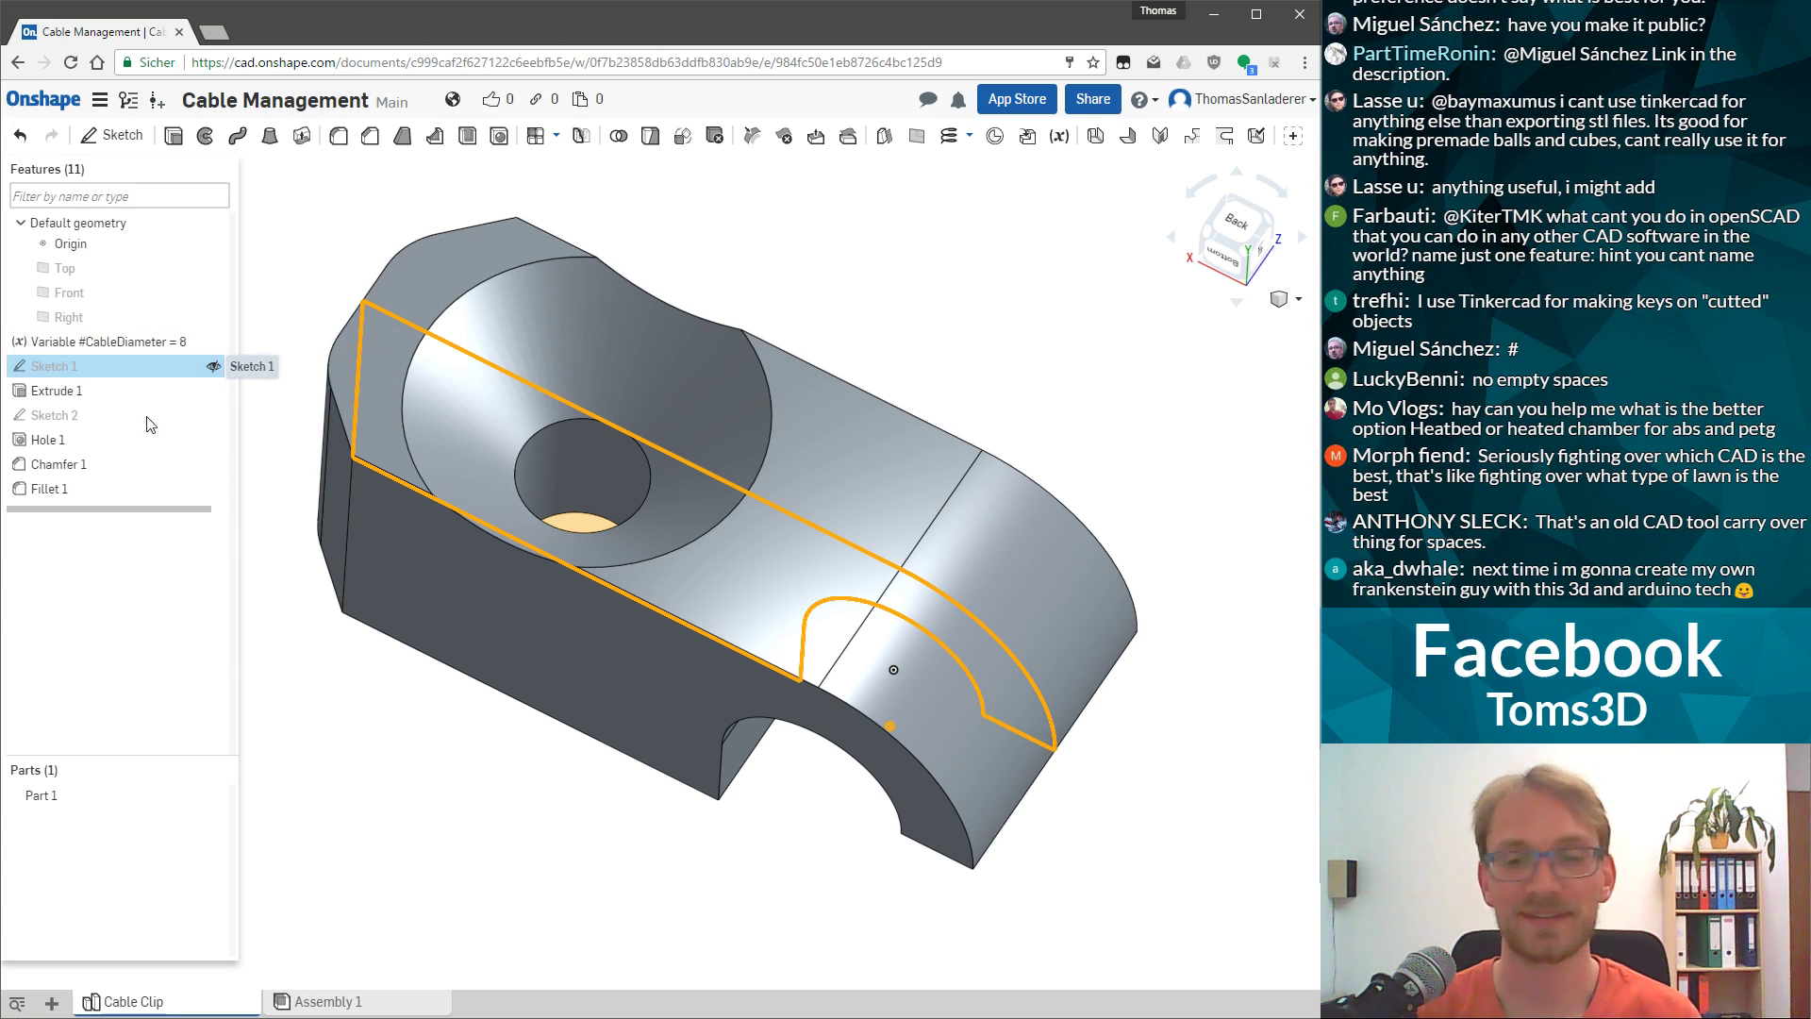
pyautogui.moveTo(396, 603); pyautogui.dragTo(530, 734, button='right')
pyautogui.doubleClick(47, 367)
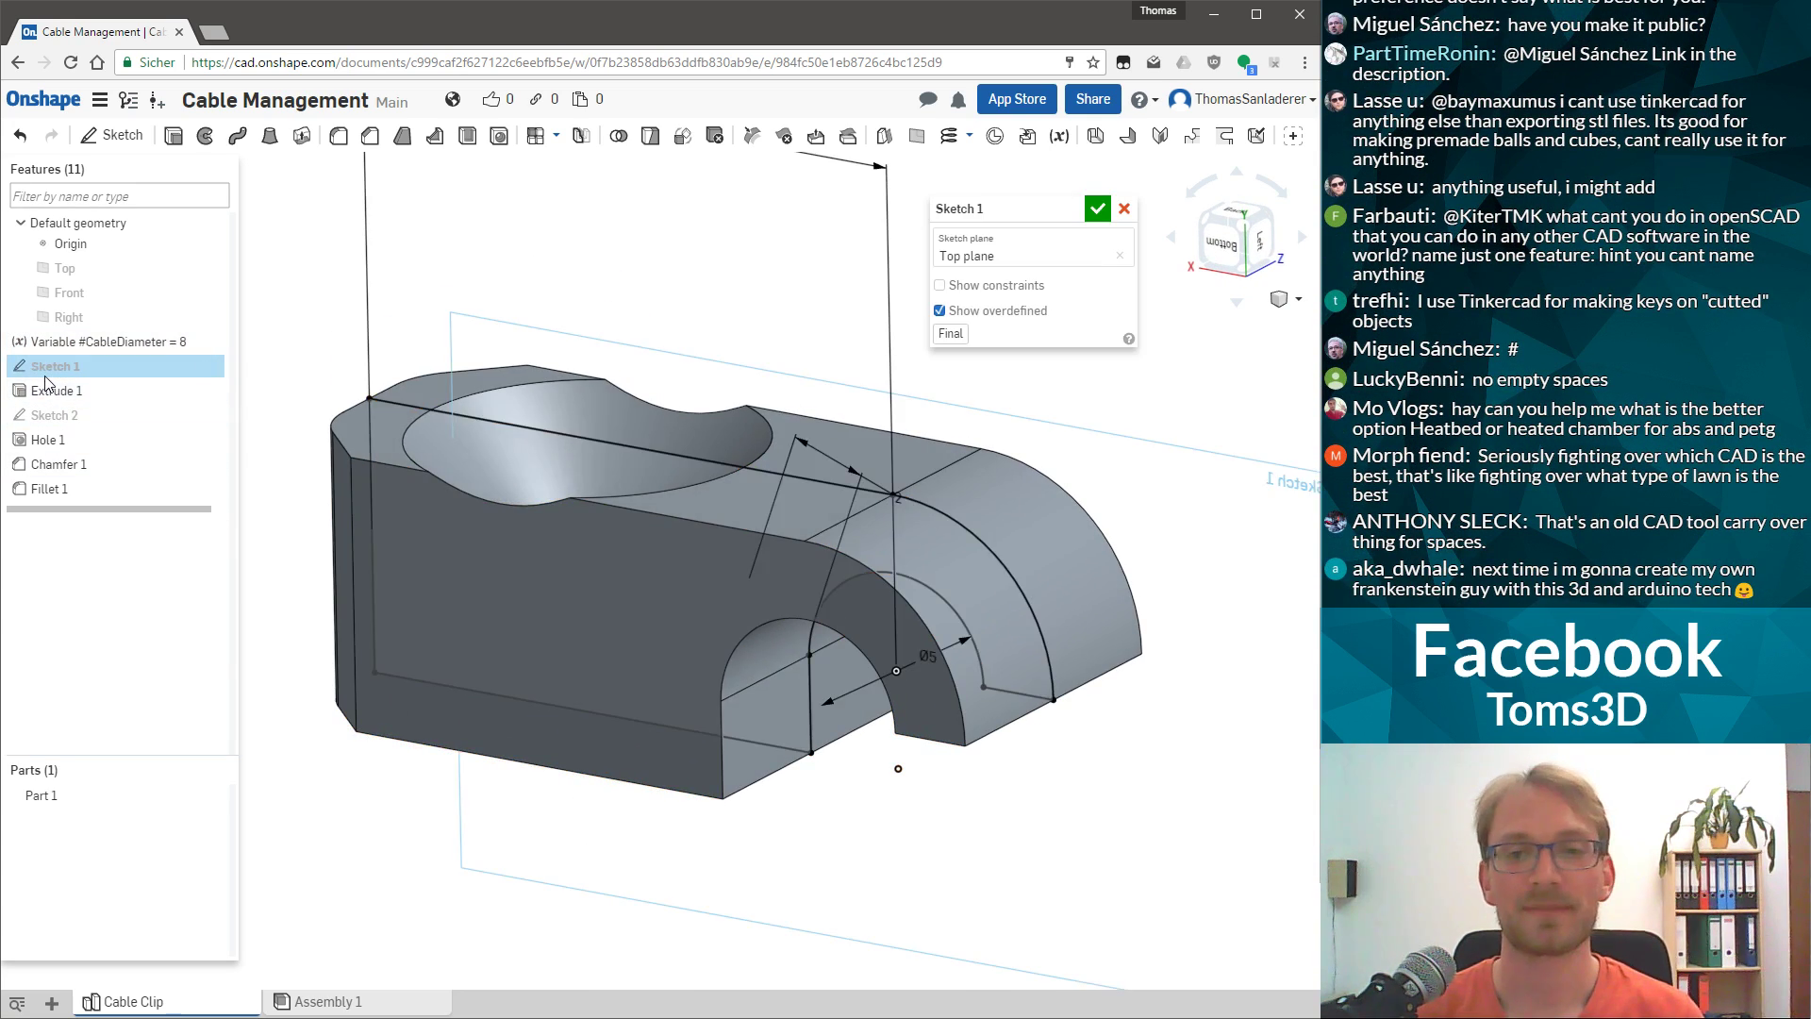
pyautogui.doubleClick(957, 658)
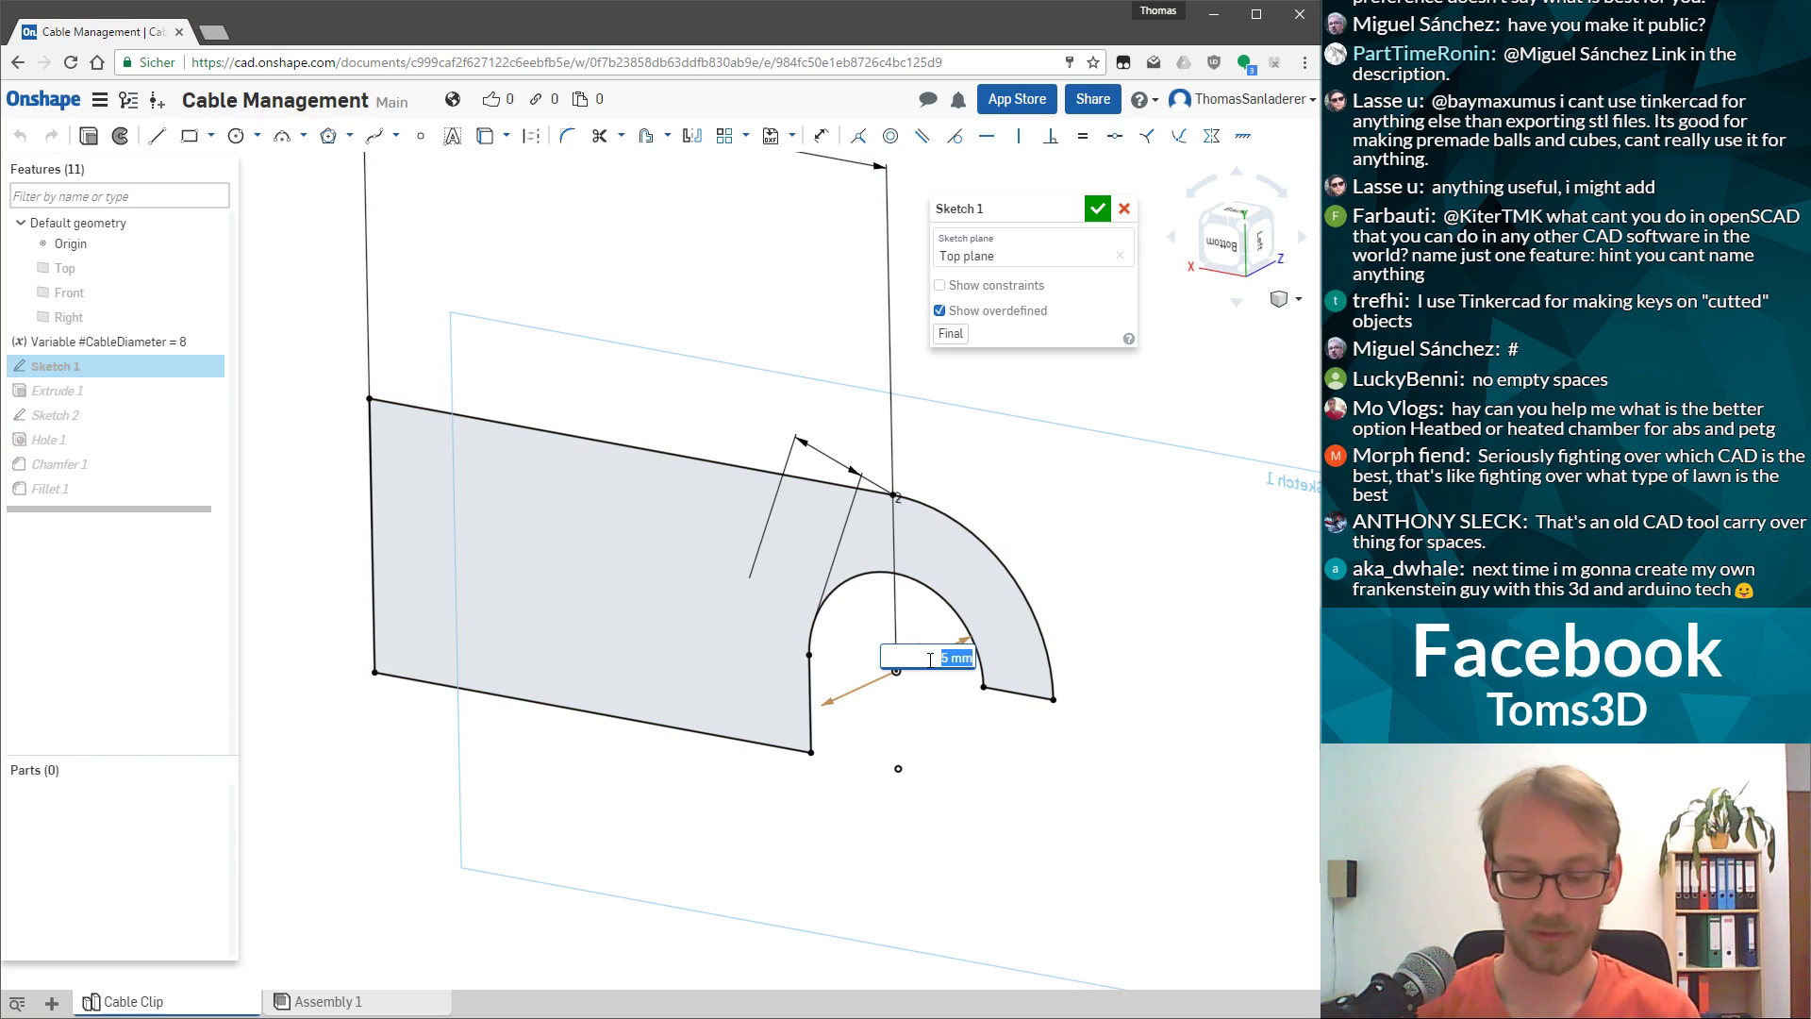
pyautogui.write('#CableD')
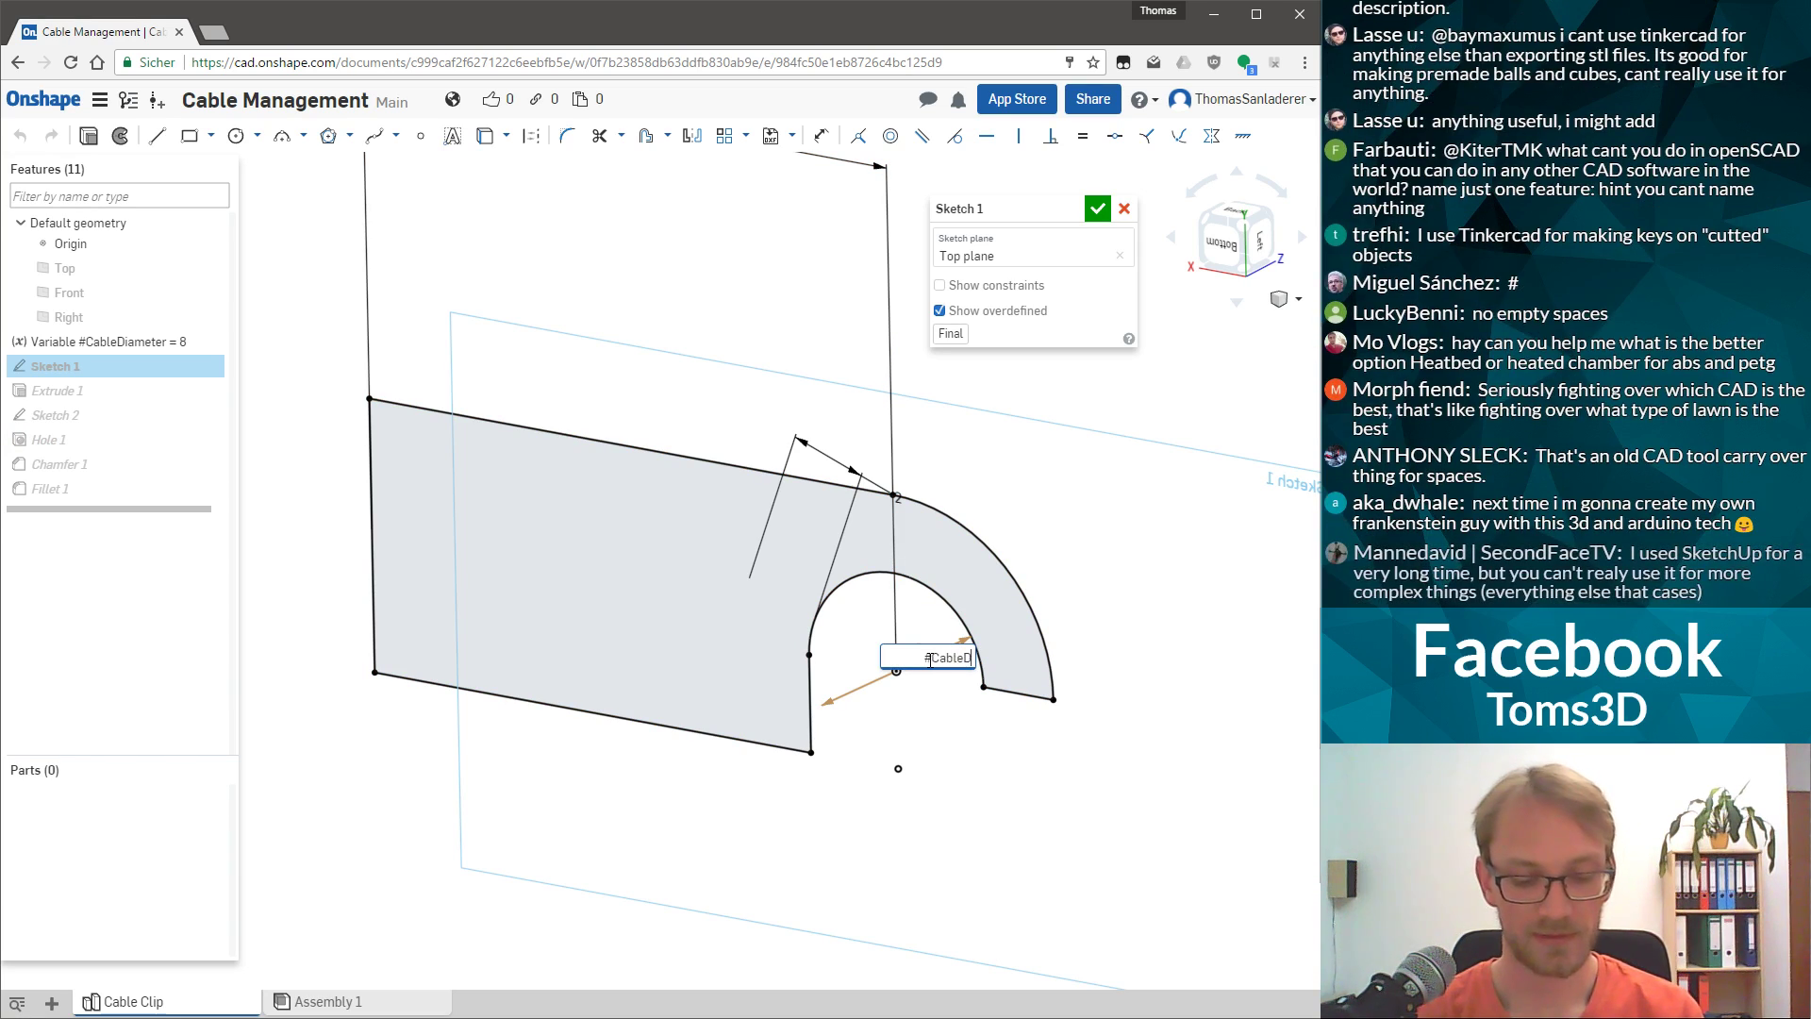
pyautogui.write('iame')
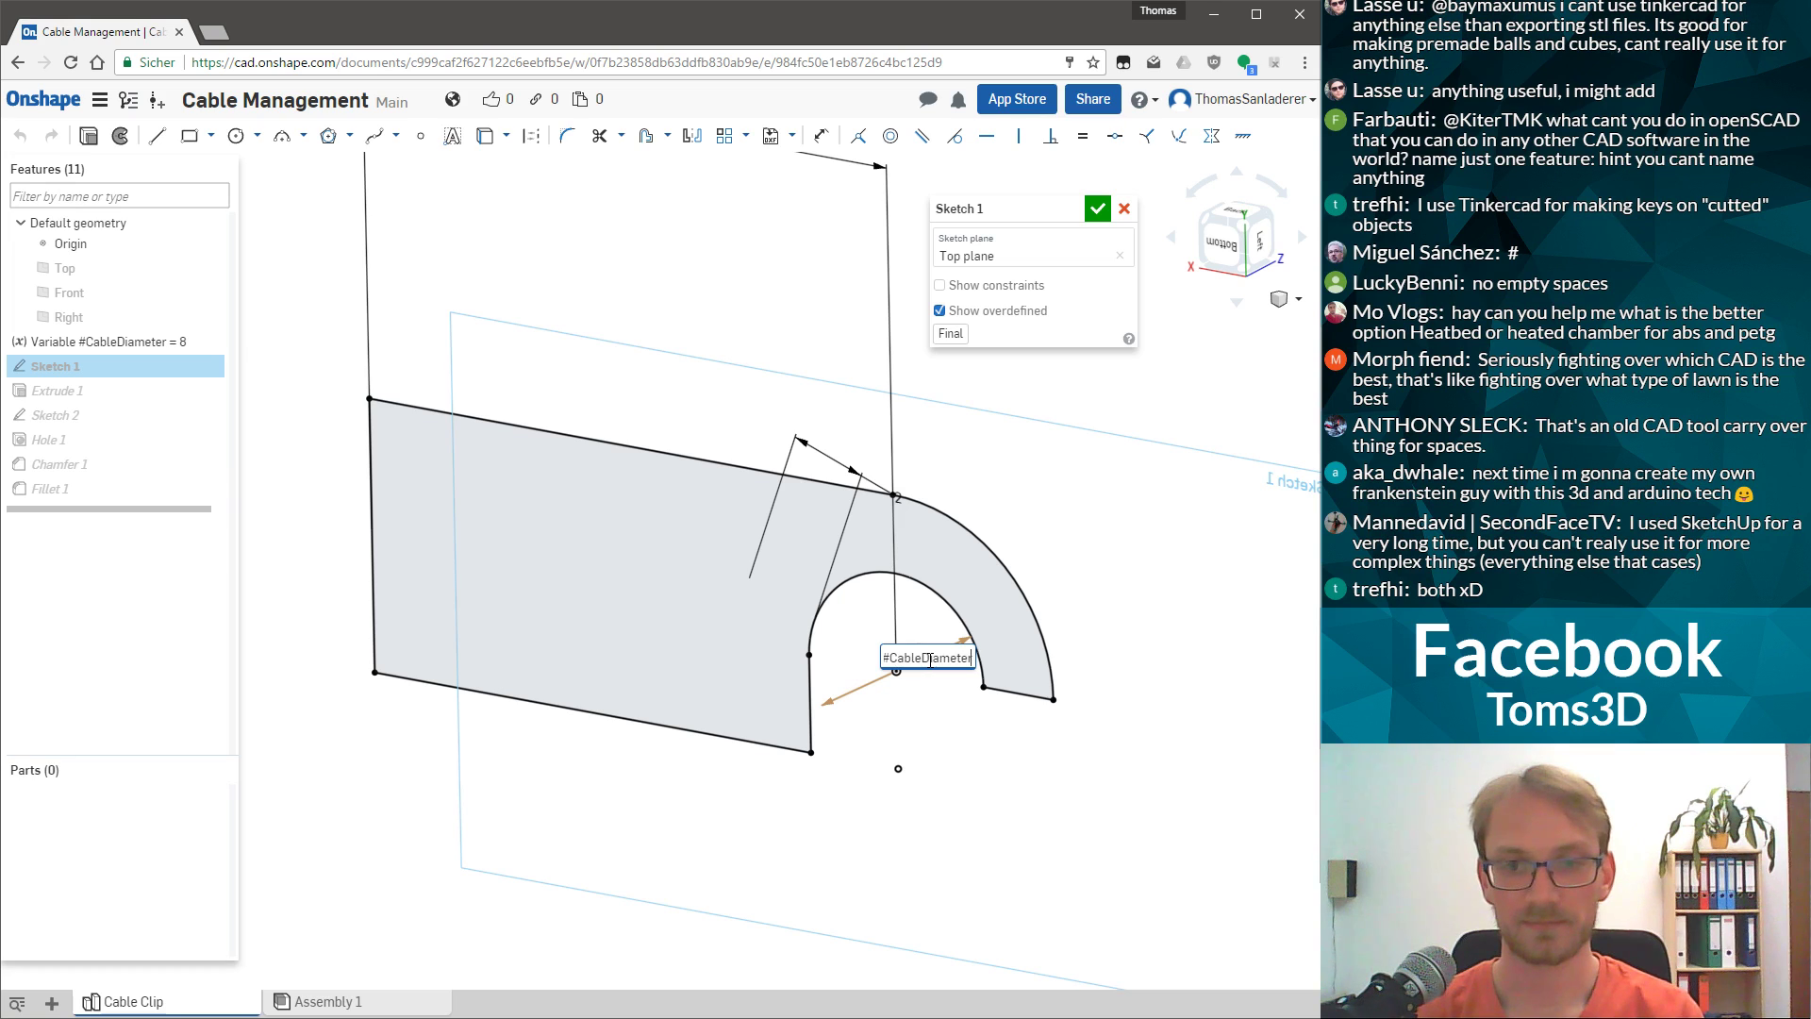
pyautogui.write('ter')
pyautogui.press('Return')
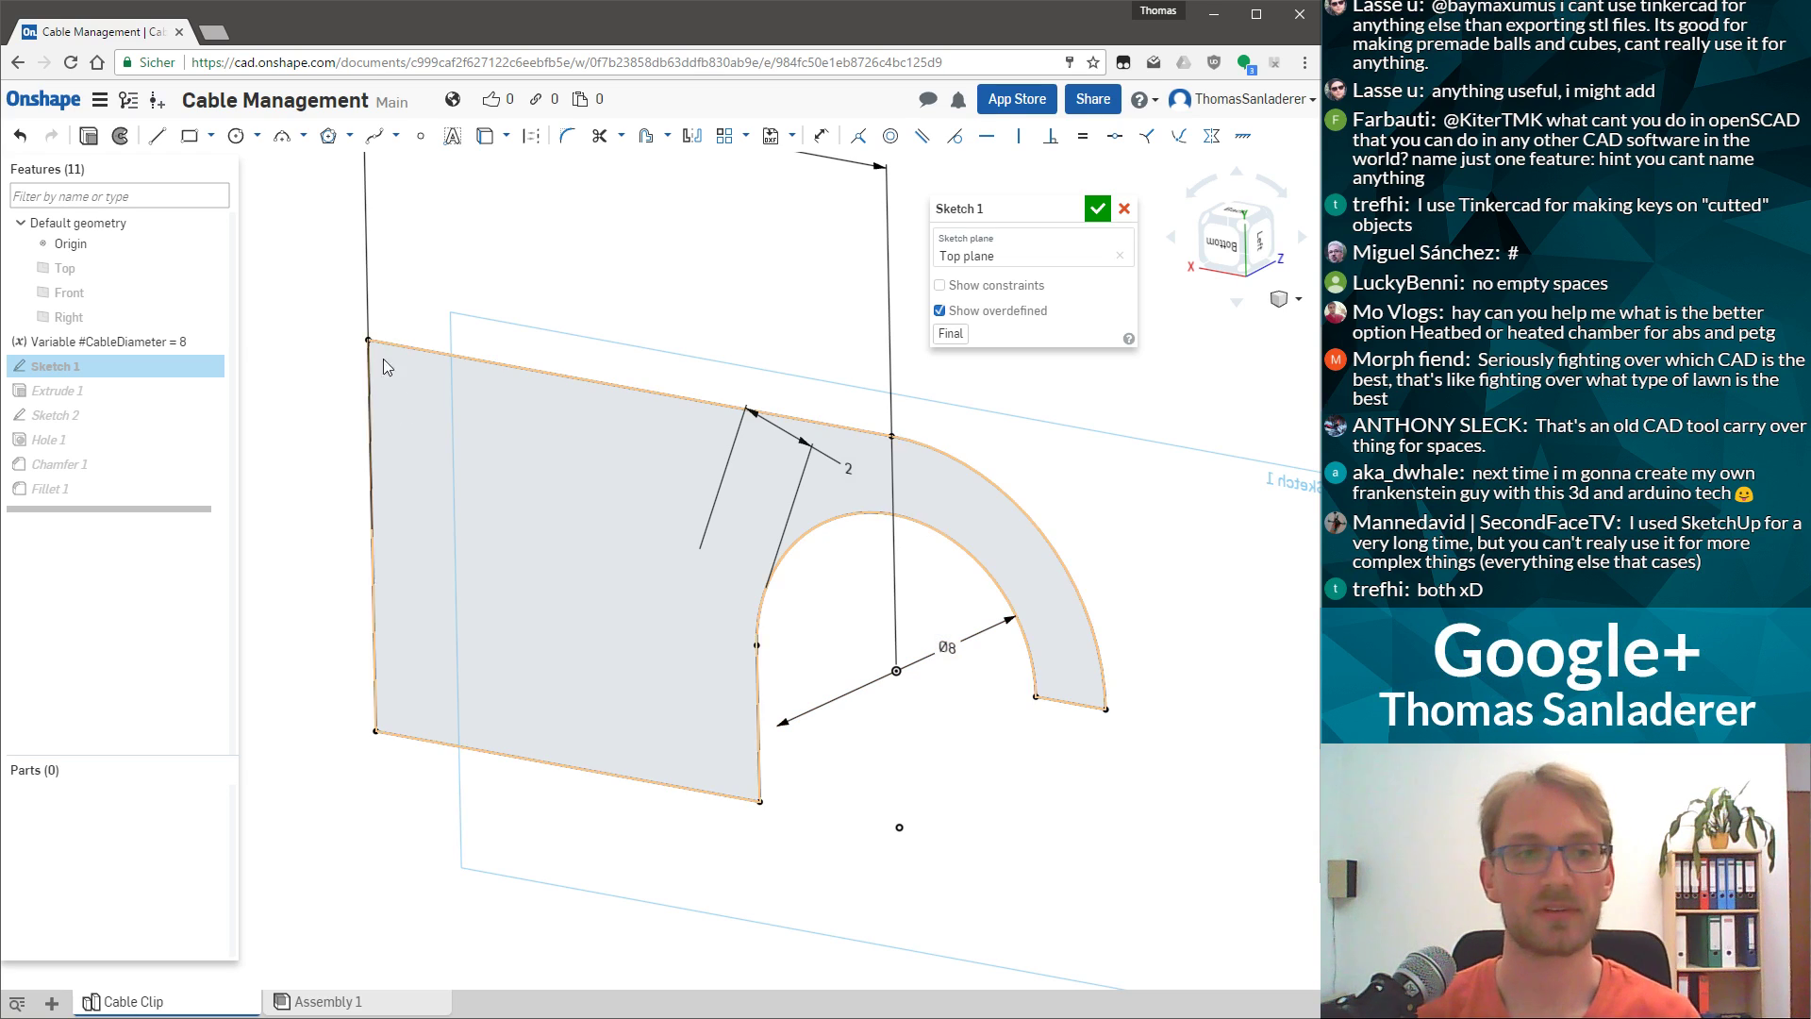
pyautogui.click(1096, 209)
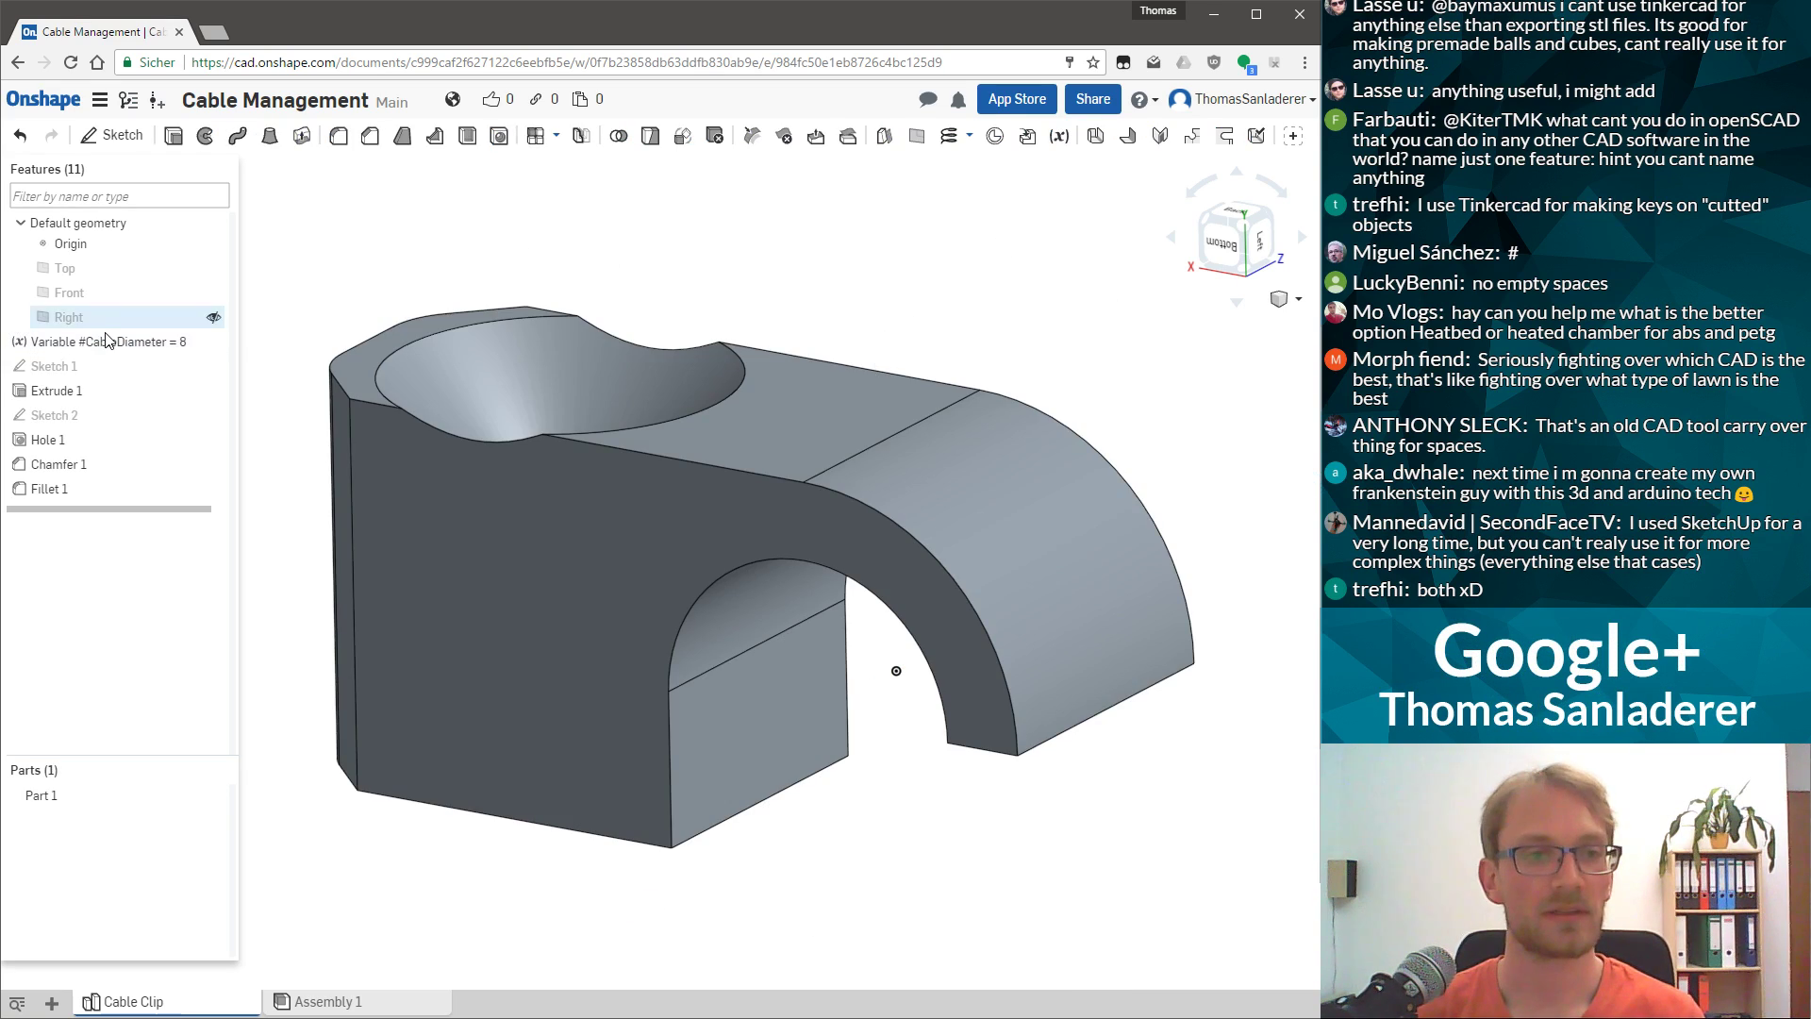
# Set the CableDiameter variable to 3 and inspect the resized clip.
pyautogui.doubleClick(108, 341)
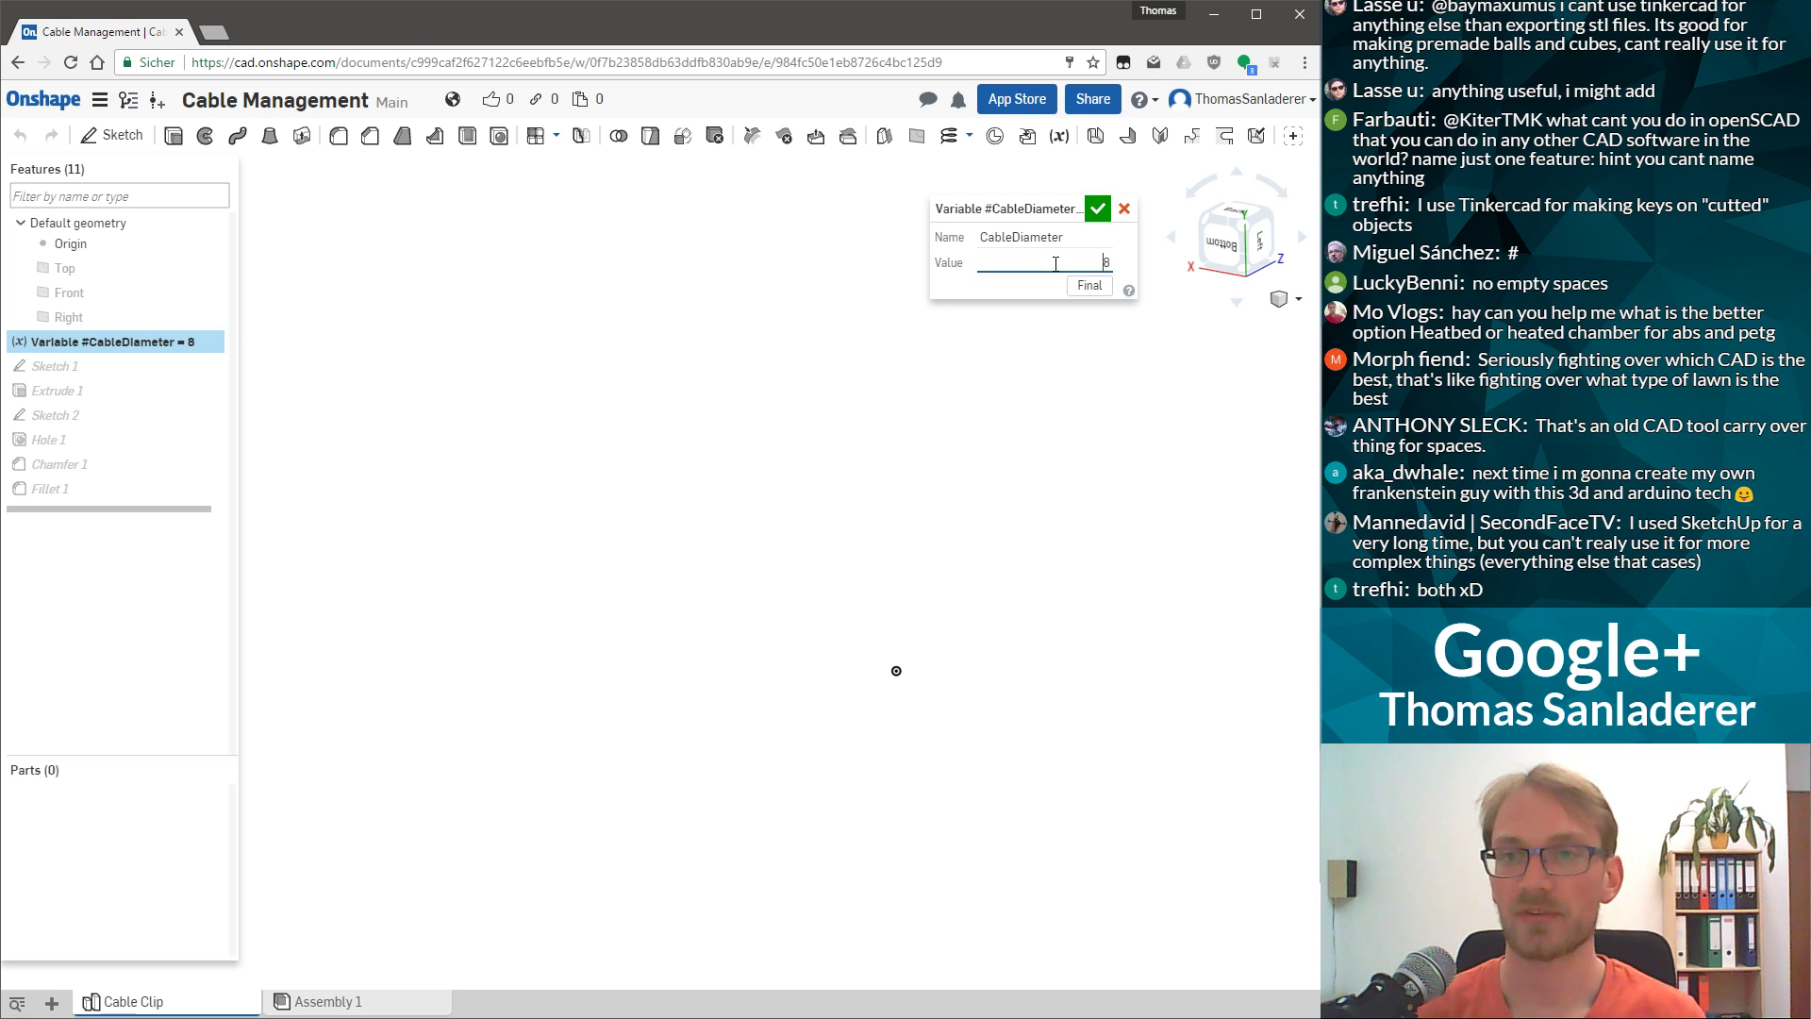
pyautogui.click(1097, 209)
pyautogui.moveTo(637, 423); pyautogui.dragTo(660, 356, button='right')
pyautogui.moveTo(841, 215); pyautogui.dragTo(528, 472, button='right')
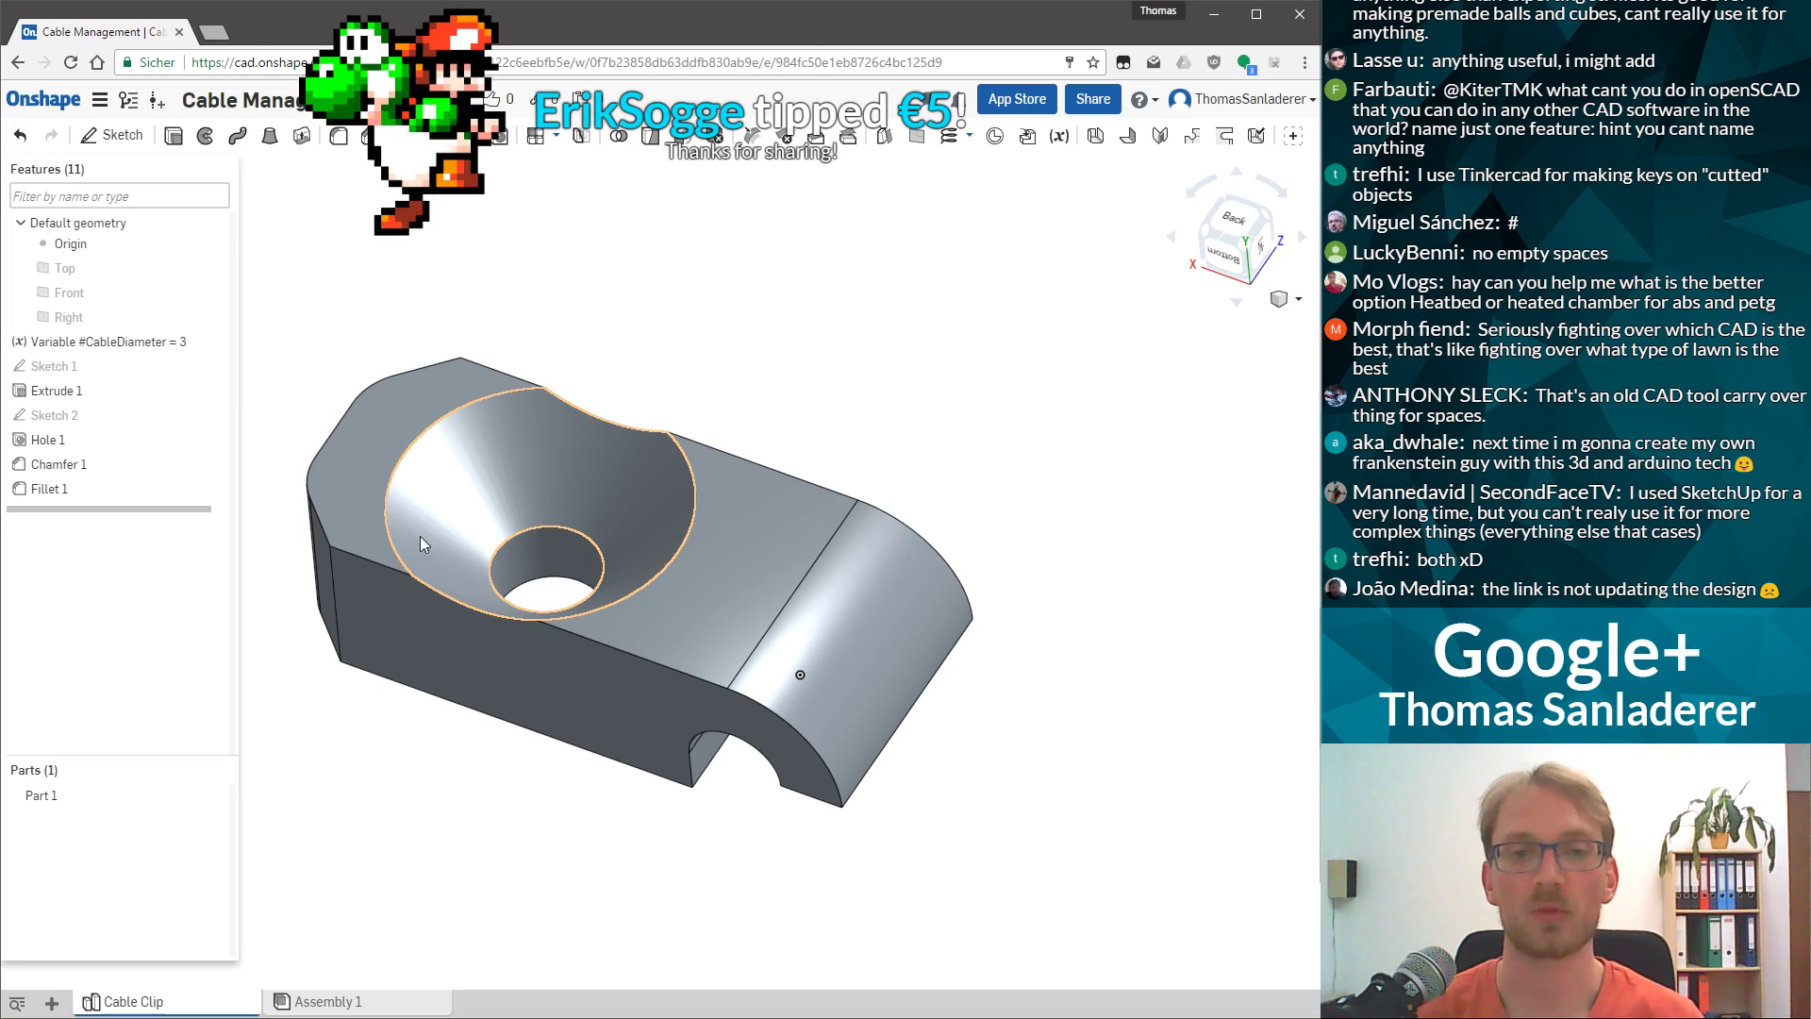
# Set the CableDiameter variable to 8.
pyautogui.doubleClick(94, 341)
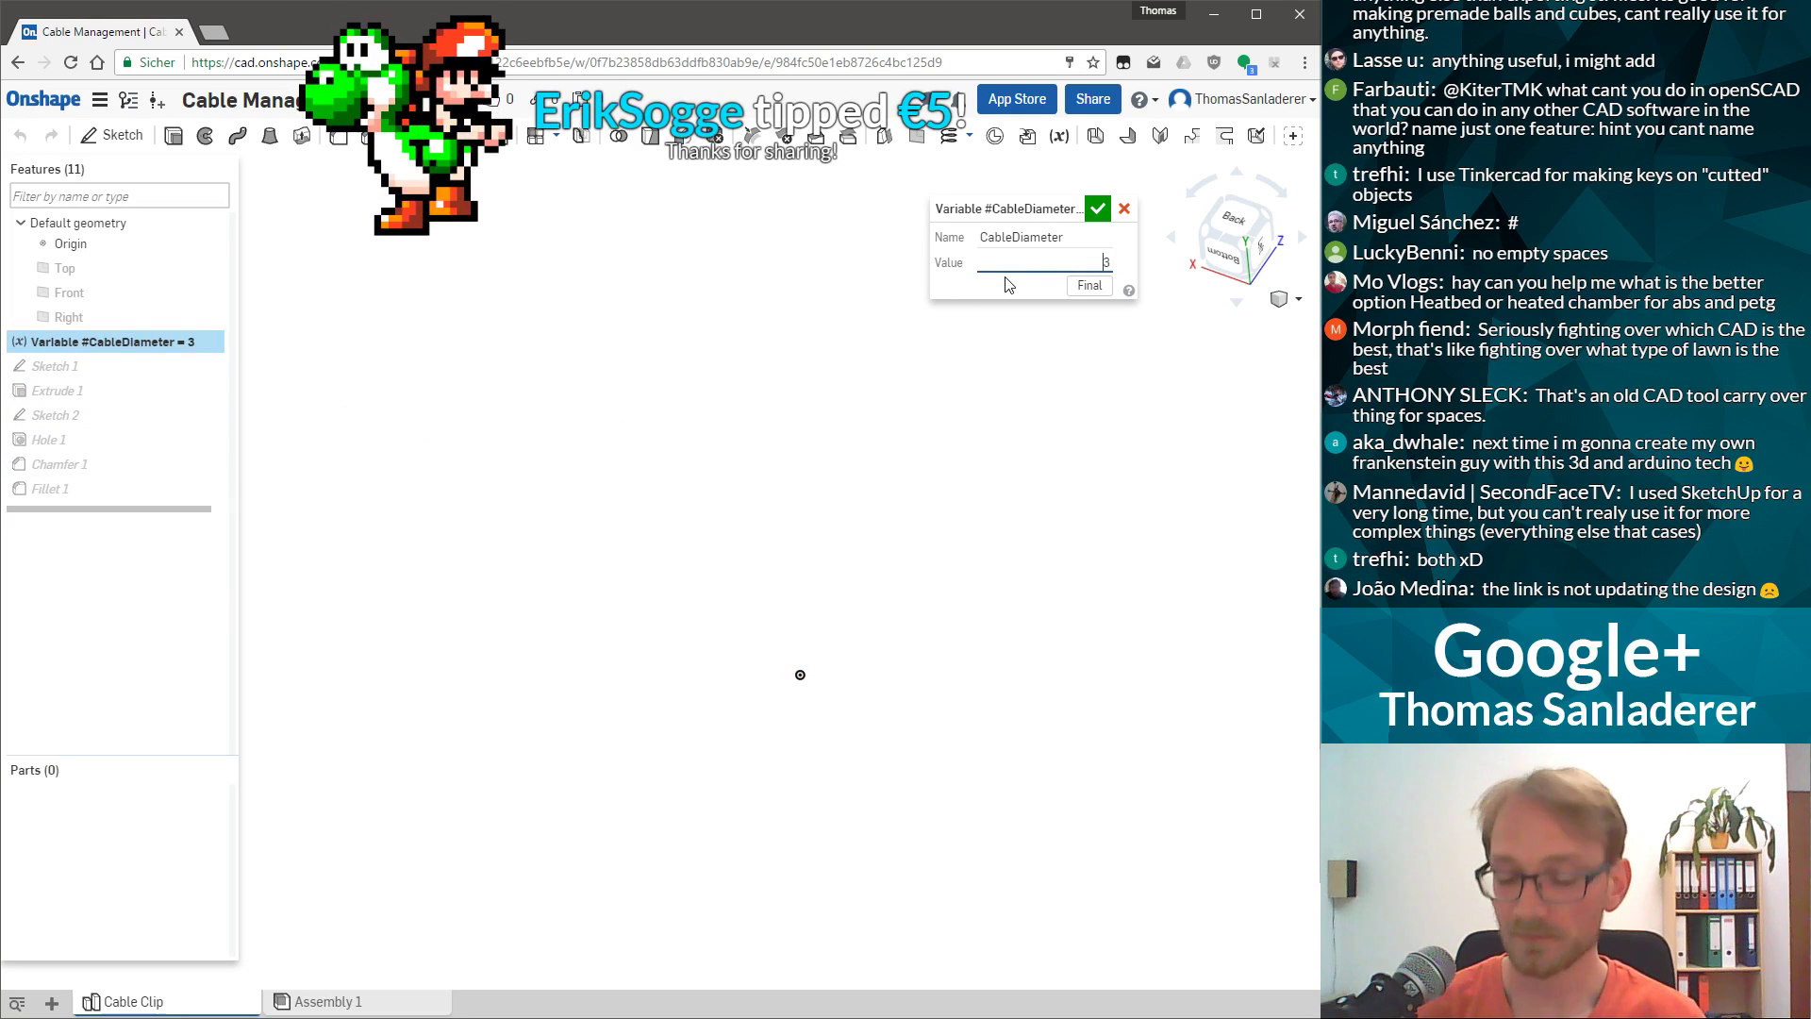
pyautogui.press('BackSpace')
pyautogui.write('8')
pyautogui.press('Return')
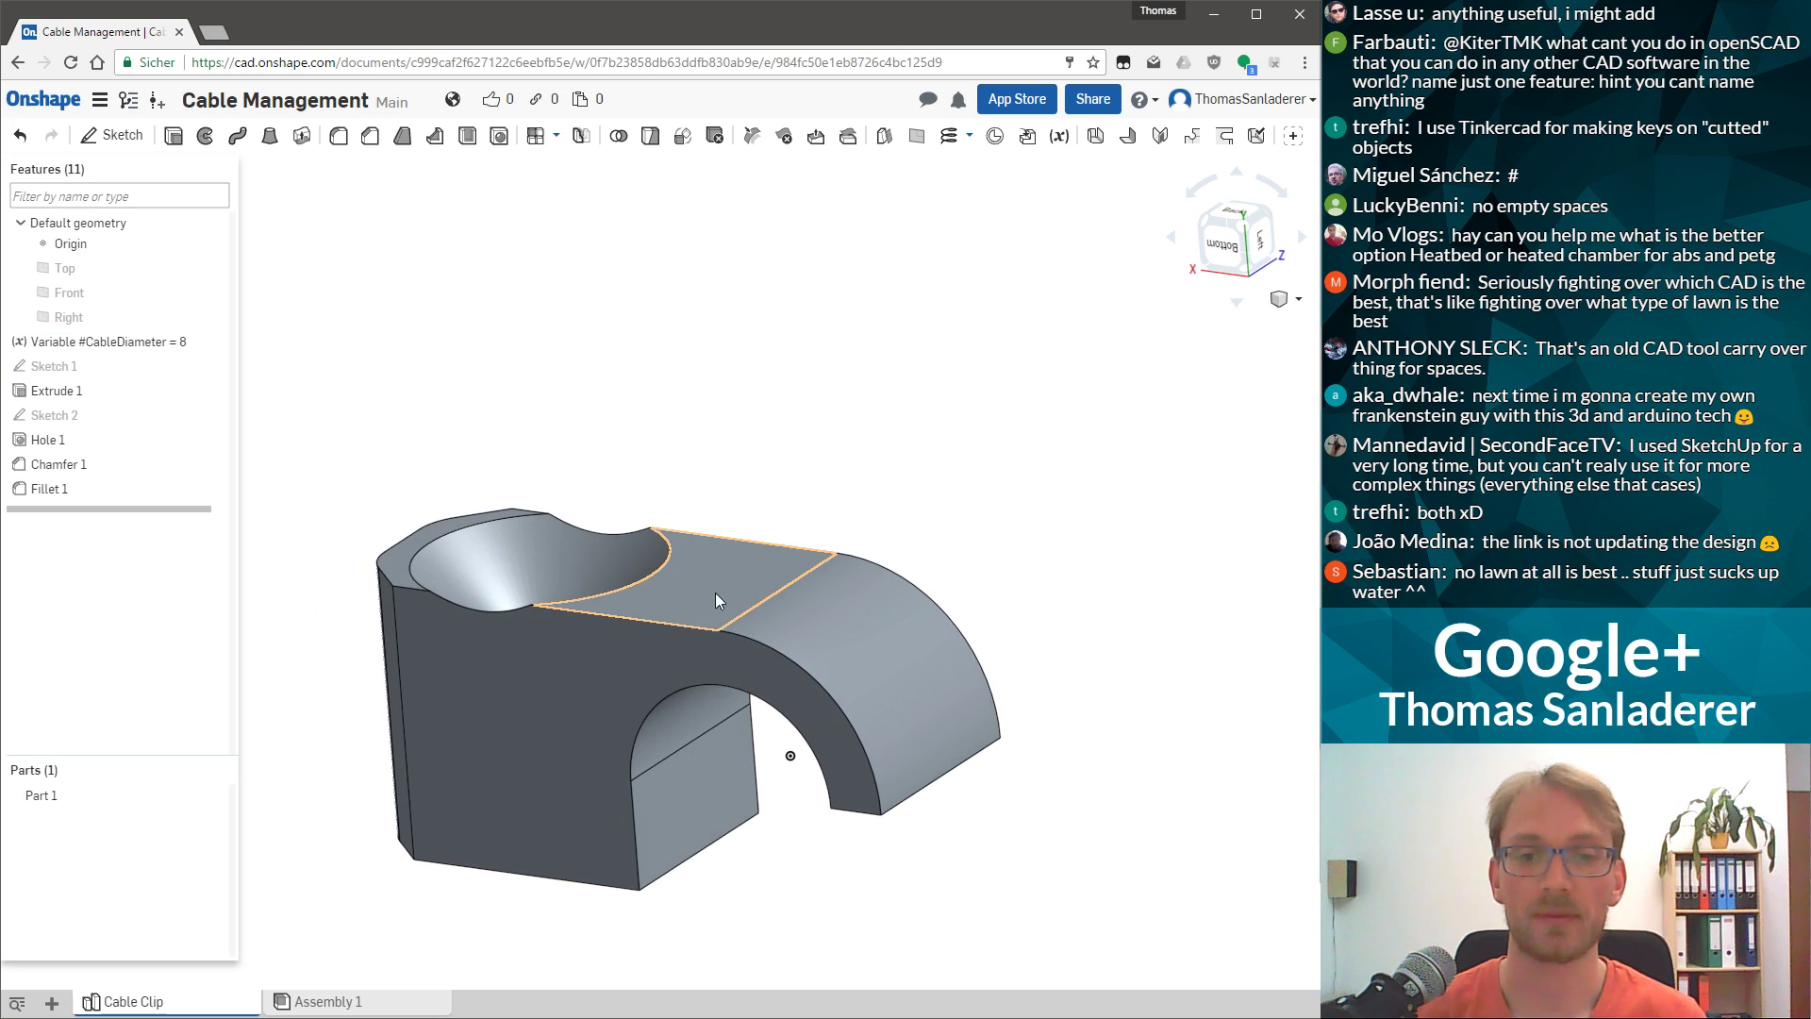
pyautogui.scroll(3, 597, 824)
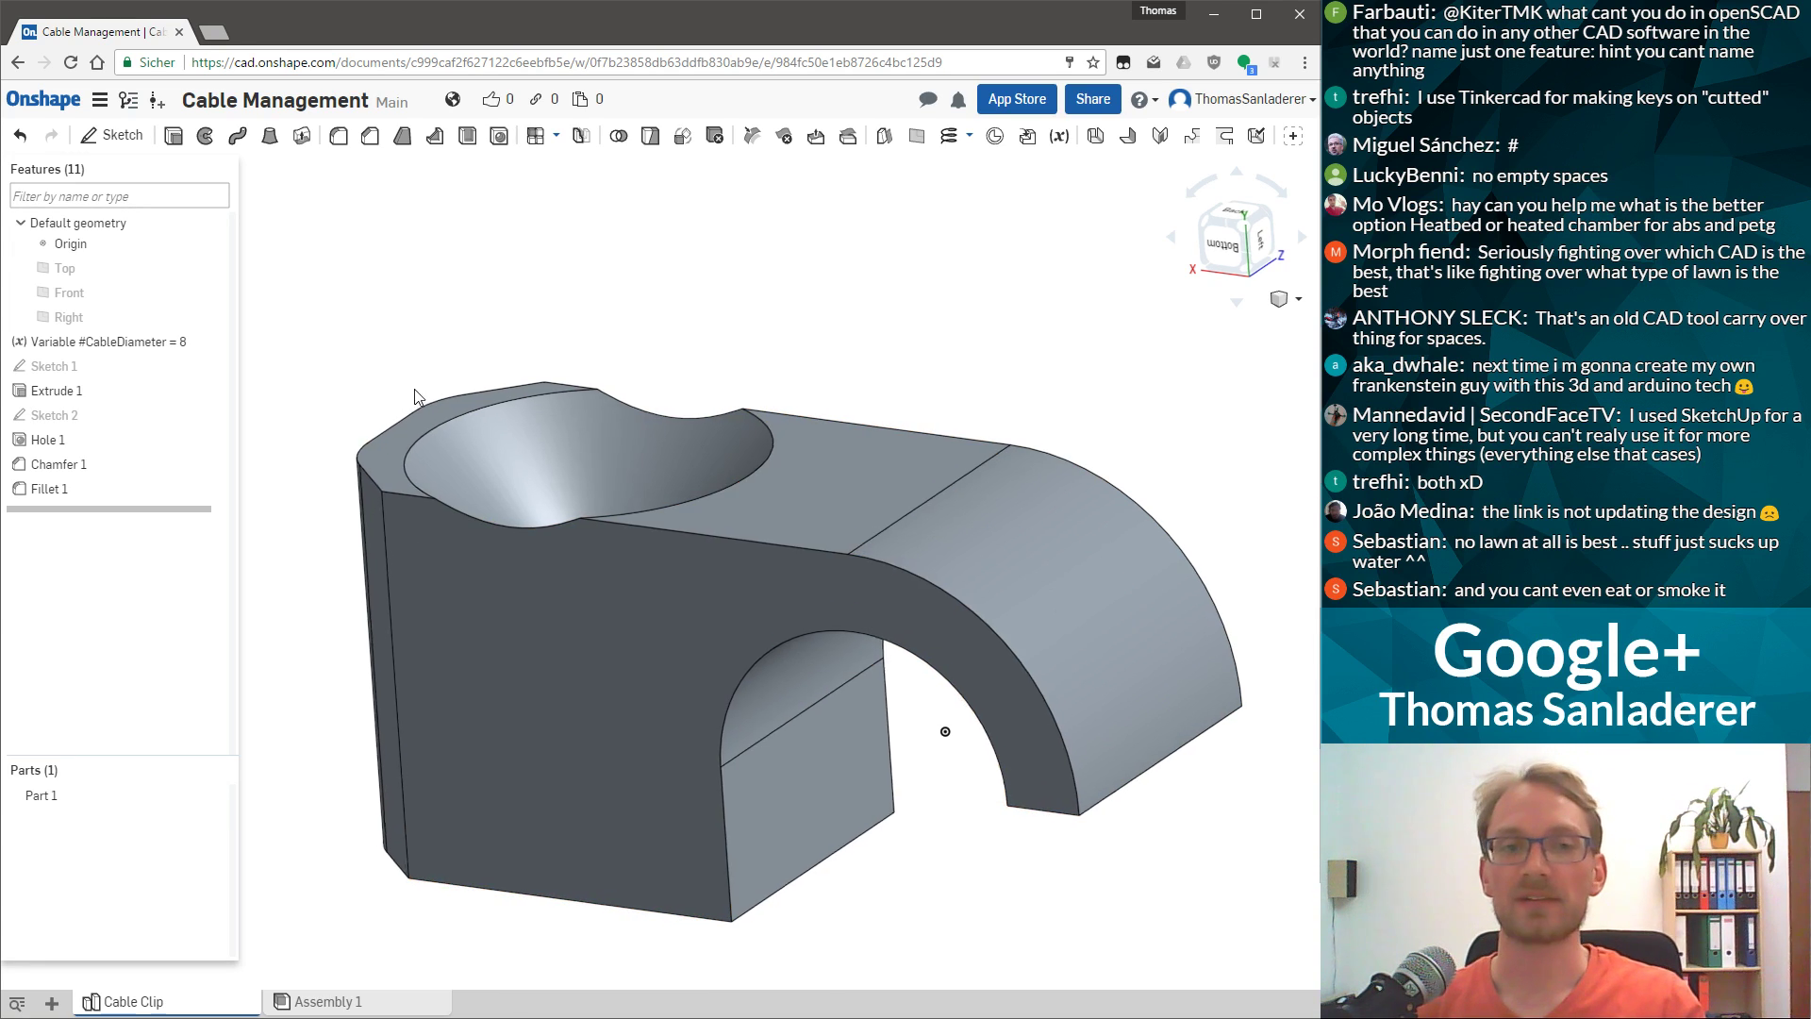
pyautogui.moveTo(416, 396); pyautogui.dragTo(427, 394, button='right')
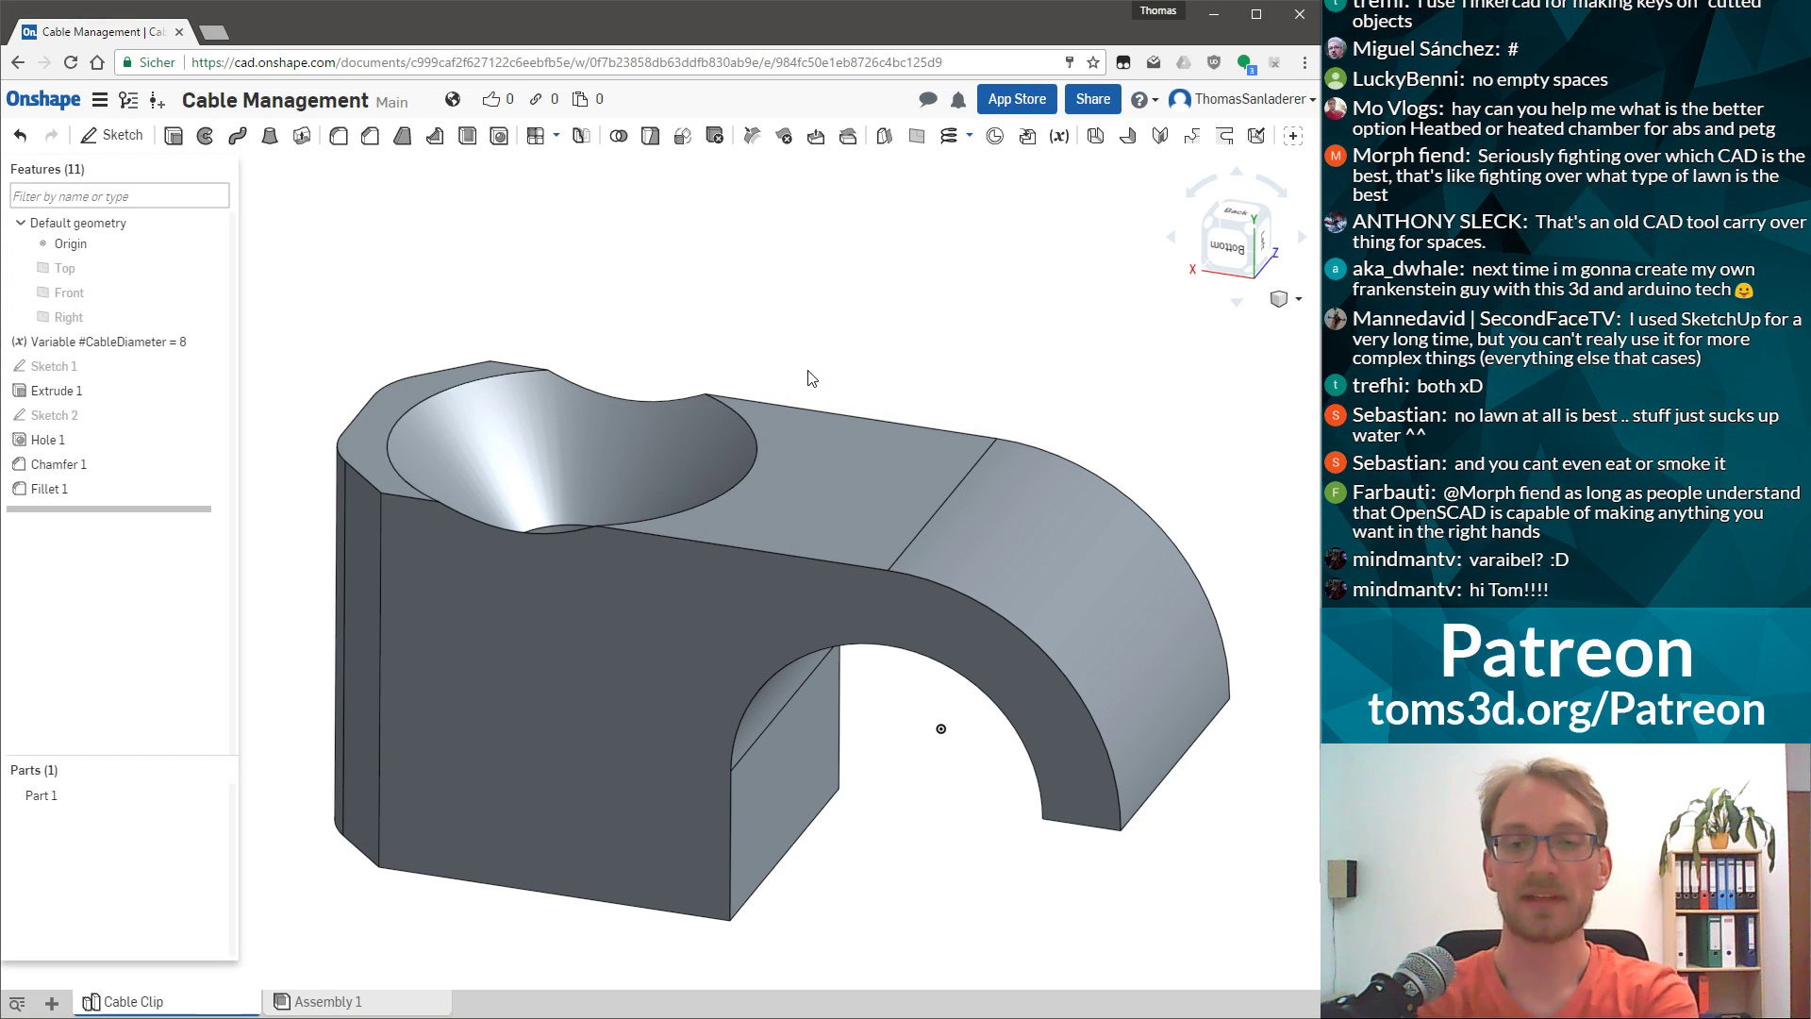
pyautogui.moveTo(828, 447); pyautogui.dragTo(726, 335, button='right')
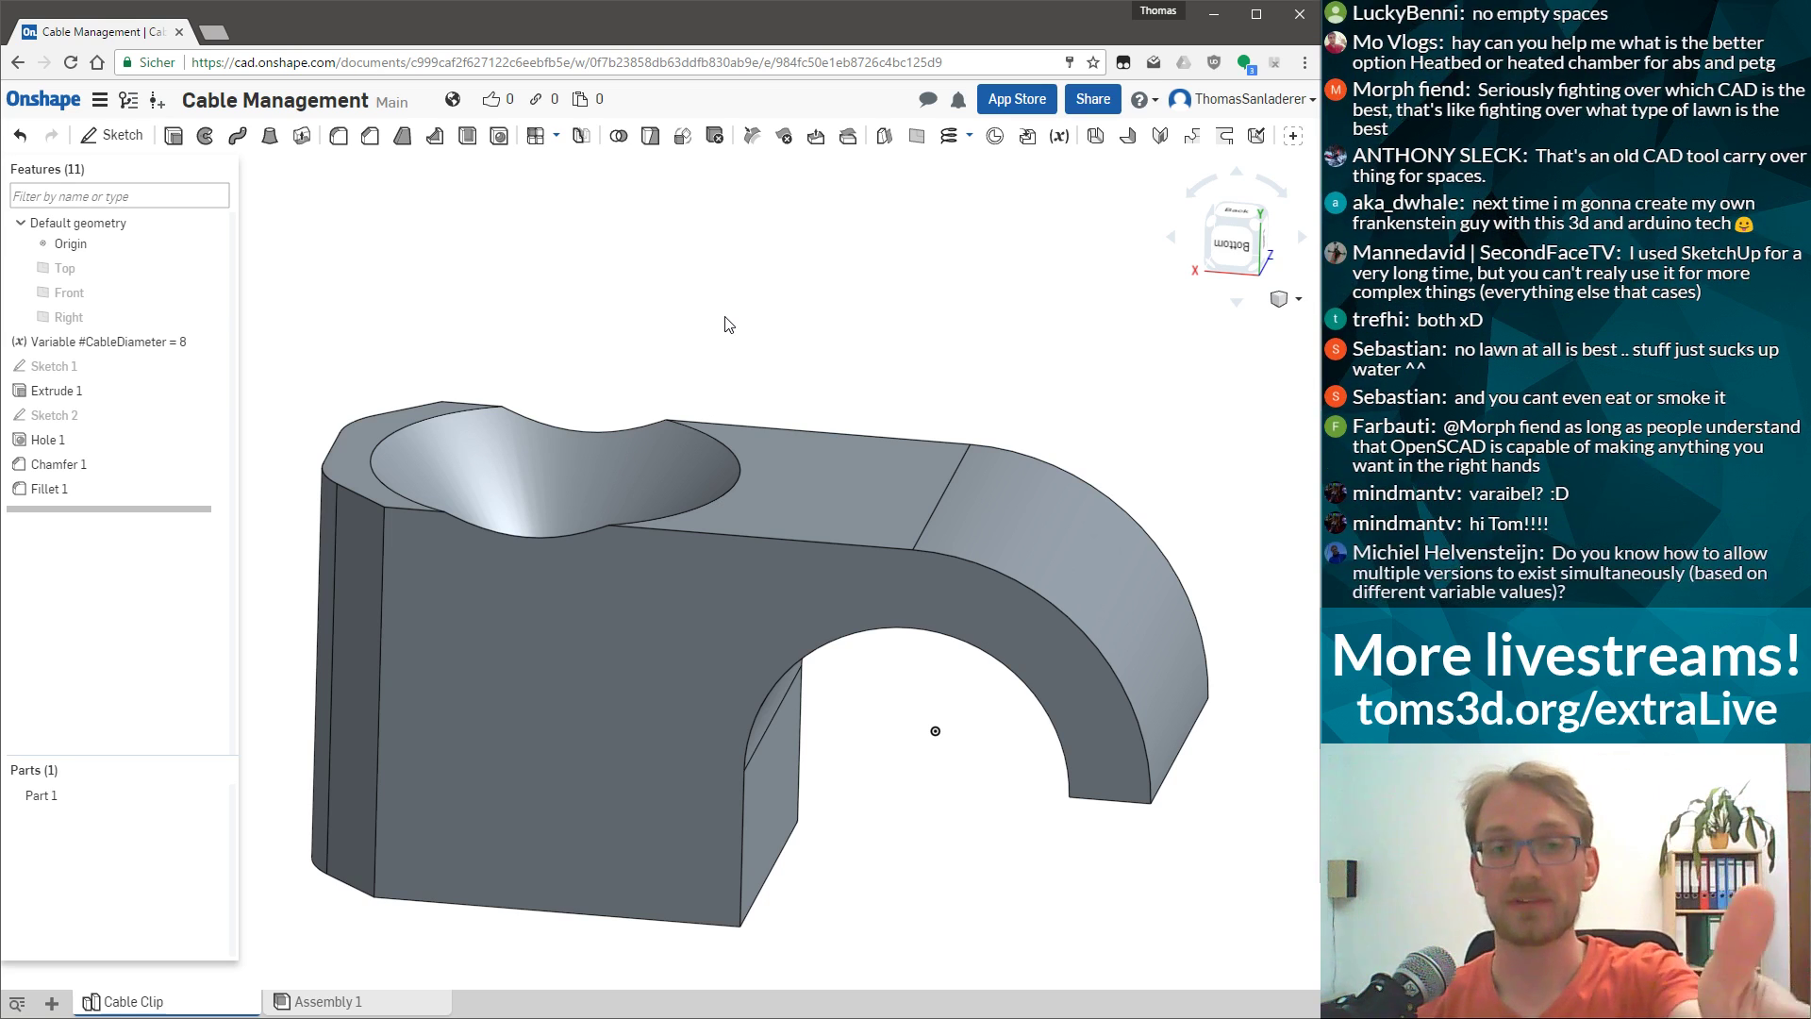
pyautogui.moveTo(729, 324); pyautogui.dragTo(745, 528, button='right')
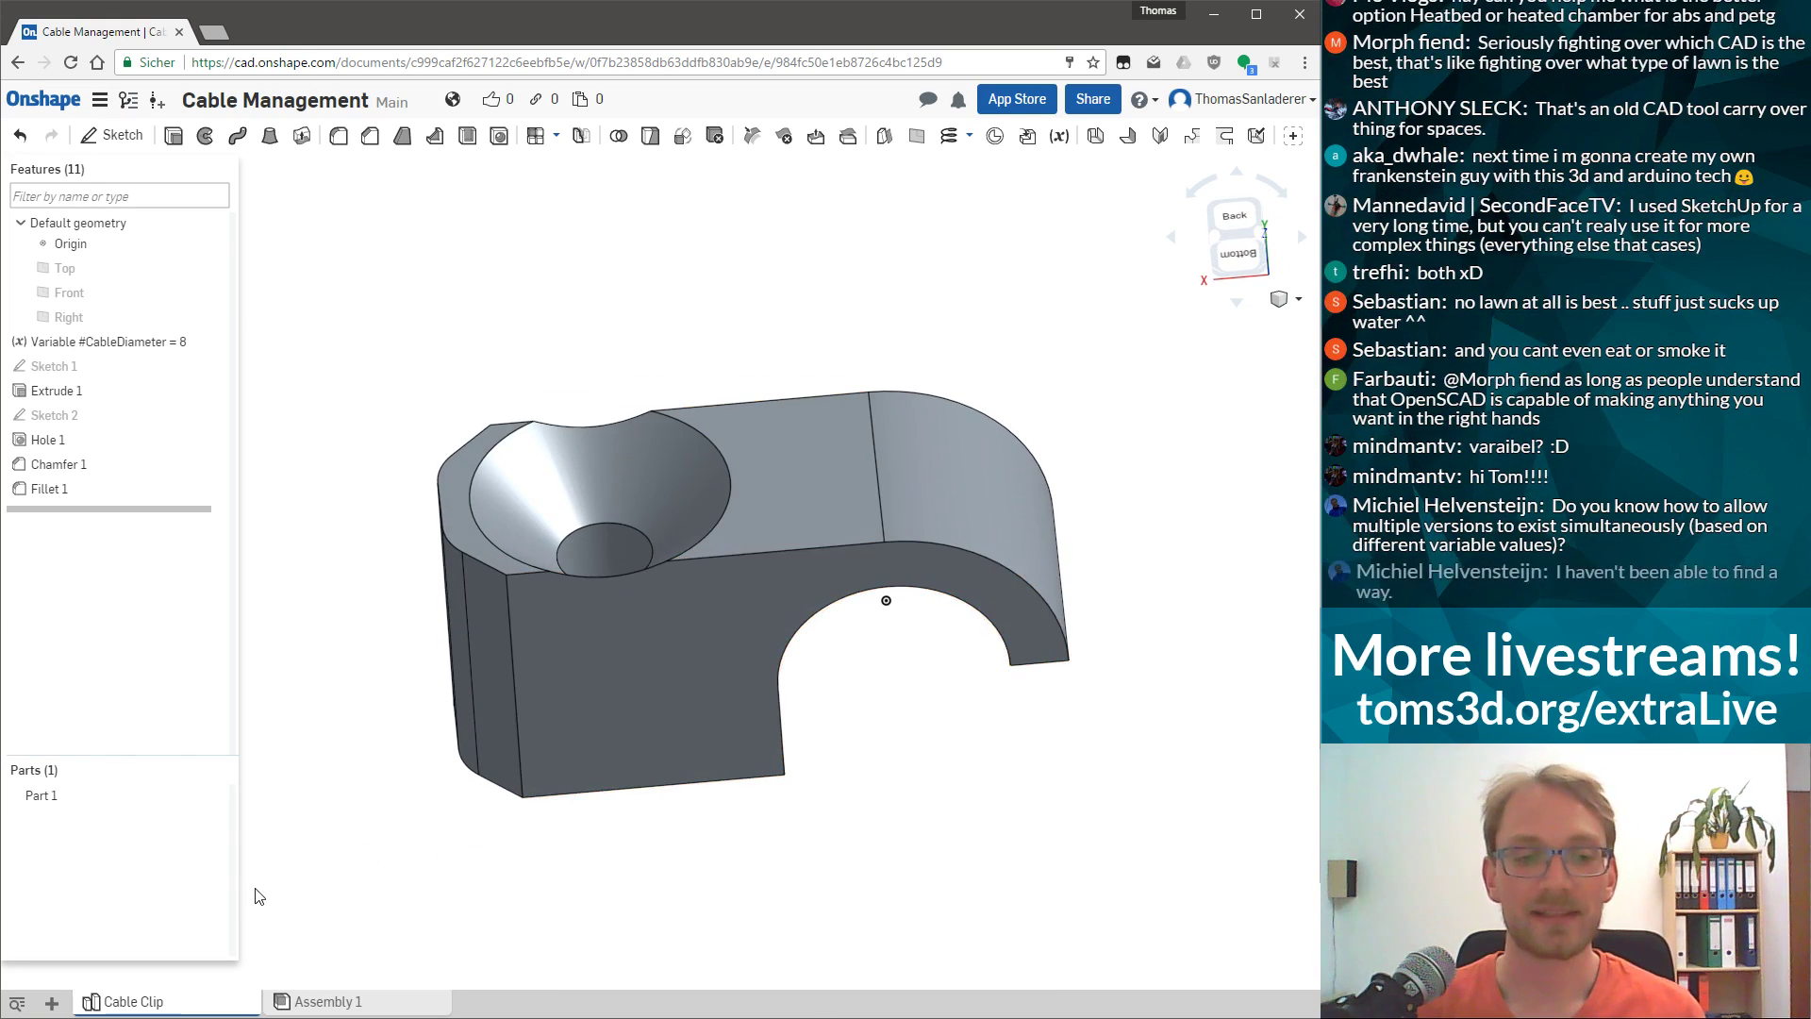
# Start exporting the Cable Clip part studio, using the STL format, binary encoding and millimetre units.
pyautogui.rightClick(209, 1002)
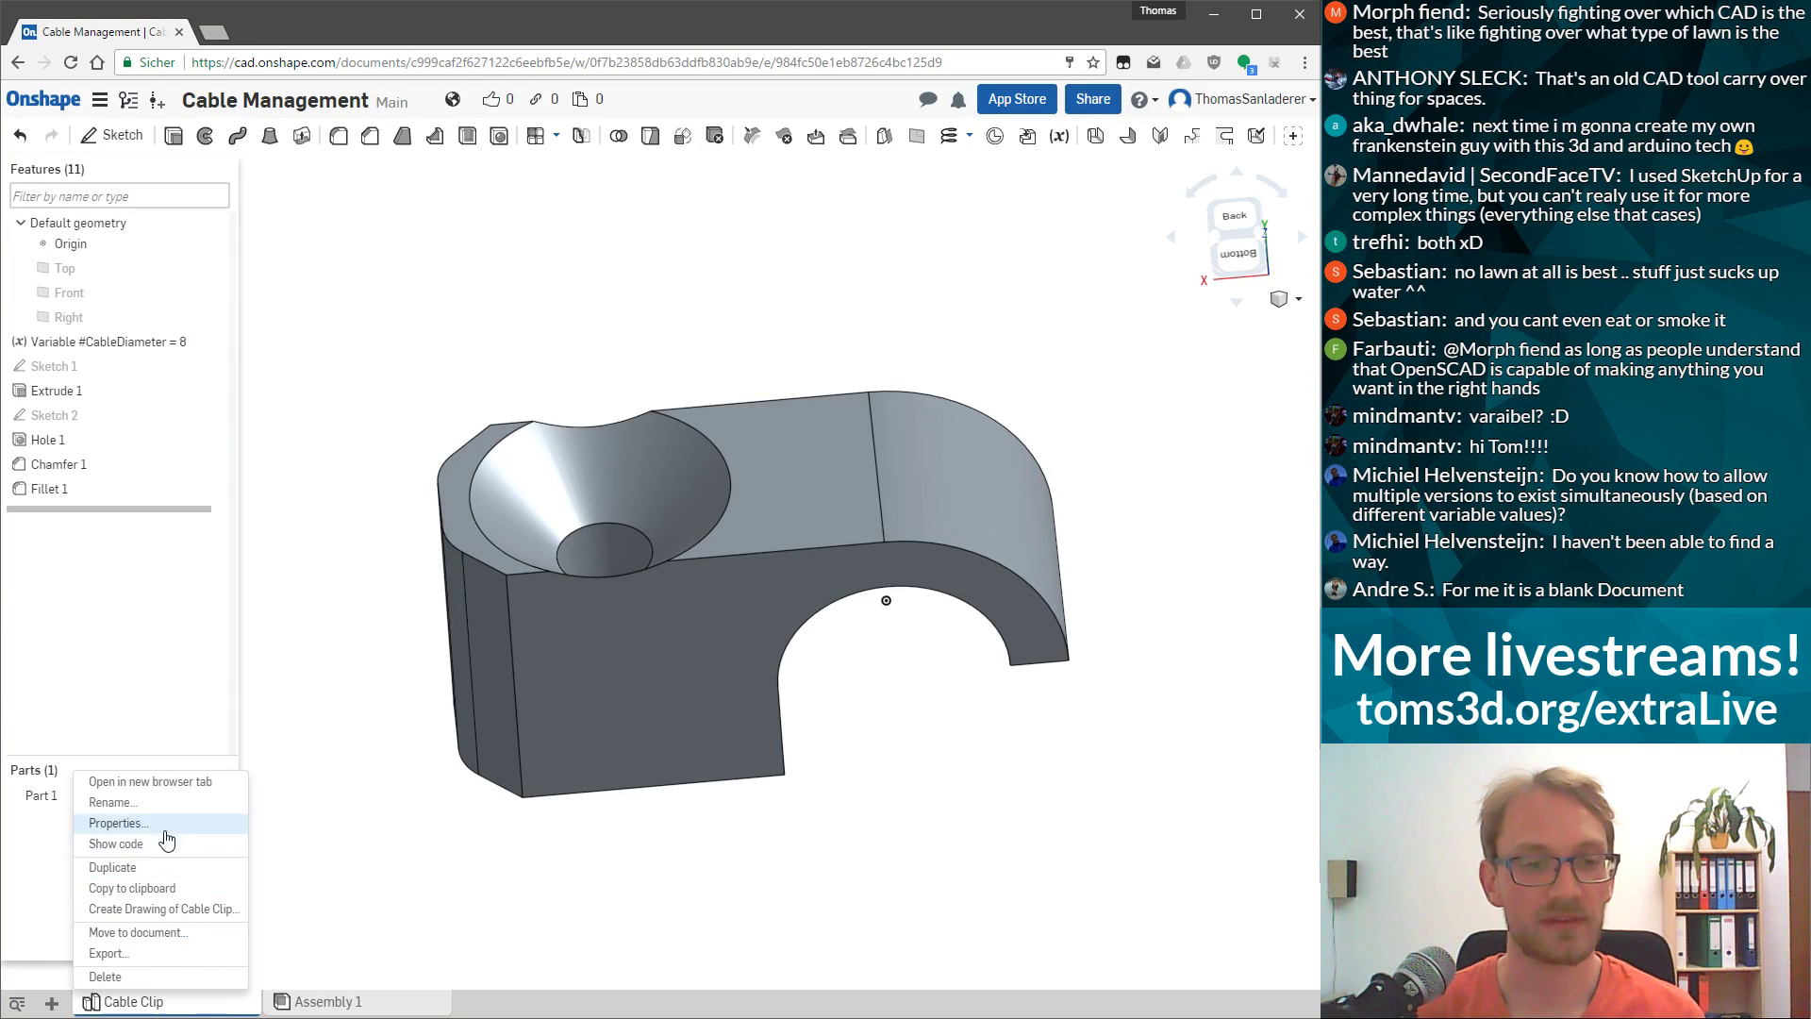
pyautogui.click(129, 956)
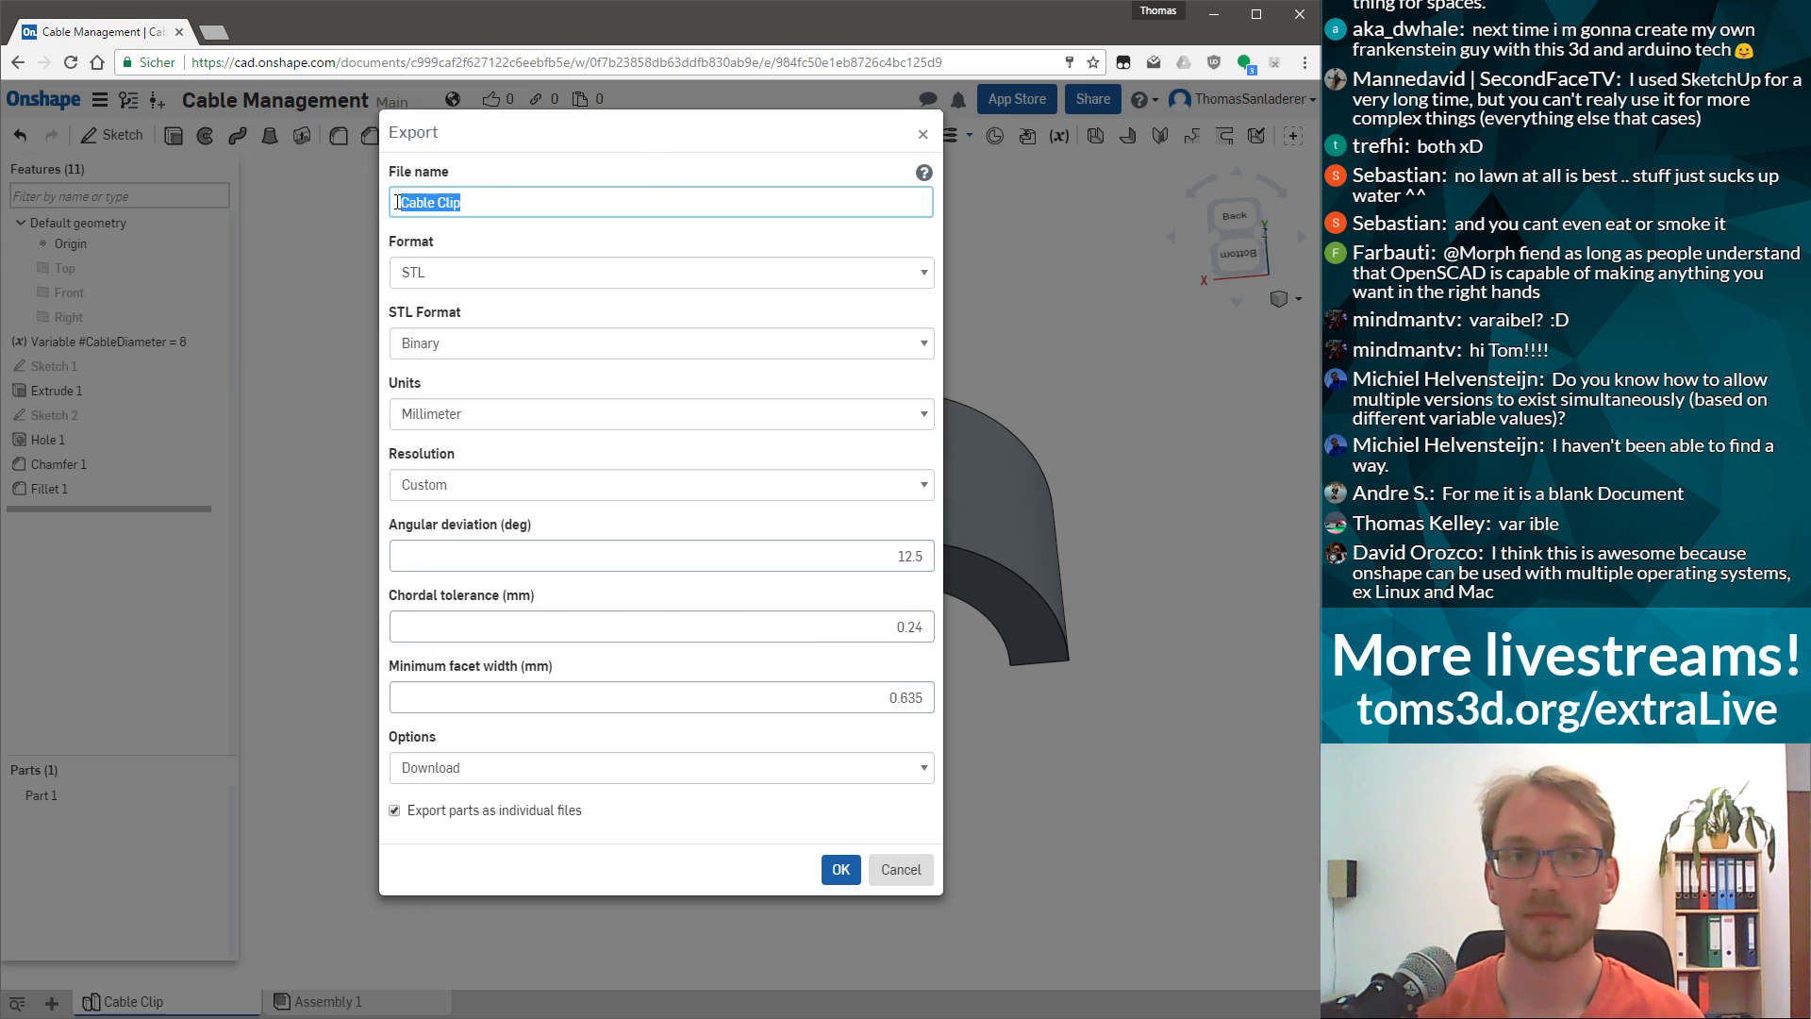
pyautogui.click(422, 273)
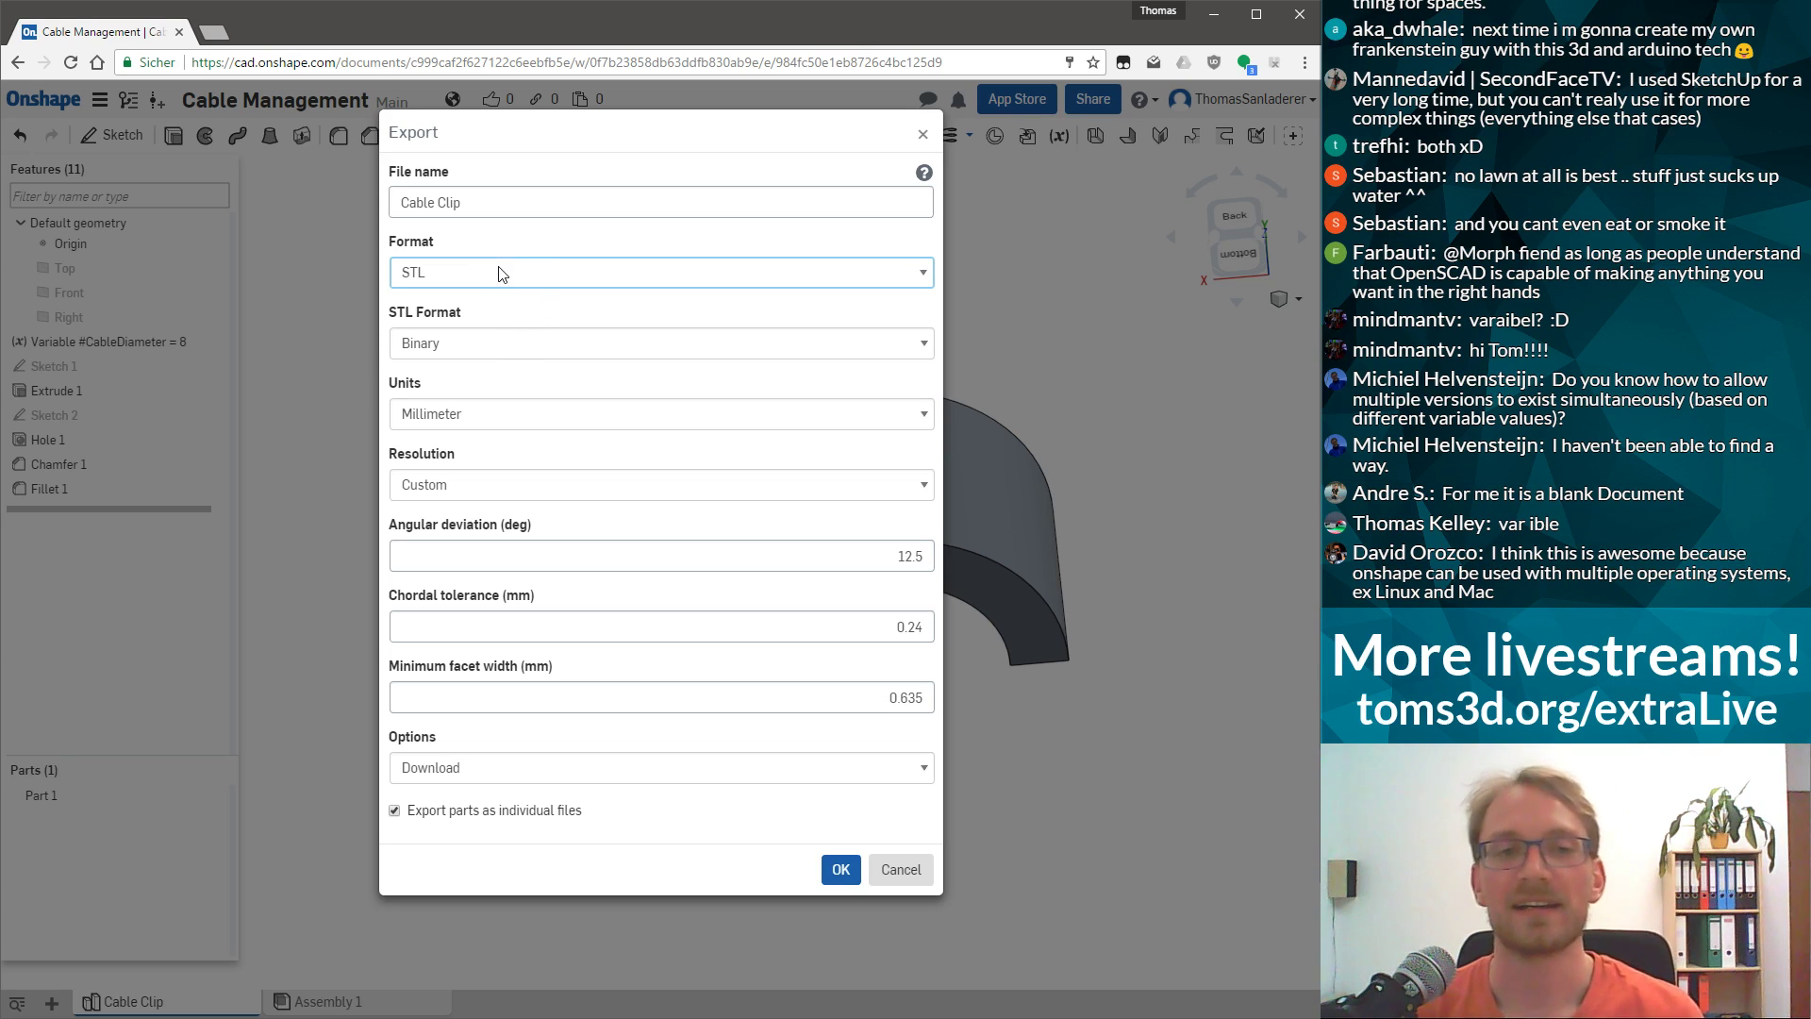
pyautogui.click(440, 357)
pyautogui.click(437, 368)
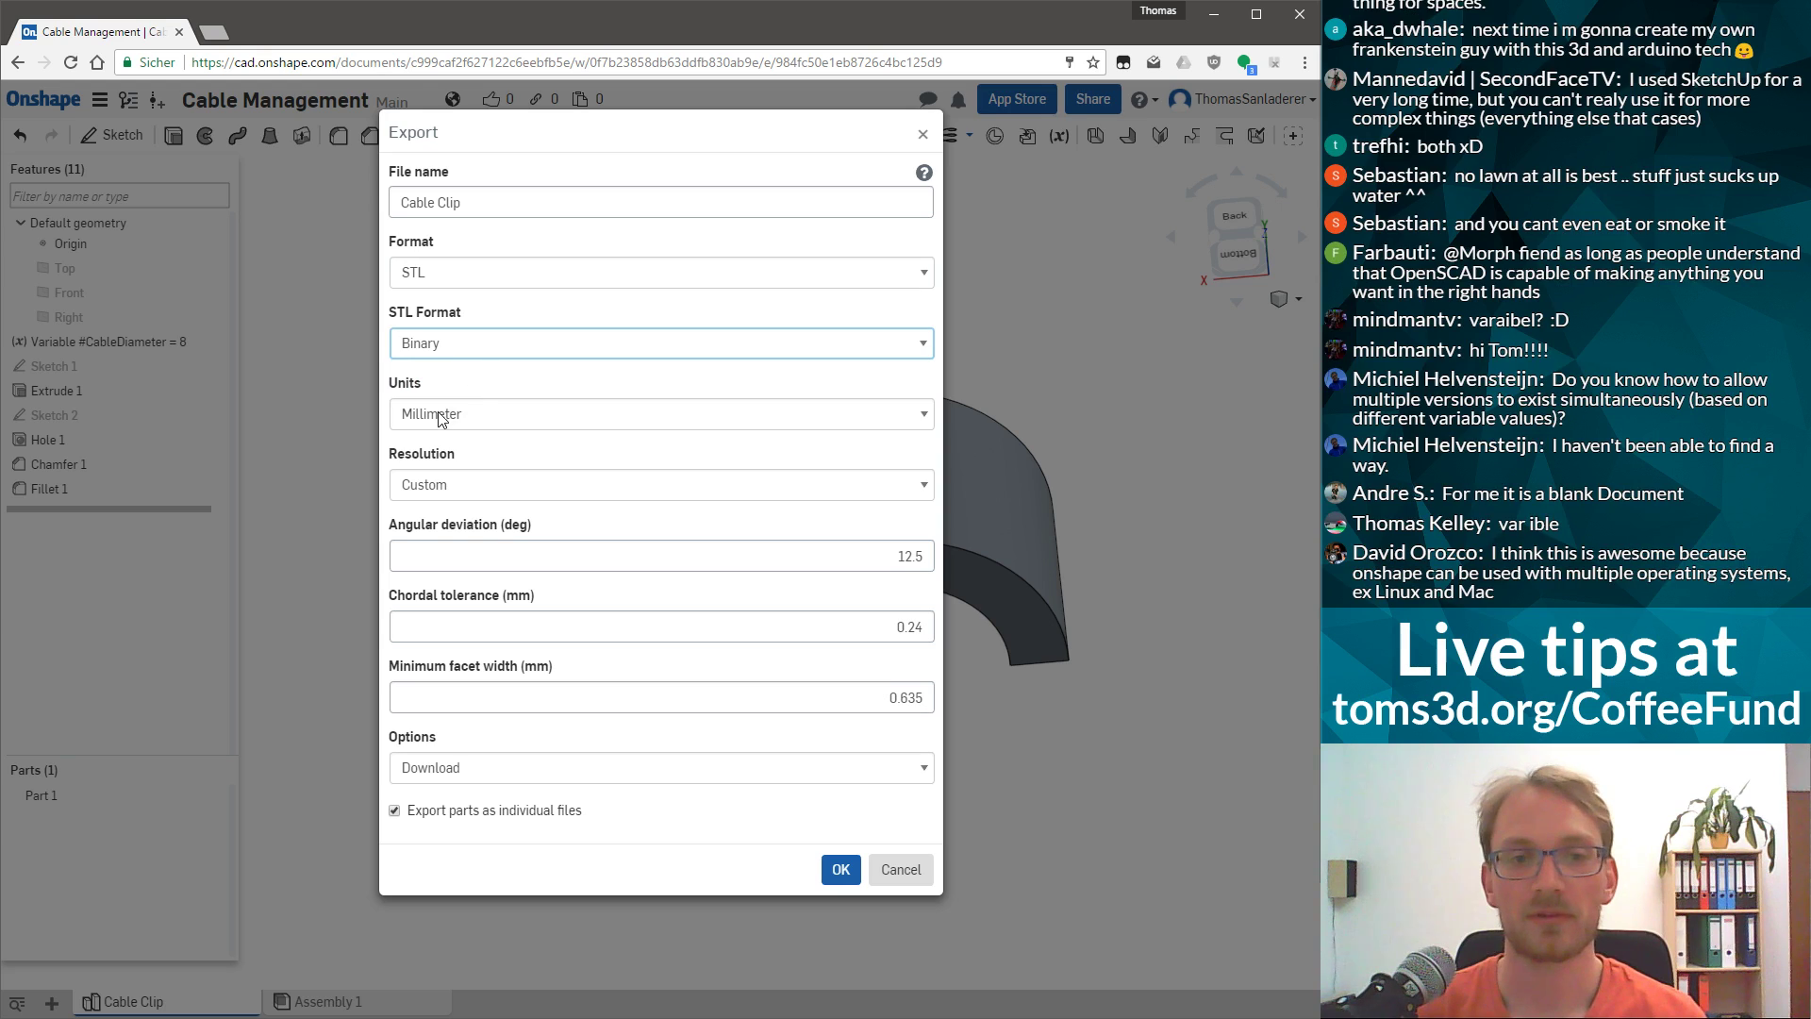
pyautogui.click(464, 415)
pyautogui.click(466, 427)
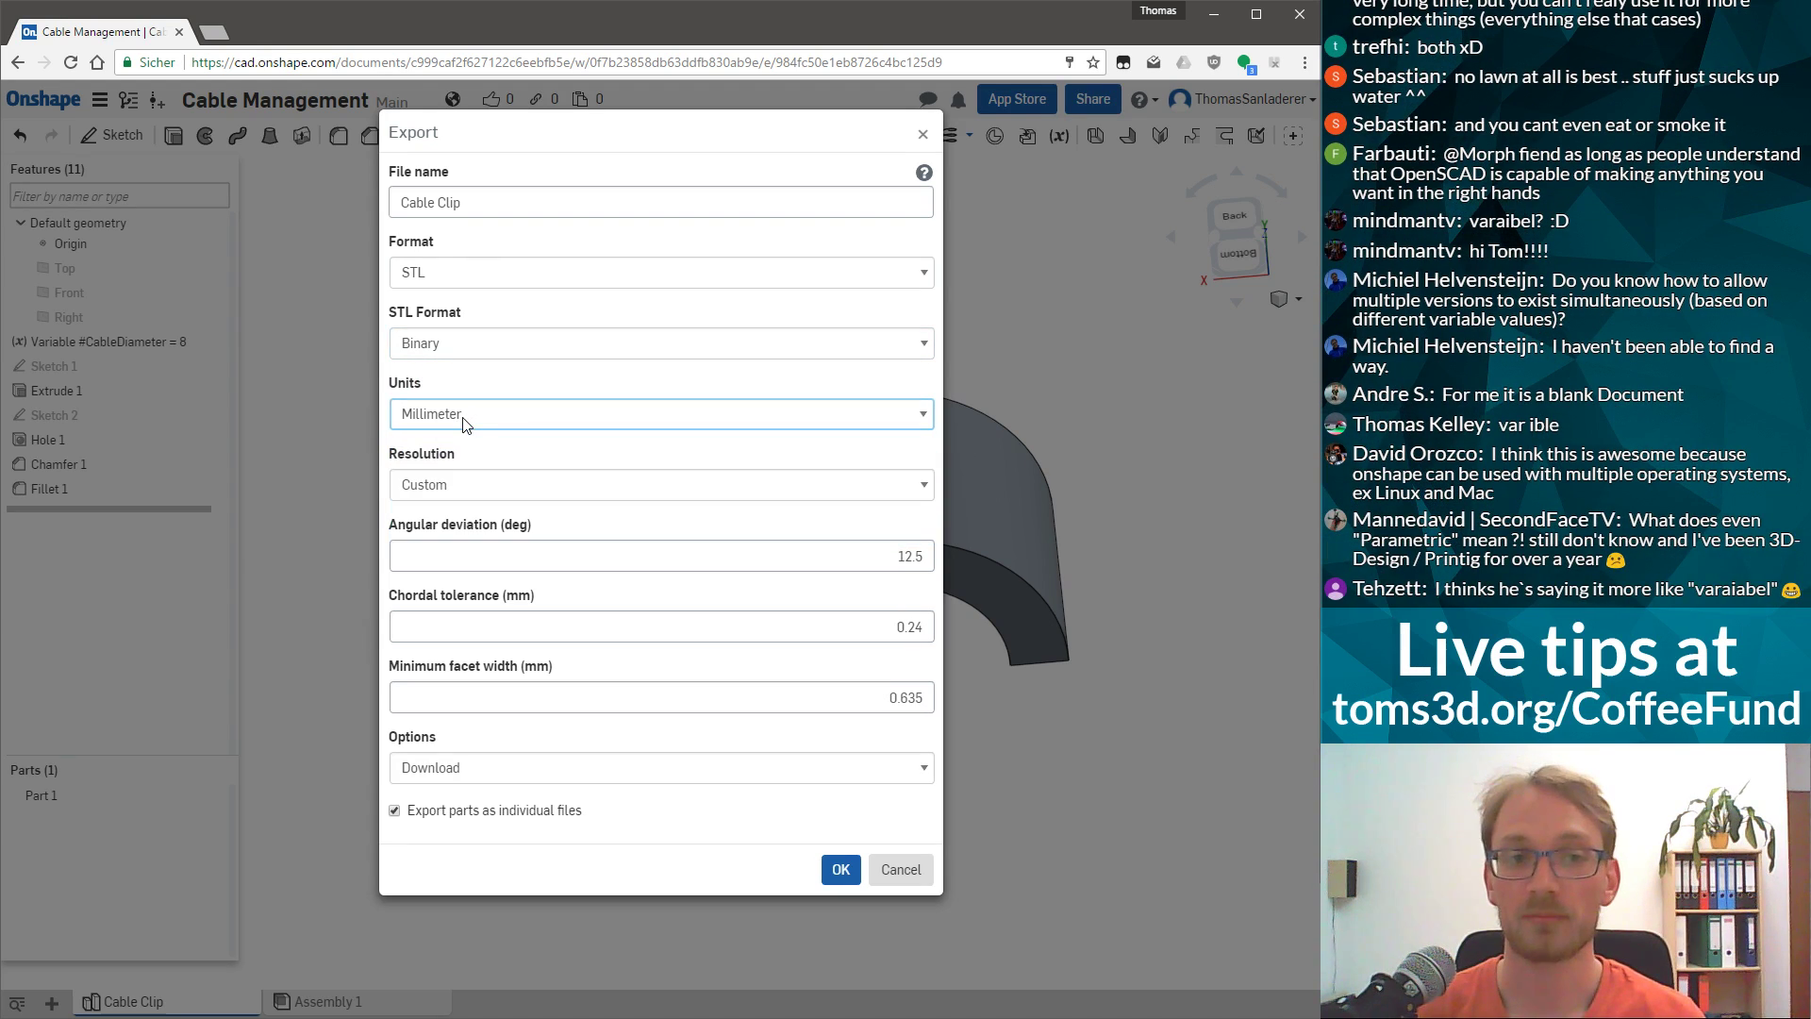
# Set the export resolution to Medium, choose the Download option and export the file.
pyautogui.click(421, 490)
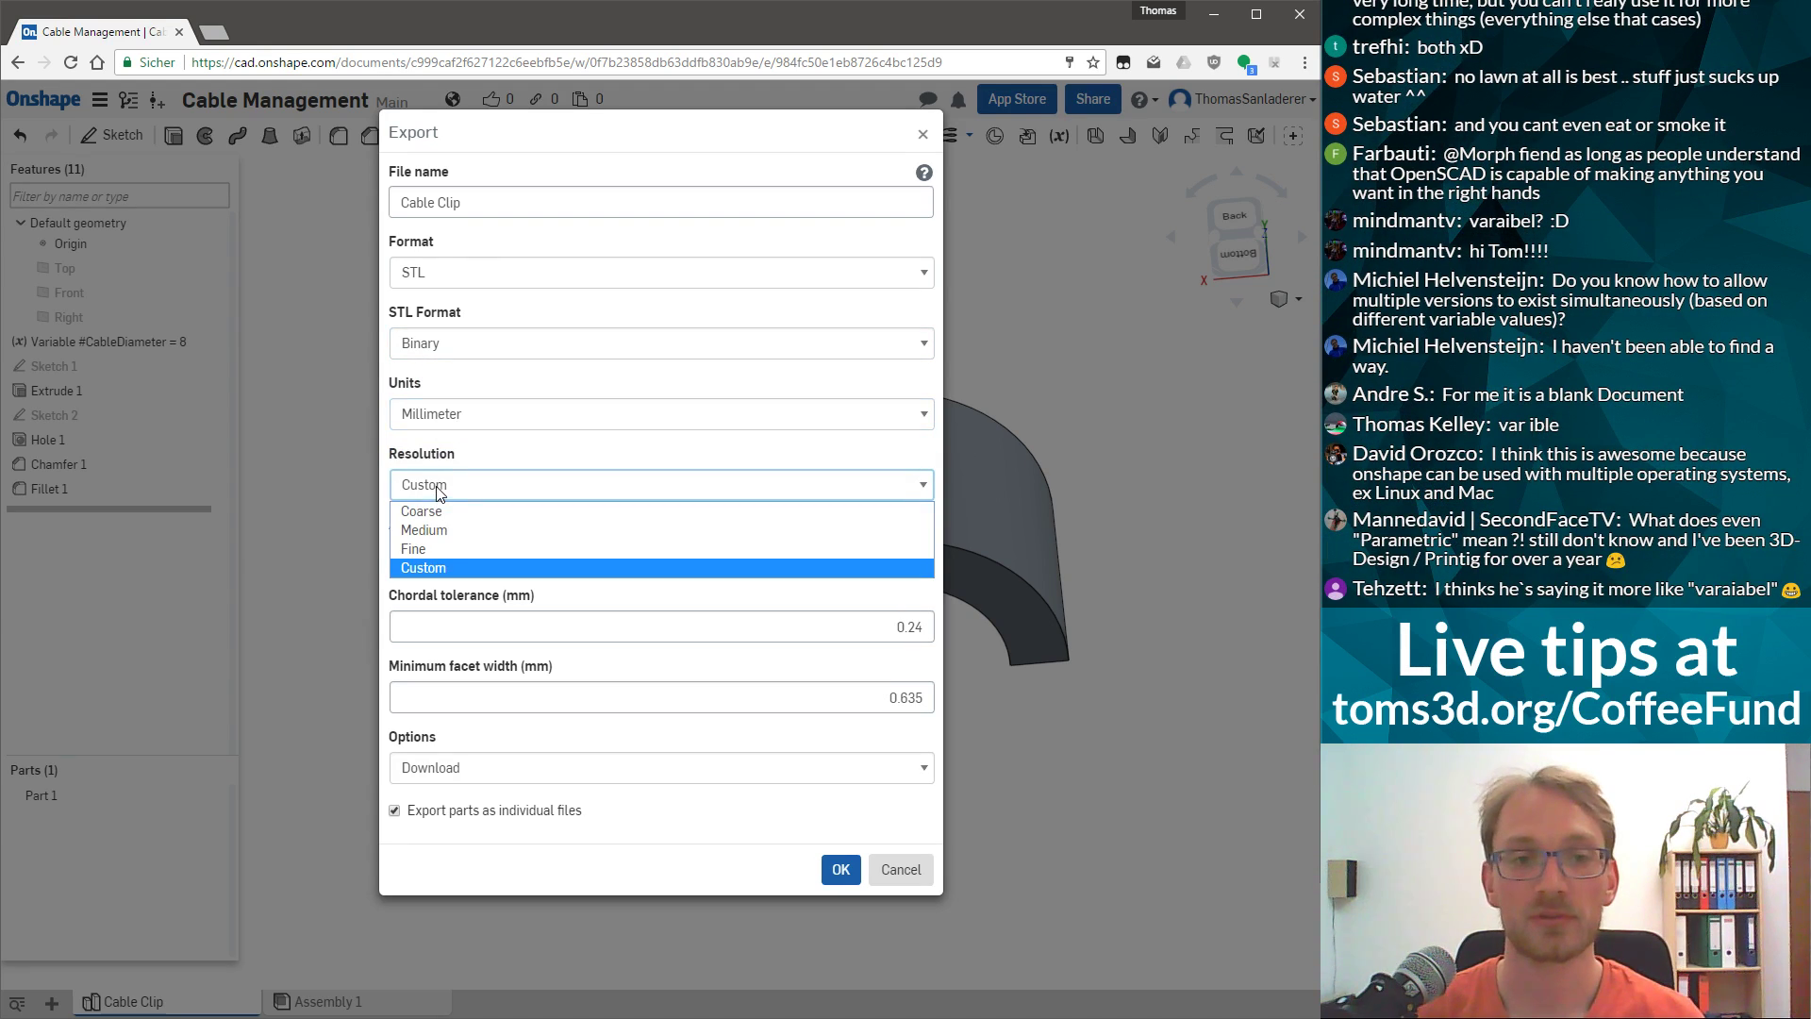
pyautogui.click(446, 532)
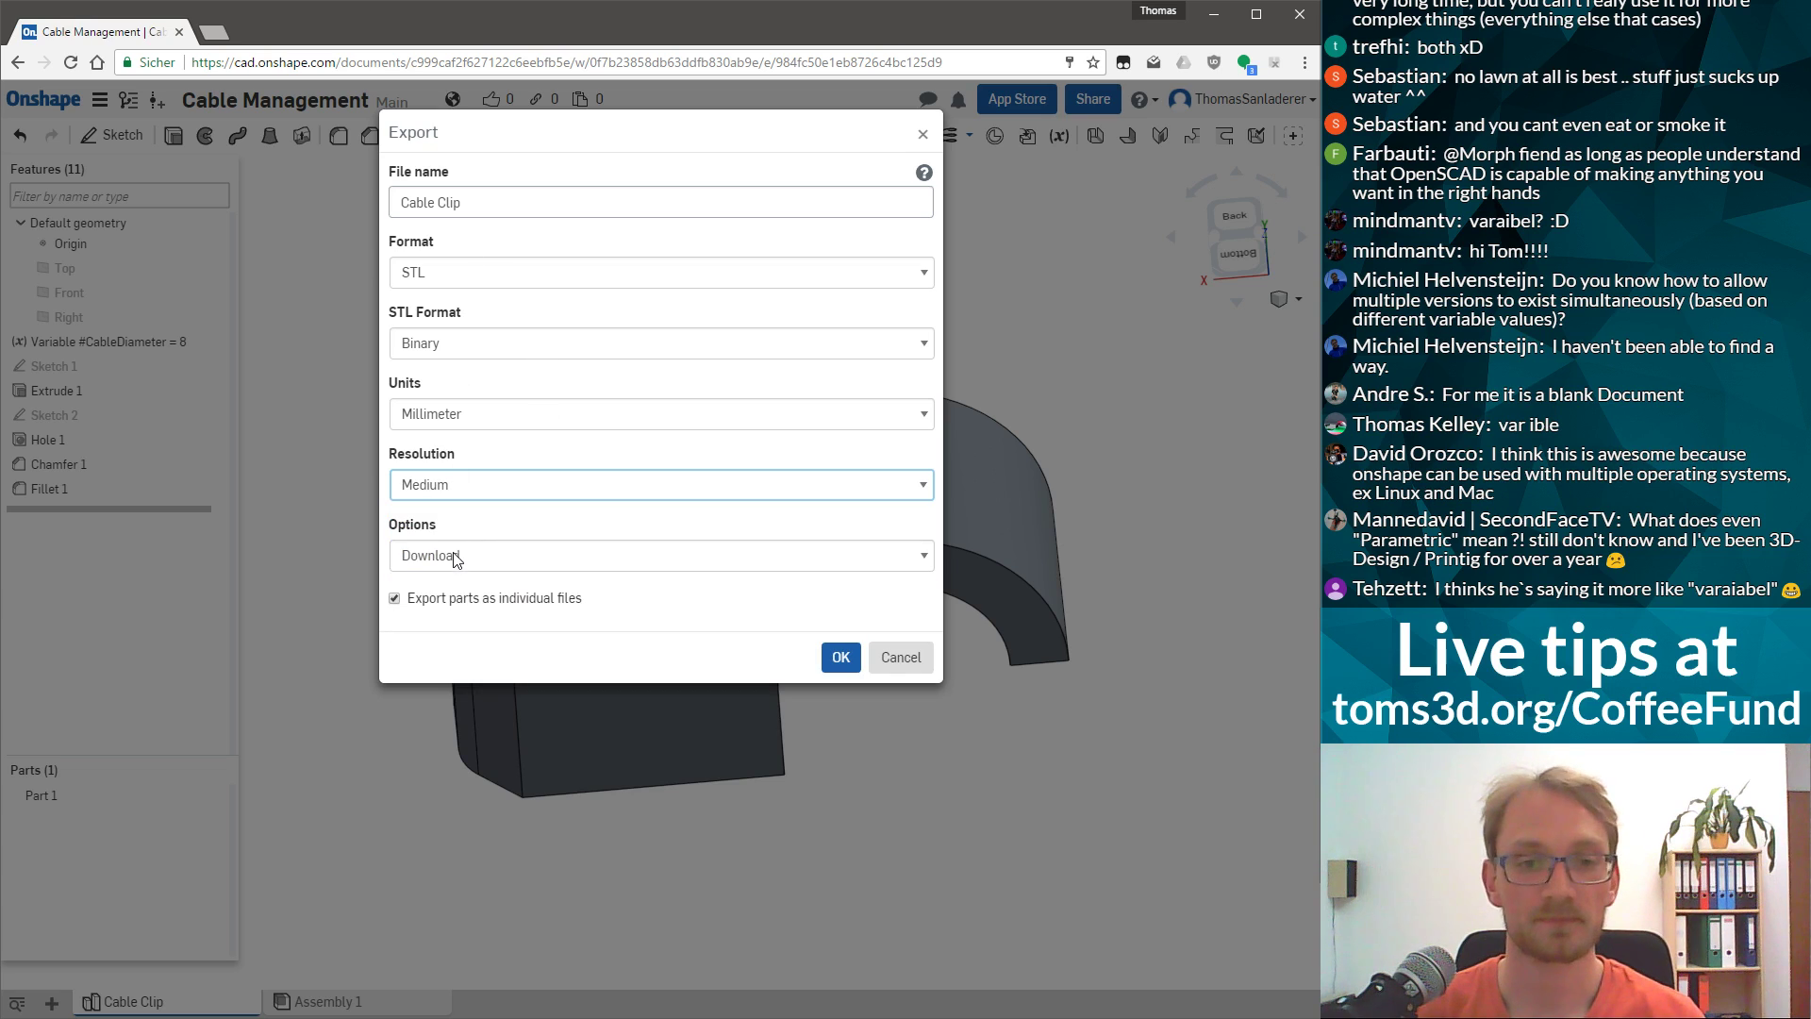
pyautogui.click(457, 557)
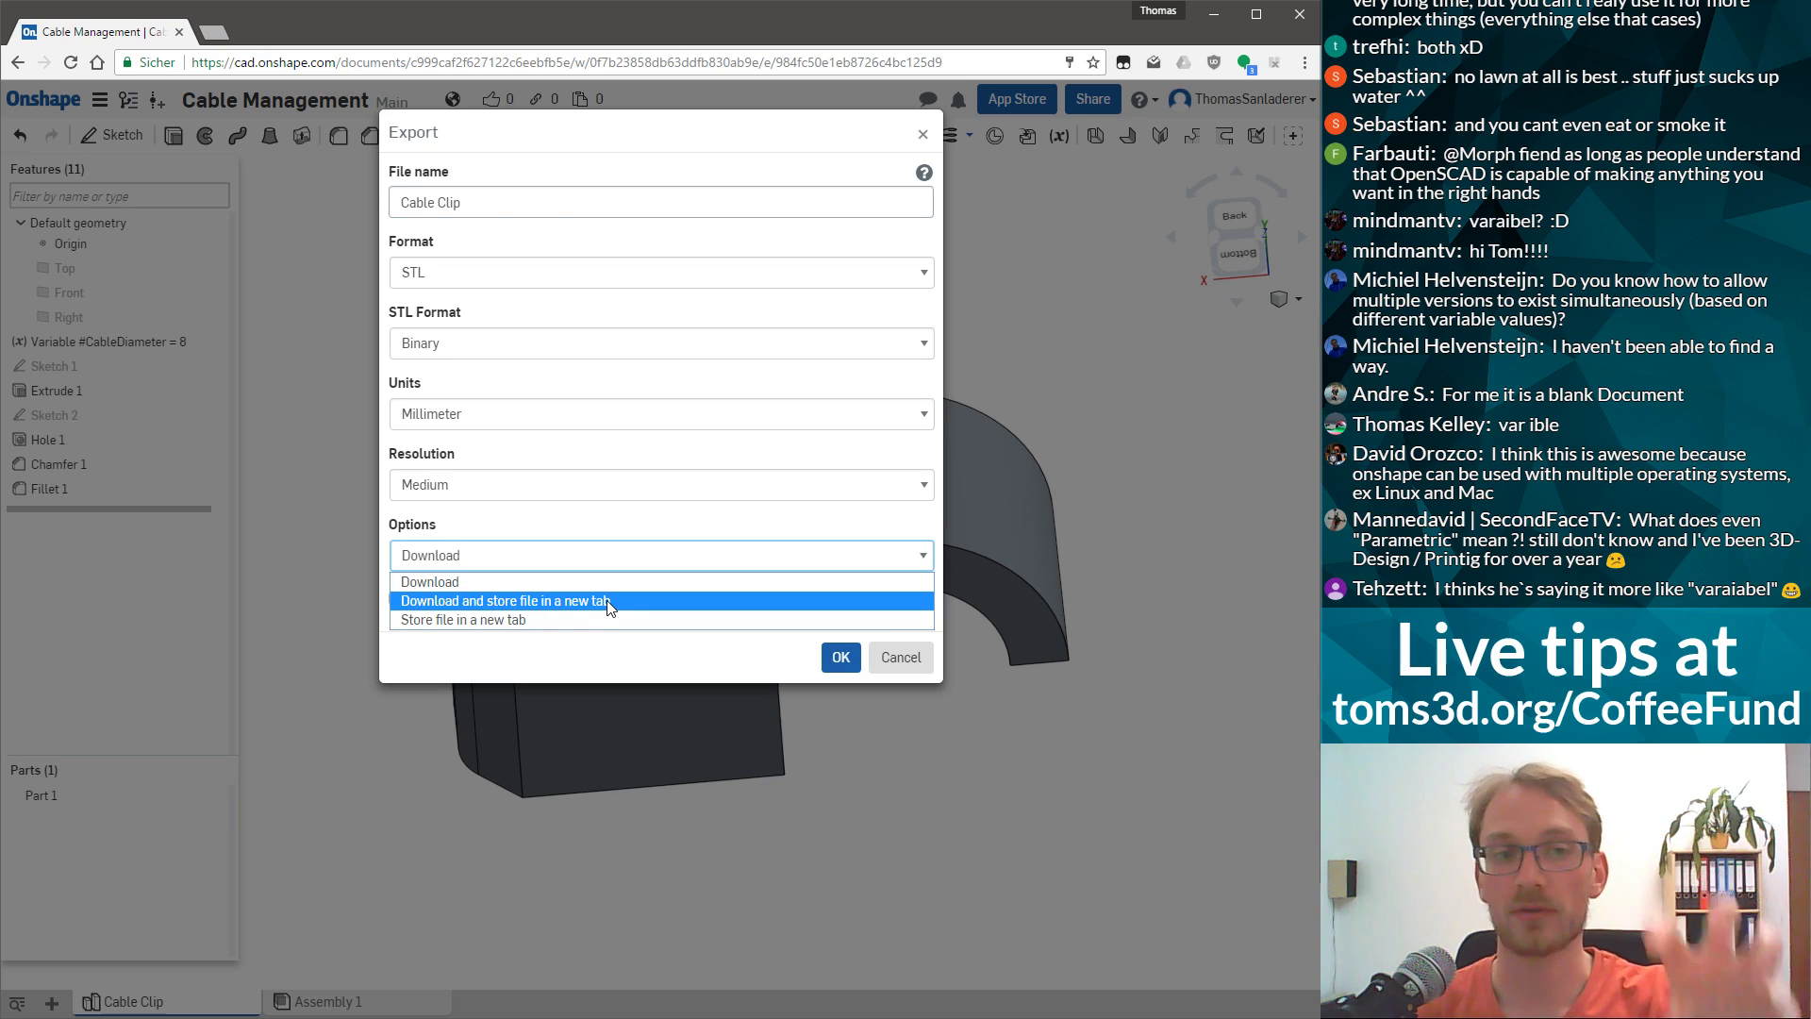
pyautogui.press('Up')
pyautogui.press('Return')
pyautogui.click(852, 659)
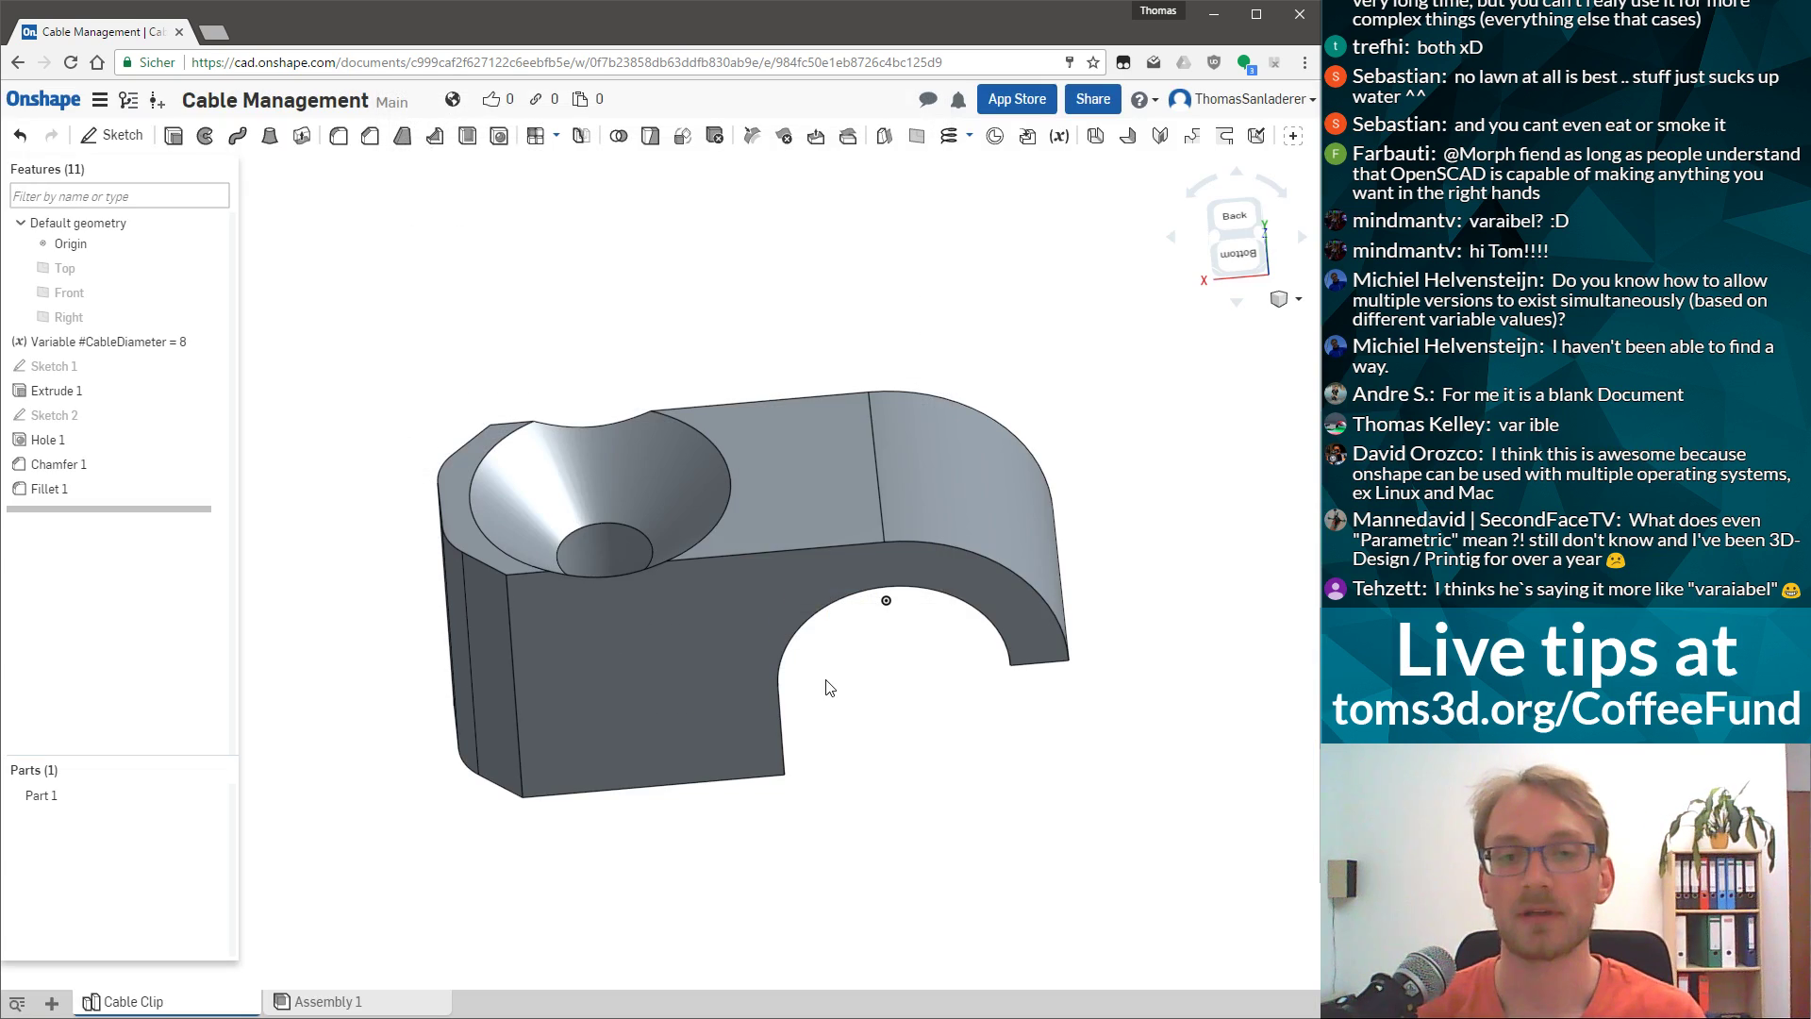
# Open the downloaded Cable Clip export and load its part in Autodesk Netfabb.
pyautogui.click(83, 997)
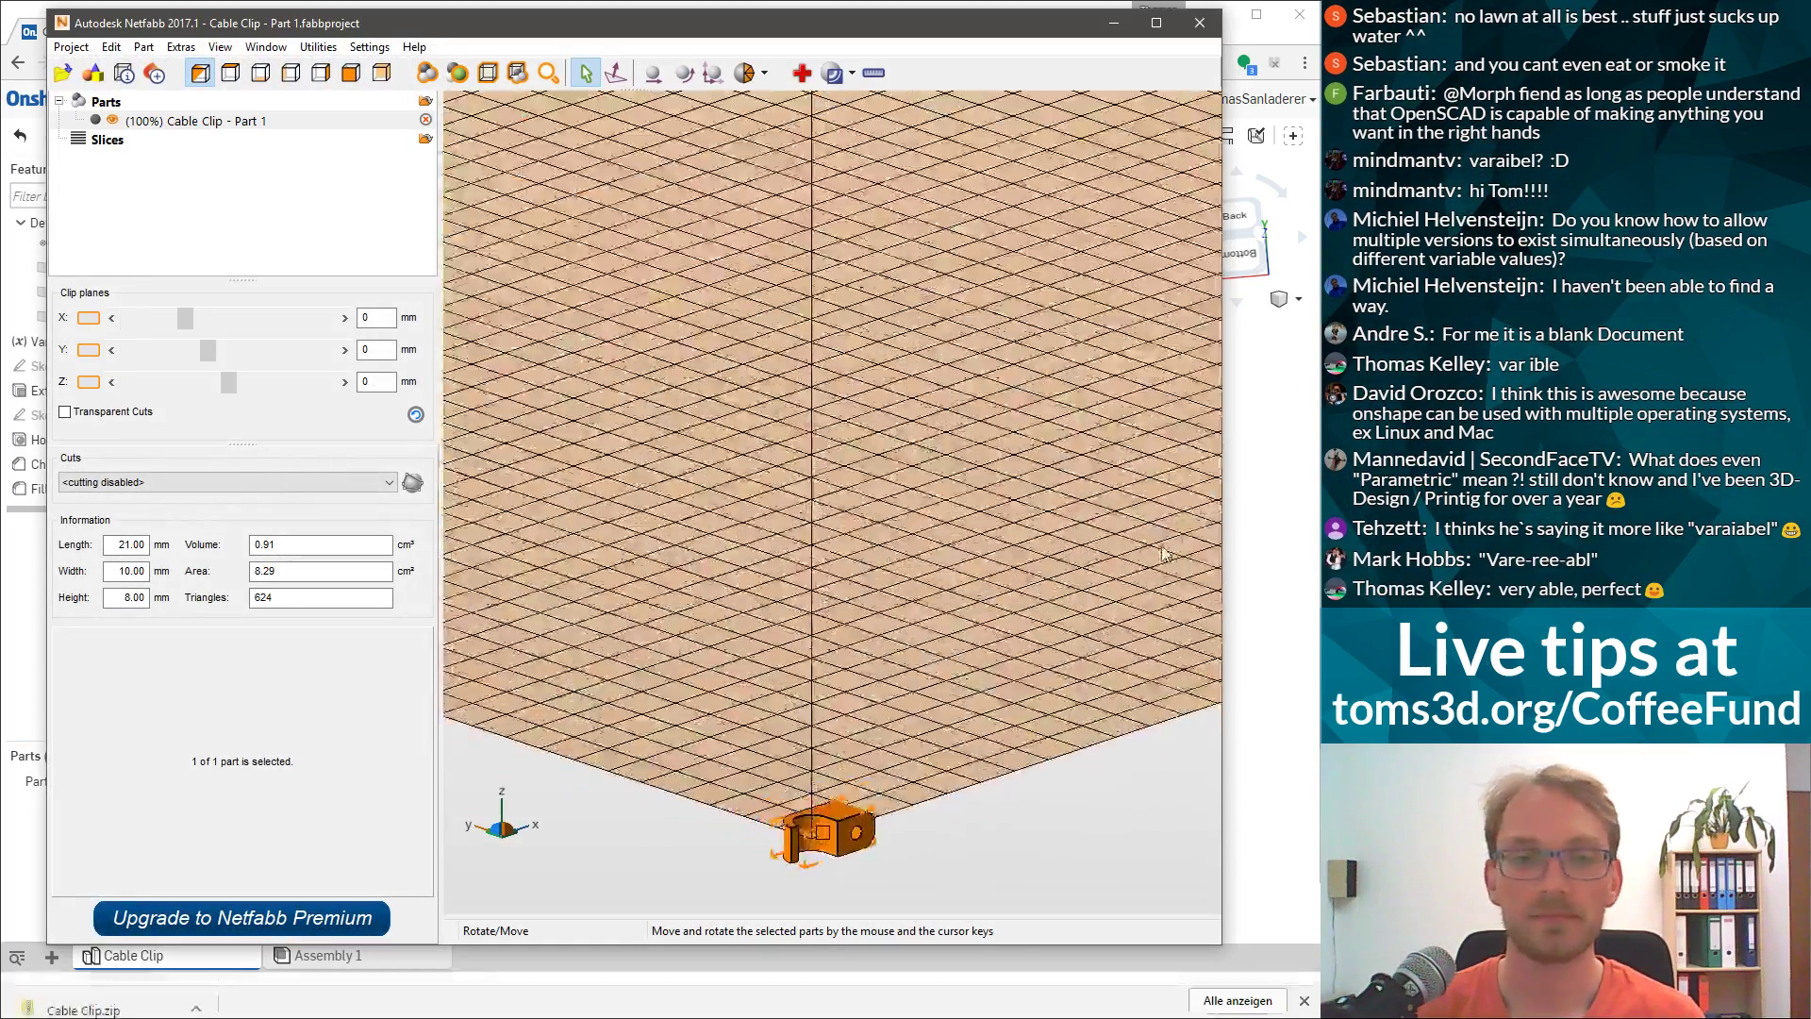
# Examine the loaded cable clip from several sides in Netfabb, and close Netfabb to return to Onshape.
pyautogui.scroll(-3, 909, 397)
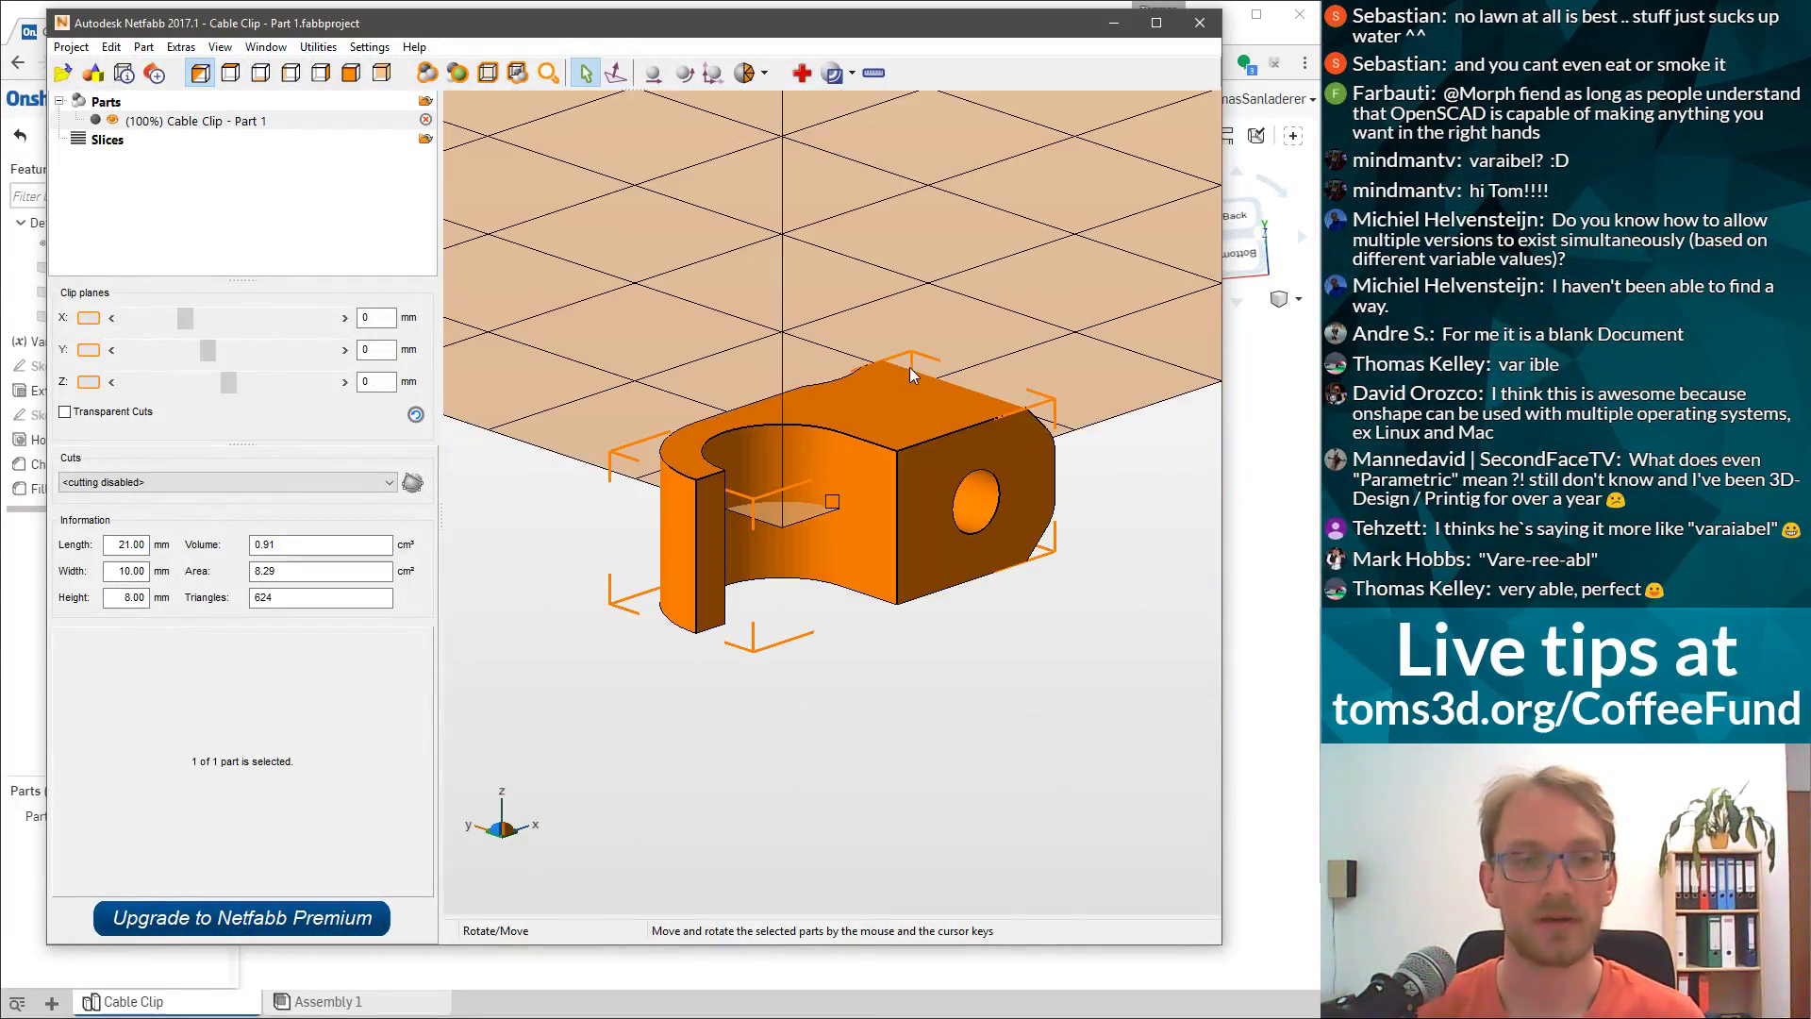
pyautogui.scroll(2, 896, 405)
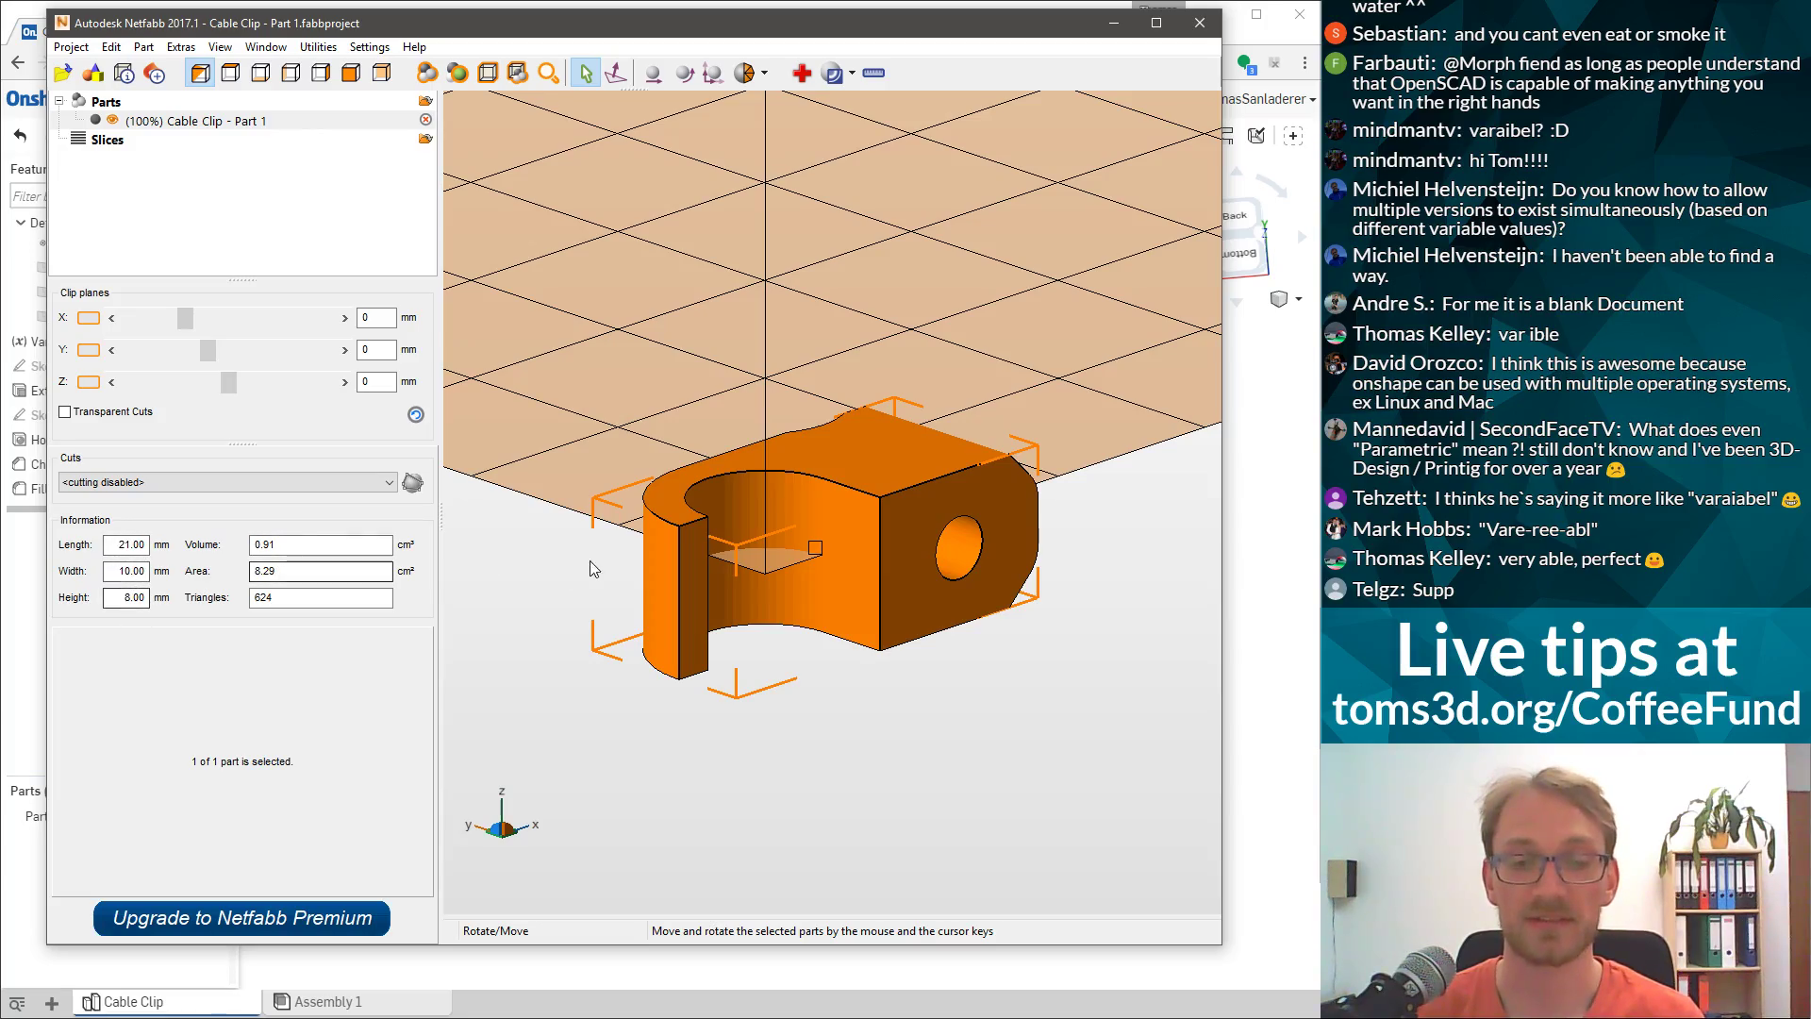
pyautogui.moveTo(670, 383); pyautogui.dragTo(866, 602, button='right')
pyautogui.click(865, 602)
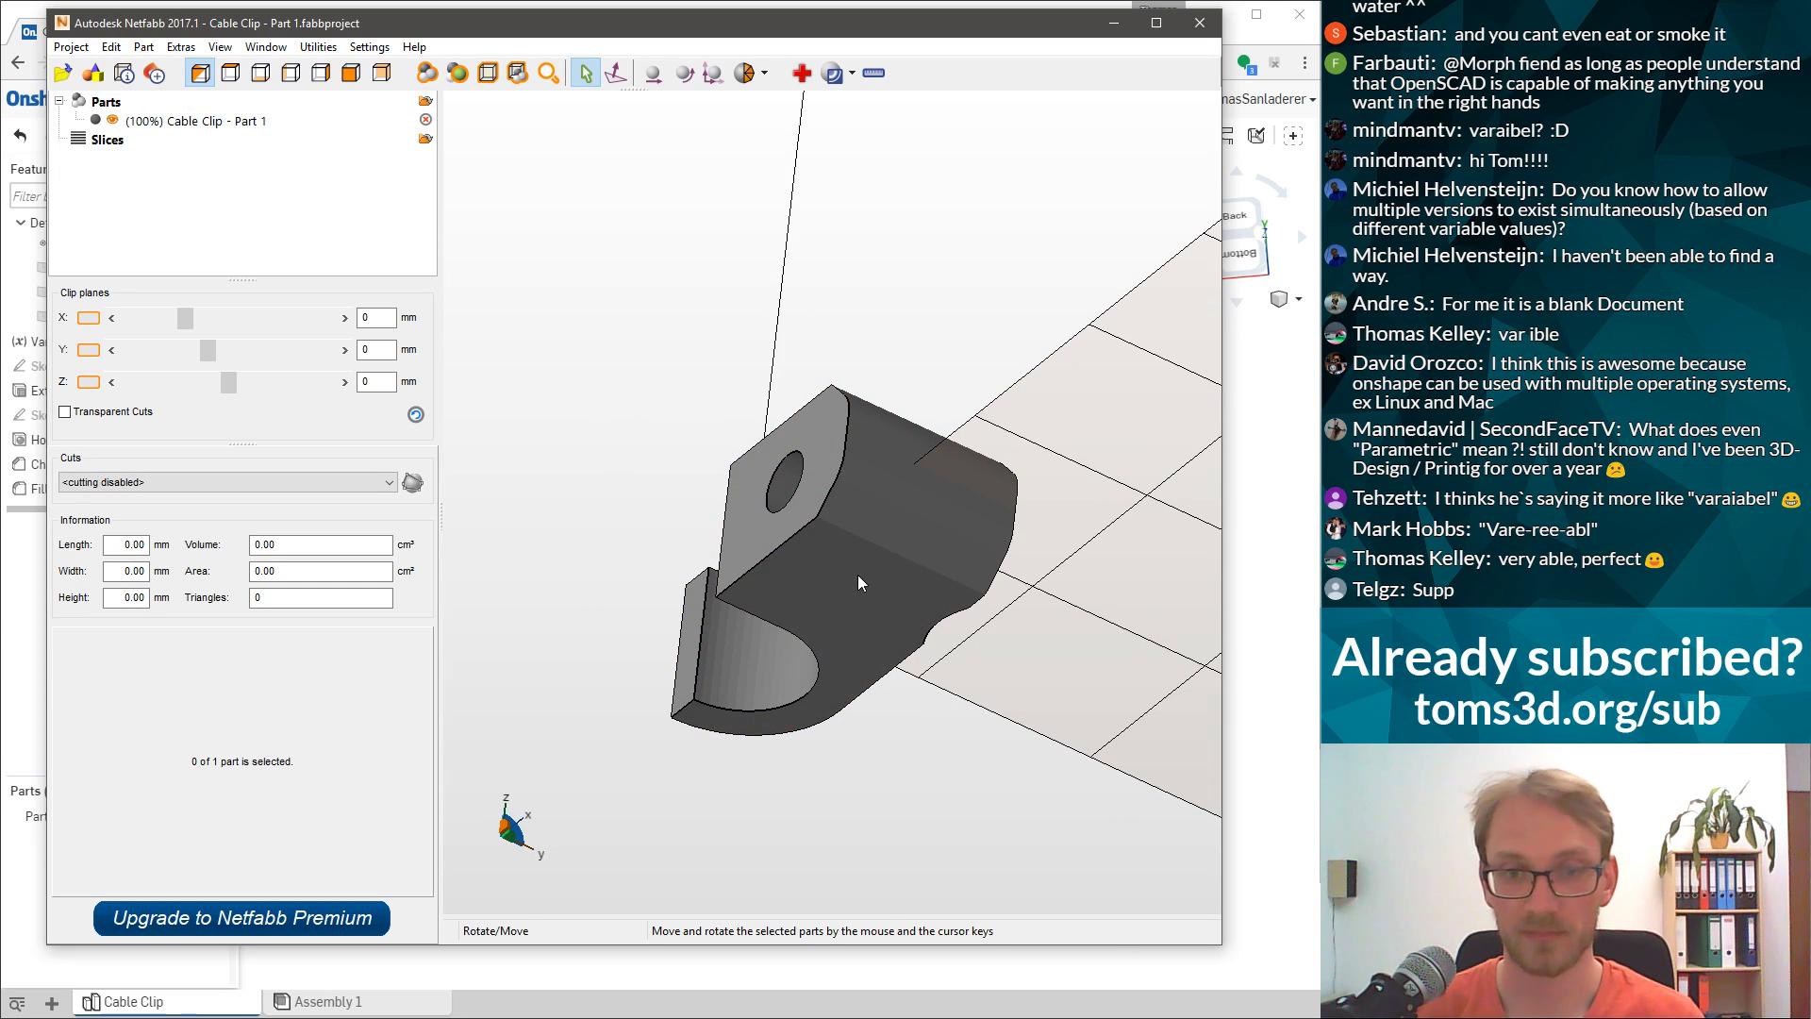
pyautogui.scroll(-2, 849, 570)
pyautogui.moveTo(880, 397); pyautogui.dragTo(802, 491, button='right')
pyautogui.click(1198, 23)
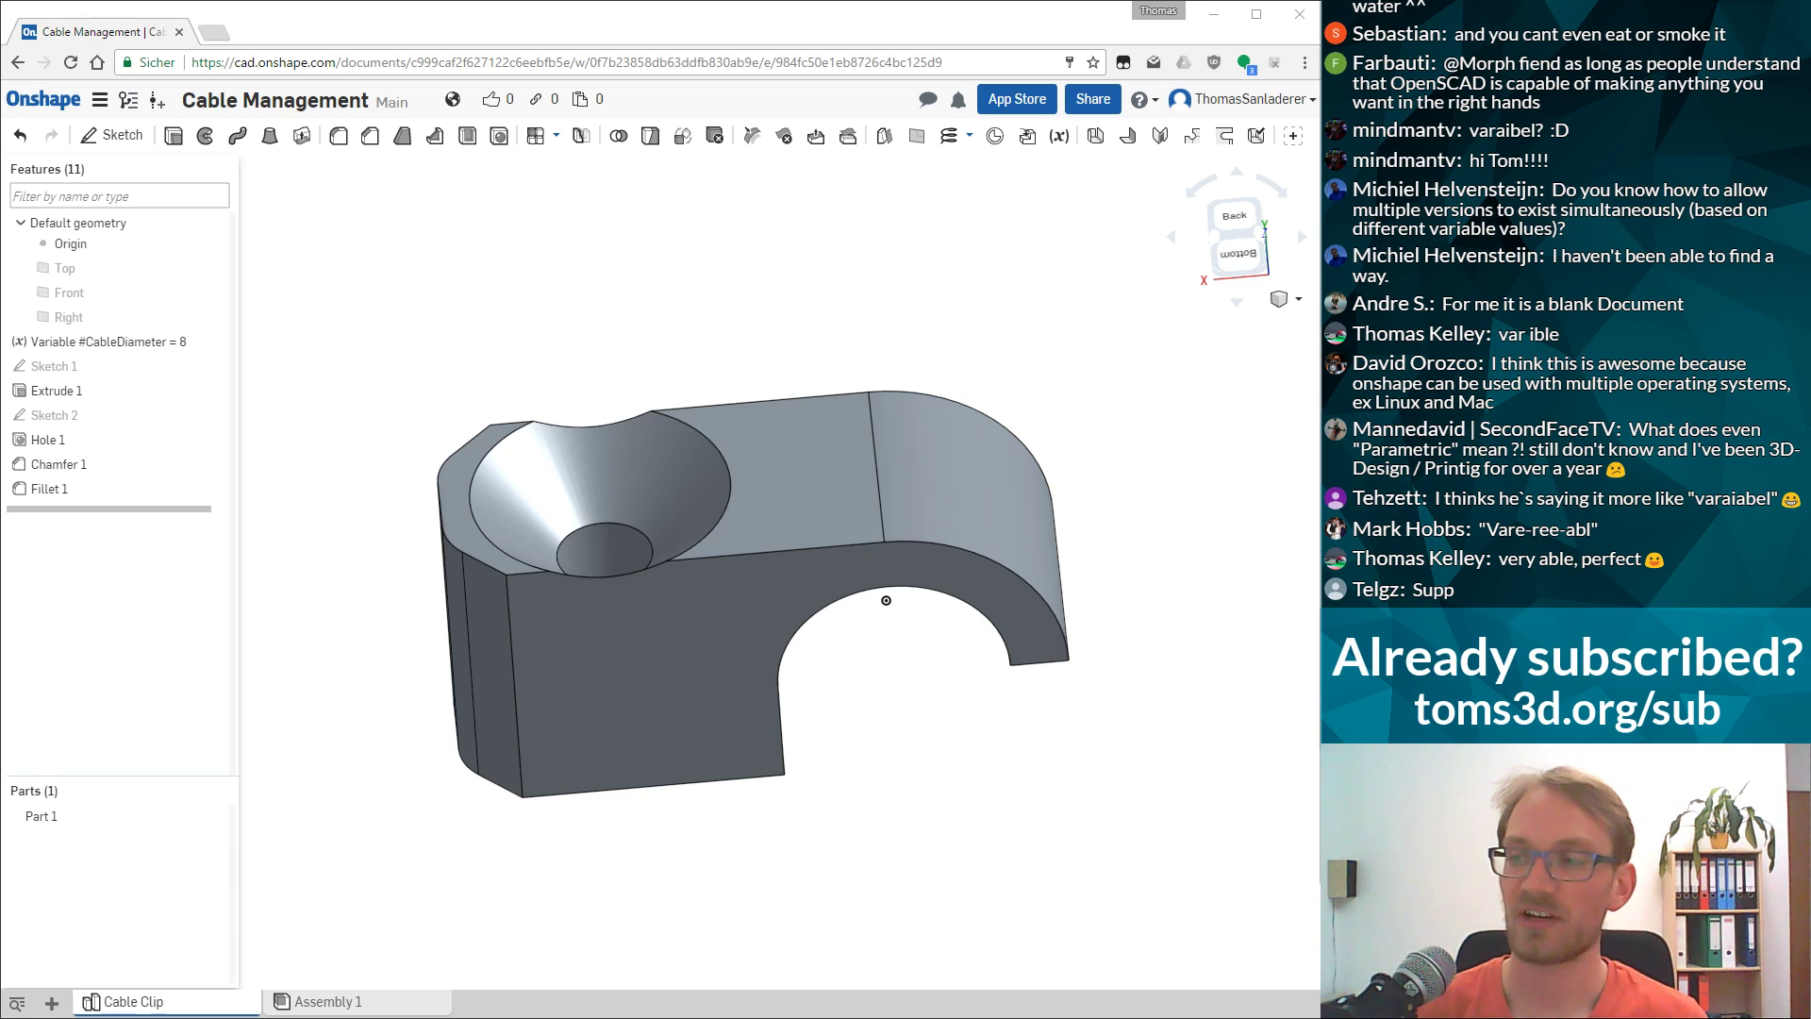
# Examine the cable clip's faces from different angles and check the CableDiameter variable in its feature list.
pyautogui.moveTo(959, 818); pyautogui.dragTo(676, 547, button='right')
pyautogui.click(719, 334)
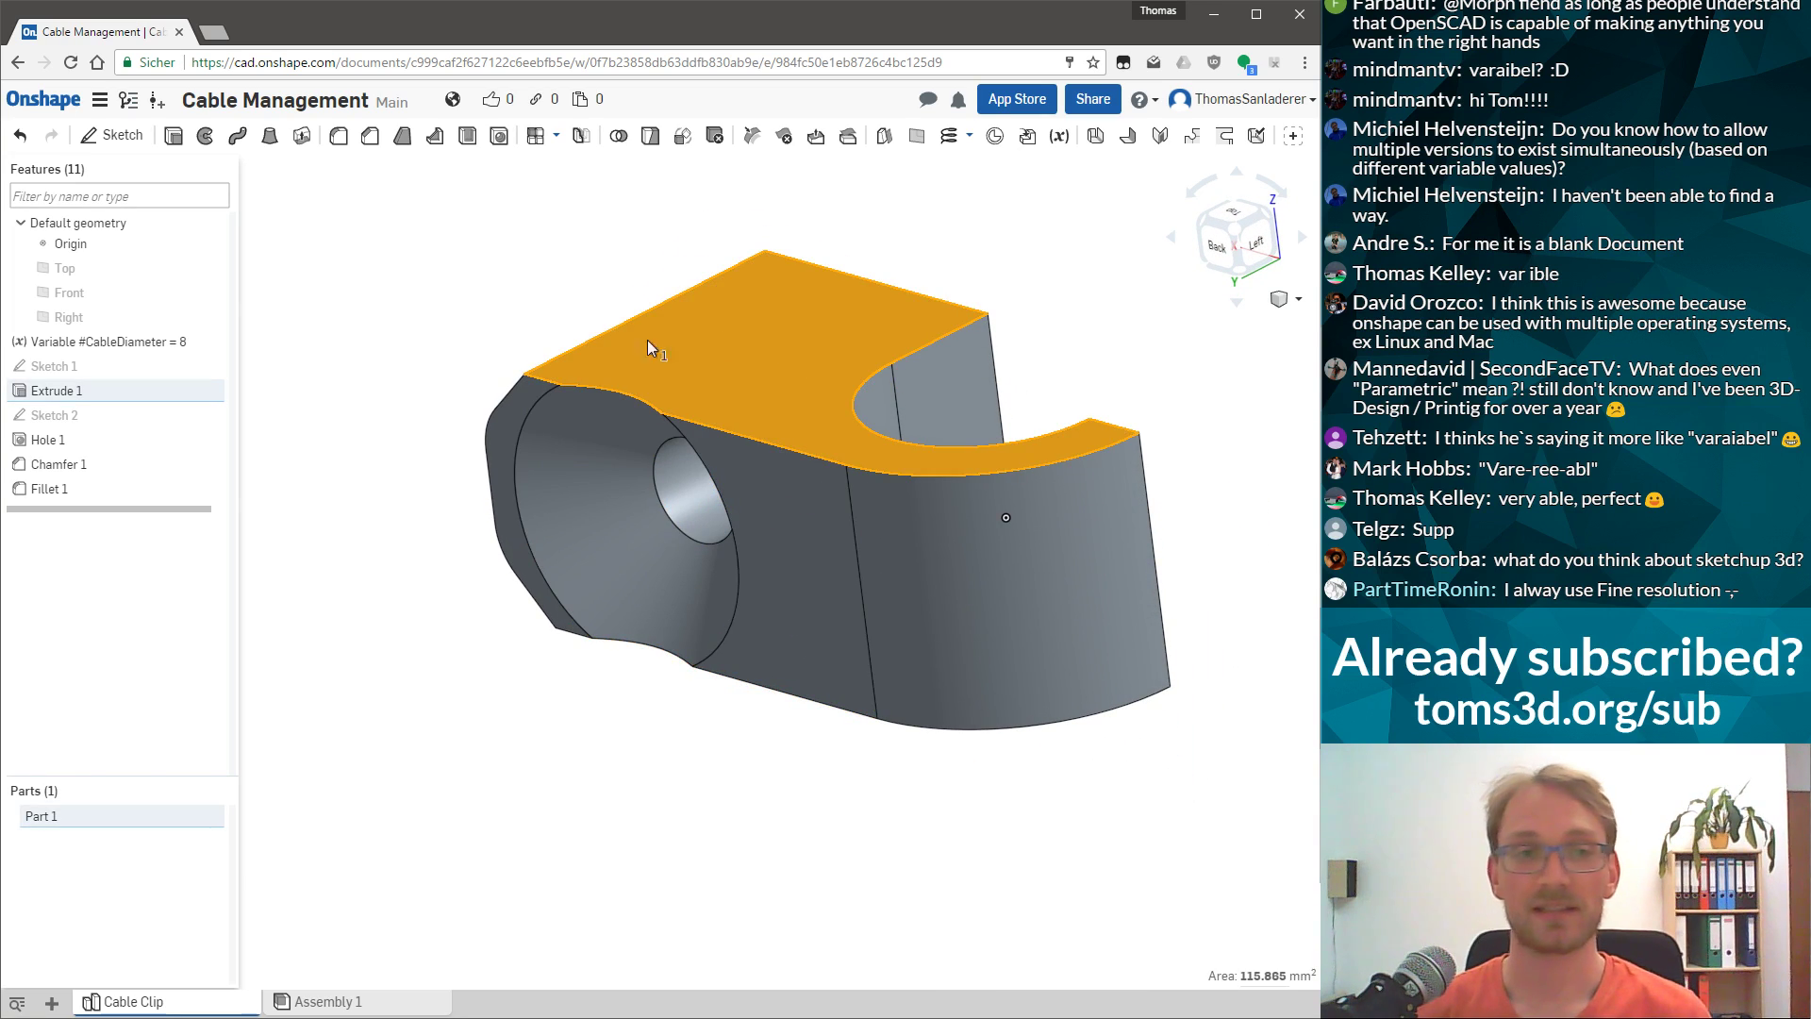
pyautogui.click(358, 357)
pyautogui.click(139, 347)
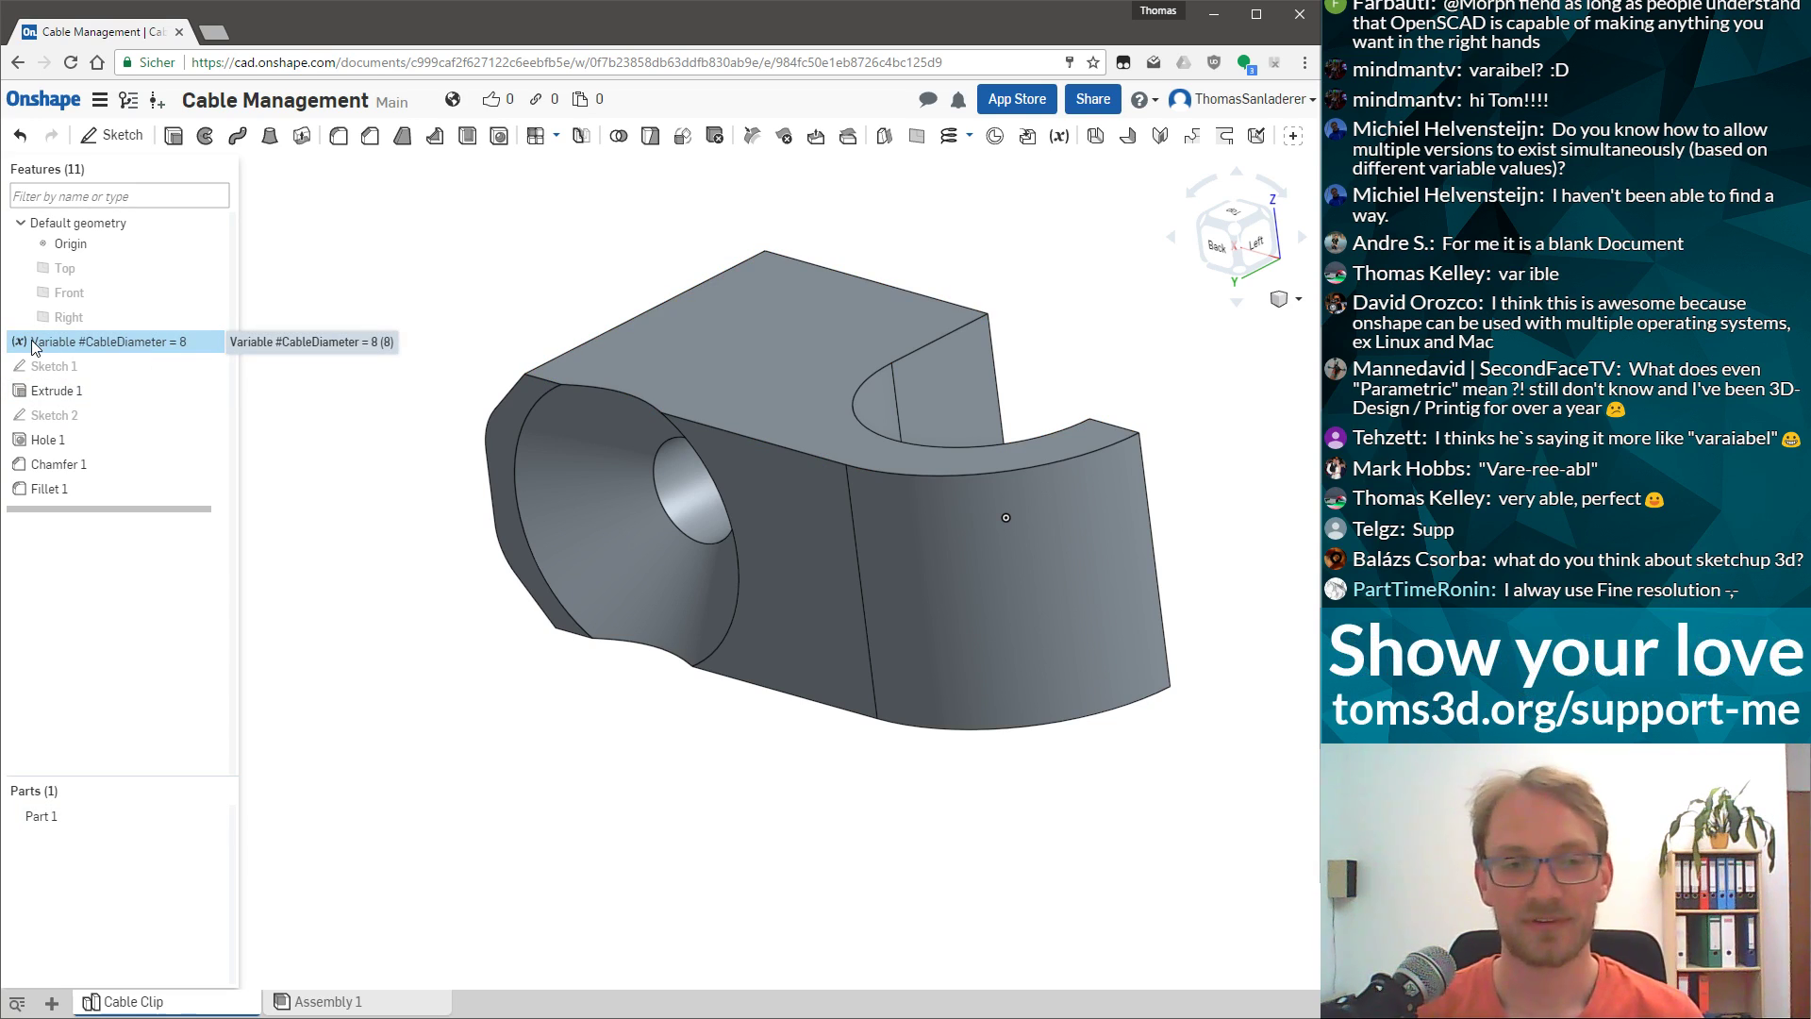
pyautogui.click(356, 334)
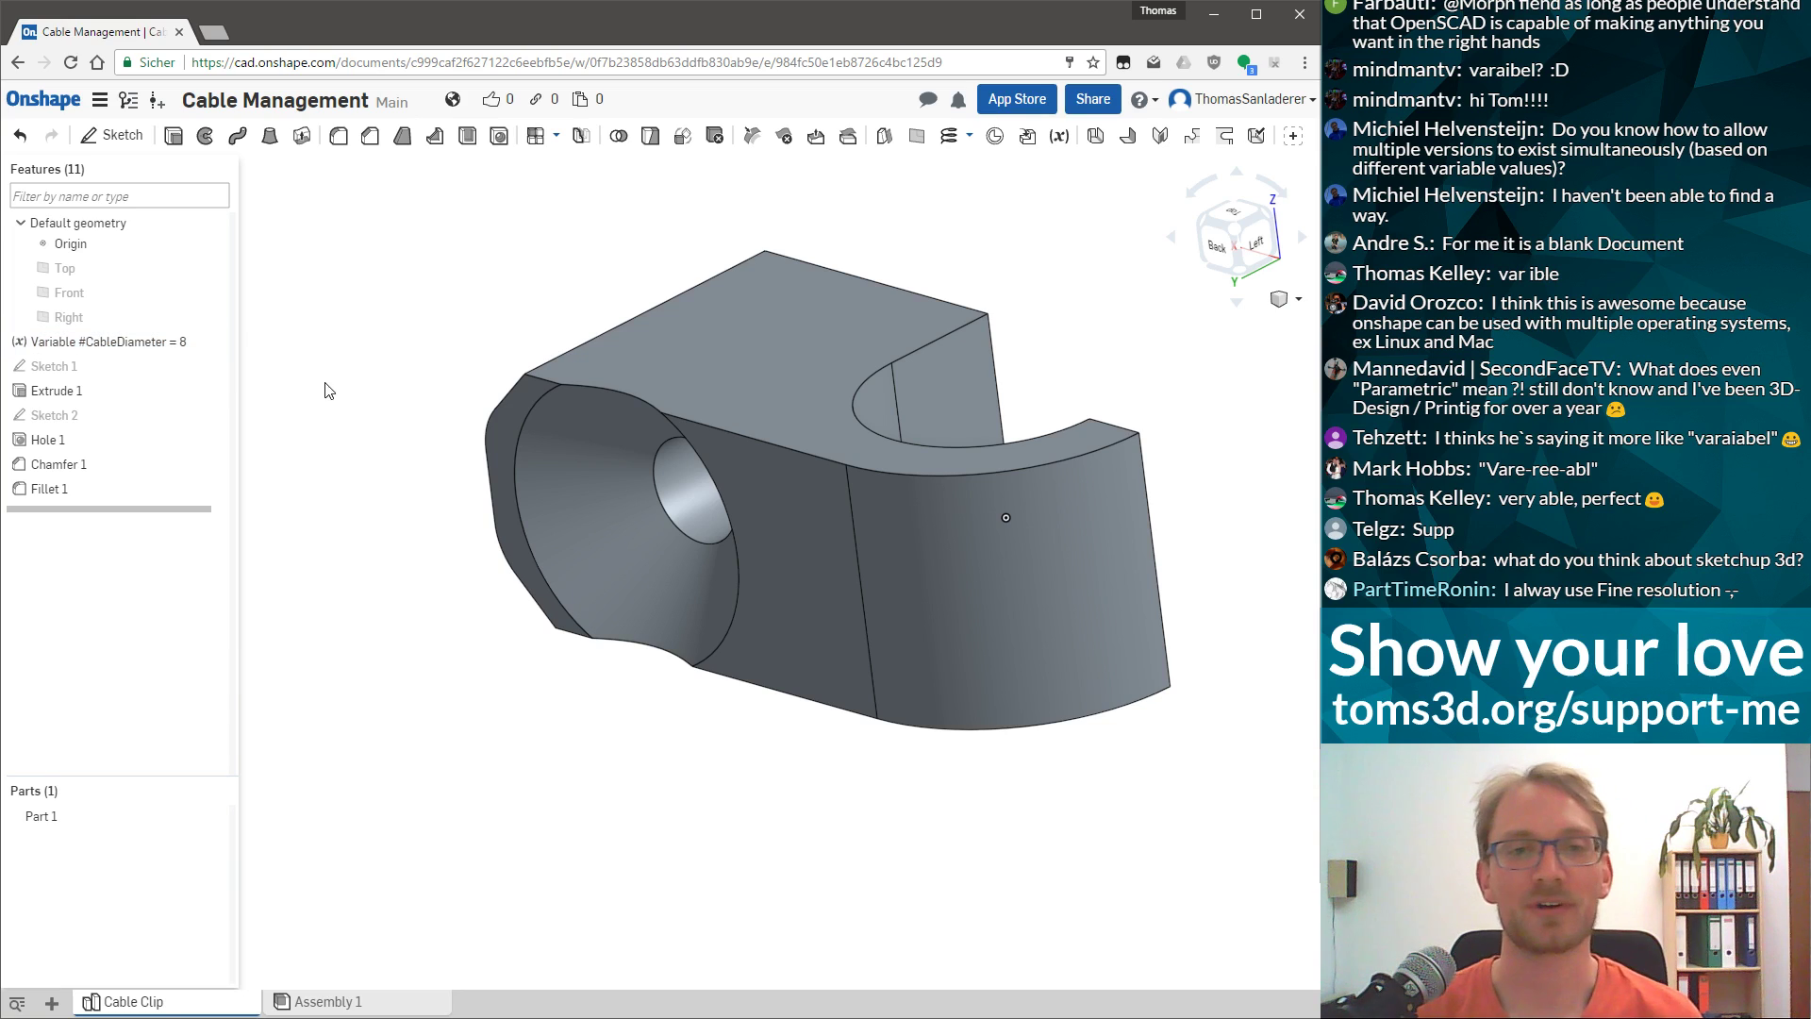
pyautogui.rightClick(142, 353)
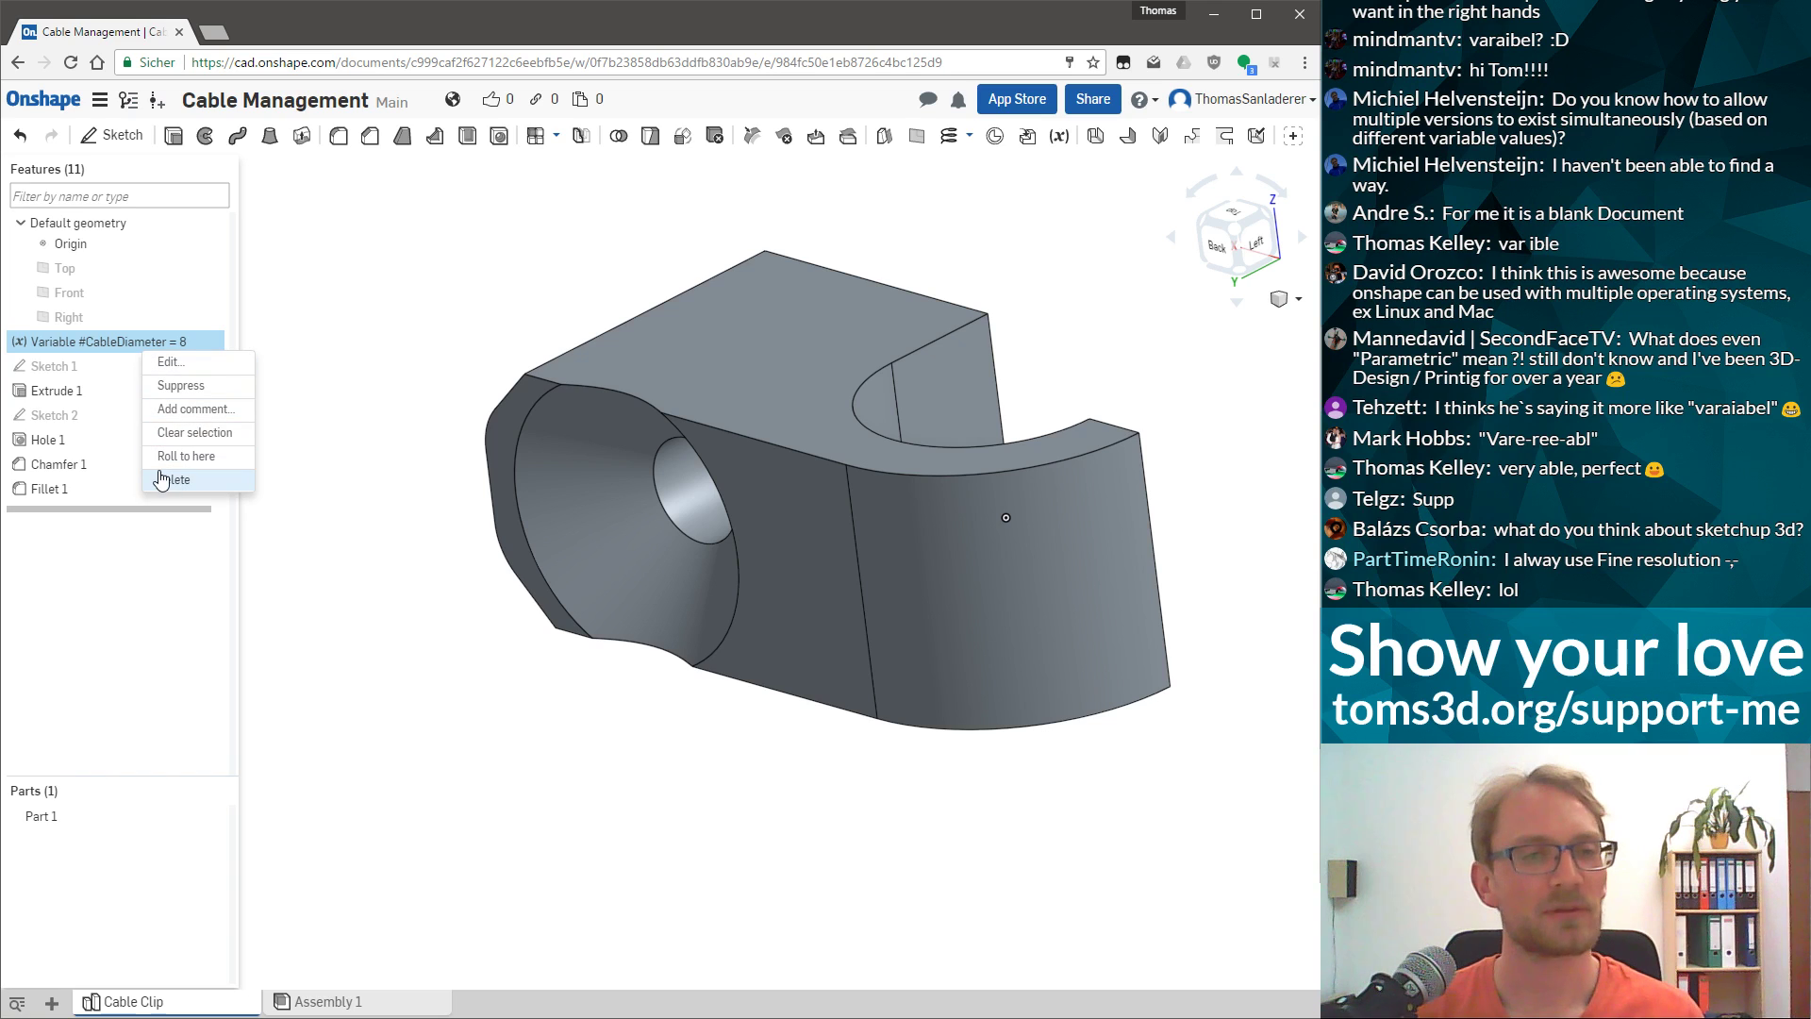
pyautogui.click(336, 421)
pyautogui.moveTo(688, 445); pyautogui.dragTo(774, 439, button='right')
pyautogui.click(800, 415)
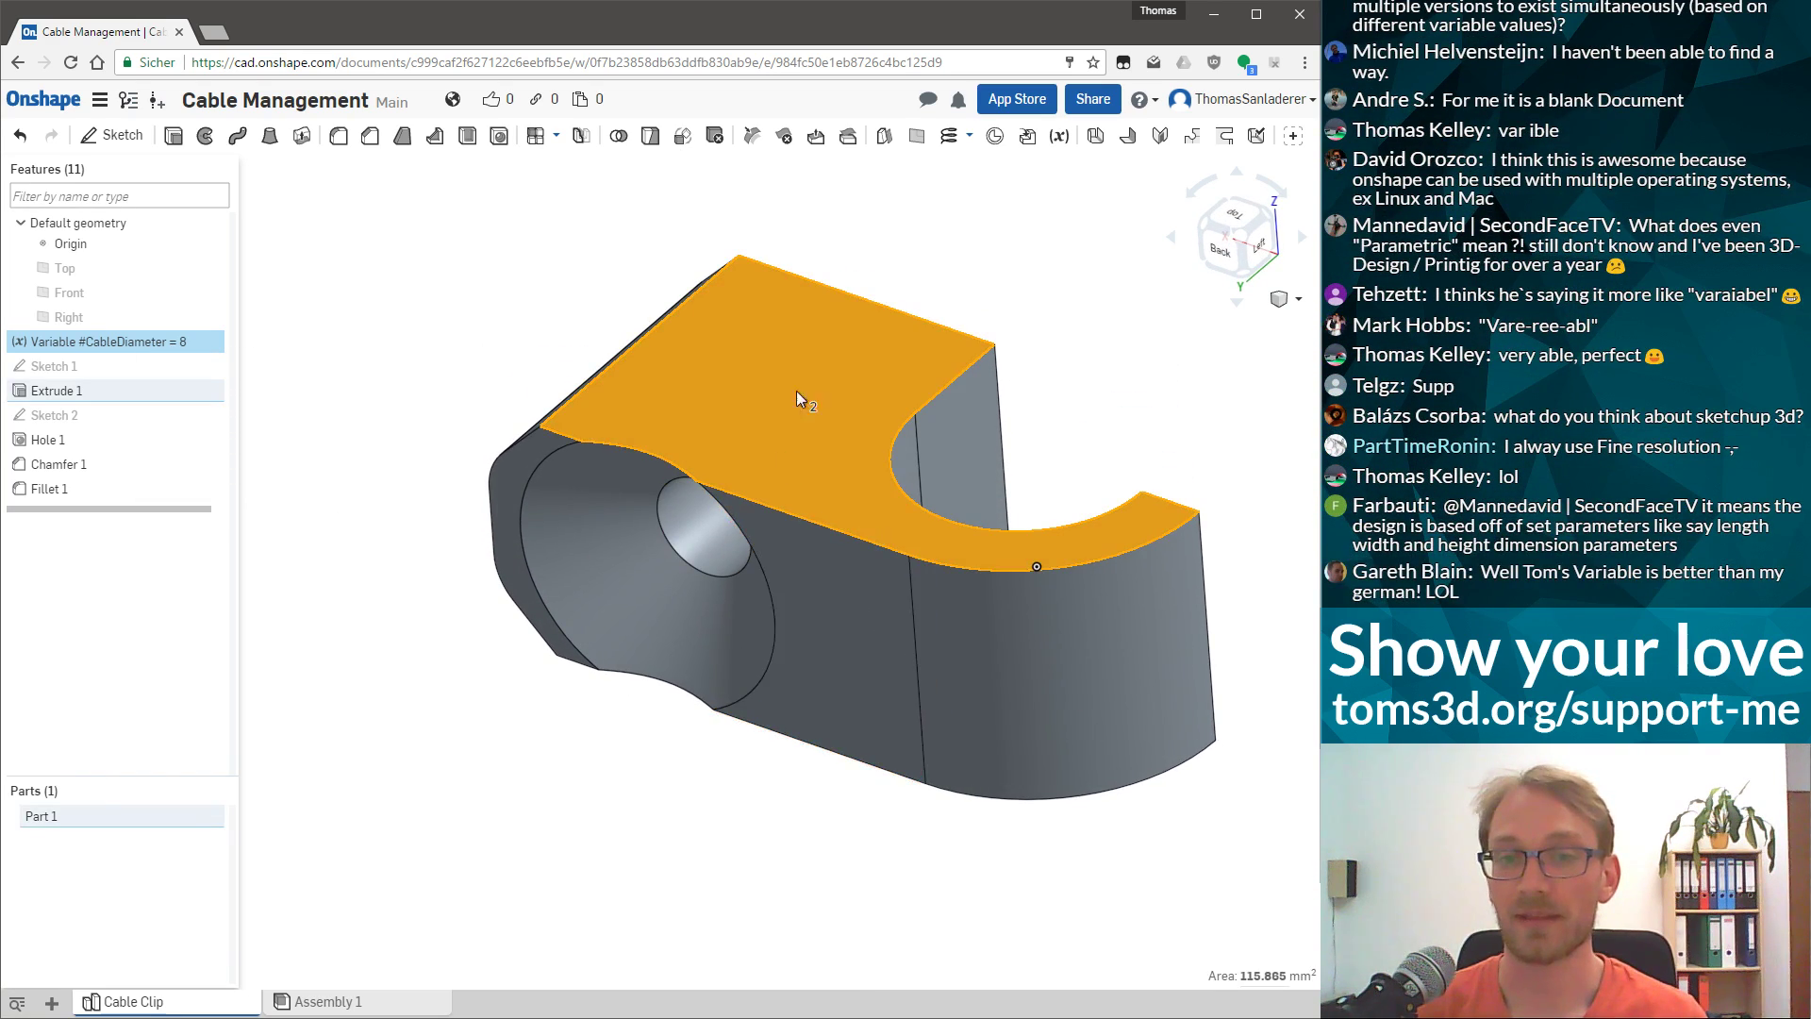
pyautogui.click(649, 845)
pyautogui.moveTo(663, 685); pyautogui.dragTo(726, 724, button='right')
# Review the depth setting of the clip body's extrusion and examine the countersunk side of the clip.
pyautogui.doubleClick(59, 393)
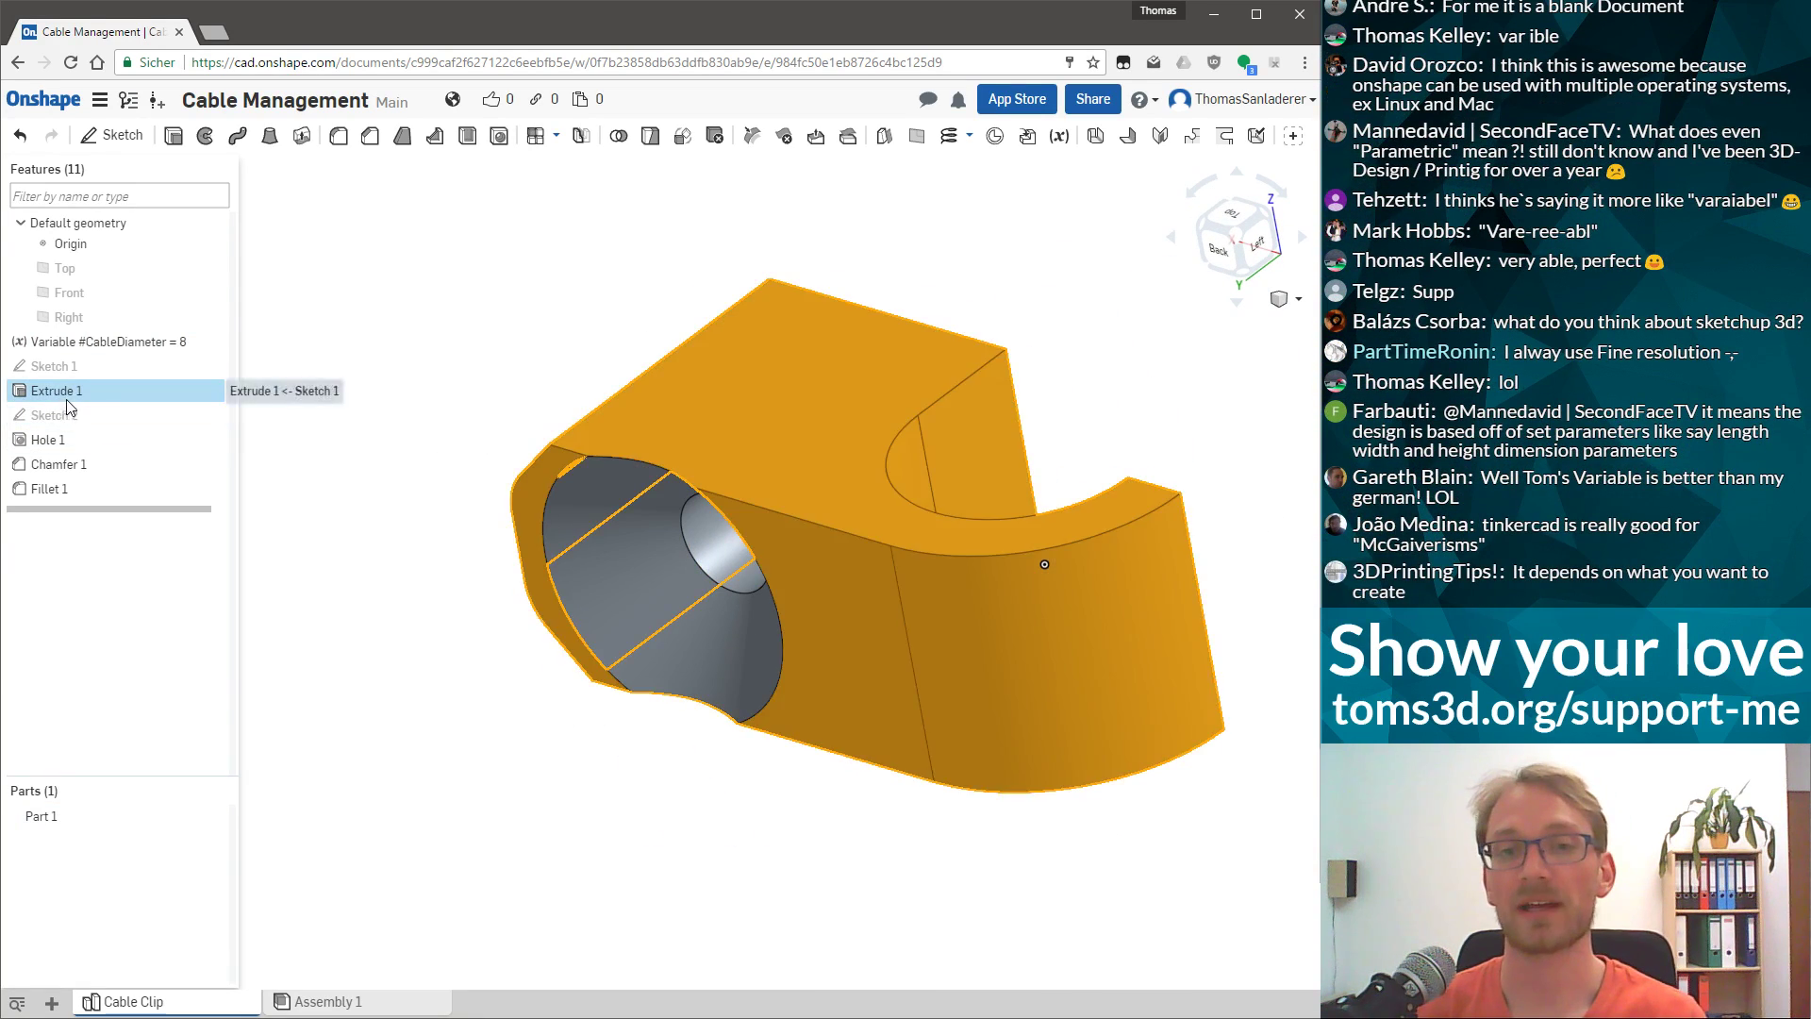
pyautogui.click(1023, 361)
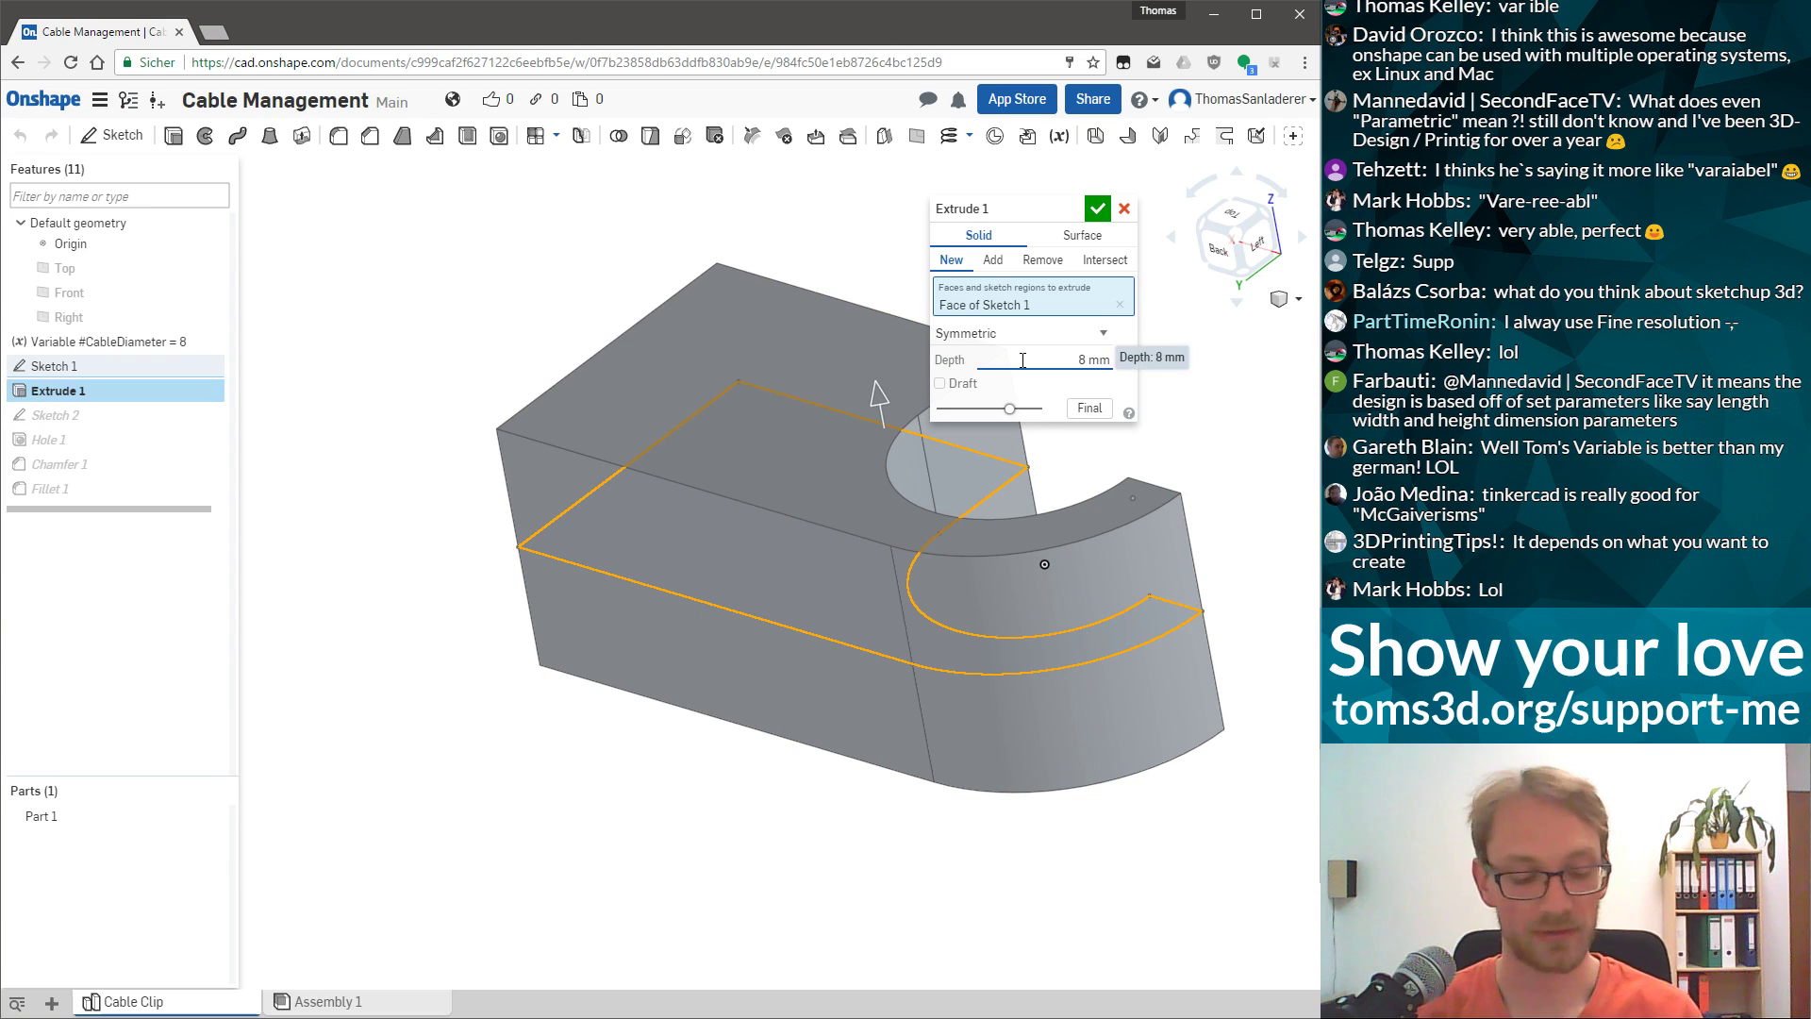
pyautogui.click(1097, 209)
pyautogui.hotkey('shift', '2')
pyautogui.moveTo(907, 471); pyautogui.dragTo(922, 462, button='right')
pyautogui.moveTo(987, 379); pyautogui.dragTo(841, 551, button='right')
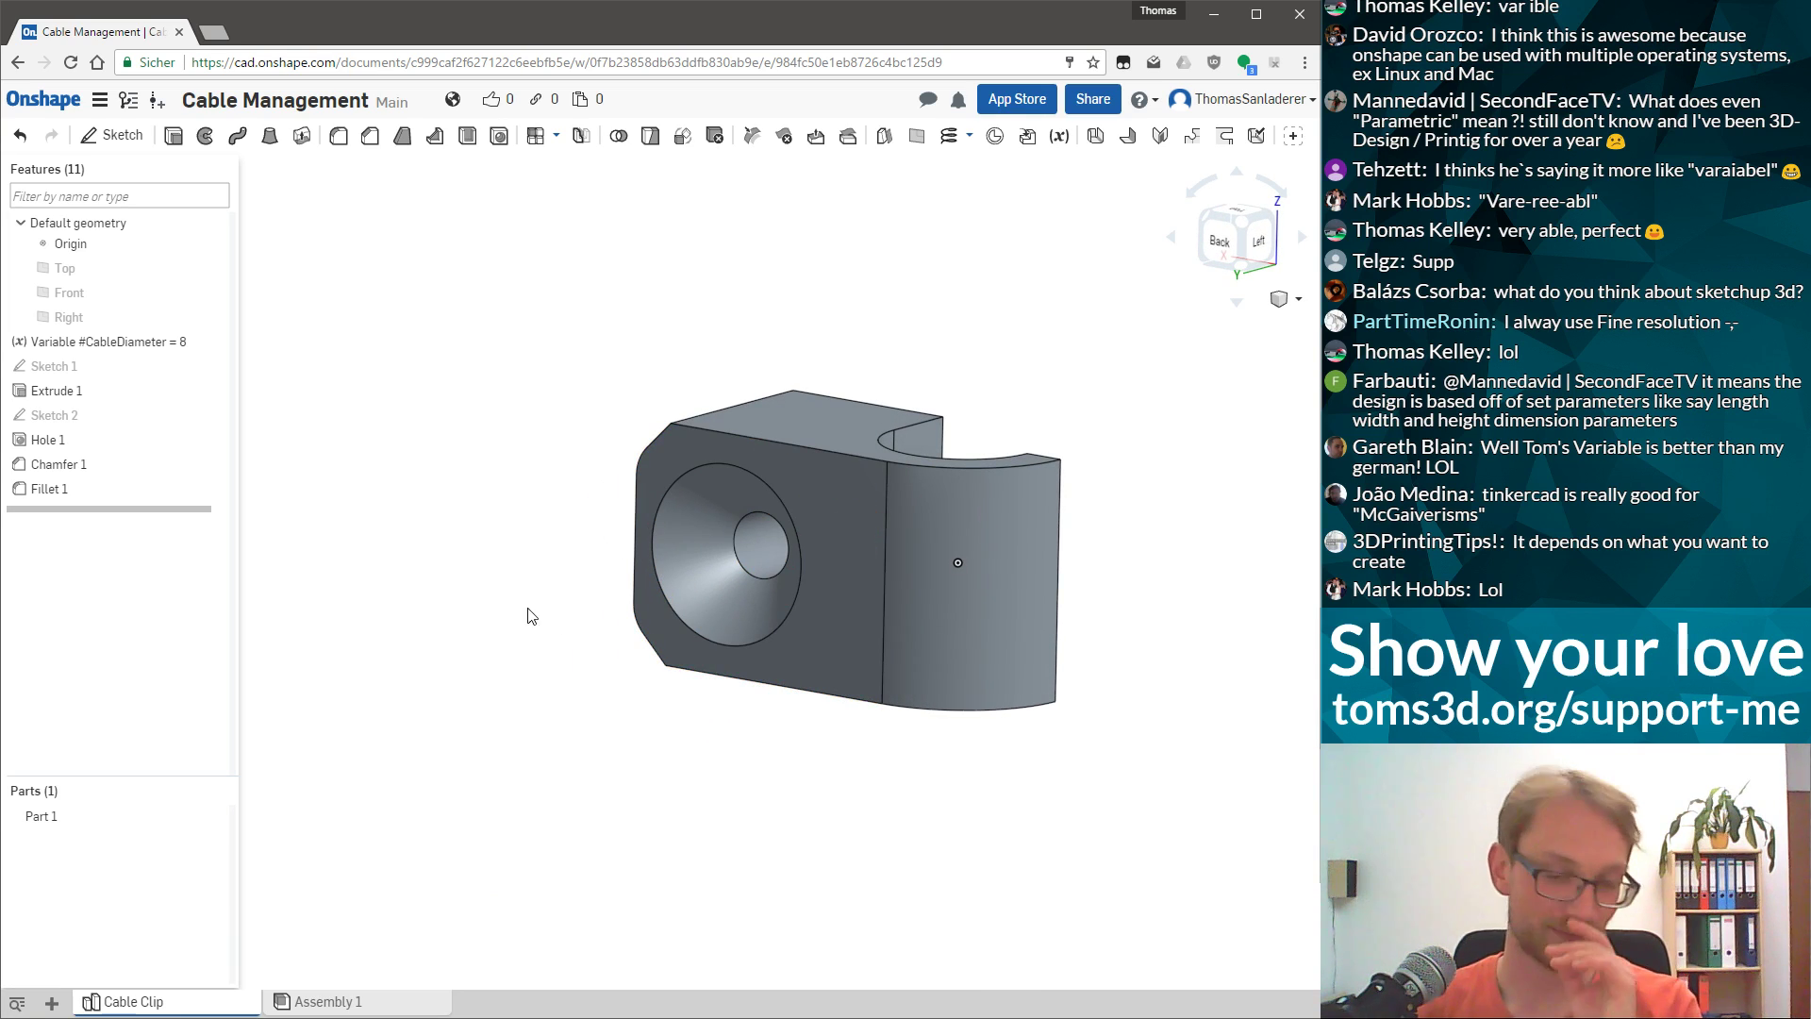
pyautogui.scroll(3, 671, 572)
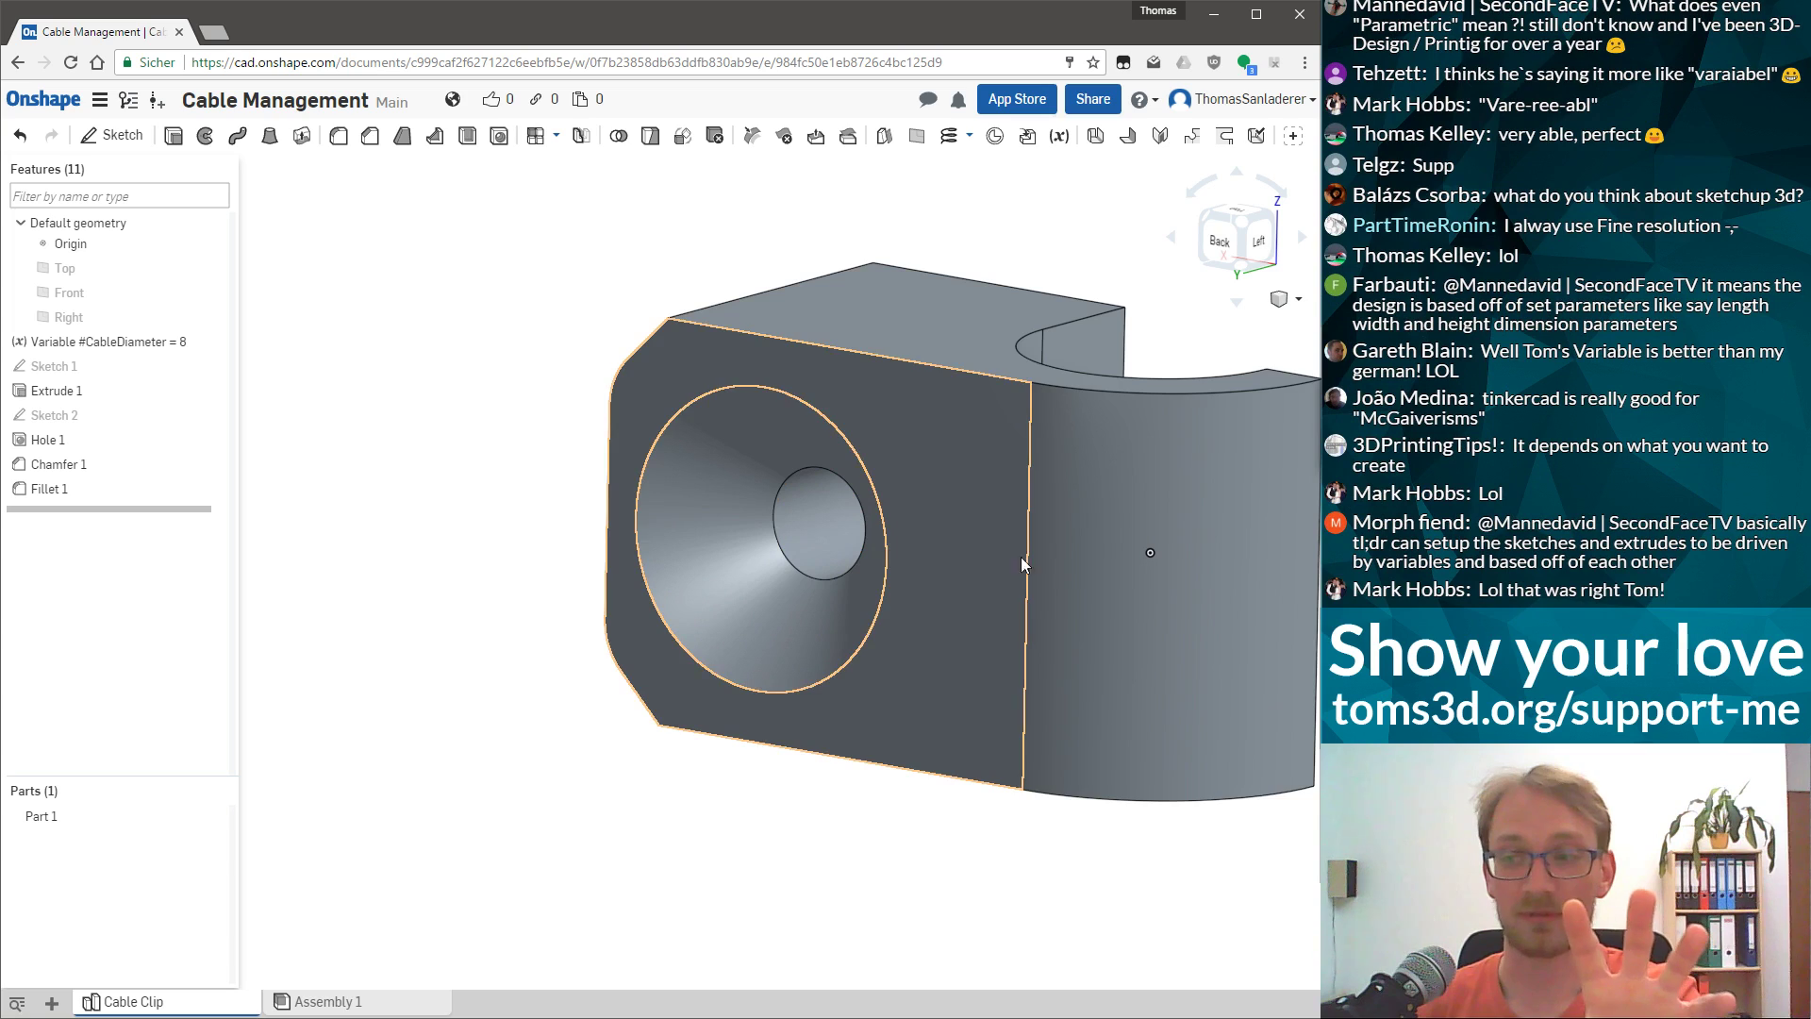
pyautogui.moveTo(1078, 549); pyautogui.dragTo(1001, 541, button='middle')
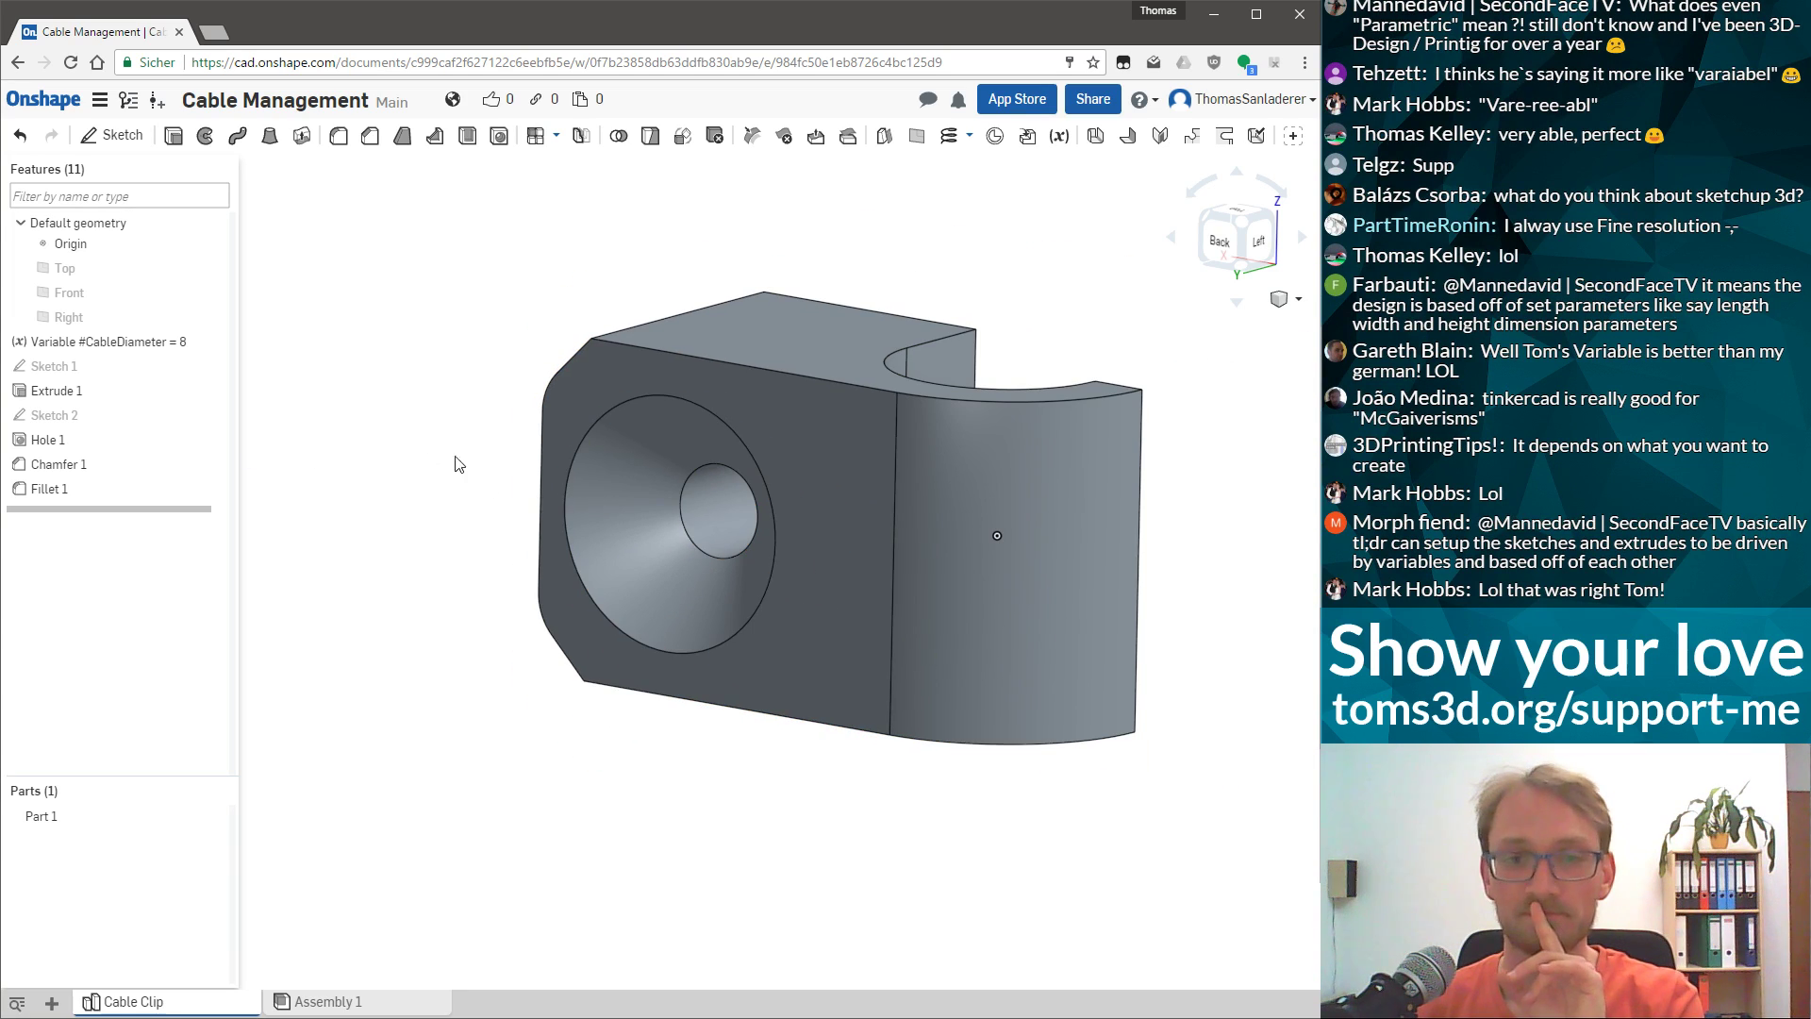
pyautogui.scroll(2, 855, 462)
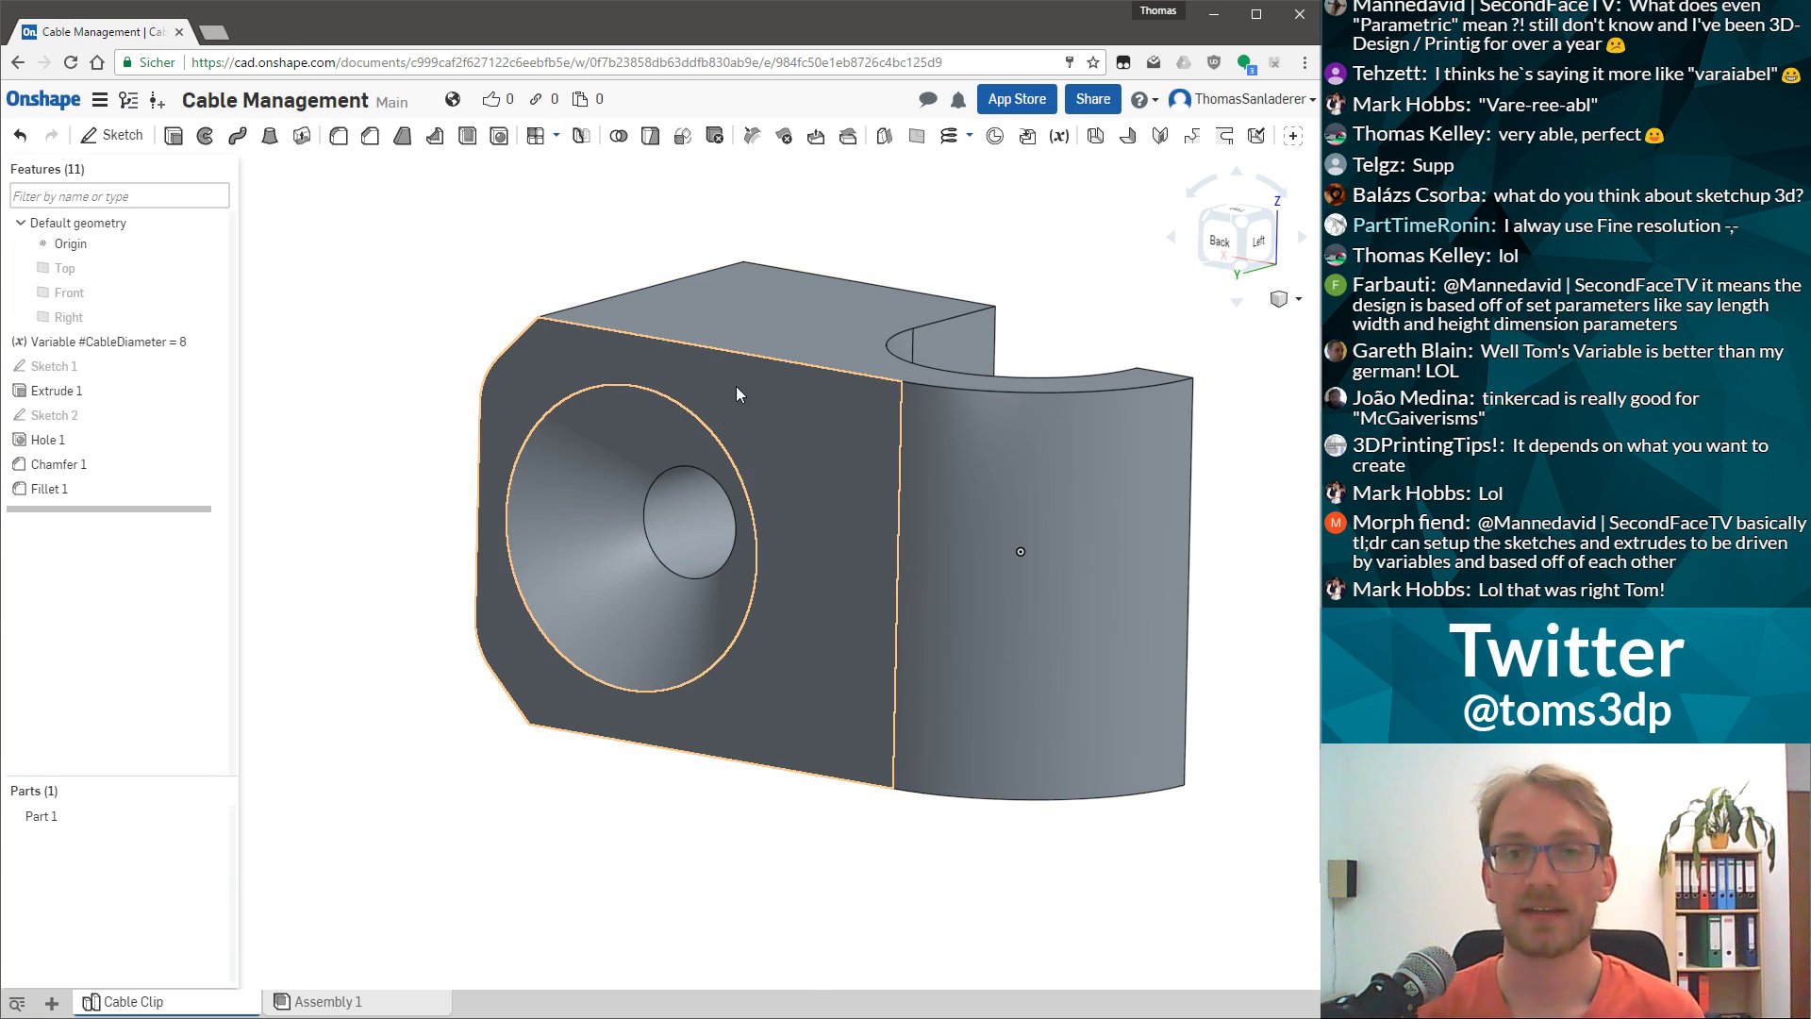
pyautogui.hotkey('shift', '2')
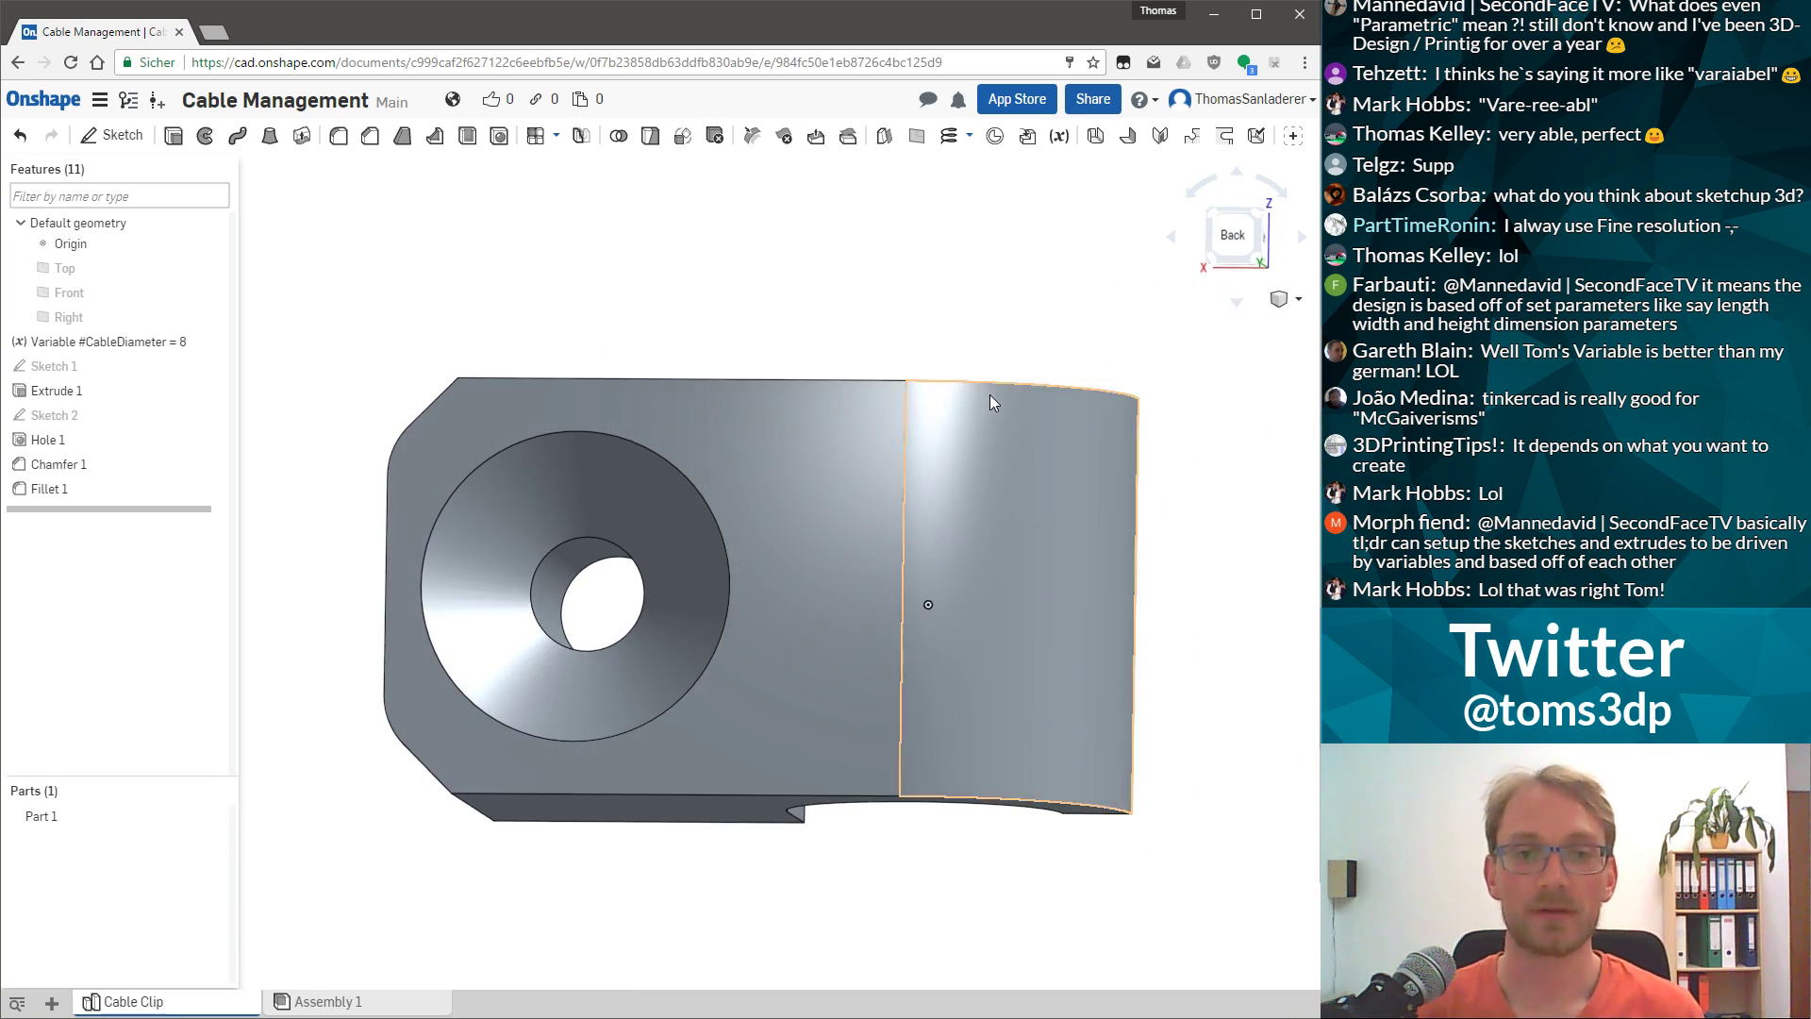
# Set the depth of the clip body's symmetric extrusion to 8 mm.
pyautogui.click(34, 374)
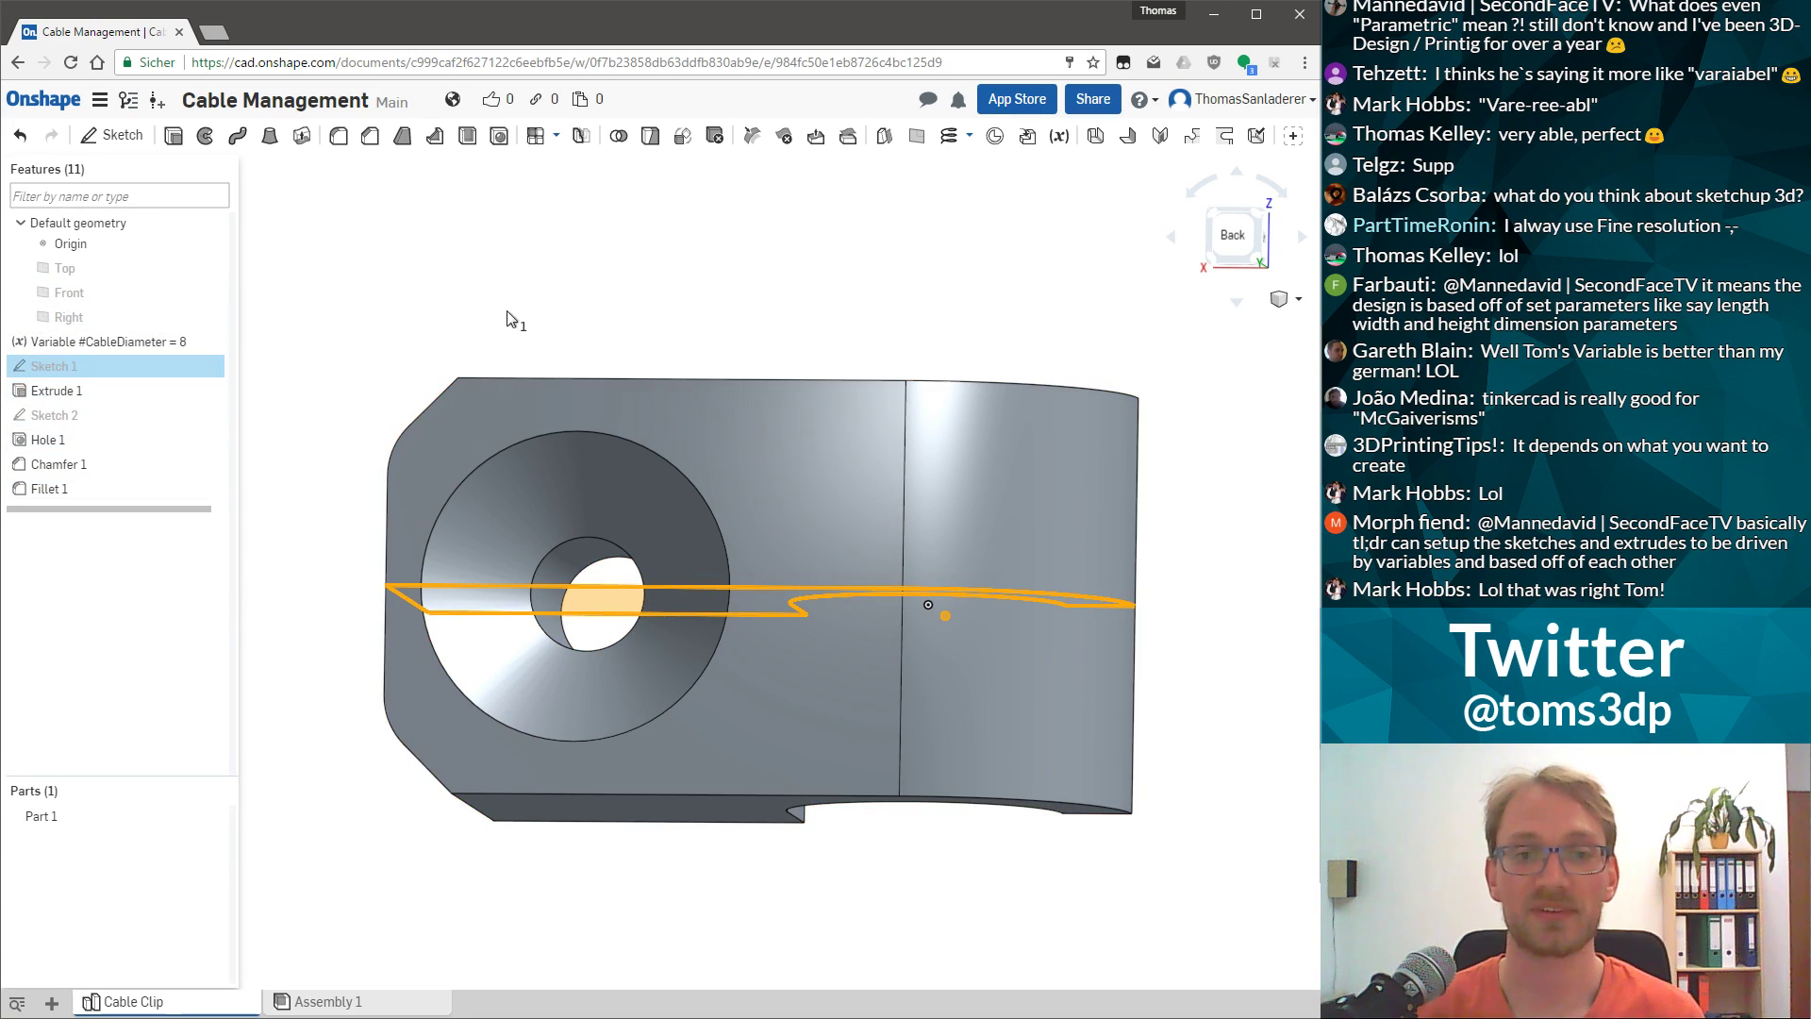
pyautogui.doubleClick(58, 391)
pyautogui.click(987, 363)
pyautogui.write('8')
pyautogui.press('Return')
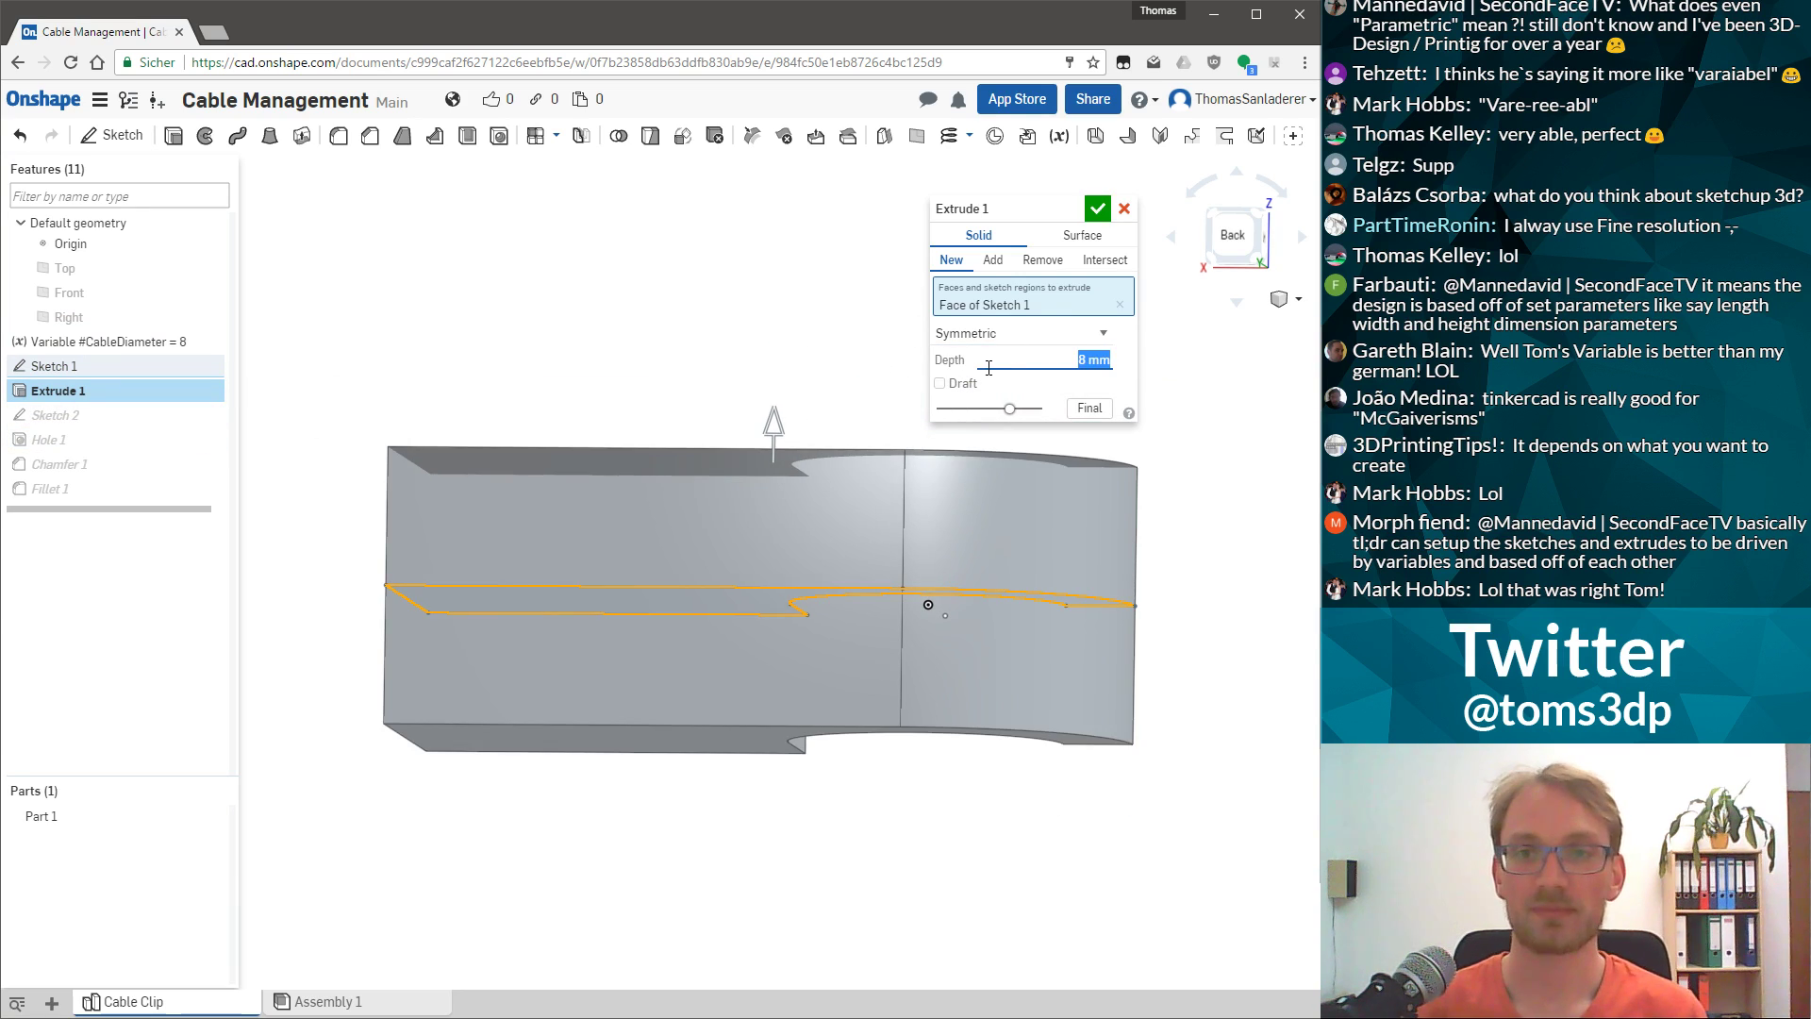
pyautogui.click(1097, 208)
# Examine the diagonal construction line and its midpoint in the screw hole's sketch, and leave the sketch without changes.
pyautogui.moveTo(698, 490); pyautogui.dragTo(663, 579, button='right')
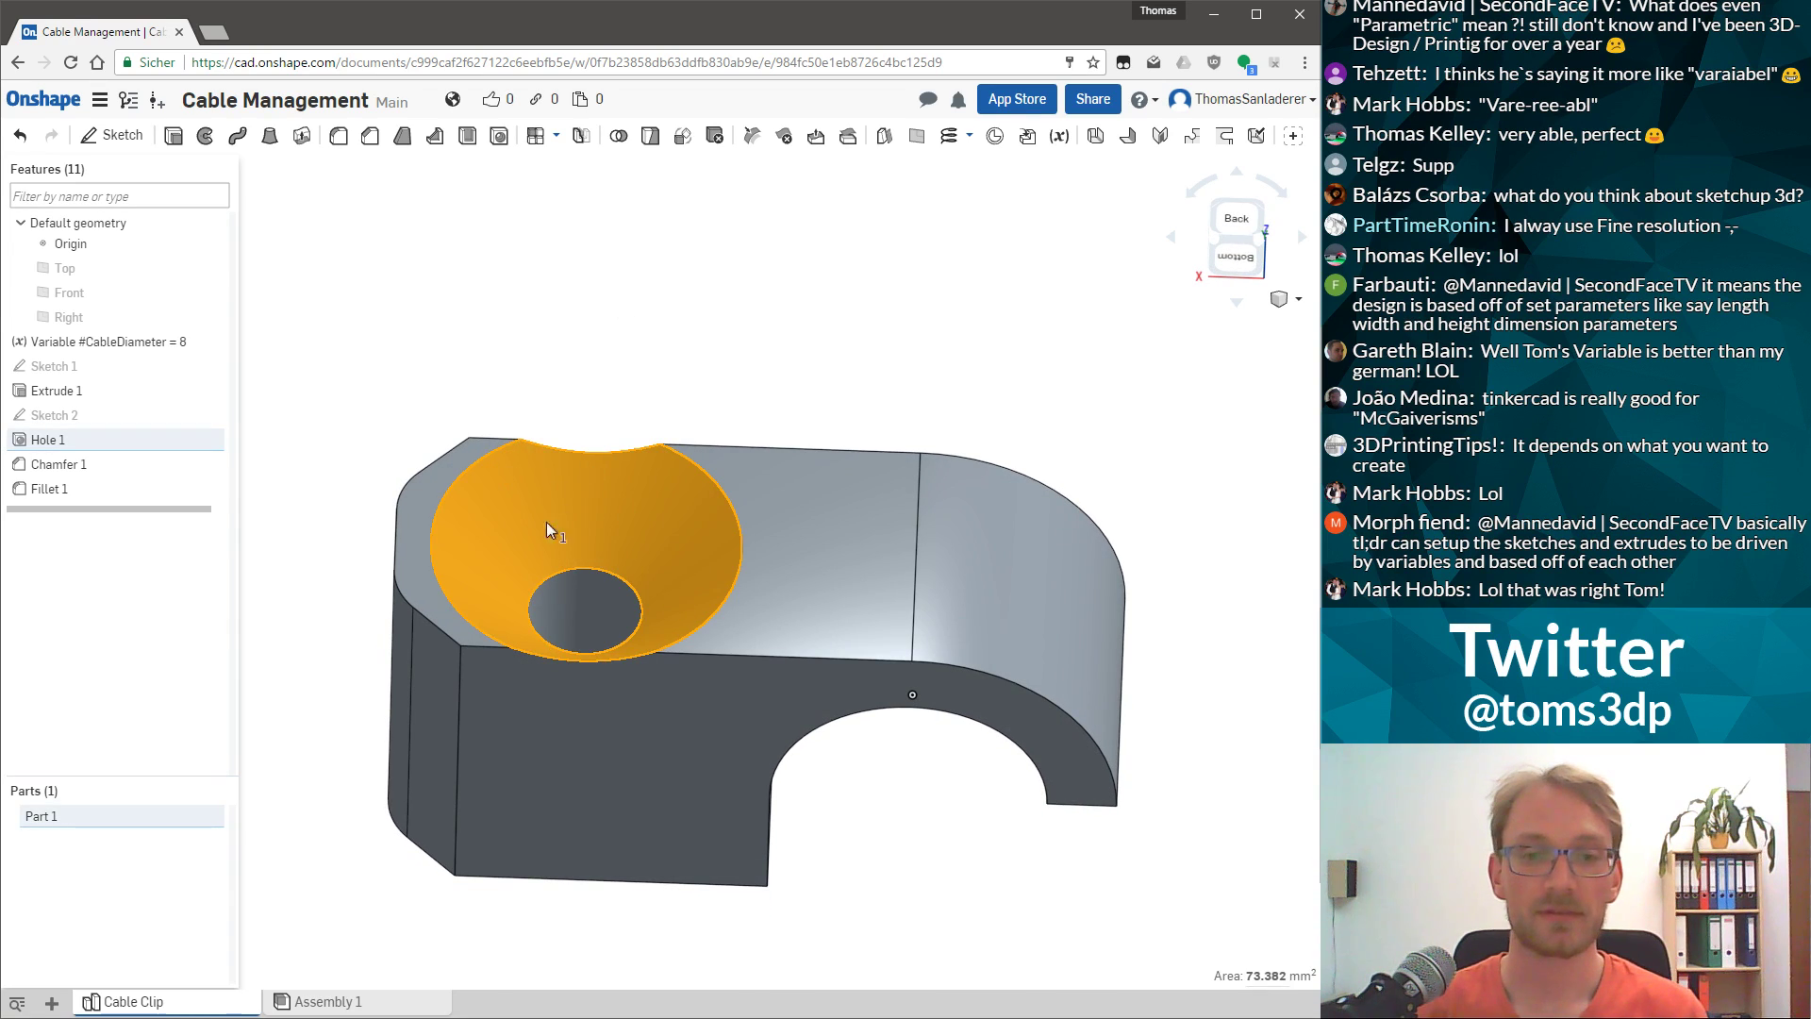
pyautogui.click(767, 885)
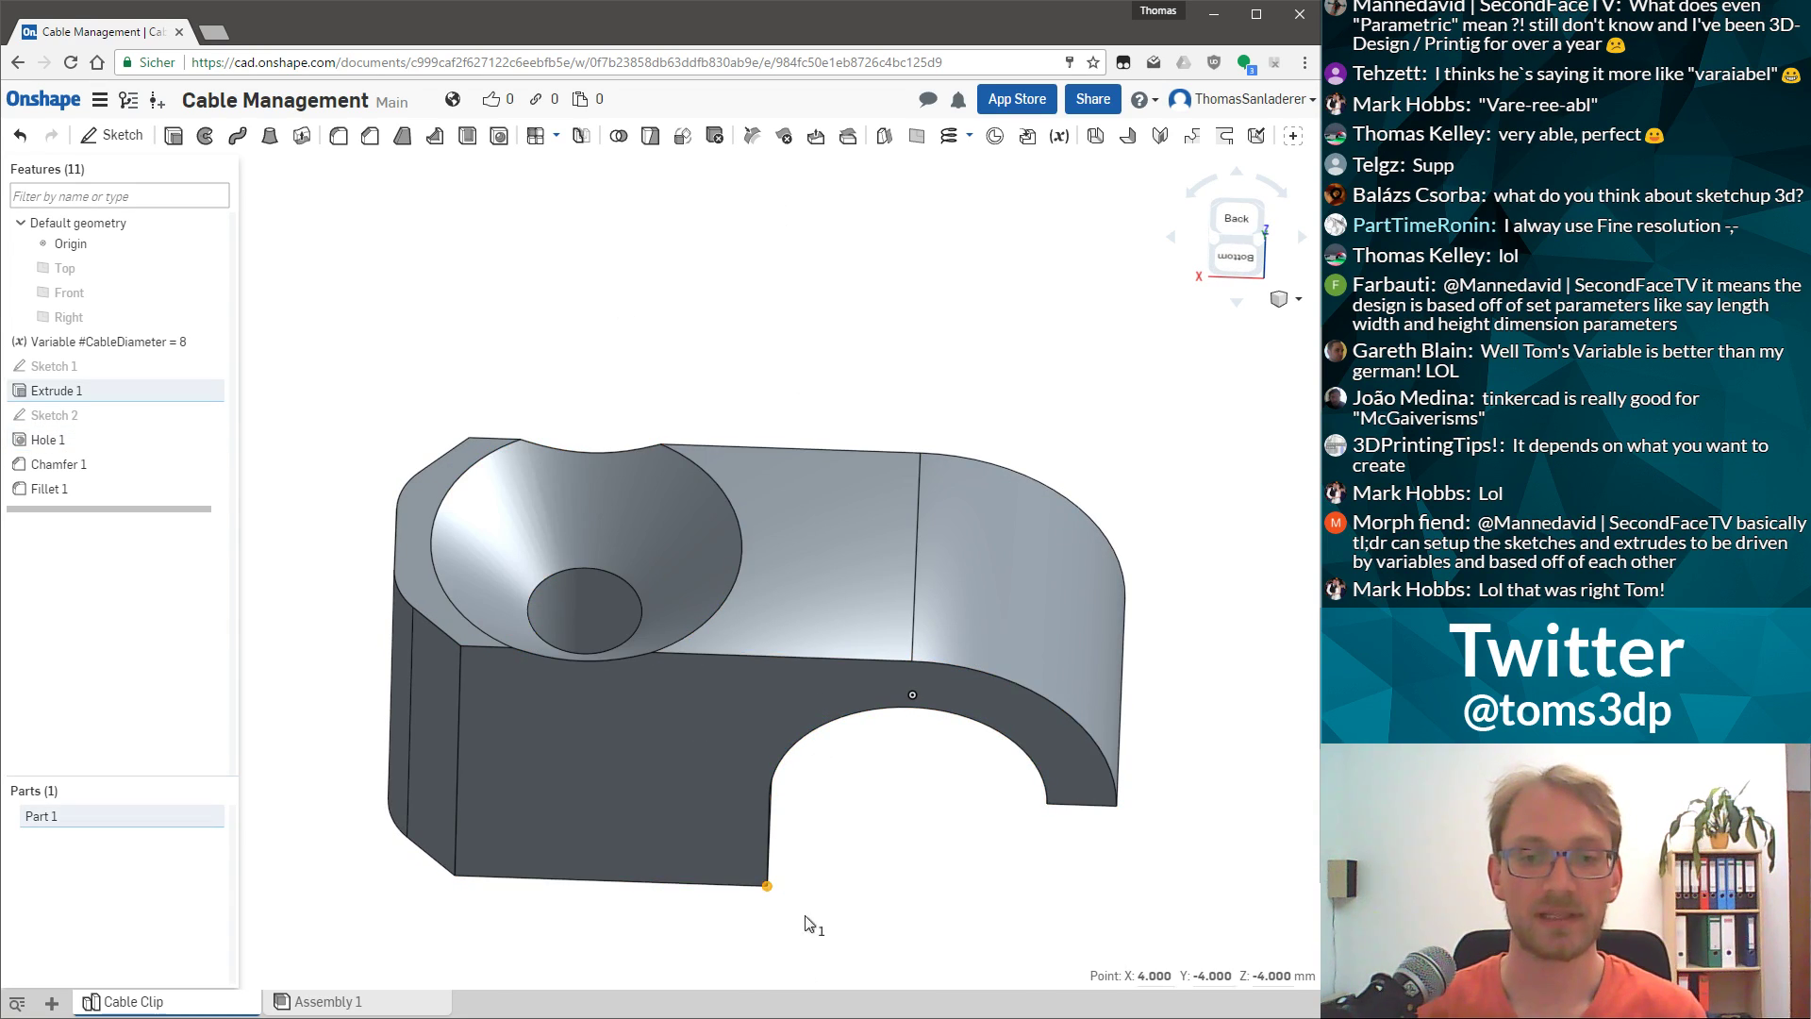
pyautogui.moveTo(801, 914); pyautogui.dragTo(788, 900, button='right')
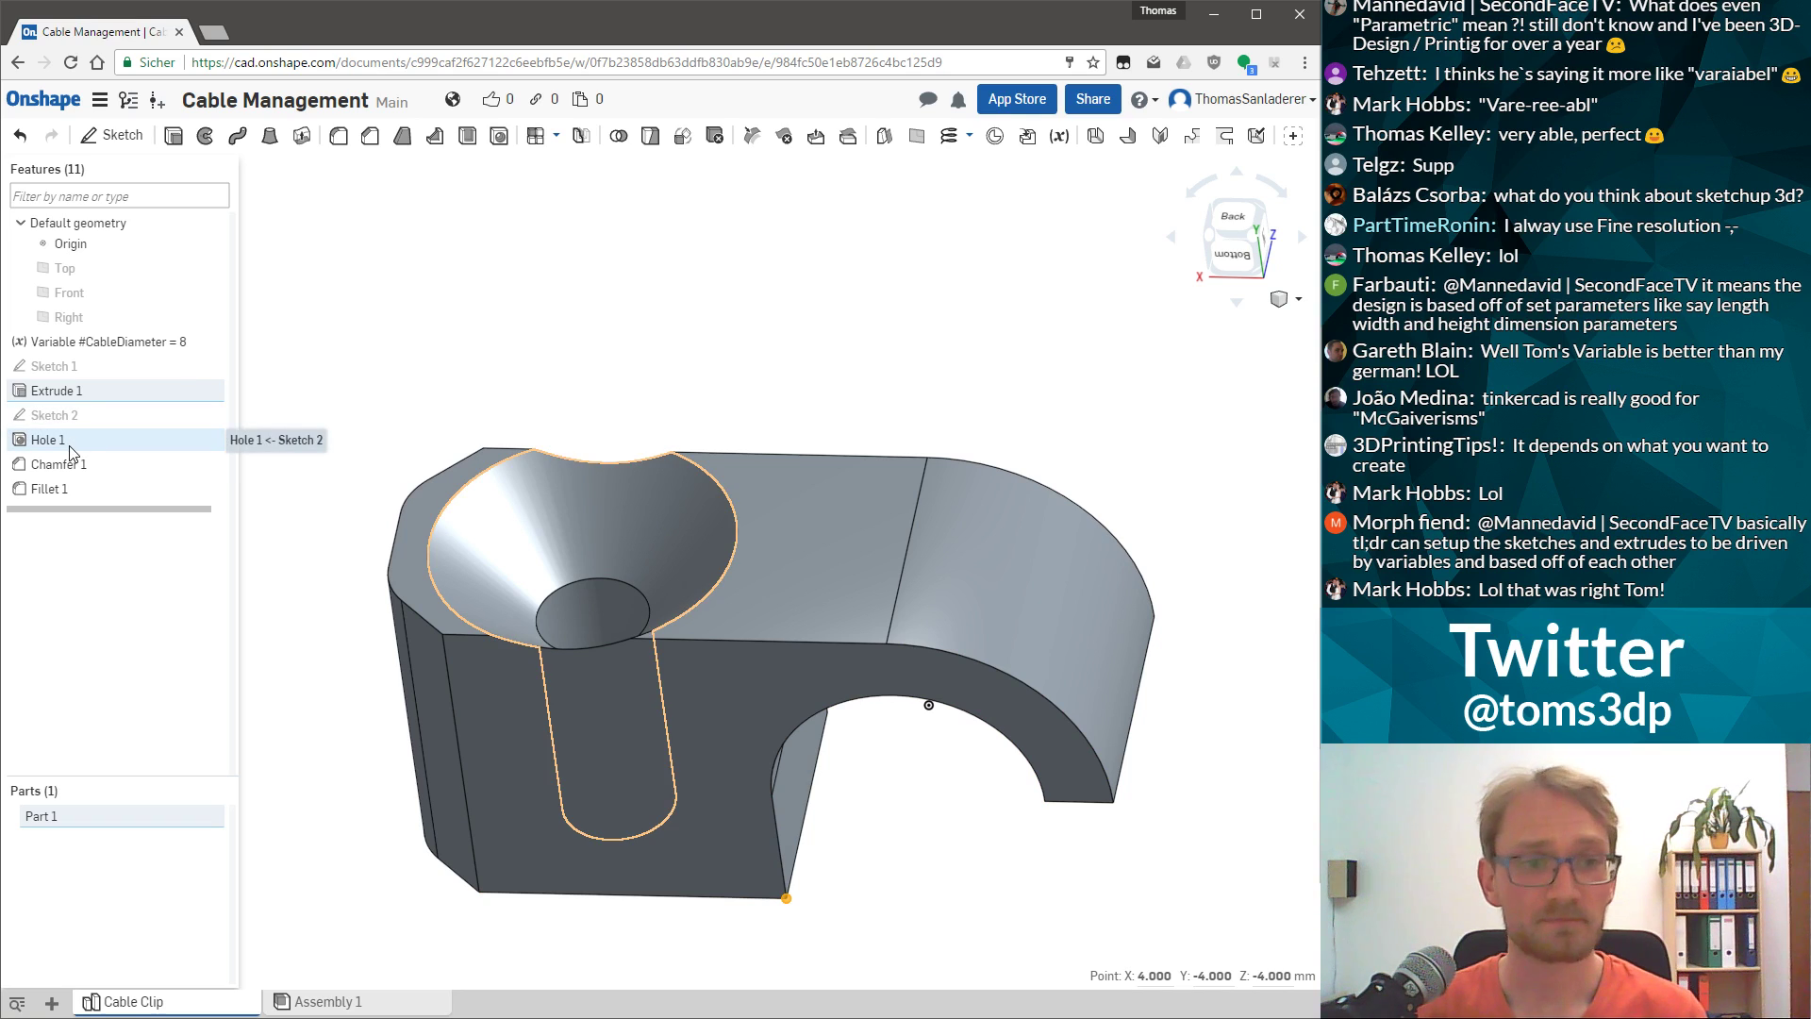
pyautogui.doubleClick(53, 418)
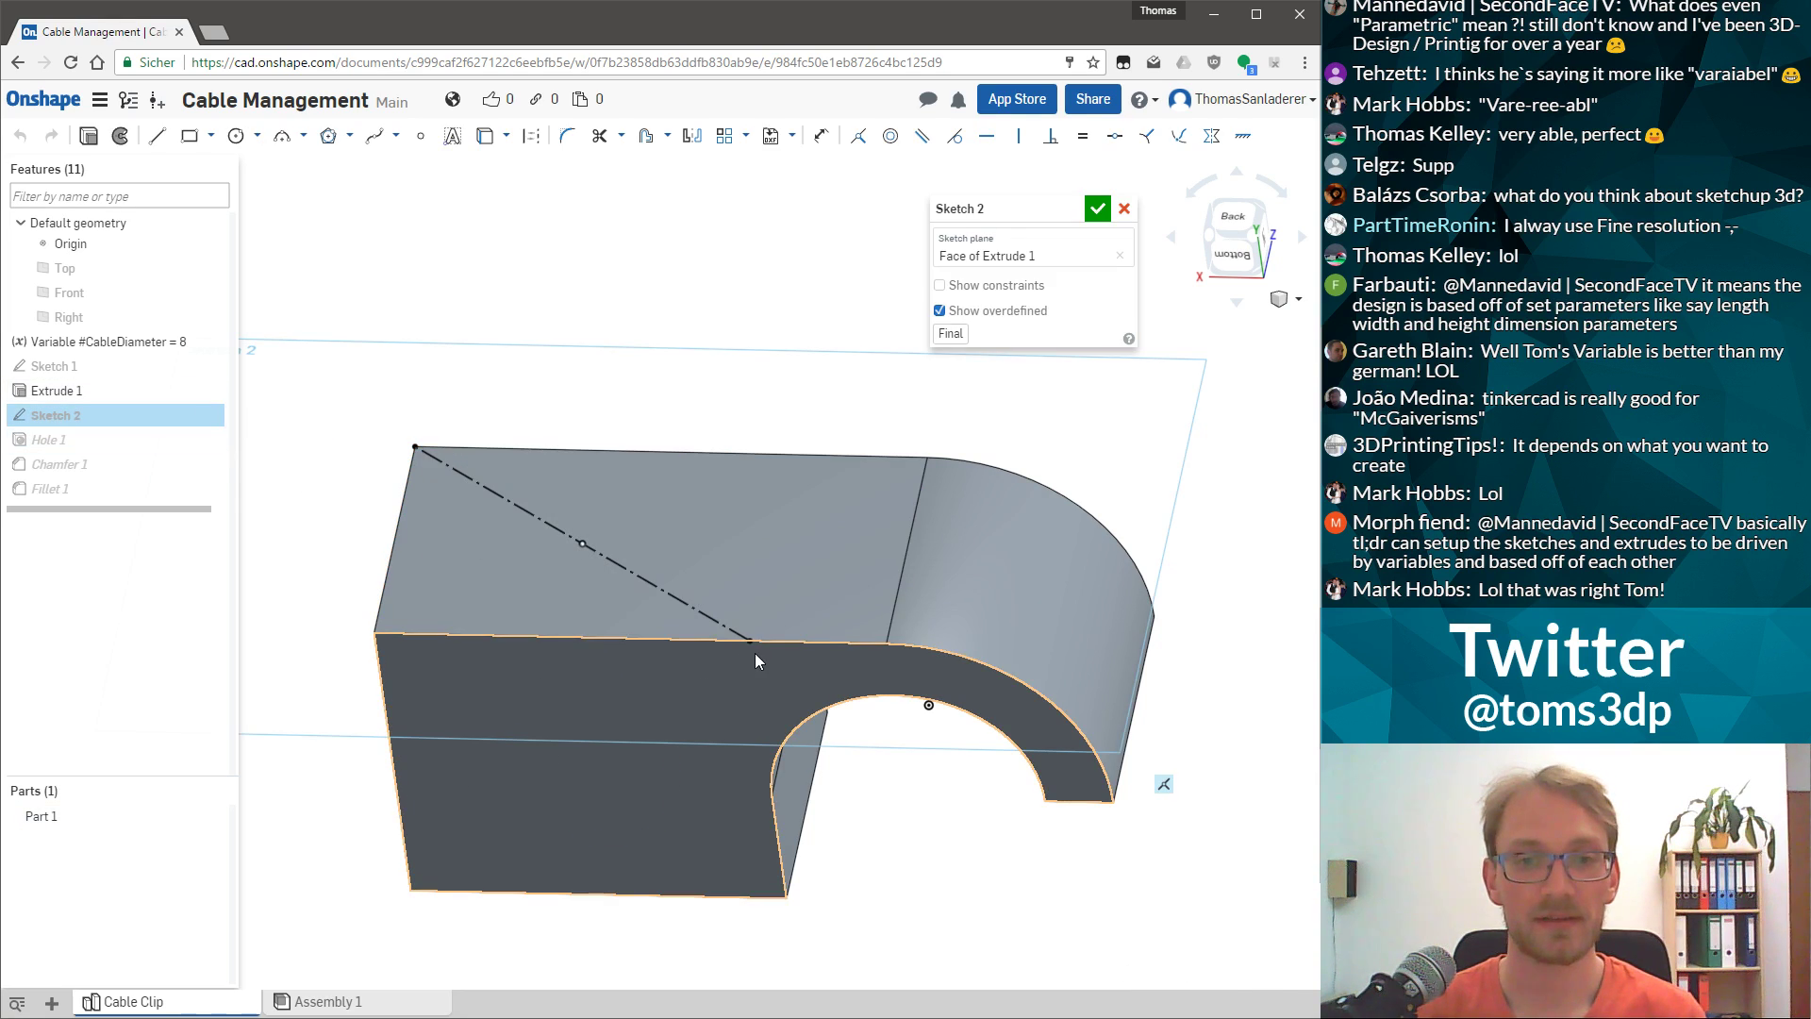
pyautogui.click(477, 473)
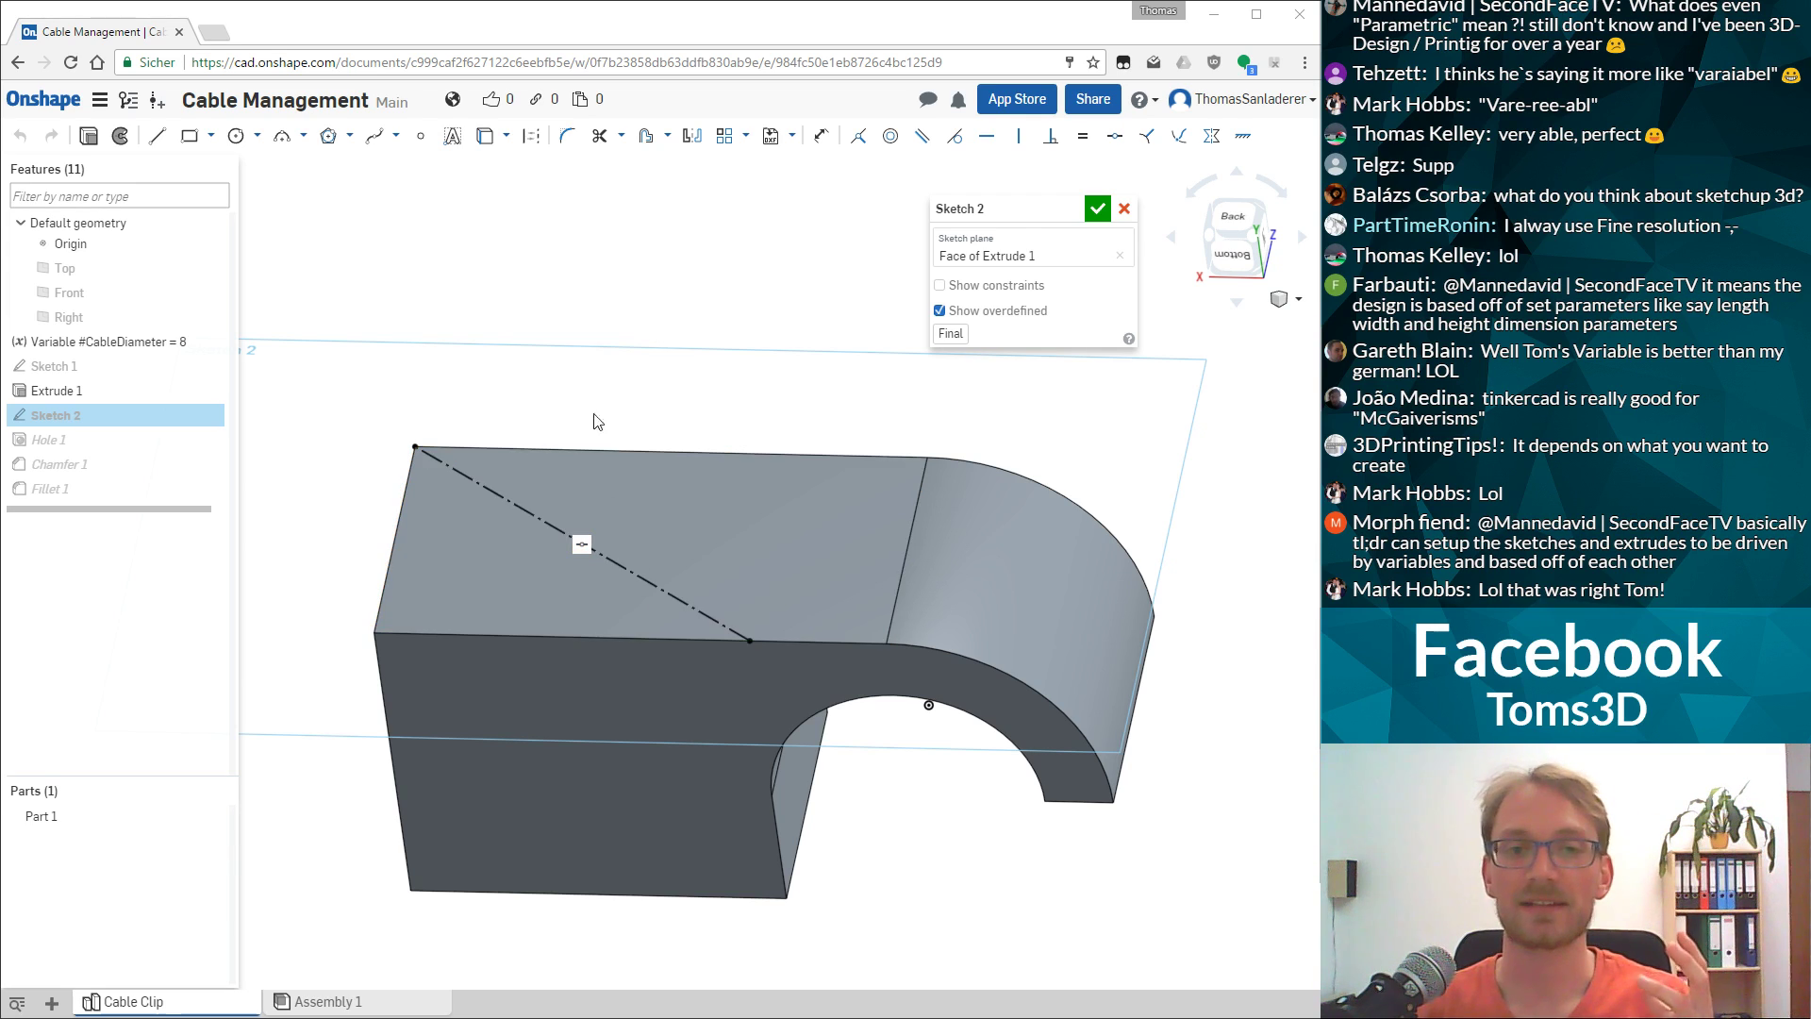
pyautogui.scroll(3, 524, 448)
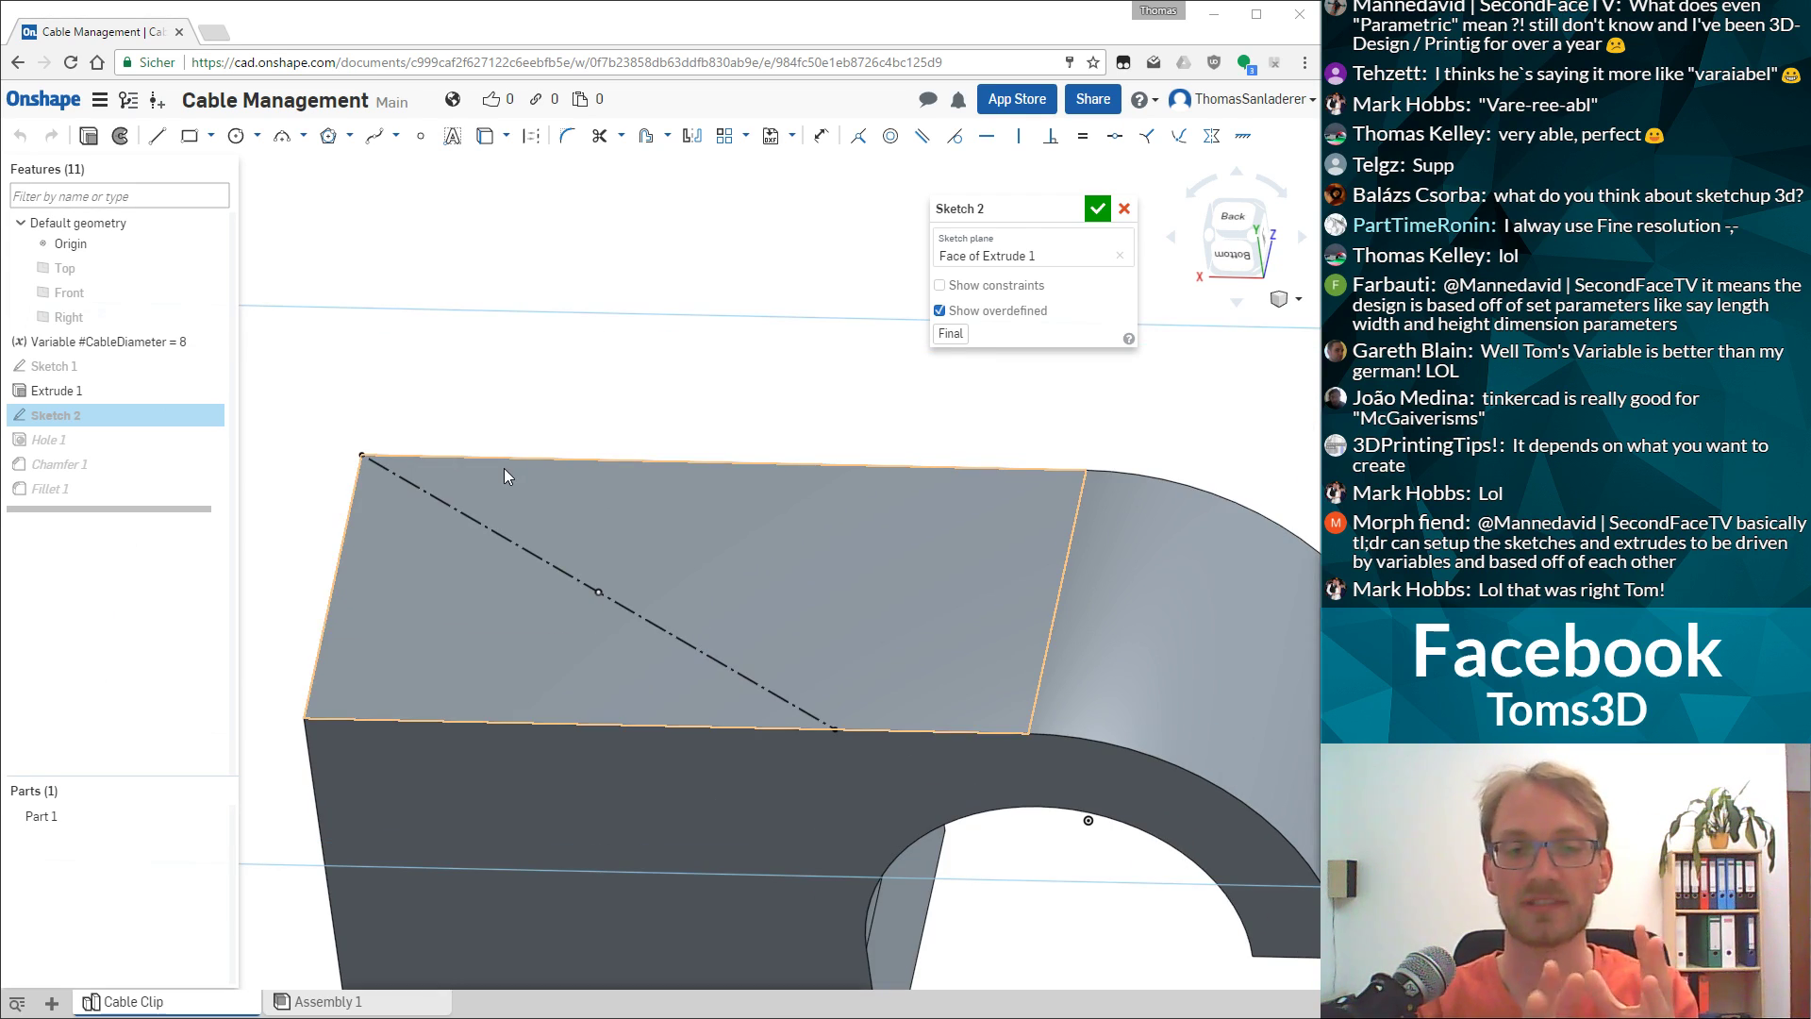
pyautogui.click(566, 574)
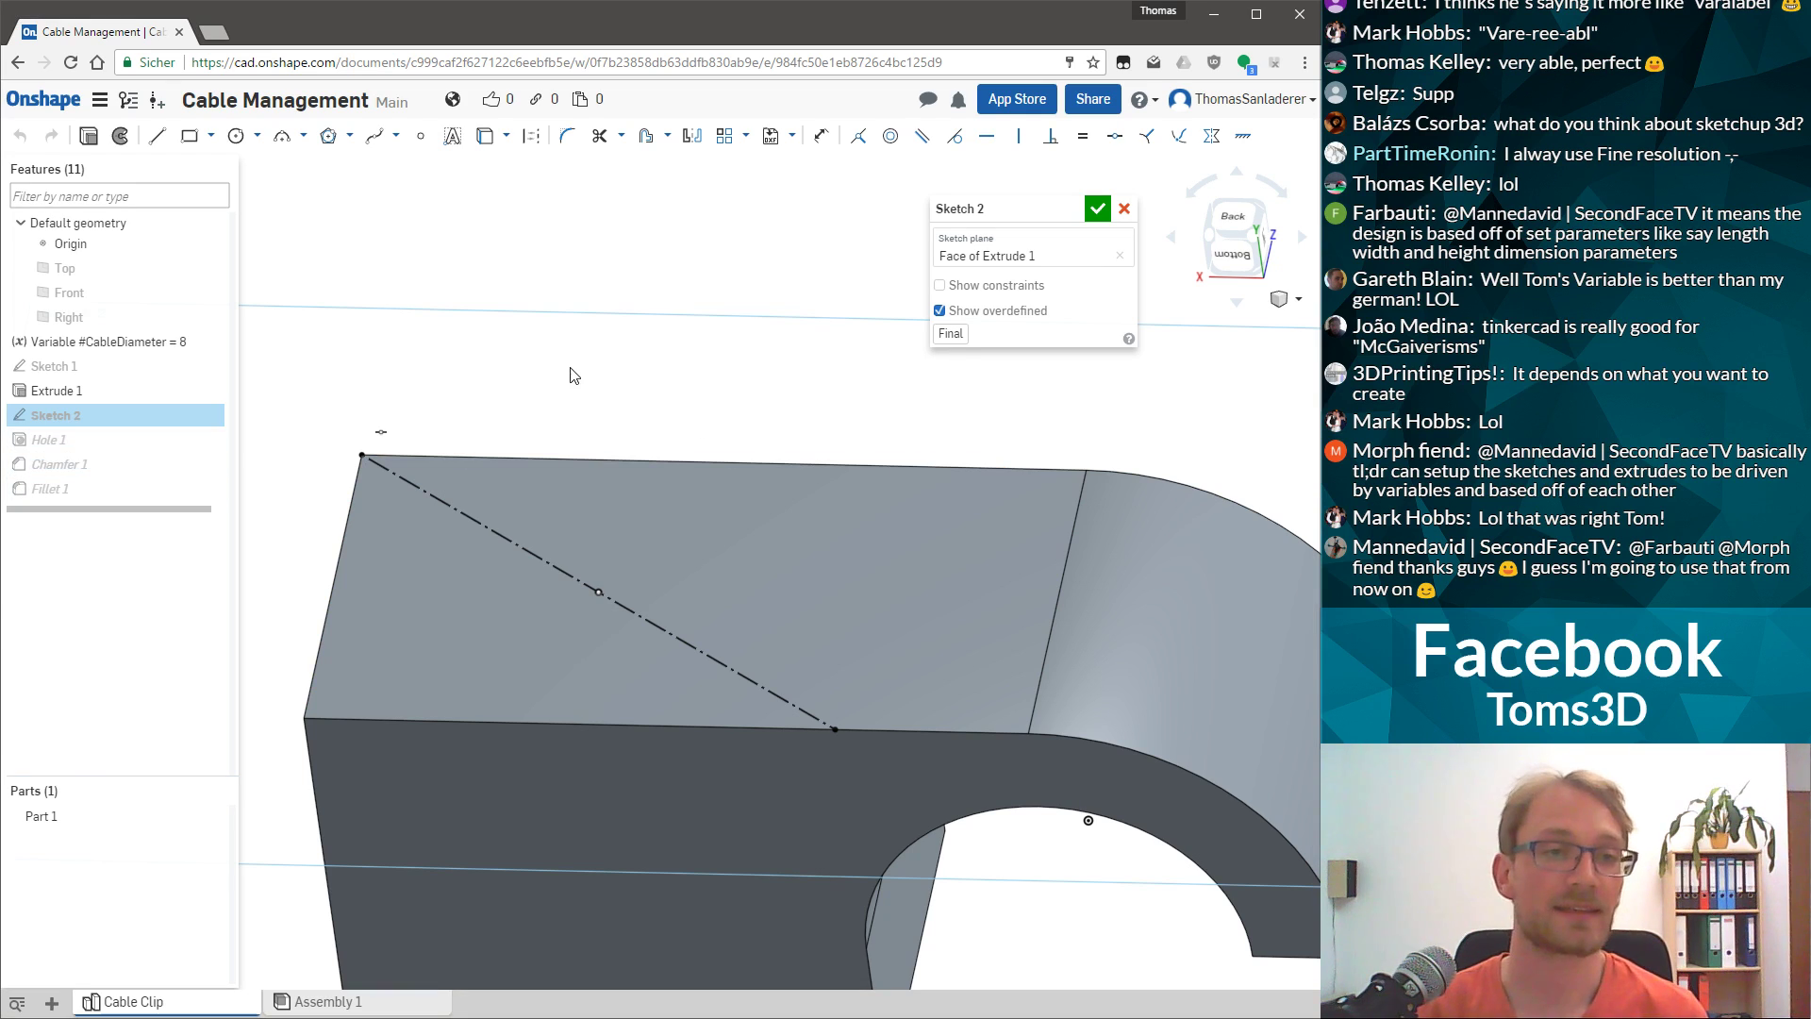
pyautogui.click(1125, 210)
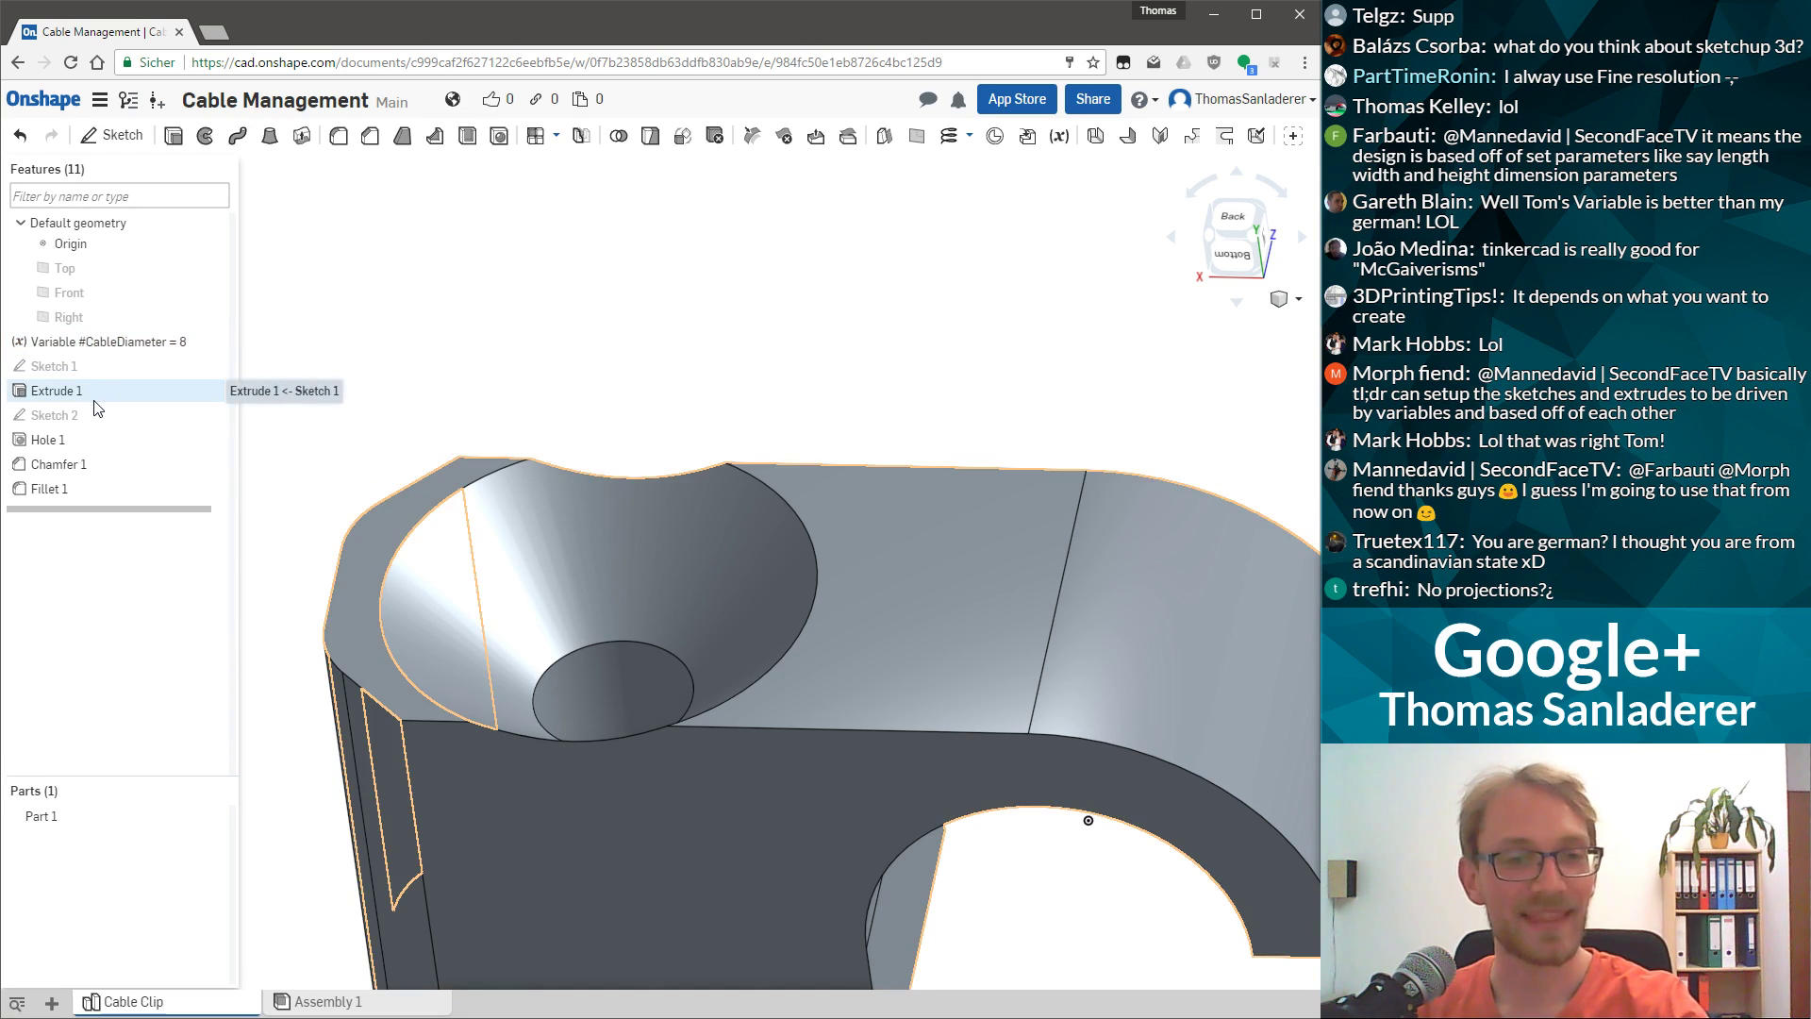
pyautogui.click(205, 348)
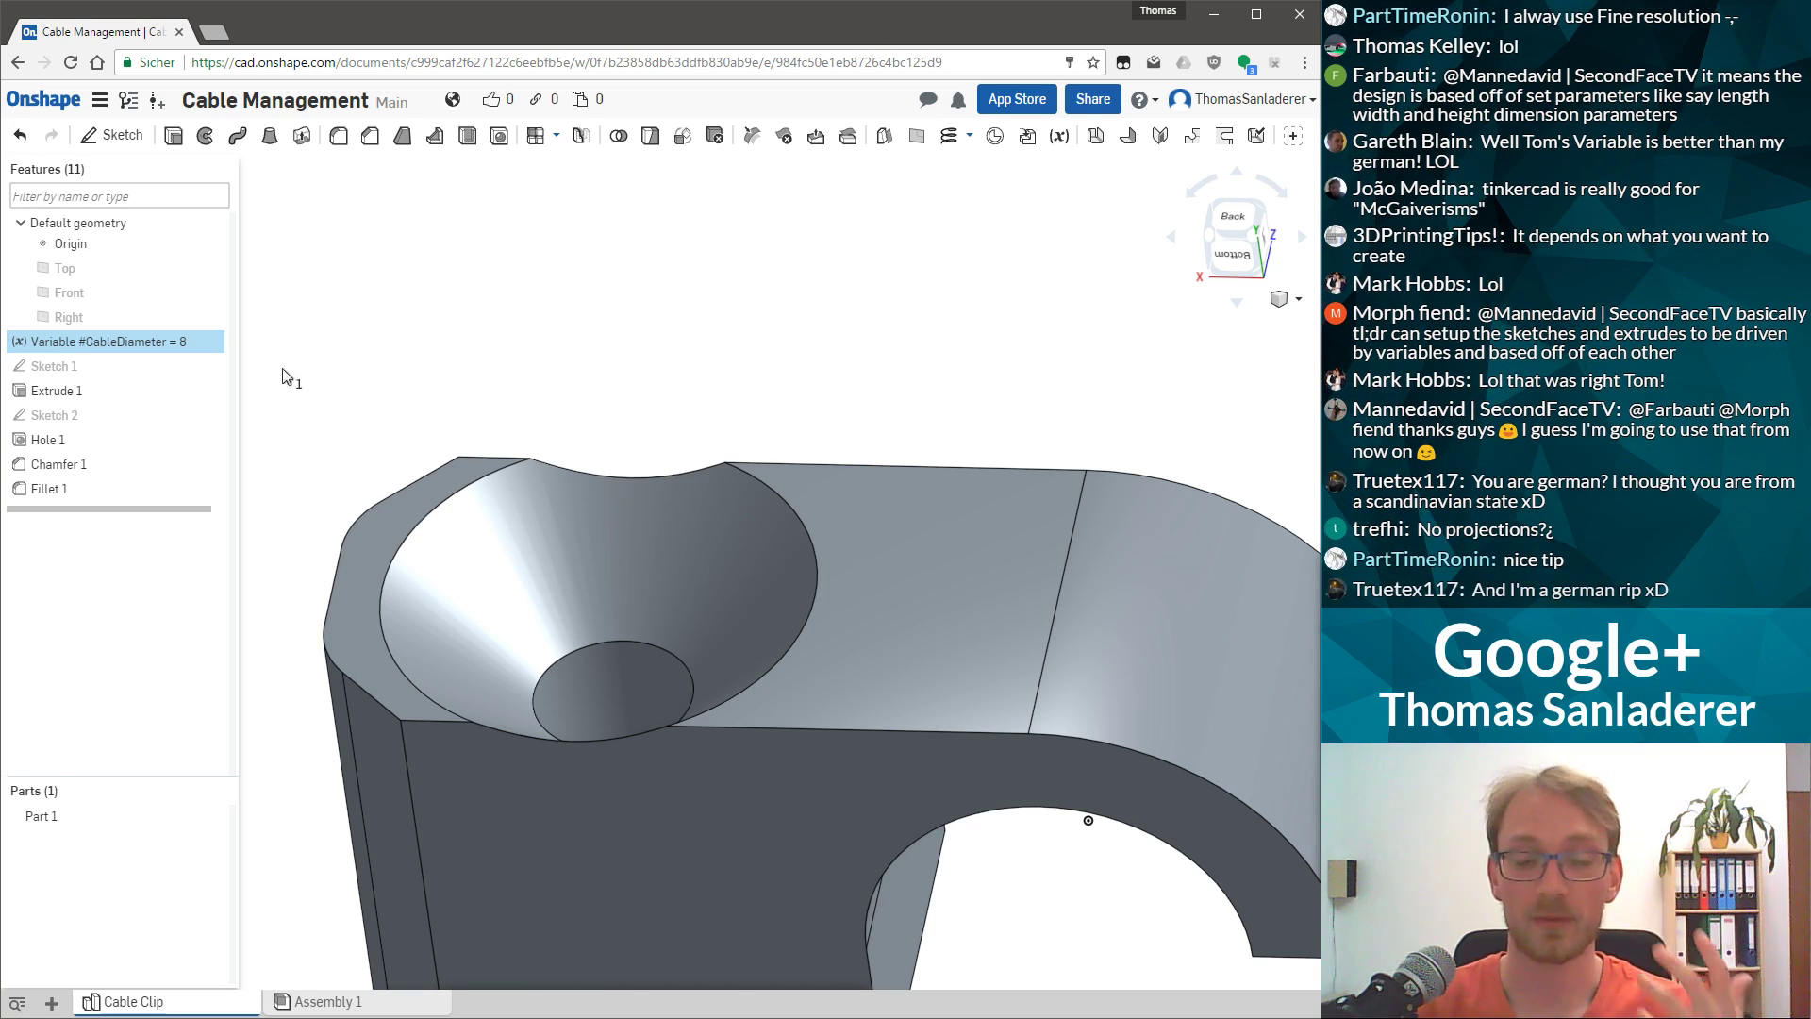
pyautogui.scroll(-3, 625, 703)
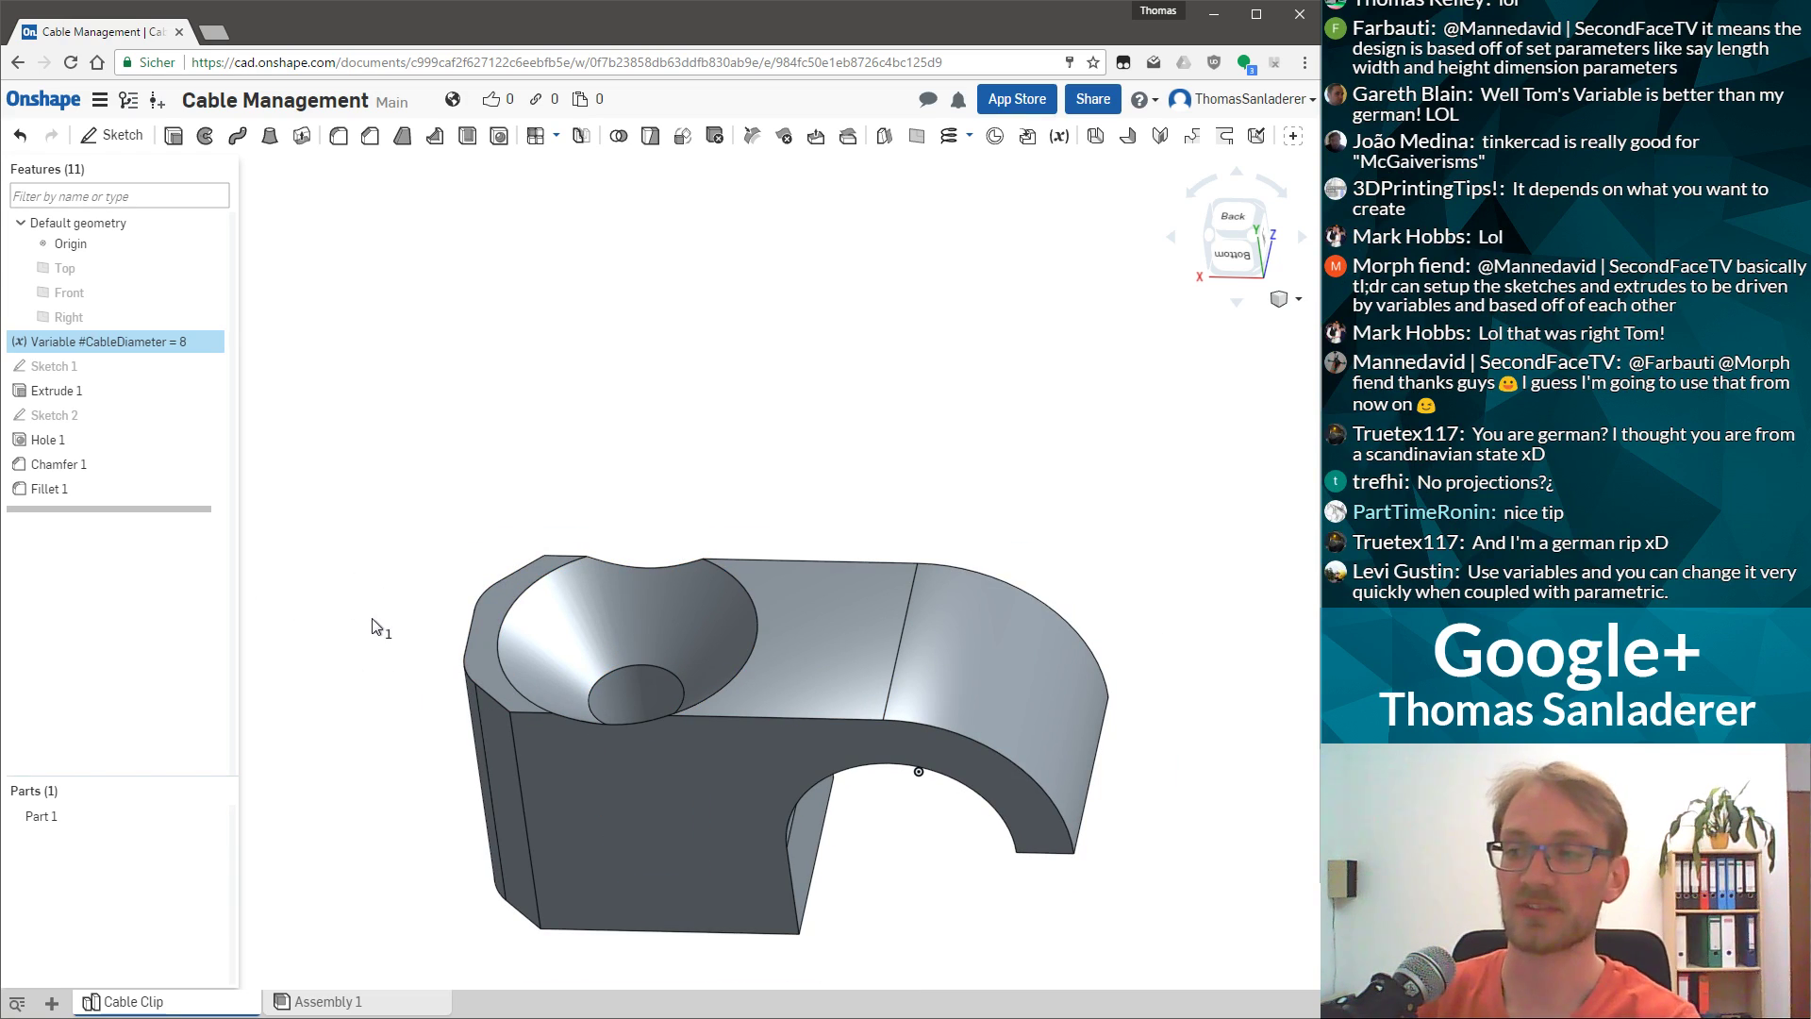
pyautogui.click(992, 366)
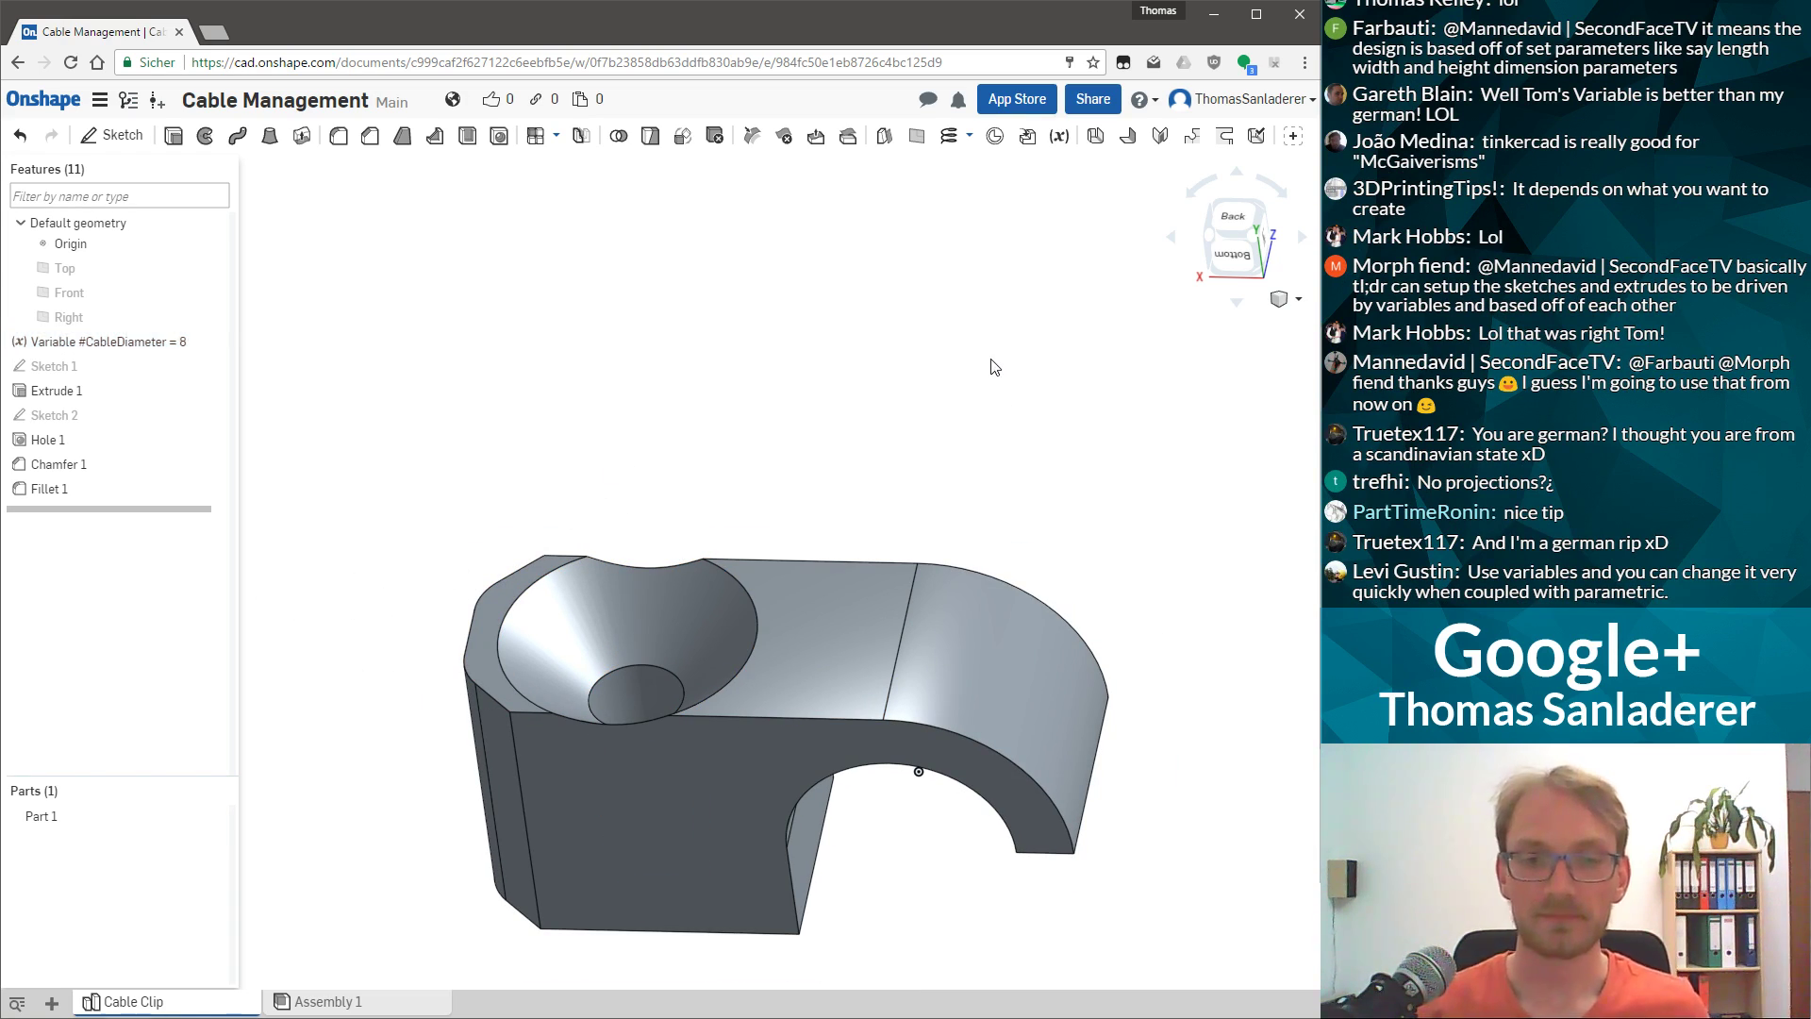
pyautogui.scroll(3, 738, 773)
pyautogui.scroll(-3, 726, 792)
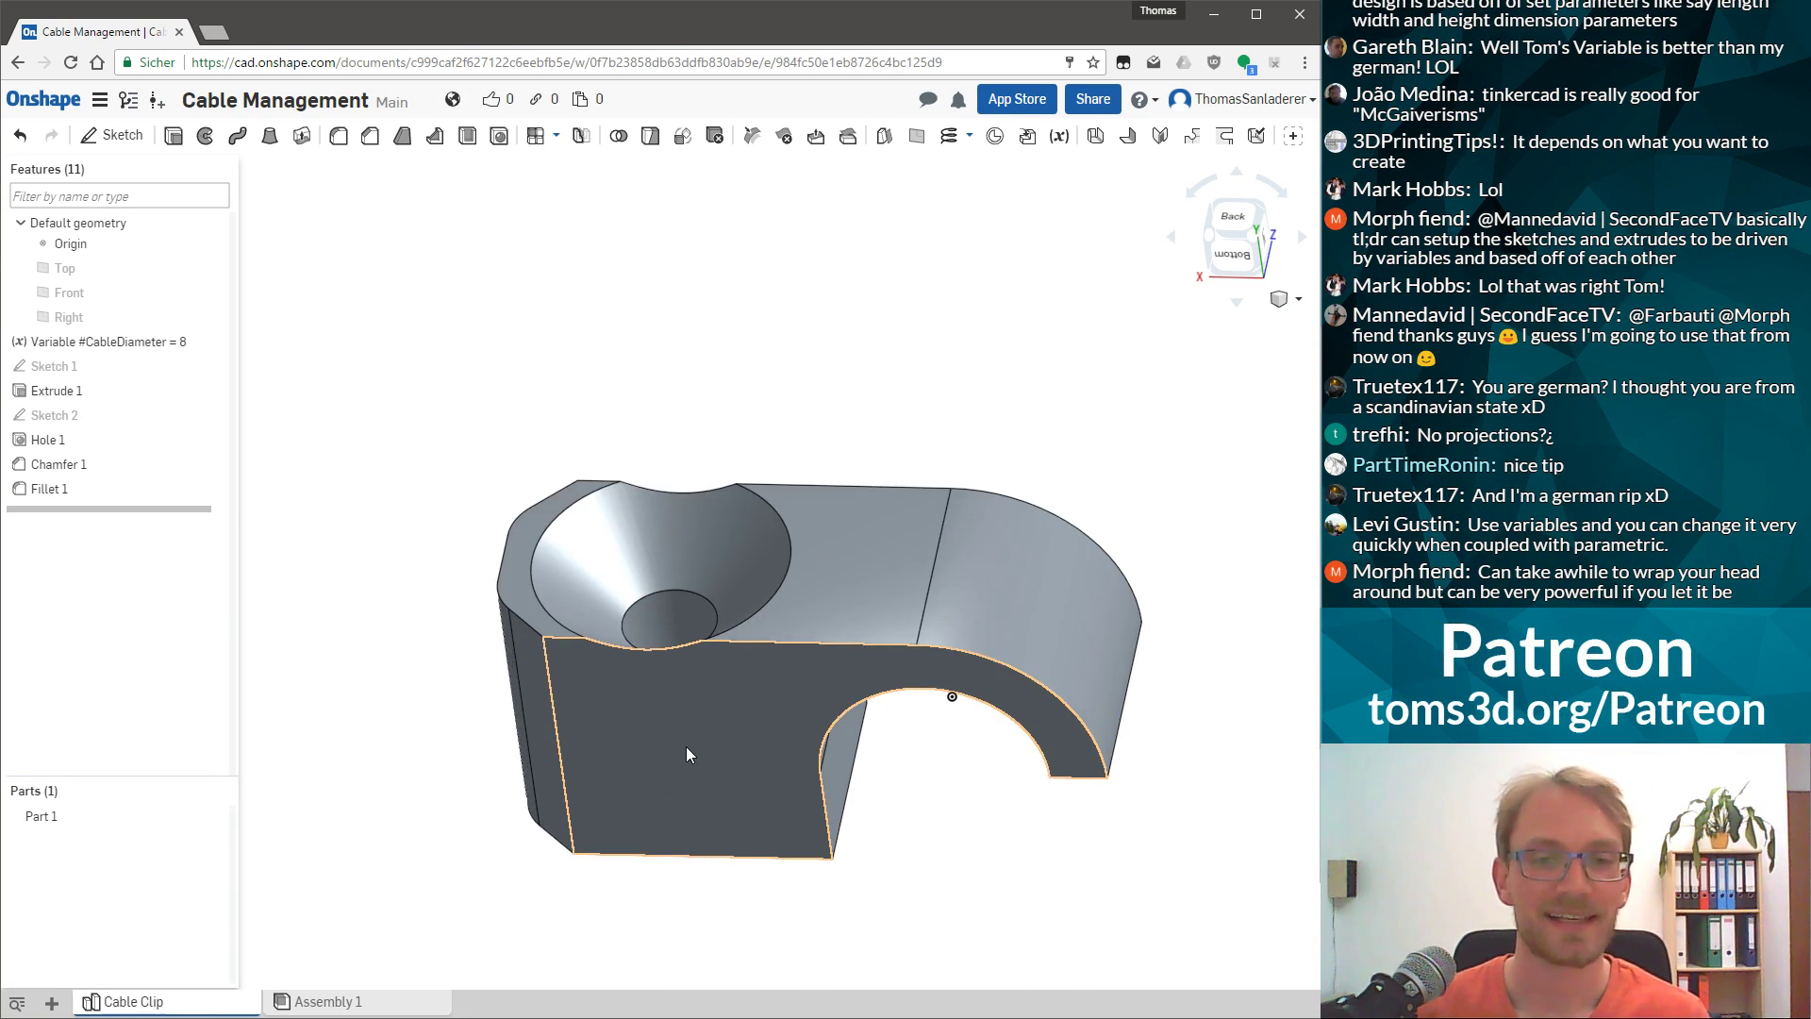
pyautogui.scroll(2, 703, 773)
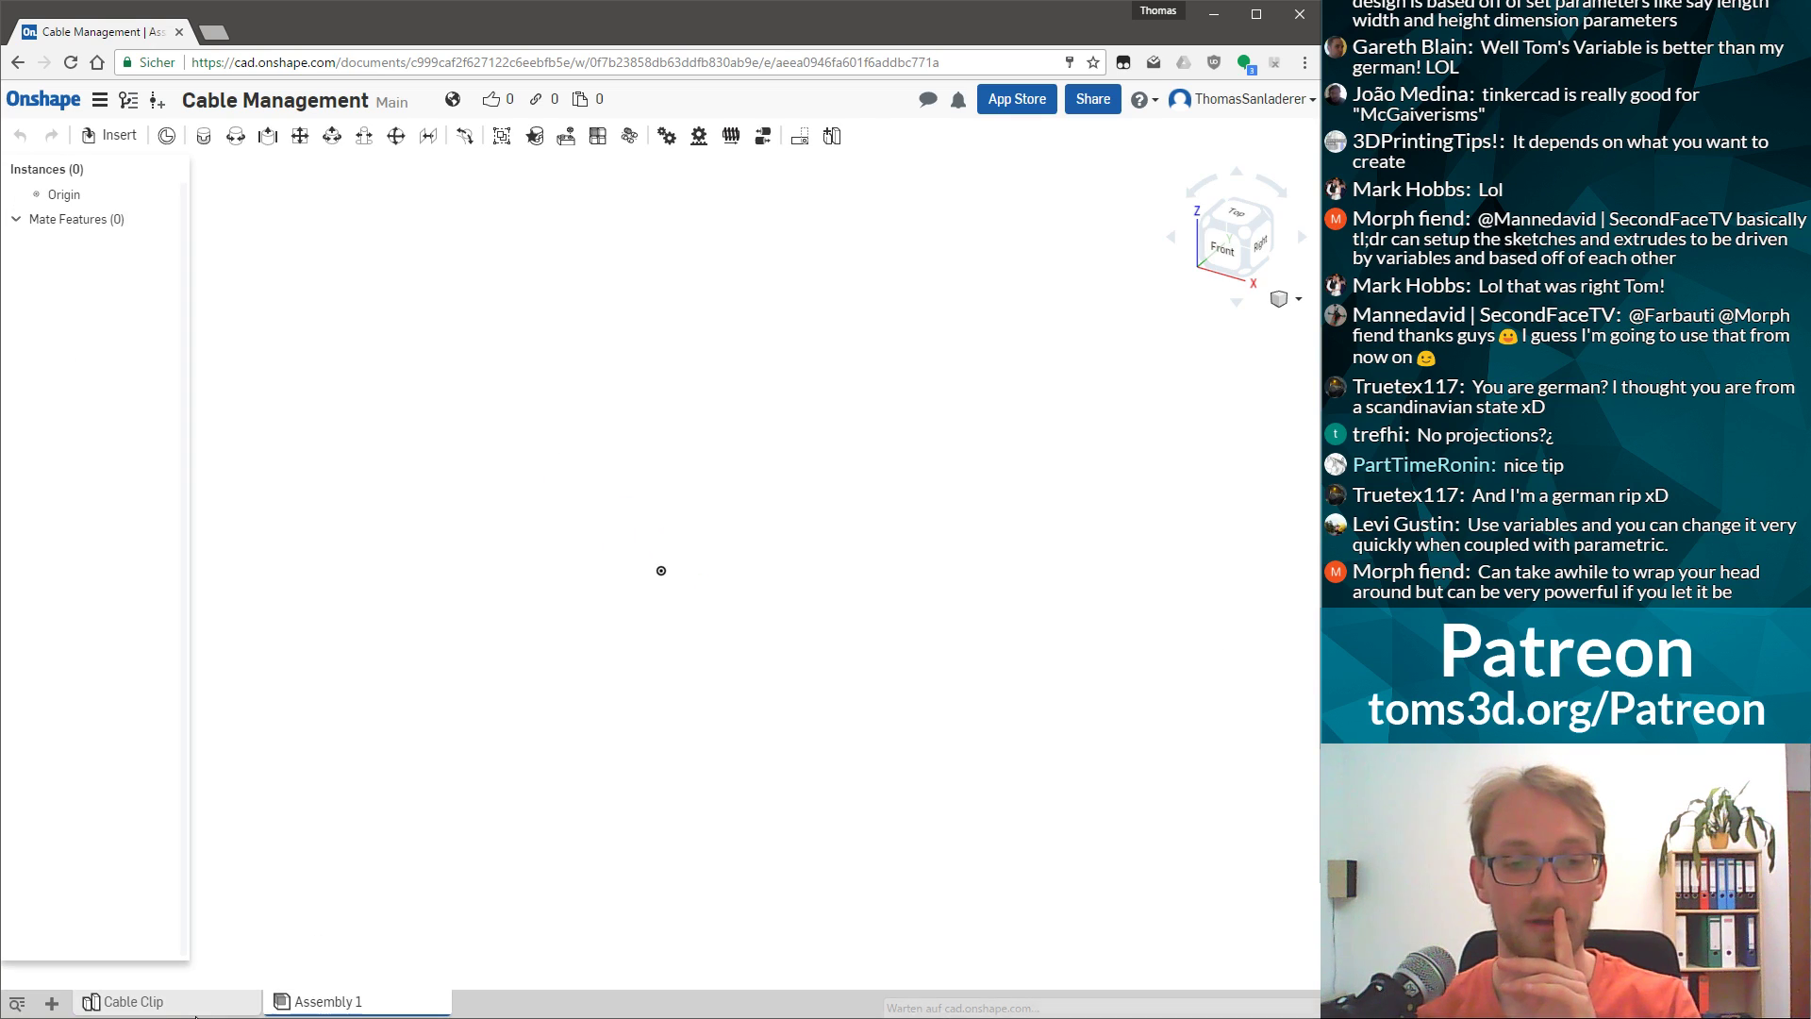
# Check the Cable Management document's details in the list of recently opened documents, and reopen the document.
pyautogui.click(43, 99)
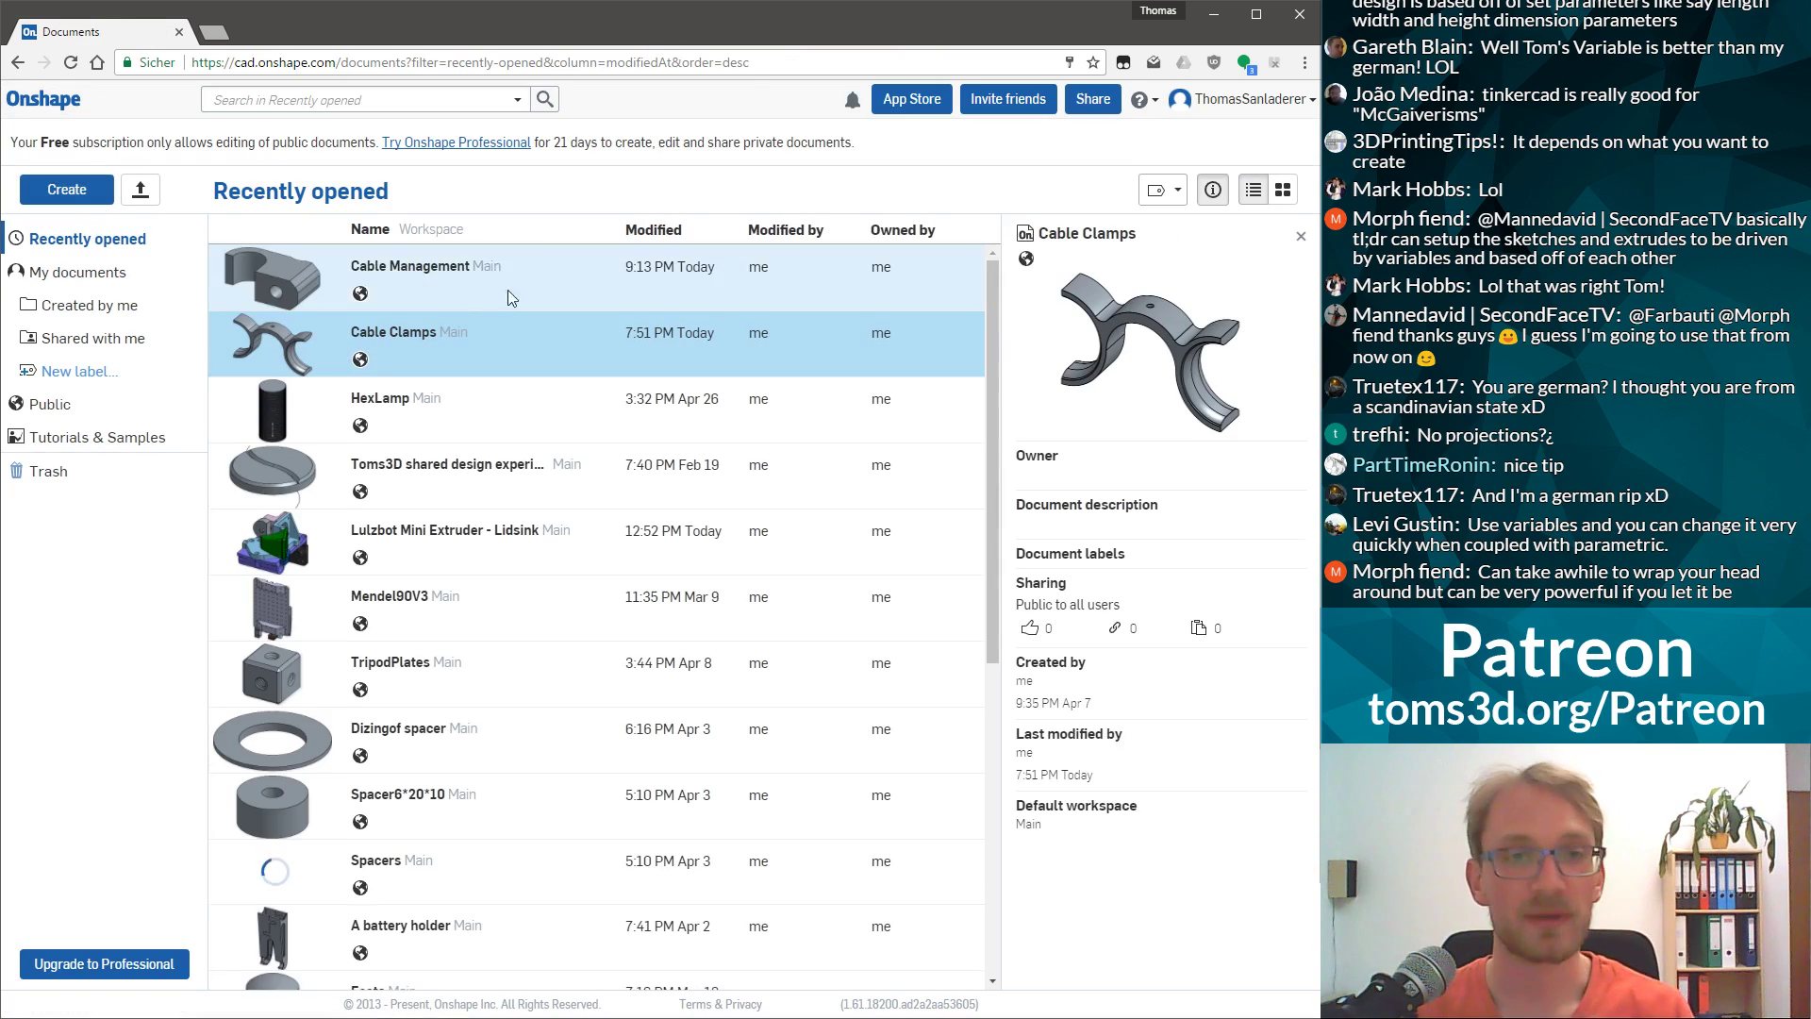
pyautogui.click(321, 294)
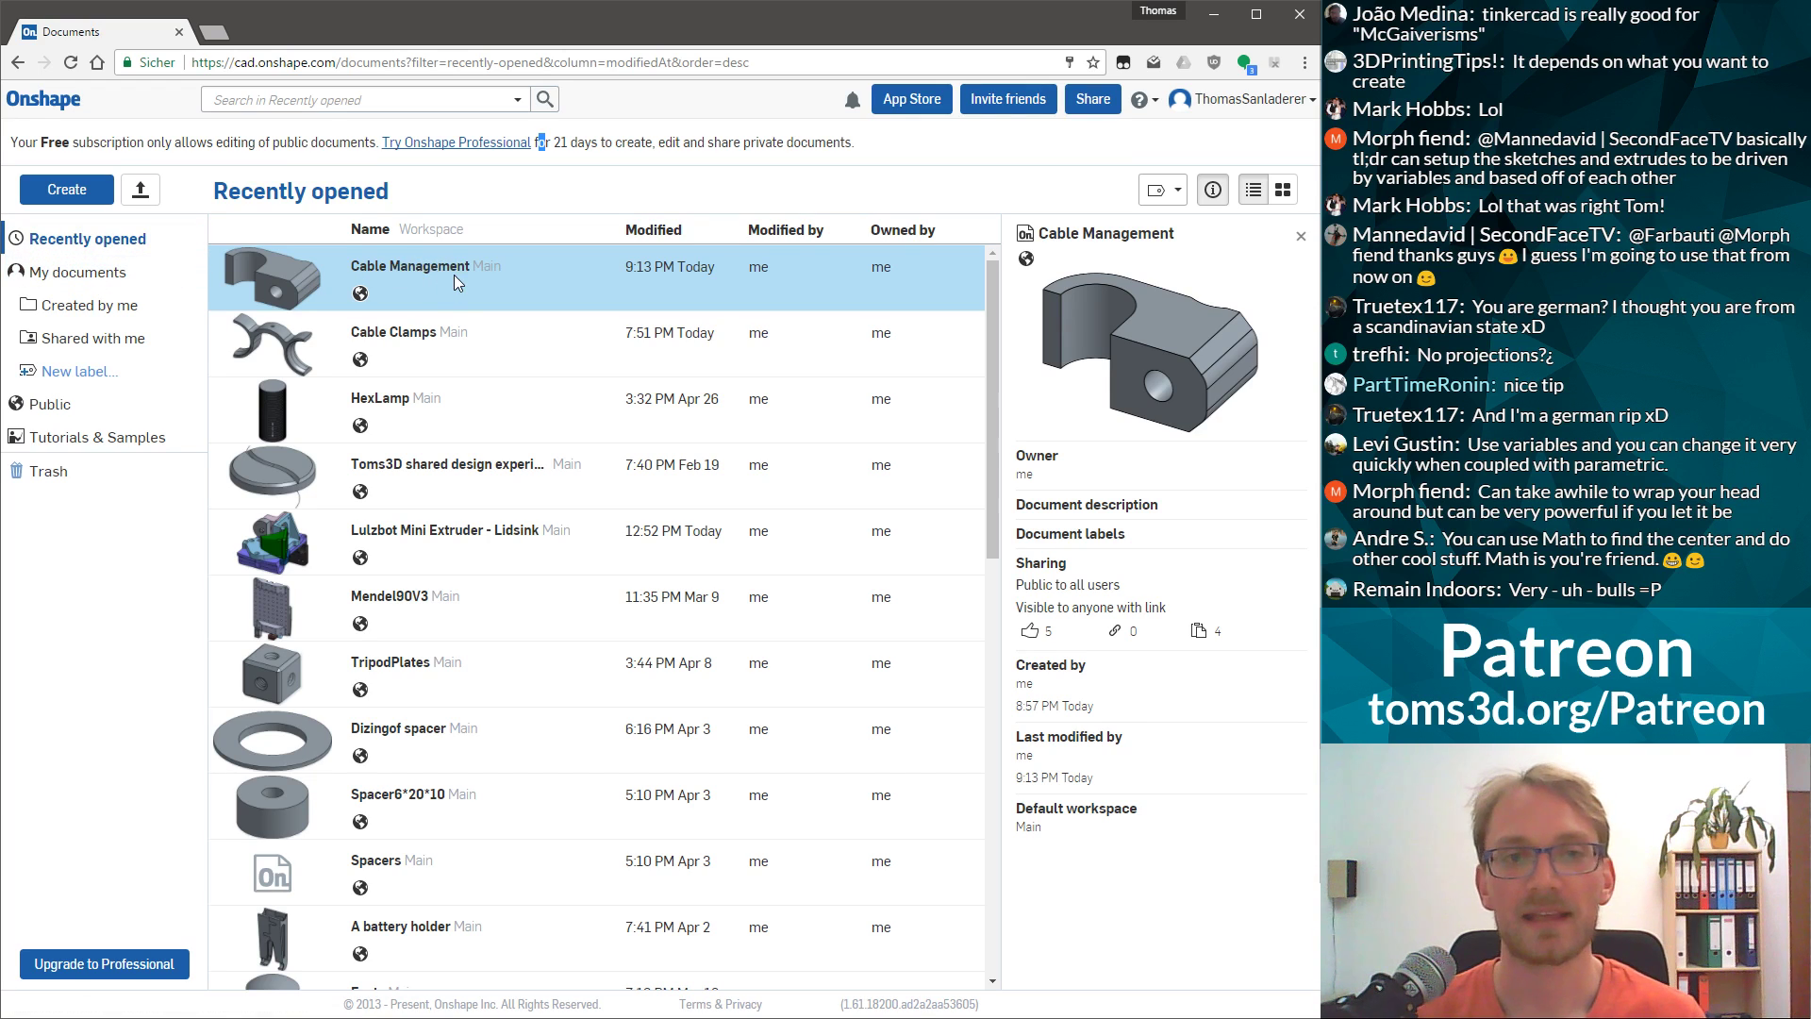
pyautogui.doubleClick(552, 286)
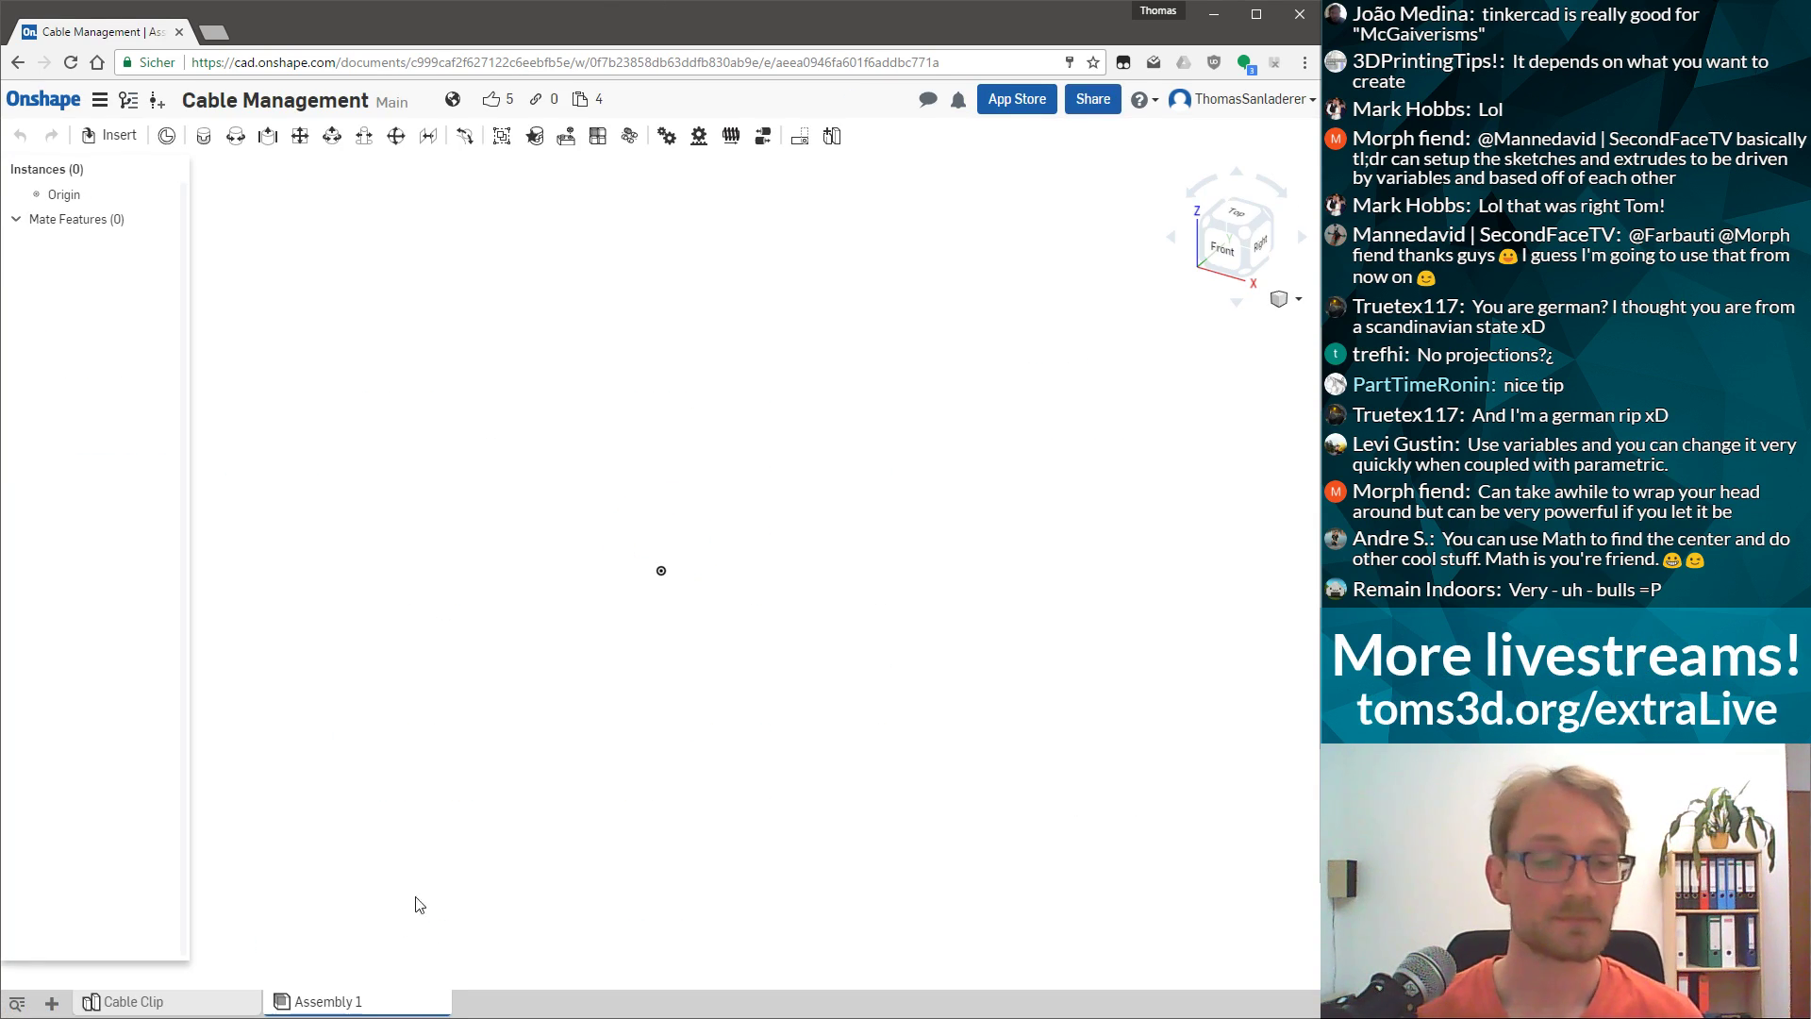
# Compare the empty Assembly 1 with the Cable Clip part studio in the document.
pyautogui.rightClick(216, 1011)
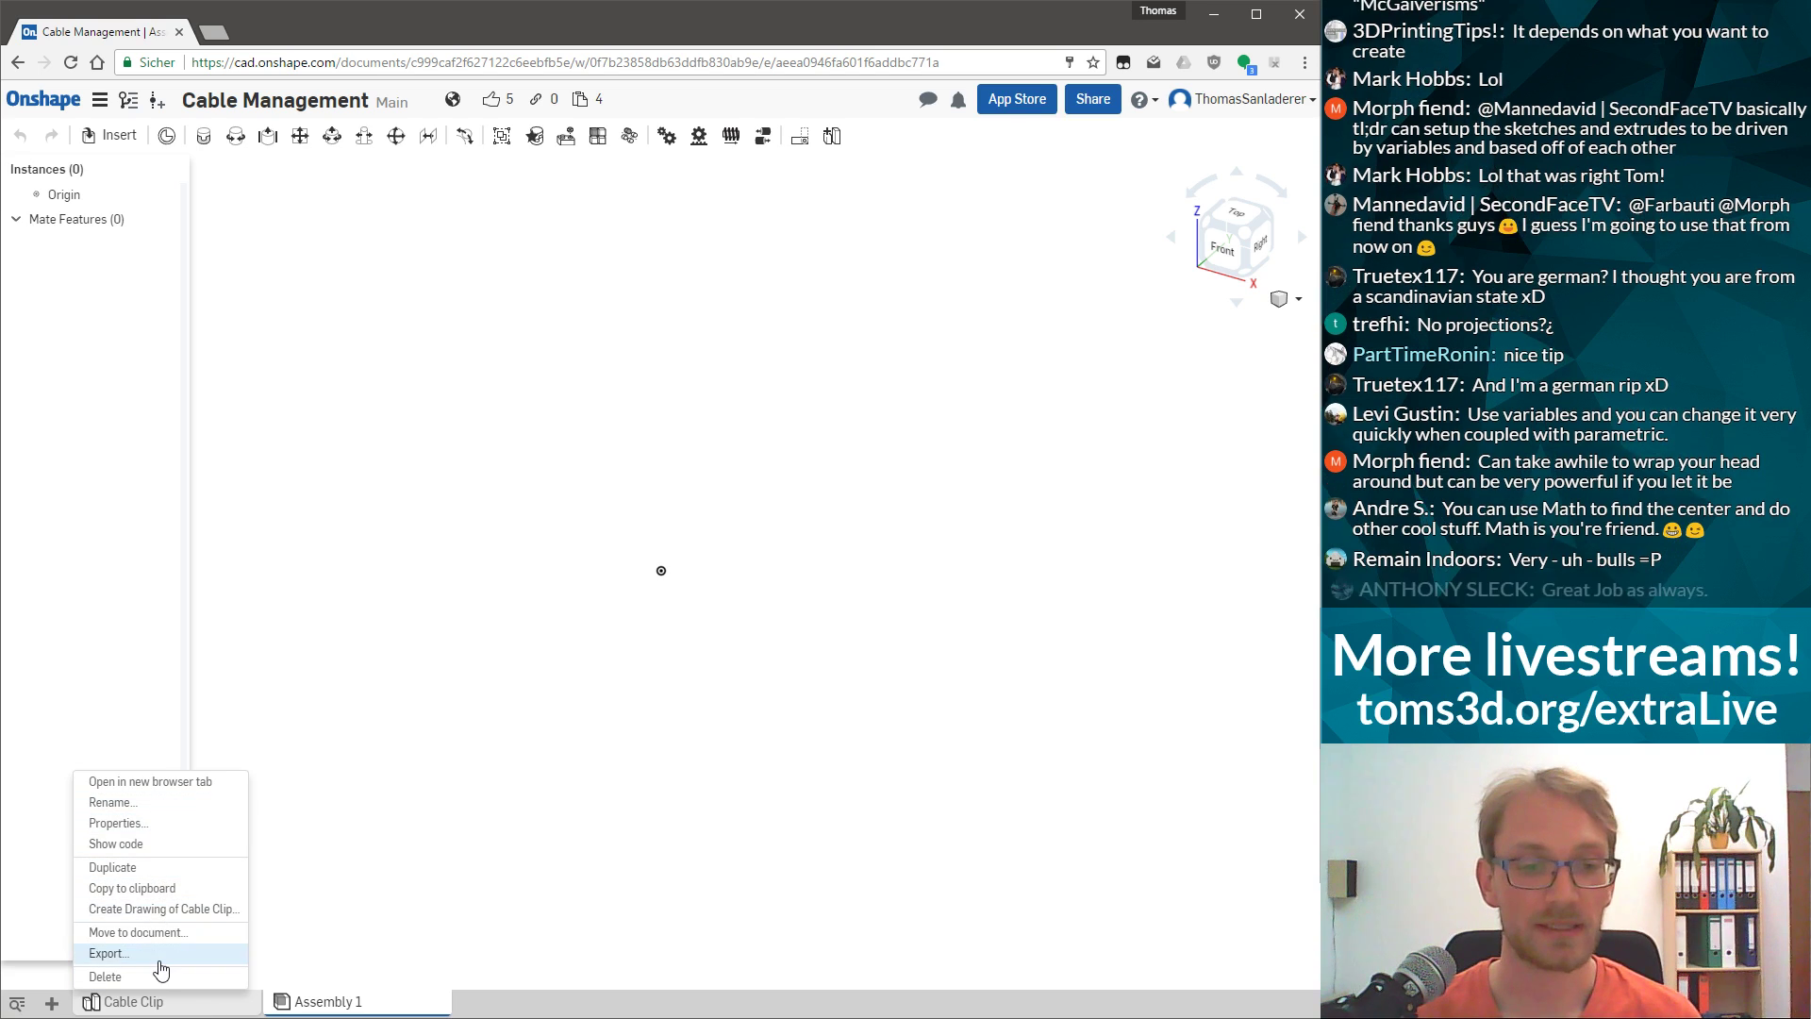
pyautogui.click(487, 1014)
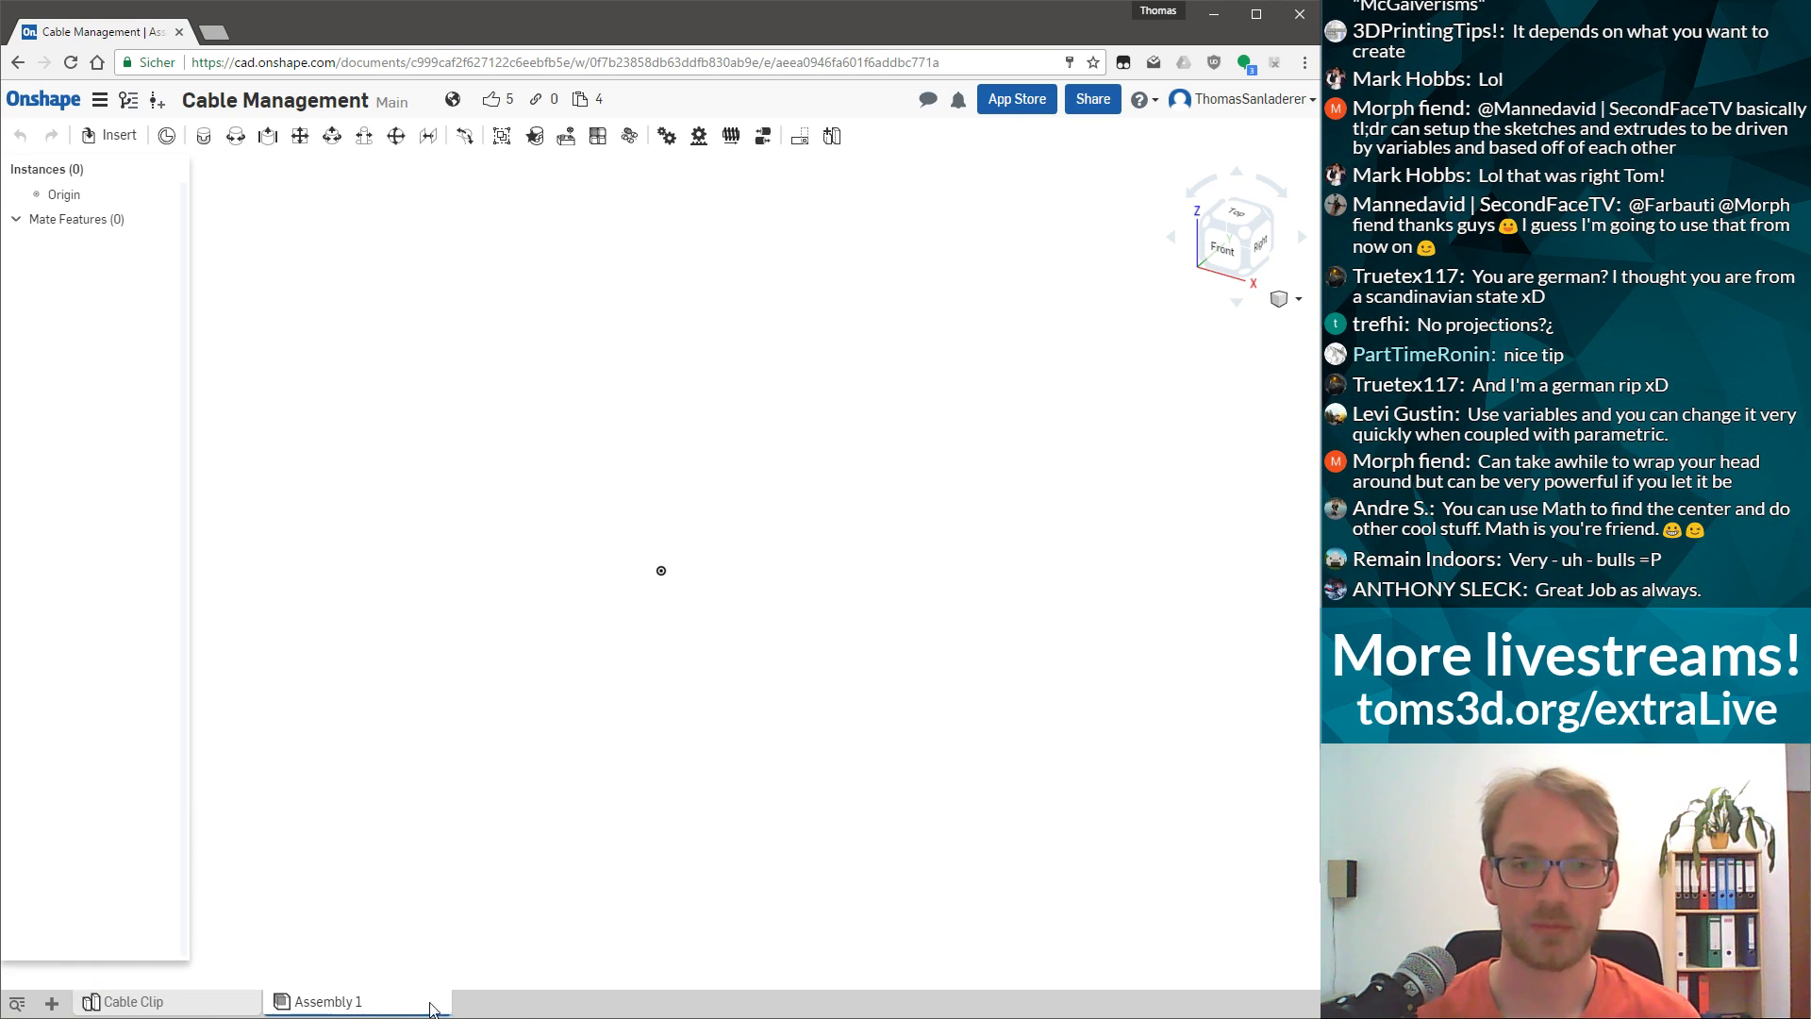
pyautogui.click(217, 1007)
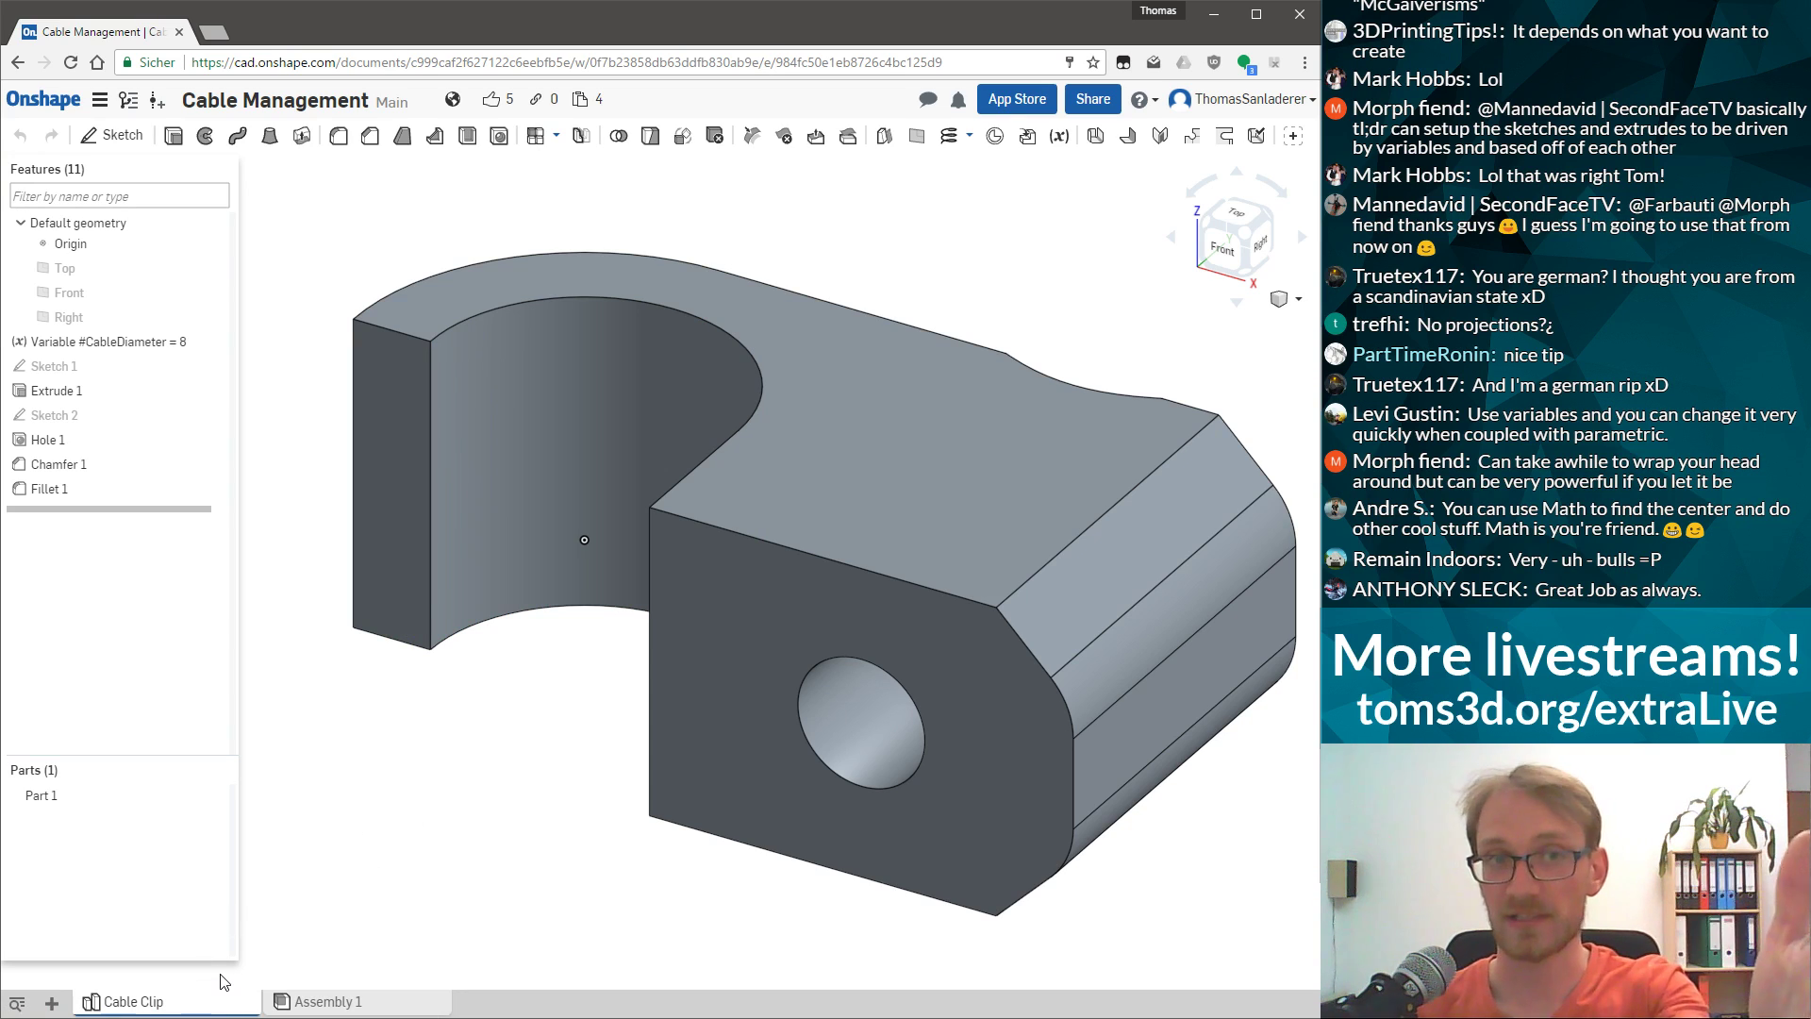
pyautogui.click(396, 1008)
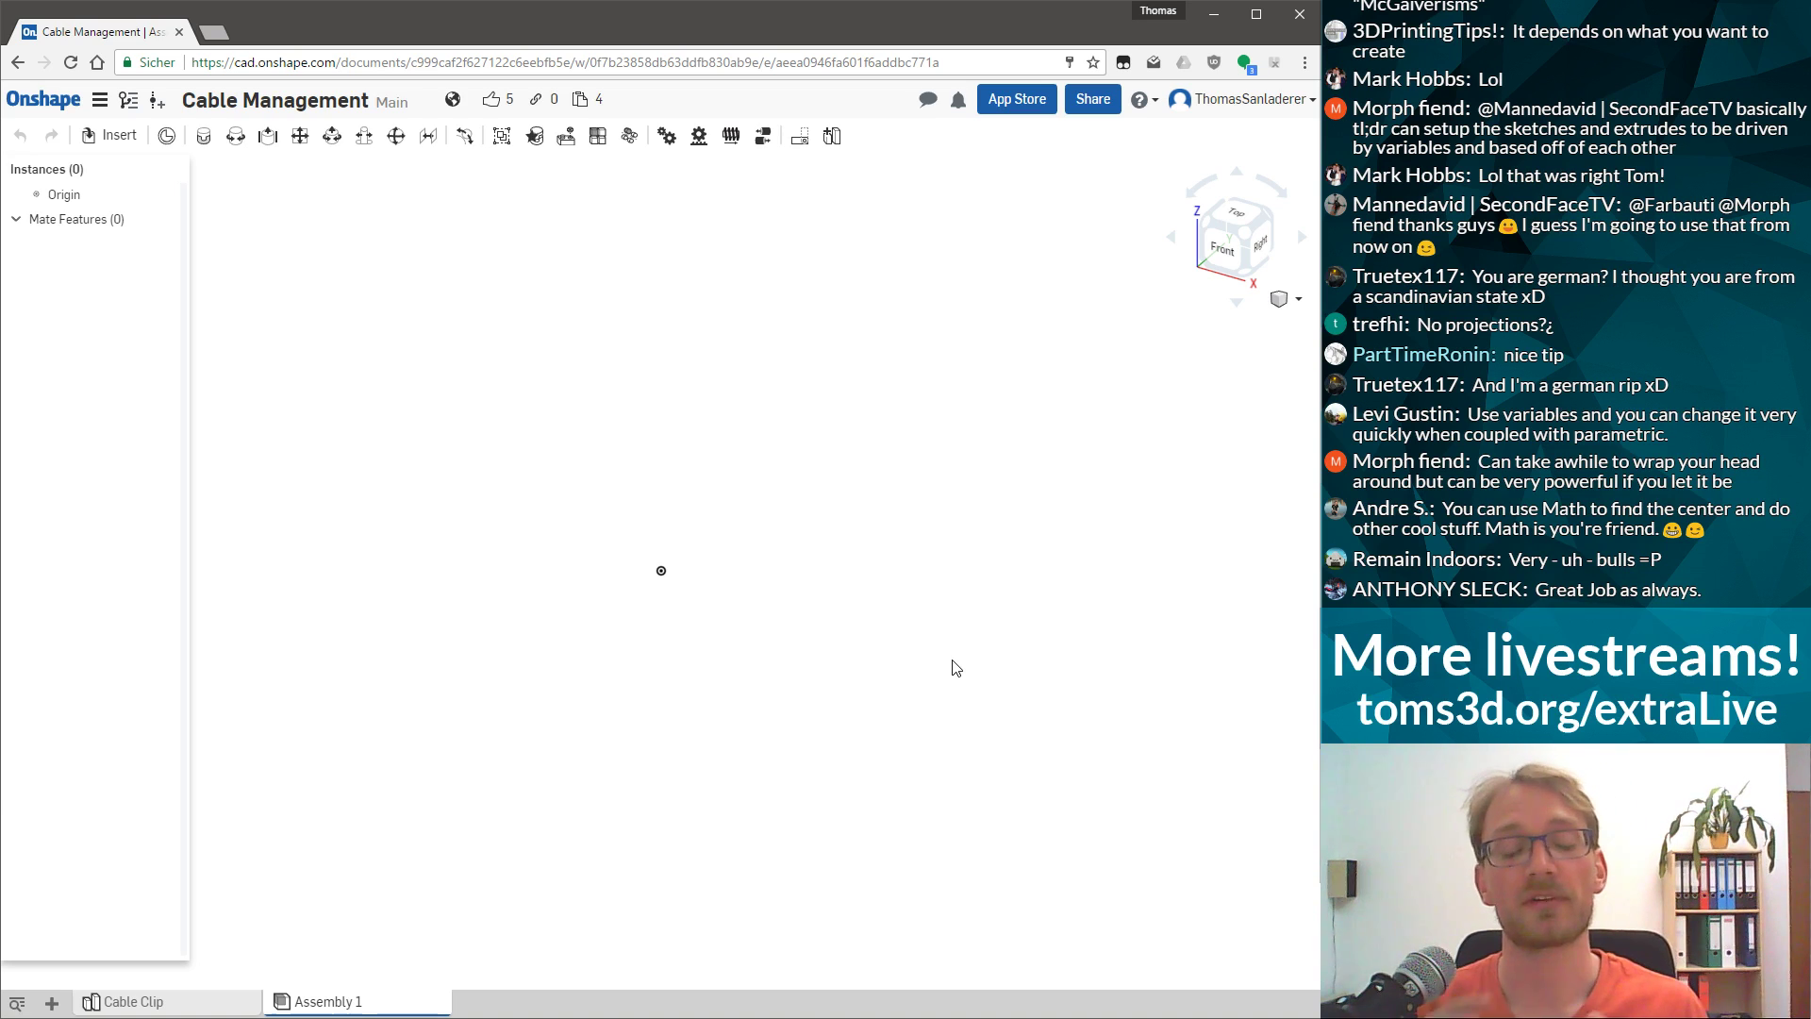
pyautogui.click(203, 1003)
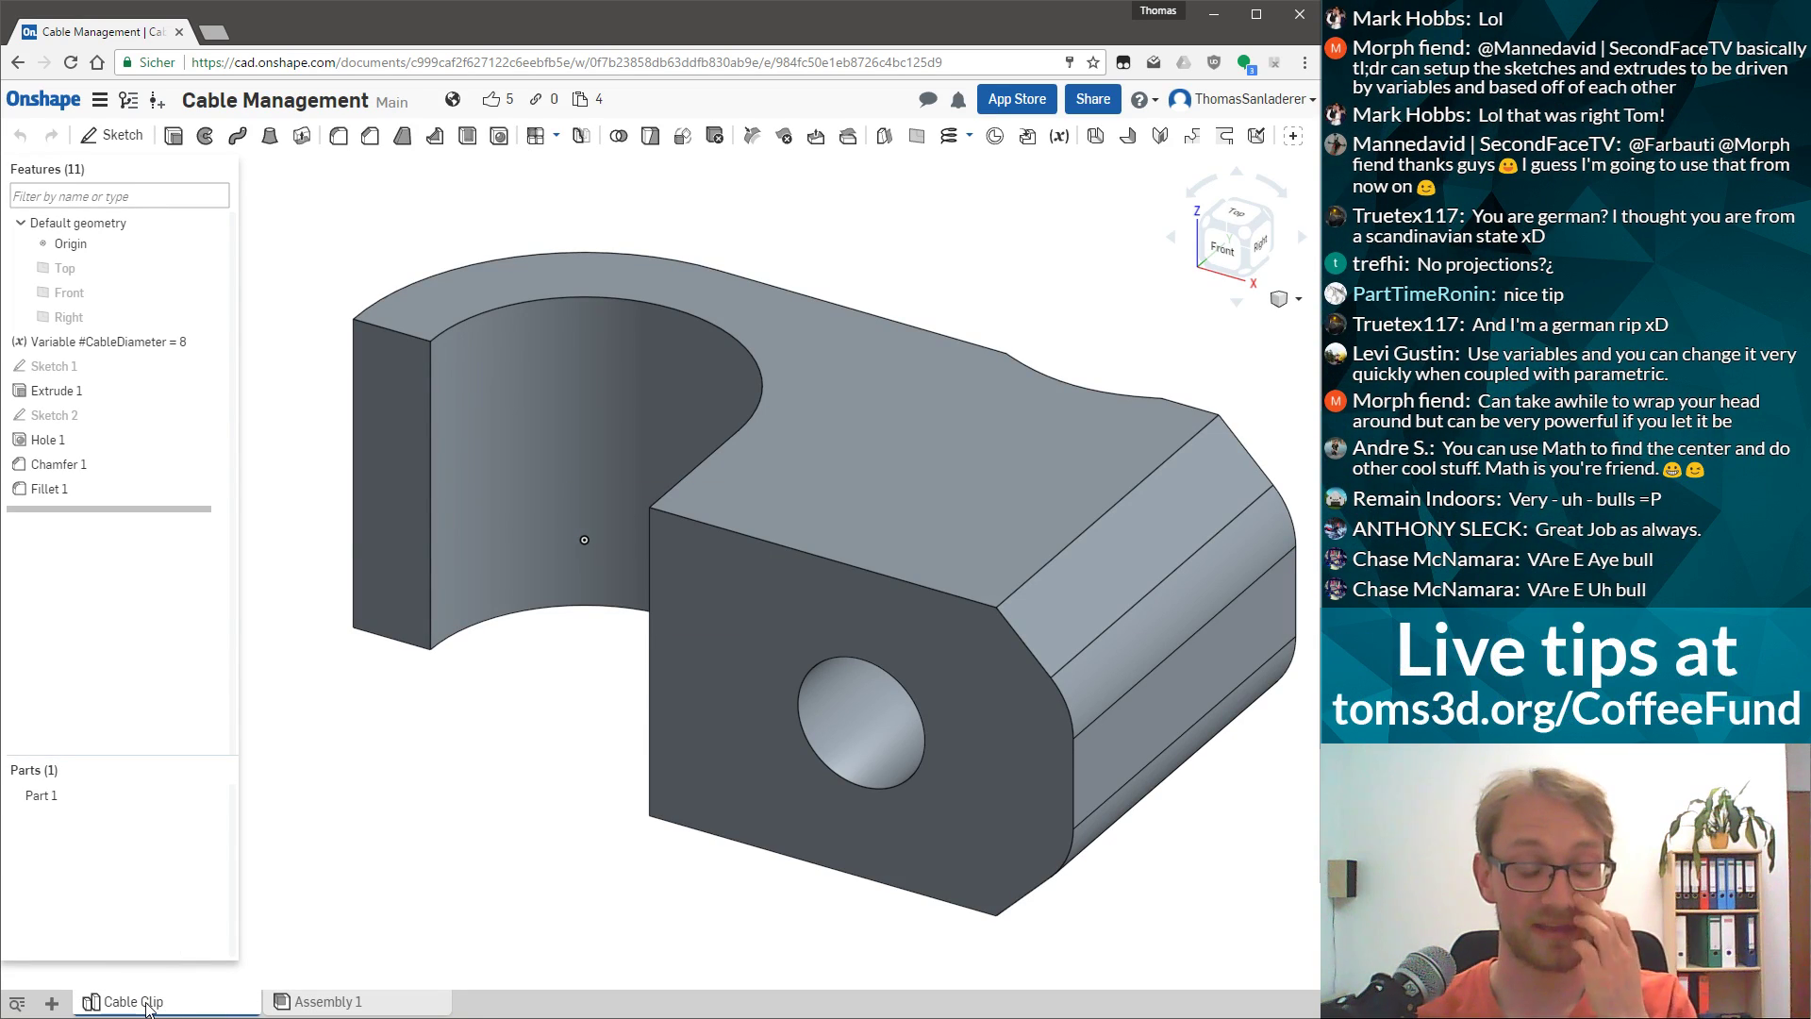
pyautogui.click(320, 1004)
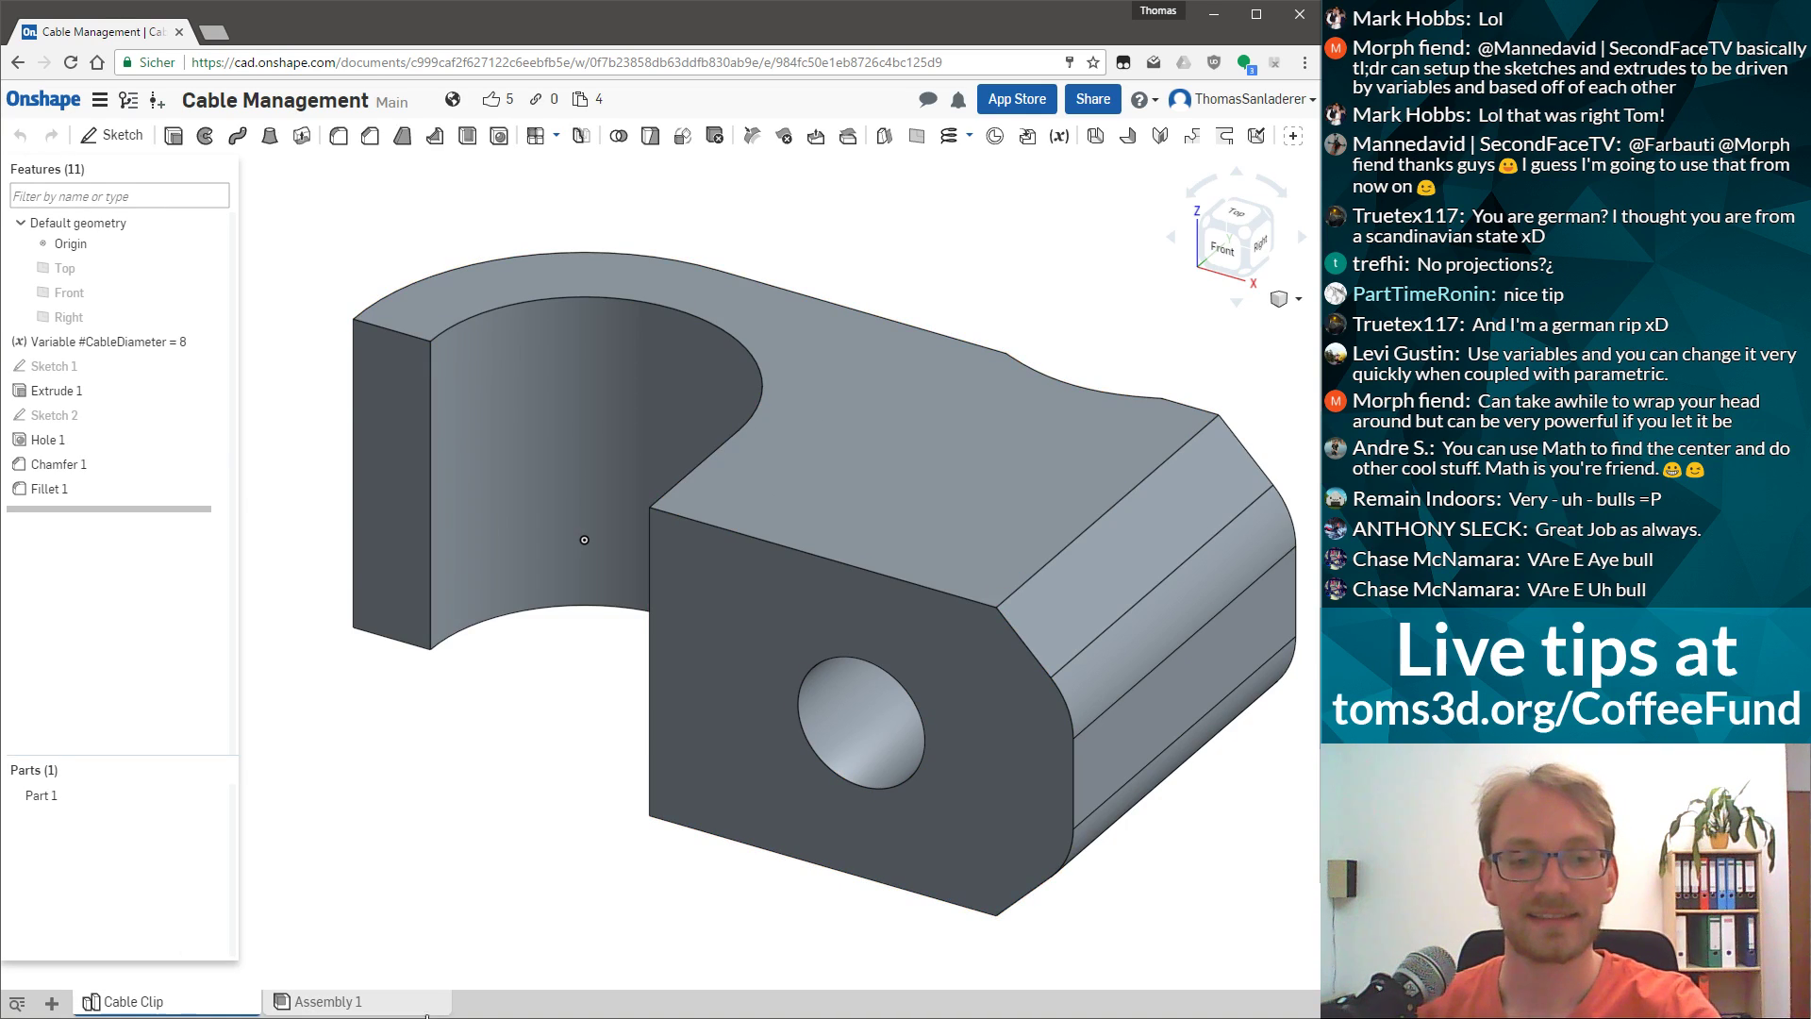
# Add the 3DX Certified Models application to the document.
pyautogui.click(52, 1003)
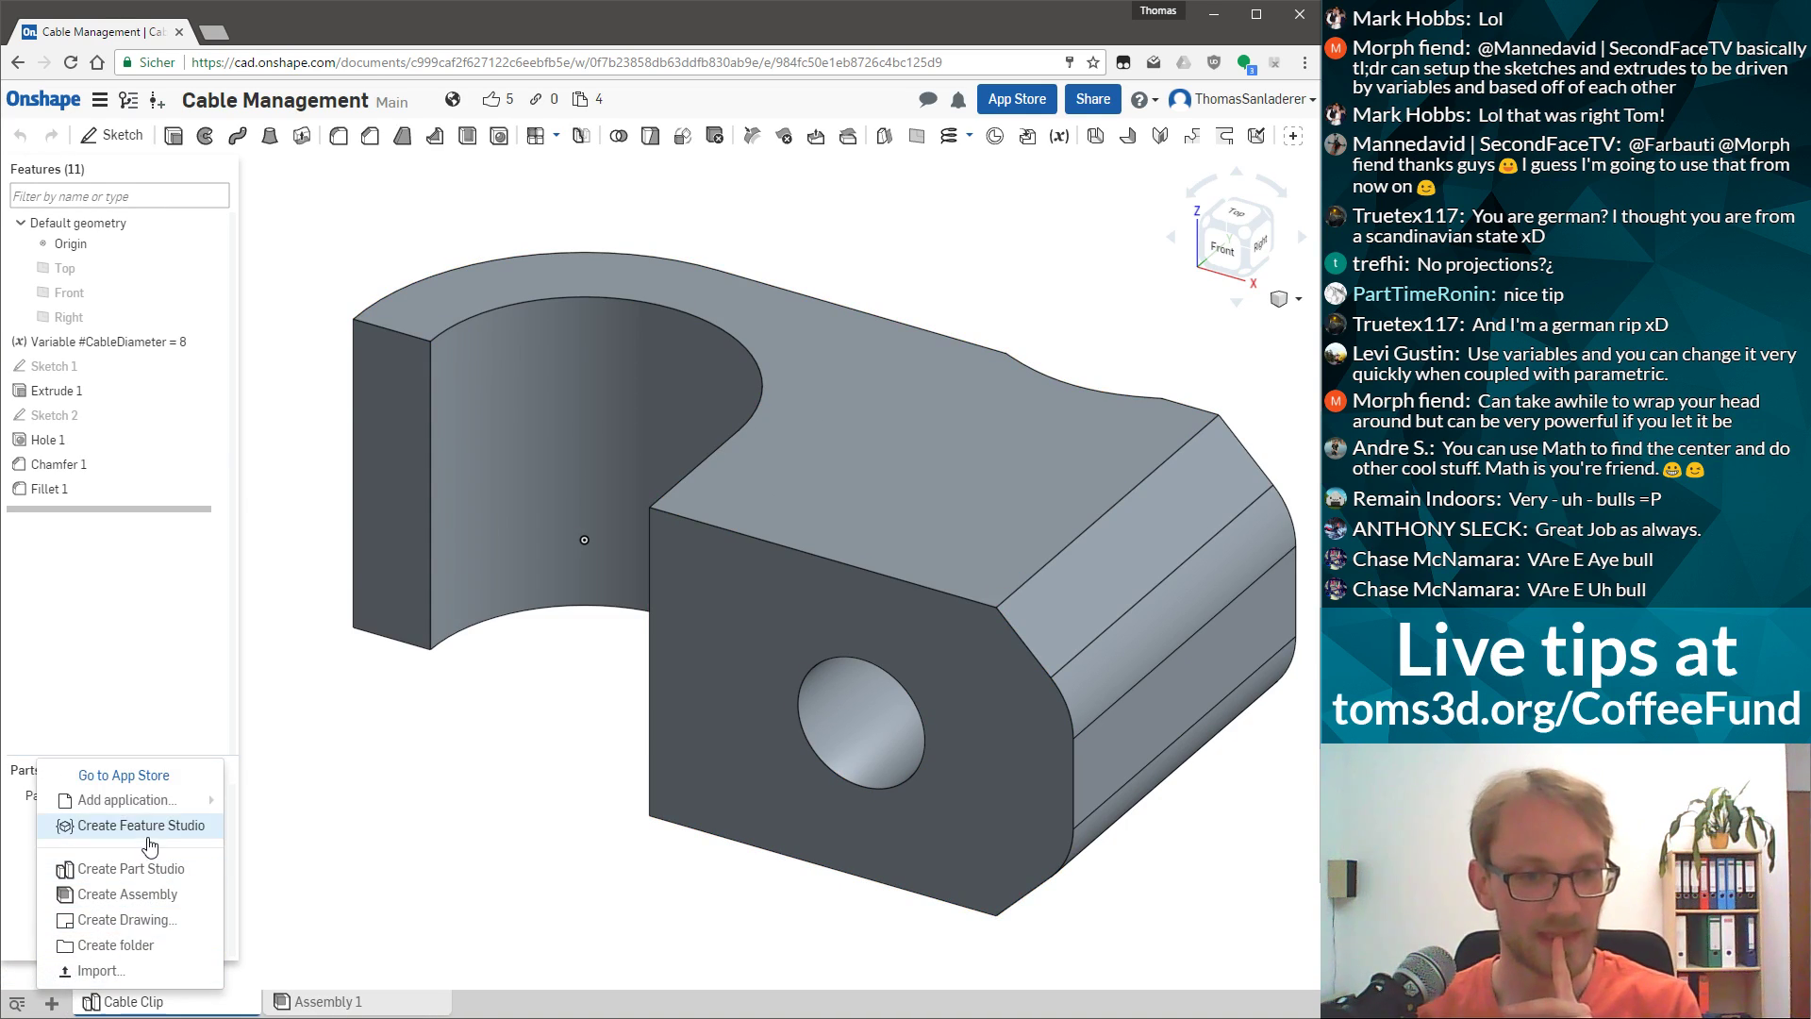
pyautogui.moveTo(153, 811)
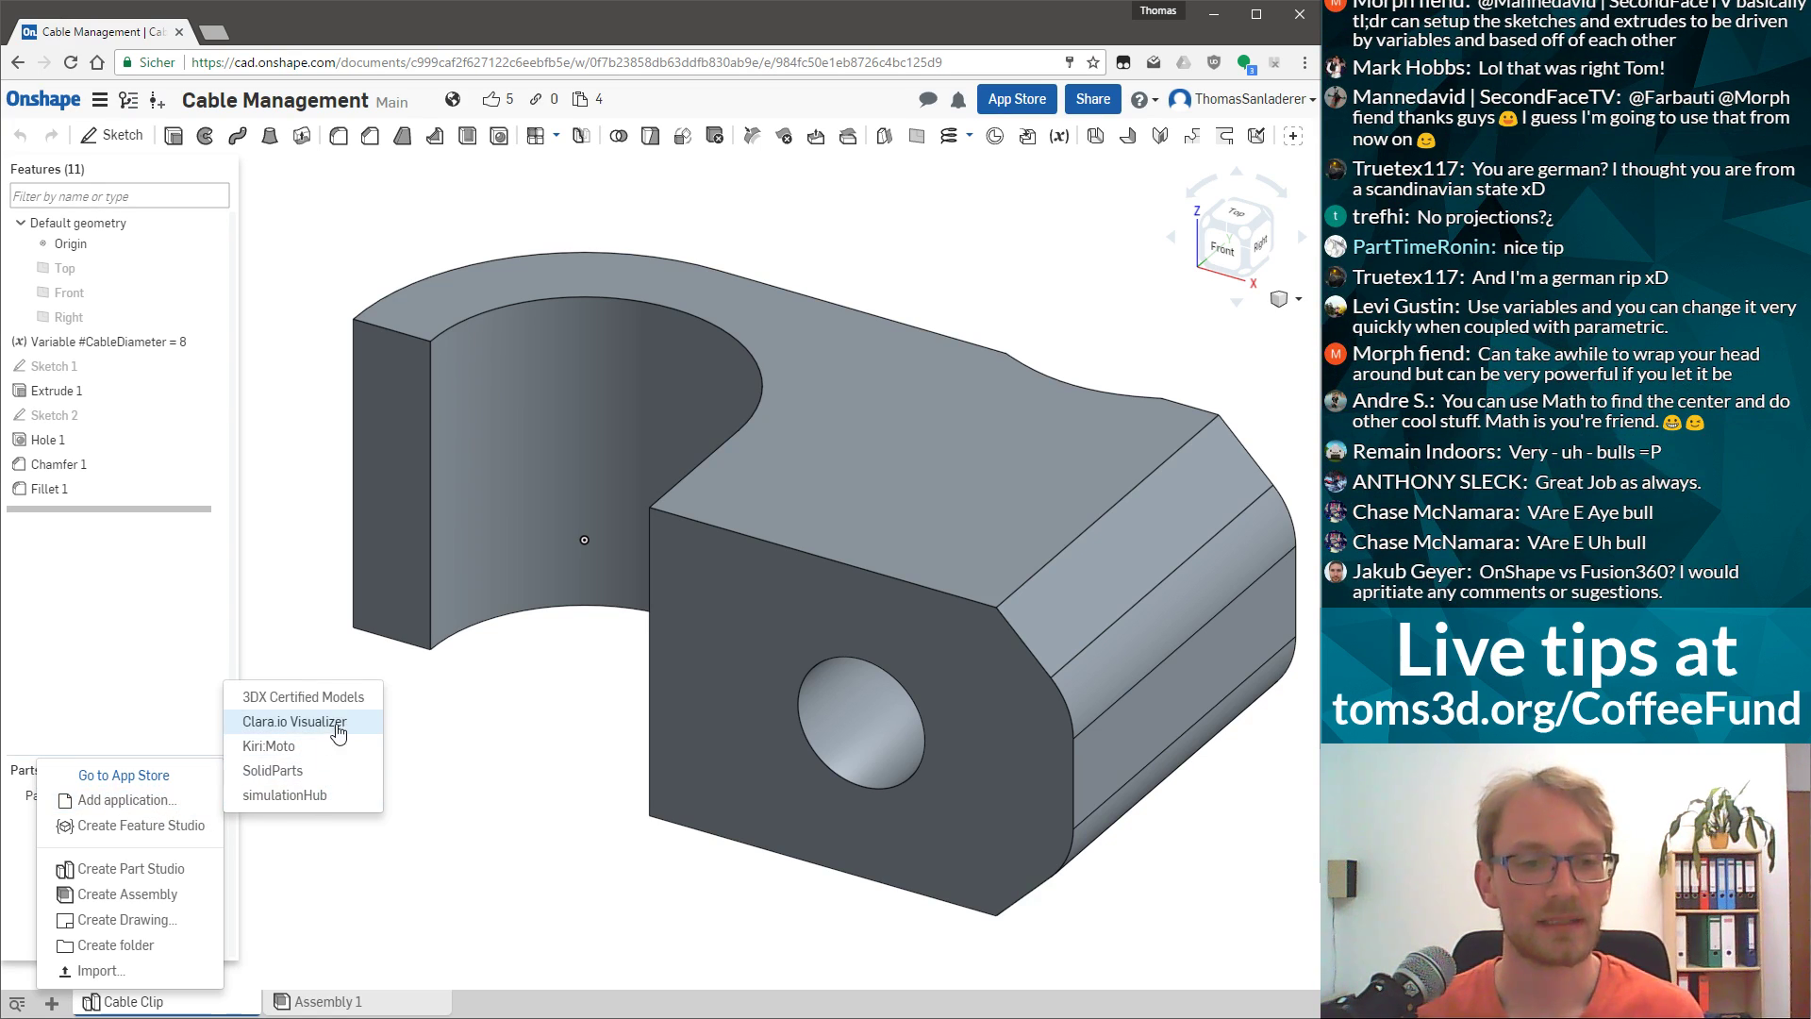
pyautogui.click(375, 698)
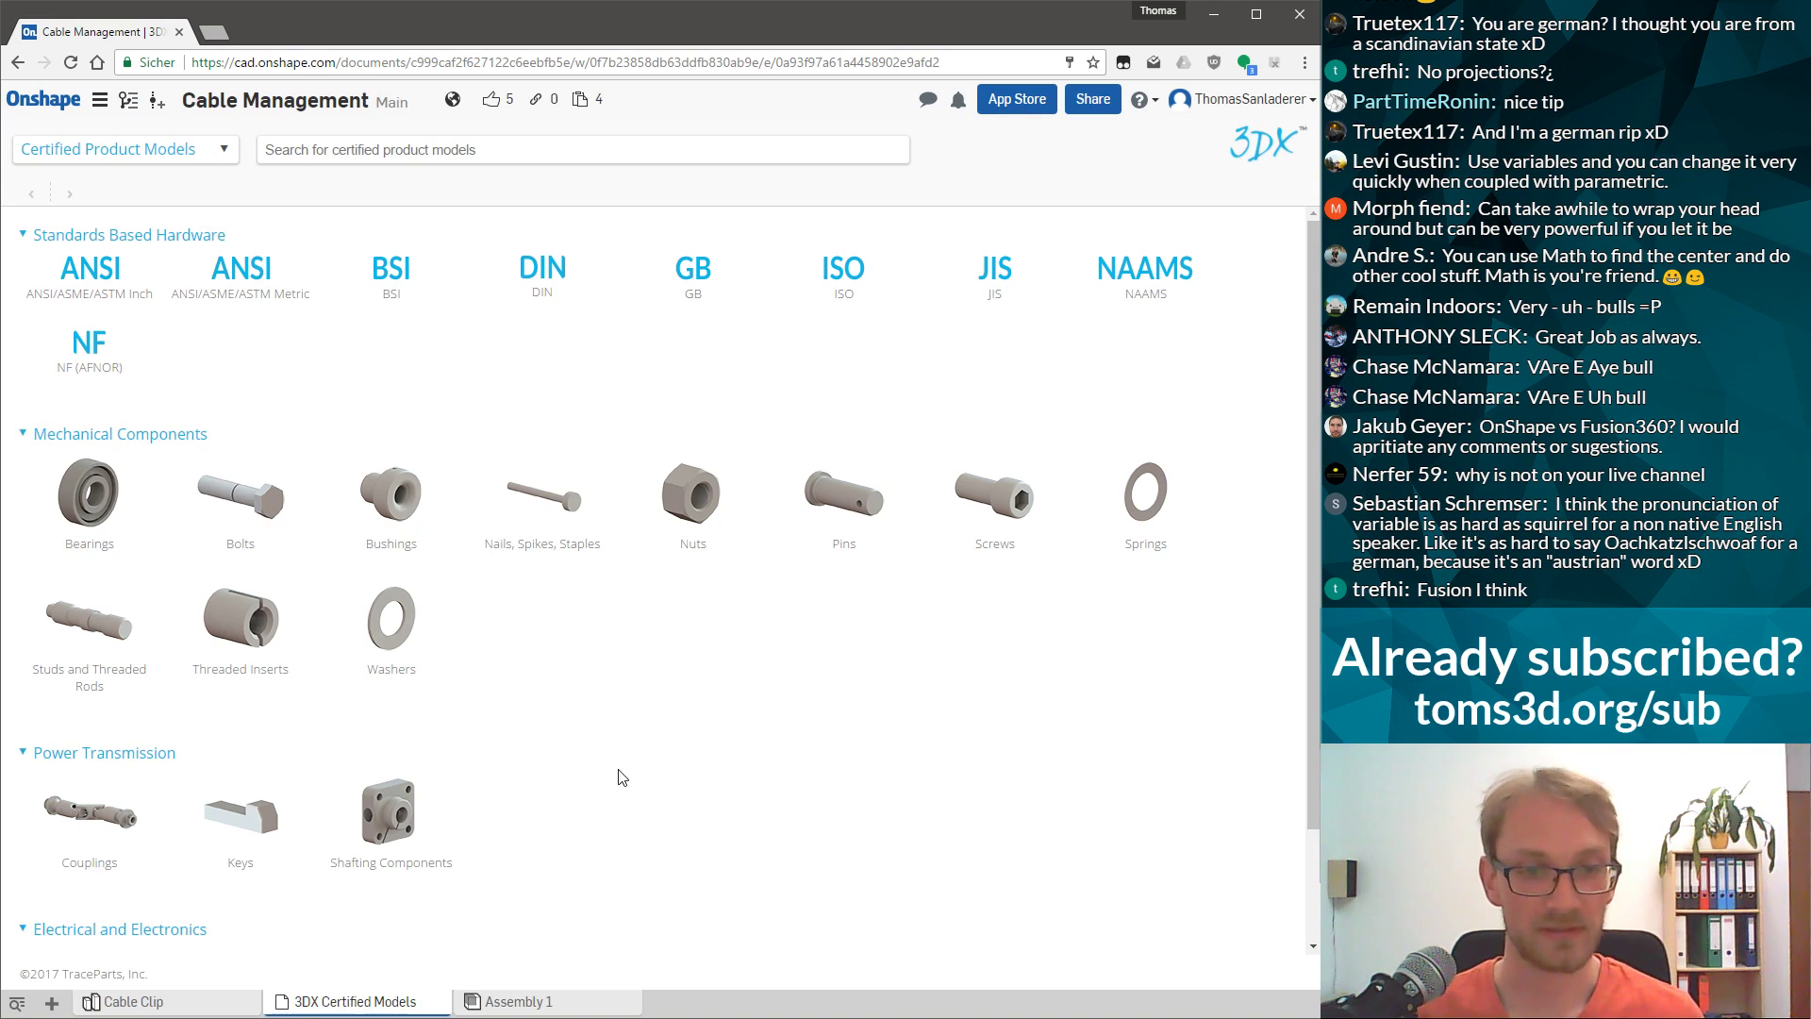
# Search the certified product models for 912 from the Bolts category and again from Standards Based Hardware.
pyautogui.click(234, 504)
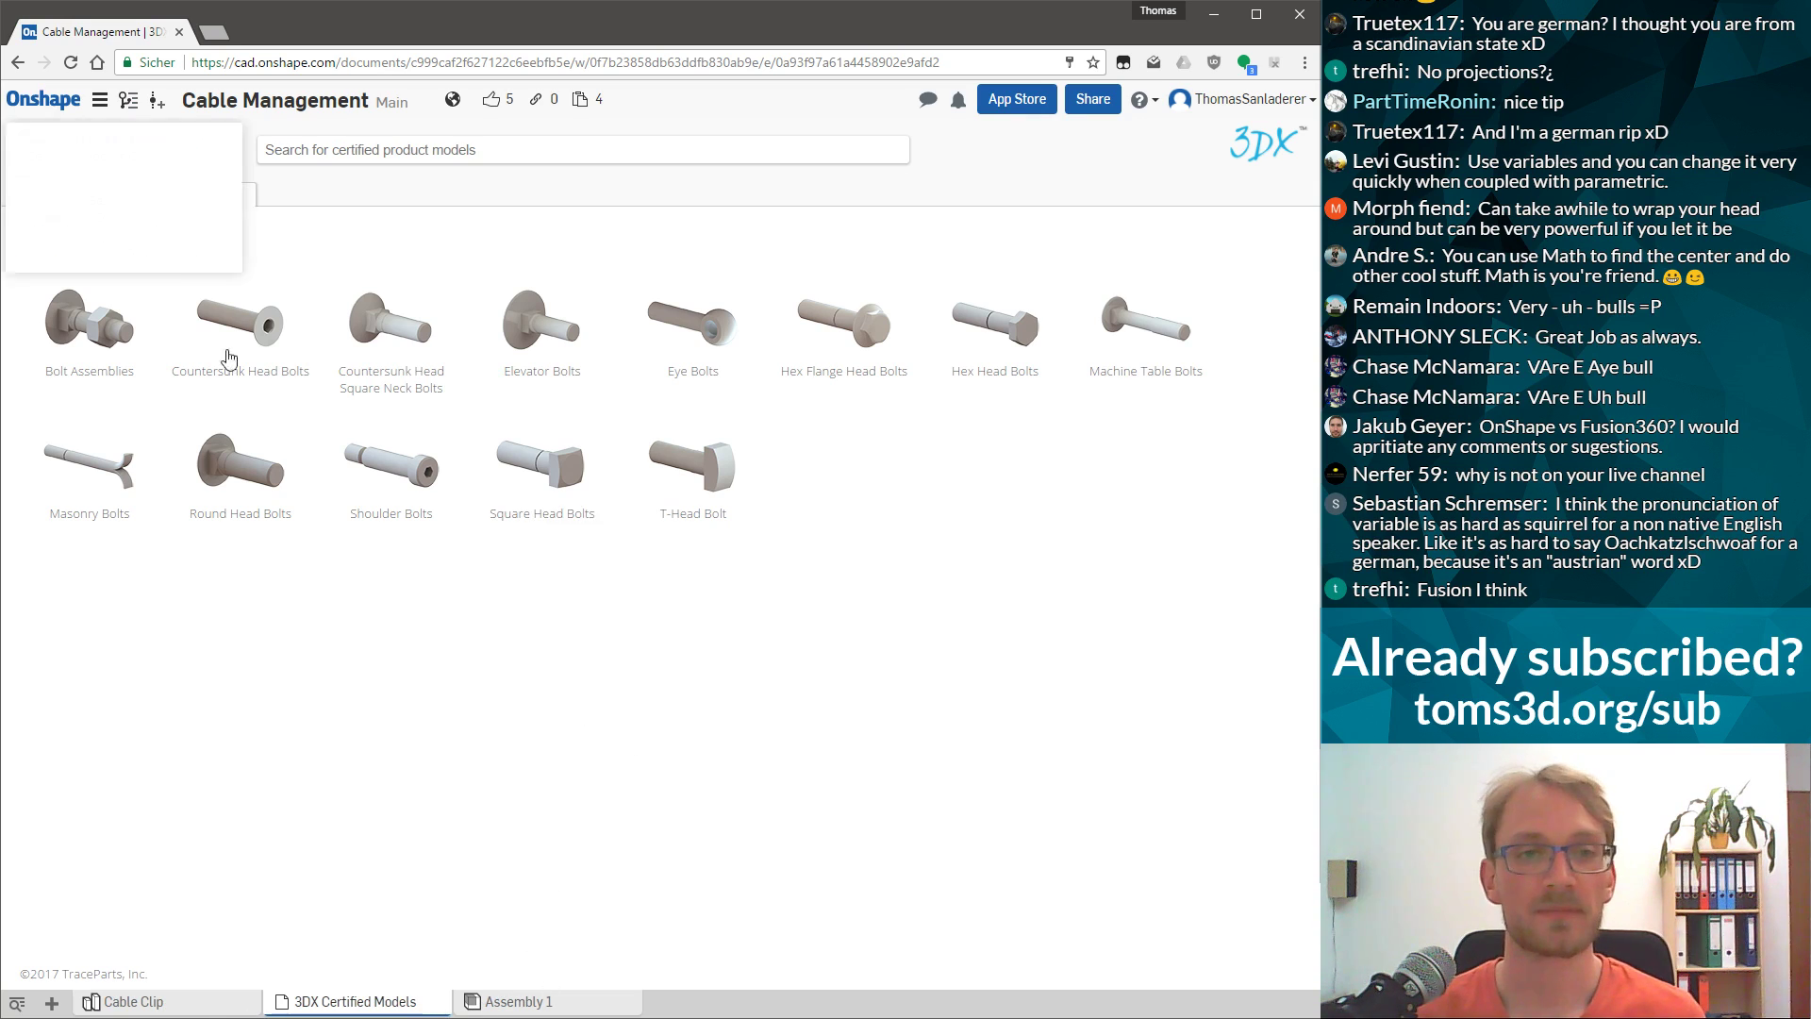
pyautogui.write('912')
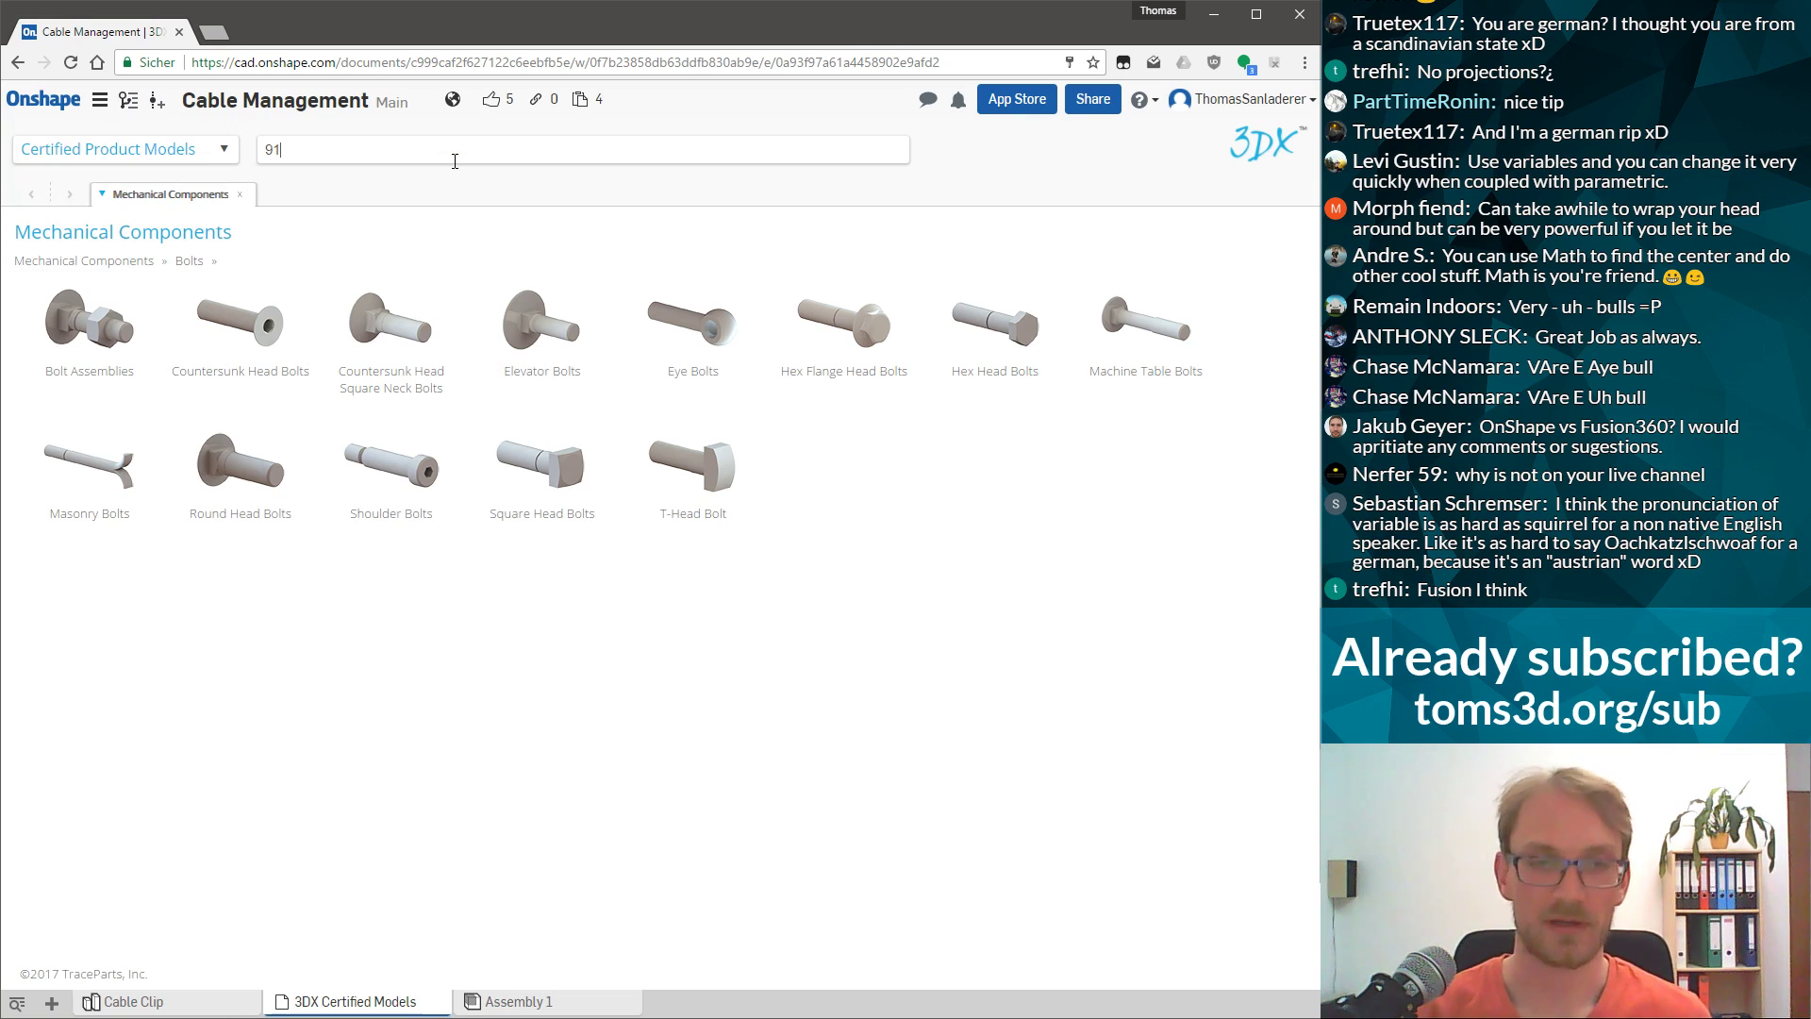
pyautogui.press('Return')
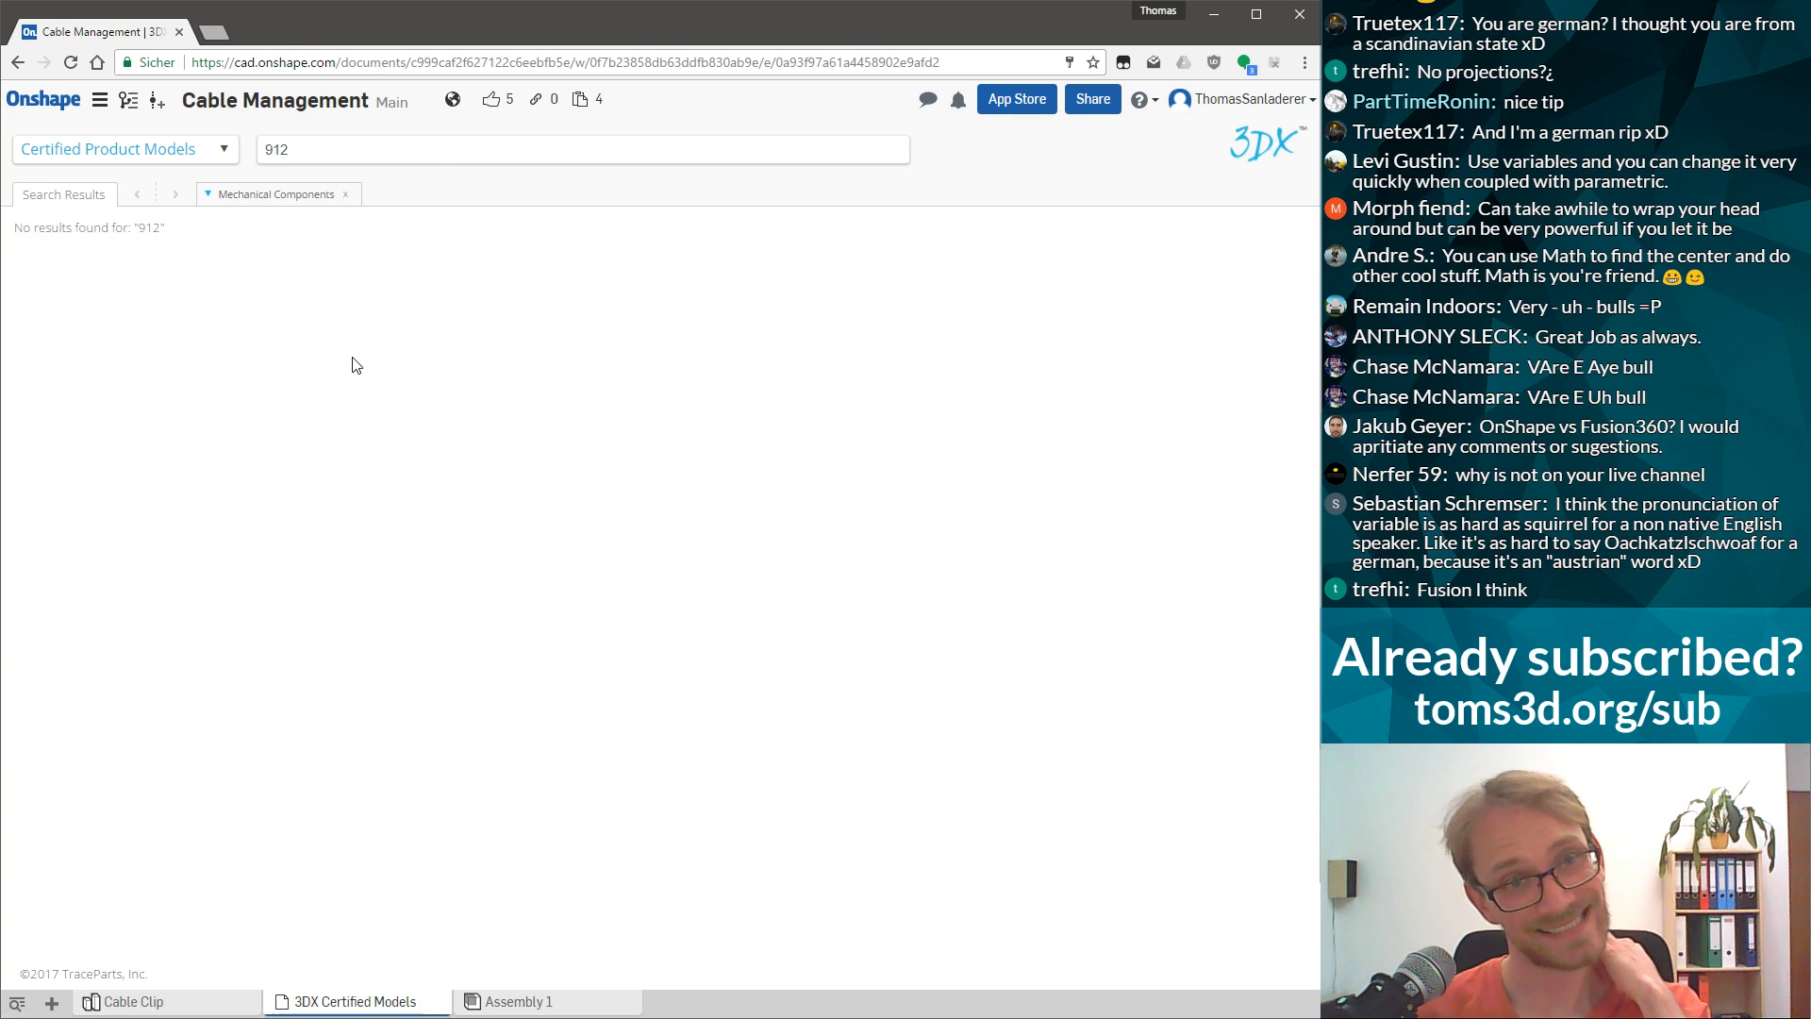
pyautogui.click(193, 157)
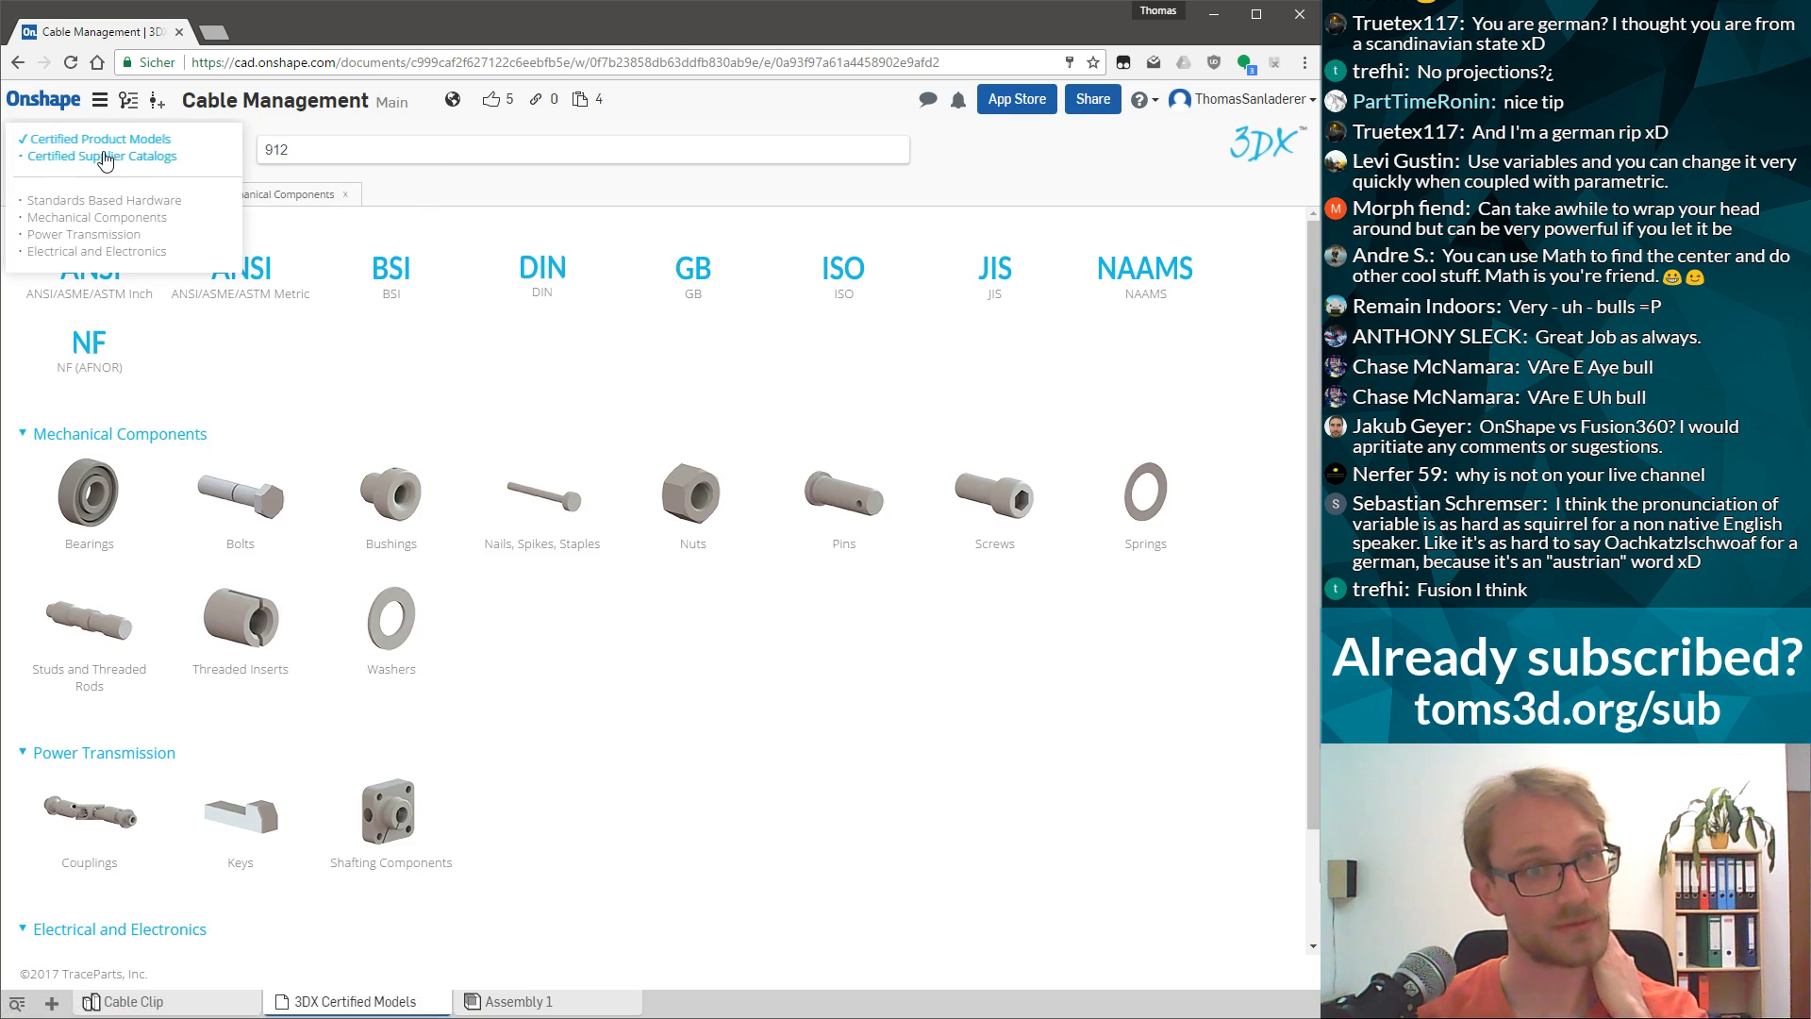
pyautogui.click(104, 200)
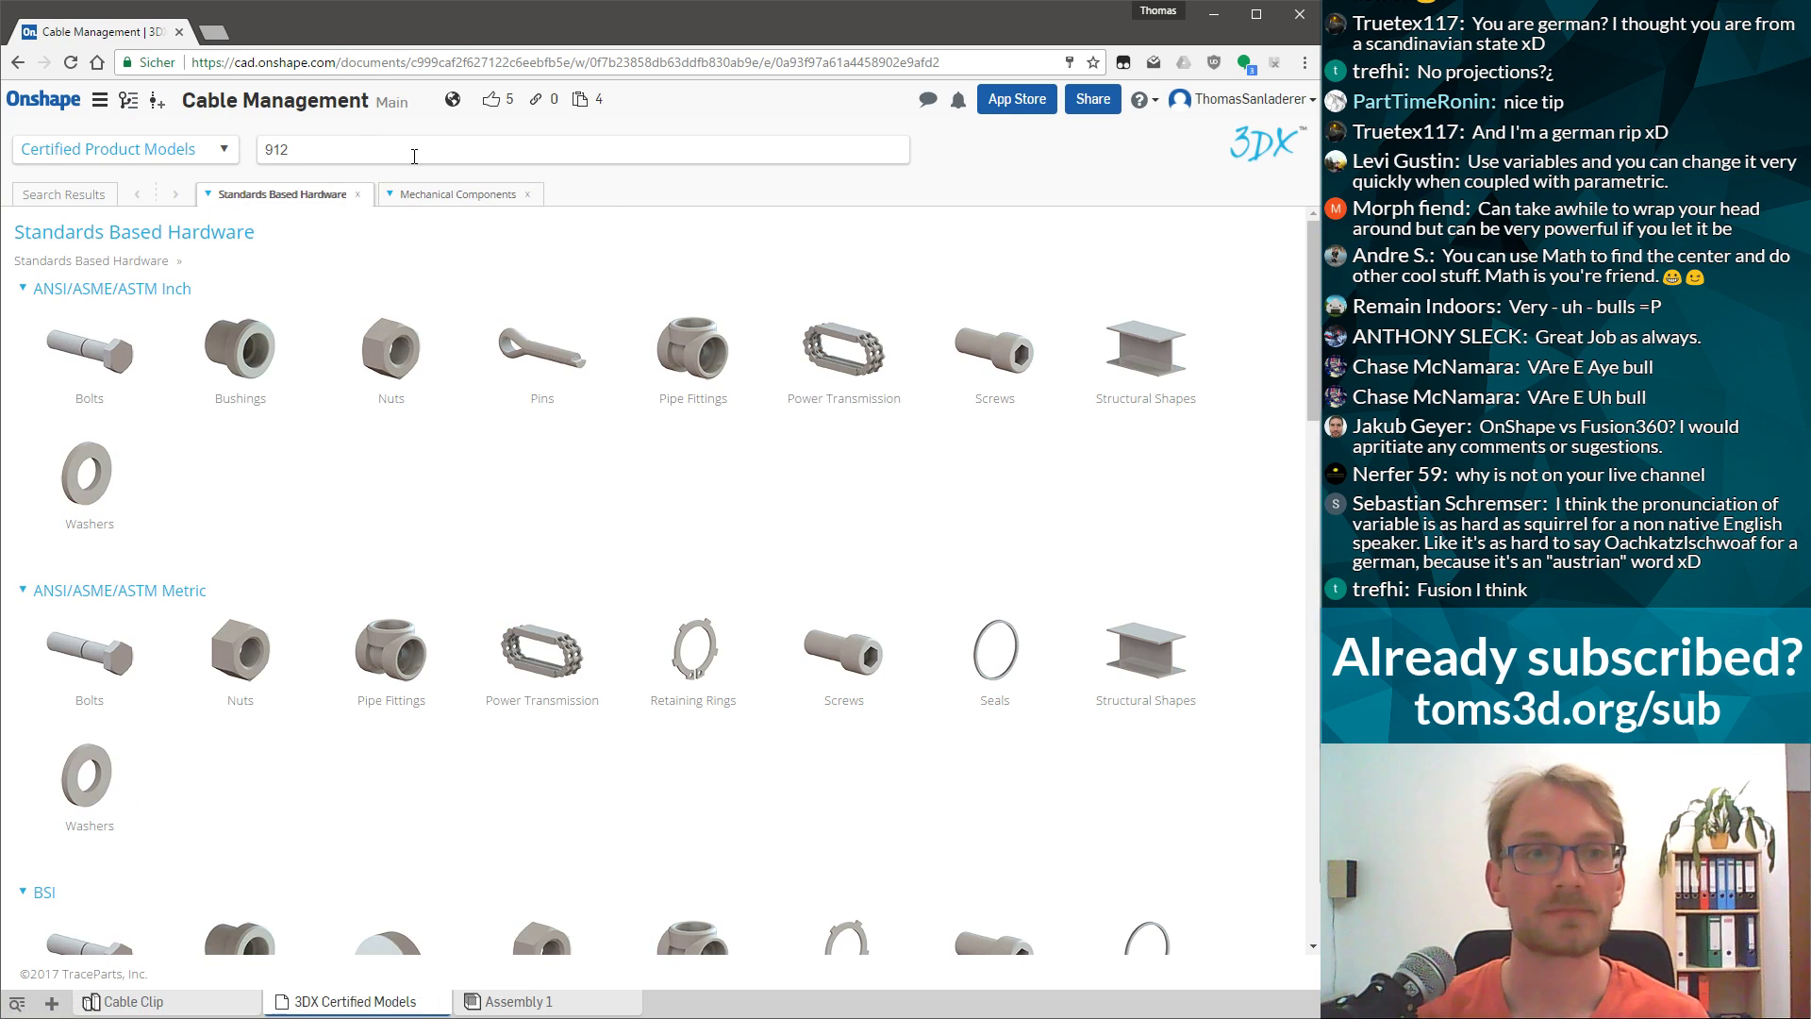
pyautogui.press('Return')
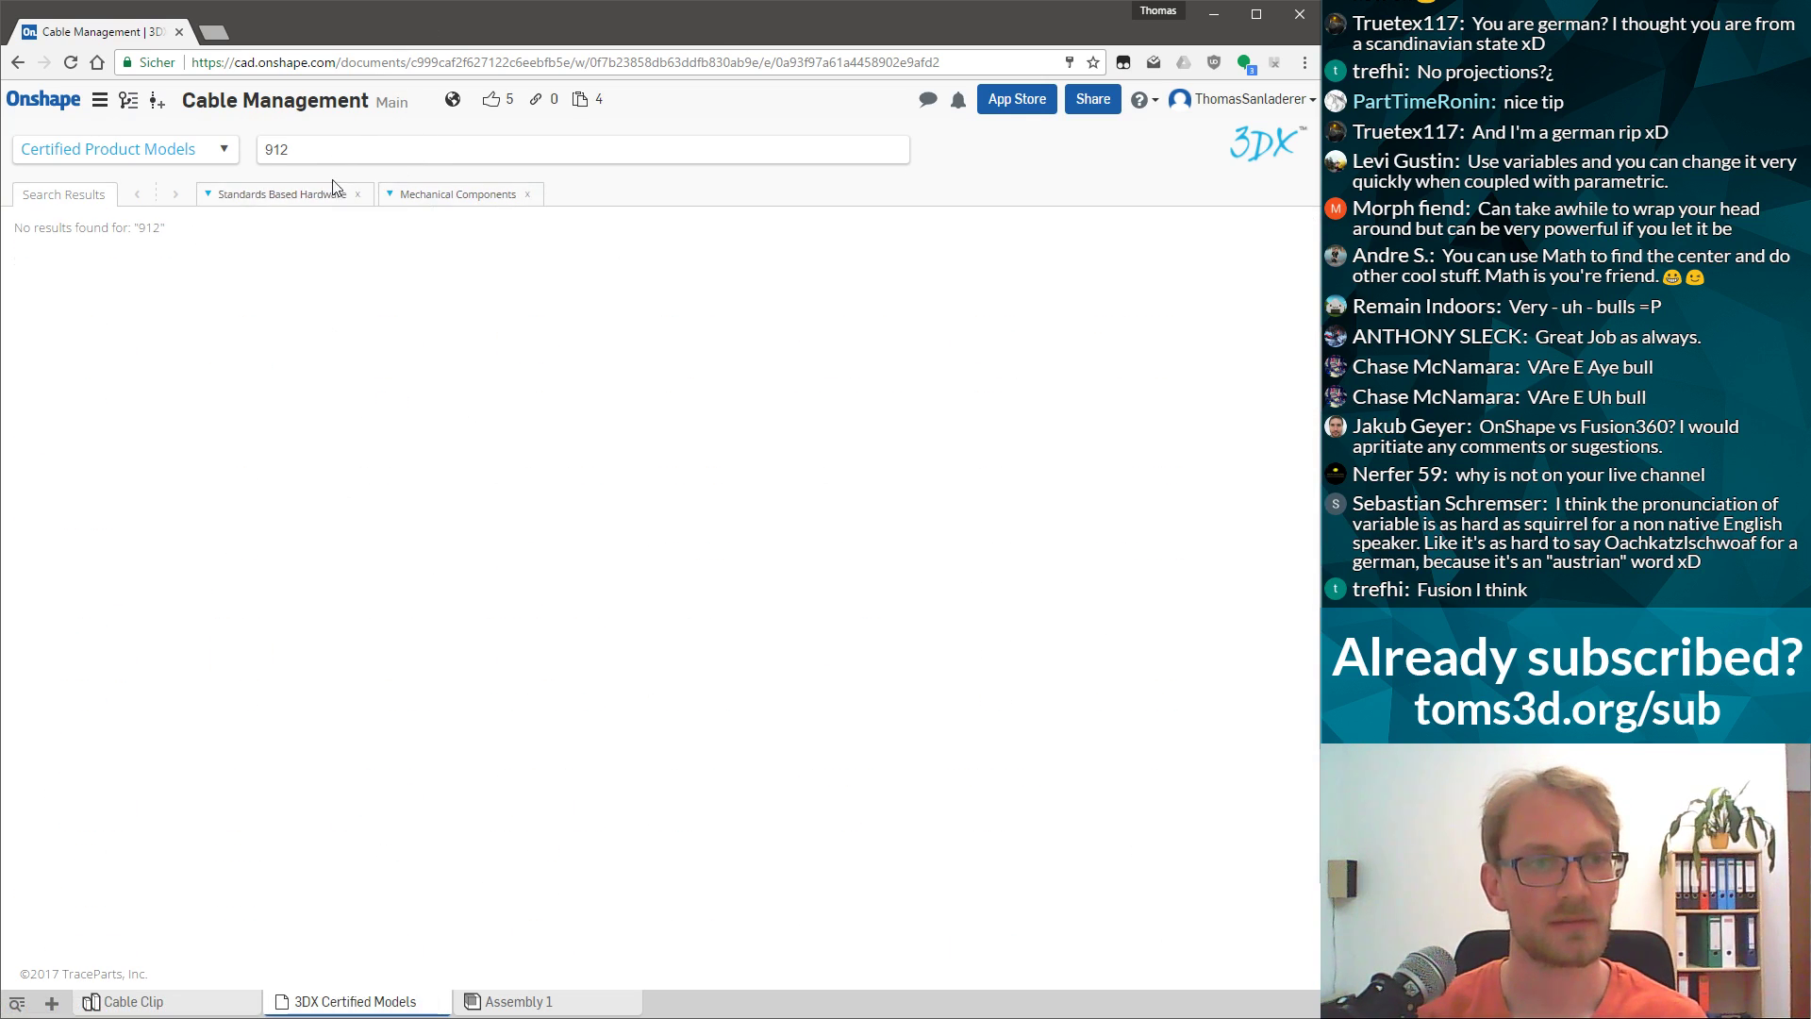
# Browse the ANSI/ASME/ASTM Inch screws down to the socket head cap models, and return to the Standards Based Hardware overview.
pyautogui.click(287, 196)
pyautogui.click(675, 518)
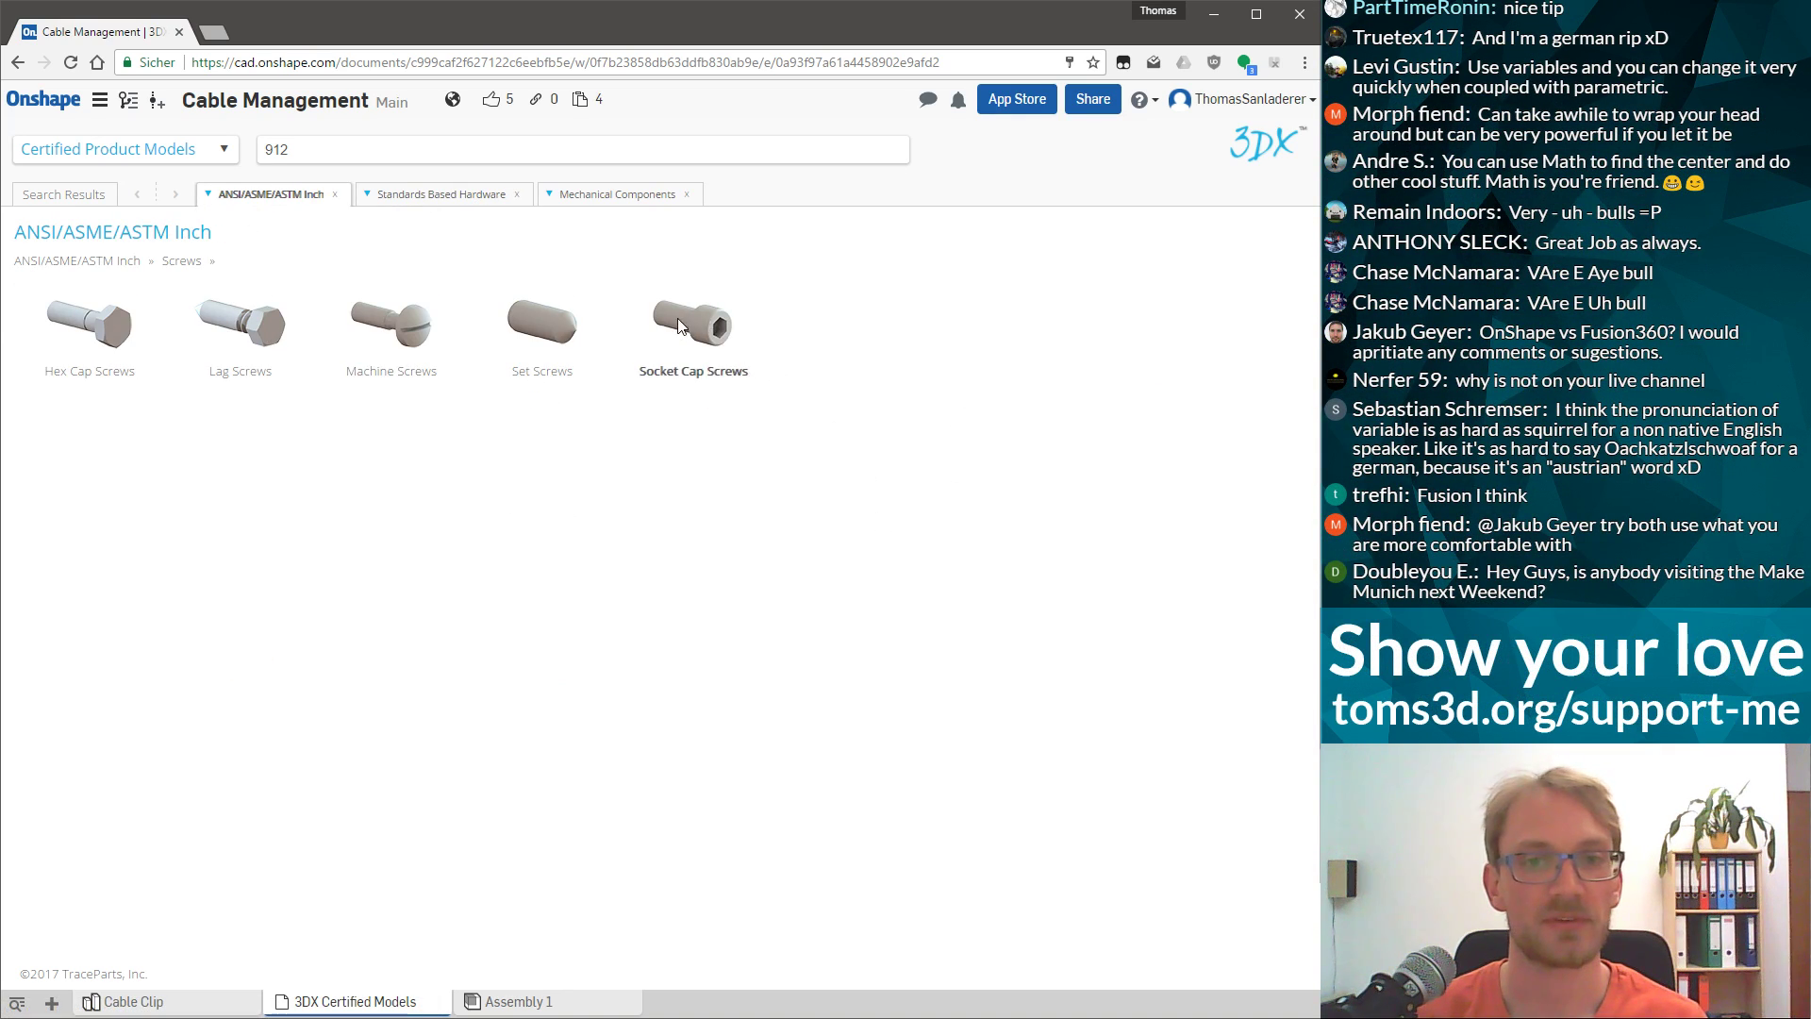
pyautogui.click(681, 325)
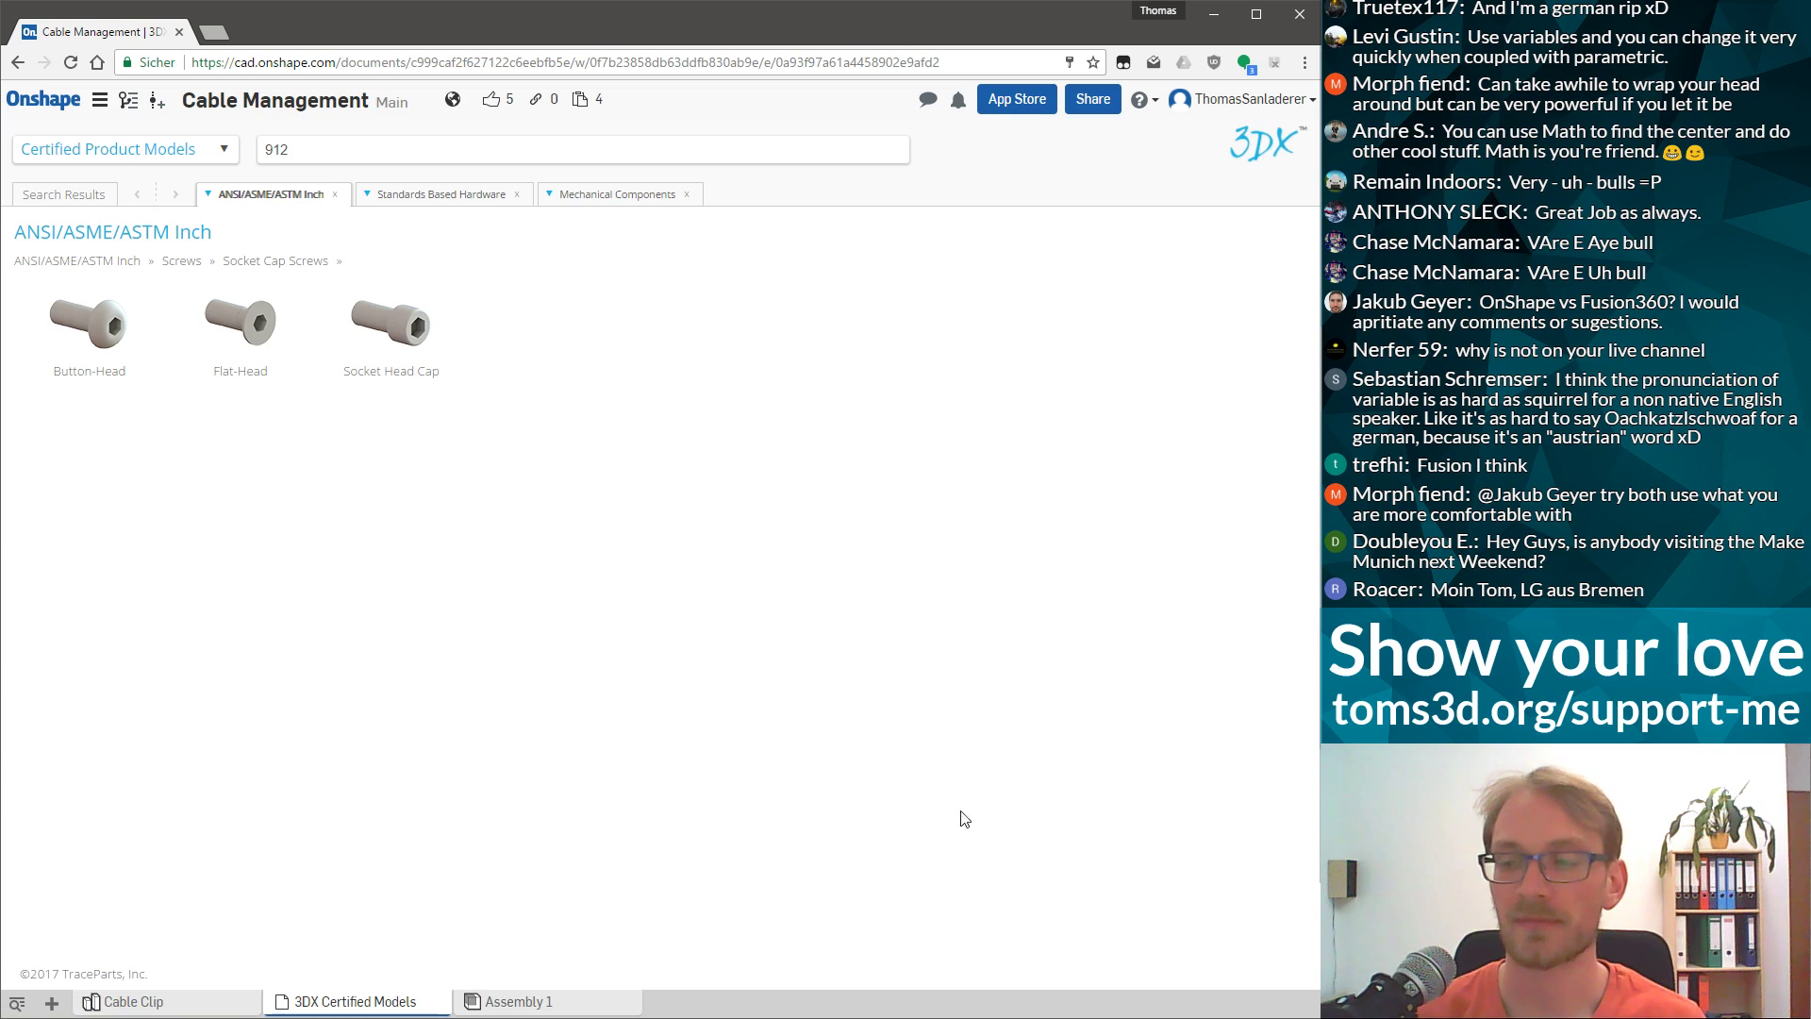
pyautogui.click(396, 338)
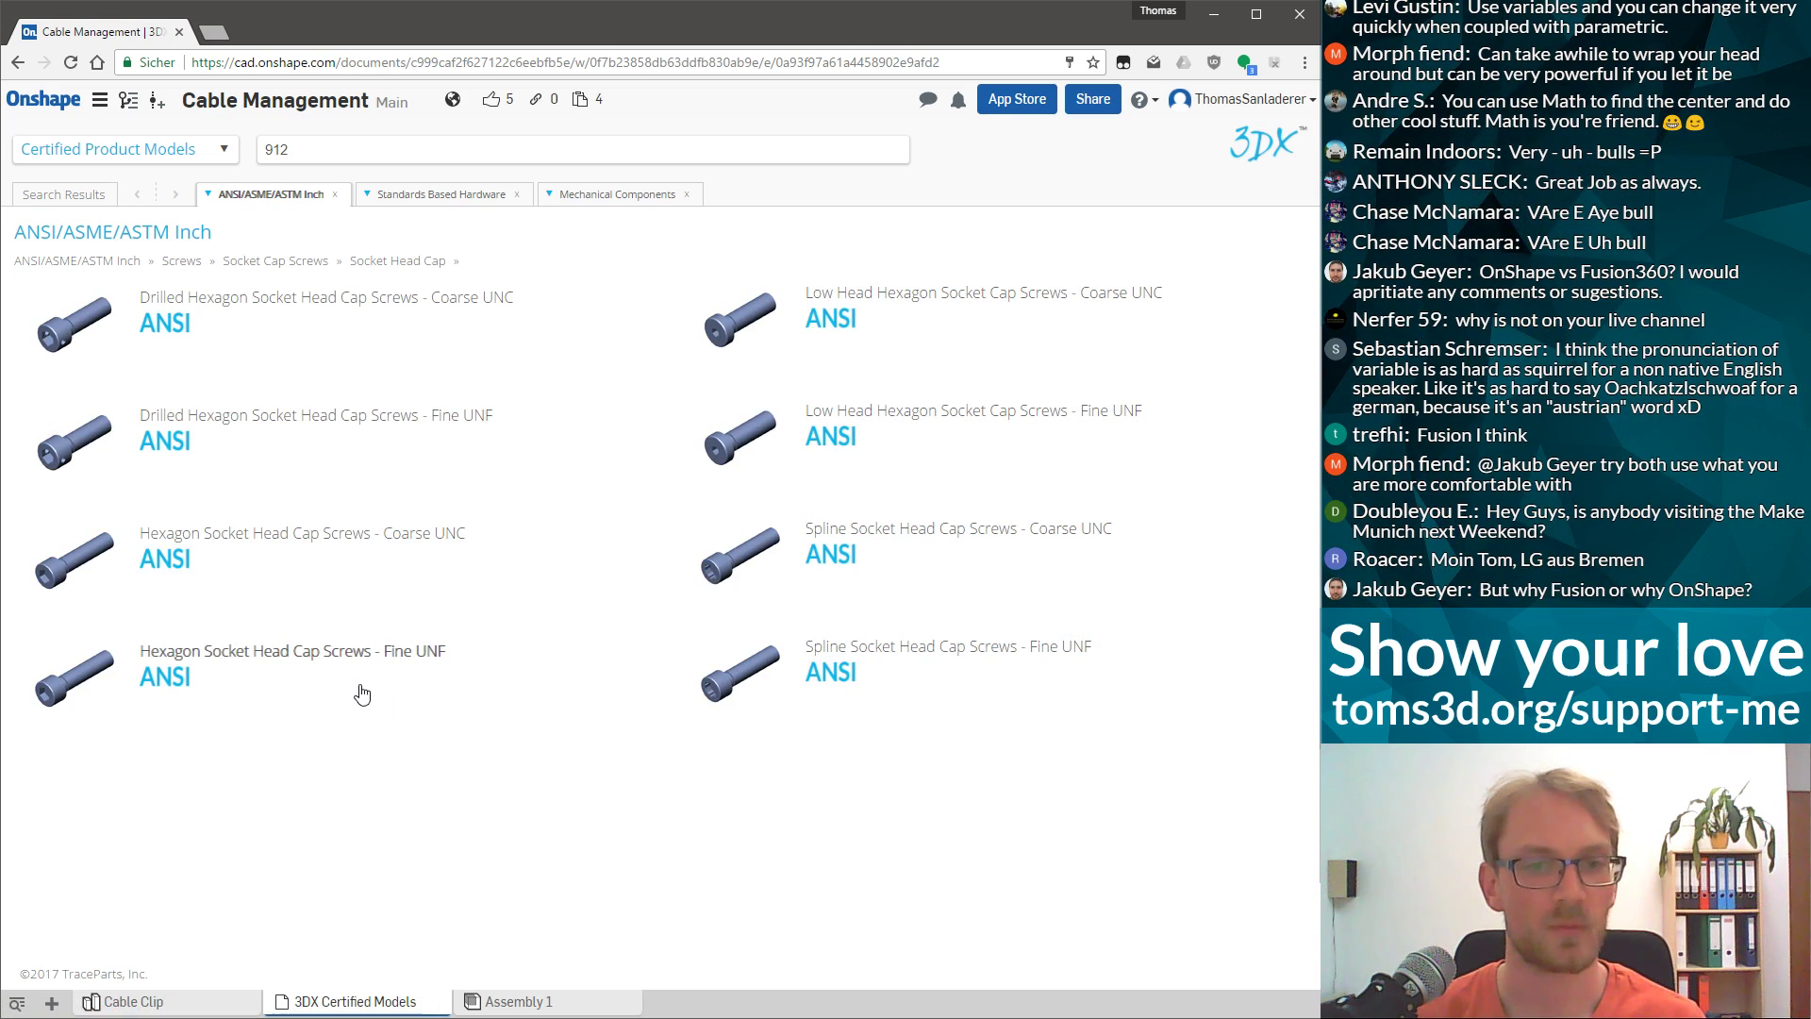
pyautogui.click(244, 199)
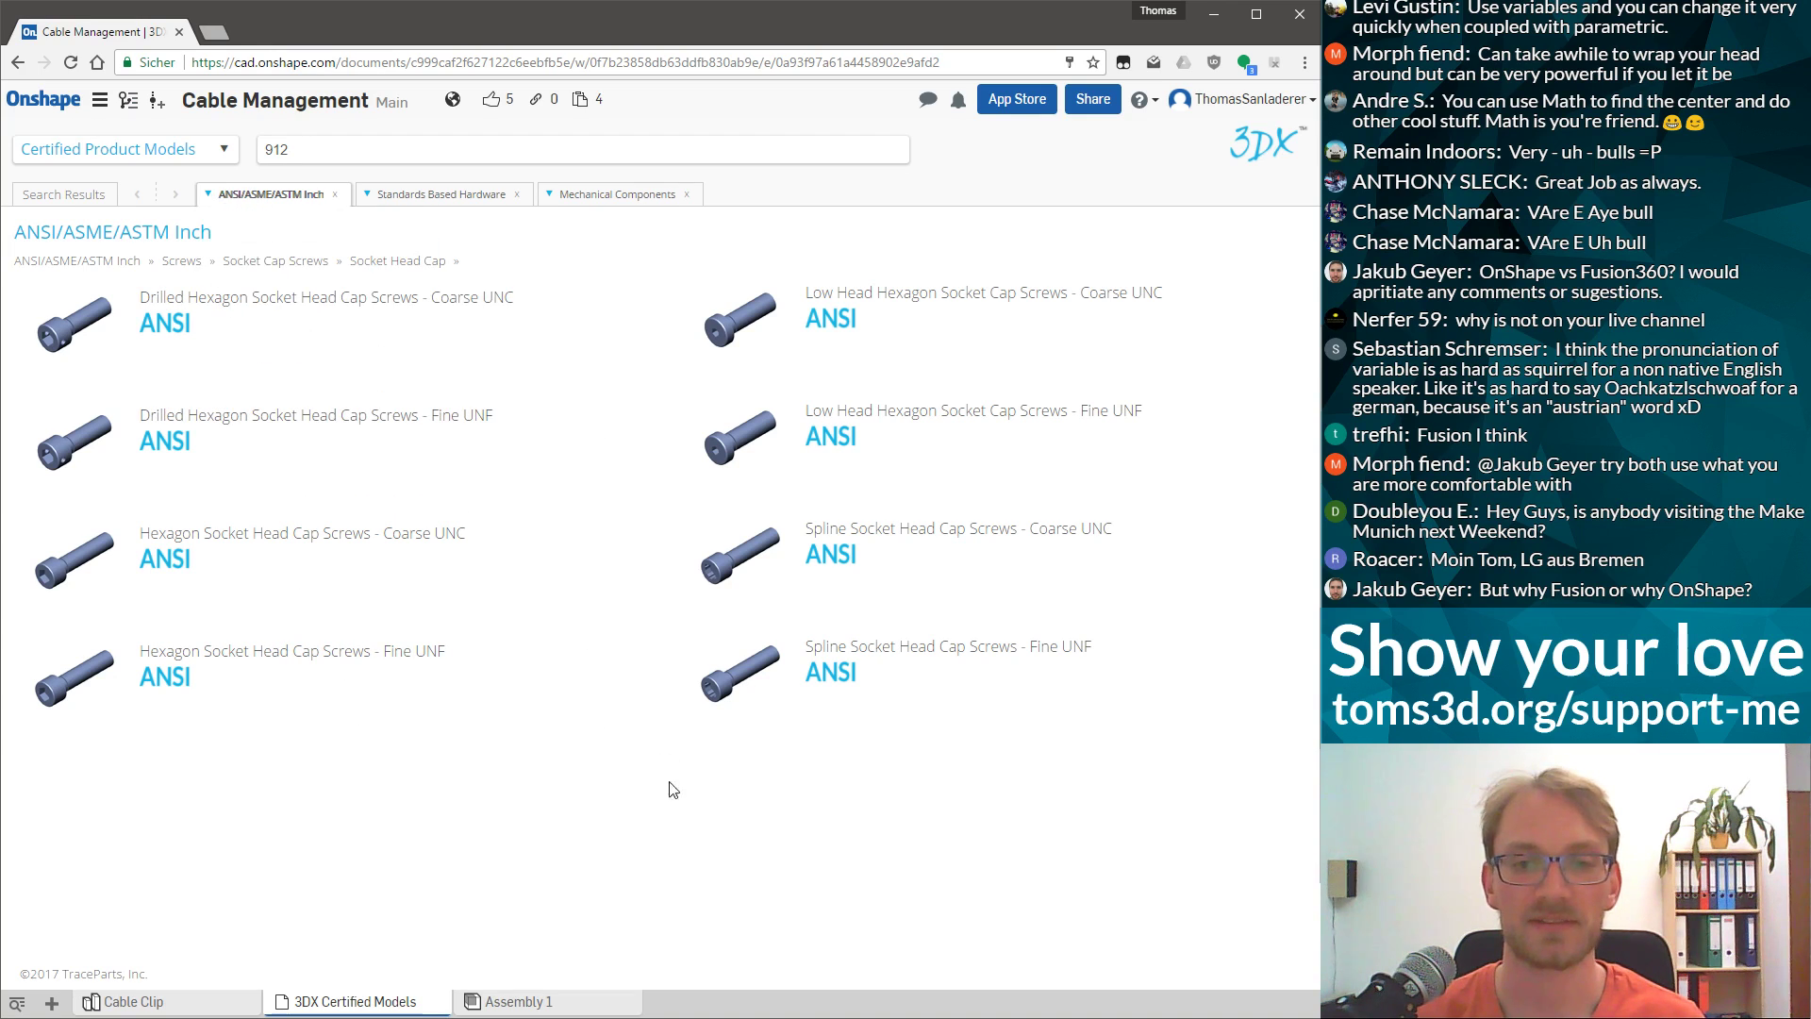
pyautogui.hotkey('alt', 'Left')
pyautogui.hotkey('alt', 'Left')
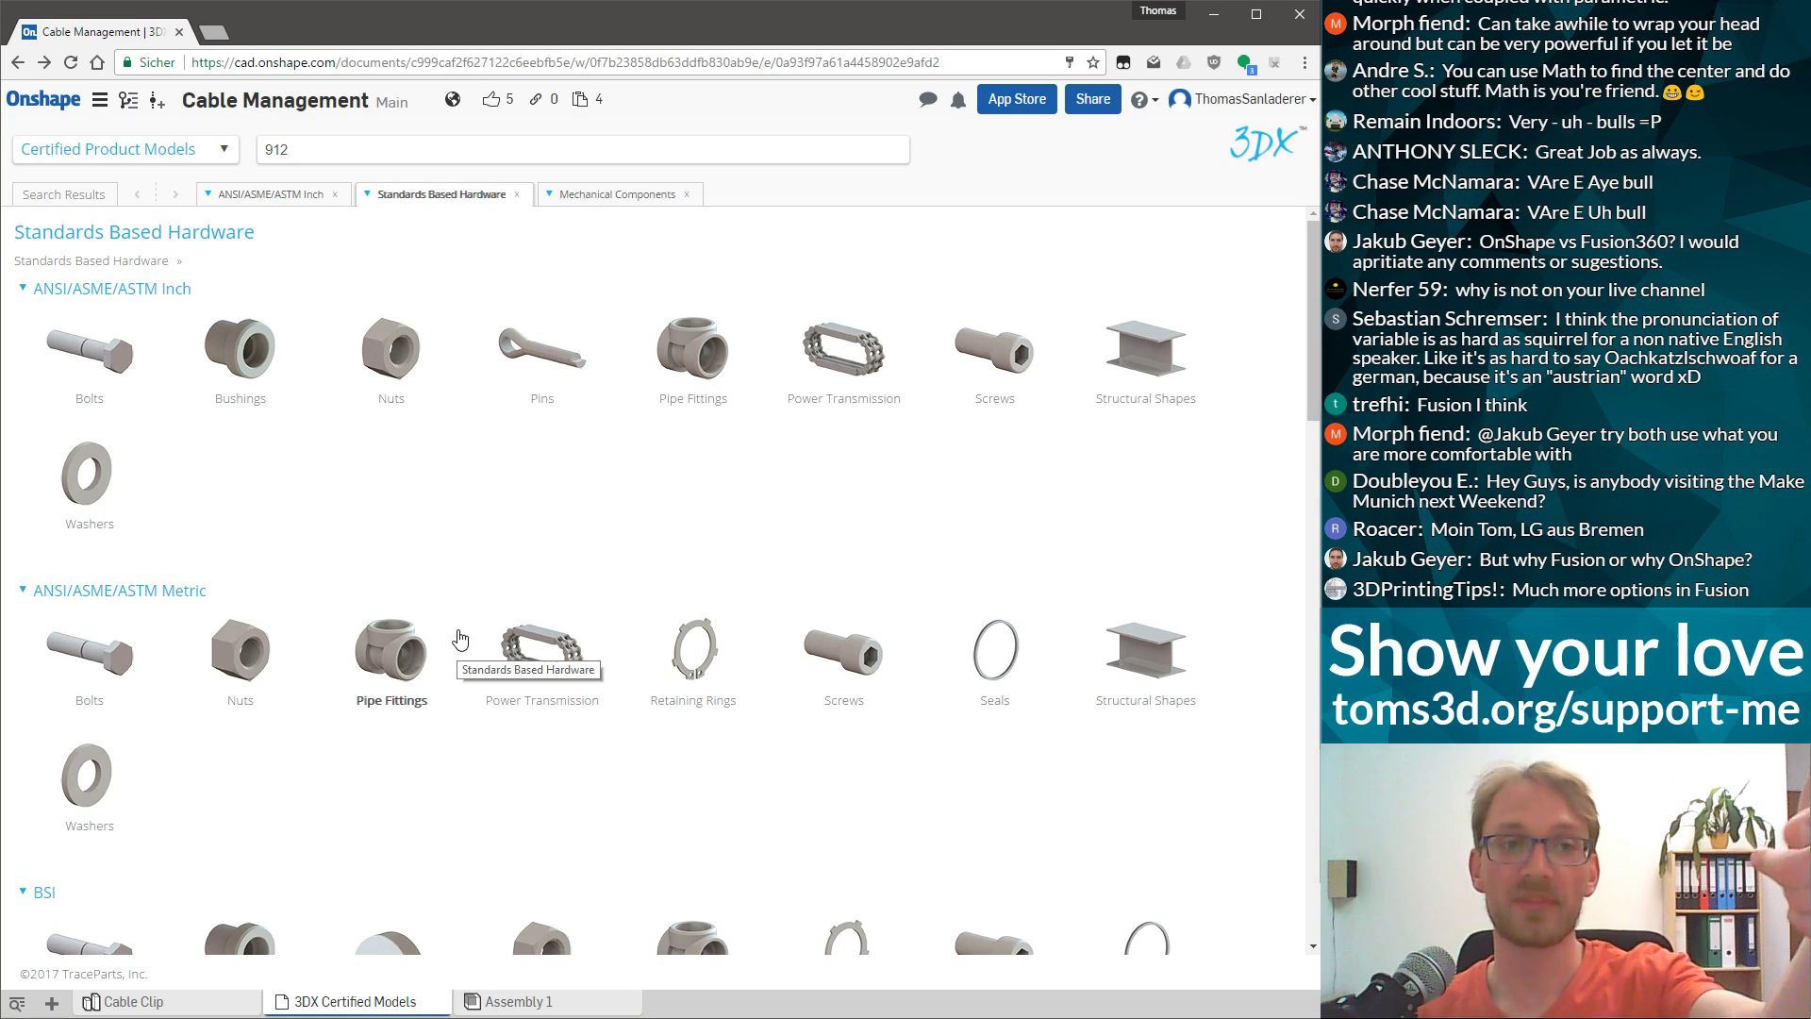
# Review the applications that can be added to the document, and return to the Cable Clip part studio.
pyautogui.click(52, 1002)
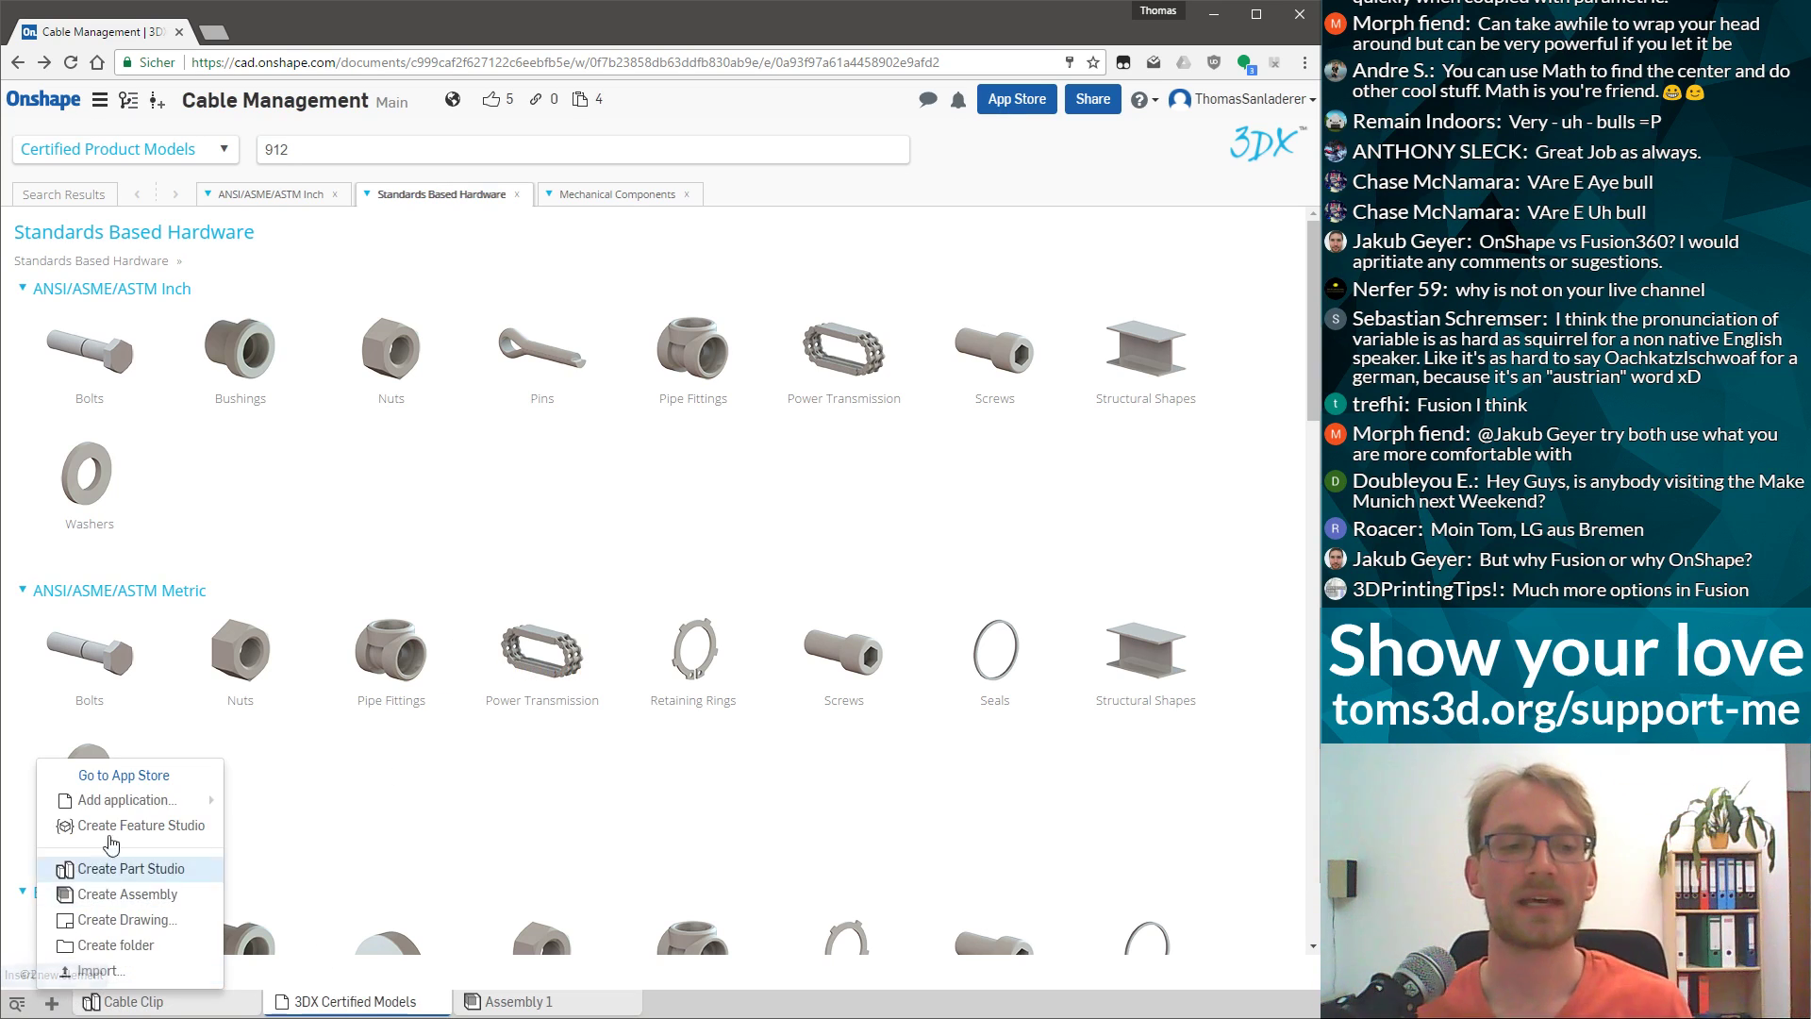
pyautogui.moveTo(146, 799)
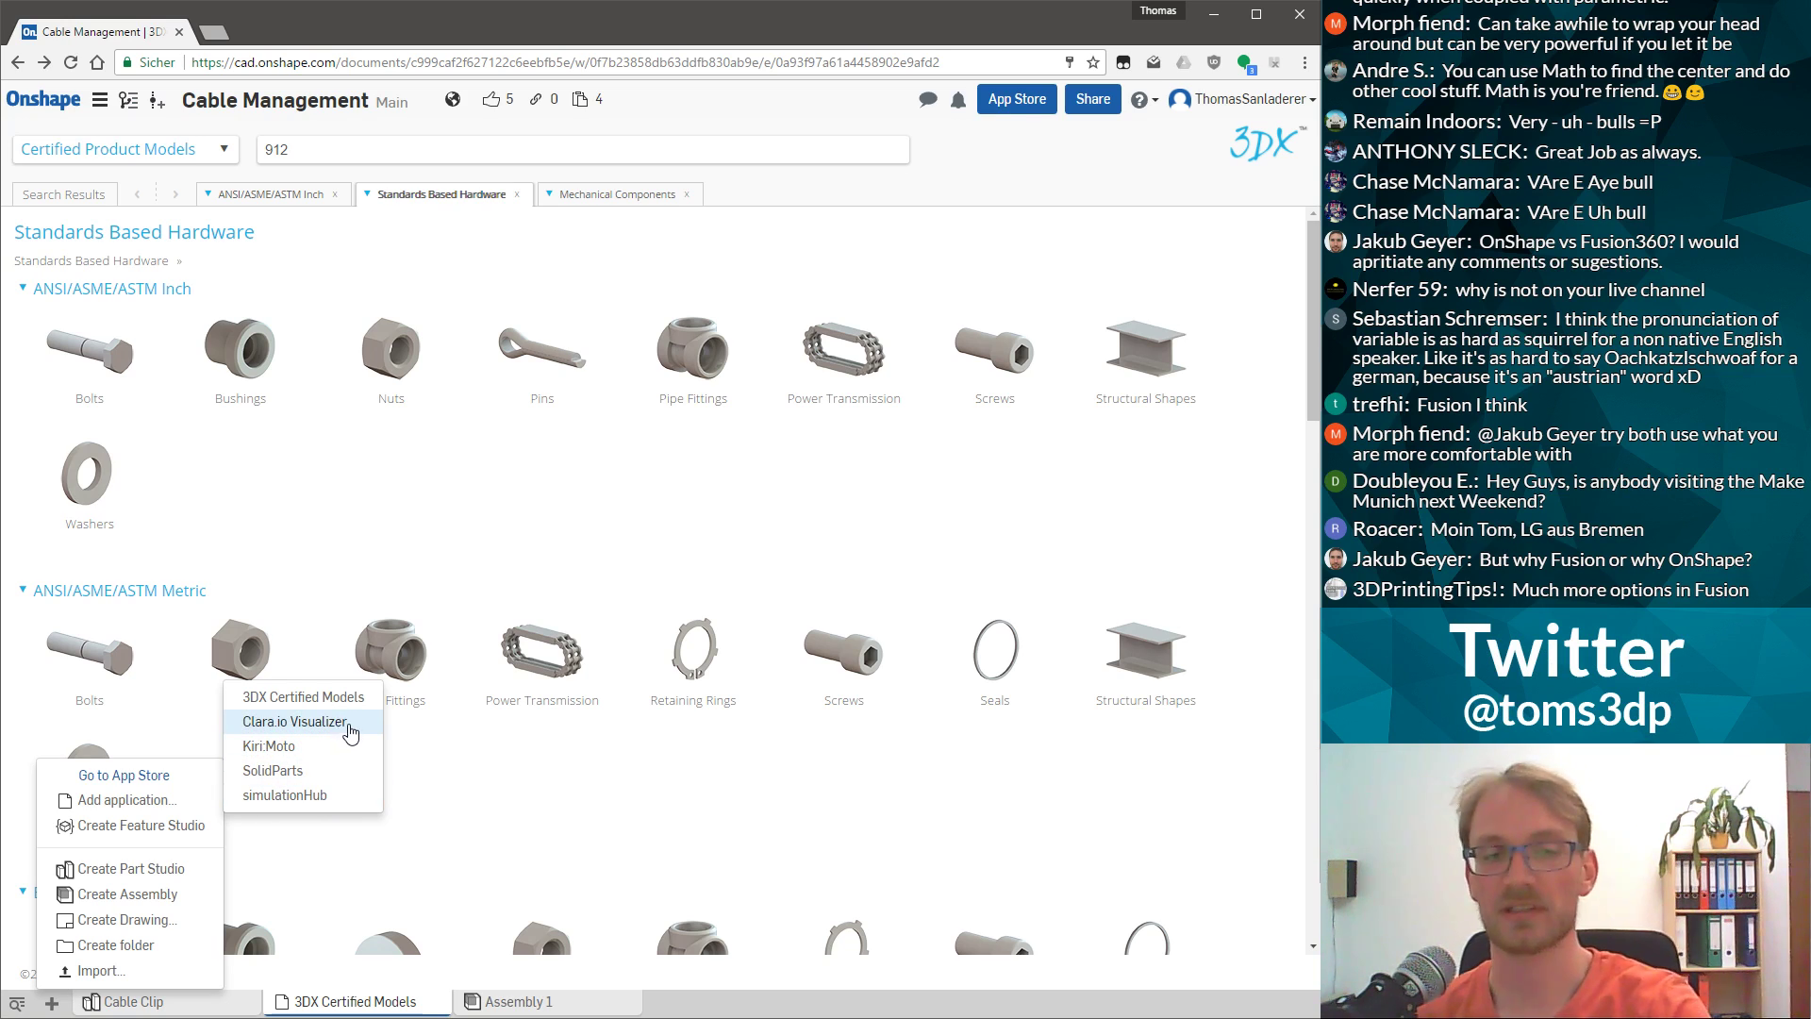
pyautogui.click(250, 1002)
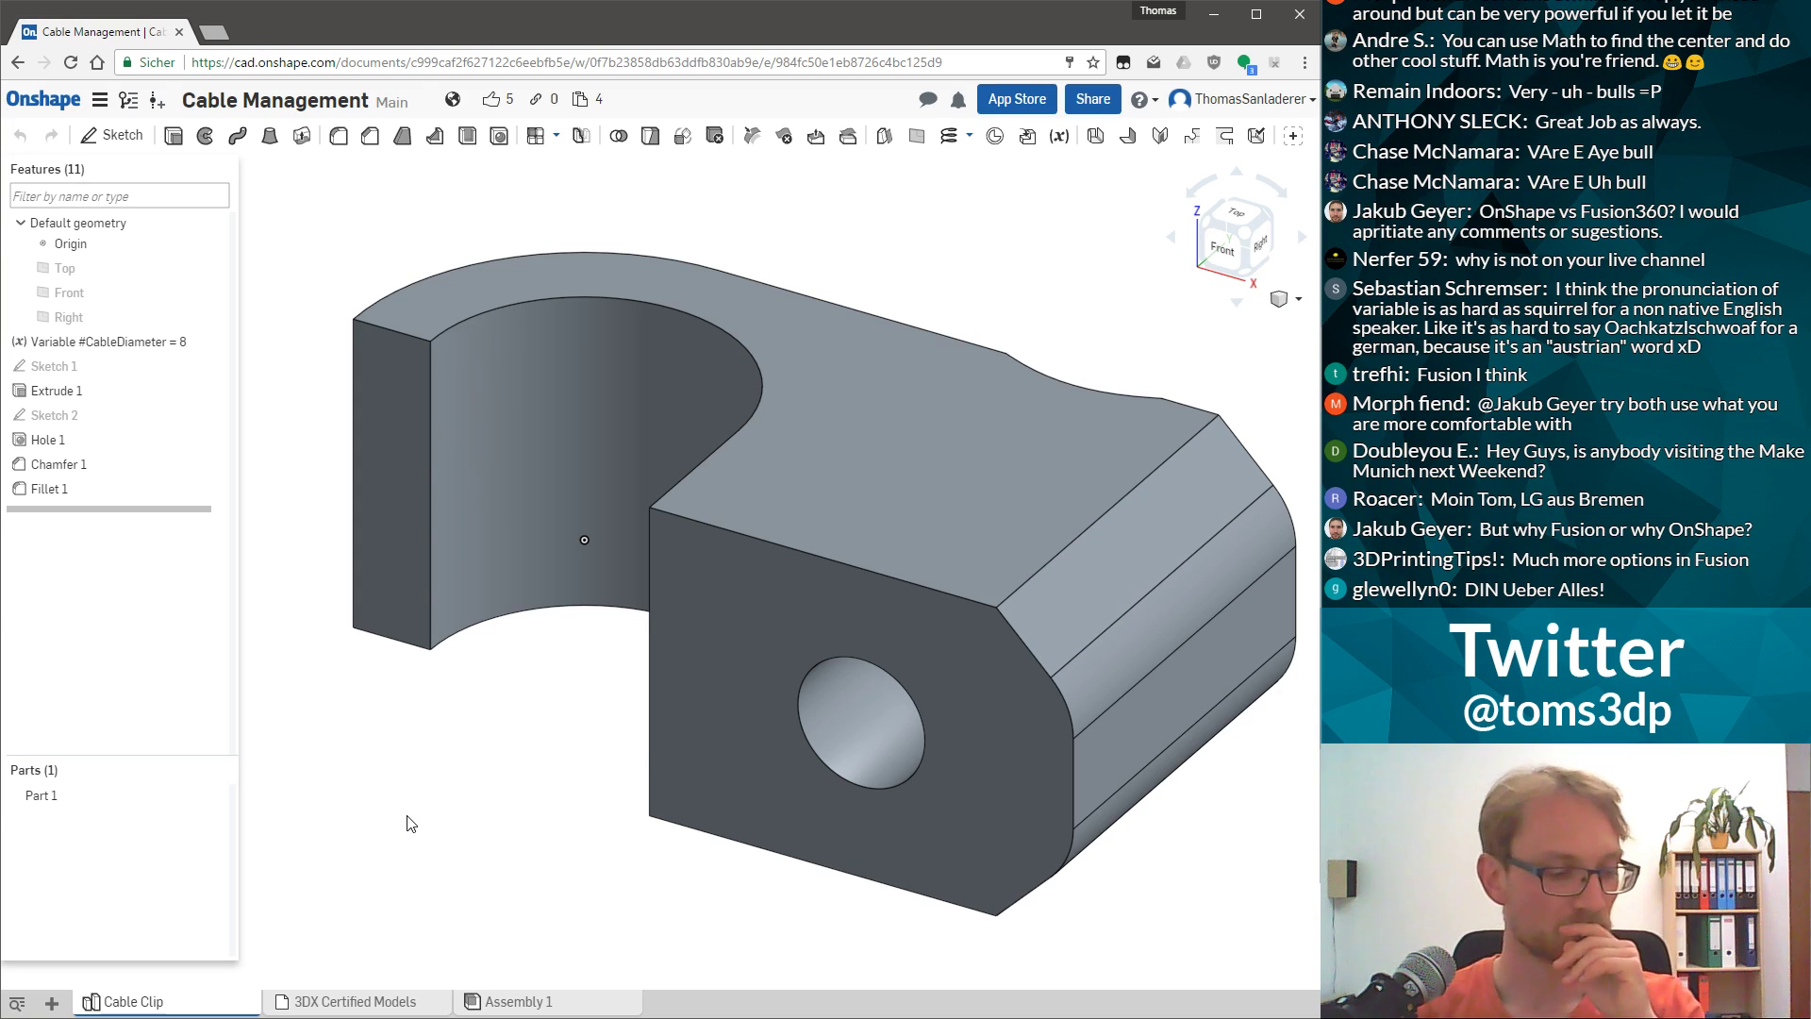
# Create a new Part Studio in the Cable Management document.
pyautogui.click(52, 1003)
pyautogui.moveTo(90, 811)
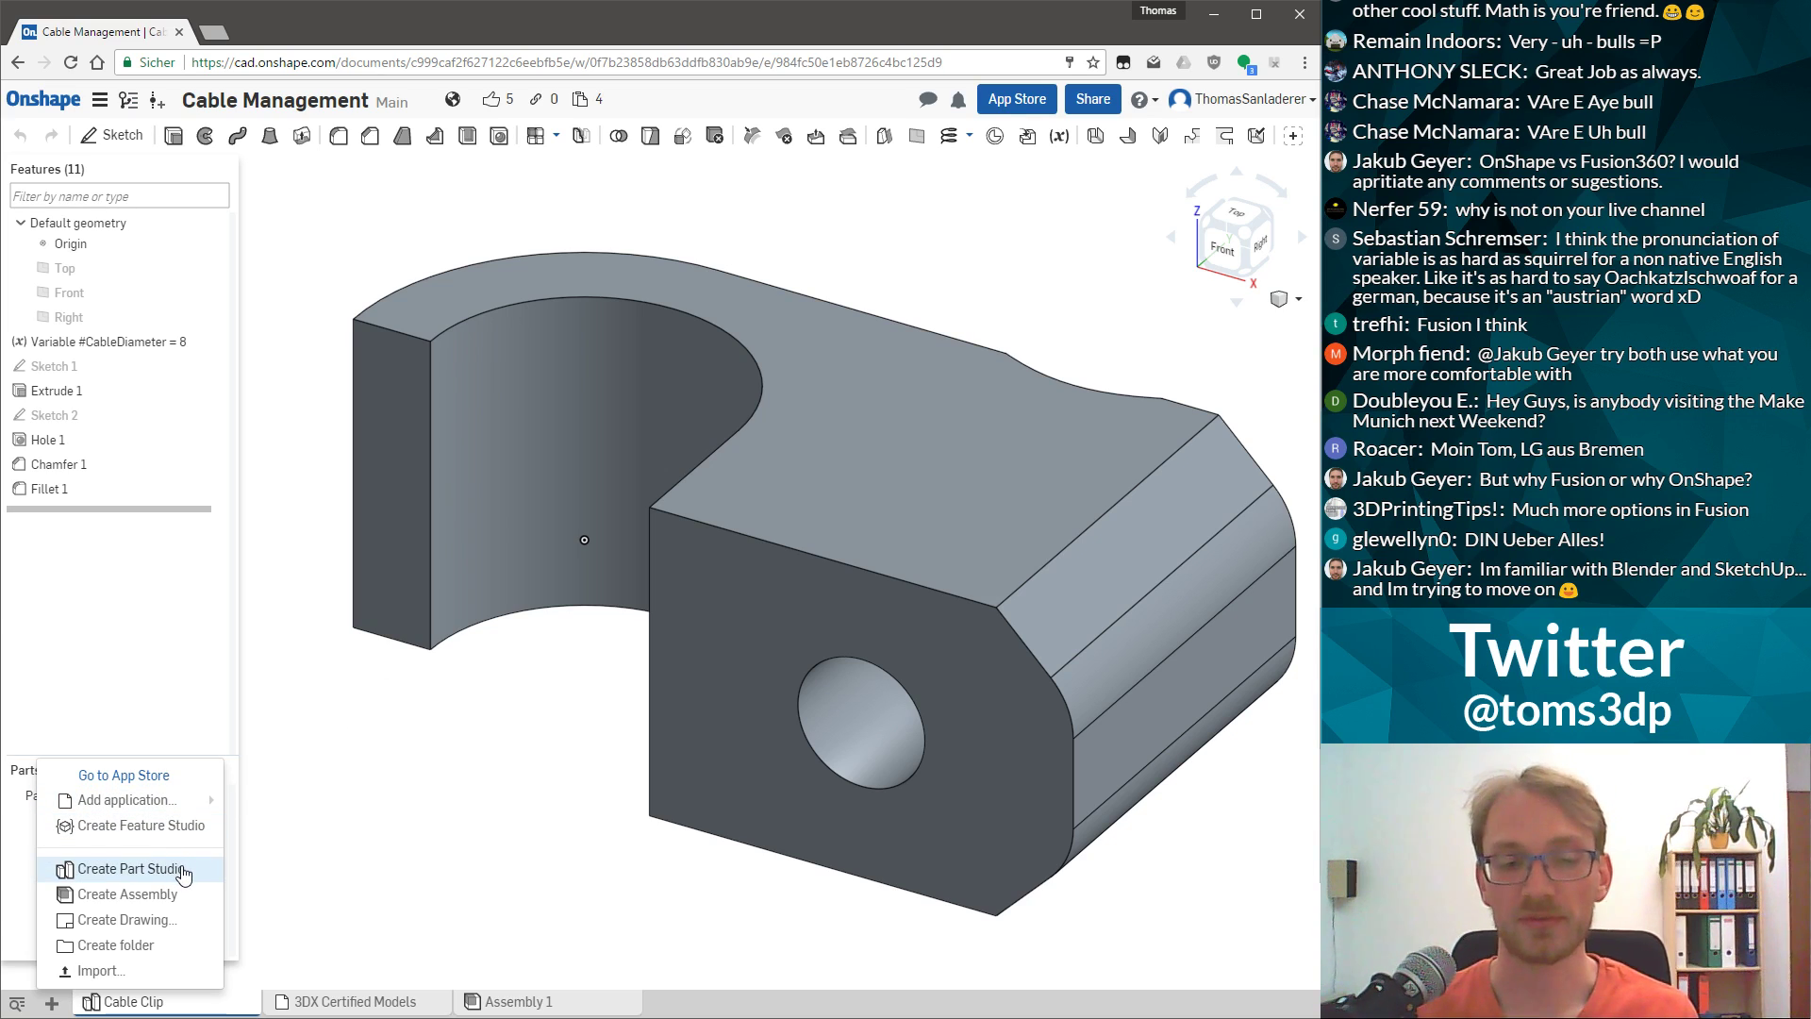
pyautogui.click(183, 869)
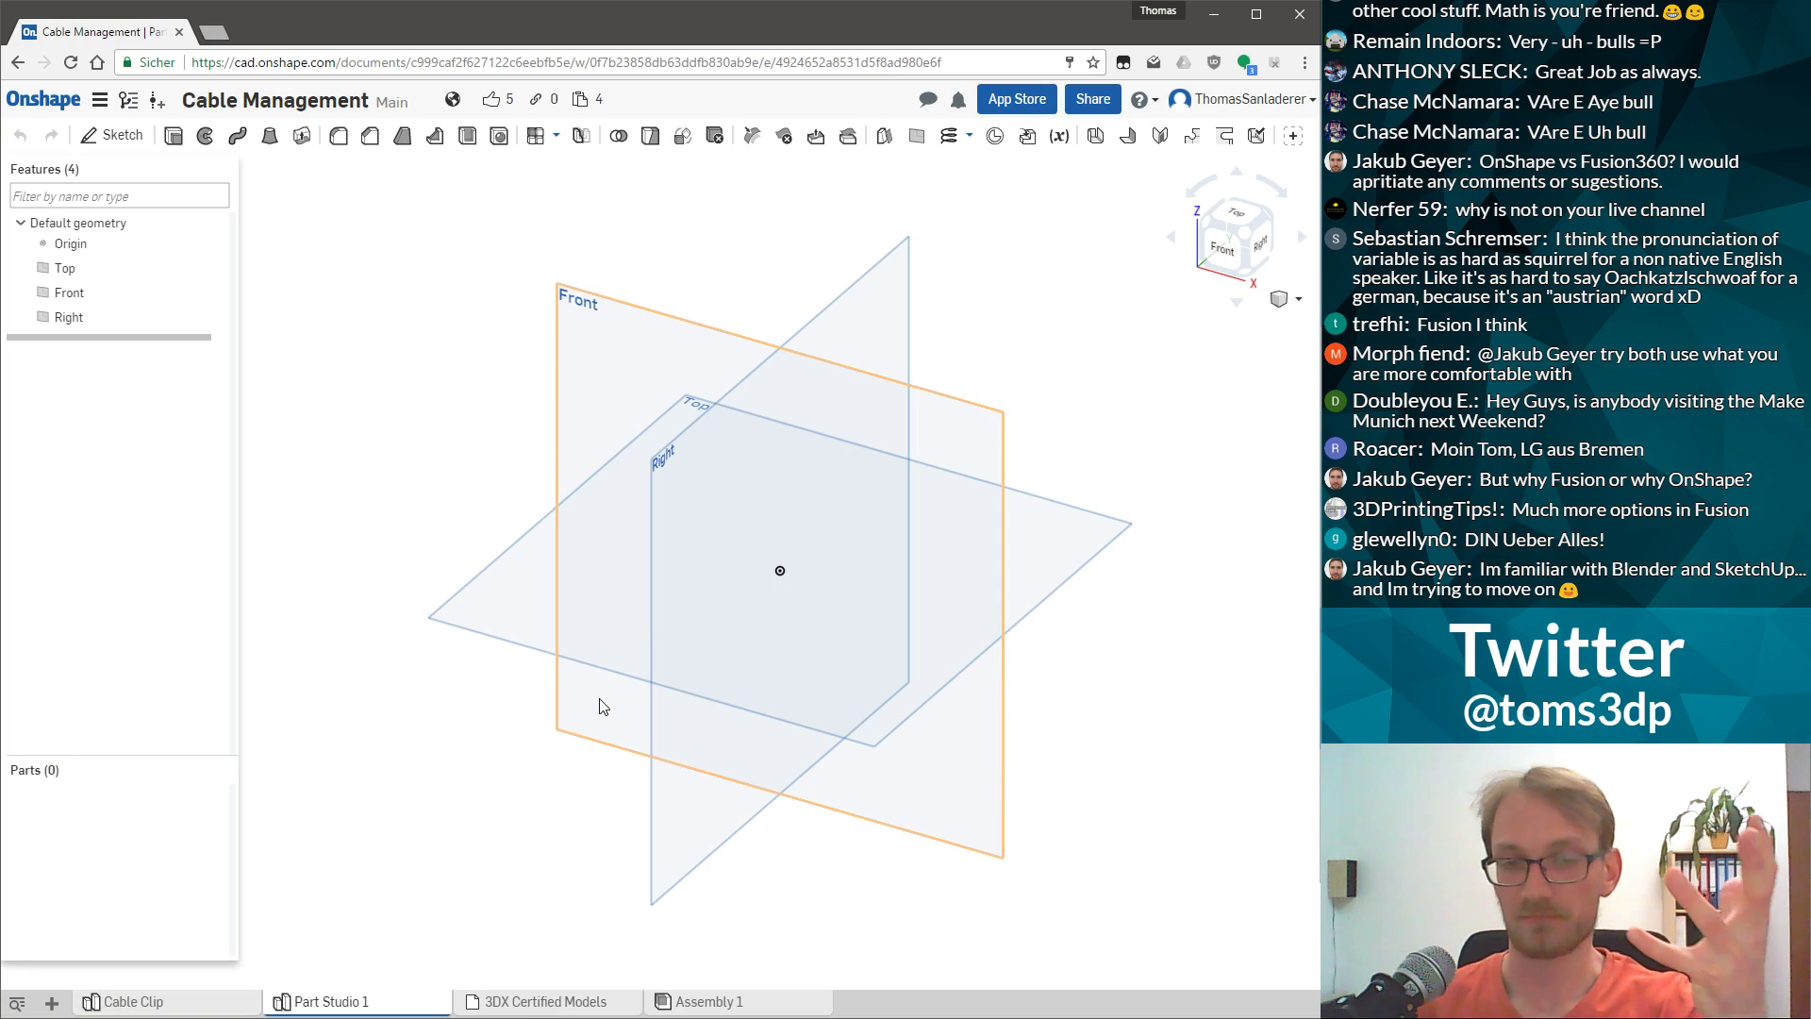
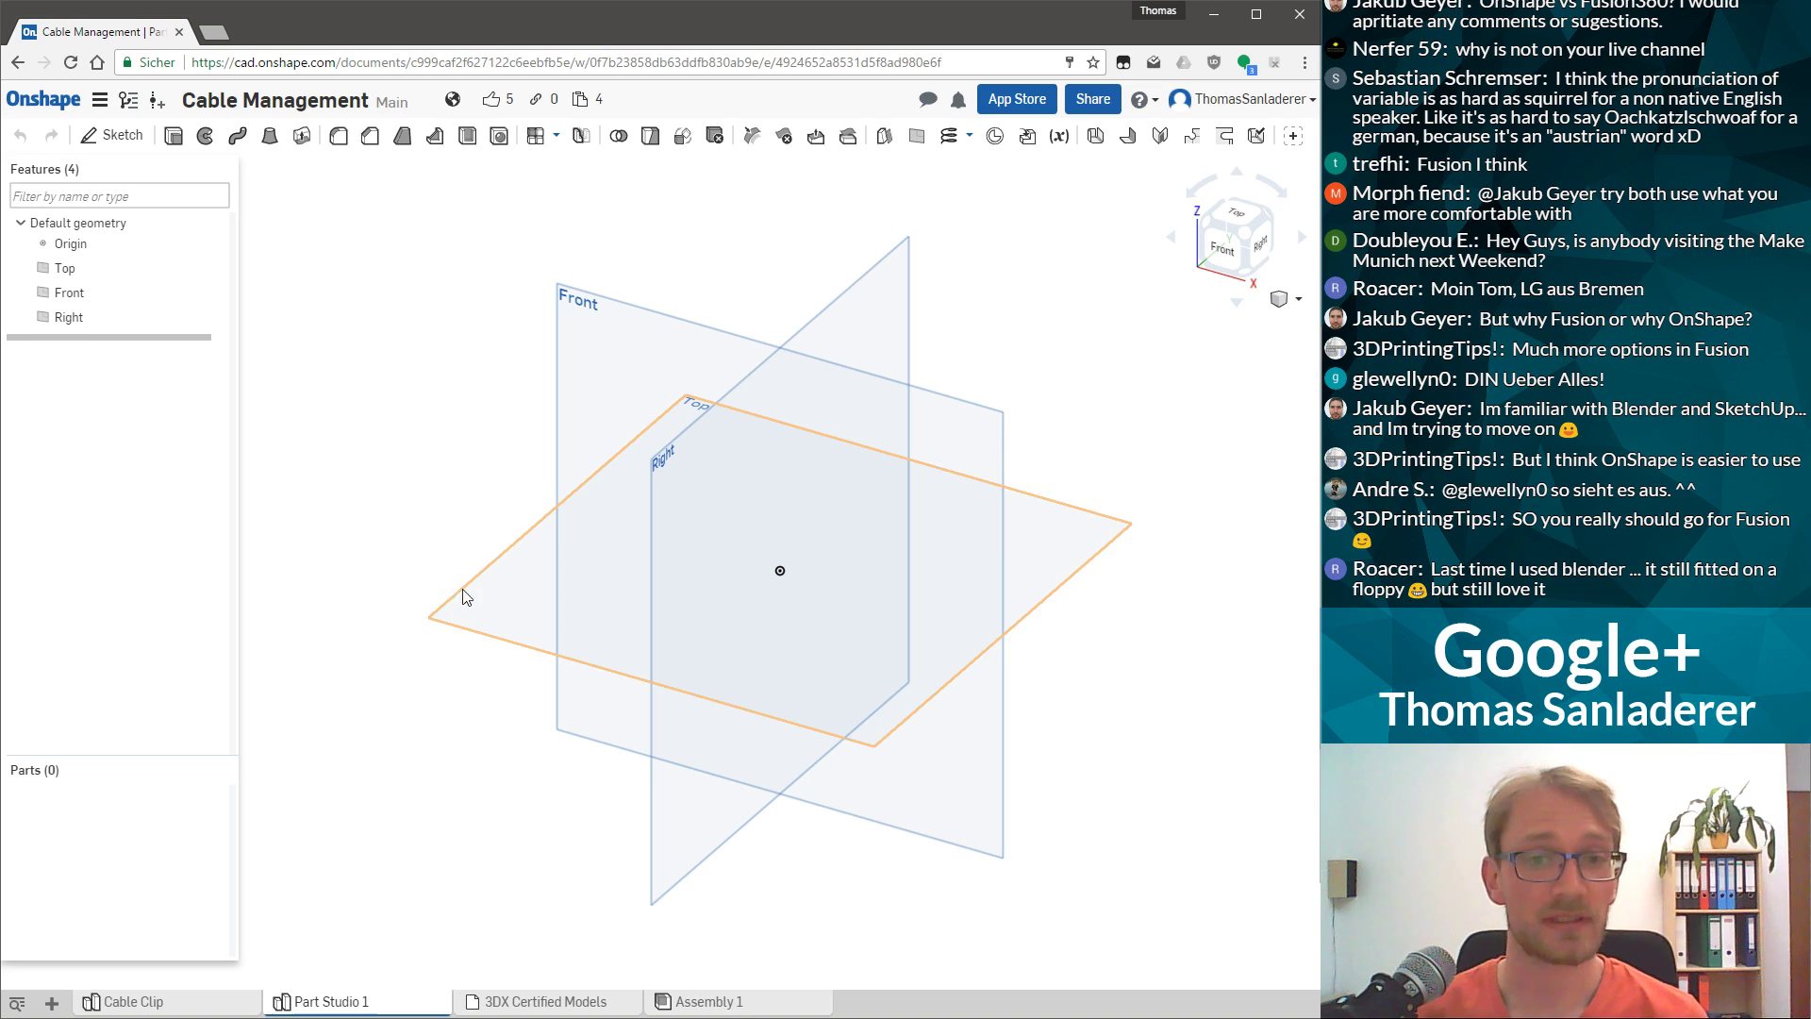
pyautogui.click(500, 615)
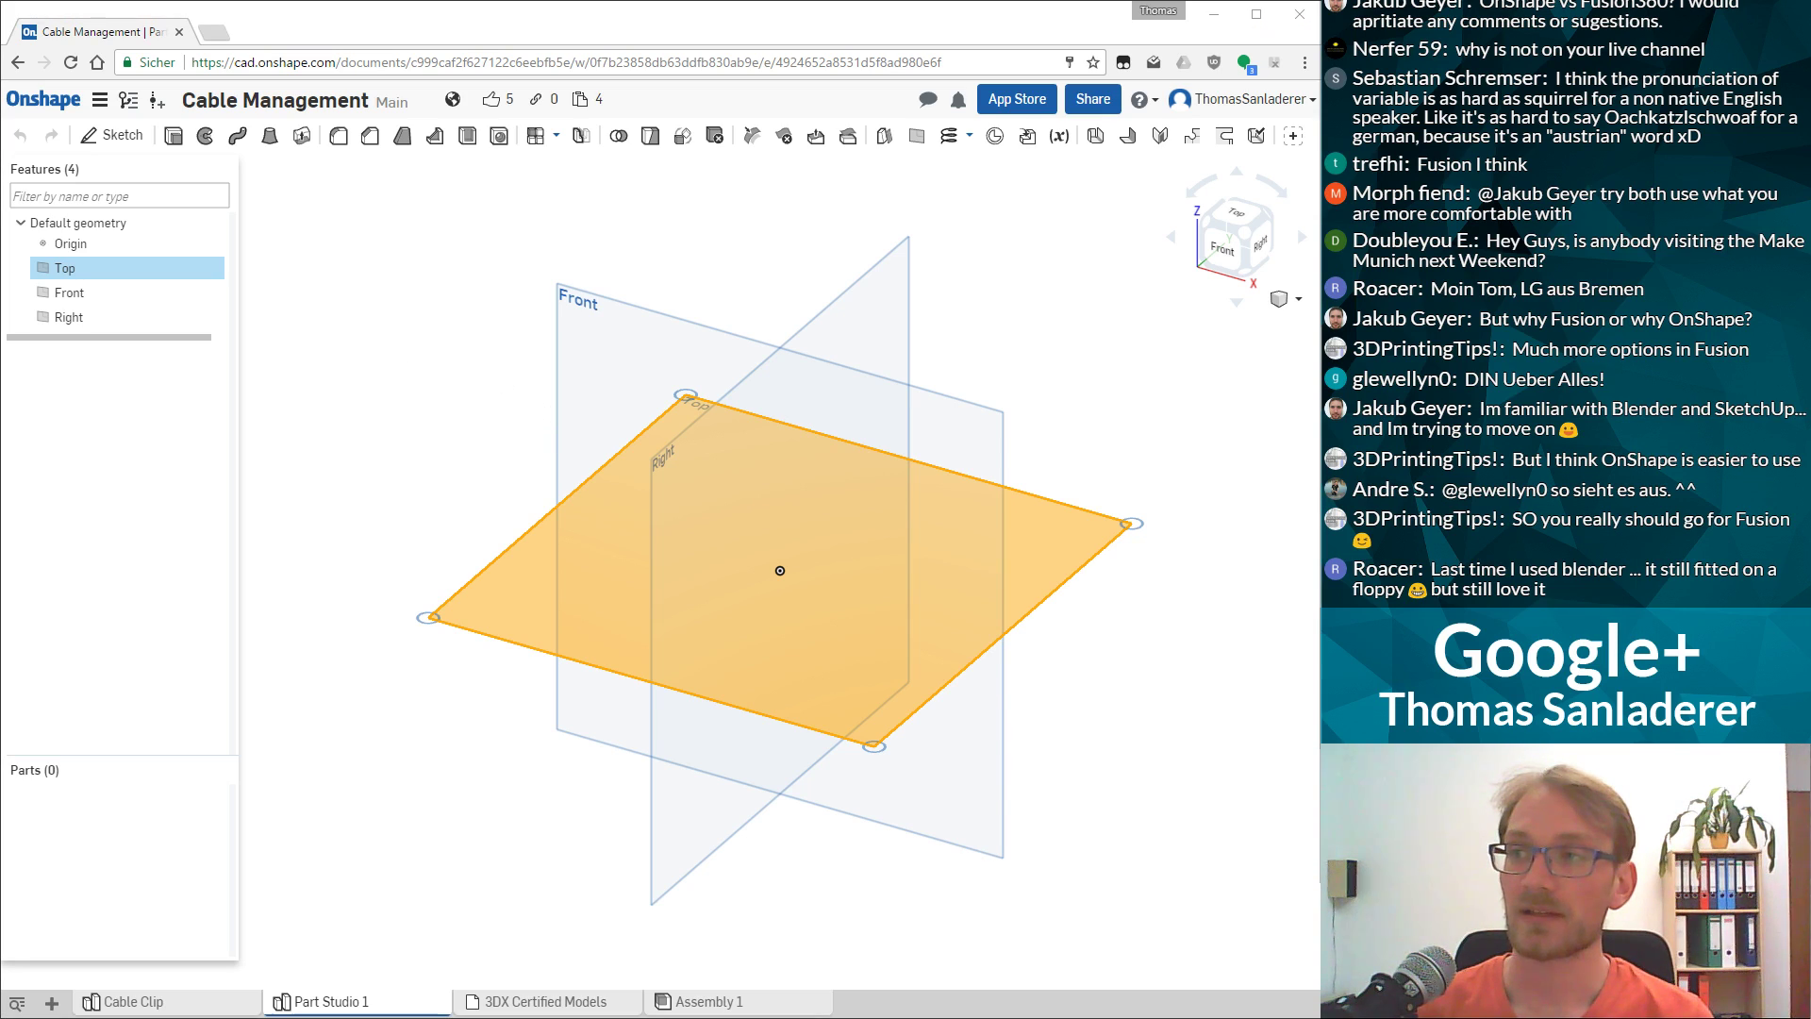
pyautogui.click(529, 522)
pyautogui.moveTo(529, 522); pyautogui.dragTo(510, 585, button='right')
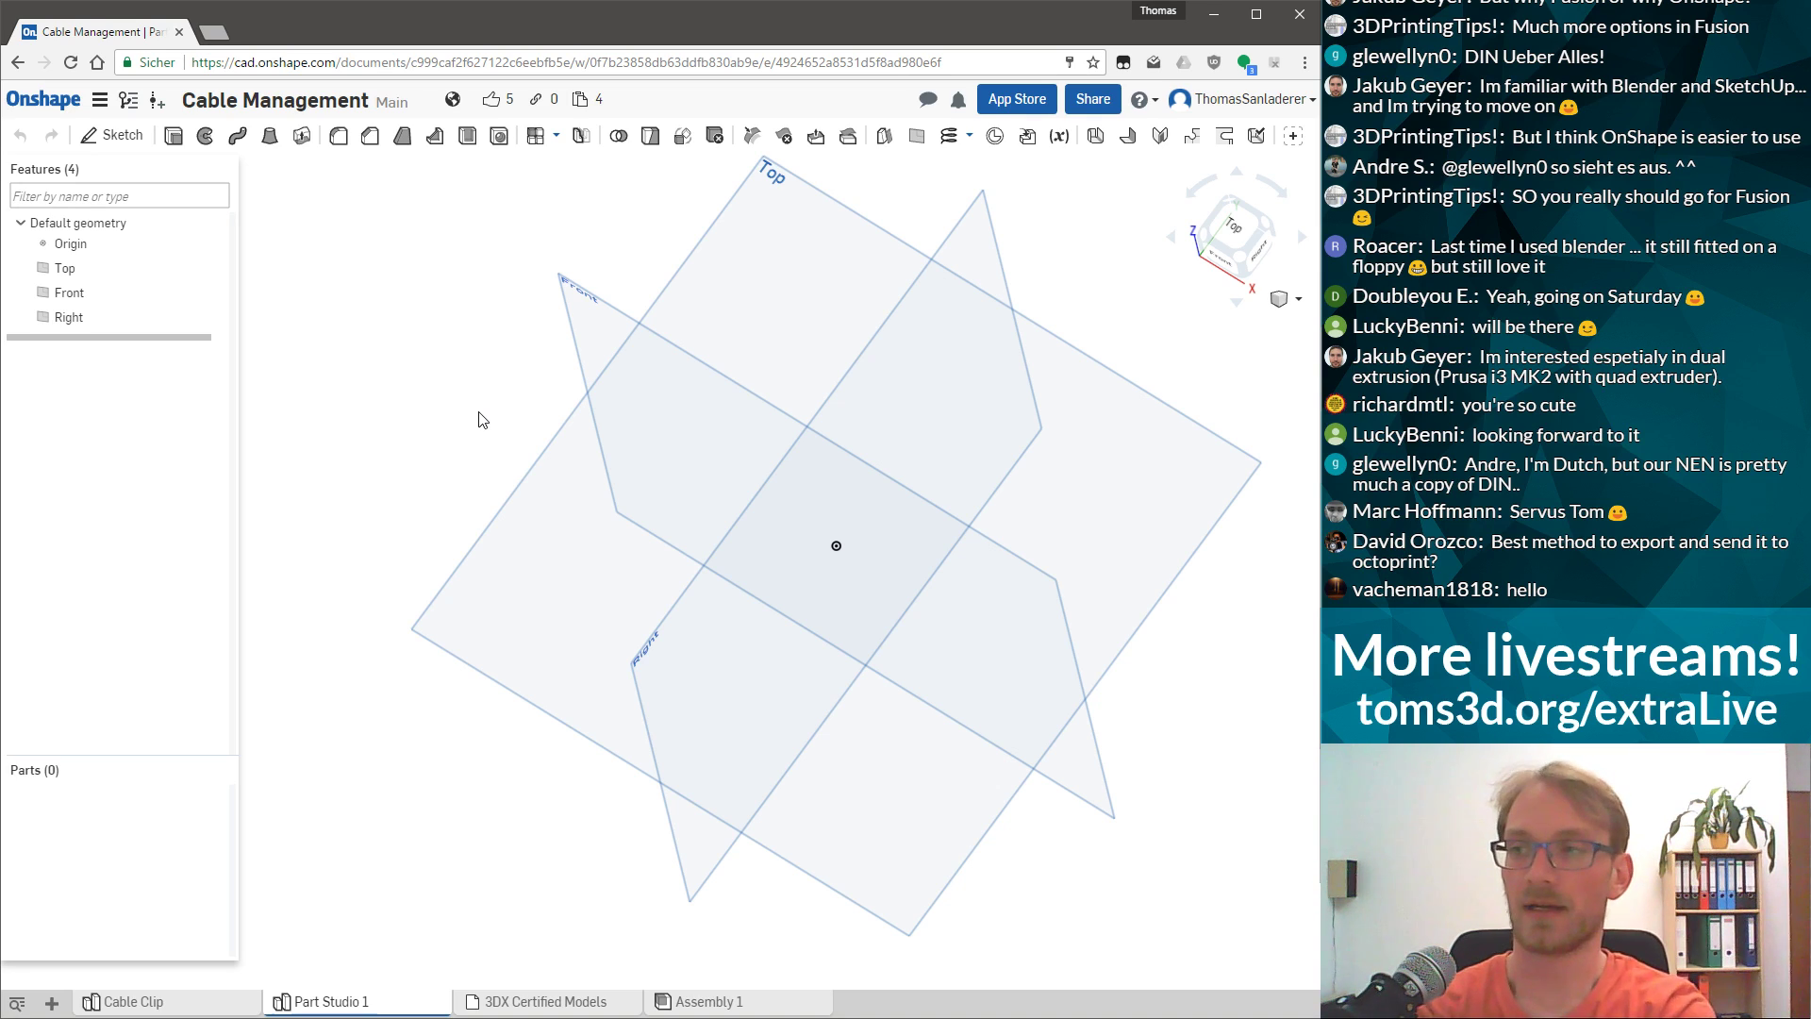
pyautogui.click(564, 594)
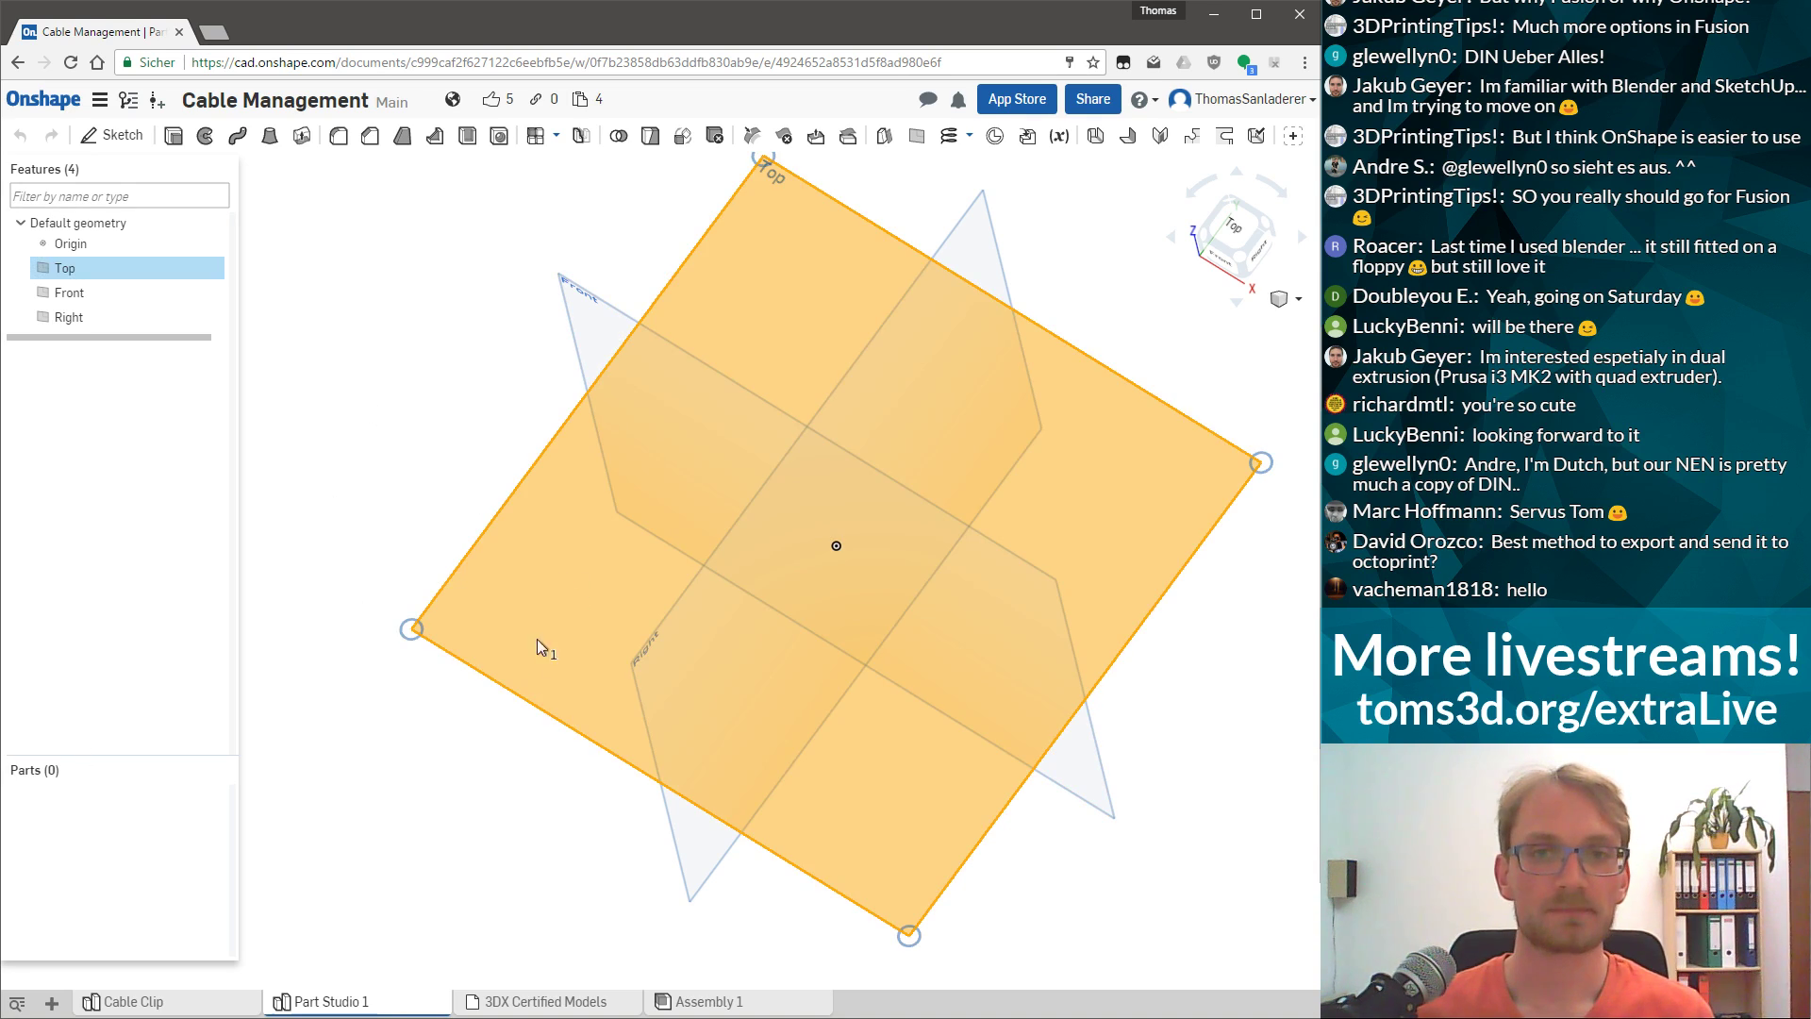
pyautogui.scroll(-3, 1009, 360)
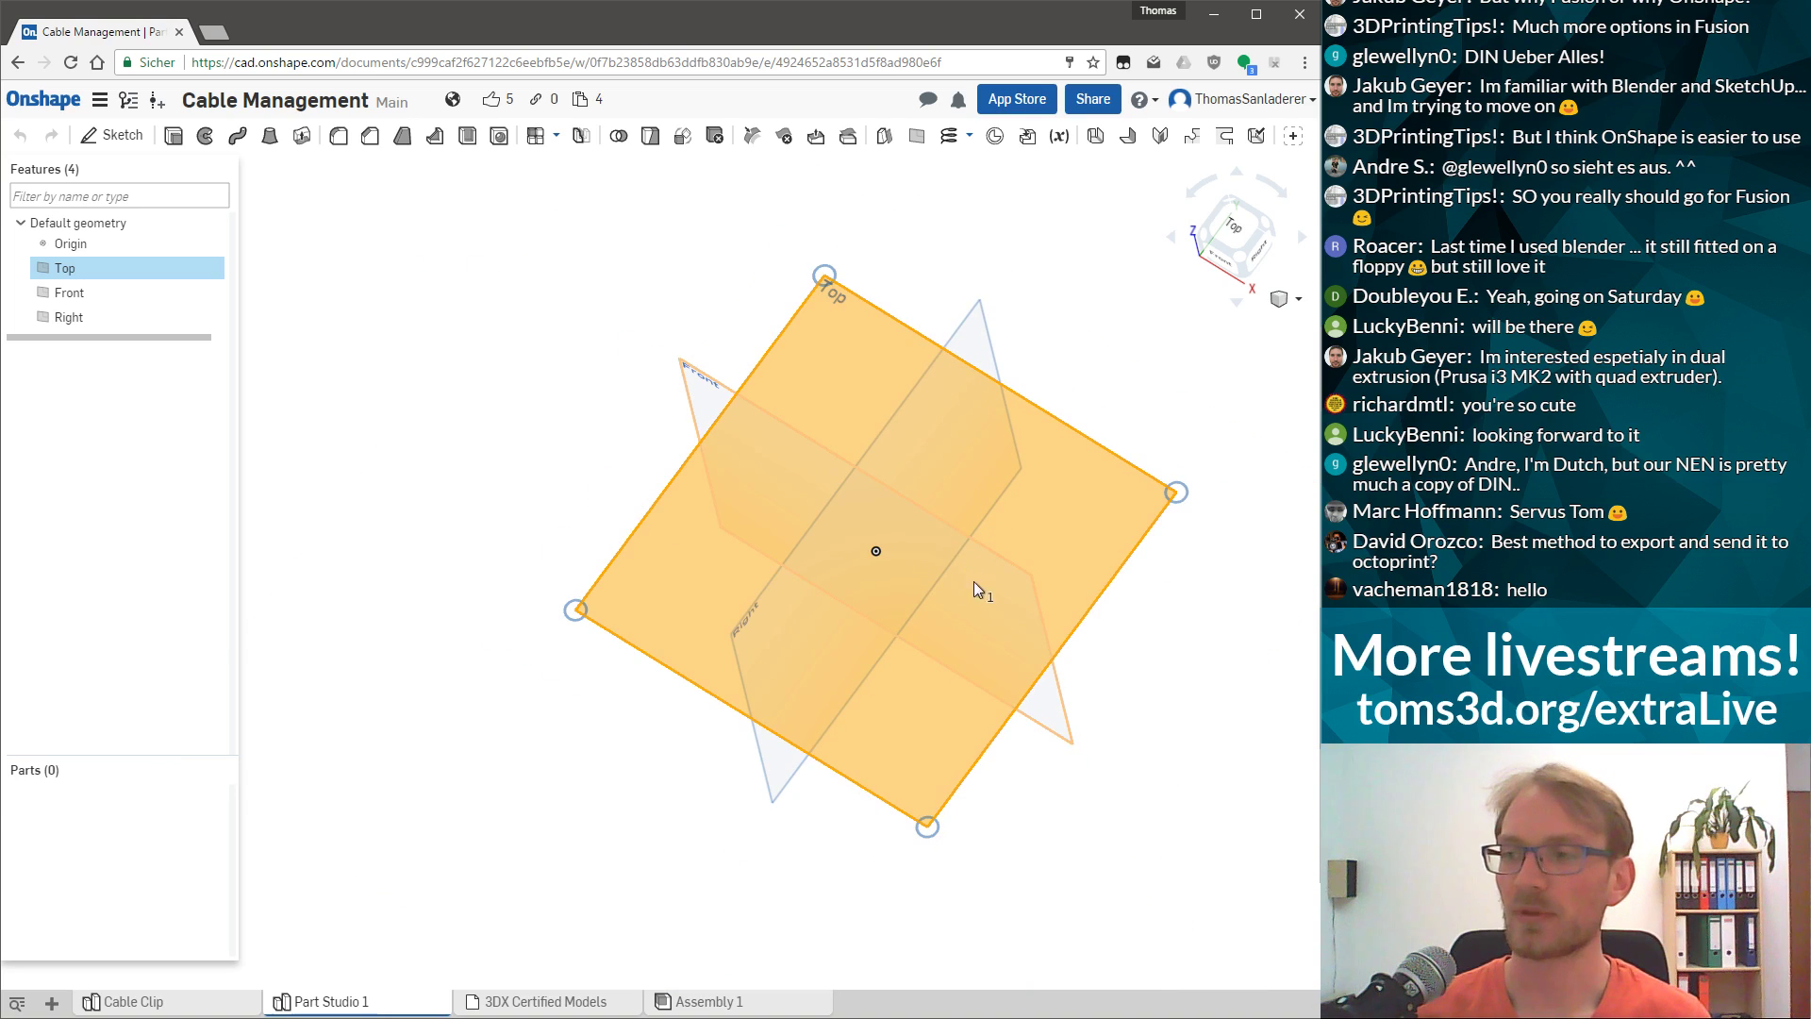
pyautogui.hotkey('shift', '7')
pyautogui.moveTo(898, 524); pyautogui.dragTo(896, 579, button='right')
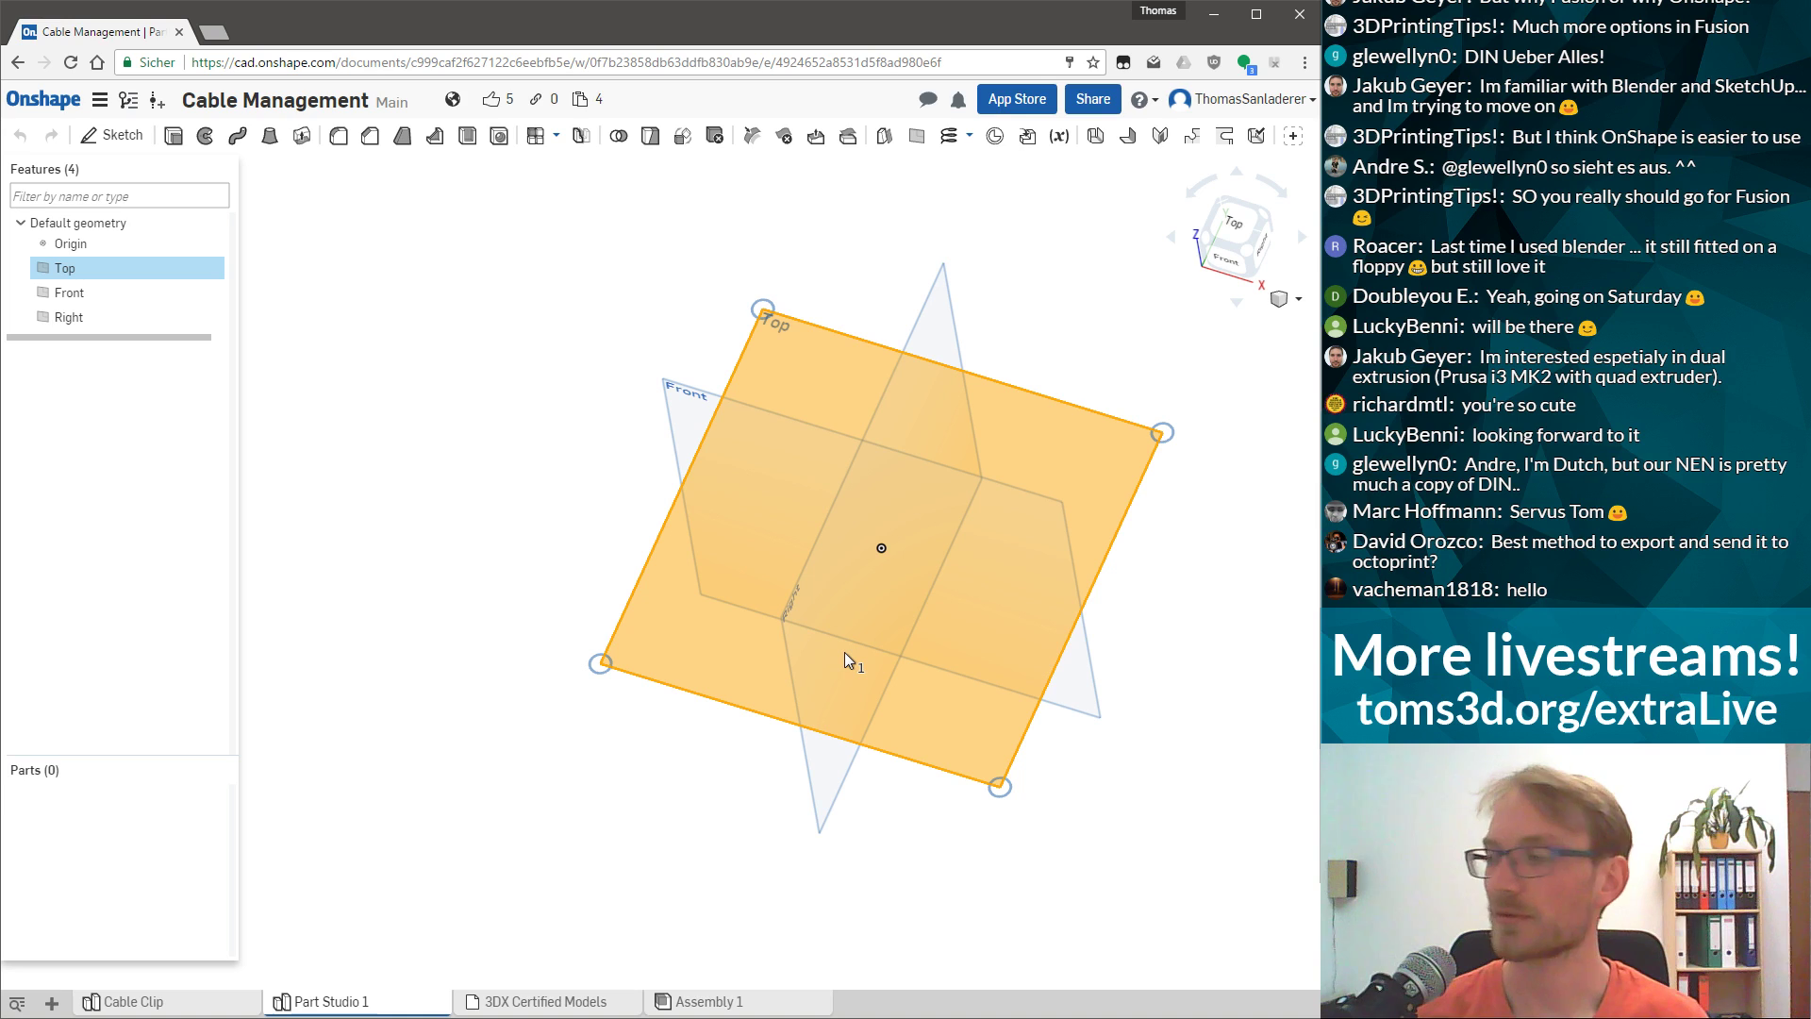
pyautogui.scroll(3, 1037, 542)
pyautogui.press('Escape')
pyautogui.click(431, 724)
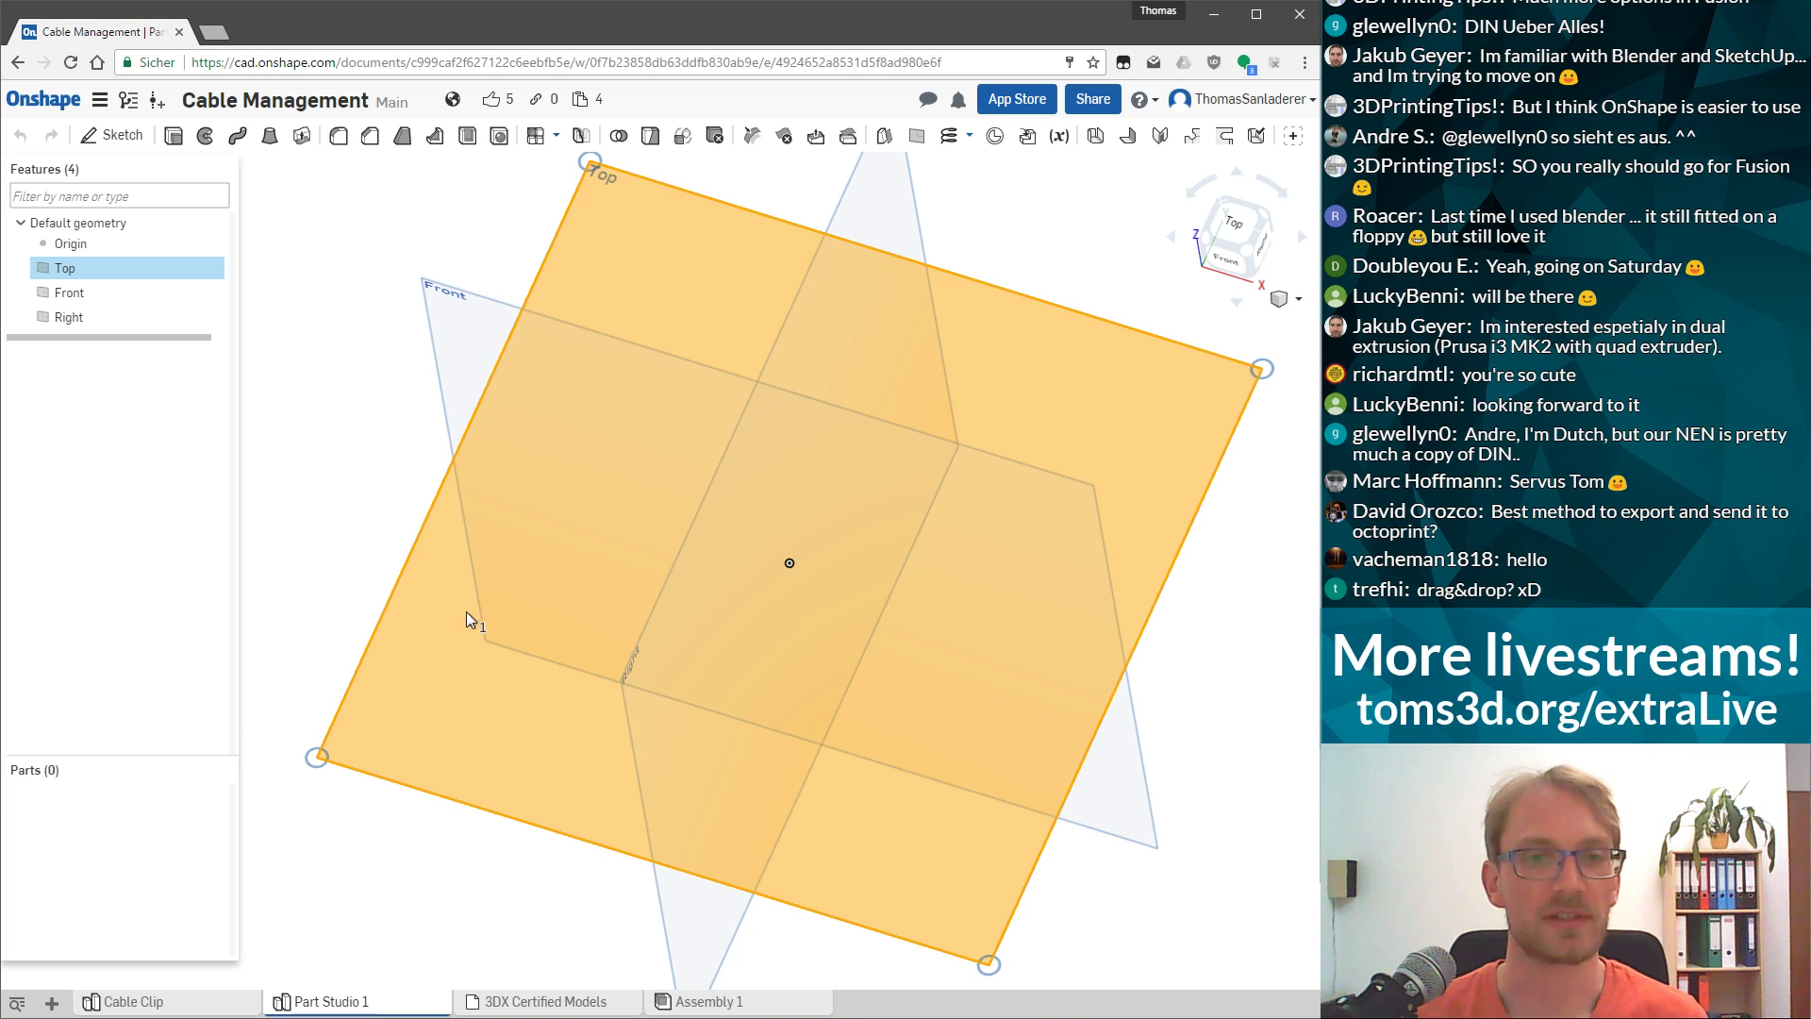
pyautogui.click(348, 485)
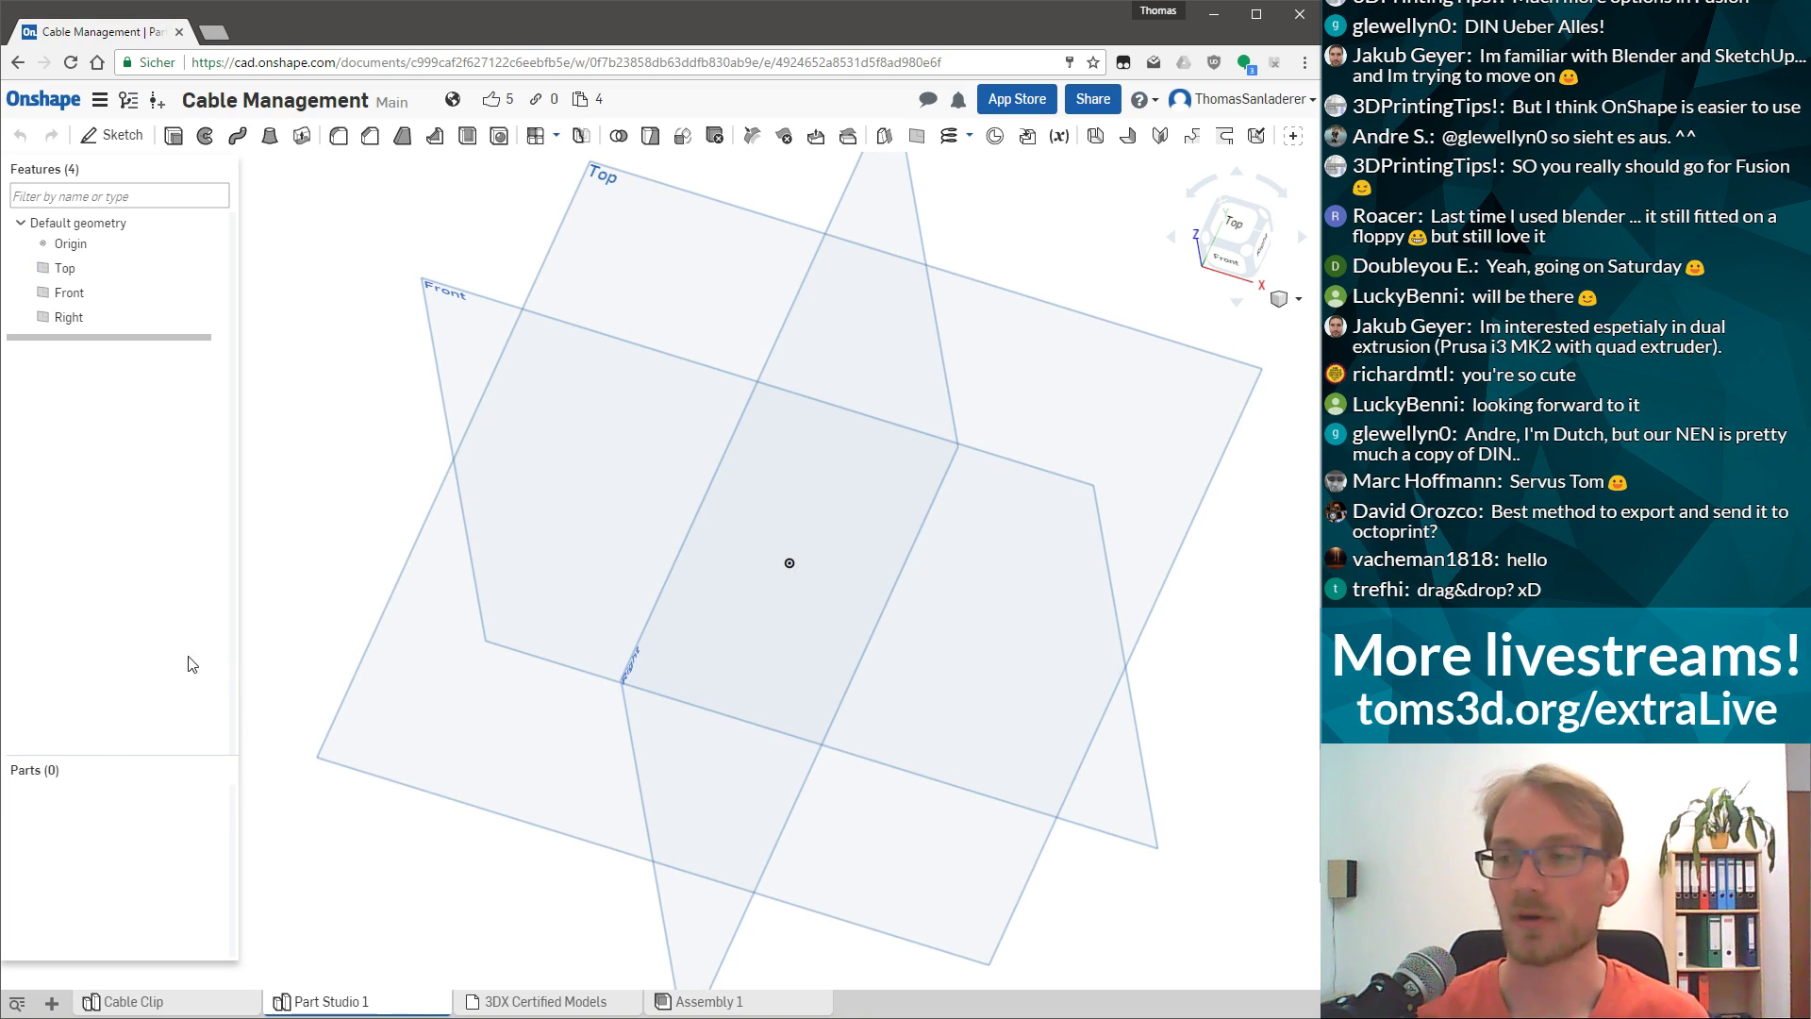
# Switch to the Windows Ink Workspace and open its Sketchpad.
pyautogui.press('super+w')
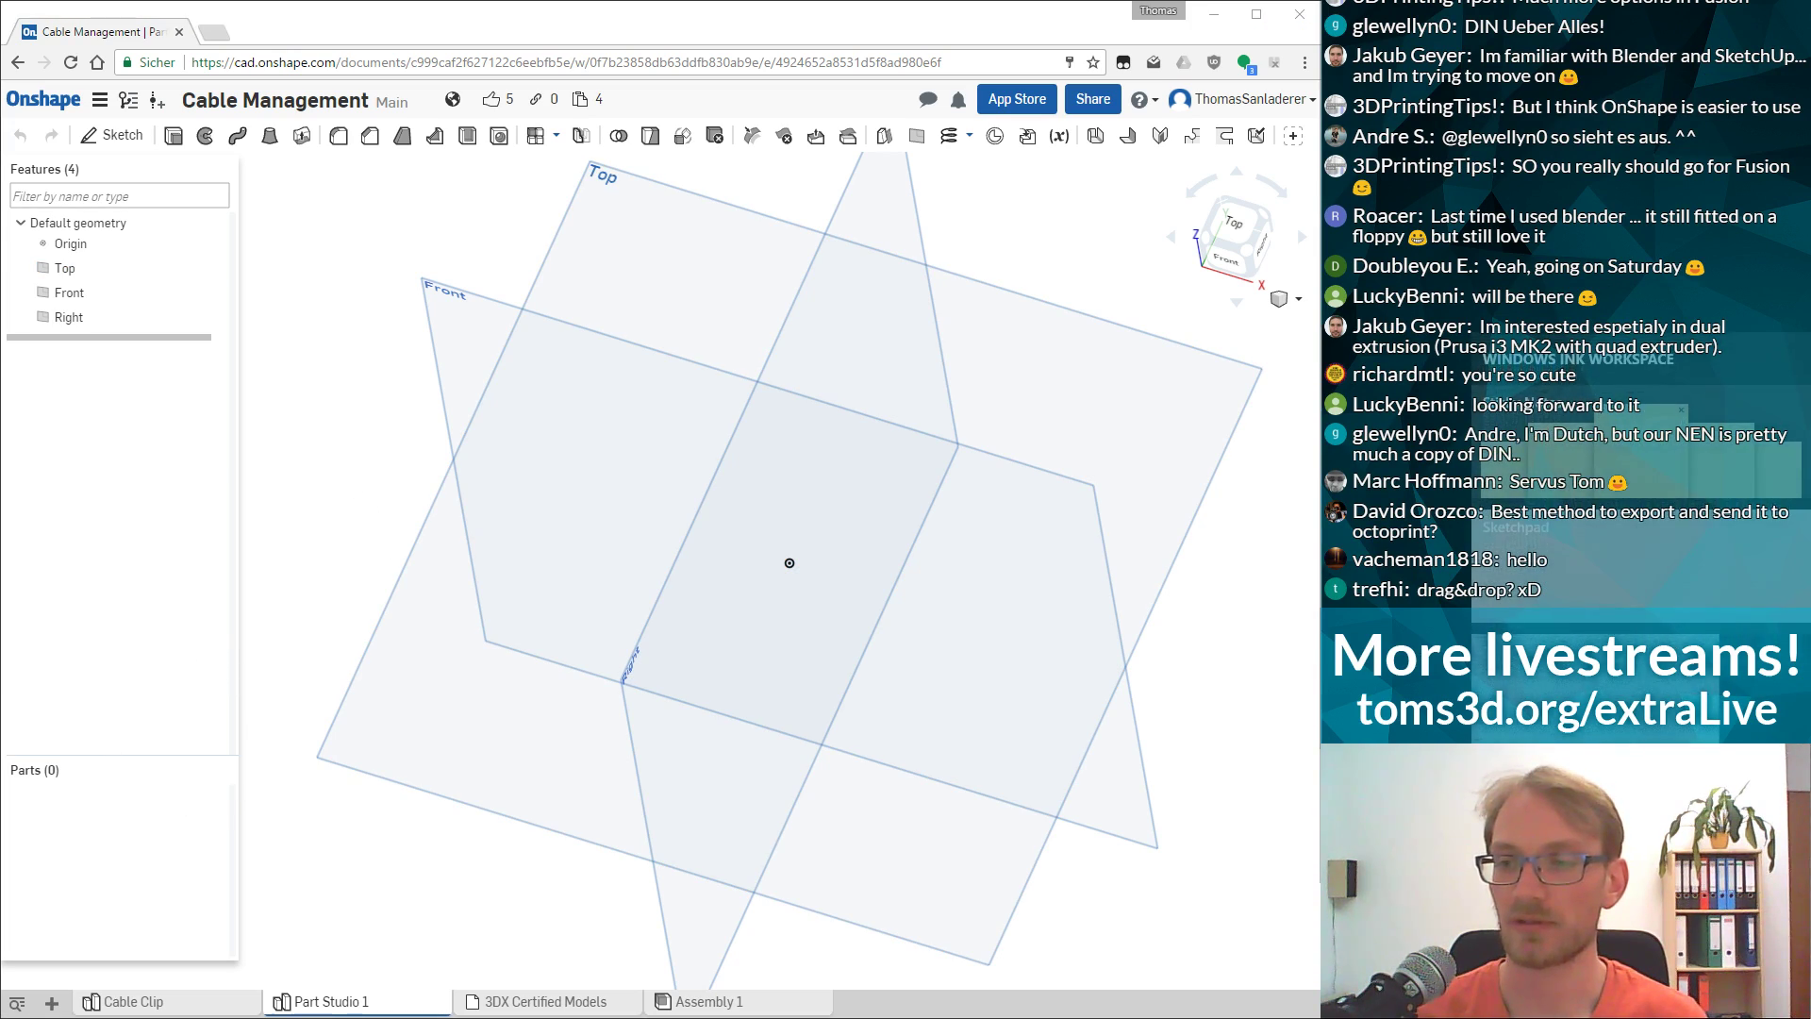
pyautogui.click(1572, 577)
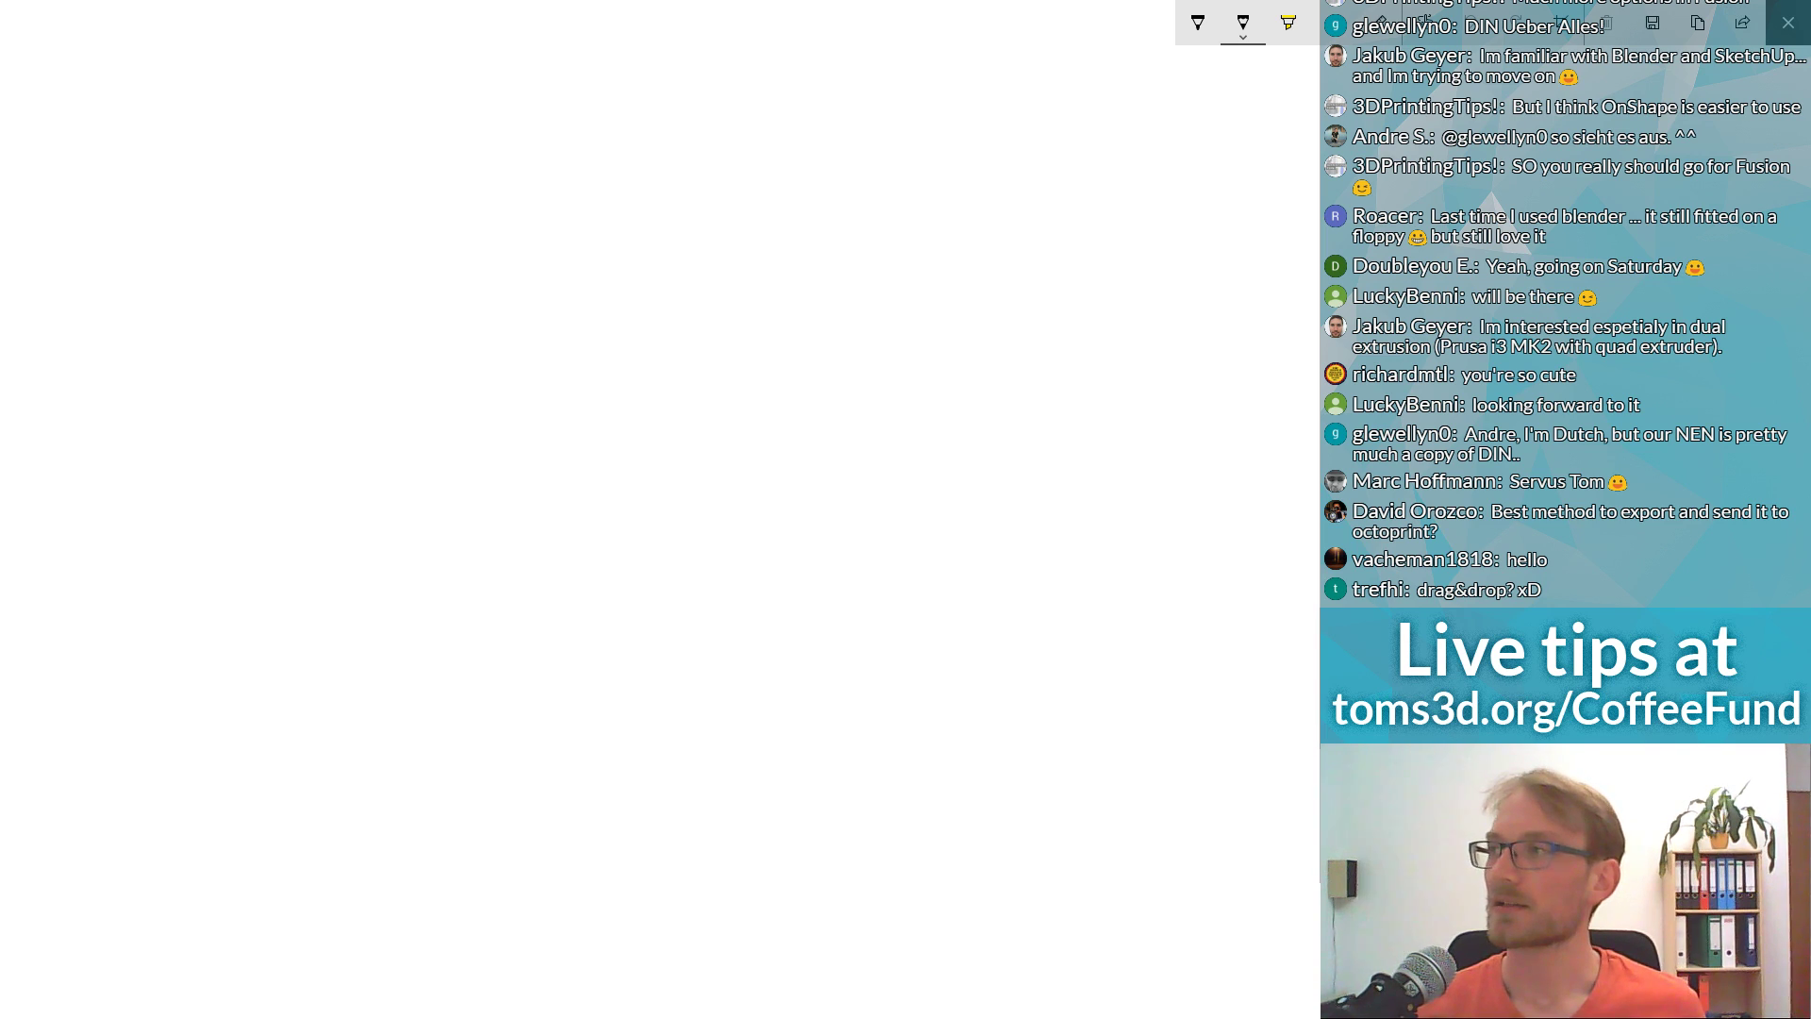
# Reopen the Sketchpad and sketch a row of five cable grooves joined by short flat segments.
pyautogui.hotkey('alt', 'Tab')
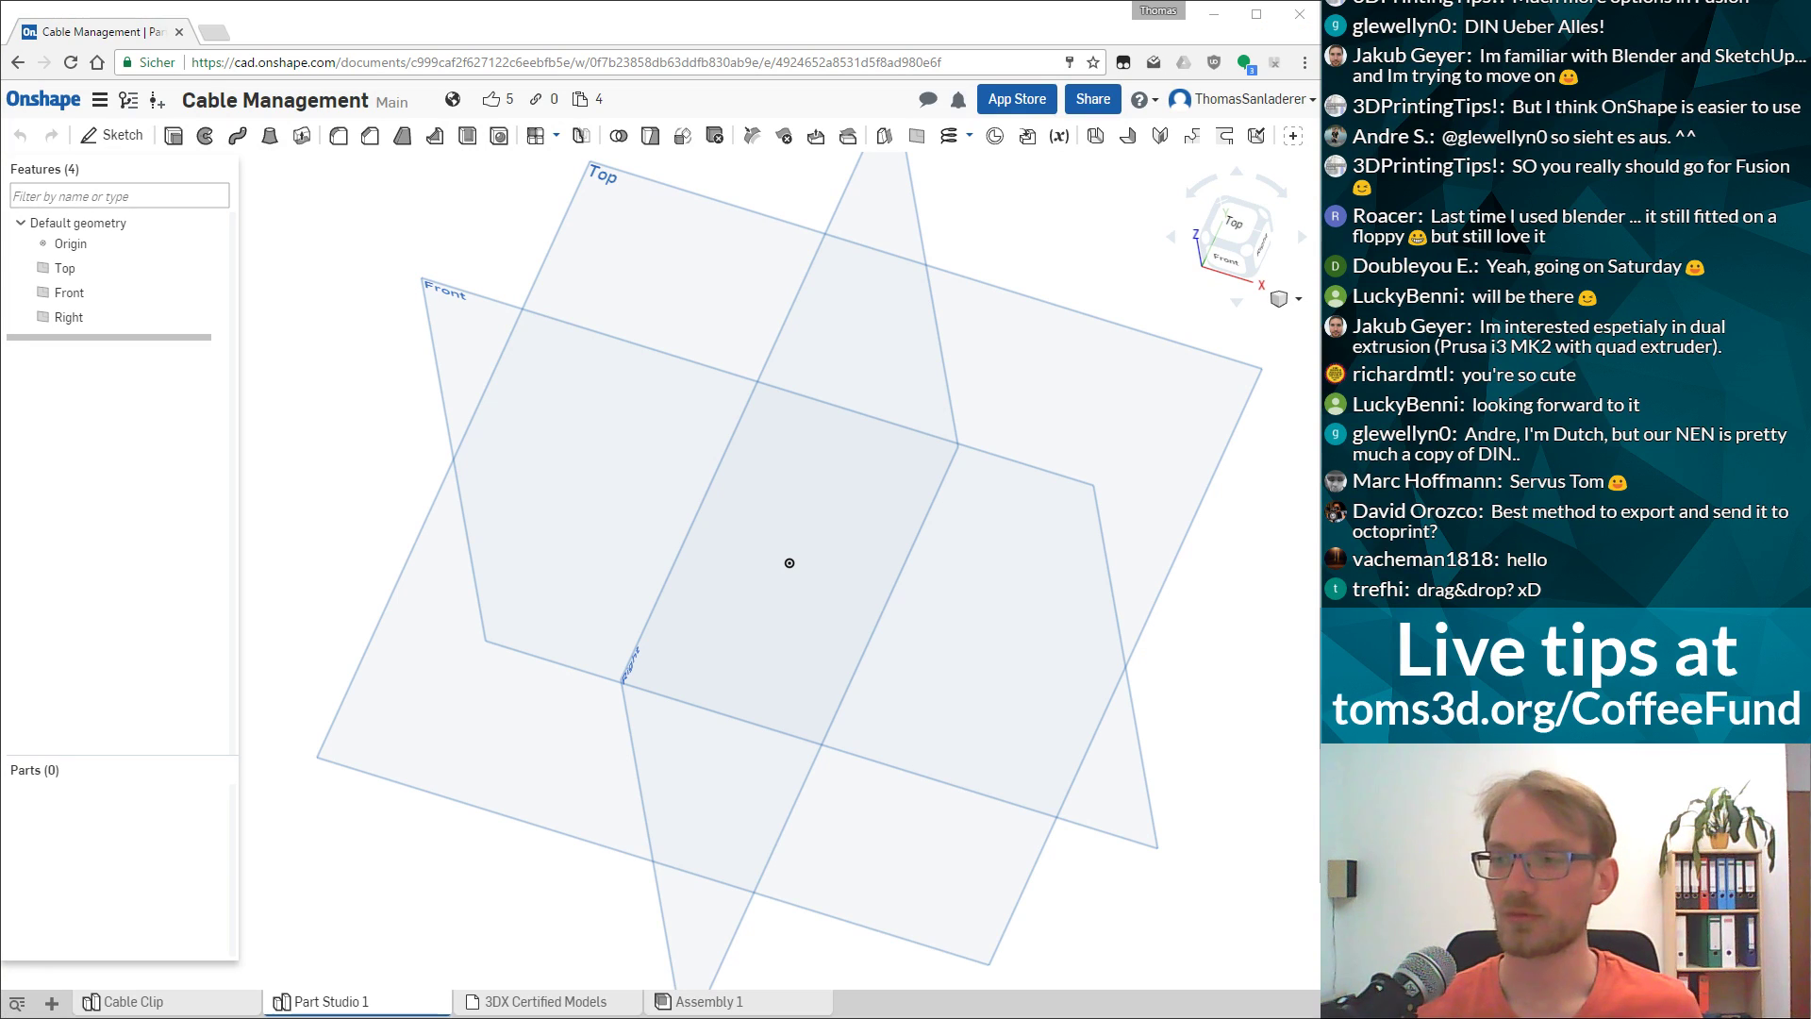
pyautogui.press('super+w')
pyautogui.click(1643, 557)
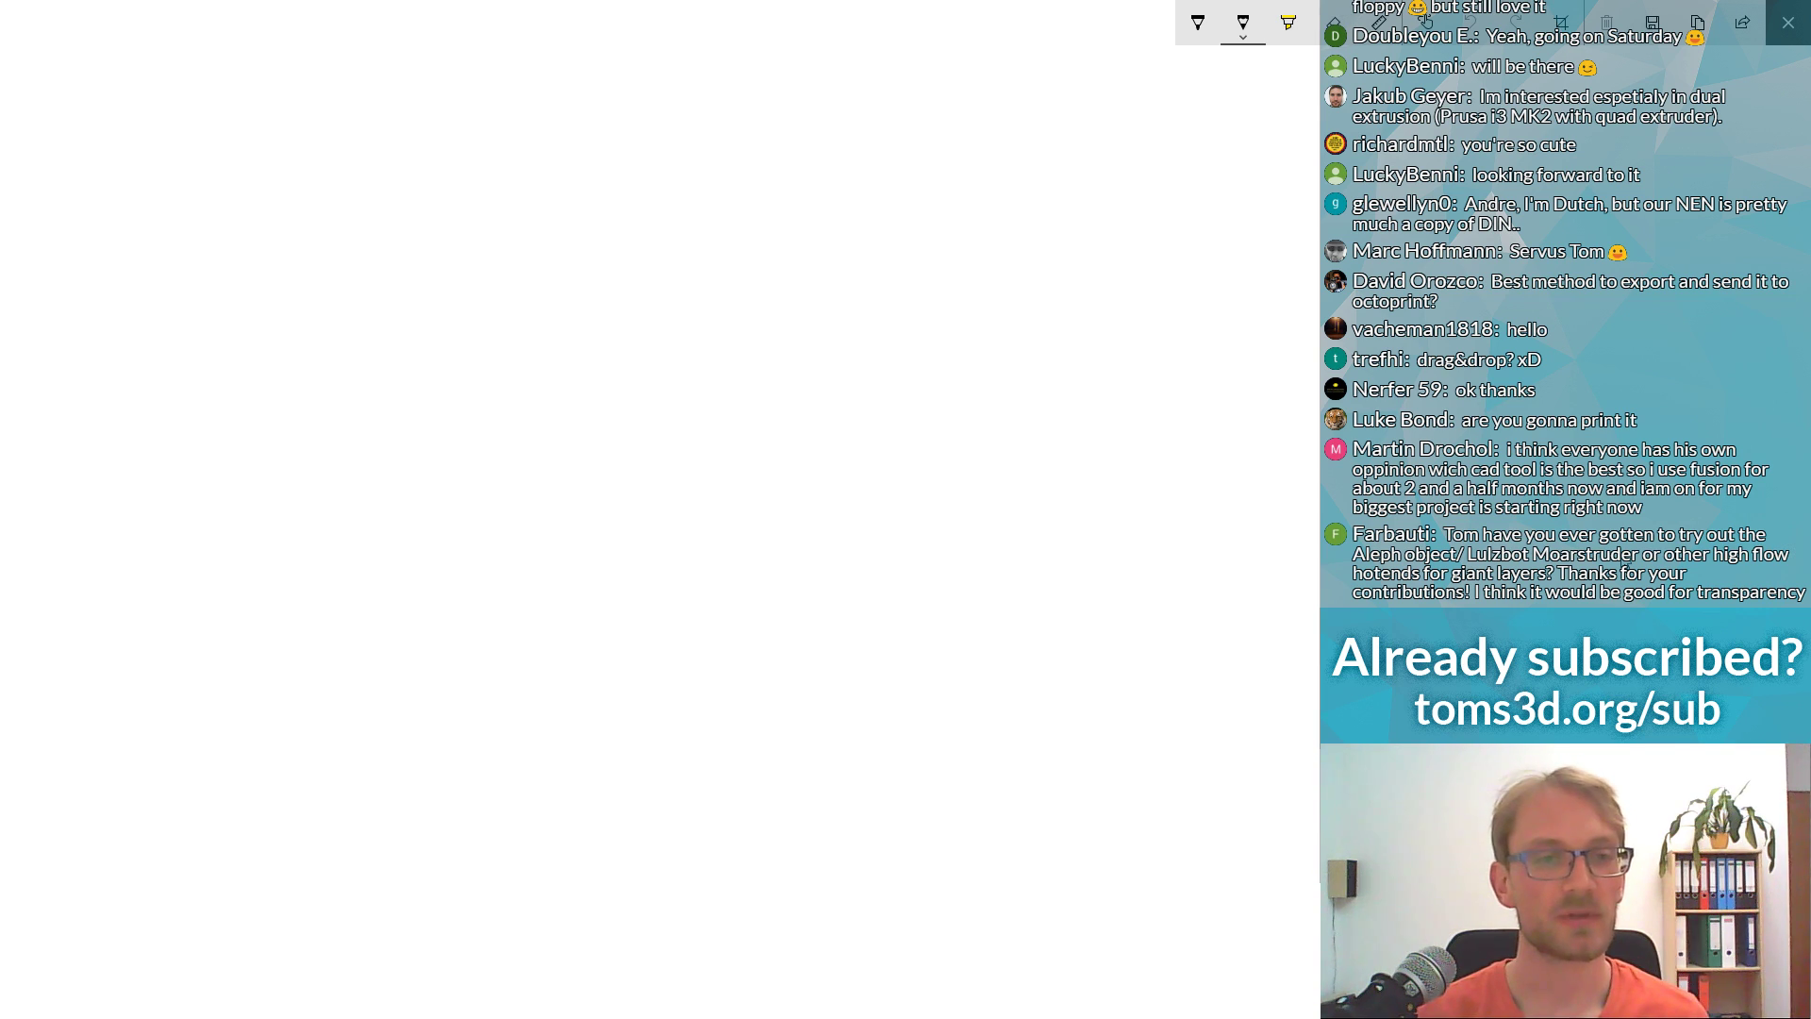
pyautogui.moveTo(429, 479)
pyautogui.mouseDown()
pyautogui.moveTo(434, 503)
pyautogui.moveTo(518, 492)
pyautogui.moveTo(615, 521)
pyautogui.moveTo(632, 483)
pyautogui.moveTo(726, 535)
pyautogui.moveTo(780, 494)
pyautogui.moveTo(895, 476)
pyautogui.mouseUp()
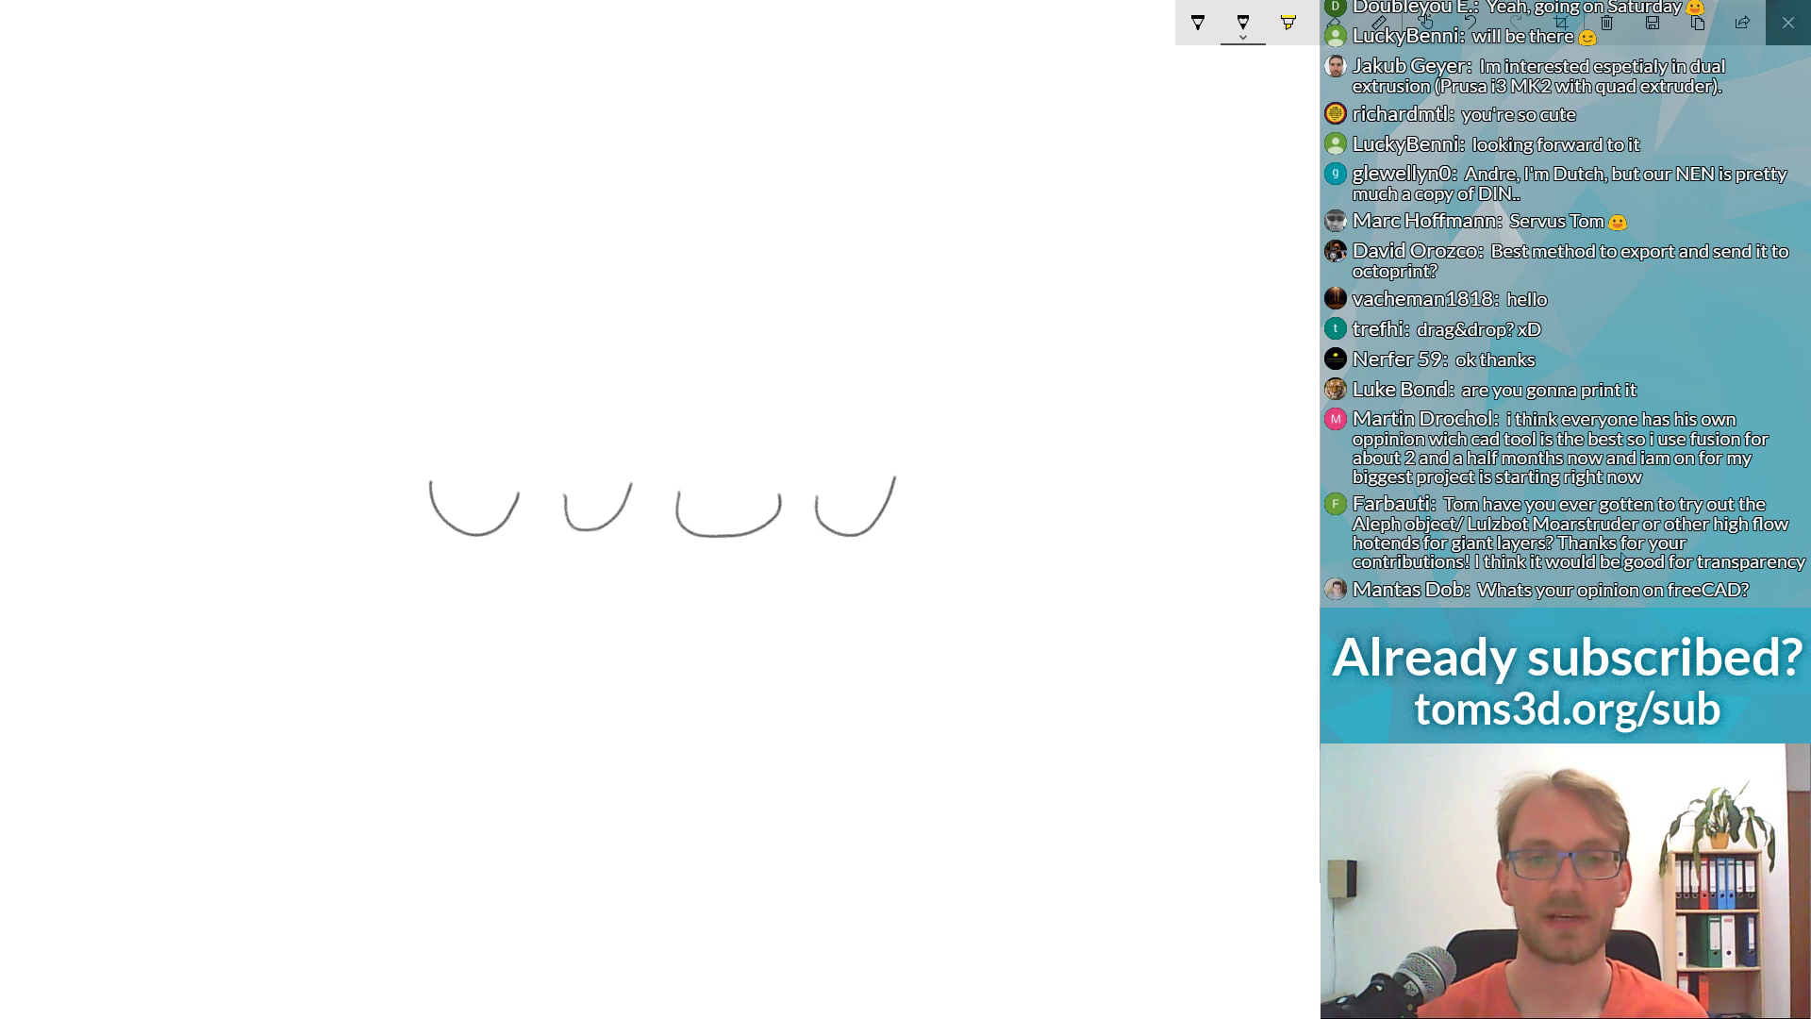
pyautogui.moveTo(781, 494); pyautogui.dragTo(817, 494)
pyautogui.moveTo(632, 488); pyautogui.dragTo(671, 491)
pyautogui.moveTo(519, 493); pyautogui.dragTo(561, 495)
pyautogui.moveTo(905, 487)
pyautogui.mouseDown()
pyautogui.moveTo(945, 484)
pyautogui.moveTo(954, 515)
pyautogui.moveTo(1022, 488)
pyautogui.moveTo(1097, 493)
pyautogui.mouseUp()
pyautogui.moveTo(430, 483); pyautogui.dragTo(422, 489)
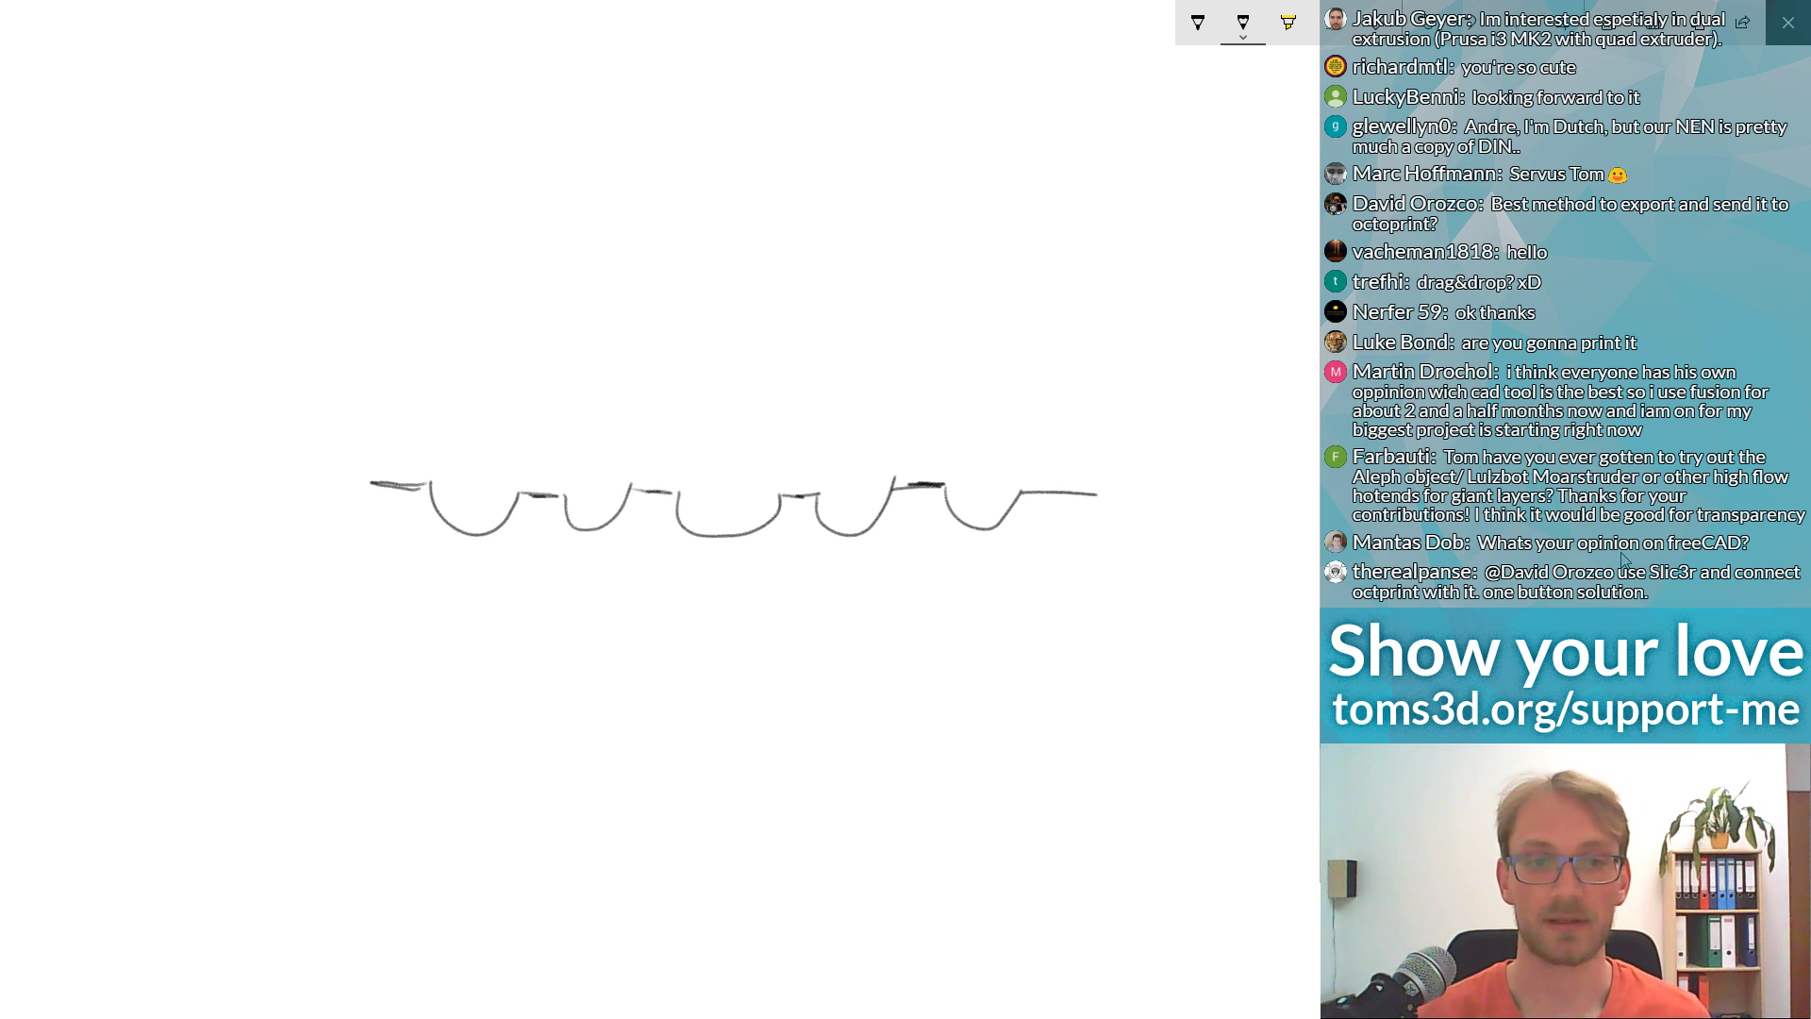
# Outline the clip body around the grooves with a countersunk screw hole at each end, plus a curved tie channel beneath the first groove.
pyautogui.moveTo(375, 483)
pyautogui.mouseDown()
pyautogui.moveTo(270, 483)
pyautogui.moveTo(262, 569)
pyautogui.moveTo(1150, 583)
pyautogui.moveTo(1146, 504)
pyautogui.moveTo(1096, 492)
pyautogui.moveTo(1072, 522)
pyautogui.moveTo(1105, 519)
pyautogui.moveTo(1064, 572)
pyautogui.moveTo(1102, 564)
pyautogui.mouseUp()
pyautogui.moveTo(294, 489)
pyautogui.mouseDown()
pyautogui.moveTo(312, 510)
pyautogui.moveTo(361, 501)
pyautogui.moveTo(315, 564)
pyautogui.moveTo(349, 571)
pyautogui.mouseUp()
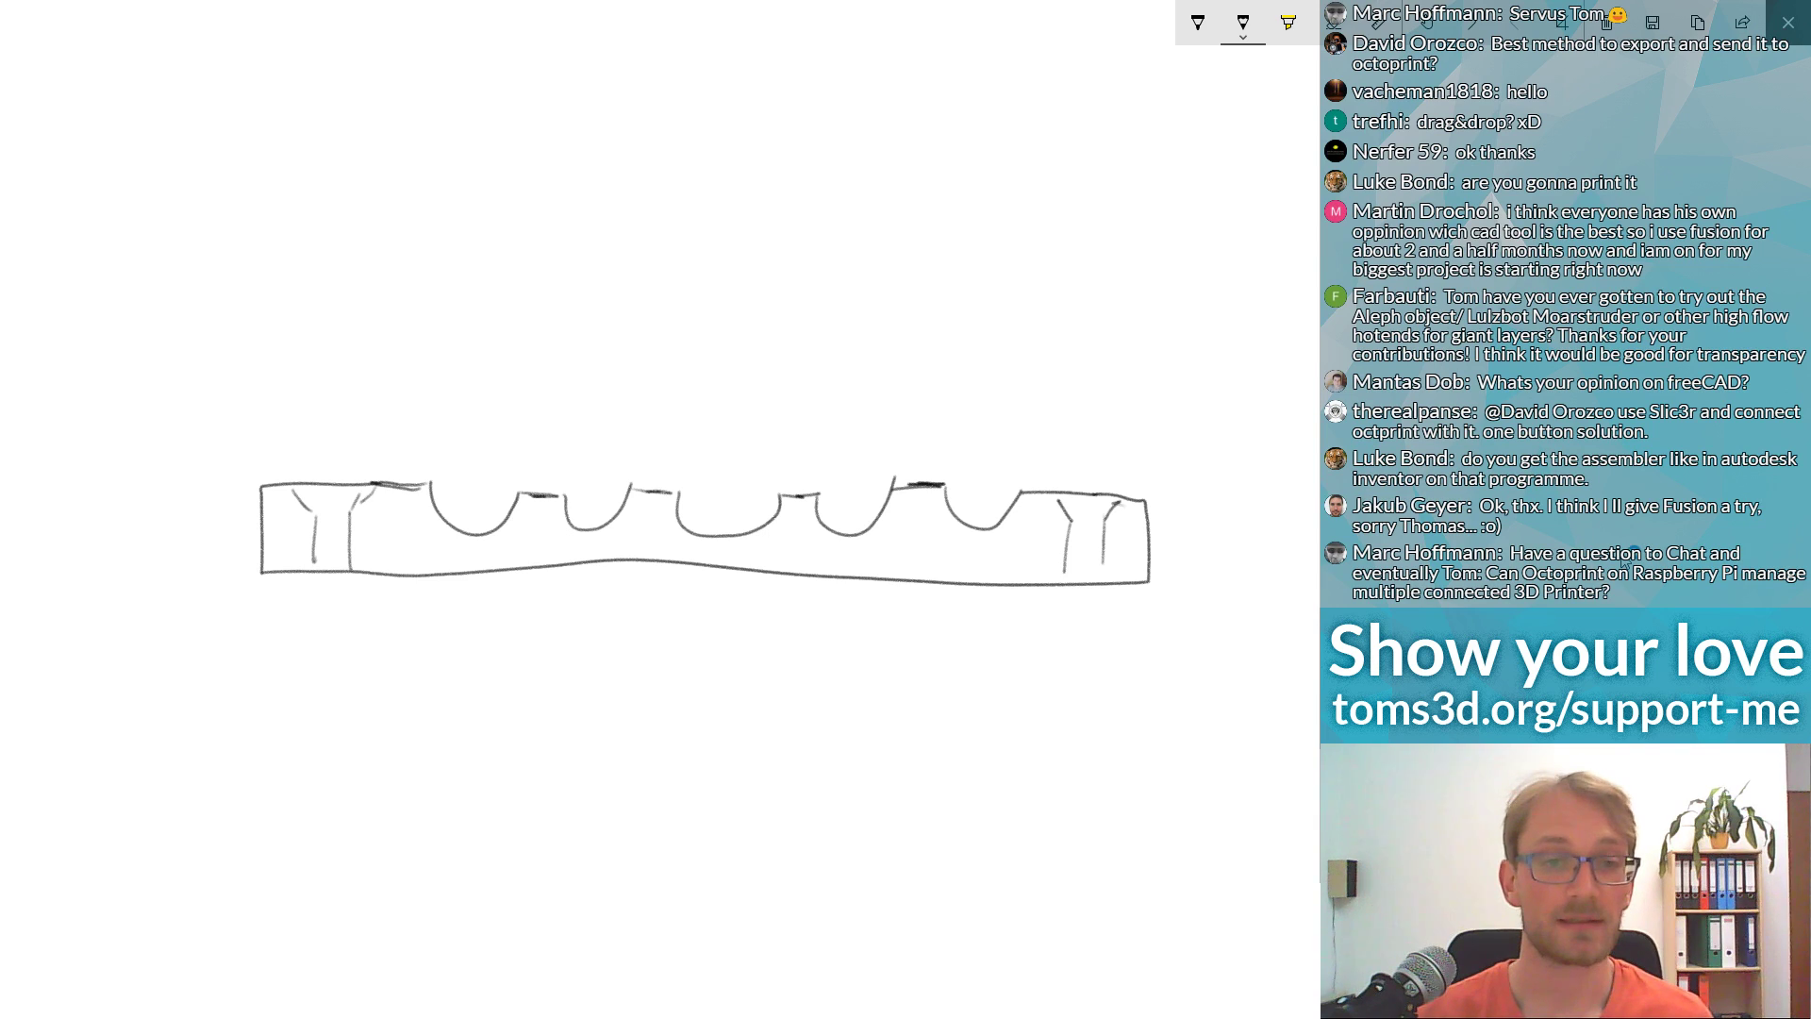
pyautogui.moveTo(406, 489)
pyautogui.mouseDown()
pyautogui.moveTo(415, 540)
pyautogui.moveTo(471, 557)
pyautogui.moveTo(525, 530)
pyautogui.moveTo(547, 486)
pyautogui.moveTo(472, 549)
pyautogui.mouseUp()
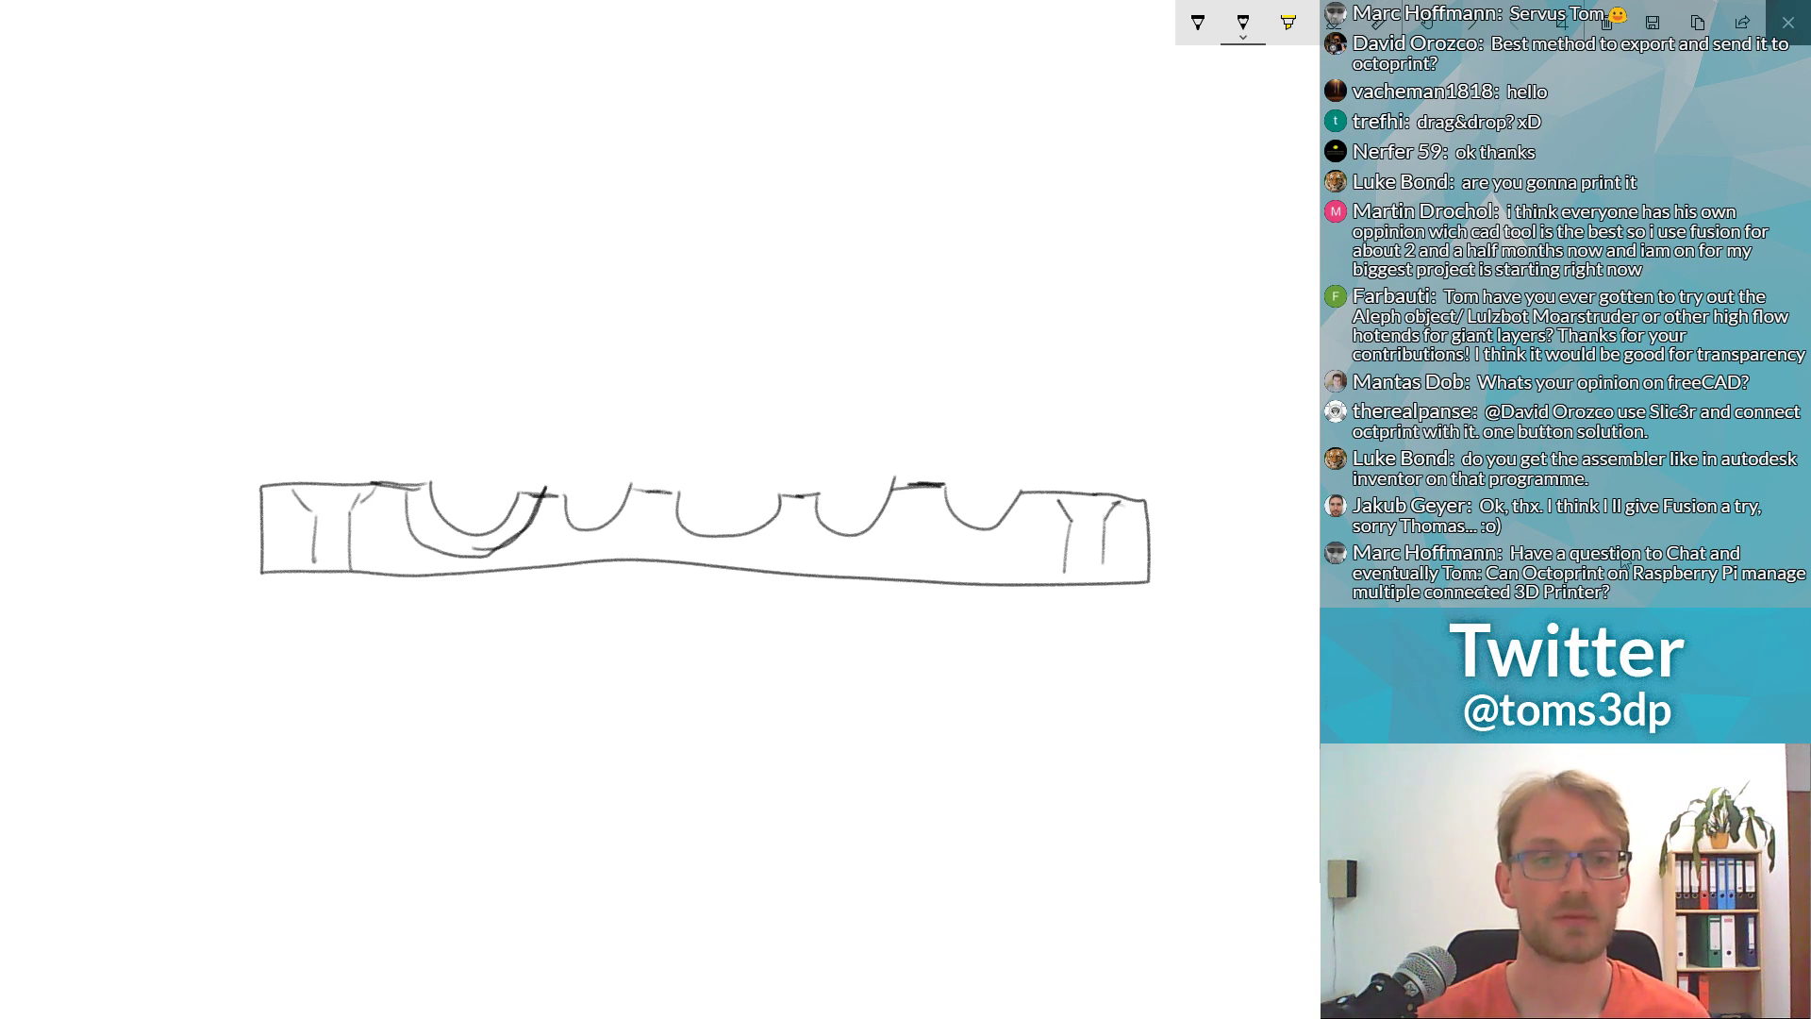
# Draw a hatched green cable cross-section resting in the first groove.
pyautogui.click(1243, 23)
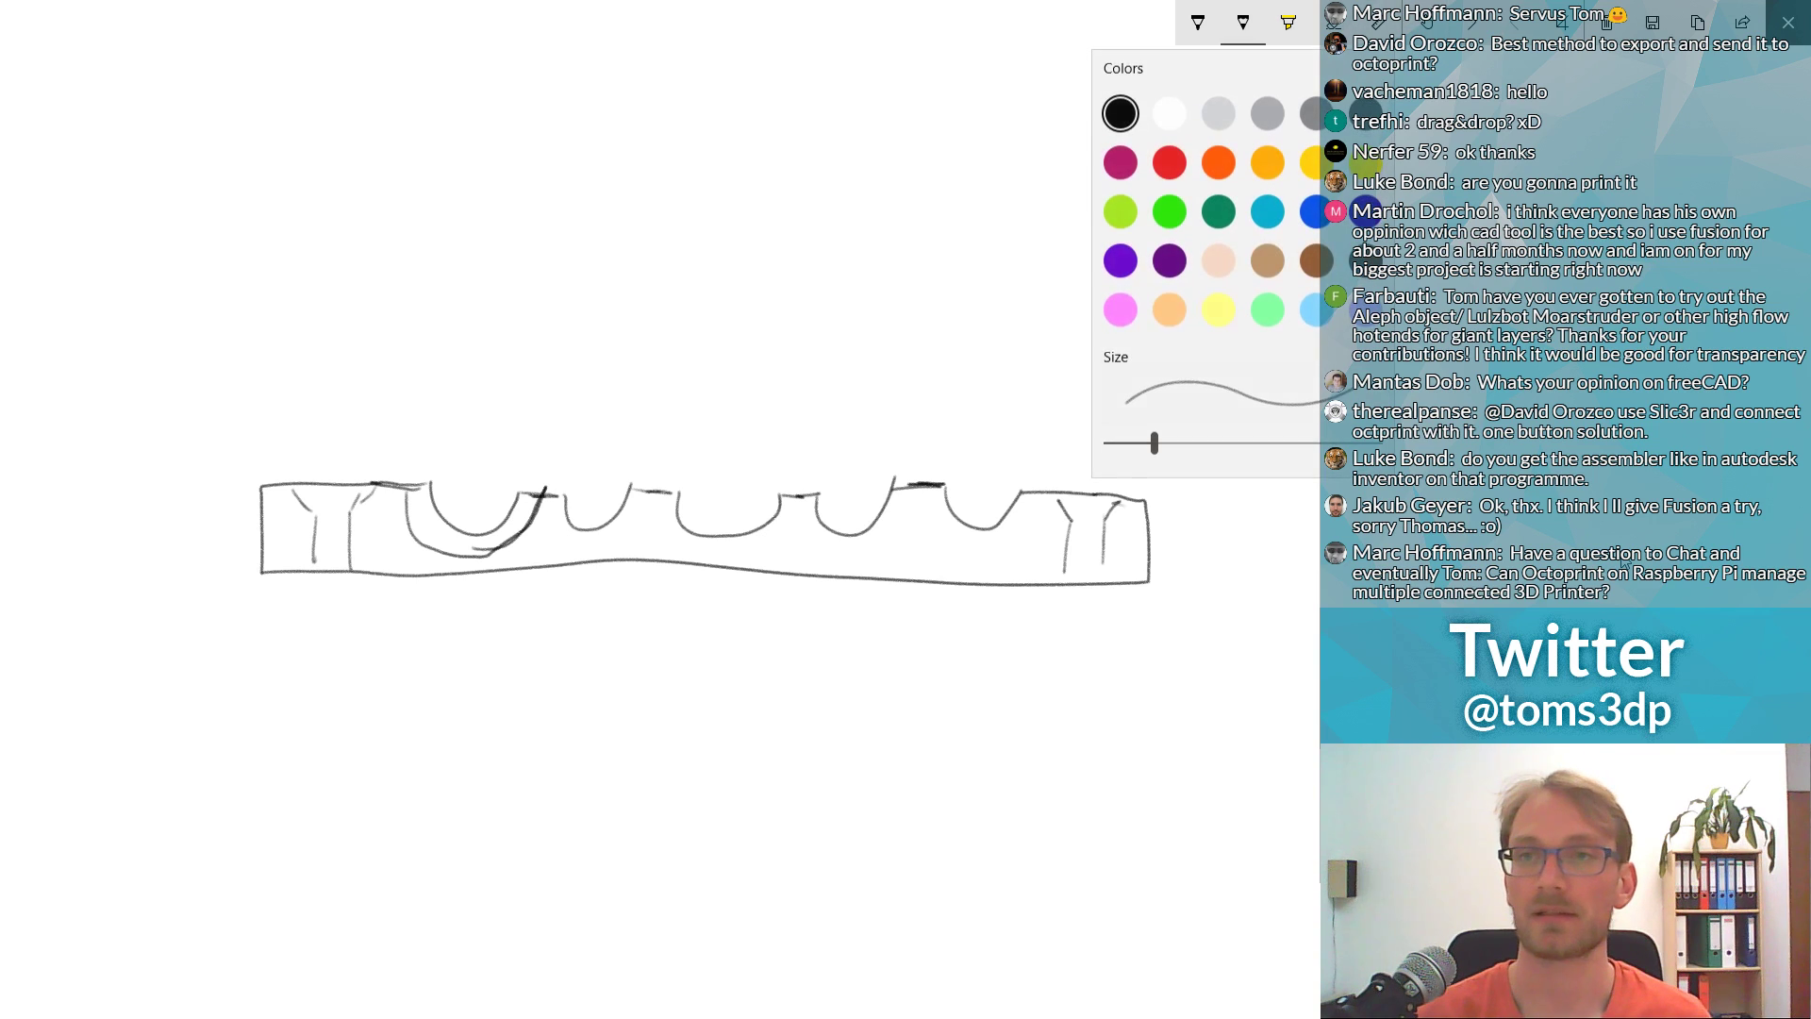
pyautogui.click(1218, 211)
pyautogui.moveTo(472, 441)
pyautogui.mouseDown()
pyautogui.moveTo(450, 459)
pyautogui.moveTo(475, 519)
pyautogui.moveTo(502, 458)
pyautogui.moveTo(443, 461)
pyautogui.moveTo(498, 500)
pyautogui.mouseUp()
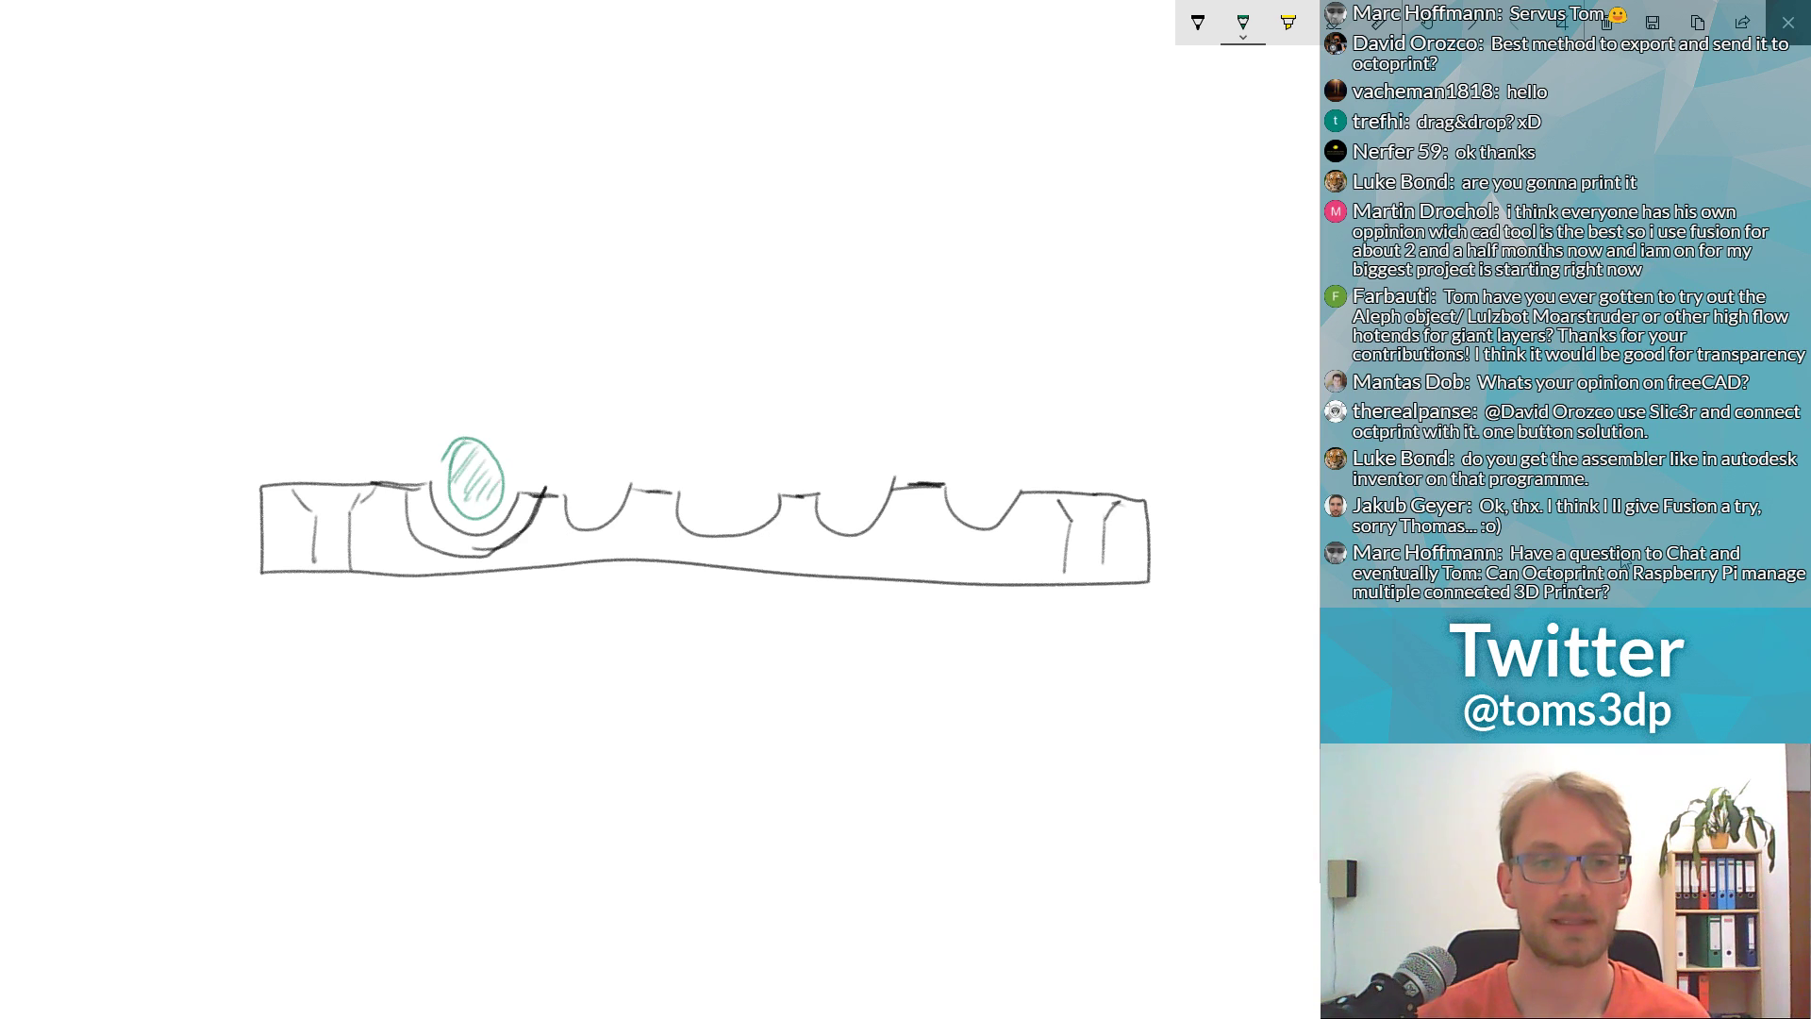
# Draw a zip tie in blue, looping through the channel and around the cable, with its lock and tail on top.
pyautogui.click(1243, 21)
pyautogui.click(1119, 113)
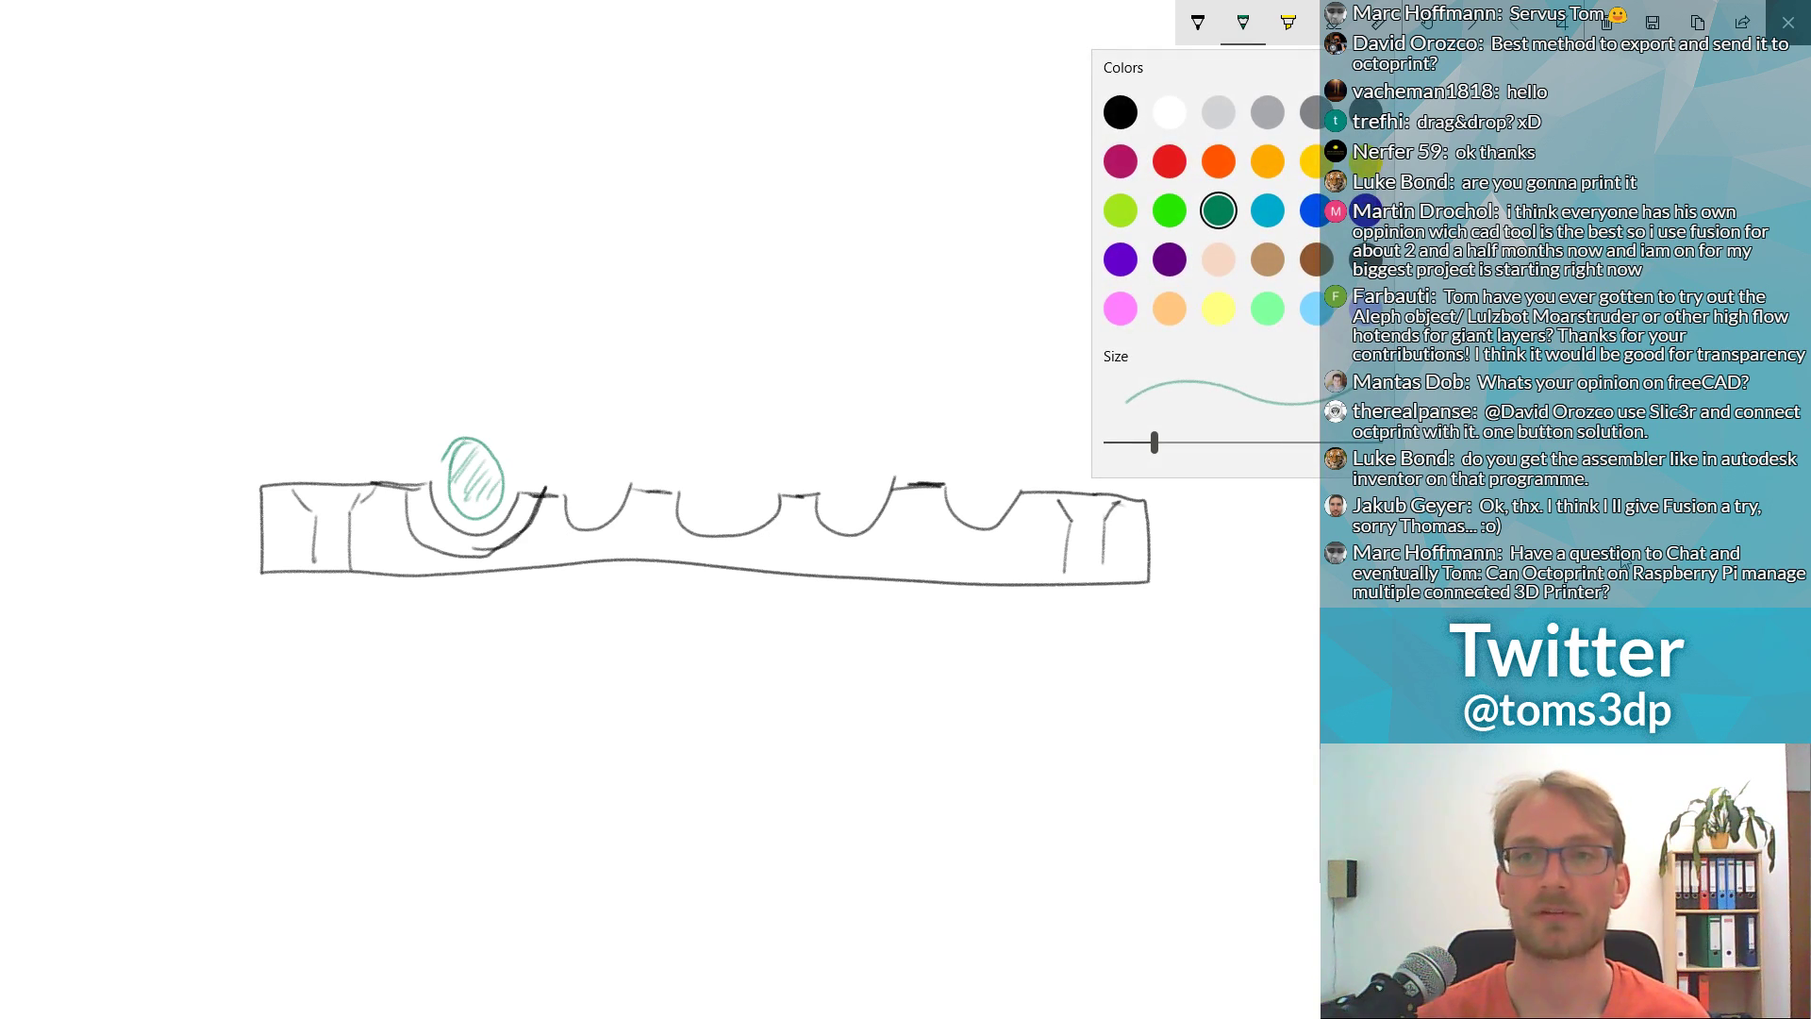
pyautogui.click(1243, 20)
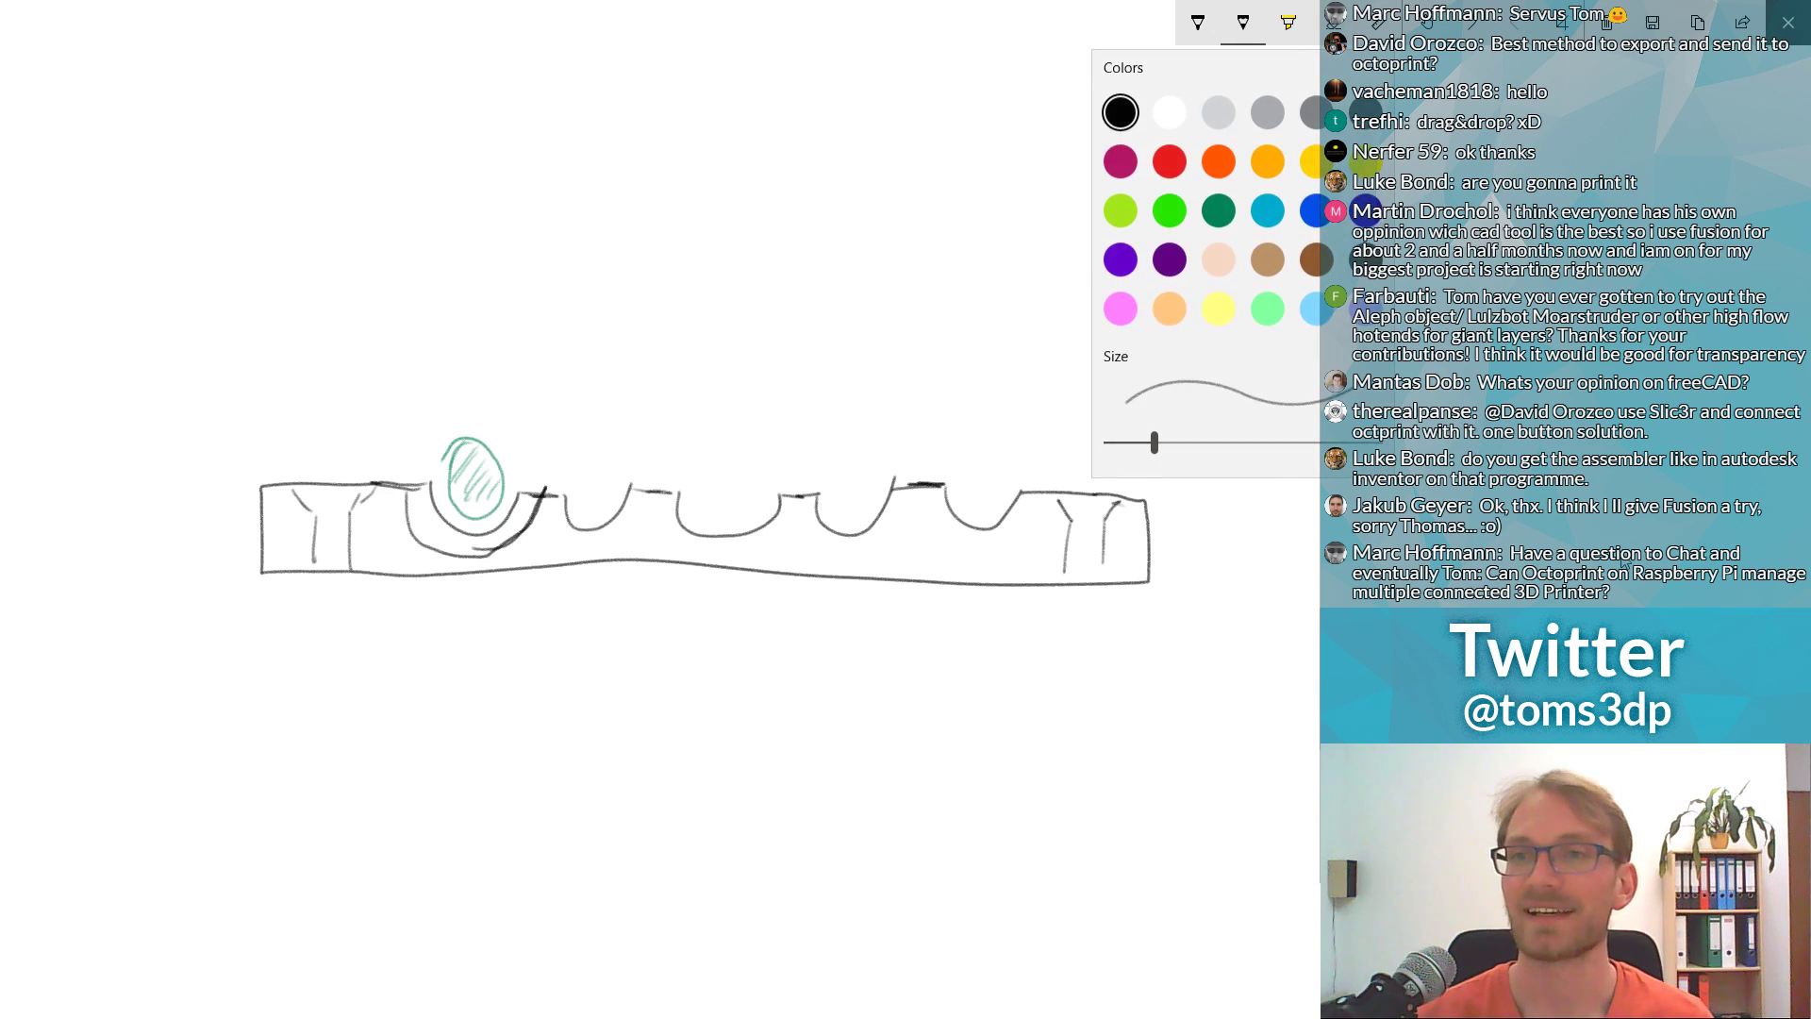
pyautogui.click(1316, 210)
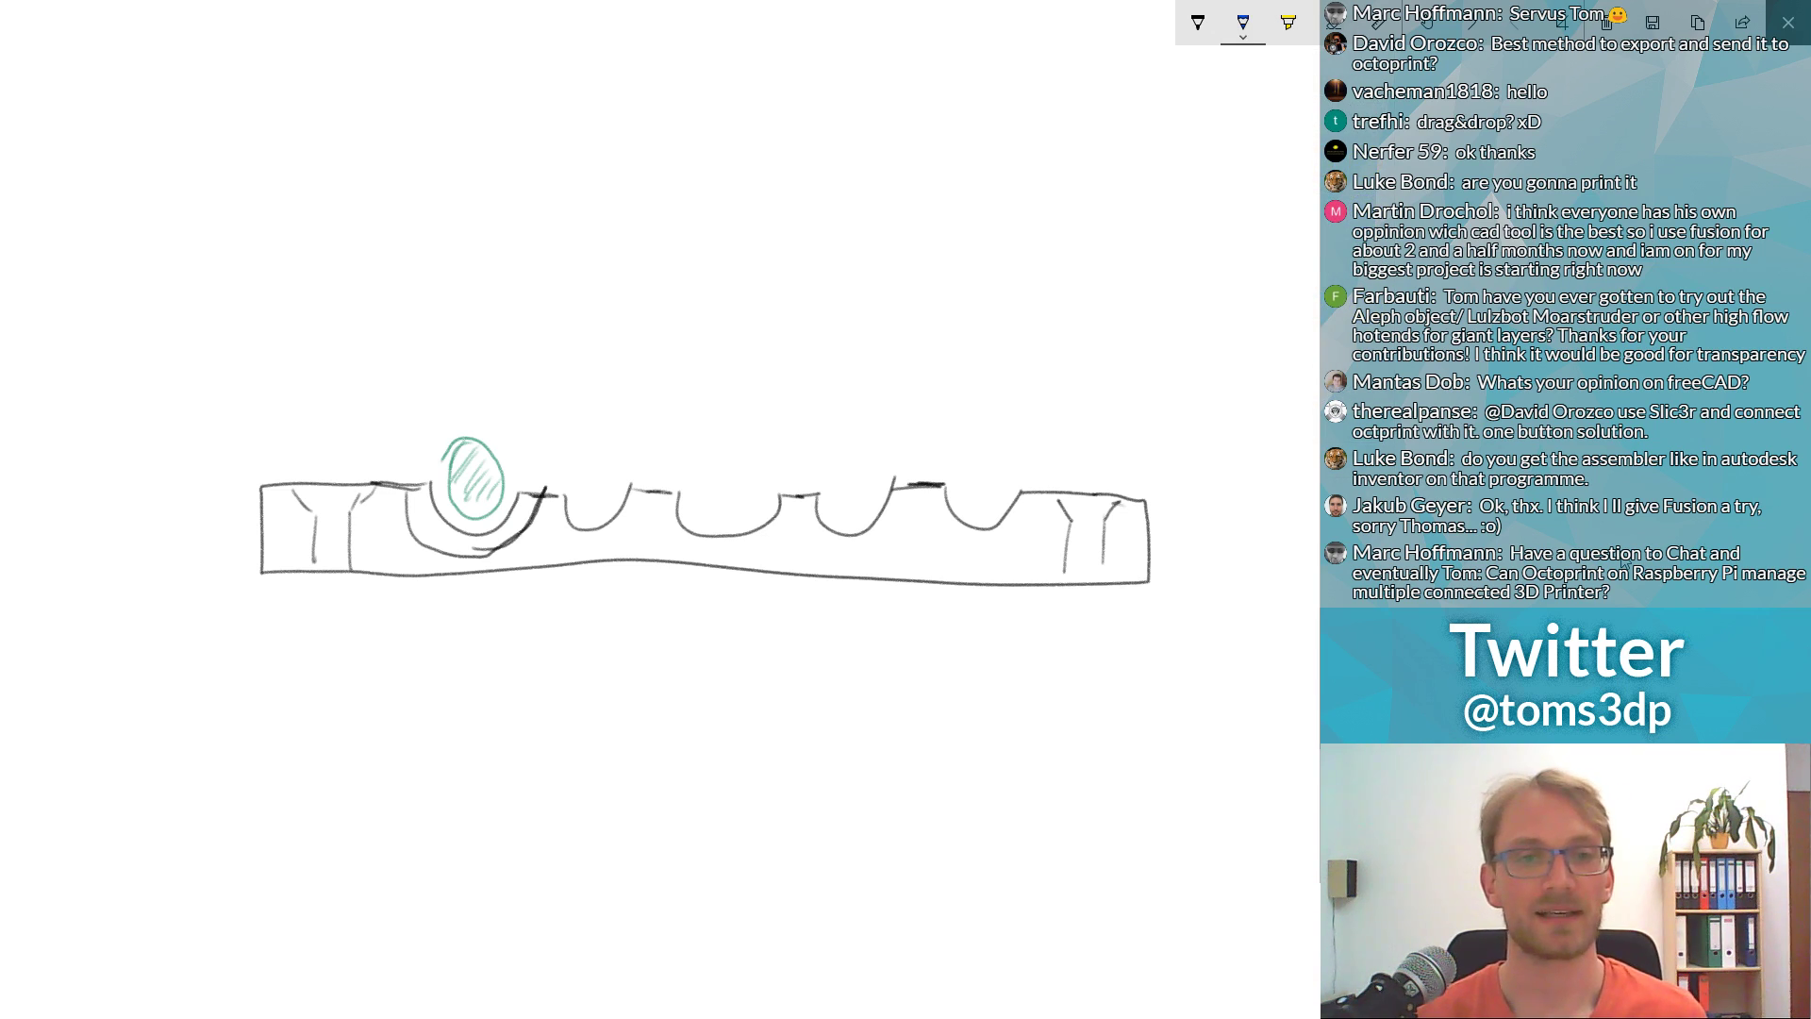
pyautogui.moveTo(548, 440); pyautogui.dragTo(541, 482)
pyautogui.moveTo(506, 546)
pyautogui.mouseDown()
pyautogui.moveTo(452, 566)
pyautogui.moveTo(395, 495)
pyautogui.moveTo(435, 416)
pyautogui.moveTo(547, 415)
pyautogui.moveTo(561, 436)
pyautogui.moveTo(545, 433)
pyautogui.mouseUp()
pyautogui.moveTo(548, 359)
pyautogui.mouseDown()
pyautogui.moveTo(540, 471)
pyautogui.moveTo(449, 455)
pyautogui.mouseUp()
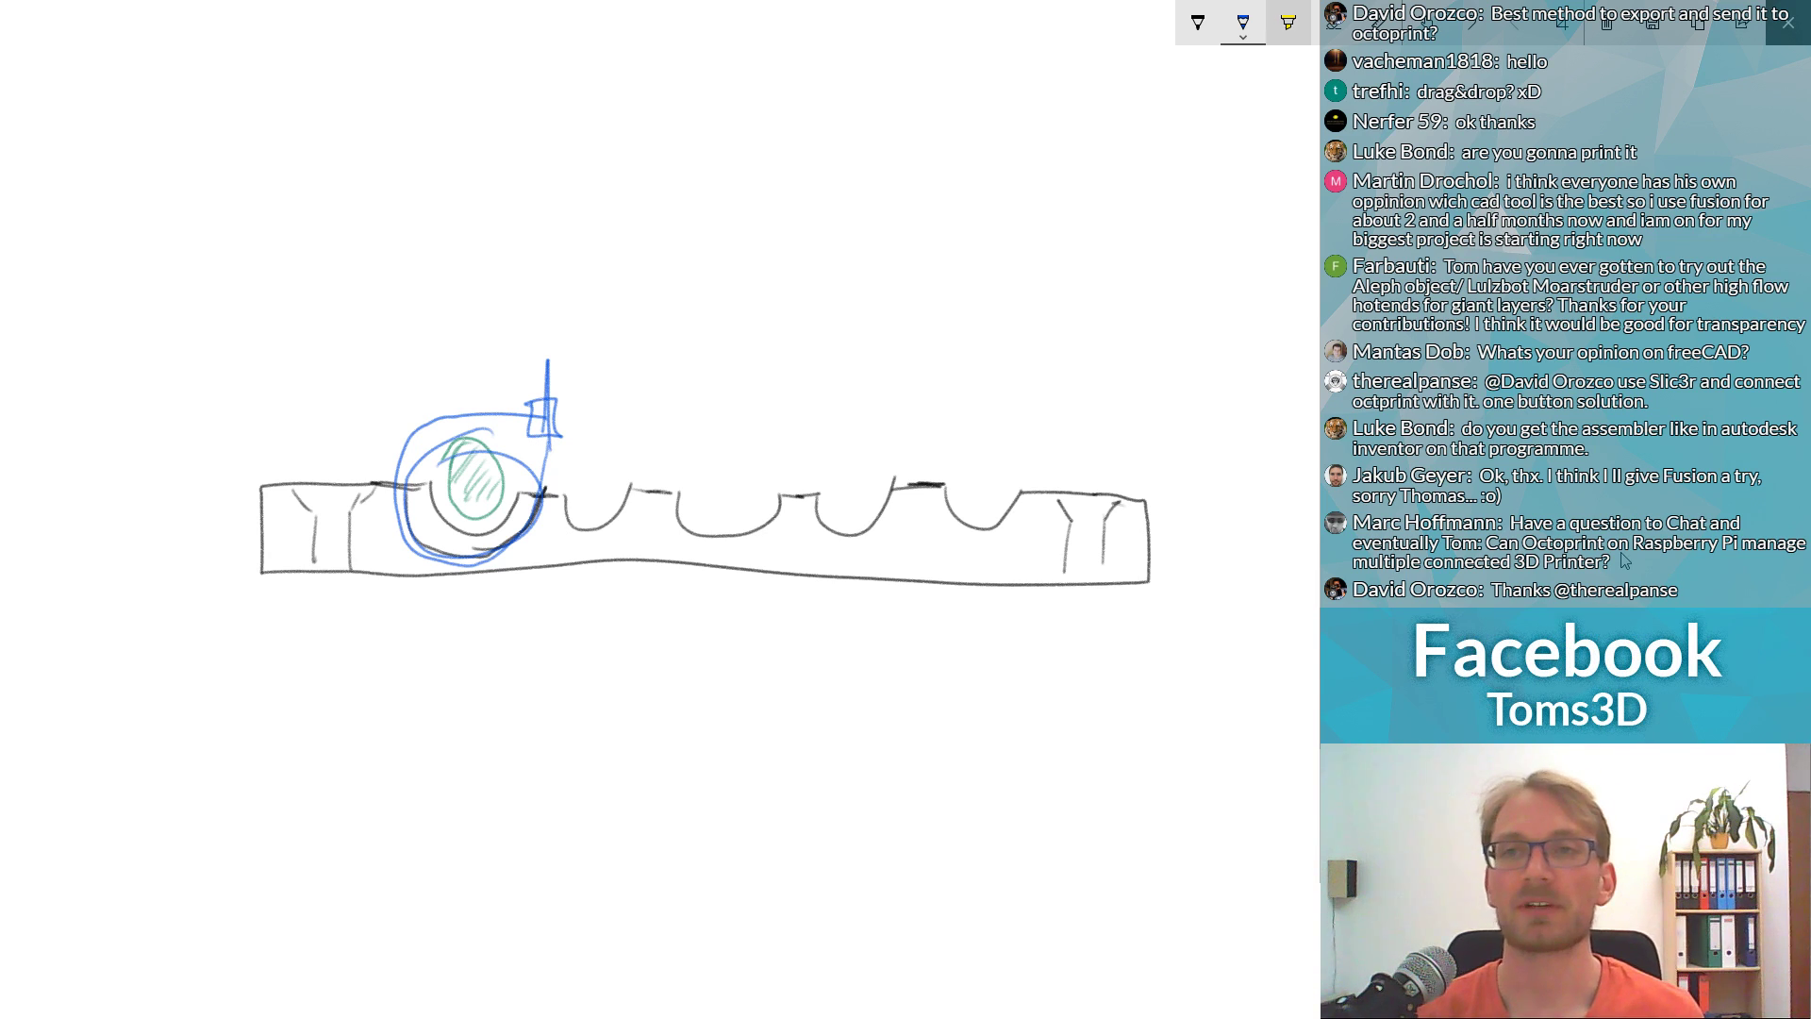
# Mark the third groove's diameter in orange and draw a spacing arrow under the clip with ticks numbered 1, 2 and 3.
pyautogui.click(1243, 22)
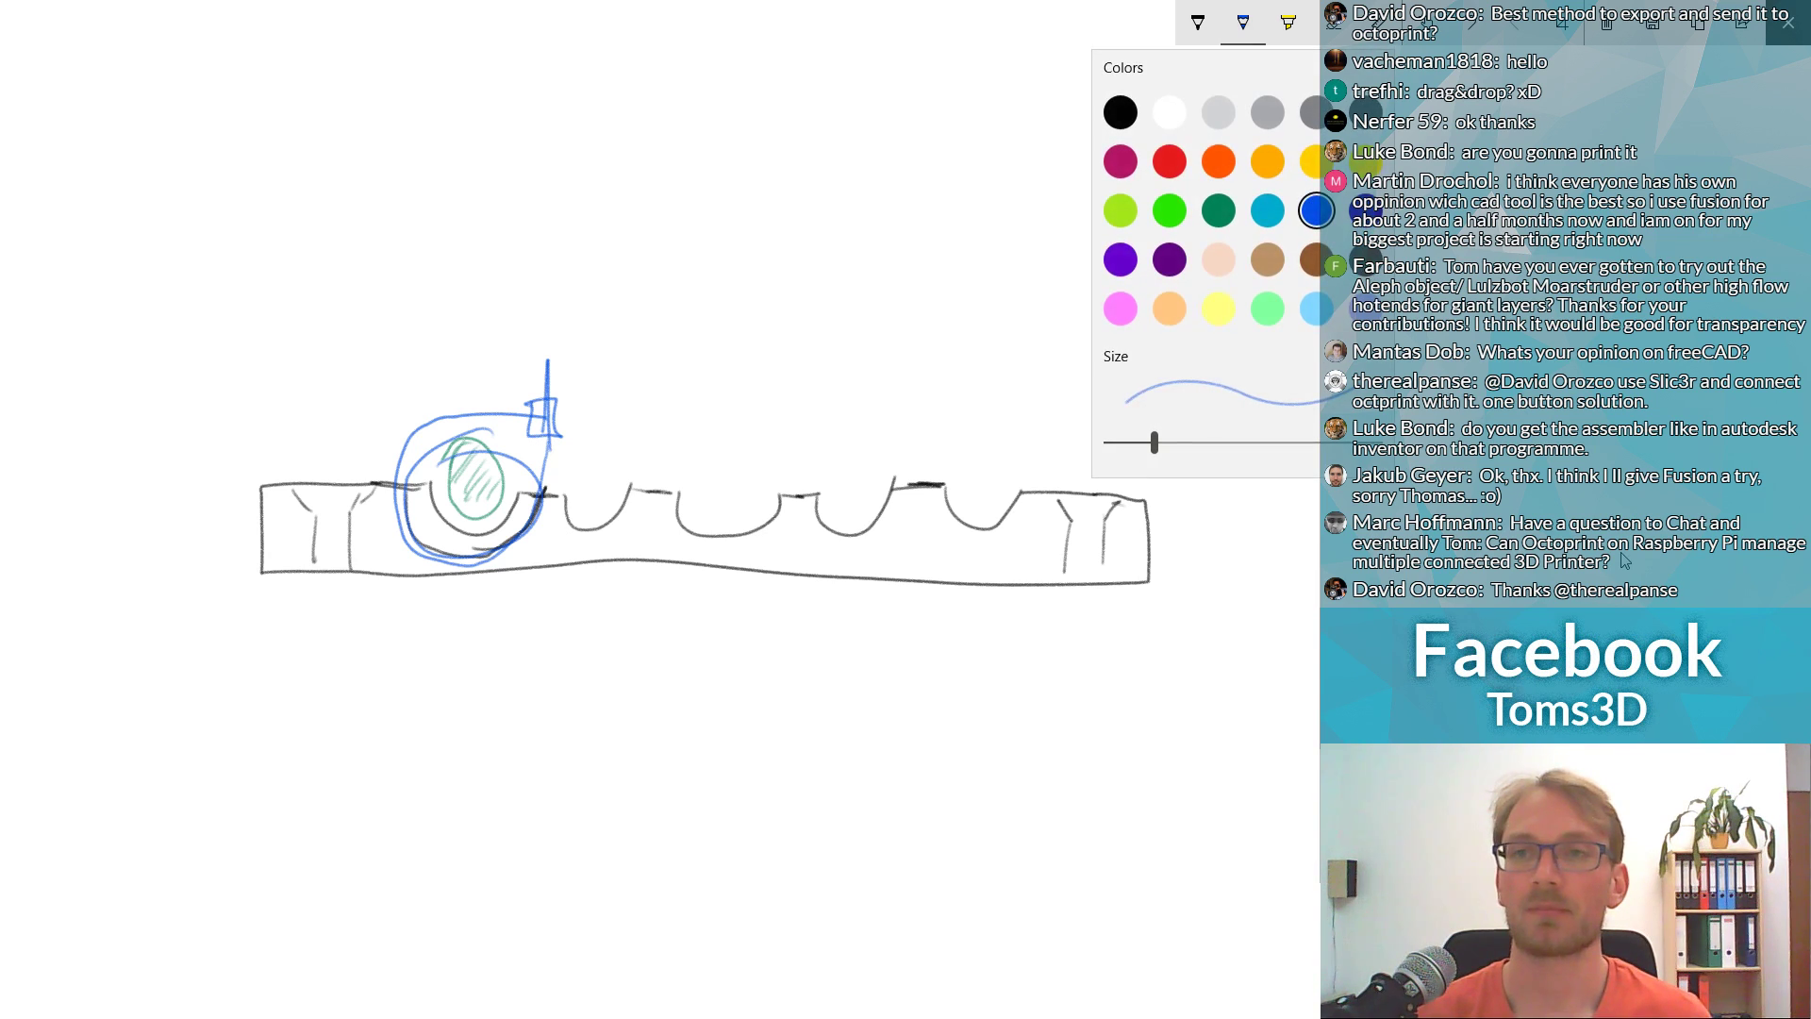
pyautogui.click(1243, 22)
pyautogui.click(1243, 21)
pyautogui.click(1217, 161)
pyautogui.moveTo(714, 452)
pyautogui.mouseDown()
pyautogui.moveTo(758, 514)
pyautogui.moveTo(722, 464)
pyautogui.moveTo(730, 439)
pyautogui.moveTo(758, 486)
pyautogui.mouseUp()
pyautogui.moveTo(471, 600); pyautogui.dragTo(469, 641)
pyautogui.moveTo(569, 580)
pyautogui.mouseDown()
pyautogui.moveTo(564, 653)
pyautogui.moveTo(766, 615)
pyautogui.moveTo(738, 647)
pyautogui.mouseUp()
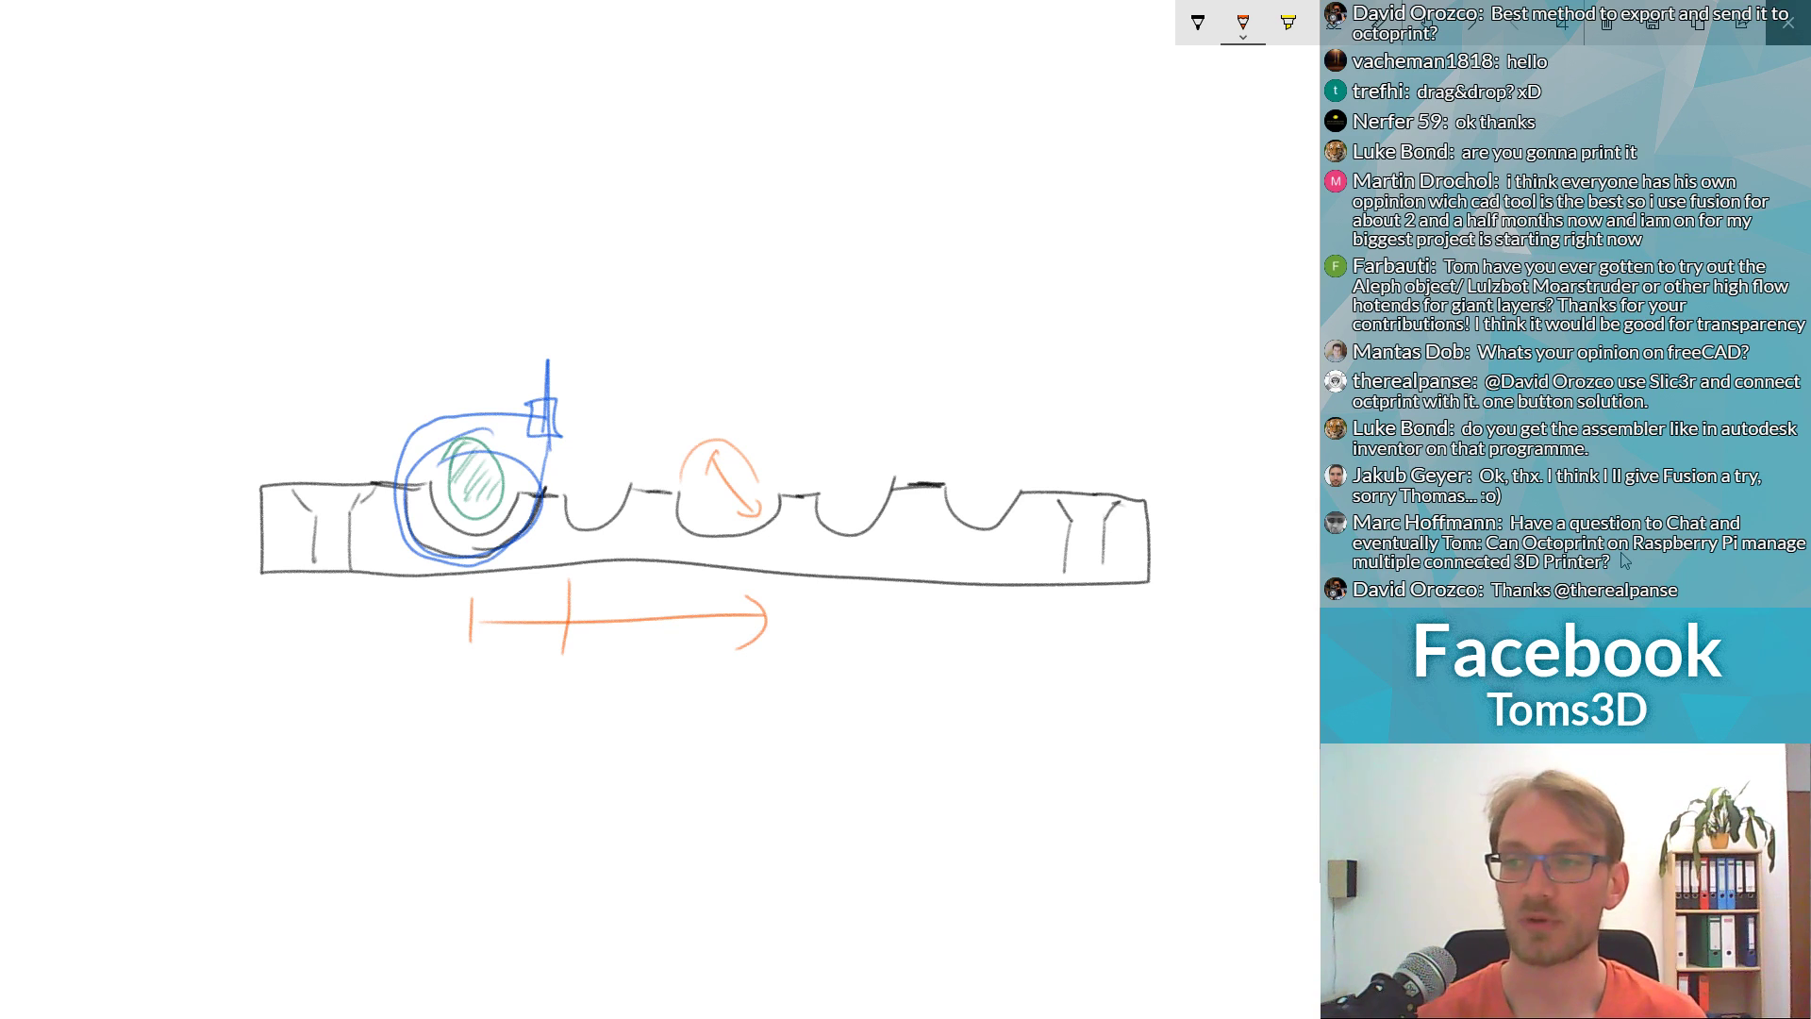
pyautogui.moveTo(462, 676); pyautogui.dragTo(573, 693)
pyautogui.moveTo(727, 596); pyautogui.dragTo(714, 690)
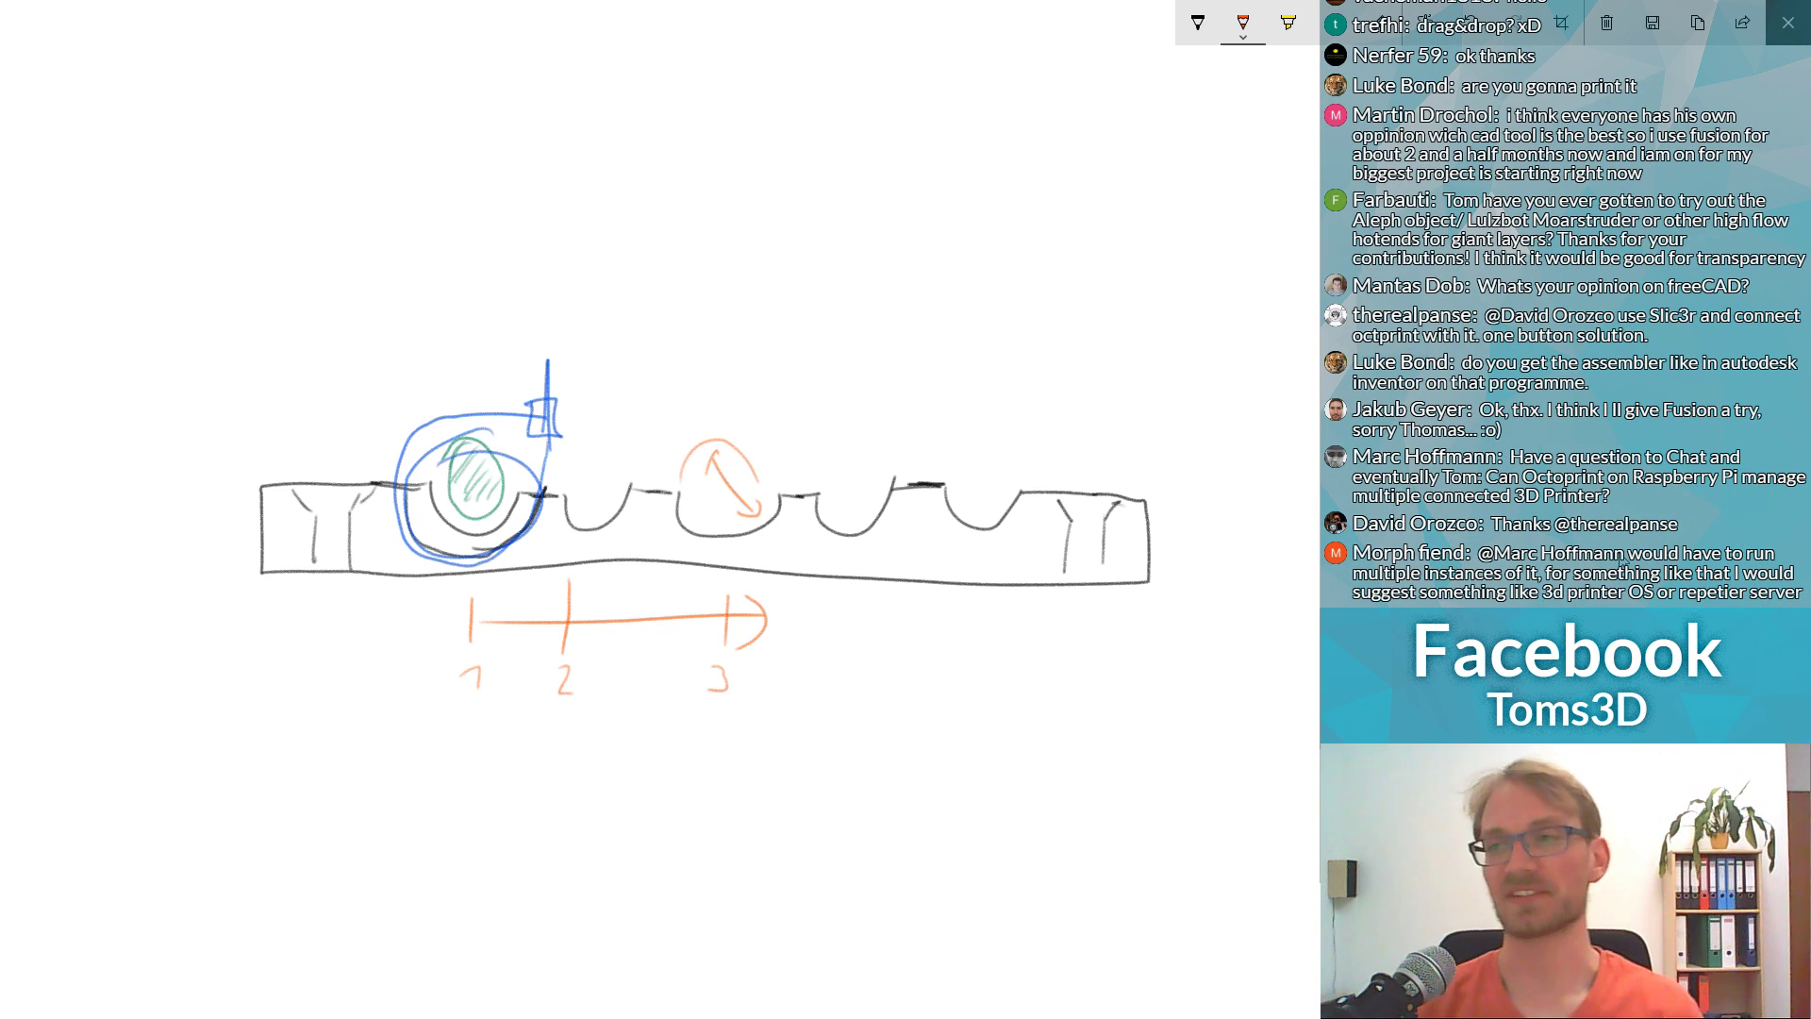
# Sketch a mounting surface above the clip in magenta, with an upward screw arrow at one end and a circle around the third groove.
pyautogui.hotkey('alt', 'Tab')
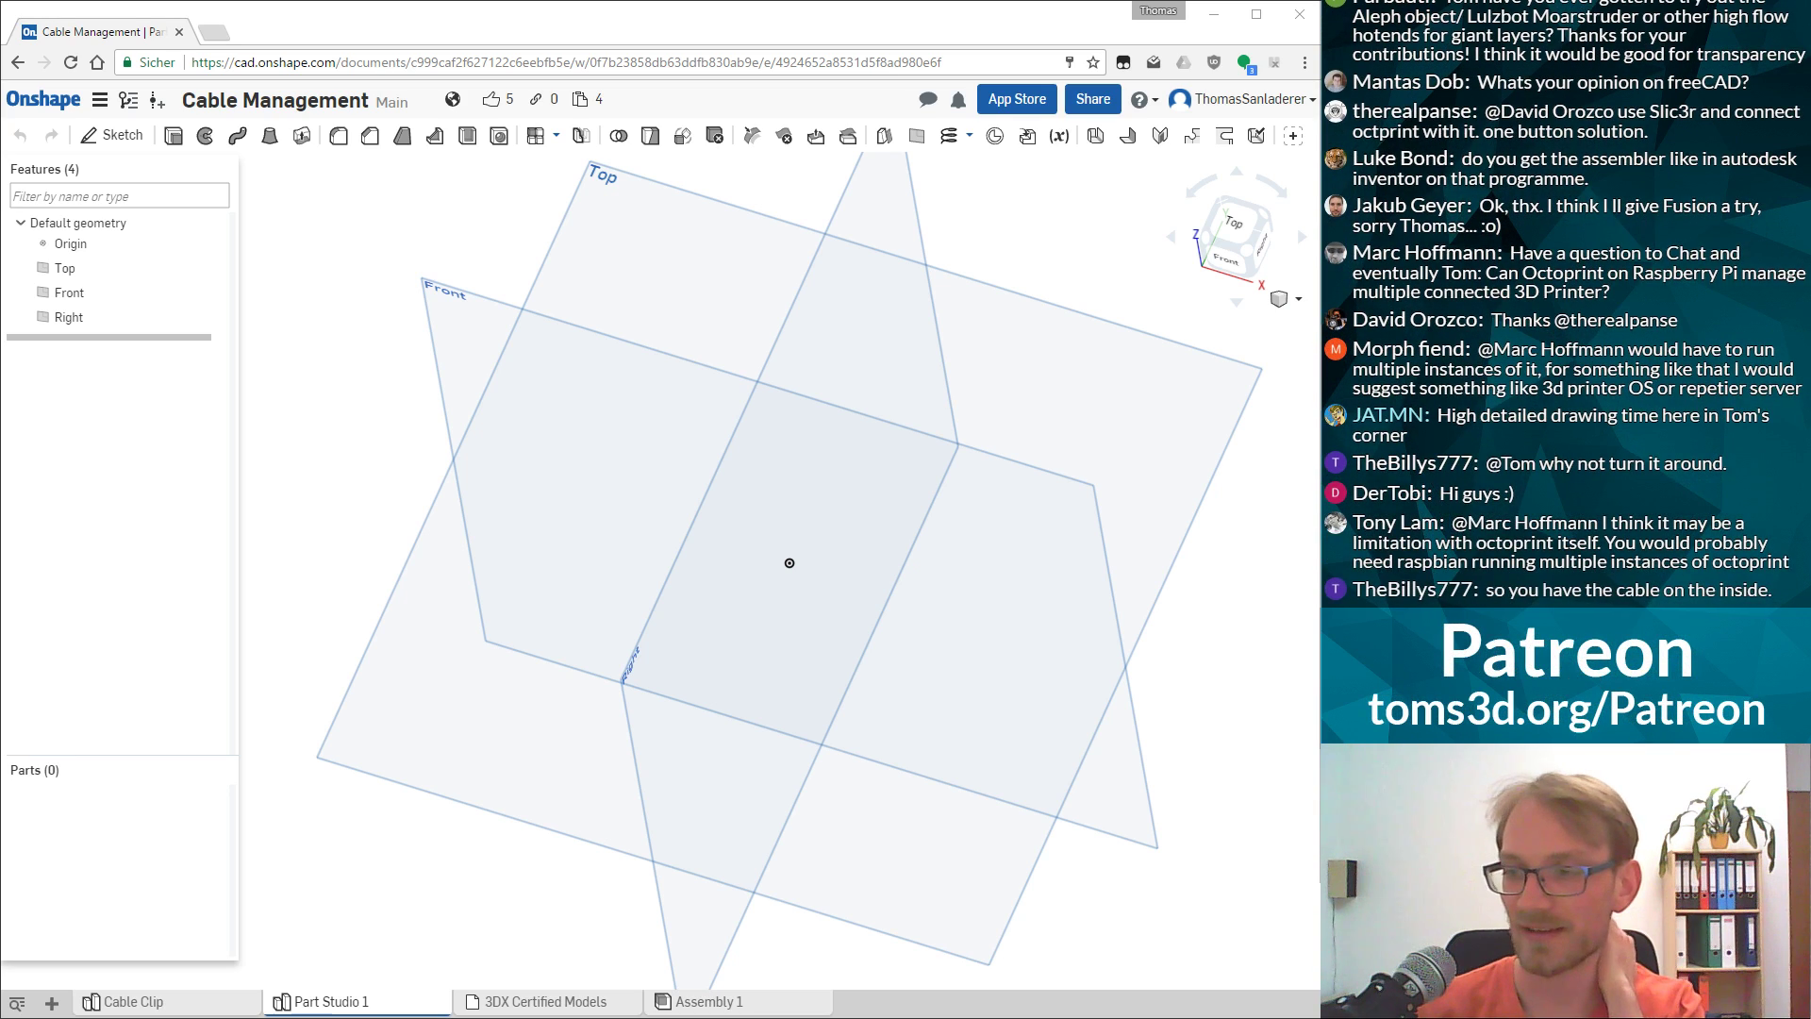
pyautogui.hotkey('alt', 'Tab')
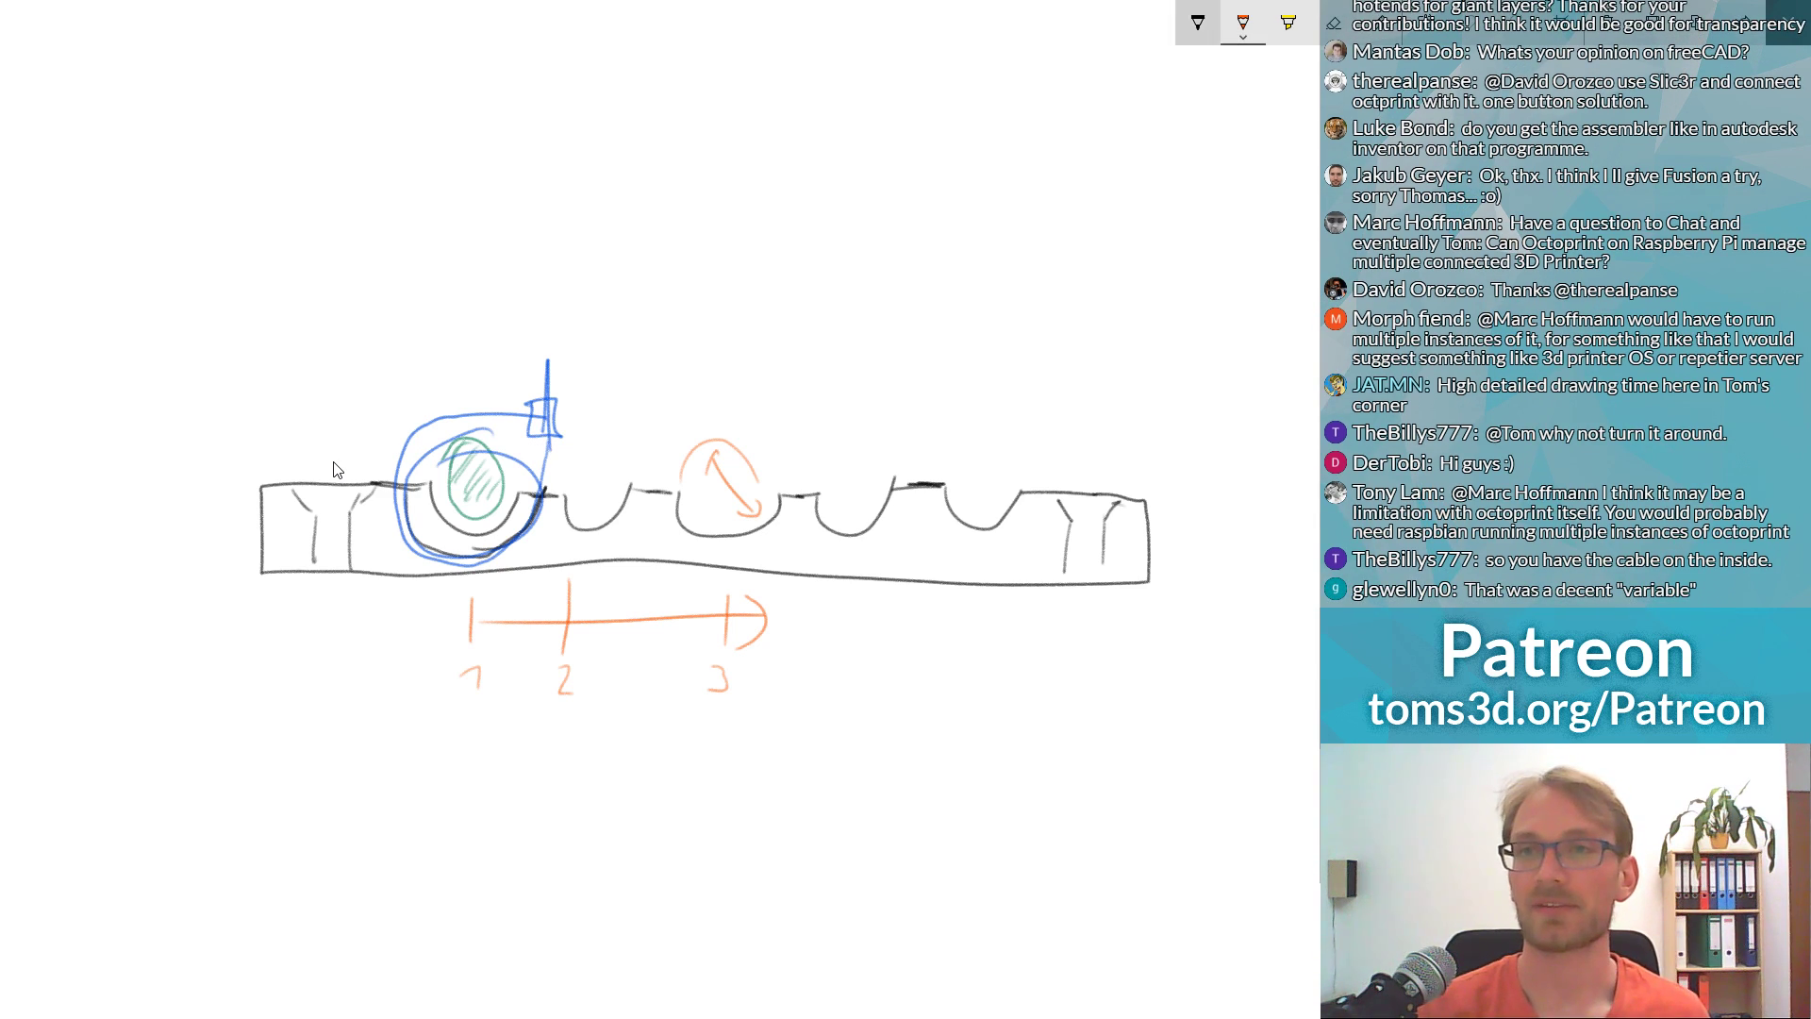
pyautogui.click(1243, 21)
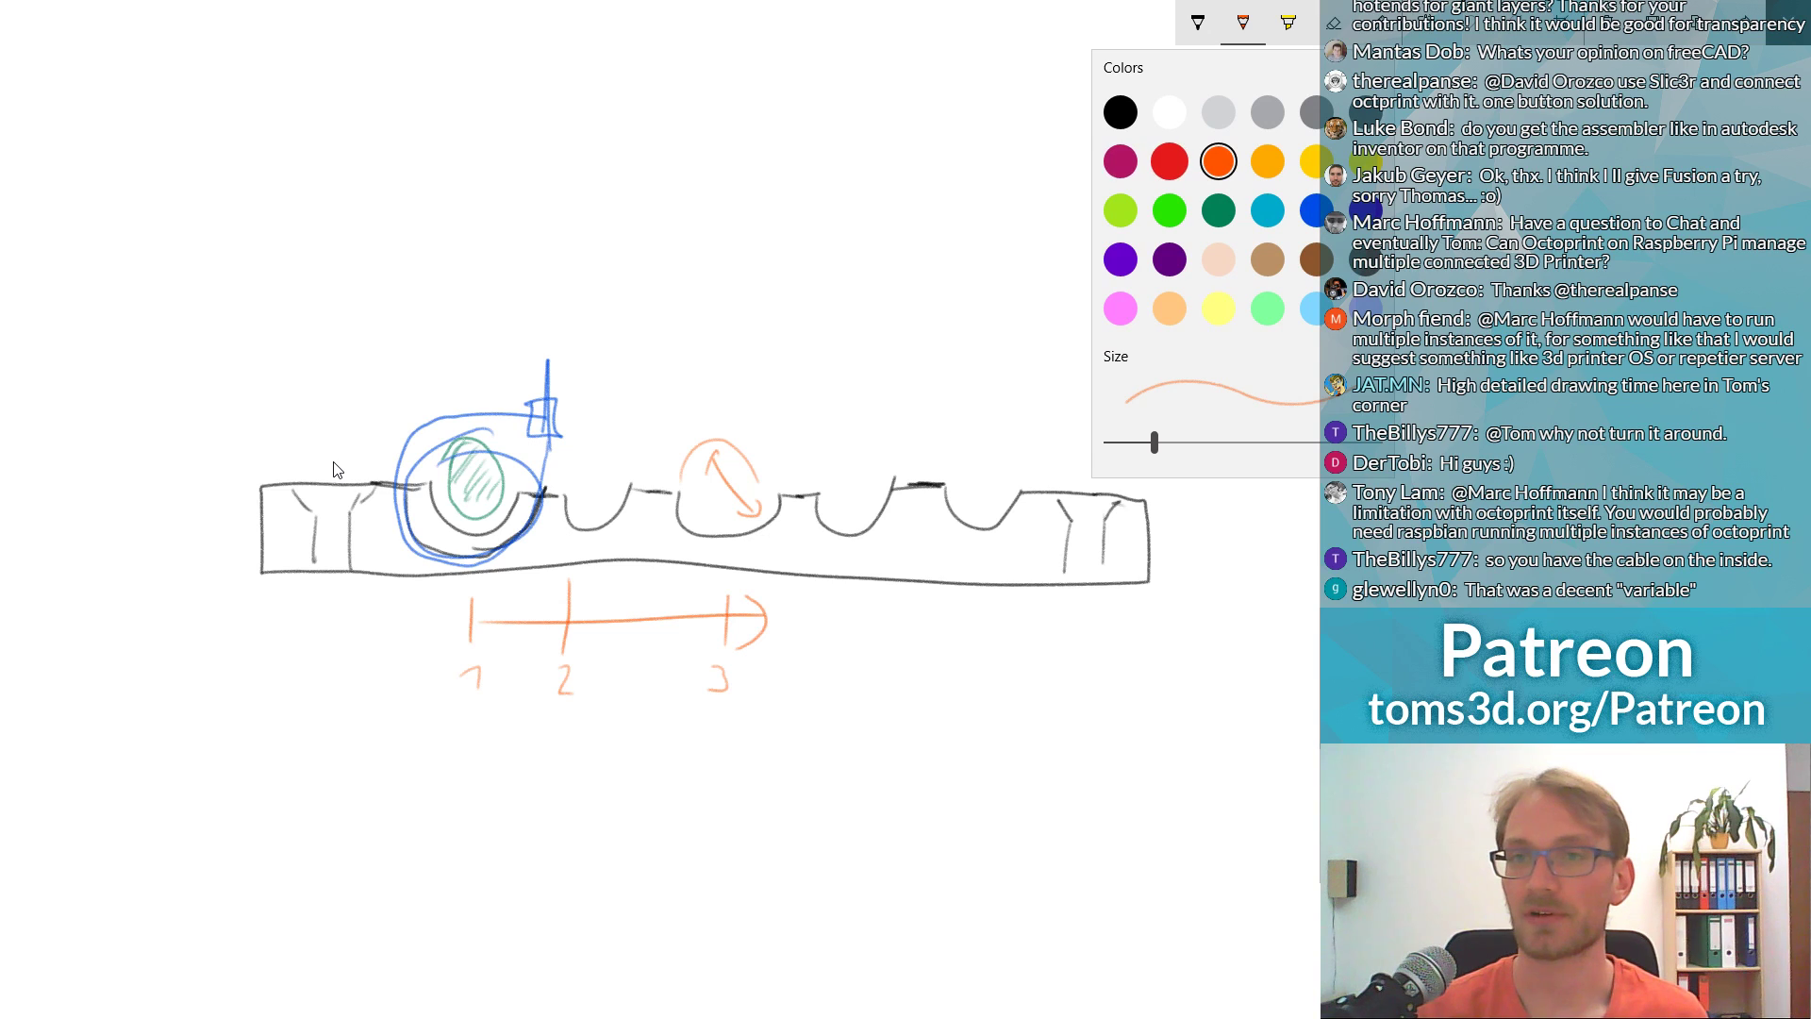
pyautogui.click(1121, 162)
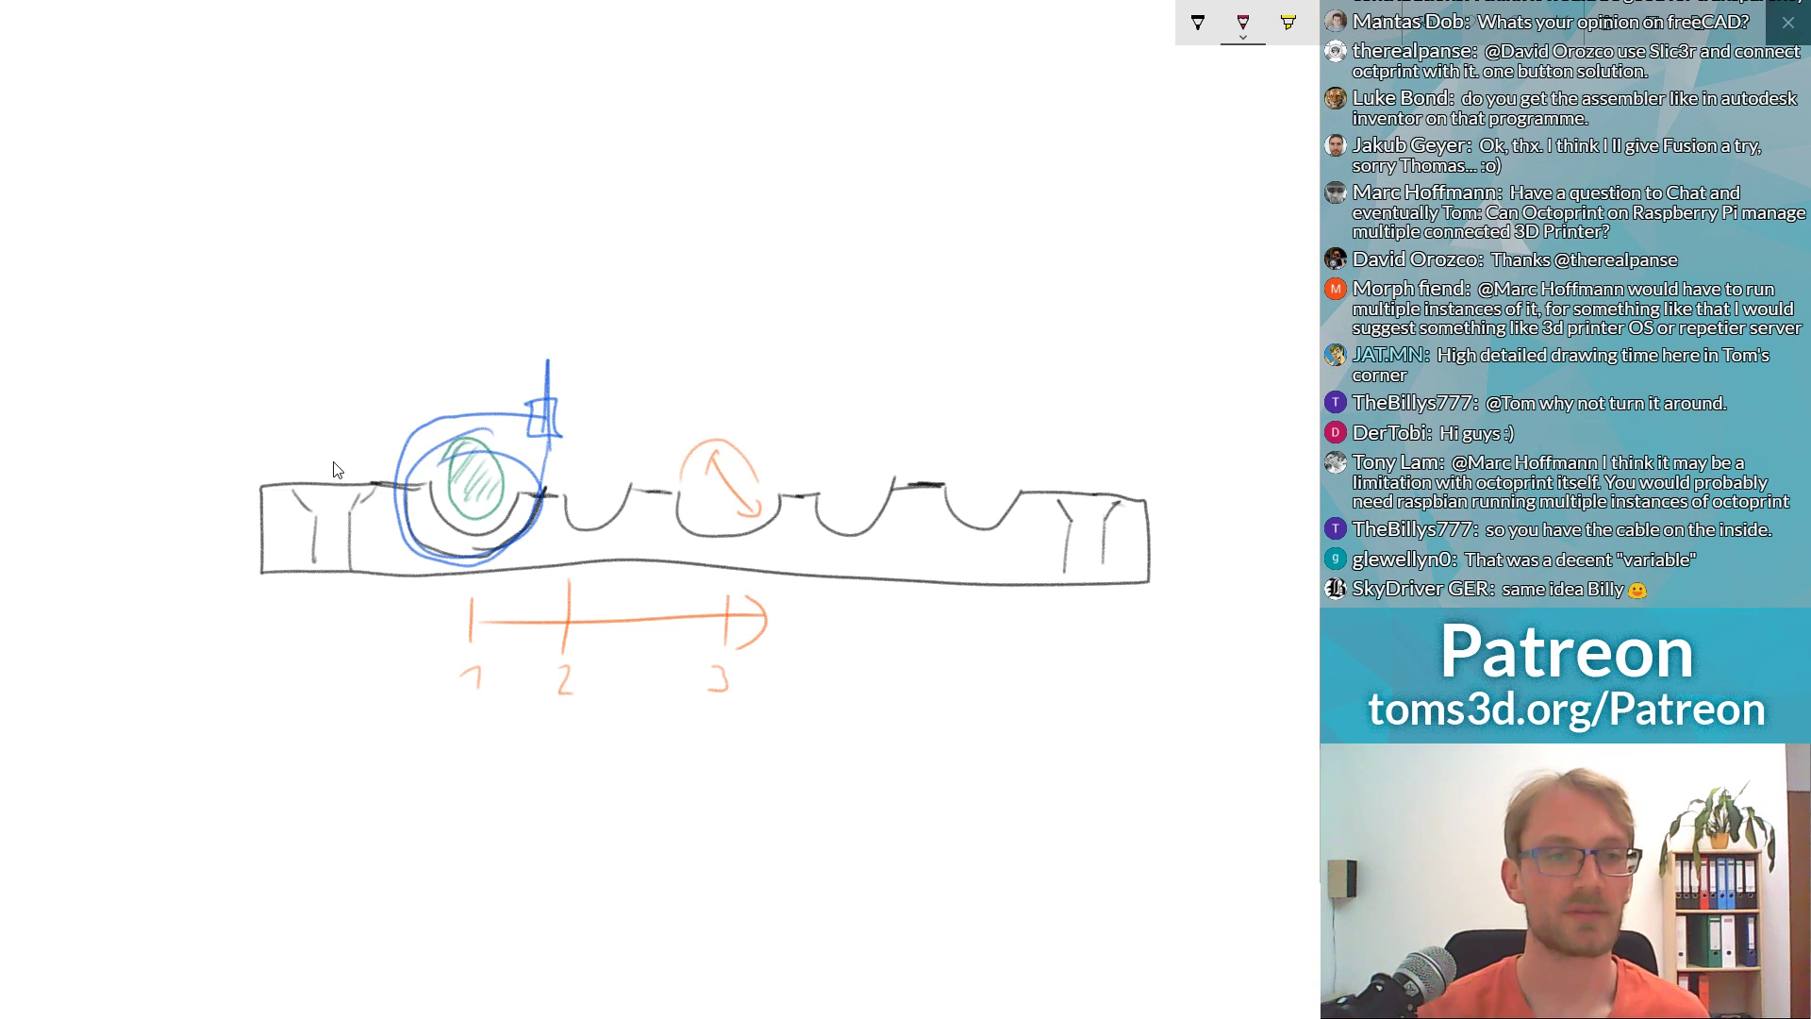
pyautogui.moveTo(76, 412); pyautogui.dragTo(1285, 464)
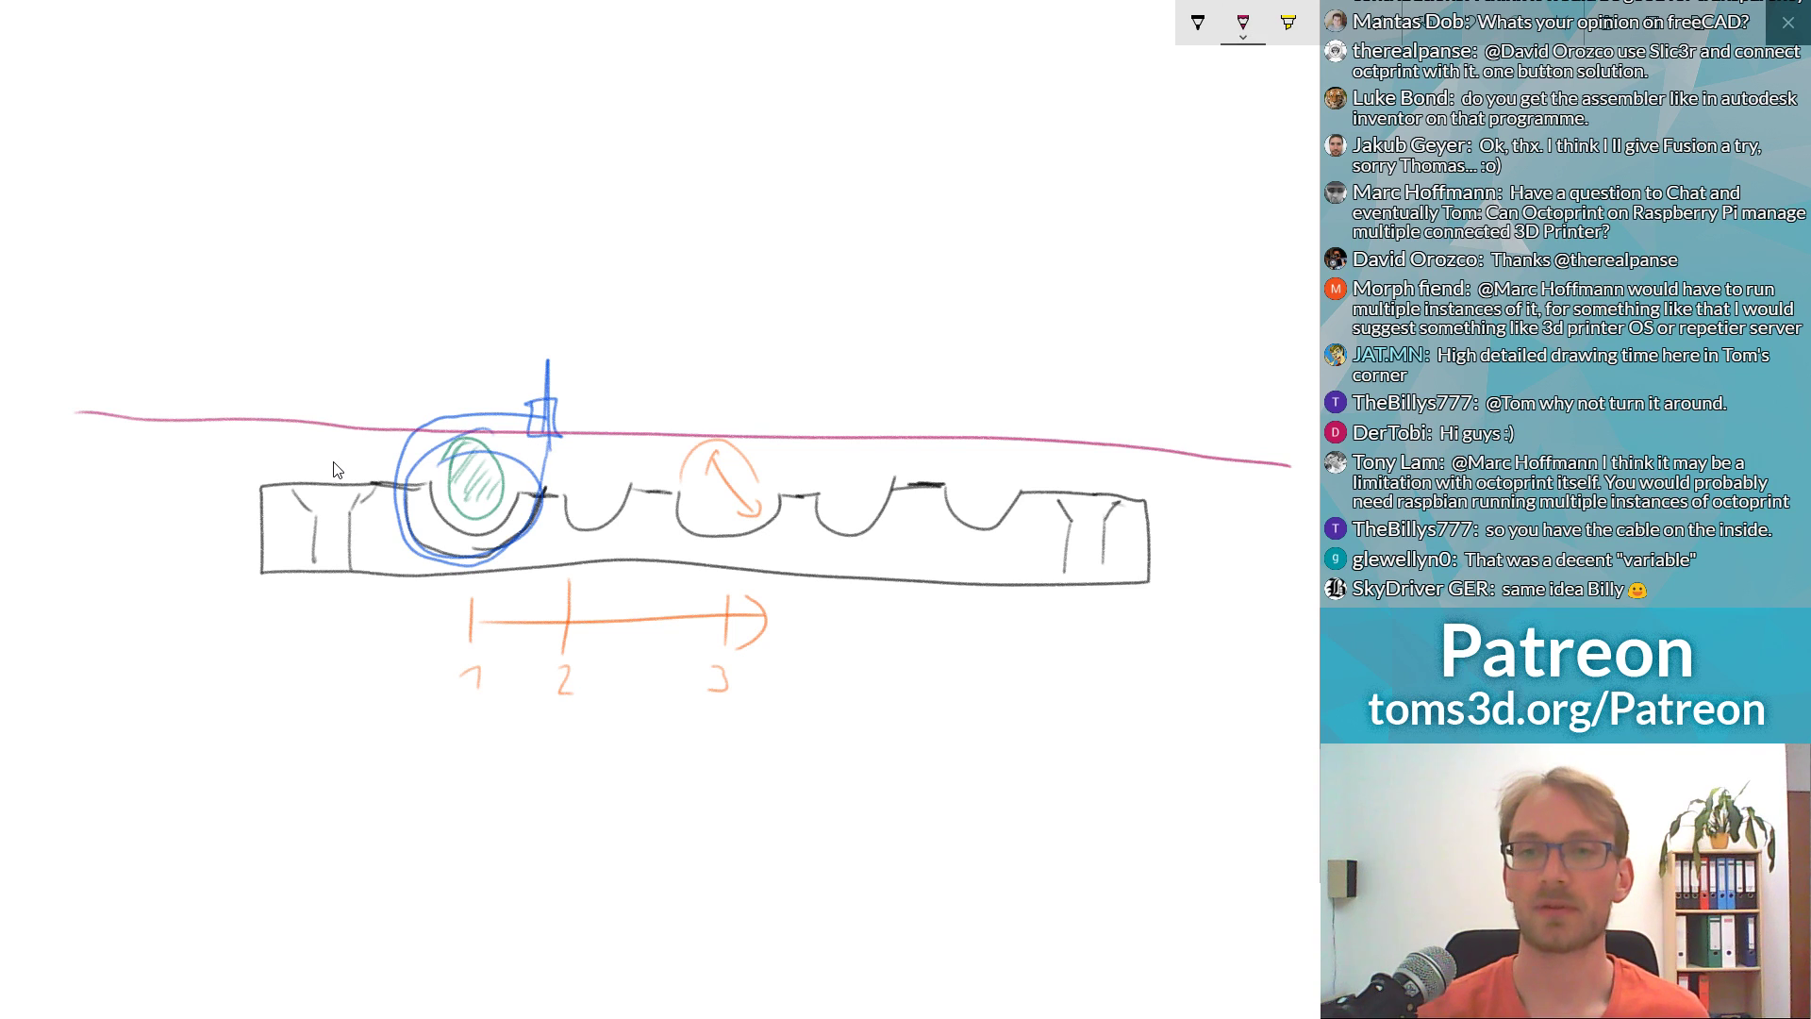
pyautogui.moveTo(1079, 591)
pyautogui.mouseDown()
pyautogui.moveTo(1081, 485)
pyautogui.moveTo(1105, 490)
pyautogui.mouseUp()
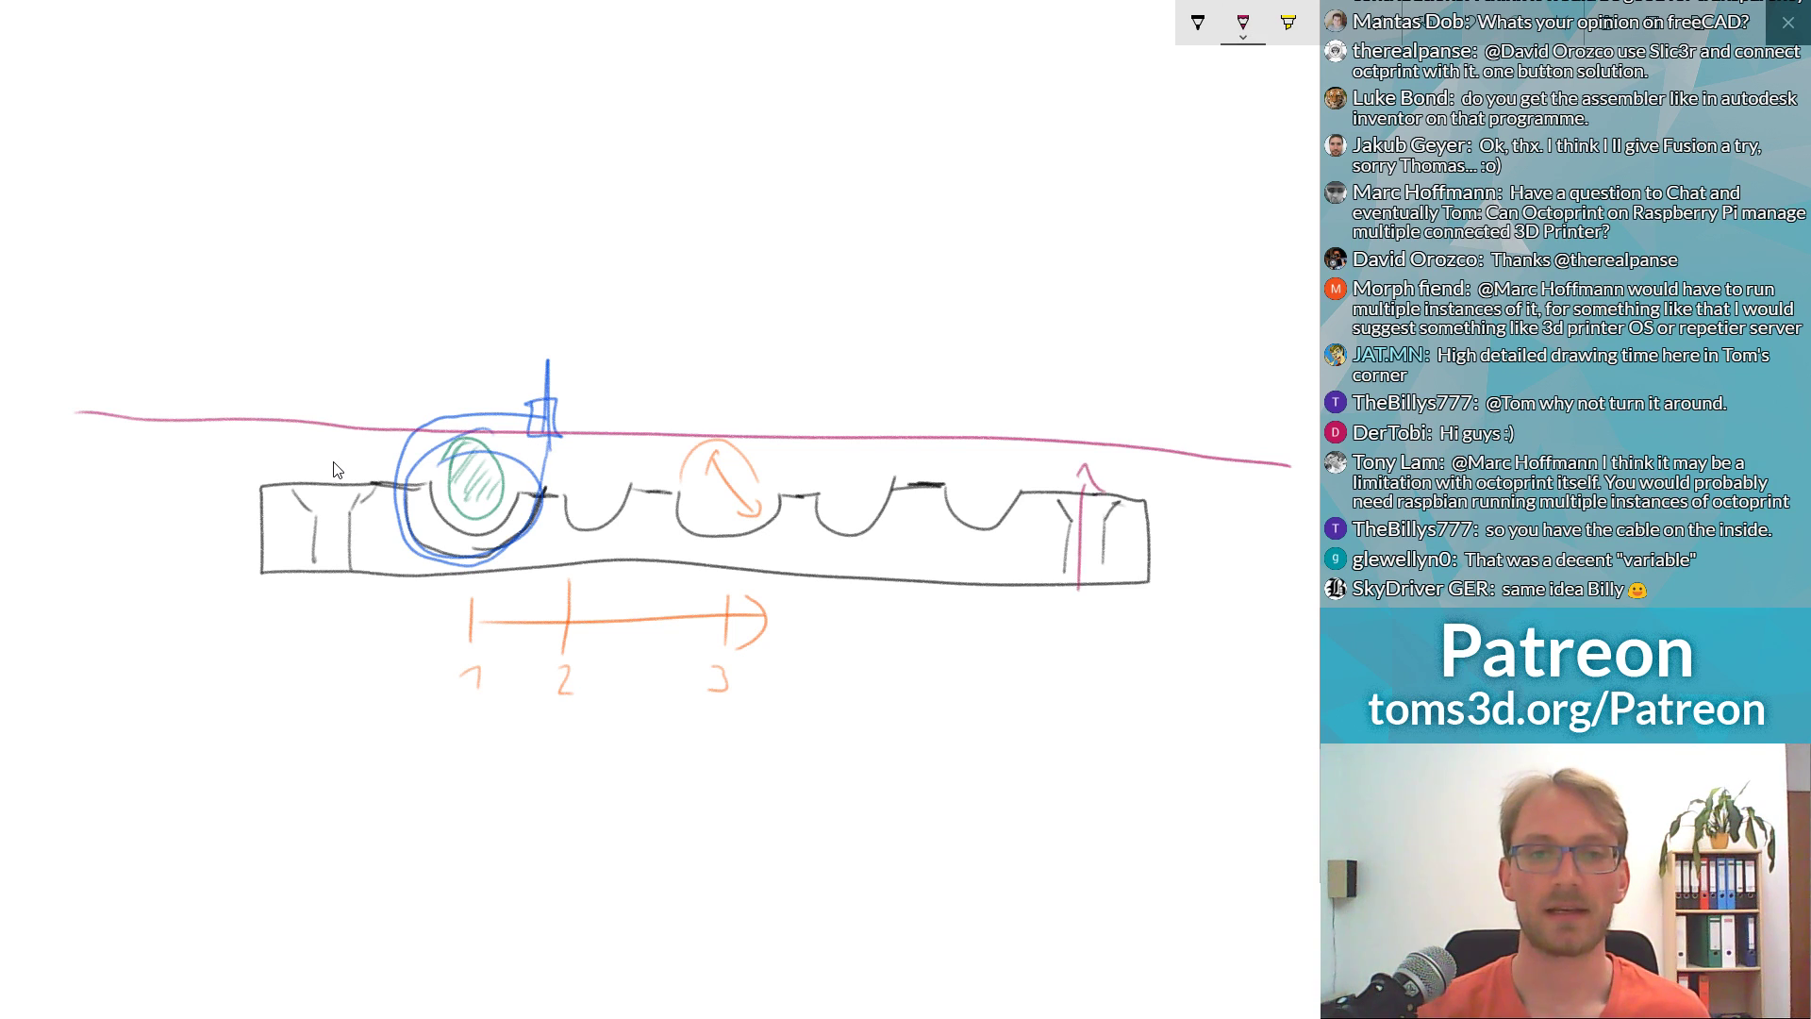
pyautogui.moveTo(722, 434); pyautogui.dragTo(745, 440)
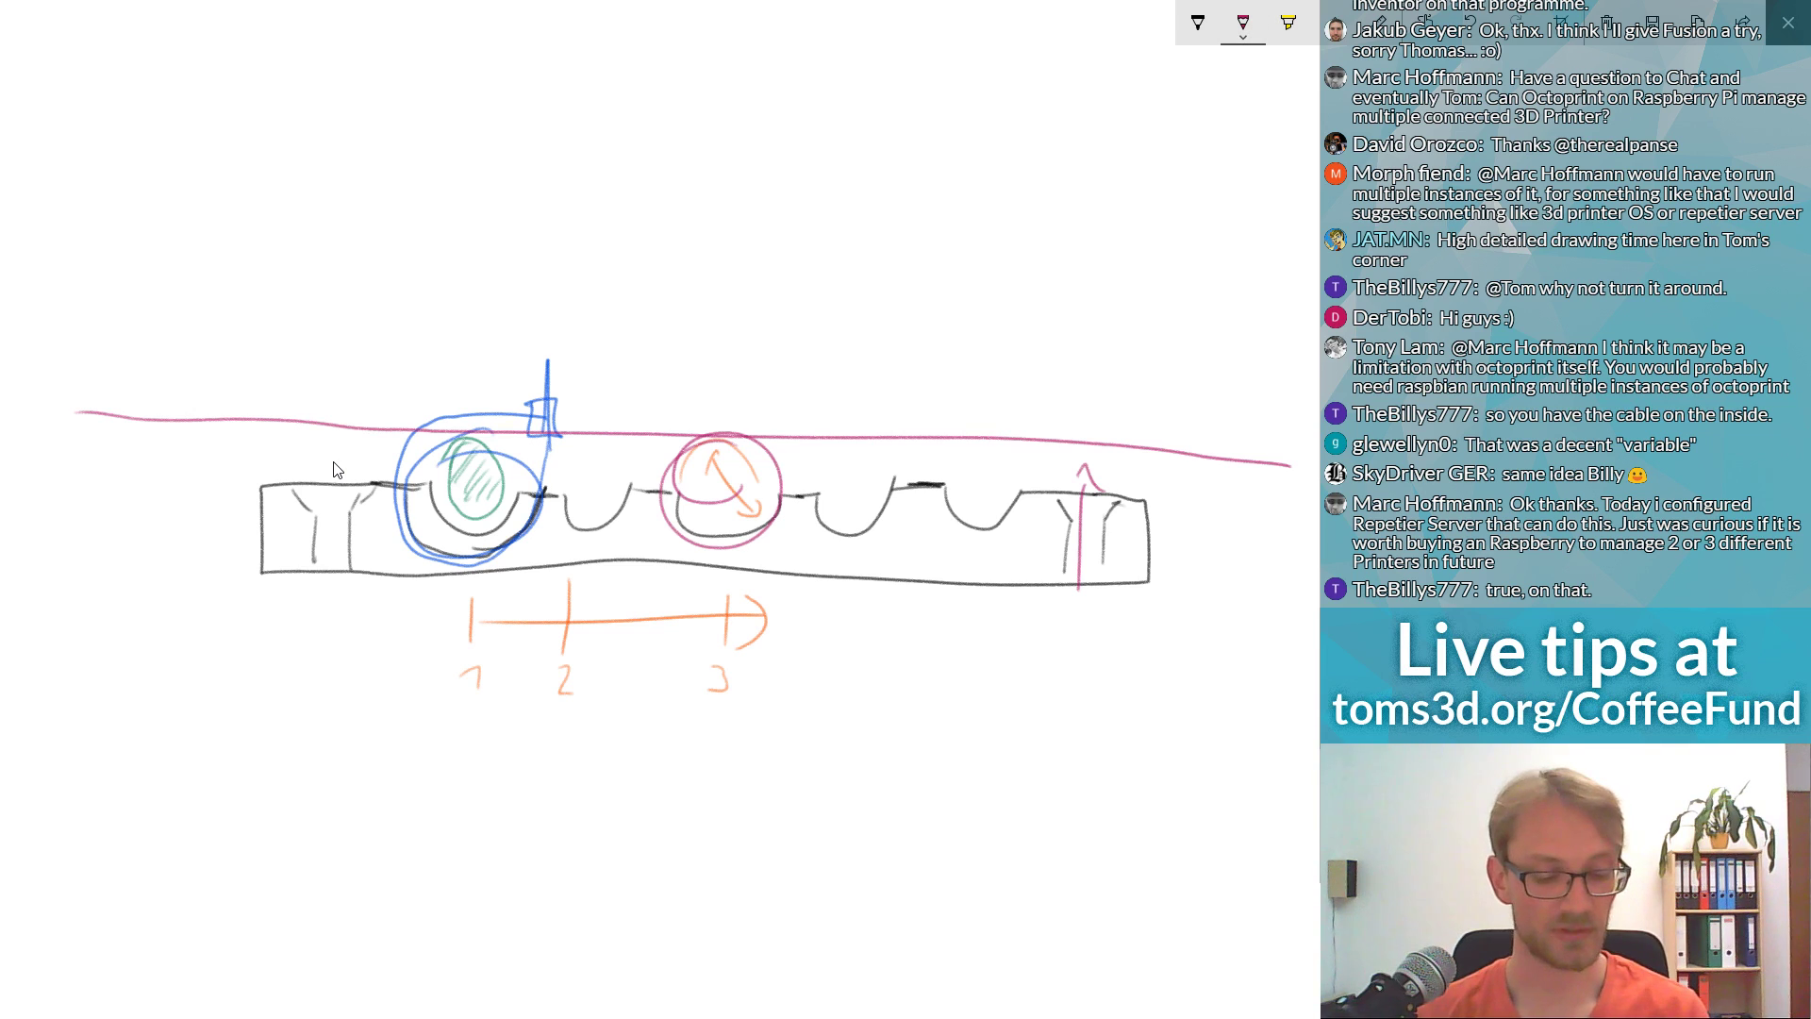
# Undo the magenta strokes and draw the mounting surface as a magenta line along the clip's underside instead.
pyautogui.hotkey('ctrl', 'z')
pyautogui.hotkey('ctrl', 'z')
pyautogui.hotkey('ctrl', 'z')
pyautogui.hotkey('ctrl', 'z')
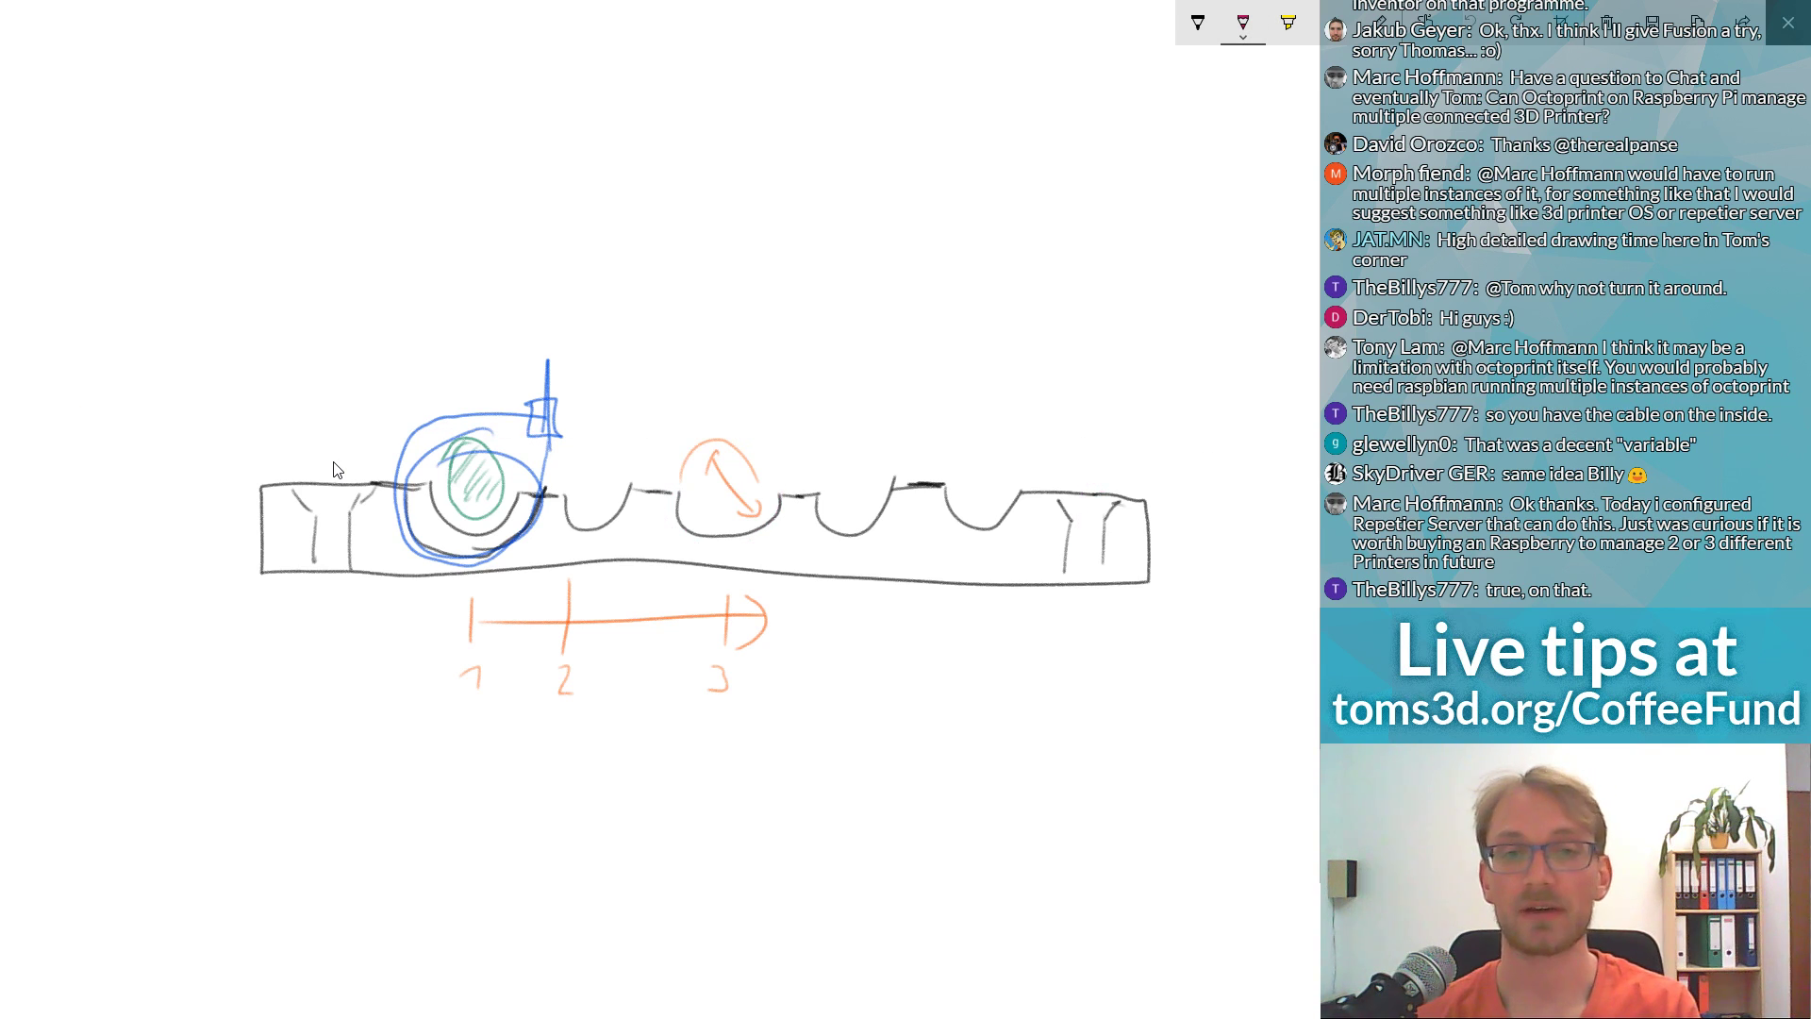
pyautogui.moveTo(53, 568)
pyautogui.mouseDown()
pyautogui.moveTo(727, 563)
pyautogui.moveTo(1146, 608)
pyautogui.moveTo(1320, 591)
pyautogui.mouseUp()
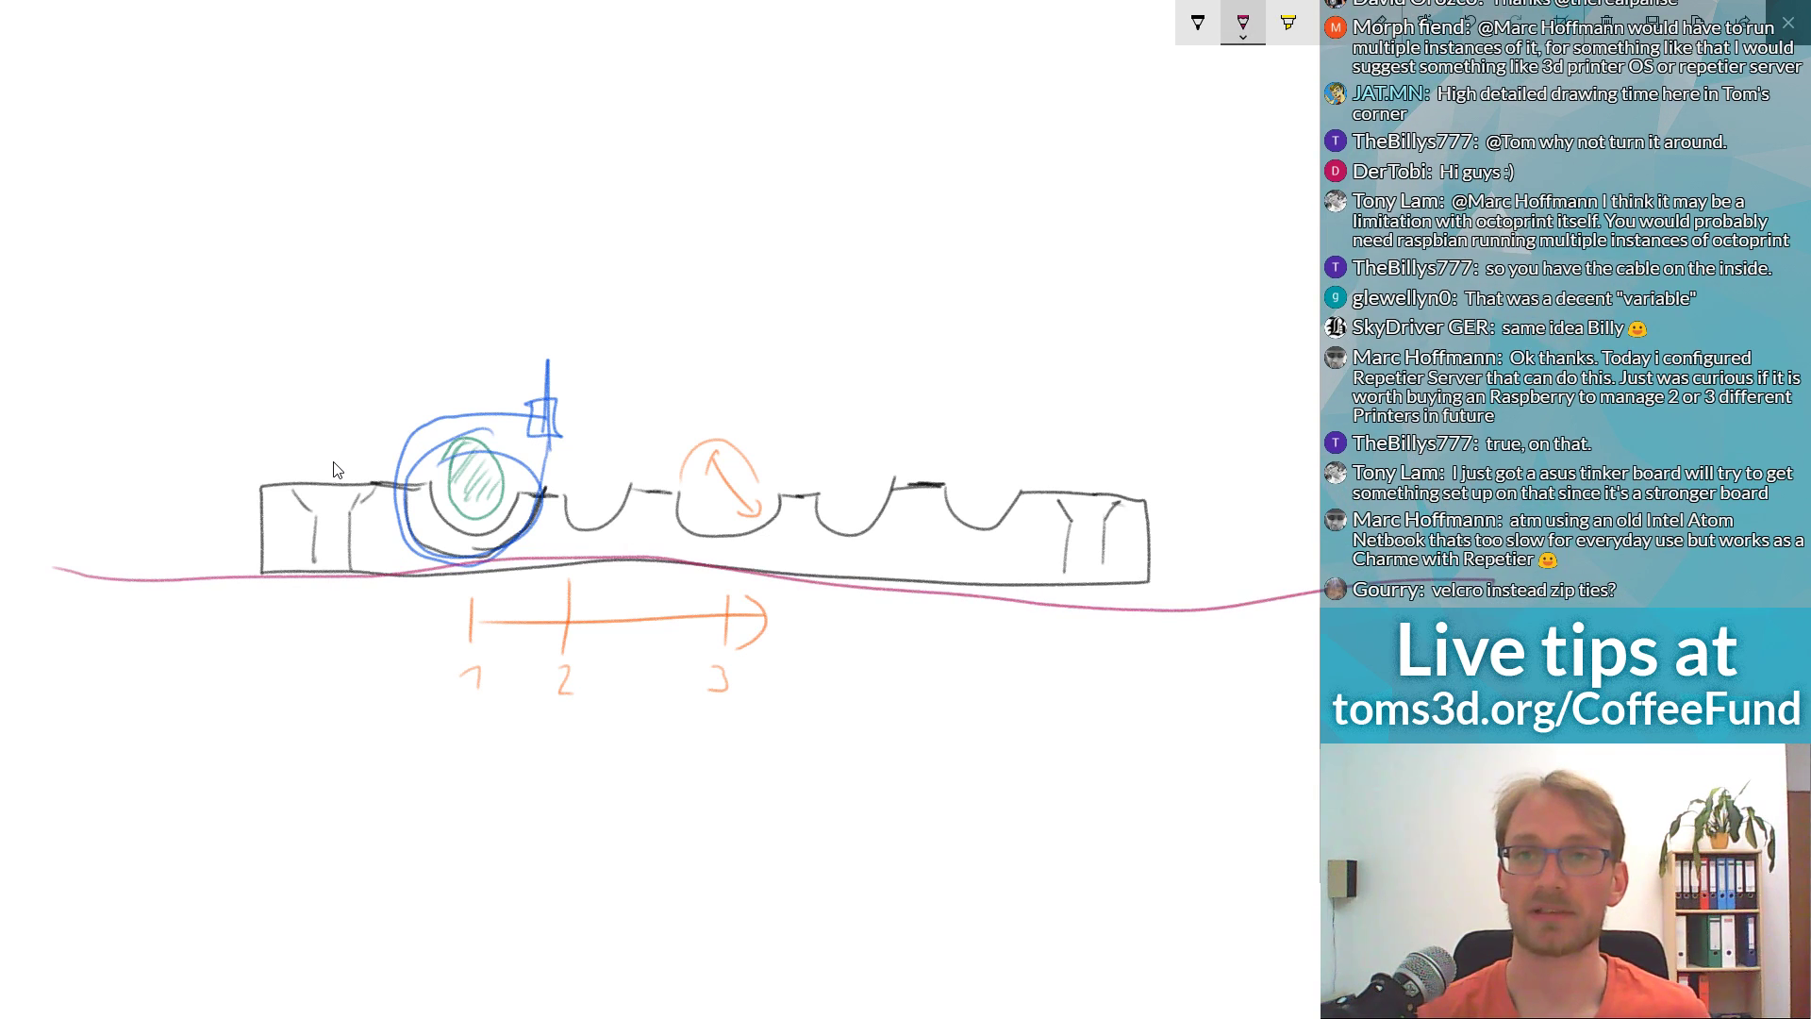
# Draw yellow countersunk screws through both end holes, extending past the mounting surface.
pyautogui.click(1243, 23)
pyautogui.click(1314, 163)
pyautogui.moveTo(308, 489)
pyautogui.mouseDown()
pyautogui.moveTo(336, 521)
pyautogui.moveTo(363, 487)
pyautogui.moveTo(313, 677)
pyautogui.mouseUp()
pyautogui.moveTo(1072, 492)
pyautogui.mouseDown()
pyautogui.moveTo(1093, 514)
pyautogui.moveTo(1118, 482)
pyautogui.moveTo(1074, 670)
pyautogui.mouseUp()
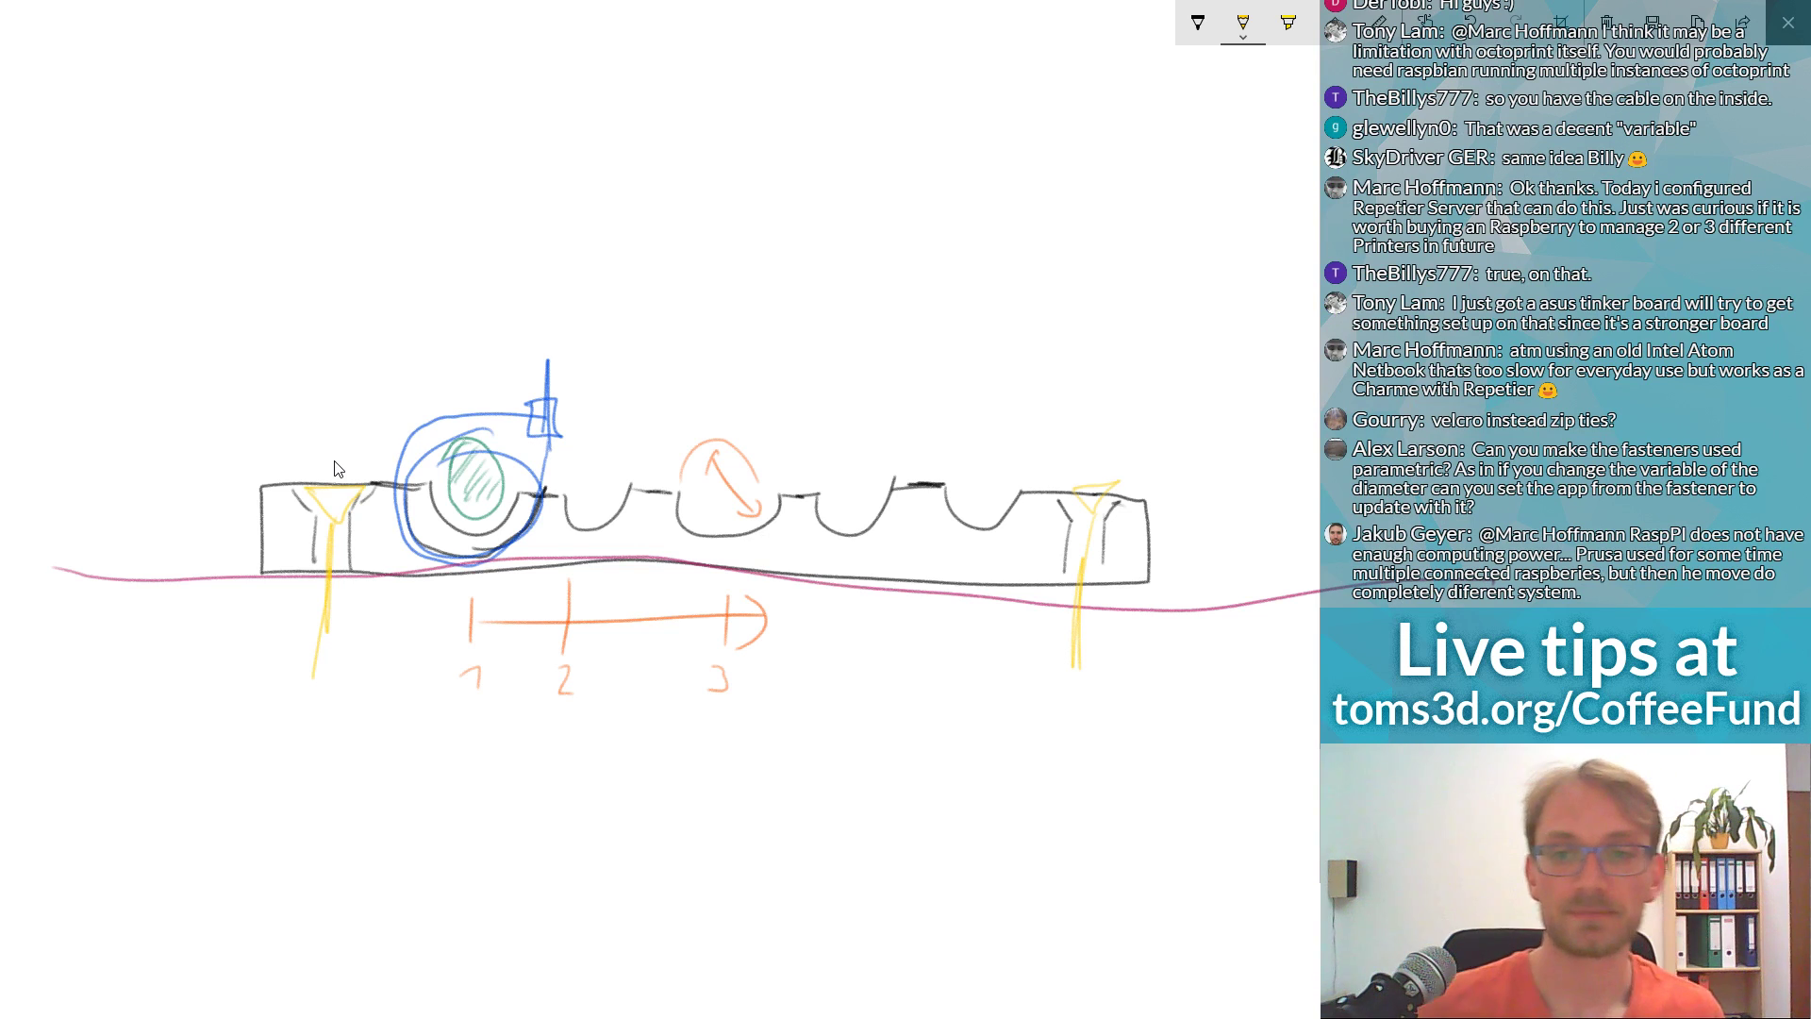
# Write the heading "Parameters" in black above the clip, followed by the entries "No Cables" and "Cable Dia".
pyautogui.hotkey('alt', 'Tab')
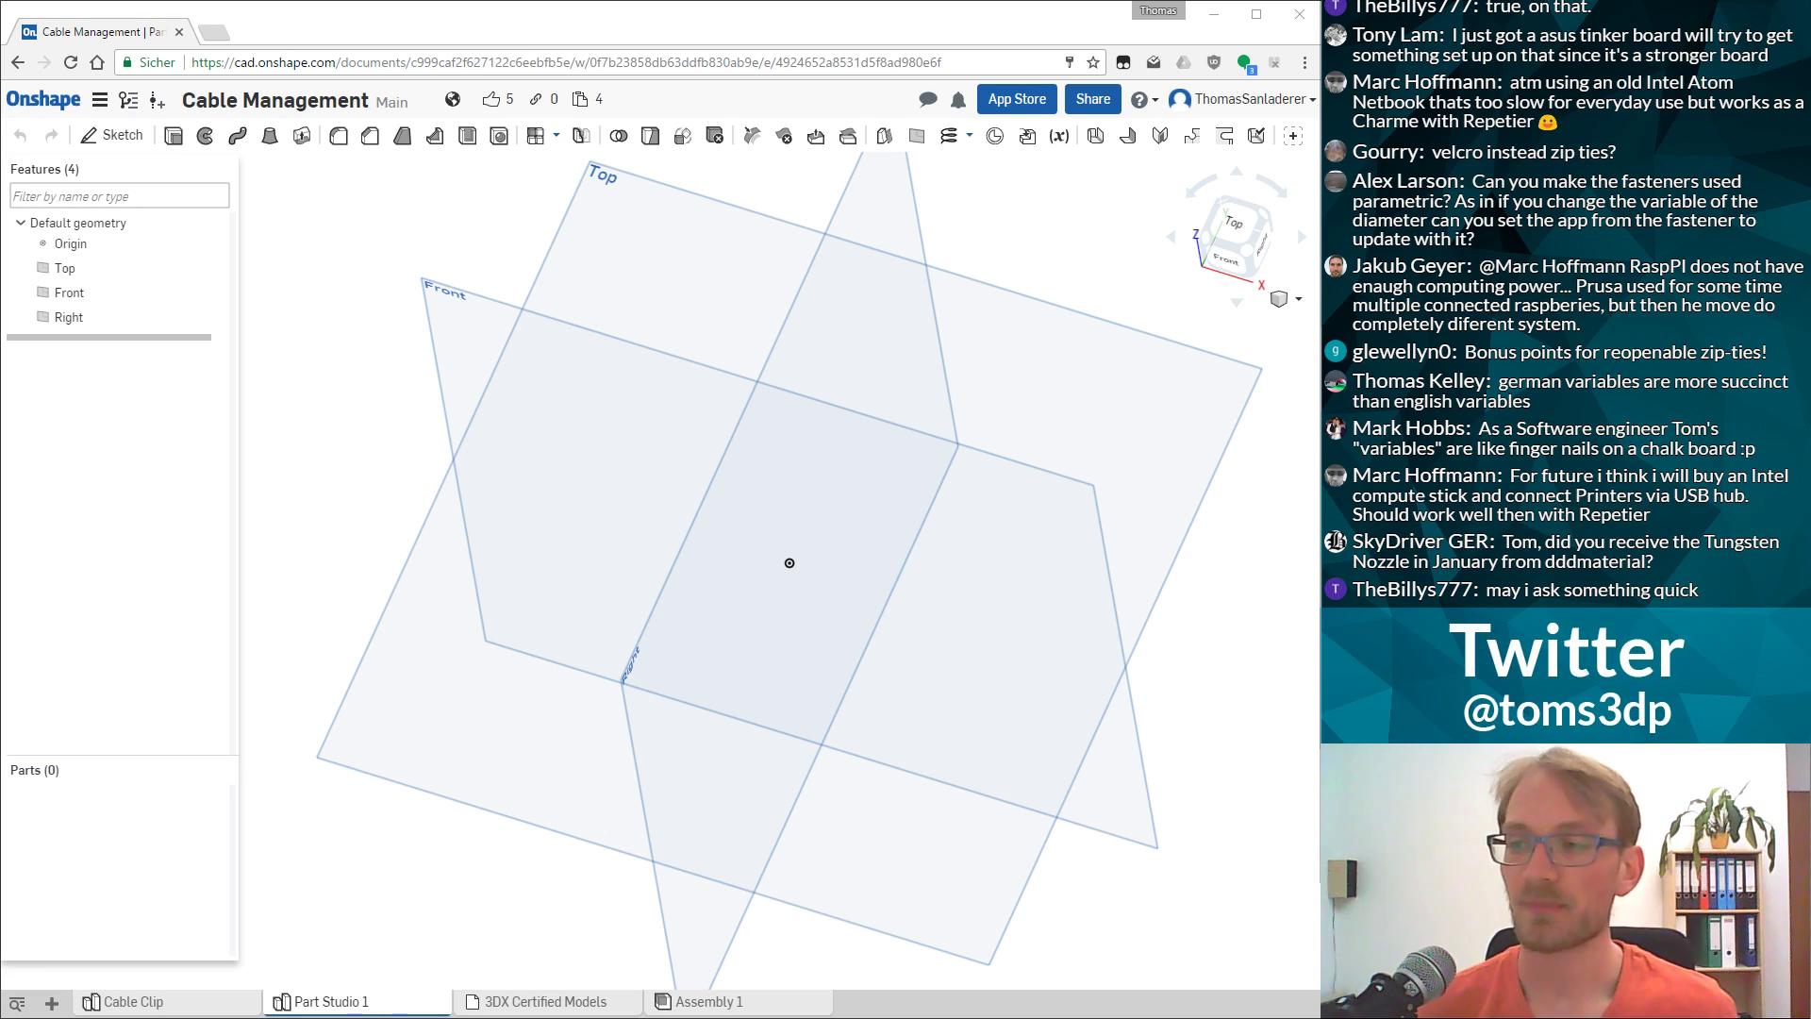
pyautogui.hotkey('alt', 'Tab')
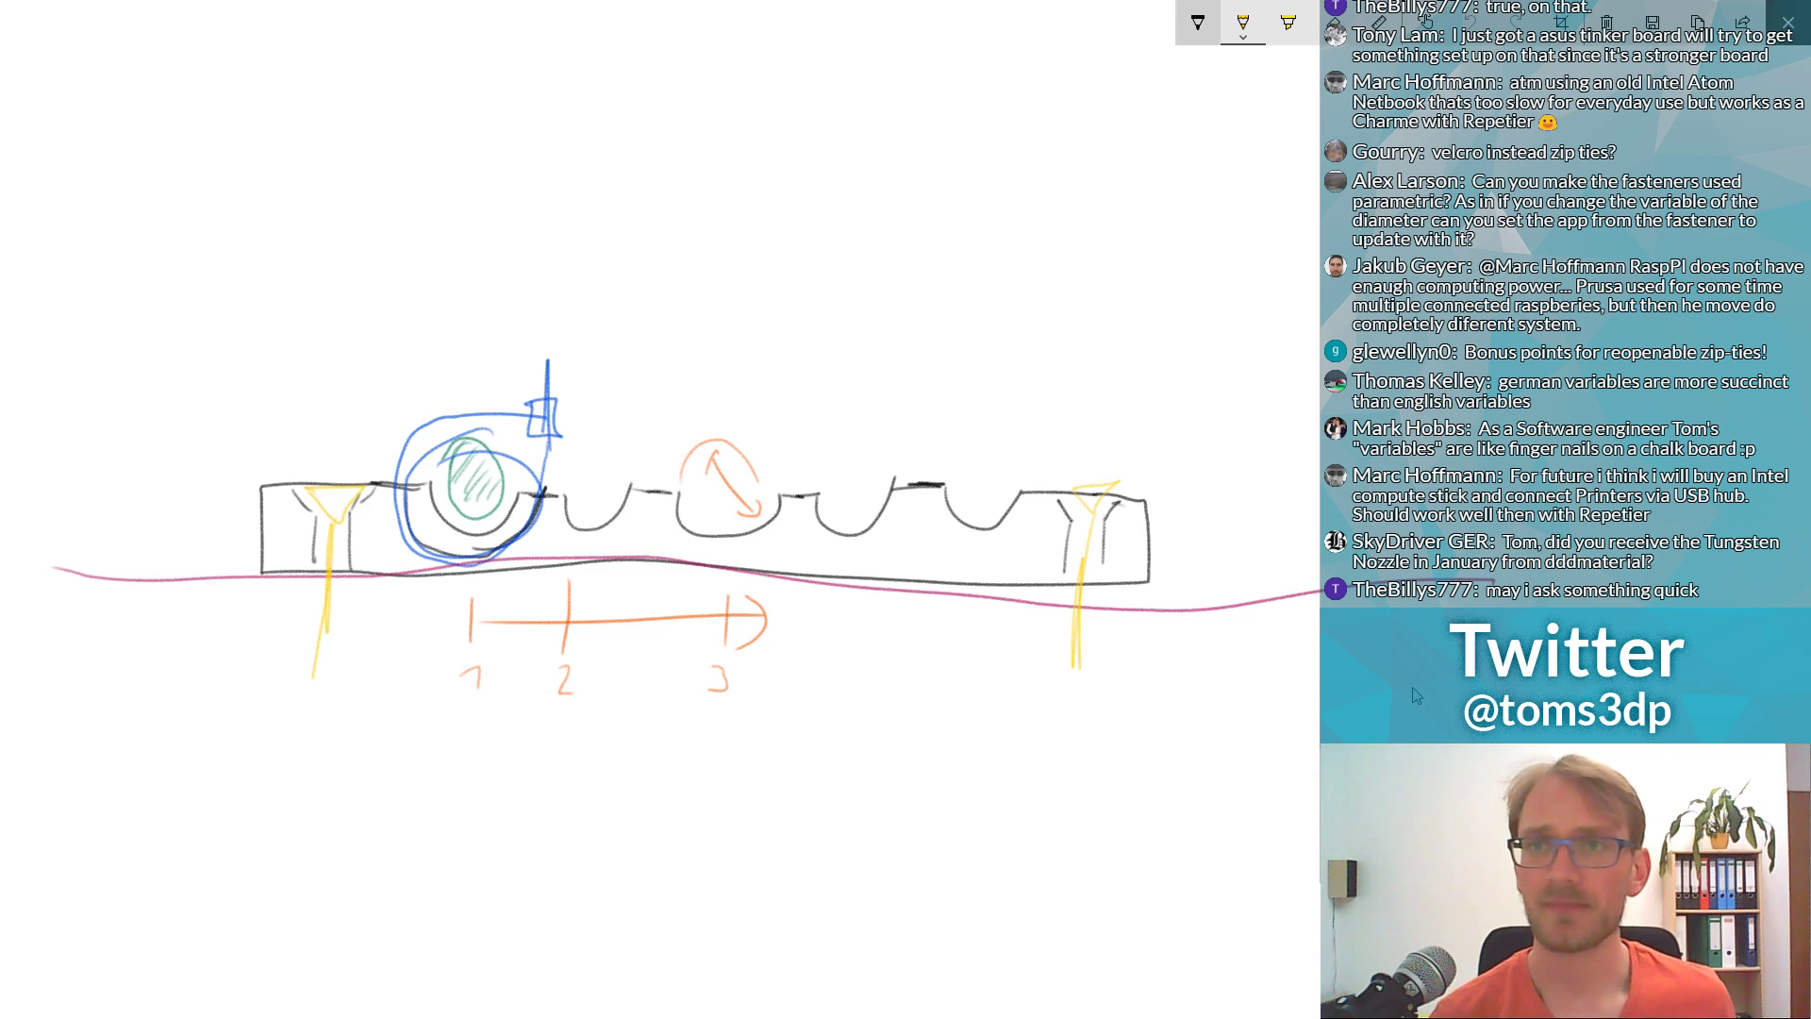
pyautogui.click(1243, 23)
pyautogui.click(1121, 116)
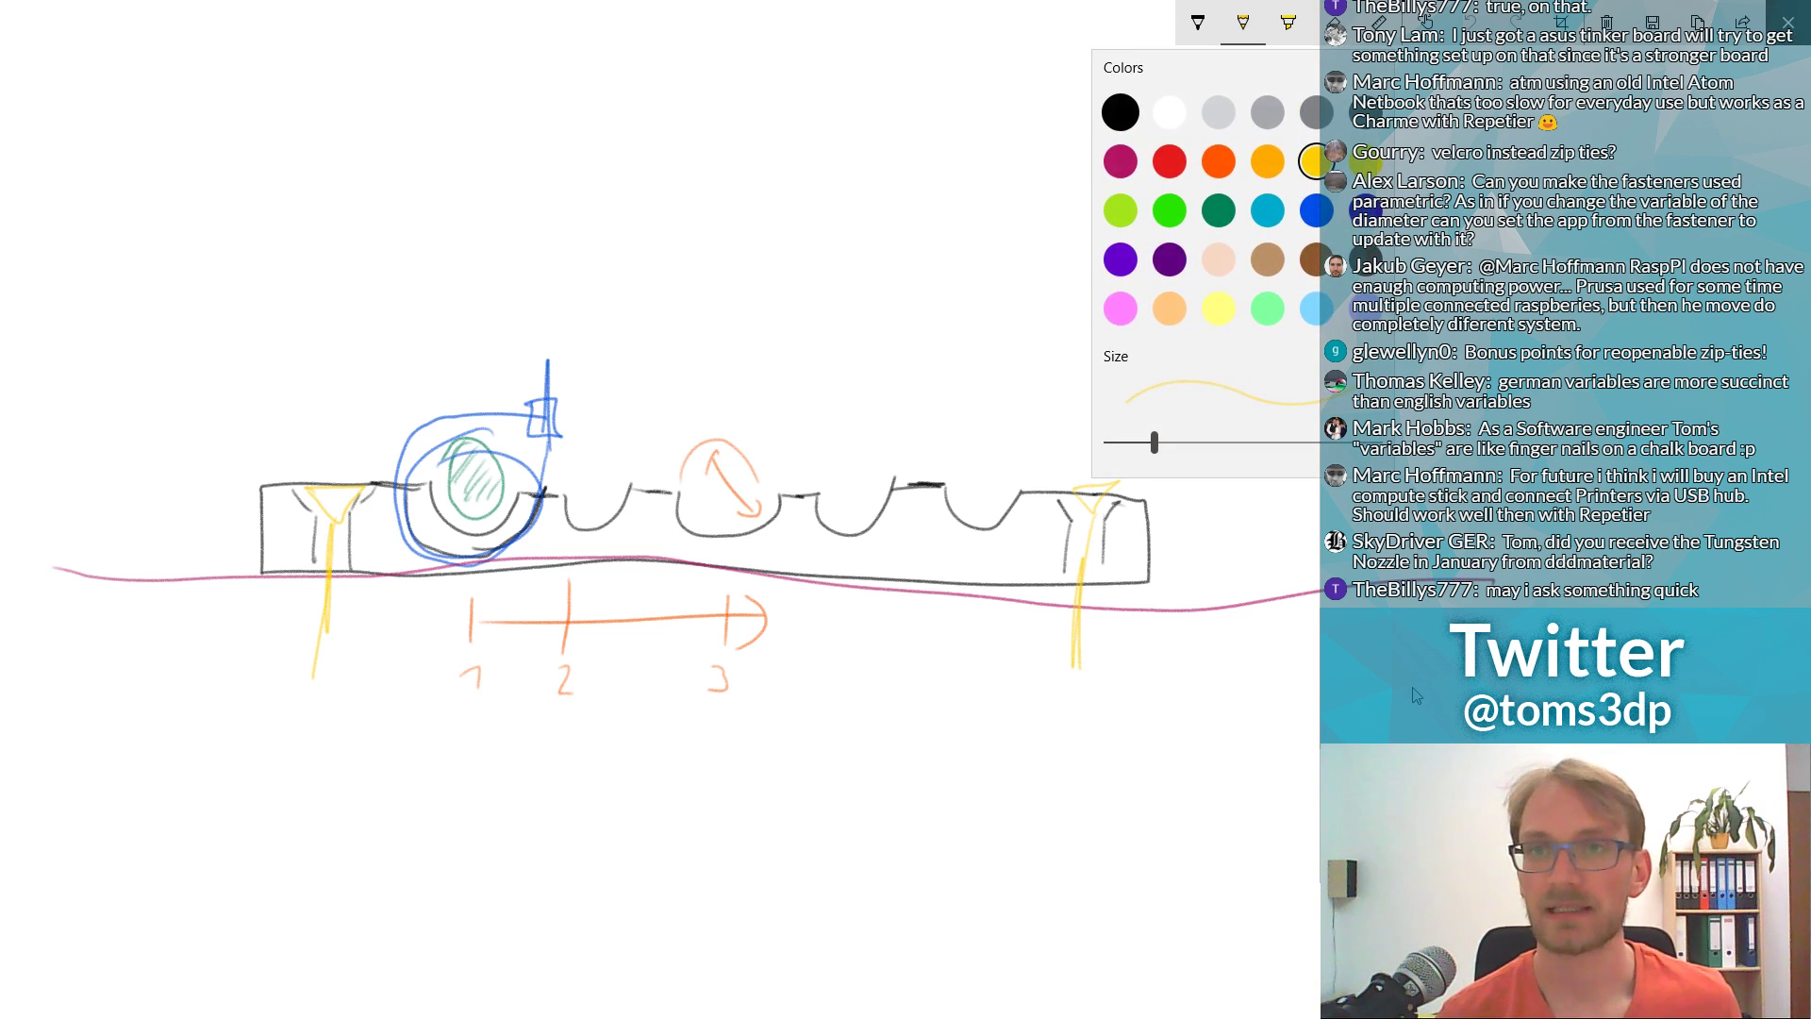
pyautogui.click(1243, 22)
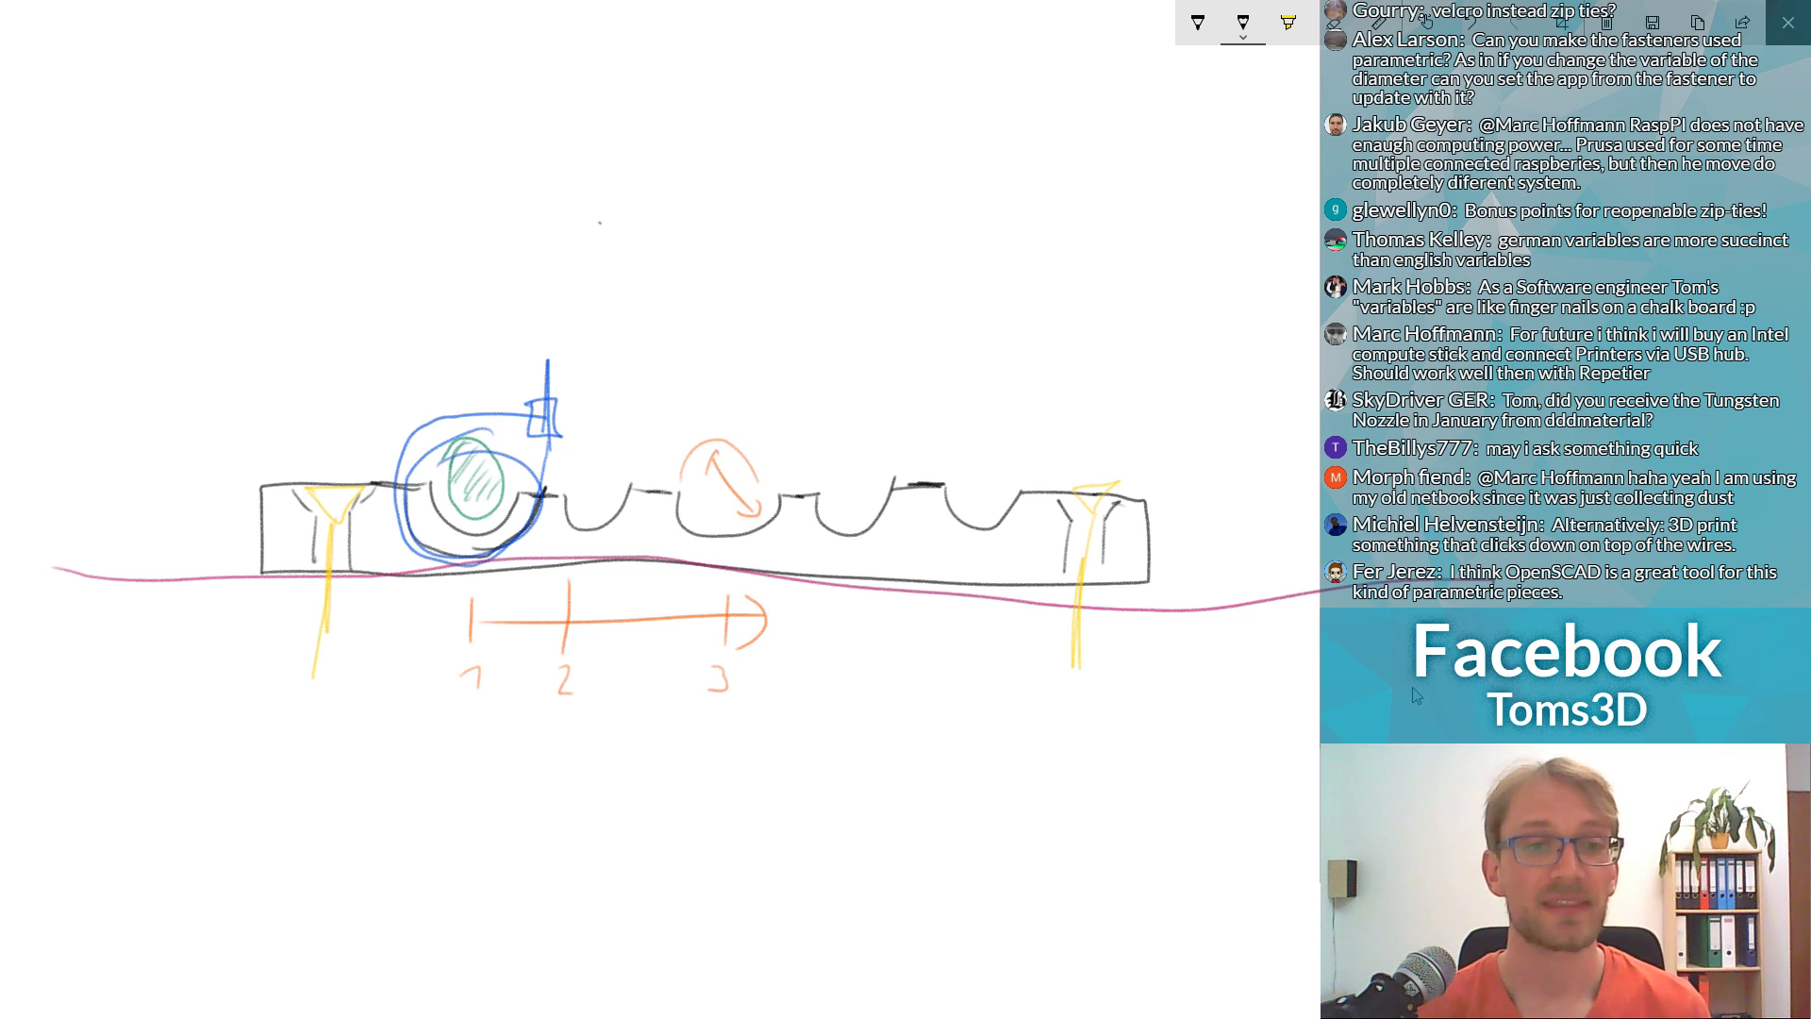
pyautogui.moveTo(402, 127)
pyautogui.mouseDown()
pyautogui.moveTo(405, 85)
pyautogui.moveTo(406, 105)
pyautogui.moveTo(470, 113)
pyautogui.moveTo(535, 94)
pyautogui.moveTo(577, 132)
pyautogui.mouseUp()
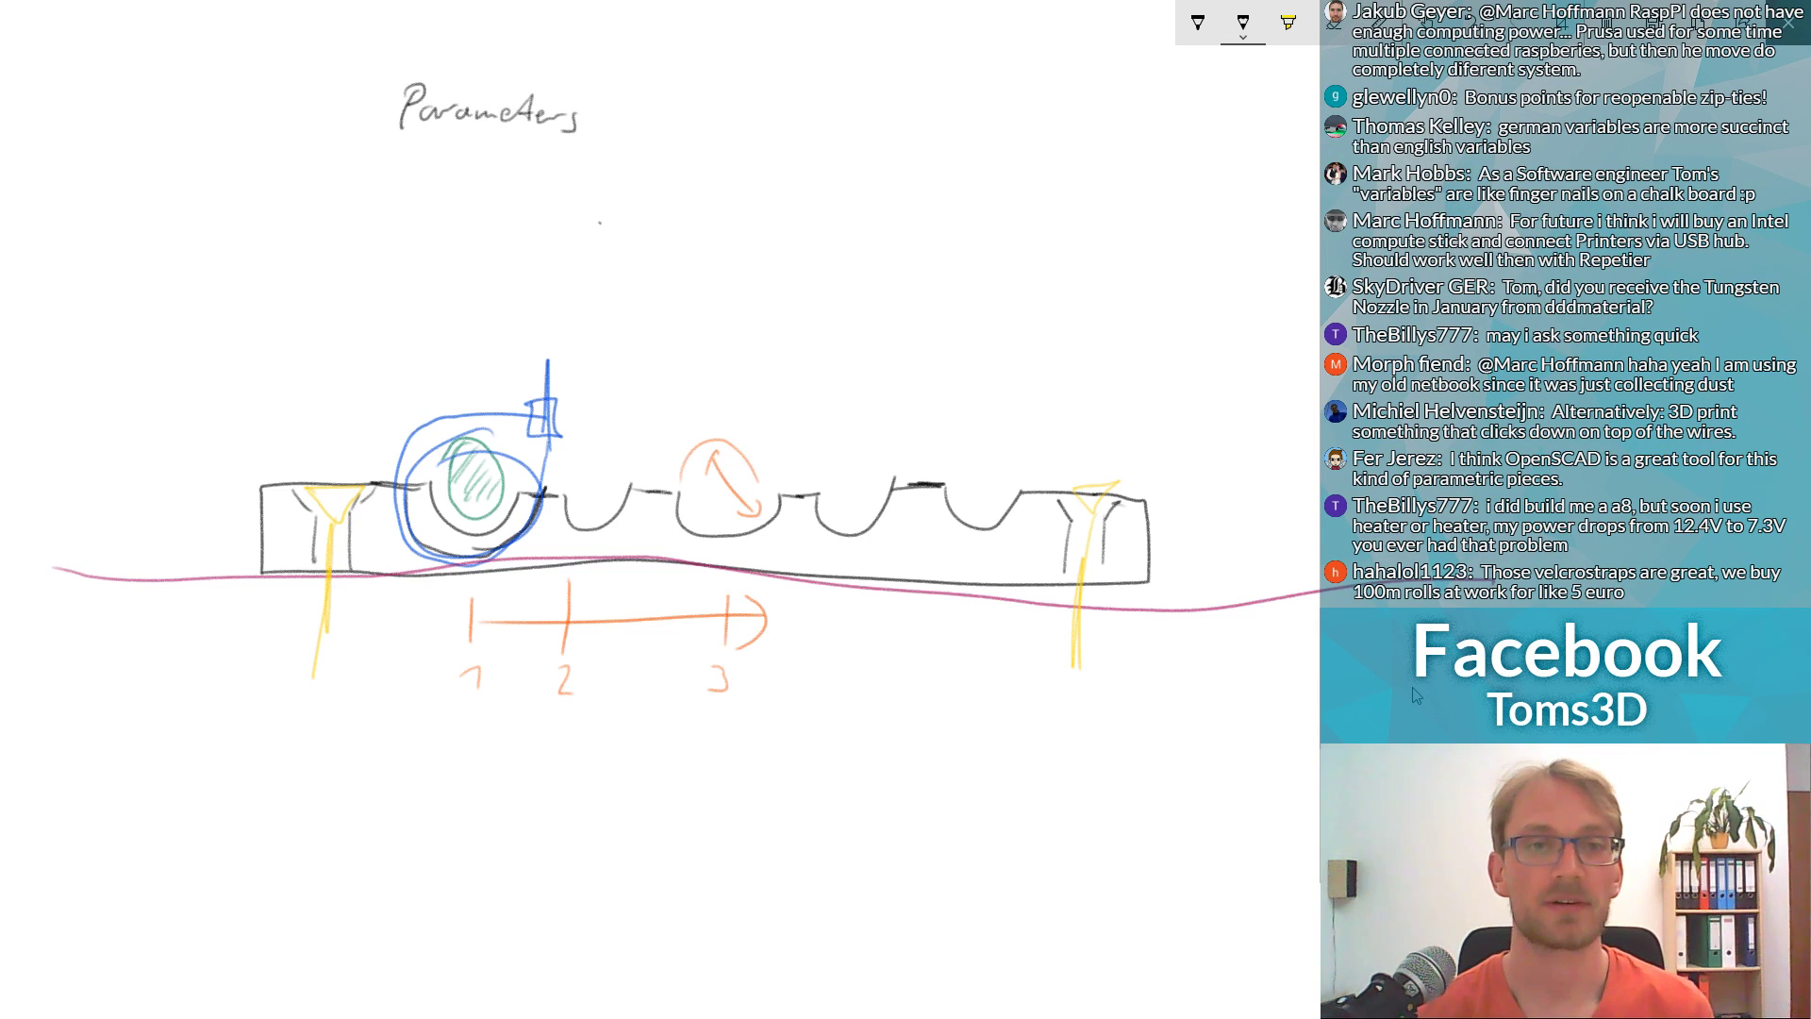
pyautogui.moveTo(450, 158)
pyautogui.mouseDown()
pyautogui.moveTo(453, 189)
pyautogui.moveTo(472, 156)
pyautogui.moveTo(528, 192)
pyautogui.moveTo(577, 187)
pyautogui.mouseUp()
pyautogui.moveTo(589, 166); pyautogui.dragTo(604, 187)
pyautogui.moveTo(610, 175); pyautogui.dragTo(615, 190)
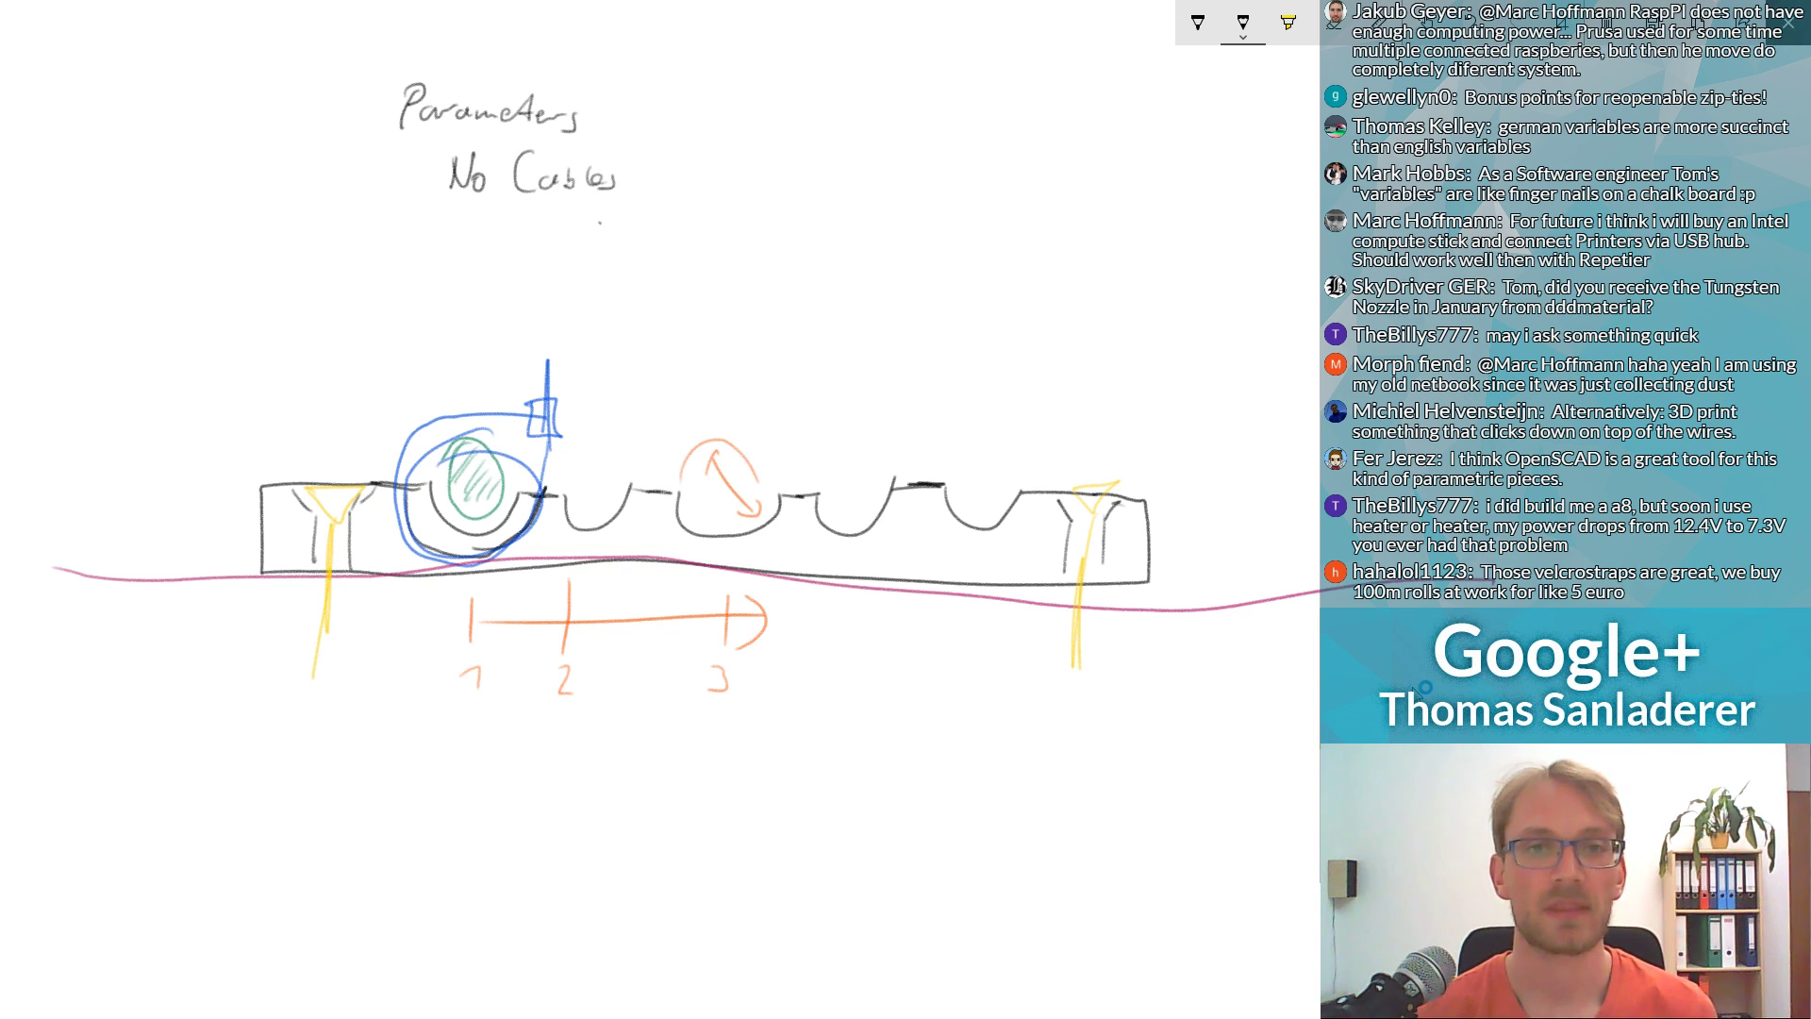
pyautogui.moveTo(461, 201); pyautogui.dragTo(461, 230)
pyautogui.moveTo(477, 220); pyautogui.dragTo(564, 230)
pyautogui.moveTo(566, 202)
pyautogui.mouseDown()
pyautogui.moveTo(568, 230)
pyautogui.moveTo(605, 232)
pyautogui.mouseUp()
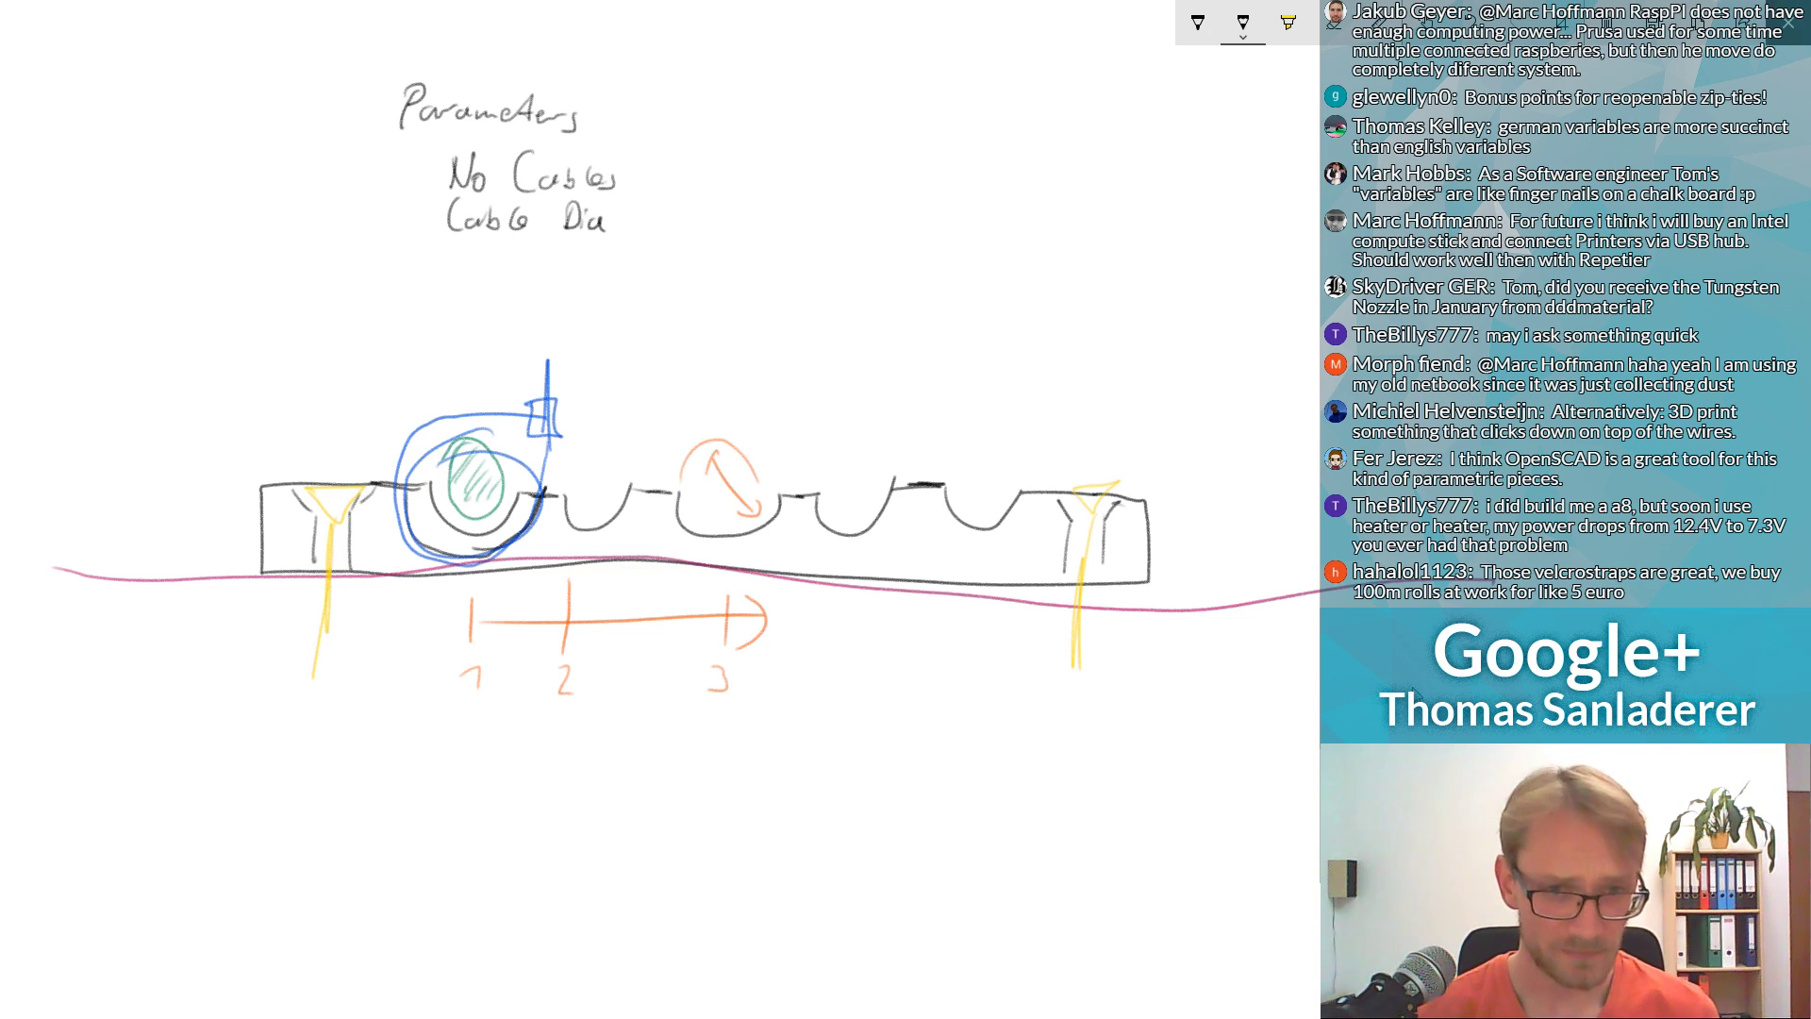
# Add "ZipTie Width (Velcro)" and a ditto-marked "Depth" to the parameter list, and switch back to the empty Onshape Part Studio.
pyautogui.moveTo(447, 252); pyautogui.dragTo(477, 284)
pyautogui.moveTo(483, 268)
pyautogui.mouseDown()
pyautogui.moveTo(483, 290)
pyautogui.moveTo(507, 275)
pyautogui.mouseUp()
pyautogui.moveTo(492, 250)
pyautogui.mouseDown()
pyautogui.moveTo(521, 246)
pyautogui.moveTo(536, 282)
pyautogui.moveTo(591, 258)
pyautogui.moveTo(595, 285)
pyautogui.moveTo(641, 282)
pyautogui.mouseUp()
pyautogui.moveTo(621, 272); pyautogui.dragTo(647, 270)
pyautogui.moveTo(648, 252)
pyautogui.mouseDown()
pyautogui.moveTo(657, 283)
pyautogui.moveTo(686, 284)
pyautogui.mouseUp()
pyautogui.moveTo(726, 274); pyautogui.dragTo(738, 282)
pyautogui.moveTo(751, 253)
pyautogui.mouseDown()
pyautogui.moveTo(750, 280)
pyautogui.moveTo(767, 281)
pyautogui.mouseUp()
pyautogui.moveTo(771, 268); pyautogui.dragTo(778, 282)
pyautogui.moveTo(783, 268); pyautogui.dragTo(790, 283)
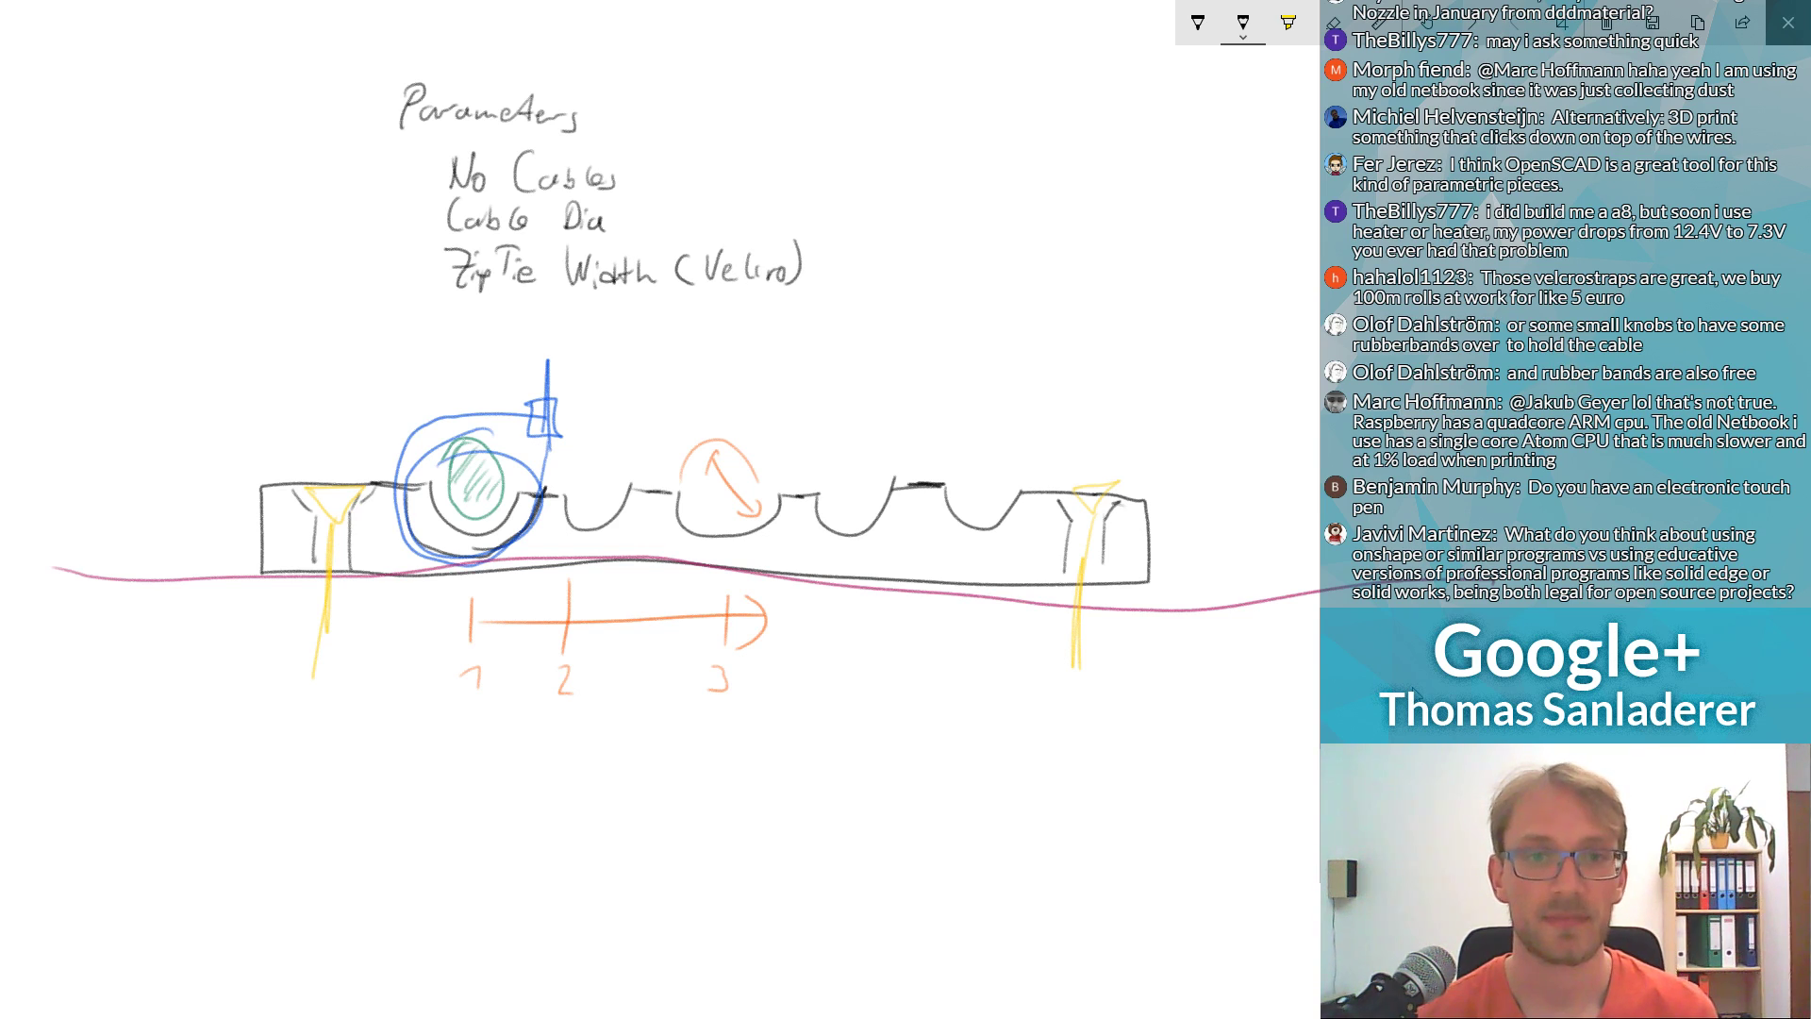
pyautogui.moveTo(559, 302)
pyautogui.mouseDown()
pyautogui.moveTo(563, 337)
pyautogui.moveTo(649, 325)
pyautogui.moveTo(621, 323)
pyautogui.mouseUp()
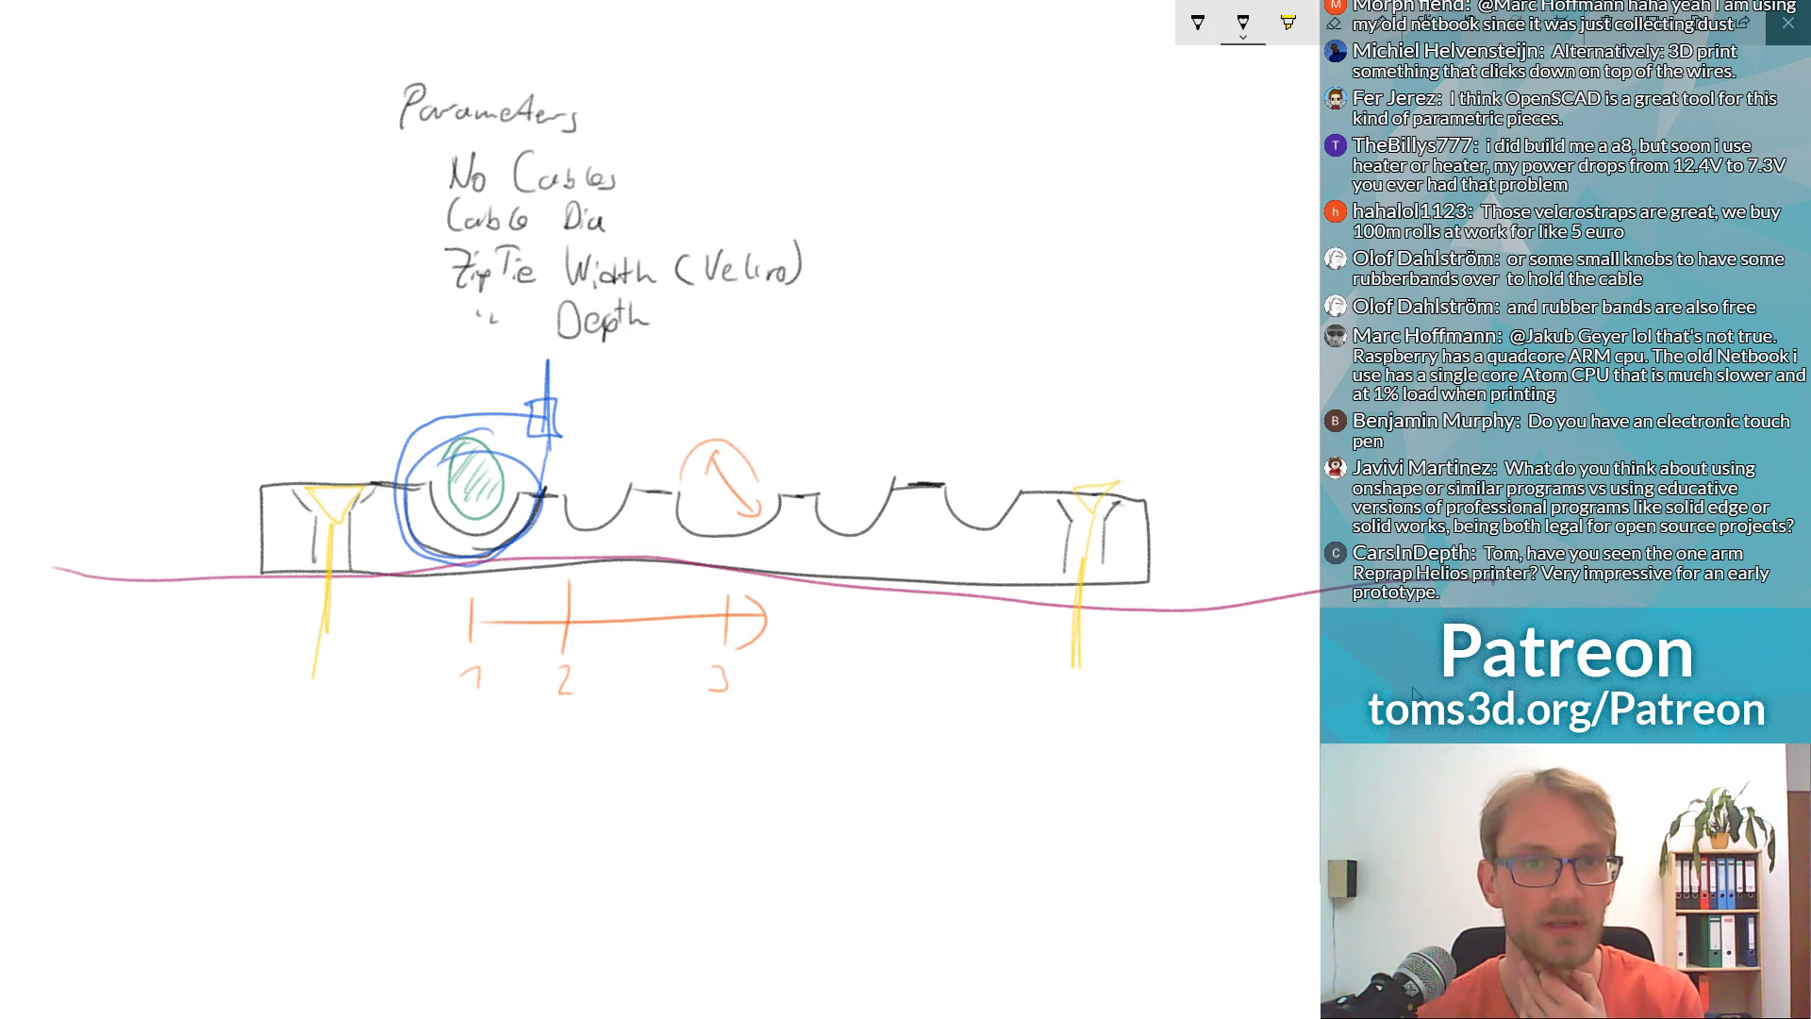
pyautogui.hotkey('alt', 'Tab')
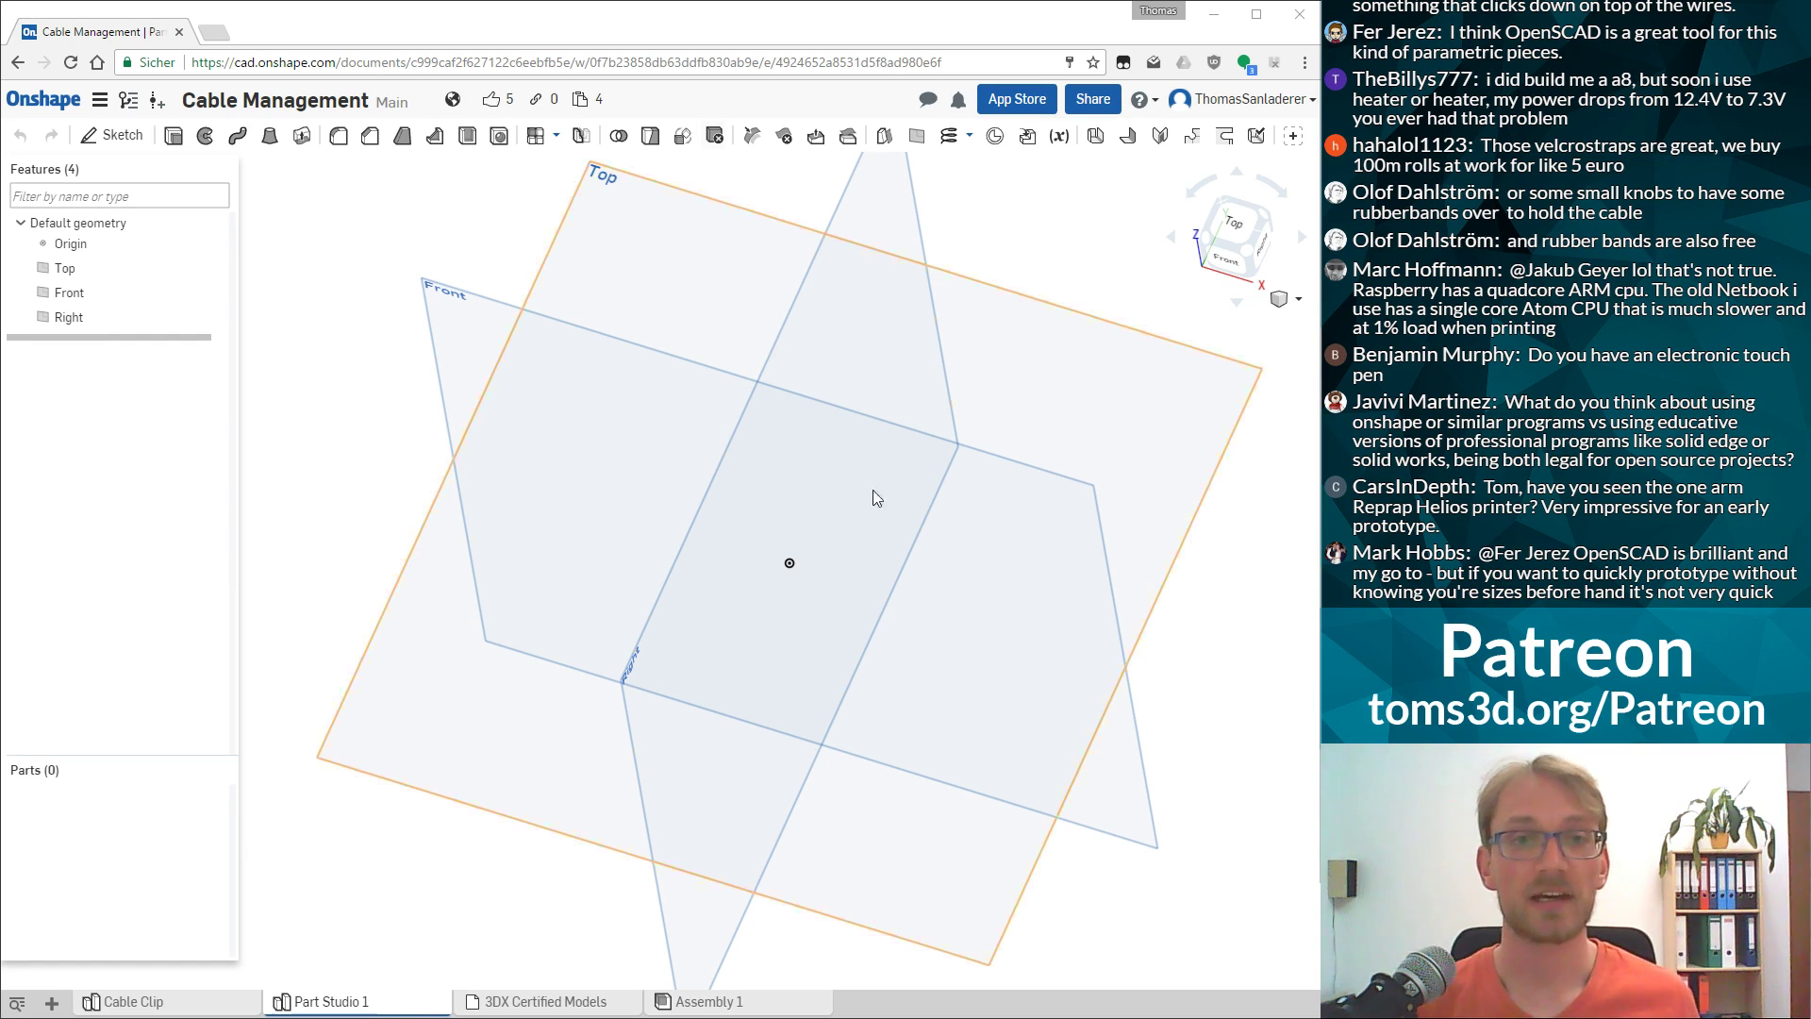
# Start a sketch on the Top plane, hide the default planes, and activate the Line tool.
pyautogui.click(483, 753)
pyautogui.moveTo(380, 476); pyautogui.dragTo(415, 412, button='right')
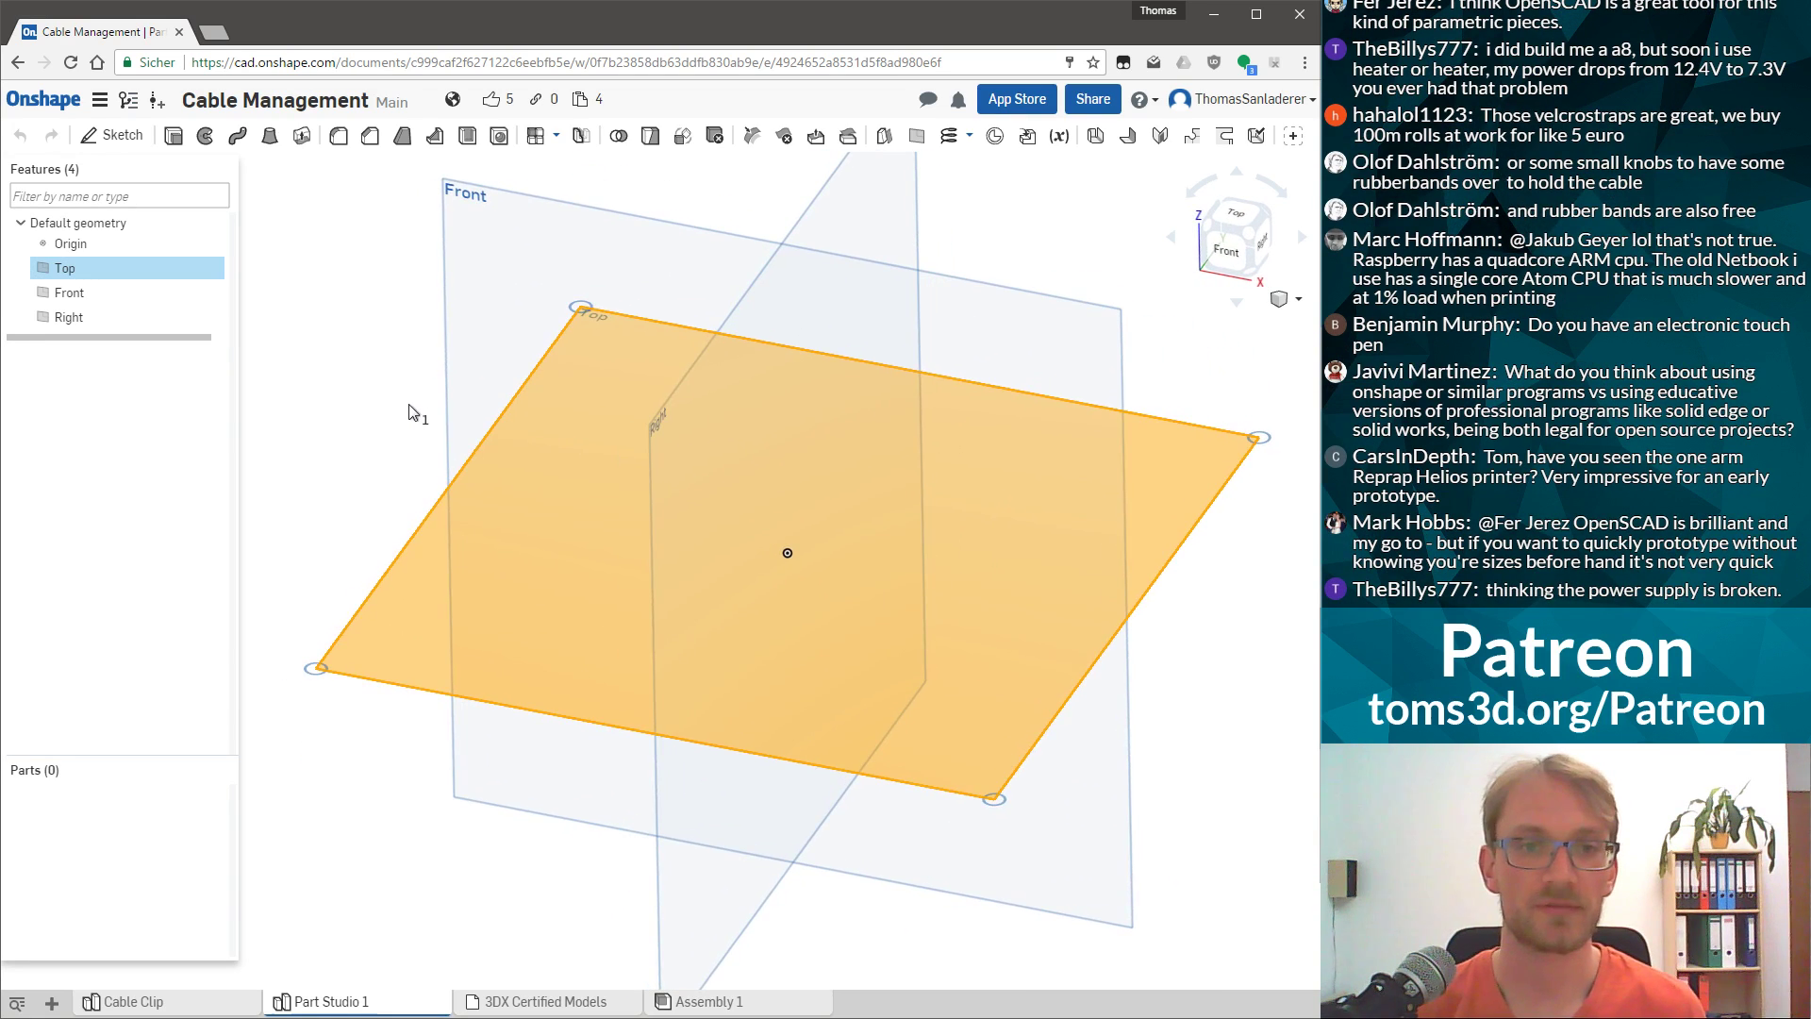
pyautogui.click(411, 405)
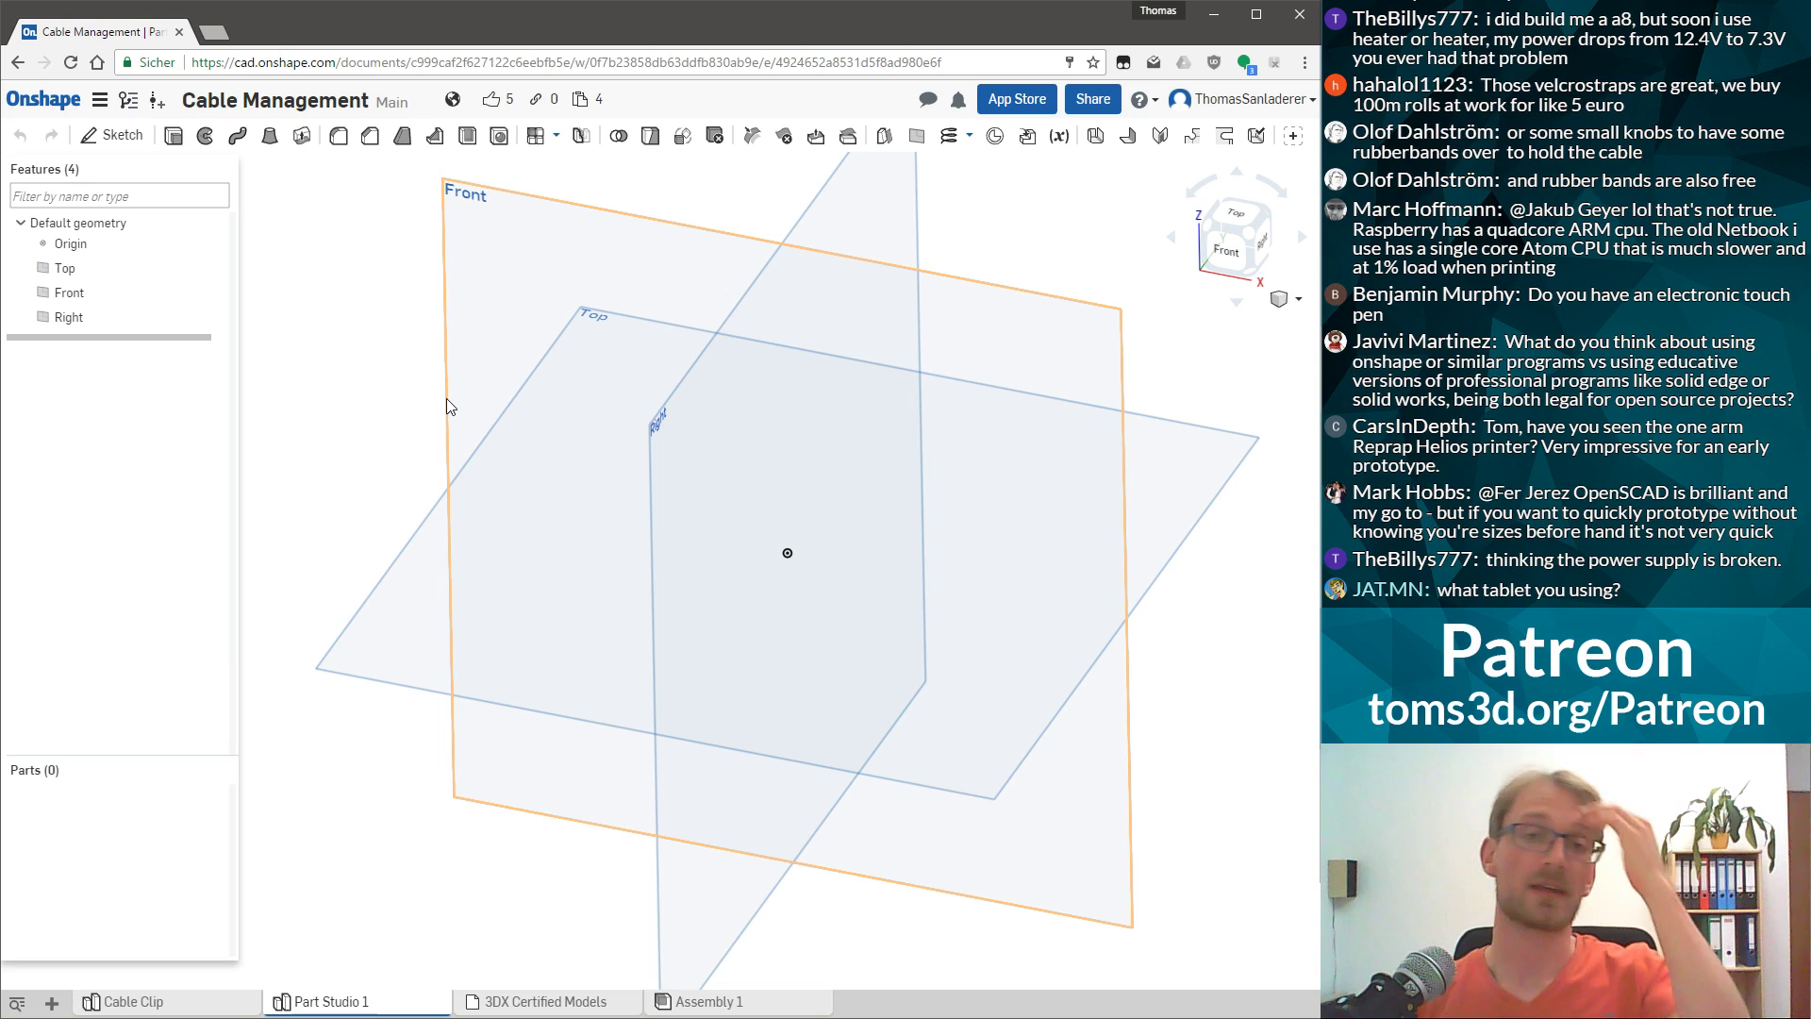
pyautogui.click(436, 626)
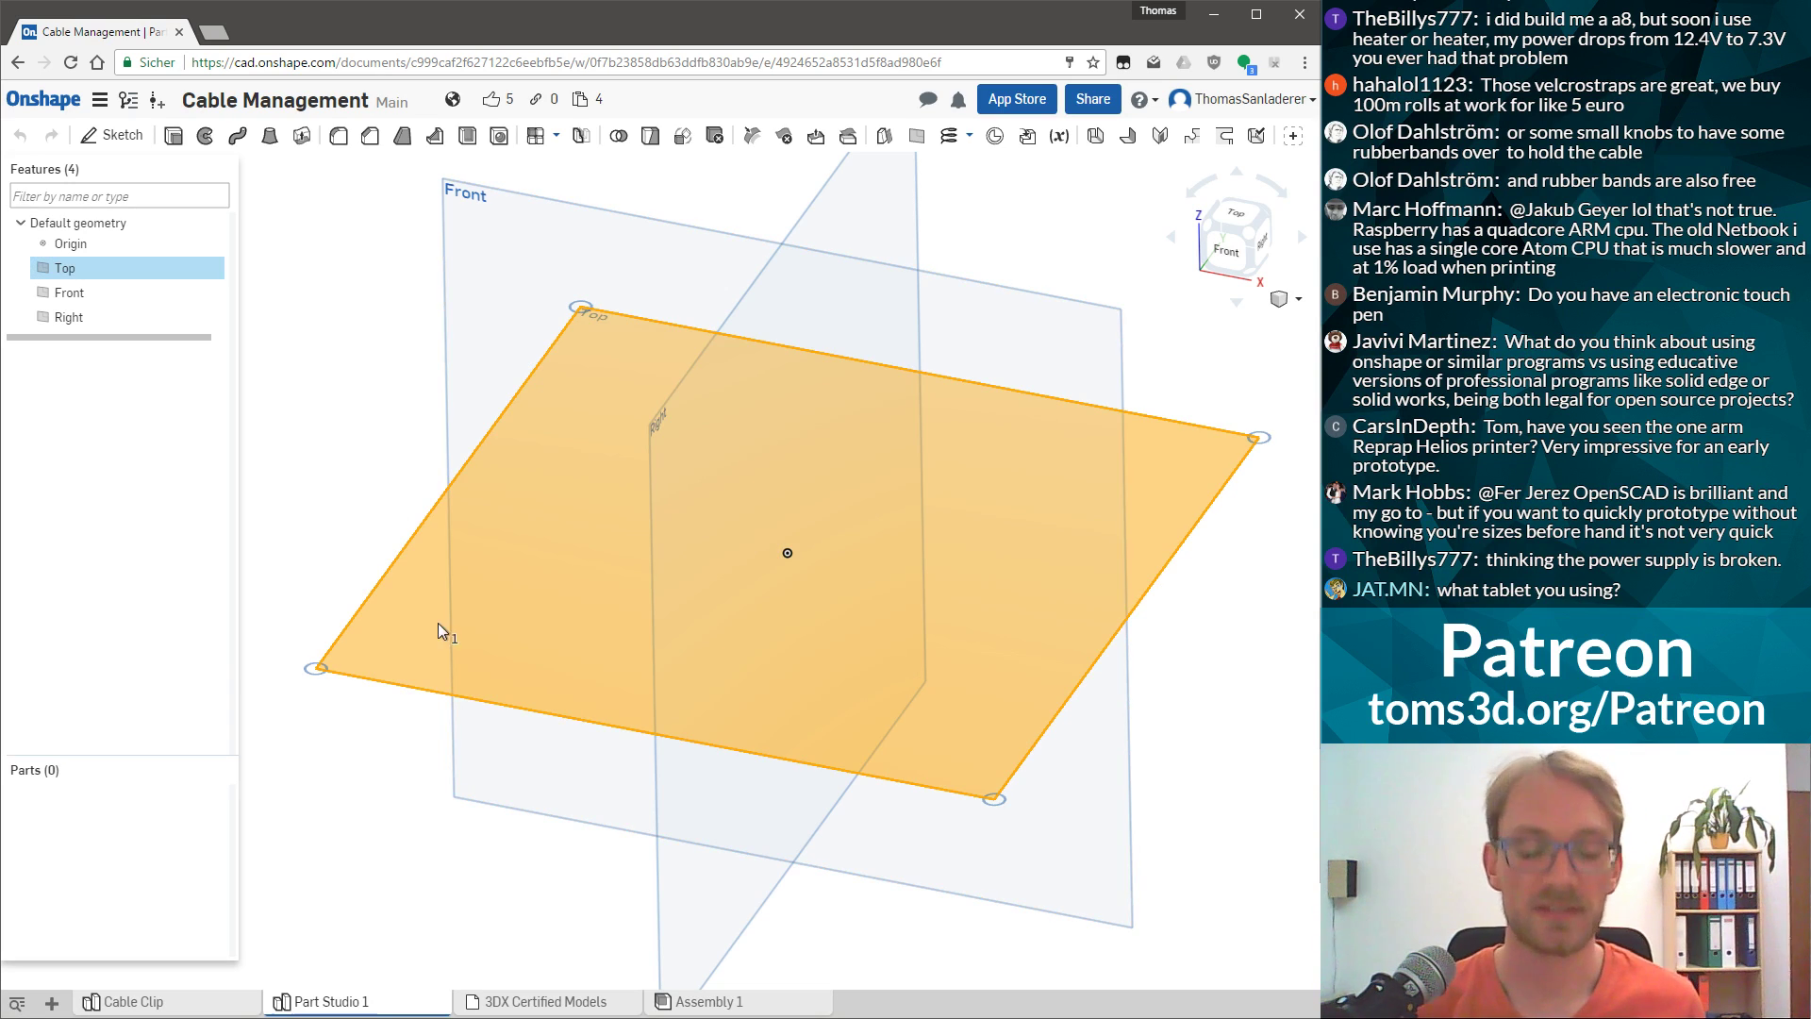
pyautogui.click(112, 135)
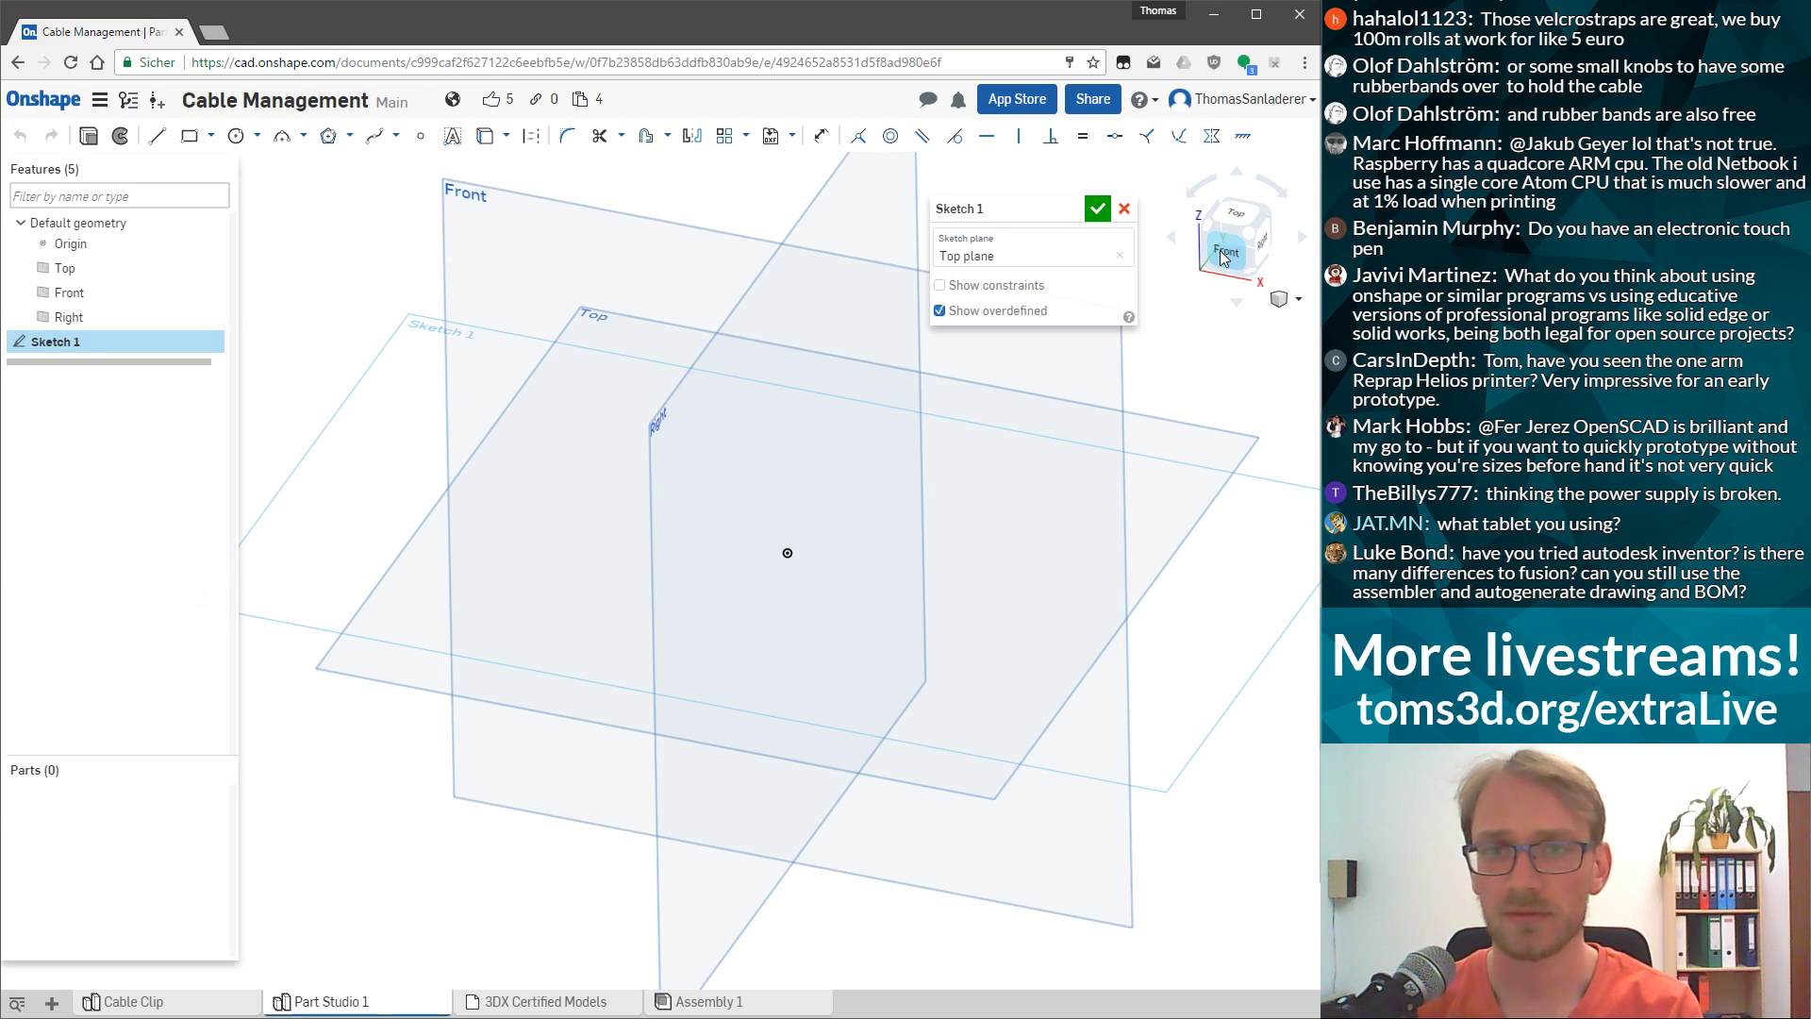
pyautogui.press('p')
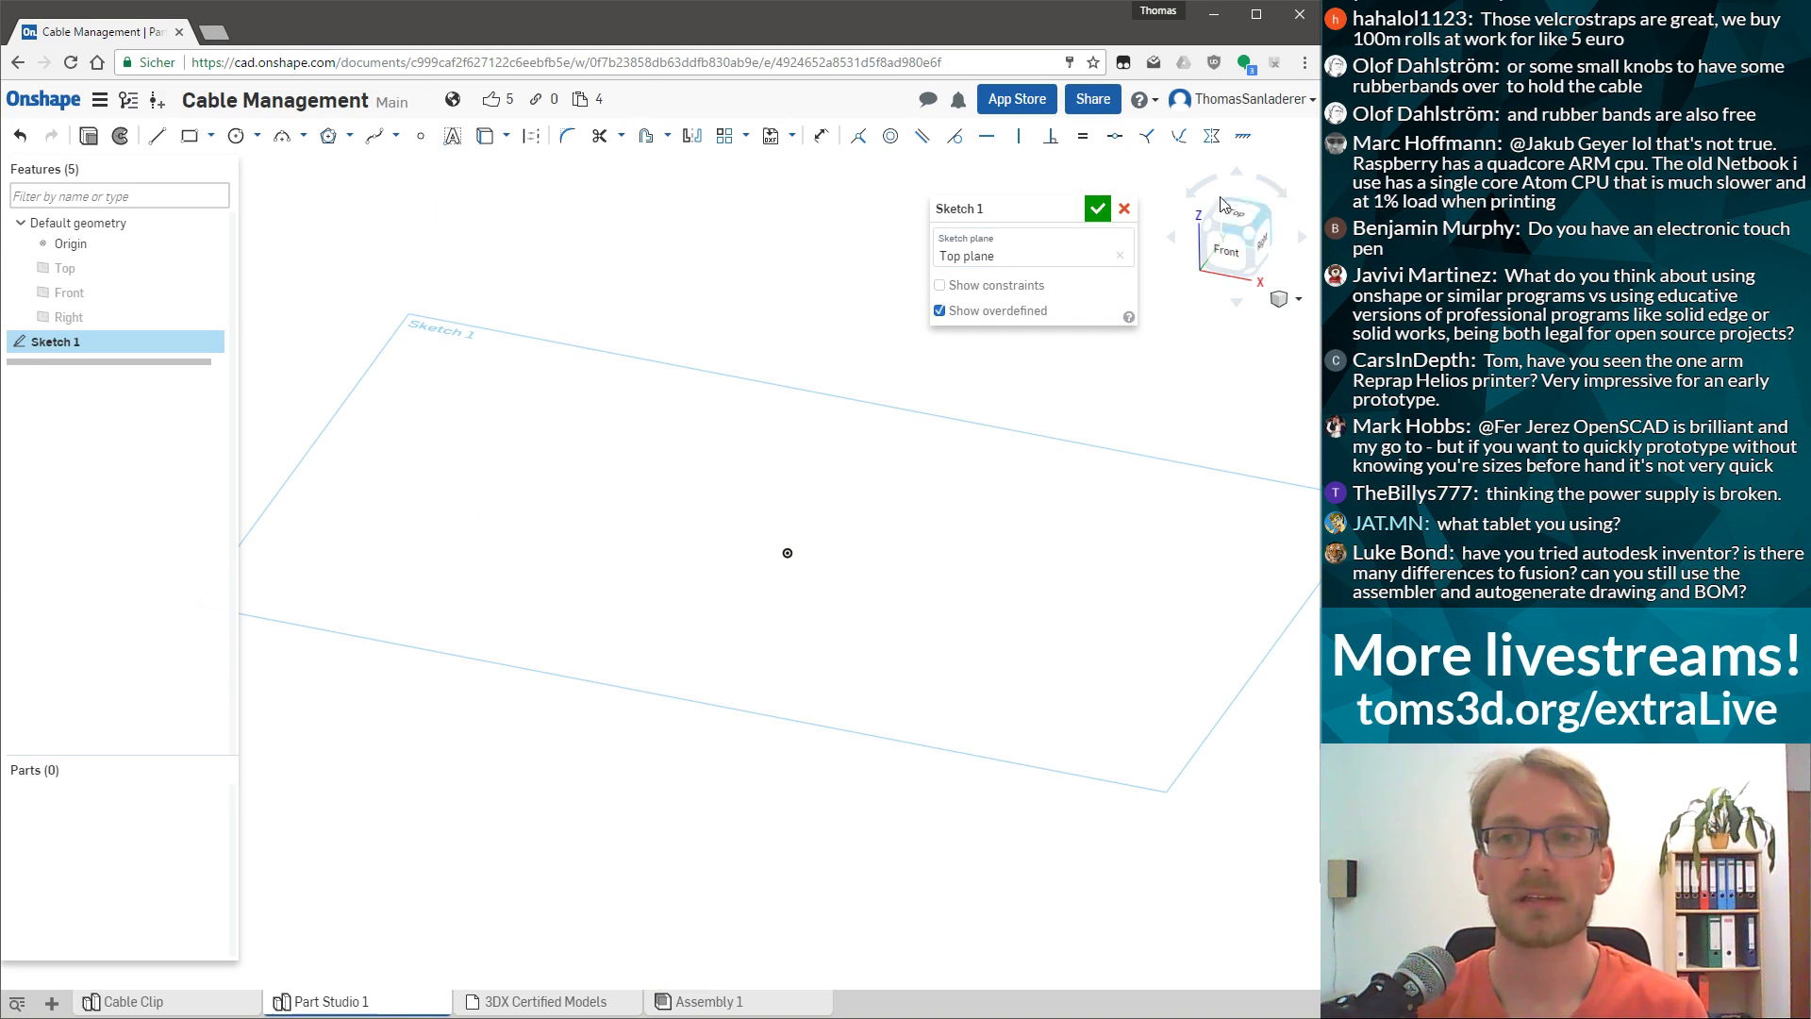
pyautogui.press('n')
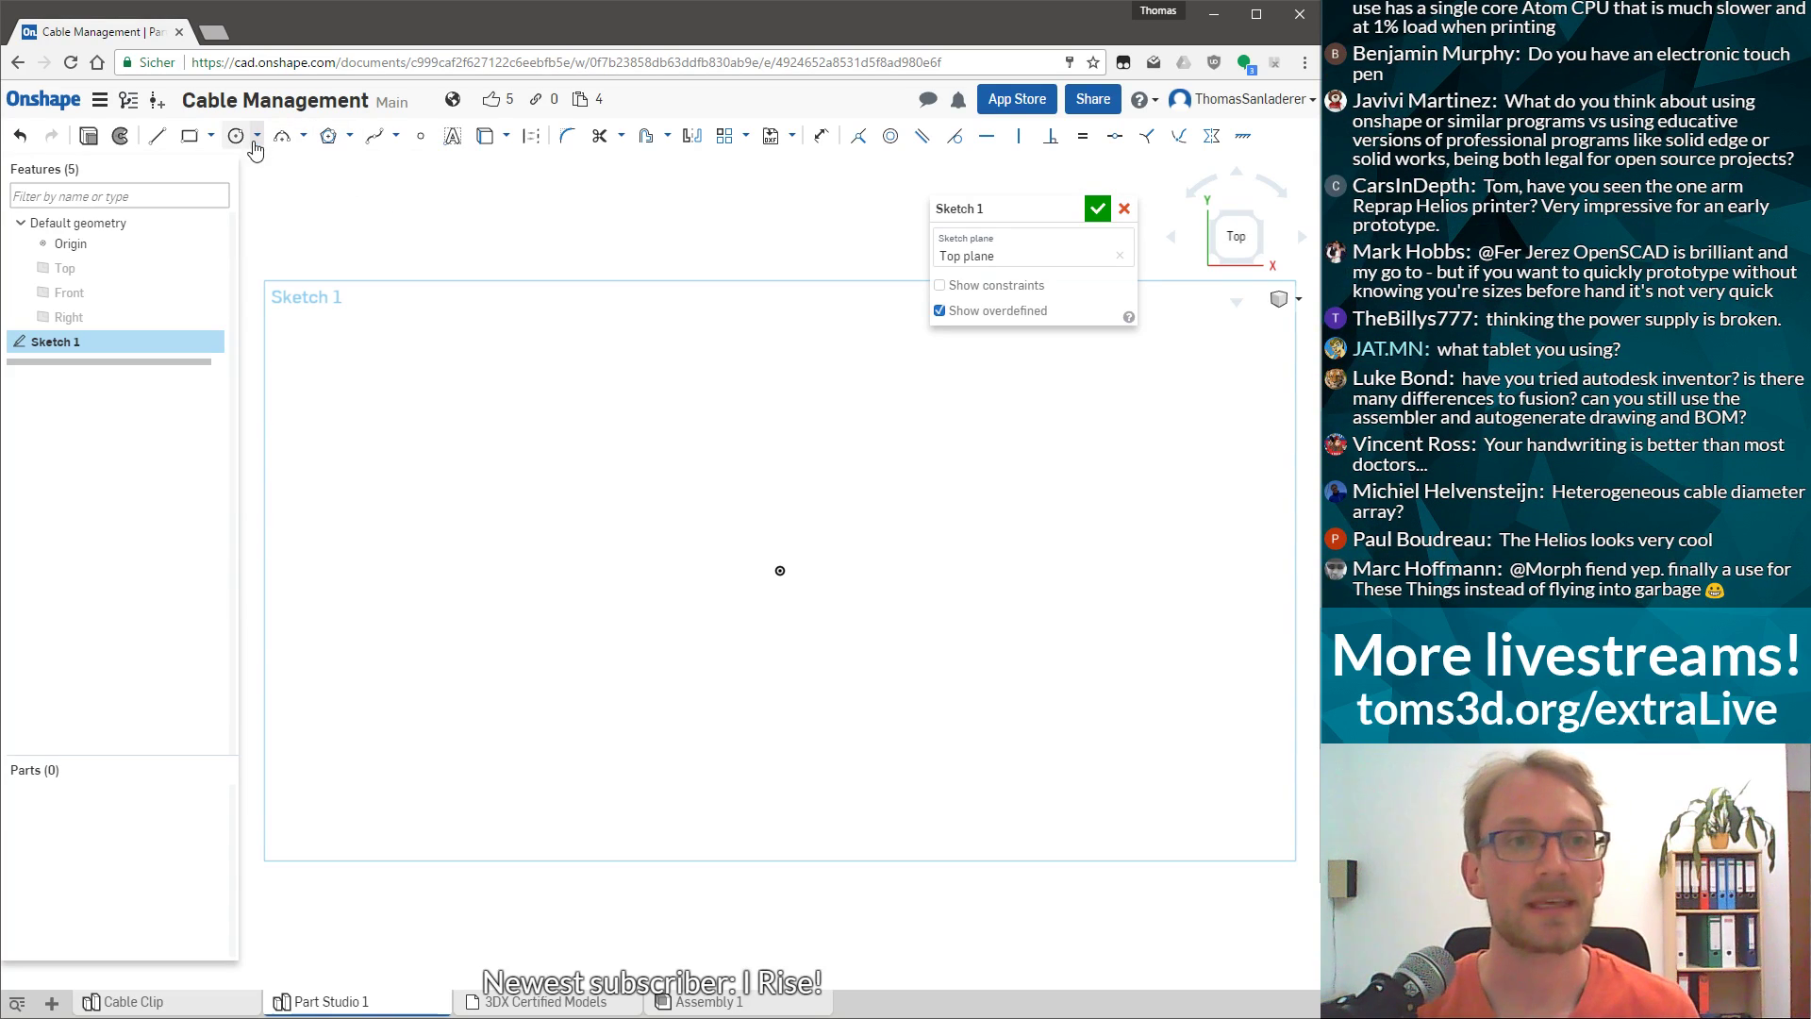
pyautogui.click(157, 143)
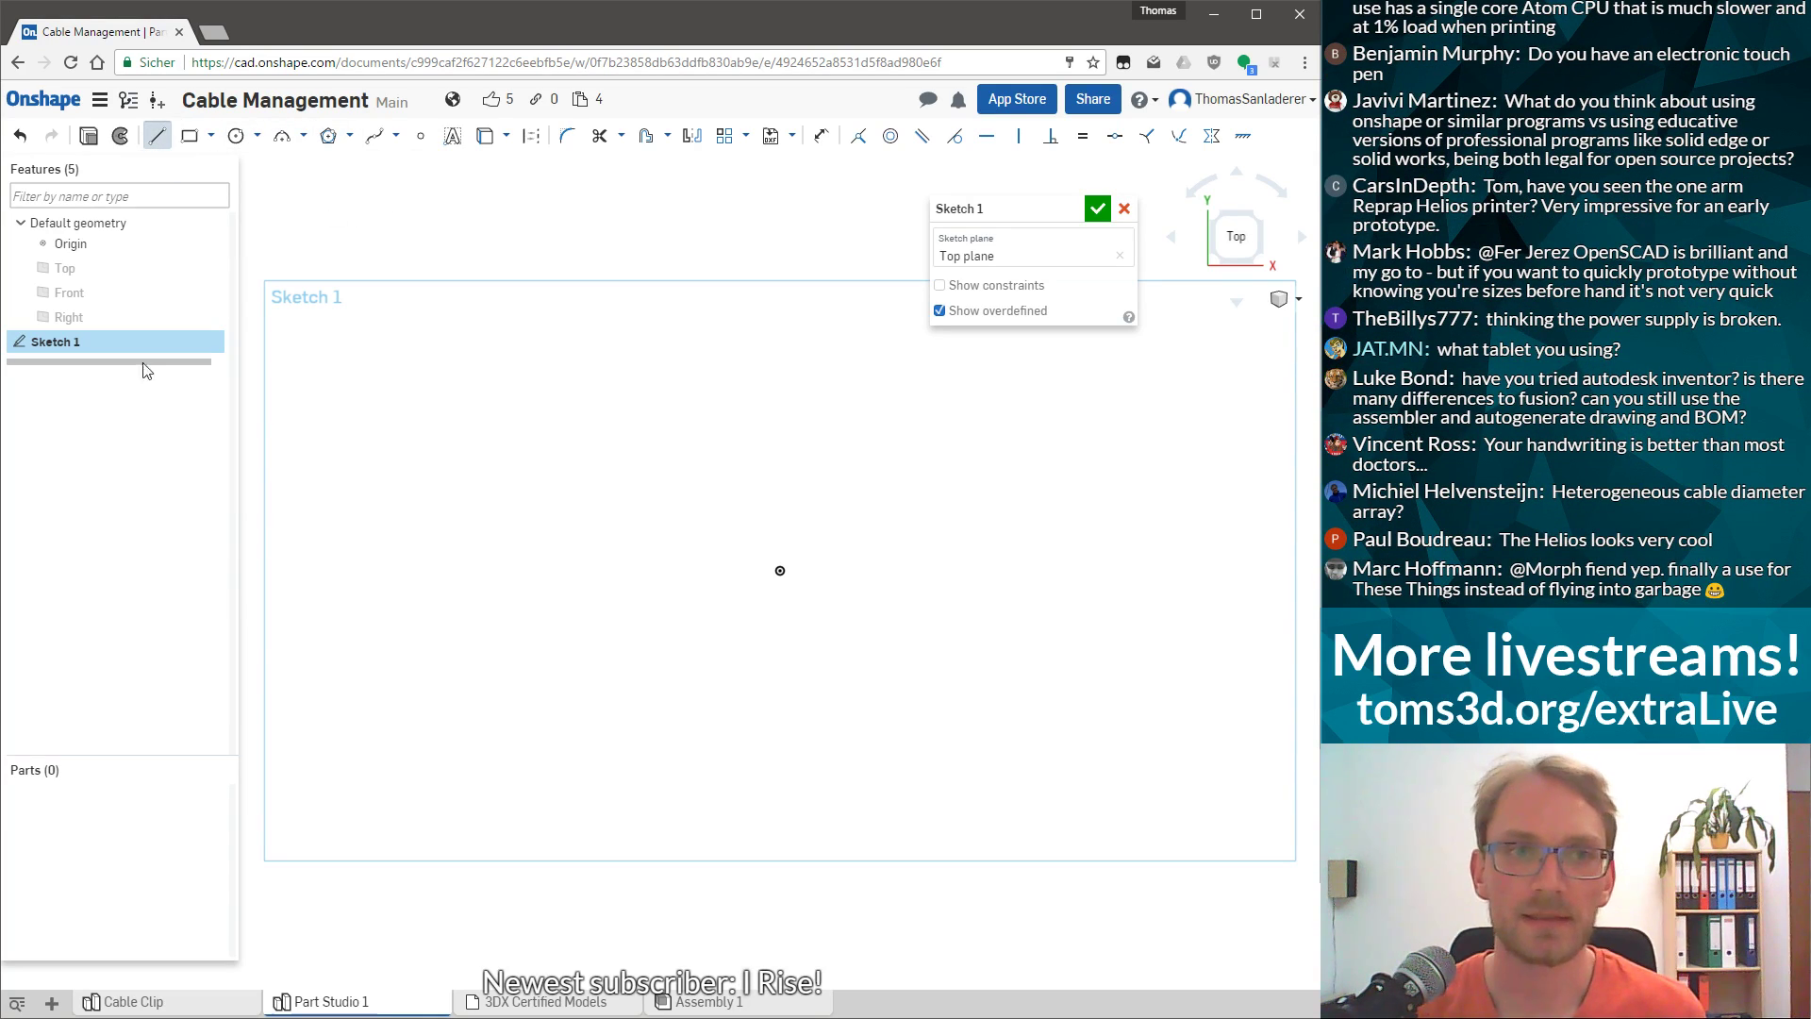
pyautogui.press('c')
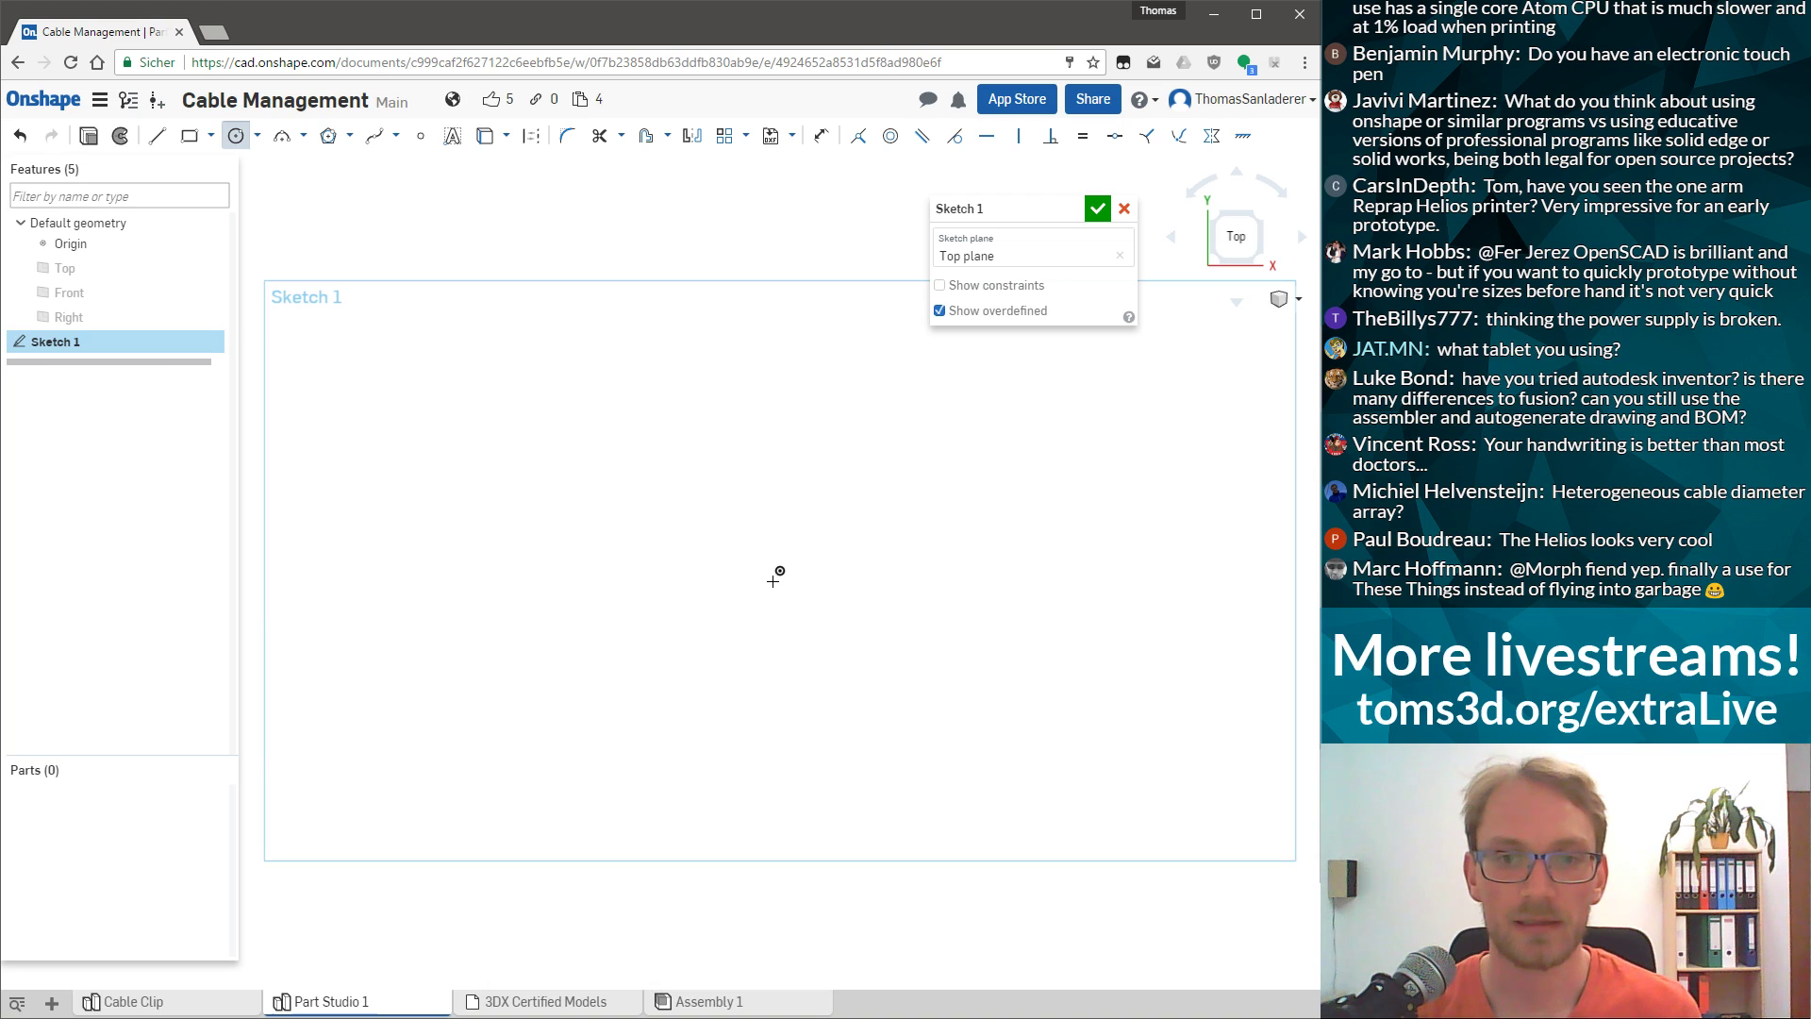
pyautogui.click(780, 476)
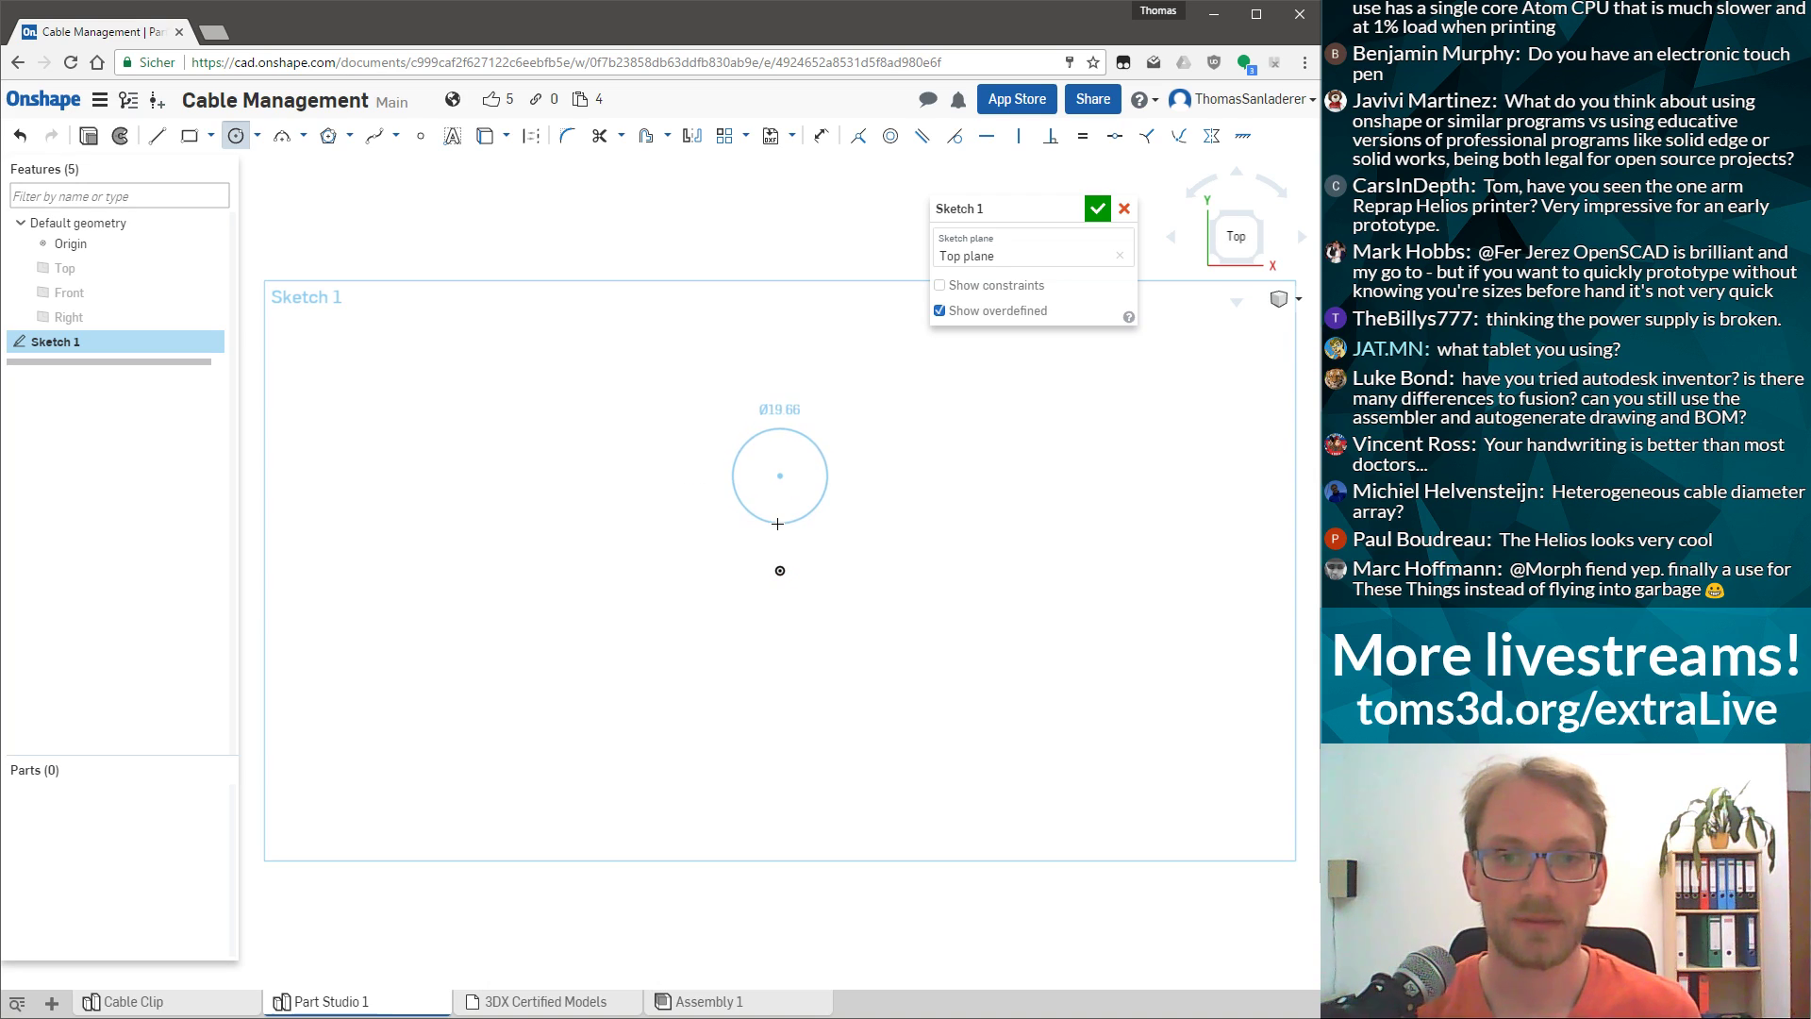
pyautogui.click(790, 523)
pyautogui.click(156, 134)
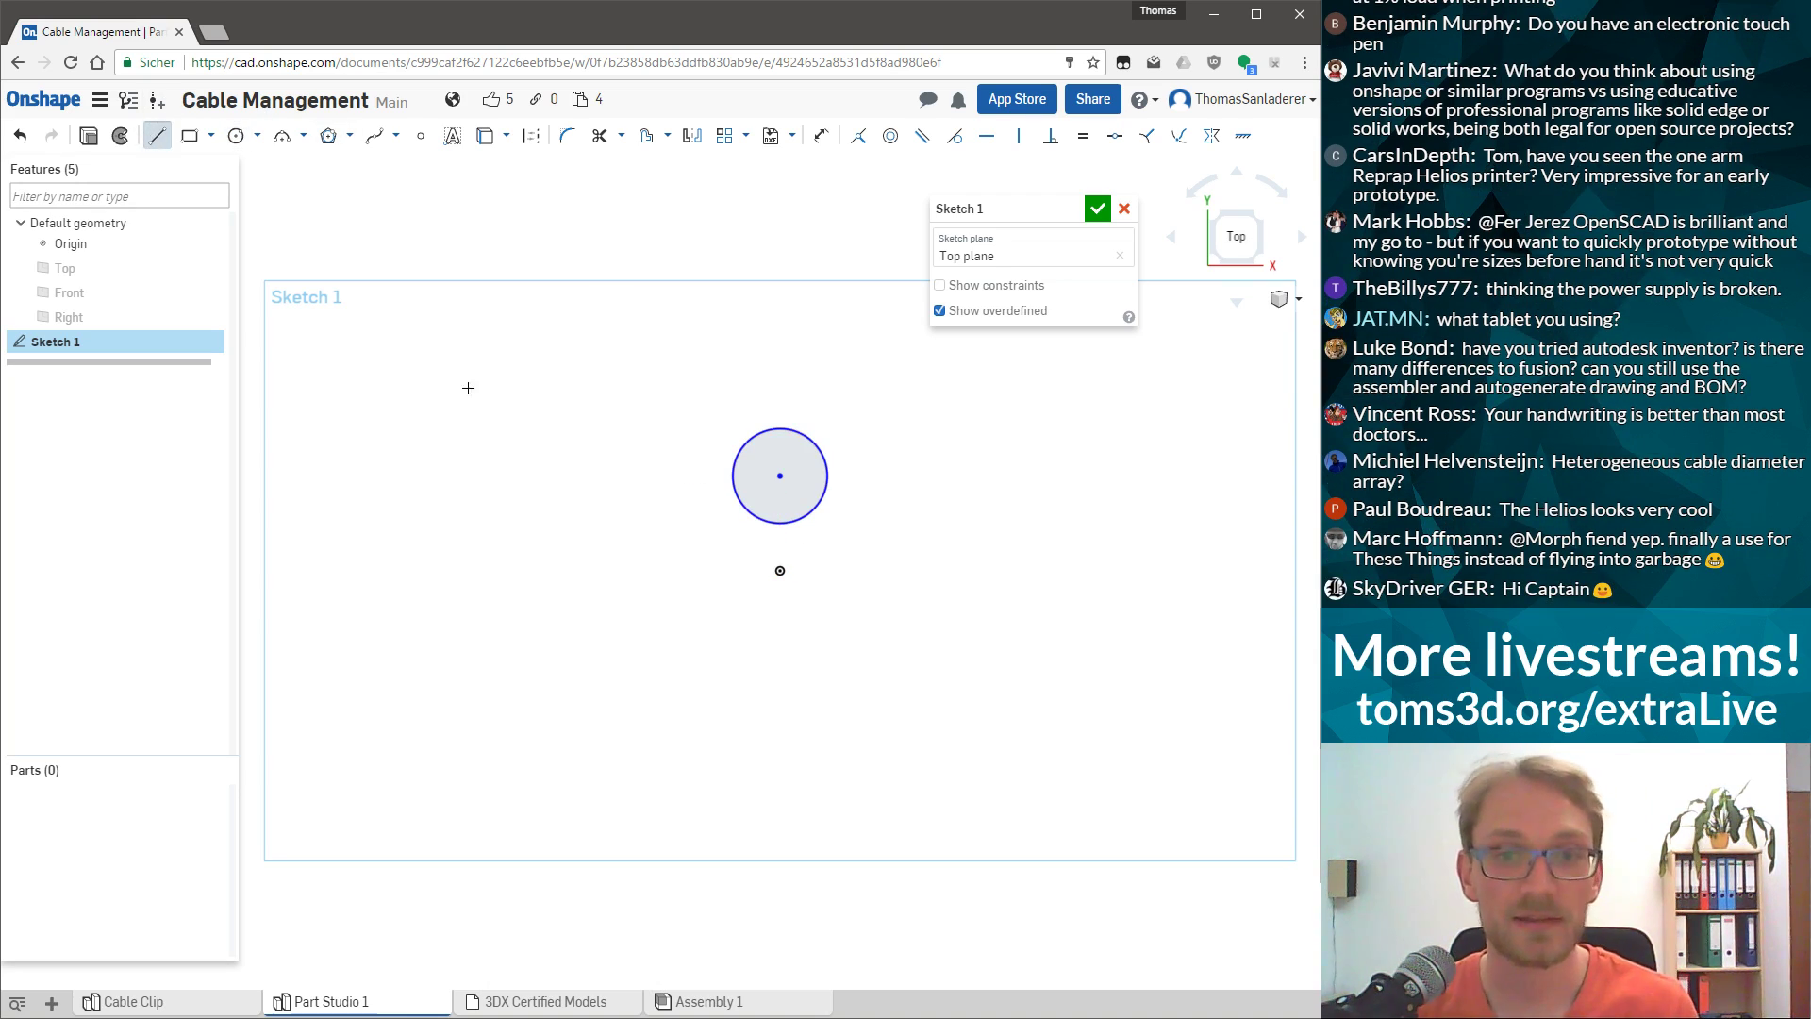
pyautogui.click(722, 571)
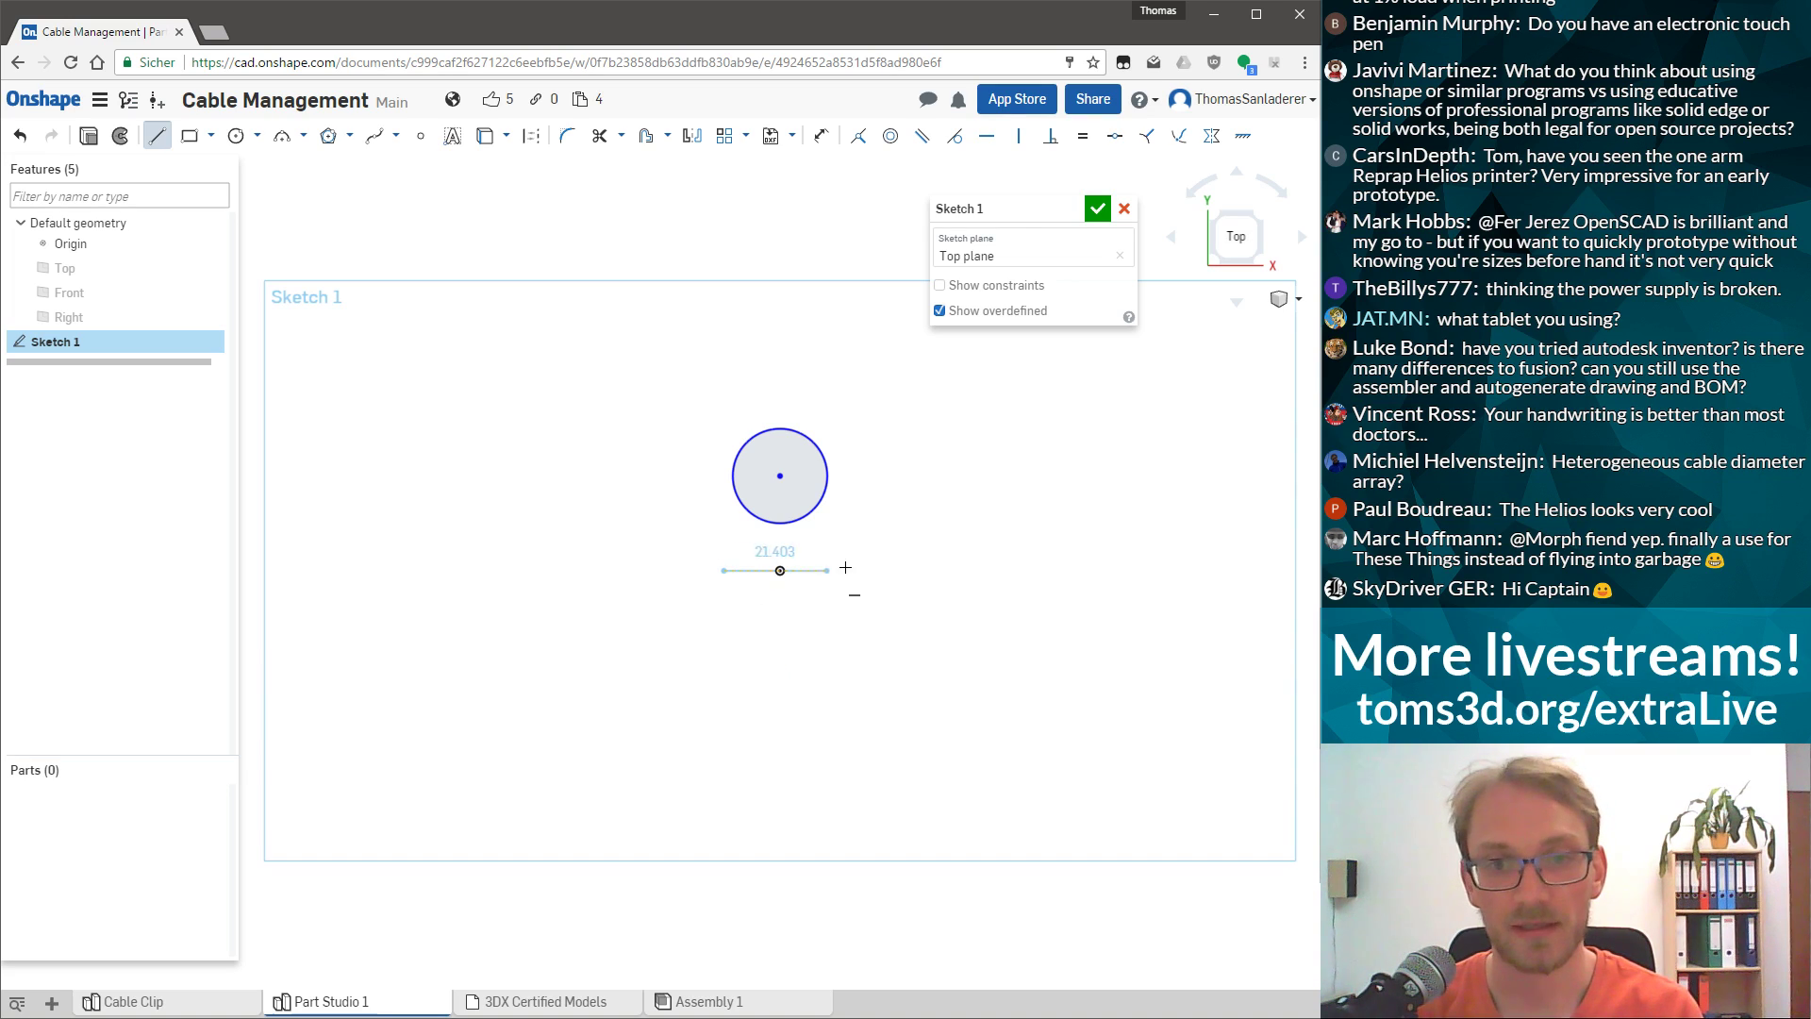
pyautogui.click(843, 569)
pyautogui.press('Escape')
pyautogui.hotkey('ctrl', 'z')
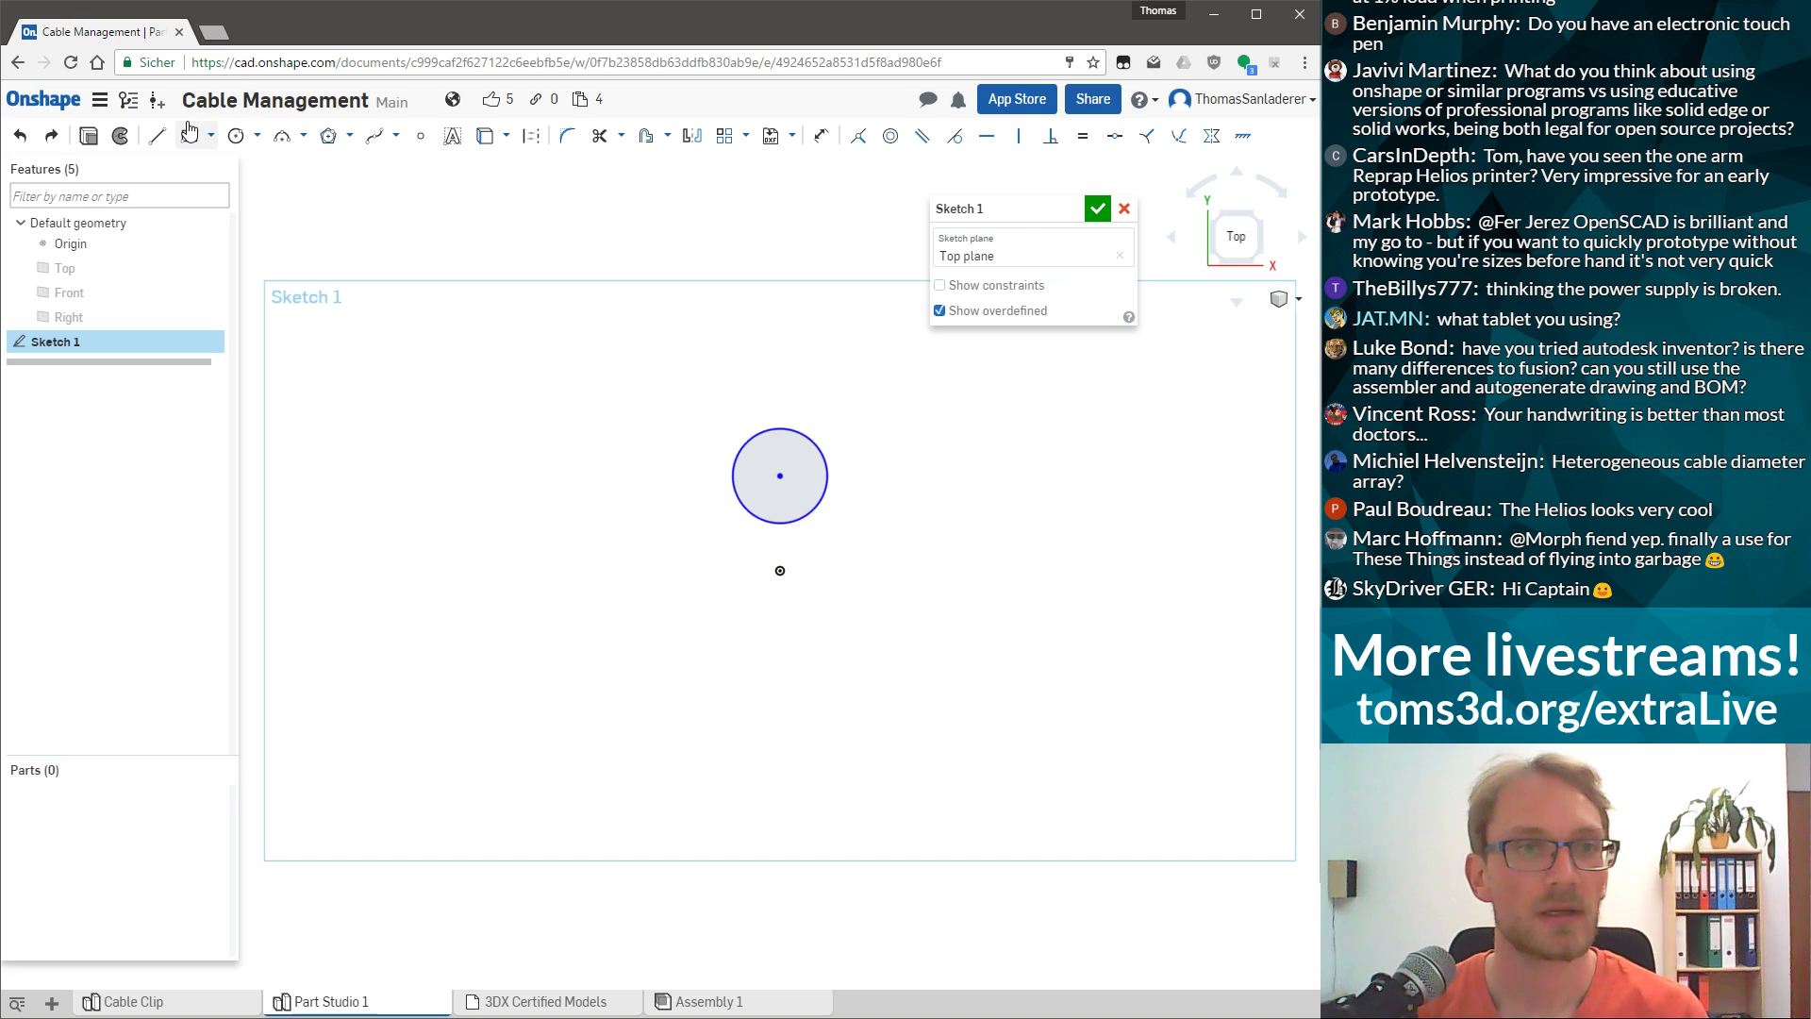
pyautogui.click(157, 135)
pyautogui.click(779, 569)
pyautogui.click(858, 570)
pyautogui.press('Escape')
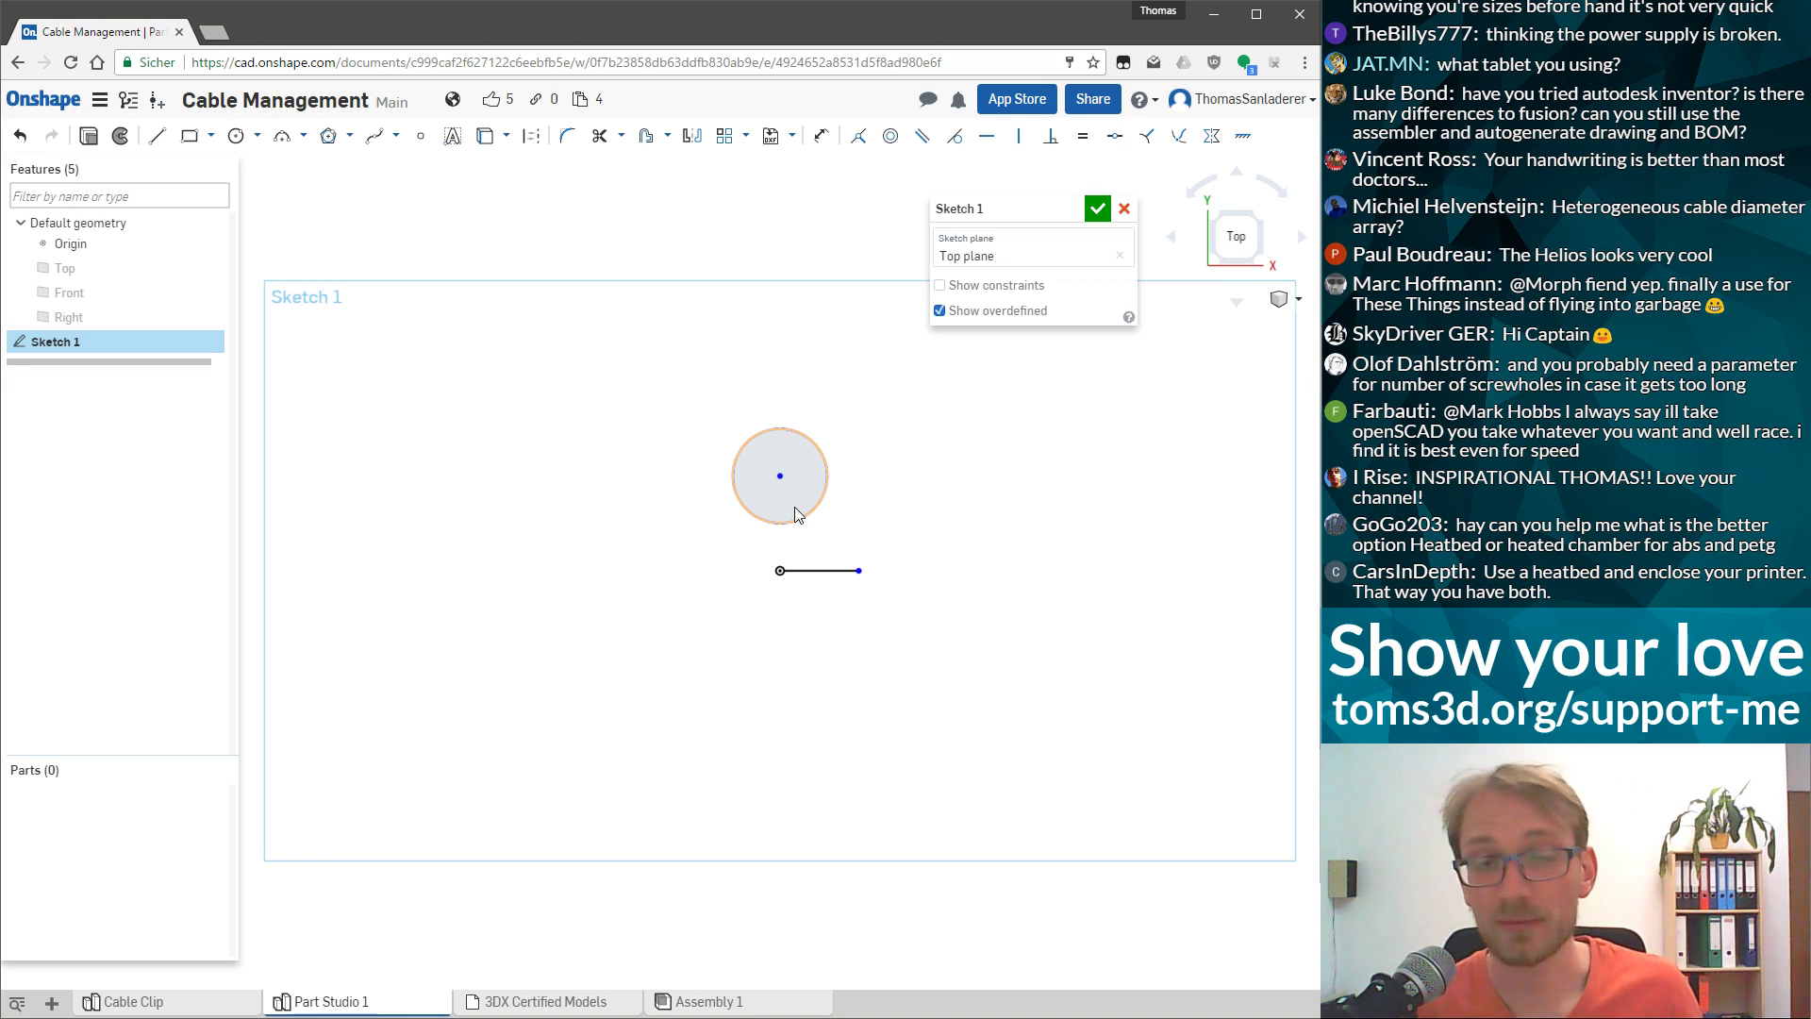
pyautogui.scroll(2, 745, 467)
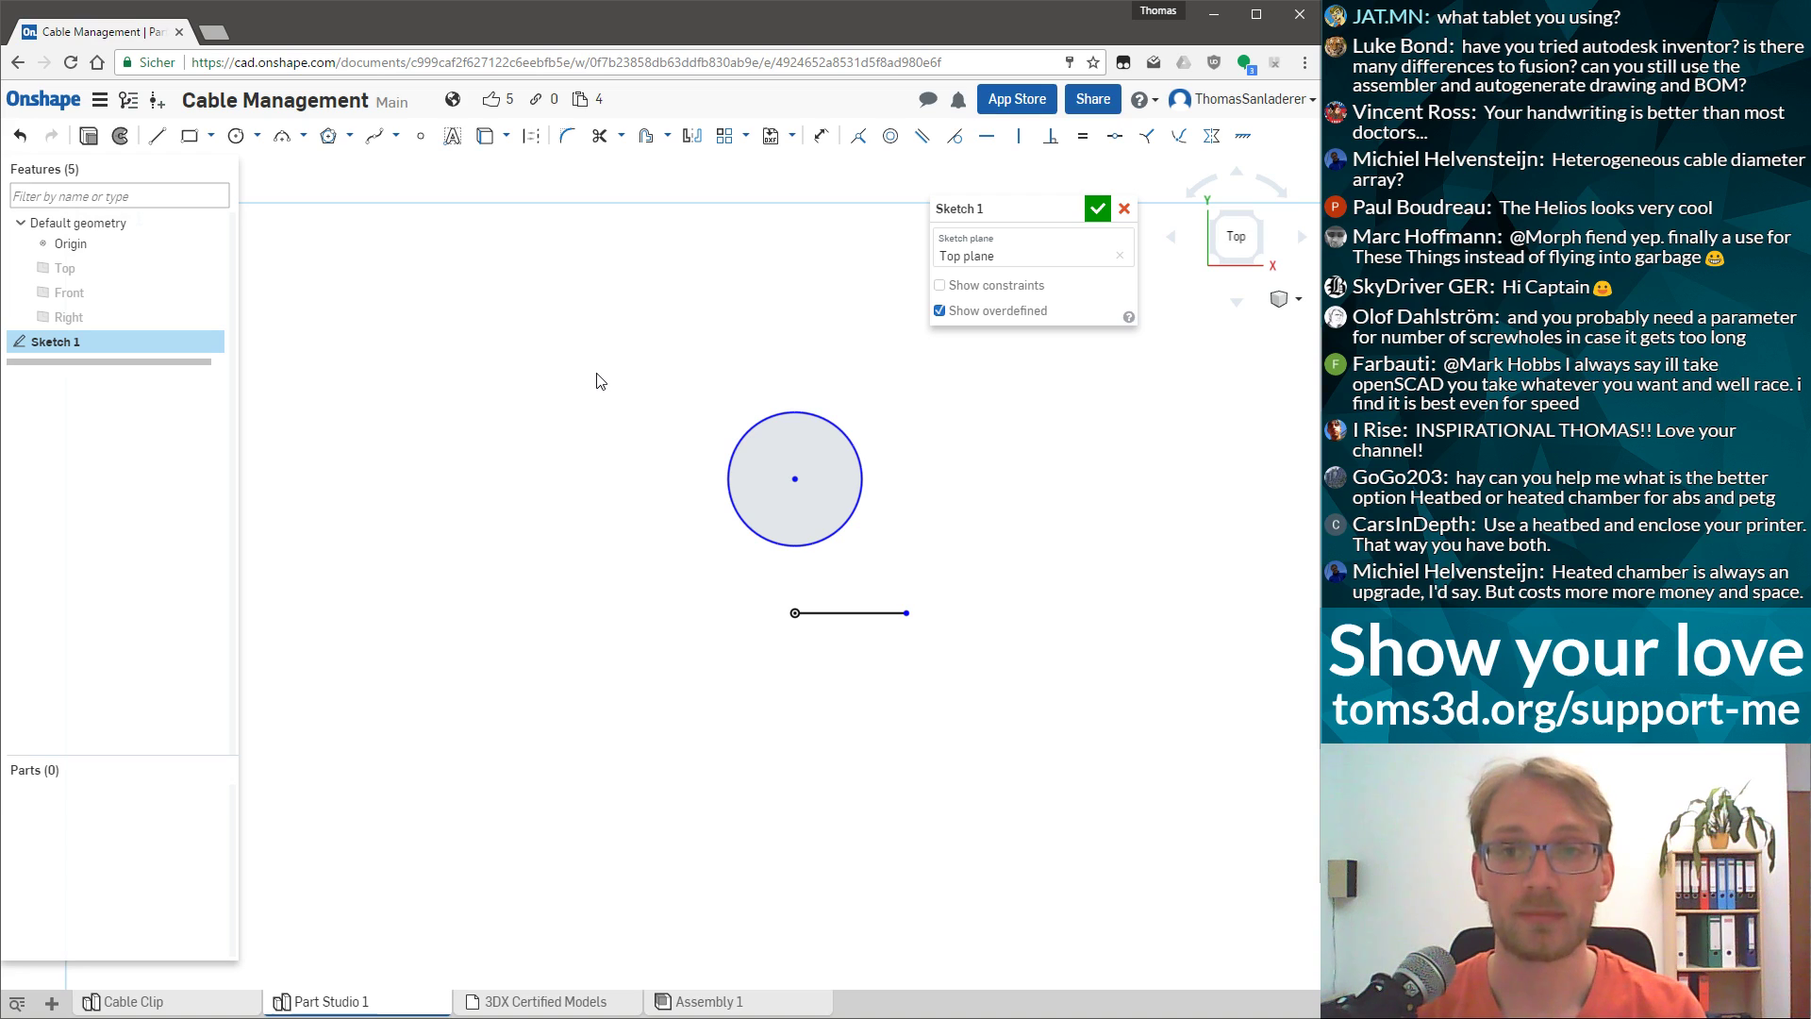
pyautogui.click(1124, 208)
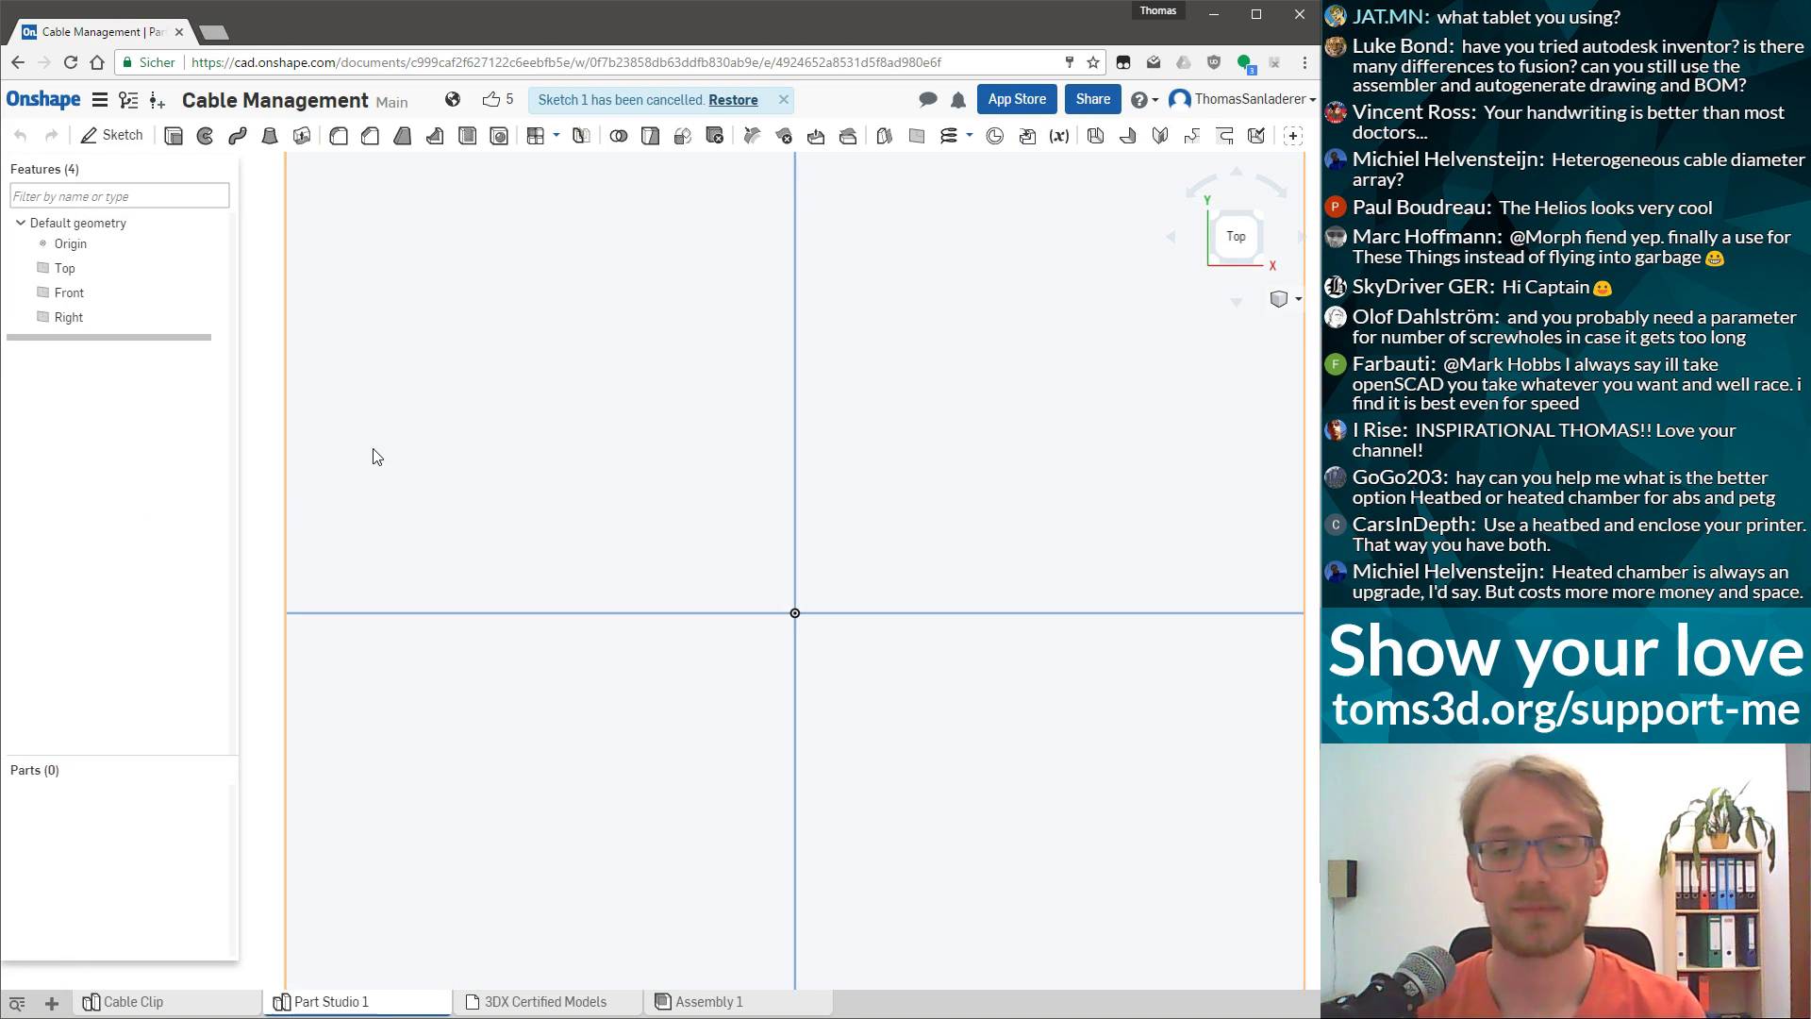
# Create a variable named CableDiameter with the value 8.
pyautogui.click(1059, 135)
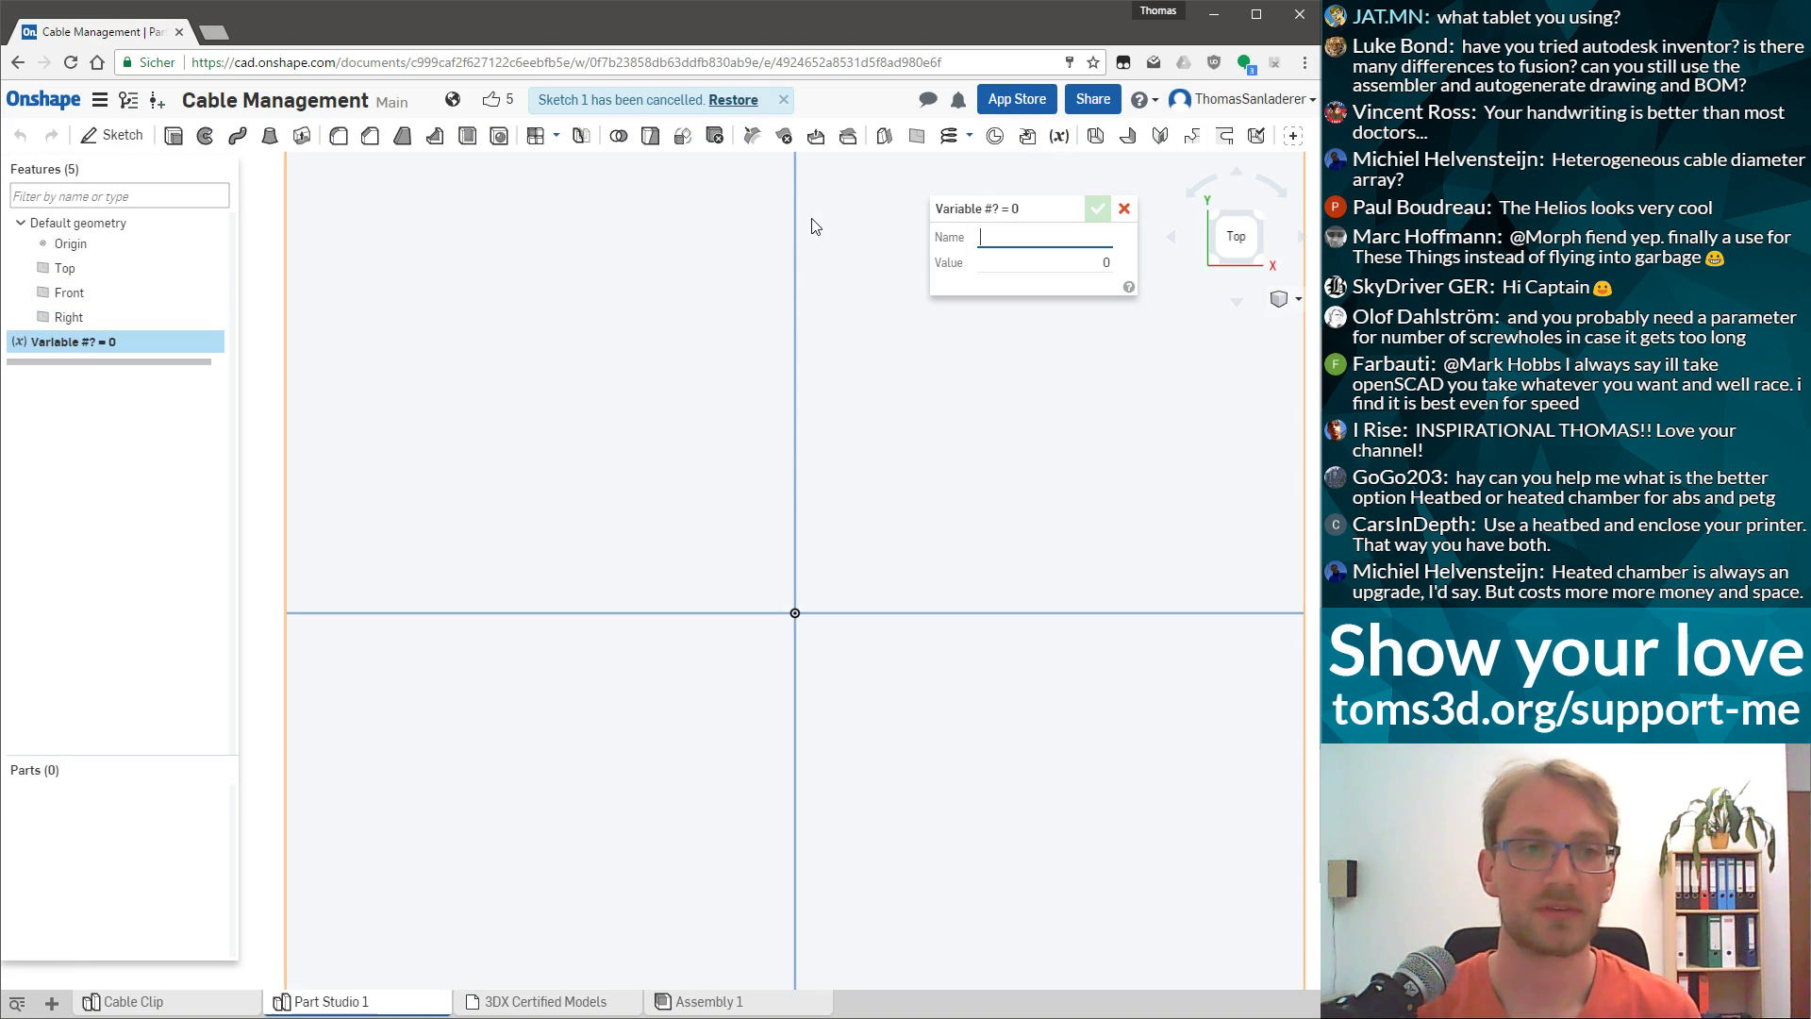
pyautogui.write('CableDiameter')
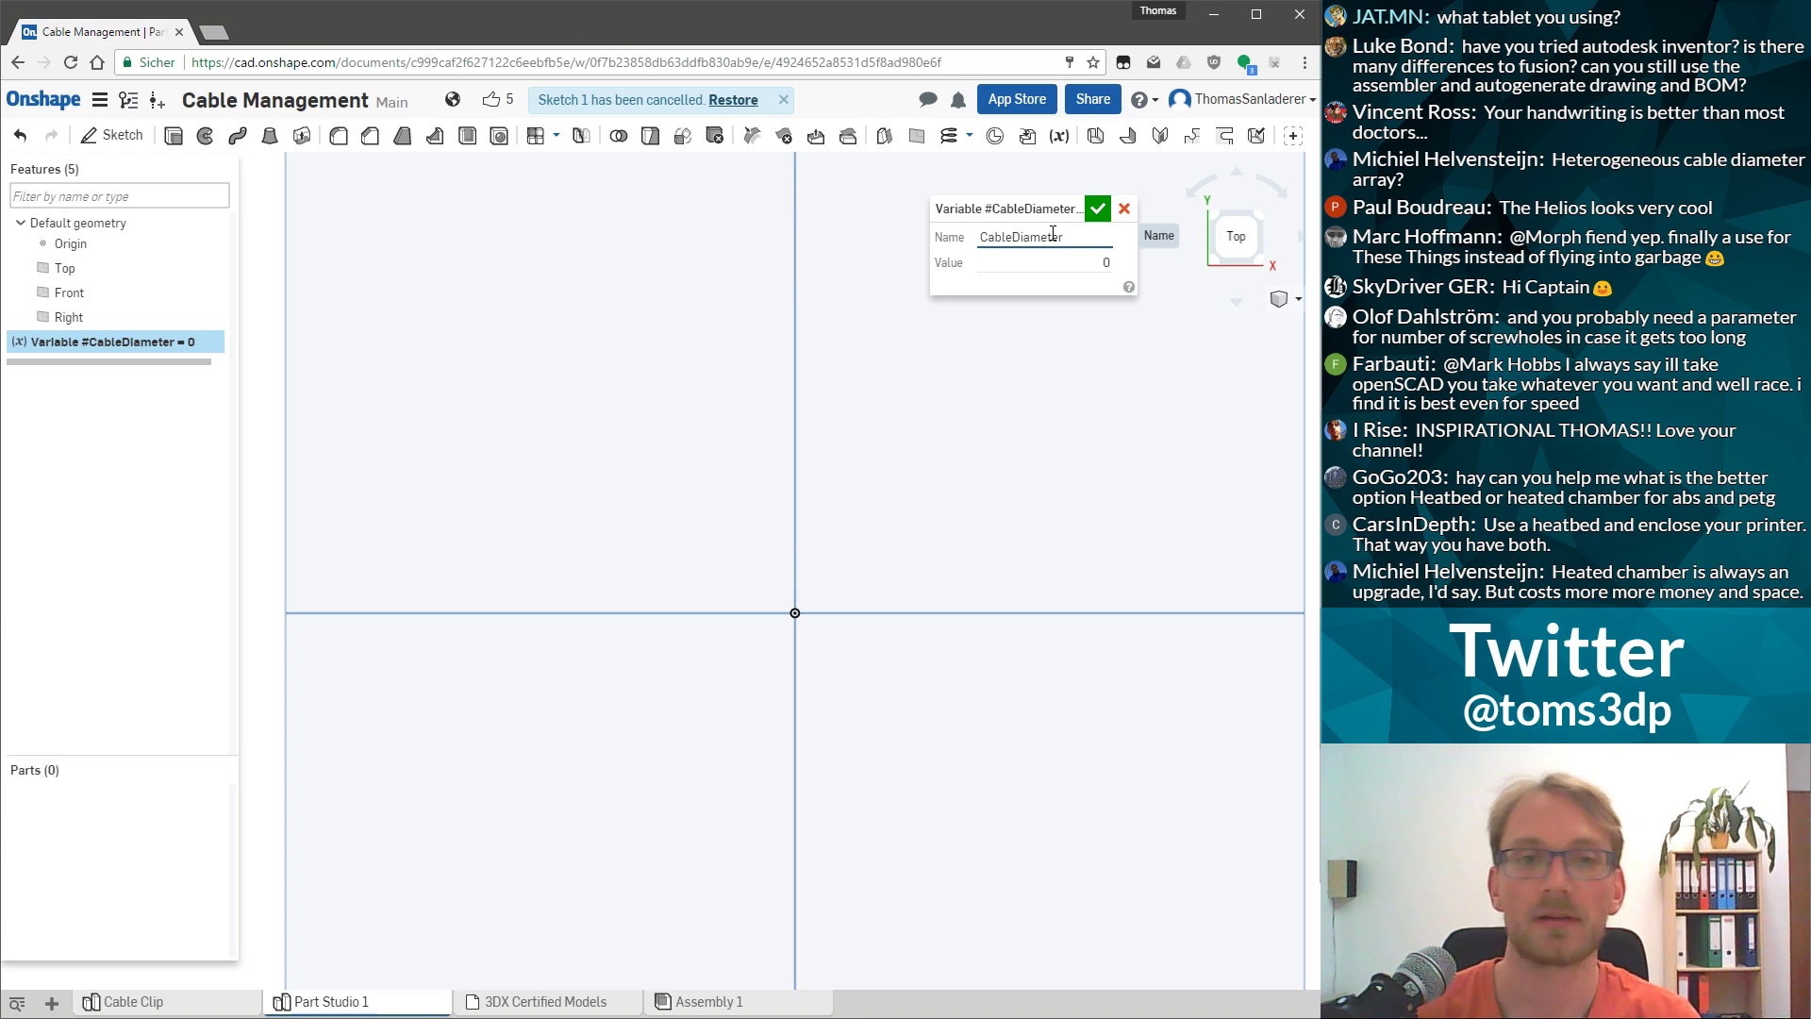
pyautogui.click(1123, 261)
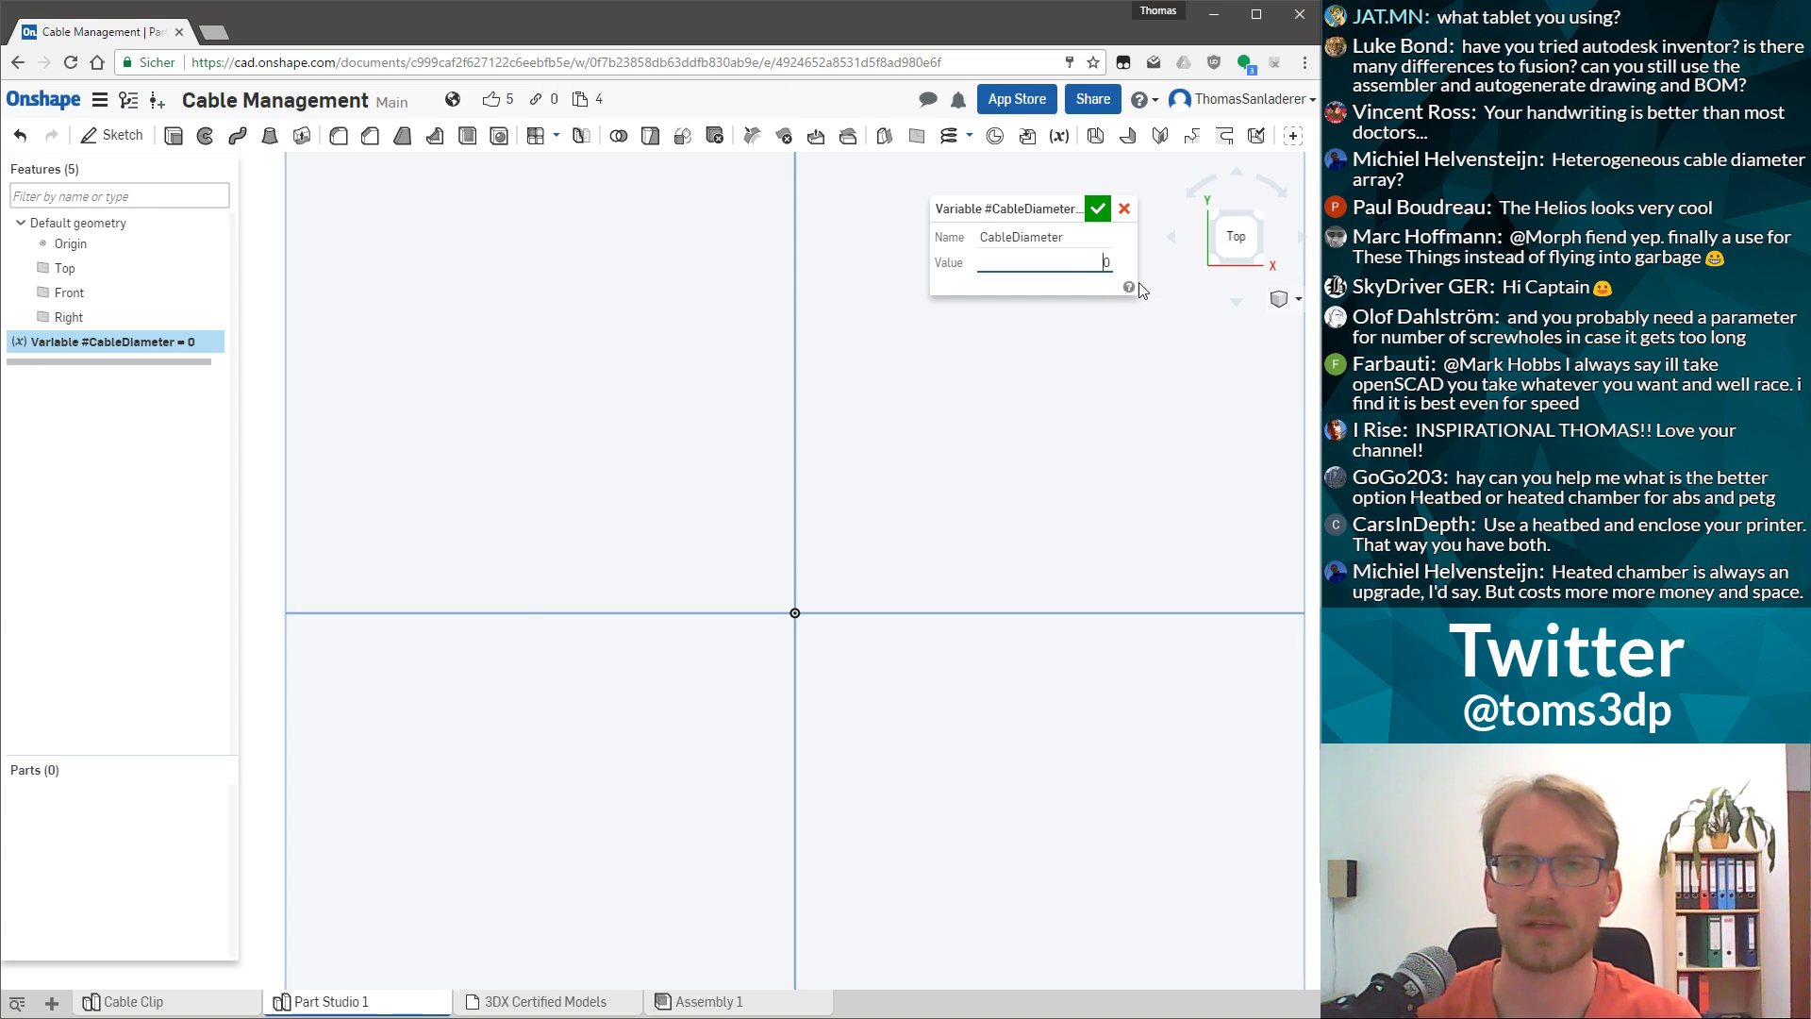
pyautogui.write('8')
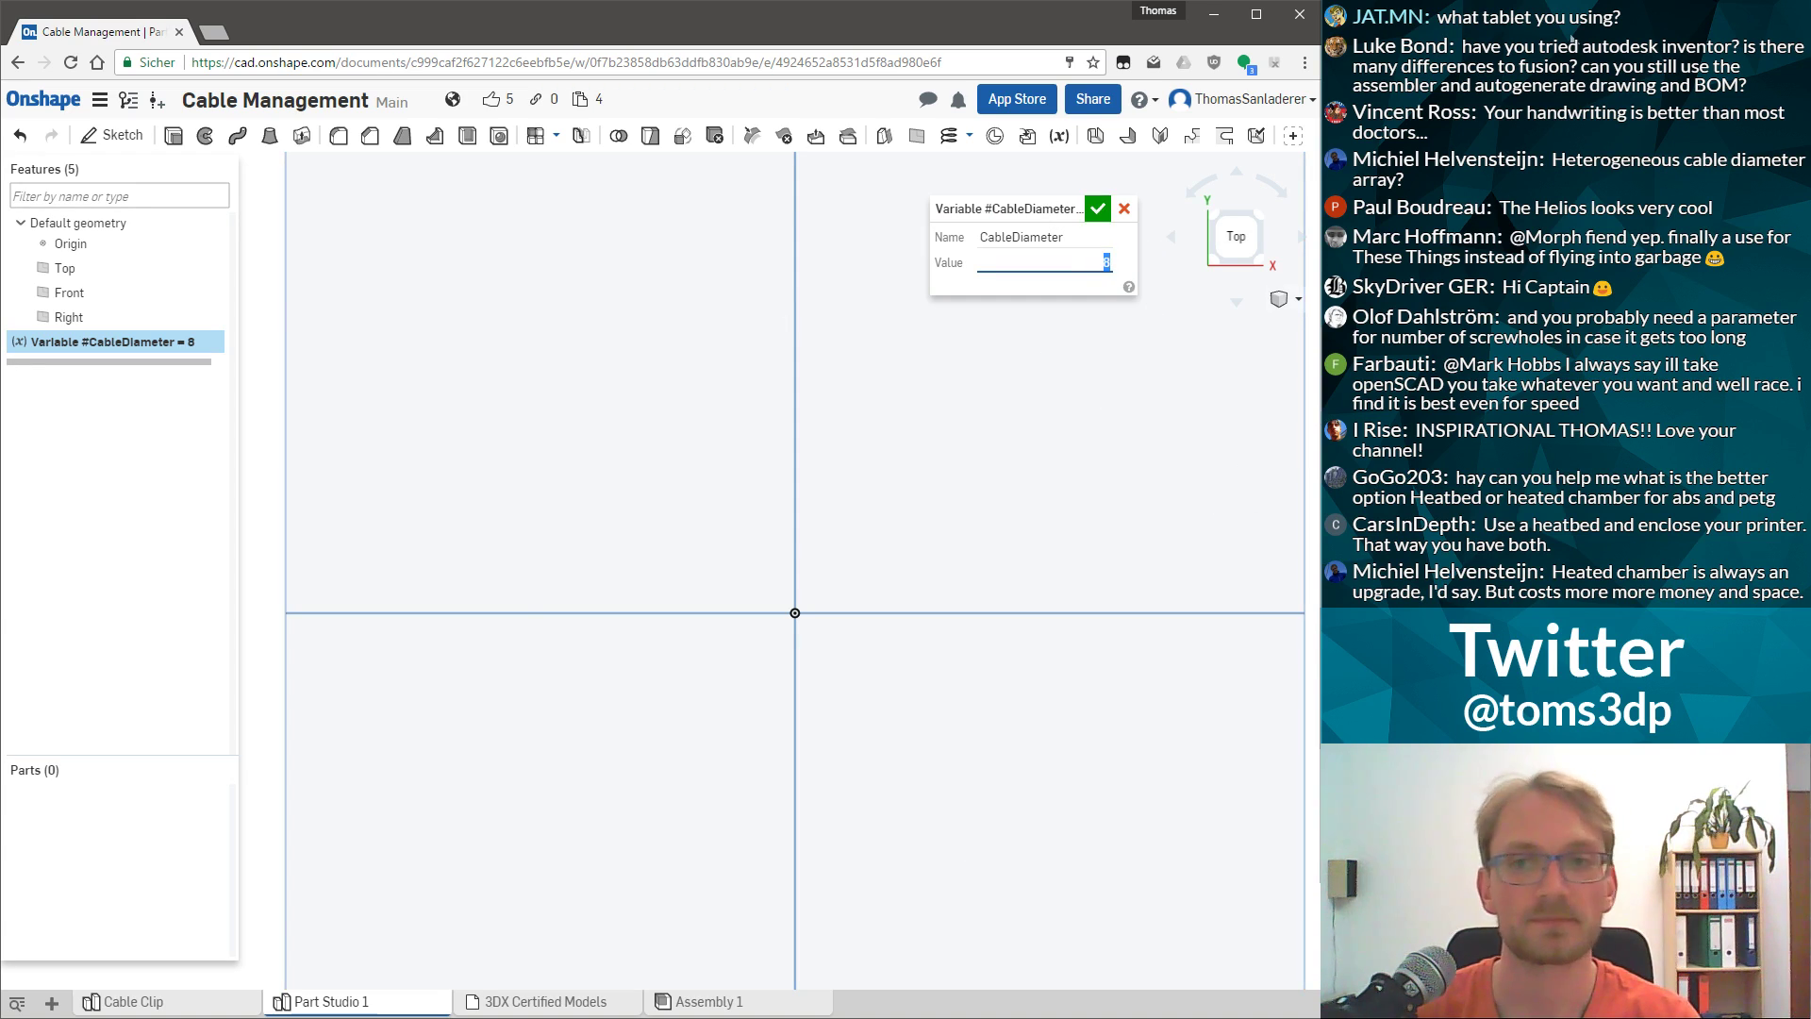
pyautogui.click(1097, 209)
# Add a variable named NoCables with the value 10.
pyautogui.click(1059, 134)
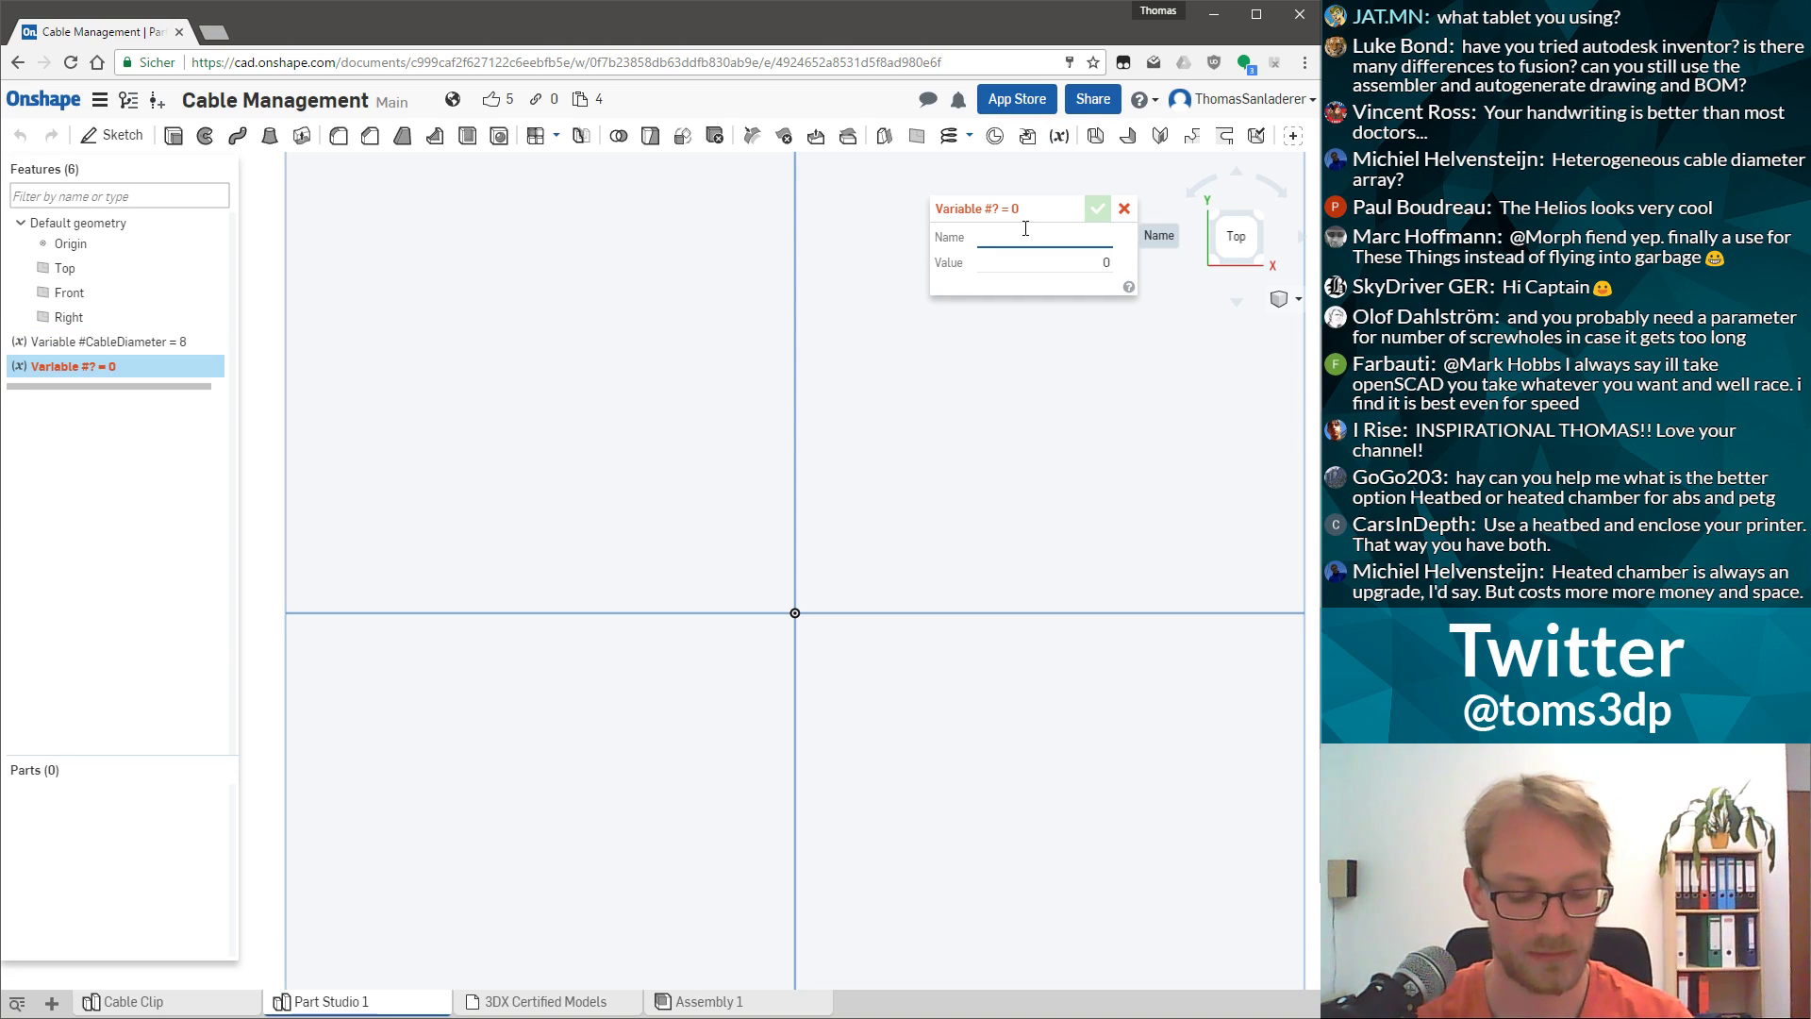
pyautogui.write('NoCables')
pyautogui.press('Tab')
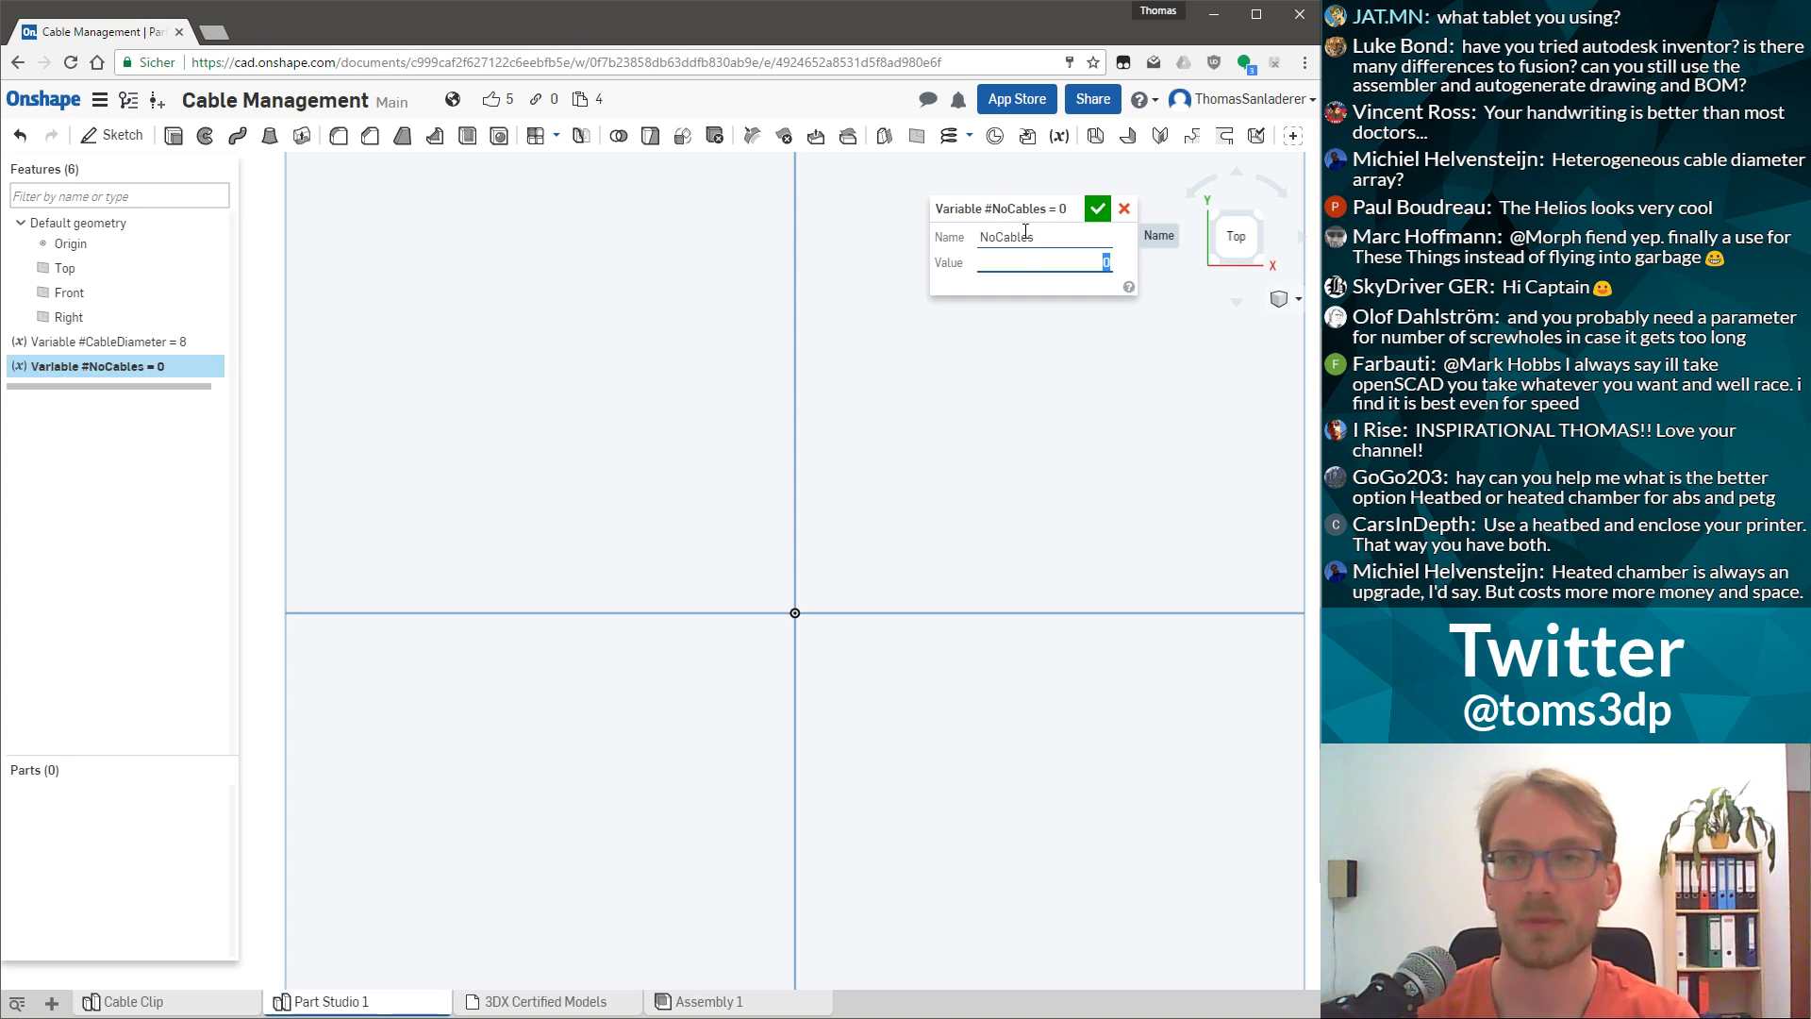
pyautogui.write('10')
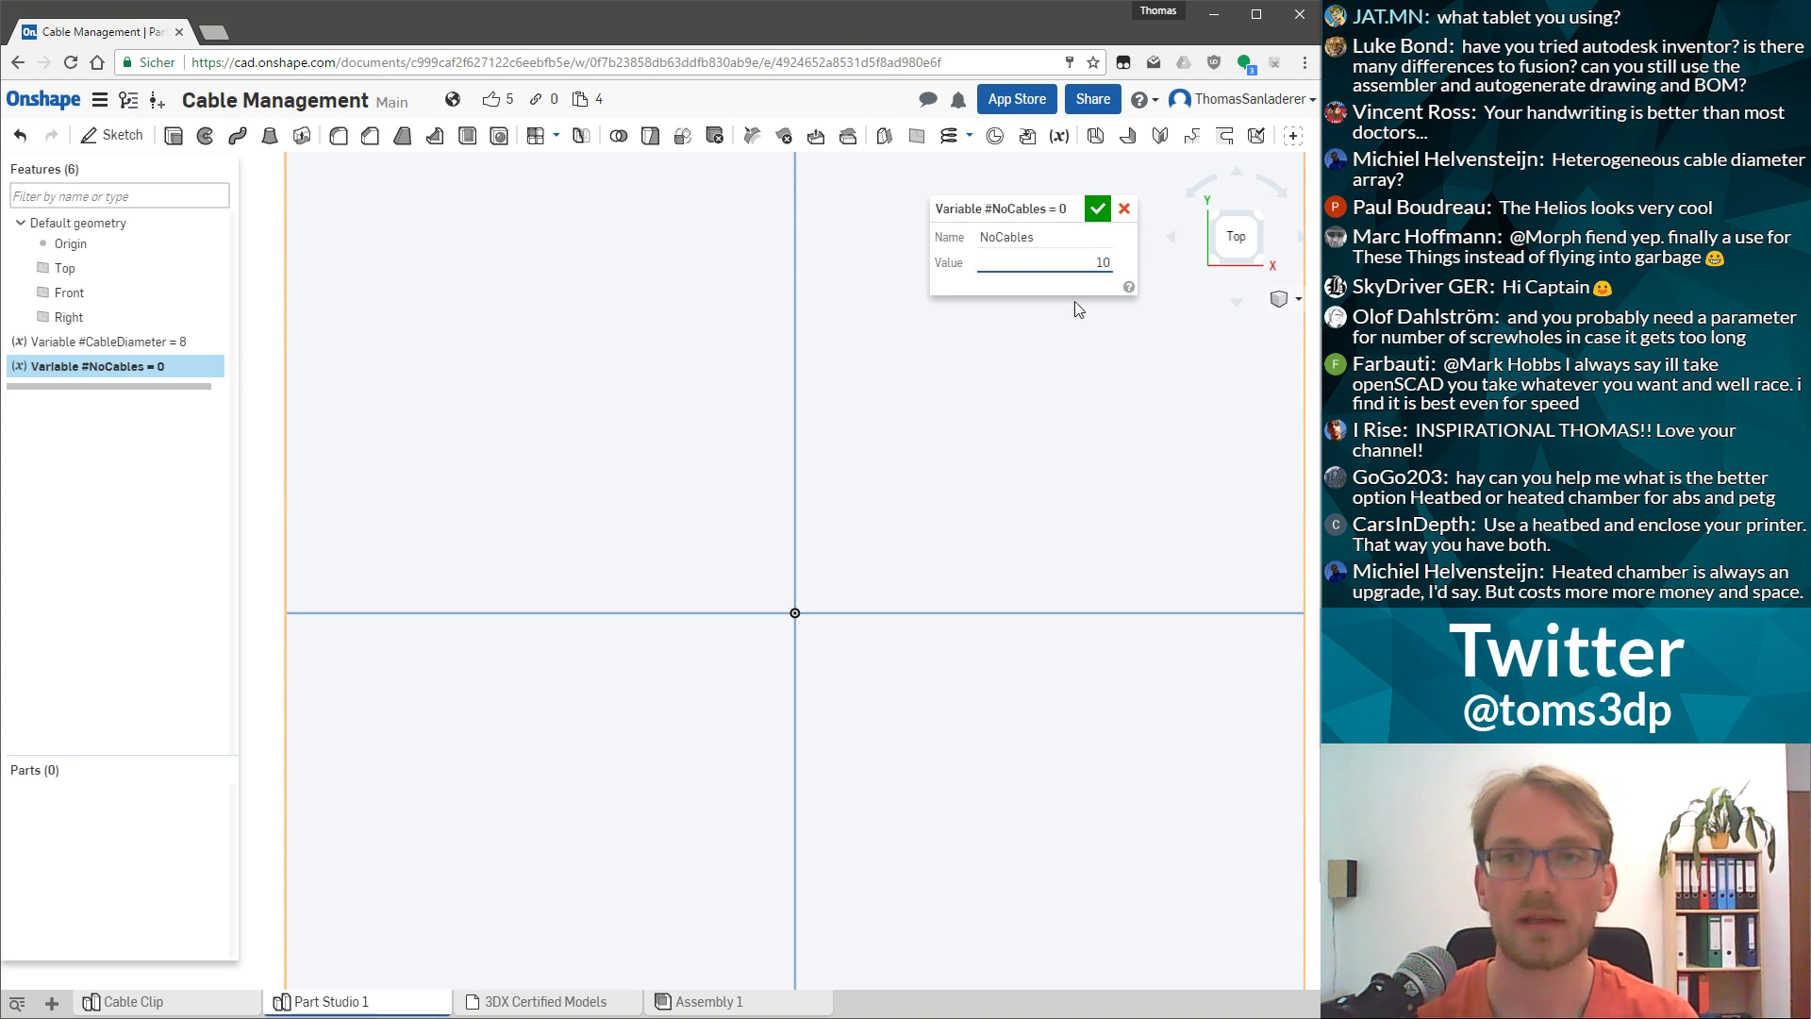
pyautogui.click(1105, 228)
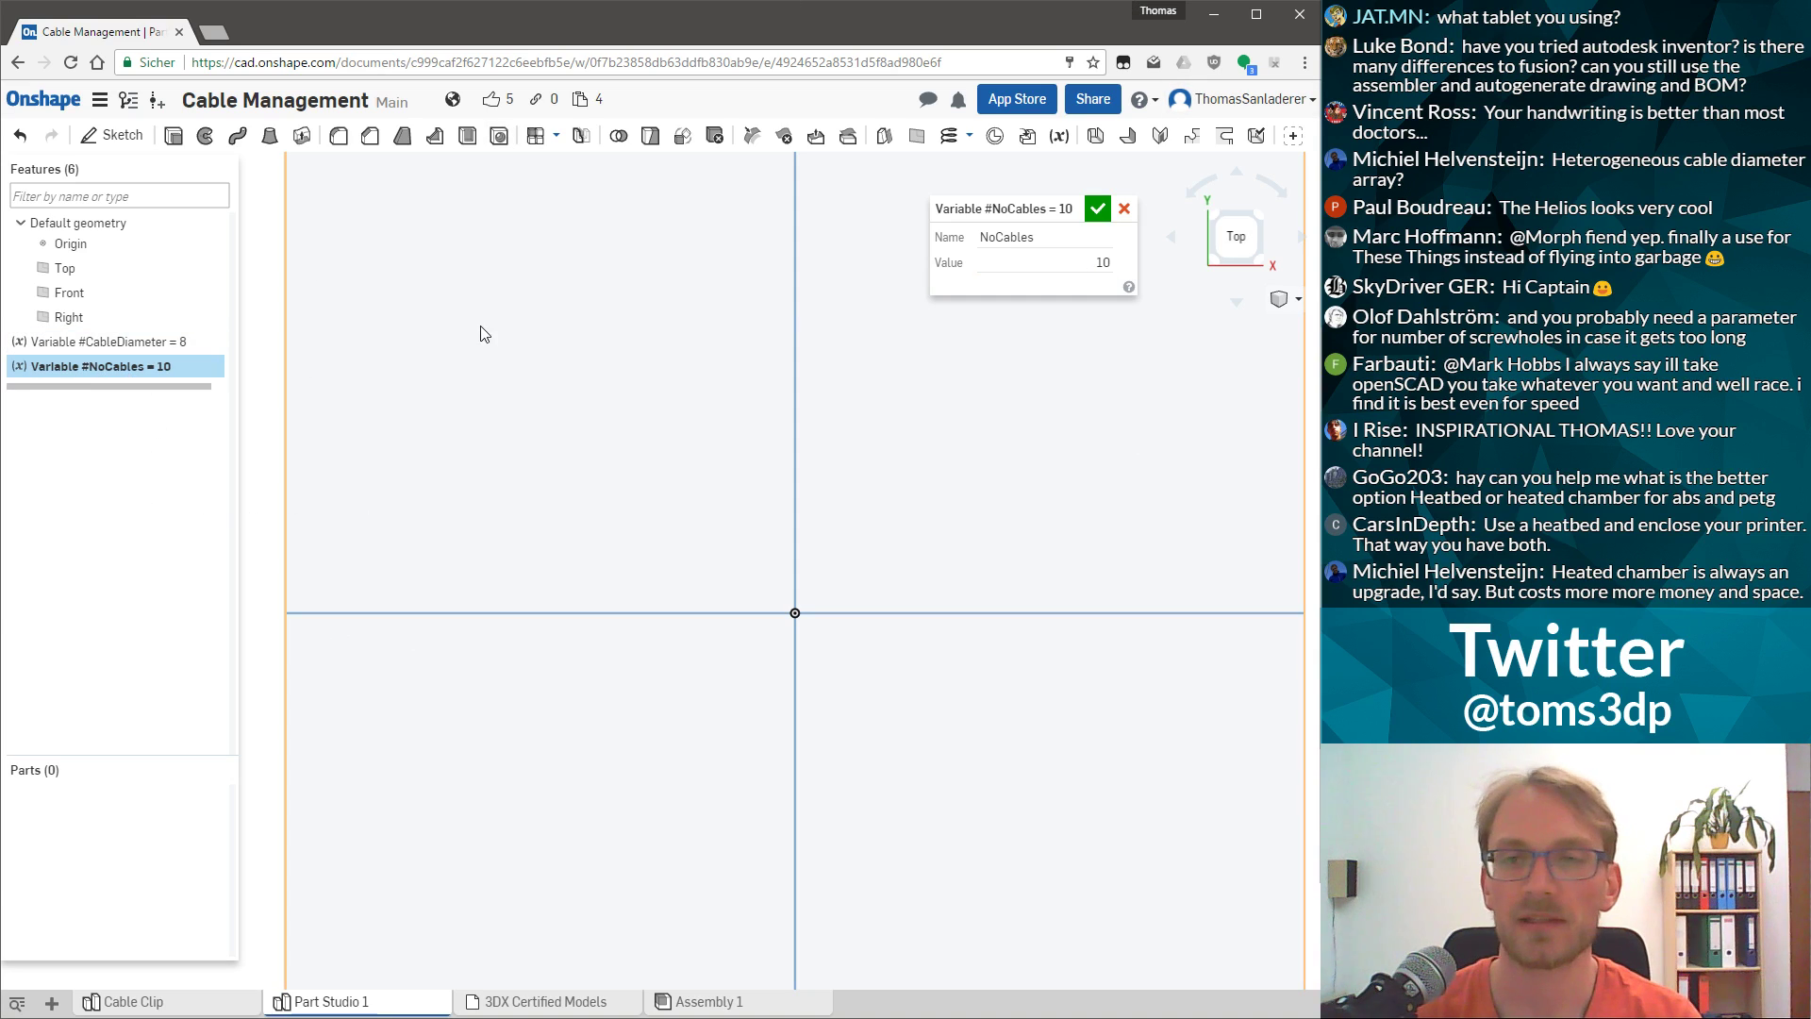
# Add a variable named ZipTieWidth with the value 20.
pyautogui.click(1059, 135)
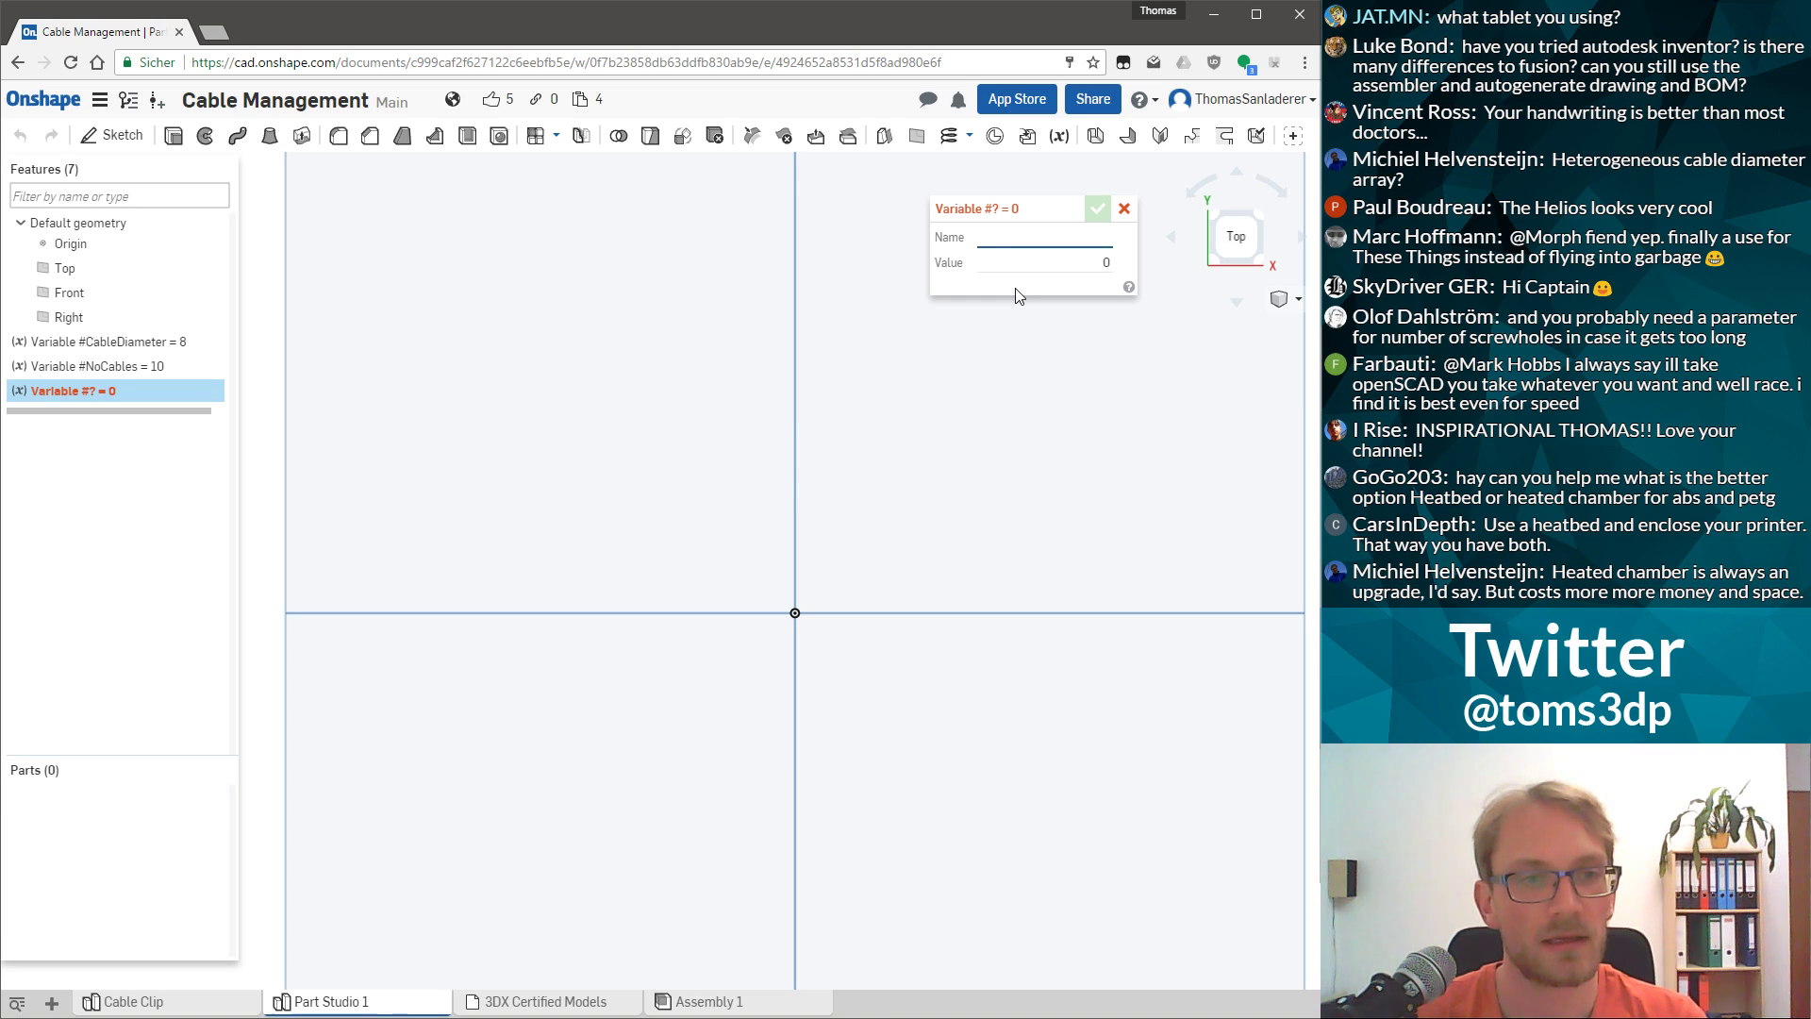
pyautogui.write('ZipTie')
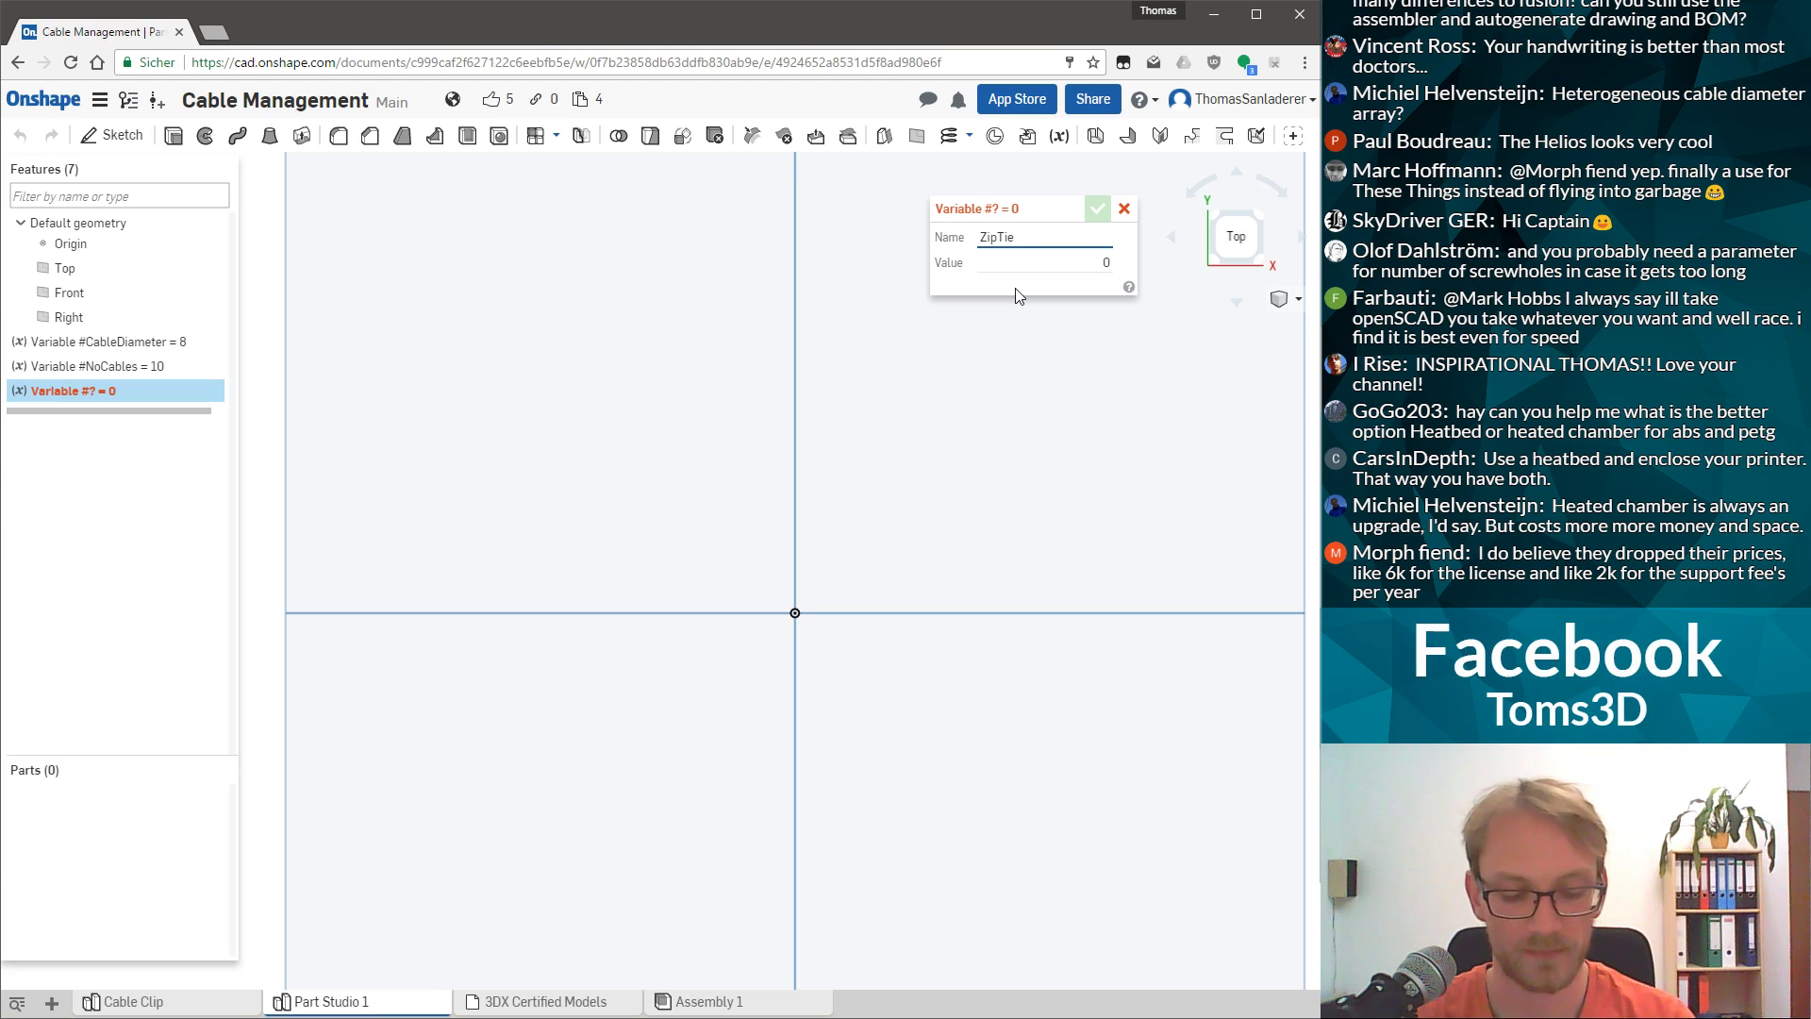
pyautogui.write('Width')
pyautogui.press('Tab')
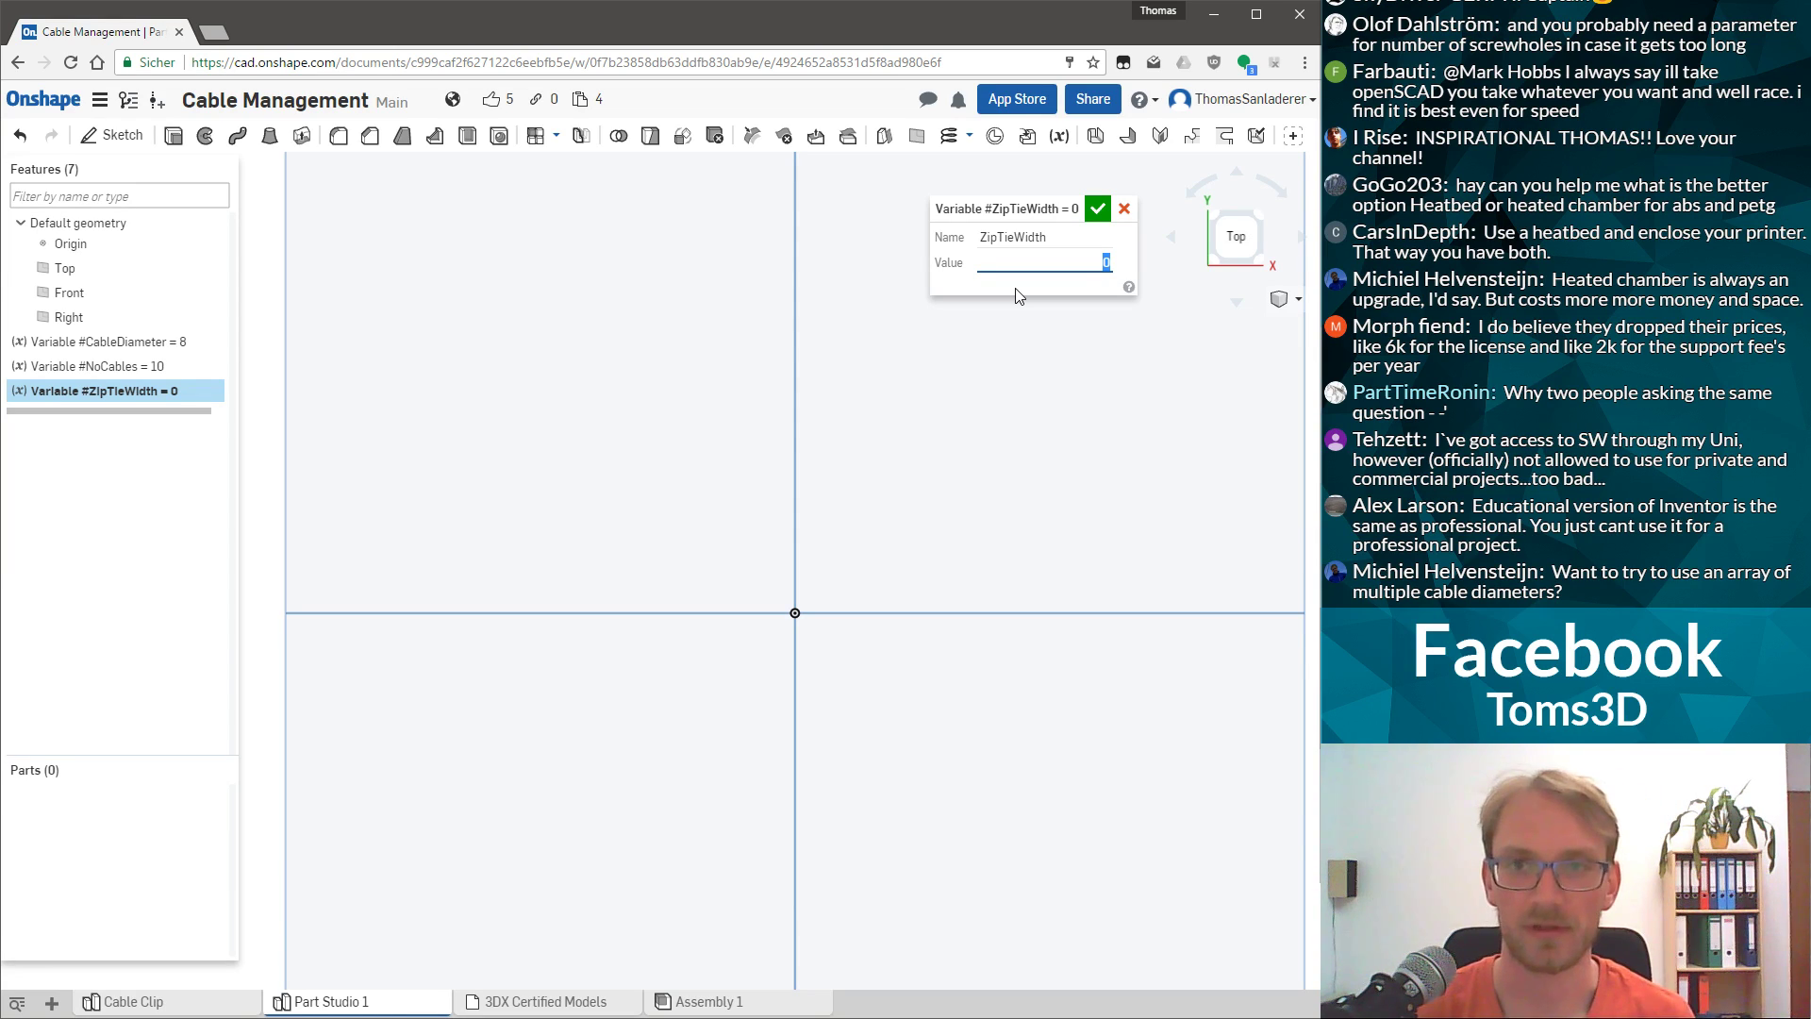
pyautogui.write('20')
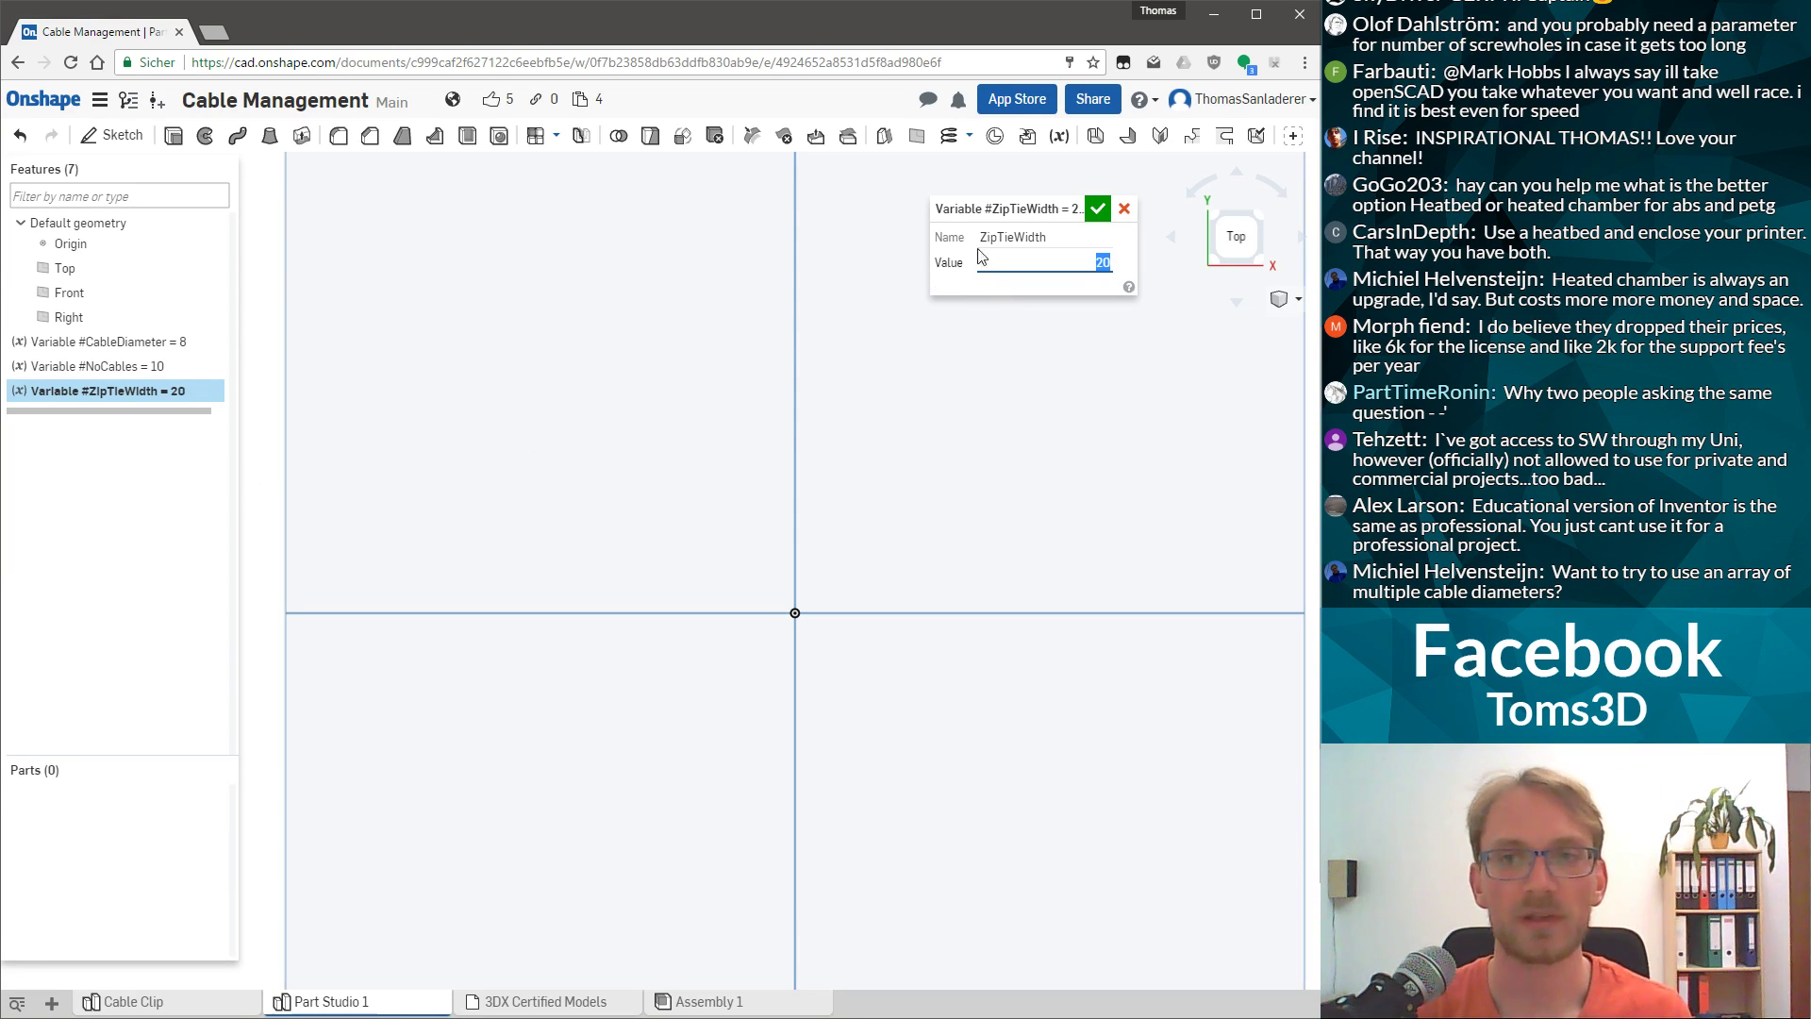
pyautogui.press('Return')
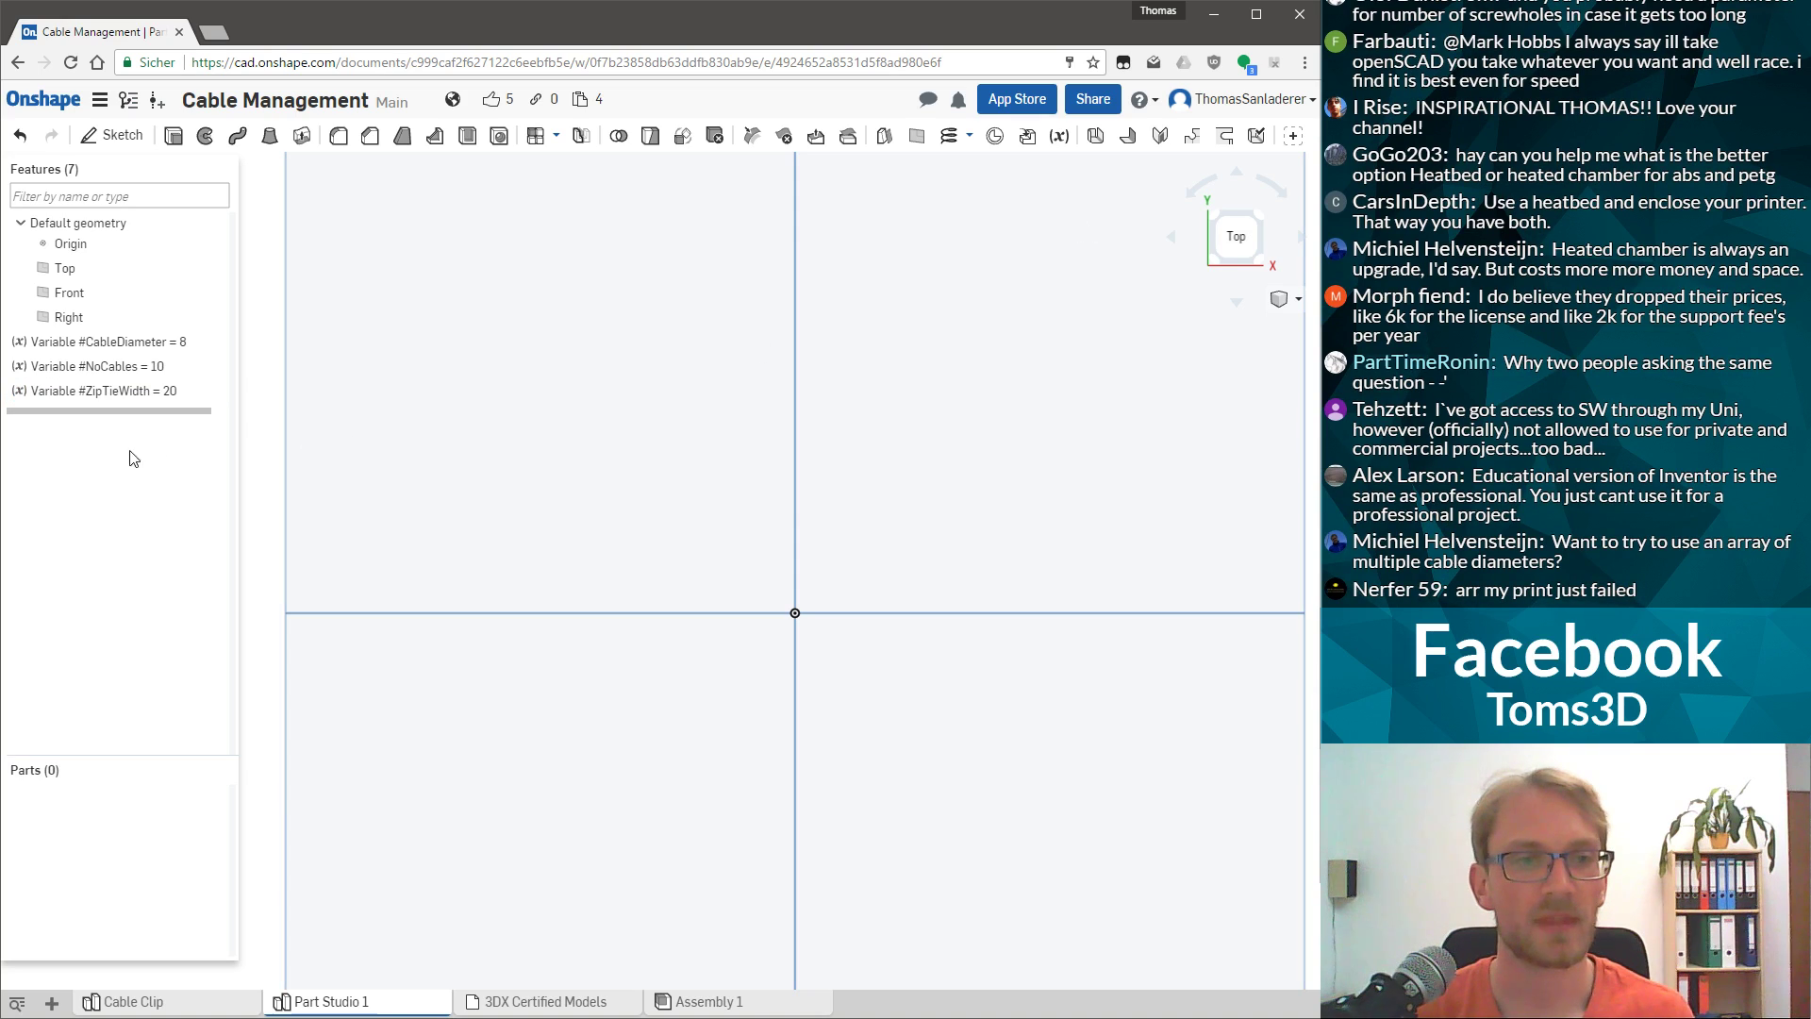
# Add a variable named ZipTieHeigth with the value 3.
pyautogui.click(1059, 135)
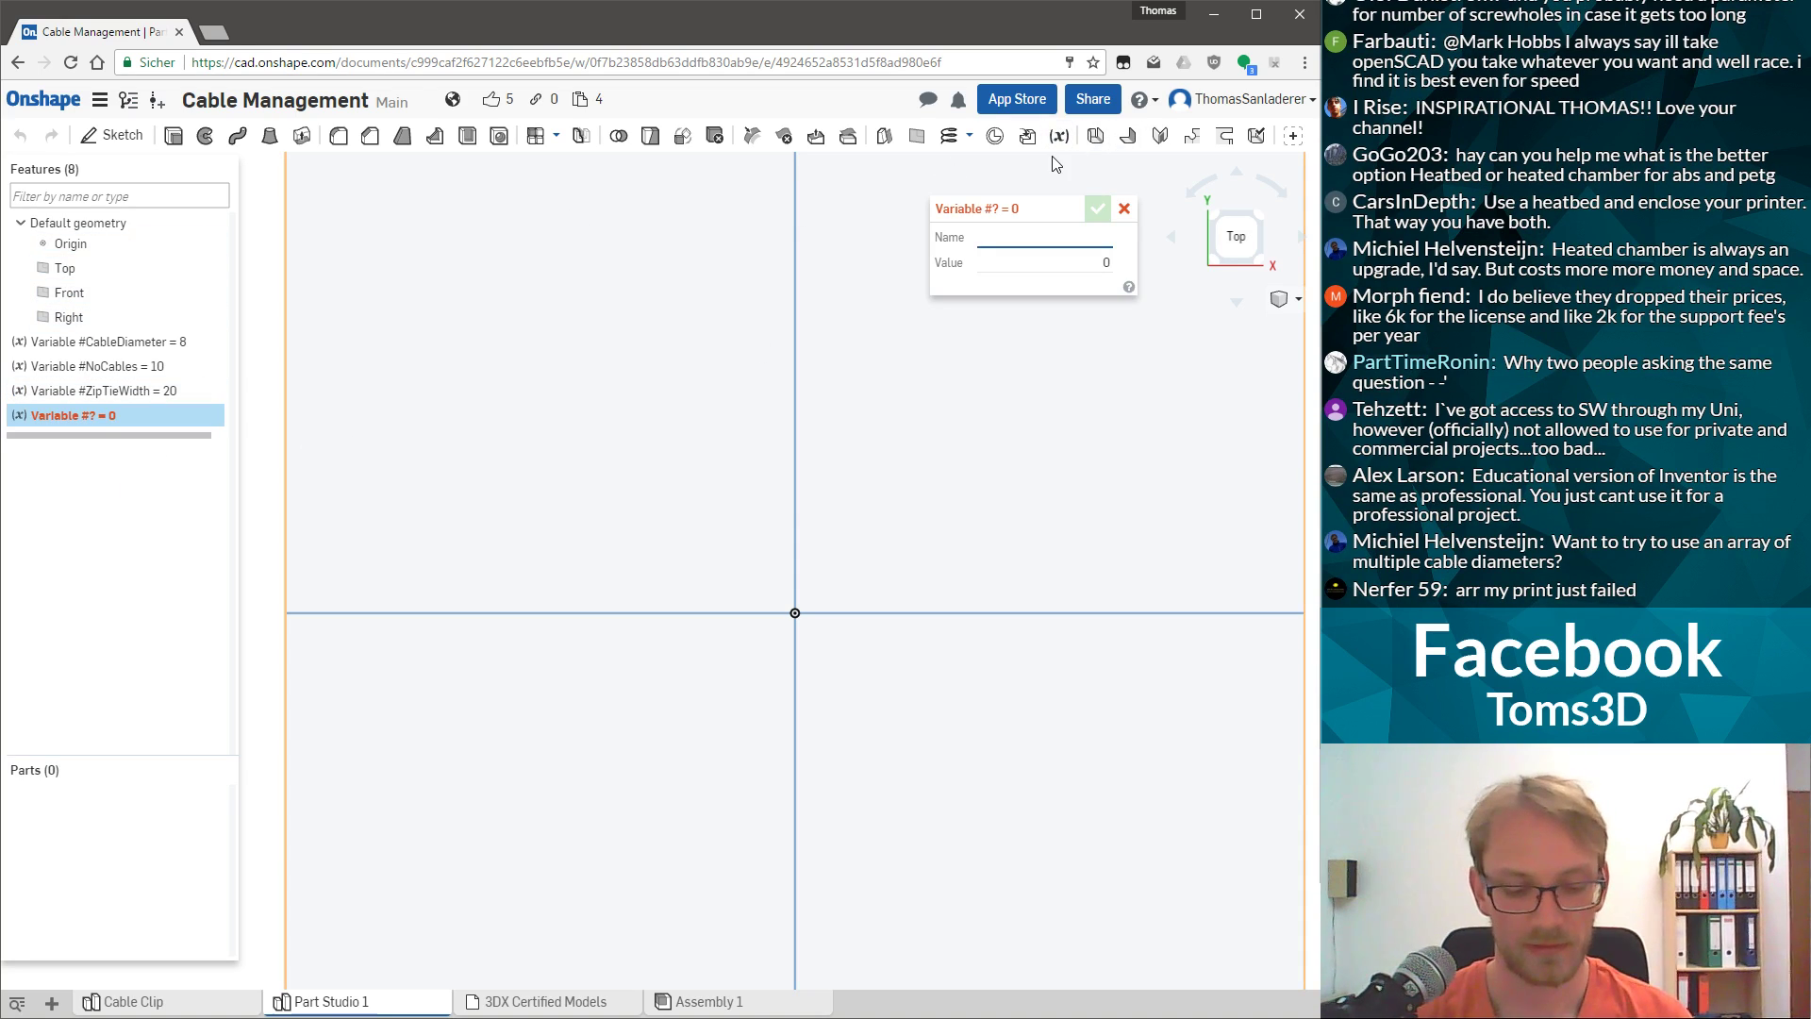
pyautogui.write('ZipTie ')
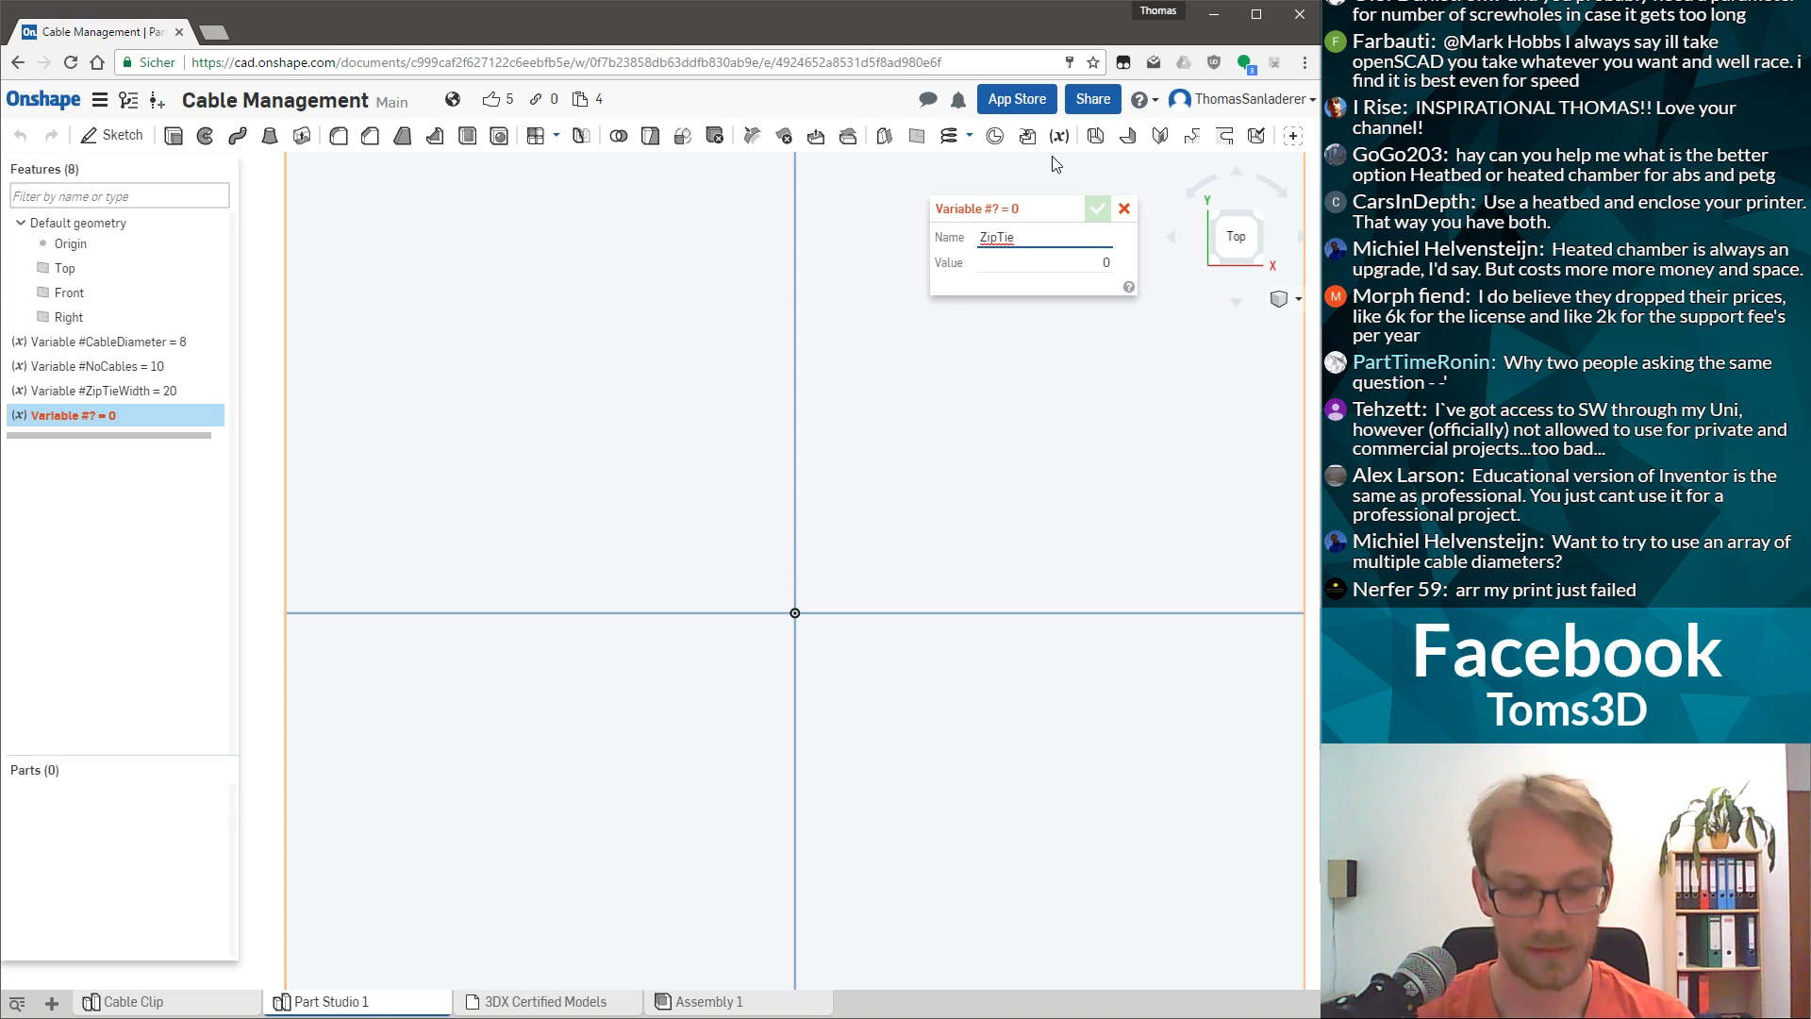
pyautogui.write('Height')
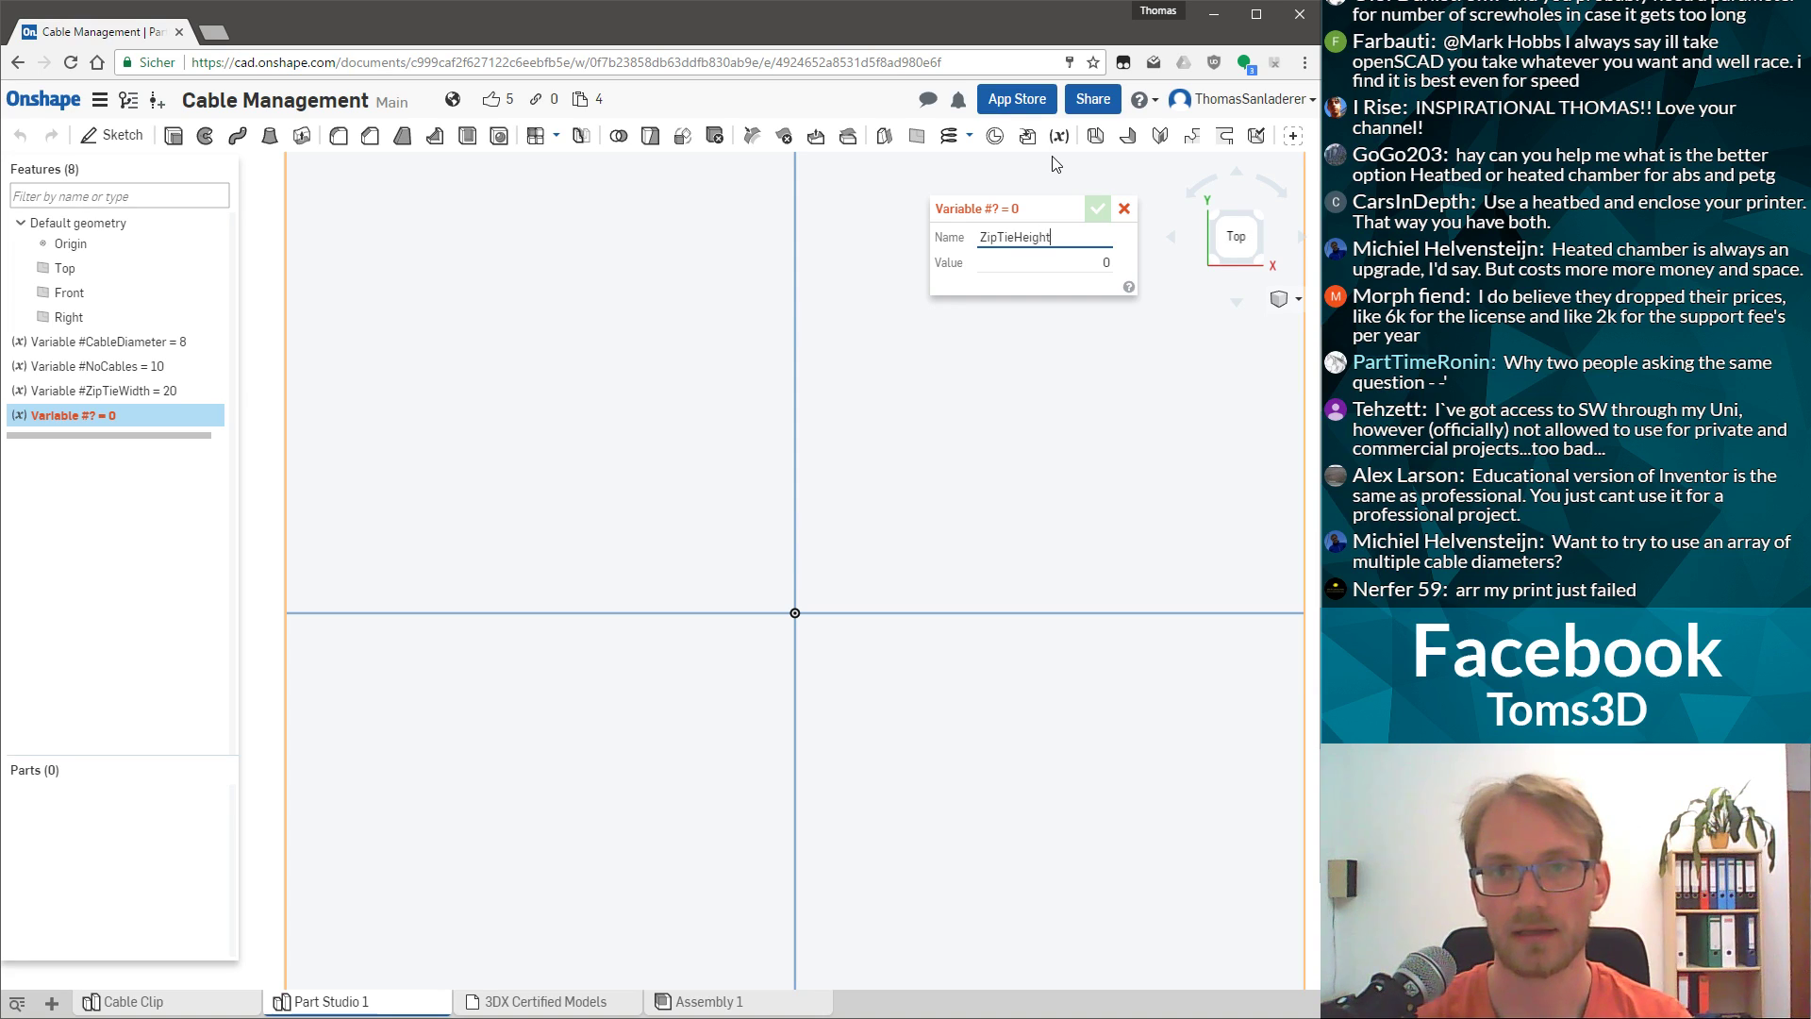
pyautogui.press('BackSpace')
pyautogui.press('BackSpace')
pyautogui.write('th')
pyautogui.press('Tab')
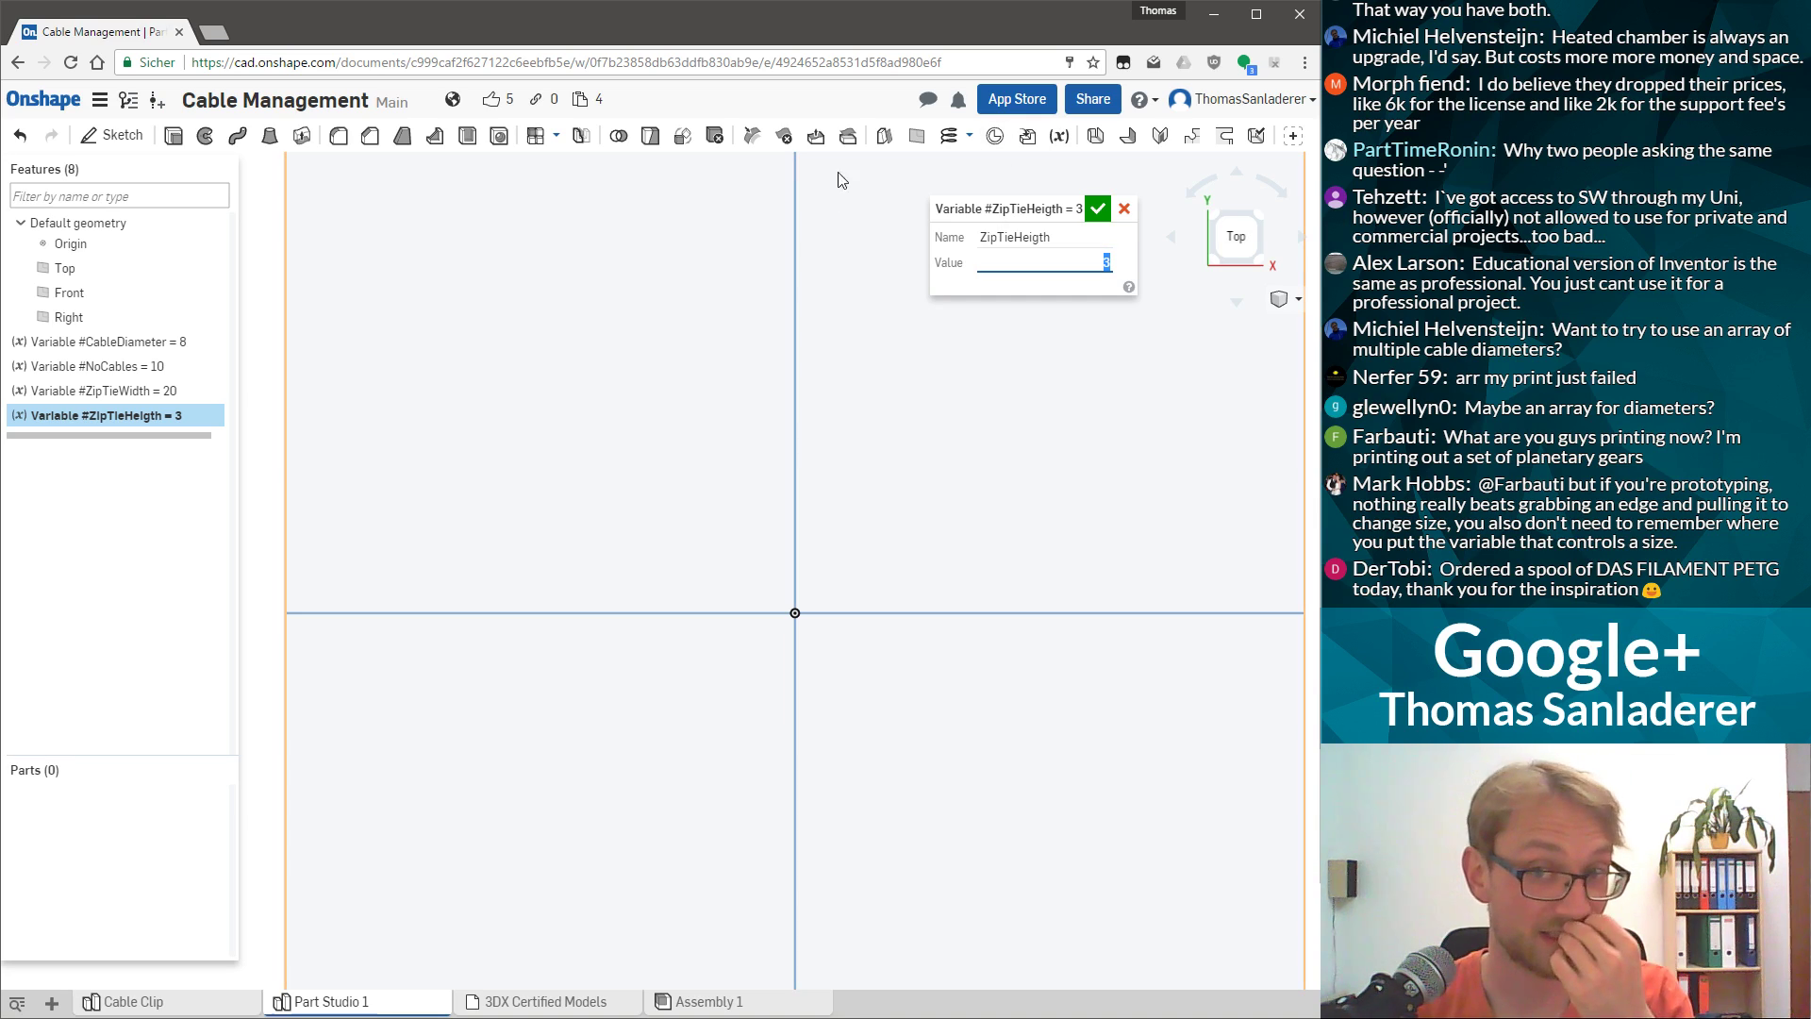
pyautogui.click(1096, 210)
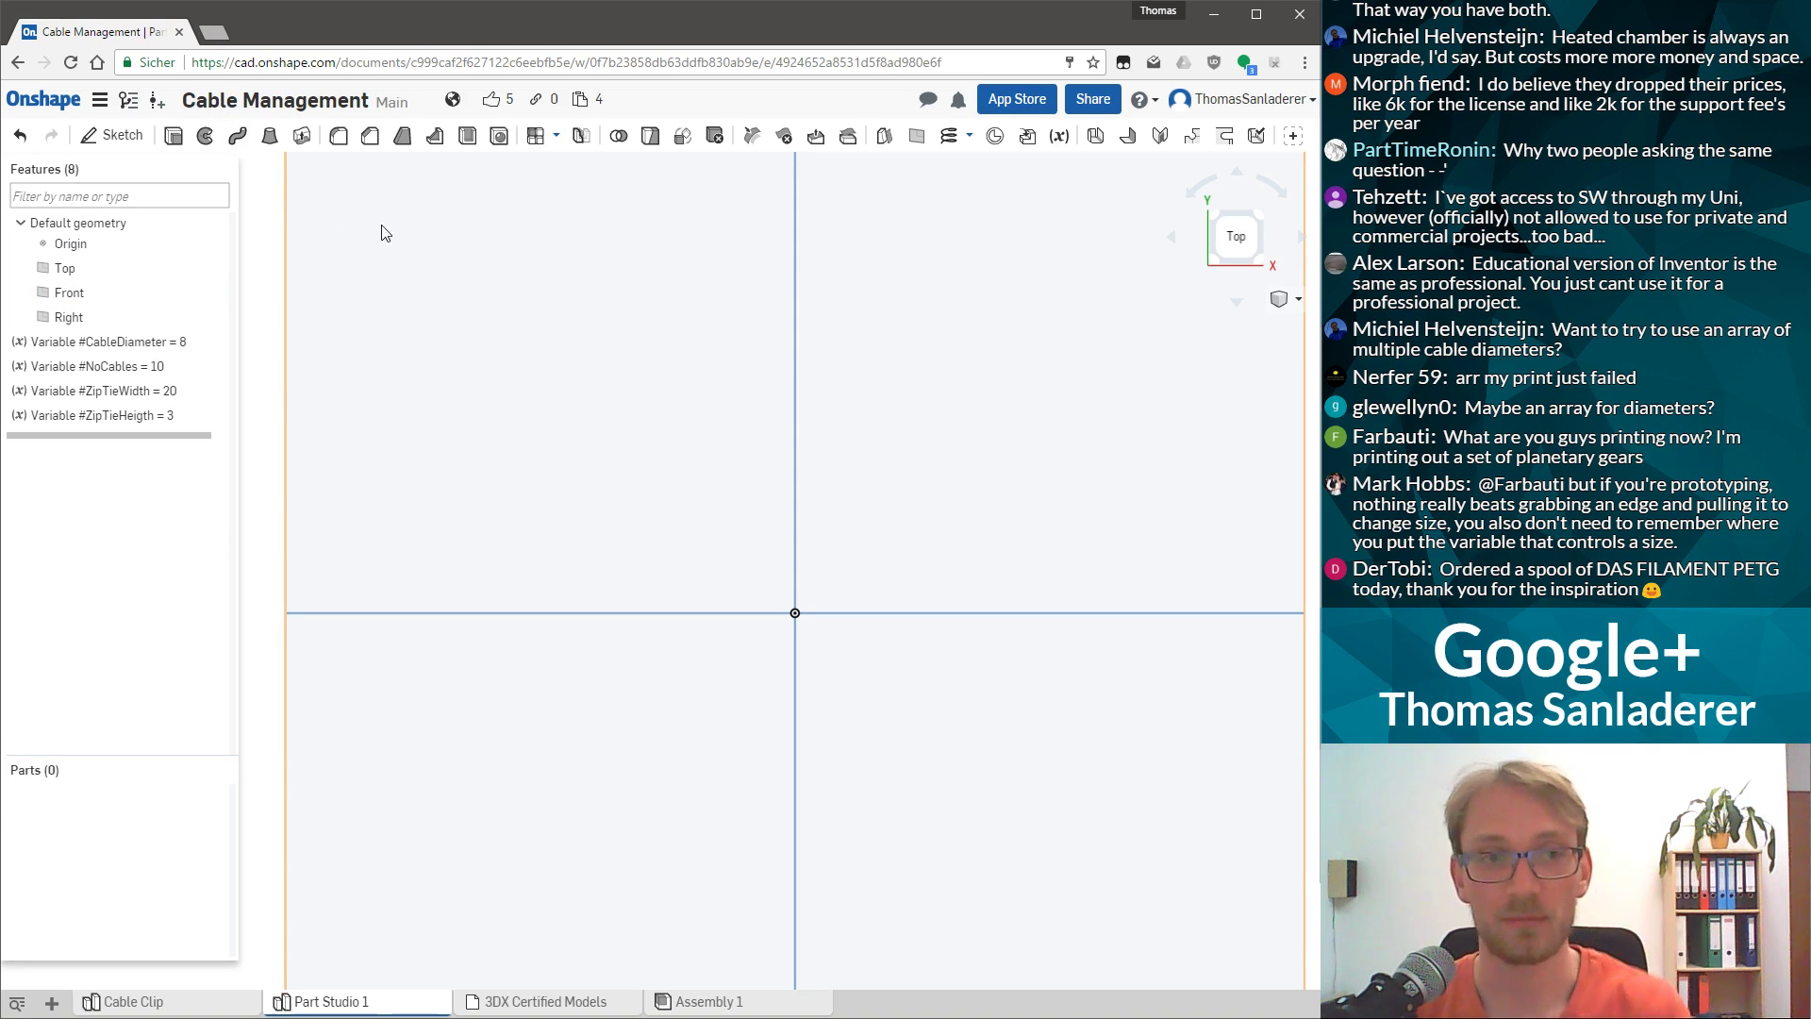
# Start a new sketch on the Top plane and hide the default planes.
pyautogui.click(213, 268)
pyautogui.click(575, 369)
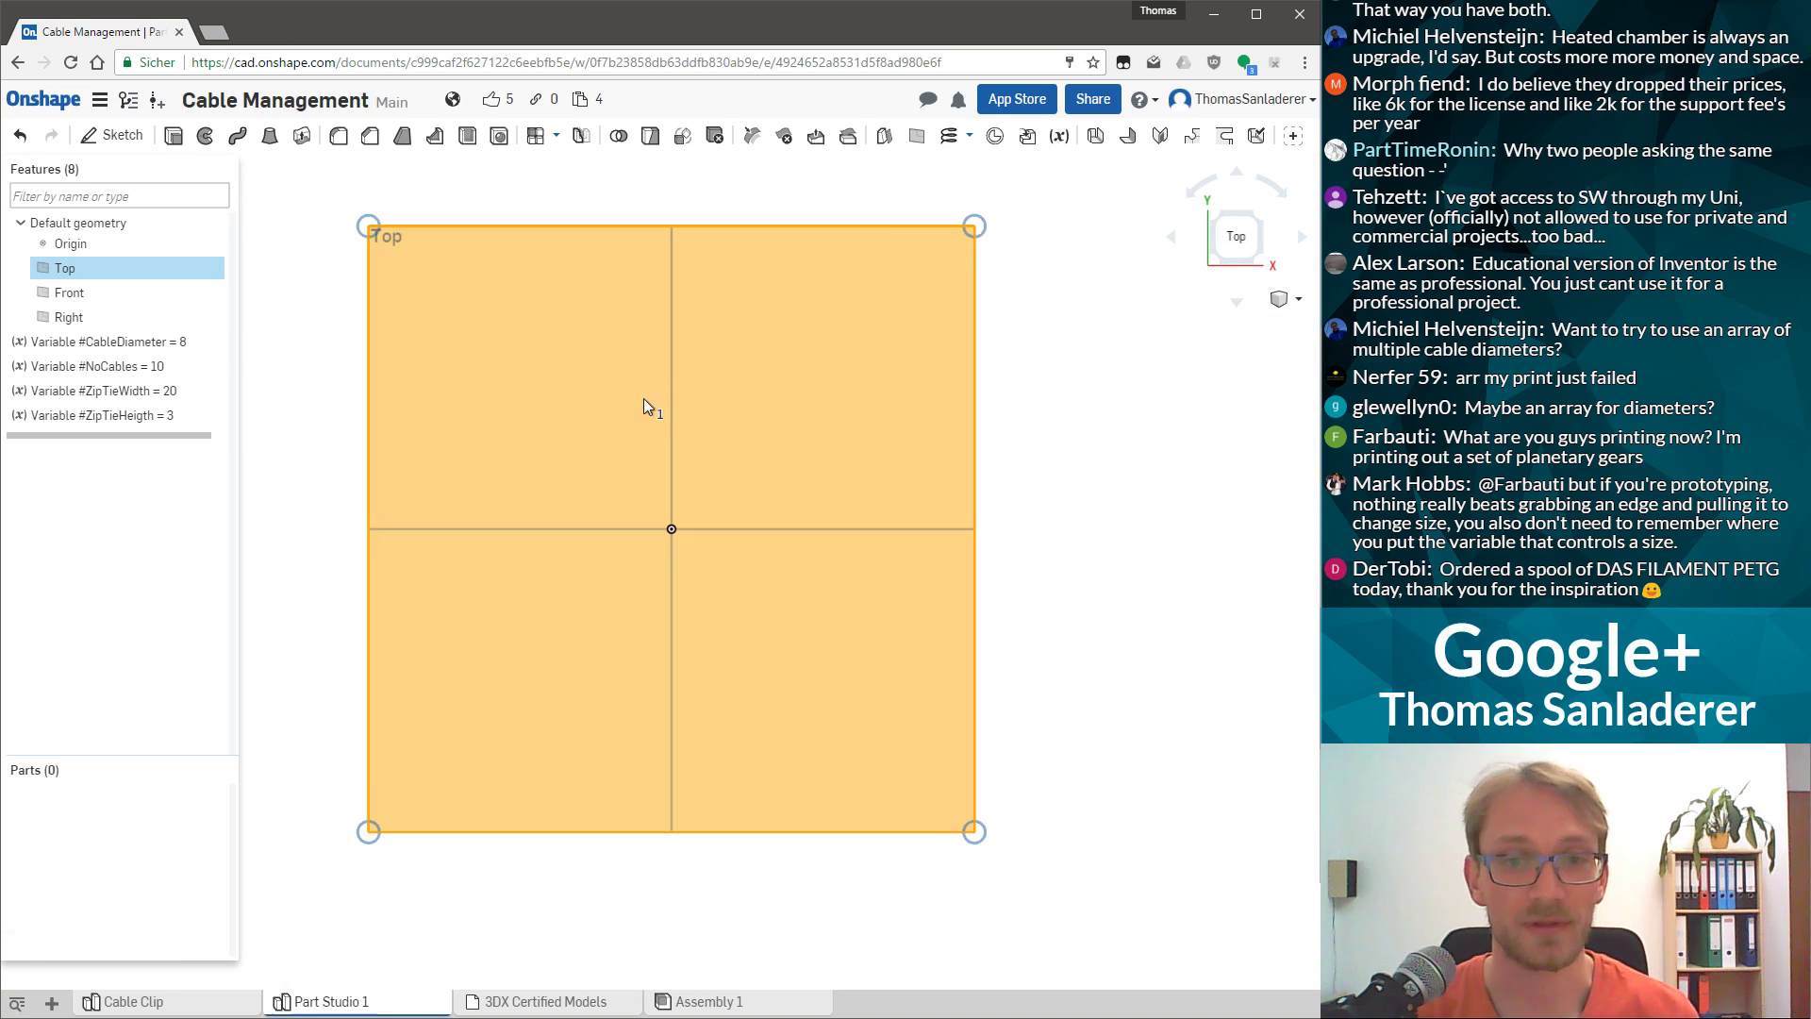
pyautogui.click(141, 137)
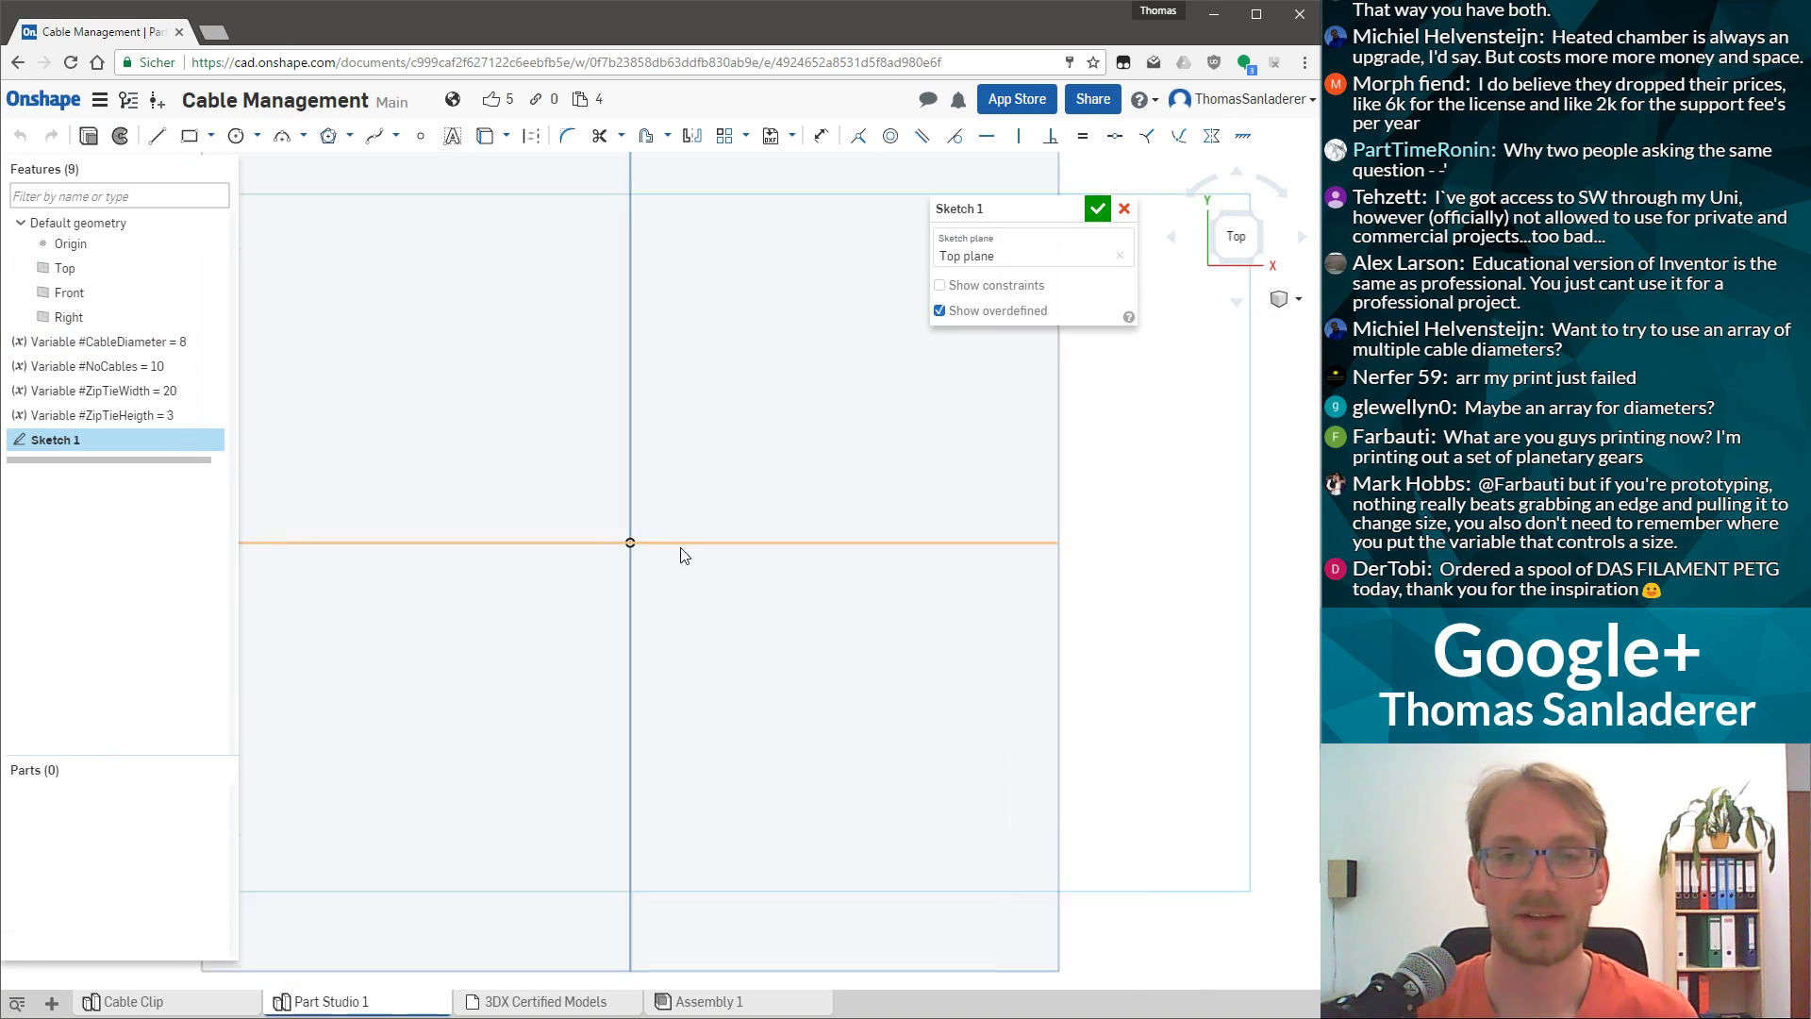
pyautogui.press('p')
pyautogui.press('n')
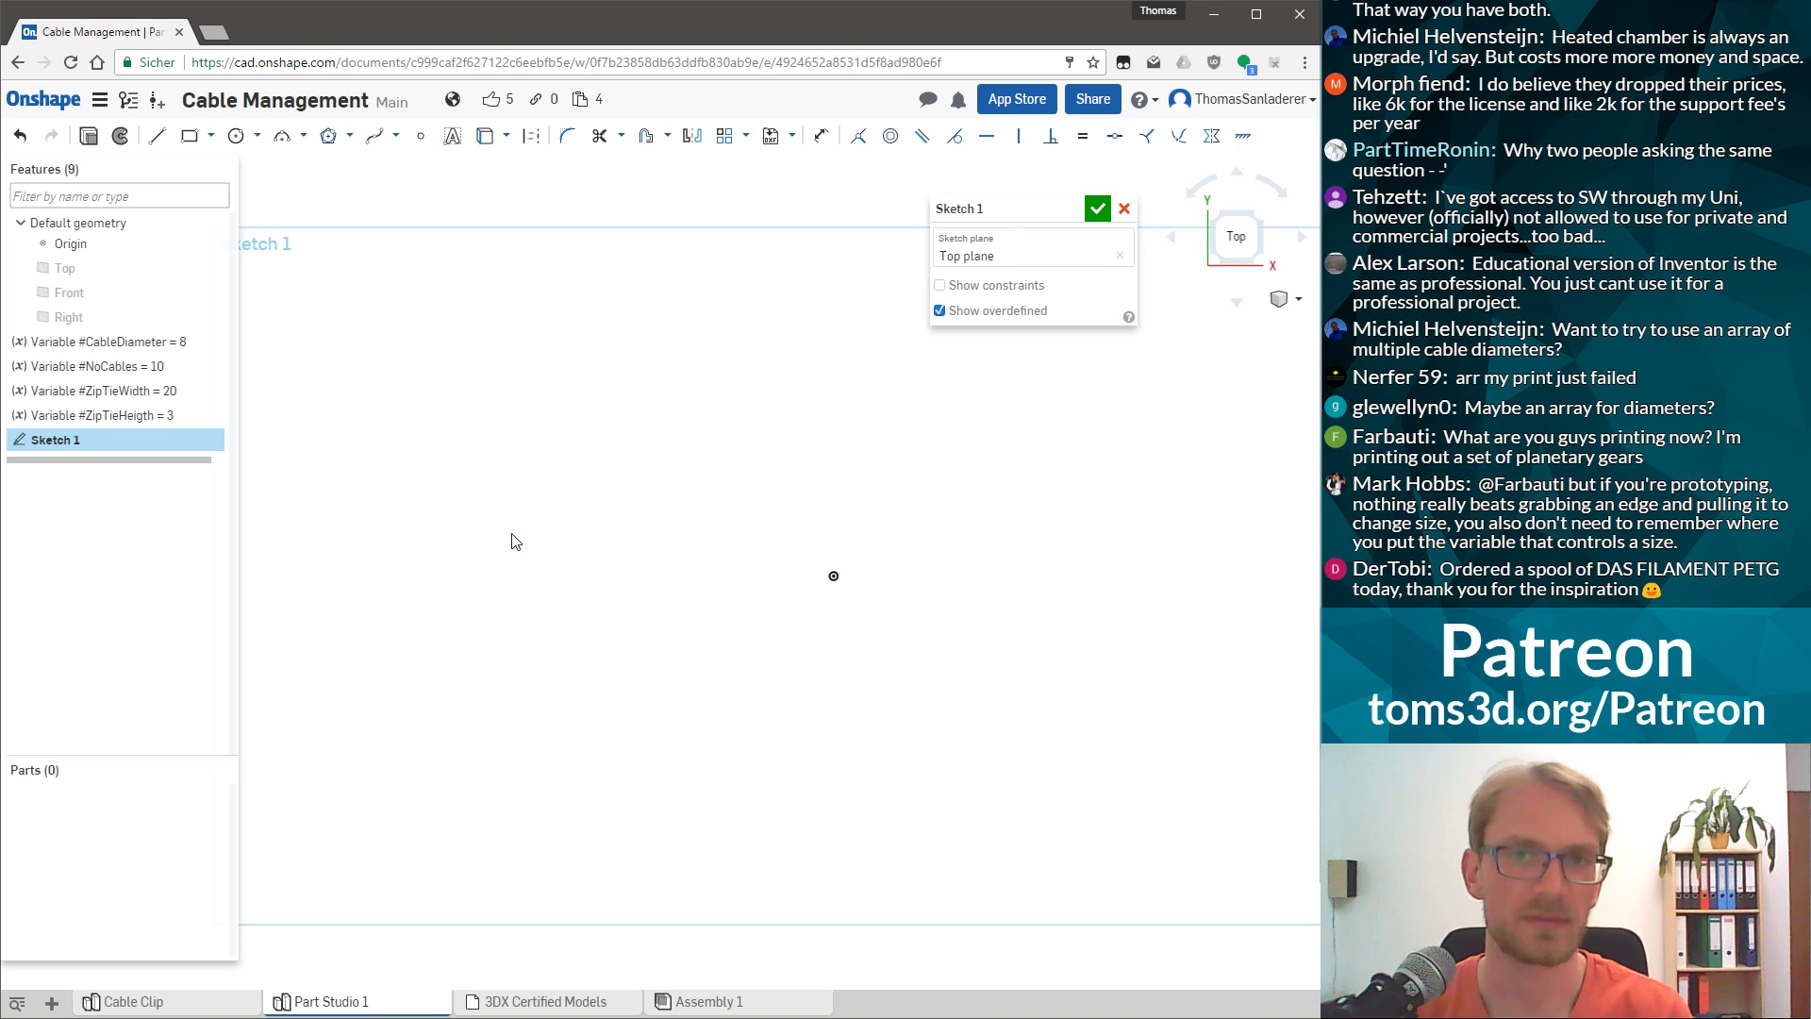
# Sketch a short horizontal line starting at the origin and running in the positive X direction.
pyautogui.click(158, 137)
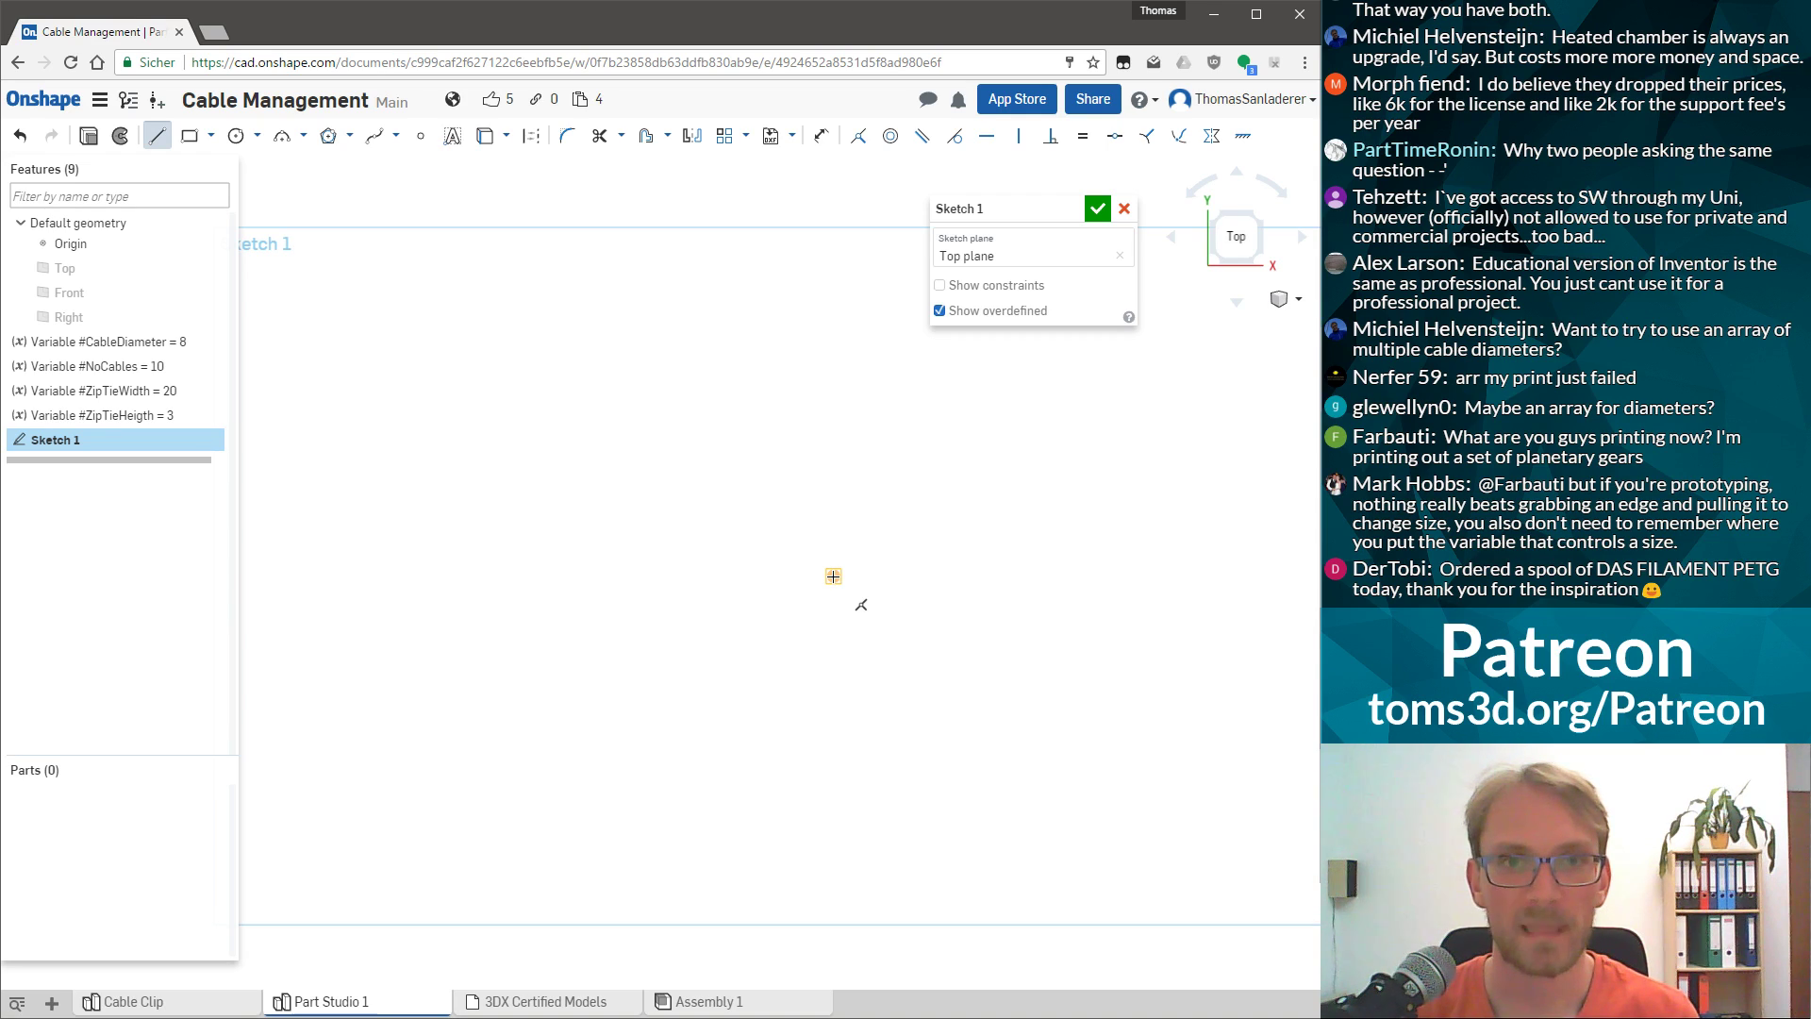
pyautogui.click(833, 575)
pyautogui.click(924, 576)
pyautogui.press('Escape')
# Sketch a circle about 17.9 mm in diameter with its centre vertically above the origin.
pyautogui.click(235, 137)
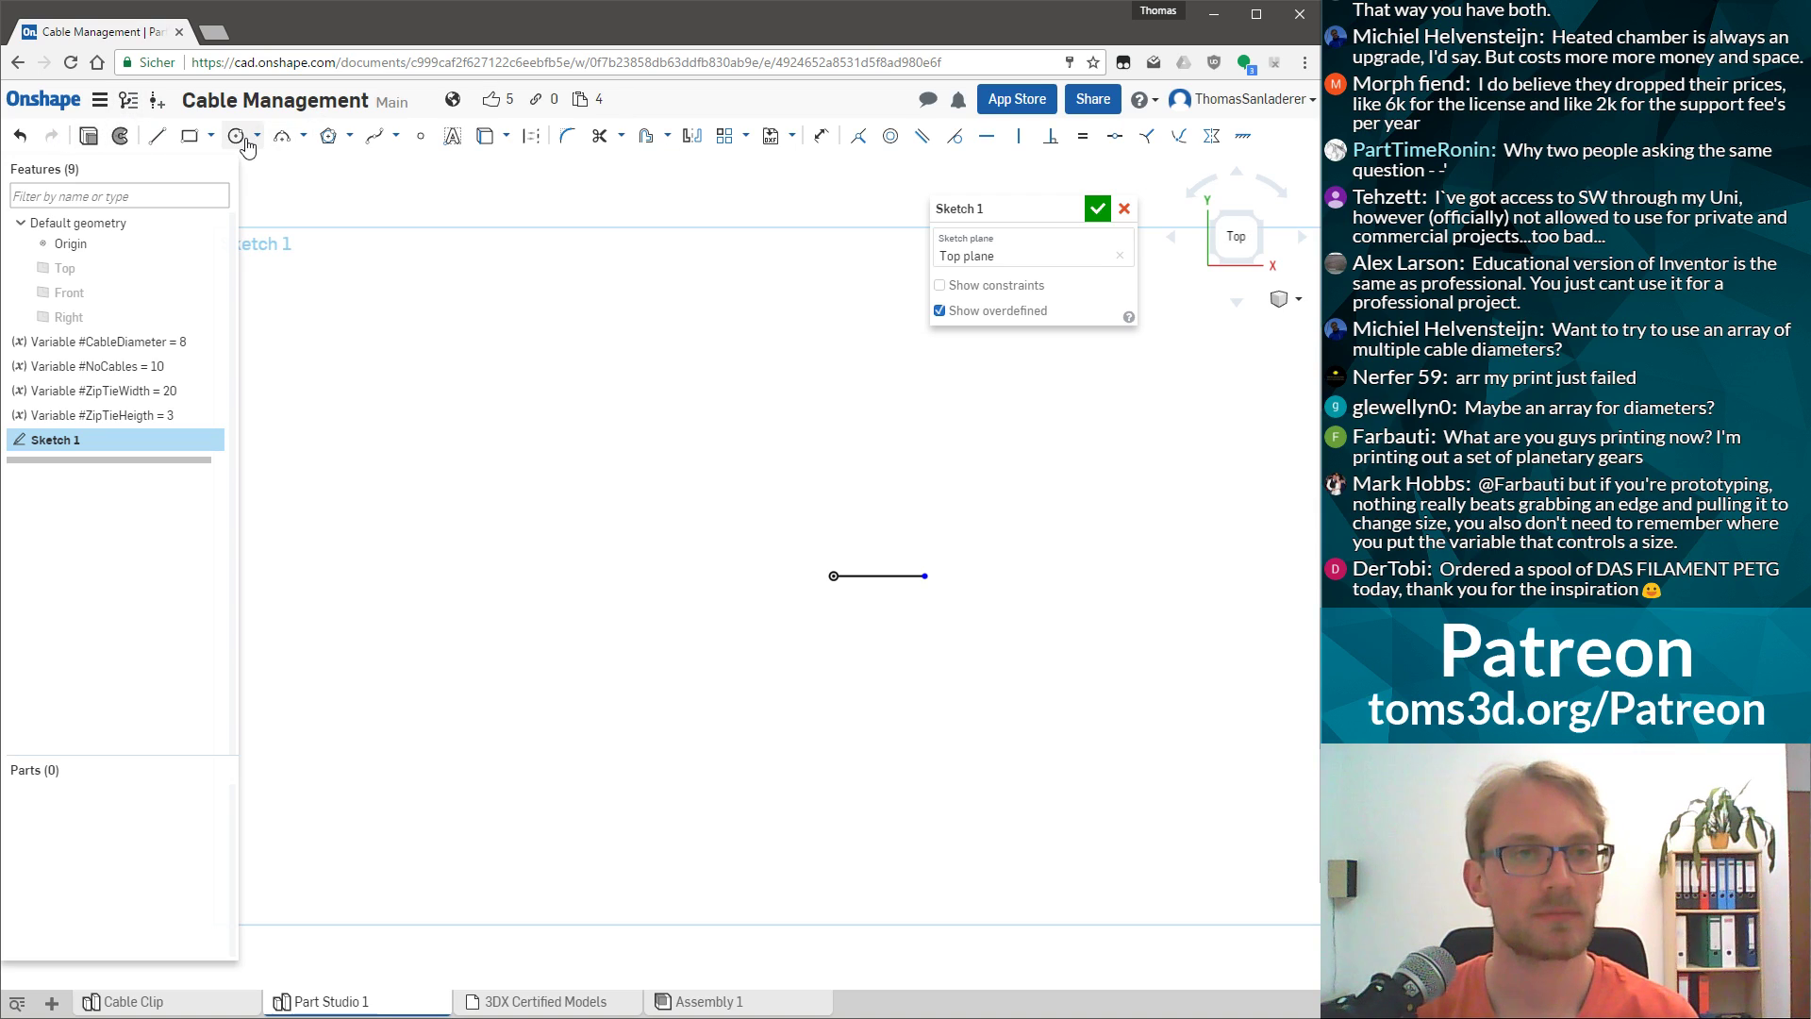
pyautogui.click(833, 431)
pyautogui.click(848, 480)
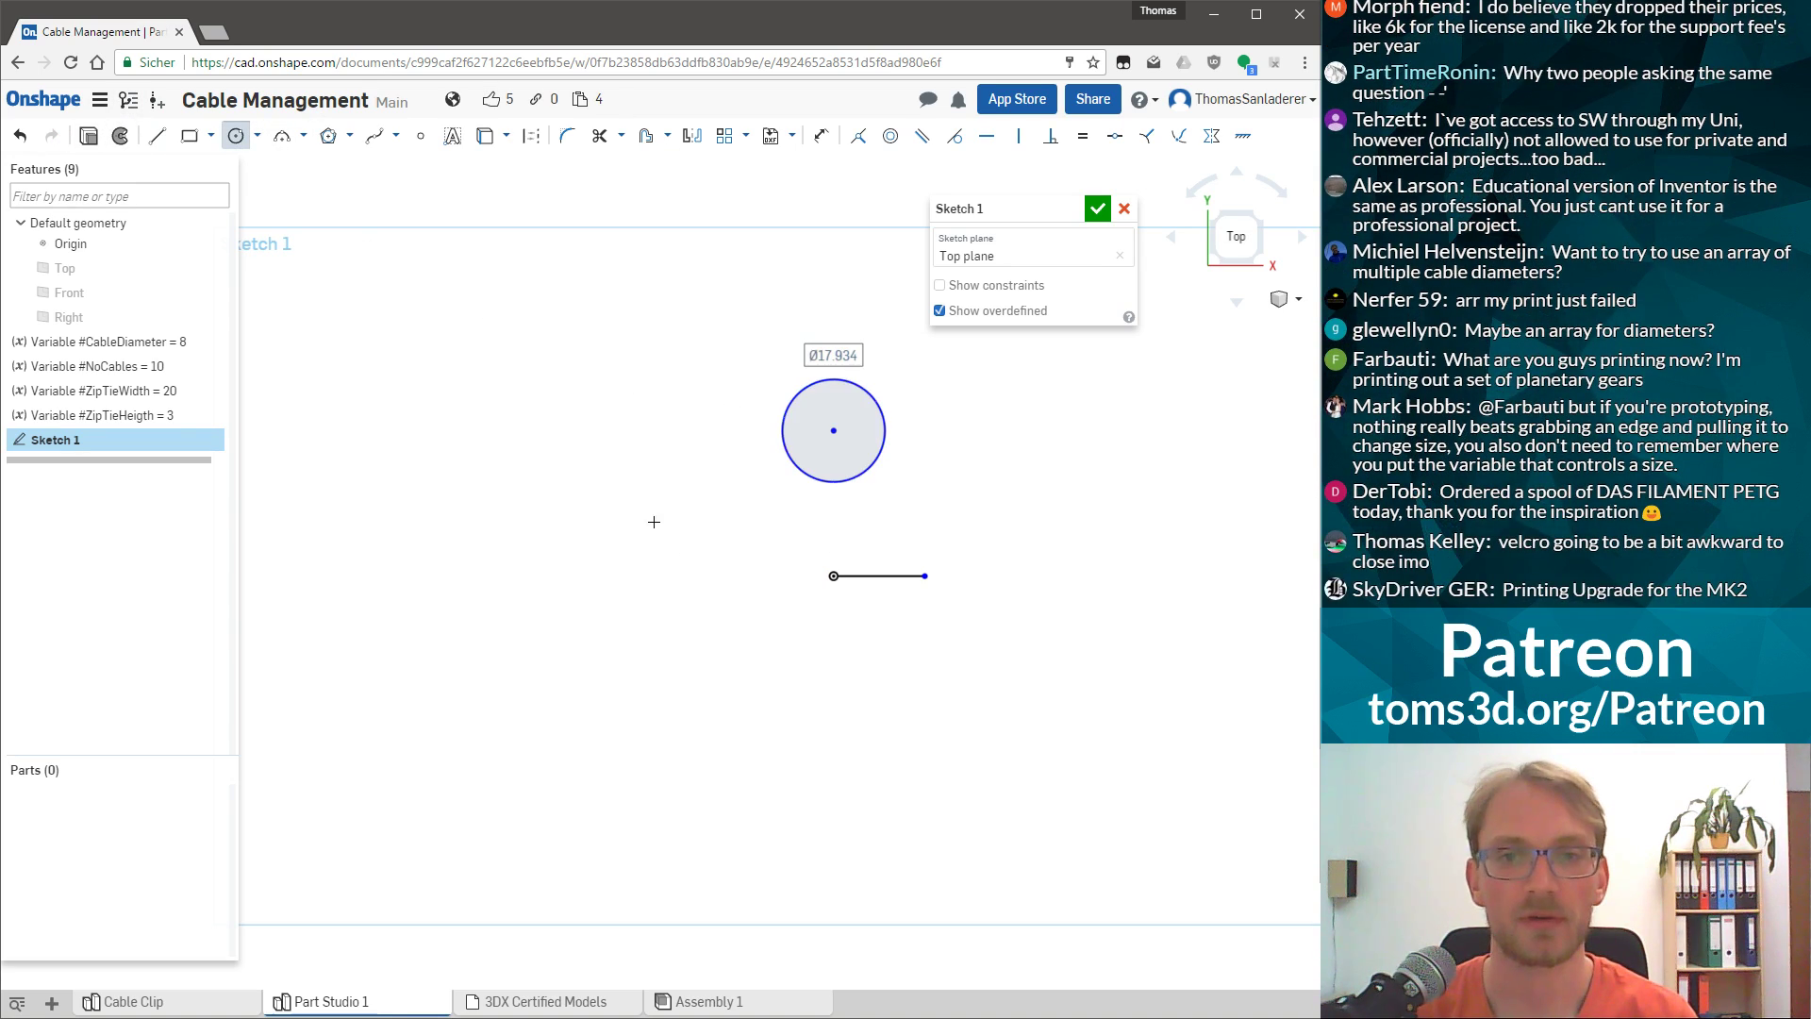
pyautogui.press('Escape')
# Dimension the circle's diameter and drive it with the variable #CableDiameter.
pyautogui.click(867, 396)
pyautogui.press('d')
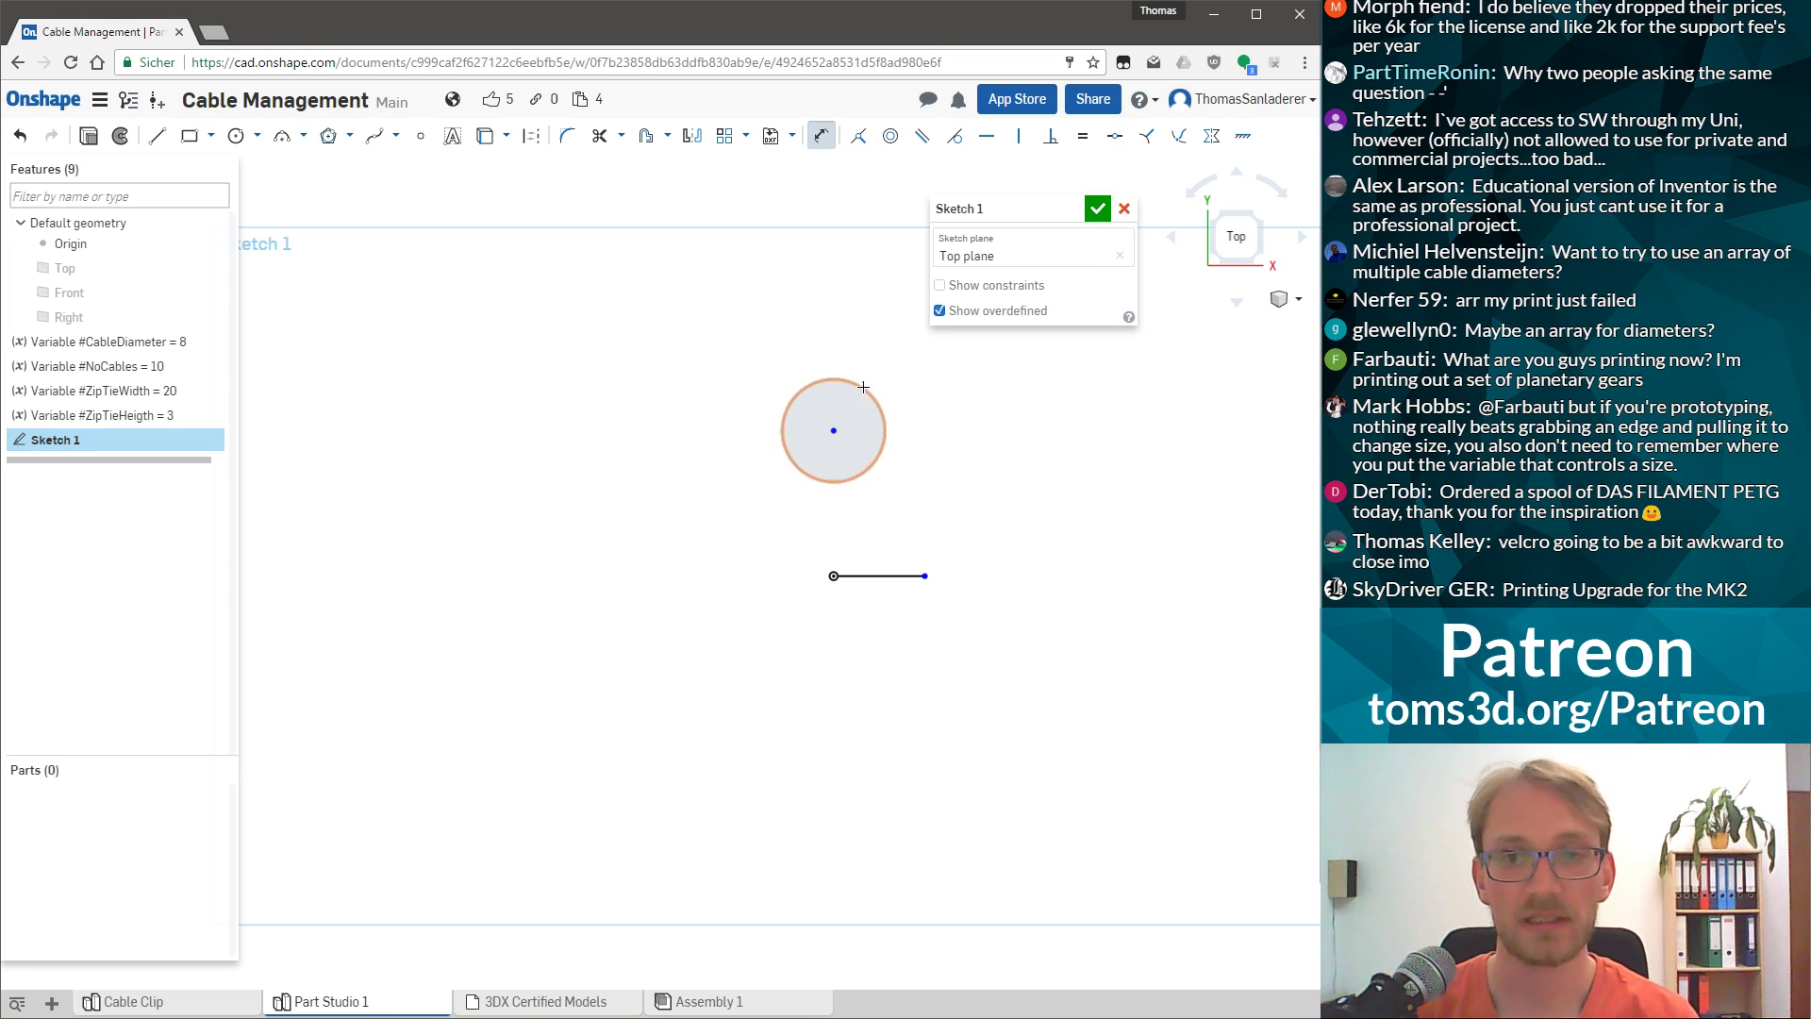
pyautogui.click(842, 380)
pyautogui.click(846, 327)
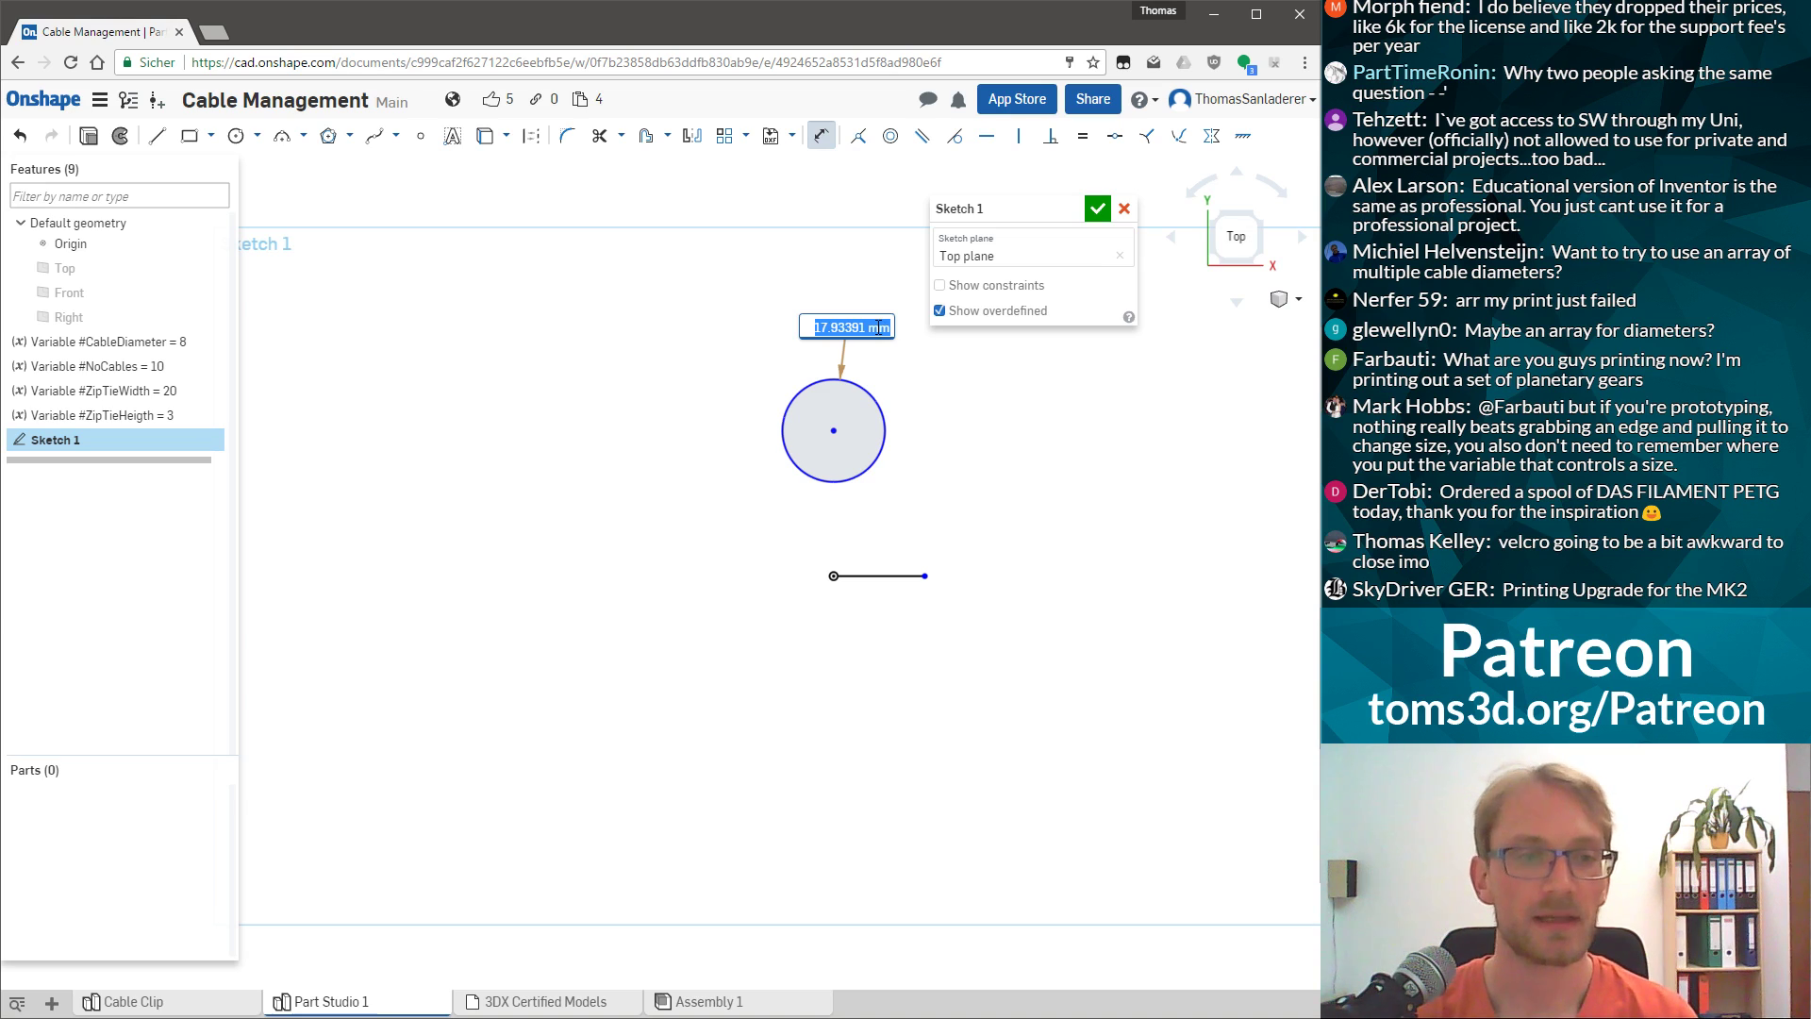
pyautogui.write('#Ca')
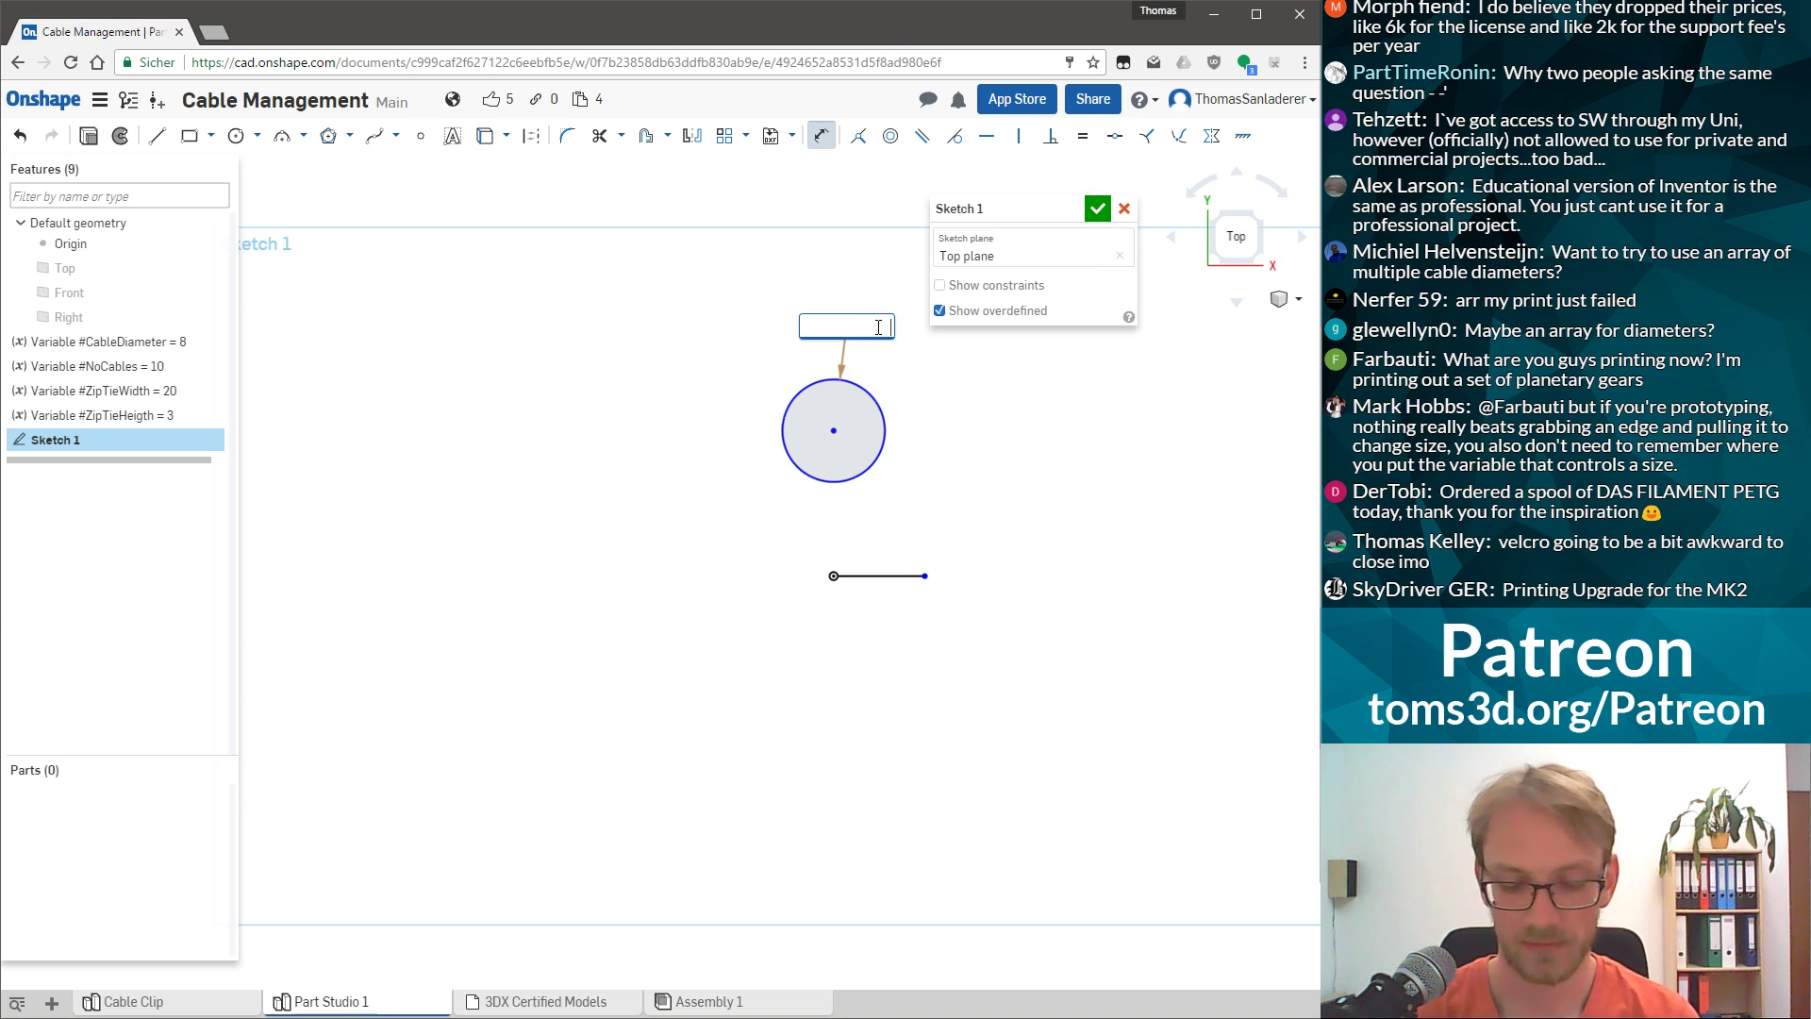
pyautogui.write('bleDi')
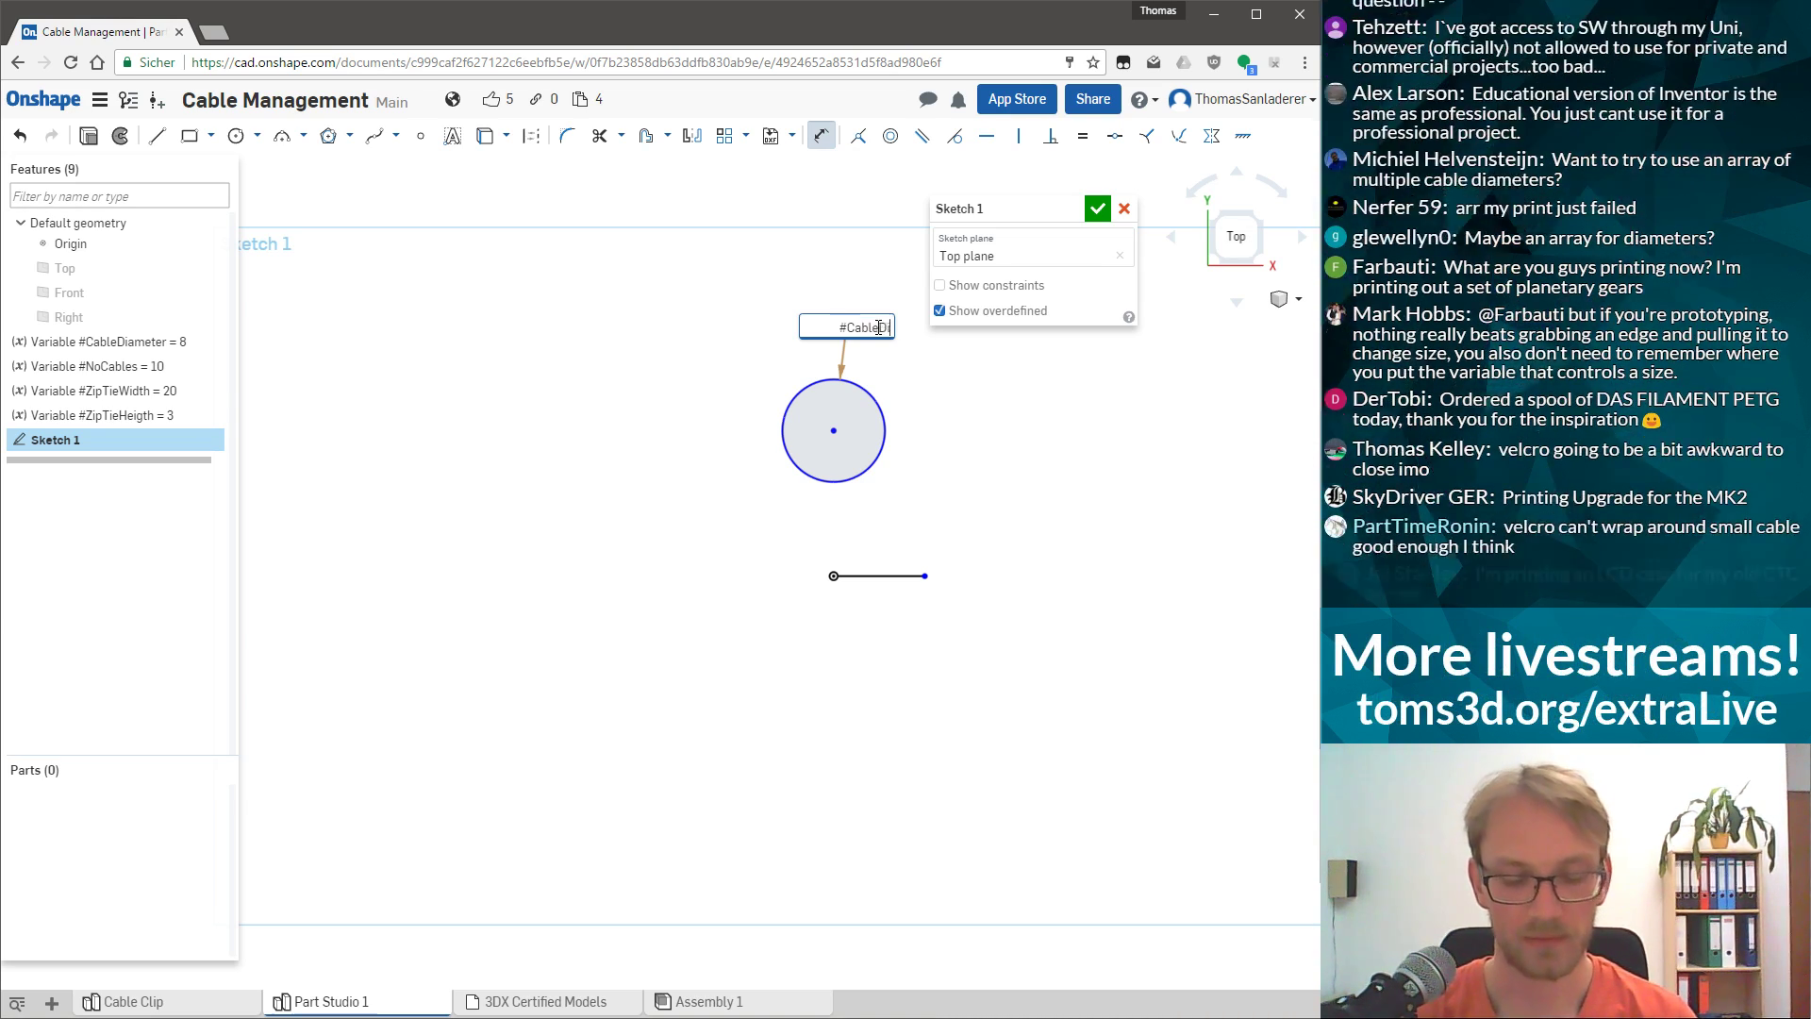
pyautogui.write('ameter')
pyautogui.press('Return')
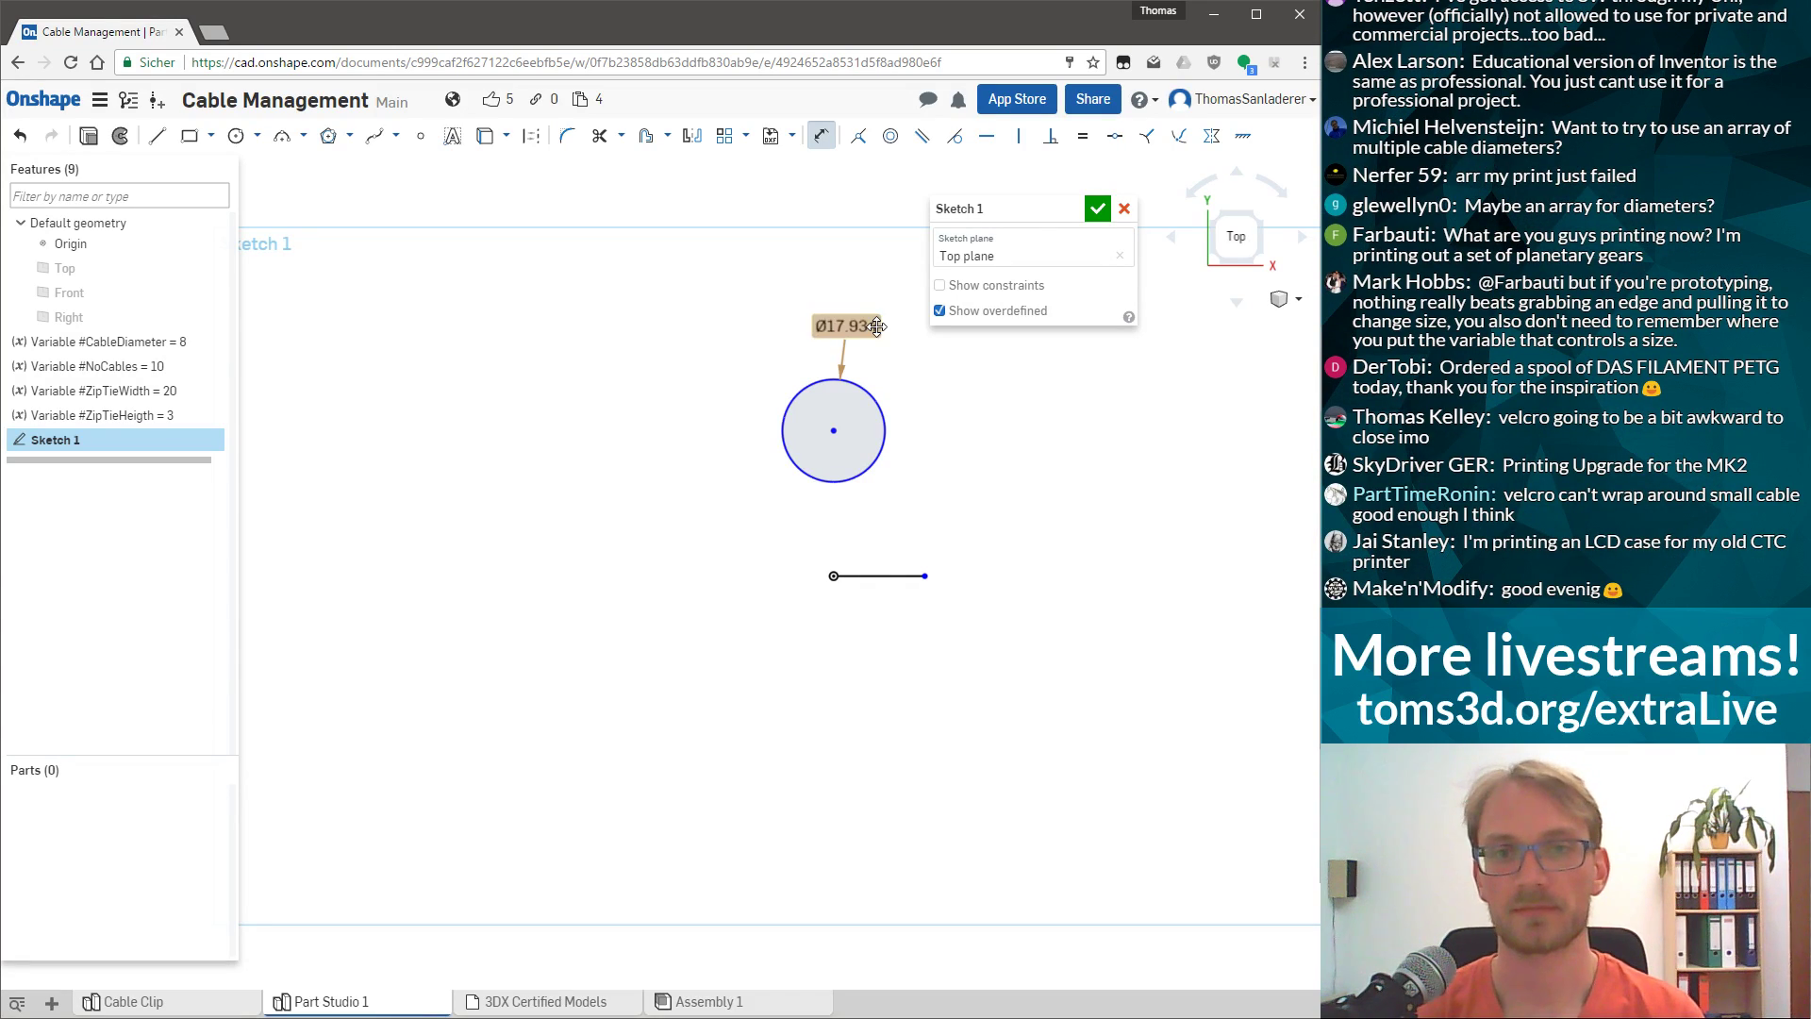
pyautogui.scroll(5, 836, 564)
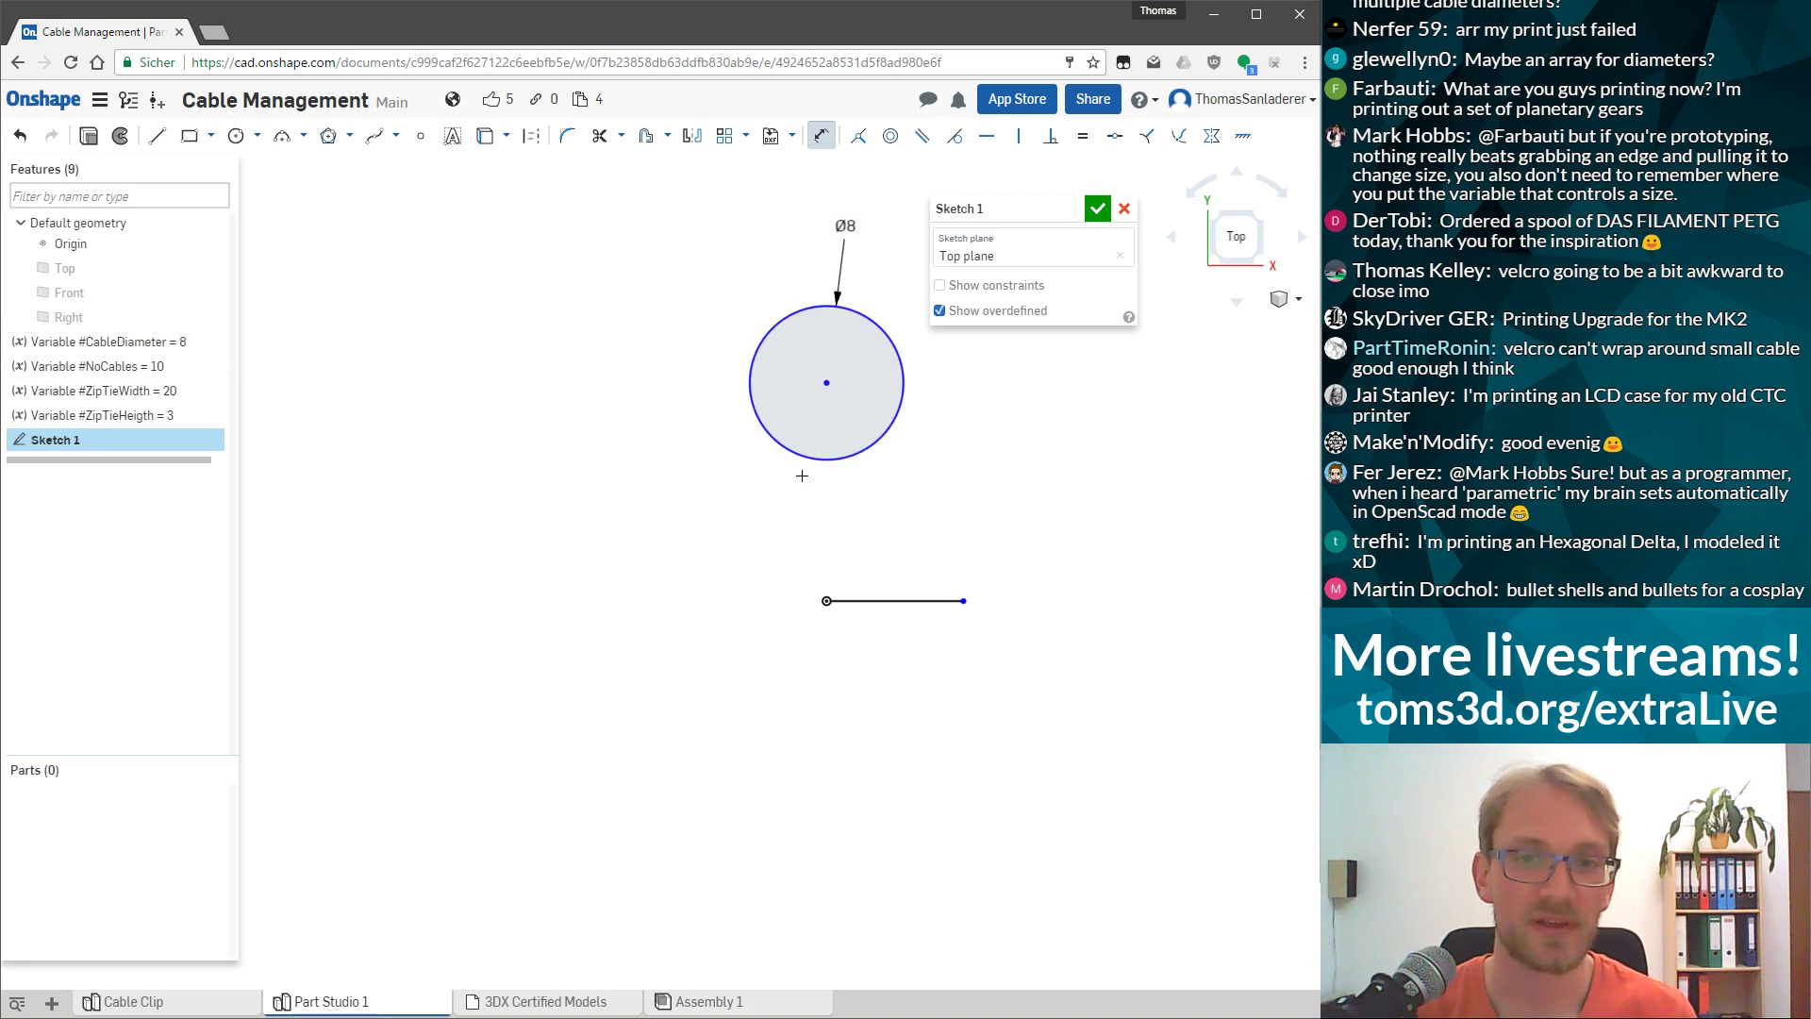
pyautogui.press('Escape')
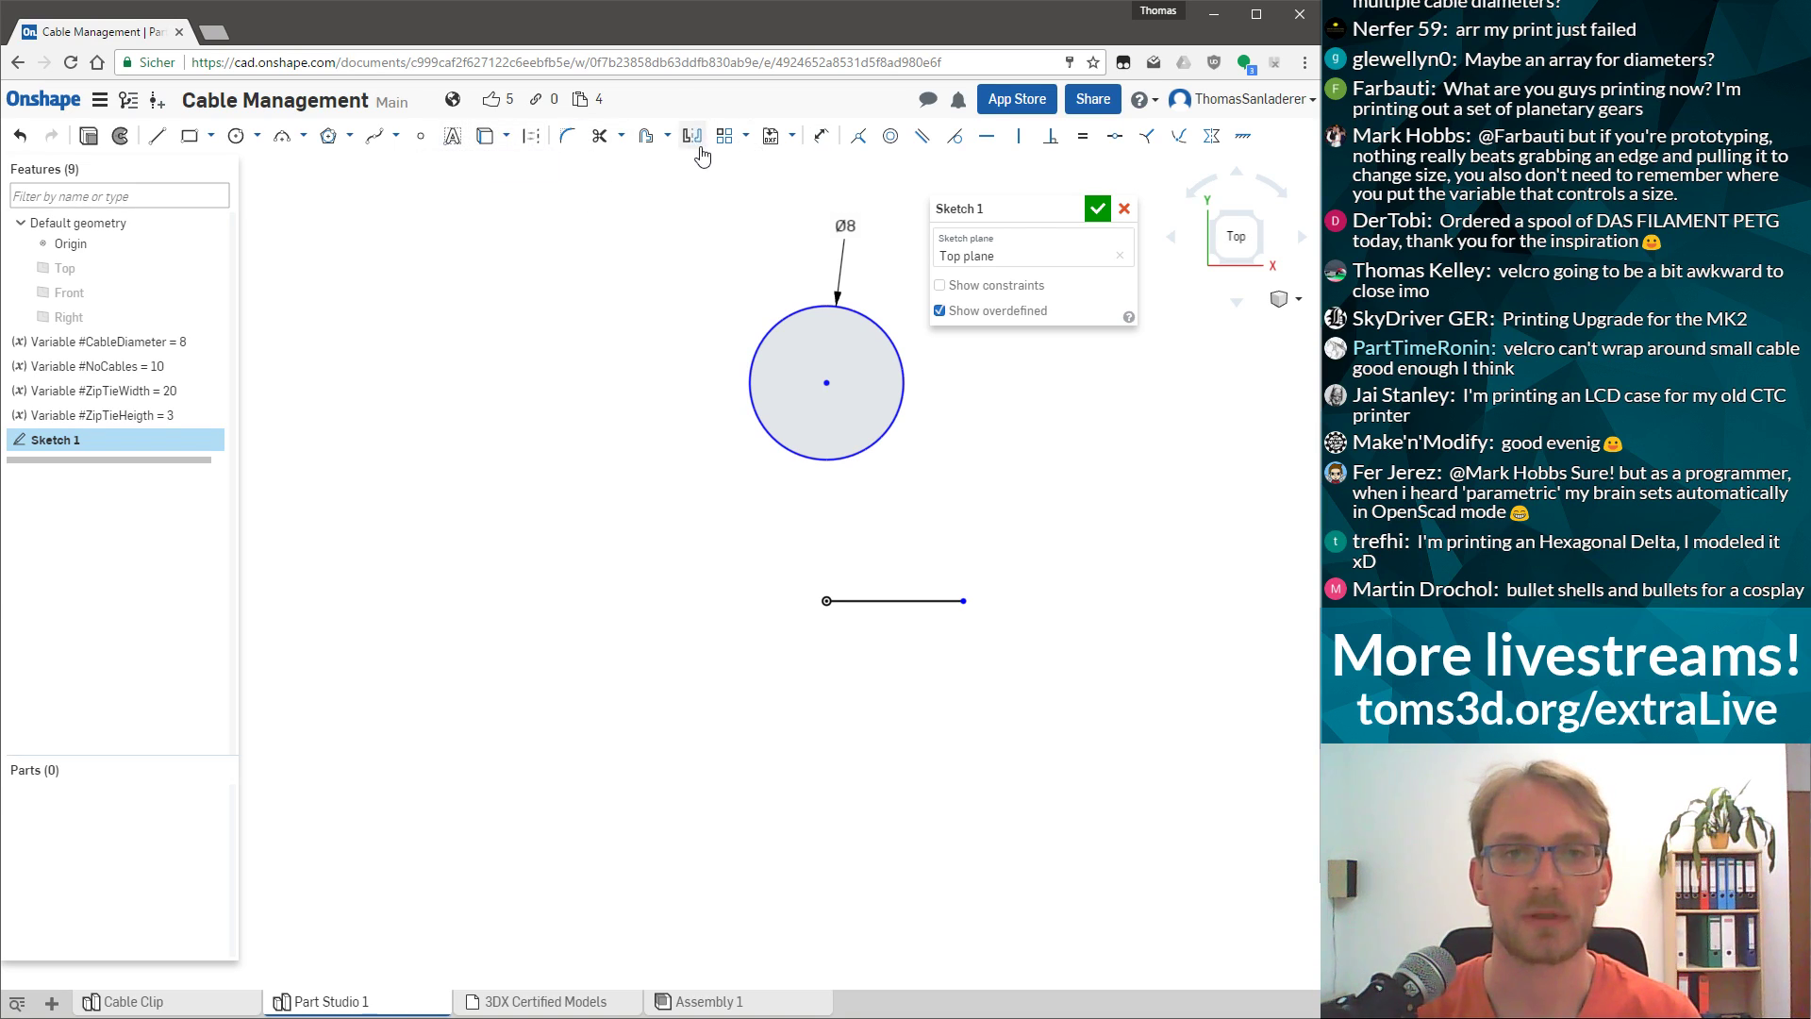
# Offset the cable circle outward by 2 mm to form a concentric ring.
pyautogui.click(646, 139)
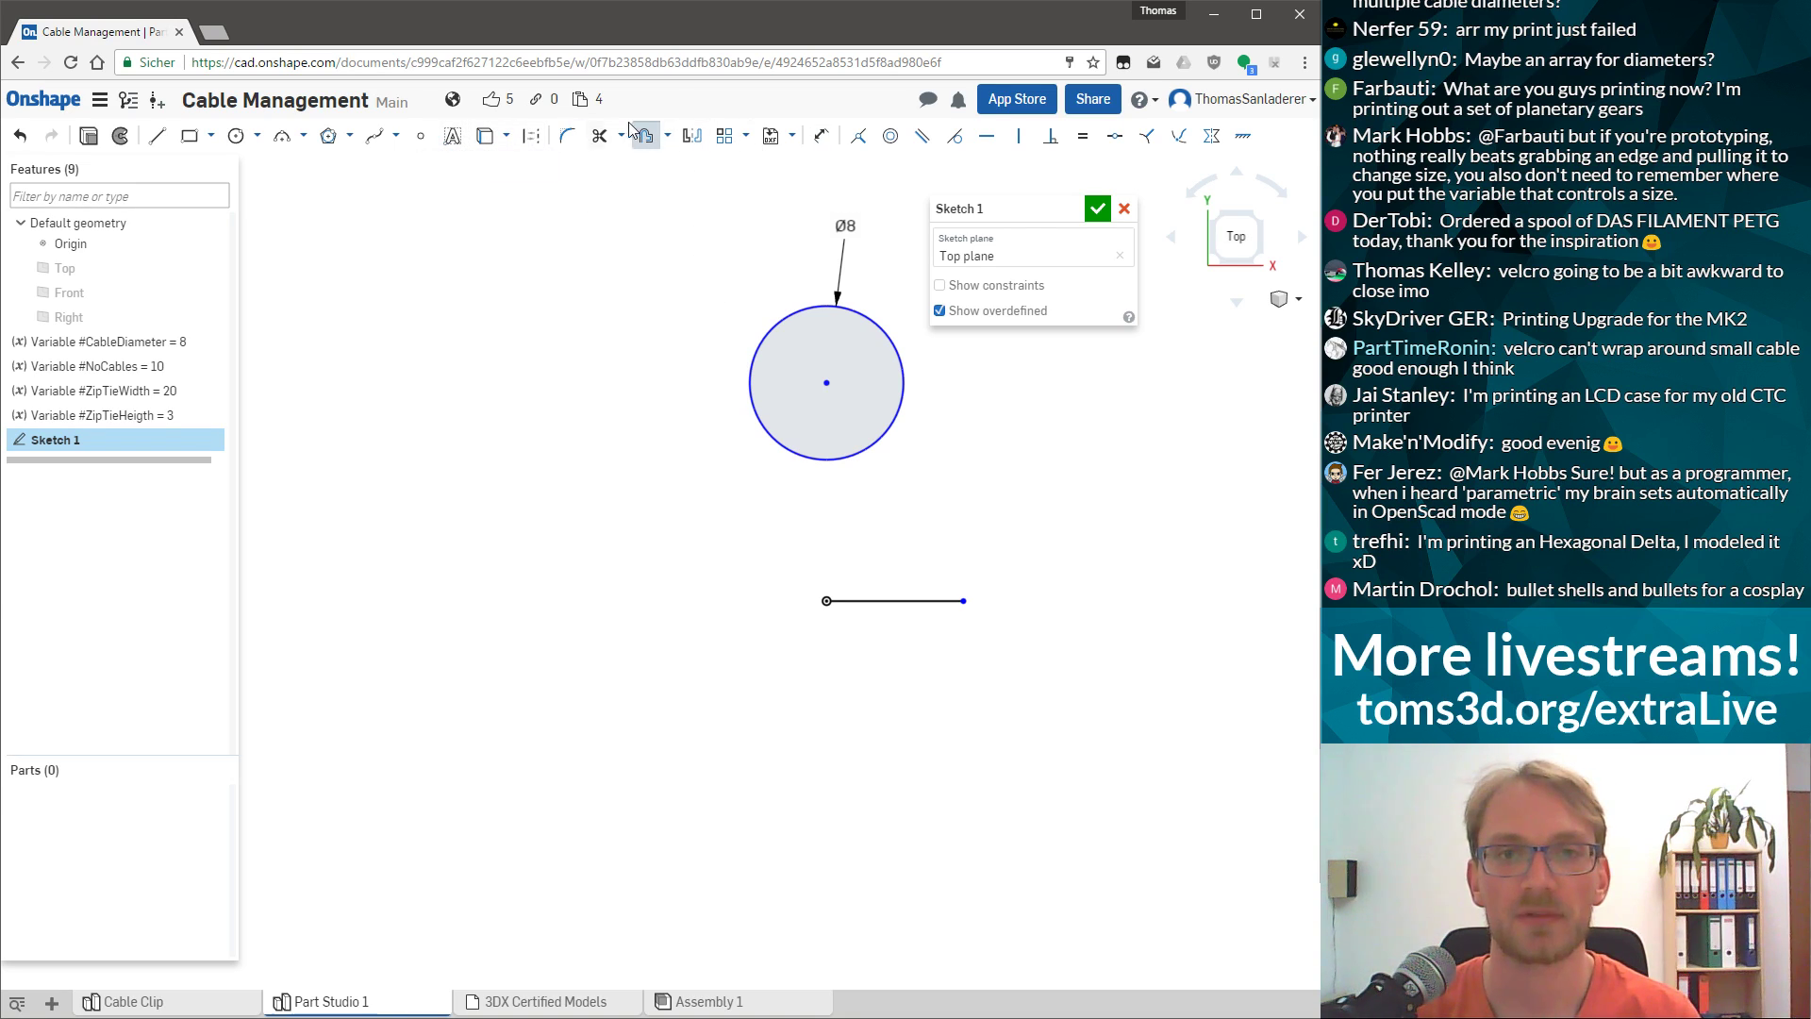
pyautogui.click(771, 335)
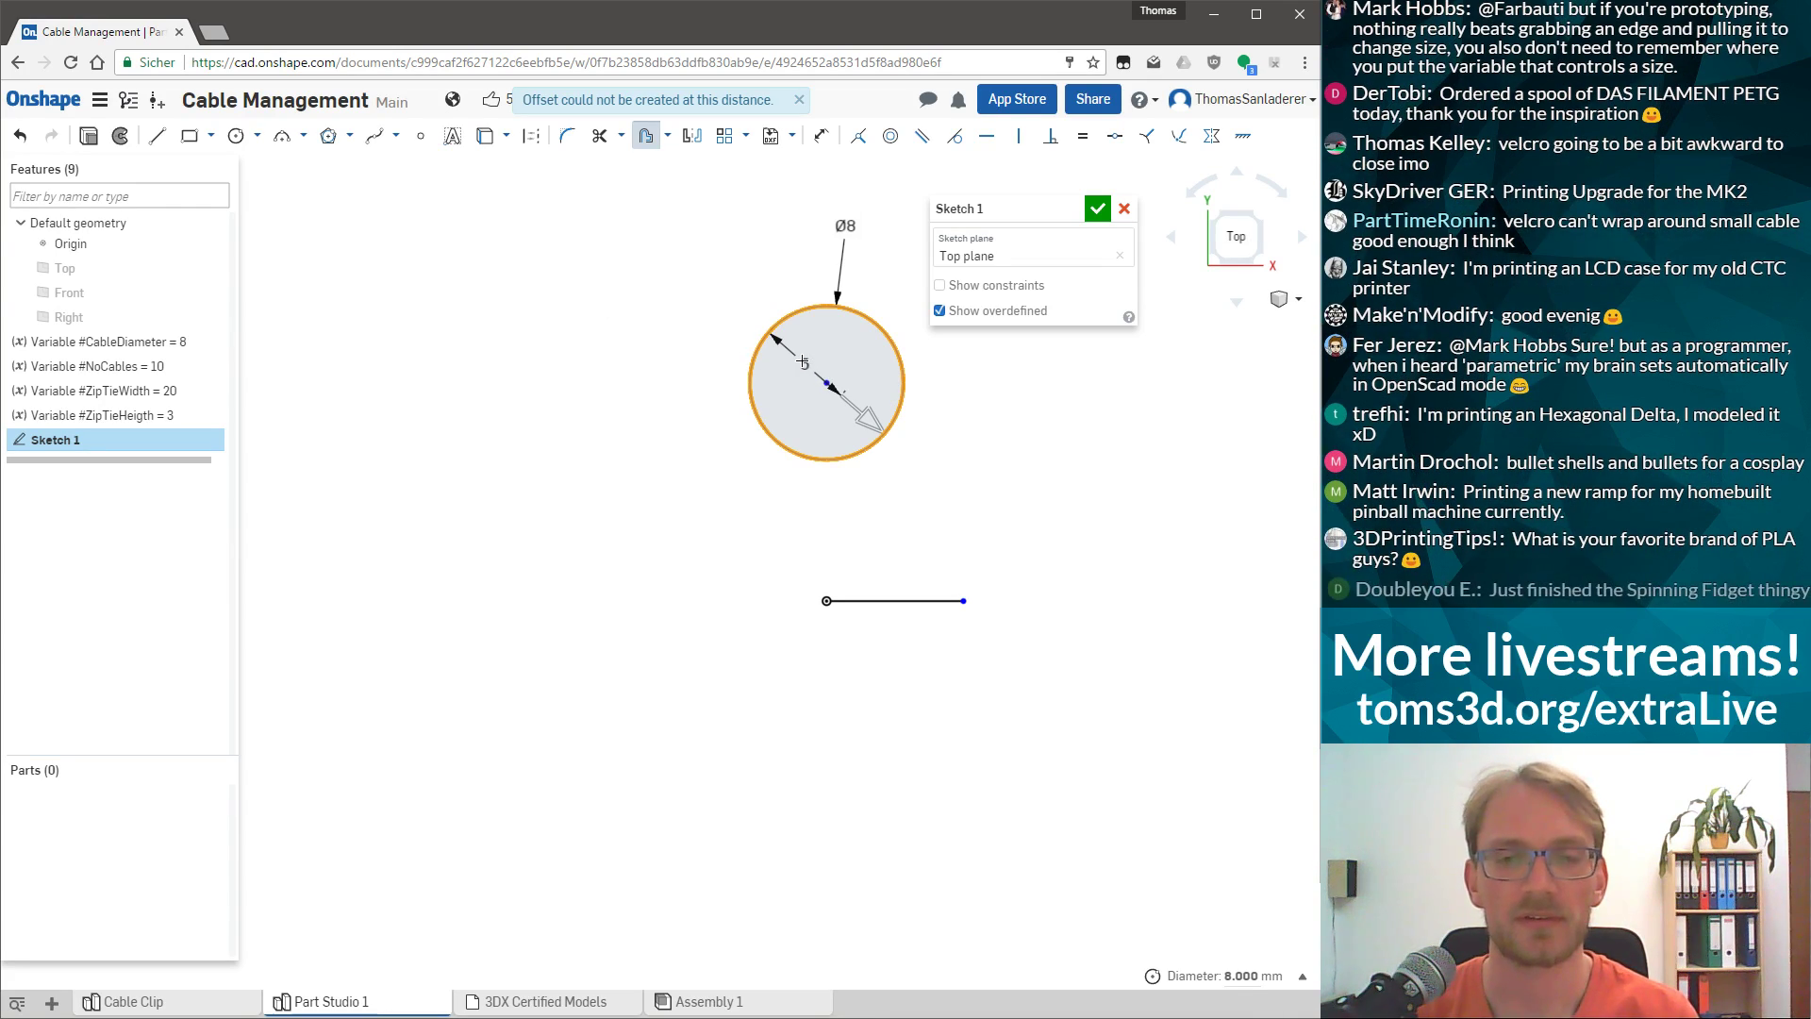
pyautogui.click(843, 378)
pyautogui.write('2')
pyautogui.press('Return')
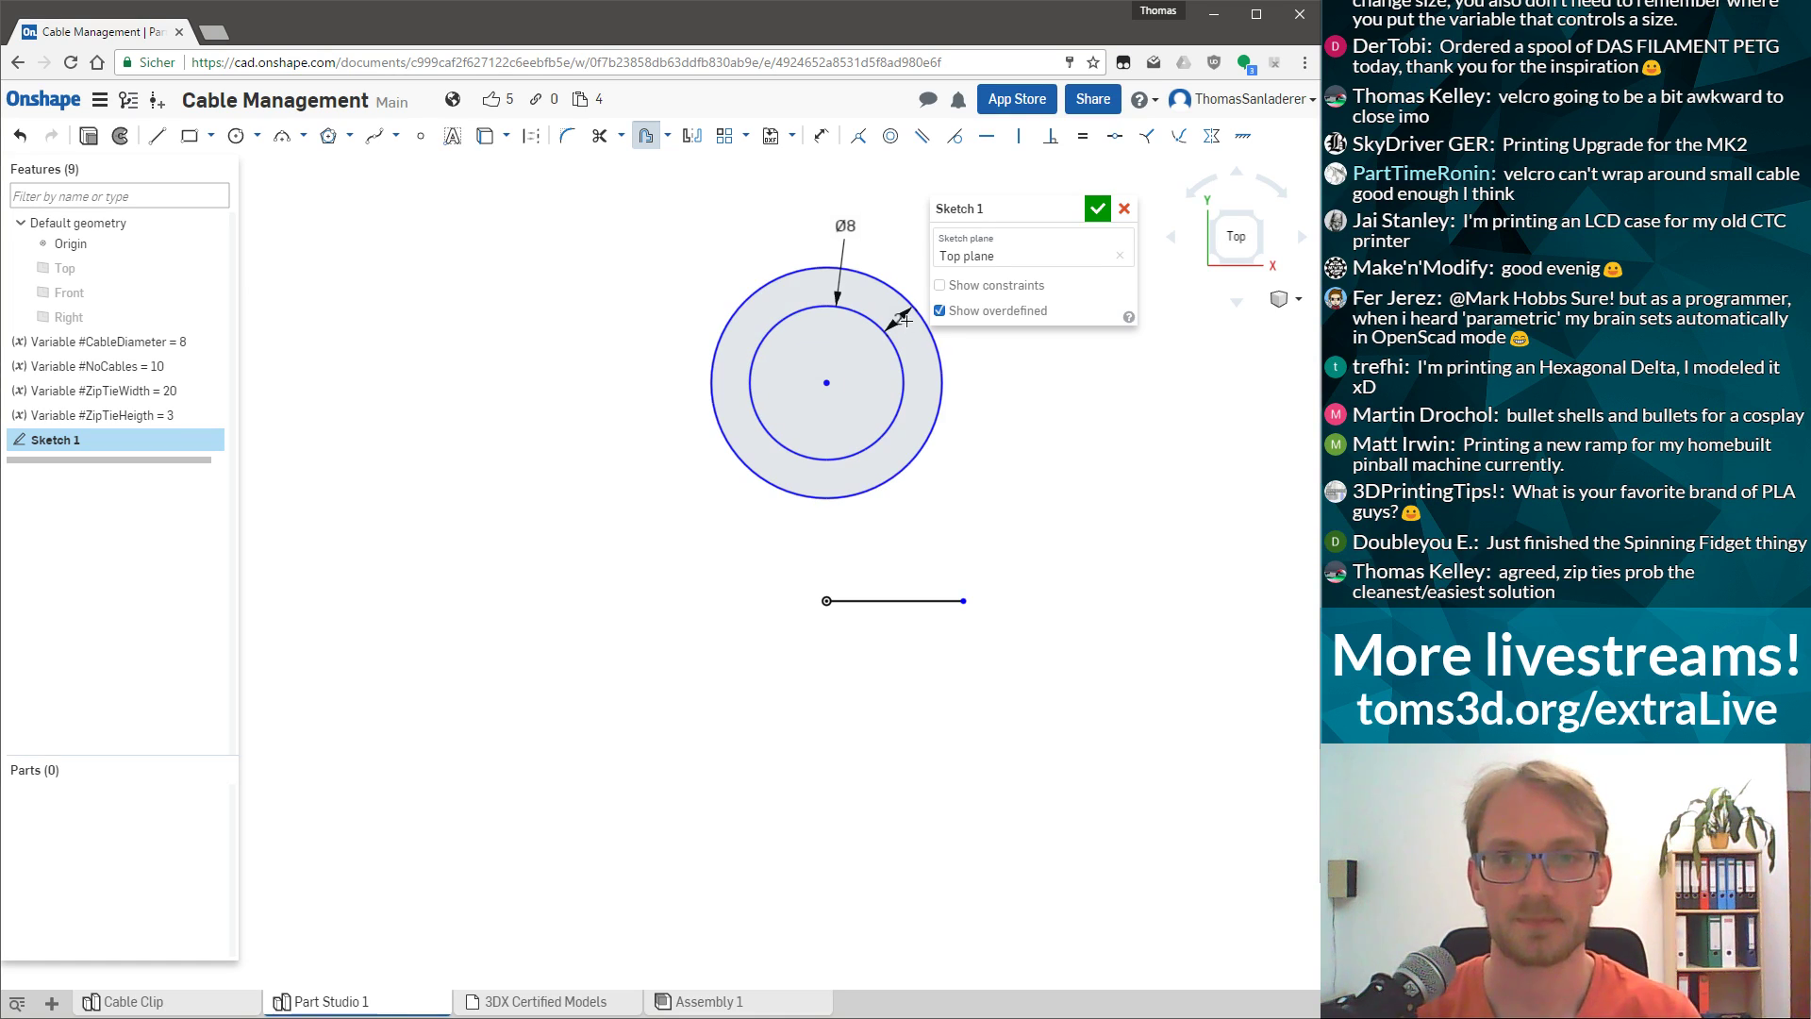
pyautogui.doubleClick(905, 267)
pyautogui.write('-2')
pyautogui.press('Return')
pyautogui.doubleClick(867, 396)
pyautogui.write('-2')
pyautogui.press('Return')
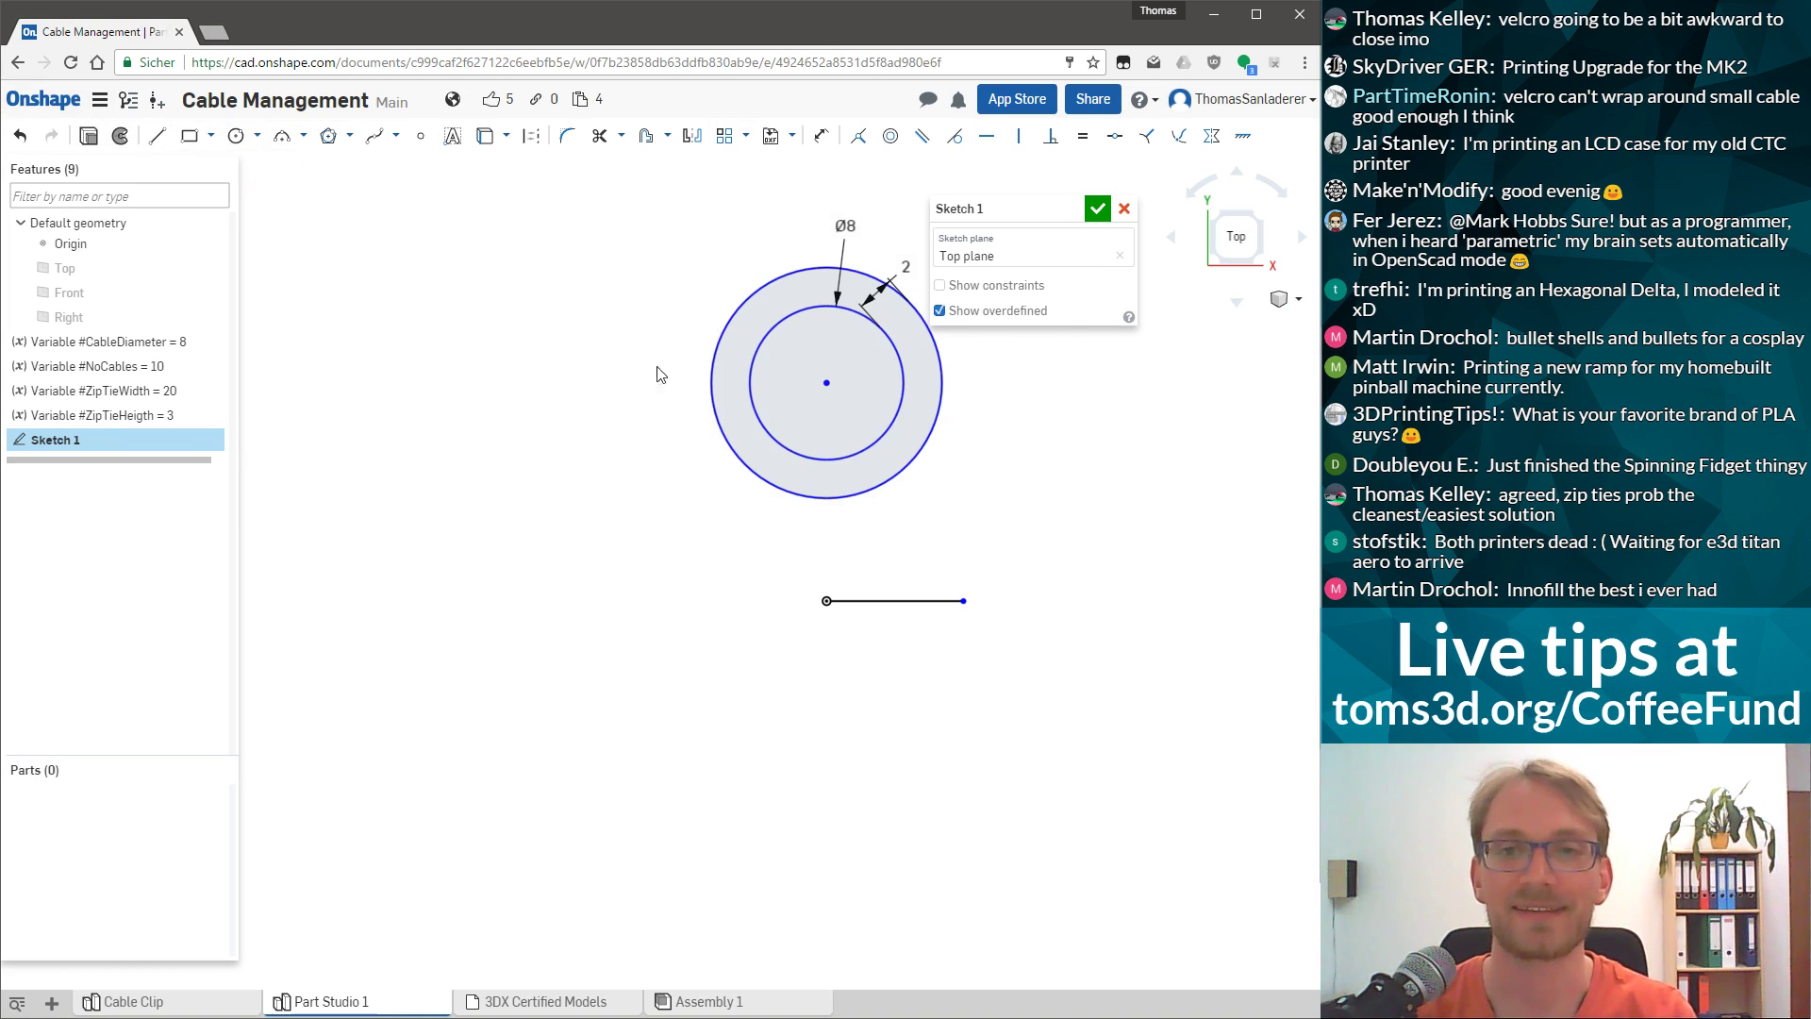
# Offset the outer circle outward again, with the distance driven by the variable #ZipTieHeigth.
pyautogui.click(937, 420)
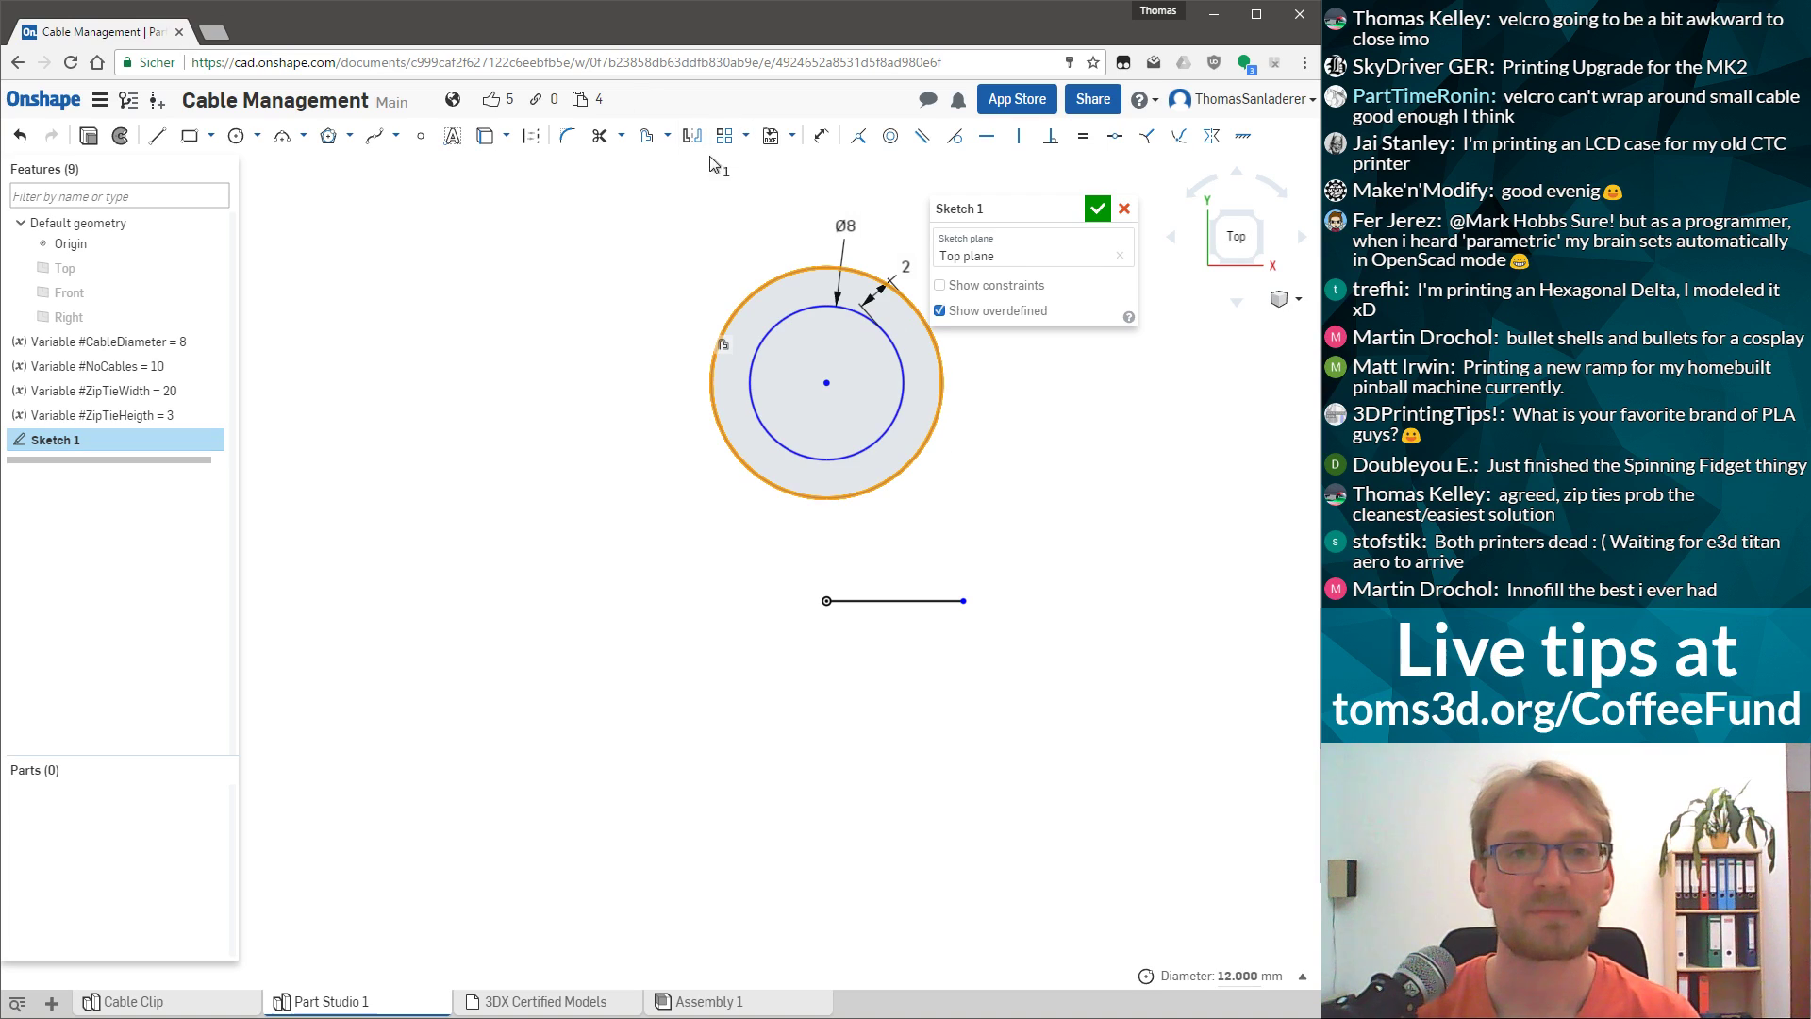
pyautogui.click(646, 136)
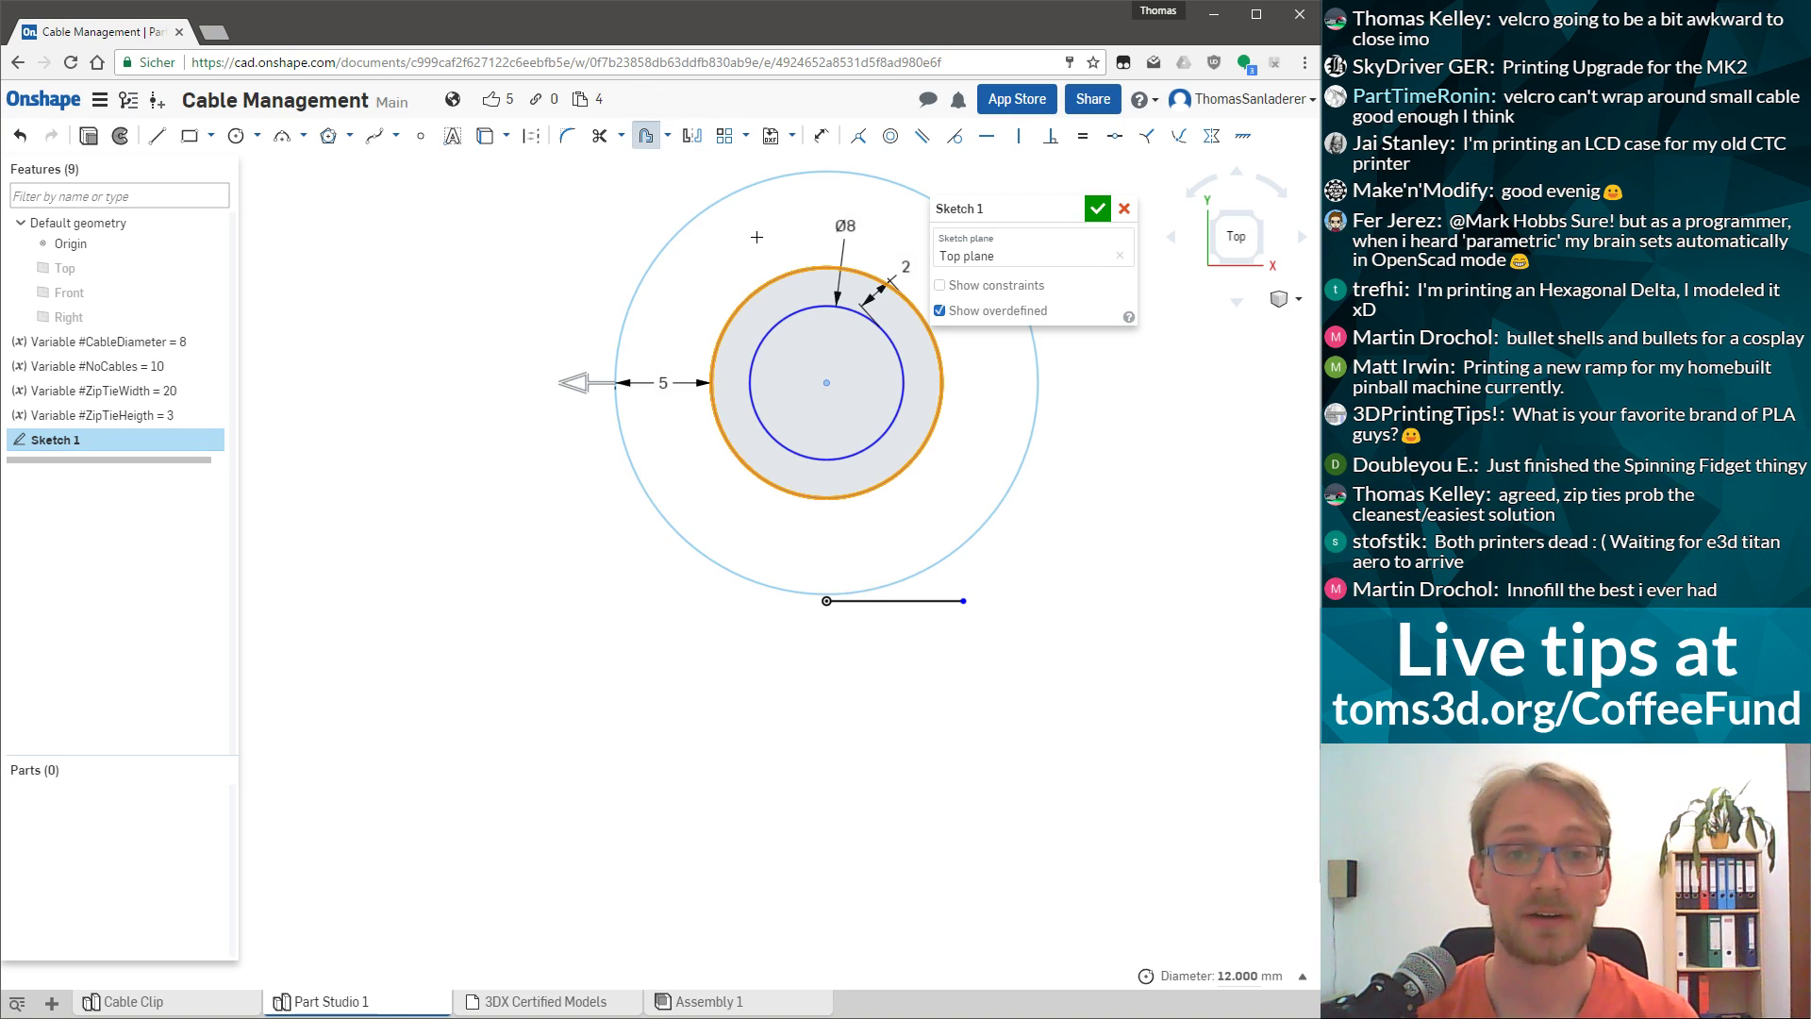
pyautogui.click(662, 383)
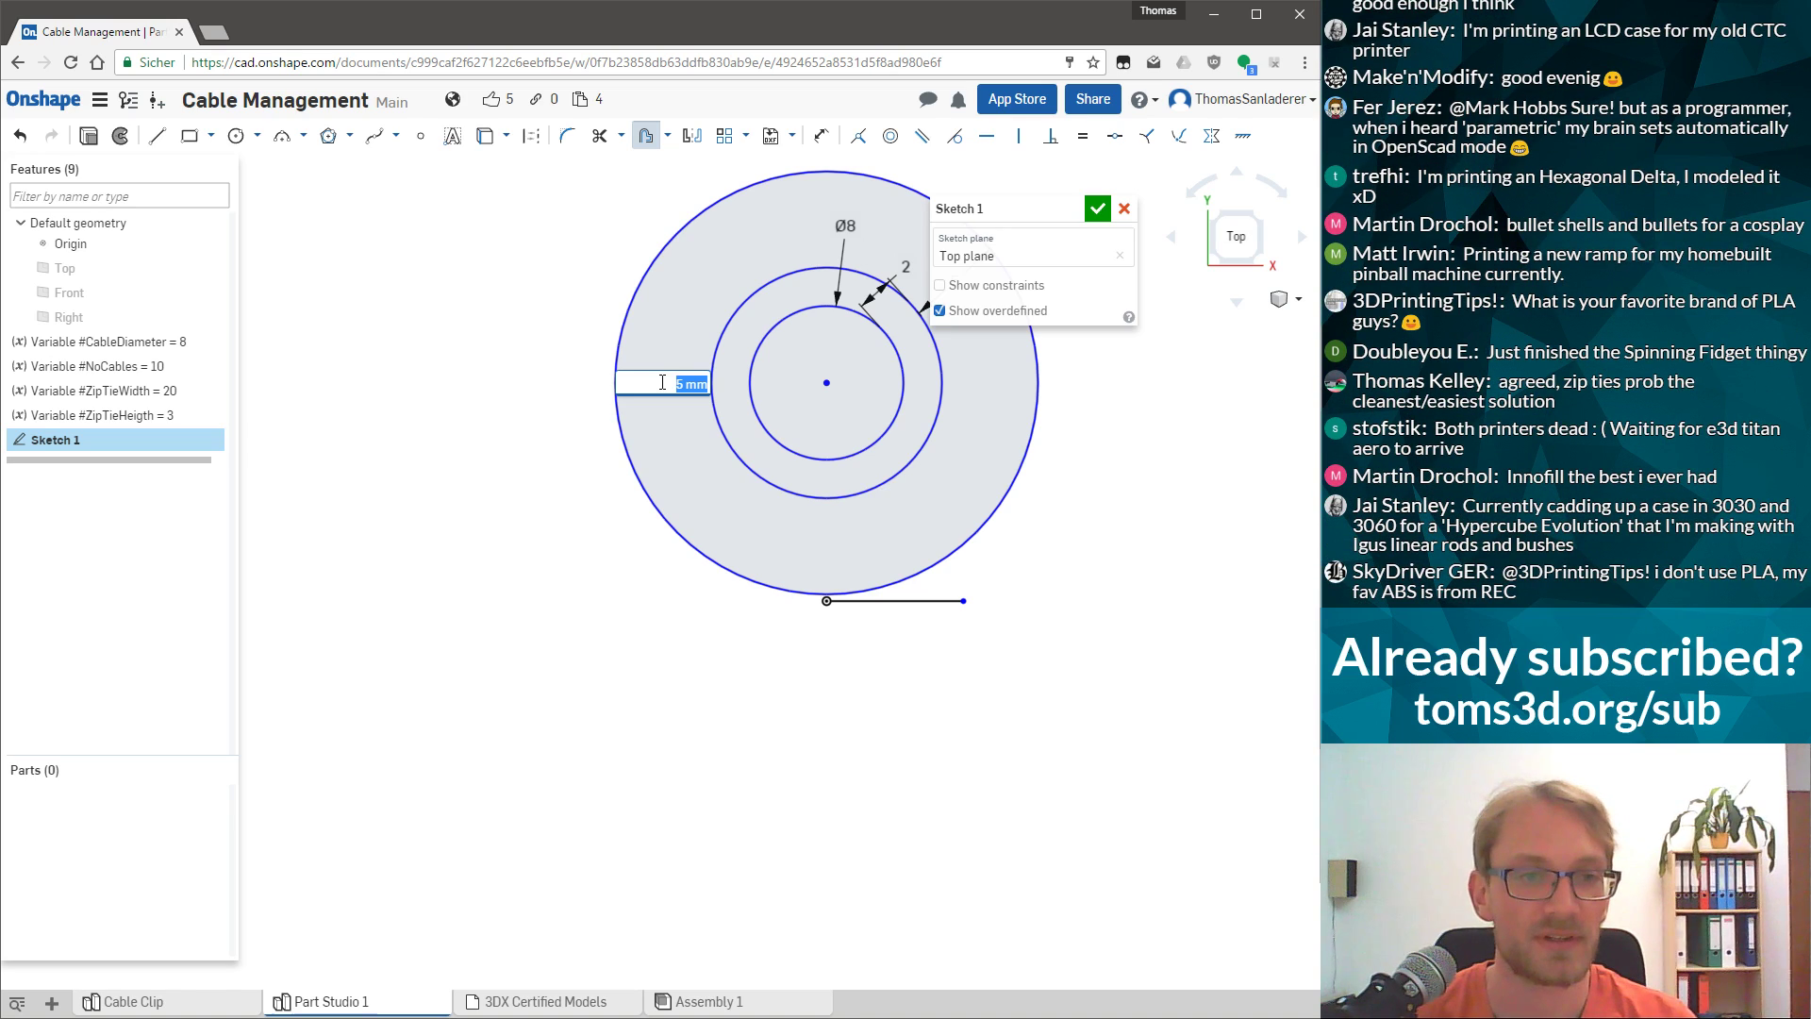
pyautogui.write('#')
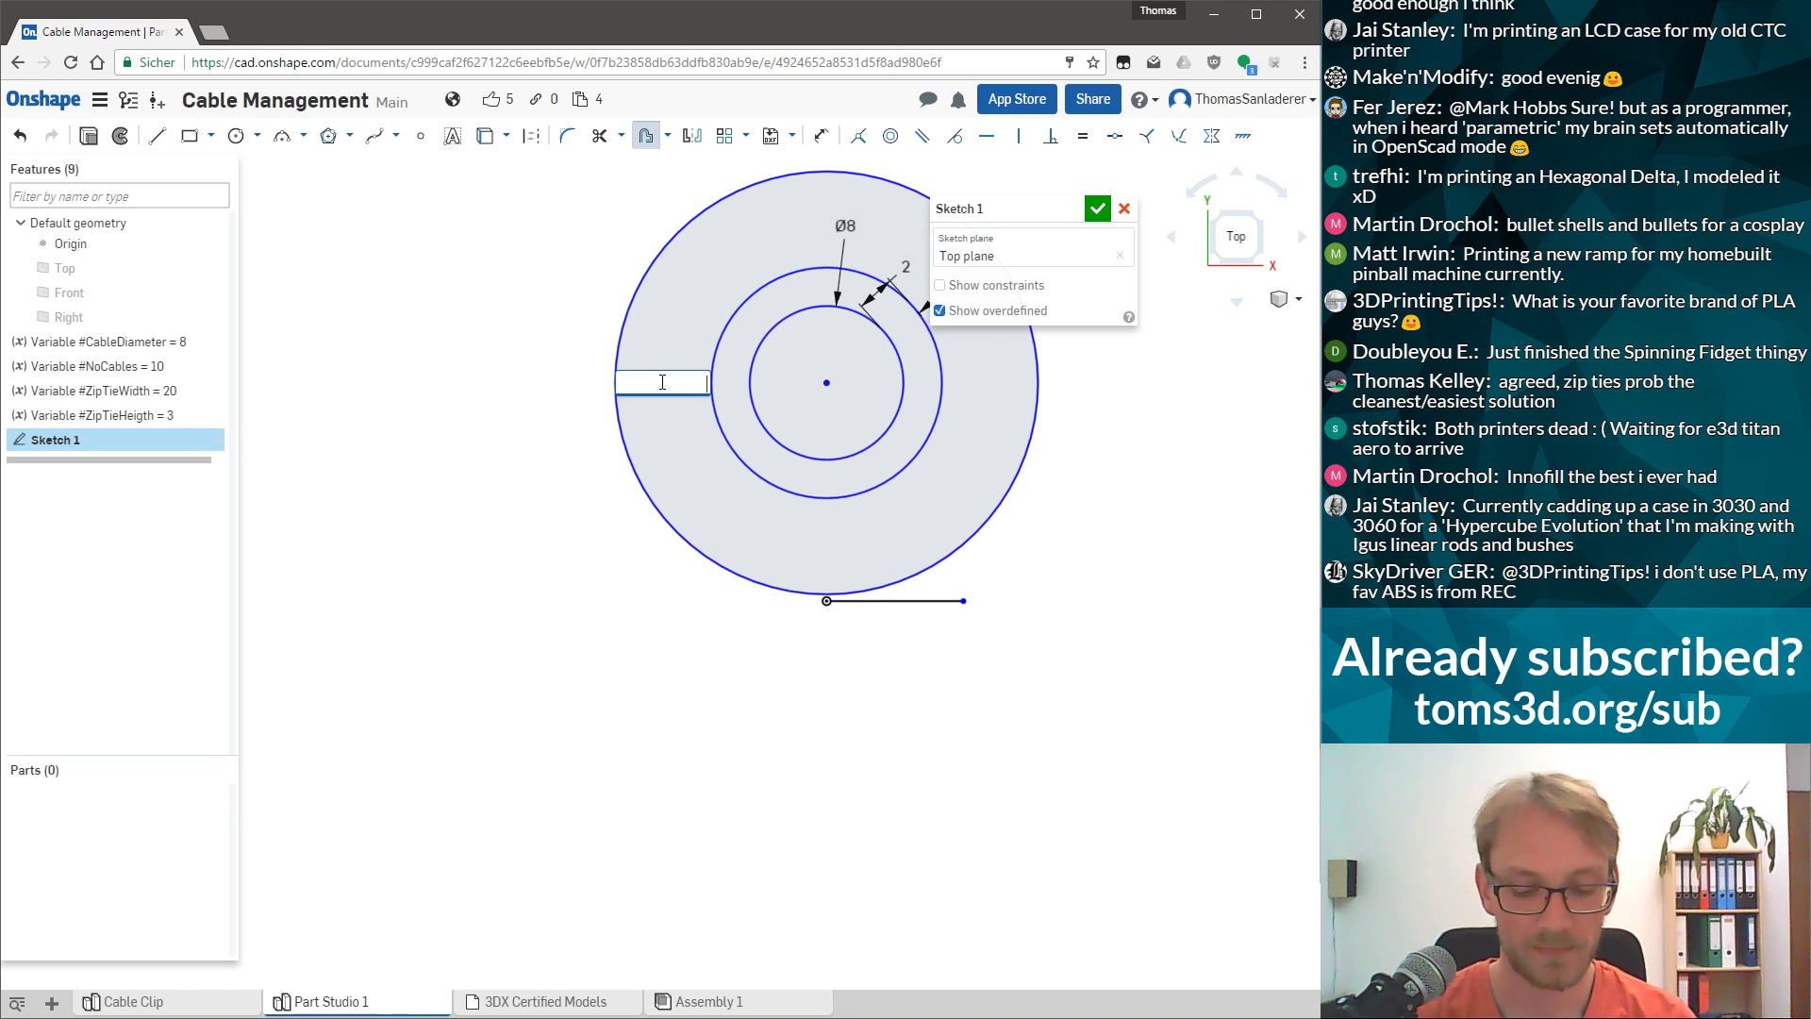
pyautogui.write('Z')
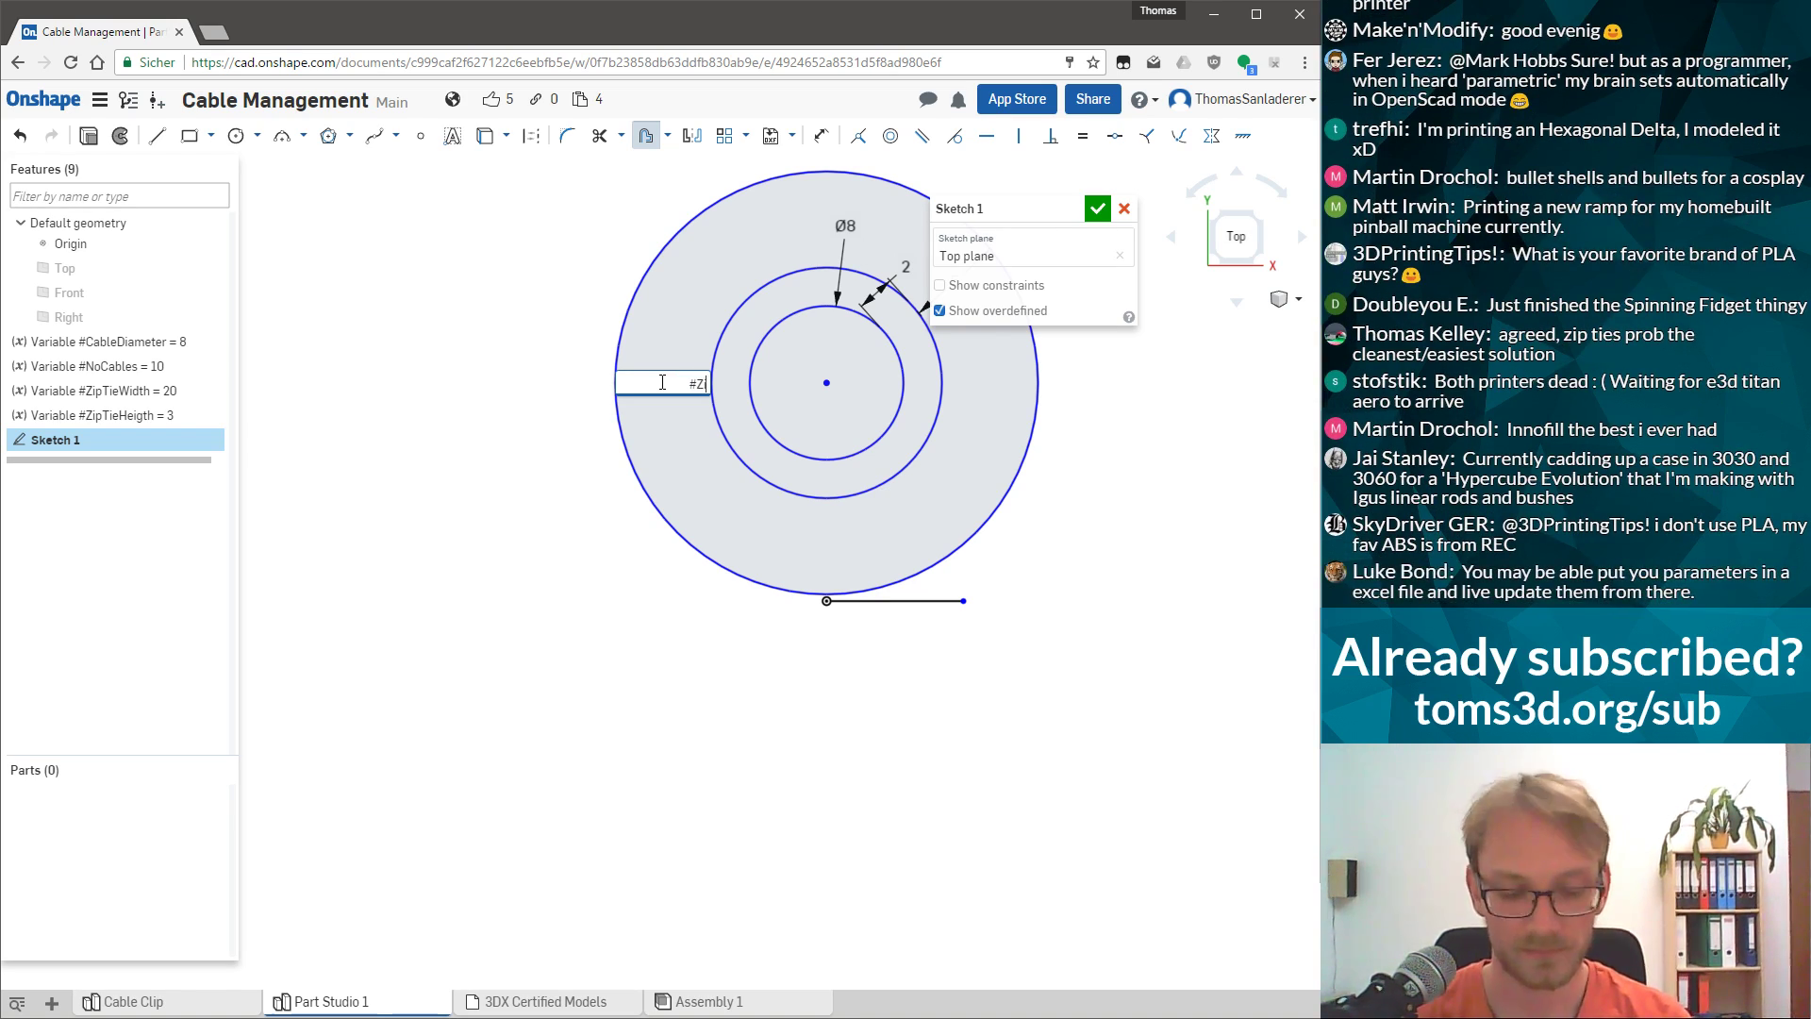
pyautogui.write('ipTieHeight')
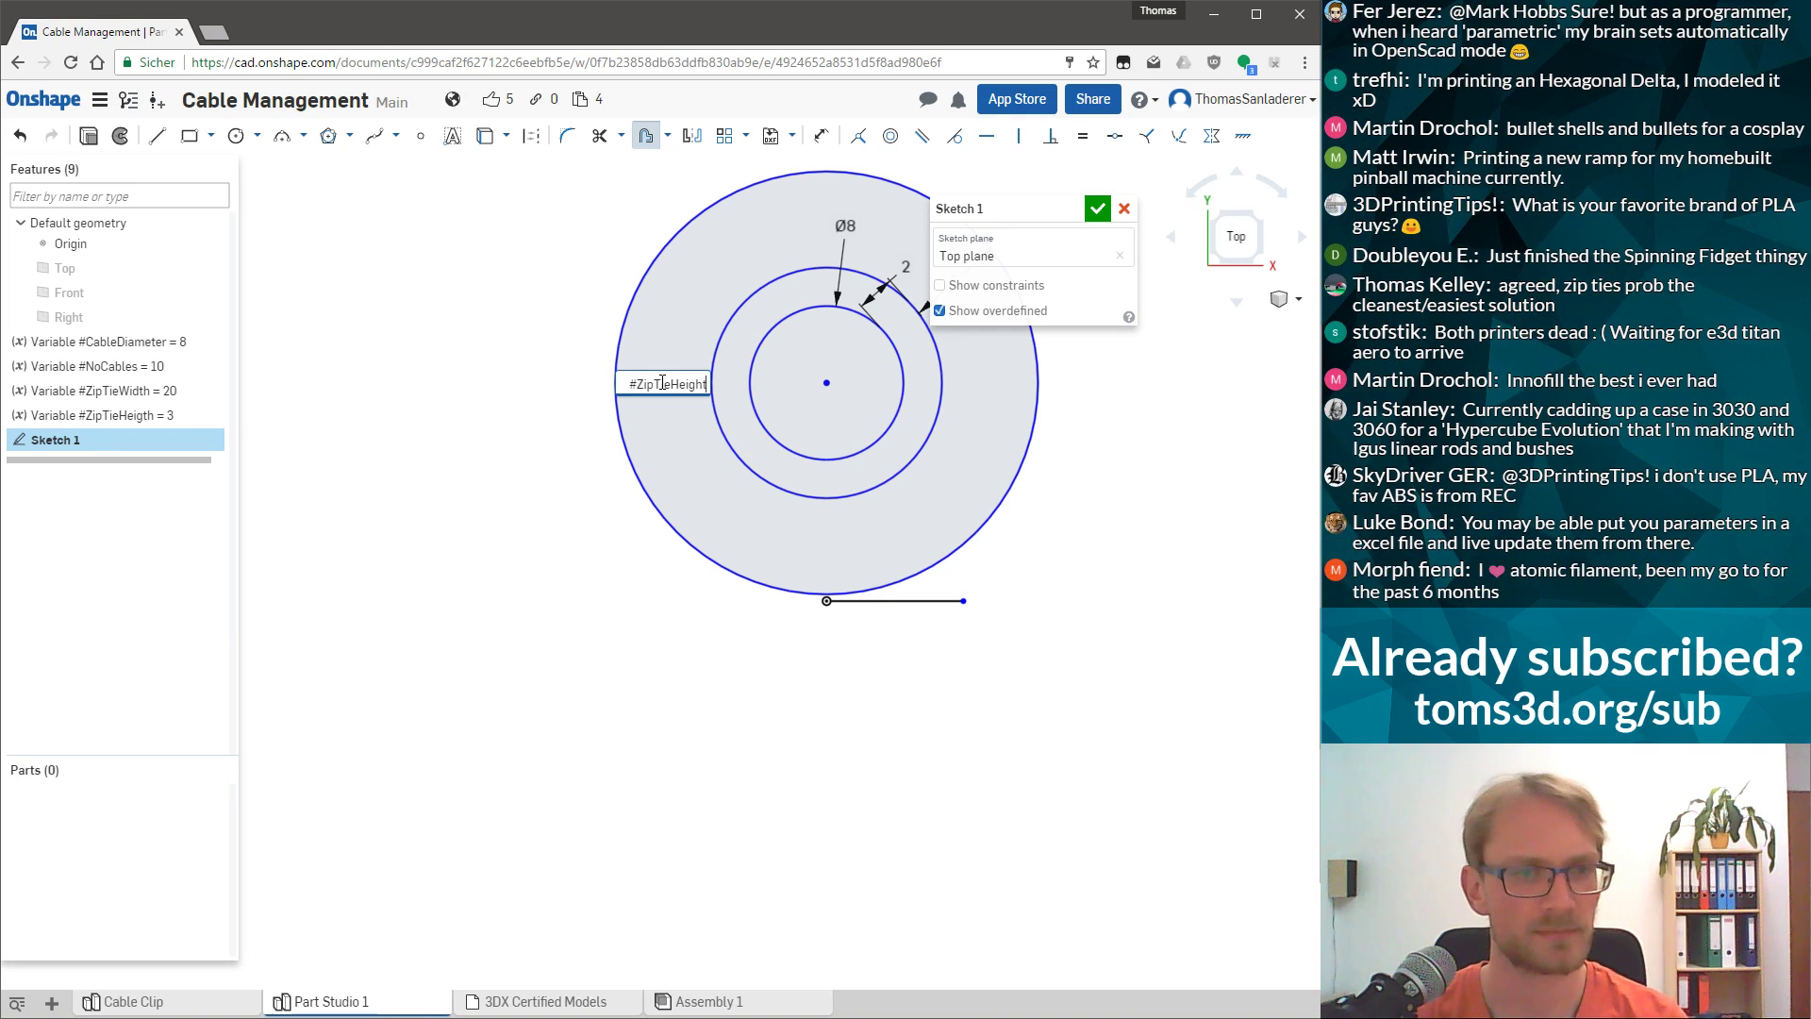
pyautogui.press('BackSpace')
pyautogui.press('BackSpace')
pyautogui.write('th')
pyautogui.press('Return')
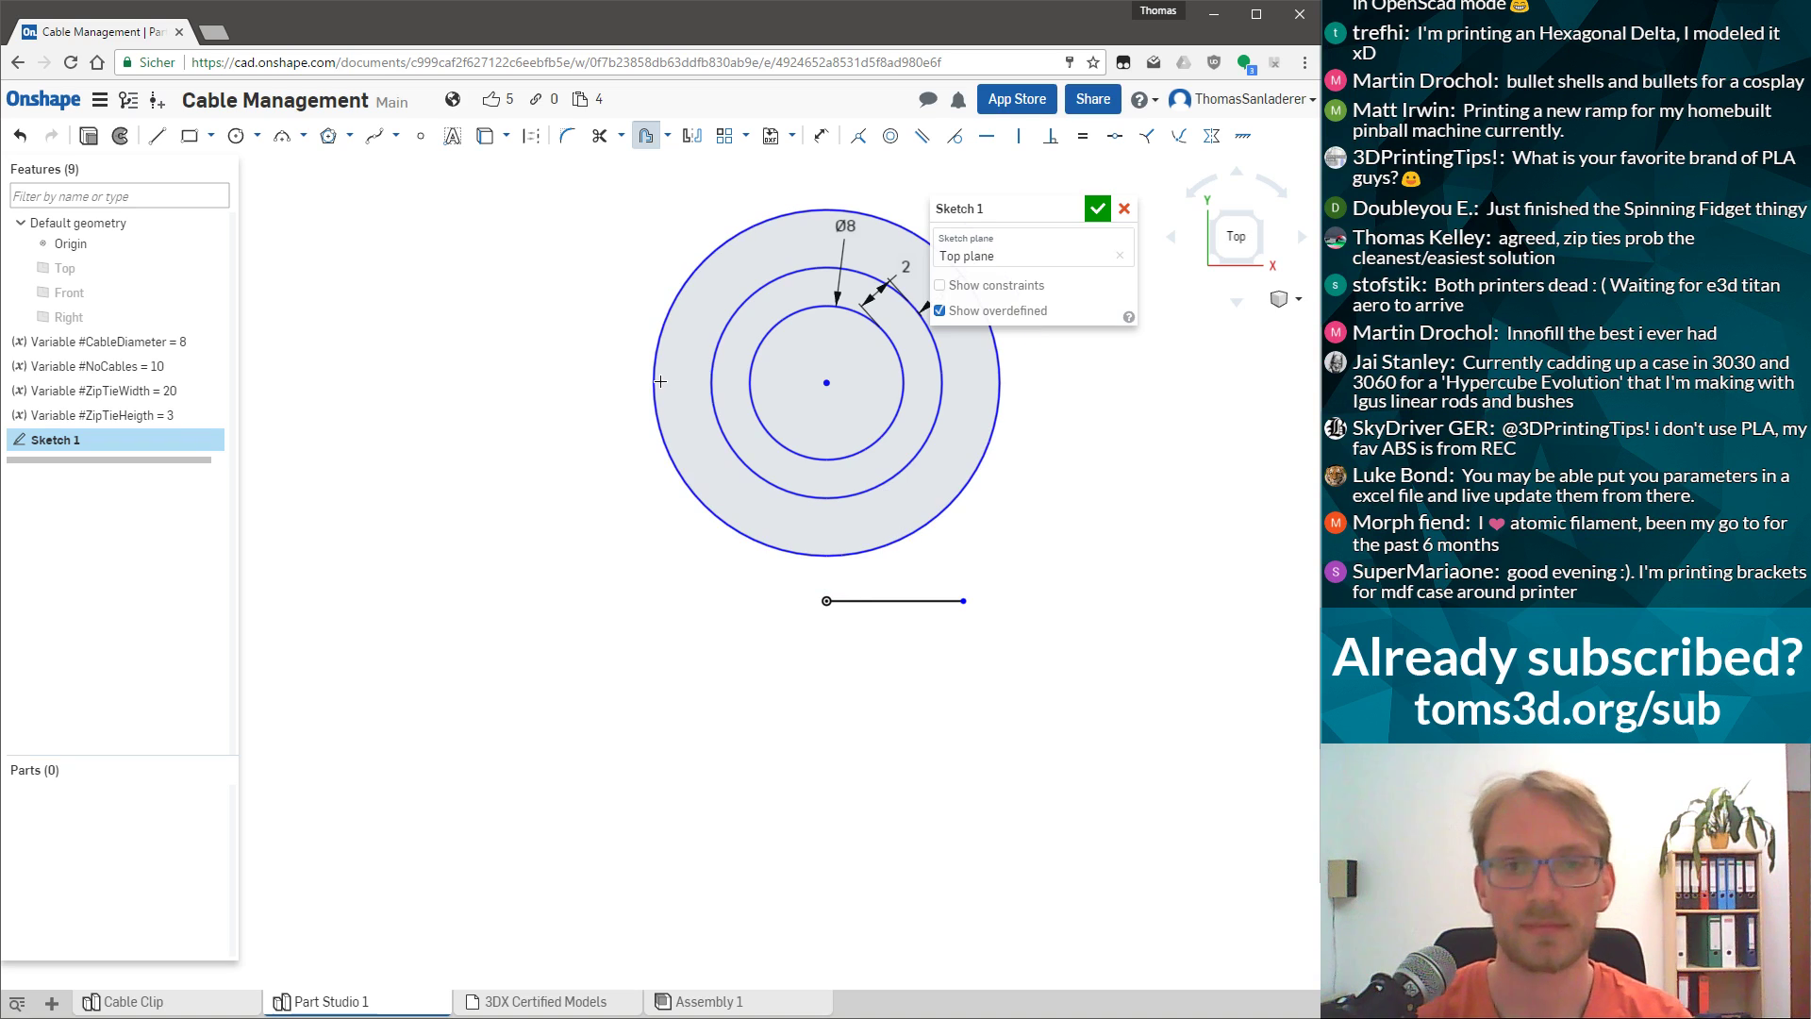
# Move the sketch dialog clear of the circles and lengthen the horizontal line beyond the outer circle in the positive X direction.
pyautogui.moveTo(1073, 209); pyautogui.dragTo(1238, 328)
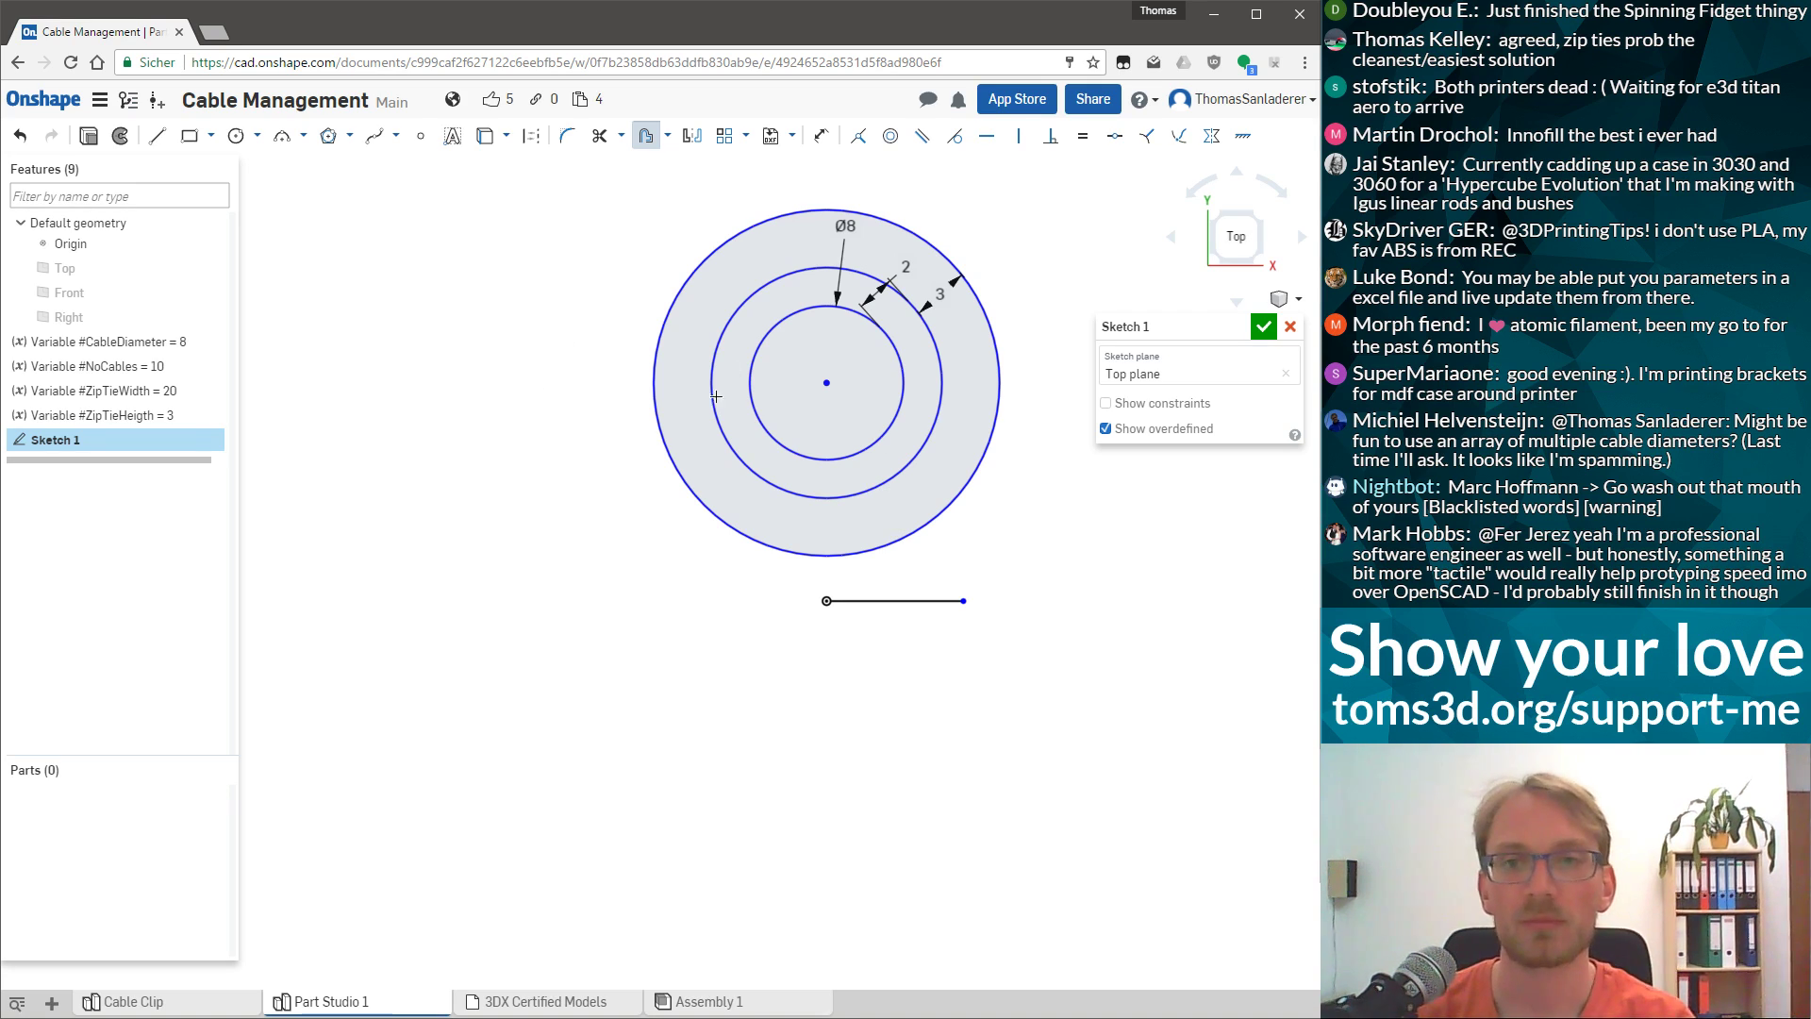
pyautogui.scroll(3, 802, 495)
pyautogui.scroll(-3, 832, 512)
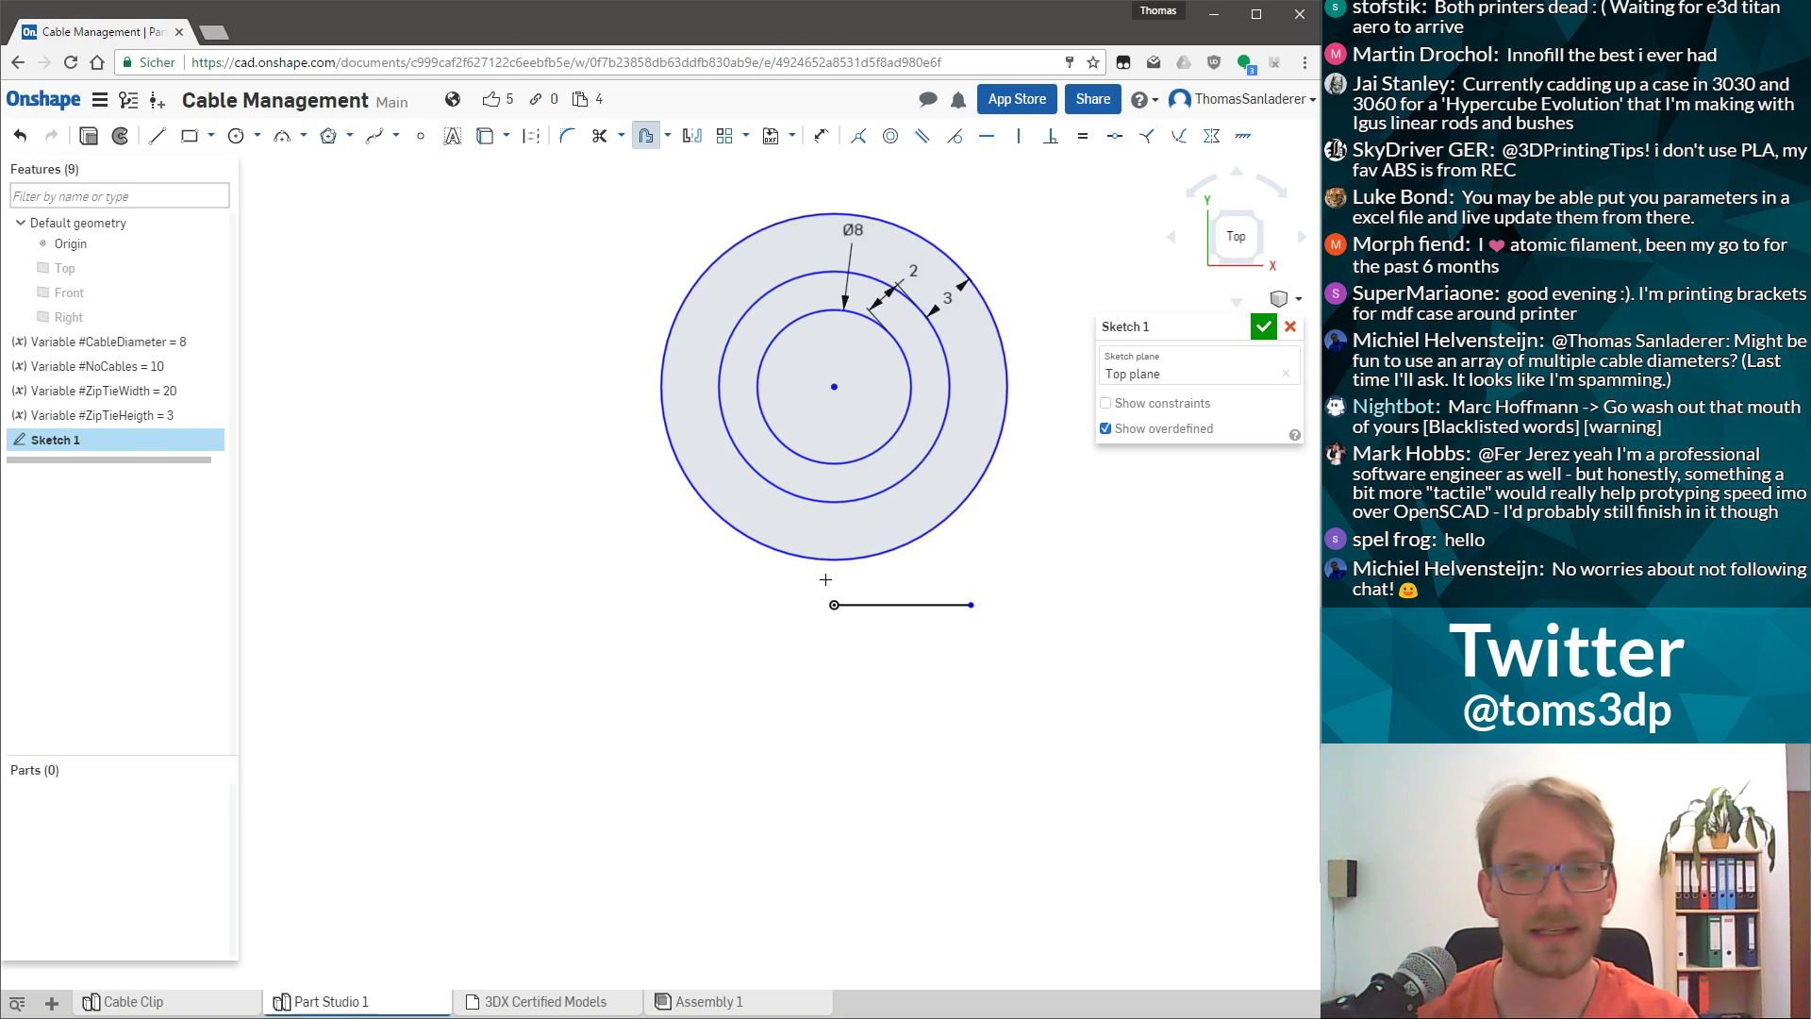
pyautogui.press('Escape')
pyautogui.moveTo(972, 605); pyautogui.dragTo(1264, 604)
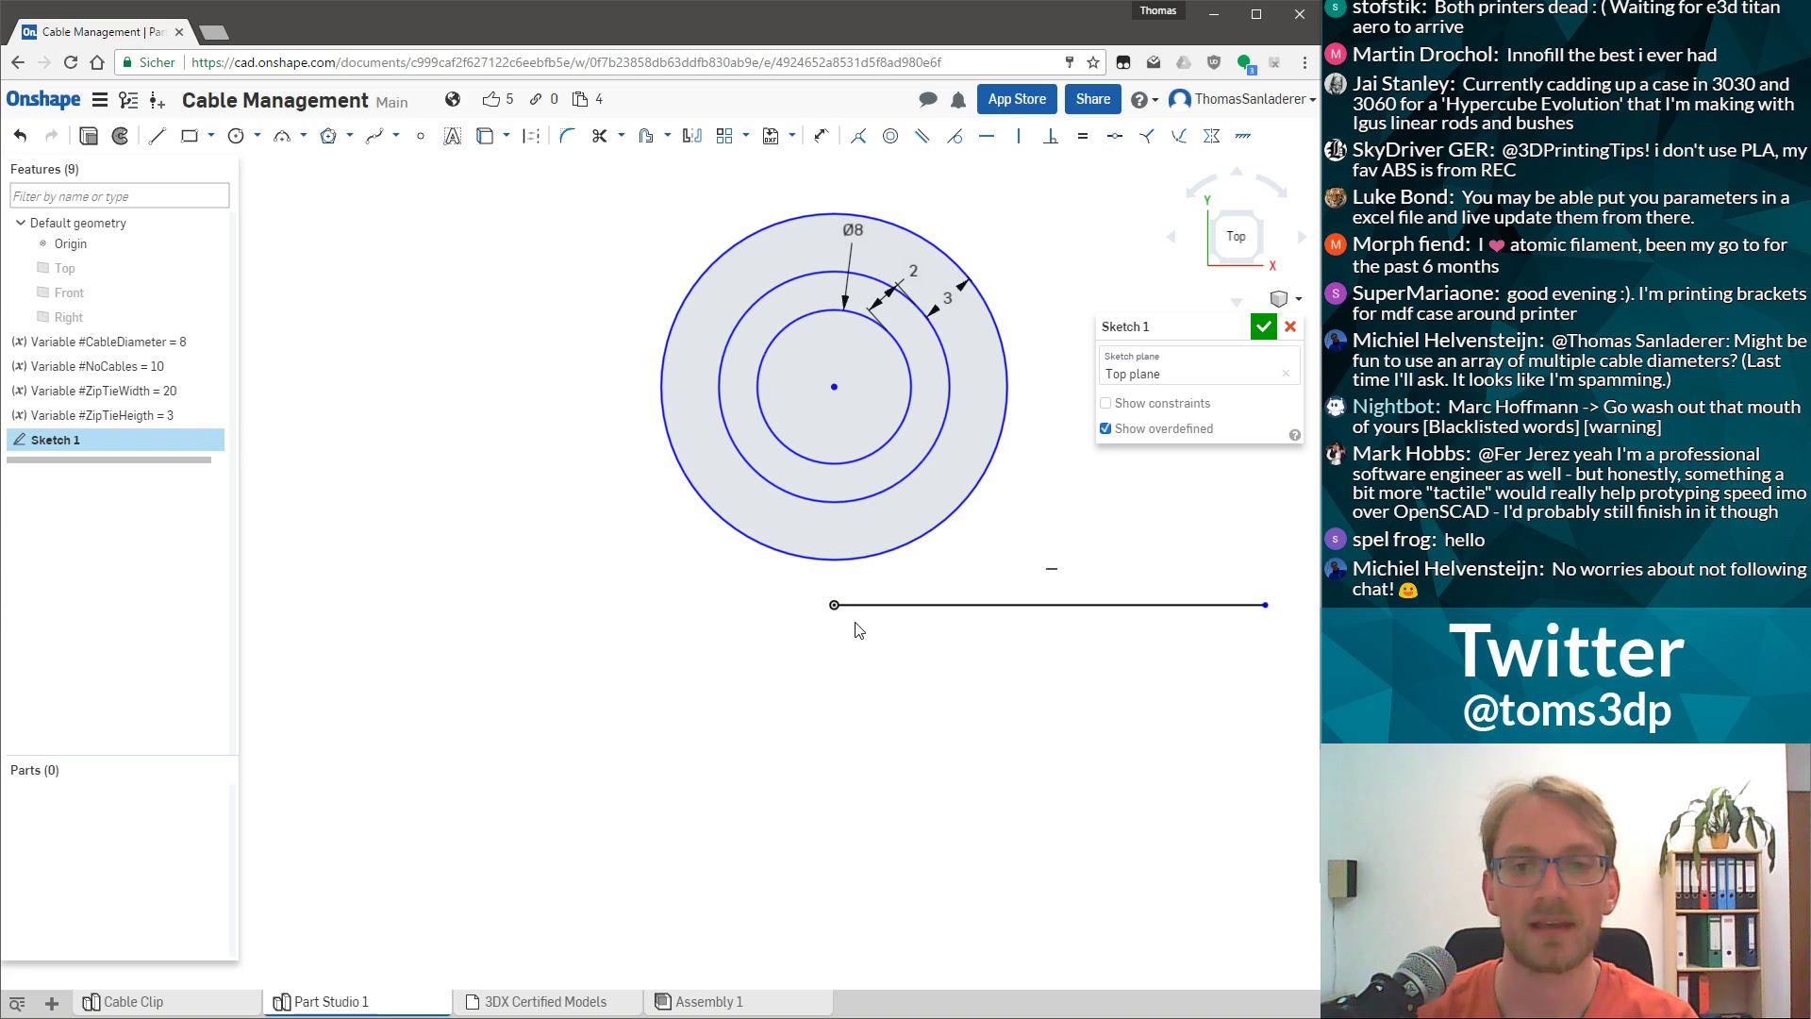
# Position the circles with a small gap above the horizontal line and place a point at the bottom of the outermost circle.
pyautogui.moveTo(836, 562); pyautogui.dragTo(839, 611)
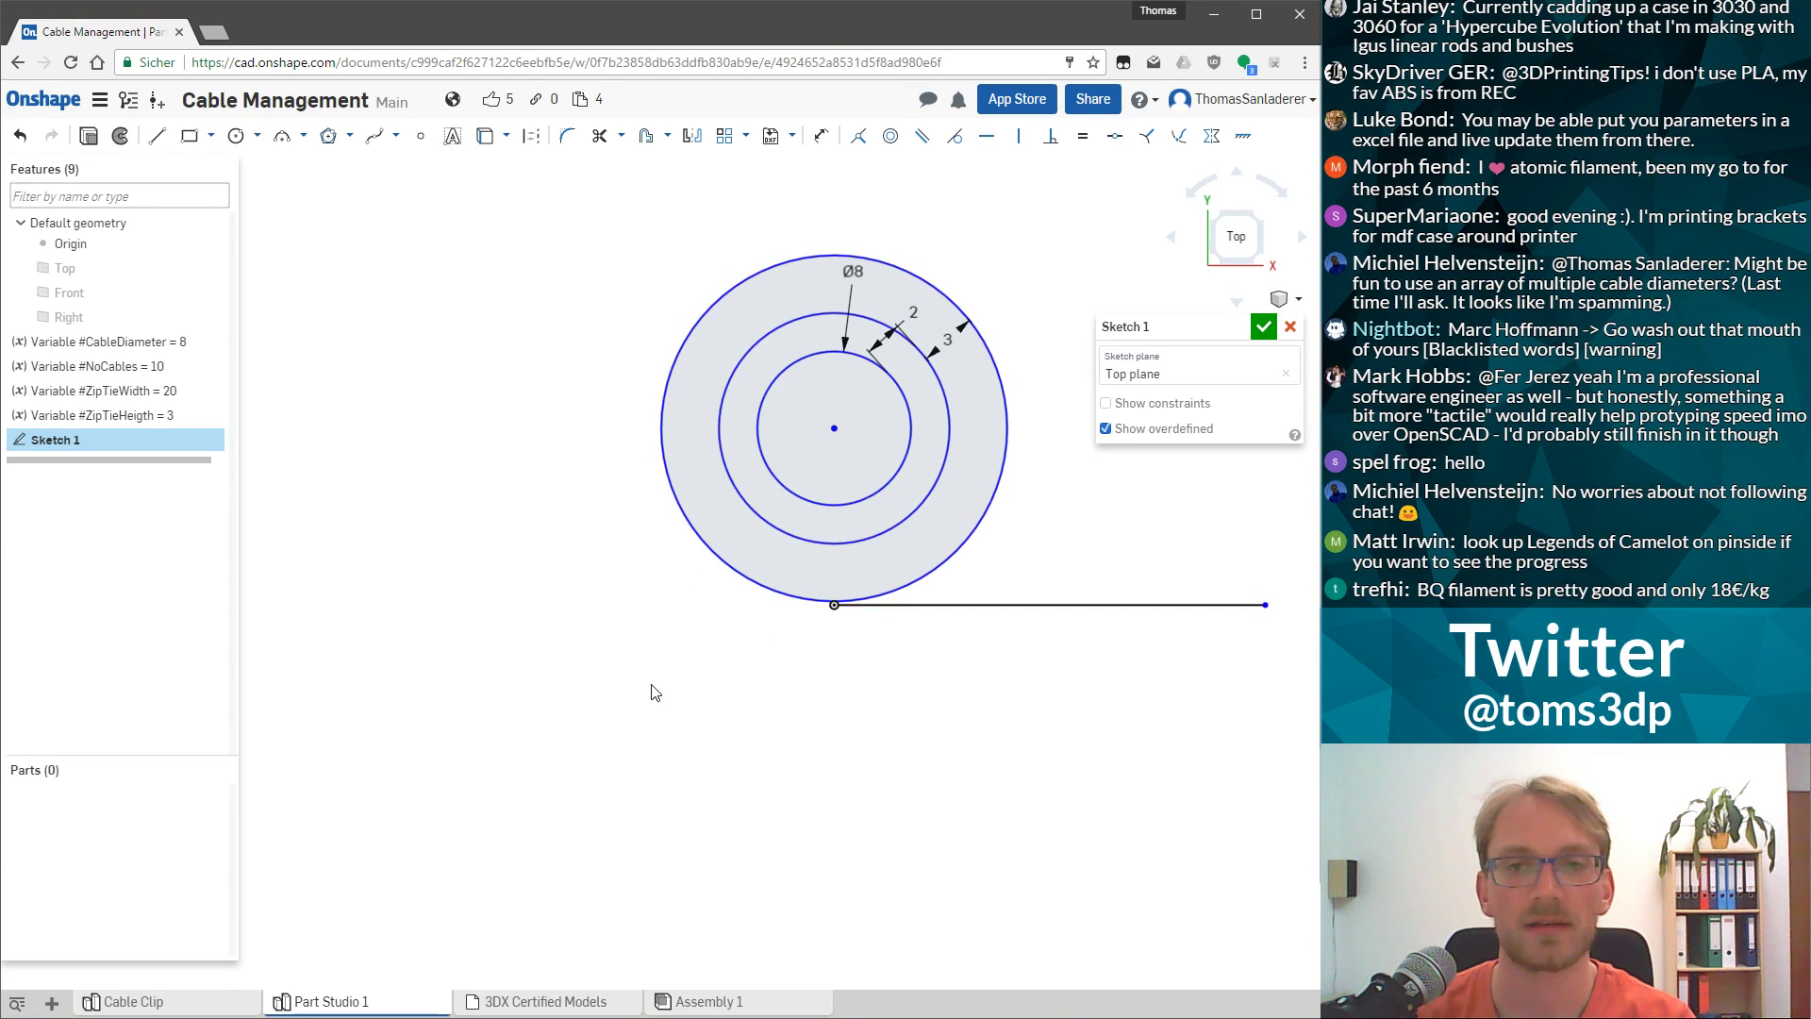
pyautogui.scroll(3, 819, 586)
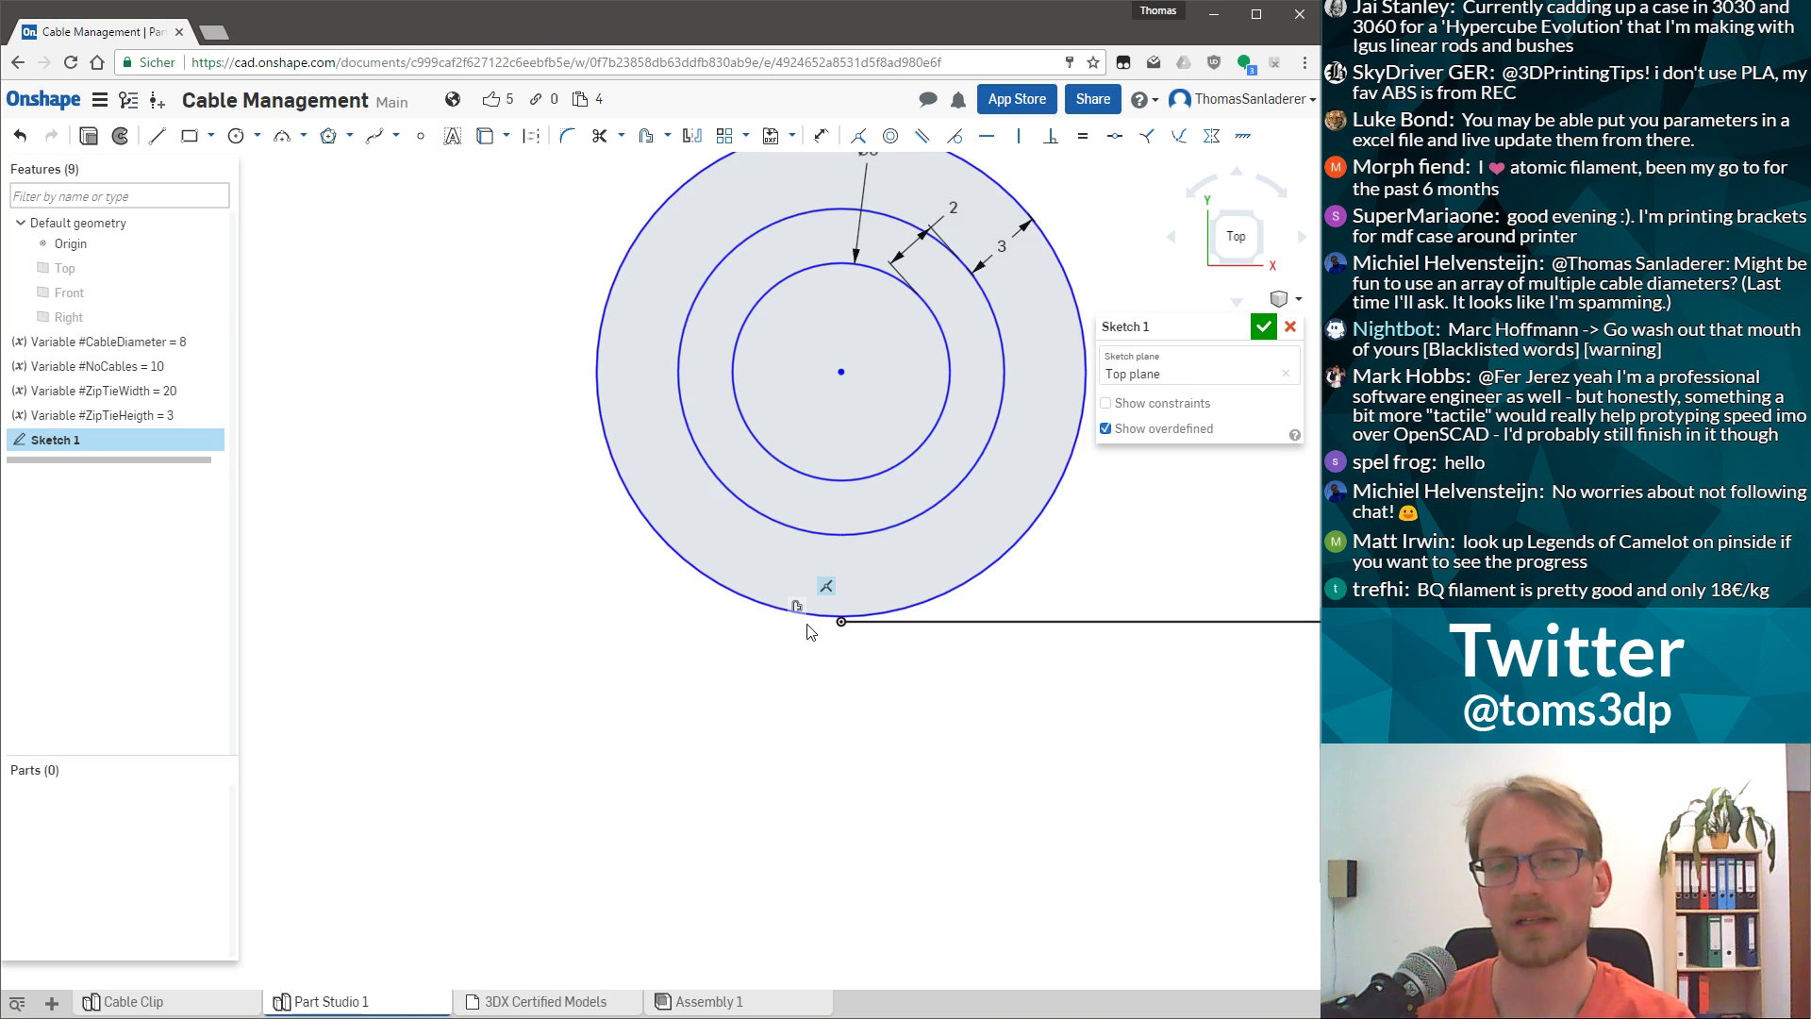
pyautogui.moveTo(830, 606); pyautogui.dragTo(768, 585)
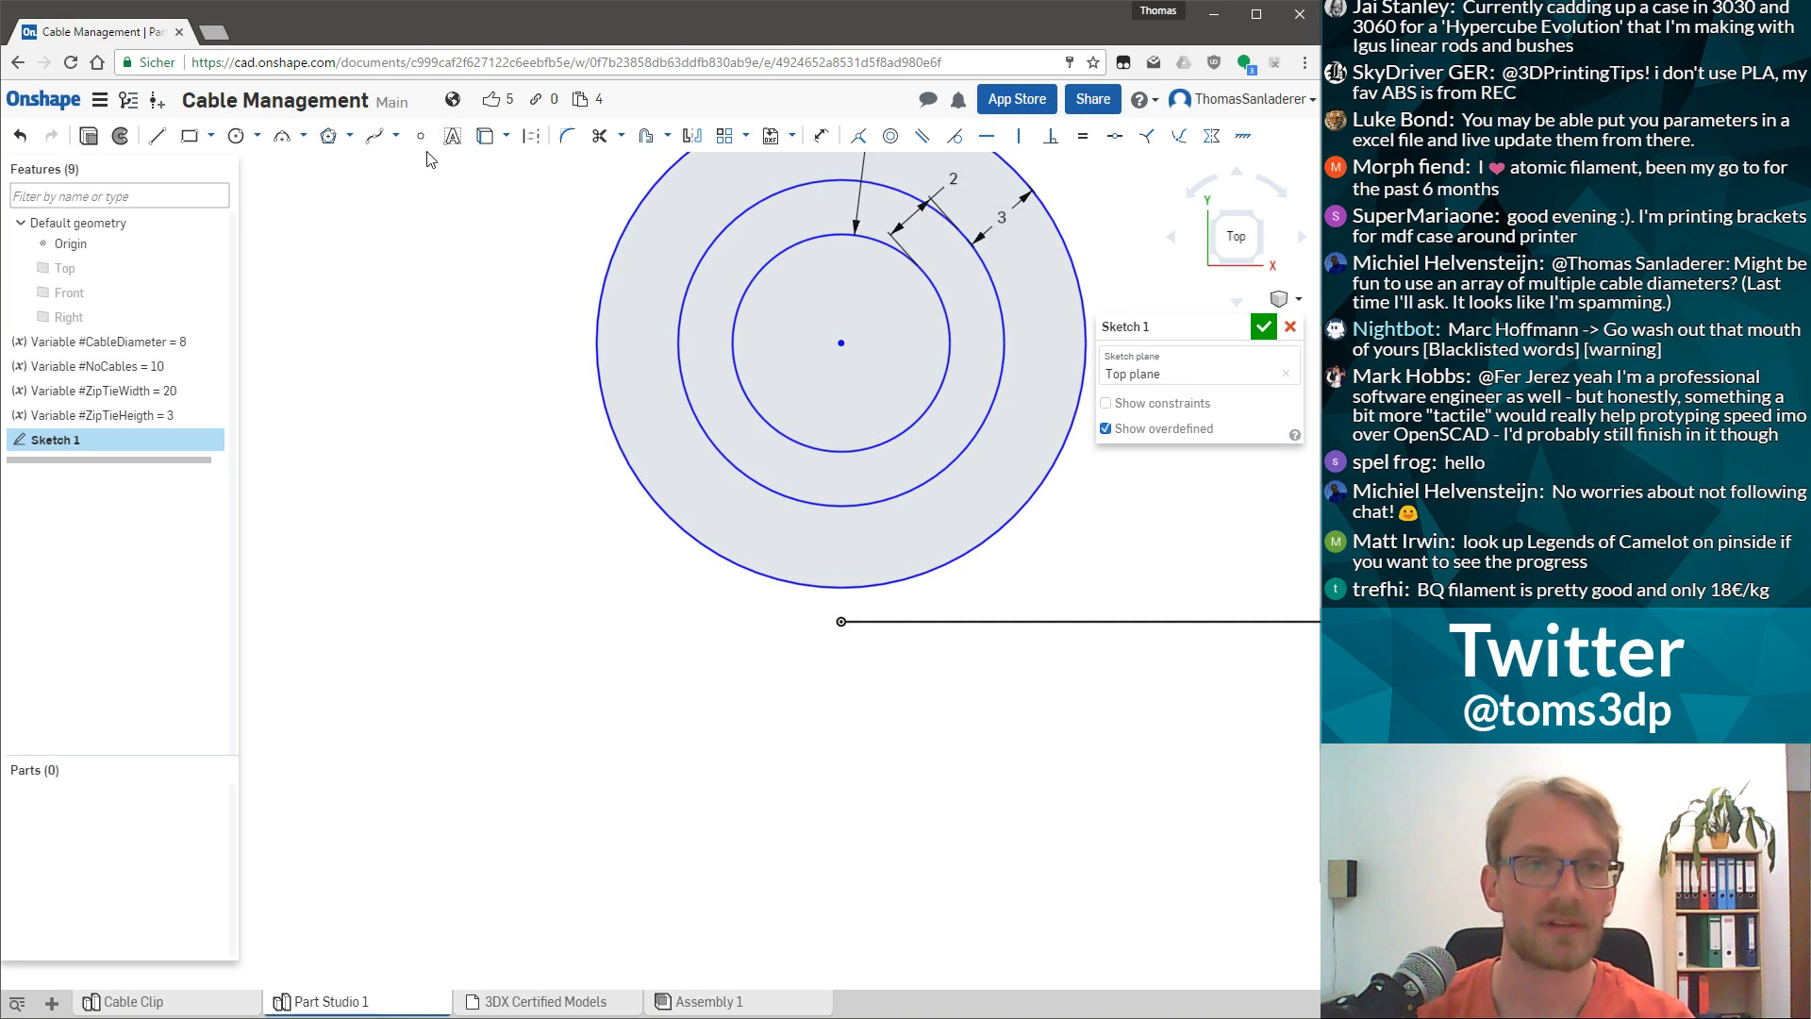
pyautogui.click(421, 135)
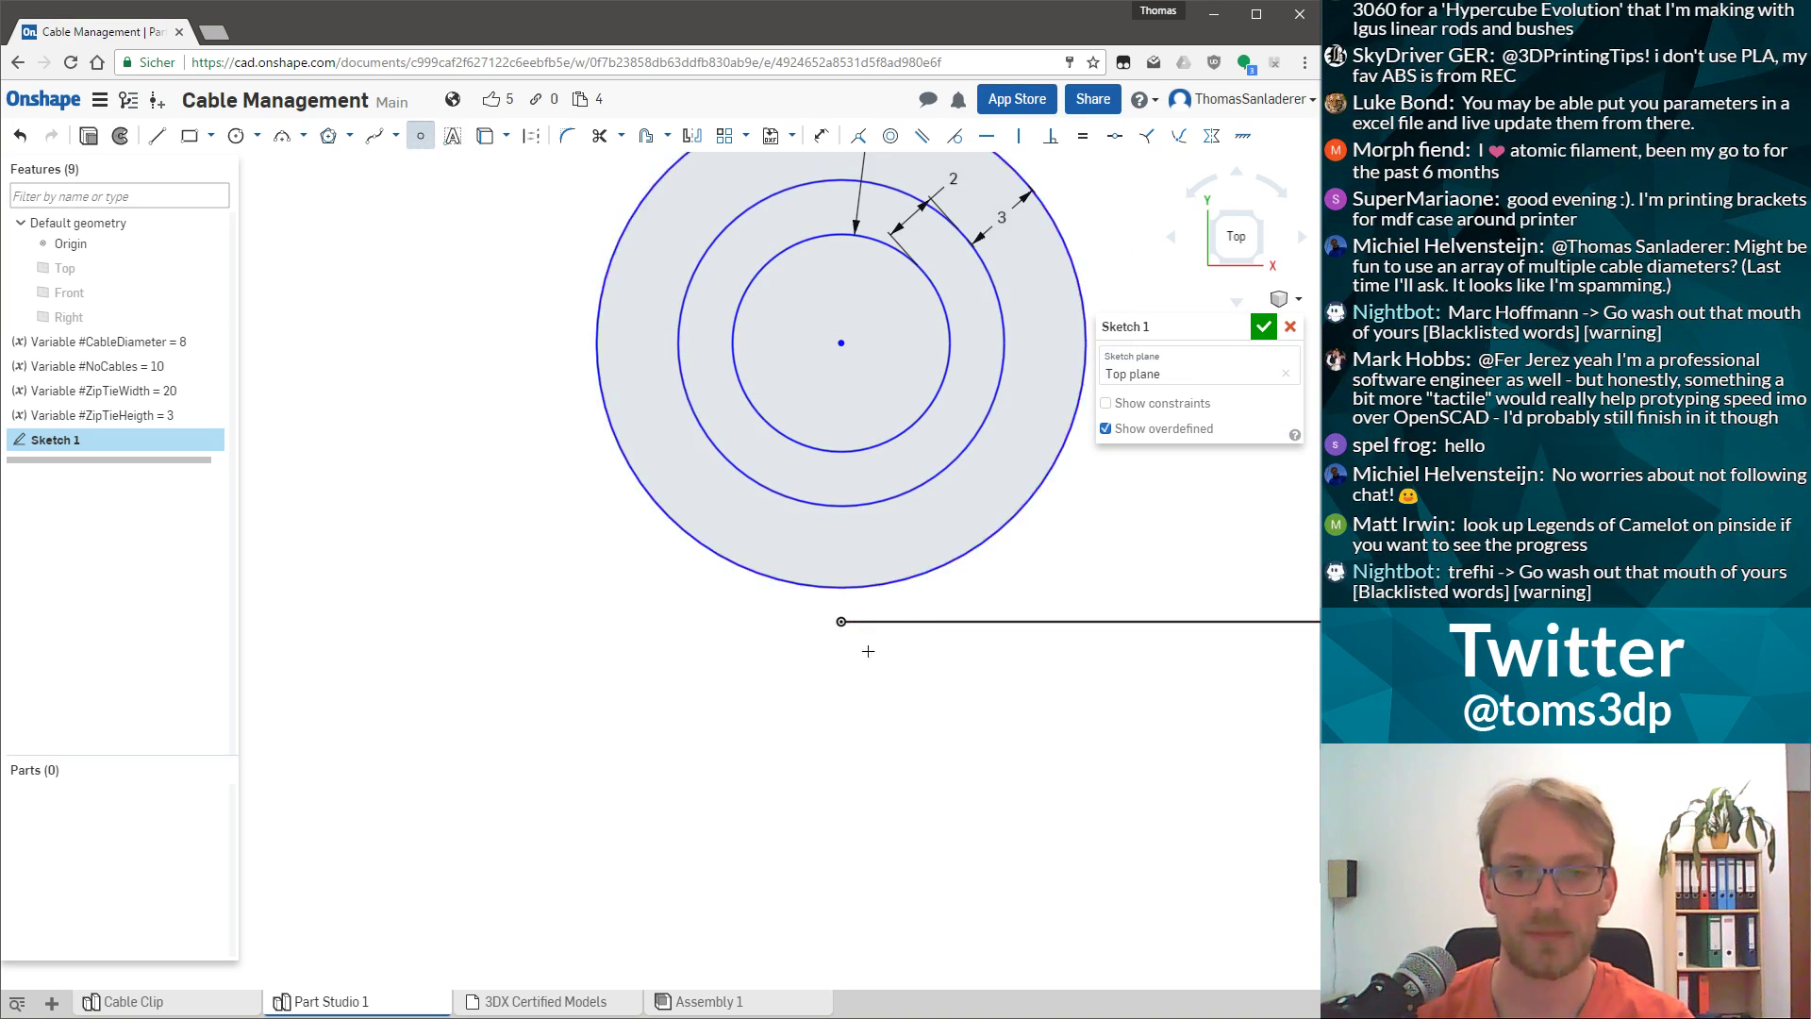
pyautogui.press('Escape')
pyautogui.moveTo(868, 597); pyautogui.dragTo(820, 591)
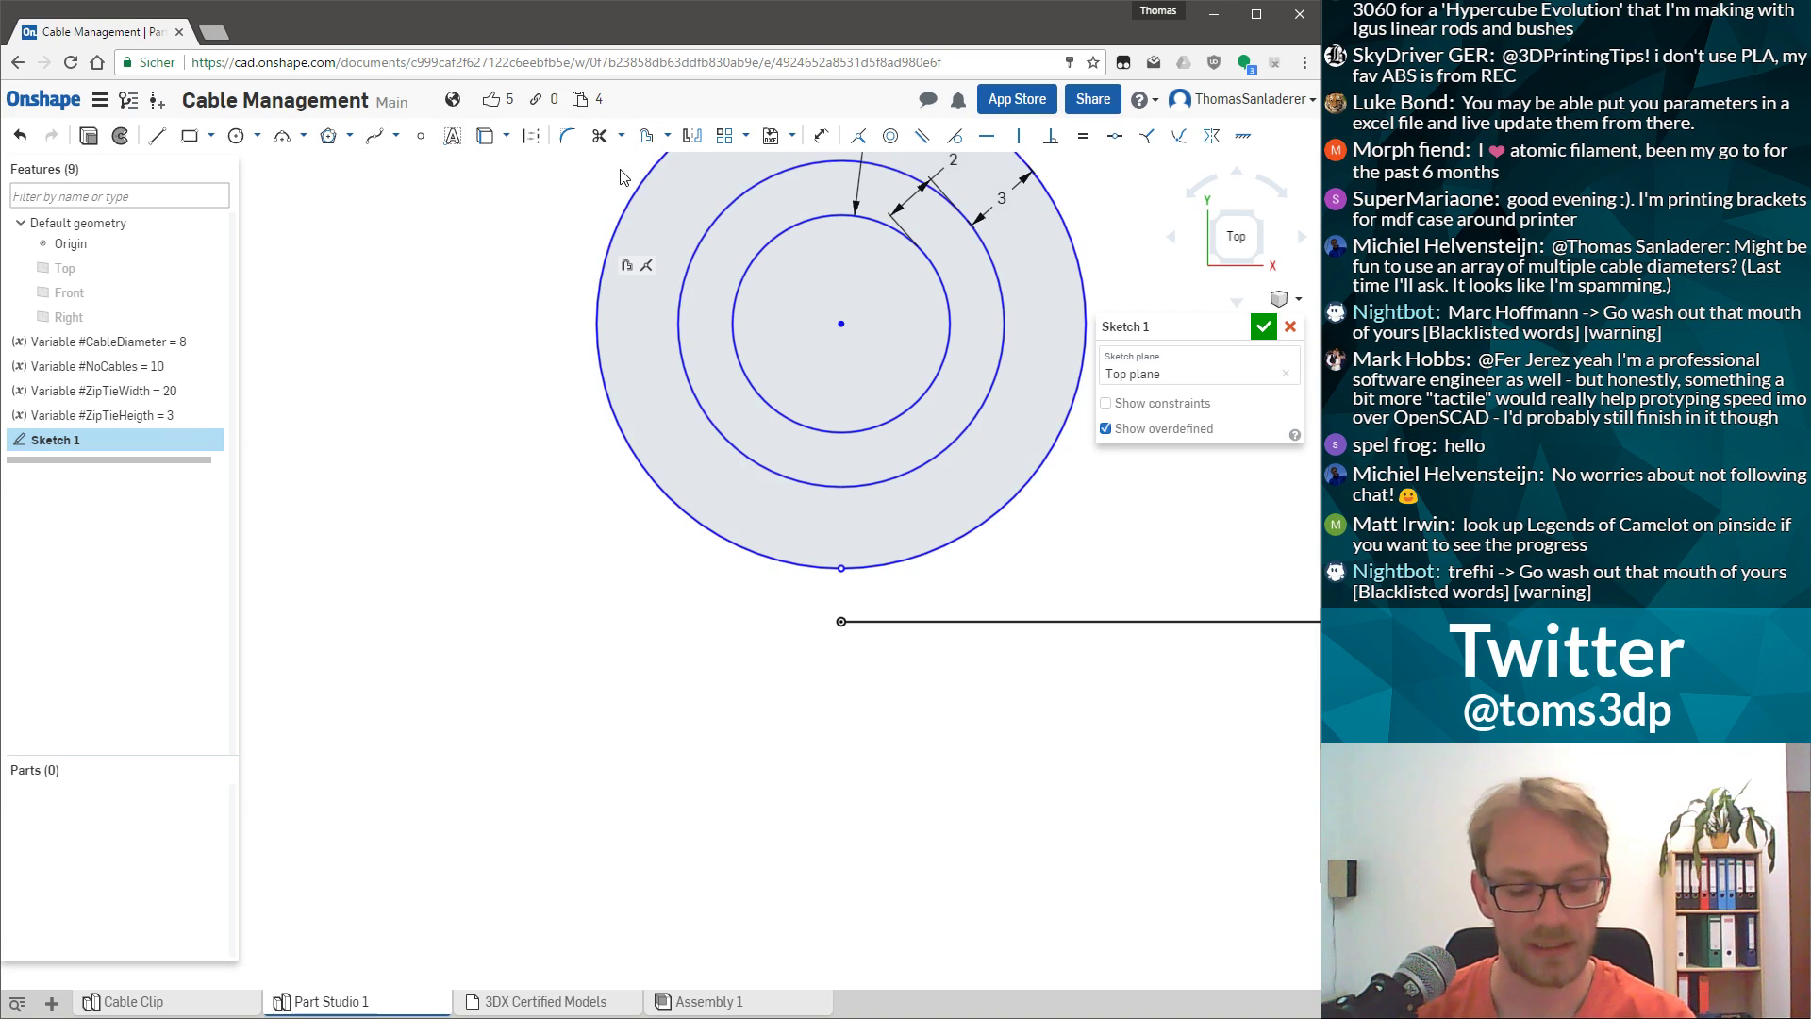
# Dimension the distance between the origin and the outermost circle's bottom point as 1 mm.
pyautogui.press('u')
pyautogui.click(840, 617)
pyautogui.click(841, 568)
pyautogui.click(811, 727)
pyautogui.write('1')
pyautogui.press('Return')
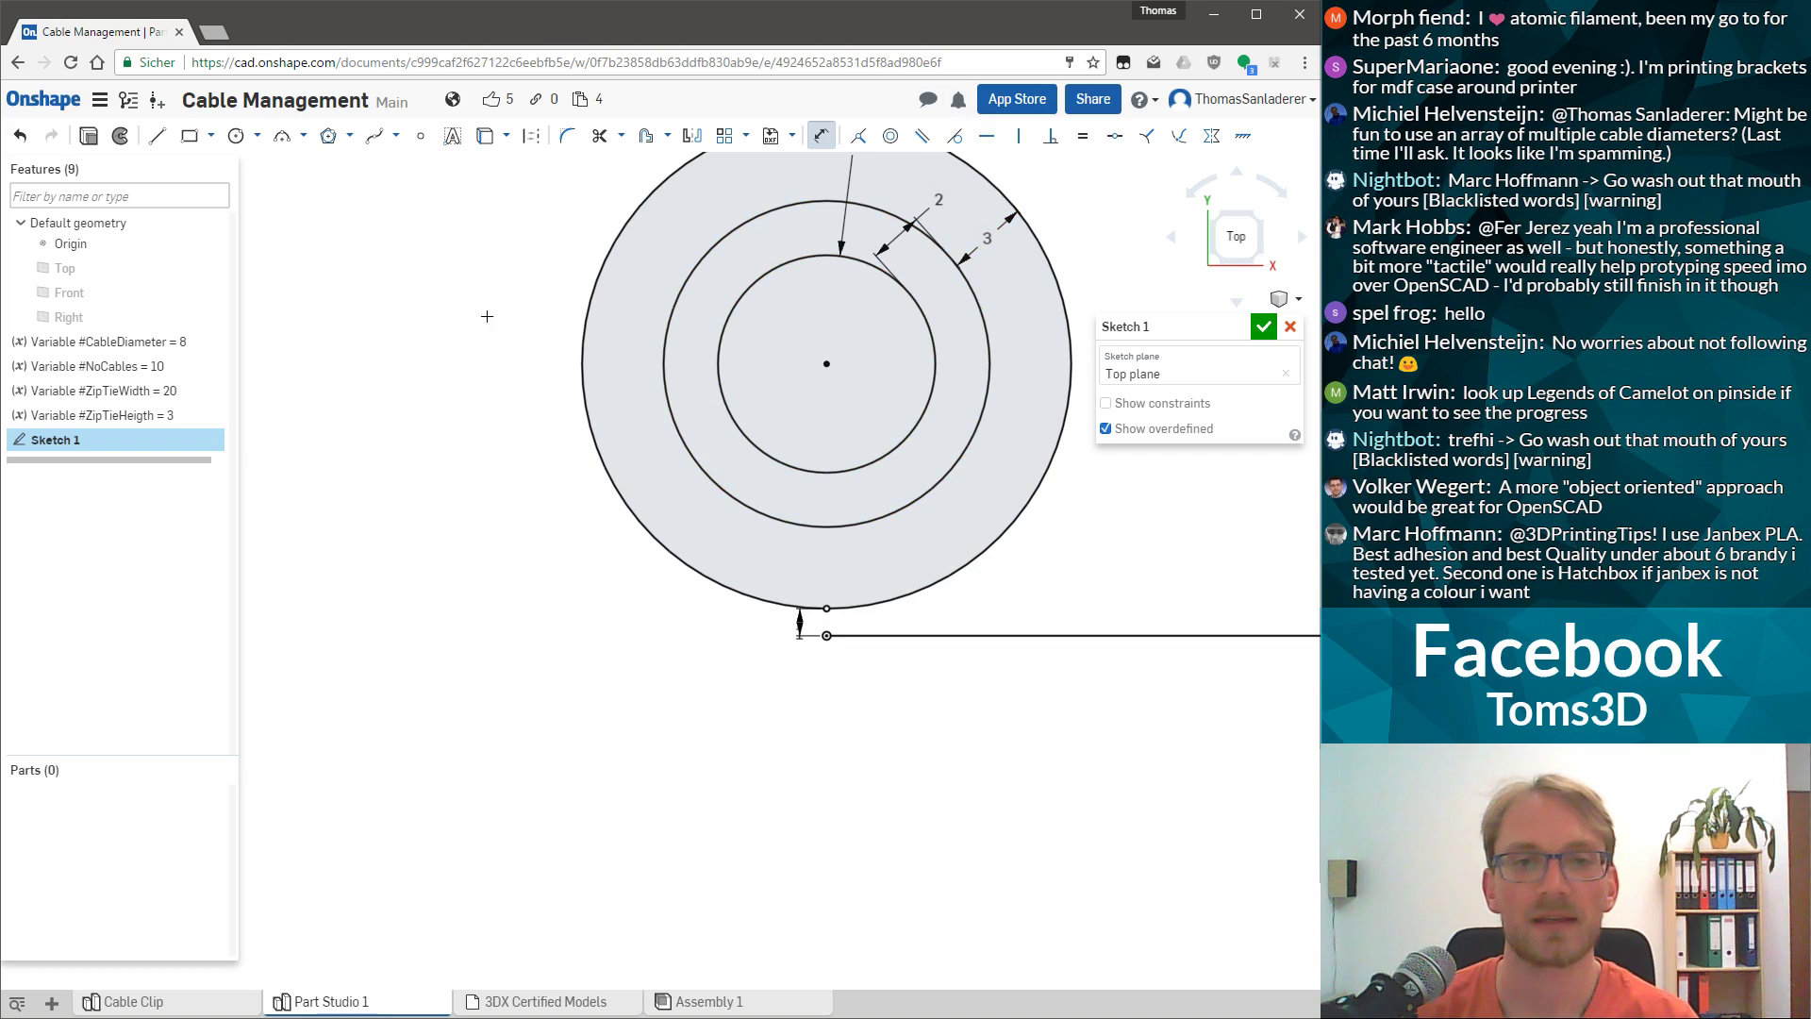
# Sketch a horizontal line from the circles' centre in the positive X direction, ending roughly above the lower line's end.
pyautogui.click(156, 137)
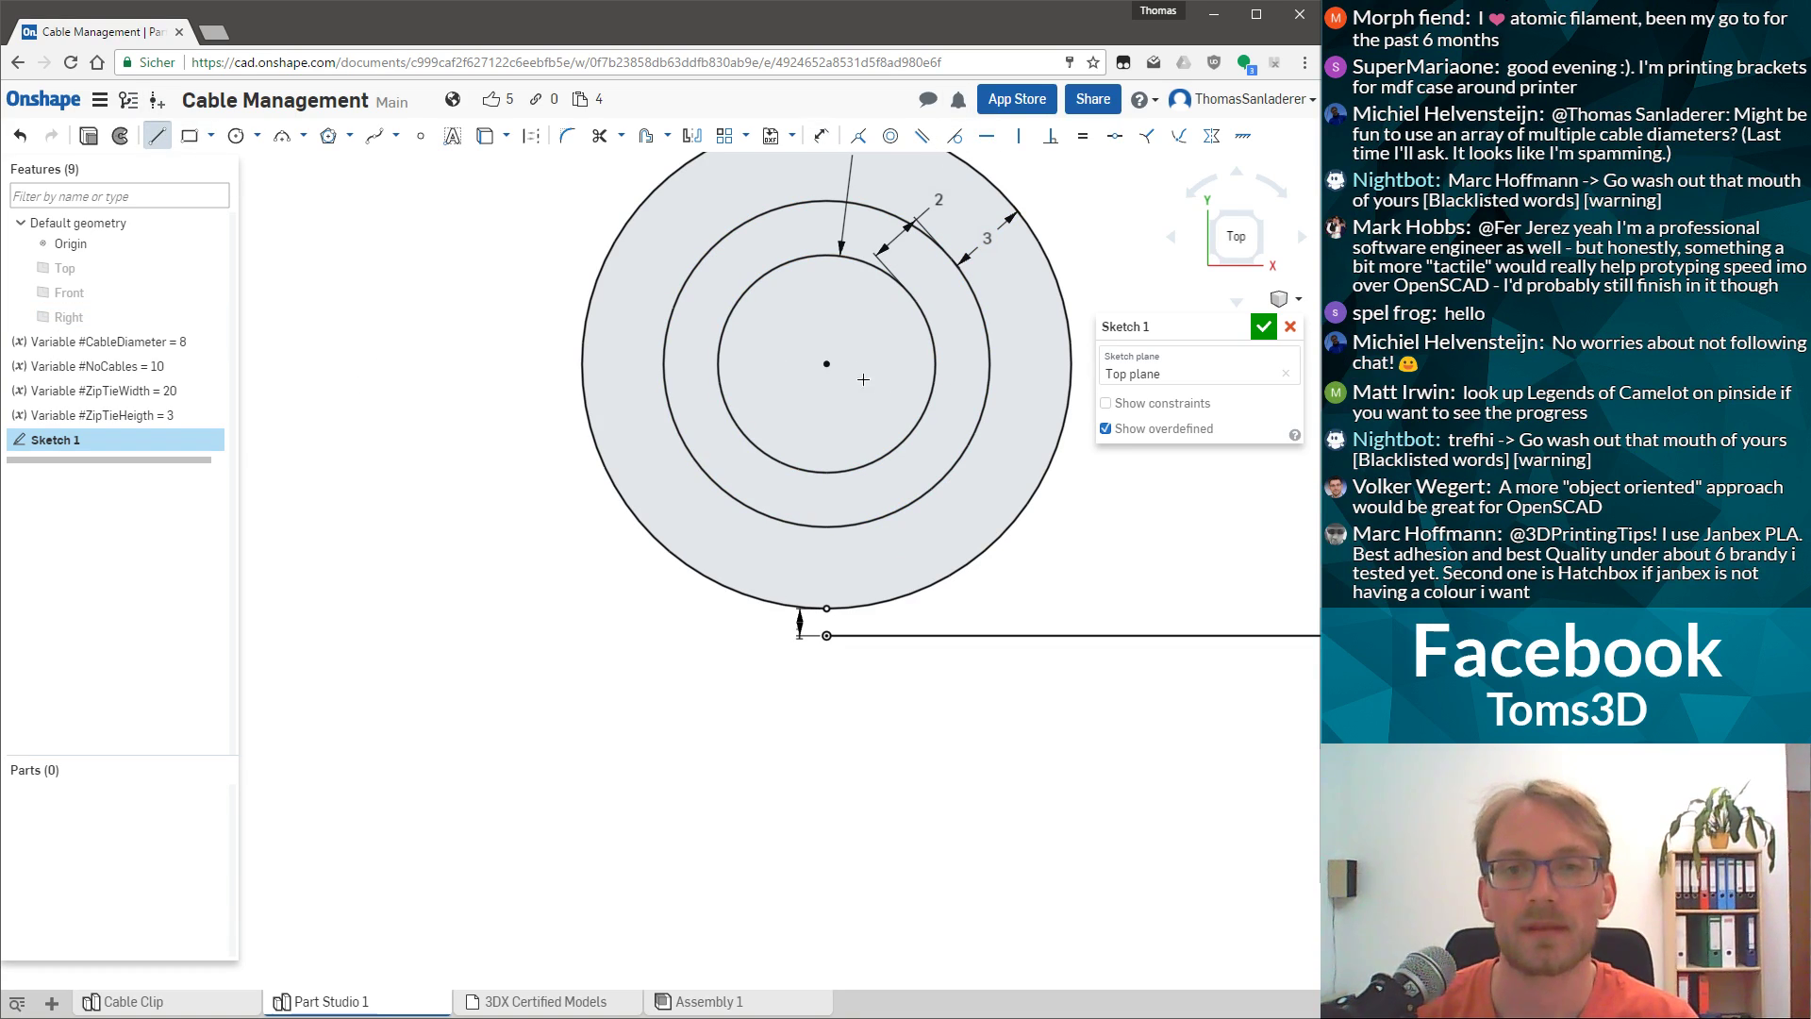
pyautogui.scroll(-3, 528, 325)
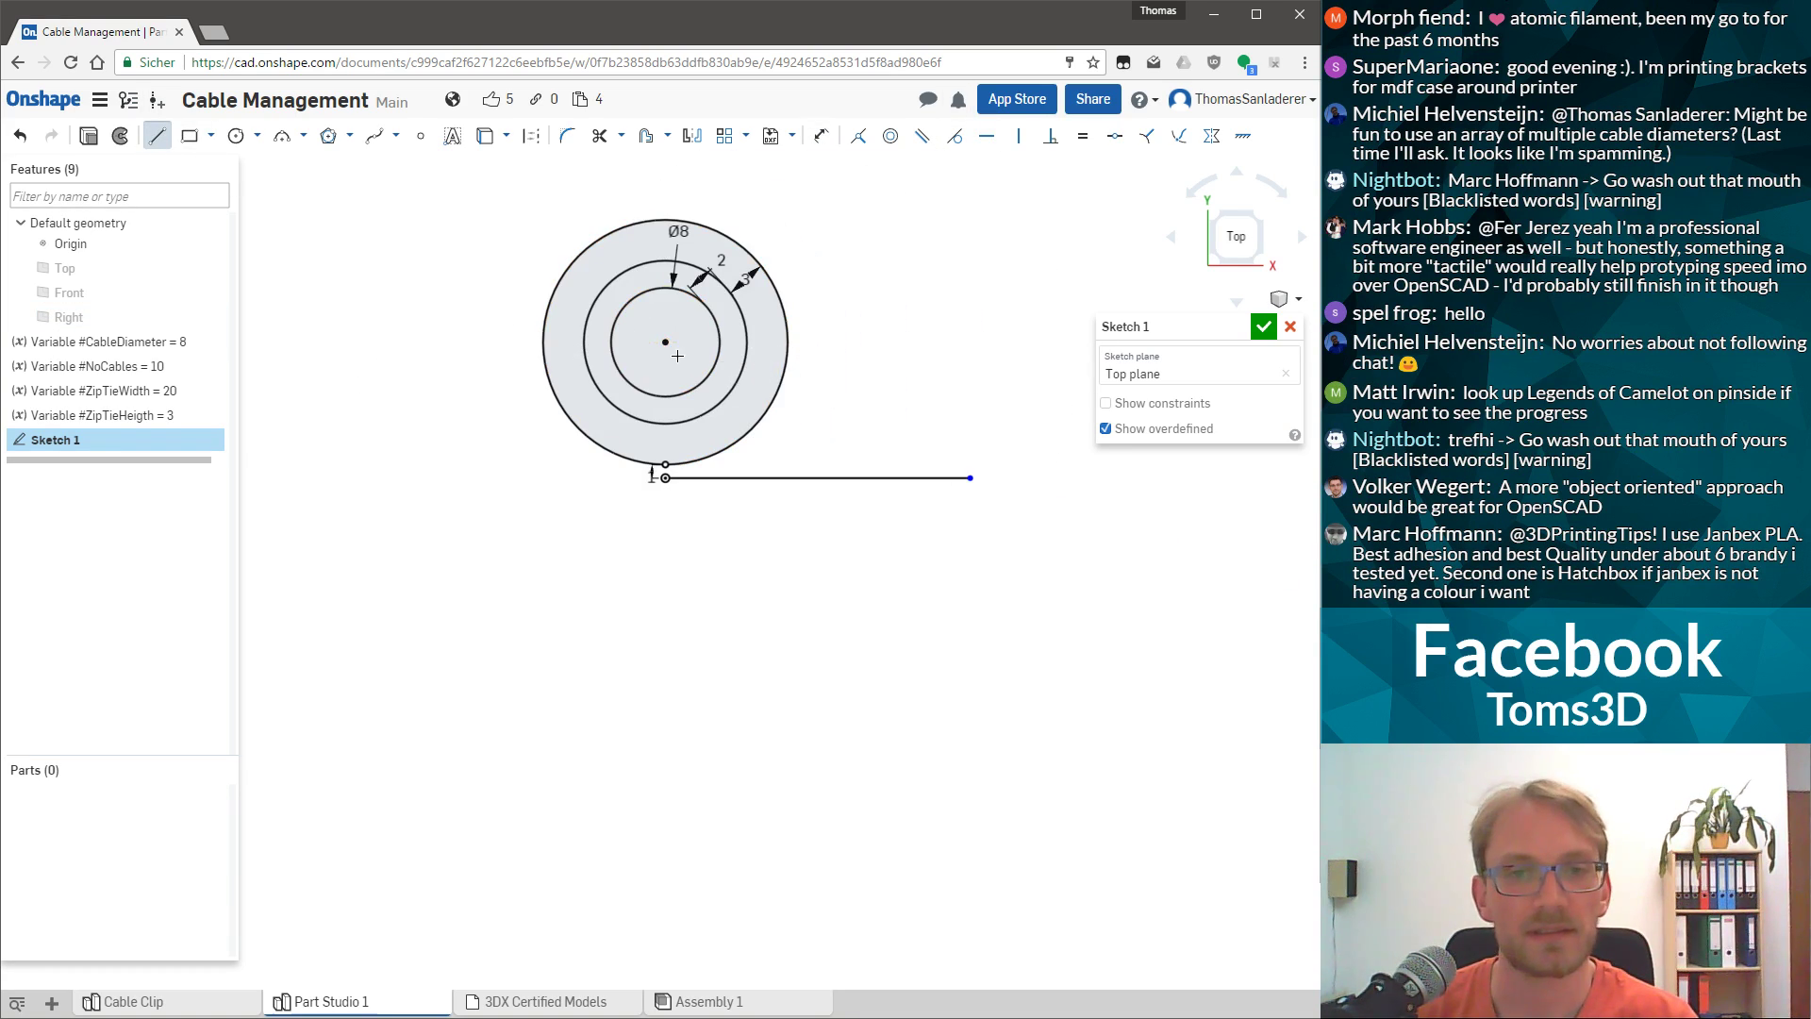
pyautogui.moveTo(663, 334); pyautogui.dragTo(958, 342)
pyautogui.press('Escape')
pyautogui.scroll(5, 688, 309)
pyautogui.scroll(-6, 688, 310)
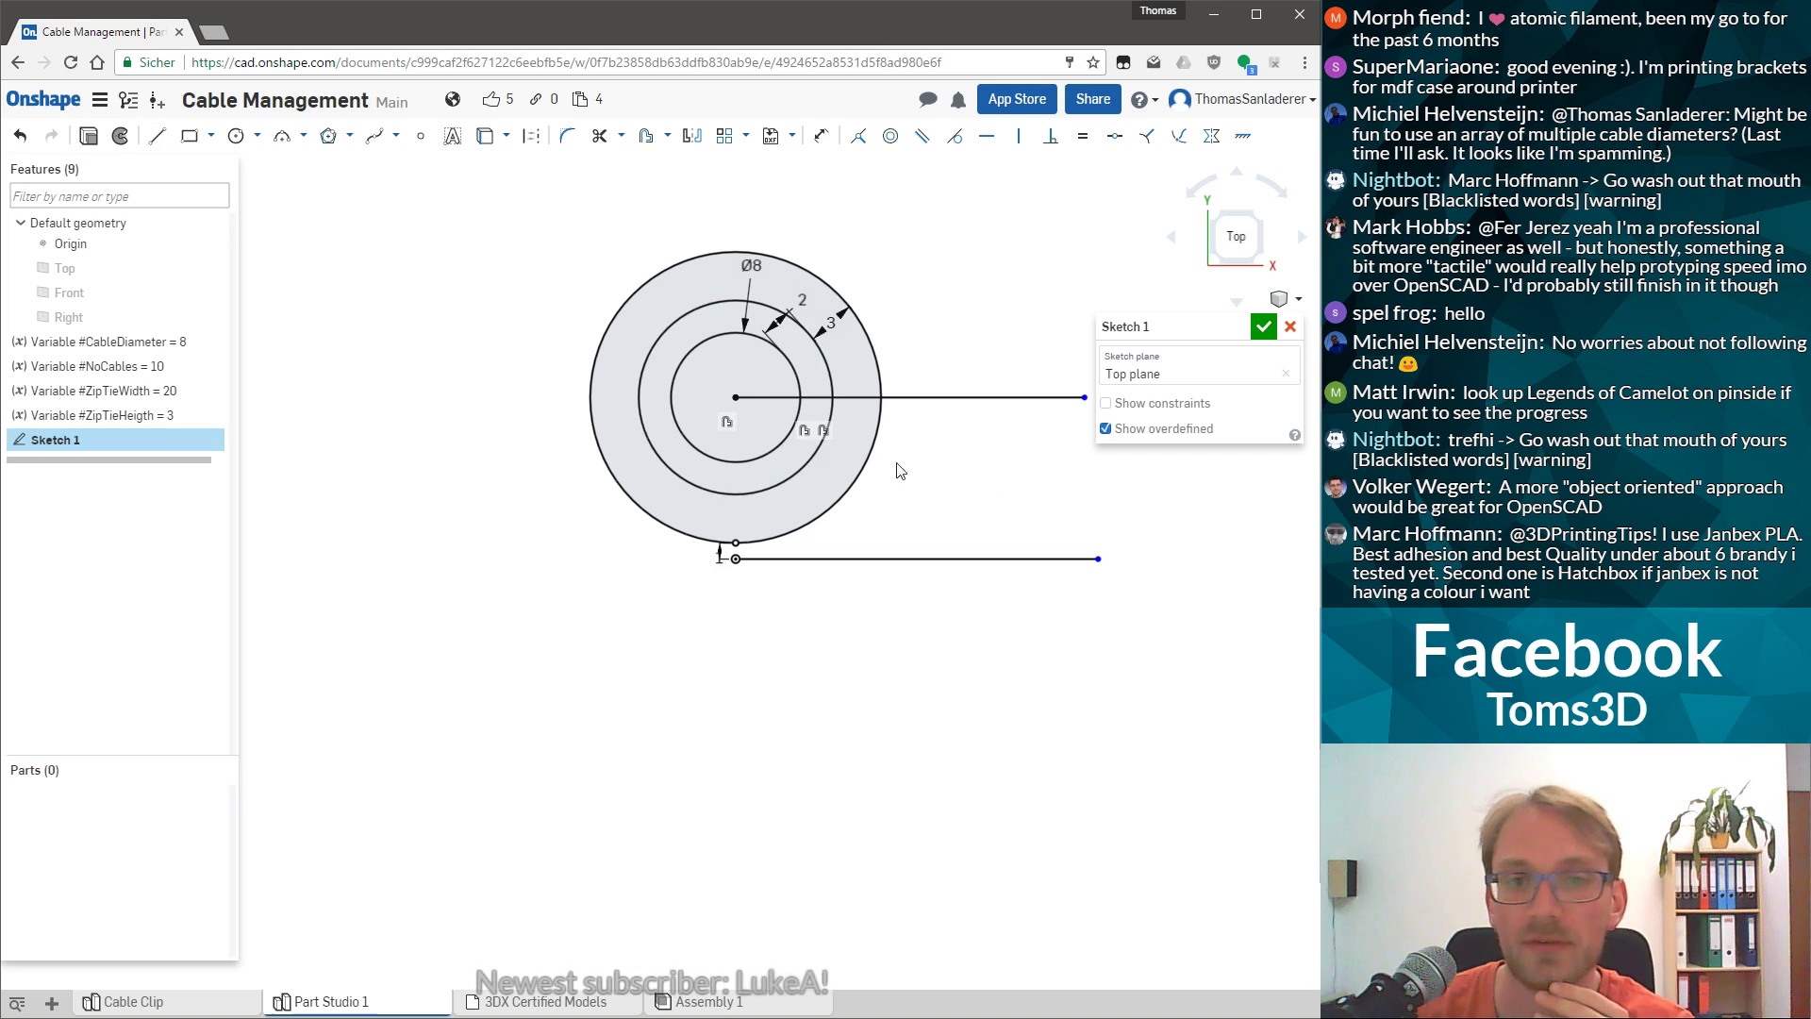
# Sketch a vertical line about 22.3 mm long from the origin up through the circles and convert it to construction geometry.
pyautogui.click(157, 136)
pyautogui.click(737, 558)
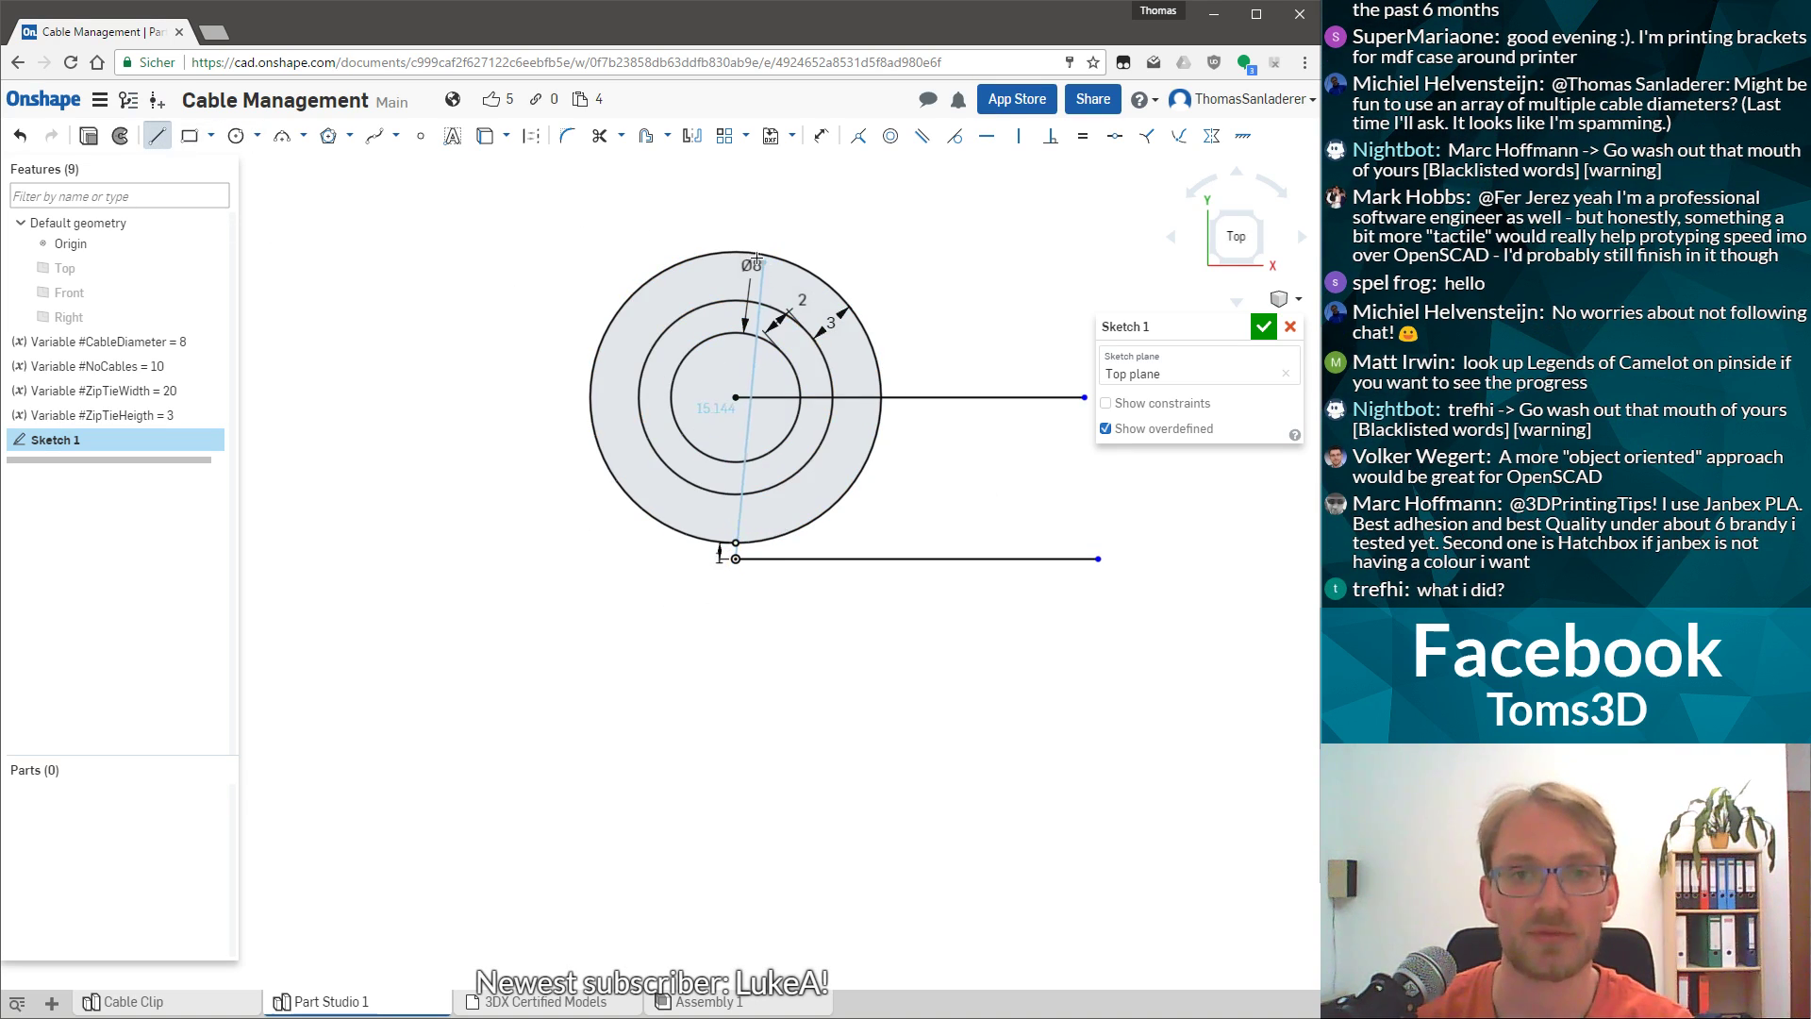
pyautogui.click(741, 199)
pyautogui.press('Escape')
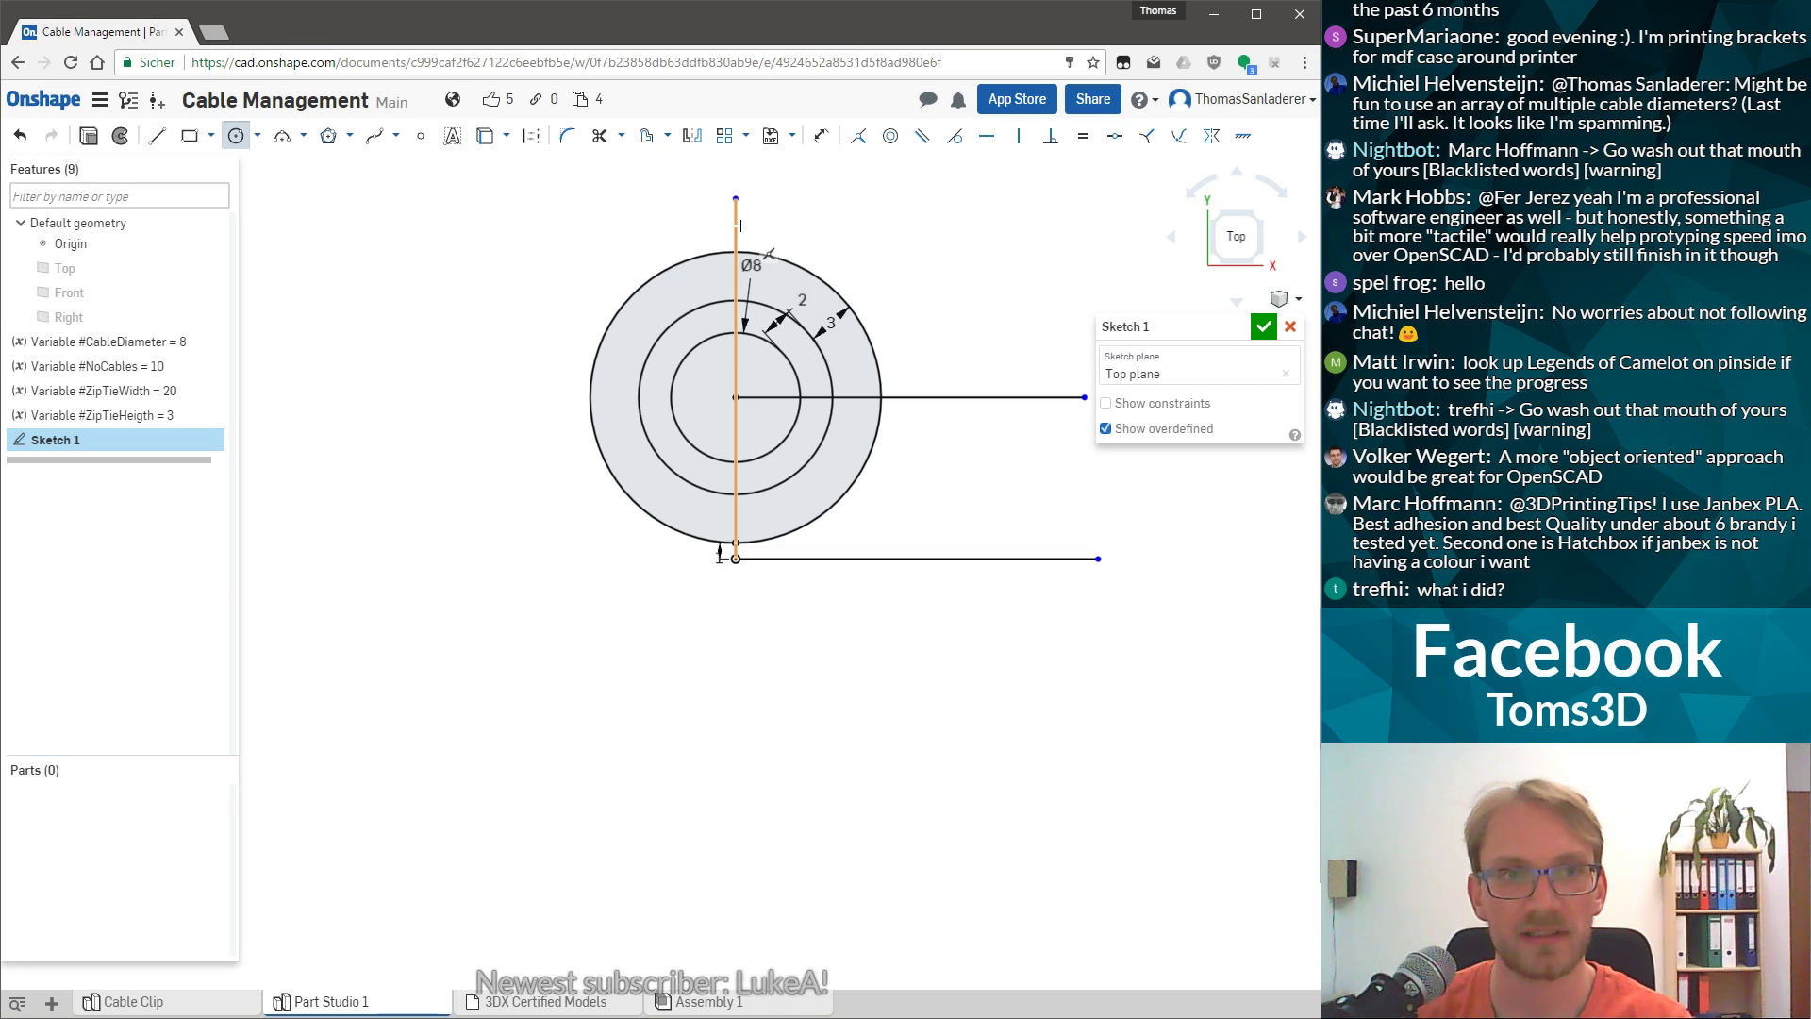
pyautogui.rightClick(738, 232)
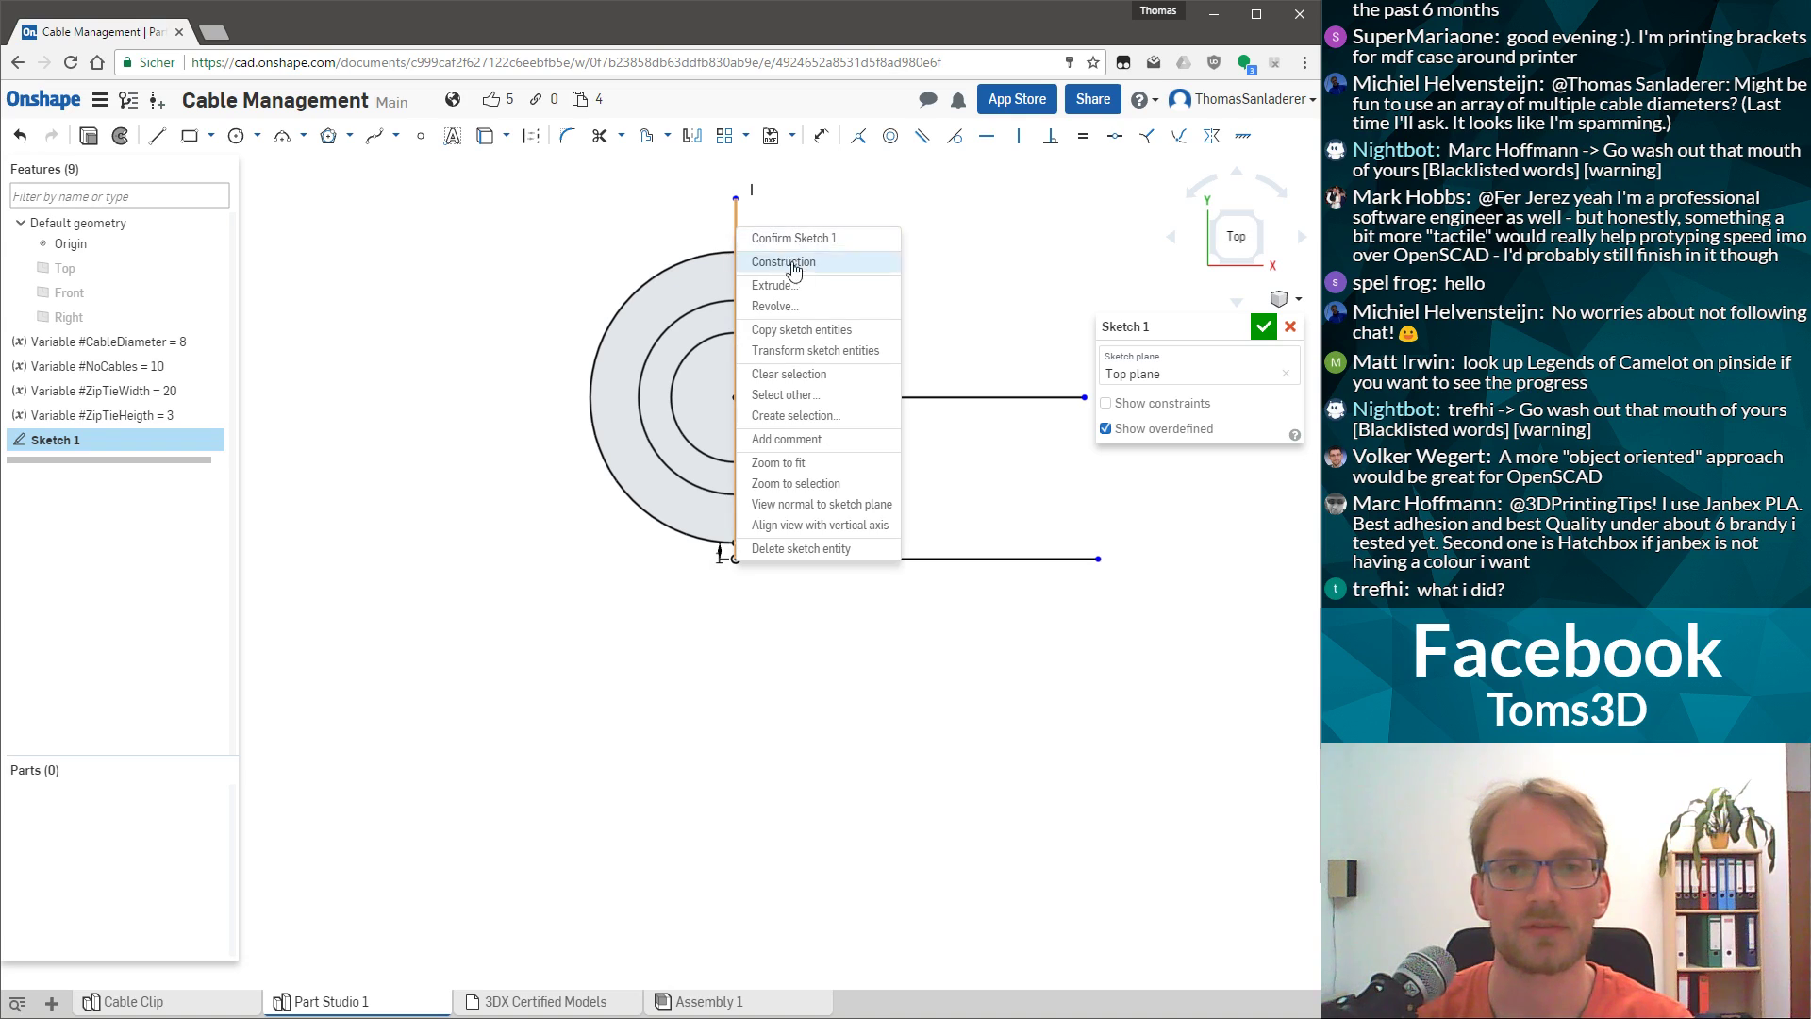
pyautogui.click(778, 258)
pyautogui.click(556, 226)
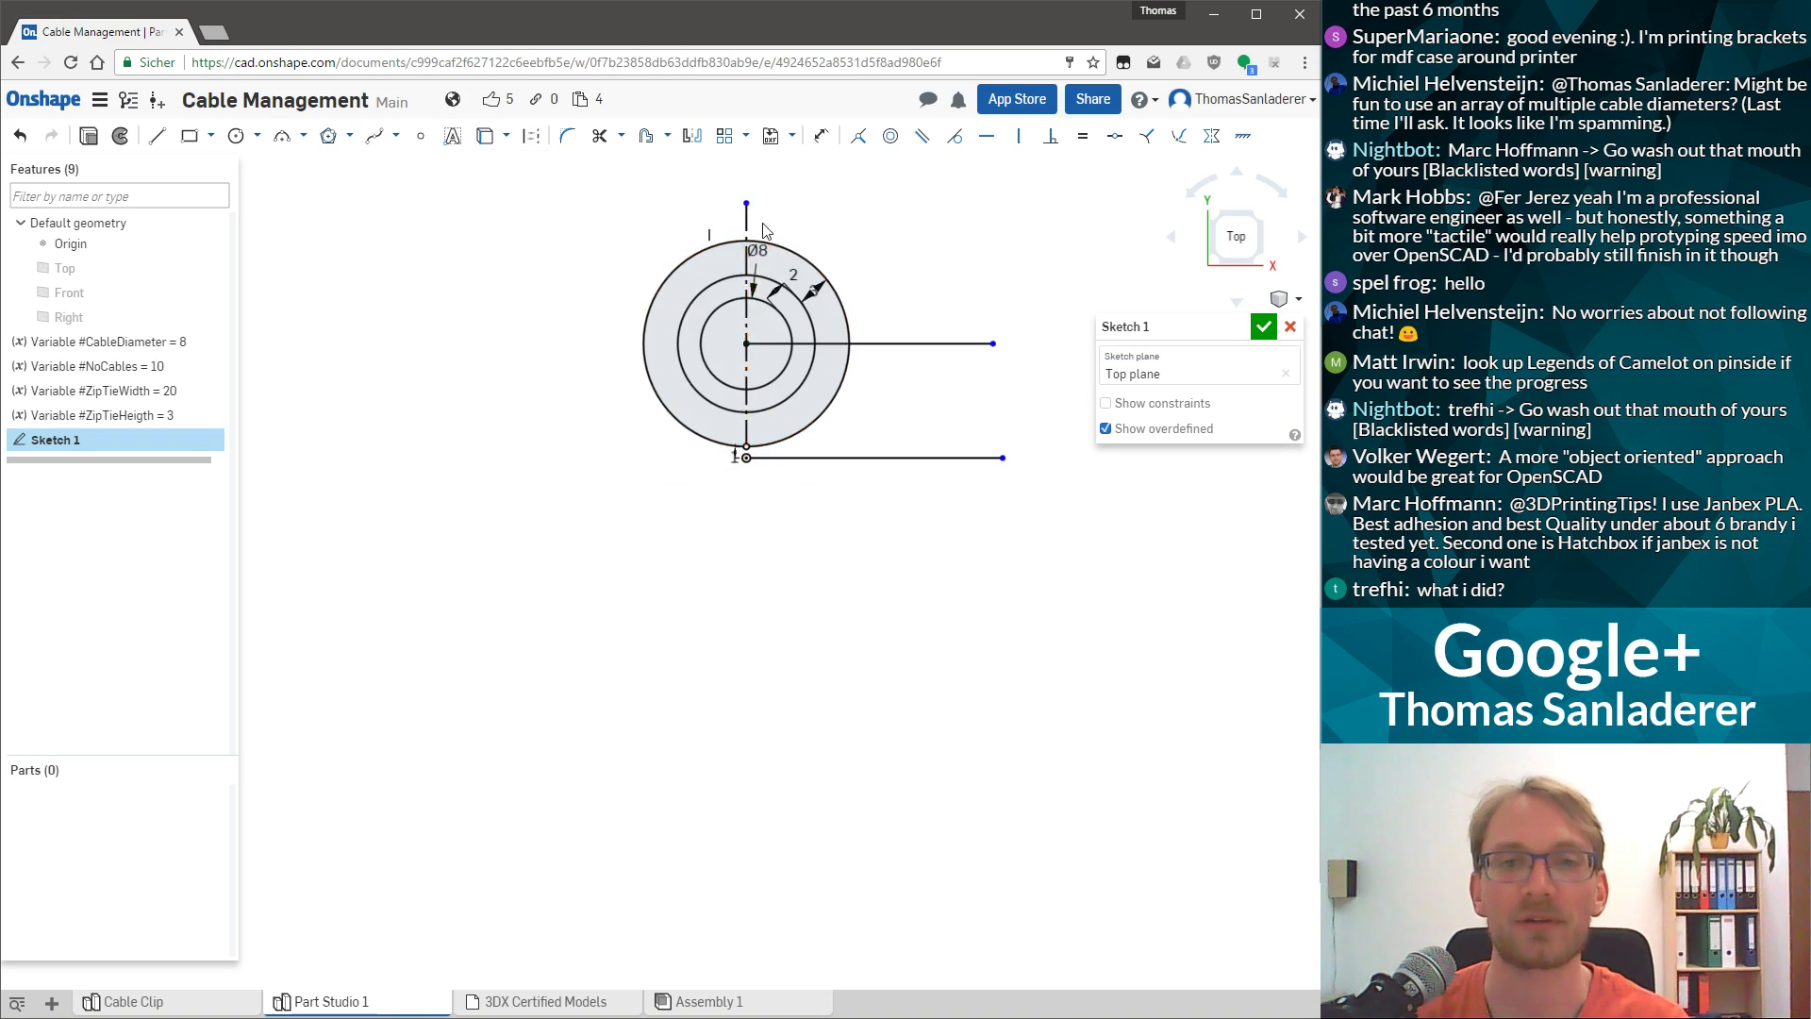
# Mirror the upper and lower horizontal lines about the vertical construction line through the circles' centre.
pyautogui.scroll(2, 780, 215)
pyautogui.click(727, 262)
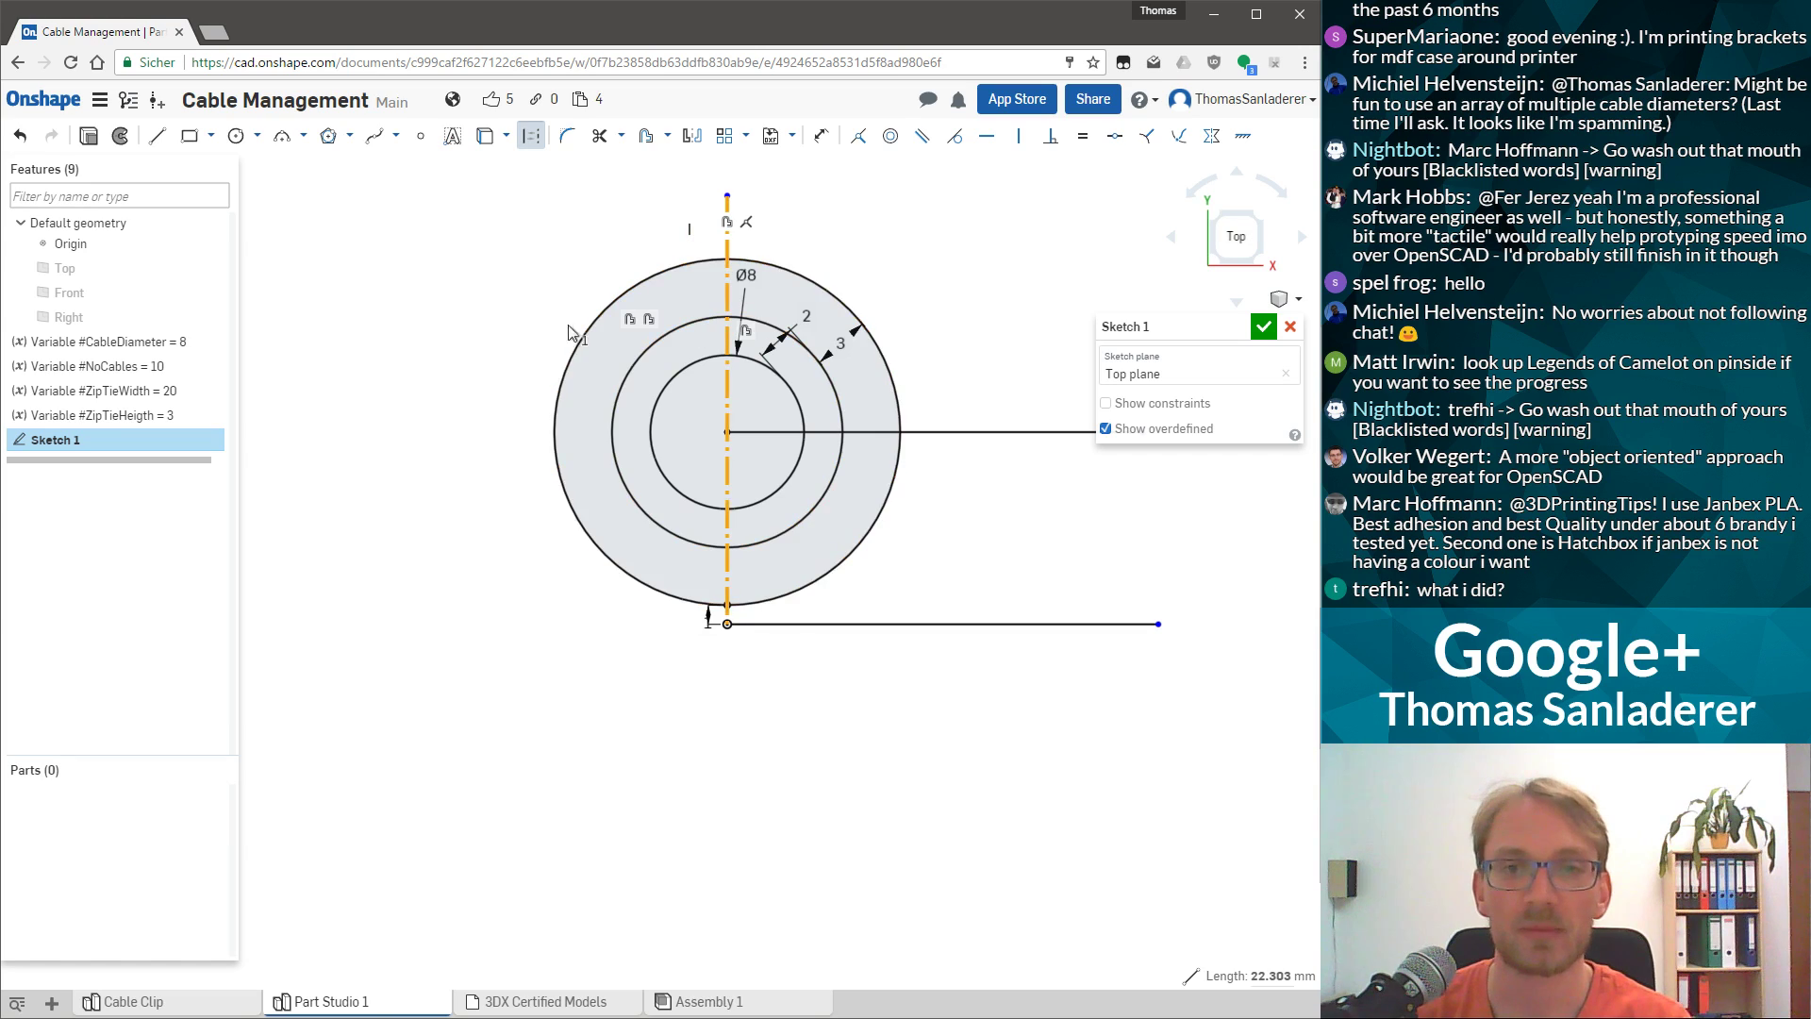
pyautogui.click(953, 432)
pyautogui.click(972, 623)
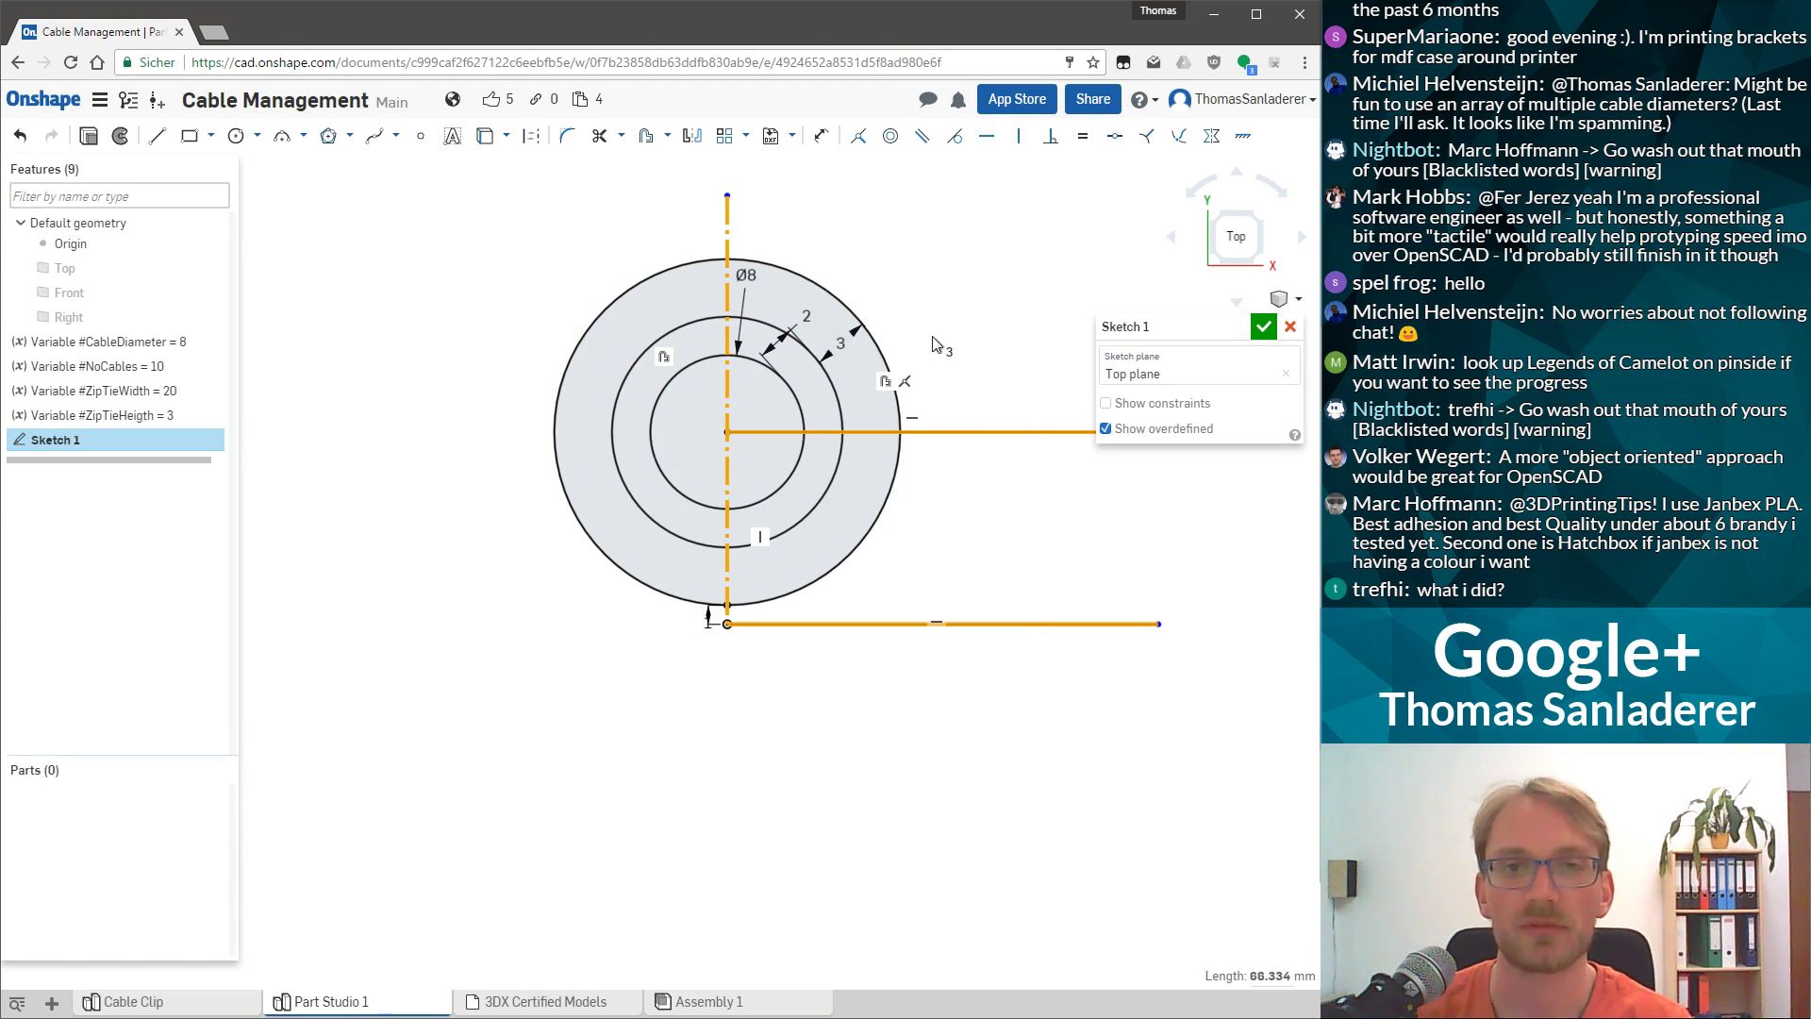
pyautogui.click(691, 135)
pyautogui.click(728, 443)
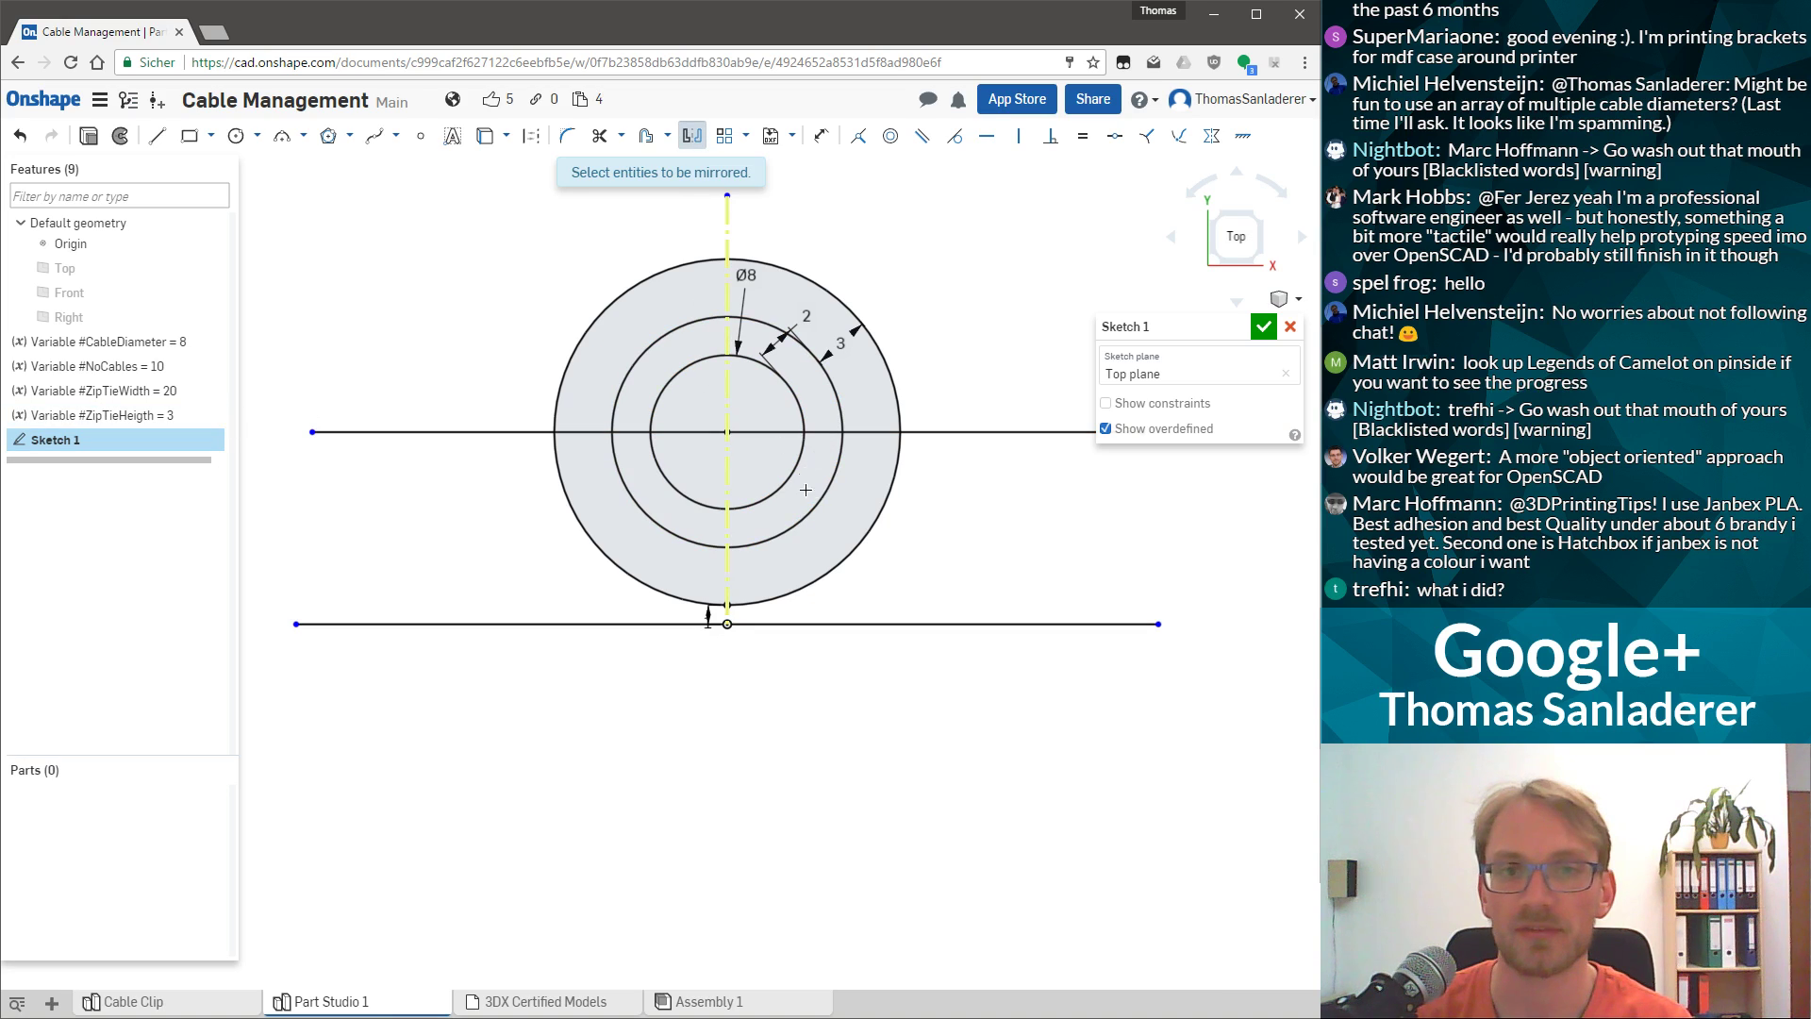
pyautogui.press('Escape')
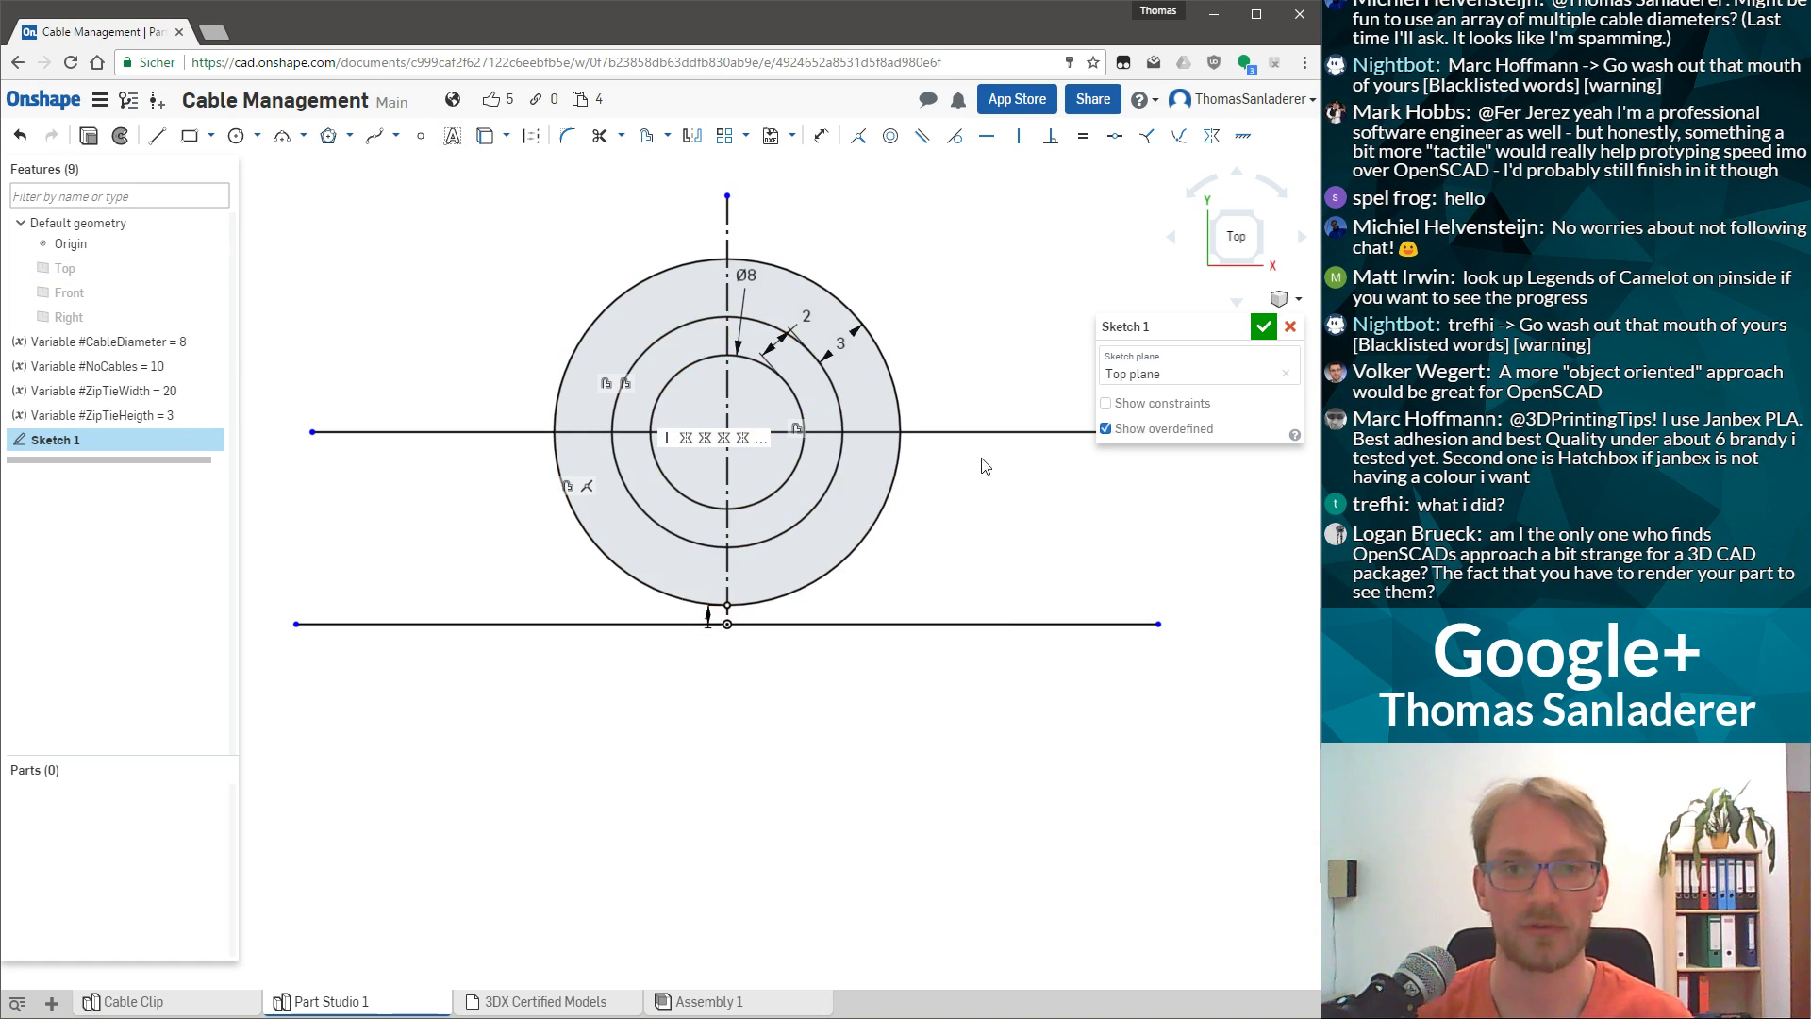
# Shorten the vertical construction line so that its upper end coincides with the circles' centre.
pyautogui.scroll(-2, 813, 424)
pyautogui.scroll(2, 821, 429)
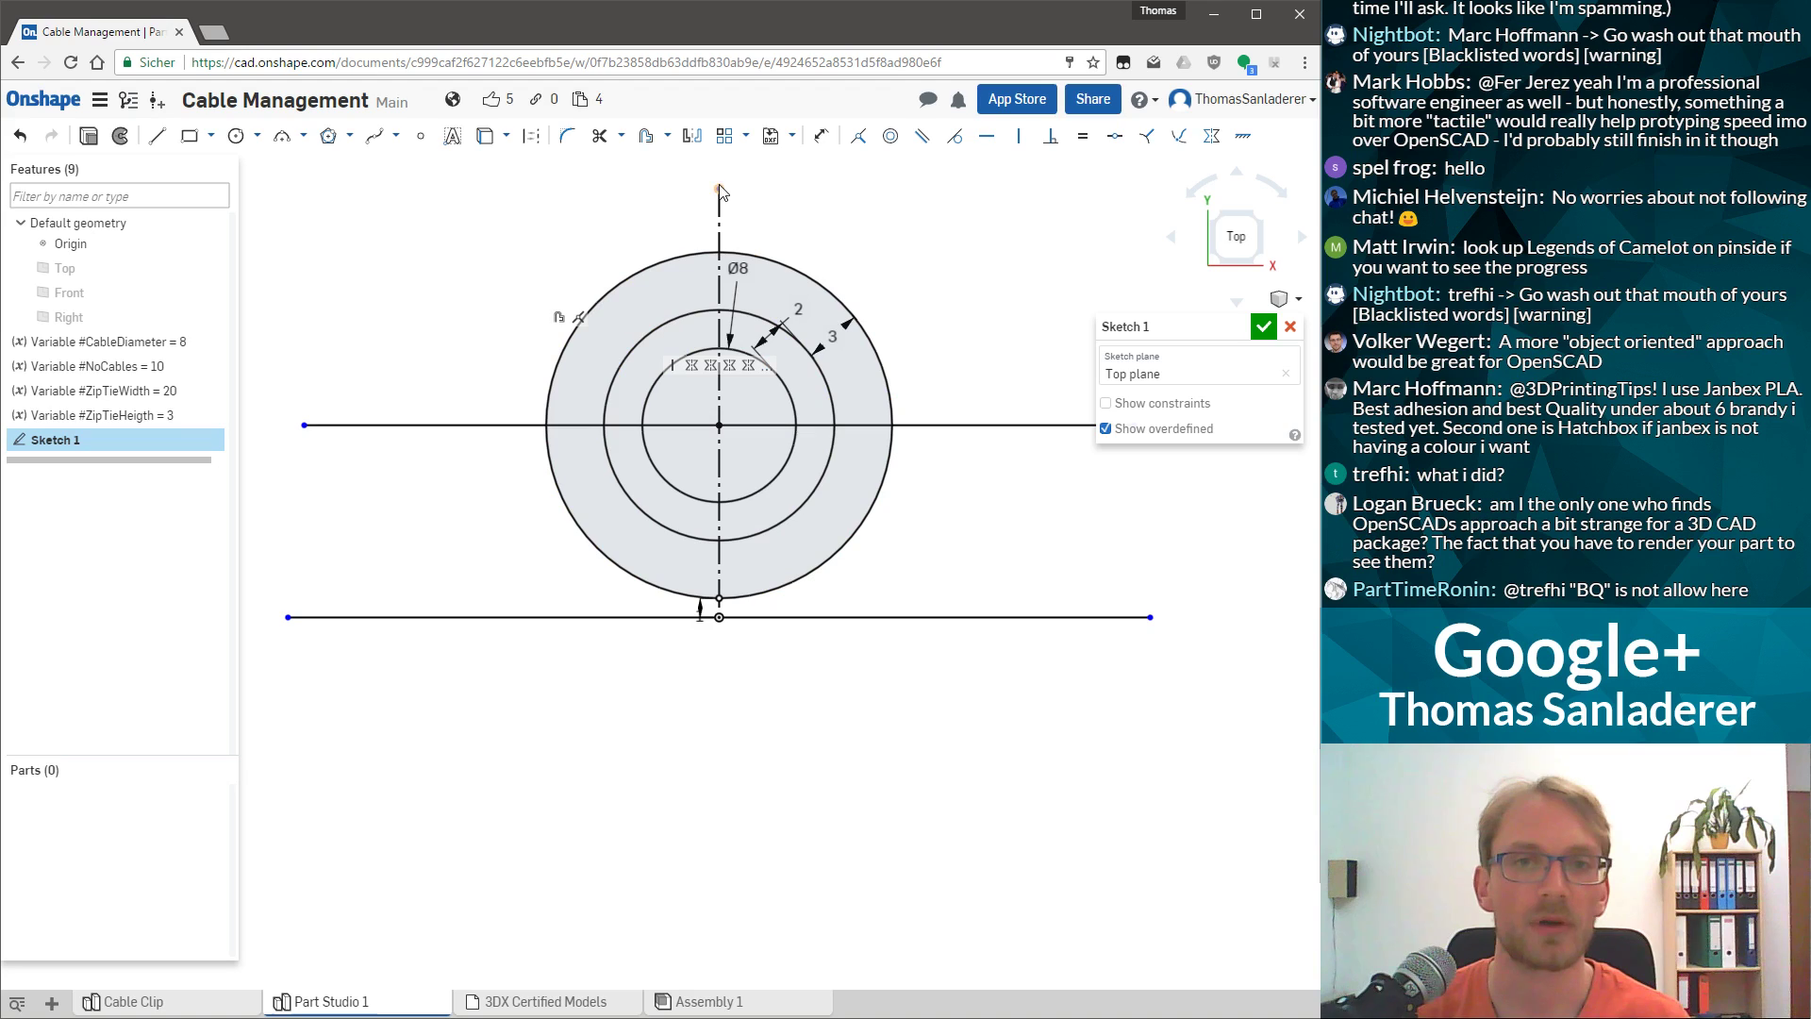
pyautogui.moveTo(718, 189); pyautogui.dragTo(719, 332)
pyautogui.moveTo(726, 404); pyautogui.dragTo(719, 425)
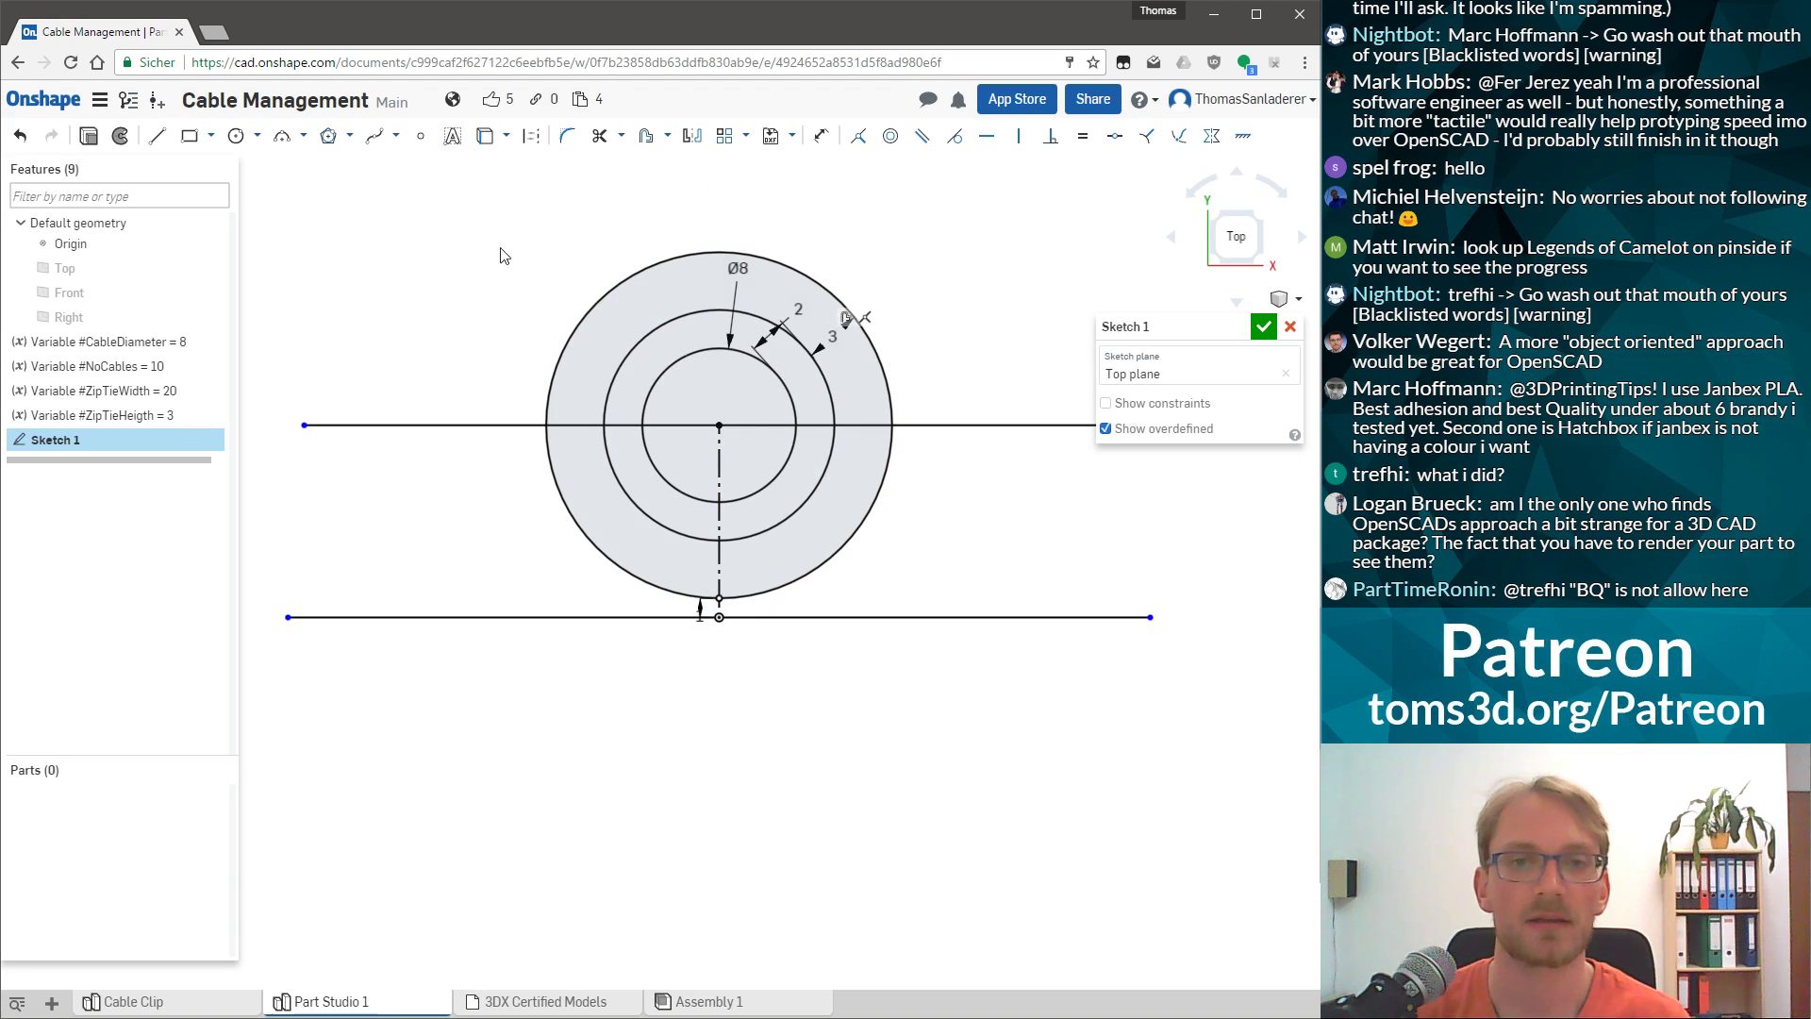
# Trim away the upper halves of all three concentric circles above the horizontal line.
pyautogui.click(644, 270)
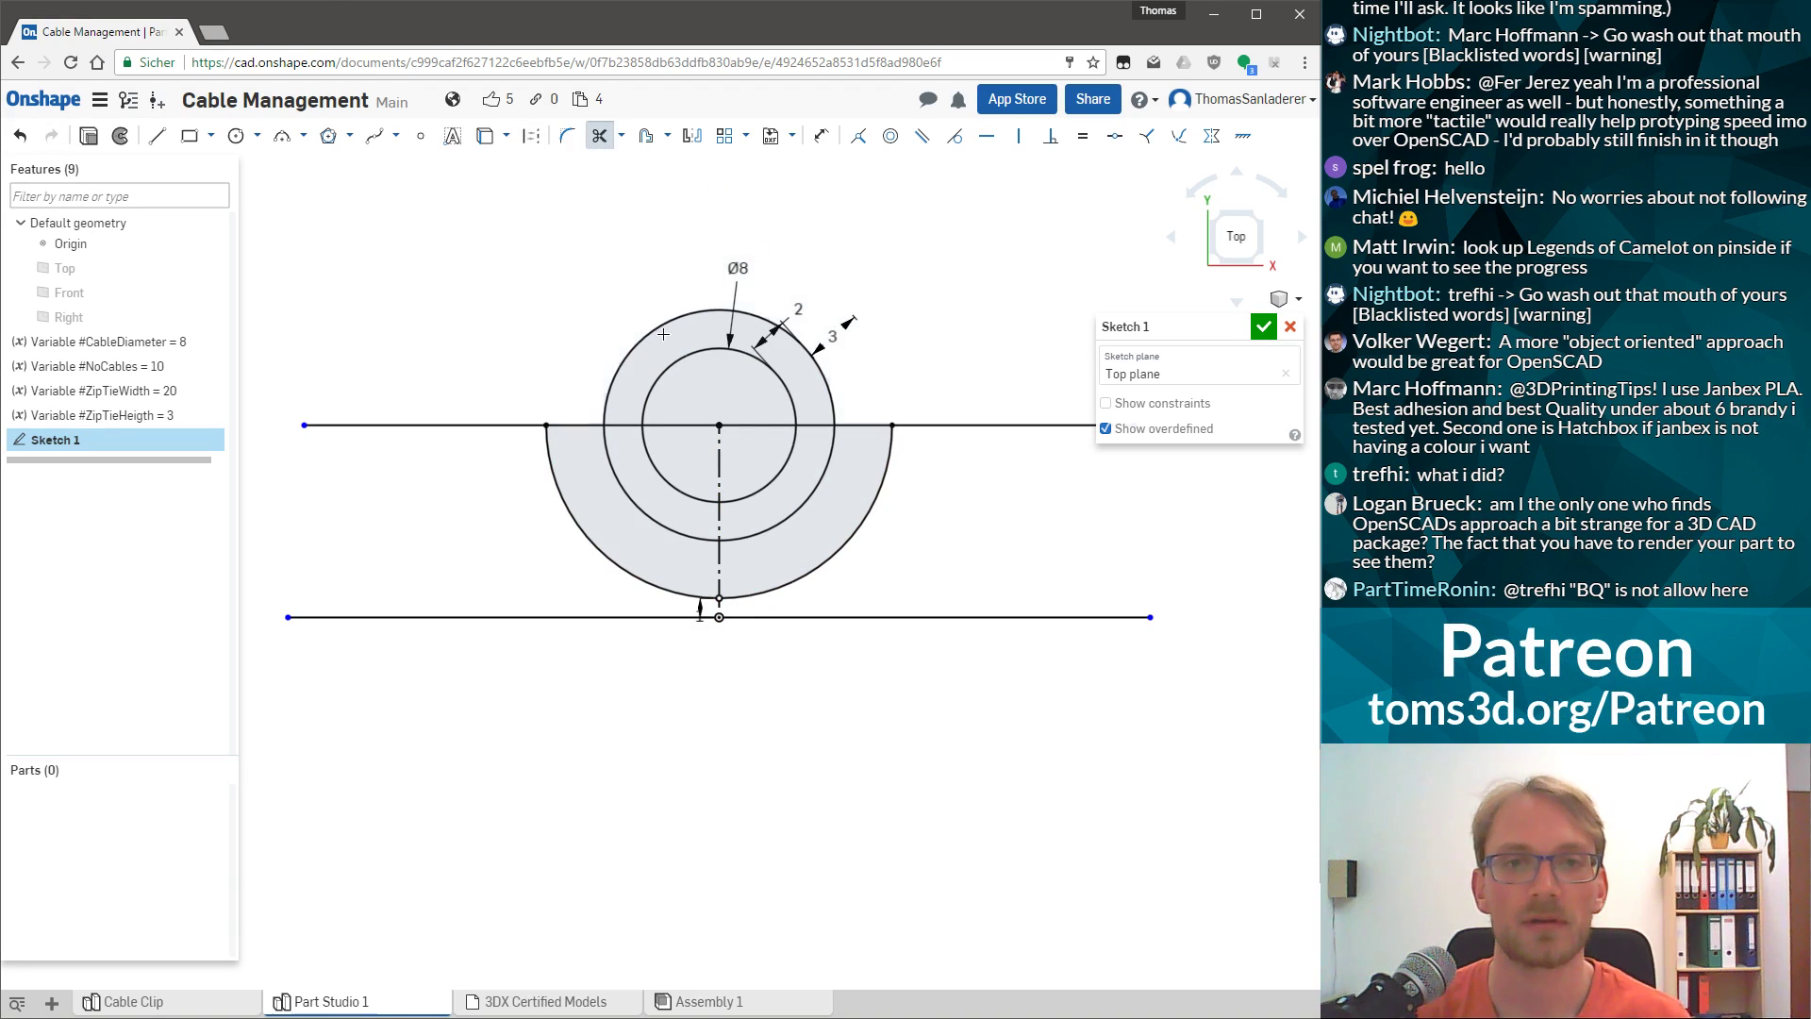
pyautogui.click(660, 324)
pyautogui.click(677, 381)
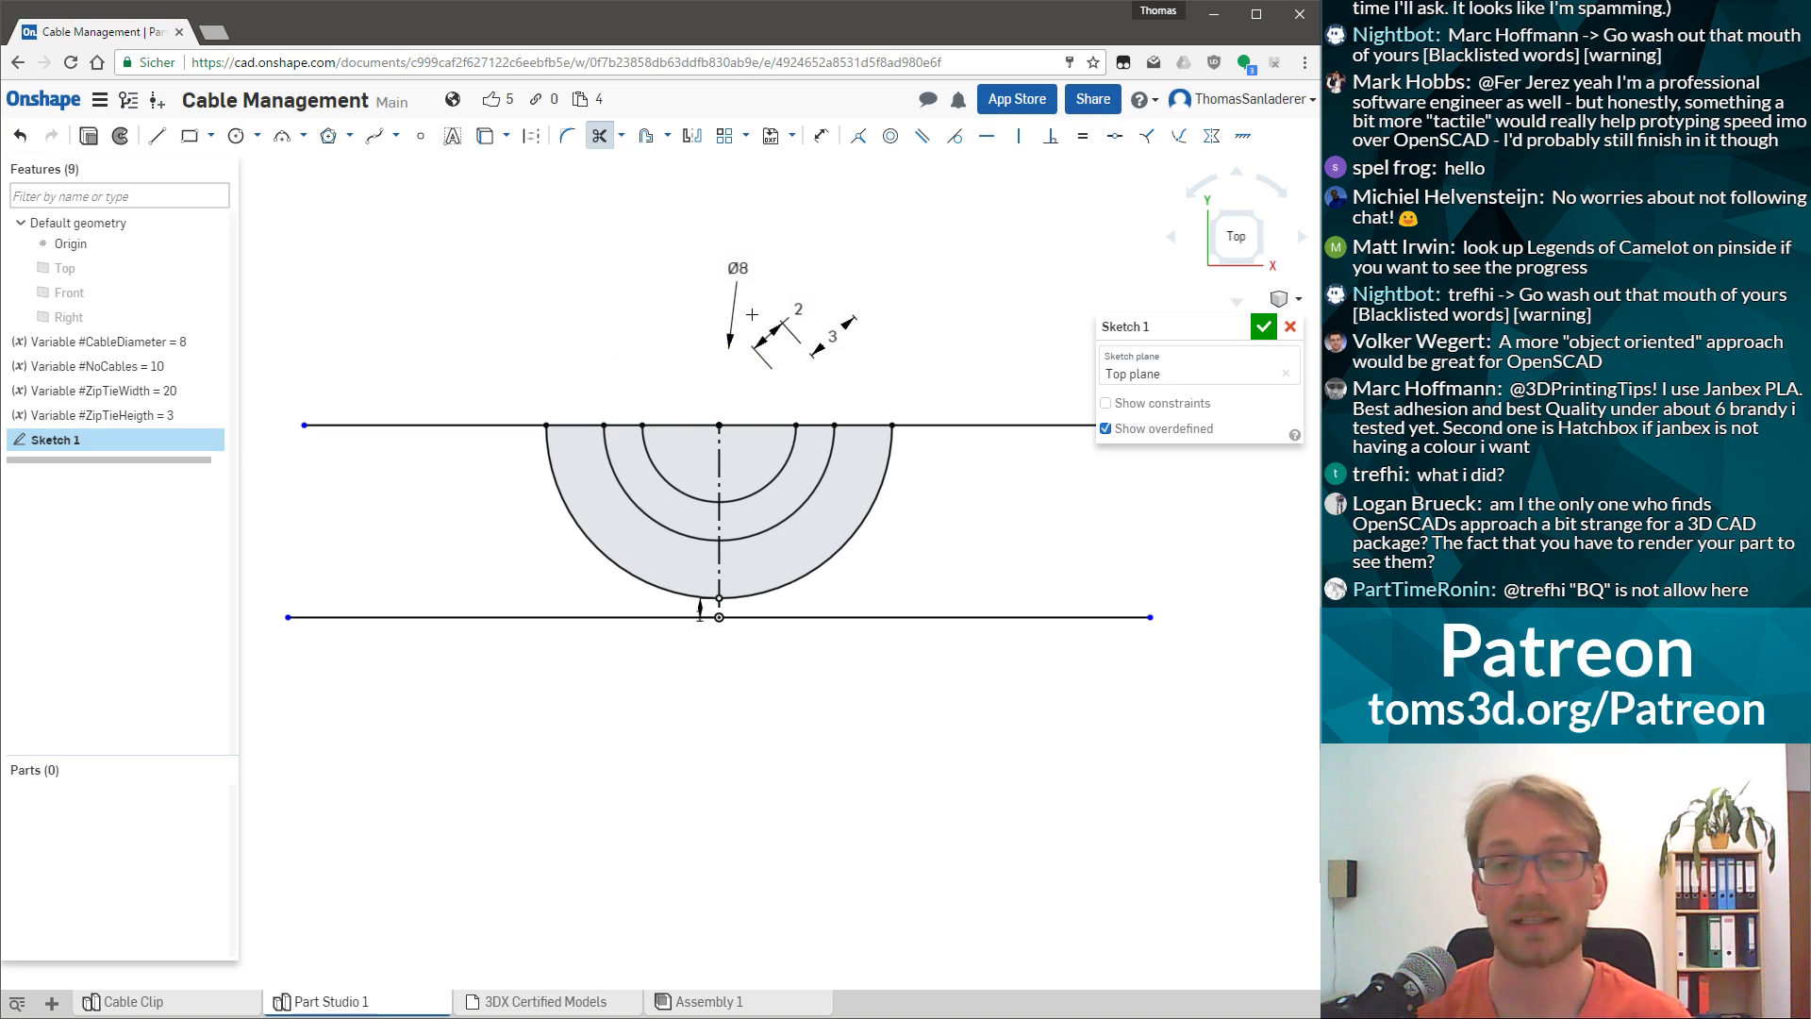
pyautogui.press('Escape')
# Reposition the 8 mm diameter, 2 mm and 3 mm dimensions closer to the remaining half circles.
pyautogui.moveTo(738, 269)
pyautogui.mouseDown()
pyautogui.moveTo(731, 462)
pyautogui.moveTo(747, 461)
pyautogui.mouseUp()
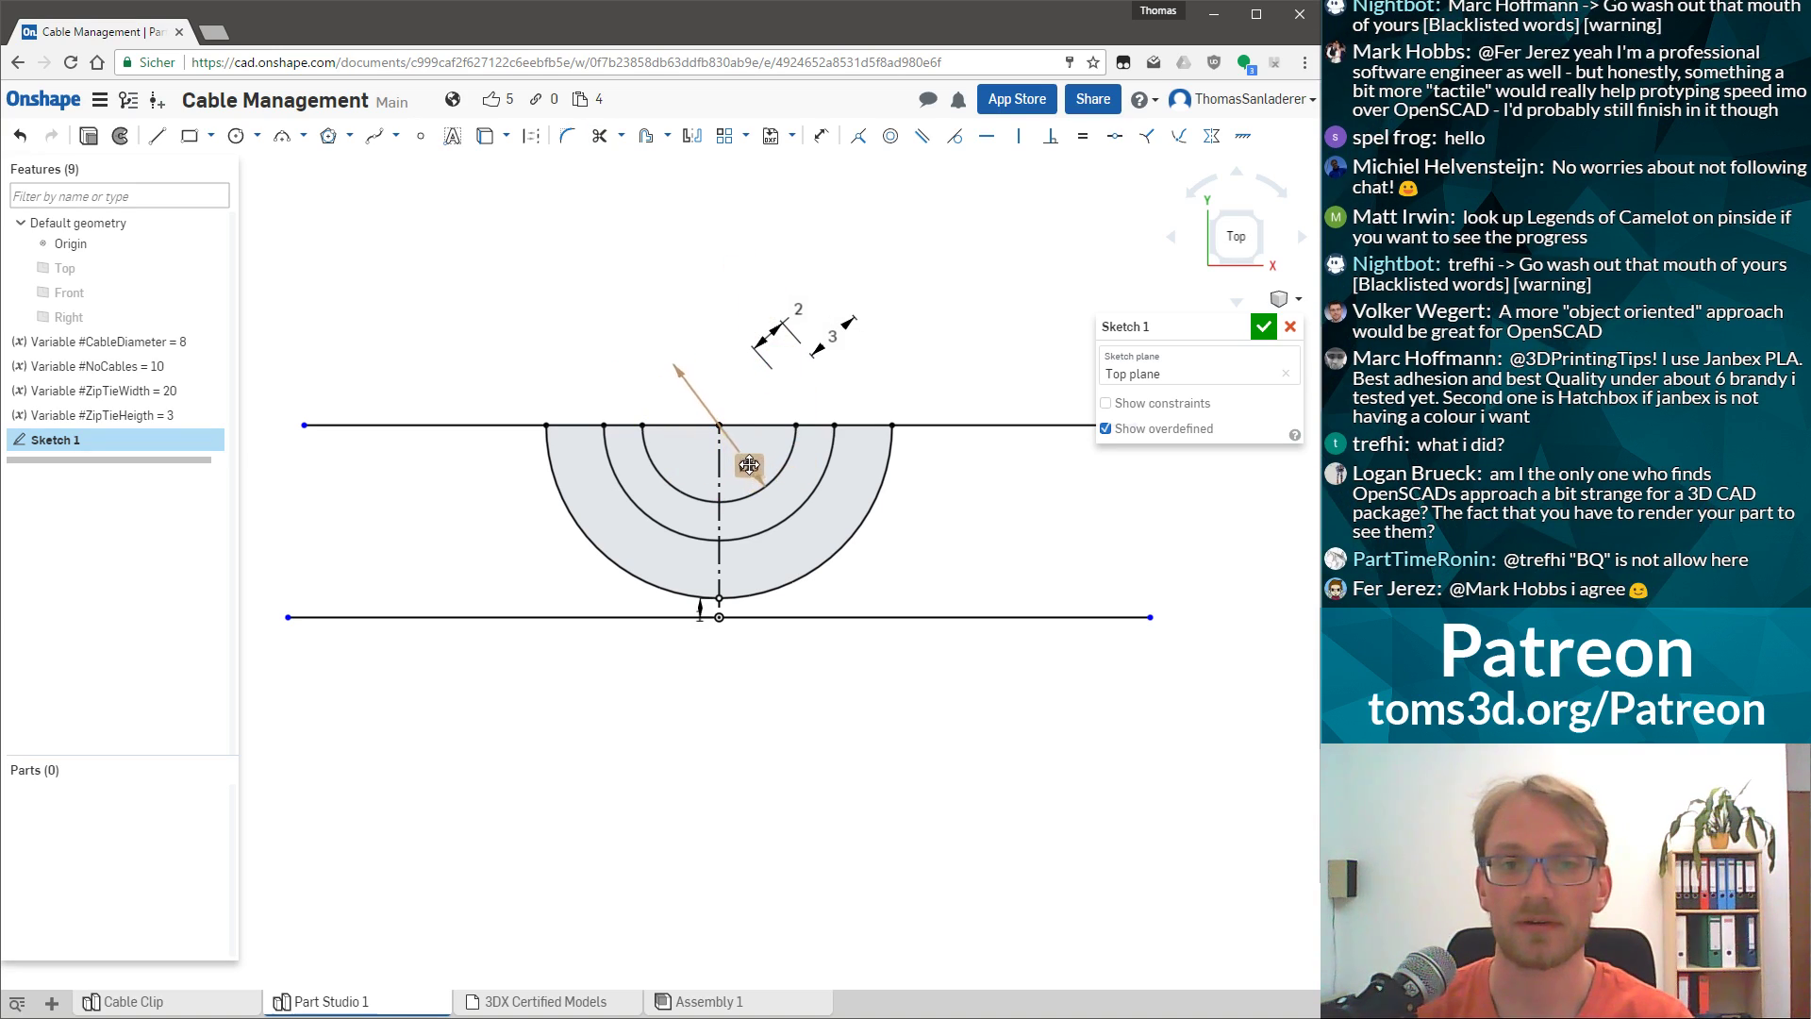
pyautogui.moveTo(796, 316)
pyautogui.mouseDown()
pyautogui.moveTo(841, 432)
pyautogui.moveTo(809, 385)
pyautogui.mouseUp()
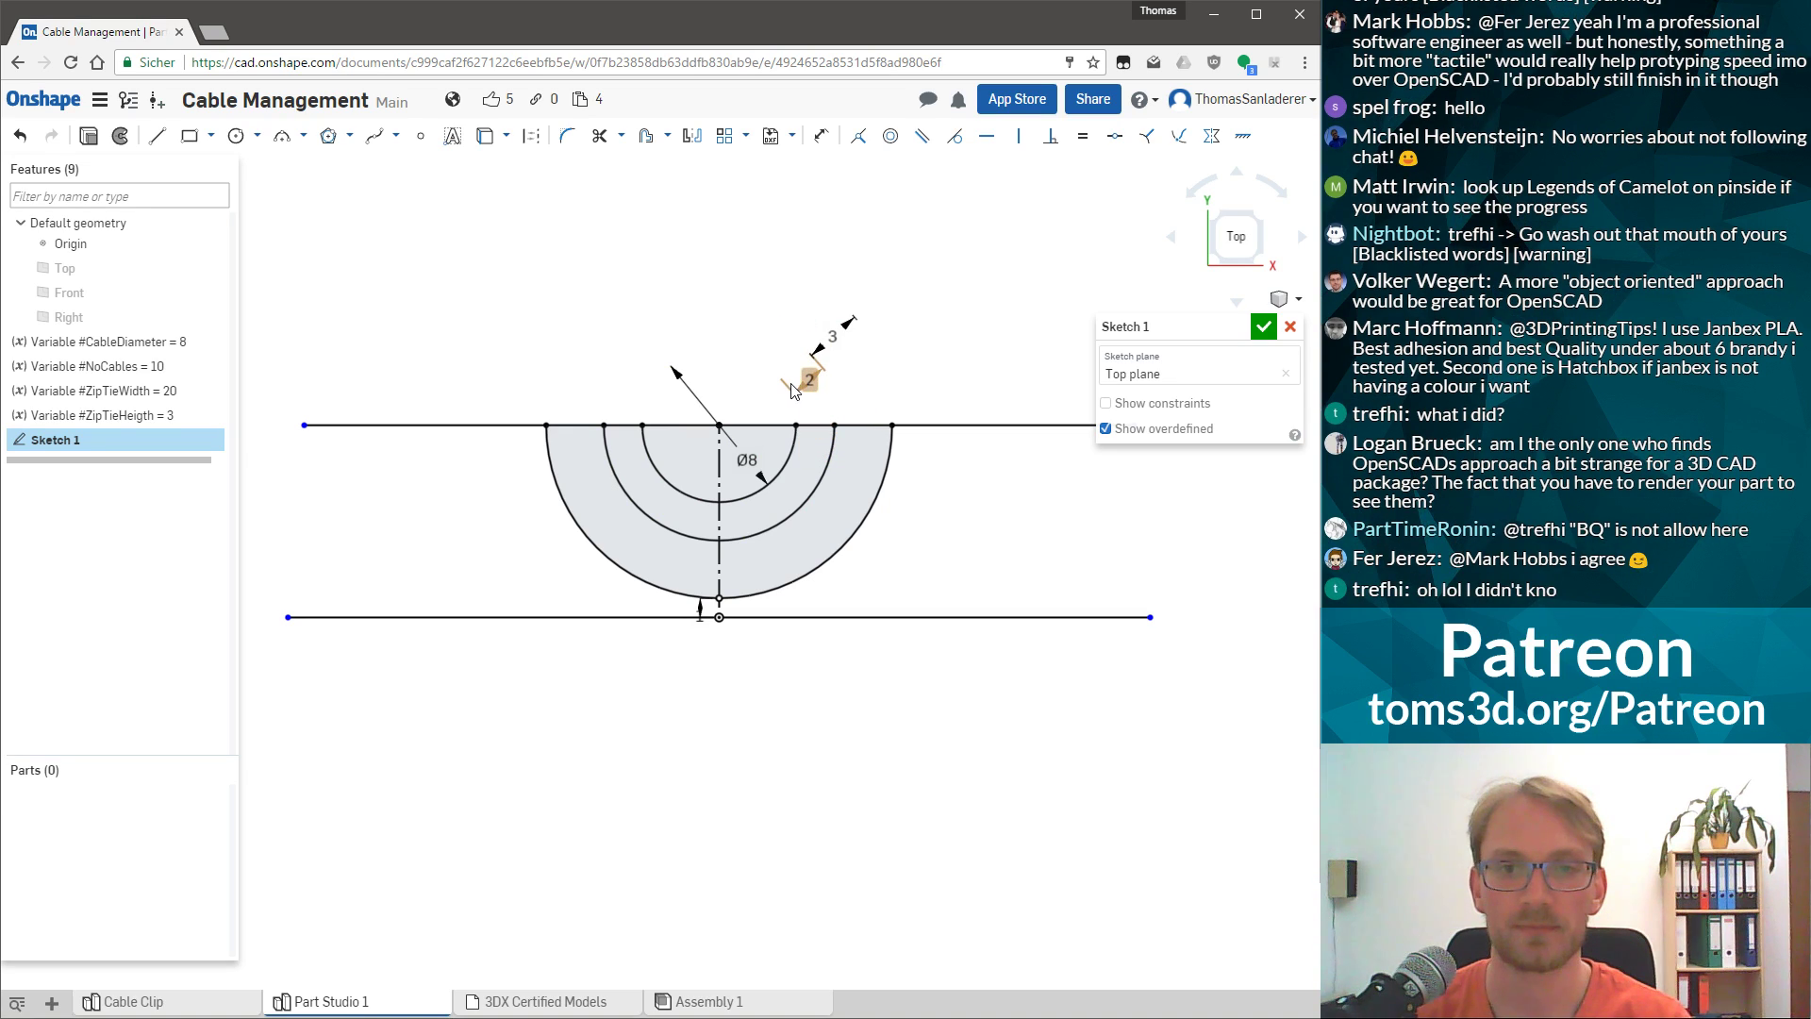
pyautogui.moveTo(804, 384); pyautogui.dragTo(856, 374)
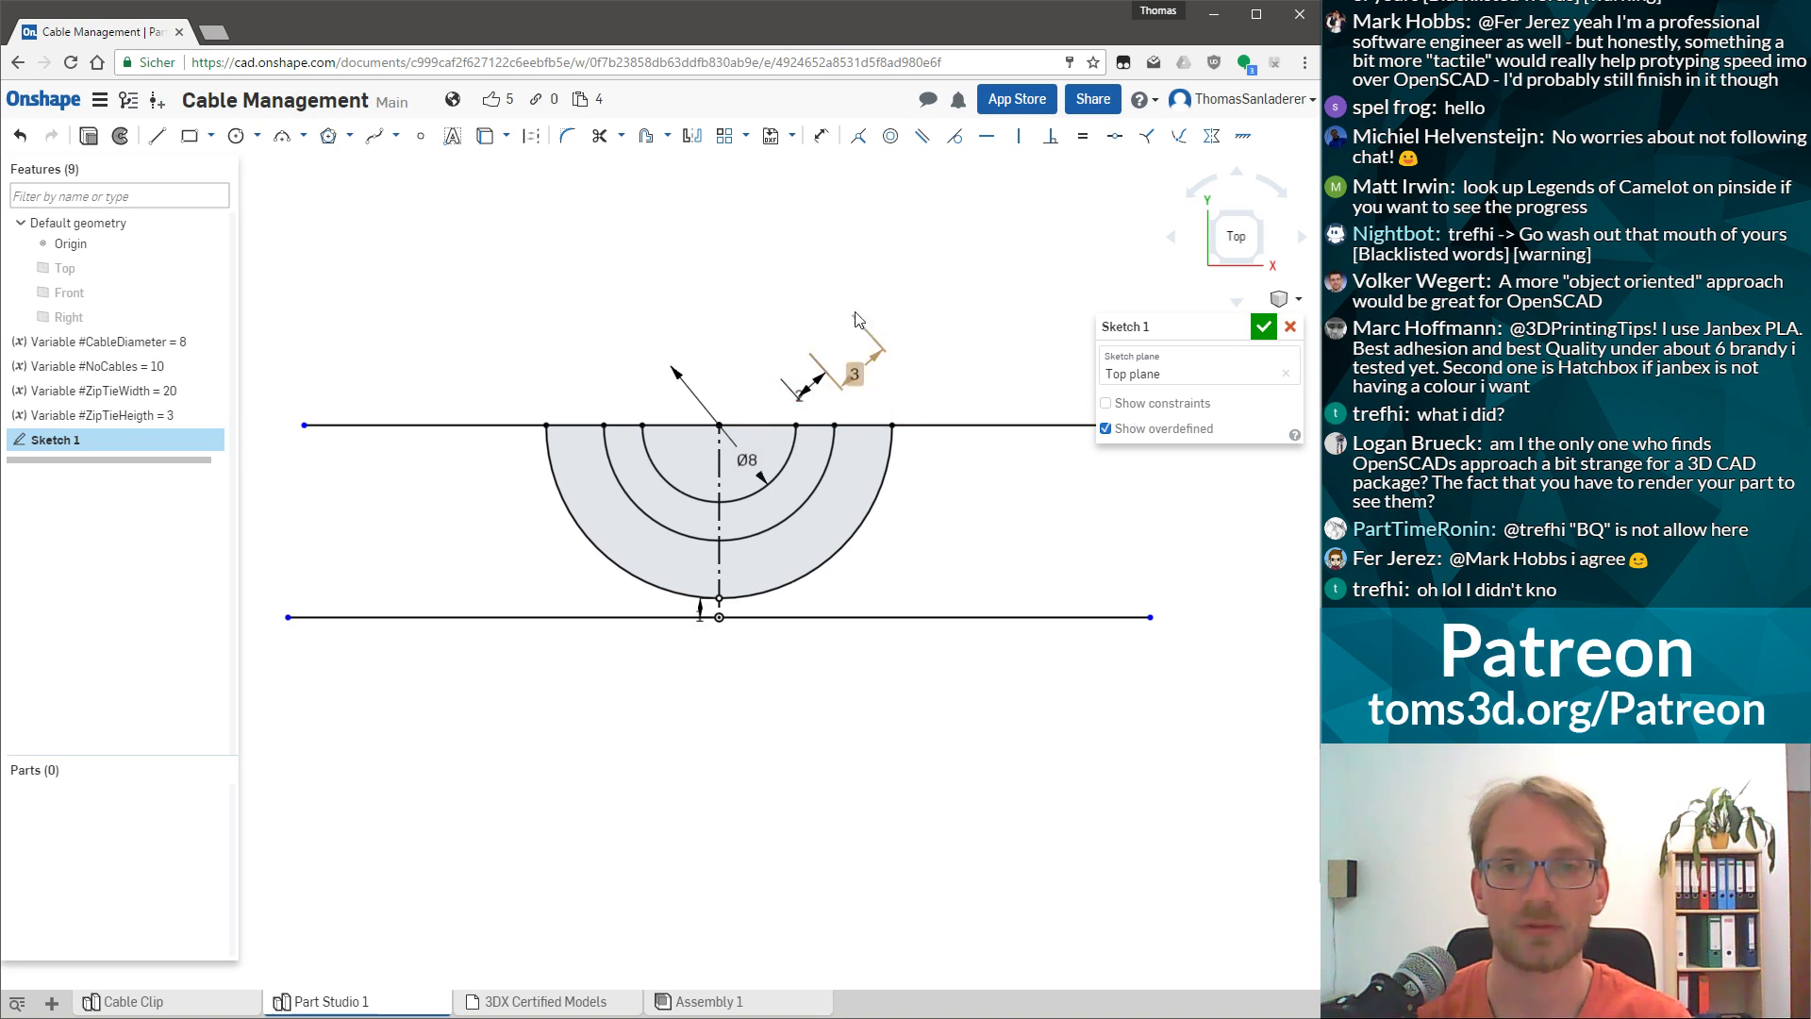
pyautogui.moveTo(800, 389); pyautogui.dragTo(922, 363)
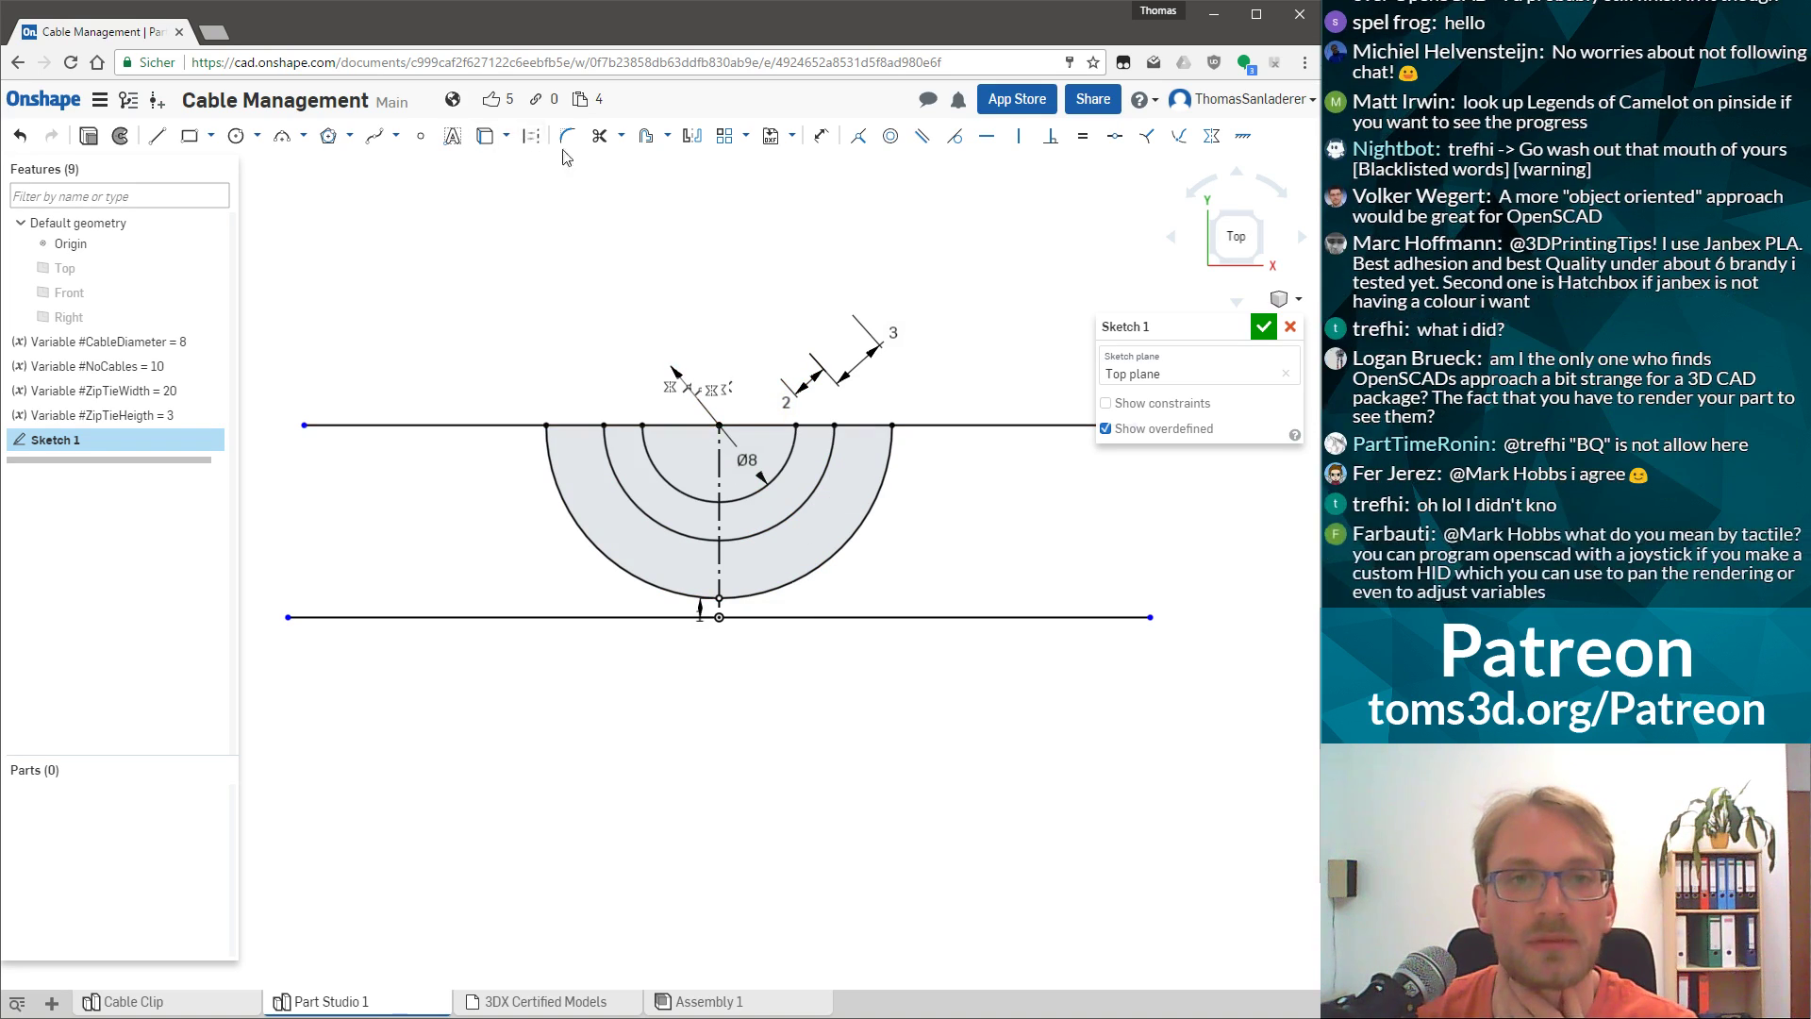
# Trim the section of the upper horizontal line that spans the opening of the innermost arc.
pyautogui.click(685, 427)
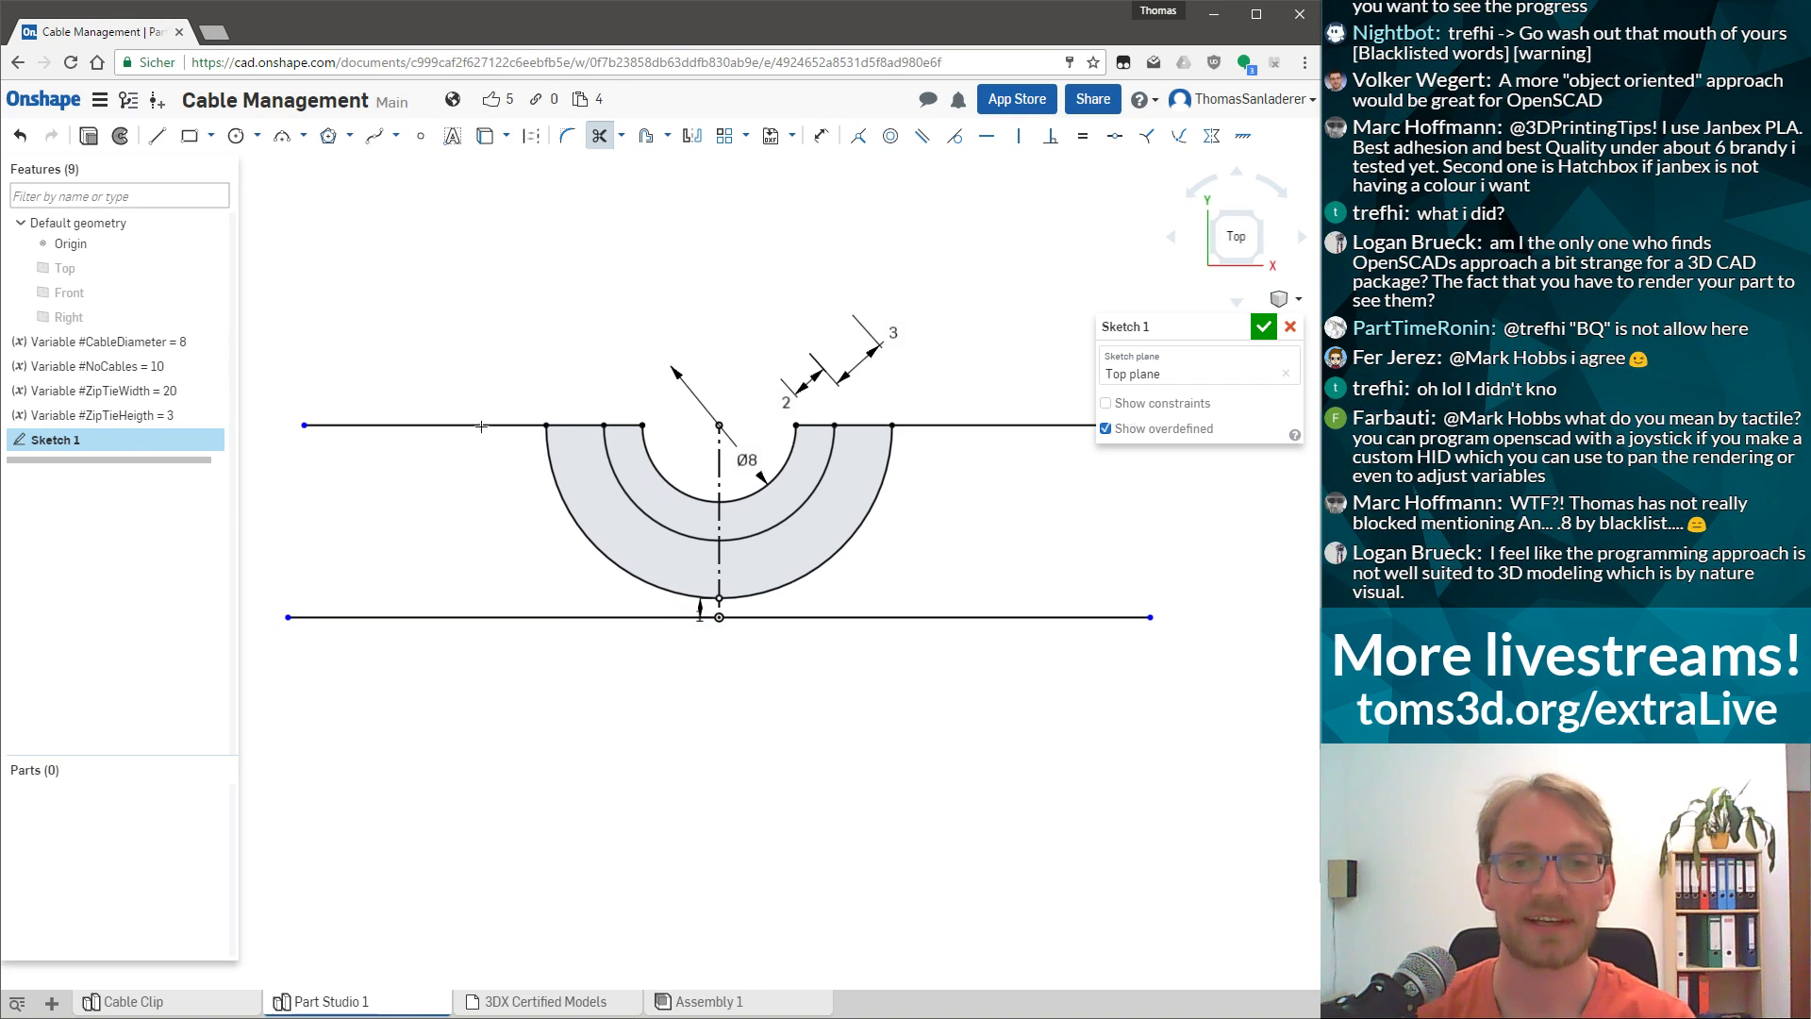
pyautogui.press('Escape')
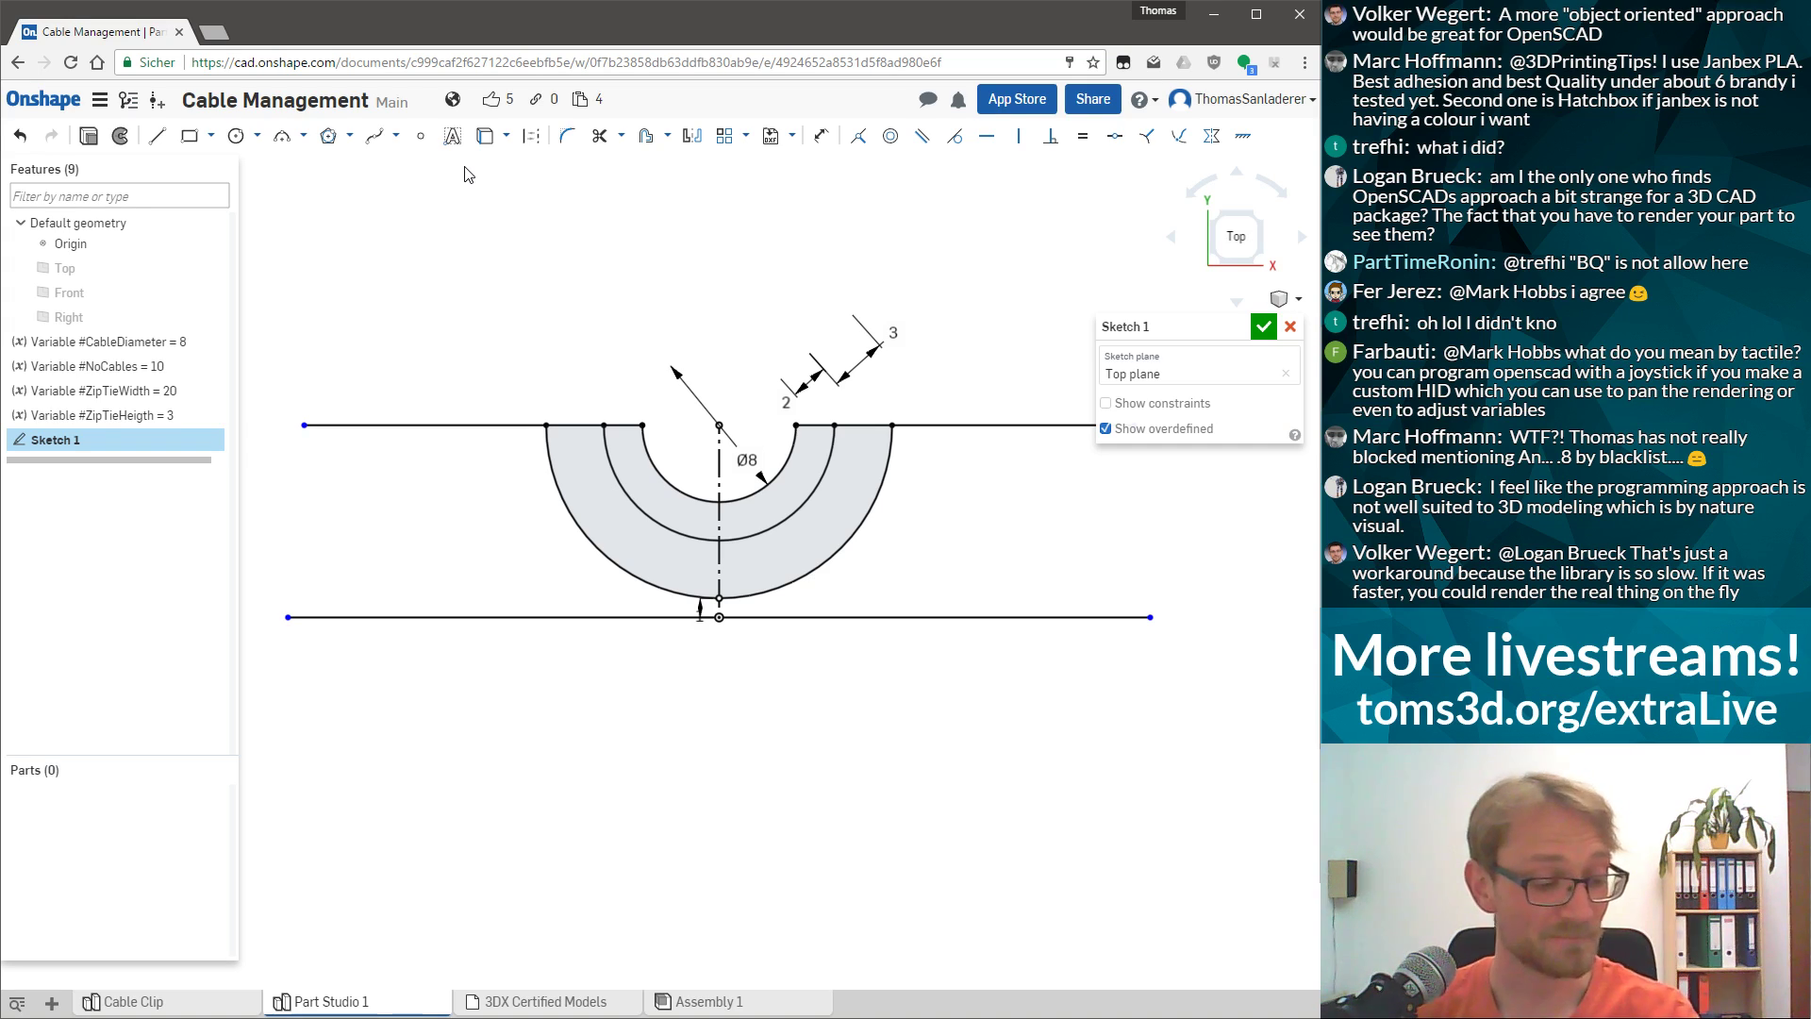
pyautogui.press('Escape')
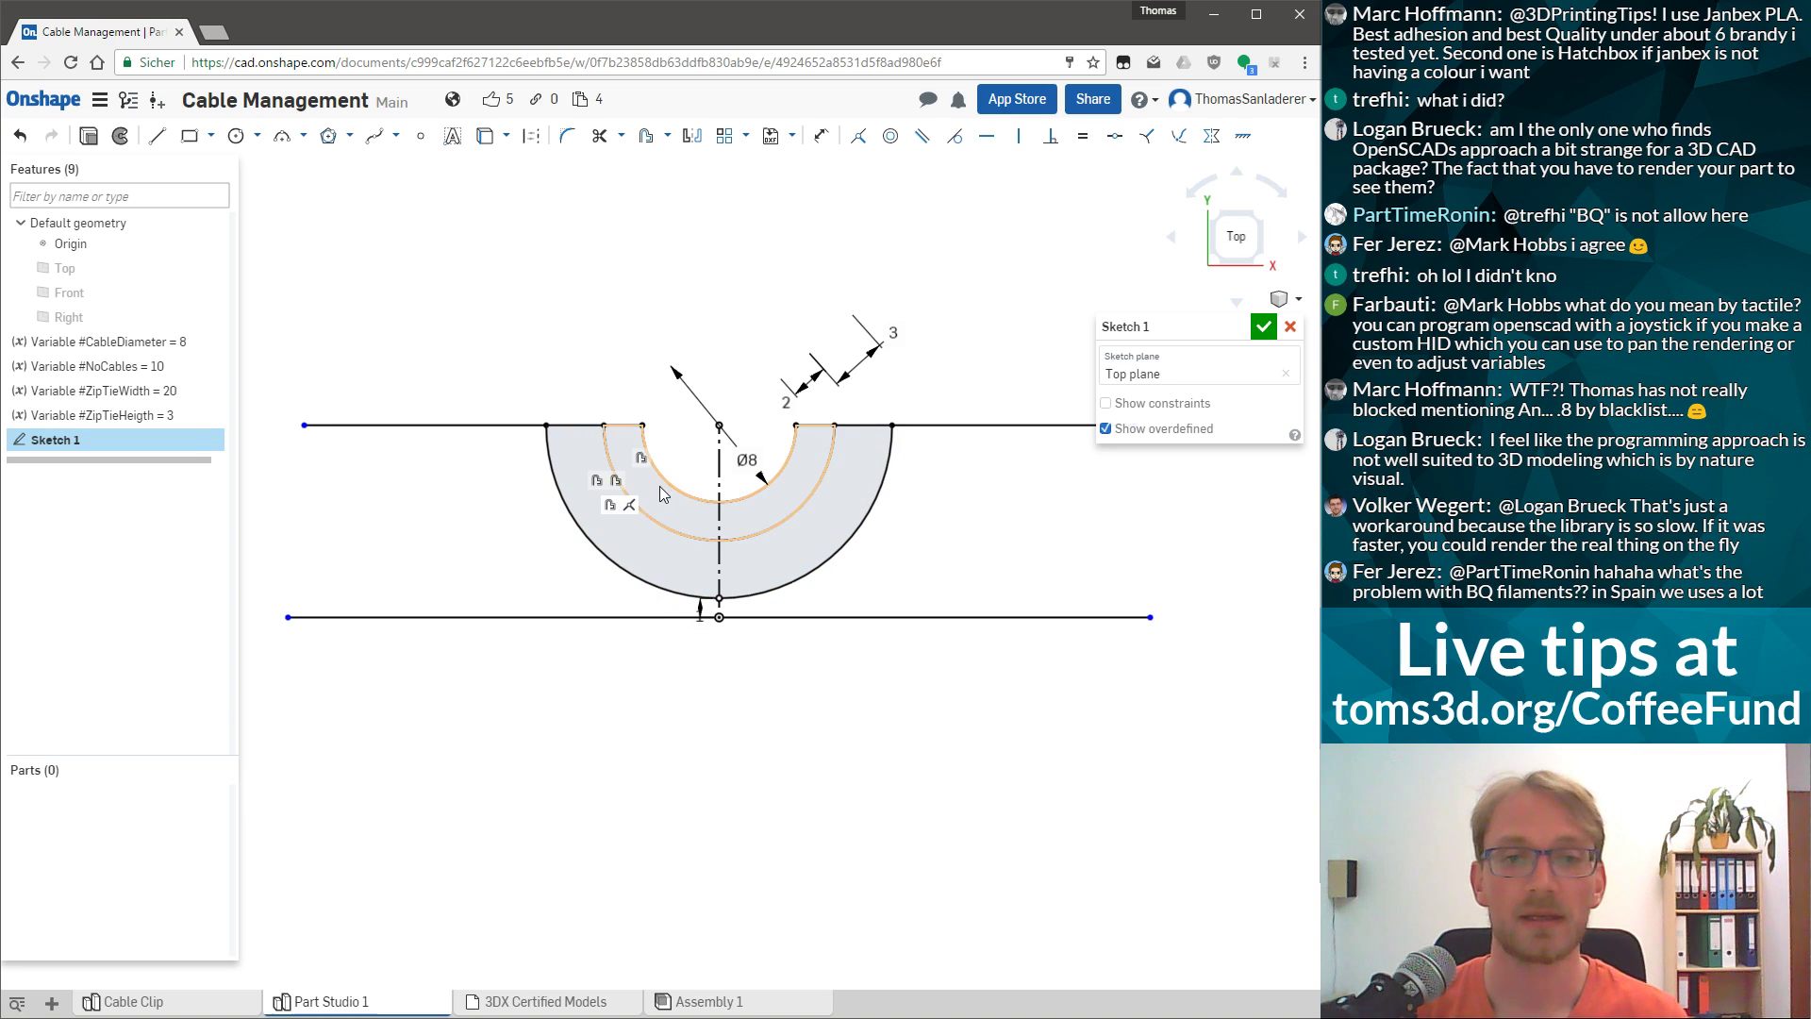
# Shorten both horizontal lines to just beyond the outermost arc and constrain their ends on the positive X side to be vertically aligned.
pyautogui.scroll(-3, 677, 495)
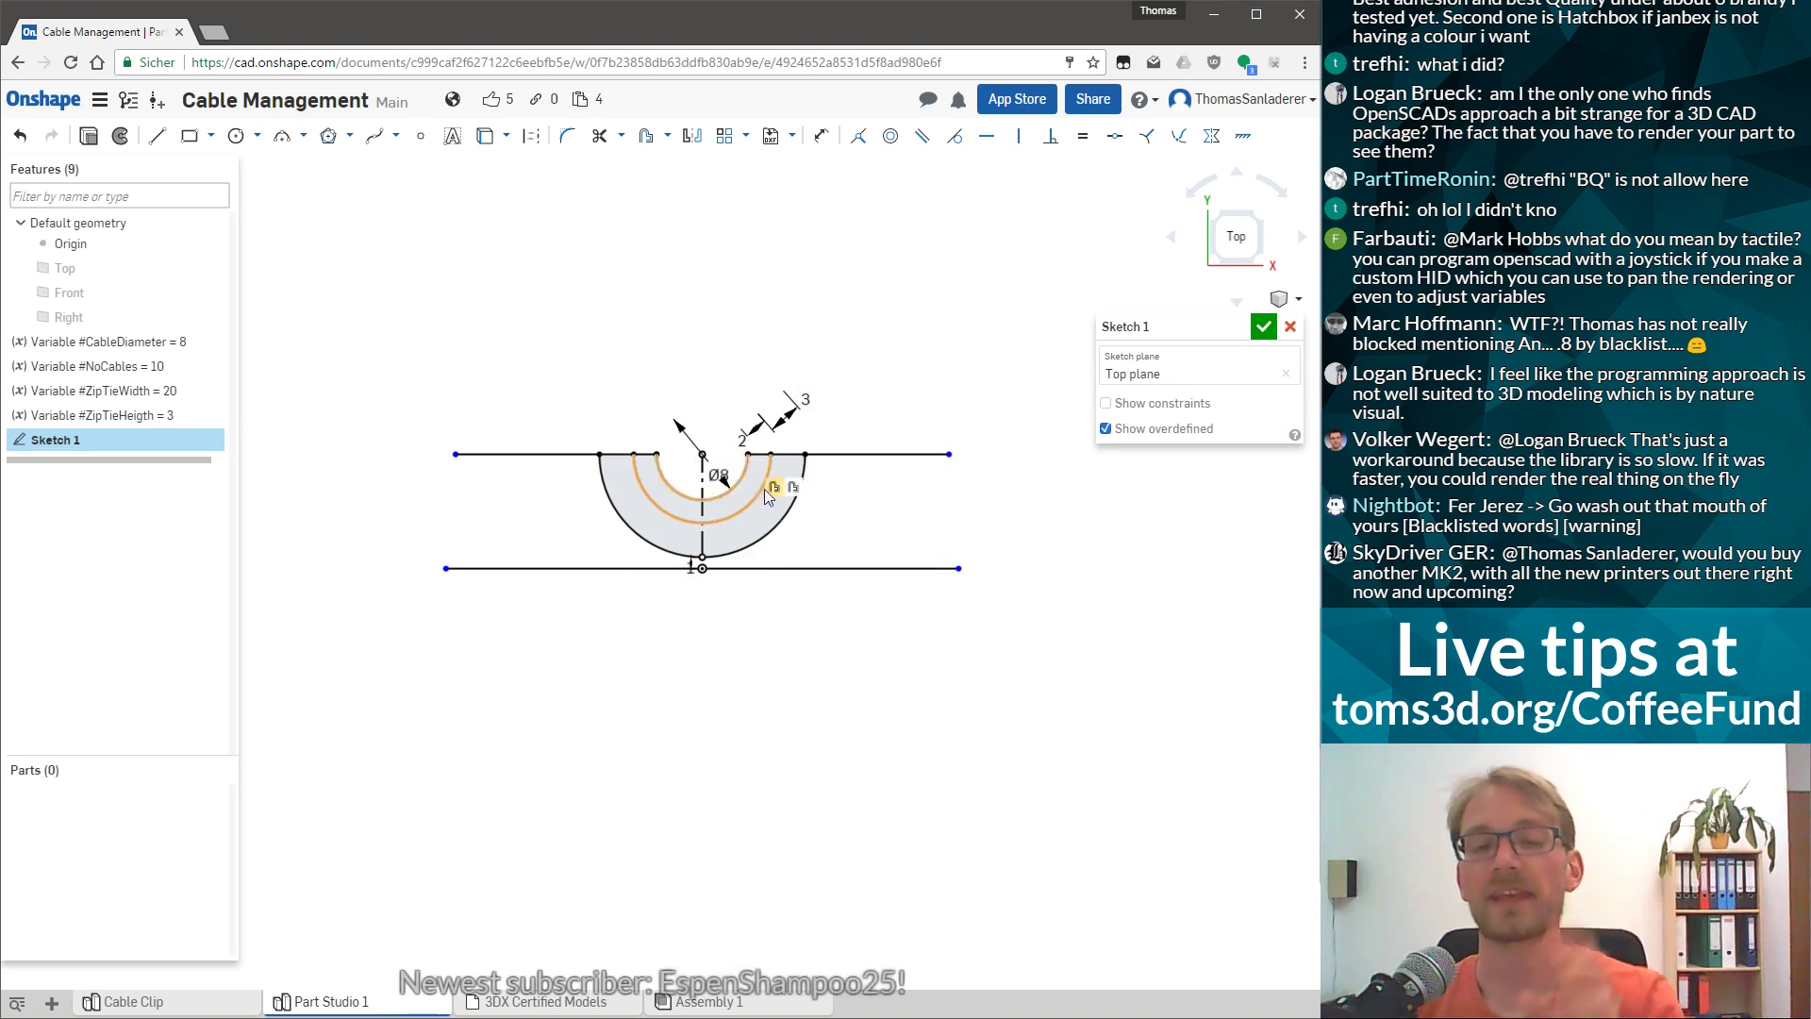
pyautogui.scroll(3, 768, 489)
pyautogui.scroll(-2, 1024, 375)
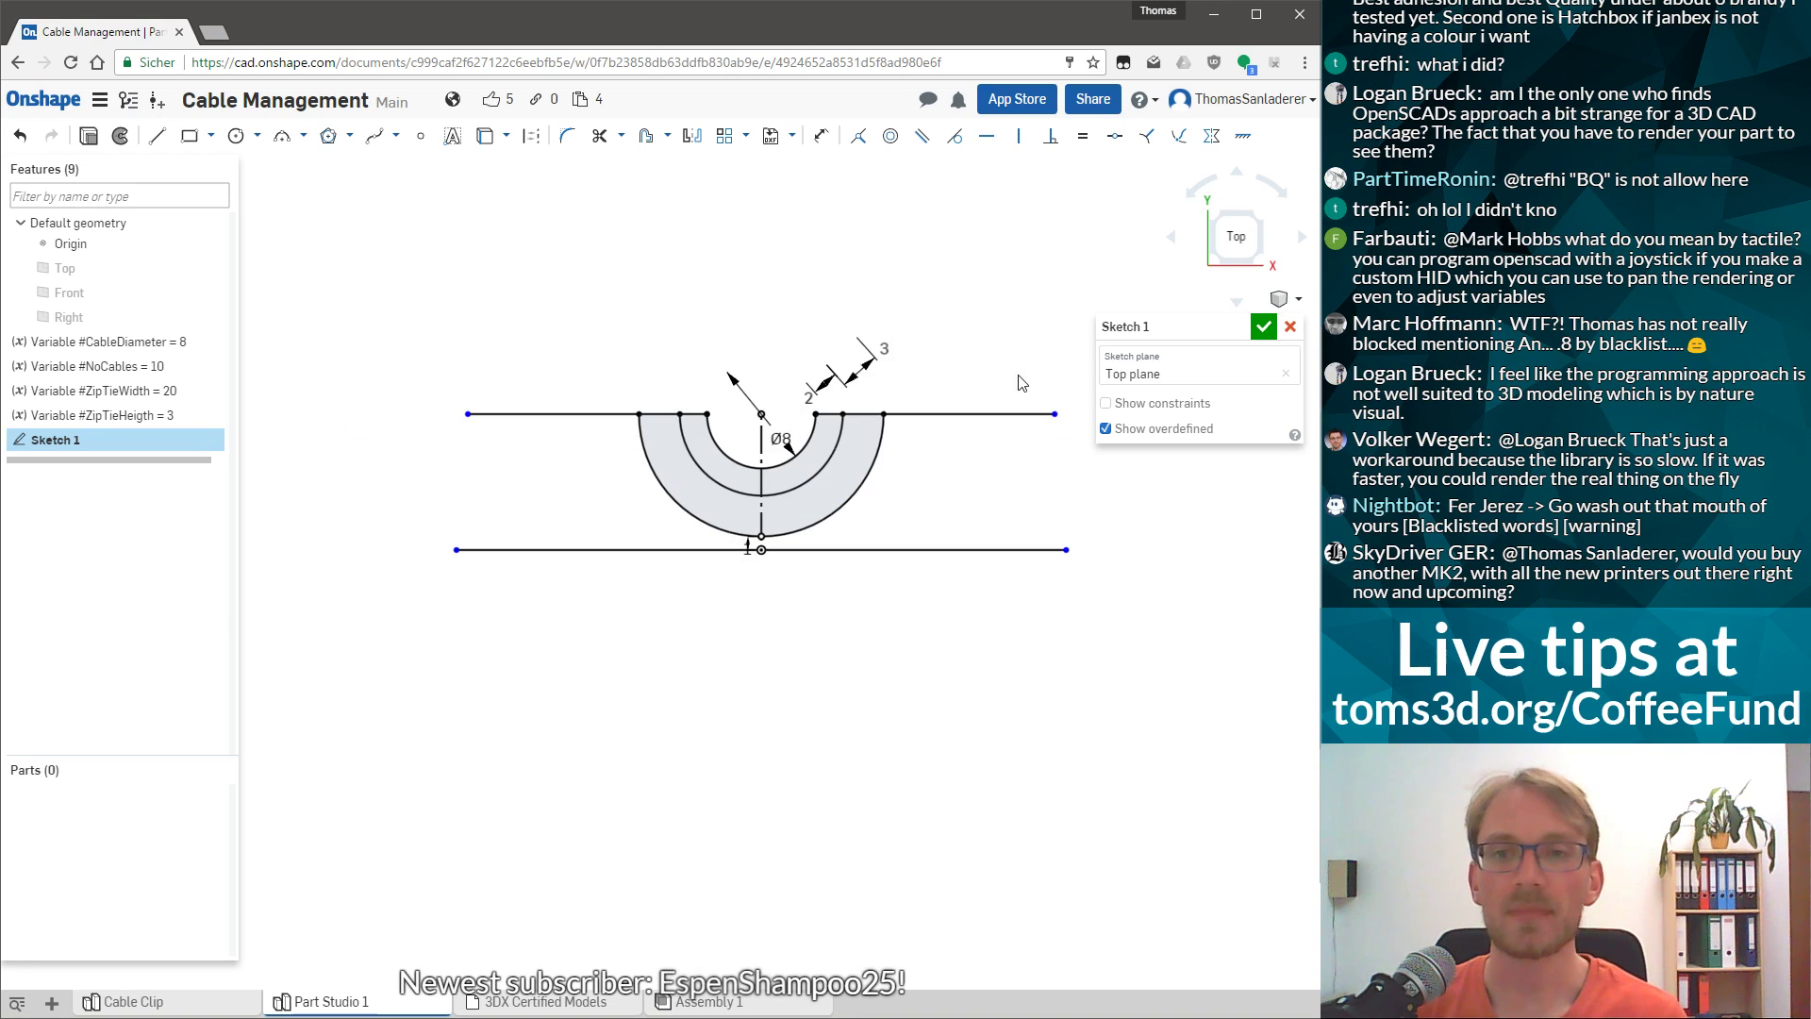
pyautogui.moveTo(981, 418); pyautogui.dragTo(929, 423)
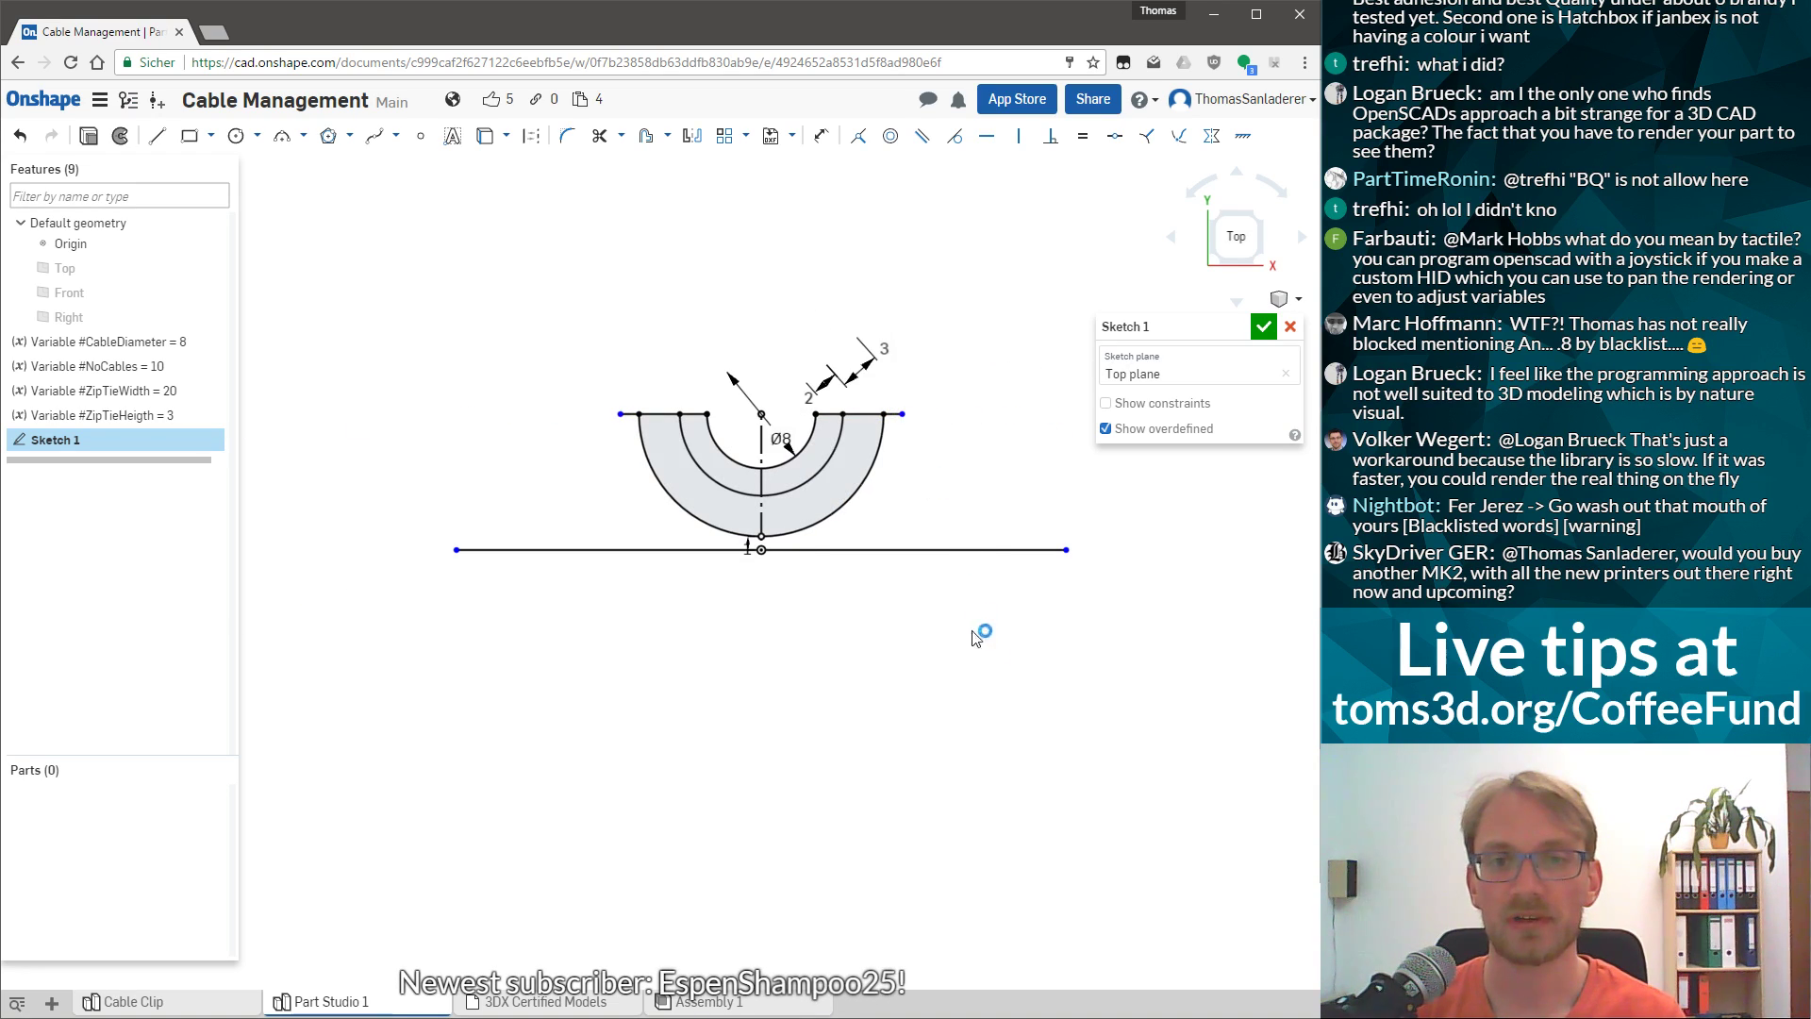
pyautogui.moveTo(1069, 556); pyautogui.dragTo(920, 533)
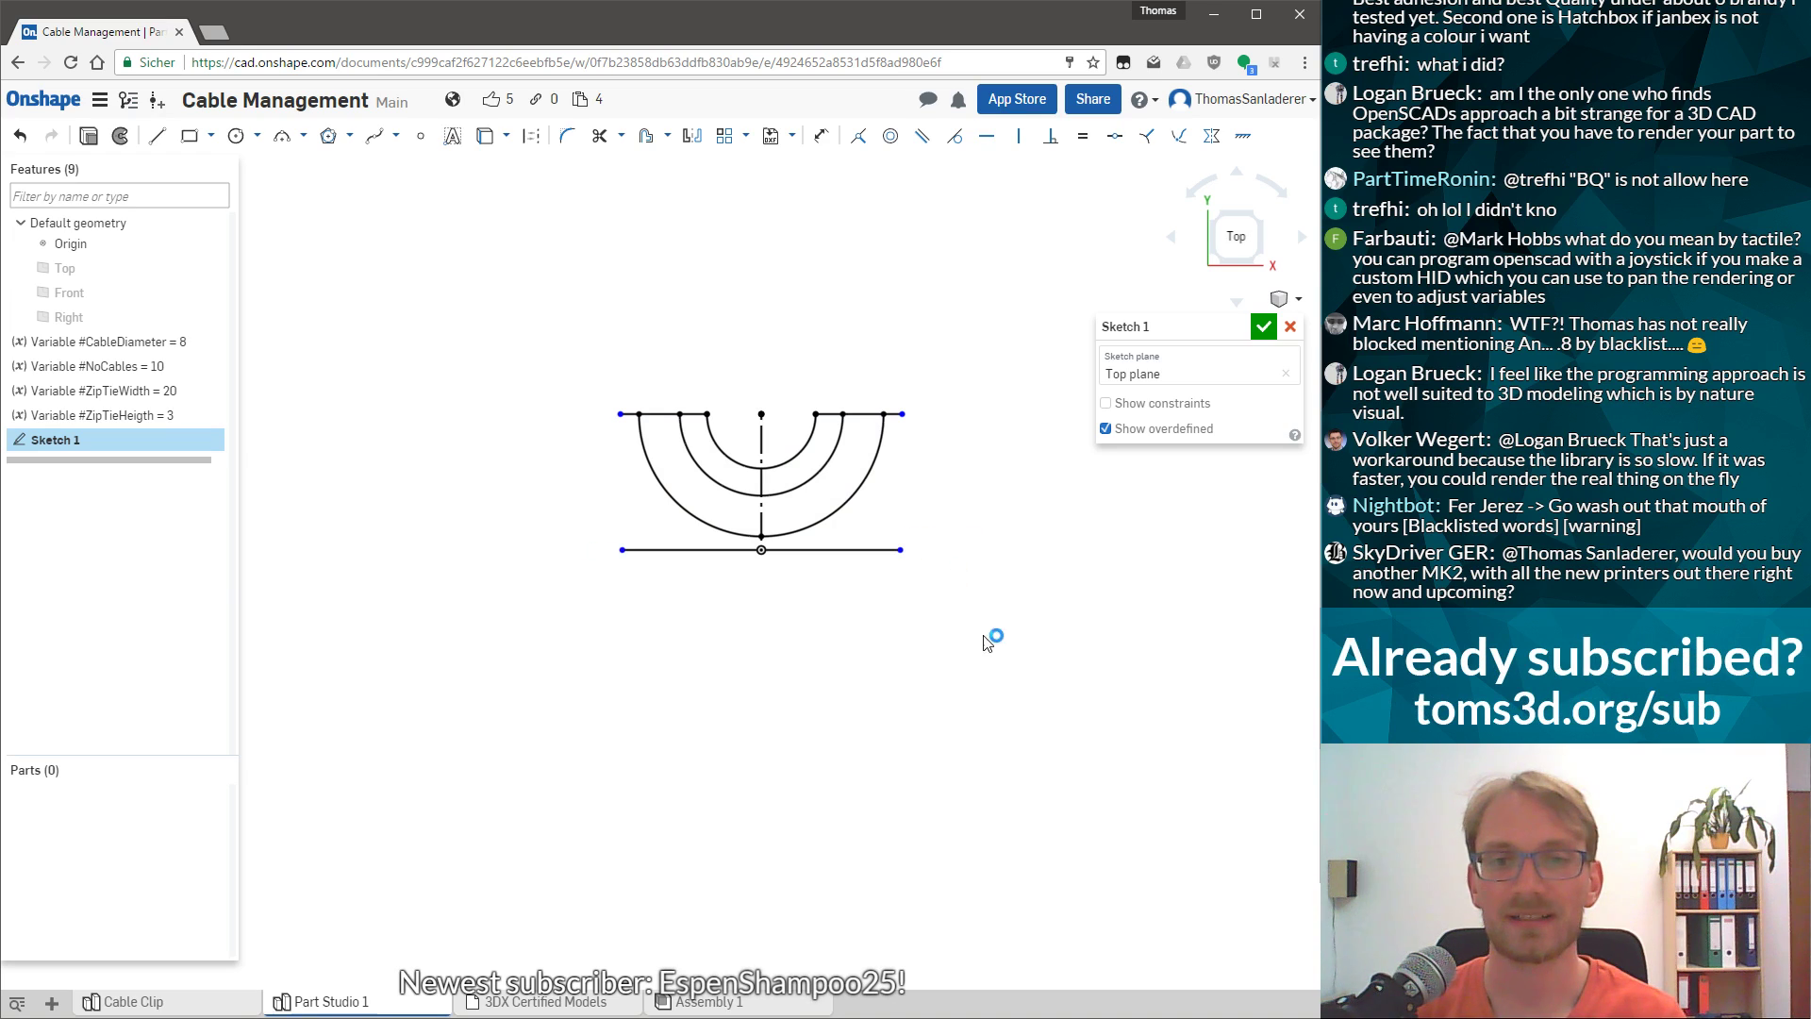
pyautogui.click(901, 549)
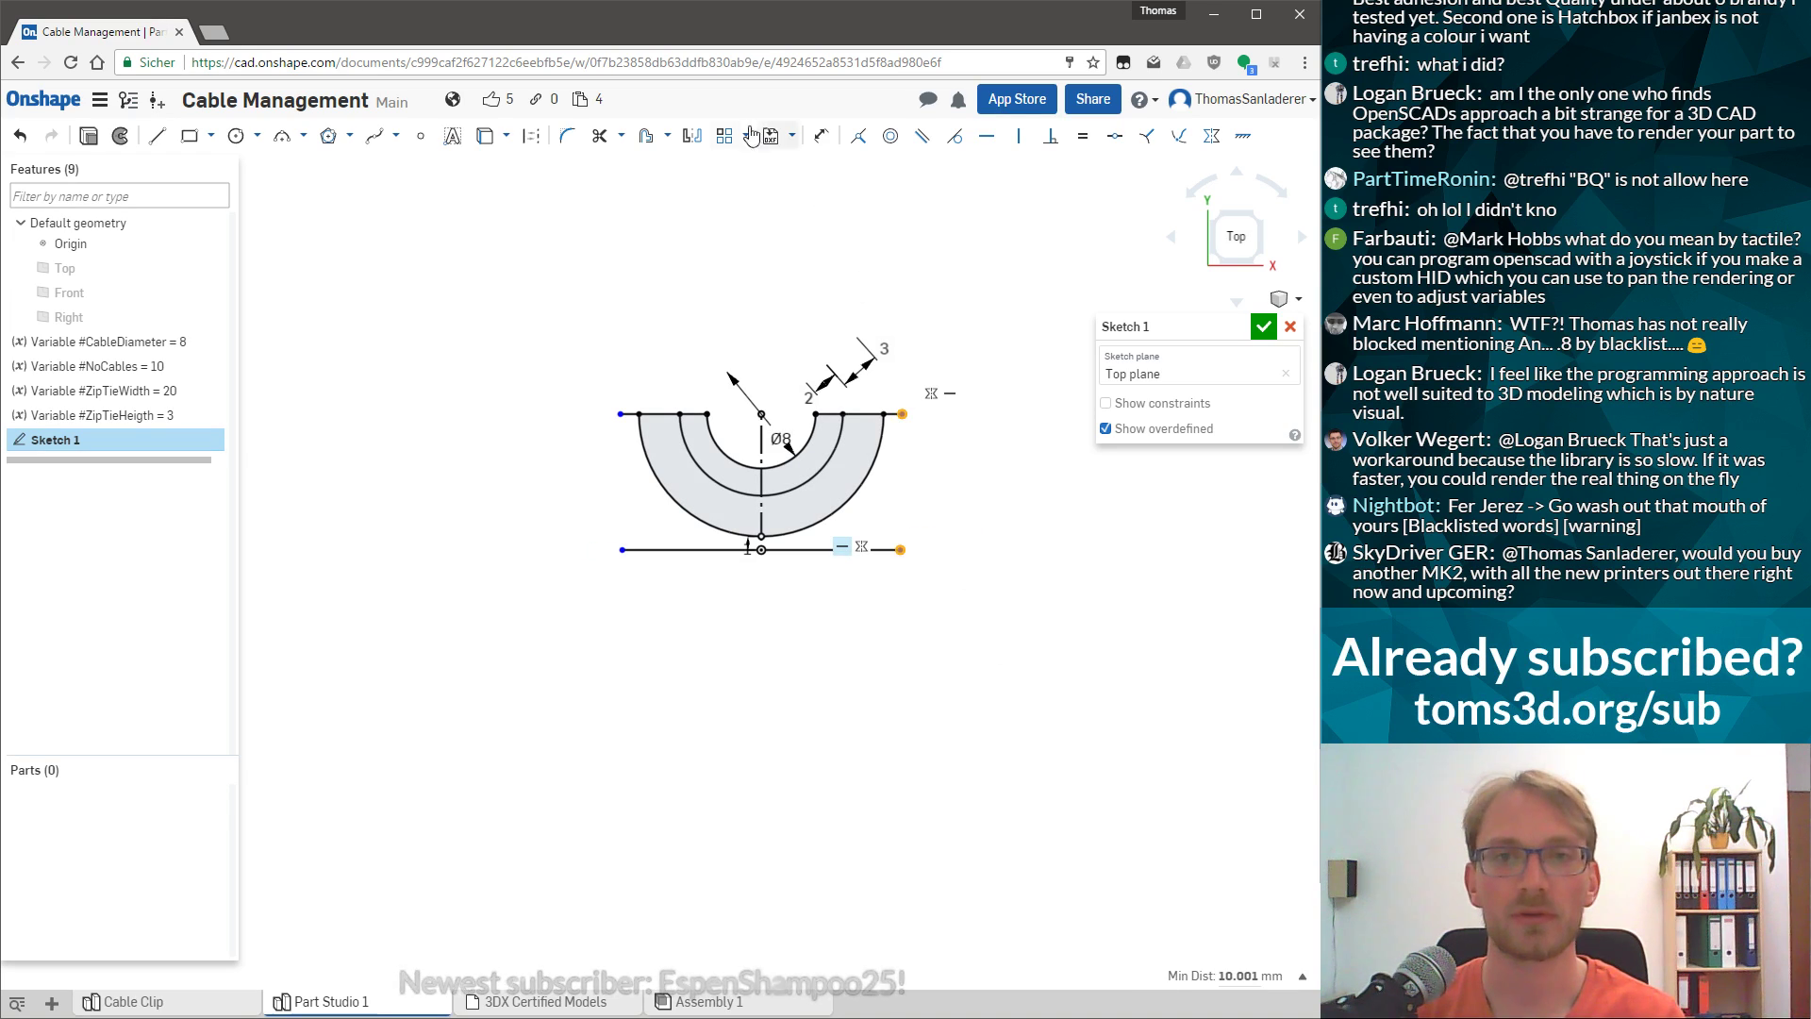
pyautogui.click(1020, 140)
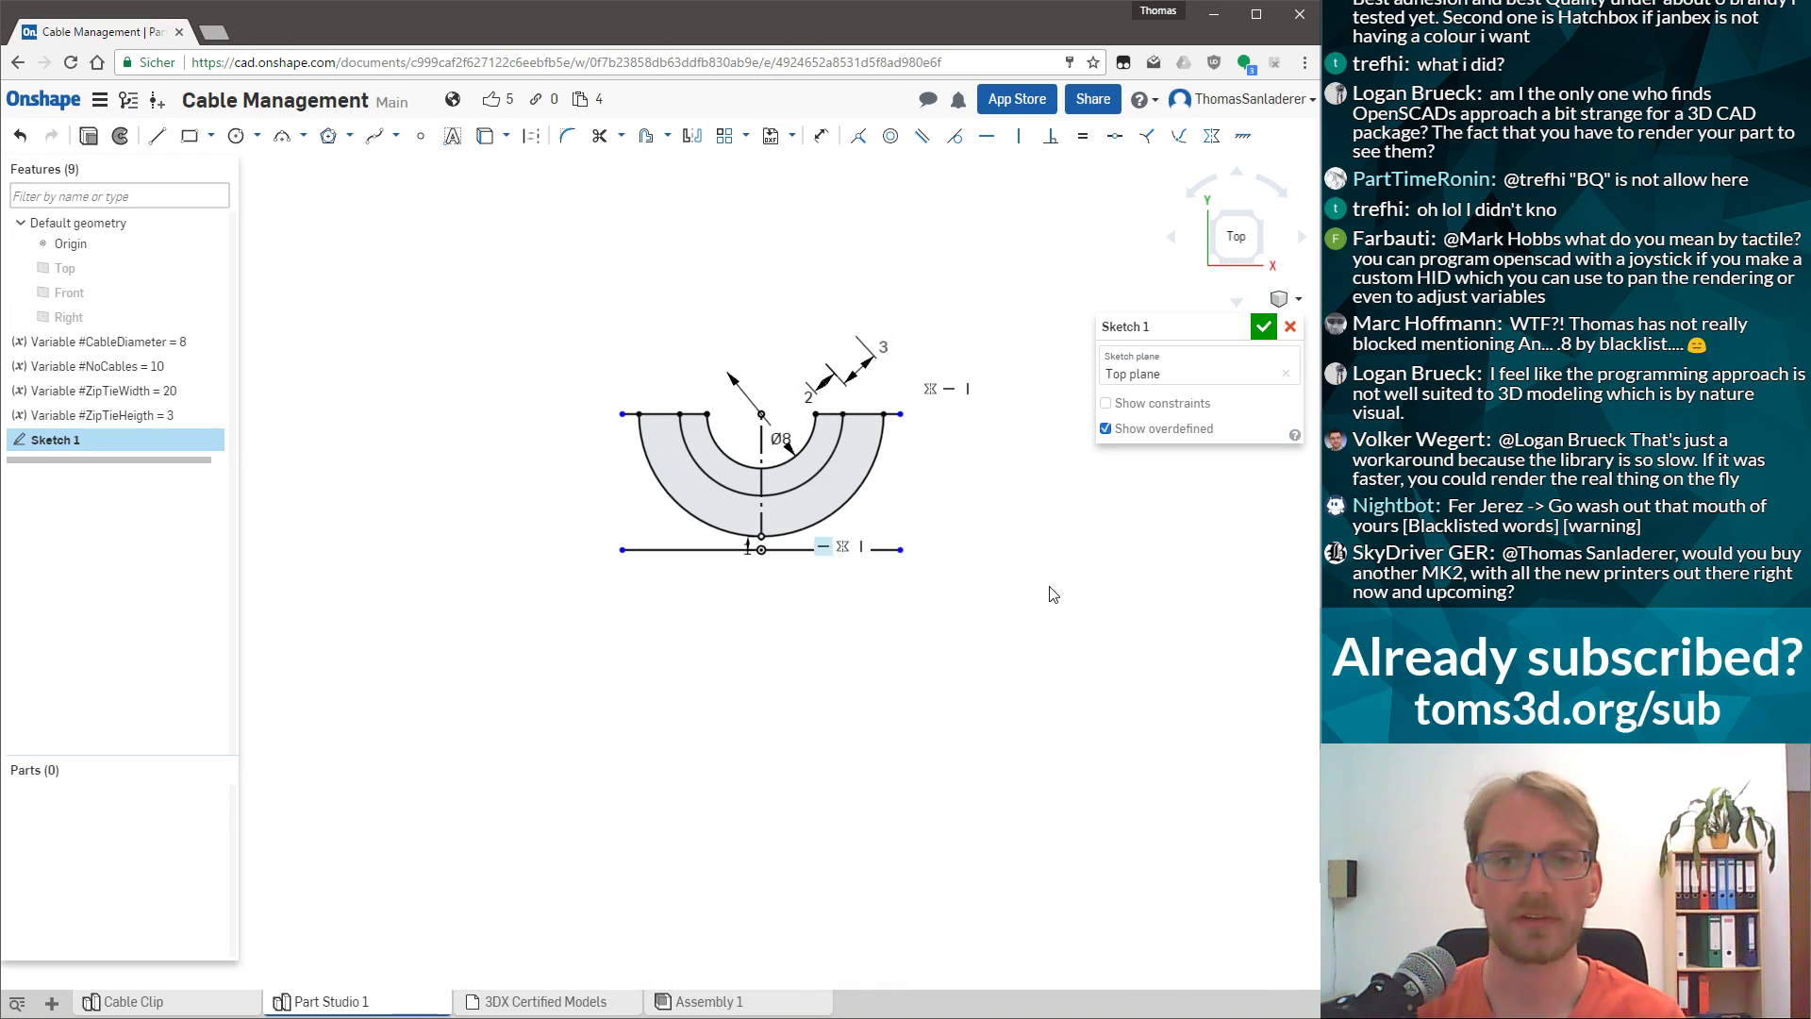
# Dimension the upper line's overhang beyond the outermost arc as 1 mm.
pyautogui.scroll(3, 924, 513)
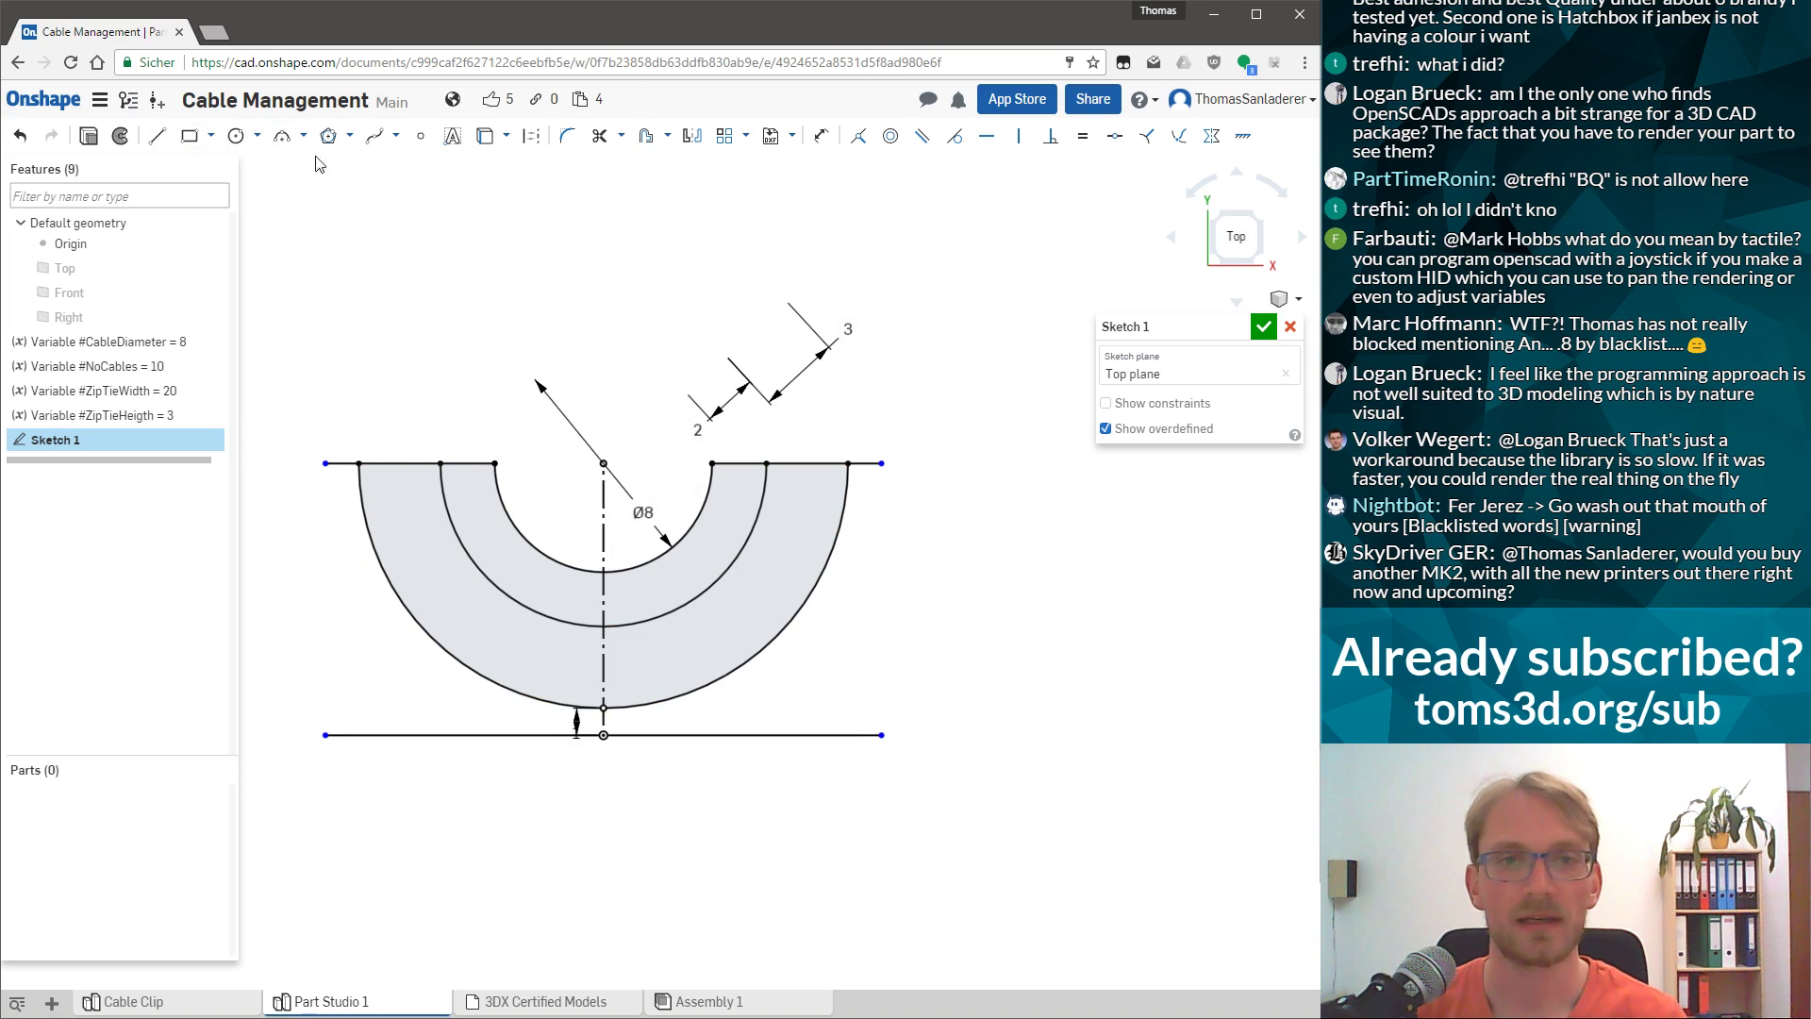
pyautogui.press('d')
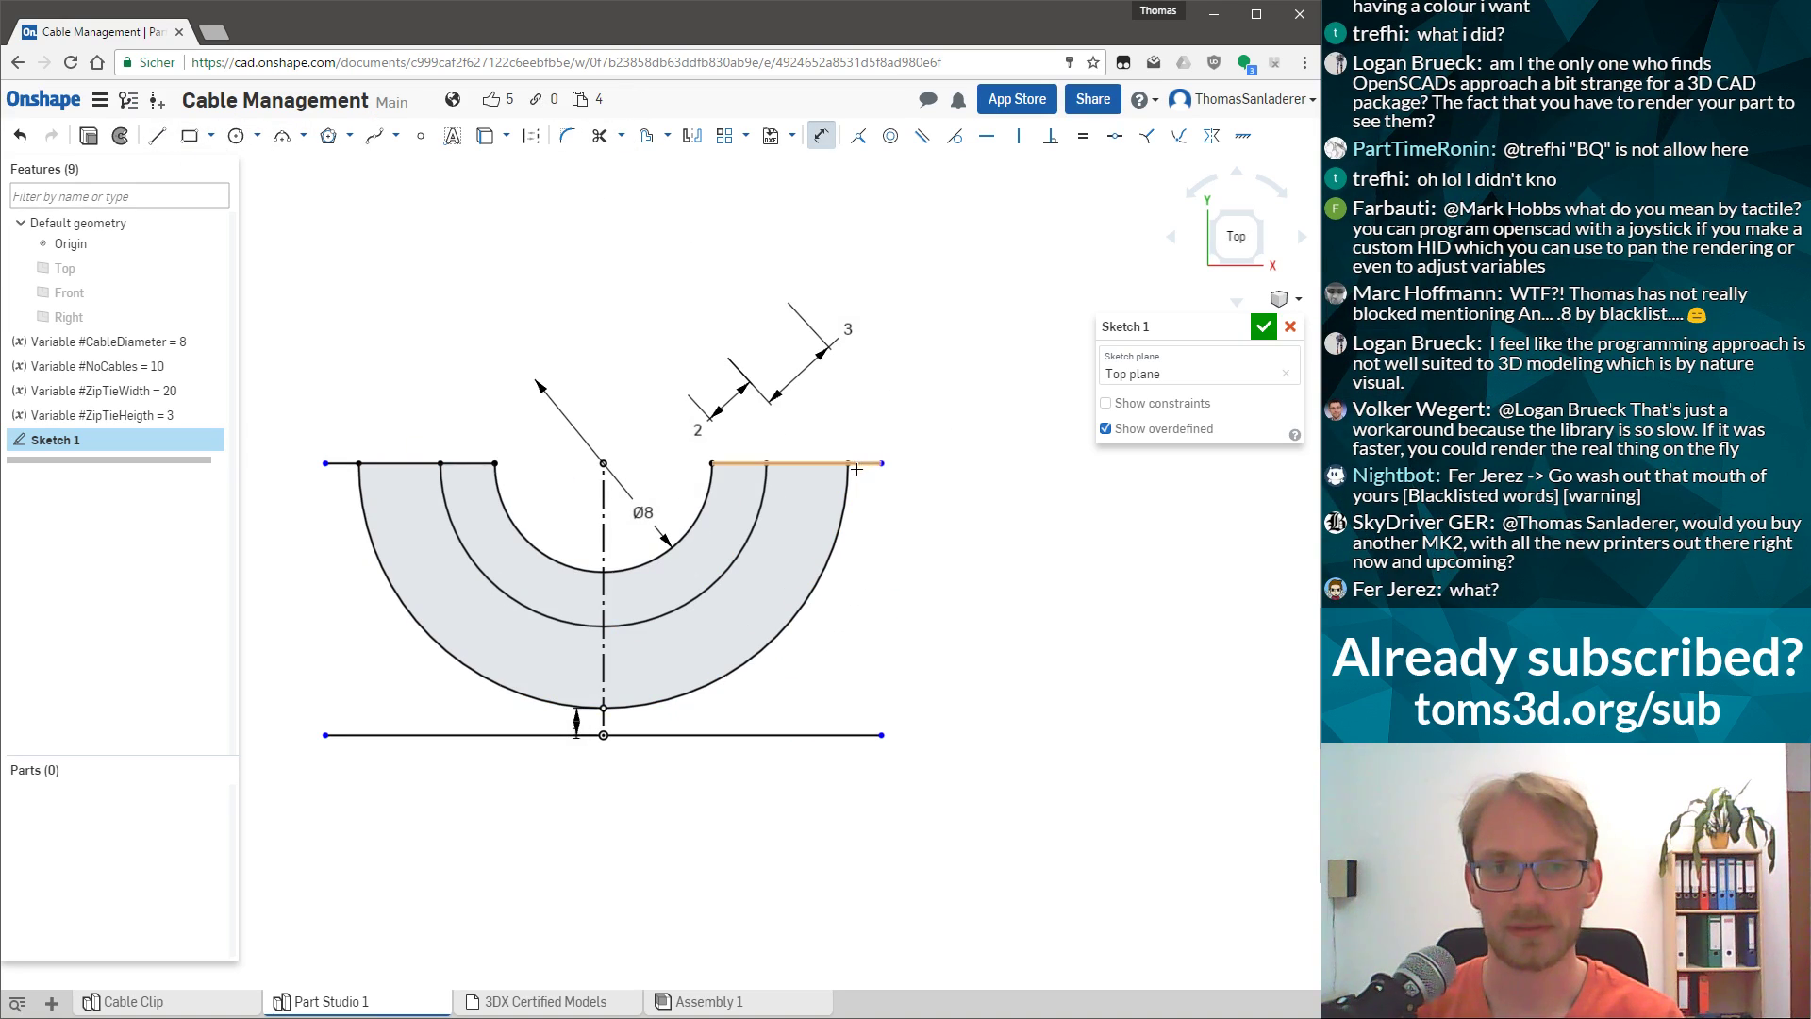
pyautogui.click(876, 460)
pyautogui.click(861, 435)
pyautogui.write('1')
pyautogui.press('Return')
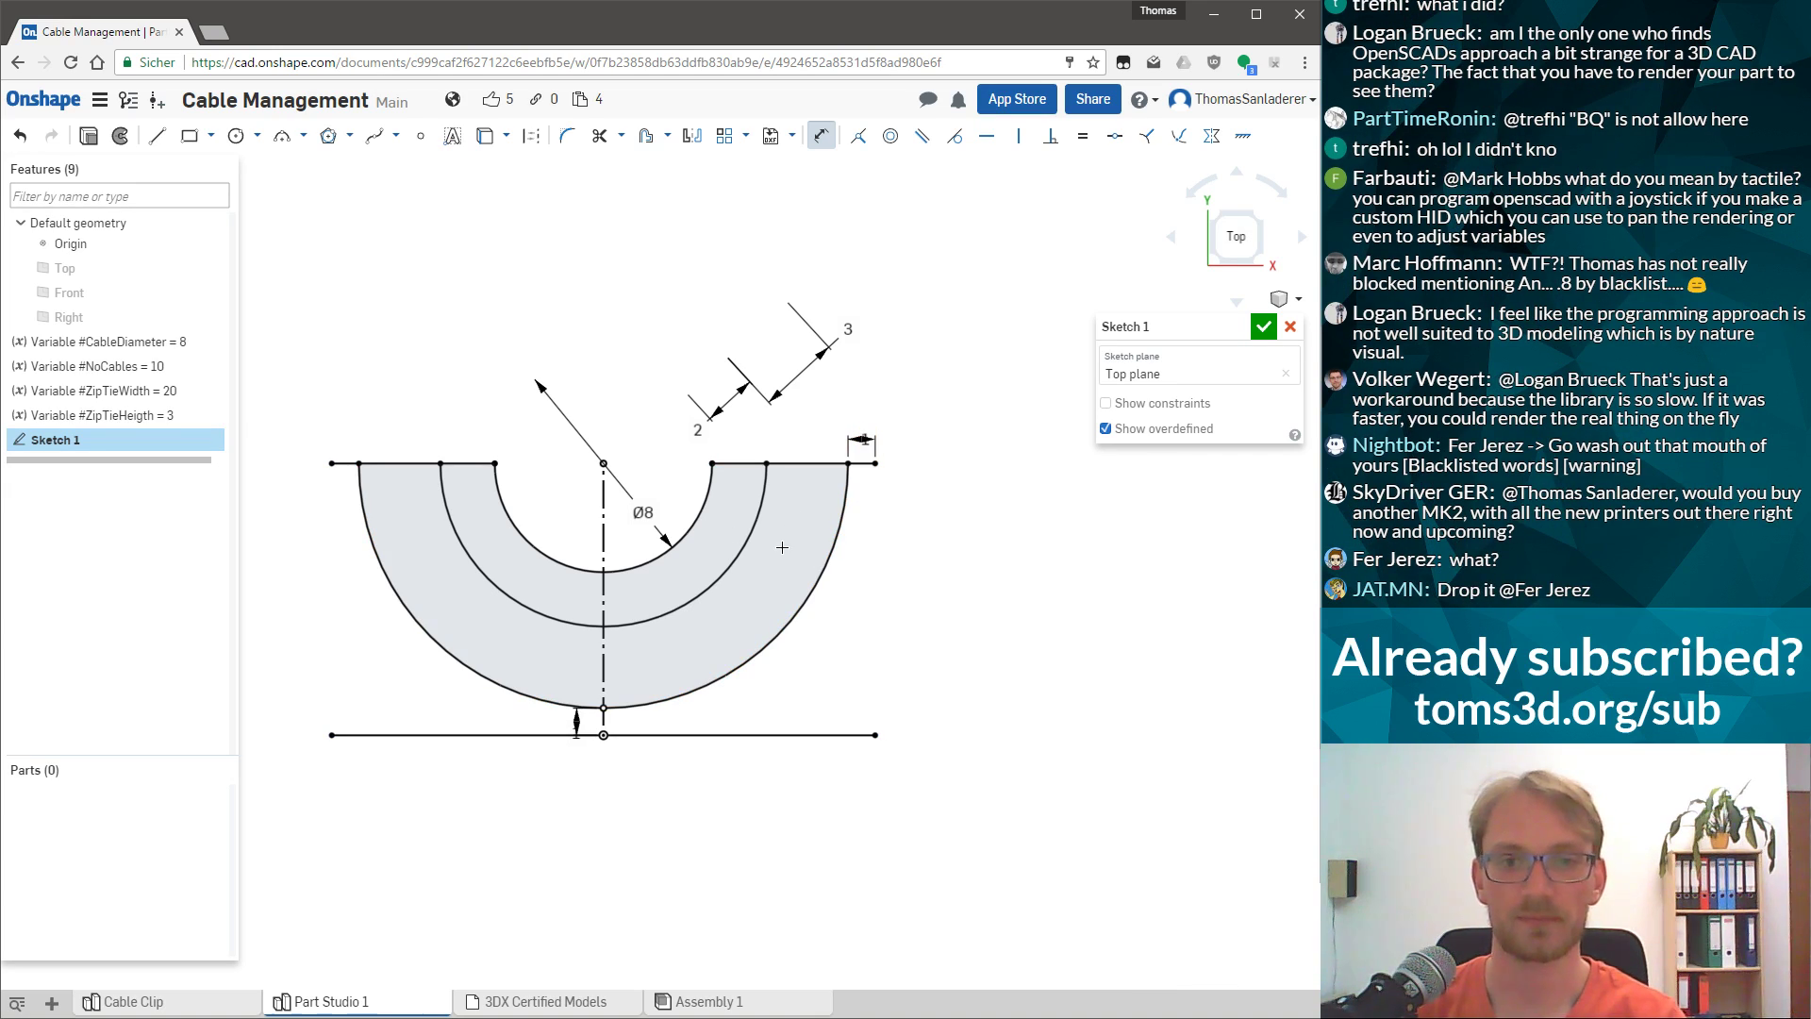
# Close the block outline with vertical lines joining the upper and lower horizontal lines at both ends.
pyautogui.click(789, 554)
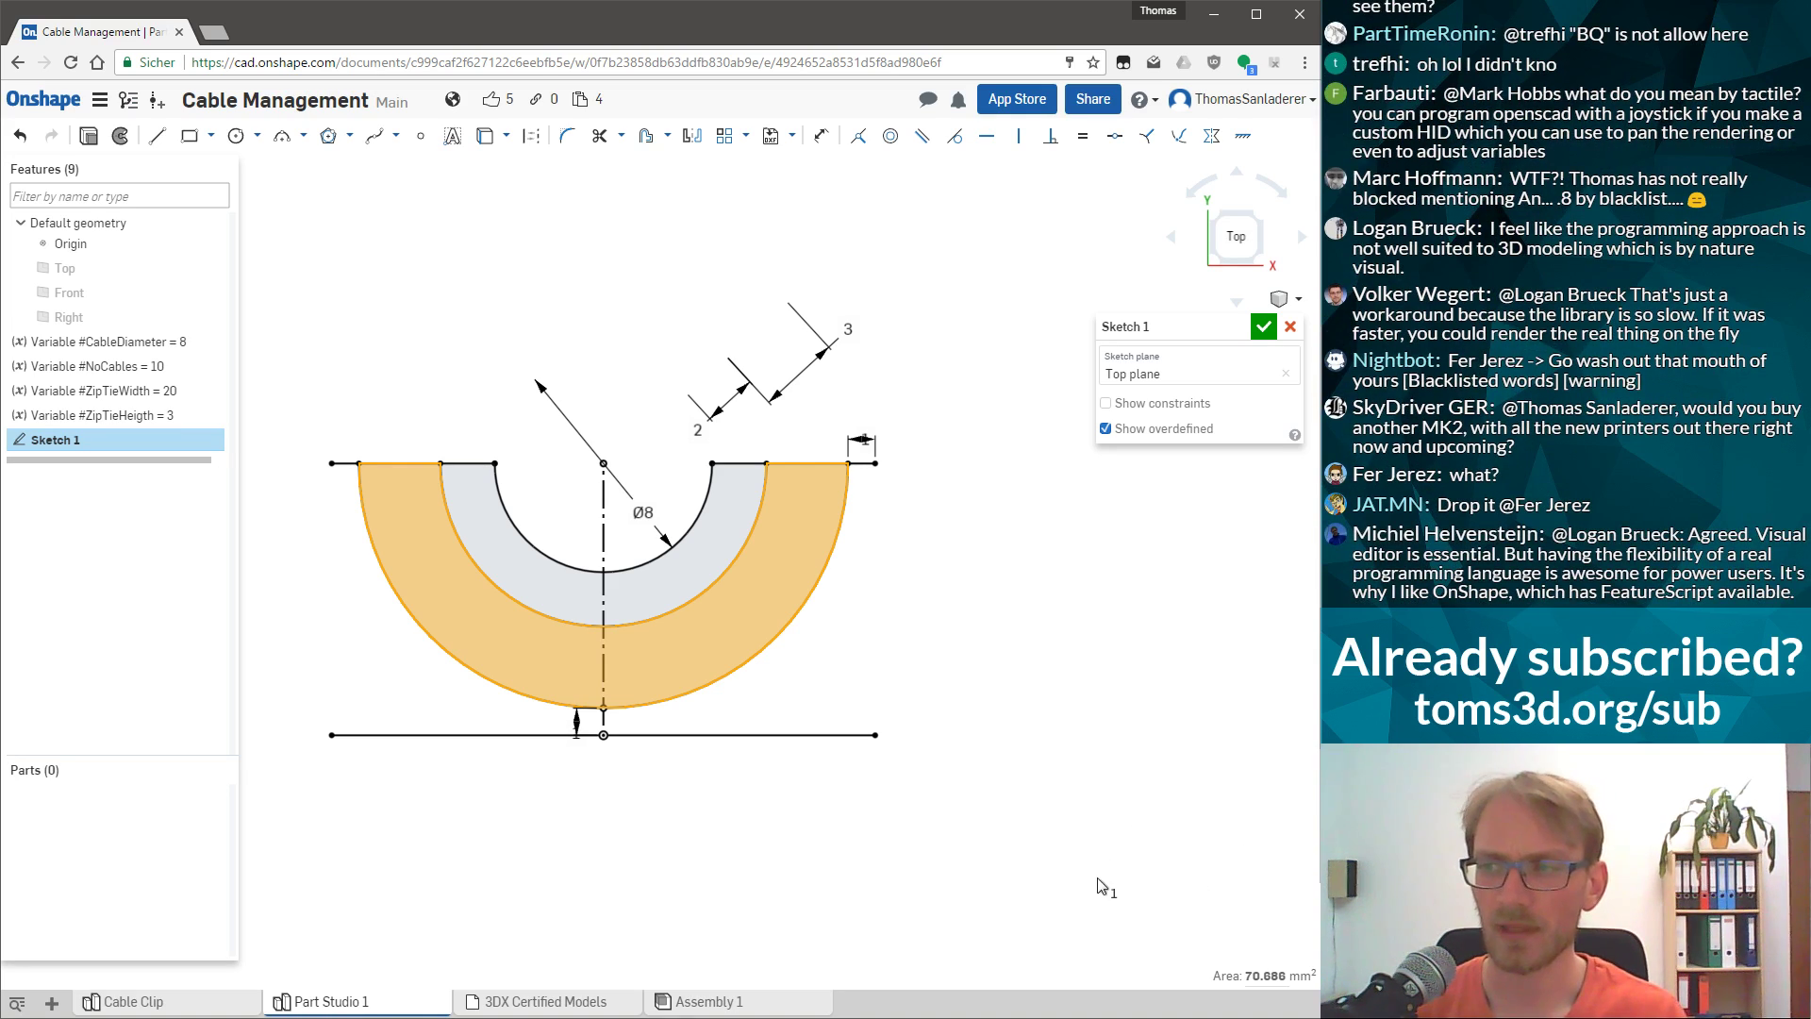
pyautogui.click(957, 679)
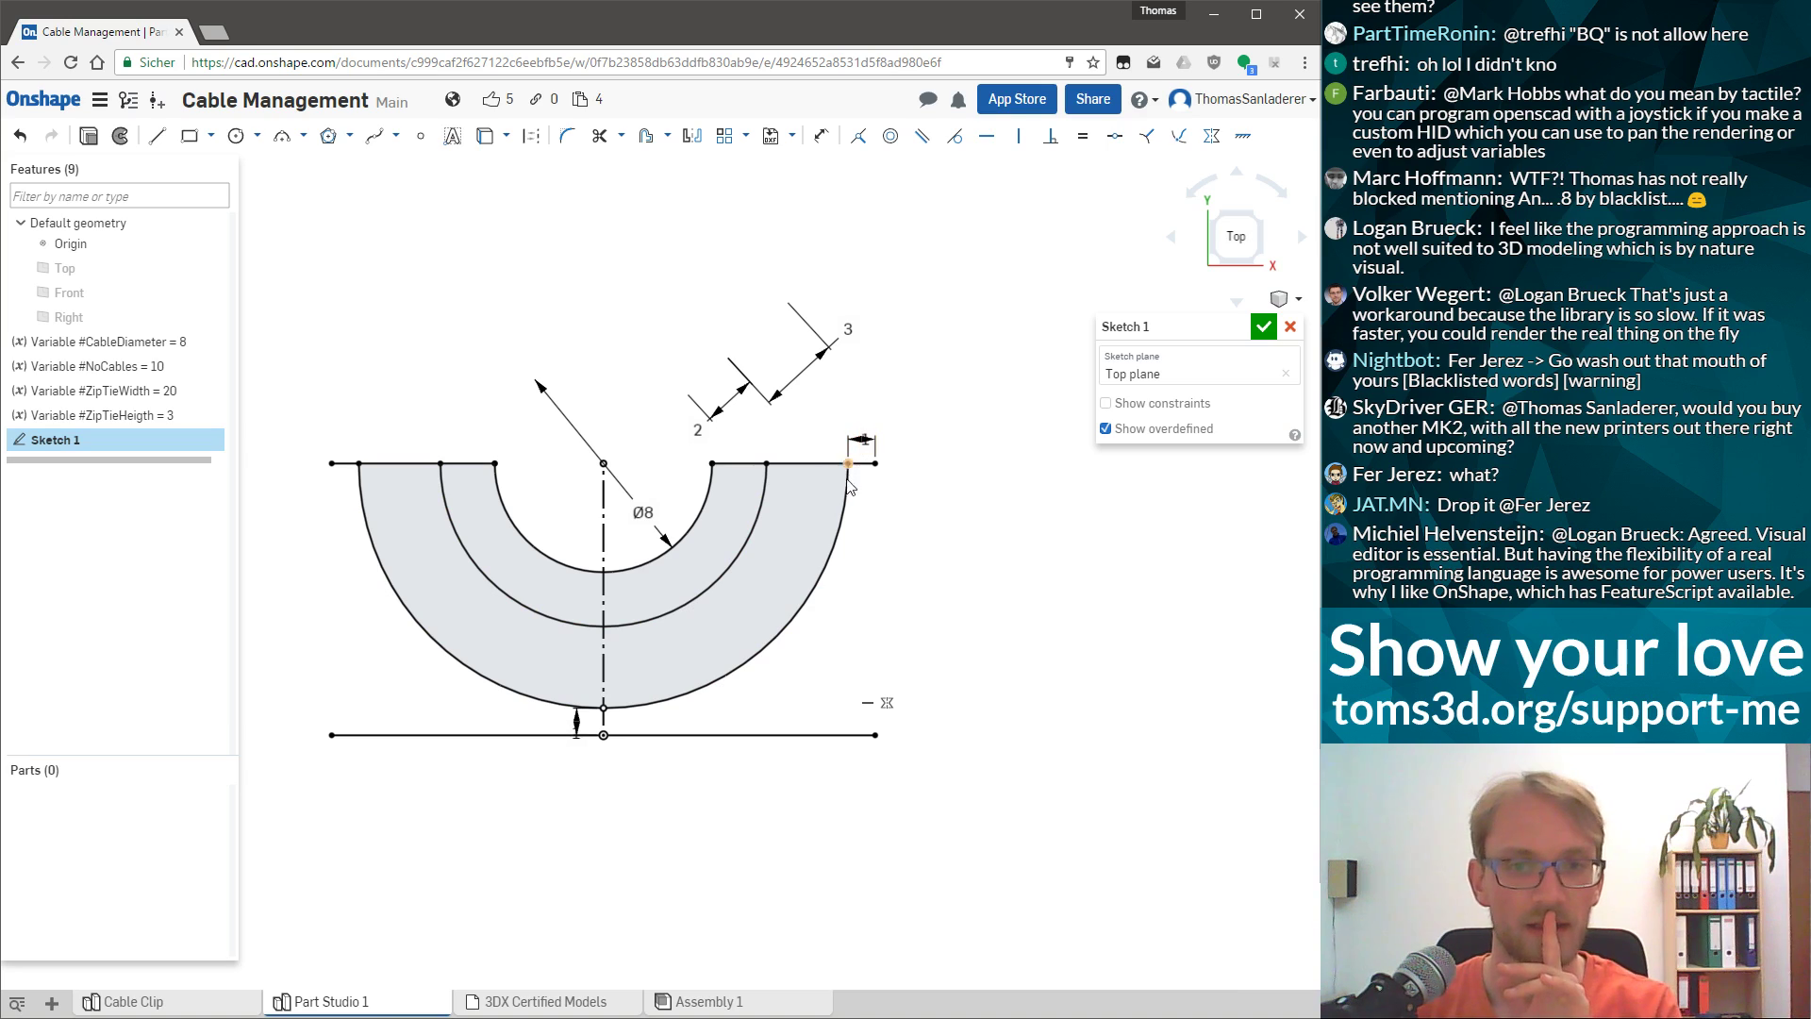
pyautogui.click(157, 135)
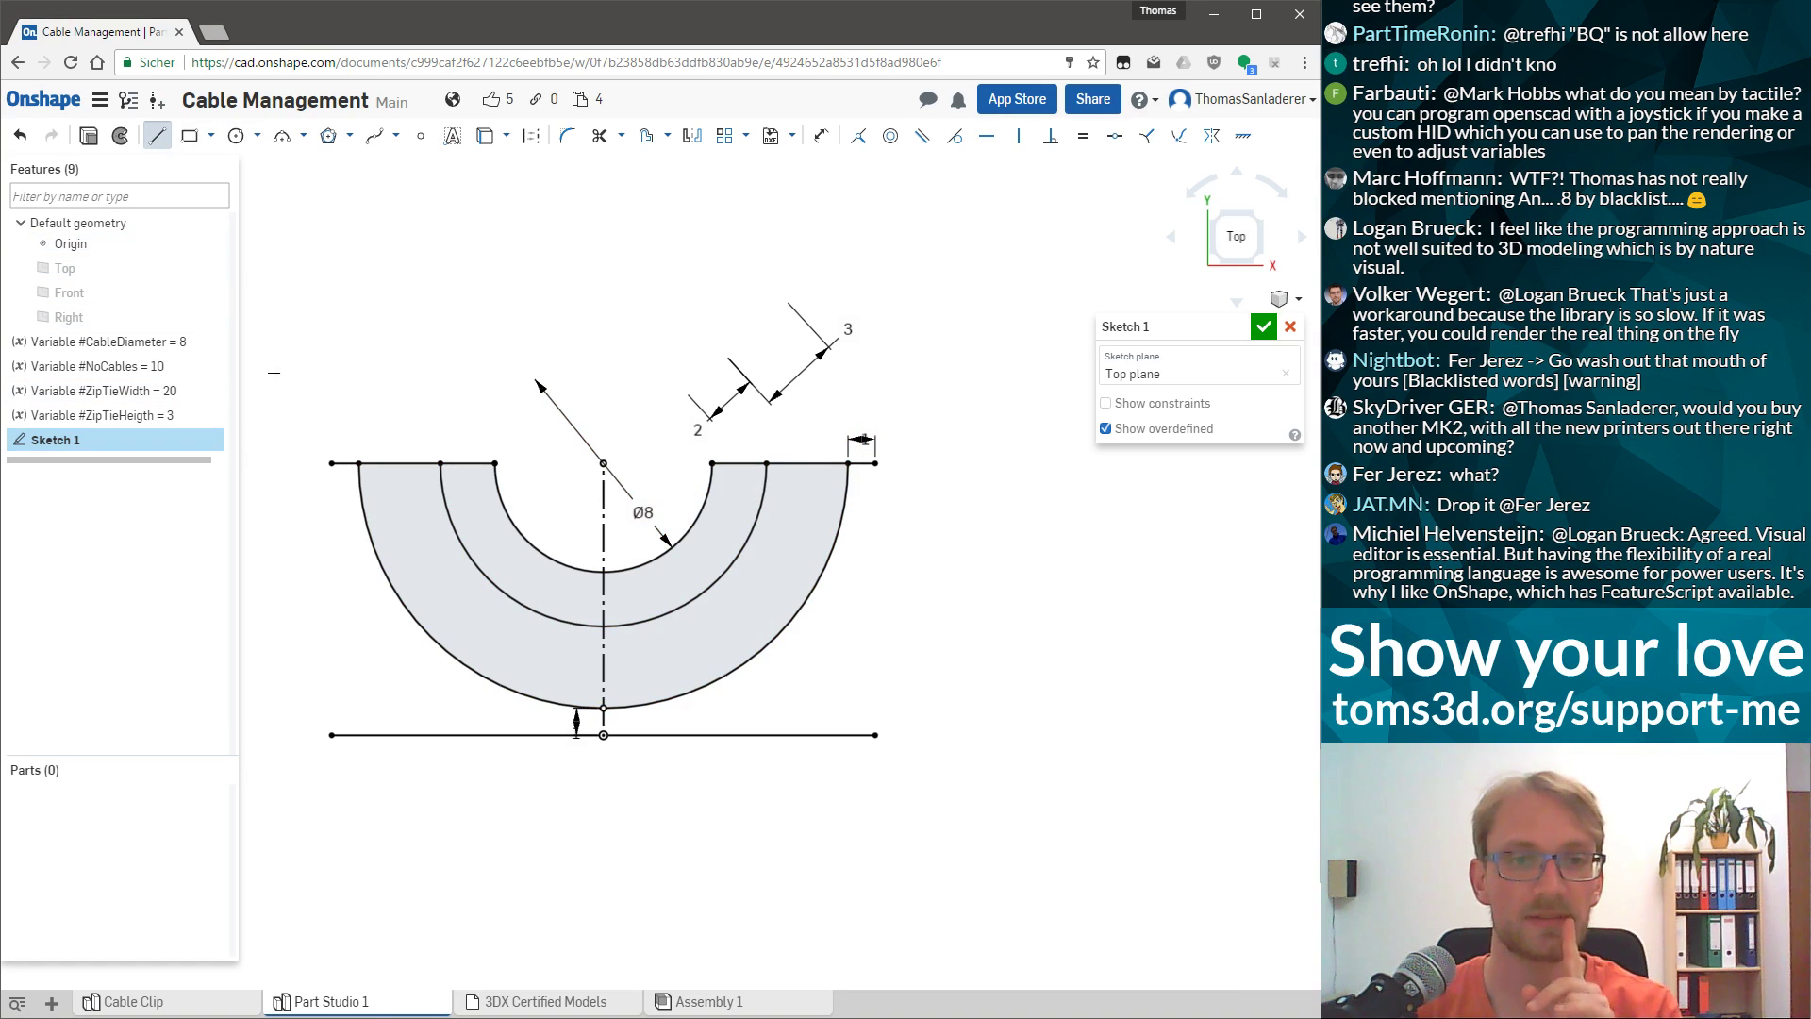
pyautogui.moveTo(331, 463); pyautogui.dragTo(331, 734)
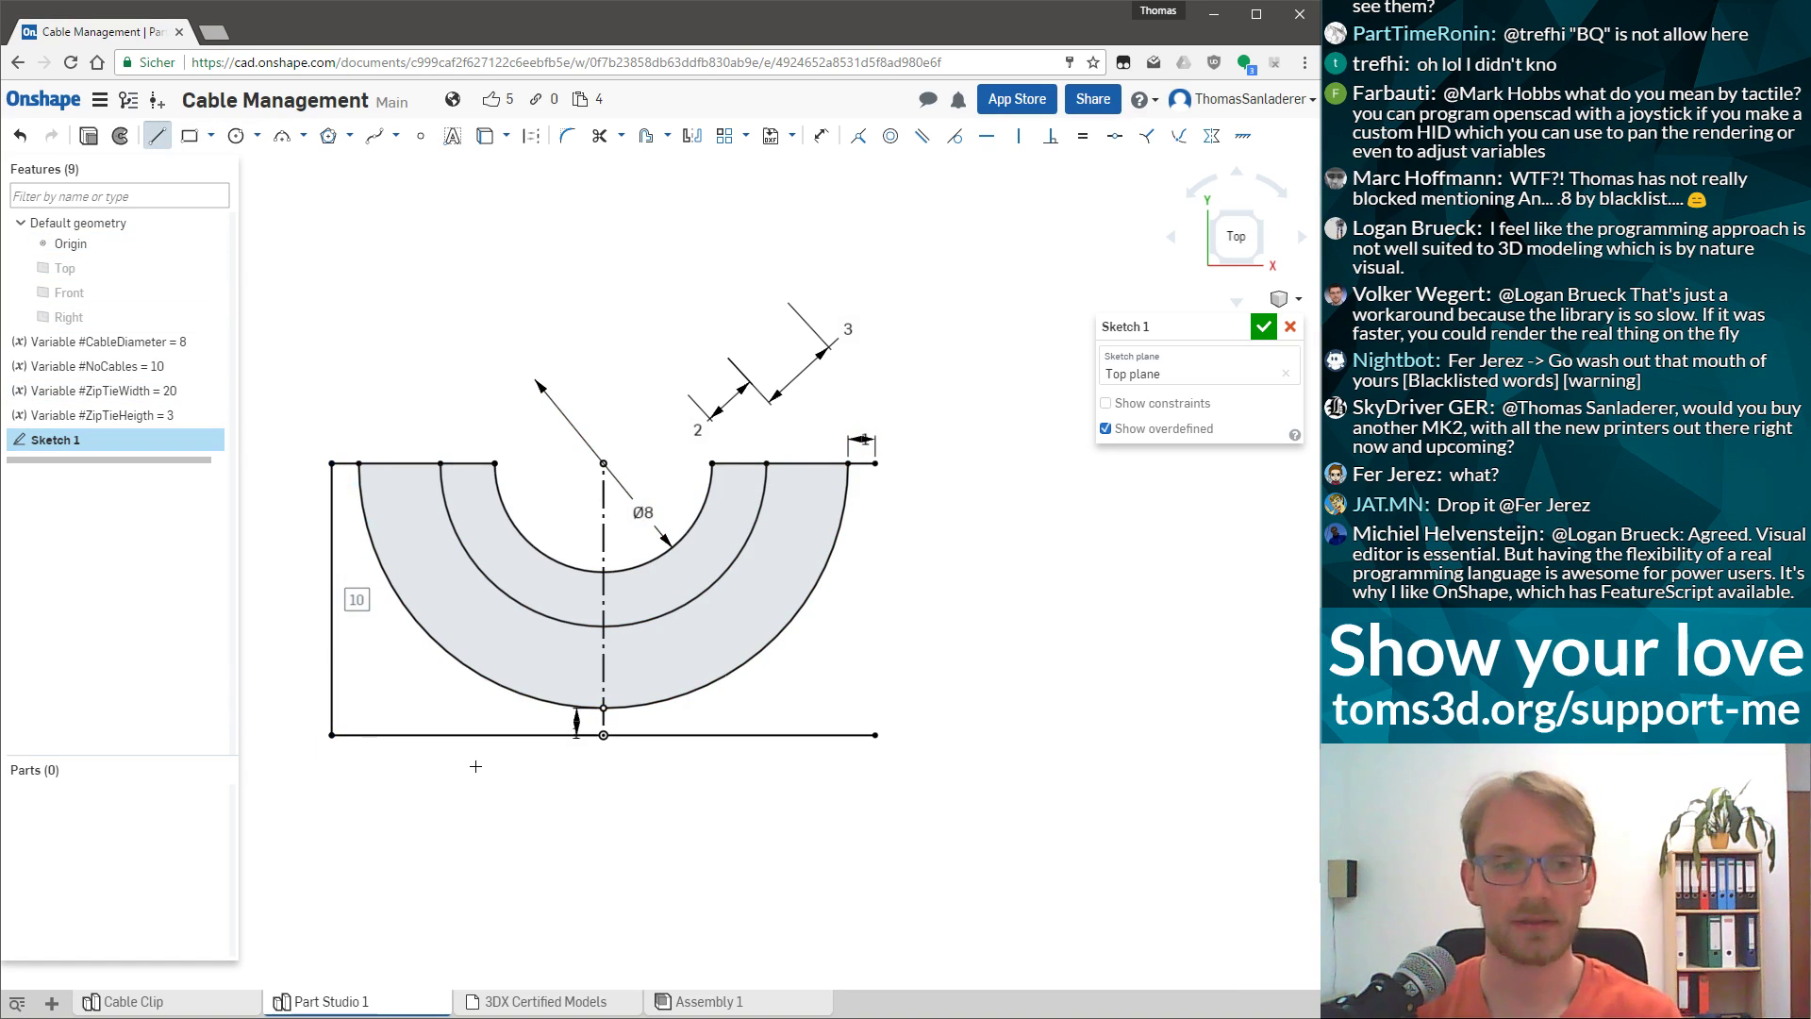
pyautogui.moveTo(875, 463); pyautogui.dragTo(875, 734)
pyautogui.press('Escape')
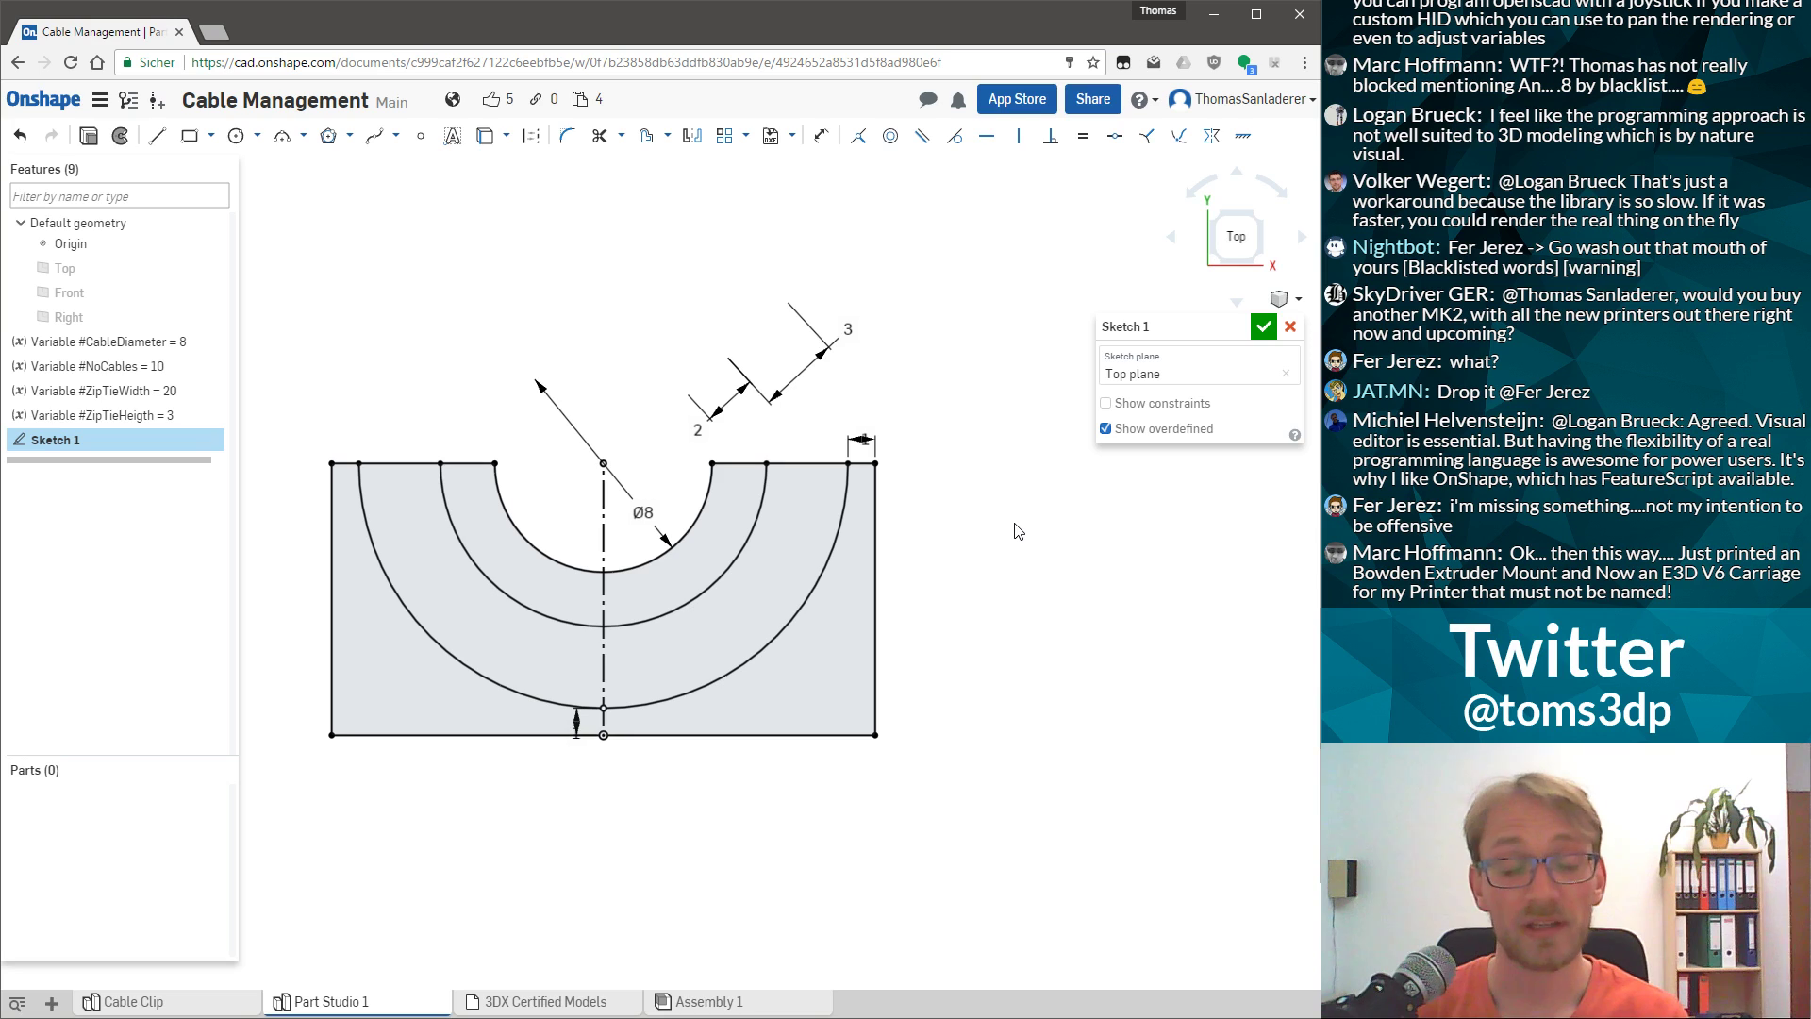
# Start a solid extrusion of the innermost half-ring and outer block regions, leaving out the ring region between them.
pyautogui.press('f')
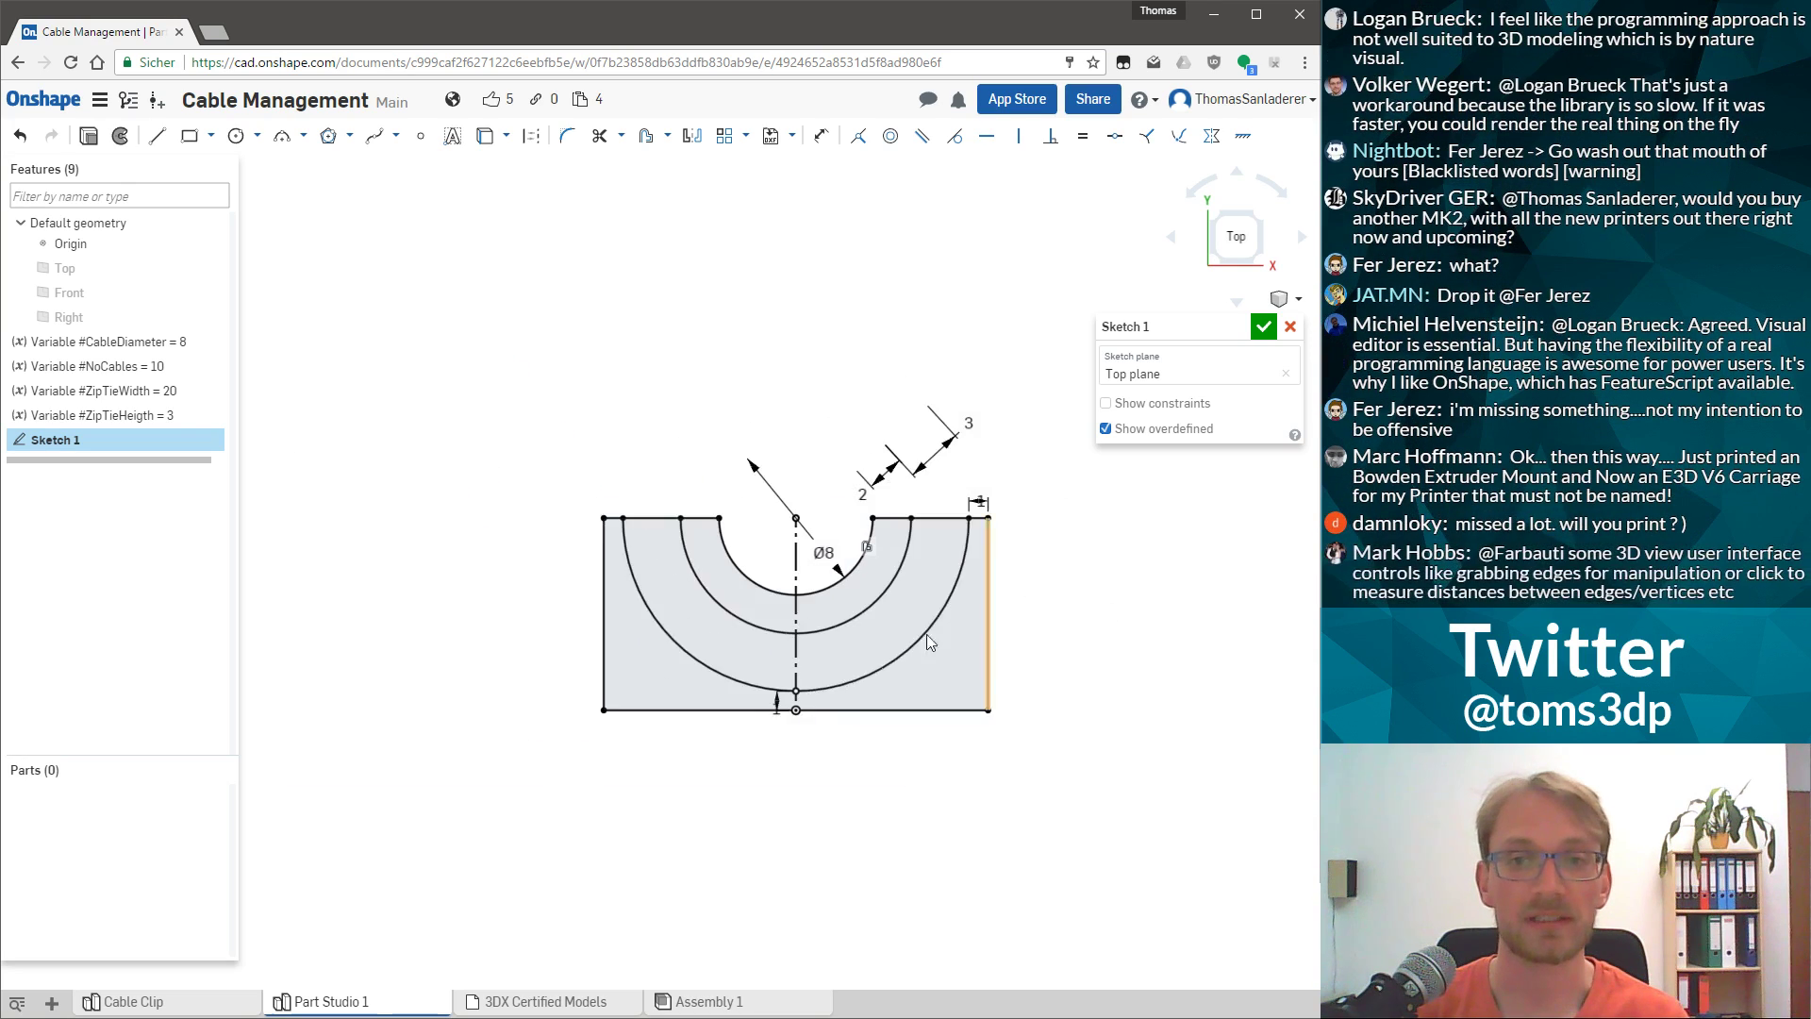
pyautogui.scroll(3, 839, 643)
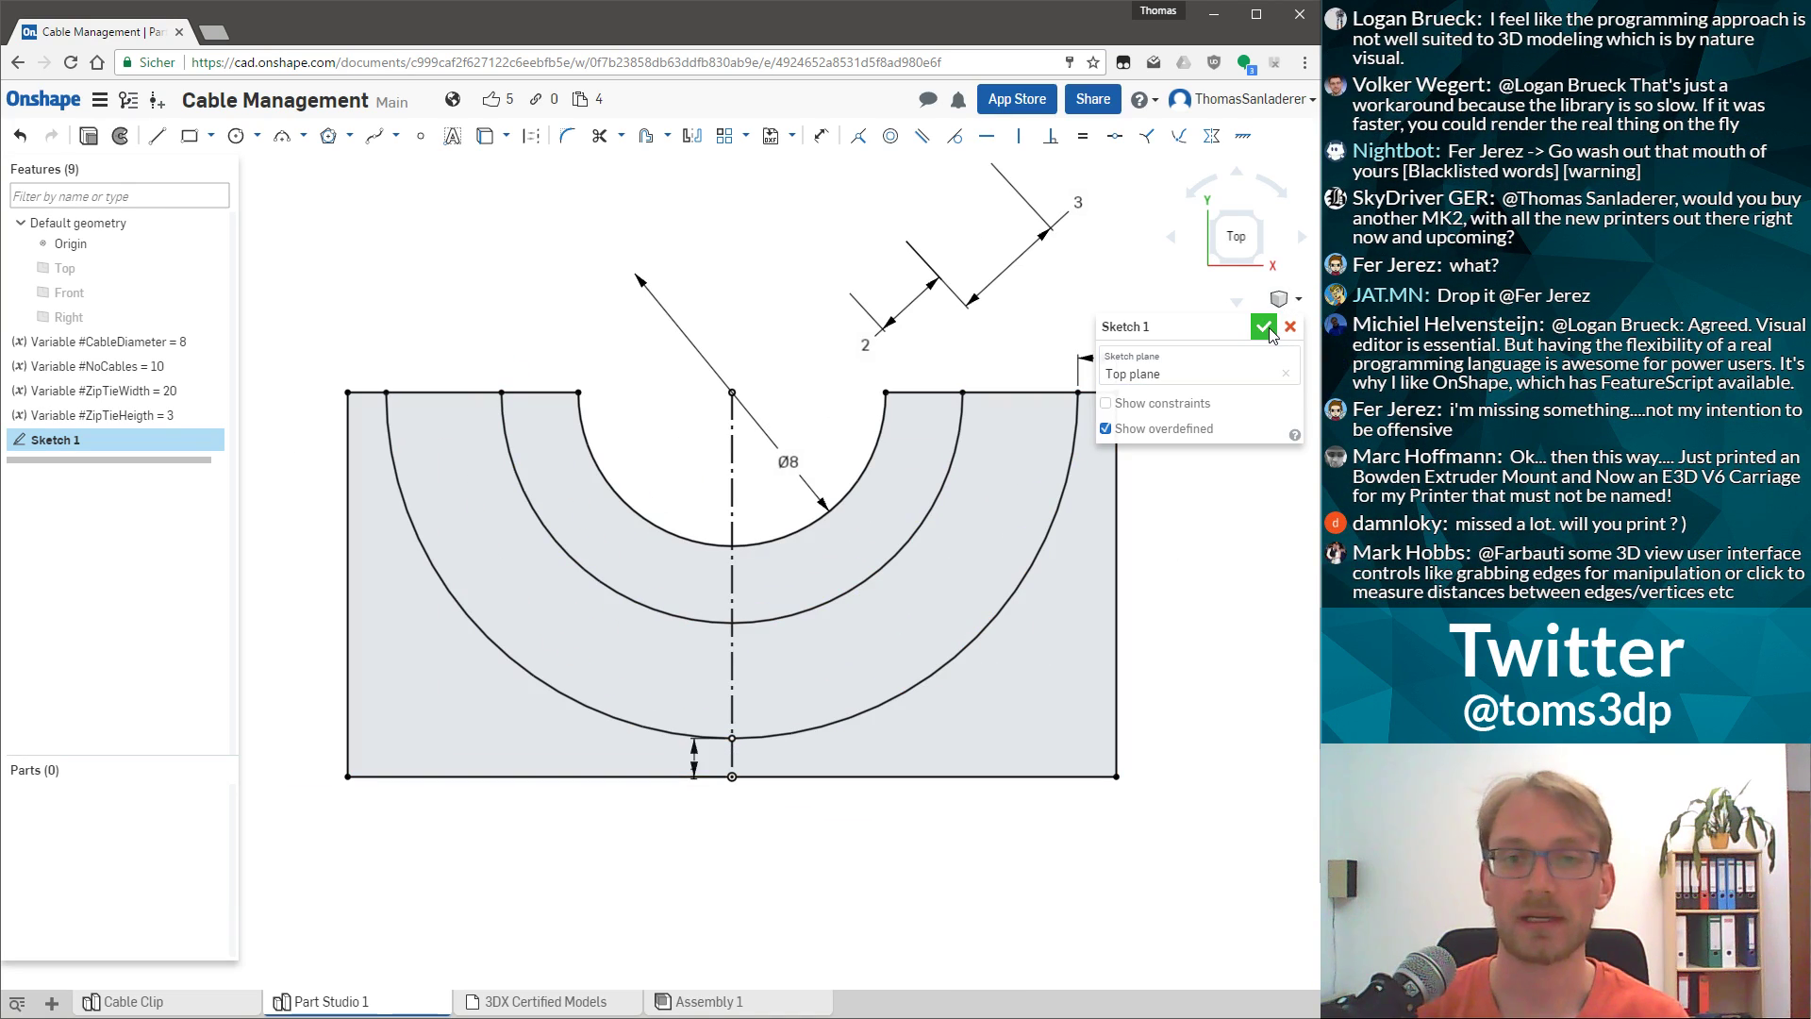
pyautogui.click(582, 535)
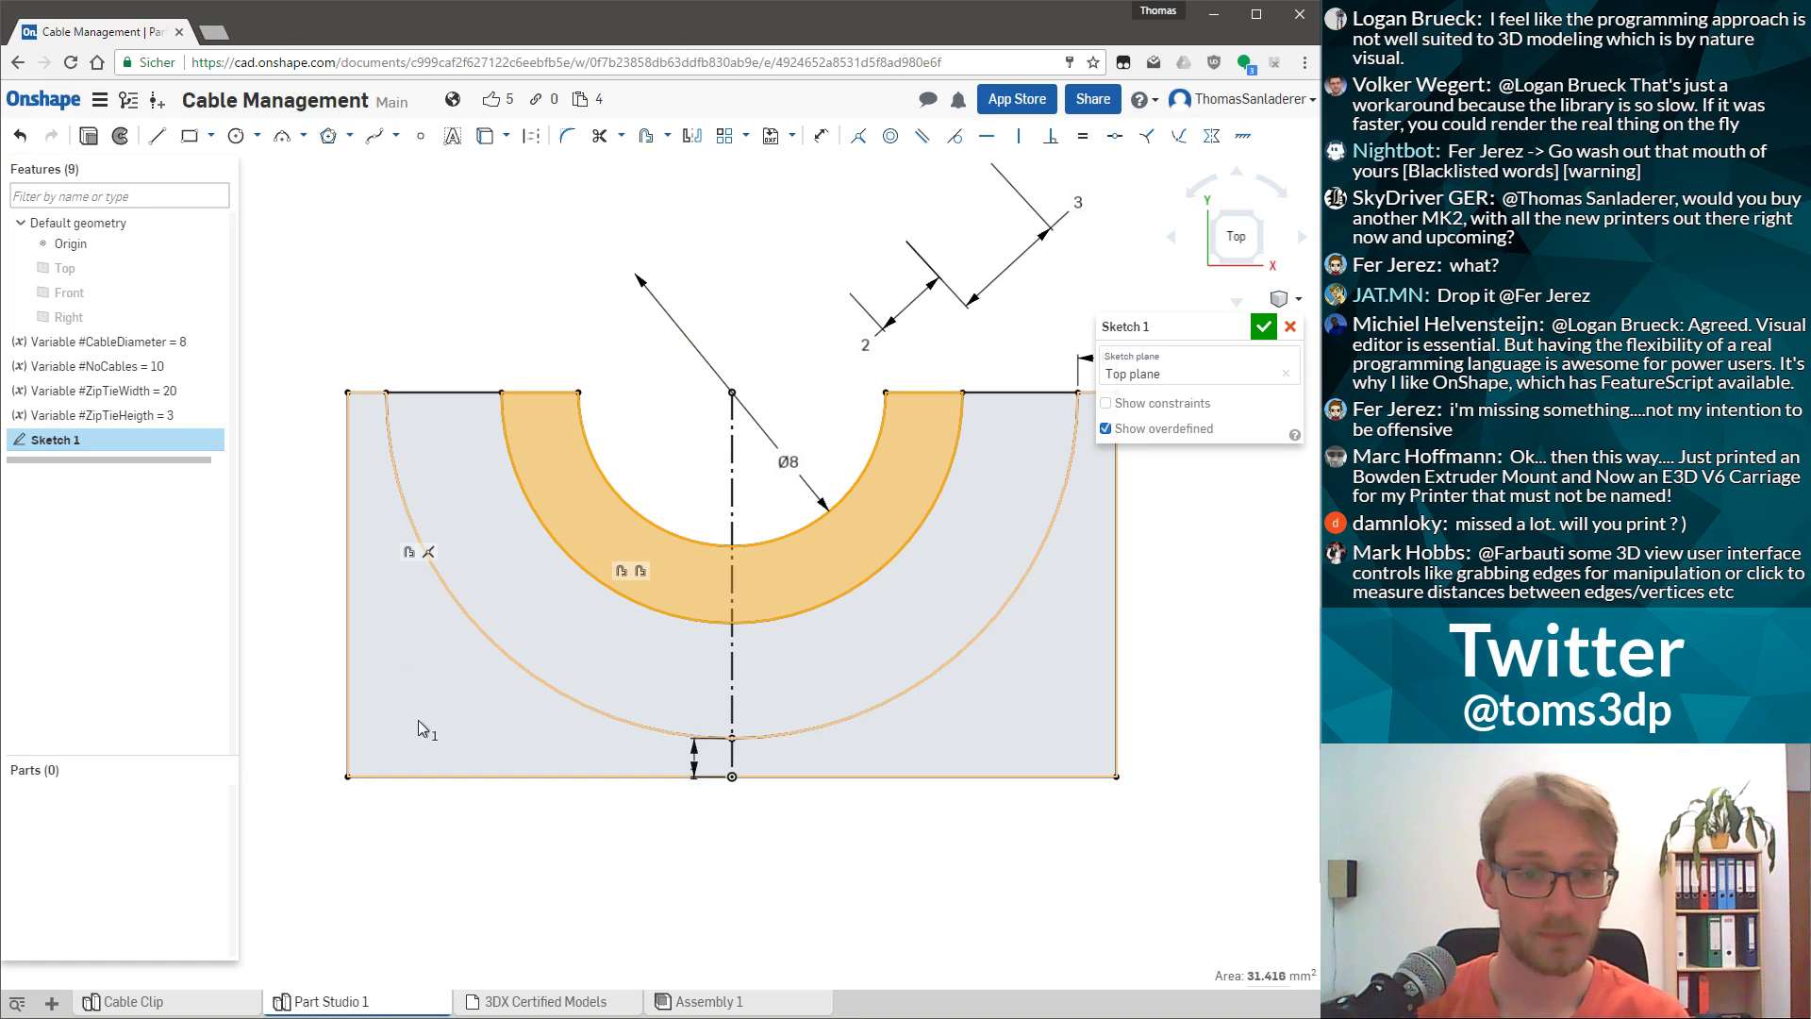
pyautogui.click(444, 681)
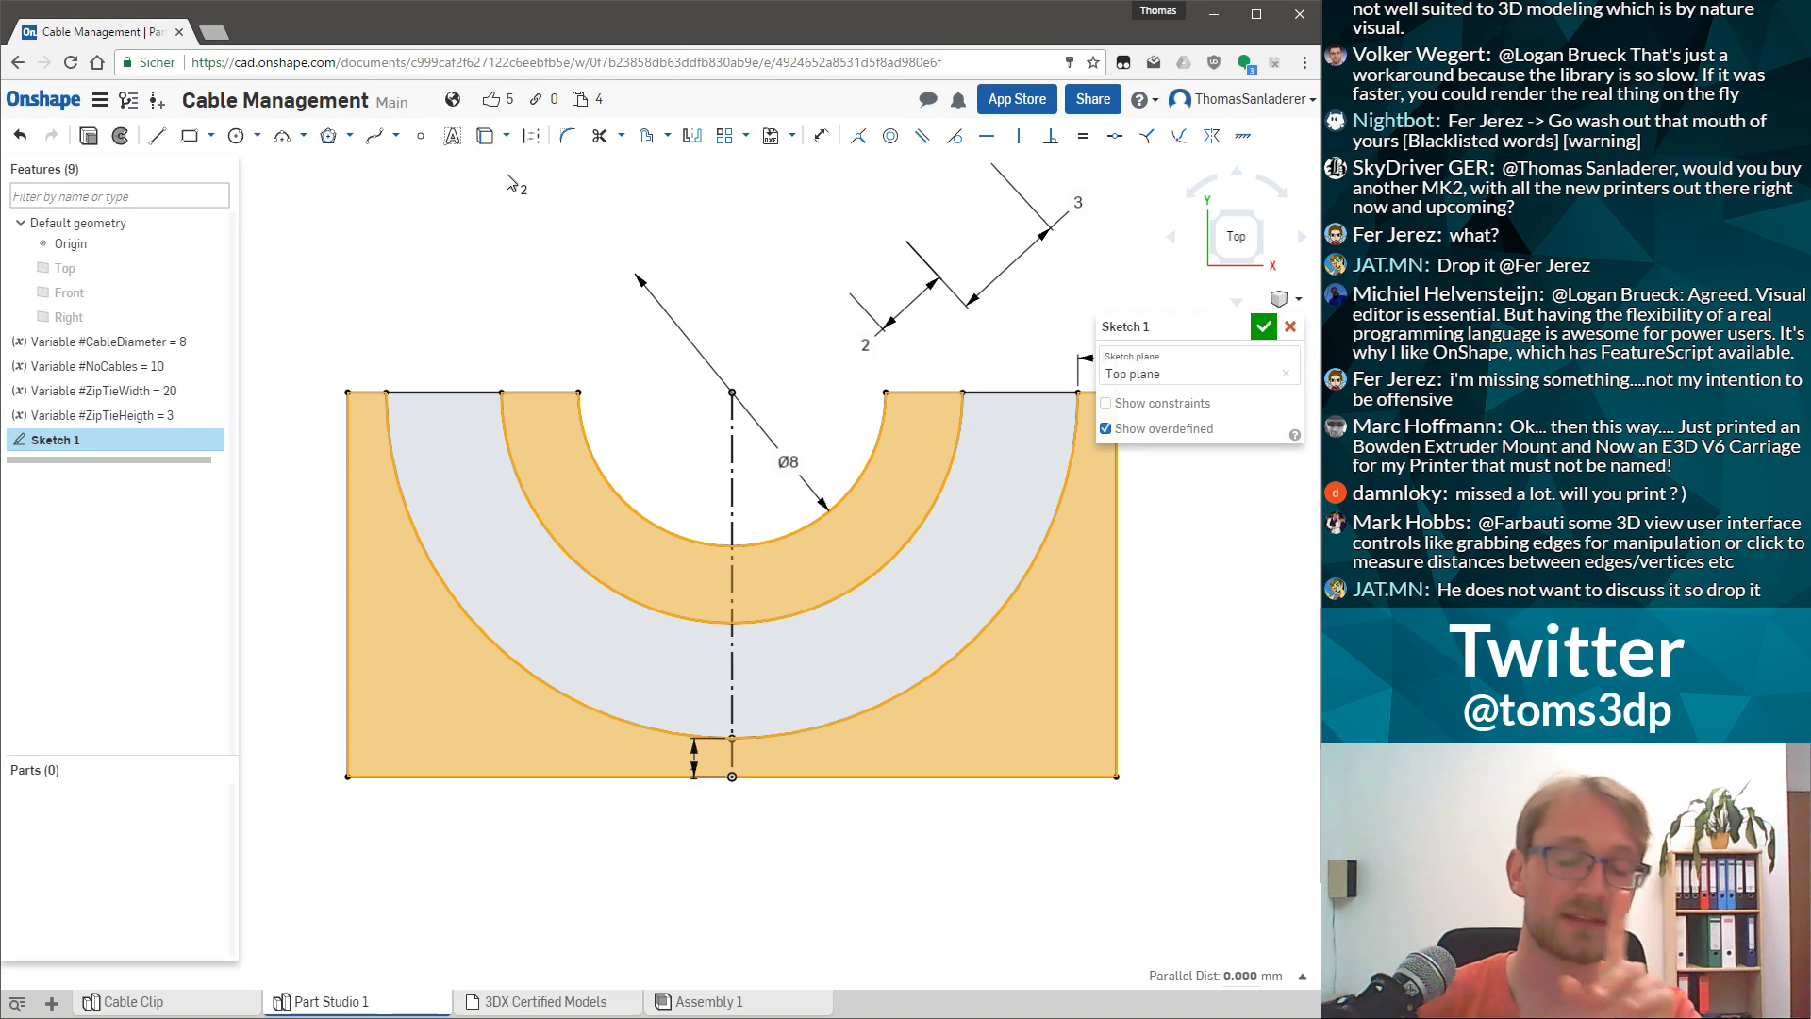
pyautogui.click(88, 137)
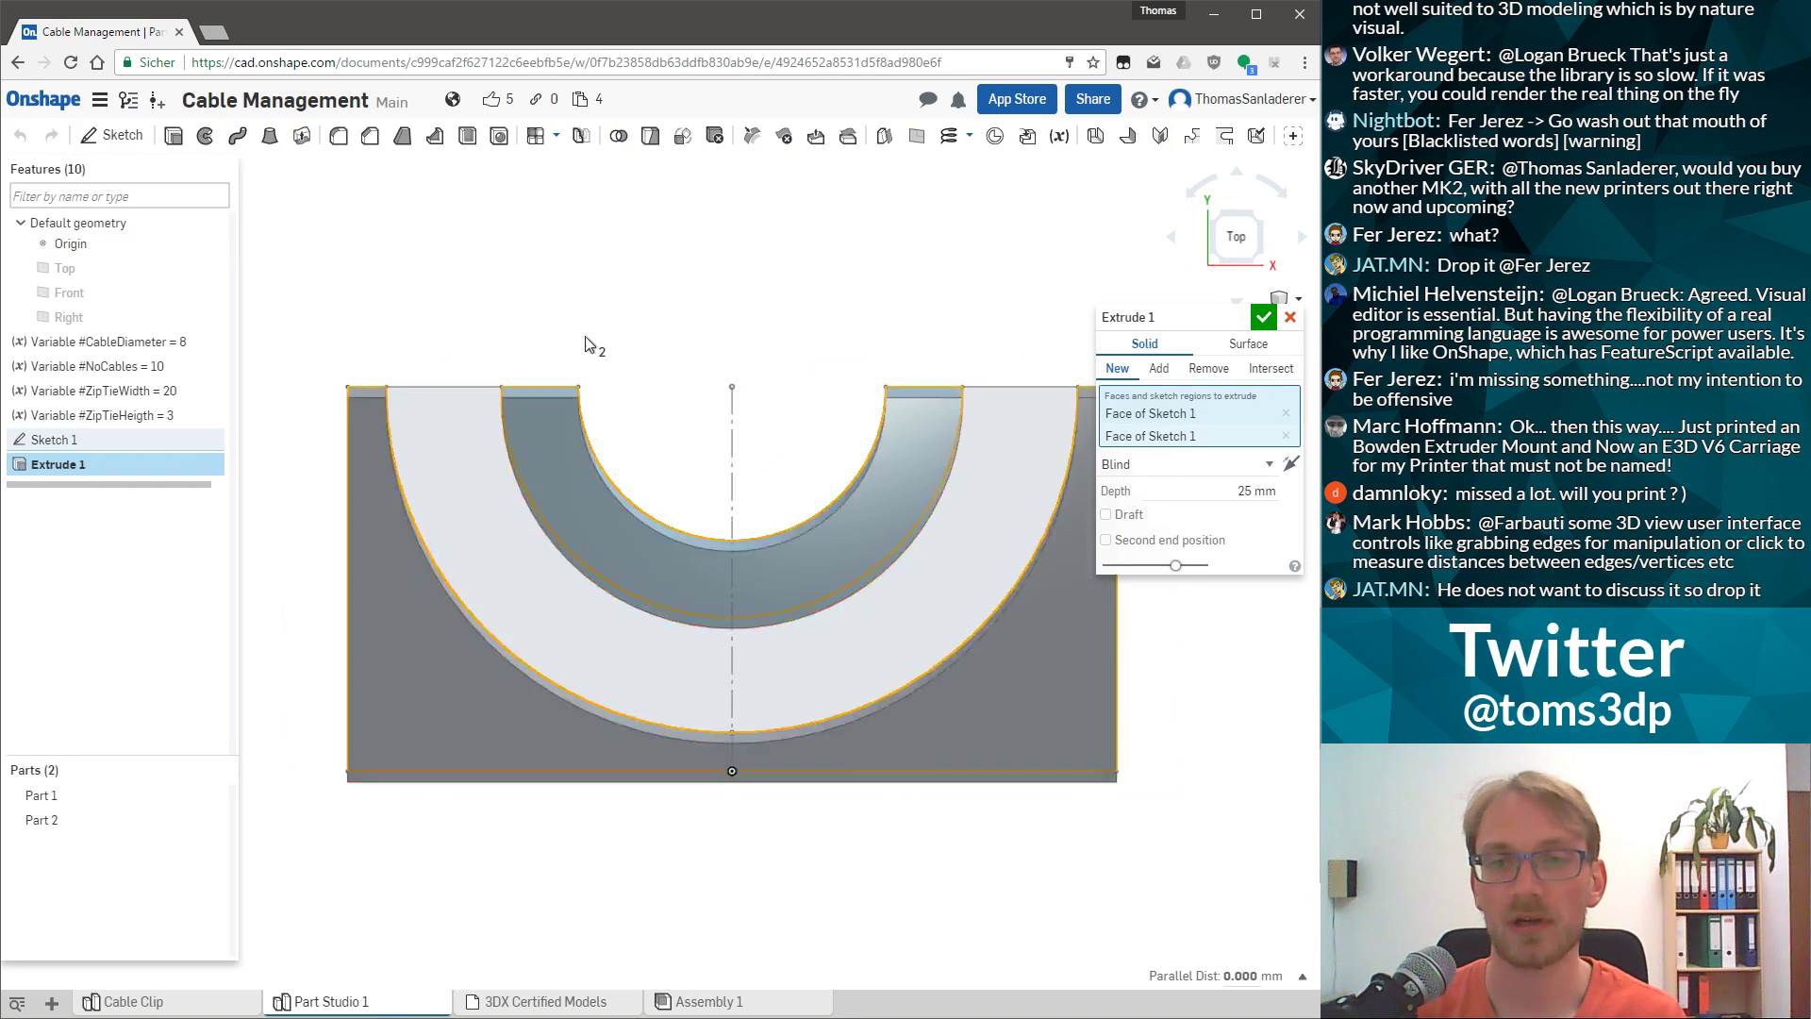
# Make the half-ring and block extrusion symmetric about the sketch plane.
pyautogui.moveTo(582, 342); pyautogui.dragTo(605, 374, button='right')
pyautogui.scroll(3, 637, 301)
pyautogui.scroll(-3, 632, 343)
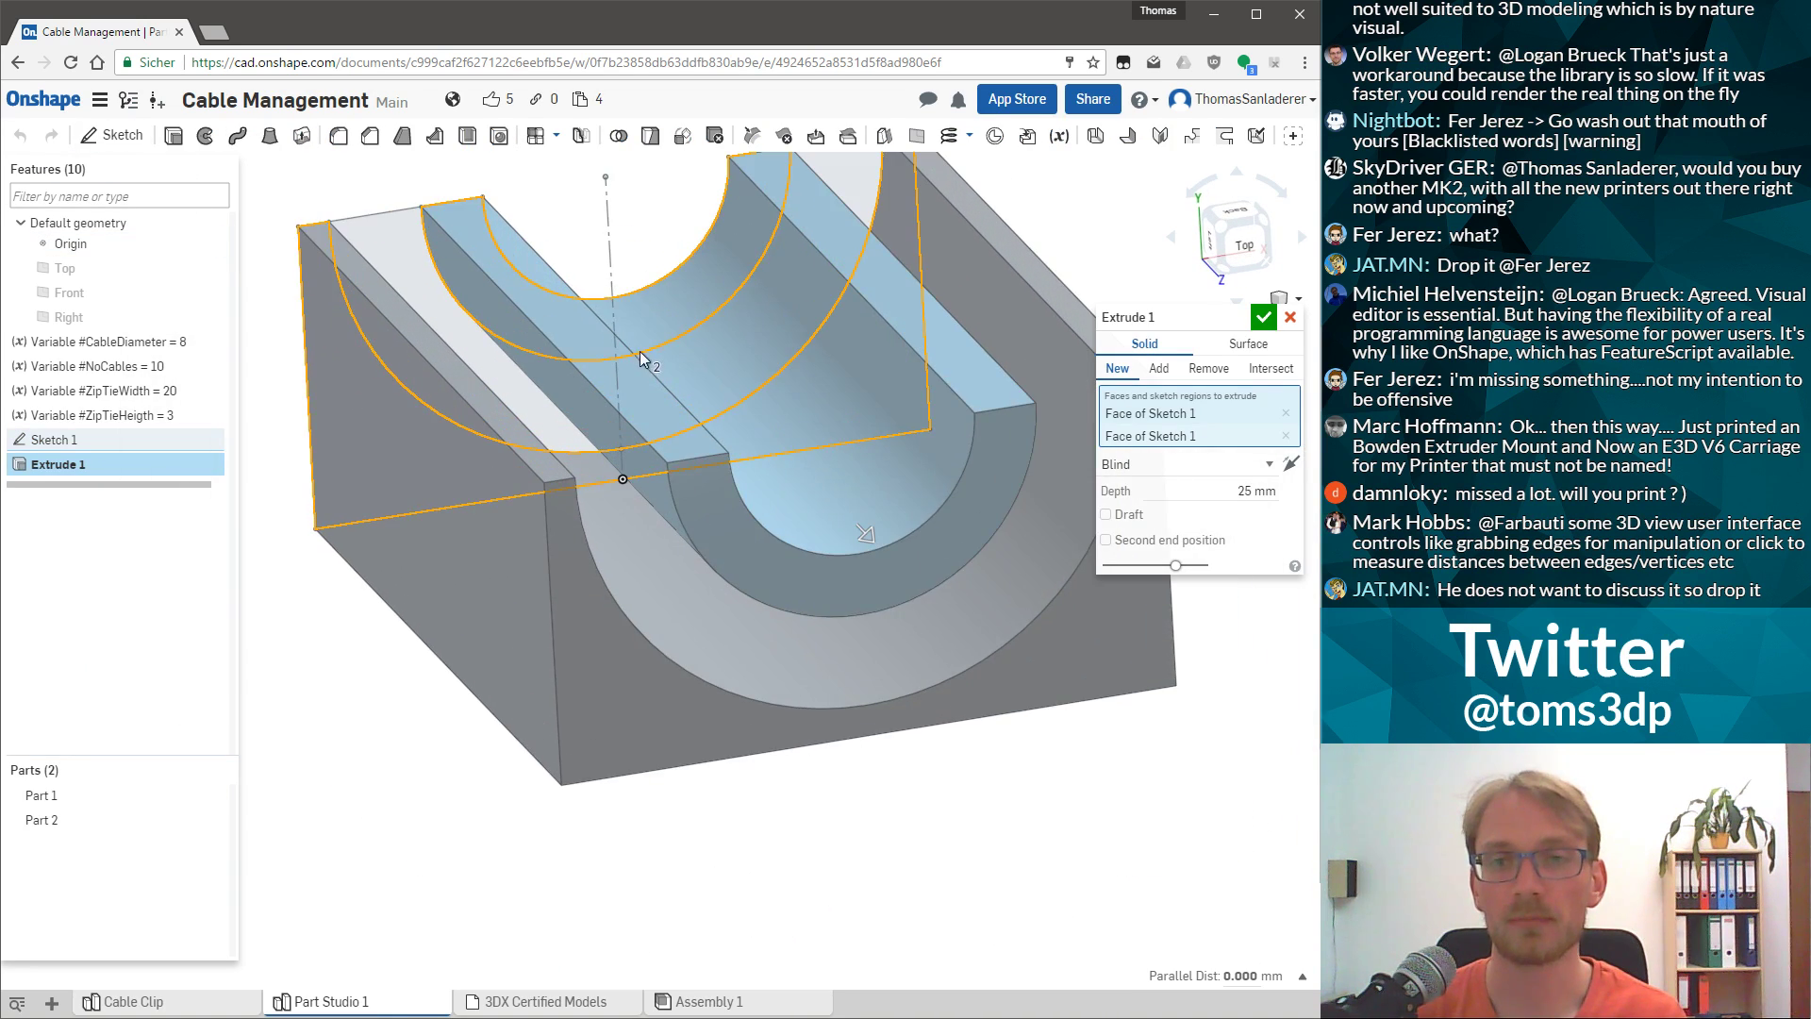
pyautogui.scroll(5, 844, 219)
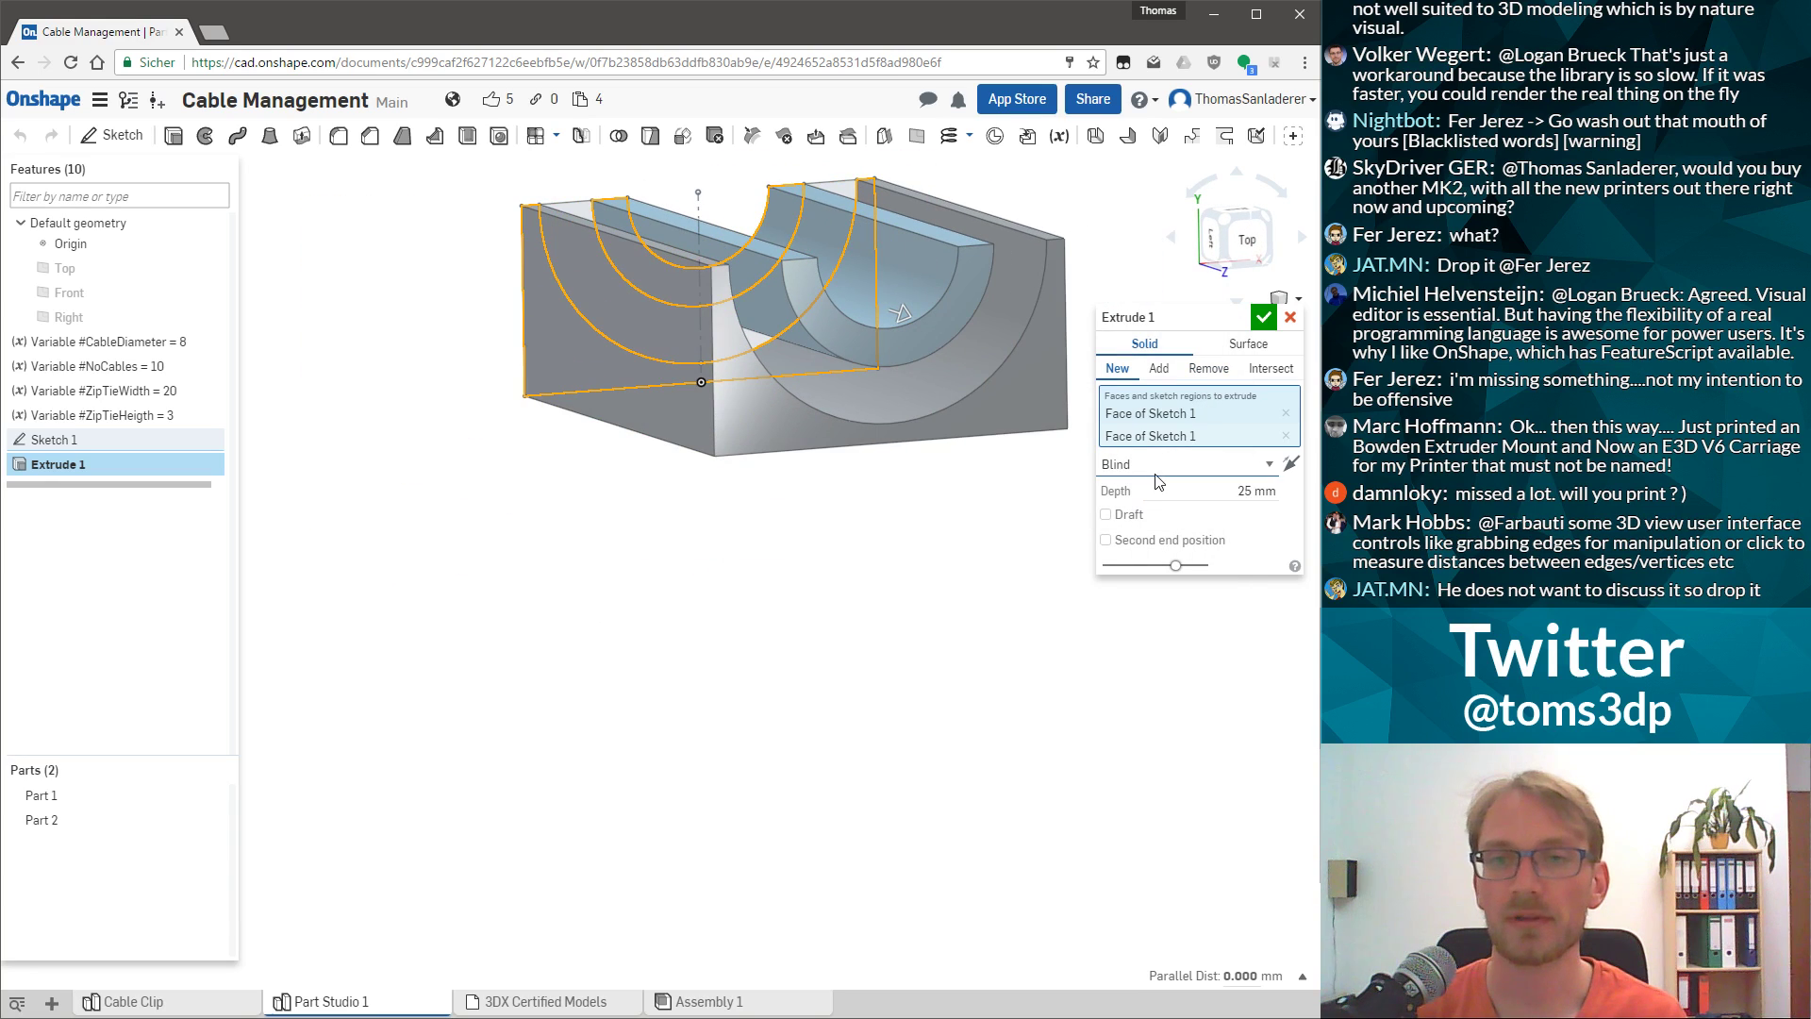
pyautogui.click(1157, 468)
pyautogui.click(1132, 505)
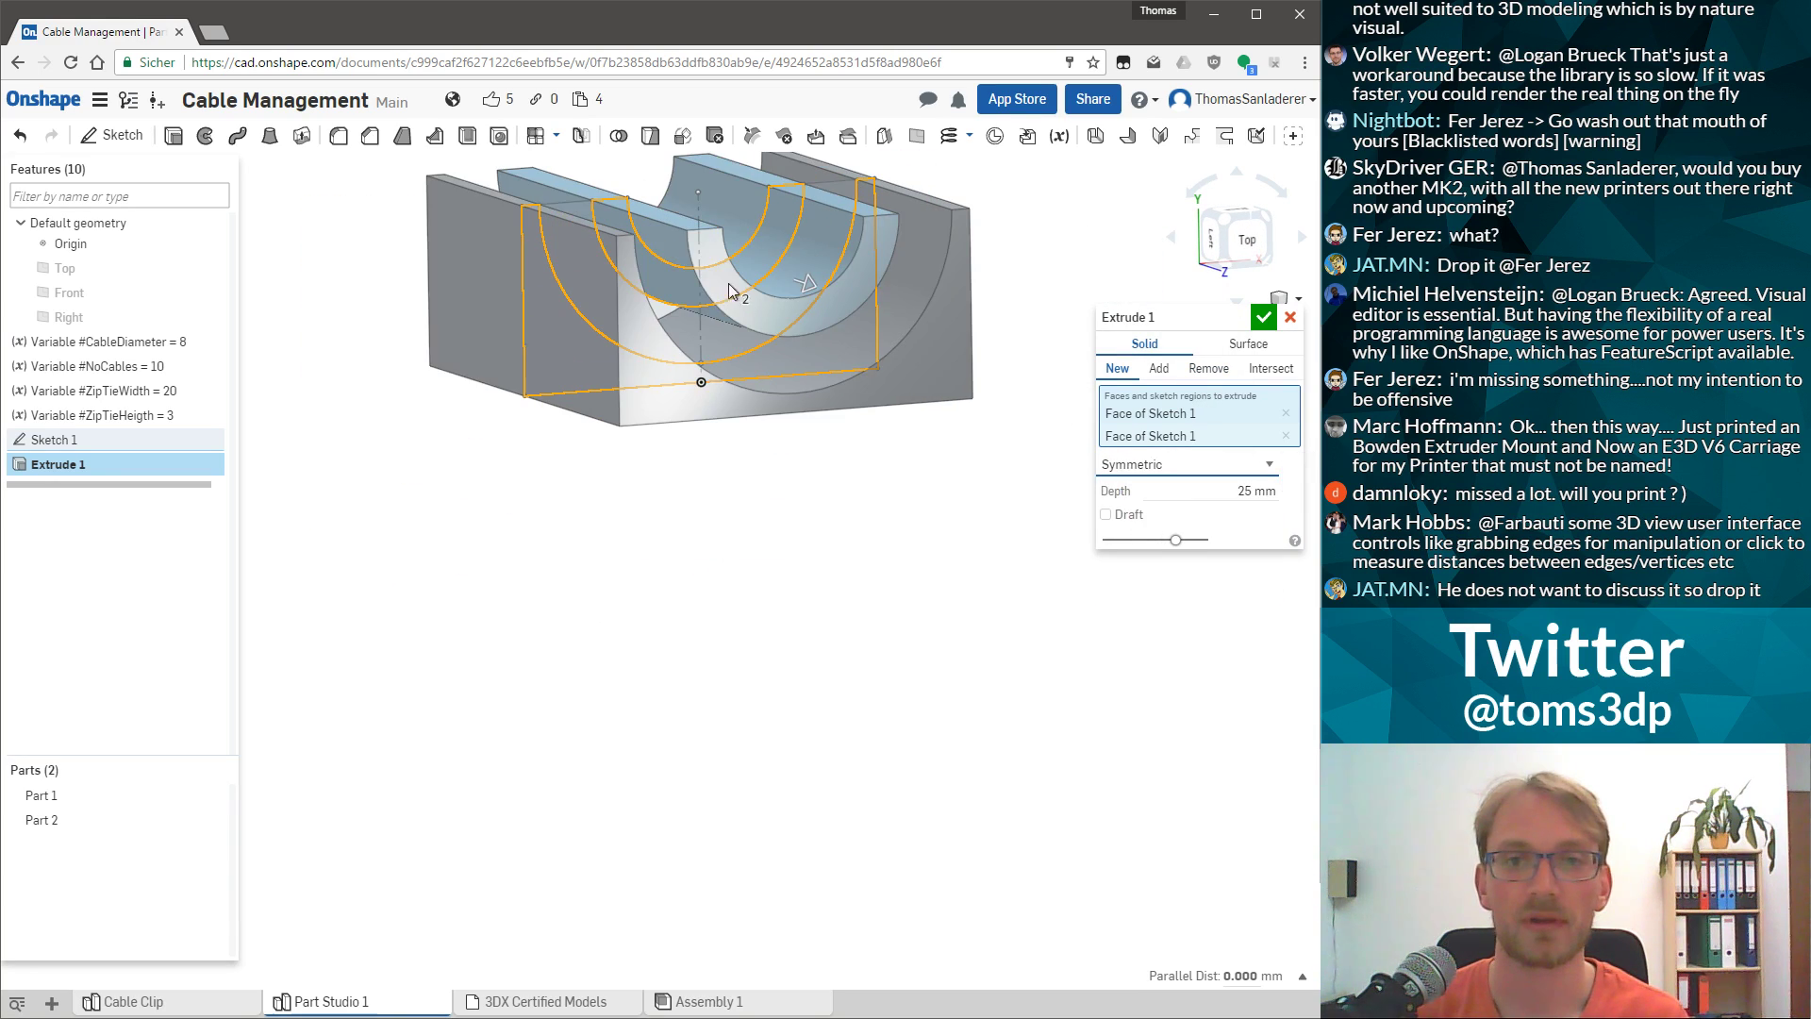
pyautogui.scroll(-4, 784, 215)
pyautogui.scroll(2, 784, 215)
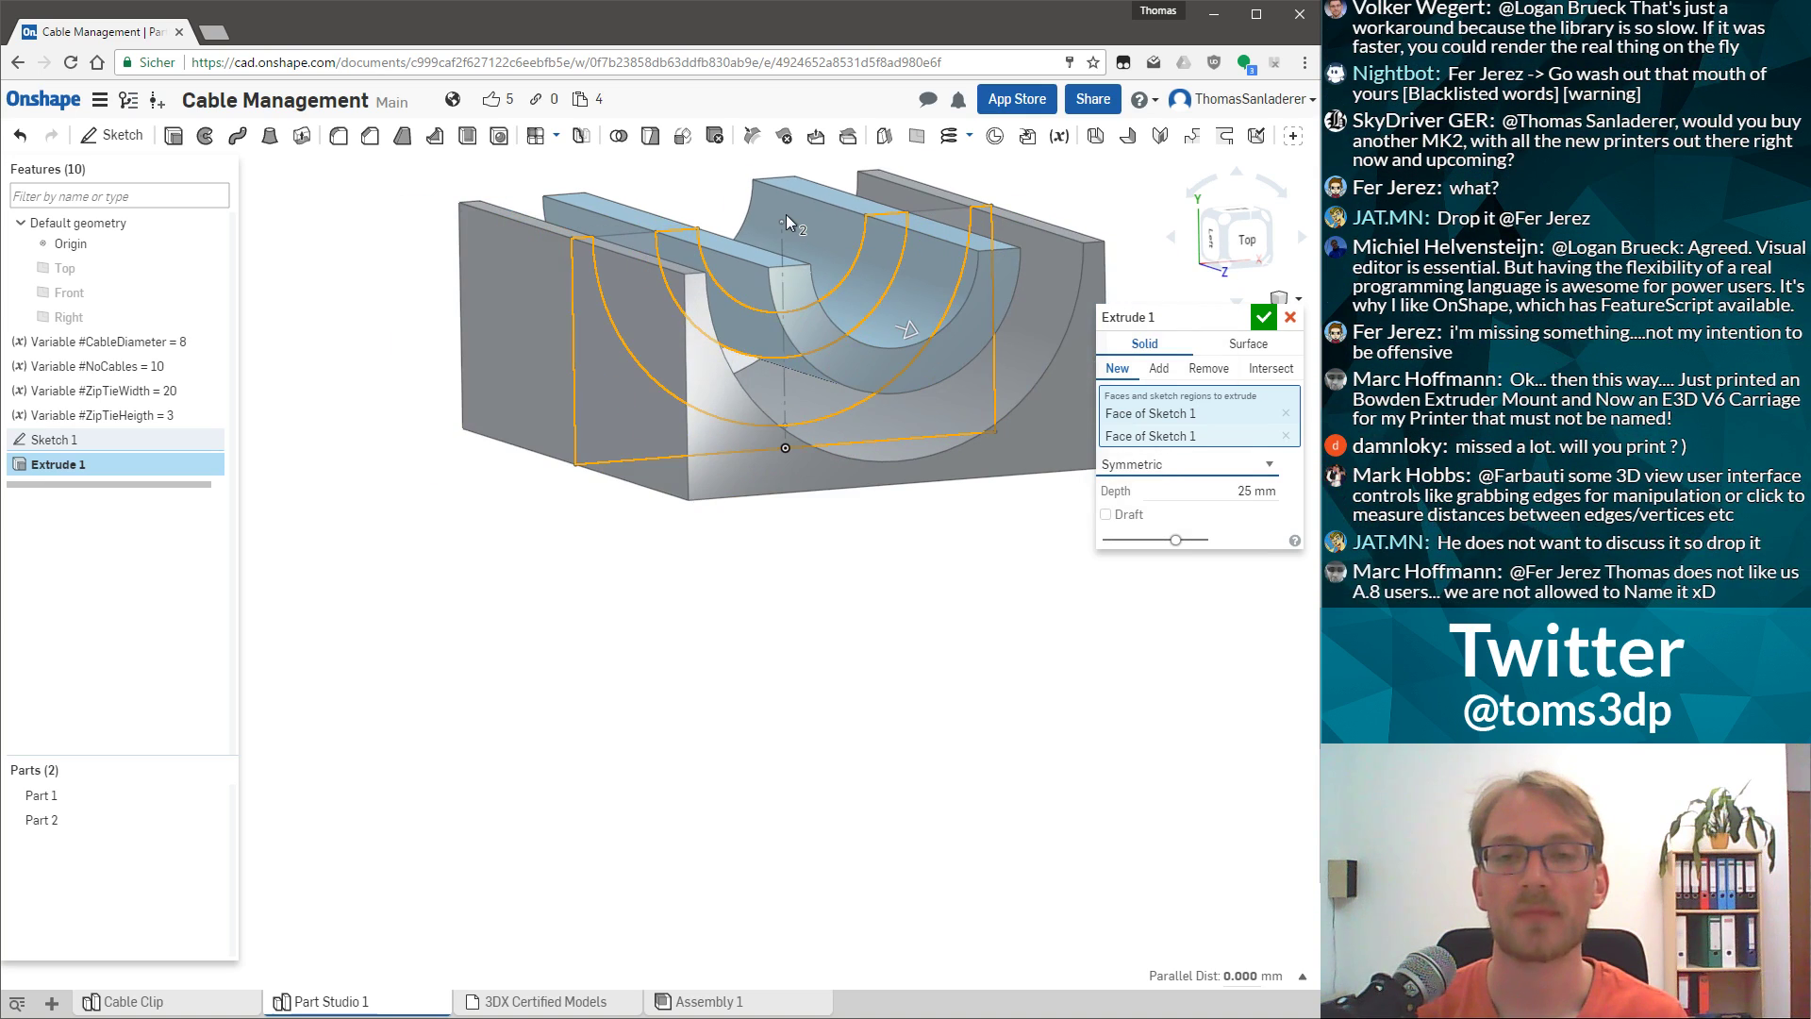
pyautogui.moveTo(785, 213); pyautogui.dragTo(779, 273, button='right')
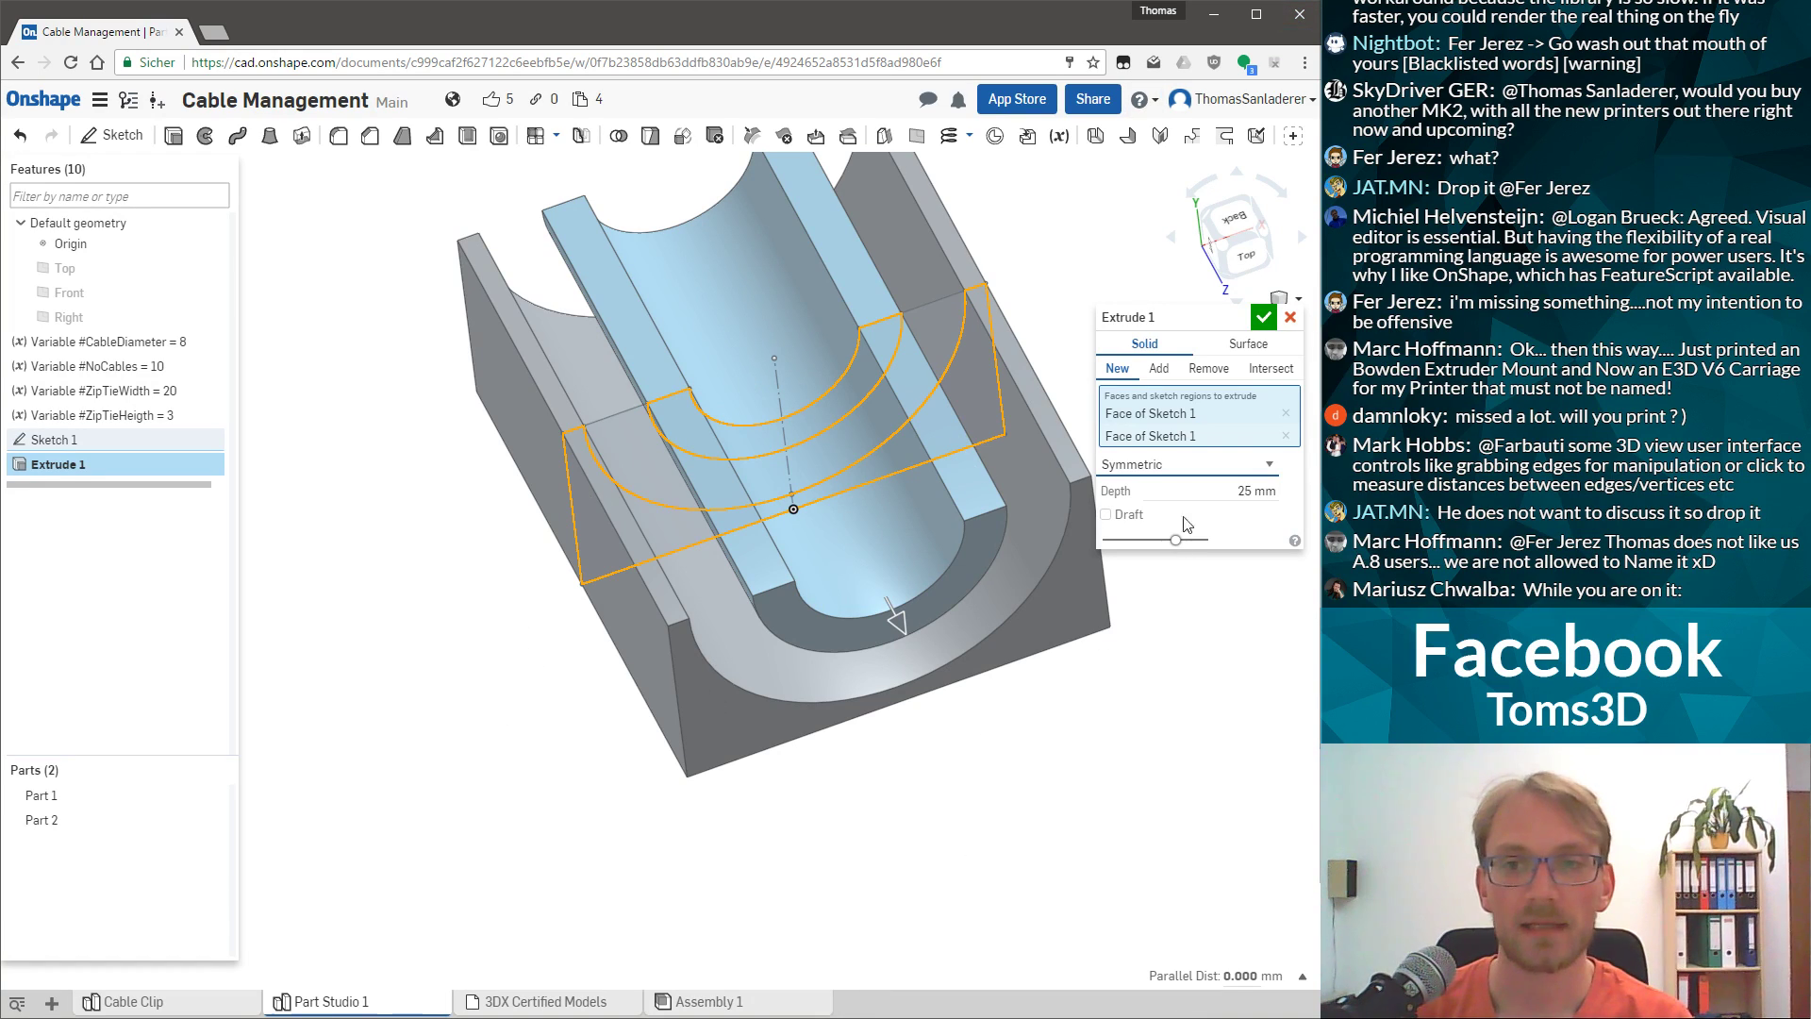
# Set the symmetric extrusion's depth to the variable #ZipTieWidth and accept the feature.
pyautogui.click(1237, 494)
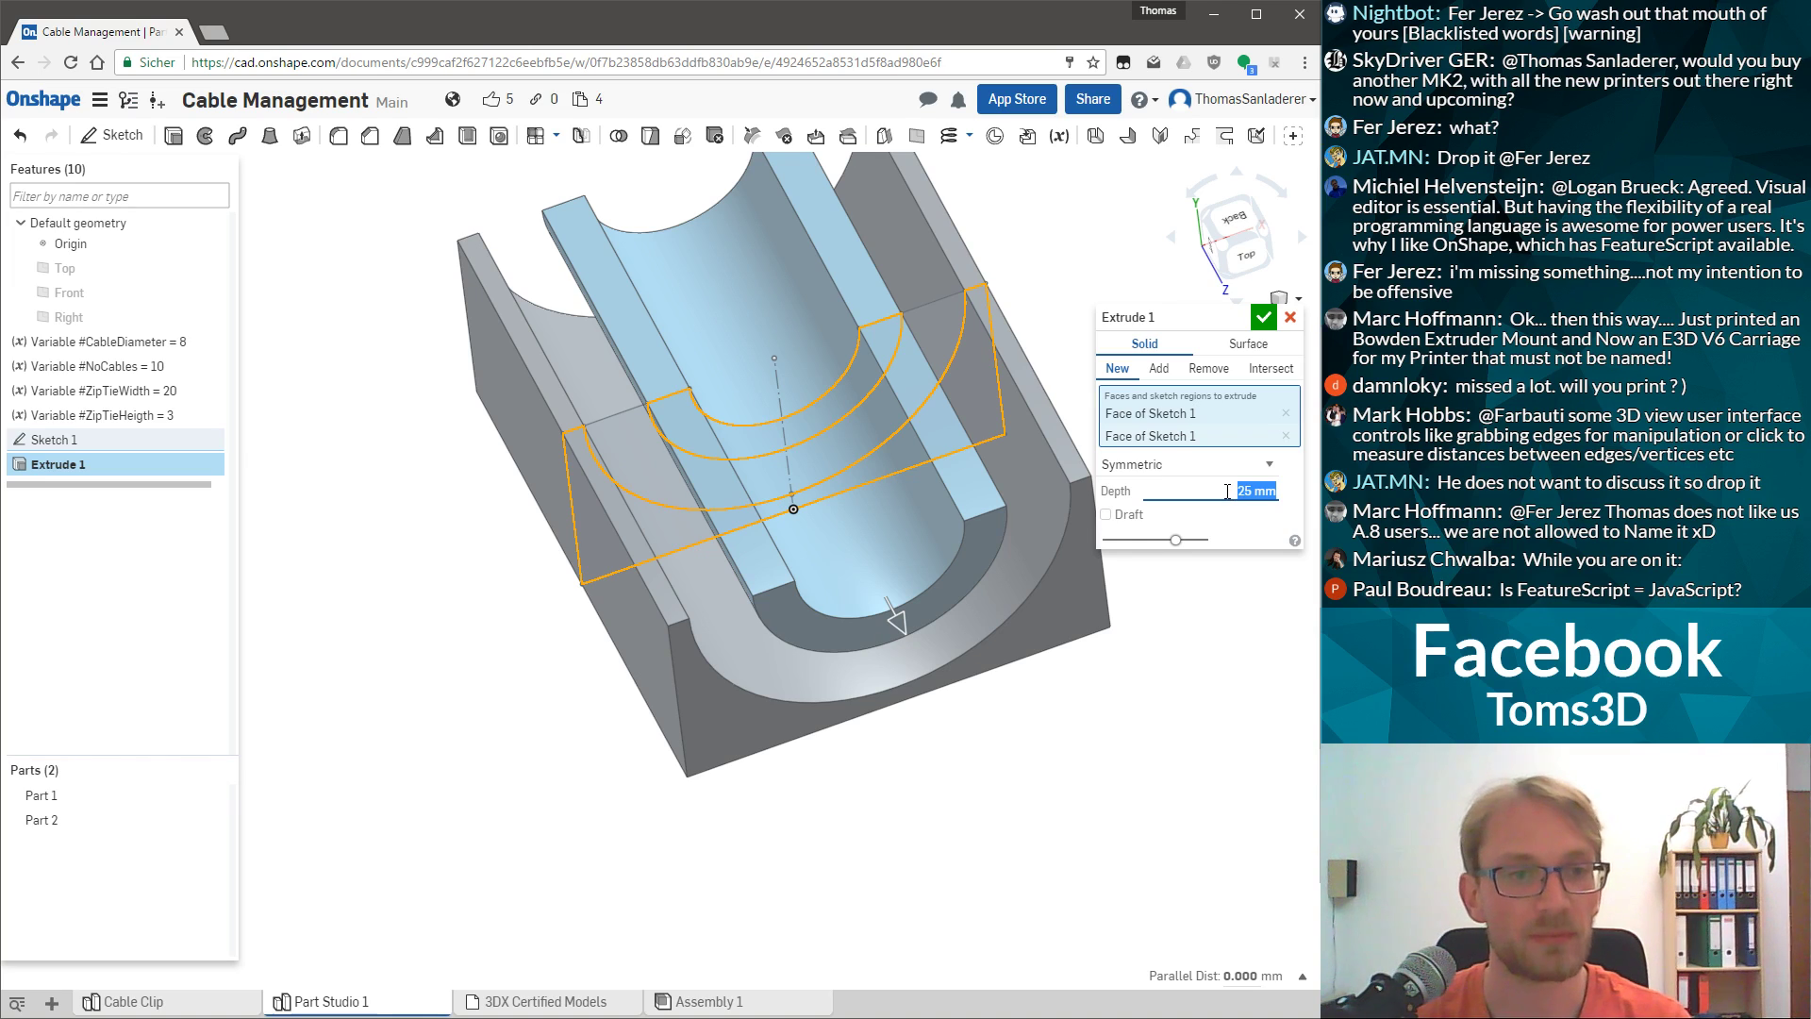
pyautogui.write('#')
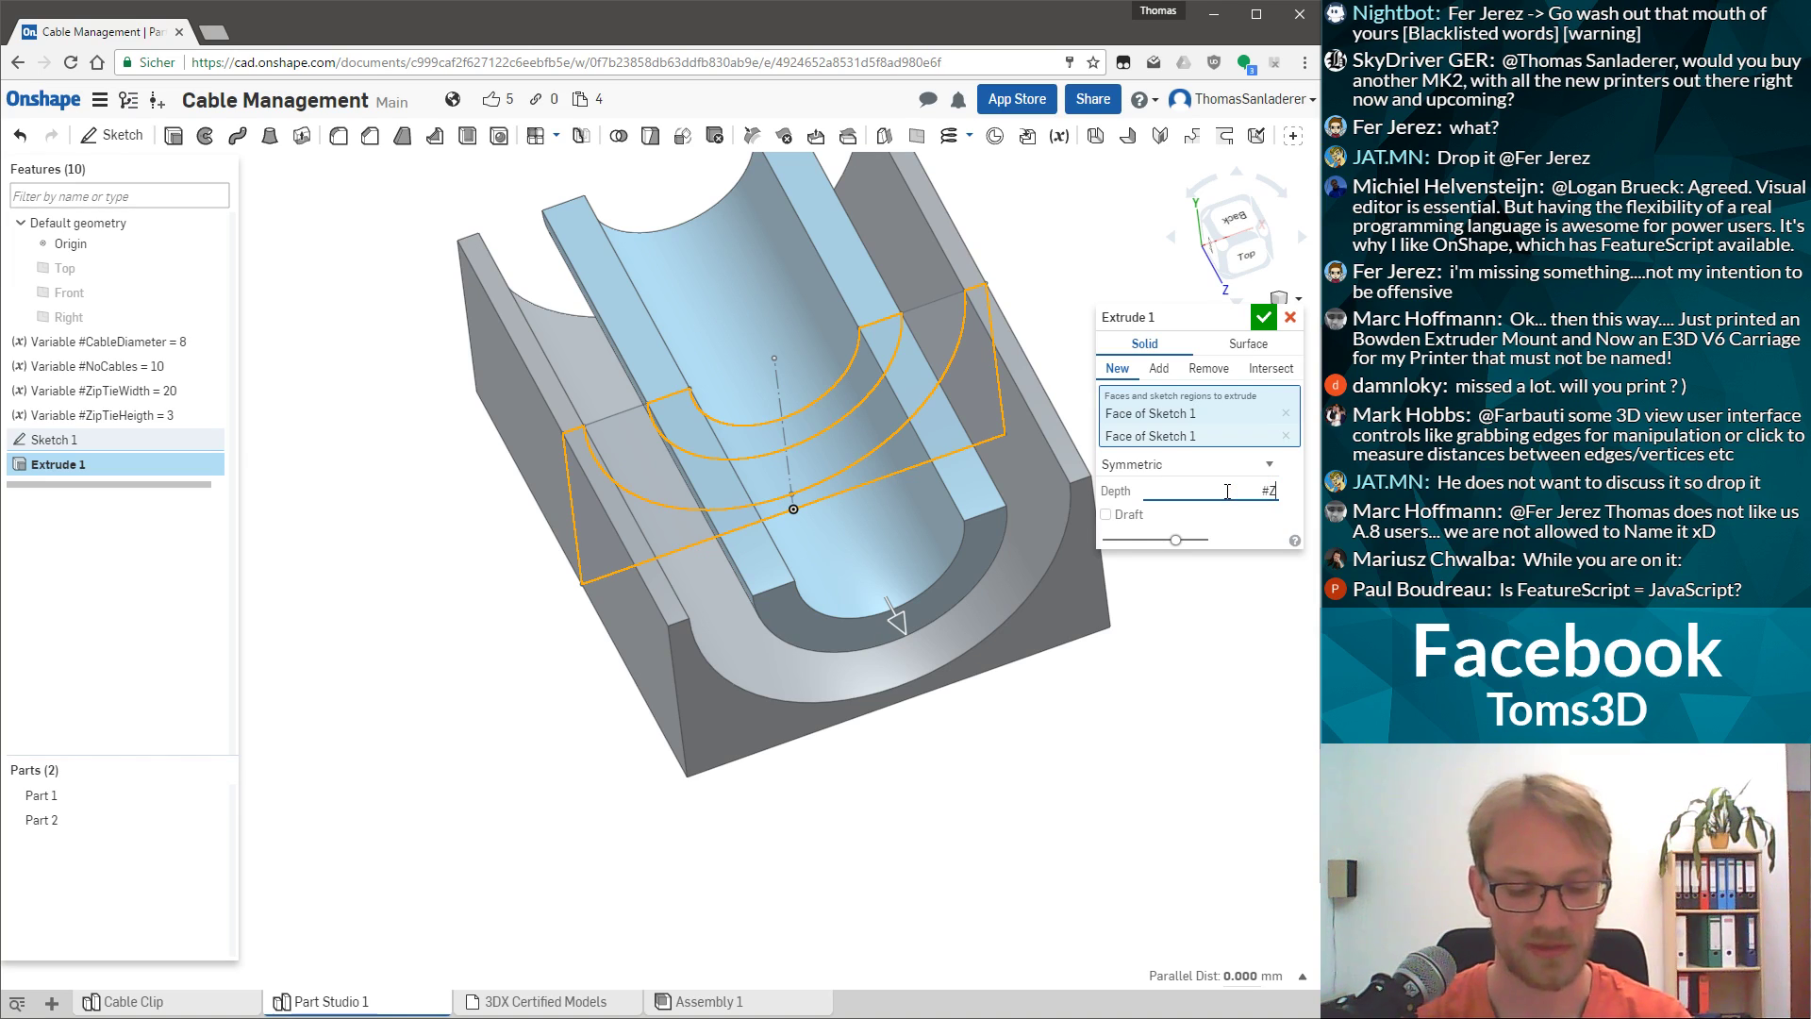
pyautogui.write('ZipT')
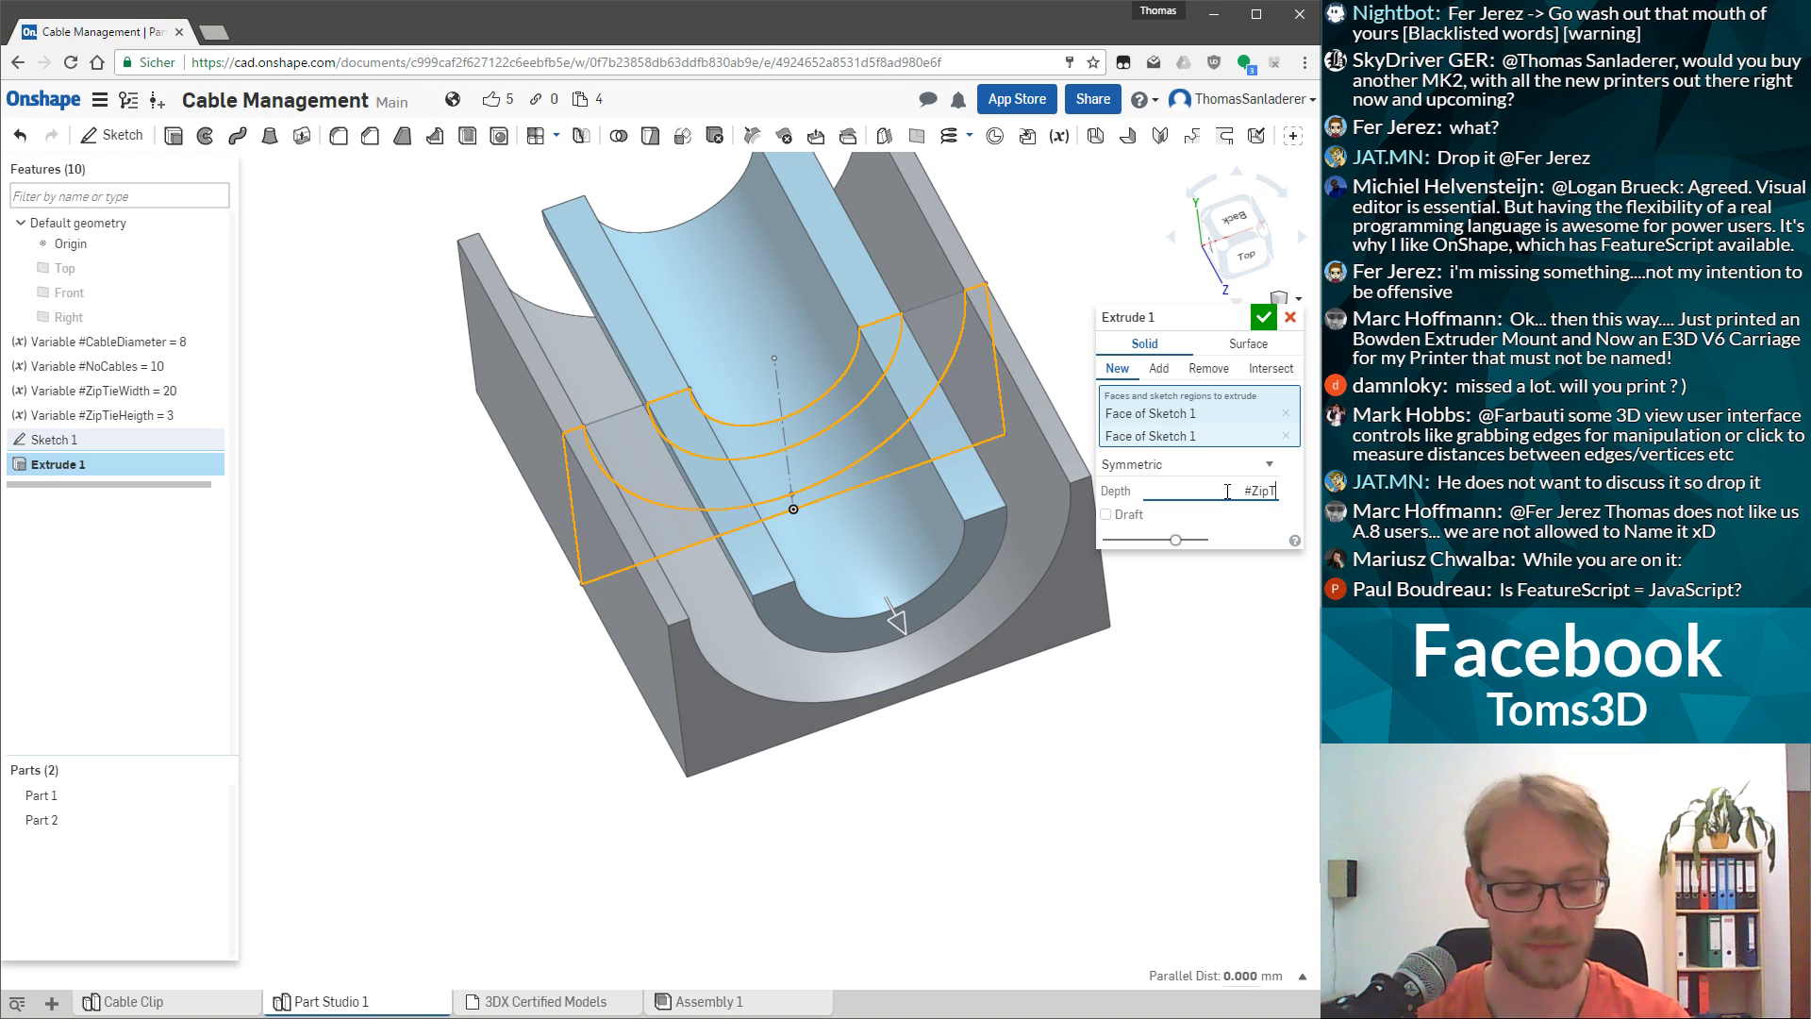
pyautogui.write('ieWidth')
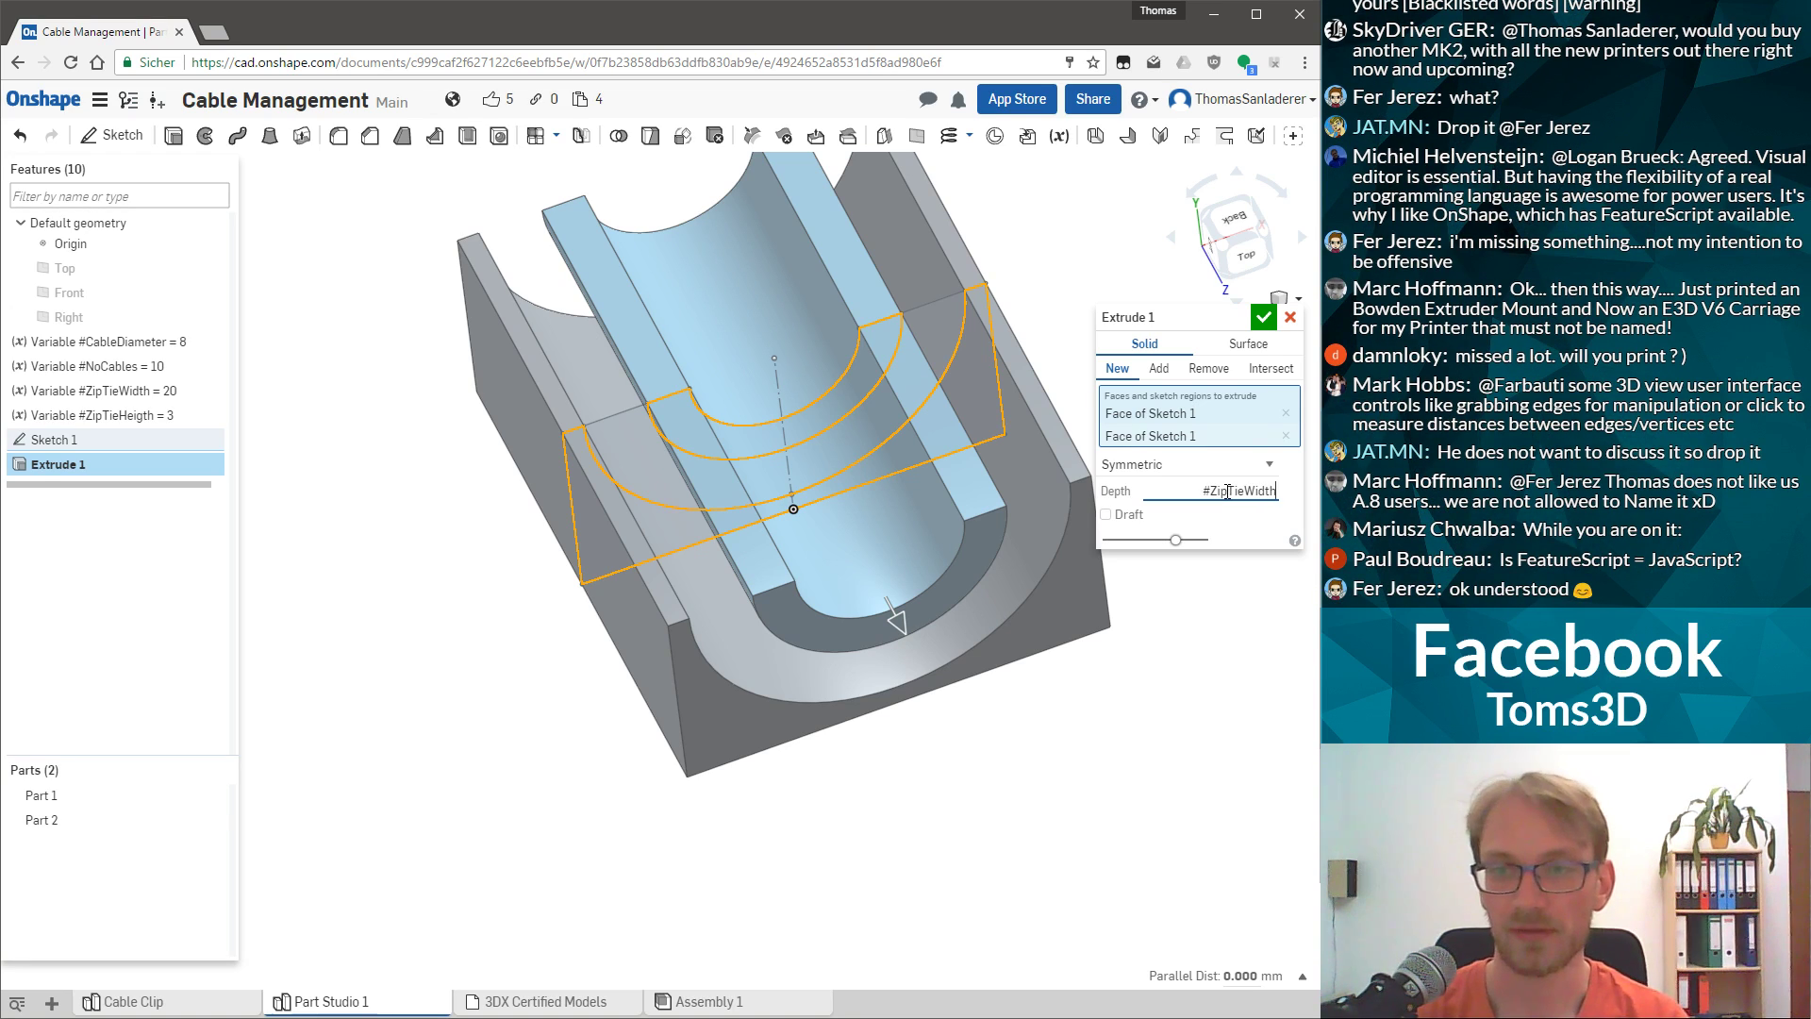
pyautogui.press('Return')
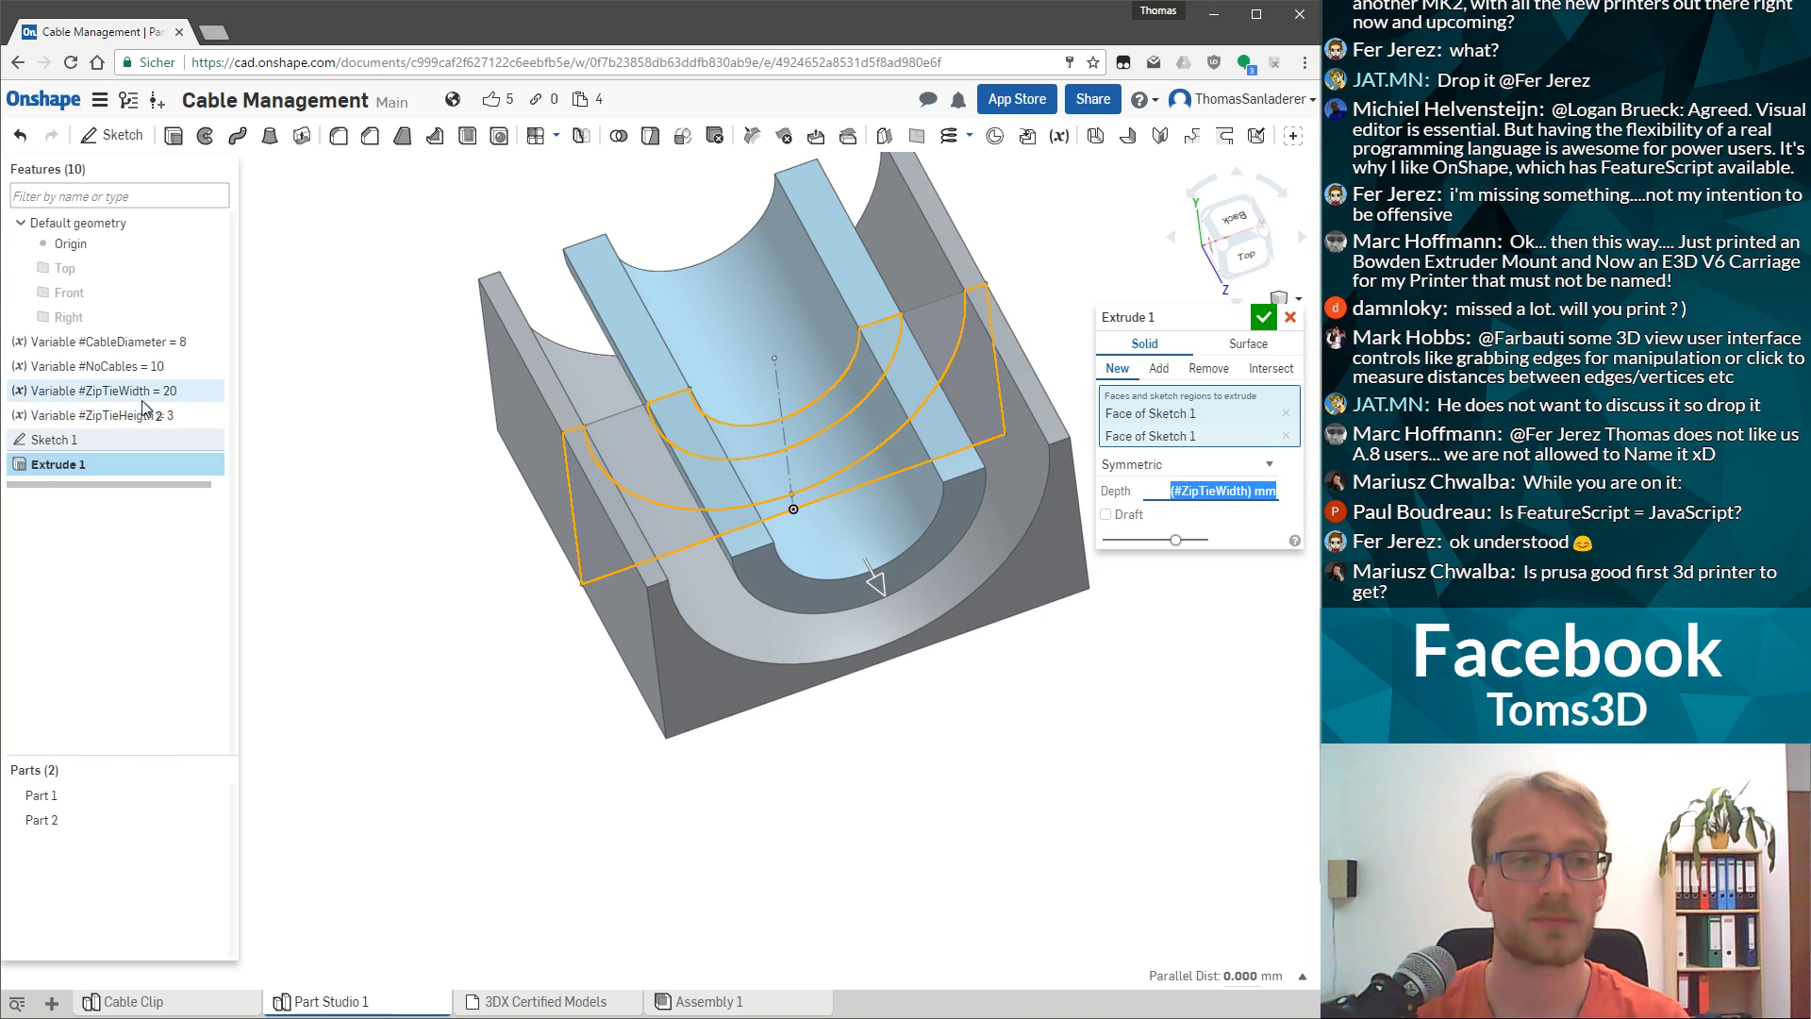
pyautogui.moveTo(792, 495)
pyautogui.mouseDown(button='right')
pyautogui.moveTo(802, 443)
pyautogui.moveTo(811, 509)
pyautogui.mouseUp(button='right')
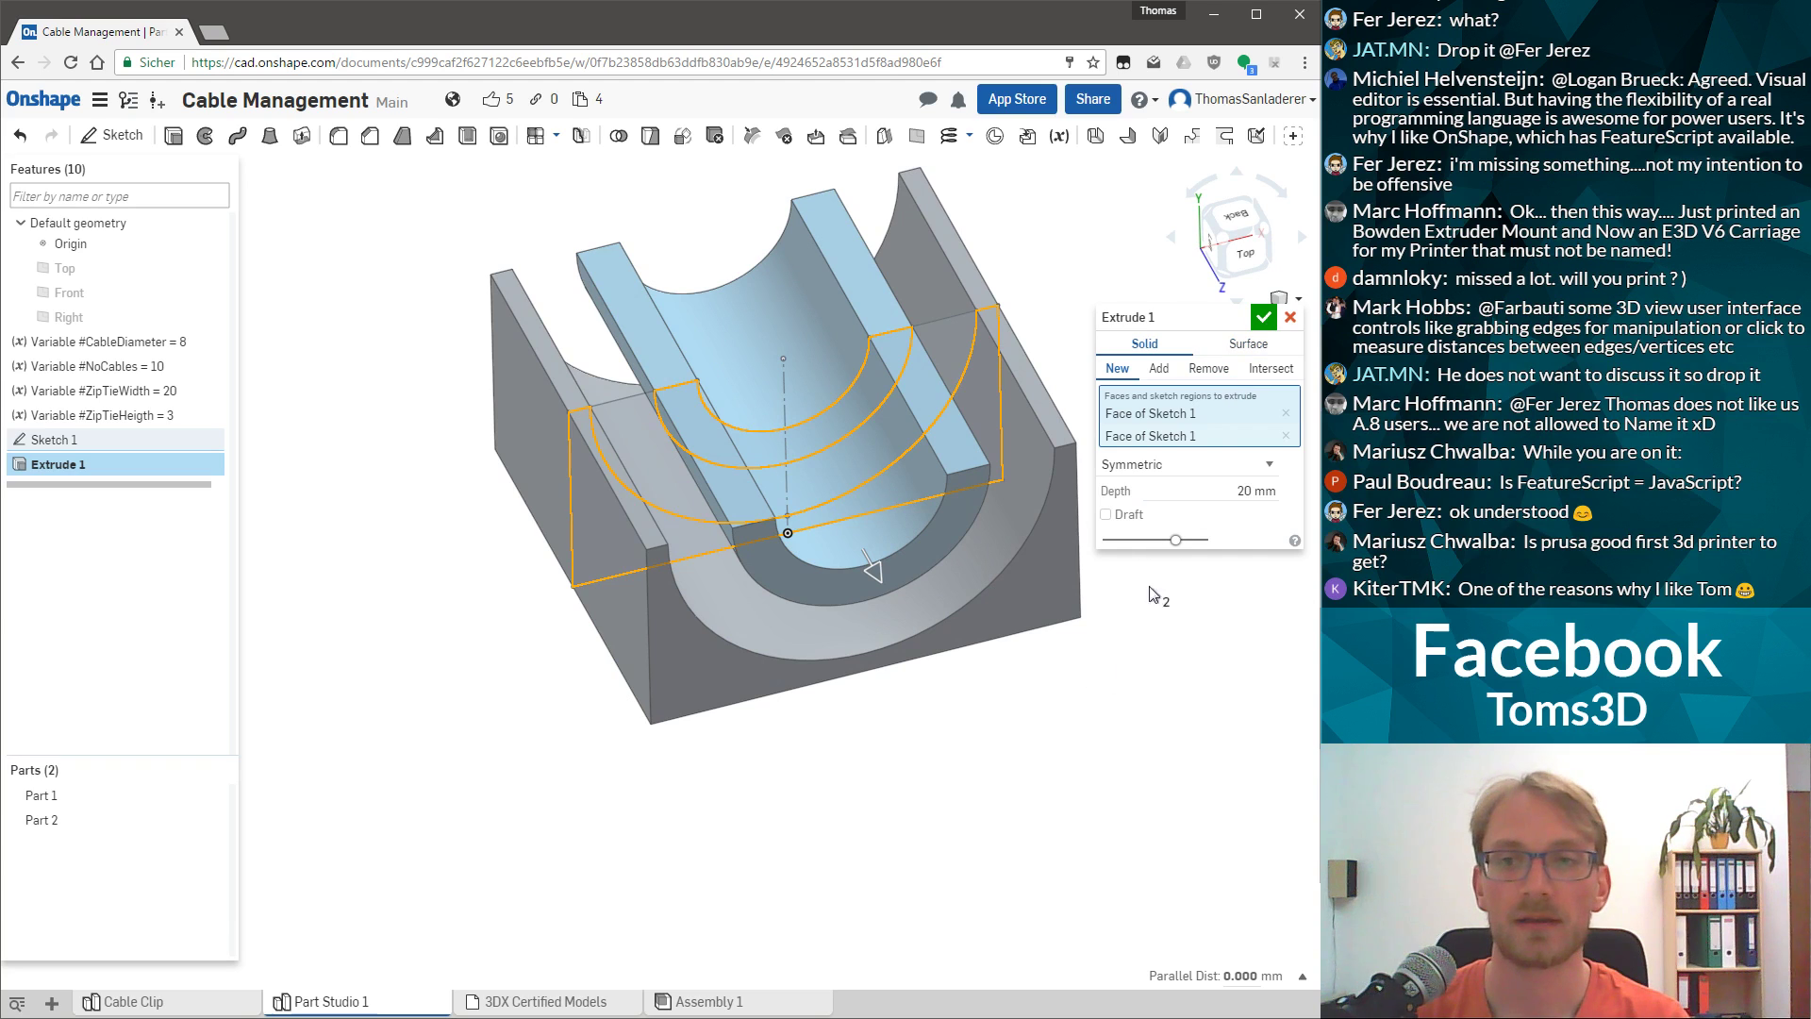
pyautogui.click(1265, 320)
pyautogui.moveTo(1057, 804); pyautogui.dragTo(769, 769, button='right')
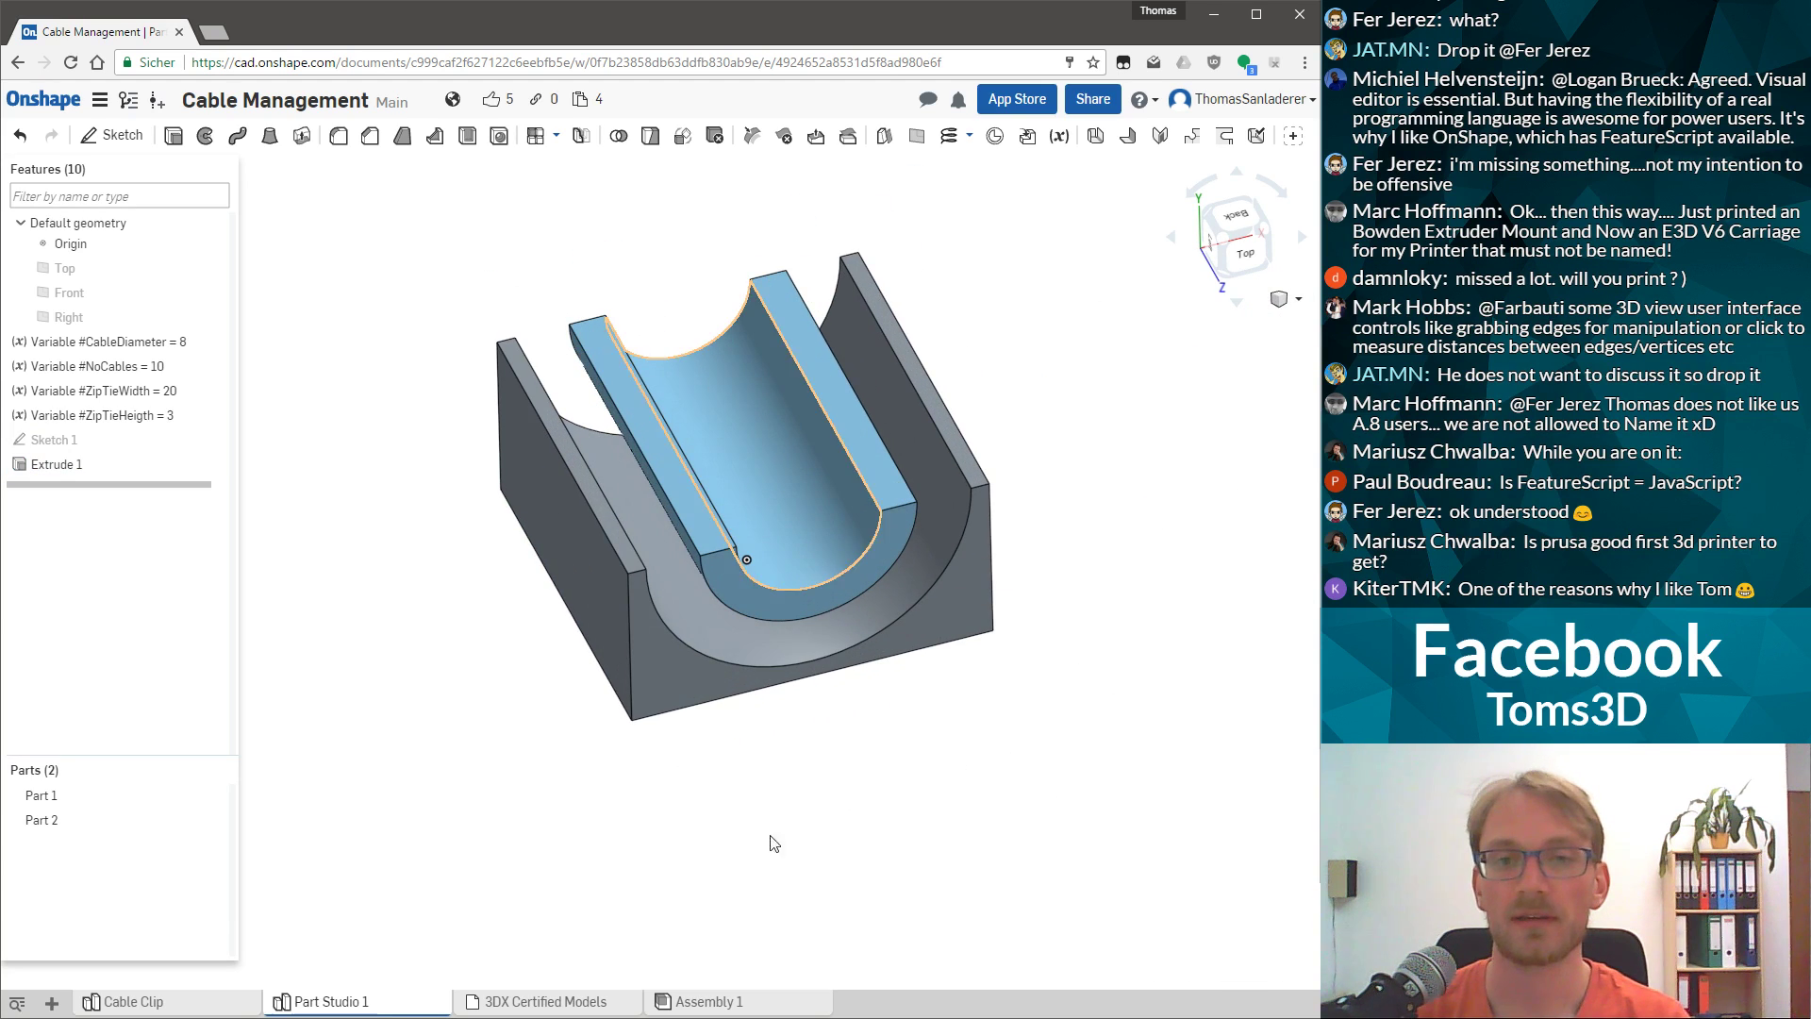
pyautogui.moveTo(712, 602); pyautogui.dragTo(804, 638, button='right')
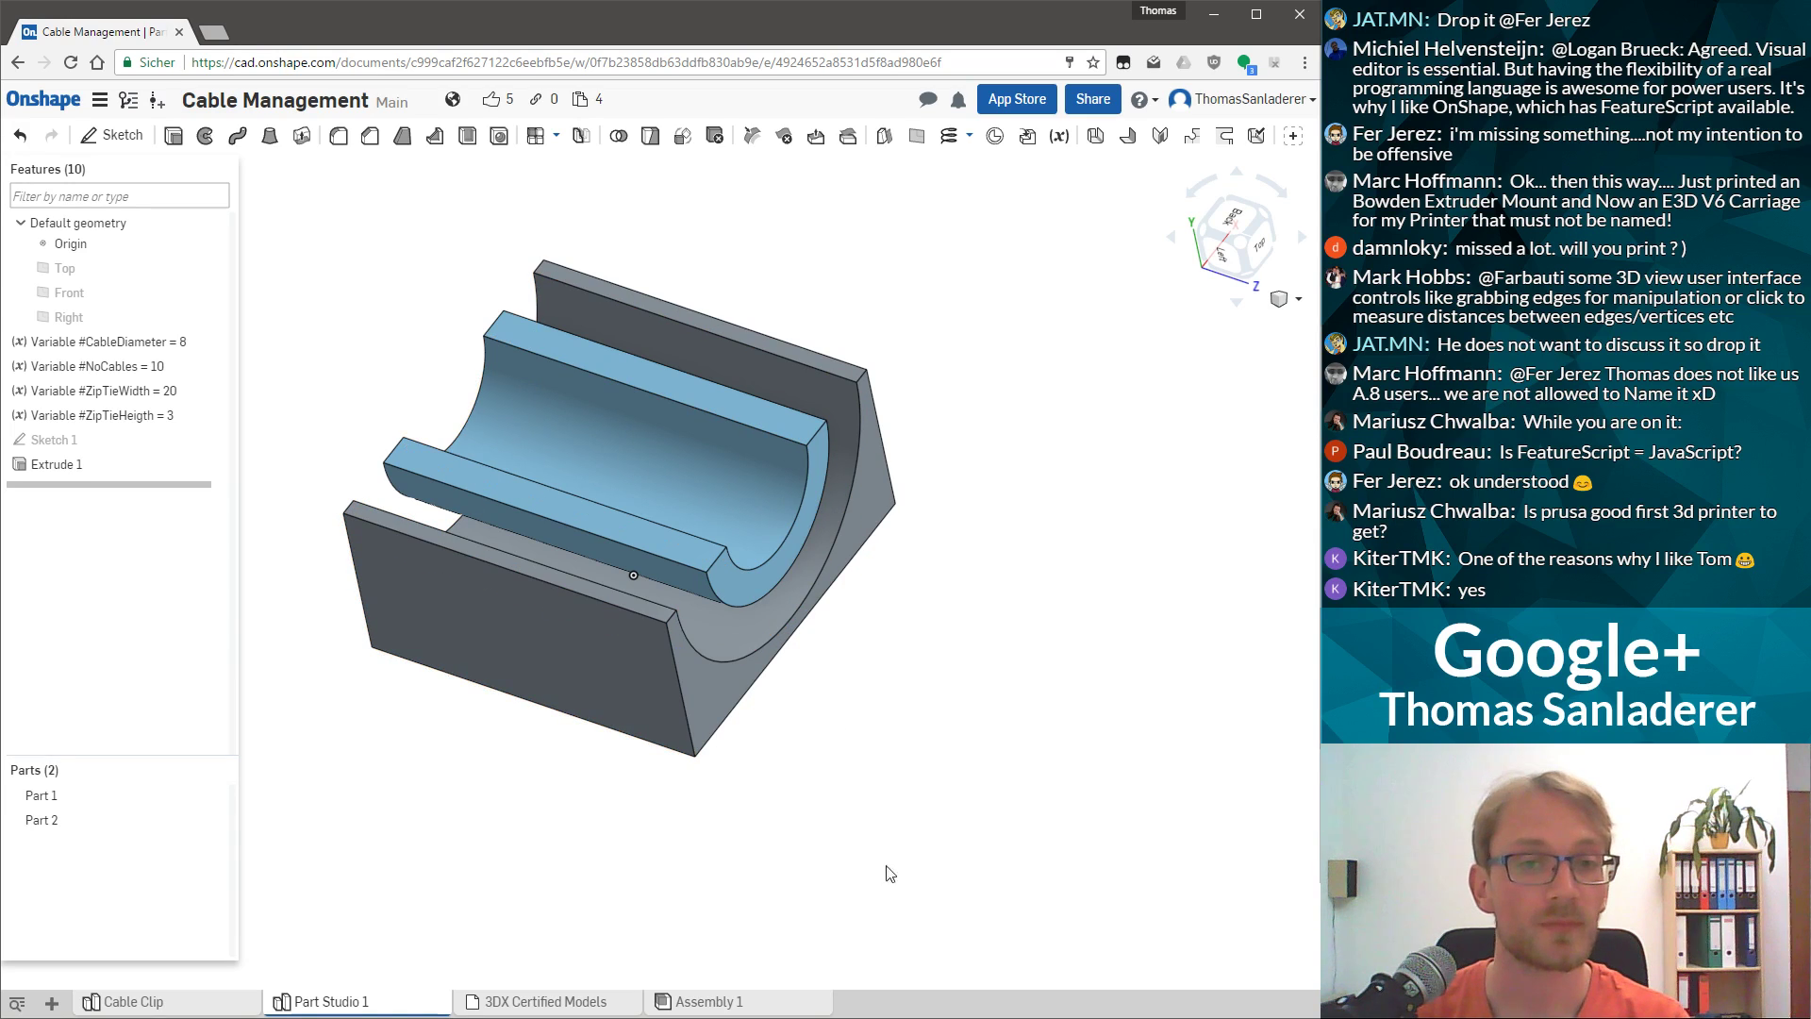
# Reopen Sketch 1 and start a new solid extrusion of all three regions: outer block, middle ring and inner half-ring.
pyautogui.click(70, 443)
pyautogui.doubleClick(70, 443)
pyautogui.press('n')
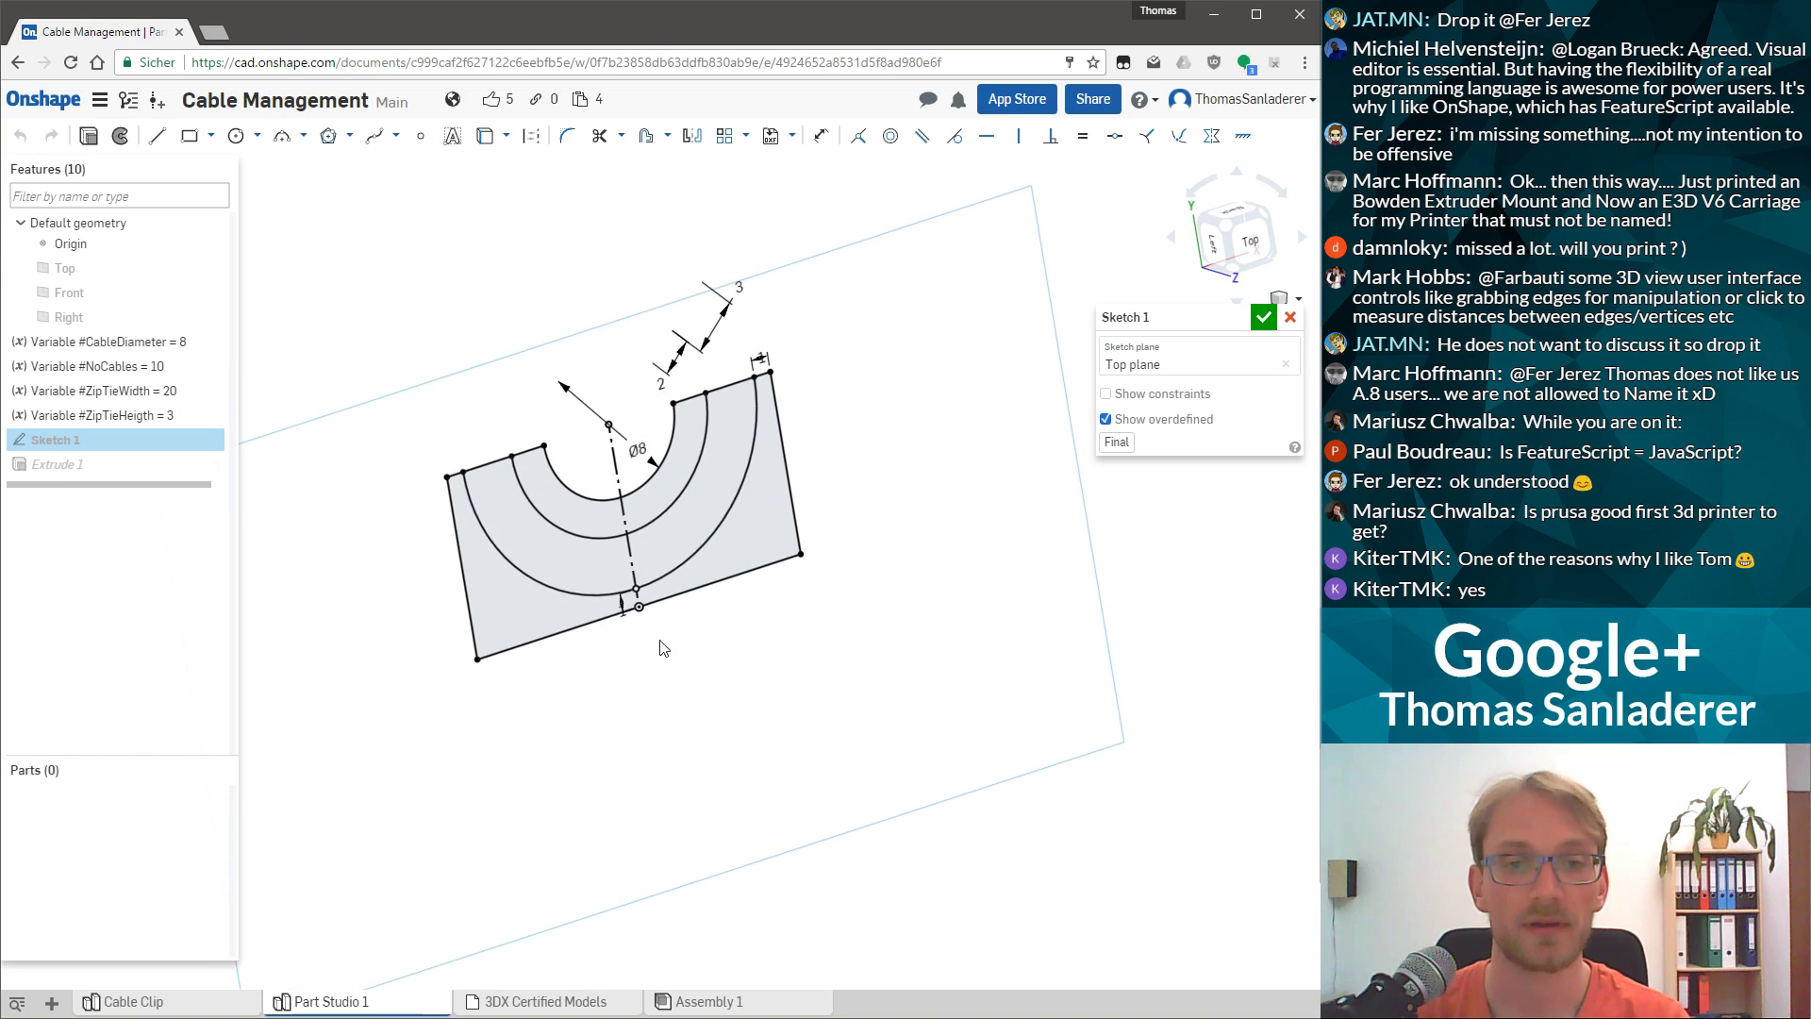
pyautogui.click(477, 587)
pyautogui.rightClick(536, 548)
pyautogui.click(541, 546)
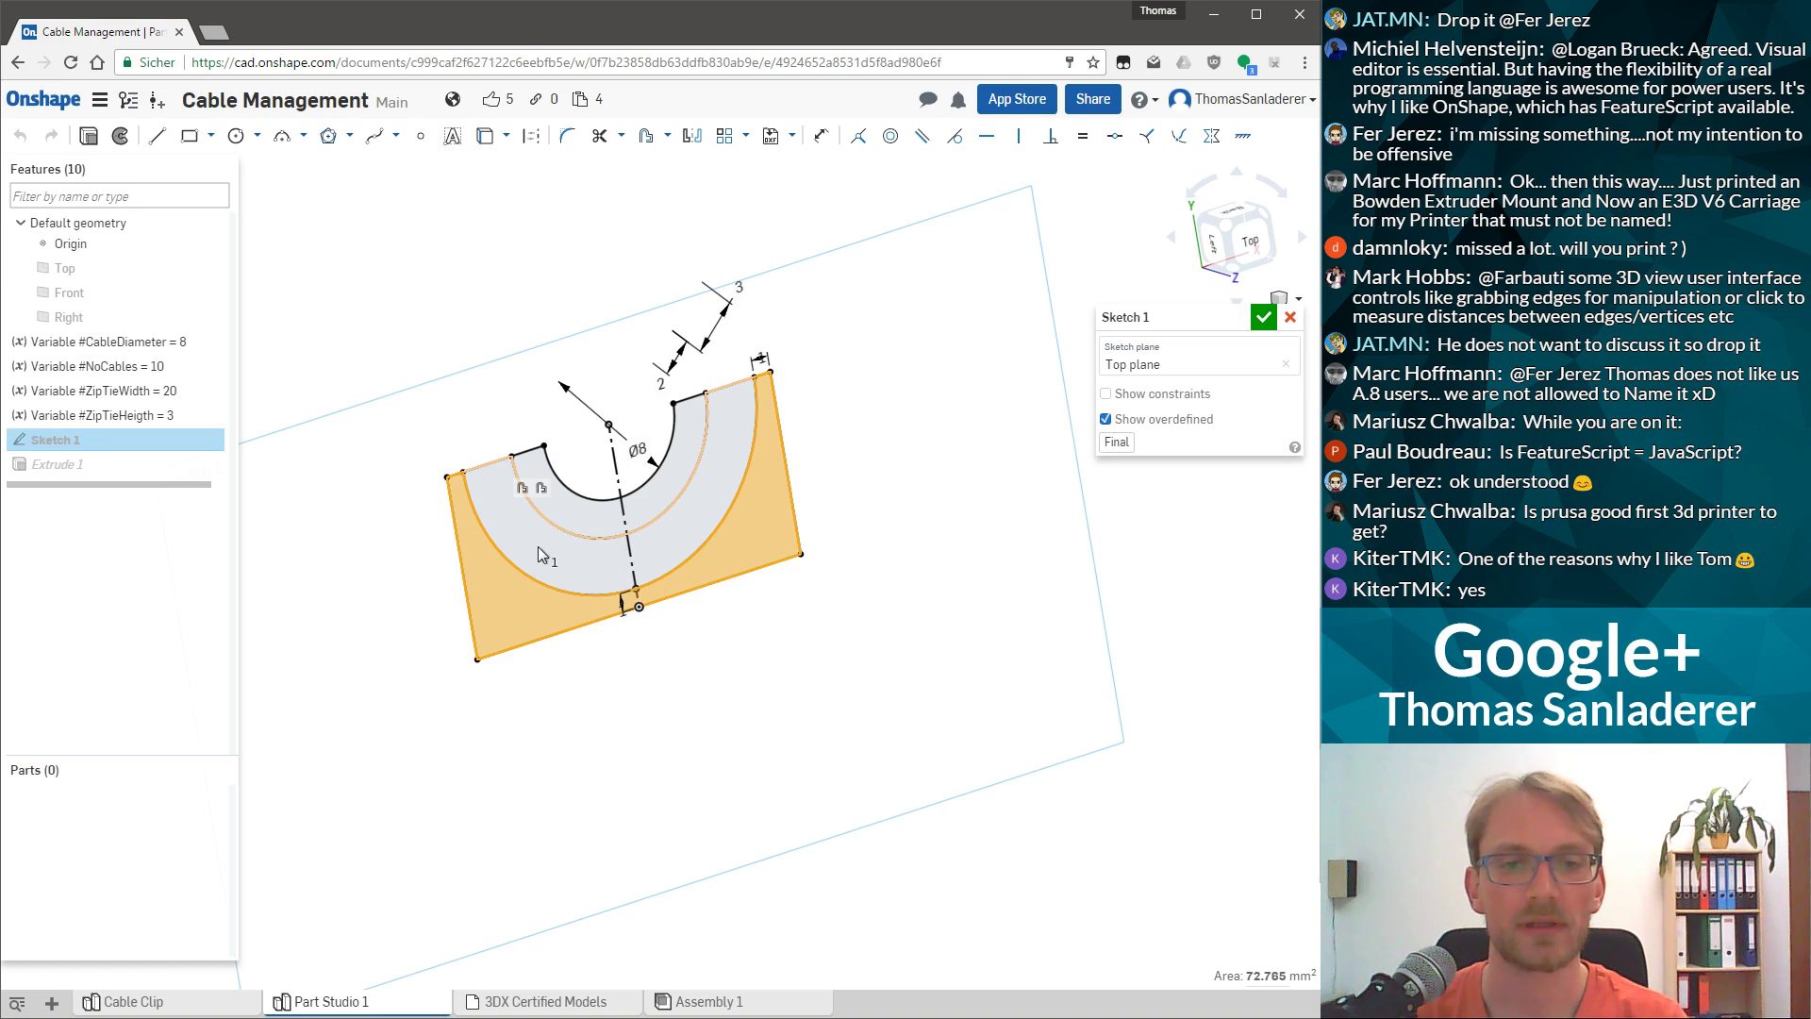
pyautogui.click(626, 538)
pyautogui.moveTo(802, 438); pyautogui.dragTo(869, 495, button='right')
pyautogui.click(87, 138)
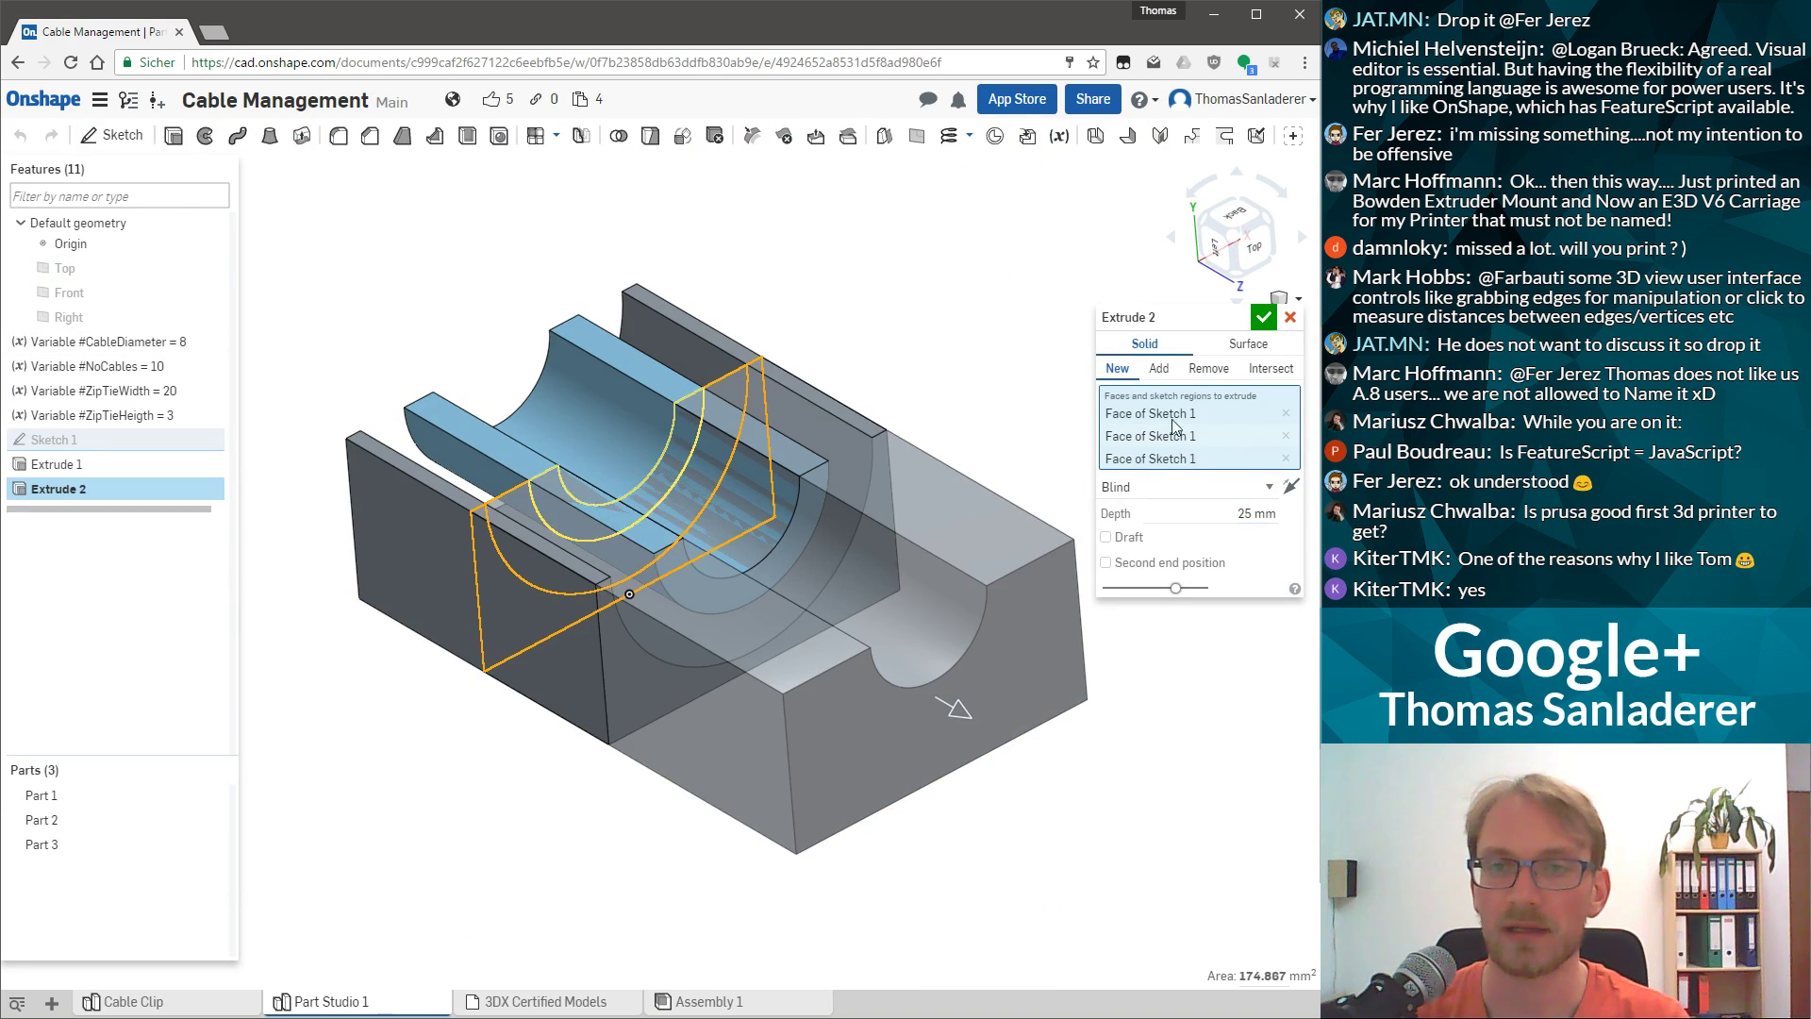
# Try ending the second extrusion up to the end face of the existing block.
pyautogui.click(1191, 487)
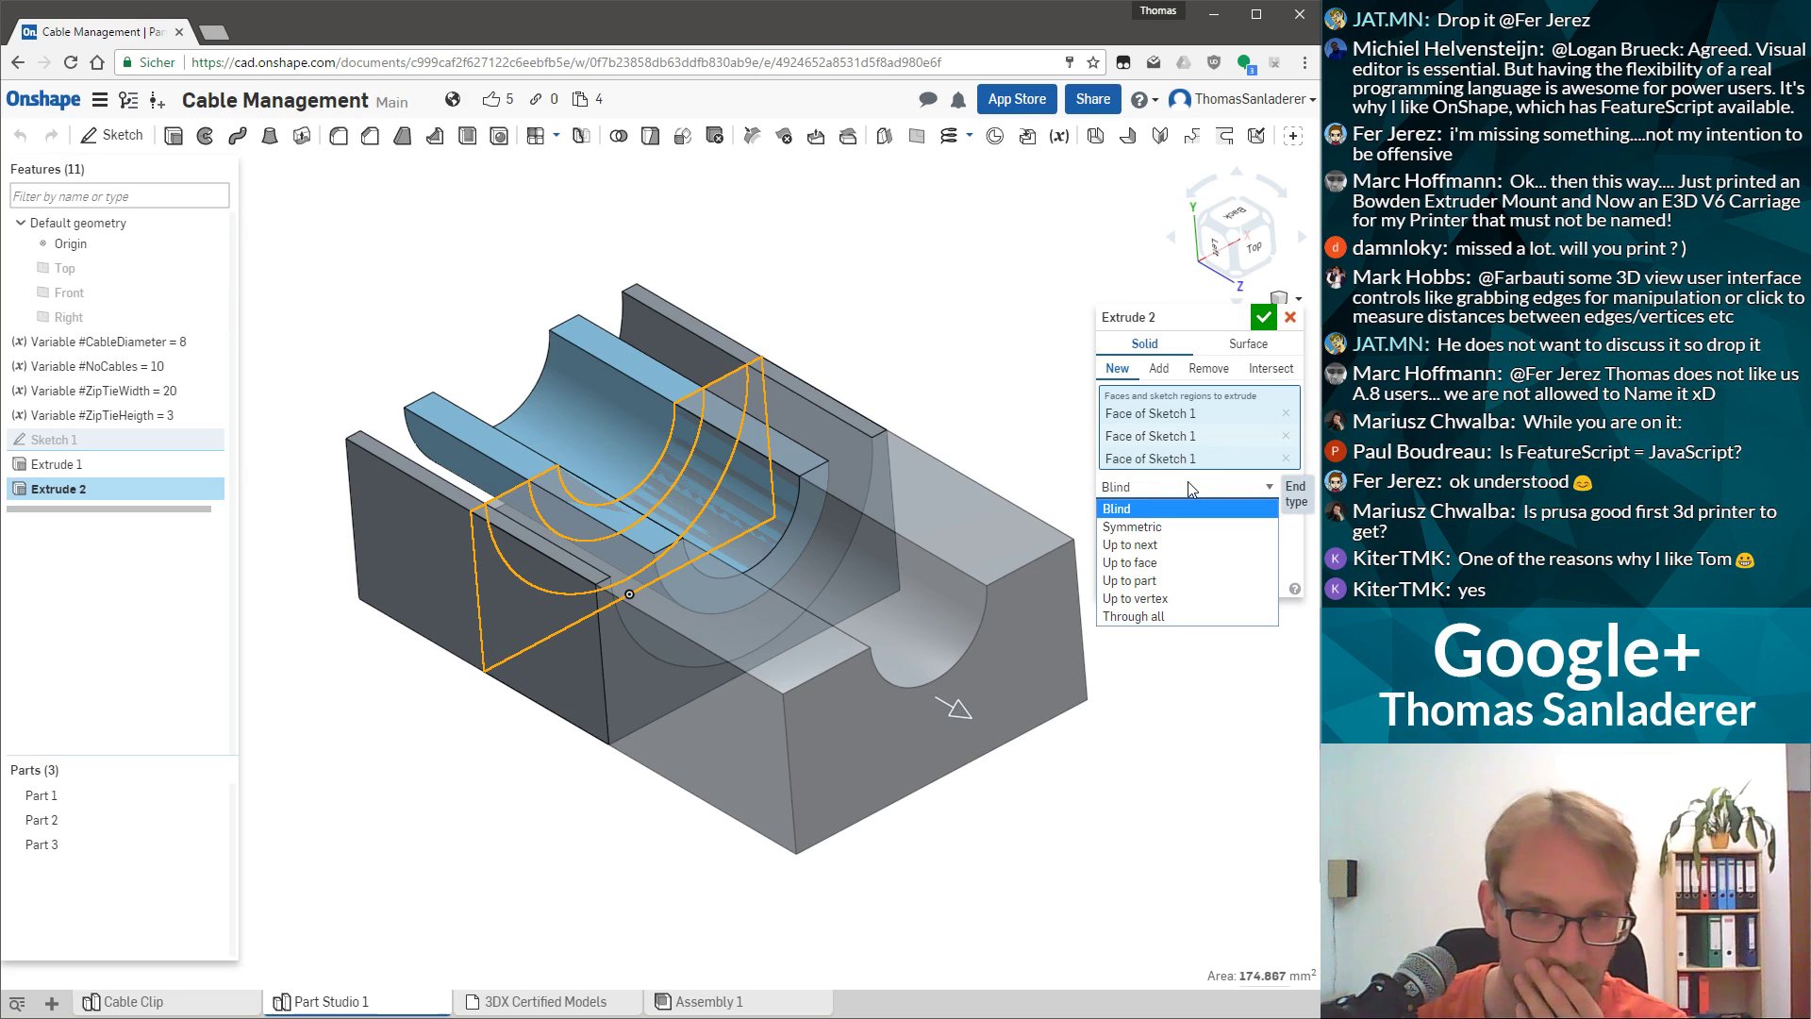
pyautogui.click(1190, 564)
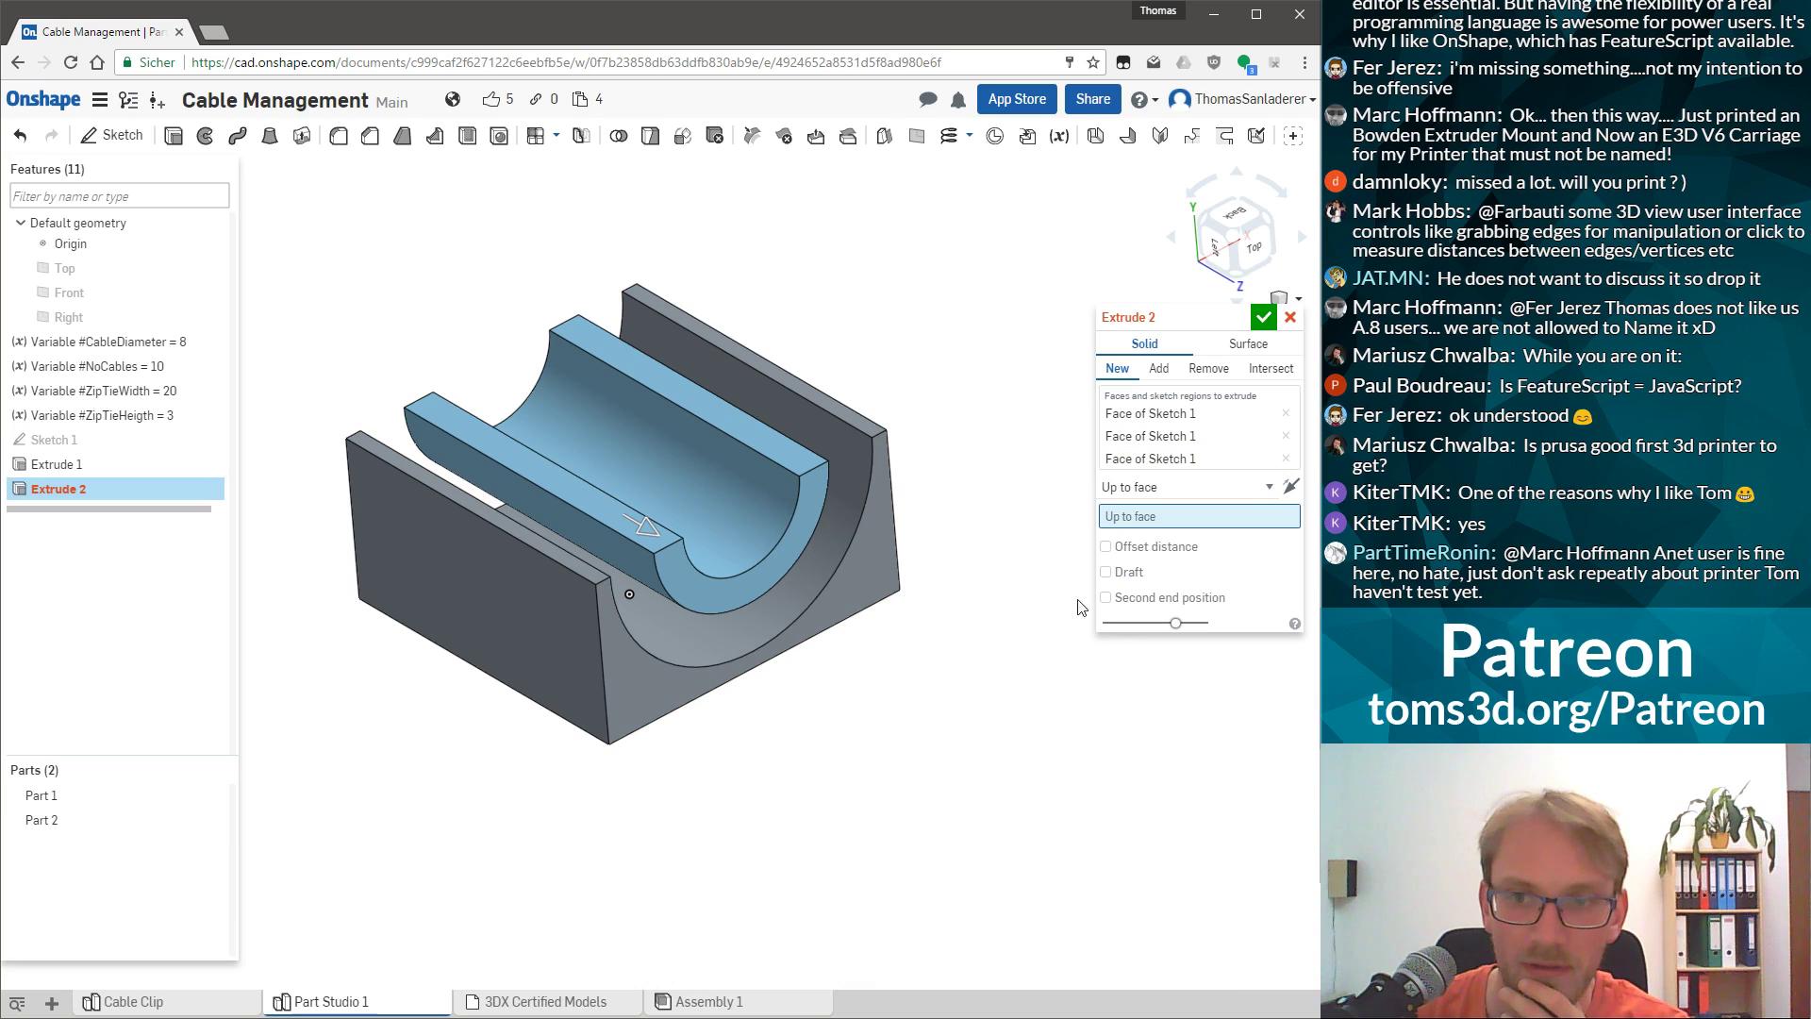
pyautogui.click(1151, 519)
pyautogui.click(621, 694)
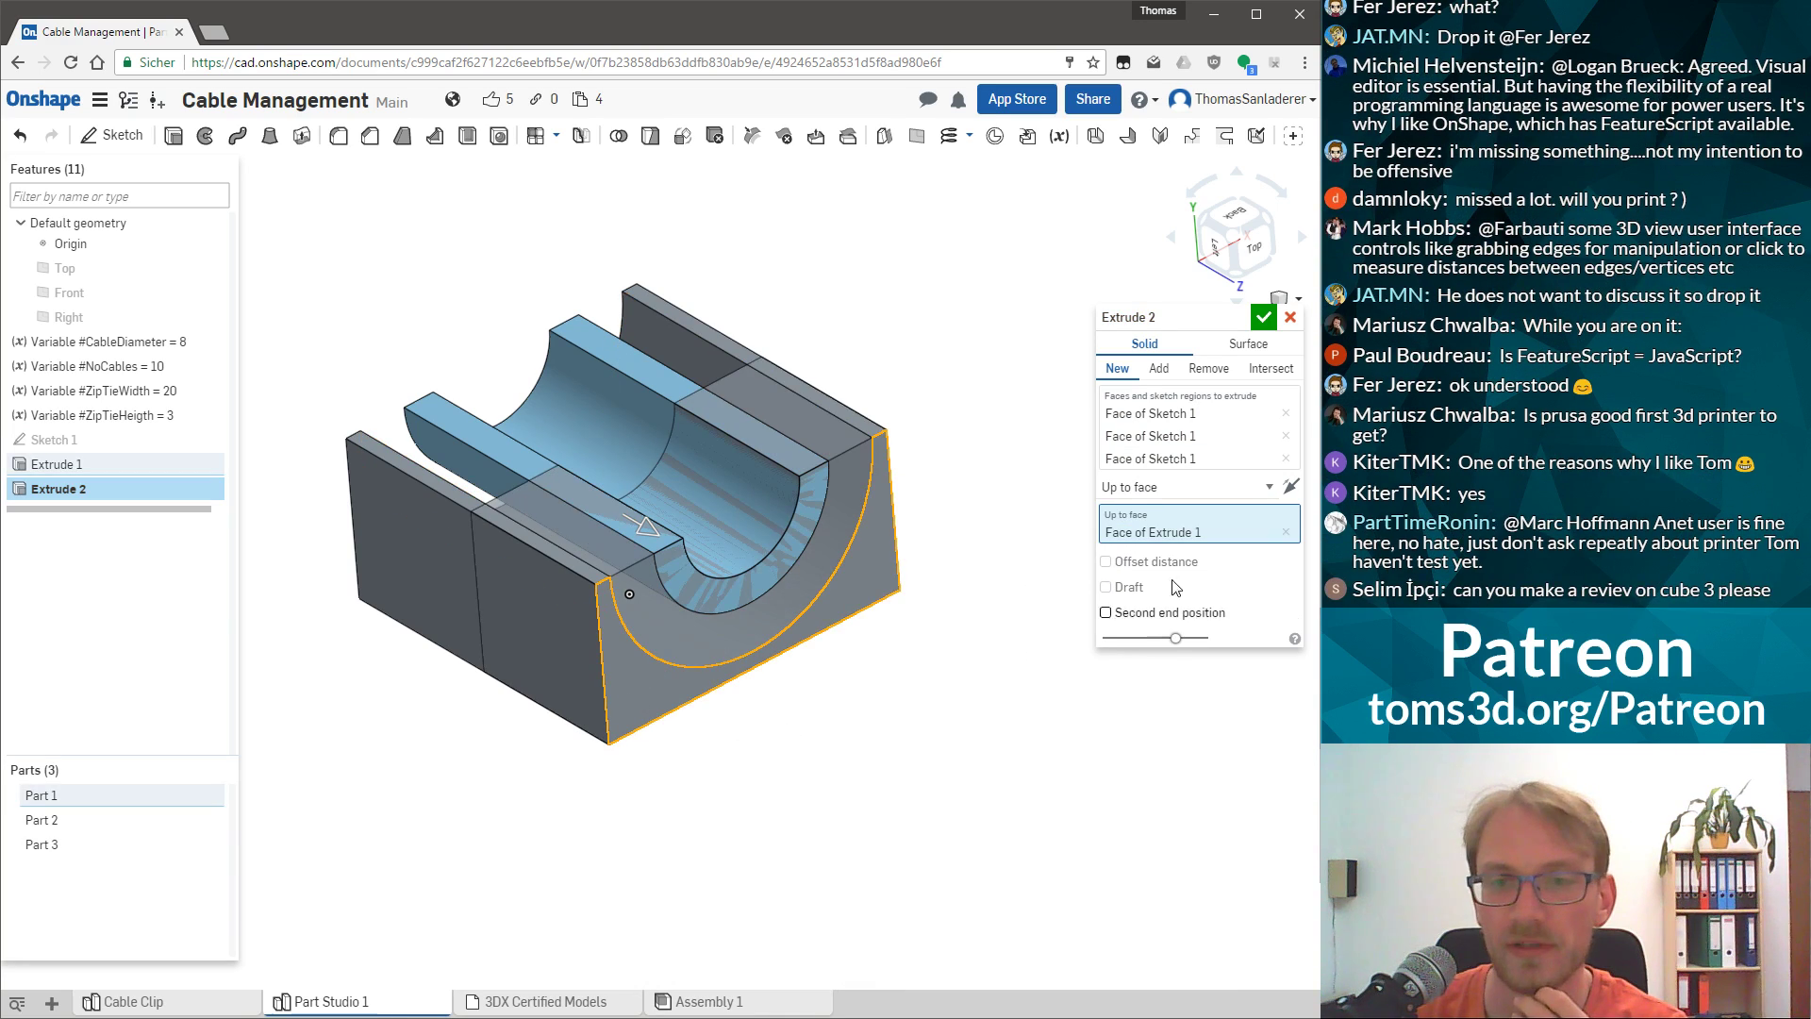
# Try a 10 mm offset distance for the up-to-face end, directed outward beyond the block's end face.
pyautogui.click(1162, 562)
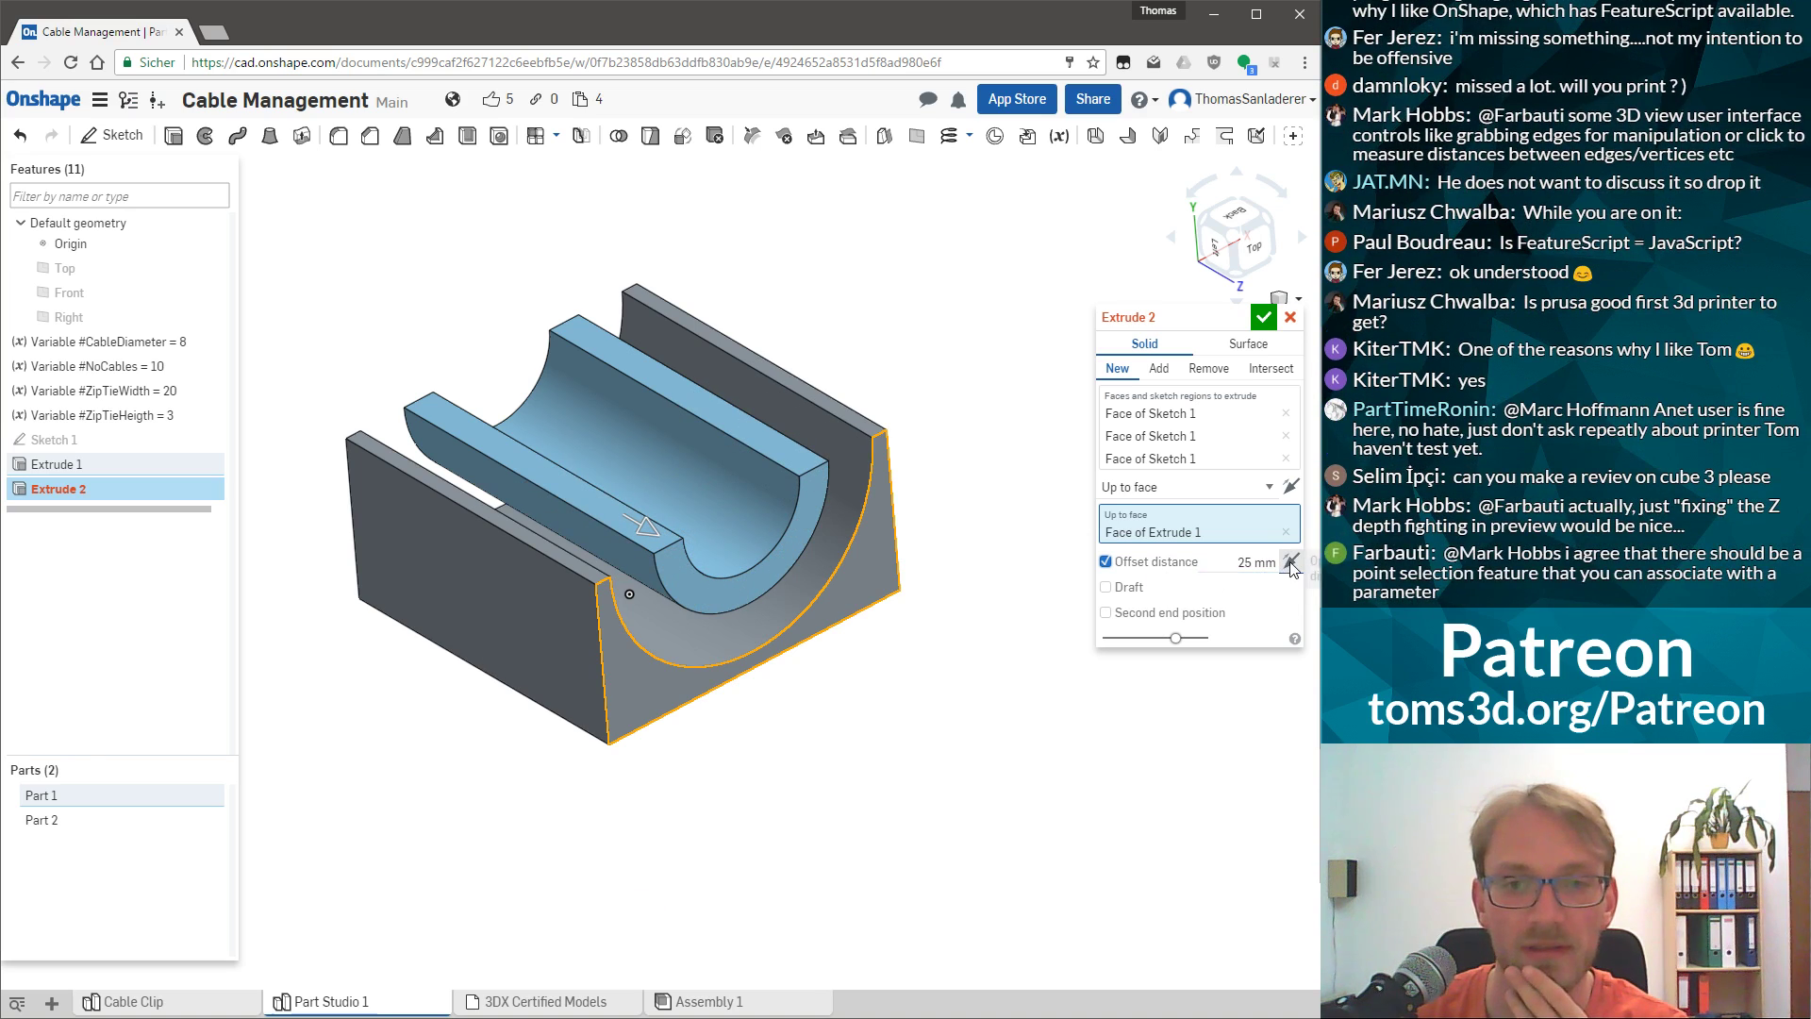
pyautogui.moveTo(1272, 564); pyautogui.dragTo(1217, 572)
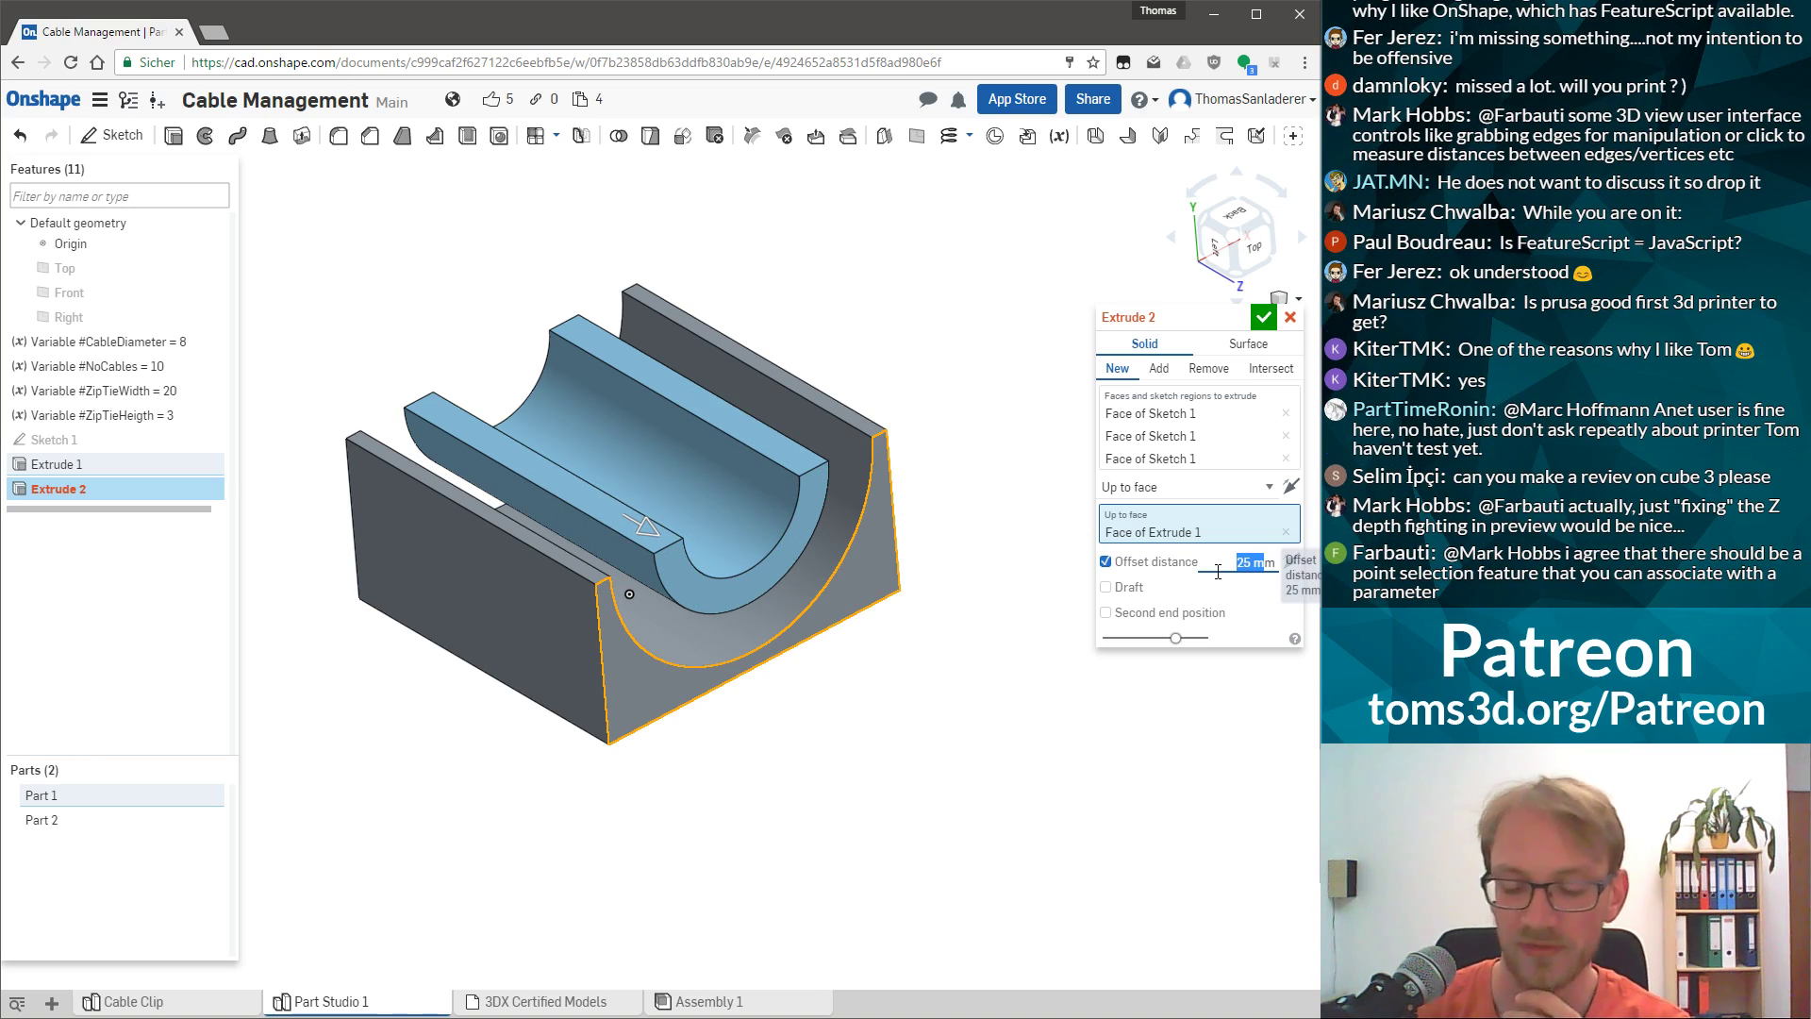
pyautogui.write('10')
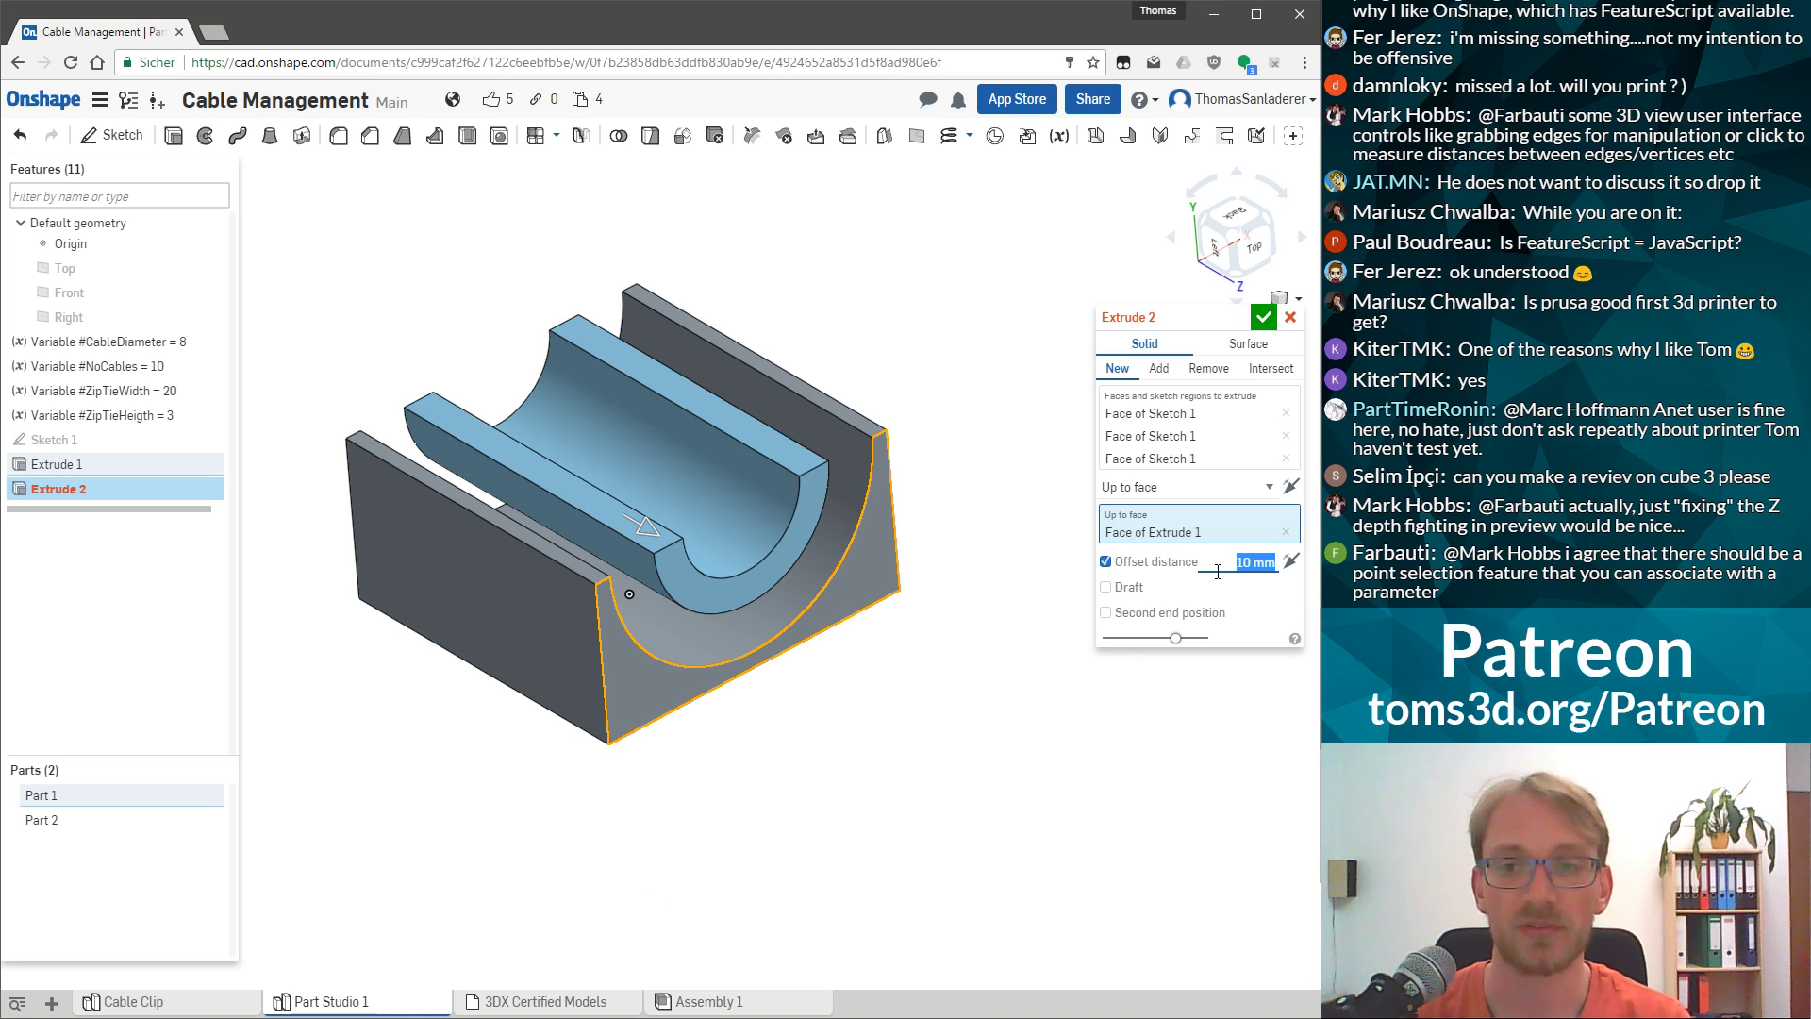
pyautogui.press('Return')
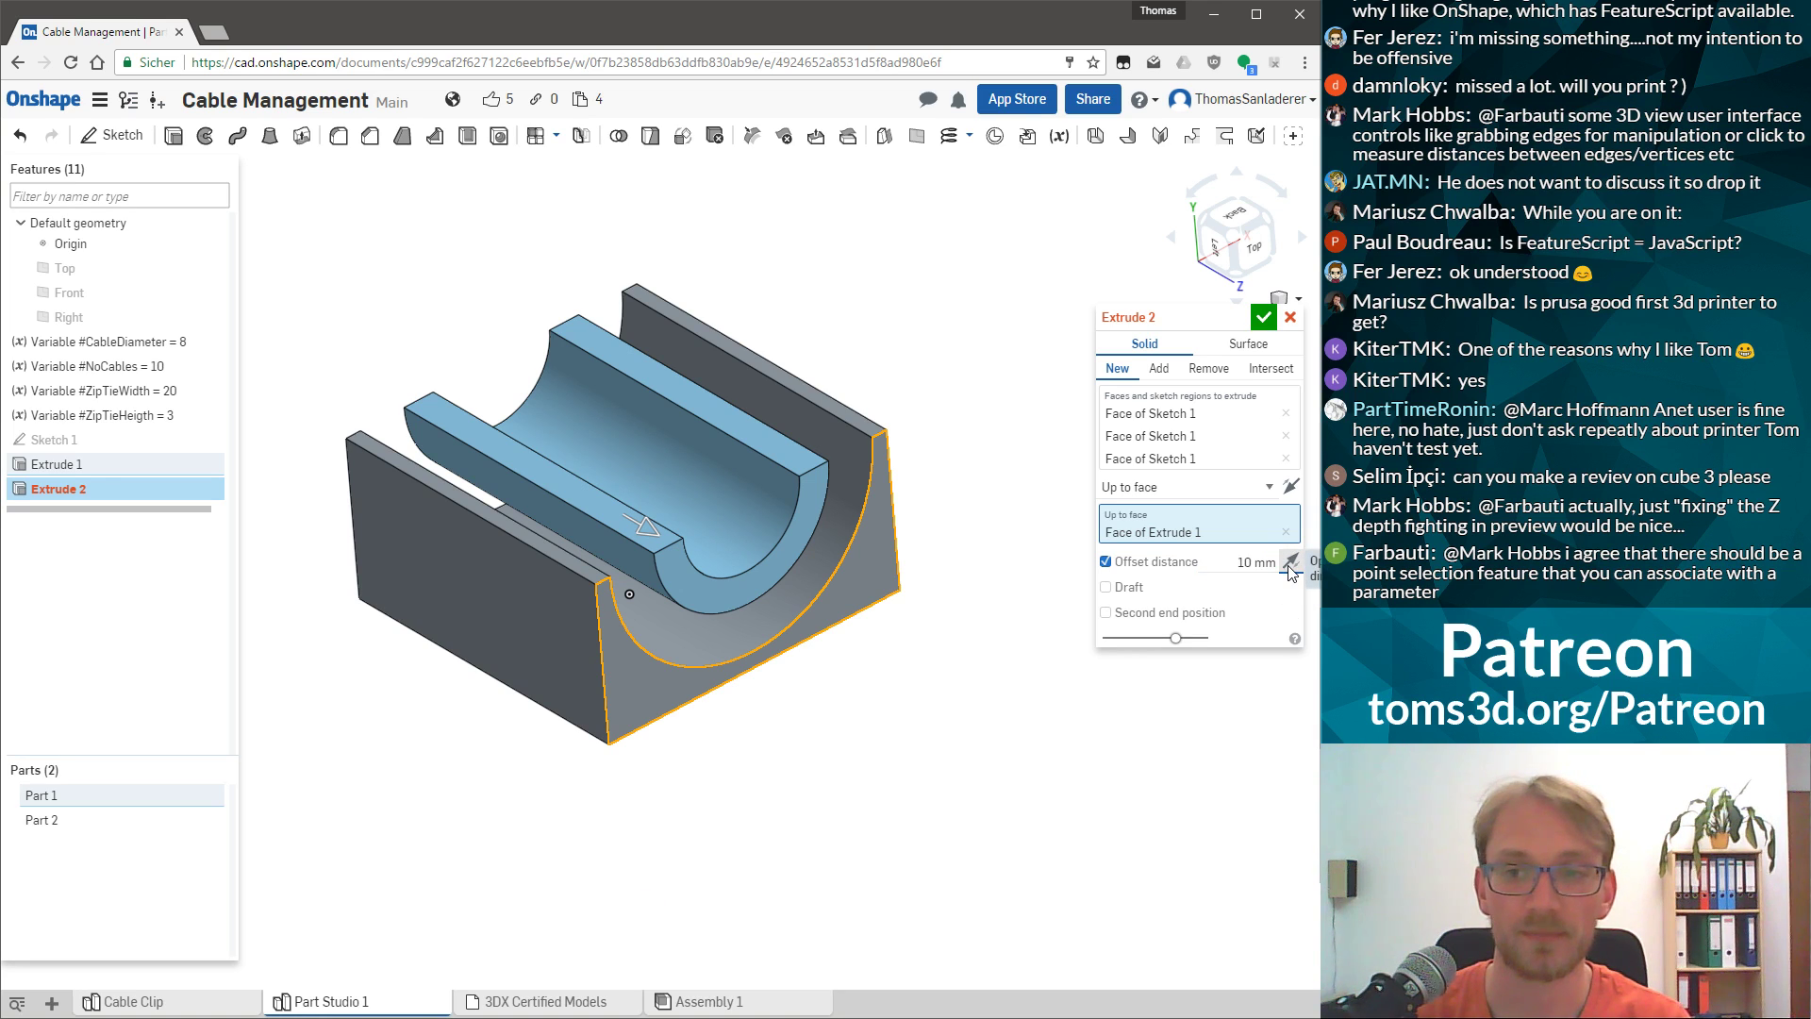
pyautogui.moveTo(815, 636)
pyautogui.mouseDown(button='right')
pyautogui.moveTo(861, 667)
pyautogui.moveTo(829, 687)
pyautogui.moveTo(796, 660)
pyautogui.mouseUp(button='right')
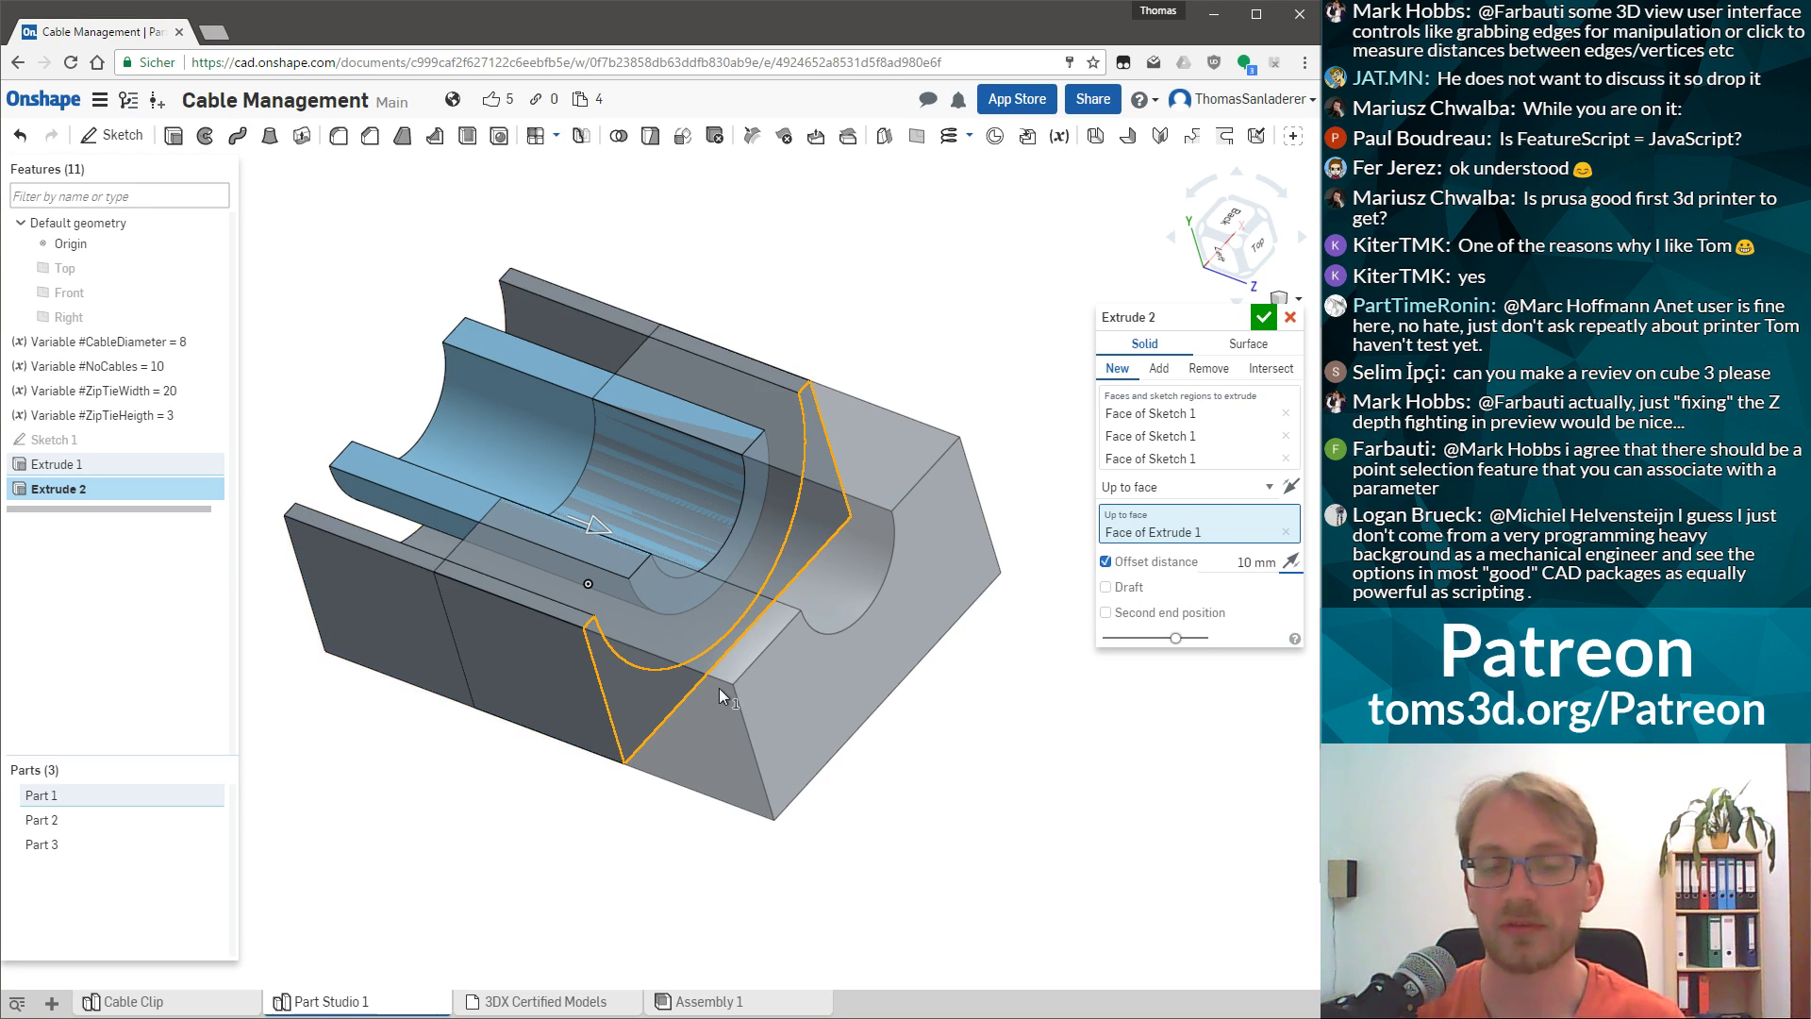
# Try the Up to next and Symmetric end types for the second extrusion.
pyautogui.click(1186, 487)
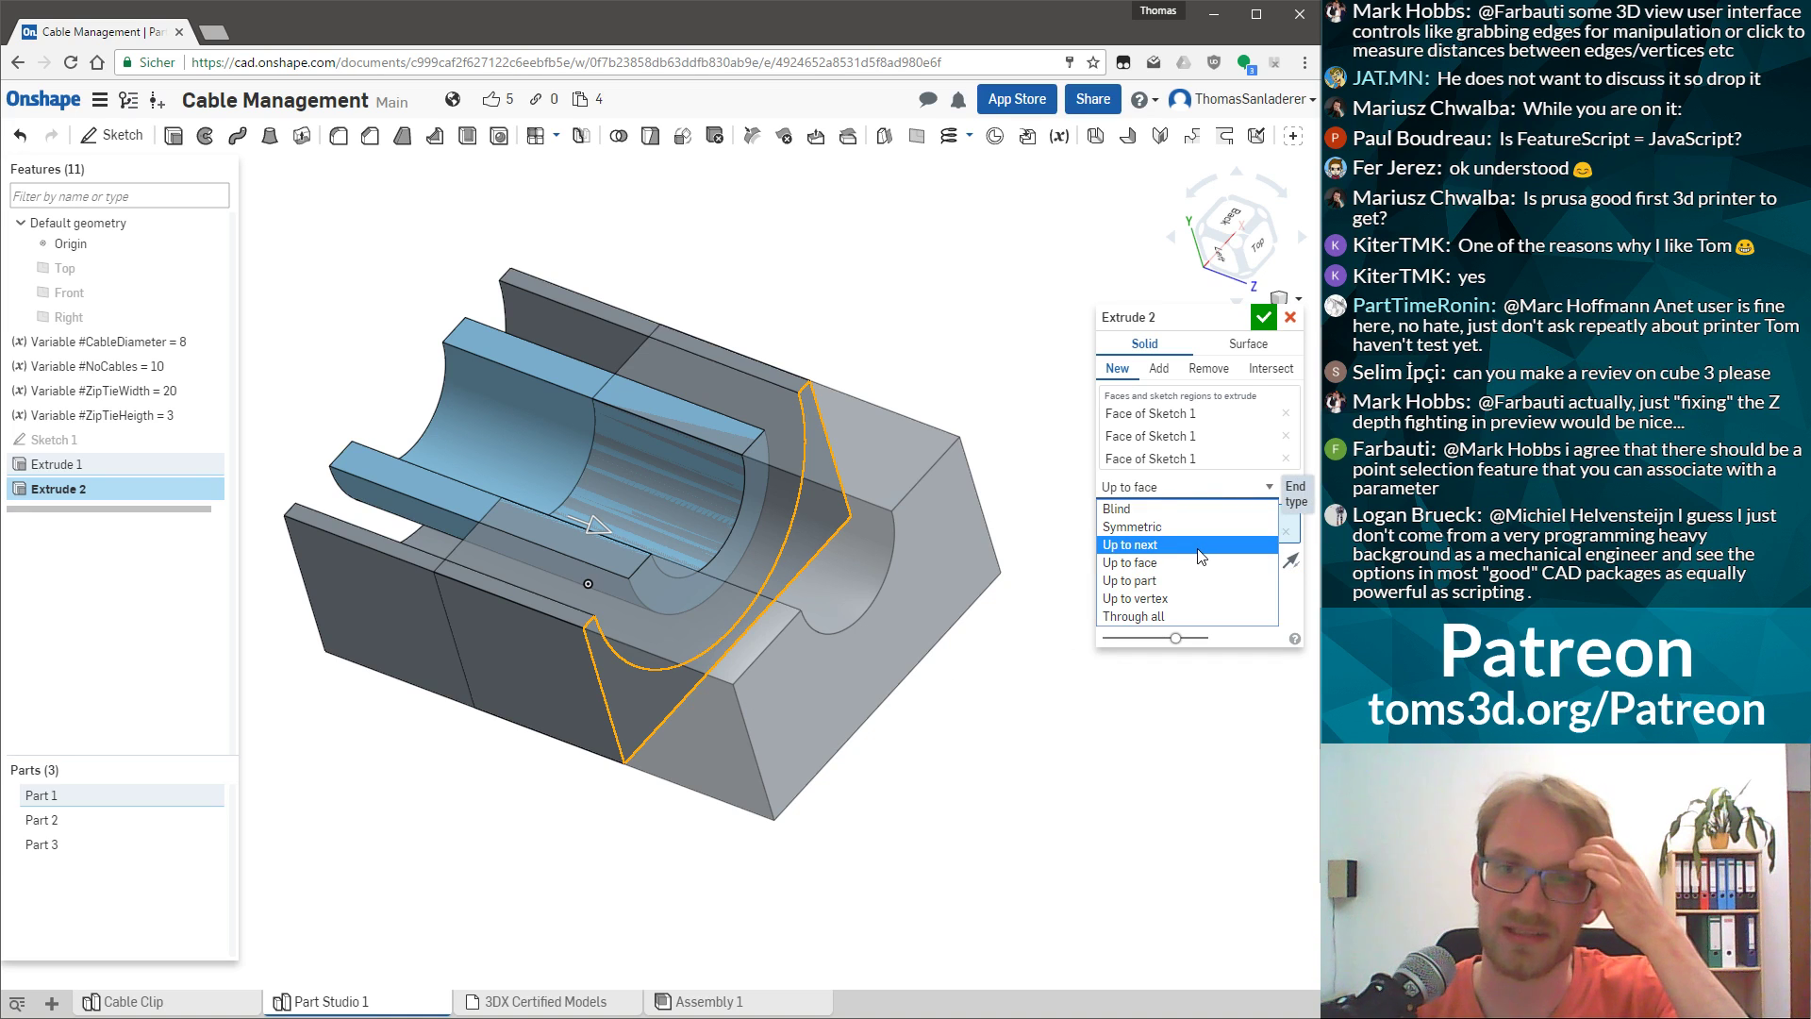
pyautogui.click(1200, 547)
pyautogui.moveTo(477, 562); pyautogui.dragTo(439, 583, button='right')
pyautogui.click(1207, 487)
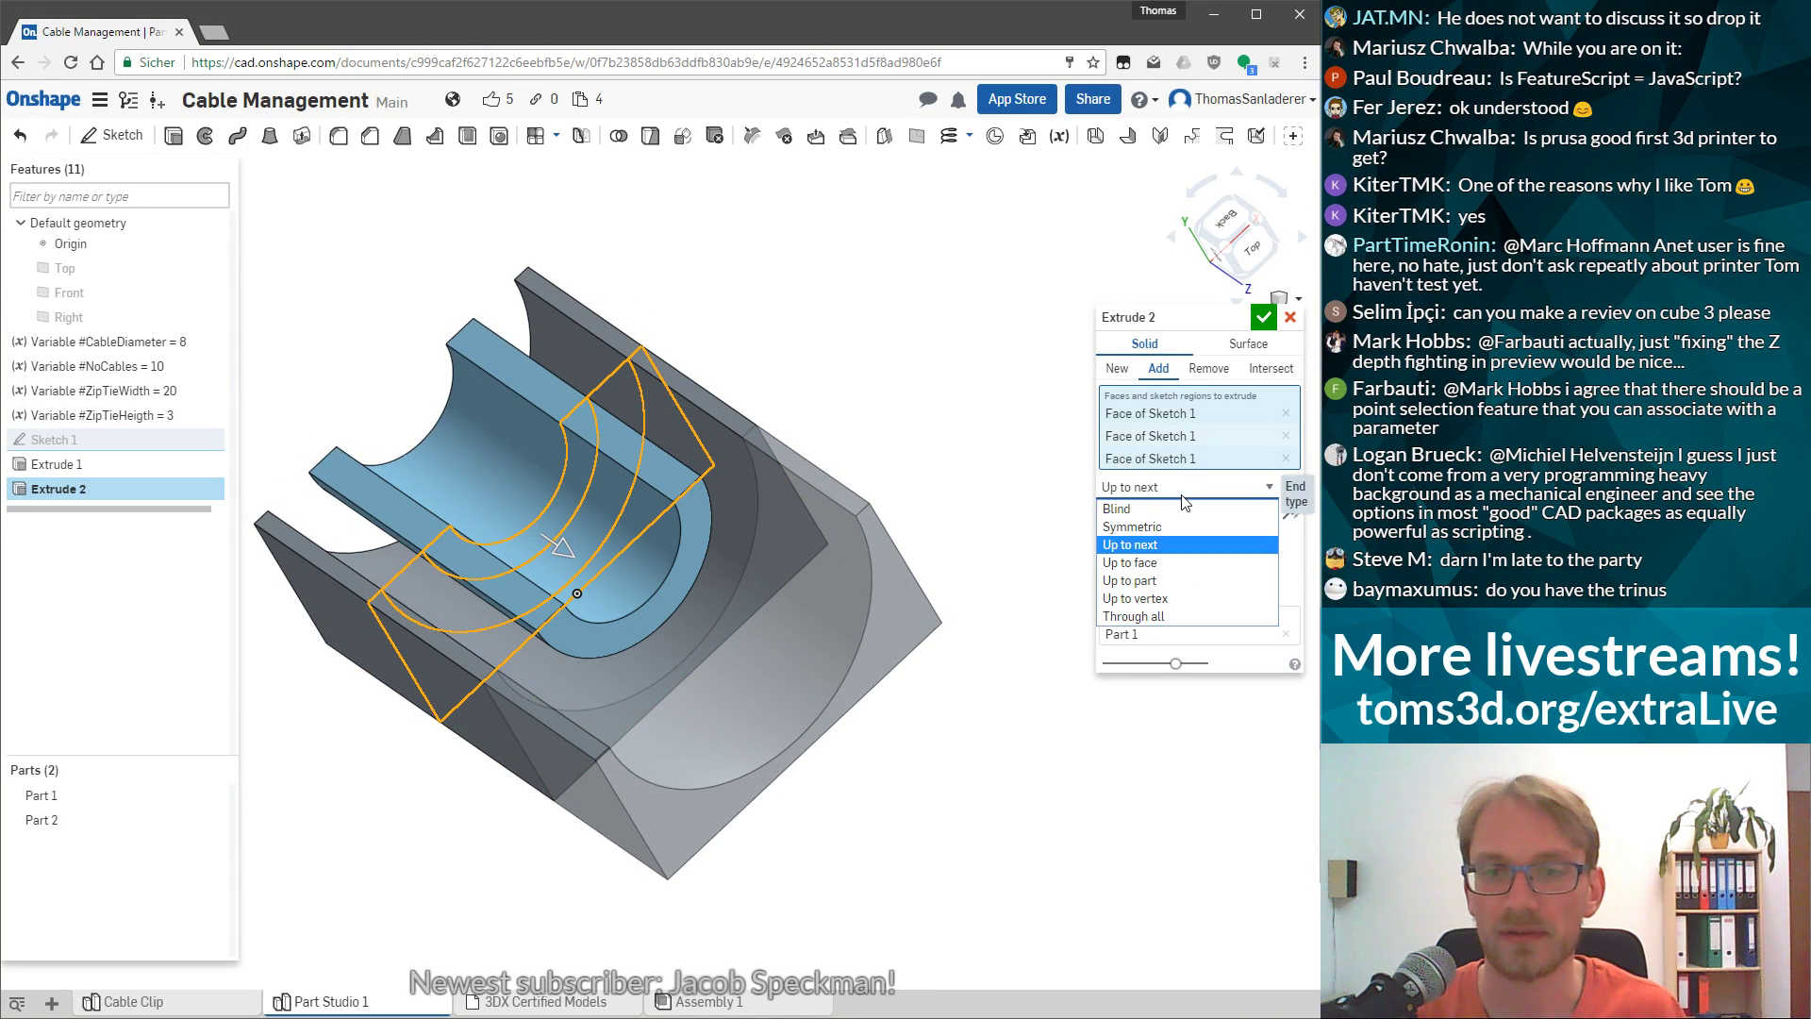
pyautogui.click(1250, 860)
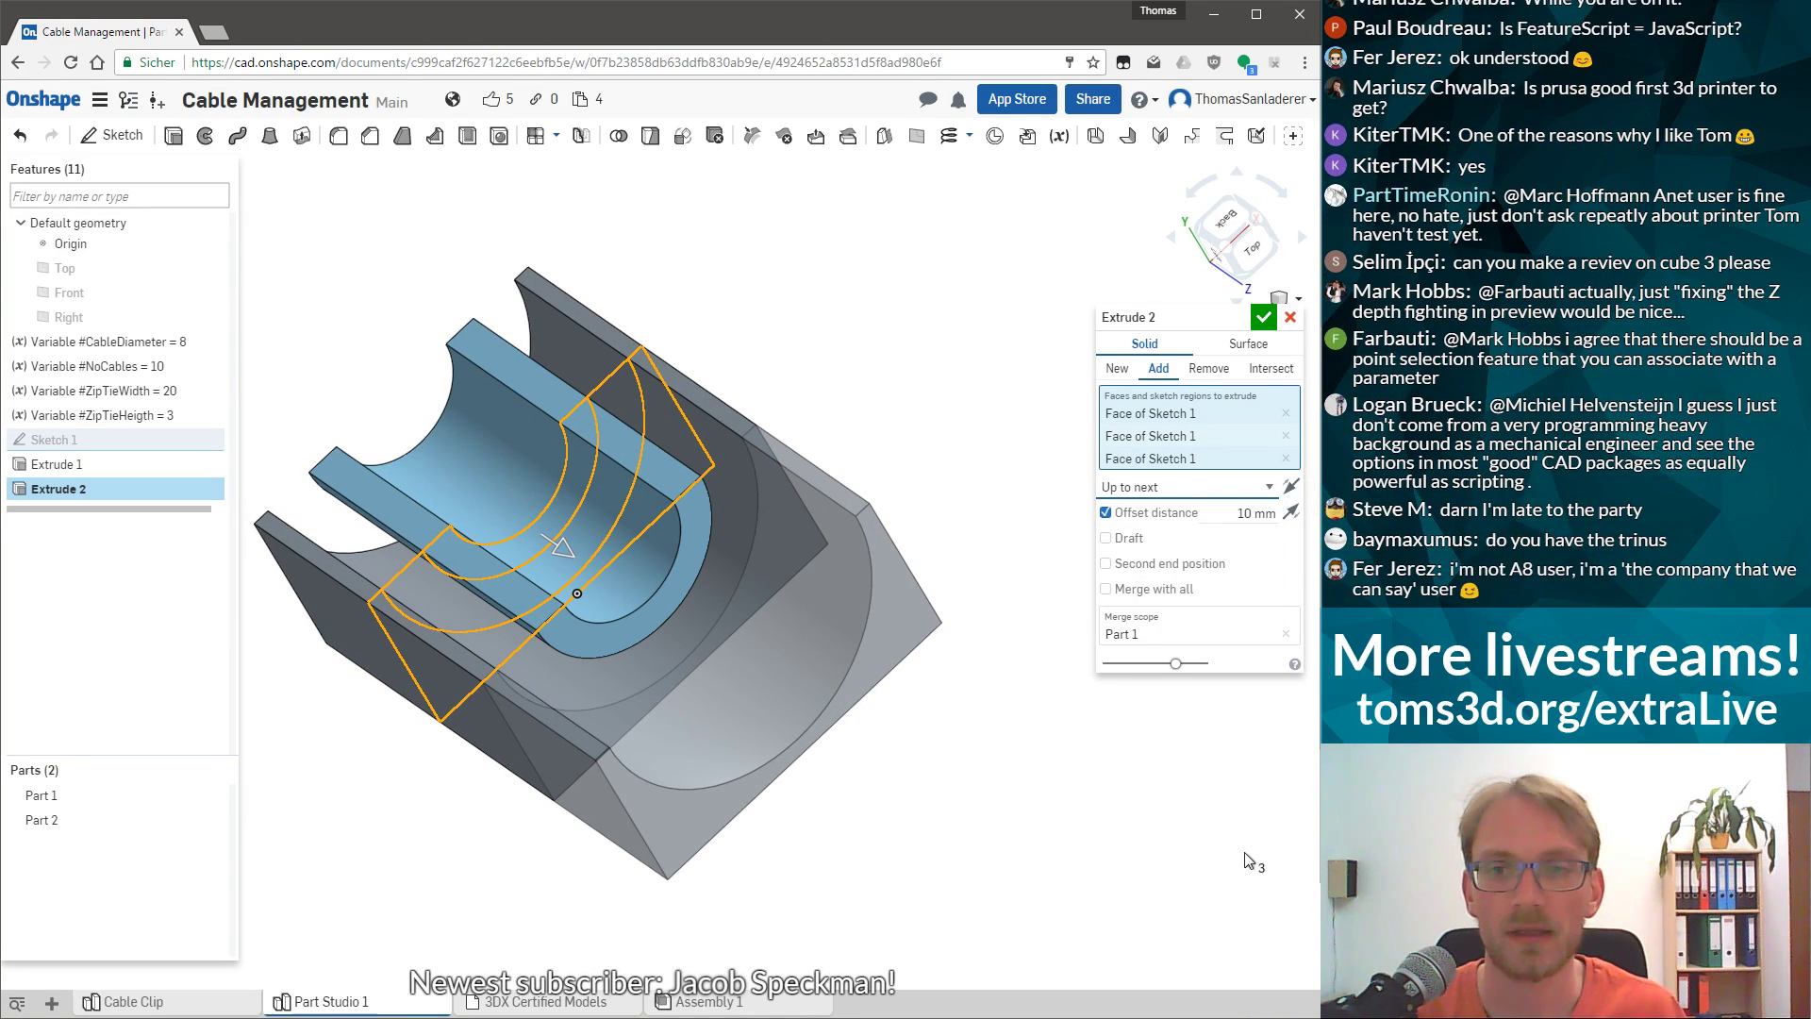
pyautogui.click(1207, 486)
pyautogui.click(1132, 536)
pyautogui.moveTo(906, 604); pyautogui.dragTo(1164, 617, button='right')
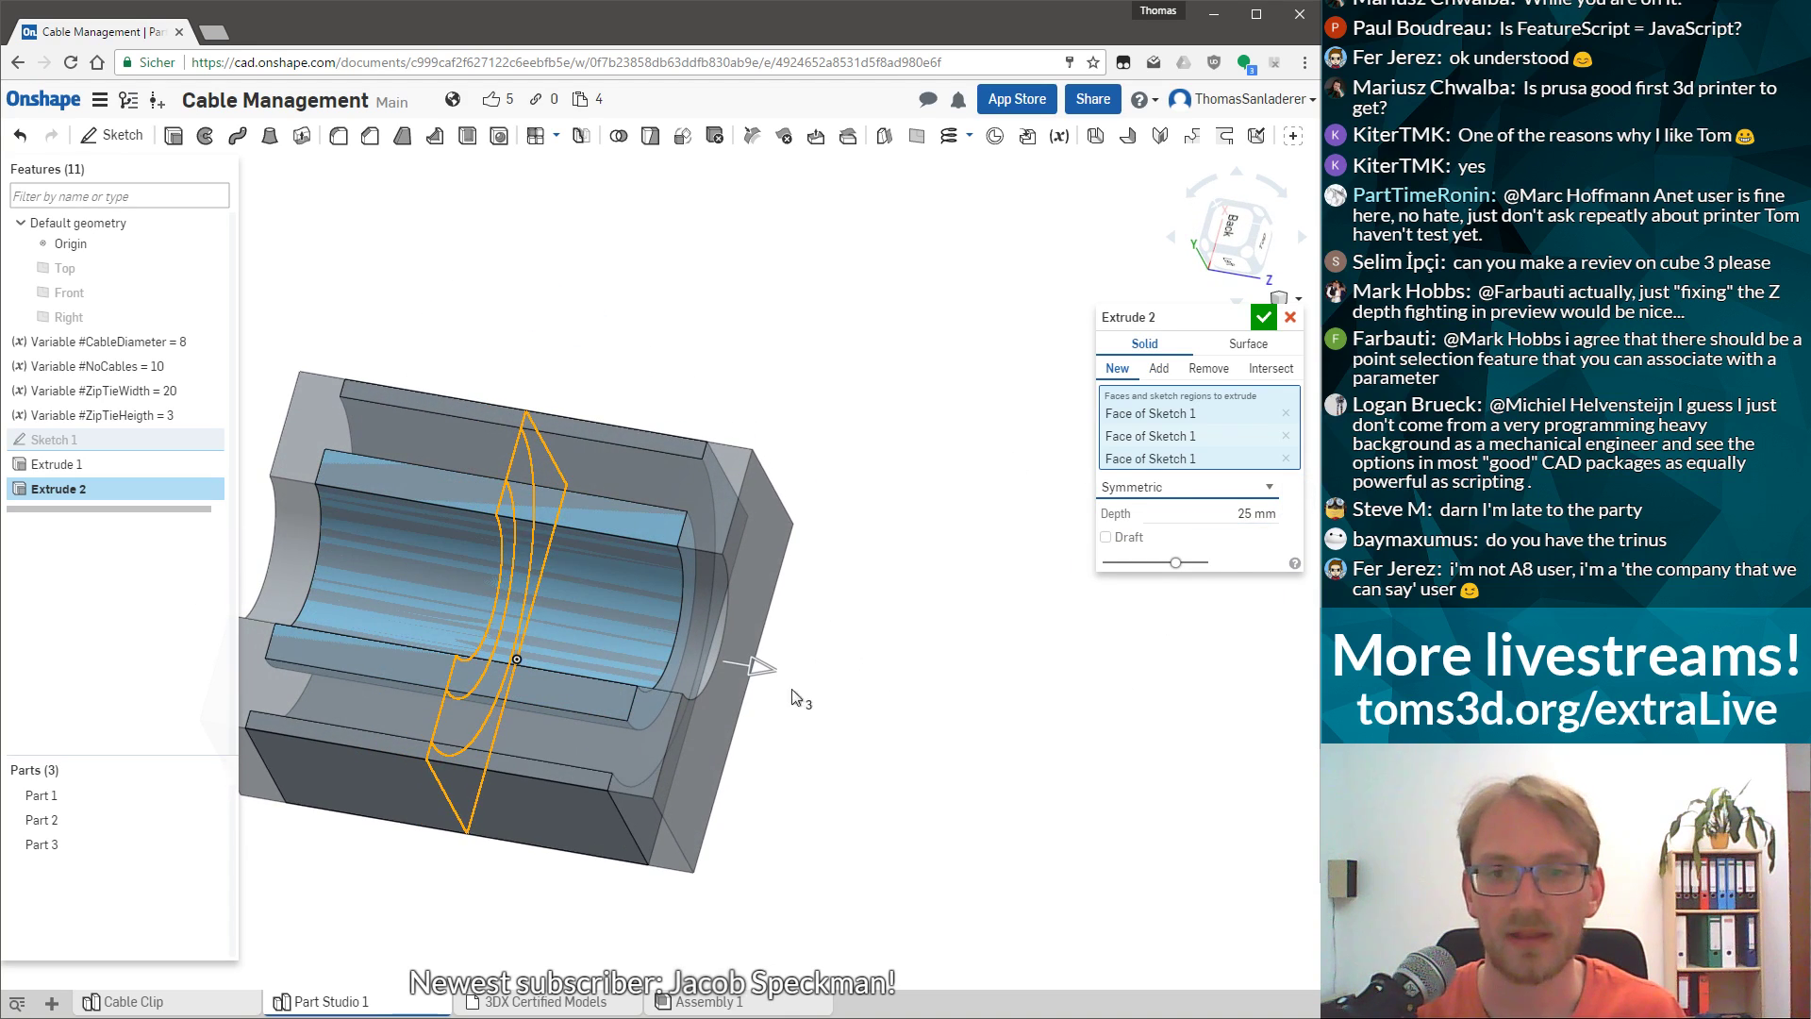
# Switch the second extrusion's end type to Blind and try a second end position.
pyautogui.click(1189, 487)
pyautogui.click(1193, 509)
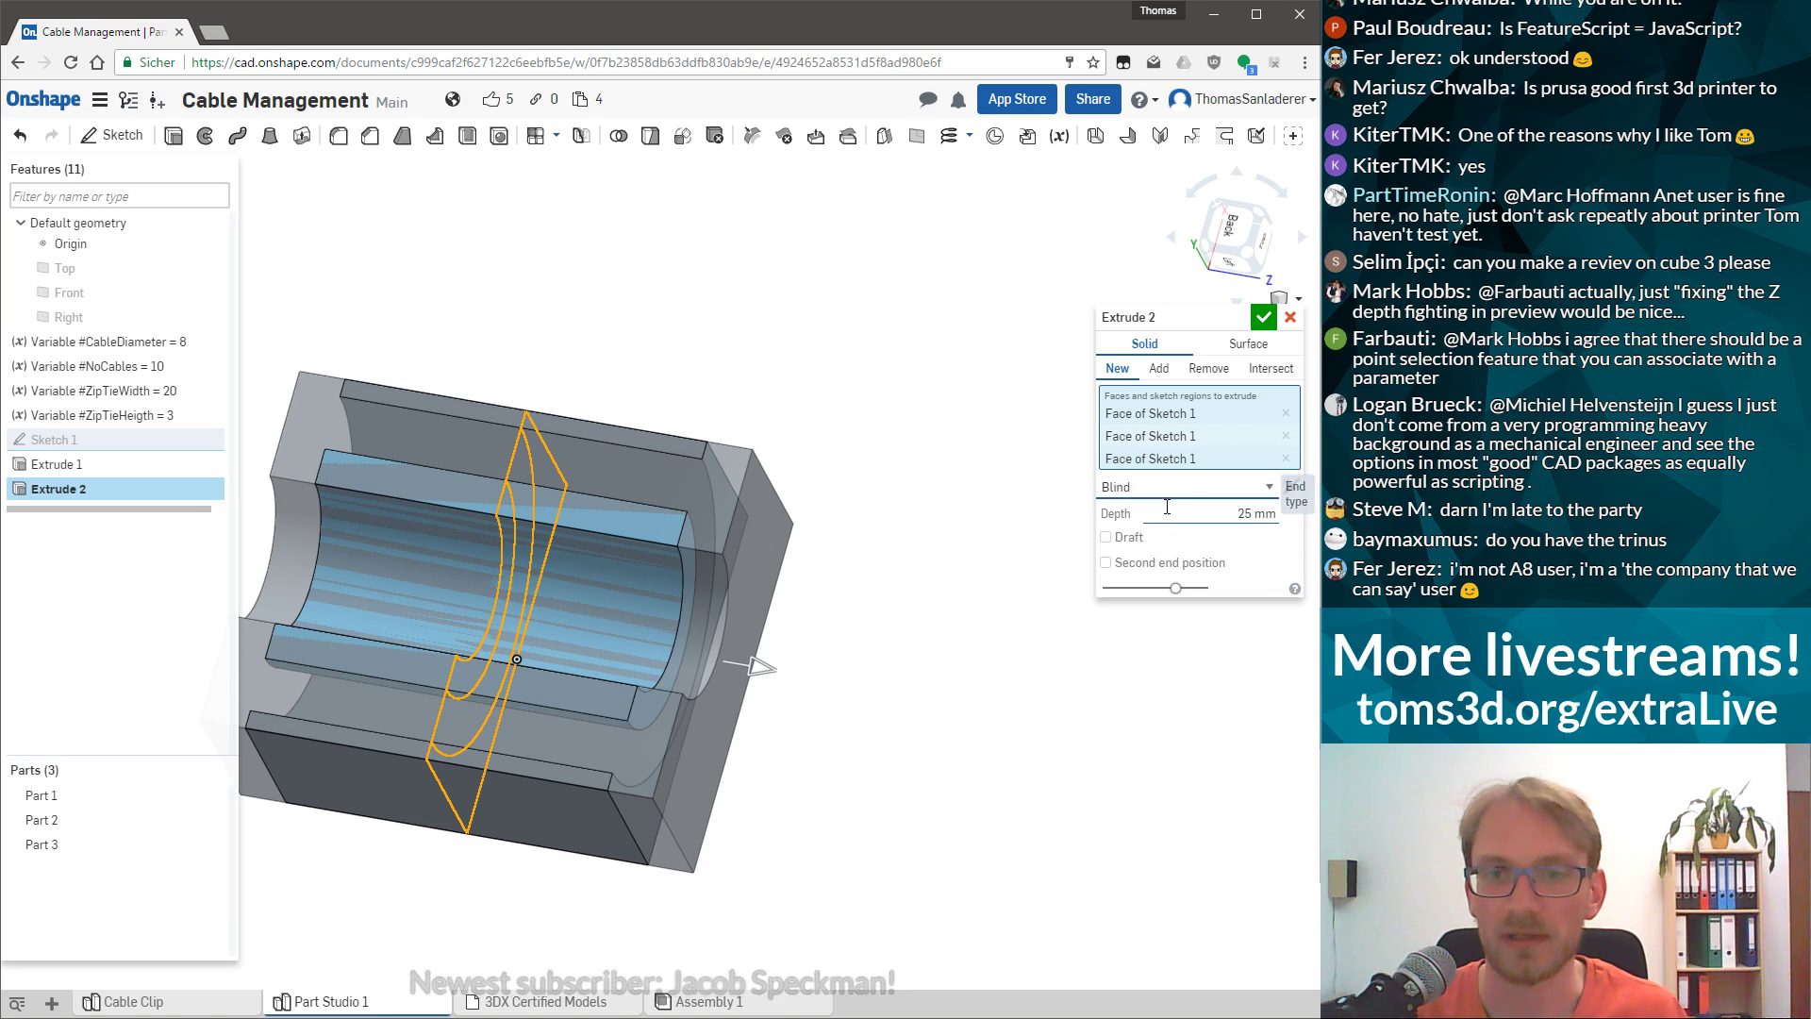
pyautogui.click(1165, 562)
pyautogui.click(1139, 587)
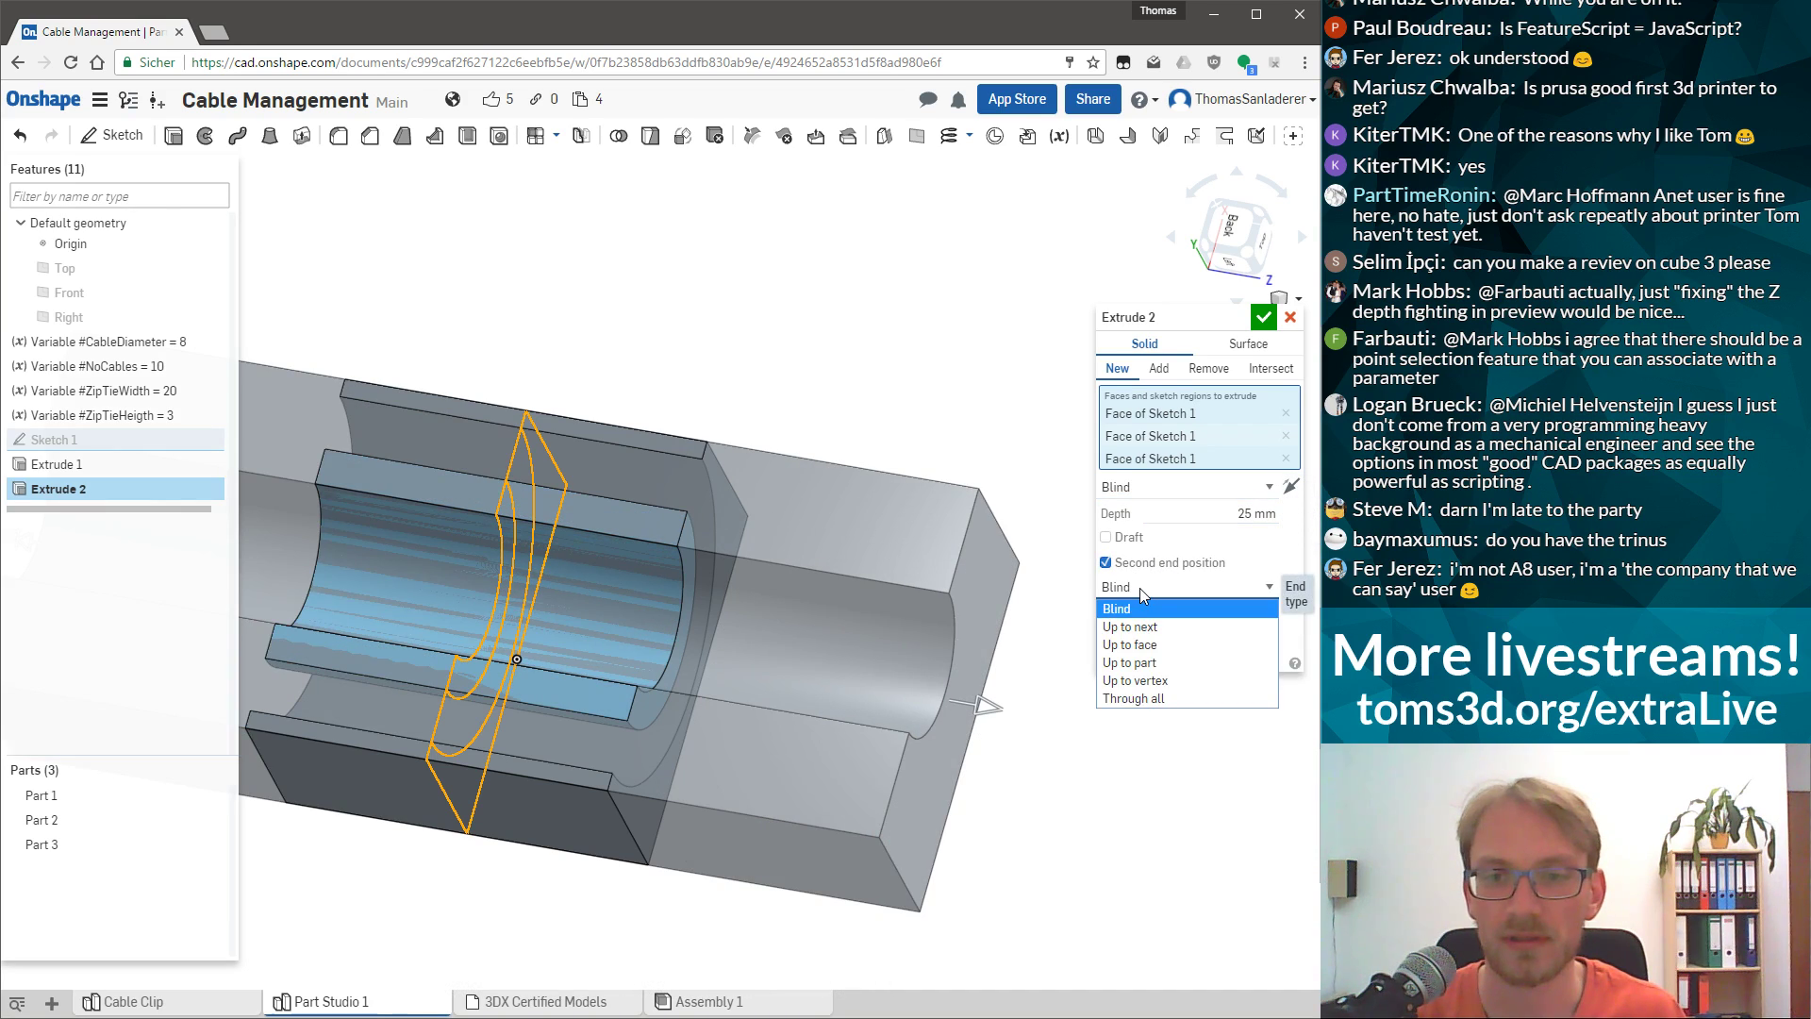
pyautogui.click(1106, 563)
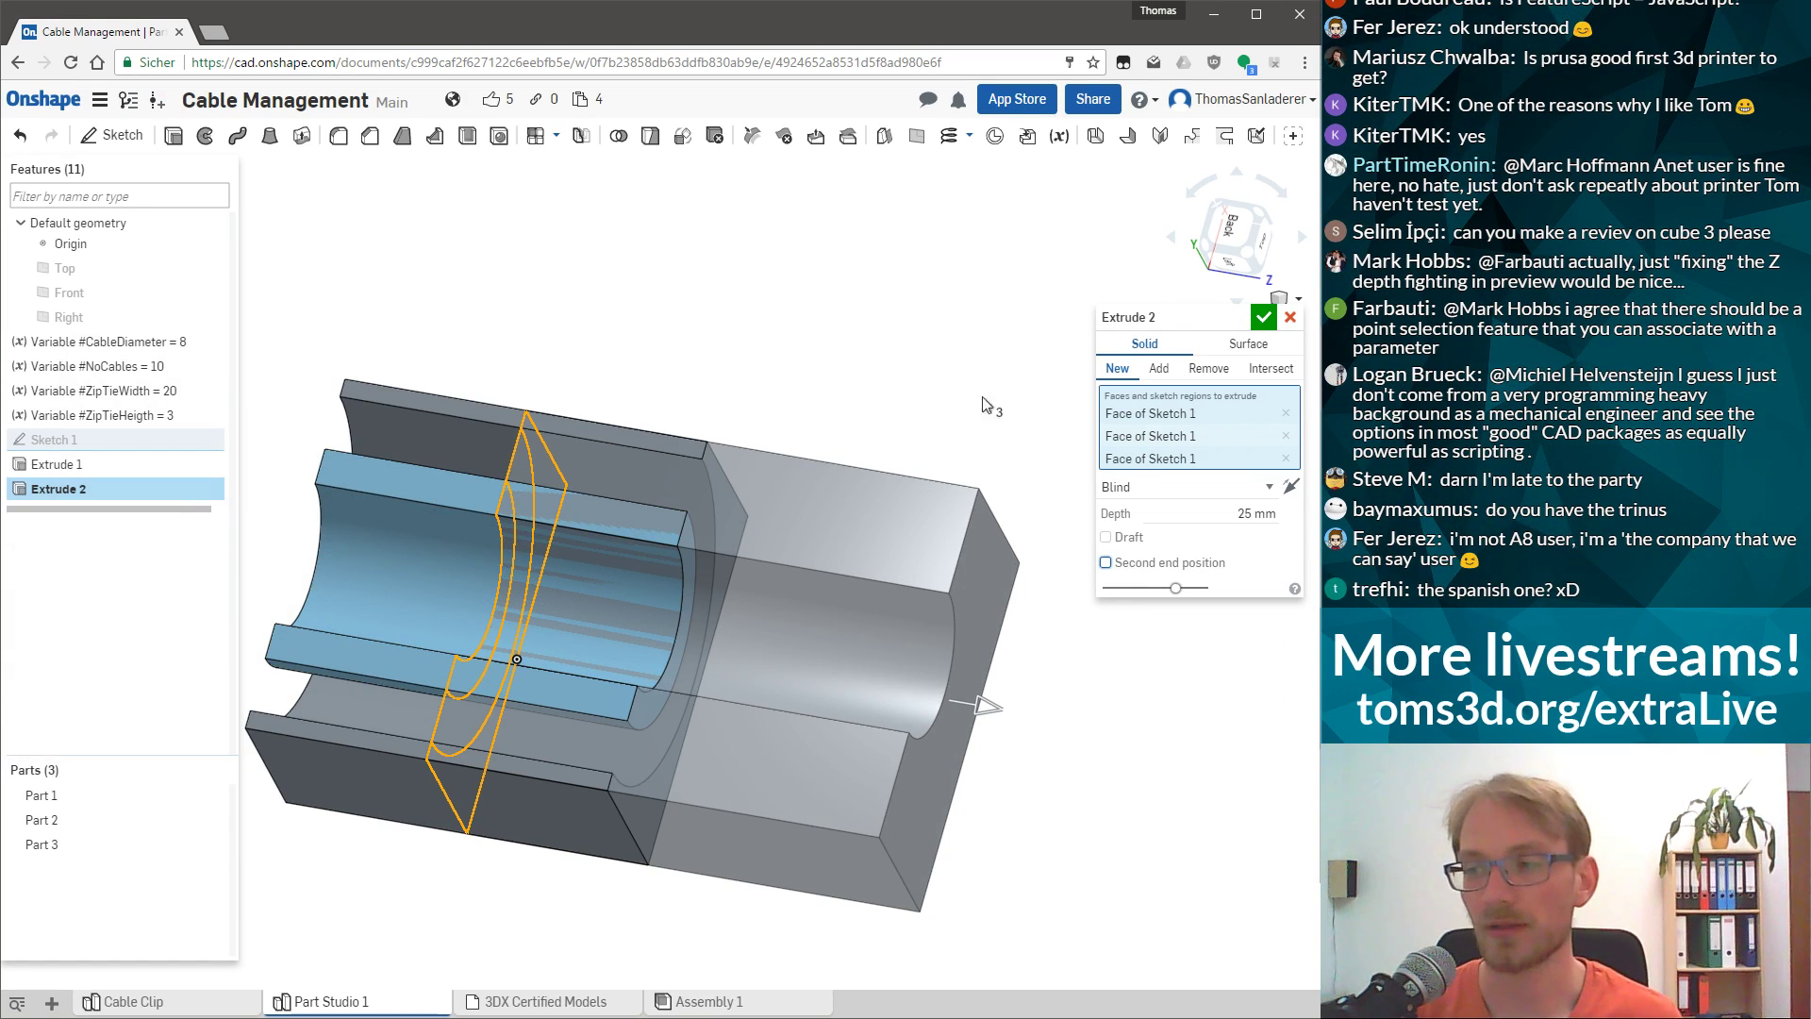
# Set the second extrusion's blind depth to (#ZipTieWidth)/2 + 2.
pyautogui.moveTo(822, 517); pyautogui.dragTo(704, 609, button='right')
pyautogui.scroll(4, 572, 456)
pyautogui.moveTo(607, 570)
pyautogui.mouseDown(button='right')
pyautogui.moveTo(625, 530)
pyautogui.moveTo(604, 555)
pyautogui.mouseUp(button='right')
pyautogui.scroll(-3, 789, 492)
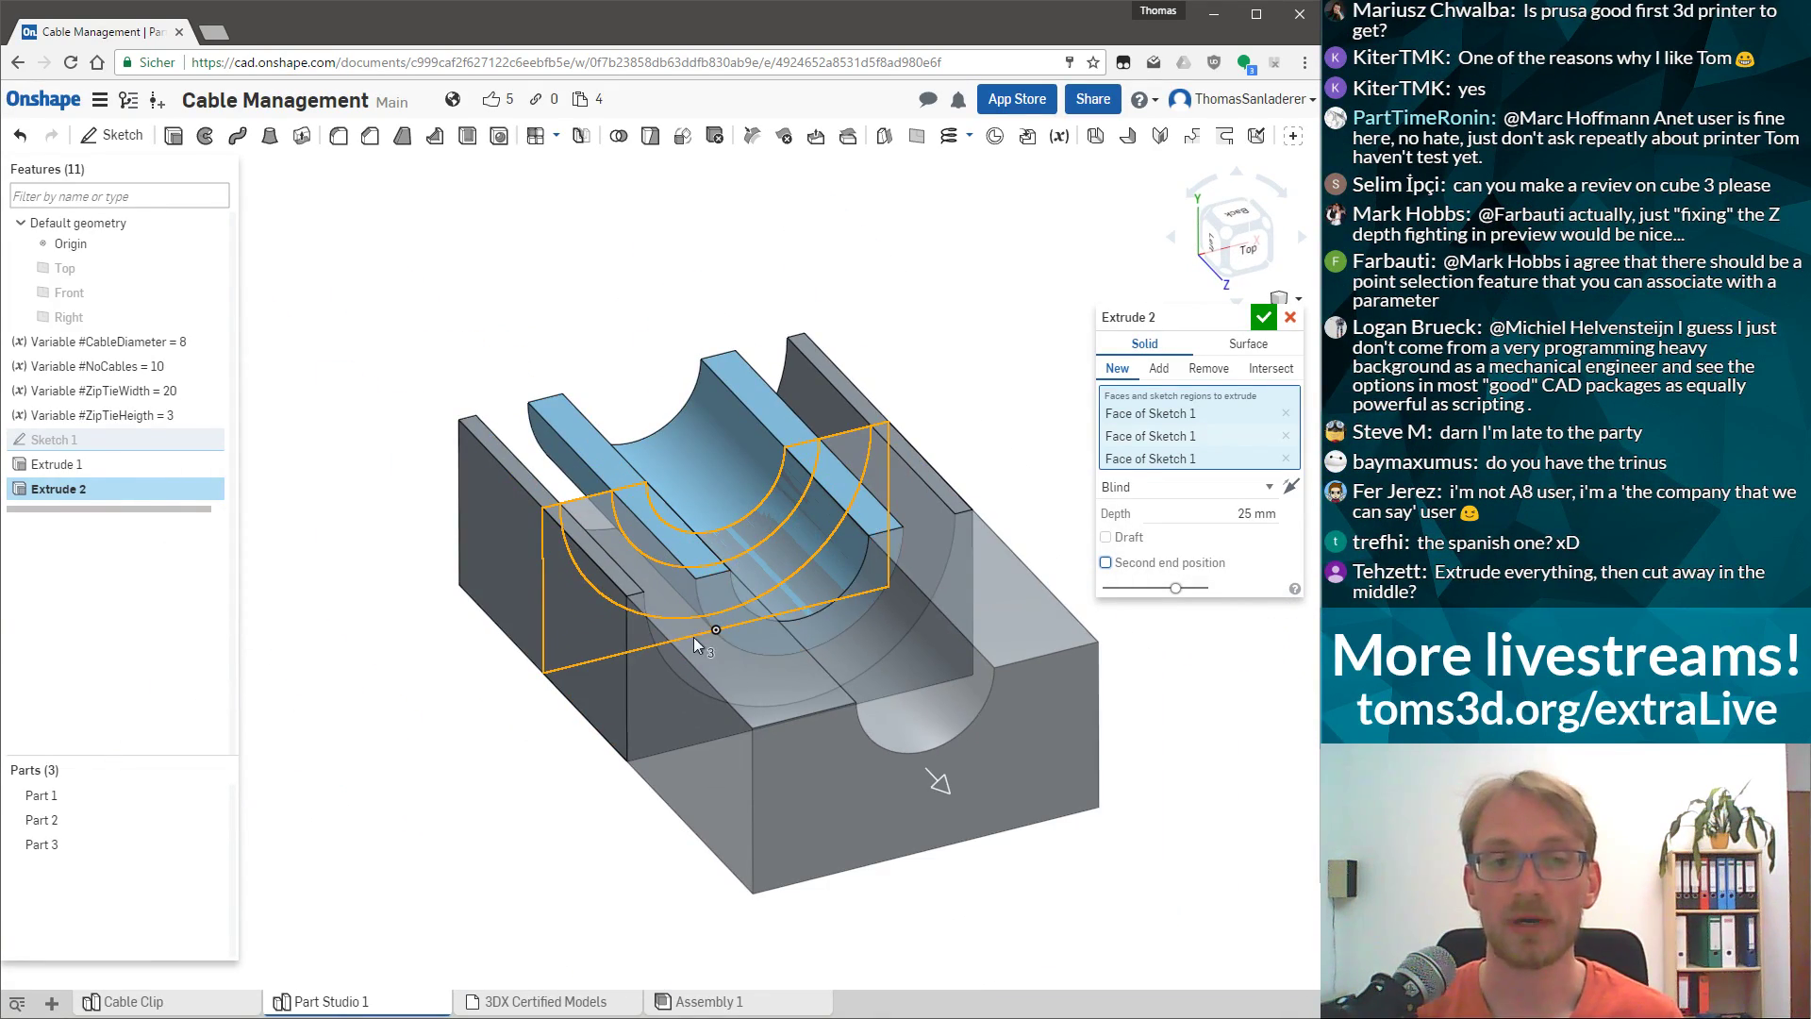
pyautogui.scroll(1, 862, 642)
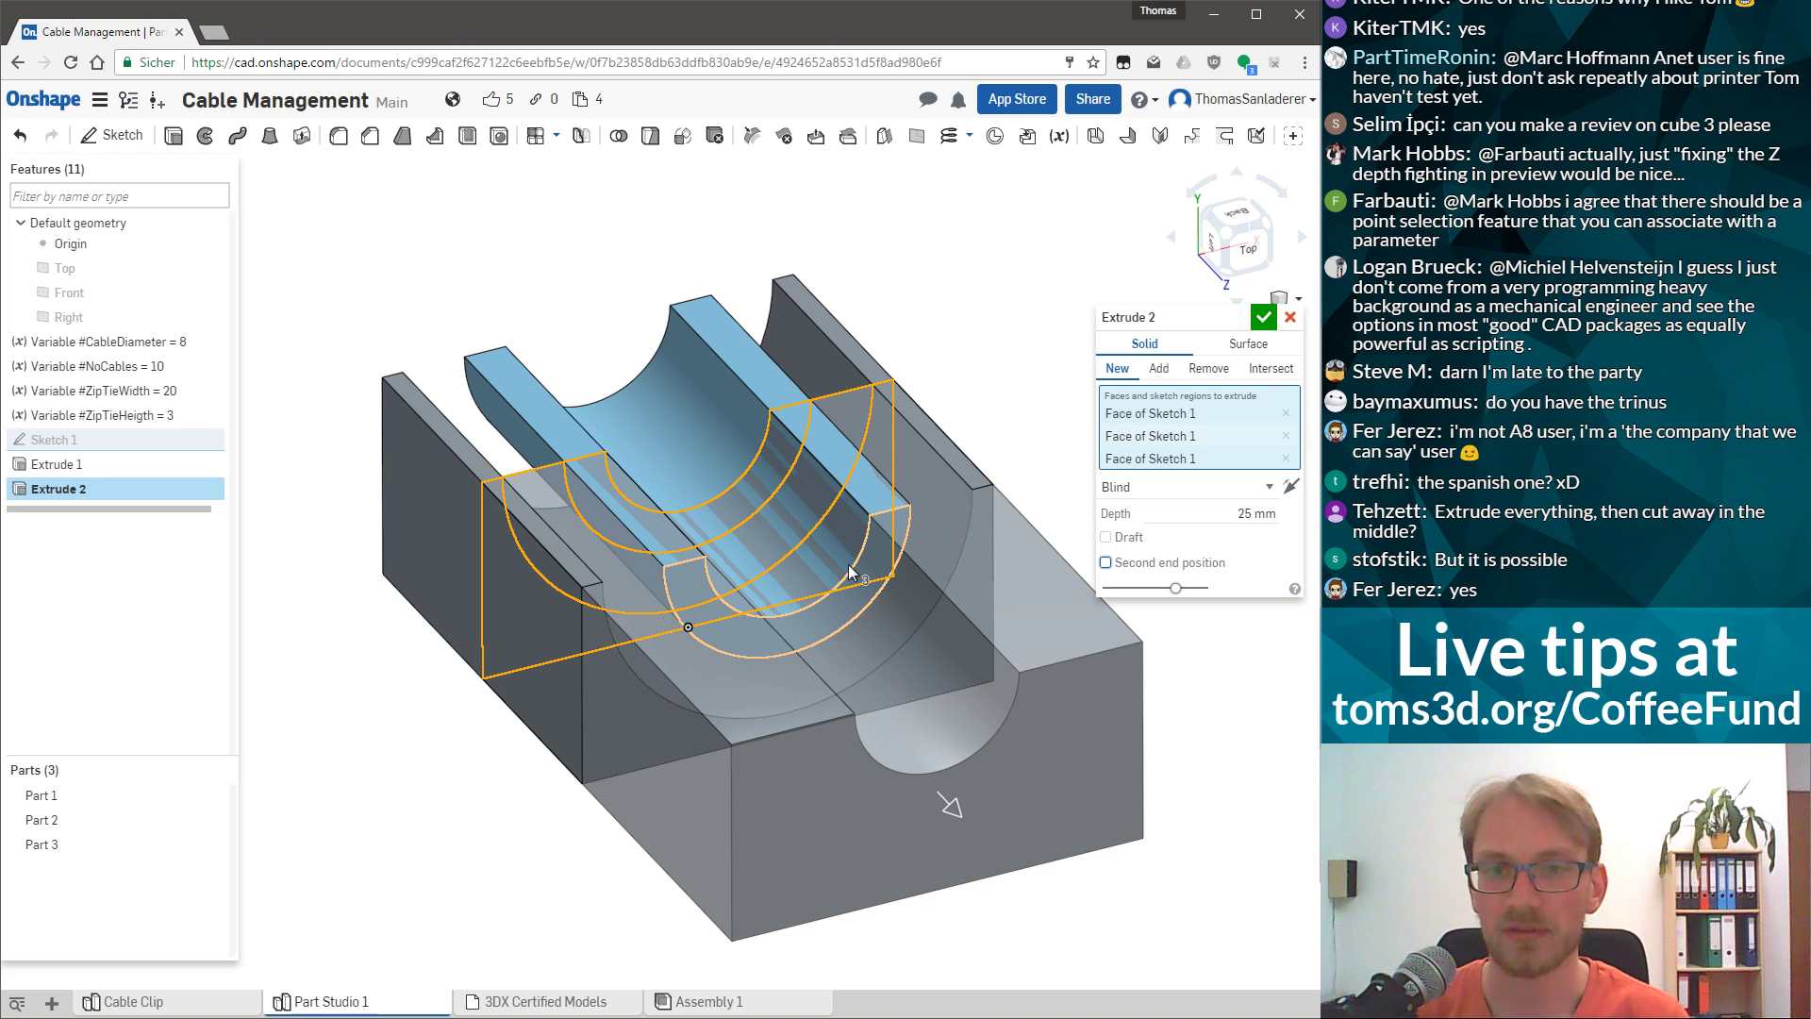
pyautogui.moveTo(882, 525); pyautogui.dragTo(755, 708, button='right')
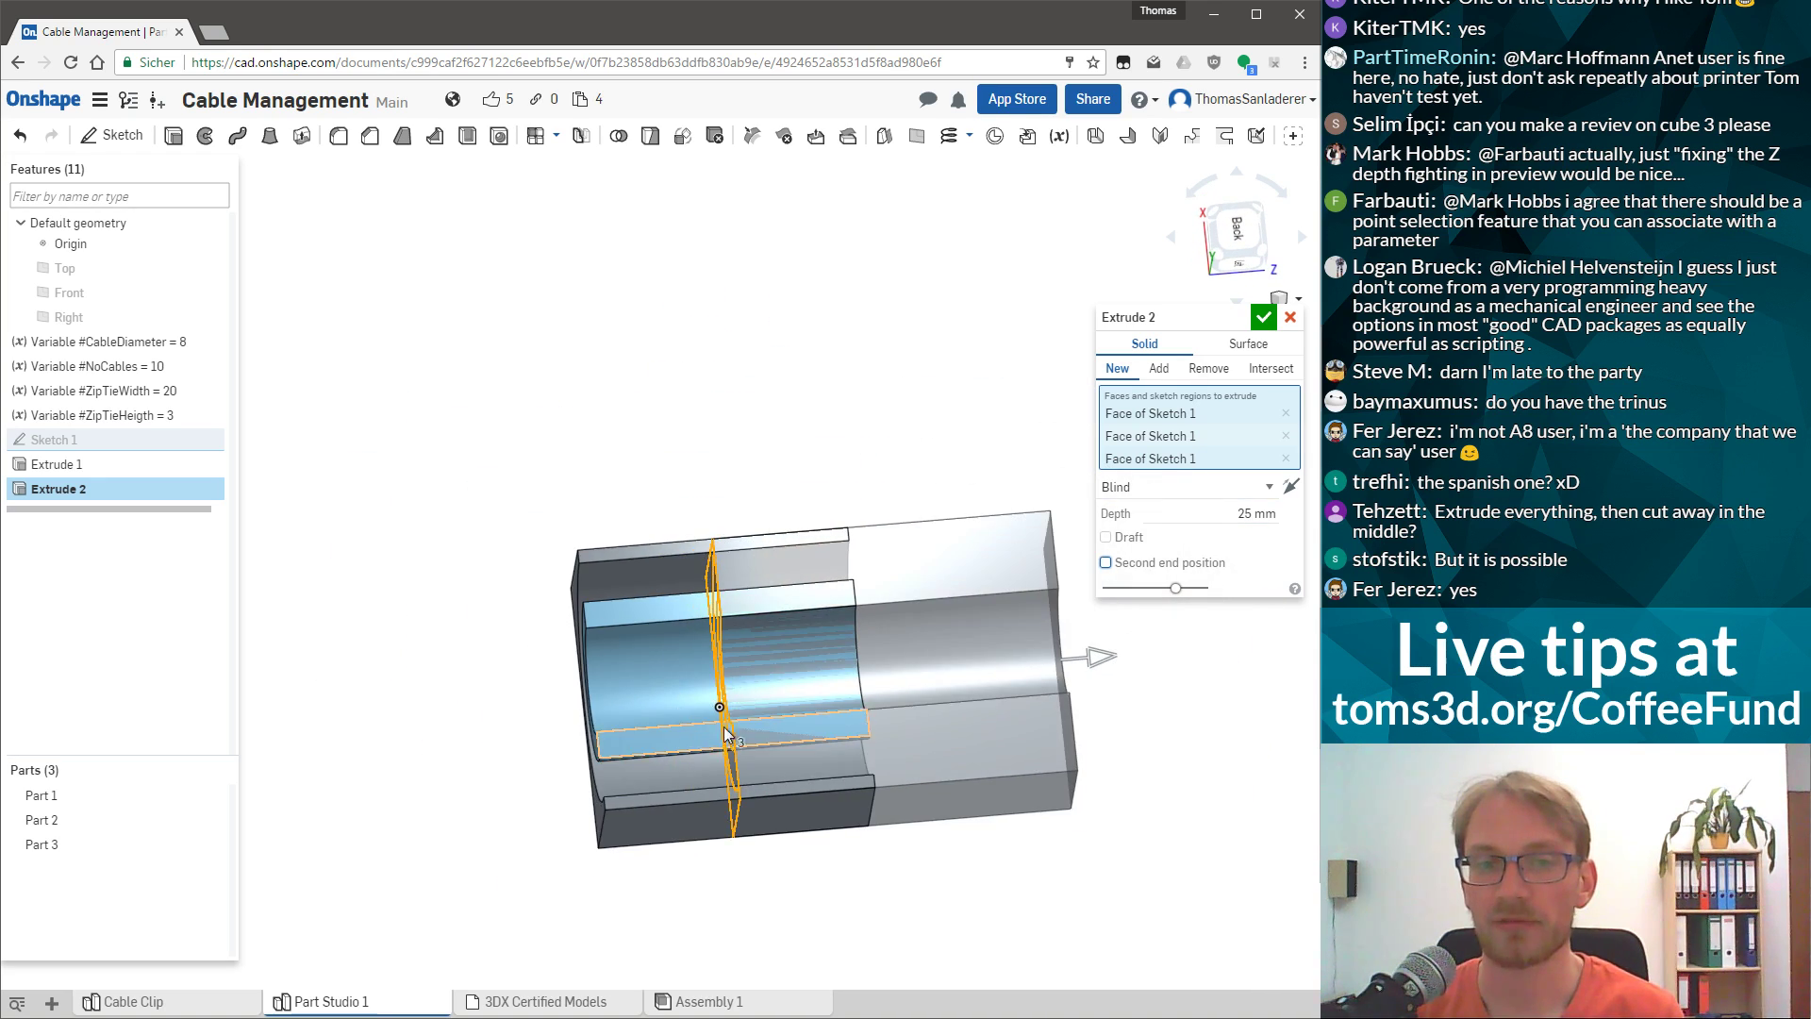
pyautogui.moveTo(1073, 661)
pyautogui.mouseDown()
pyautogui.moveTo(1112, 647)
pyautogui.moveTo(992, 688)
pyautogui.moveTo(1094, 651)
pyautogui.mouseUp()
pyautogui.moveTo(1094, 650); pyautogui.dragTo(1250, 575, button='right')
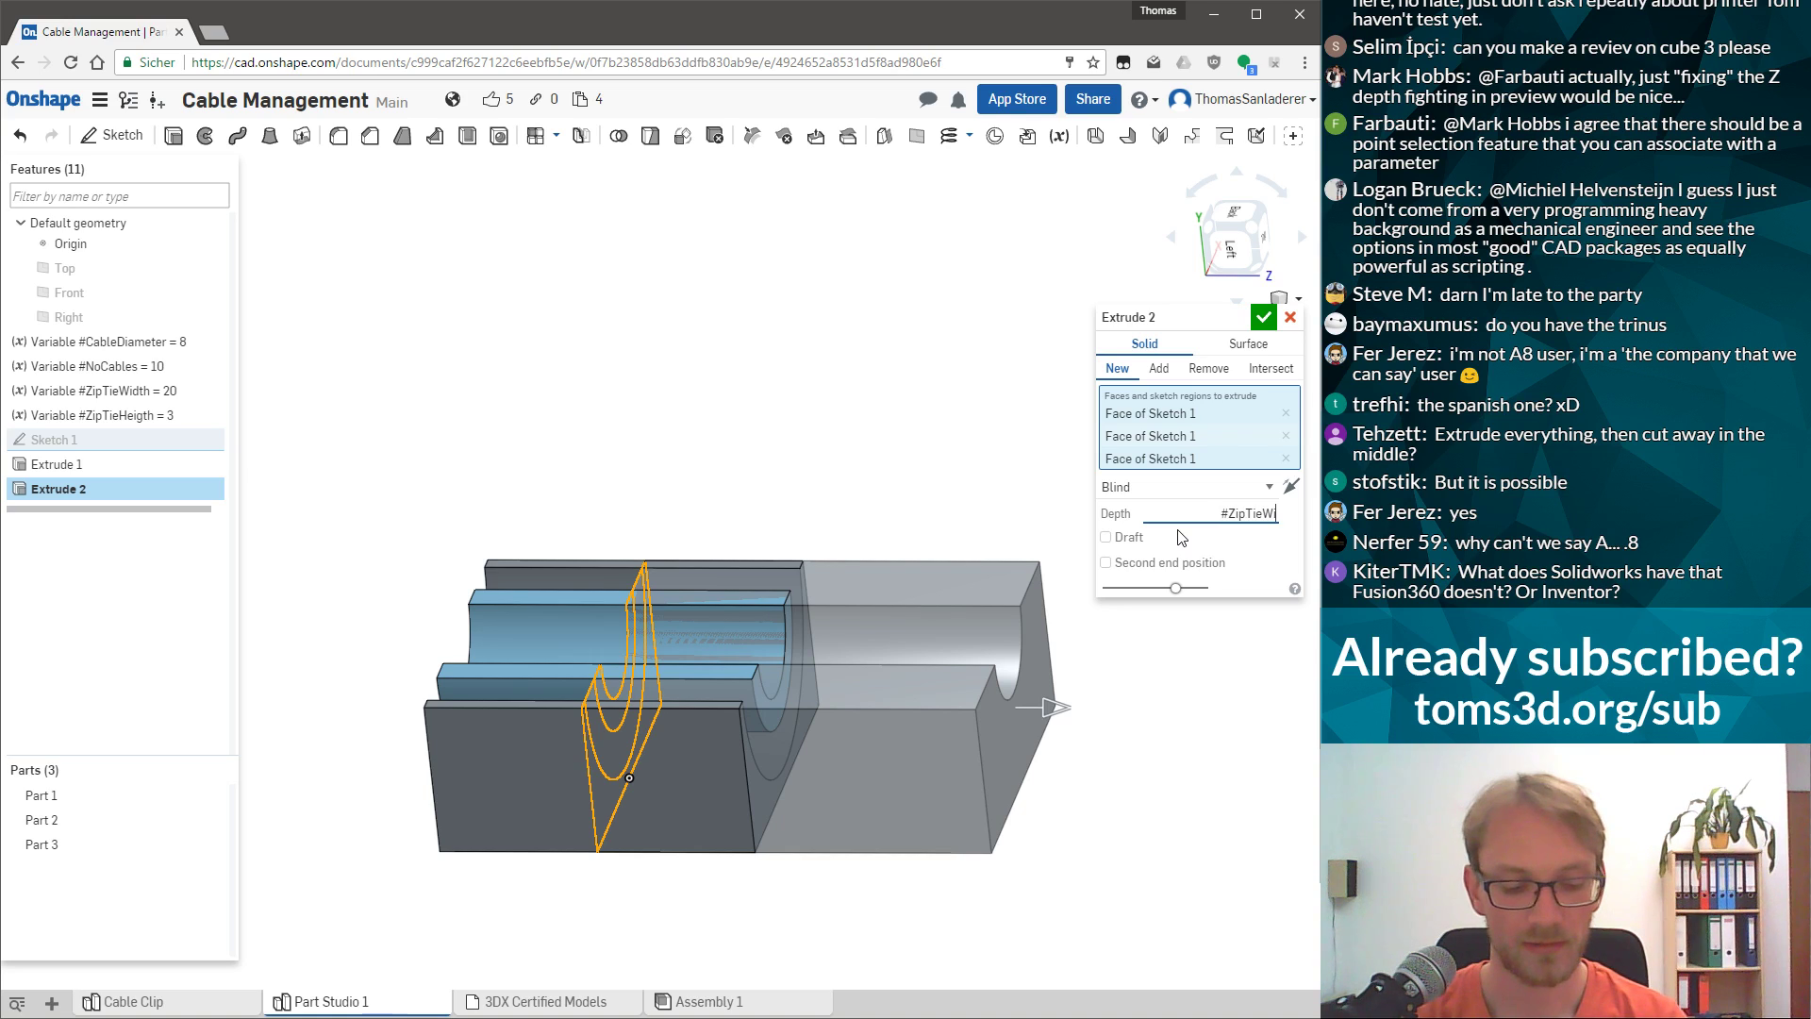
pyautogui.write('dth')
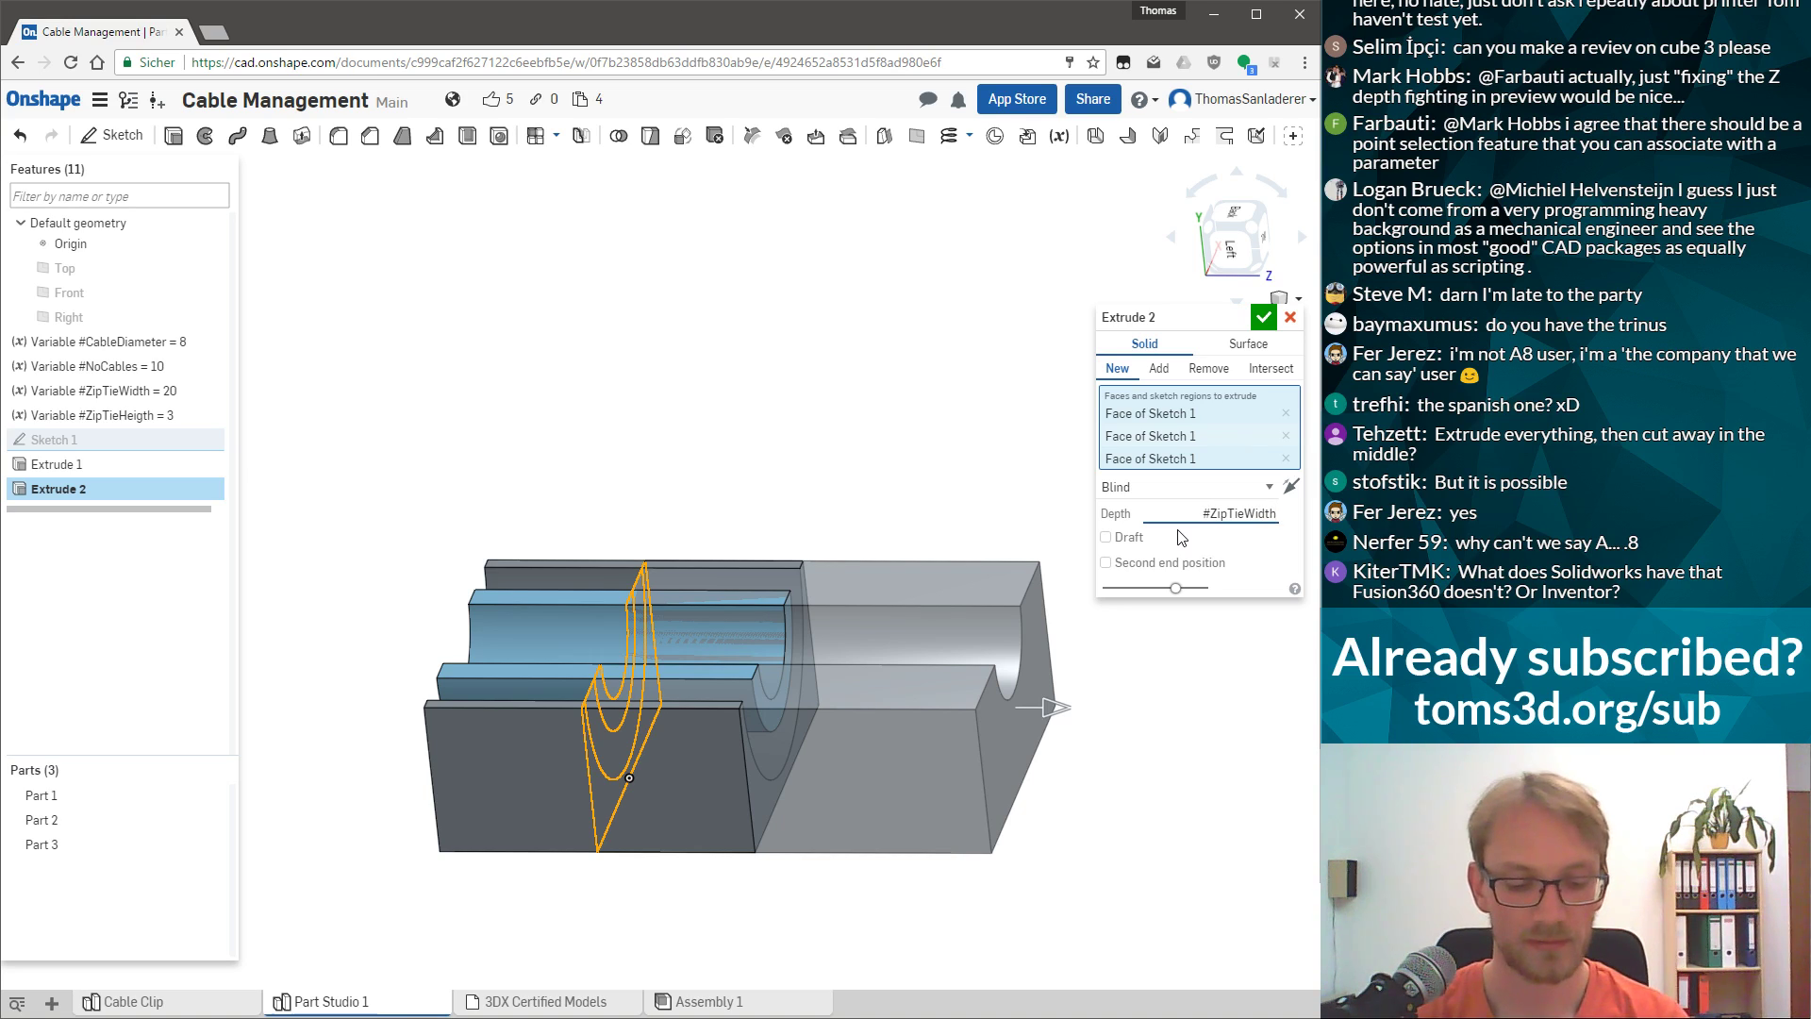
pyautogui.write(' (')
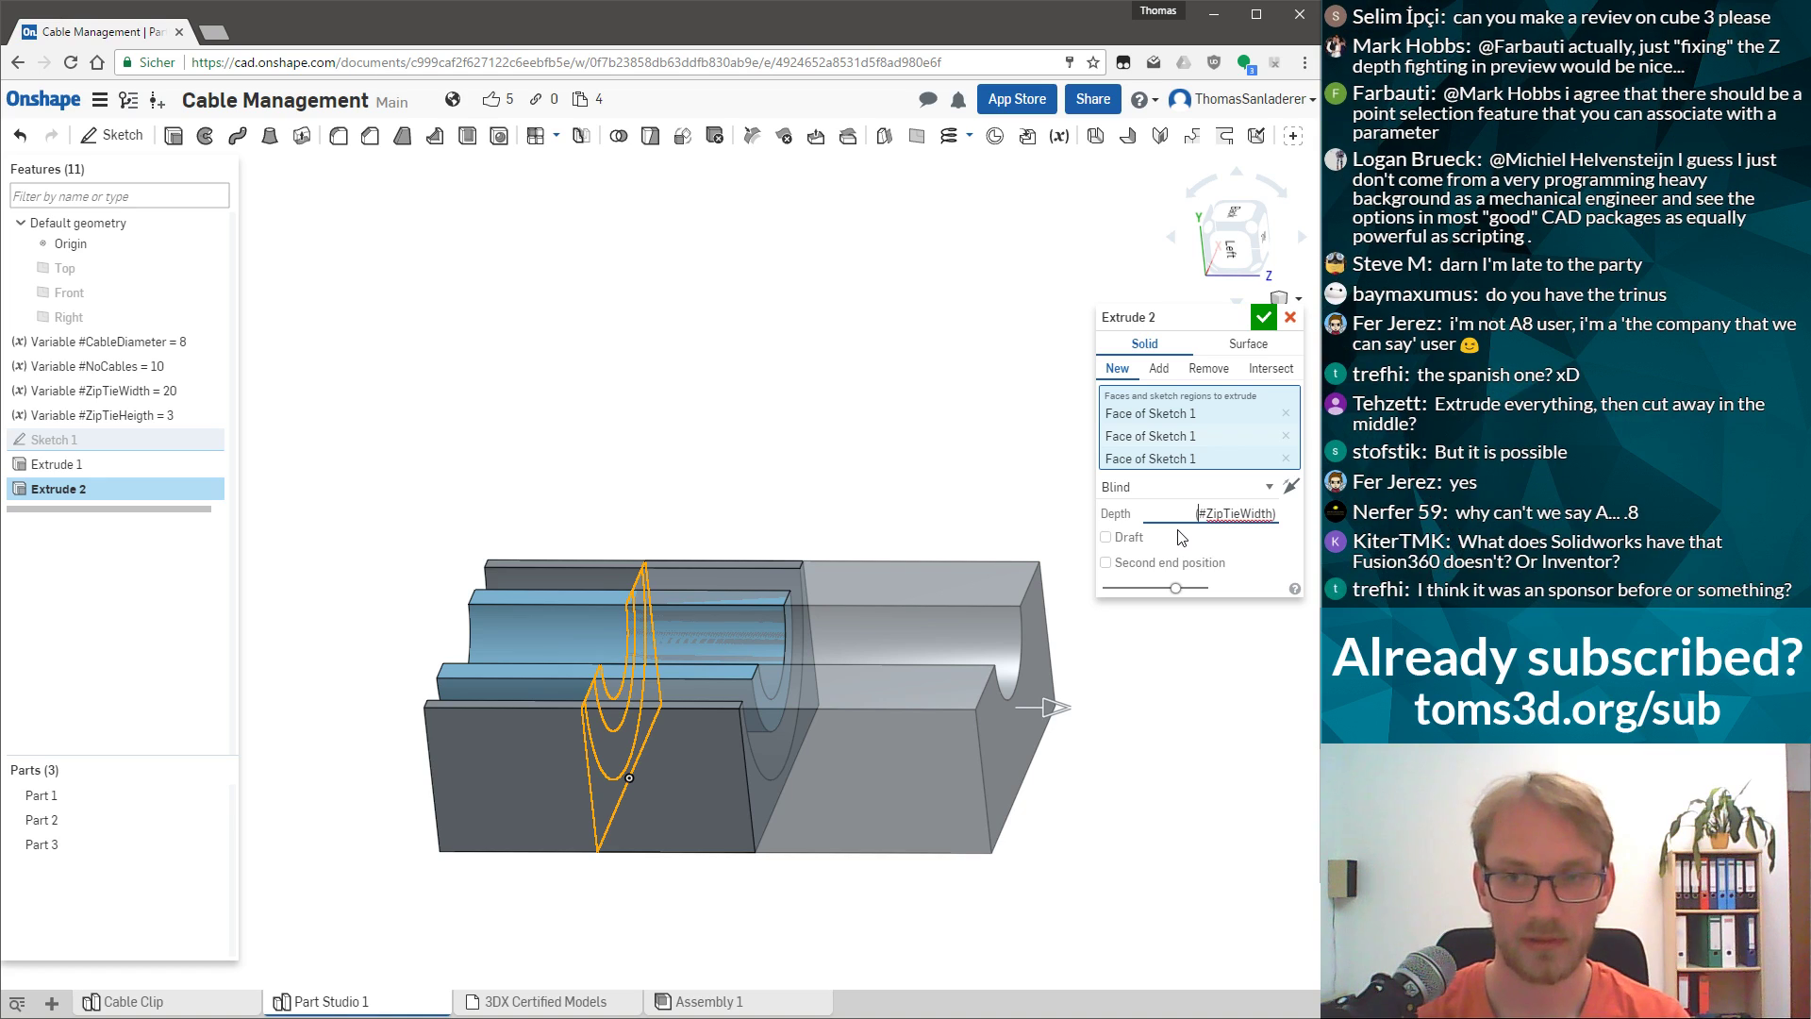
pyautogui.write(' 2')
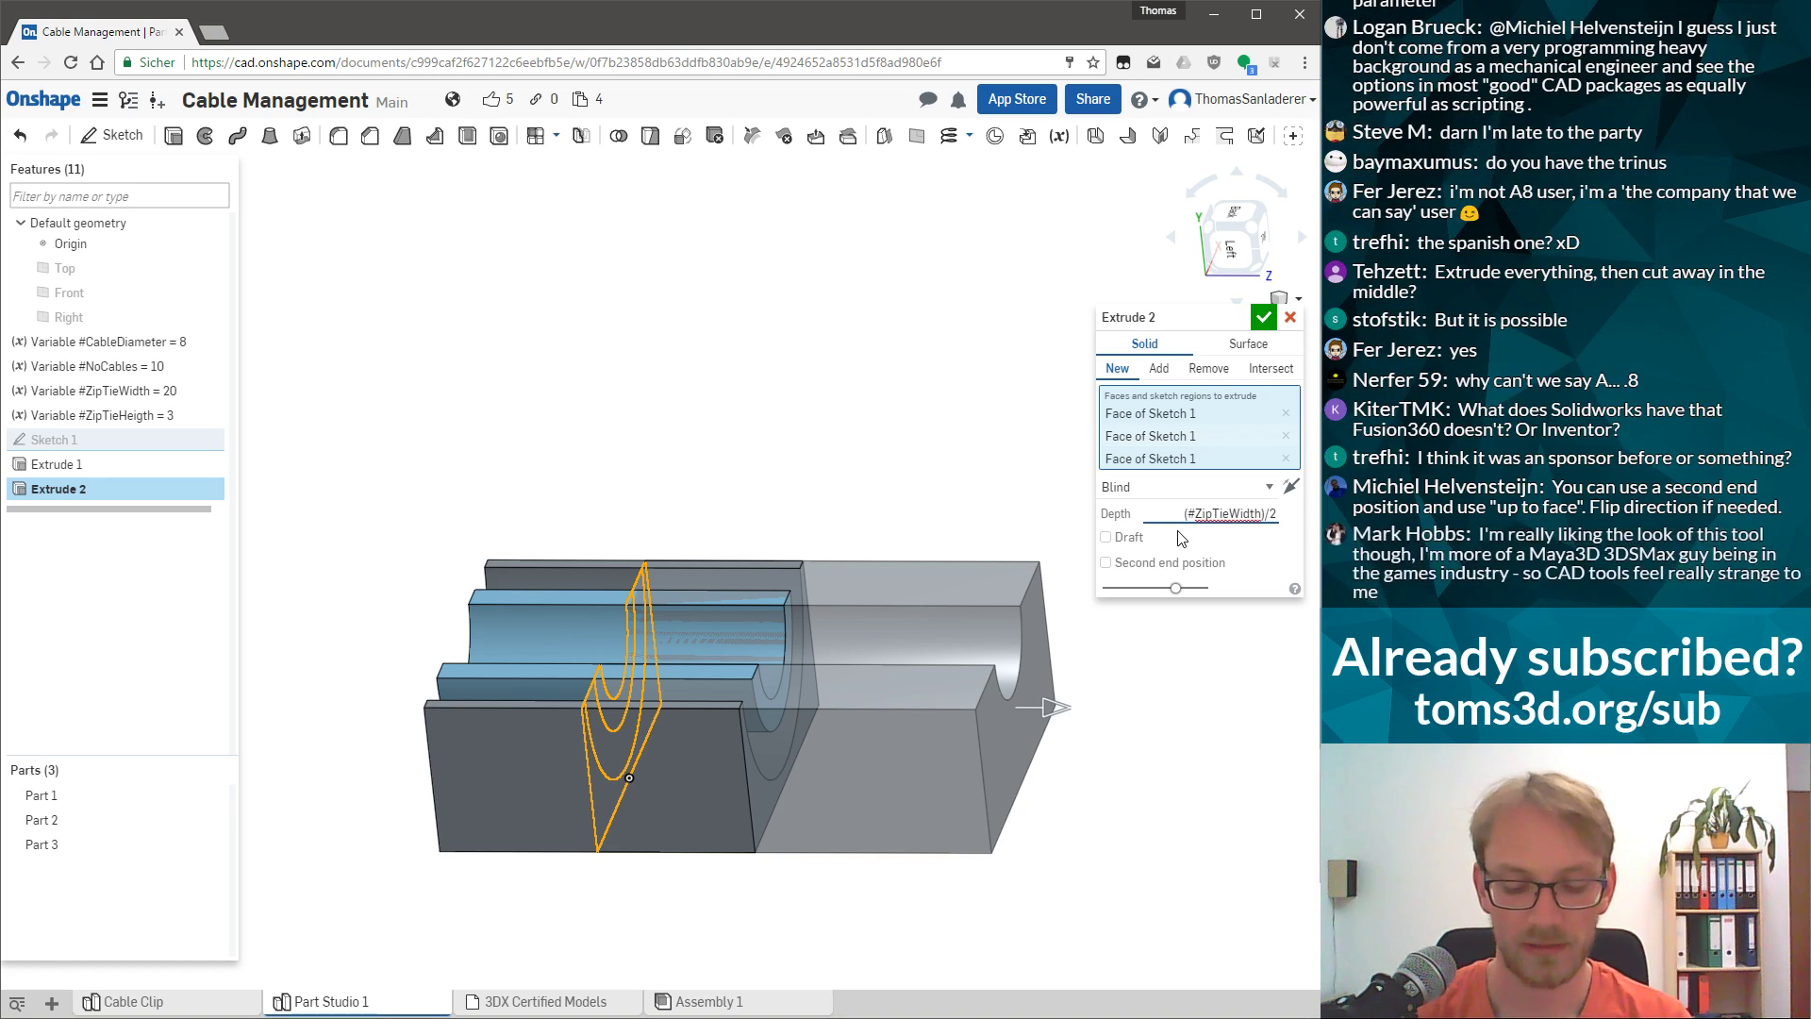
pyautogui.write(' + 2')
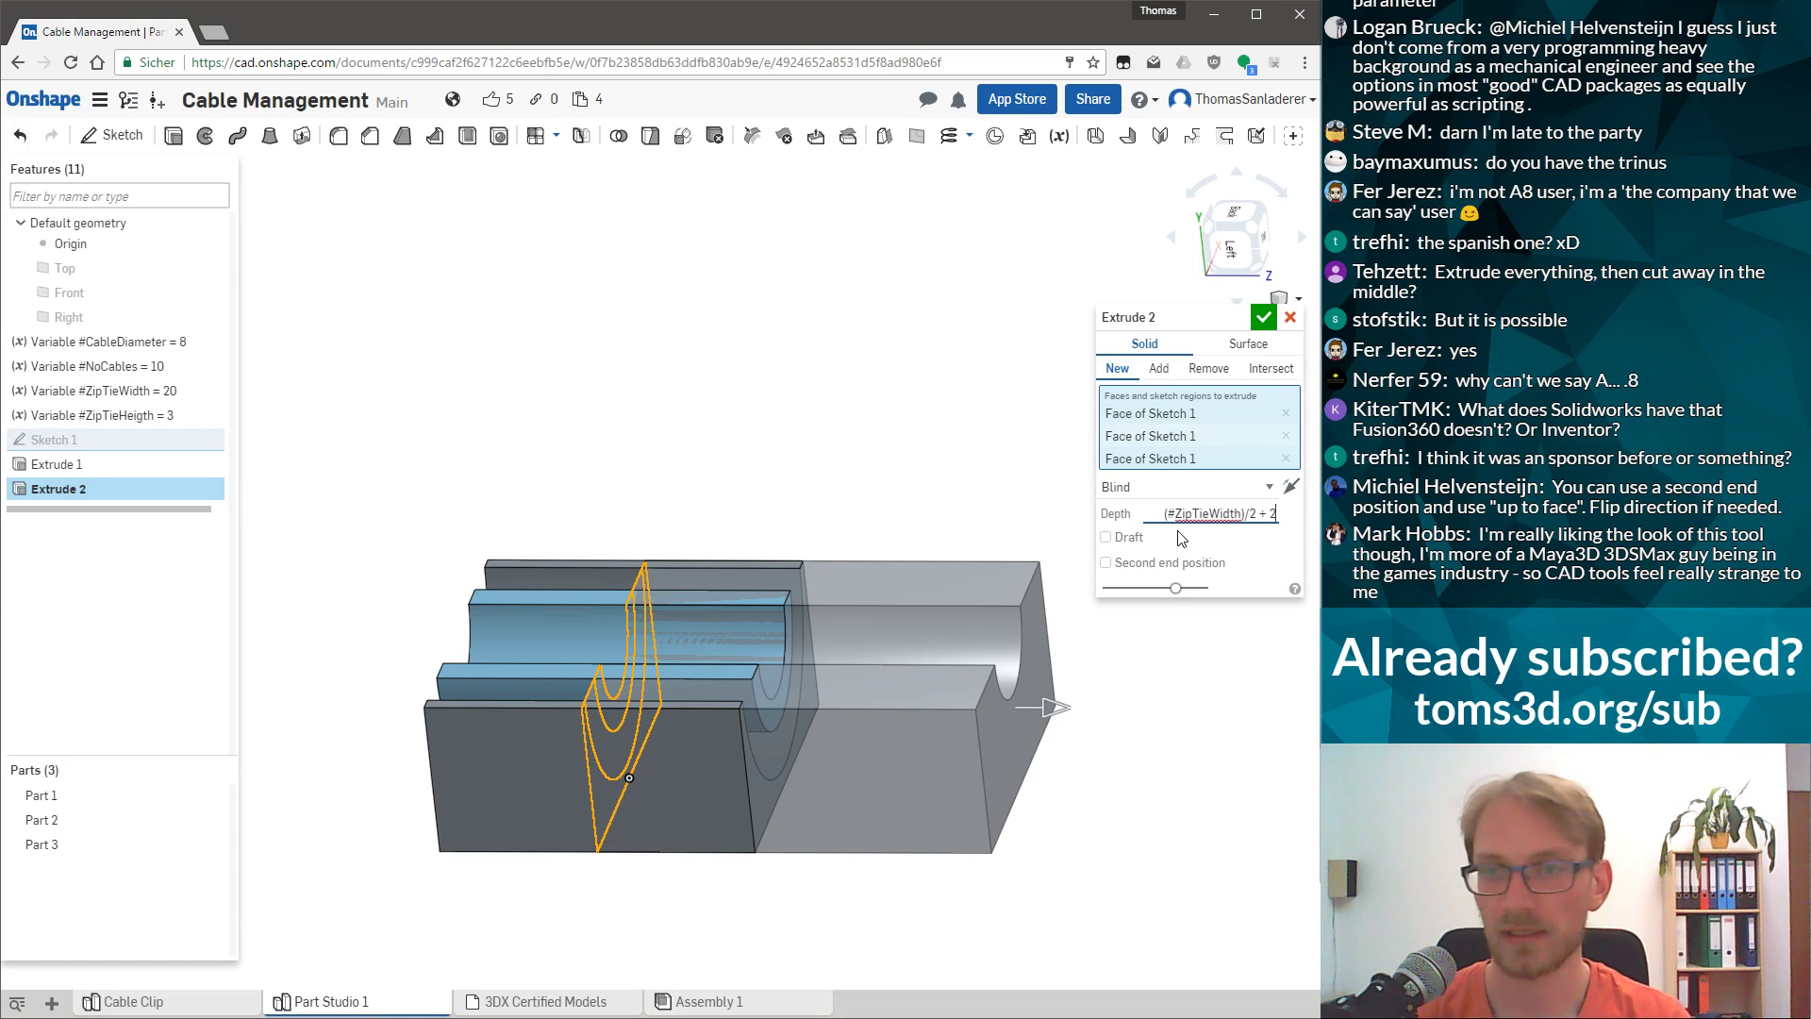
pyautogui.press('Return')
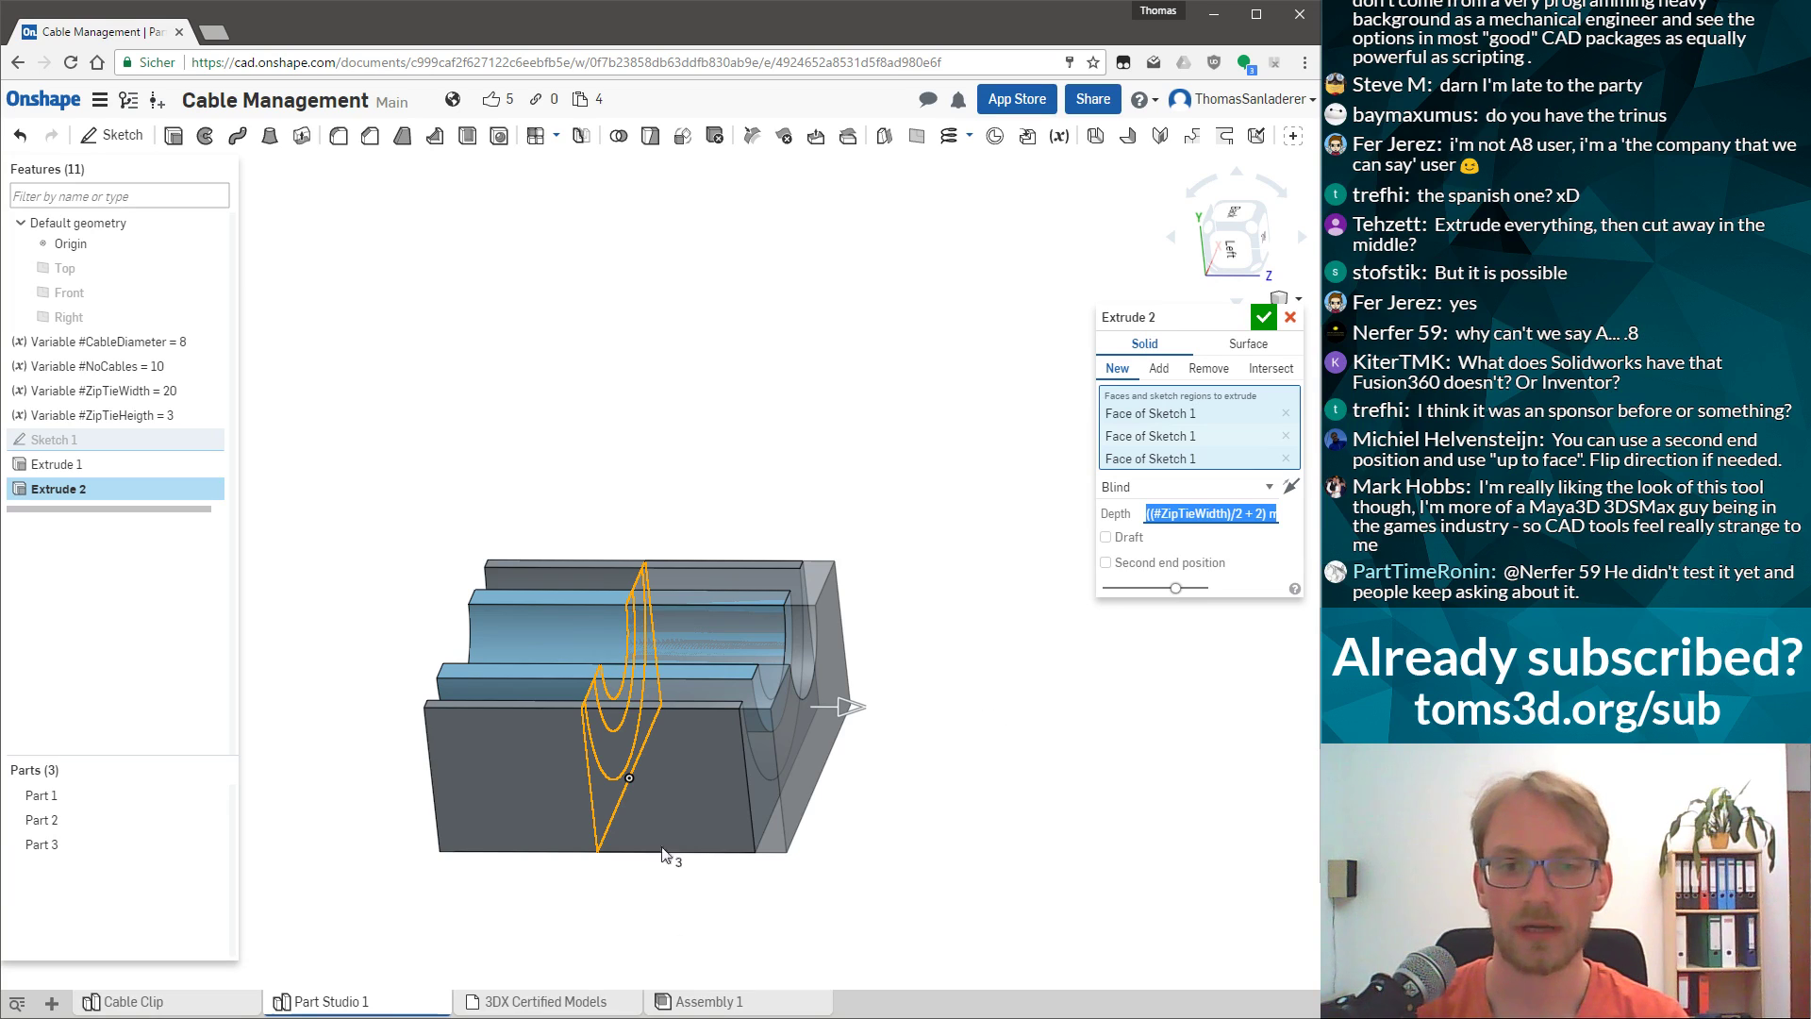
# Enable a blind second end position and pull it back inside the first end to a depth of 8.58 mm.
pyautogui.scroll(5, 755, 749)
pyautogui.moveTo(811, 723); pyautogui.dragTo(823, 687, button='right')
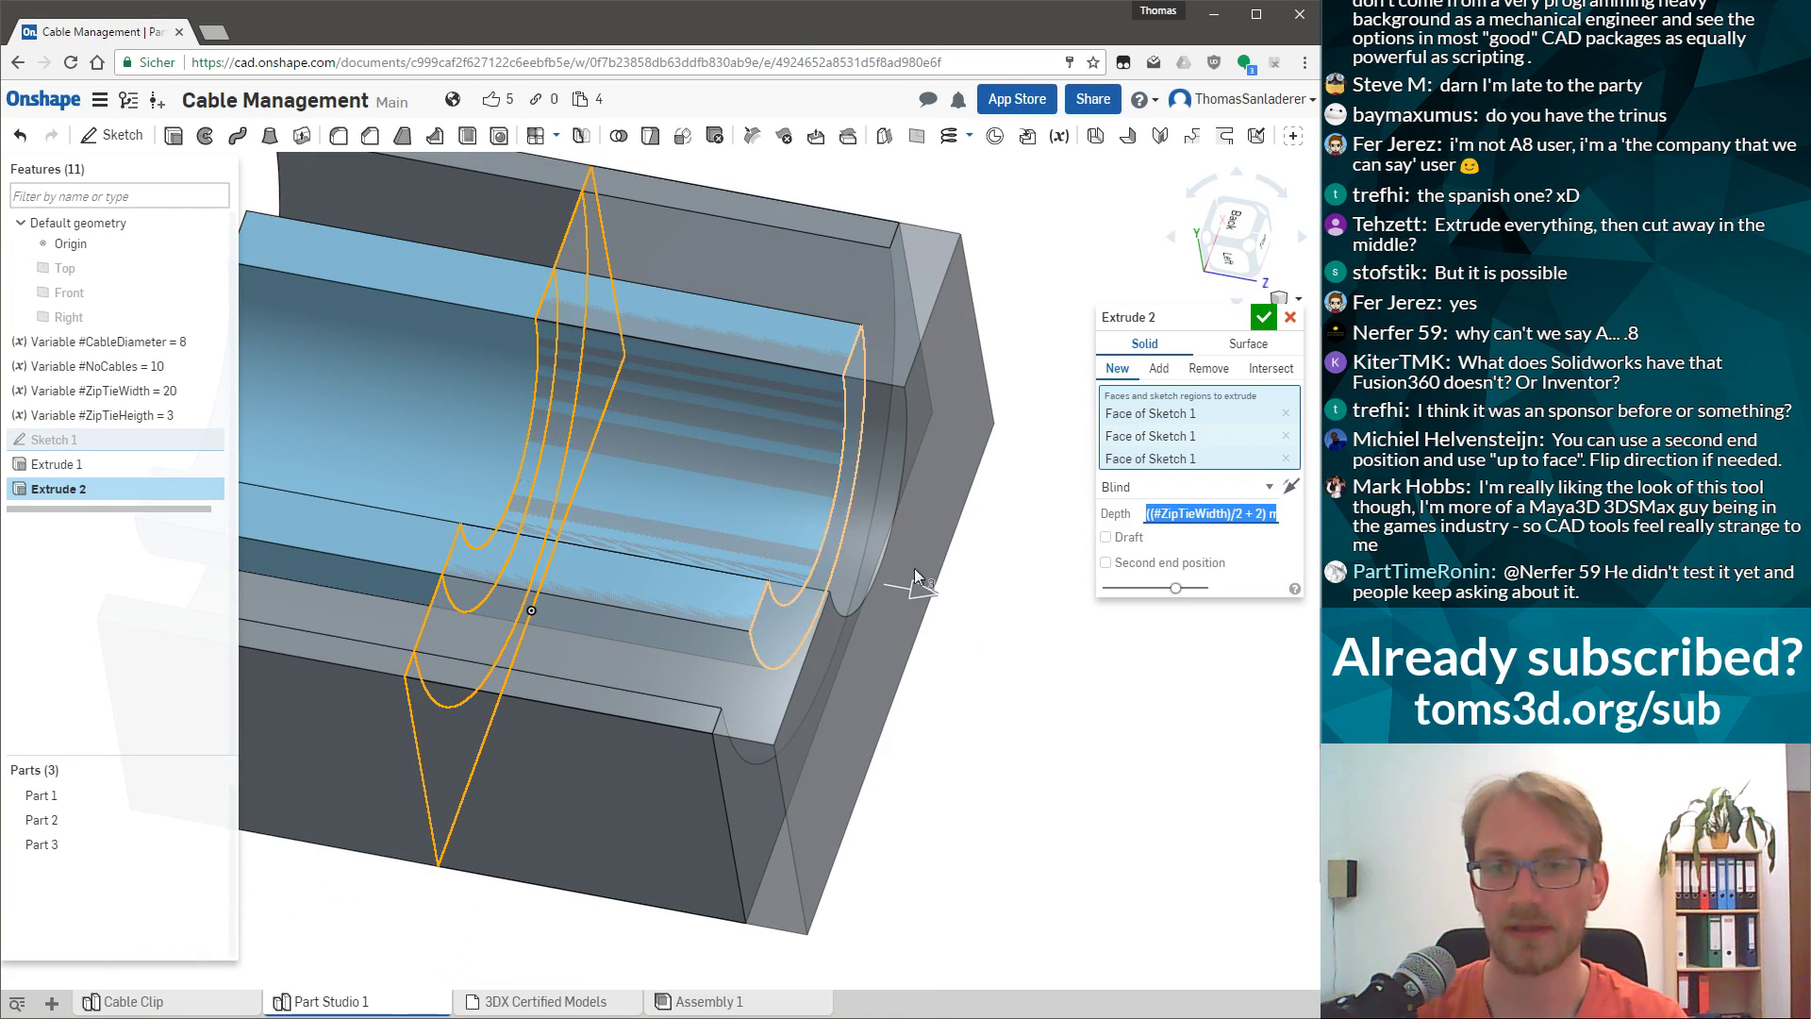
pyautogui.click(1107, 564)
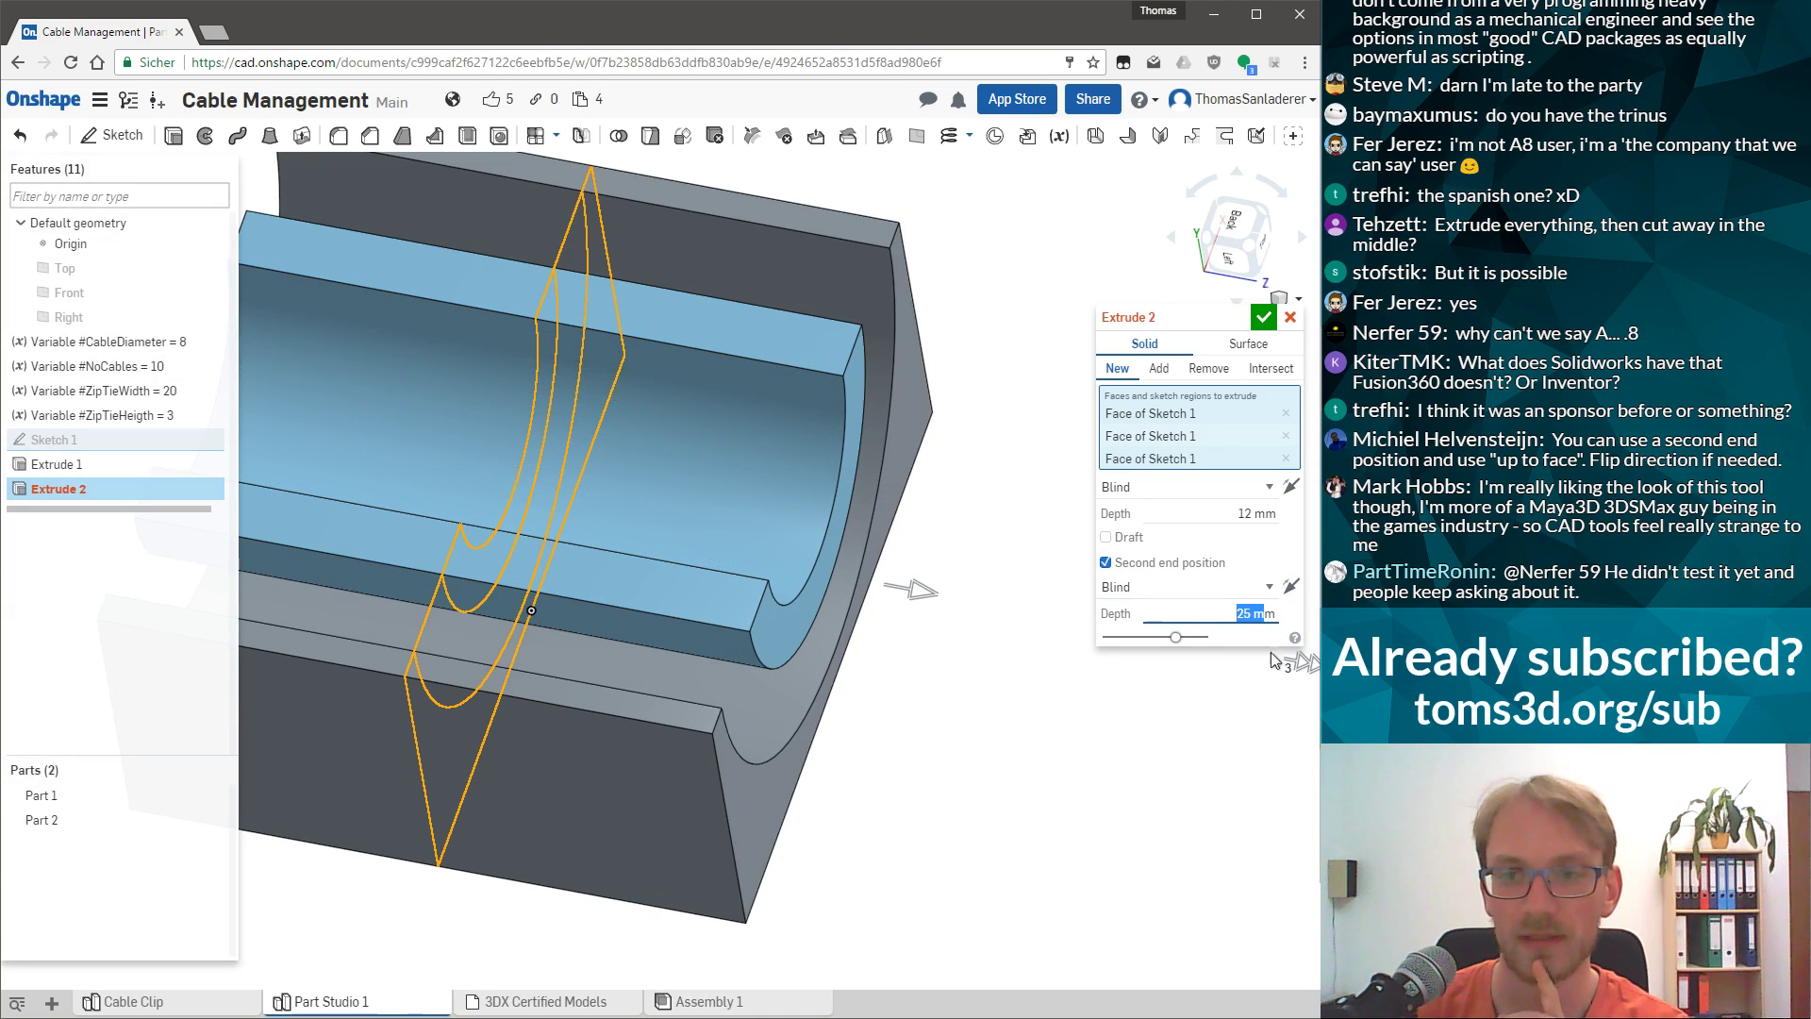
pyautogui.moveTo(1302, 668); pyautogui.dragTo(863, 661)
pyautogui.moveTo(863, 661); pyautogui.dragTo(720, 605, button='right')
pyautogui.moveTo(721, 605); pyautogui.dragTo(501, 615)
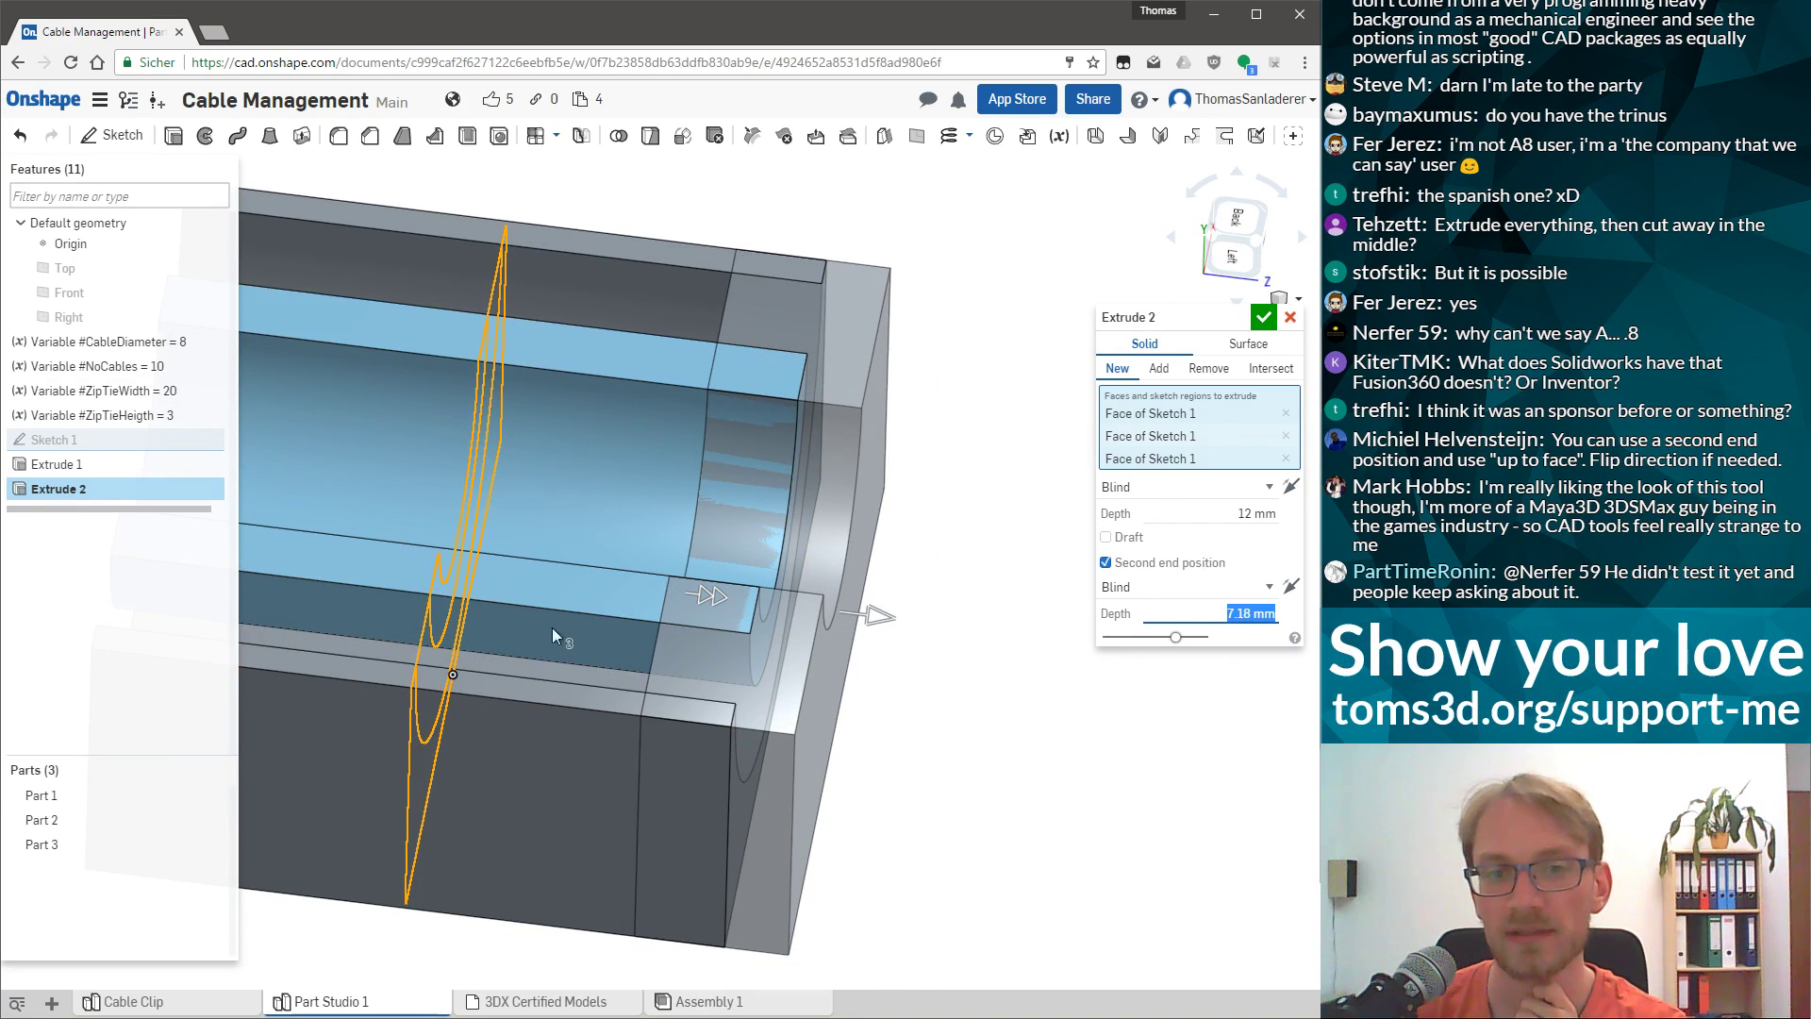
pyautogui.moveTo(709, 598); pyautogui.dragTo(747, 604)
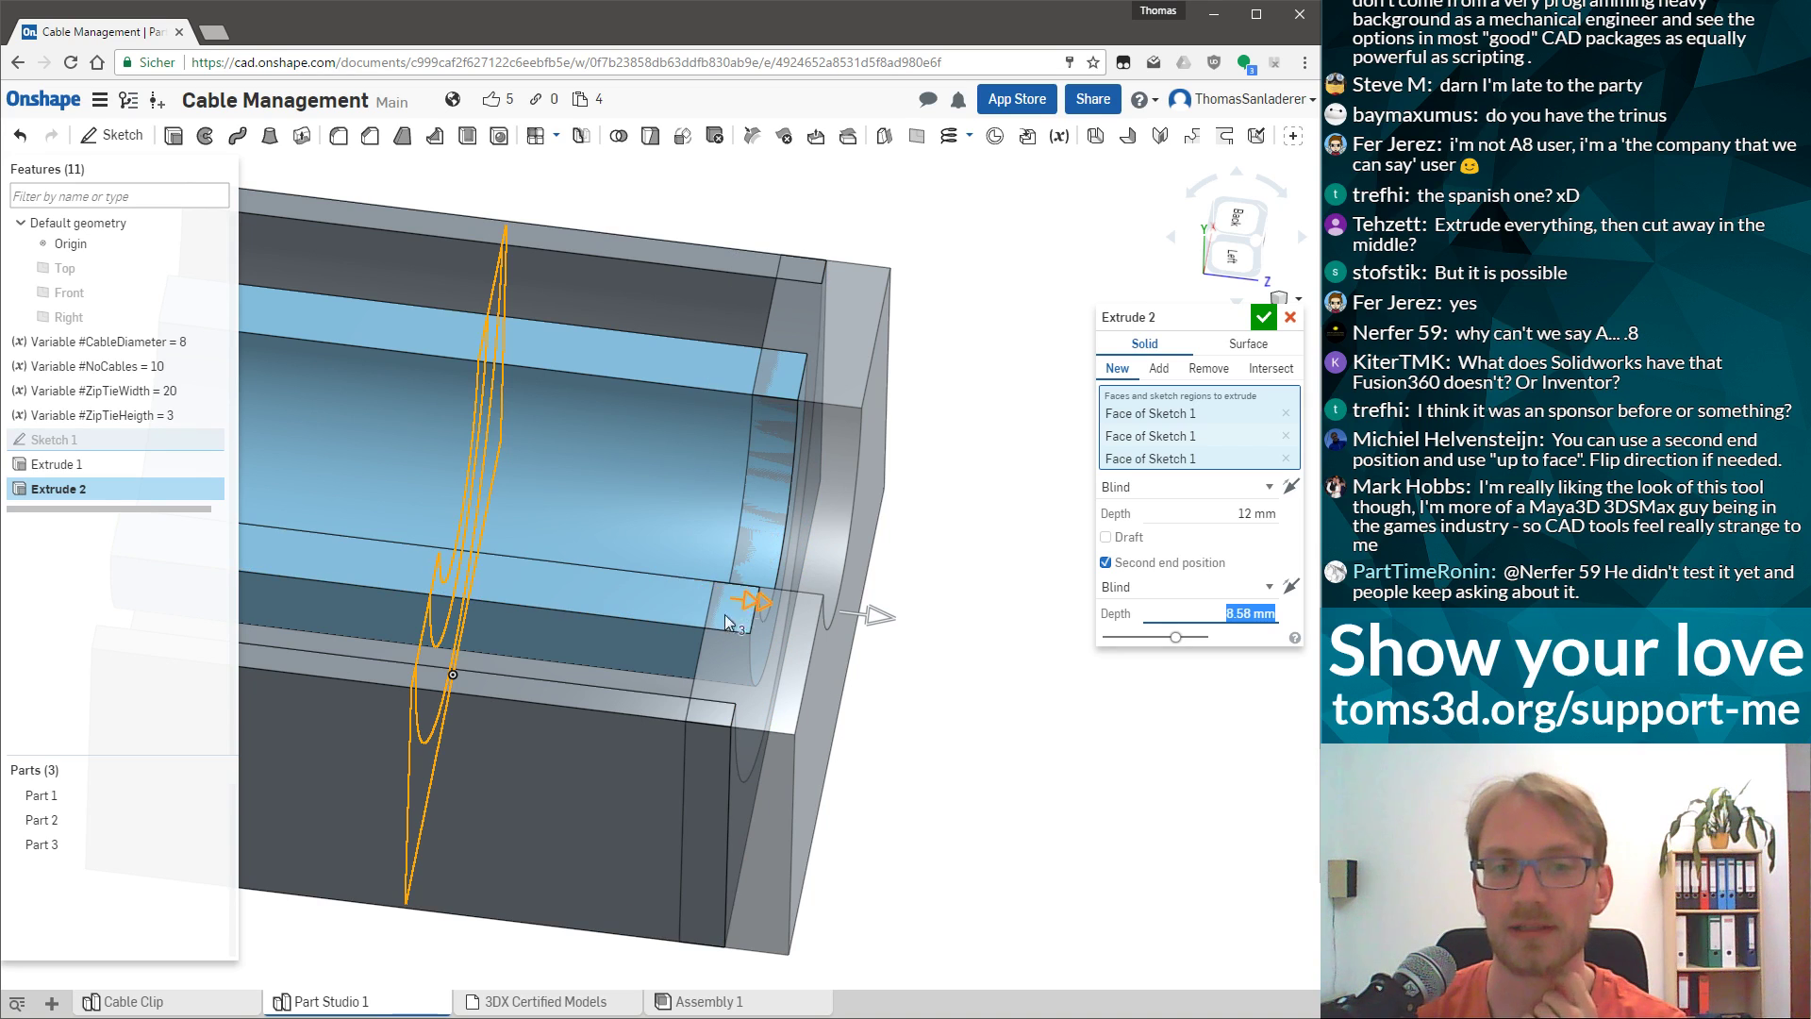
# Set the second end position's depth to #ZipTieWidth/2 and accept the extrusion.
pyautogui.moveTo(644, 632); pyautogui.dragTo(821, 753, button='right')
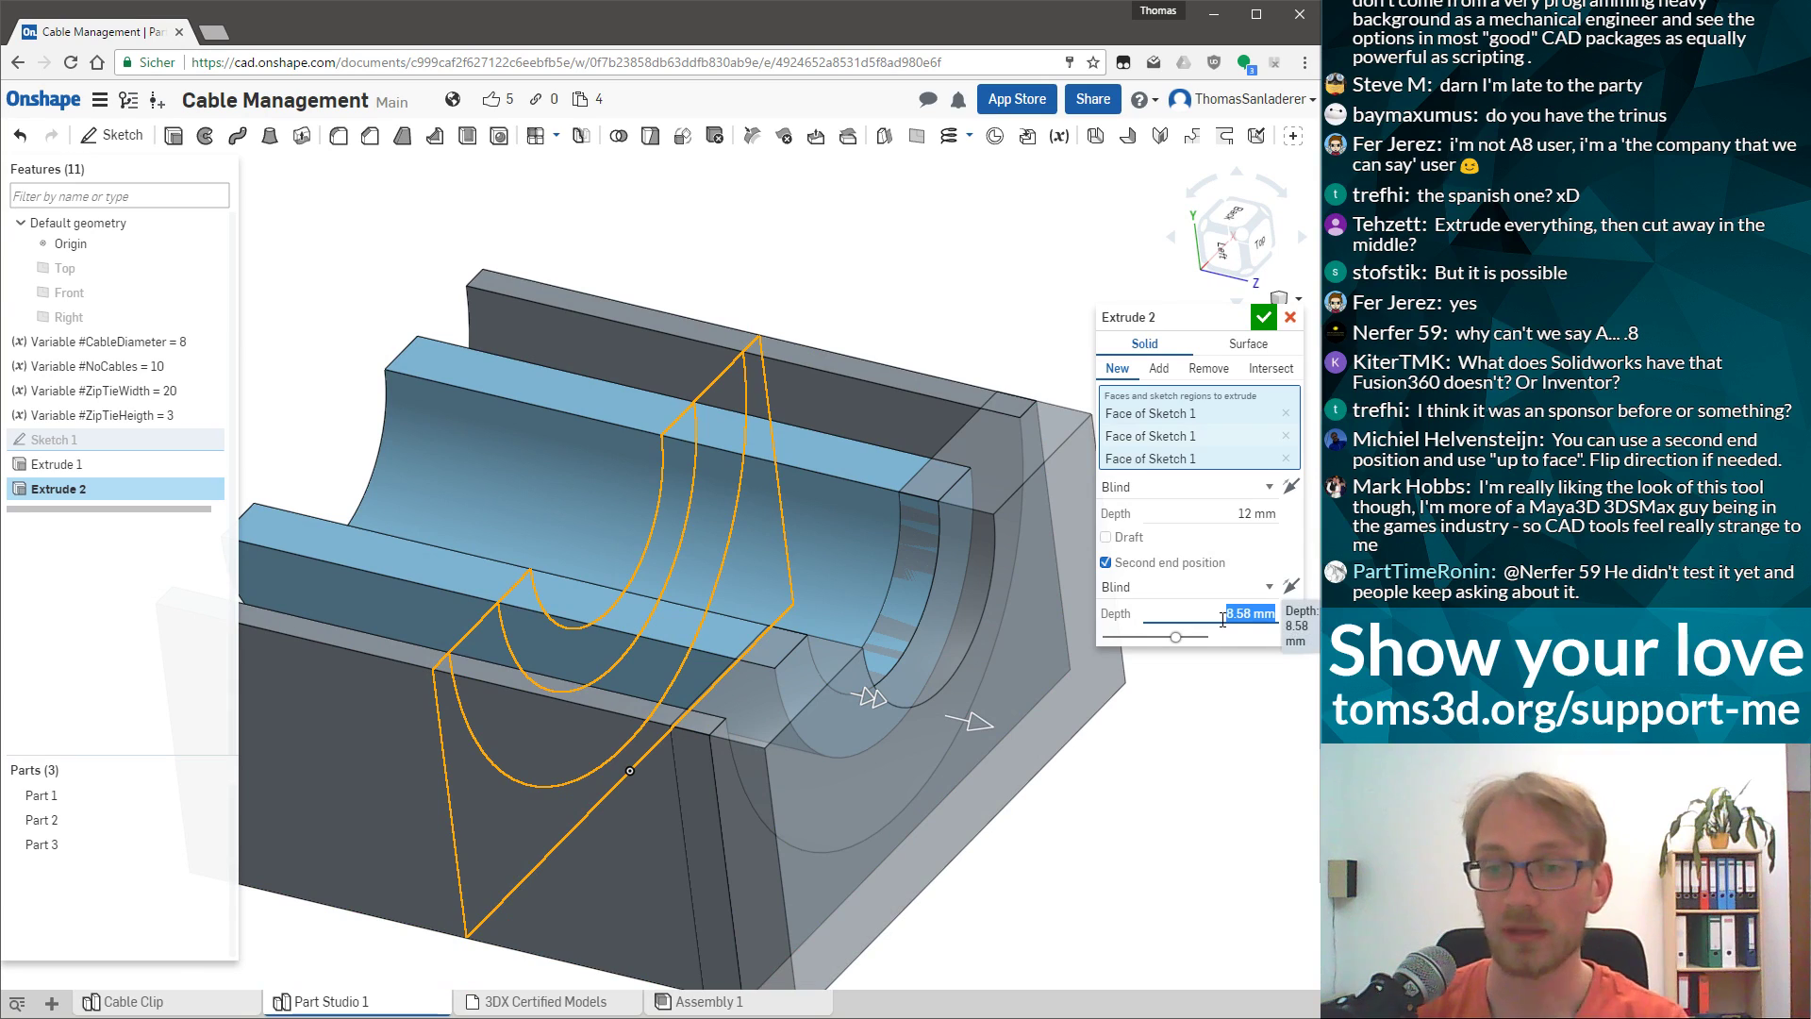
pyautogui.write('#ZipTieWid')
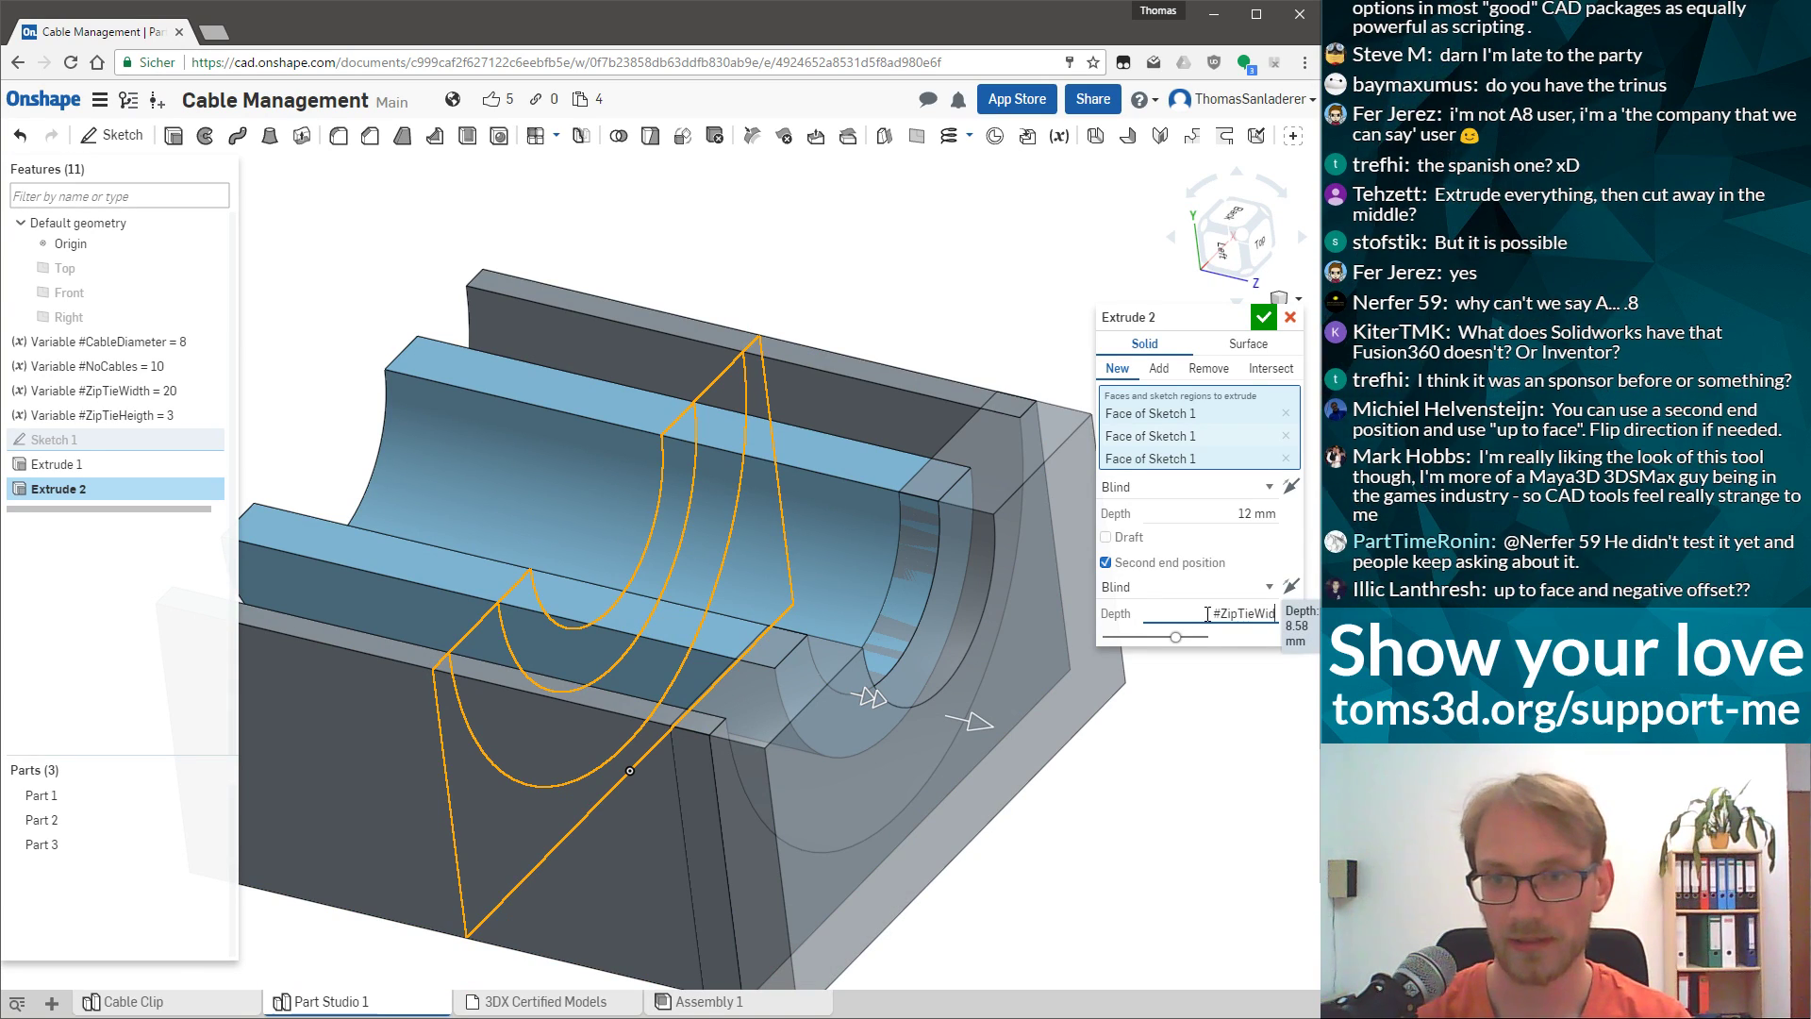
pyautogui.write('th/2')
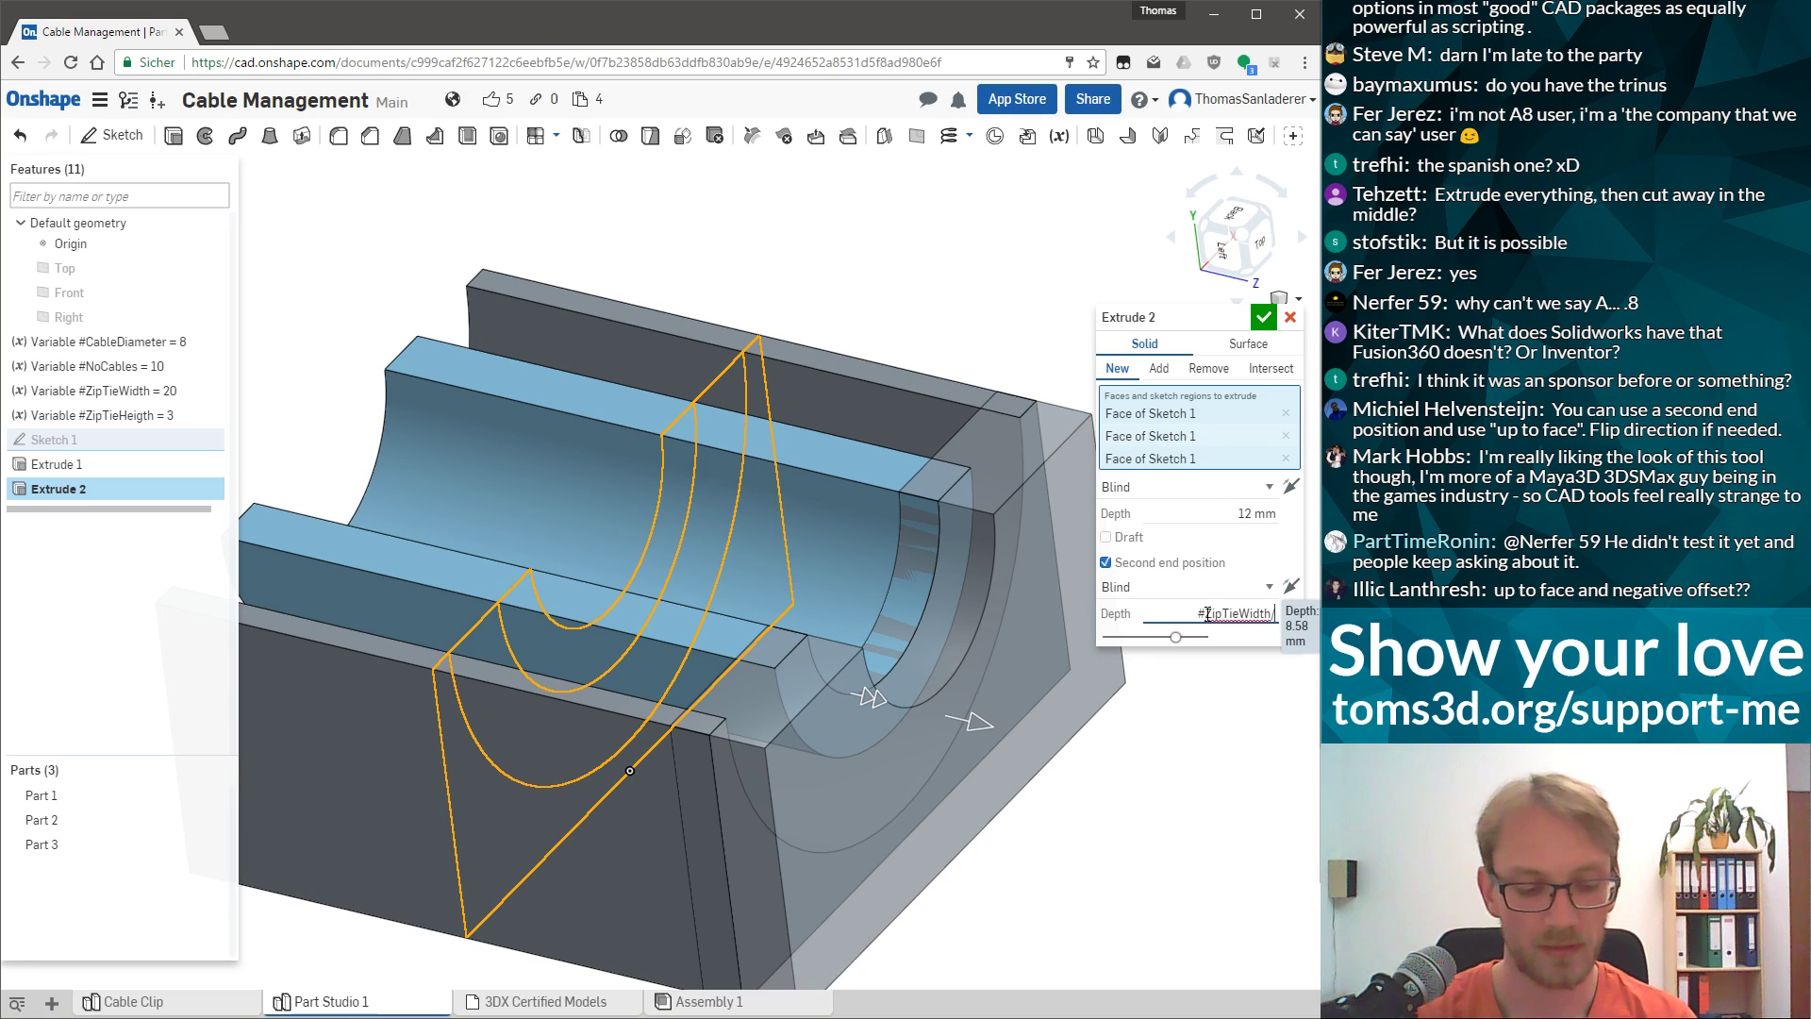
pyautogui.press('Return')
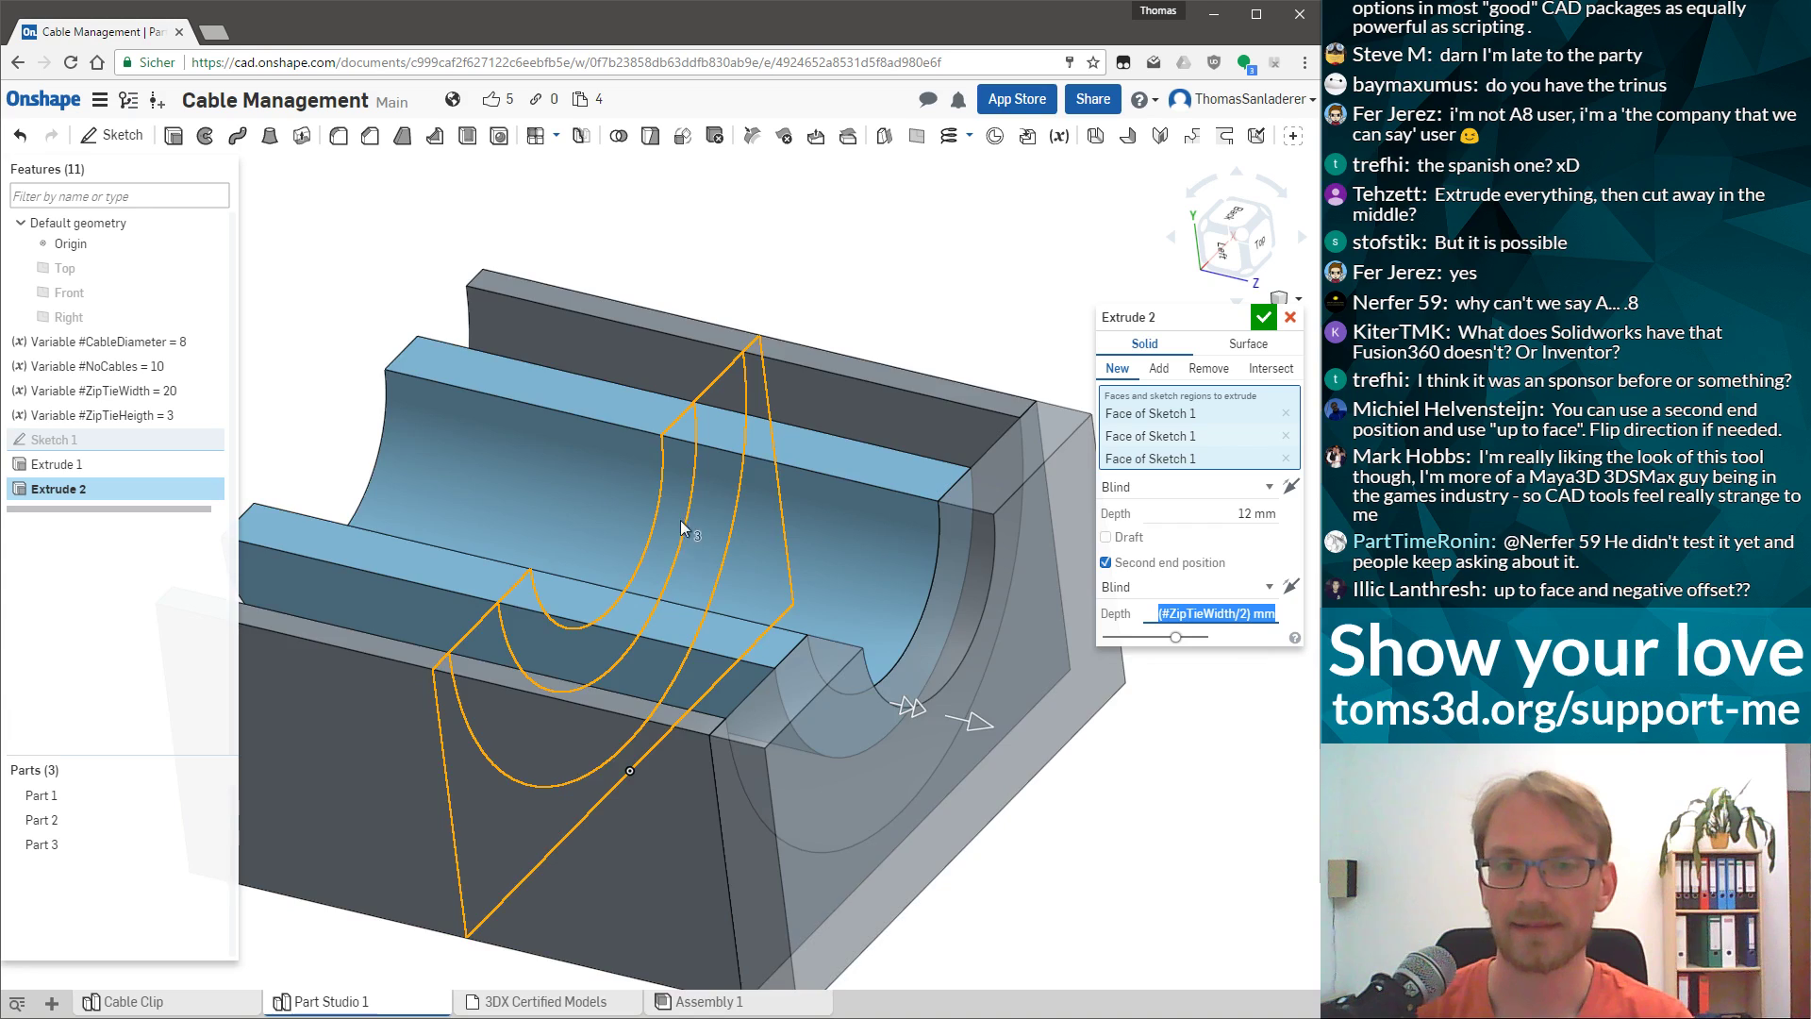
pyautogui.scroll(2, 771, 545)
pyautogui.scroll(-2, 727, 628)
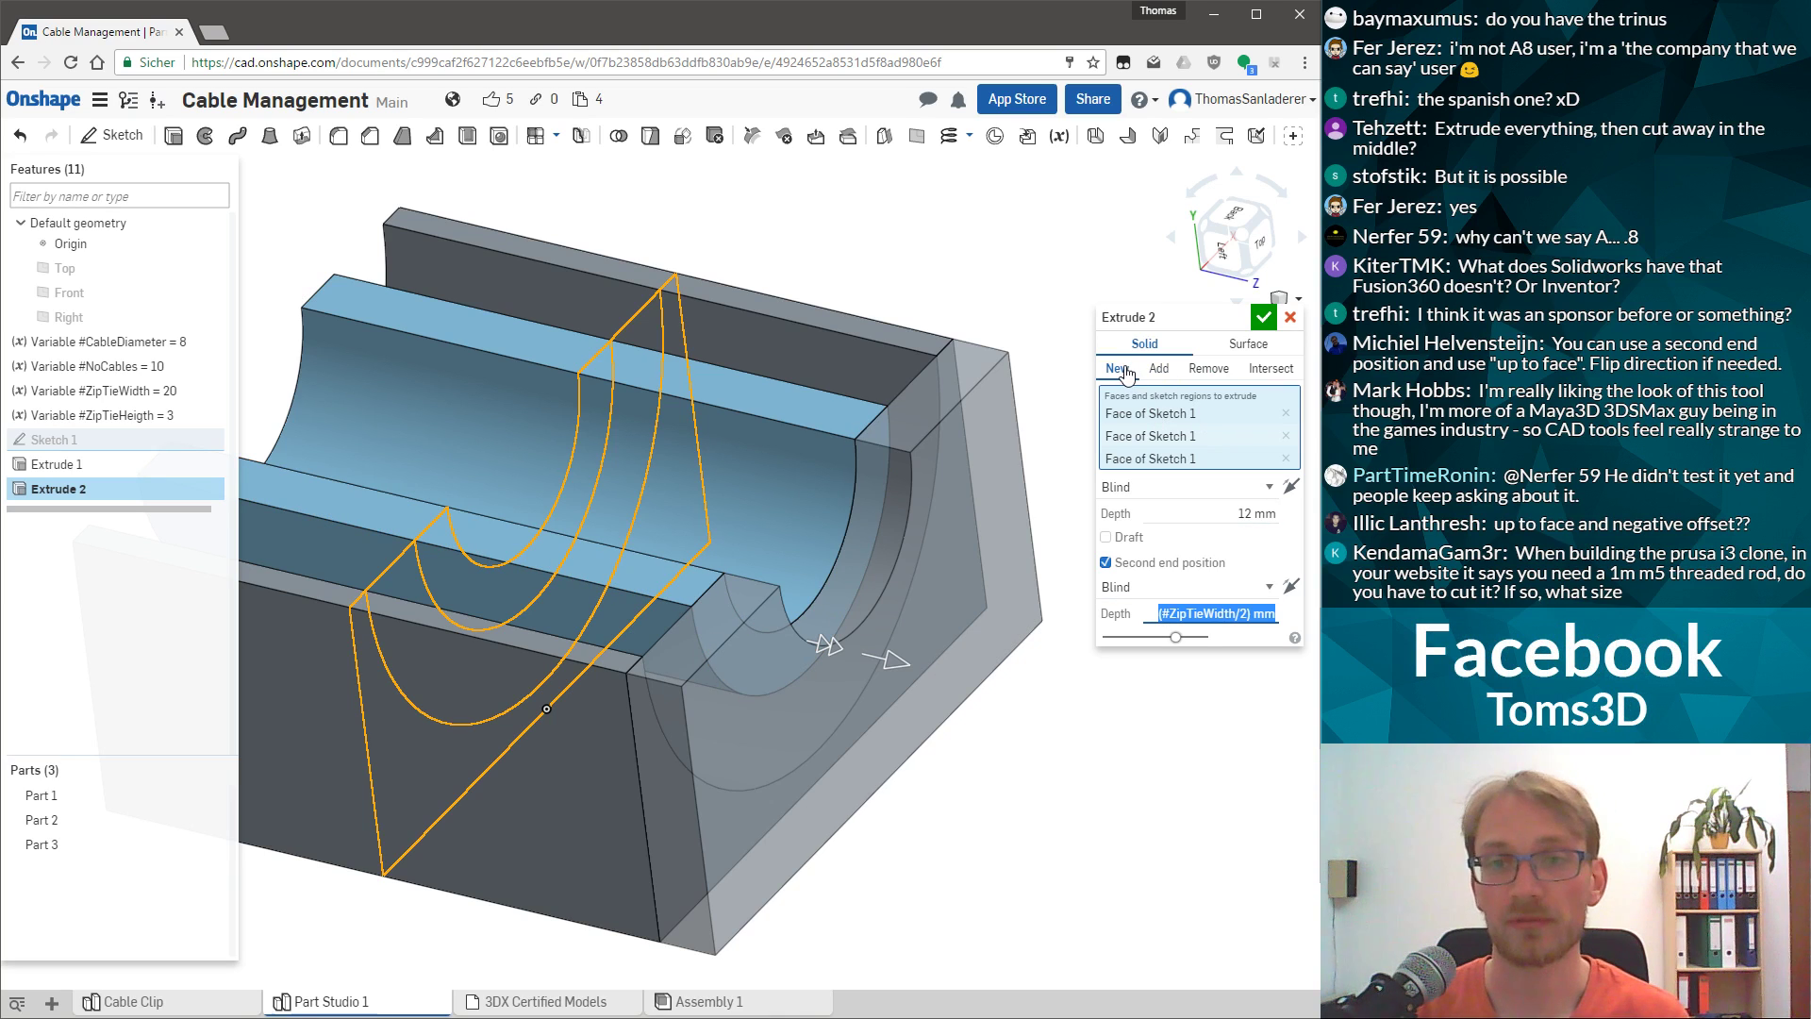
pyautogui.click(1264, 317)
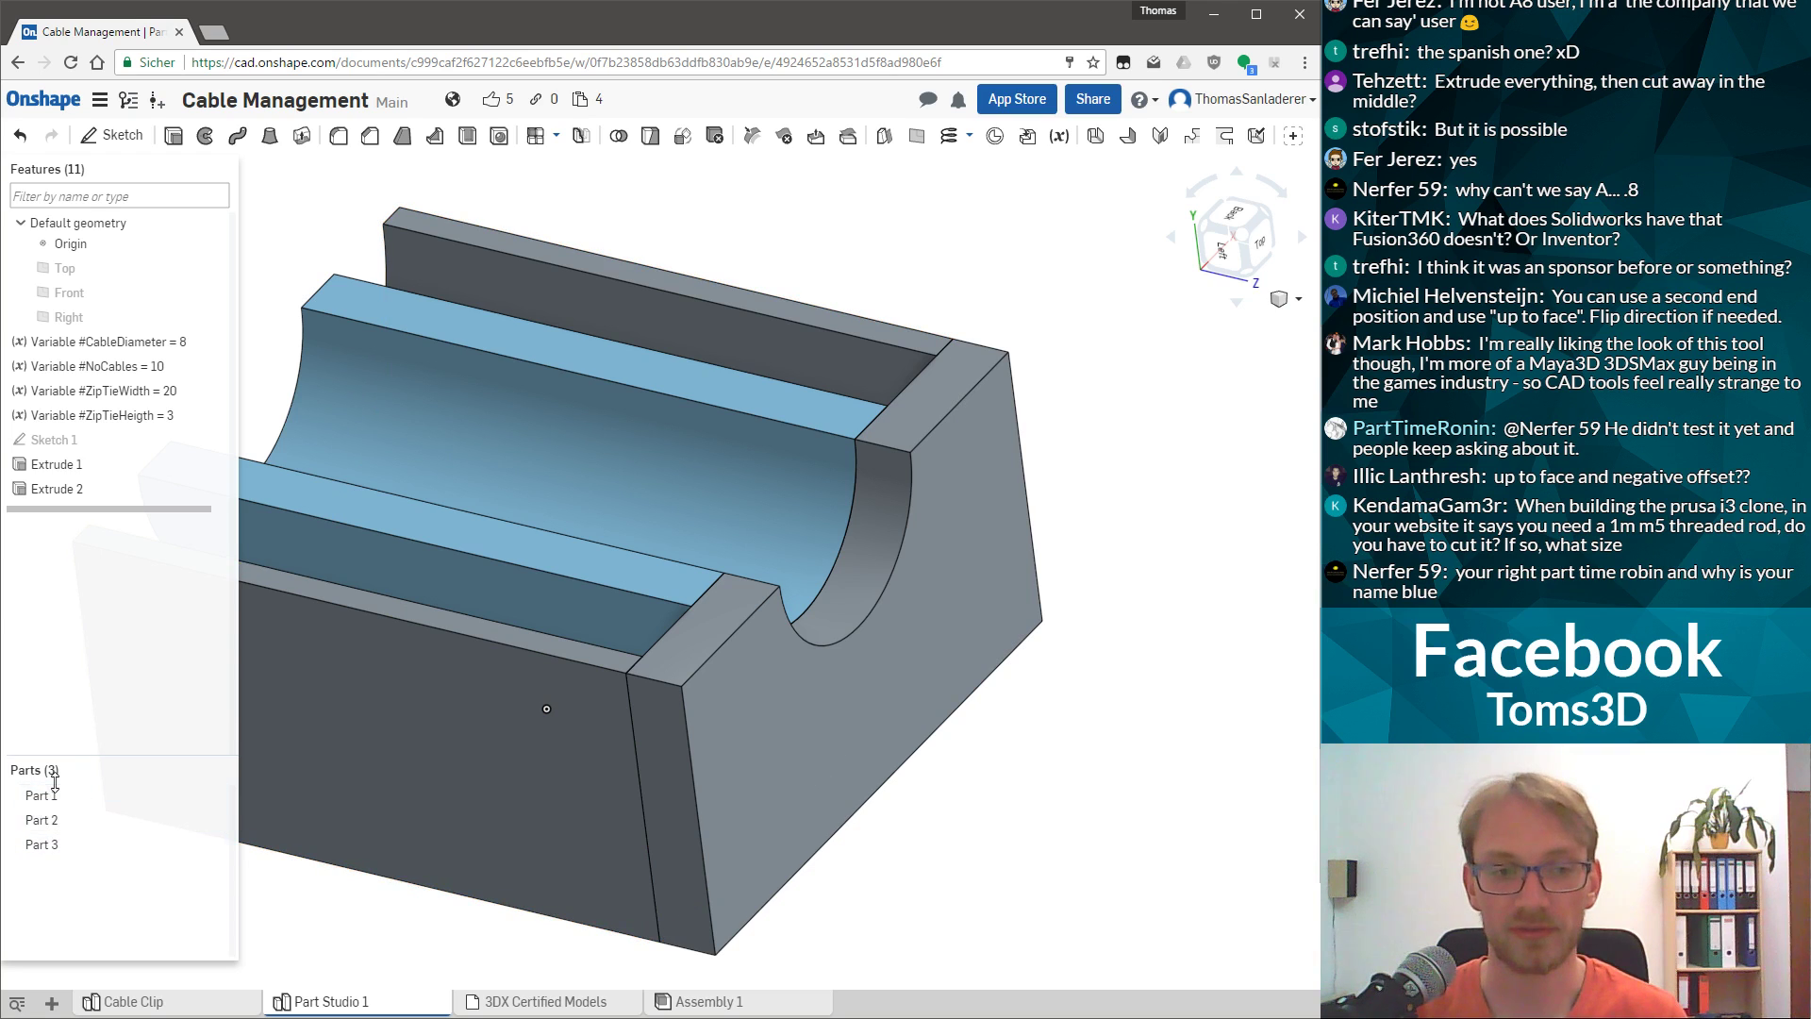
# Highlight the three parts together and individually to check which body each one represents.
pyautogui.scroll(2, 296, 675)
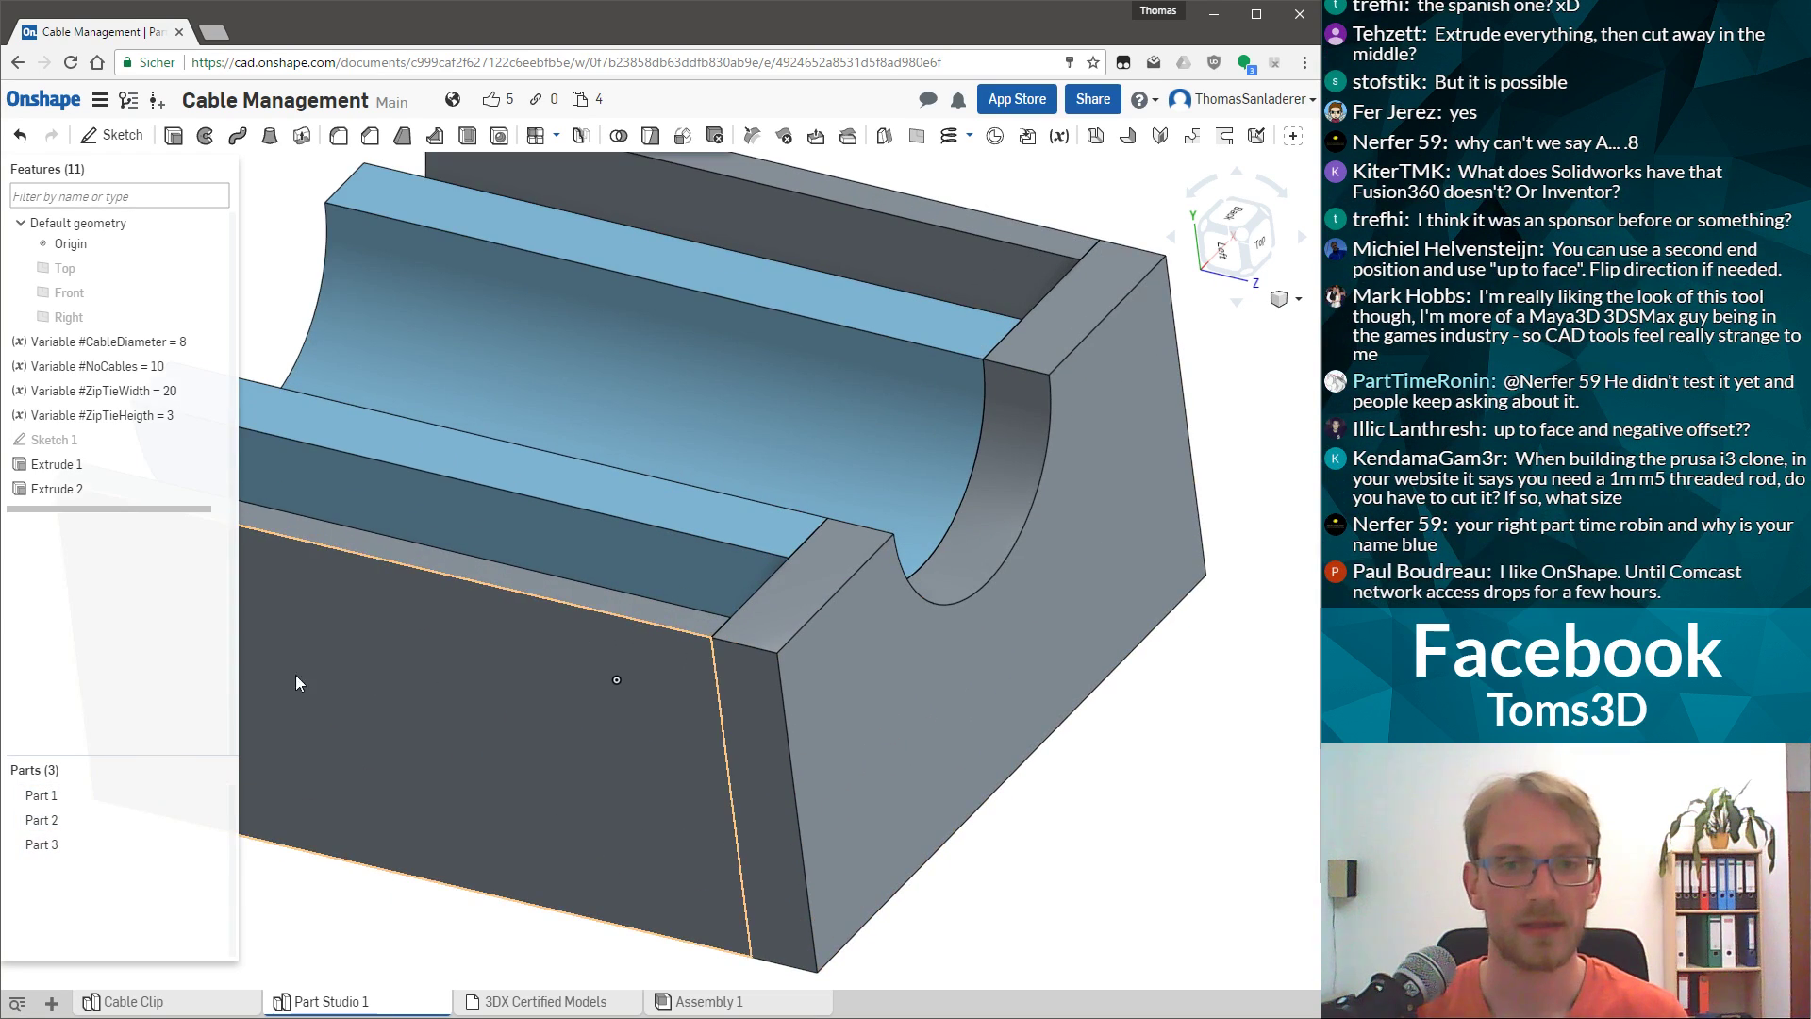
pyautogui.click(61, 796)
pyautogui.click(65, 820)
pyautogui.click(69, 846)
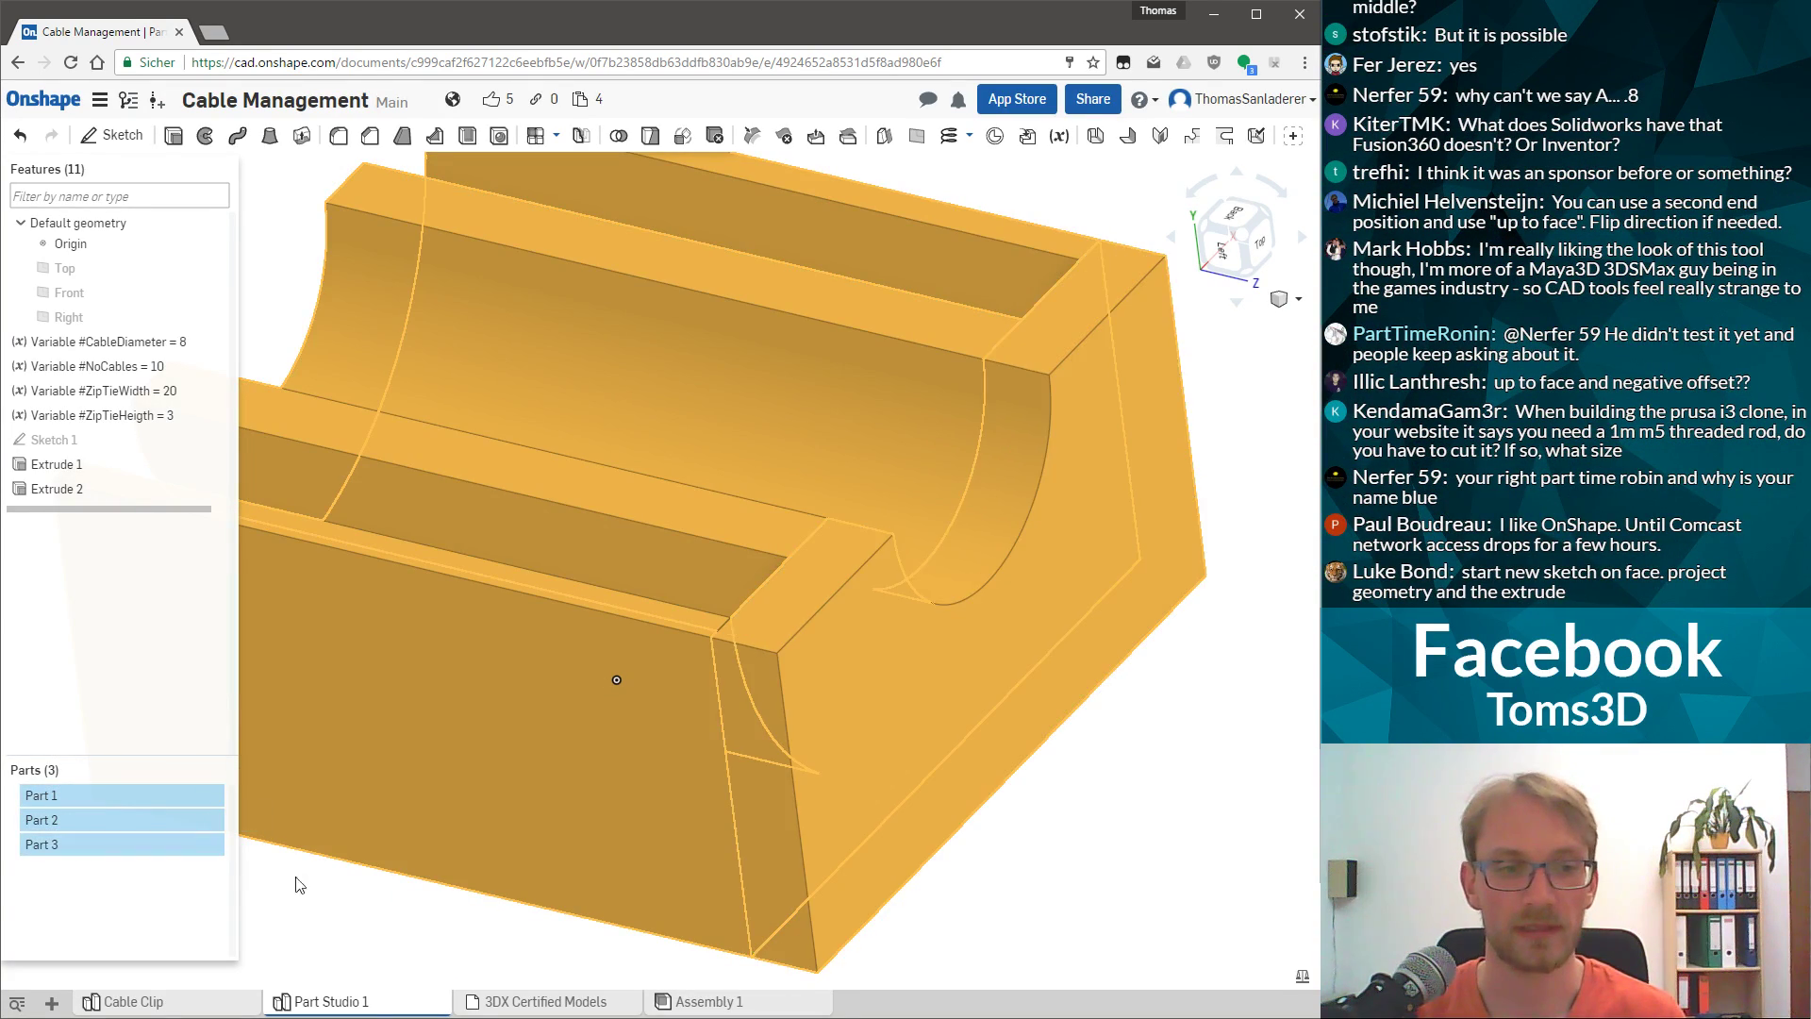
pyautogui.press('Escape')
pyautogui.click(88, 831)
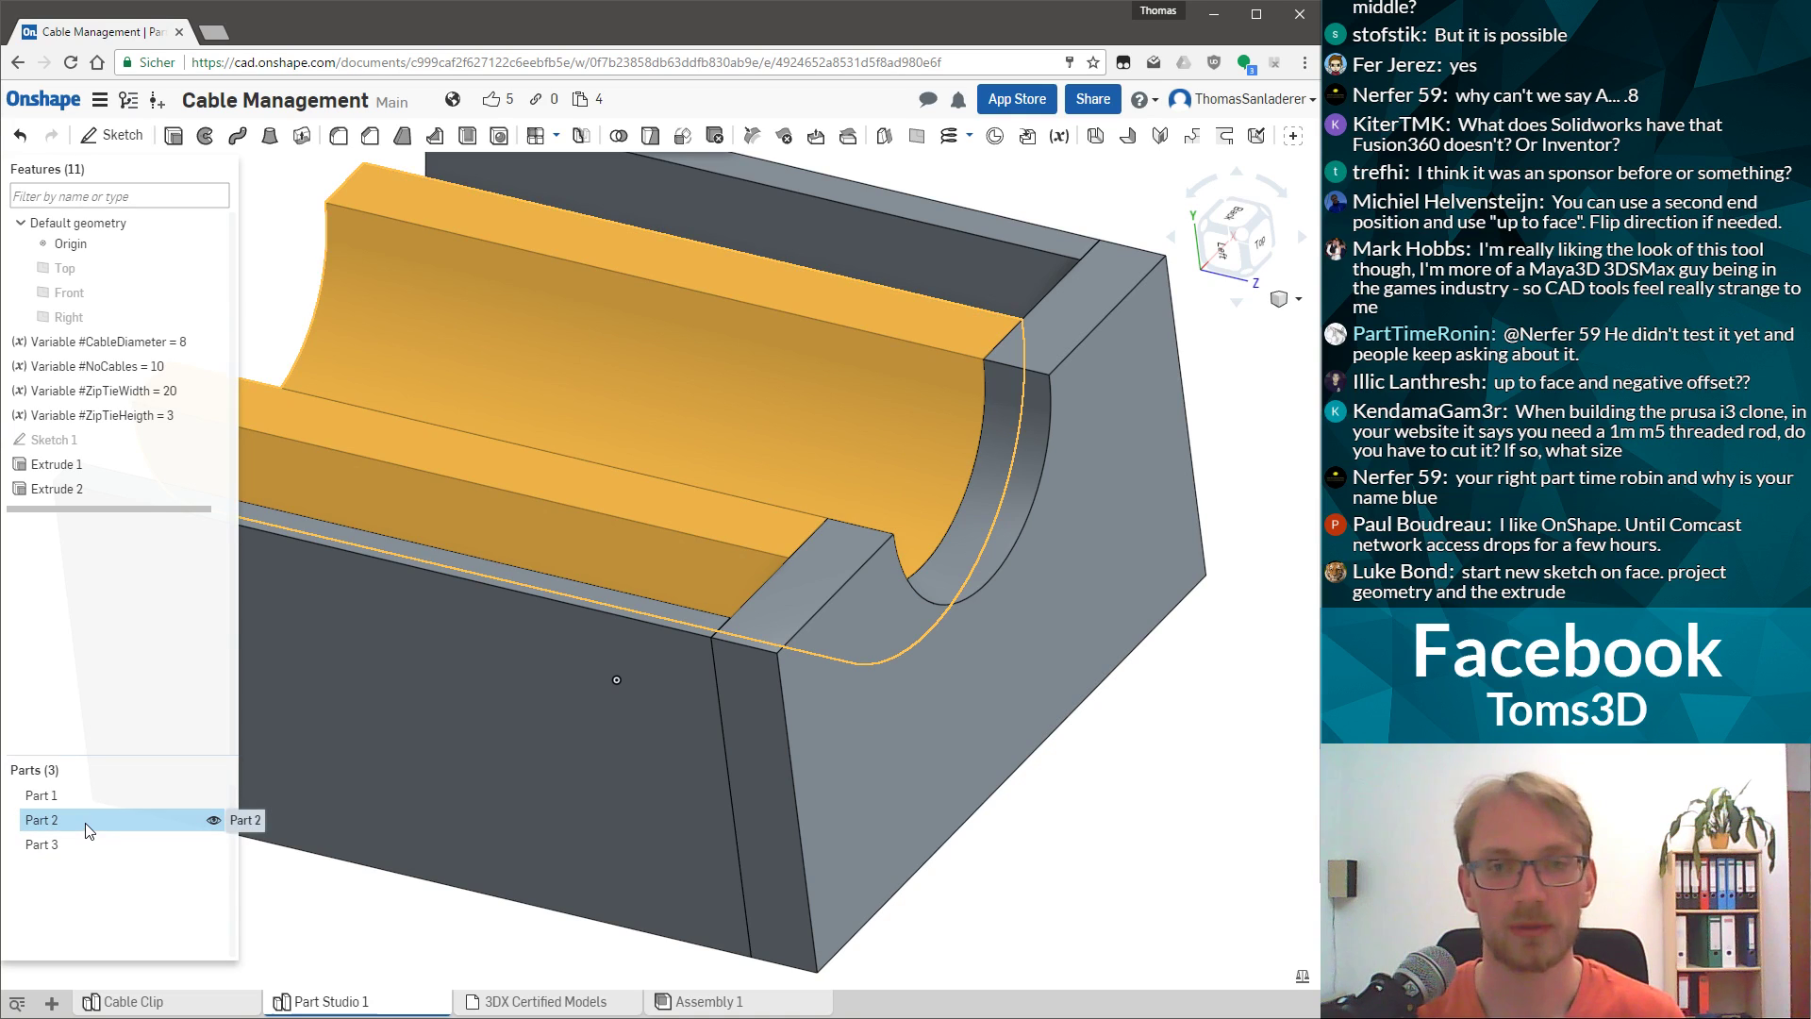
pyautogui.click(84, 823)
pyautogui.click(66, 847)
pyautogui.click(66, 847)
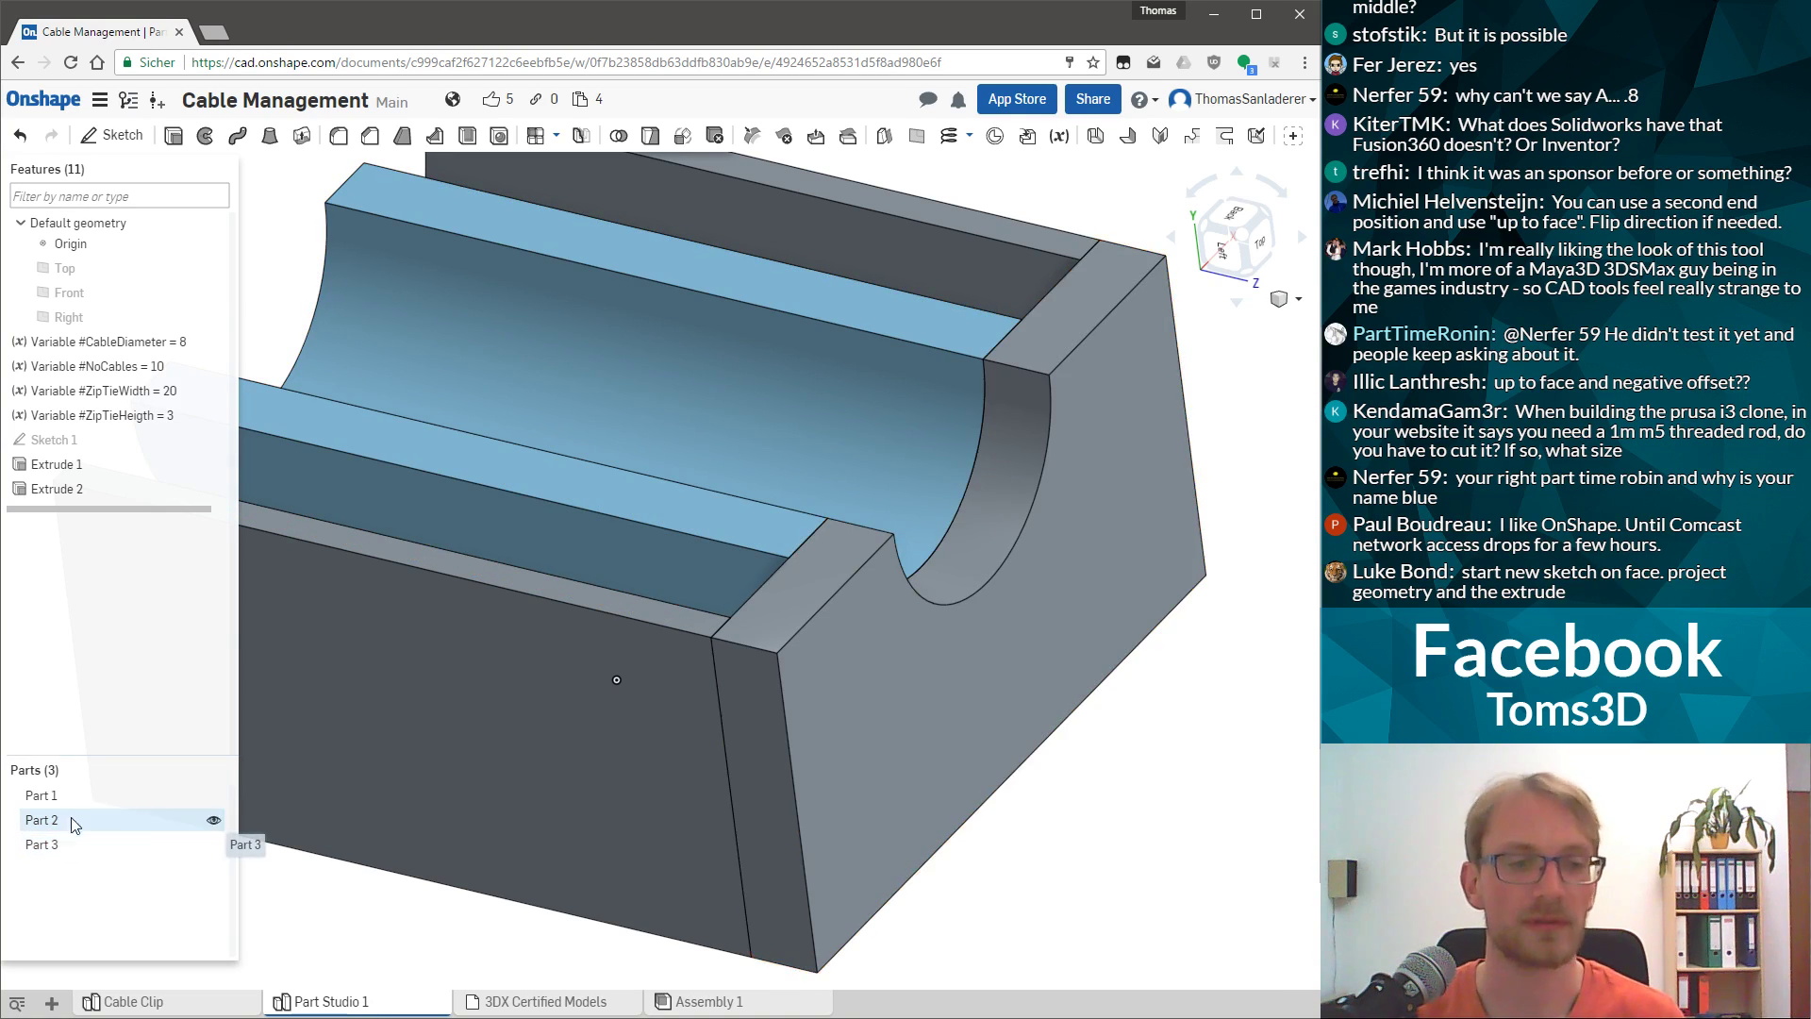
pyautogui.click(68, 798)
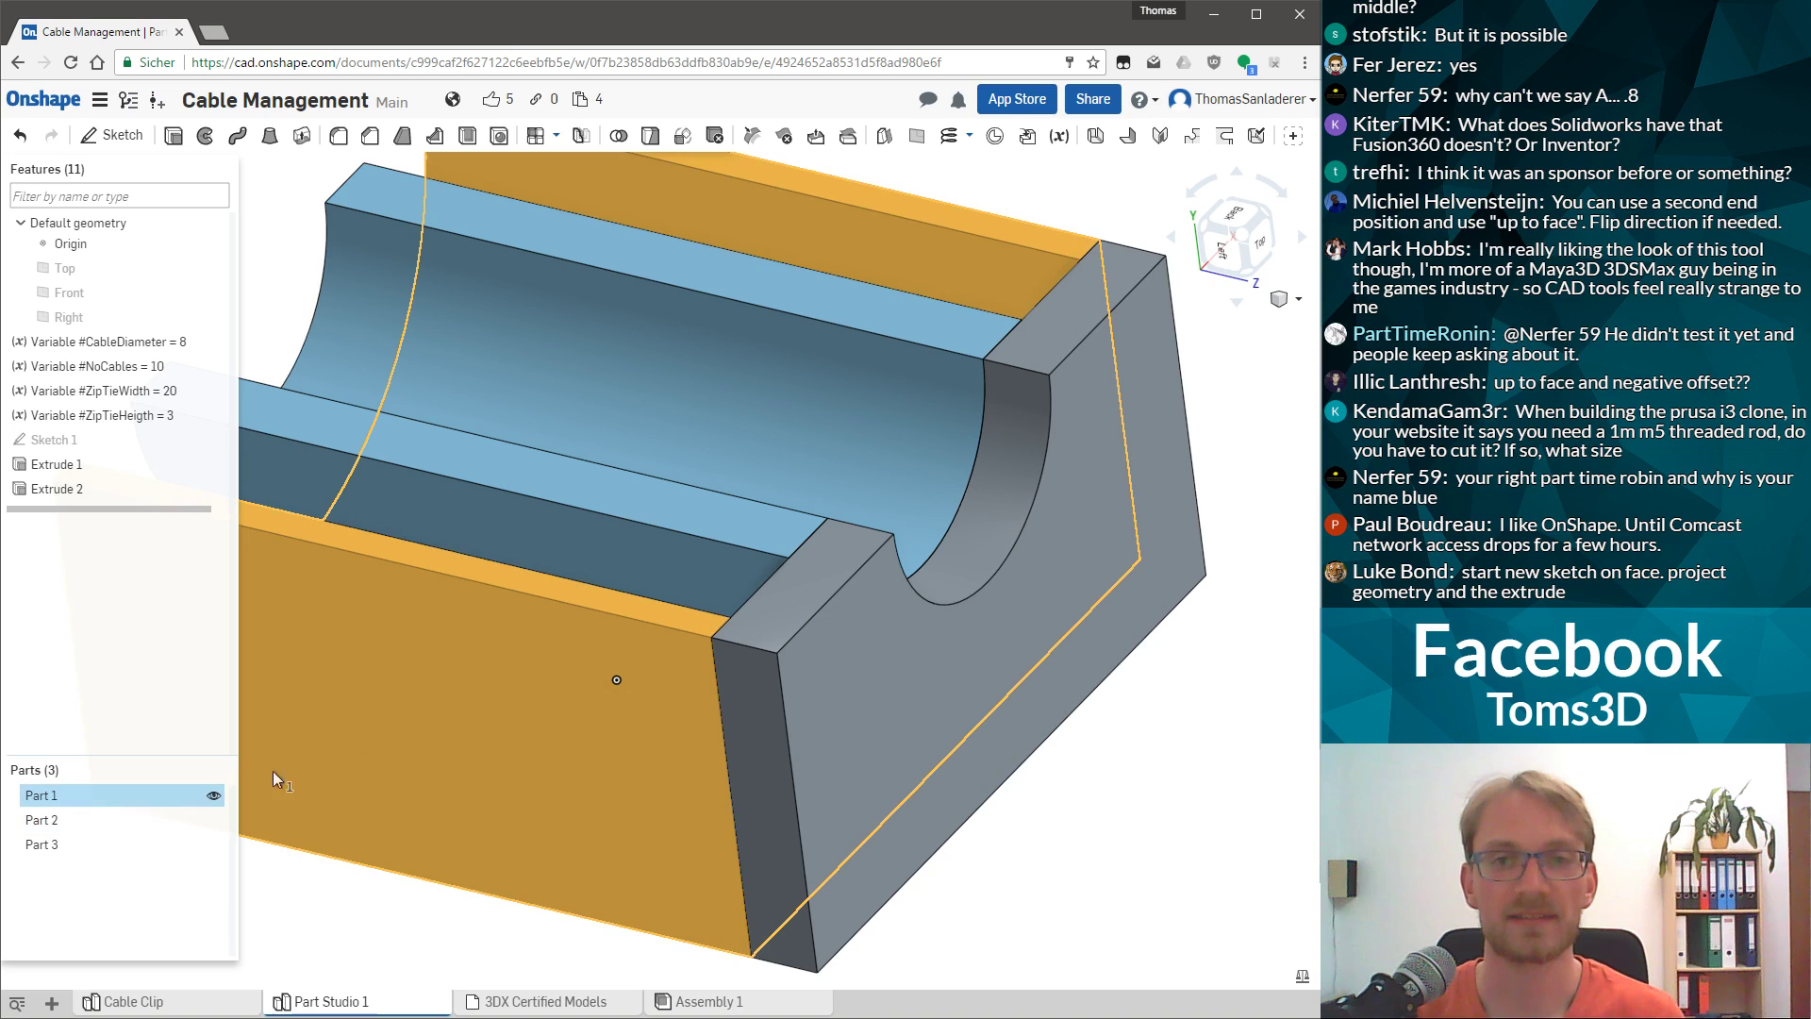
# Examine the outer block, inner half-ring and end section from several angles, highlighting each part in turn.
pyautogui.scroll(-6, 829, 524)
pyautogui.moveTo(952, 456); pyautogui.dragTo(793, 476, button='right')
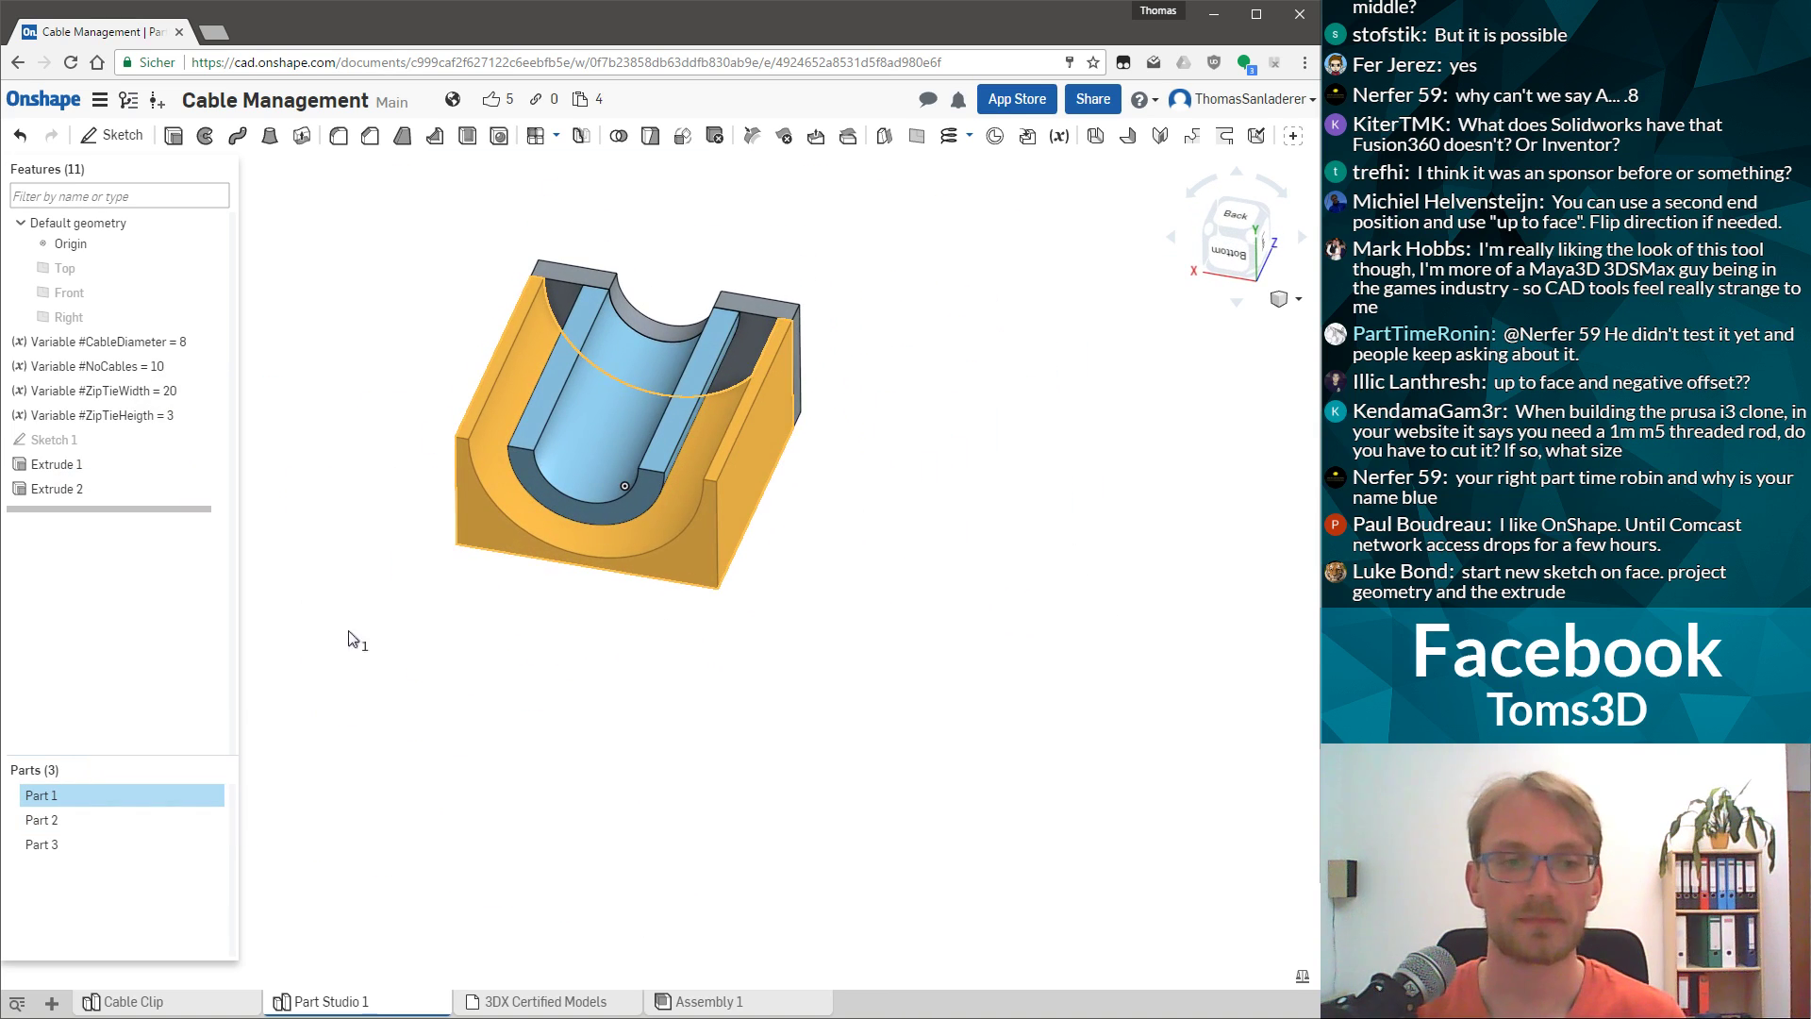
pyautogui.click(80, 819)
pyautogui.scroll(5, 651, 280)
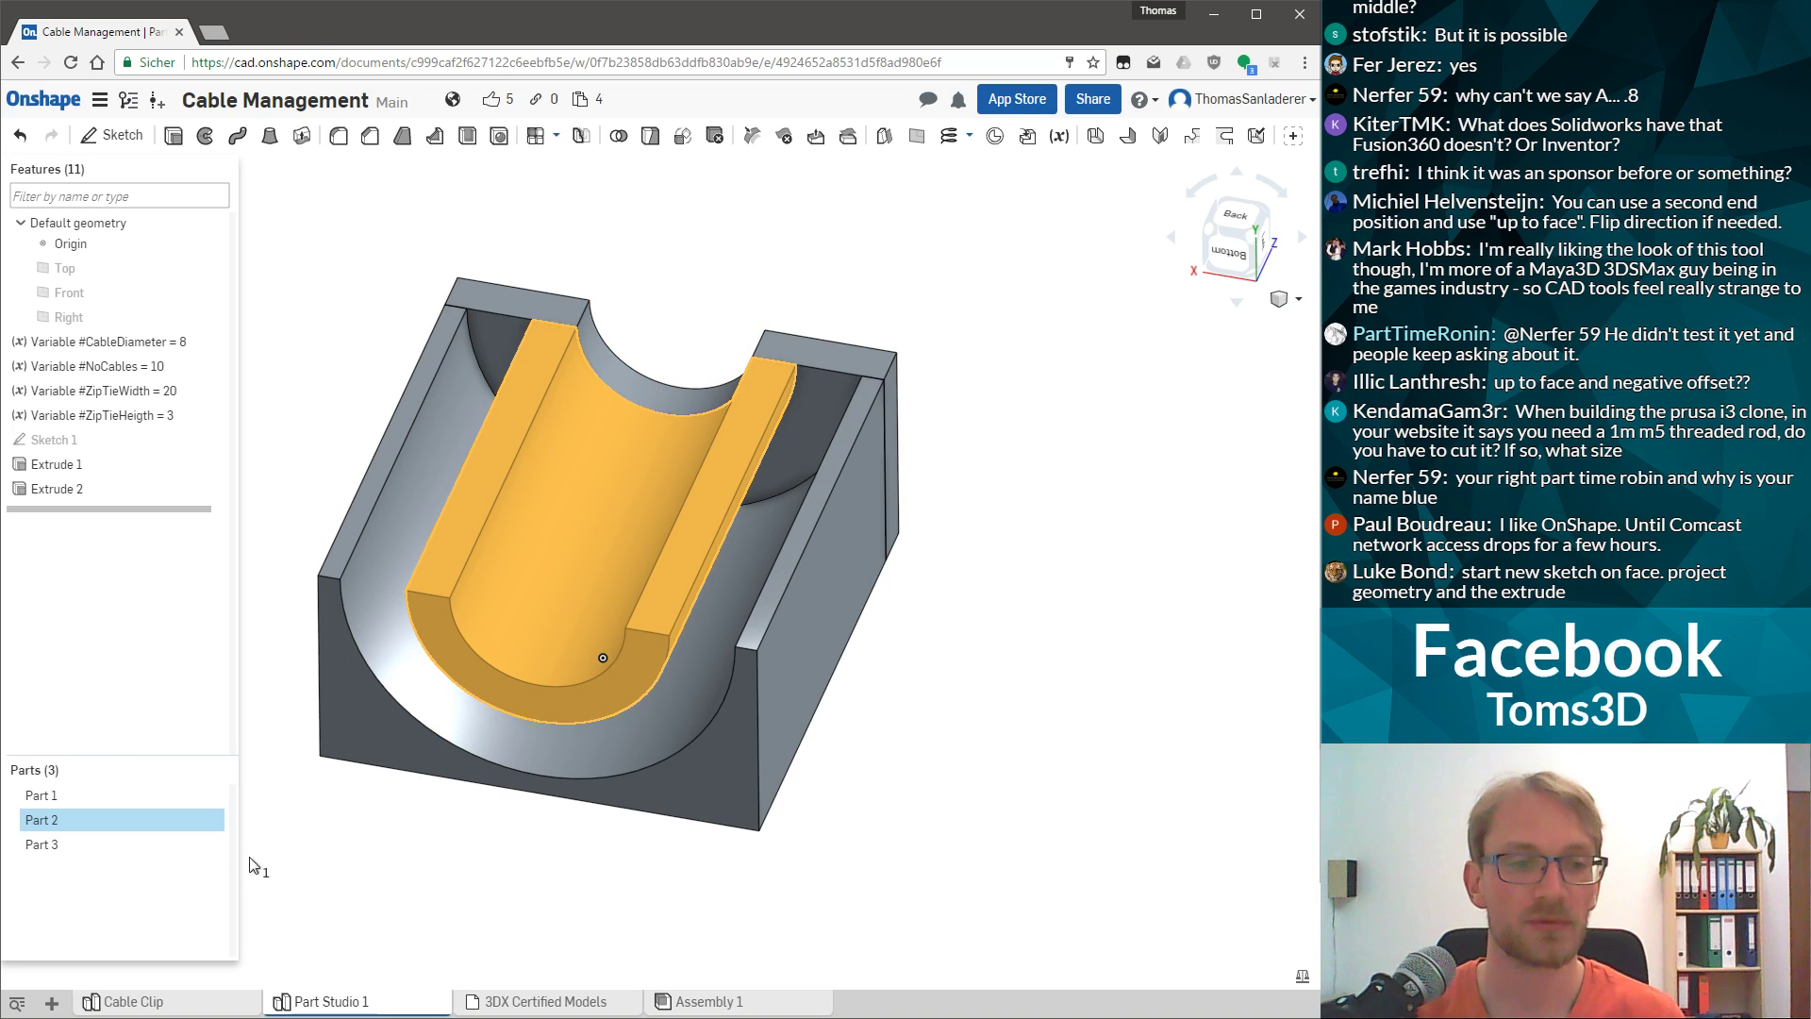
pyautogui.click(57, 842)
pyautogui.moveTo(802, 332); pyautogui.dragTo(863, 513, button='right')
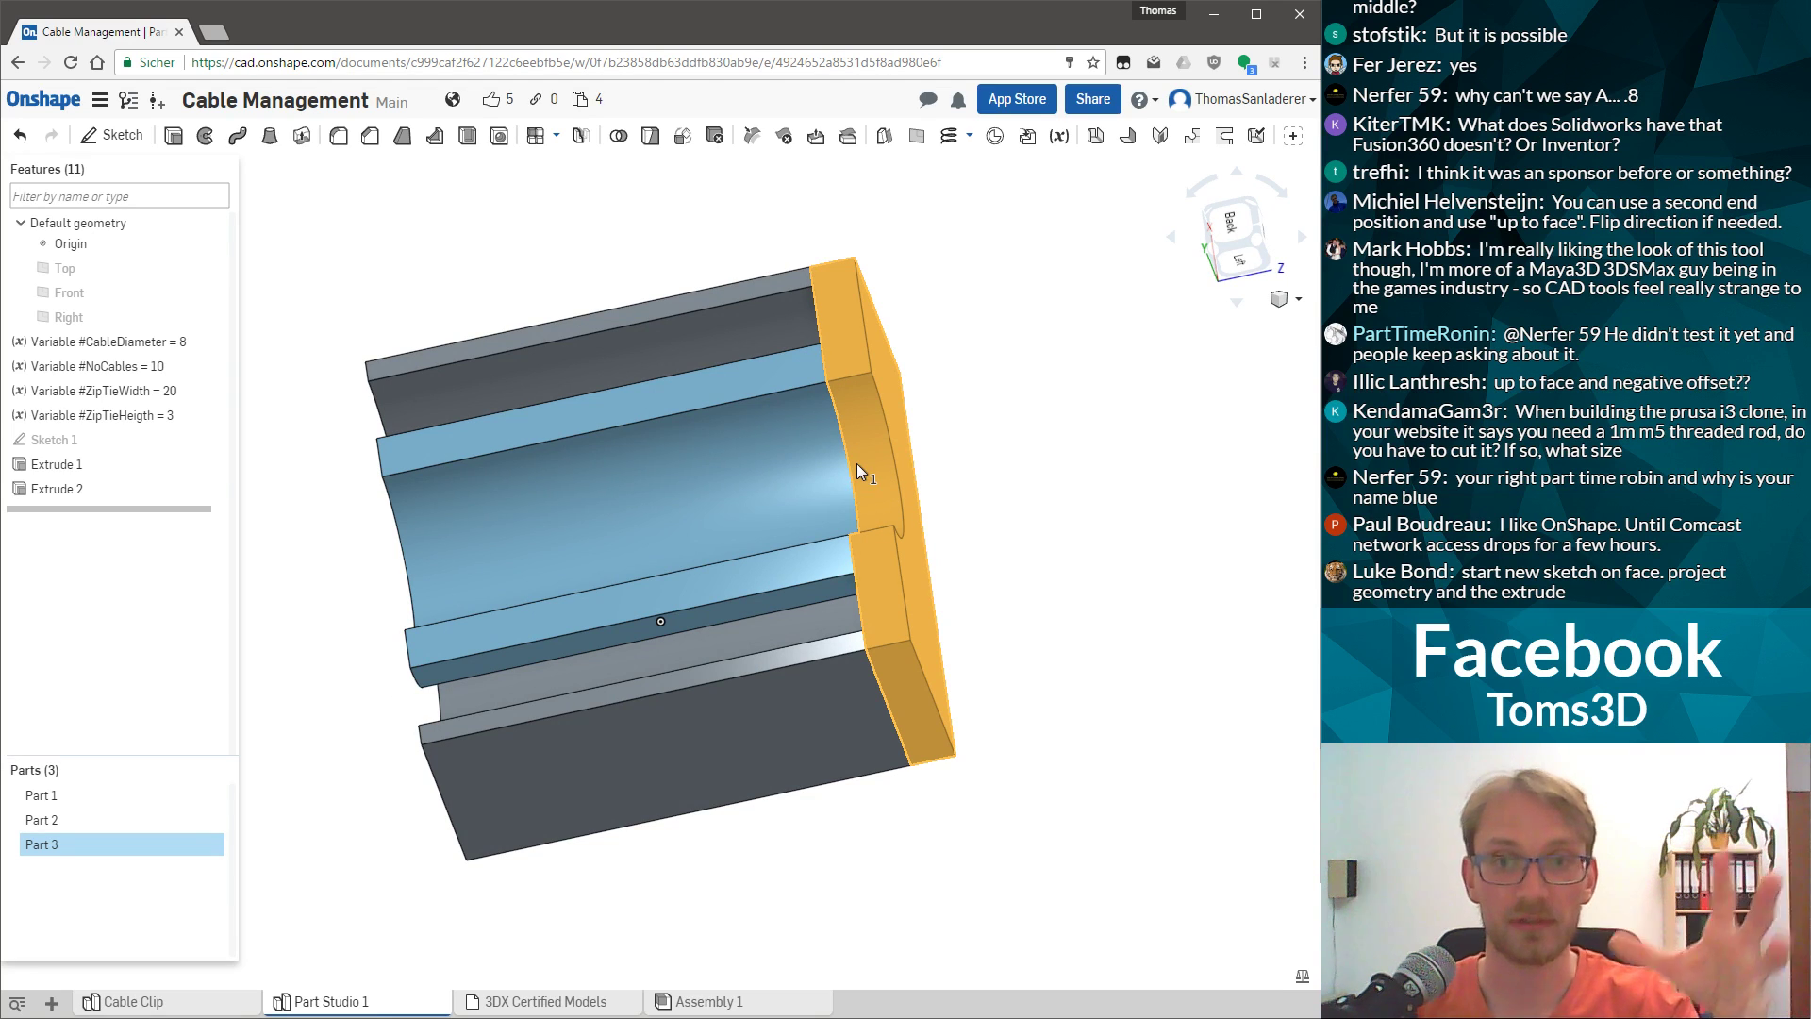
pyautogui.scroll(3, 694, 417)
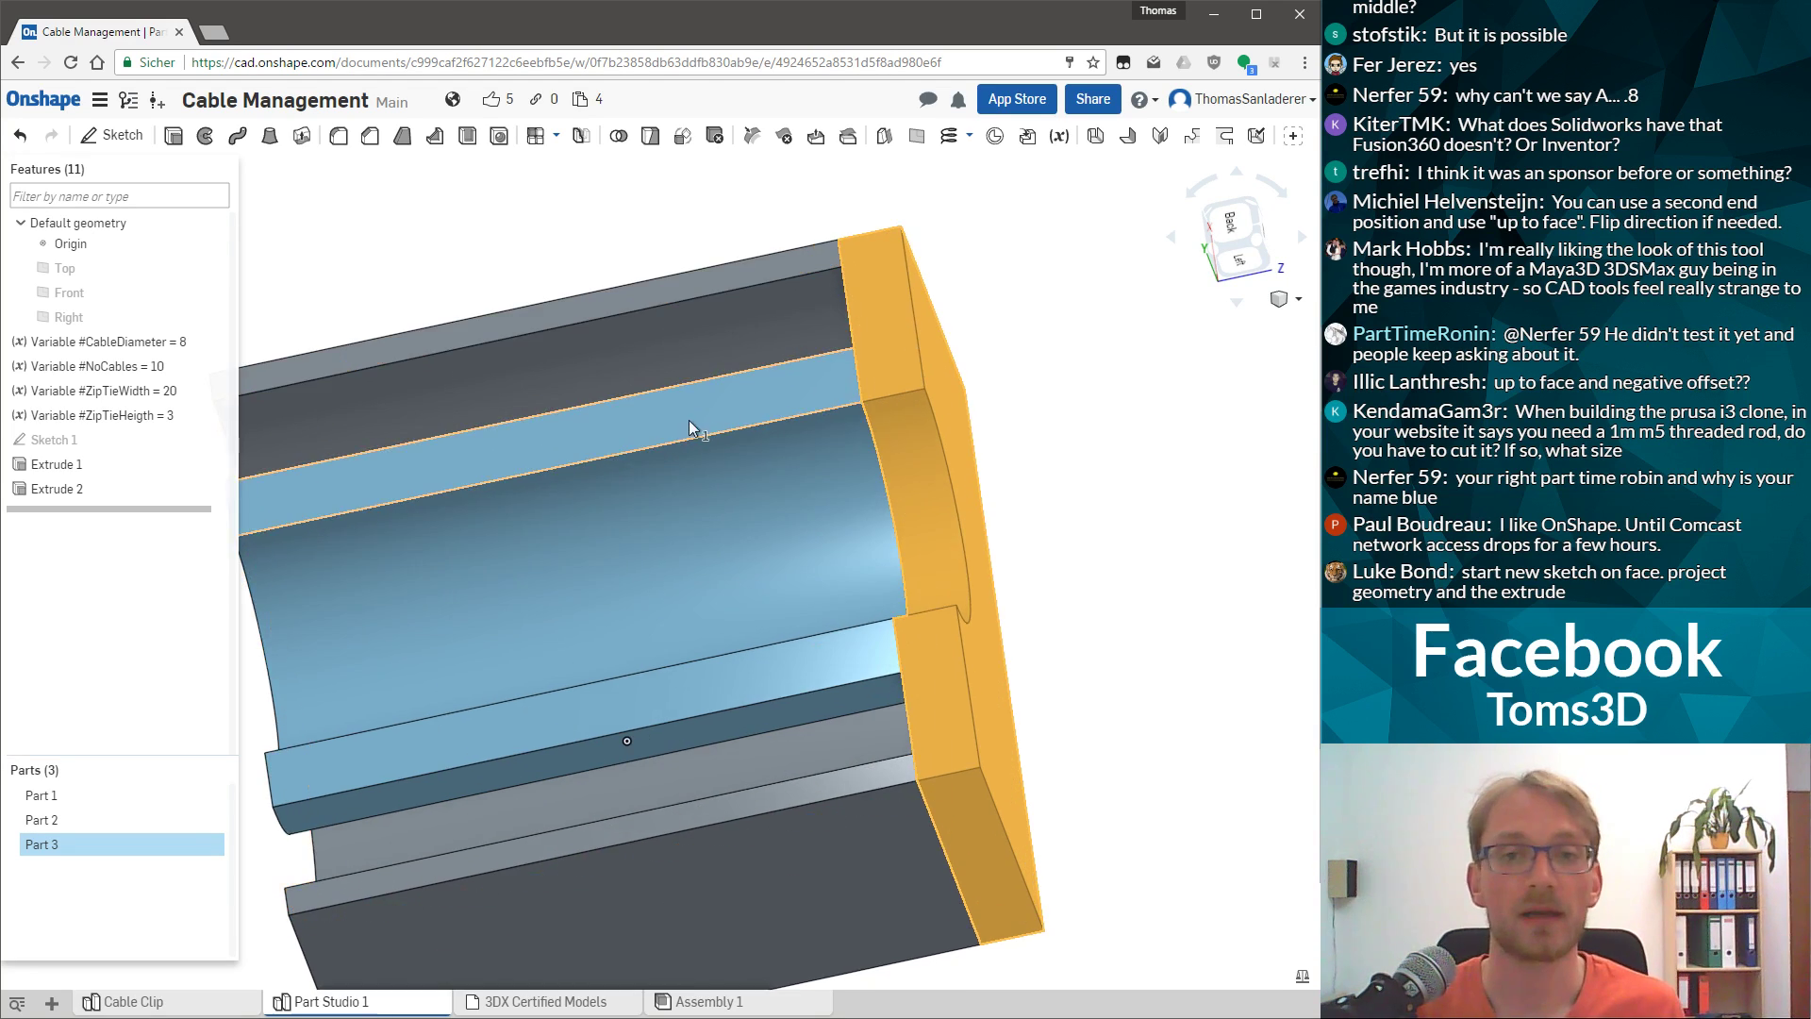
pyautogui.moveTo(693, 416); pyautogui.dragTo(726, 372, button='right')
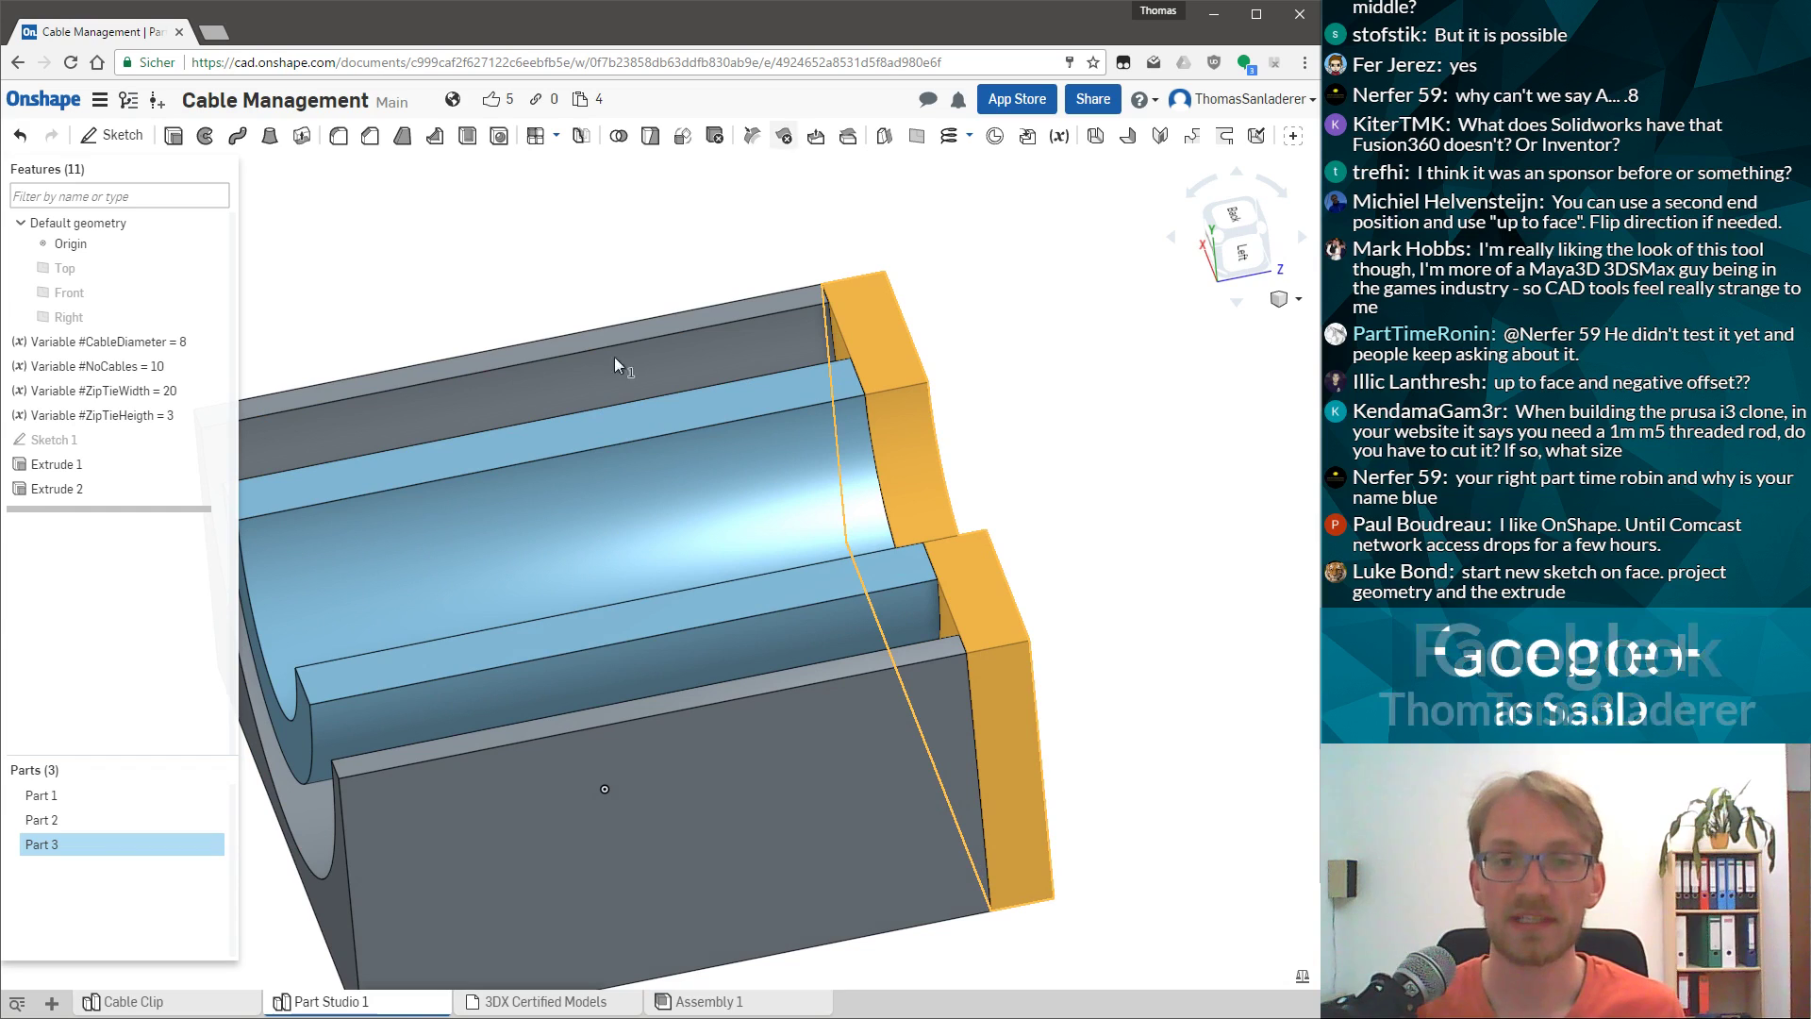
pyautogui.click(1082, 430)
pyautogui.scroll(-5, 958, 485)
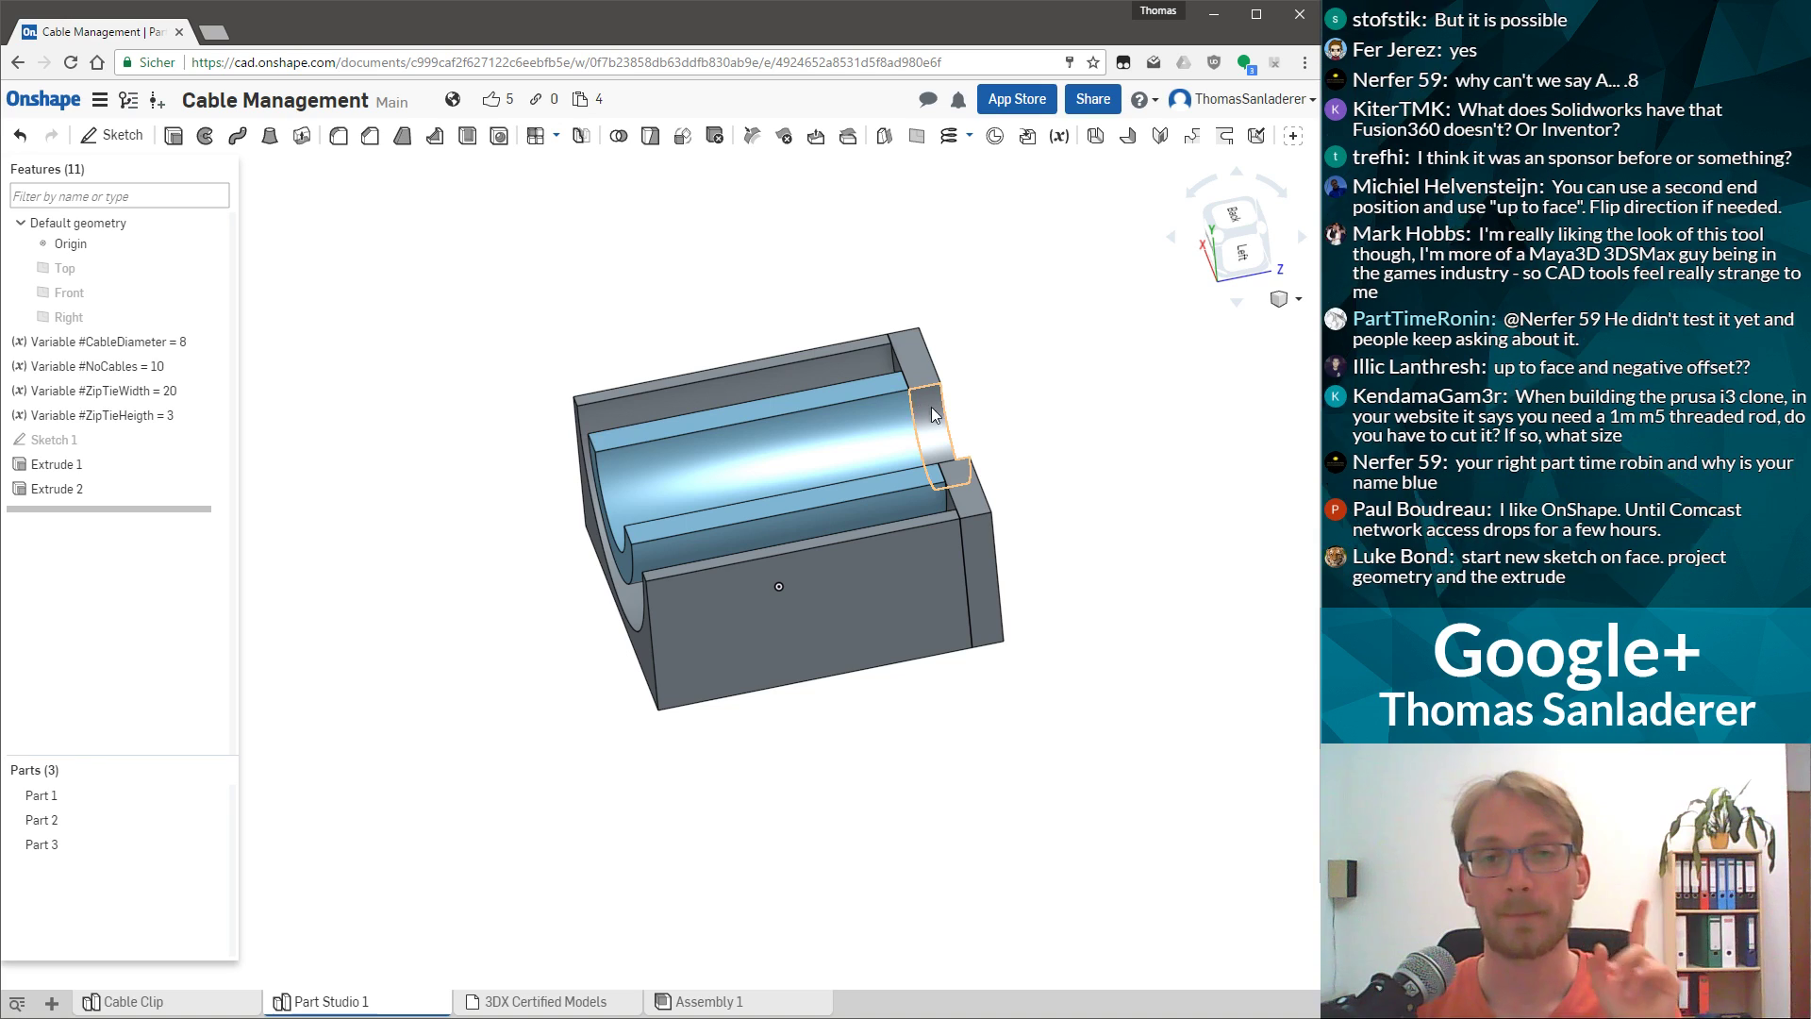
# Try joining the end section to the other bodies by switching Extrude 2 to Add with Merge with all, and undo it.
pyautogui.doubleClick(58, 488)
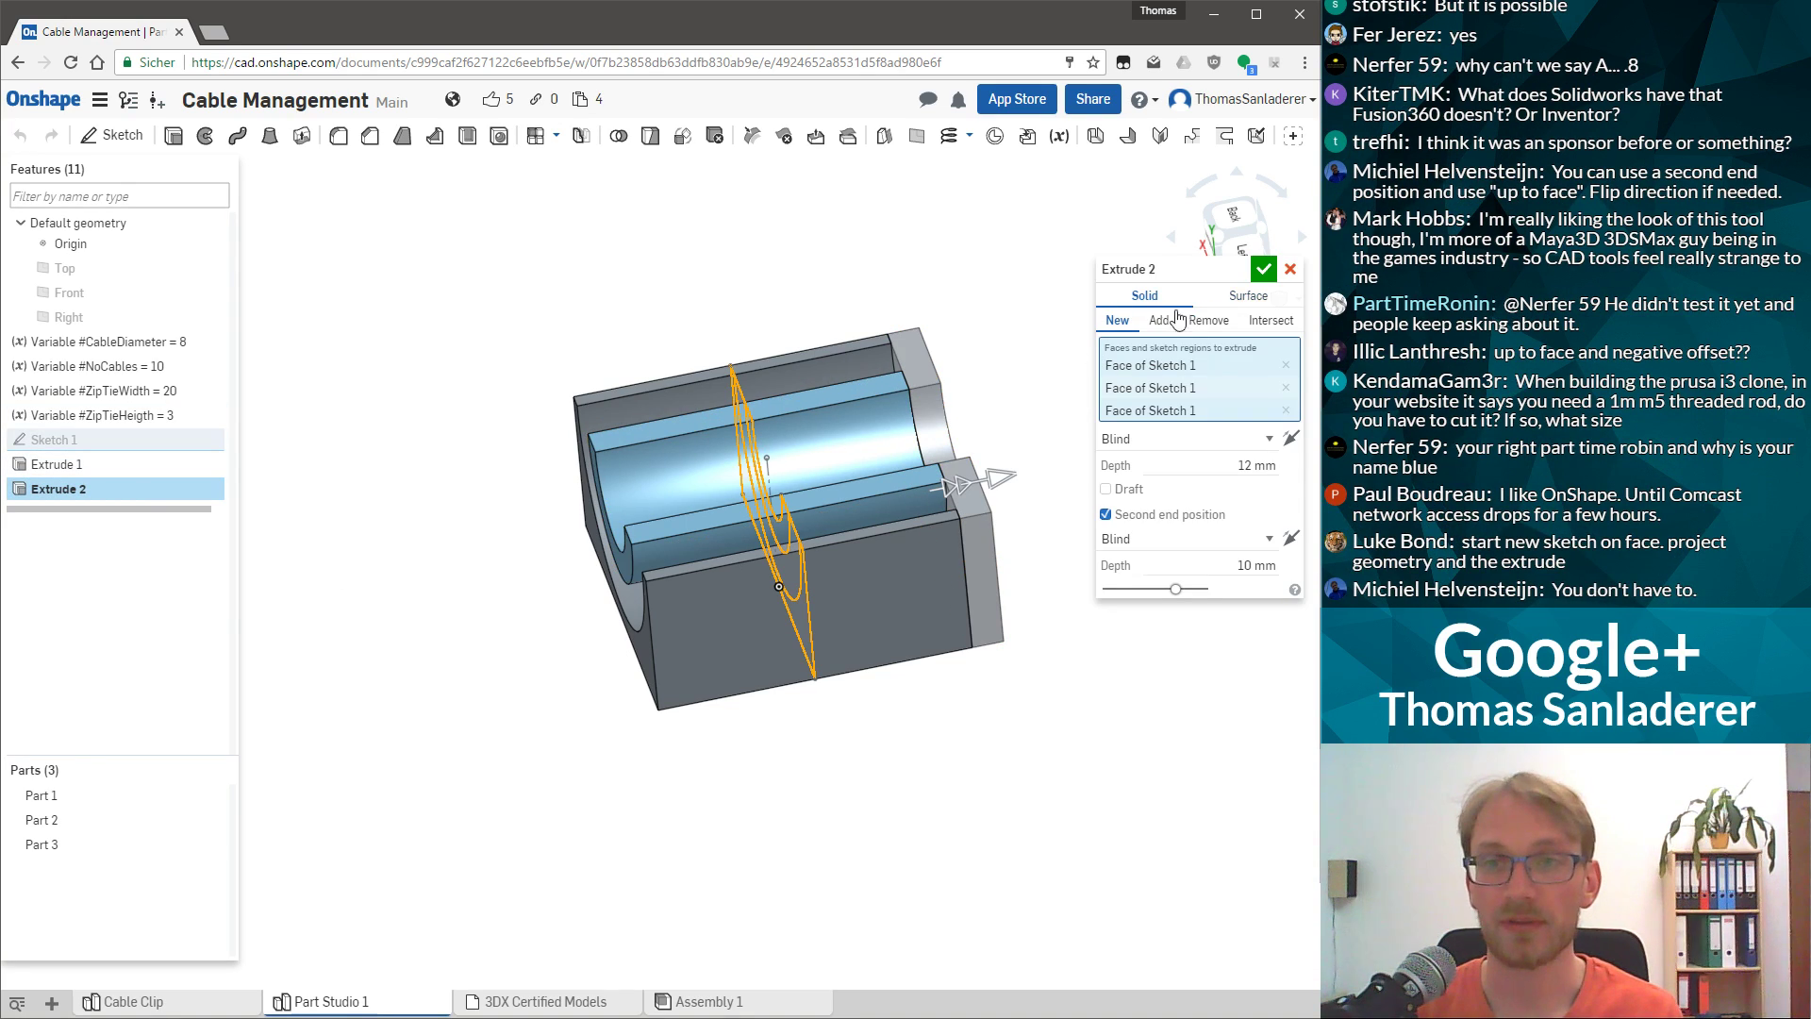
pyautogui.click(1159, 320)
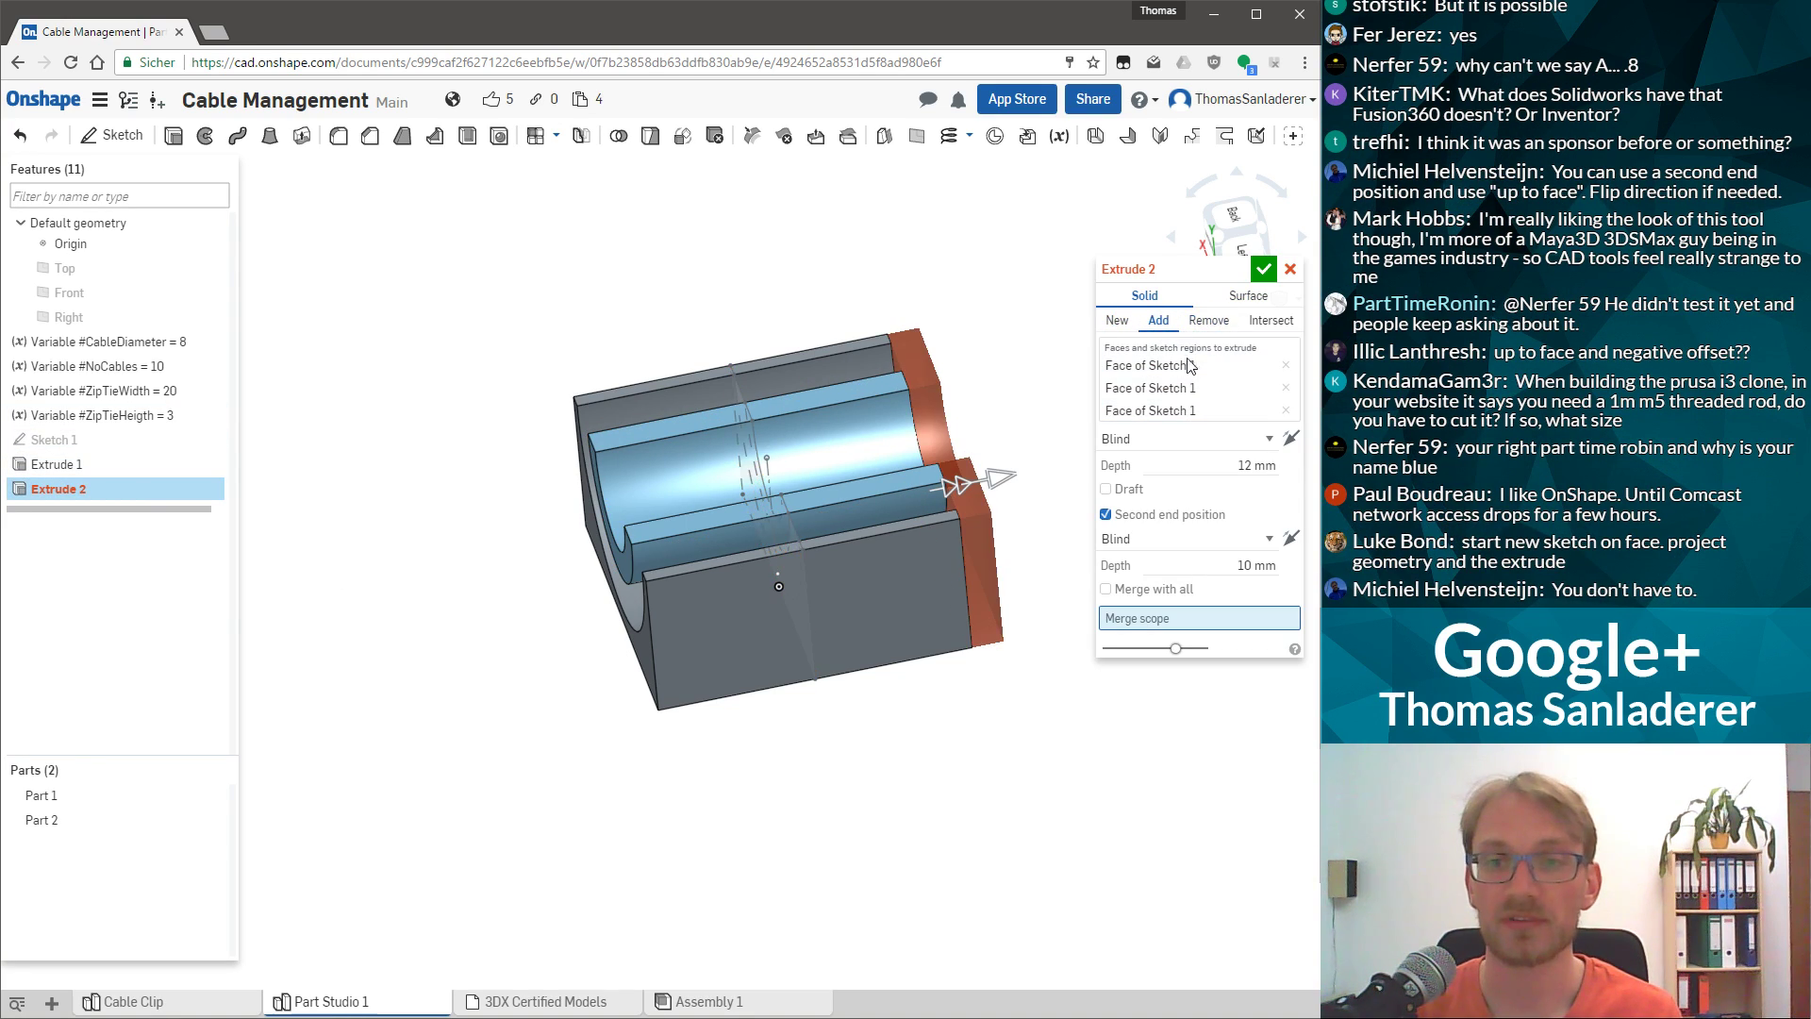
pyautogui.click(1152, 590)
pyautogui.click(1264, 269)
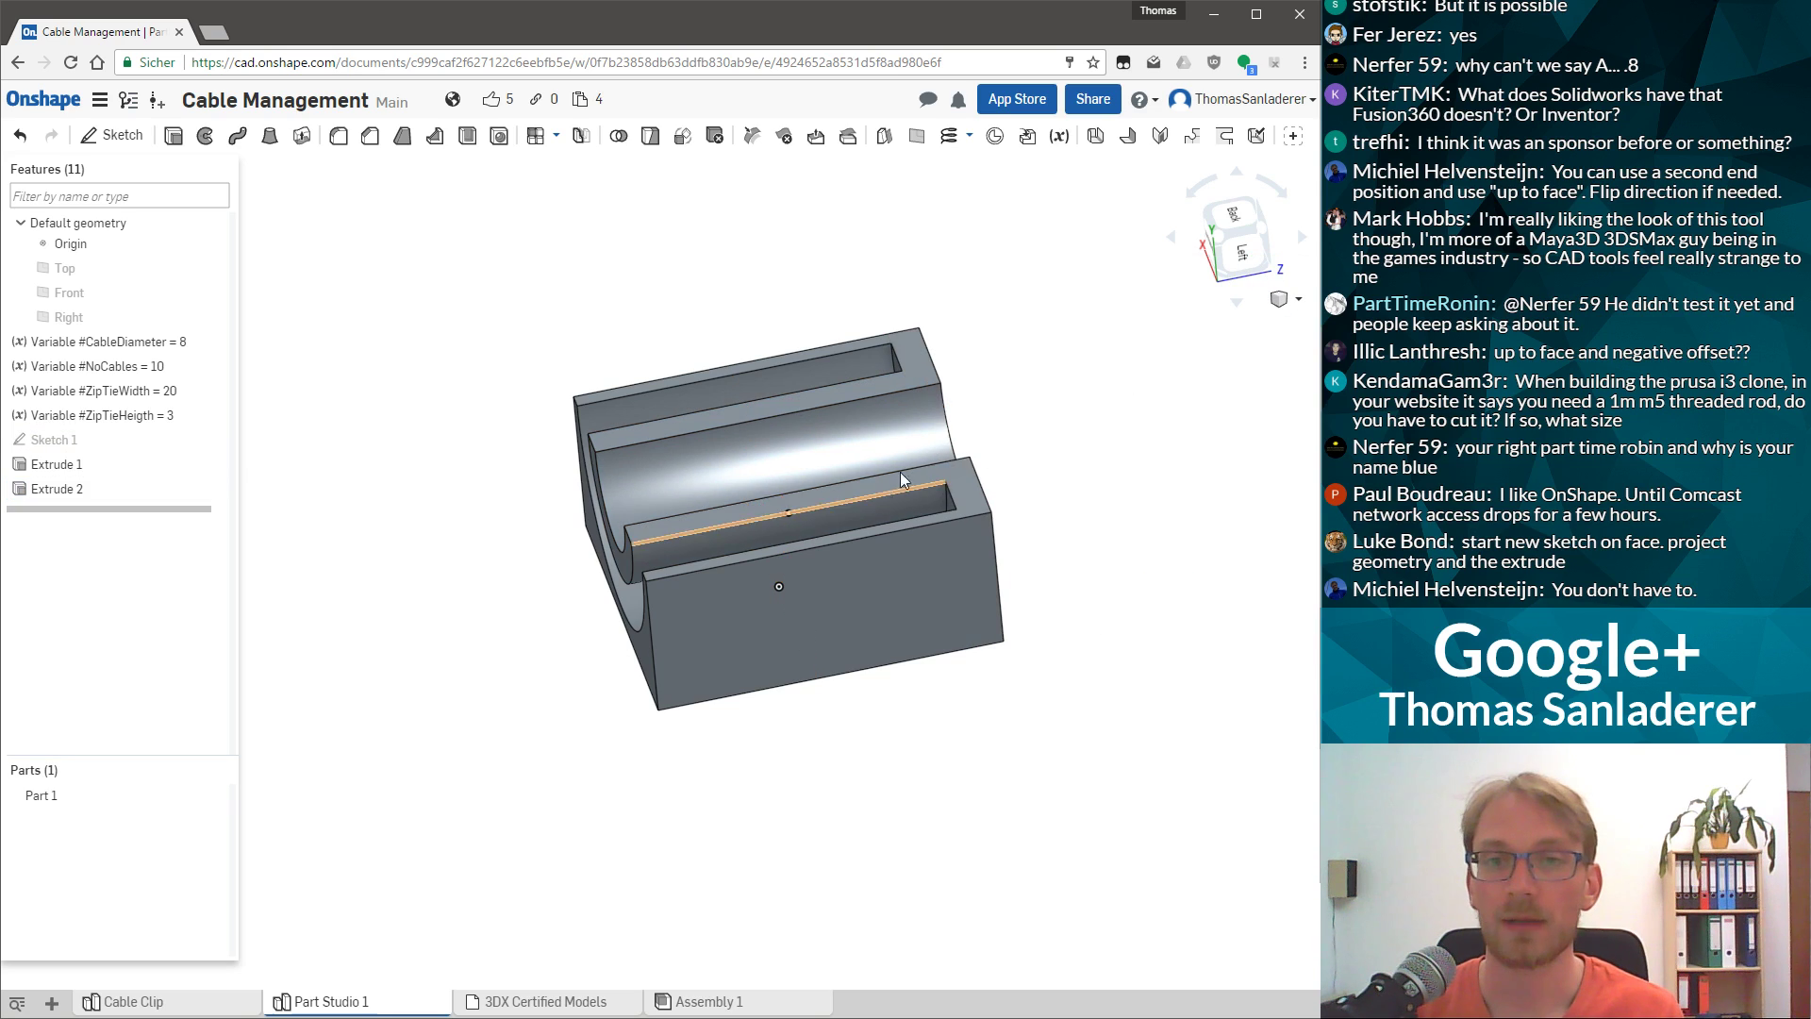
pyautogui.scroll(2, 906, 424)
pyautogui.moveTo(913, 383); pyautogui.dragTo(830, 415, button='right')
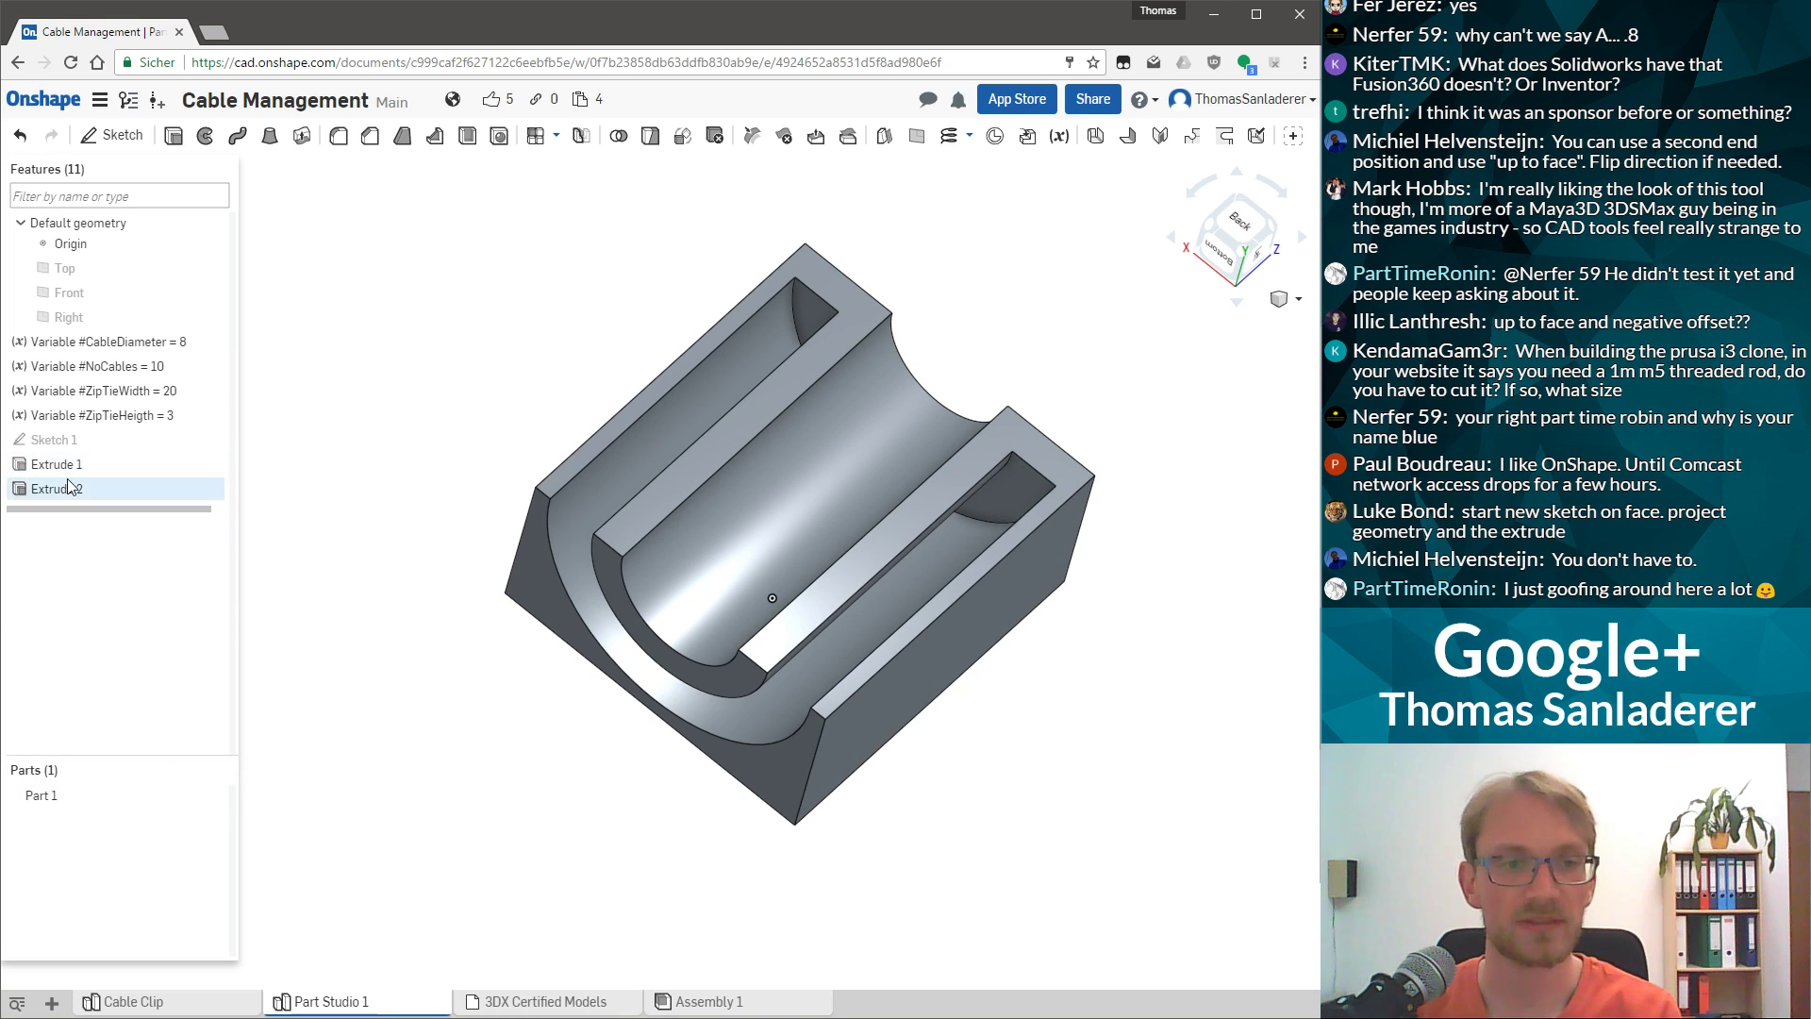
pyautogui.click(28, 136)
# Mirror the end section (Part 3) across the Top plane as a new part at the opposite end of the clip.
pyautogui.moveTo(1085, 424); pyautogui.dragTo(1298, 227, button='right')
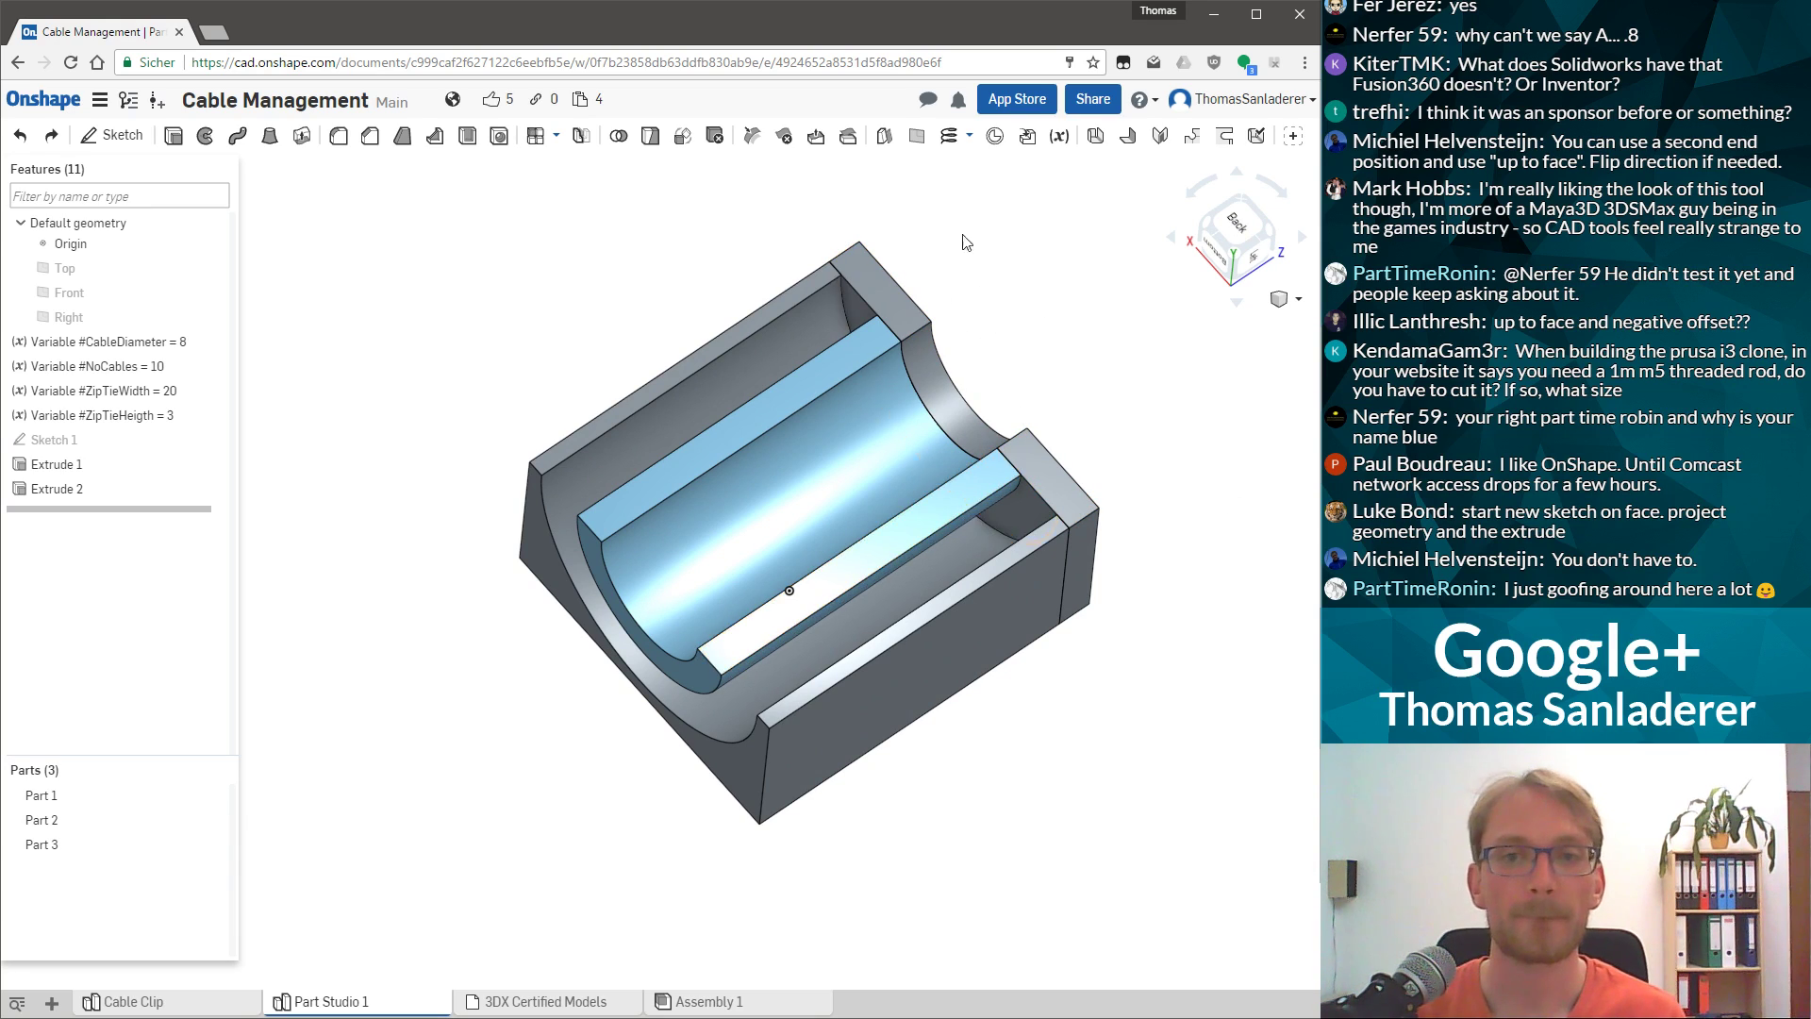
pyautogui.click(913, 275)
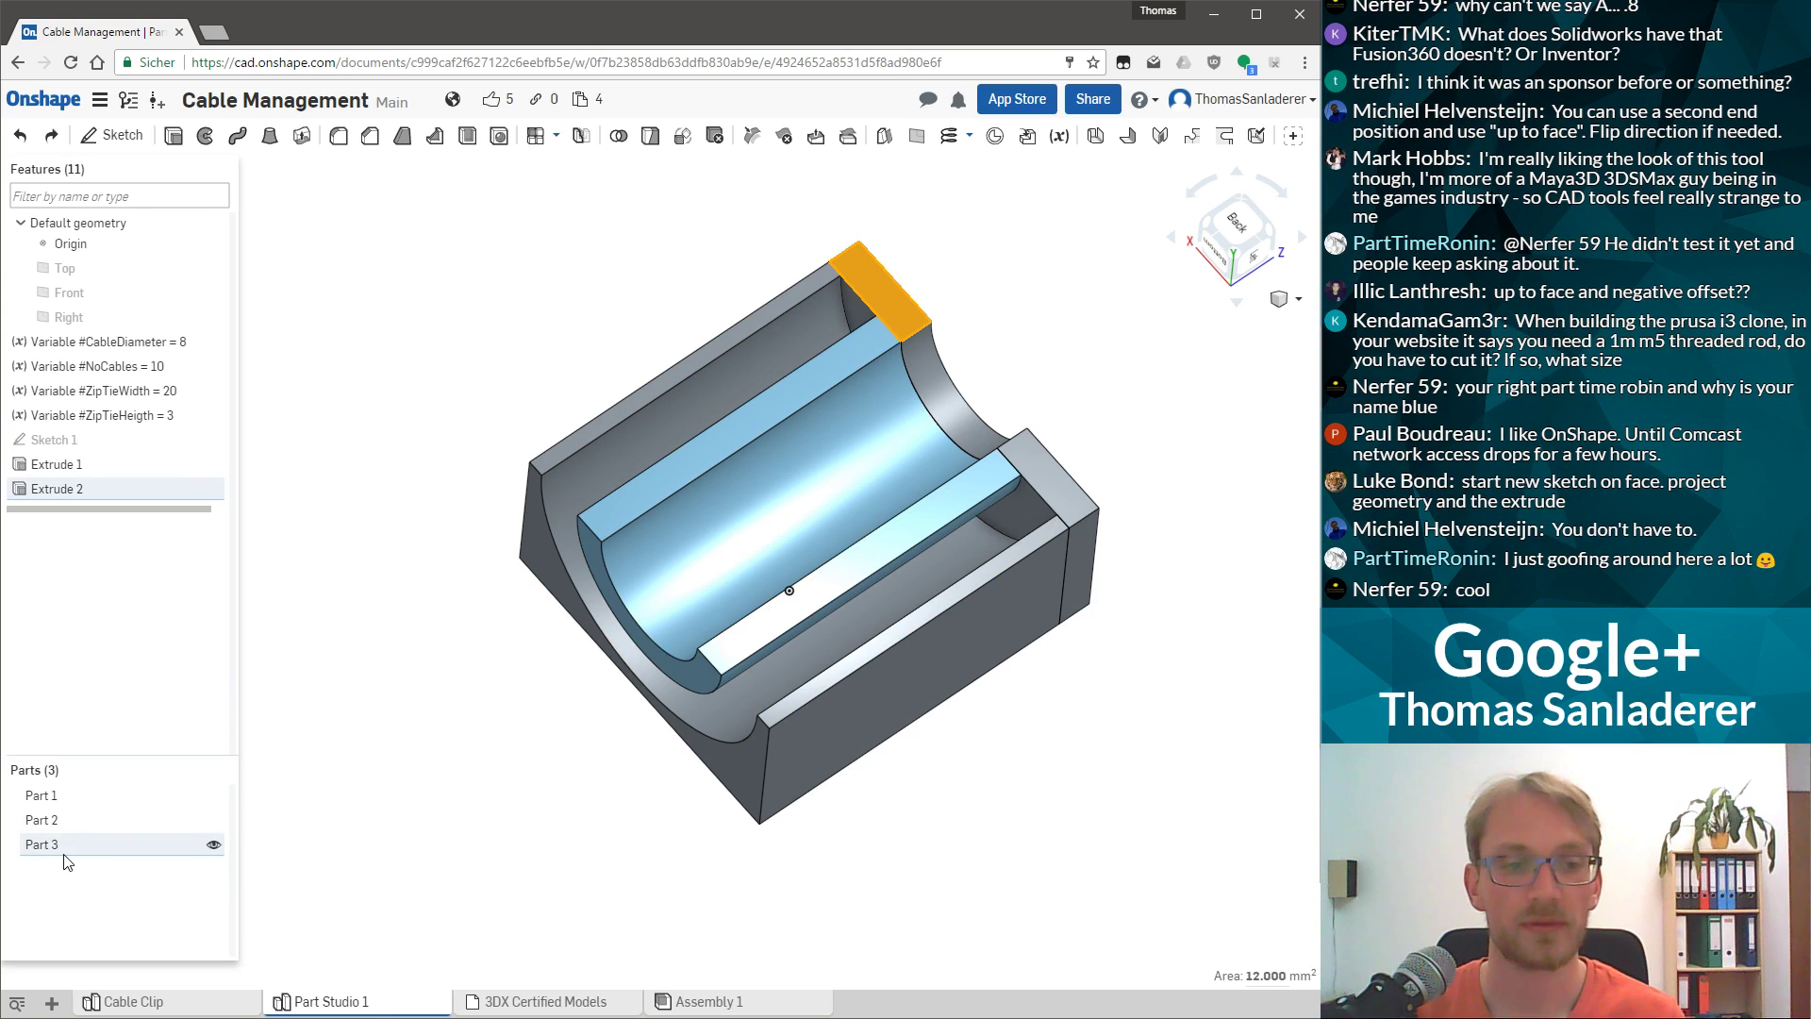
pyautogui.click(64, 854)
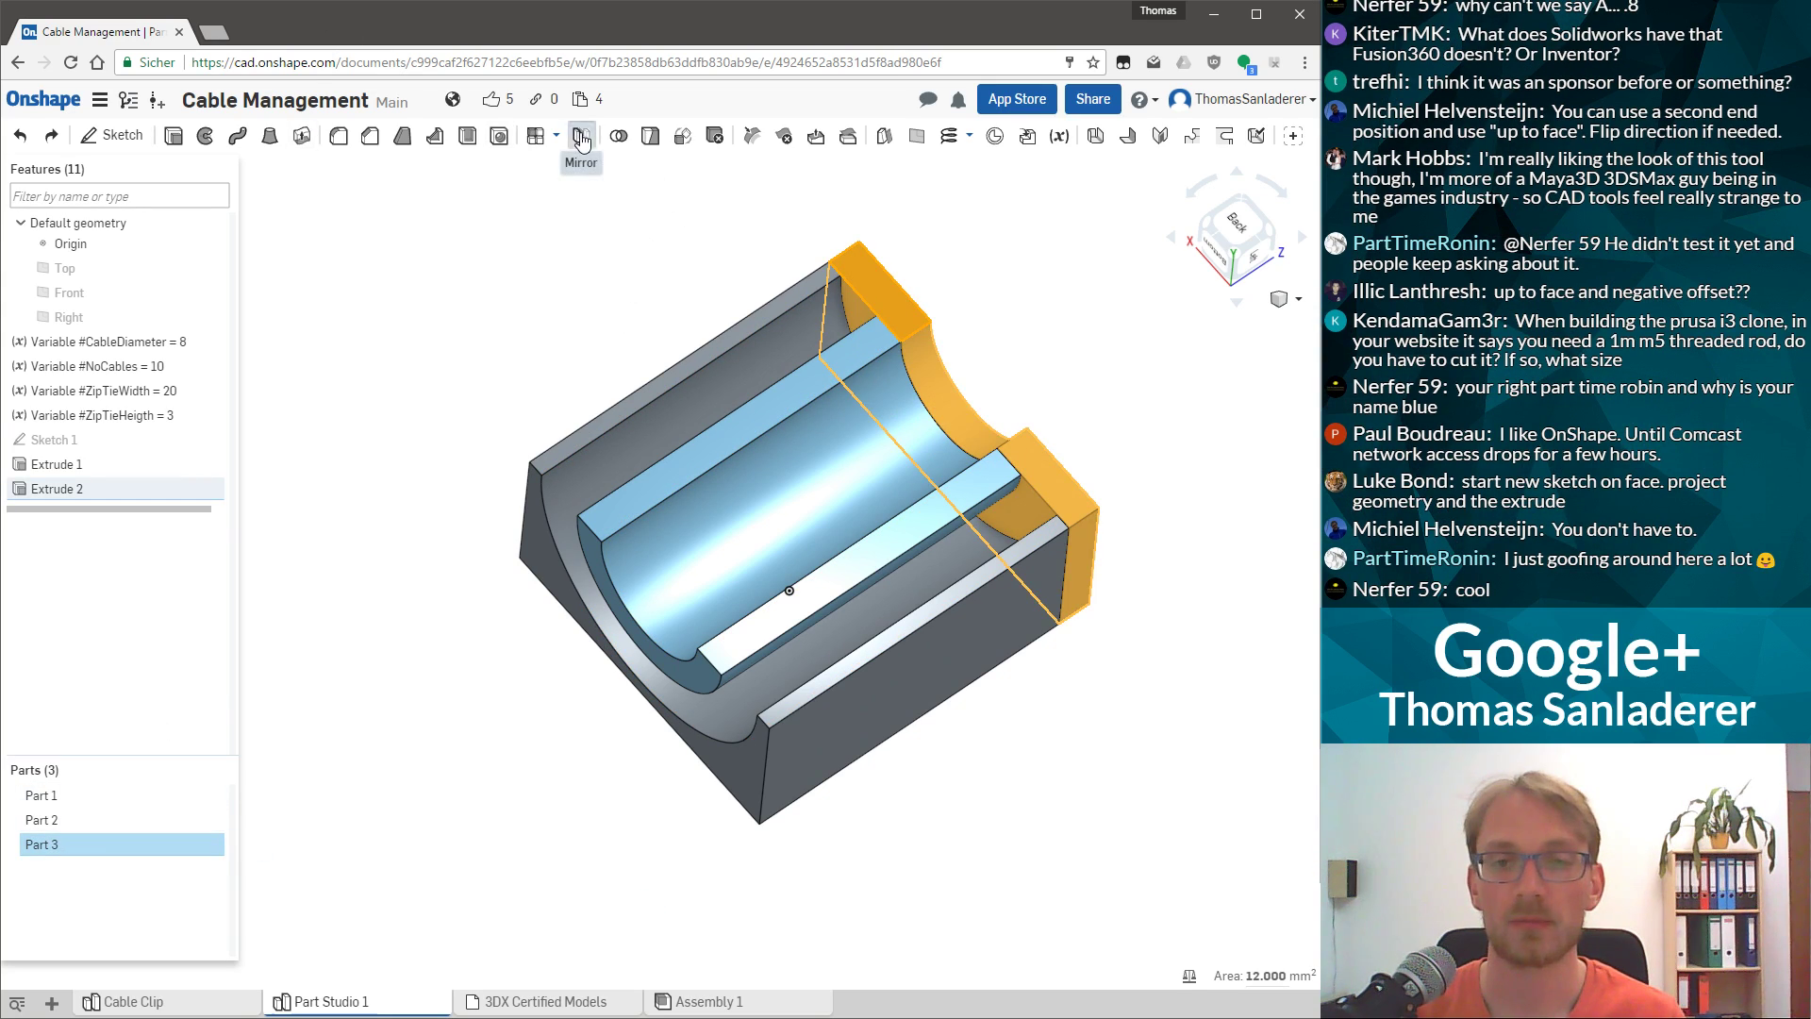
pyautogui.click(581, 140)
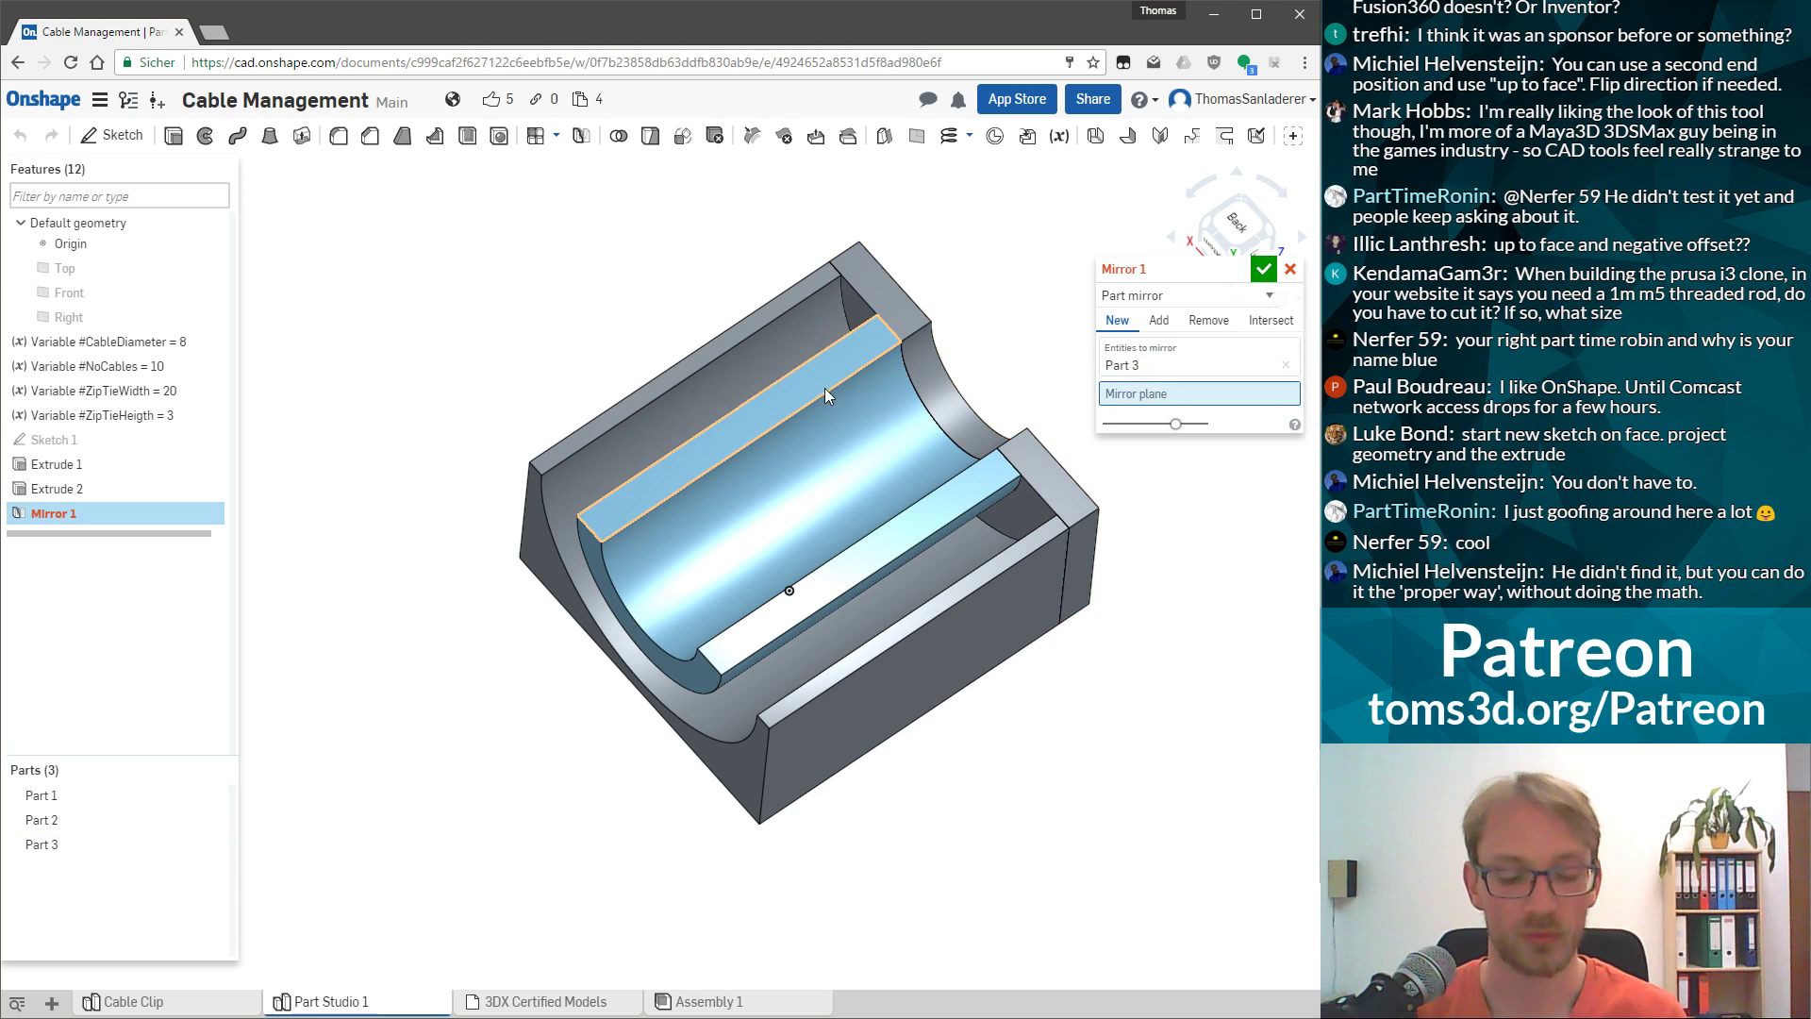
pyautogui.click(831, 394)
pyautogui.scroll(-5, 753, 581)
pyautogui.moveTo(715, 451); pyautogui.dragTo(693, 376, button='right')
pyautogui.click(766, 415)
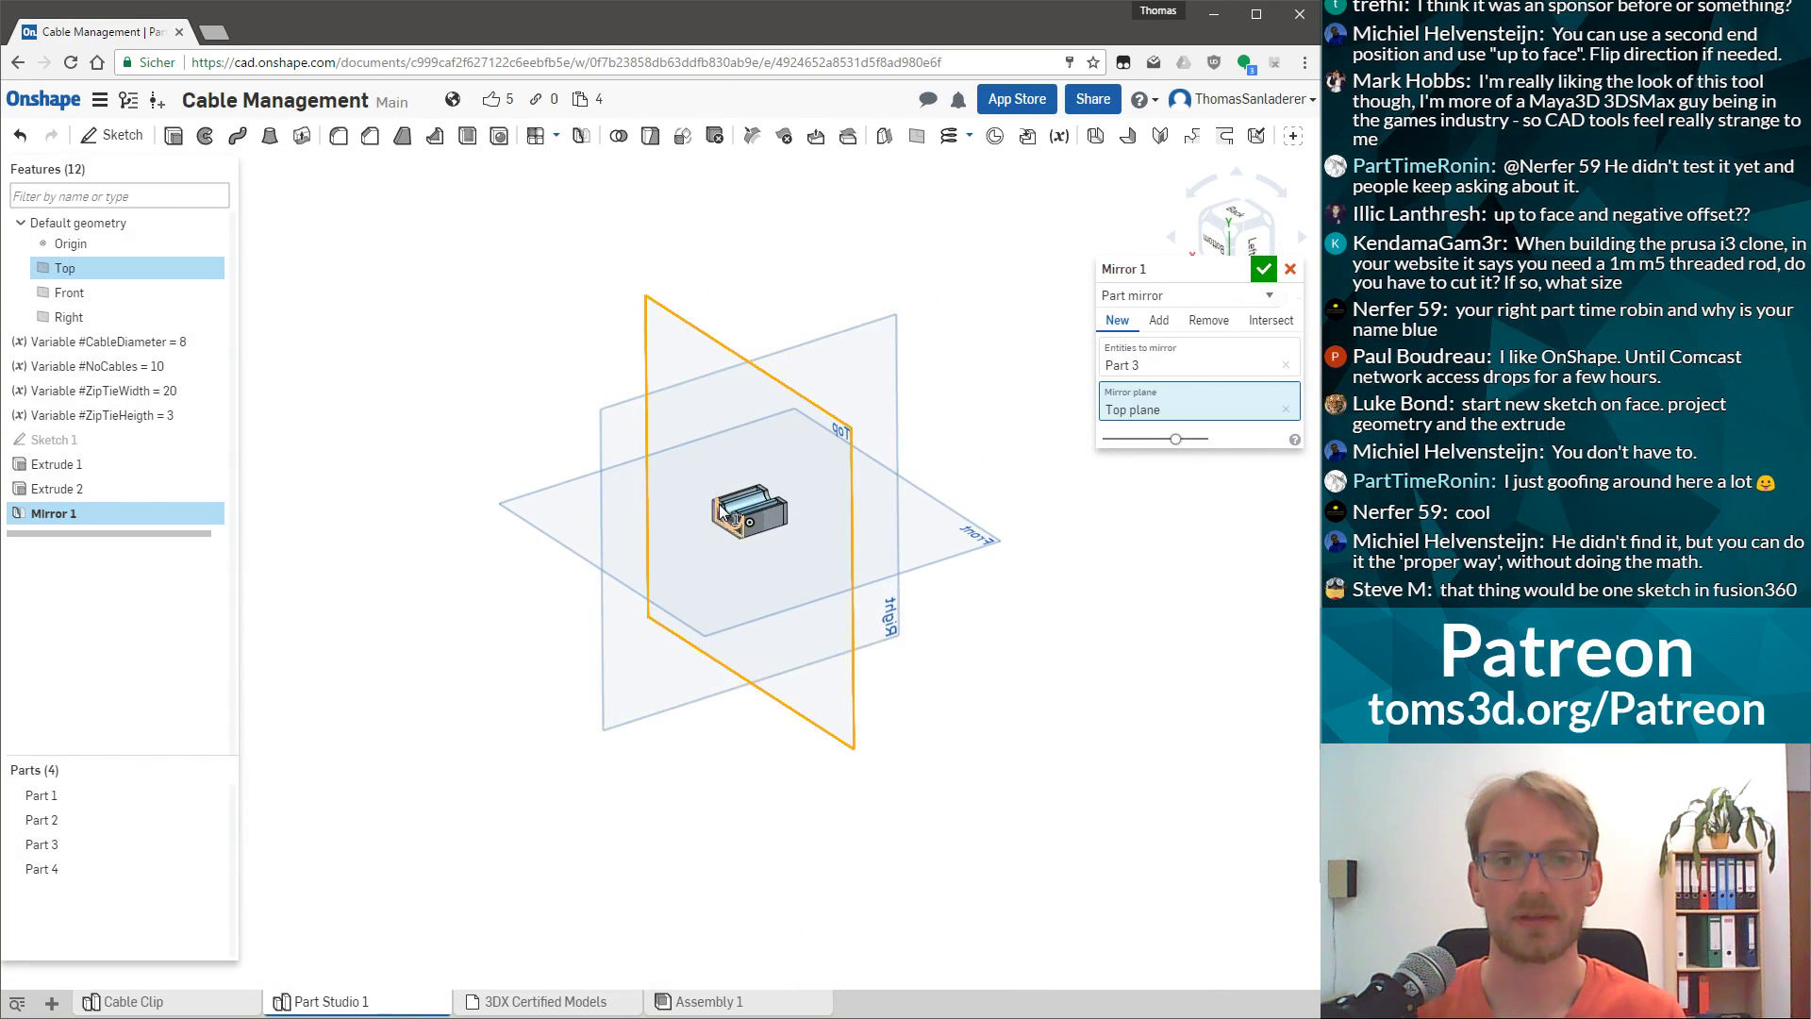
pyautogui.scroll(5, 719, 503)
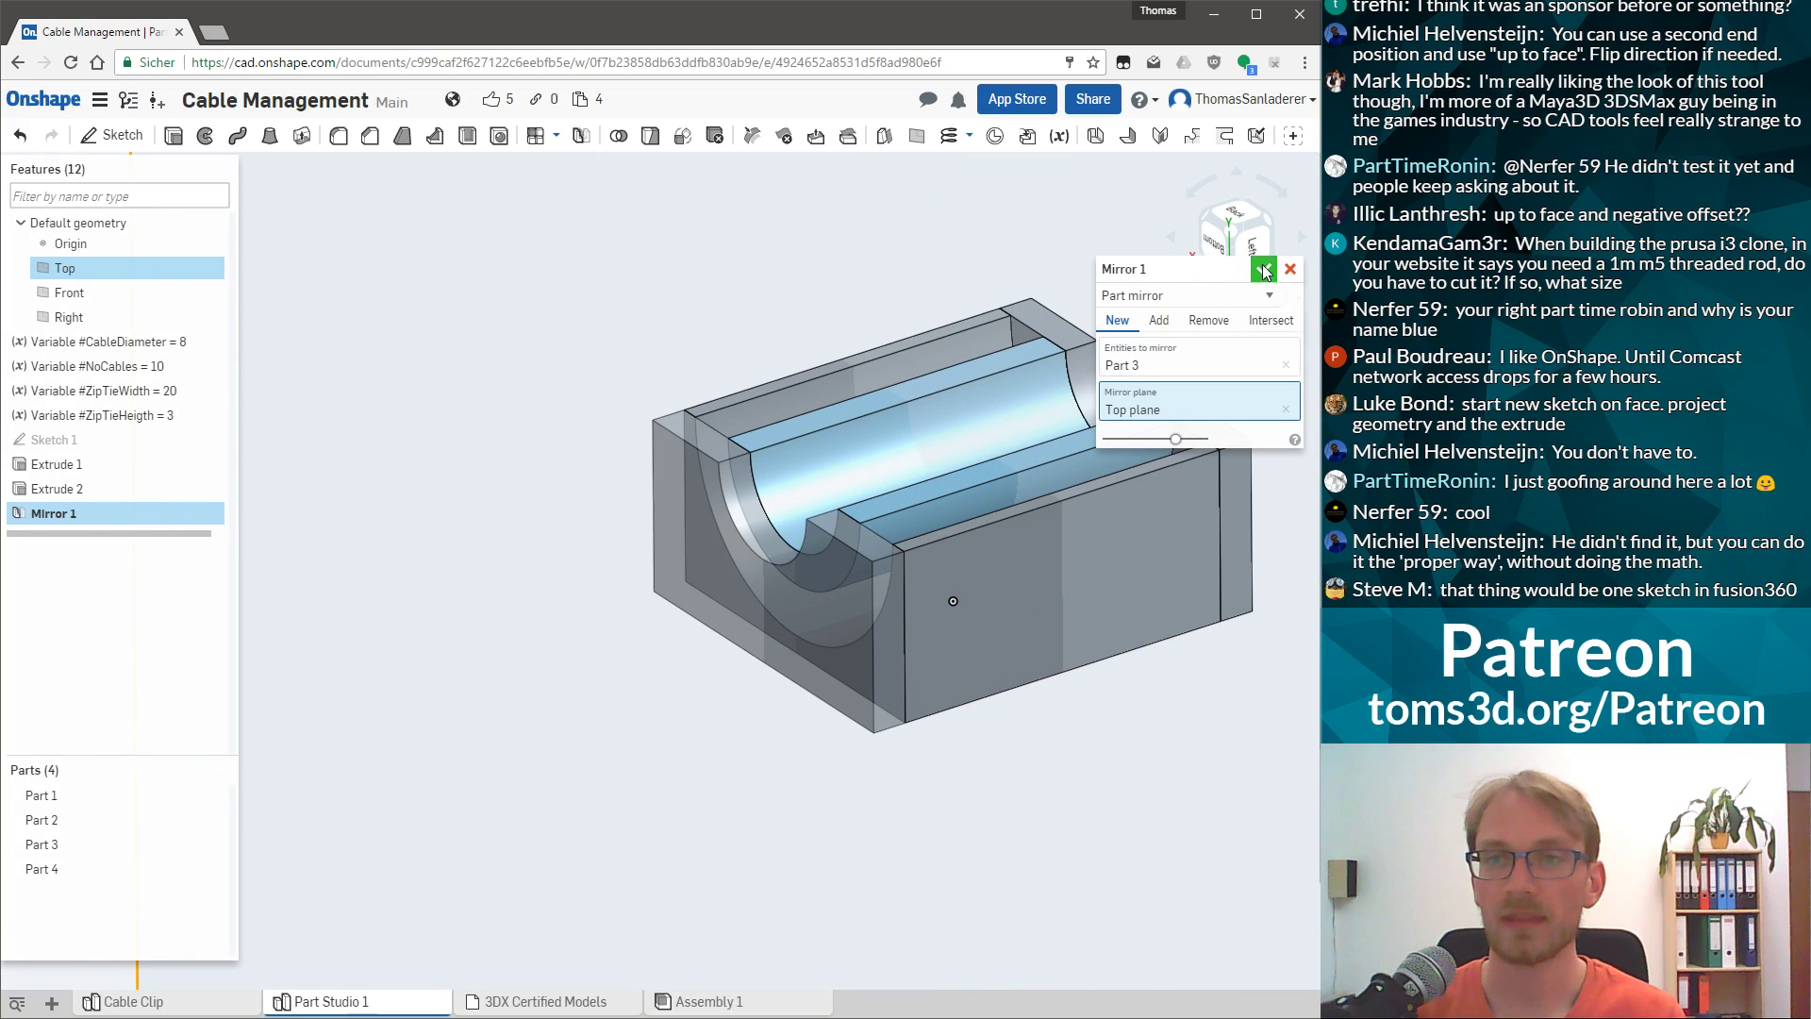
pyautogui.click(1263, 268)
# Examine how both end sections meet the outer block and the inner half-ring from several angles.
pyautogui.scroll(2, 982, 416)
pyautogui.moveTo(1084, 396); pyautogui.dragTo(1186, 372, button='right')
pyautogui.press('p')
pyautogui.scroll(-3, 1118, 500)
pyautogui.moveTo(1187, 371); pyautogui.dragTo(853, 602, button='middle')
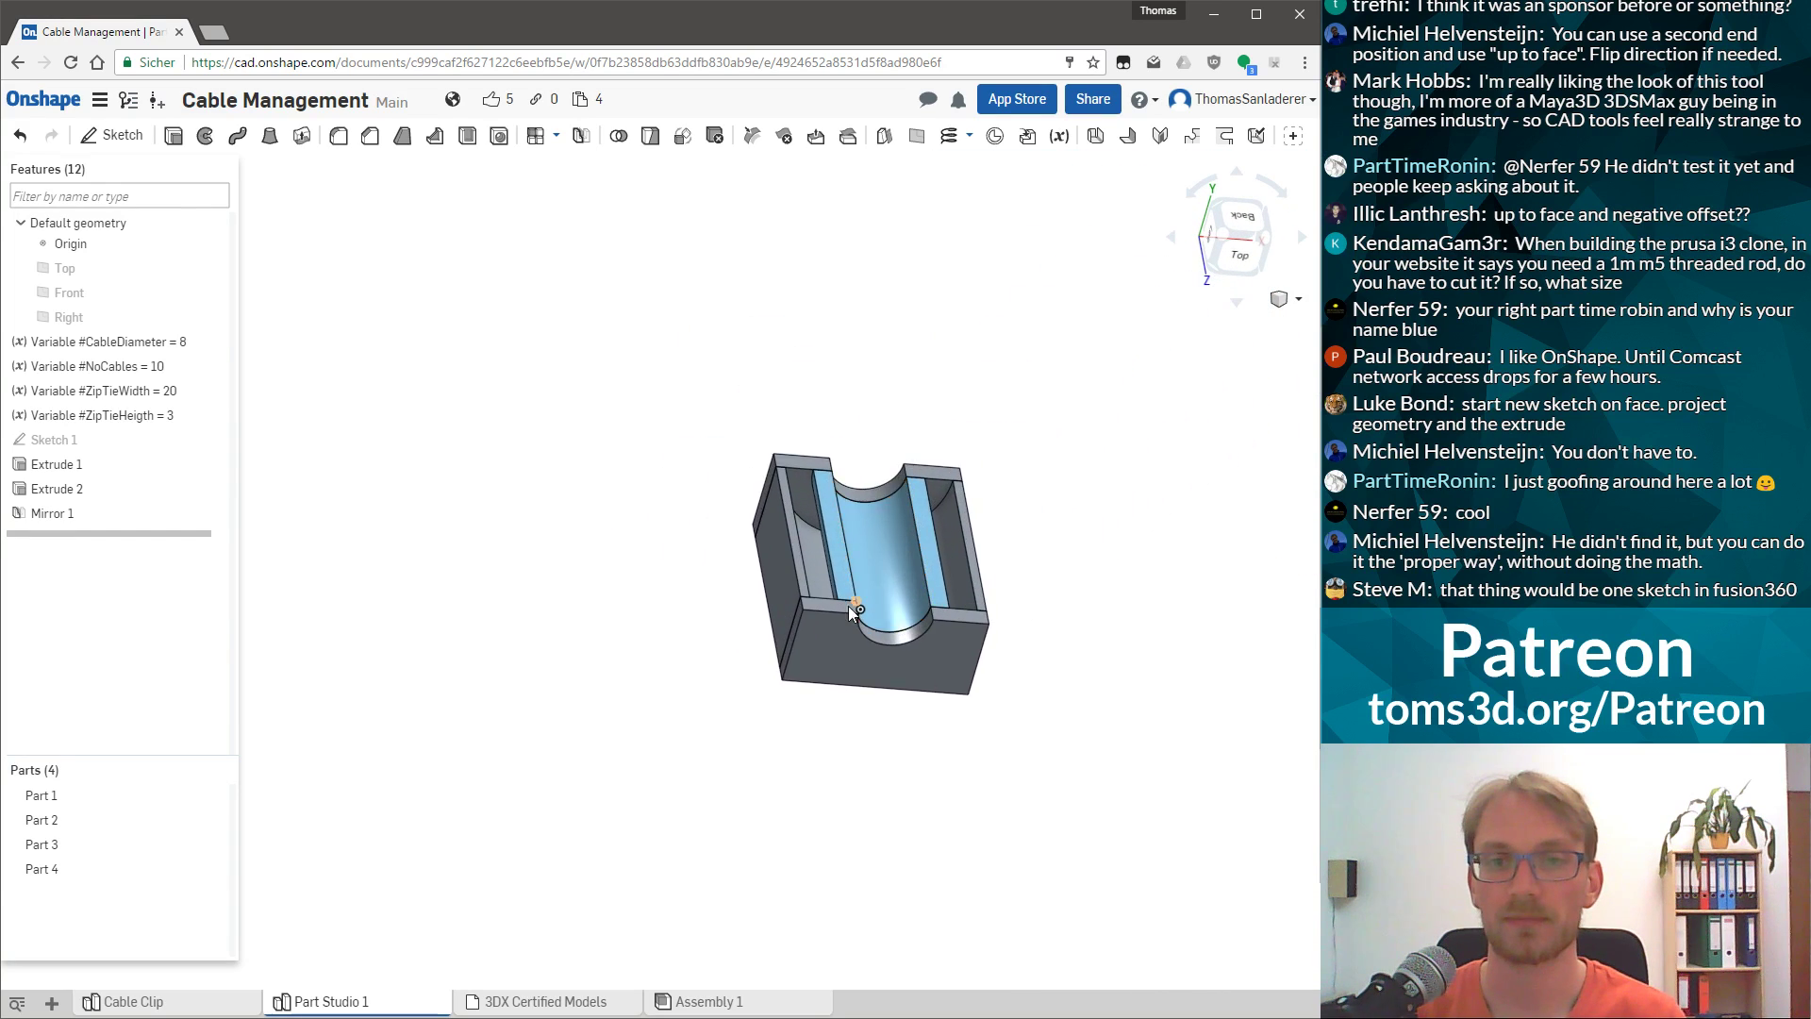
pyautogui.scroll(3, 944, 566)
pyautogui.moveTo(941, 566); pyautogui.dragTo(756, 427, button='right')
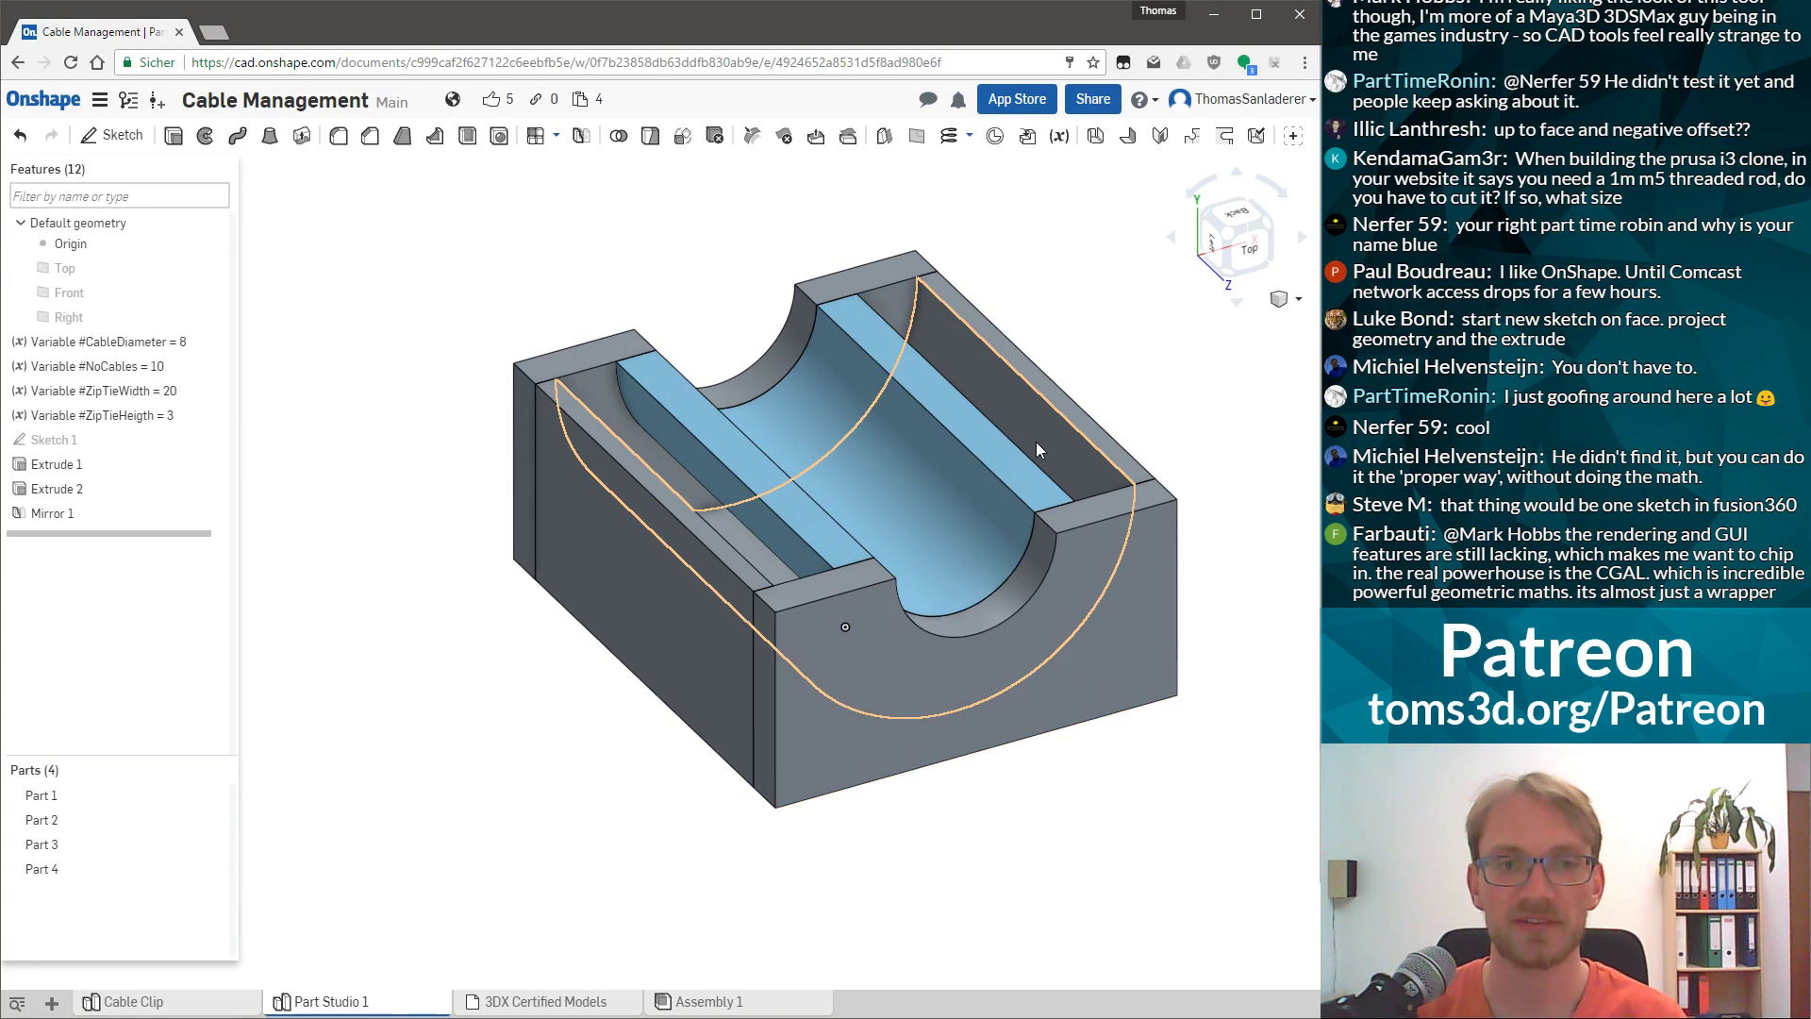
pyautogui.moveTo(960, 462); pyautogui.dragTo(696, 479, button='right')
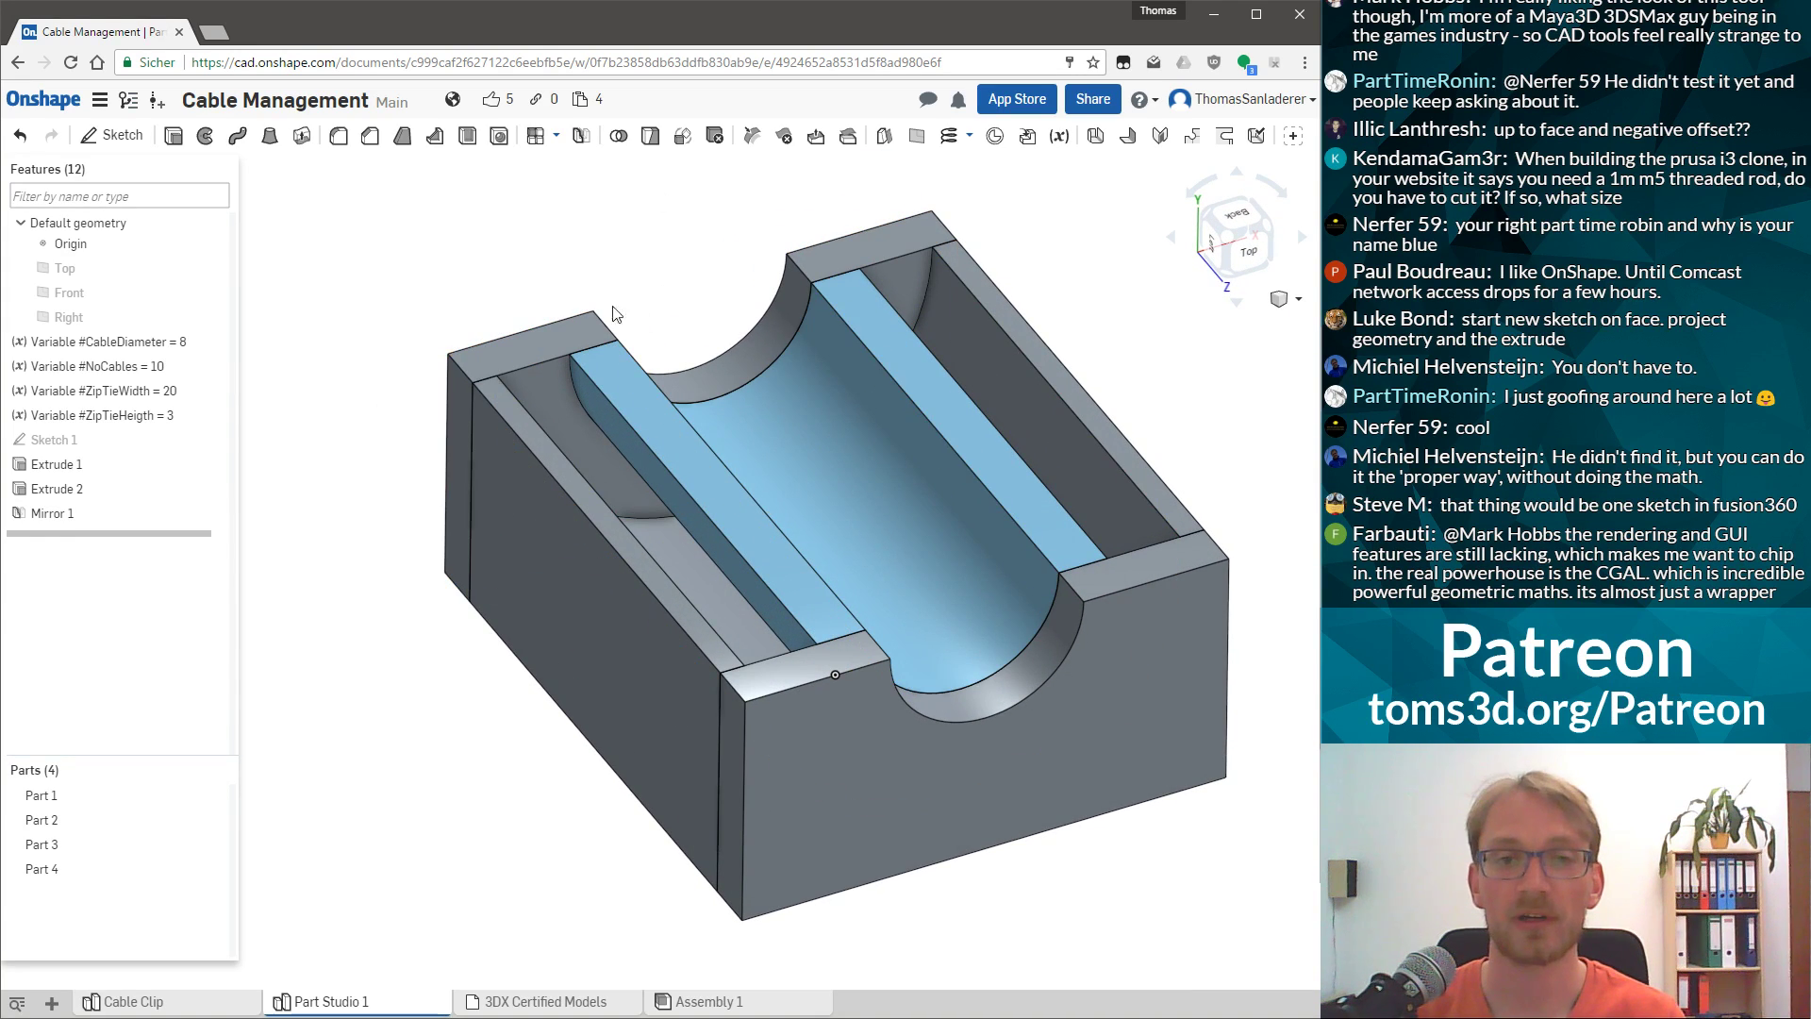
pyautogui.scroll(1, 733, 338)
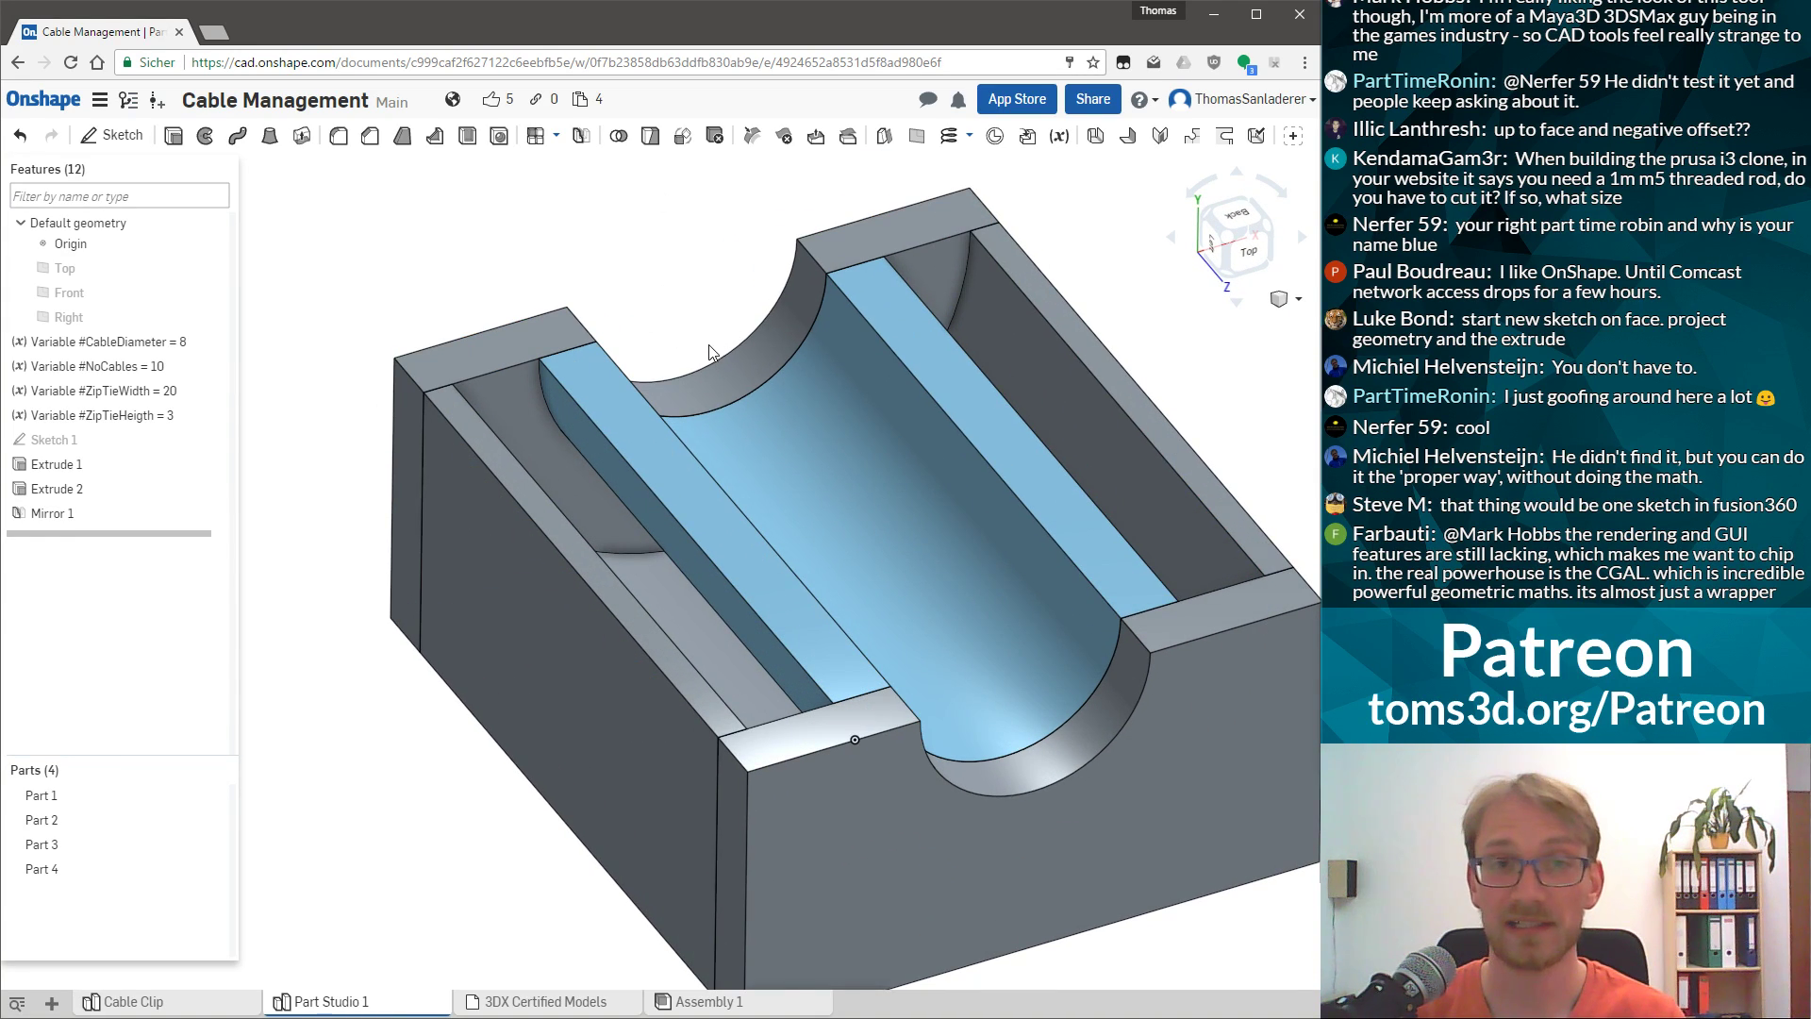
pyautogui.scroll(-3, 708, 351)
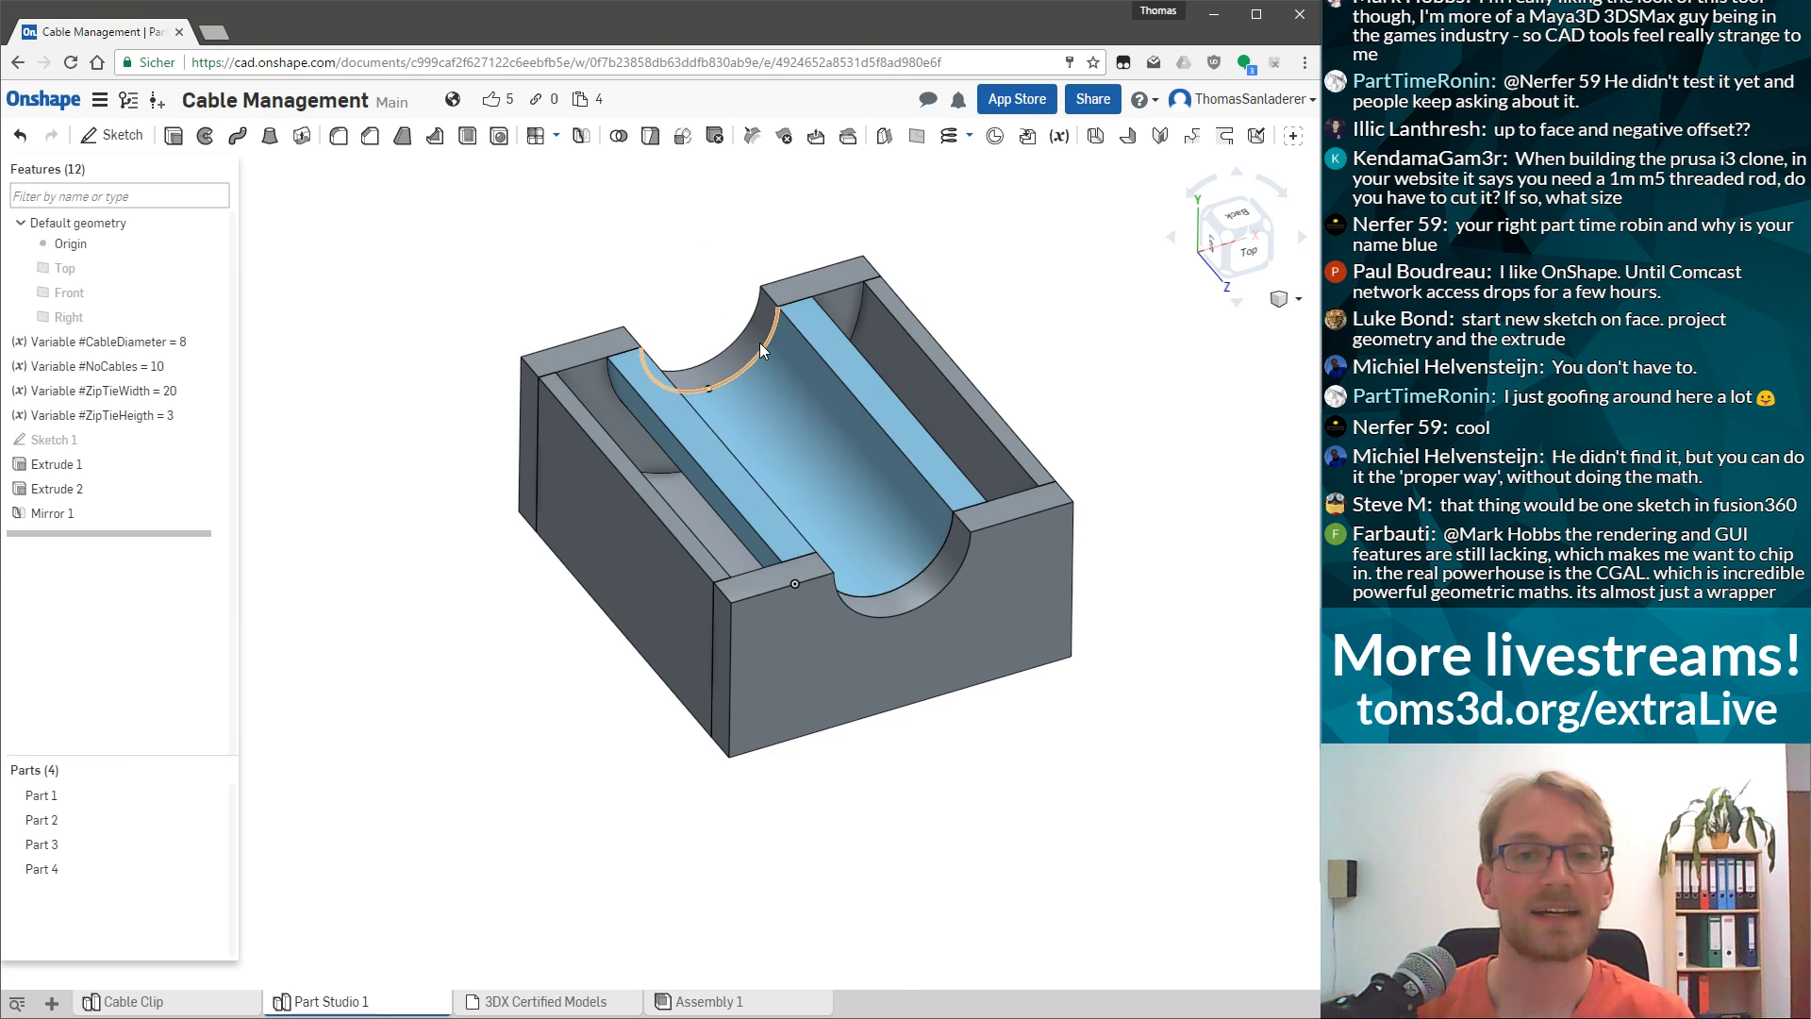
pyautogui.scroll(3, 760, 343)
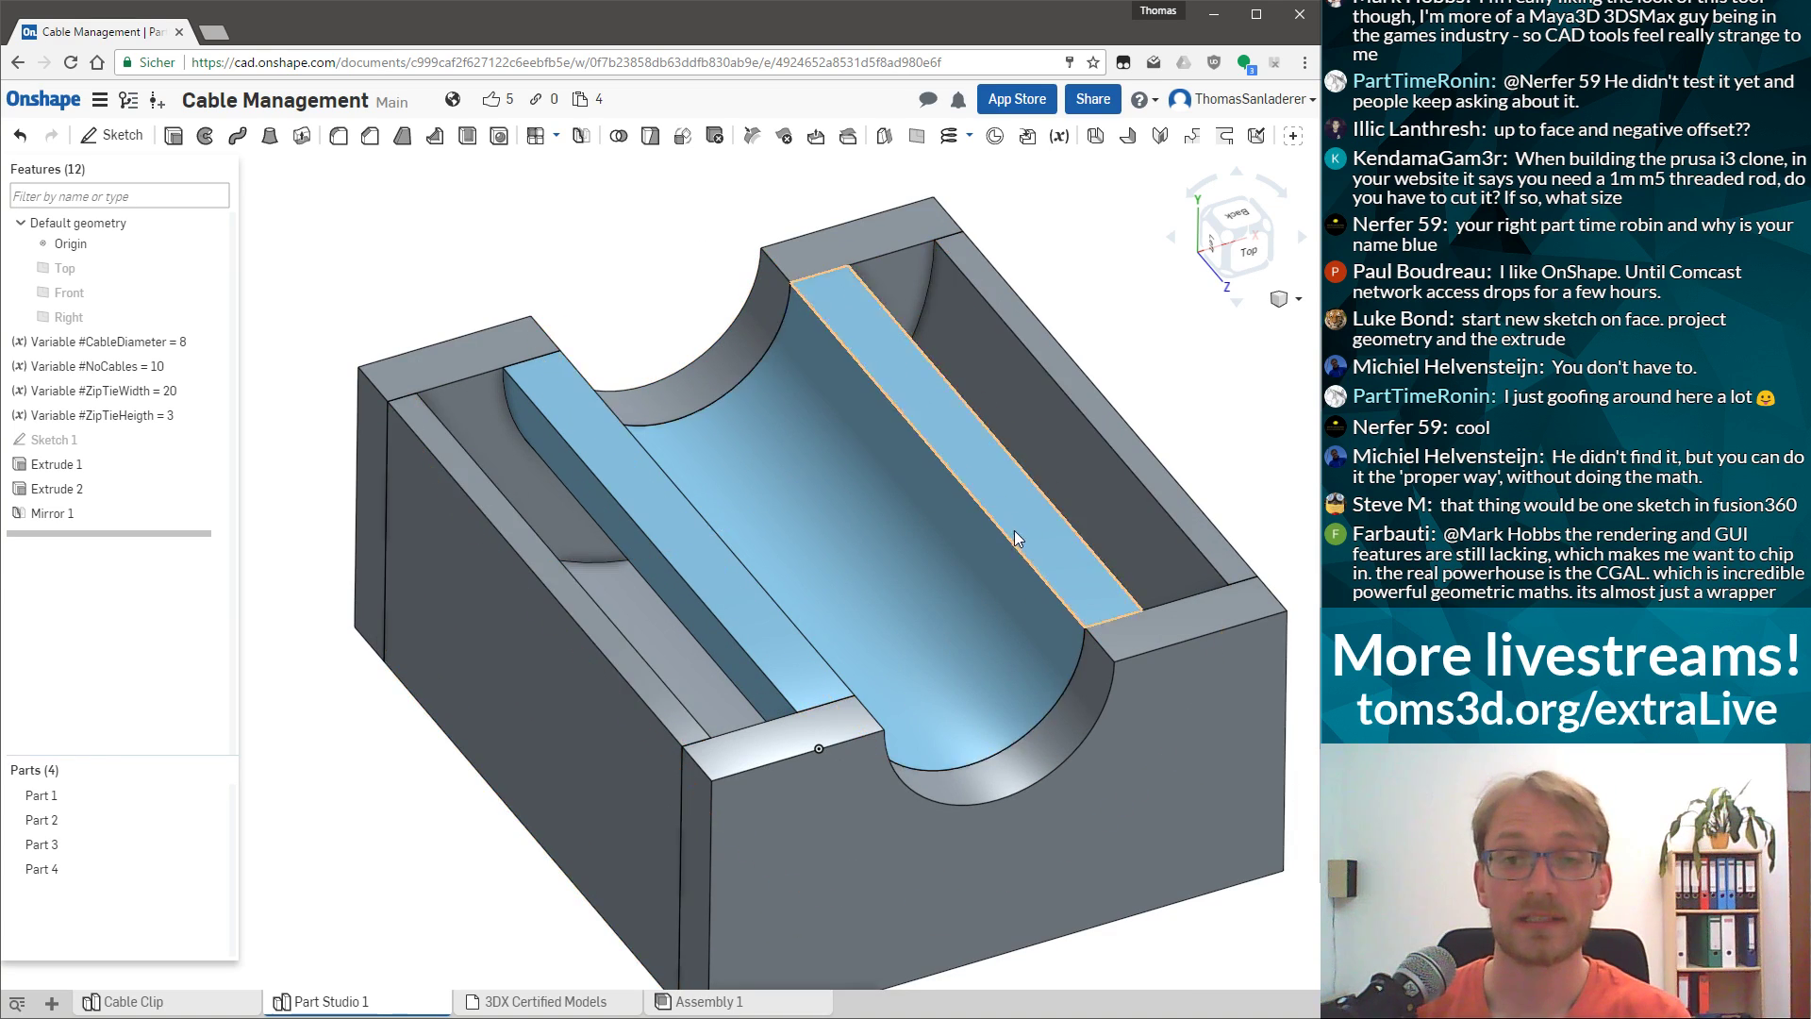
pyautogui.scroll(-4, 1014, 530)
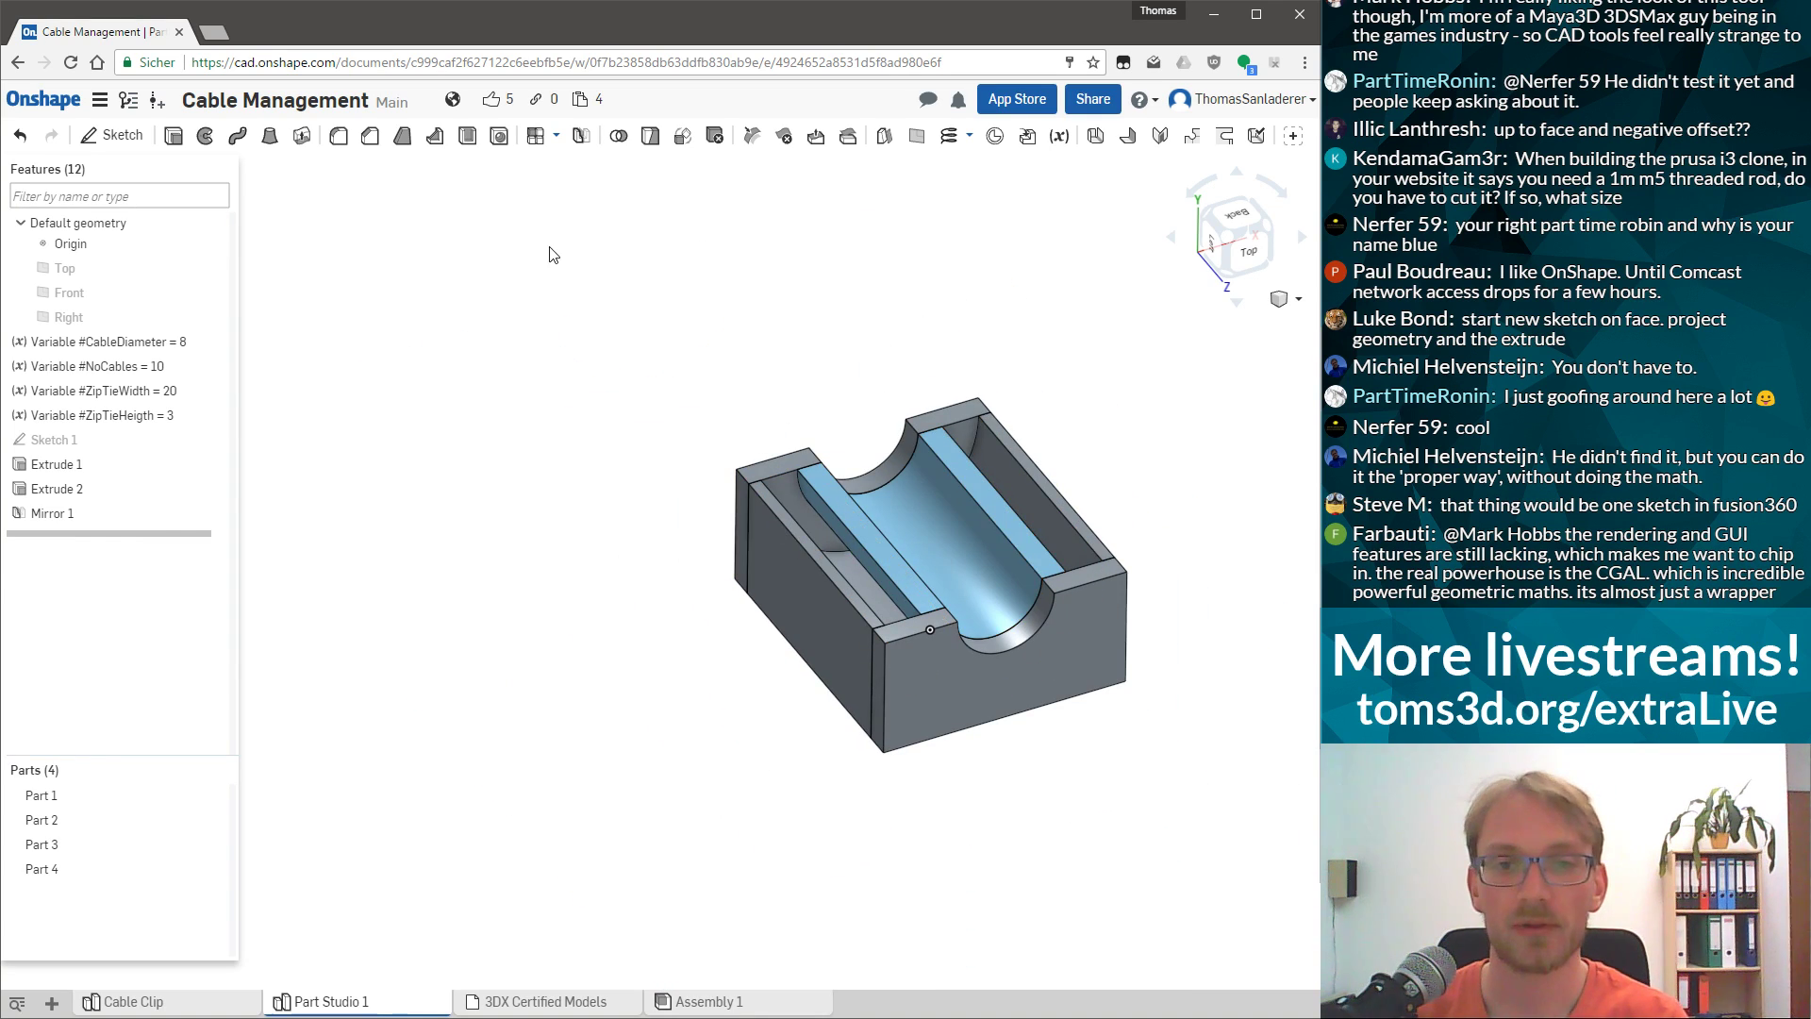
pyautogui.scroll(3, 1255, 565)
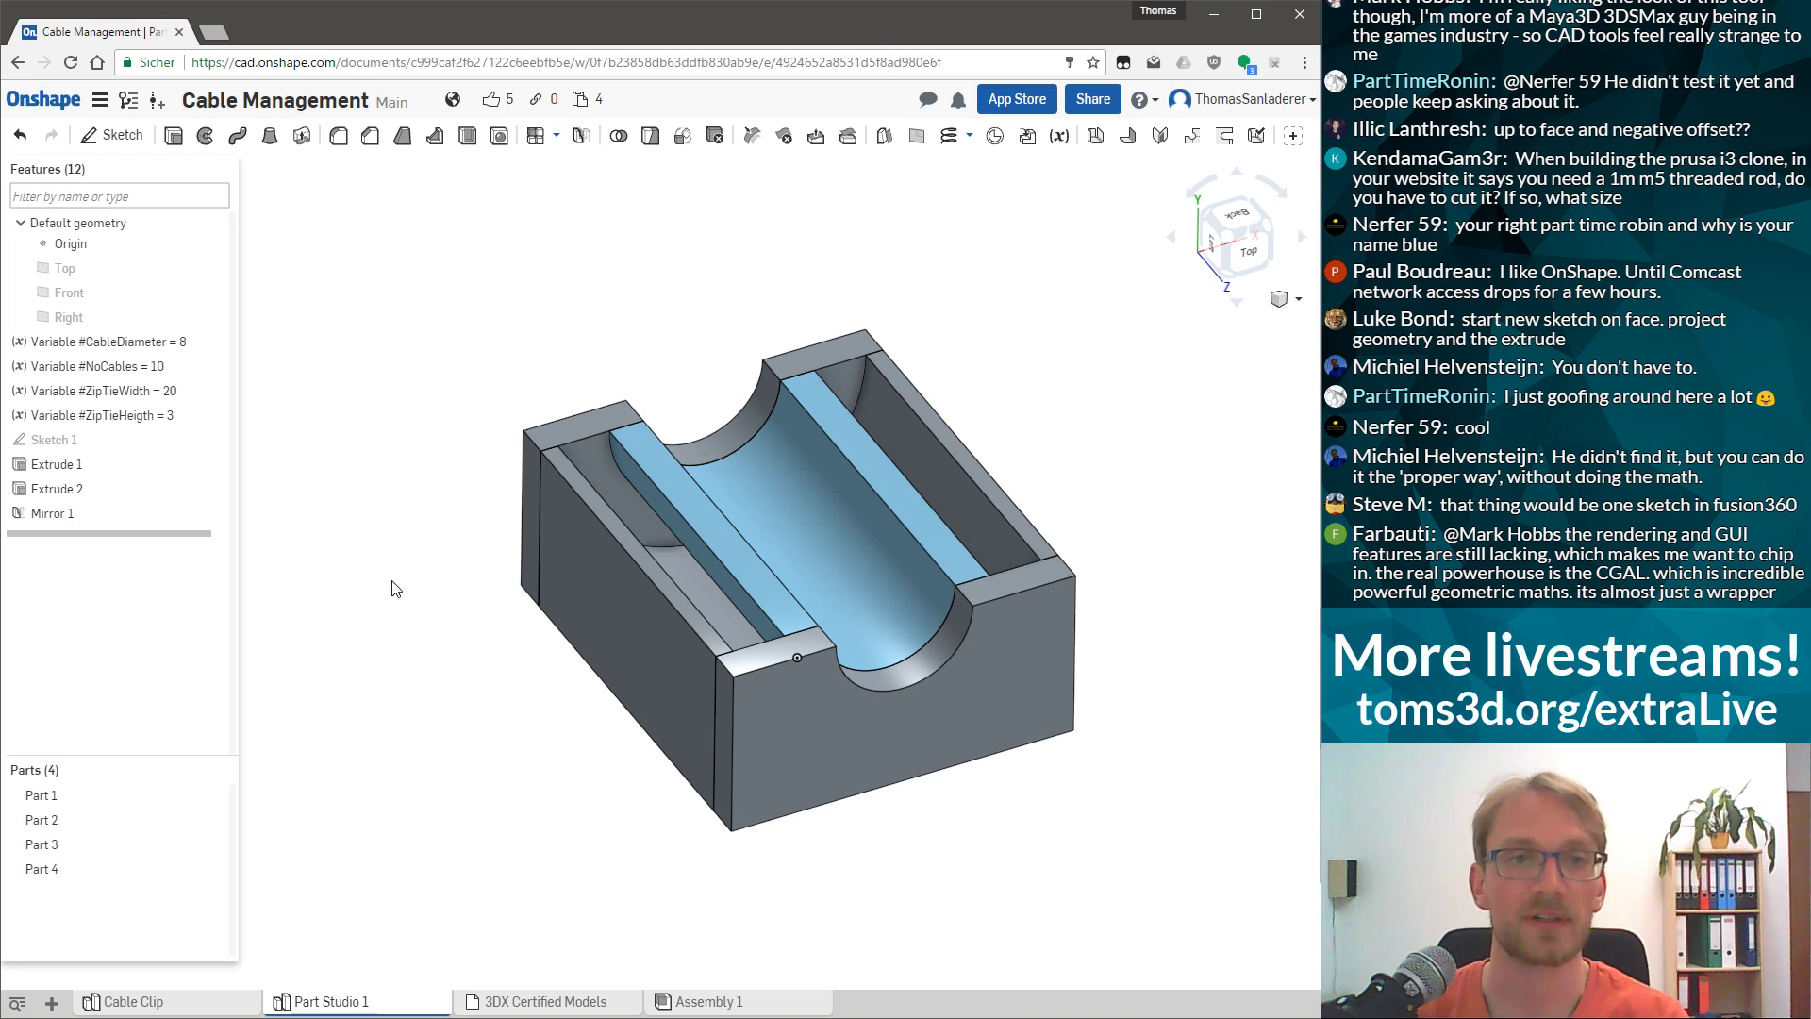
# Combine the outer block, half-ring and both end sections into one part with a Boolean union.
pyautogui.click(618, 136)
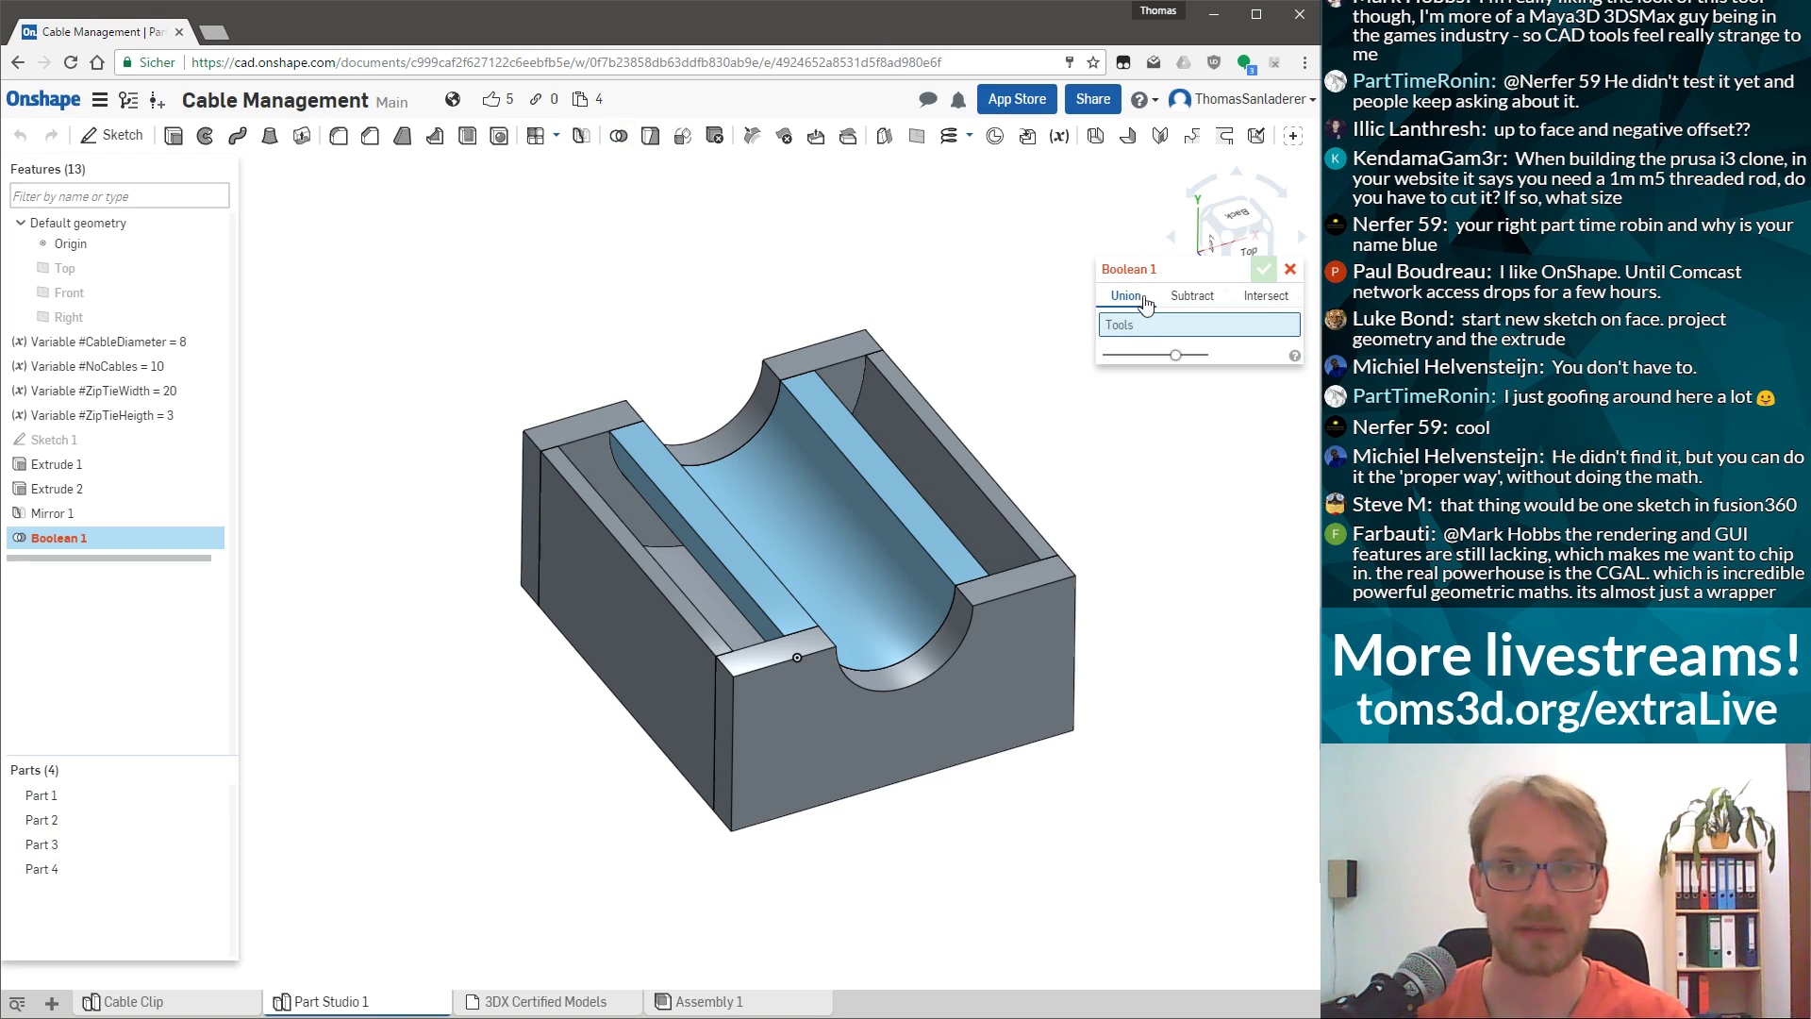
pyautogui.click(1190, 298)
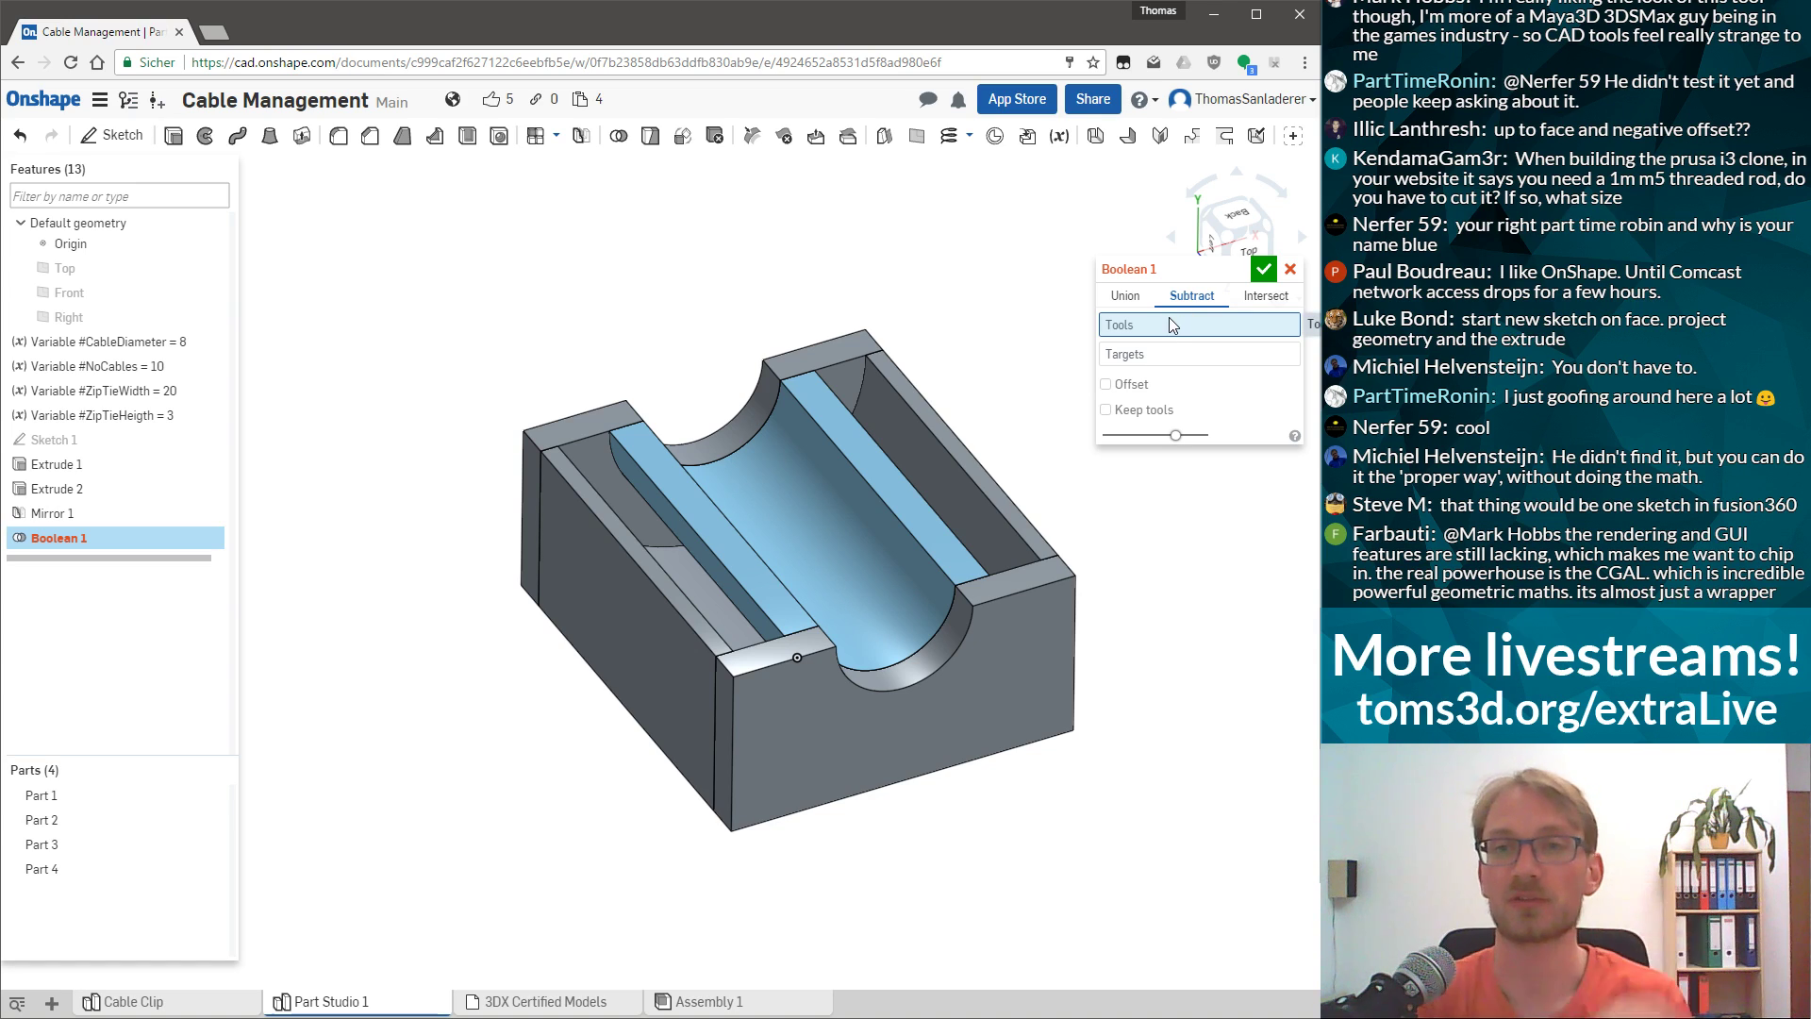
pyautogui.click(1255, 297)
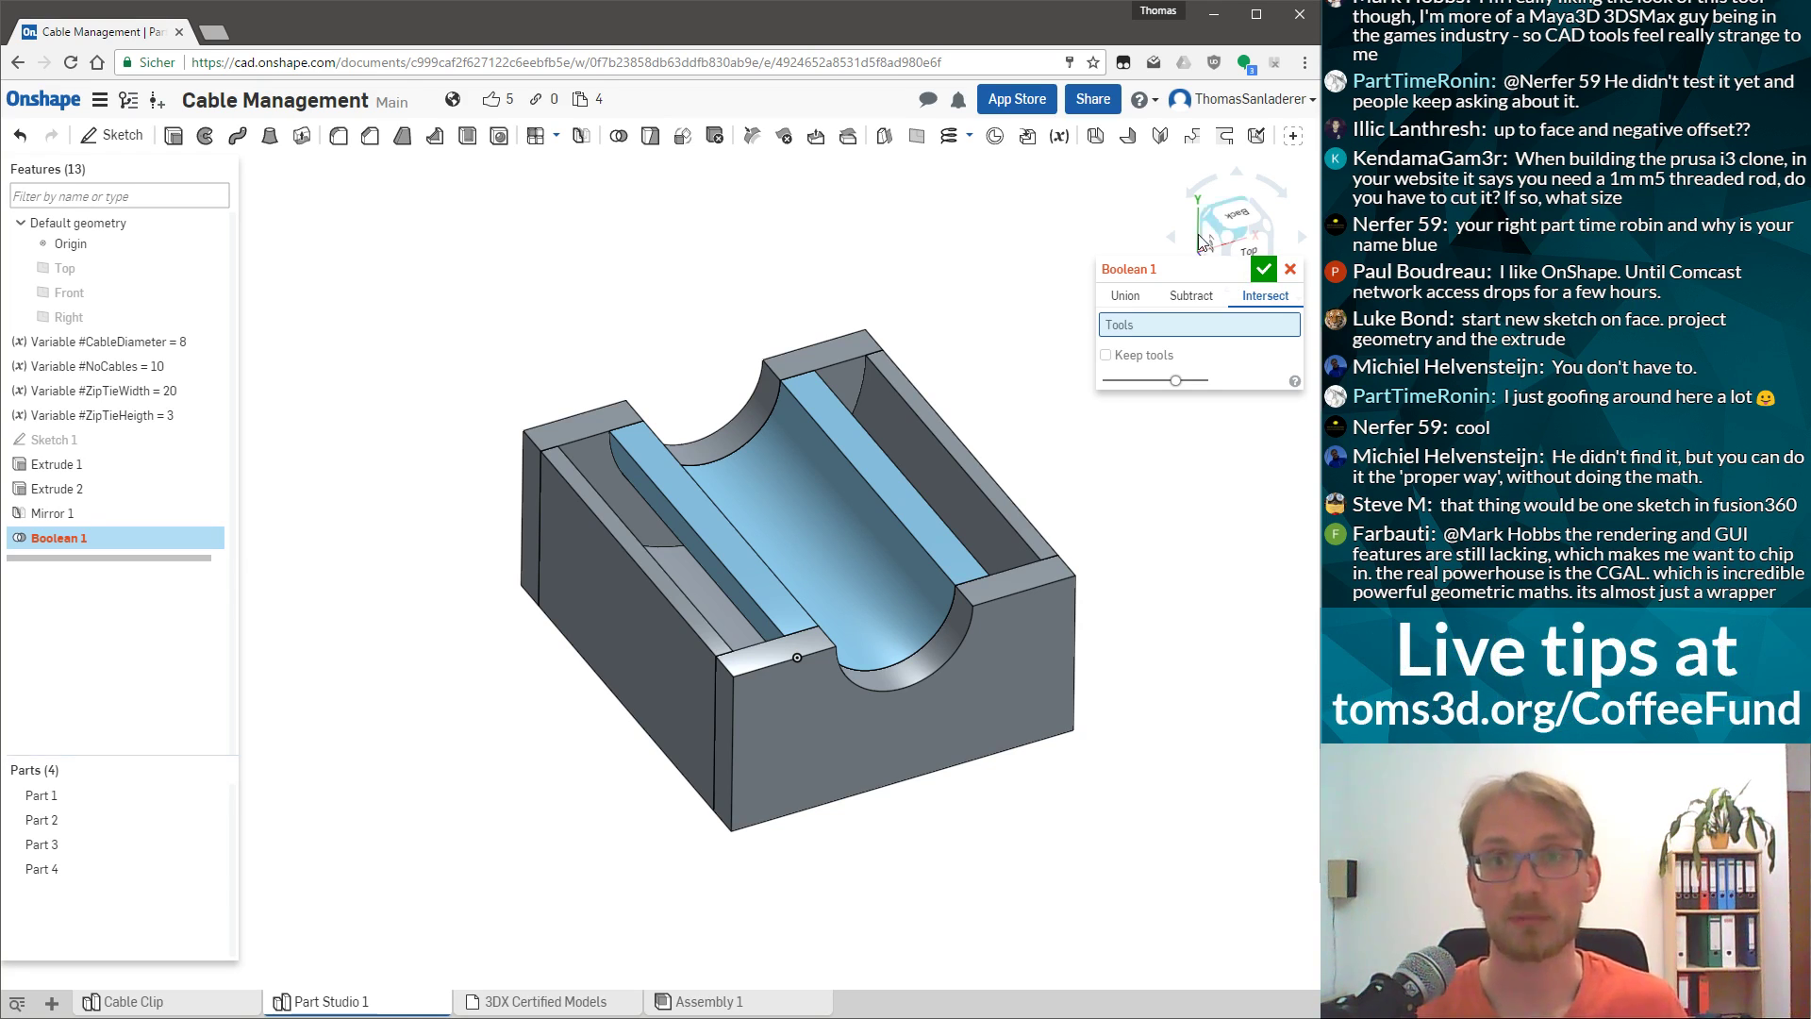
pyautogui.click(1144, 302)
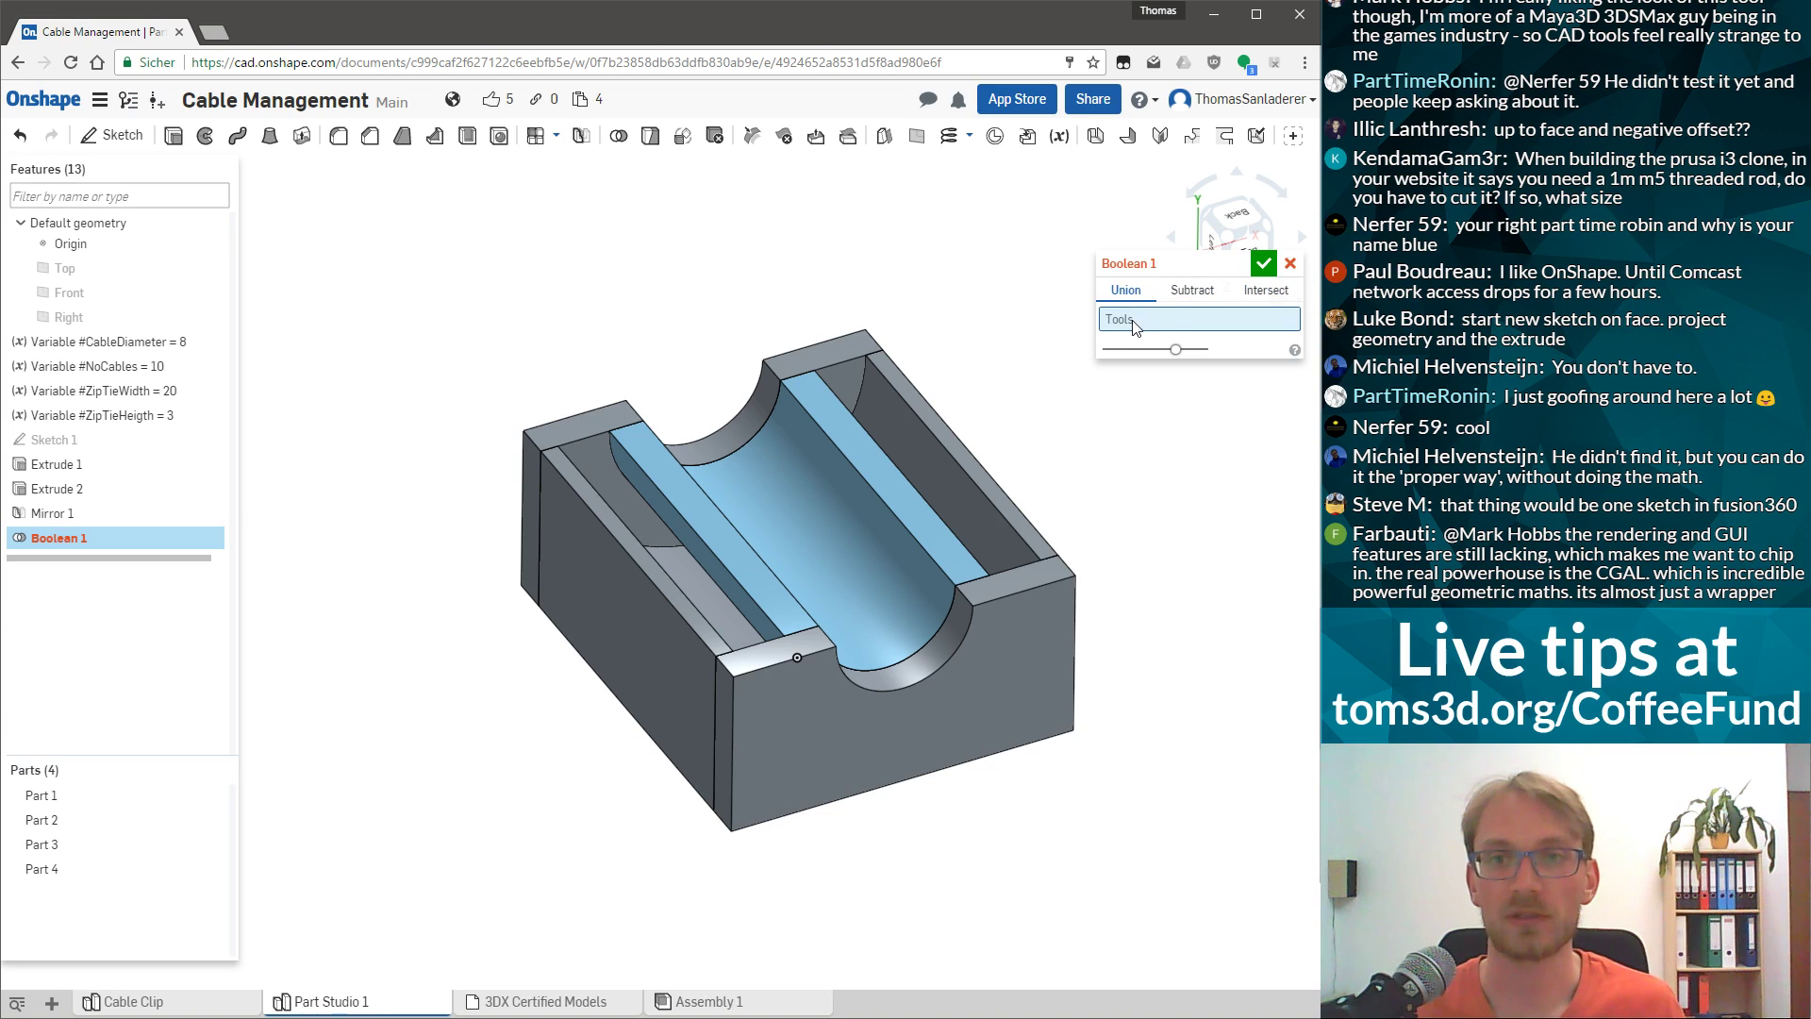
pyautogui.moveTo(490, 214); pyautogui.dragTo(1316, 920)
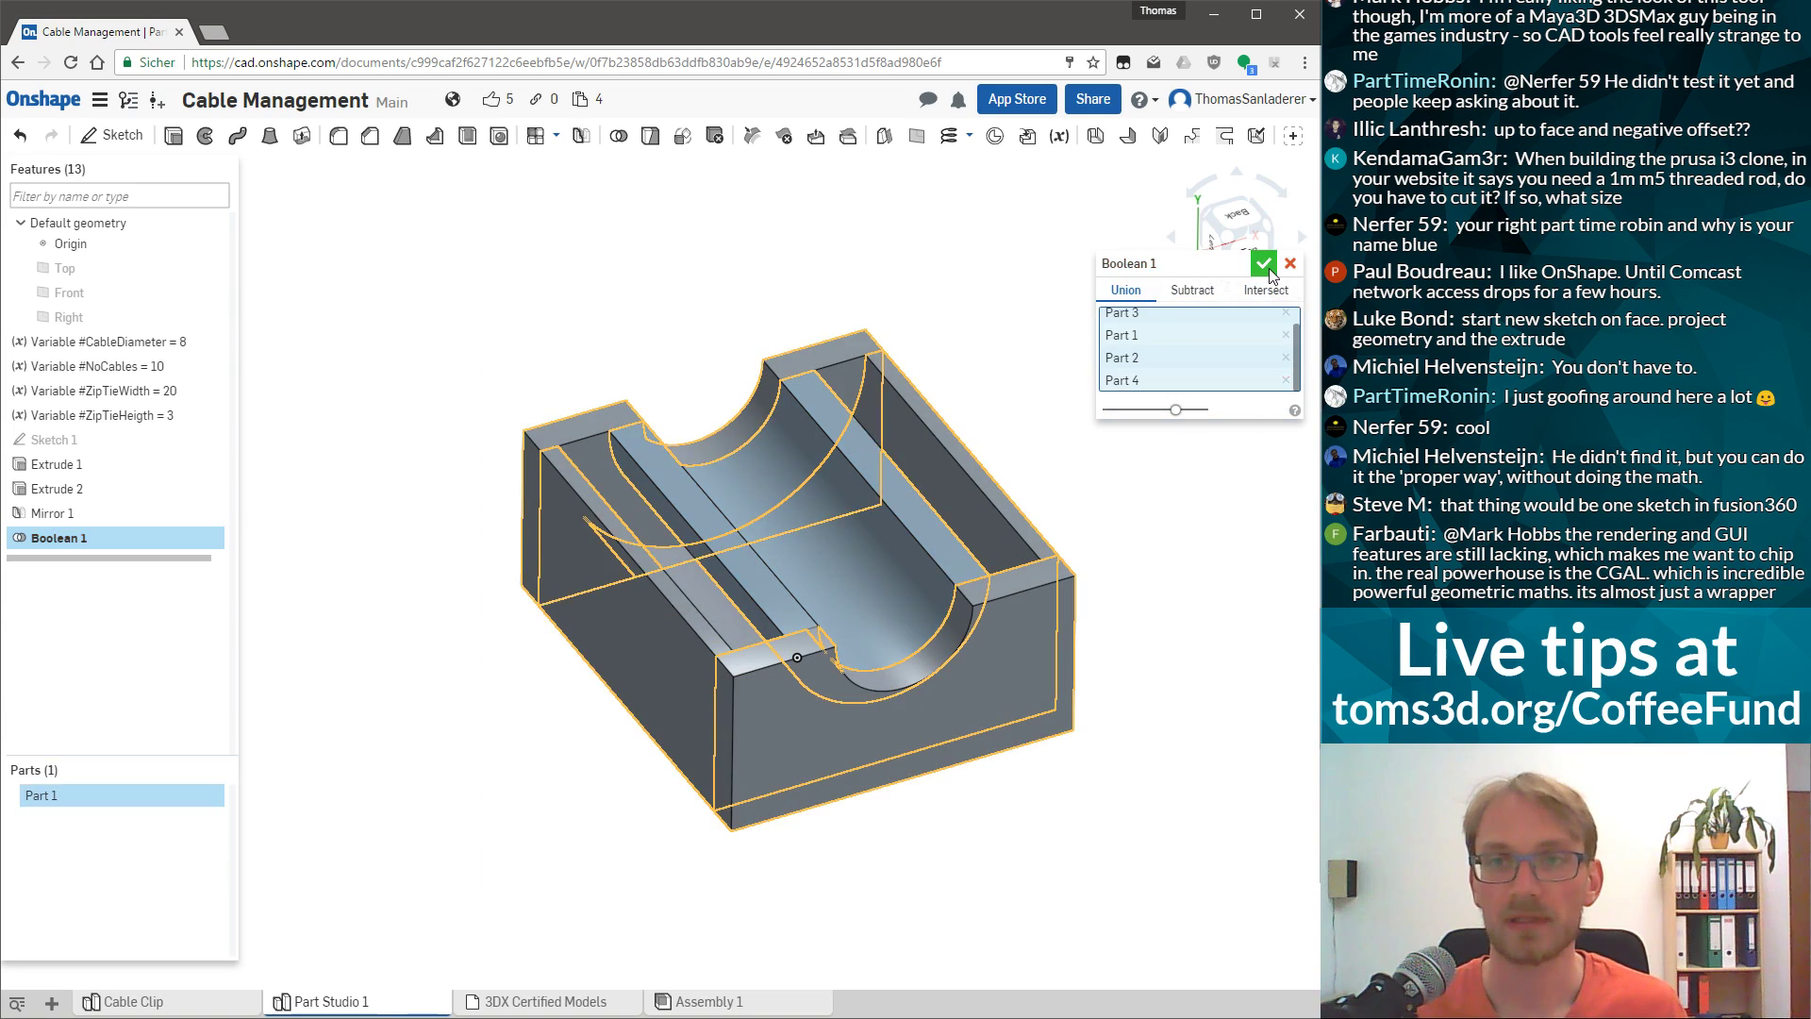
pyautogui.press('Return')
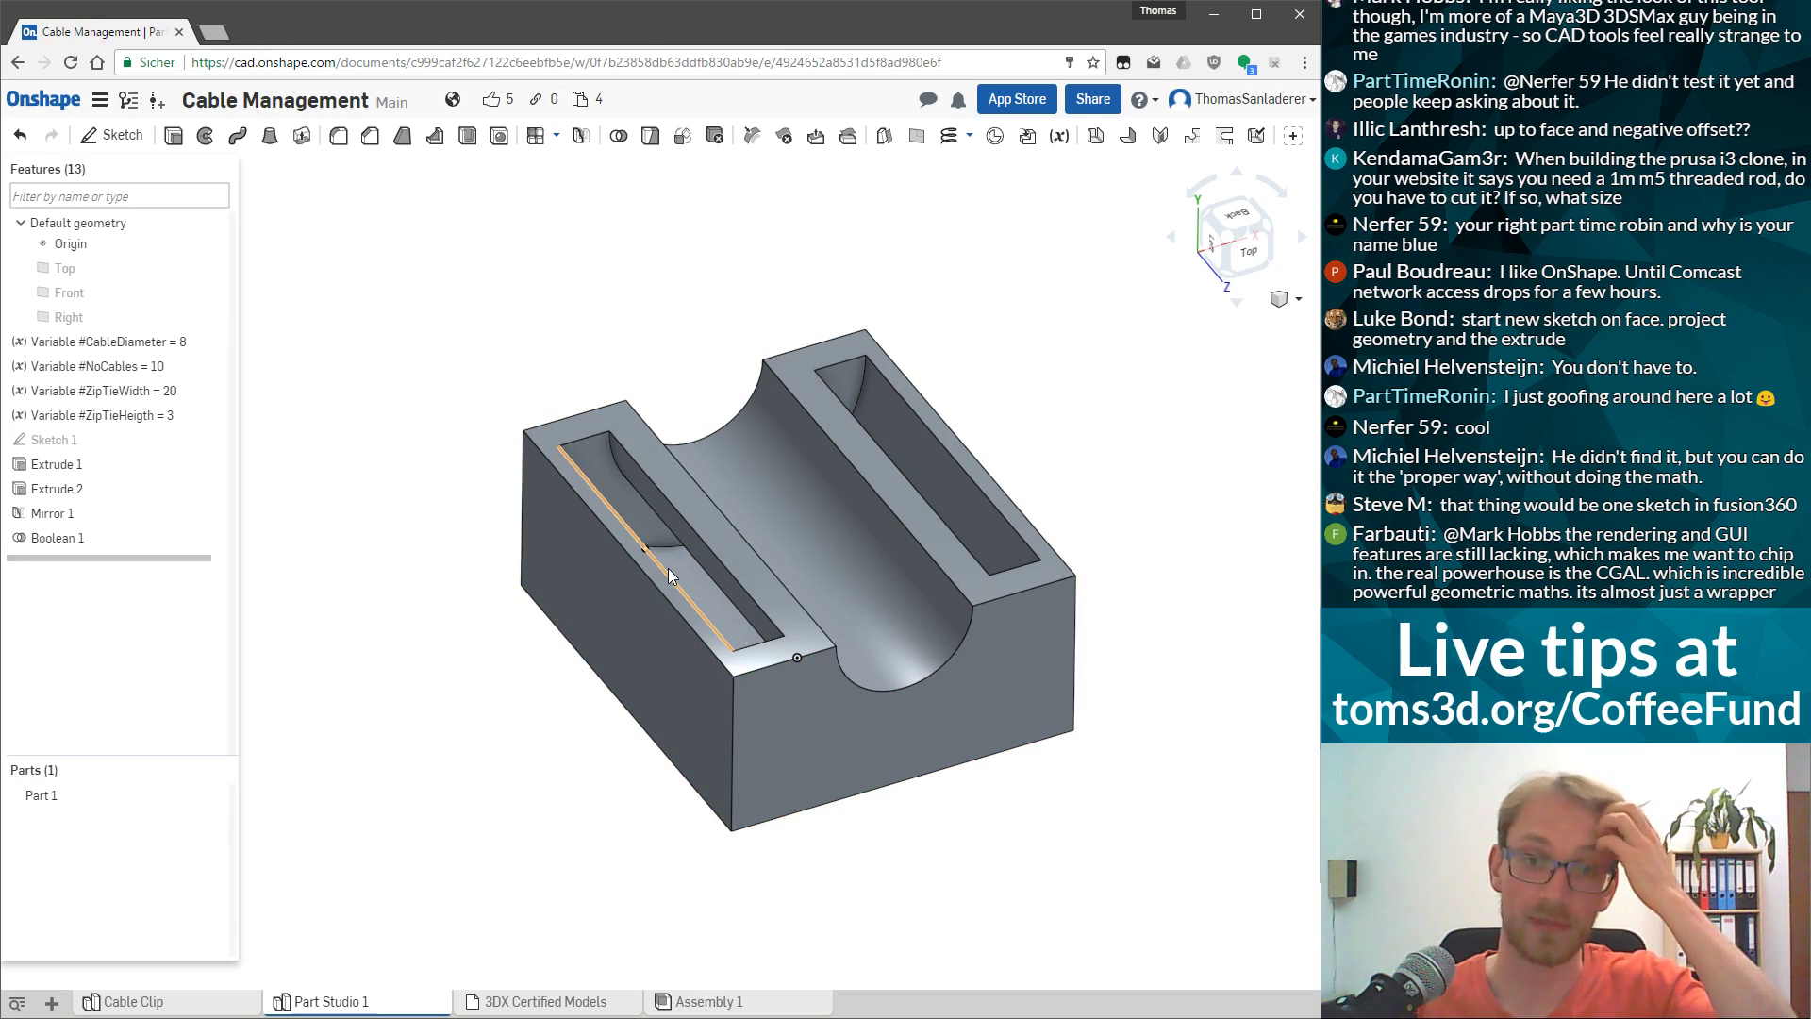
# Set the #ZipTieWidth variable to 5 and inspect how the clip's proportions respond.
pyautogui.scroll(-2, 779, 526)
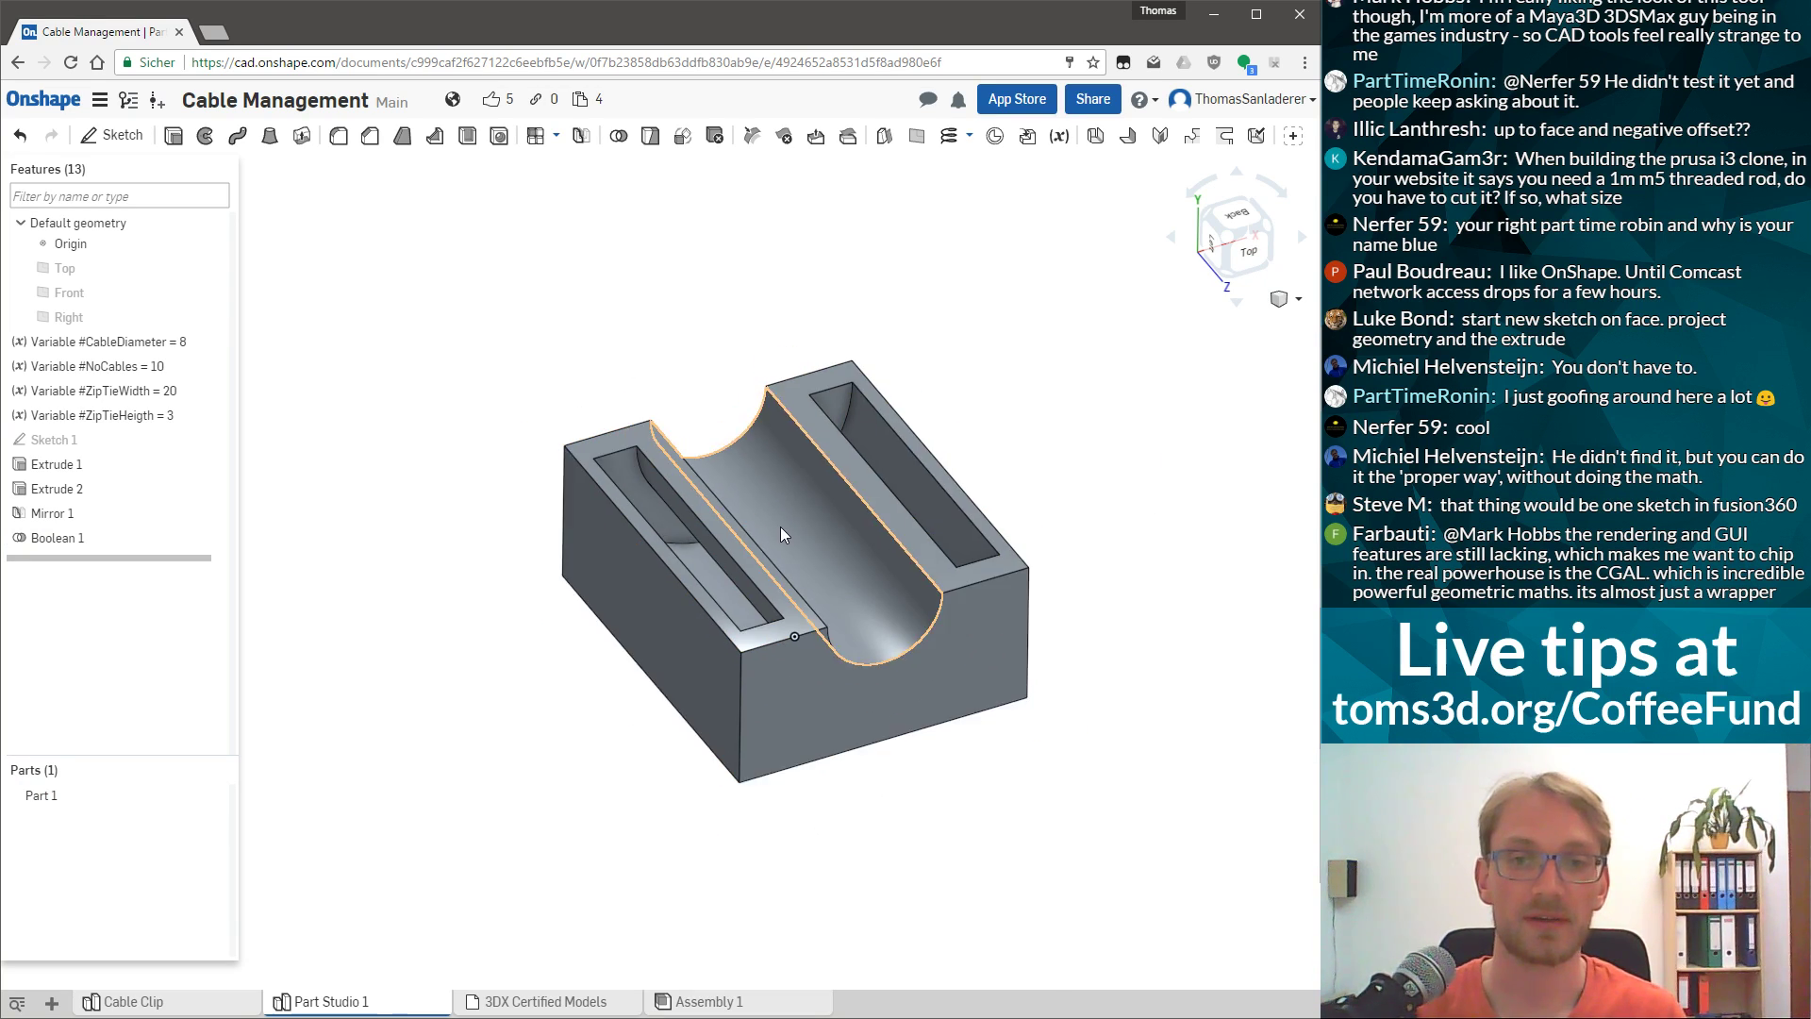
pyautogui.moveTo(818, 530); pyautogui.dragTo(703, 560, button='middle')
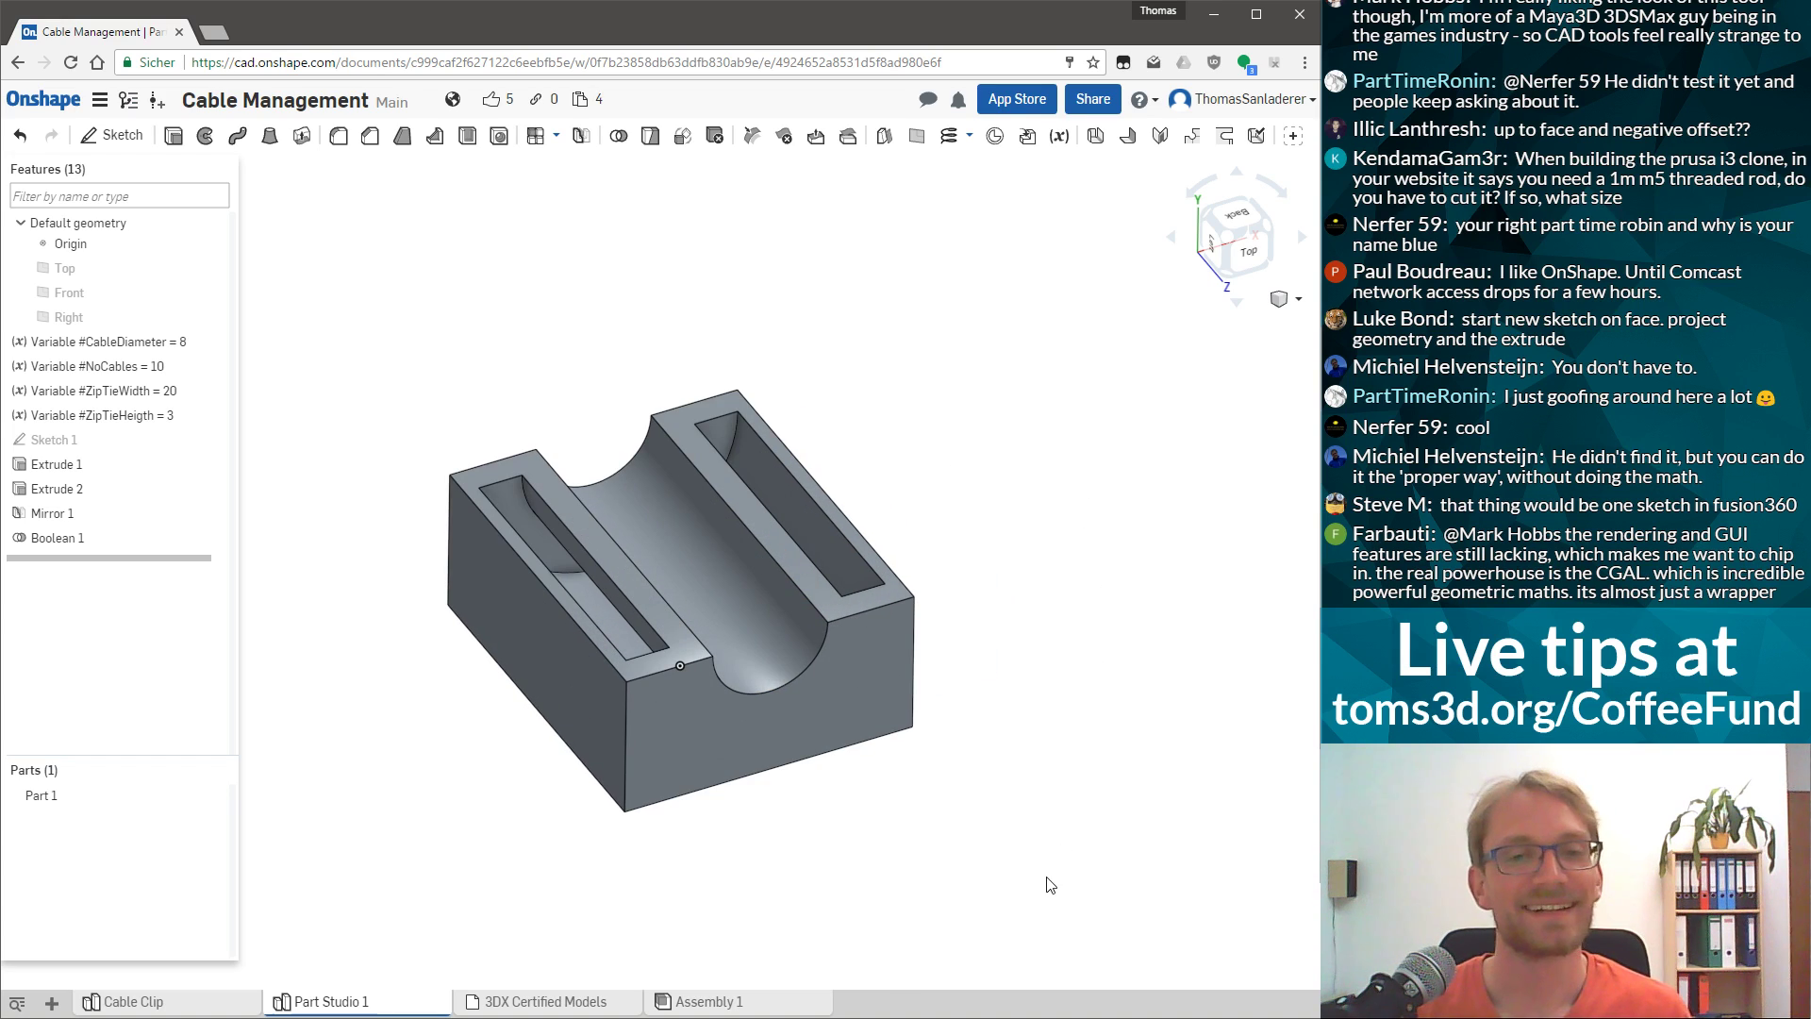
pyautogui.moveTo(688, 865); pyautogui.dragTo(762, 650, button='right')
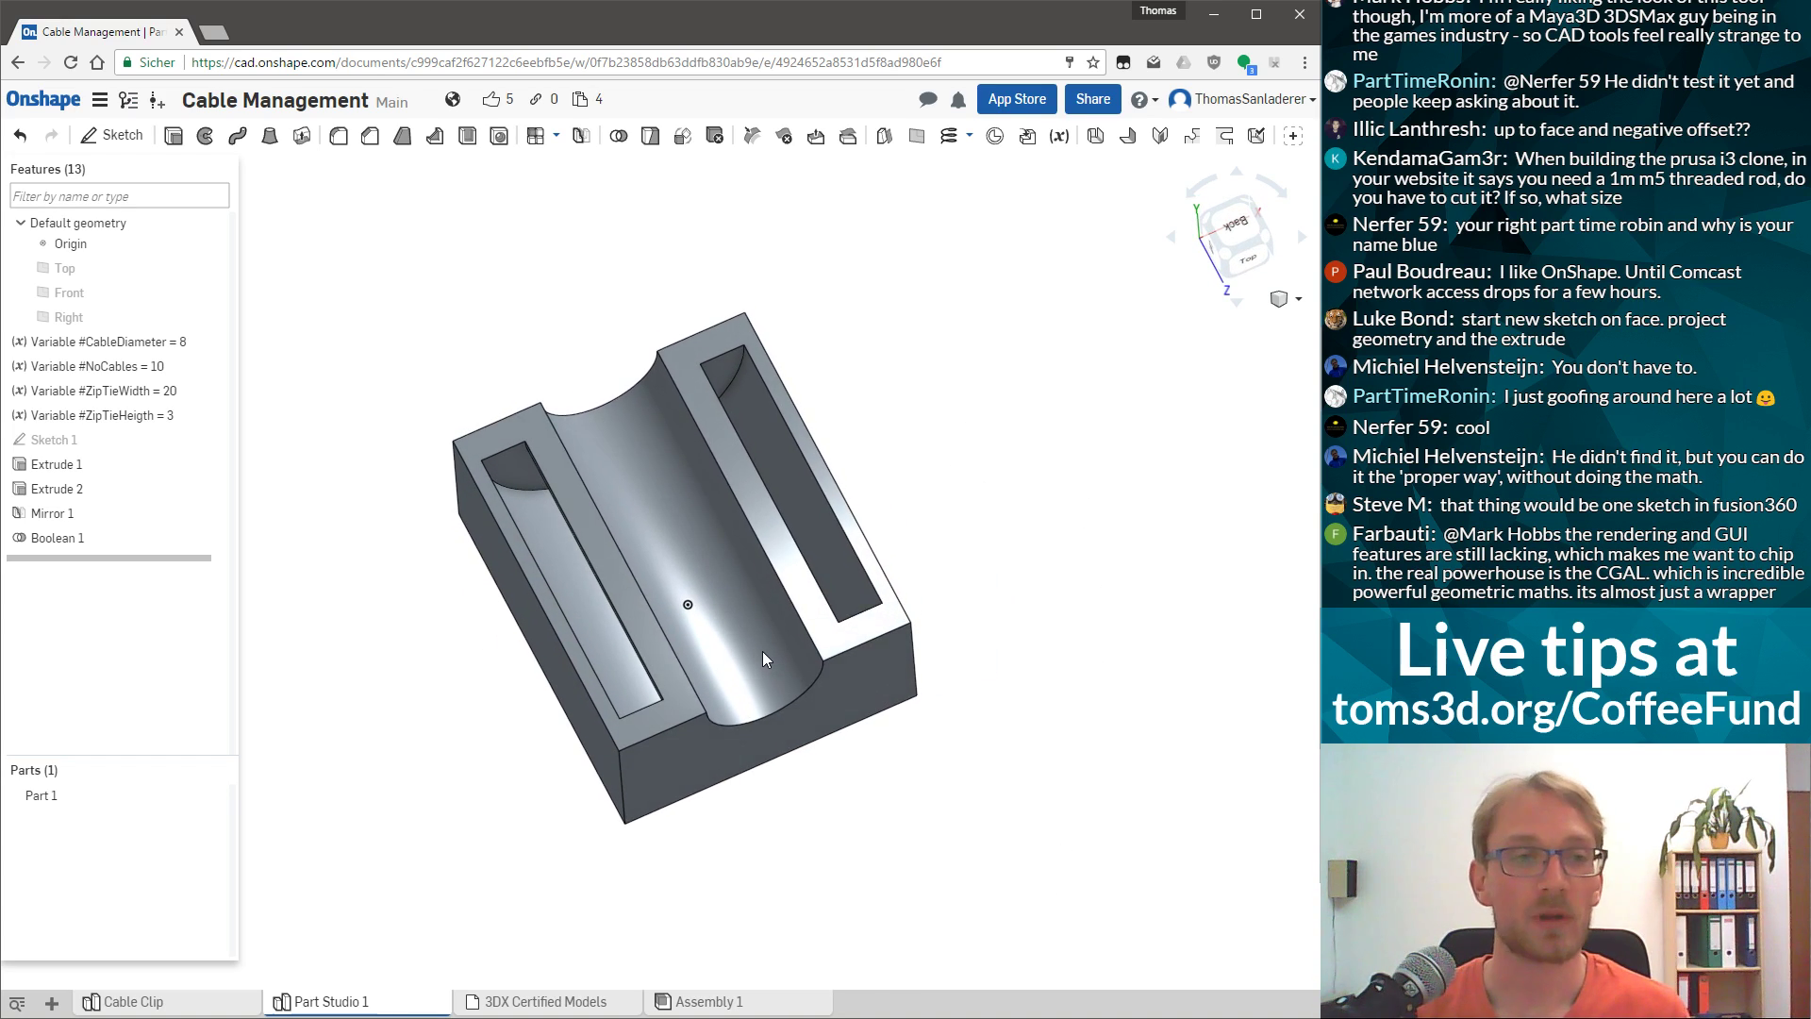
pyautogui.doubleClick(149, 391)
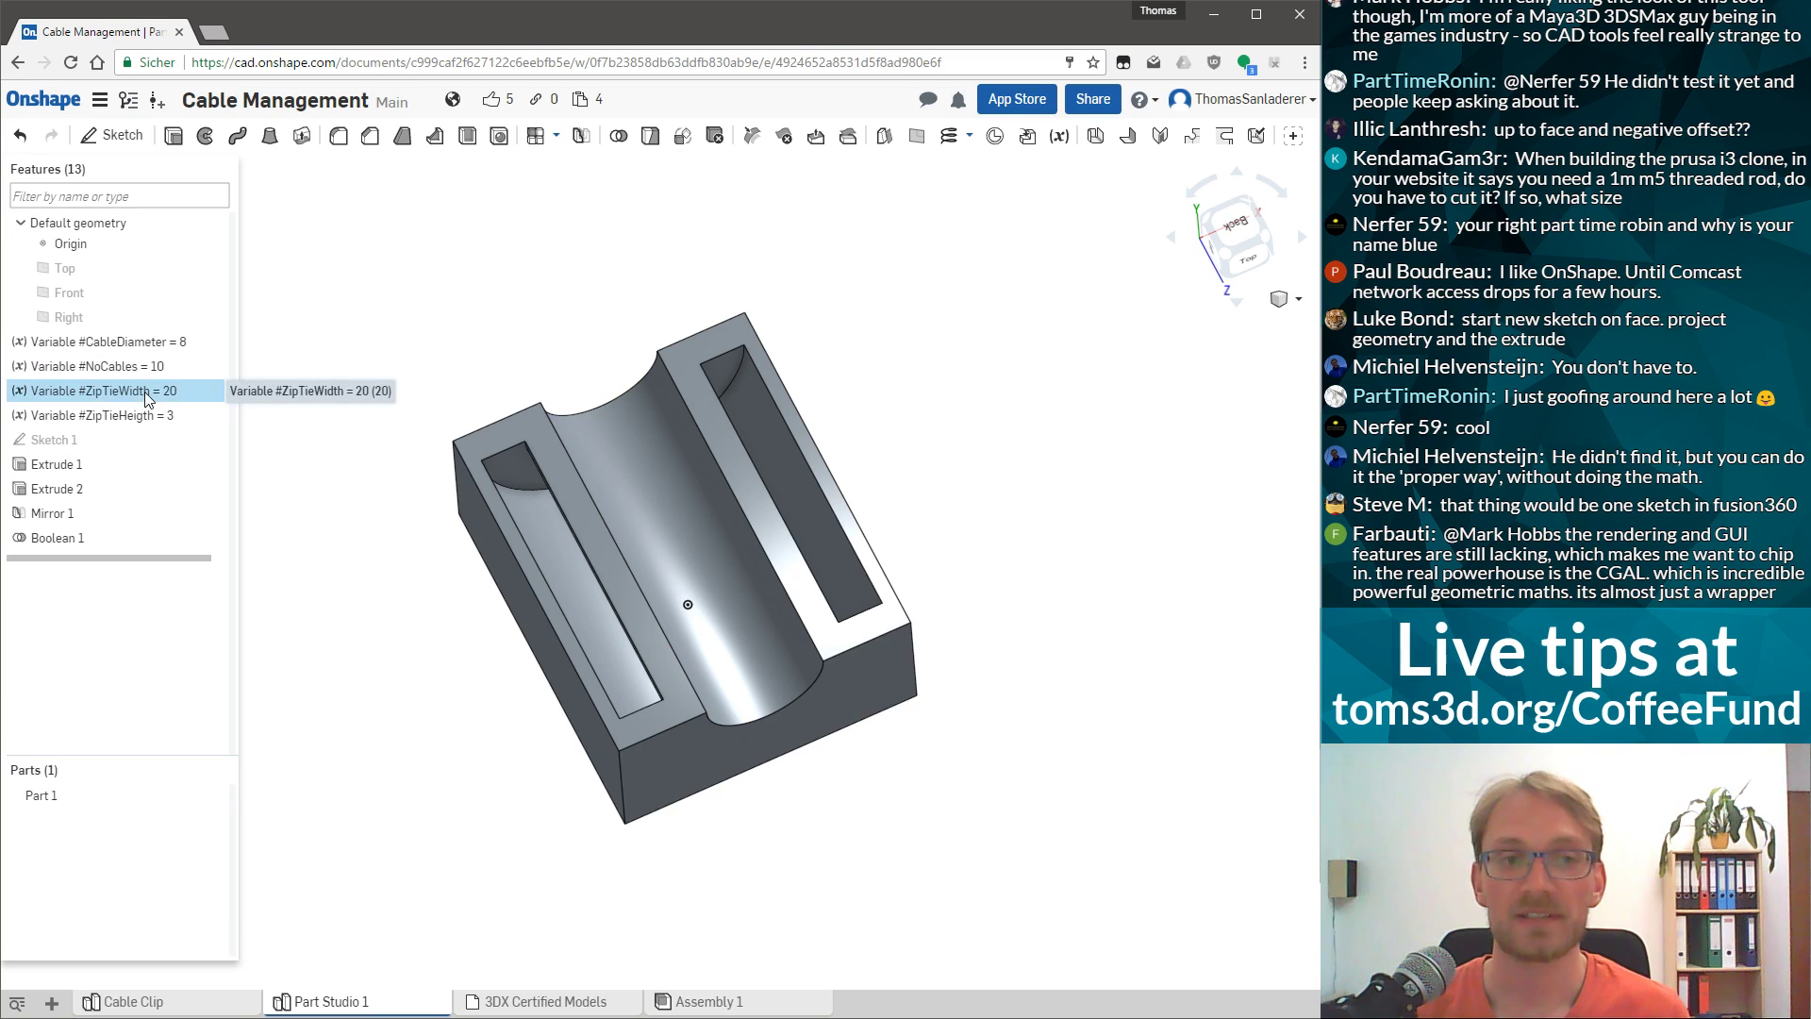
pyautogui.click(1233, 314)
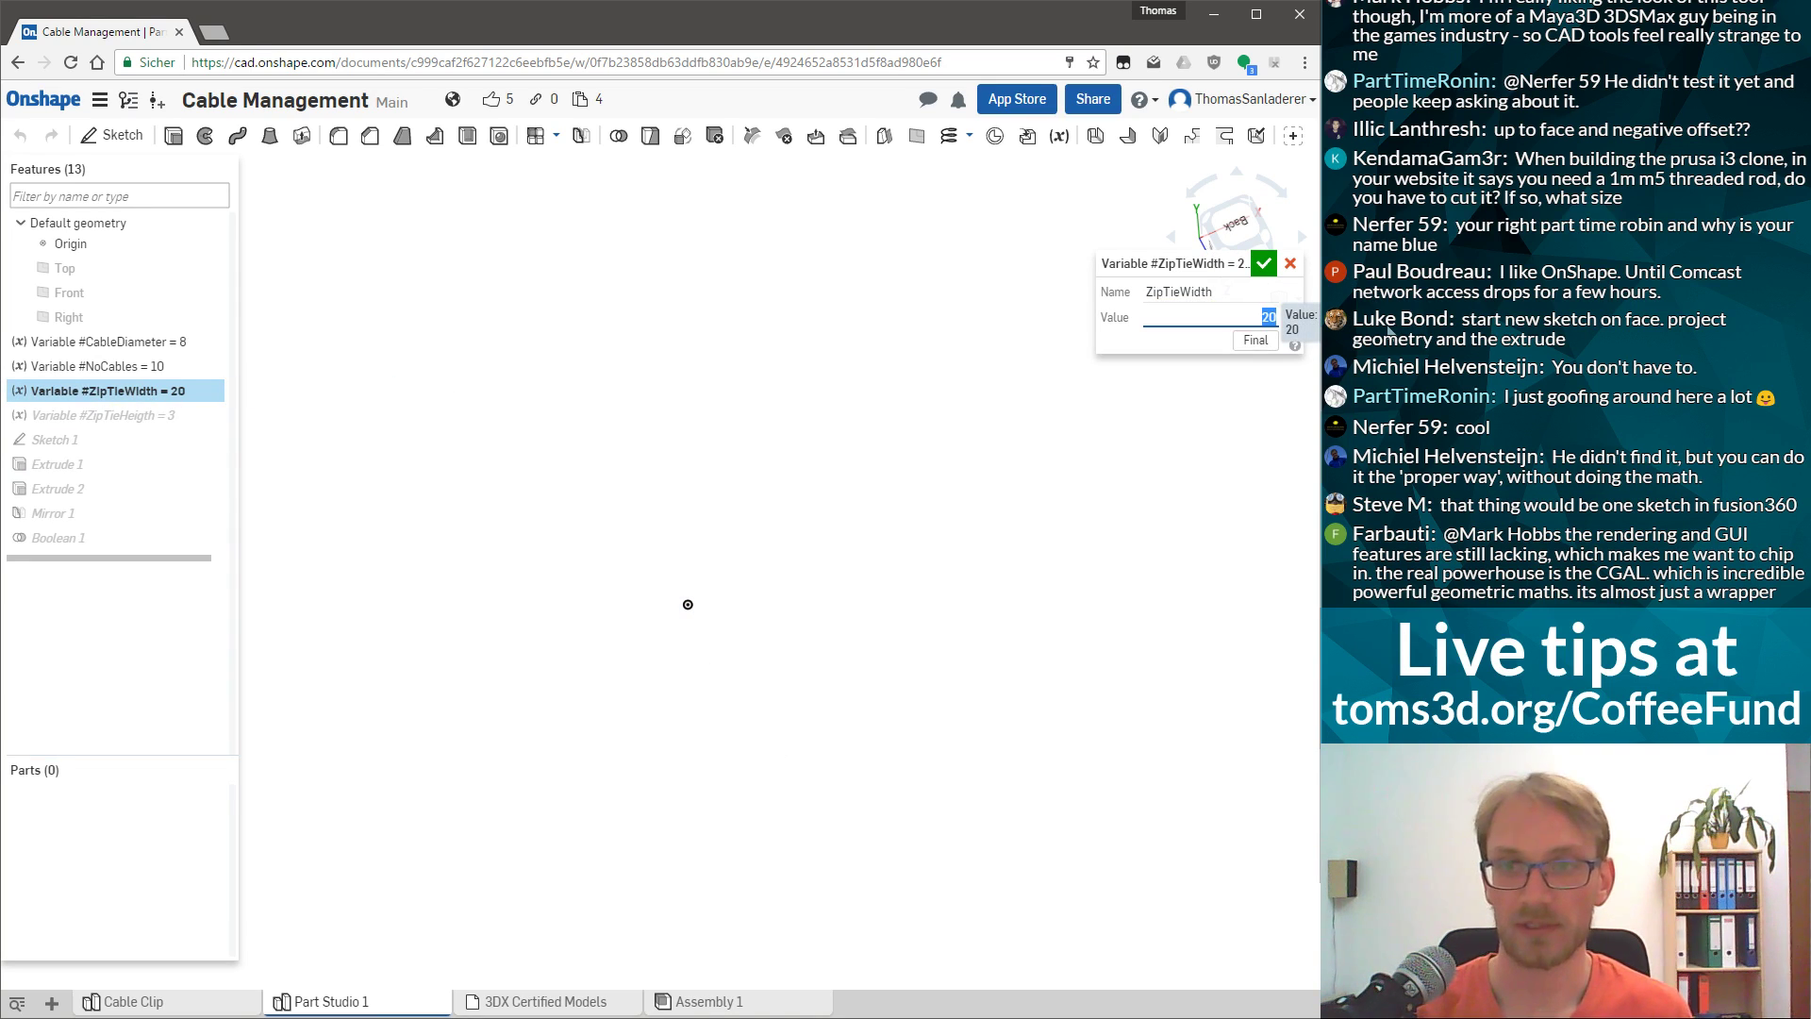
pyautogui.click(1264, 263)
pyautogui.moveTo(583, 654); pyautogui.dragTo(641, 624, button='right')
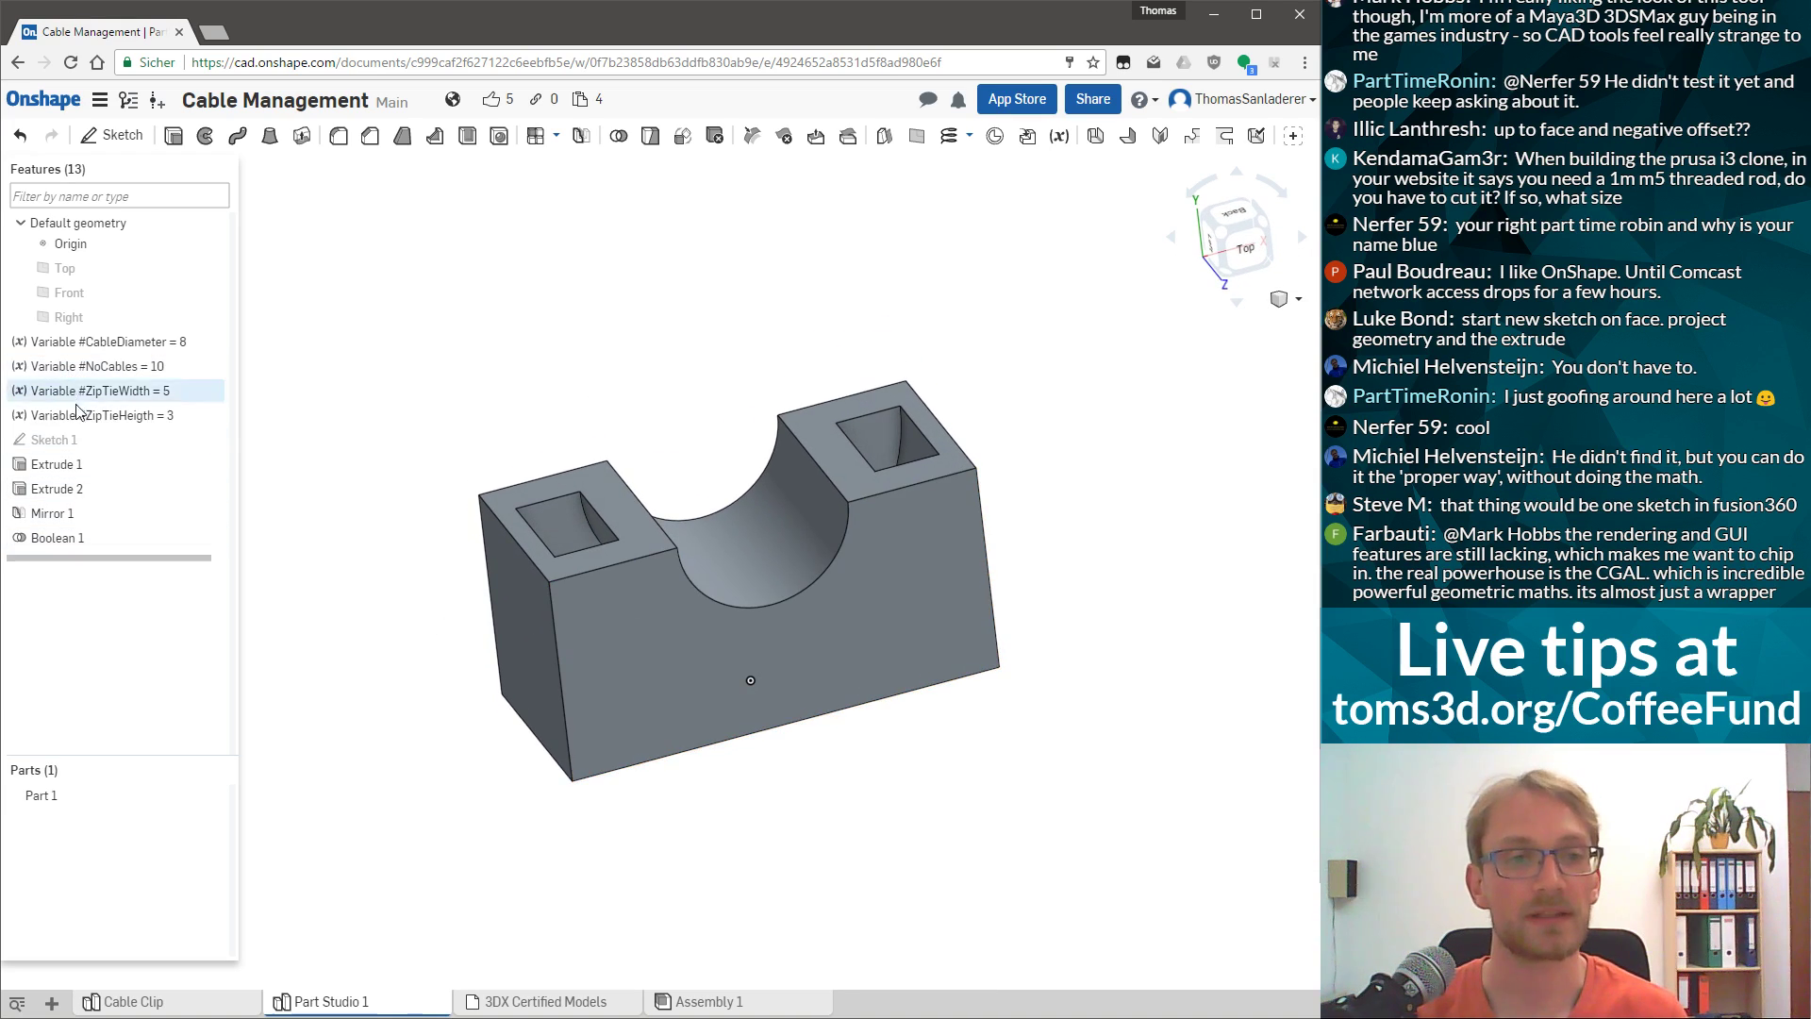
# Restore the #ZipTieWidth variable to 20 and view the rebuilt clip.
pyautogui.doubleClick(110, 396)
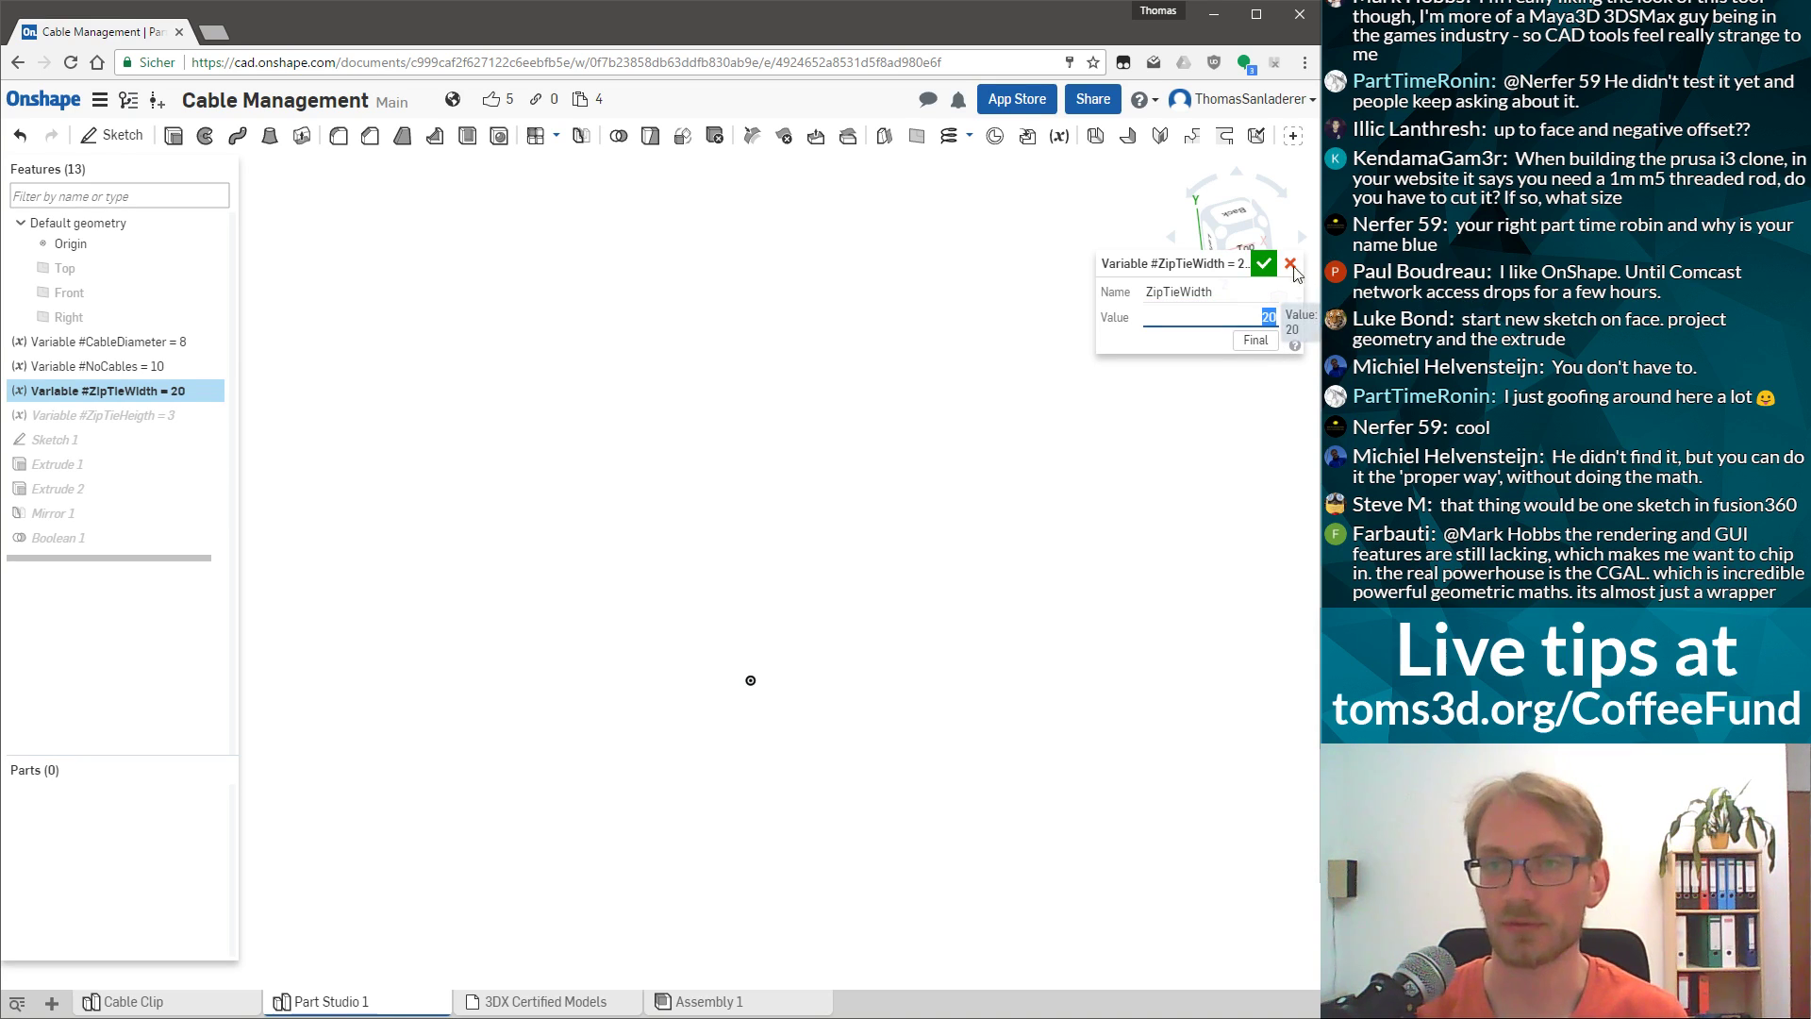
pyautogui.press('Return')
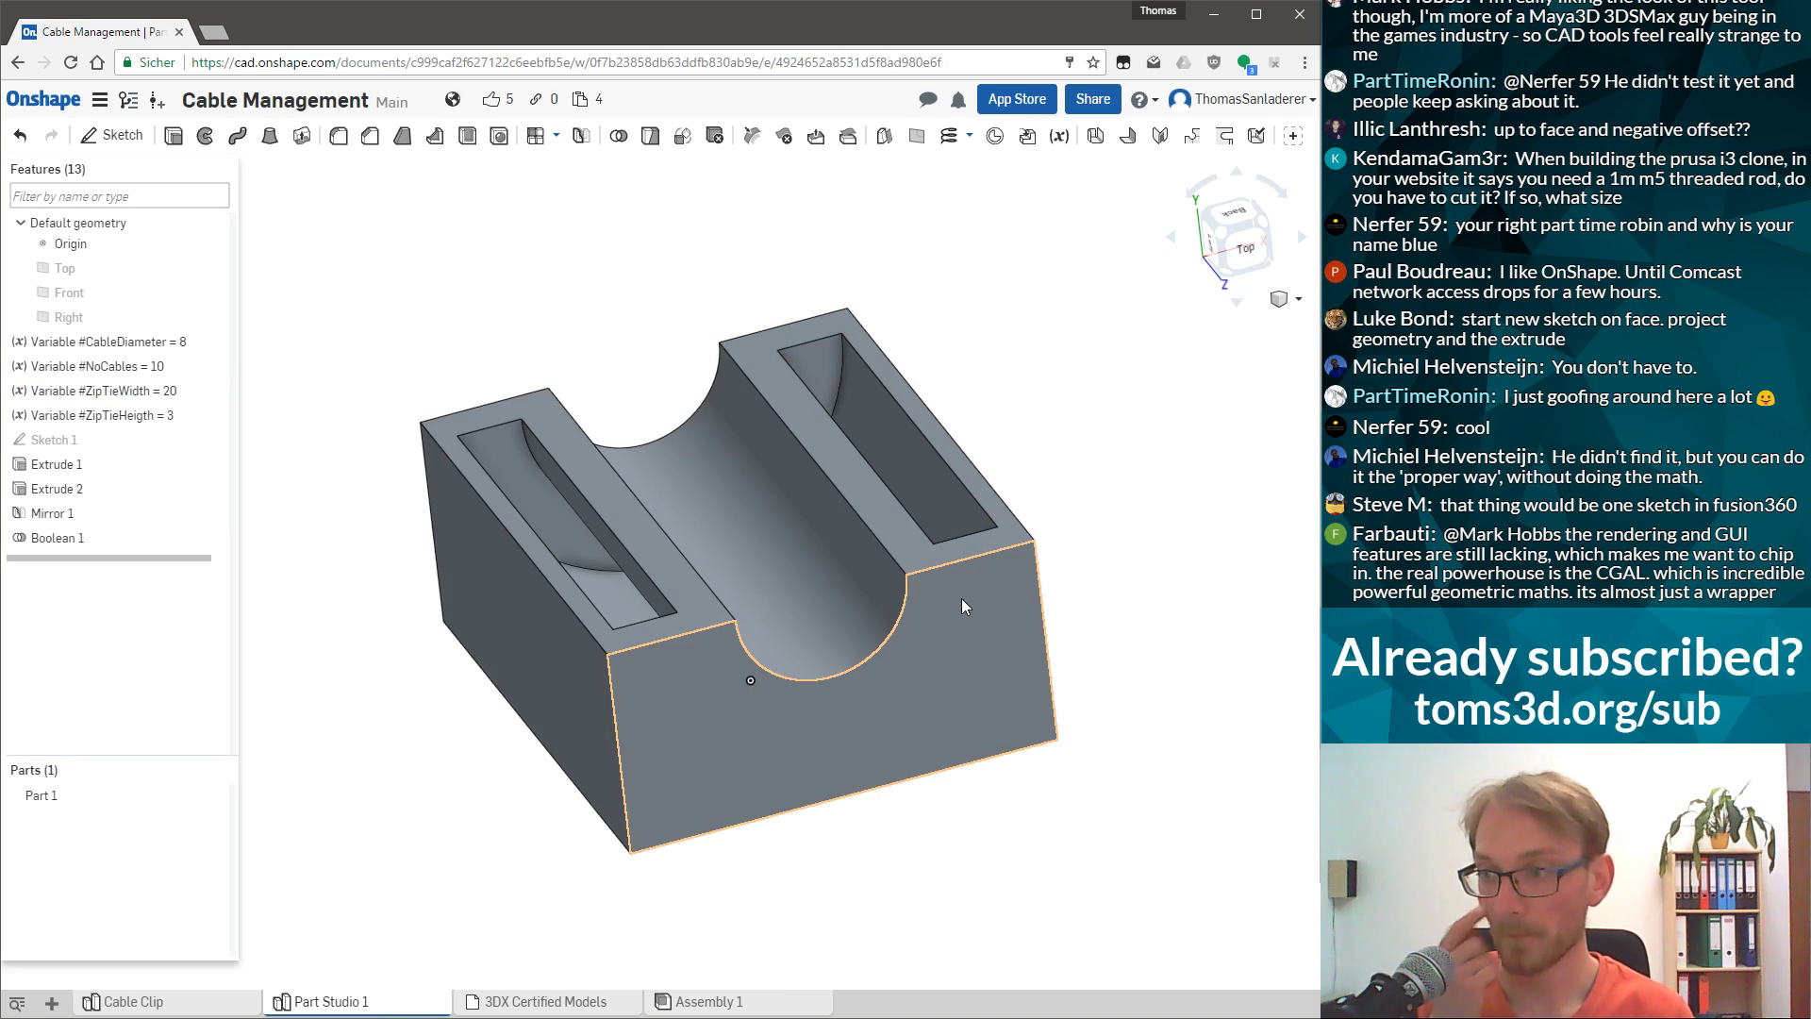
pyautogui.moveTo(950, 447); pyautogui.dragTo(745, 523, button='right')
# Set the #CableDiameter variable to 20 and inspect how the clip's trough and body rebuild.
pyautogui.click(754, 584)
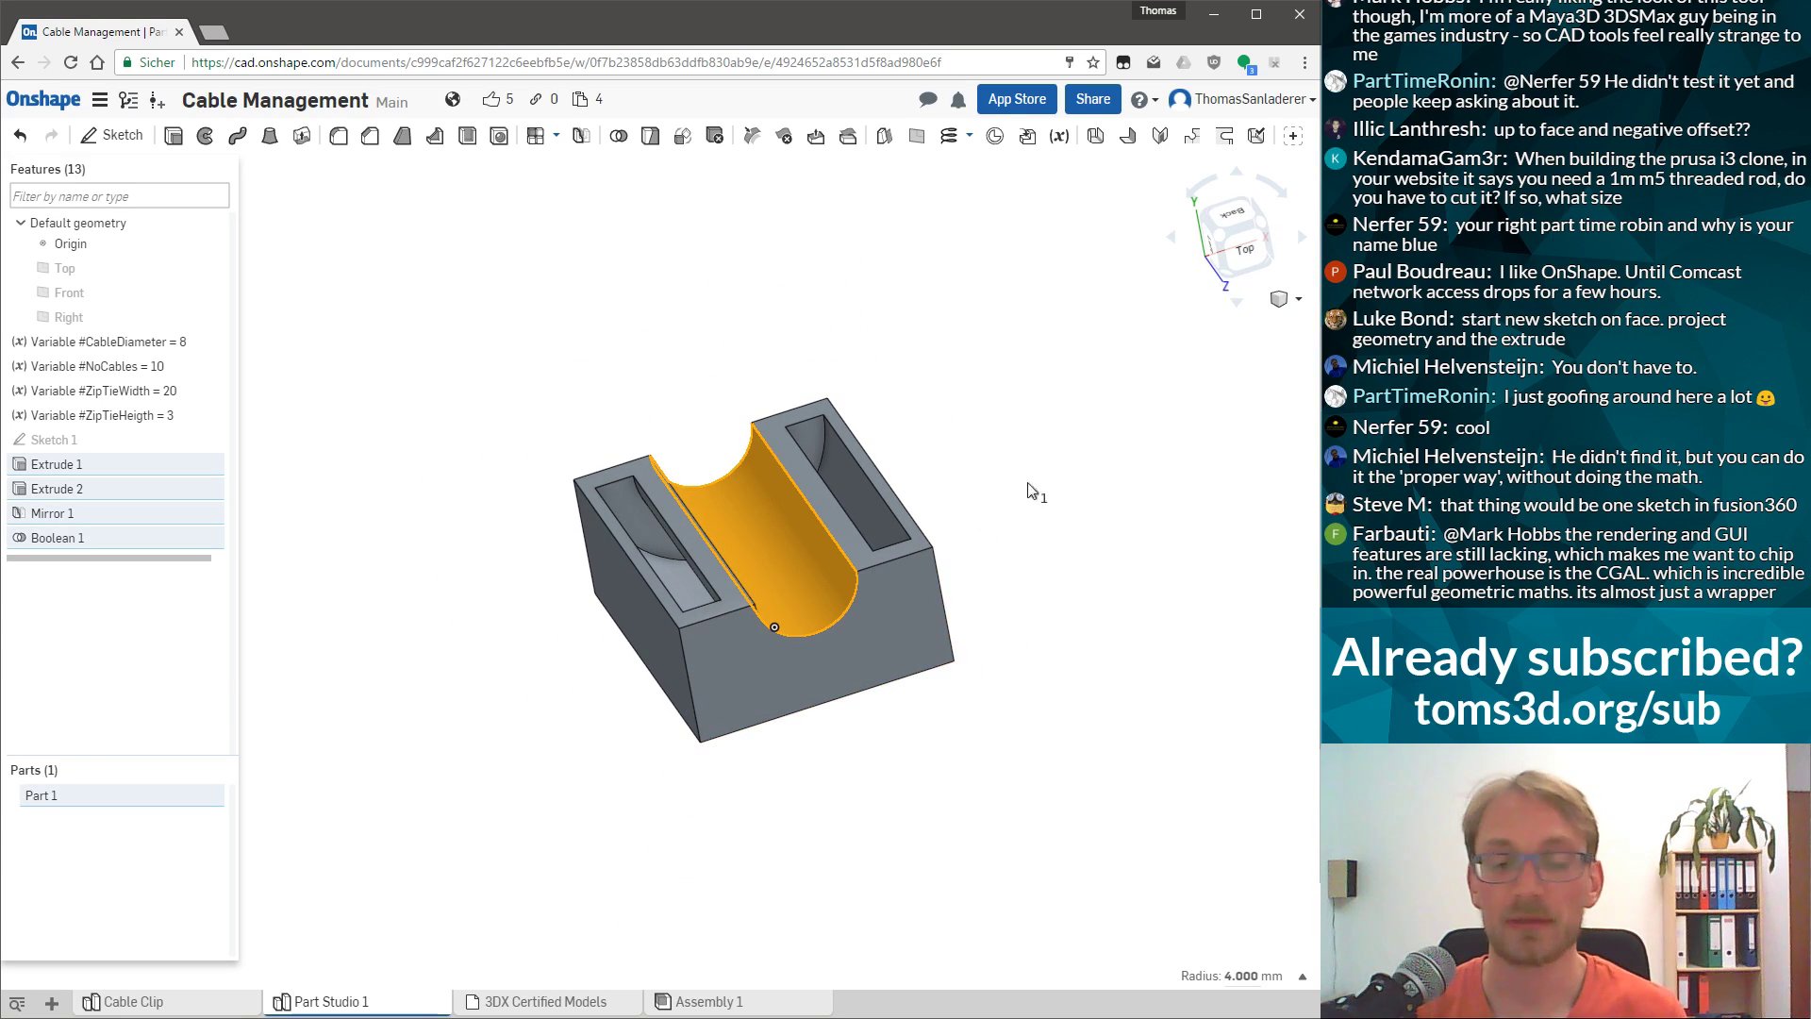
pyautogui.click(1011, 515)
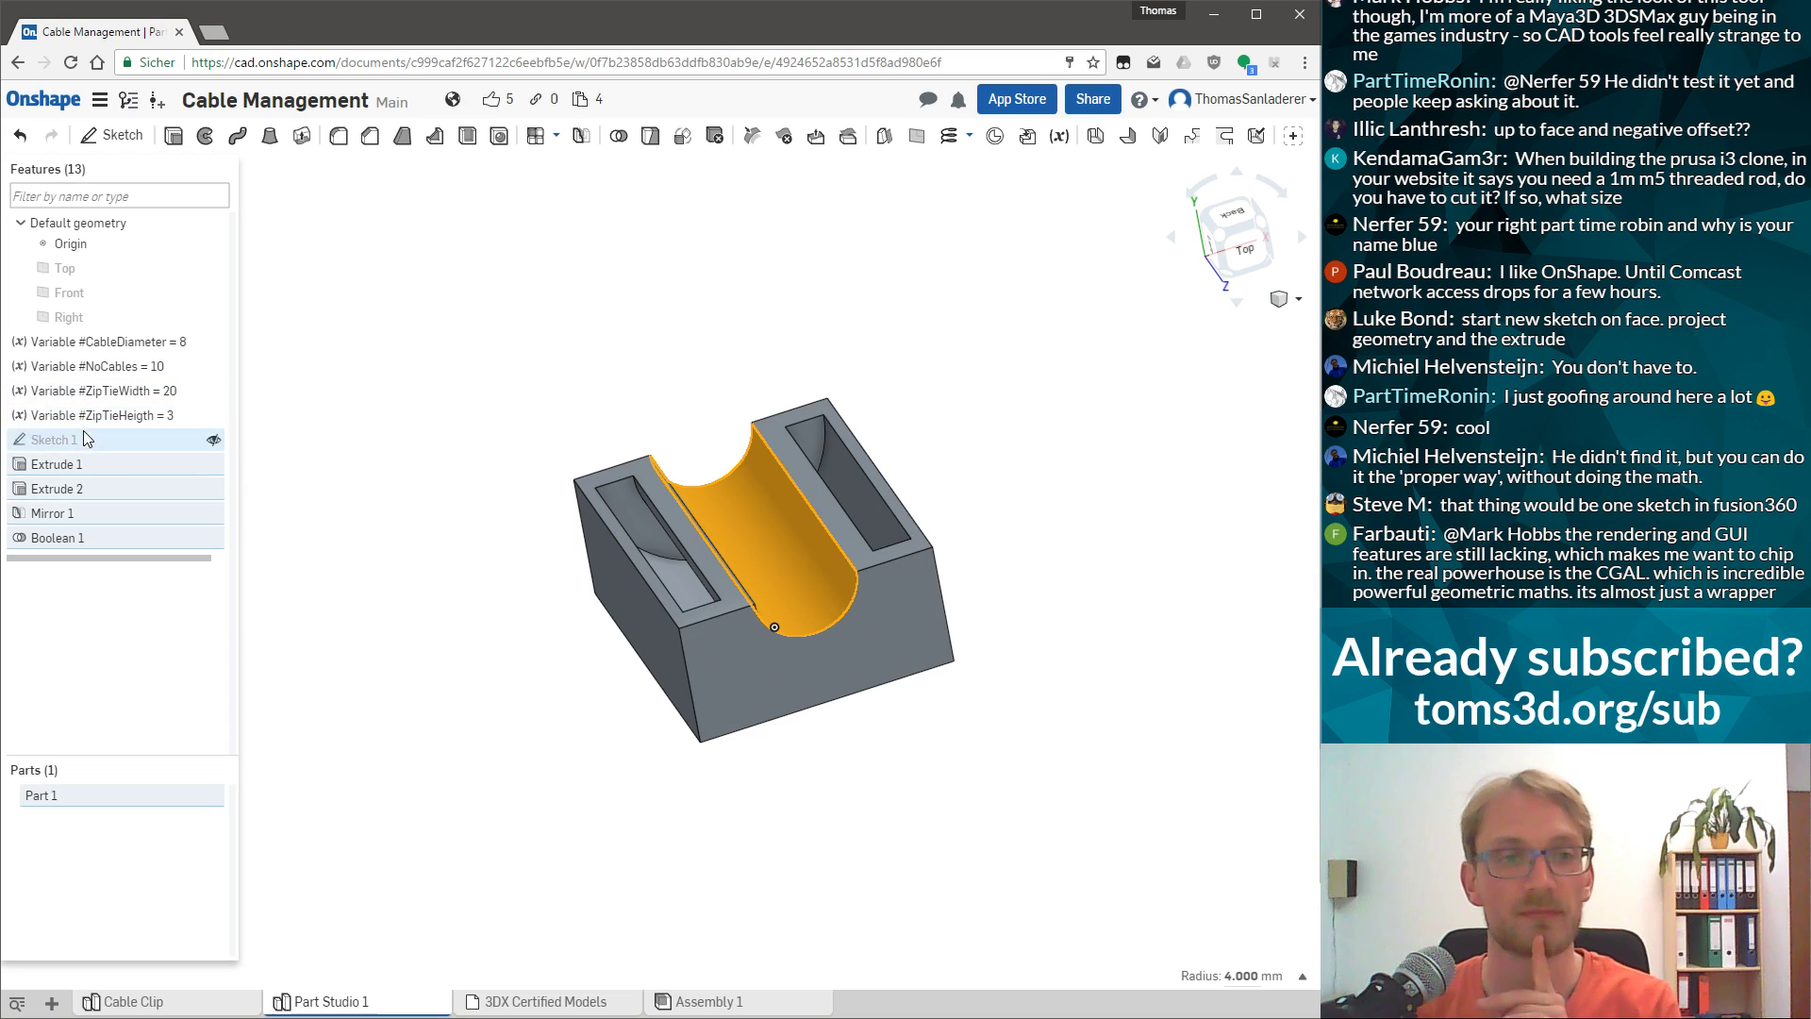
pyautogui.doubleClick(142, 345)
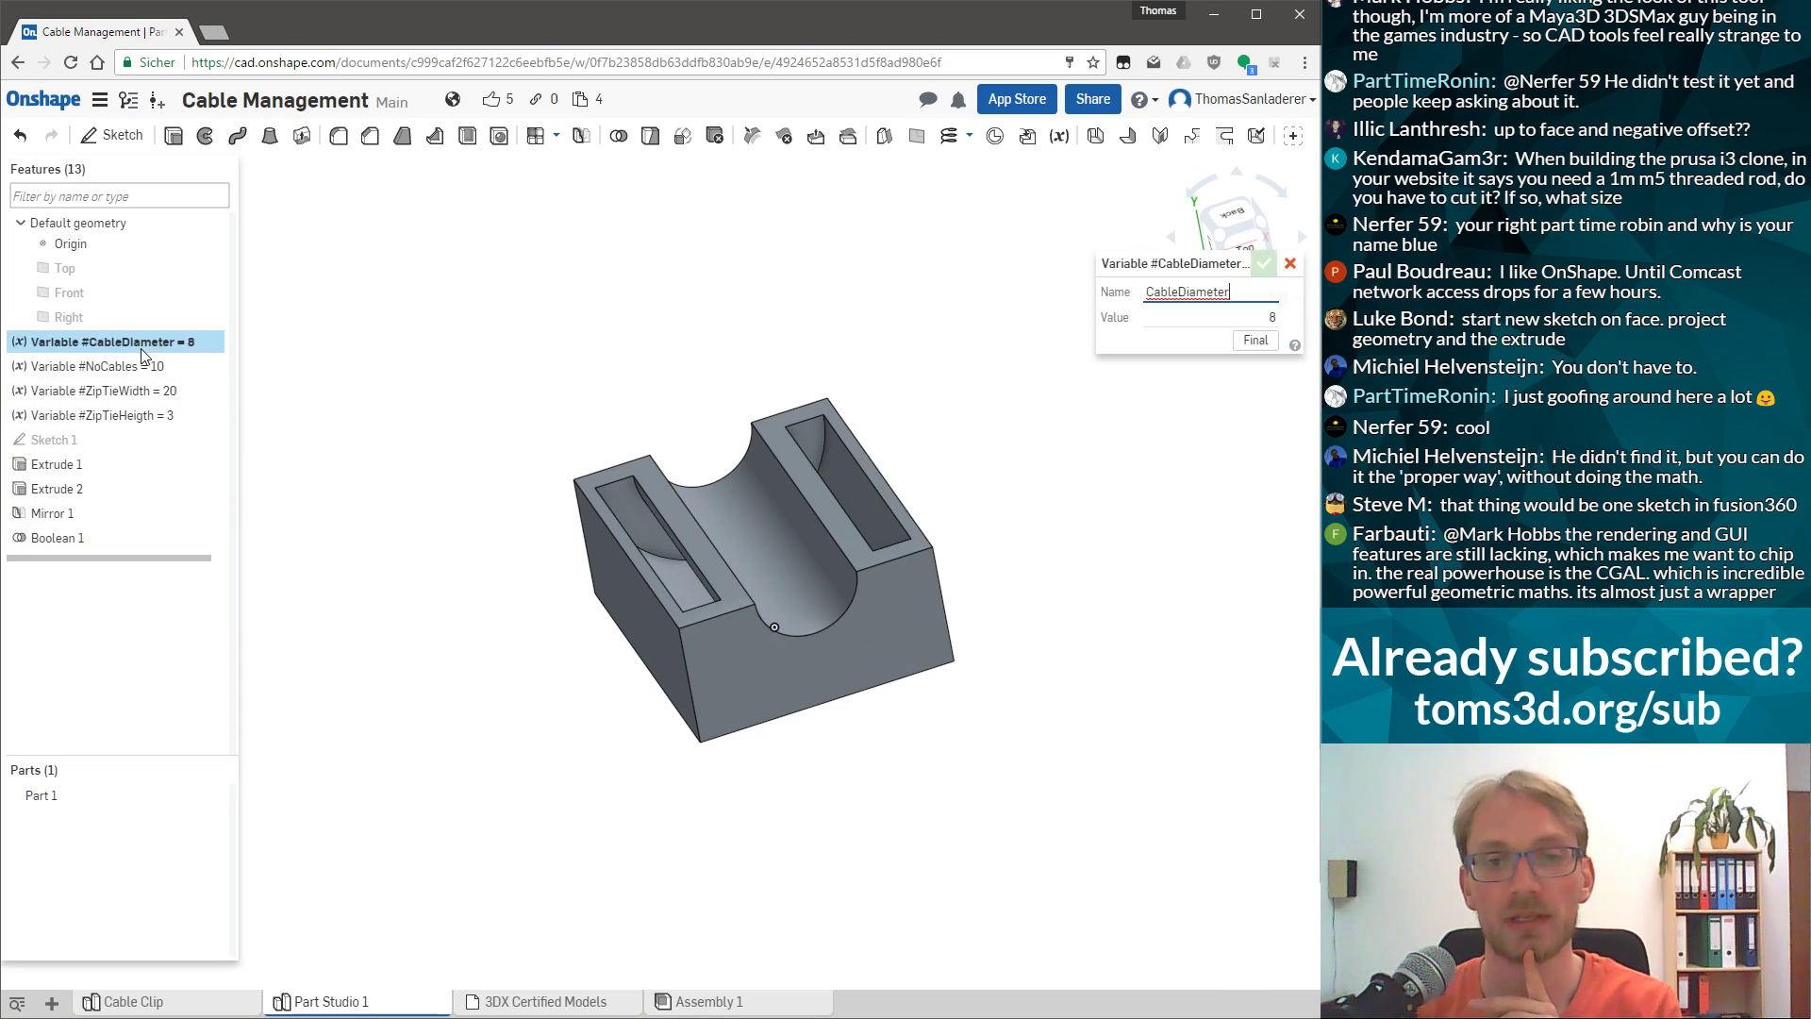
pyautogui.click(1249, 320)
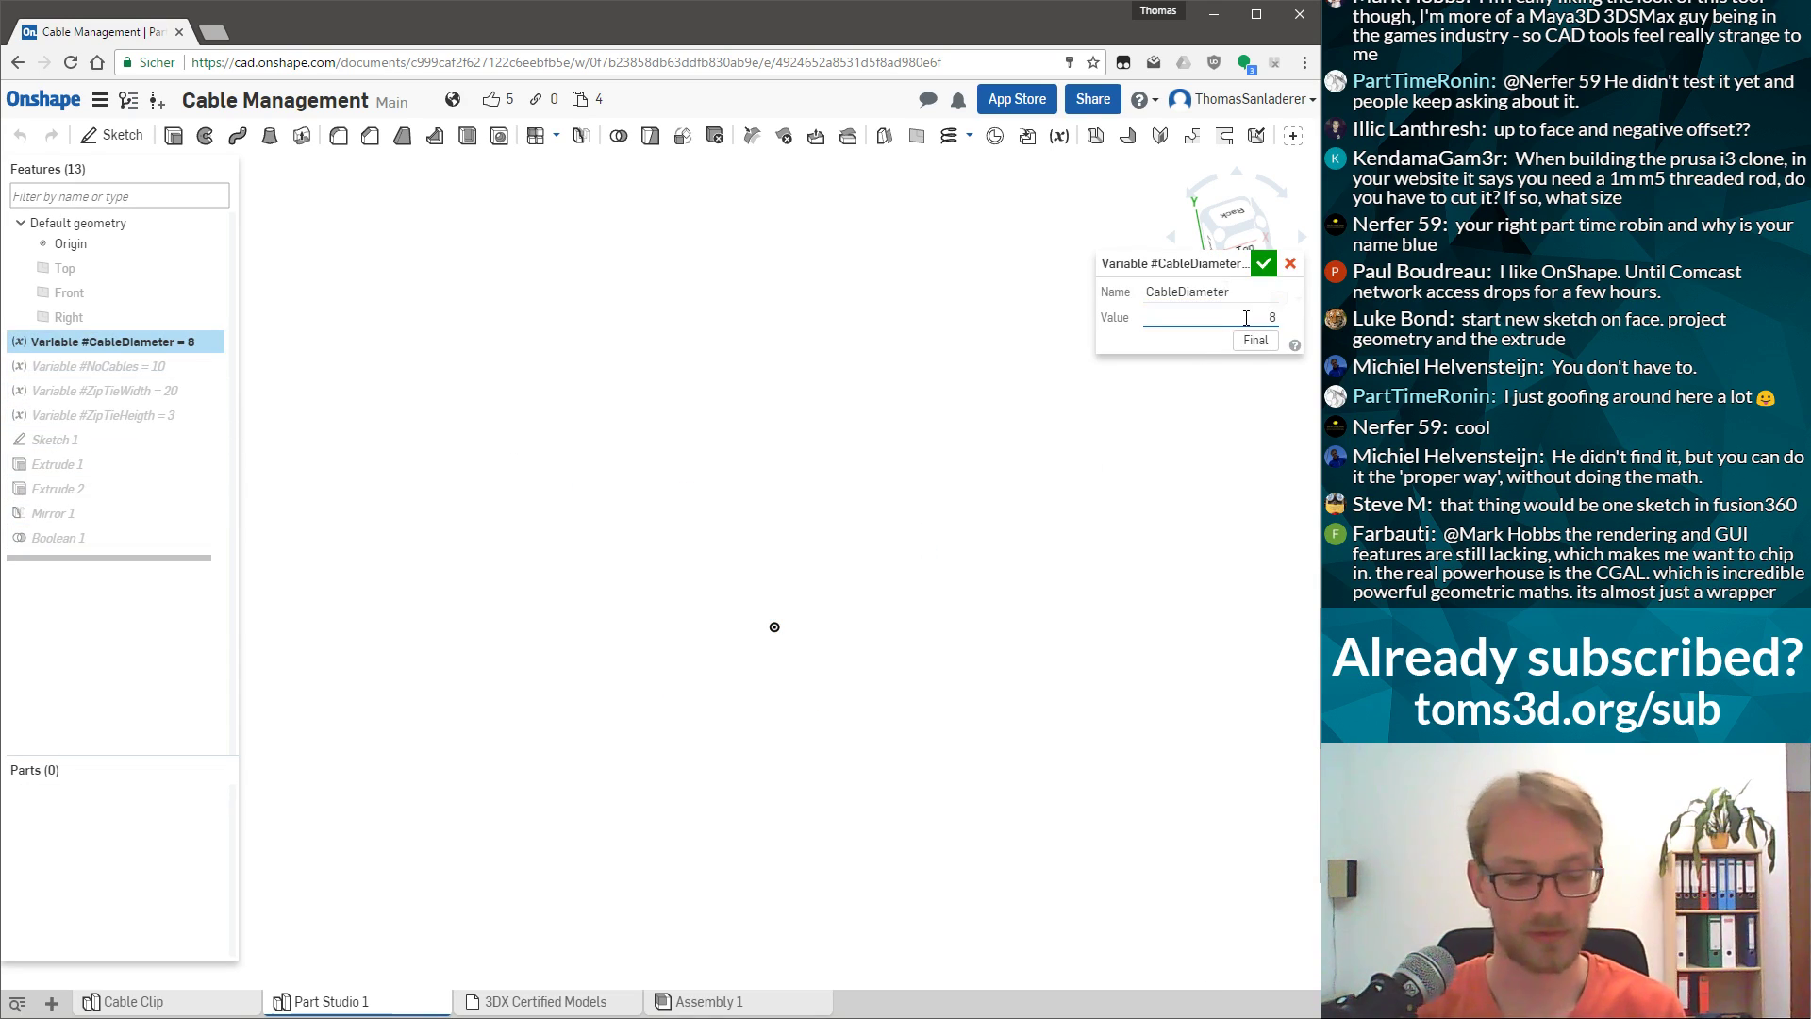
pyautogui.write('20')
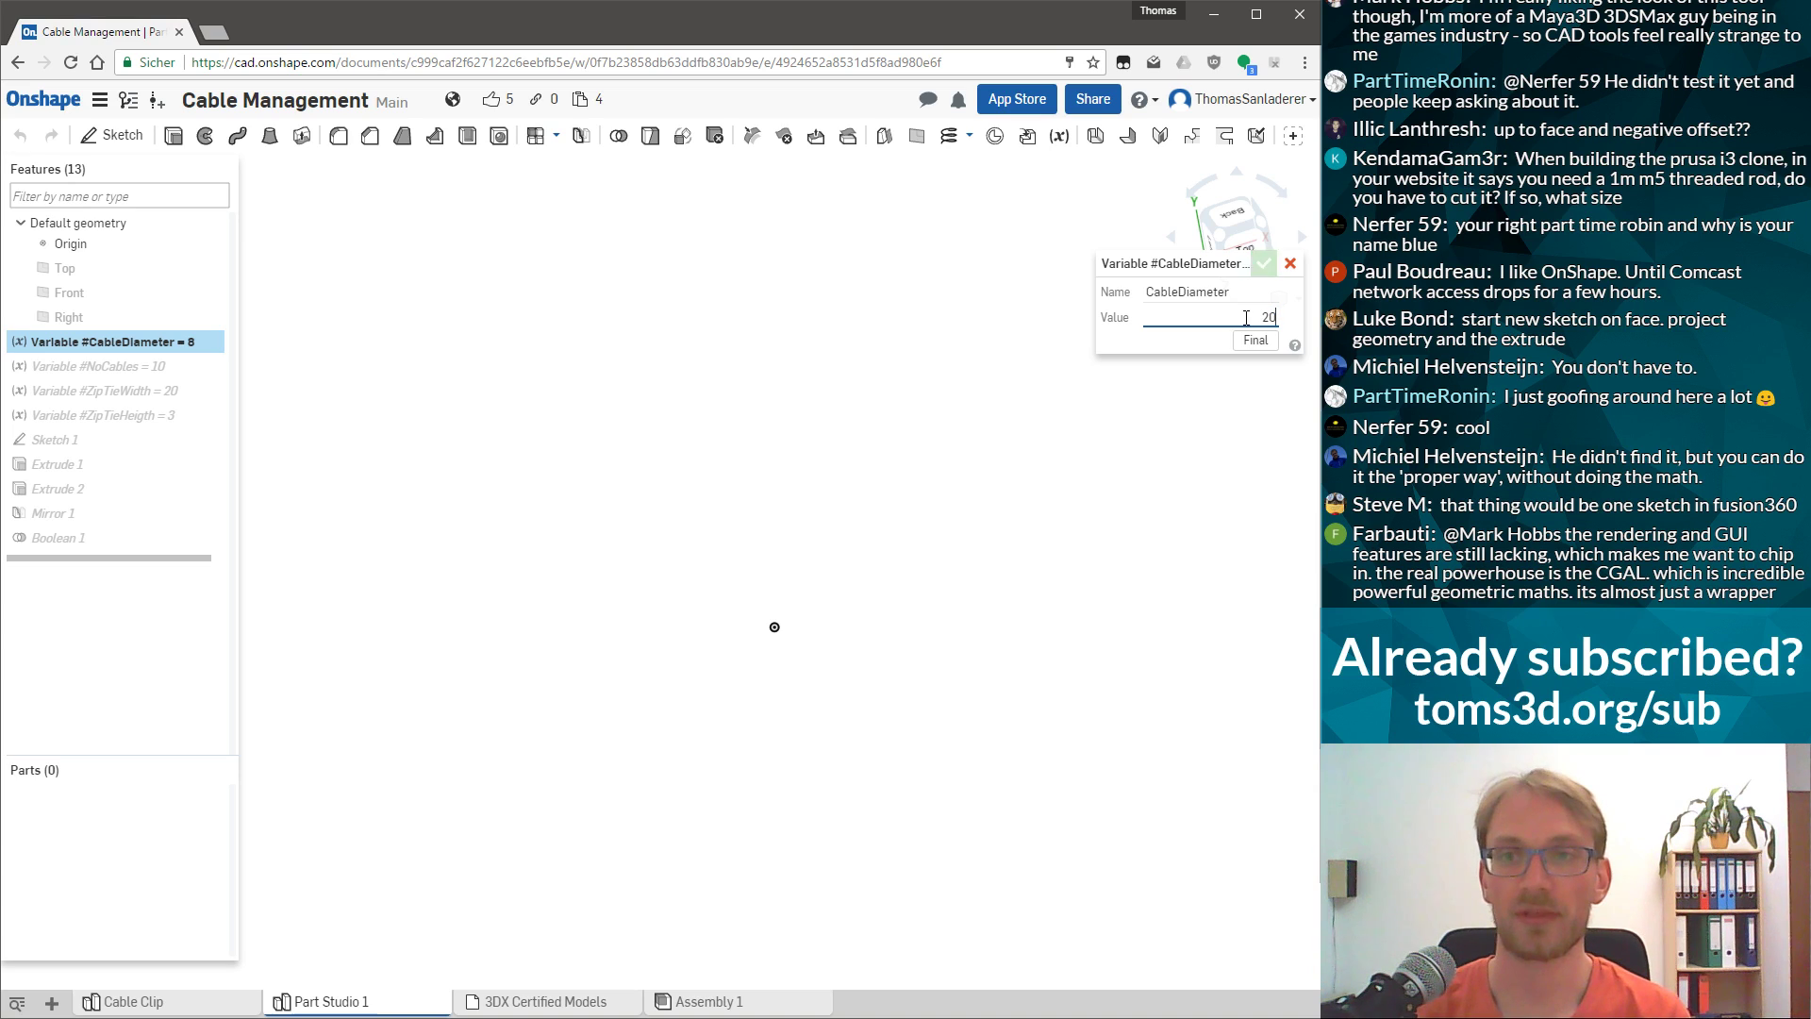
pyautogui.click(1264, 263)
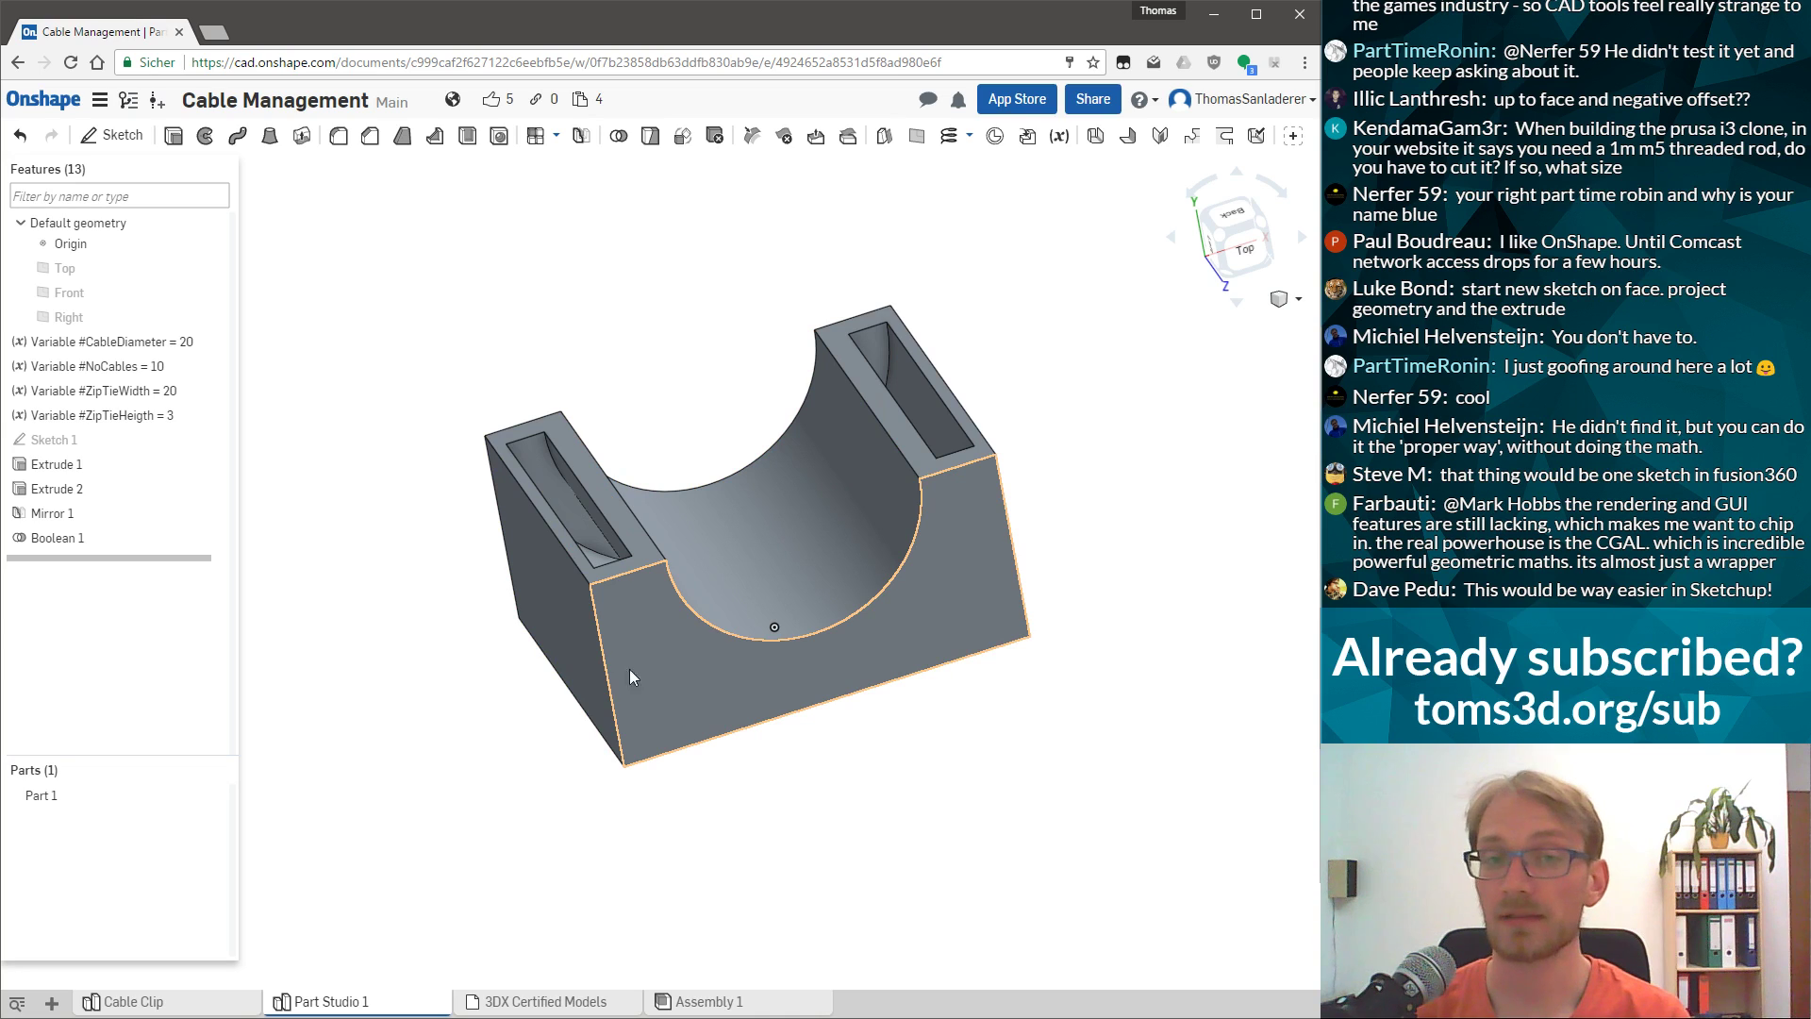
pyautogui.moveTo(636, 657); pyautogui.dragTo(436, 788, button='right')
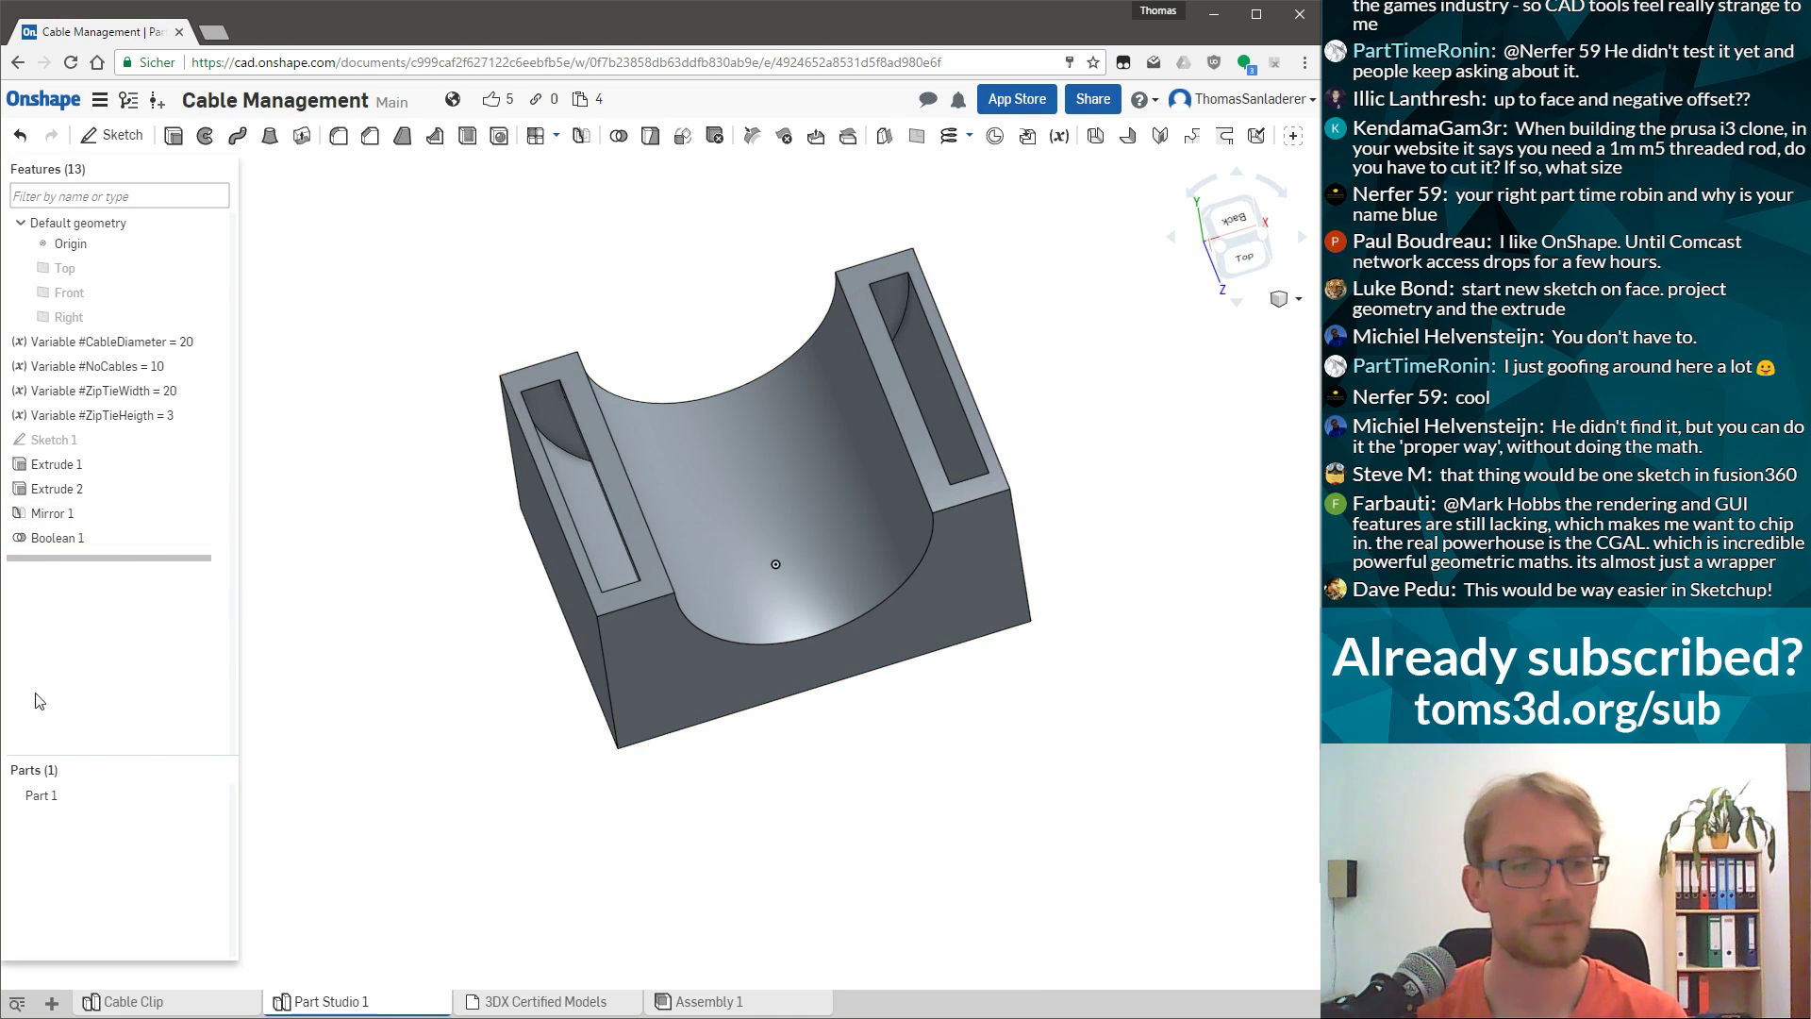
# Undo the #CableDiameter change and examine the clip's trough and zip-tie slots from several angles.
pyautogui.hotkey('ctrl', 'z')
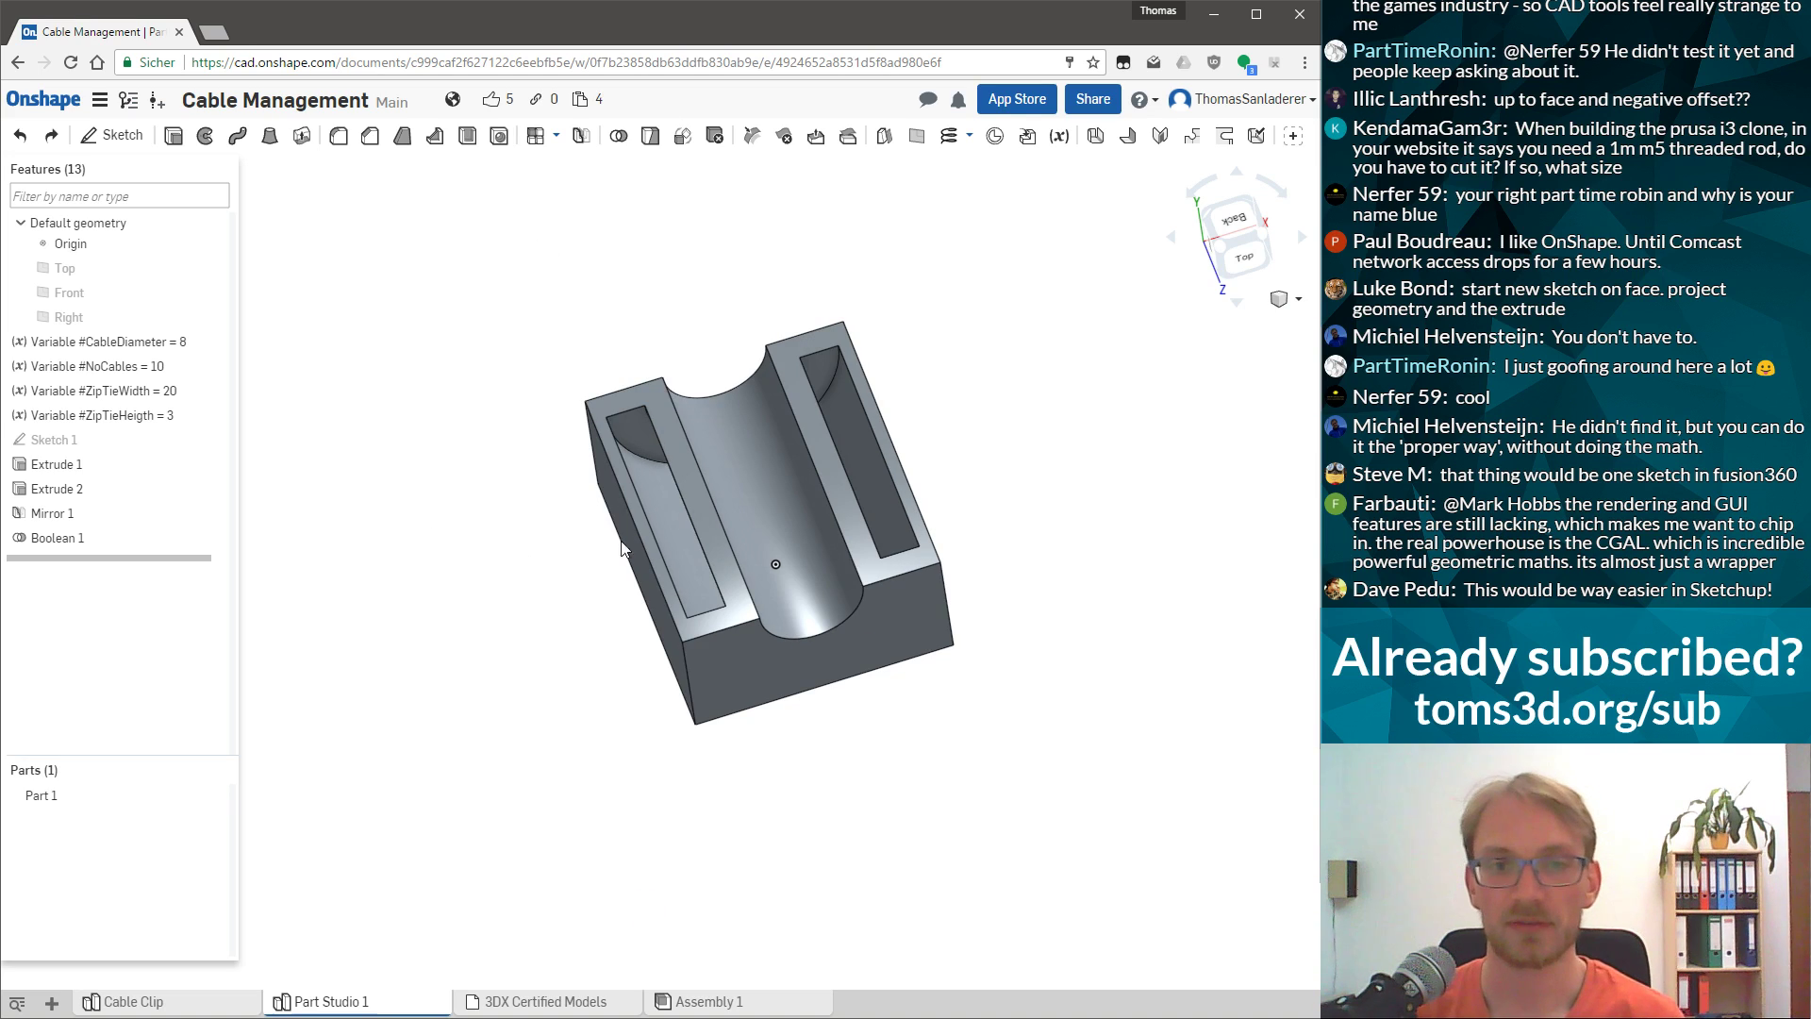
pyautogui.moveTo(841, 500); pyautogui.dragTo(882, 471, button='right')
pyautogui.scroll(2, 905, 441)
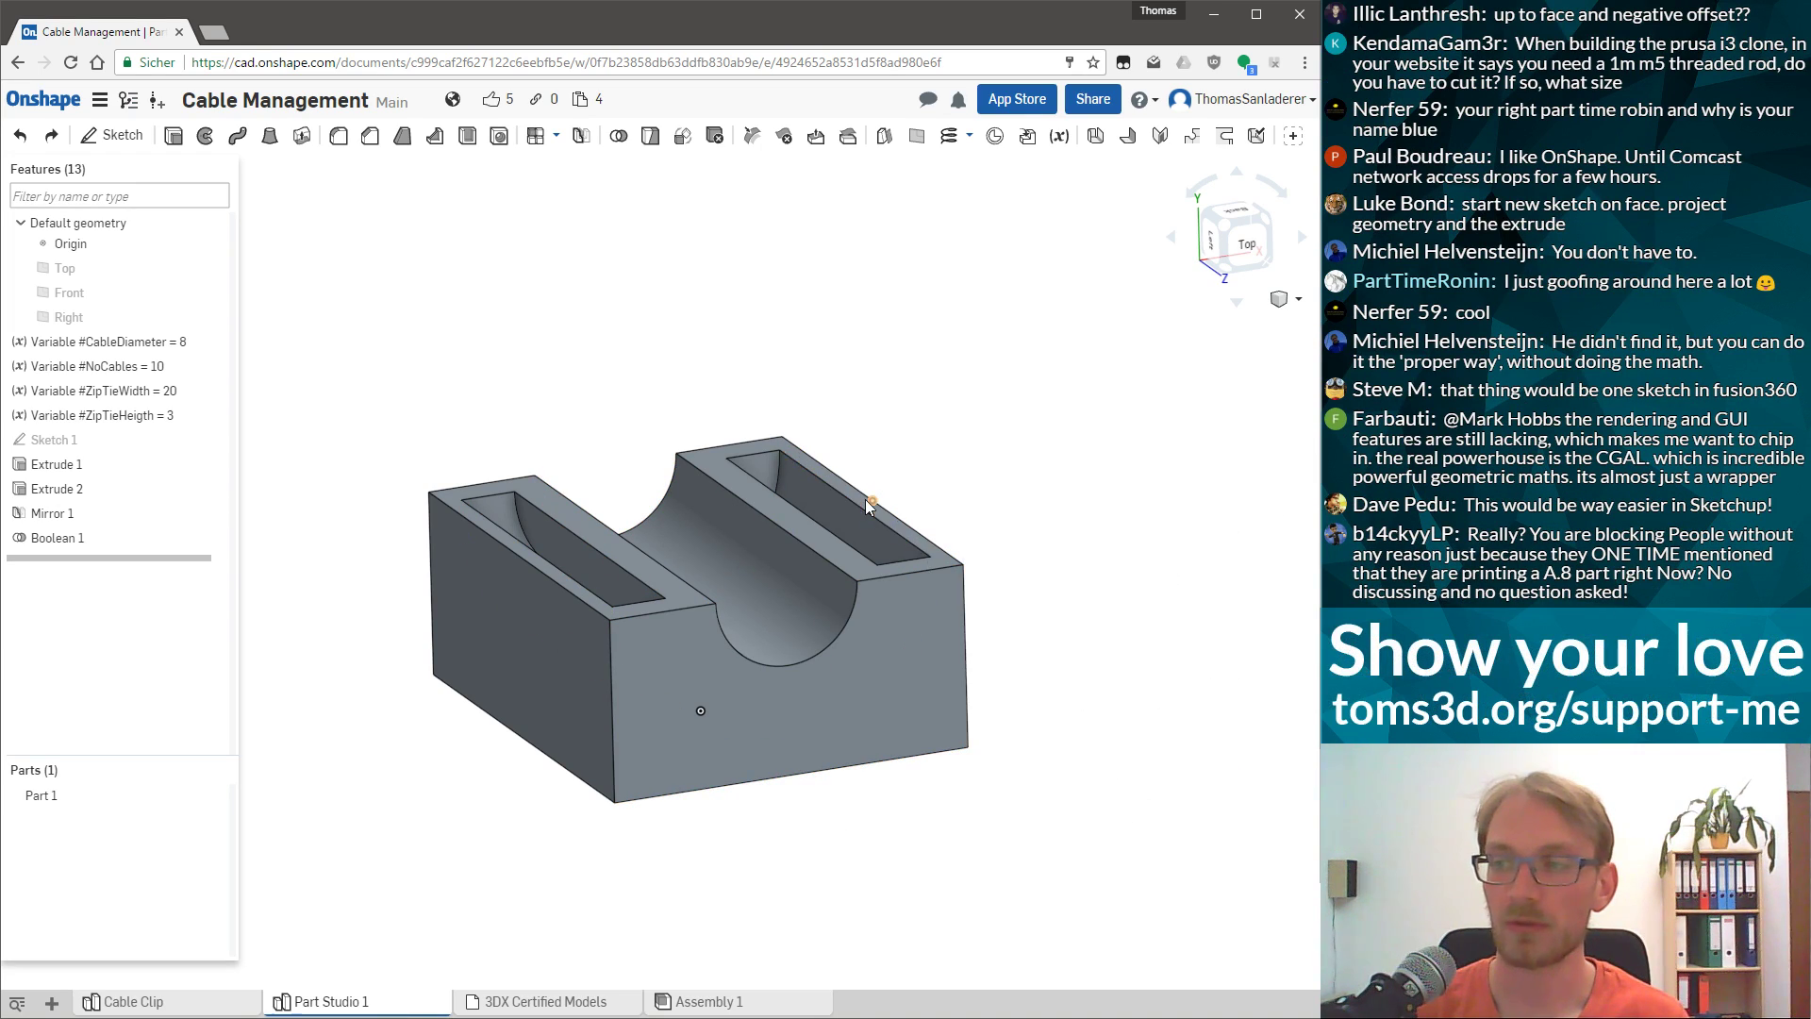
pyautogui.moveTo(920, 380); pyautogui.dragTo(906, 594, button='right')
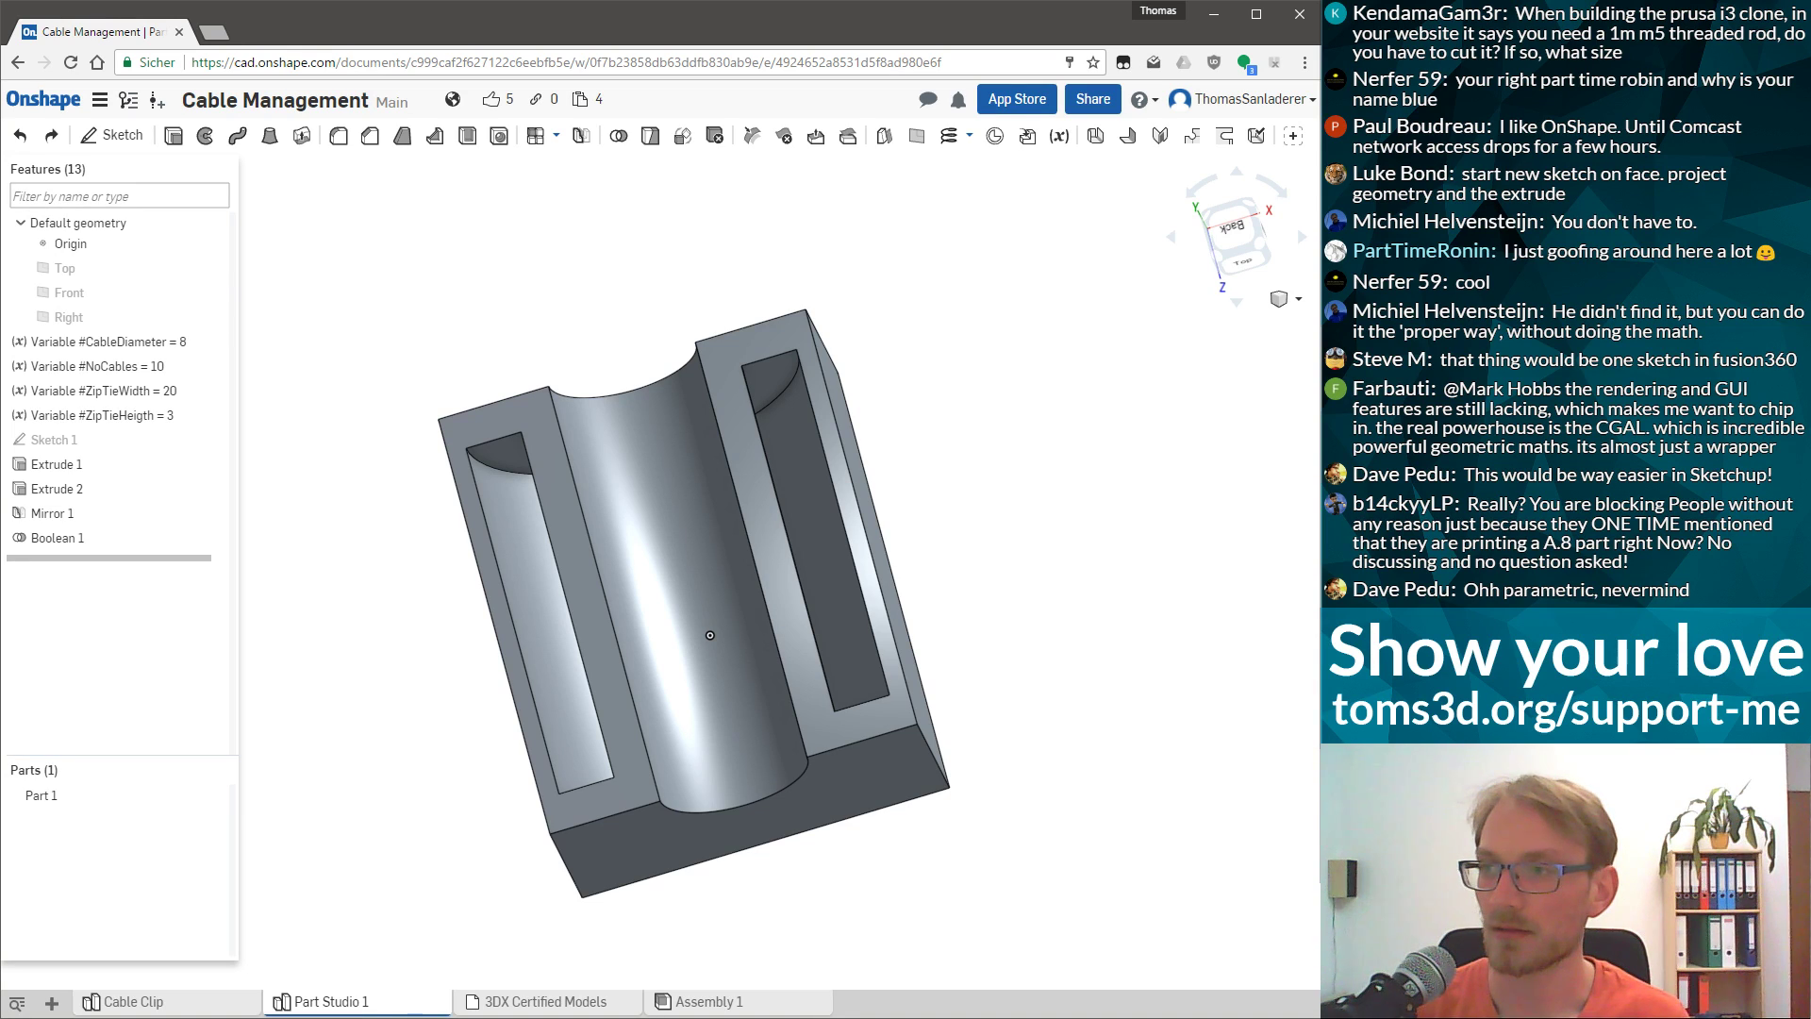
pyautogui.moveTo(724, 771); pyautogui.dragTo(674, 670, button='right')
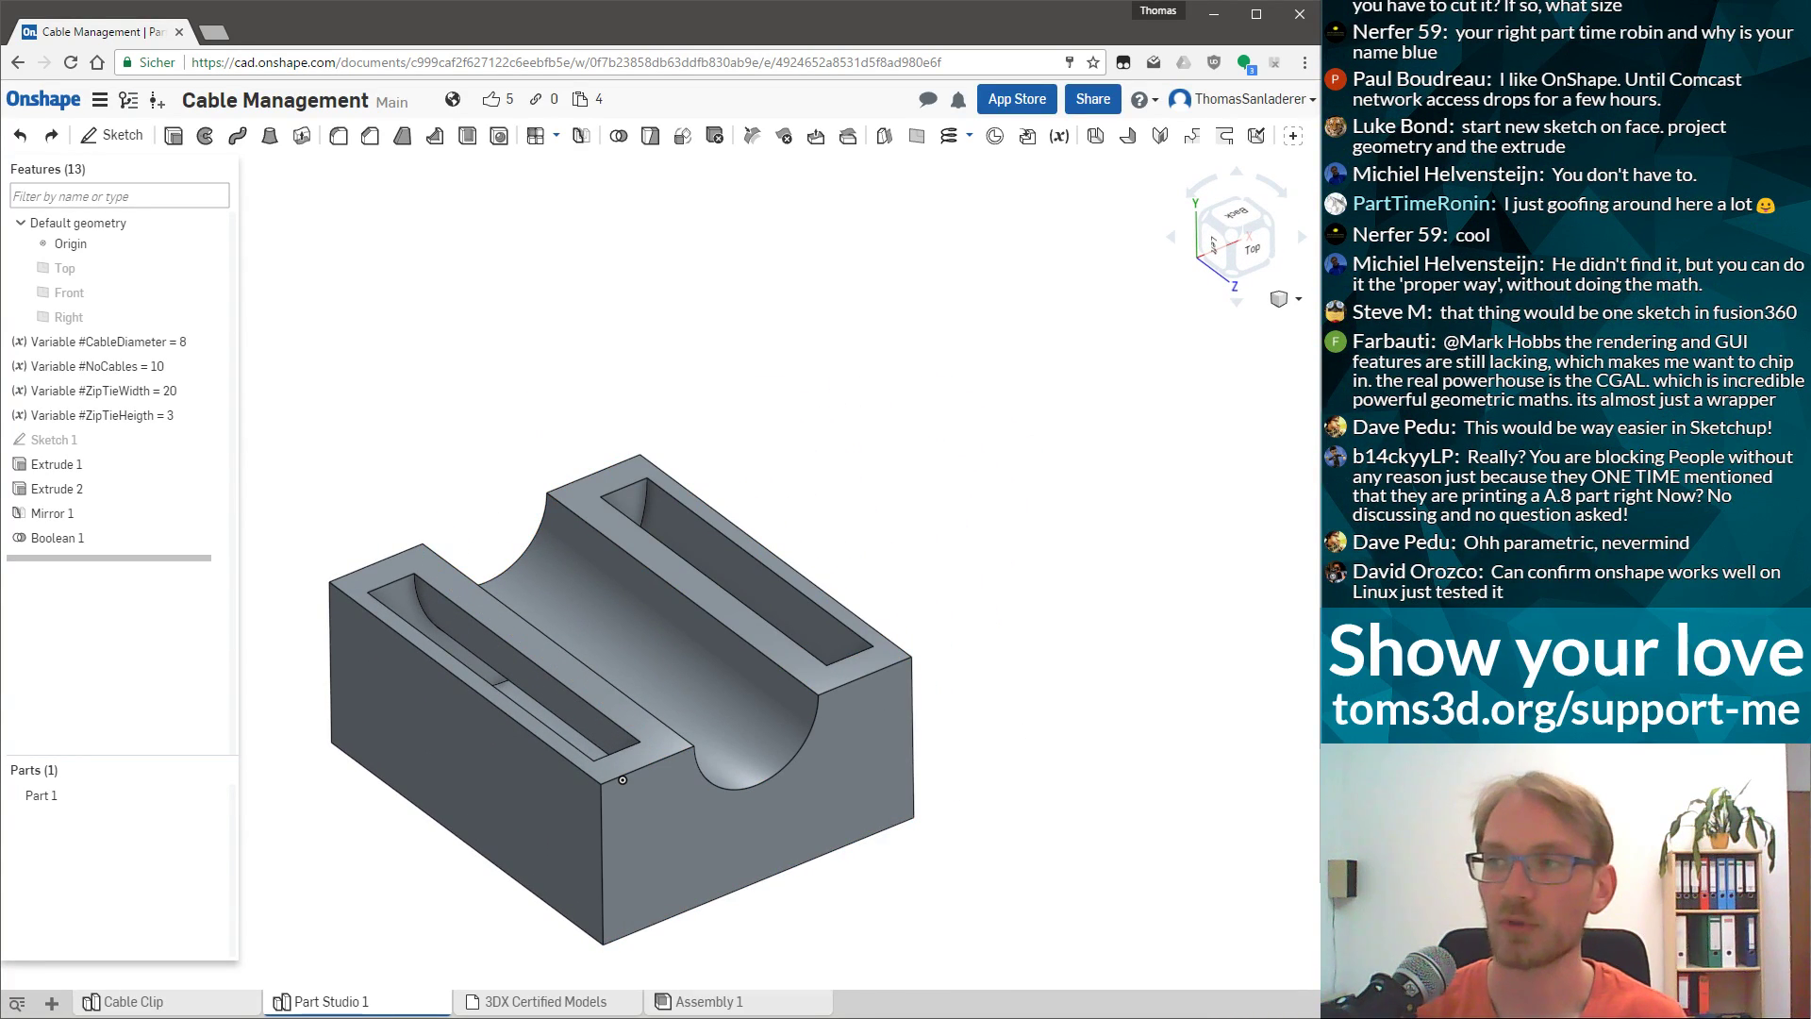
pyautogui.moveTo(902, 677); pyautogui.dragTo(860, 698, button='right')
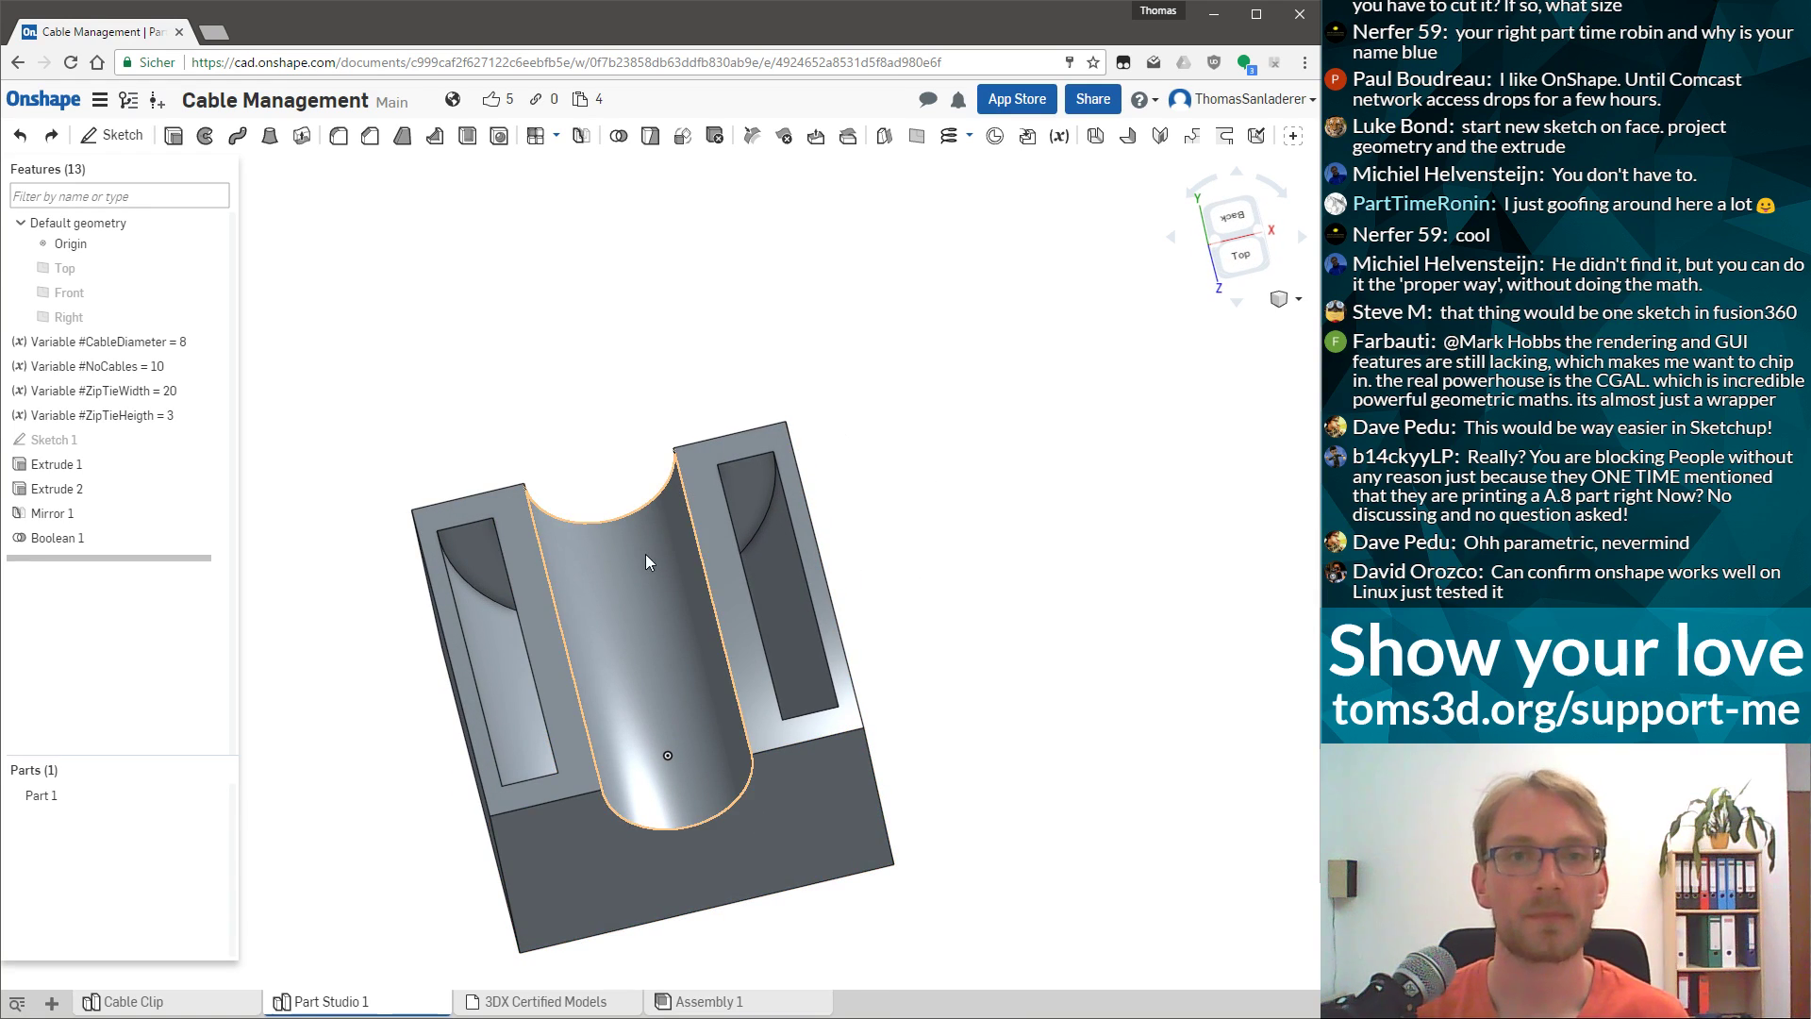
pyautogui.scroll(-4, 691, 363)
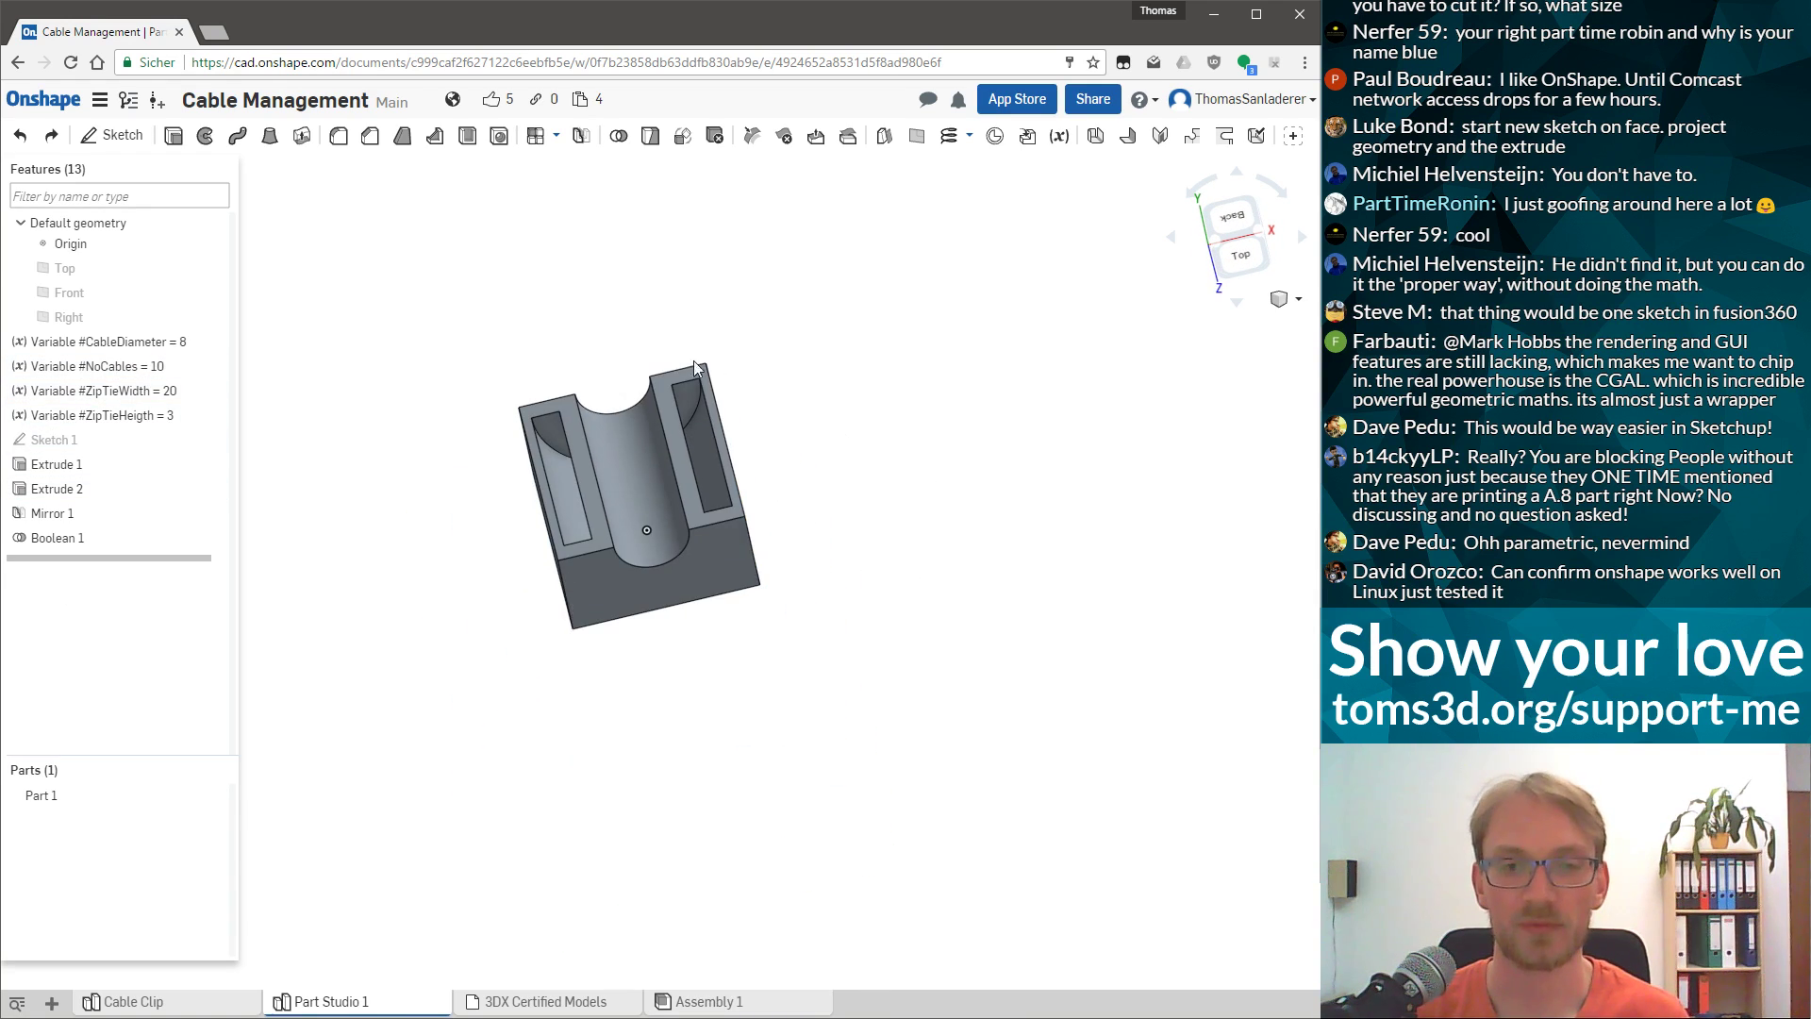
pyautogui.moveTo(686, 462); pyautogui.dragTo(693, 428, button='right')
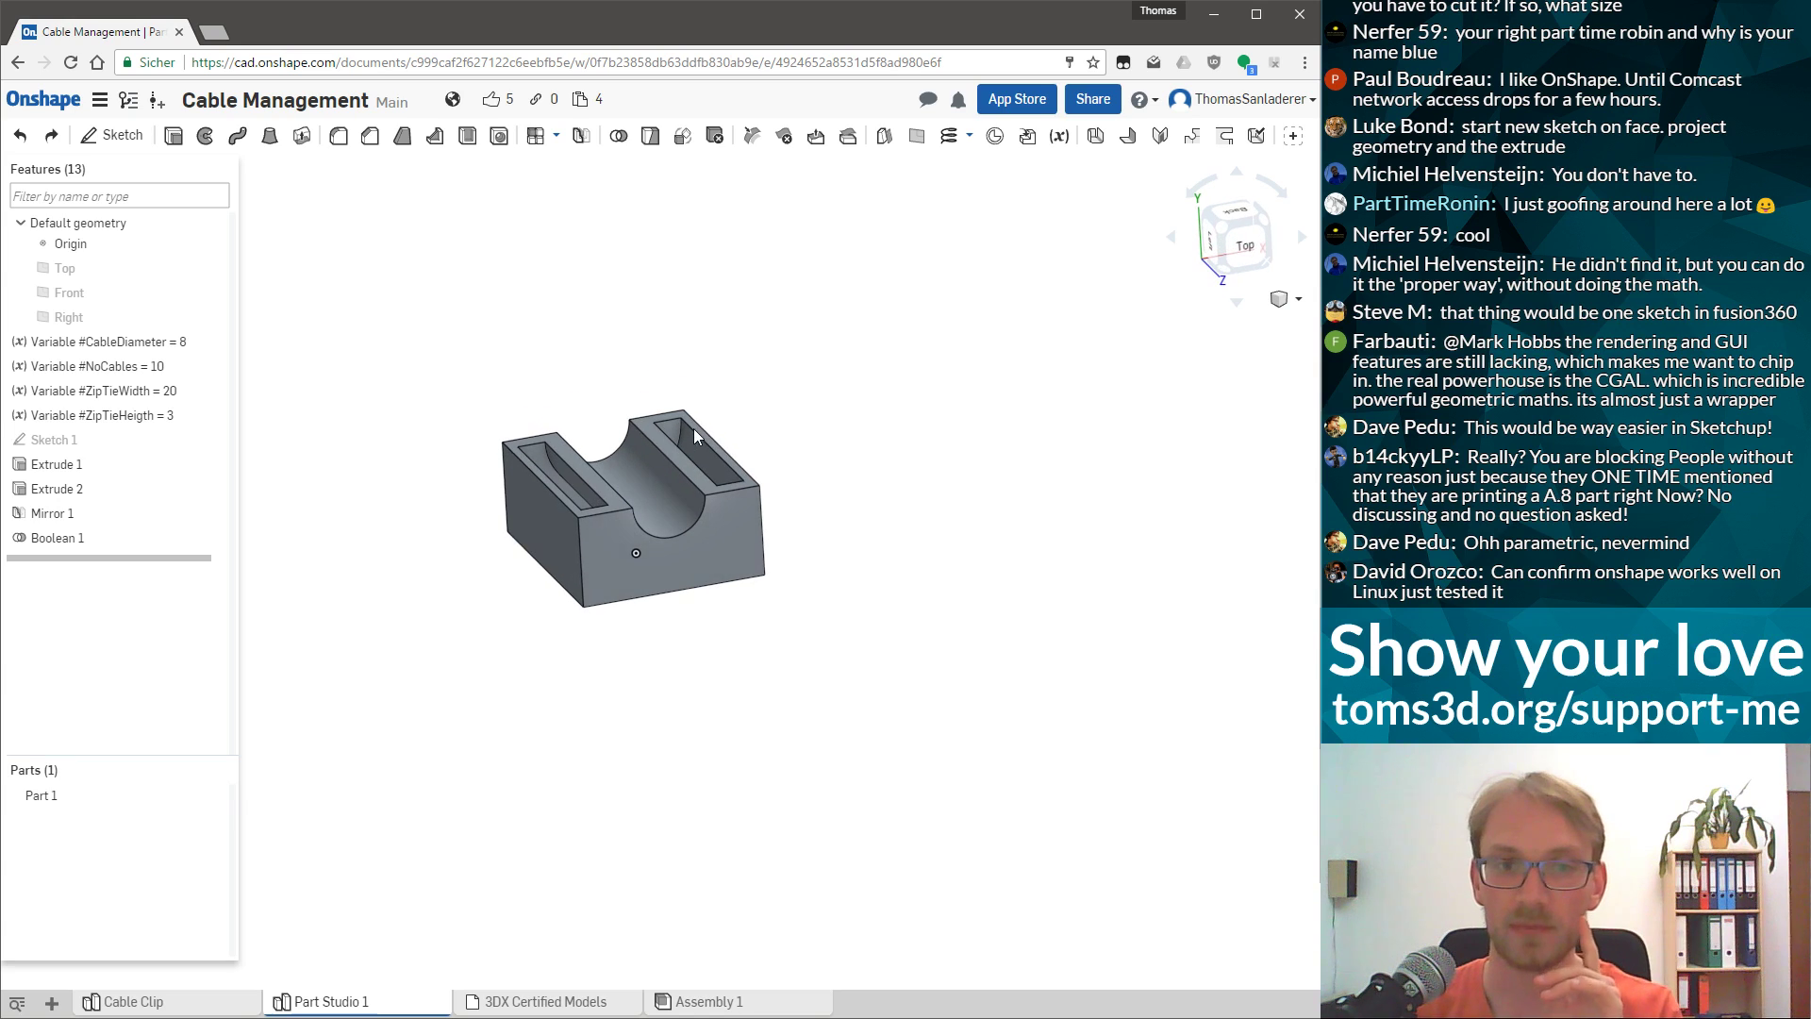
pyautogui.scroll(1, 702, 450)
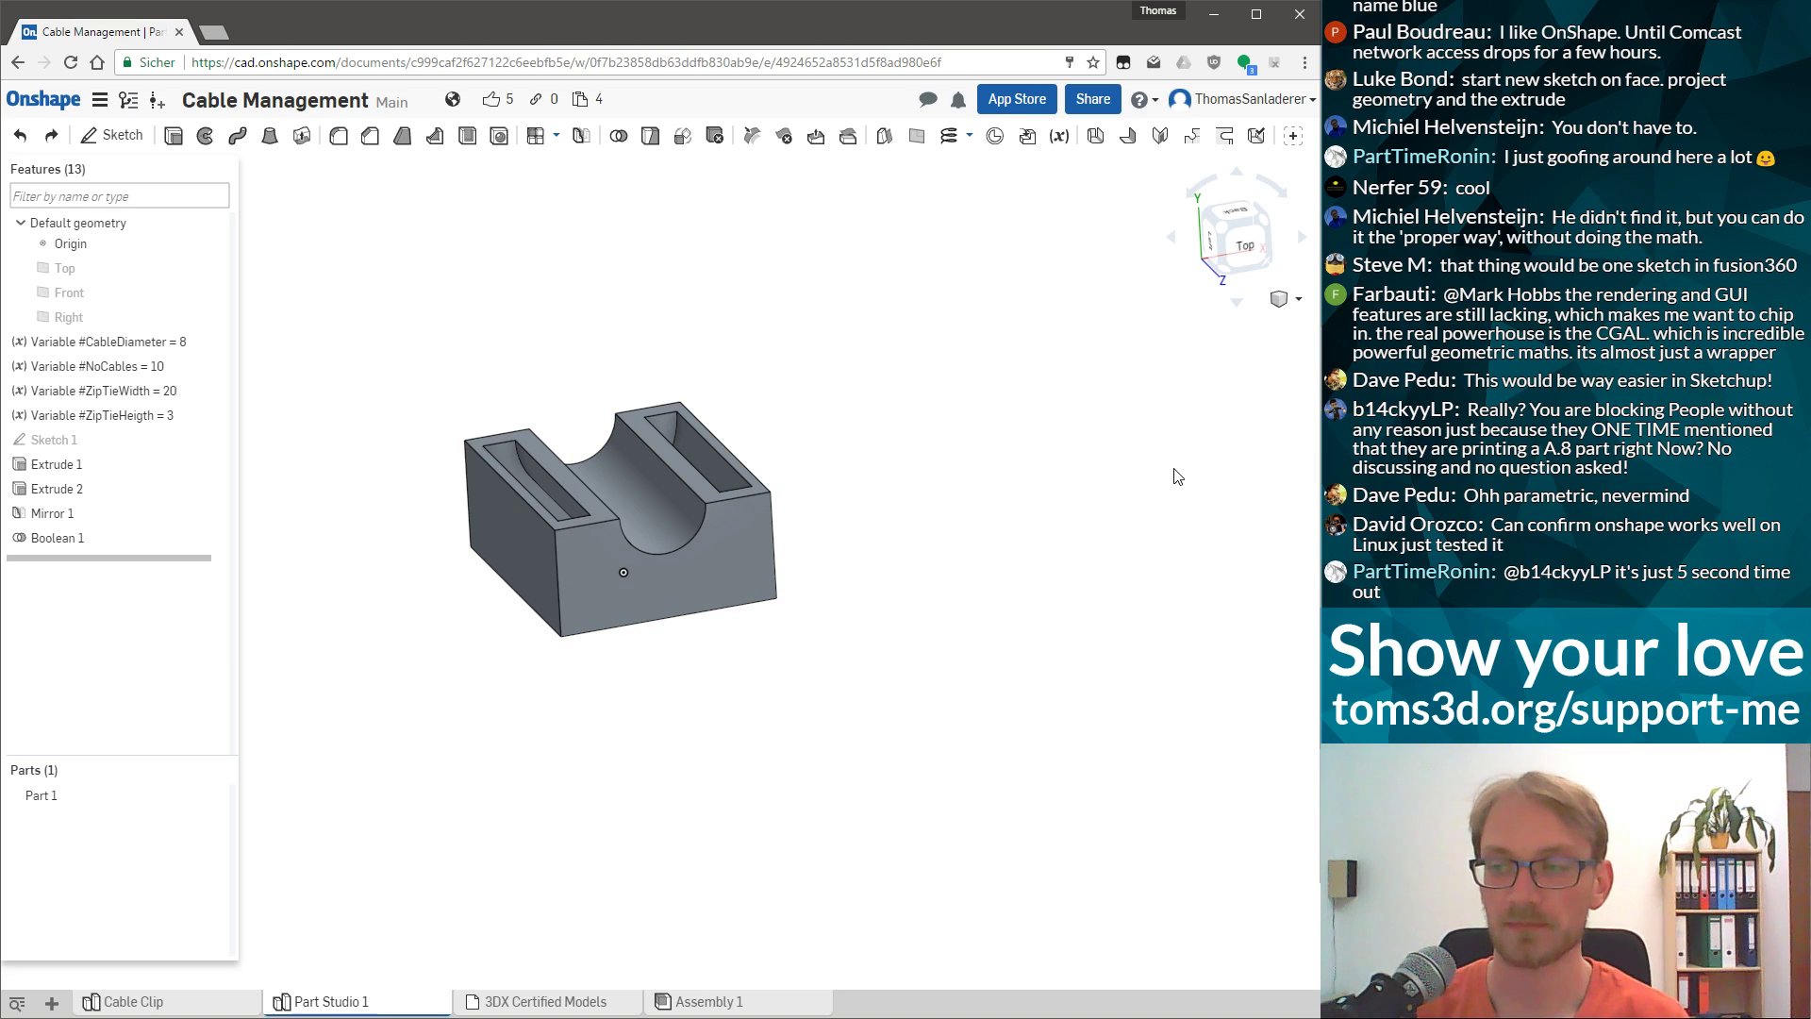
pyautogui.scroll(3, 723, 309)
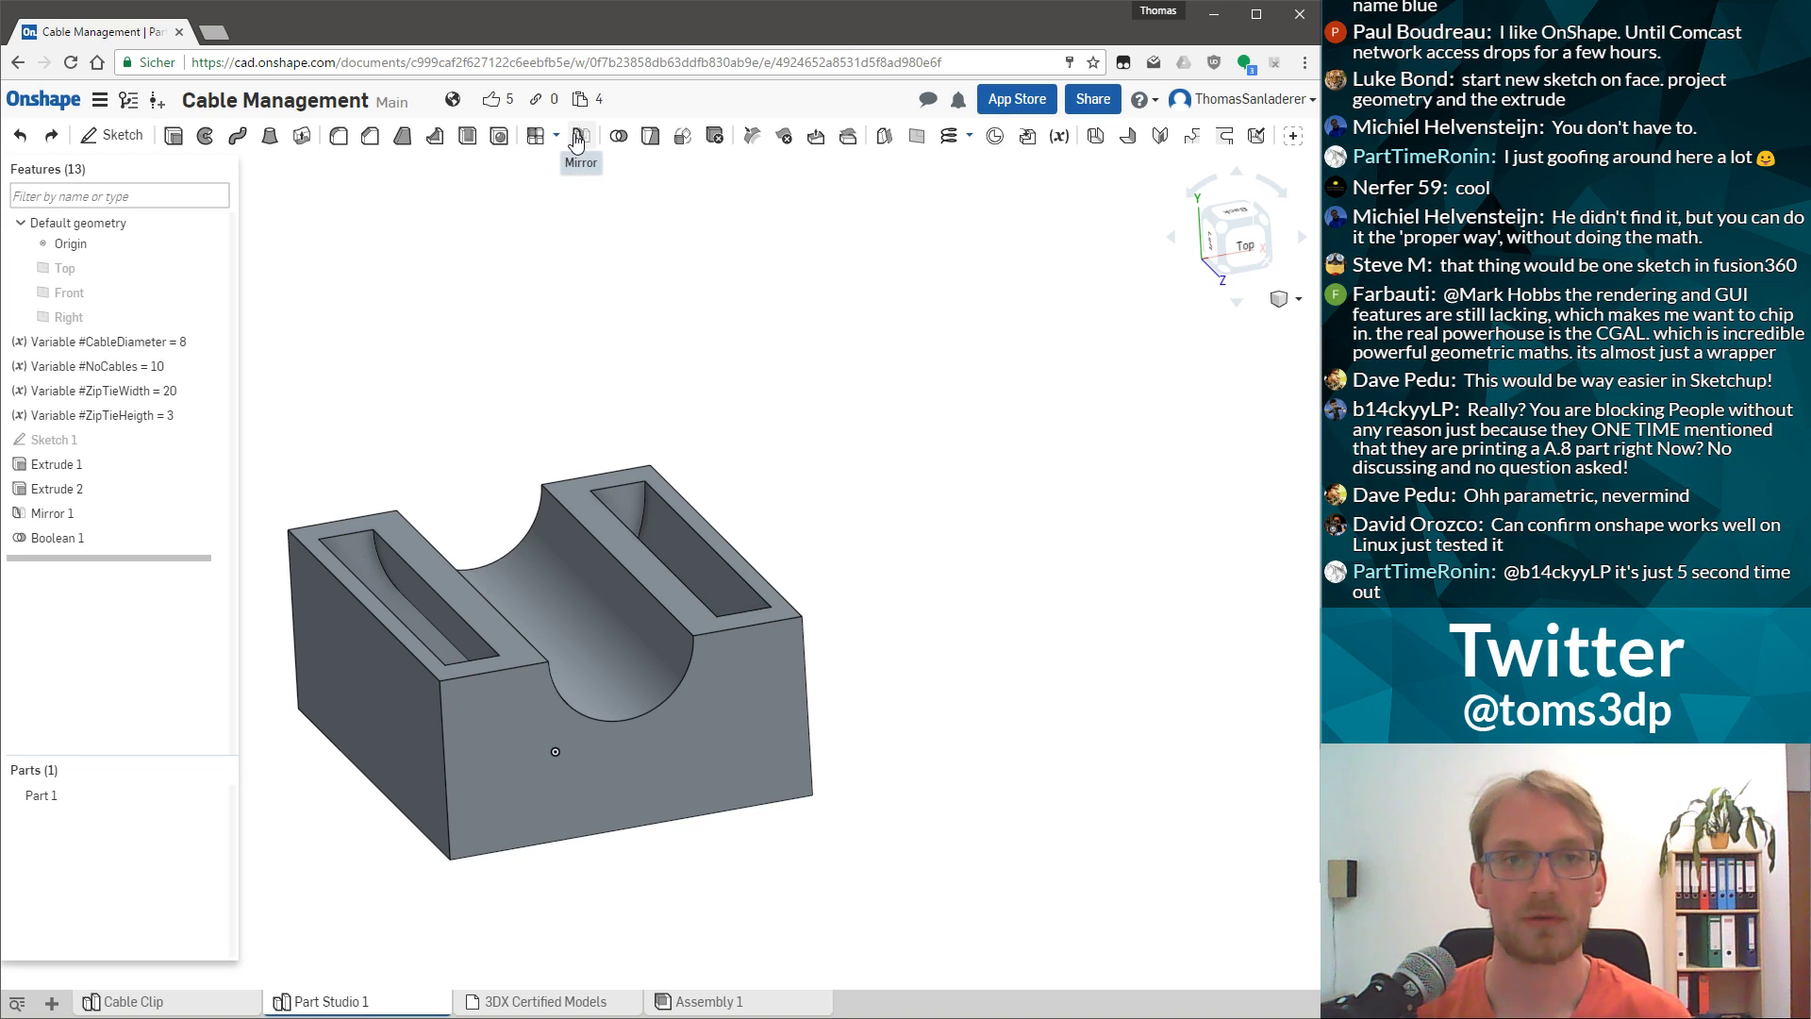
# Set up a linear part pattern of the clip along its front lower edge, with the direction flipped to the opposite side.
pyautogui.click(536, 137)
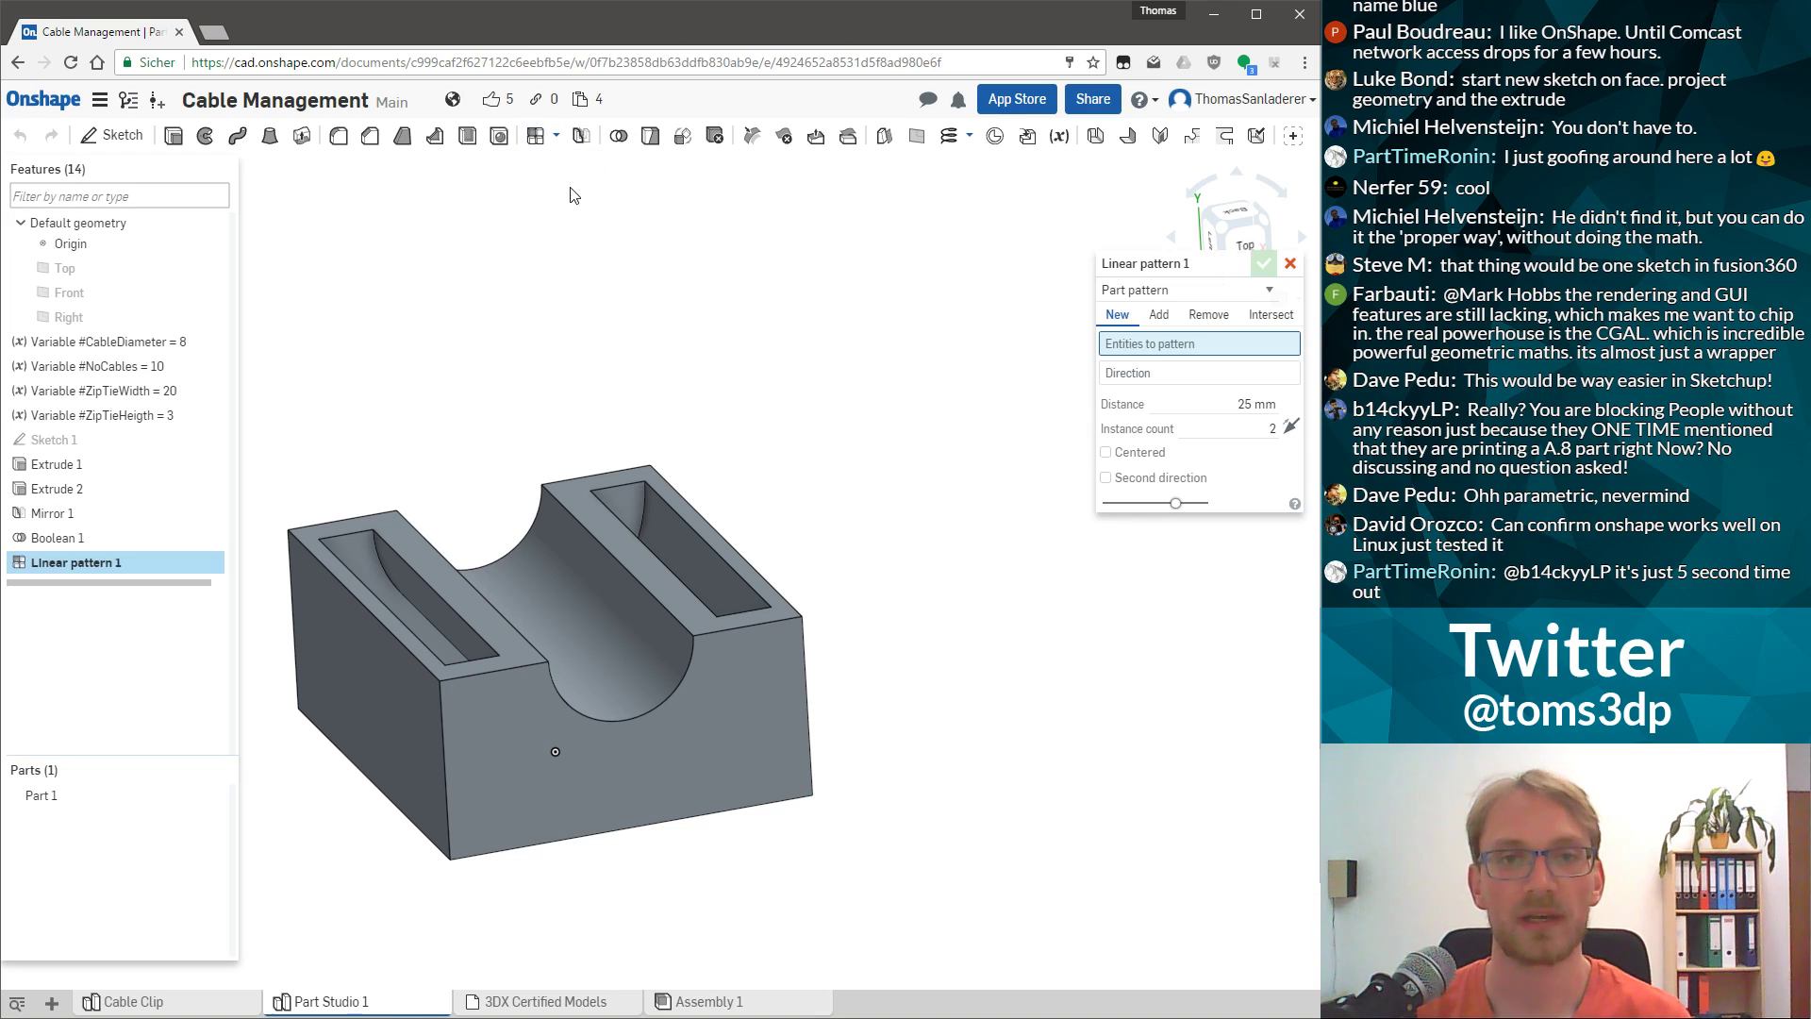
pyautogui.click(1219, 411)
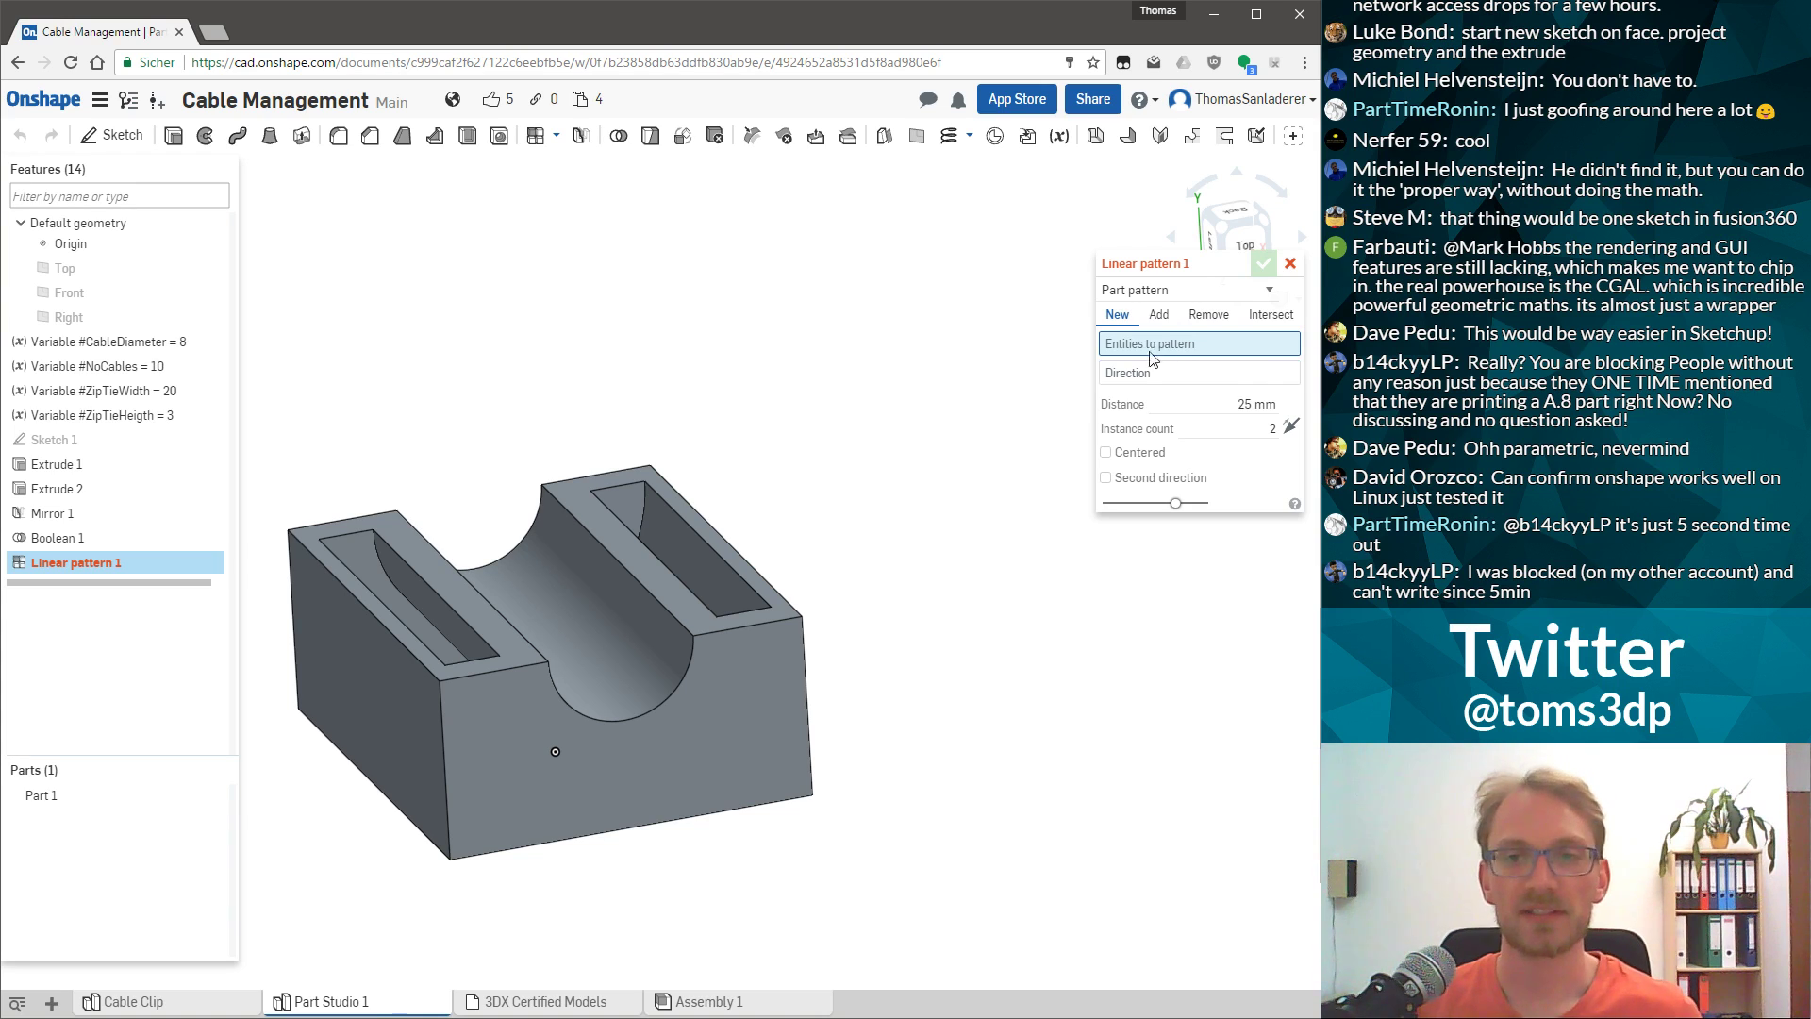
pyautogui.click(630, 770)
pyautogui.click(1217, 388)
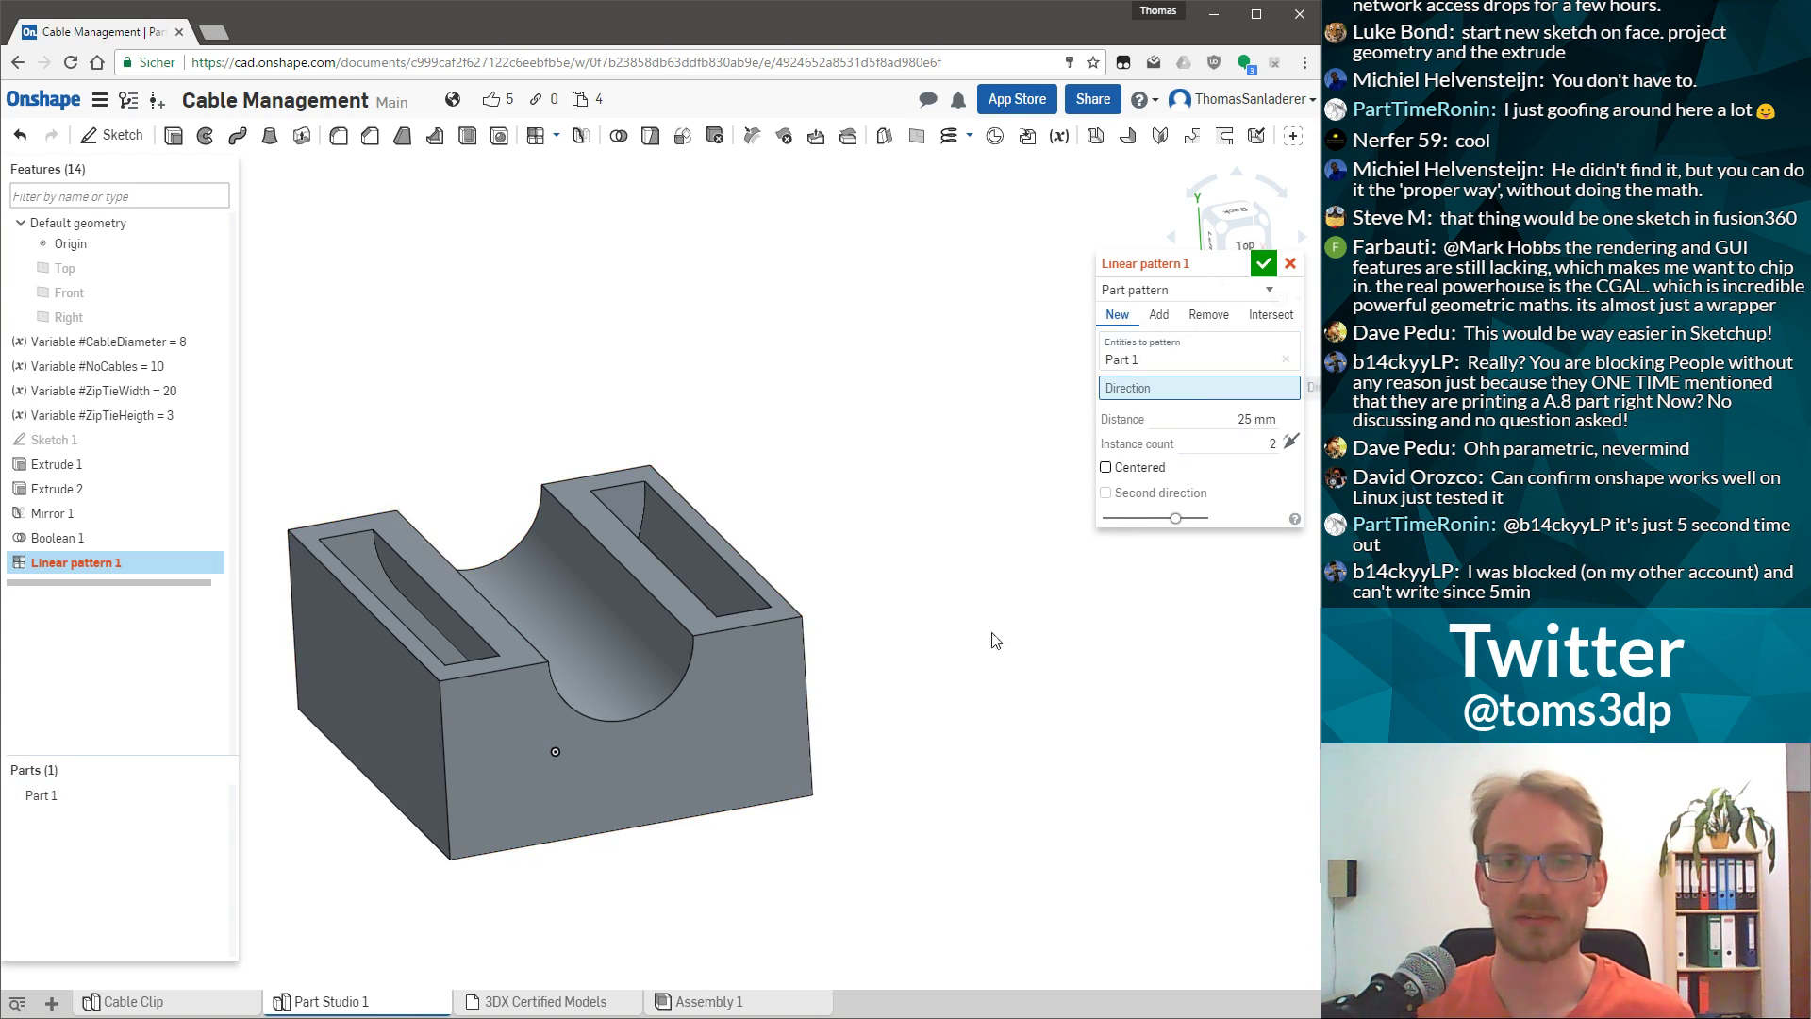
pyautogui.click(577, 829)
pyautogui.scroll(-5, 854, 598)
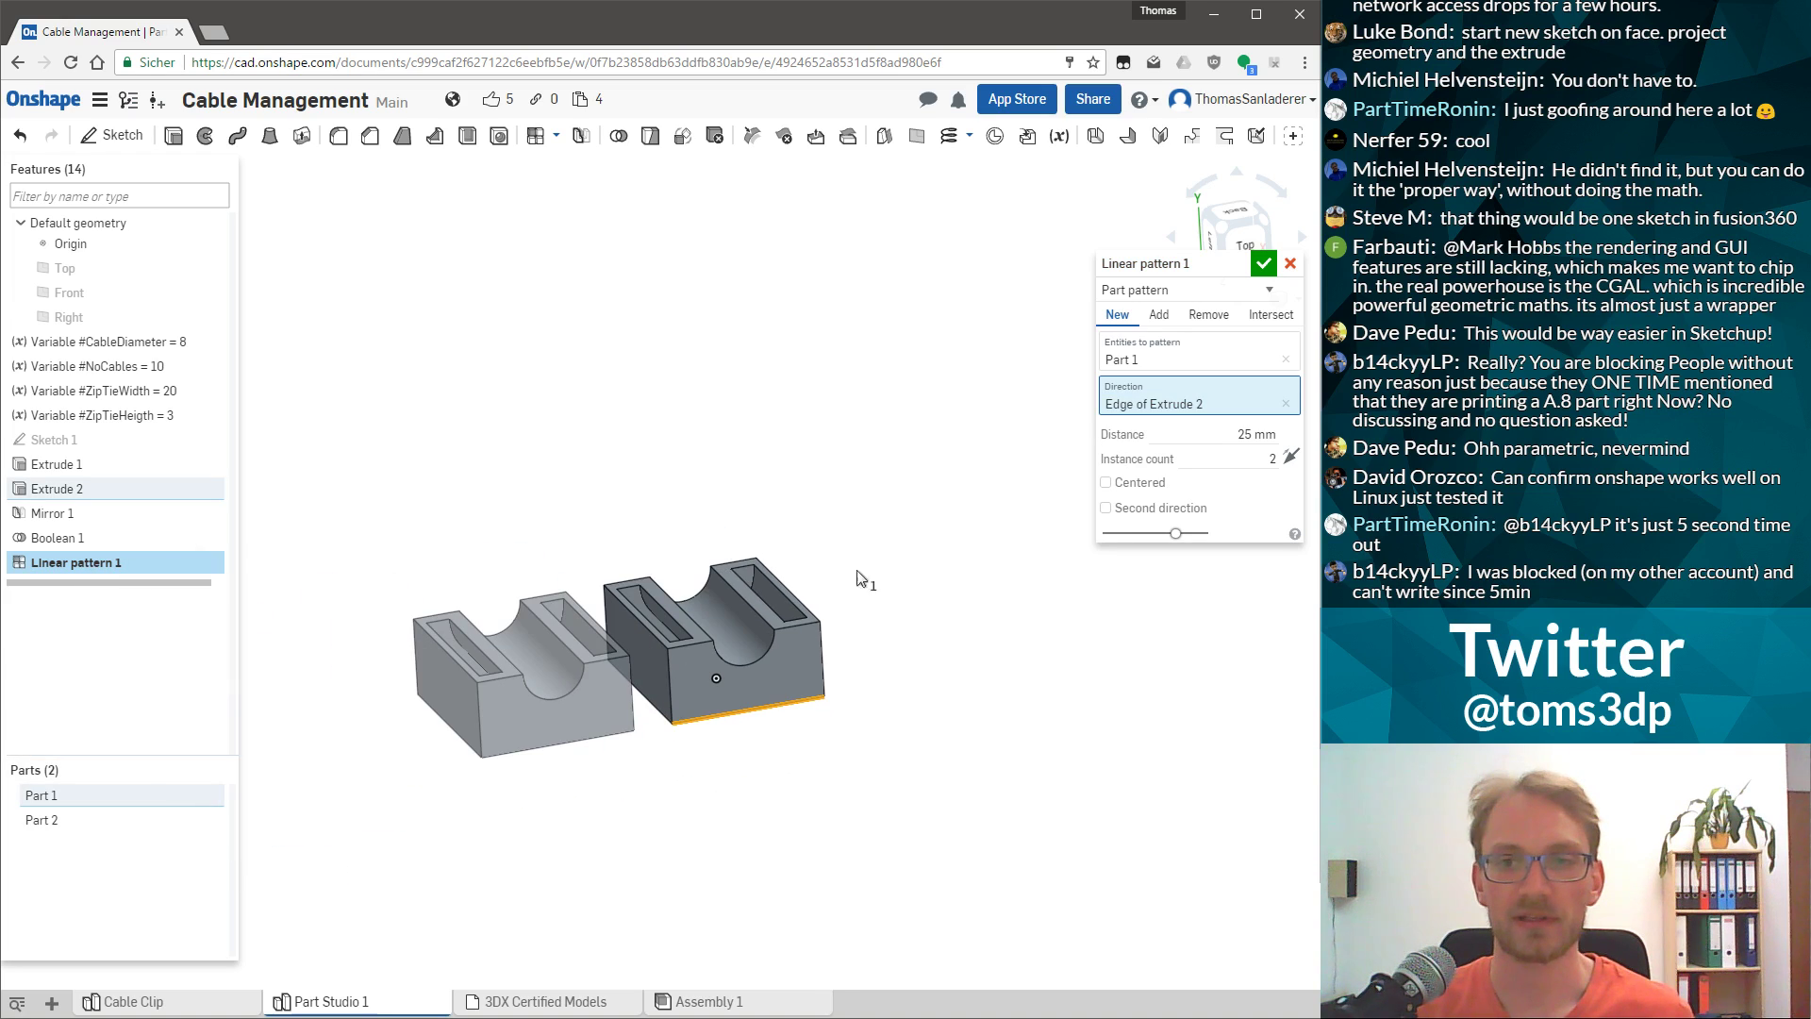
pyautogui.scroll(4, 876, 477)
pyautogui.scroll(-4, 964, 396)
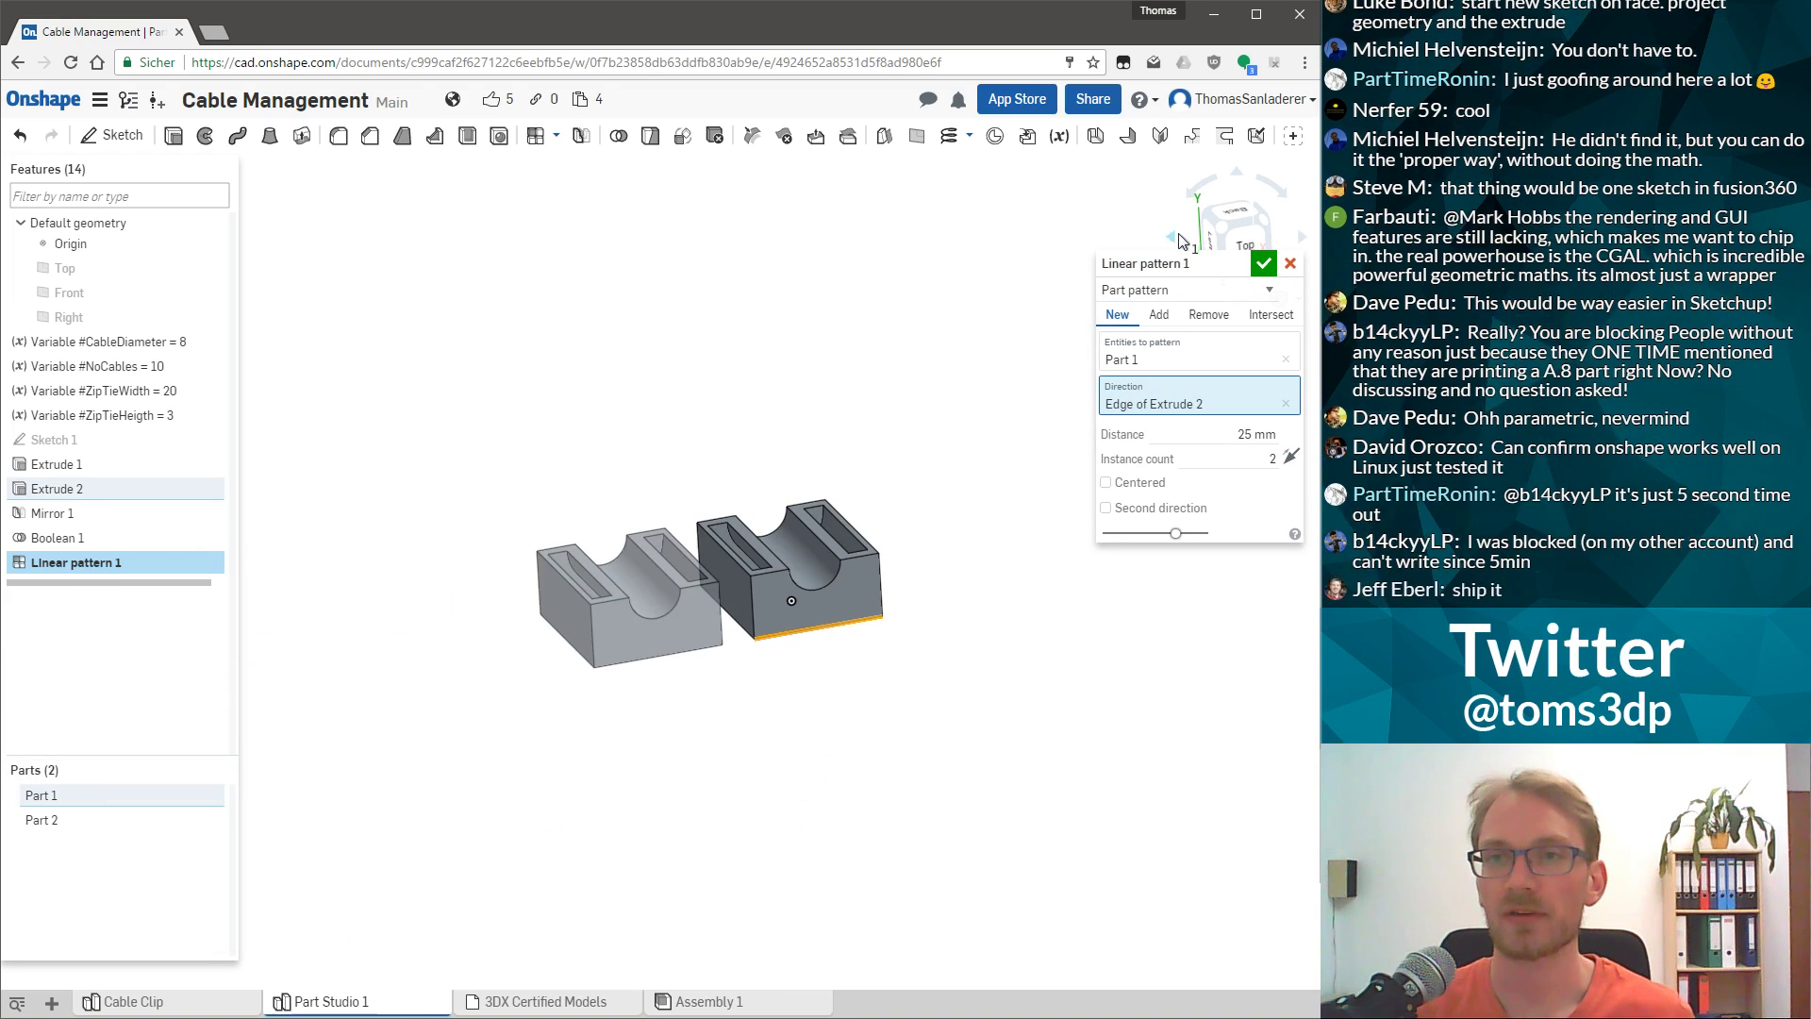
pyautogui.moveTo(1174, 265); pyautogui.dragTo(1176, 353)
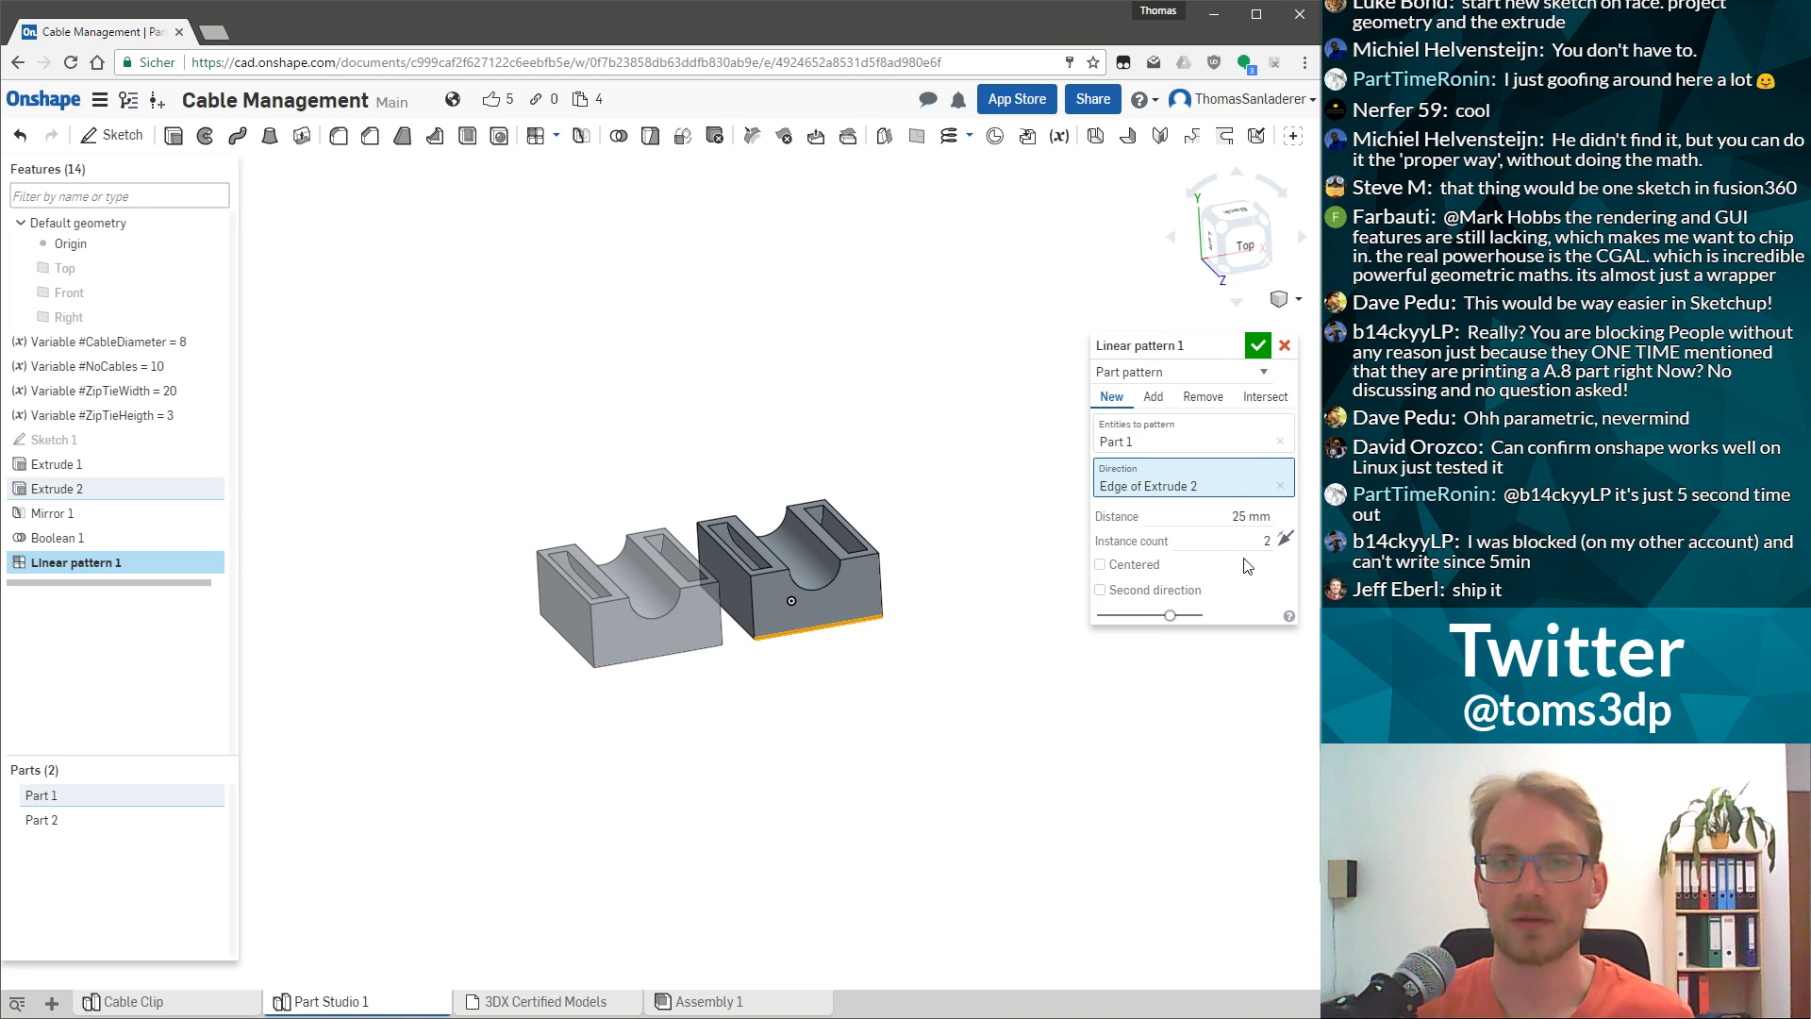
pyautogui.click(1284, 537)
pyautogui.scroll(2, 961, 471)
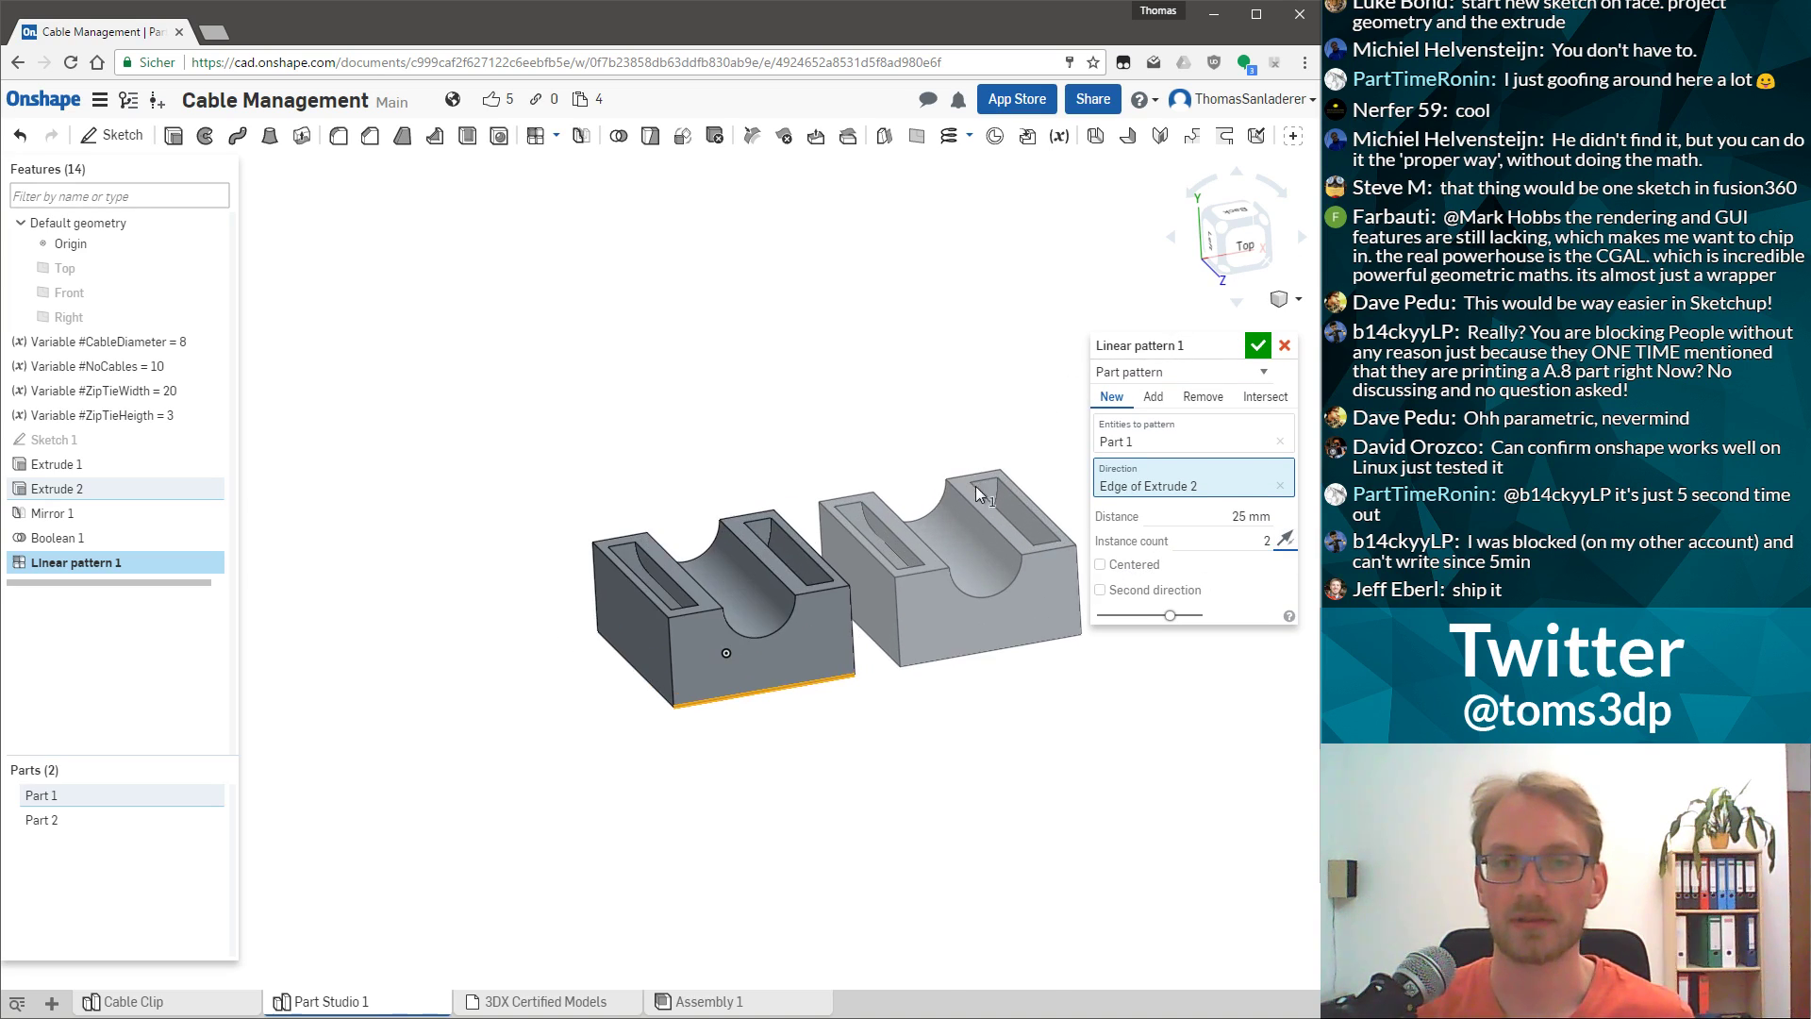
# Set the linear pattern's instance count to #NoCables and bring the whole row of clips into view.
pyautogui.click(1254, 541)
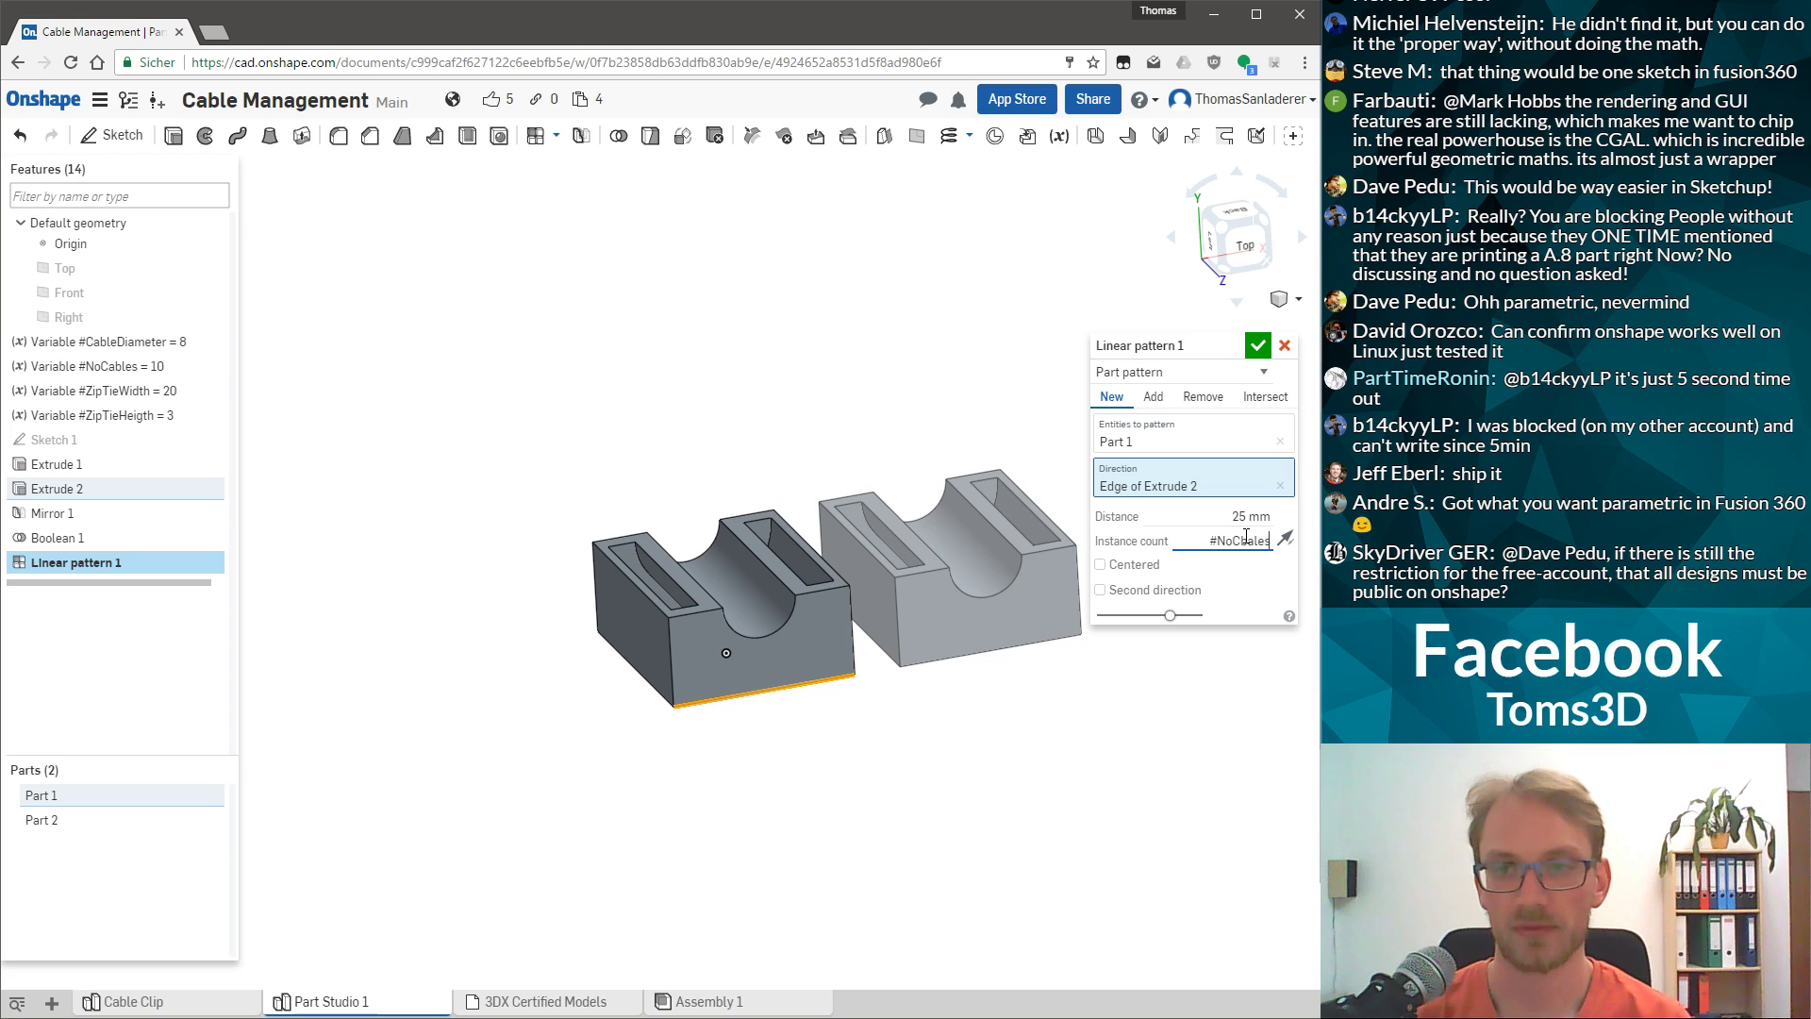
pyautogui.write('#NoCables')
pyautogui.press('Return')
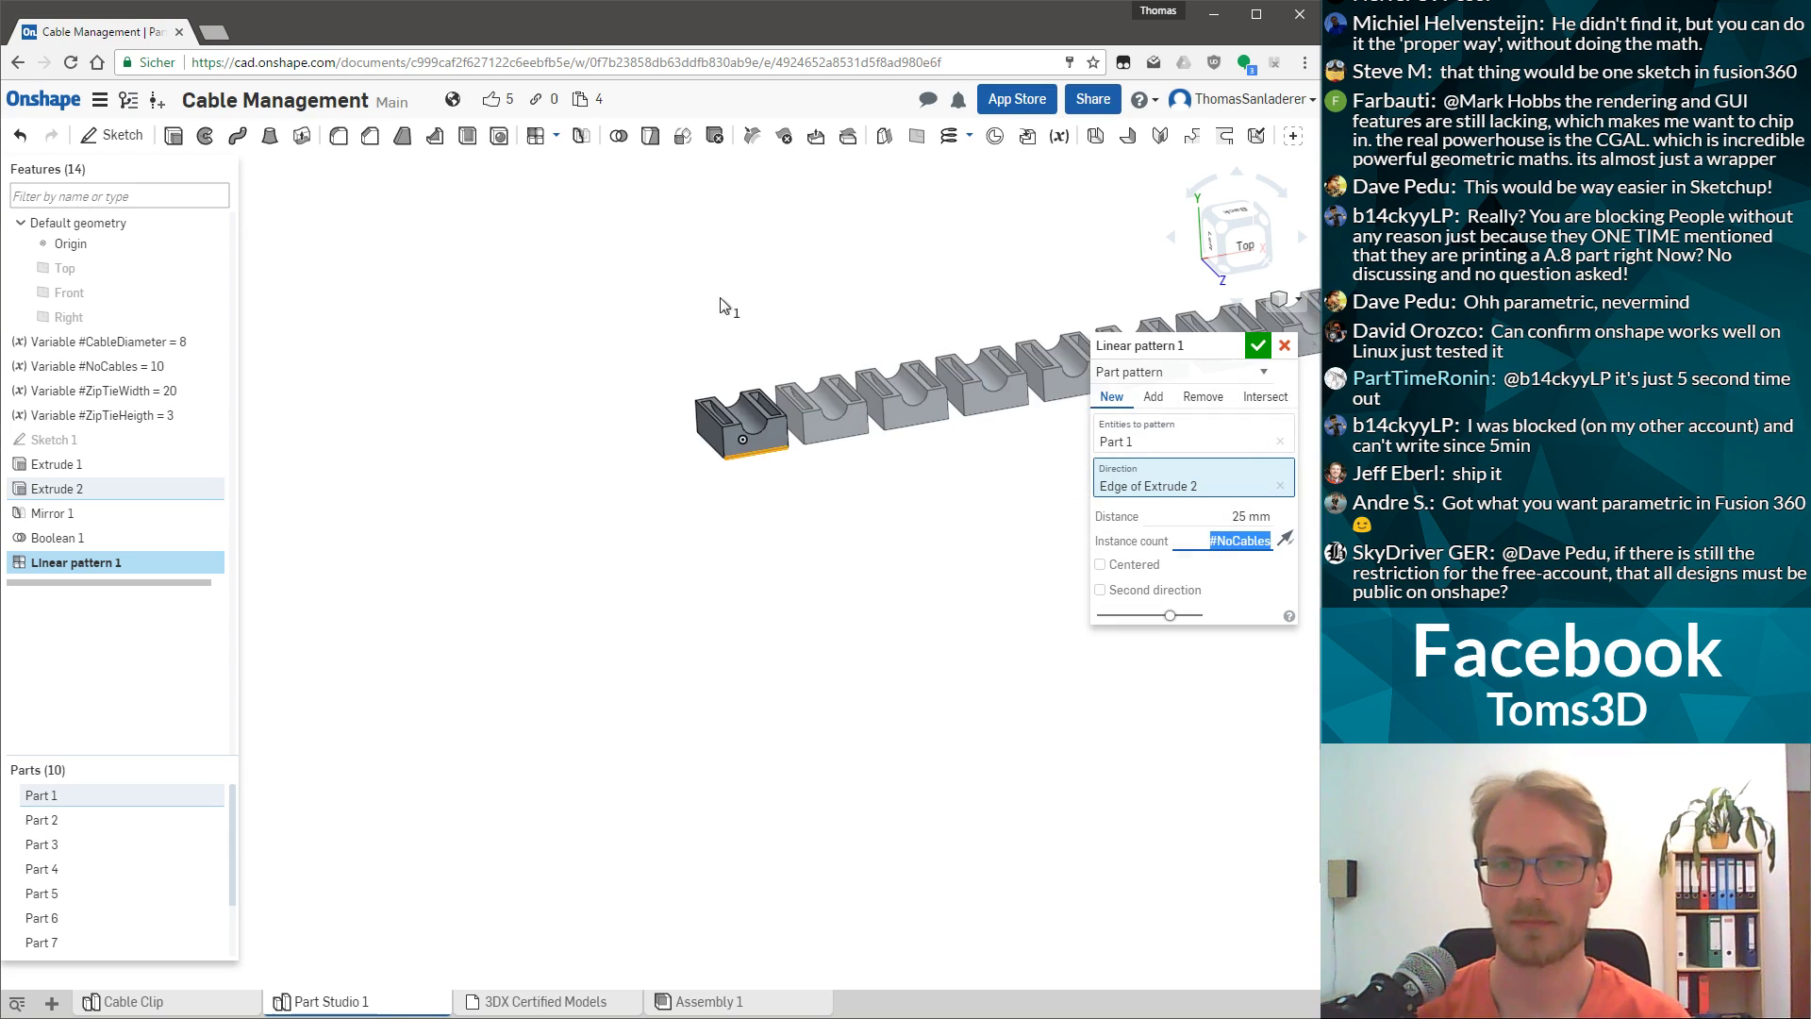
pyautogui.scroll(-5, 571, 267)
pyautogui.scroll(6, 820, 242)
pyautogui.scroll(-2, 509, 344)
pyautogui.scroll(1, 405, 311)
pyautogui.scroll(2, 353, 304)
pyautogui.moveTo(1174, 346); pyautogui.dragTo(1136, 579)
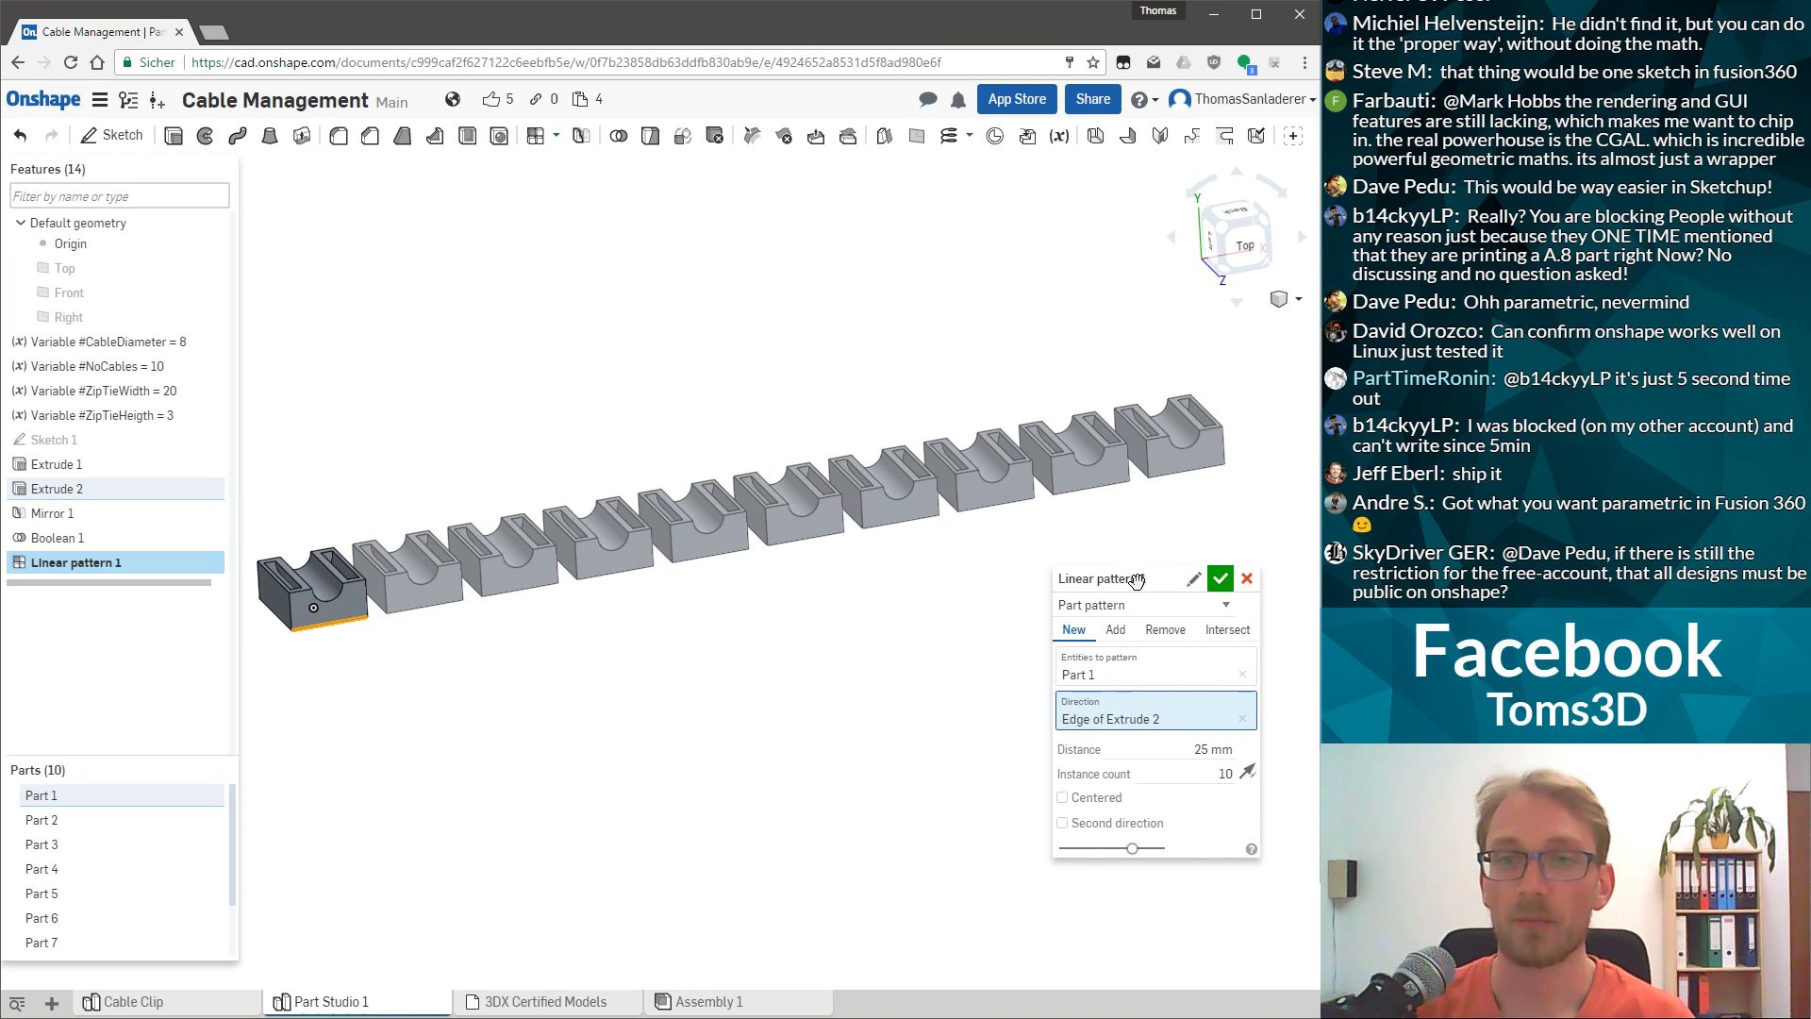
# Try the Centered option on the linear pattern, view the resulting row, and turn the option off again.
pyautogui.click(1185, 752)
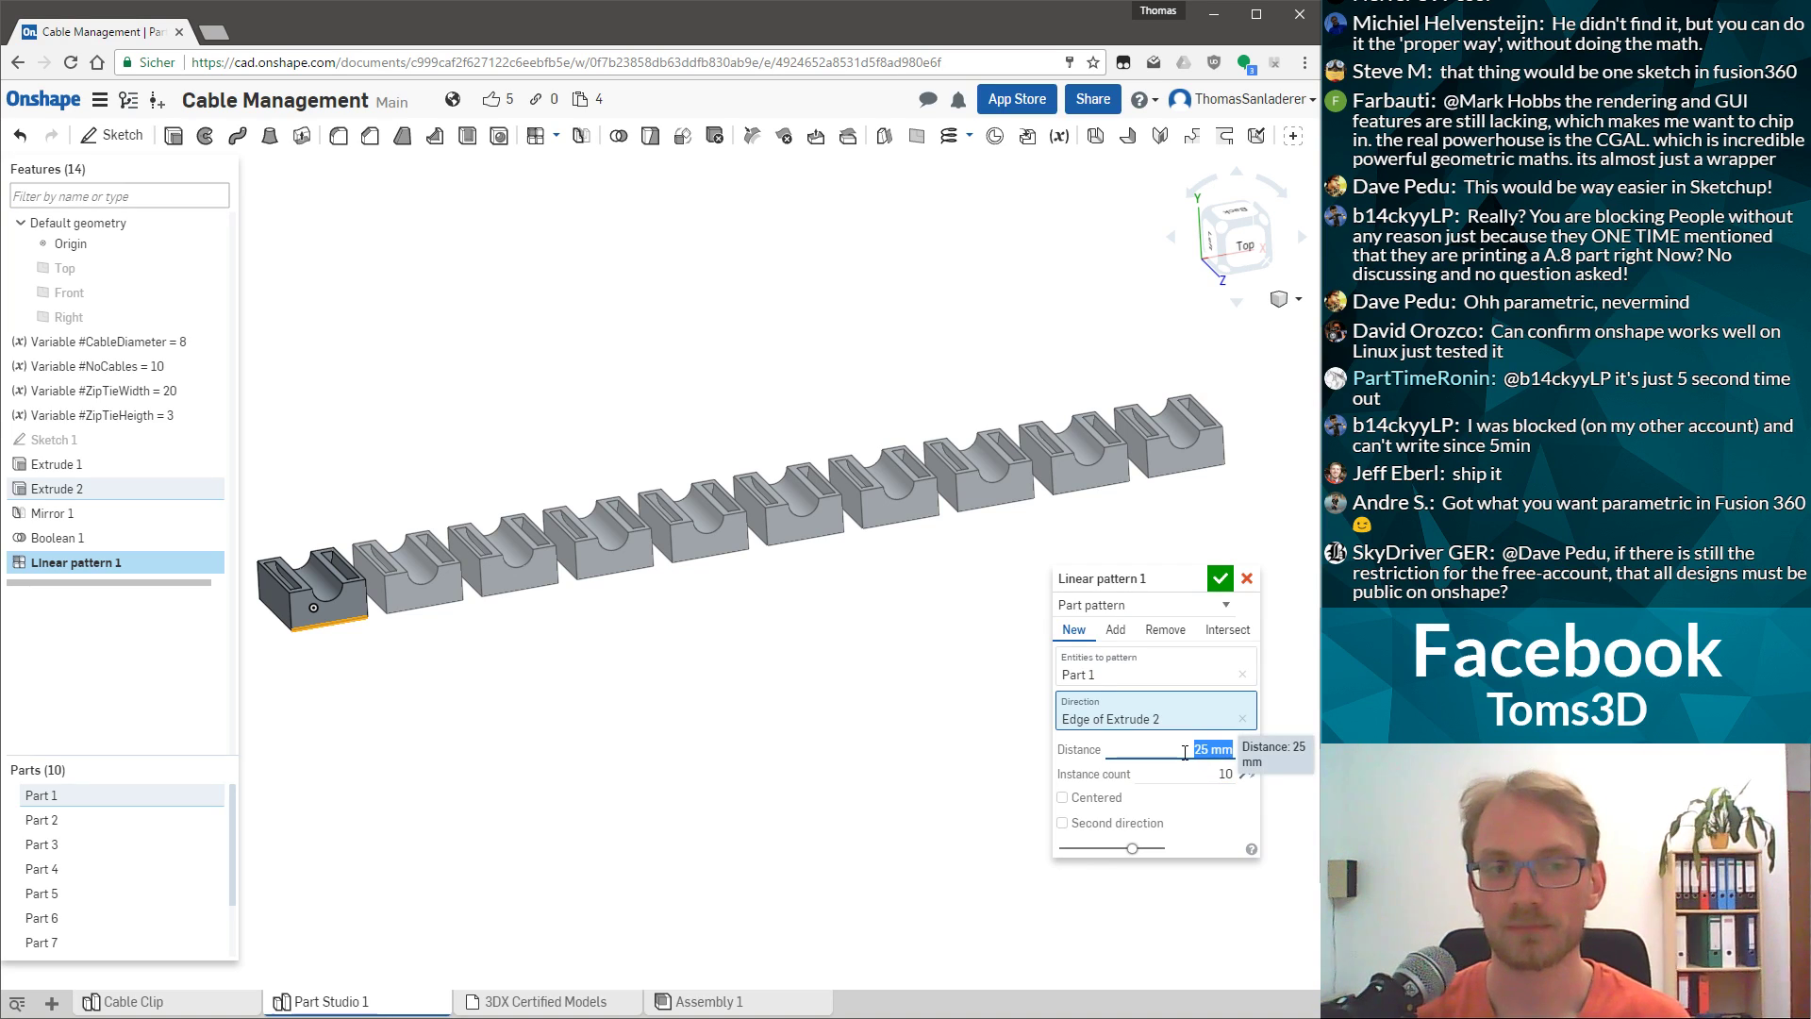
pyautogui.click(1062, 796)
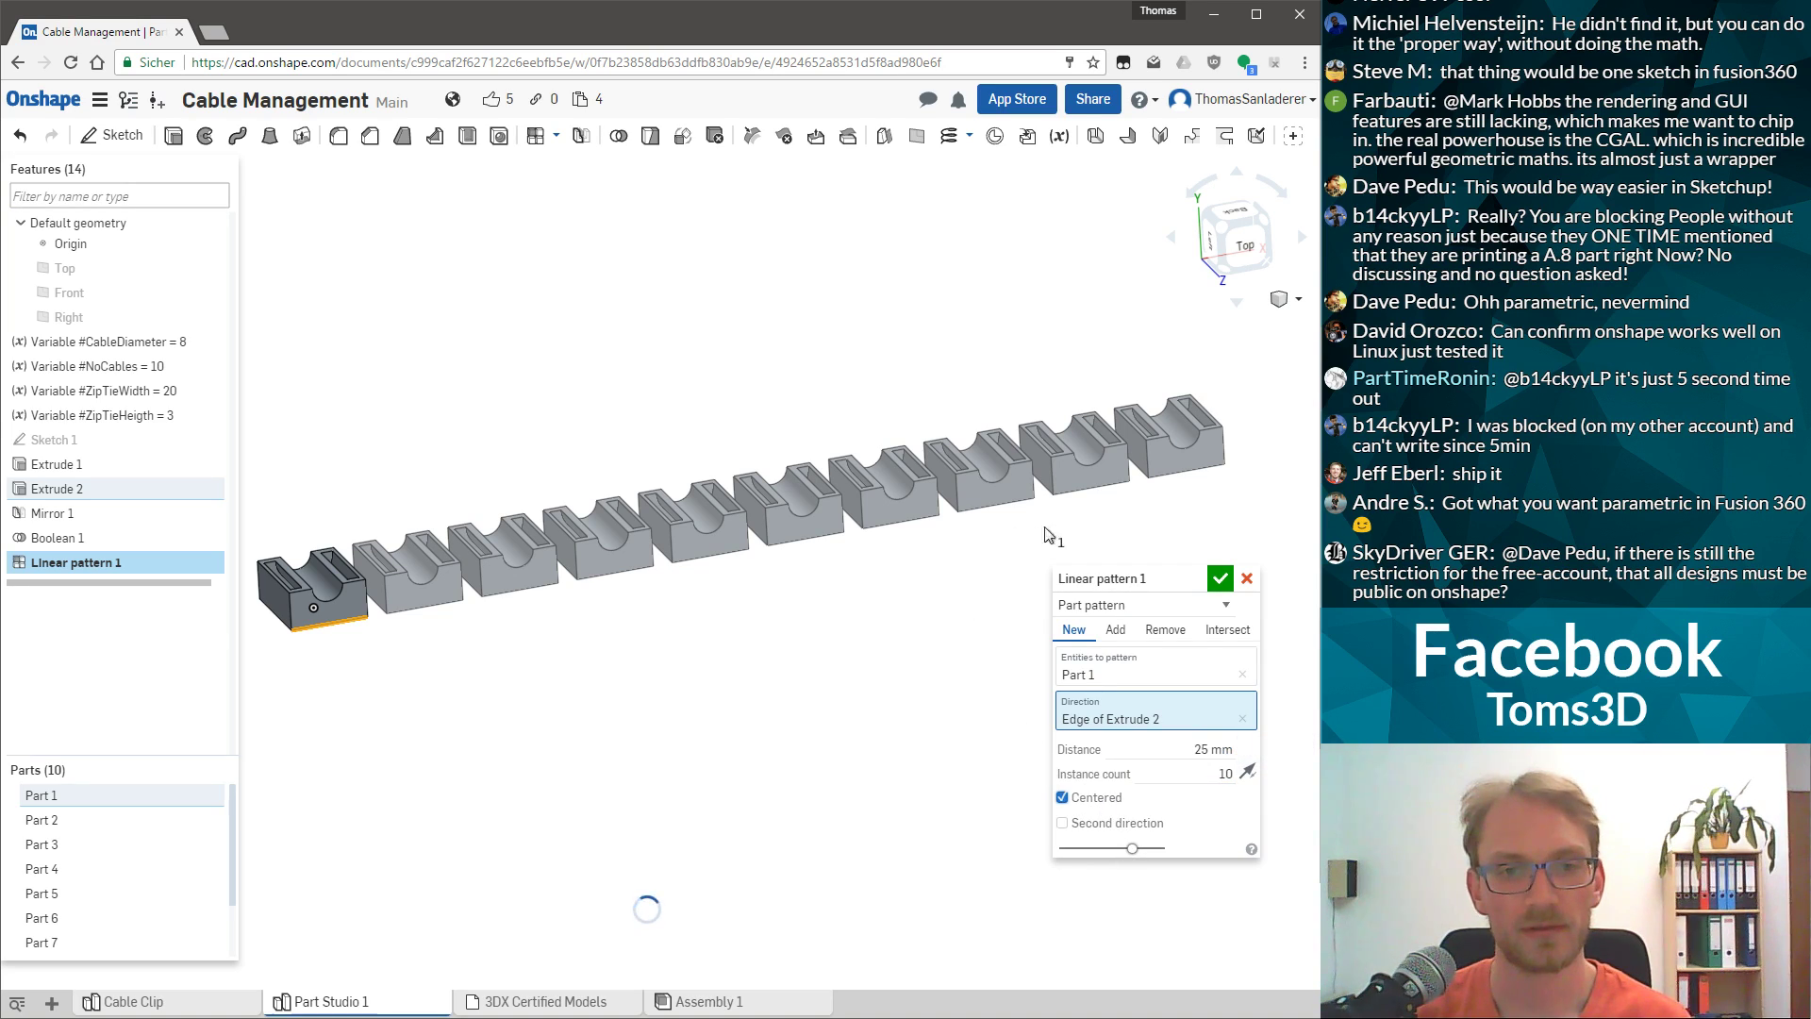
pyautogui.scroll(-3, 1139, 514)
pyautogui.scroll(2, 1176, 504)
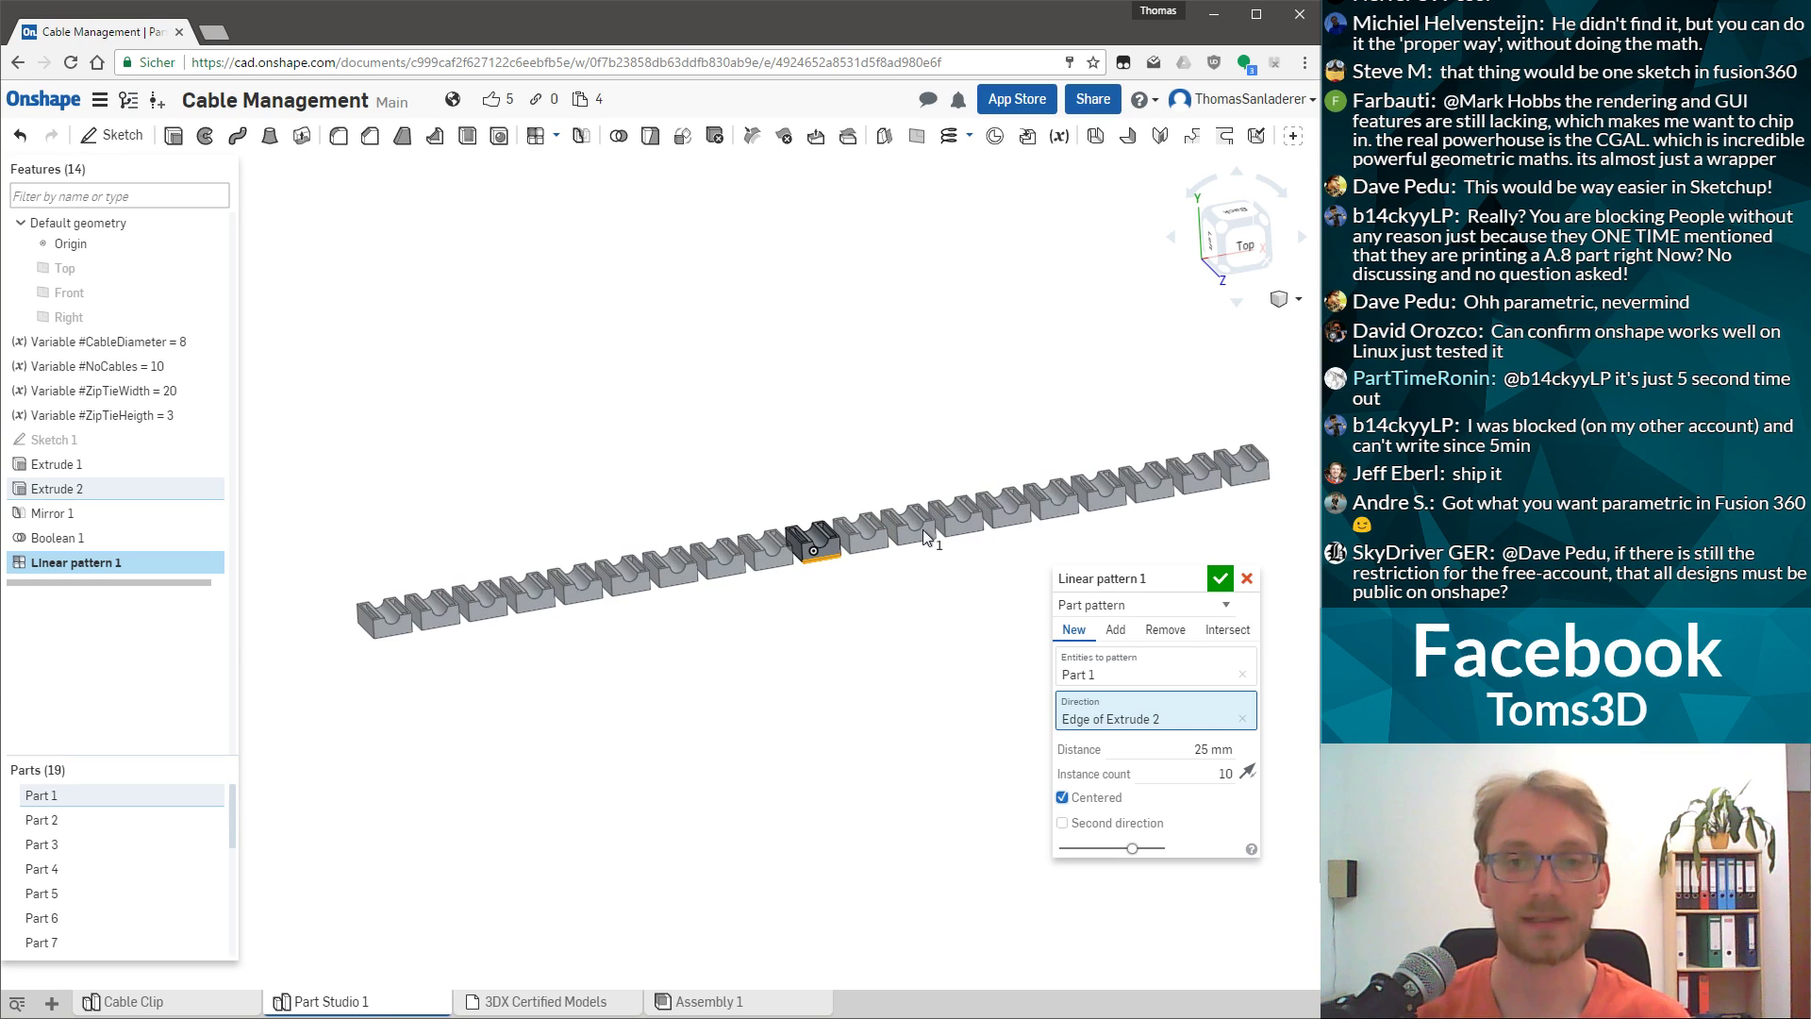
pyautogui.click(1062, 797)
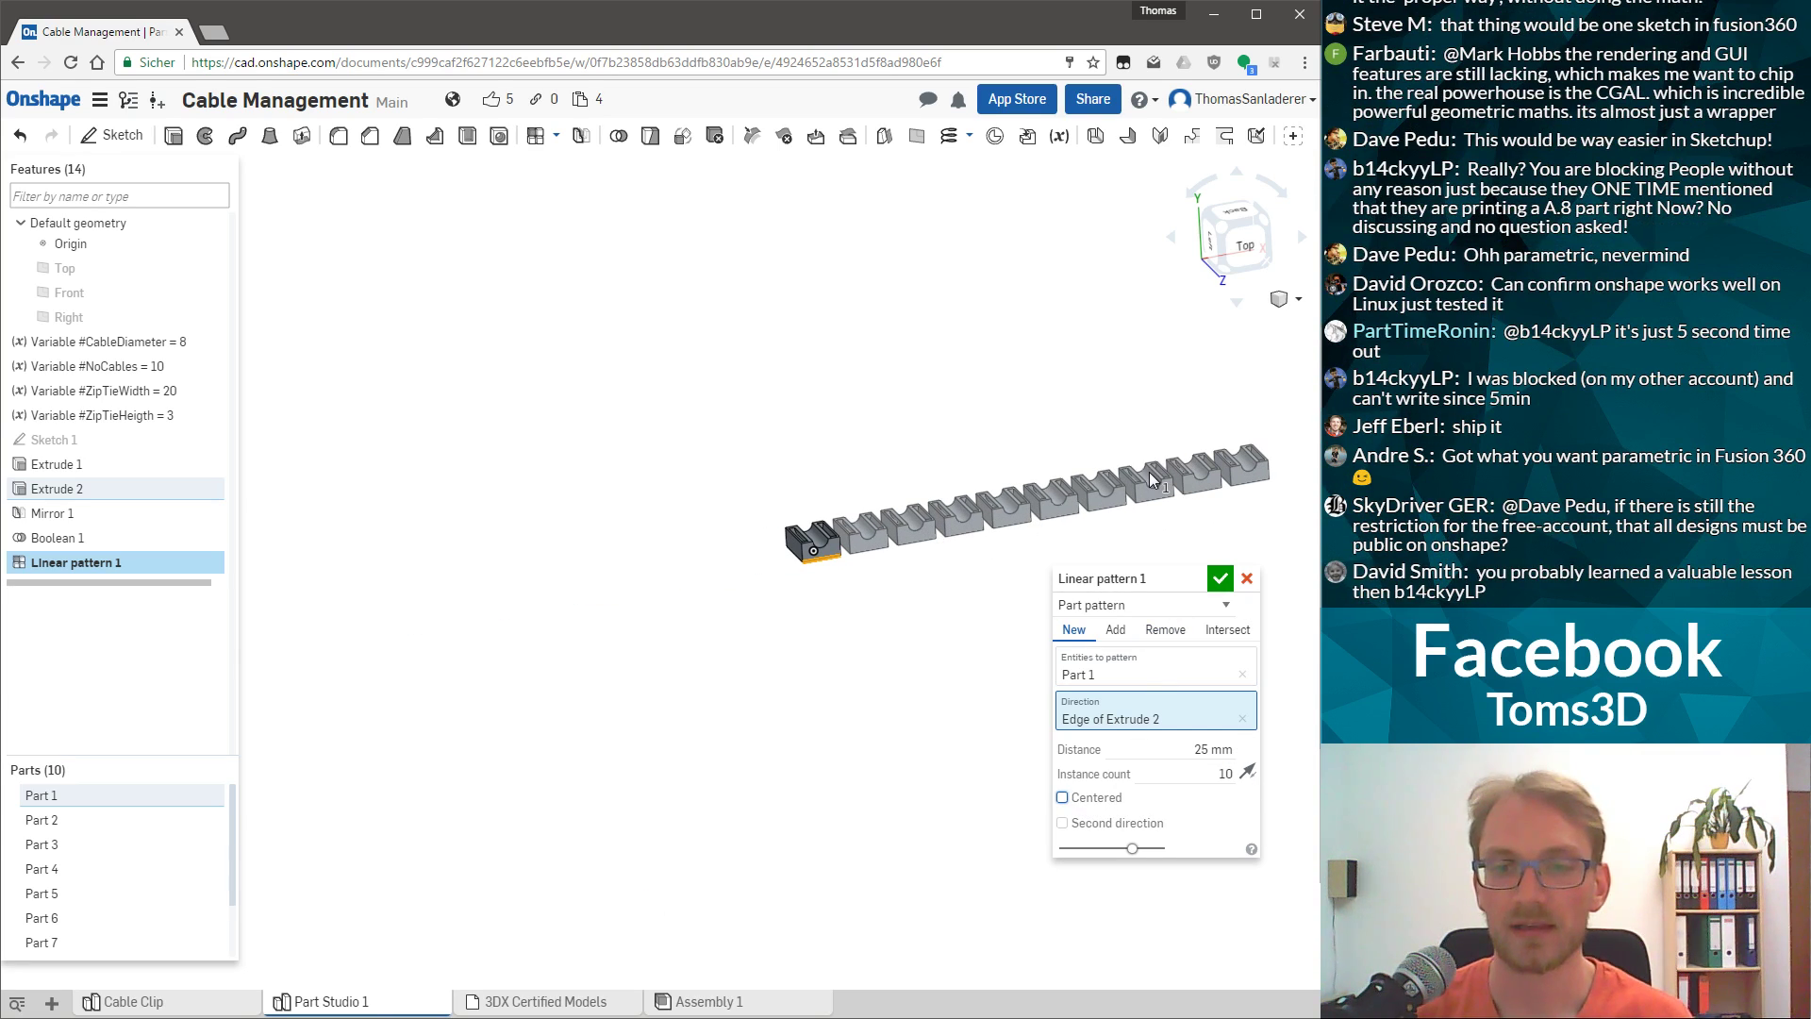
# Accept the linear pattern of clips with a 25 mm distance and Centered off.
pyautogui.scroll(3, 751, 513)
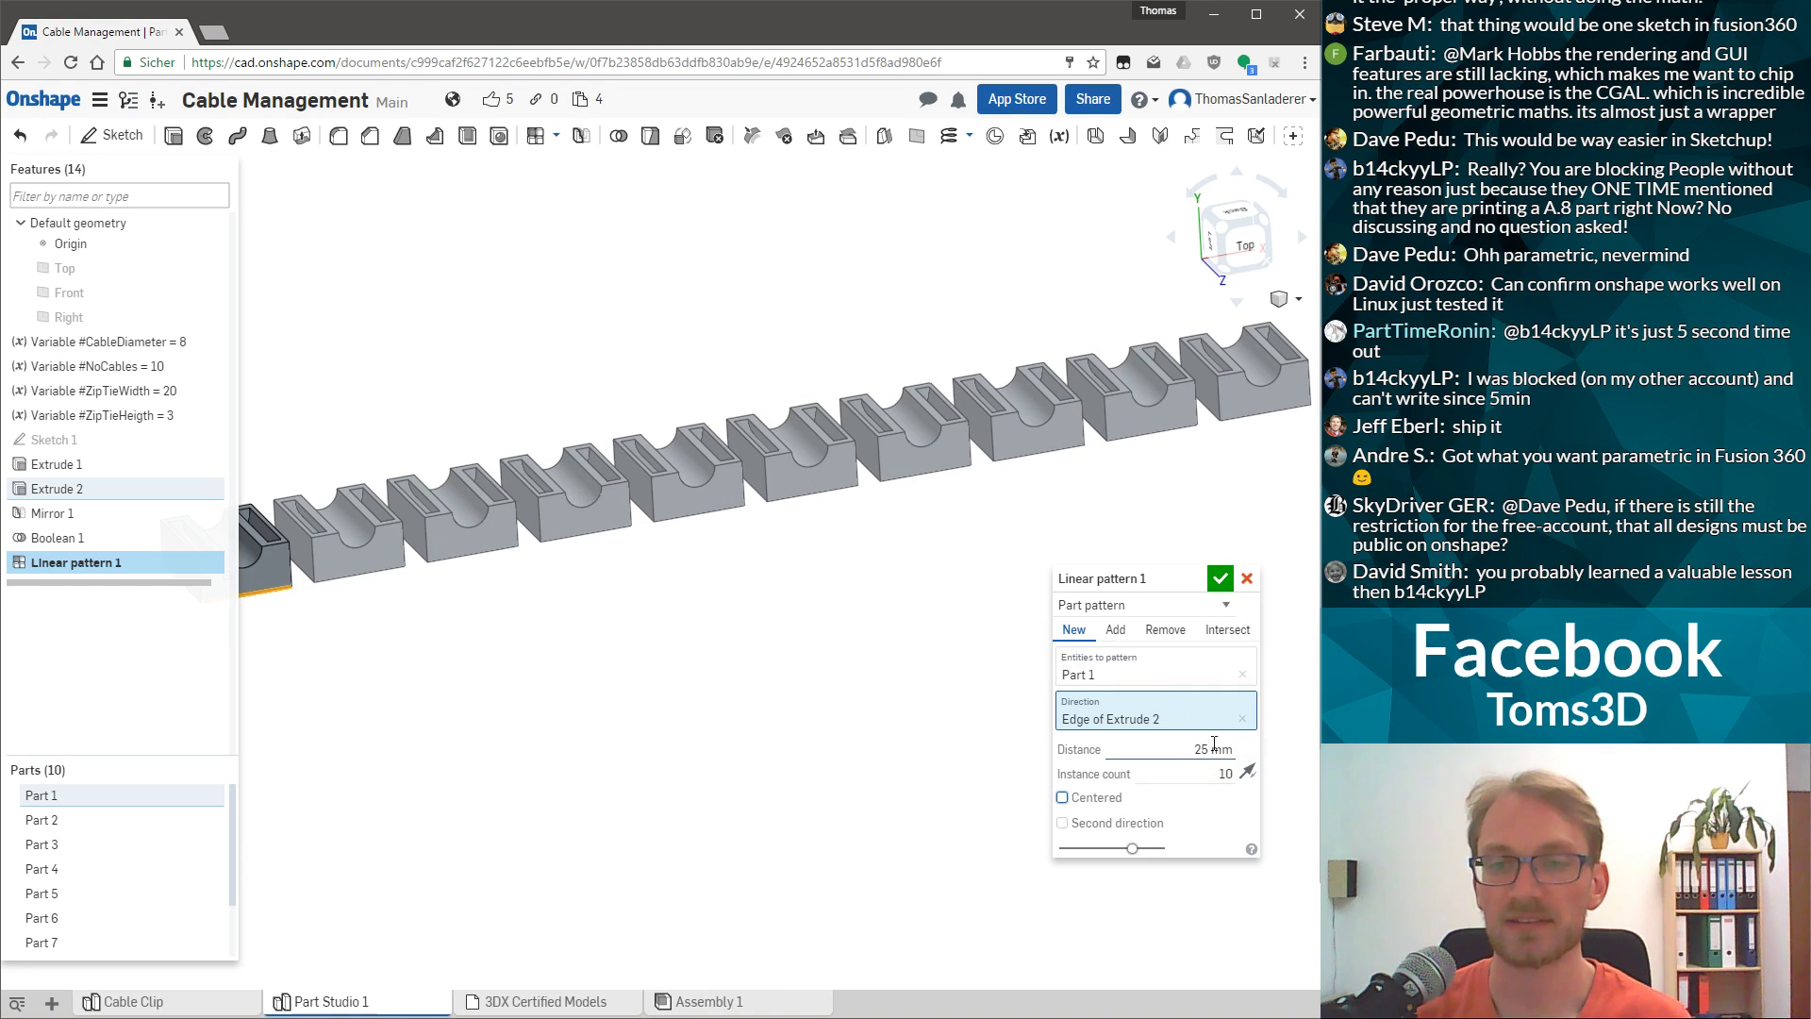
pyautogui.click(1219, 577)
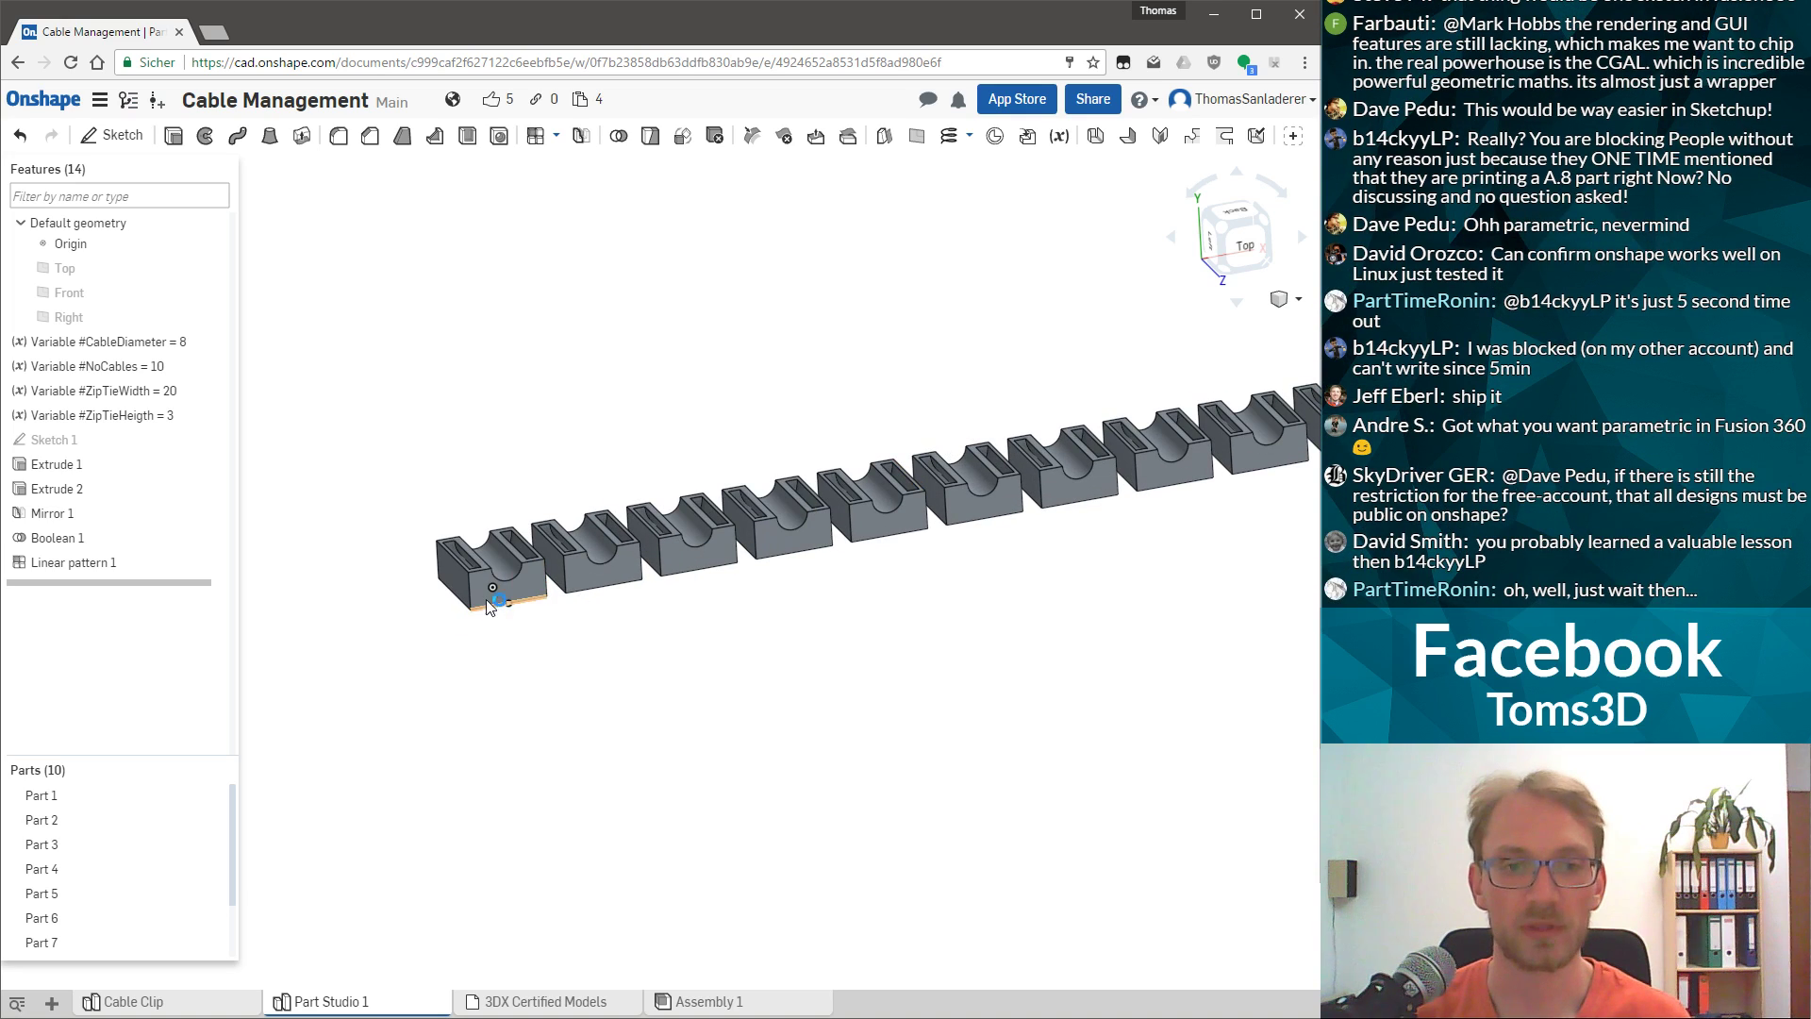
# Measure the spacing between matching lower front corners of the first two clips and review the linear pattern's settings without changing them.
pyautogui.scroll(5, 487, 633)
pyautogui.click(461, 651)
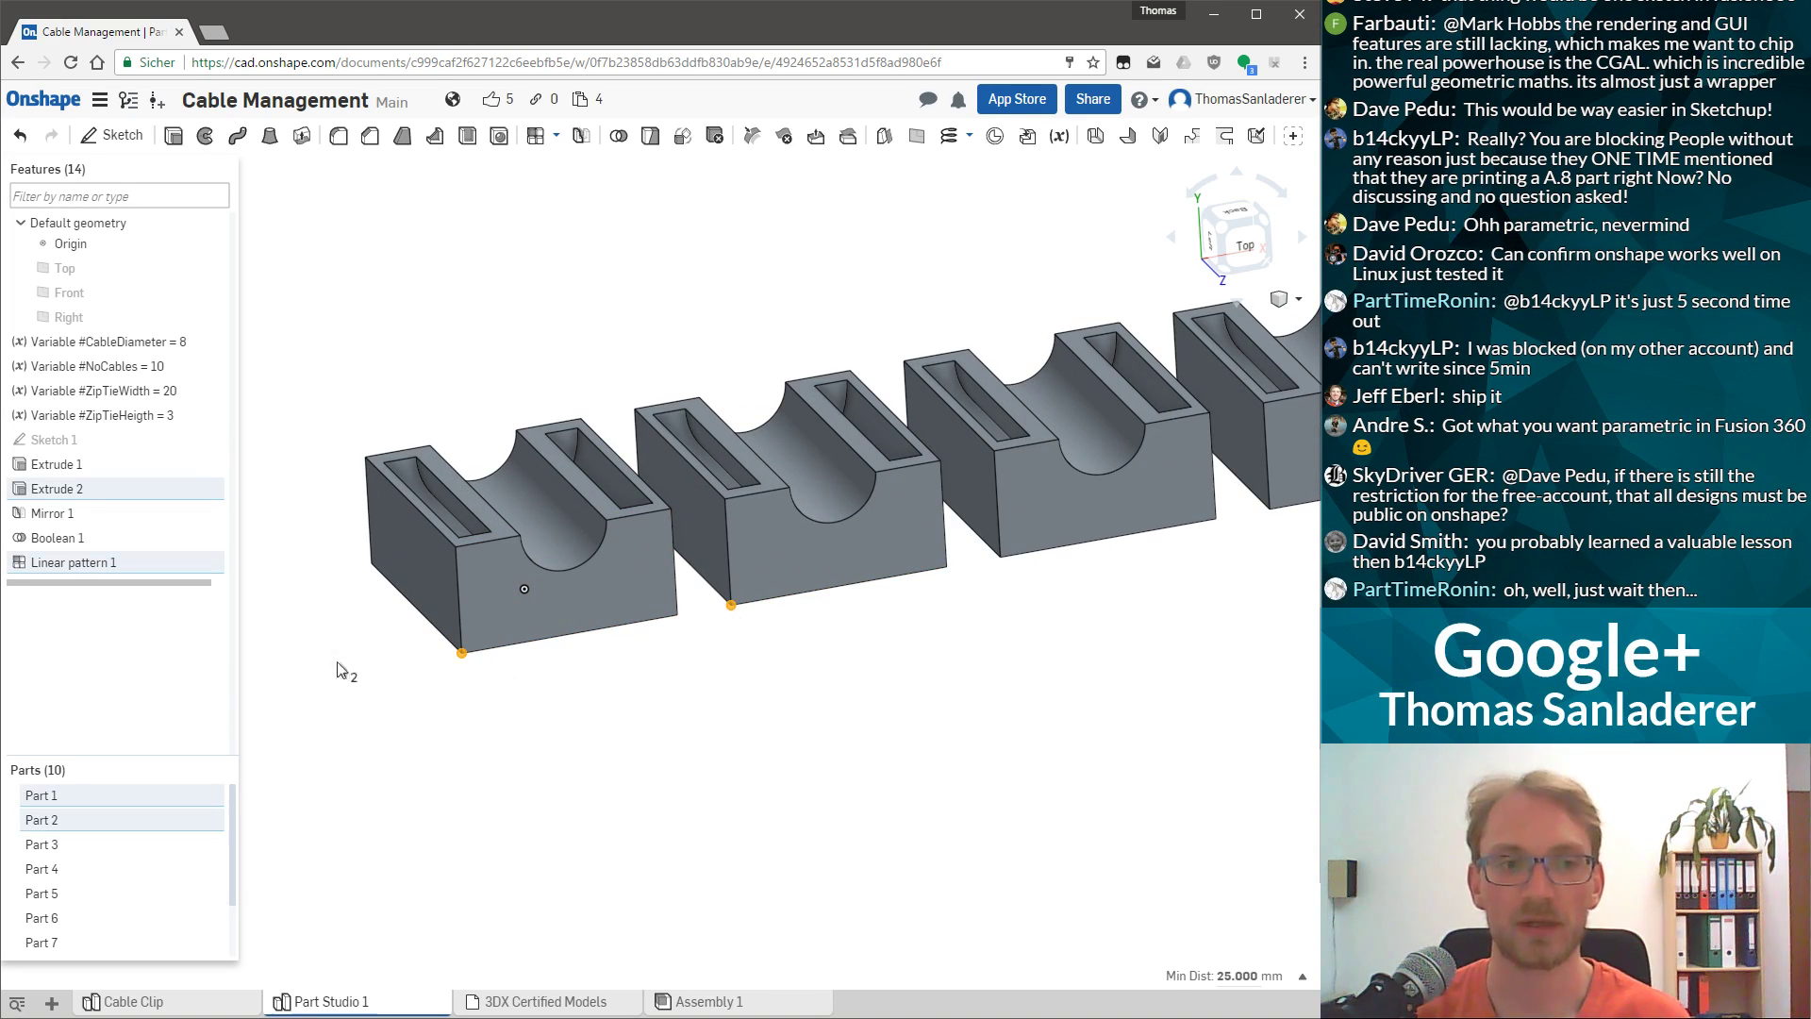
pyautogui.doubleClick(121, 568)
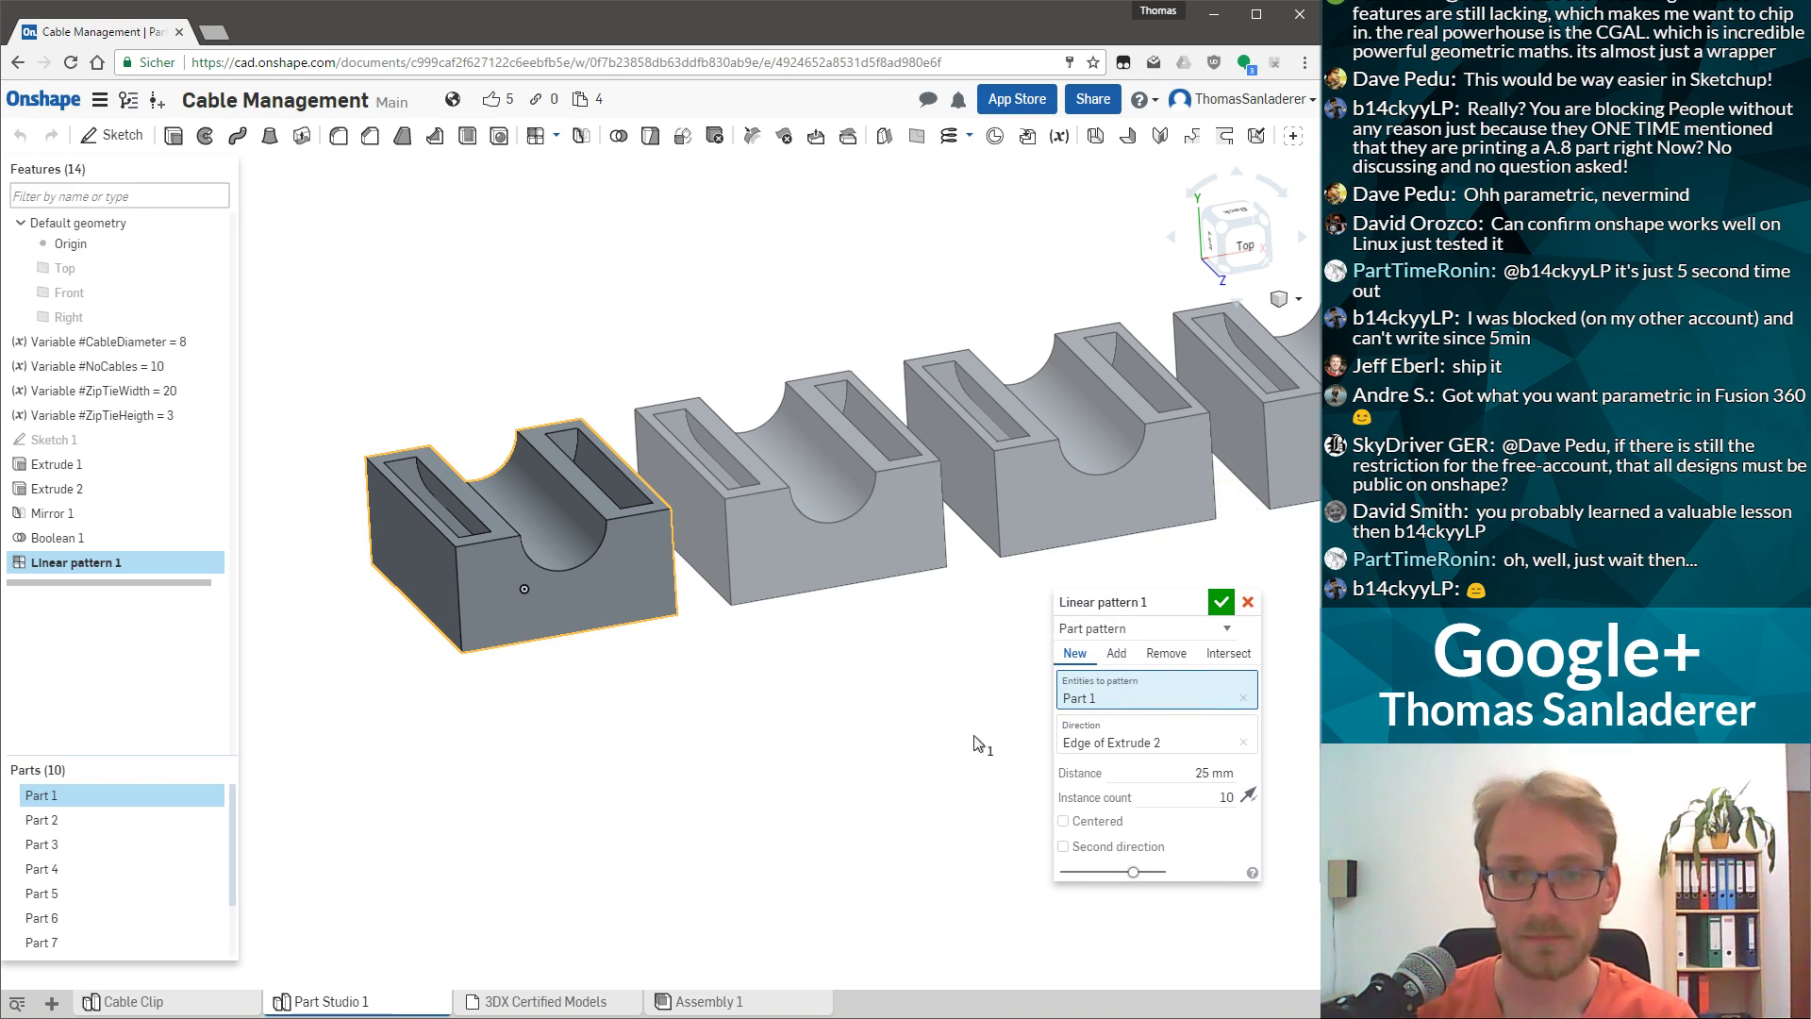
pyautogui.click(1245, 603)
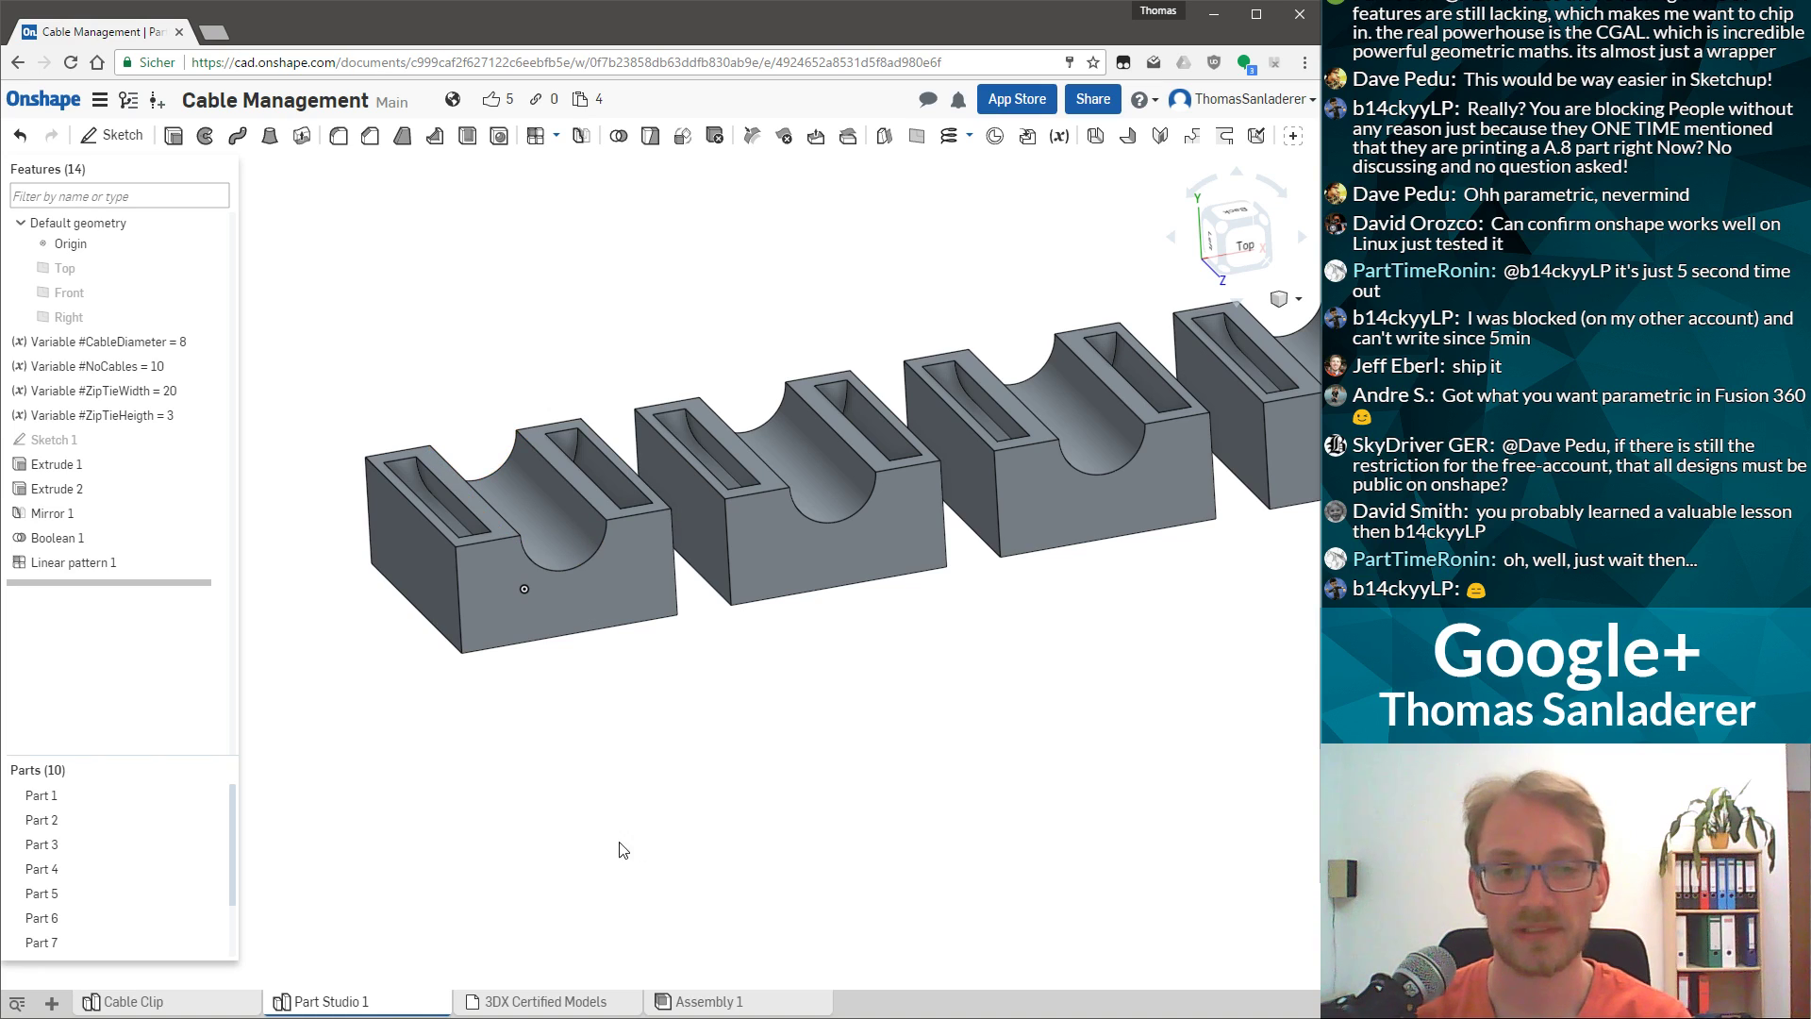
# Start a sketch on the first clip's front face and place a point on each of its two lower corners.
pyautogui.scroll(-2, 545, 473)
pyautogui.scroll(2, 435, 464)
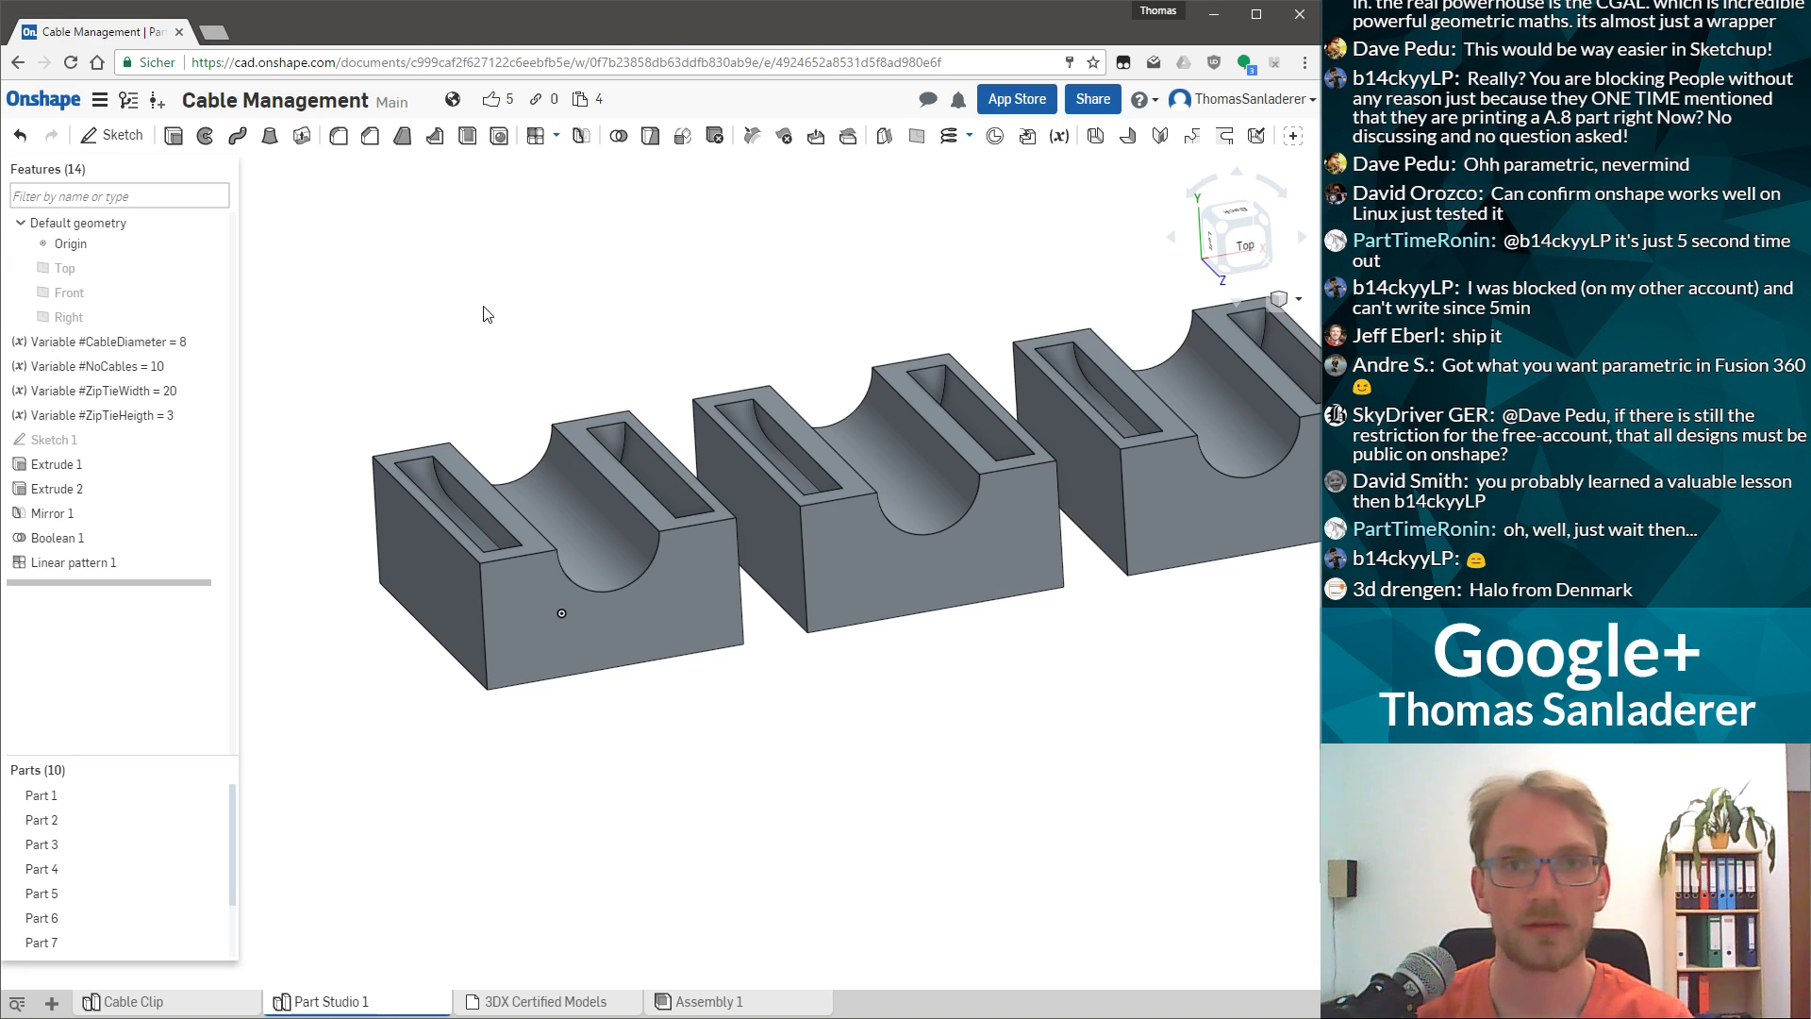
pyautogui.click(529, 614)
pyautogui.click(112, 134)
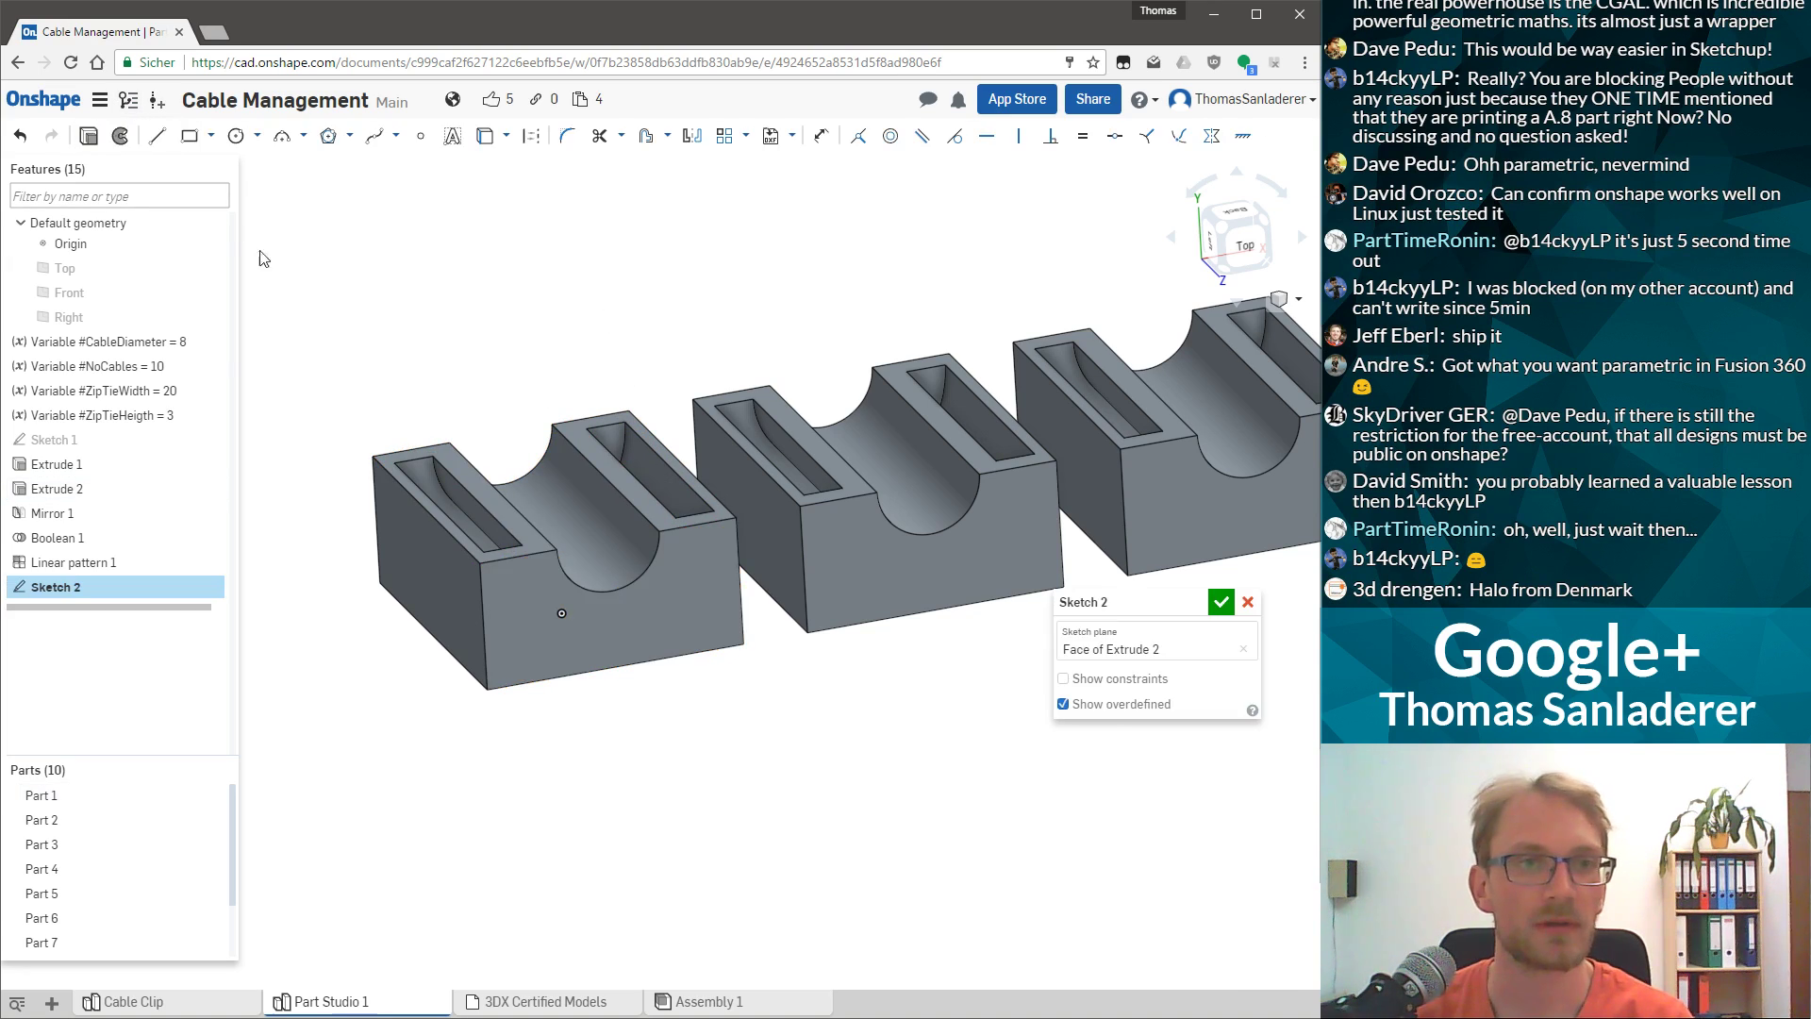
pyautogui.click(156, 135)
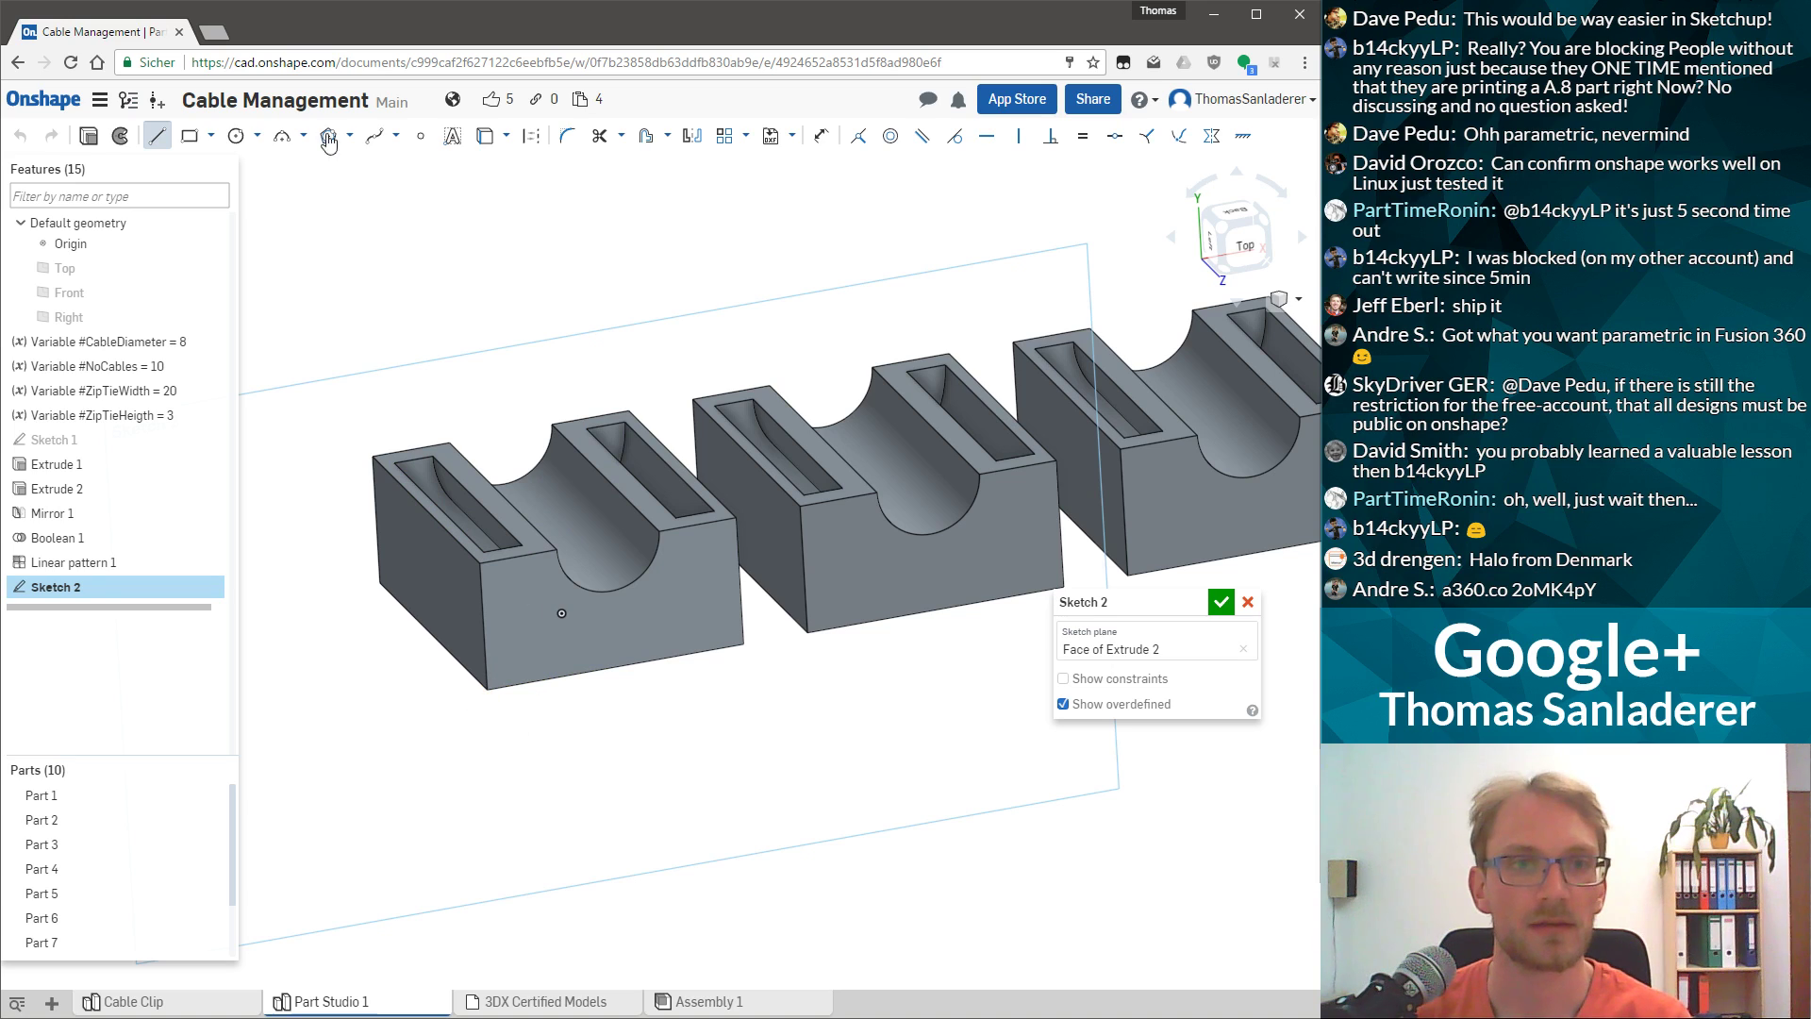
pyautogui.click(420, 135)
pyautogui.click(486, 689)
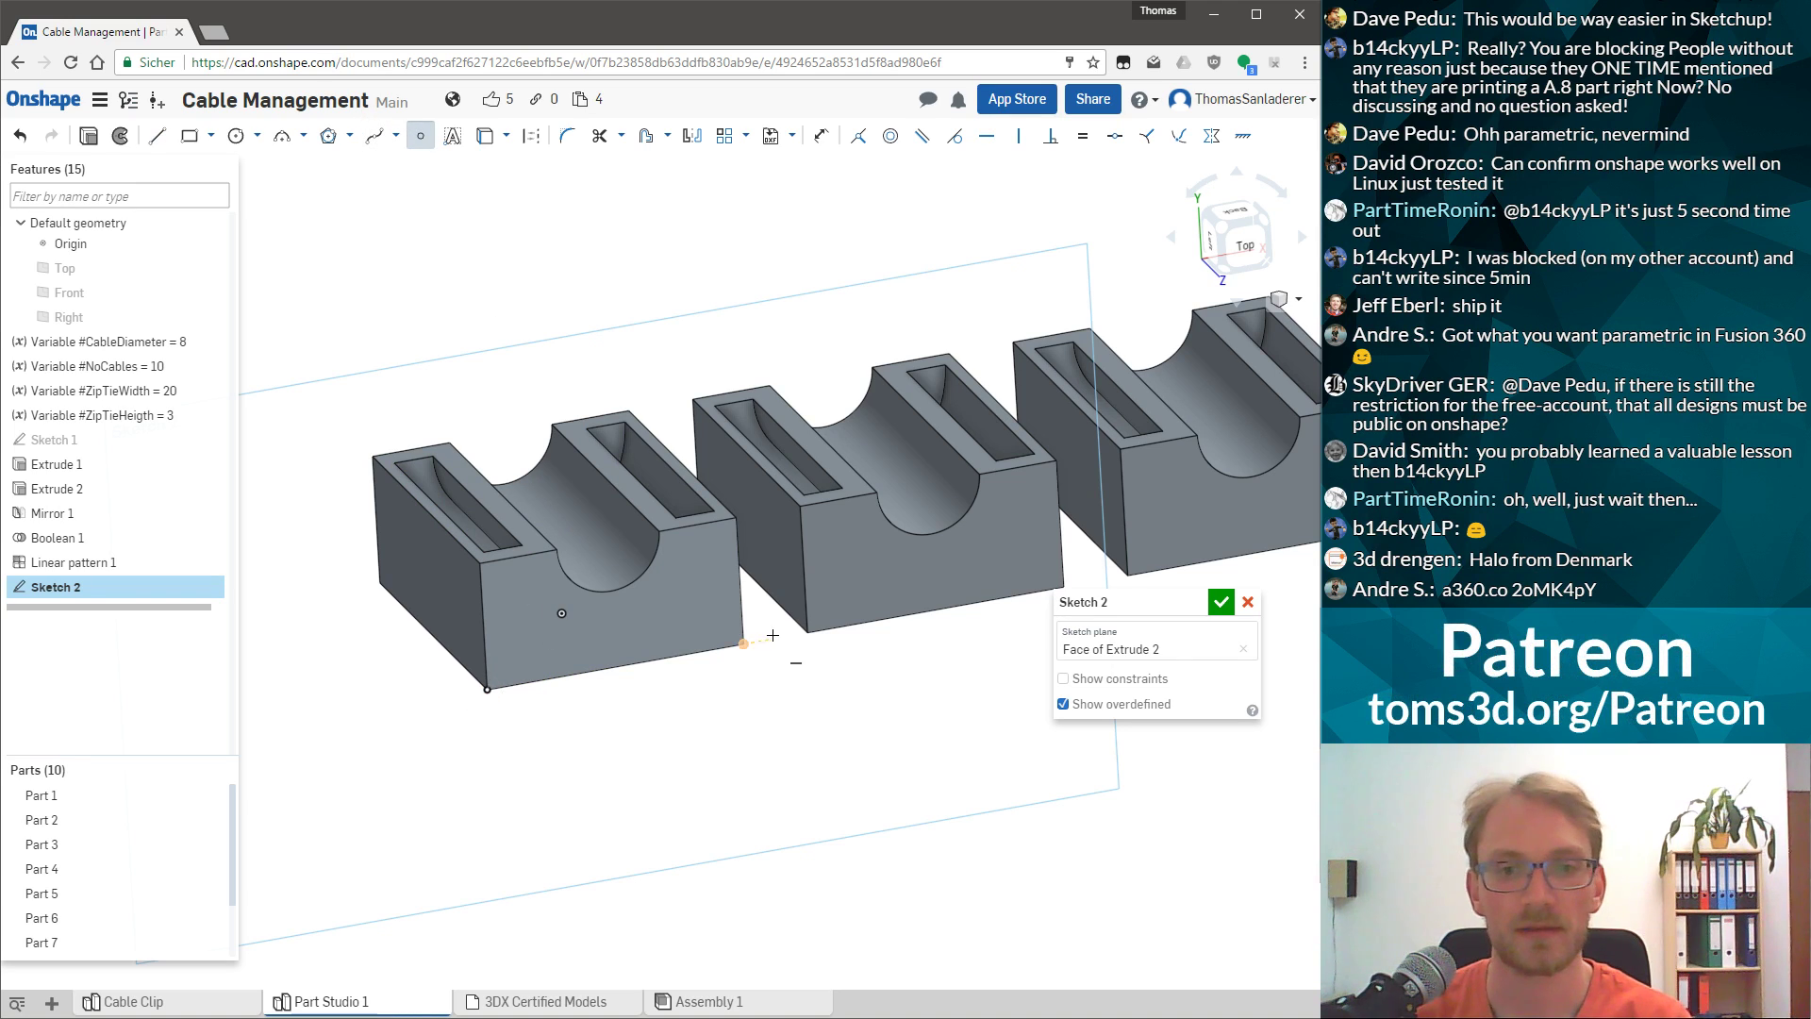
pyautogui.click(743, 644)
pyautogui.press('Escape')
# Dimension the distance between the two lower corner points, placing the dimension below the clip and accepting 20 mm.
pyautogui.press('u')
pyautogui.click(486, 689)
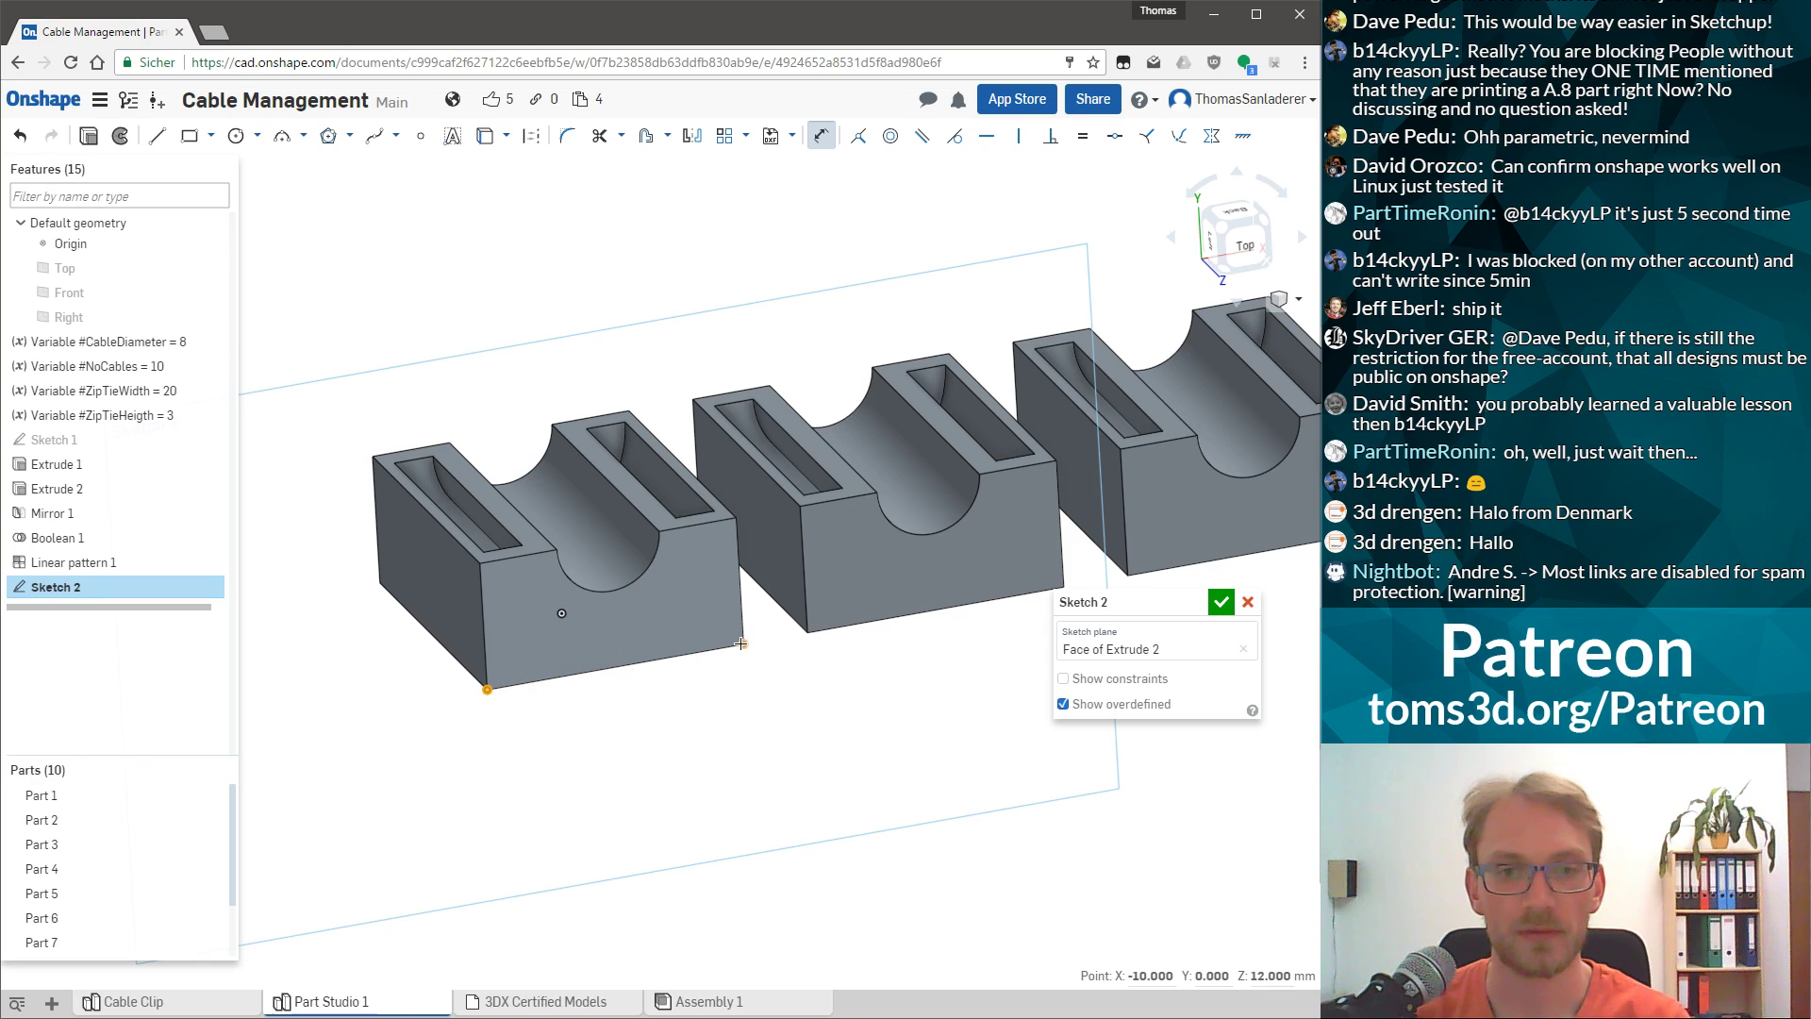
pyautogui.click(743, 643)
pyautogui.click(638, 718)
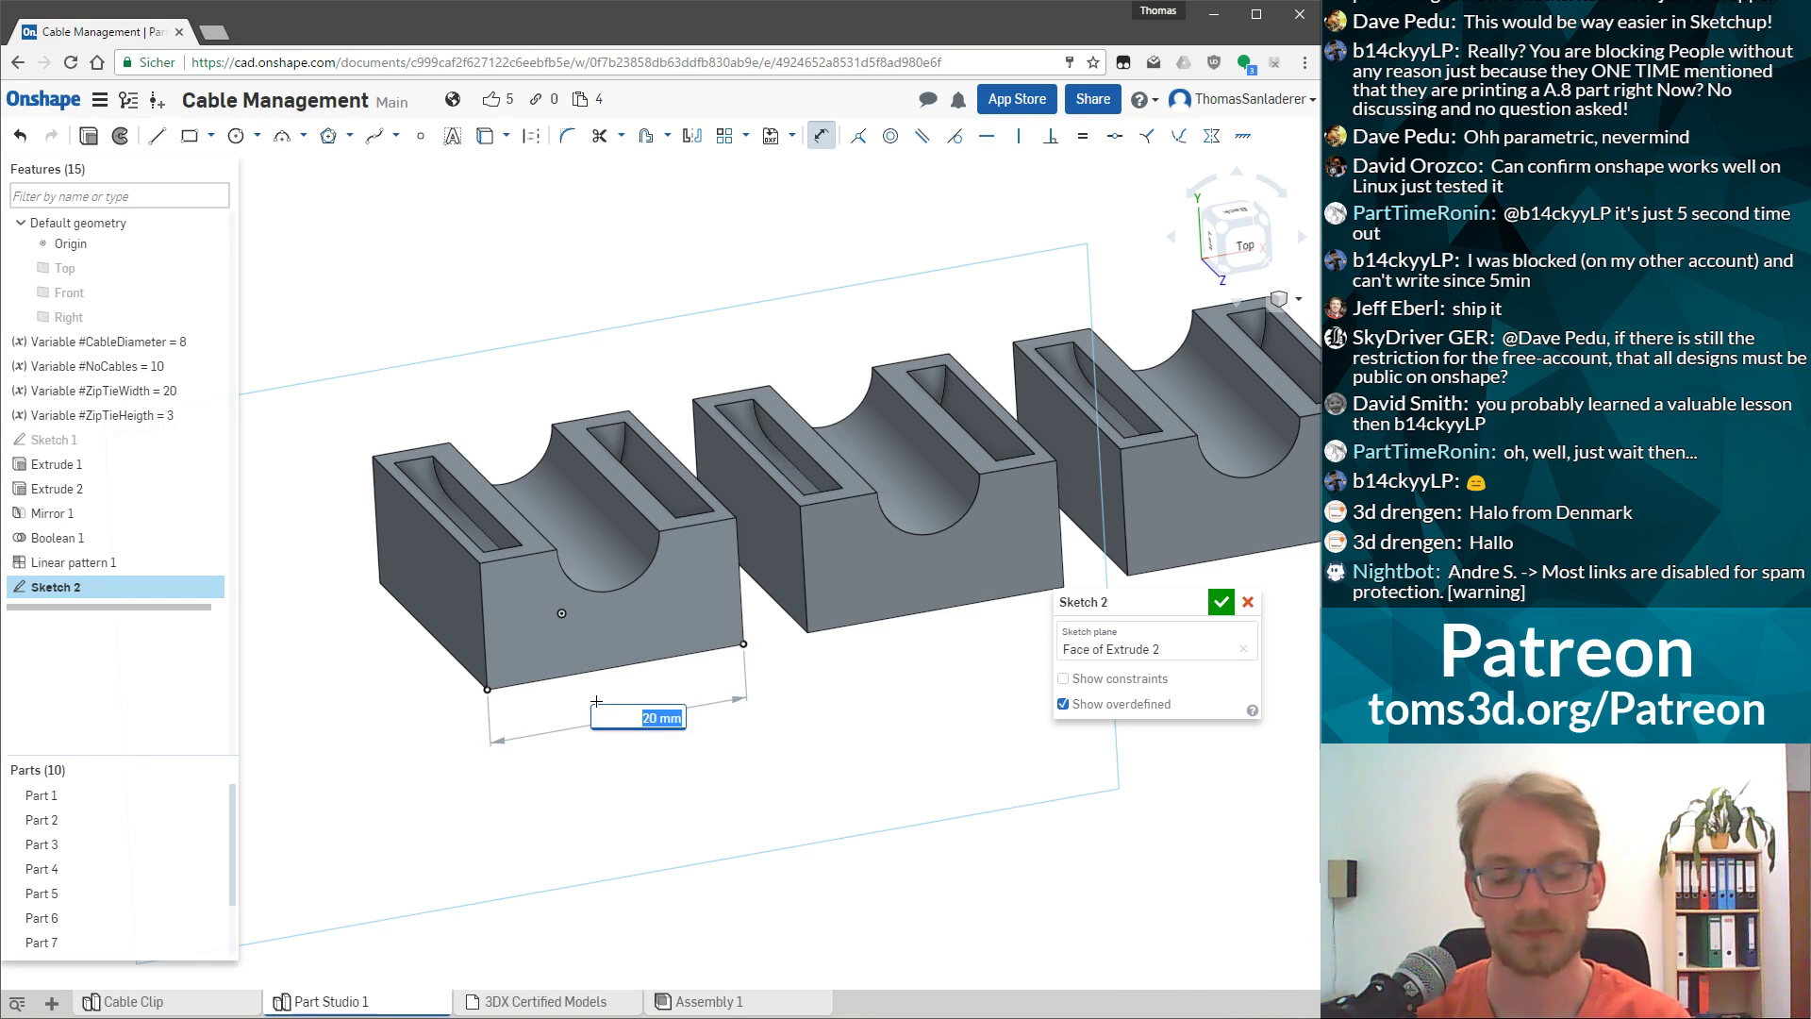
pyautogui.press('Return')
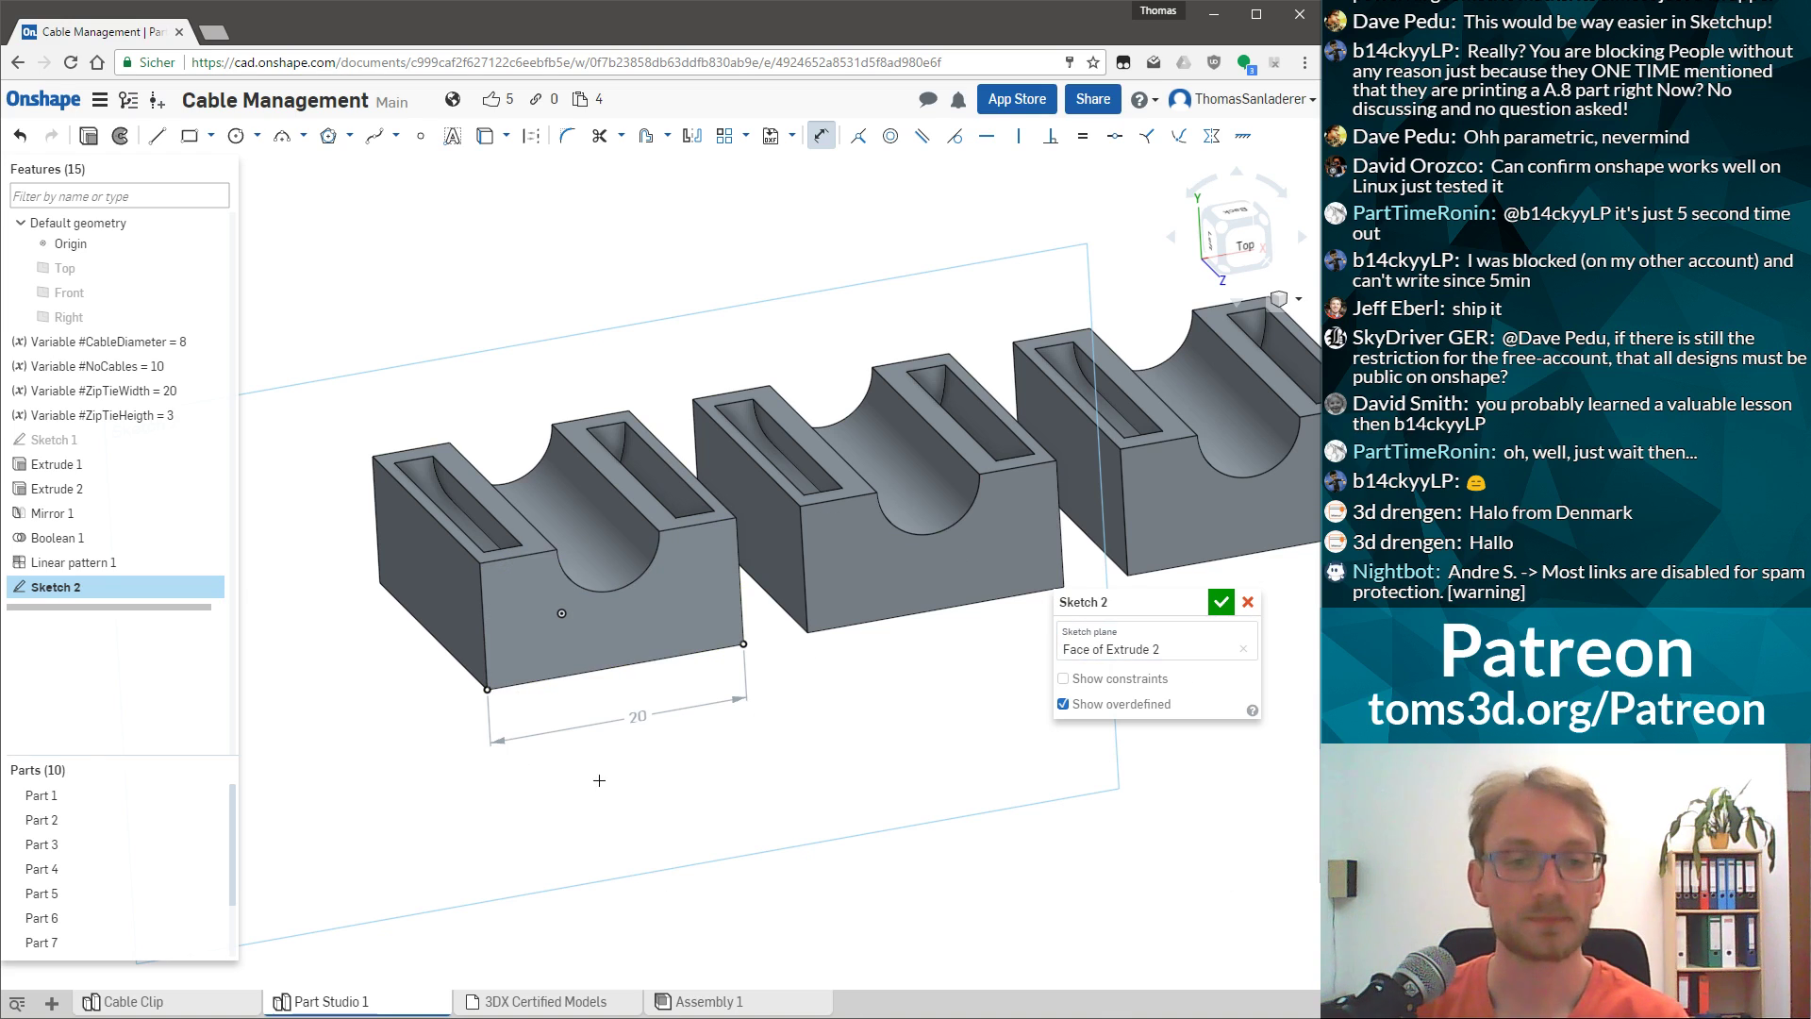
pyautogui.press('Escape')
# Check the minimum distance between the first clip's cable groove face and the adjoining top face.
pyautogui.scroll(4, 571, 628)
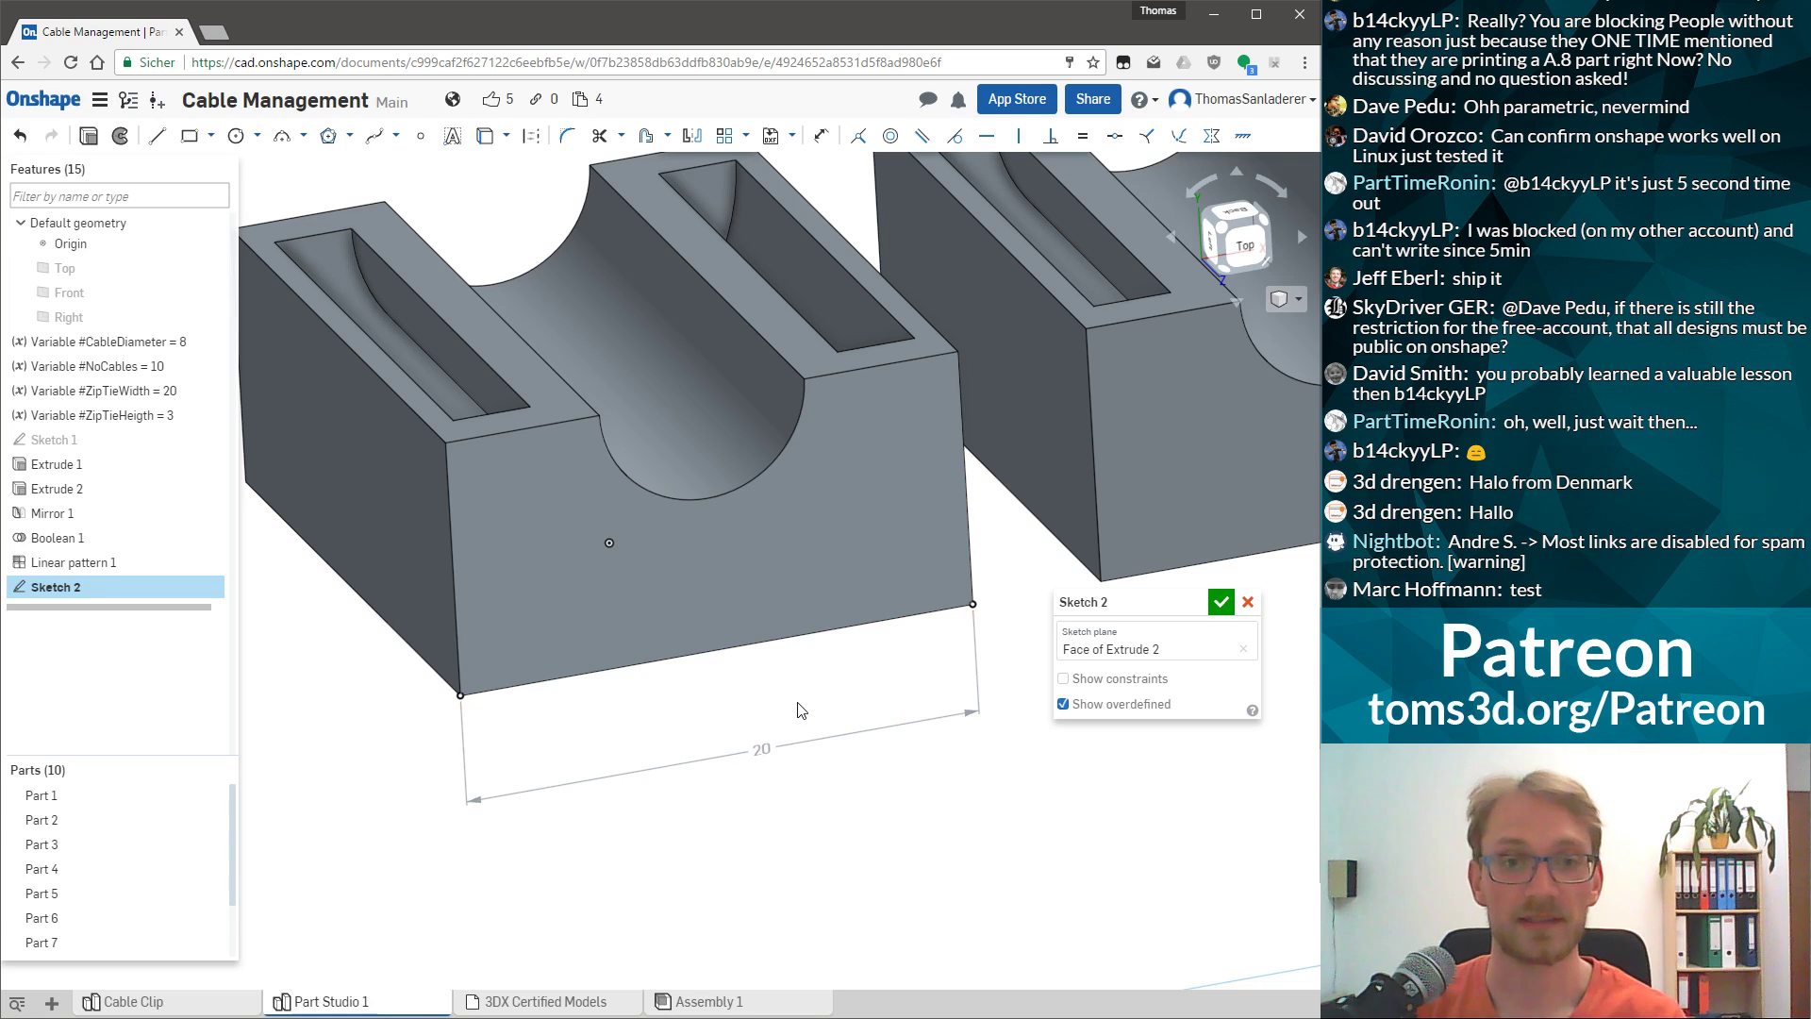
pyautogui.moveTo(697, 440); pyautogui.dragTo(713, 422, button='right')
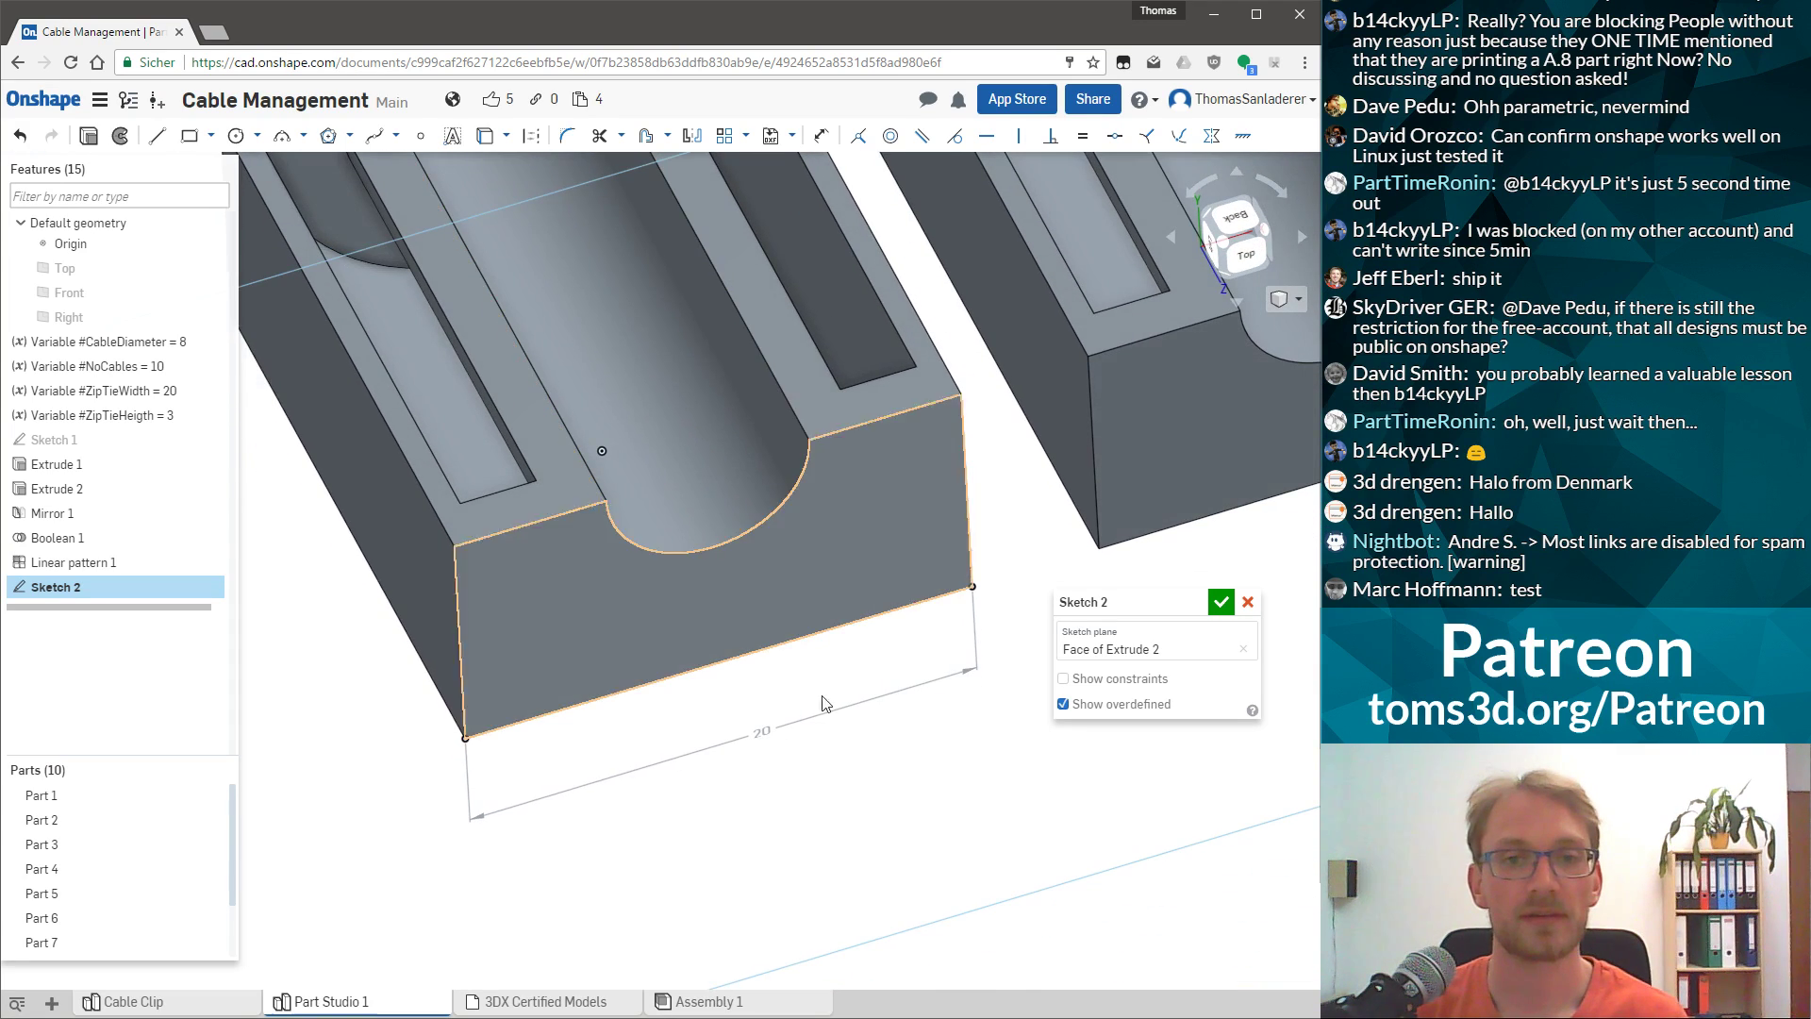
pyautogui.click(713, 422)
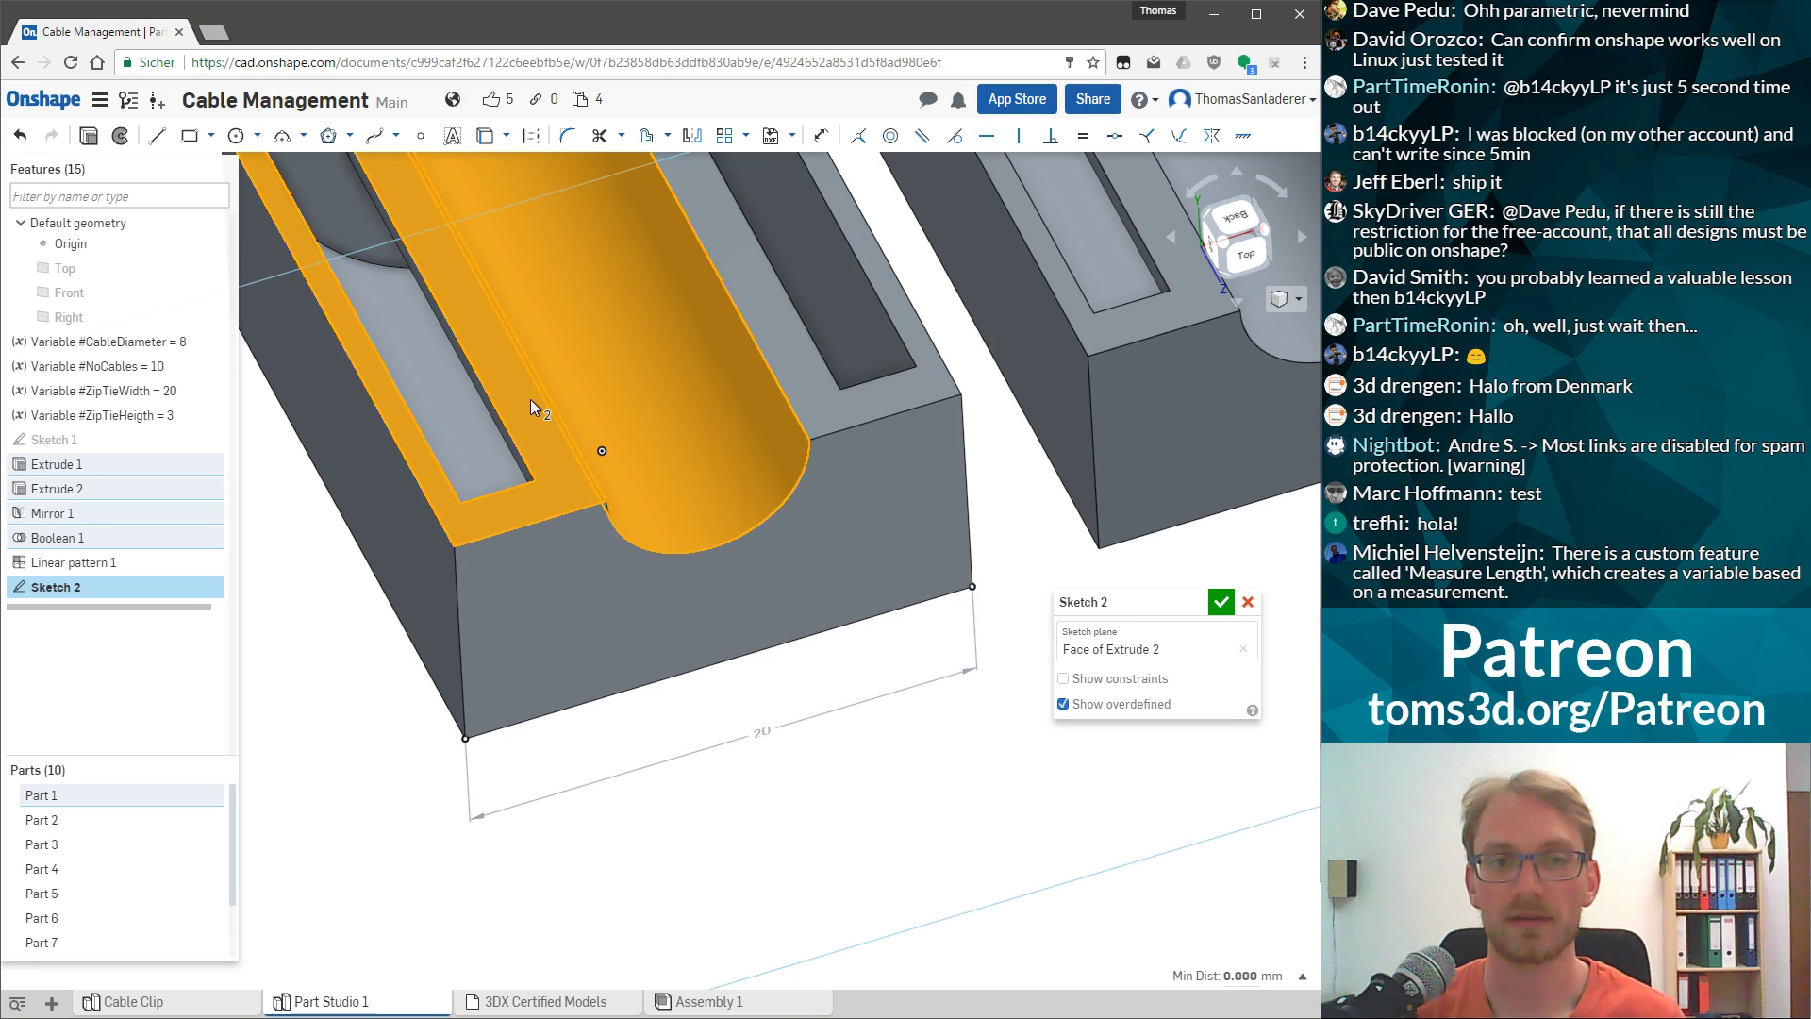
pyautogui.click(651, 377)
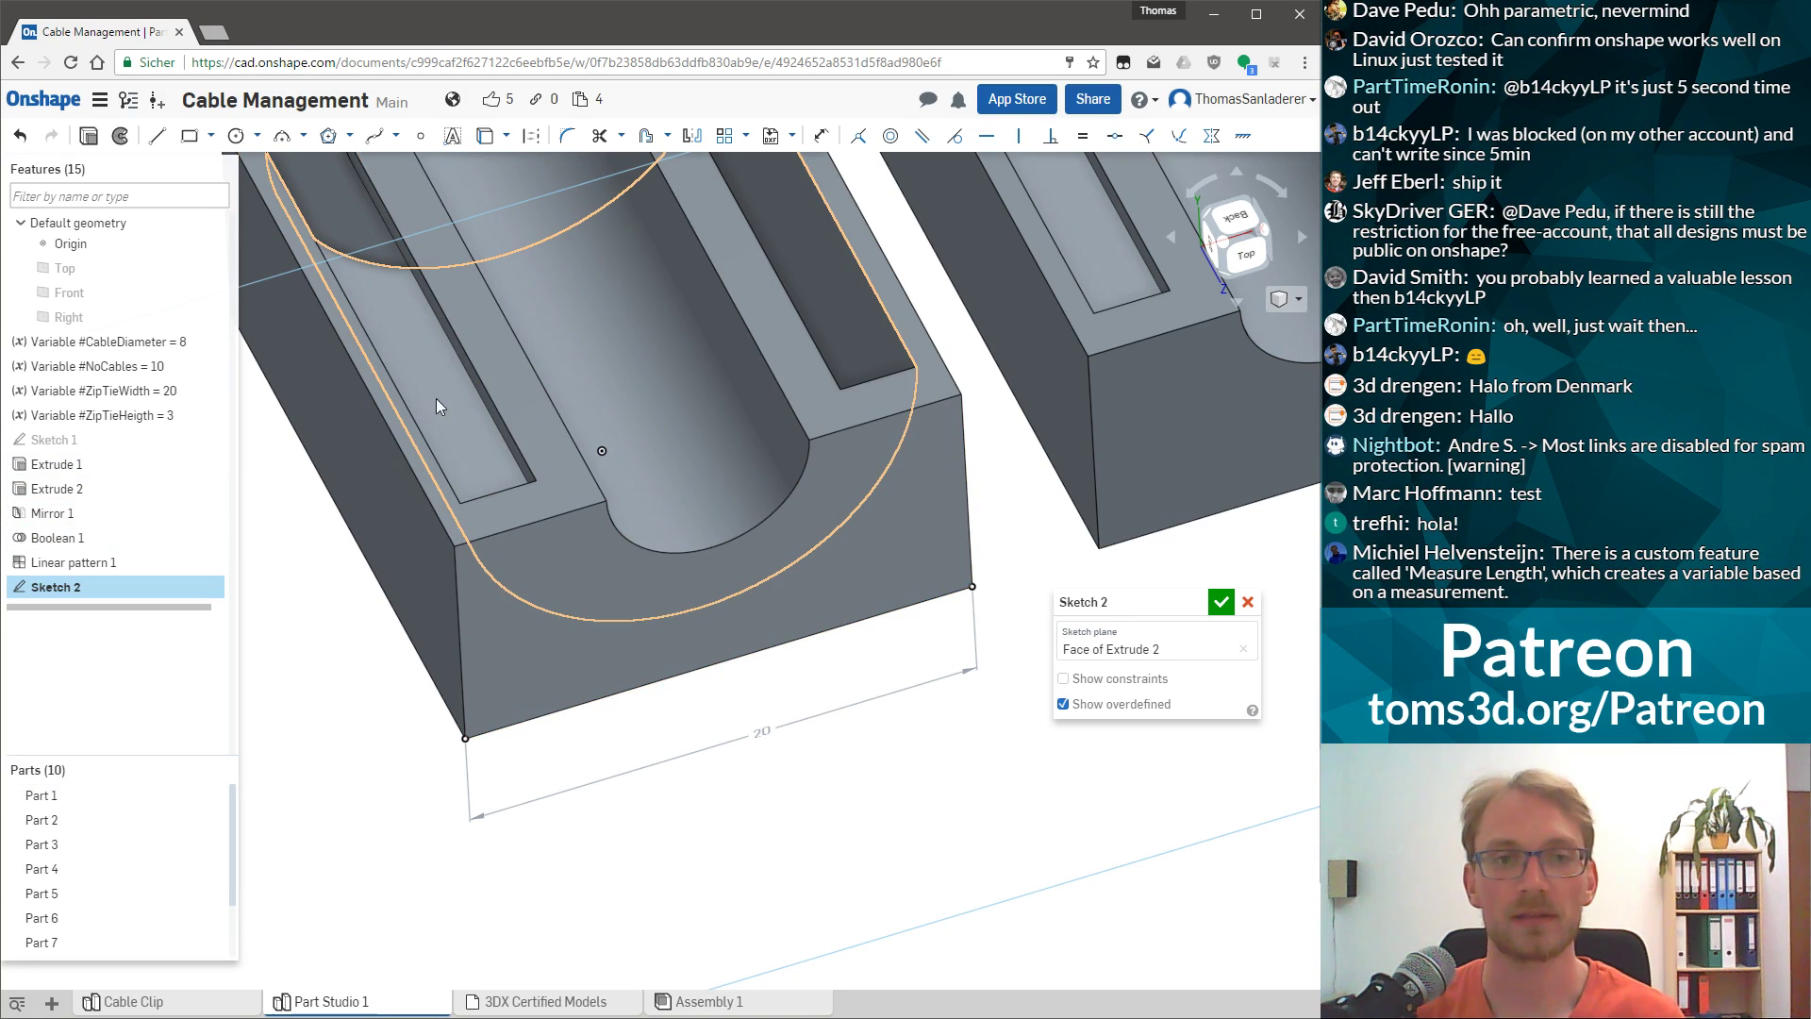
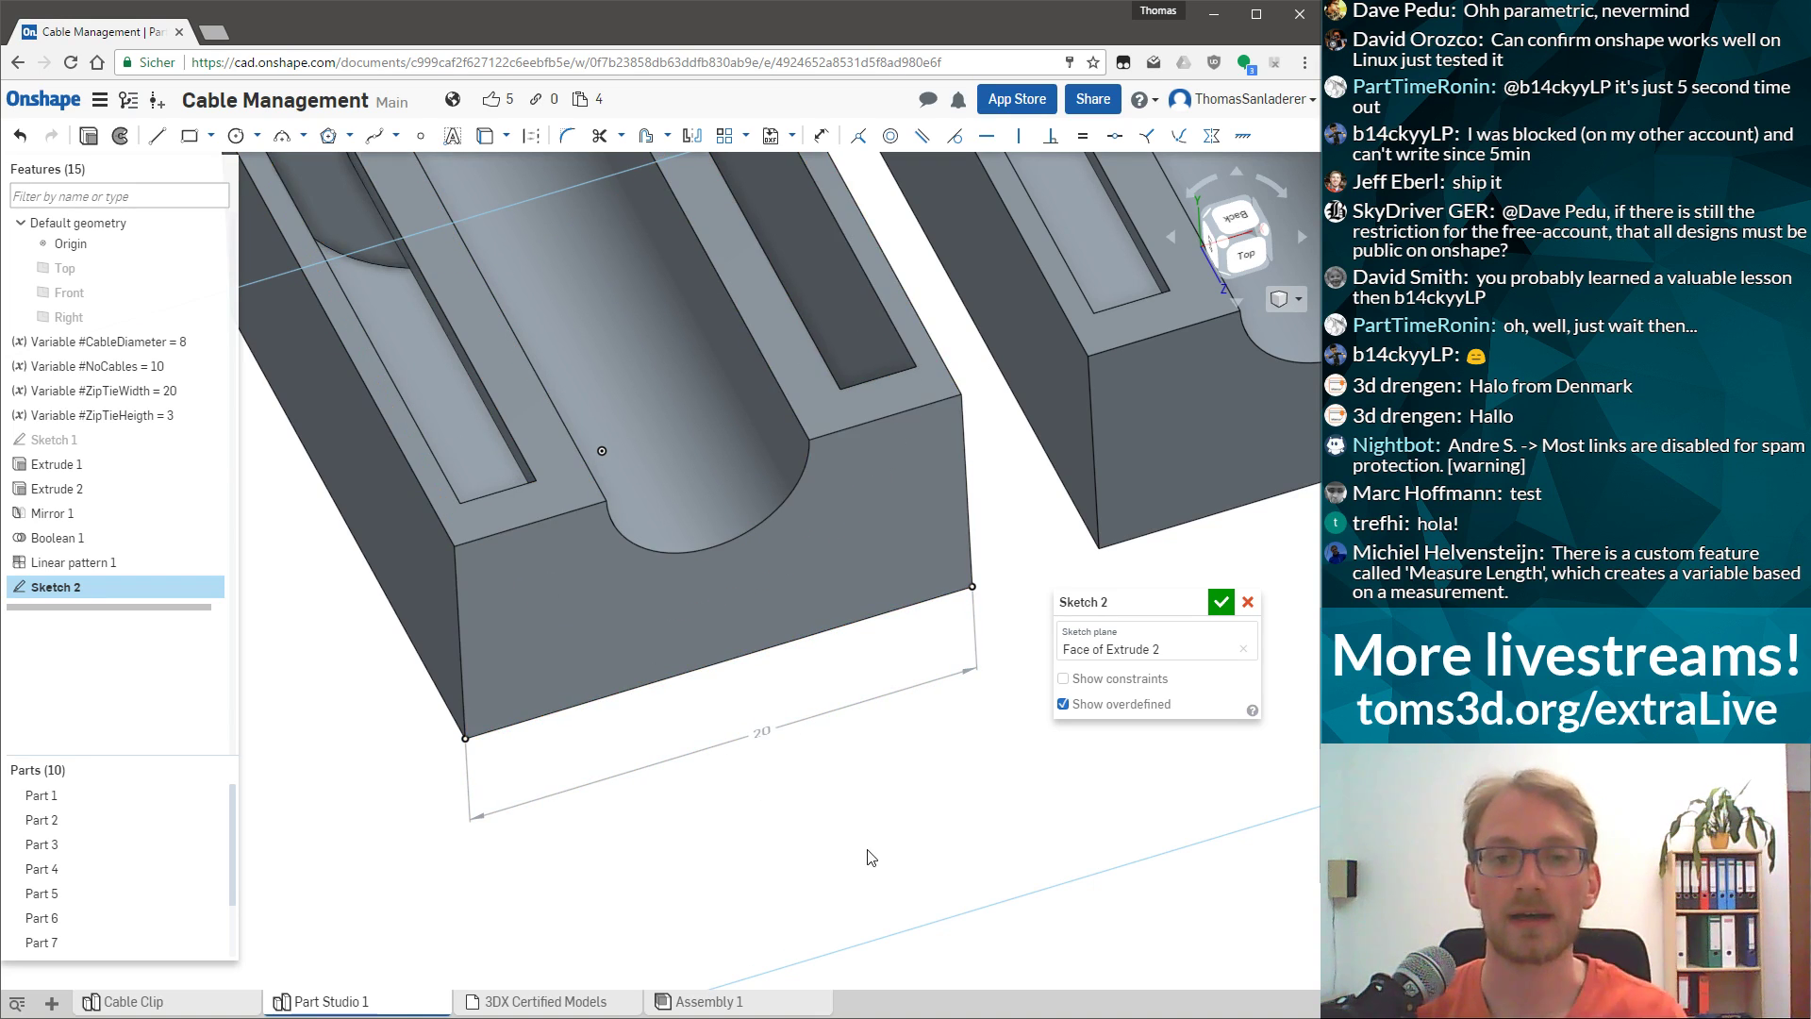
pyautogui.doubleClick(127, 562)
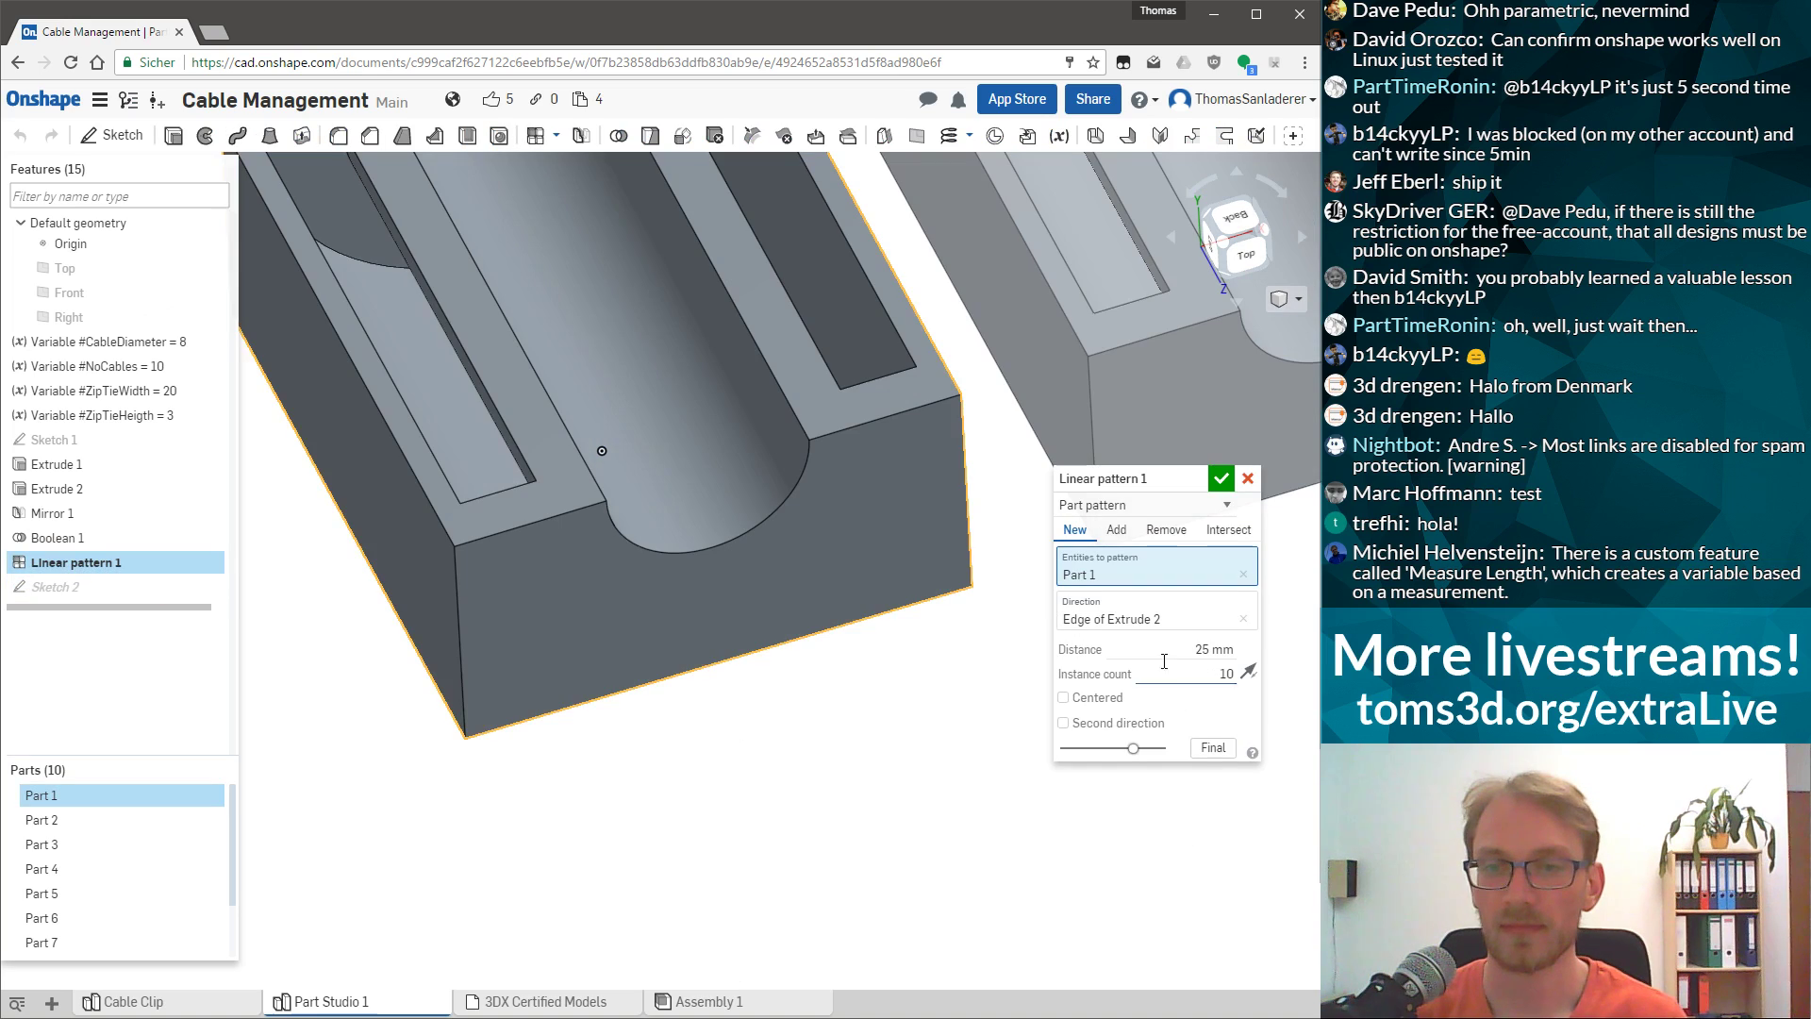
pyautogui.click(1185, 657)
pyautogui.write('4Cable')
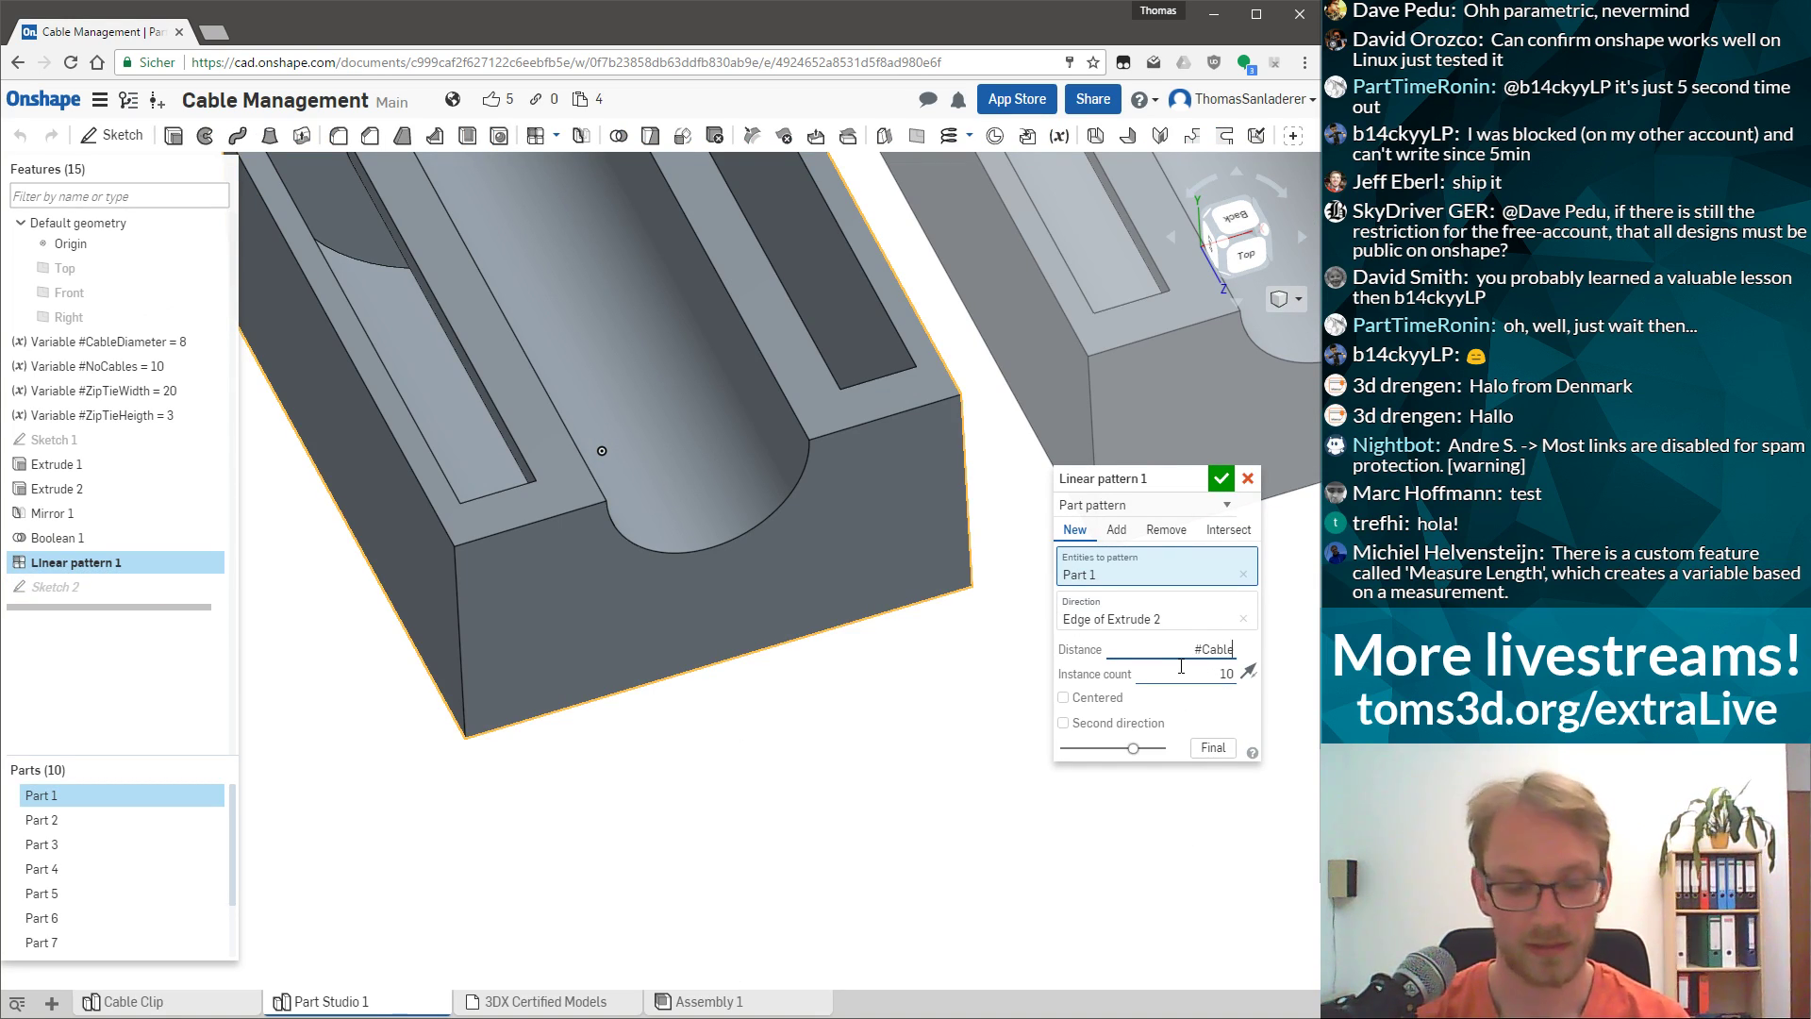
pyautogui.write('Diam')
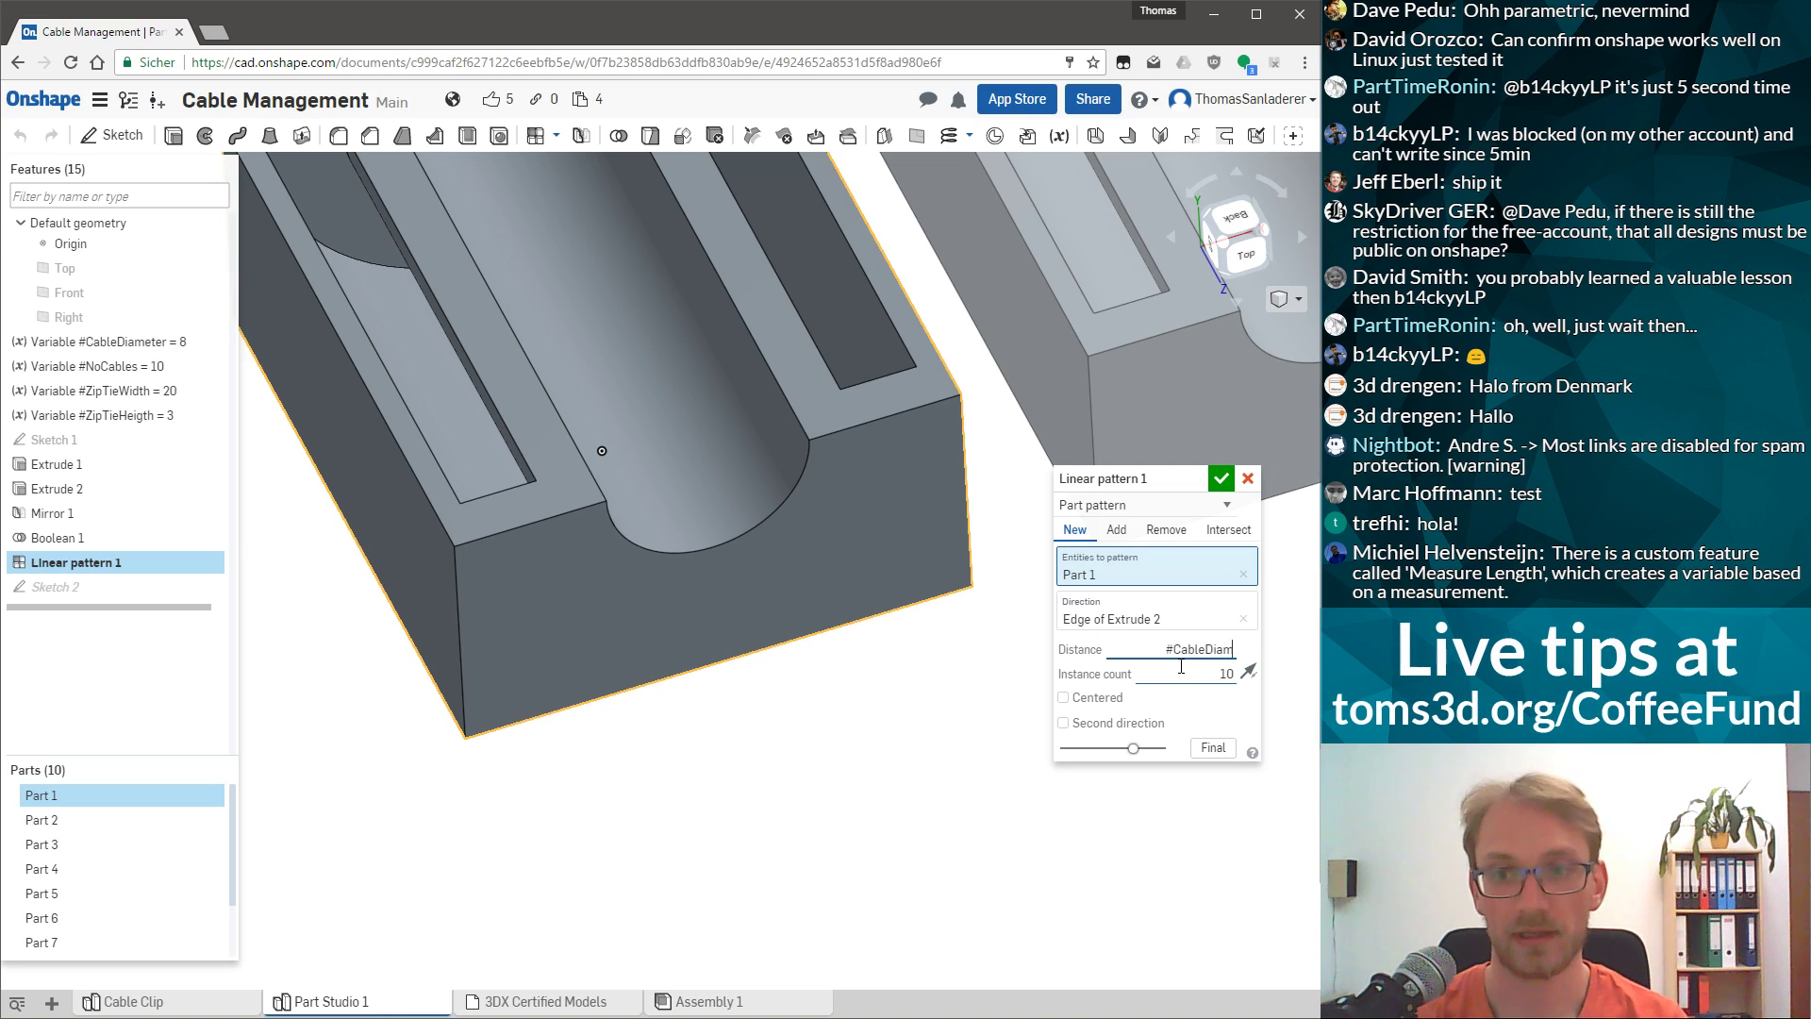
pyautogui.write('eter +')
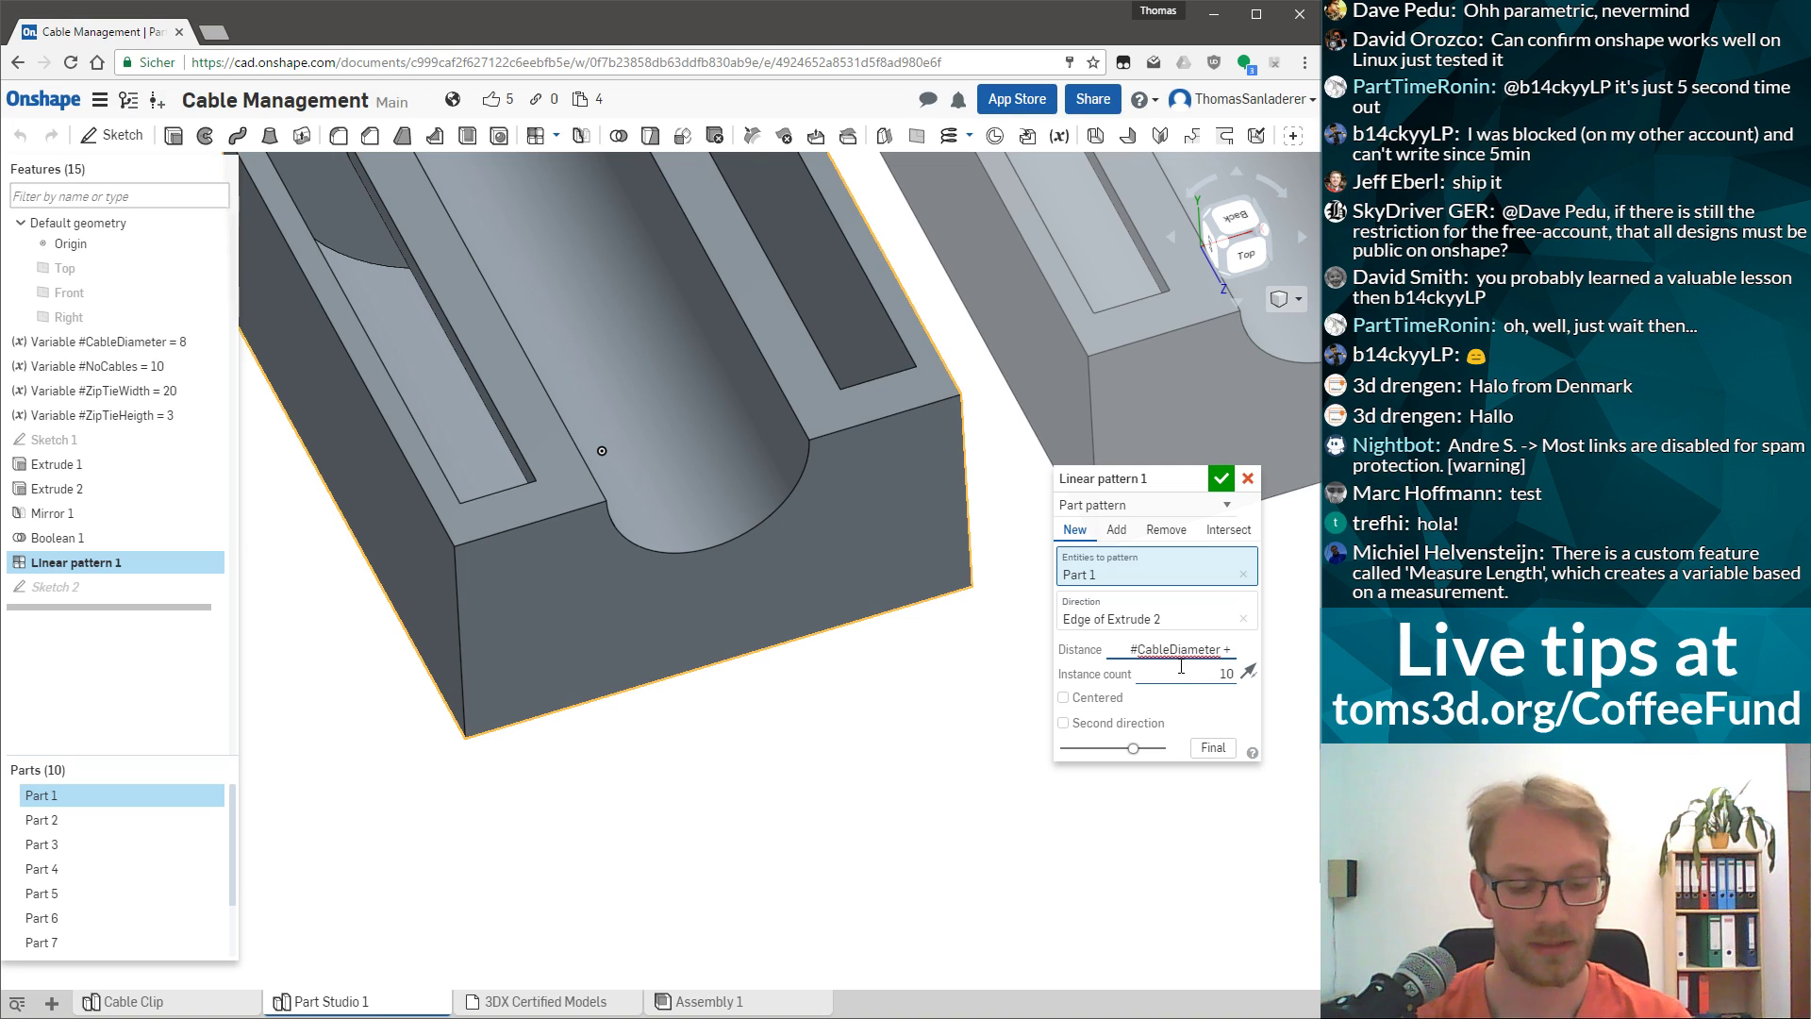
pyautogui.write(' 2*')
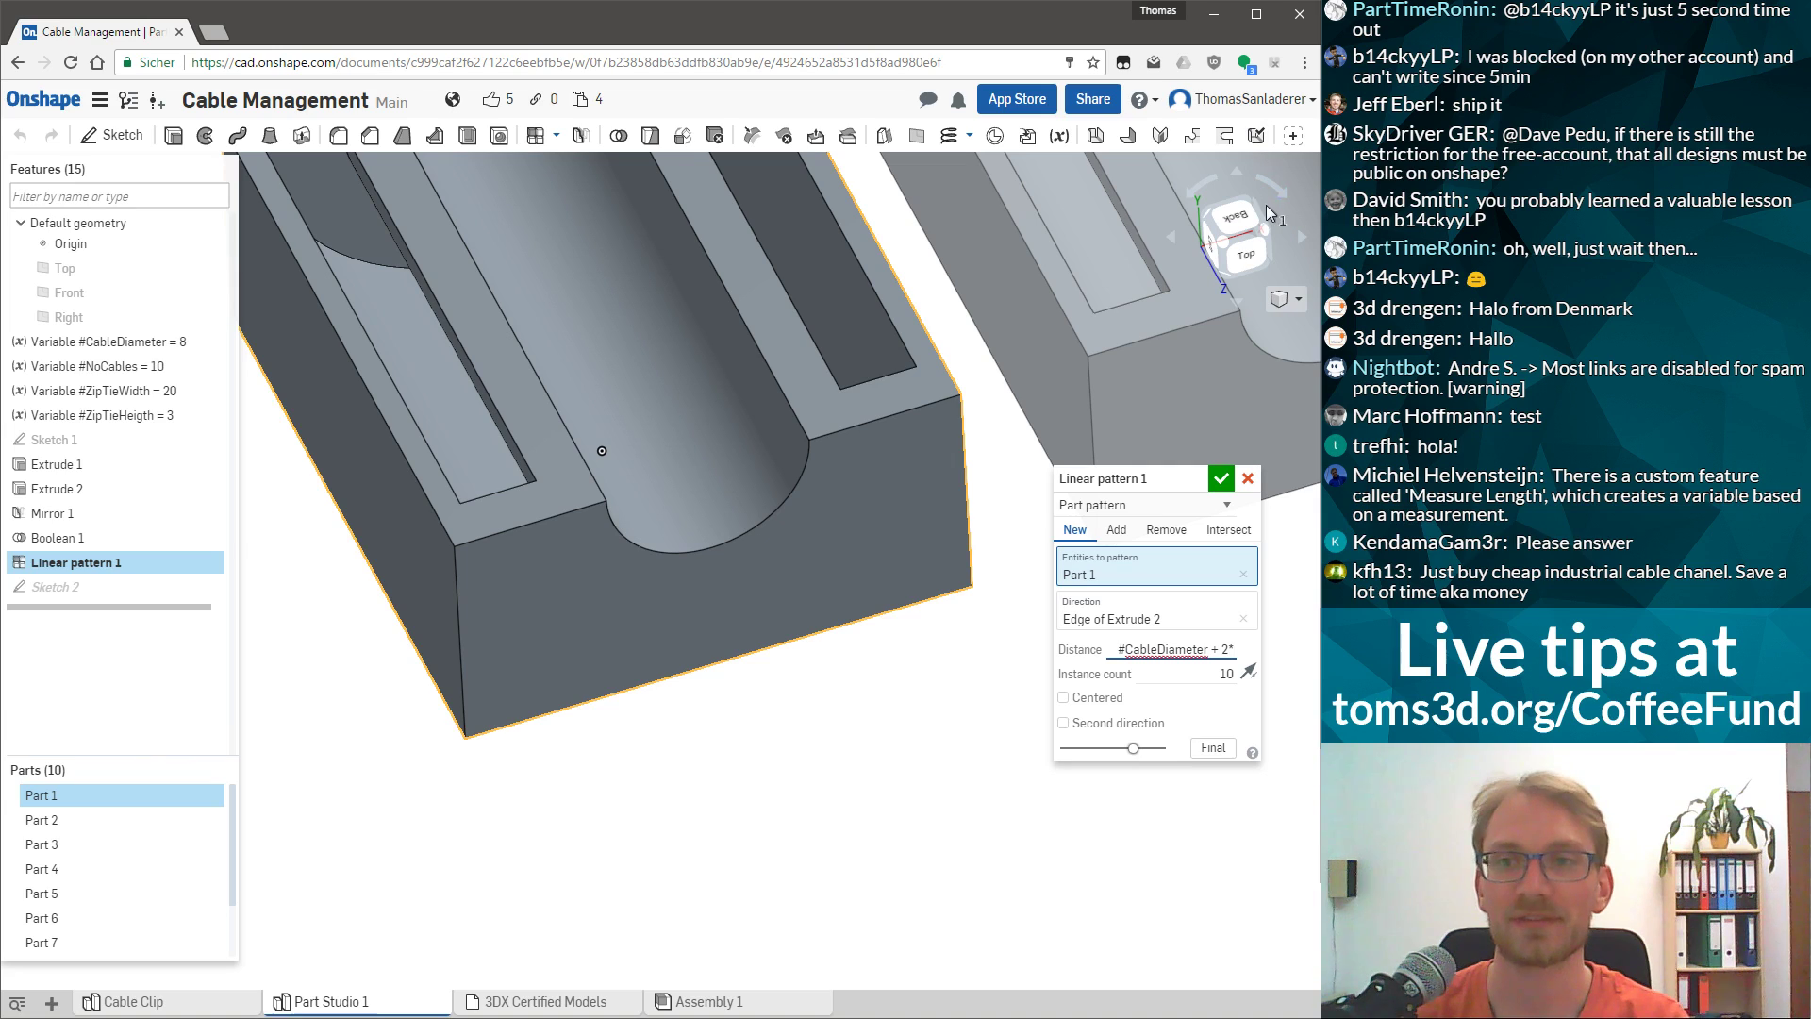
pyautogui.press('Escape')
# Show the dimensions behind the first clip's lower front edge and examine the clip's groove and front face up close.
pyautogui.rightClick(797, 646)
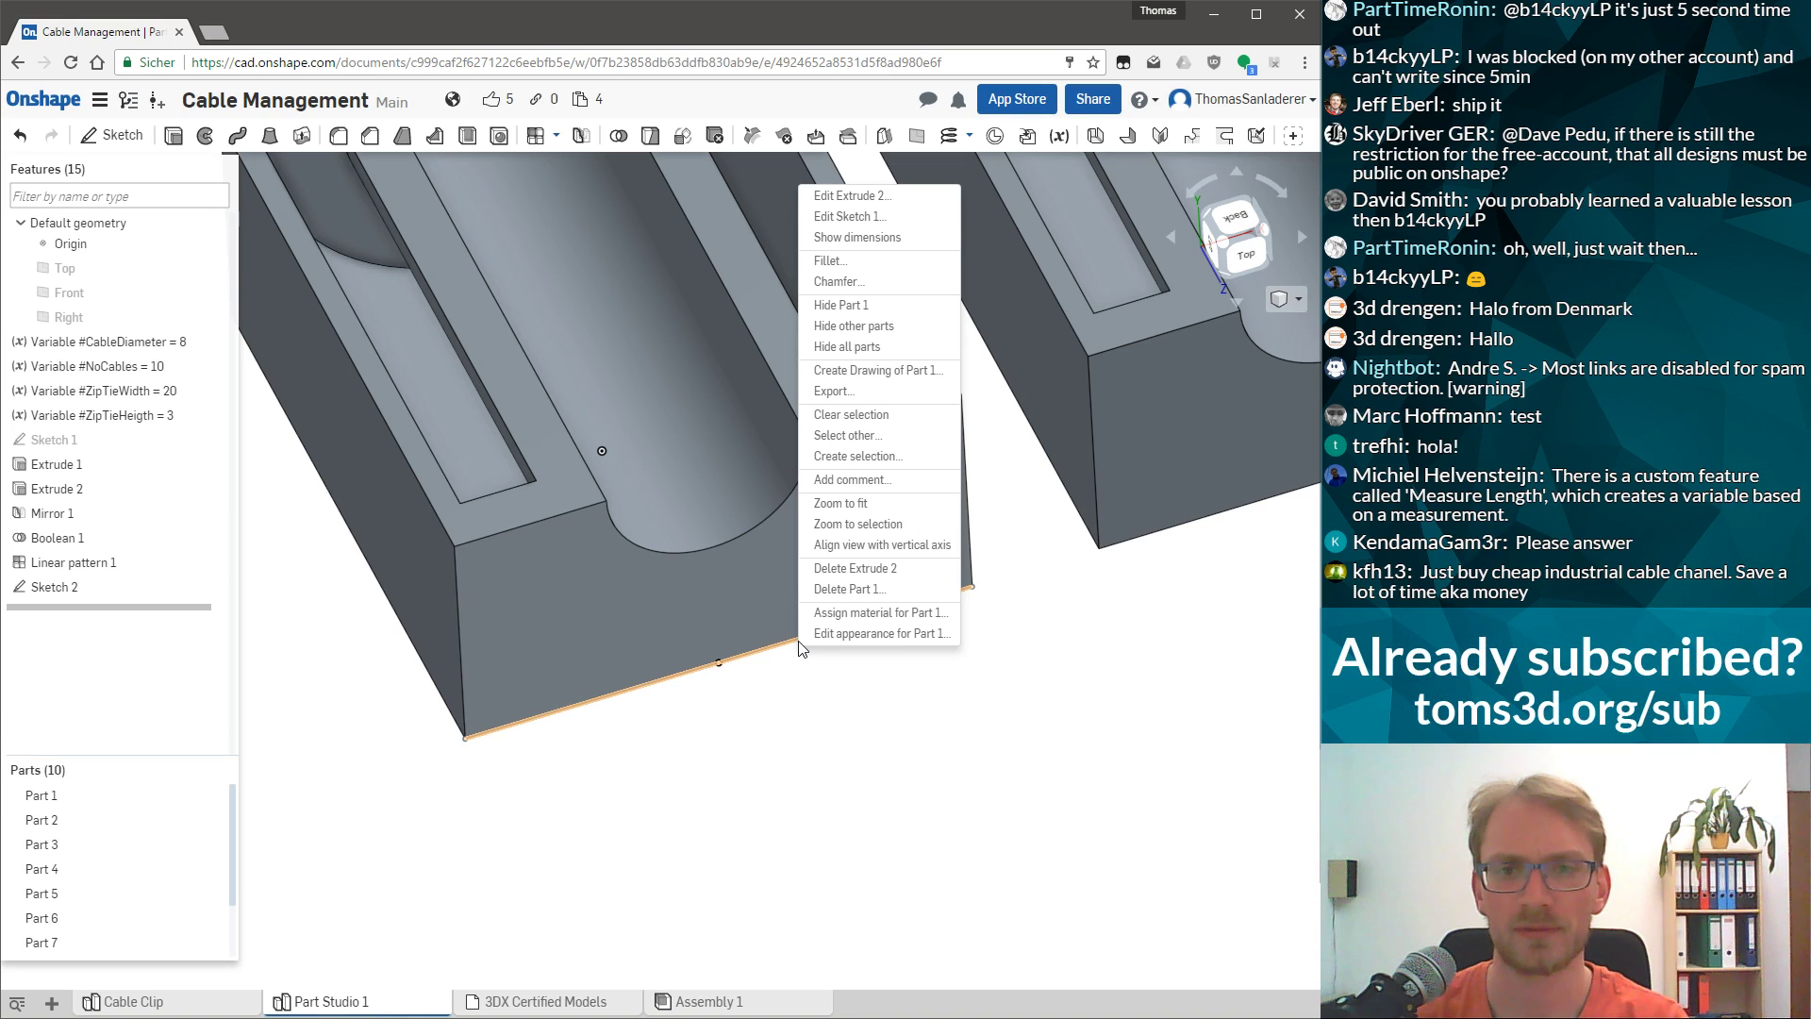
pyautogui.click(858, 238)
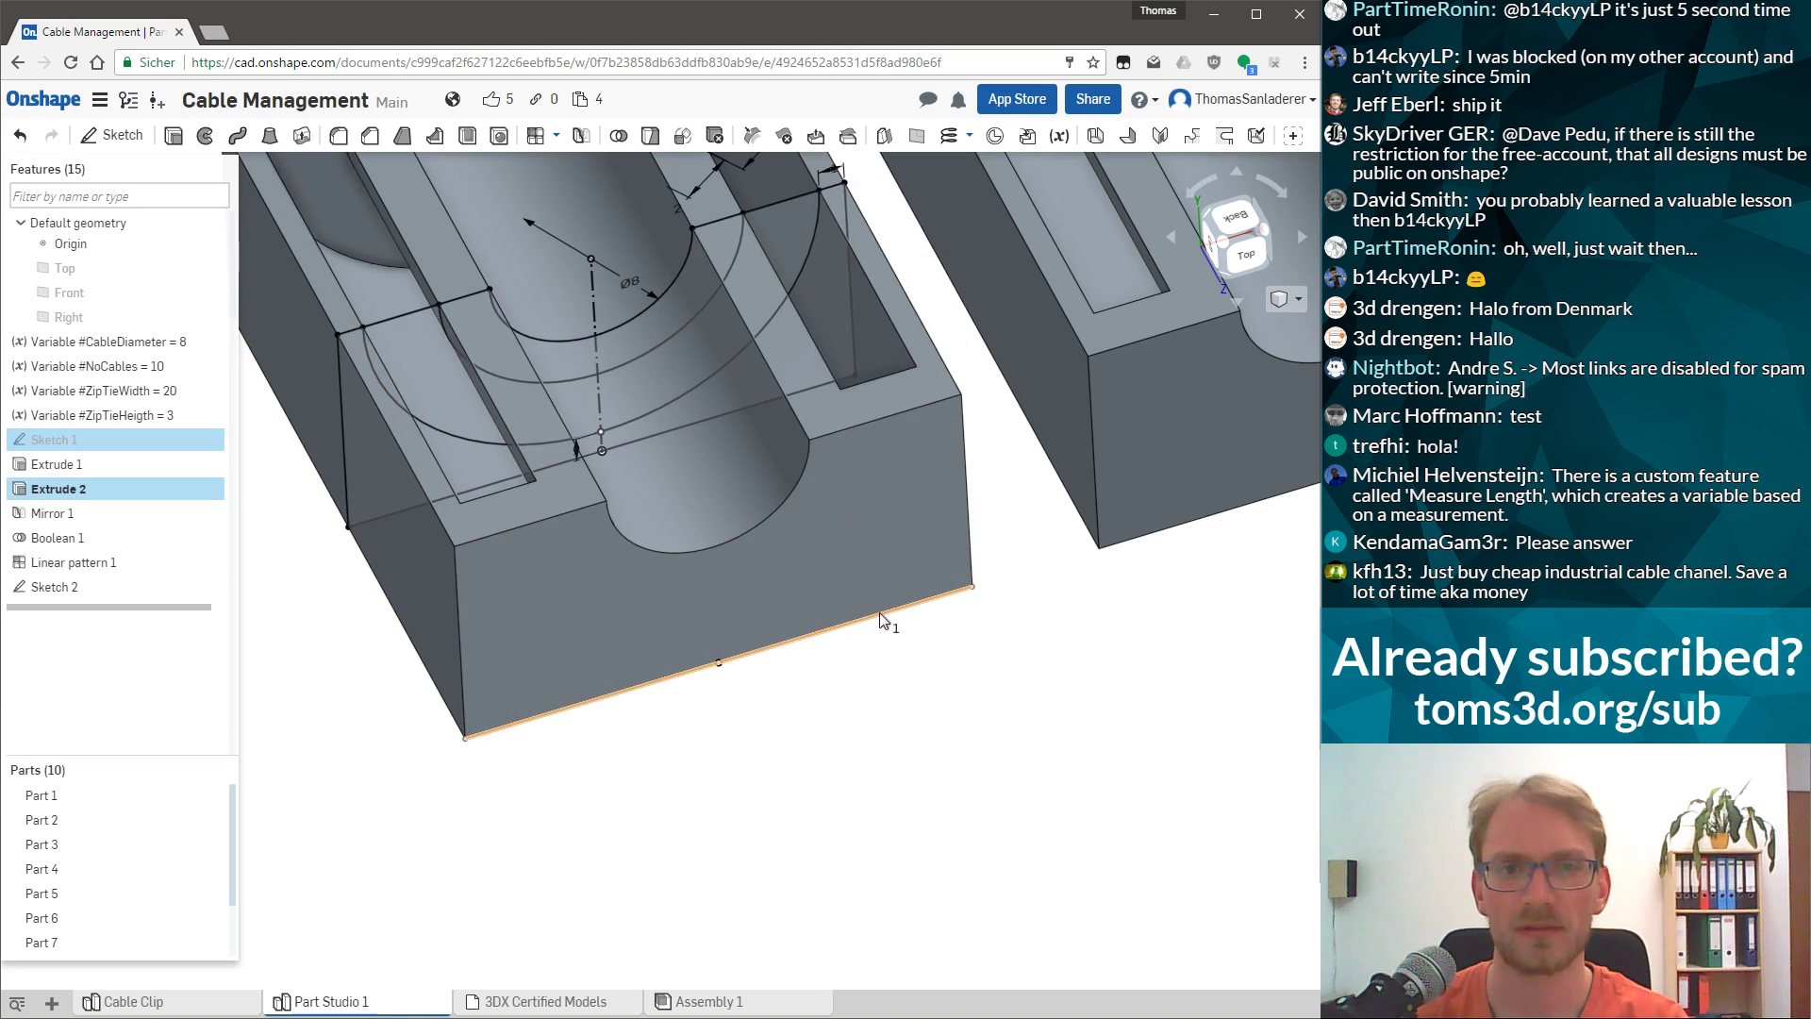
pyautogui.click(911, 707)
pyautogui.scroll(-3, 750, 710)
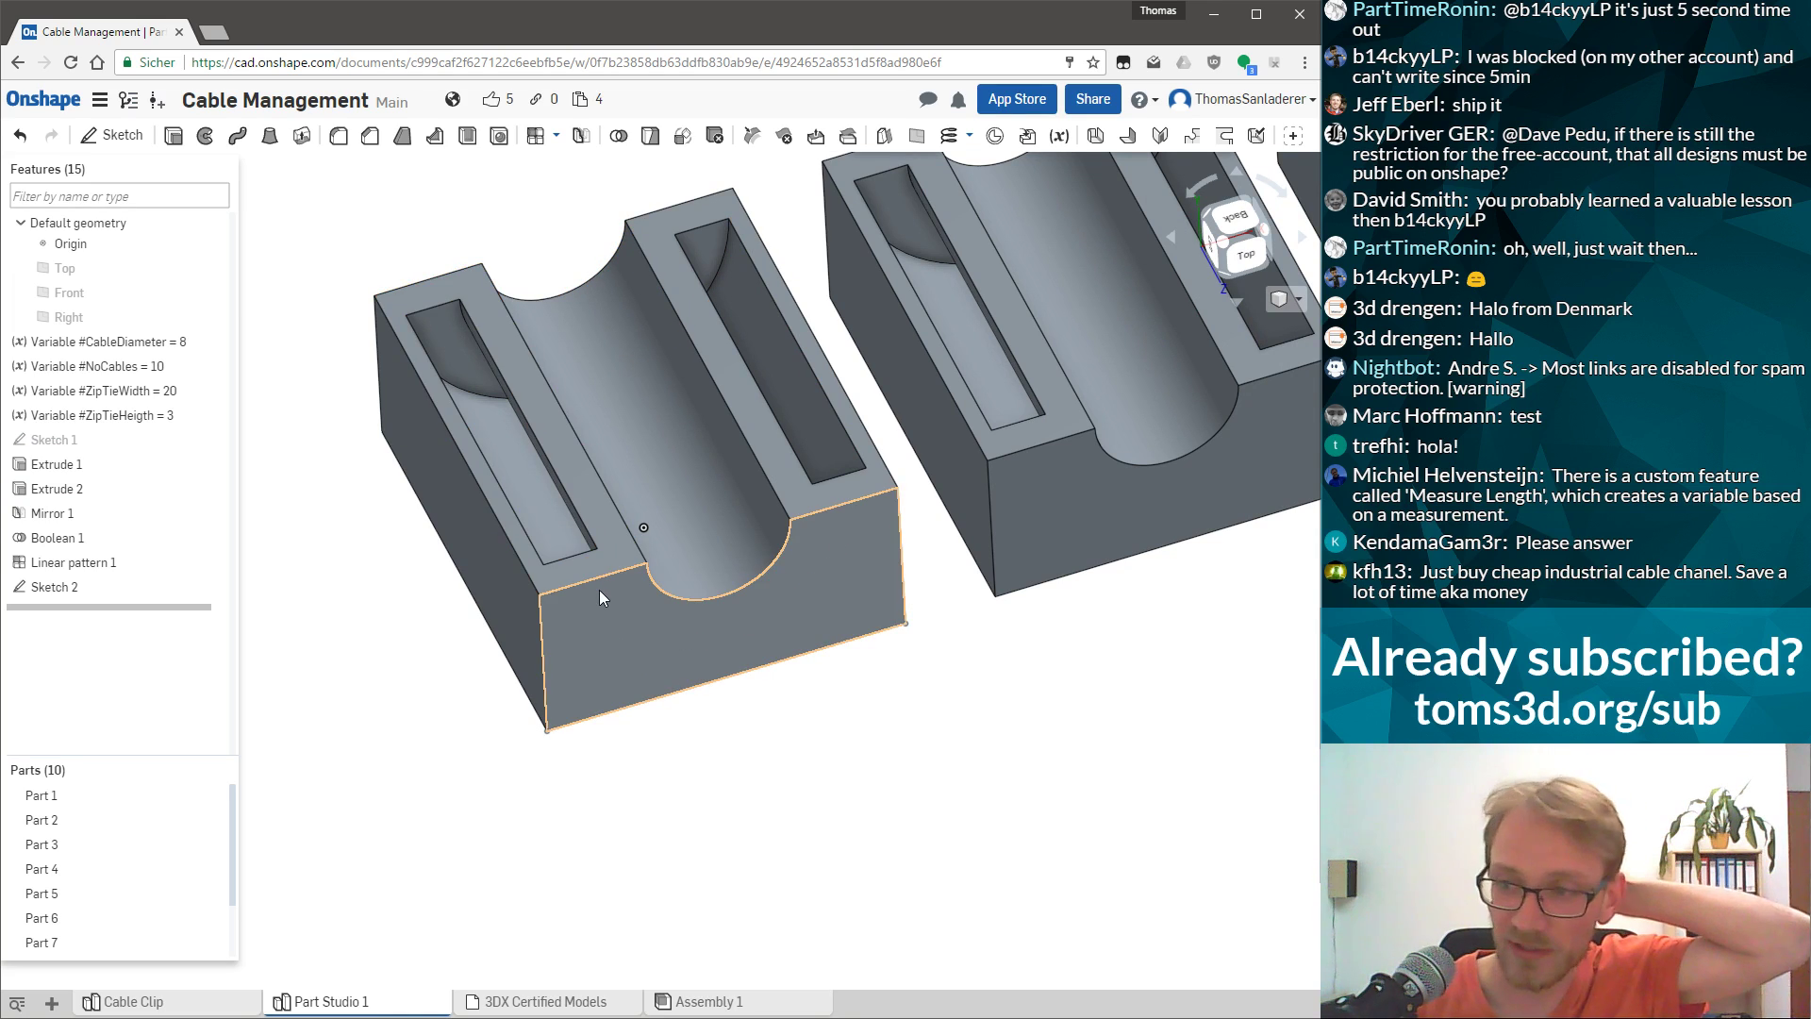
pyautogui.scroll(2, 727, 433)
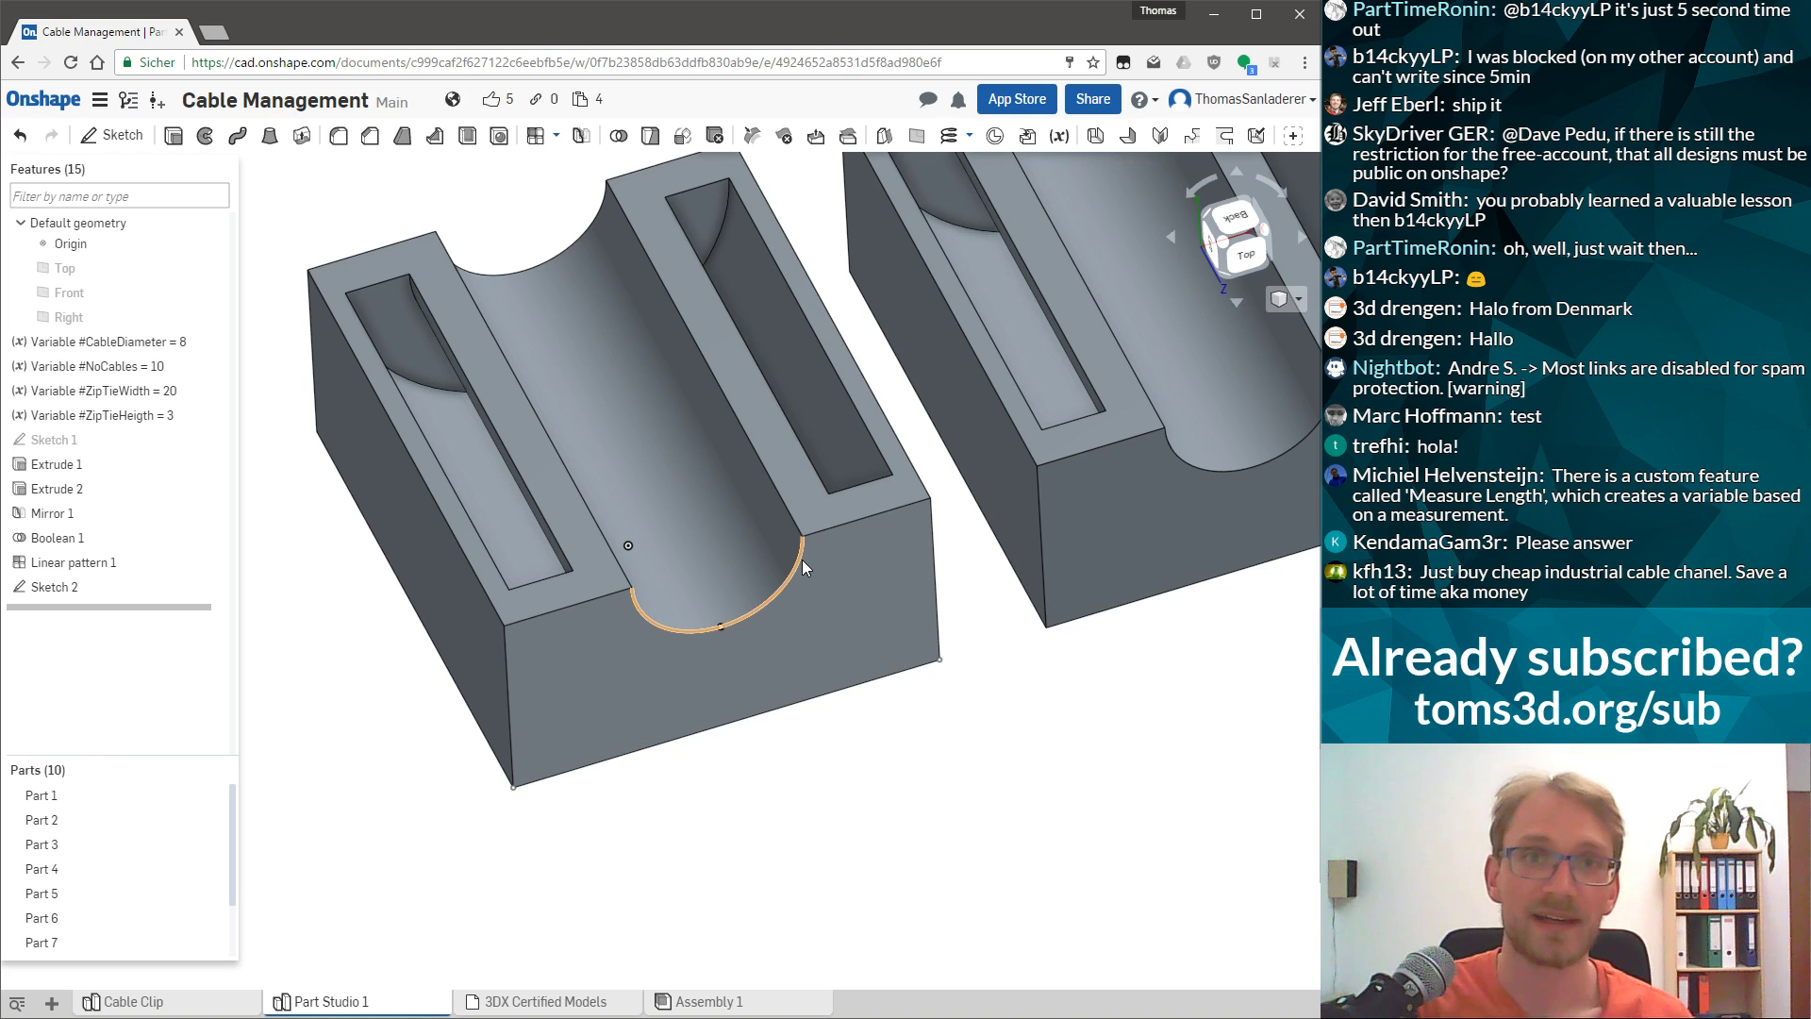
pyautogui.scroll(2, 704, 461)
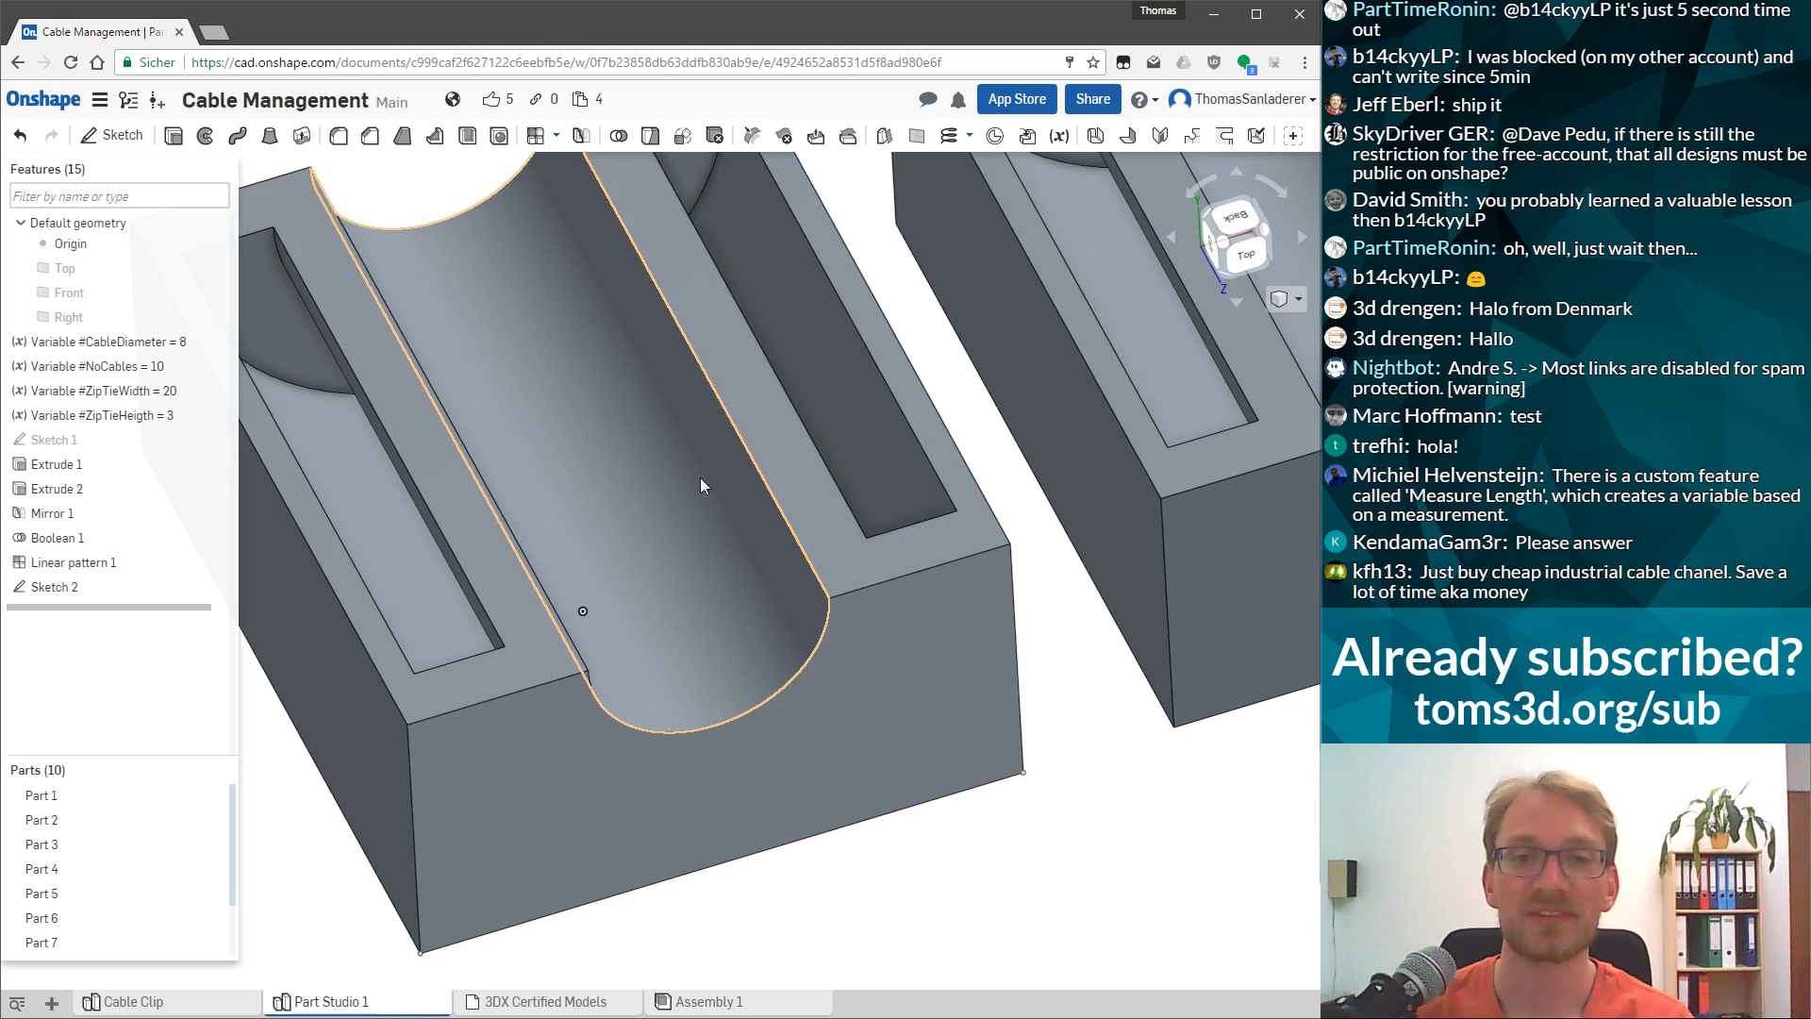
pyautogui.scroll(-2, 885, 664)
pyautogui.scroll(1, 556, 811)
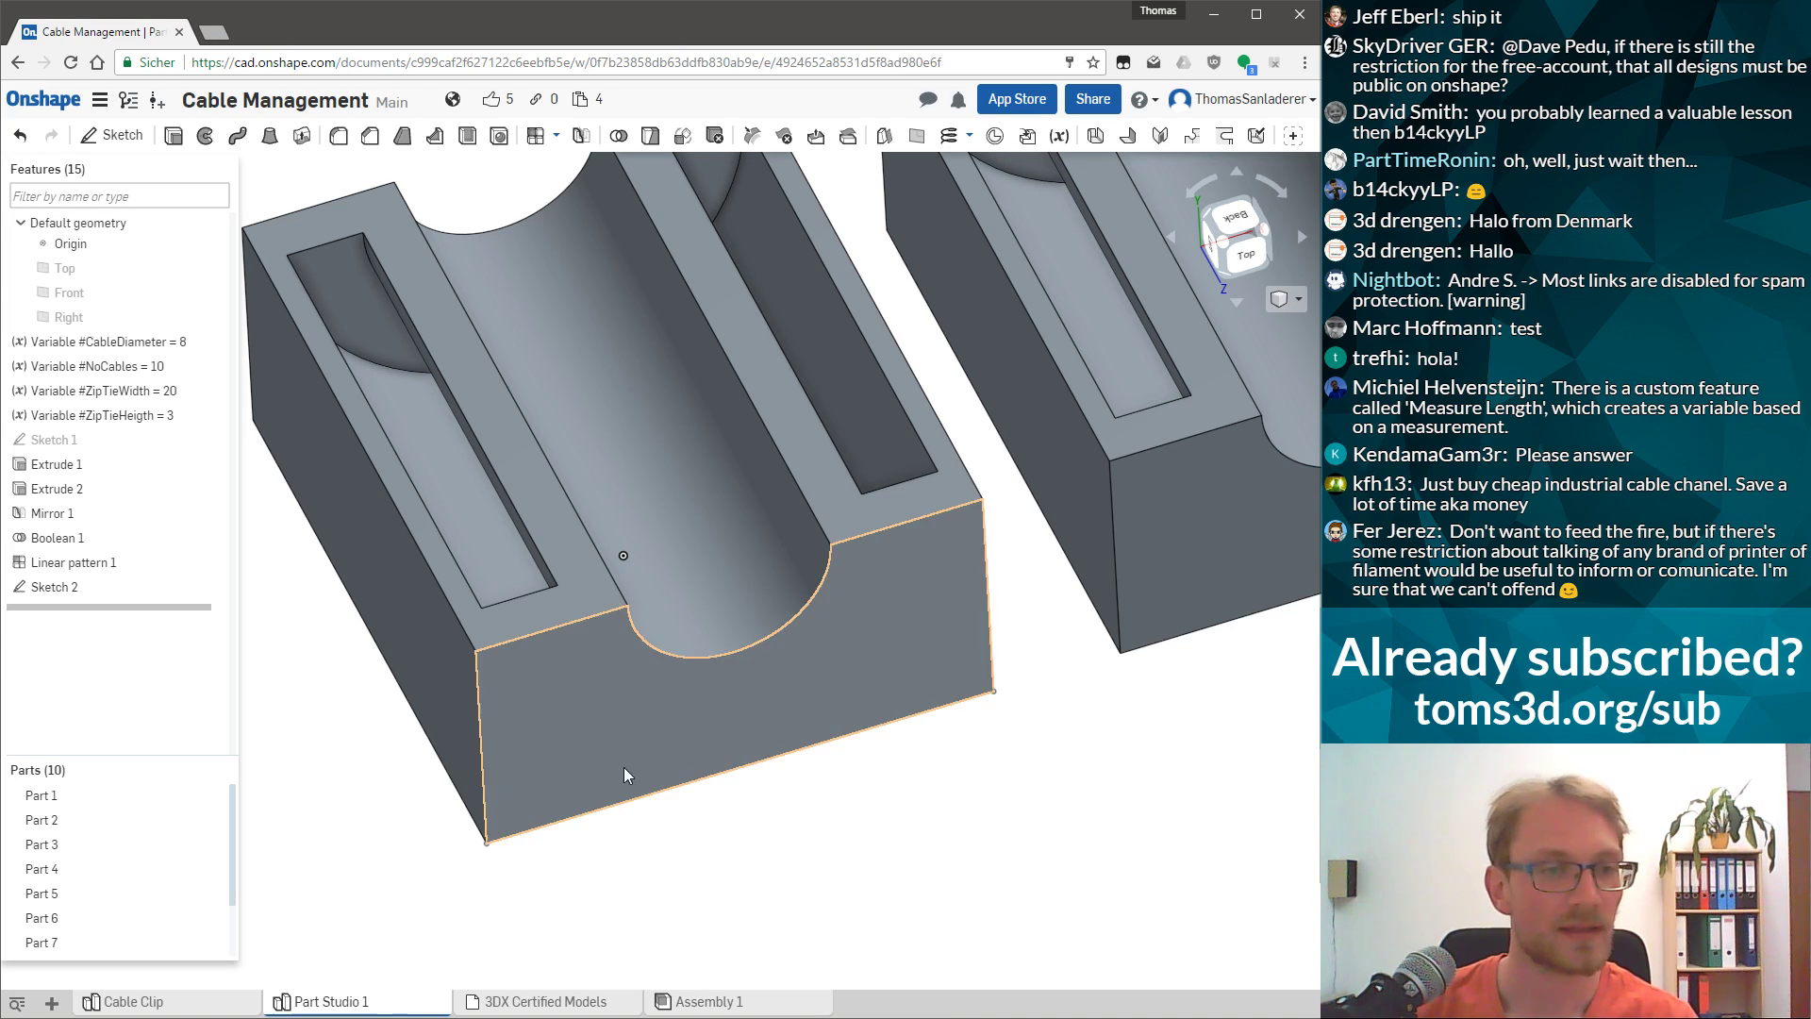
pyautogui.doubleClick(94, 563)
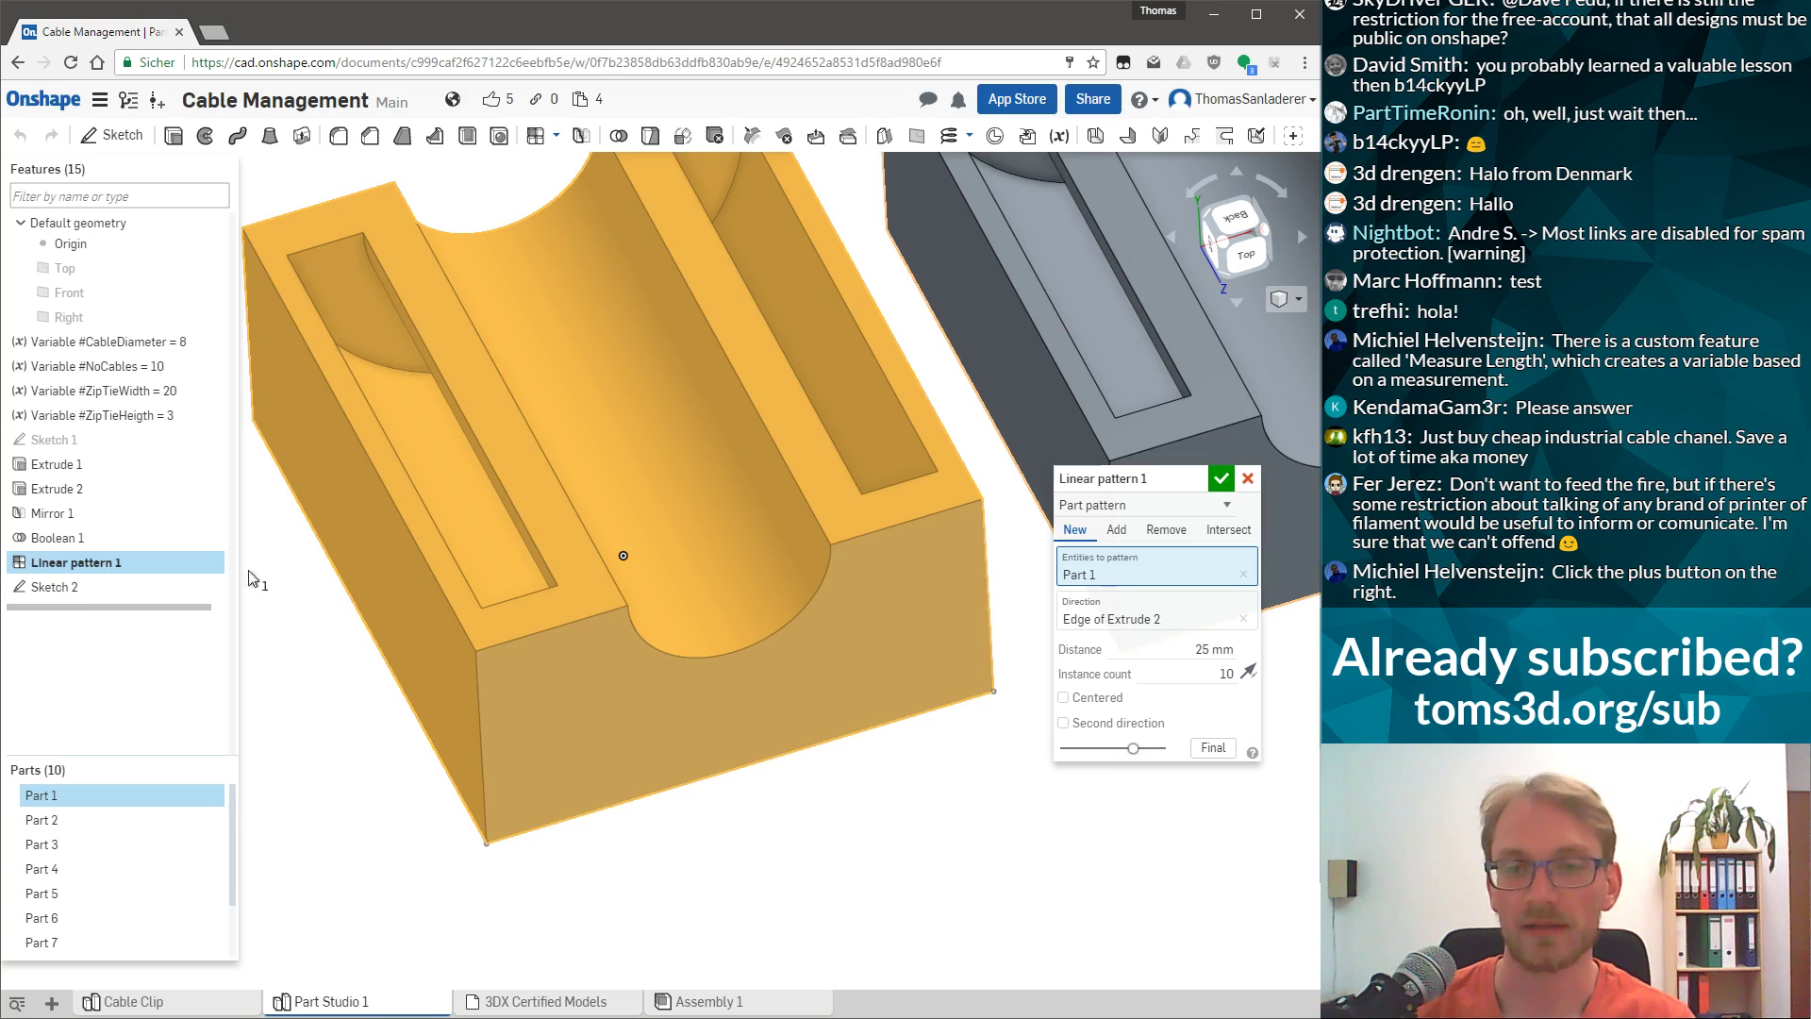
pyautogui.click(1174, 647)
pyautogui.doubleClick(1174, 647)
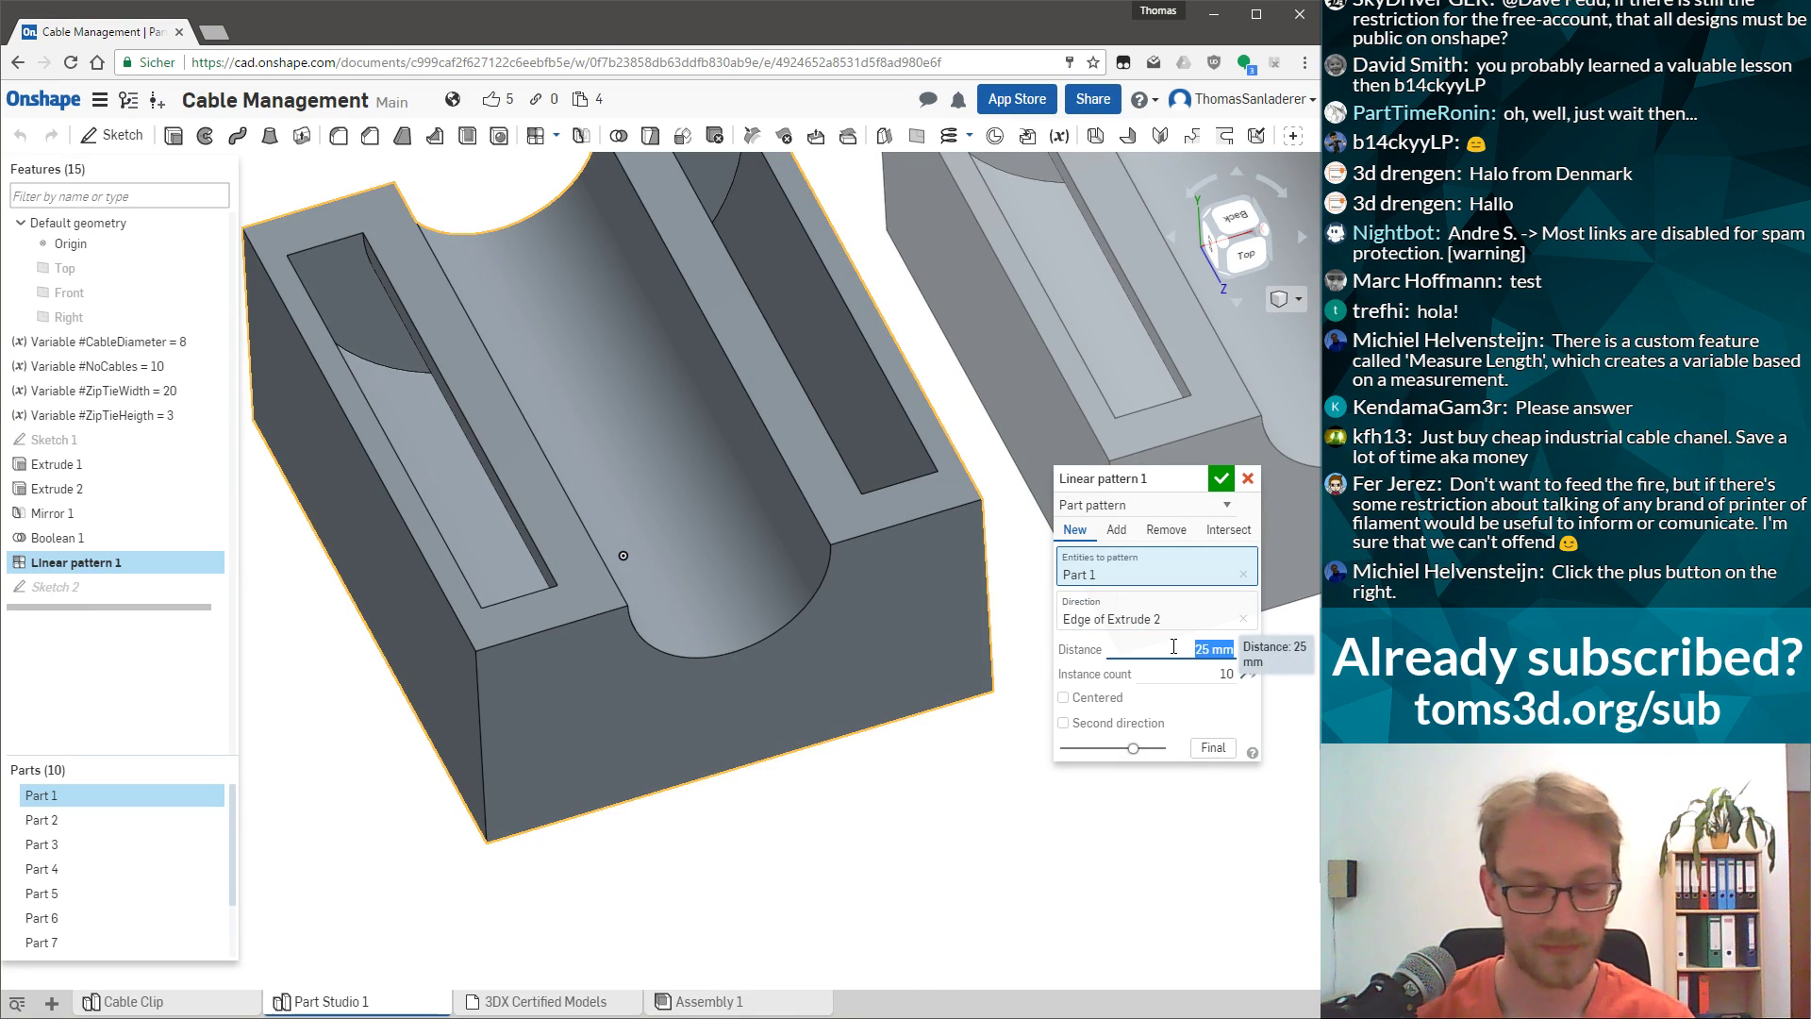
pyautogui.write('6 + #Cable')
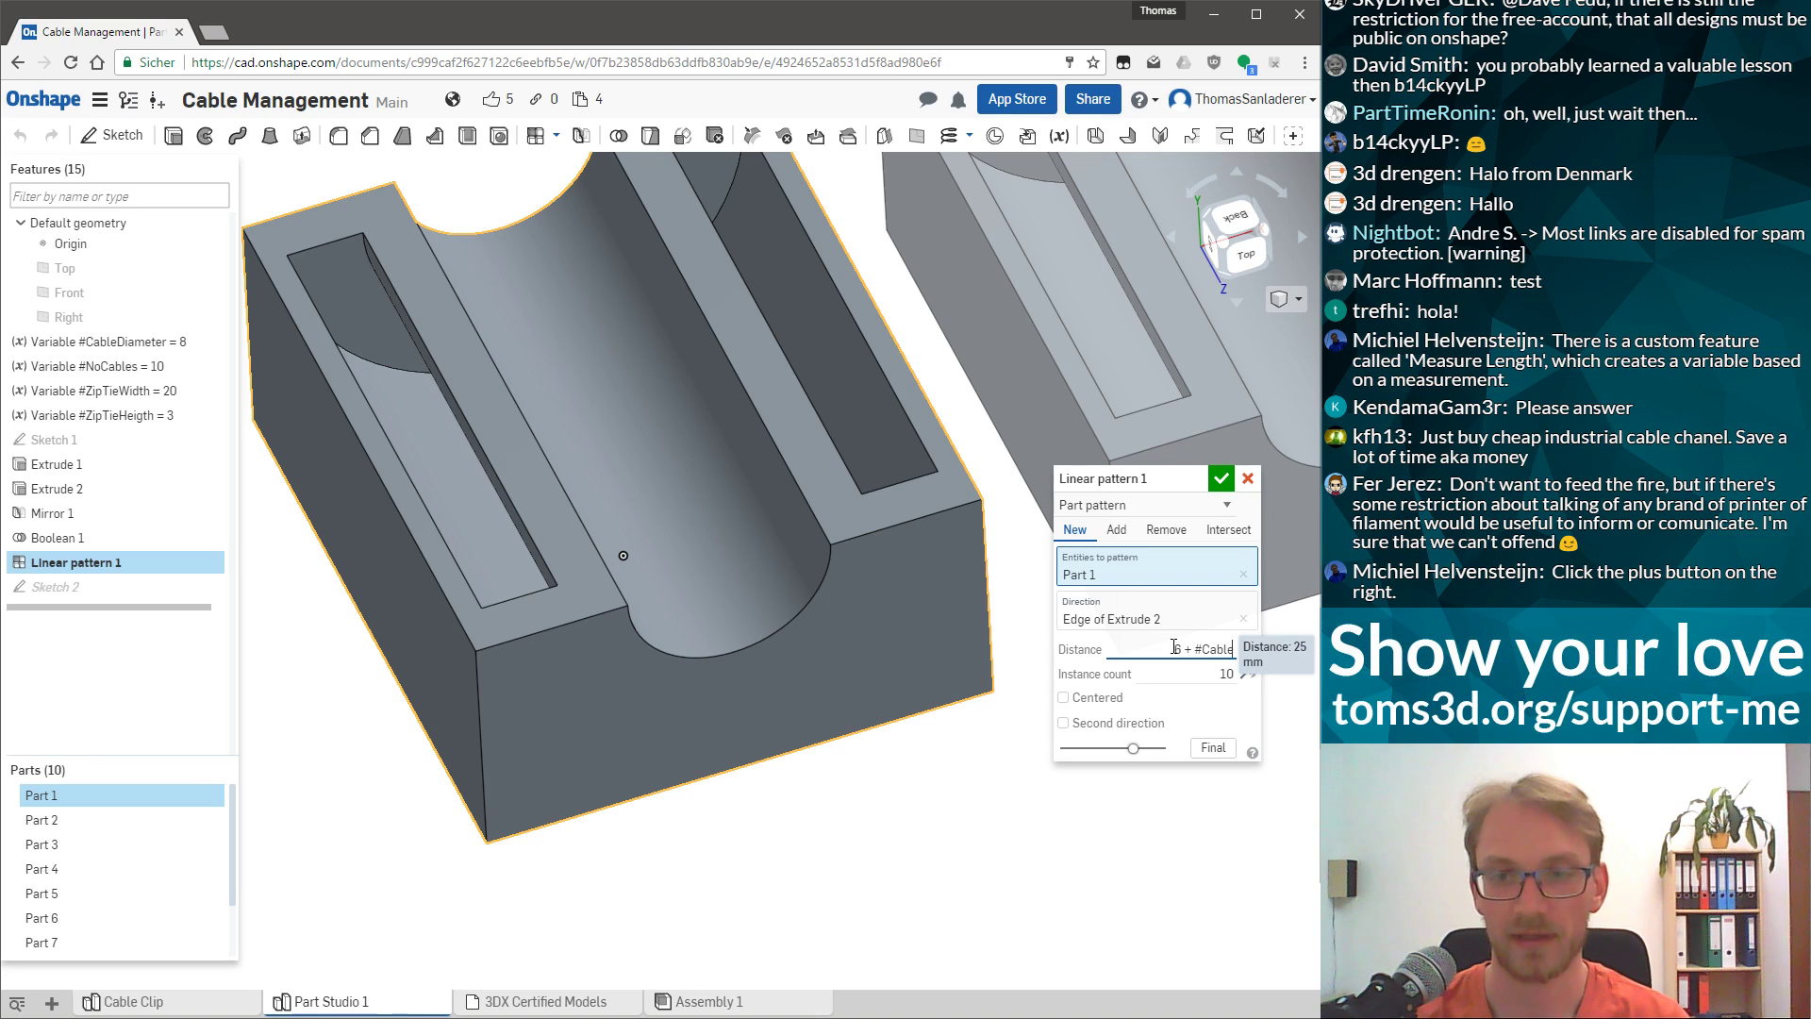
pyautogui.write('Diameter')
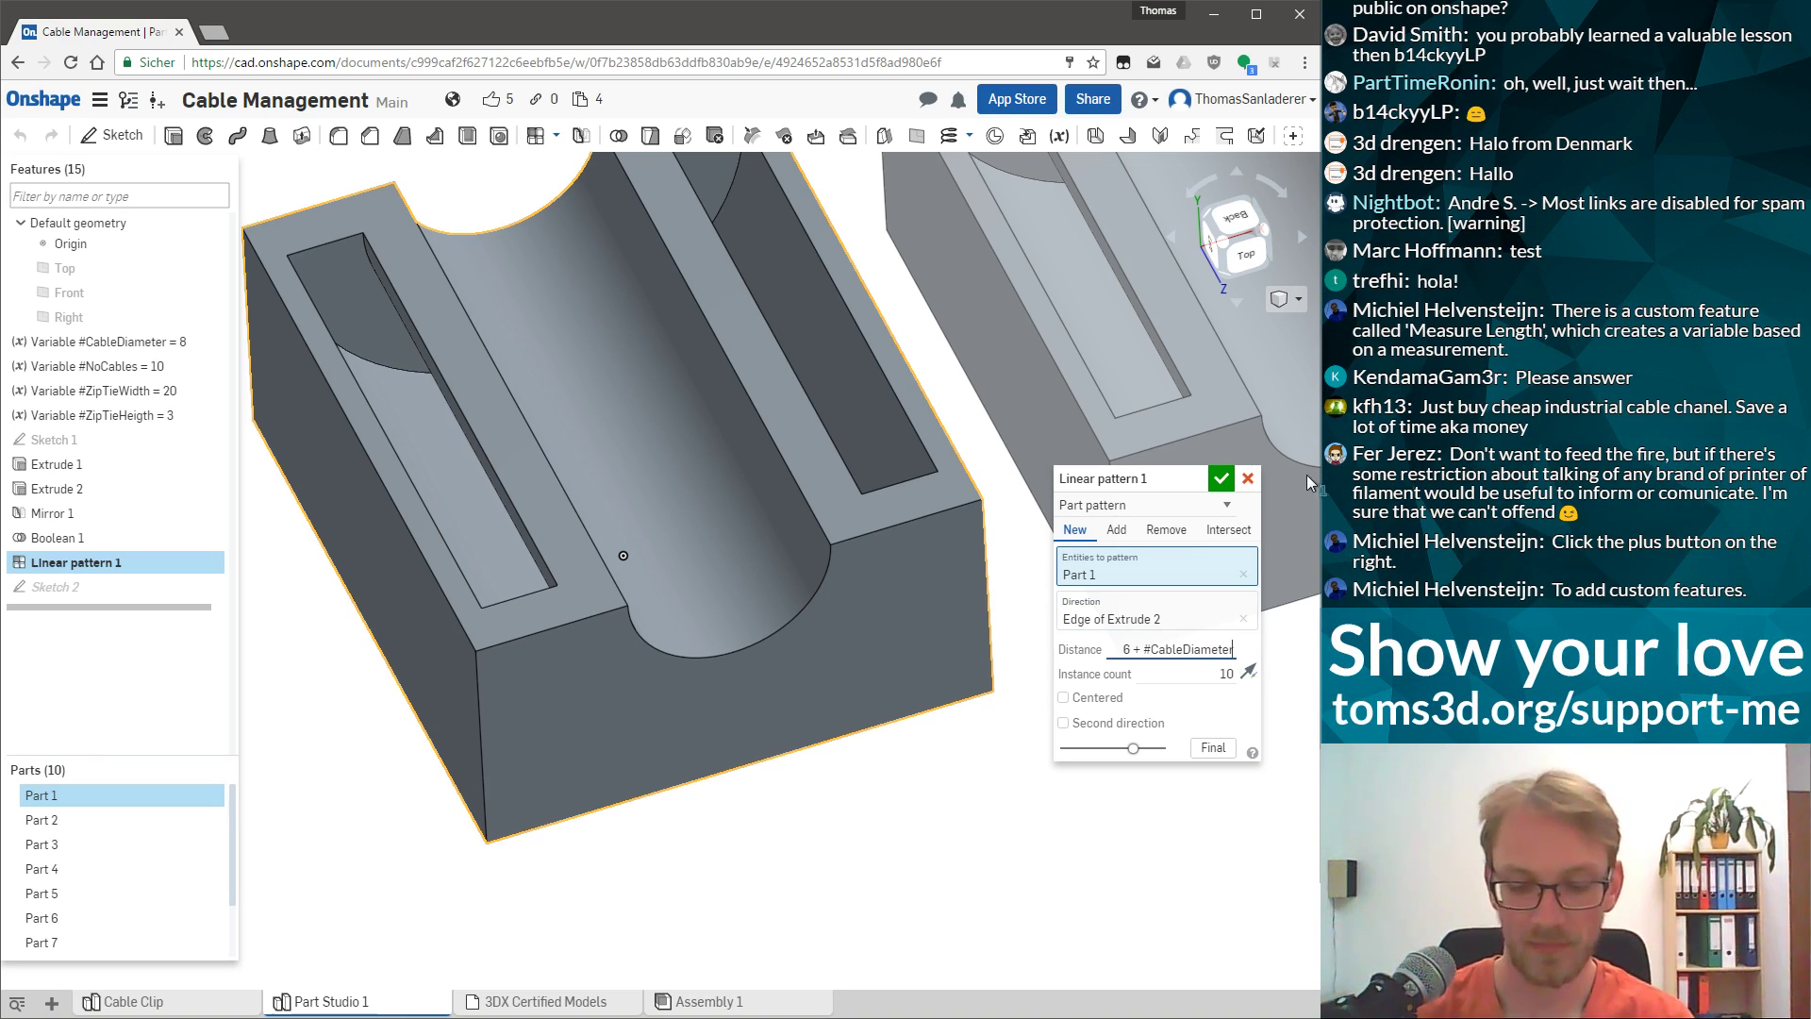
pyautogui.write(' +')
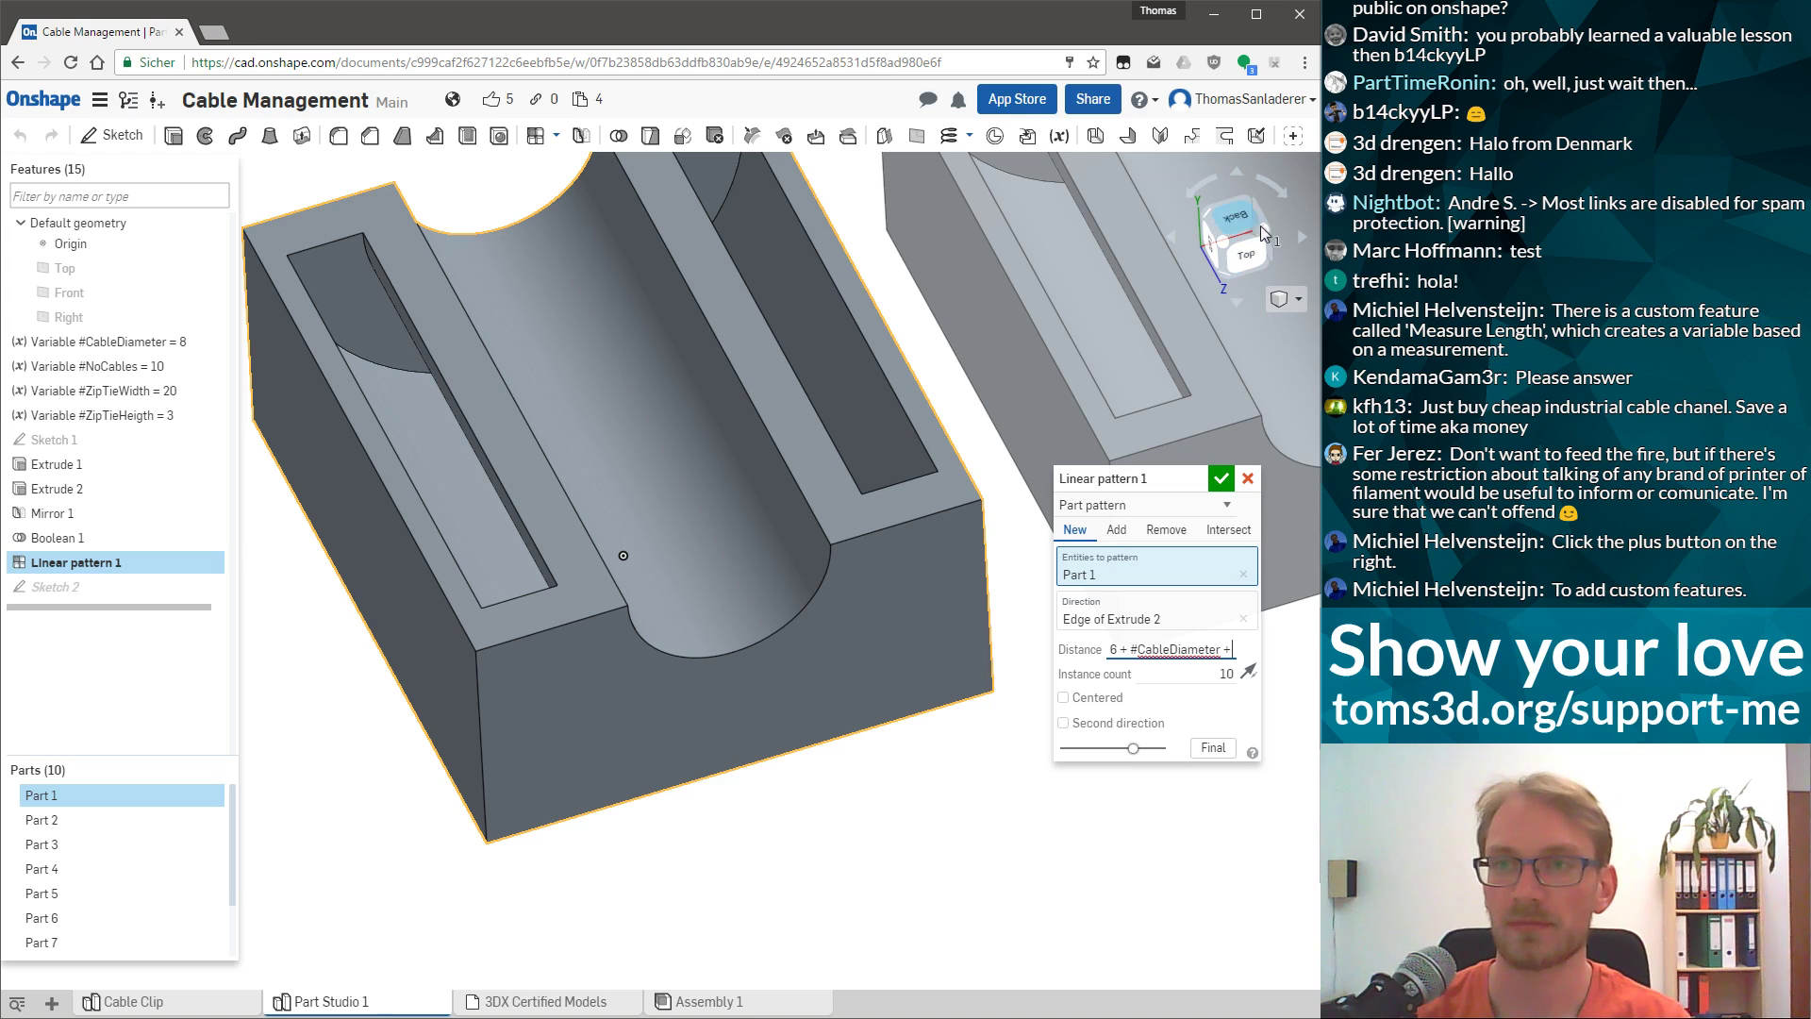
# Search other documents' custom features for "measure length" and add the Measure Length feature from the Measure length V2 document.
pyautogui.click(1292, 137)
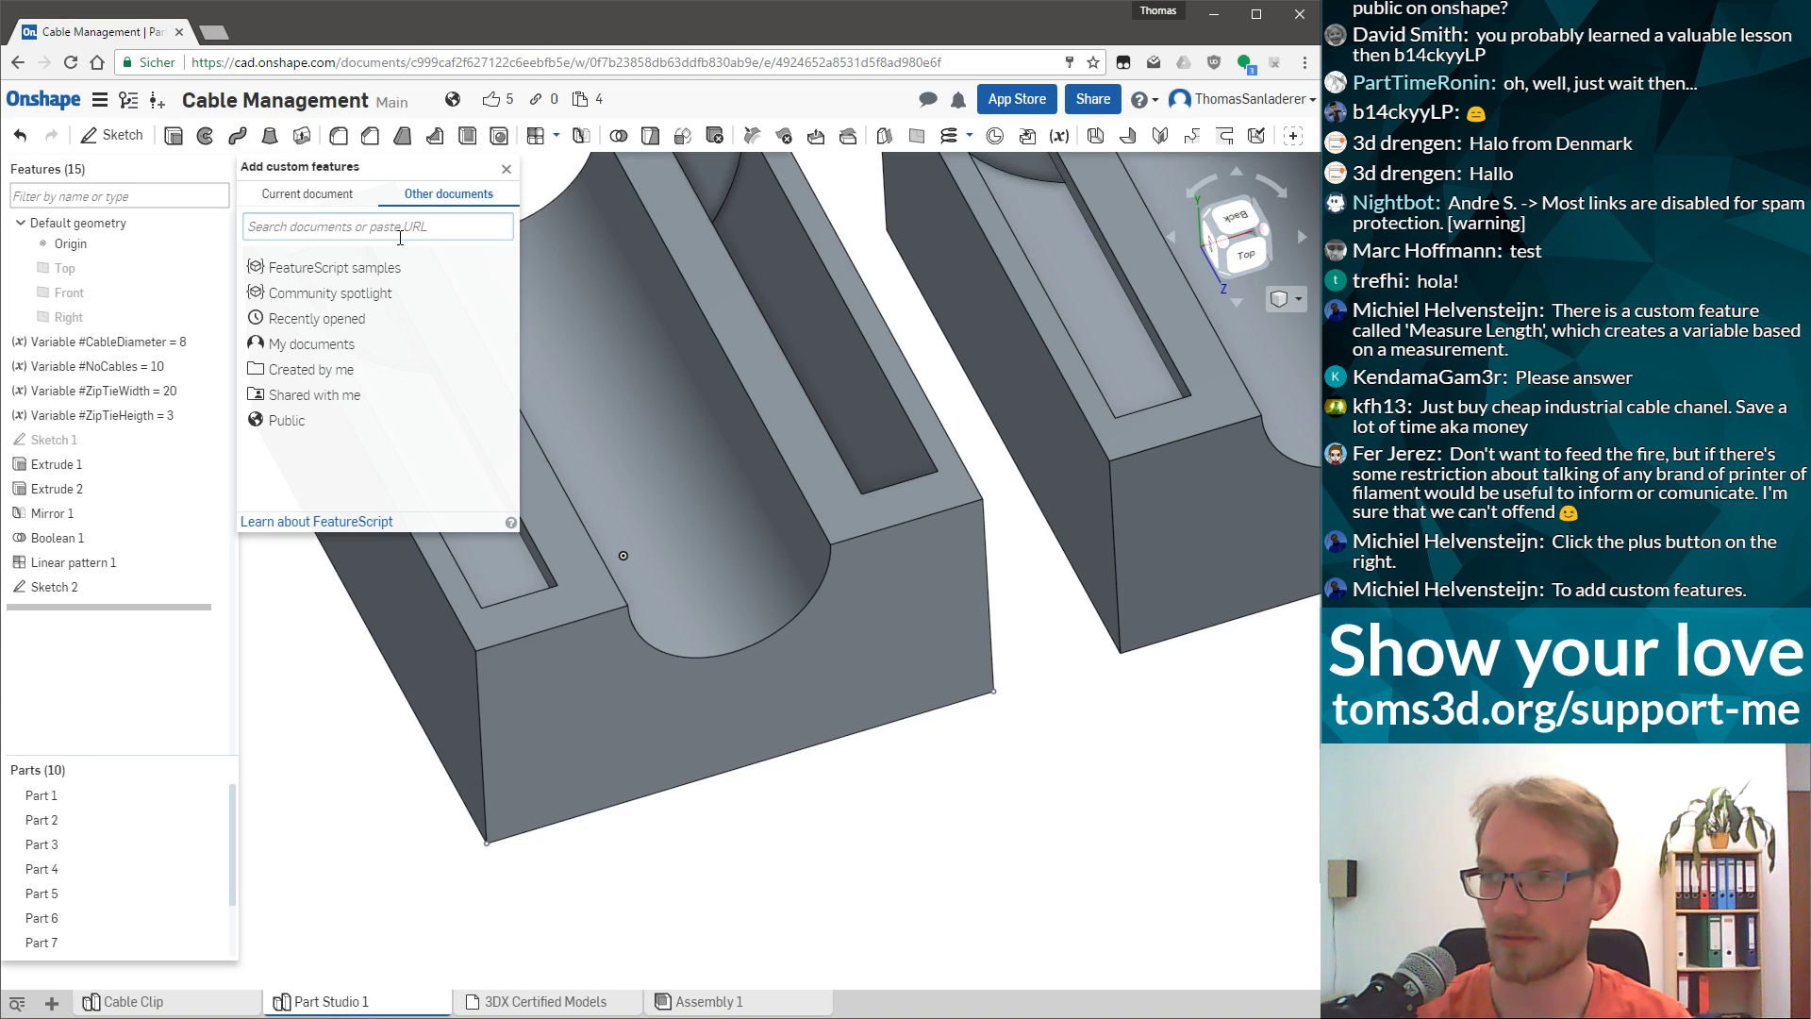
pyautogui.write('measure')
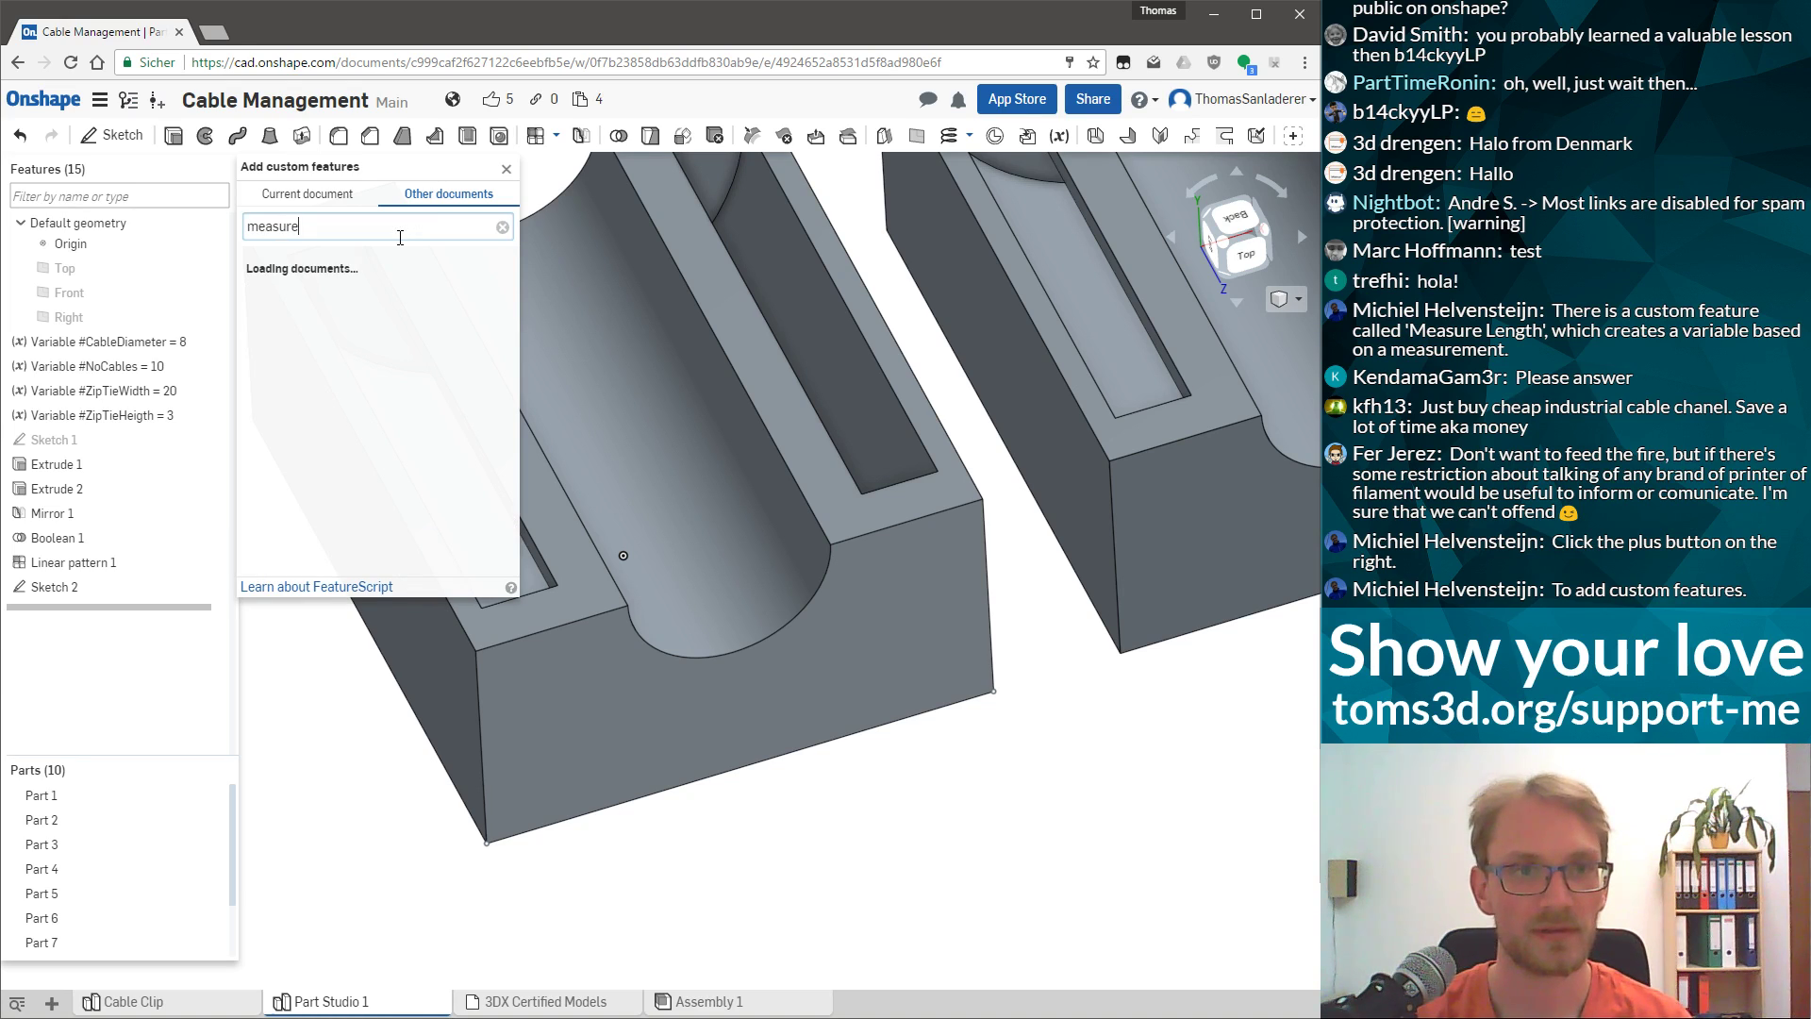
pyautogui.write(' length')
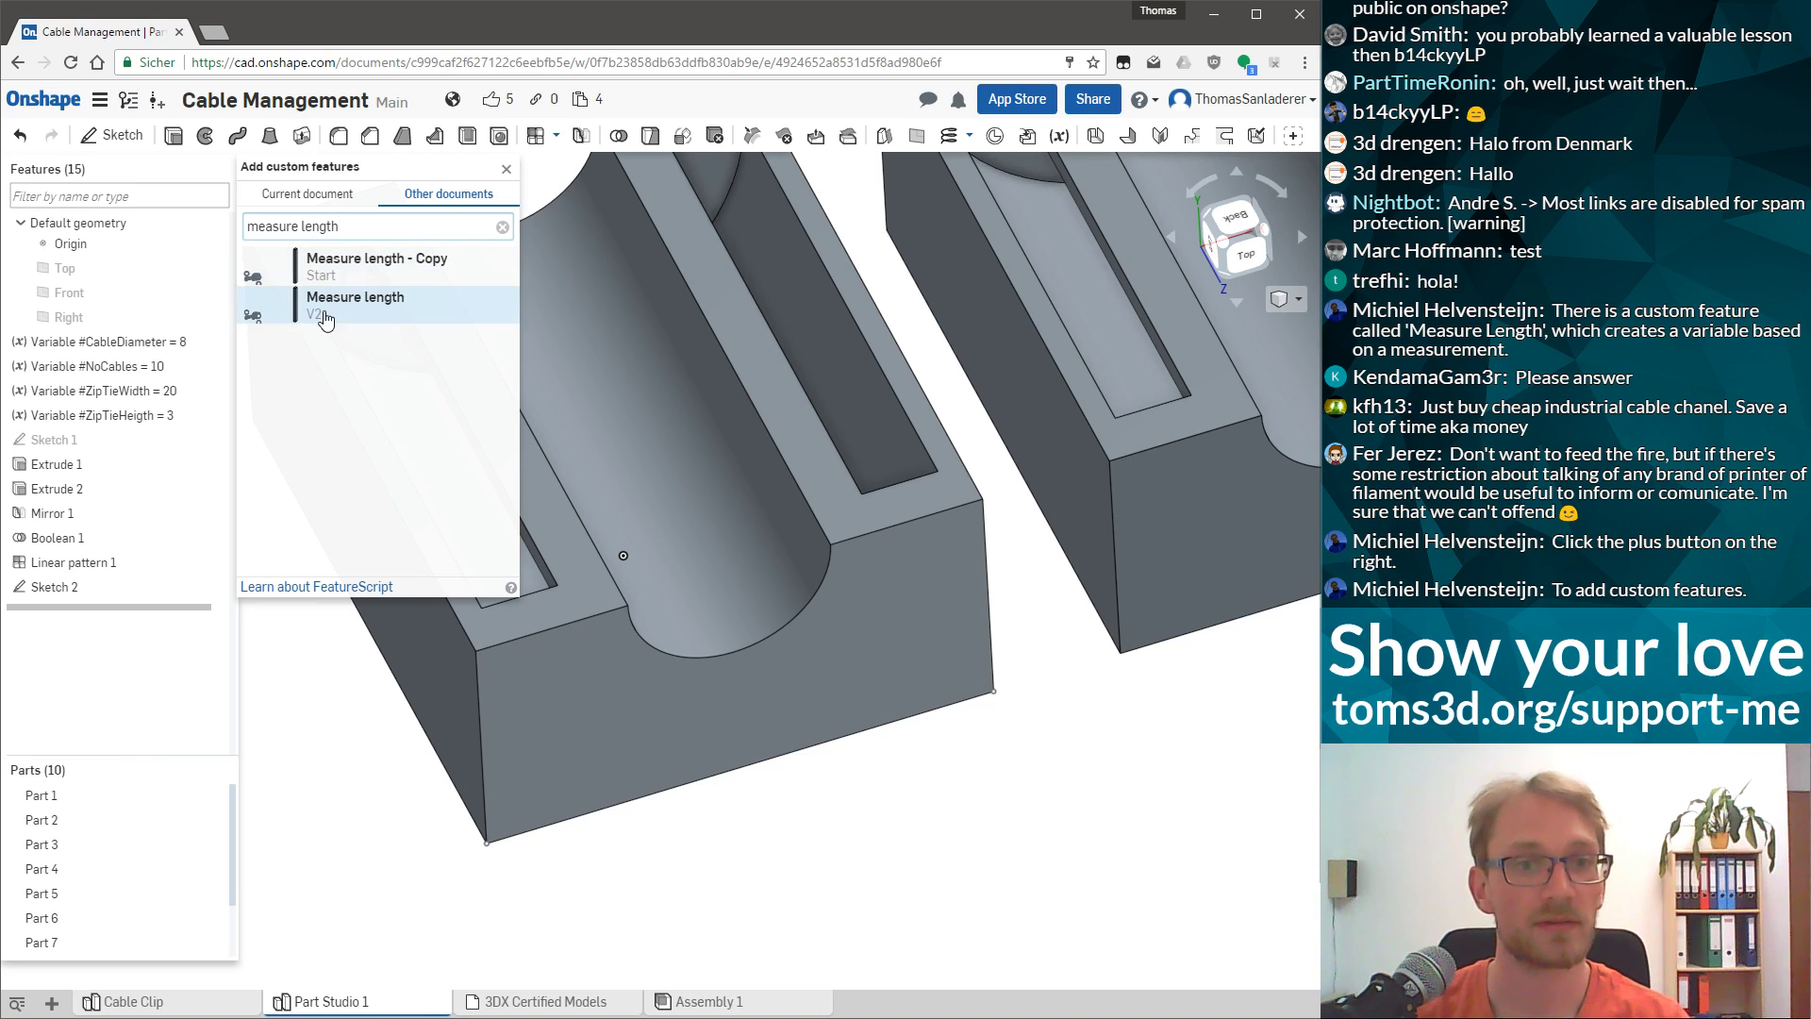
pyautogui.click(374, 321)
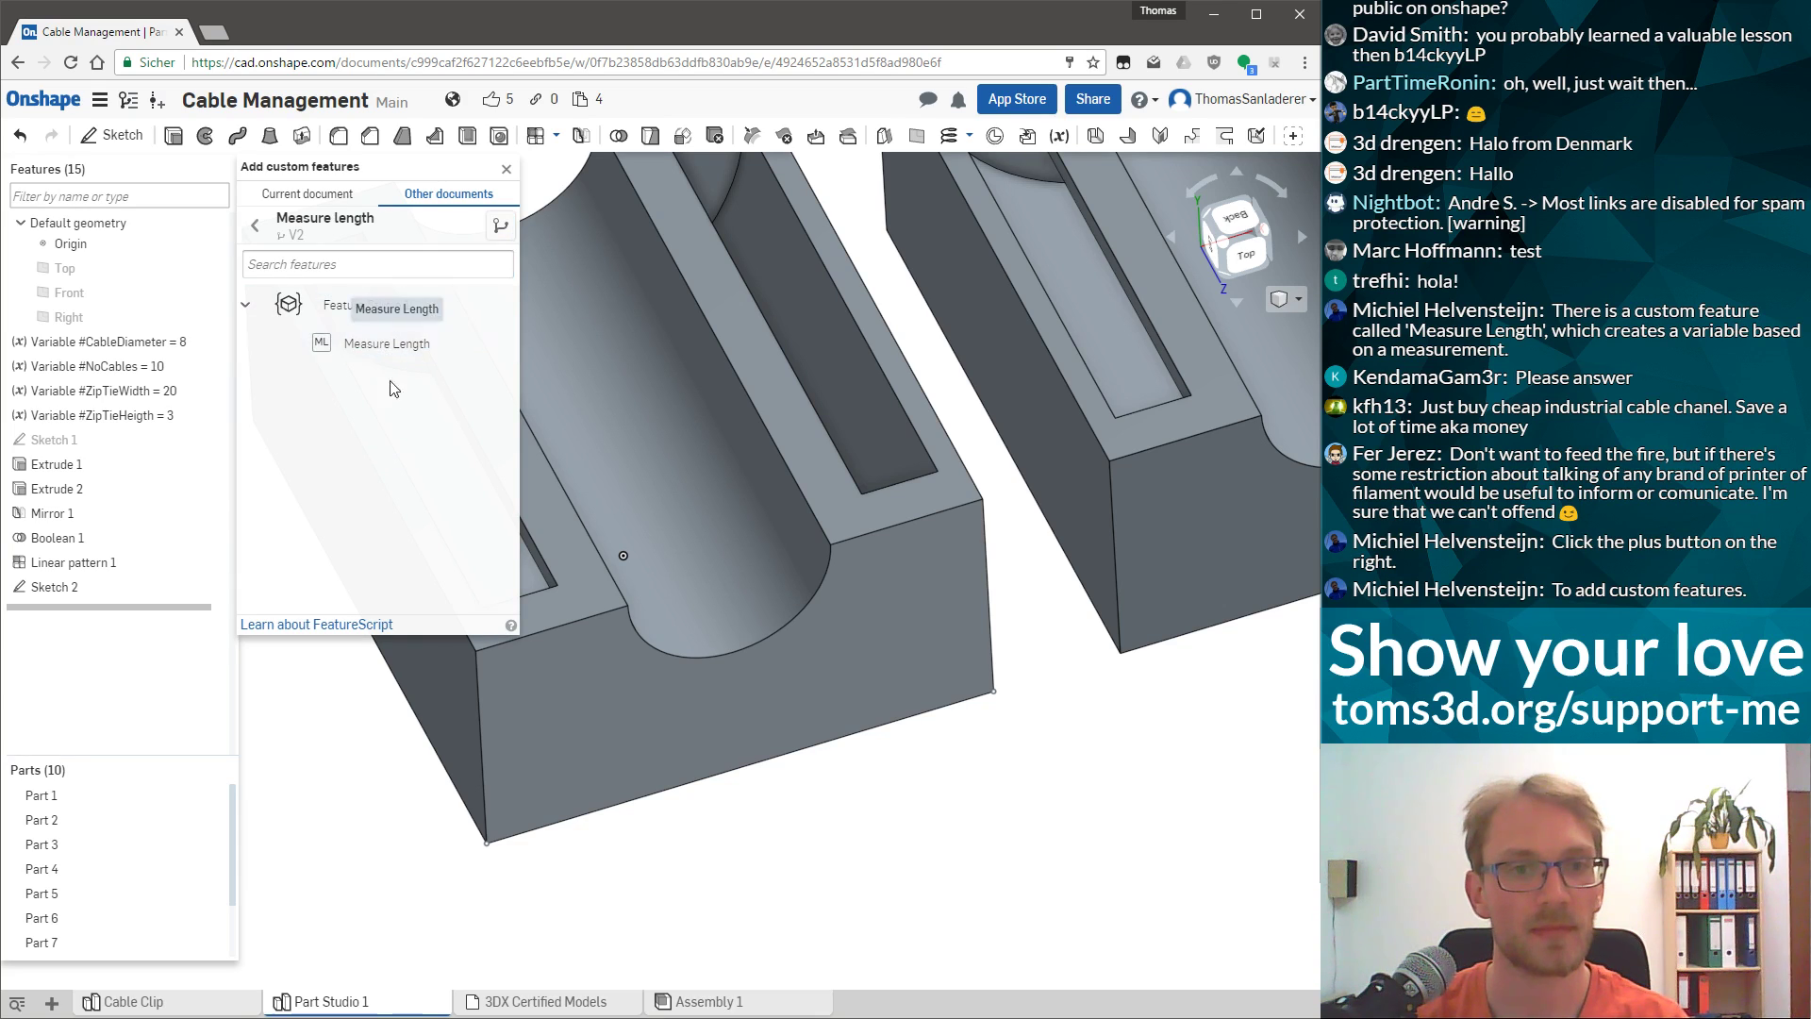
pyautogui.click(377, 343)
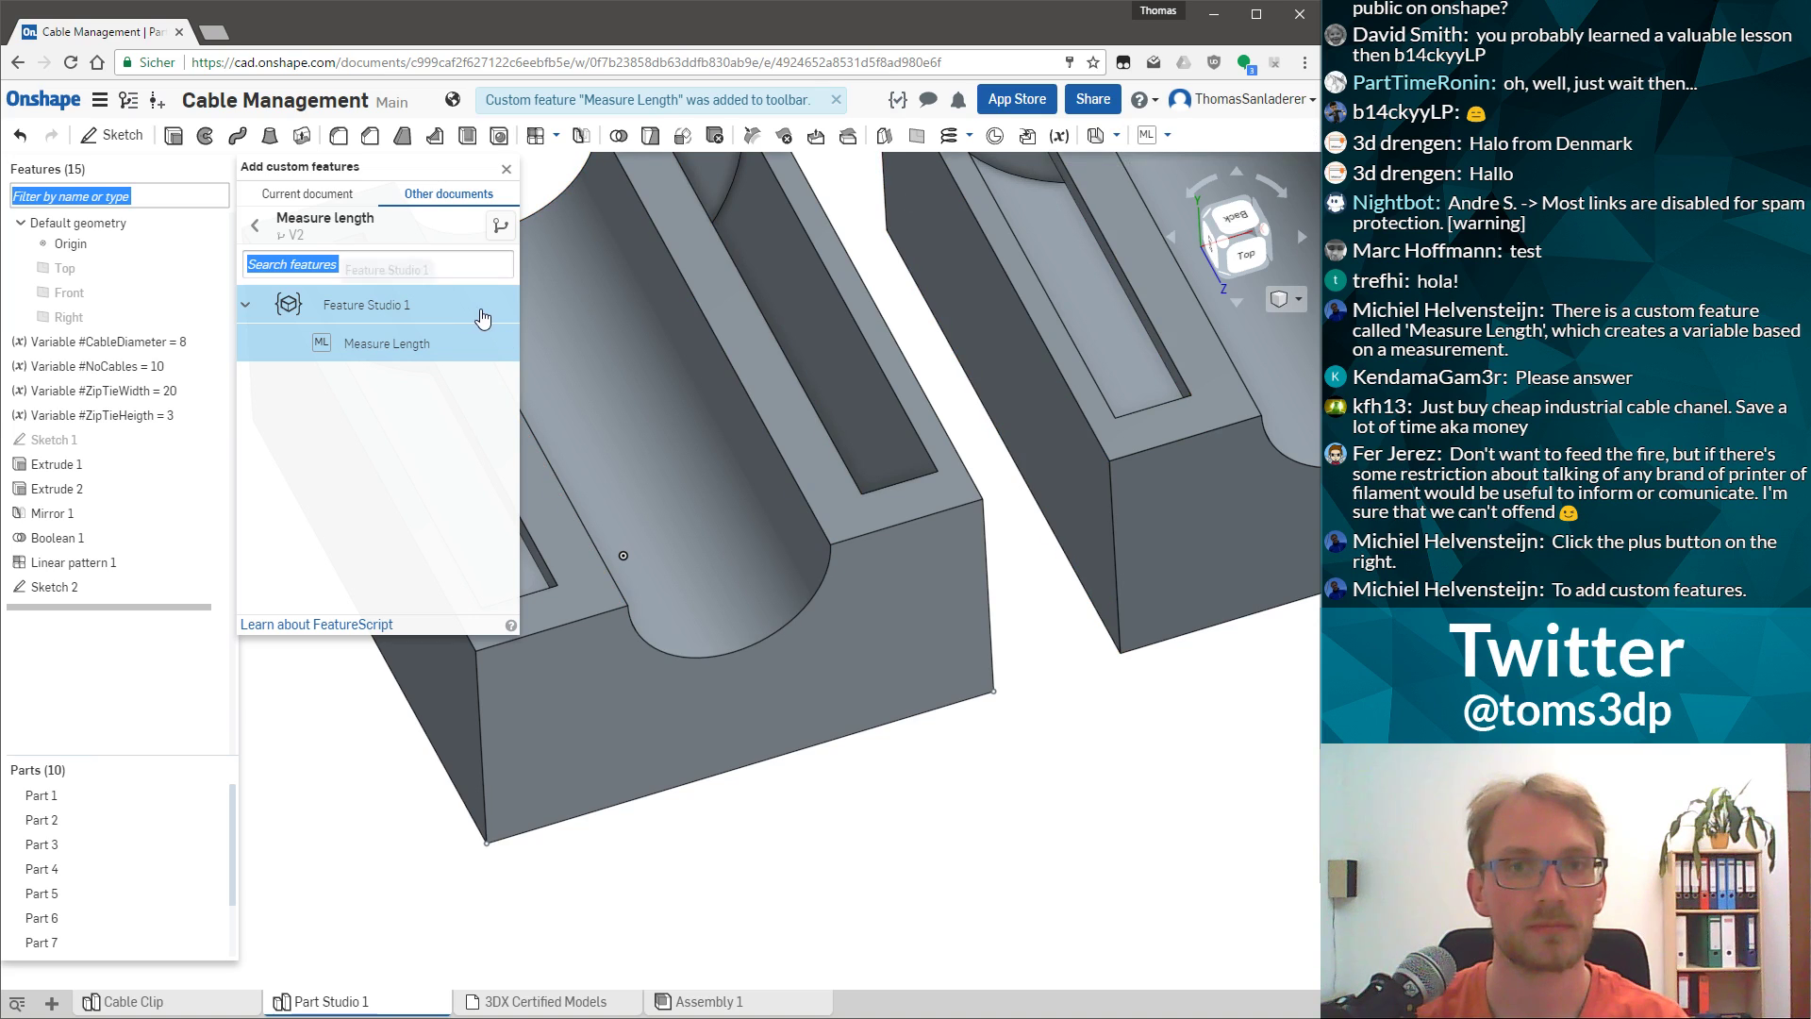
pyautogui.press('Escape')
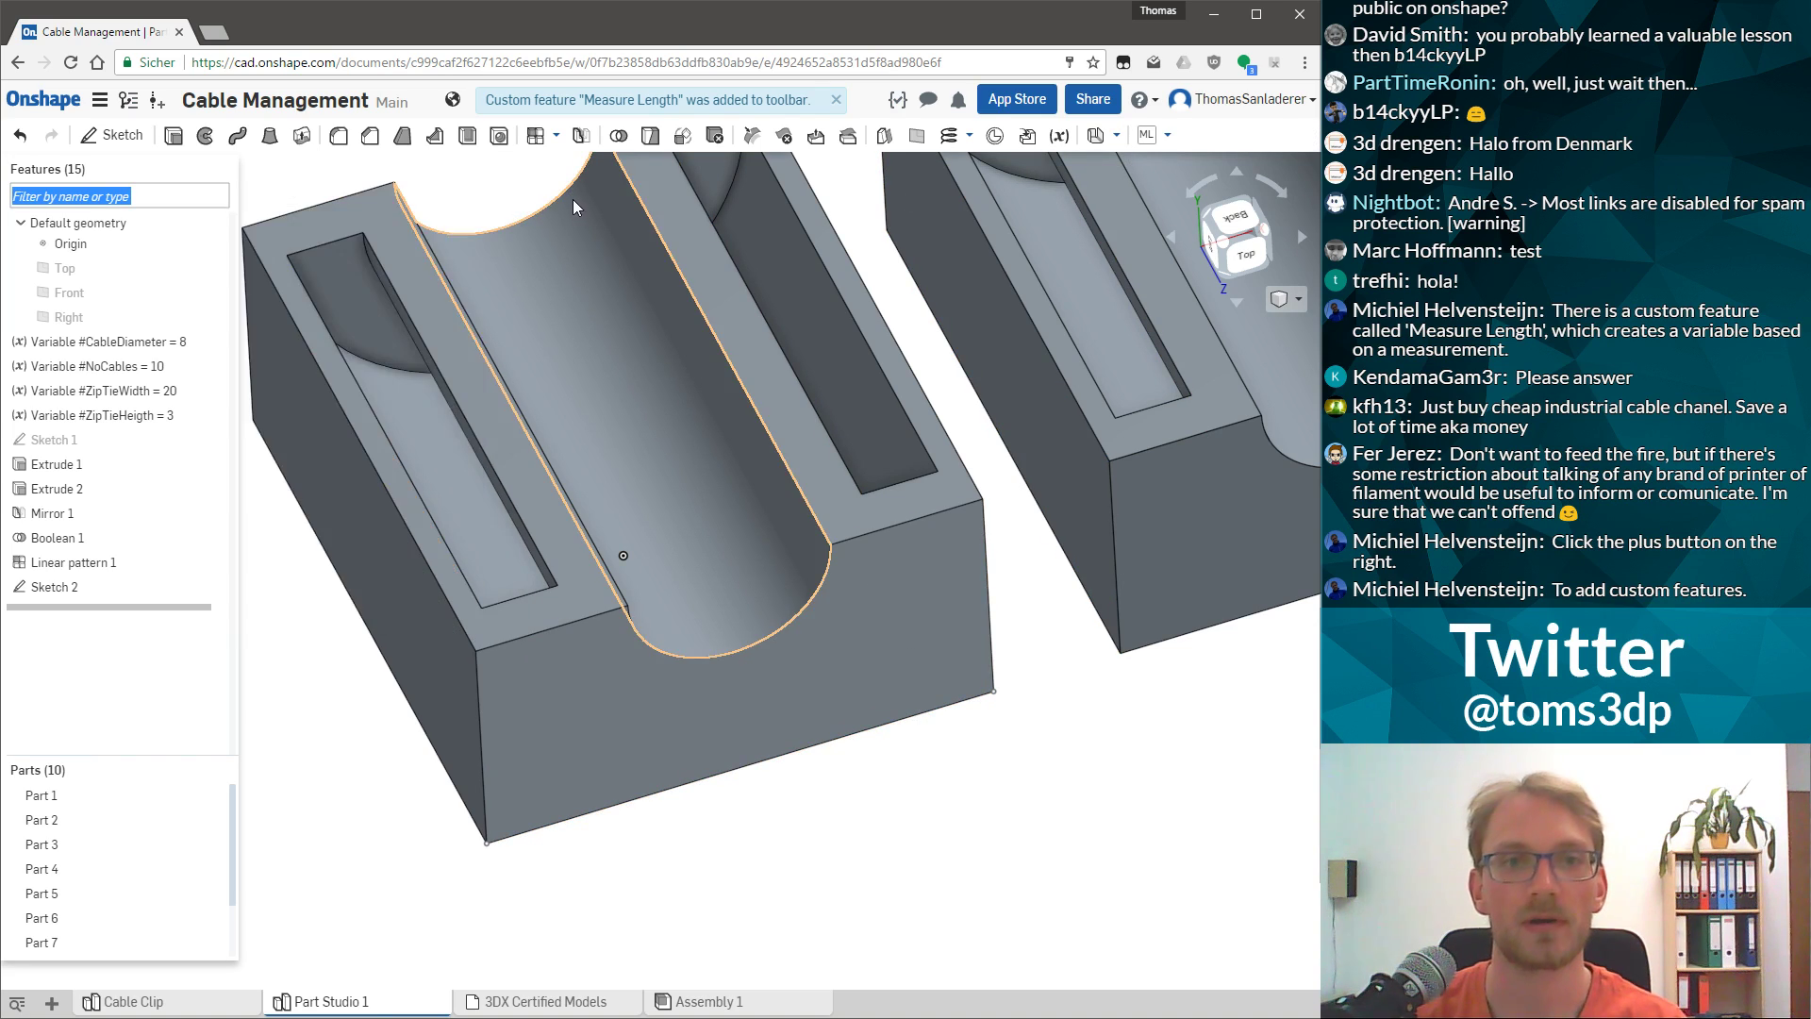
# Create a Measure Length variable named SingleWidth from the first clip's lower front edge.
pyautogui.click(1167, 136)
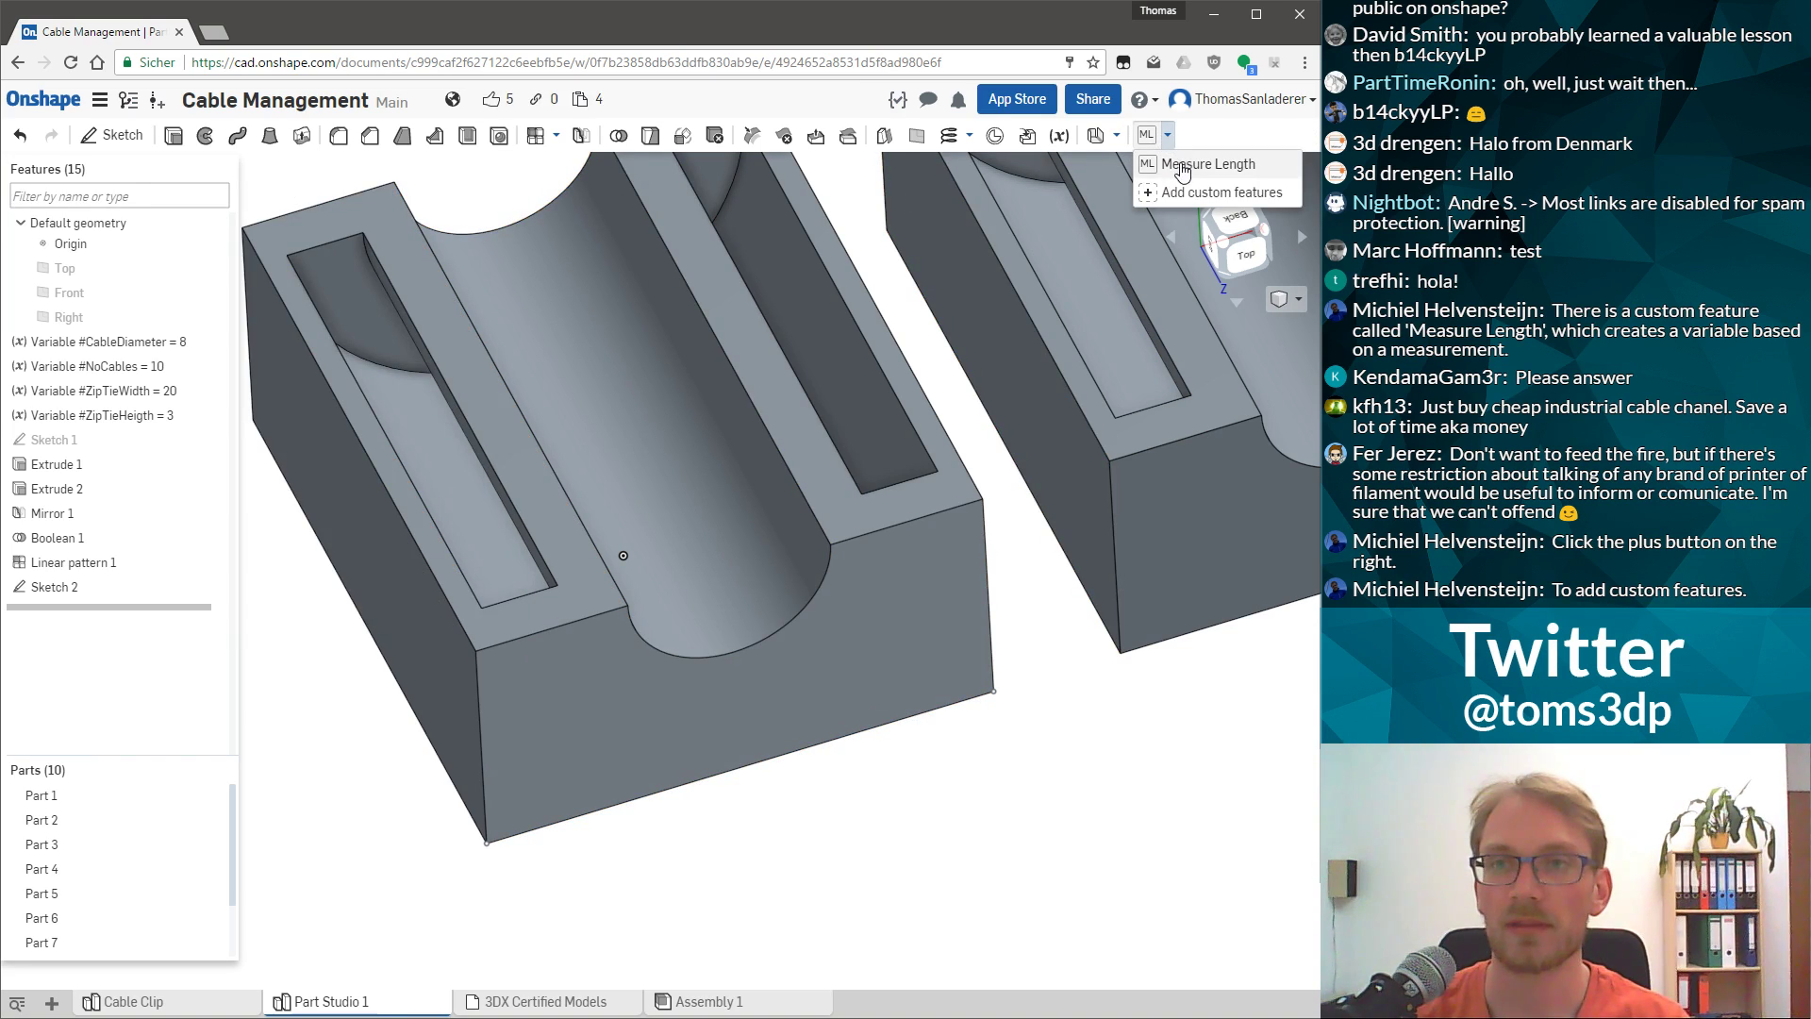
pyautogui.click(1186, 153)
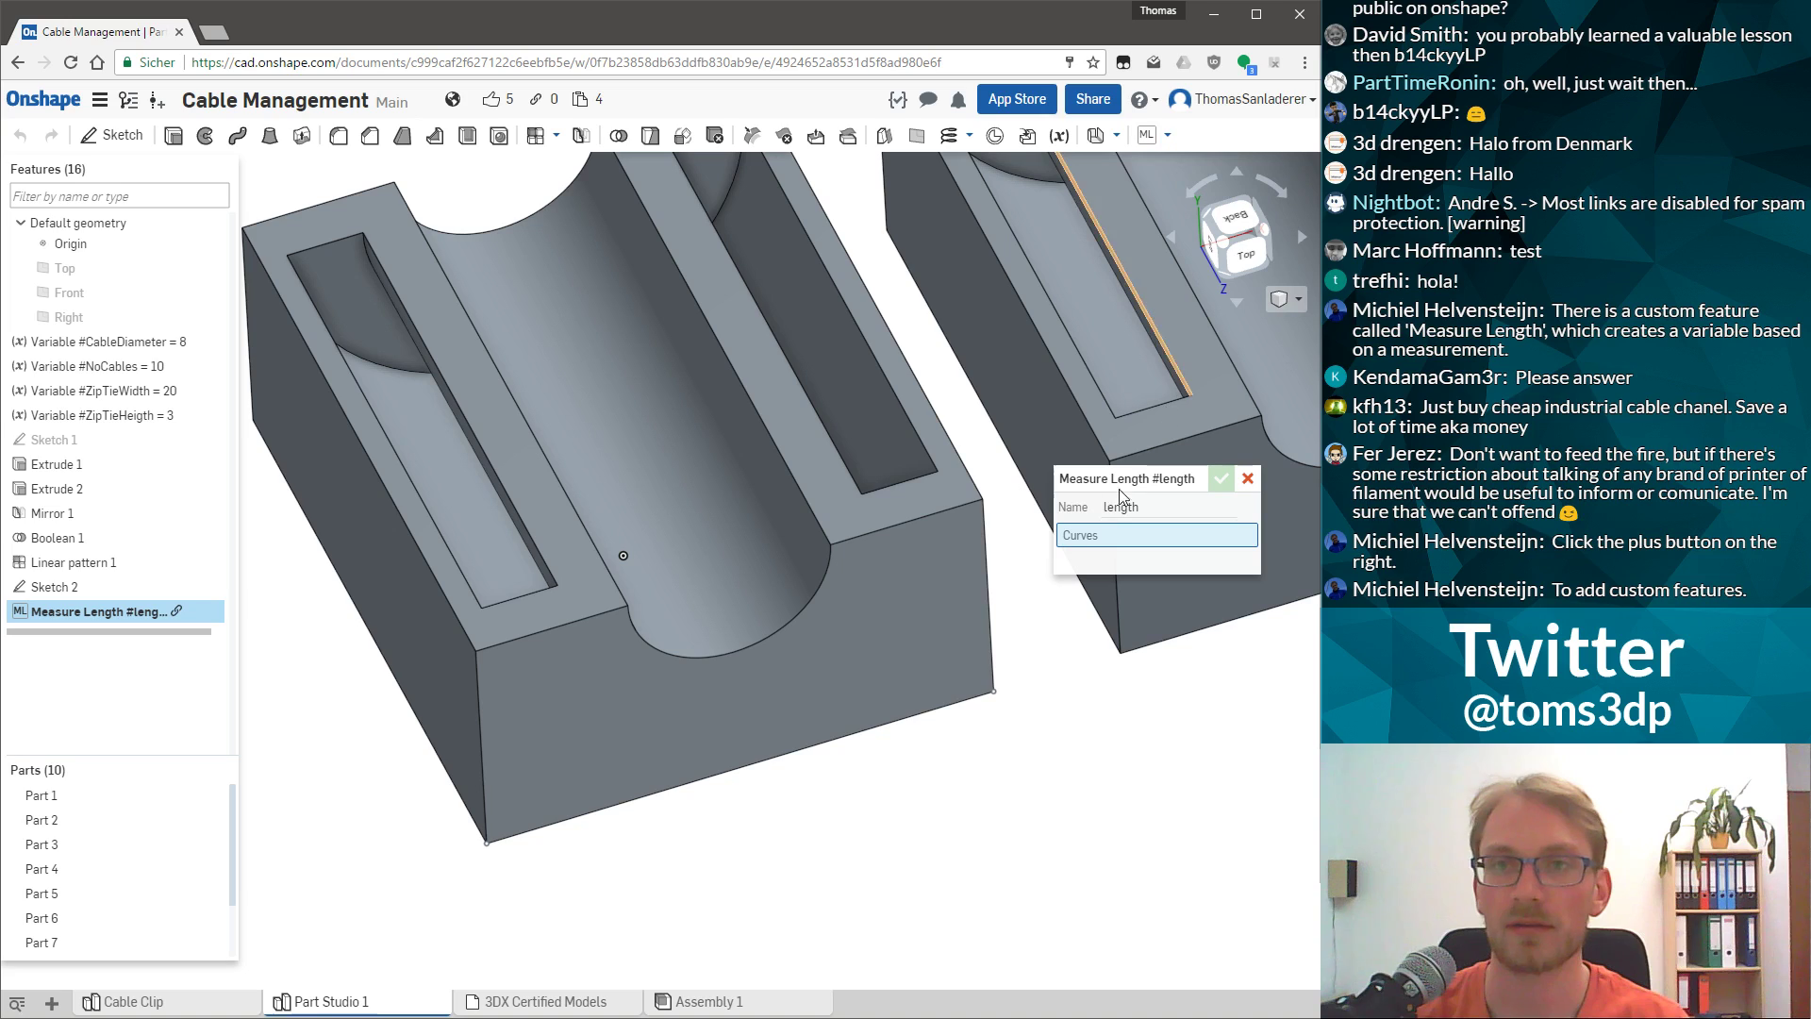
pyautogui.click(920, 714)
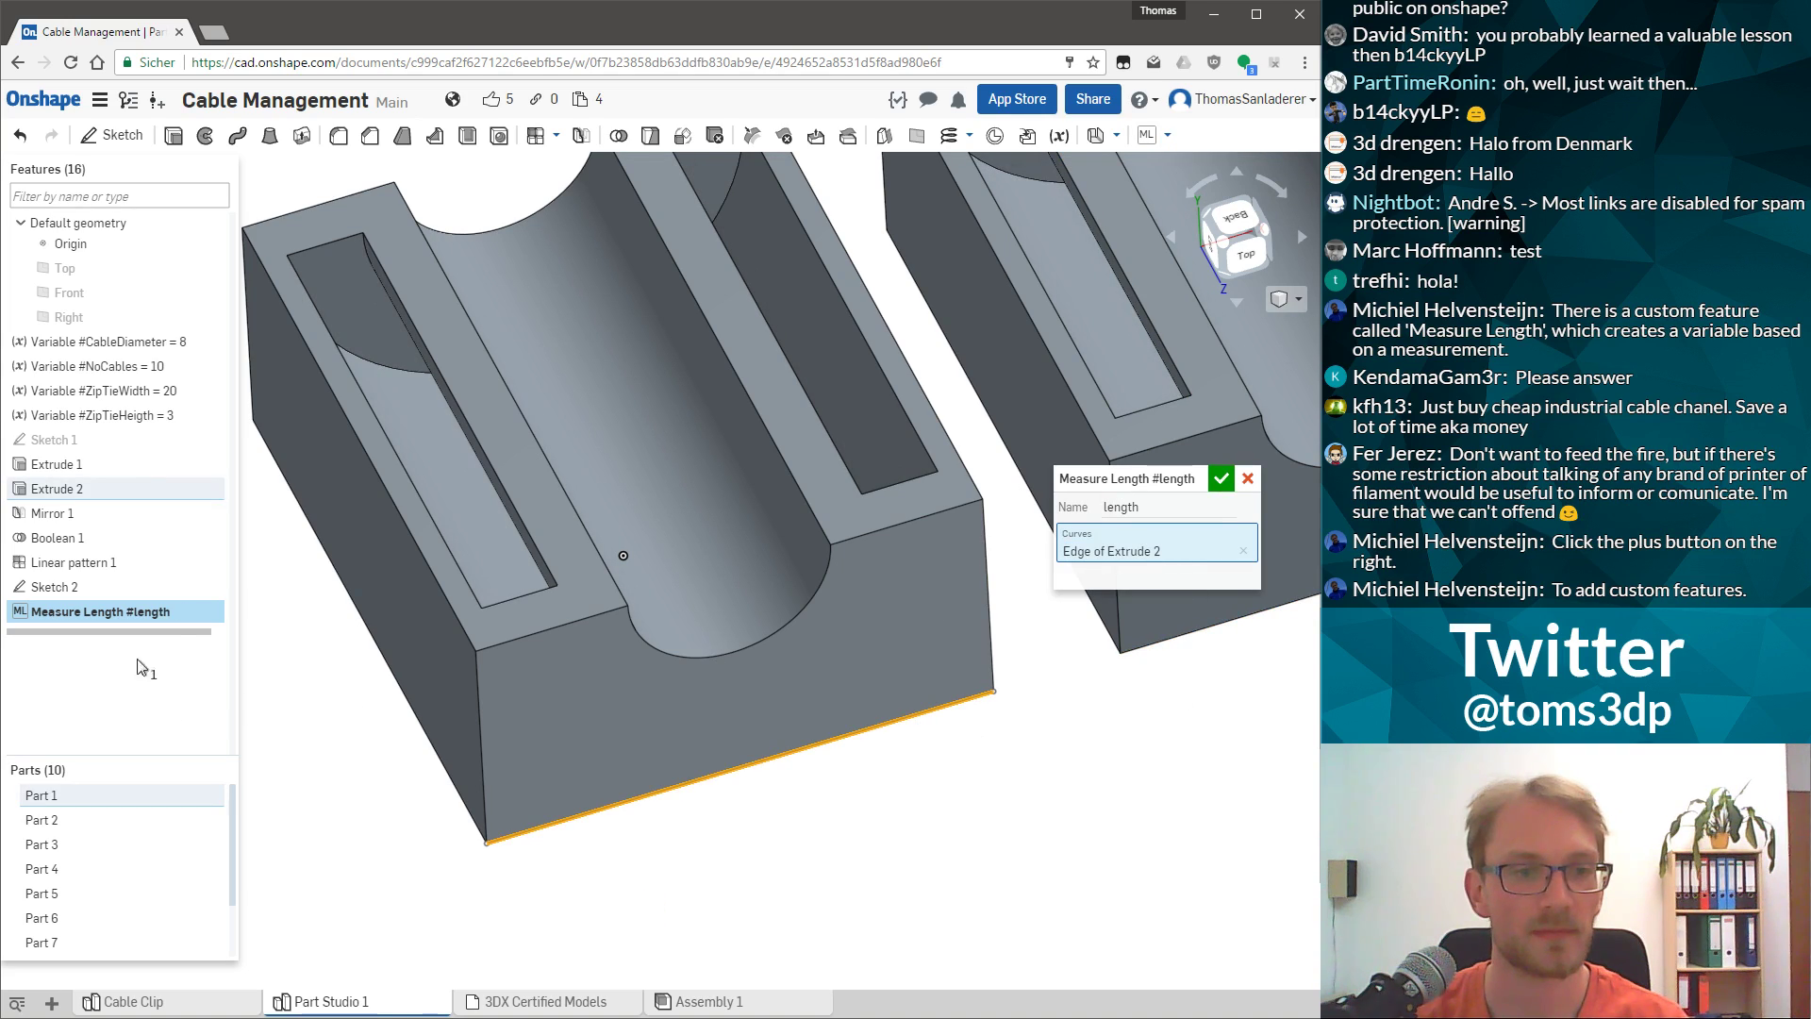
pyautogui.doubleClick(1152, 515)
pyautogui.press('BackSpace')
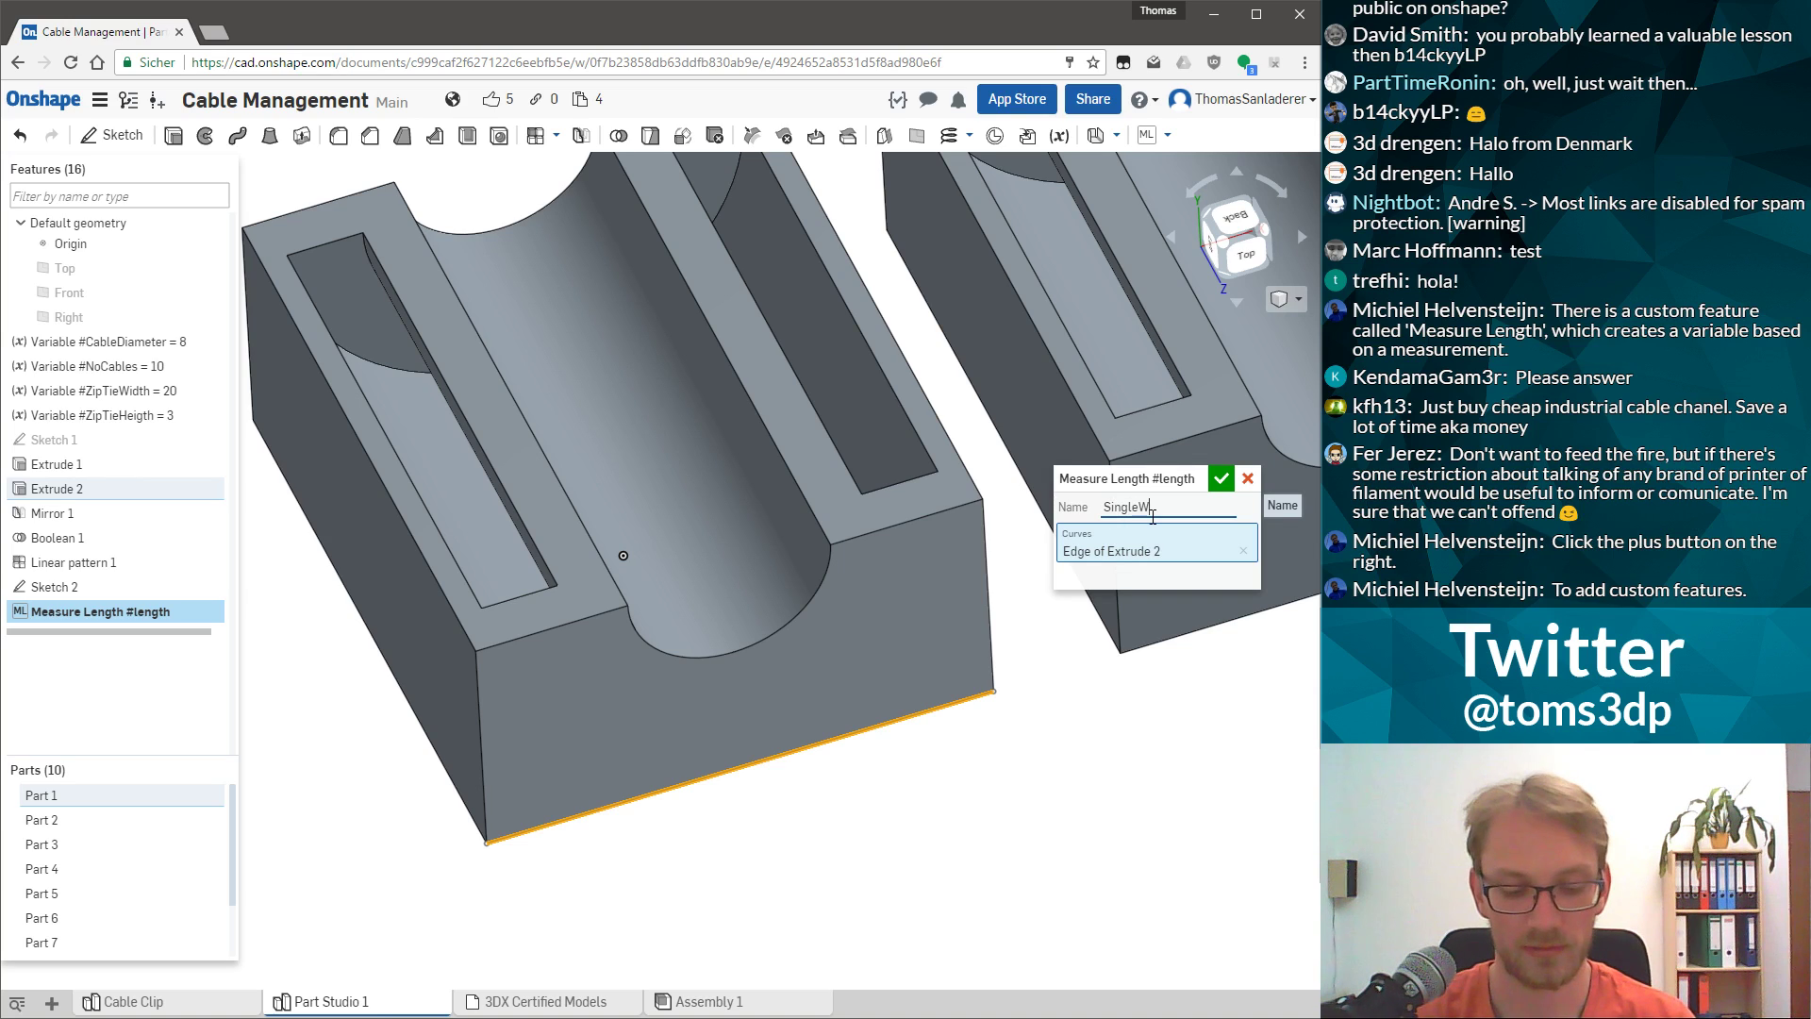
pyautogui.write('SingleWidrt')
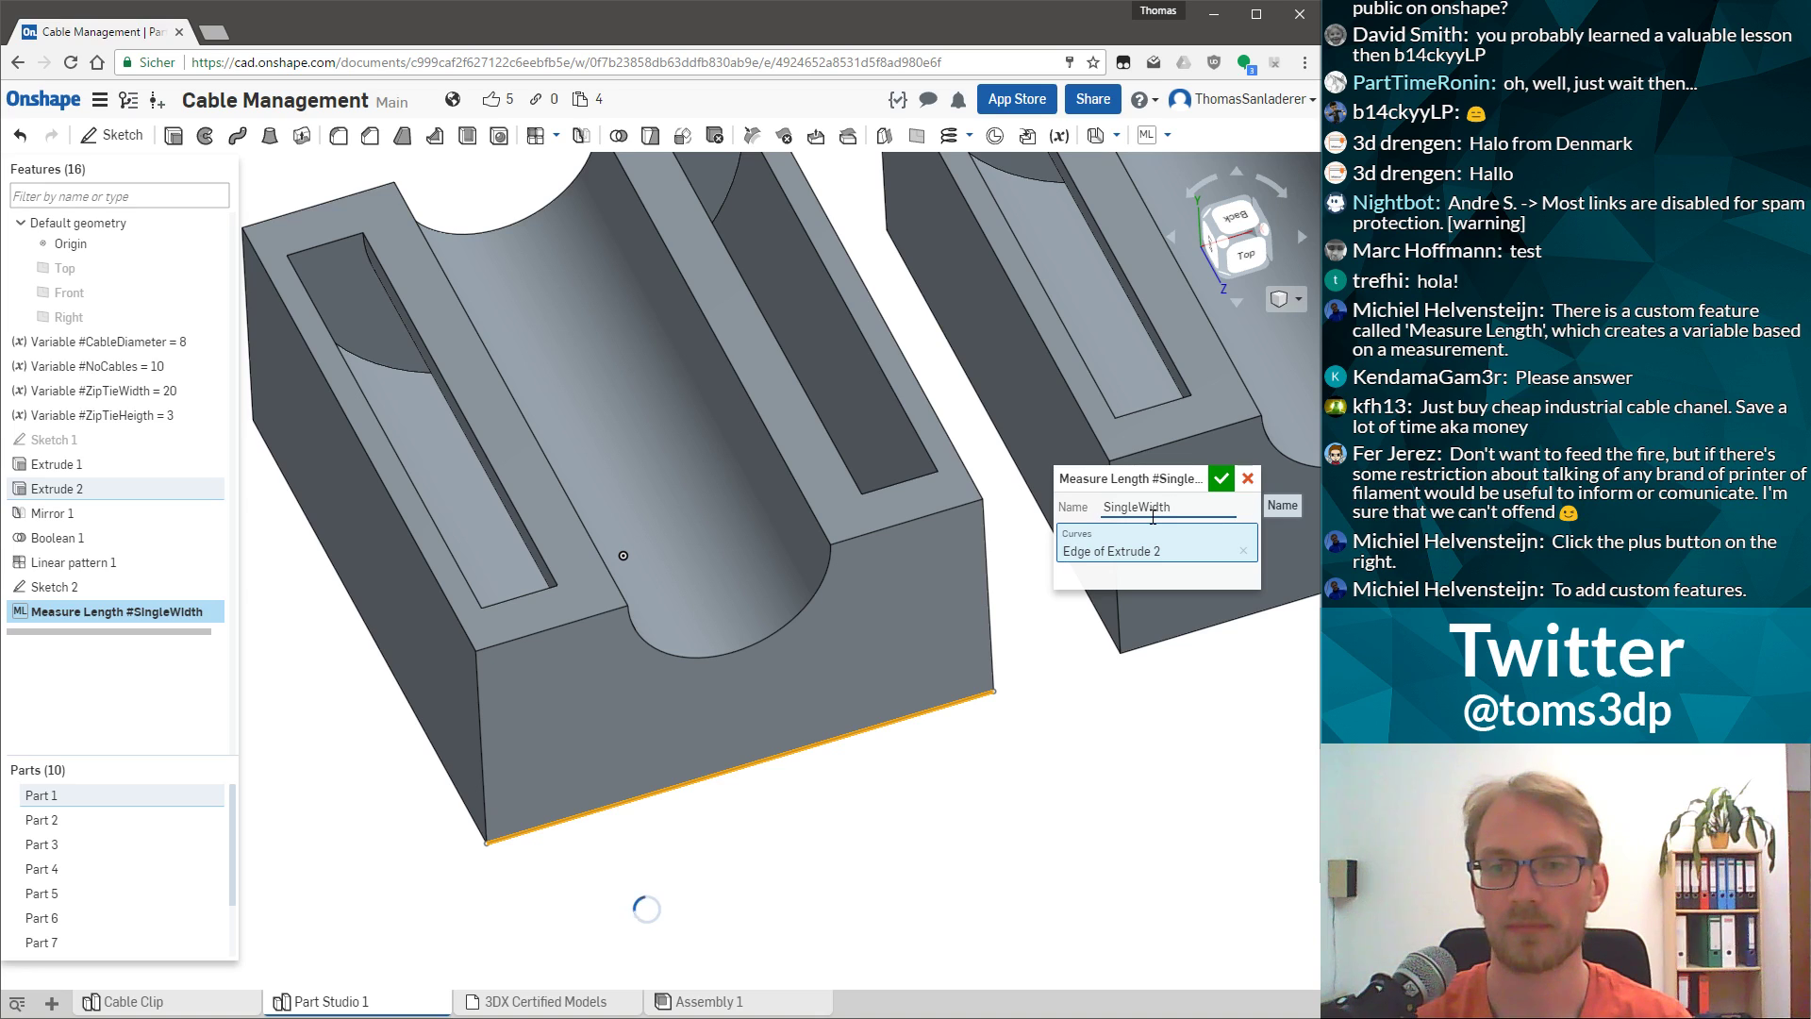
pyautogui.click(1220, 482)
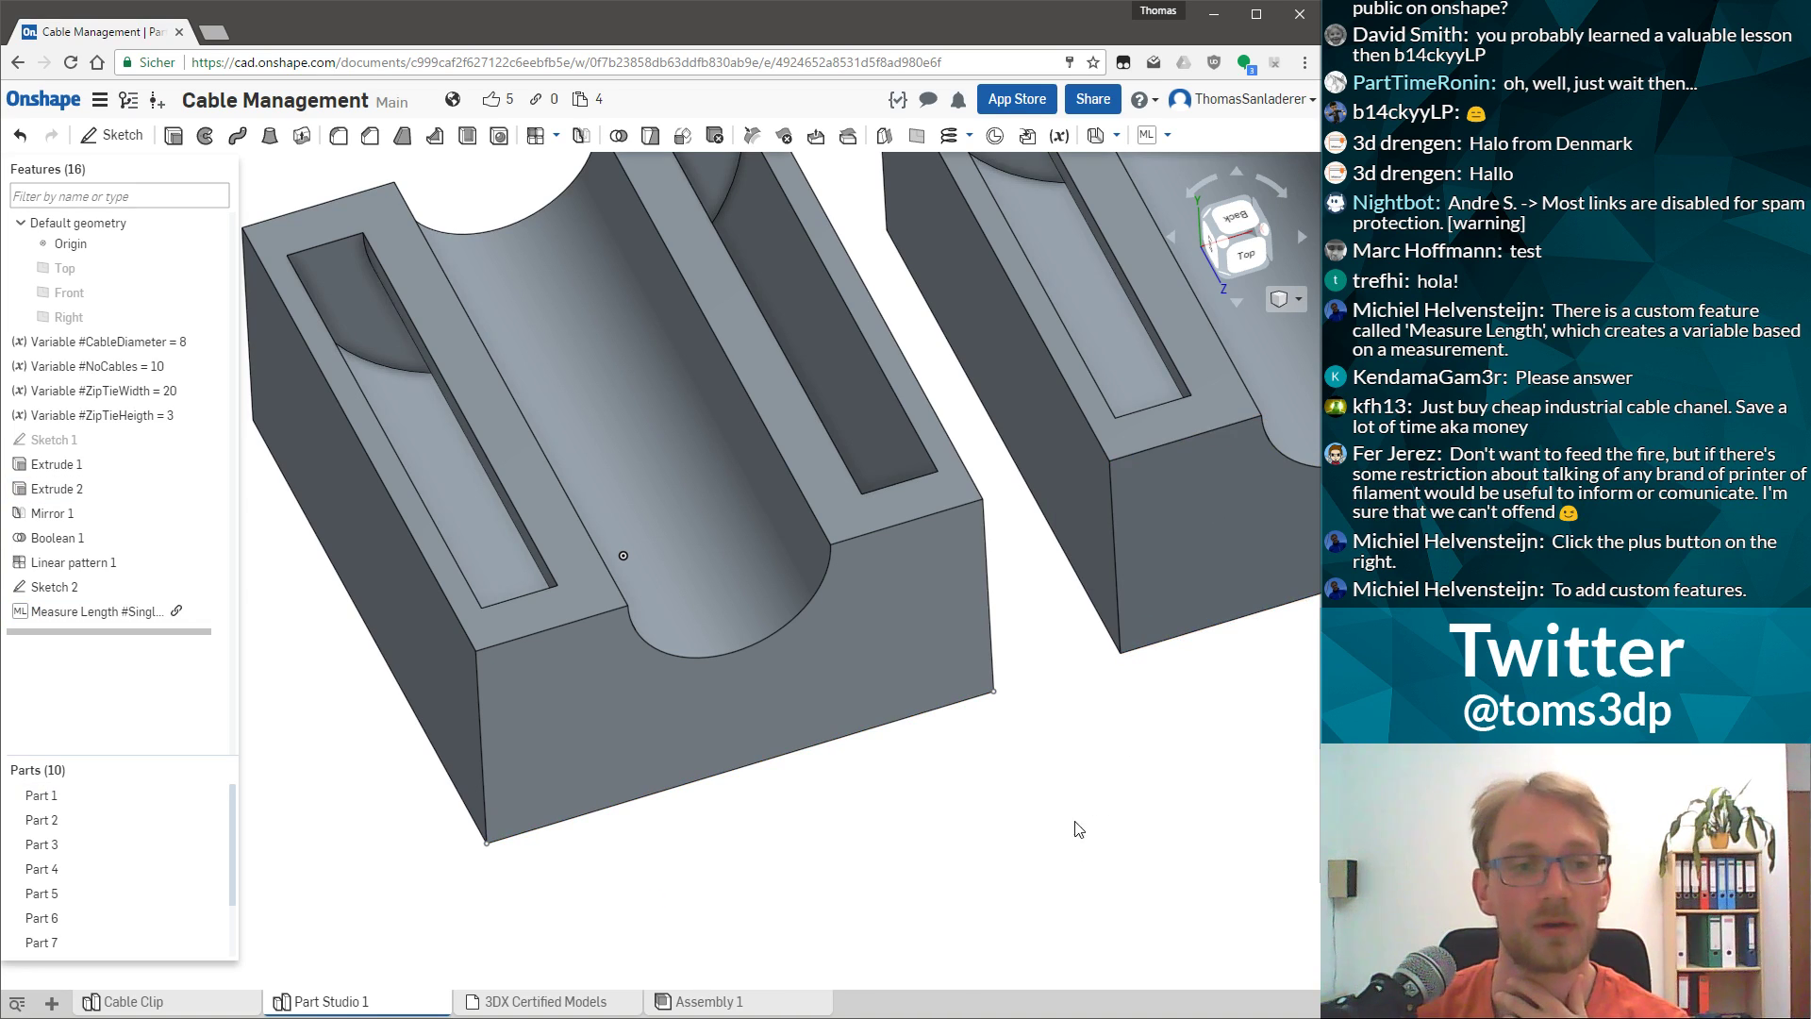
# Move the SingleWidth measurement ahead of Linear pattern 1 and set the pattern's distance to #SingleWidth.
pyautogui.moveTo(101, 611); pyautogui.dragTo(104, 562)
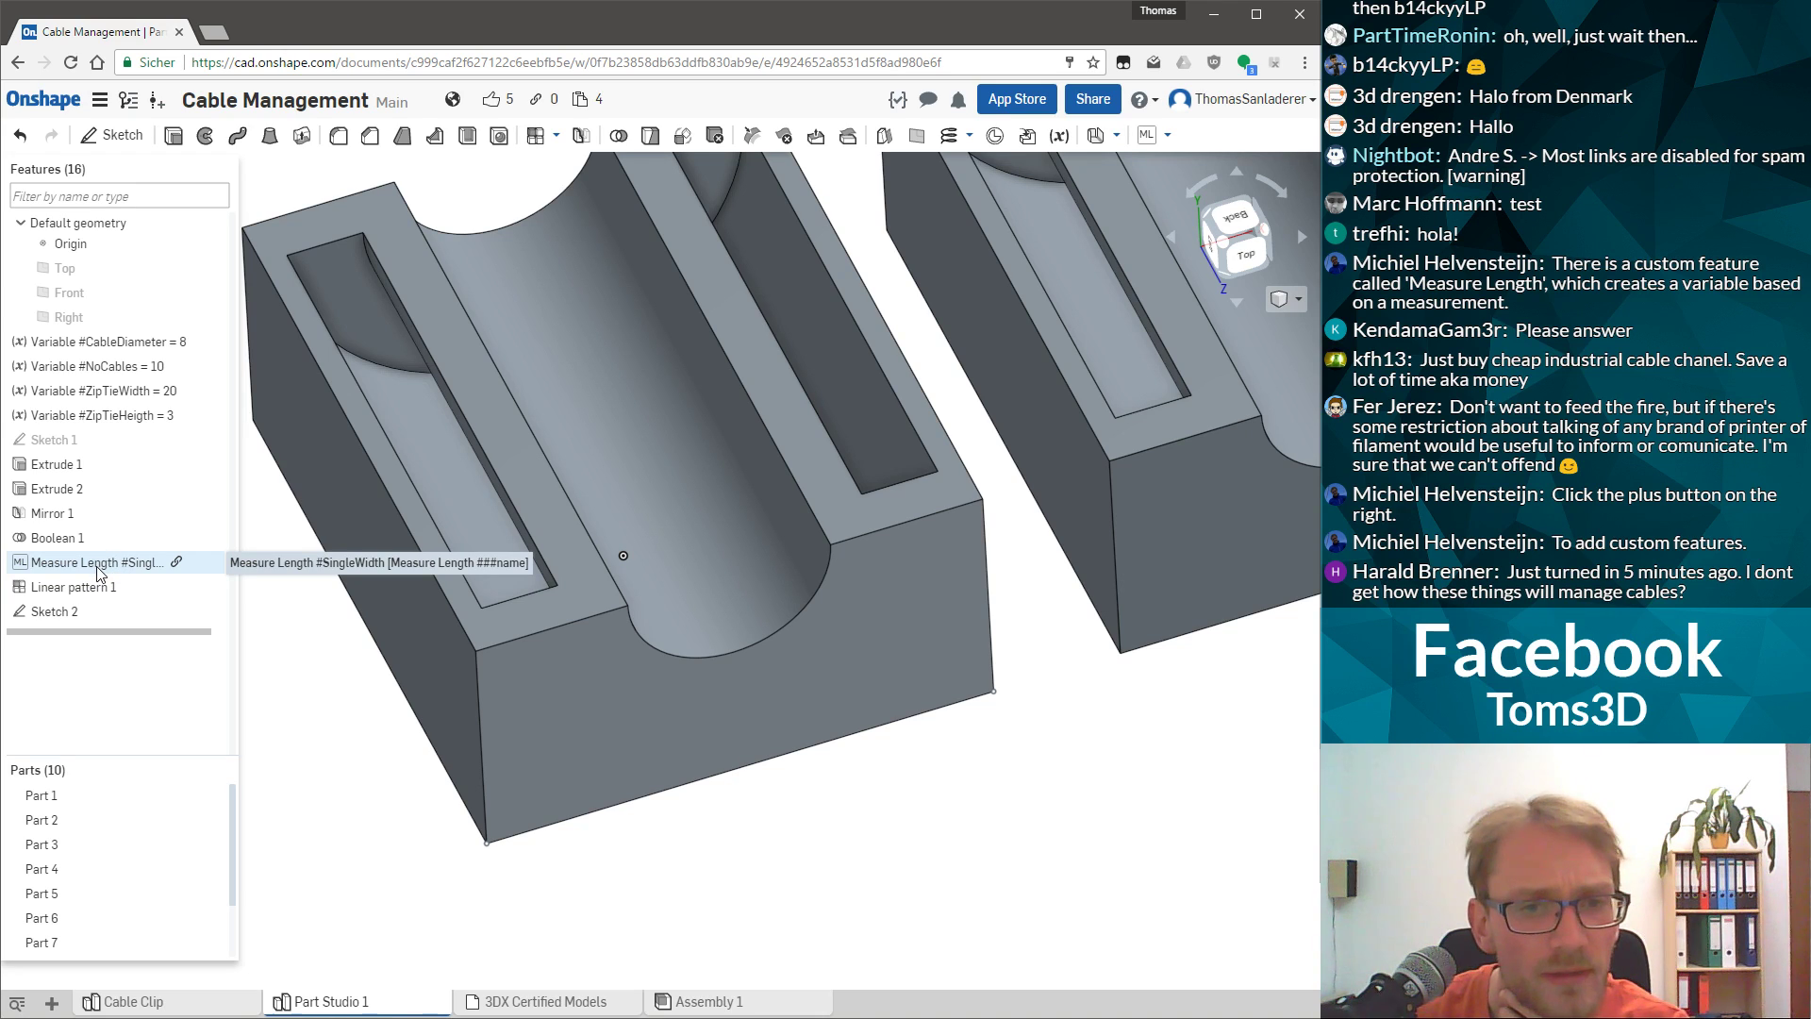
pyautogui.doubleClick(76, 586)
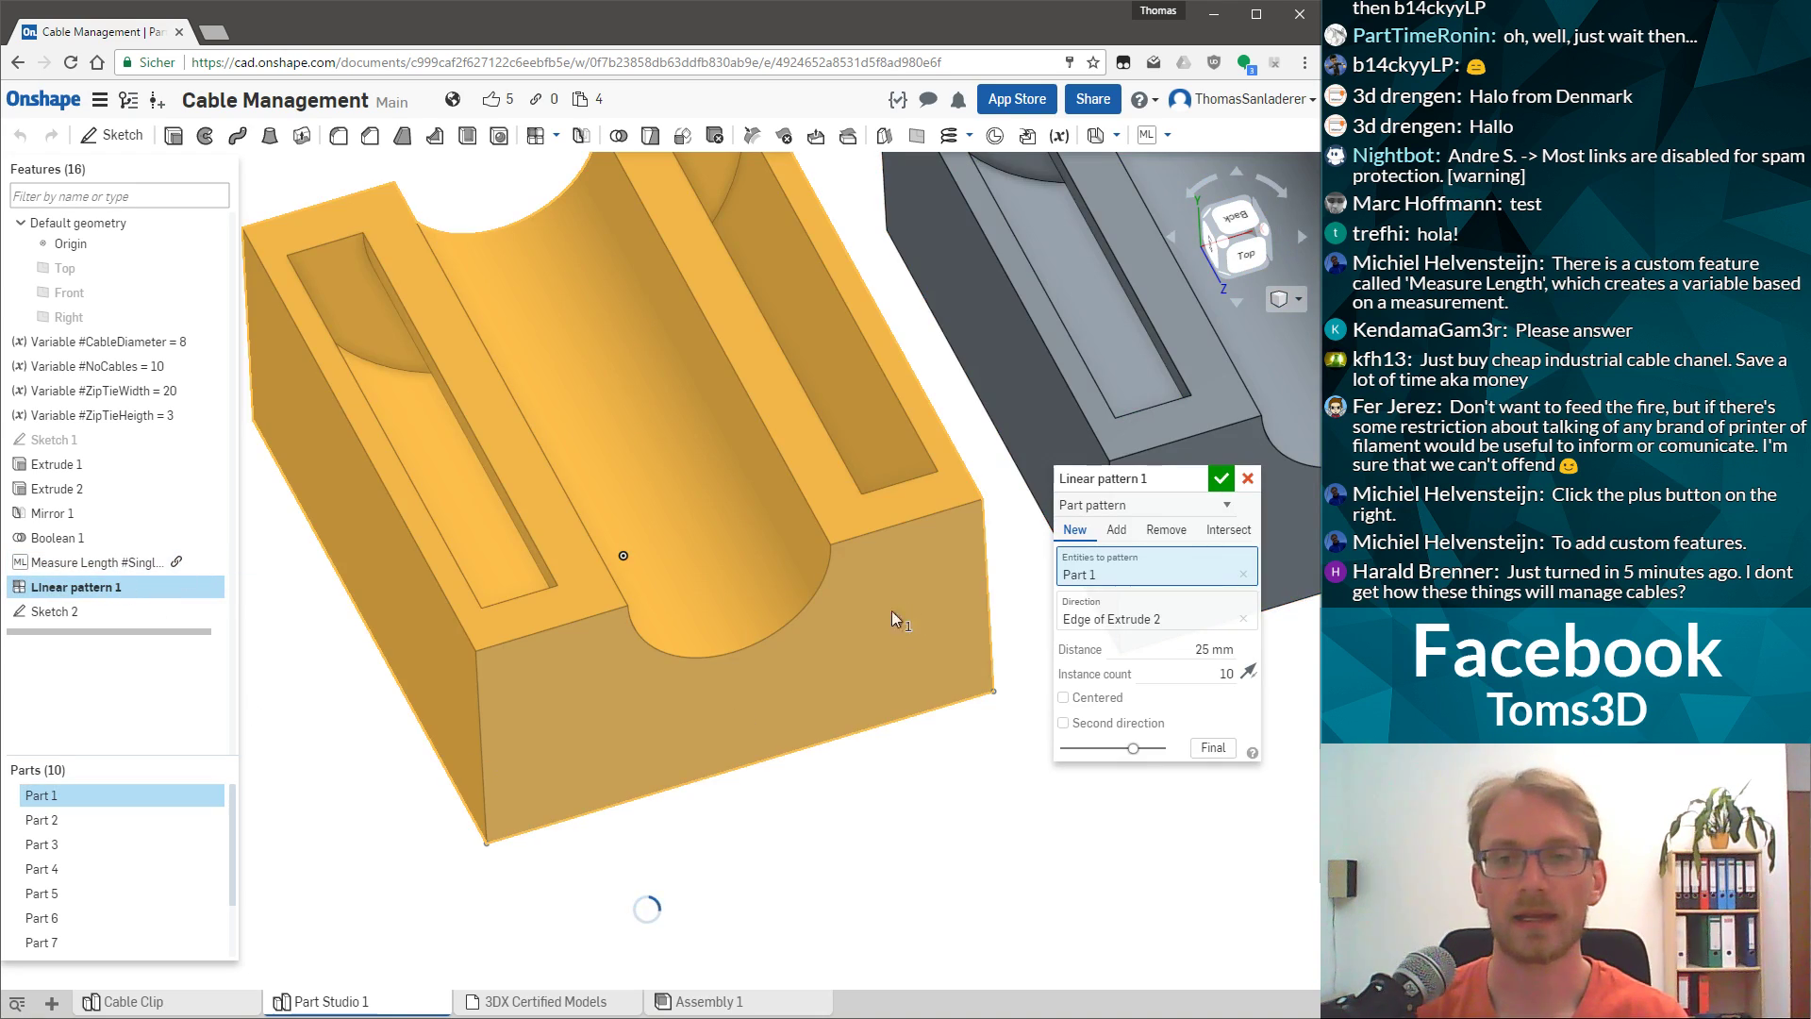
pyautogui.doubleClick(1208, 648)
pyautogui.tripleClick(1204, 645)
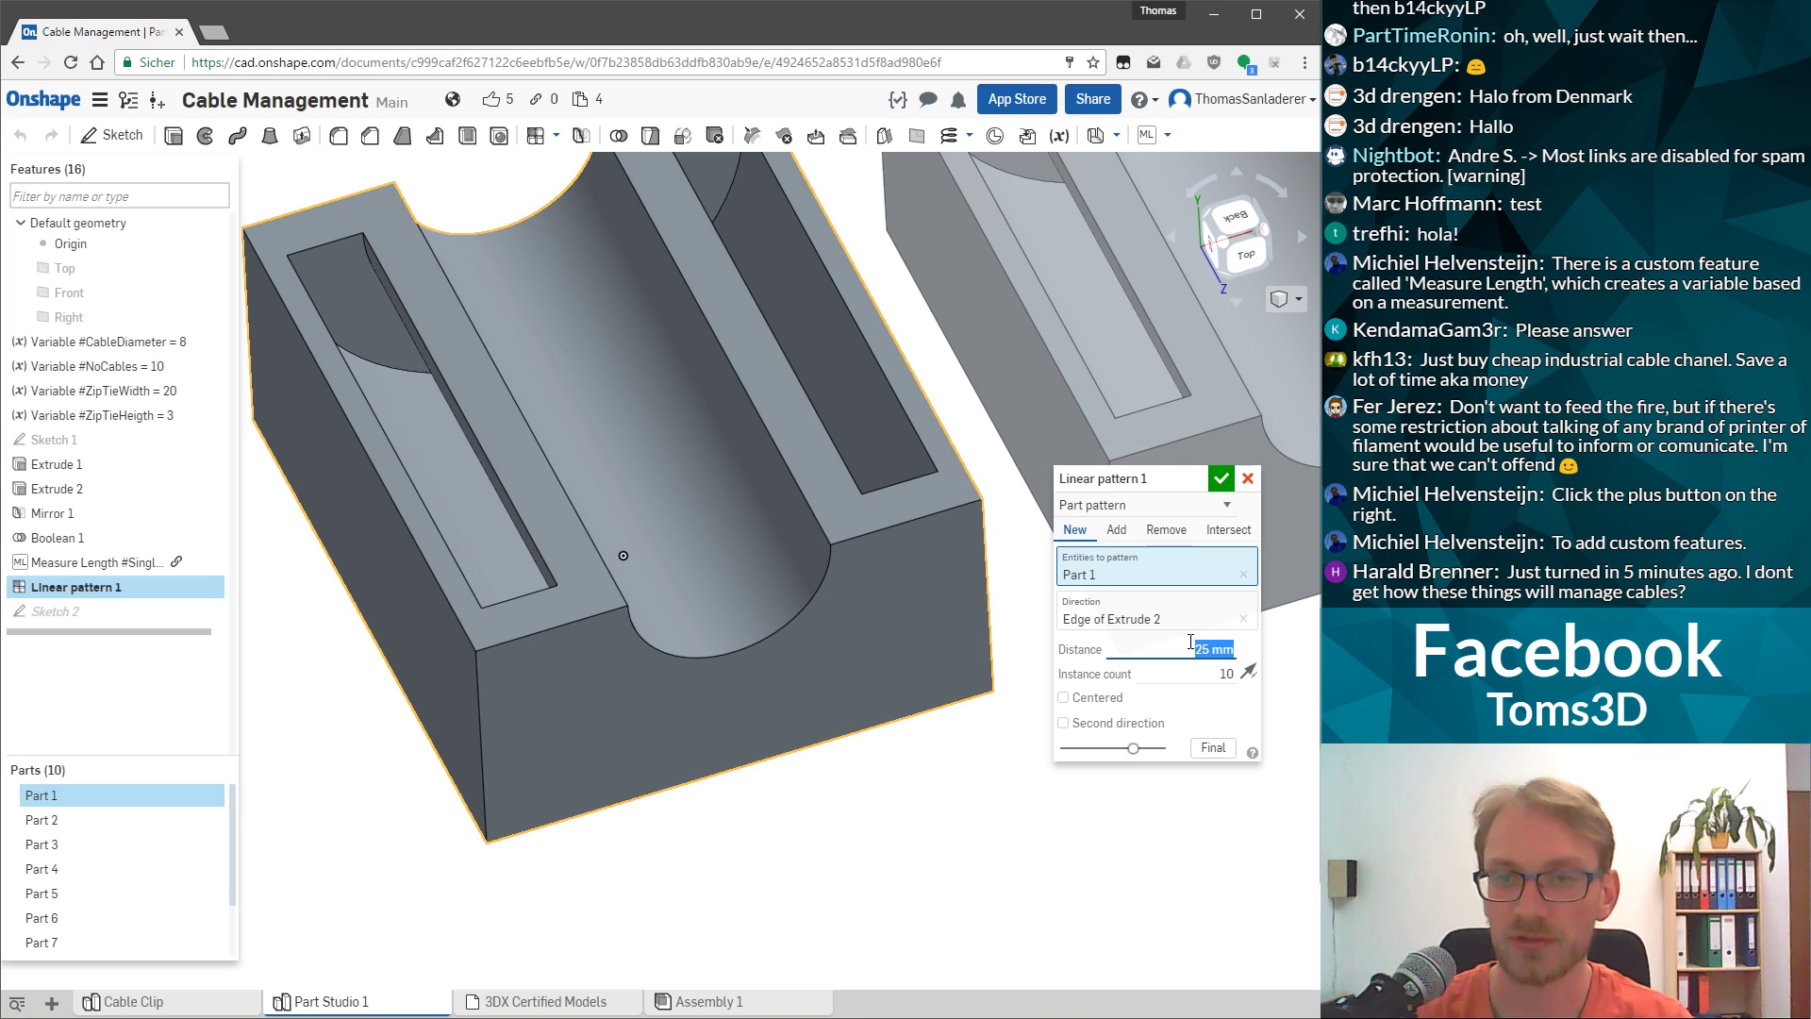
pyautogui.write('#SingleWidth')
pyautogui.press('Return')
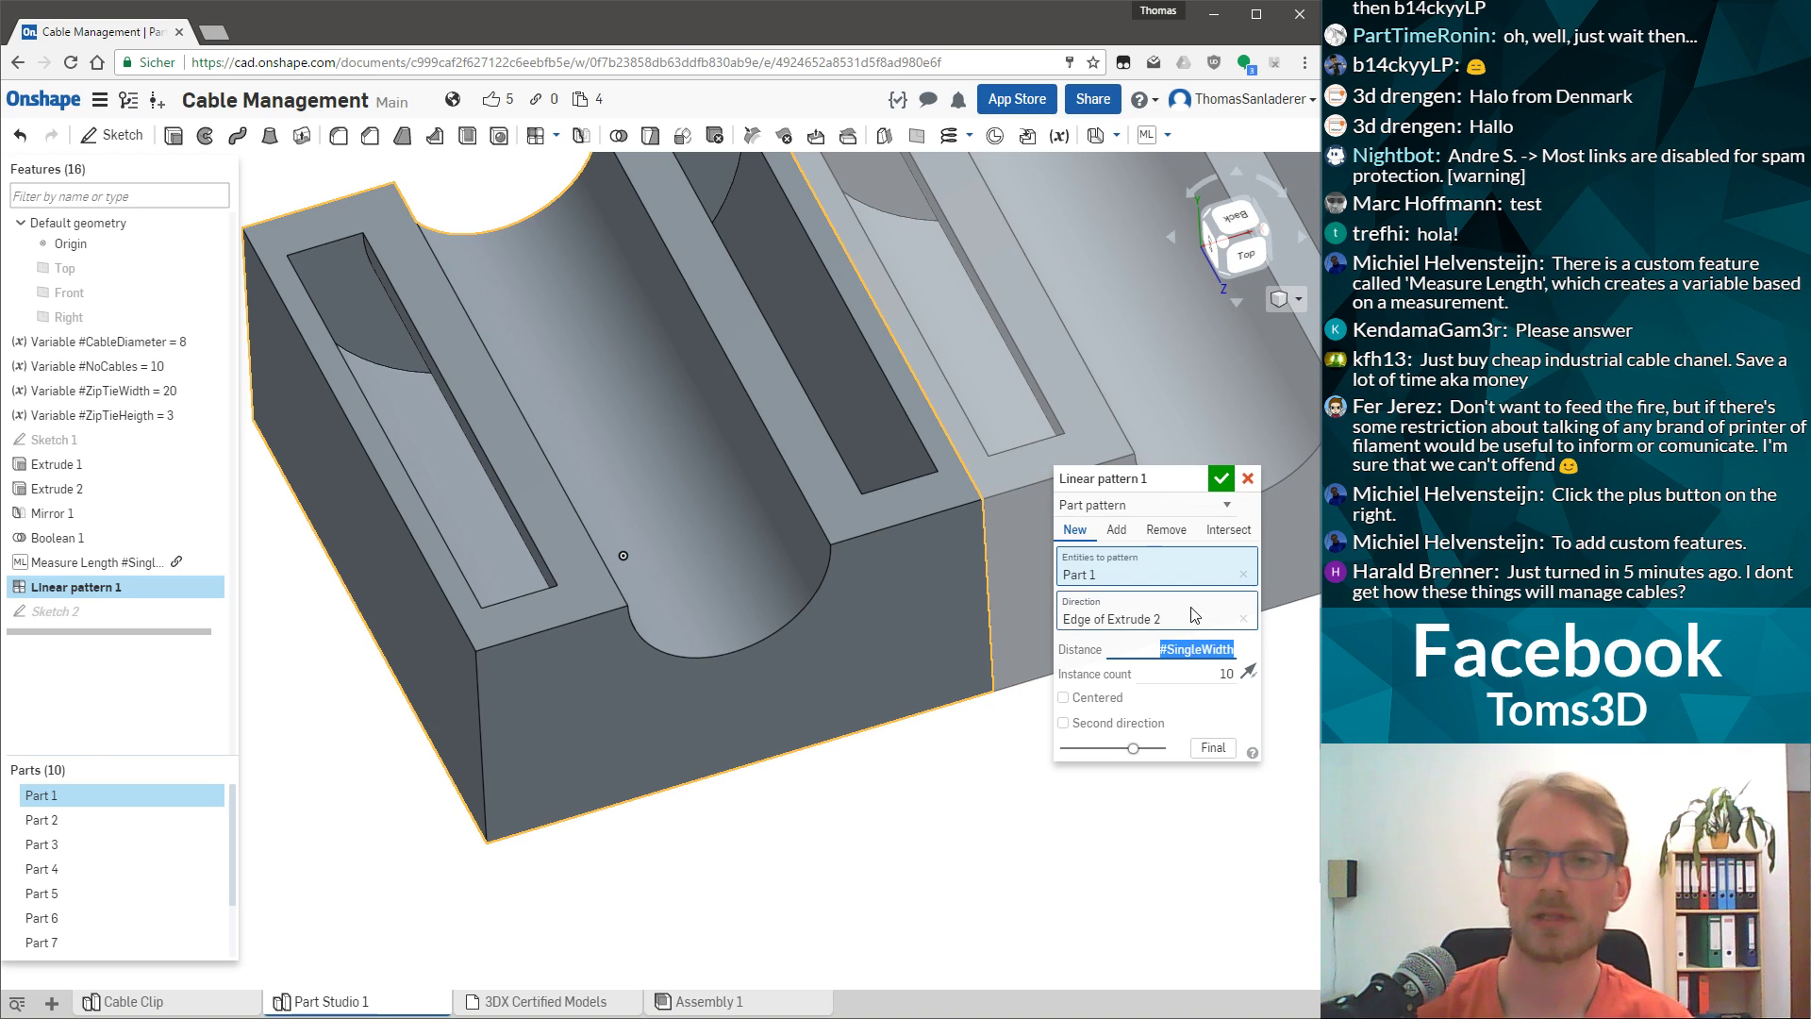
pyautogui.click(1220, 478)
# Delete Sketch 2 from the feature list.
pyautogui.scroll(-5, 886, 236)
pyautogui.scroll(-2, 887, 236)
pyautogui.moveTo(628, 540); pyautogui.dragTo(781, 668, button='right')
pyautogui.scroll(3, 780, 668)
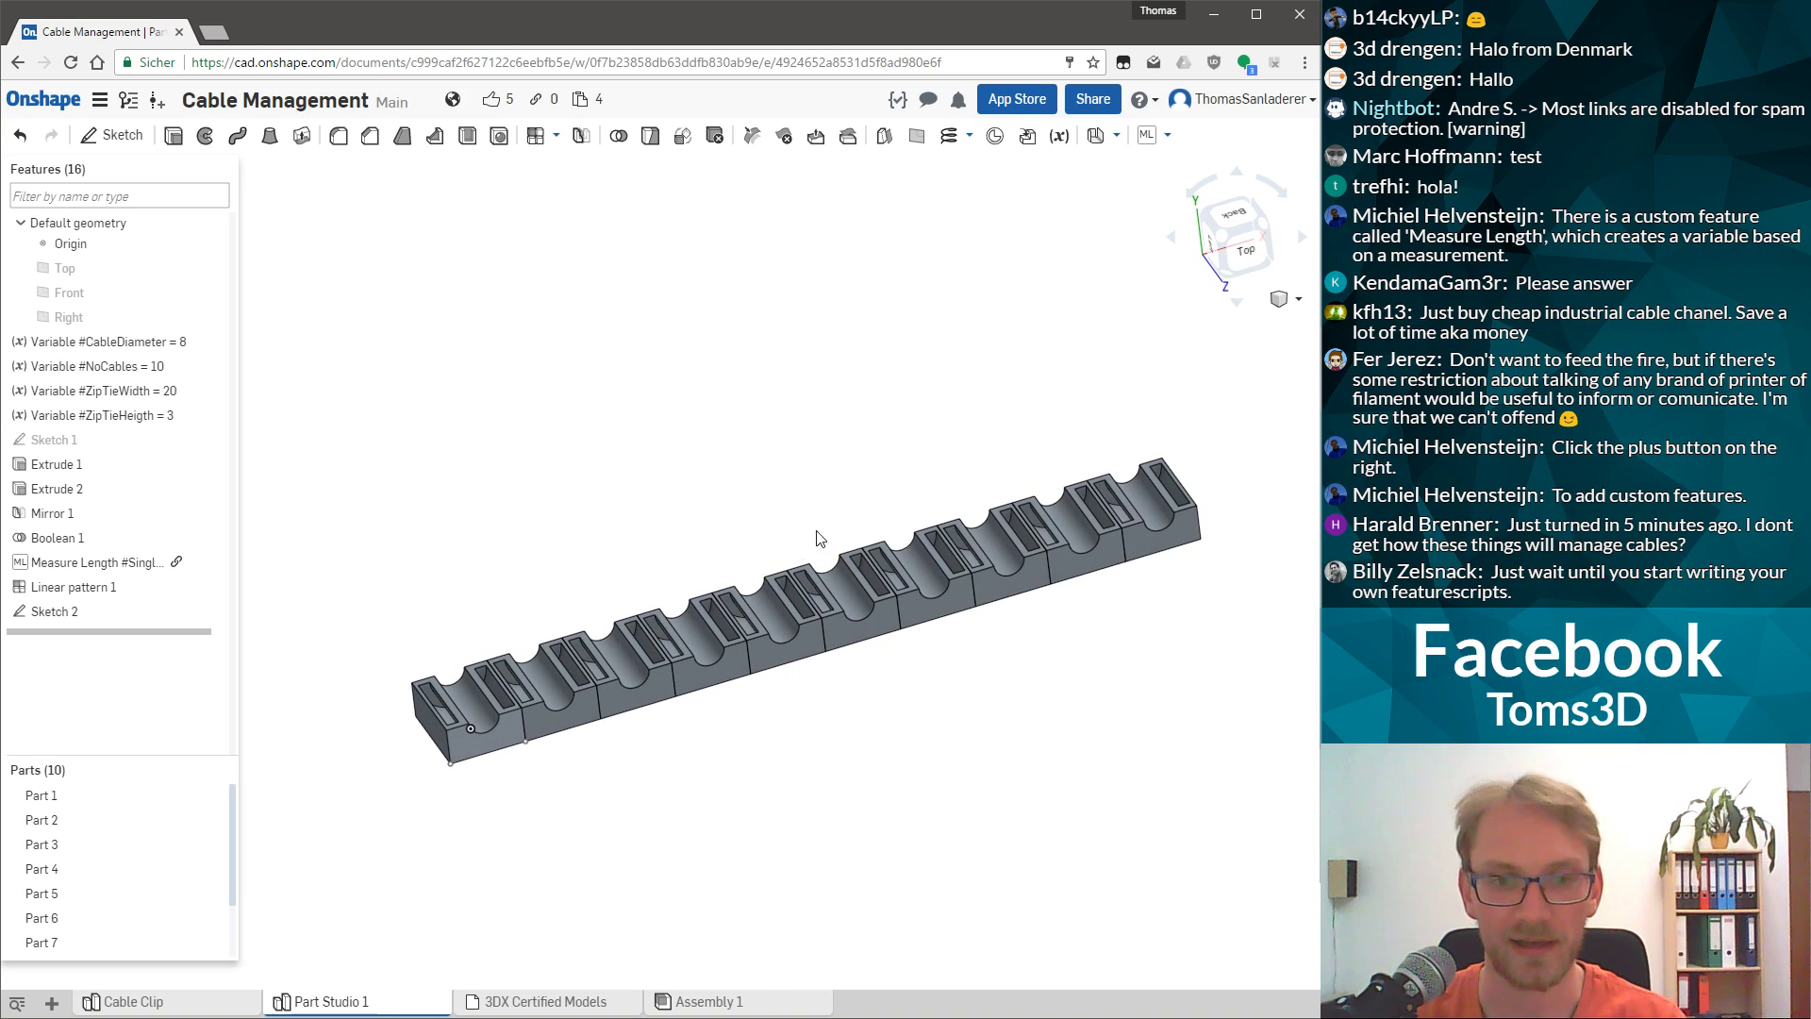
pyautogui.moveTo(809, 535); pyautogui.dragTo(948, 627, button='right')
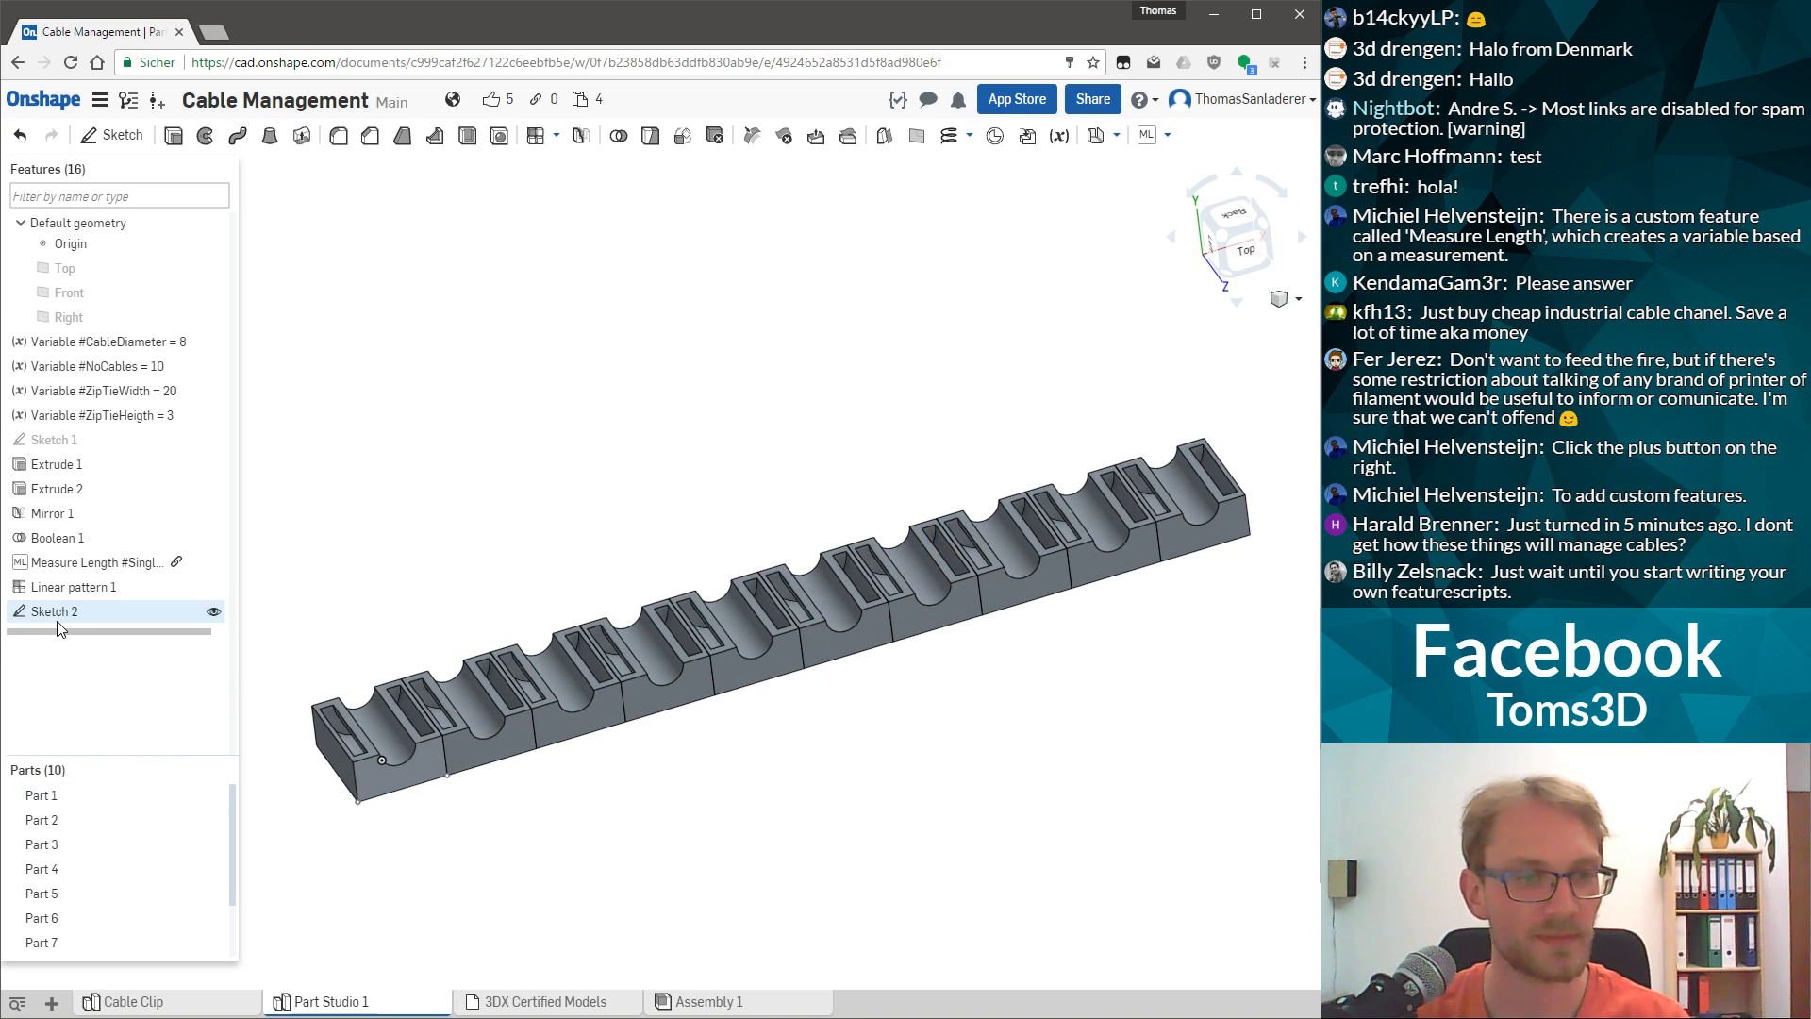
pyautogui.click(113, 611)
pyautogui.press('Delete')
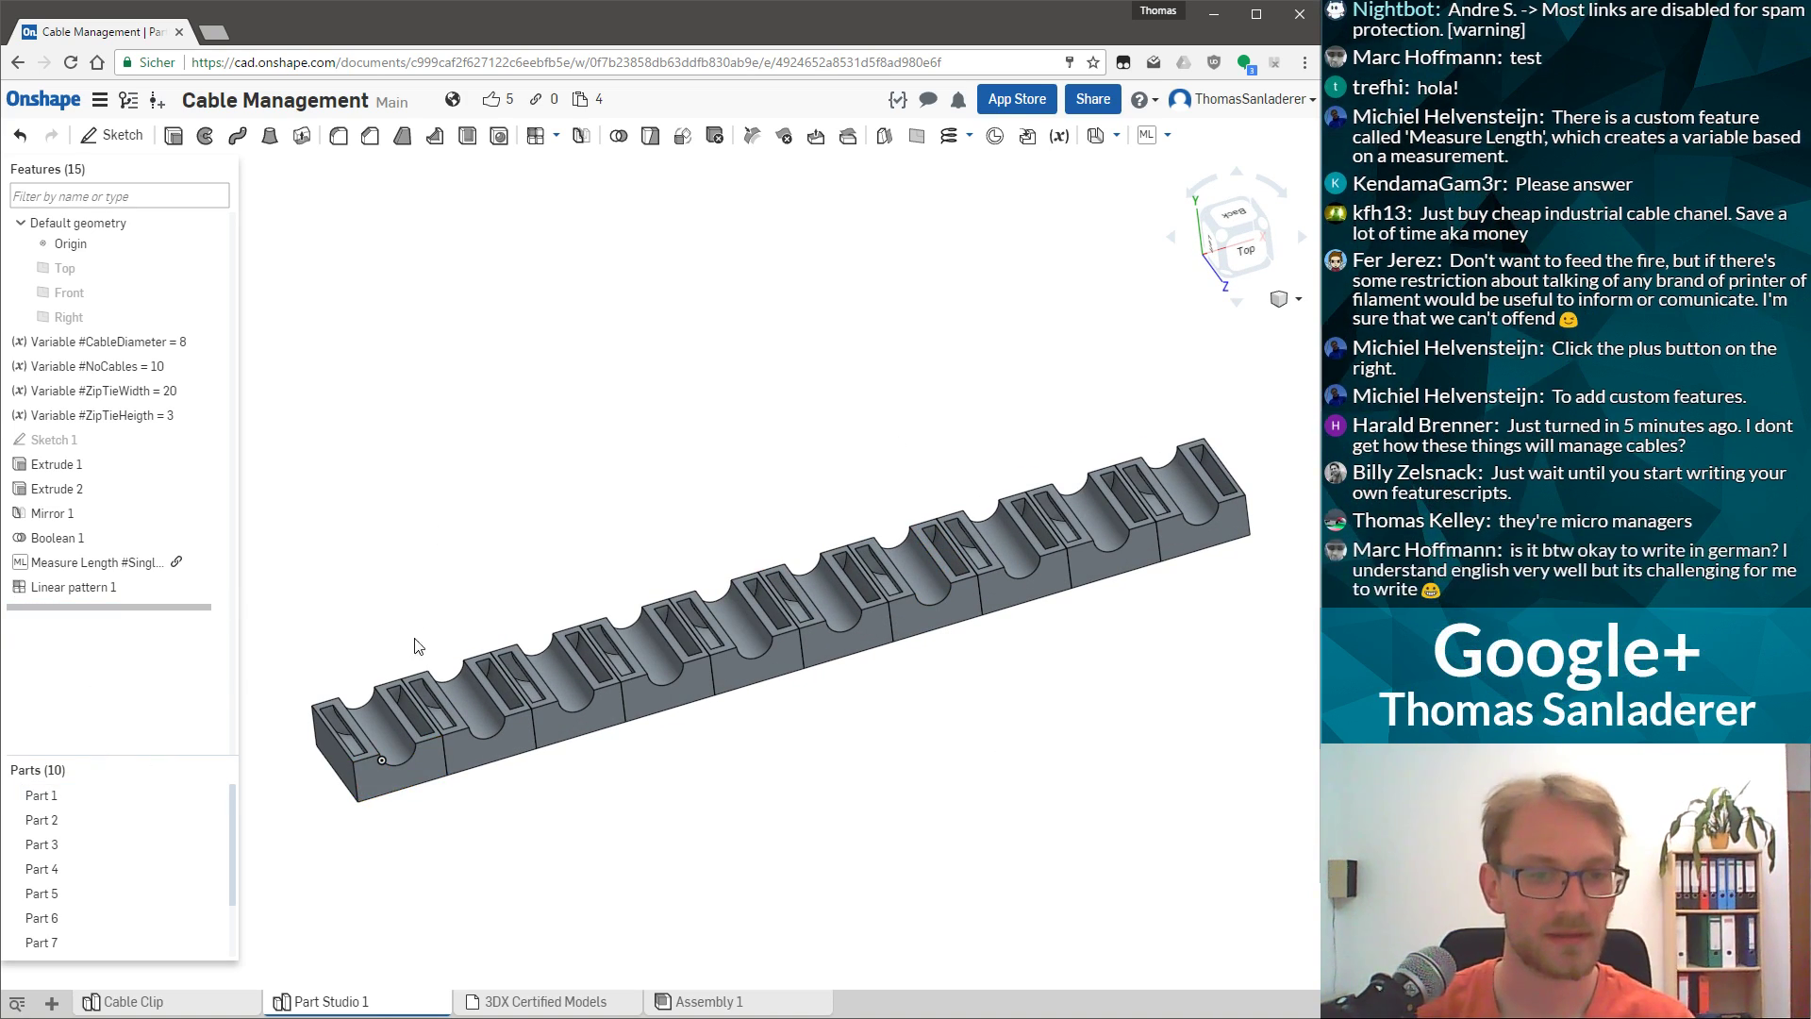
# Combine all the patterned clips into a single part with a Boolean union.
pyautogui.moveTo(502, 543); pyautogui.dragTo(389, 785, button='right')
pyautogui.scroll(8, 435, 800)
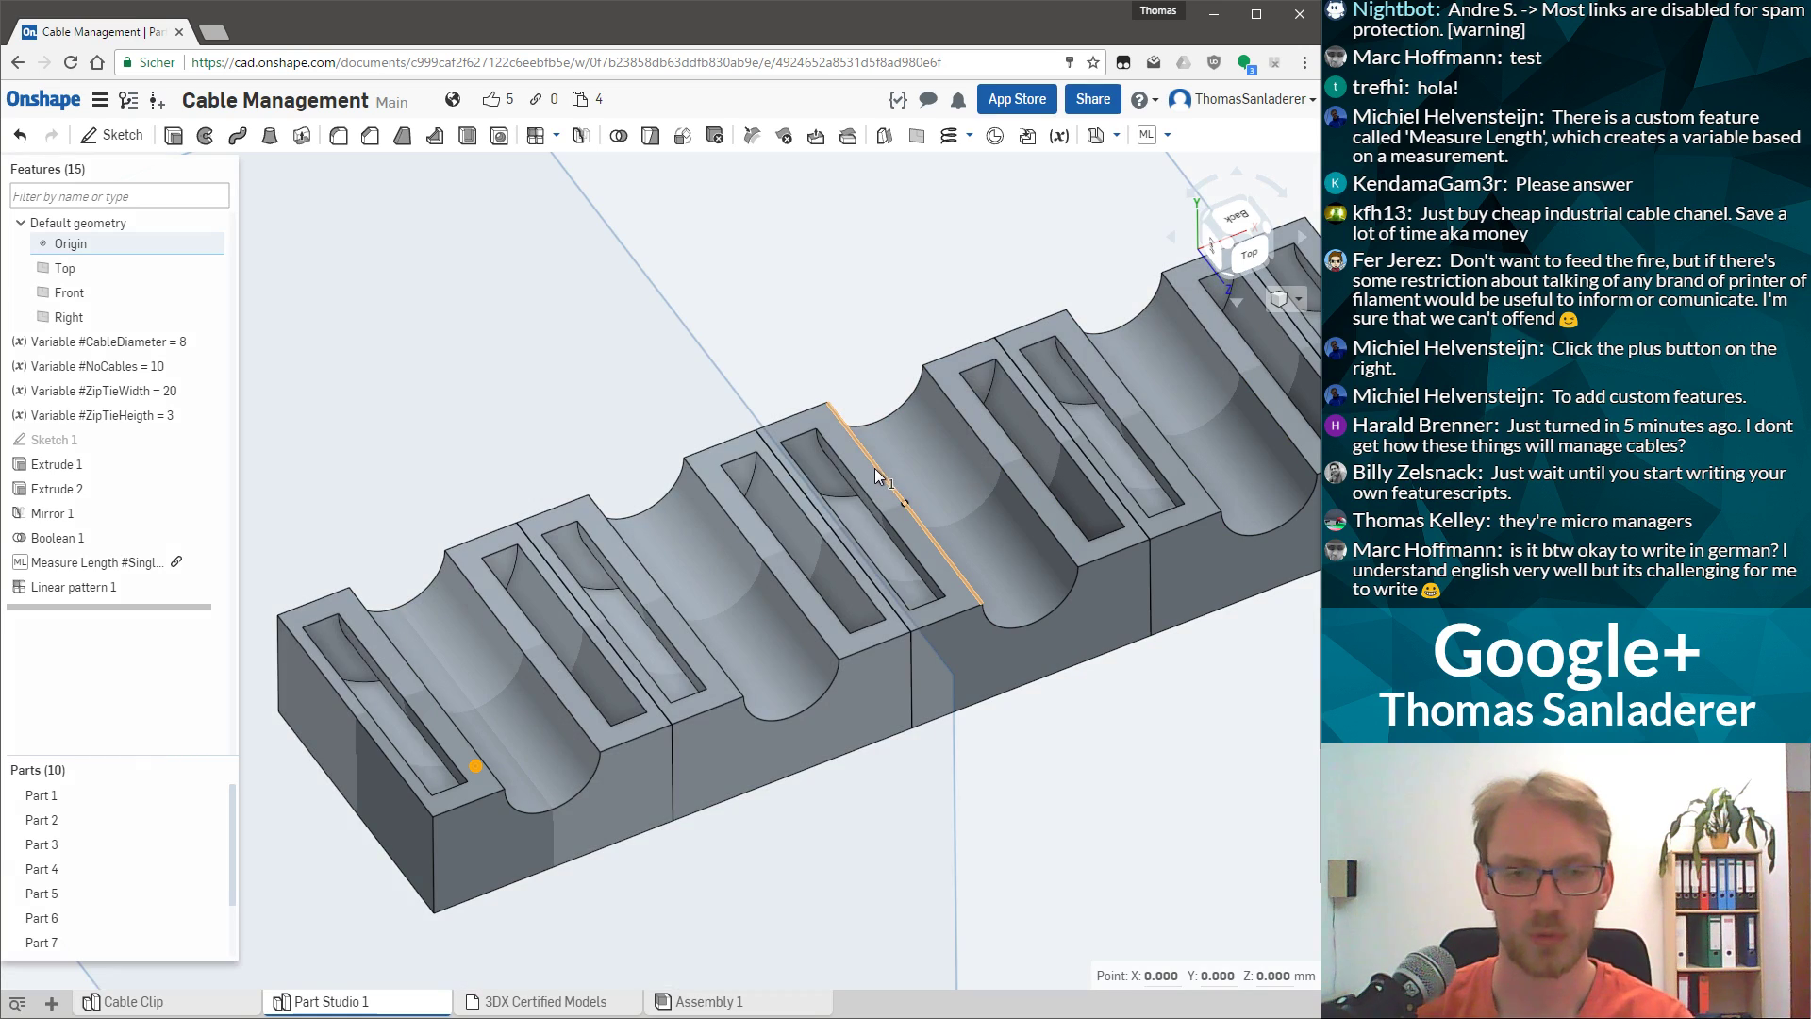
pyautogui.press('f')
pyautogui.moveTo(734, 530); pyautogui.dragTo(723, 623, button='right')
pyautogui.scroll(5, 892, 472)
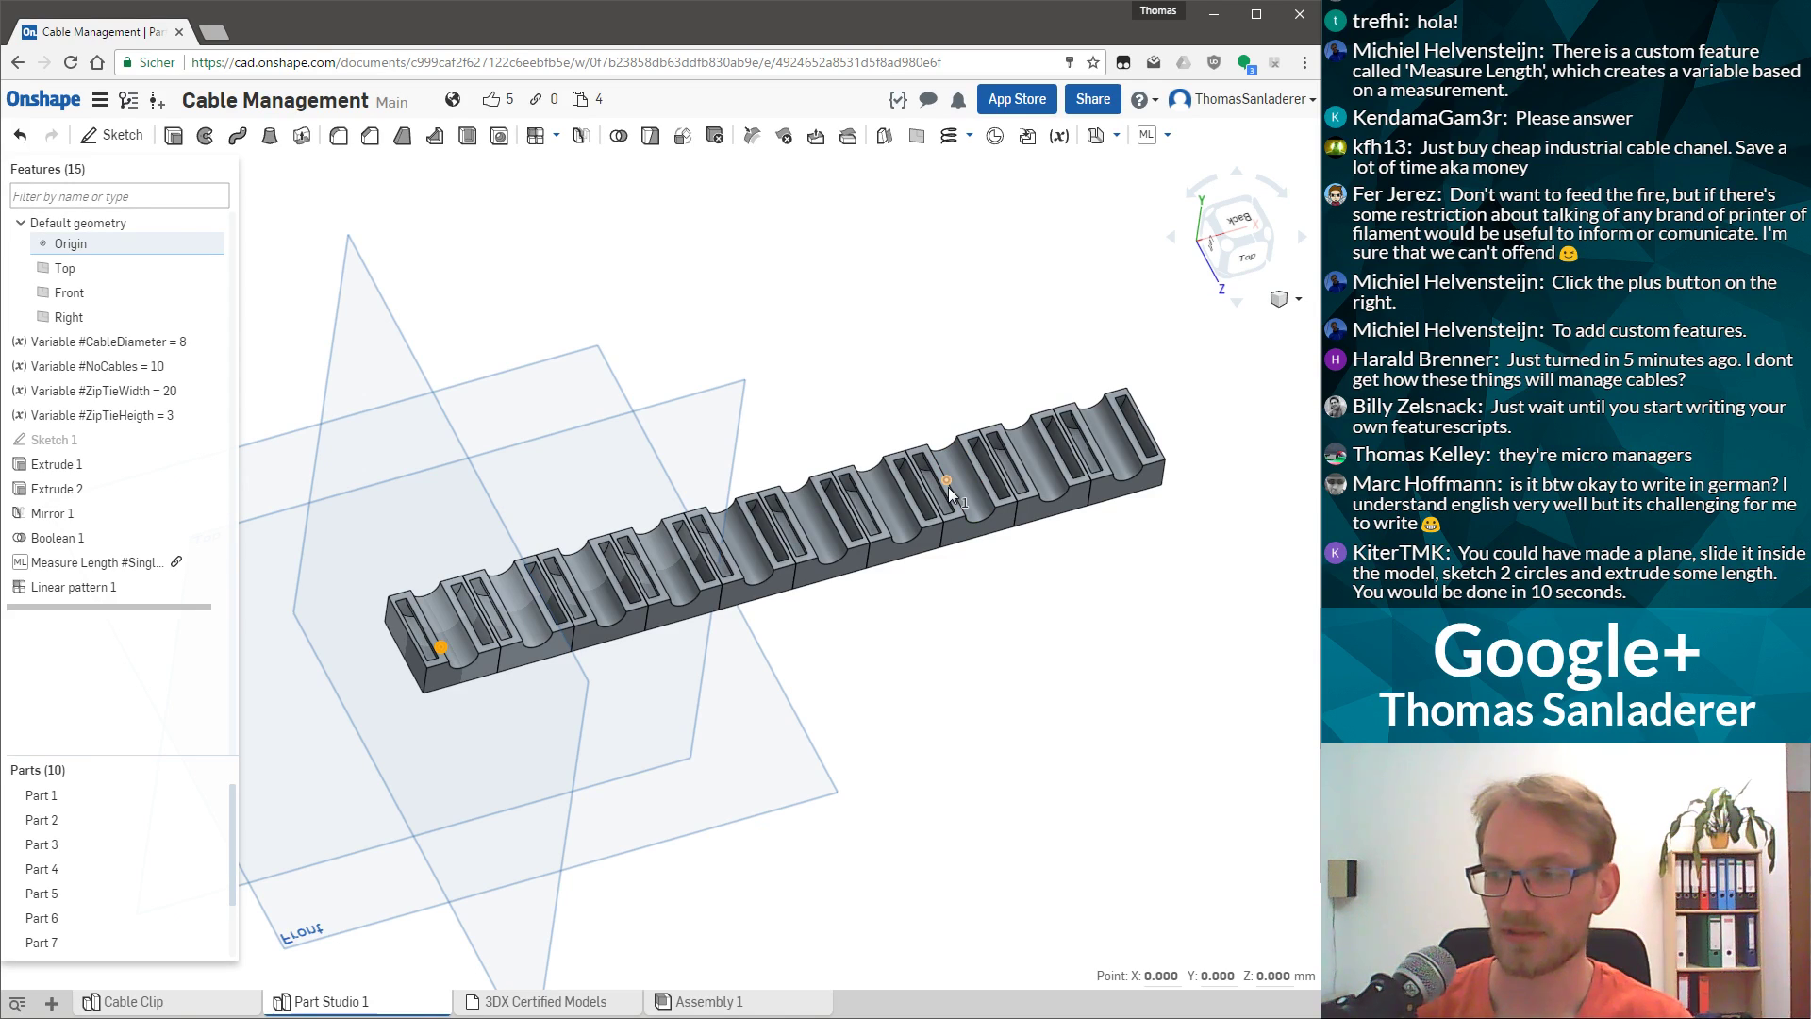
pyautogui.click(924, 415)
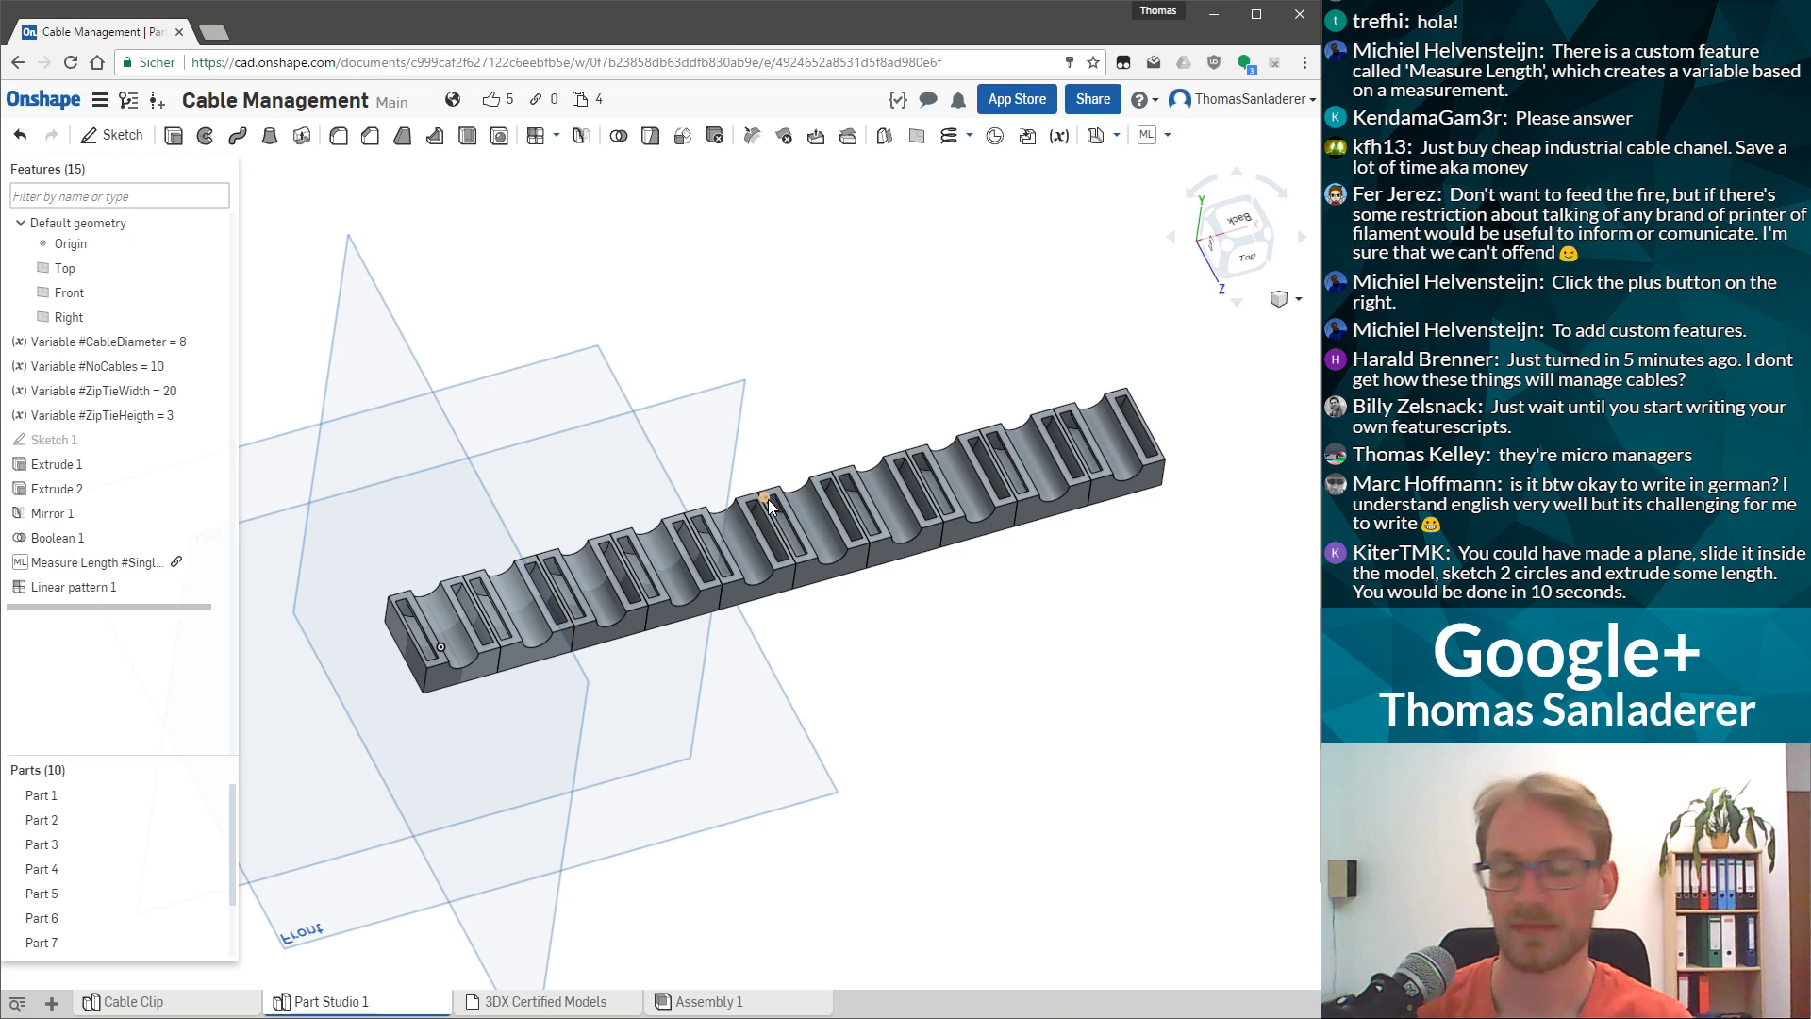
pyautogui.moveTo(768, 500); pyautogui.dragTo(822, 455, button='right')
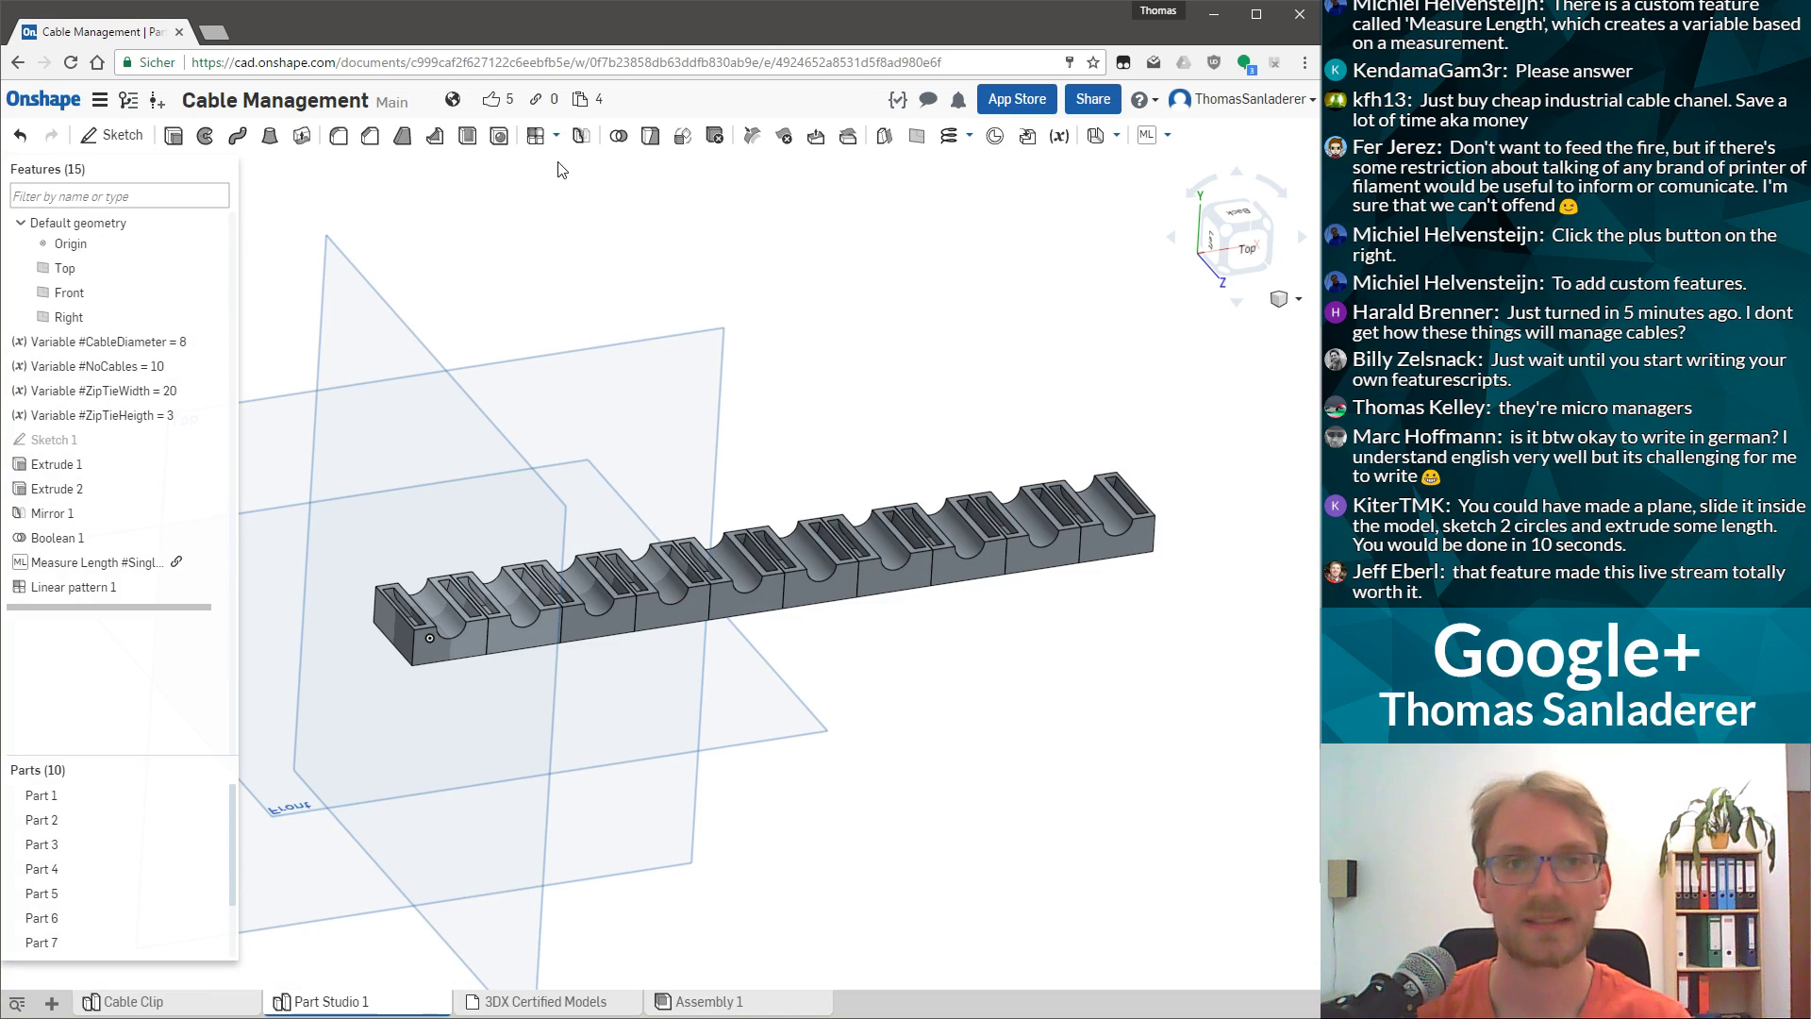
pyautogui.click(618, 135)
pyautogui.scroll(-5, 773, 378)
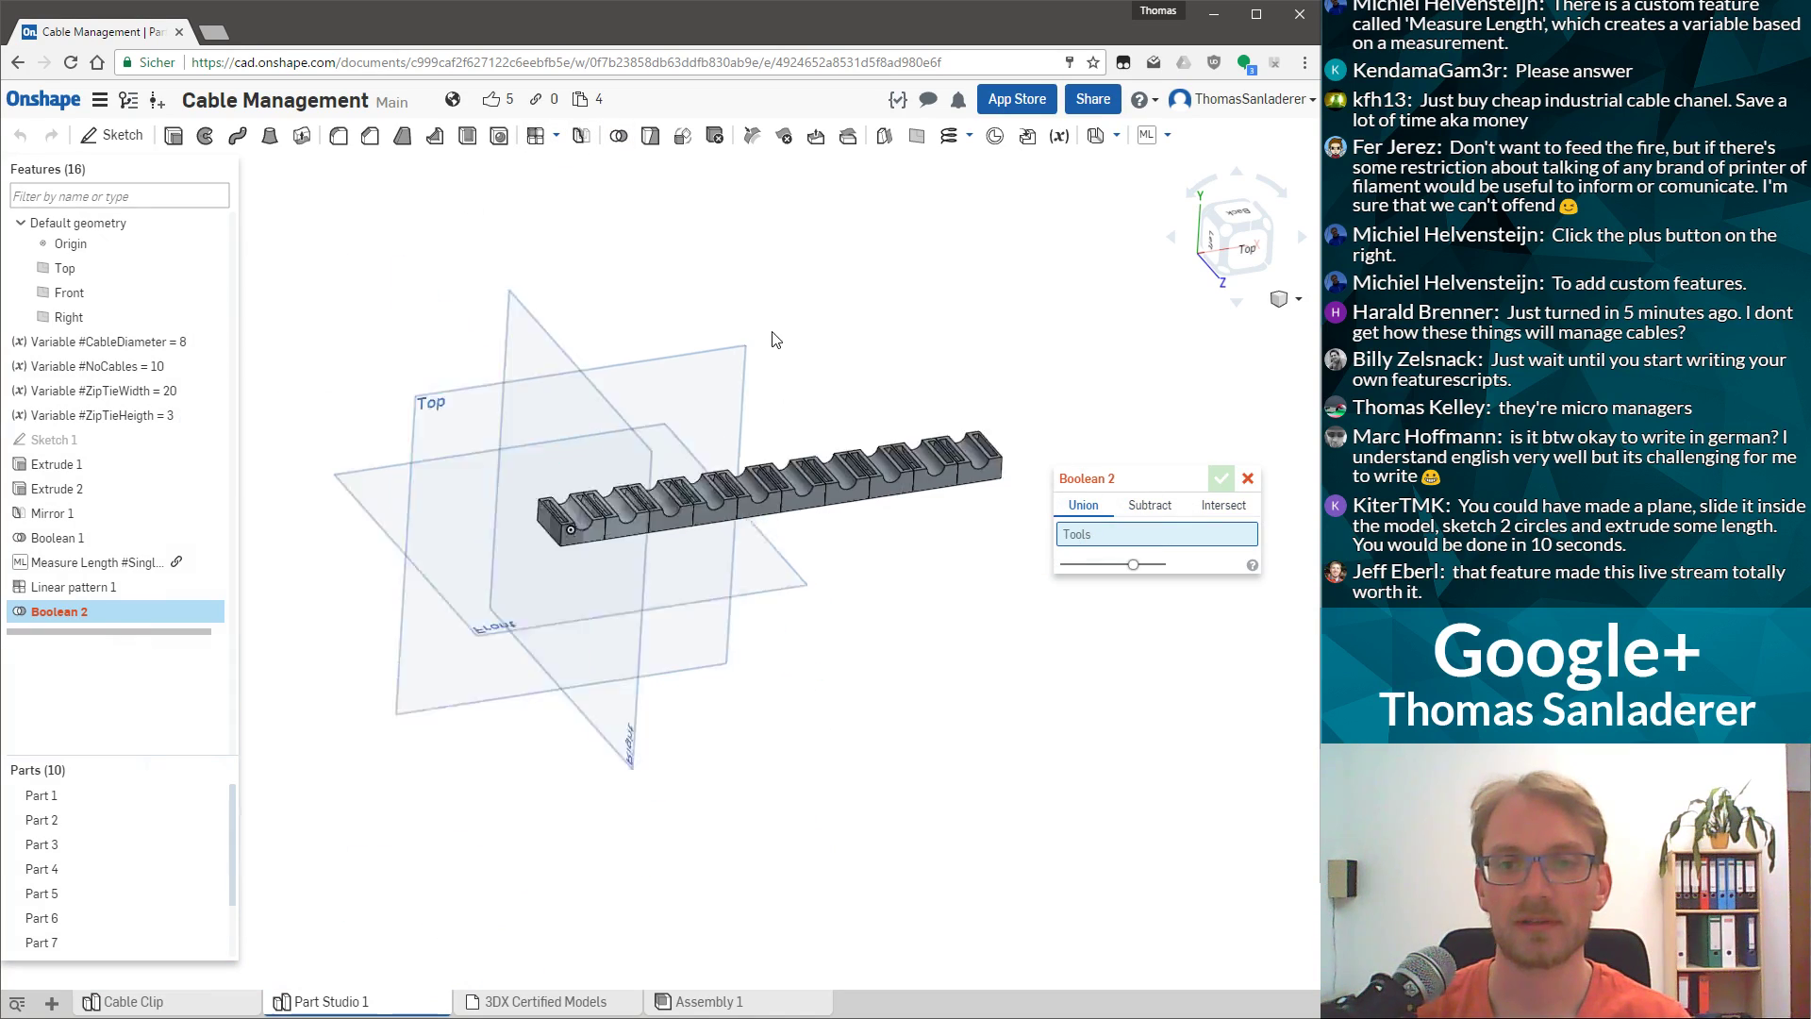
pyautogui.hotkey('ctrl', 'a')
pyautogui.press('Return')
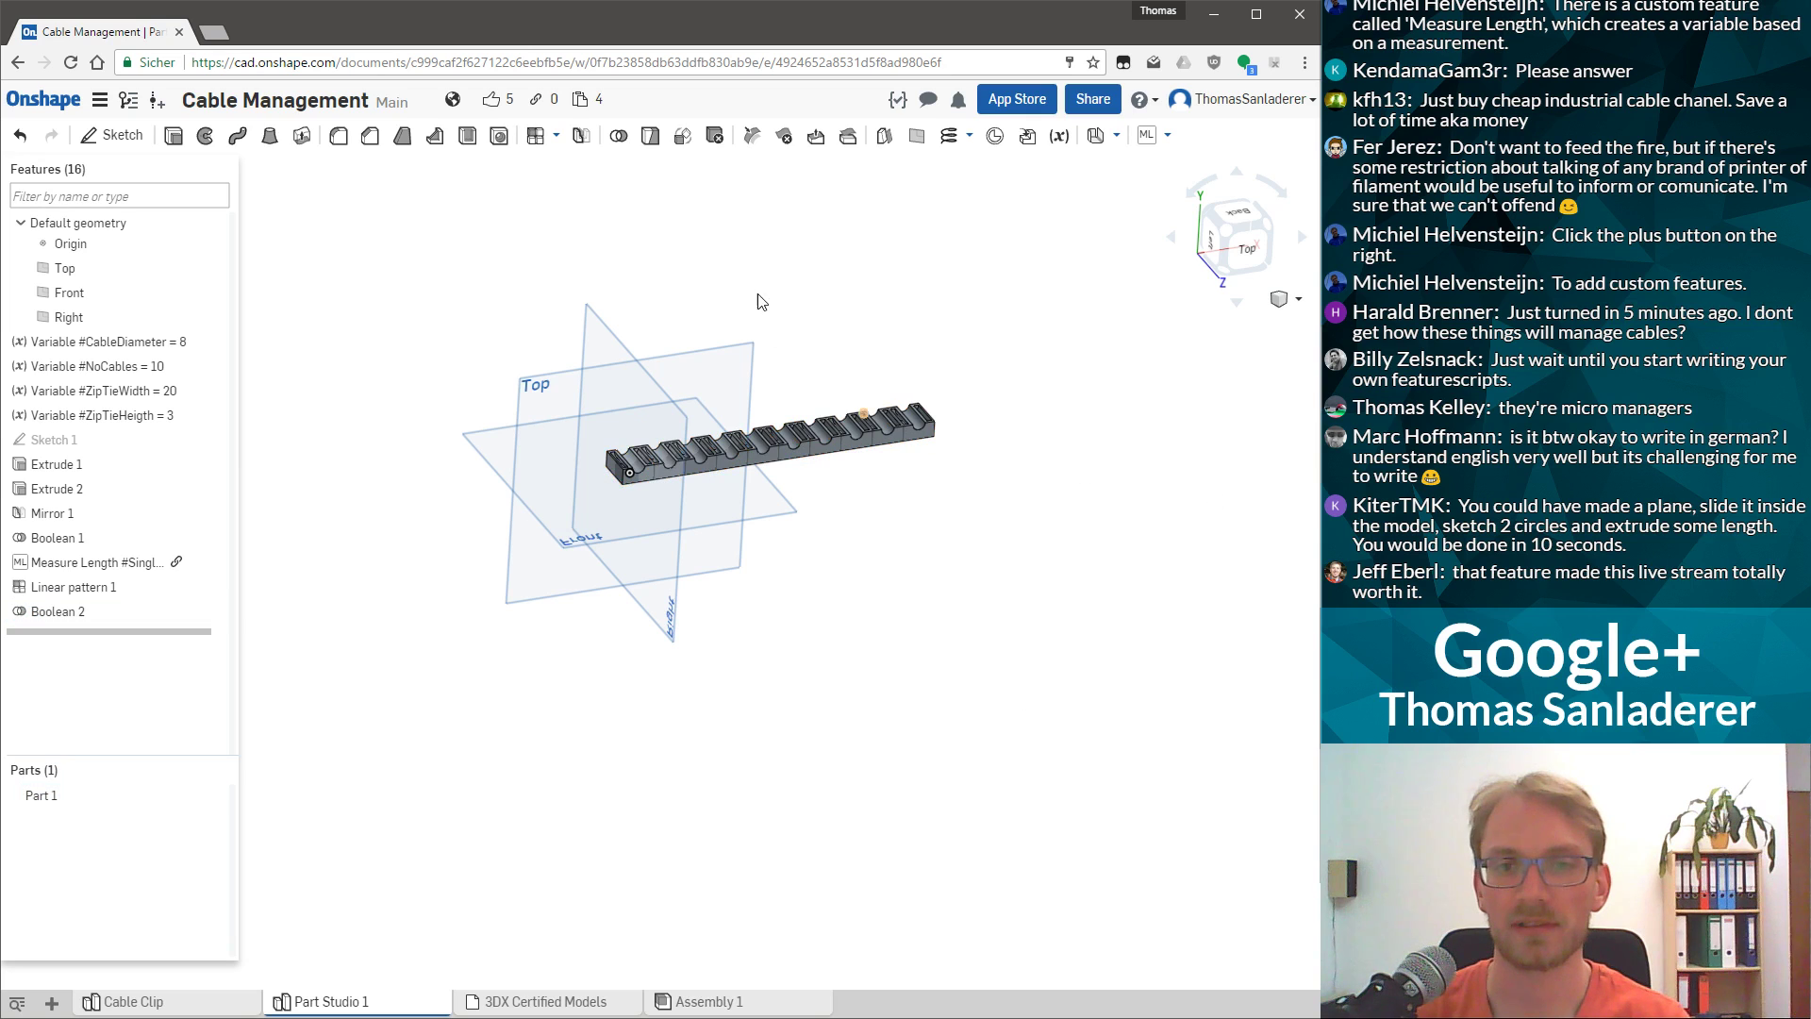
# Hide the Top, Front and Right planes around the merged clip strip.
pyautogui.scroll(5, 727, 344)
pyautogui.moveTo(840, 501); pyautogui.dragTo(809, 468, button='right')
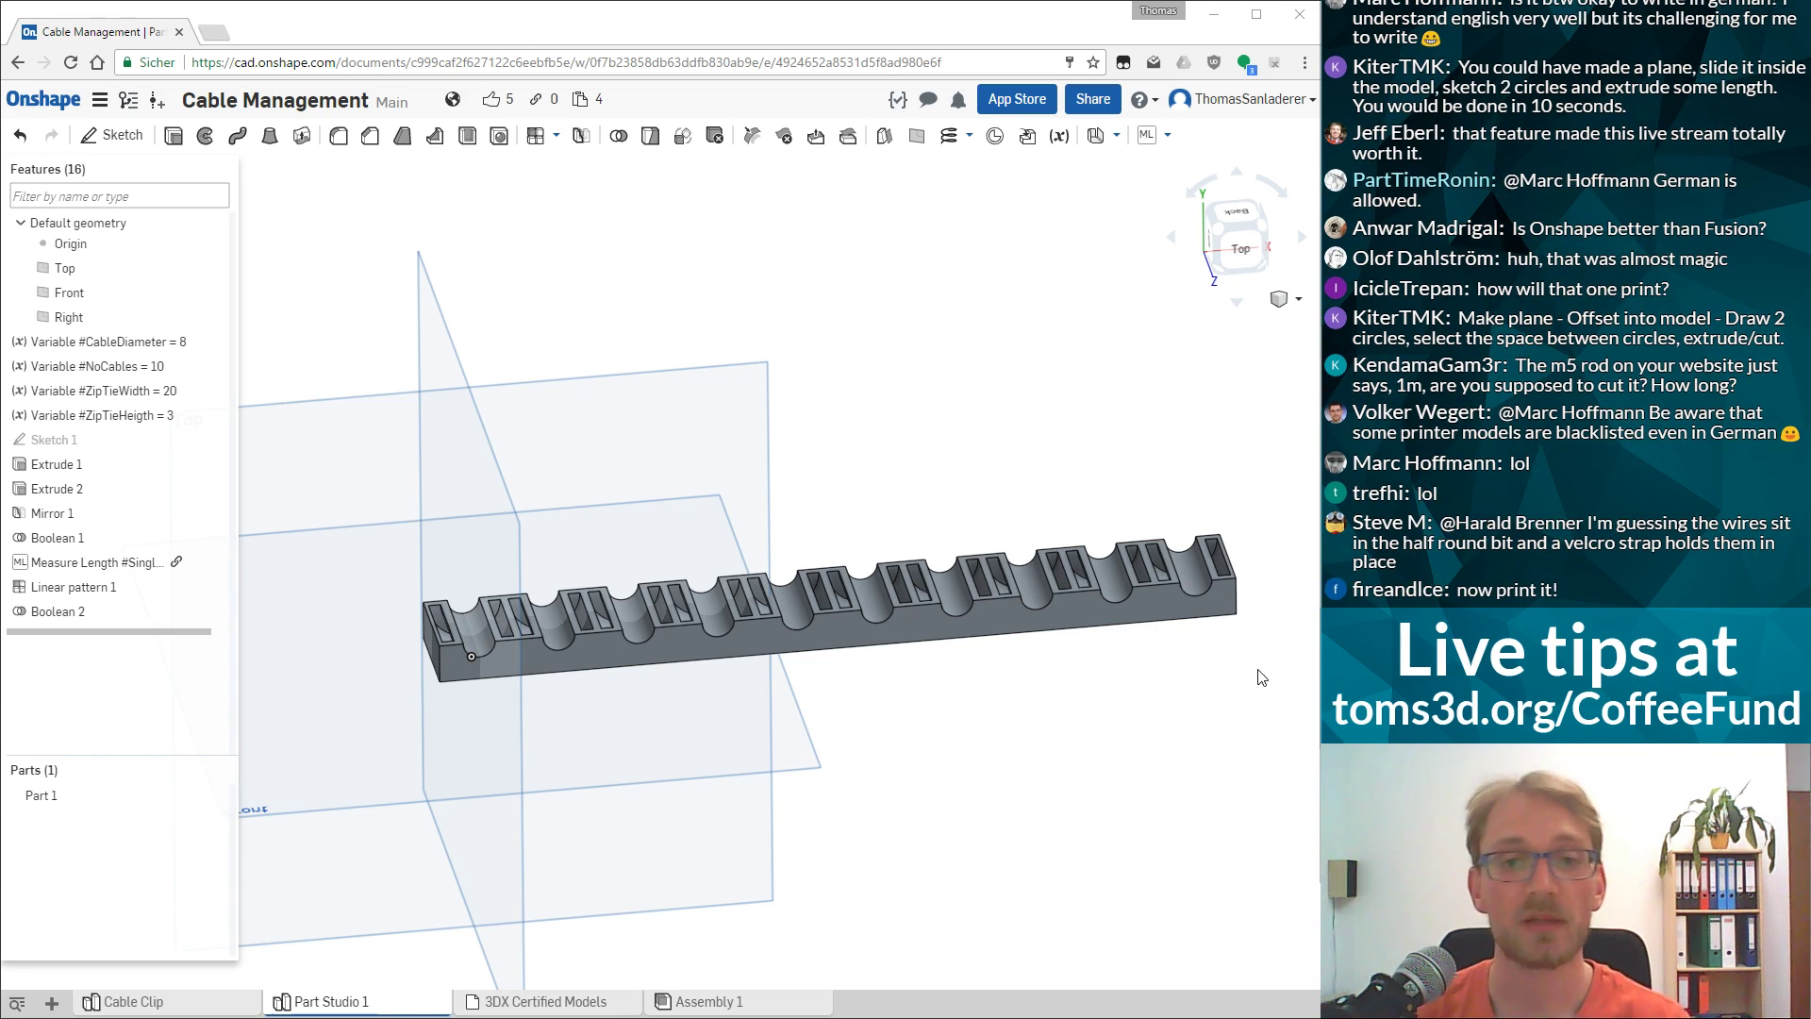
pyautogui.moveTo(834, 435); pyautogui.dragTo(844, 392, button='right')
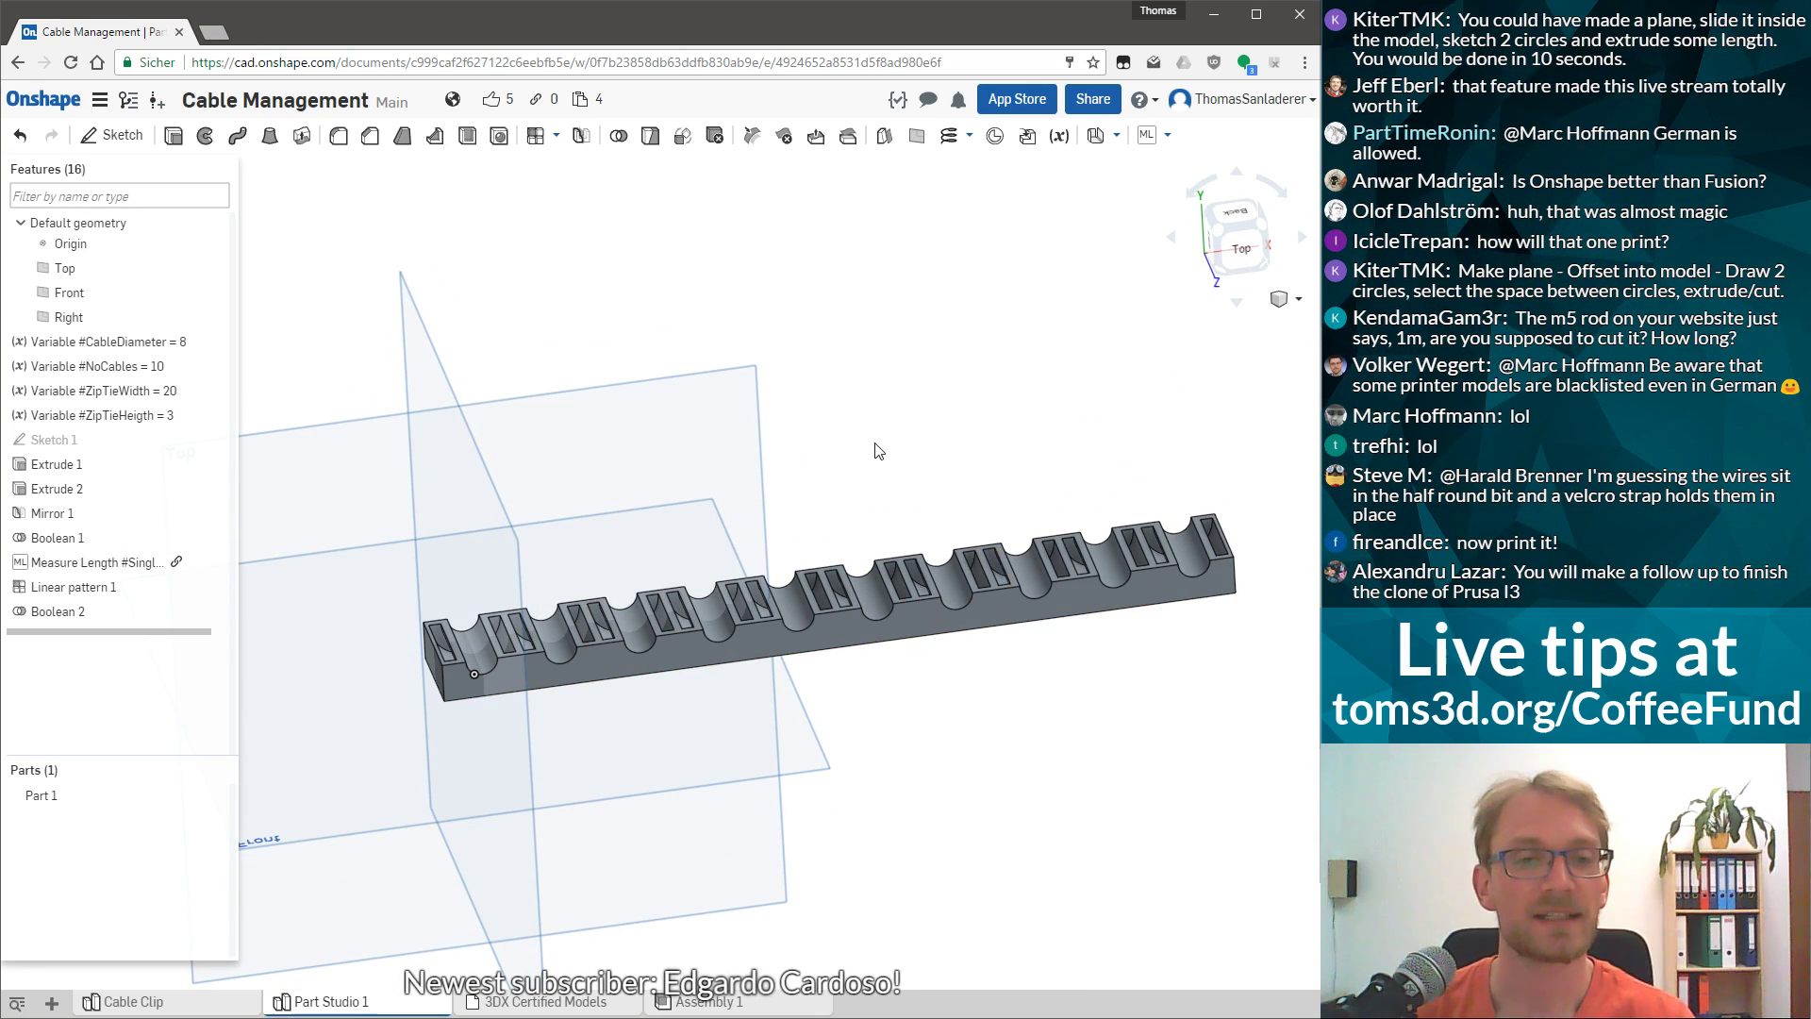
pyautogui.press('p')
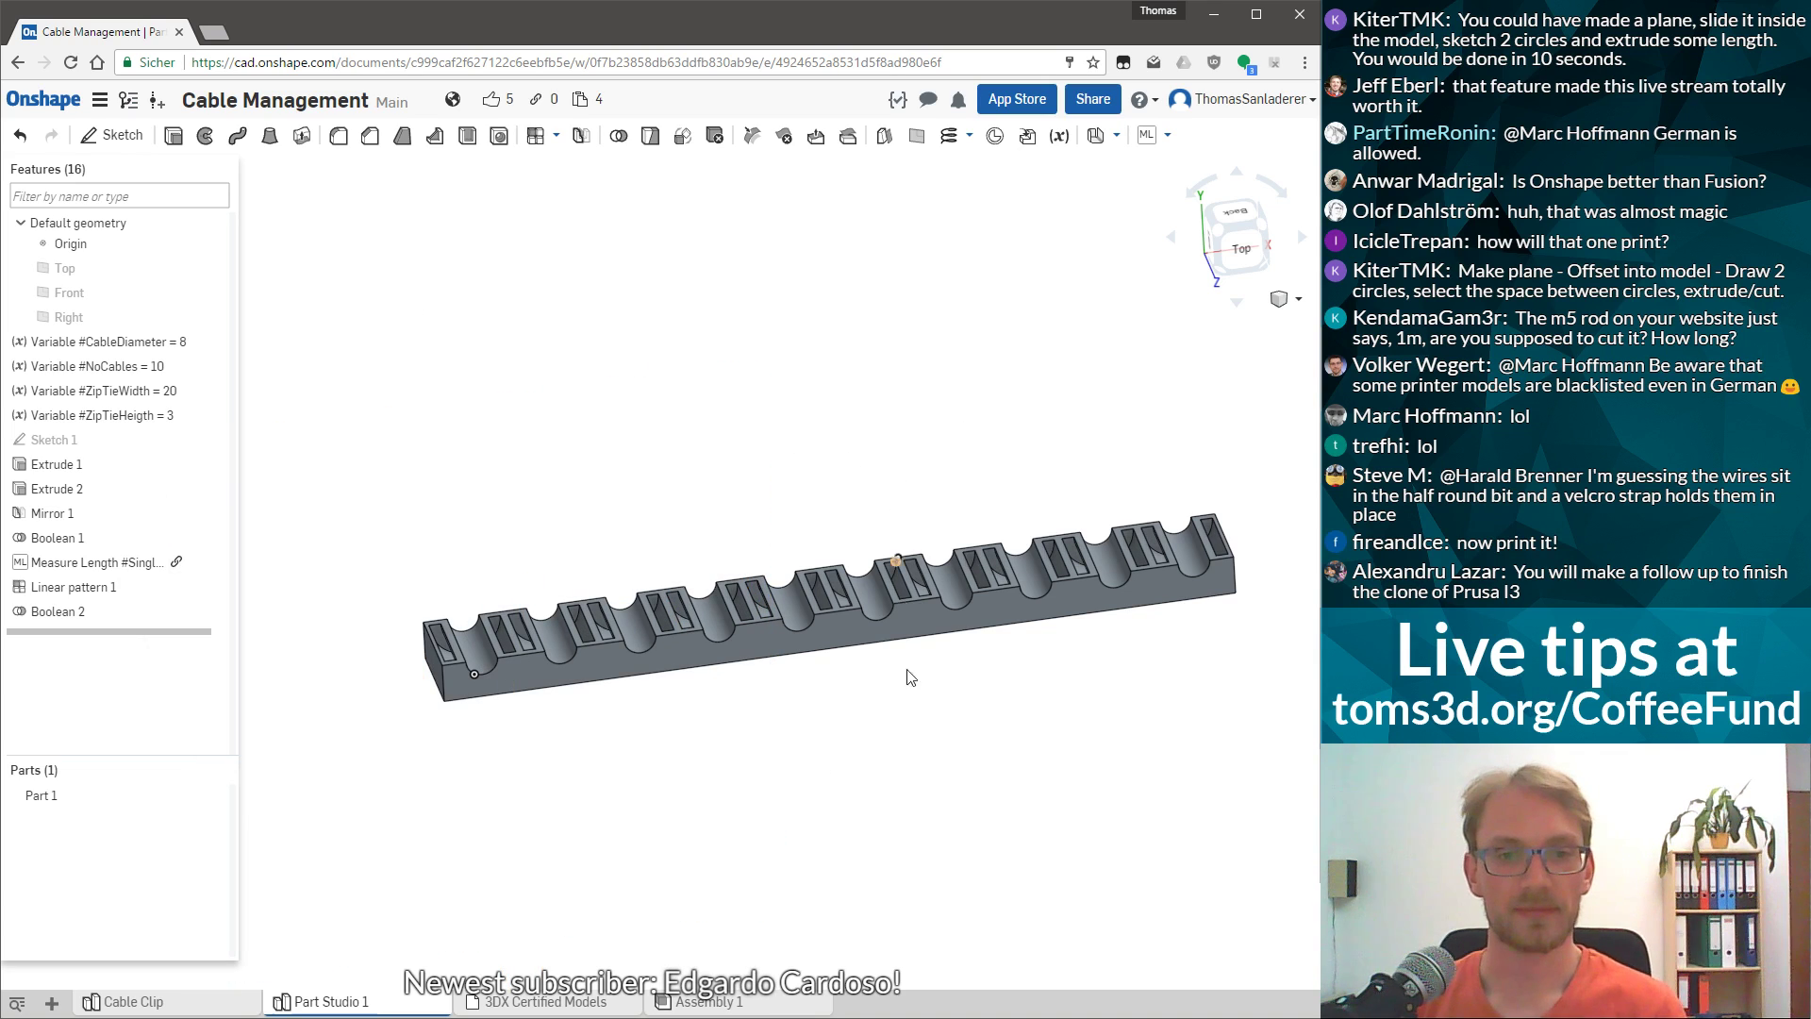
pyautogui.hotkey('shift', '5')
pyautogui.moveTo(733, 355); pyautogui.dragTo(746, 430, button='right')
pyautogui.doubleClick(174, 366)
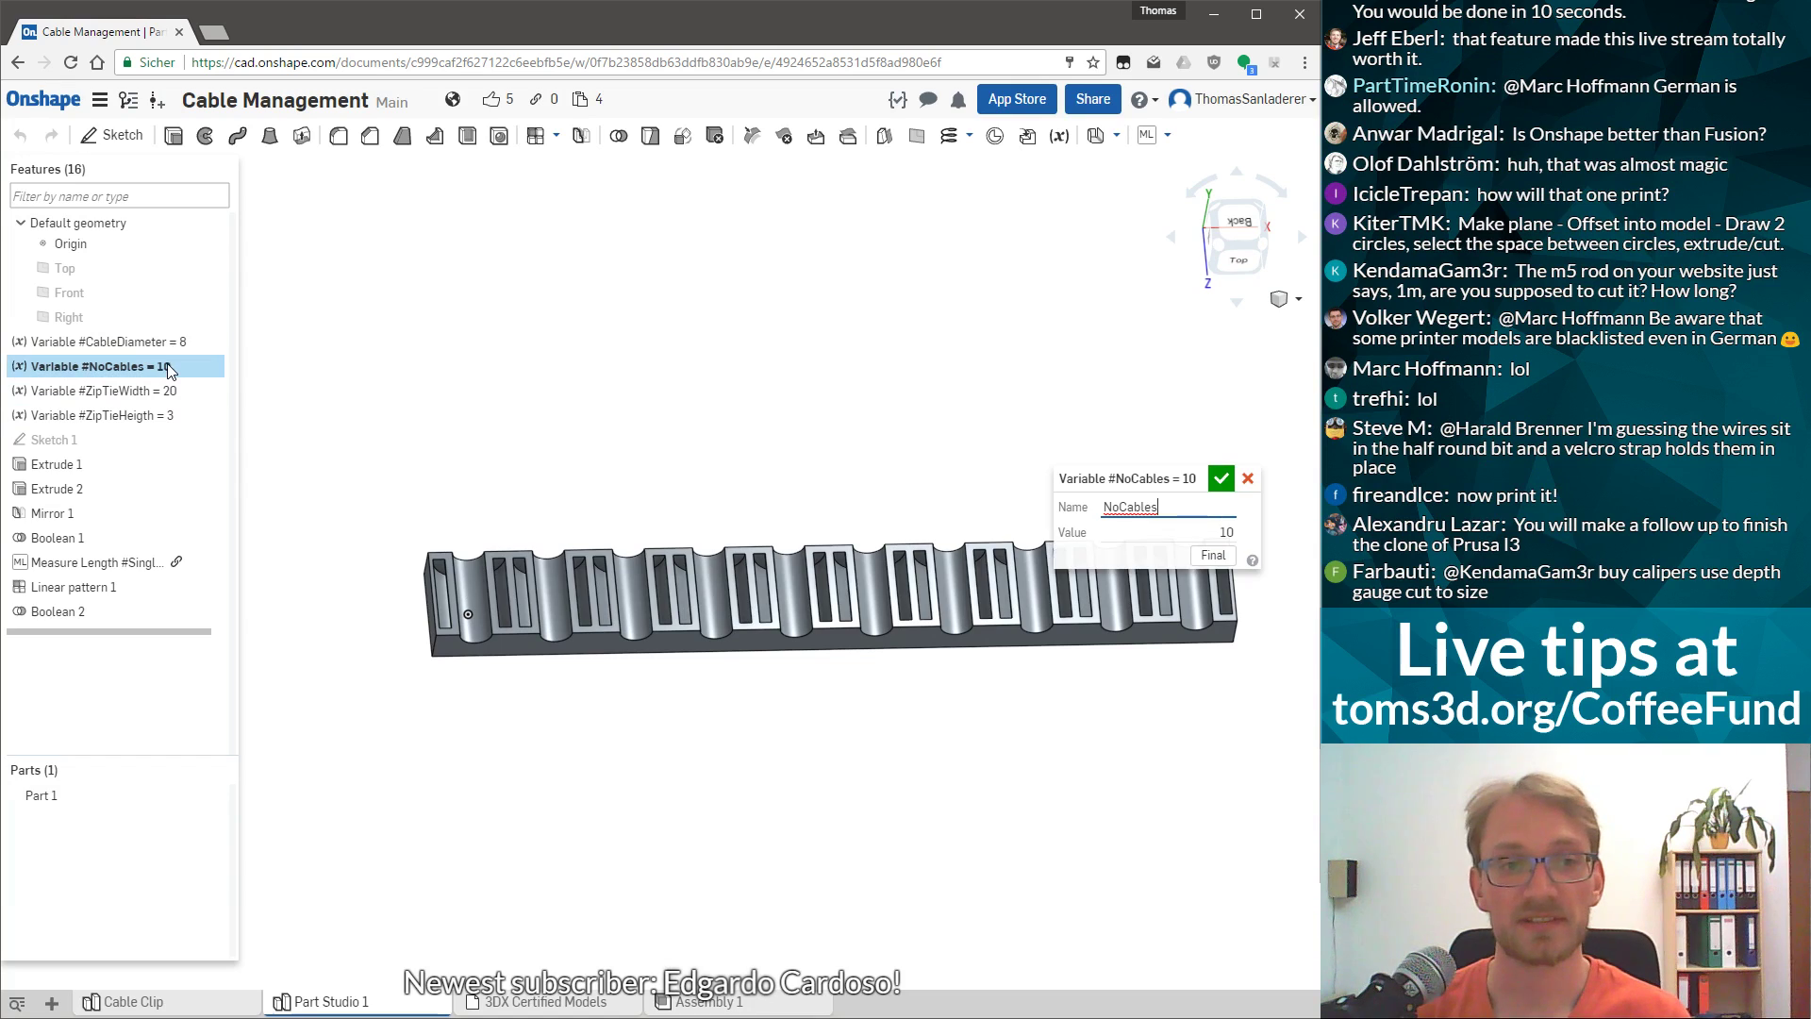
pyautogui.click(1184, 530)
pyautogui.press('Delete')
pyautogui.press('Delete')
pyautogui.write('5')
pyautogui.press('Return')
pyautogui.click(1247, 478)
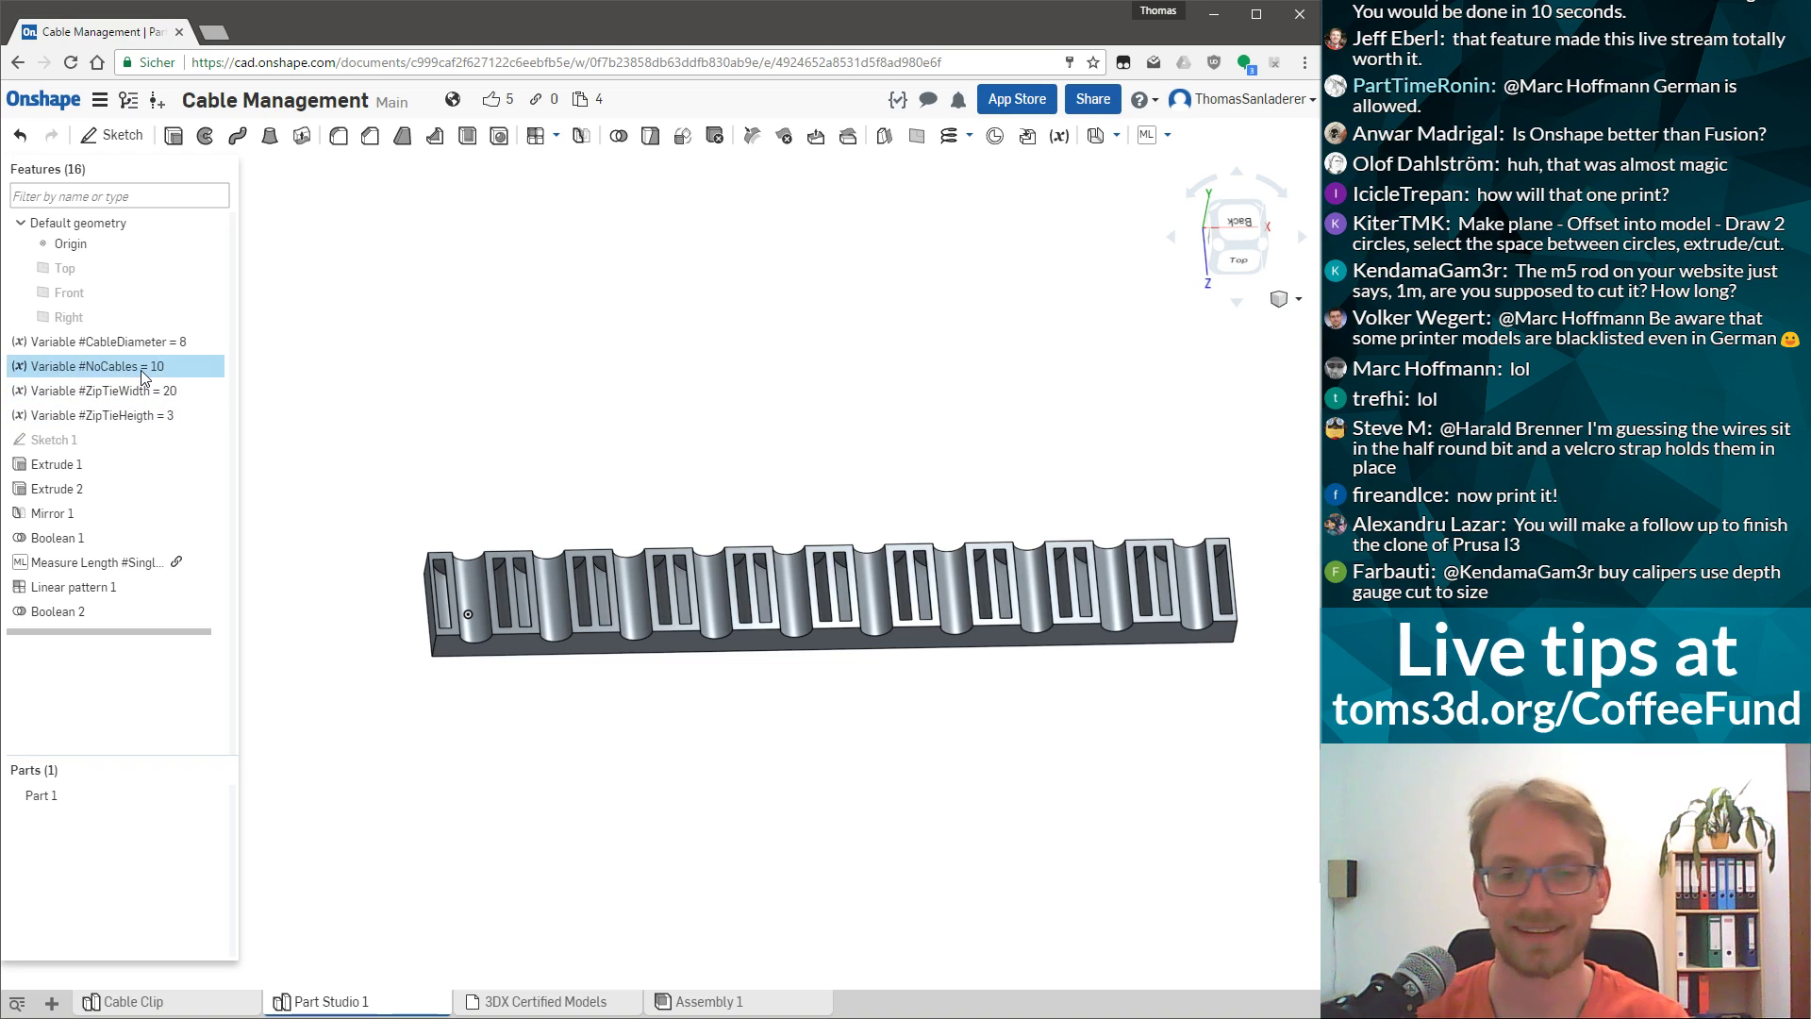
# Set the NoCables variable to 5.
pyautogui.doubleClick(141, 366)
pyautogui.press('BackSpace')
pyautogui.press('BackSpace')
pyautogui.write('5')
pyautogui.press('Return')
pyautogui.click(1220, 479)
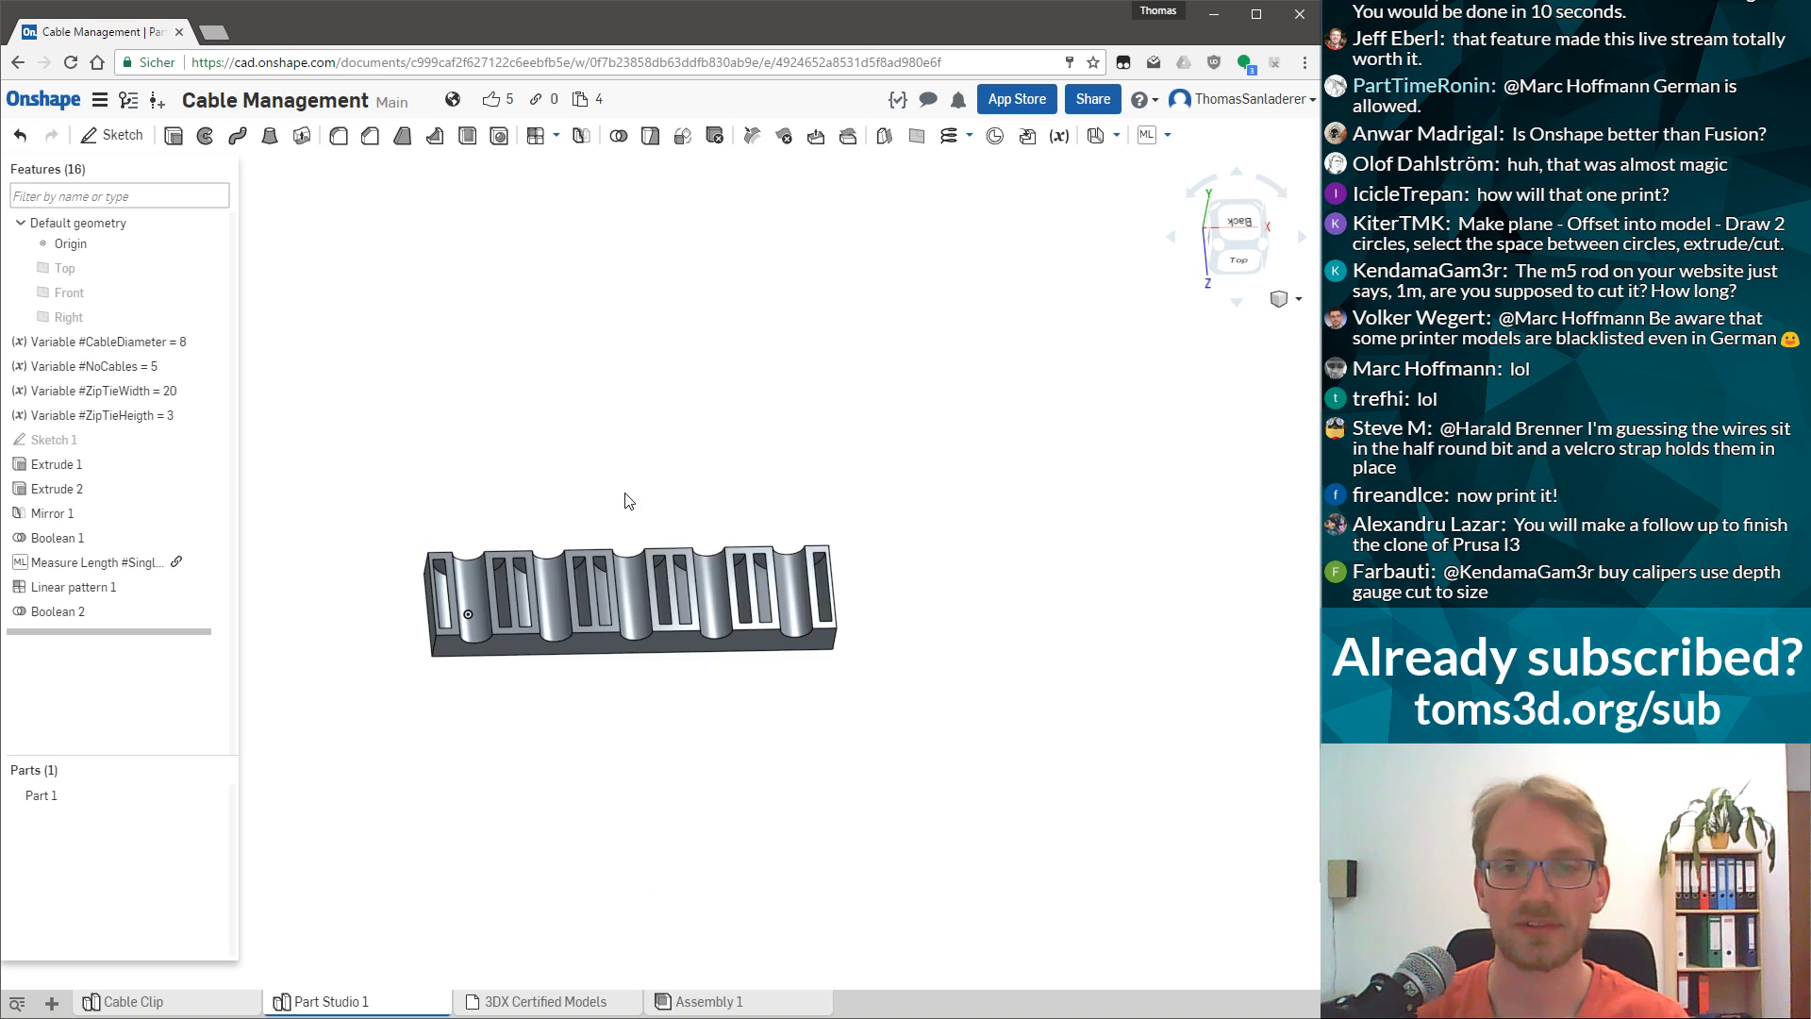
# Examine the shortened clip strip's front profile, cable grooves, zip-tie slots and end faces from several sides.
pyautogui.hotkey('shift', '5')
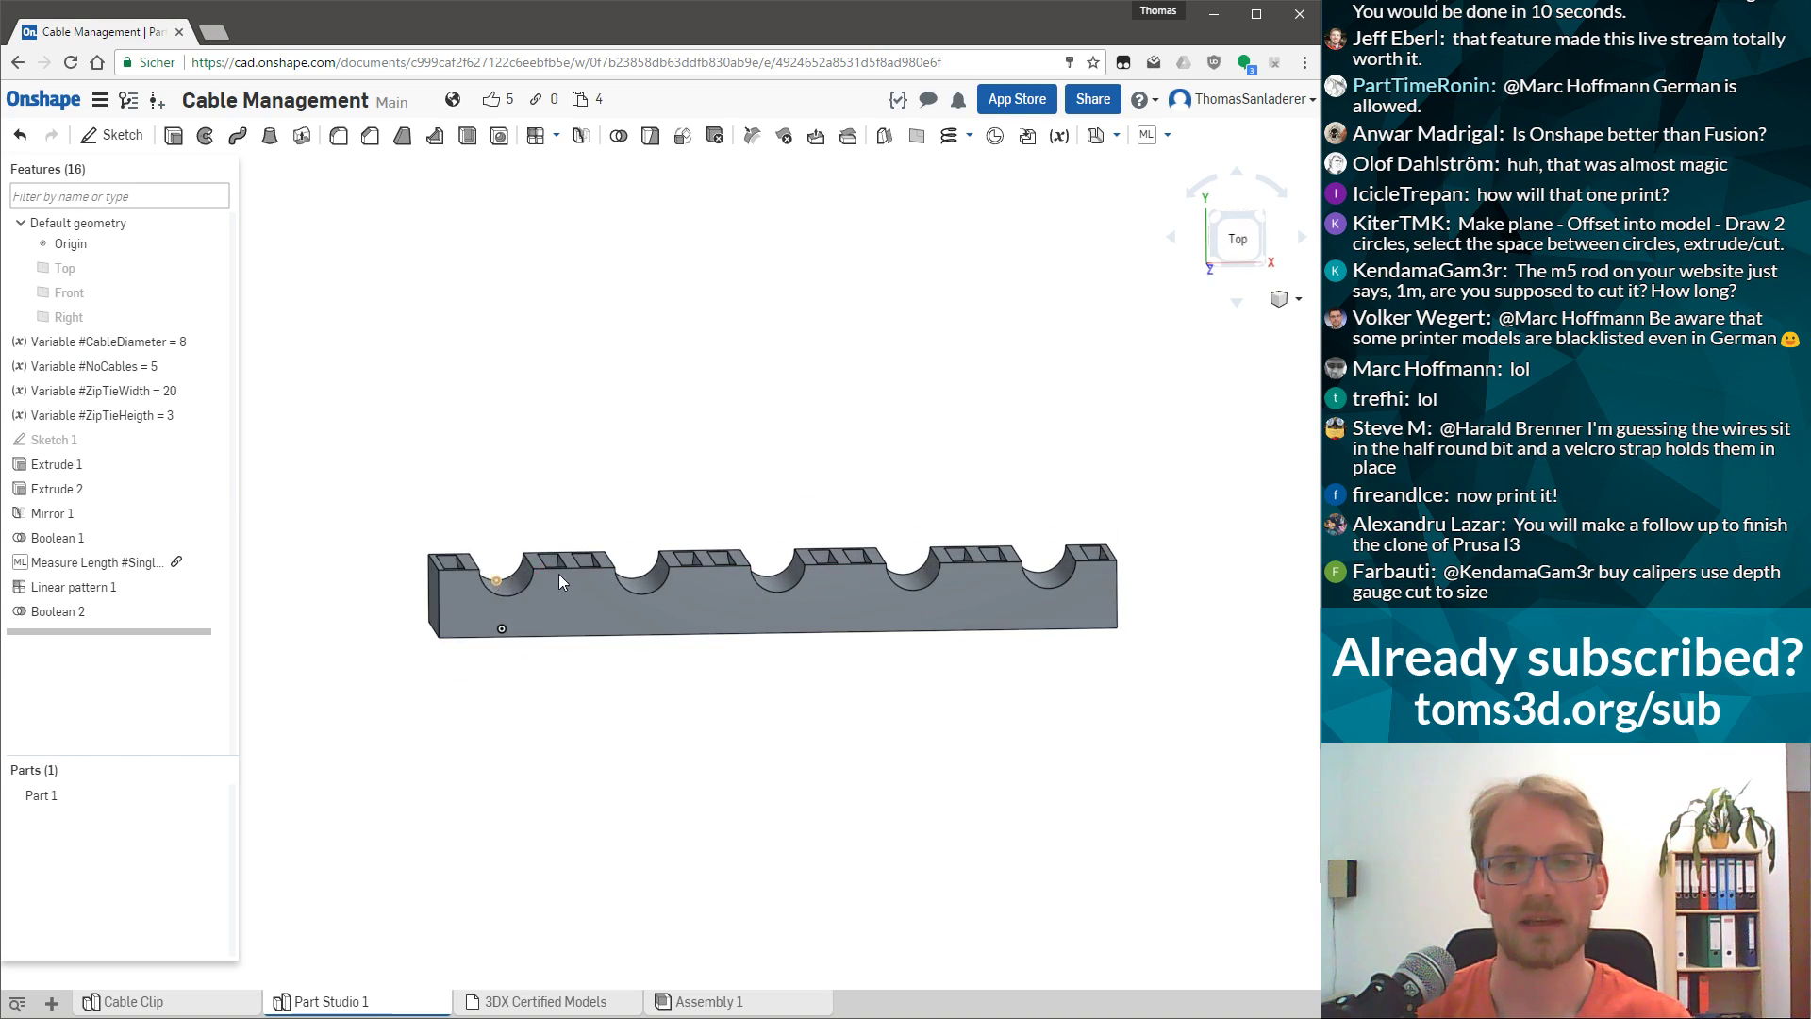
pyautogui.moveTo(689, 493); pyautogui.dragTo(744, 498, button='right')
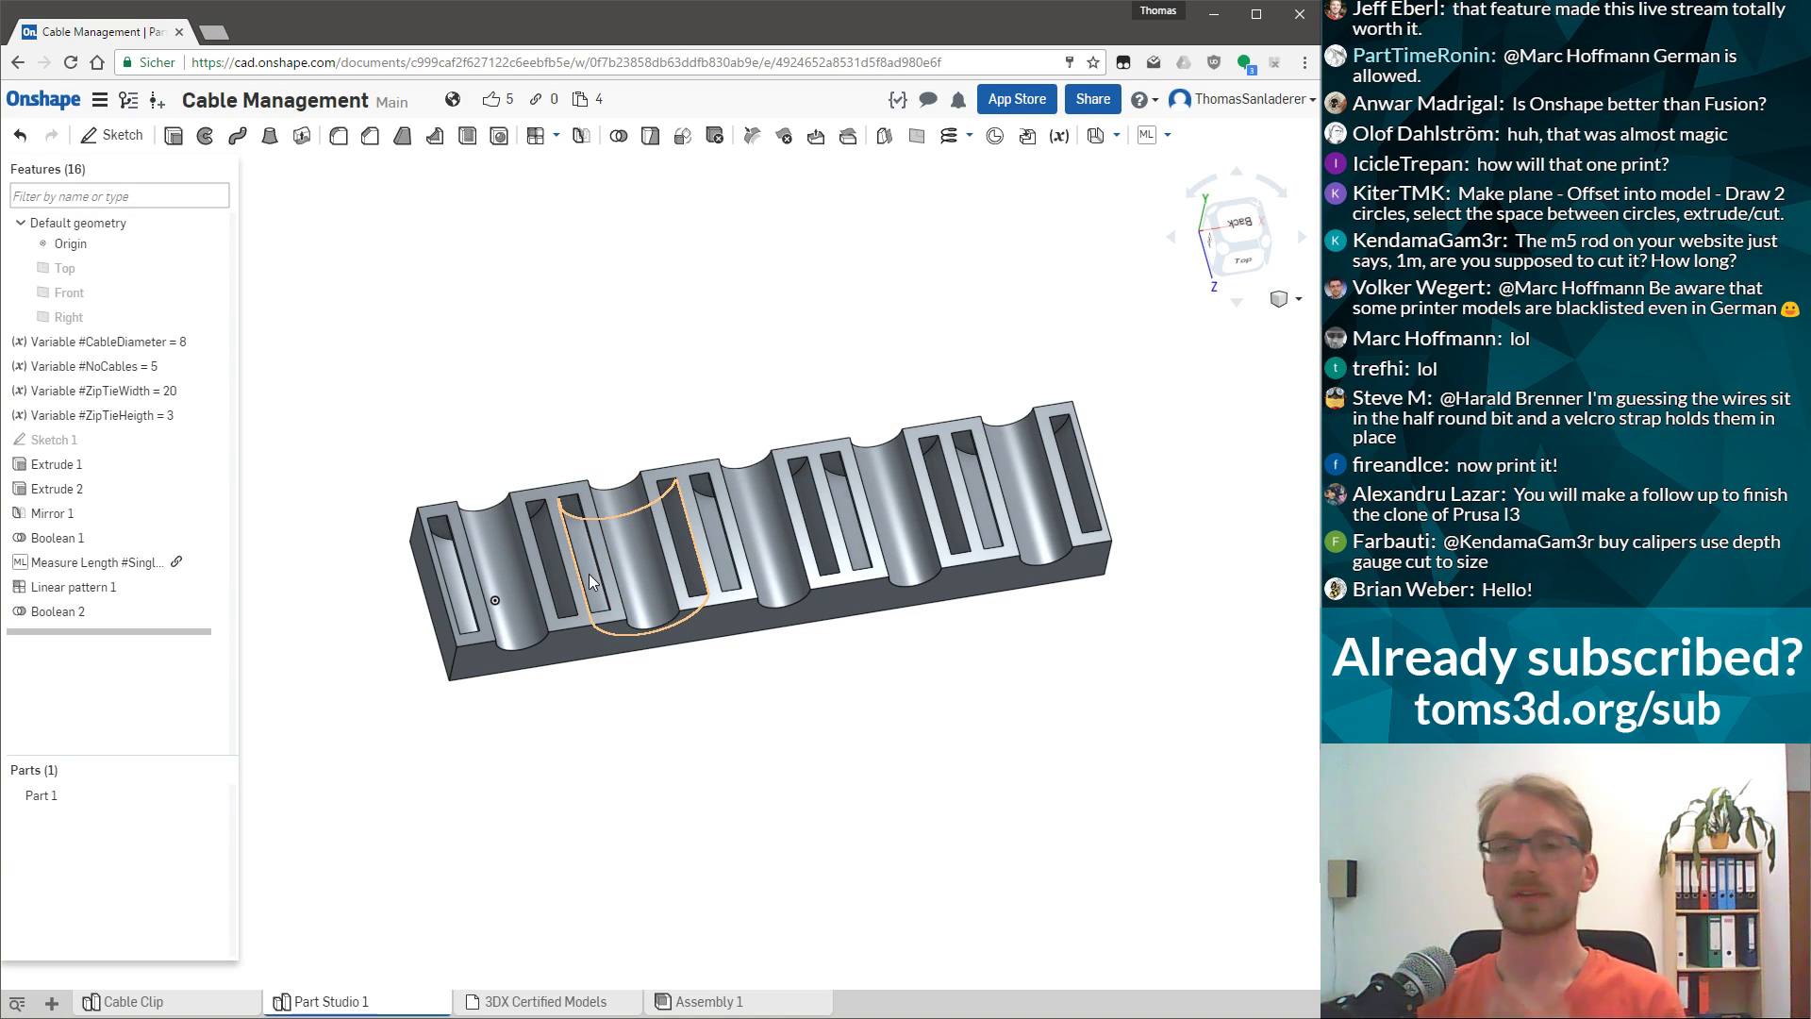
pyautogui.press('n')
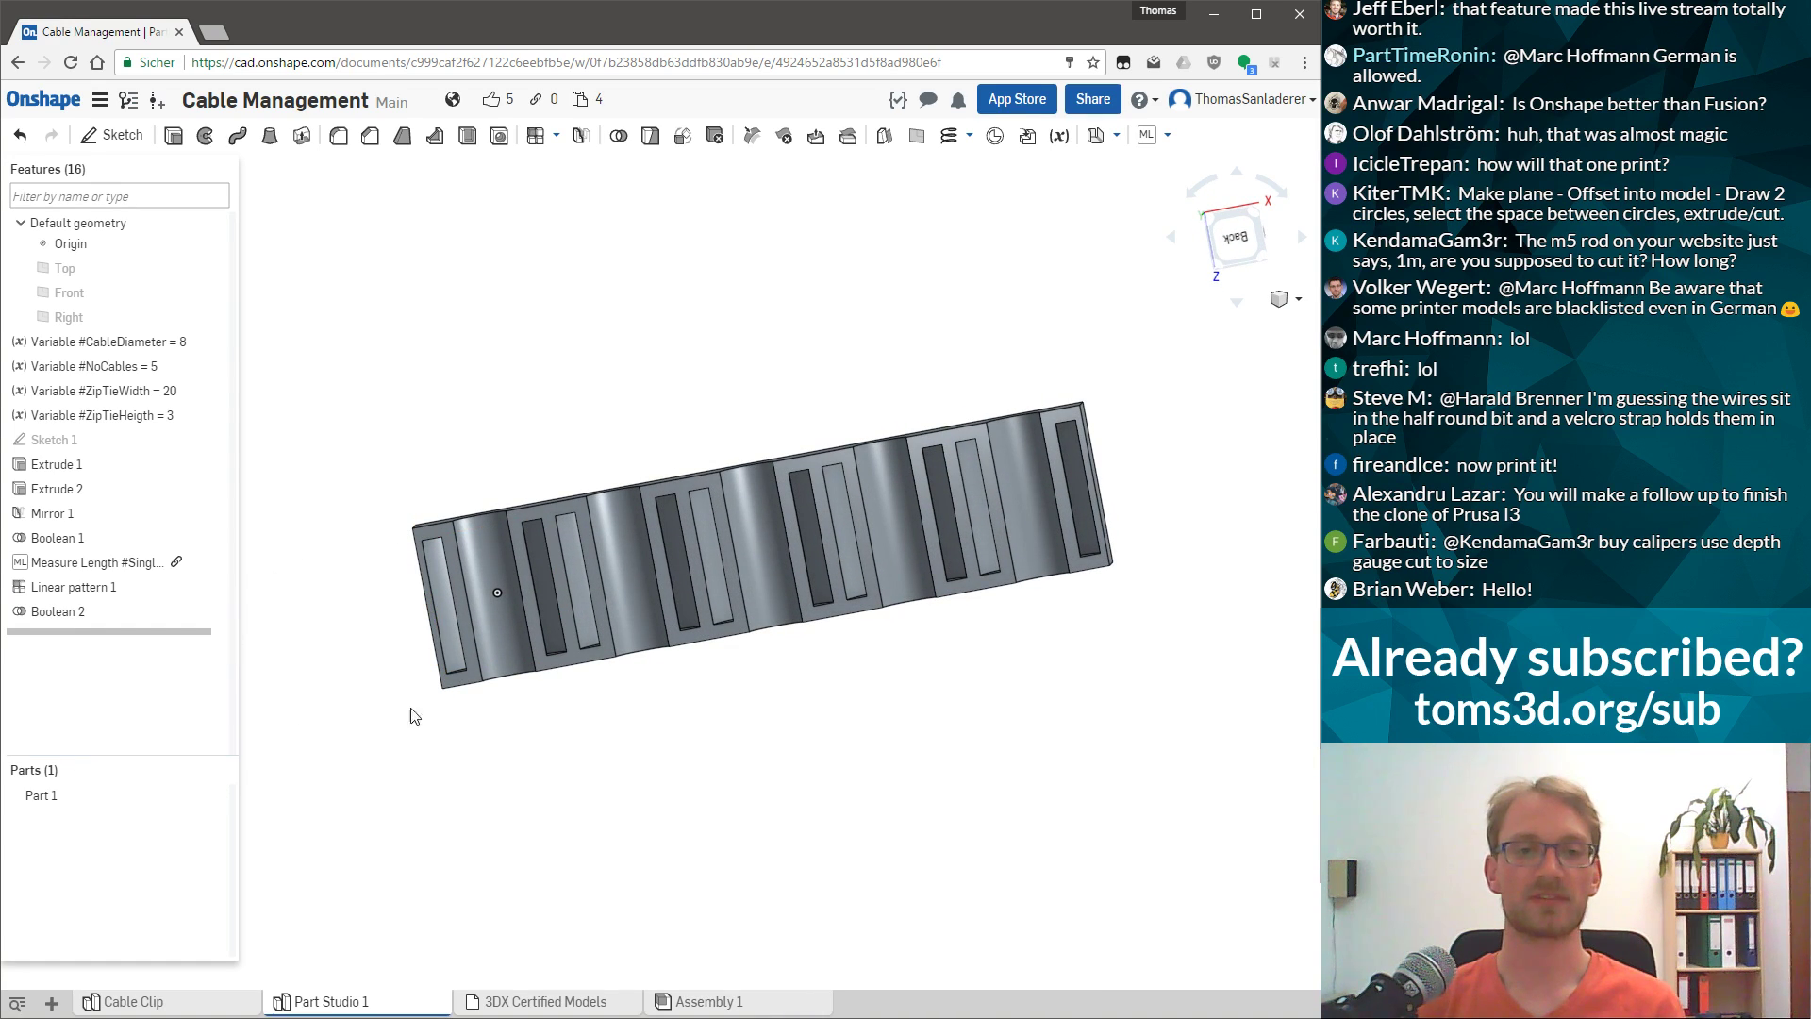
pyautogui.moveTo(462, 690); pyautogui.dragTo(762, 528, button='right')
pyautogui.moveTo(777, 653); pyautogui.dragTo(867, 208, button='right')
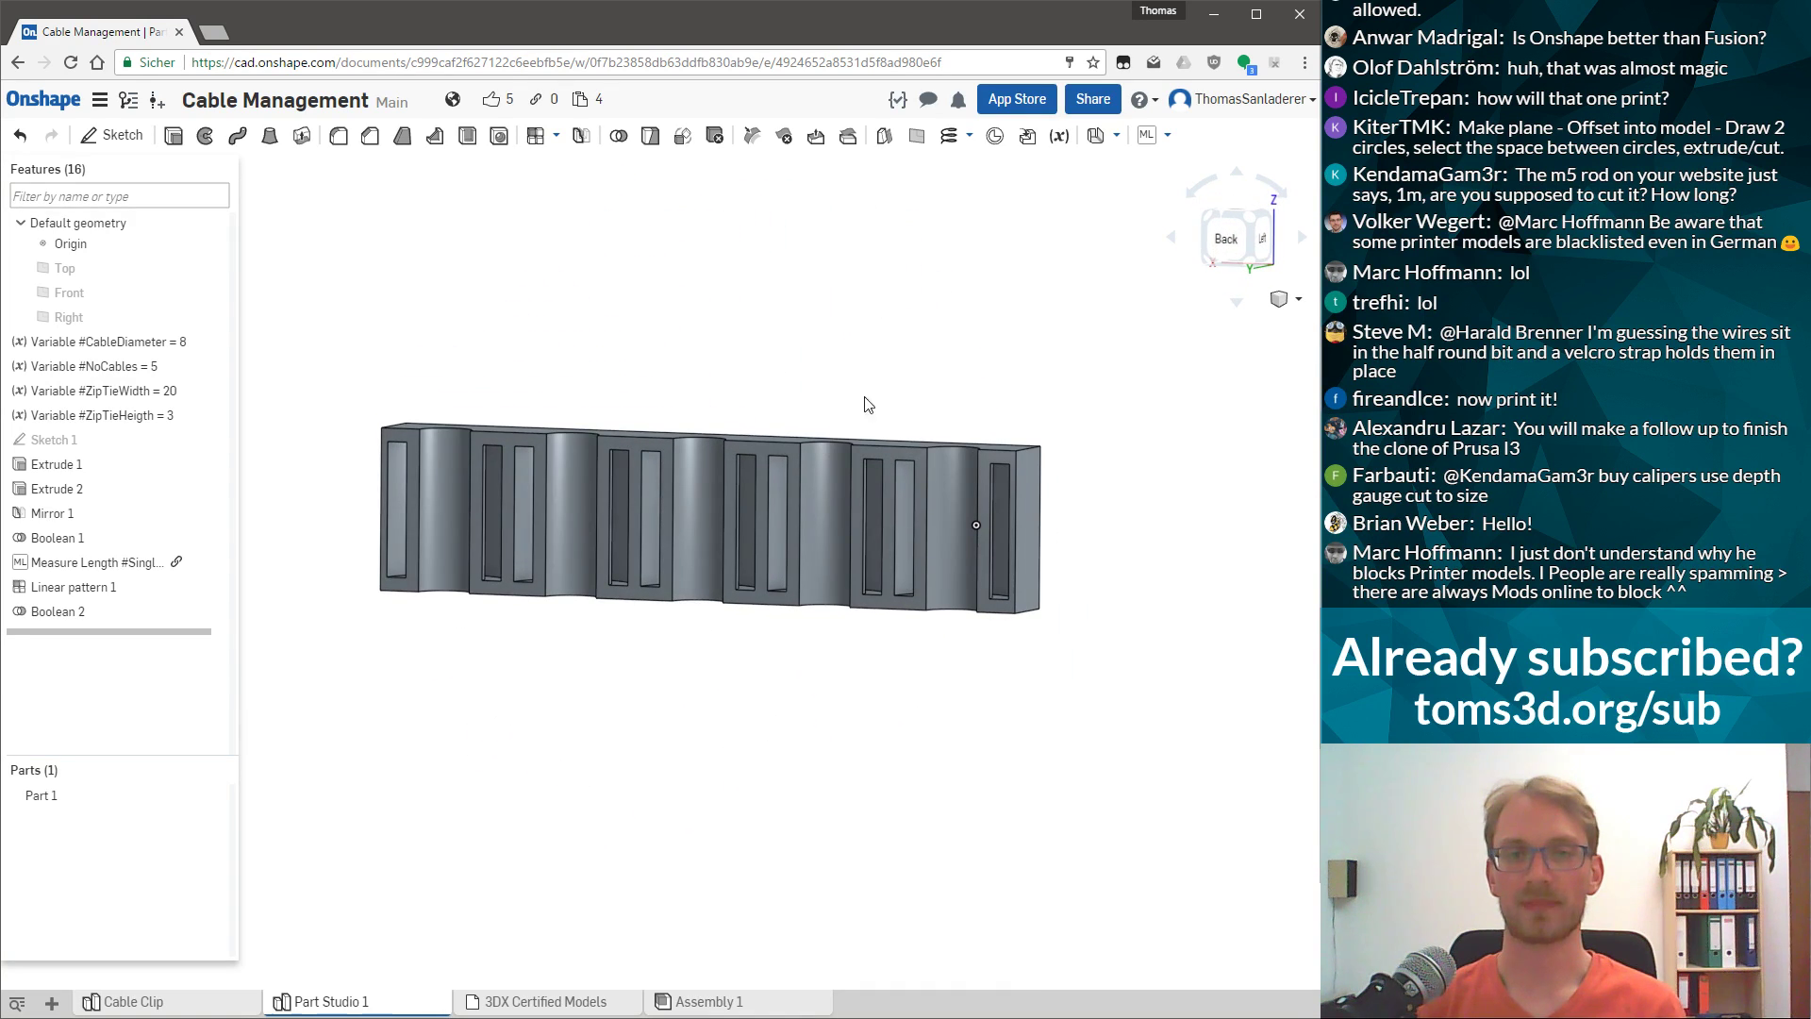
pyautogui.moveTo(748, 404); pyautogui.dragTo(992, 691, button='right')
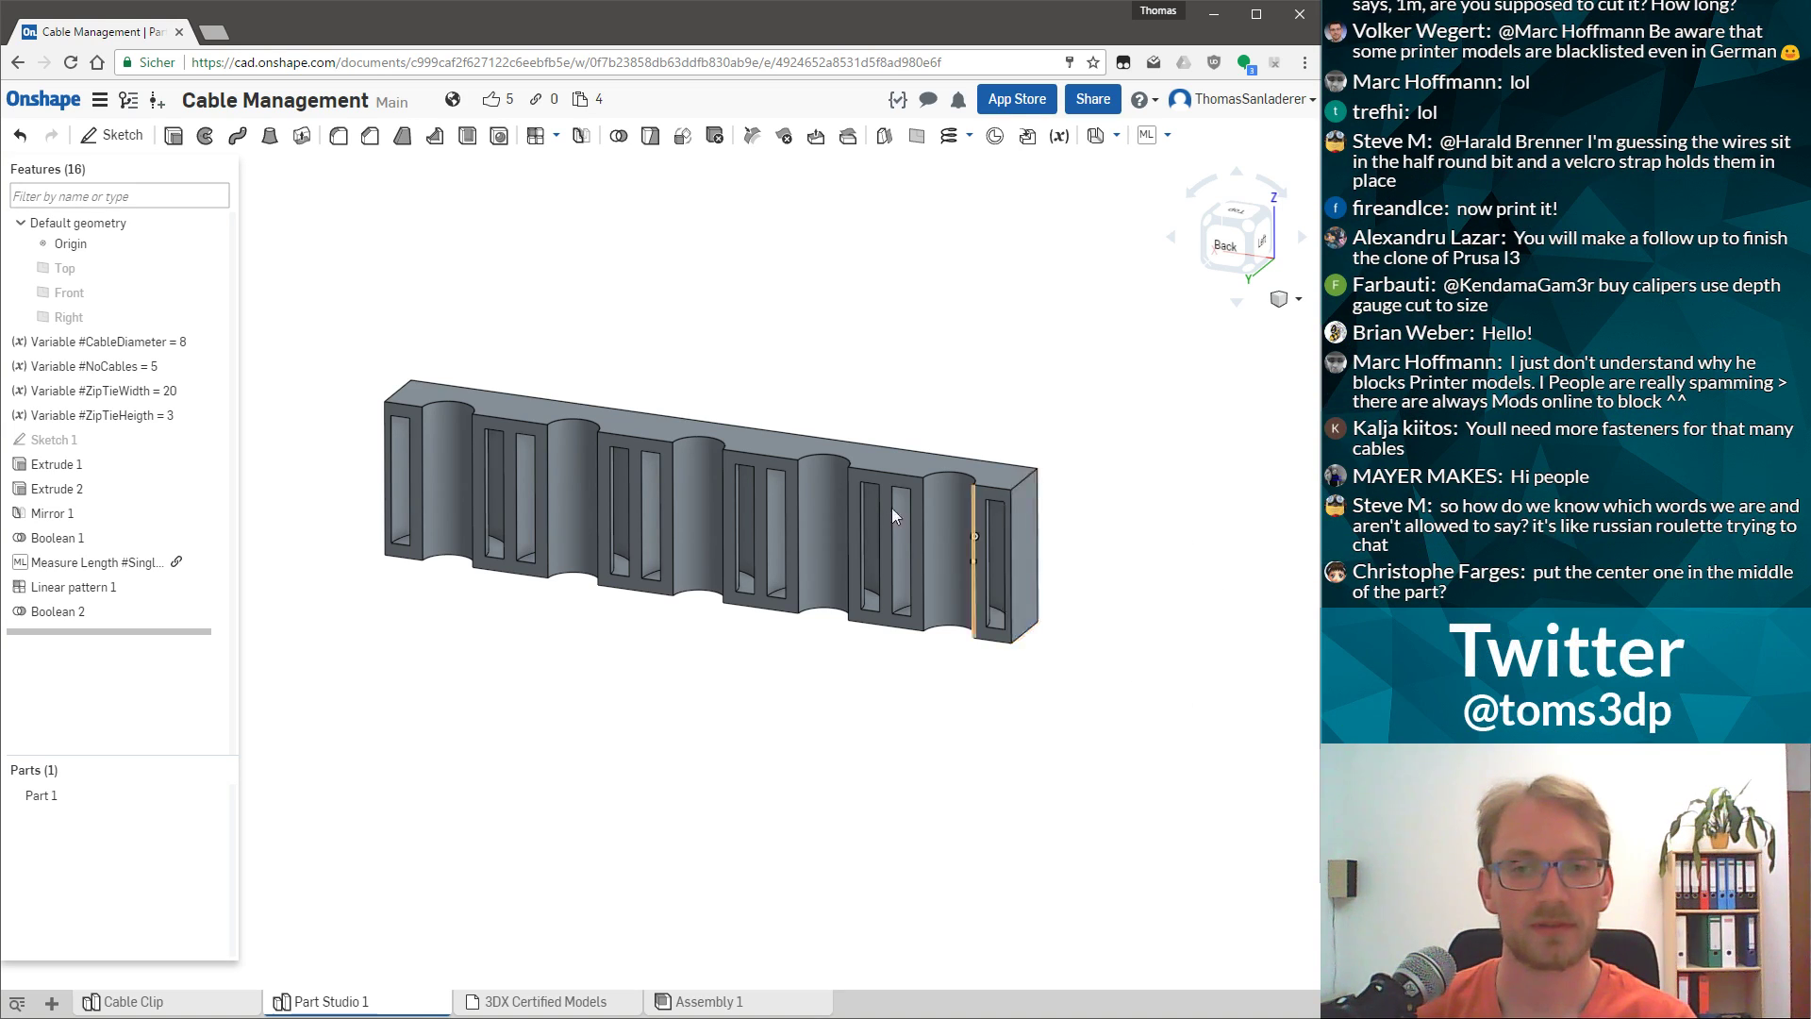
pyautogui.scroll(-2, 866, 528)
pyautogui.scroll(1, 619, 478)
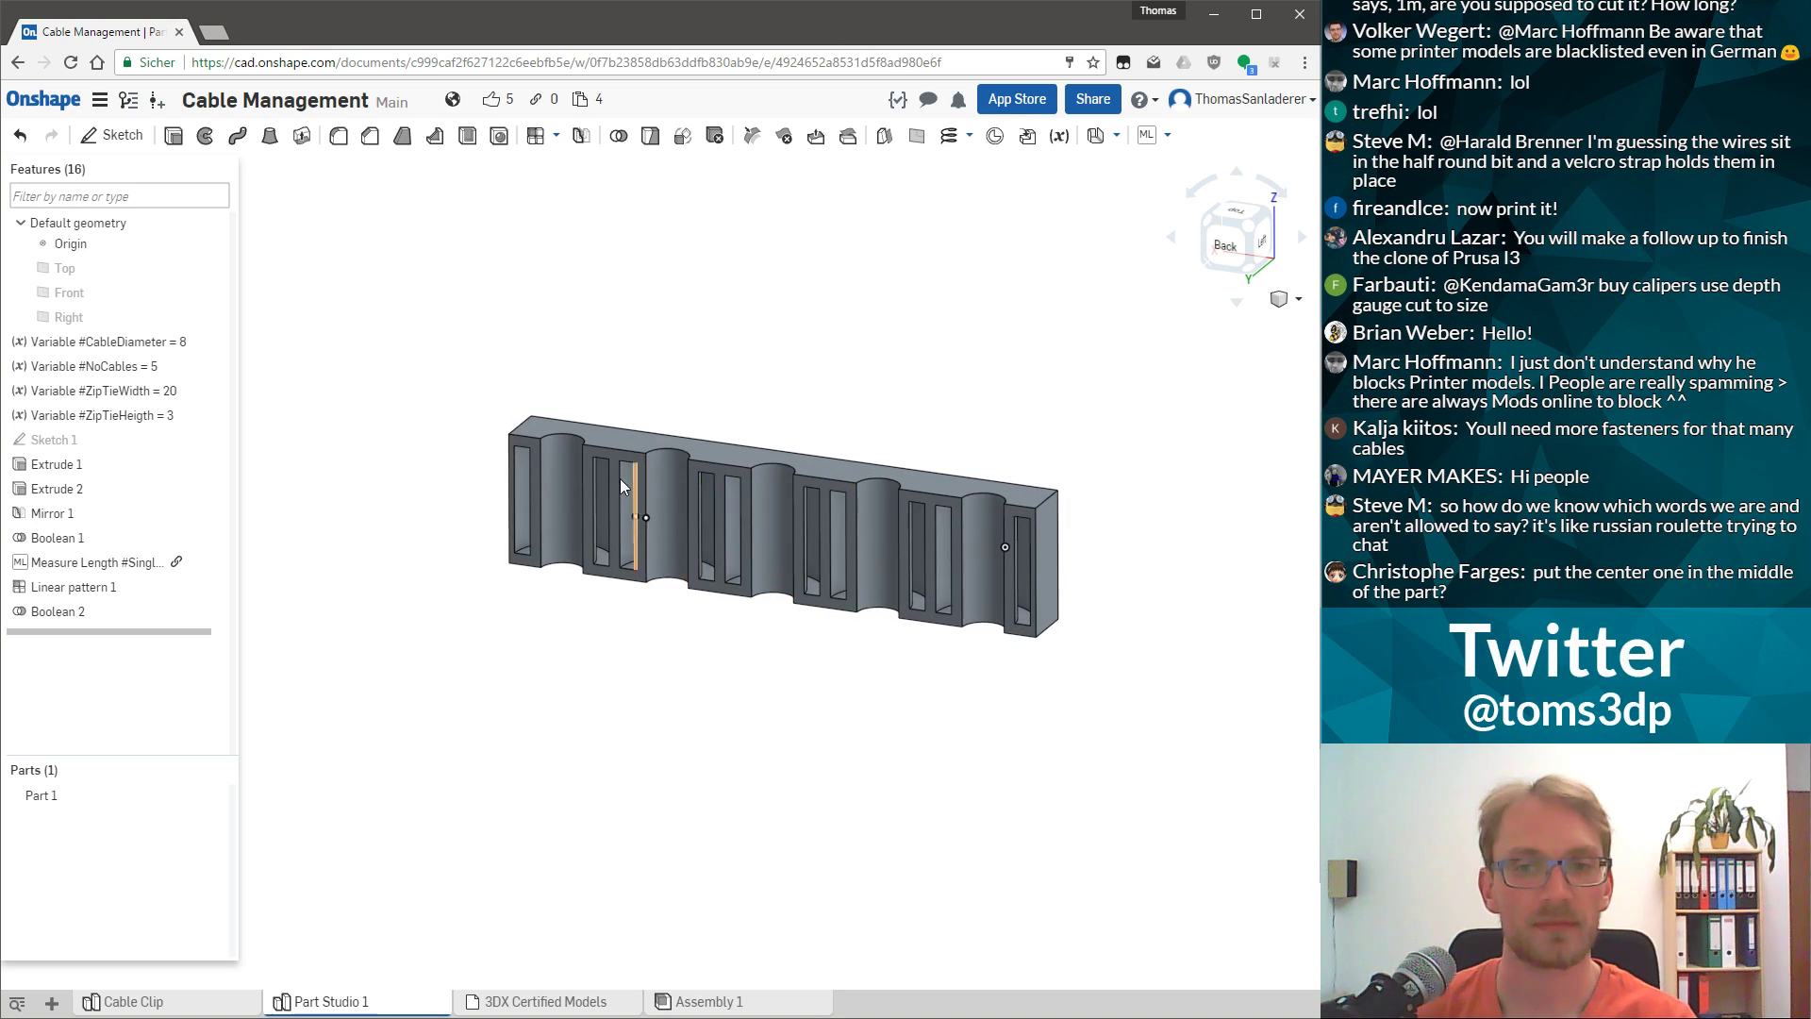
pyautogui.click(1043, 562)
pyautogui.press('Escape')
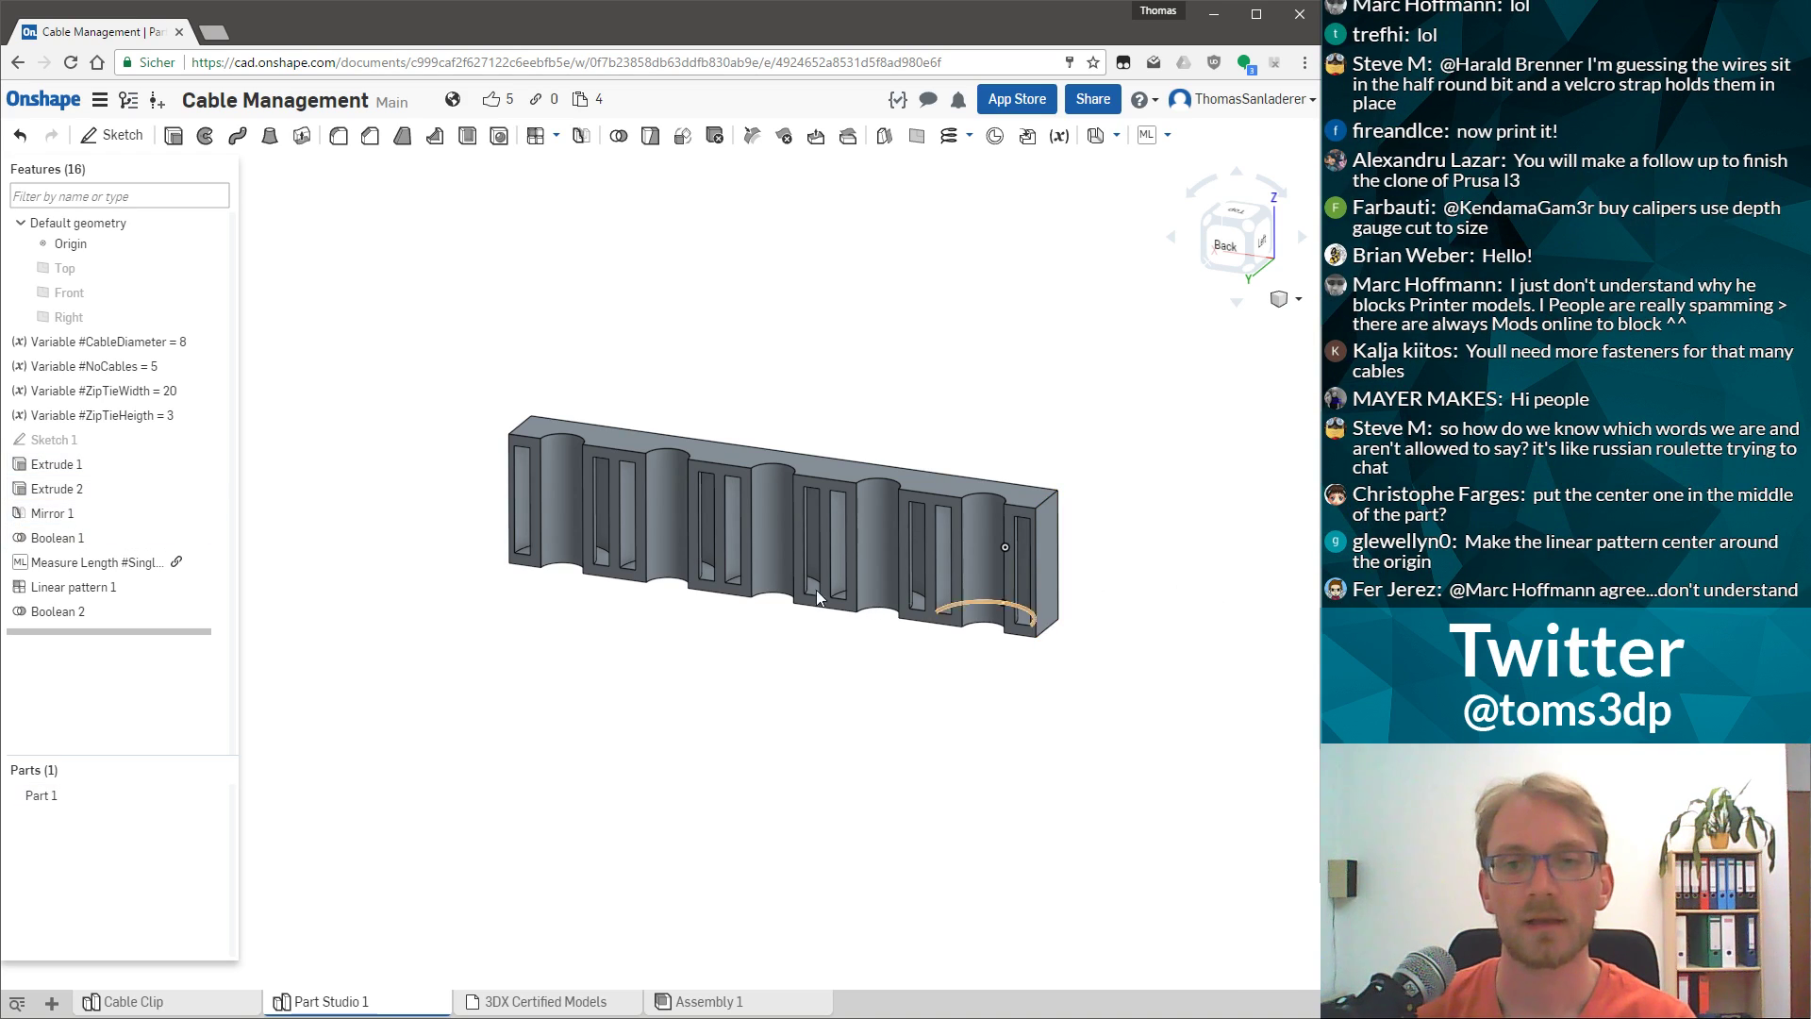
pyautogui.moveTo(907, 407); pyautogui.dragTo(900, 466, button='right')
# Start a new sketch on the strip's large flat face opposite the grooves and view it straight on.
pyautogui.click(821, 562)
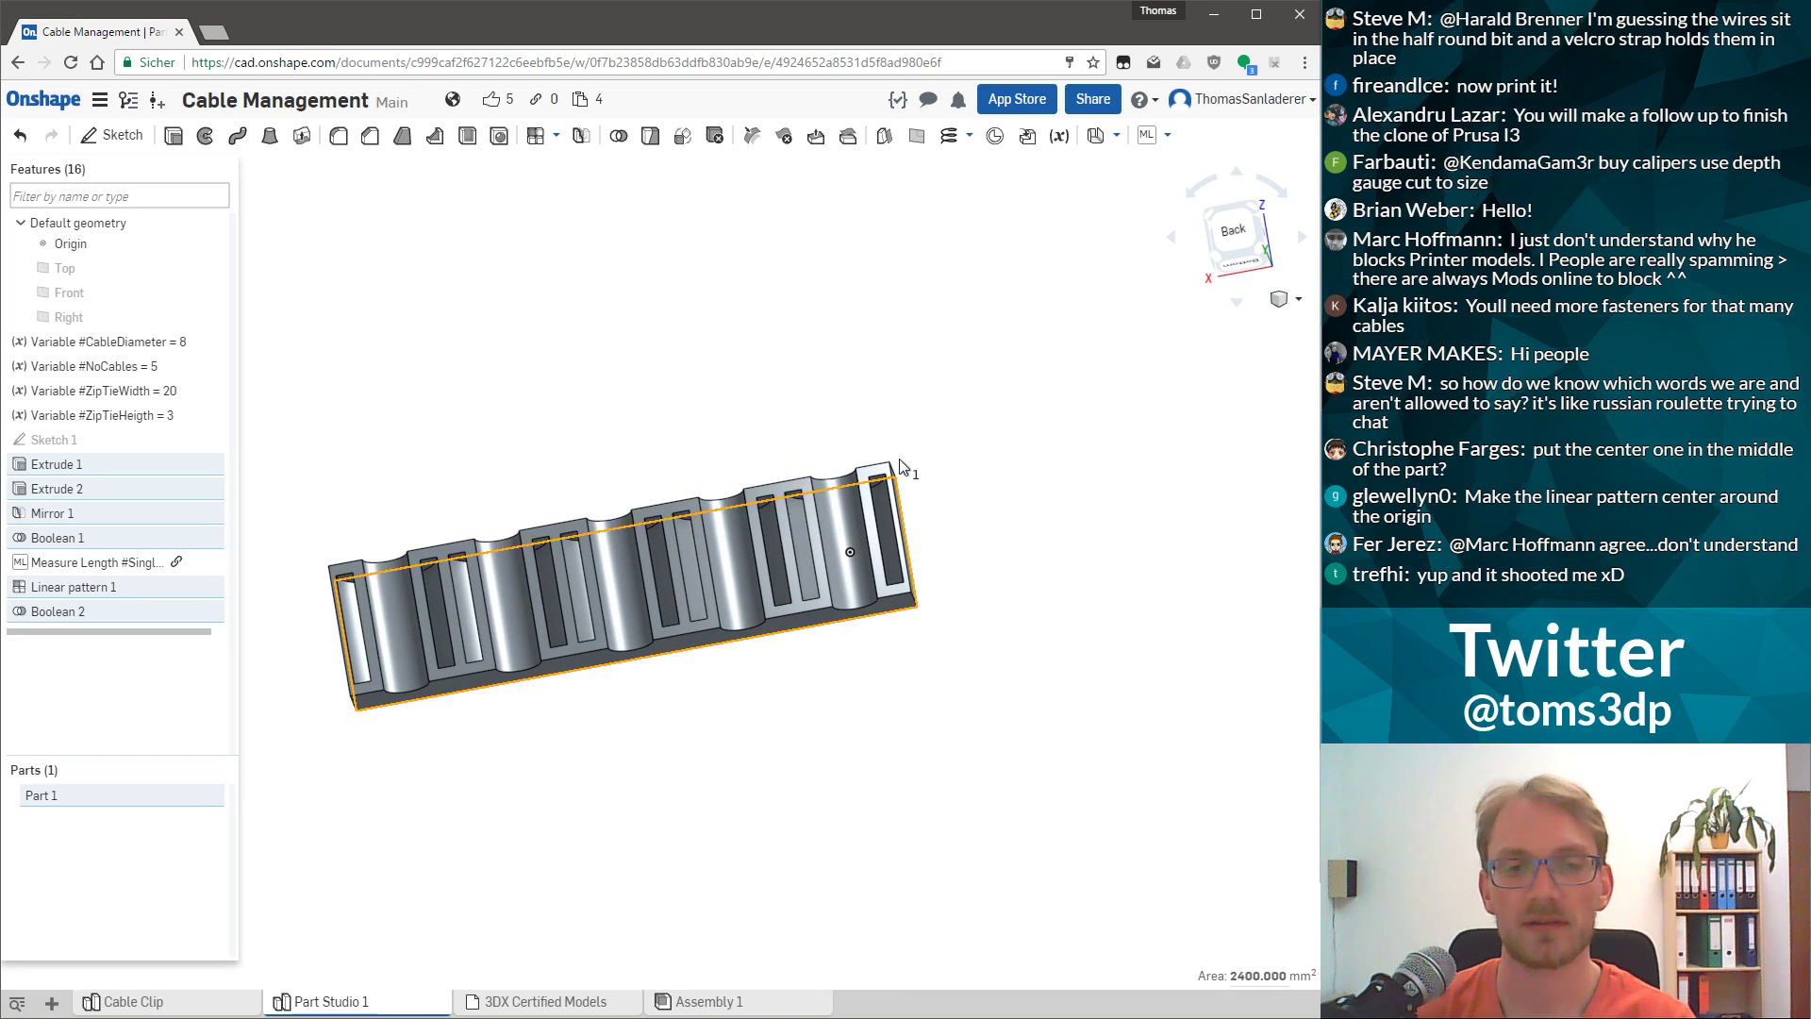
pyautogui.moveTo(901, 466); pyautogui.dragTo(707, 500, button='right')
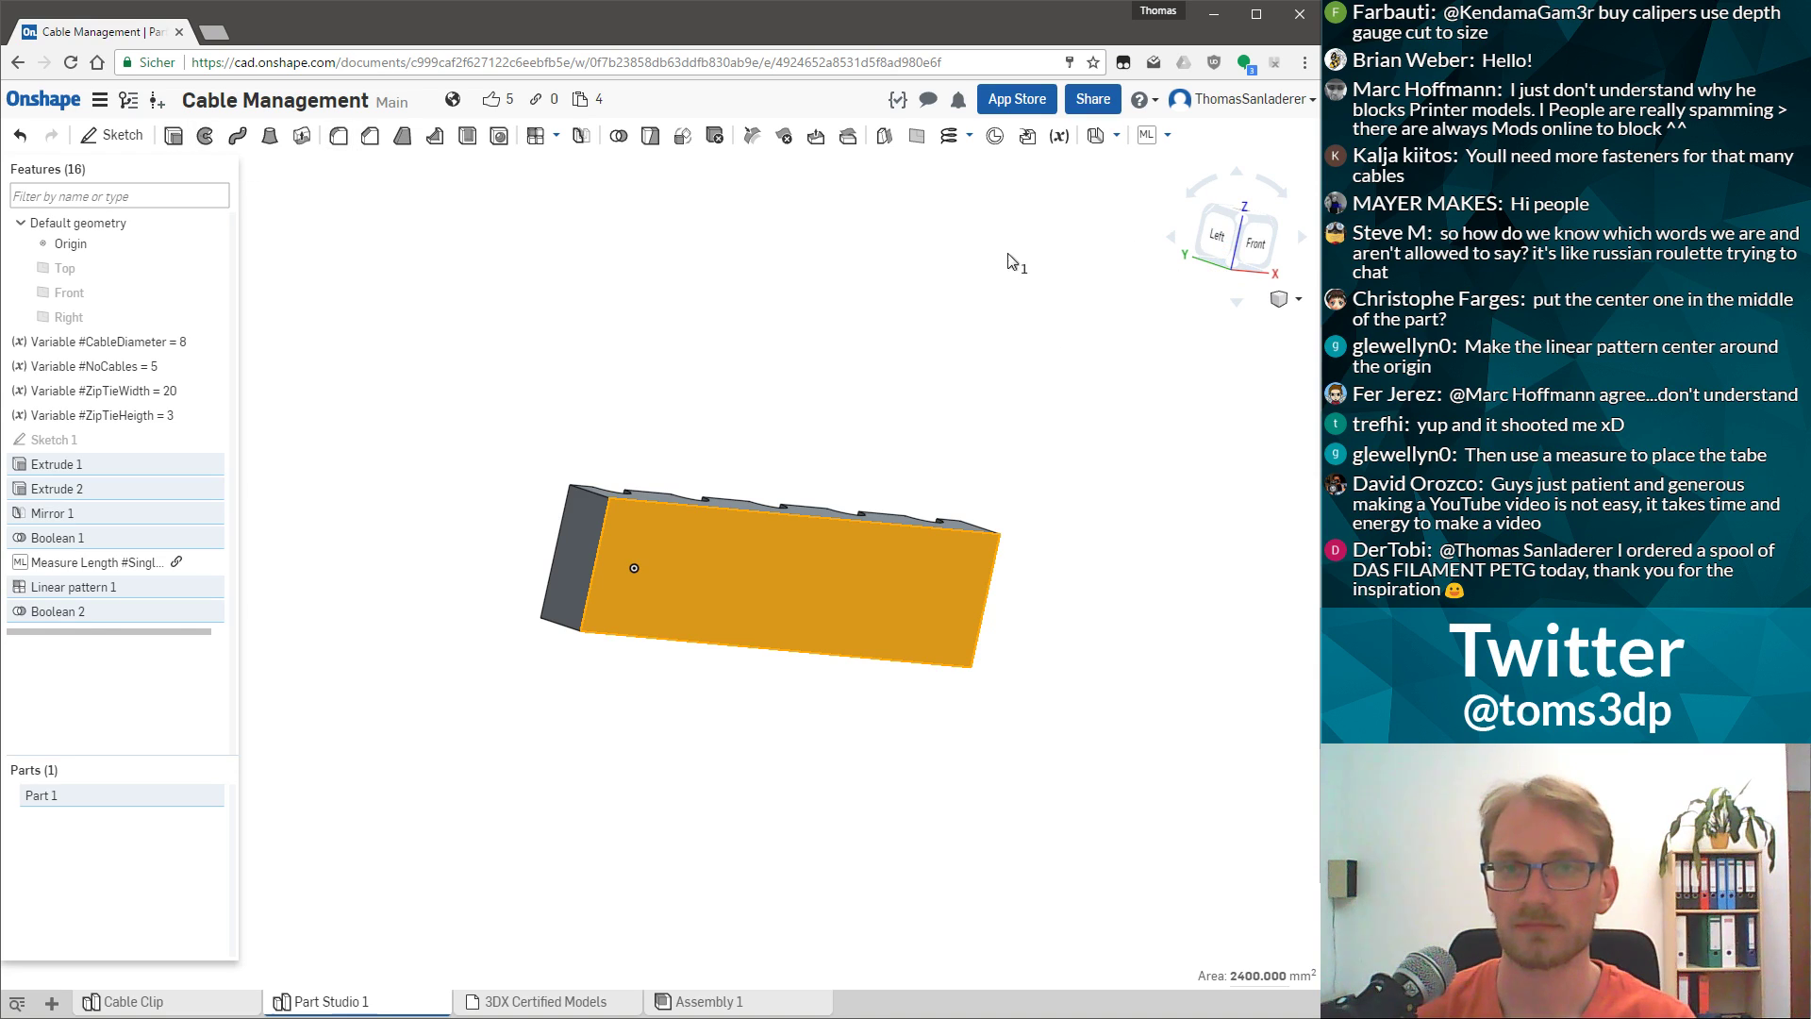
pyautogui.moveTo(745, 481); pyautogui.dragTo(771, 347, button='right')
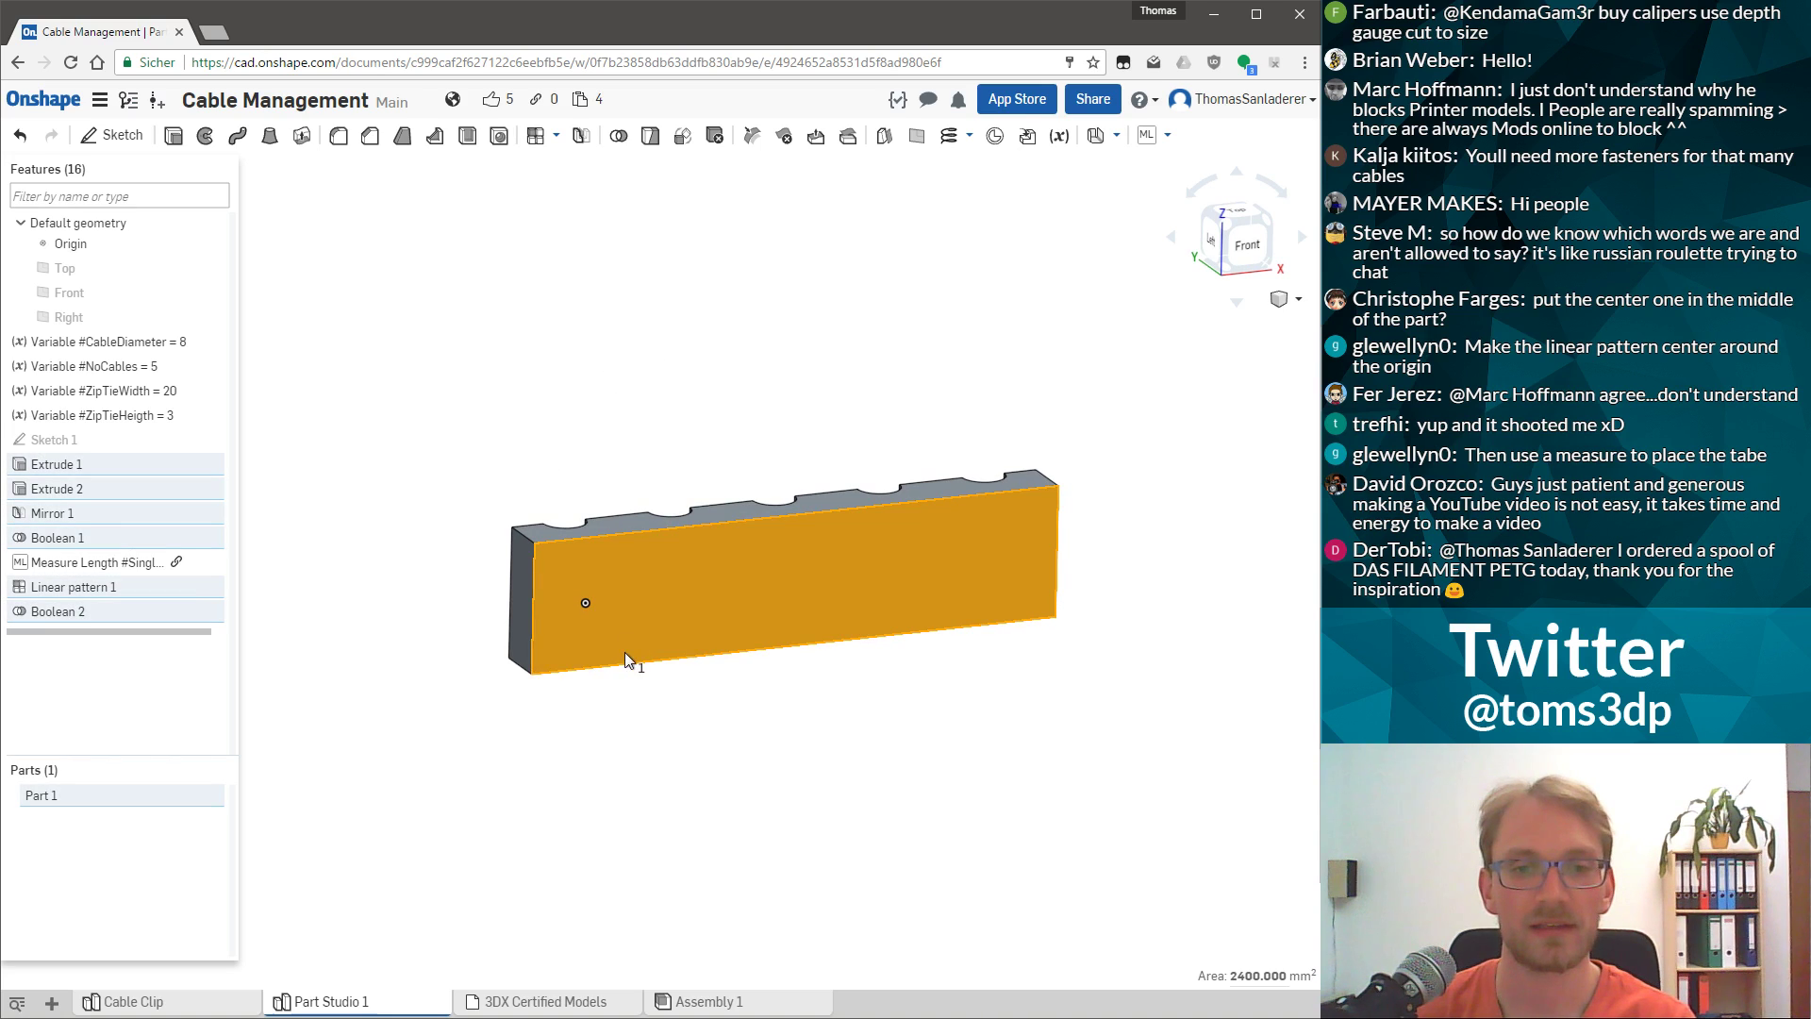
pyautogui.rightClick(611, 577)
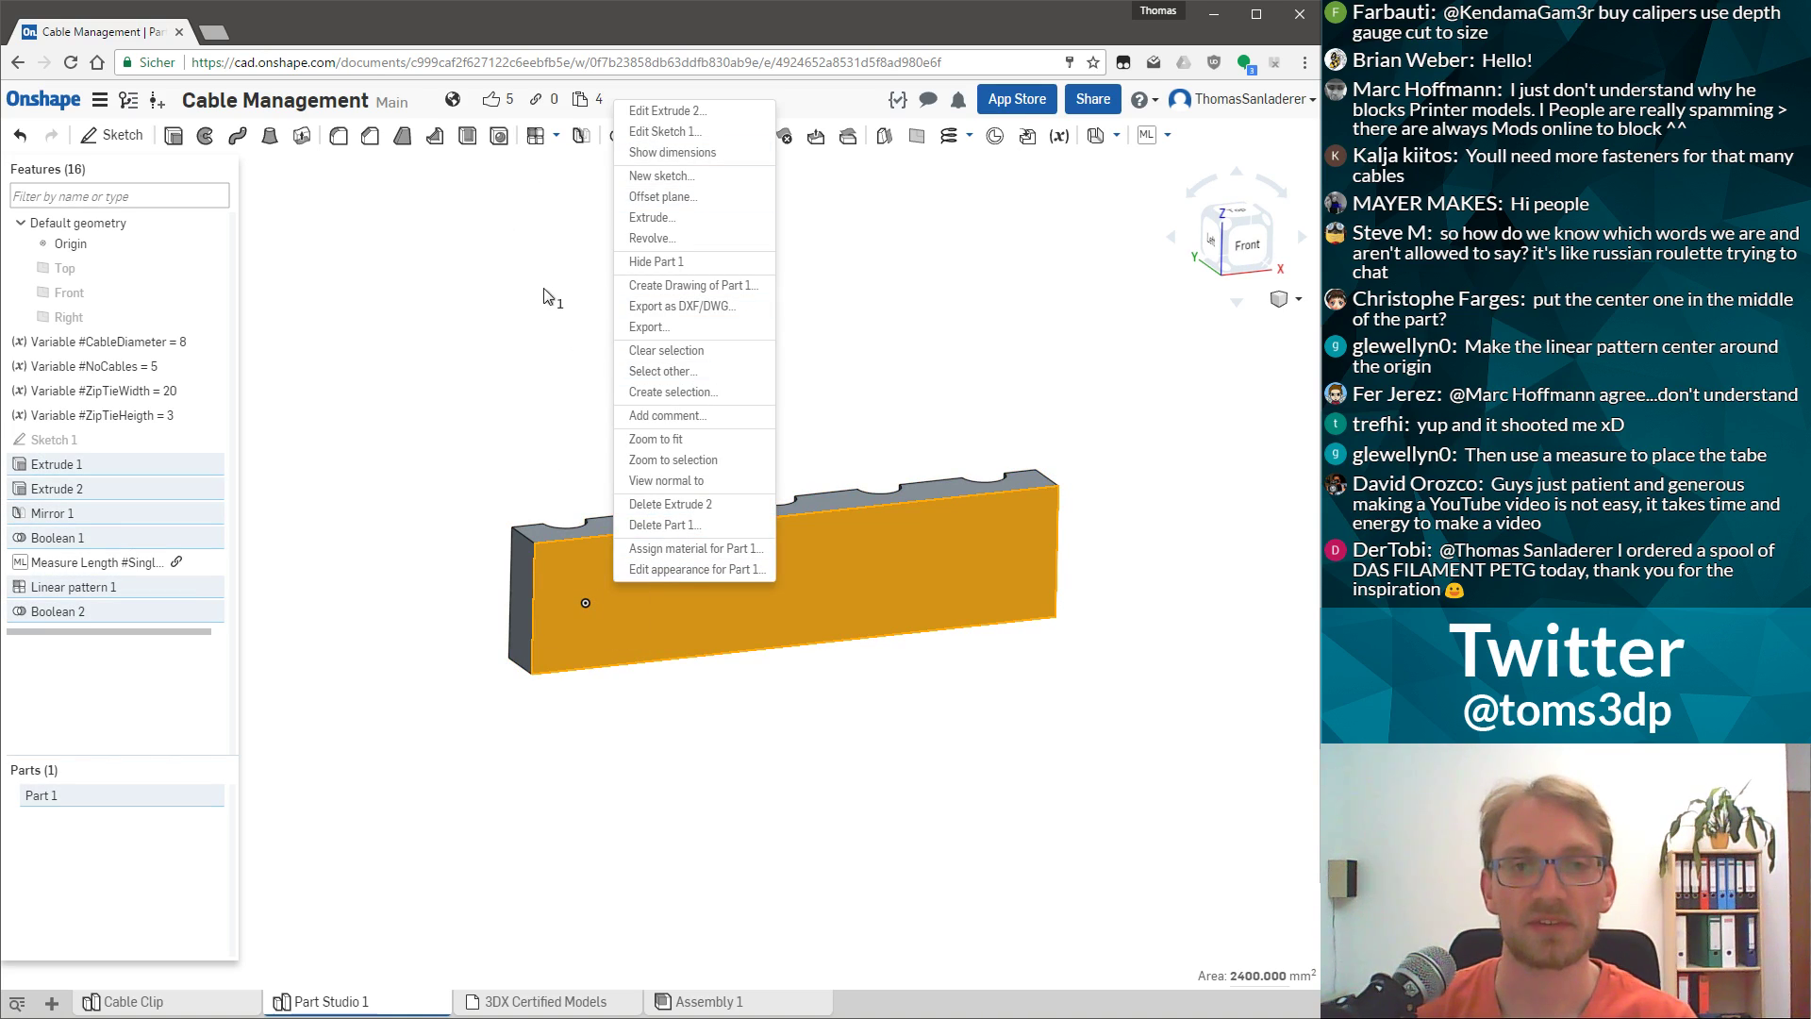
pyautogui.click(660, 175)
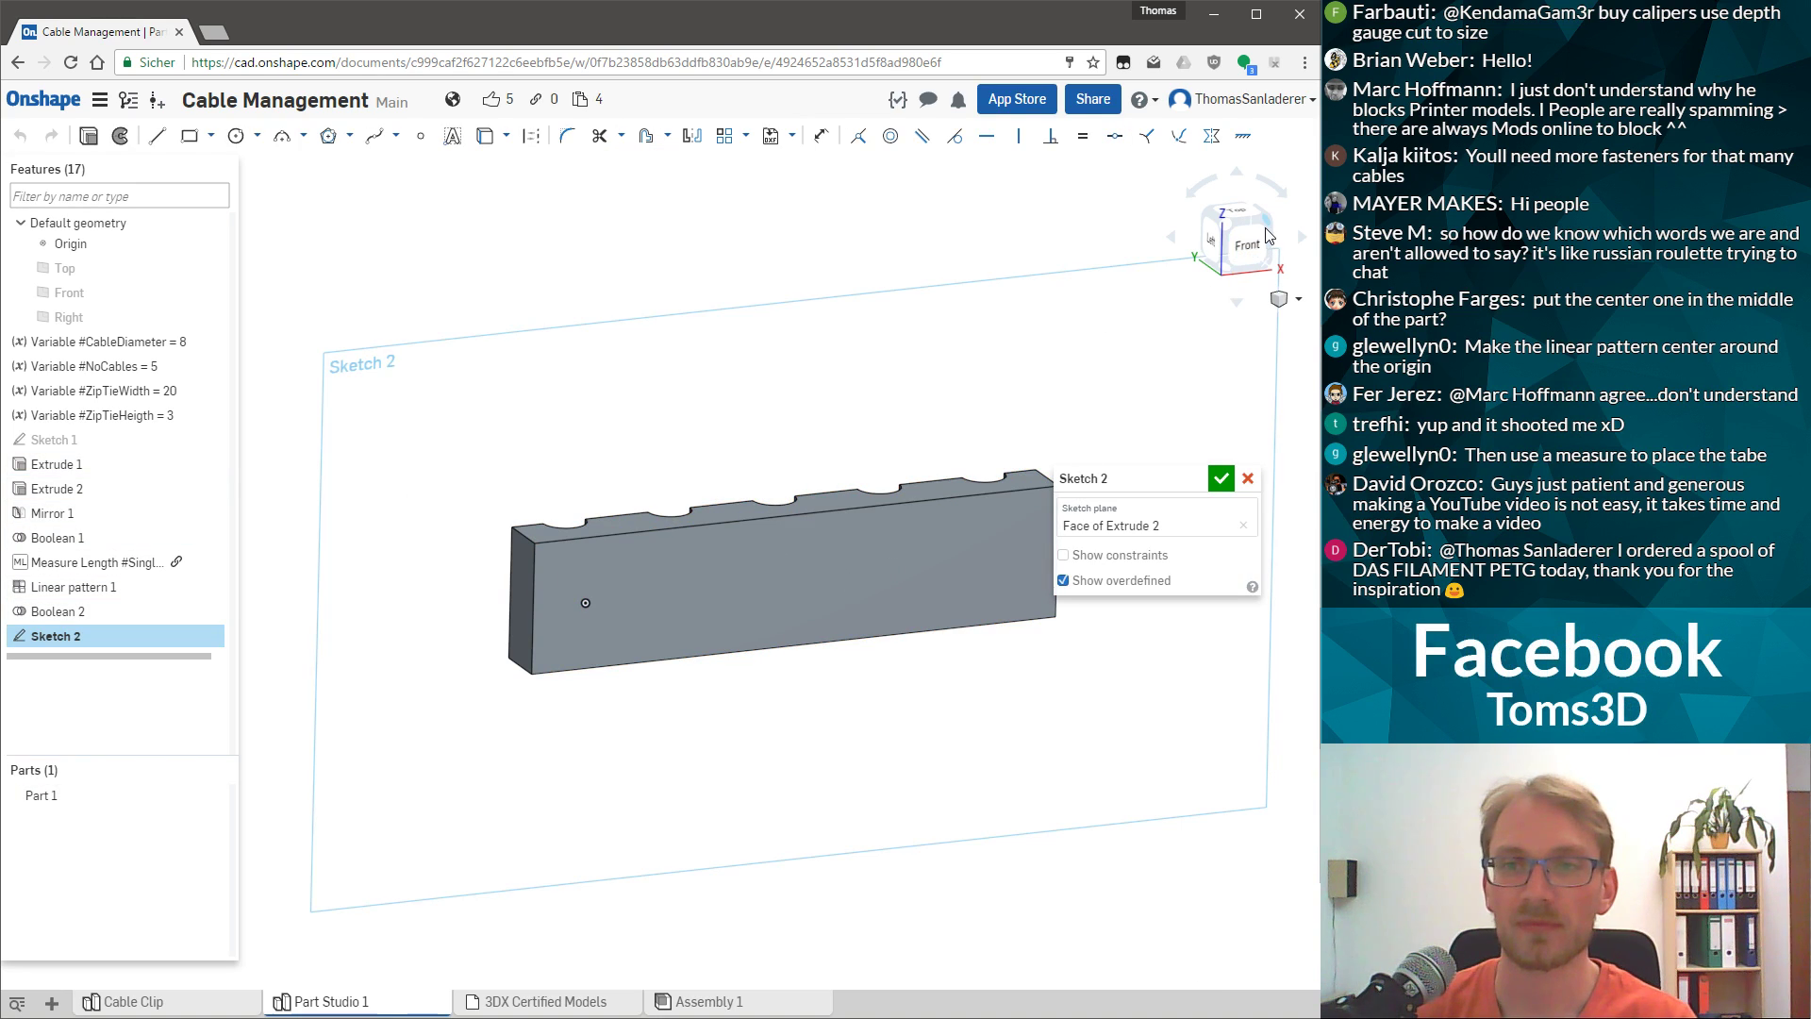
pyautogui.click(1243, 243)
pyautogui.scroll(2, 767, 745)
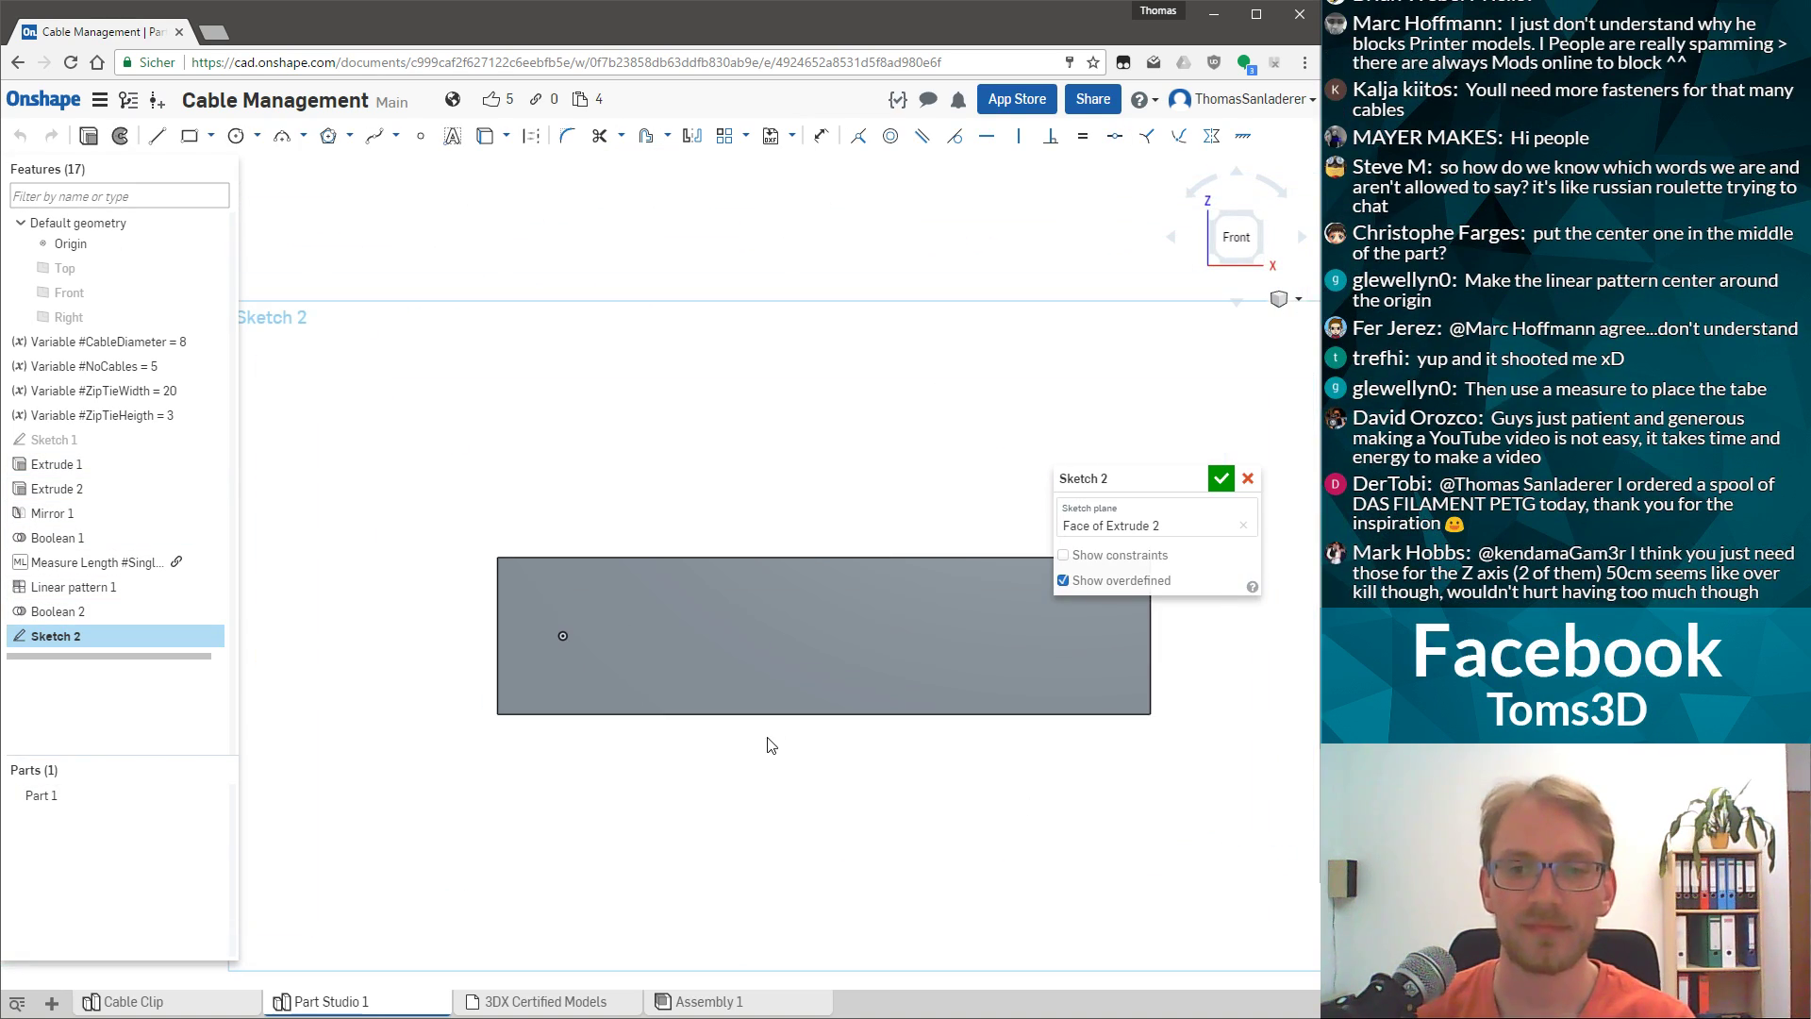
pyautogui.scroll(-2, 819, 560)
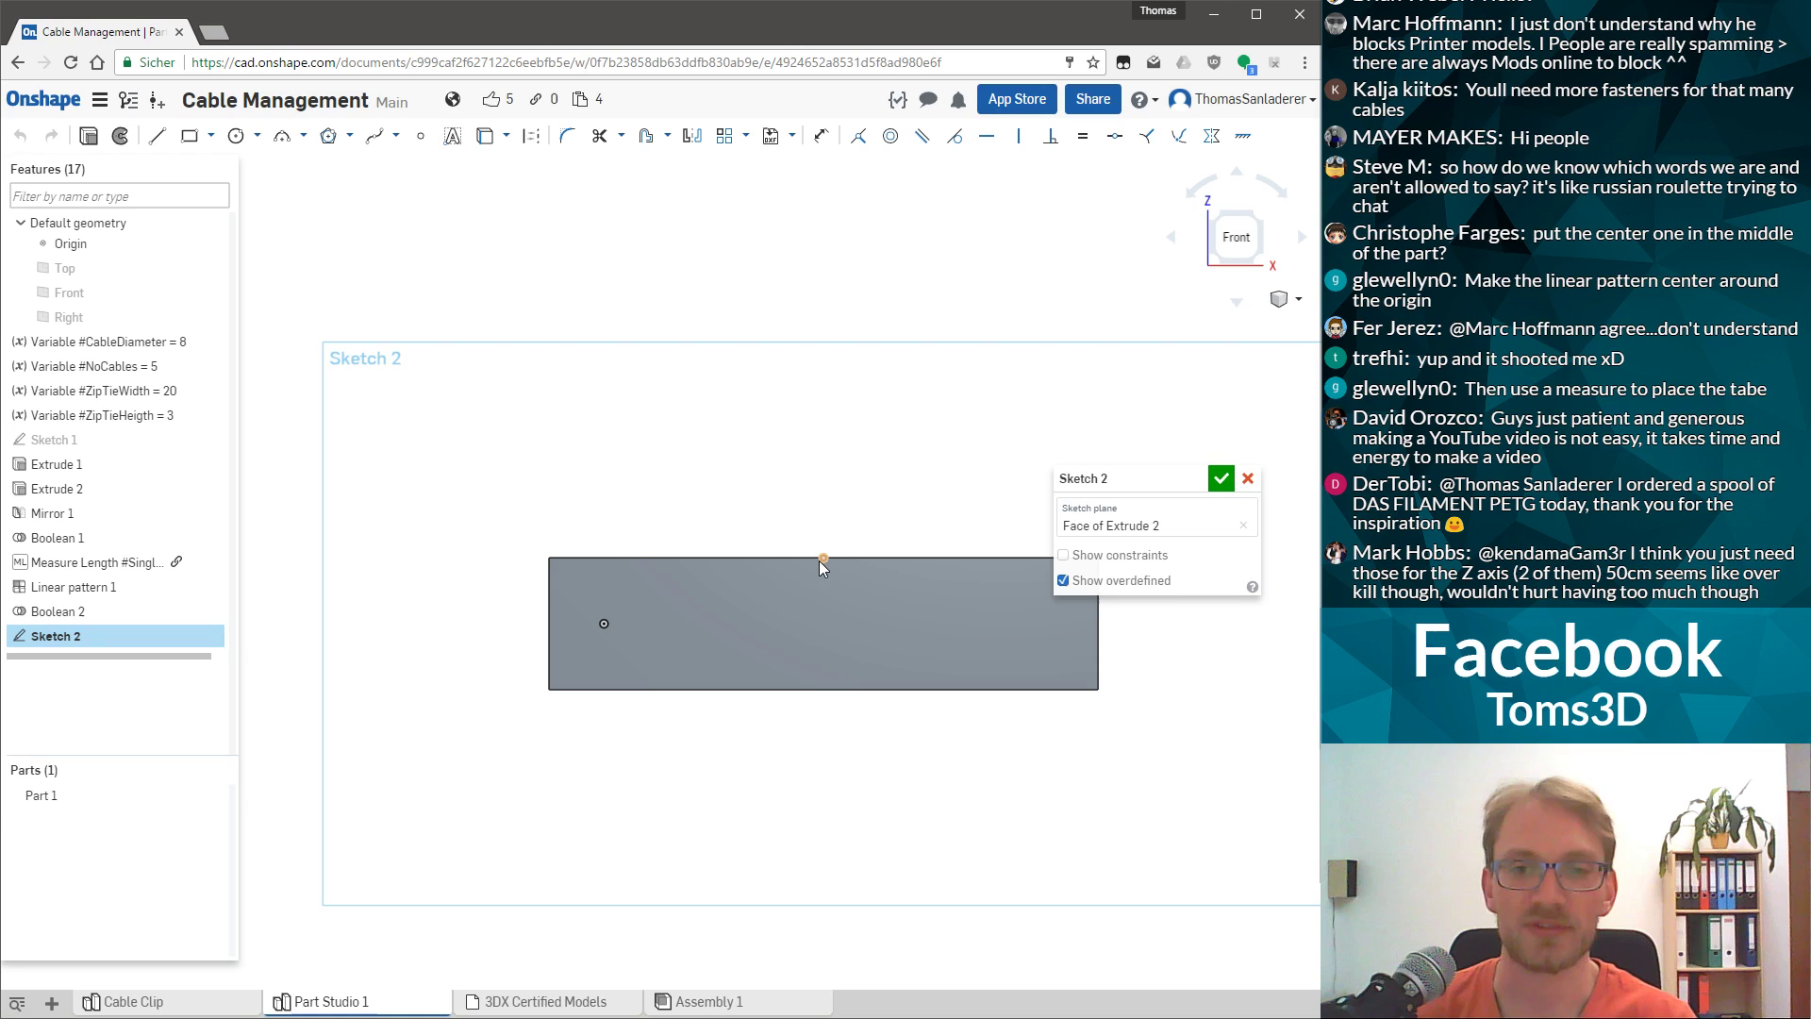
# Draw a vertical construction line joining the midpoints of the face's upper and lower edges.
pyautogui.click(158, 142)
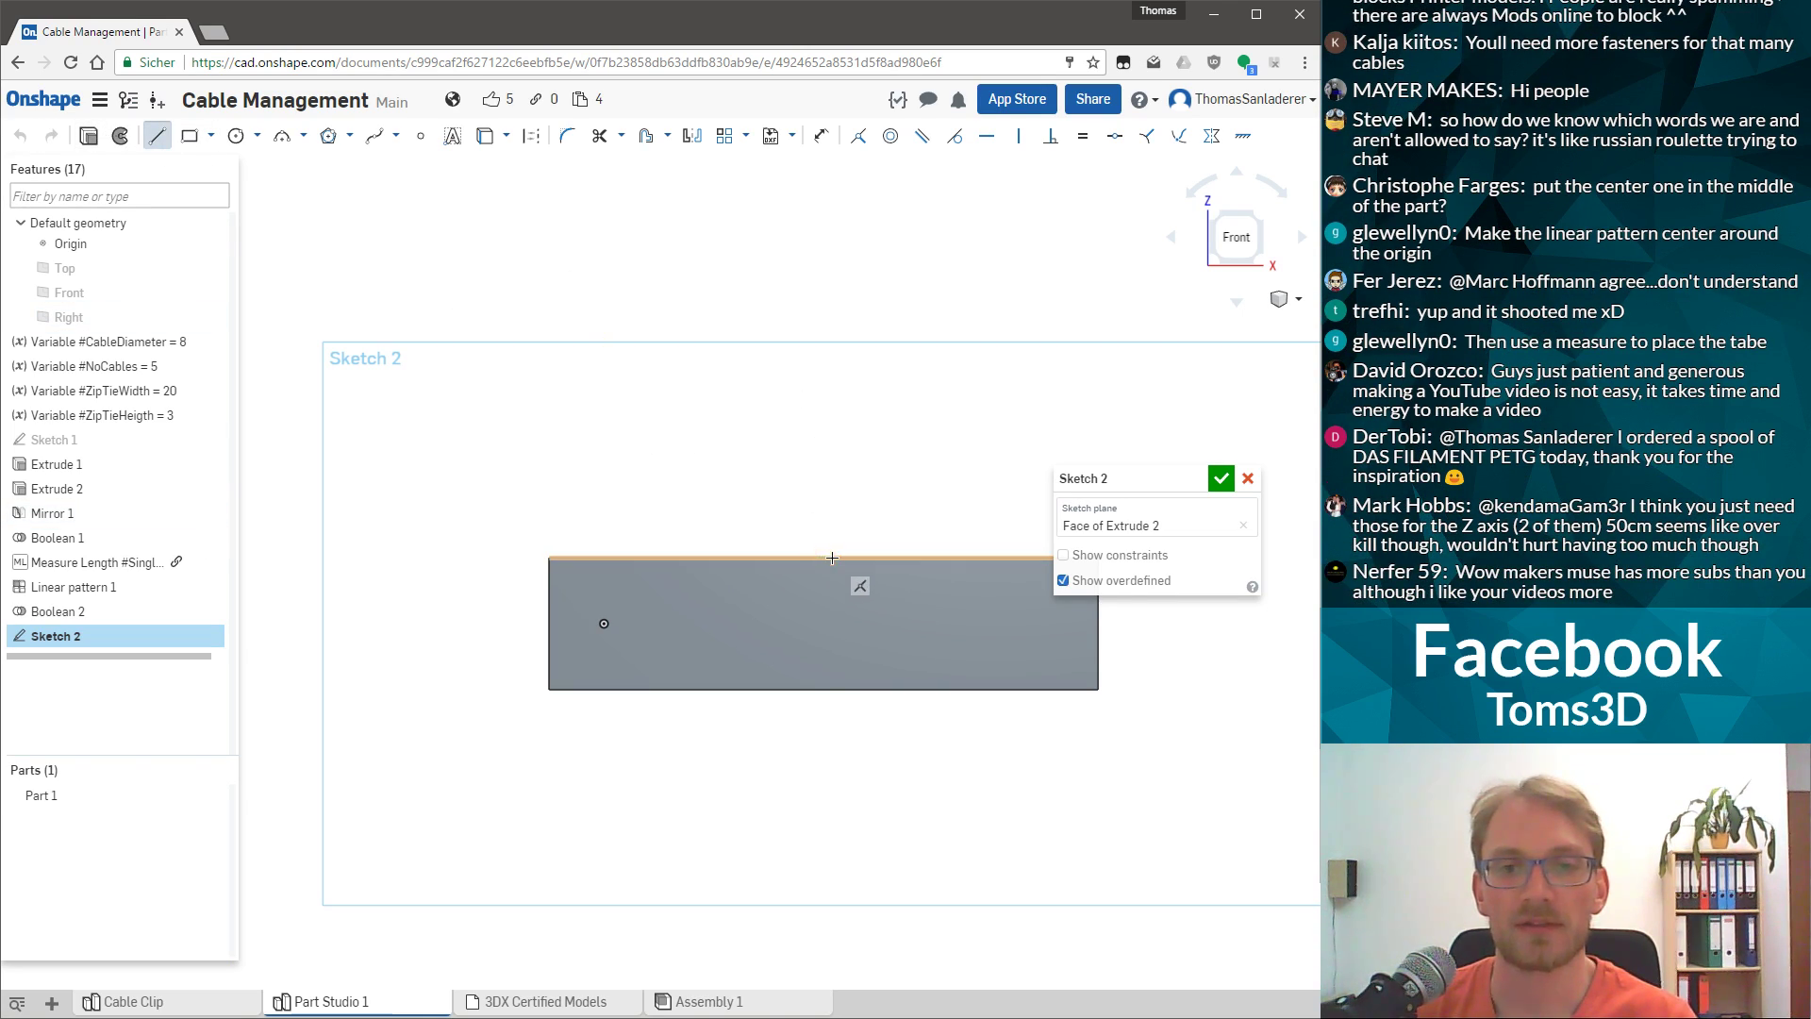
pyautogui.moveTo(823, 556); pyautogui.dragTo(824, 416)
pyautogui.press('Escape')
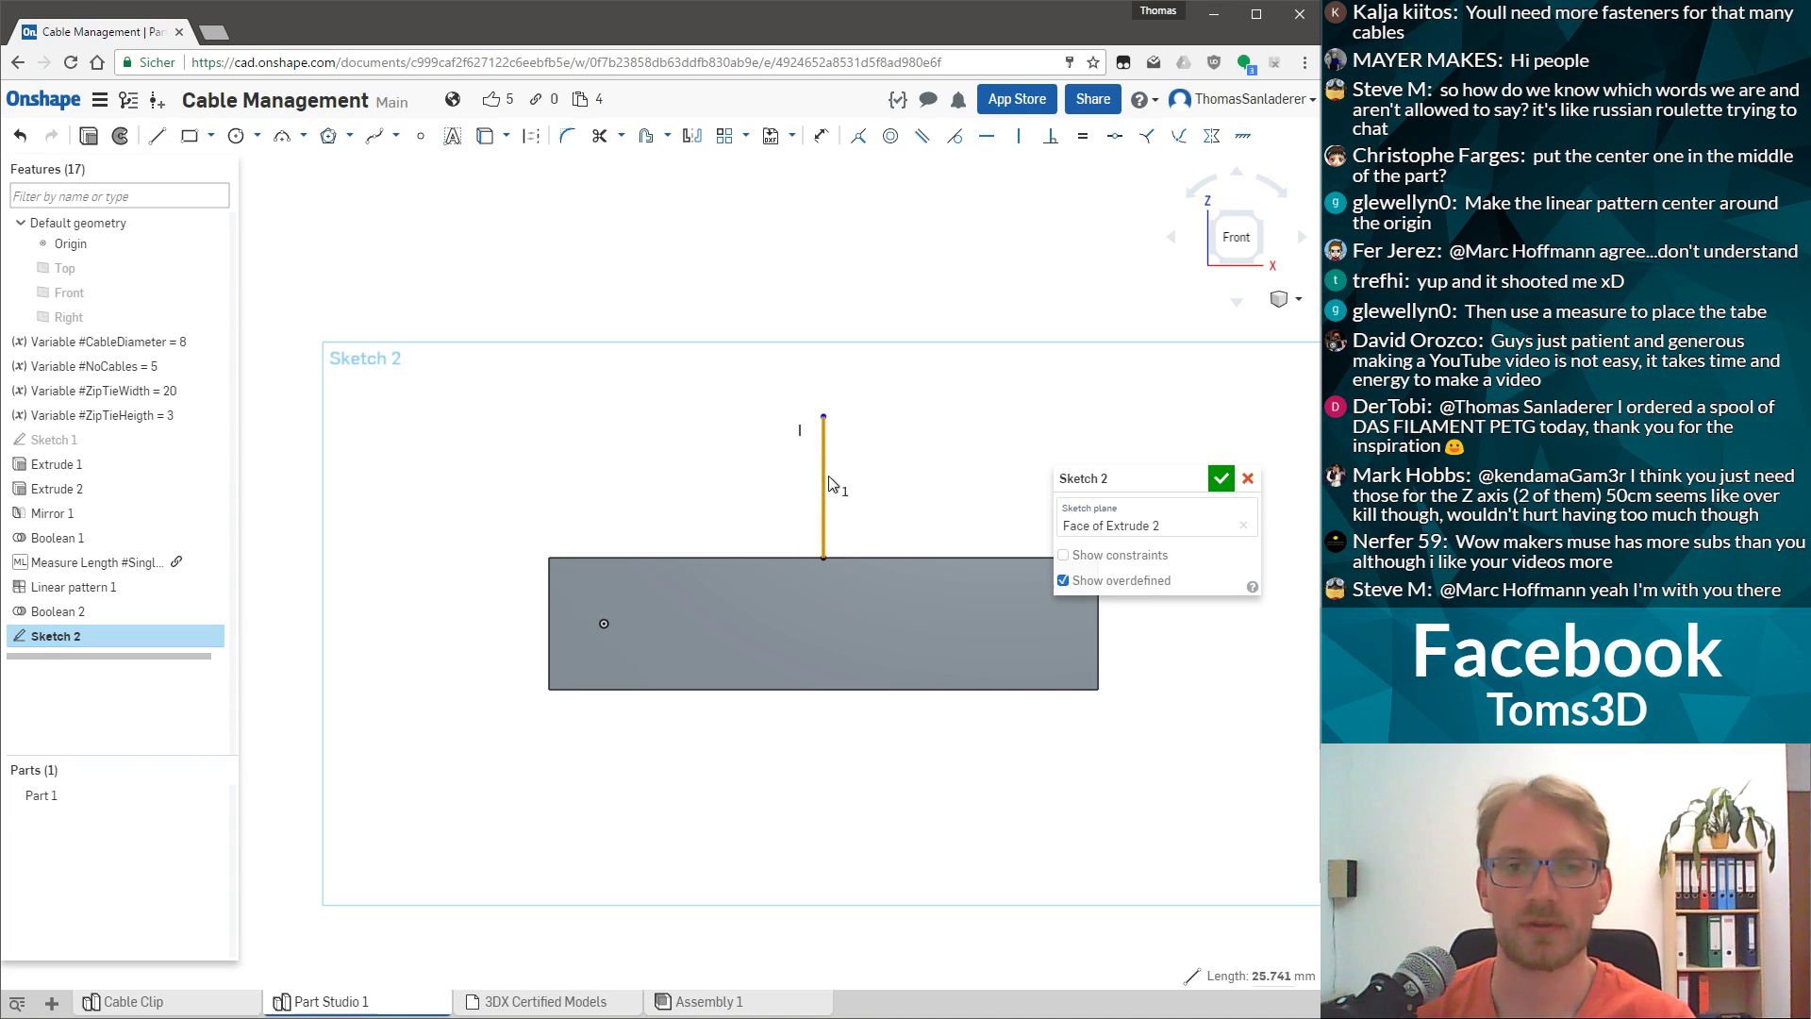
pyautogui.press('q')
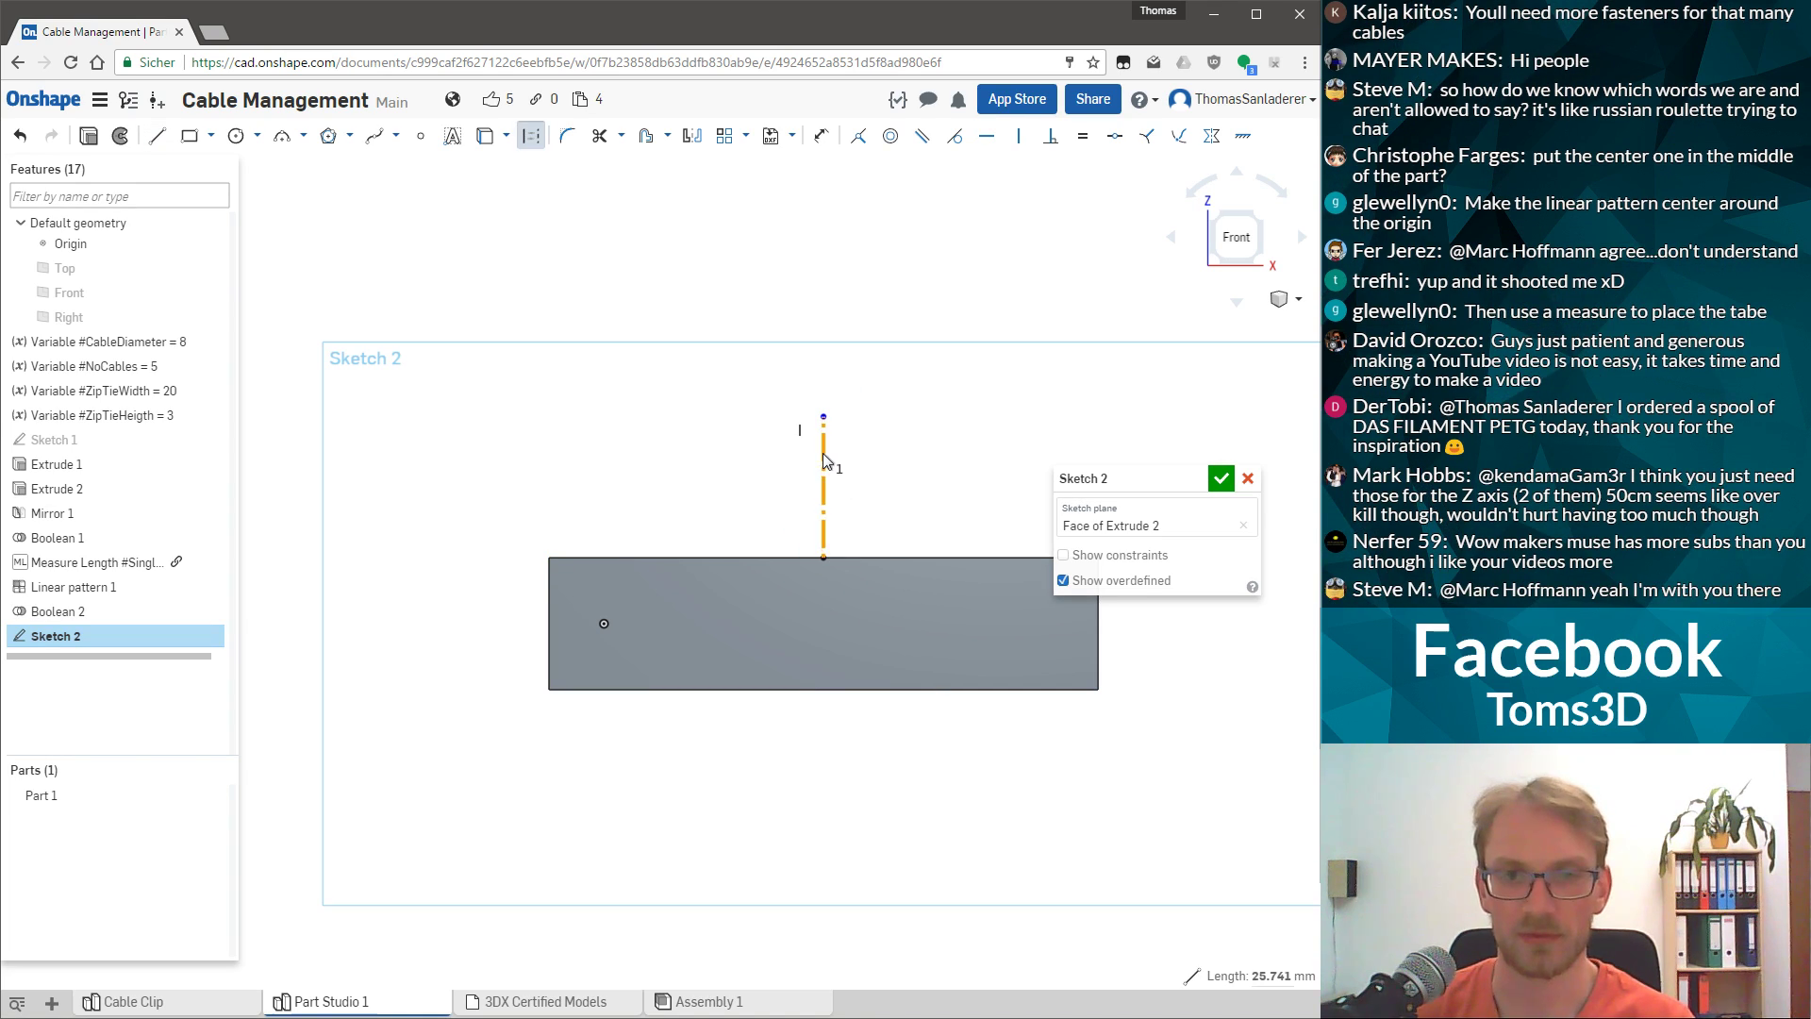
pyautogui.press('Escape')
pyautogui.moveTo(823, 416); pyautogui.dragTo(823, 691)
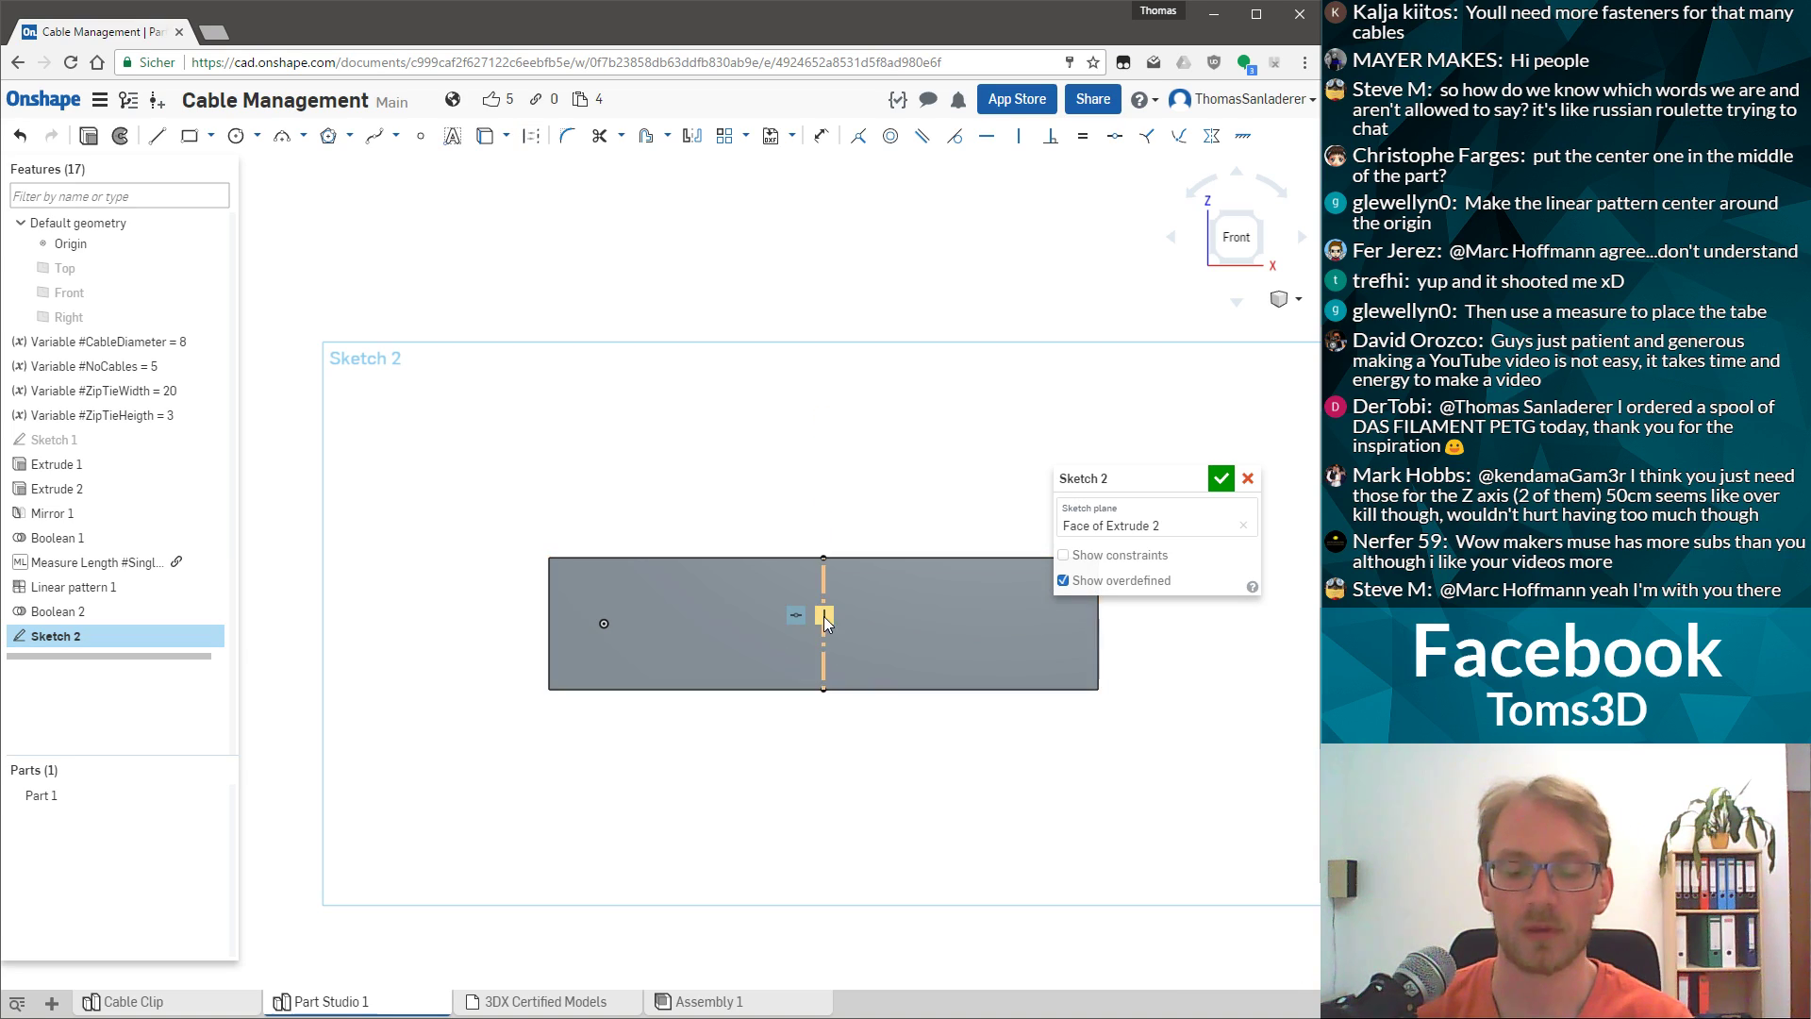
# Sketch a rectangular tab outline about 24 mm wide and 31 mm tall from the lower-left corner of the strip's face.
pyautogui.scroll(3, 396, 652)
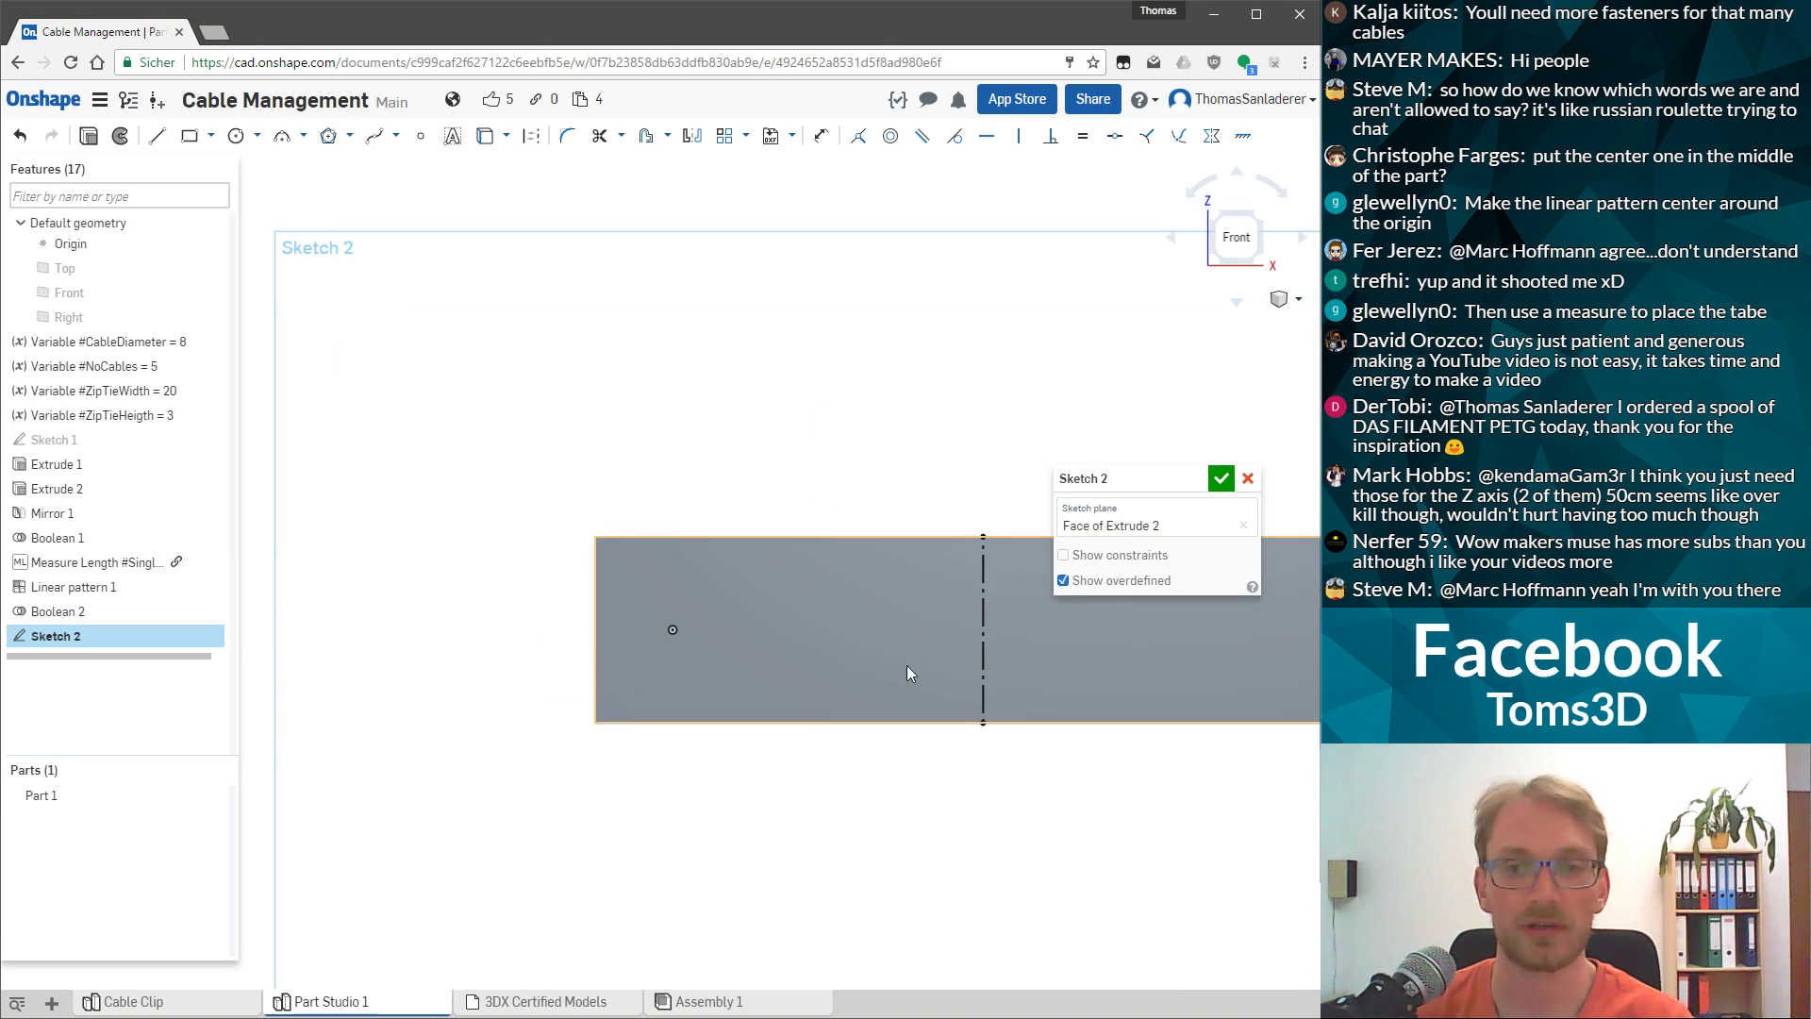
pyautogui.scroll(-3, 669, 436)
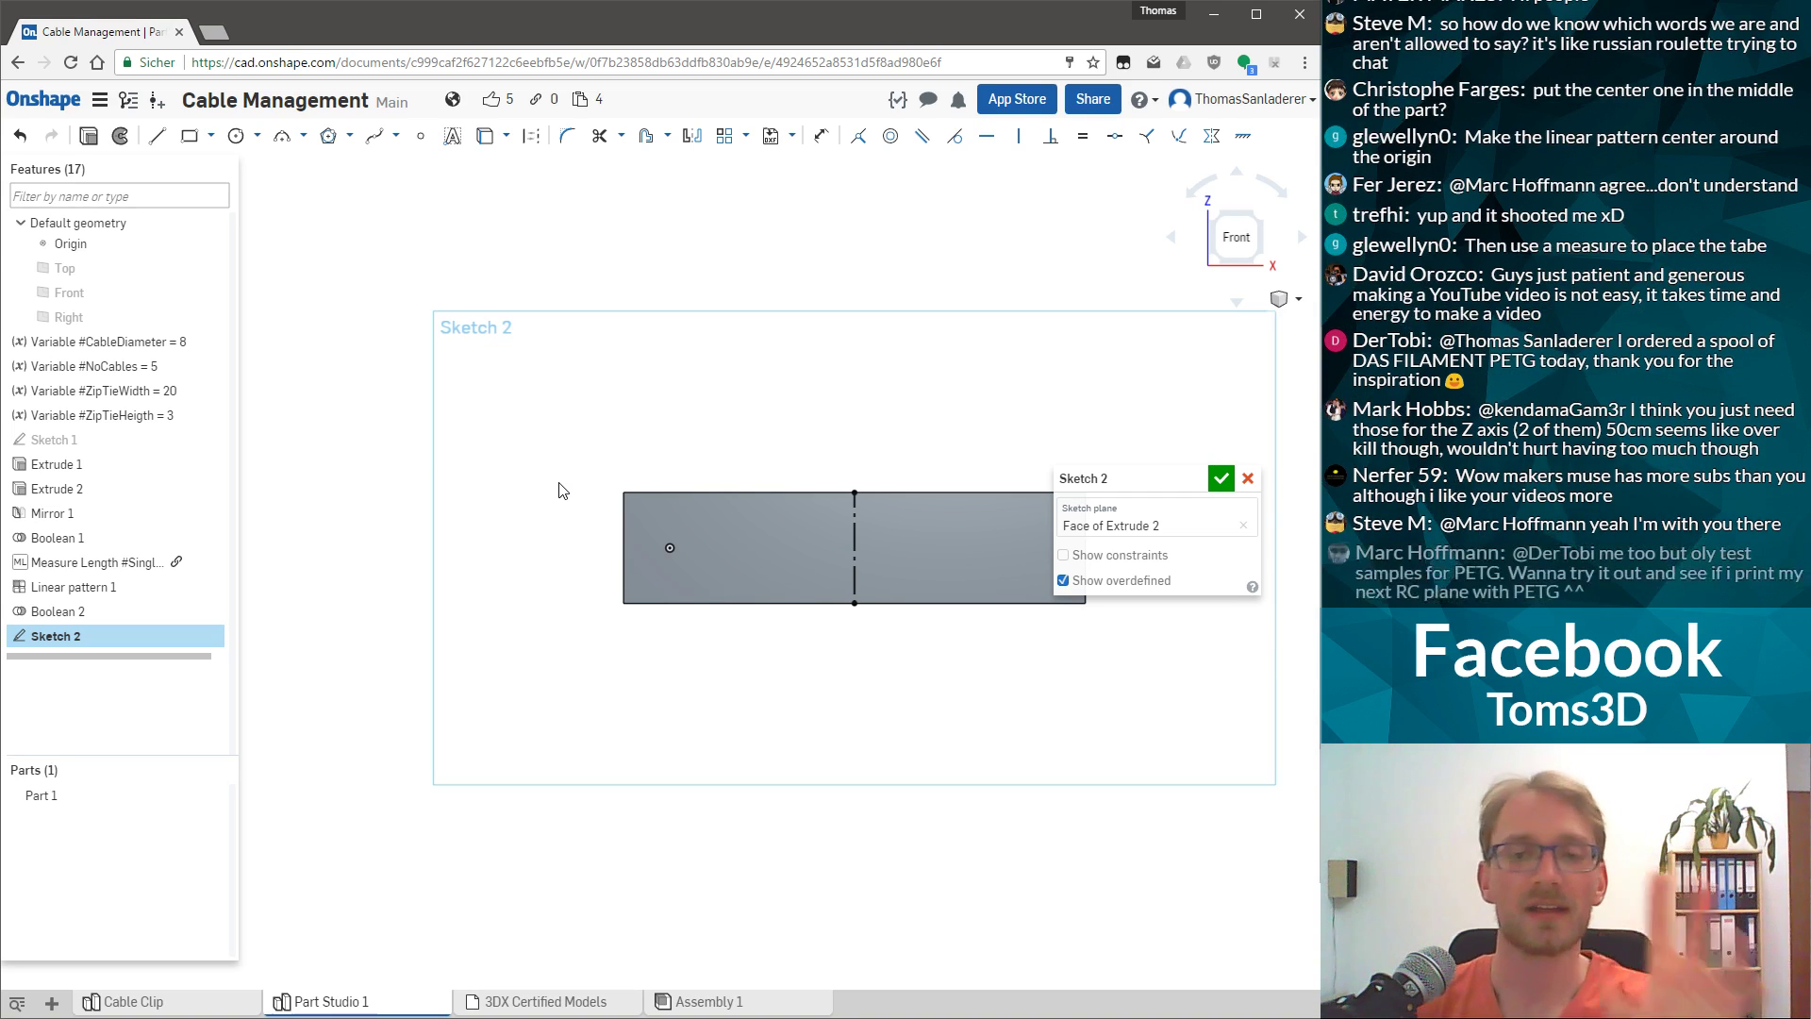
pyautogui.scroll(1, 594, 540)
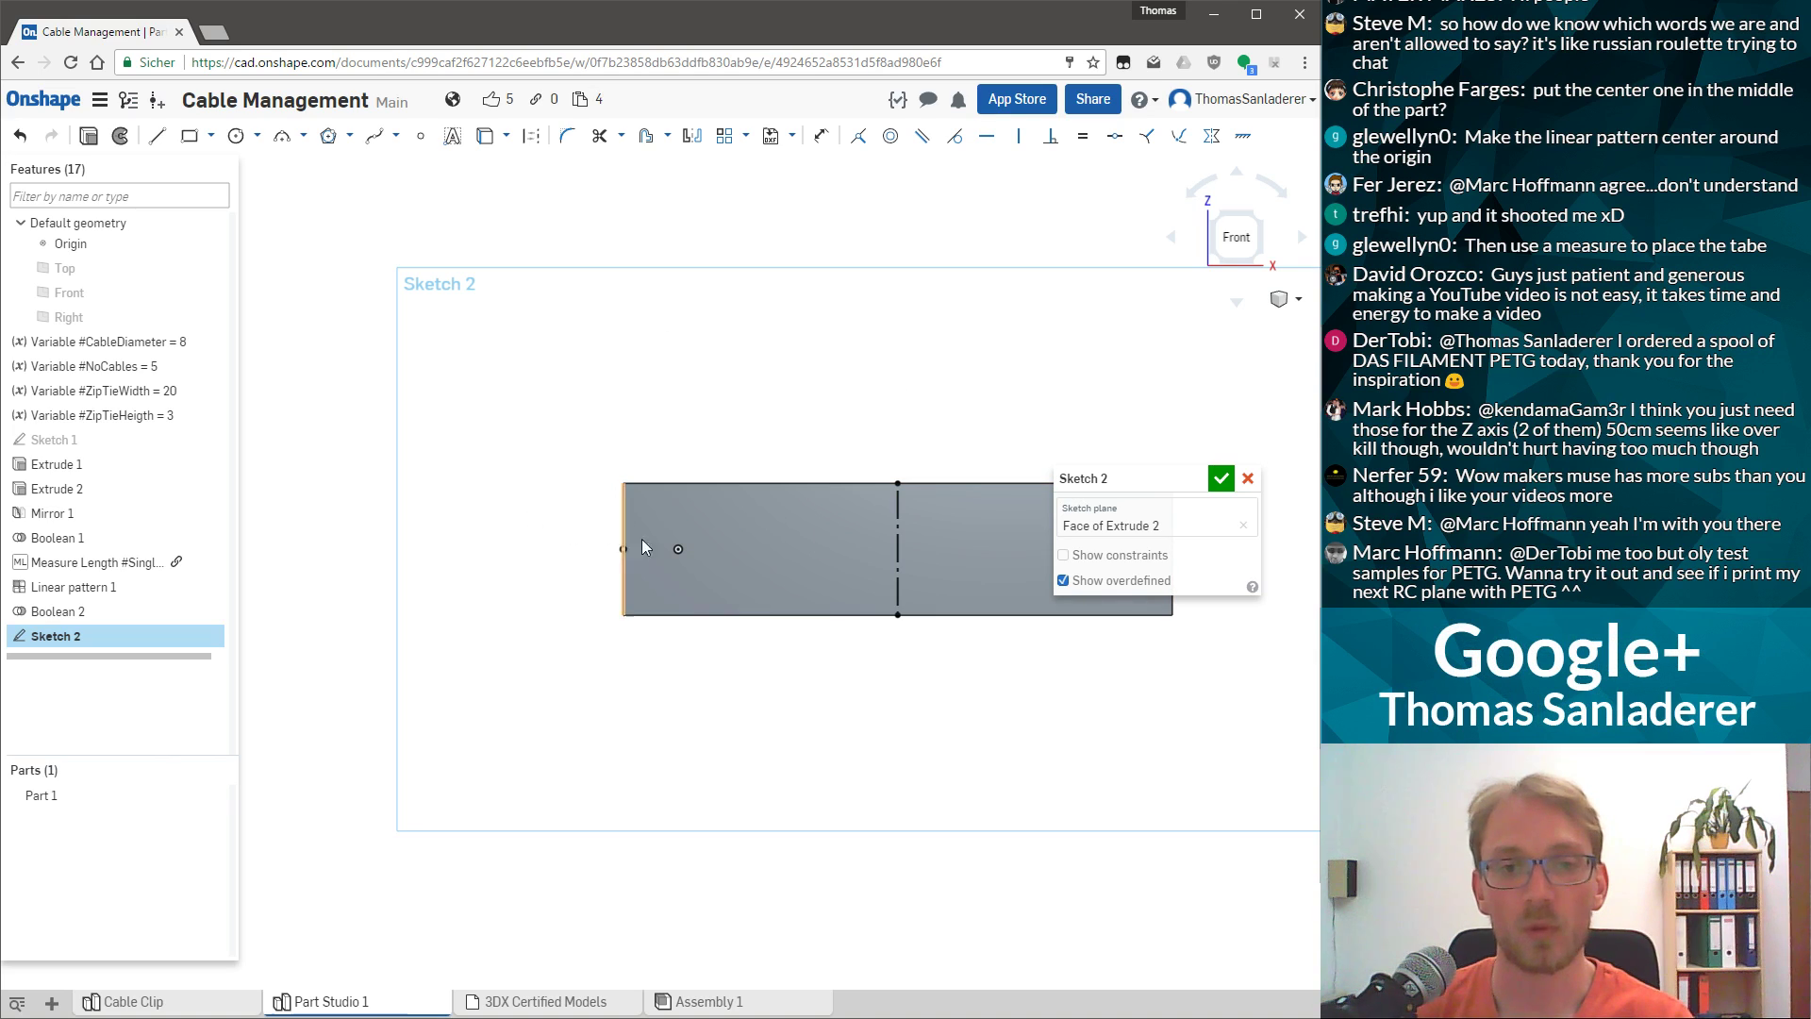
pyautogui.scroll(1, 641, 530)
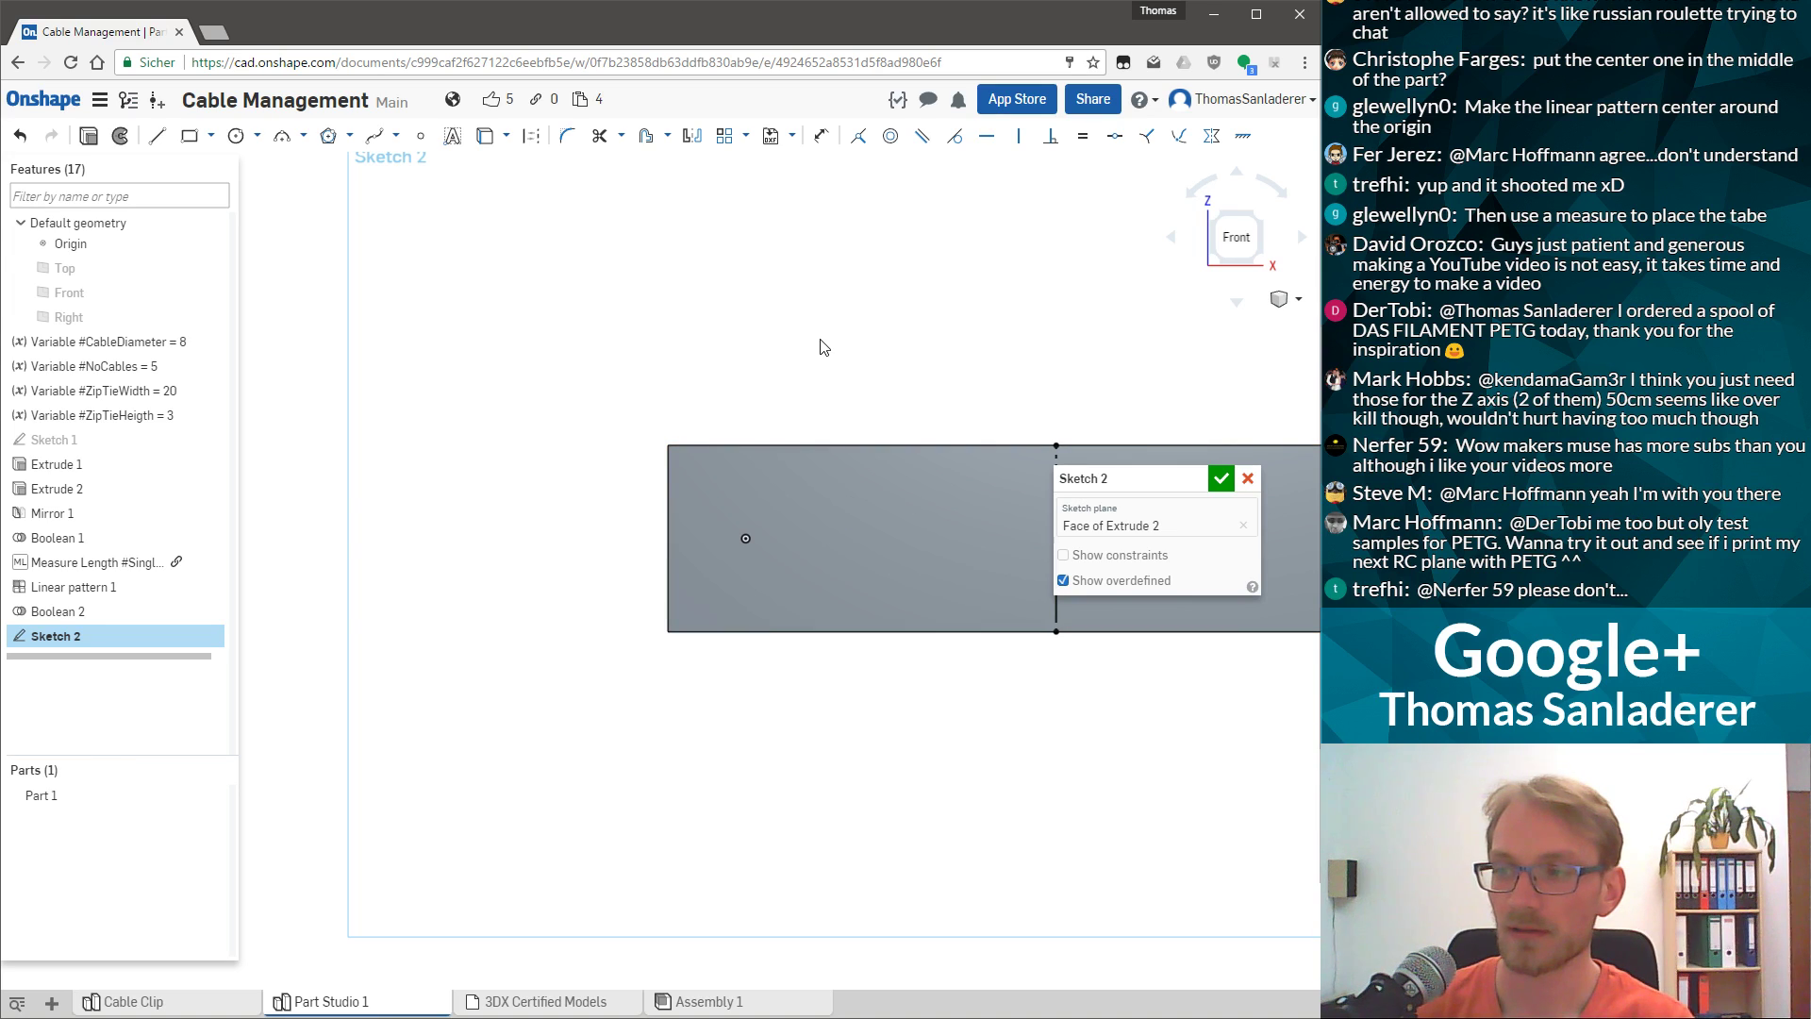
pyautogui.scroll(2, 947, 586)
pyautogui.click(158, 136)
pyautogui.click(762, 709)
pyautogui.click(494, 709)
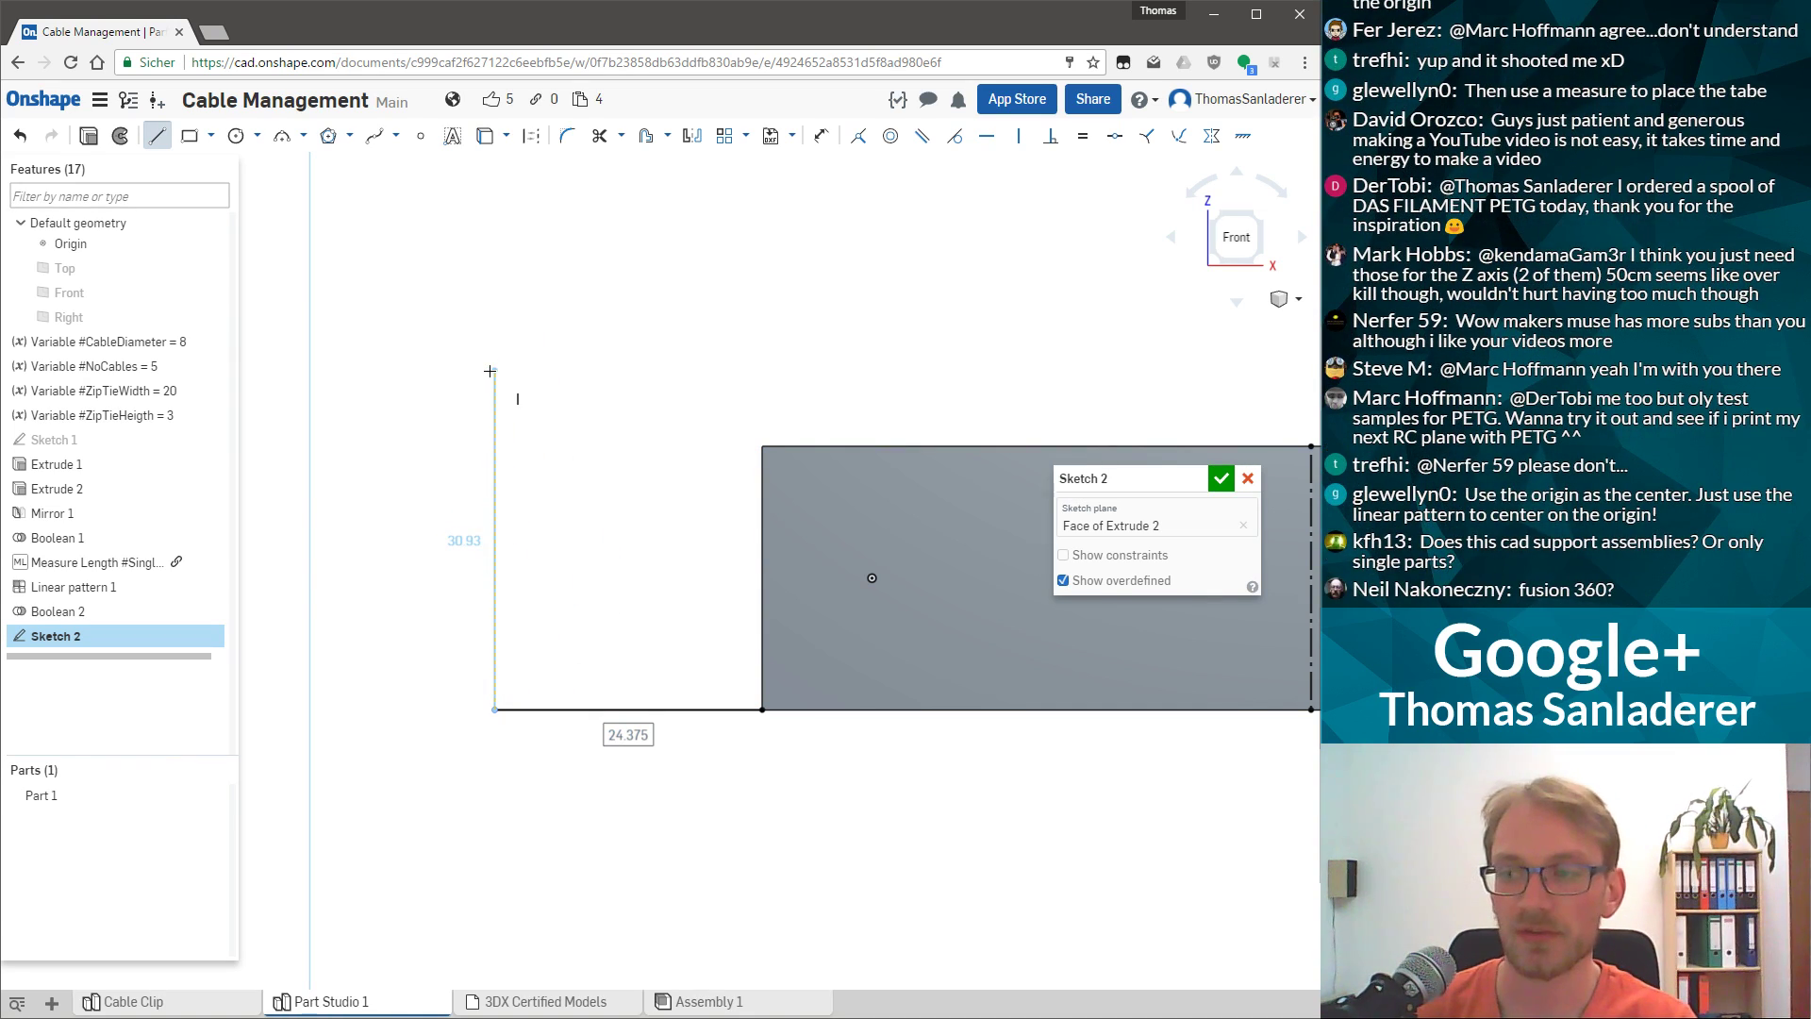
pyautogui.click(491, 371)
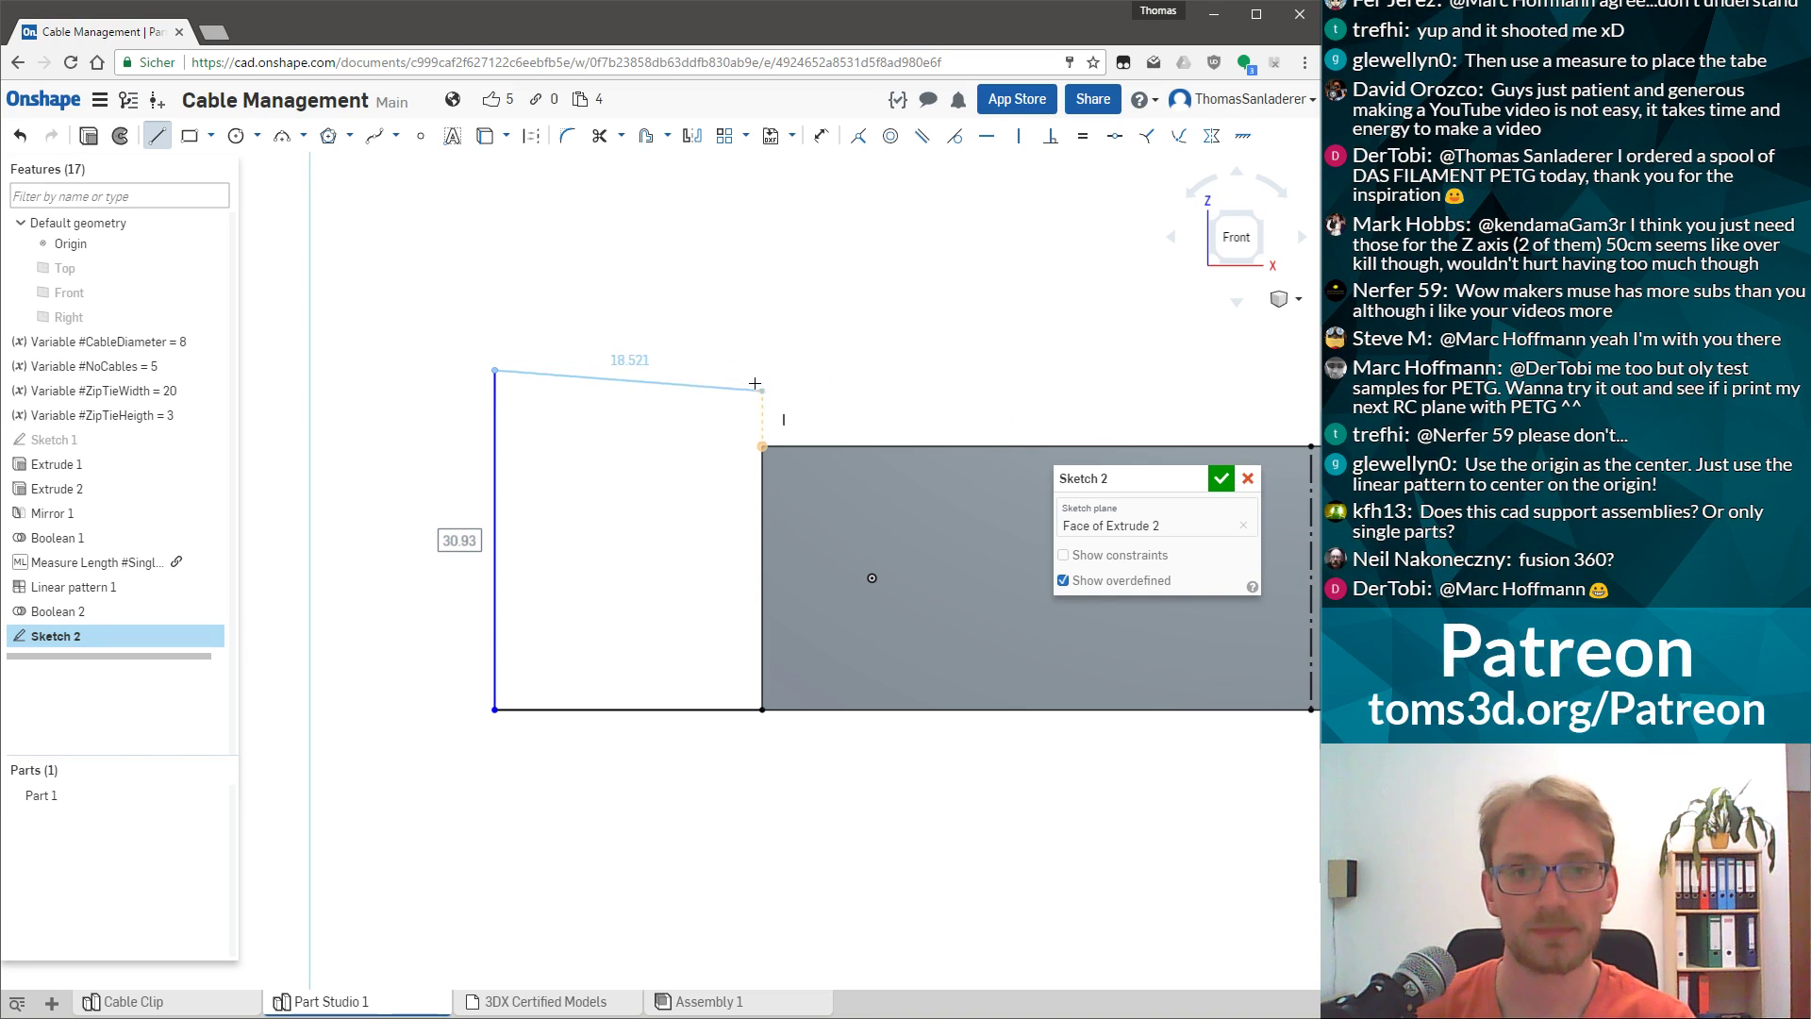
pyautogui.click(762, 371)
pyautogui.click(763, 475)
pyautogui.press('Escape')
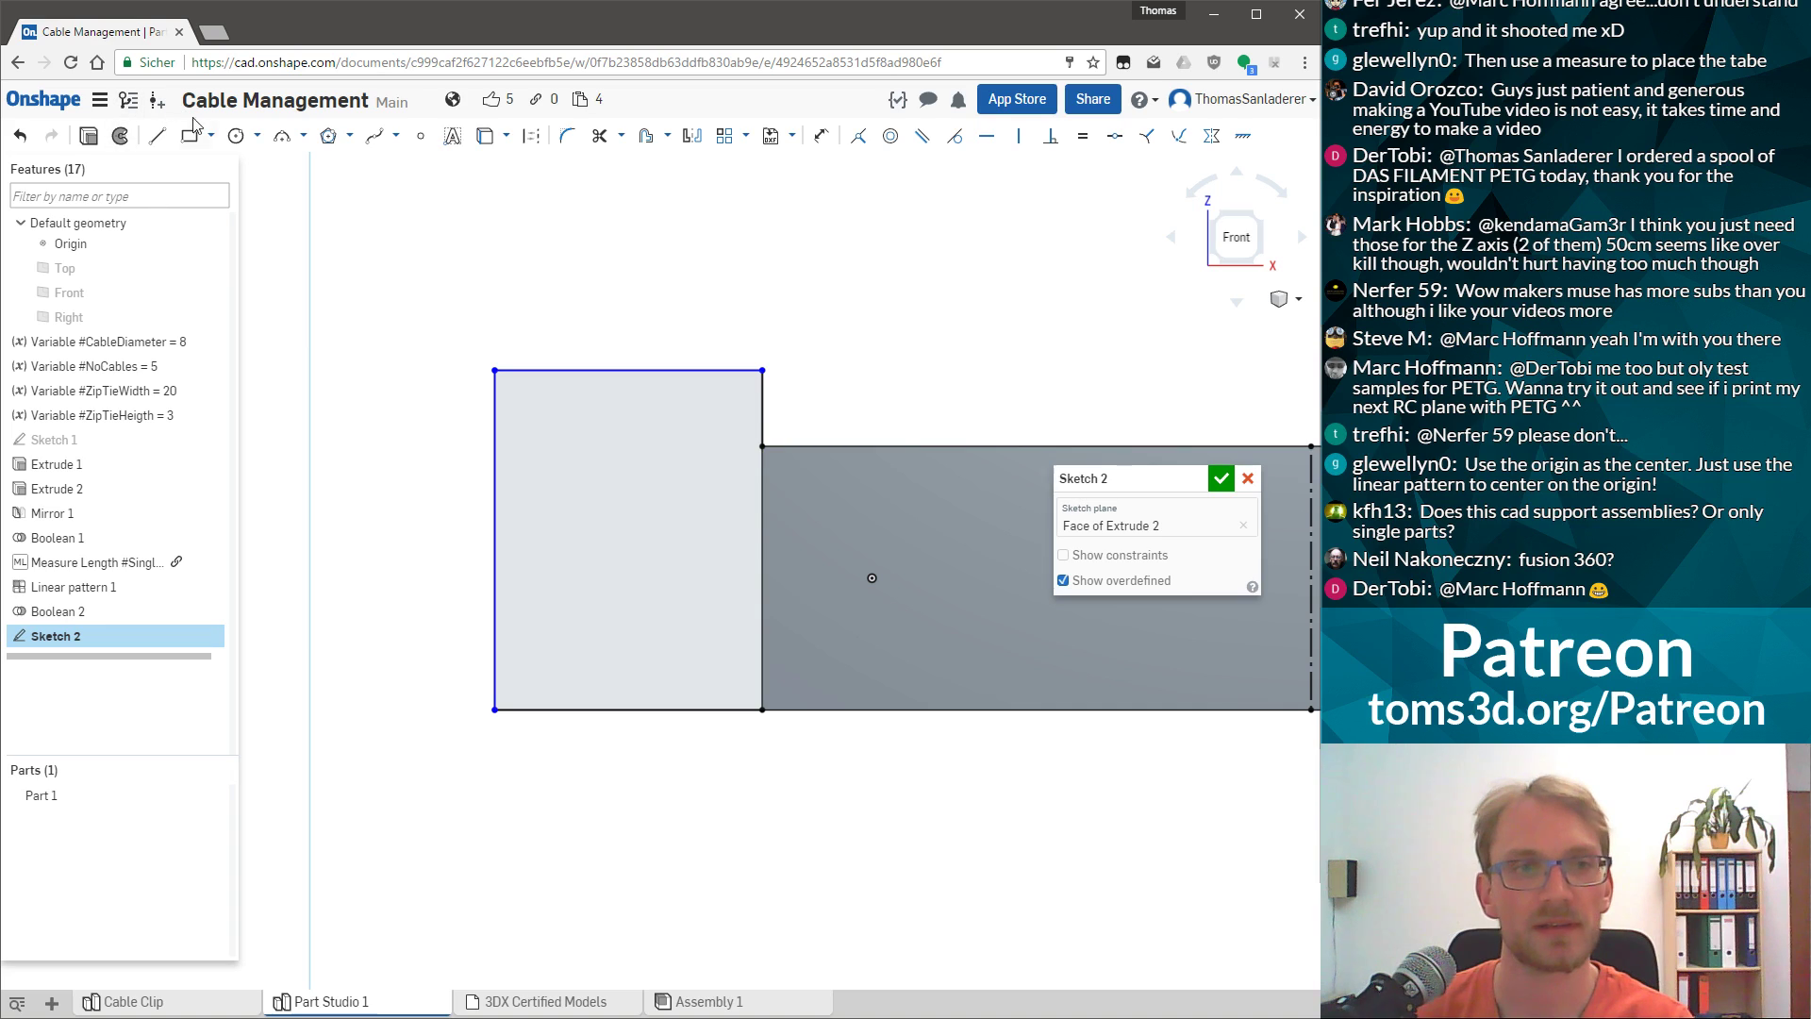
# Sketch a circle about 13 mm in diameter inside the tab and a horizontal line across the tab near its centre.
pyautogui.click(234, 135)
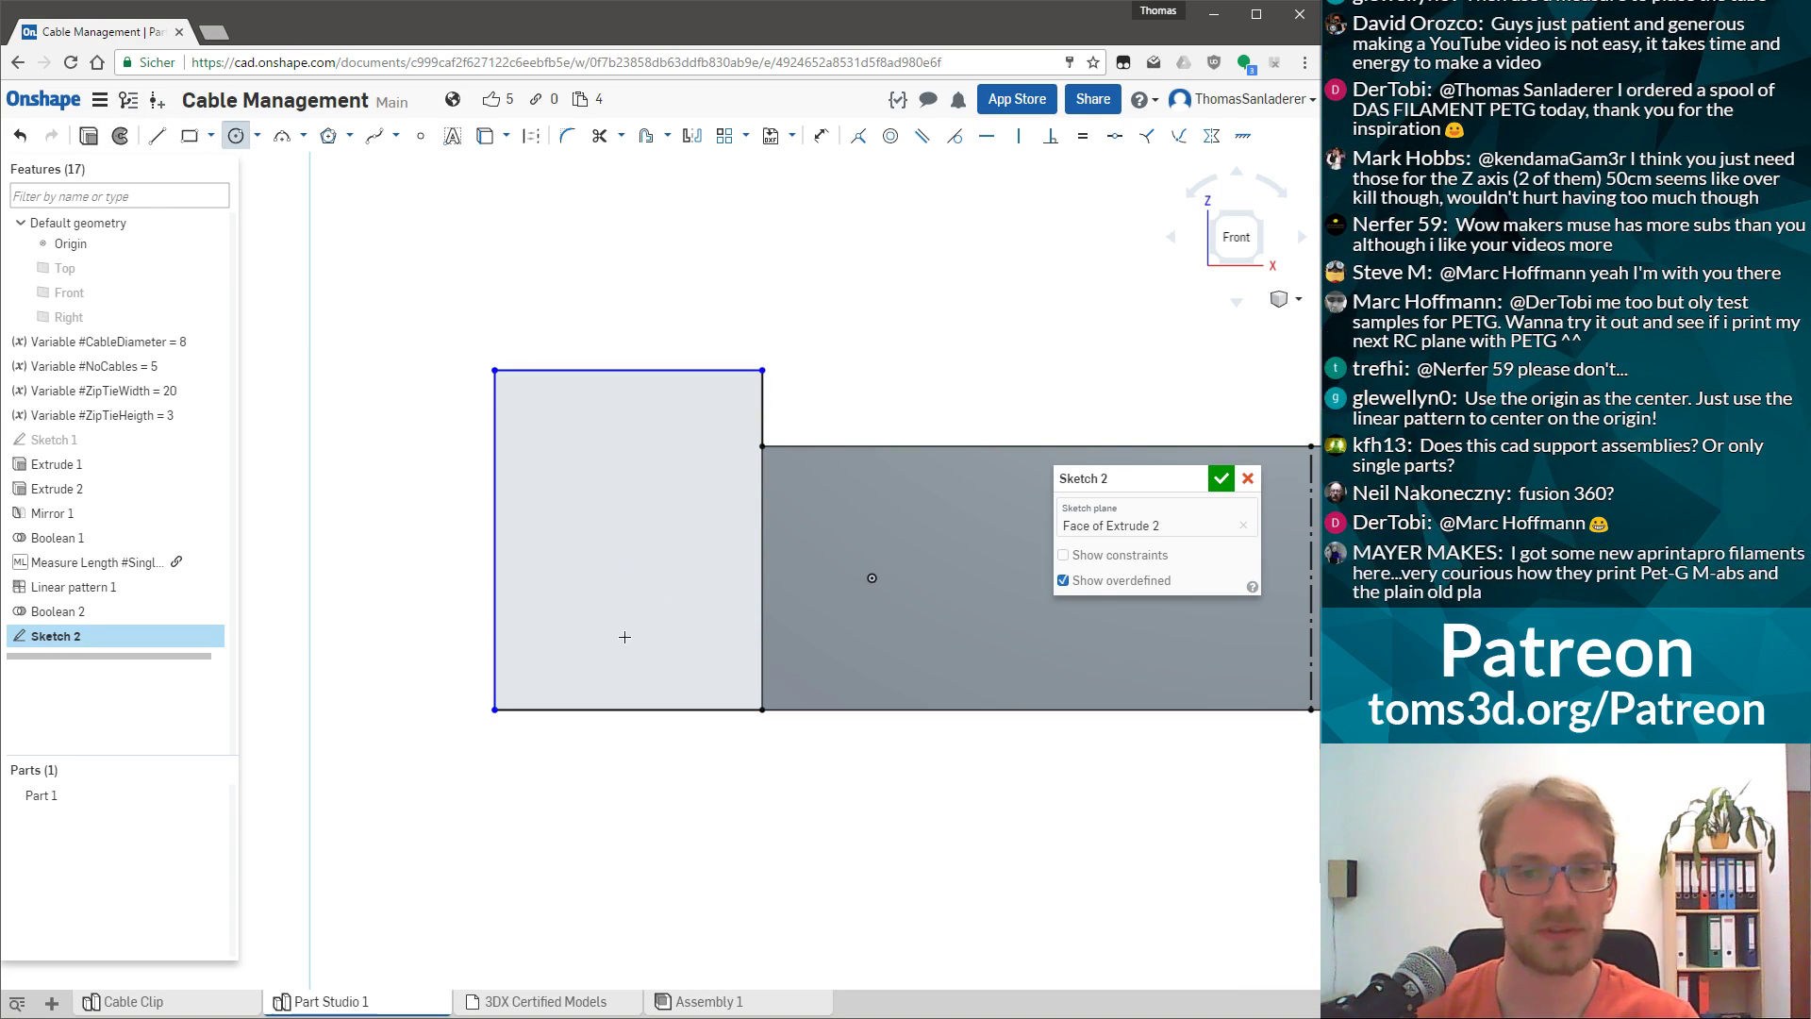
pyautogui.click(678, 565)
pyautogui.click(156, 135)
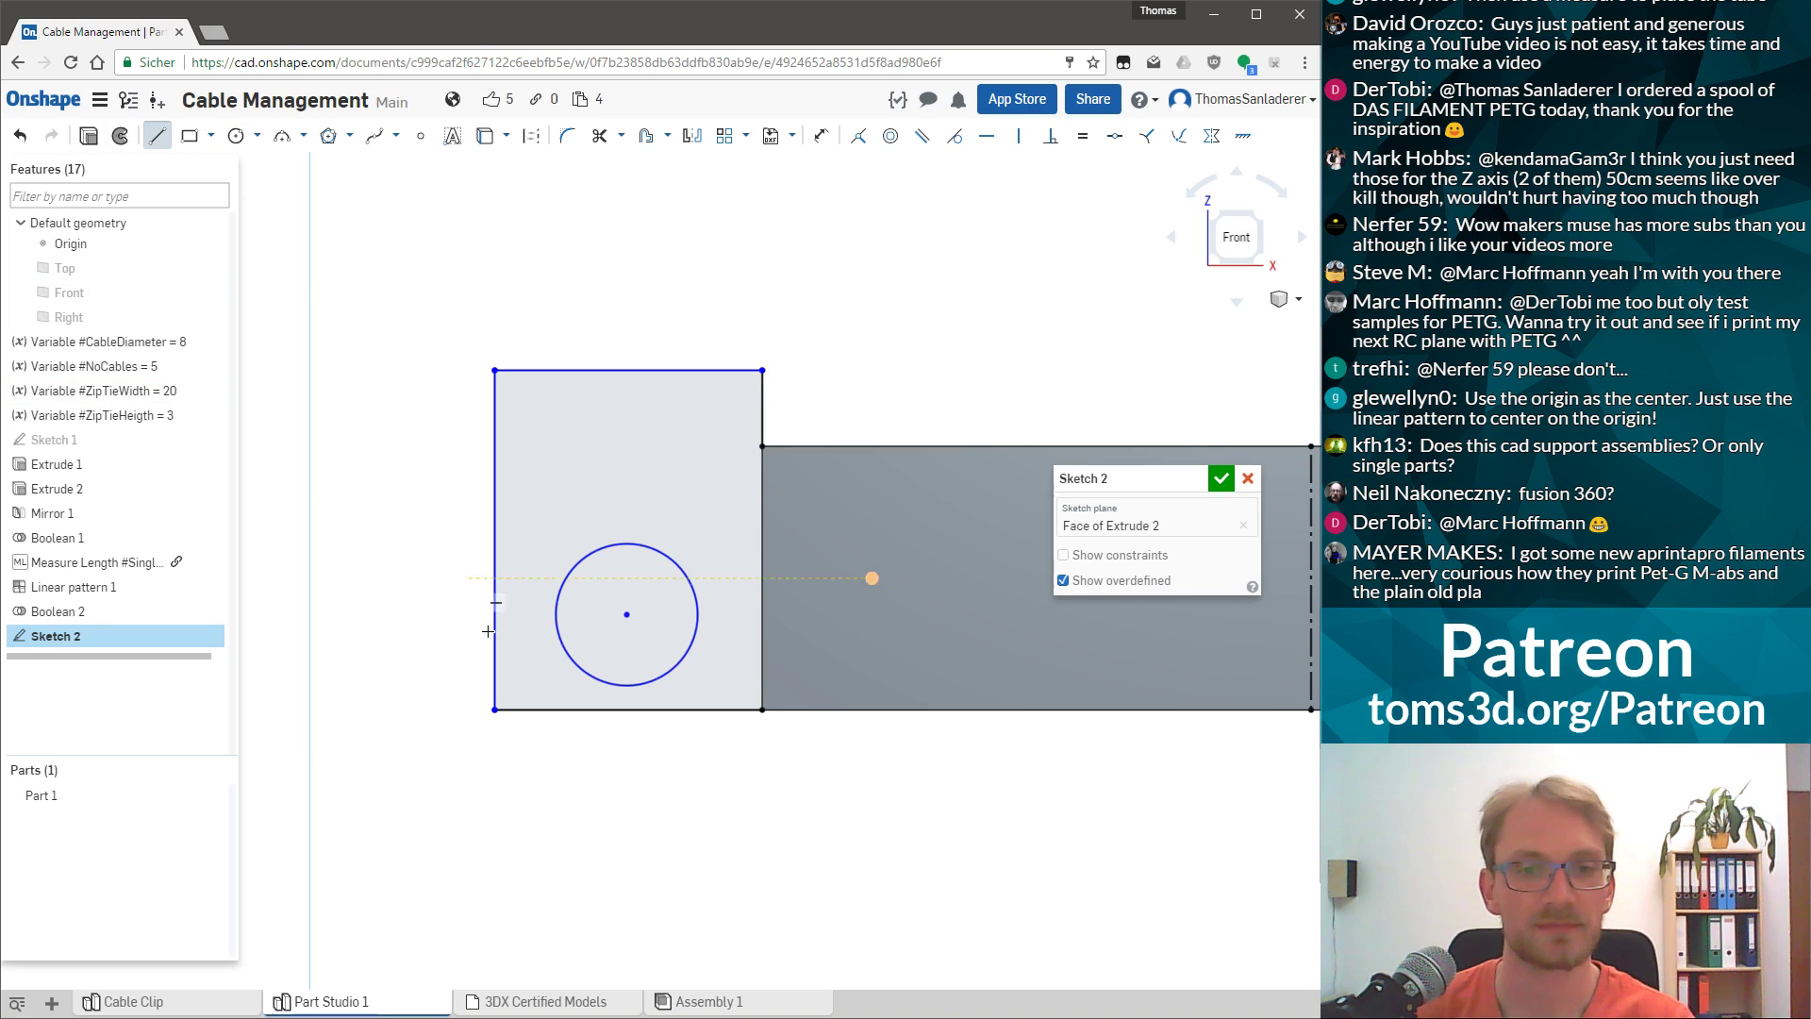
pyautogui.click(495, 619)
pyautogui.click(762, 611)
pyautogui.press('Escape')
pyautogui.click(749, 614)
pyautogui.press('h')
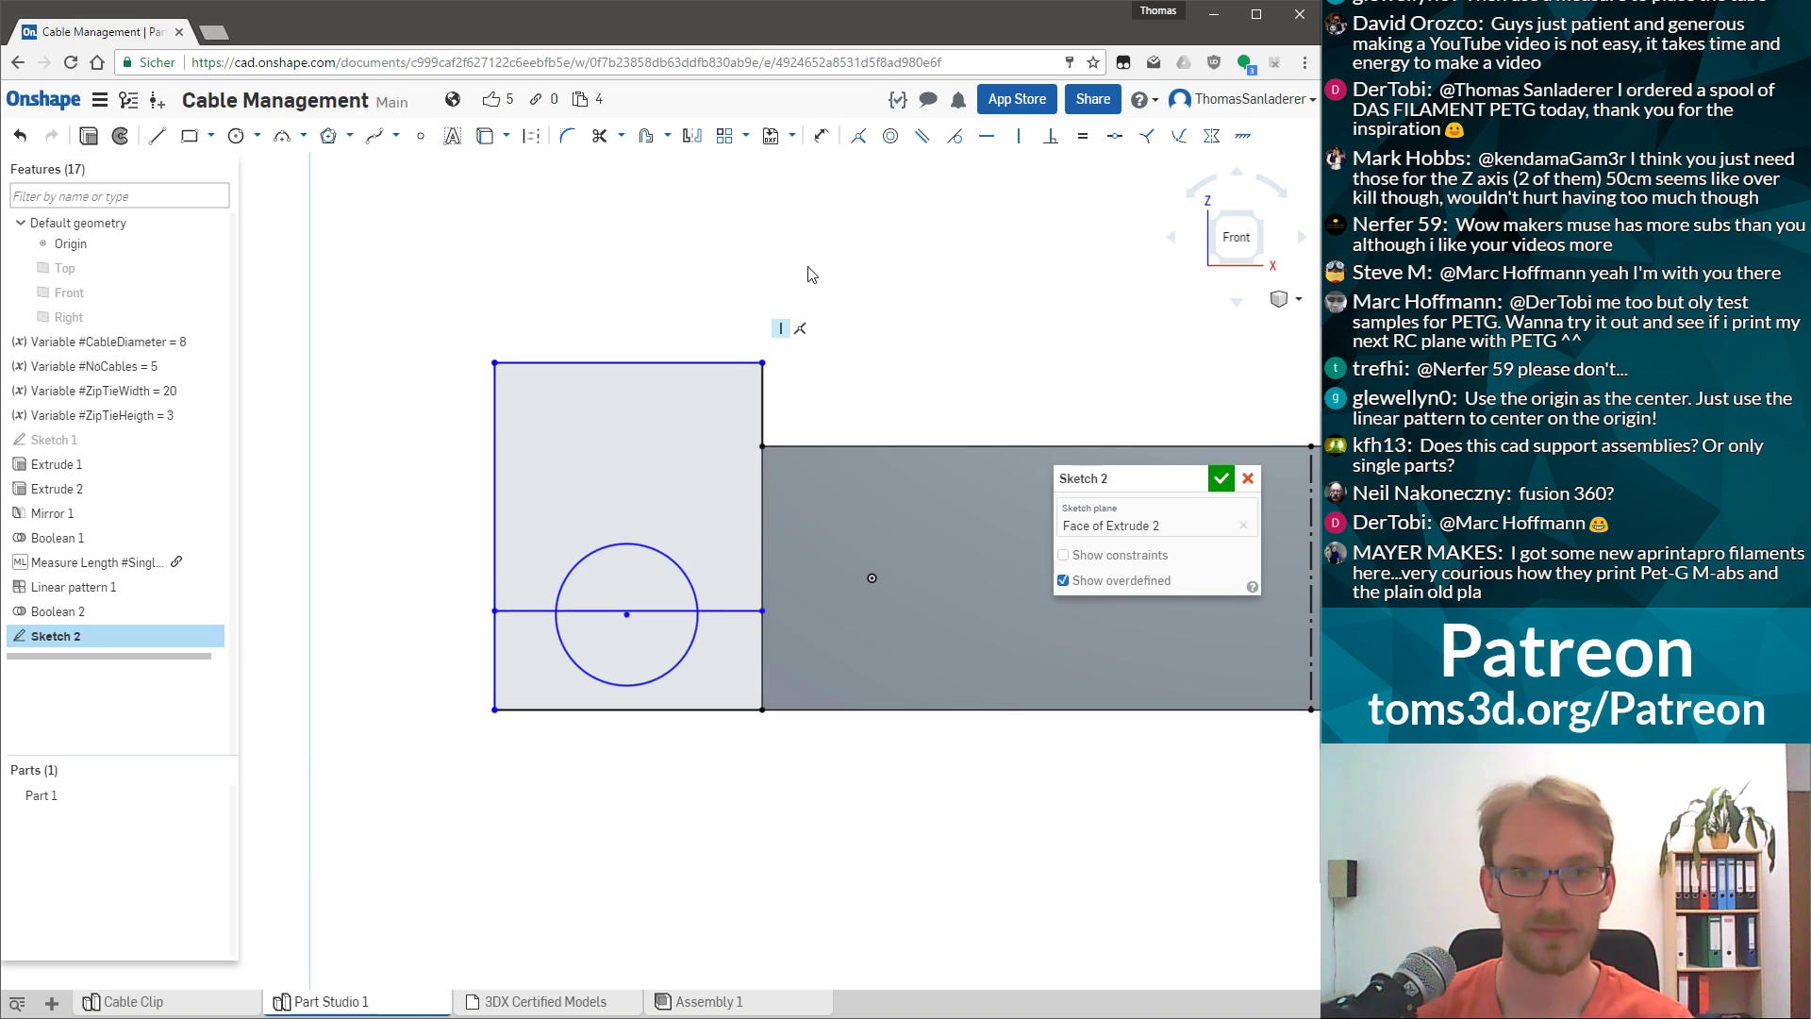
# Attach the circle's centre to the horizontal line's midpoint and convert that line to construction geometry.
pyautogui.moveTo(628, 614); pyautogui.dragTo(628, 612)
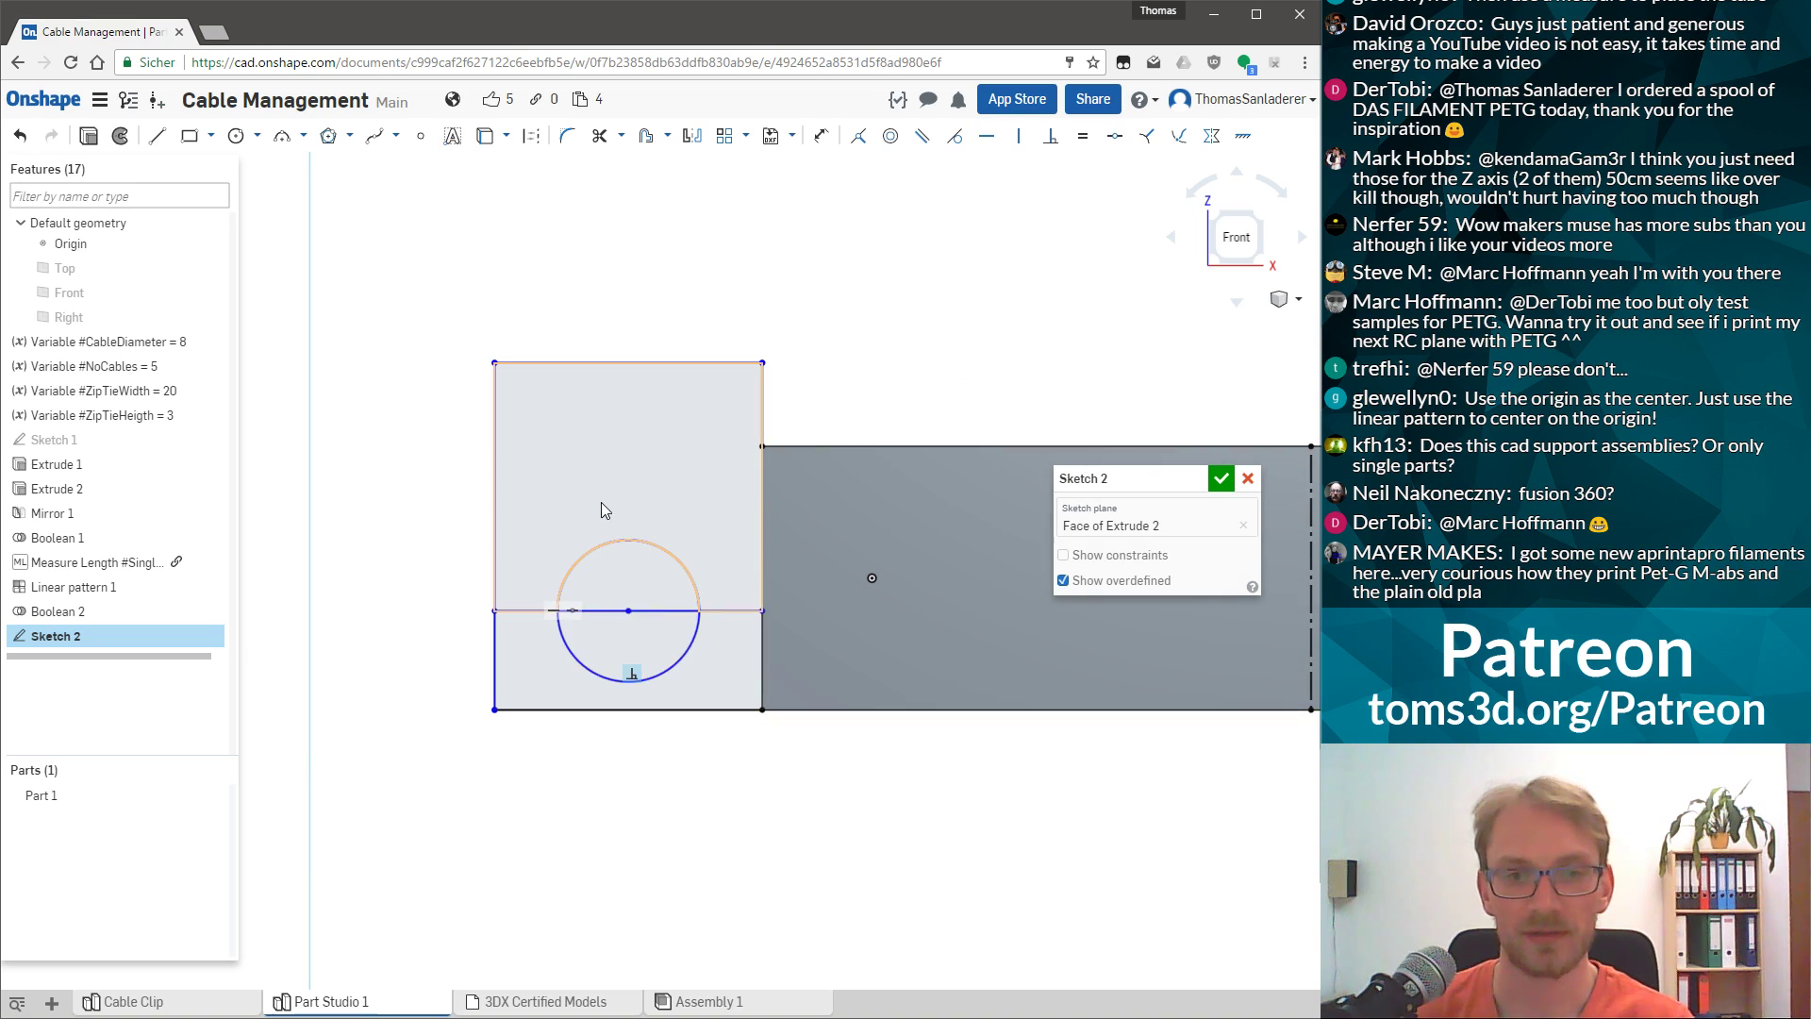
pyautogui.rightClick(726, 614)
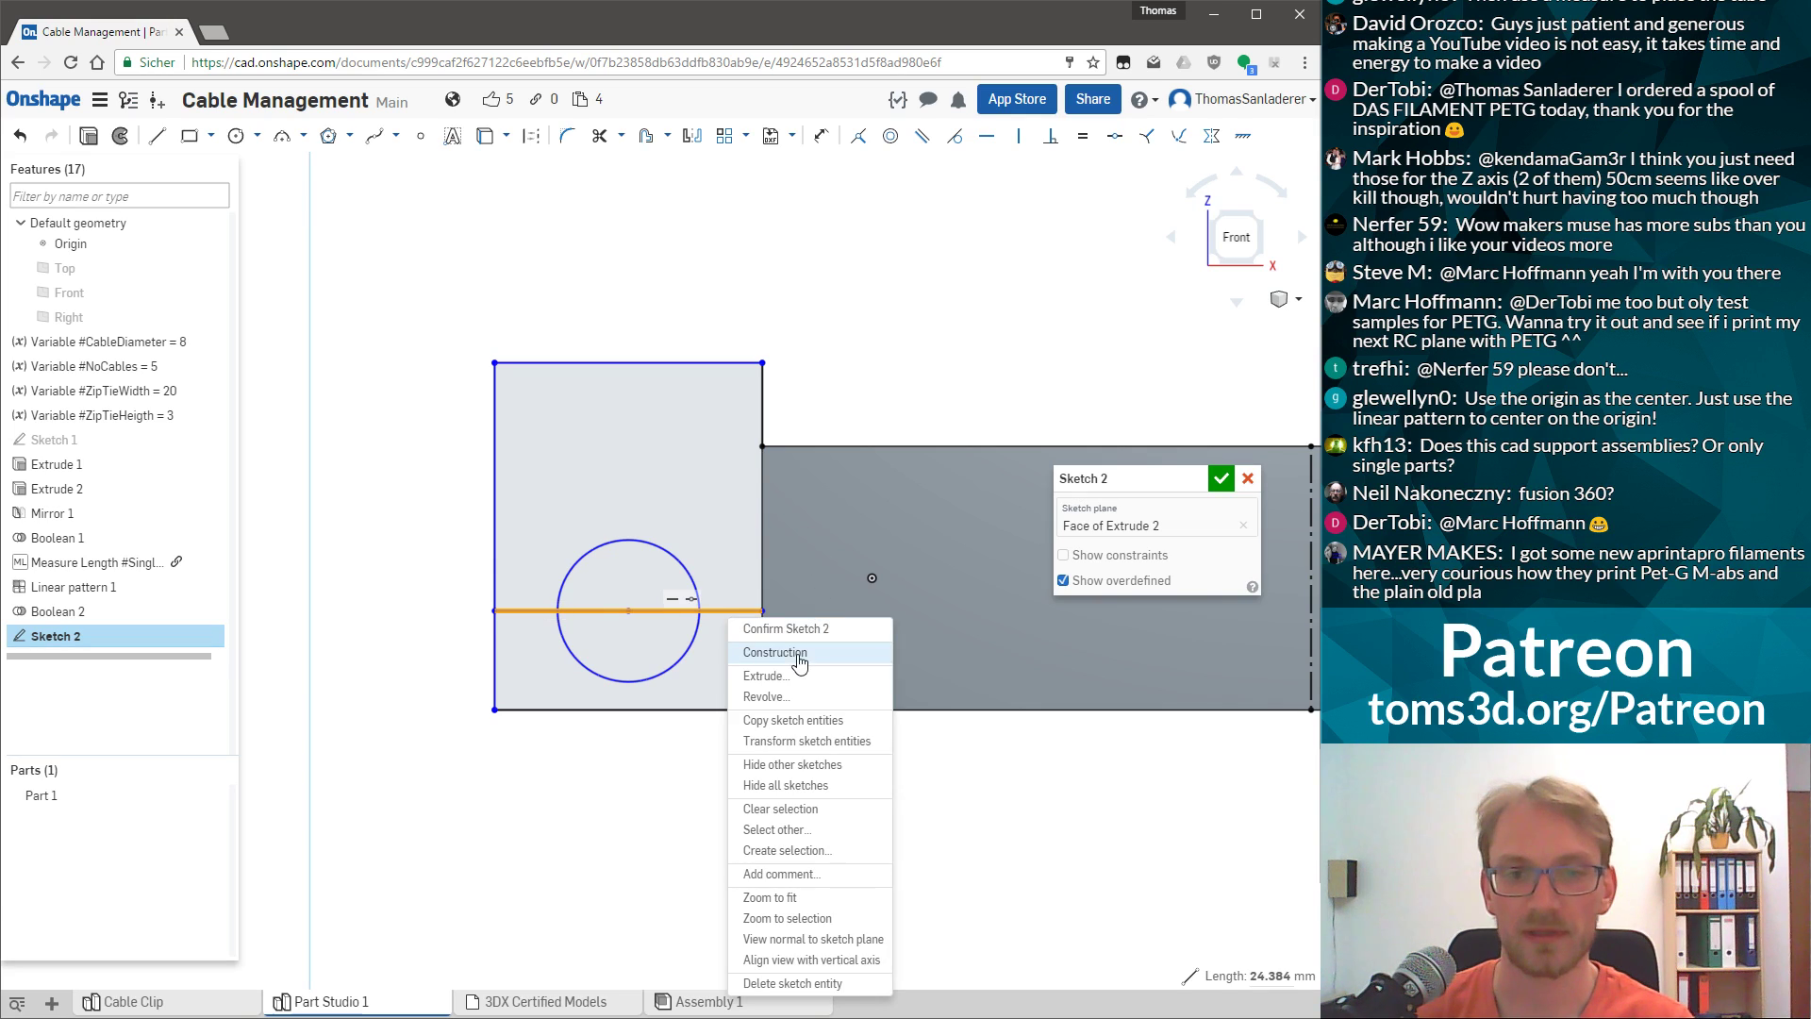
pyautogui.click(769, 651)
pyautogui.press('Escape')
# Place a point on the lower part of the circle and align it vertically with the circle's centre.
pyautogui.scroll(4, 630, 706)
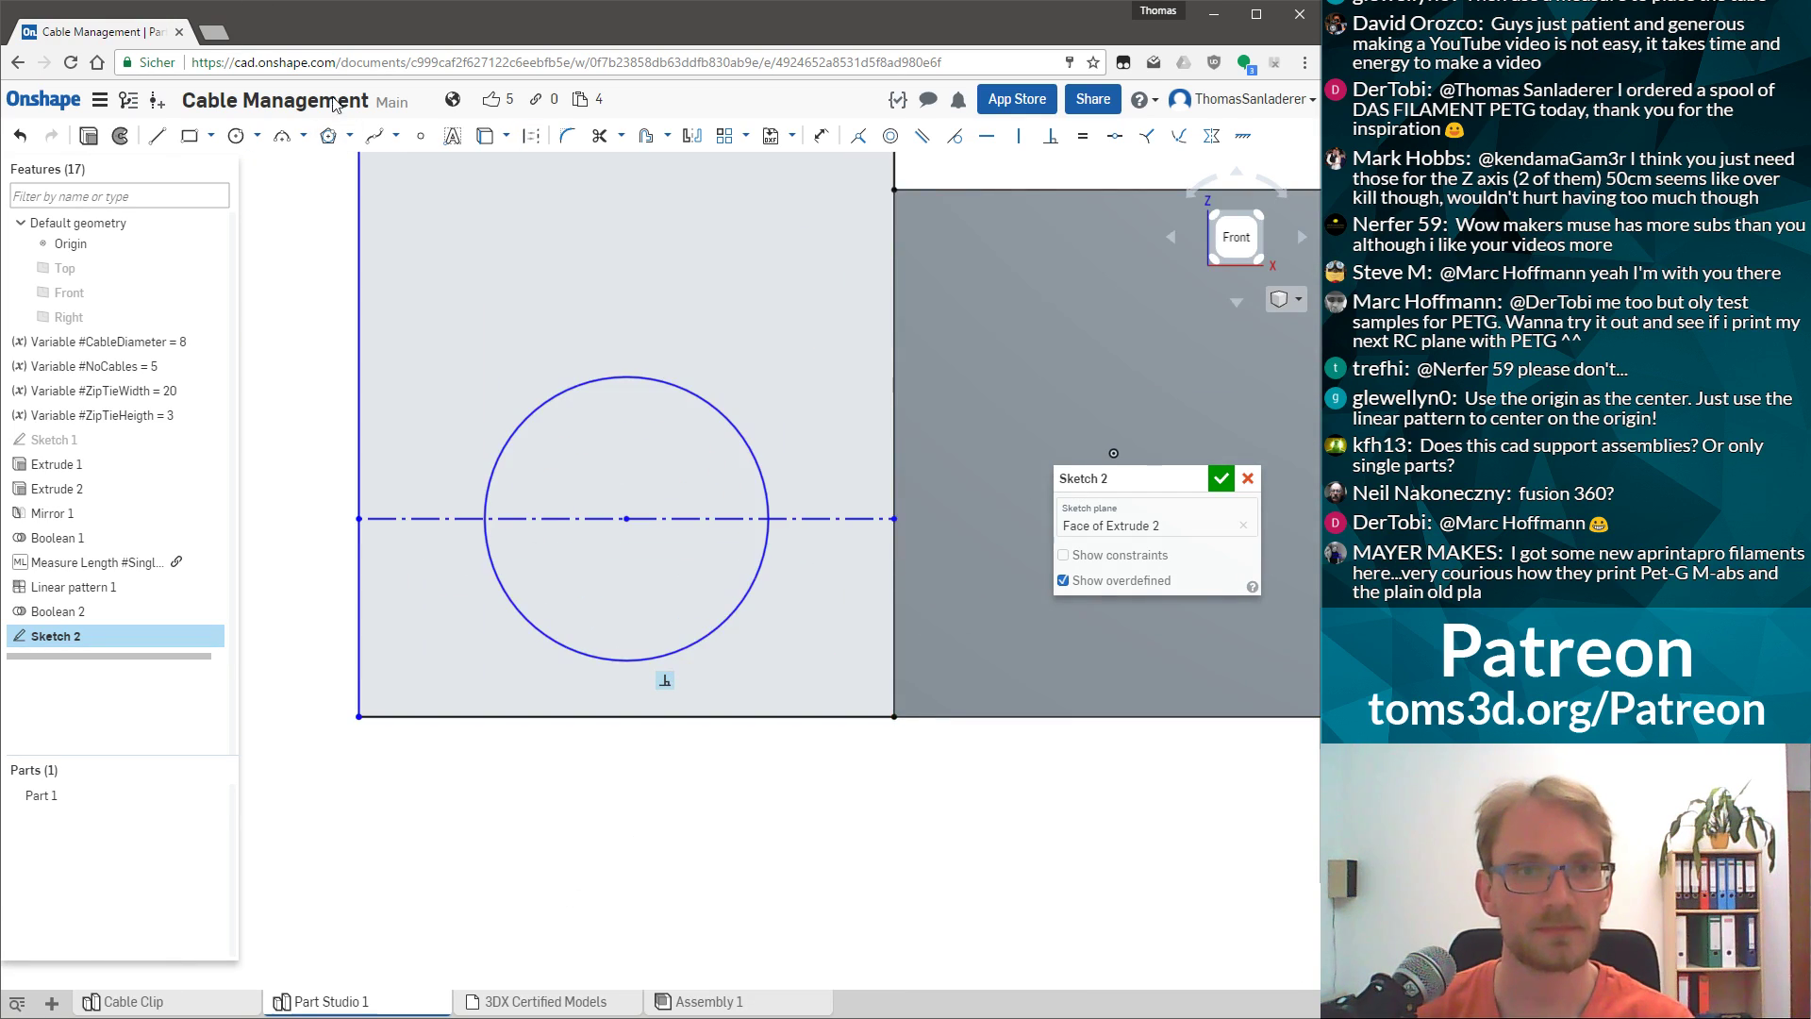
pyautogui.click(421, 134)
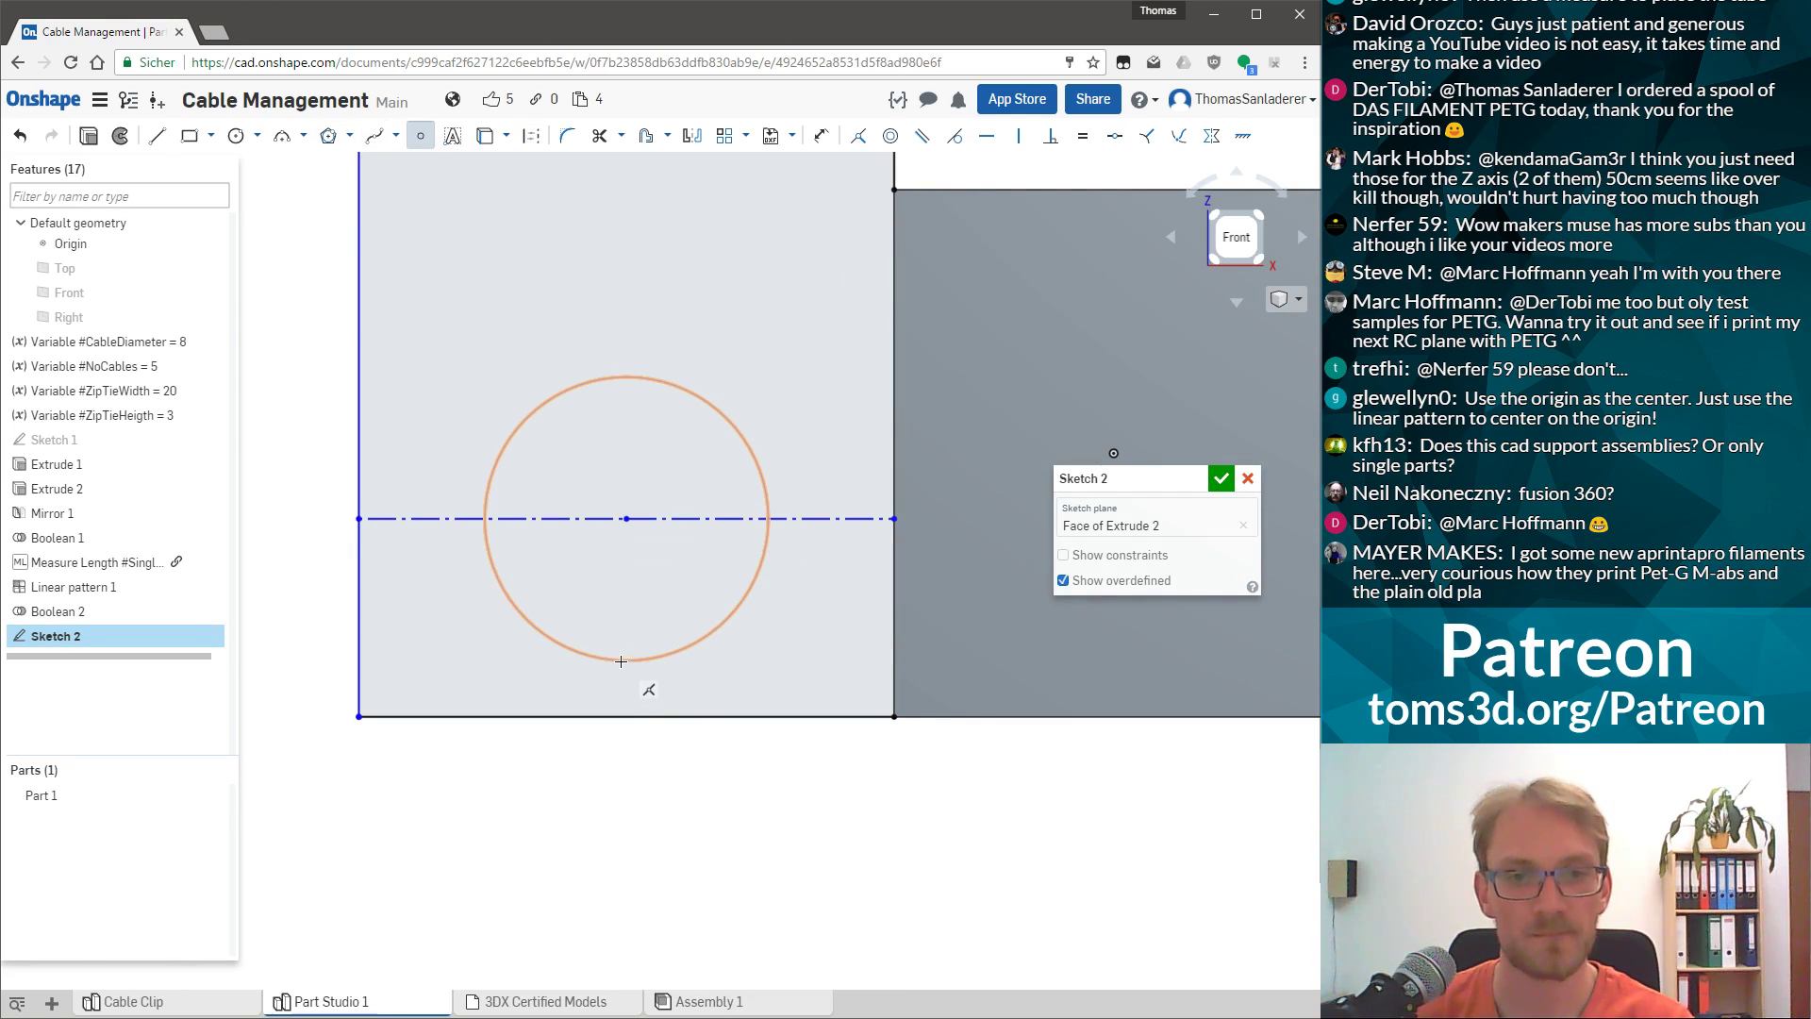
pyautogui.click(620, 660)
pyautogui.press('Escape')
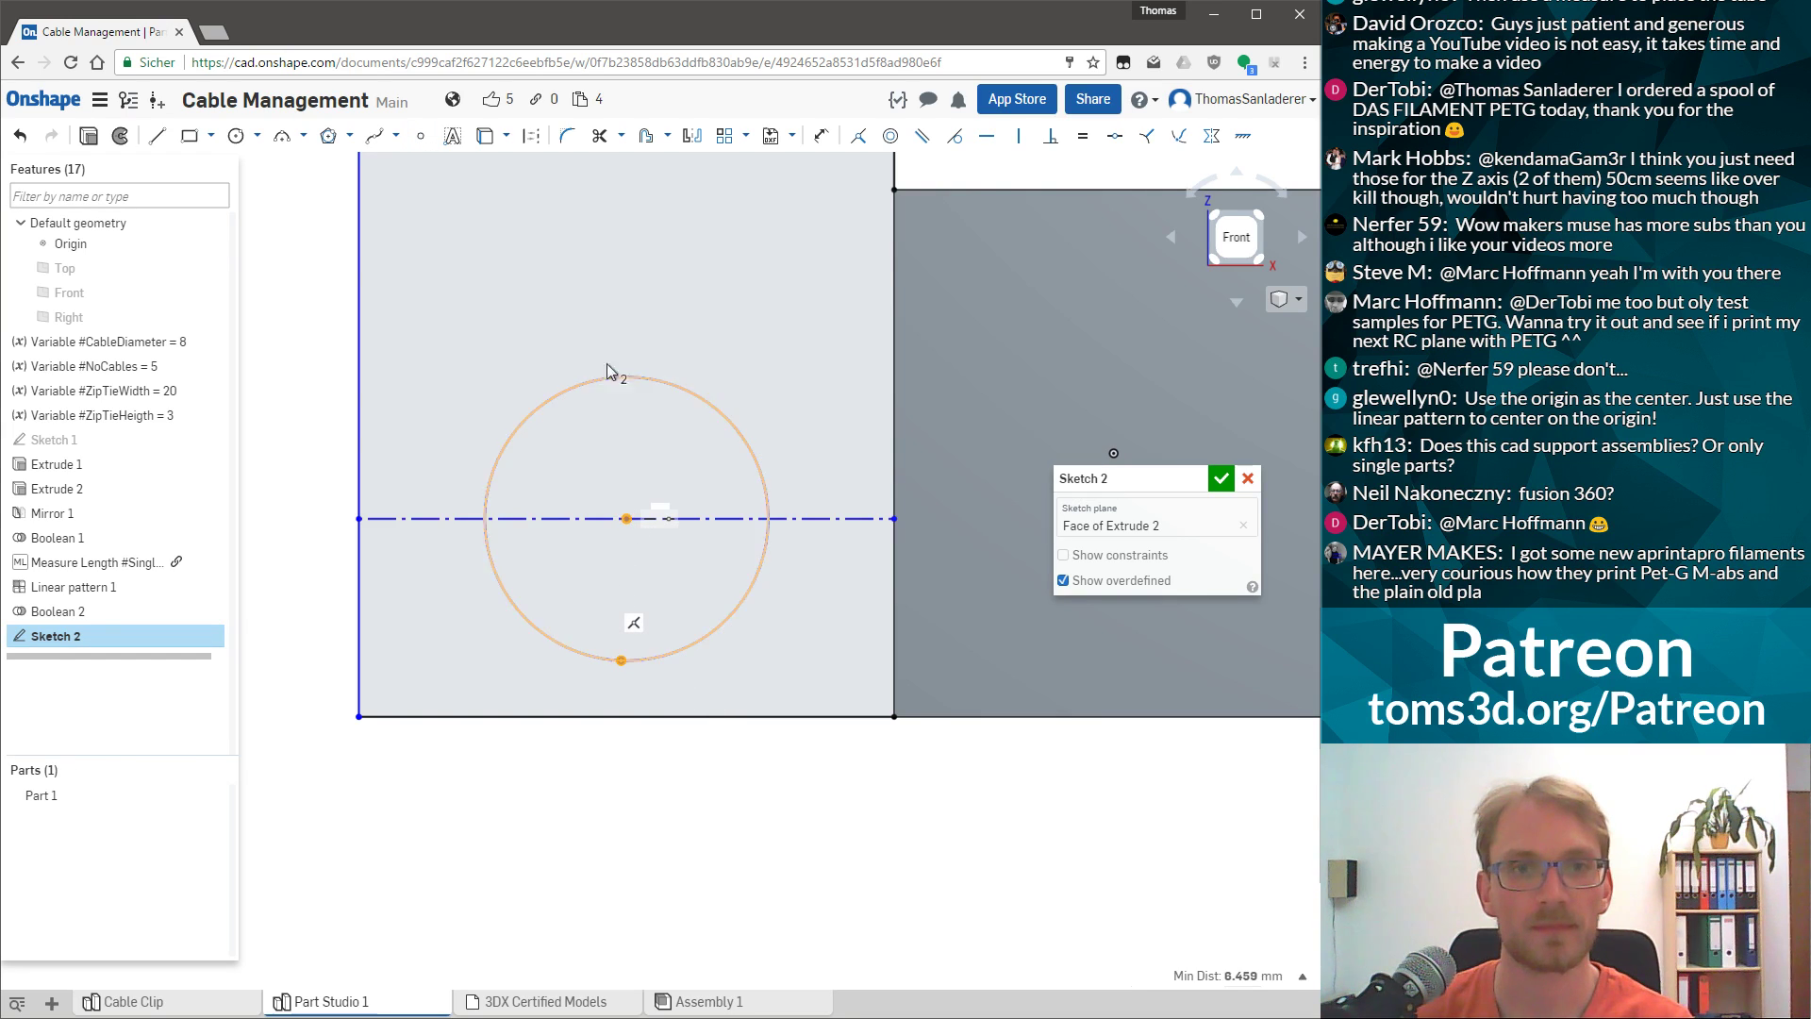
pyautogui.press('v')
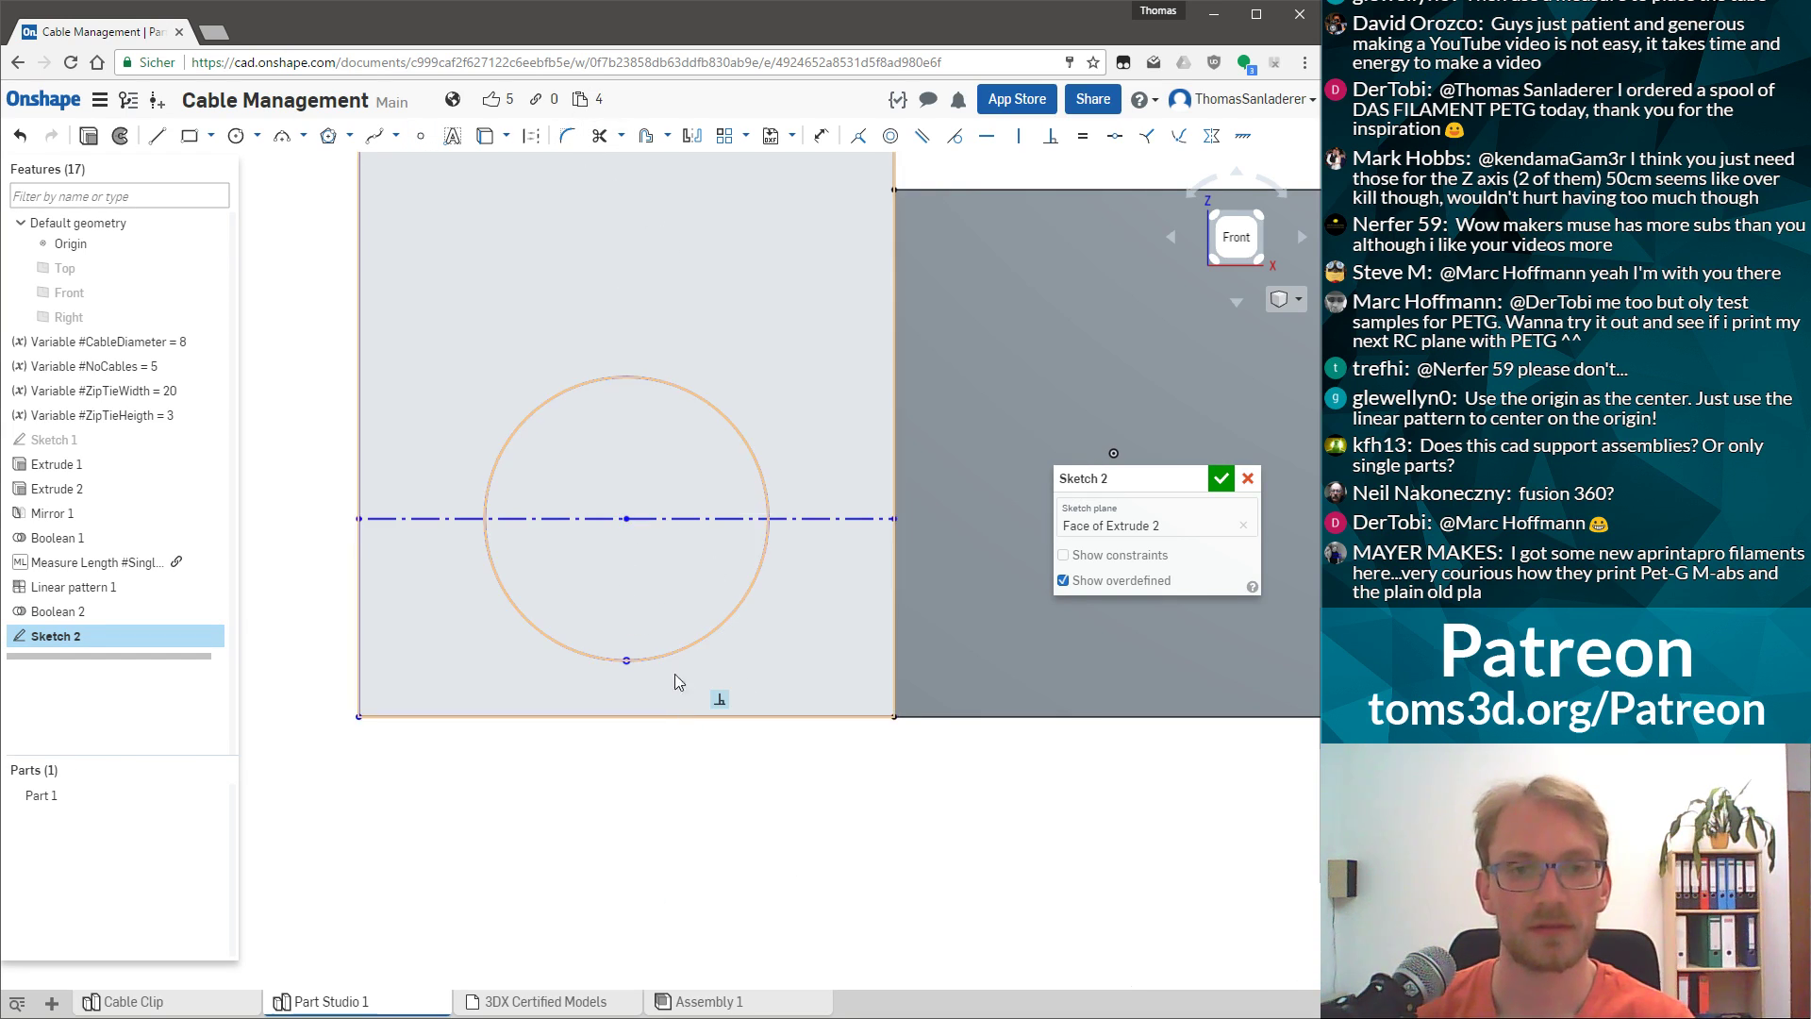
pyautogui.click(693, 654)
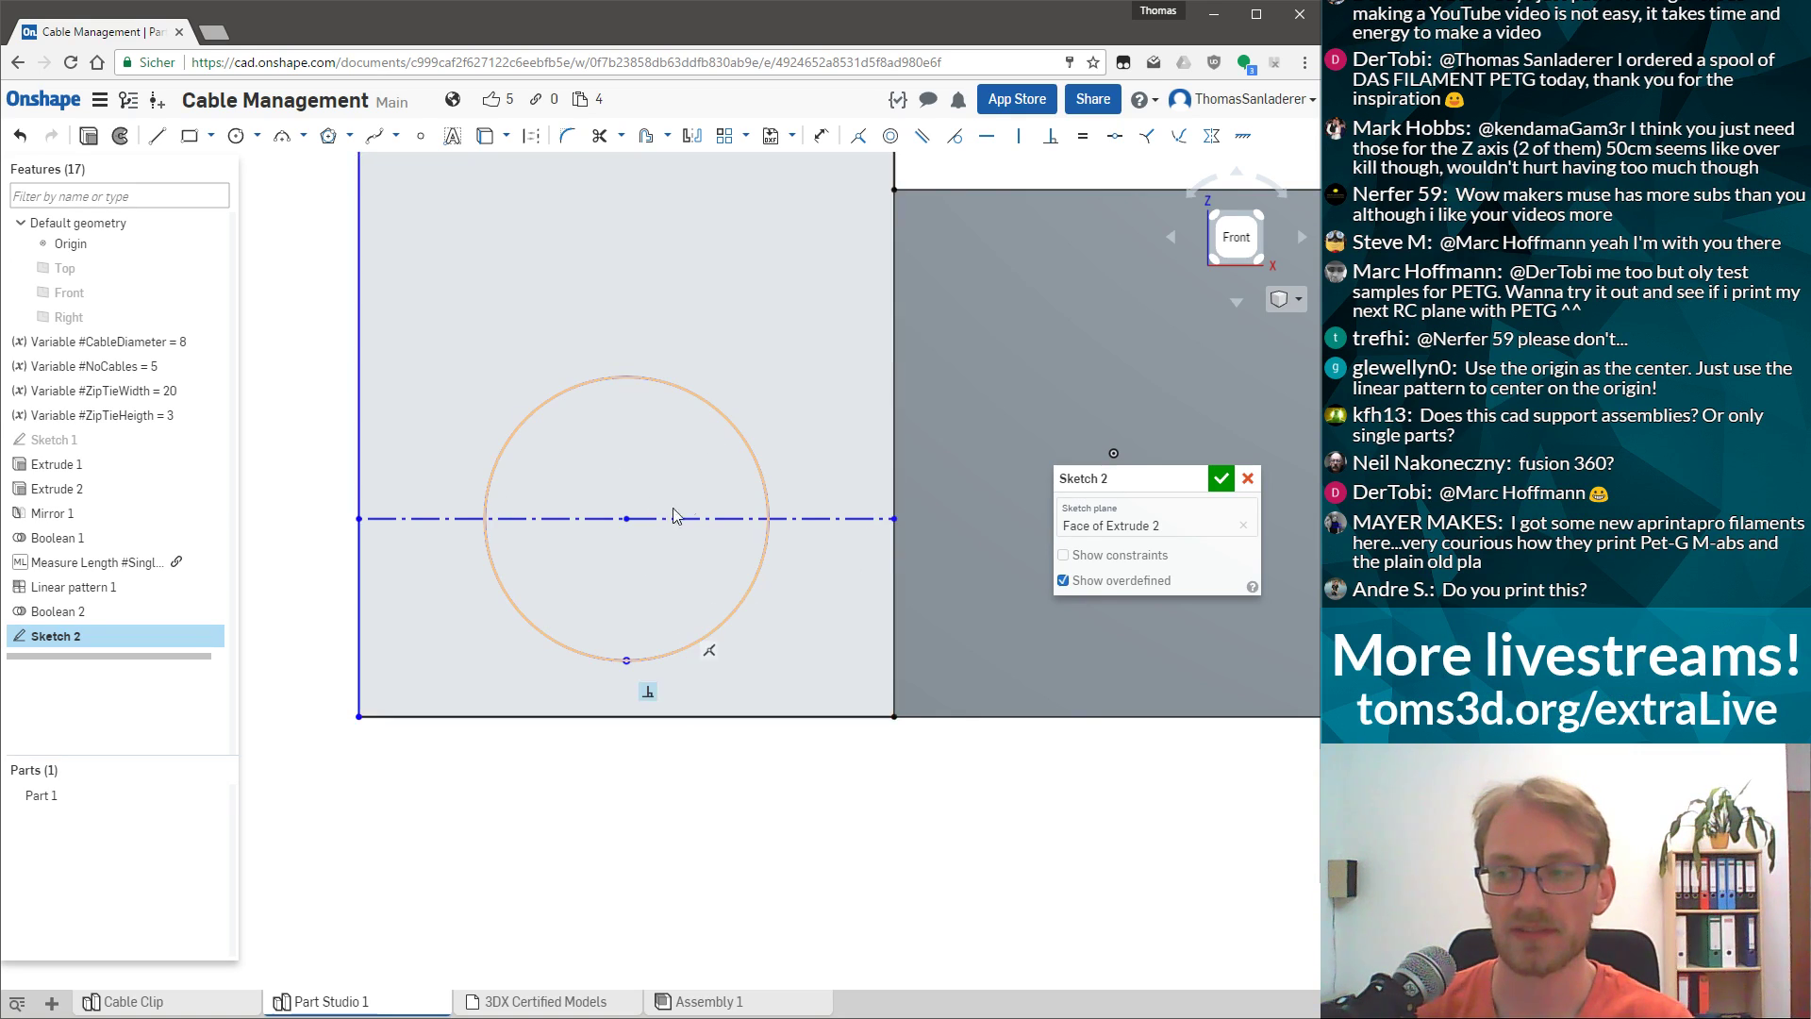
pyautogui.scroll(2, 823, 530)
pyautogui.click(982, 794)
pyautogui.click(856, 596)
pyautogui.click(695, 845)
pyautogui.click(719, 666)
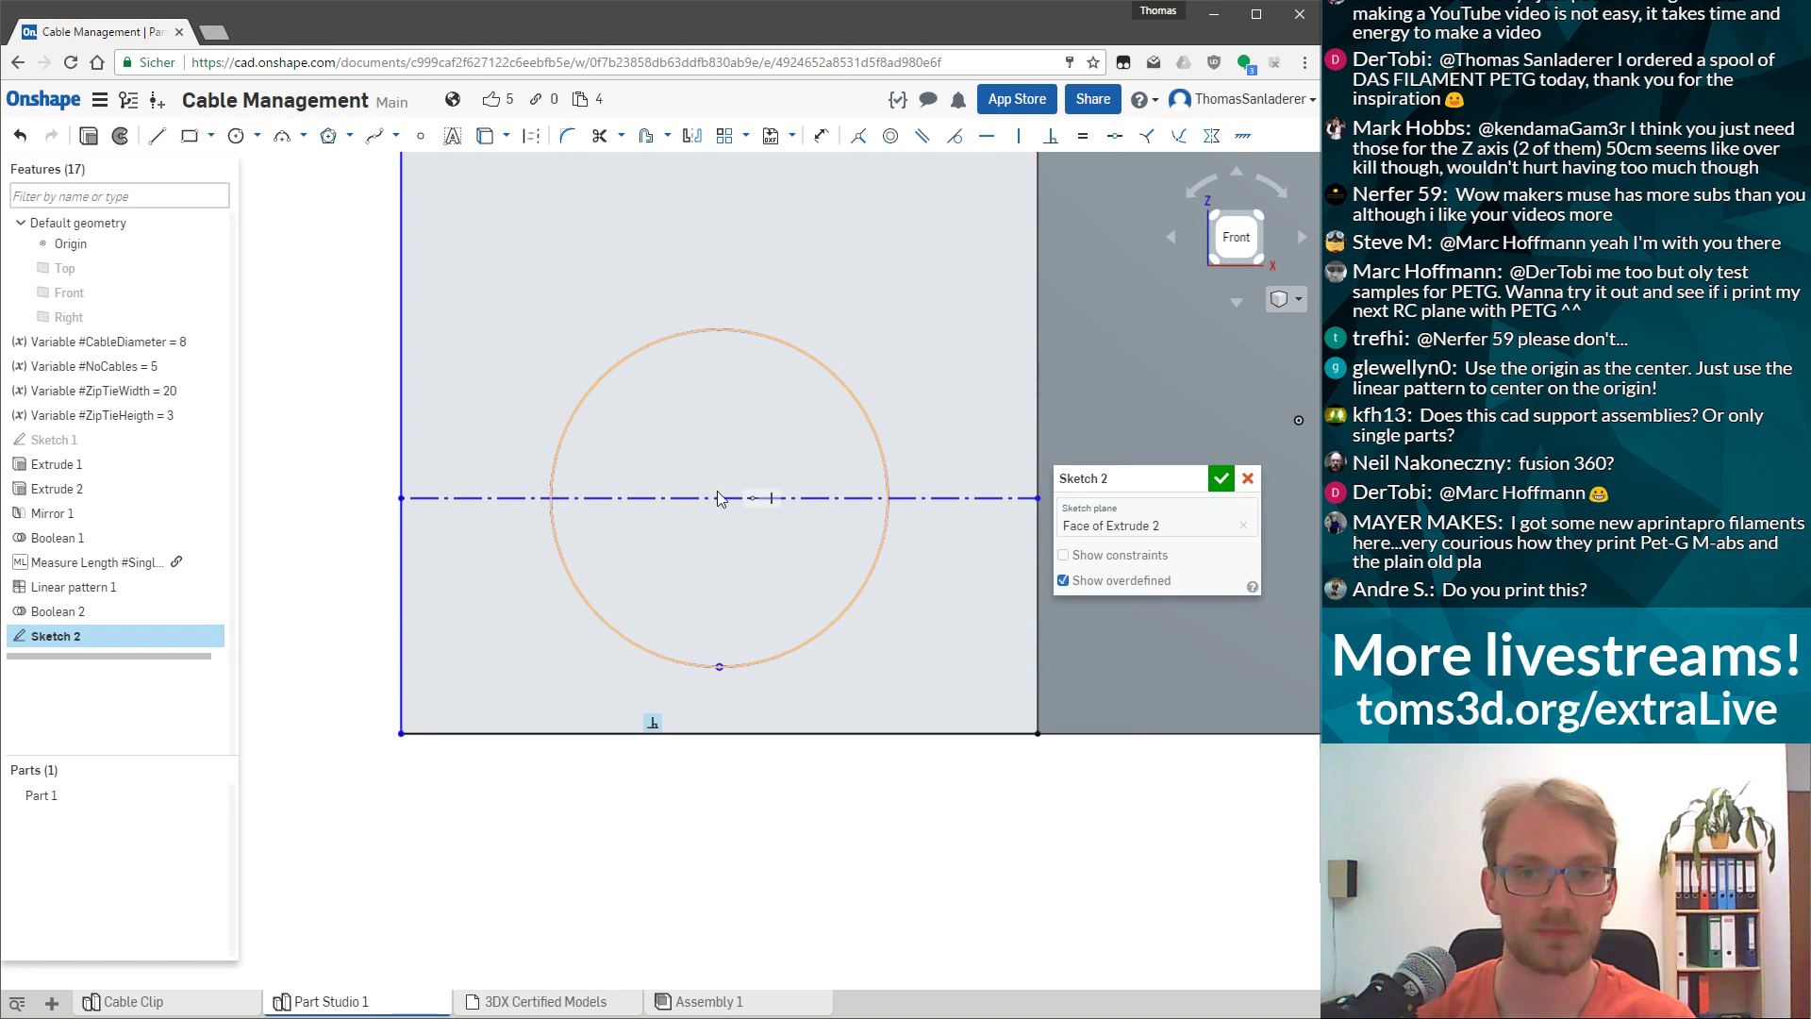
# Dimension the distance from the tab's bottom edge to the circle's lowest point as 4 mm.
pyautogui.scroll(-3, 717, 462)
pyautogui.click(761, 391)
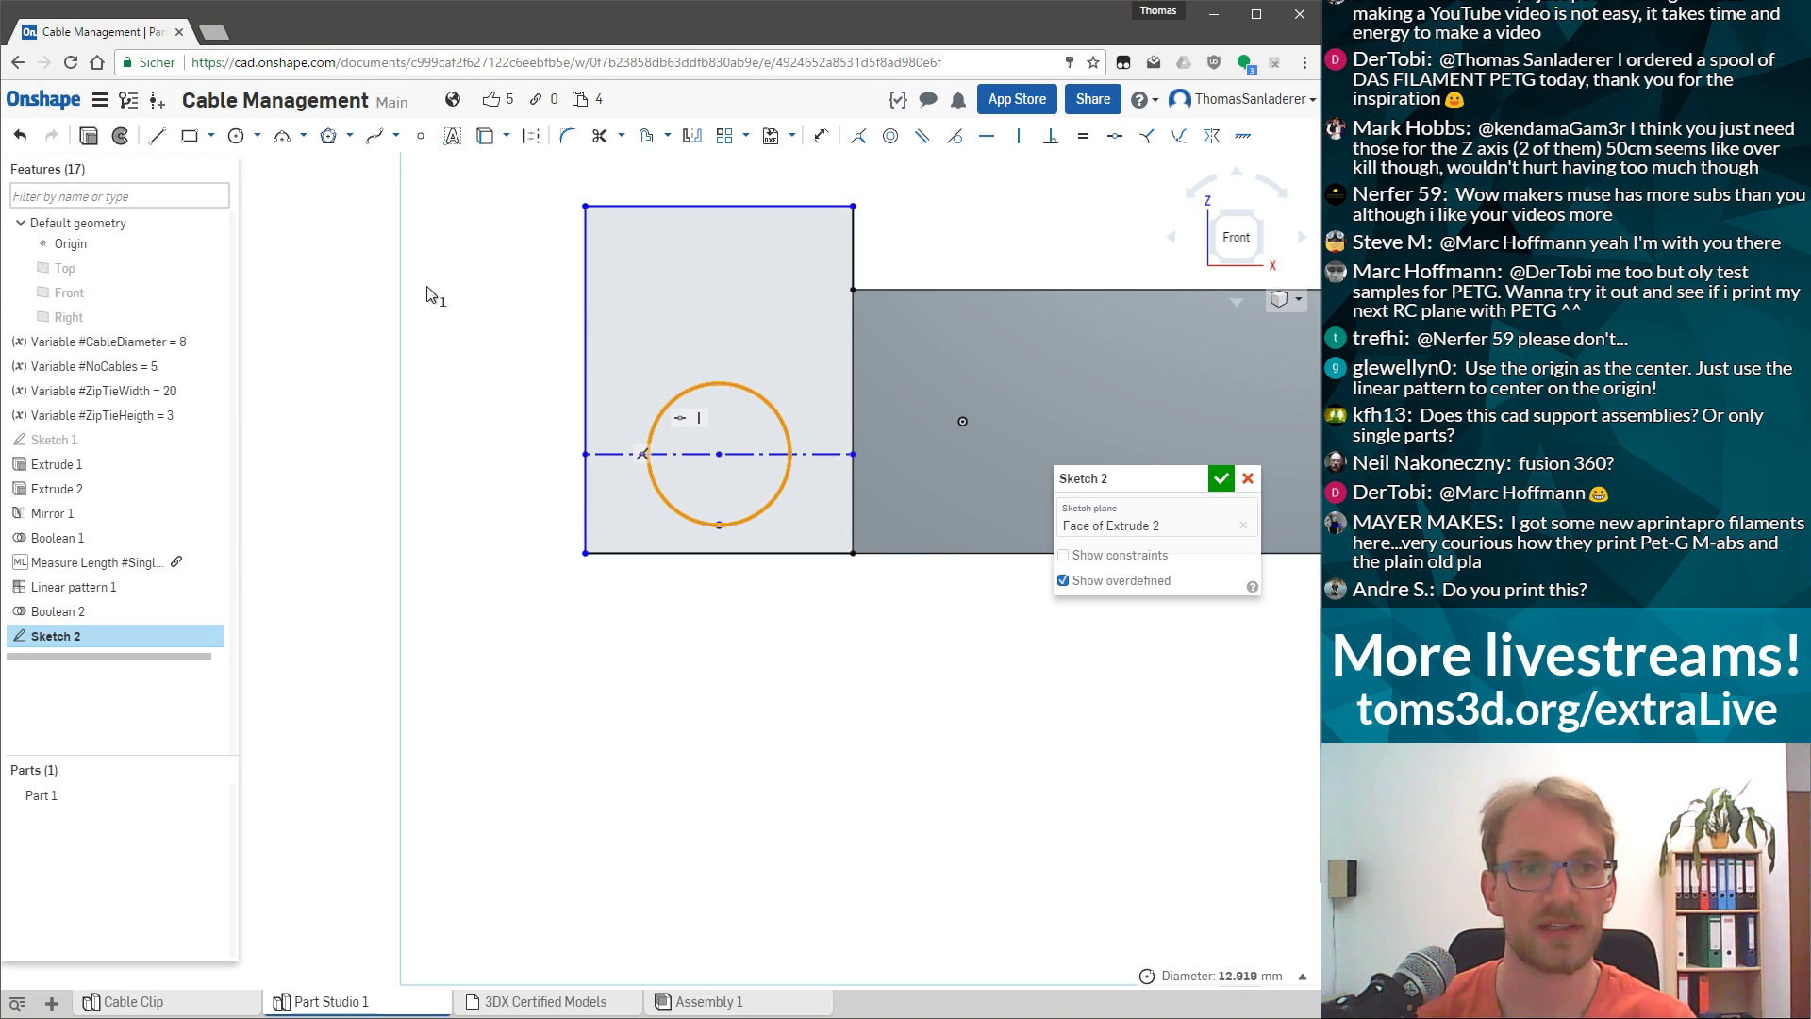
pyautogui.press('d')
pyautogui.scroll(3, 712, 547)
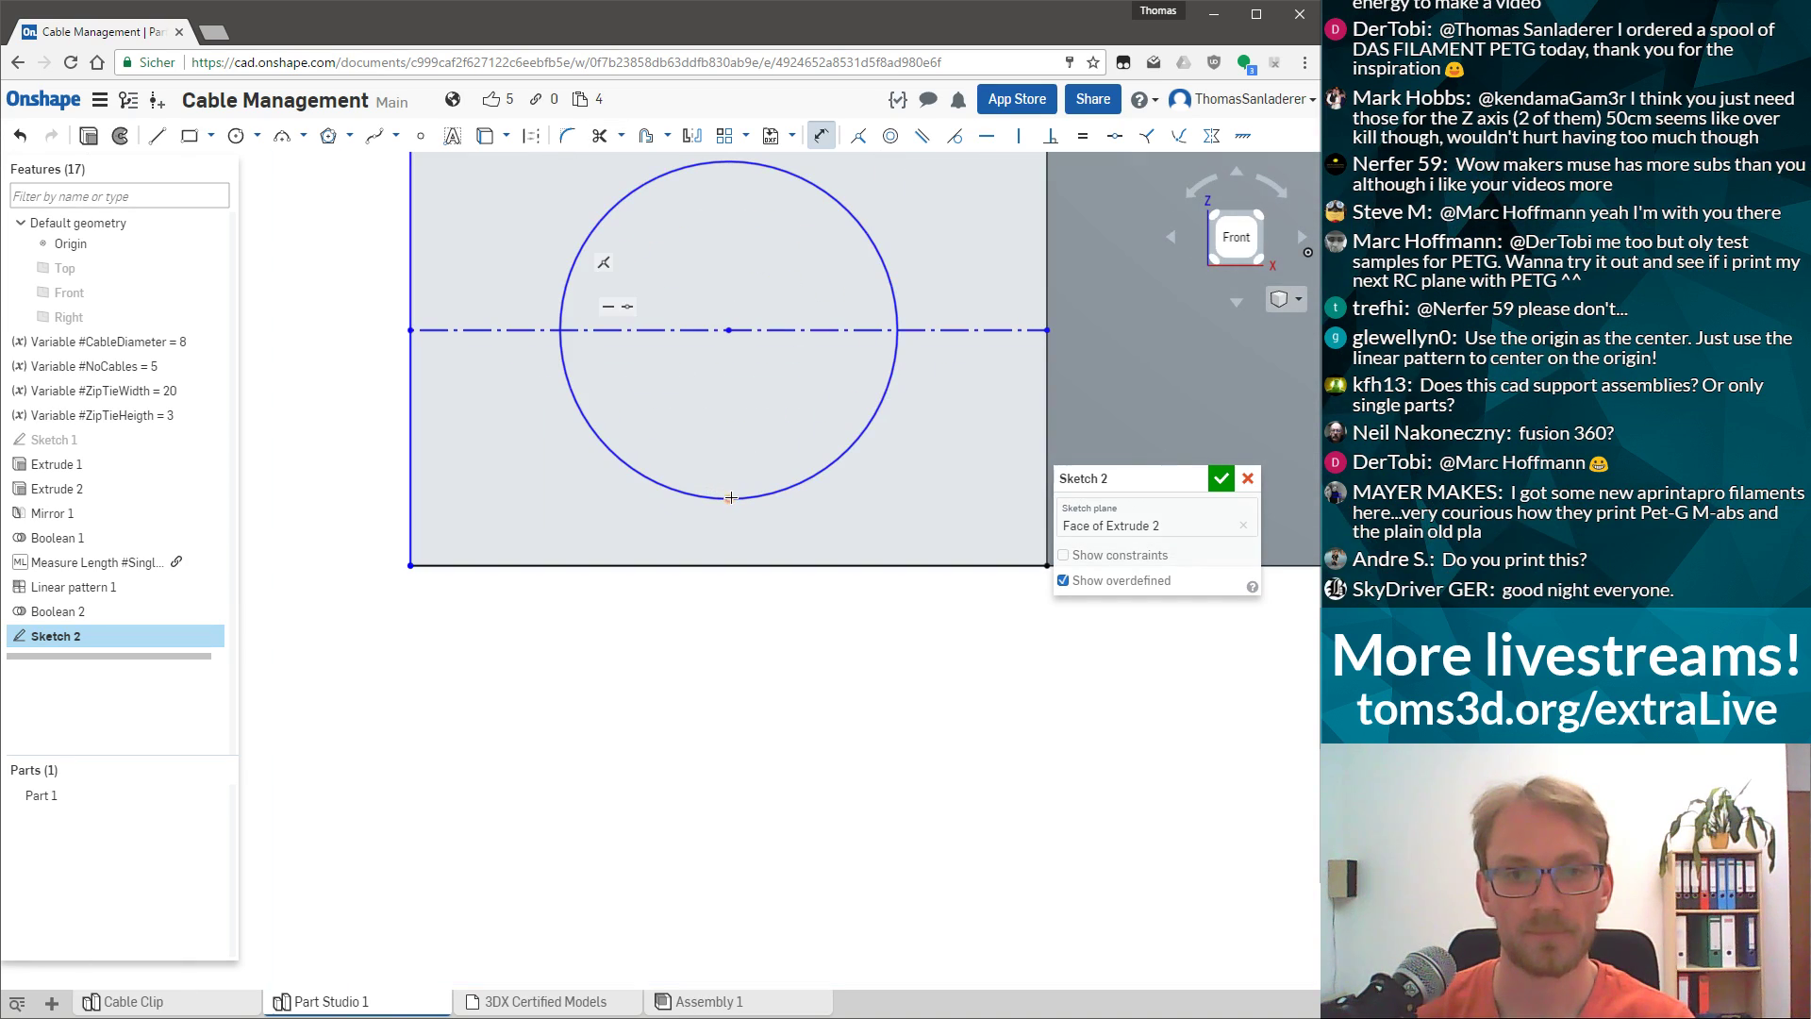
pyautogui.click(728, 564)
pyautogui.click(729, 498)
pyautogui.click(584, 553)
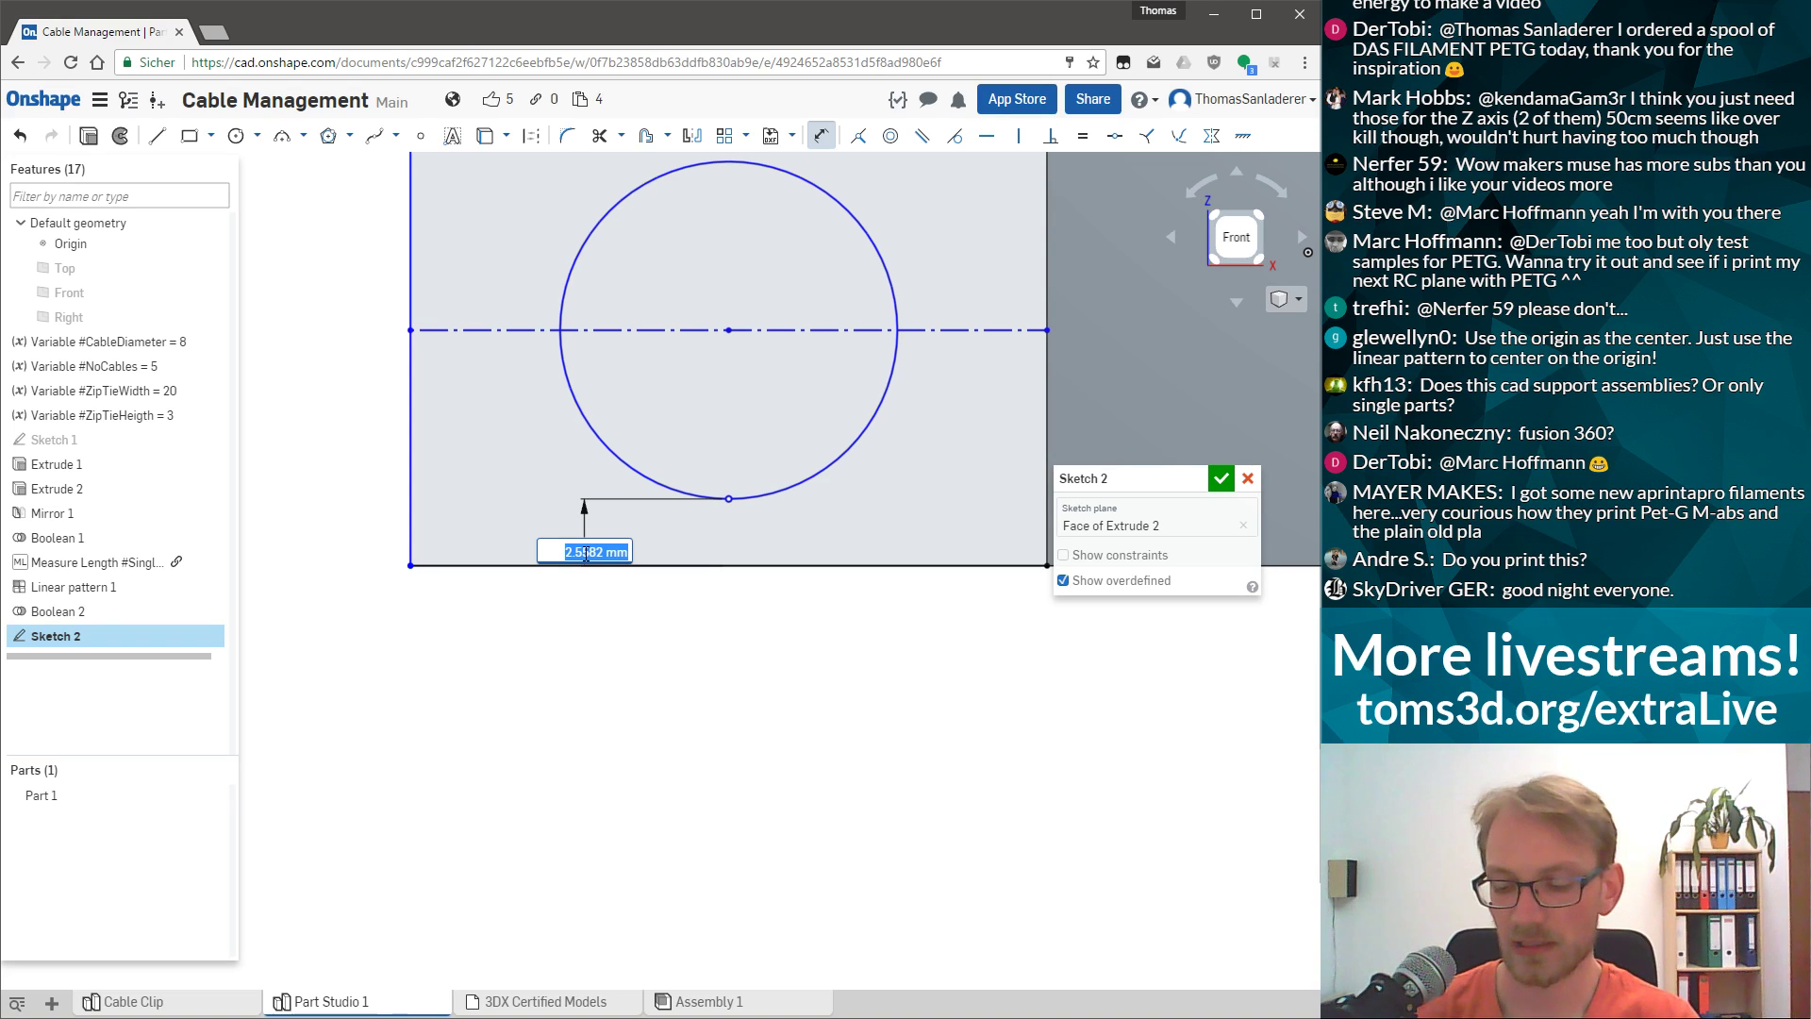
pyautogui.write('4')
pyautogui.press('Return')
# Set the diameter of the tab's circle to 4 mm.
pyautogui.scroll(-2, 864, 391)
pyautogui.click(817, 266)
pyautogui.click(842, 220)
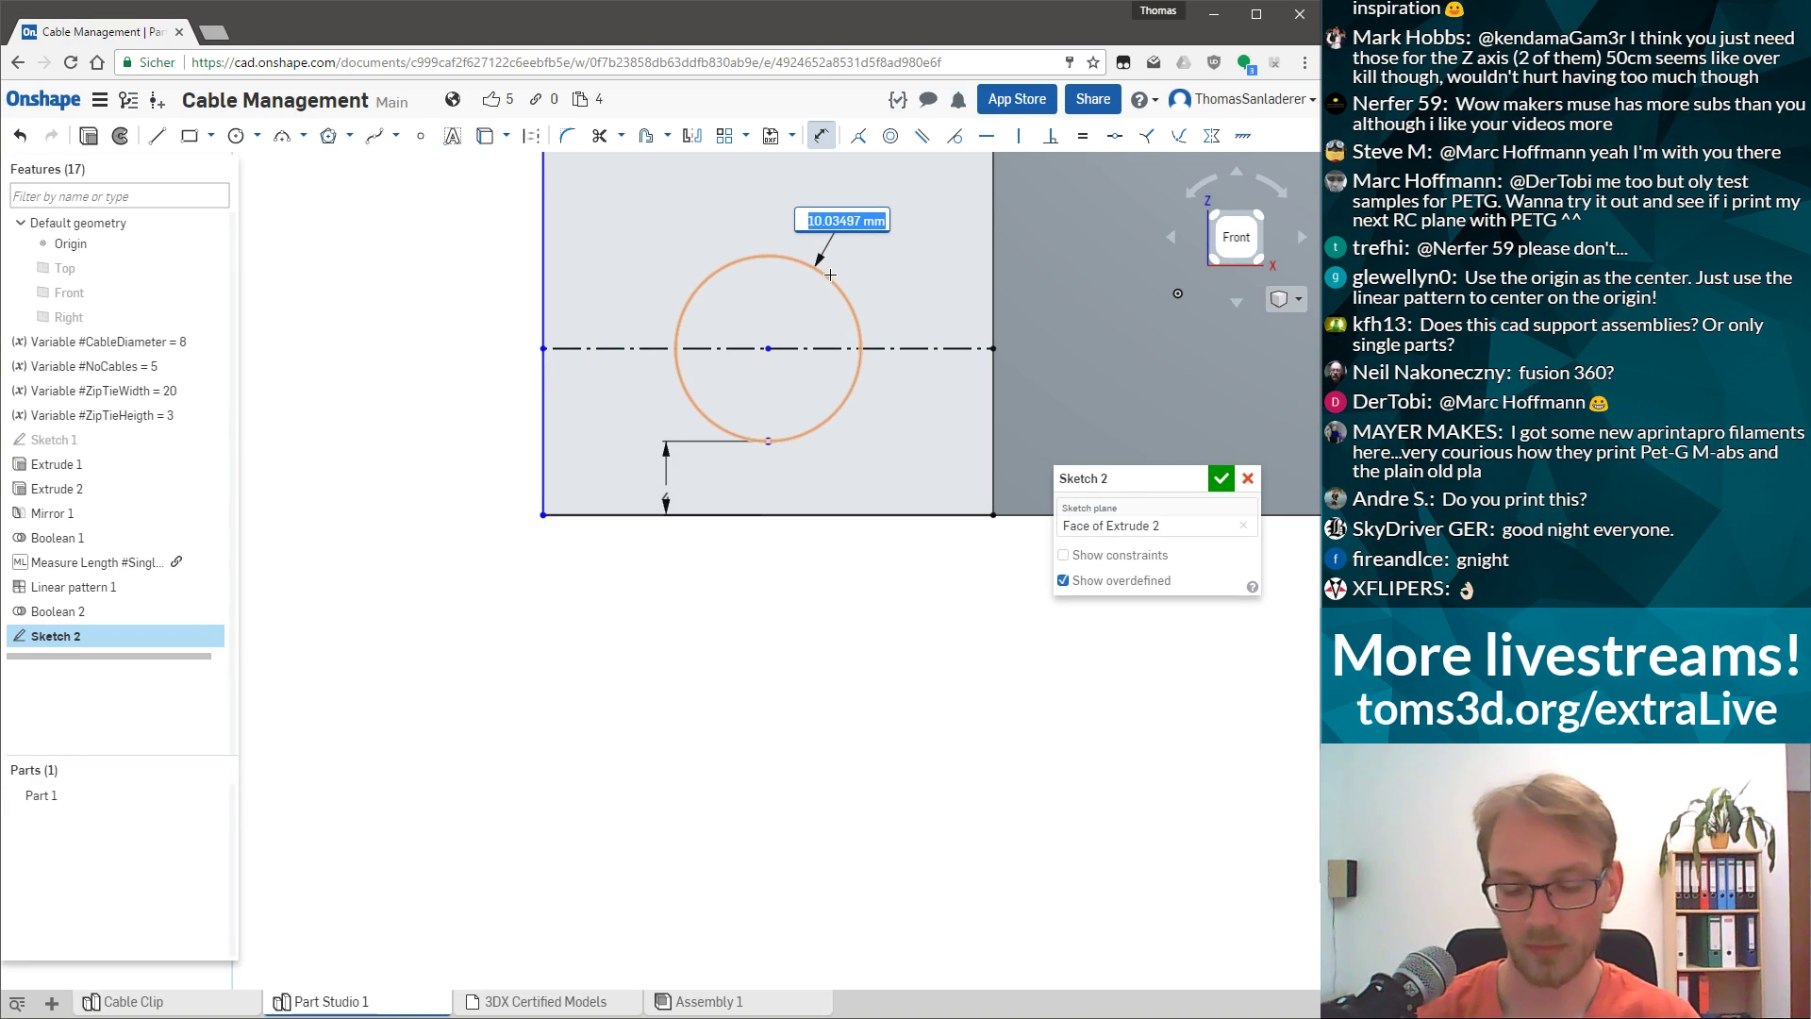
pyautogui.write('4')
pyautogui.press('Return')
# Narrow the tab by moving its outer vertical edge closer to the strip.
pyautogui.hotkey('ctrl', 'z')
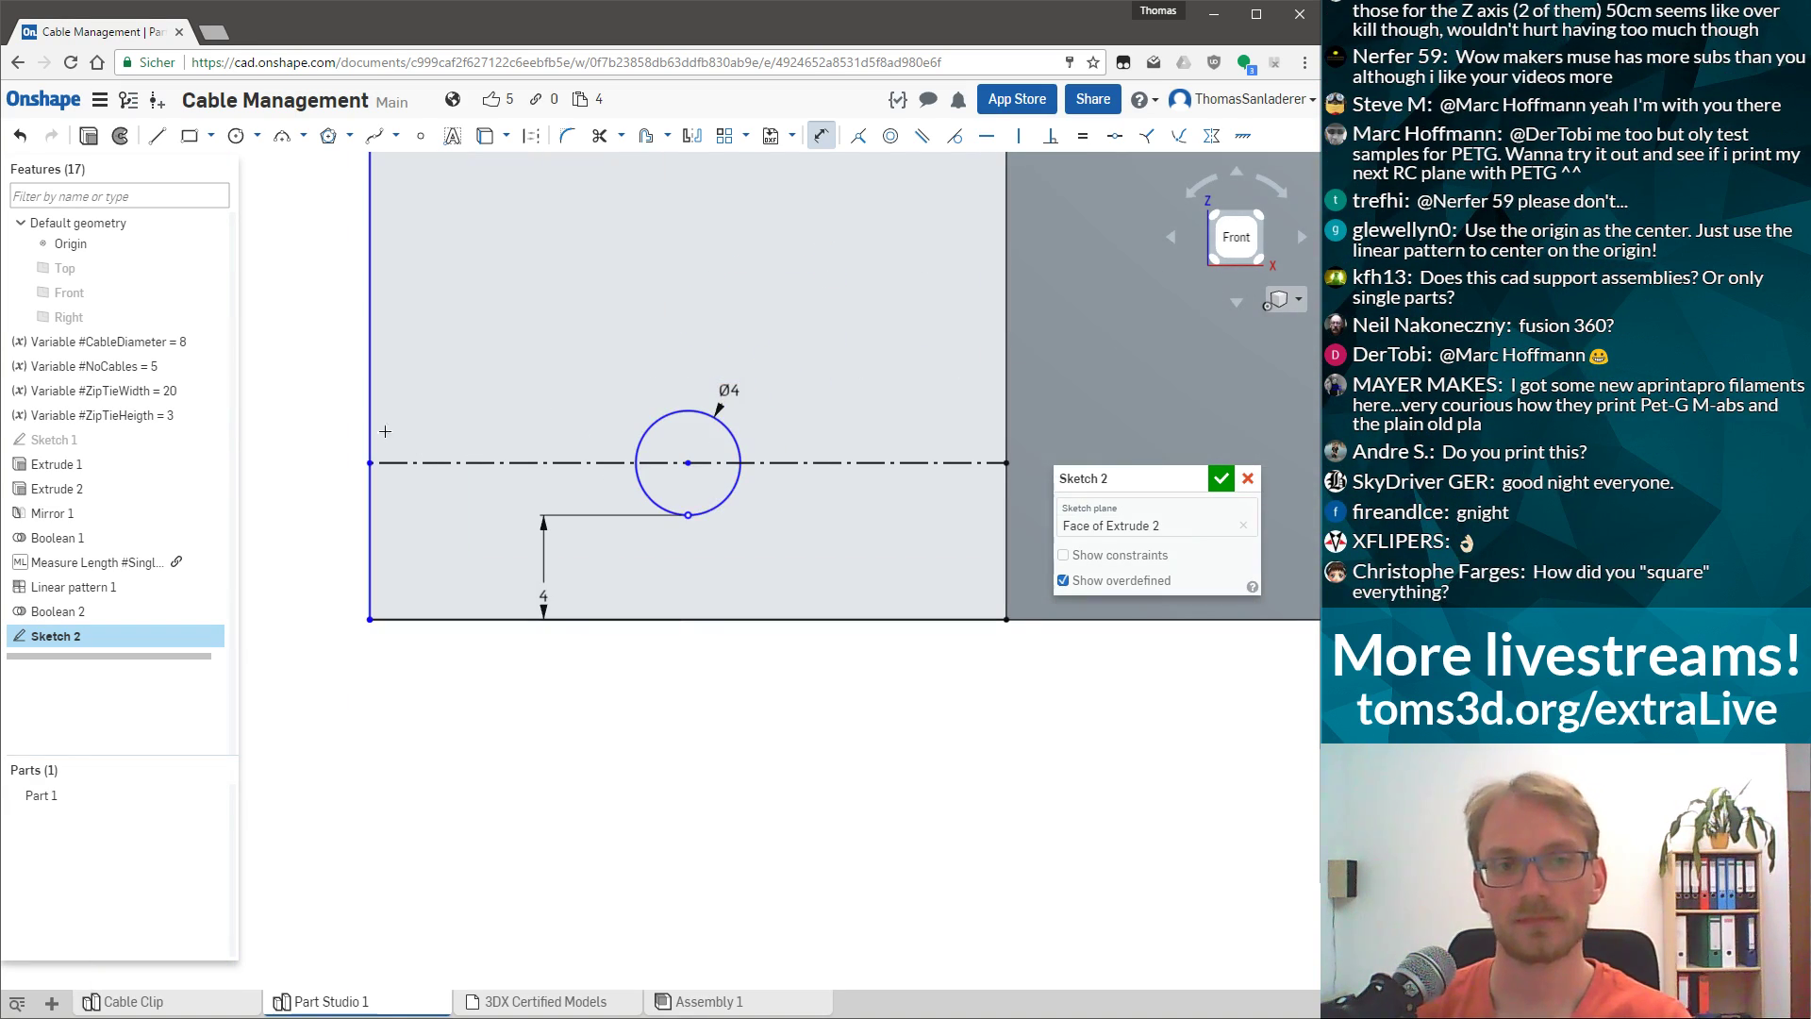
pyautogui.scroll(-2, 731, 401)
pyautogui.hotkey('ctrl', 'y')
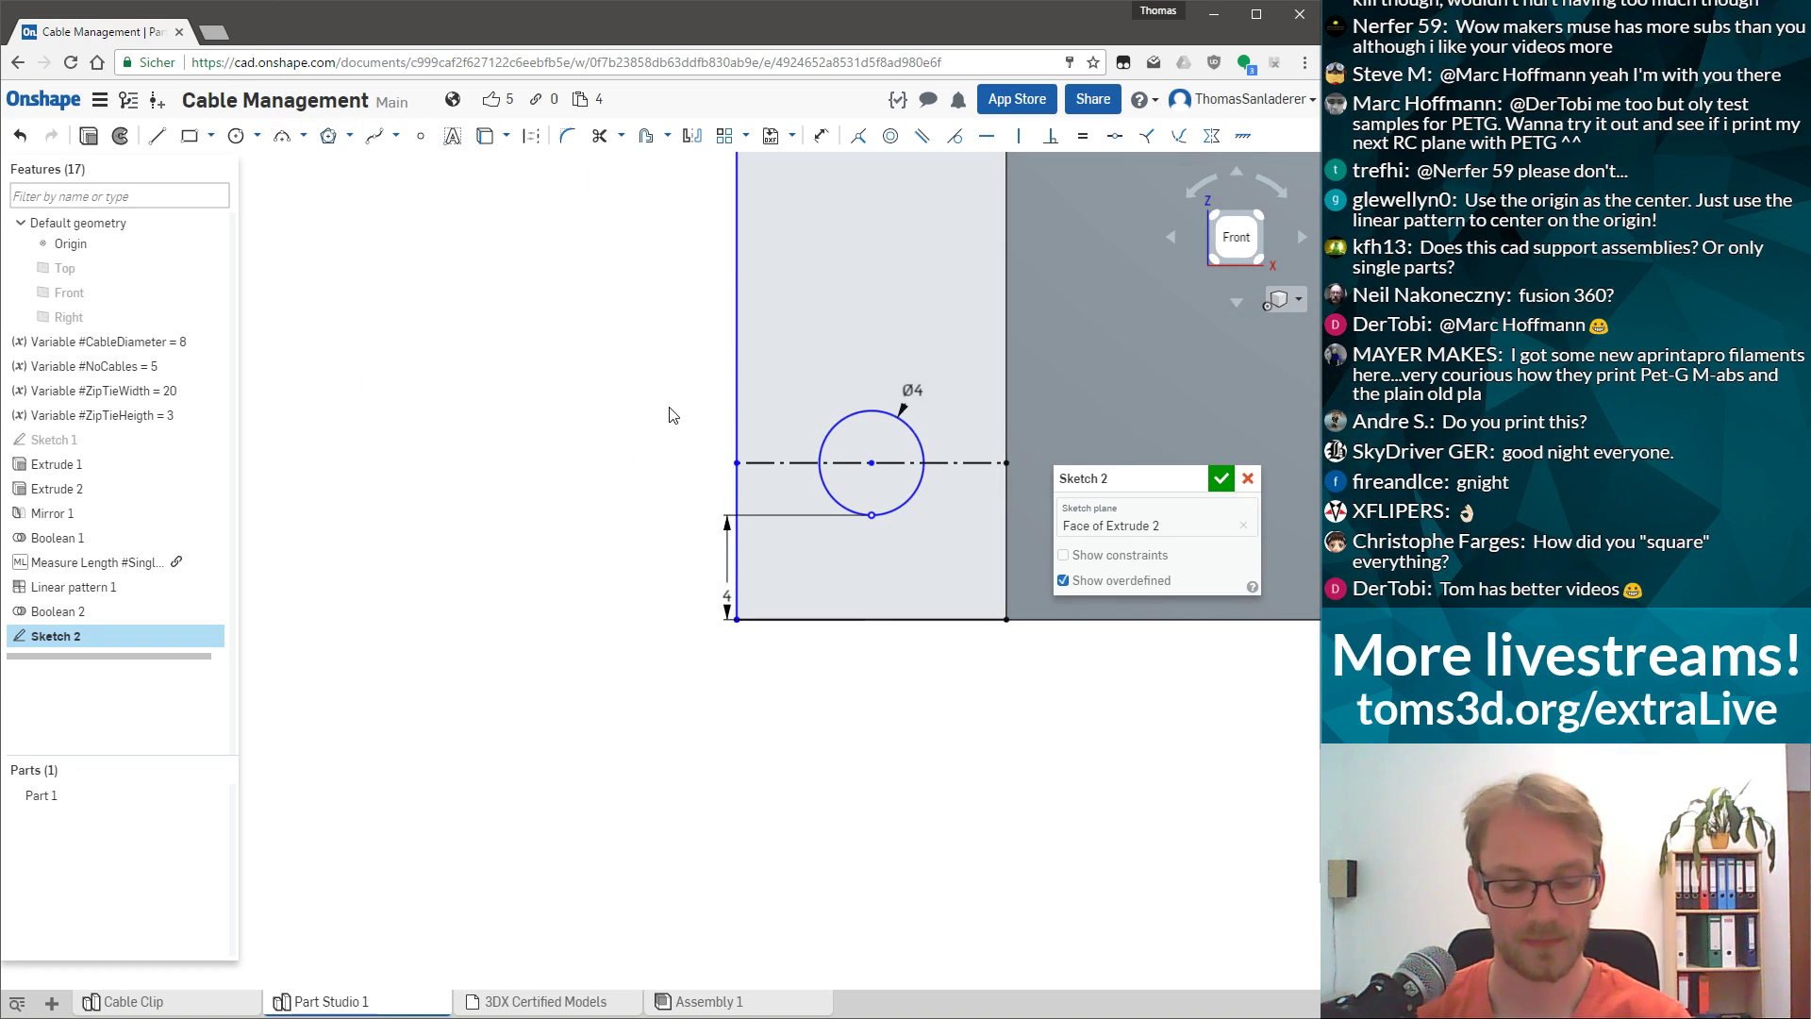
pyautogui.press('d')
pyautogui.click(782, 462)
pyautogui.click(813, 307)
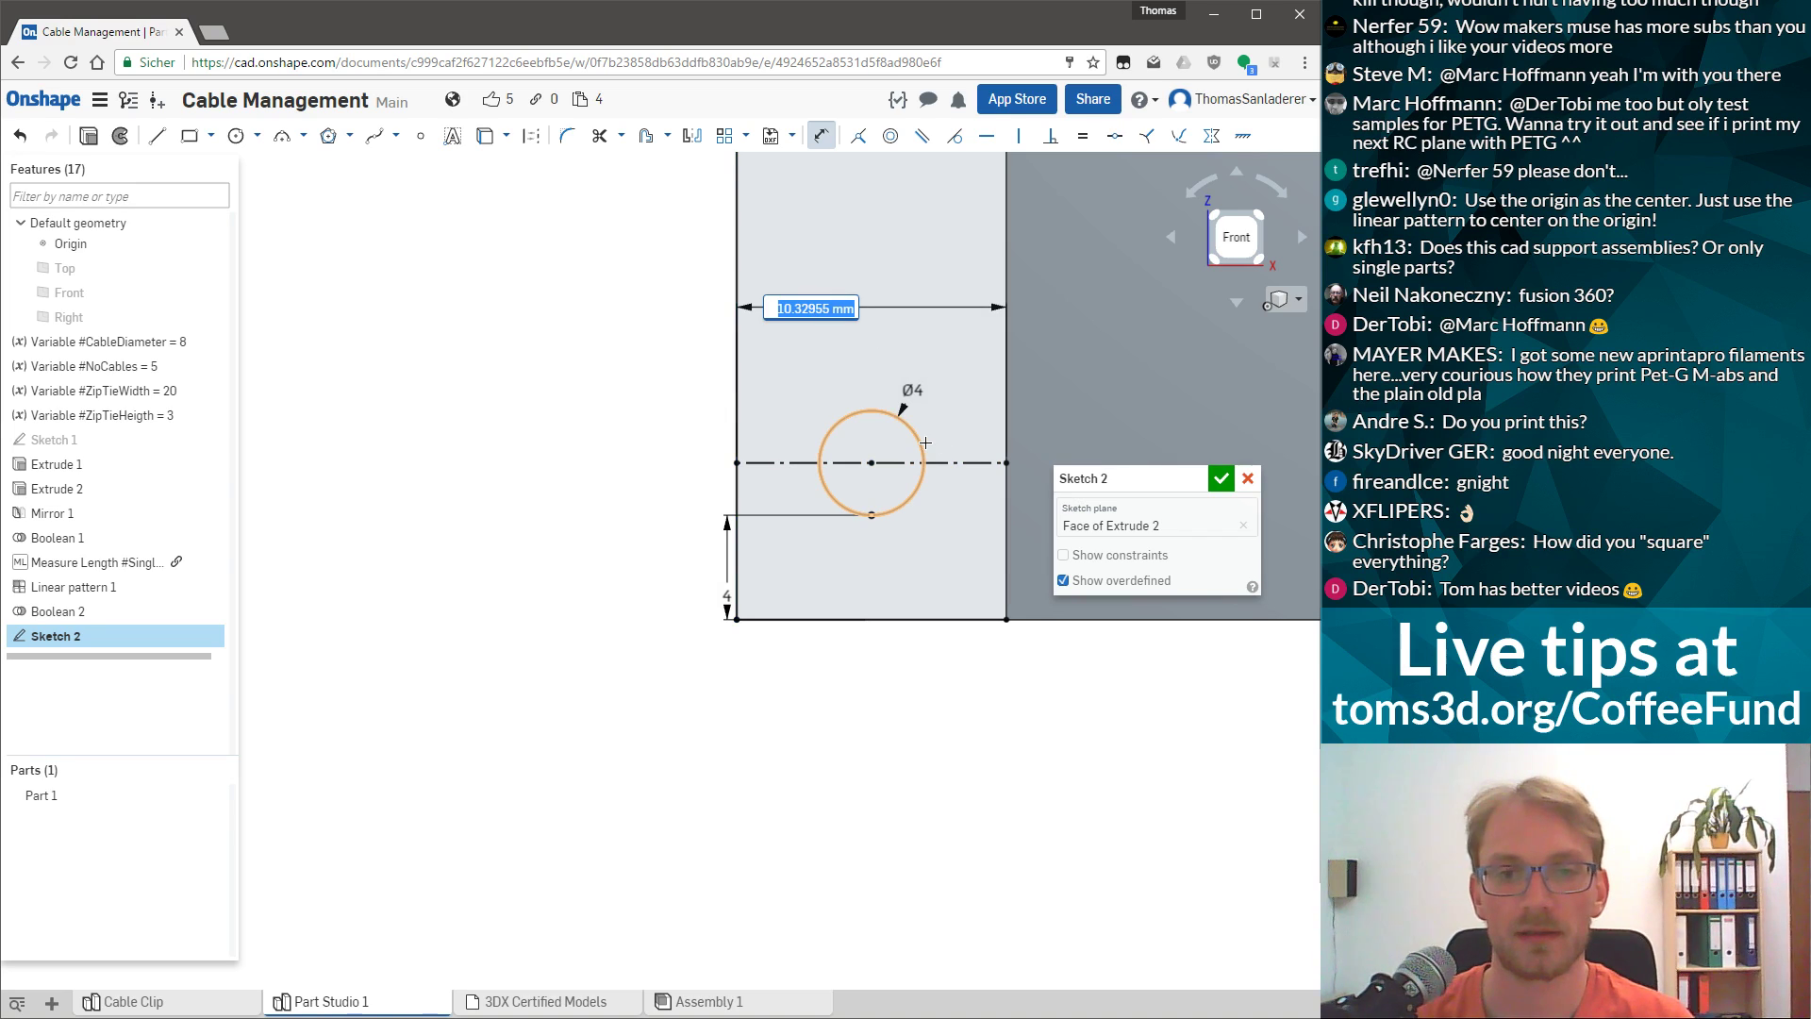
pyautogui.press('Return')
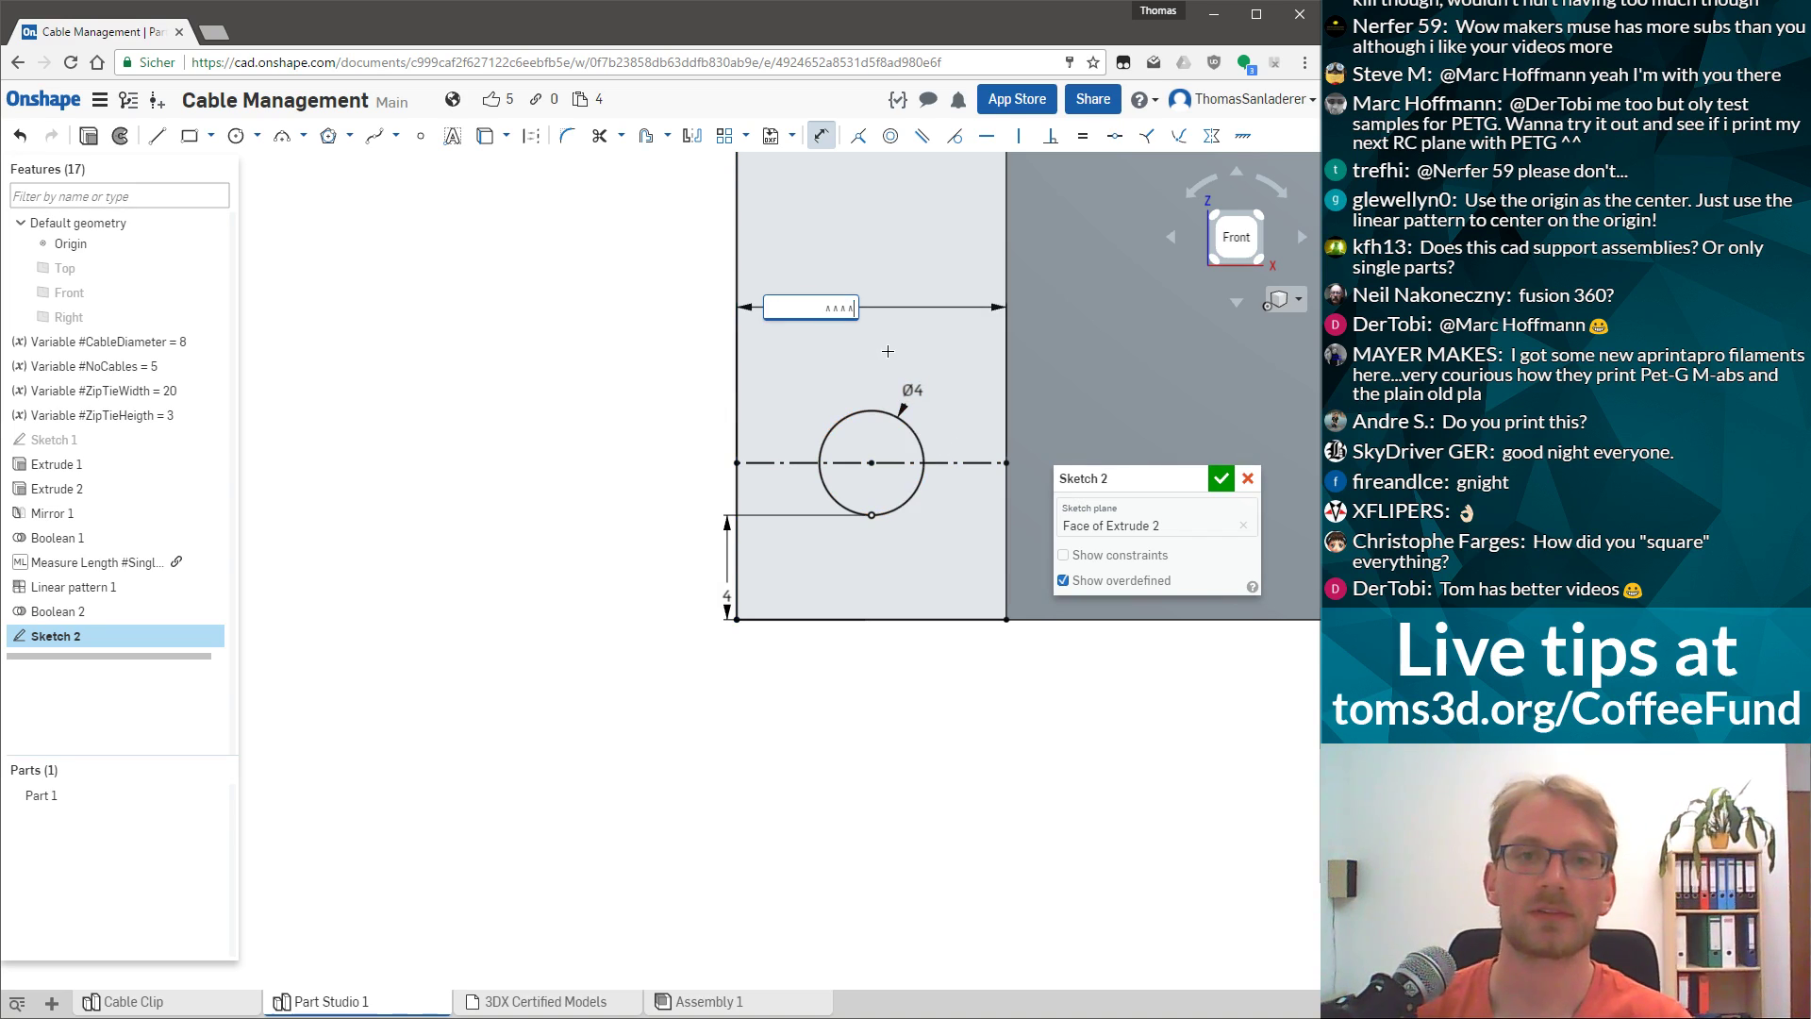
pyautogui.press('Escape')
pyautogui.click(822, 302)
pyautogui.press('Delete')
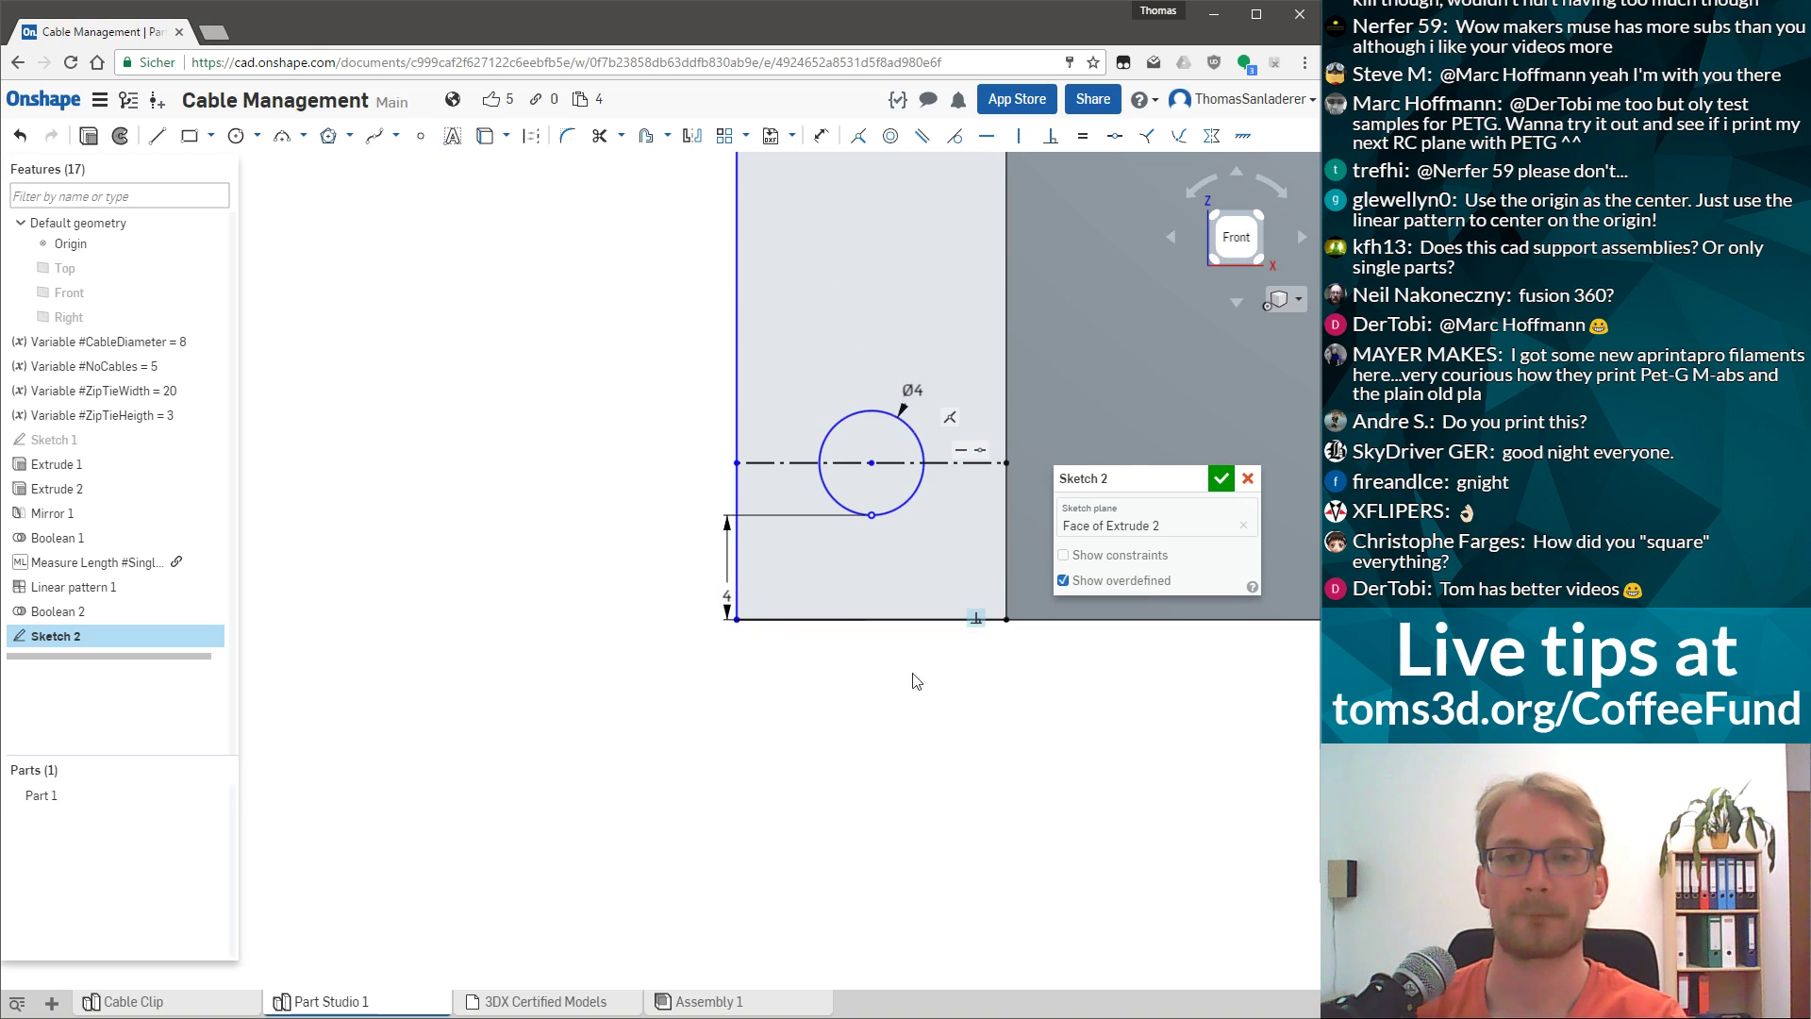
# Draw a larger circle about 12 mm in diameter, concentric with the screw hole and reaching the tab's bottom edge.
pyautogui.click(236, 135)
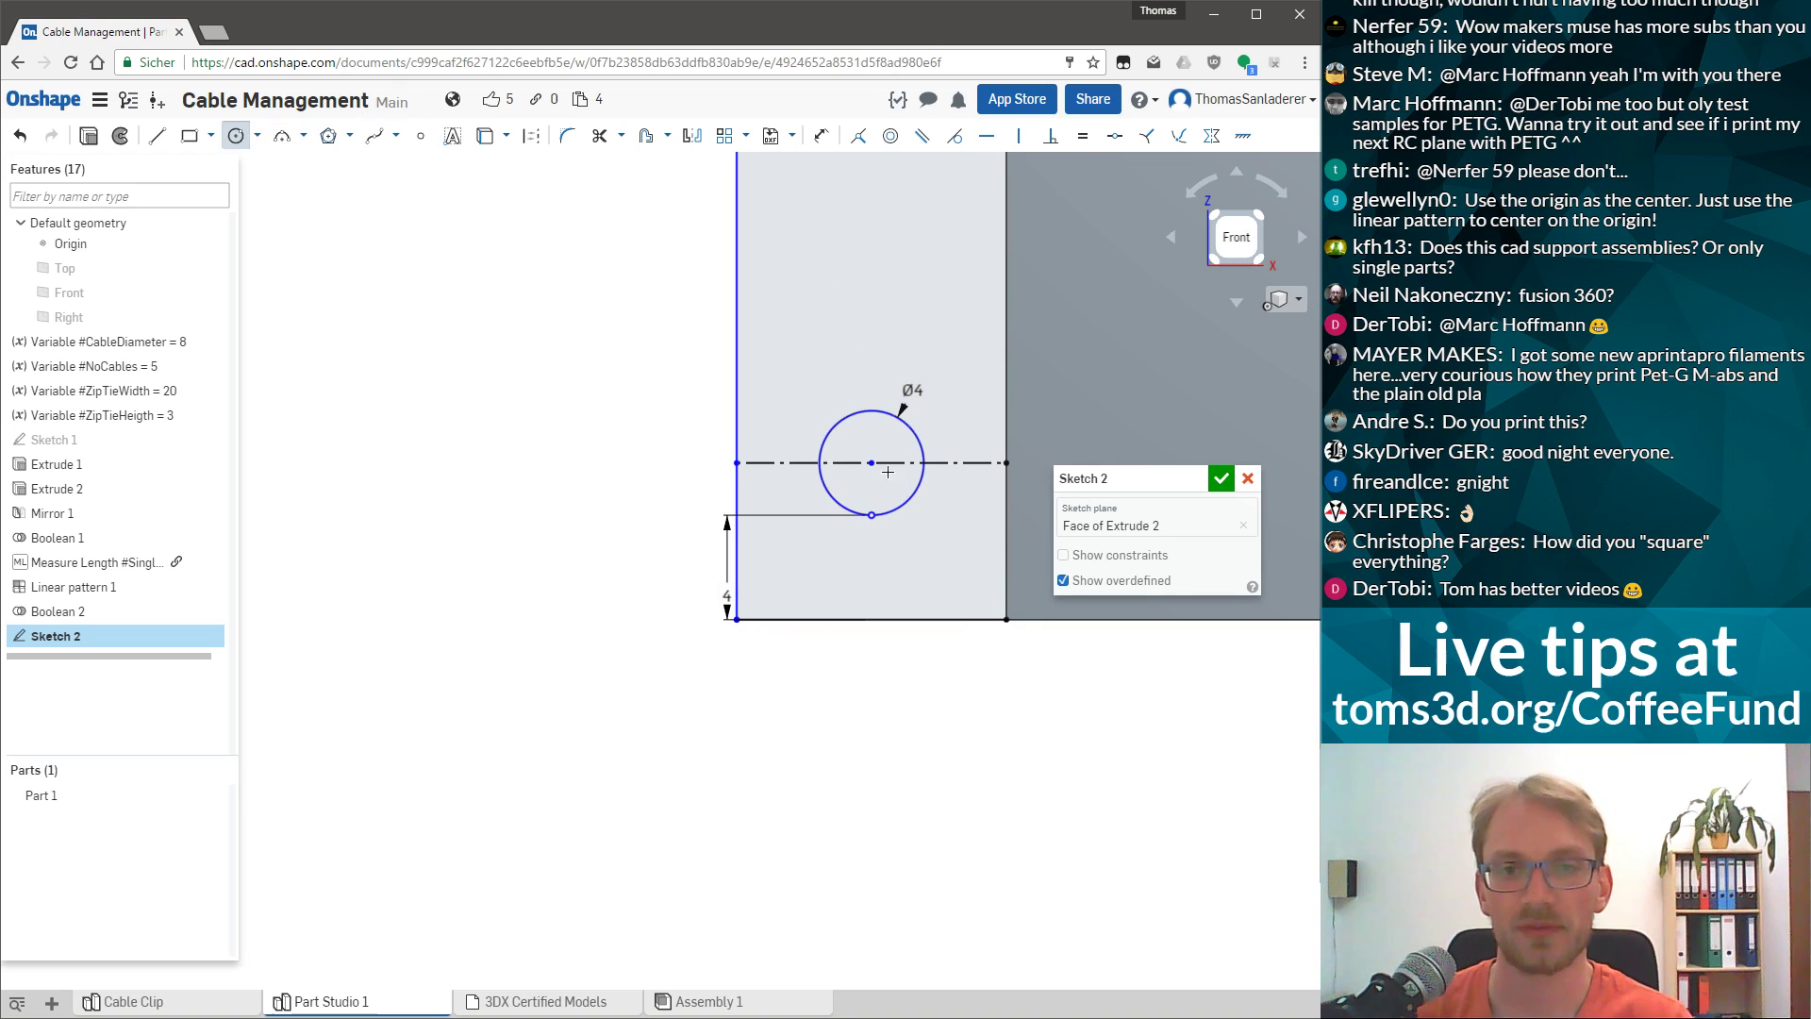
pyautogui.click(870, 462)
pyautogui.click(888, 661)
pyautogui.press('Escape')
# Try to make the large circle coincident with the tab's bottom edge.
pyautogui.click(957, 593)
pyautogui.click(963, 622)
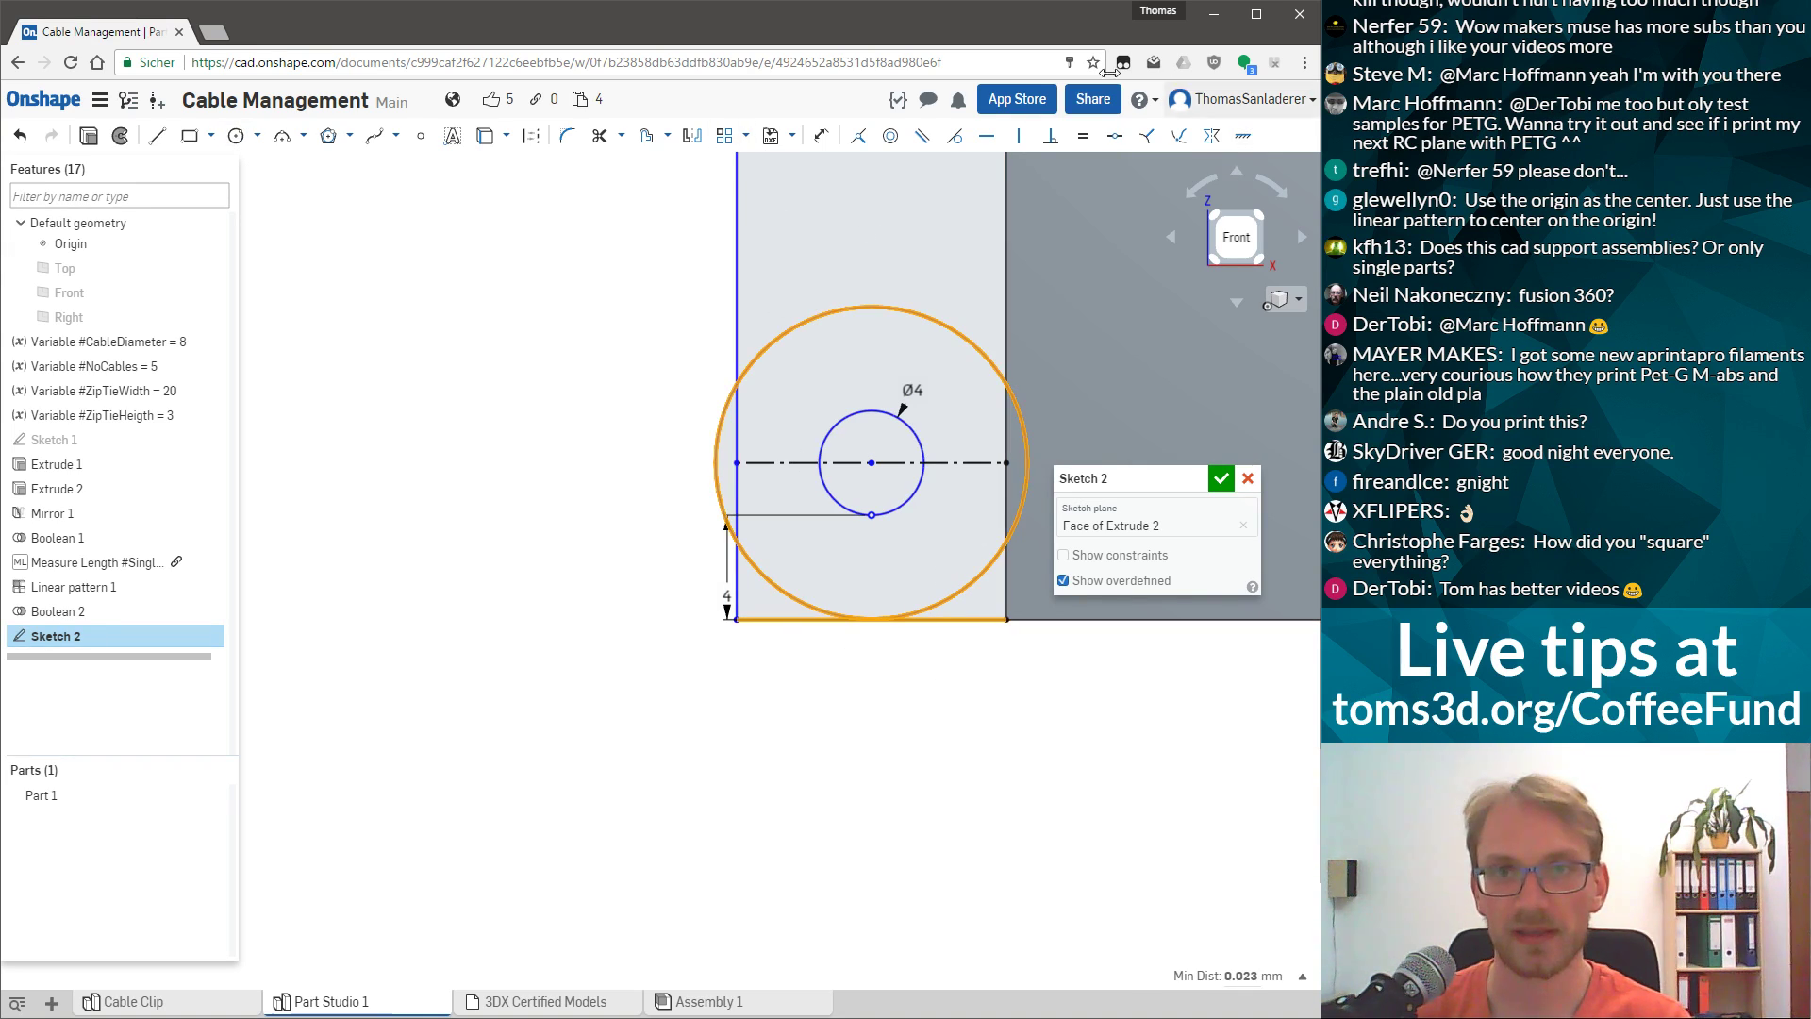
pyautogui.click(859, 135)
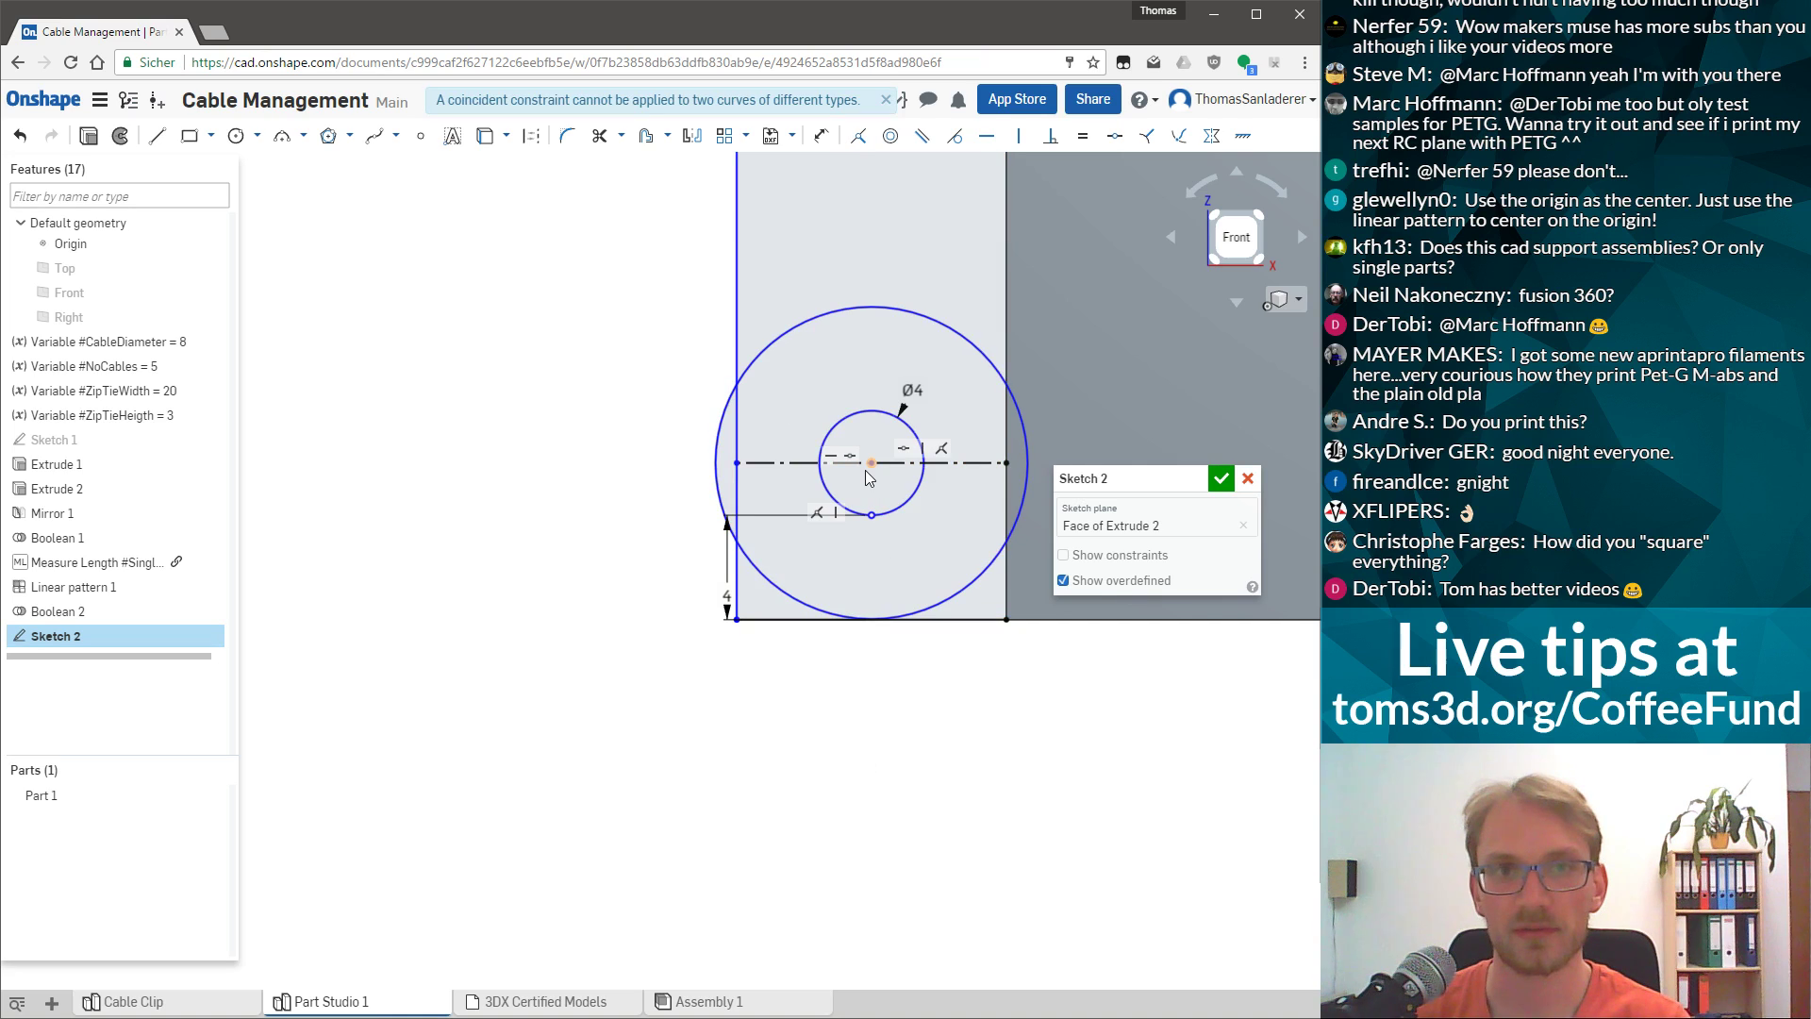
# Make the large circle tangent to the tab's bottom and outer edges and convert it to construction geometry.
pyautogui.click(981, 572)
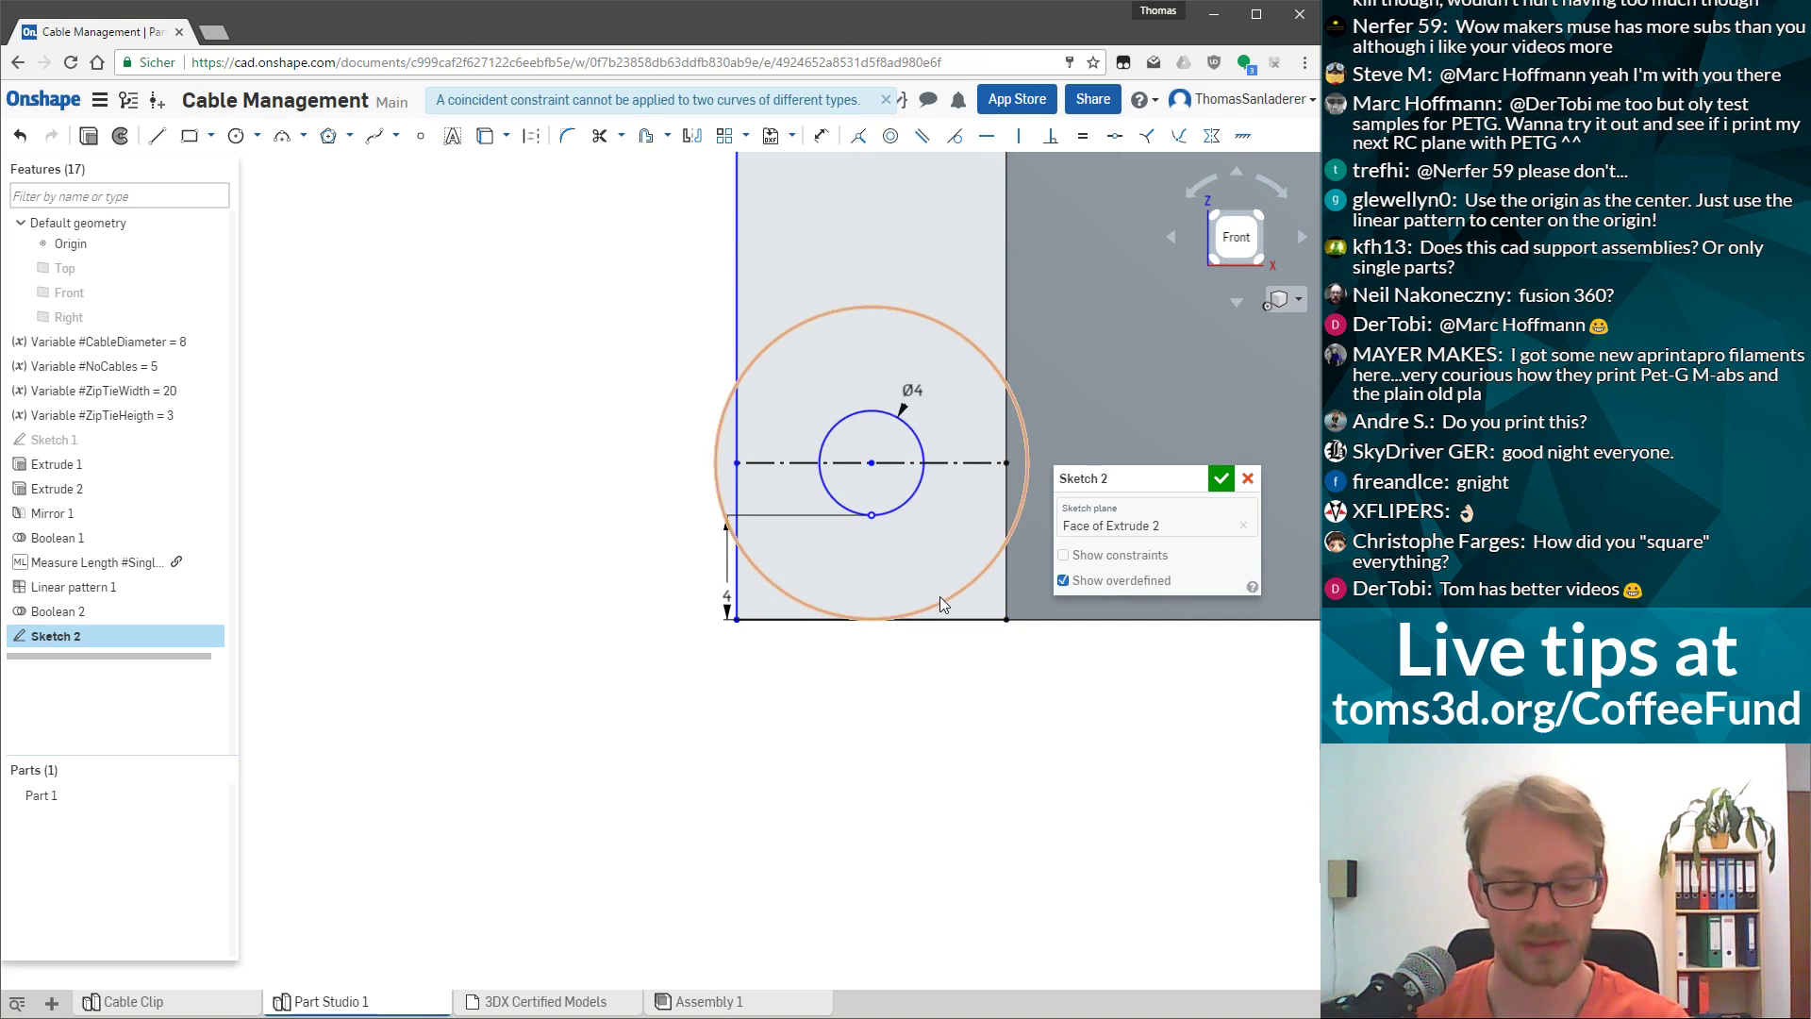
pyautogui.click(1000, 620)
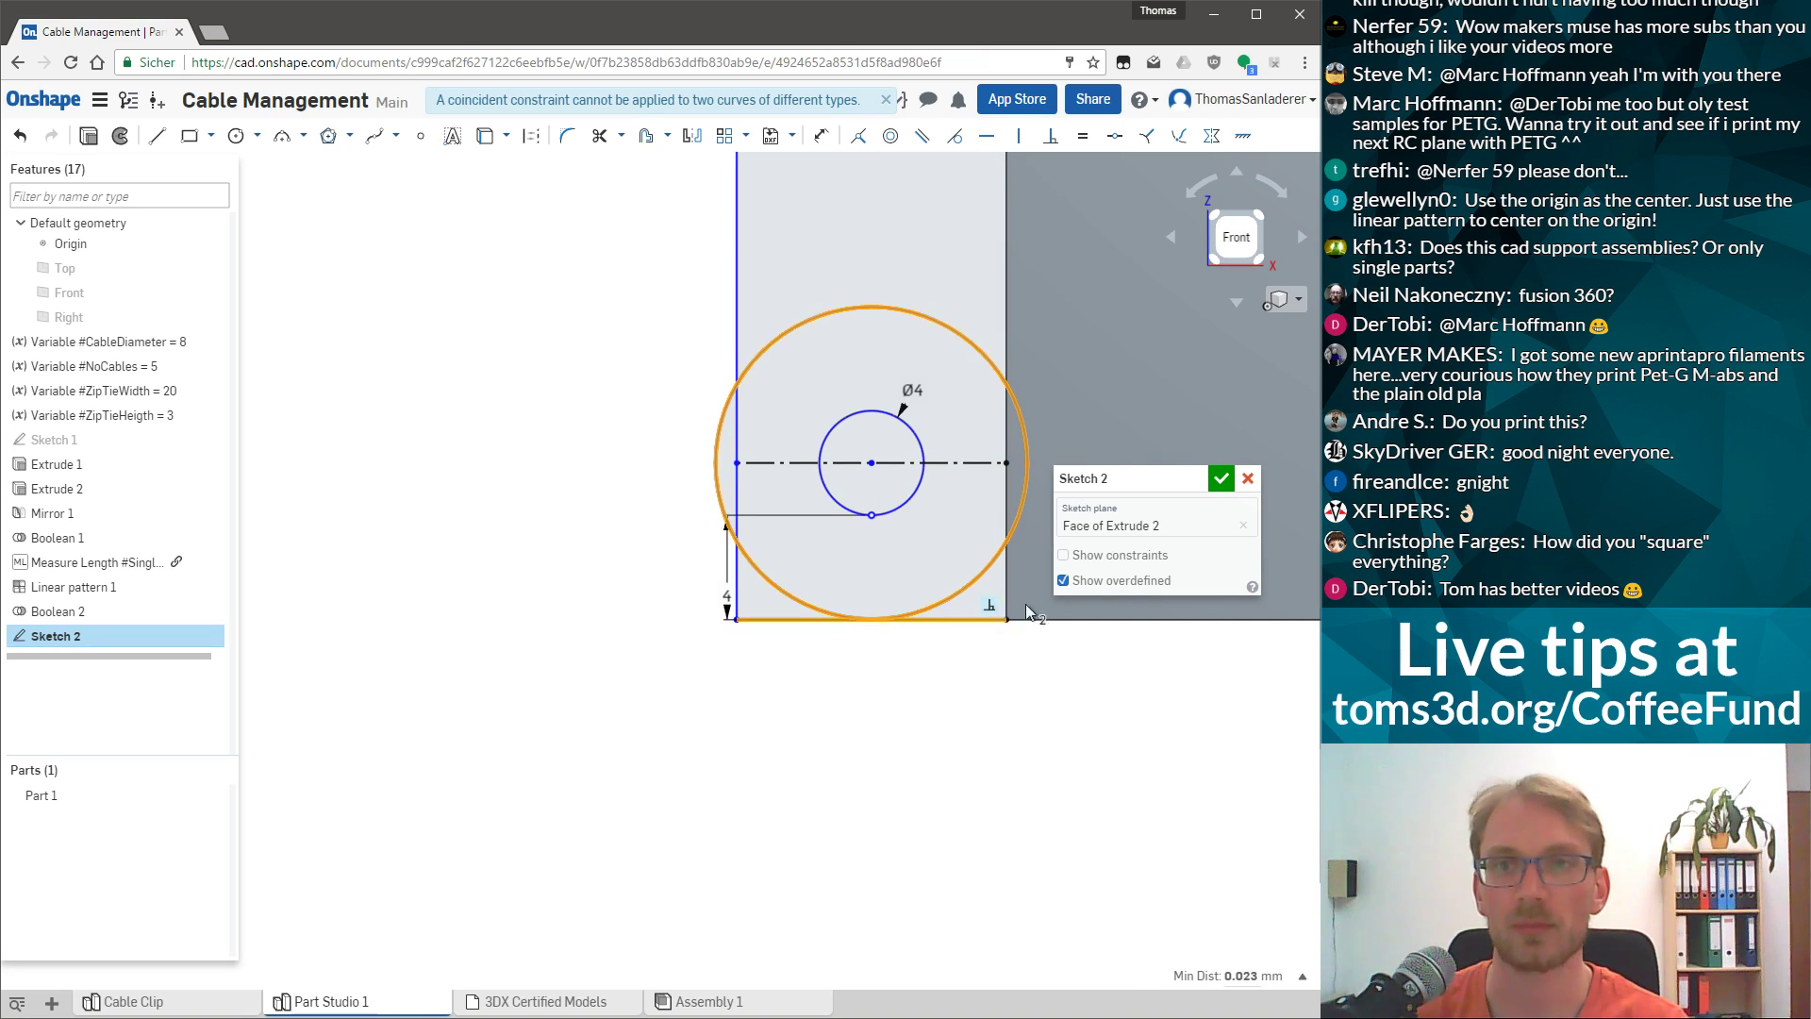
pyautogui.click(954, 136)
pyautogui.click(737, 246)
pyautogui.click(954, 136)
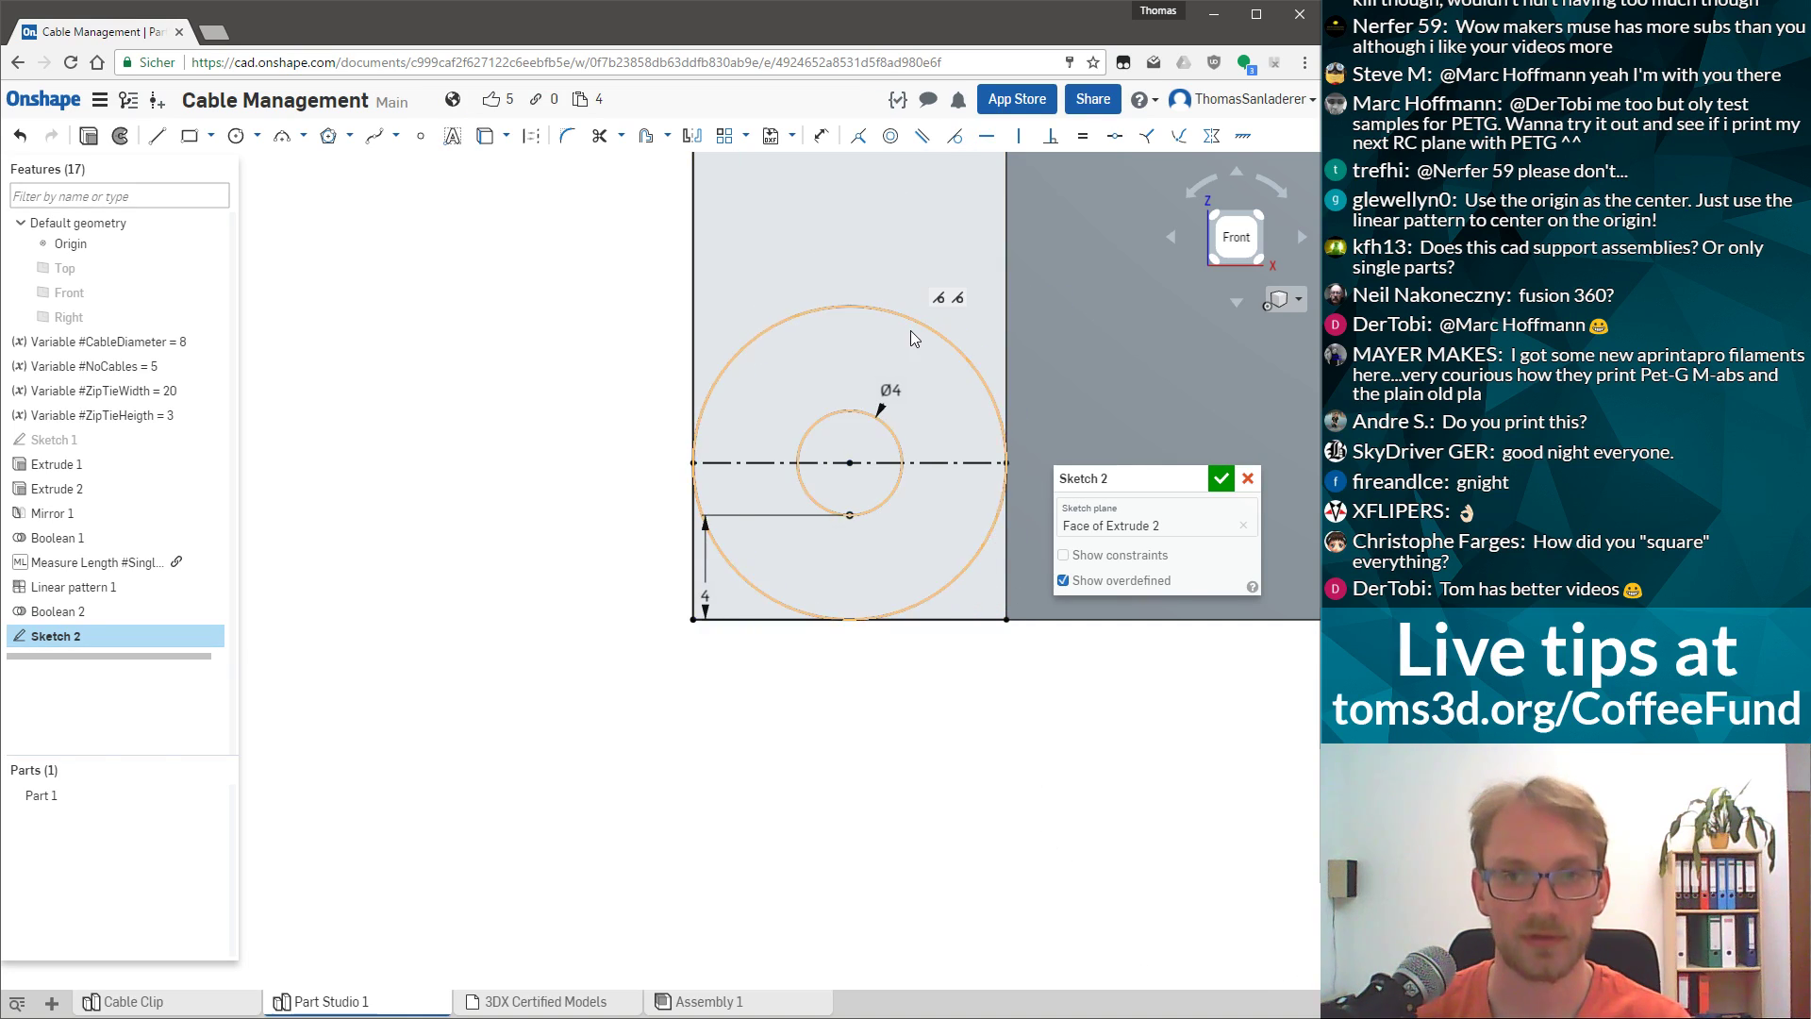
pyautogui.click(1000, 405)
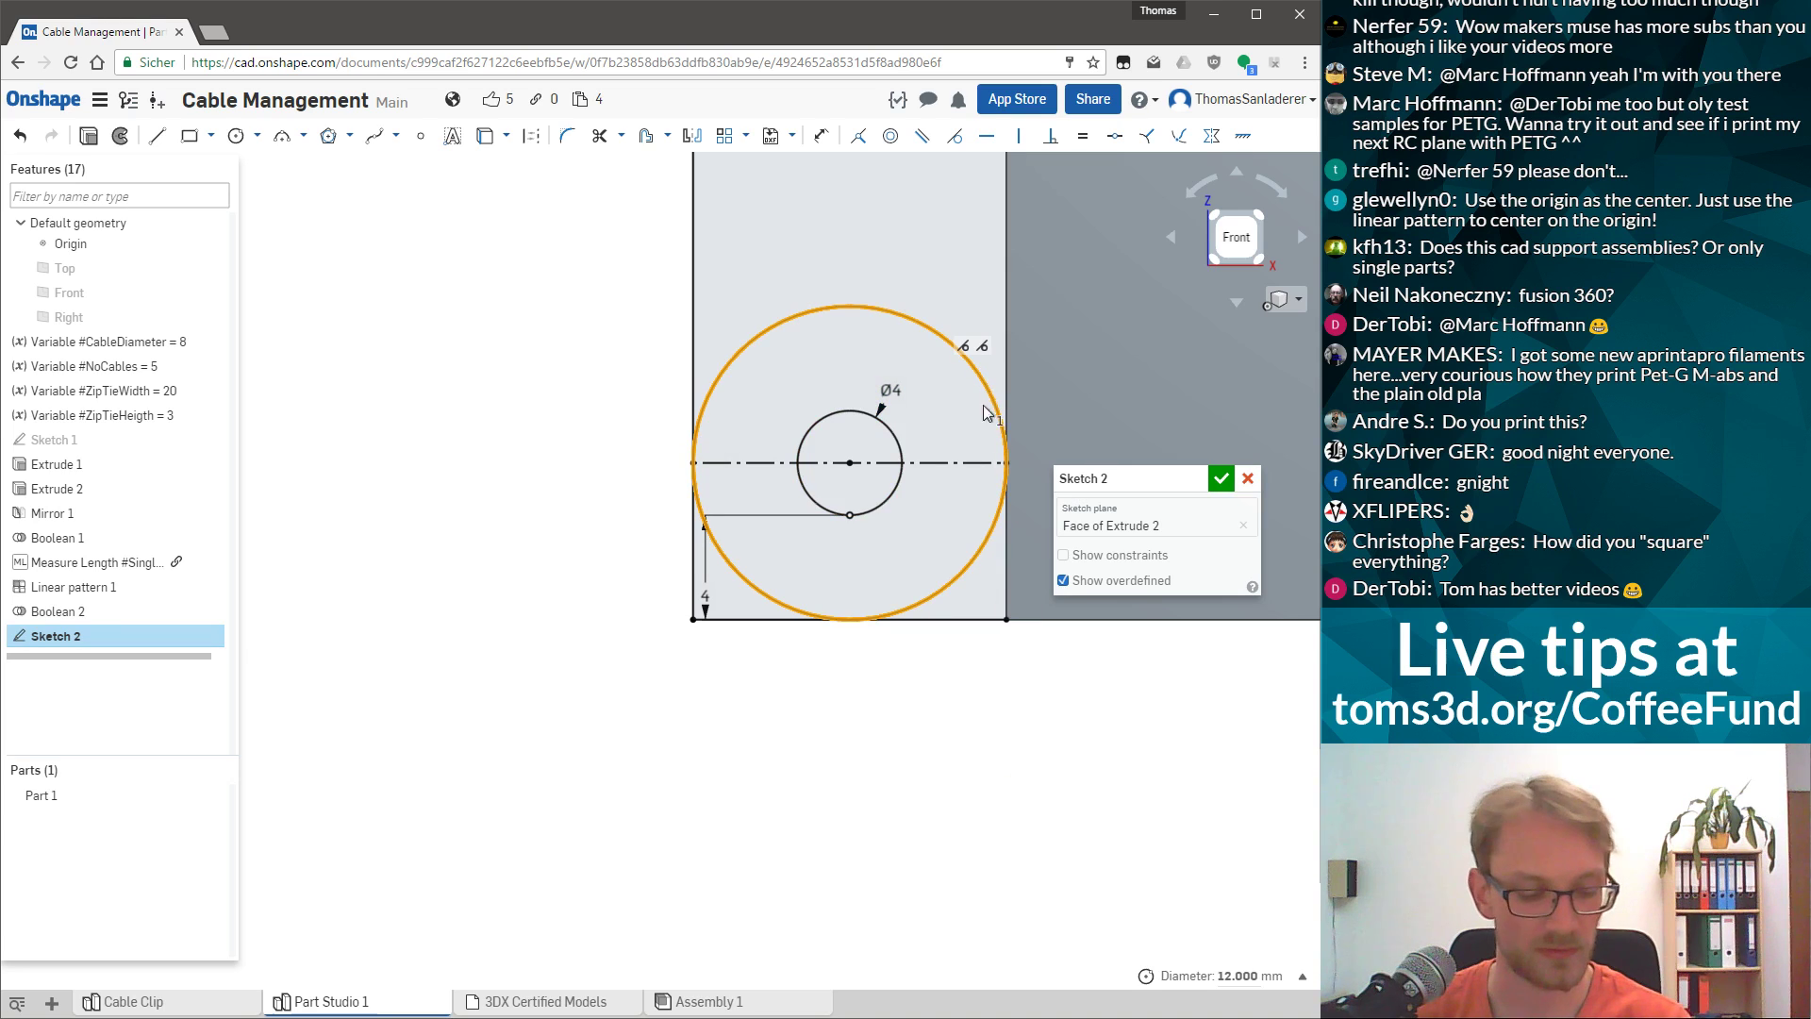
pyautogui.press('q')
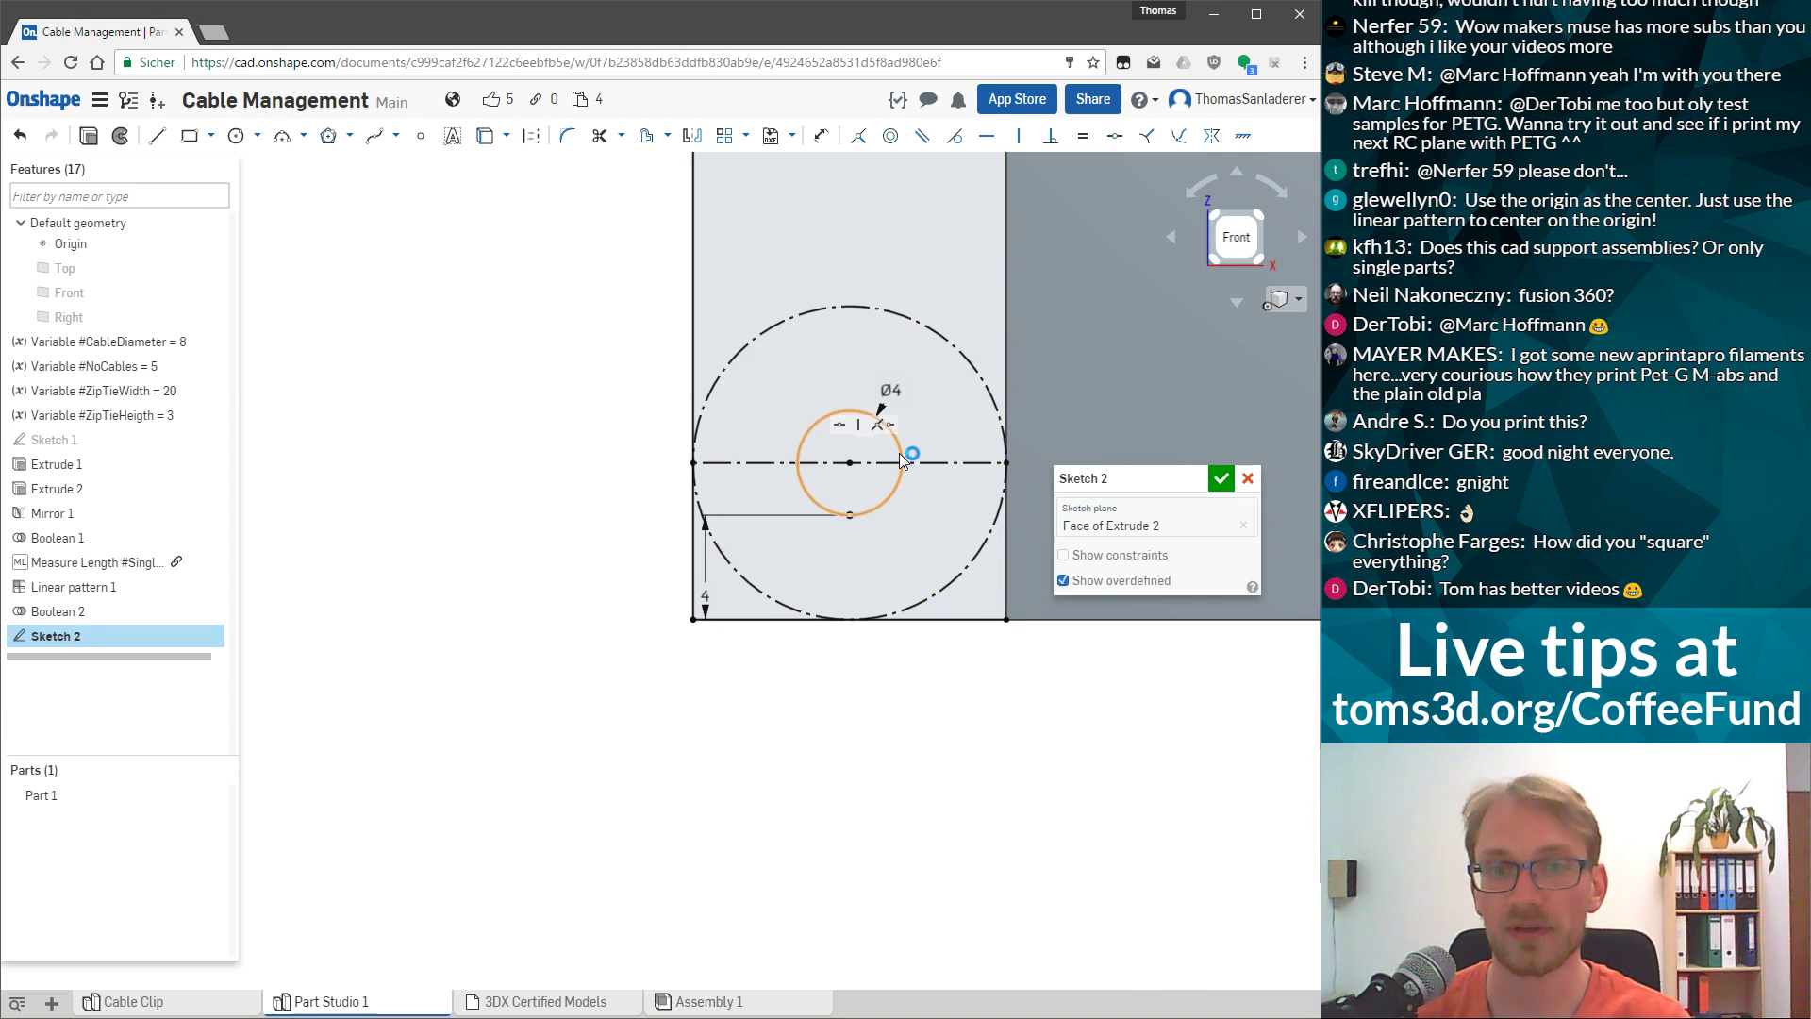
# Shorten the tab by moving its upper edge down to just above the construction circle.
pyautogui.scroll(-5, 736, 415)
pyautogui.scroll(2, 754, 326)
pyautogui.scroll(-6, 783, 342)
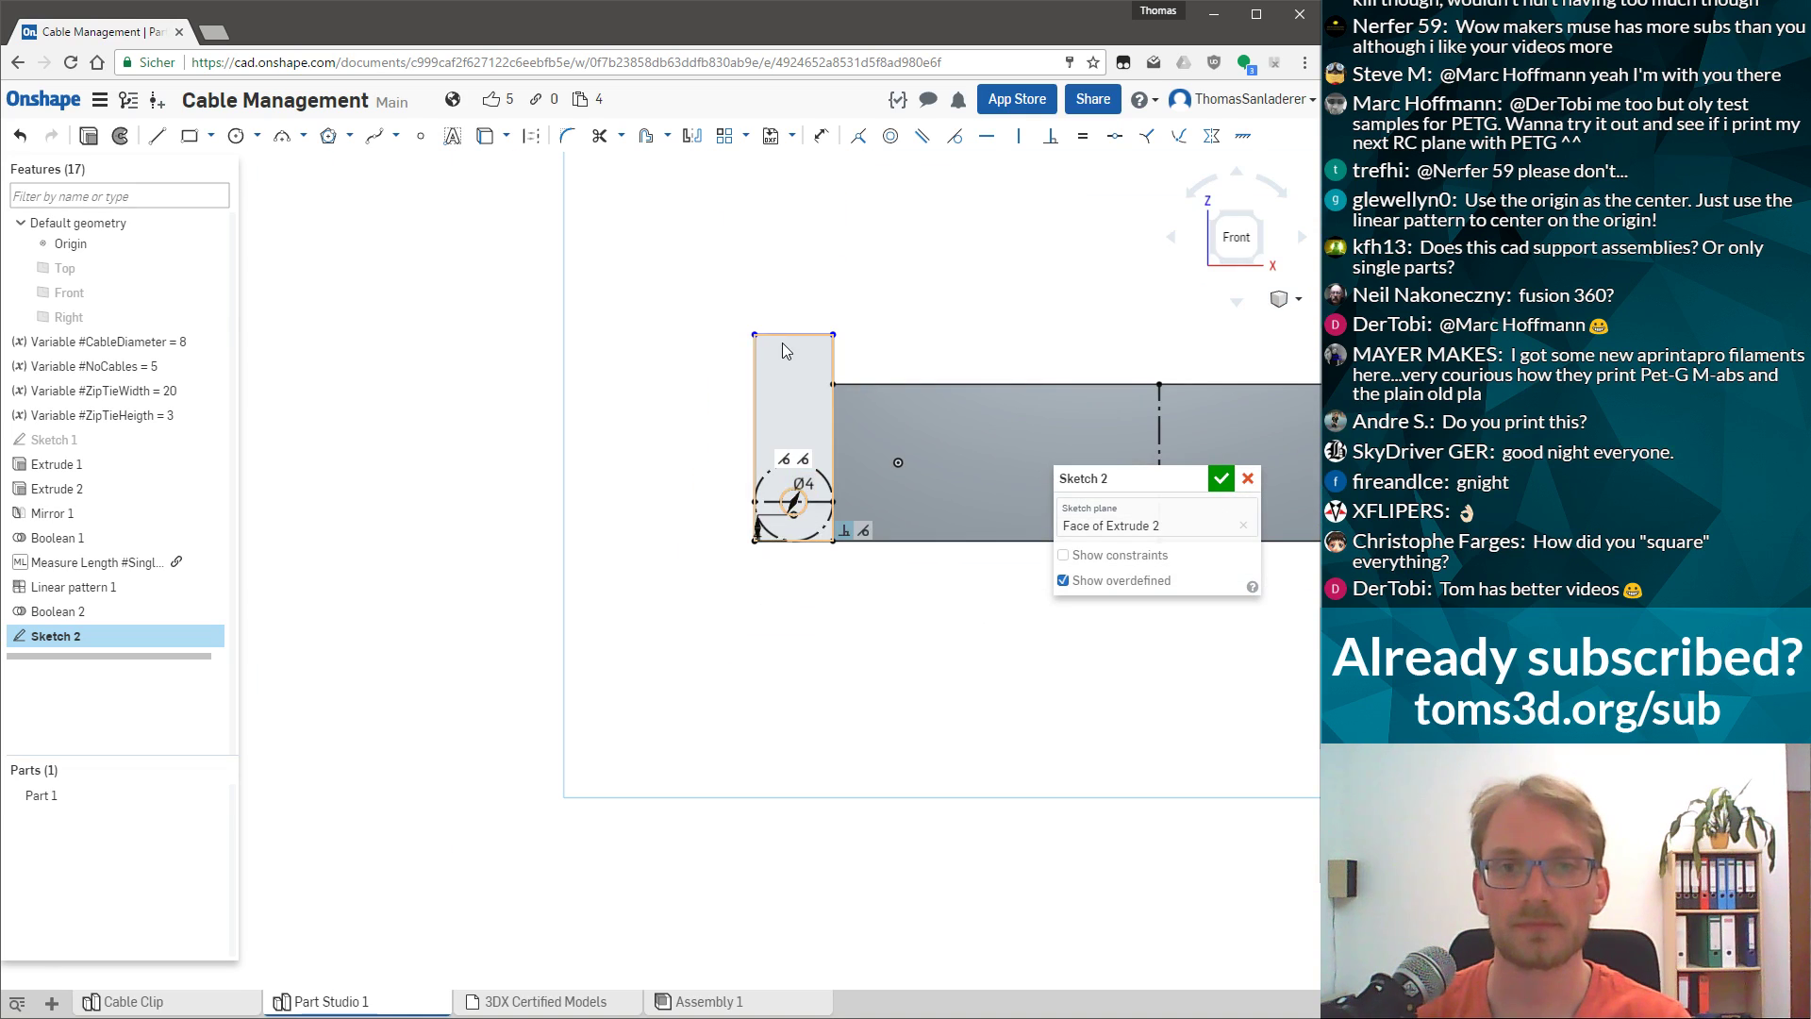
pyautogui.scroll(6, 814, 349)
pyautogui.moveTo(820, 330); pyautogui.dragTo(829, 592)
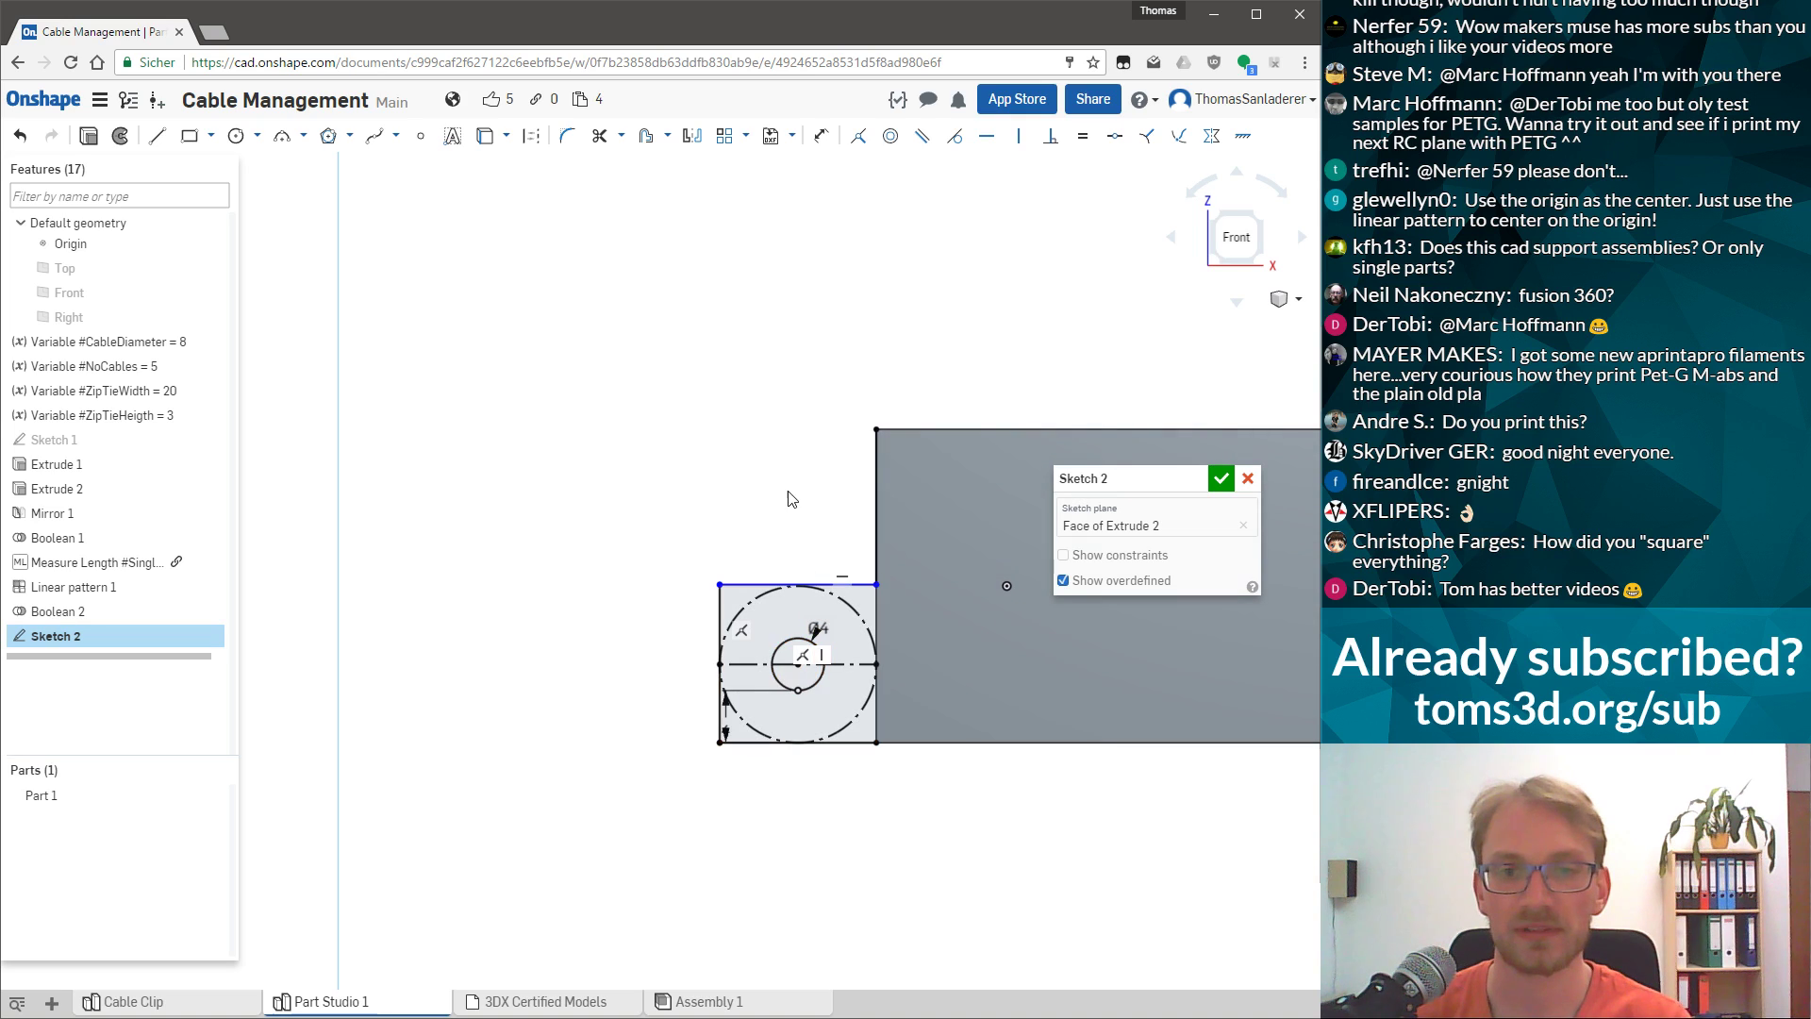
# Make the tab's upper edge tangent to the large construction circle.
pyautogui.scroll(-2, 801, 495)
pyautogui.scroll(4, 800, 542)
pyautogui.scroll(1, 798, 586)
pyautogui.moveTo(789, 518); pyautogui.dragTo(784, 488)
pyautogui.click(841, 486)
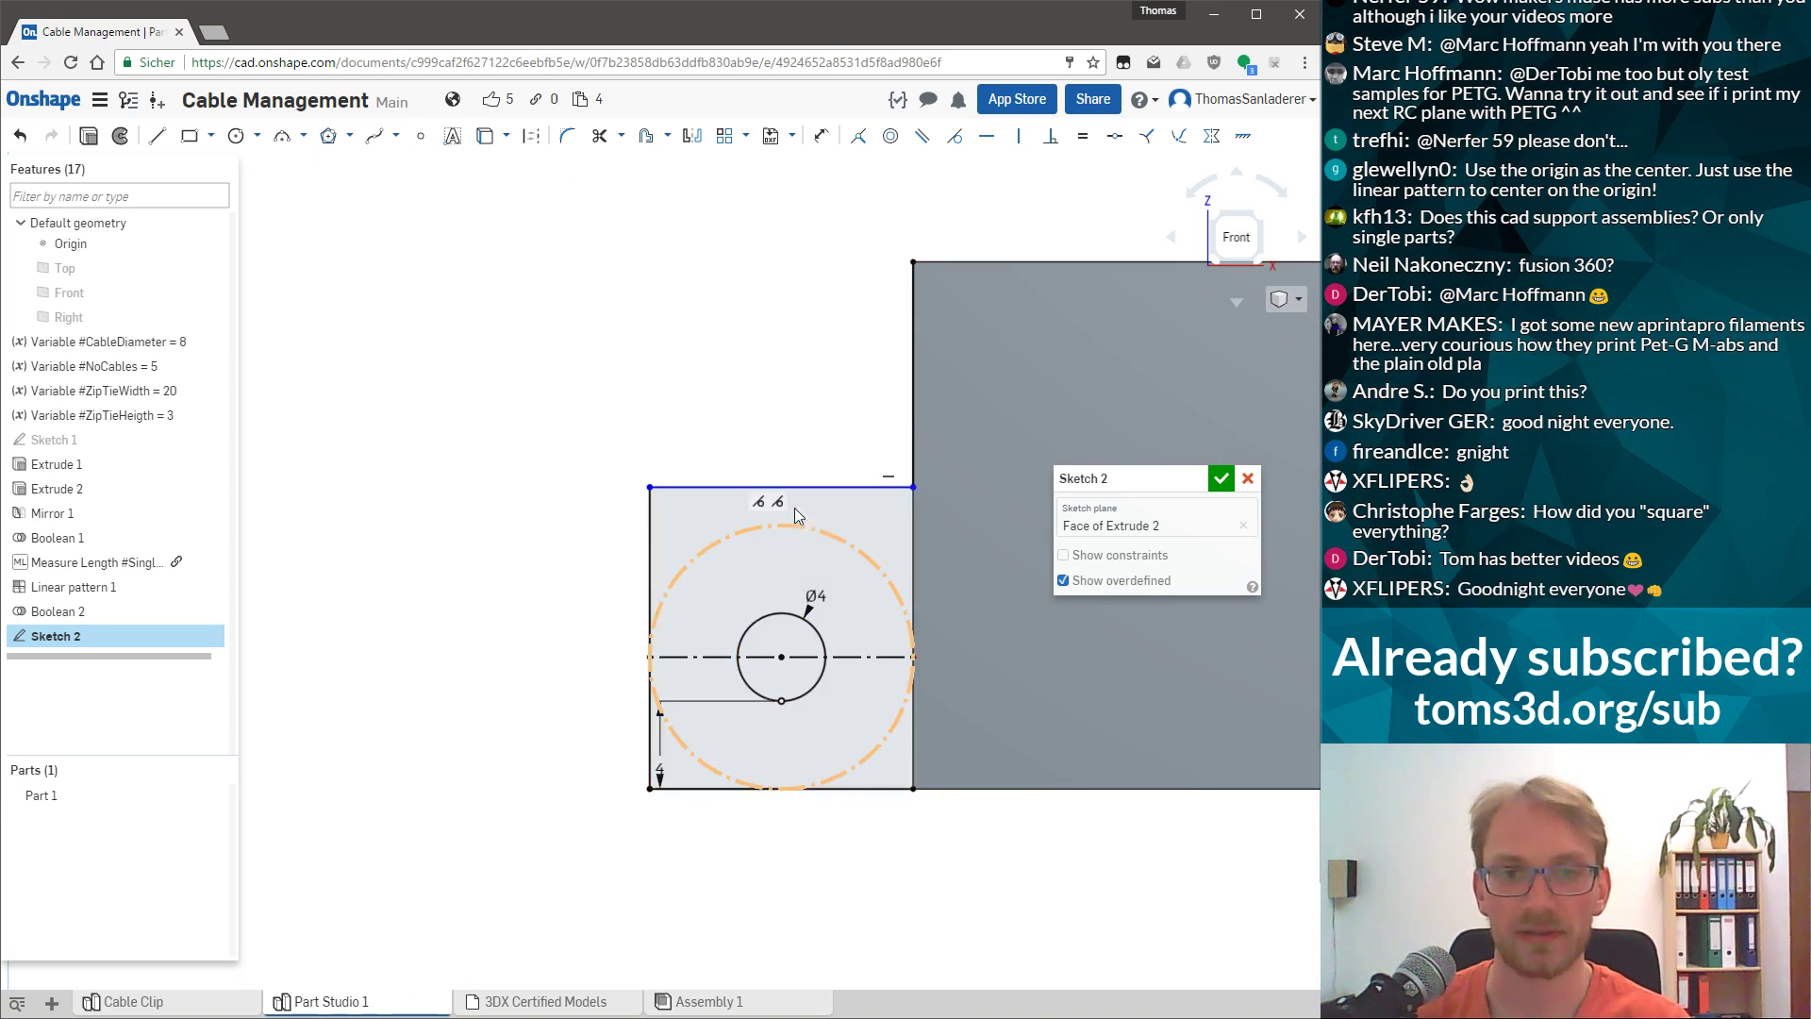
pyautogui.click(810, 527)
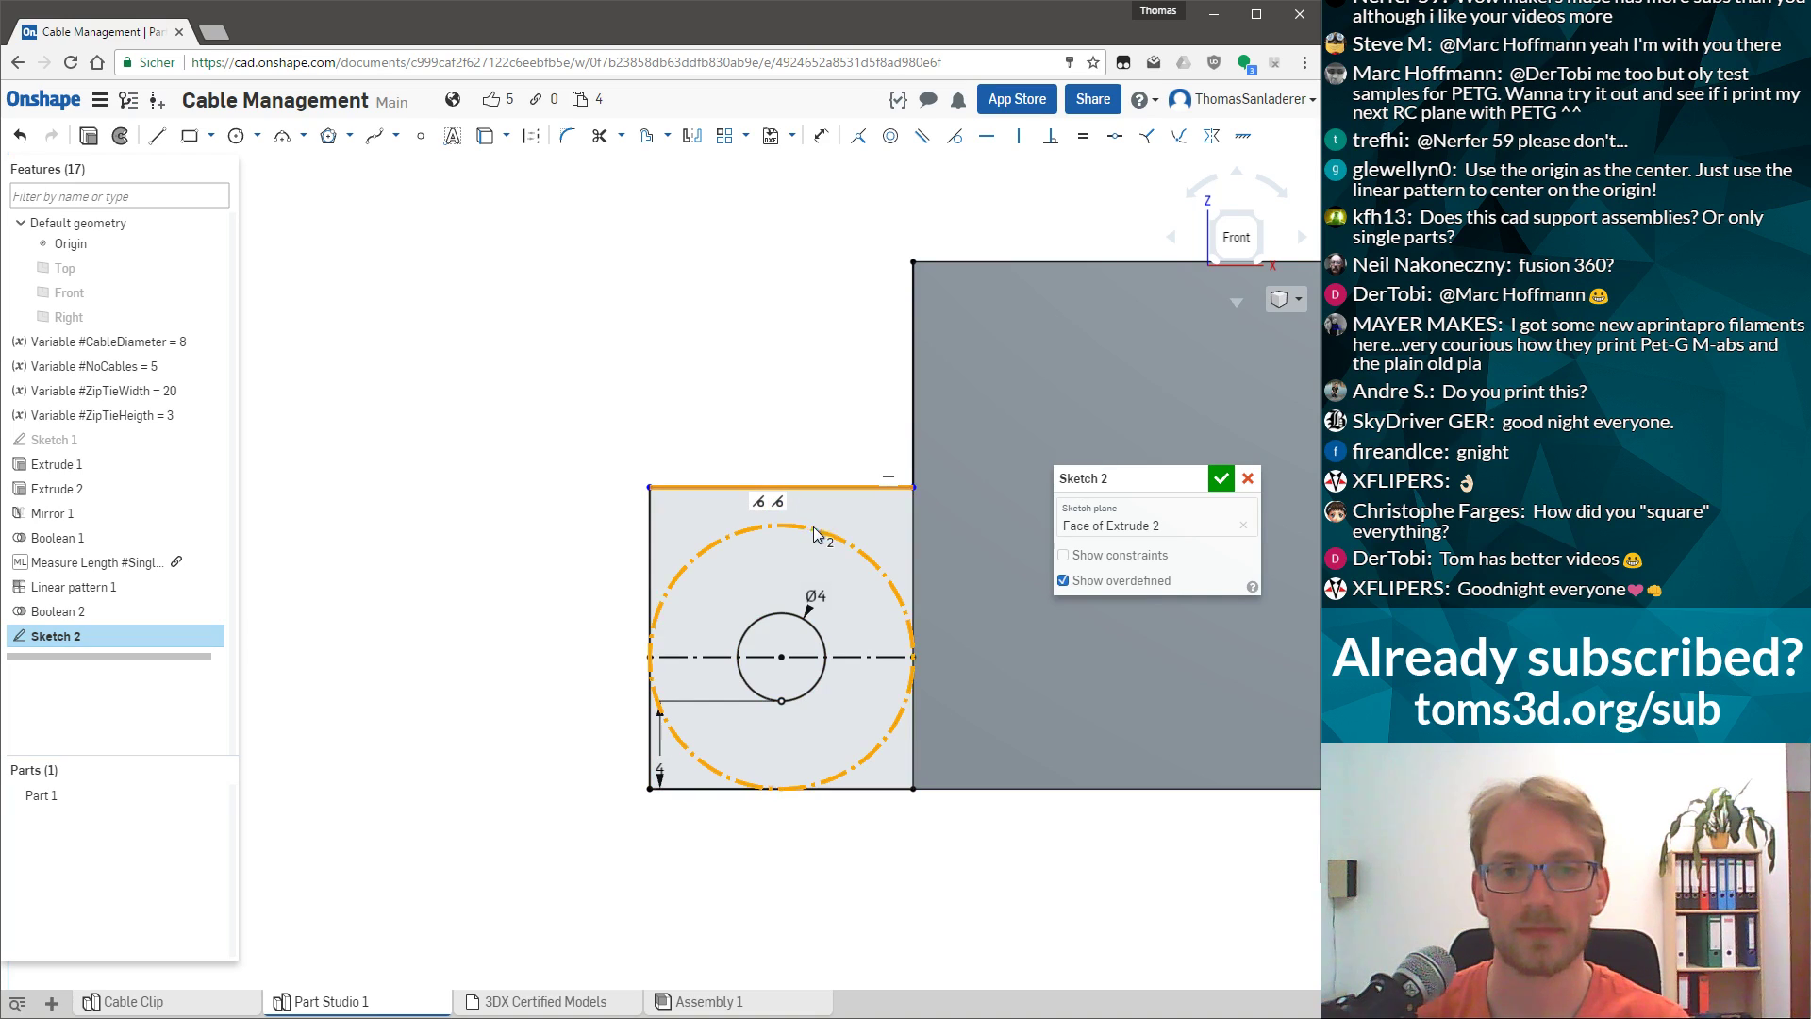
pyautogui.click(955, 137)
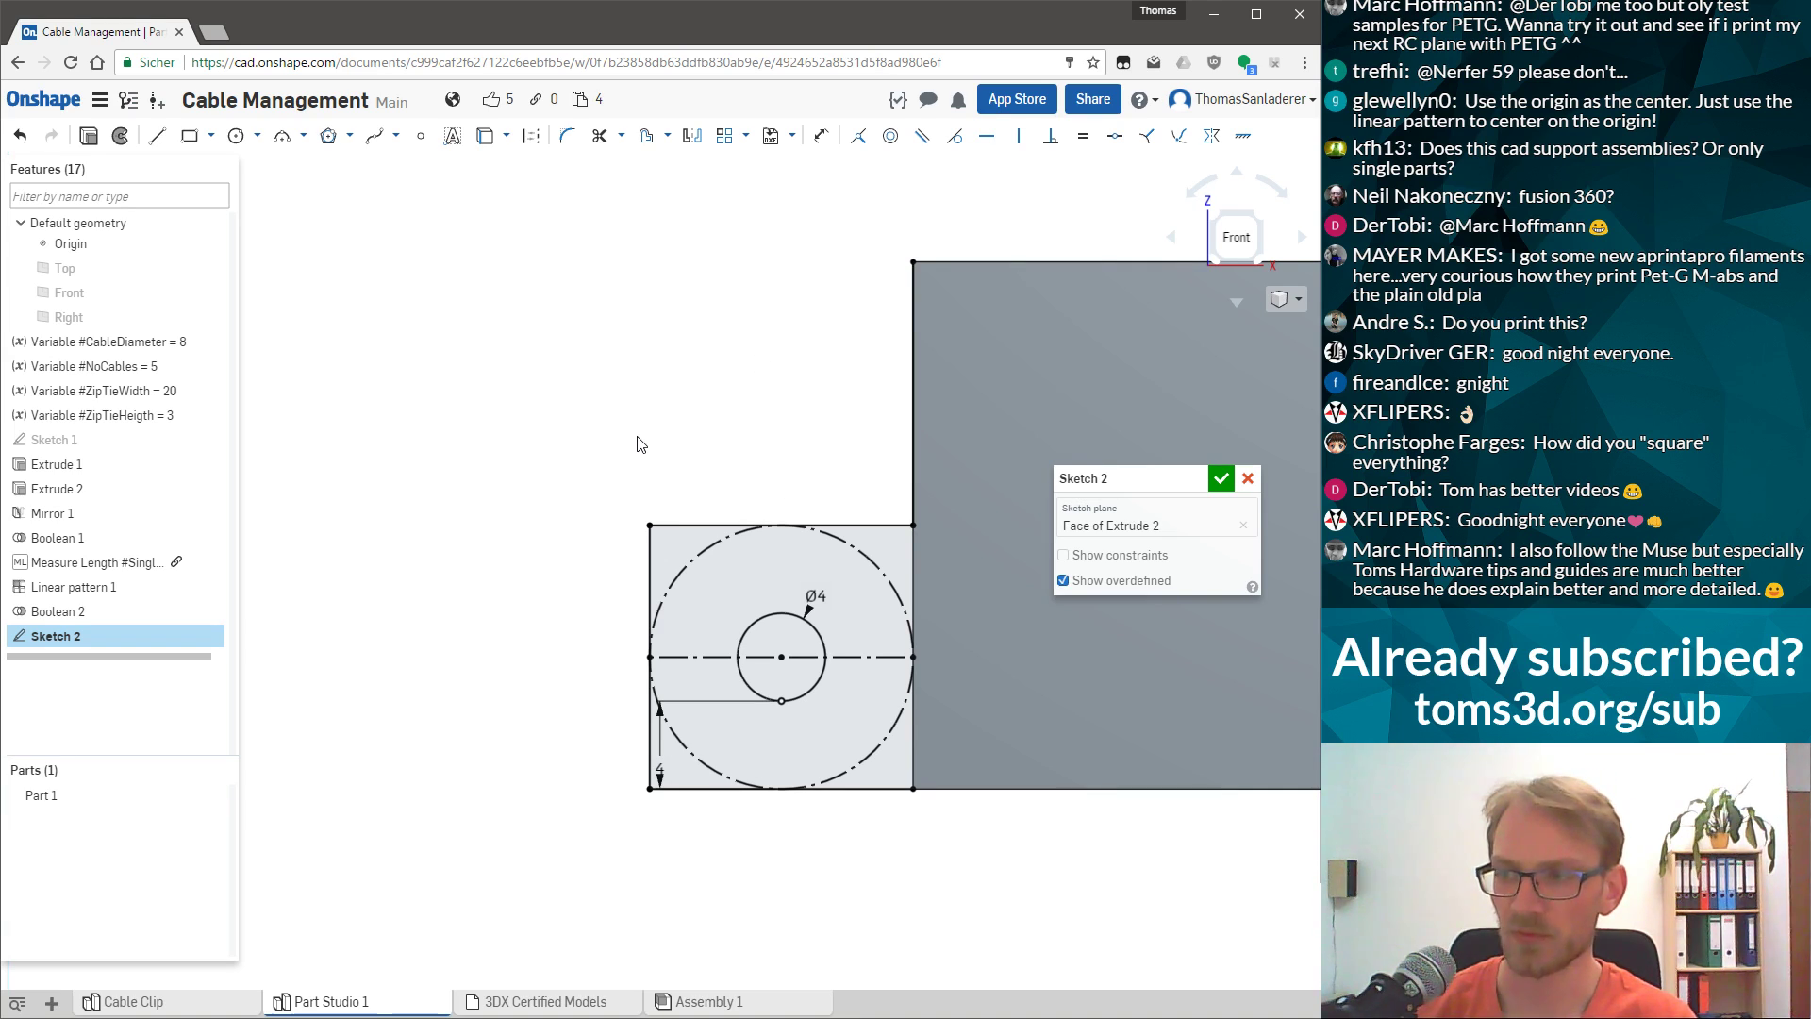
pyautogui.scroll(-5, 660, 462)
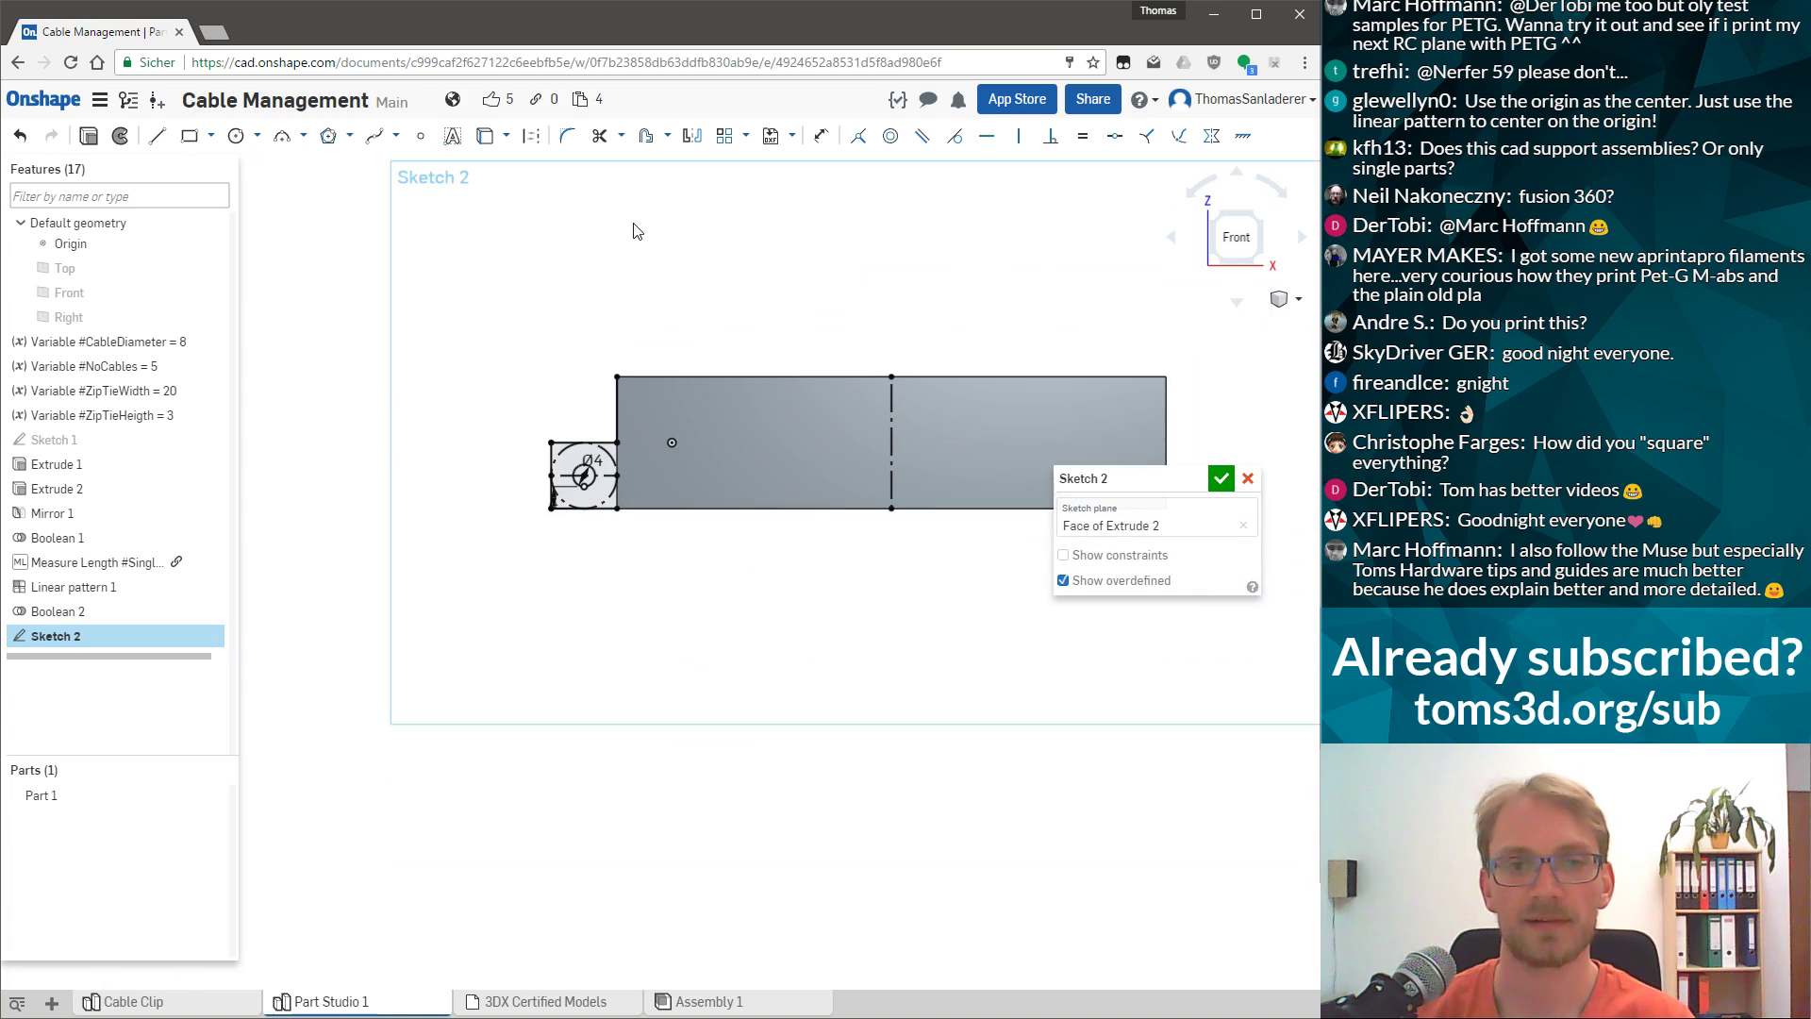
pyautogui.scroll(2, 661, 264)
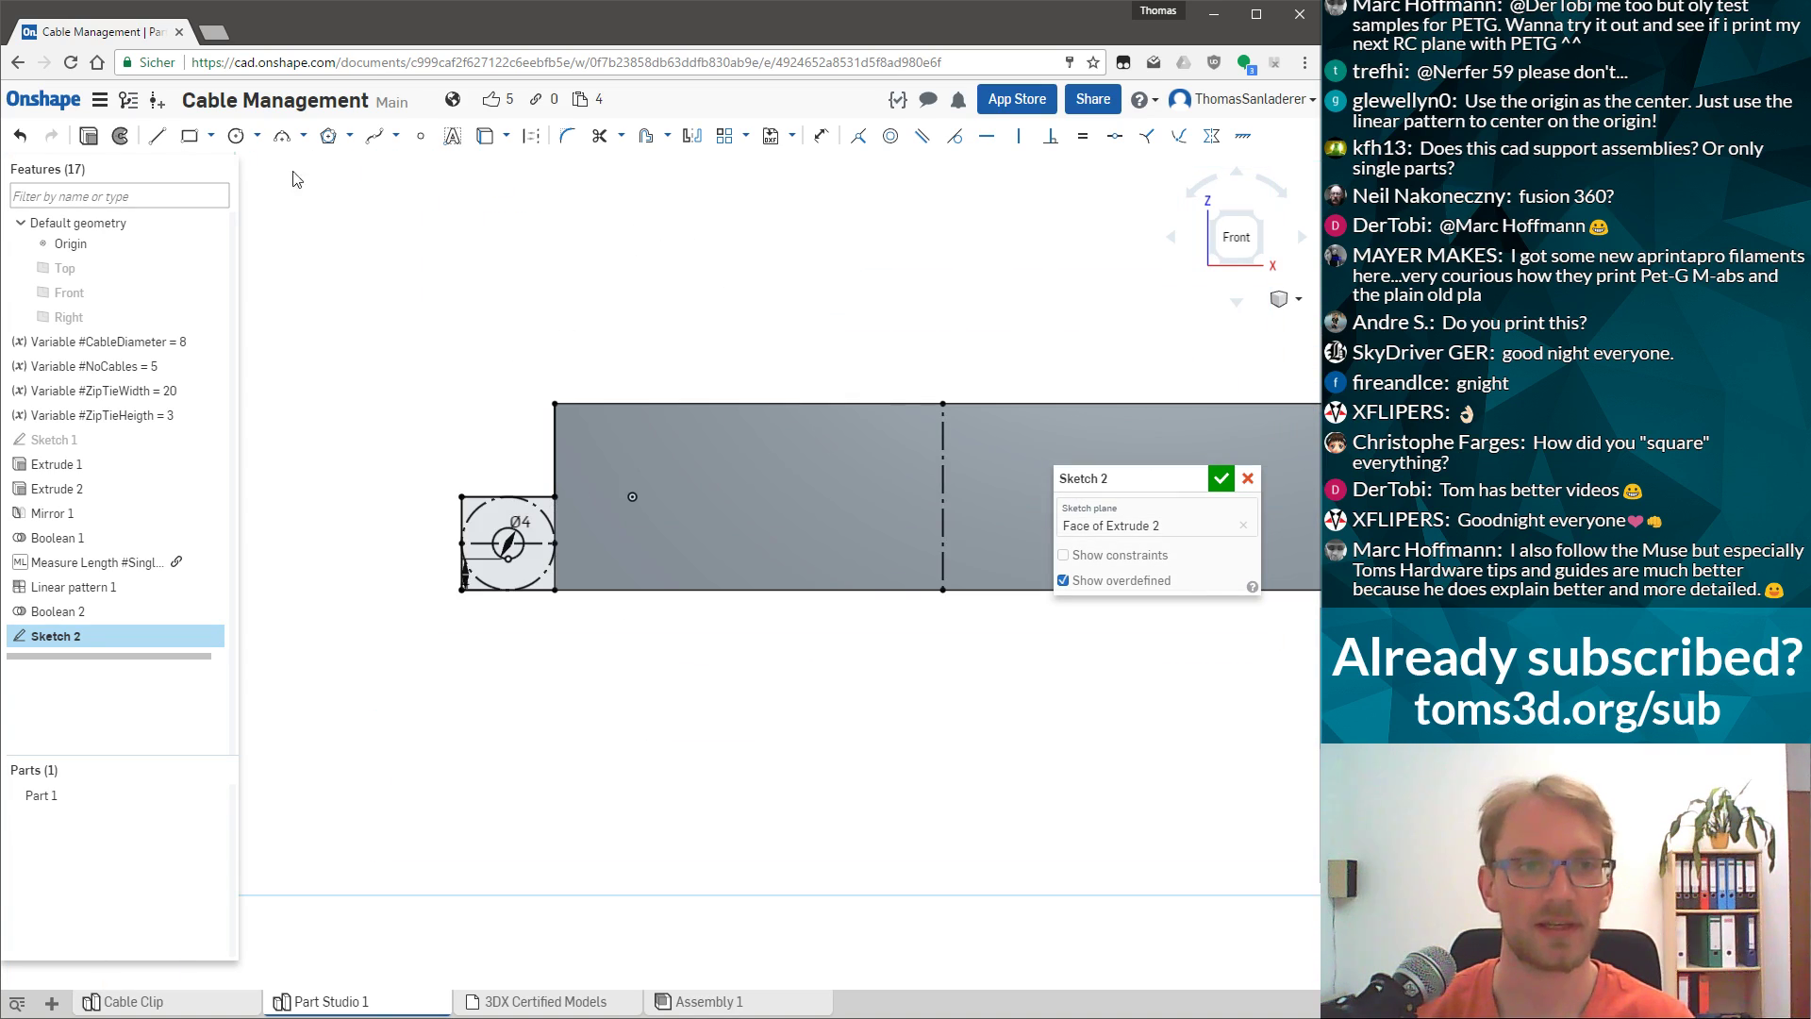
pyautogui.click(156, 135)
pyautogui.click(554, 496)
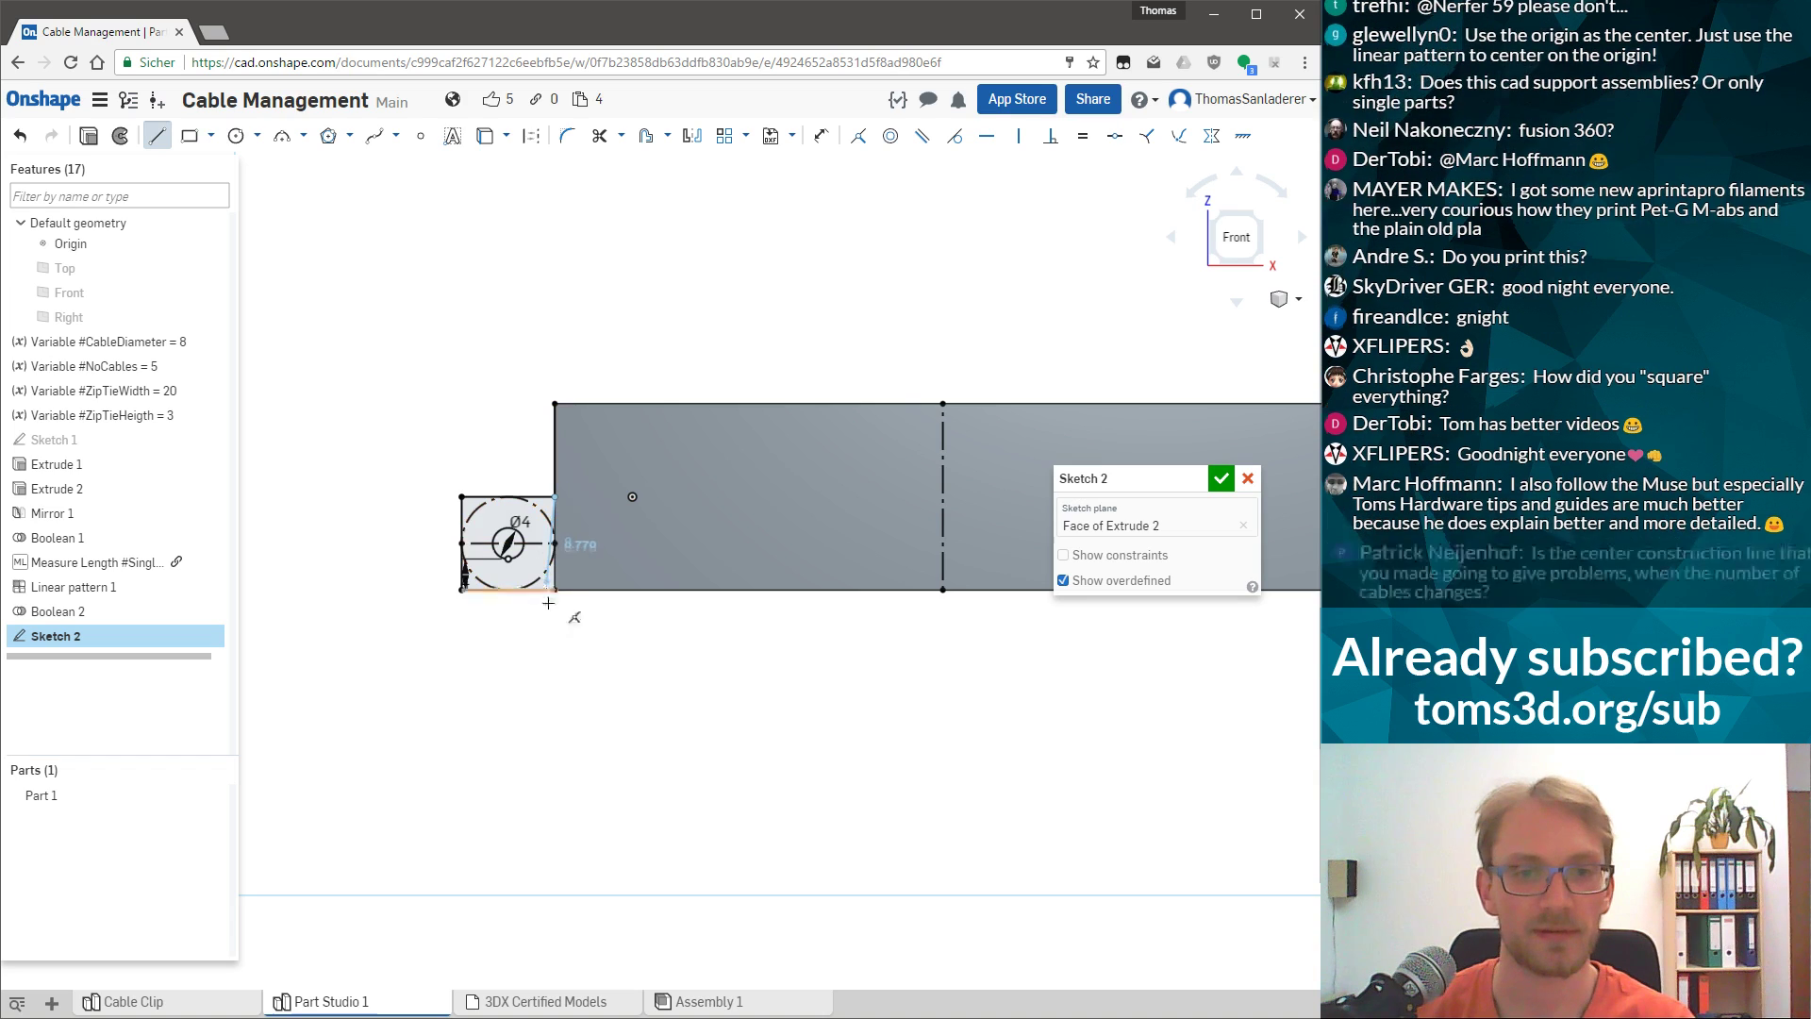
pyautogui.press('Escape')
# Select the tab's sketch geometry together with its screw hole and the strip's vertical centreline.
pyautogui.scroll(-2, 1041, 265)
pyautogui.scroll(-1, 1041, 265)
pyautogui.moveTo(597, 272); pyautogui.dragTo(1276, 498)
pyautogui.scroll(-2, 921, 267)
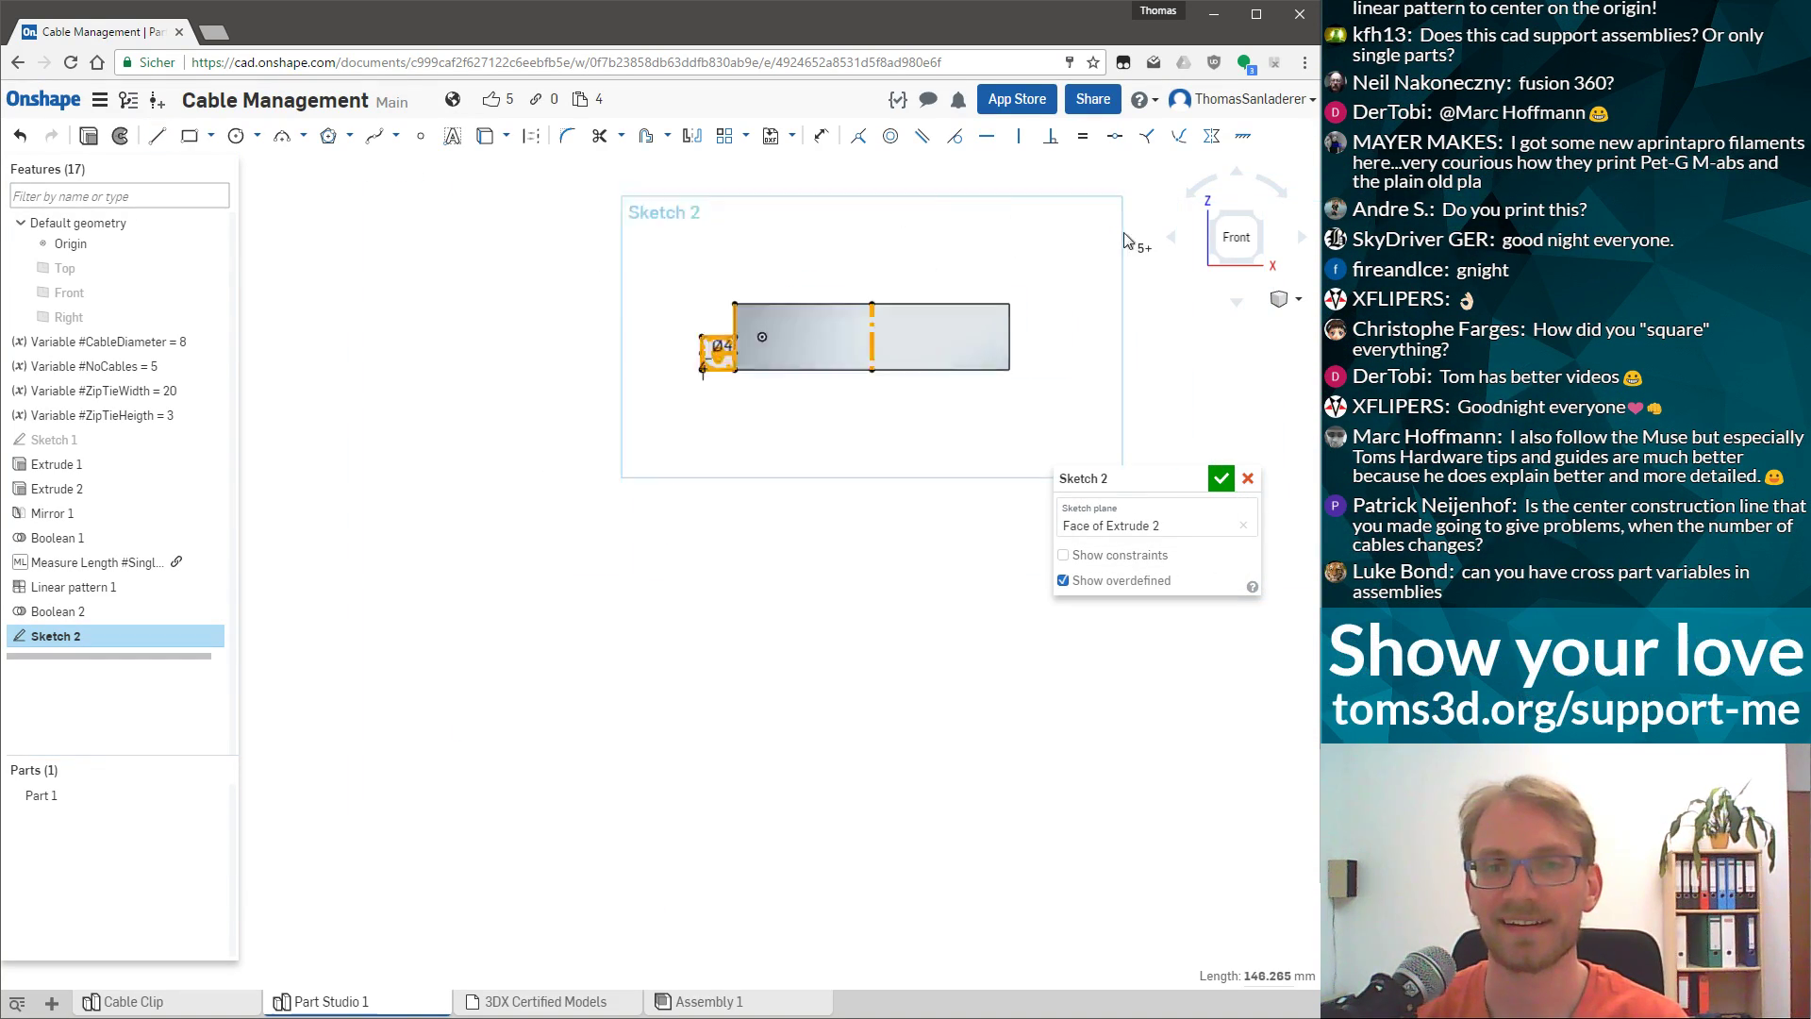
pyautogui.scroll(4, 905, 283)
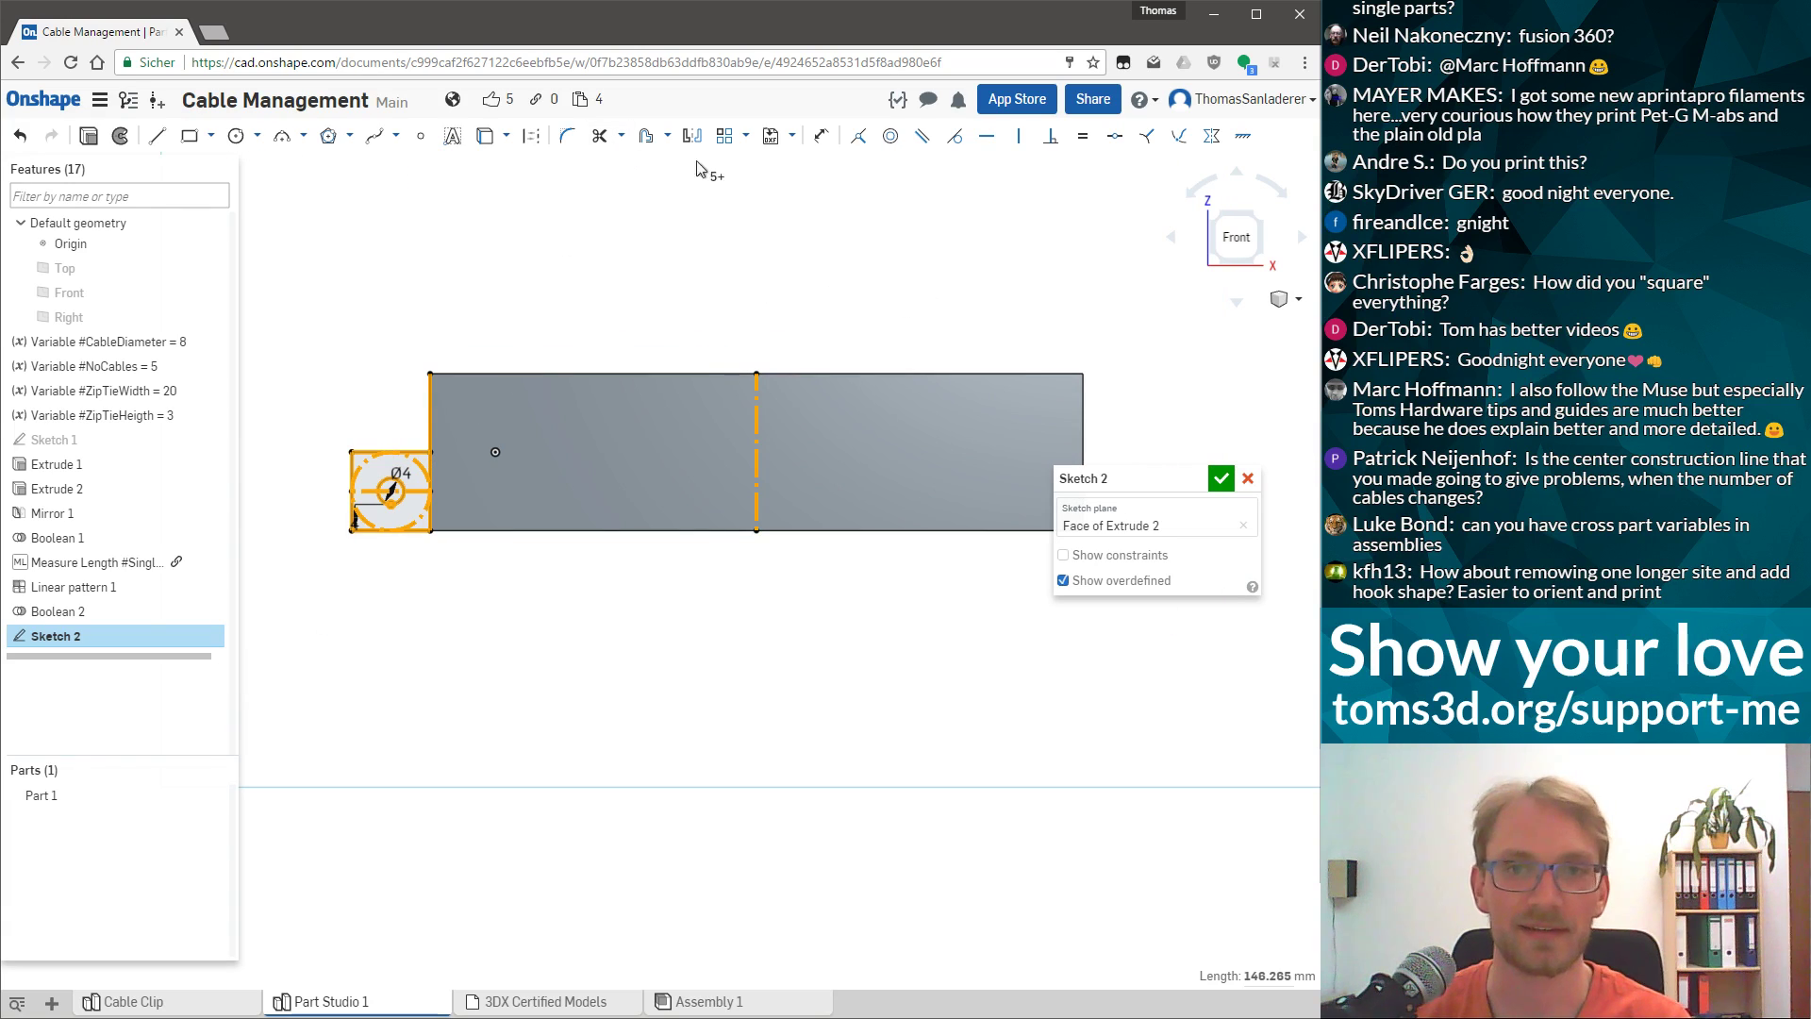
# Mirror the square tab profile with its 4 mm hole and construction geometry about the vertical centerline of Sketch 2.
pyautogui.click(1009, 179)
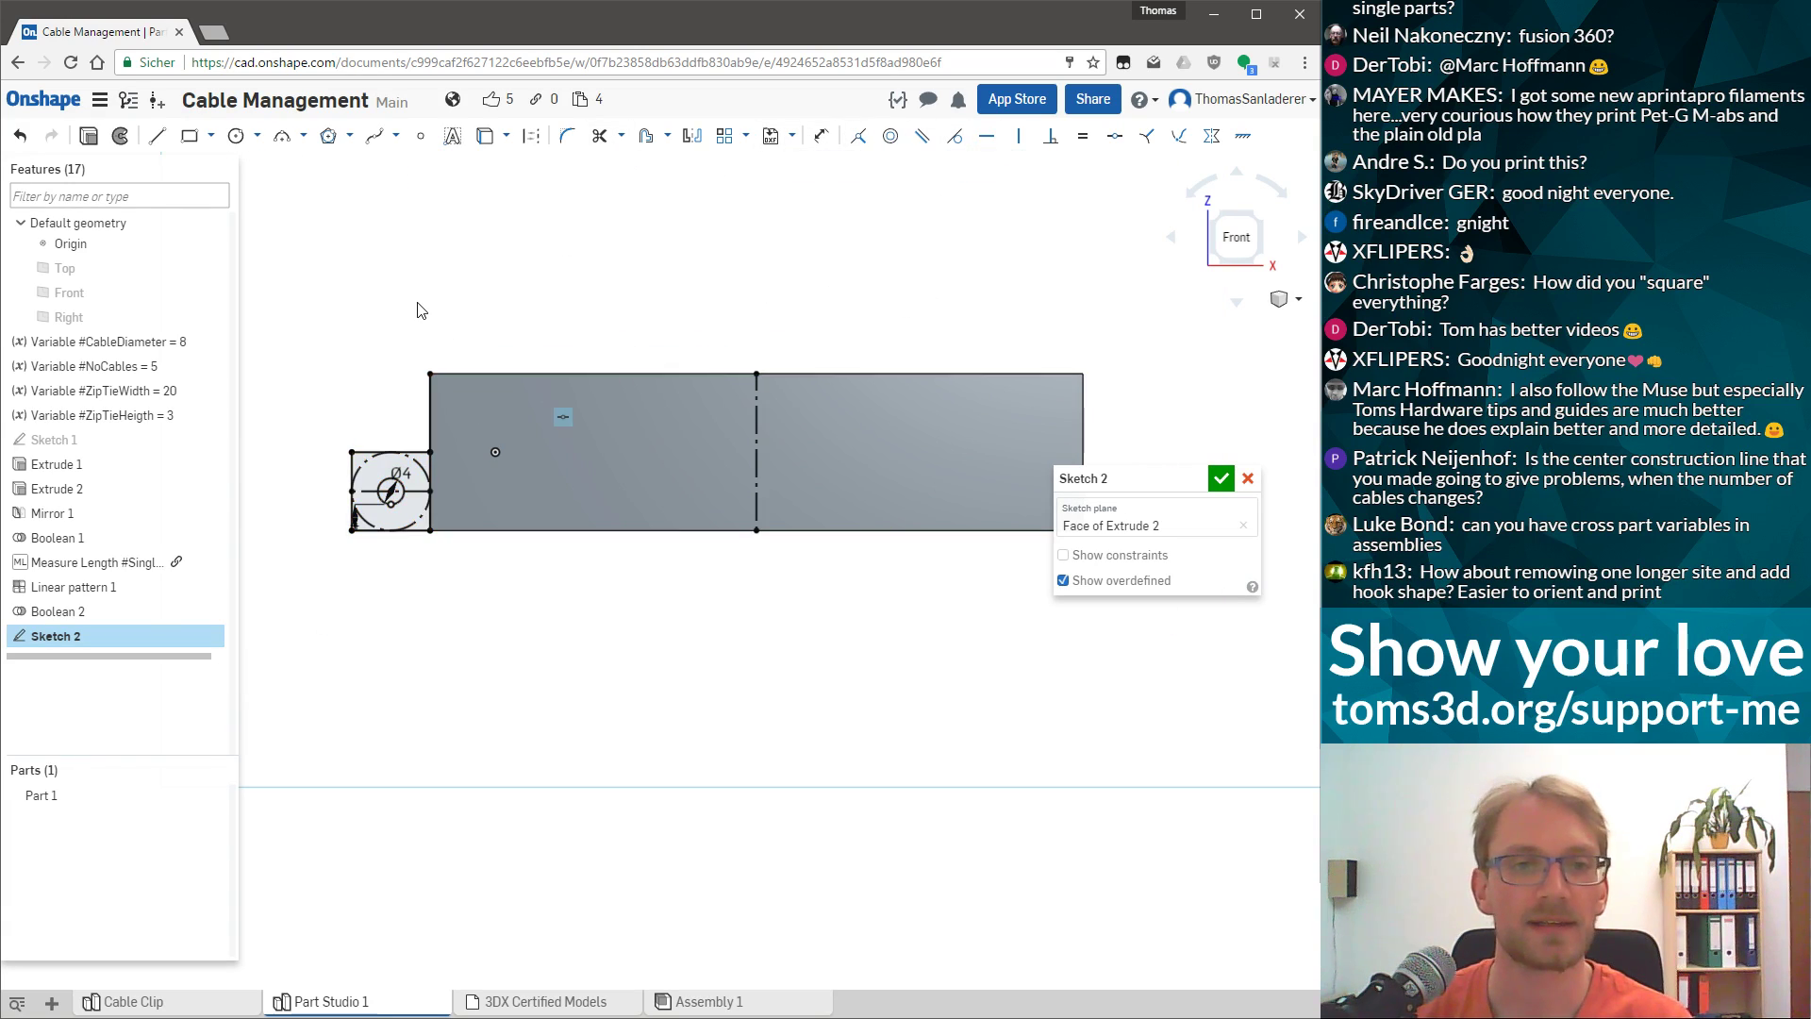
pyautogui.moveTo(330, 307)
pyautogui.mouseDown()
pyautogui.moveTo(727, 566)
pyautogui.moveTo(596, 579)
pyautogui.moveTo(603, 566)
pyautogui.mouseUp()
pyautogui.click(720, 189)
pyautogui.click(698, 134)
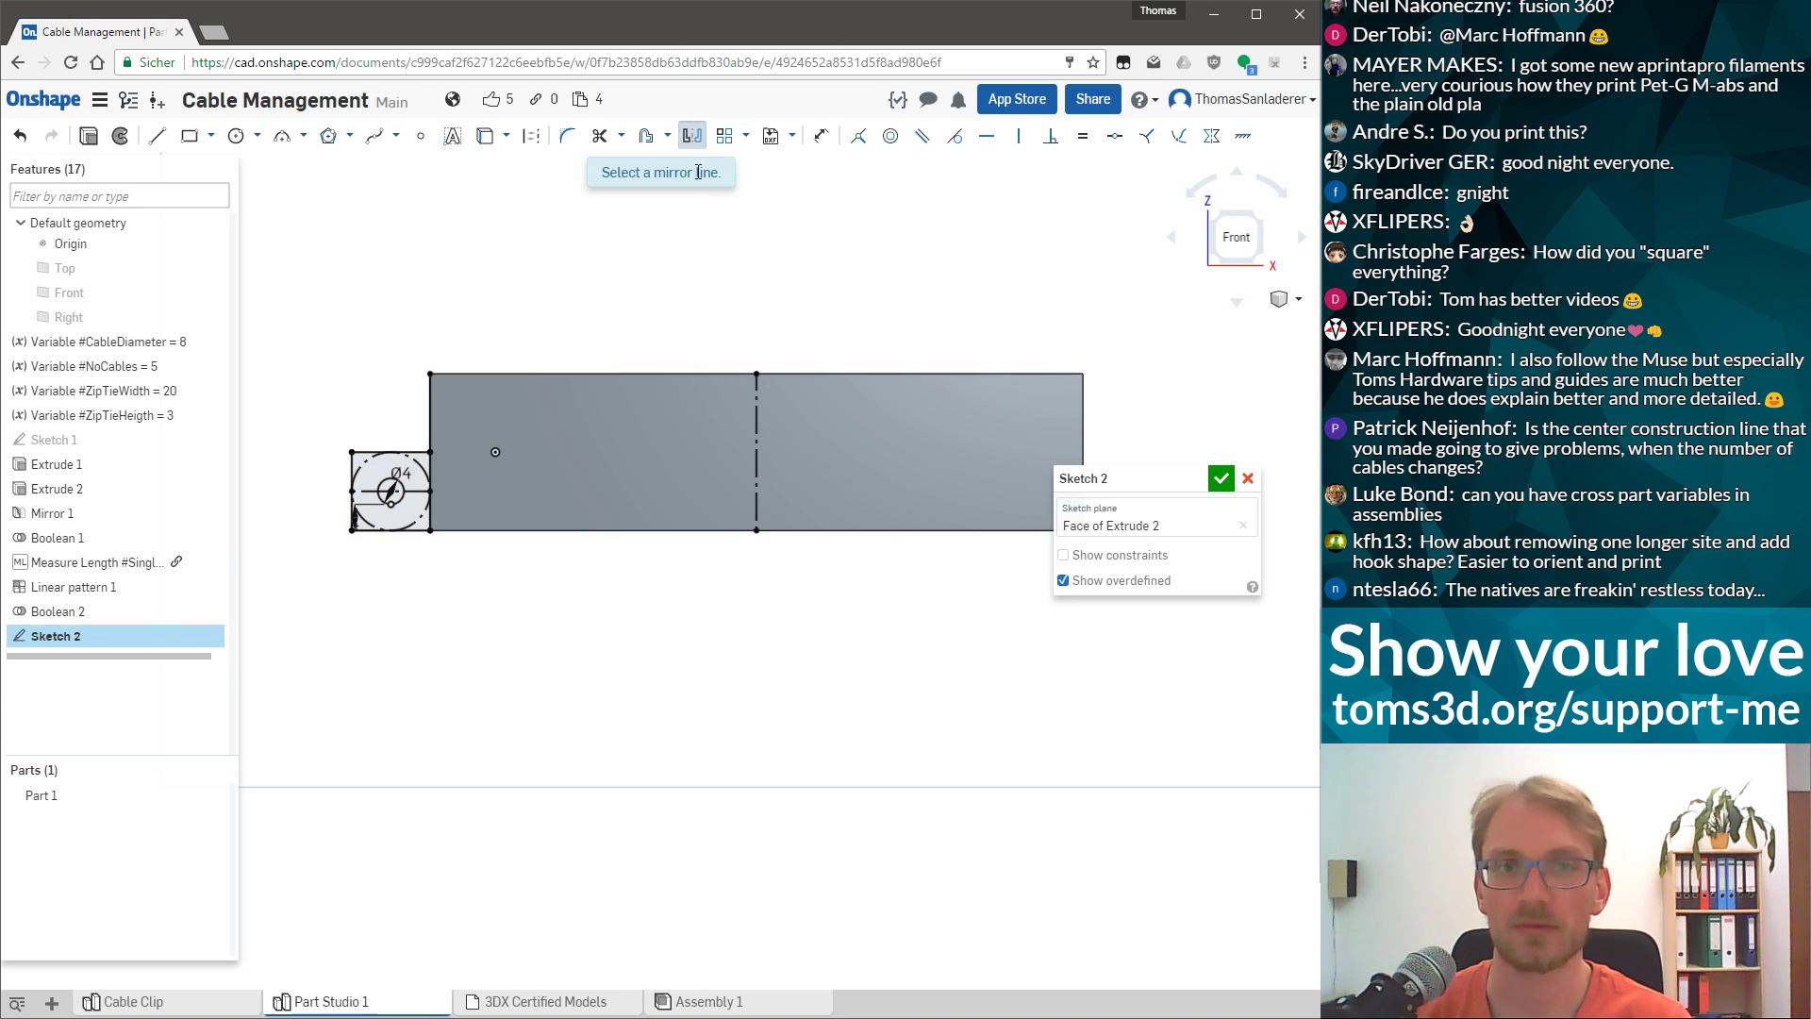
pyautogui.click(755, 442)
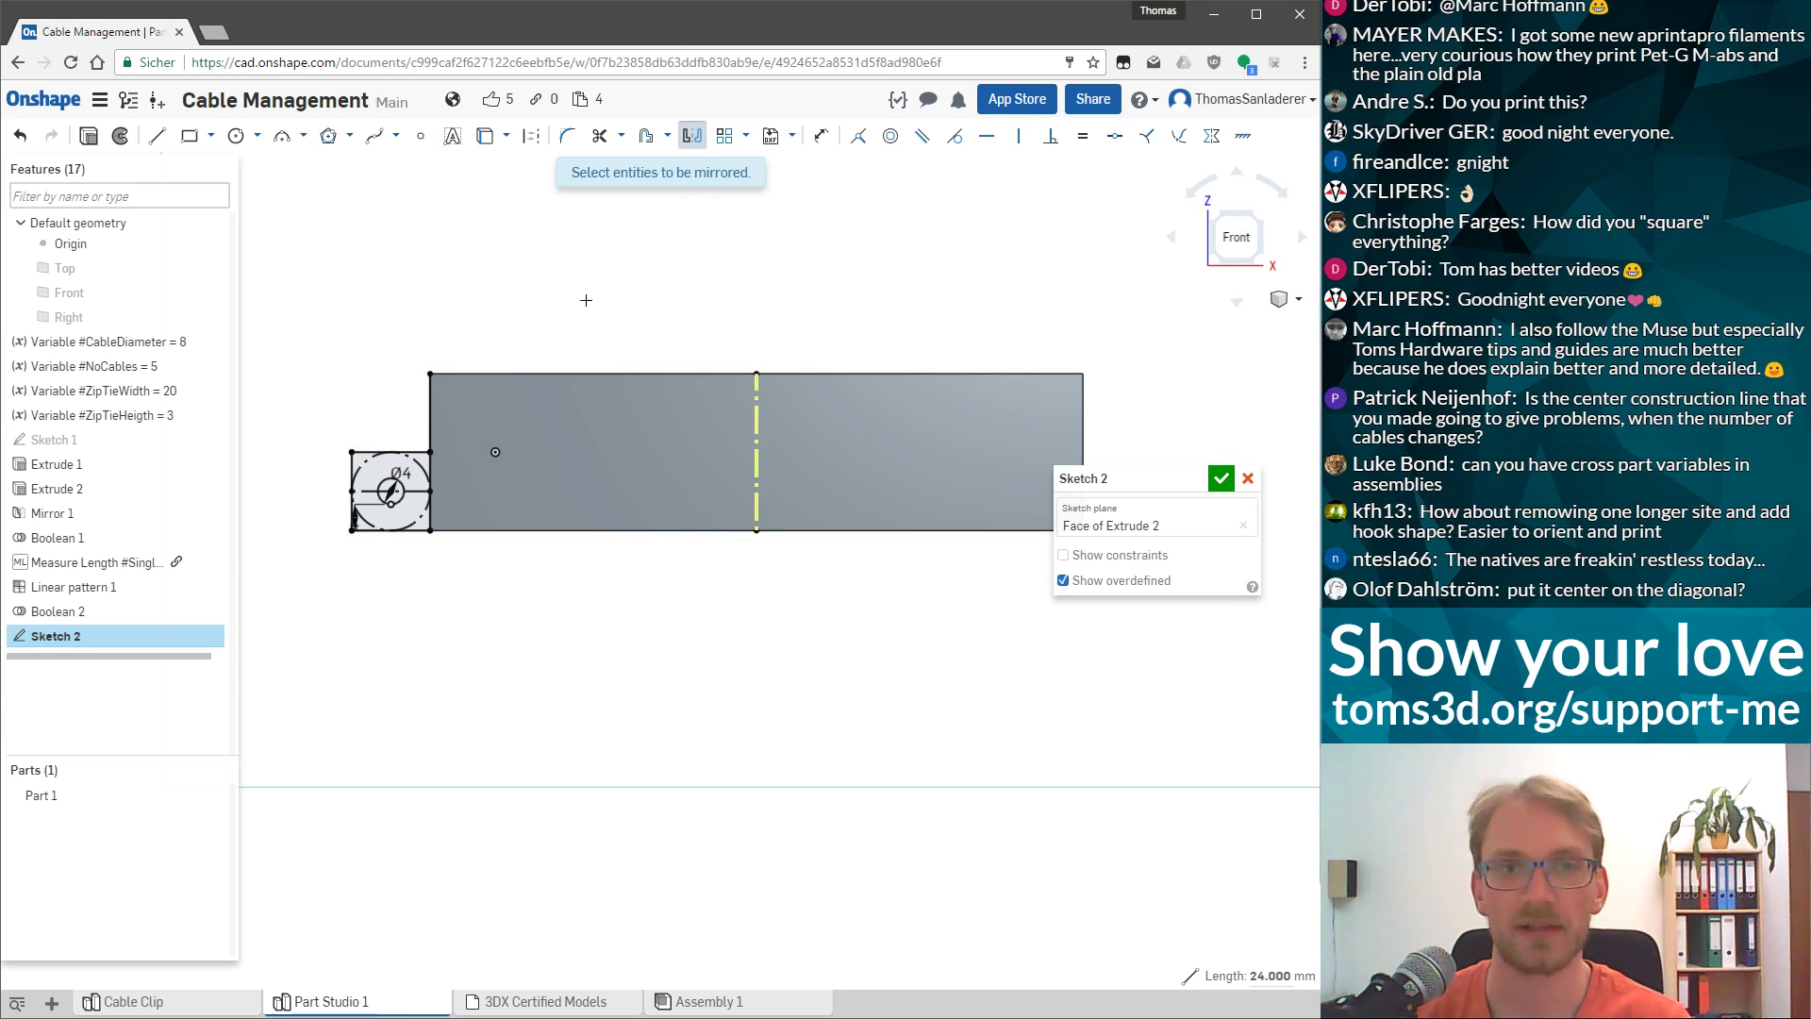
pyautogui.moveTo(292, 317); pyautogui.dragTo(490, 637)
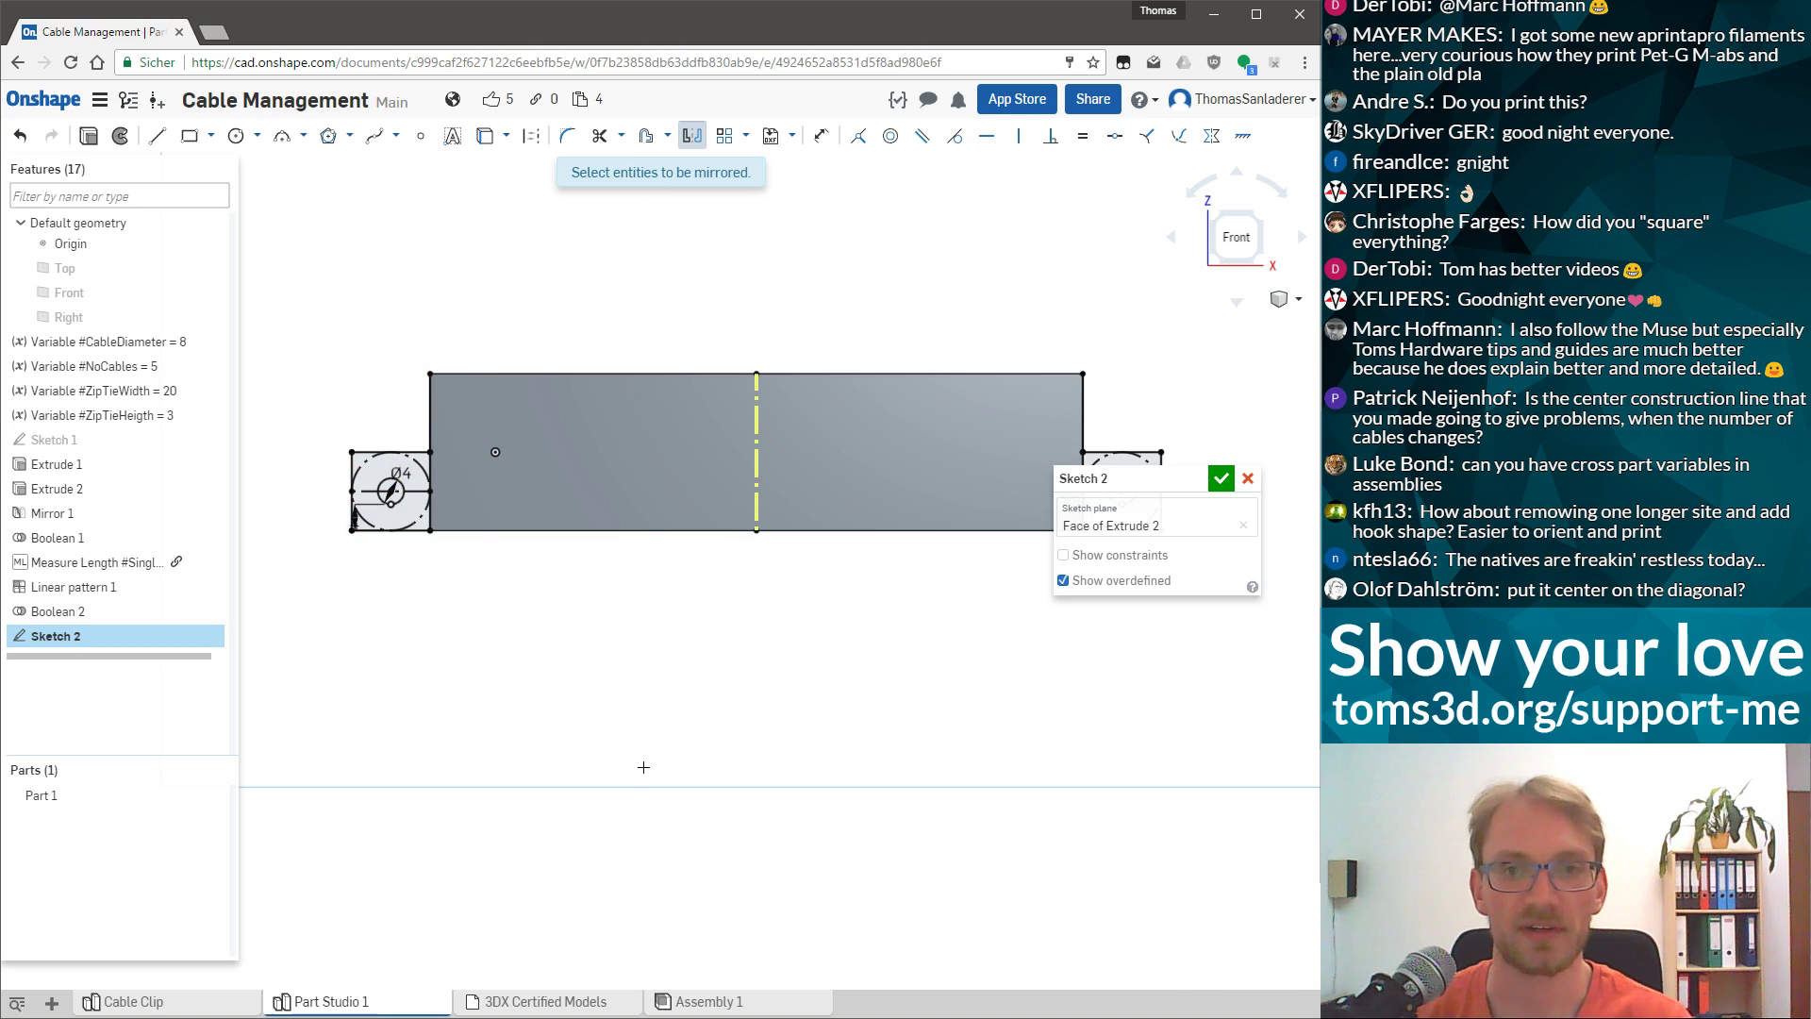
pyautogui.scroll(3, 1116, 426)
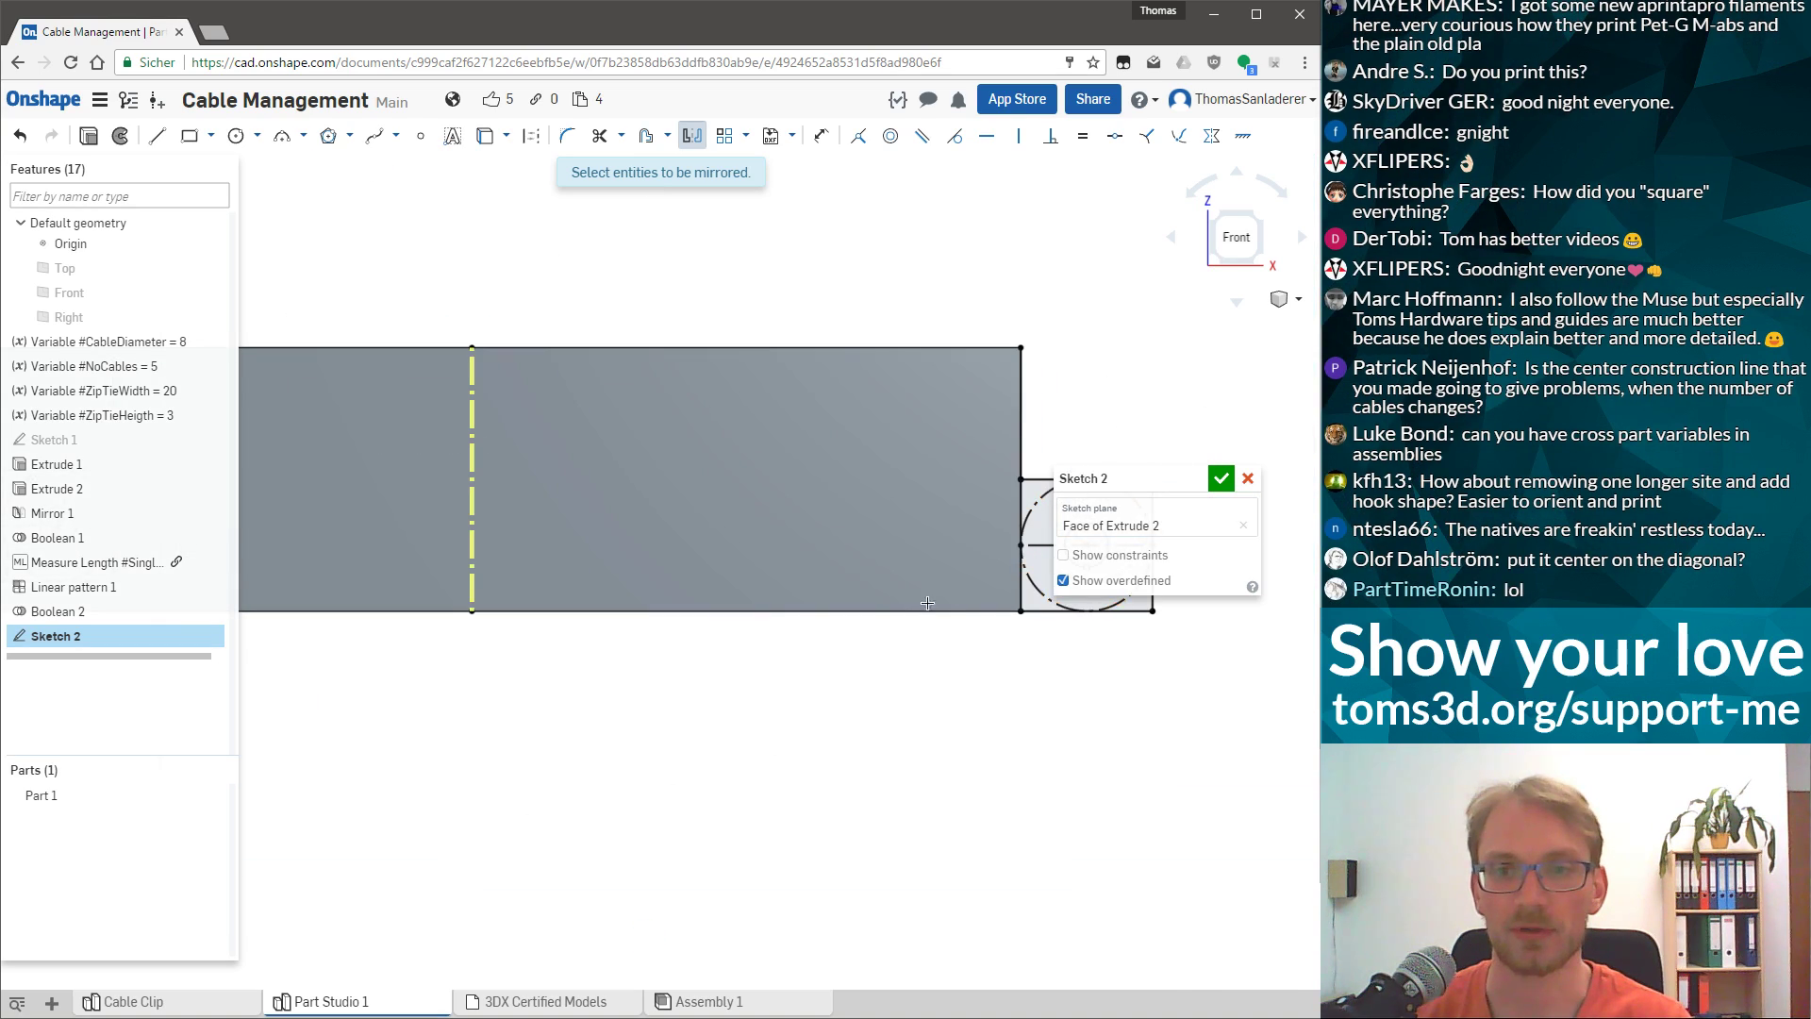
pyautogui.scroll(-3, 644, 292)
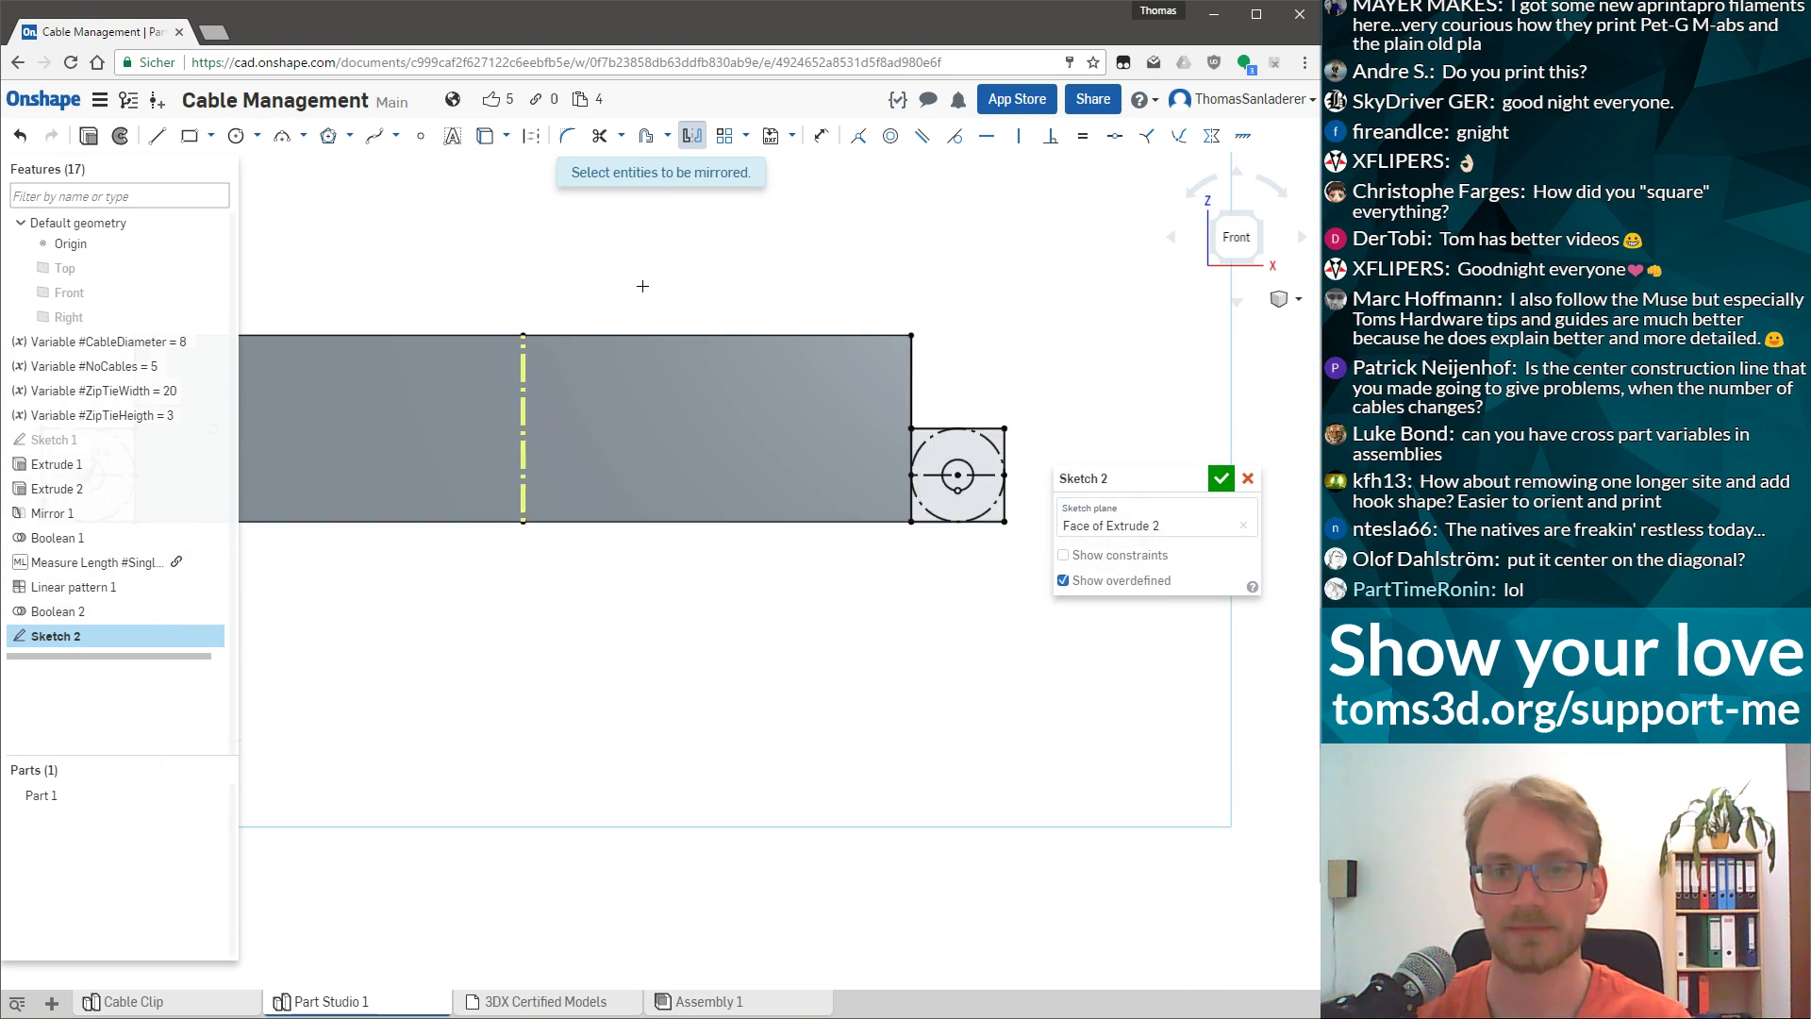
pyautogui.click(697, 144)
pyautogui.scroll(-3, 717, 397)
pyautogui.scroll(2, 660, 415)
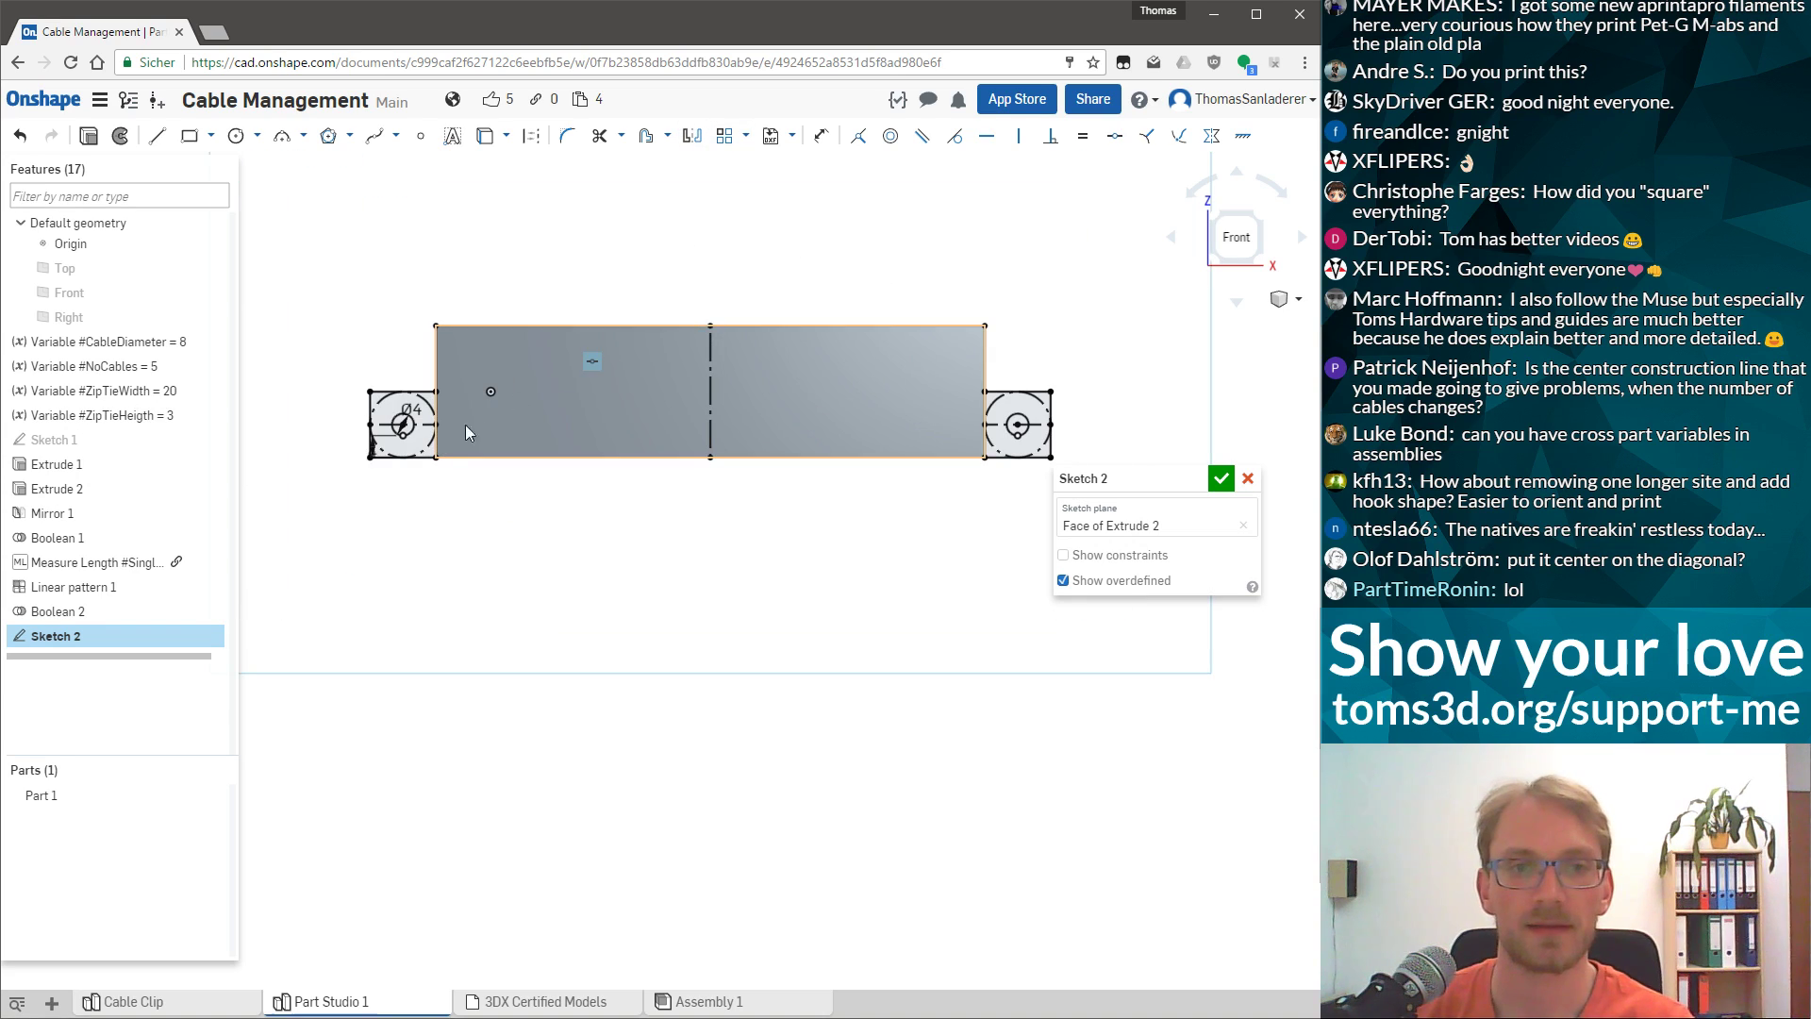
# Extrude both square tab regions without their holes, with the direction reversed so the tabs run alongside the cable block.
pyautogui.click(393, 415)
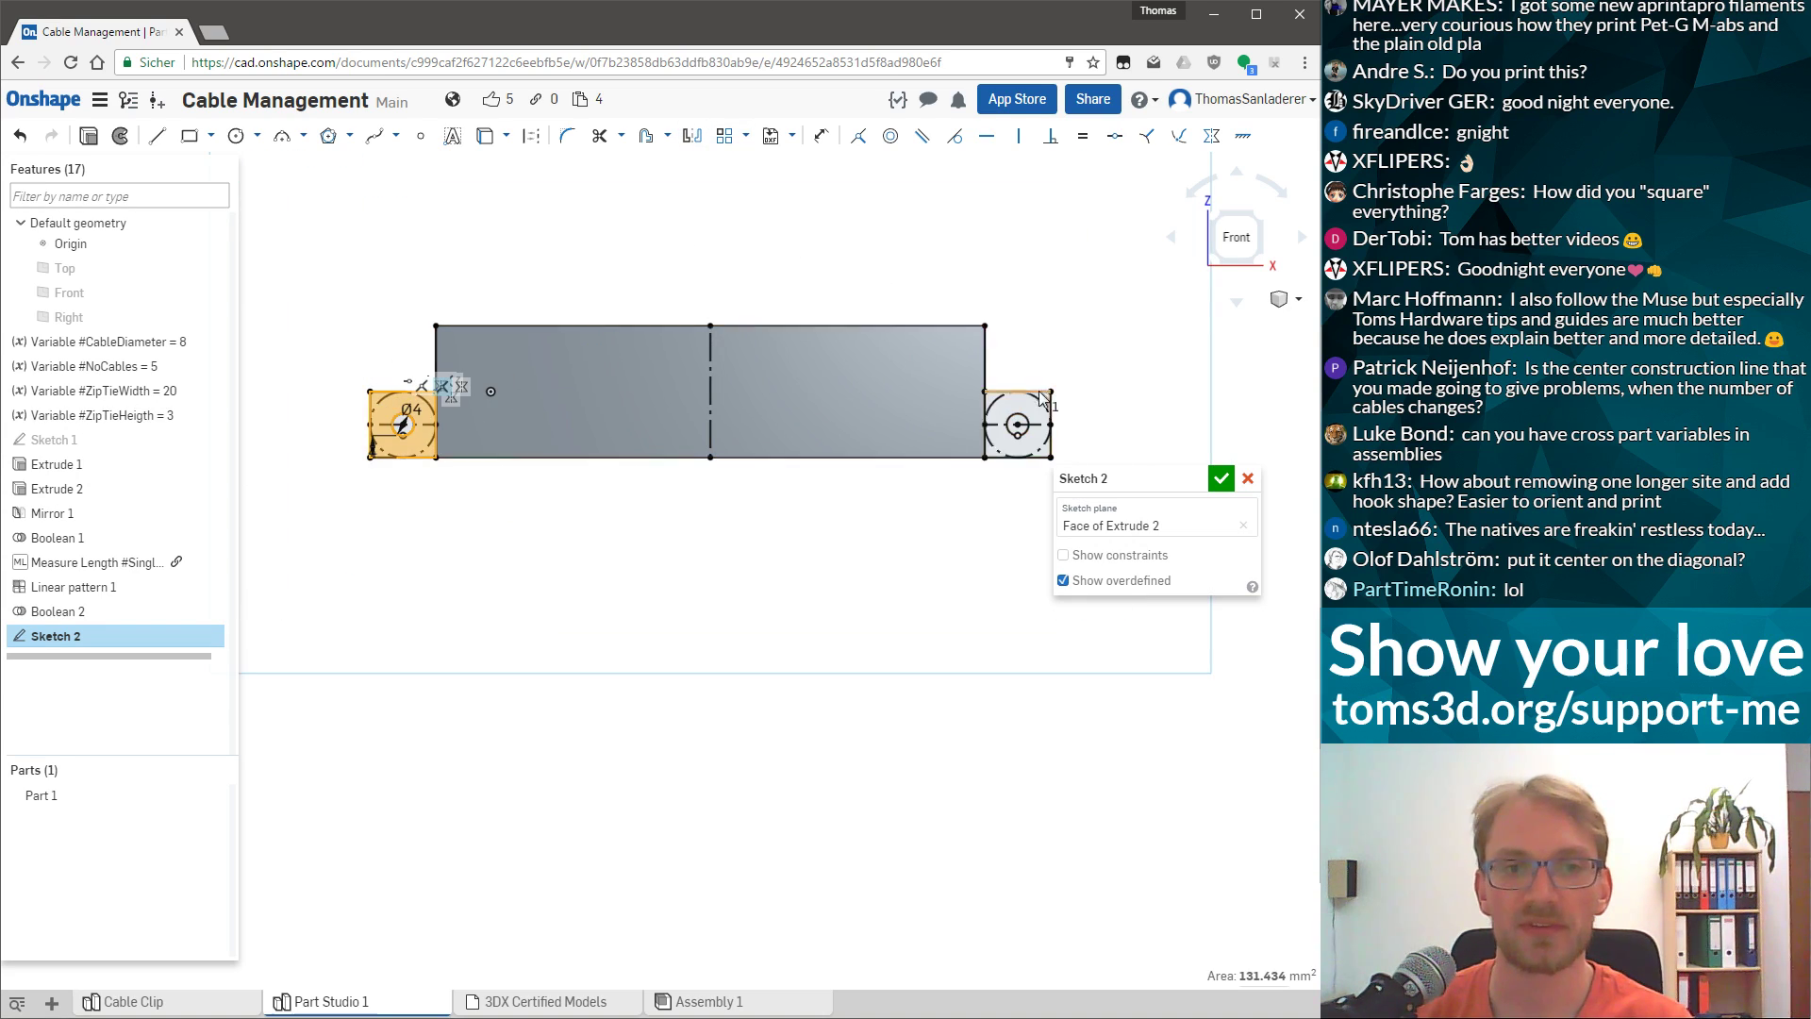
pyautogui.press('Escape')
pyautogui.scroll(3, 1037, 420)
pyautogui.click(1038, 420)
pyautogui.scroll(-3, 1038, 420)
pyautogui.scroll(3, 453, 387)
pyautogui.click(521, 396)
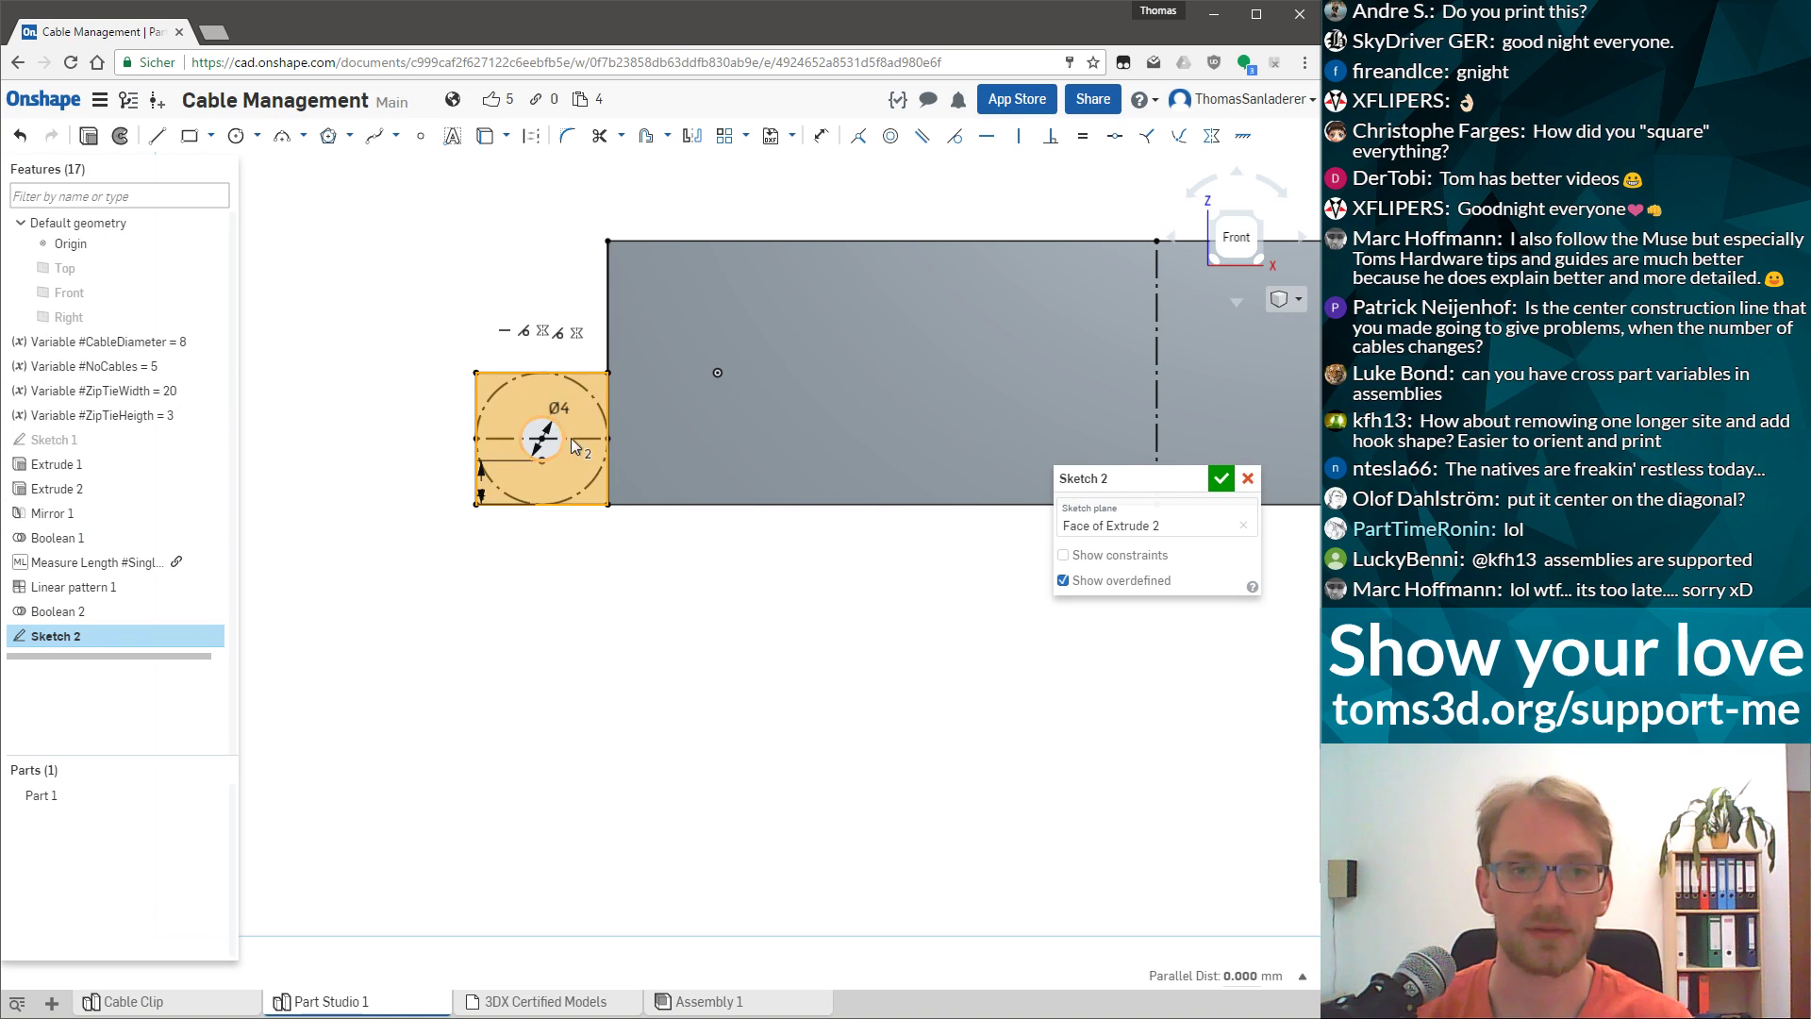
pyautogui.hotkey('shift', 'e')
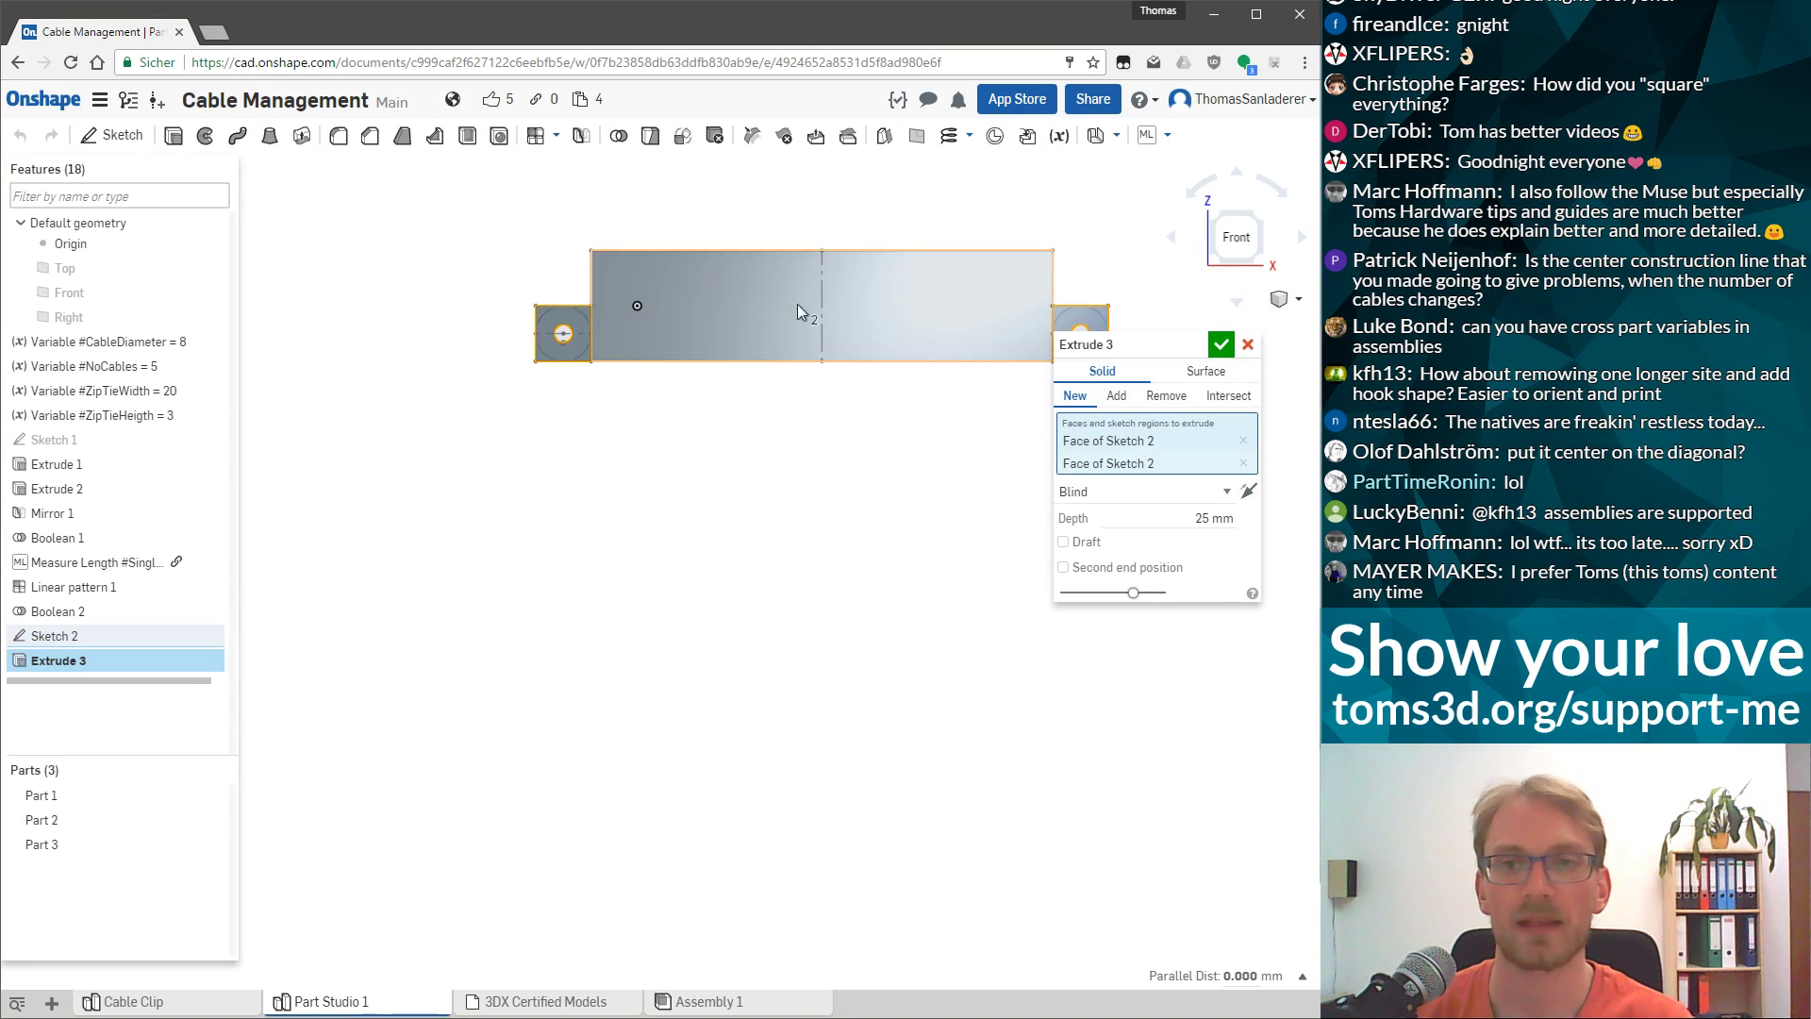
pyautogui.click(1249, 491)
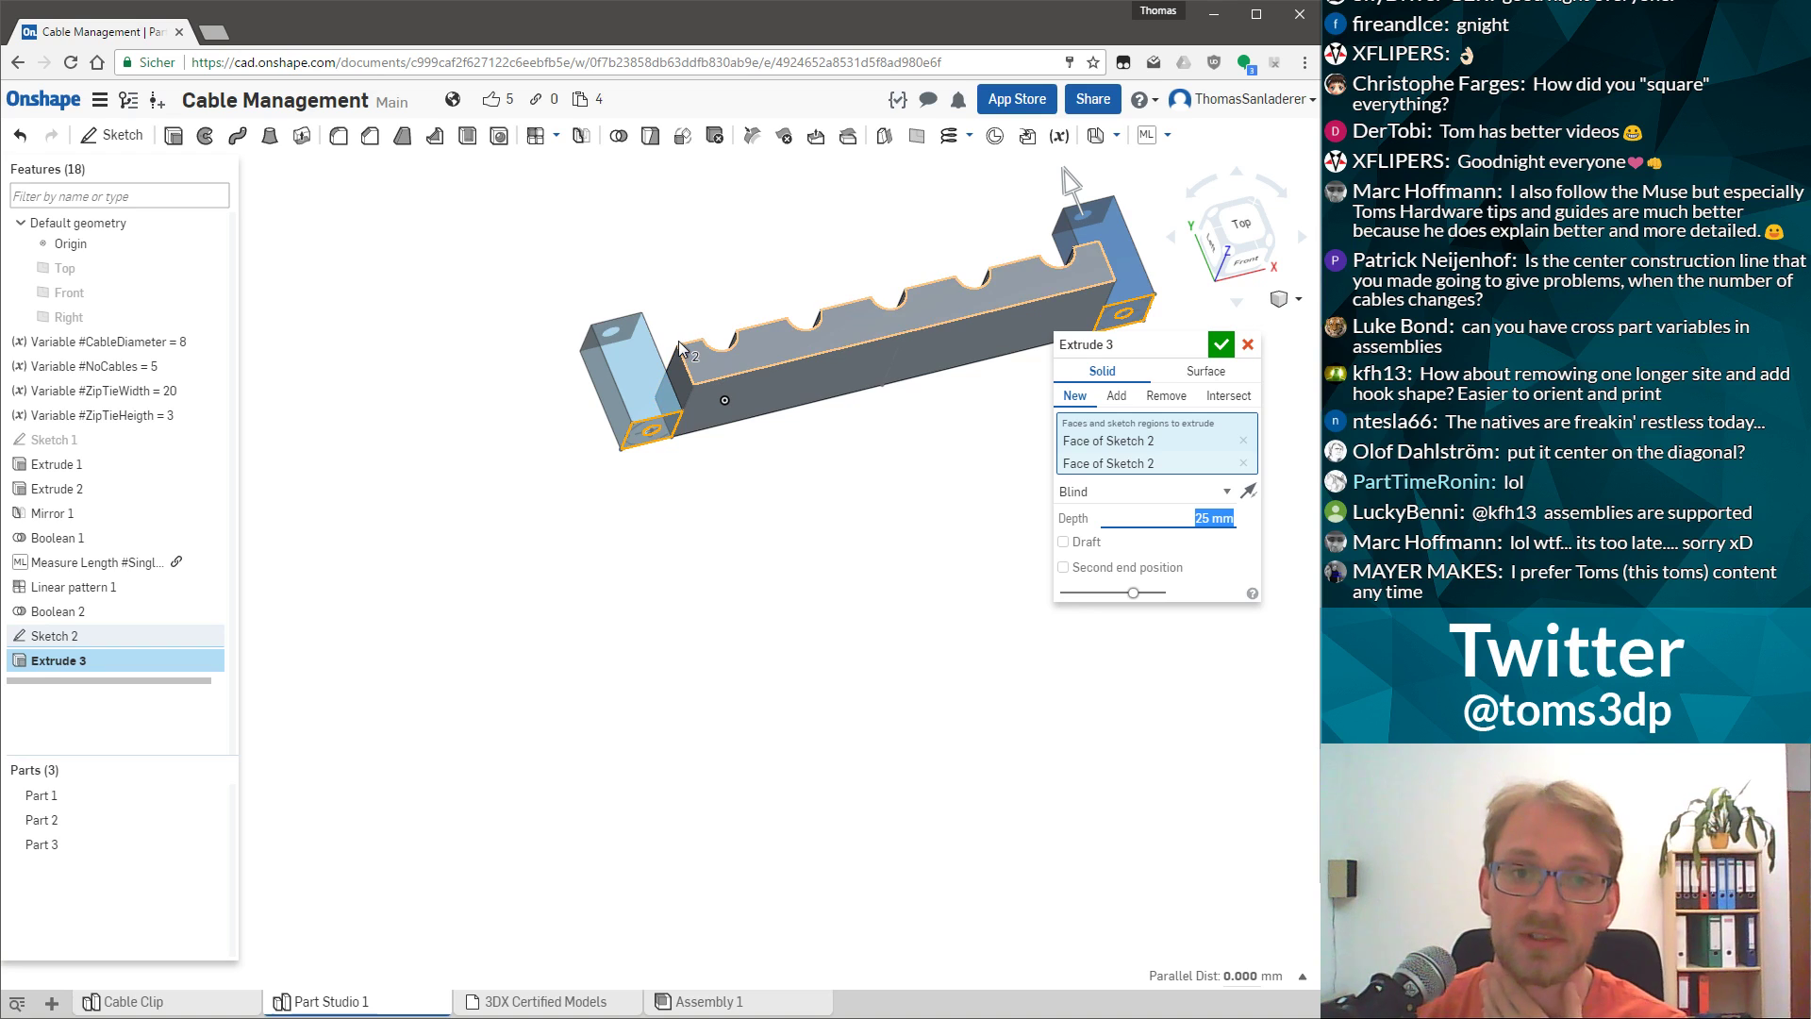
# Set the tab extrusion depth to 5 mm and add it to Part 1.
pyautogui.scroll(10, 681, 354)
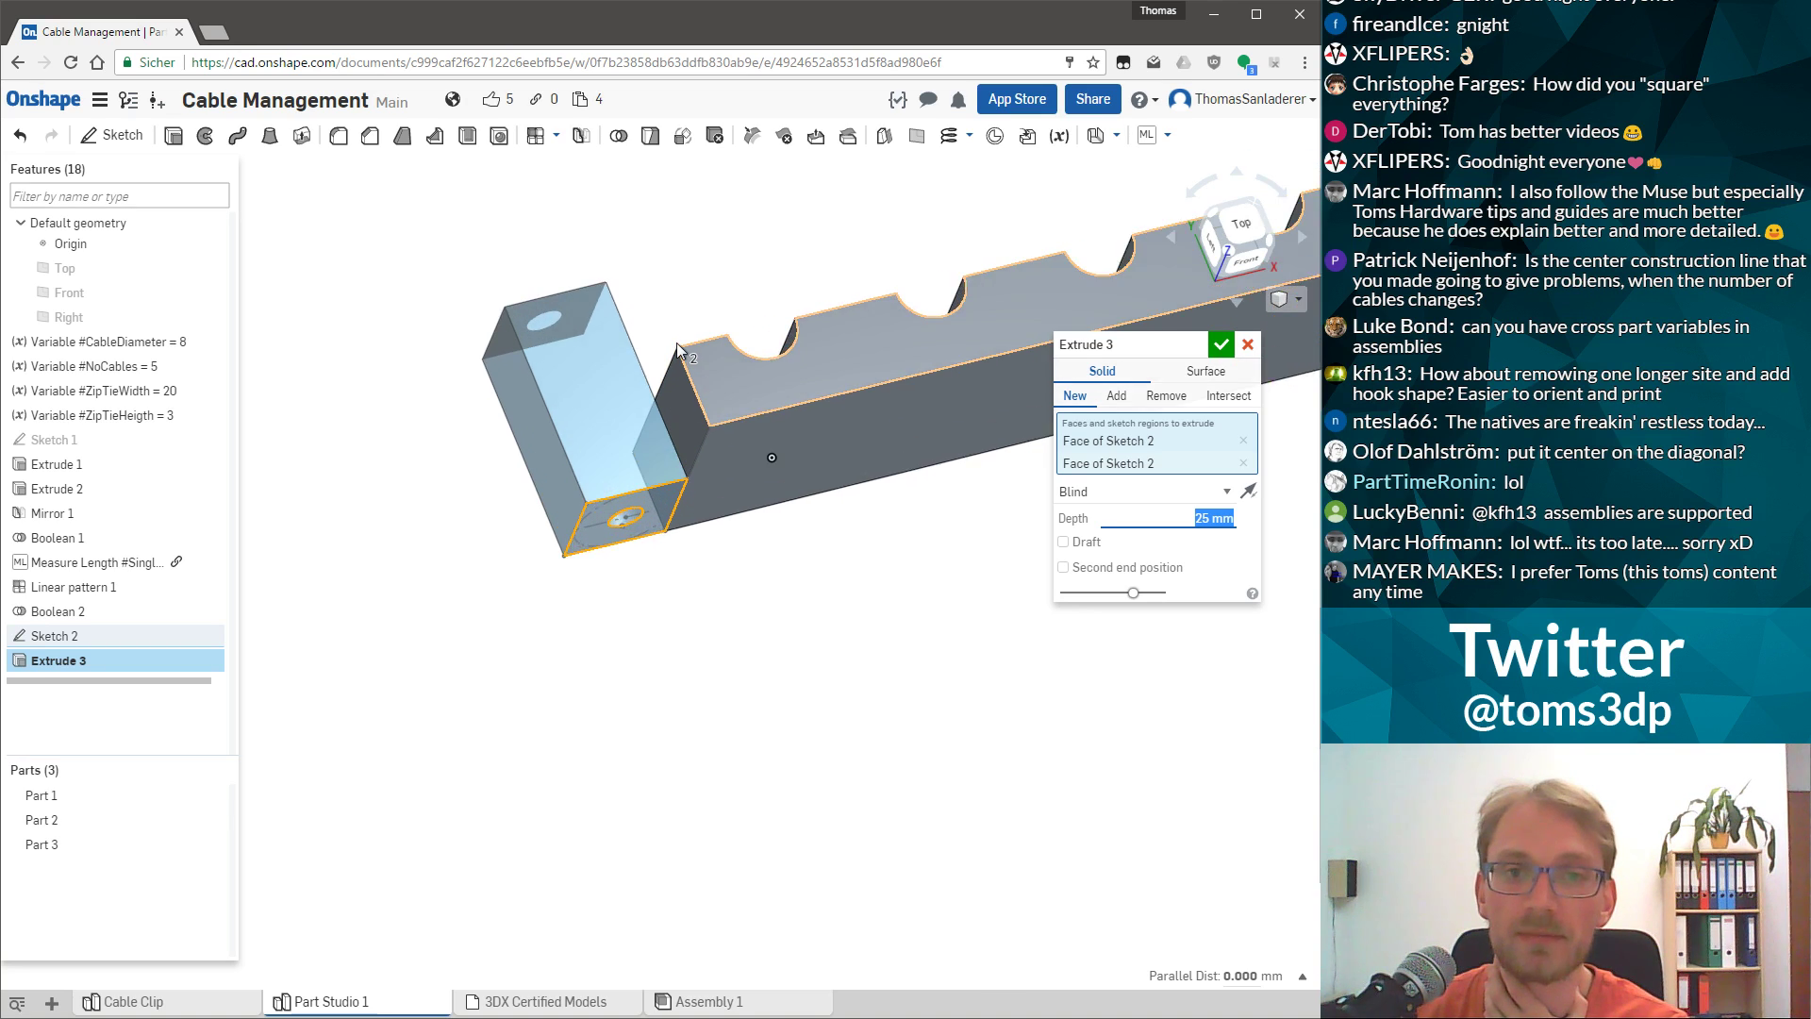
pyautogui.moveTo(691, 399); pyautogui.dragTo(691, 519, button='right')
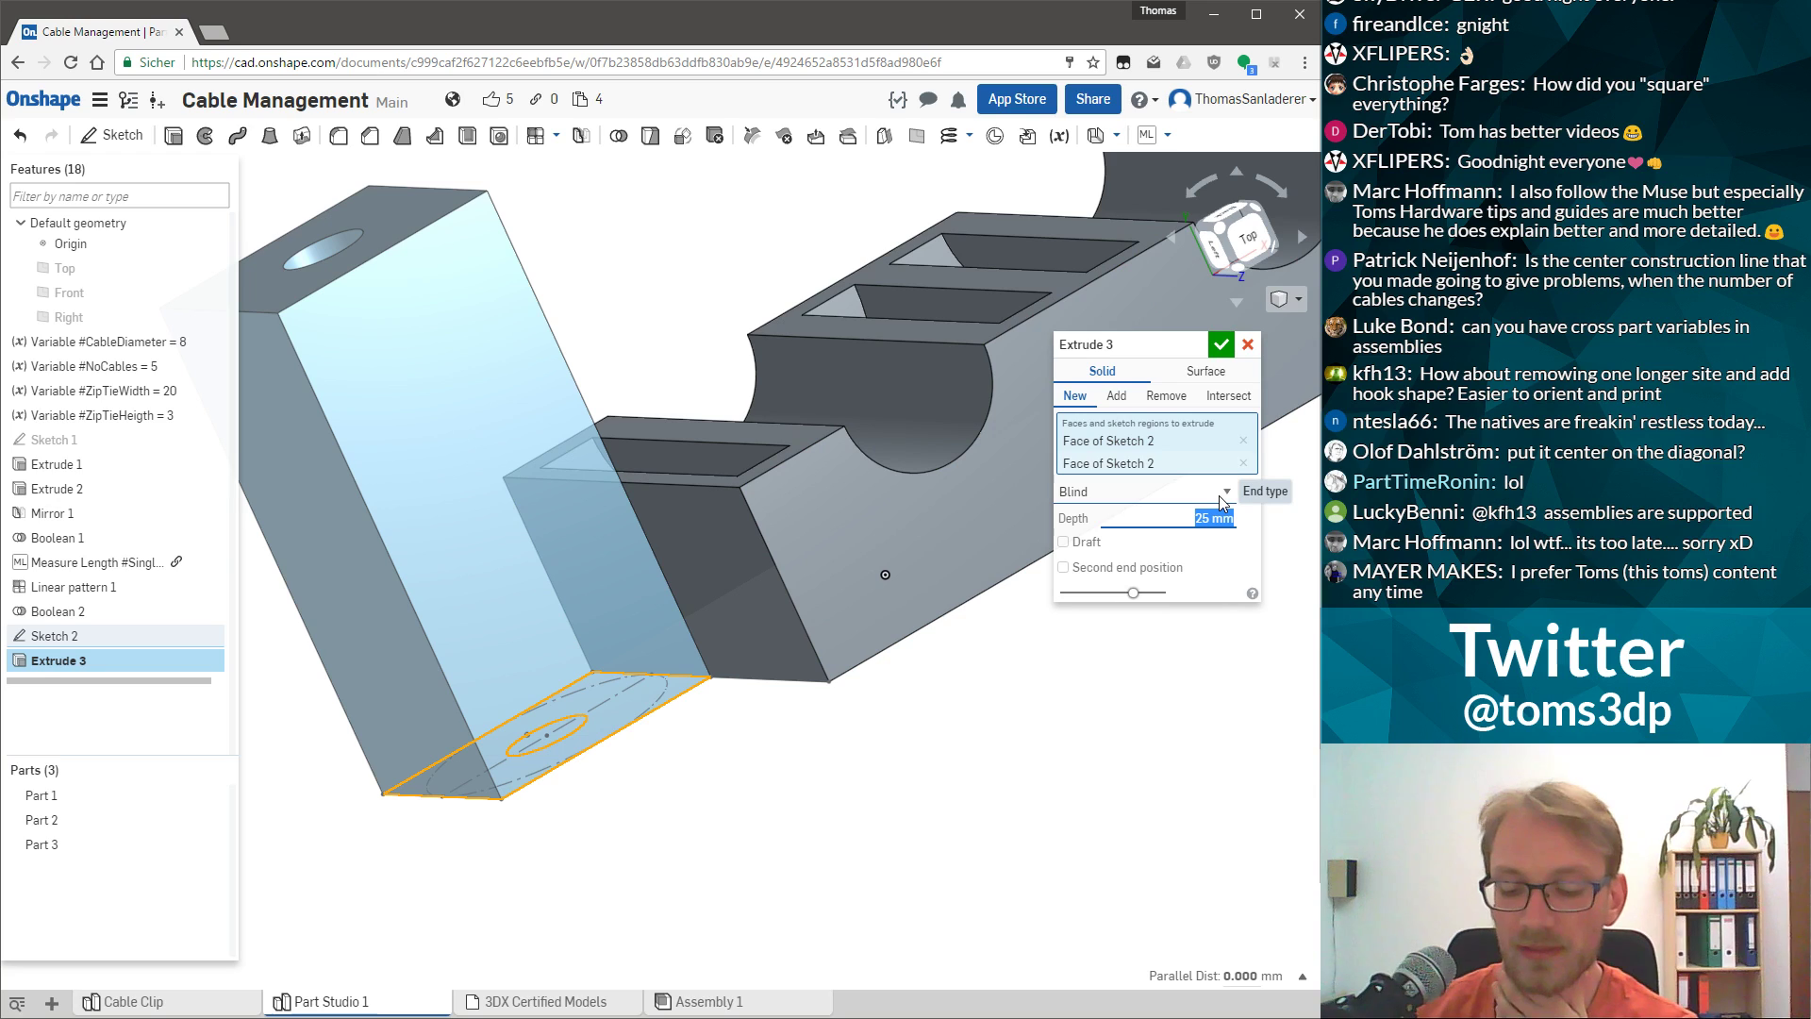
pyautogui.write('5')
pyautogui.press('Return')
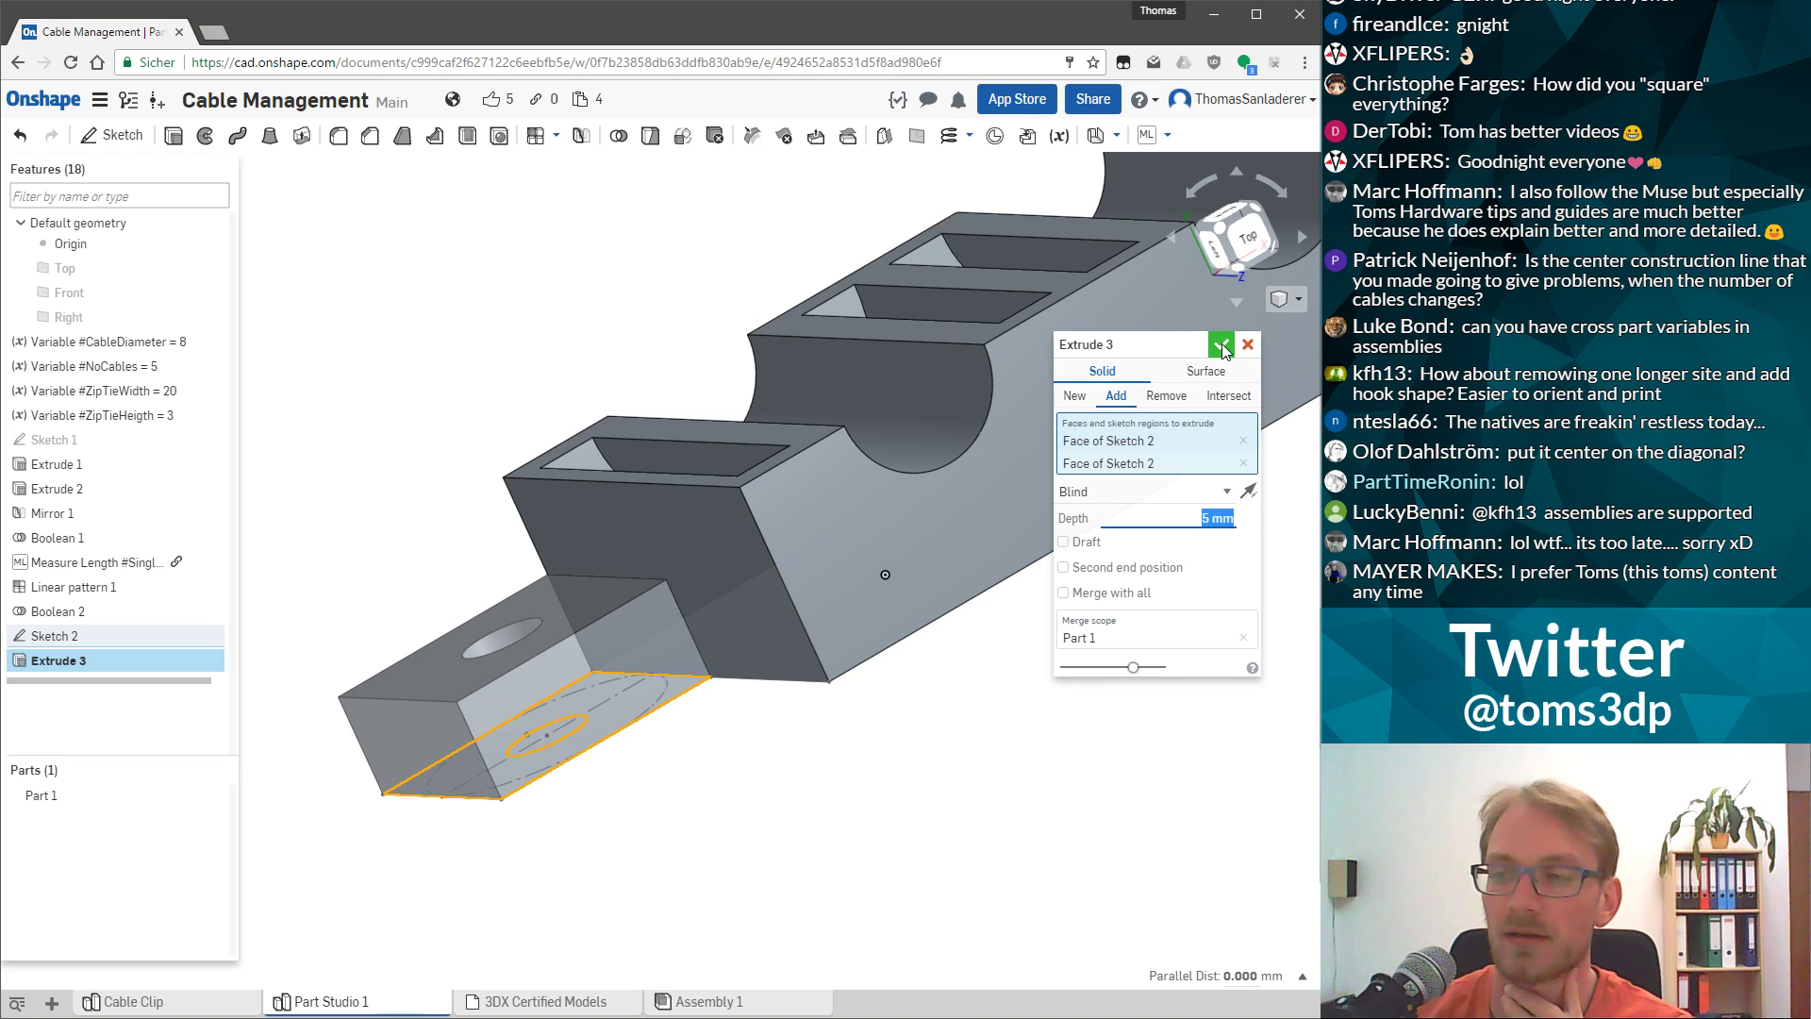
pyautogui.scroll(-3, 962, 391)
pyautogui.moveTo(964, 396); pyautogui.dragTo(801, 517, button='right')
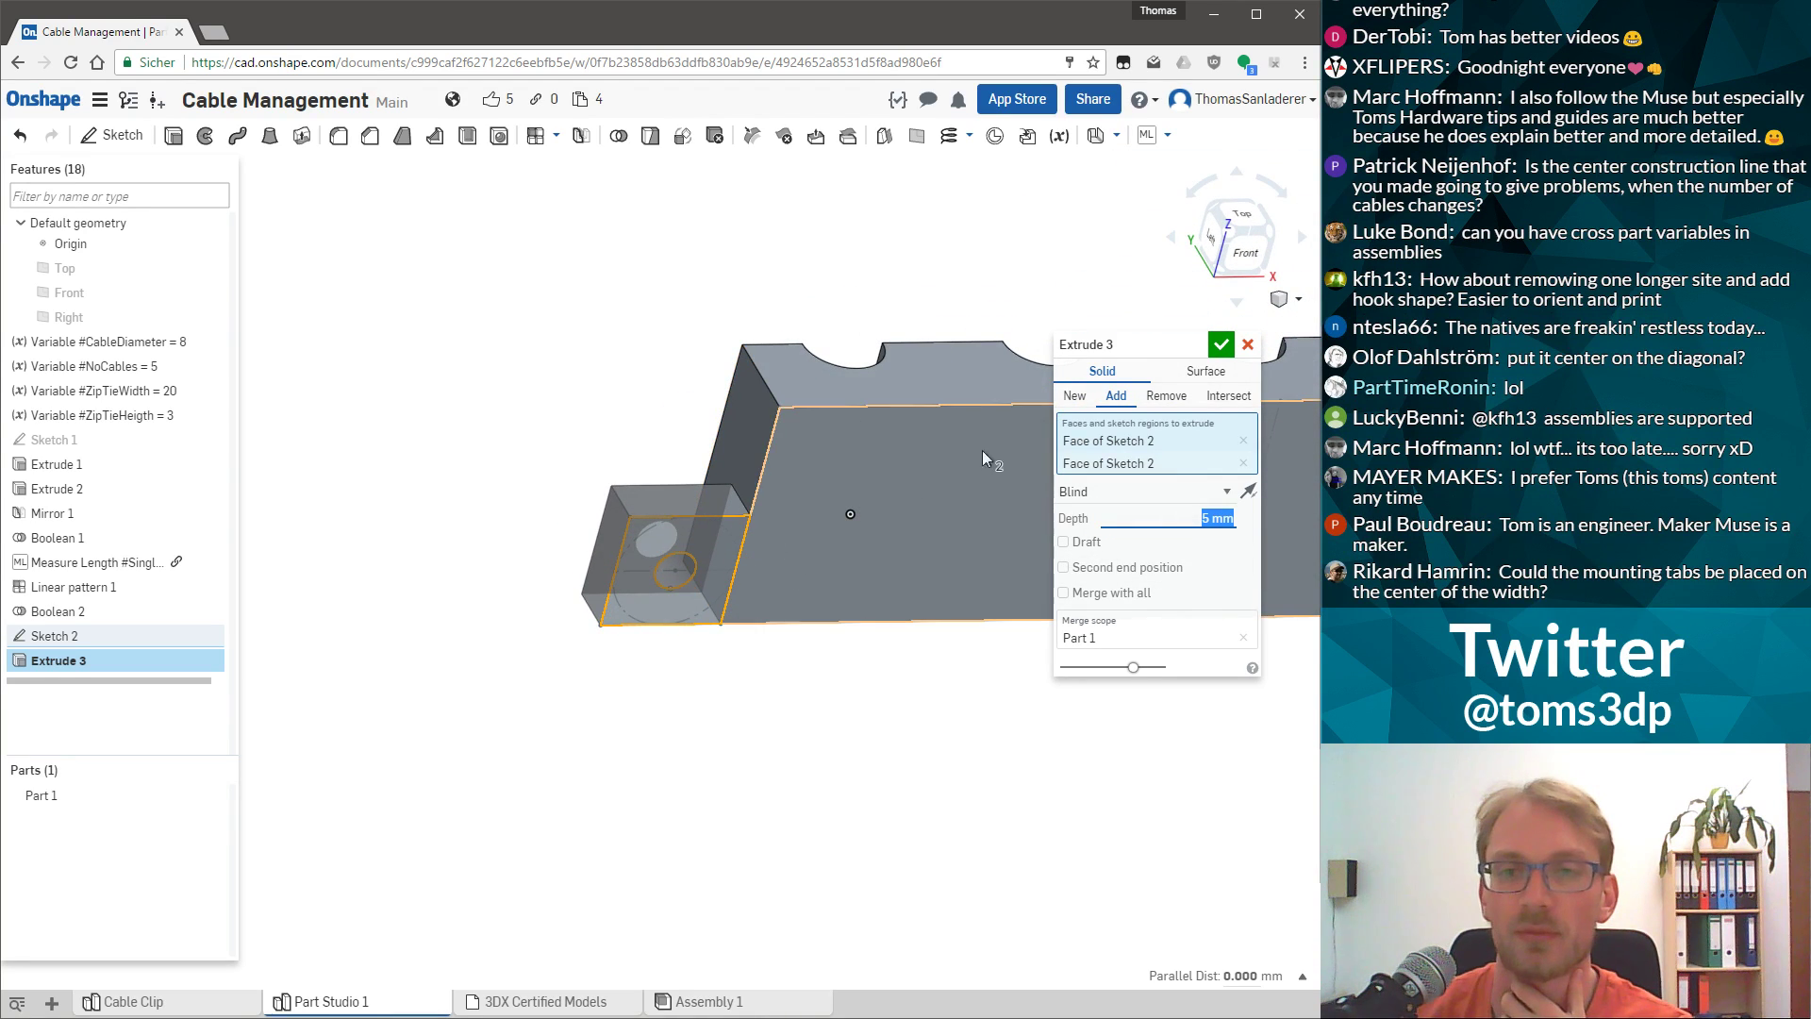
pyautogui.press('Return')
# Examine the cable holder and its two mounting tabs from the back.
pyautogui.moveTo(960, 410); pyautogui.dragTo(605, 451, button='right')
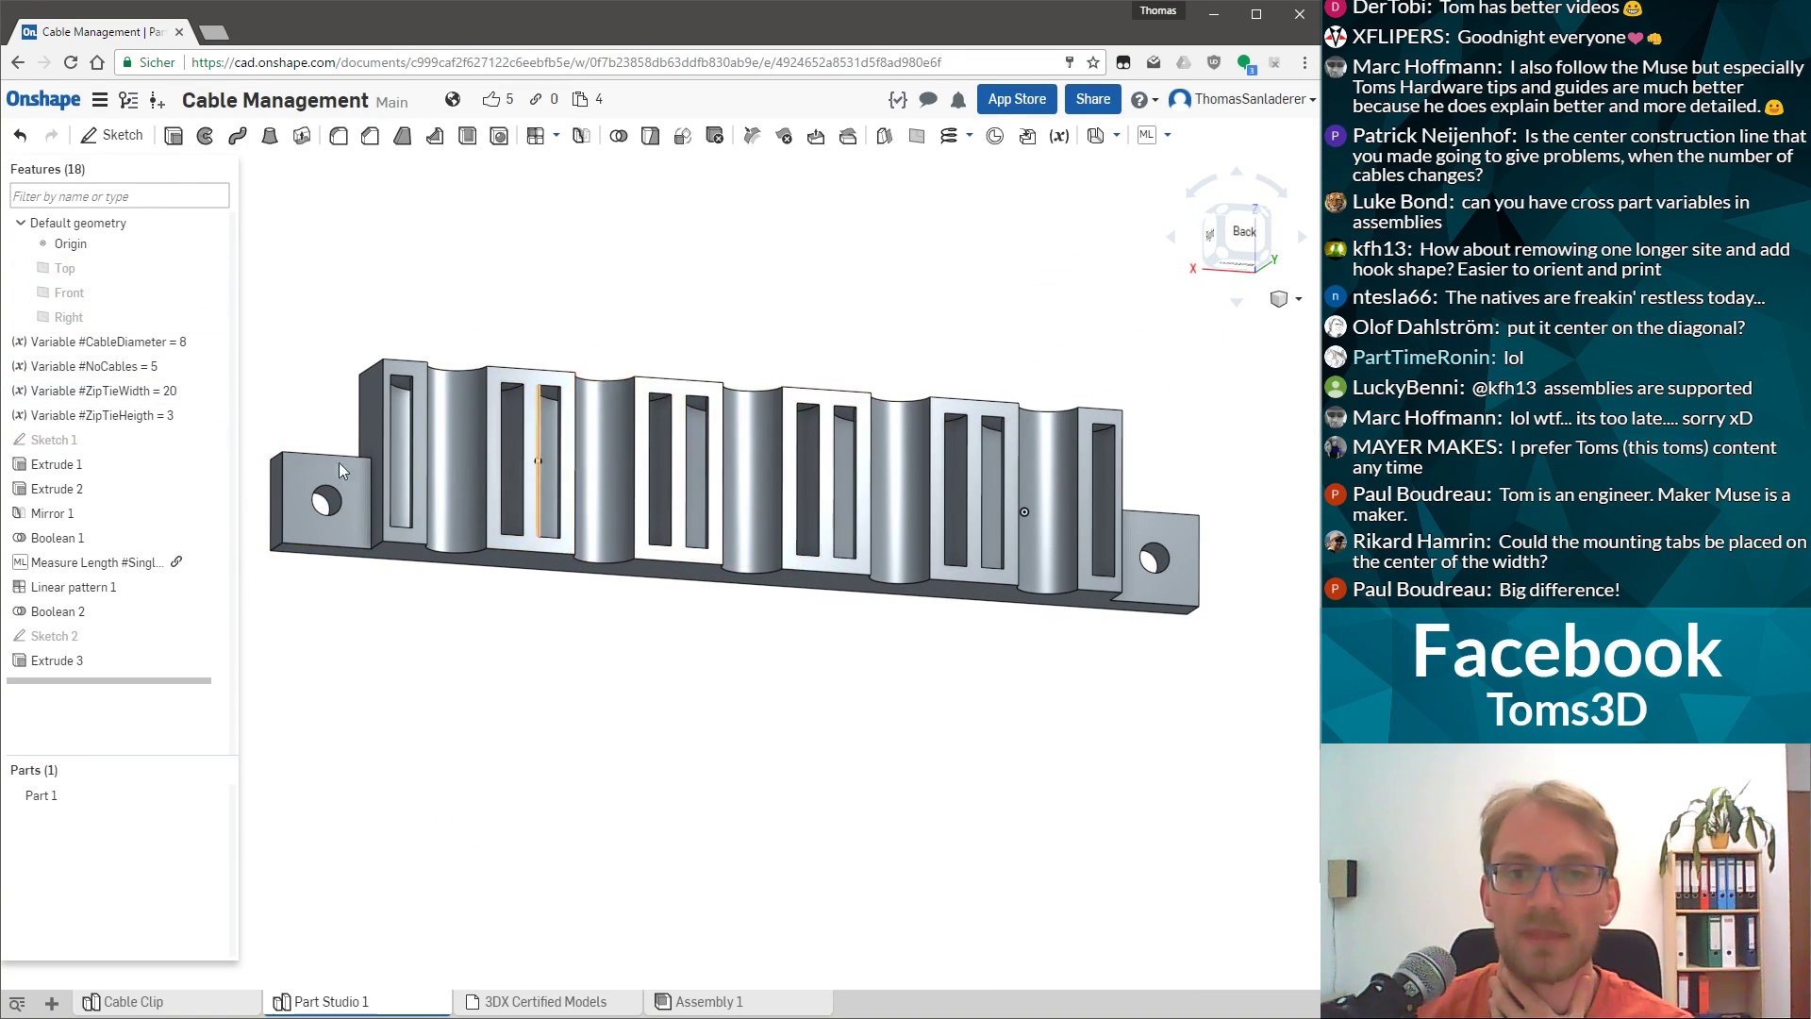
pyautogui.scroll(-3, 1215, 567)
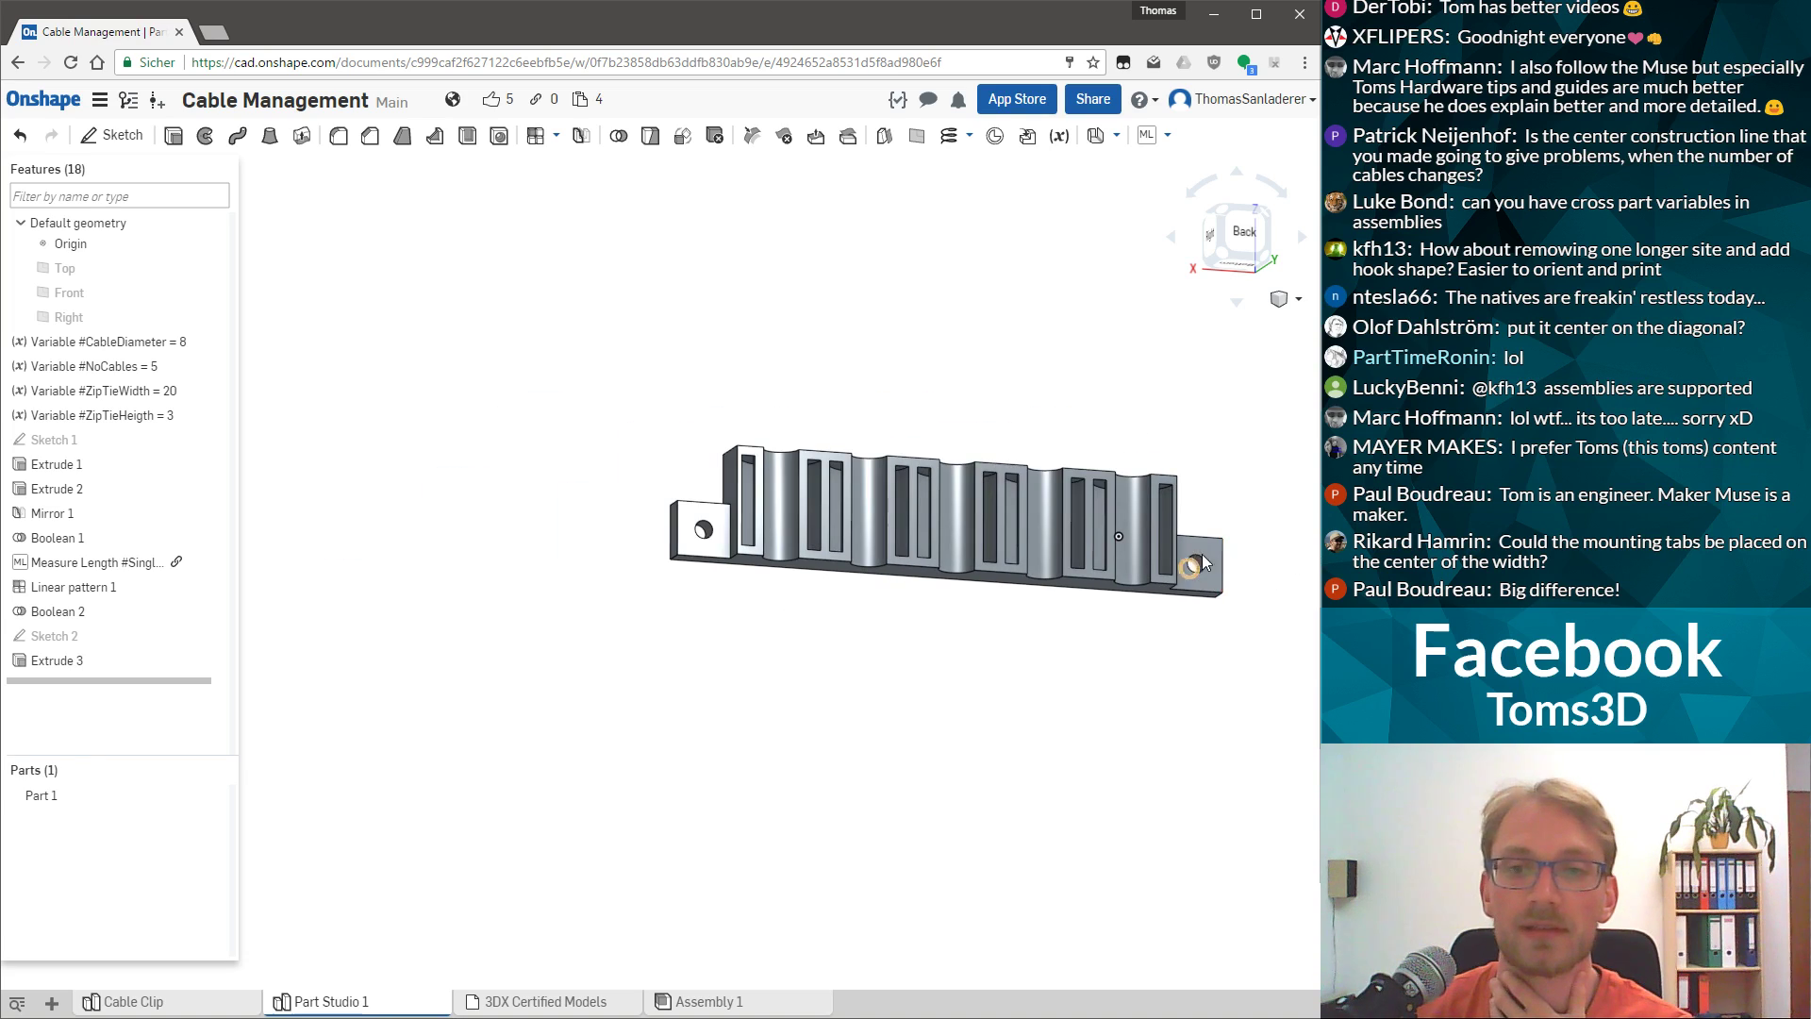
pyautogui.scroll(2, 1245, 515)
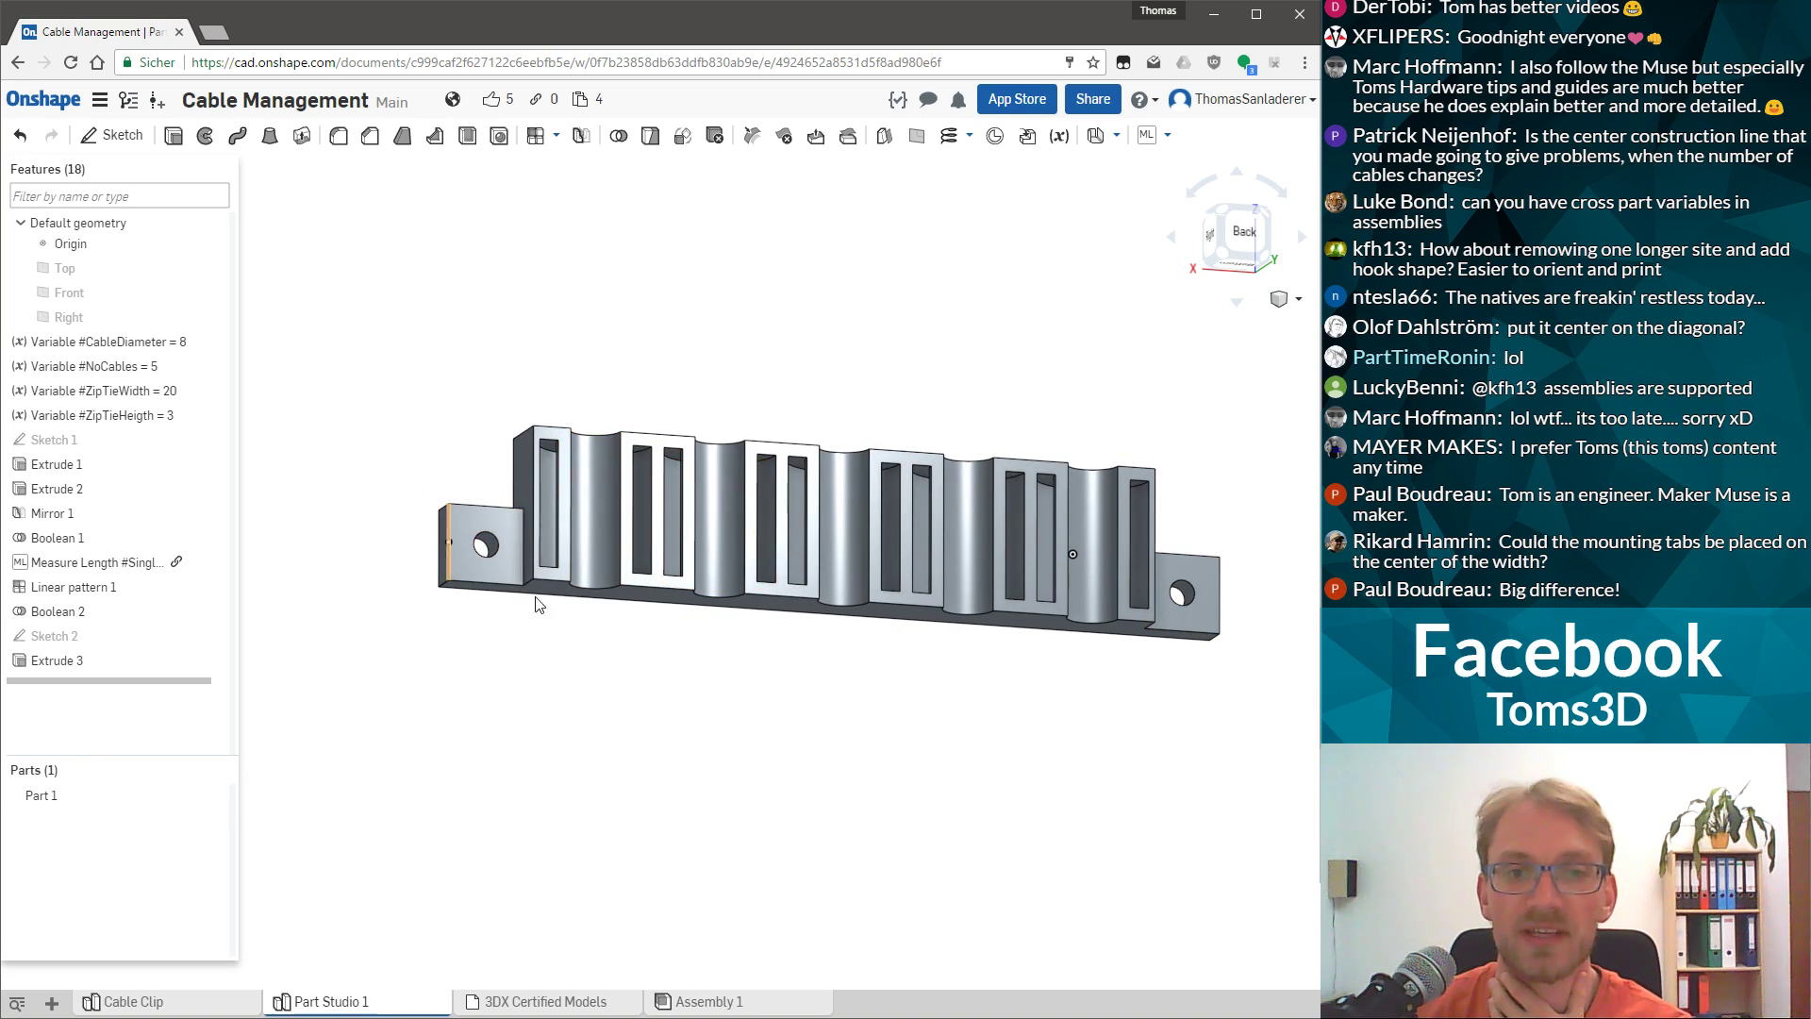
pyautogui.click(533, 428)
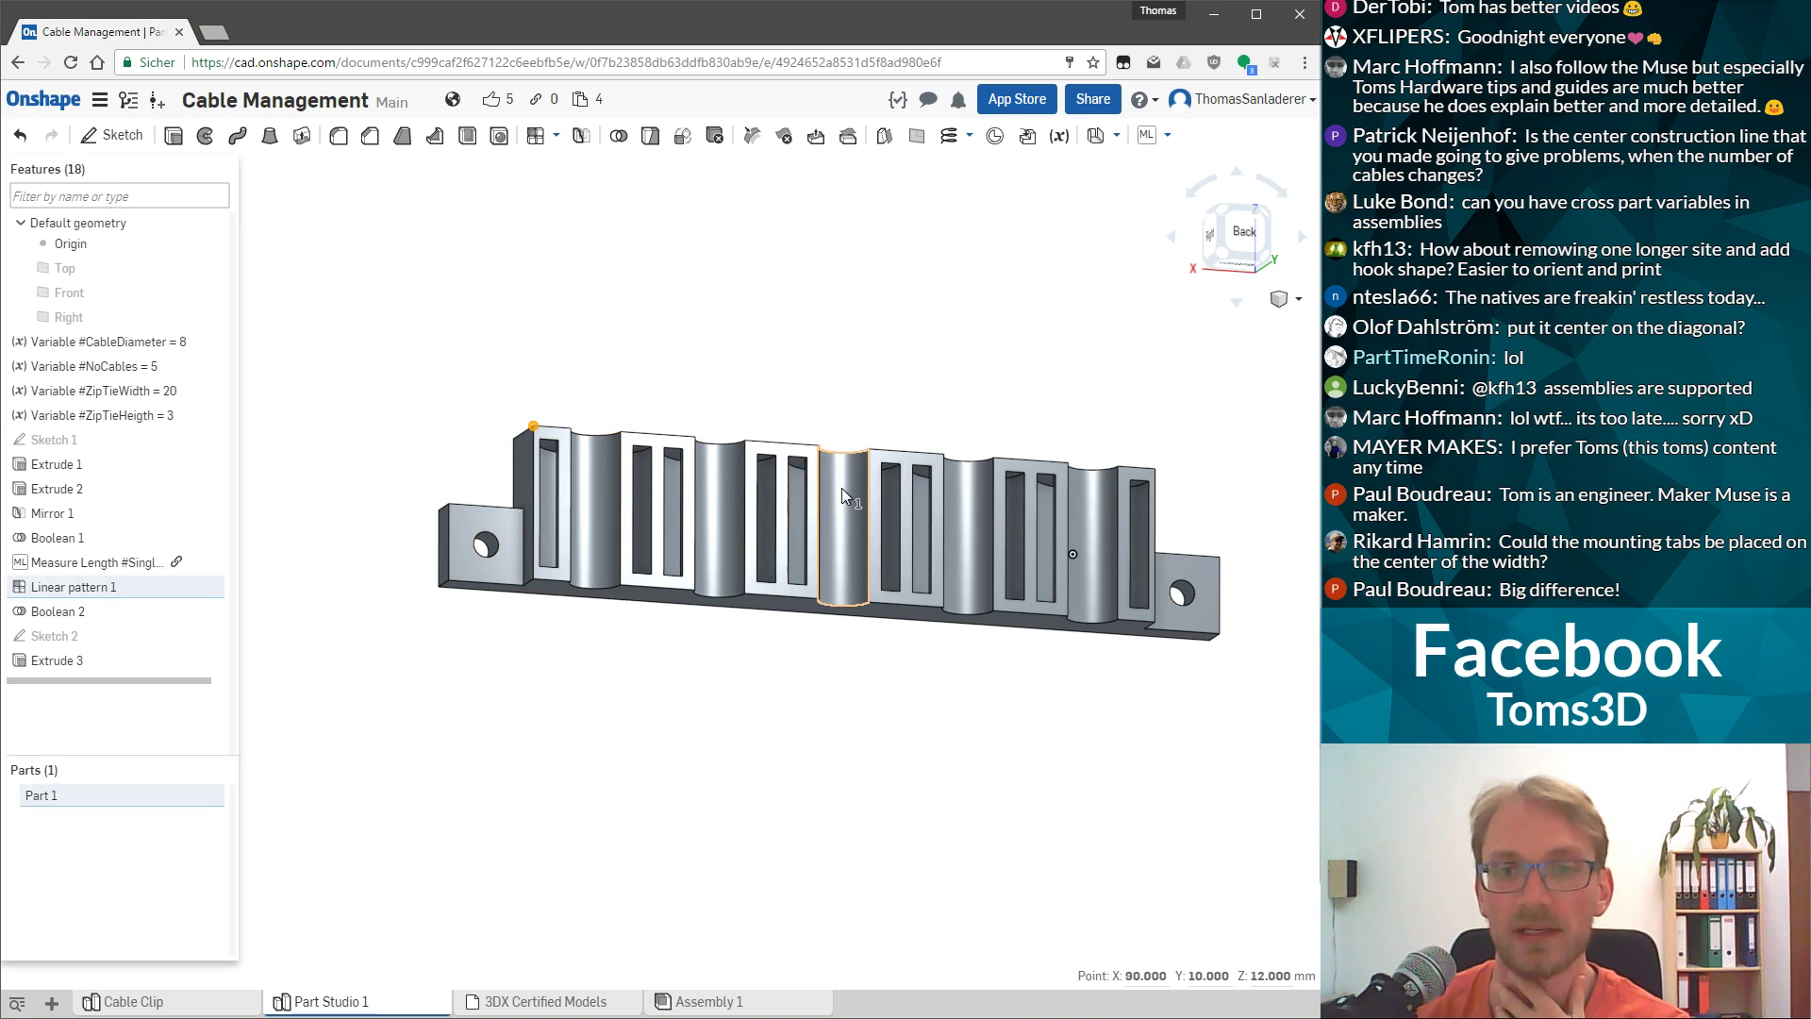
pyautogui.click(846, 365)
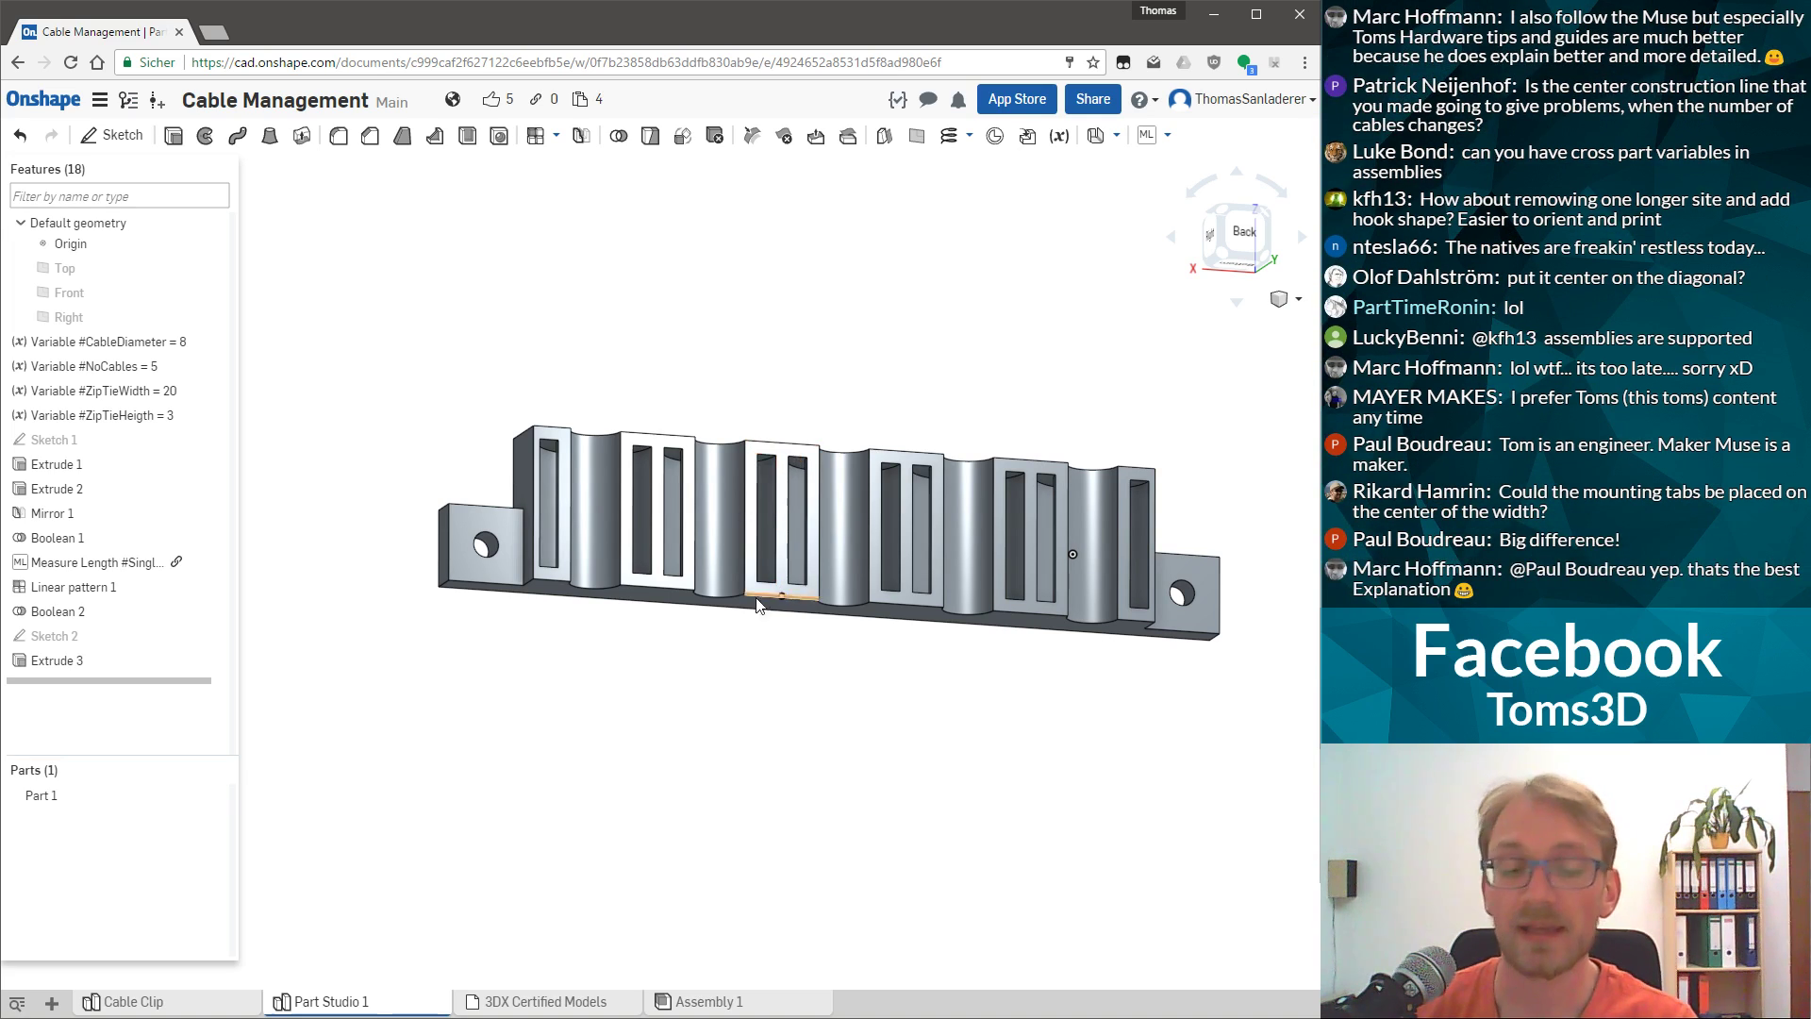
pyautogui.hotkey('shift', '2')
pyautogui.moveTo(489, 440); pyautogui.dragTo(490, 447, button='right')
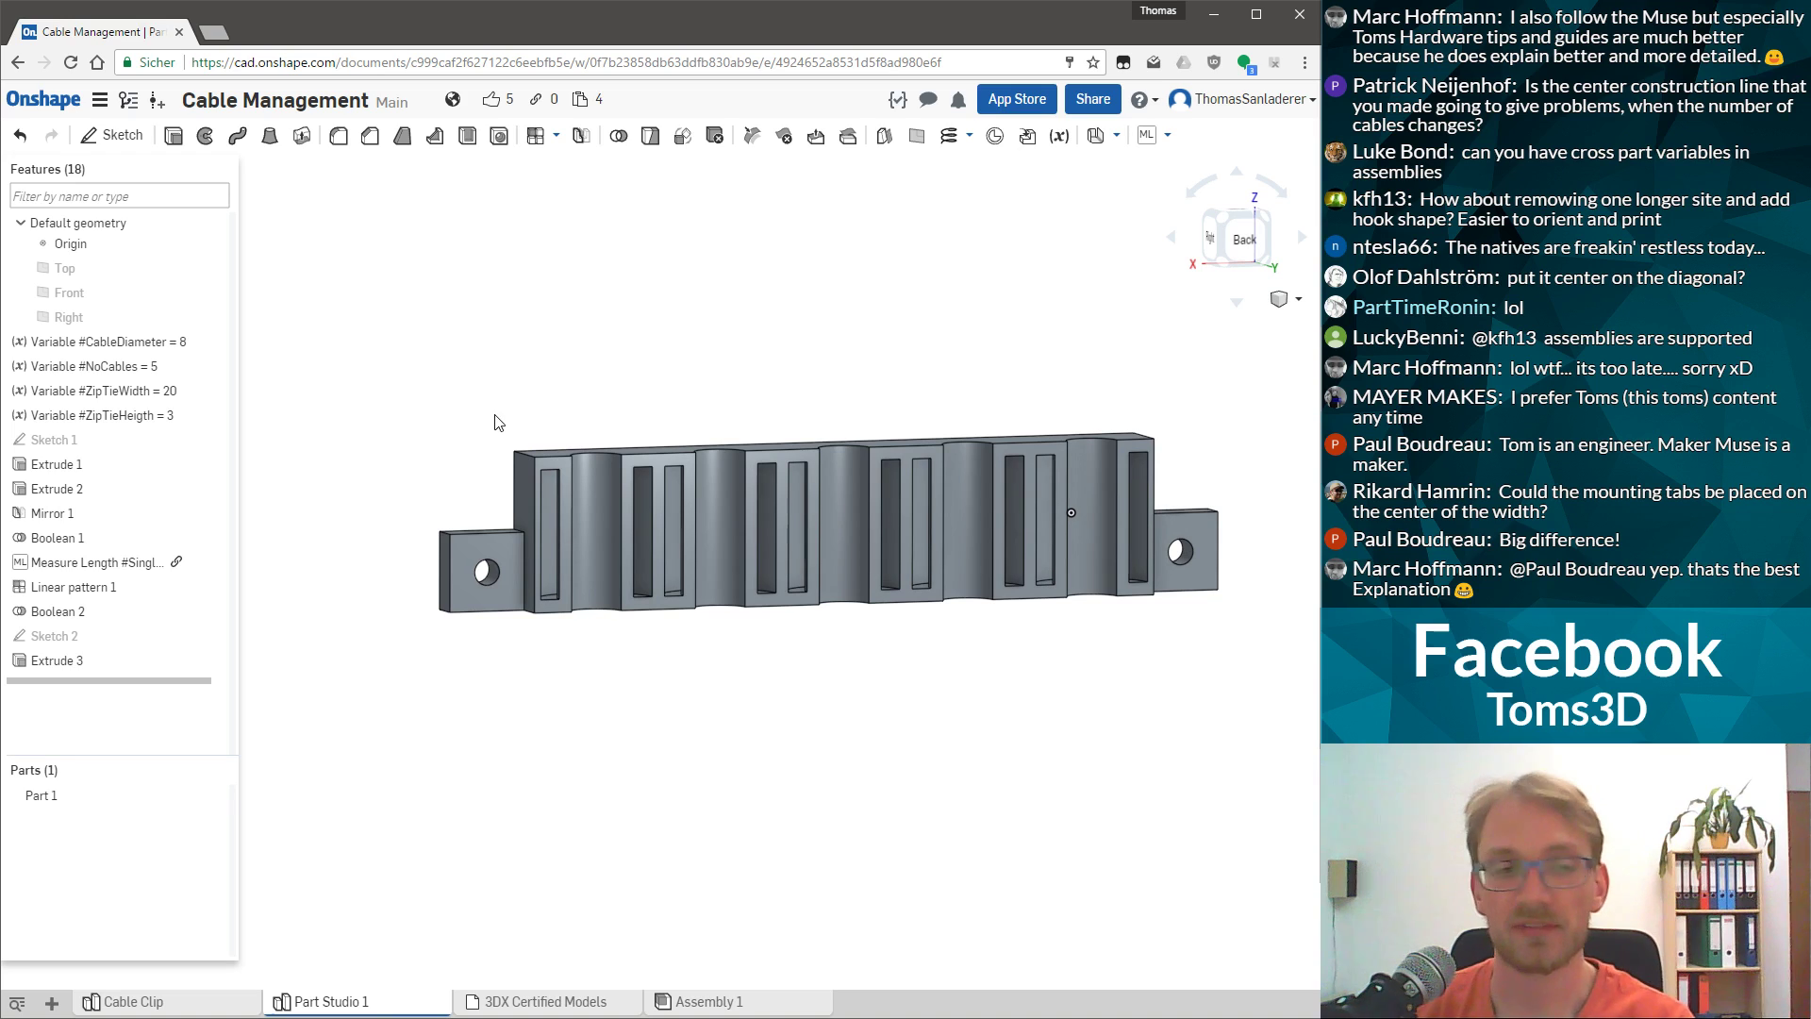
# Set the NoCables variable to 10 and rebuild the full part.
pyautogui.doubleClick(144, 367)
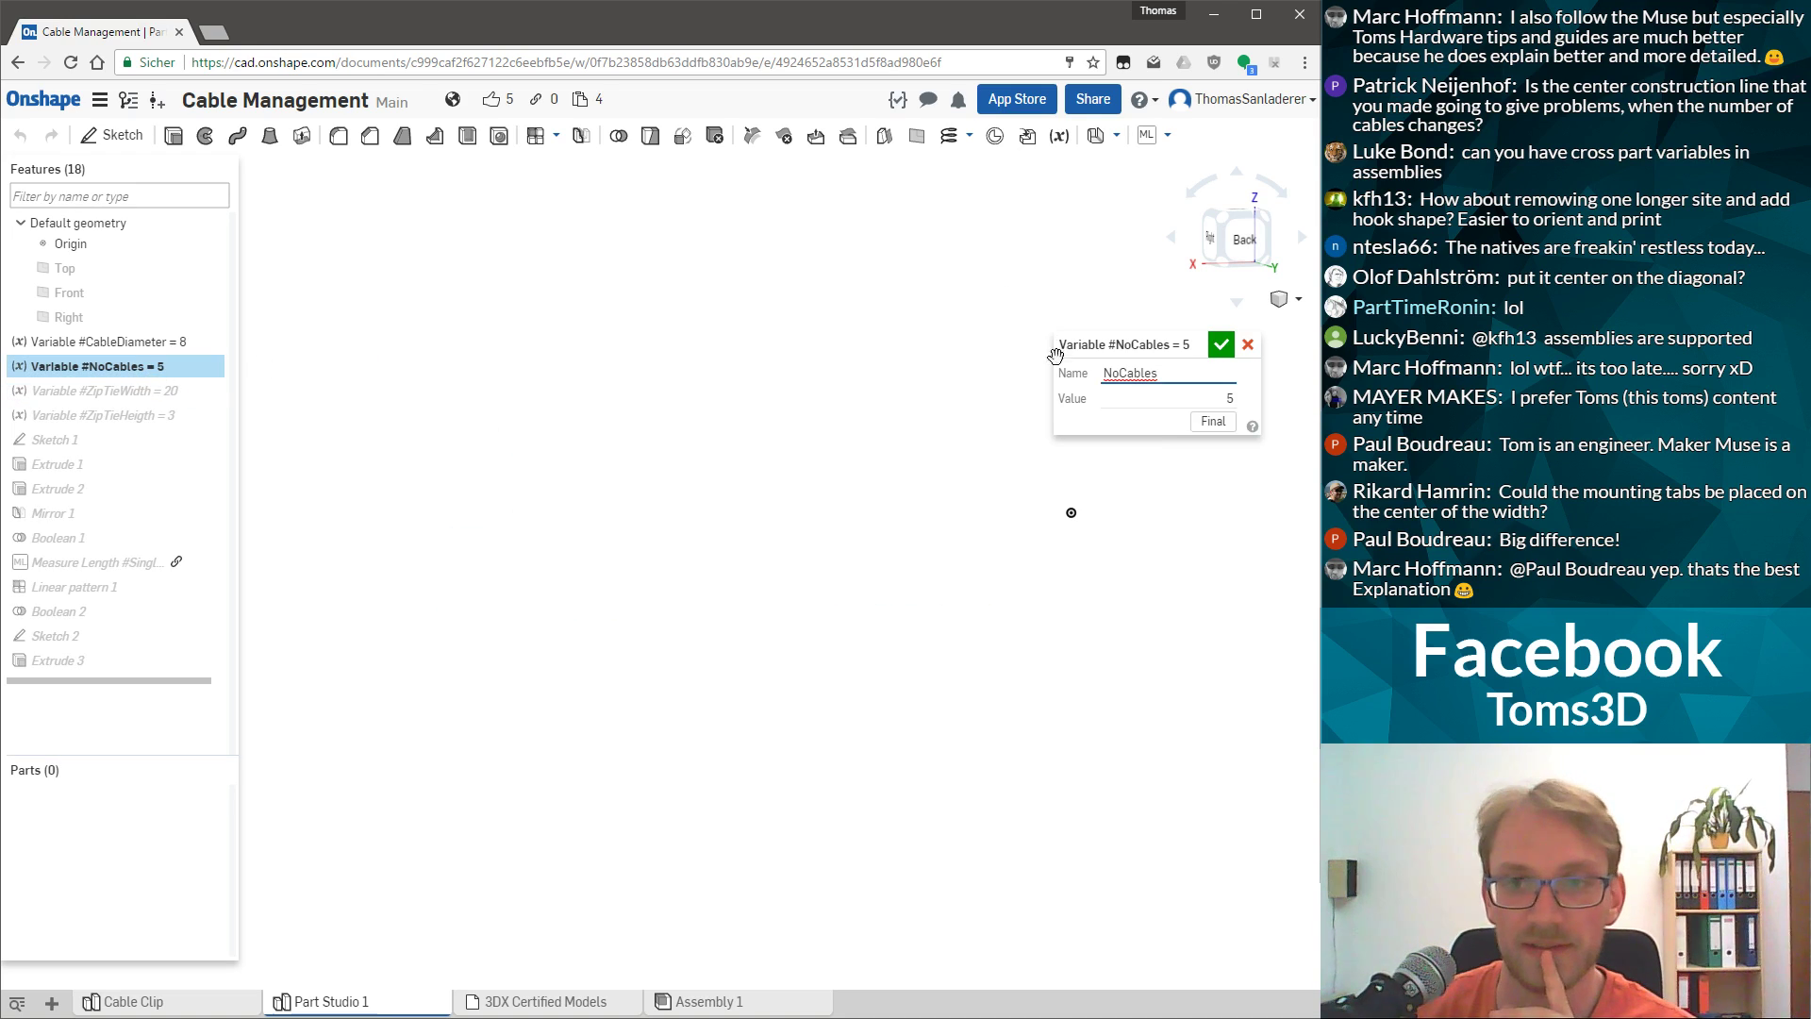
pyautogui.click(1213, 420)
pyautogui.click(1196, 403)
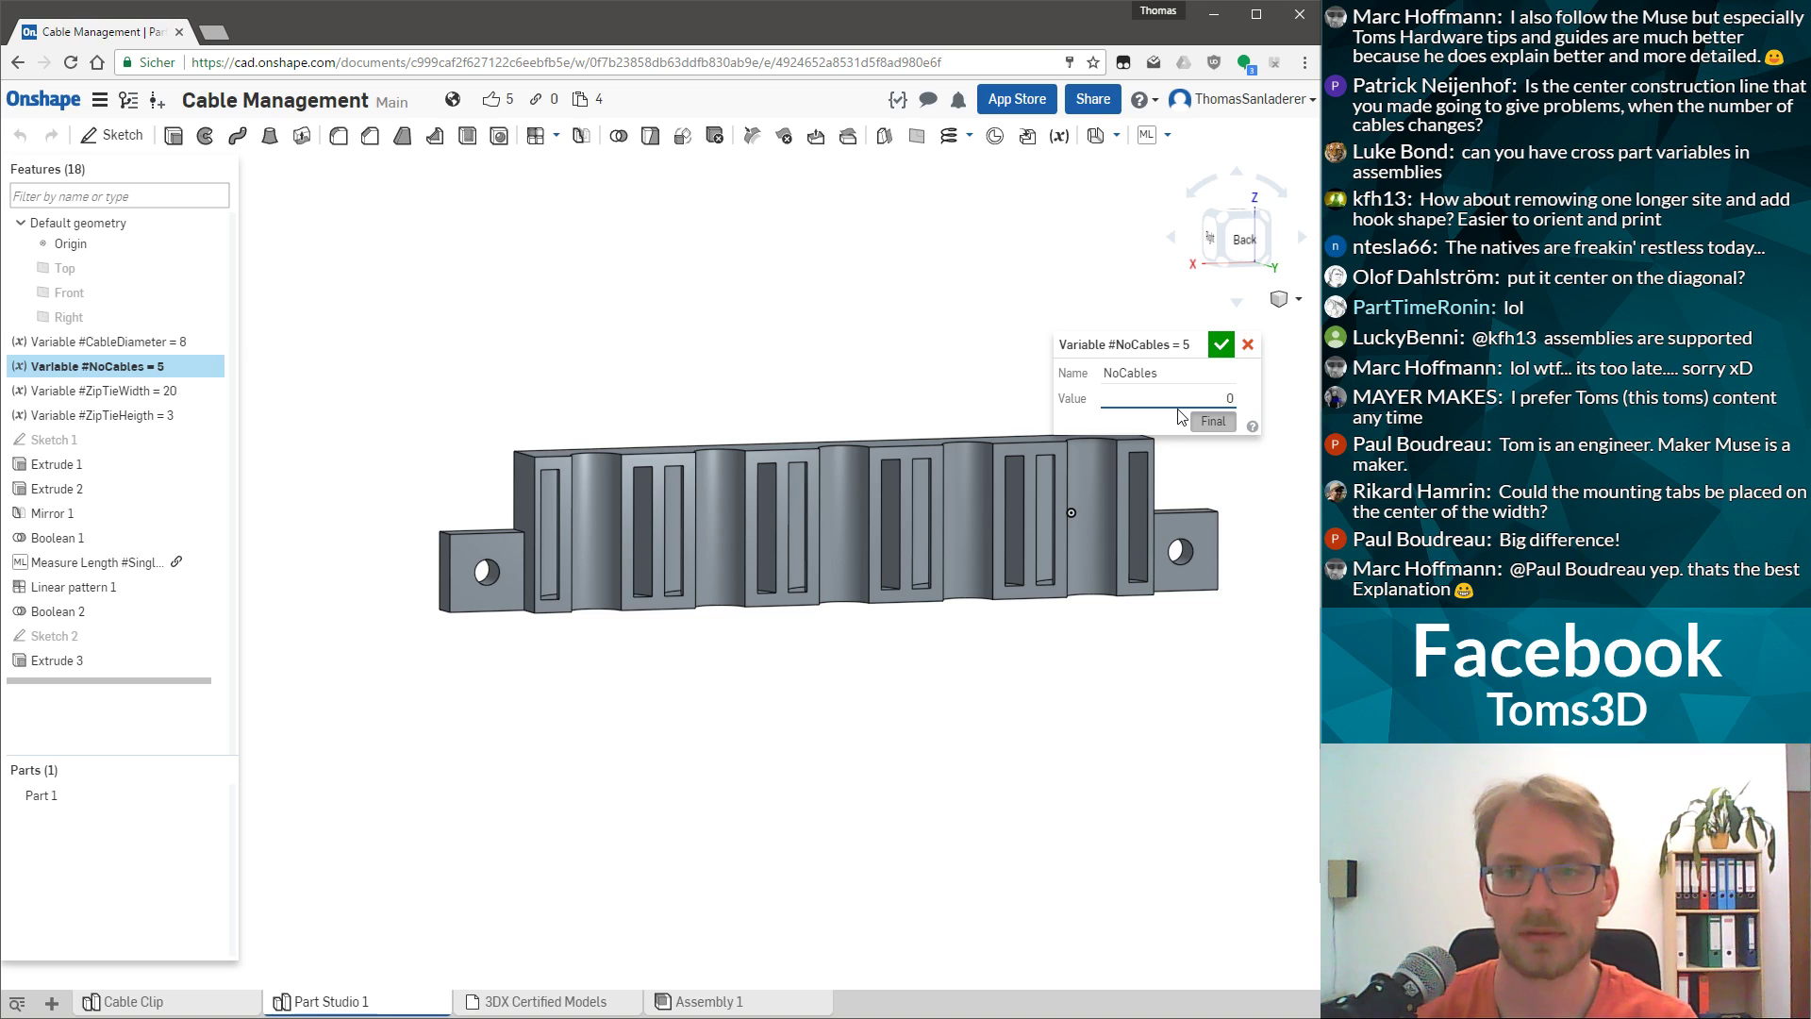
pyautogui.write('0')
pyautogui.press('BackSpace')
pyautogui.write('10')
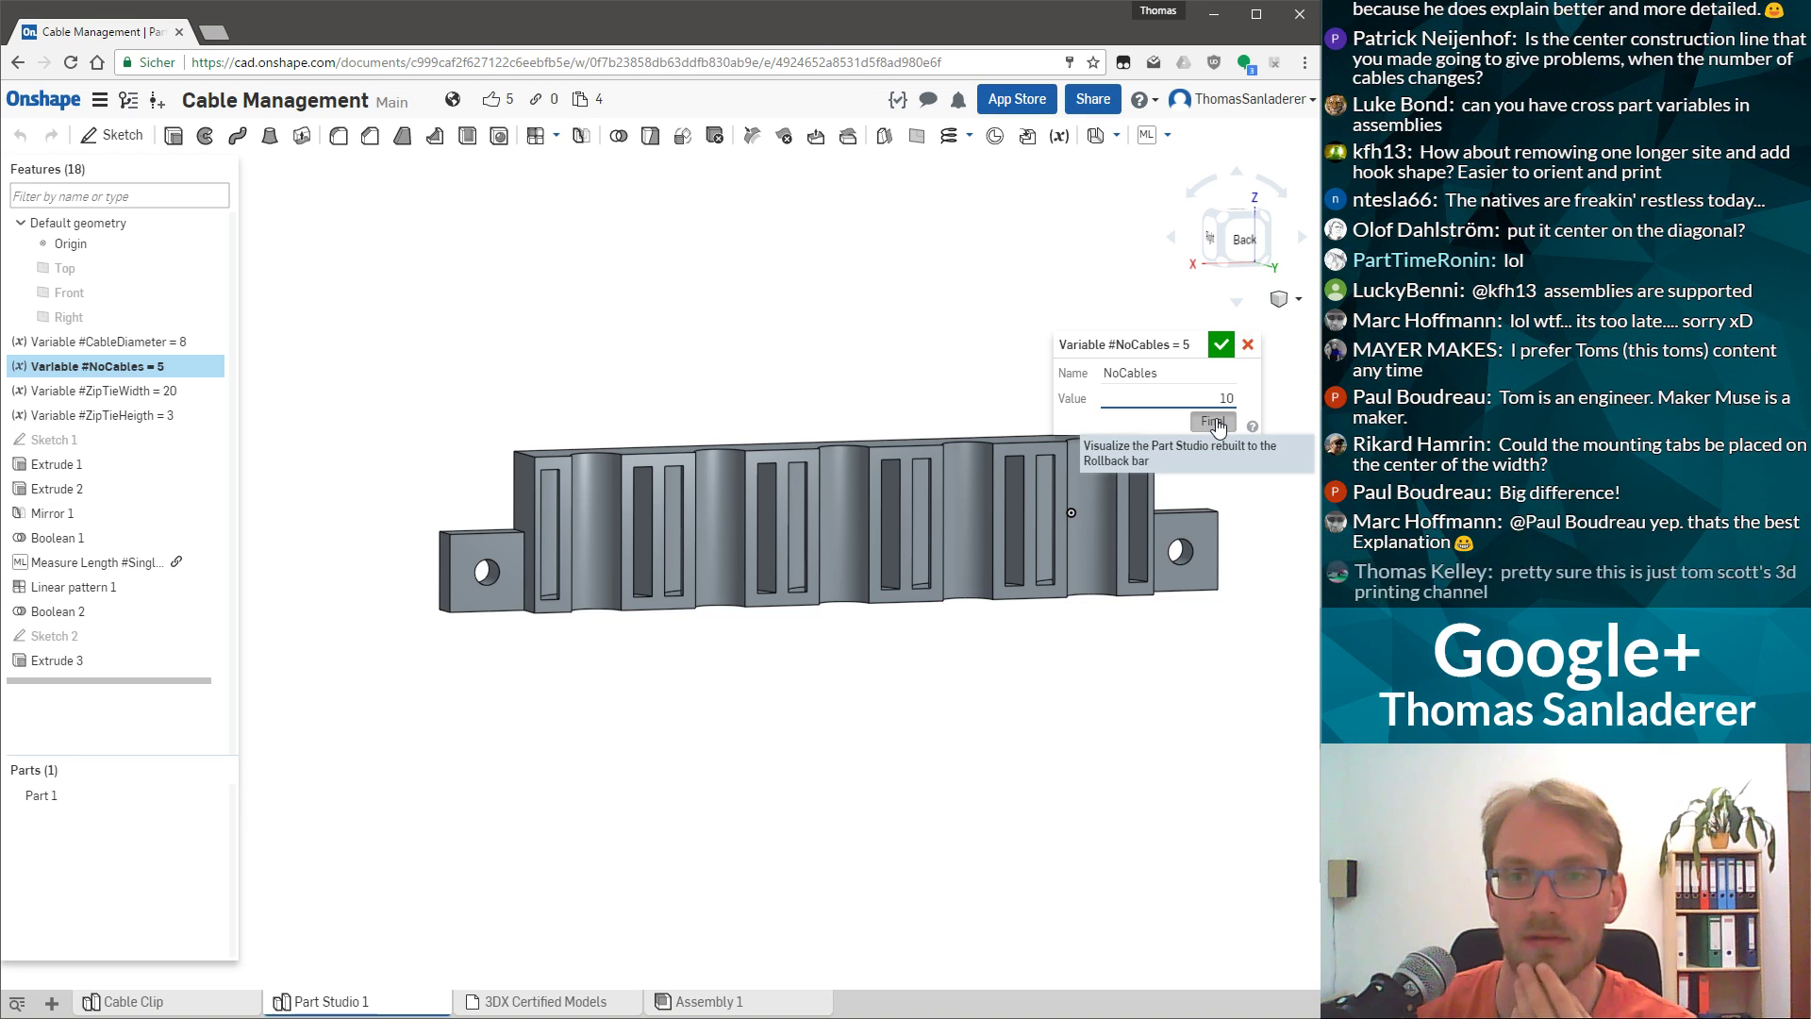
pyautogui.press('Return')
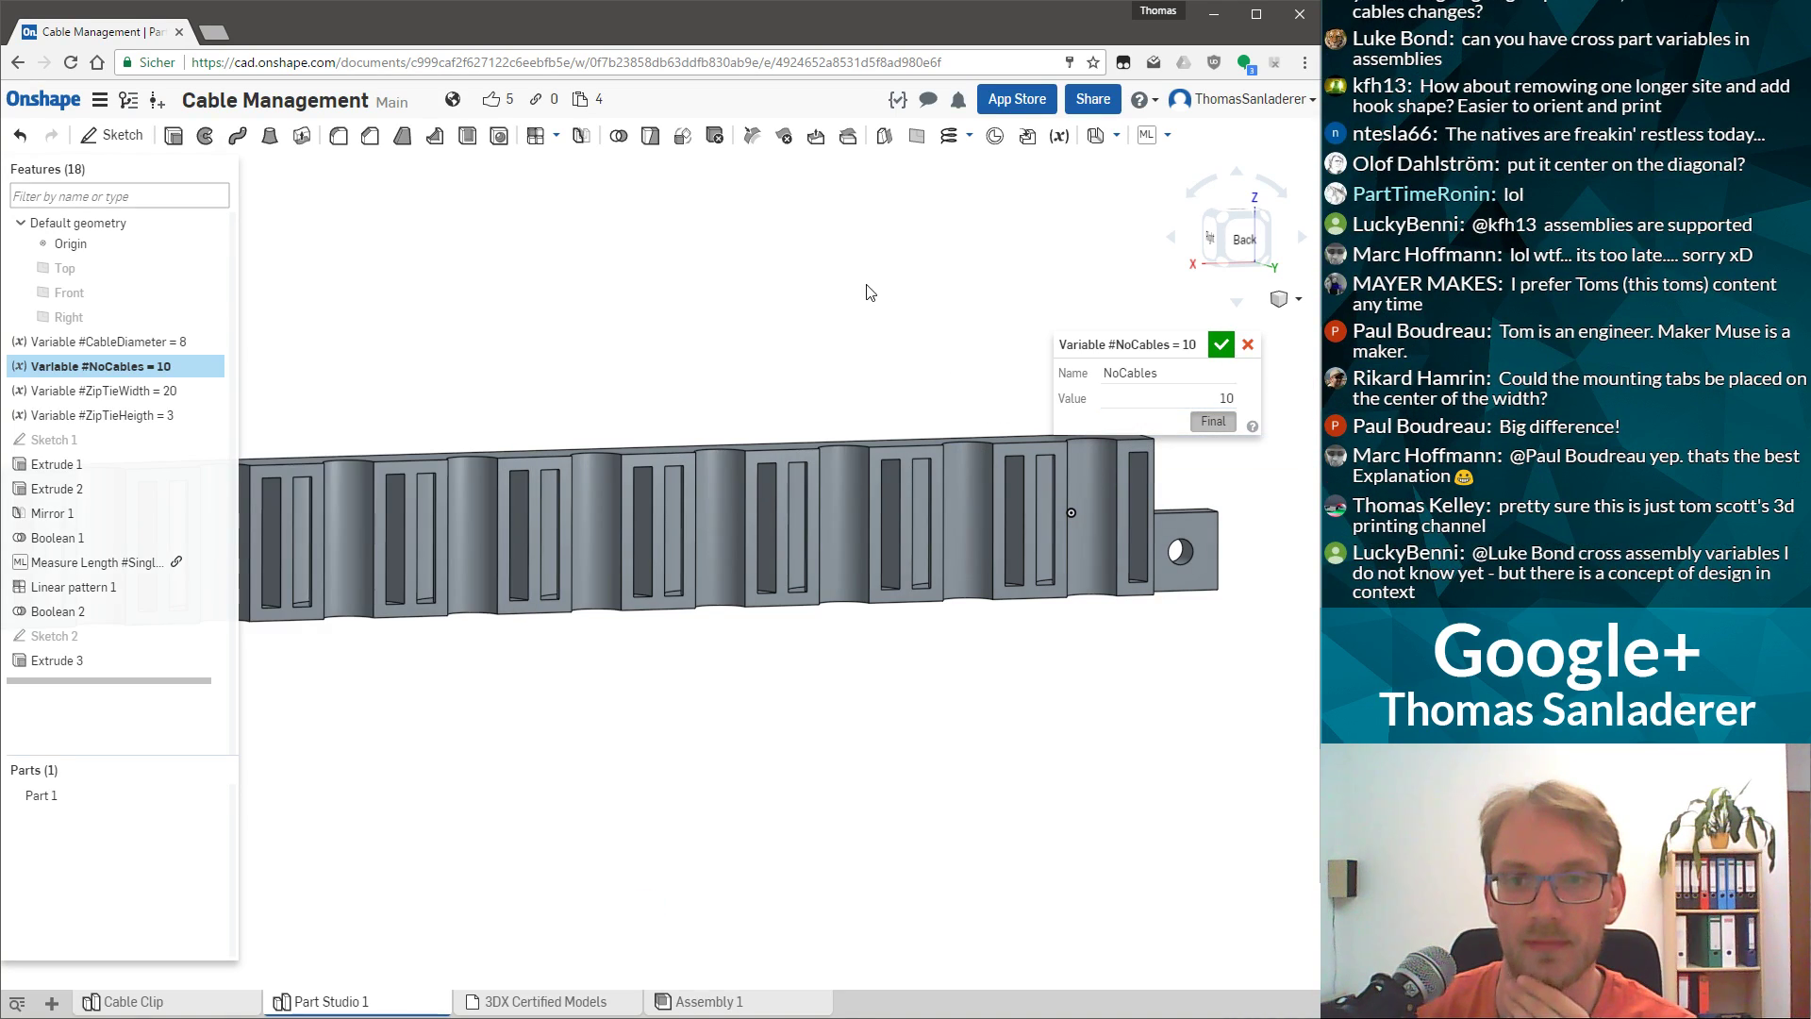
pyautogui.click(1217, 347)
# Highlight Sketch 2 on the lengthened holder to check the centerline and the tab positions at both ends.
pyautogui.scroll(-3, 1177, 434)
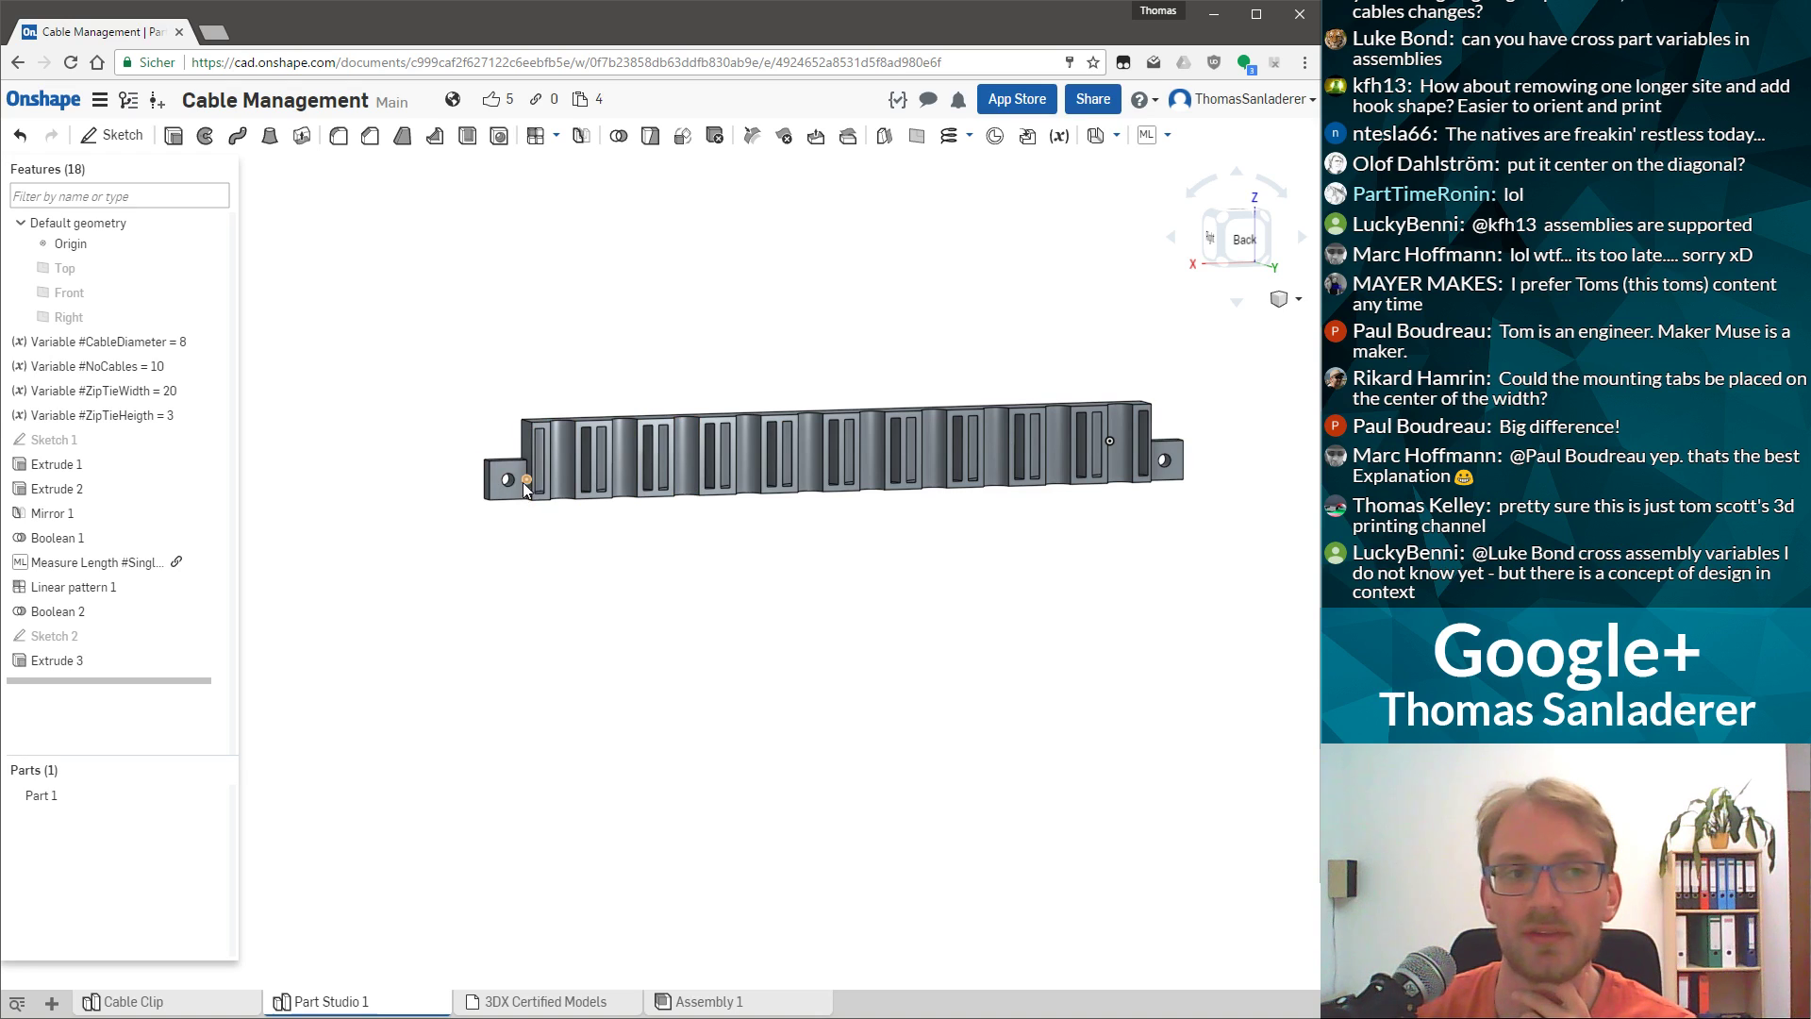
pyautogui.click(56, 638)
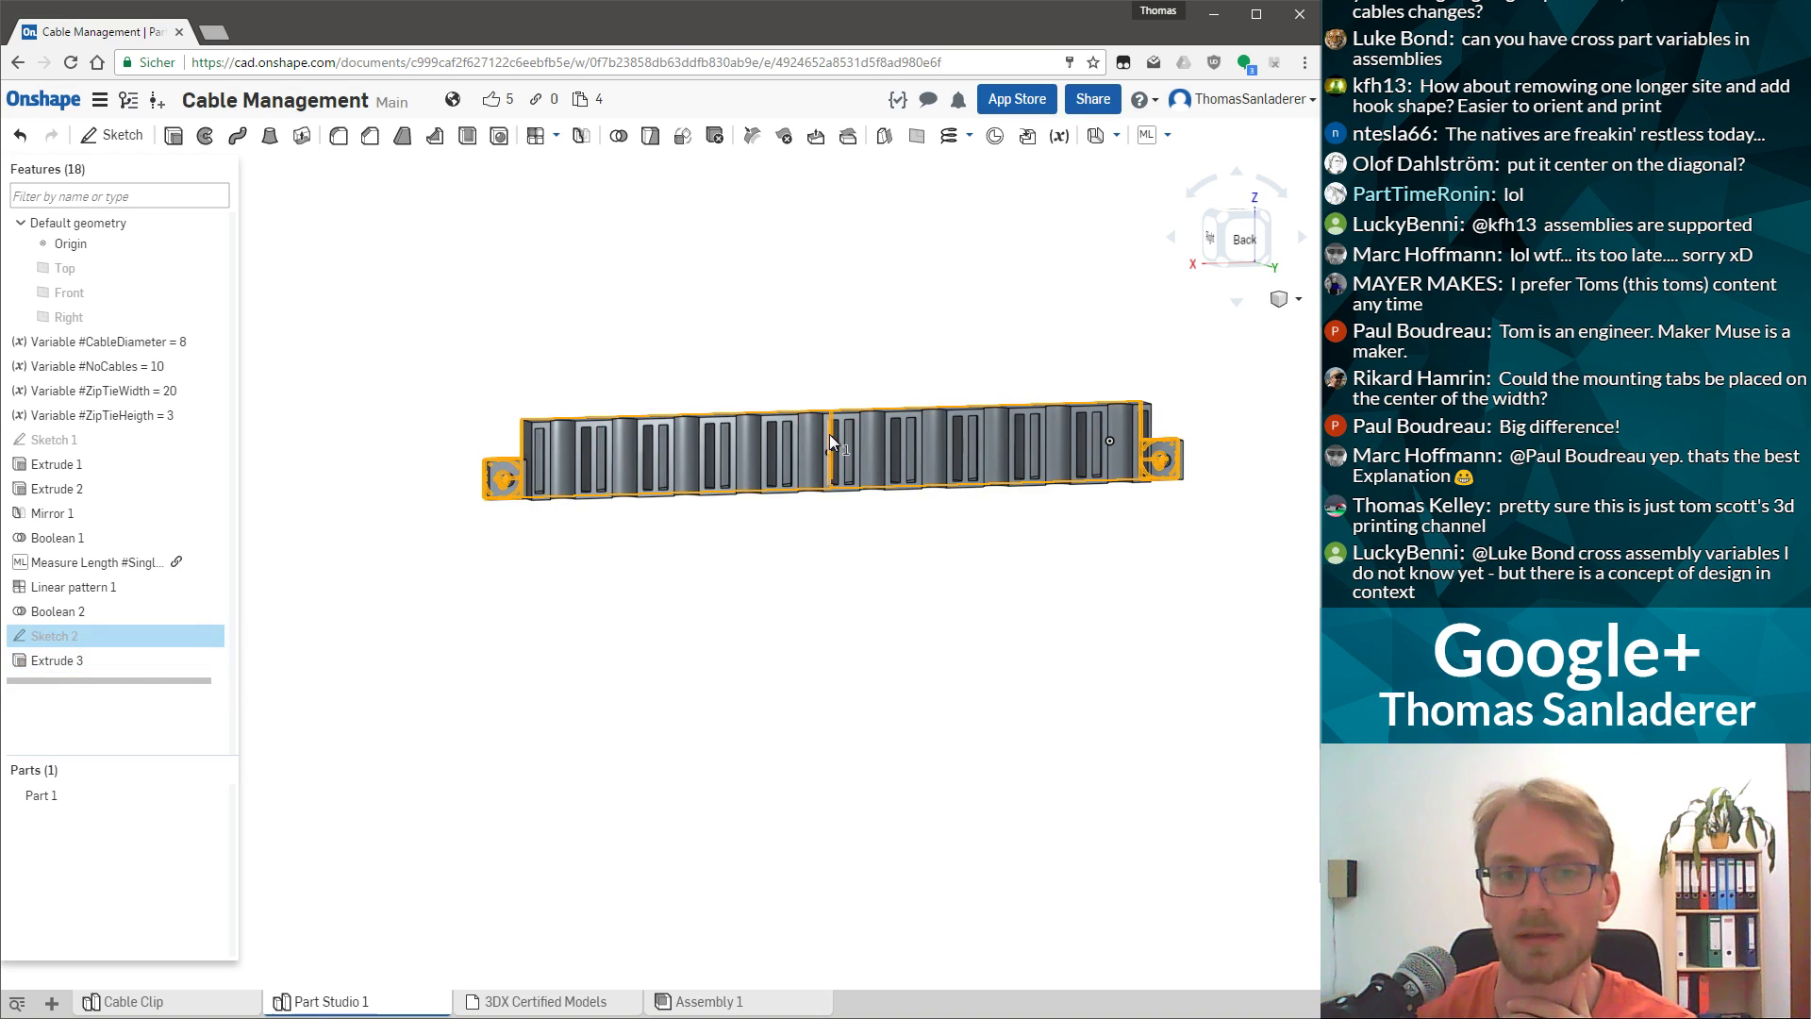
pyautogui.click(860, 650)
pyautogui.scroll(2, 938, 343)
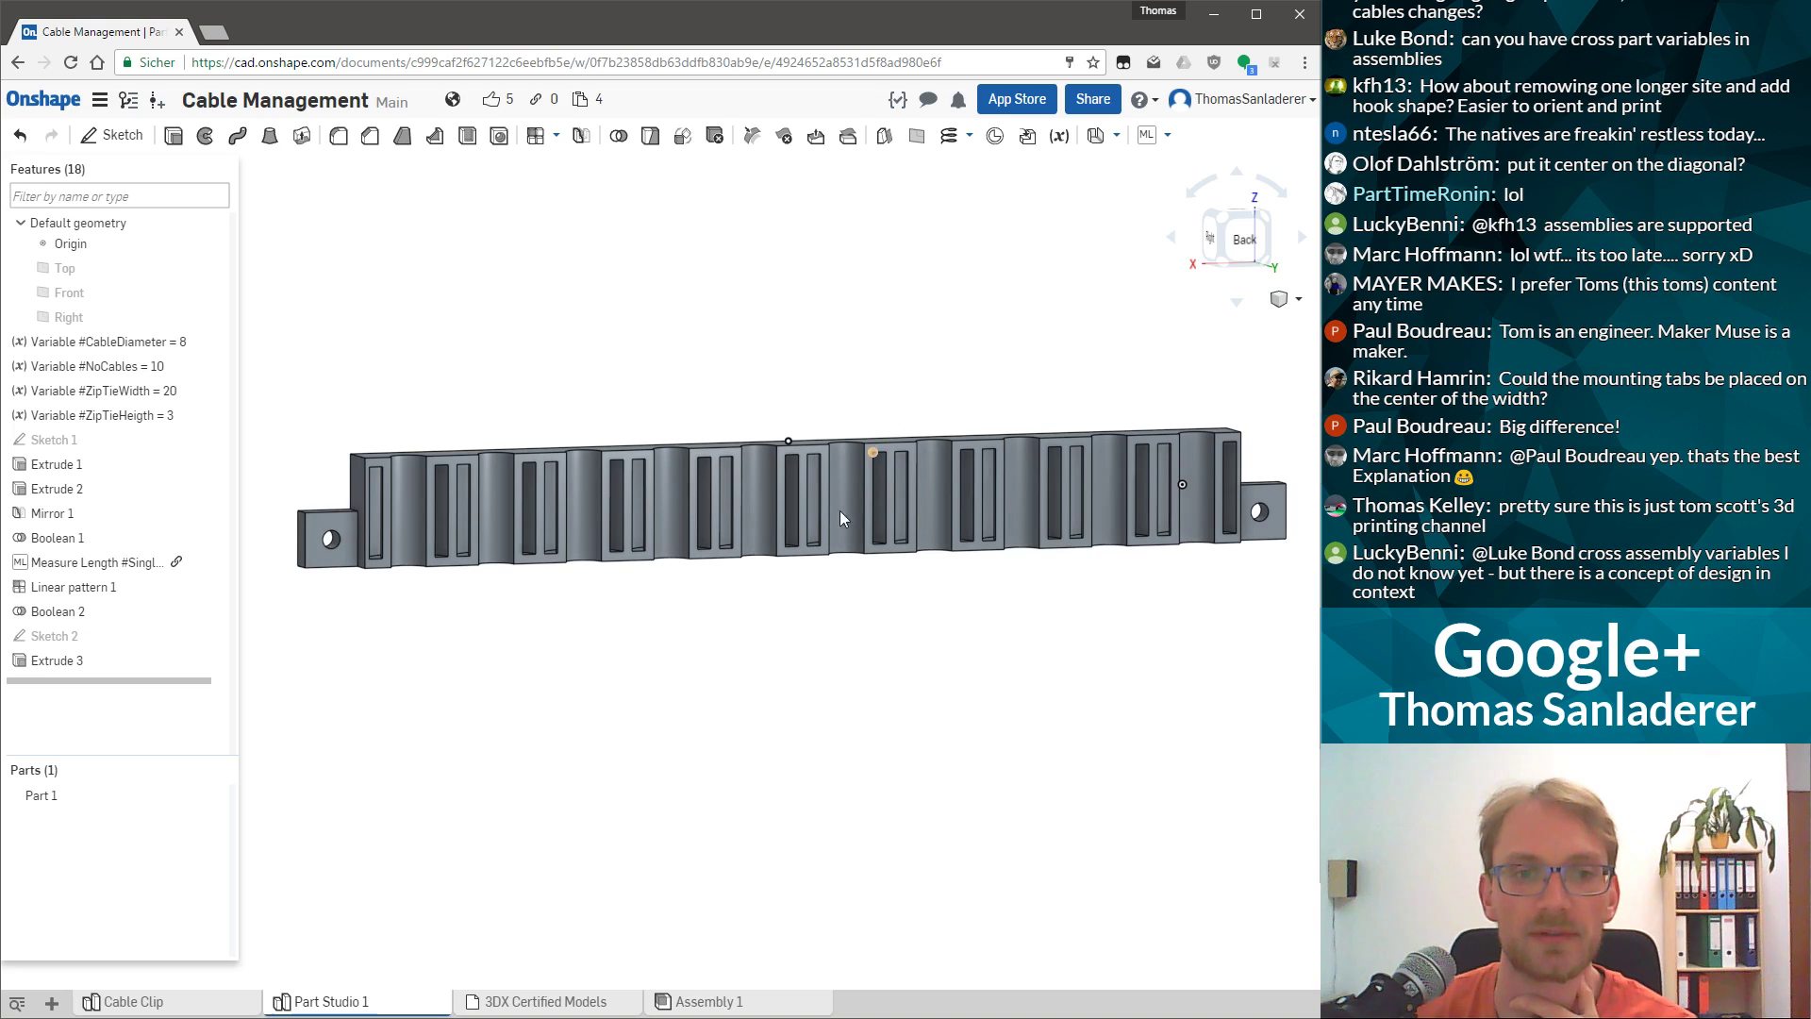
pyautogui.hotkey('shift', '2')
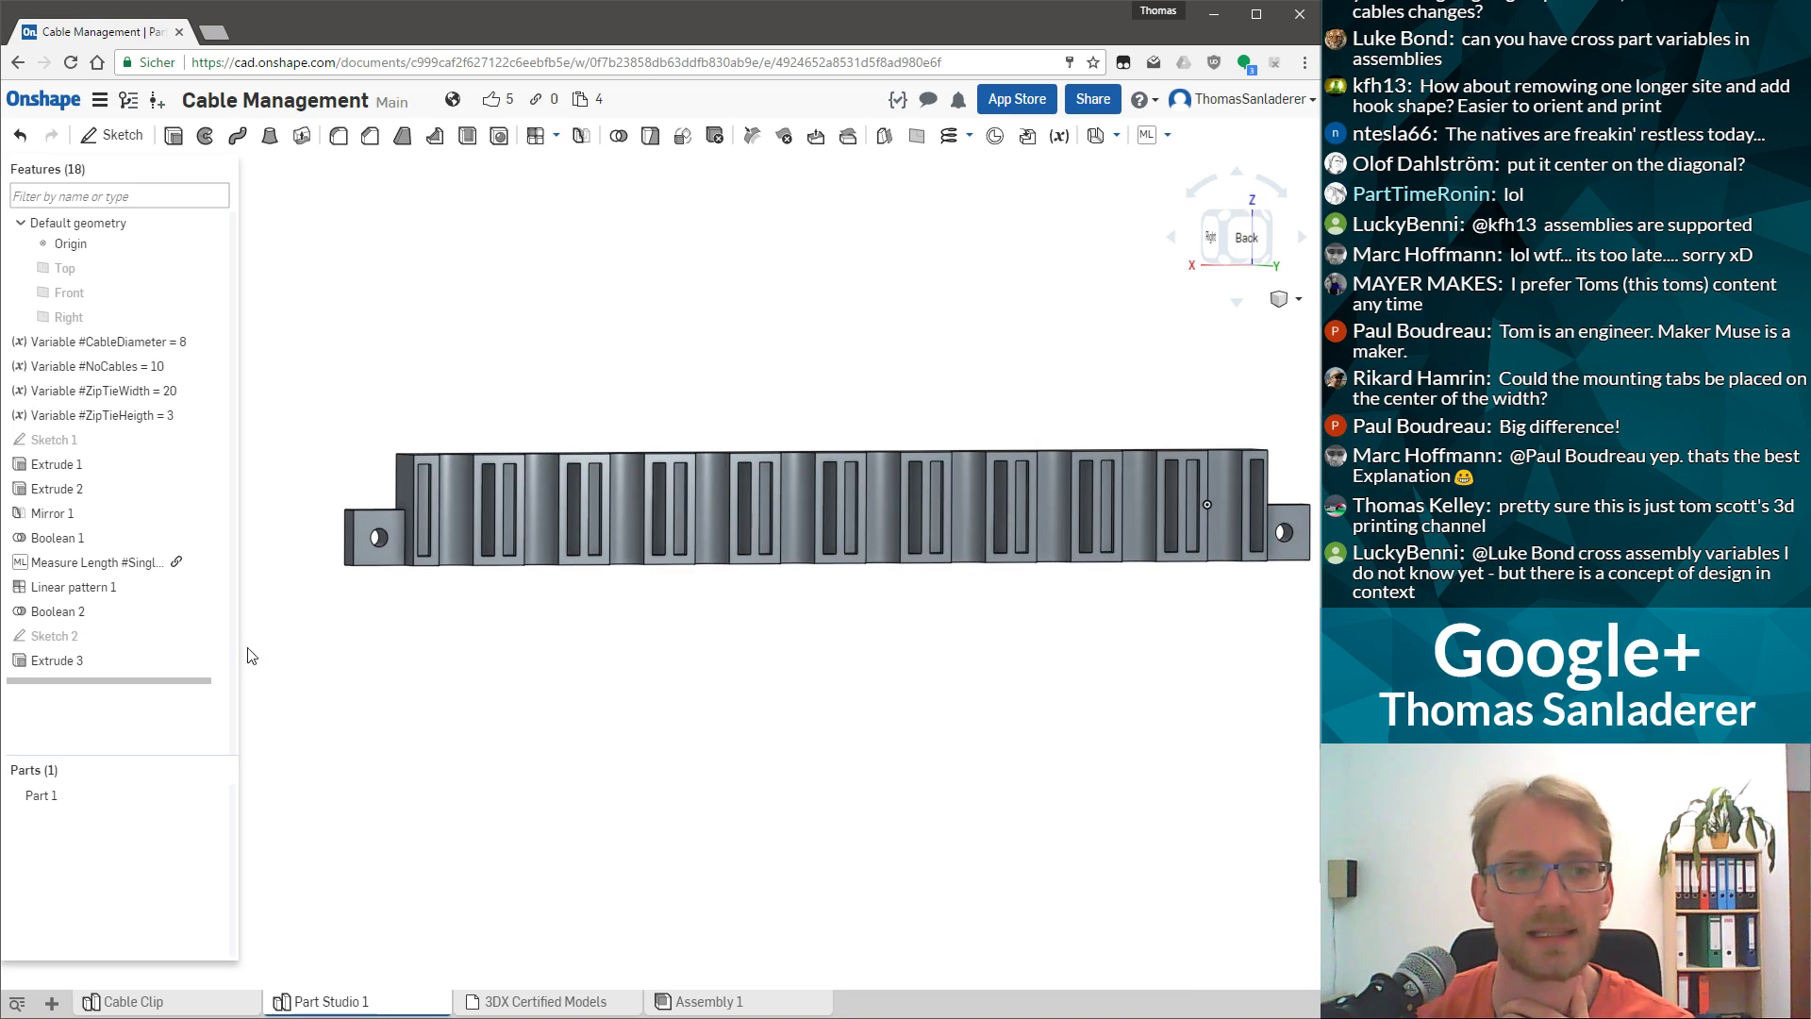
# Try a ZipTieWidth value of 2 to check the mounting tabs on a narrow holder, and undo the change.
pyautogui.doubleClick(132, 391)
pyautogui.click(1154, 400)
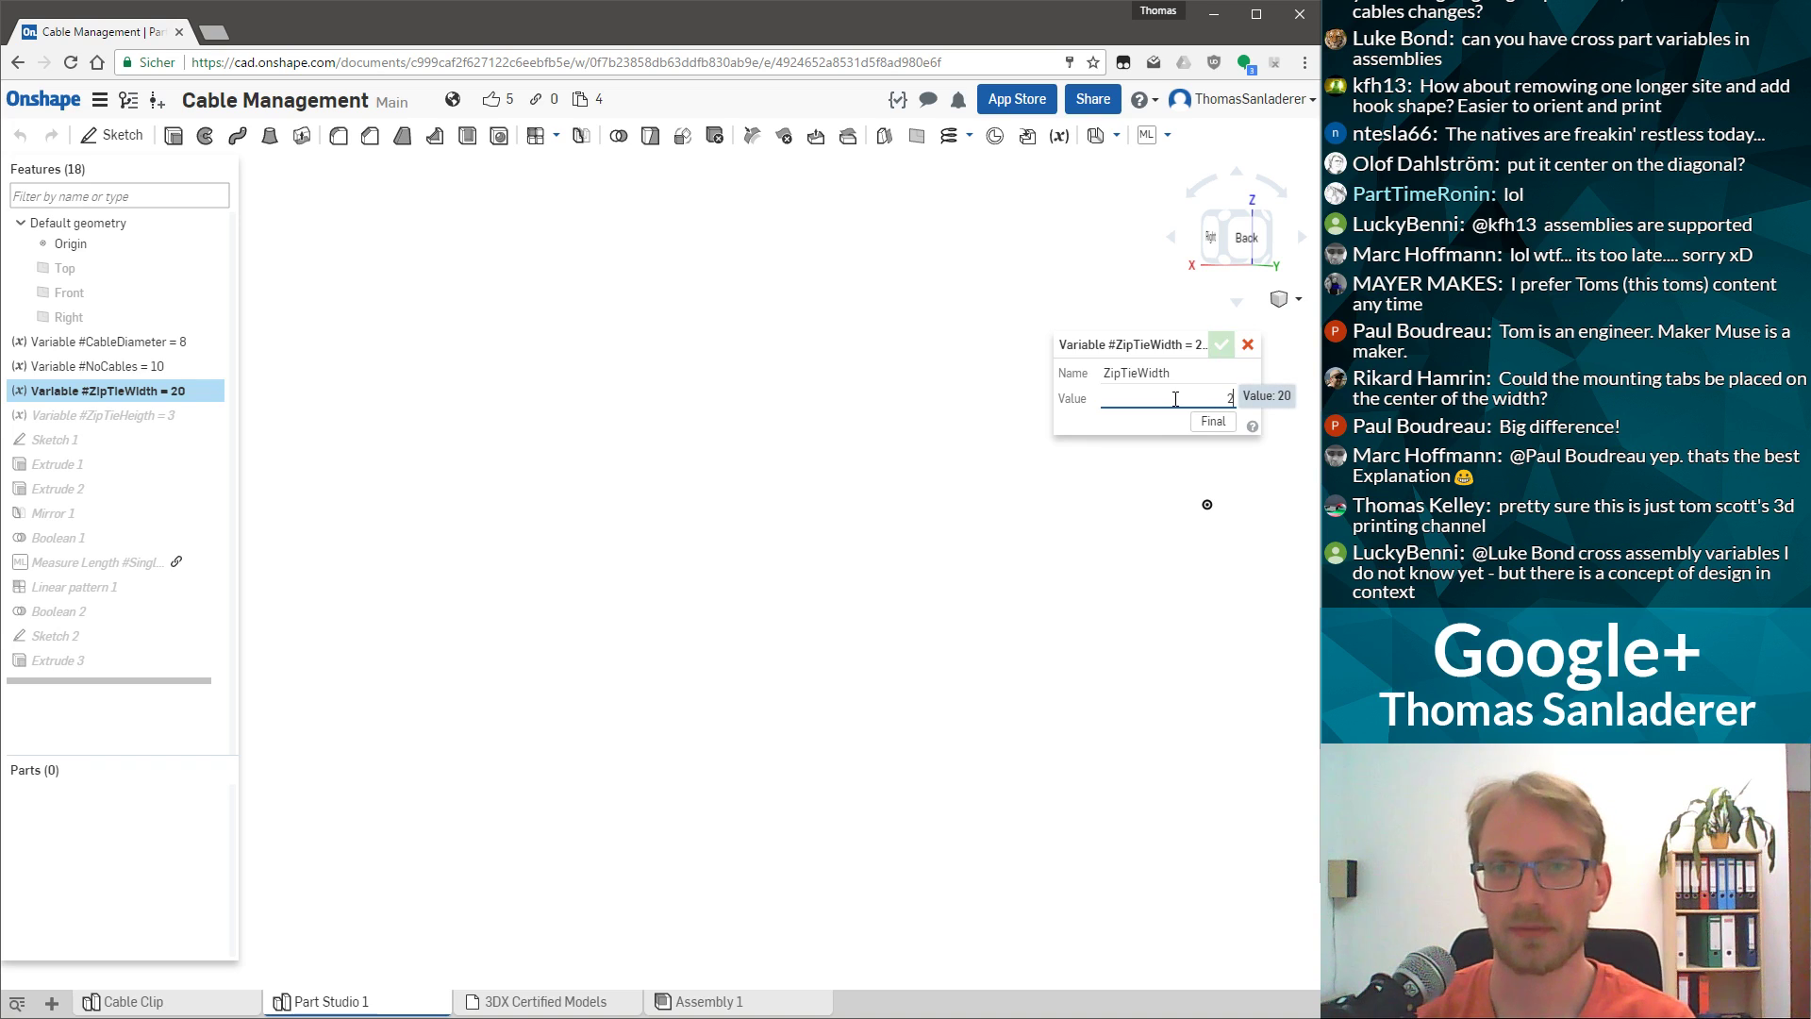
pyautogui.click(1221, 344)
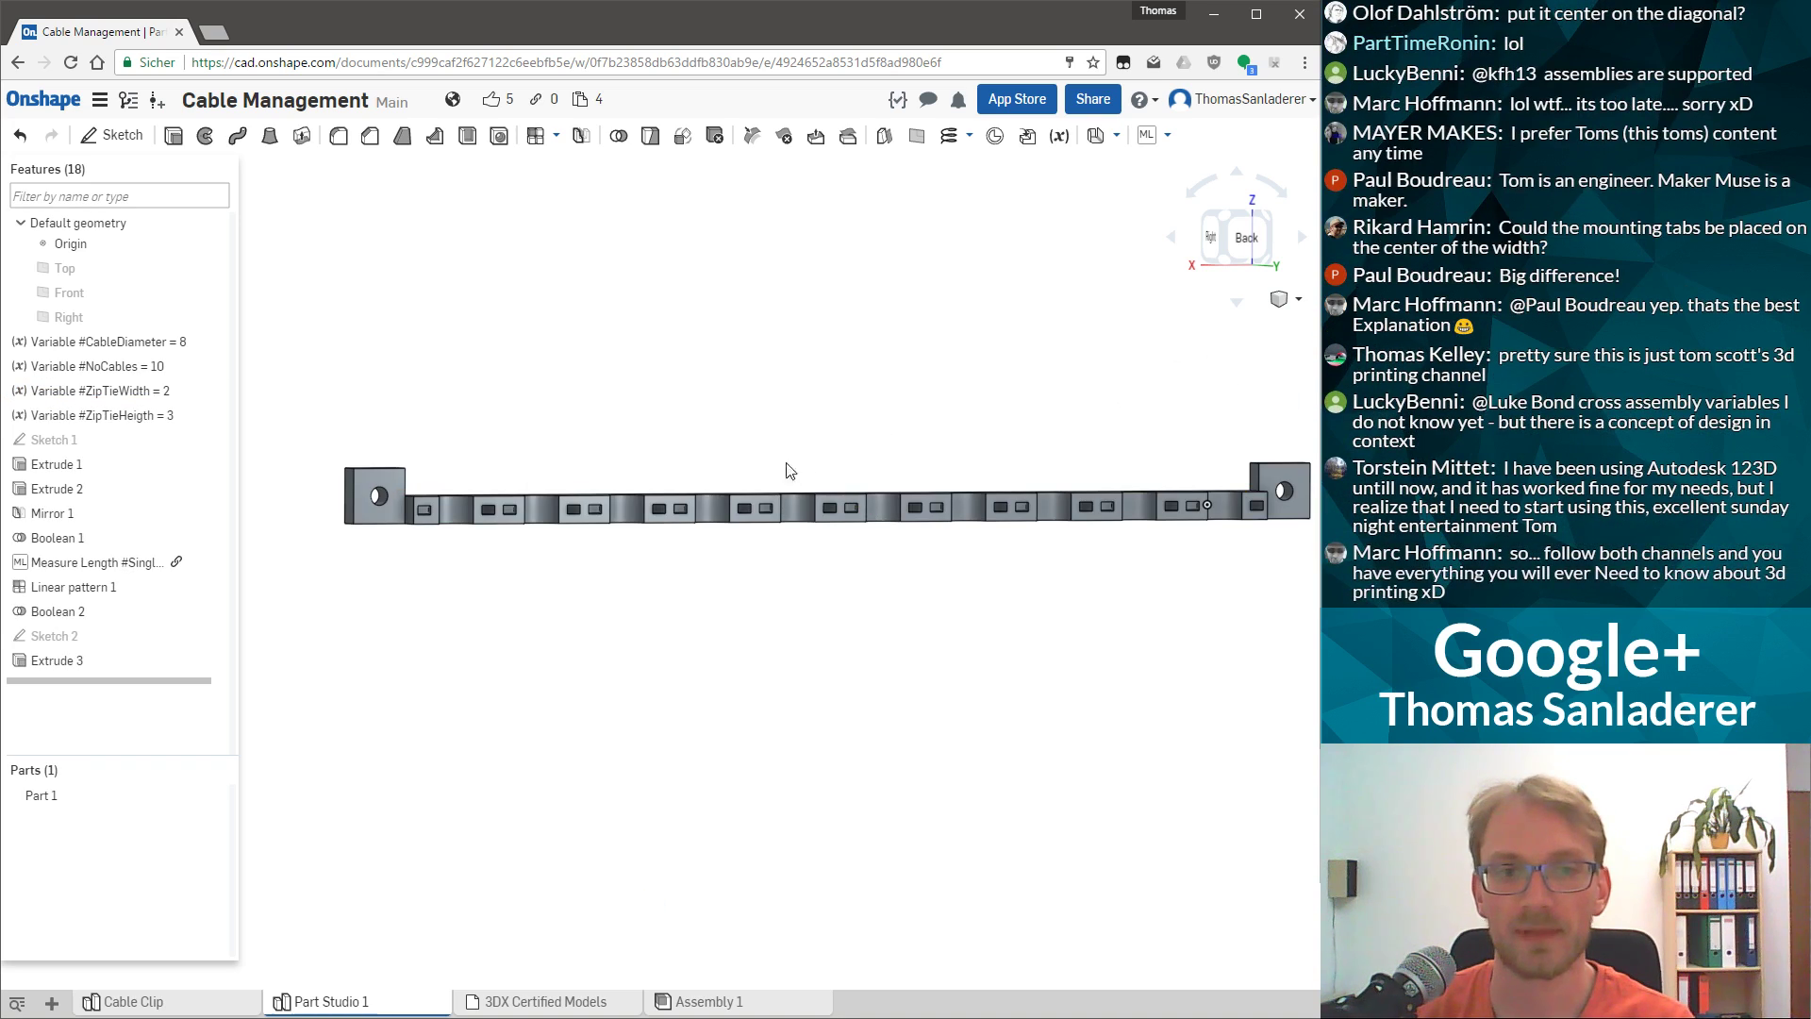
pyautogui.moveTo(541, 486); pyautogui.dragTo(518, 557, button='right')
pyautogui.scroll(10, 413, 655)
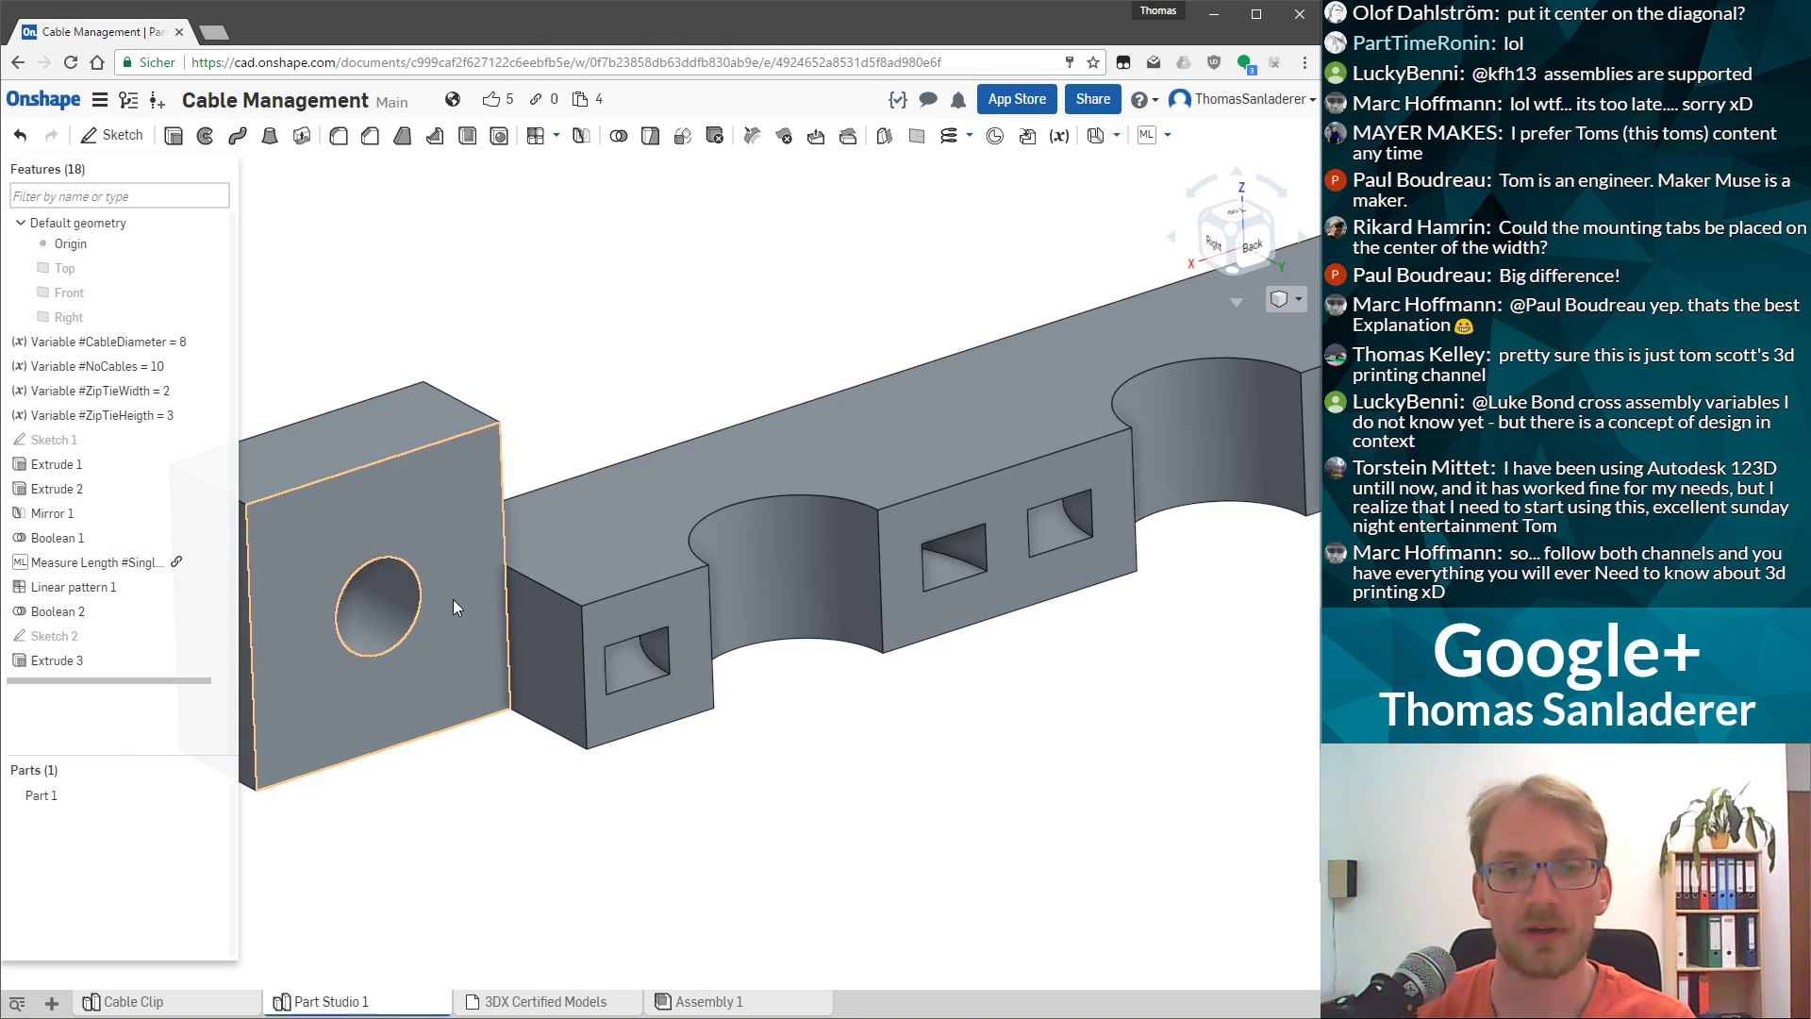
pyautogui.scroll(-5, 416, 512)
pyautogui.moveTo(417, 513); pyautogui.dragTo(481, 557, button='right')
pyautogui.moveTo(818, 519); pyautogui.dragTo(666, 515, button='right')
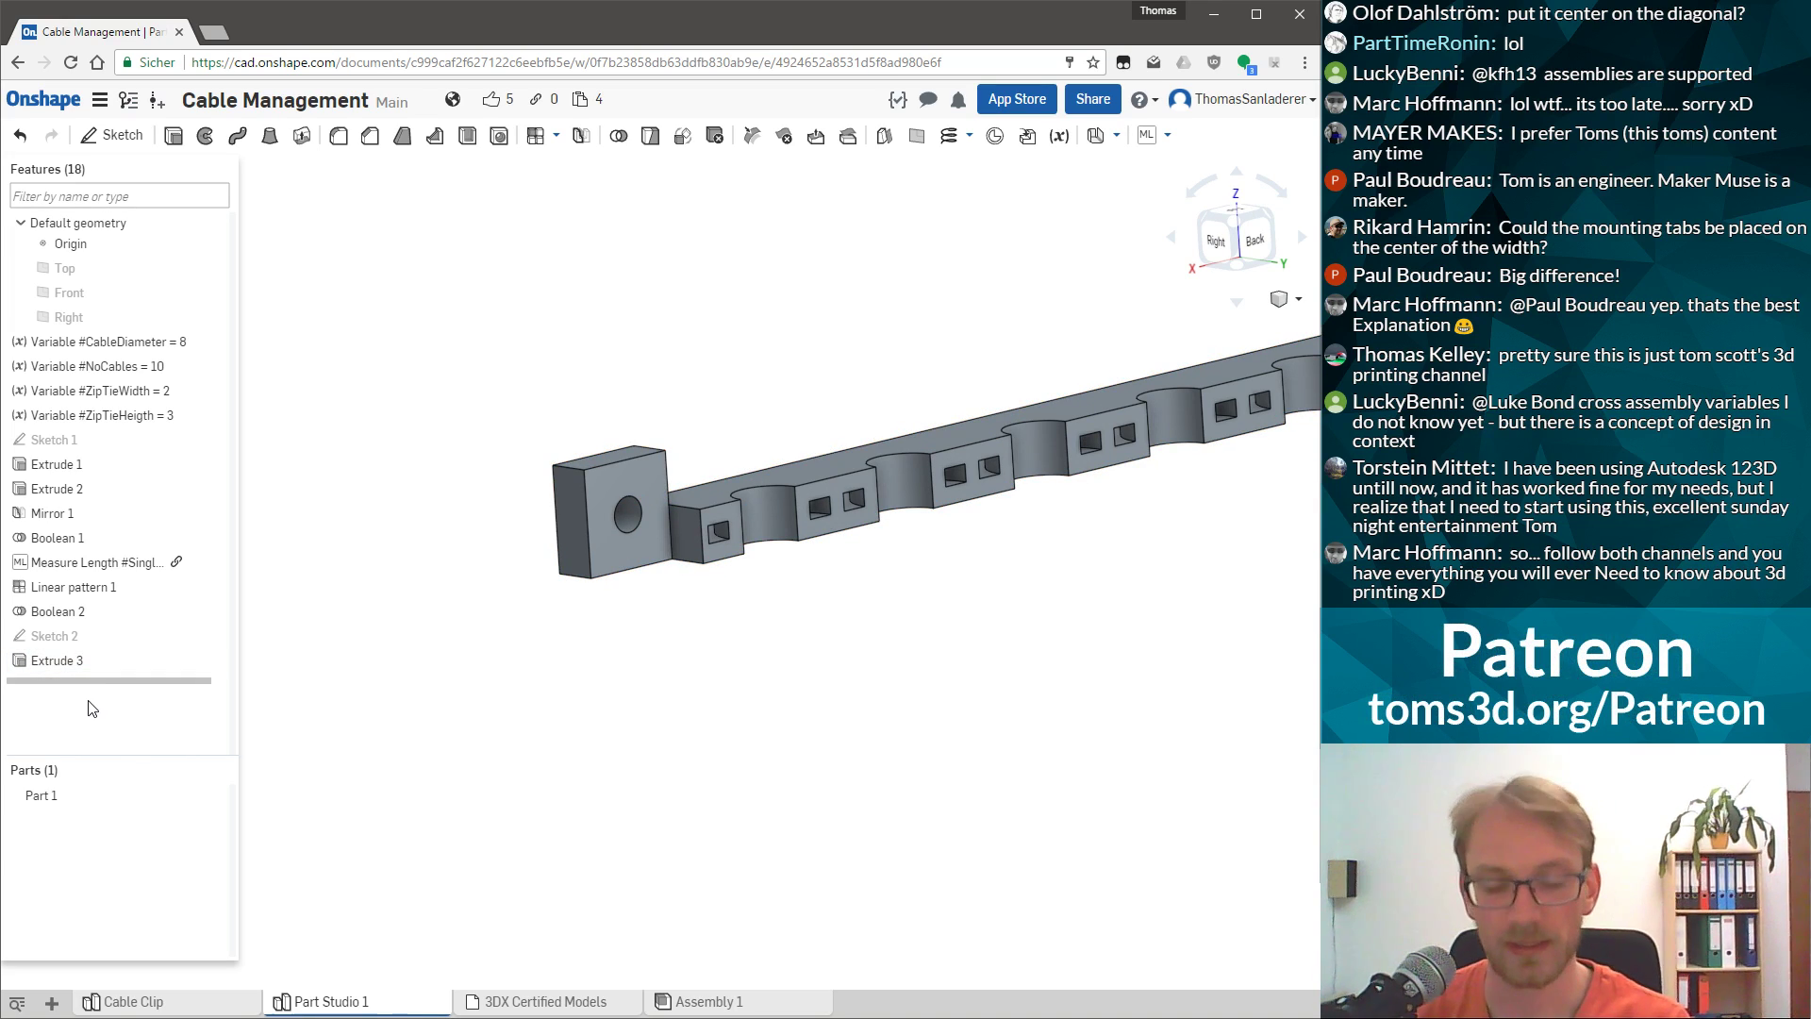
pyautogui.hotkey('ctrl', 'z')
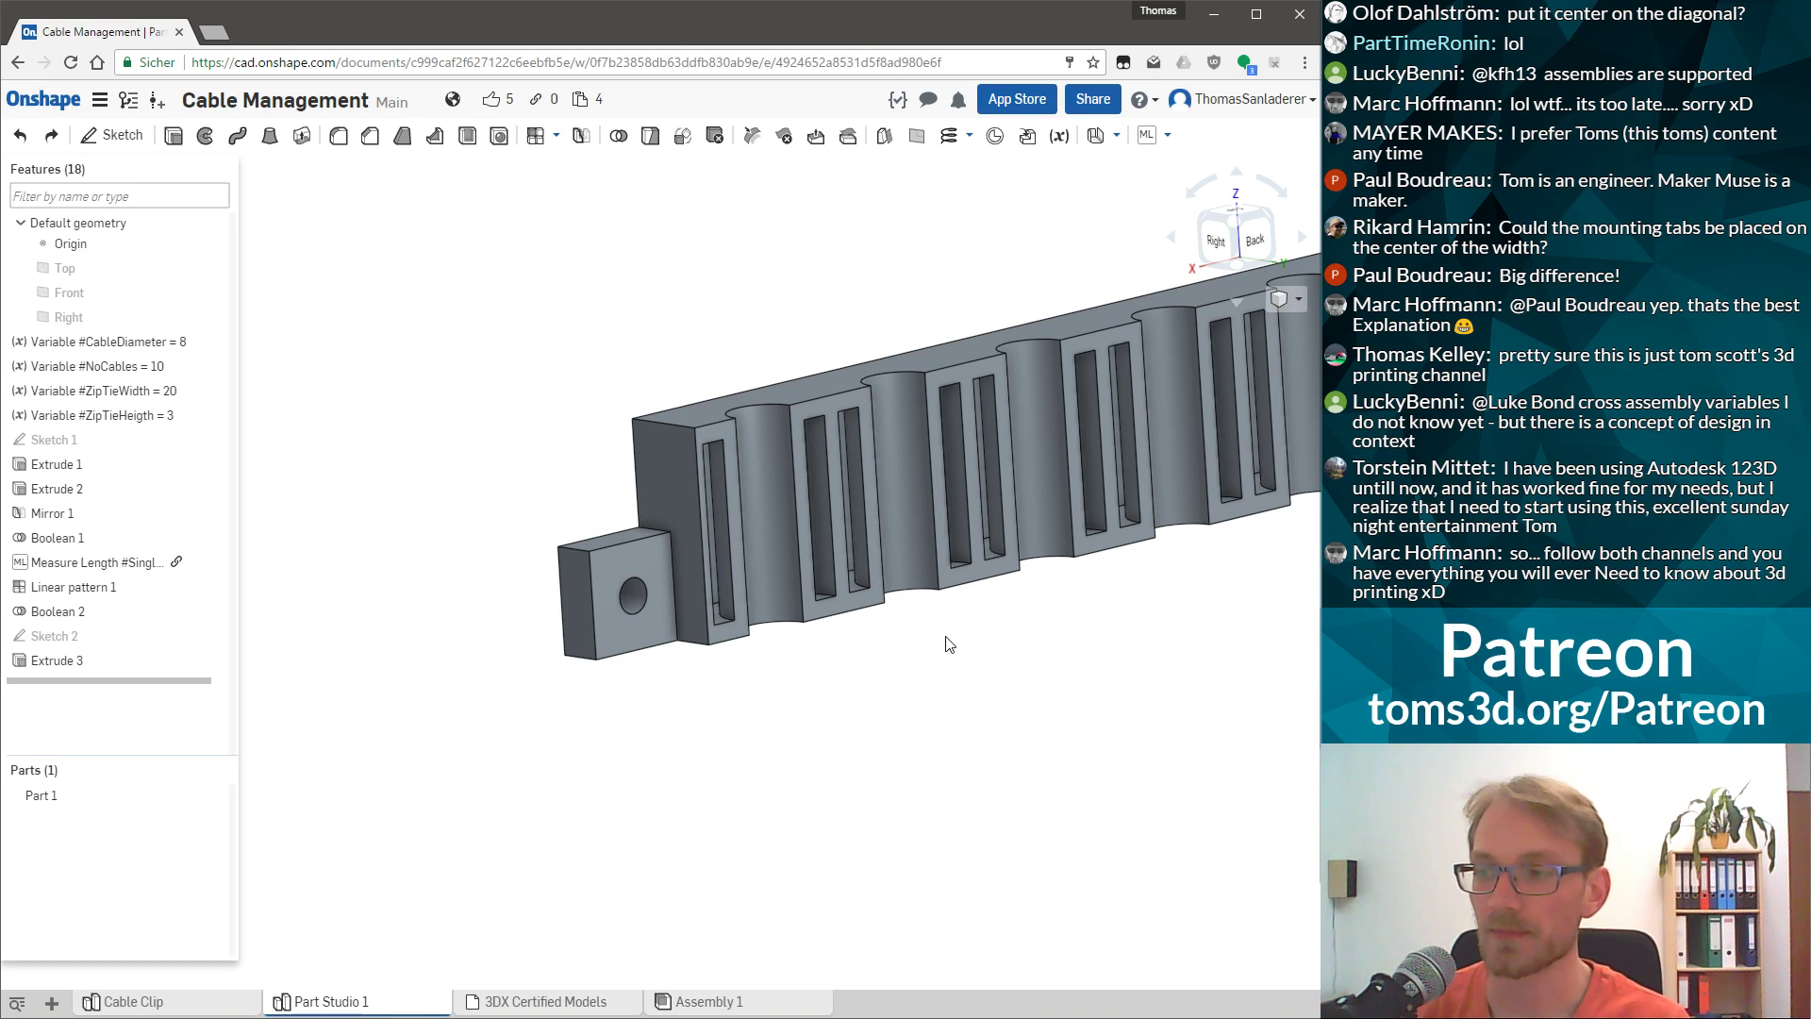
pyautogui.scroll(-2, 902, 520)
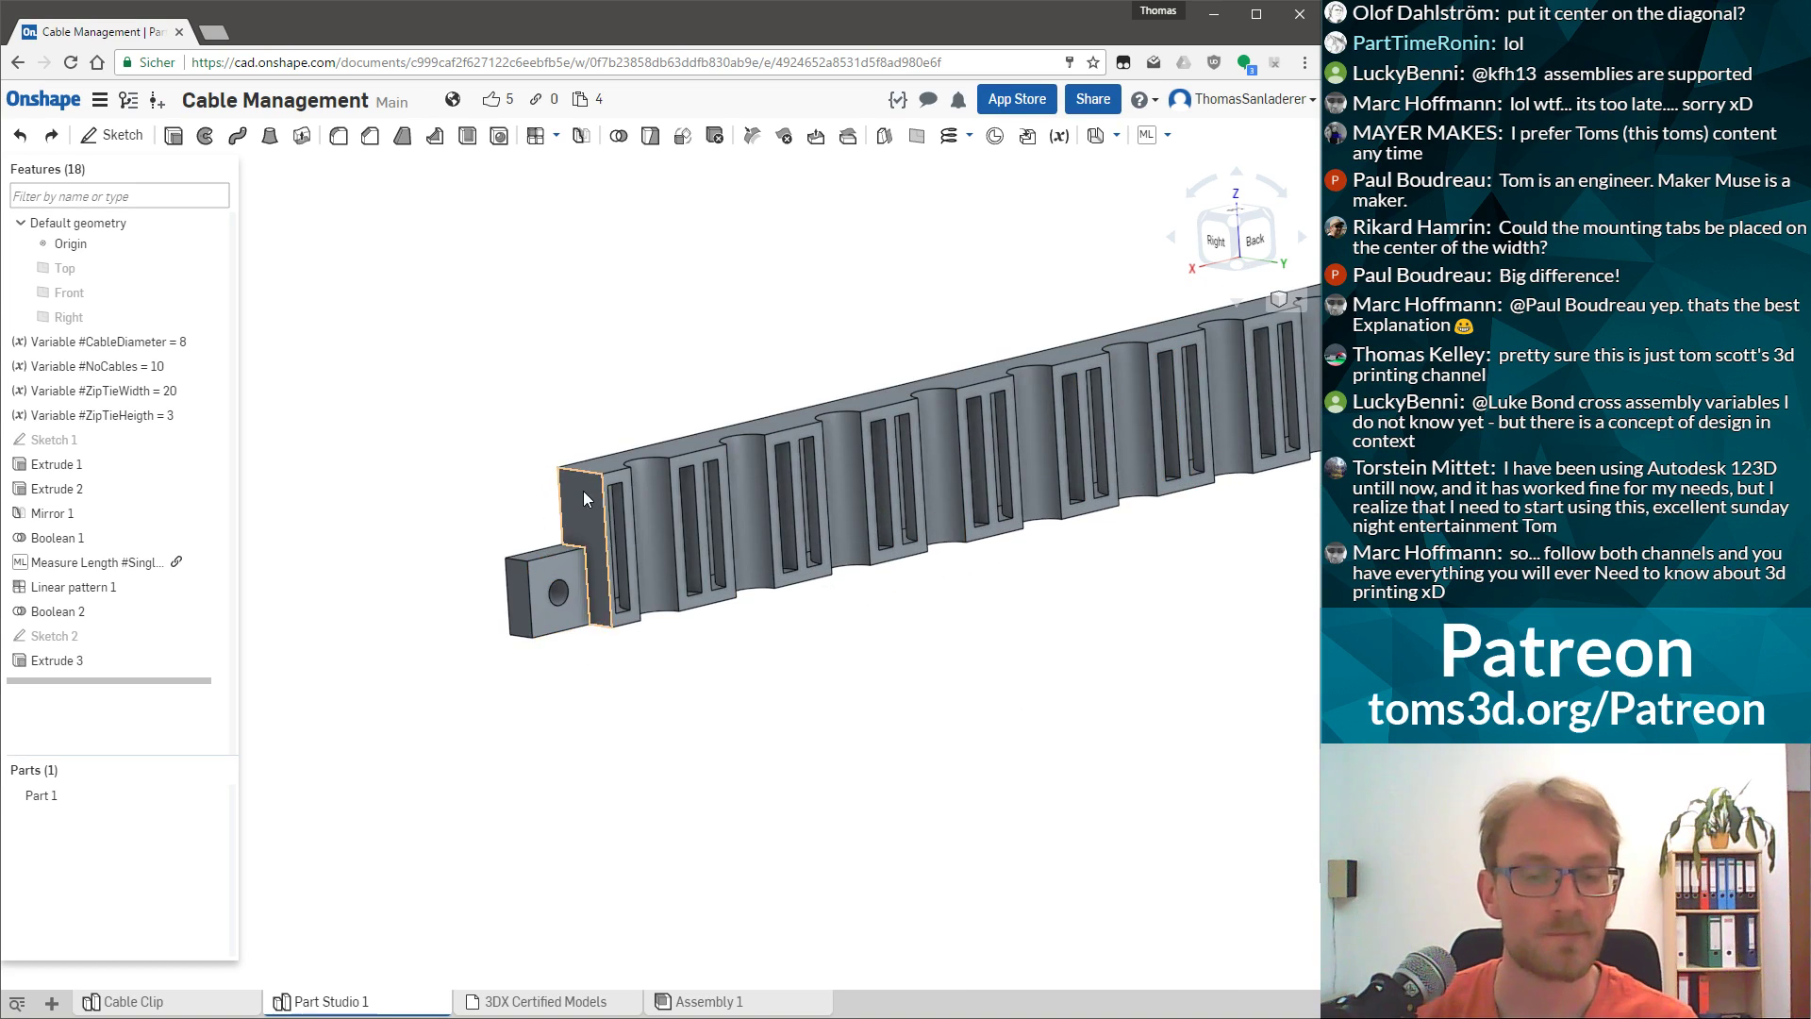
# Examine the lengthened holder and its mounting tabs from the back and slightly above.
pyautogui.scroll(2, 585, 500)
pyautogui.scroll(-3, 877, 425)
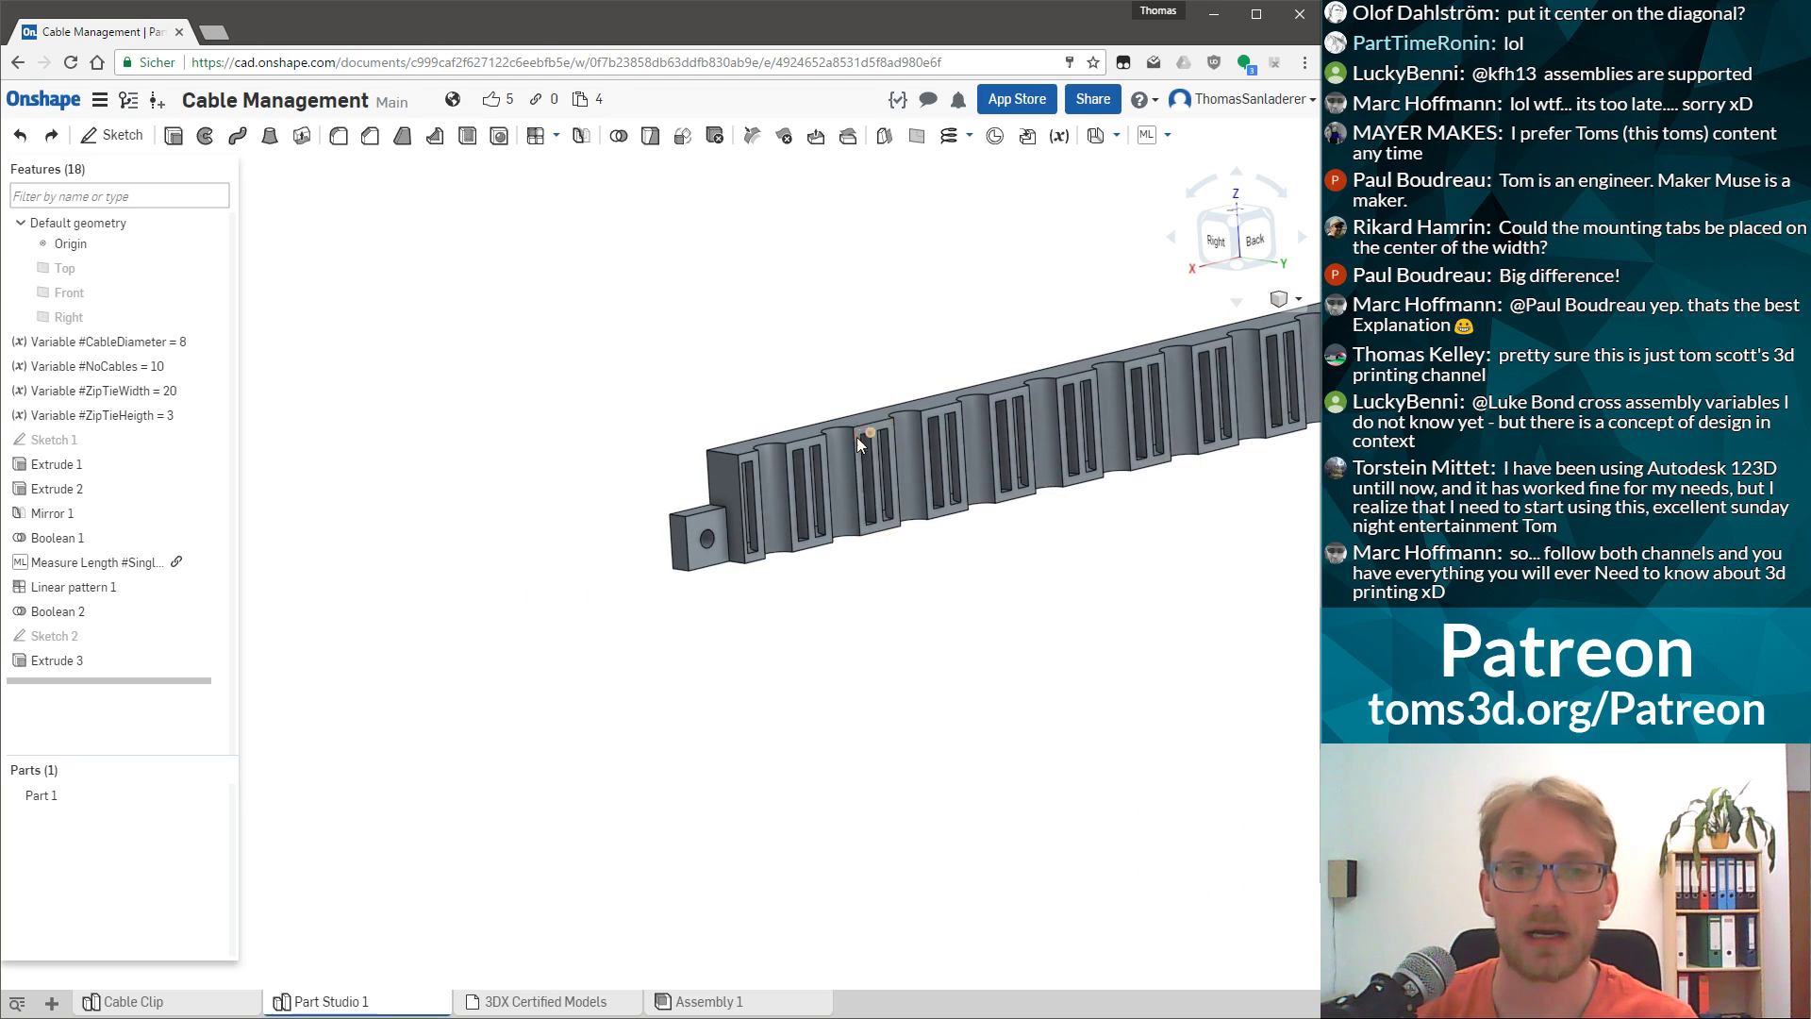
pyautogui.scroll(2, 955, 437)
pyautogui.moveTo(655, 585); pyautogui.dragTo(630, 542, button='right')
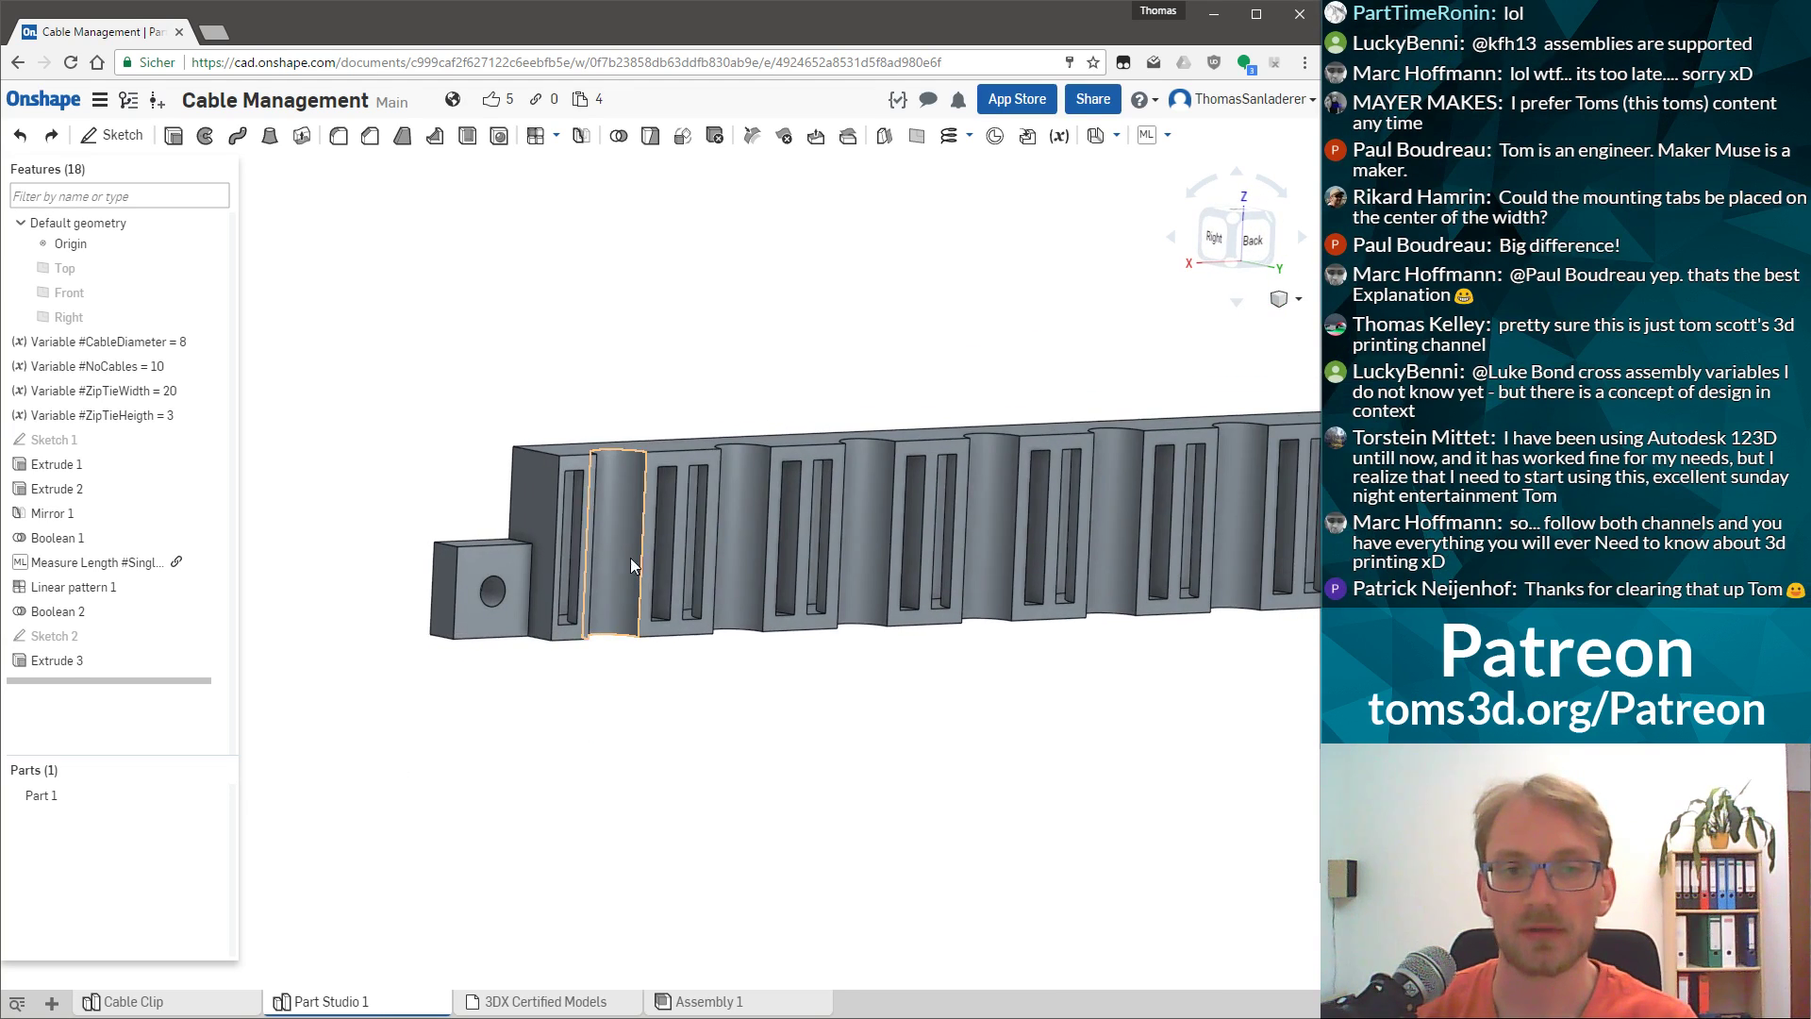
pyautogui.scroll(-5, 1162, 485)
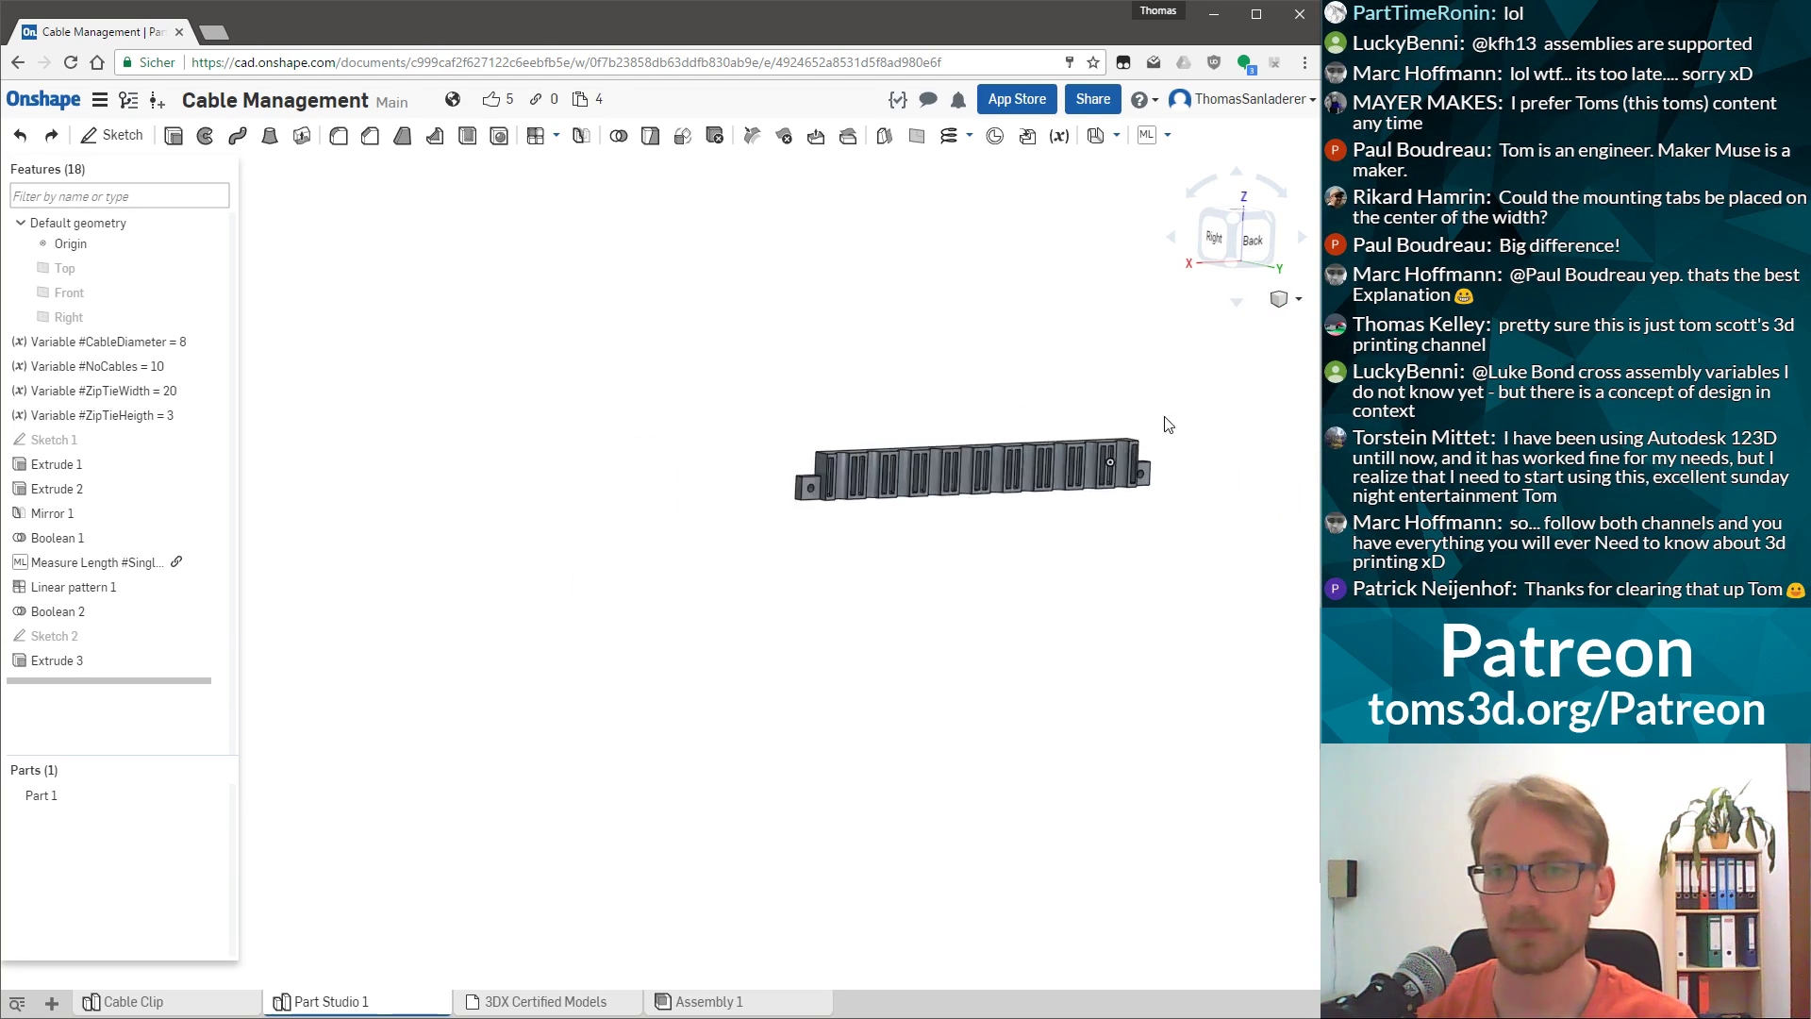
pyautogui.scroll(5, 1152, 416)
pyautogui.moveTo(377, 500); pyautogui.dragTo(664, 626, button='middle')
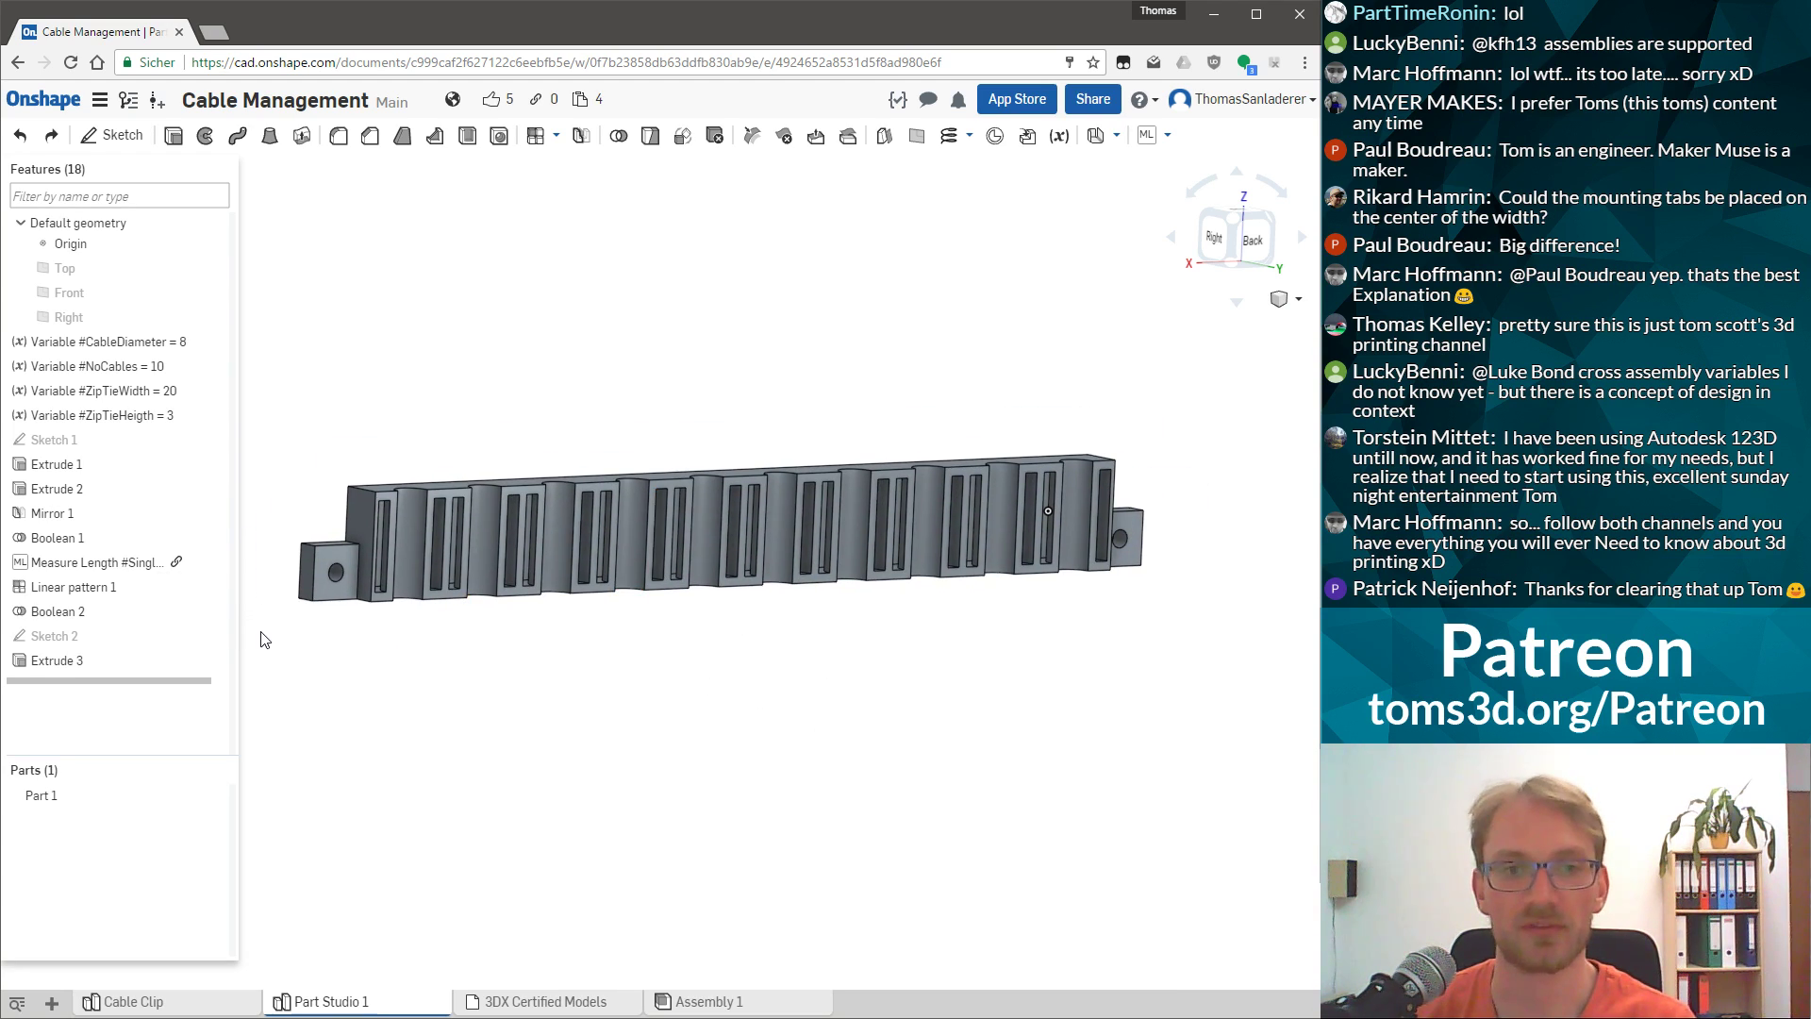
pyautogui.scroll(2, 317, 545)
pyautogui.moveTo(345, 556); pyautogui.dragTo(349, 304, button='right')
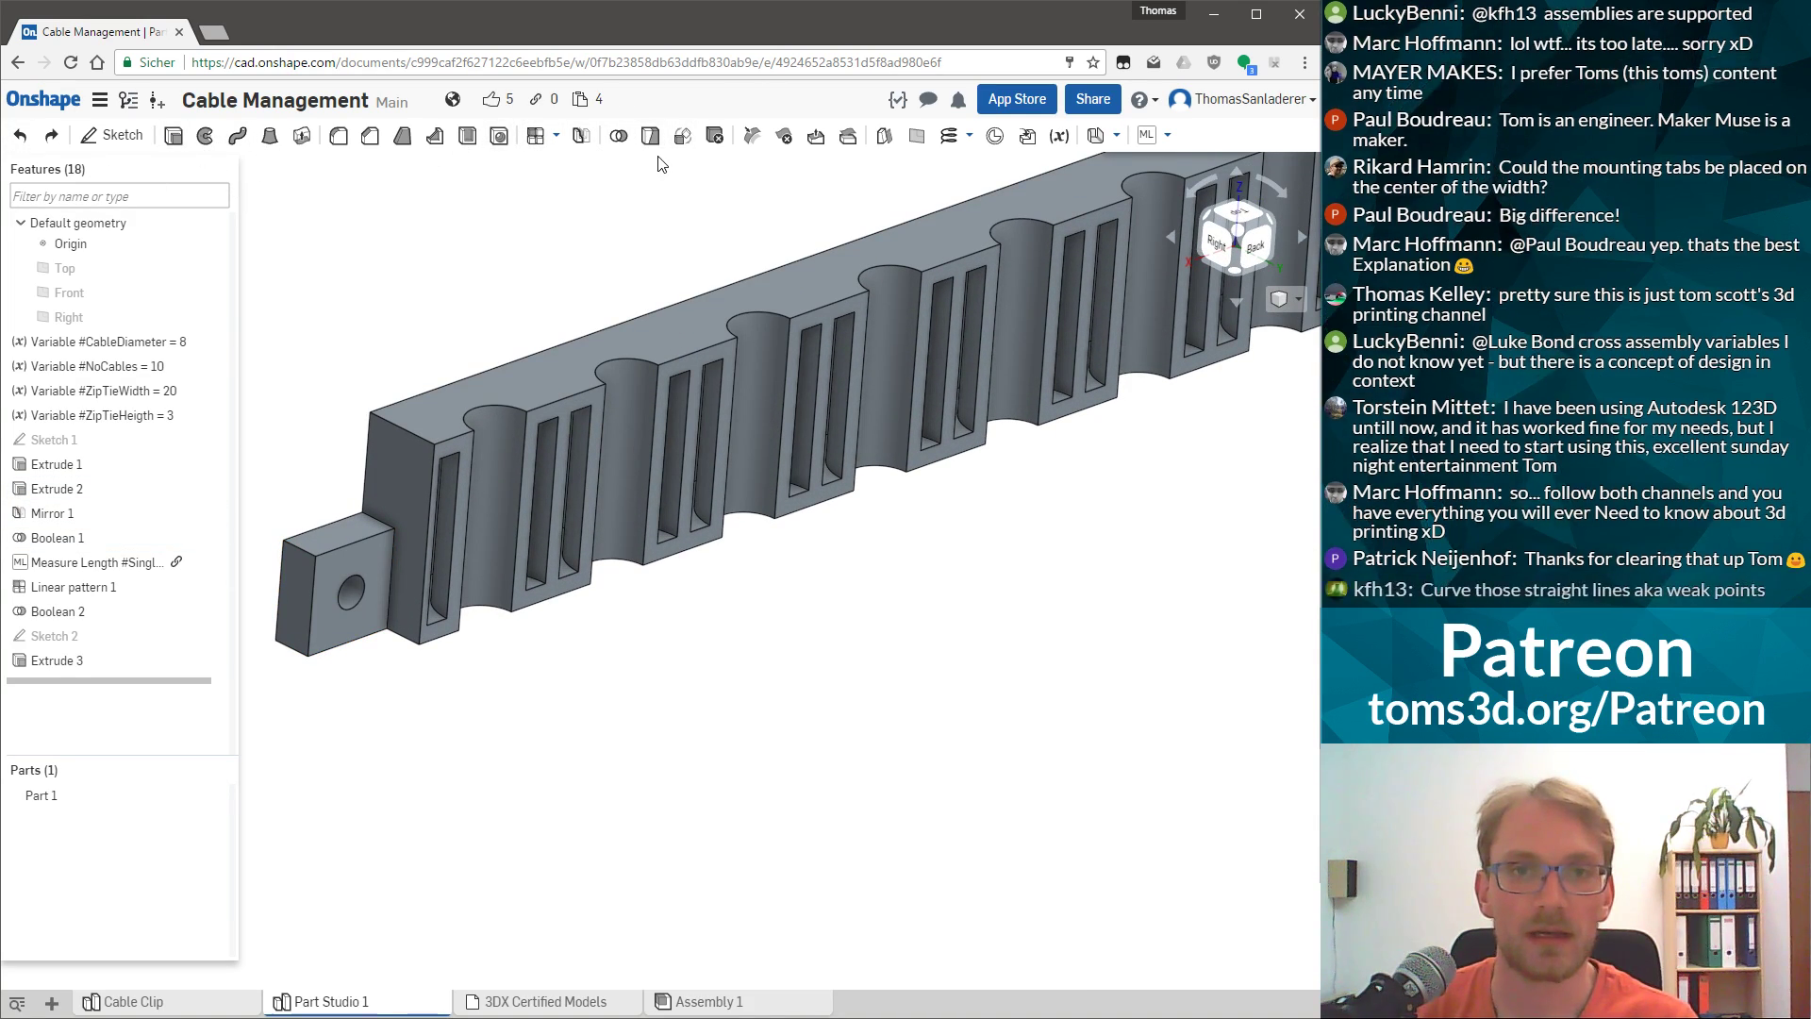
# Chamfer the first mounting tab's upper outer edge and the inner edge where it meets the holder body, with a 2 mm equal distance.
pyautogui.click(369, 135)
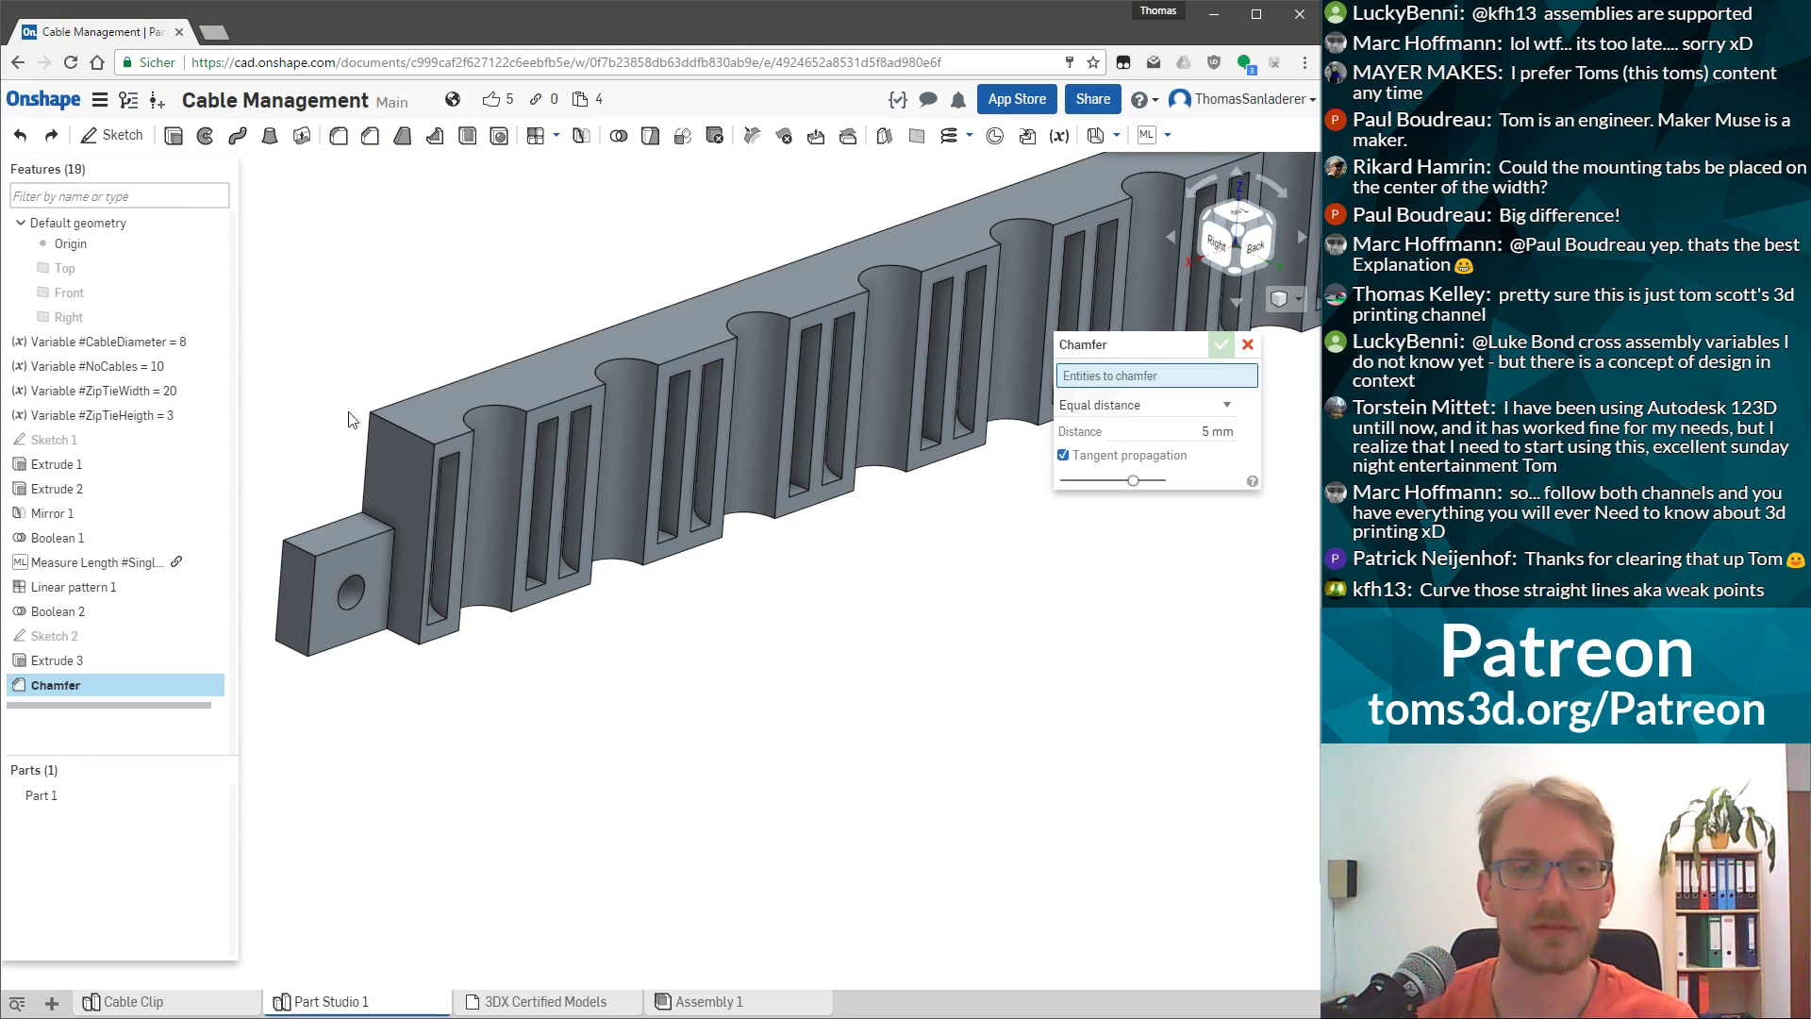
pyautogui.click(308, 557)
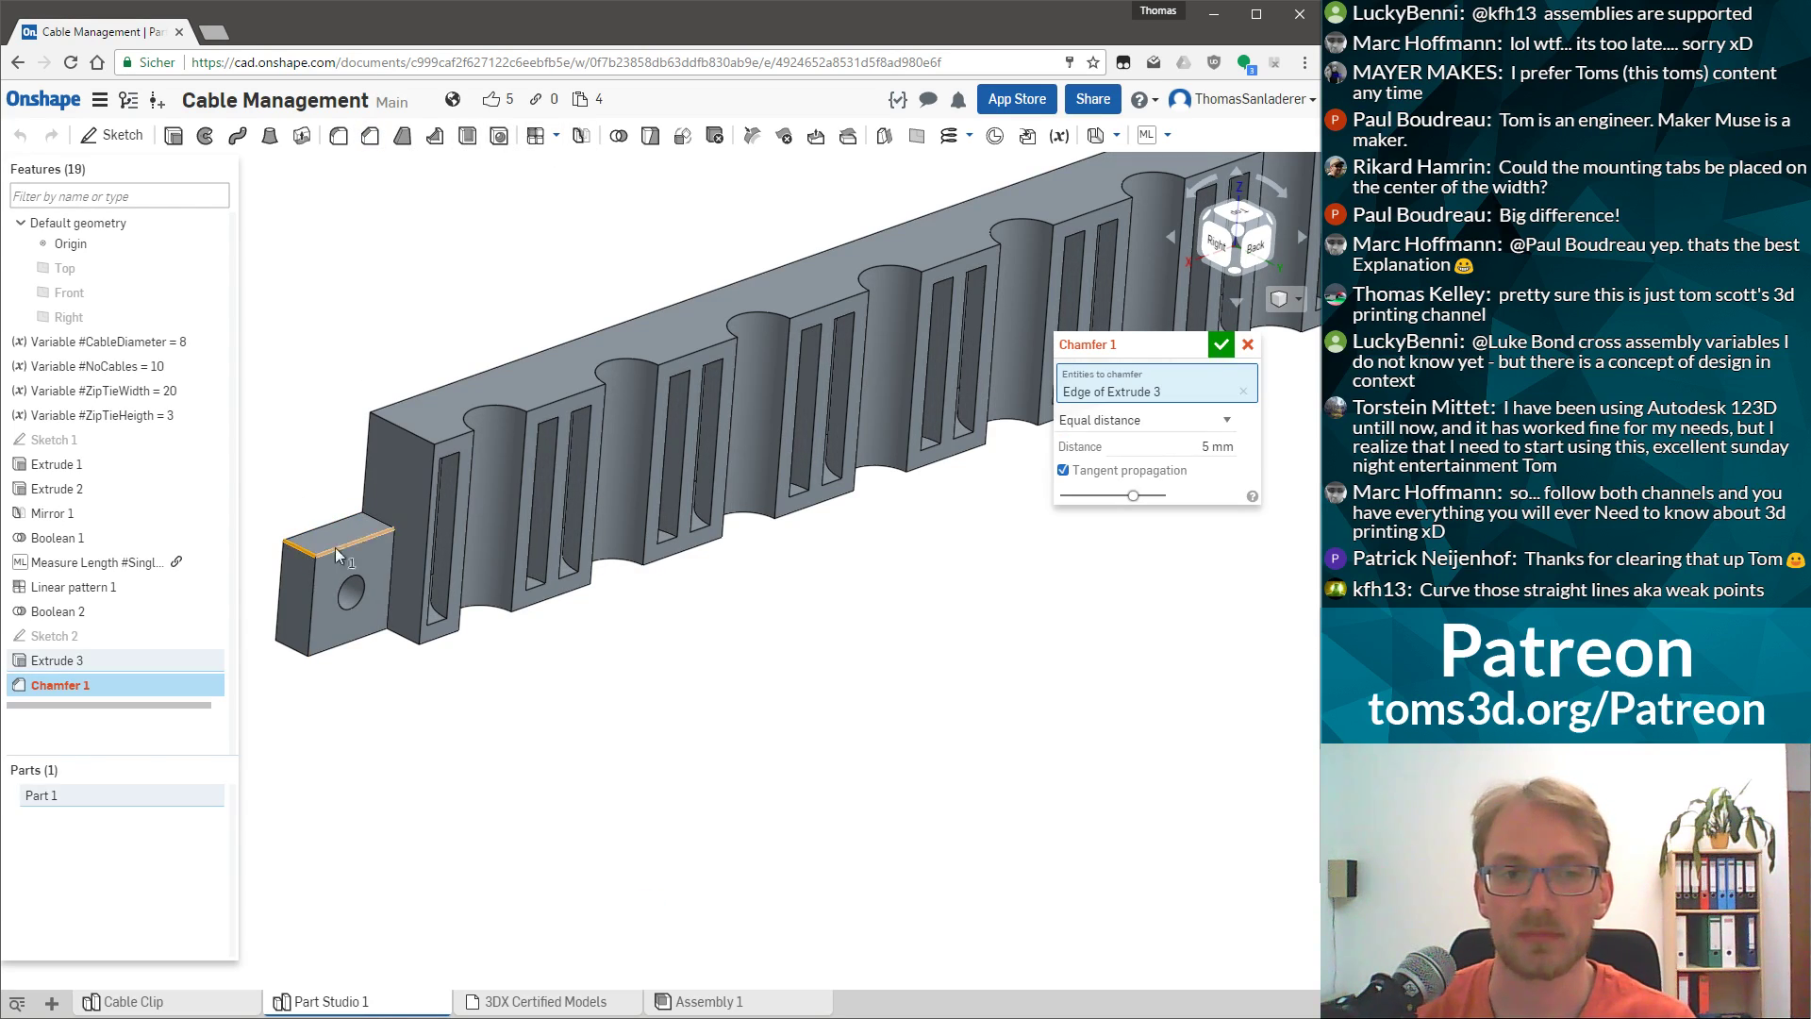
pyautogui.click(382, 521)
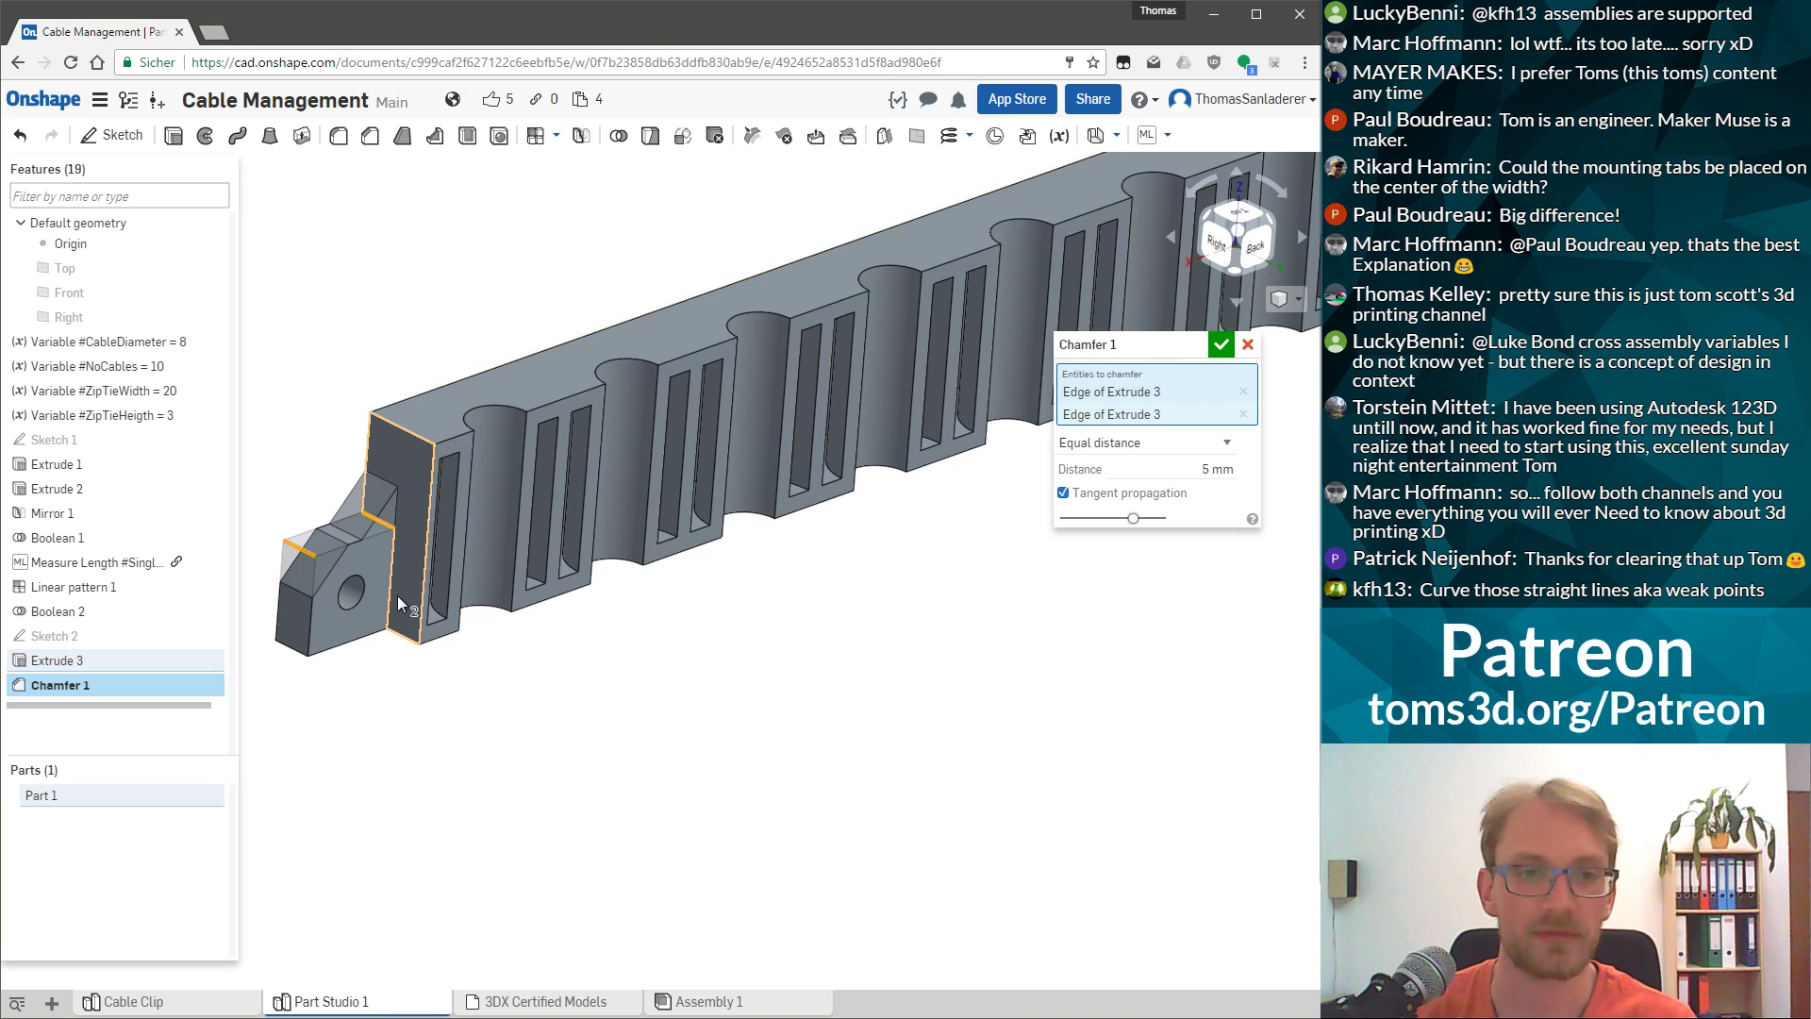
pyautogui.click(1202, 481)
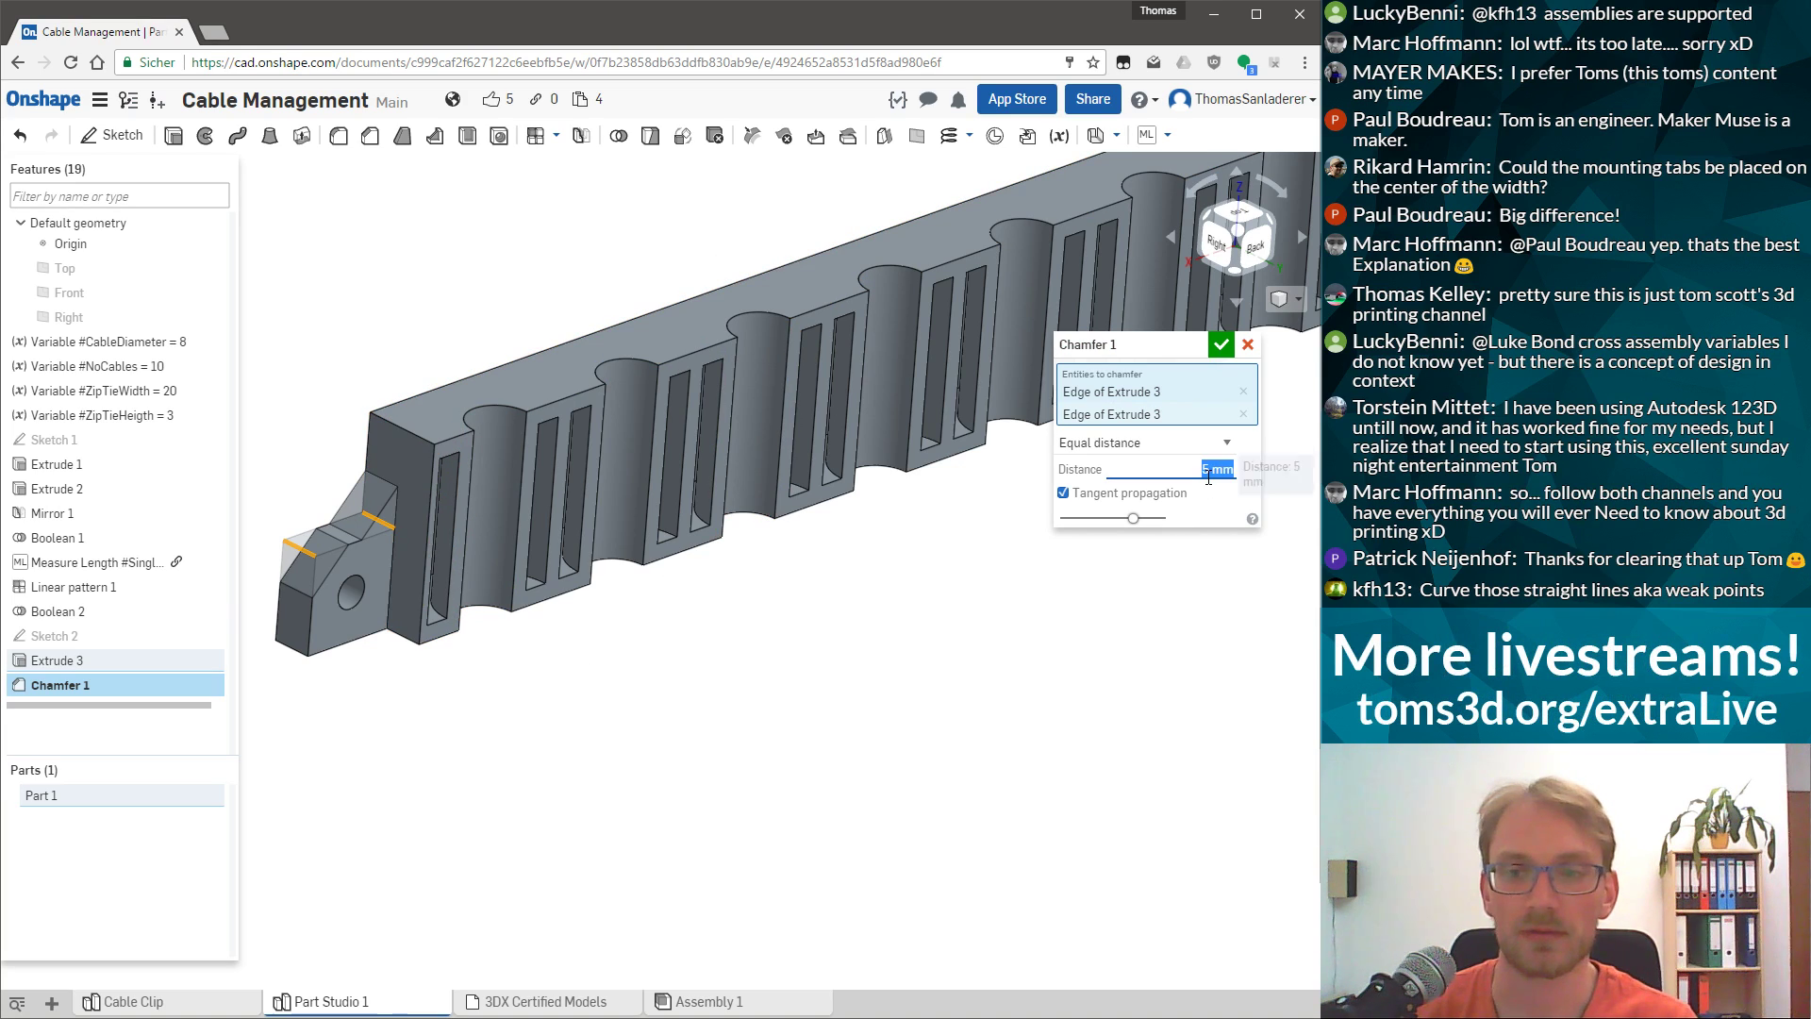
pyautogui.write('2')
pyautogui.press('Return')
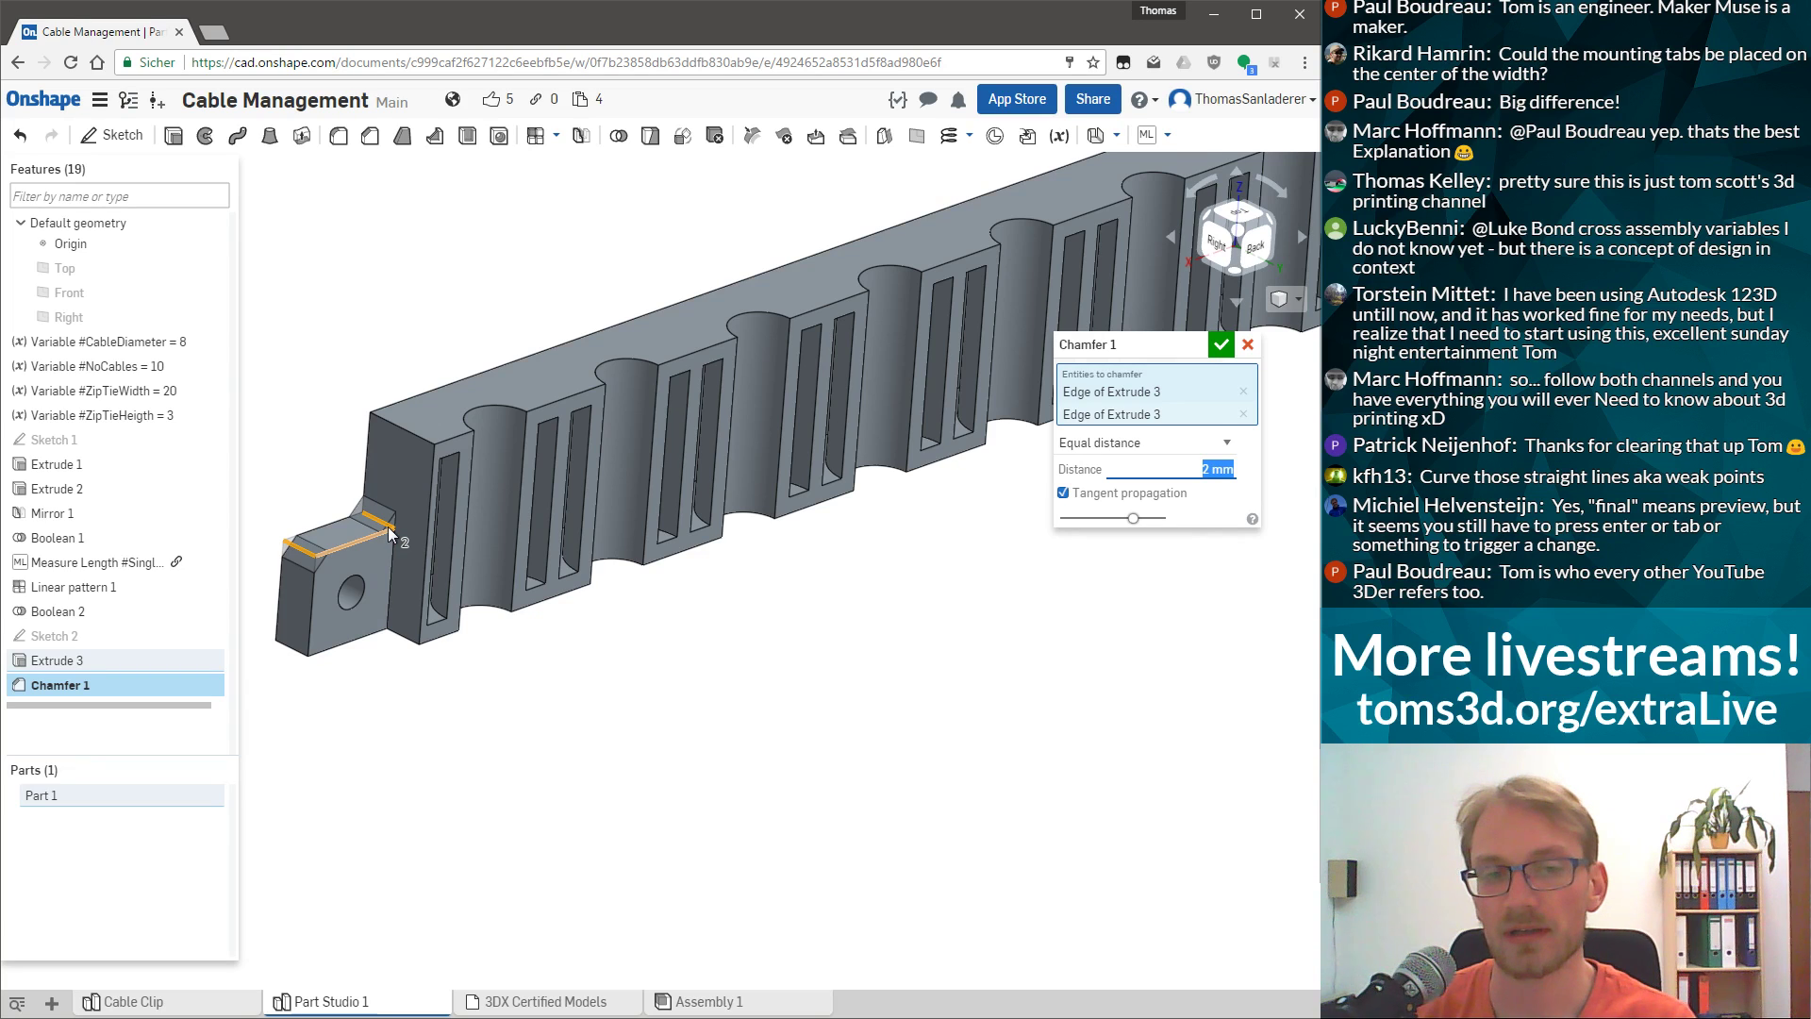
# Add the upper outer edge and the inner body edge of the opposite mounting tab to the 2 mm chamfer and accept it.
pyautogui.scroll(-5, 811, 226)
pyautogui.scroll(8, 828, 223)
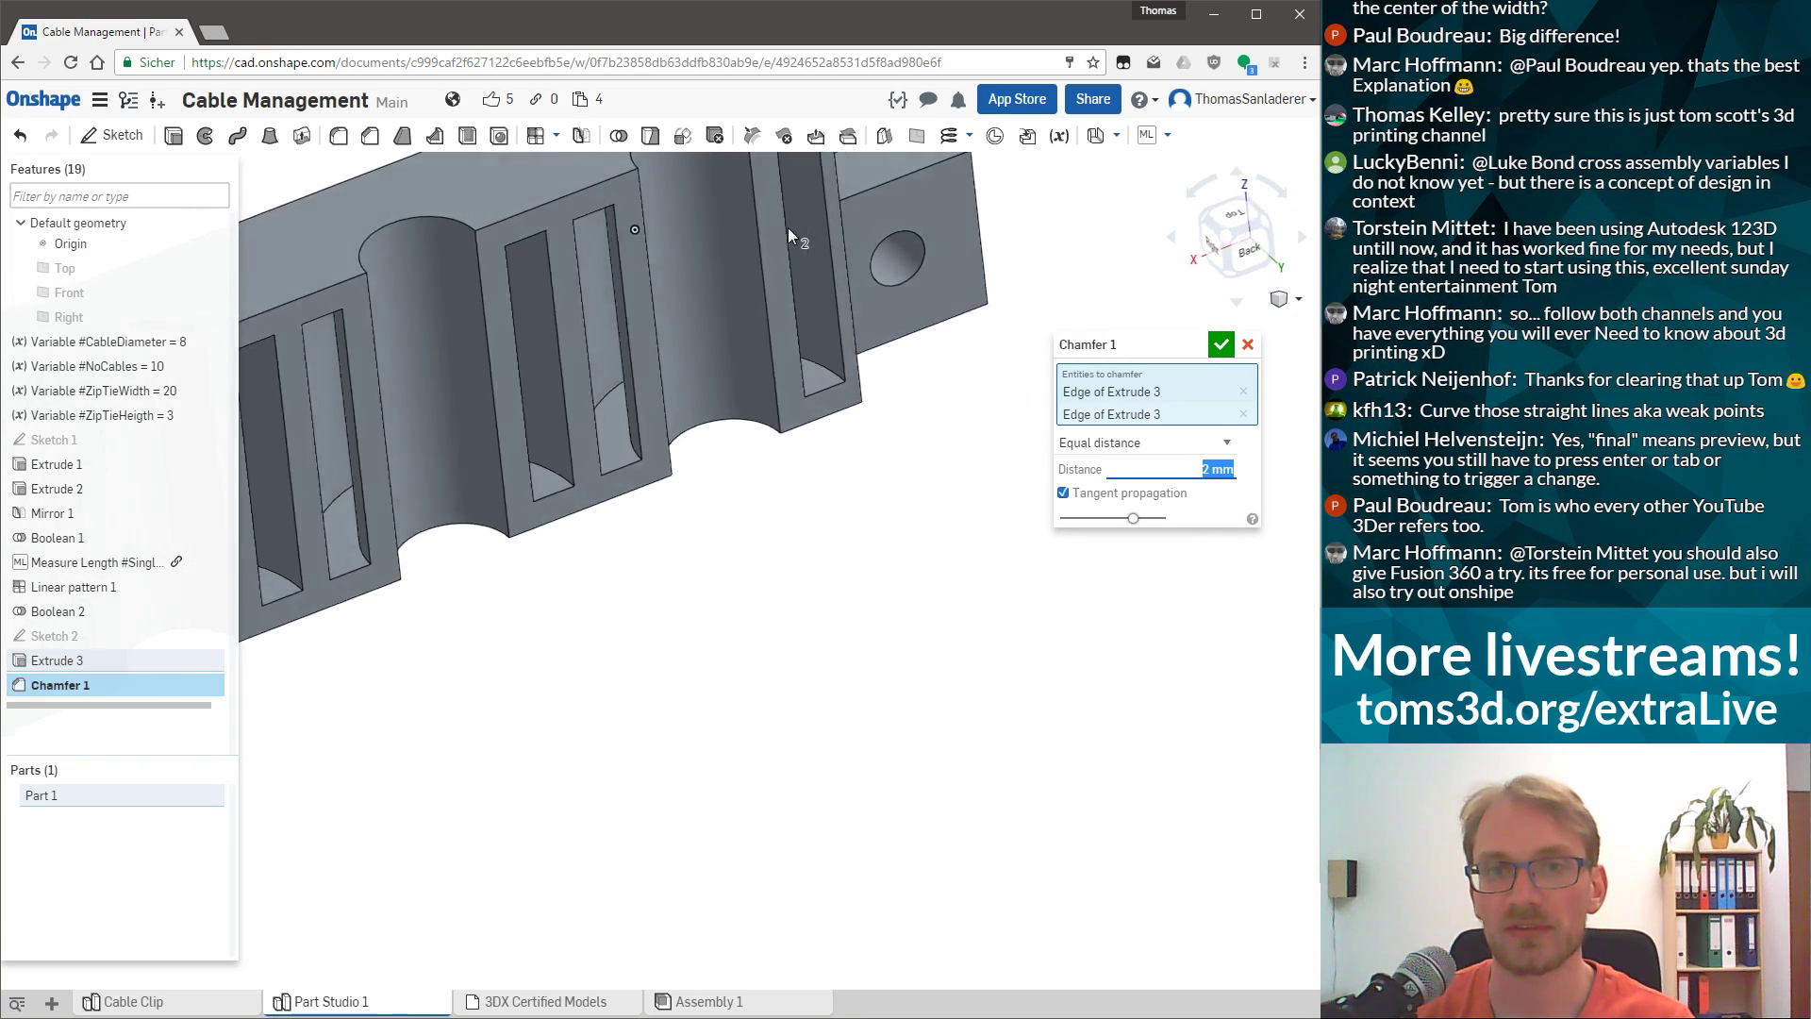
pyautogui.moveTo(791, 226); pyautogui.dragTo(819, 245, button='right')
pyautogui.moveTo(818, 245); pyautogui.dragTo(812, 539, button='middle')
pyautogui.click(803, 513)
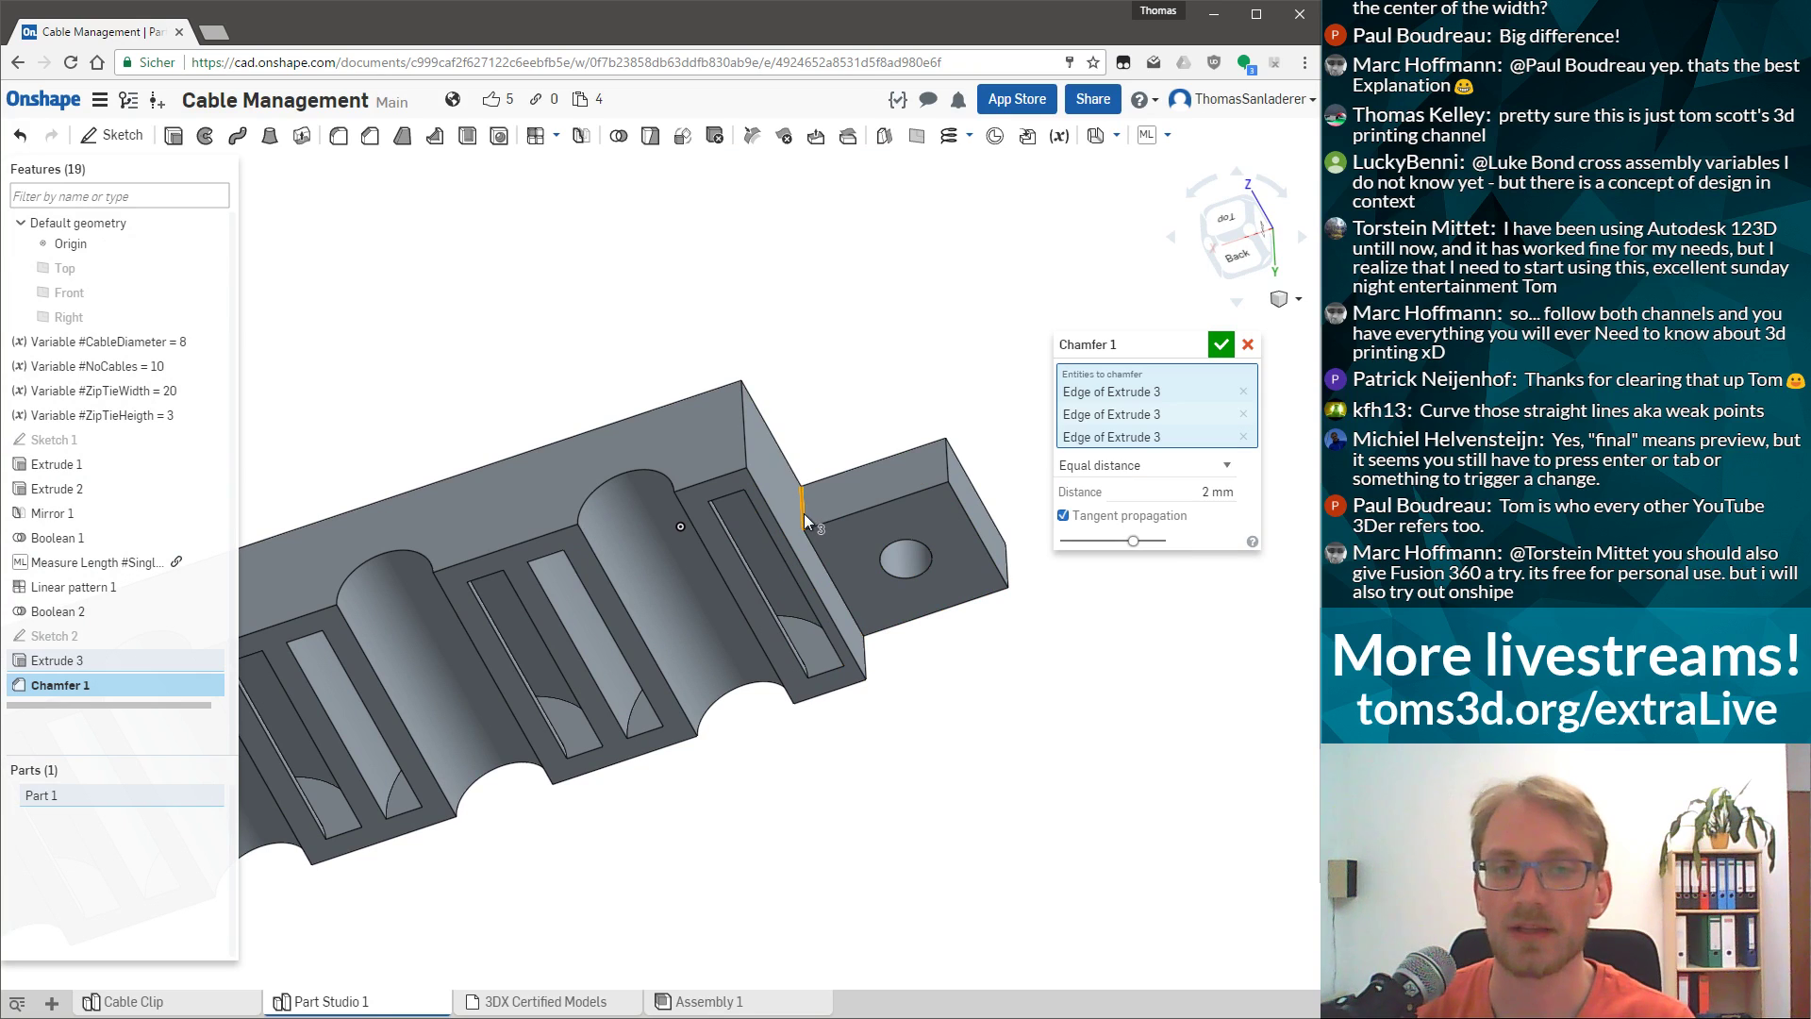
pyautogui.click(946, 461)
pyautogui.moveTo(845, 523); pyautogui.dragTo(845, 427, button='right')
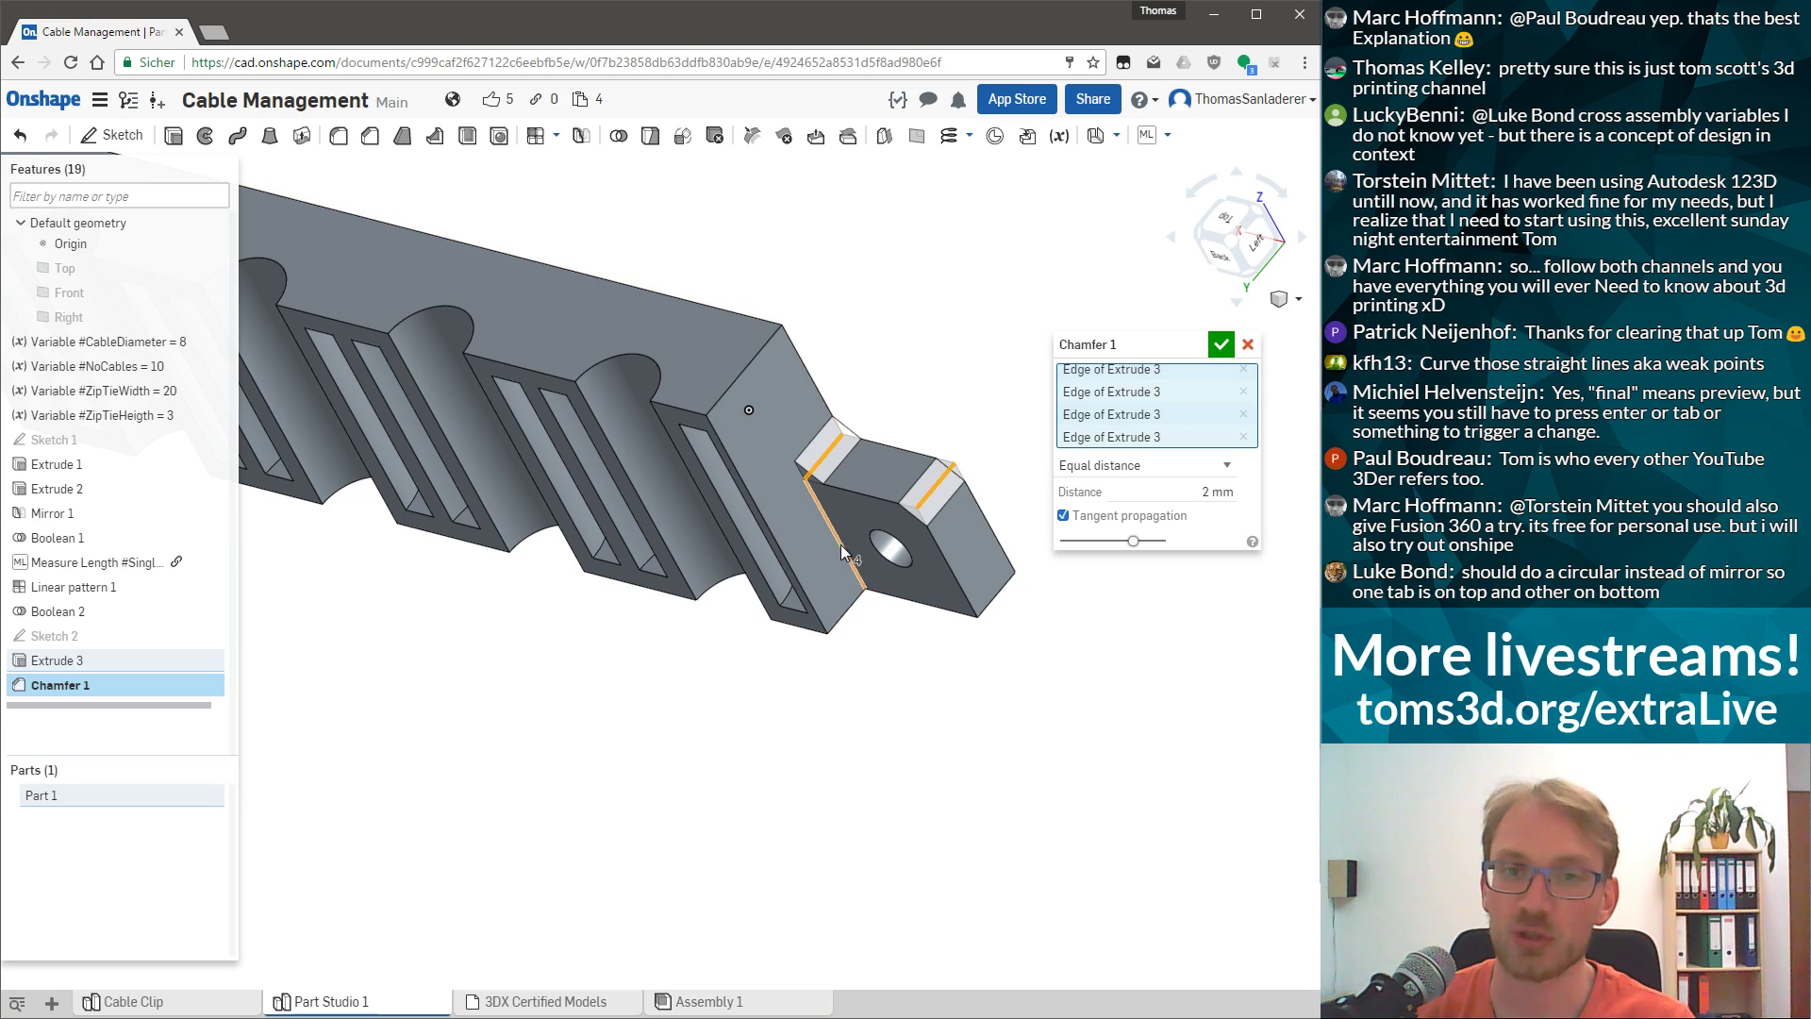
pyautogui.click(1228, 353)
# Try a ZipTieWidth value of 5 to check the chamfered mounting tabs on a narrower holder, and undo the change.
pyautogui.moveTo(1131, 396); pyautogui.dragTo(965, 390, button='right')
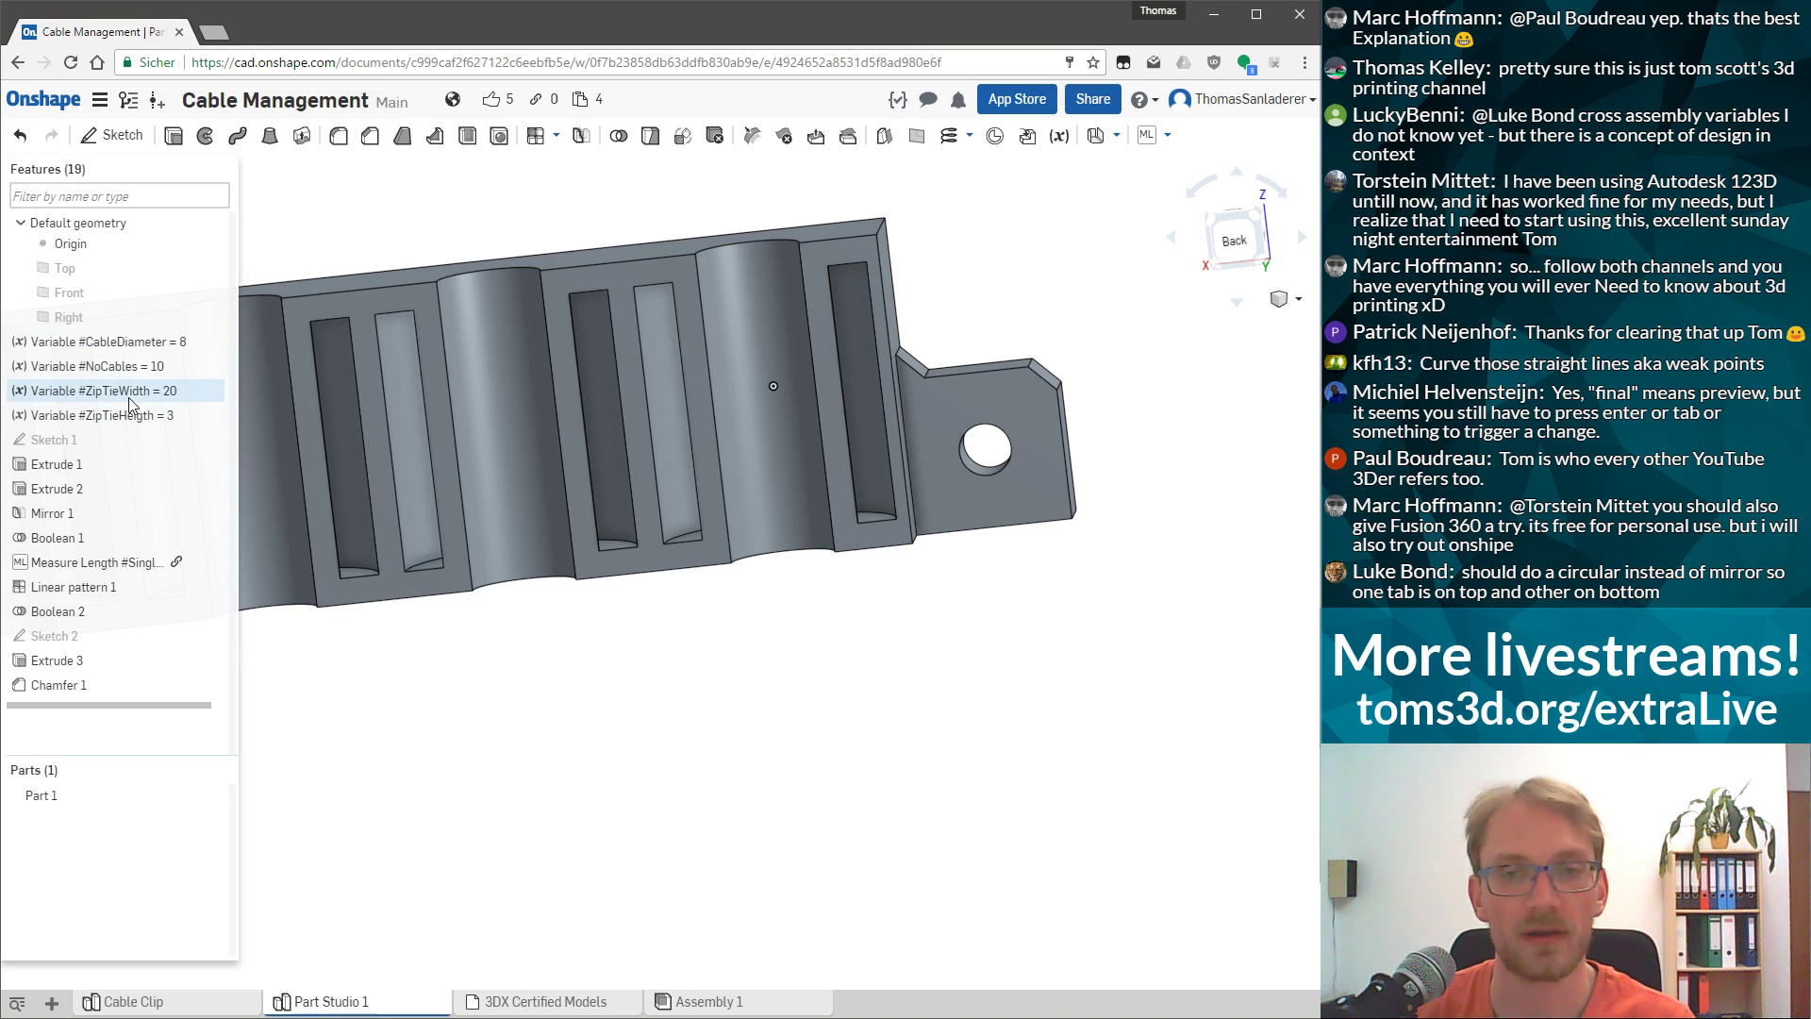
pyautogui.doubleClick(108, 390)
pyautogui.click(1199, 401)
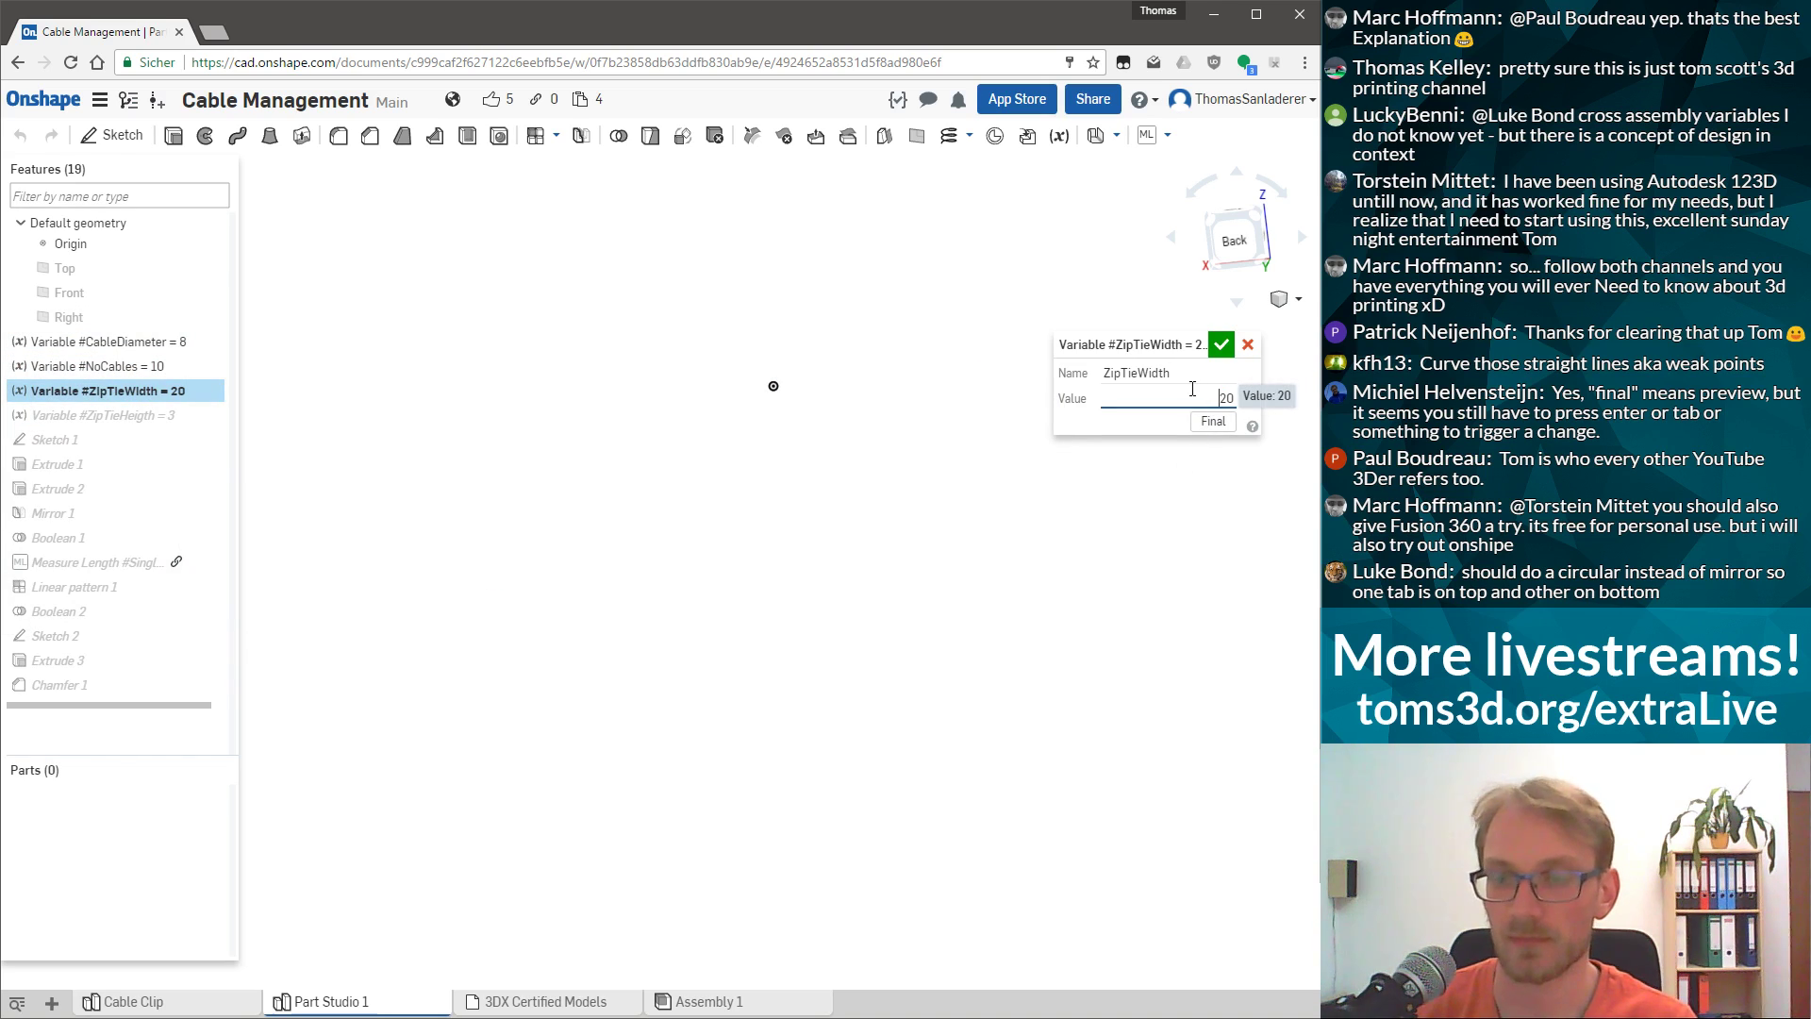
pyautogui.write('5')
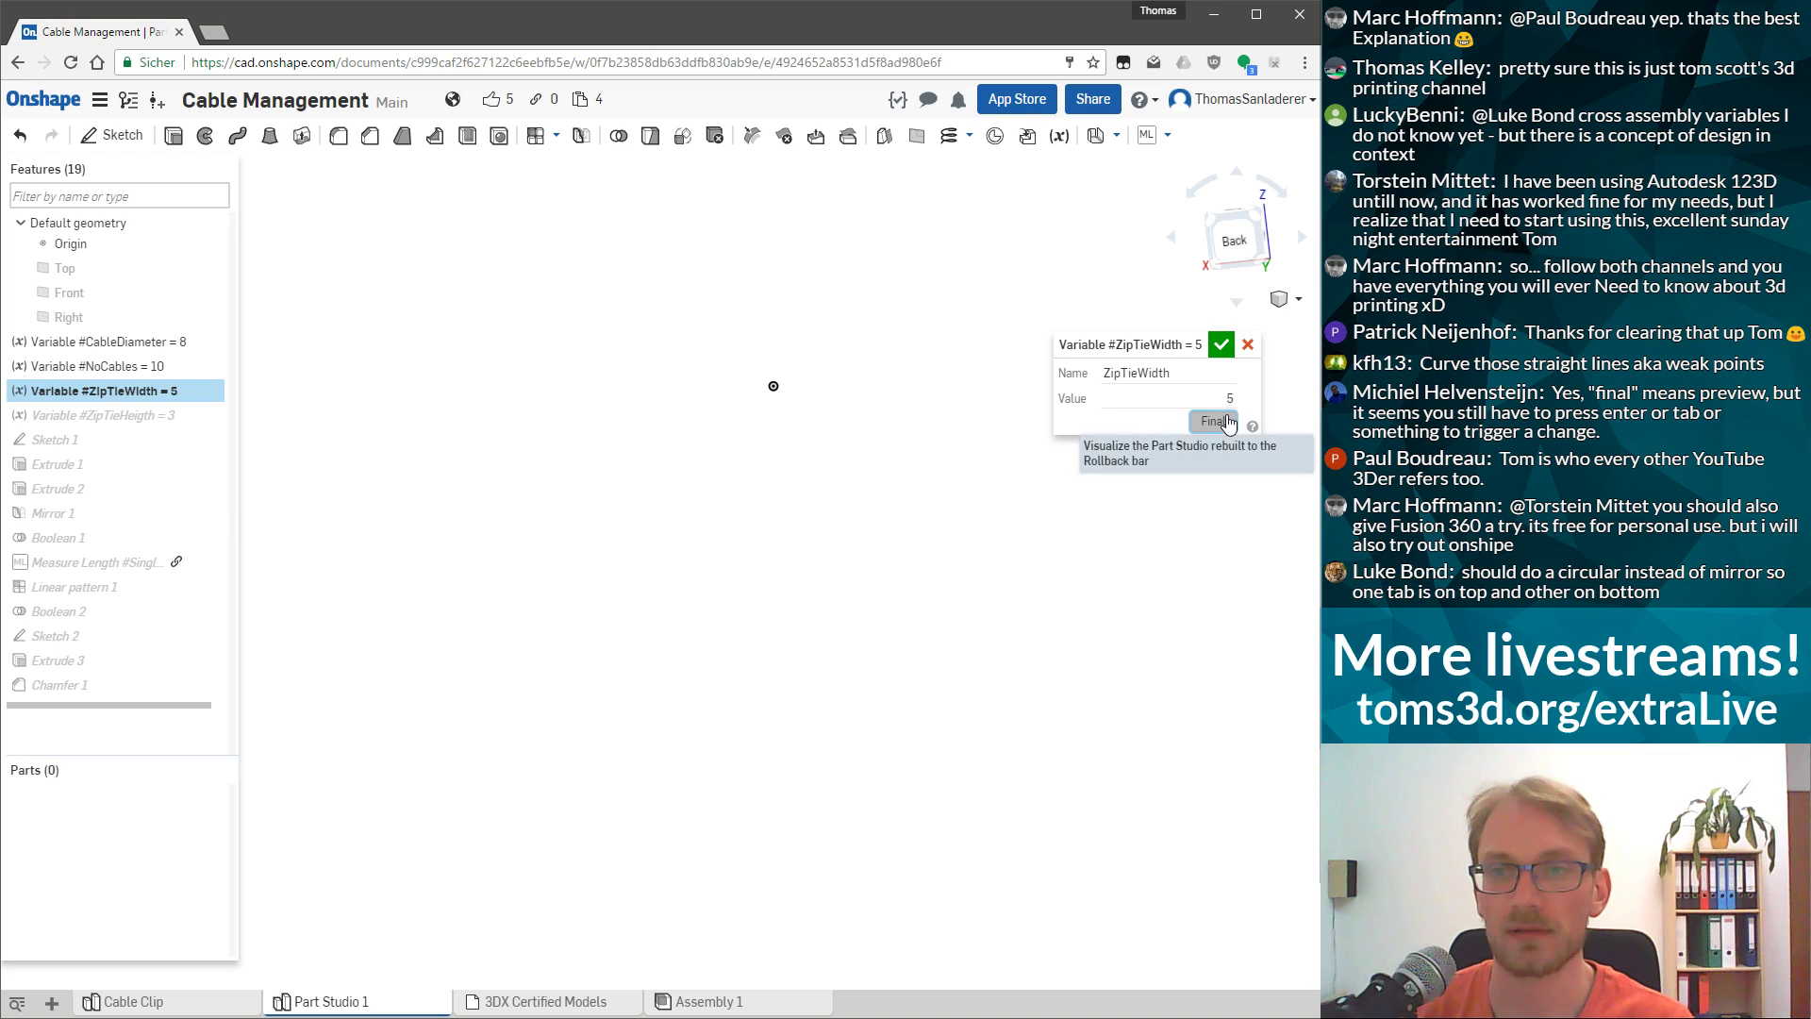
pyautogui.click(1213, 421)
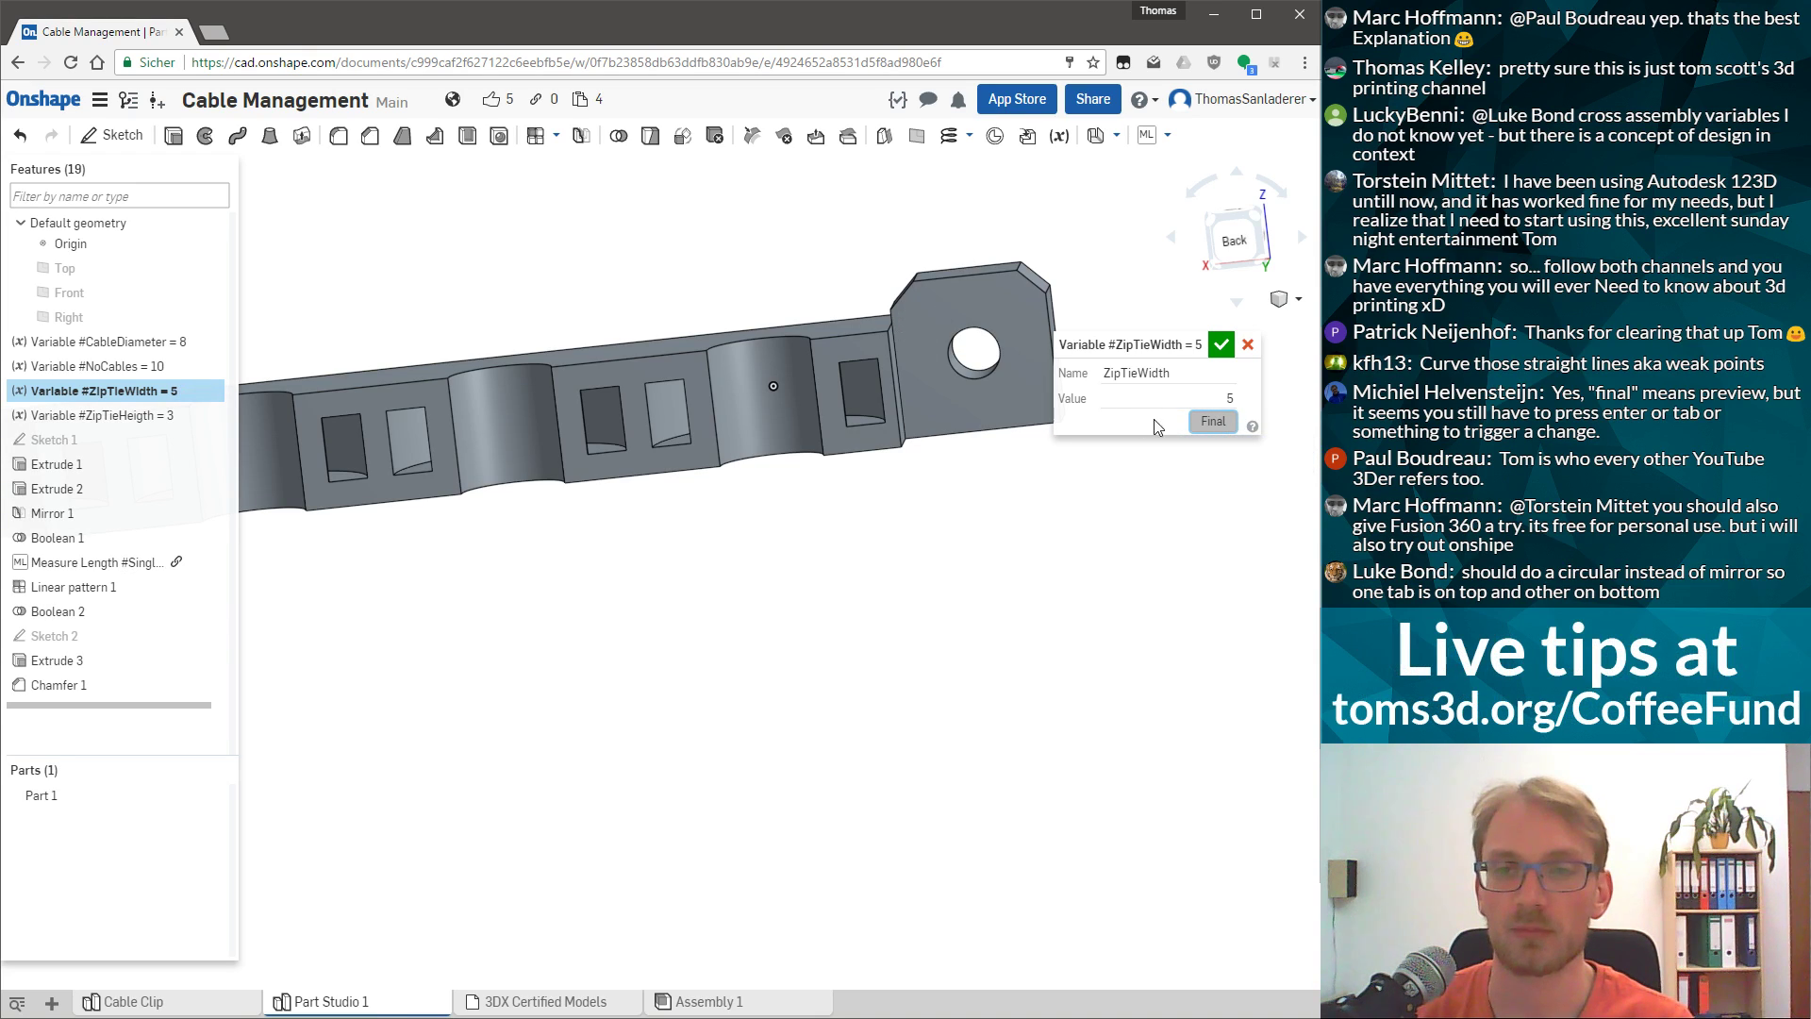
pyautogui.click(1221, 345)
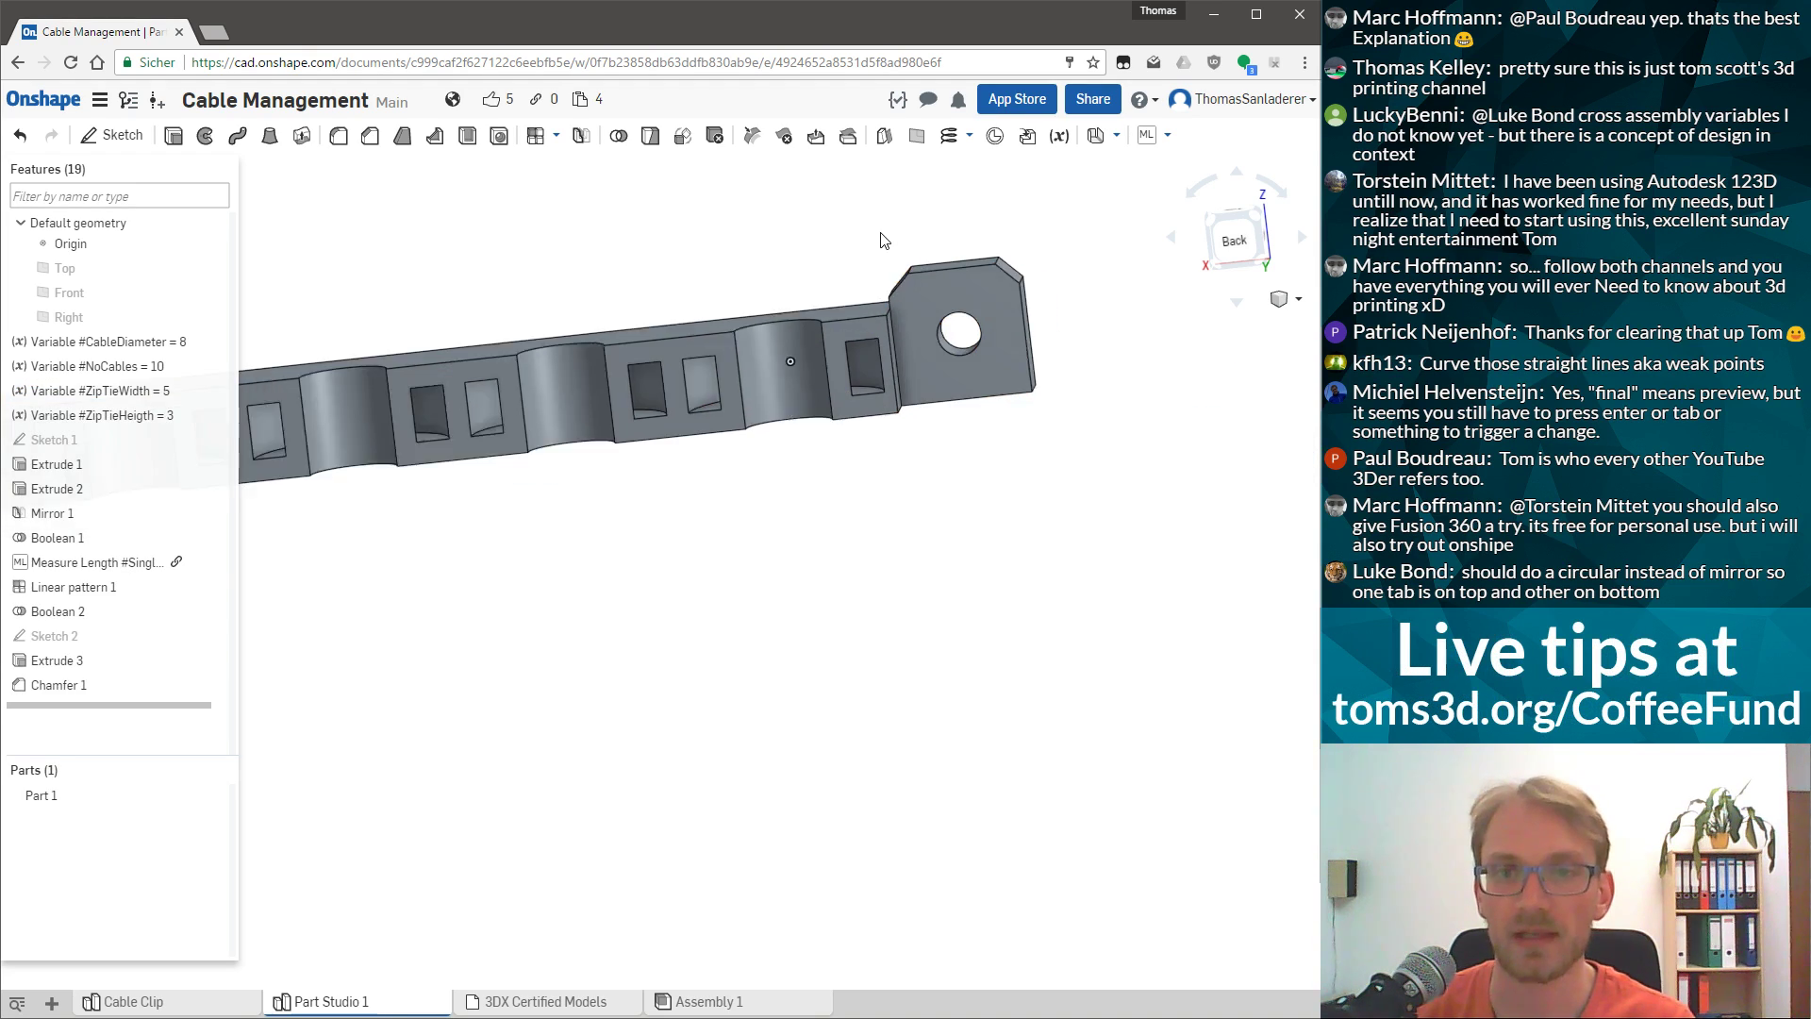
pyautogui.scroll(5, 877, 239)
pyautogui.moveTo(877, 239); pyautogui.dragTo(841, 400, button='right')
pyautogui.scroll(-3, 840, 399)
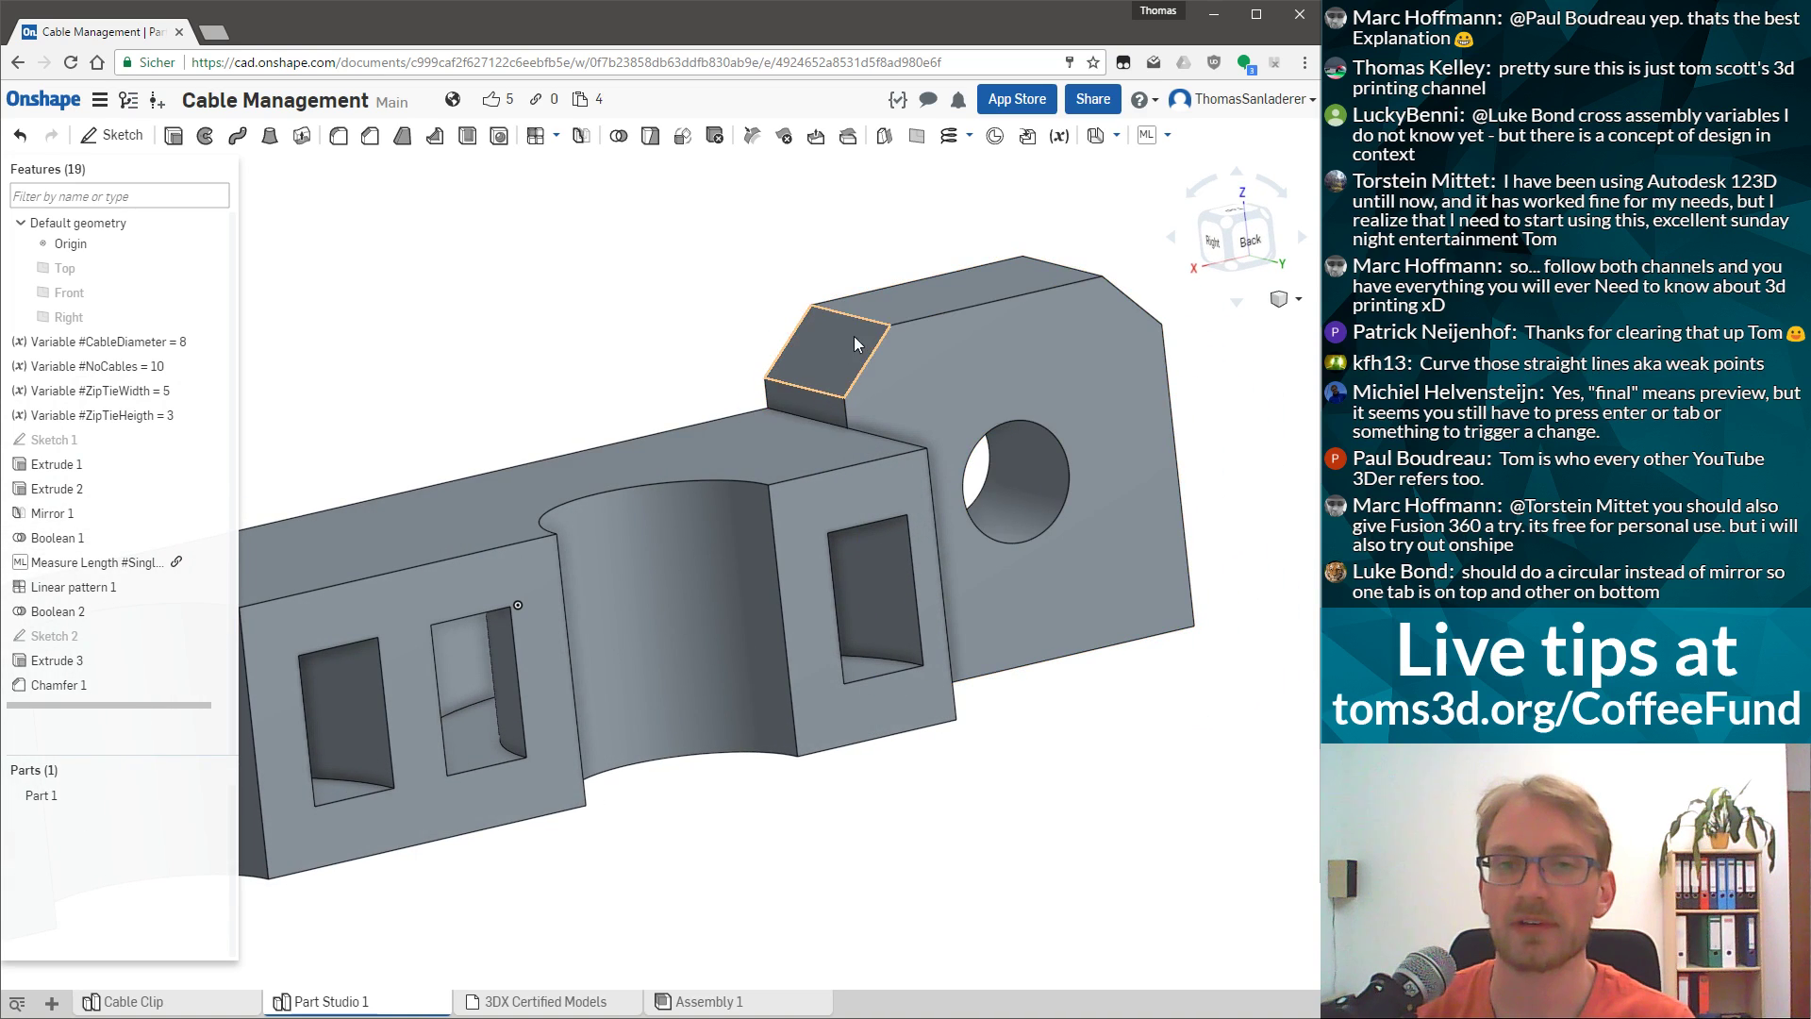
pyautogui.moveTo(764, 352); pyautogui.dragTo(754, 371, button='right')
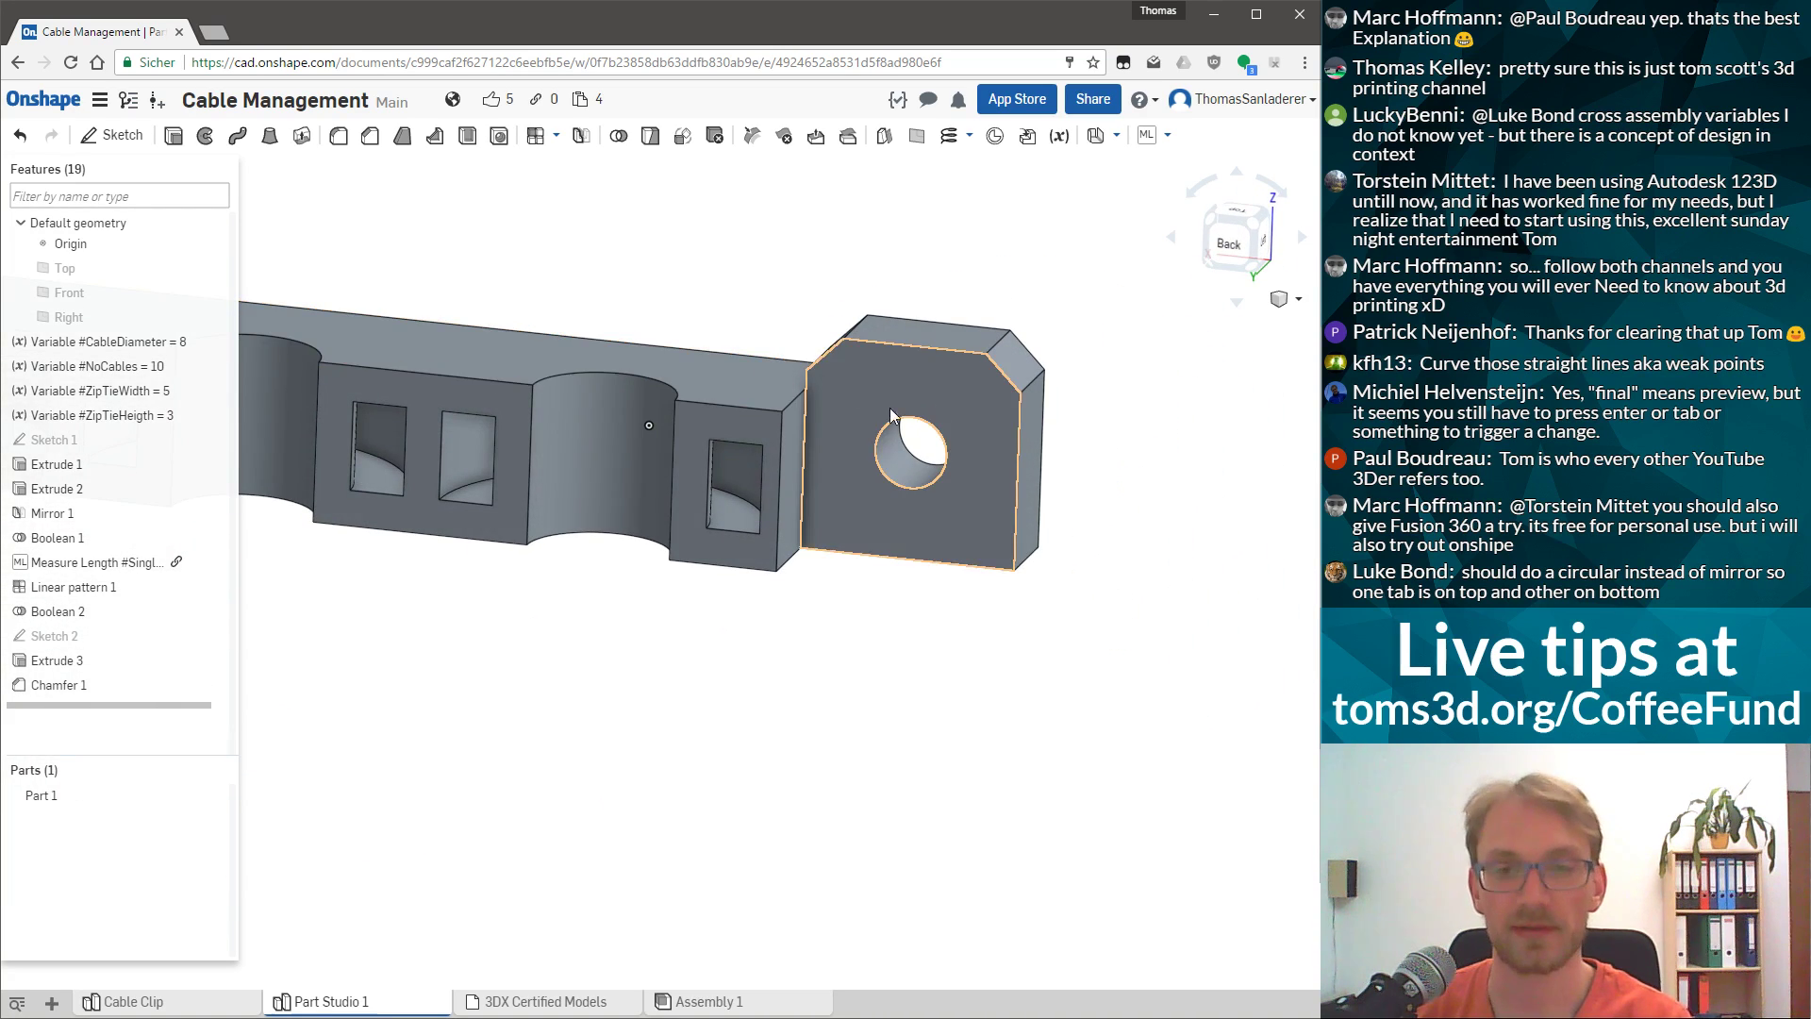
pyautogui.hotkey('ctrl', 'z')
pyautogui.scroll(5, 887, 405)
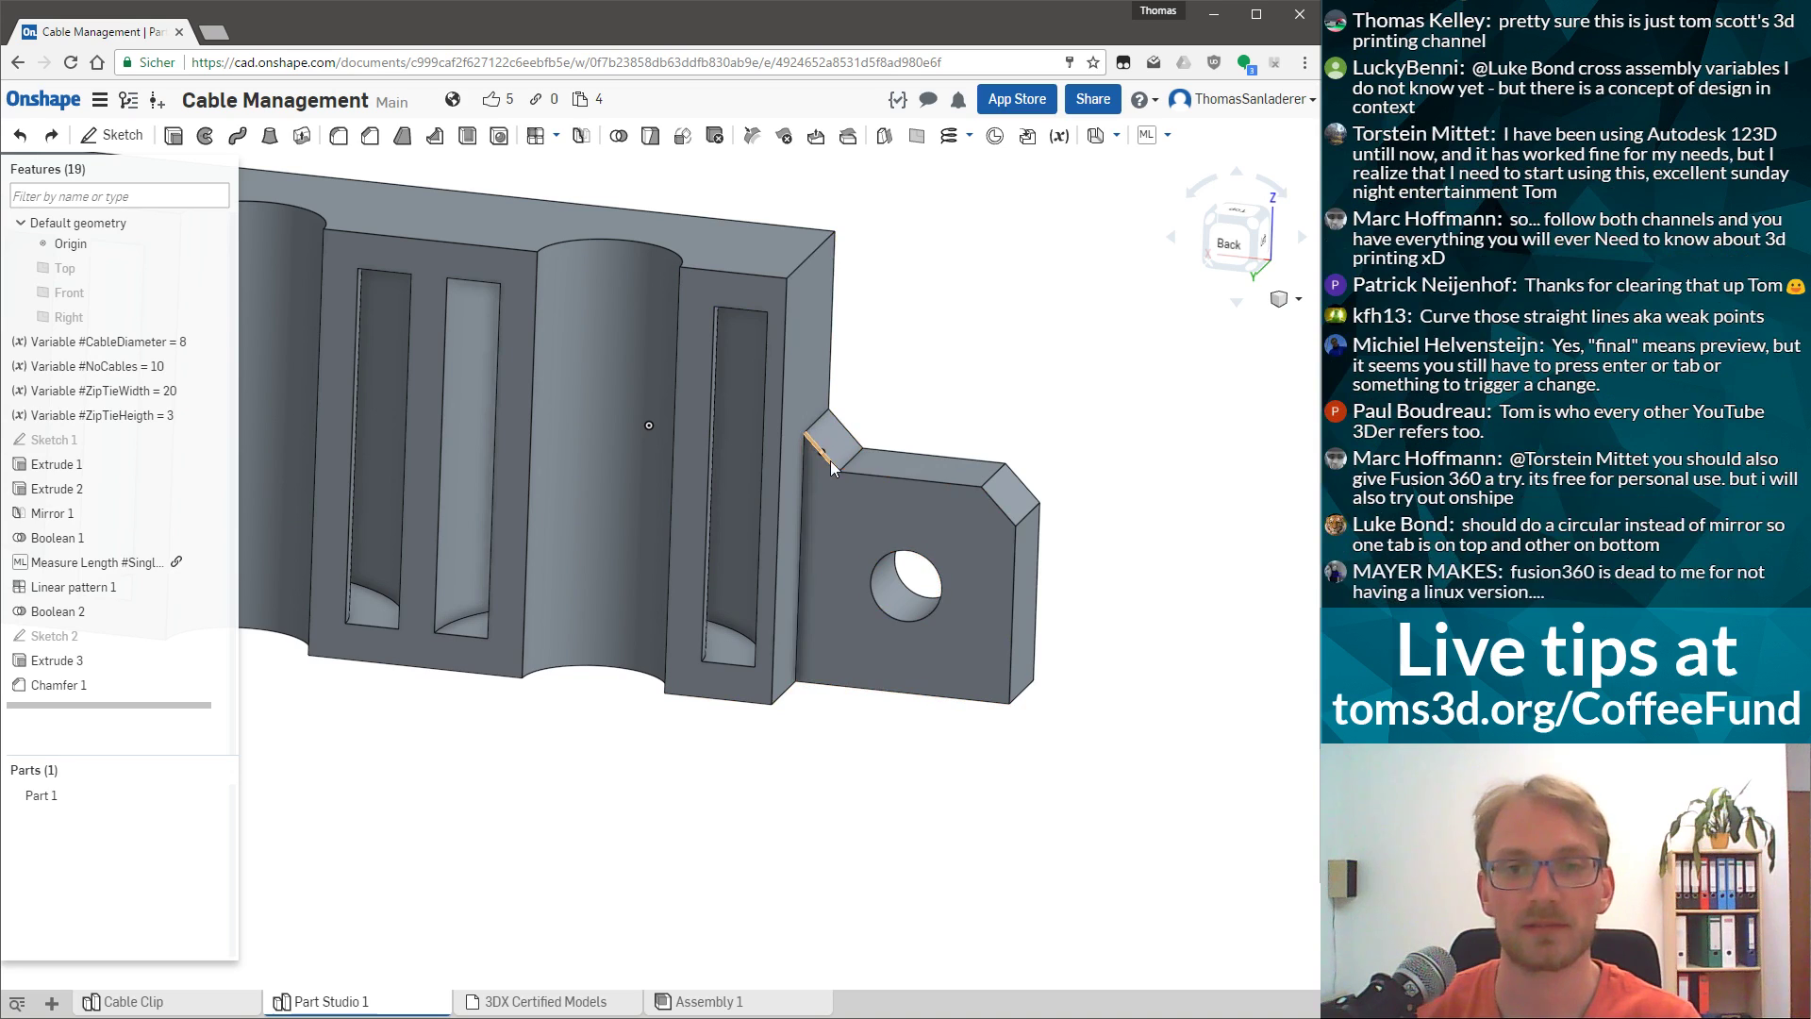
# Countersink the screw hole on one mounting tab with a 3 mm equal-distance chamfer on its slot-side edge.
pyautogui.scroll(-5, 767, 604)
pyautogui.moveTo(767, 604); pyautogui.dragTo(1039, 689, button='right')
pyautogui.scroll(5, 942, 676)
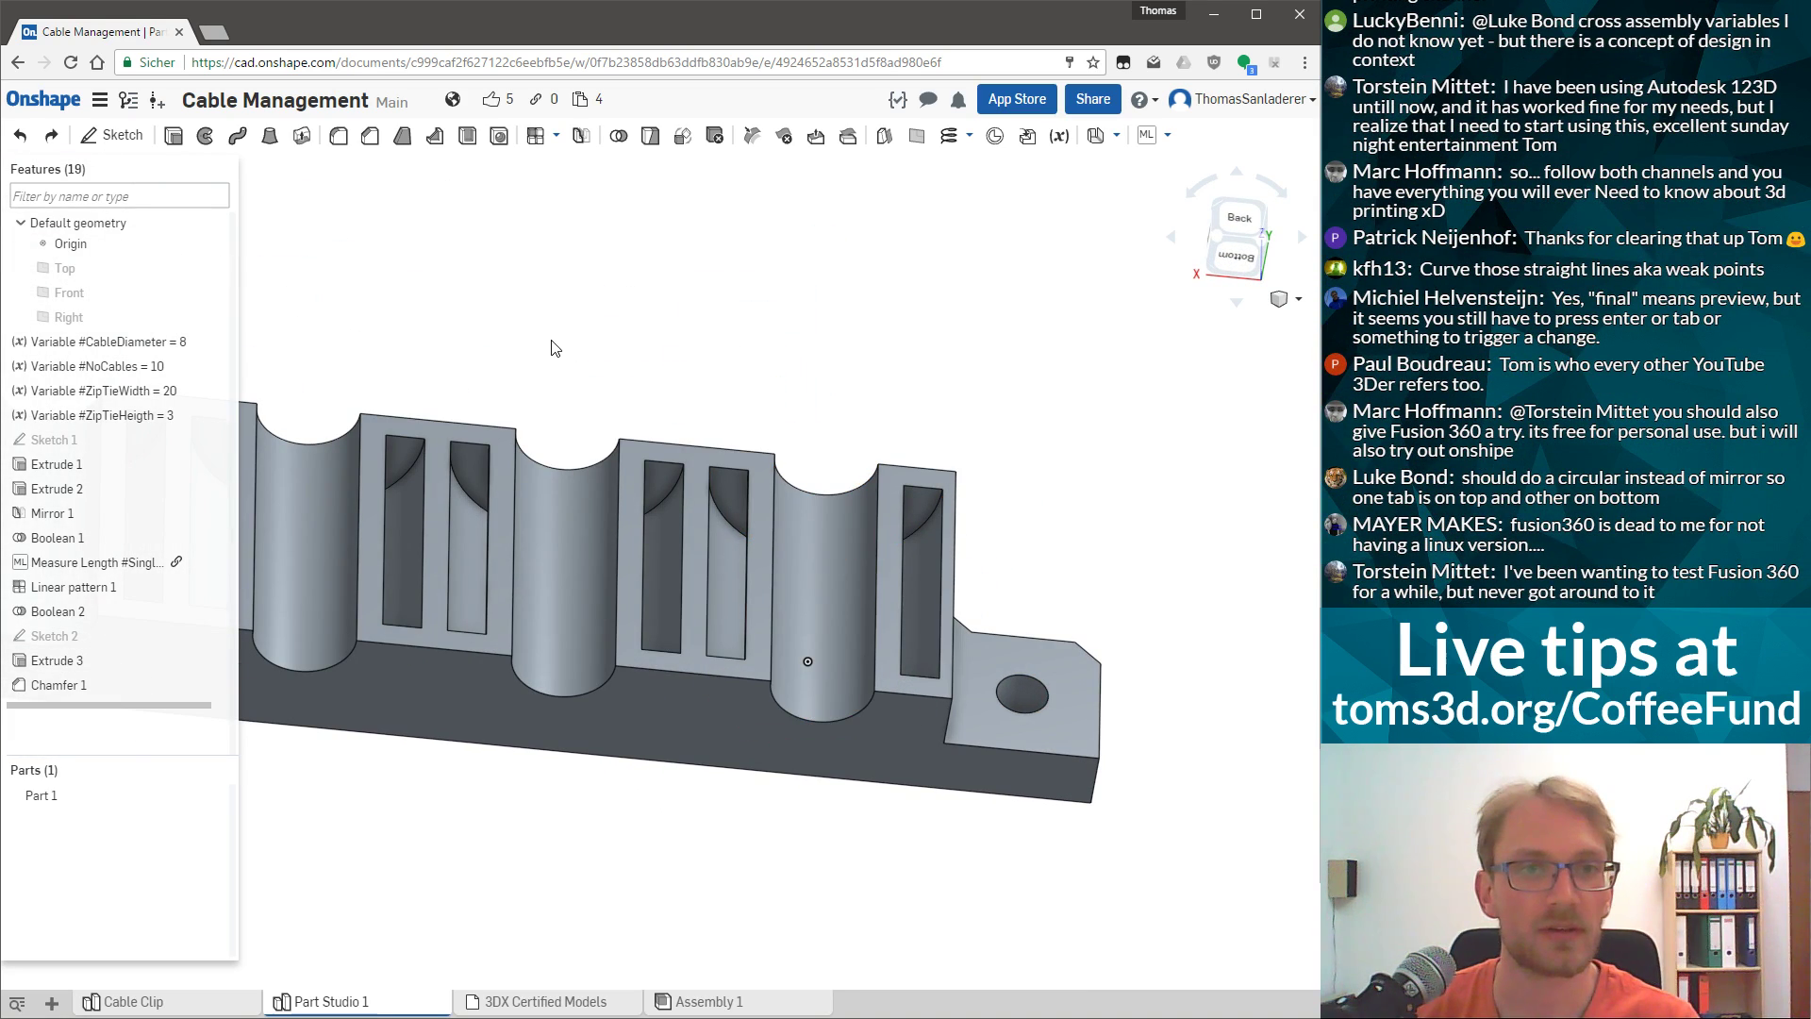
pyautogui.moveTo(908, 455); pyautogui.dragTo(879, 437, button='right')
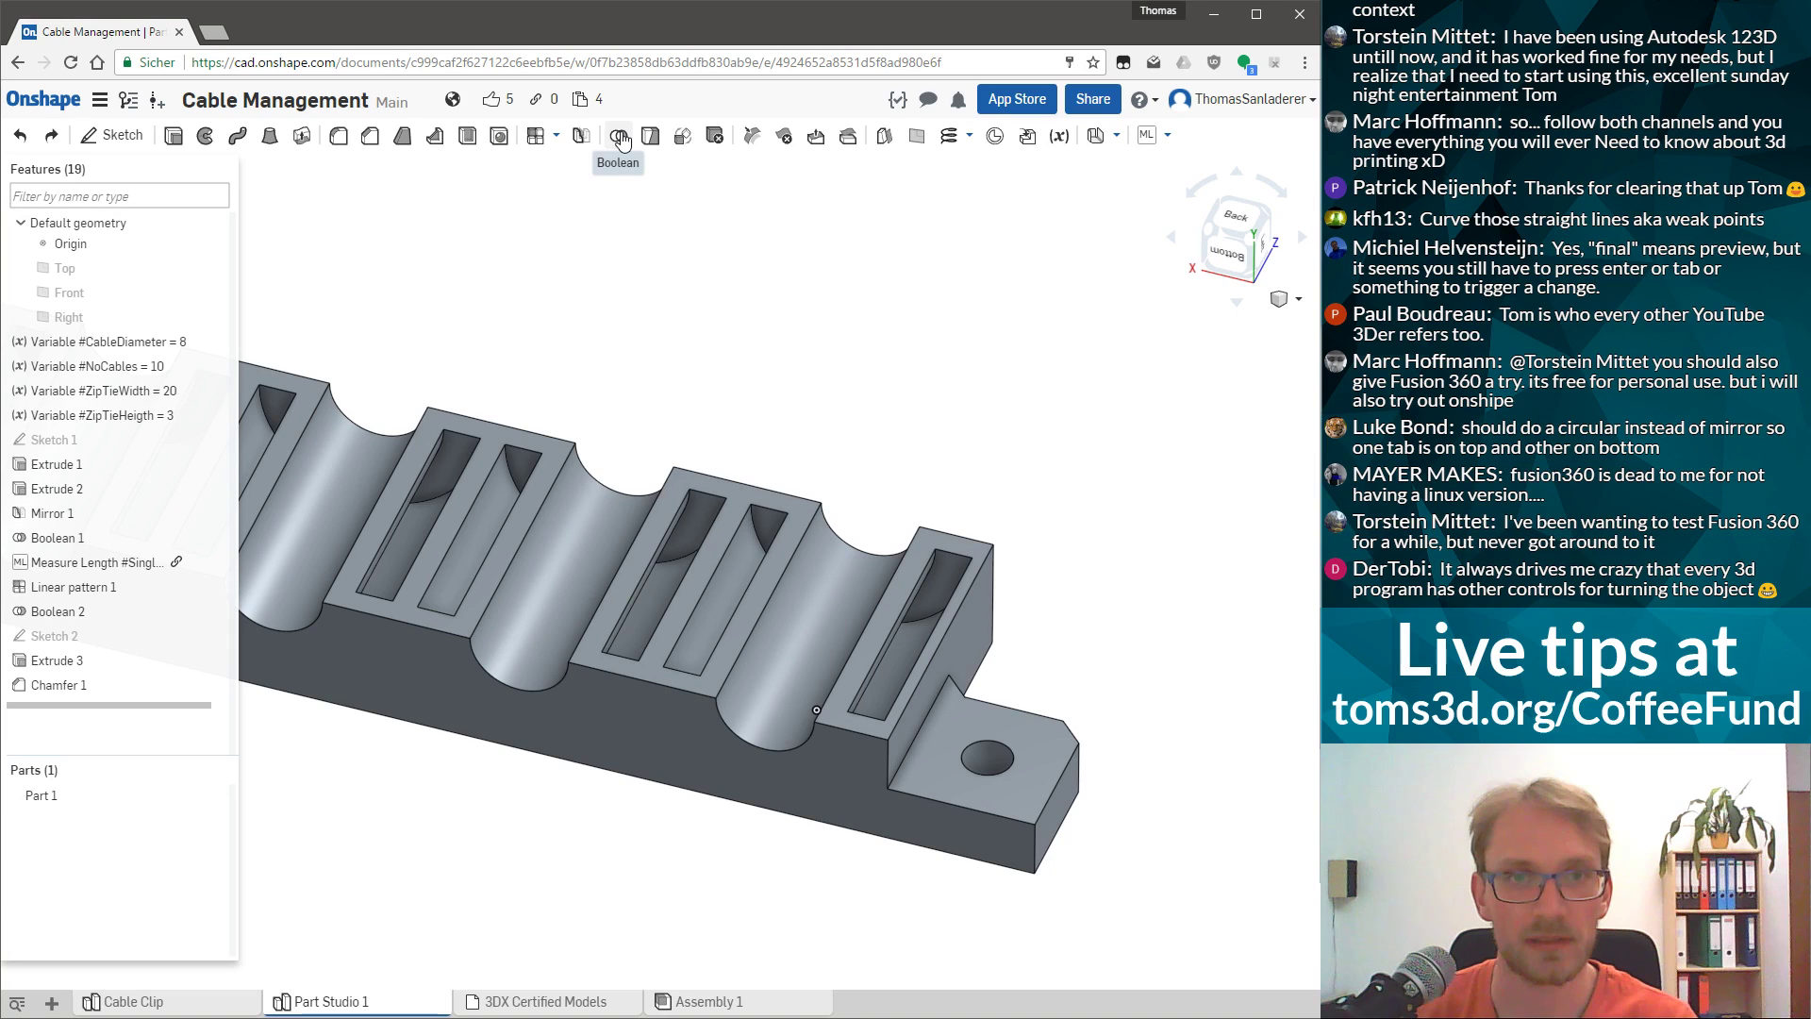
pyautogui.click(369, 135)
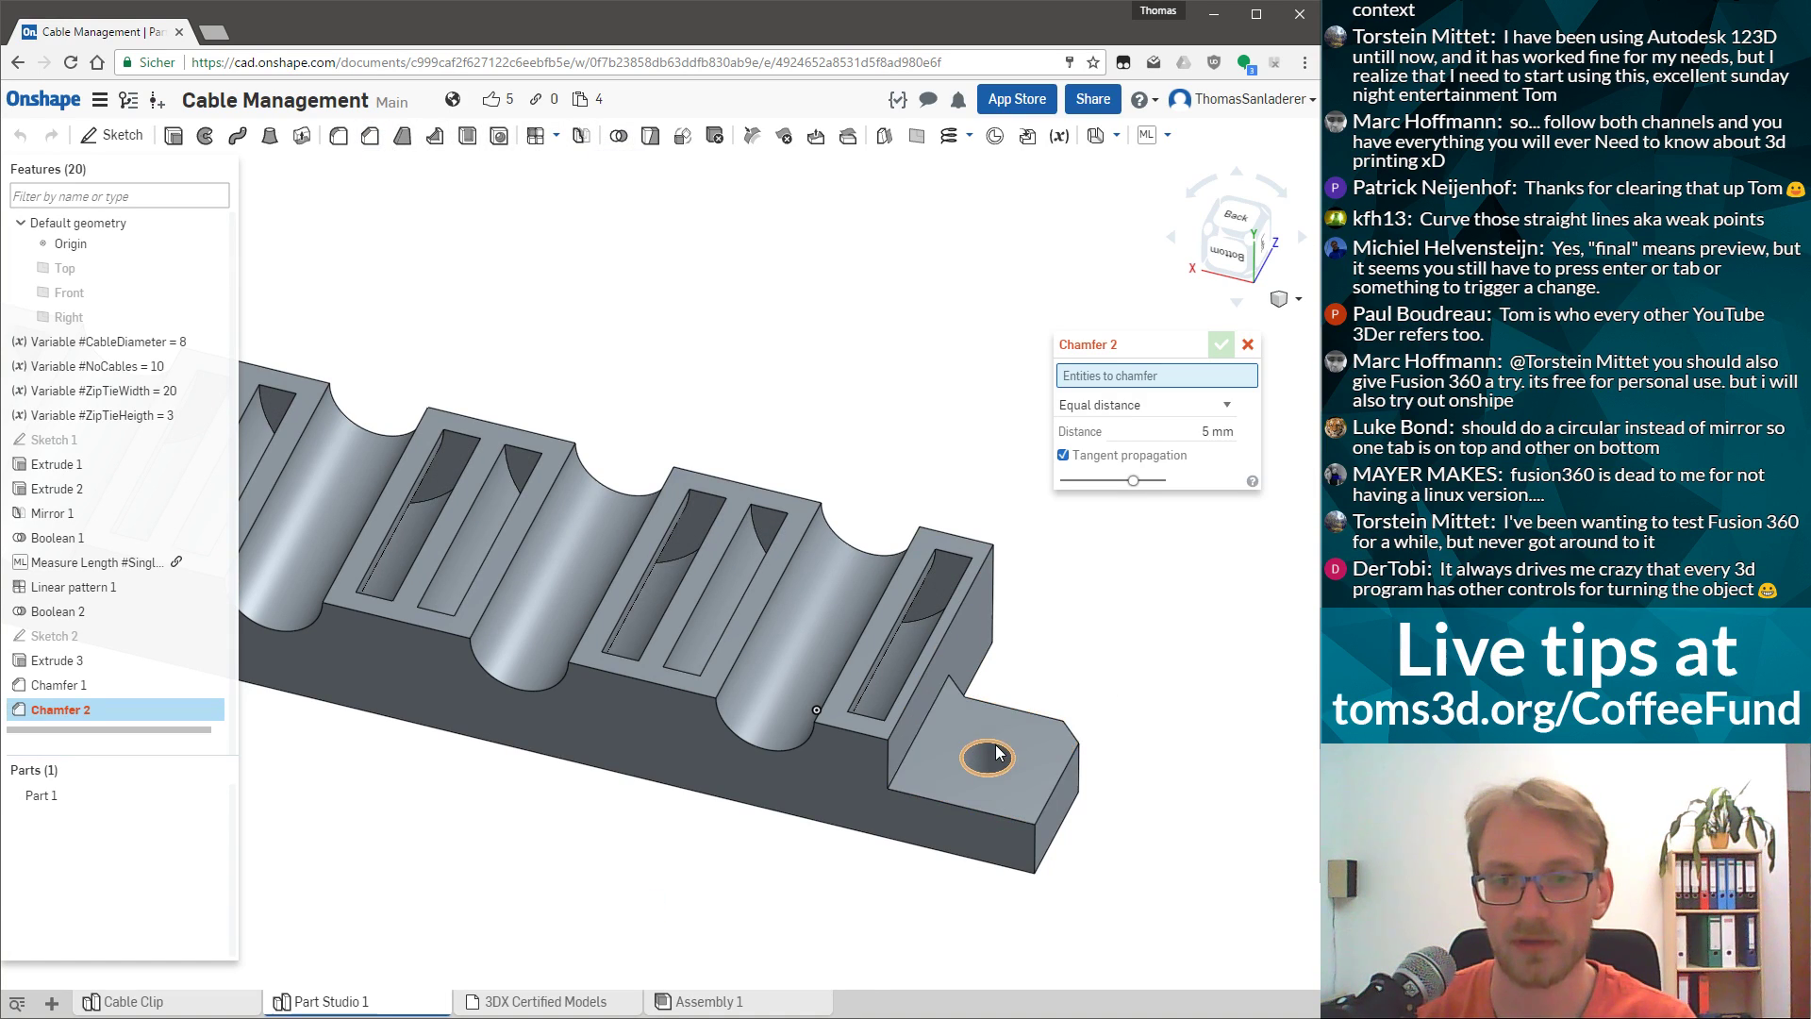
pyautogui.click(1012, 752)
pyautogui.moveTo(1066, 701); pyautogui.dragTo(1122, 623, button='right')
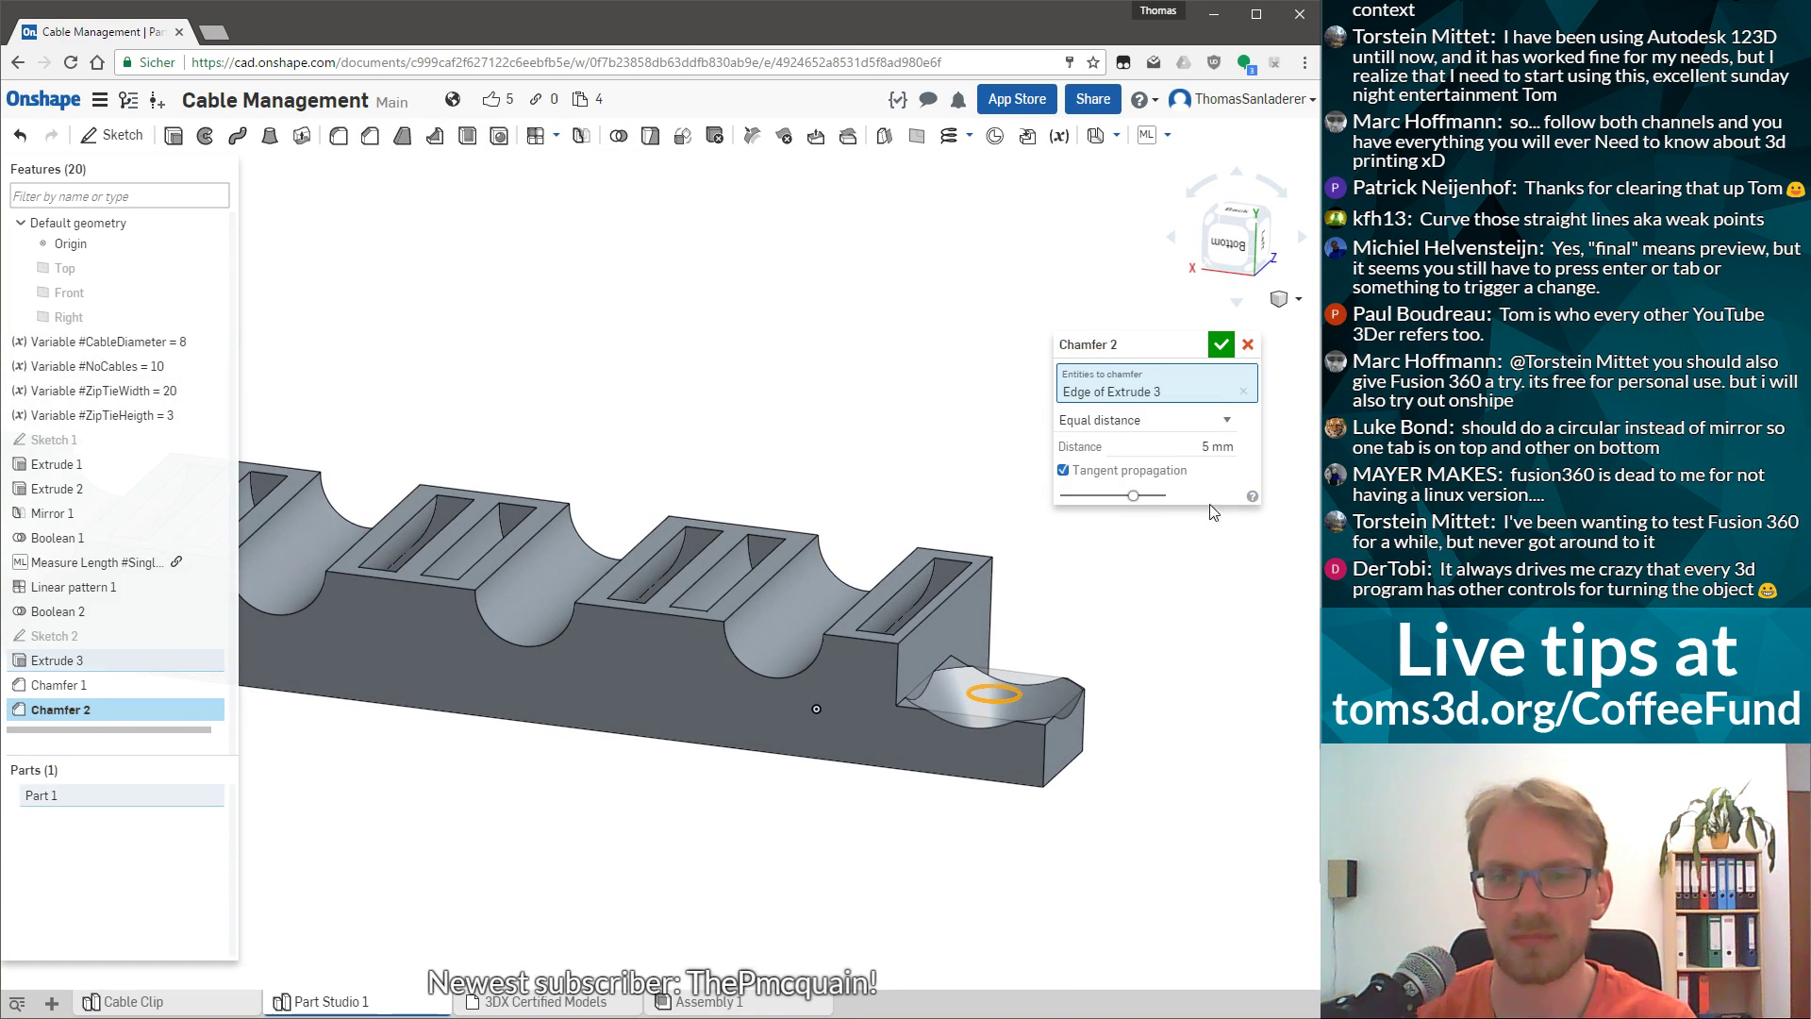
pyautogui.click(1194, 446)
pyautogui.write('3')
pyautogui.press('Return')
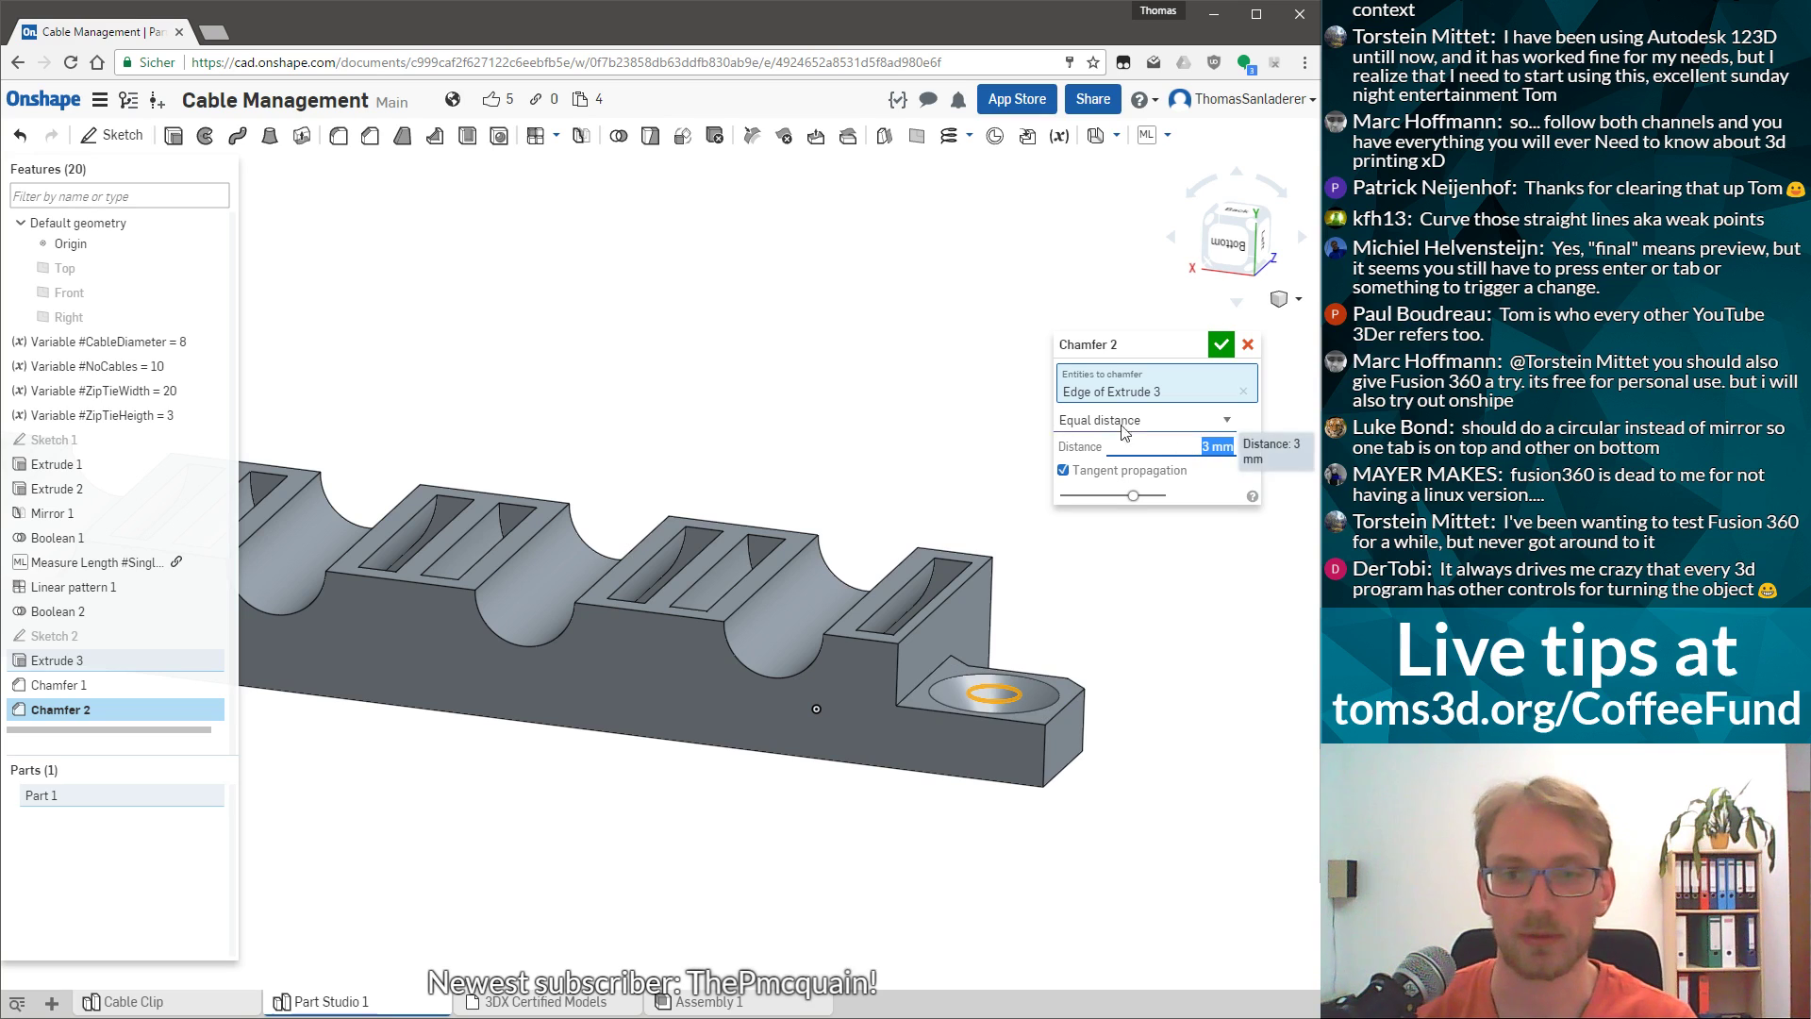
# Add the slot-side hole edge of the other mounting tab to the 3 mm chamfer and accept it.
pyautogui.scroll(-5, 971, 727)
pyautogui.scroll(10, 497, 724)
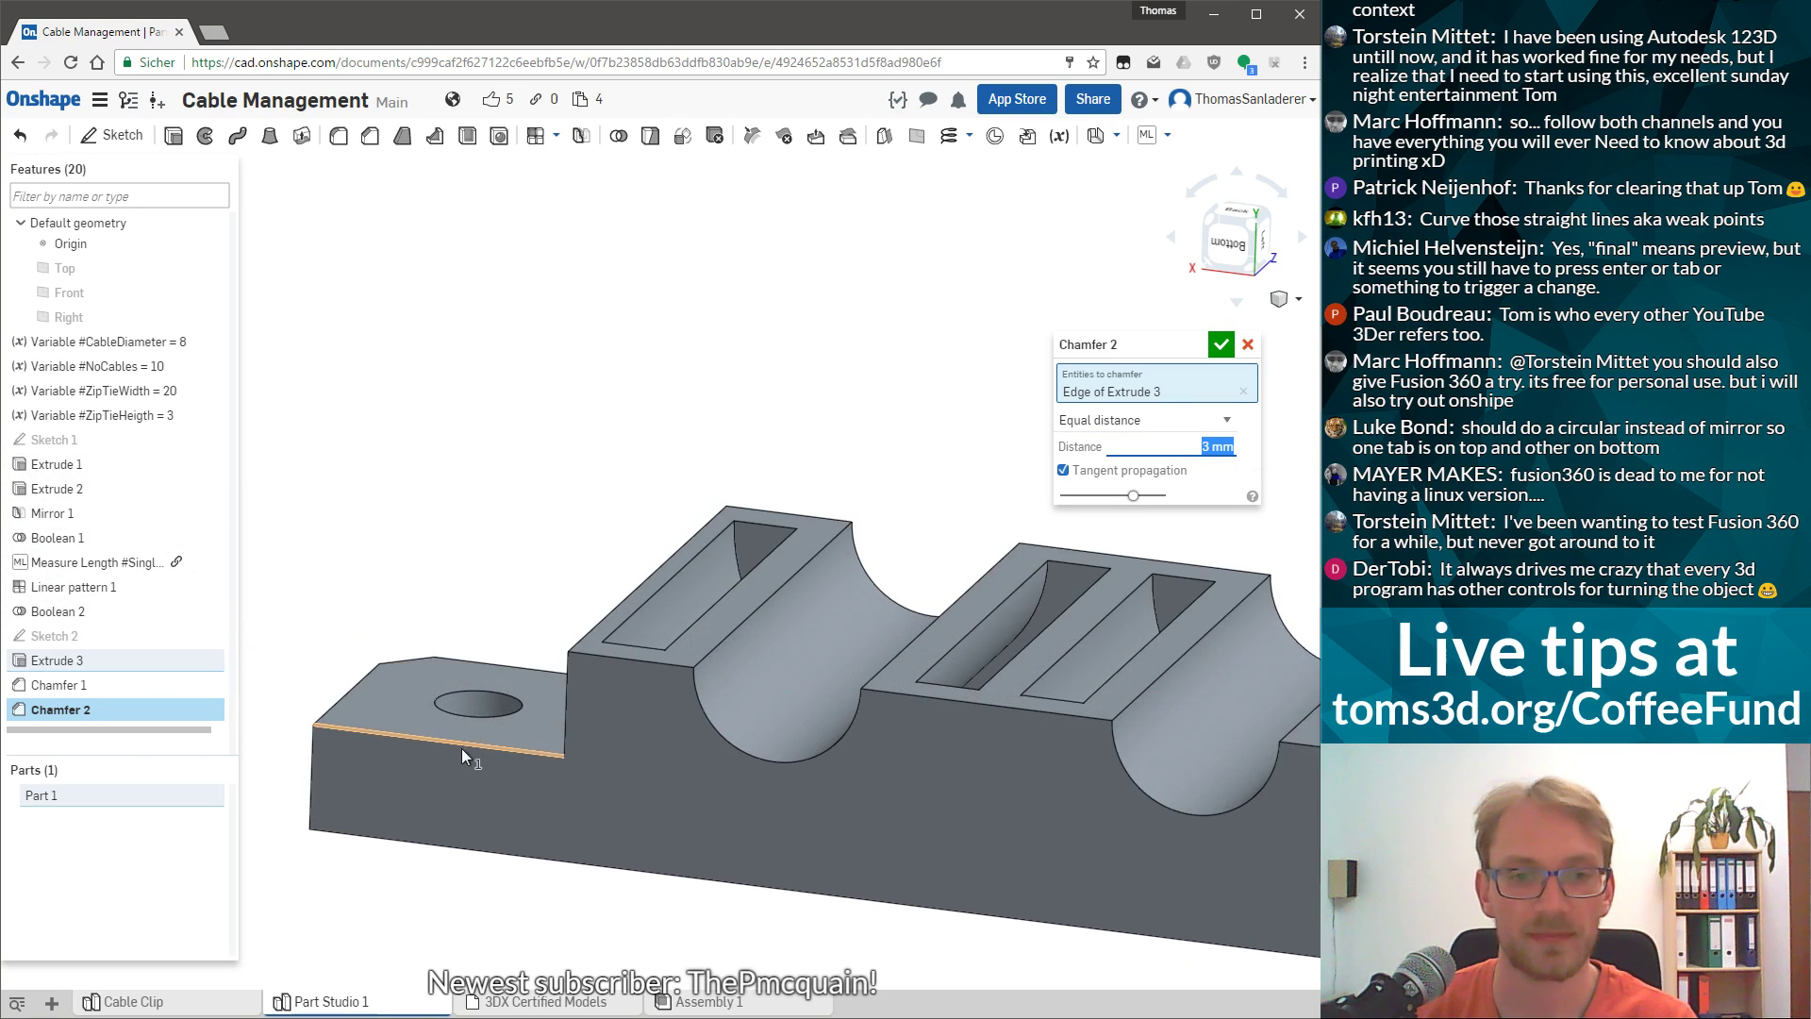
pyautogui.click(499, 716)
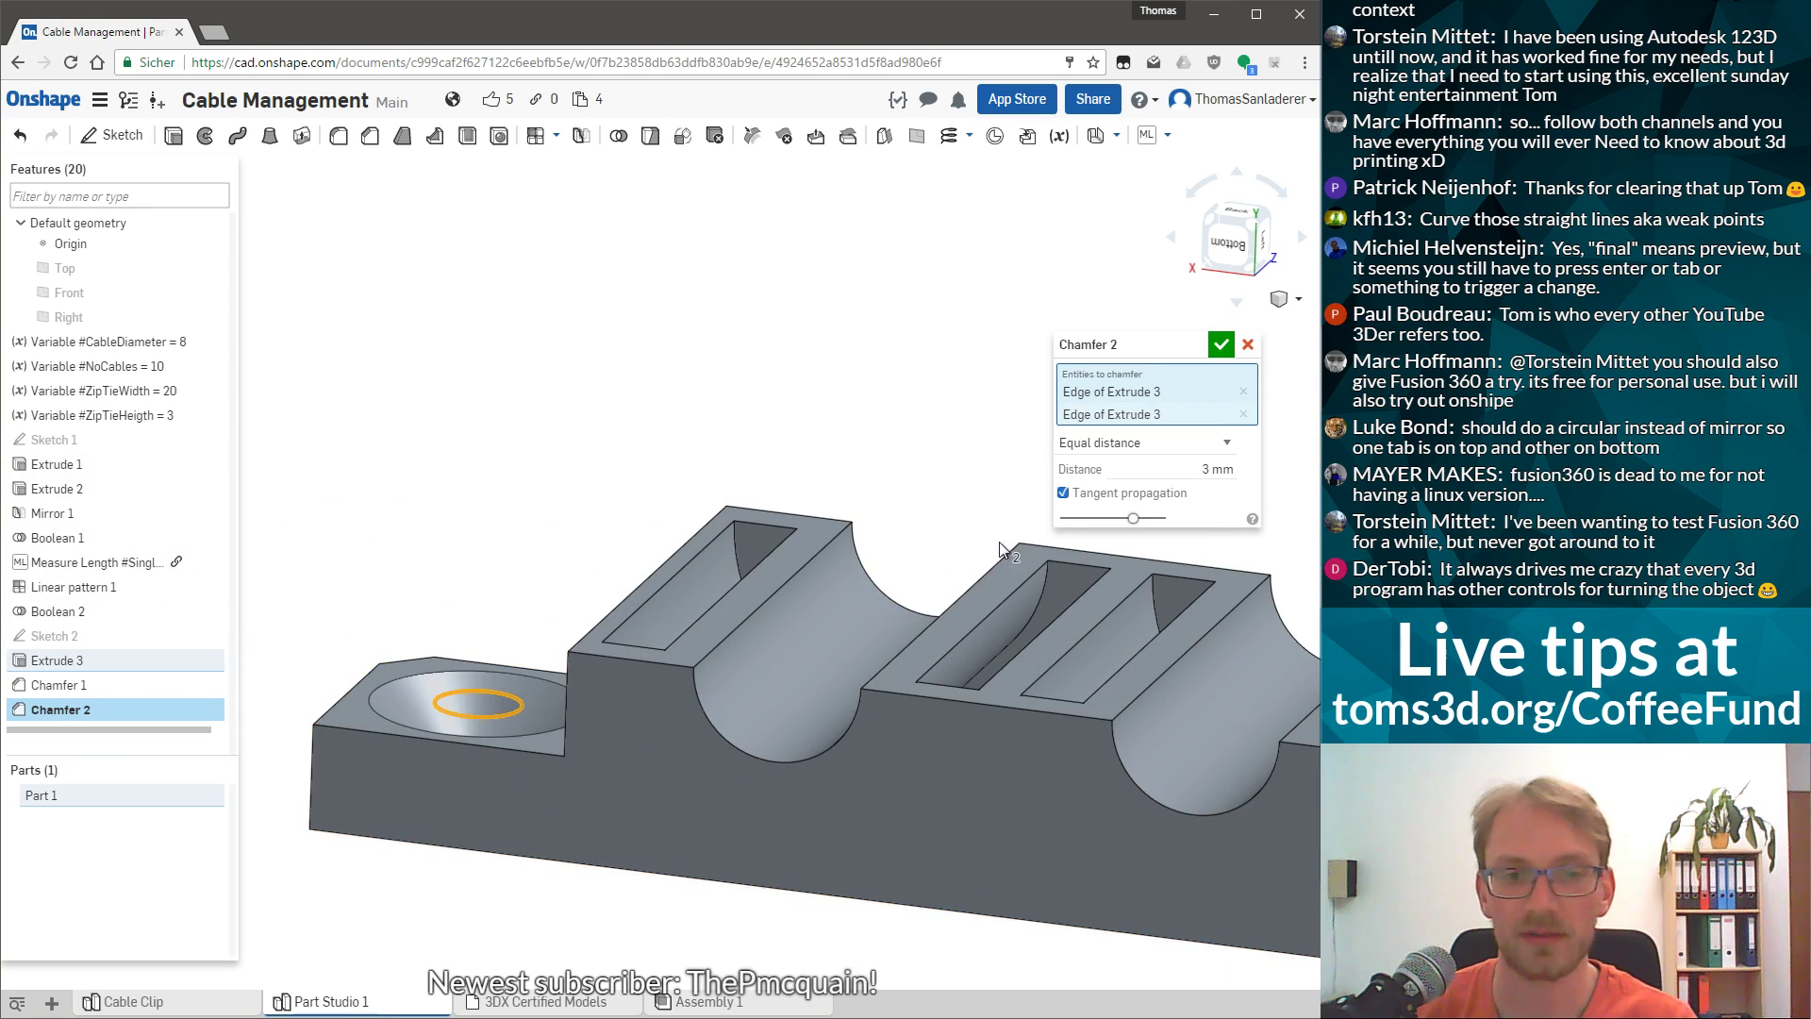
pyautogui.click(1218, 345)
# Examine the whole holder with the countersunk holes in both mounting tabs.
pyautogui.scroll(-5, 987, 496)
pyautogui.scroll(-5, 519, 411)
pyautogui.moveTo(1182, 451); pyautogui.dragTo(767, 635, button='right')
pyautogui.scroll(3, 767, 635)
pyautogui.scroll(-3, 849, 566)
pyautogui.moveTo(921, 522); pyautogui.dragTo(947, 500, button='right')
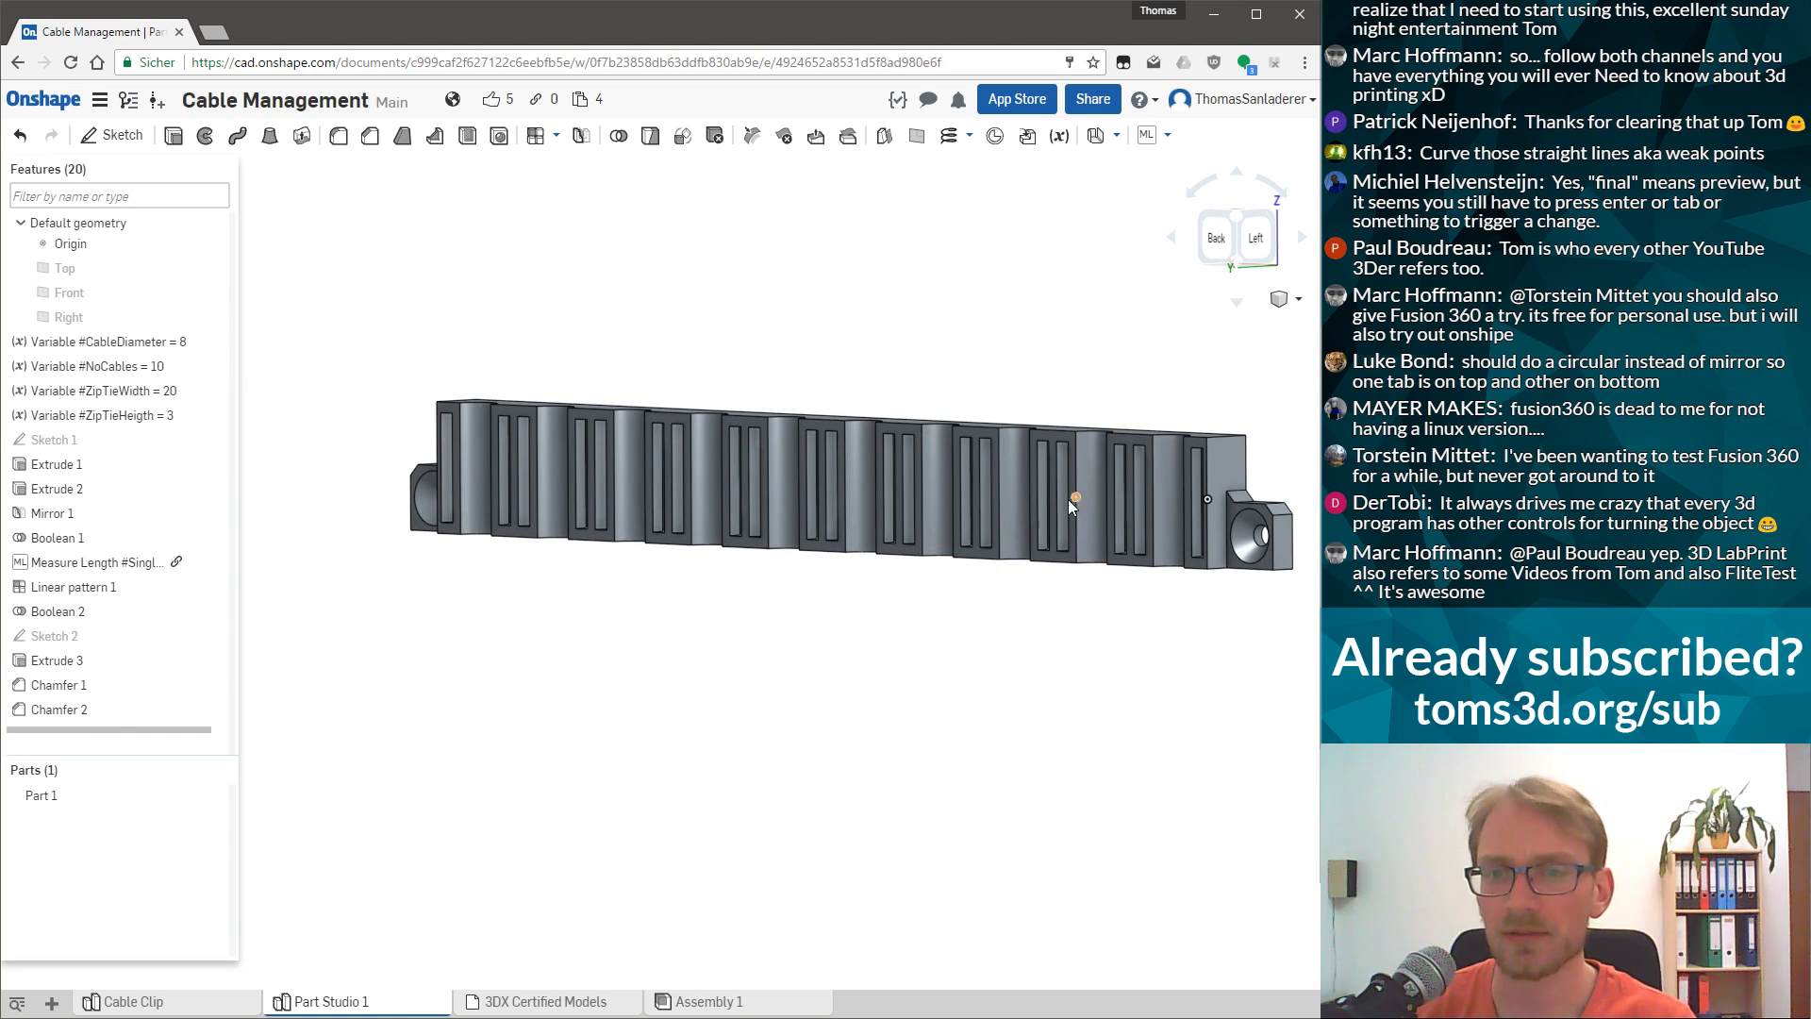
pyautogui.moveTo(1035, 323); pyautogui.dragTo(1045, 370, button='right')
# Turn on a section view parallel to the holder's top face, offset about 9.9 mm into the body, to inspect the curved zip tie slots.
pyautogui.click(1286, 299)
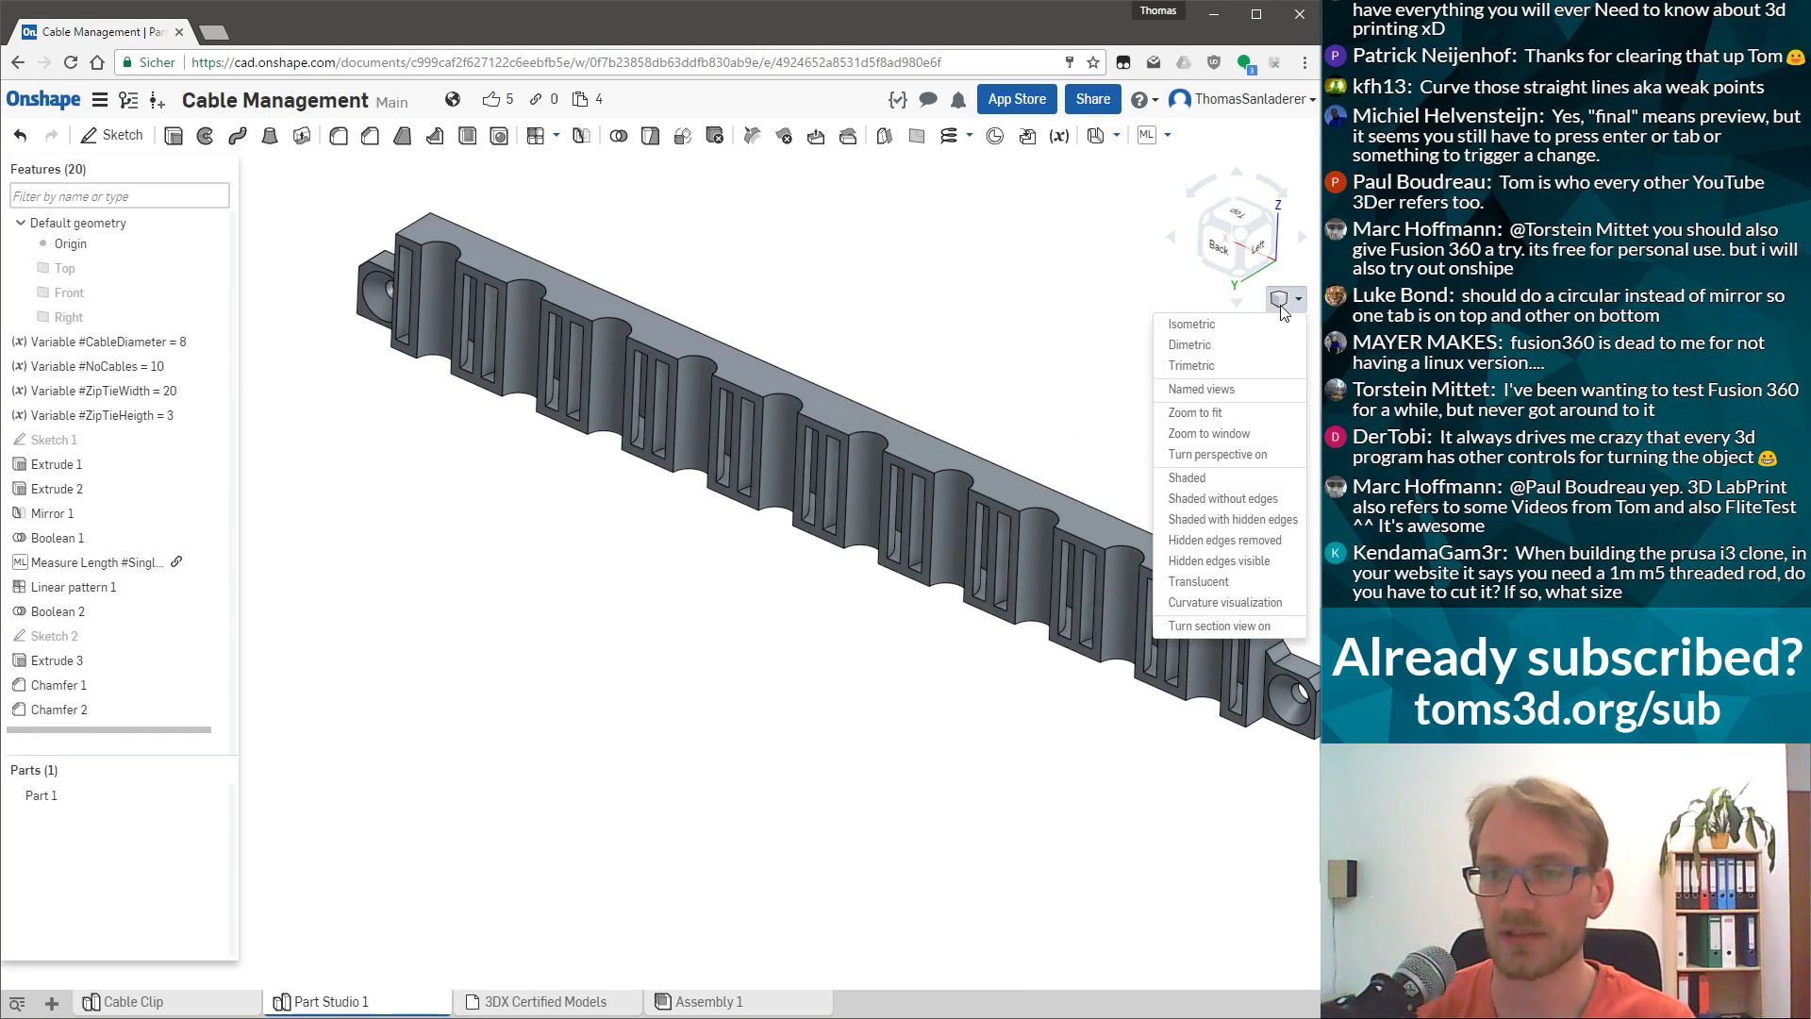
pyautogui.click(1219, 625)
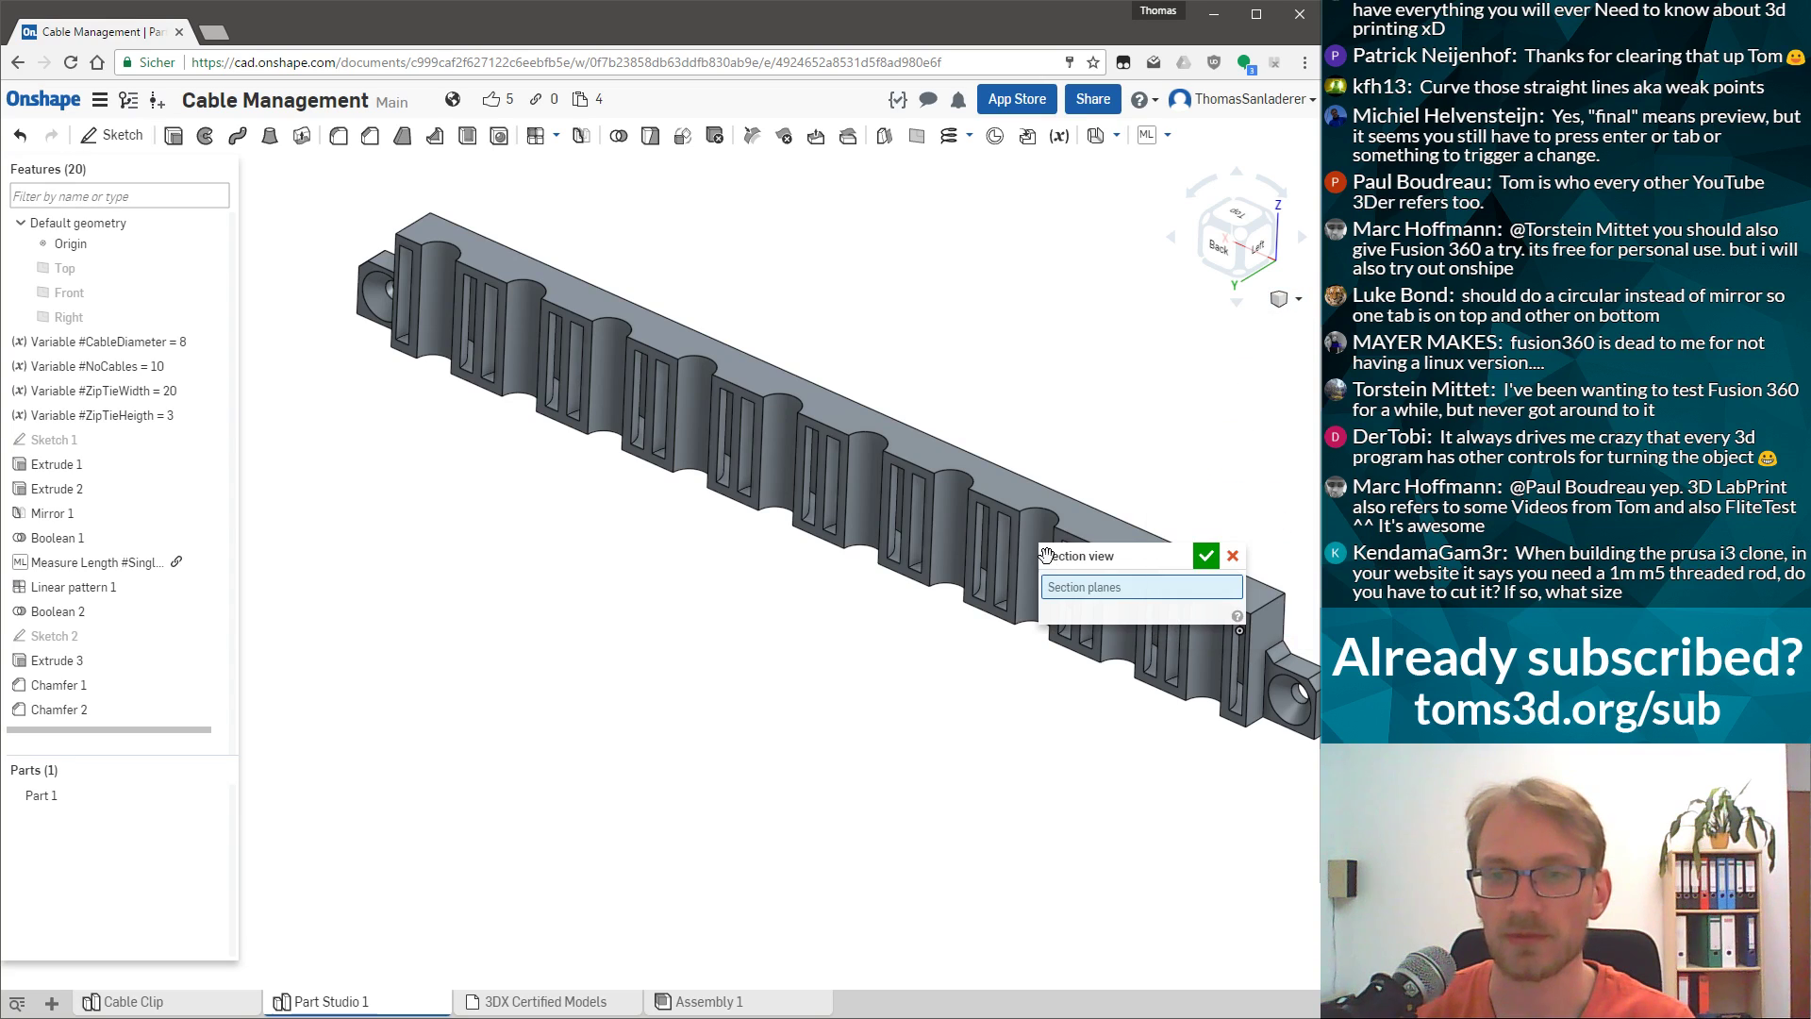
pyautogui.click(1011, 503)
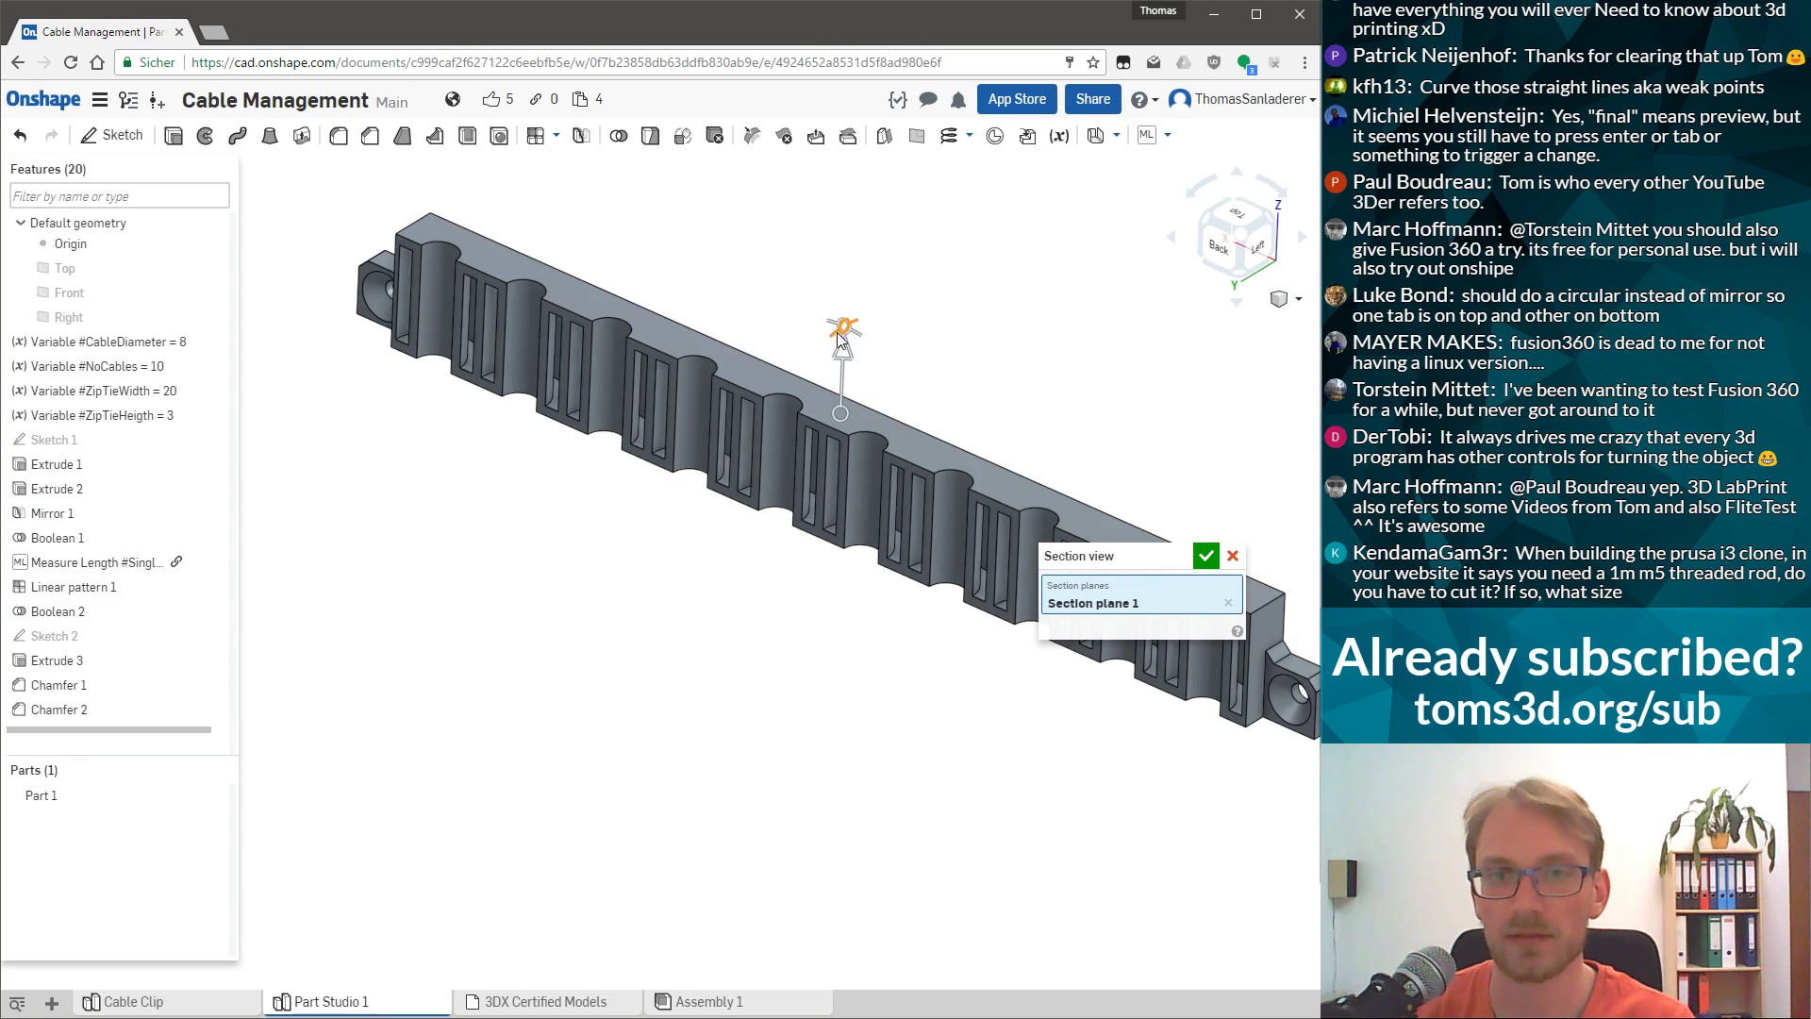
pyautogui.moveTo(843, 362); pyautogui.dragTo(846, 403)
pyautogui.scroll(5, 846, 404)
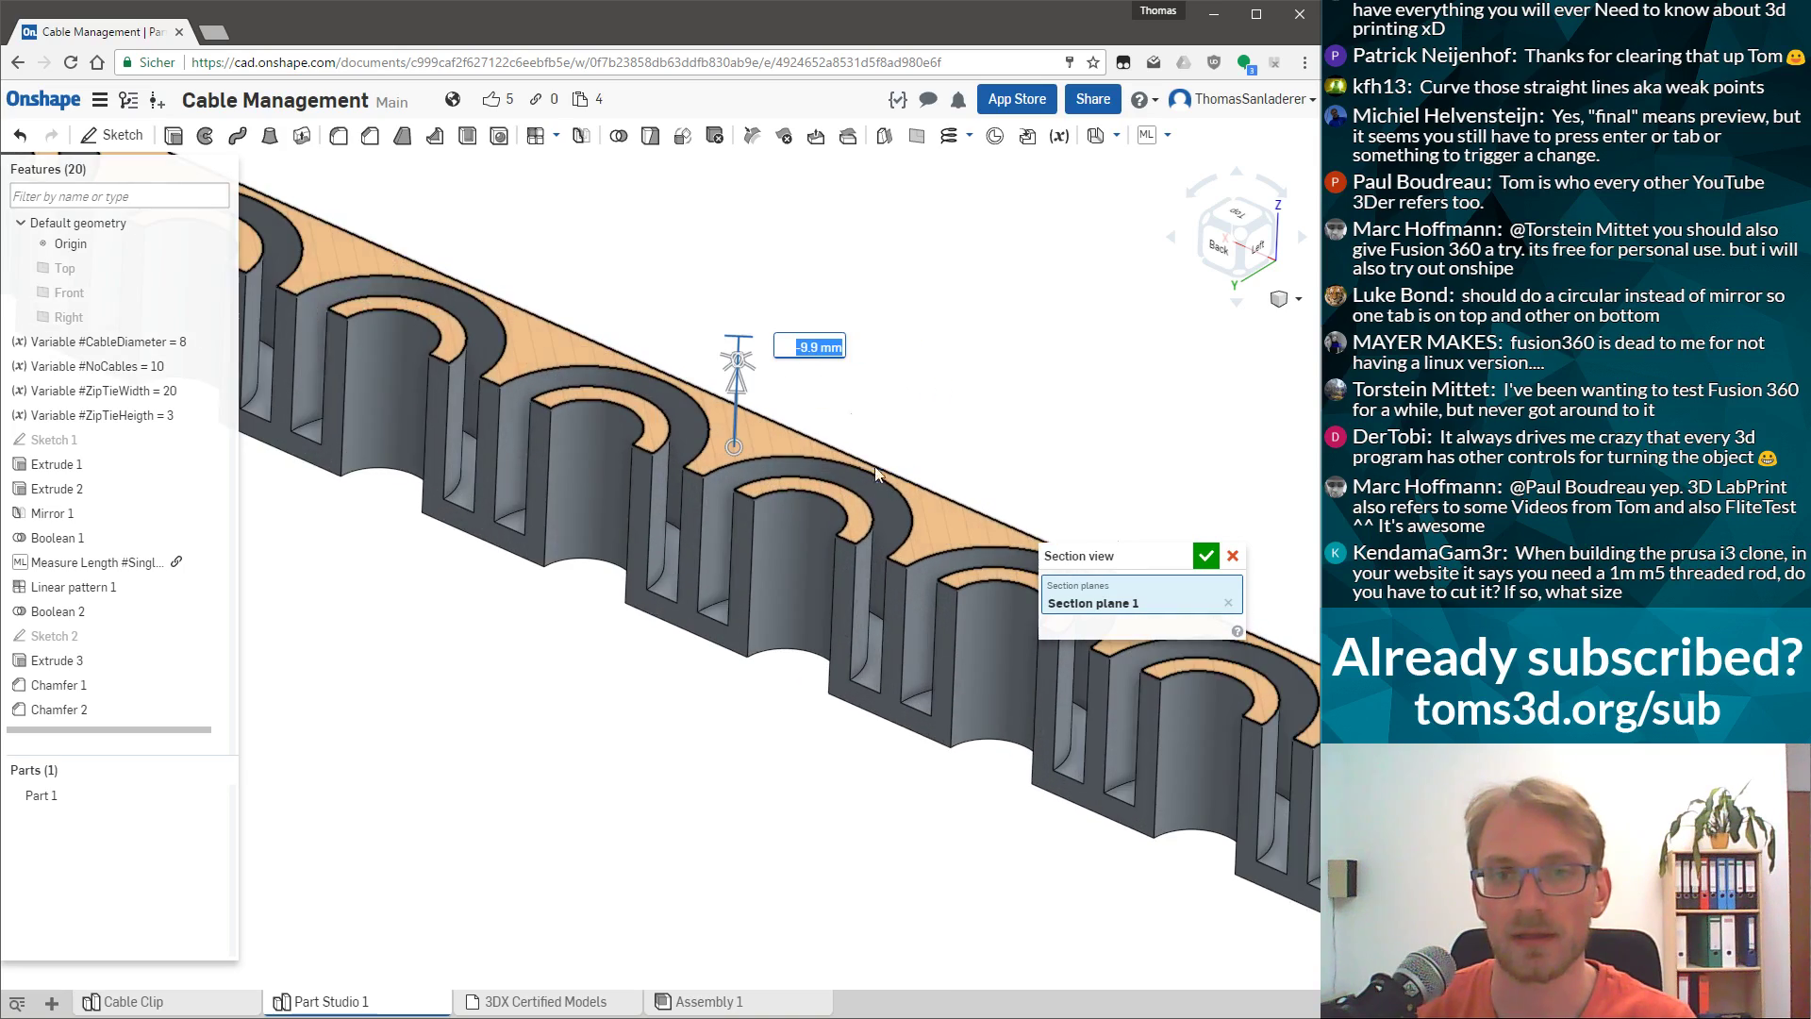
pyautogui.moveTo(771, 437)
pyautogui.mouseDown(button='right')
pyautogui.moveTo(747, 463)
pyautogui.moveTo(766, 397)
pyautogui.moveTo(749, 501)
pyautogui.moveTo(749, 418)
pyautogui.moveTo(763, 425)
pyautogui.mouseUp(button='right')
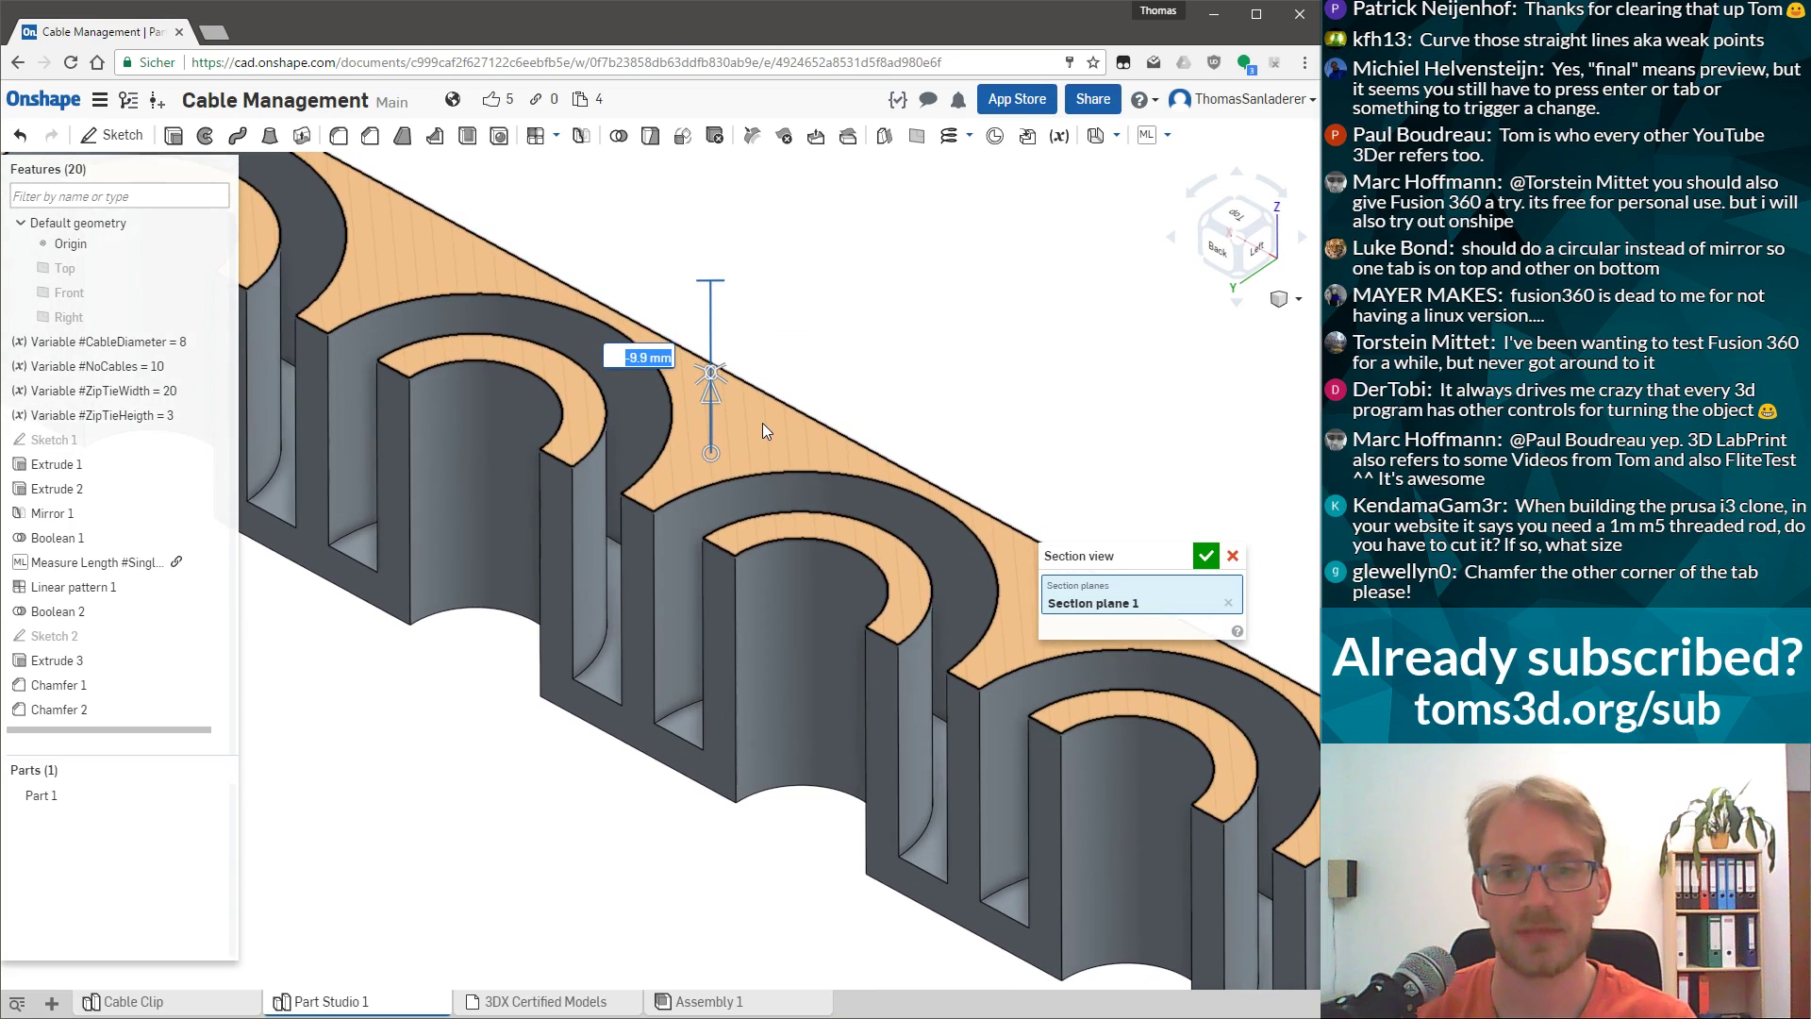
pyautogui.scroll(-5, 798, 460)
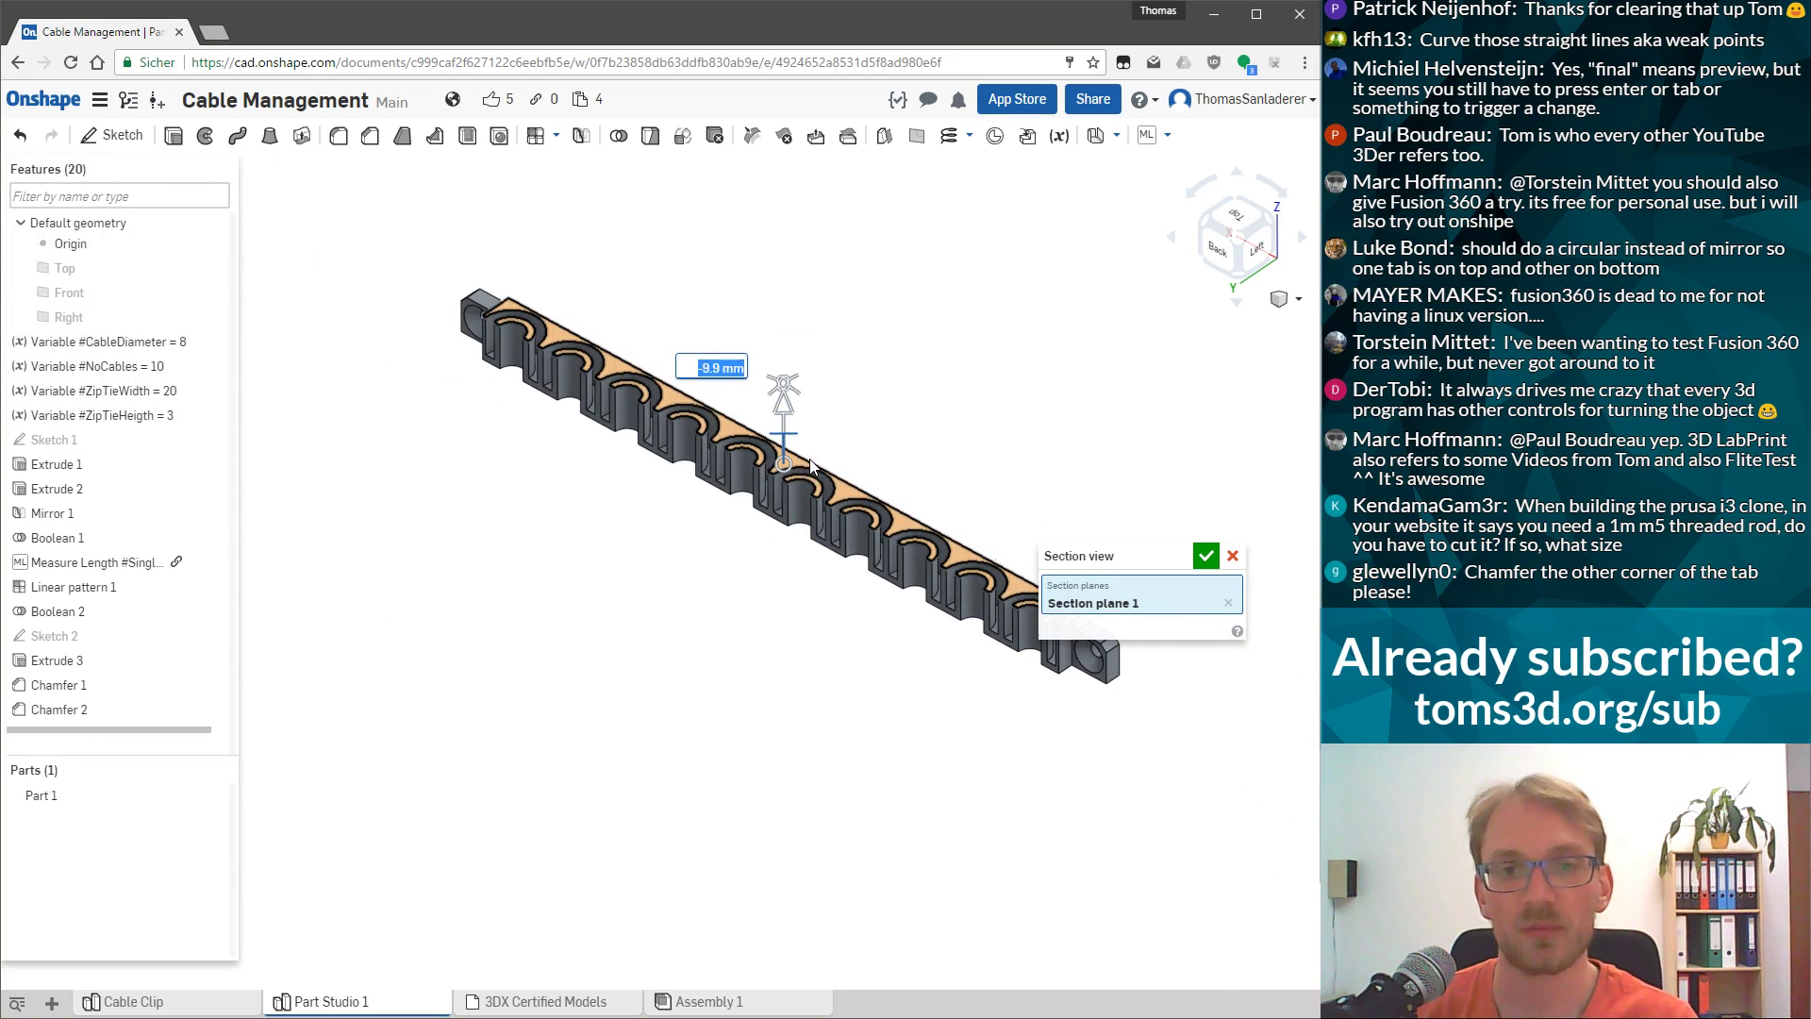
pyautogui.scroll(3, 790, 609)
pyautogui.scroll(5, 785, 642)
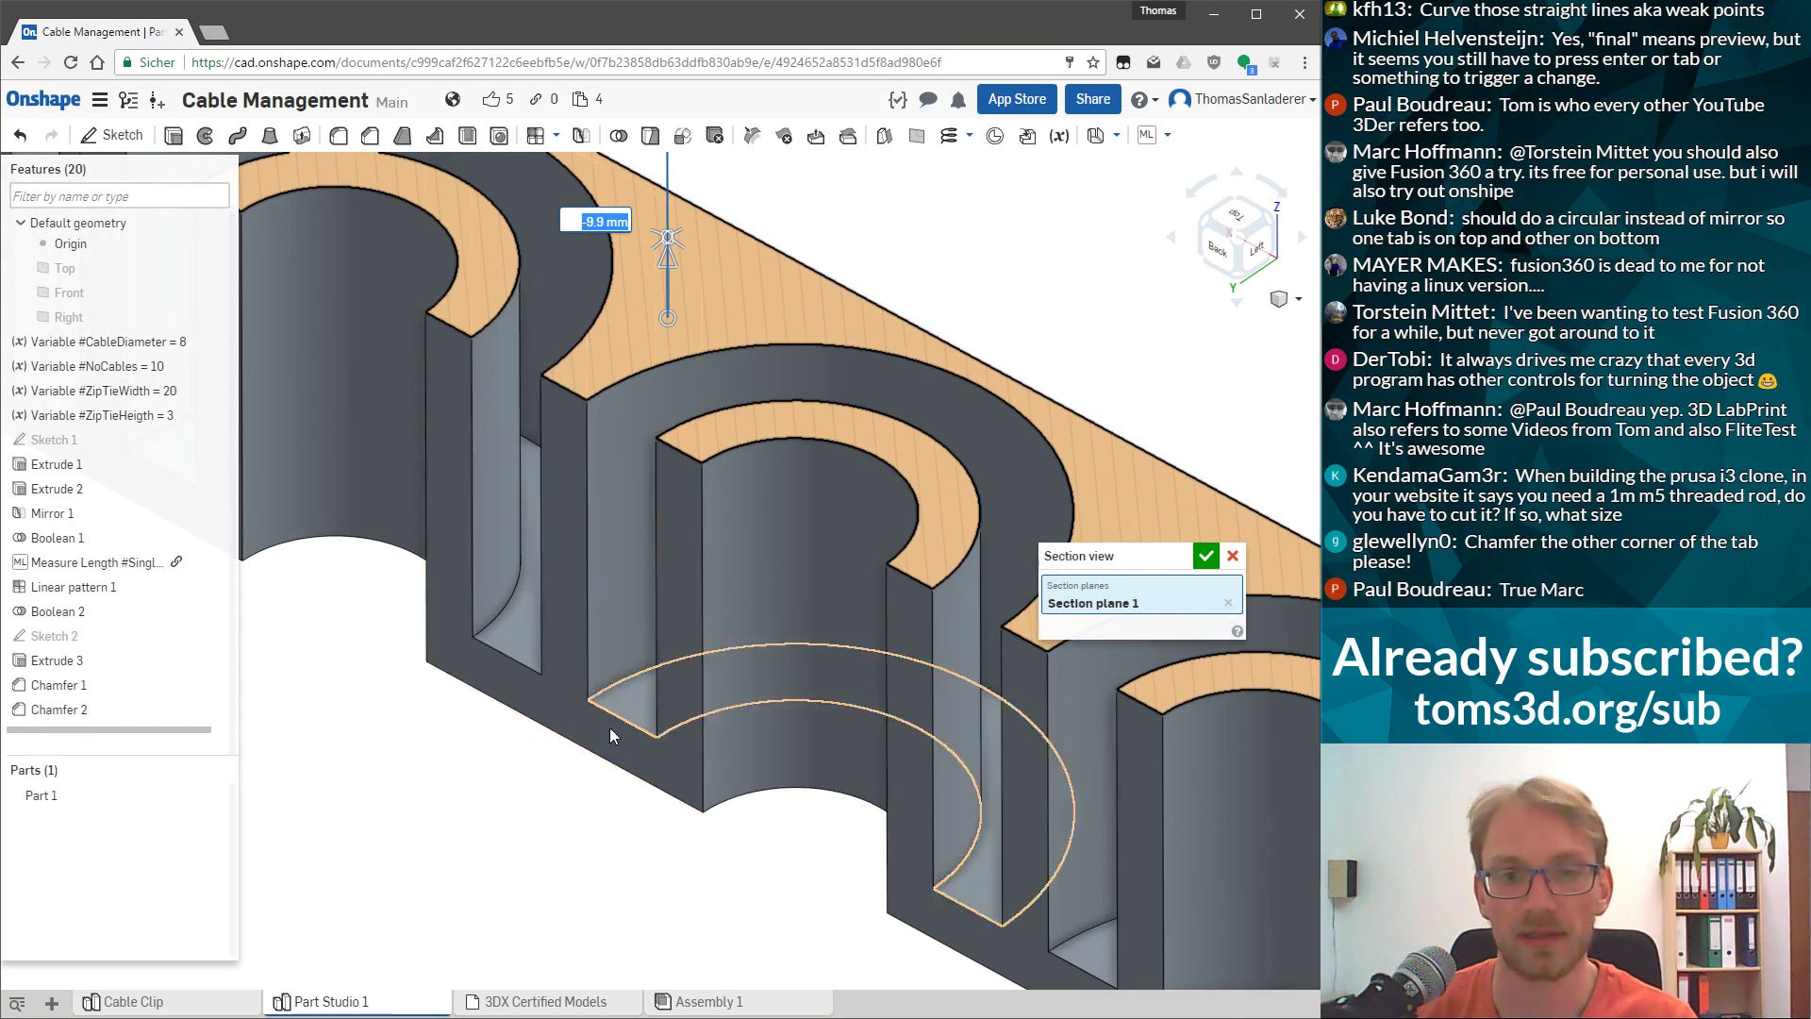
# Add a second section plane on a zip tie slot's floor, shift it about 9.4 mm to inspect the slot, and close the section settings.
pyautogui.click(625, 693)
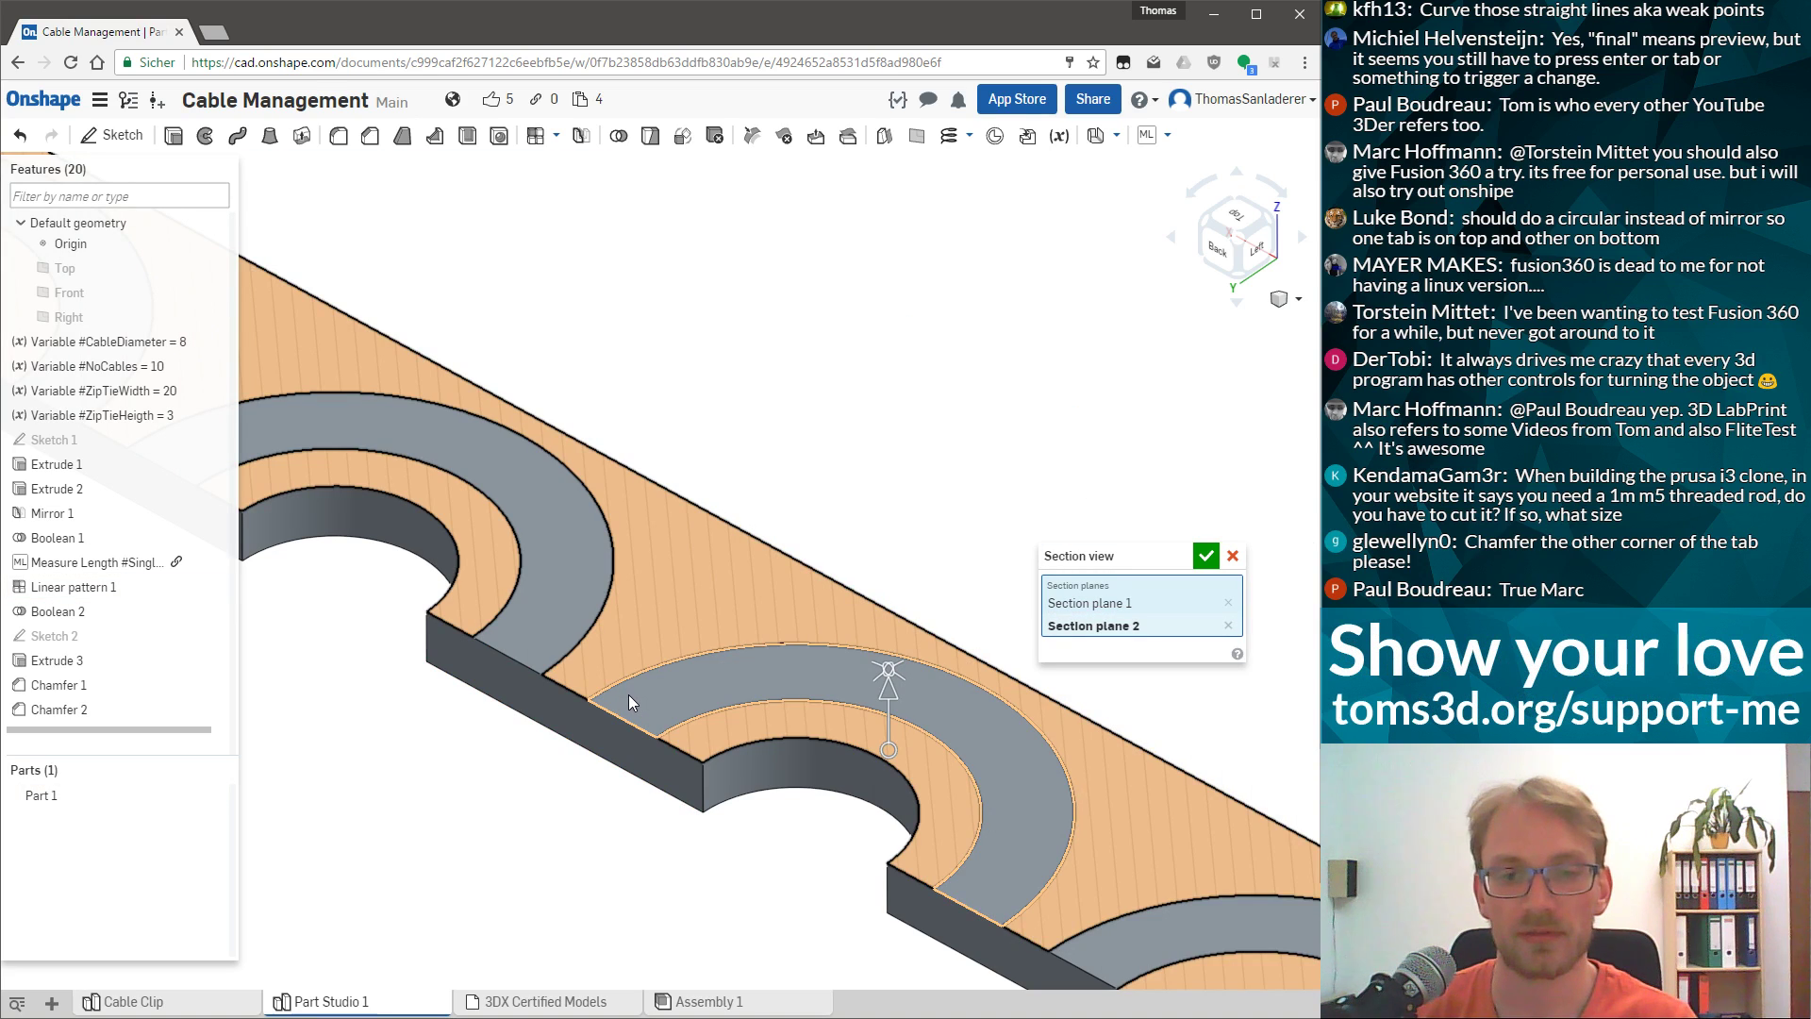
pyautogui.moveTo(893, 693); pyautogui.dragTo(891, 455)
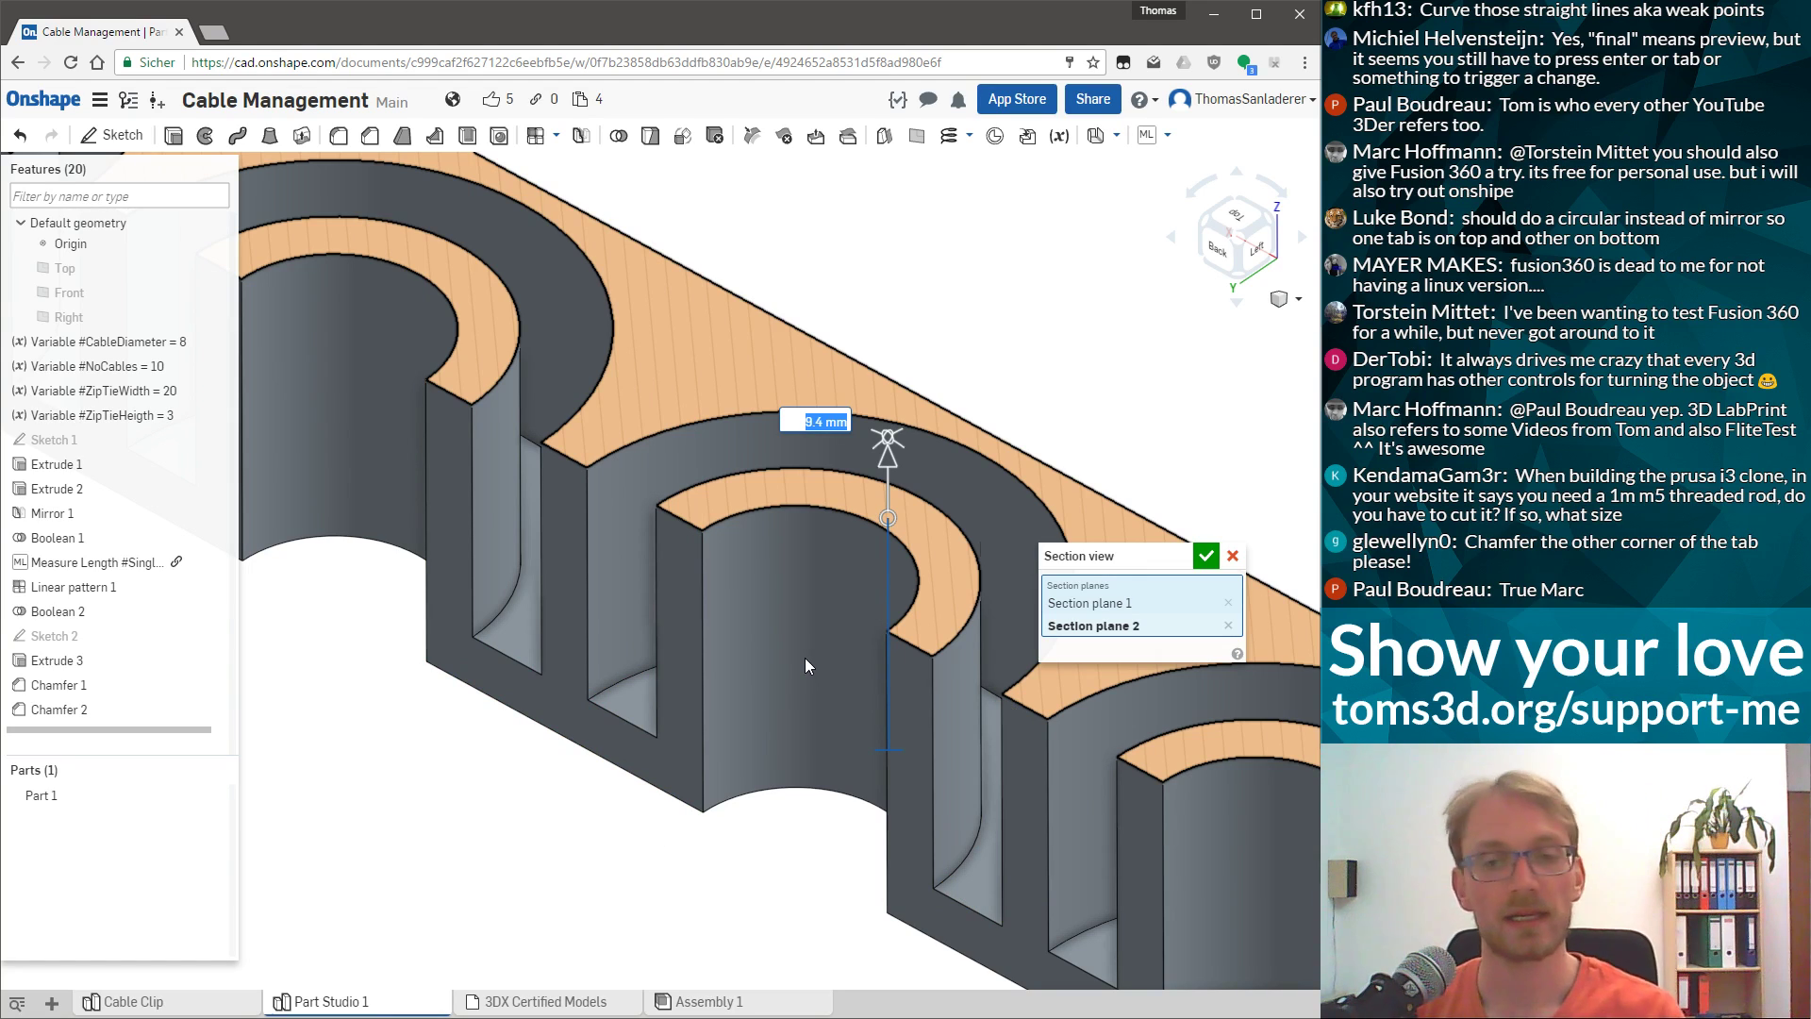
pyautogui.click(1208, 559)
pyautogui.press('f')
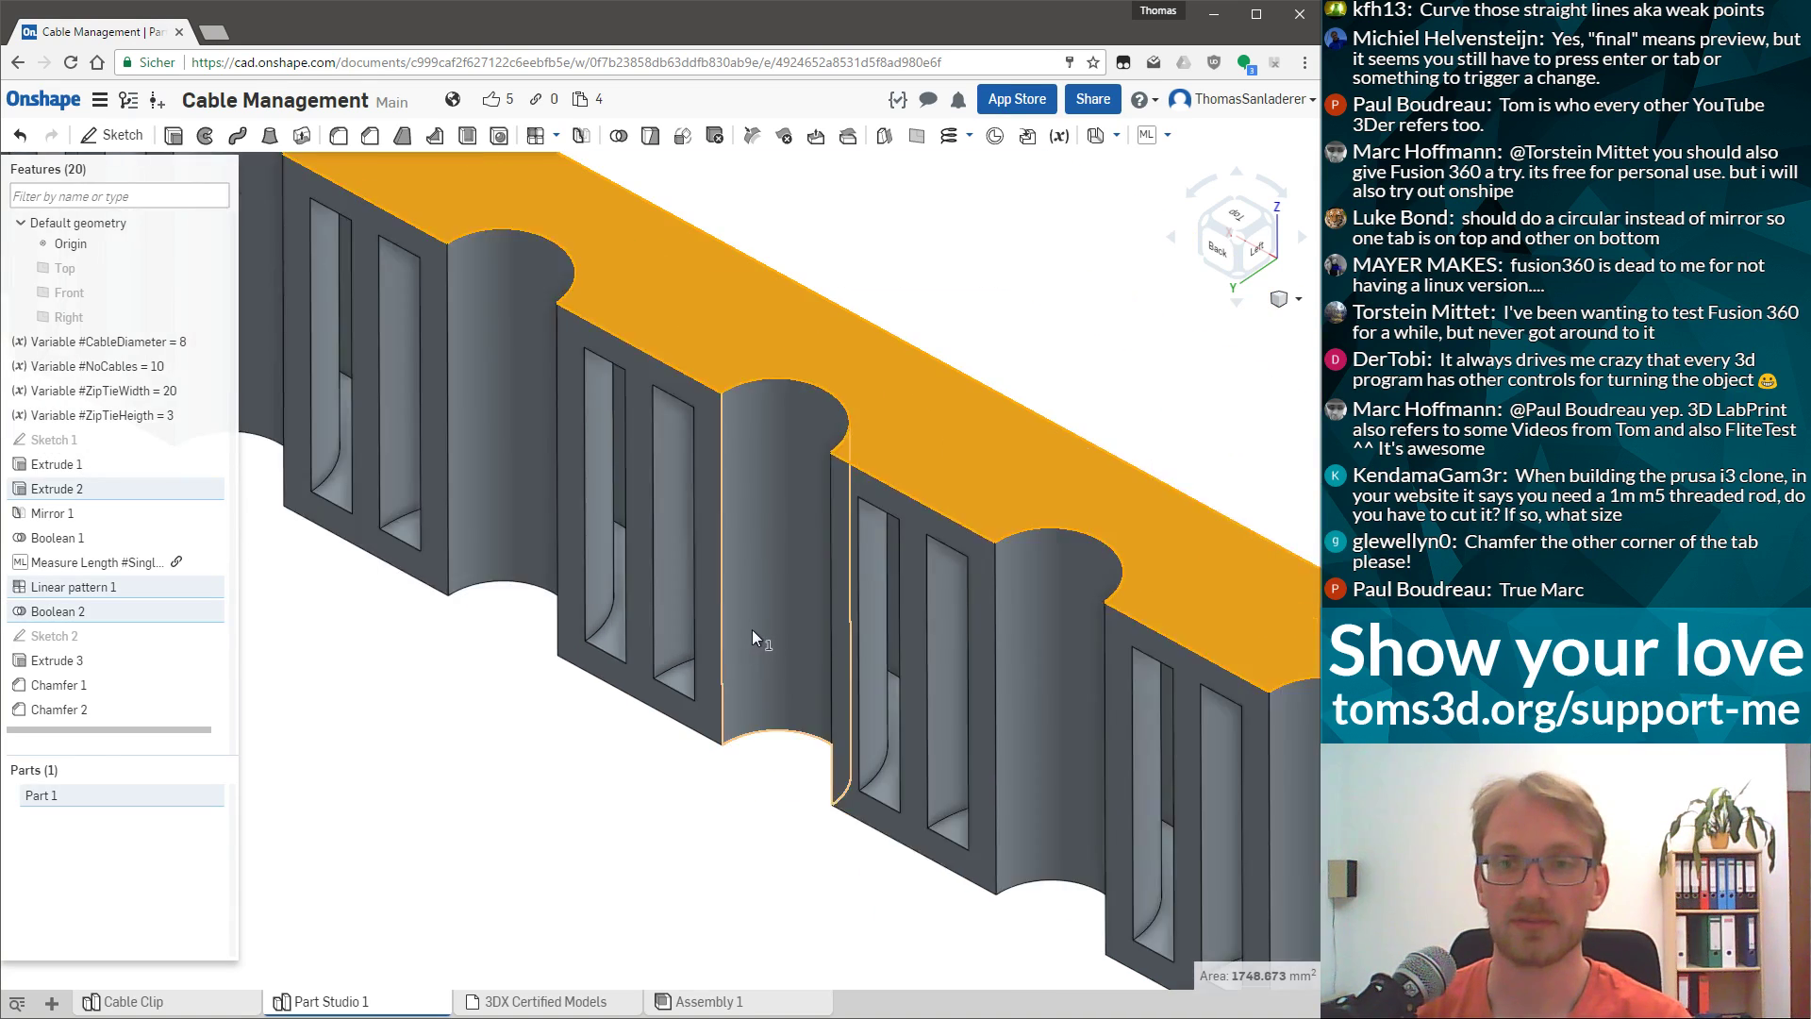
# Examine the countersunk mounting tab up close and the complete holder from several angles.
pyautogui.moveTo(598, 838); pyautogui.dragTo(938, 771, button='right')
pyautogui.scroll(2, 1025, 719)
pyautogui.scroll(3, 1094, 887)
pyautogui.scroll(2, 947, 766)
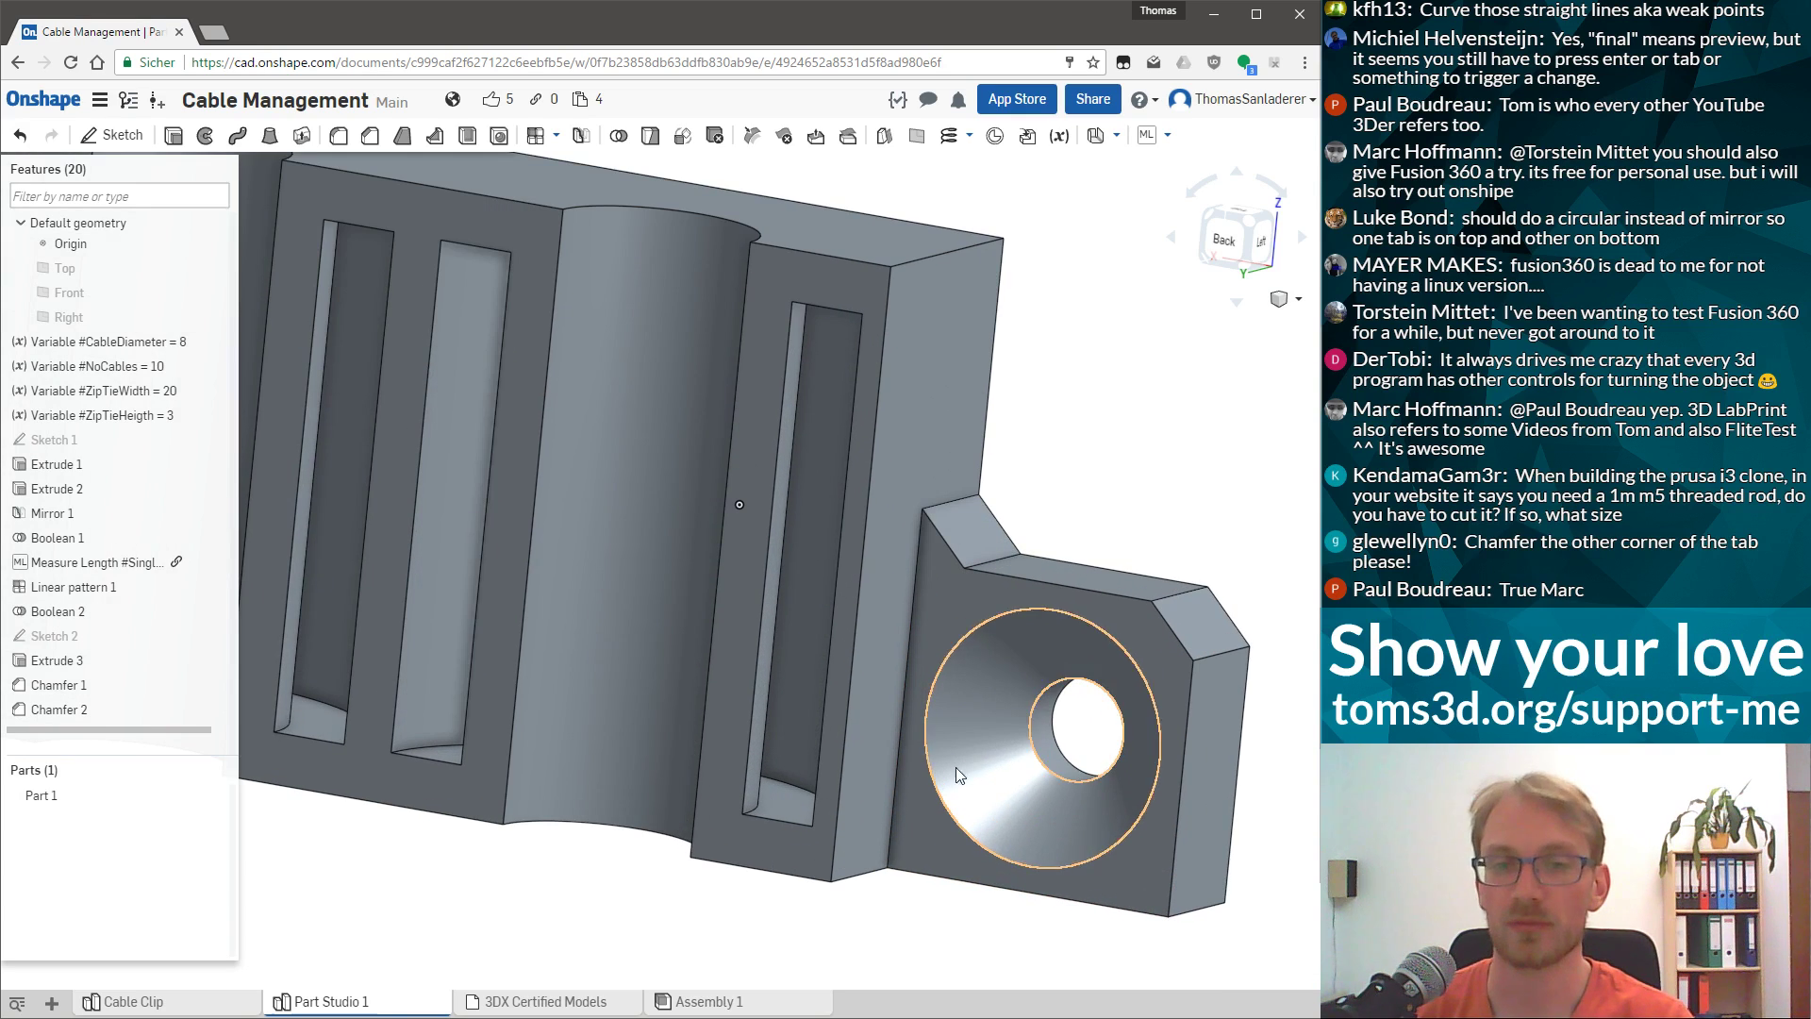
pyautogui.scroll(-6, 975, 670)
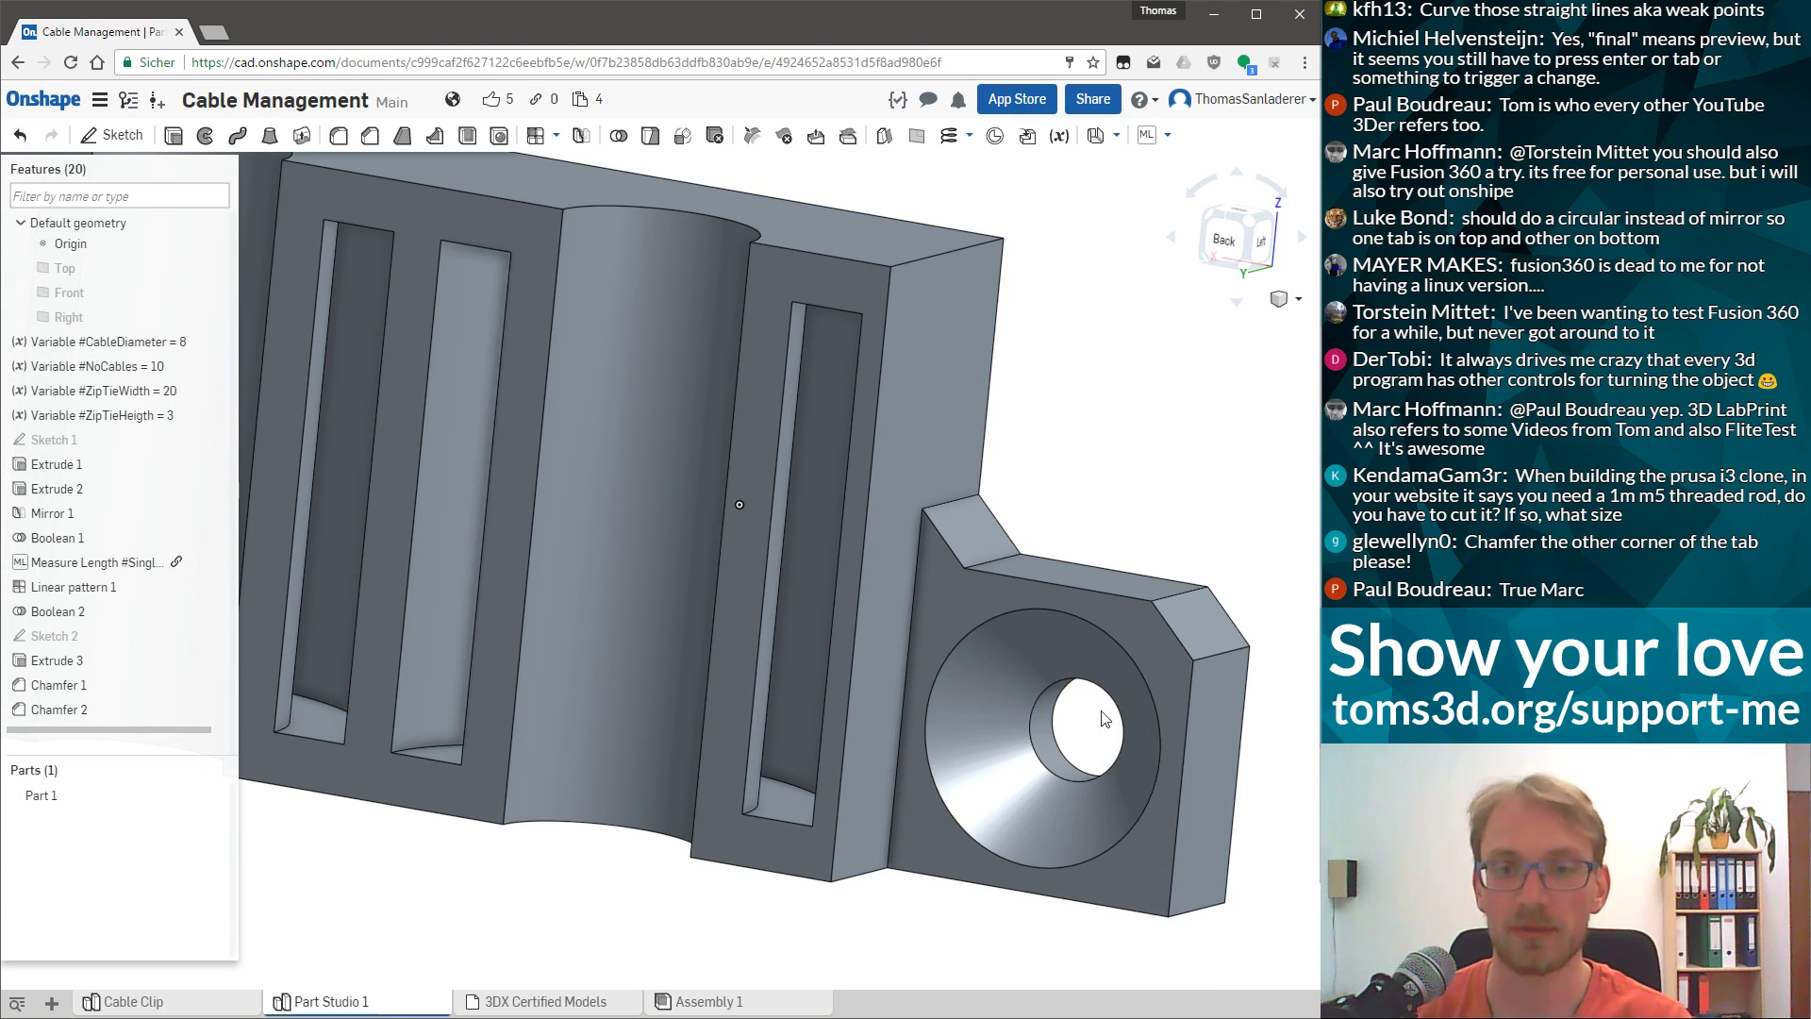
pyautogui.scroll(2, 779, 692)
pyautogui.moveTo(779, 692); pyautogui.dragTo(903, 683, button='right')
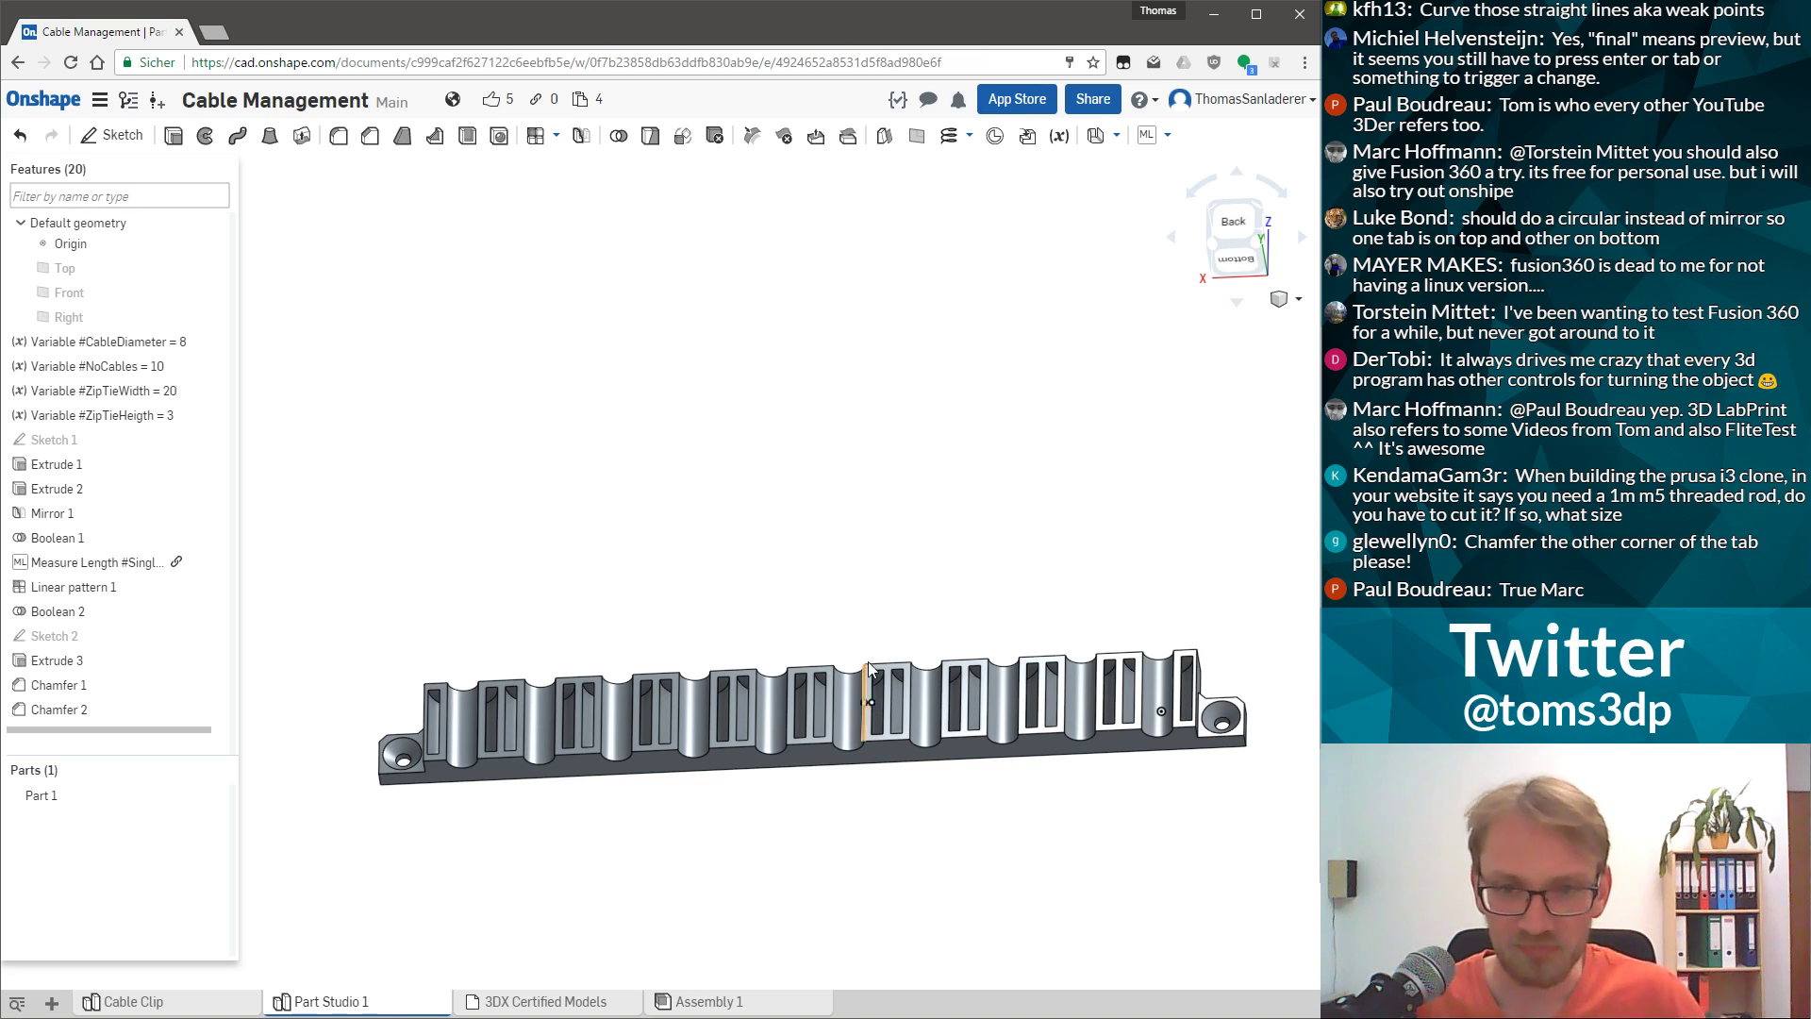
pyautogui.moveTo(785, 598); pyautogui.dragTo(739, 660, button='right')
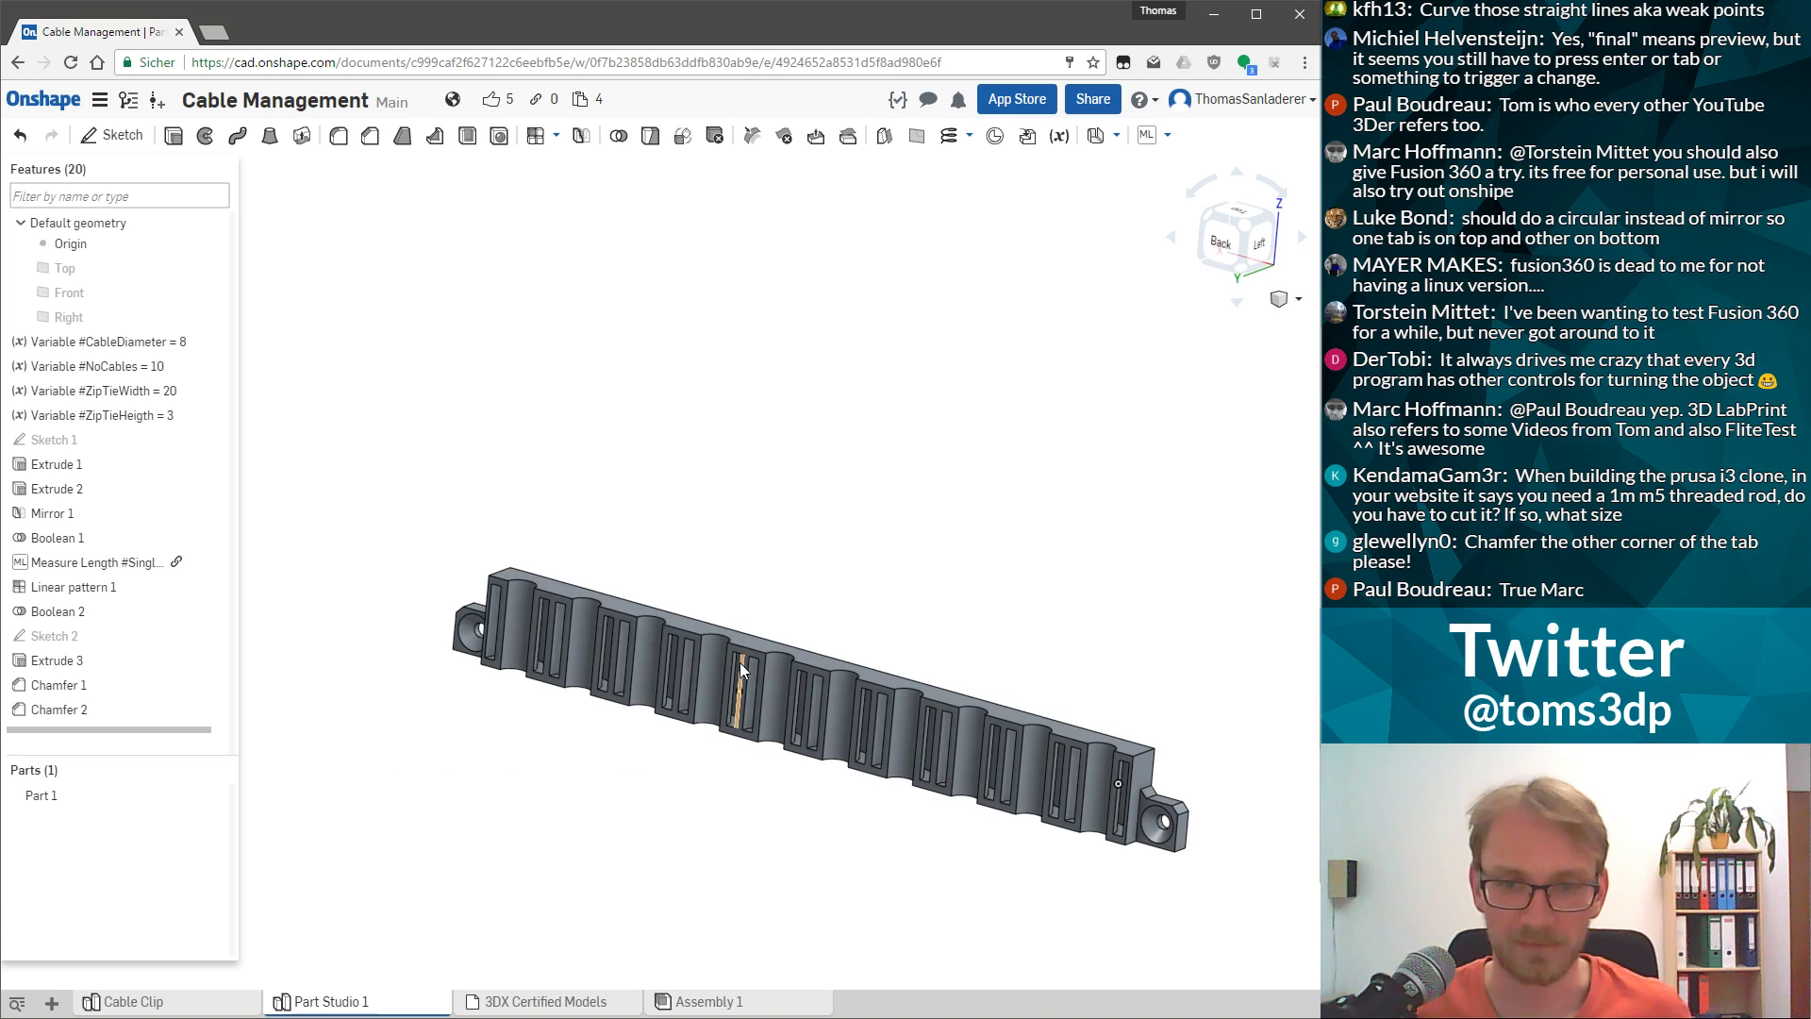
pyautogui.scroll(5, 943, 769)
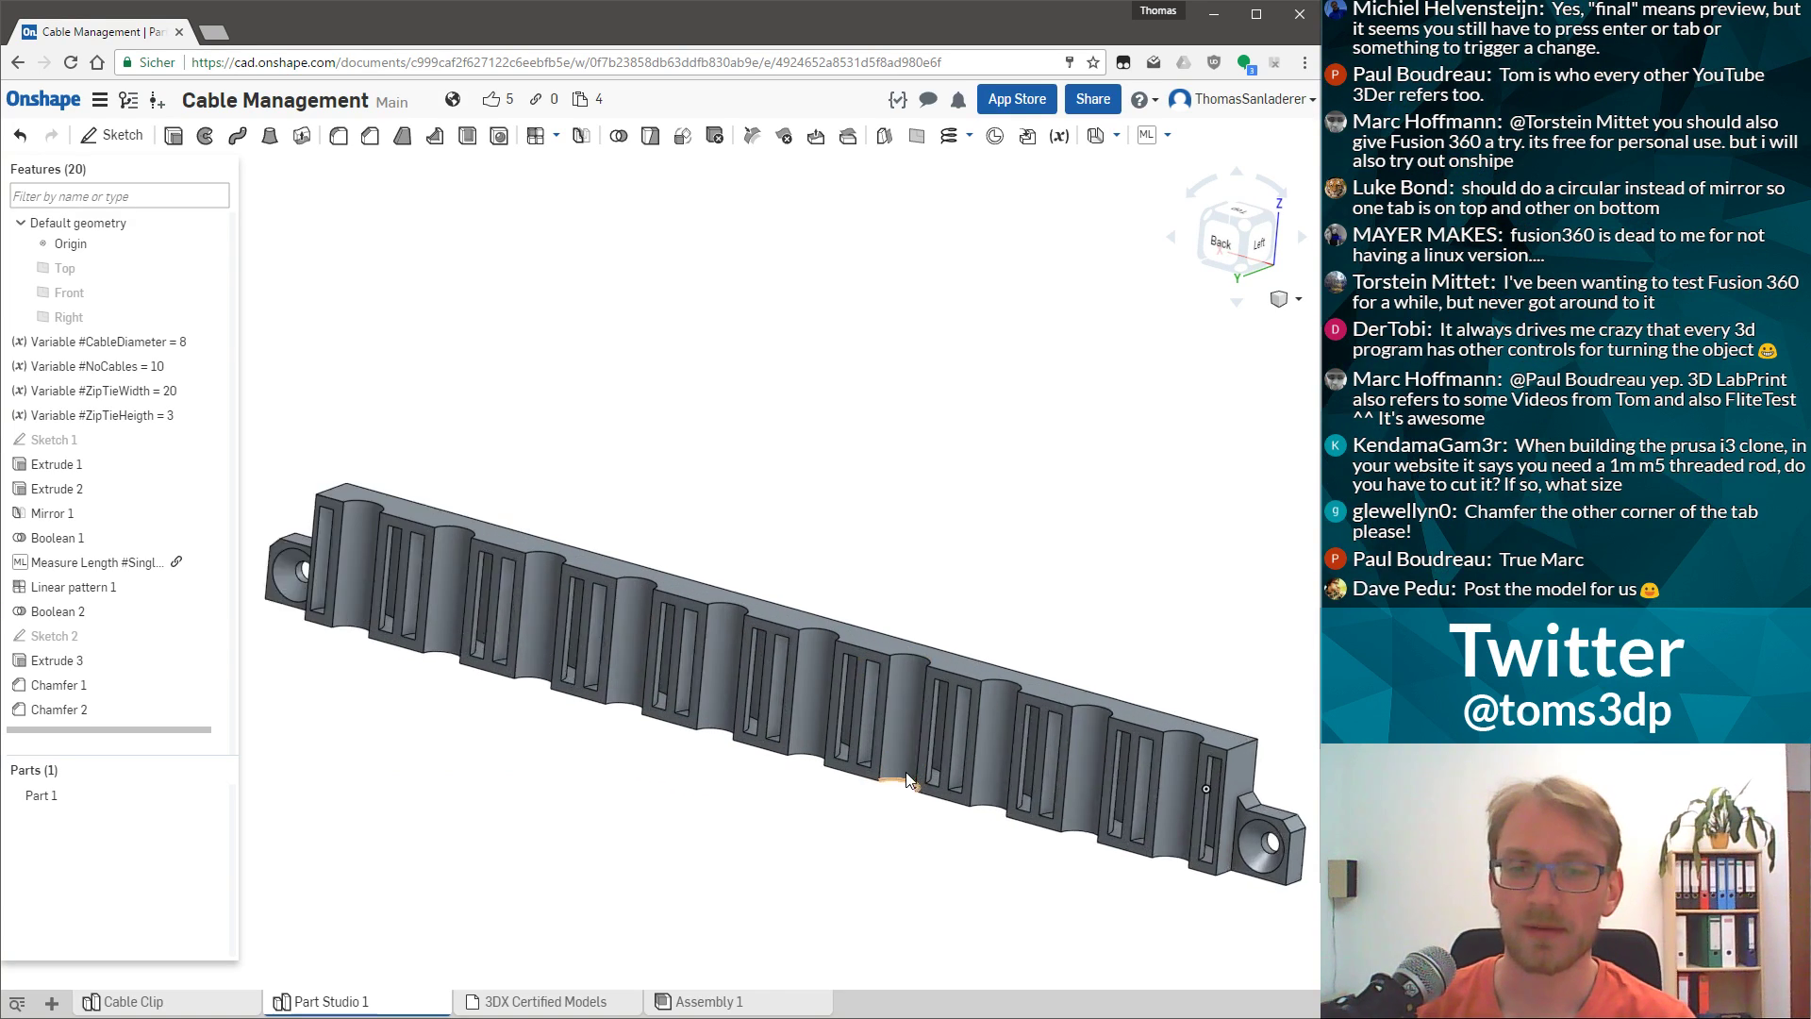
pyautogui.scroll(-4, 1019, 788)
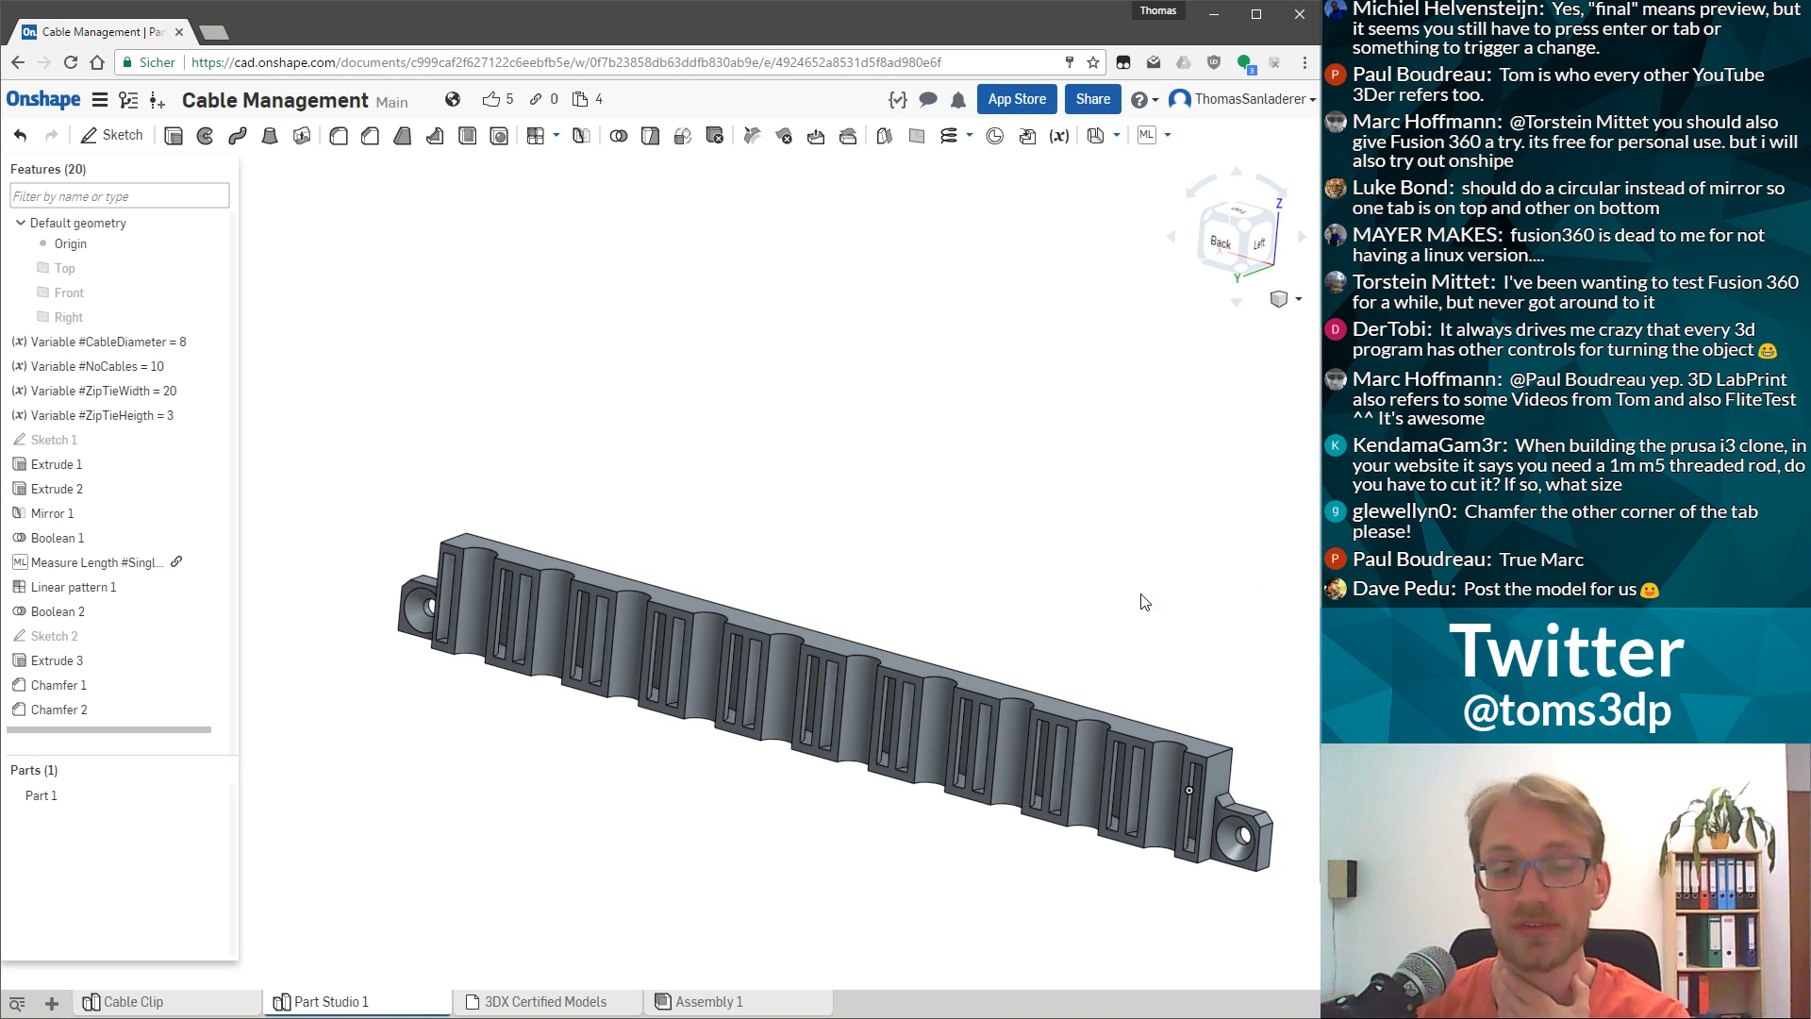
pyautogui.scroll(4, 1190, 779)
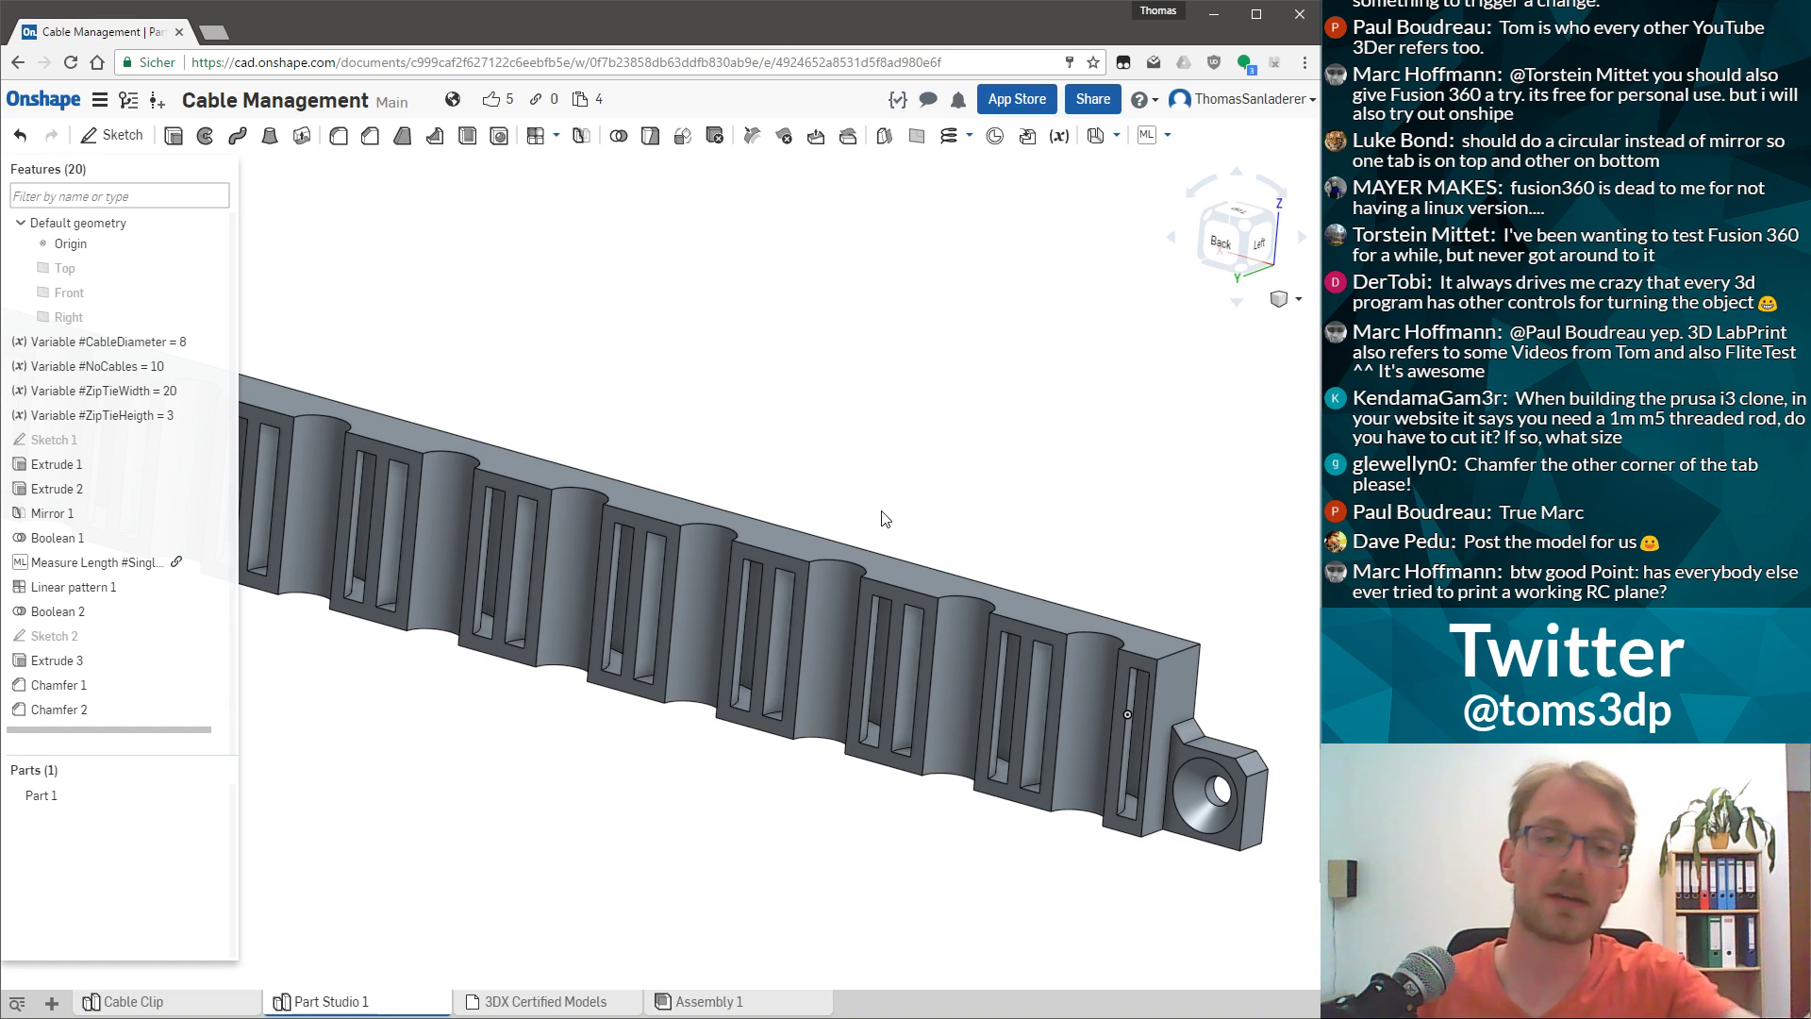
pyautogui.scroll(-3, 939, 453)
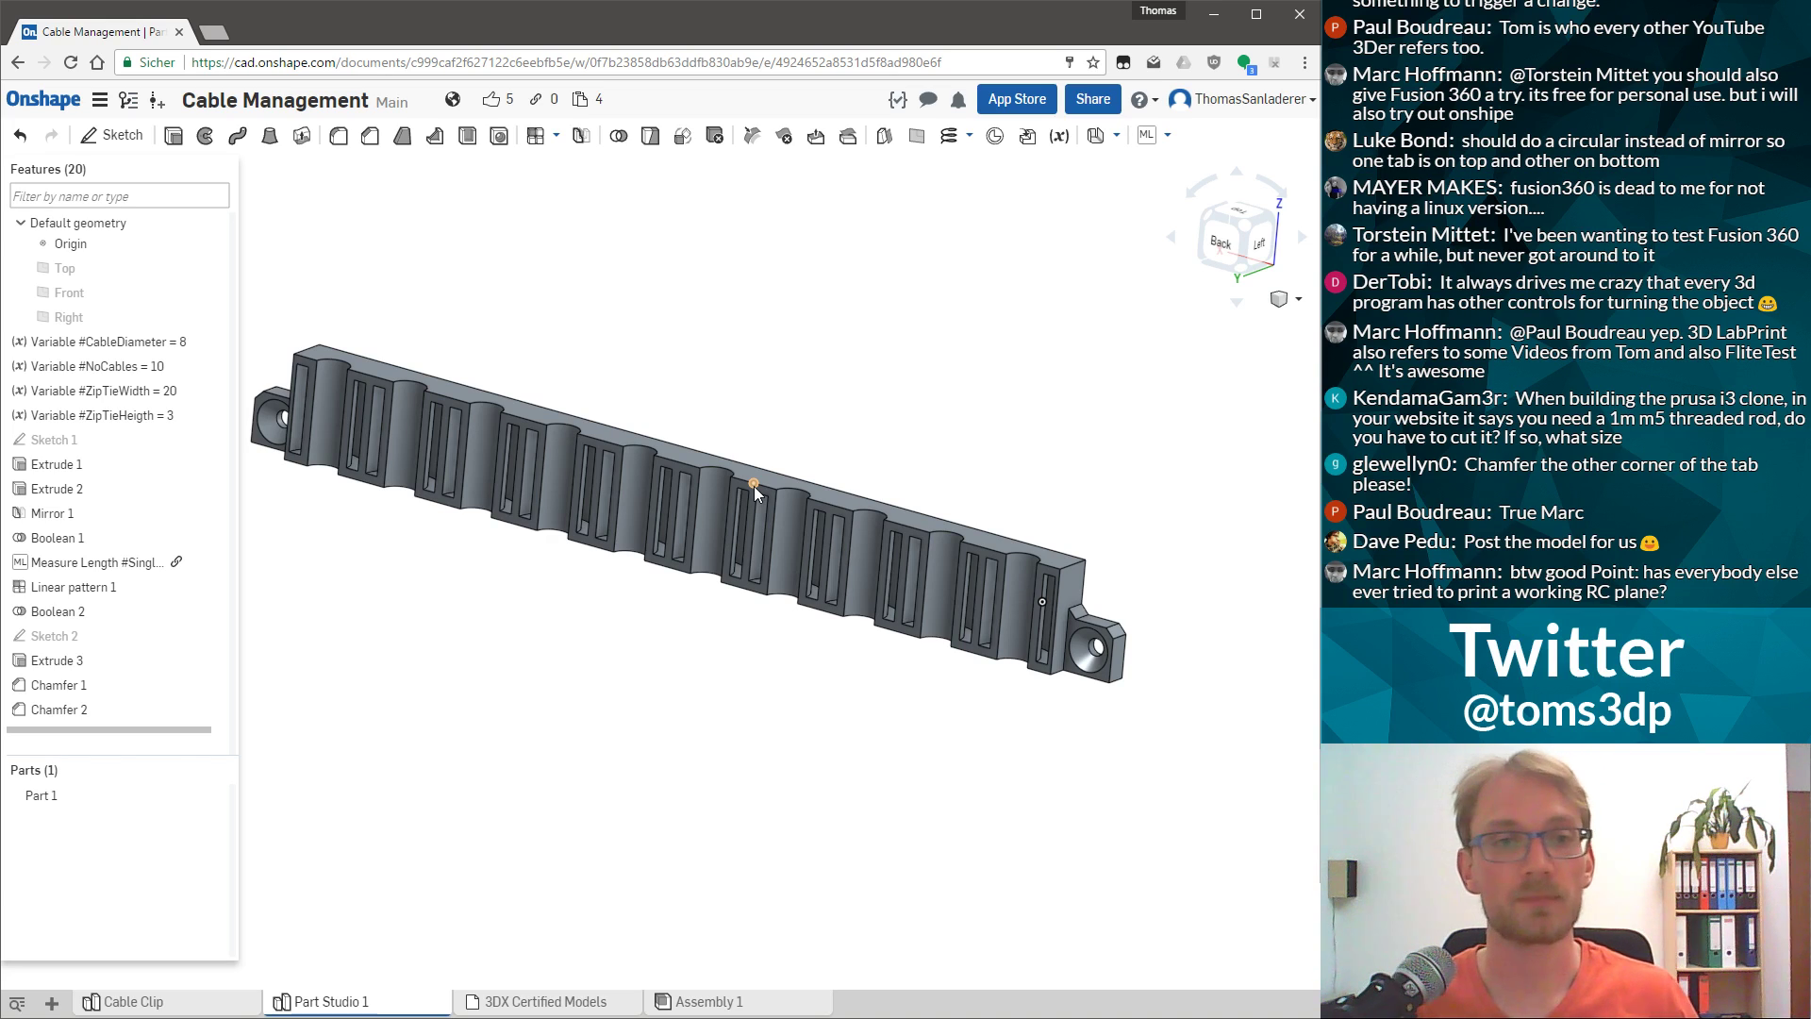
pyautogui.moveTo(738, 546); pyautogui.dragTo(794, 565, button='right')
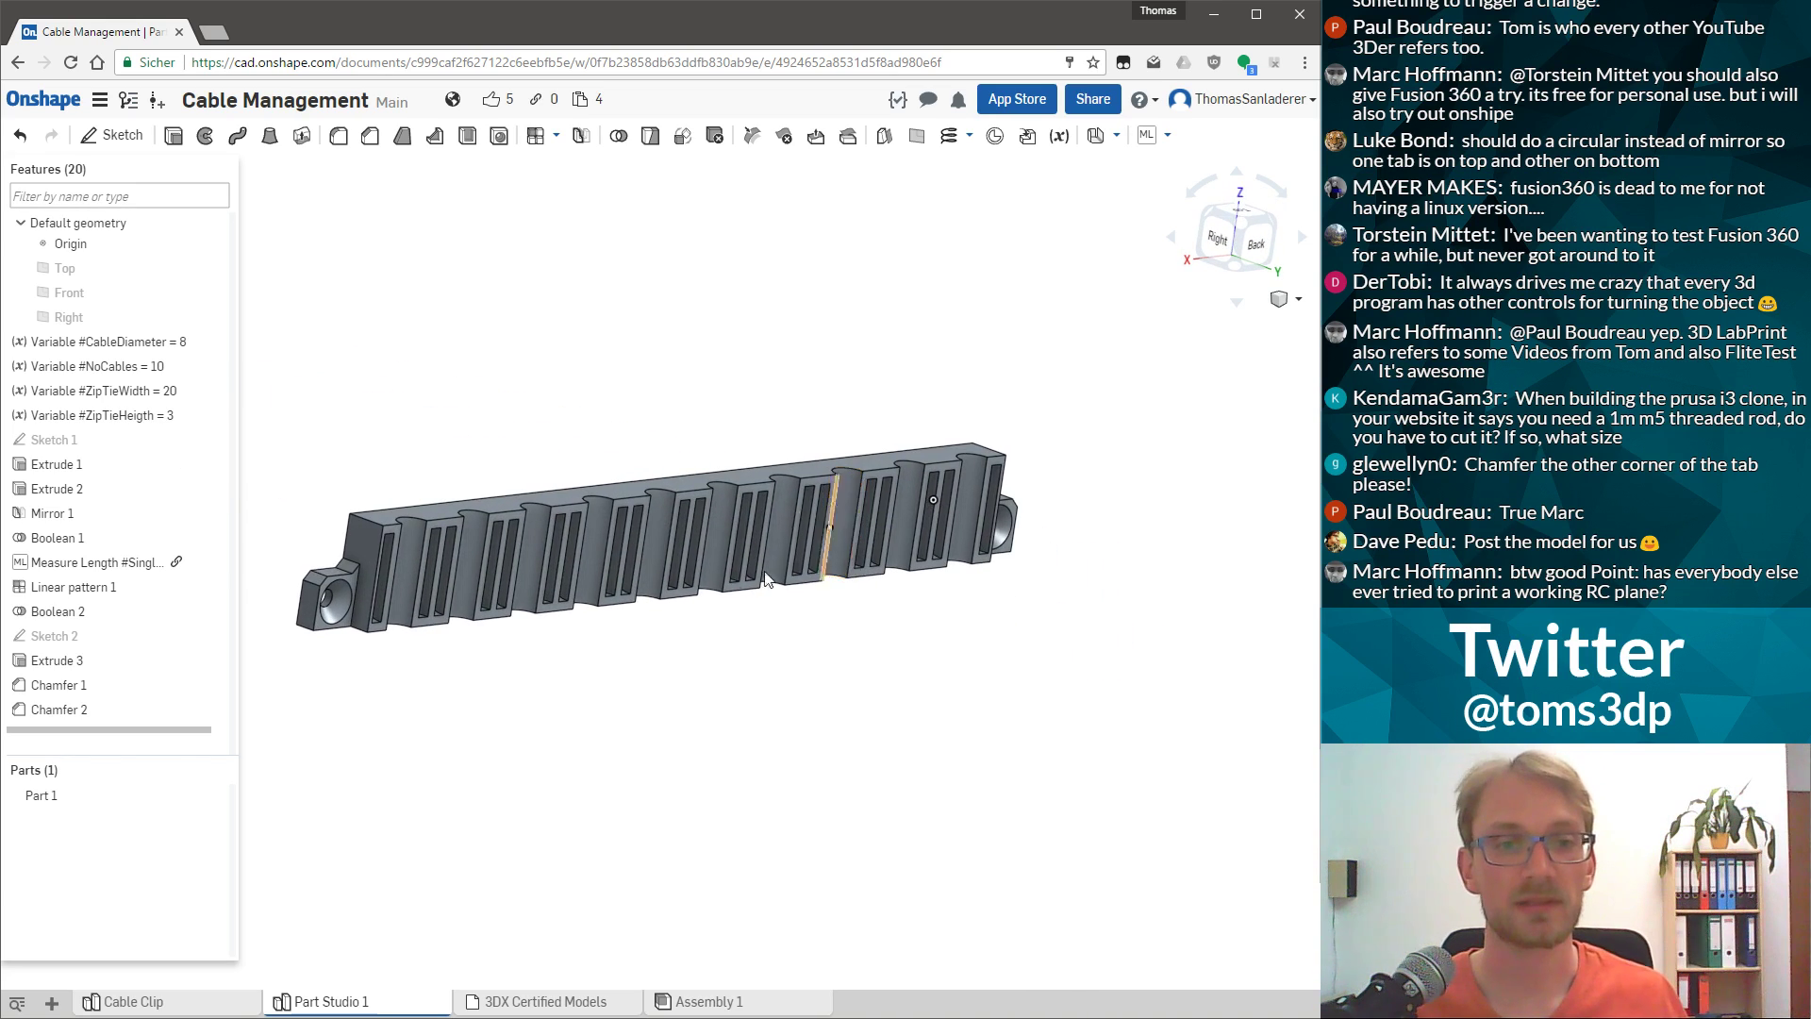
pyautogui.scroll(3, 509, 568)
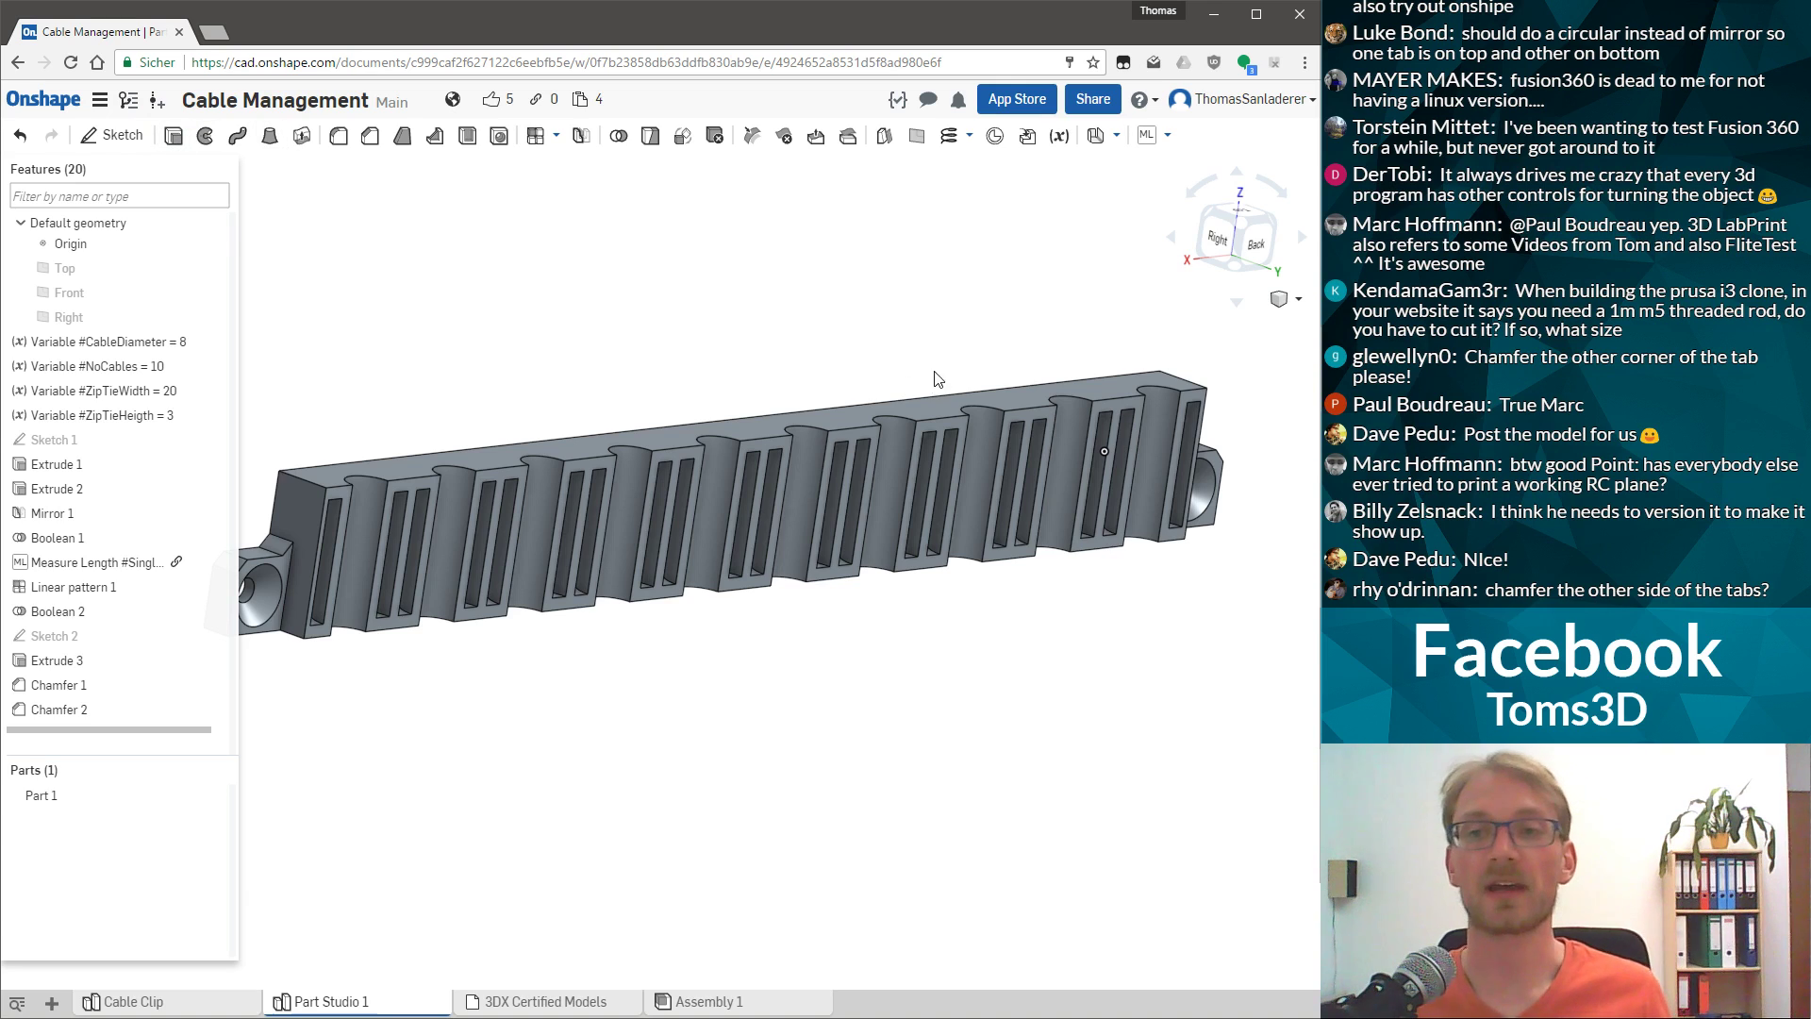
# Create version V1 of the document from Main with the description "Base functional model".
pyautogui.hotkey('shift', '2')
pyautogui.click(157, 99)
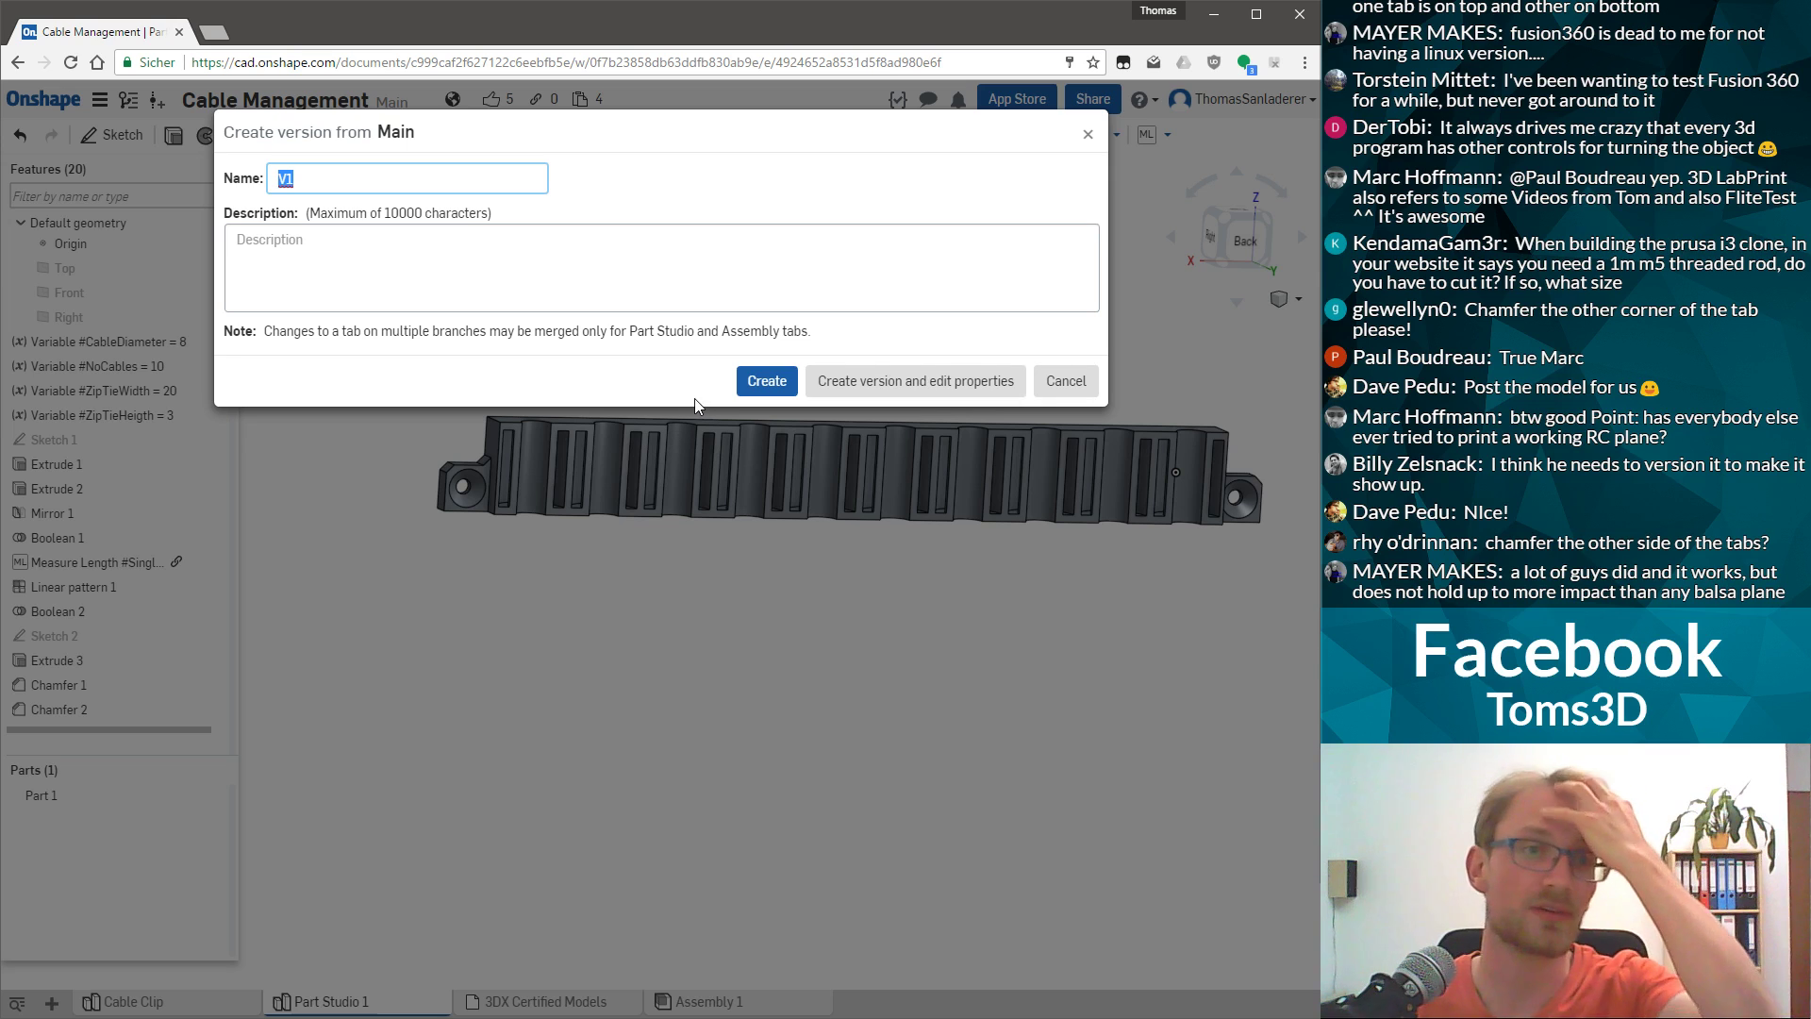
pyautogui.click(416, 289)
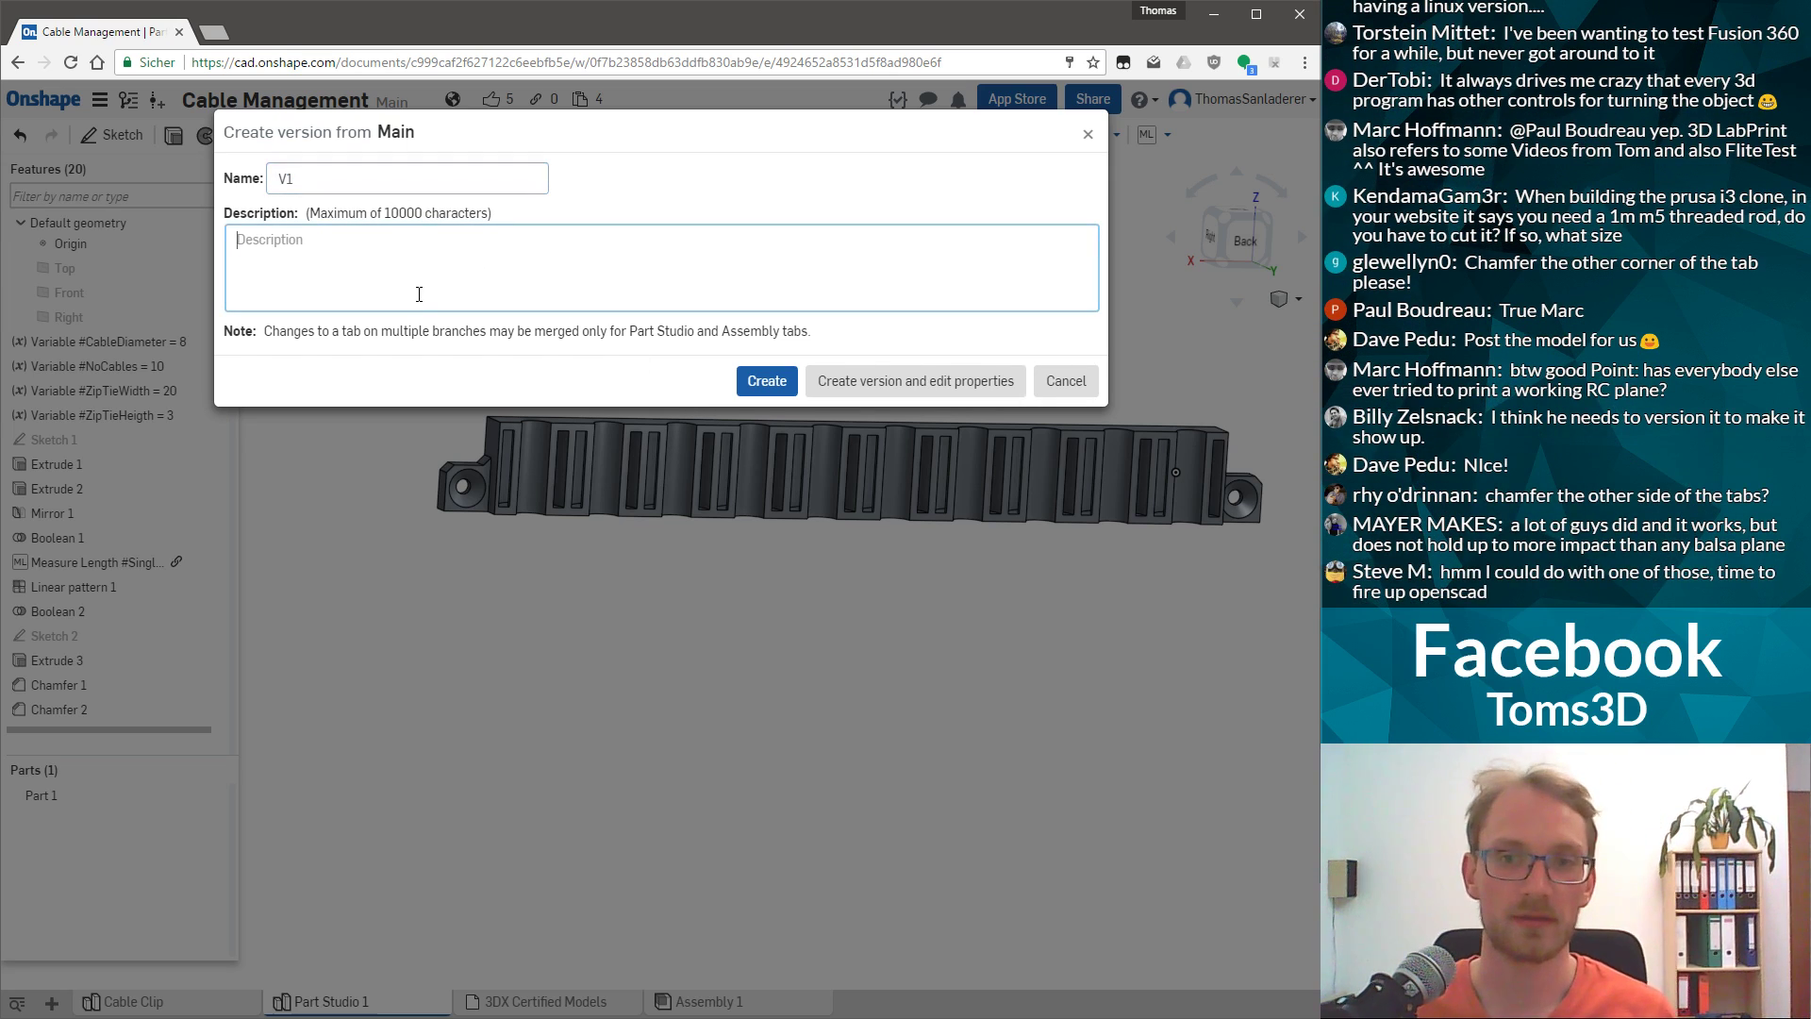
pyautogui.write('Base Functi')
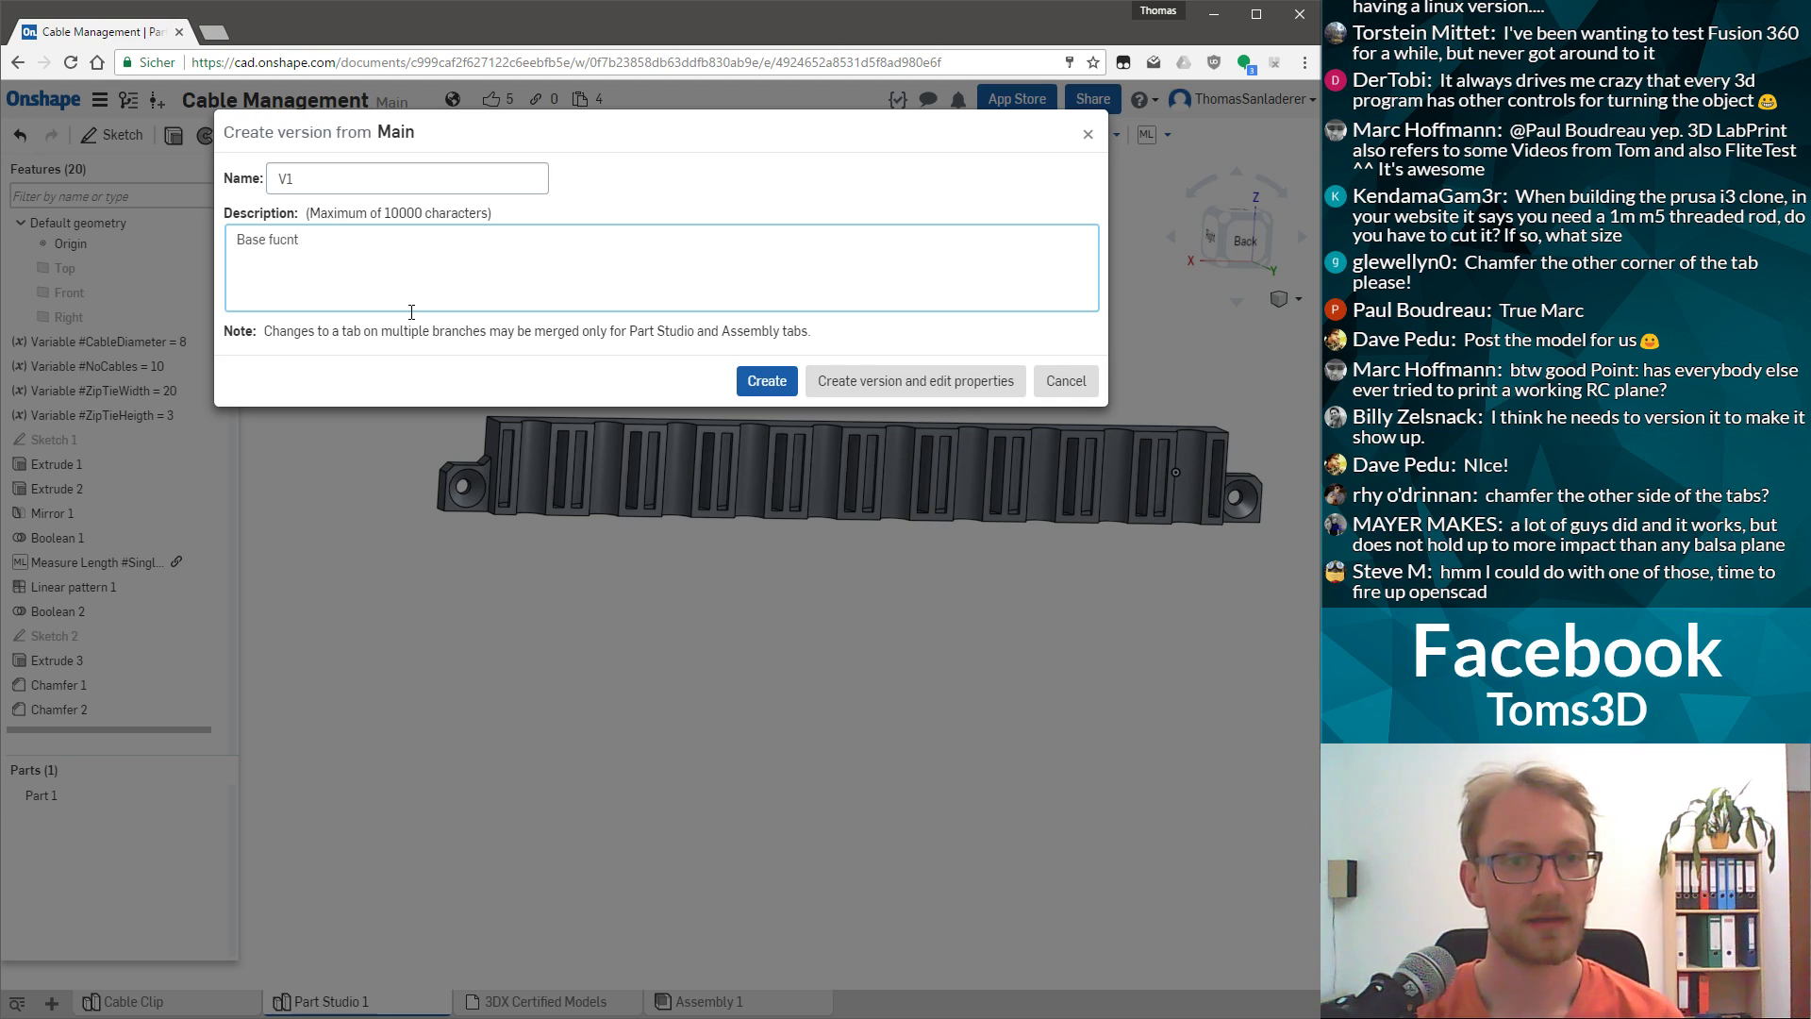
pyautogui.press('BackSpace')
pyautogui.press('BackSpace')
pyautogui.write('nctional model')
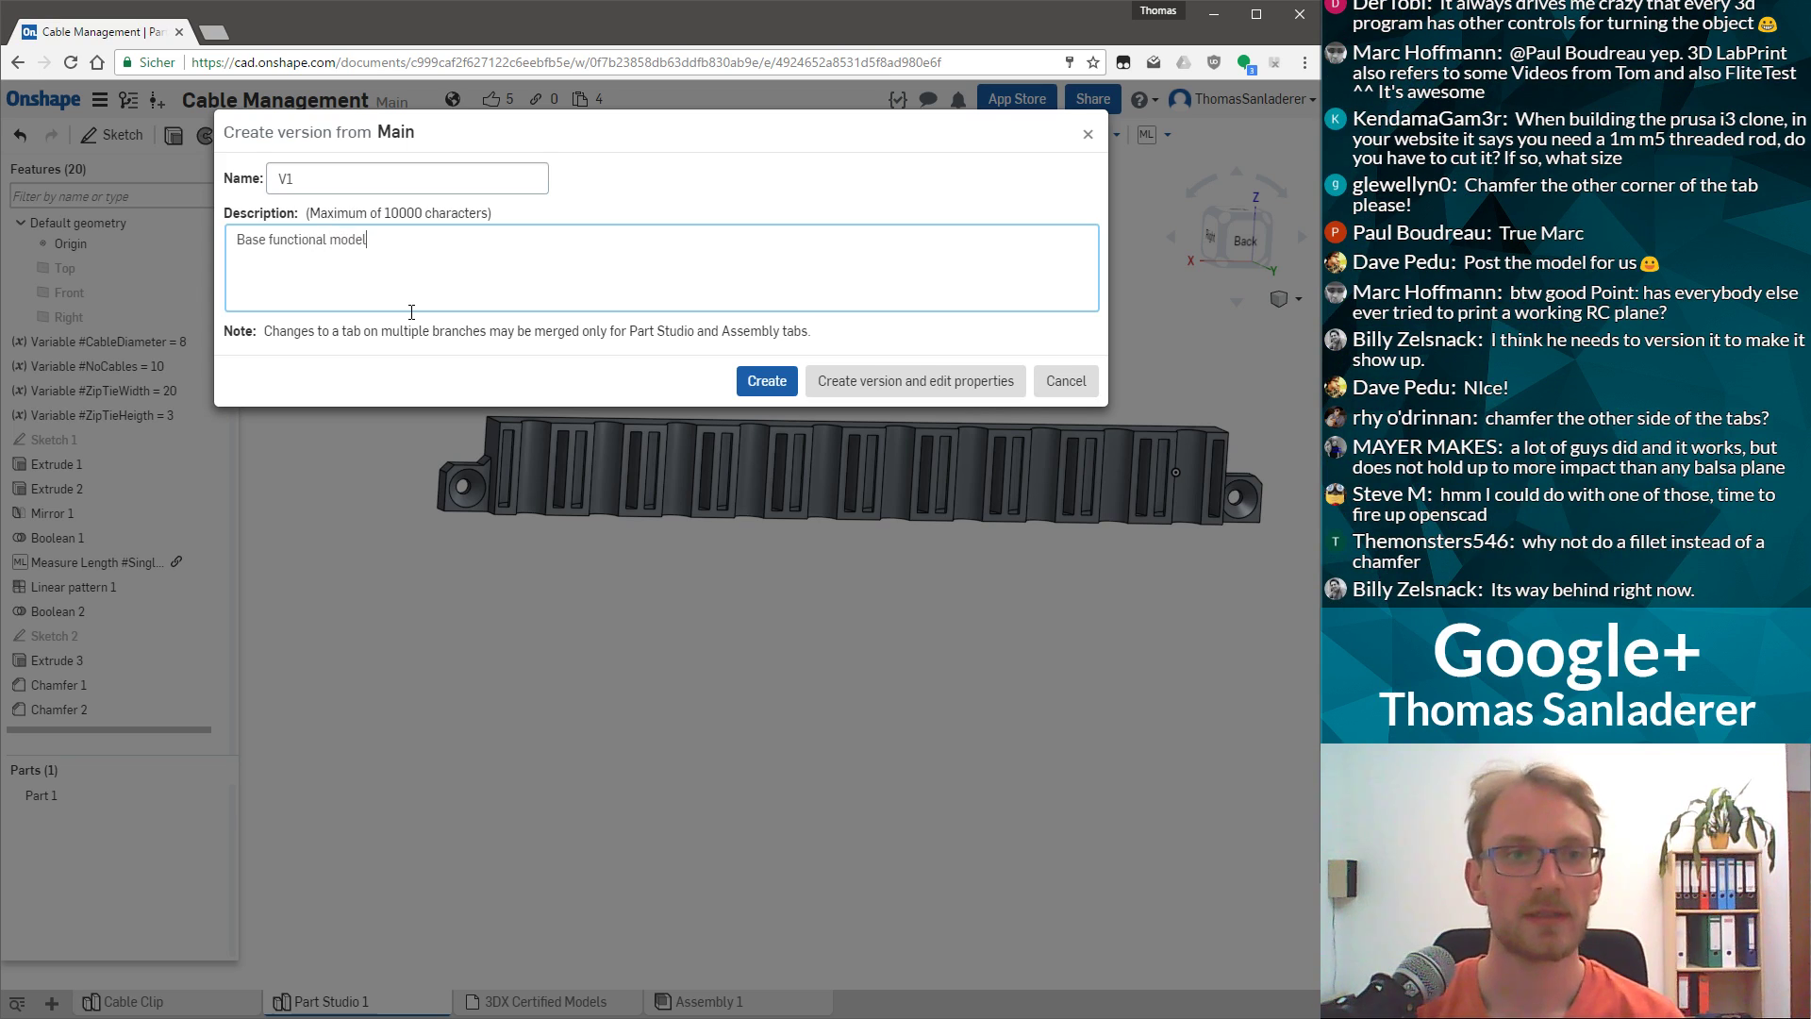
pyautogui.click(813, 381)
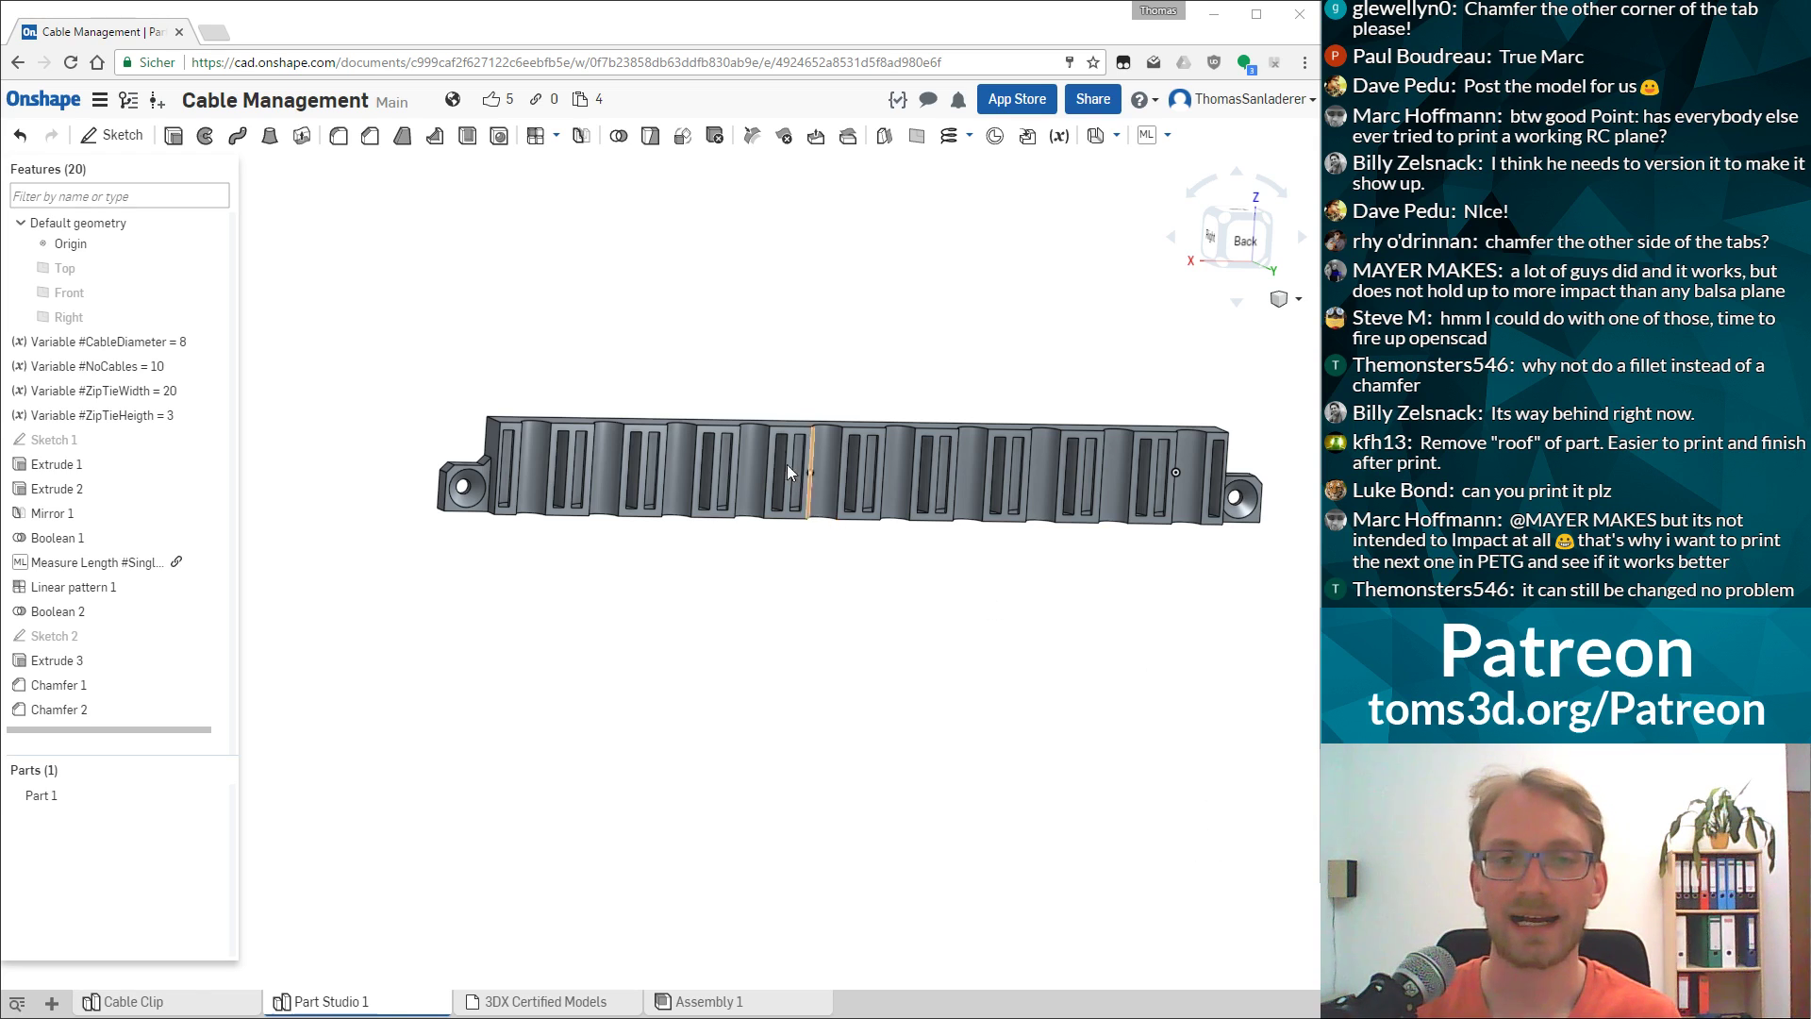
# Examine the holder's zip tie slots and cable channels from the back, top and underside.
pyautogui.scroll(3, 1084, 413)
pyautogui.scroll(-5, 730, 440)
pyautogui.moveTo(730, 440); pyautogui.dragTo(676, 453, button='right')
pyautogui.scroll(4, 812, 445)
pyautogui.scroll(2, 806, 464)
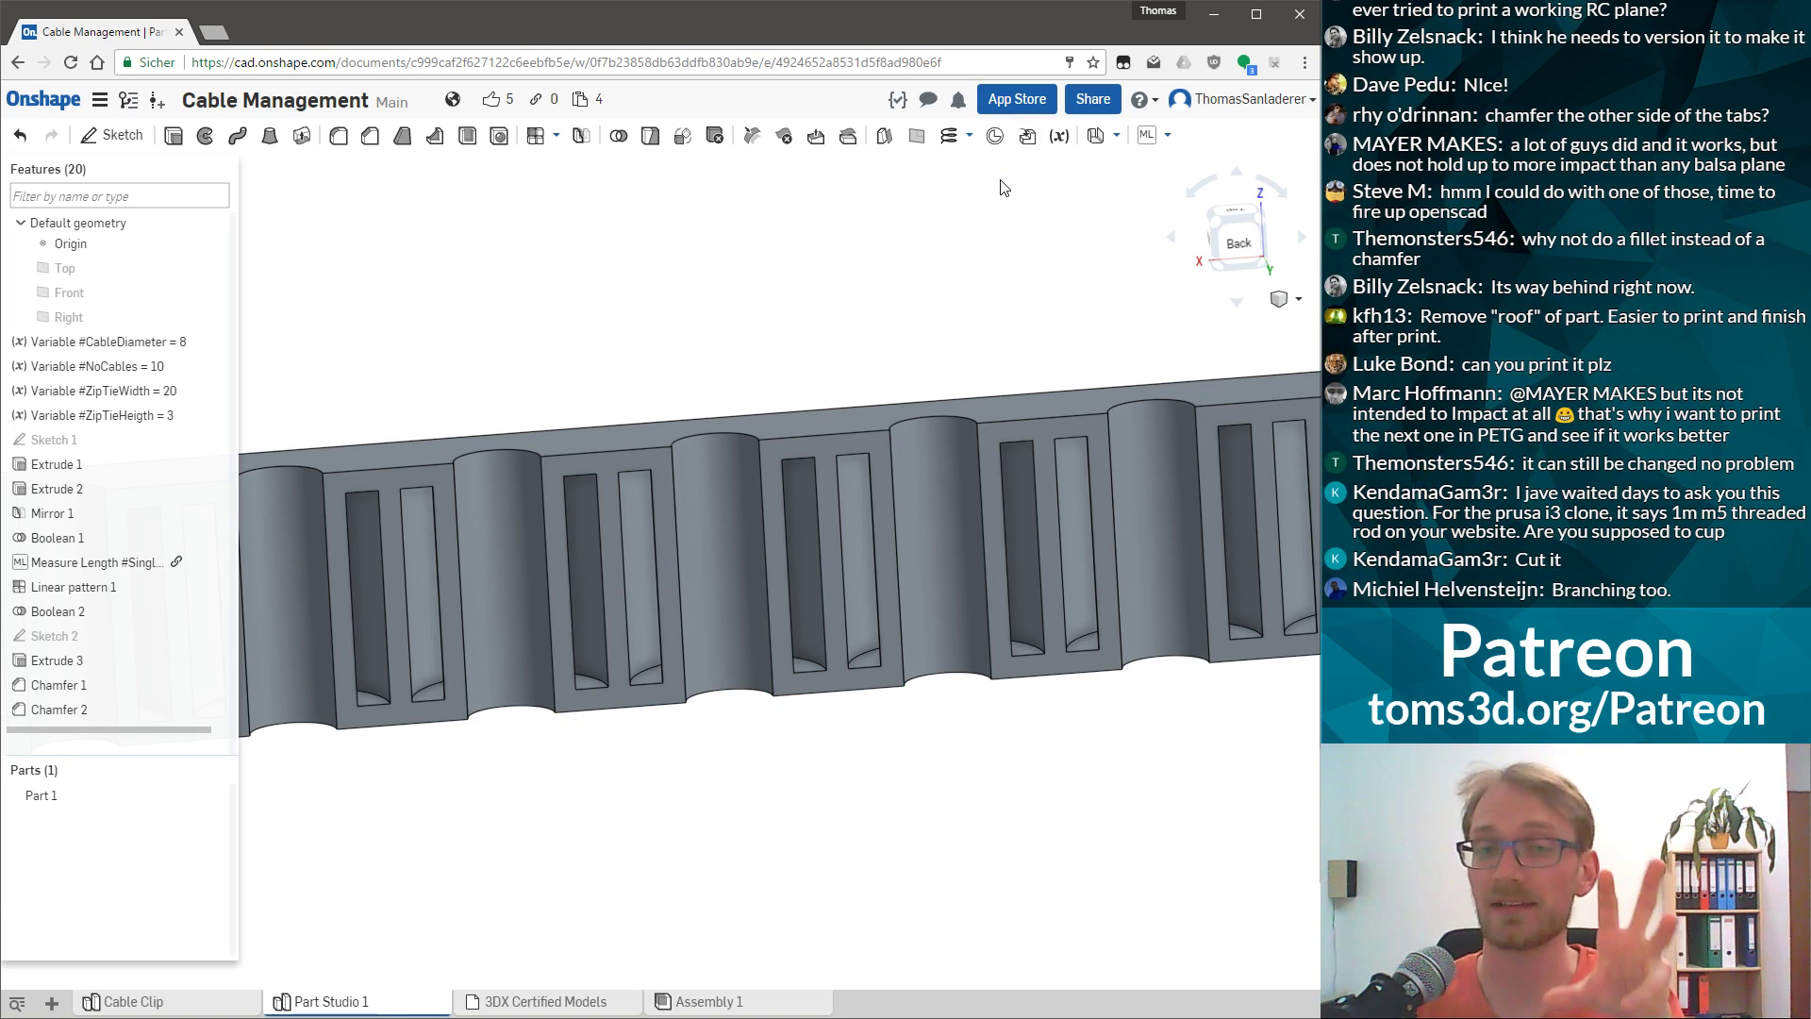
pyautogui.moveTo(1000, 188); pyautogui.dragTo(1020, 262, button='right')
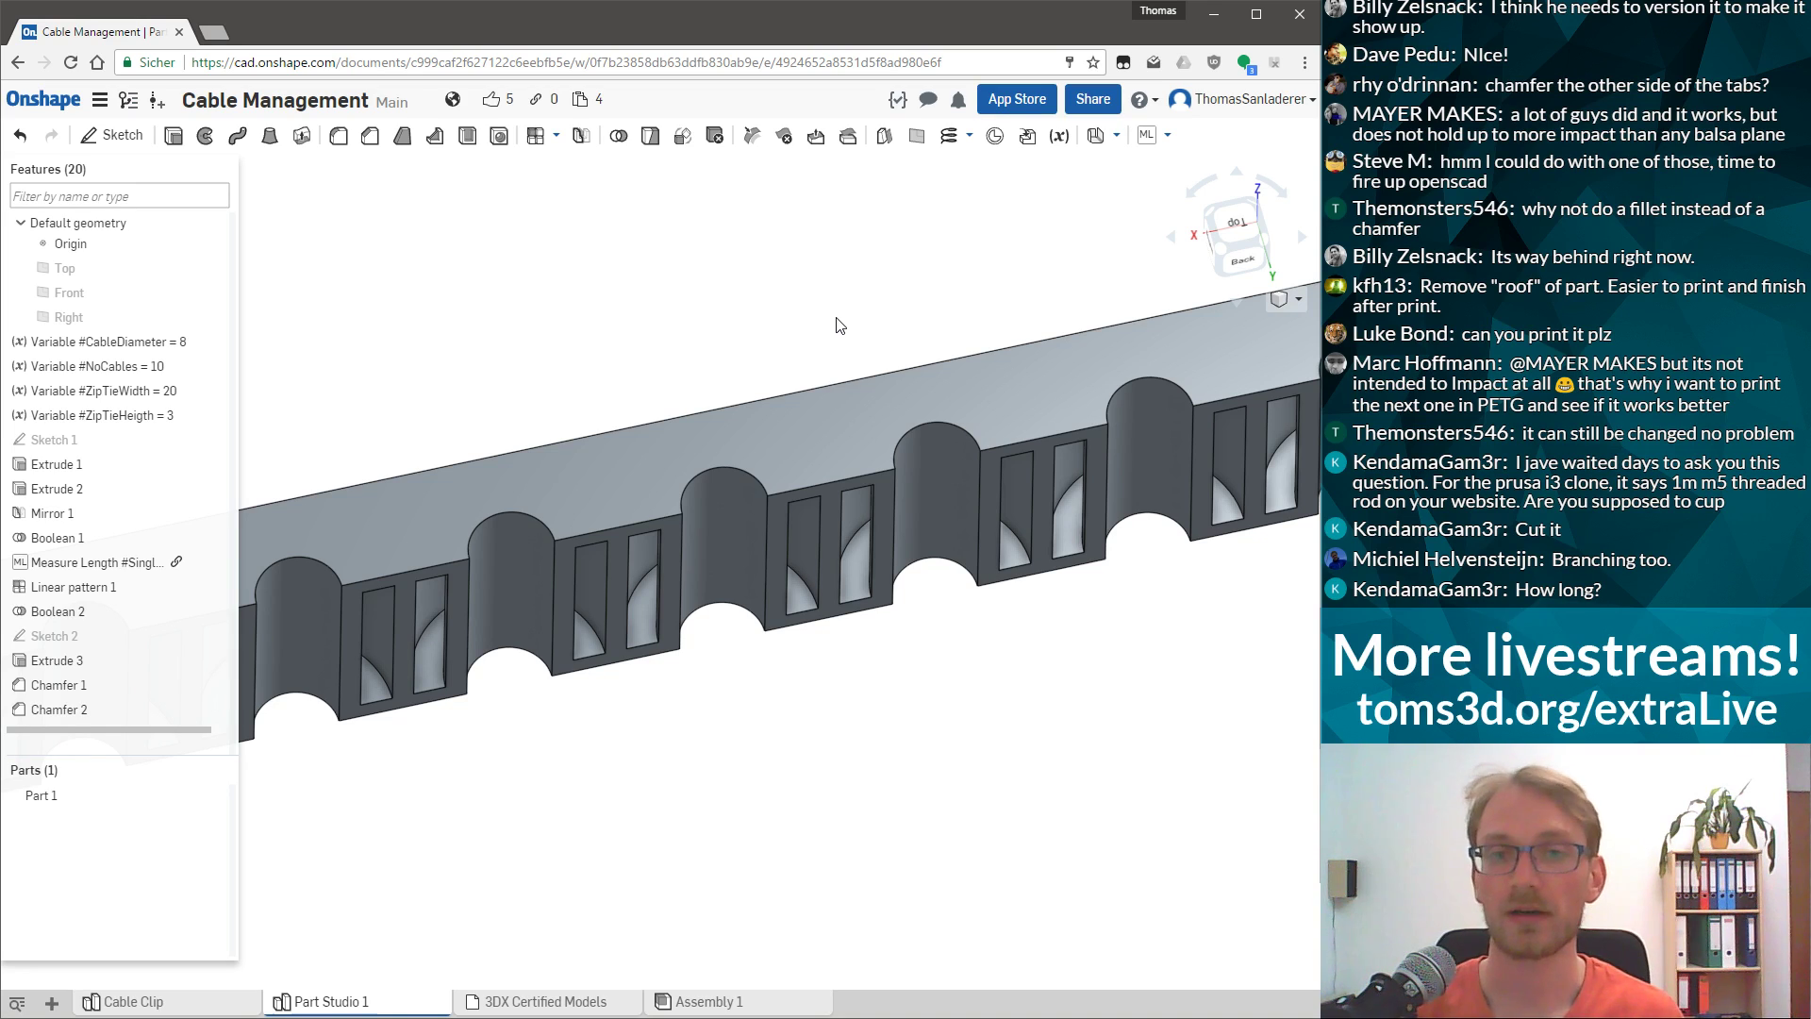
pyautogui.hotkey('shift', '2')
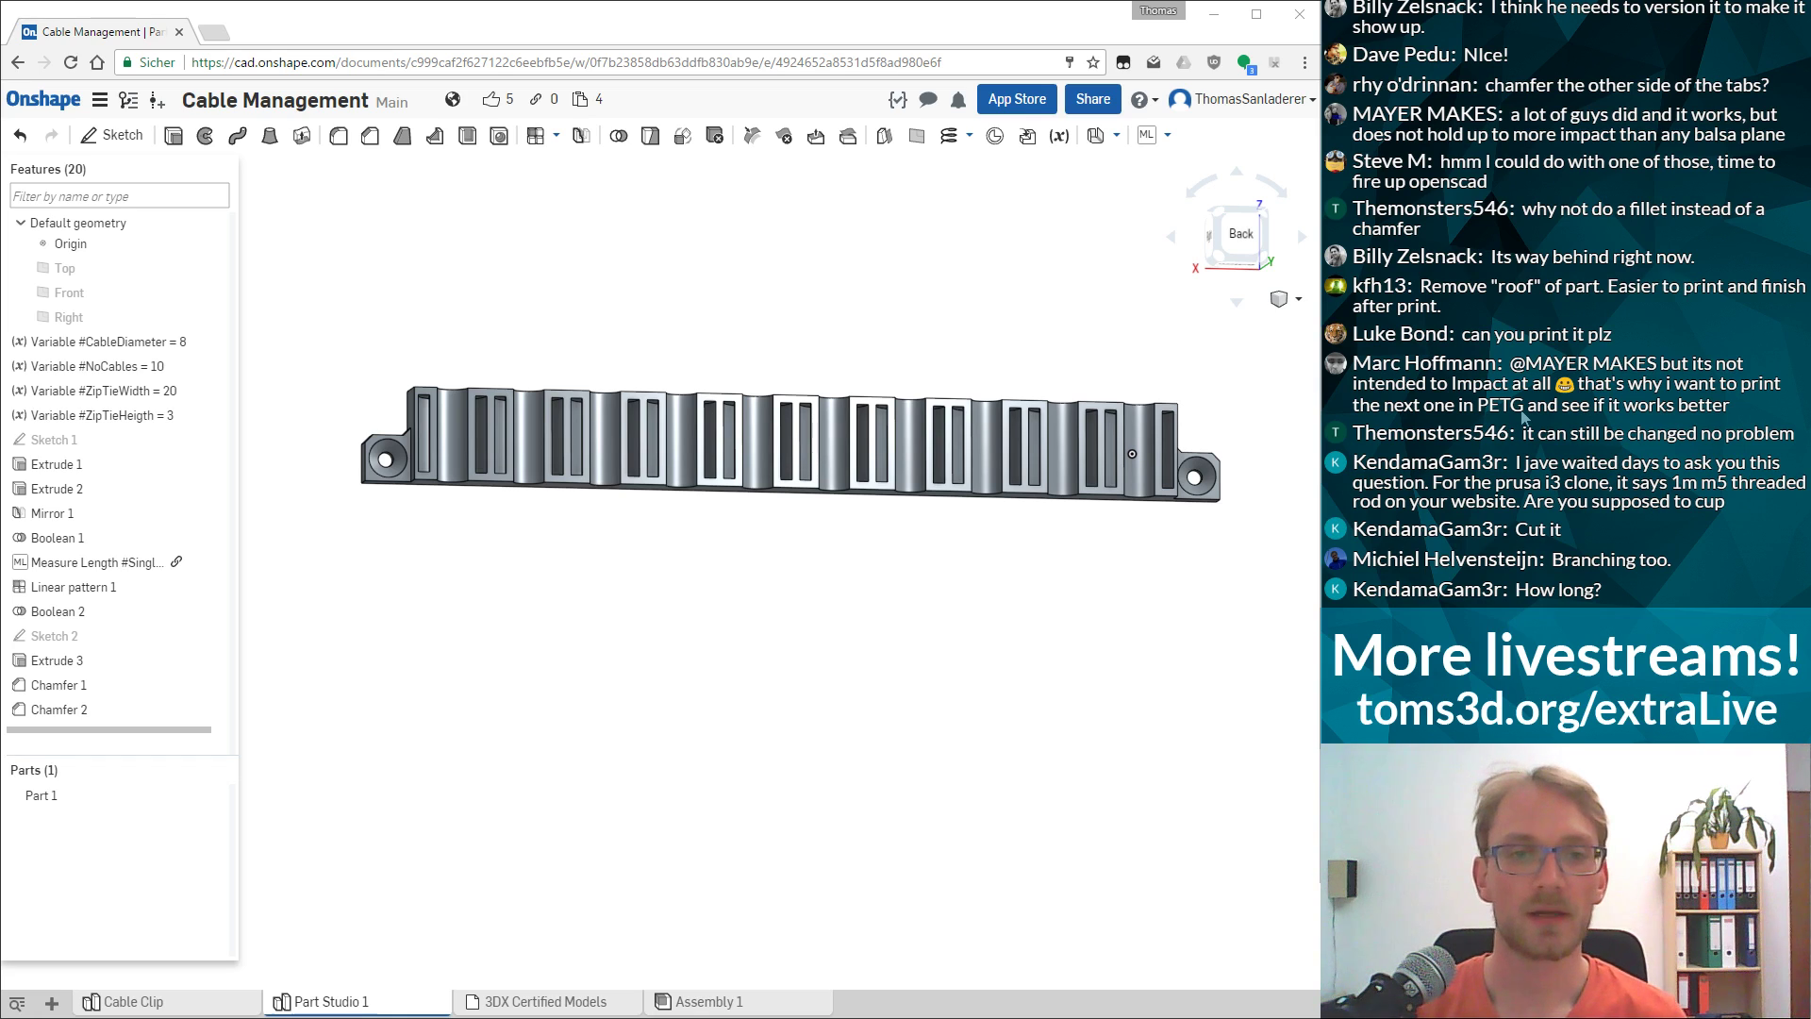
pyautogui.moveTo(925, 426); pyautogui.dragTo(981, 349, button='right')
pyautogui.scroll(5, 992, 343)
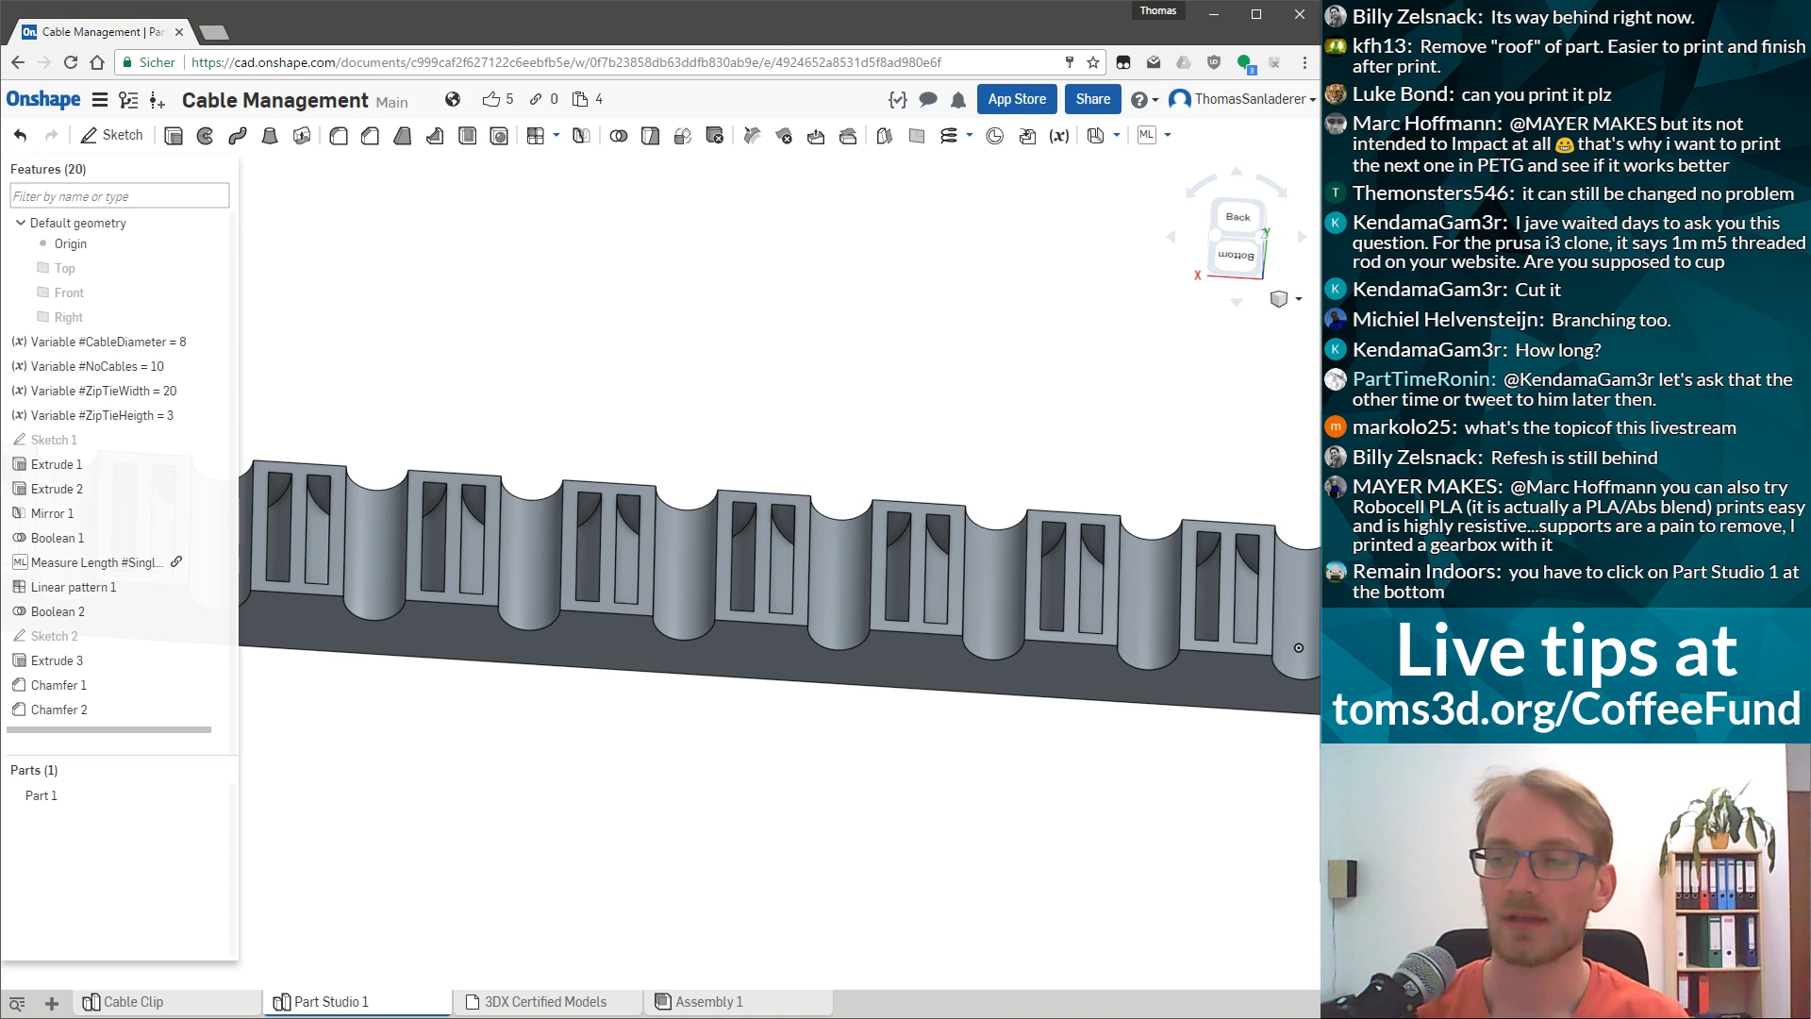
pyautogui.moveTo(908, 658); pyautogui.dragTo(854, 607, button='right')
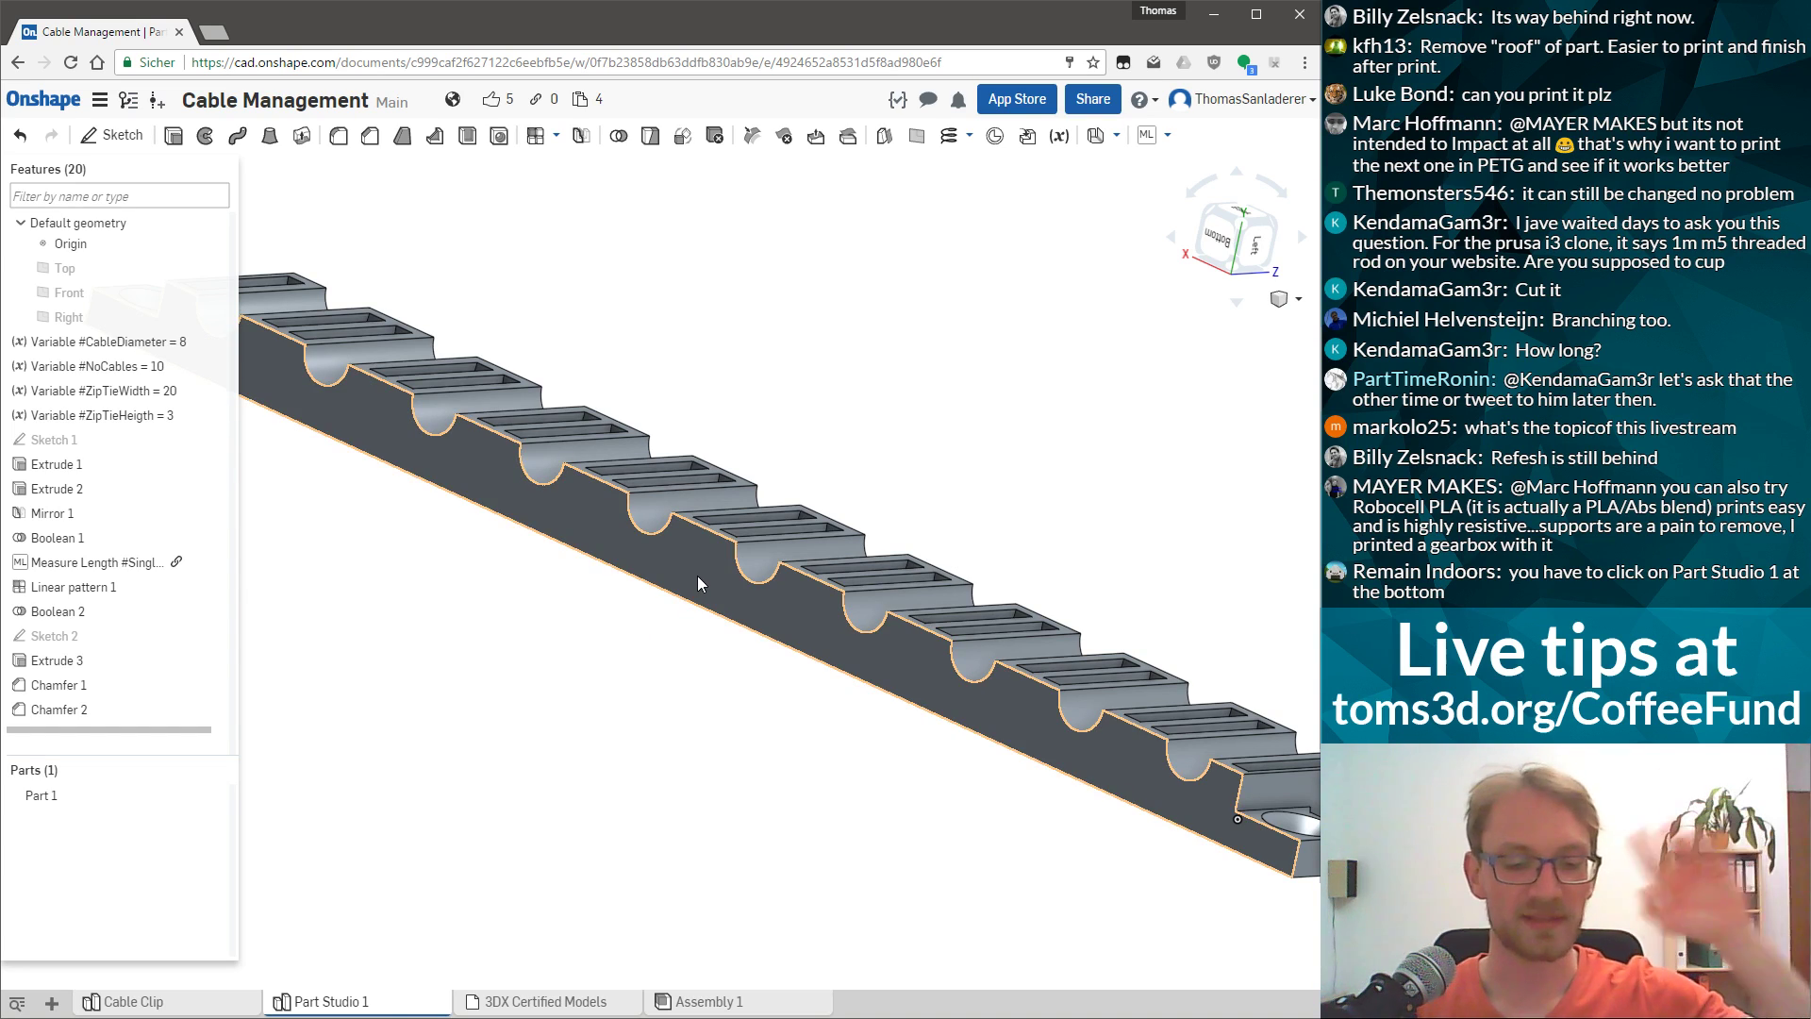
pyautogui.press('n')
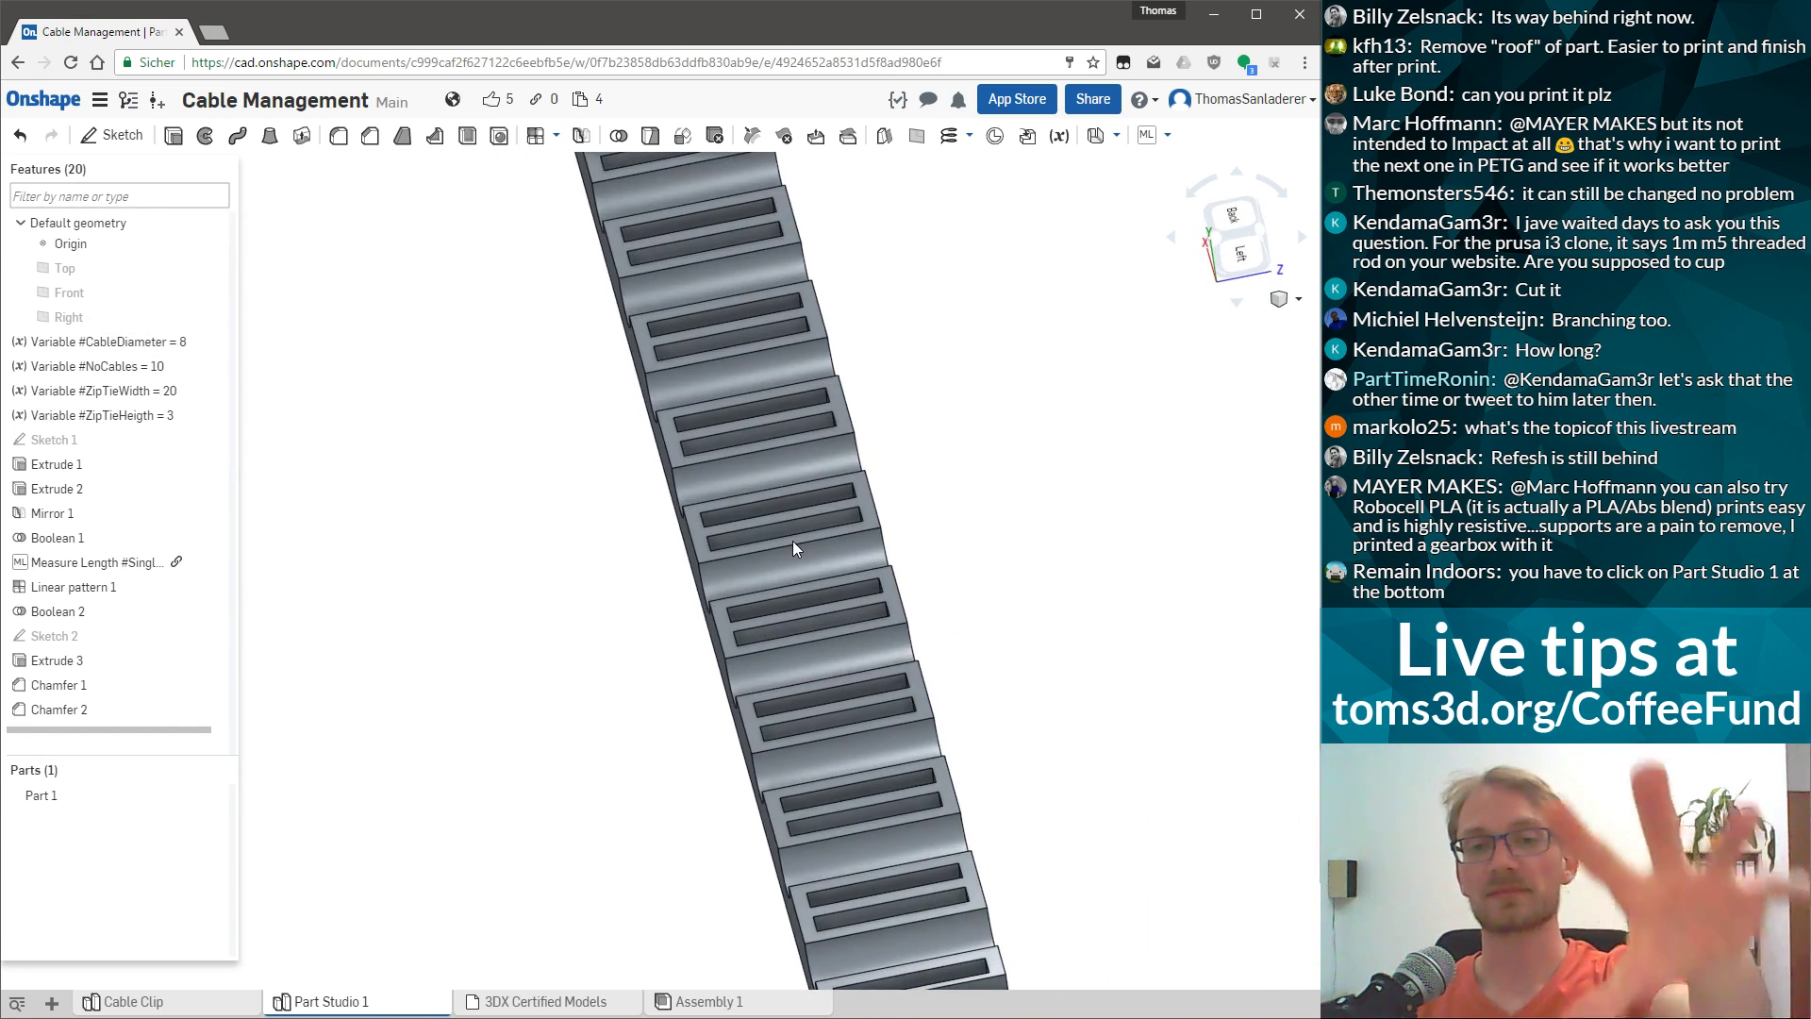
pyautogui.press('n')
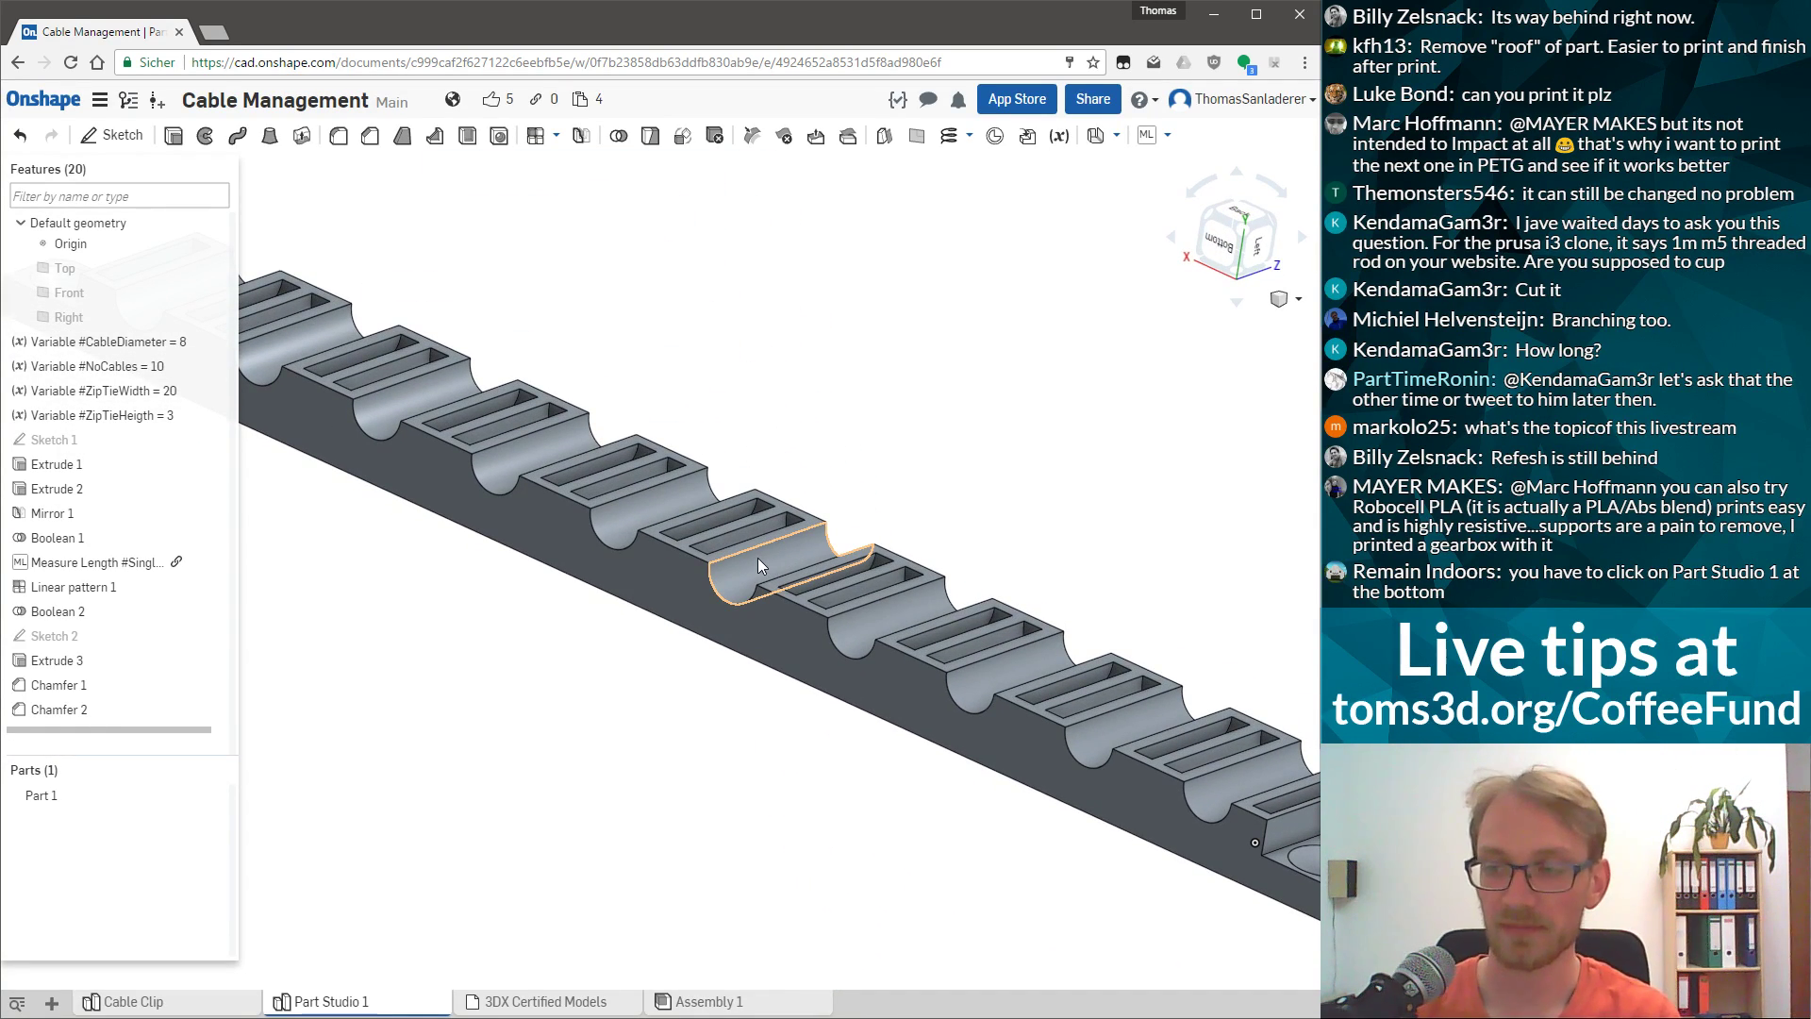
# Compare the holder in Part Studio 1 with the Cable Clip part and view the clip from its countersunk side.
pyautogui.click(322, 1004)
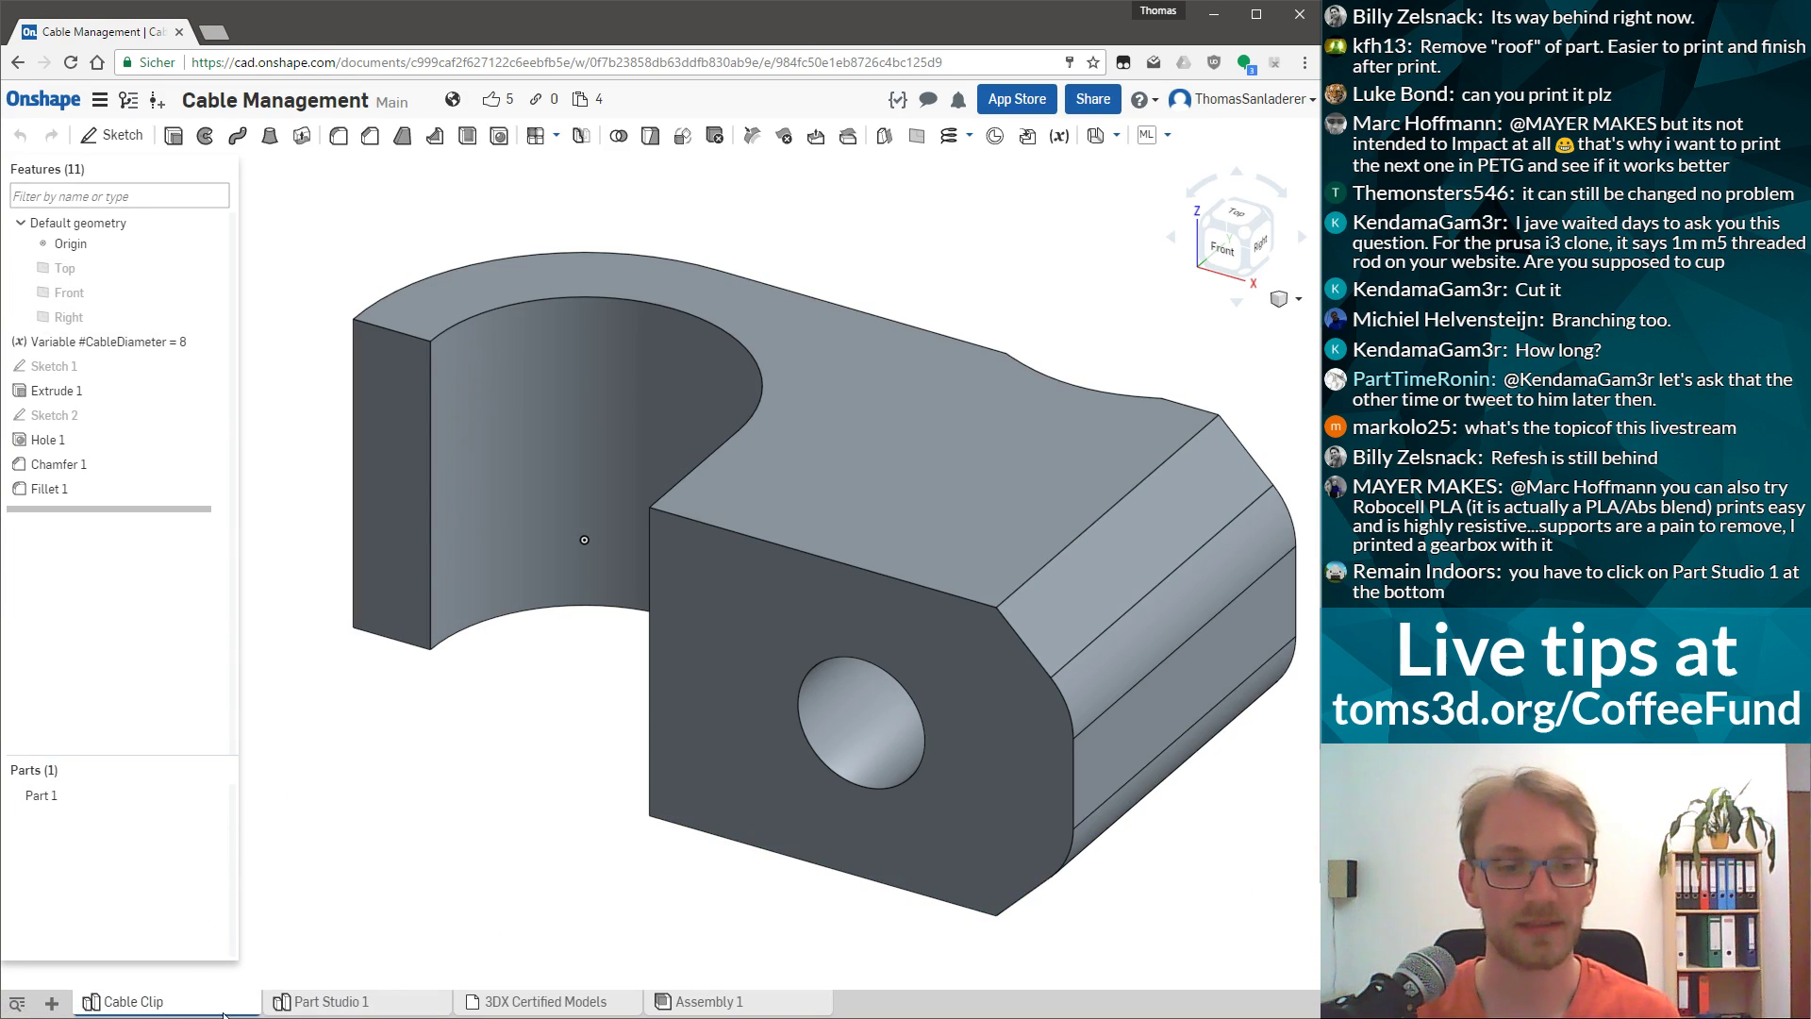
pyautogui.click(303, 1005)
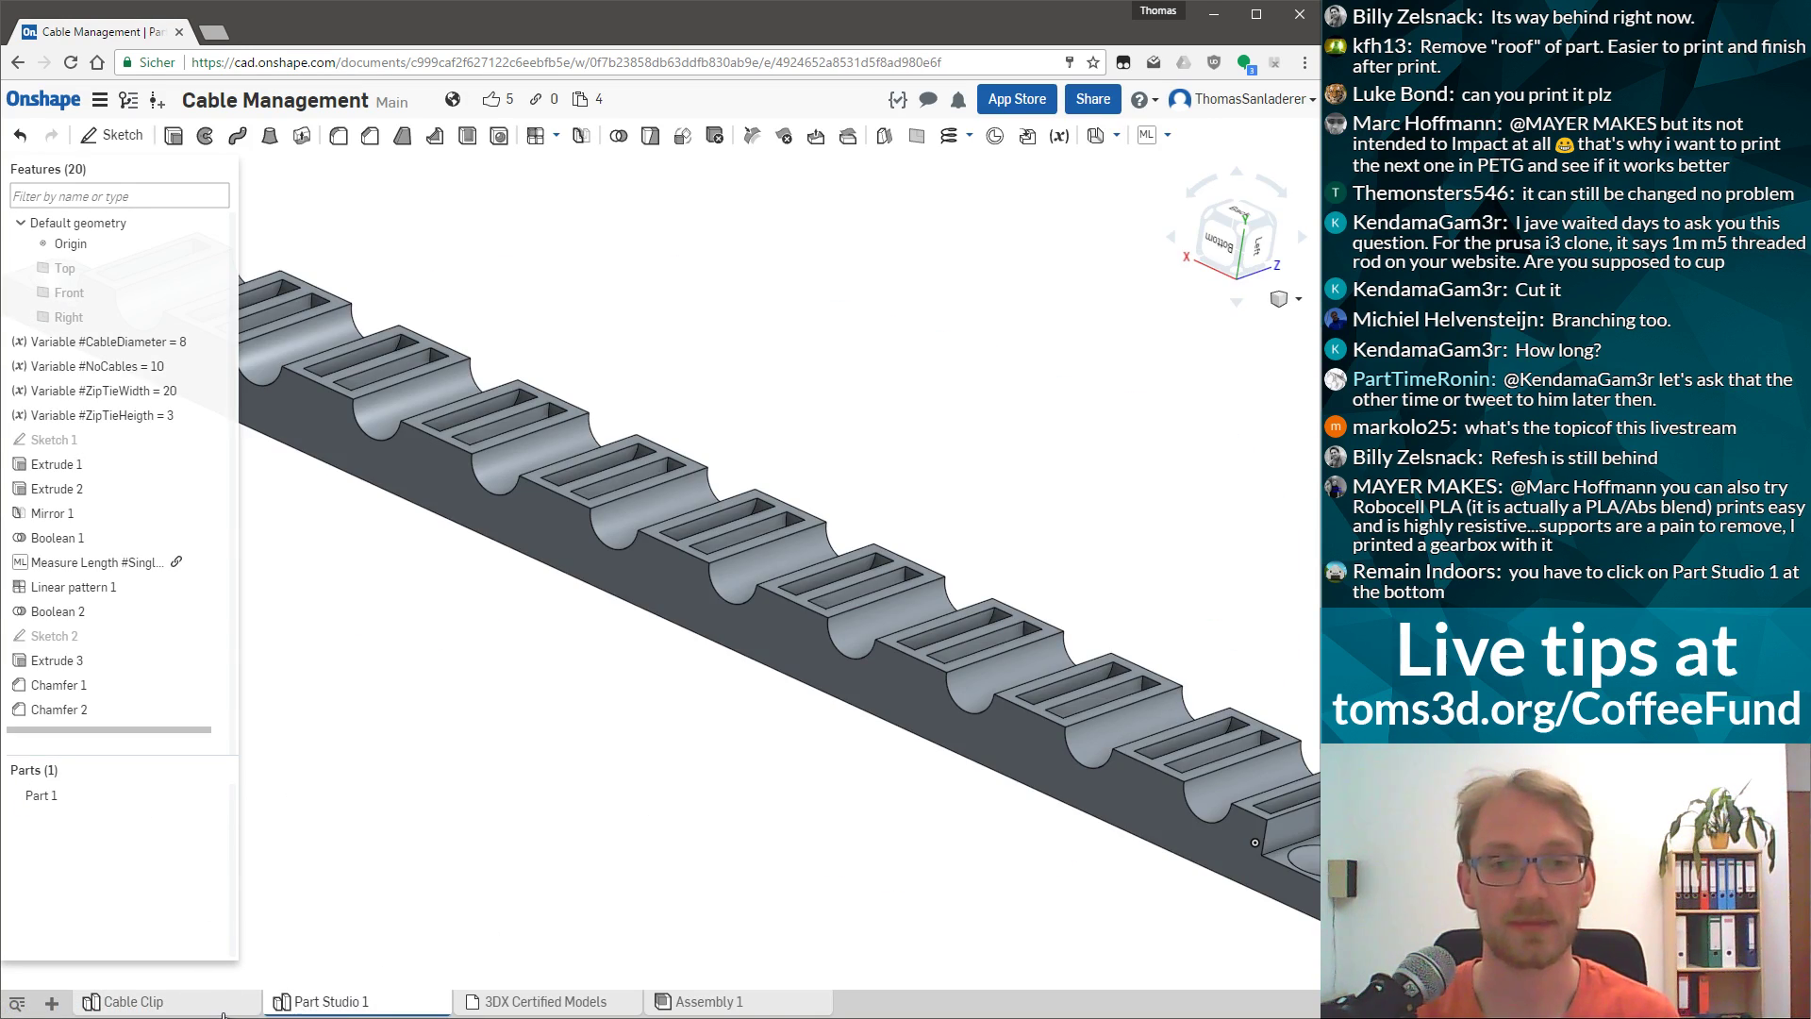
pyautogui.click(223, 1014)
pyautogui.moveTo(578, 739); pyautogui.dragTo(873, 231, button='right')
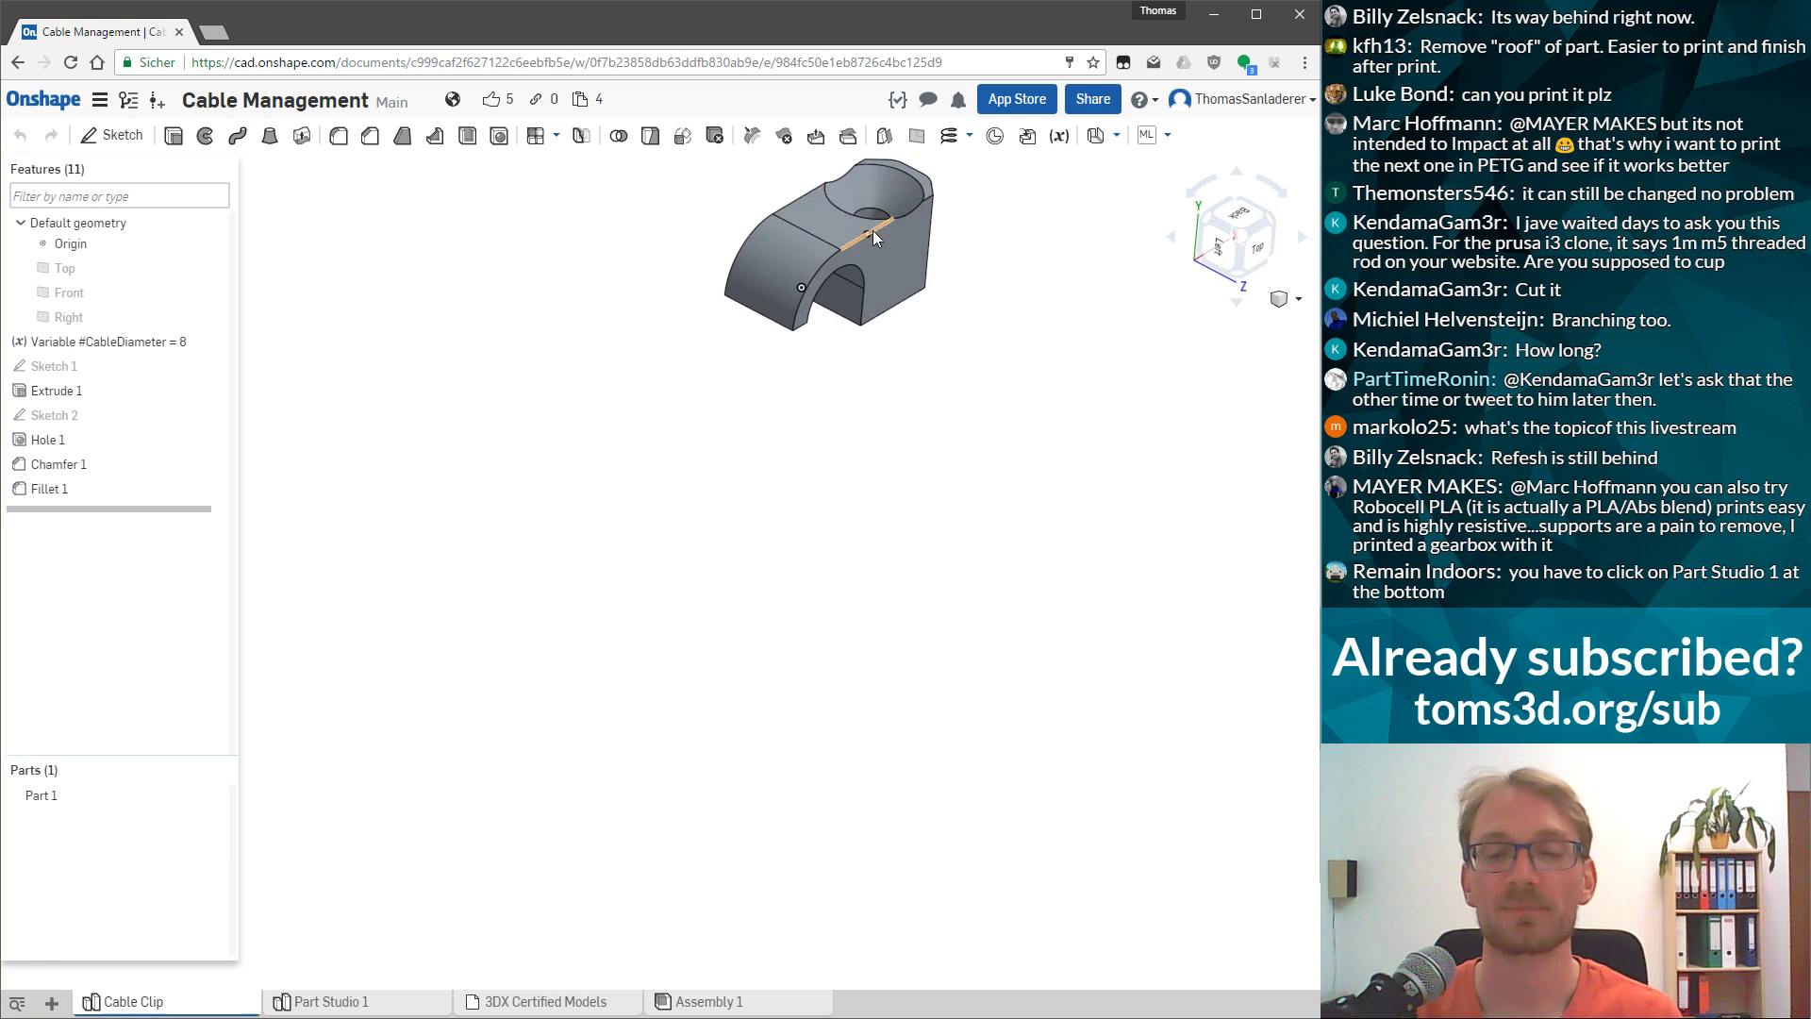
# Delete the 3DX Certified Models tab from the document.
pyautogui.click(367, 1000)
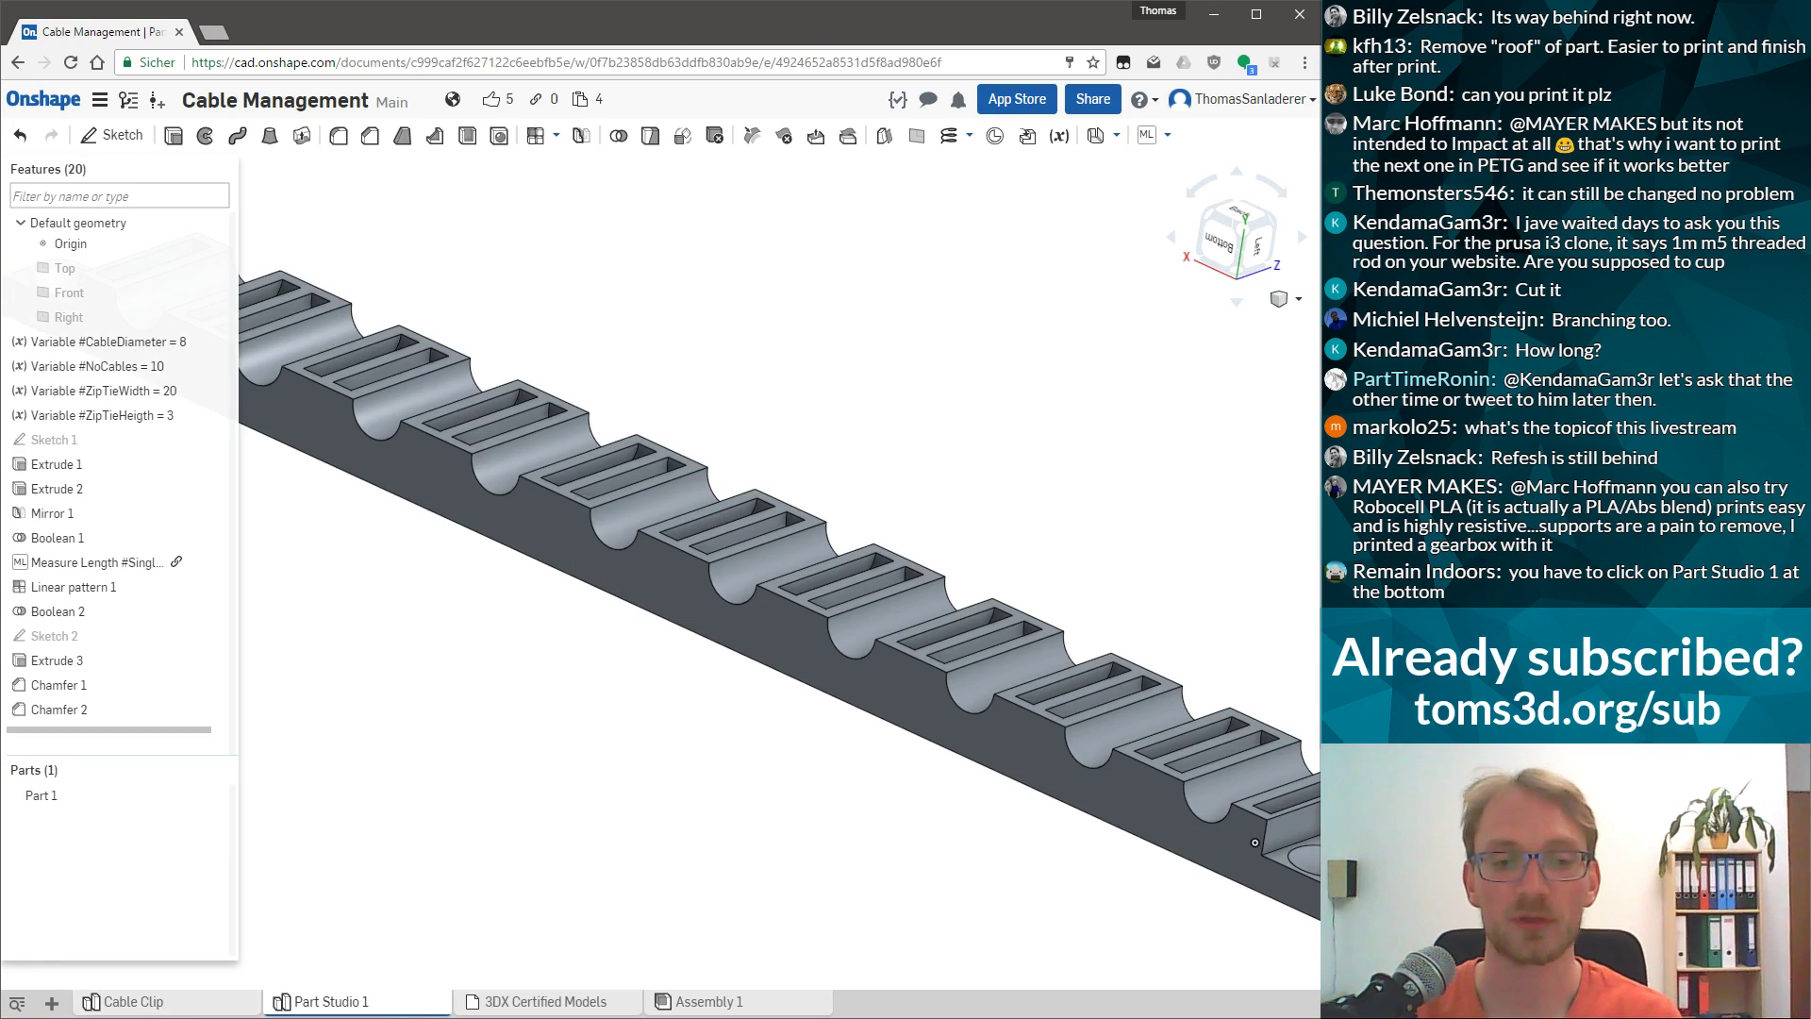
pyautogui.click(197, 1007)
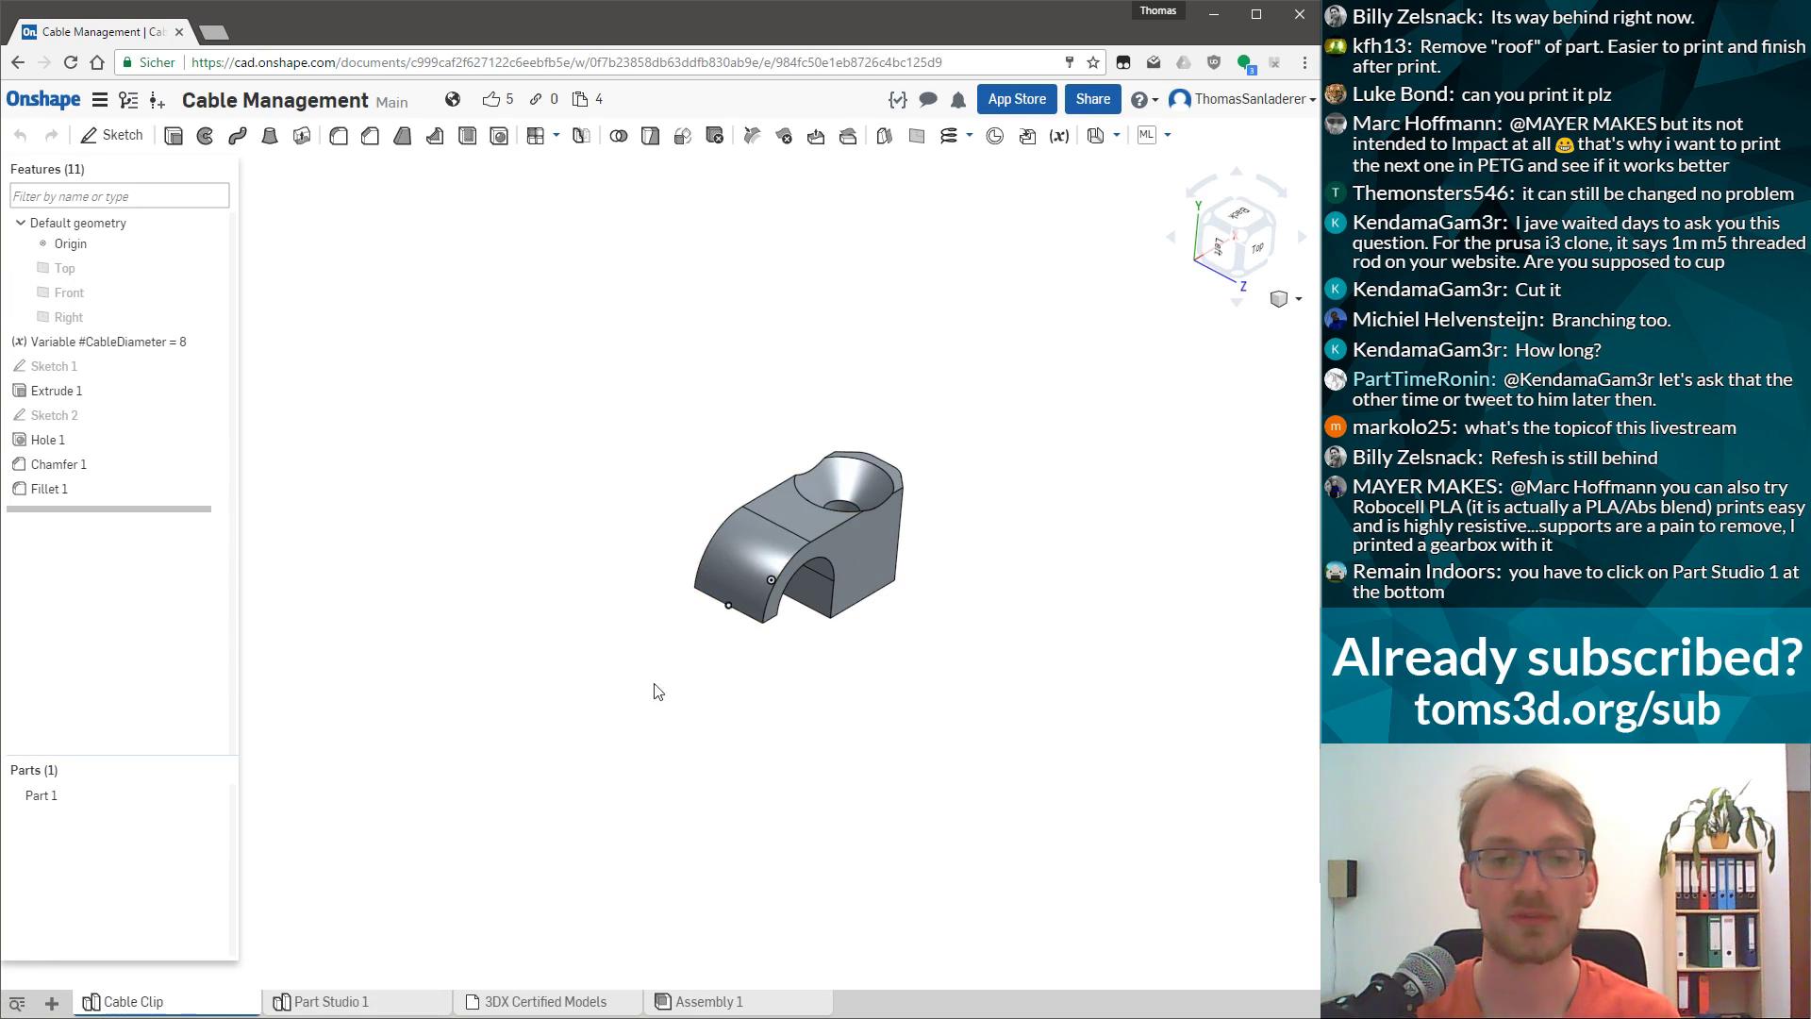
pyautogui.click(358, 1007)
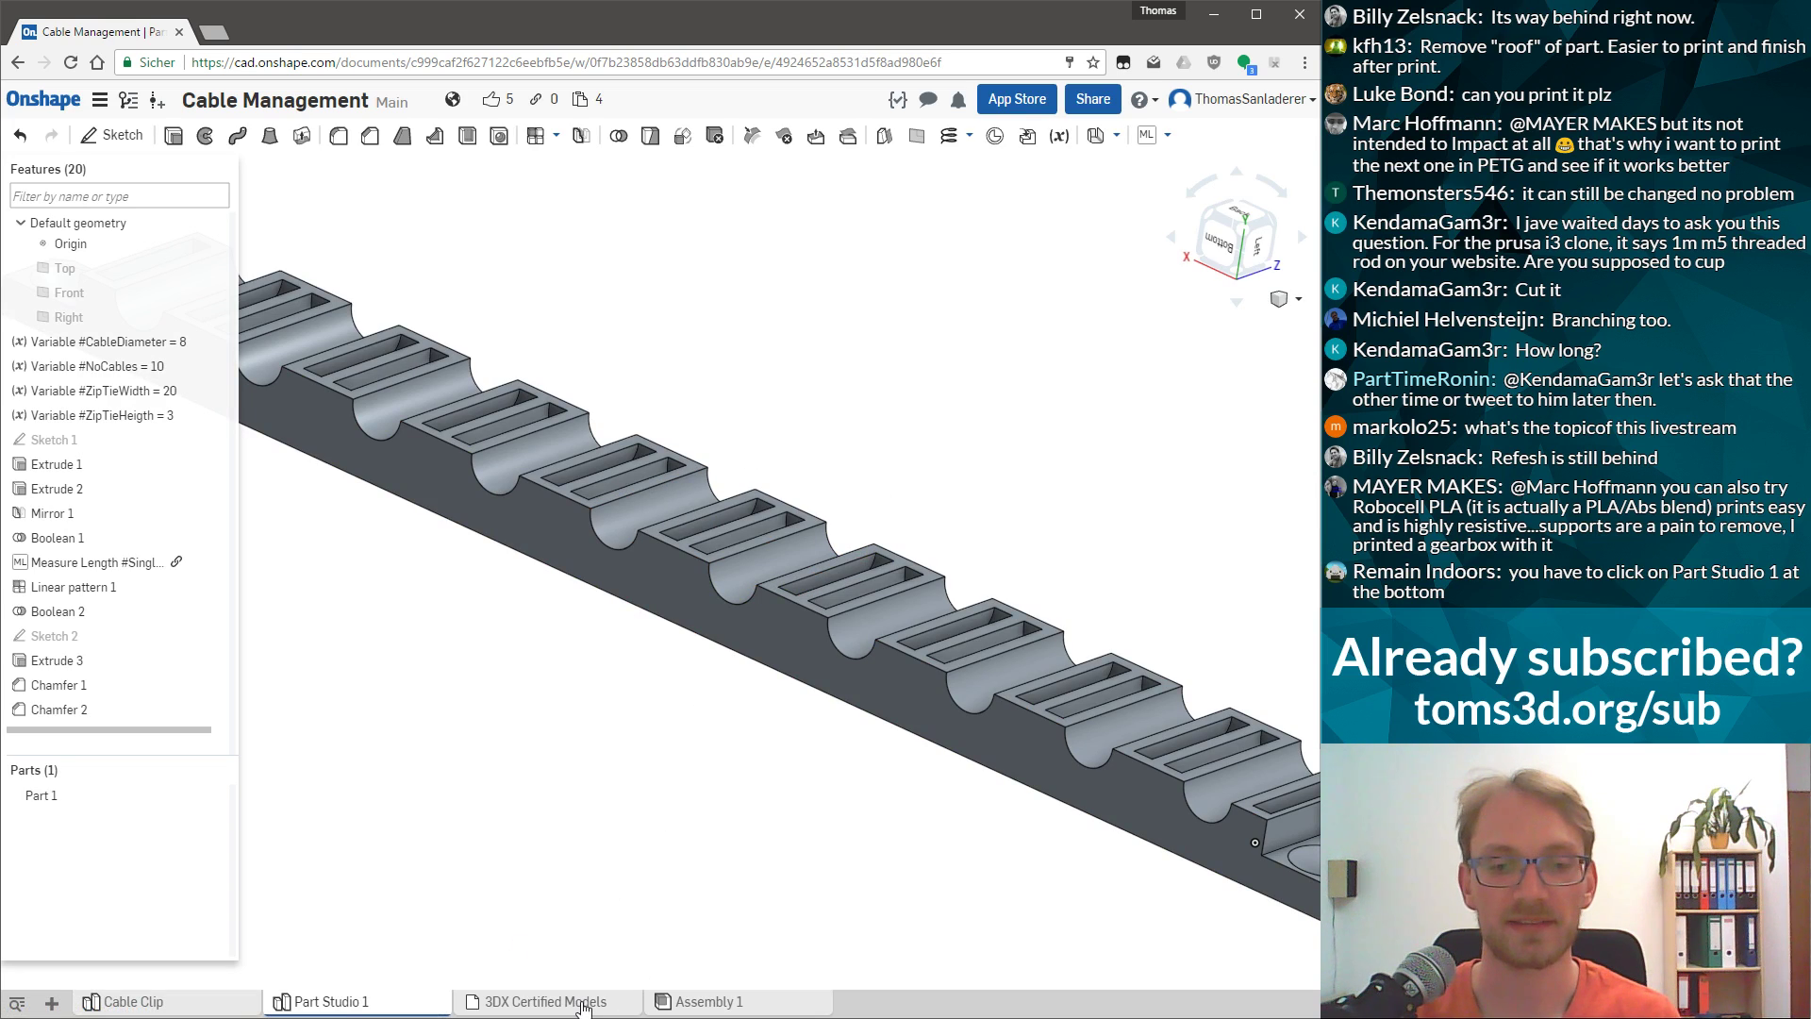
pyautogui.rightClick(584, 1007)
pyautogui.click(491, 974)
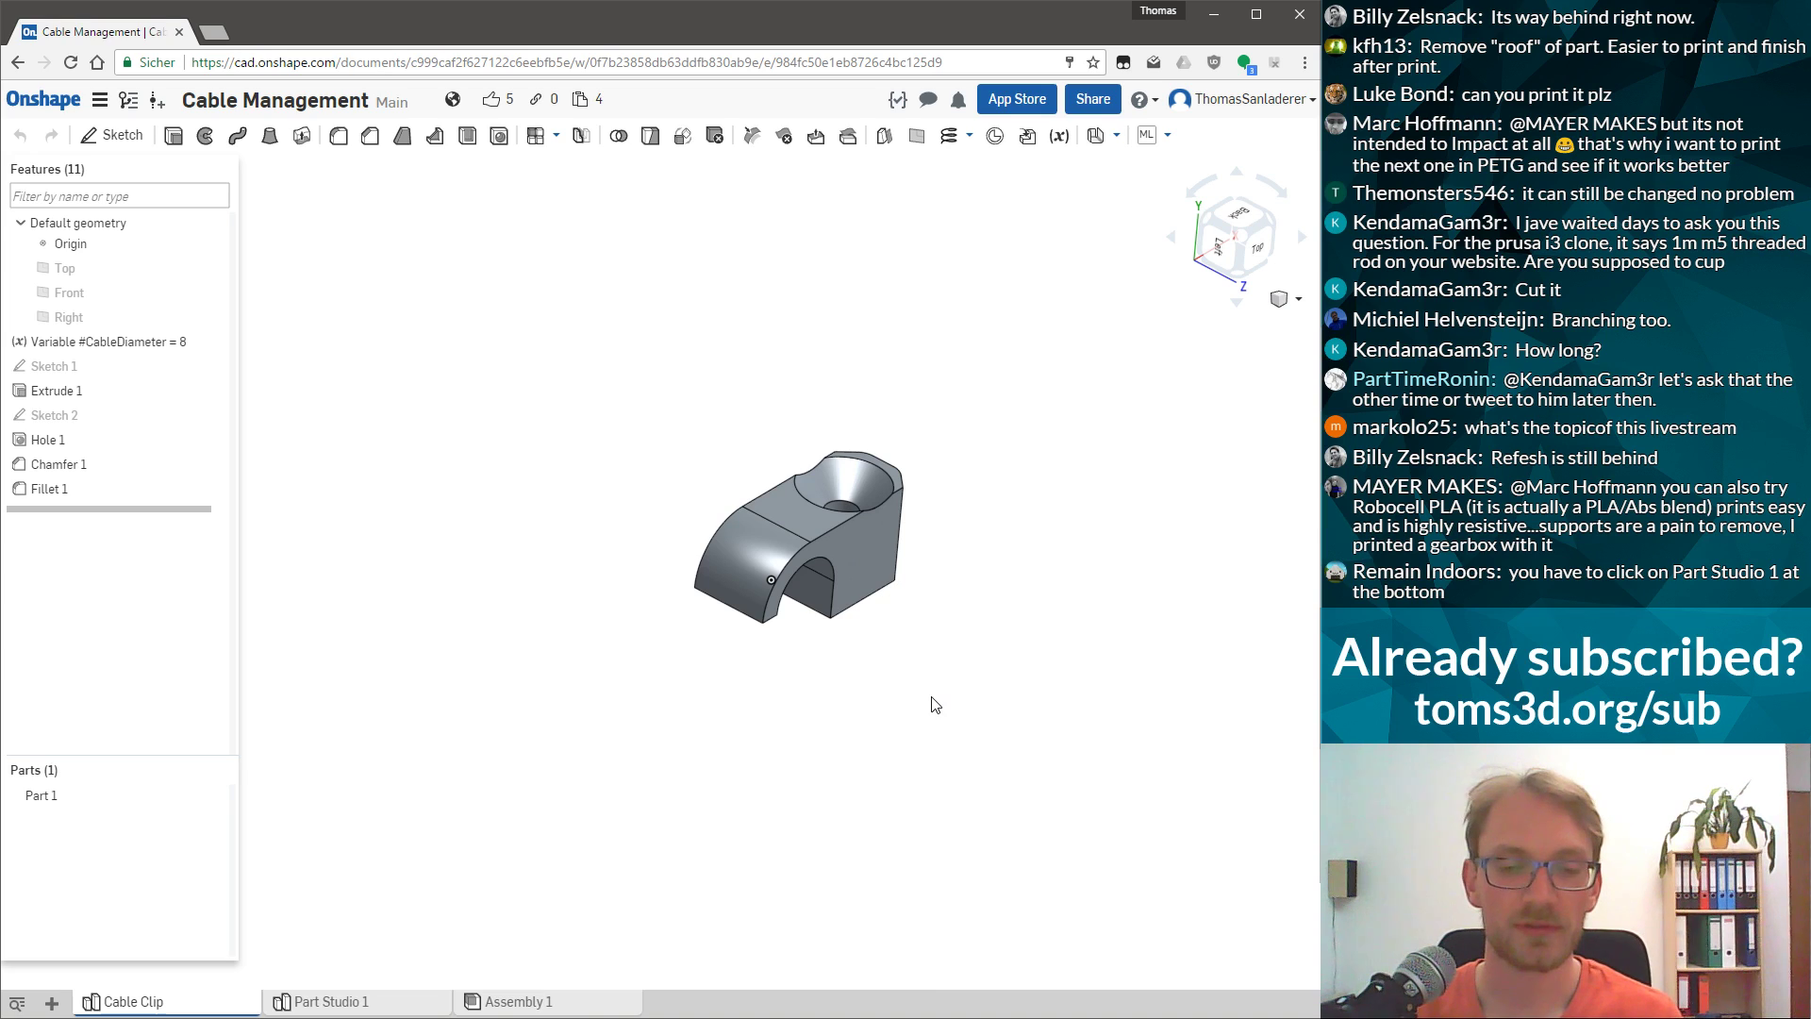
# Add a new part studio to the document after checking the Cable Clip, Assembly 1 and Part Studio 1.
pyautogui.moveTo(865, 655); pyautogui.dragTo(863, 589, button='right')
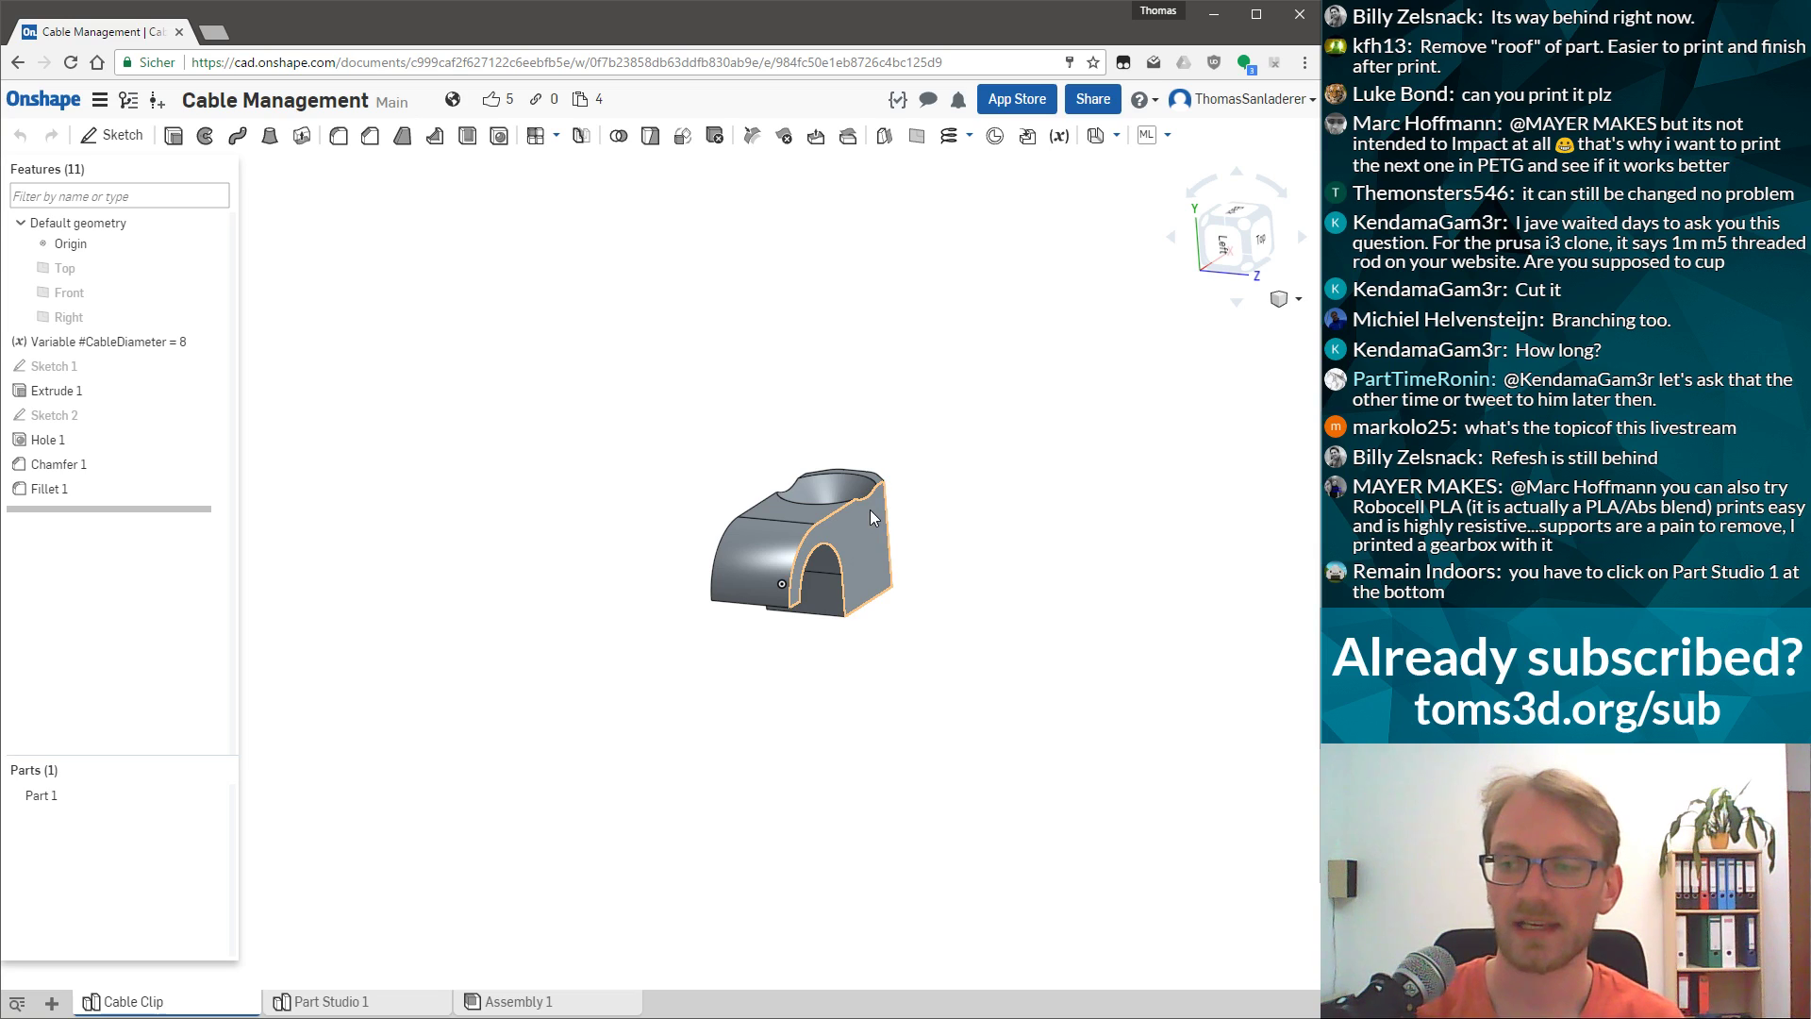
pyautogui.scroll(3, 809, 443)
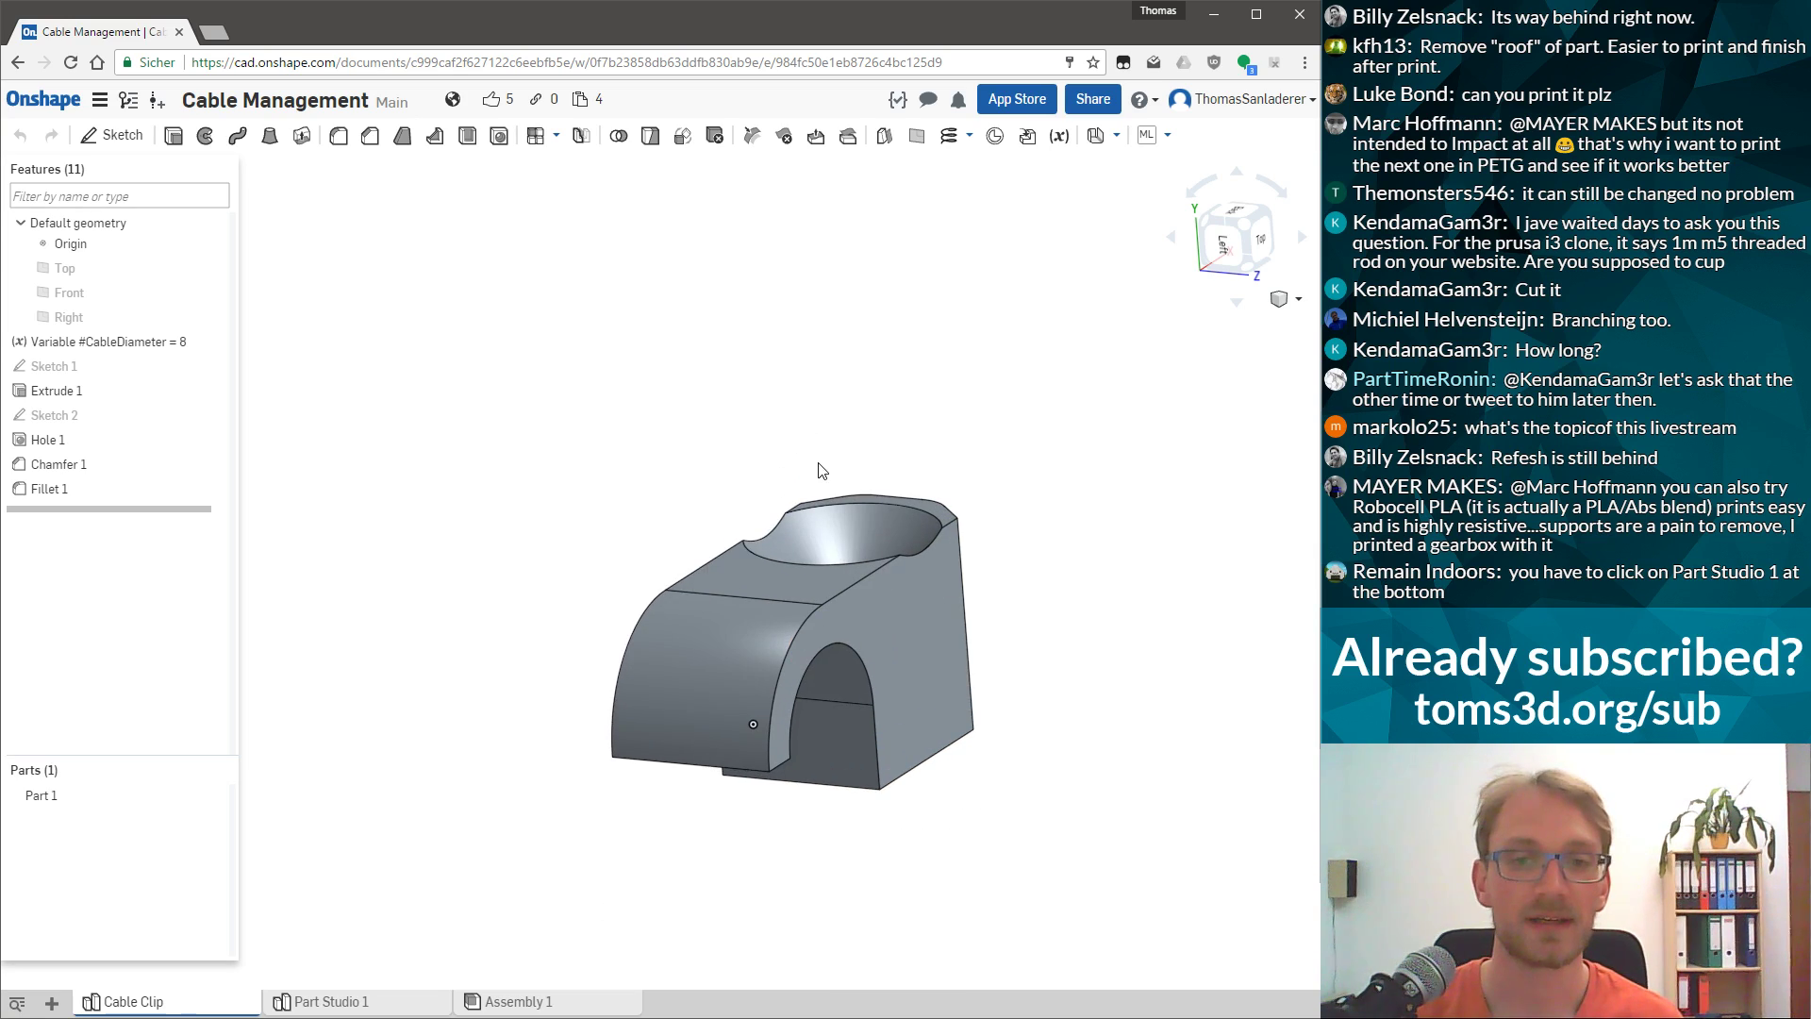
pyautogui.click(509, 999)
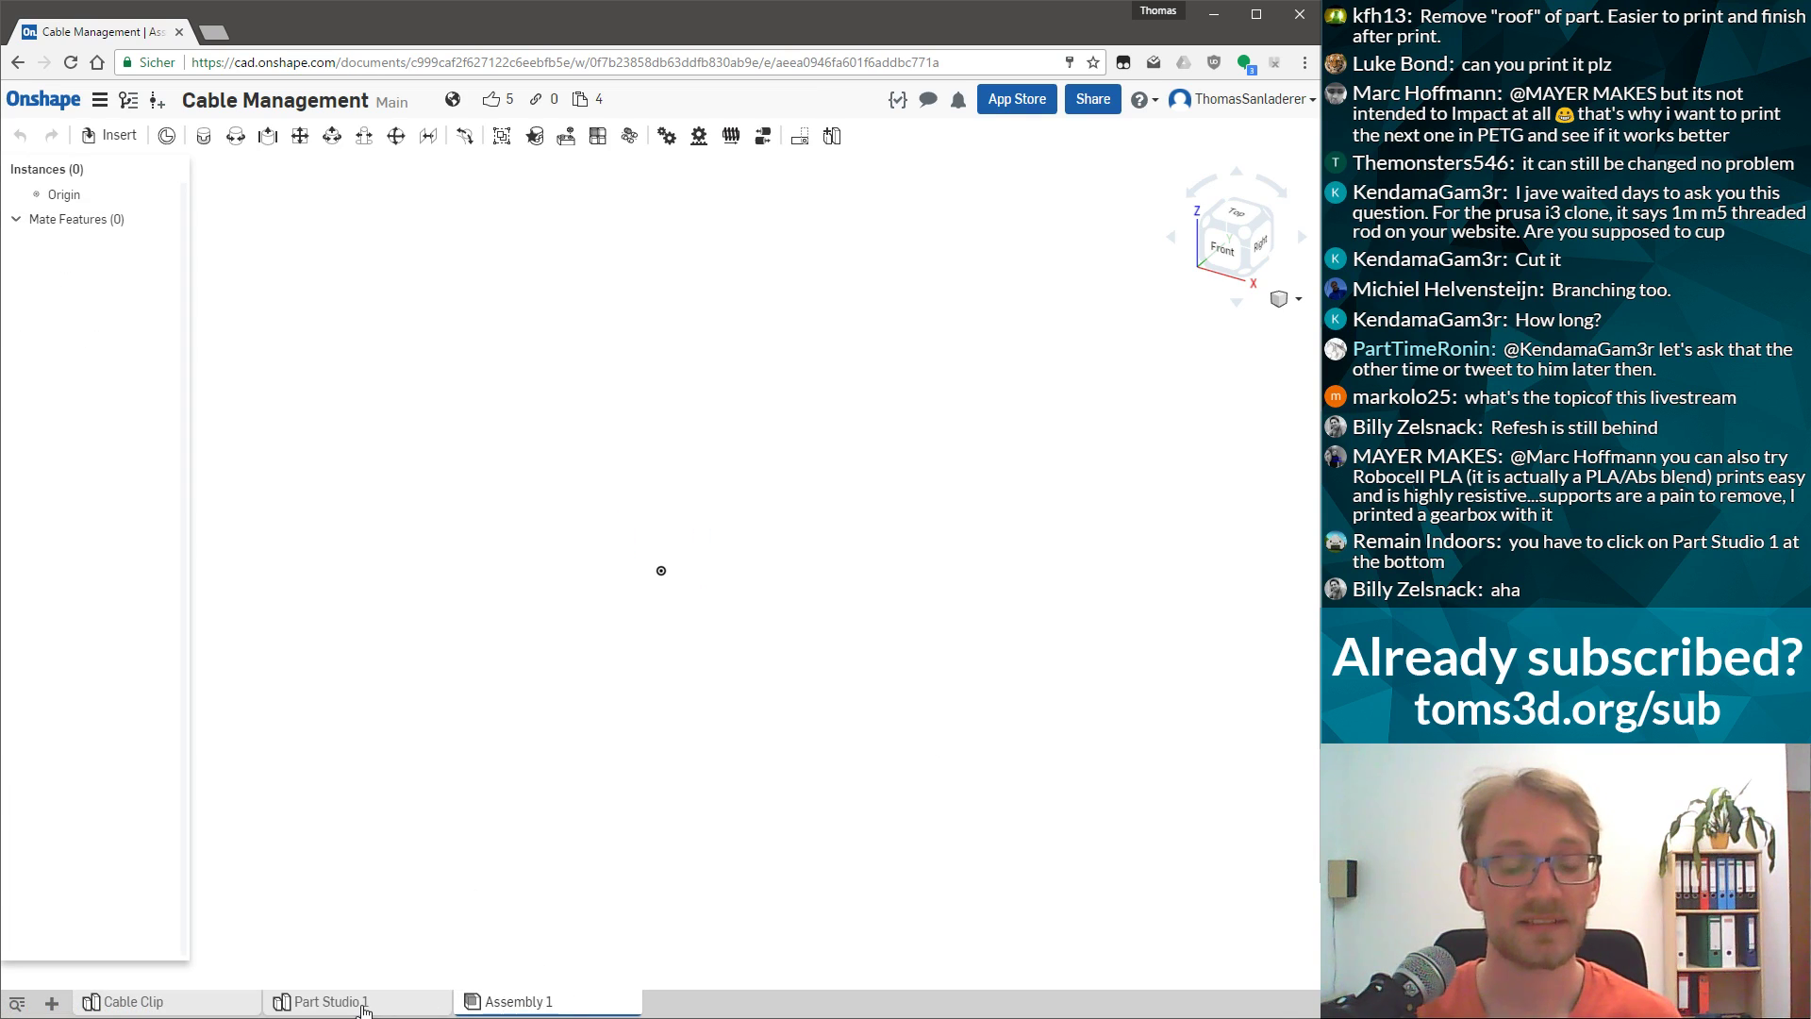
pyautogui.click(302, 1001)
pyautogui.click(52, 1002)
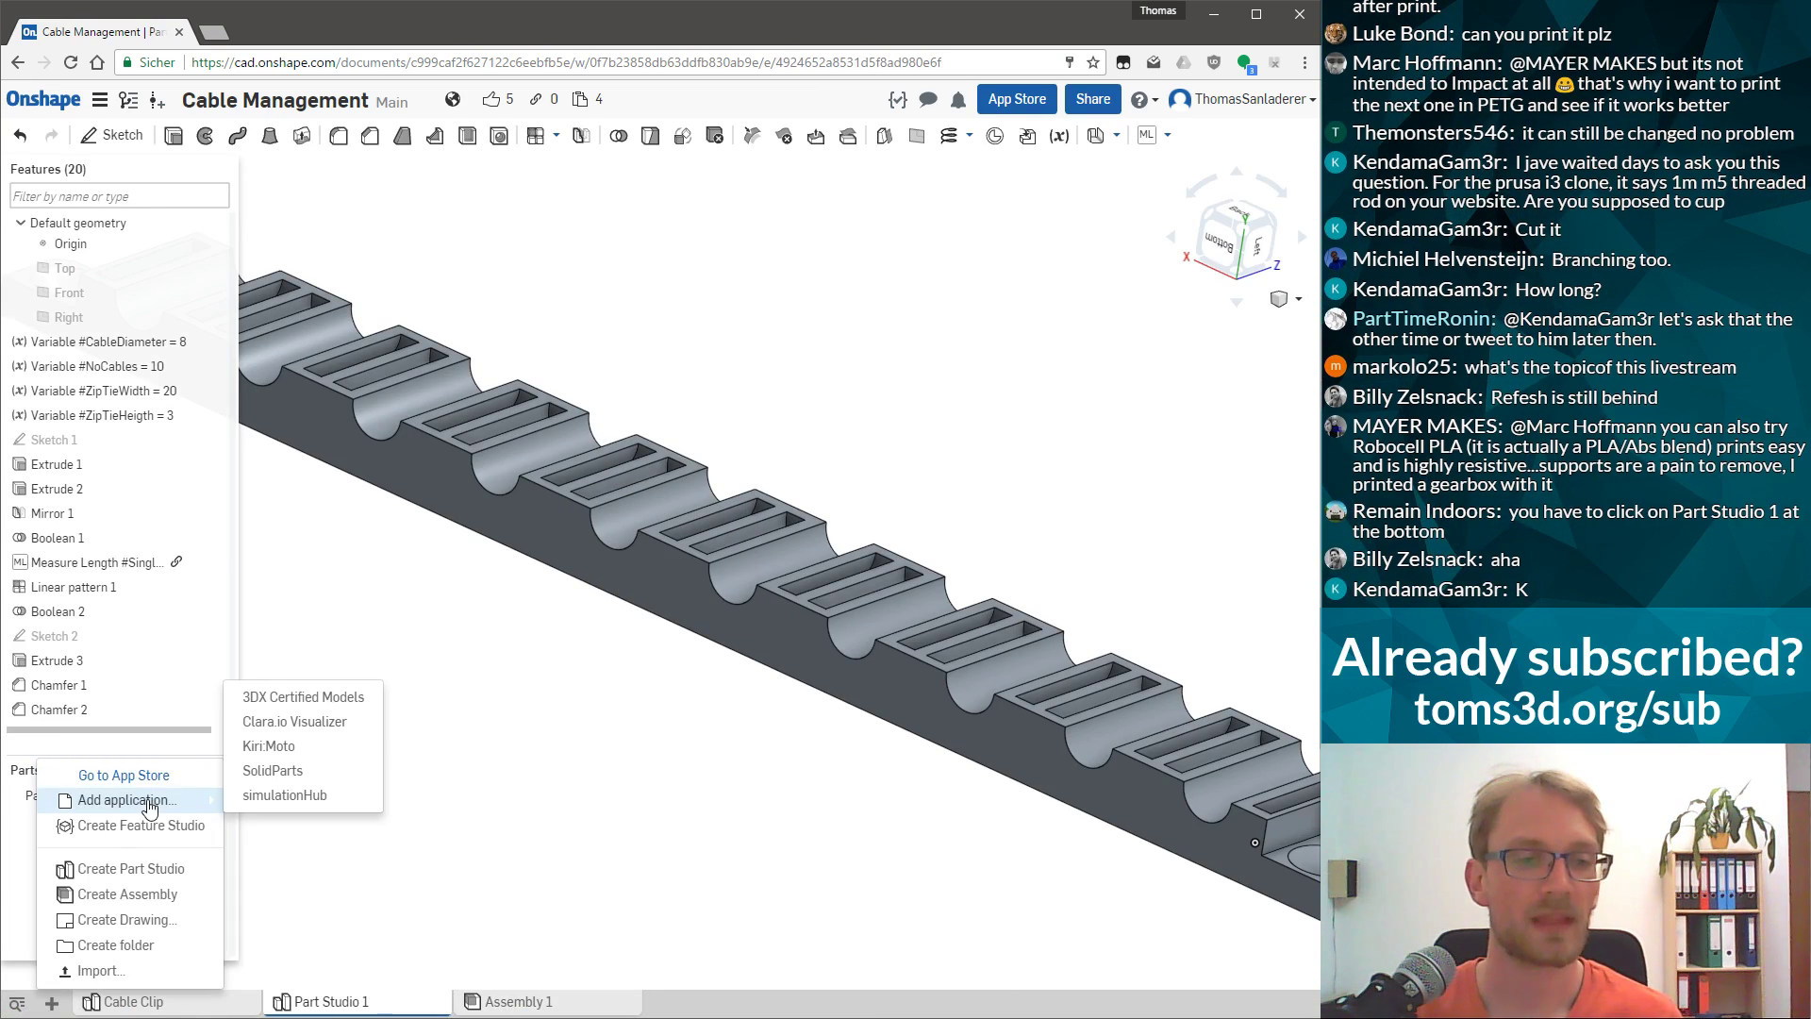
pyautogui.click(142, 866)
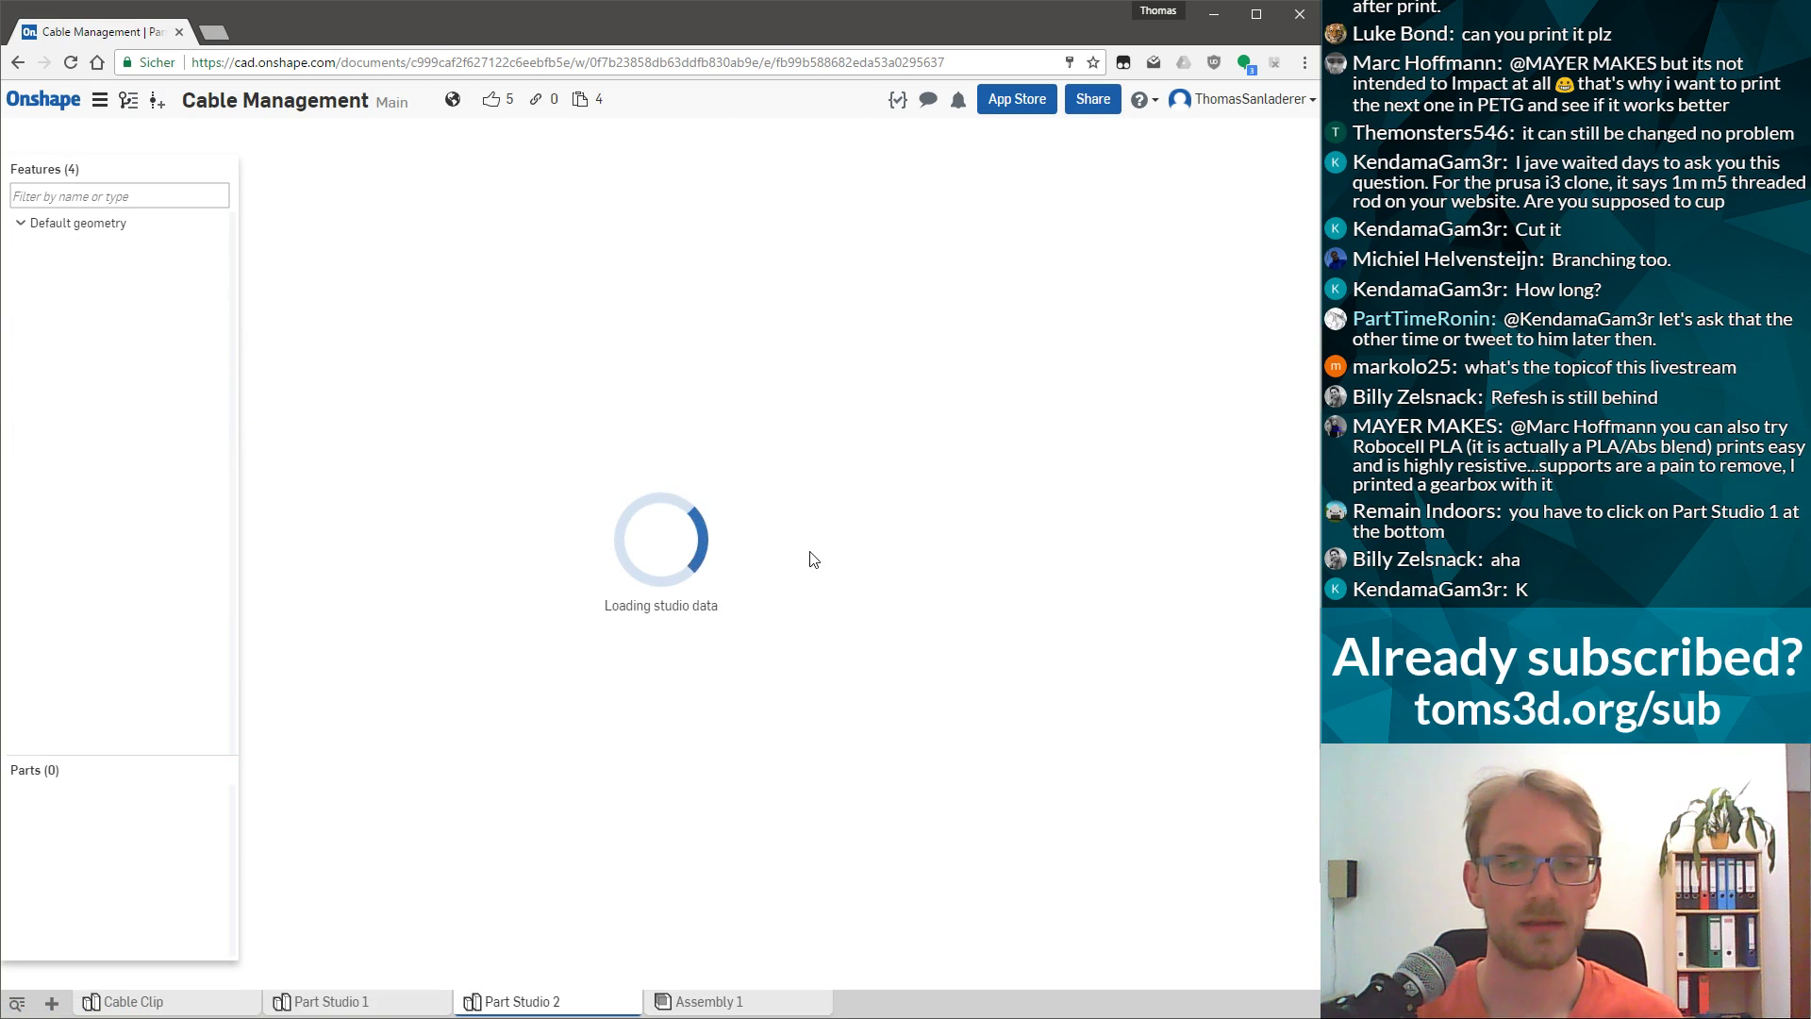
# Start a sketch on the Top plane and draw a circle about 22.6 mm in diameter centred on the origin.
pyautogui.click(165, 268)
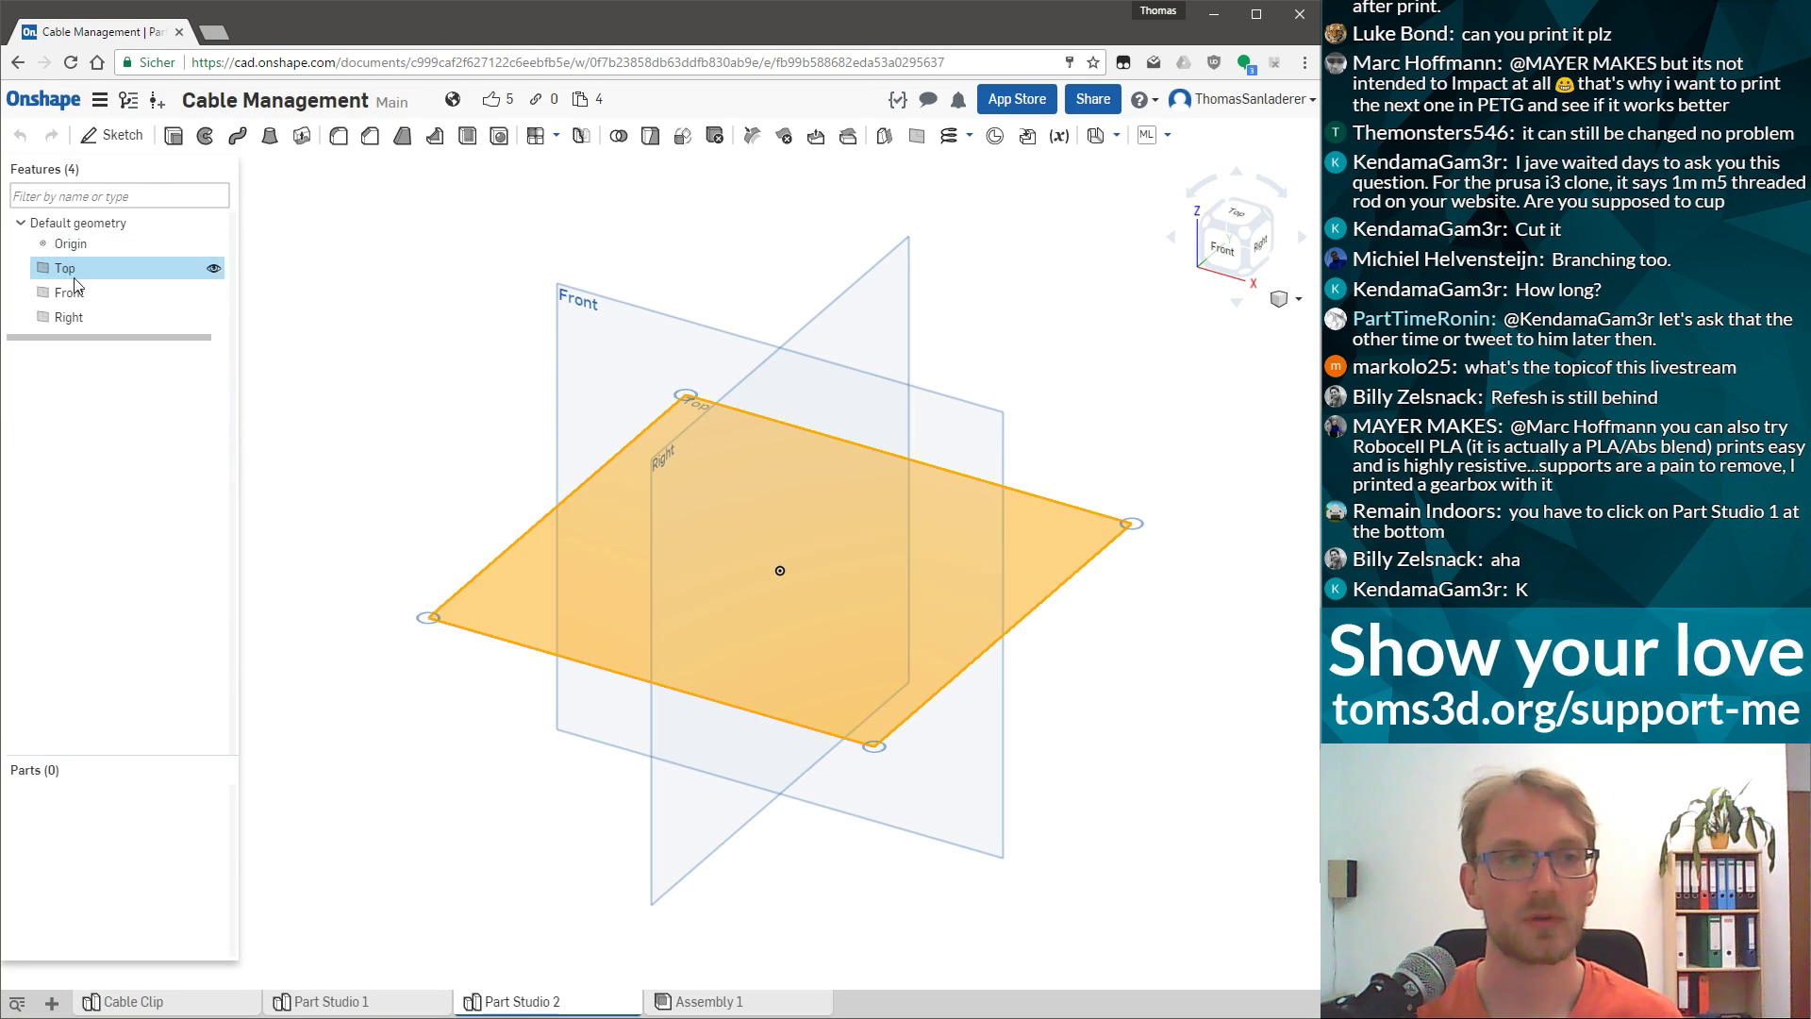
pyautogui.click(113, 134)
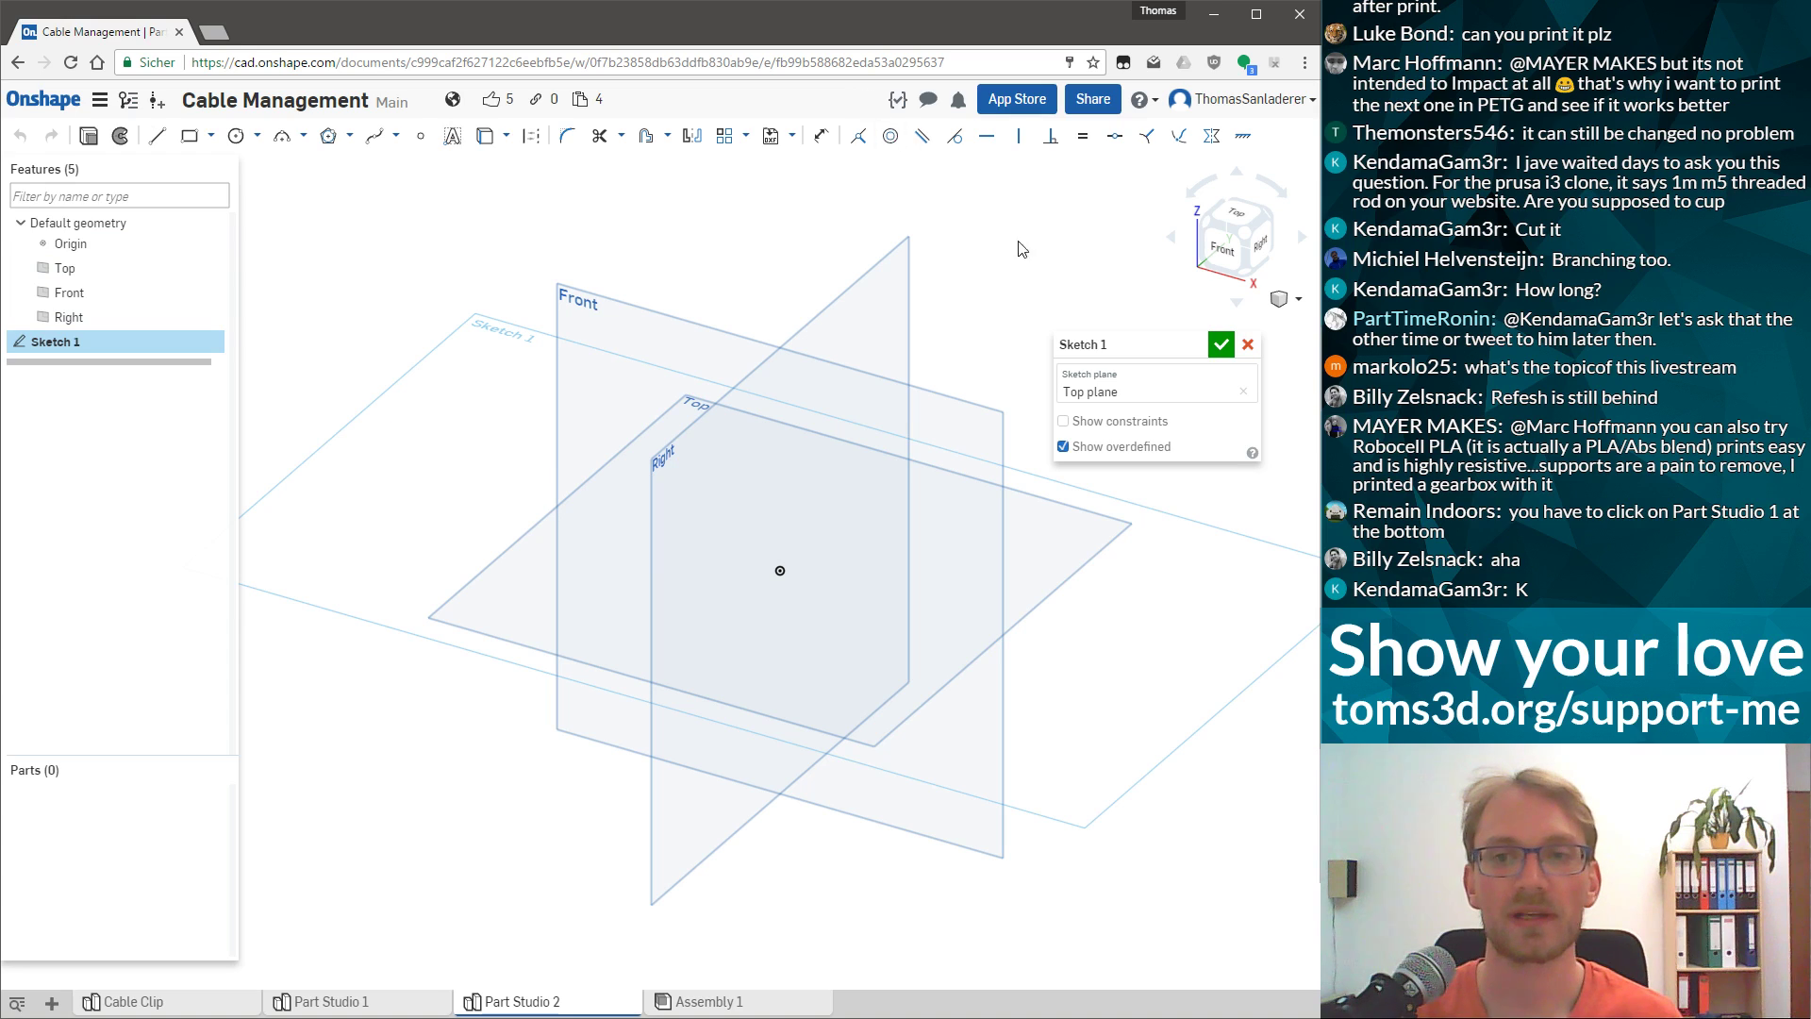
pyautogui.click(236, 135)
pyautogui.click(779, 570)
pyautogui.click(746, 630)
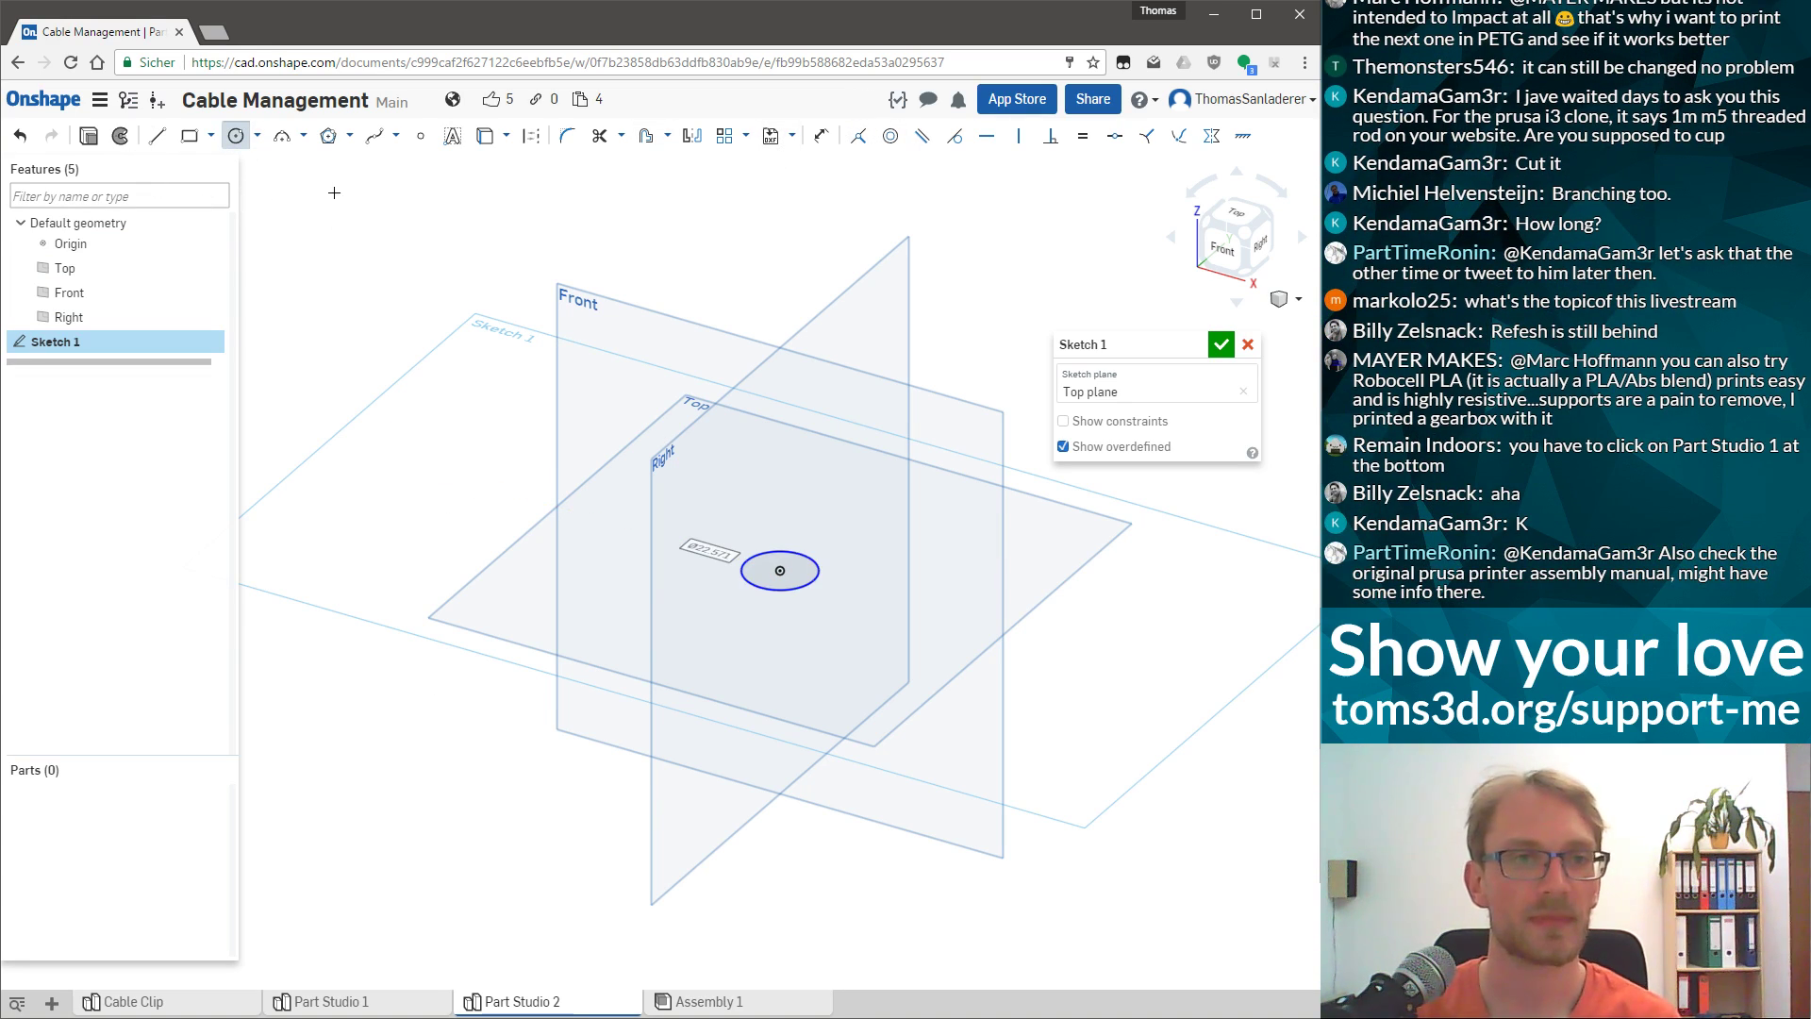
pyautogui.press('Escape')
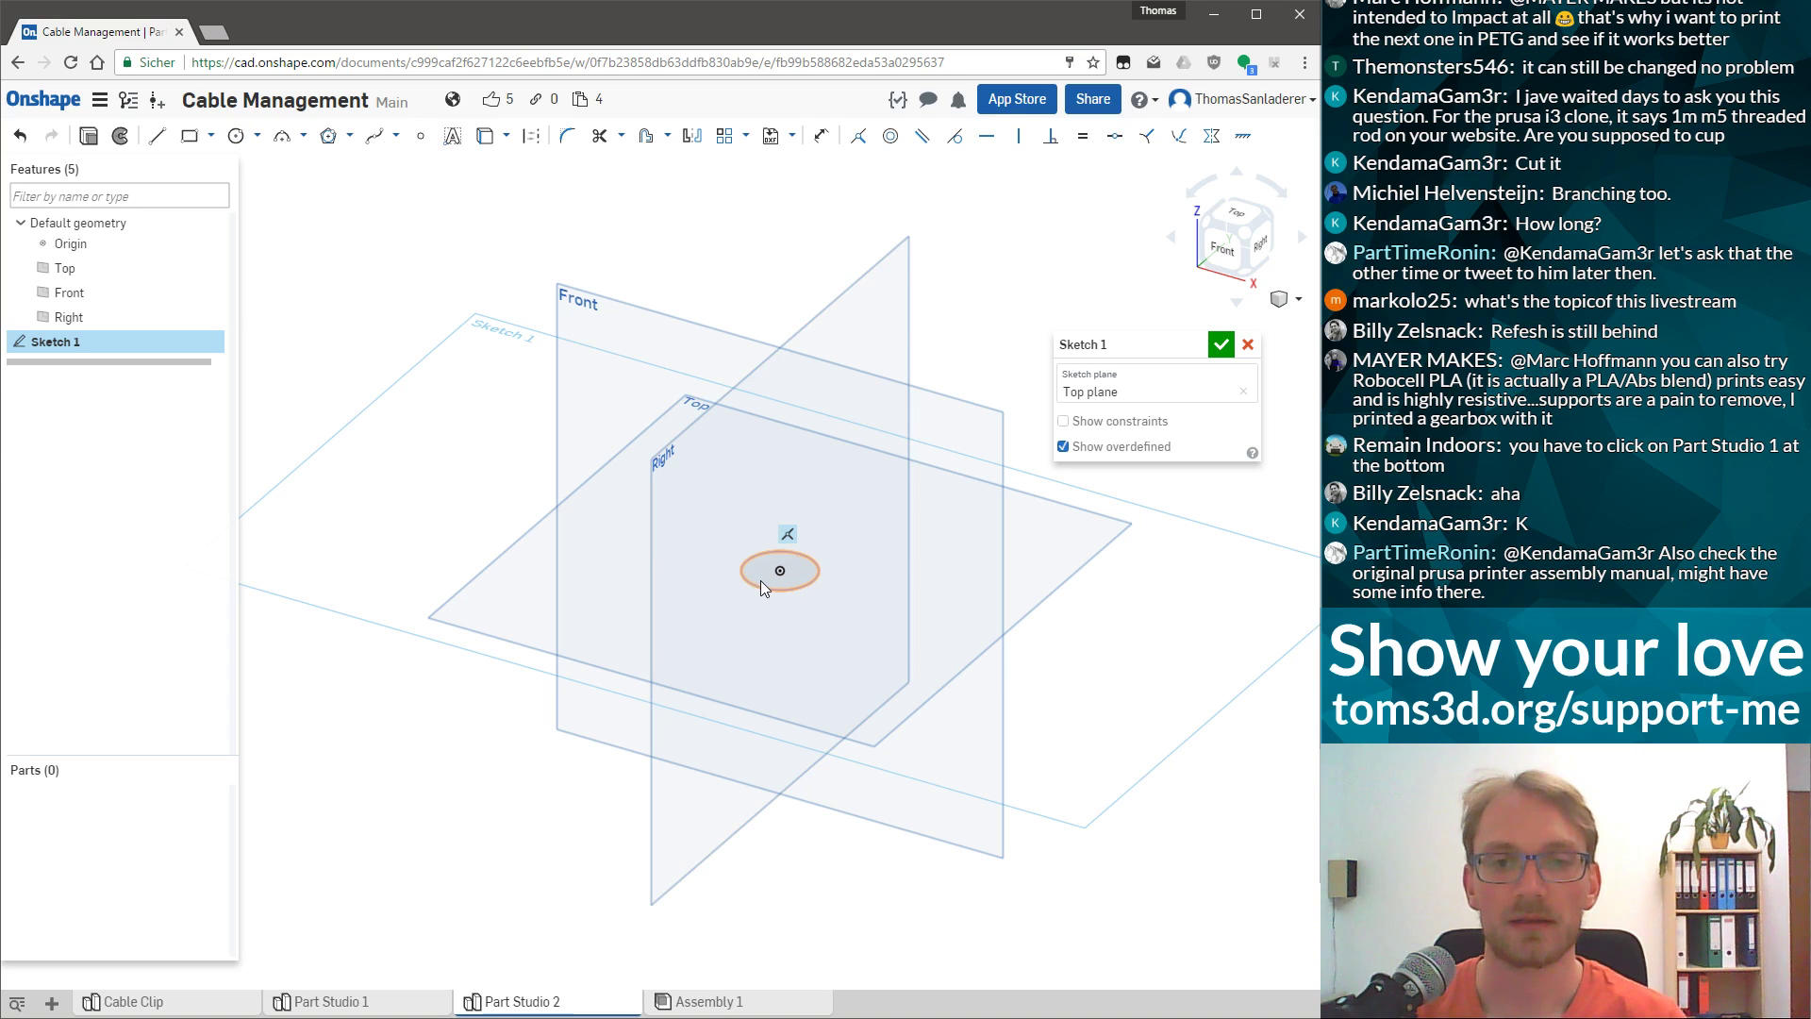
# Dimension the circle from its centre to its edge and set the value to 8 mm.
pyautogui.press('d')
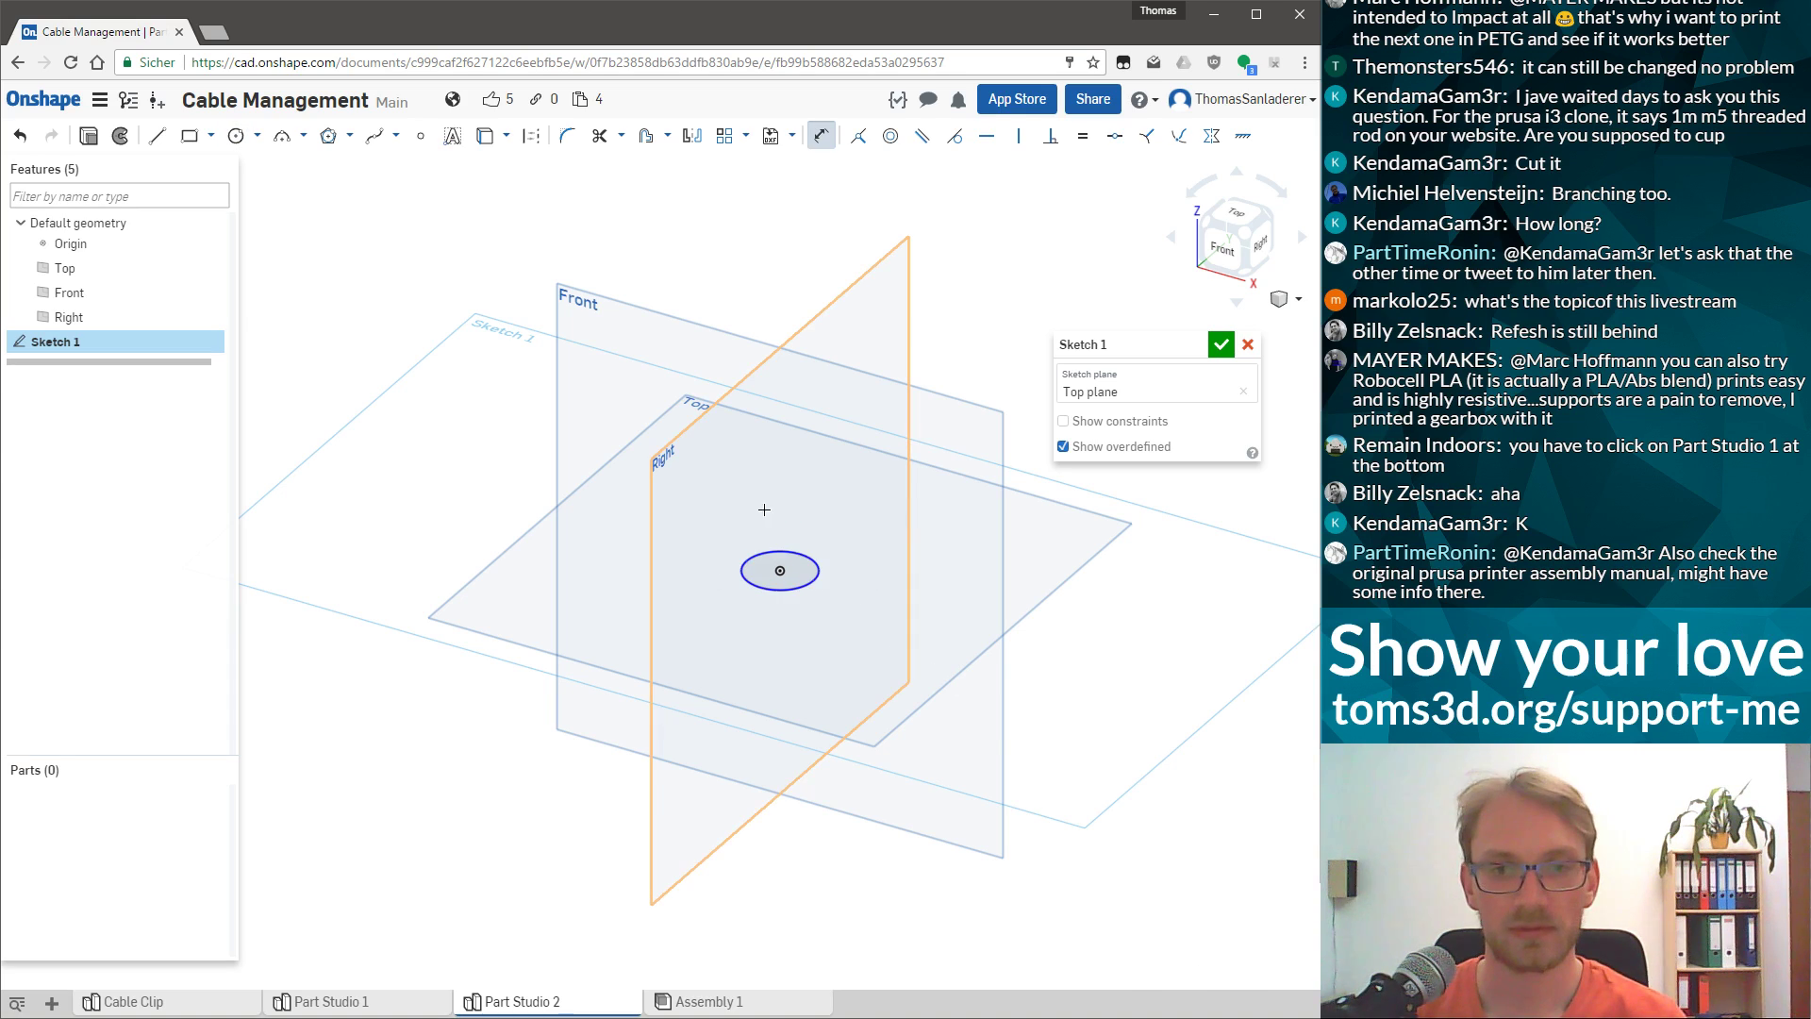
pyautogui.click(809, 559)
pyautogui.click(853, 534)
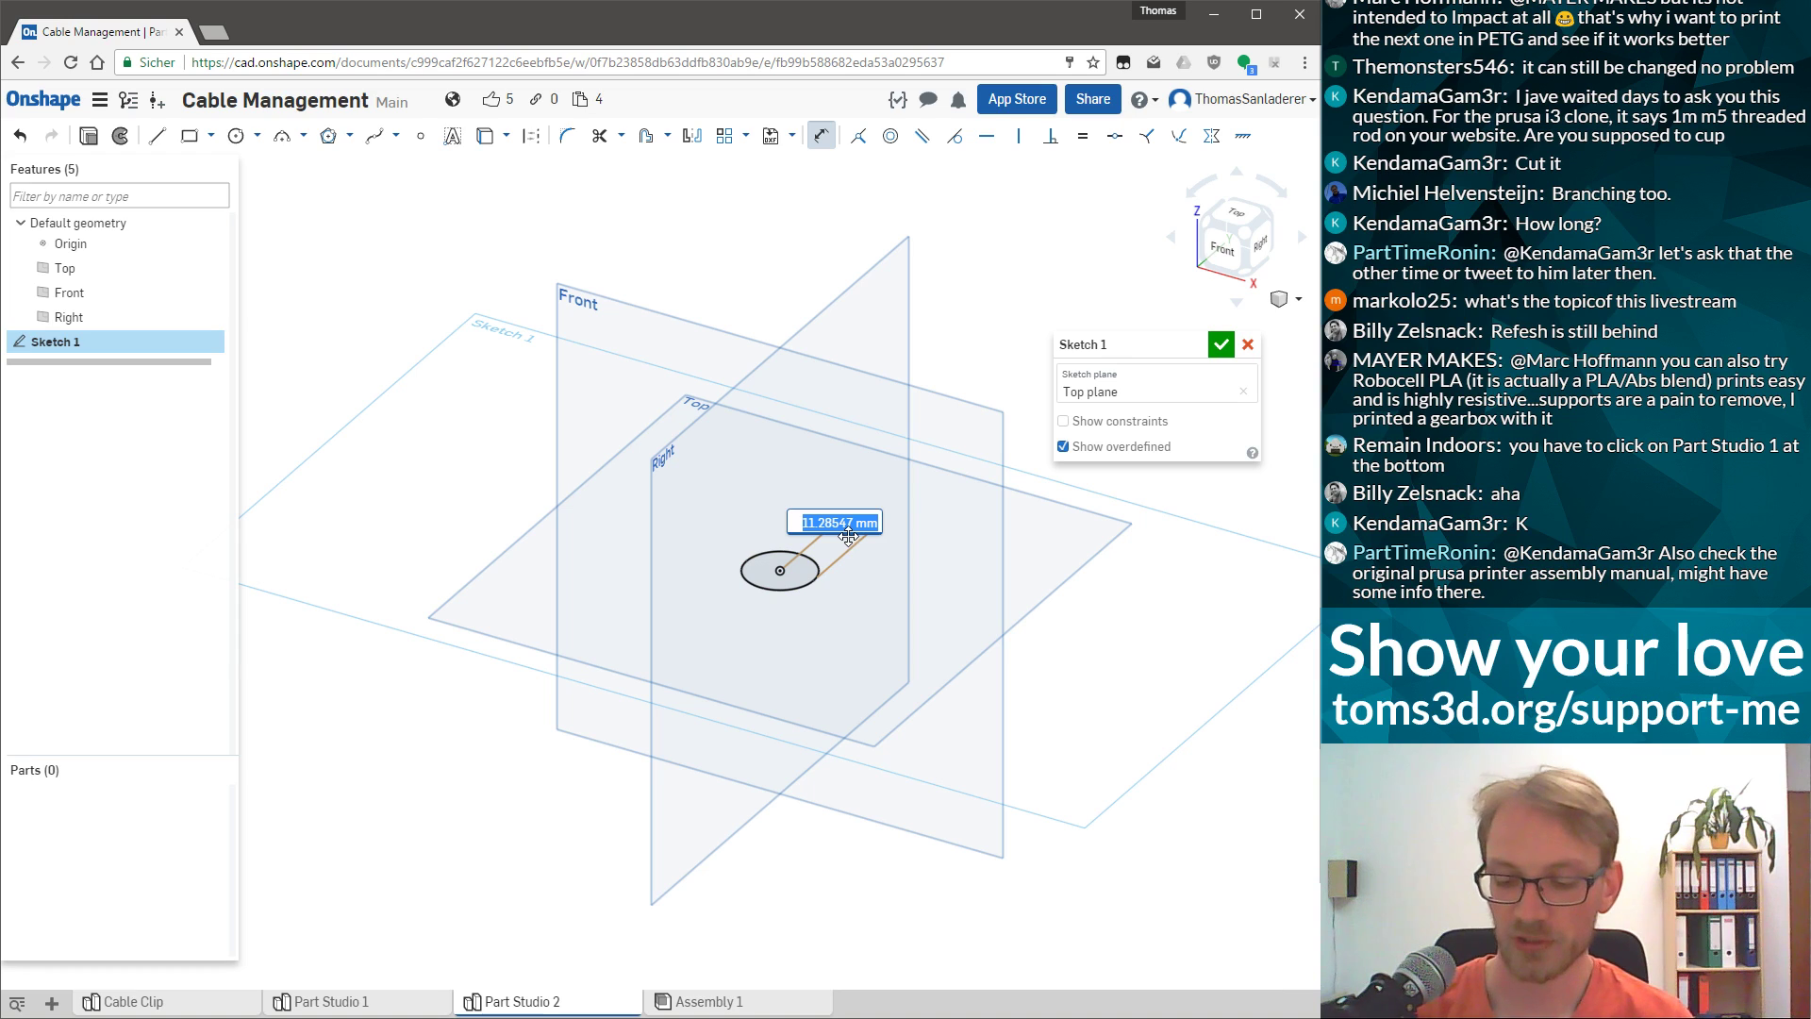
pyautogui.write('8')
pyautogui.press('Return')
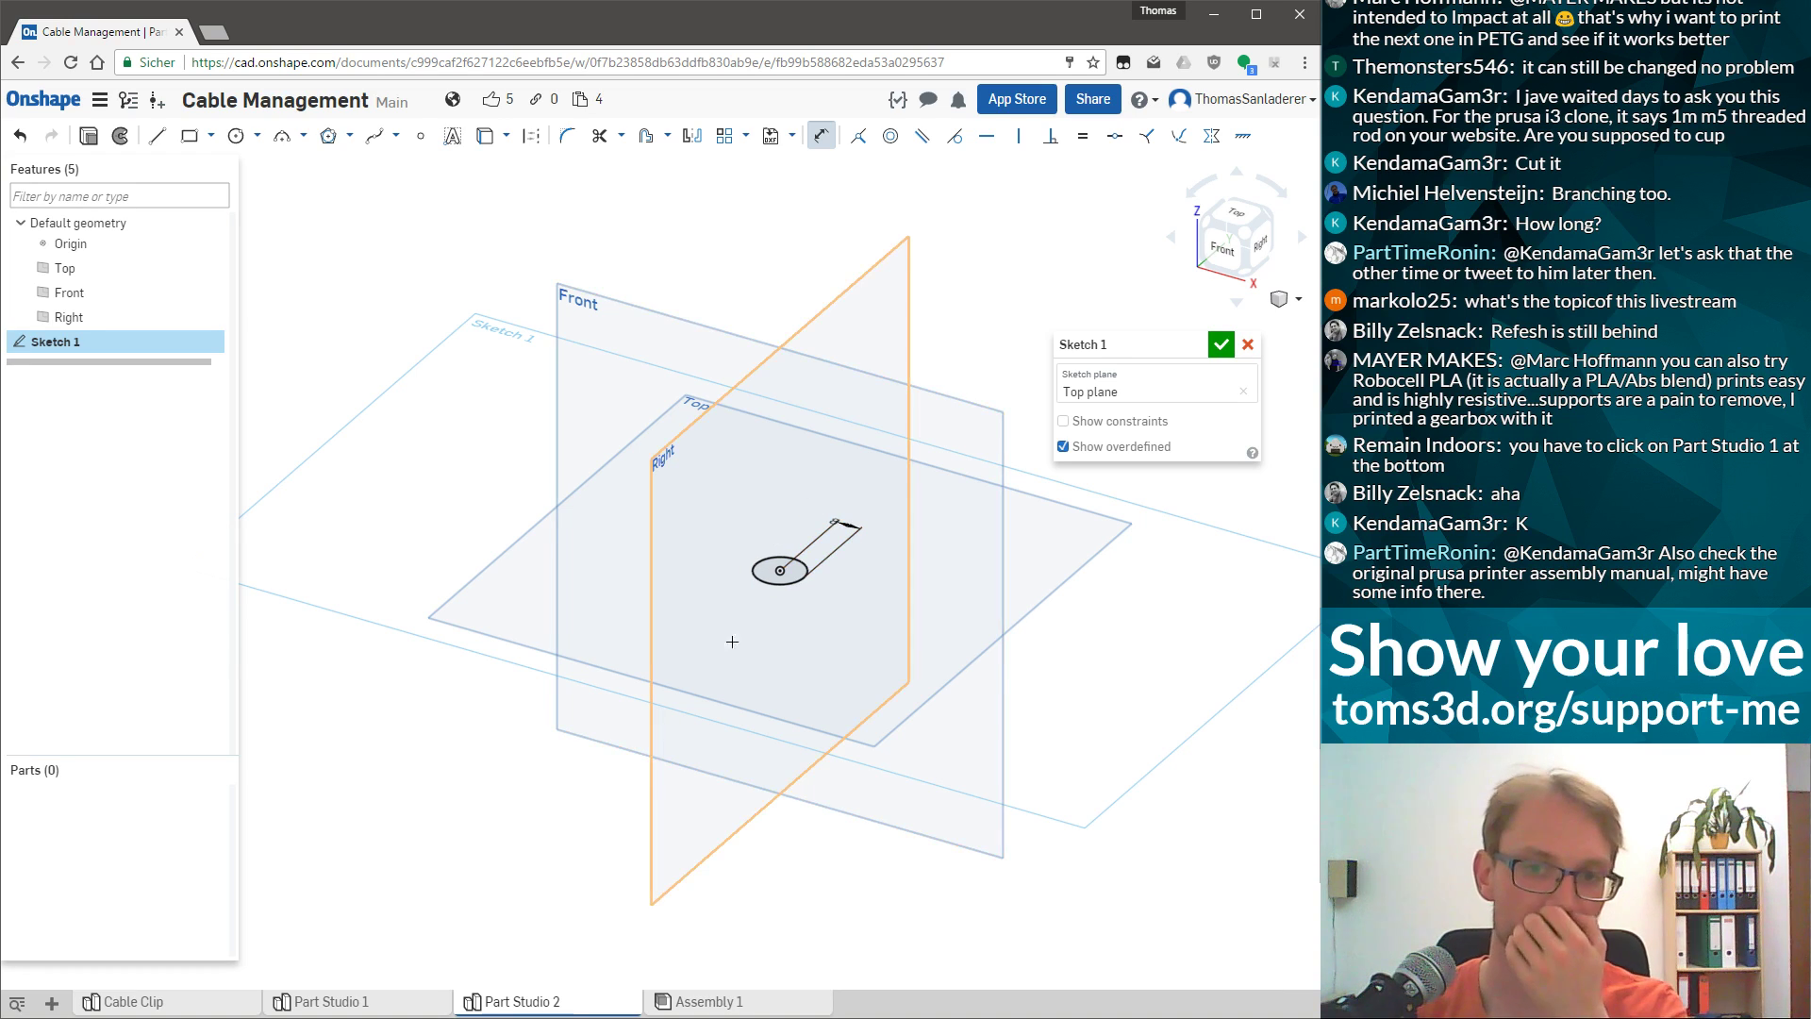
# Extrude the circle as a new solid with a blind depth of 80 mm.
pyautogui.scroll(3, 754, 622)
pyautogui.scroll(2, 952, 392)
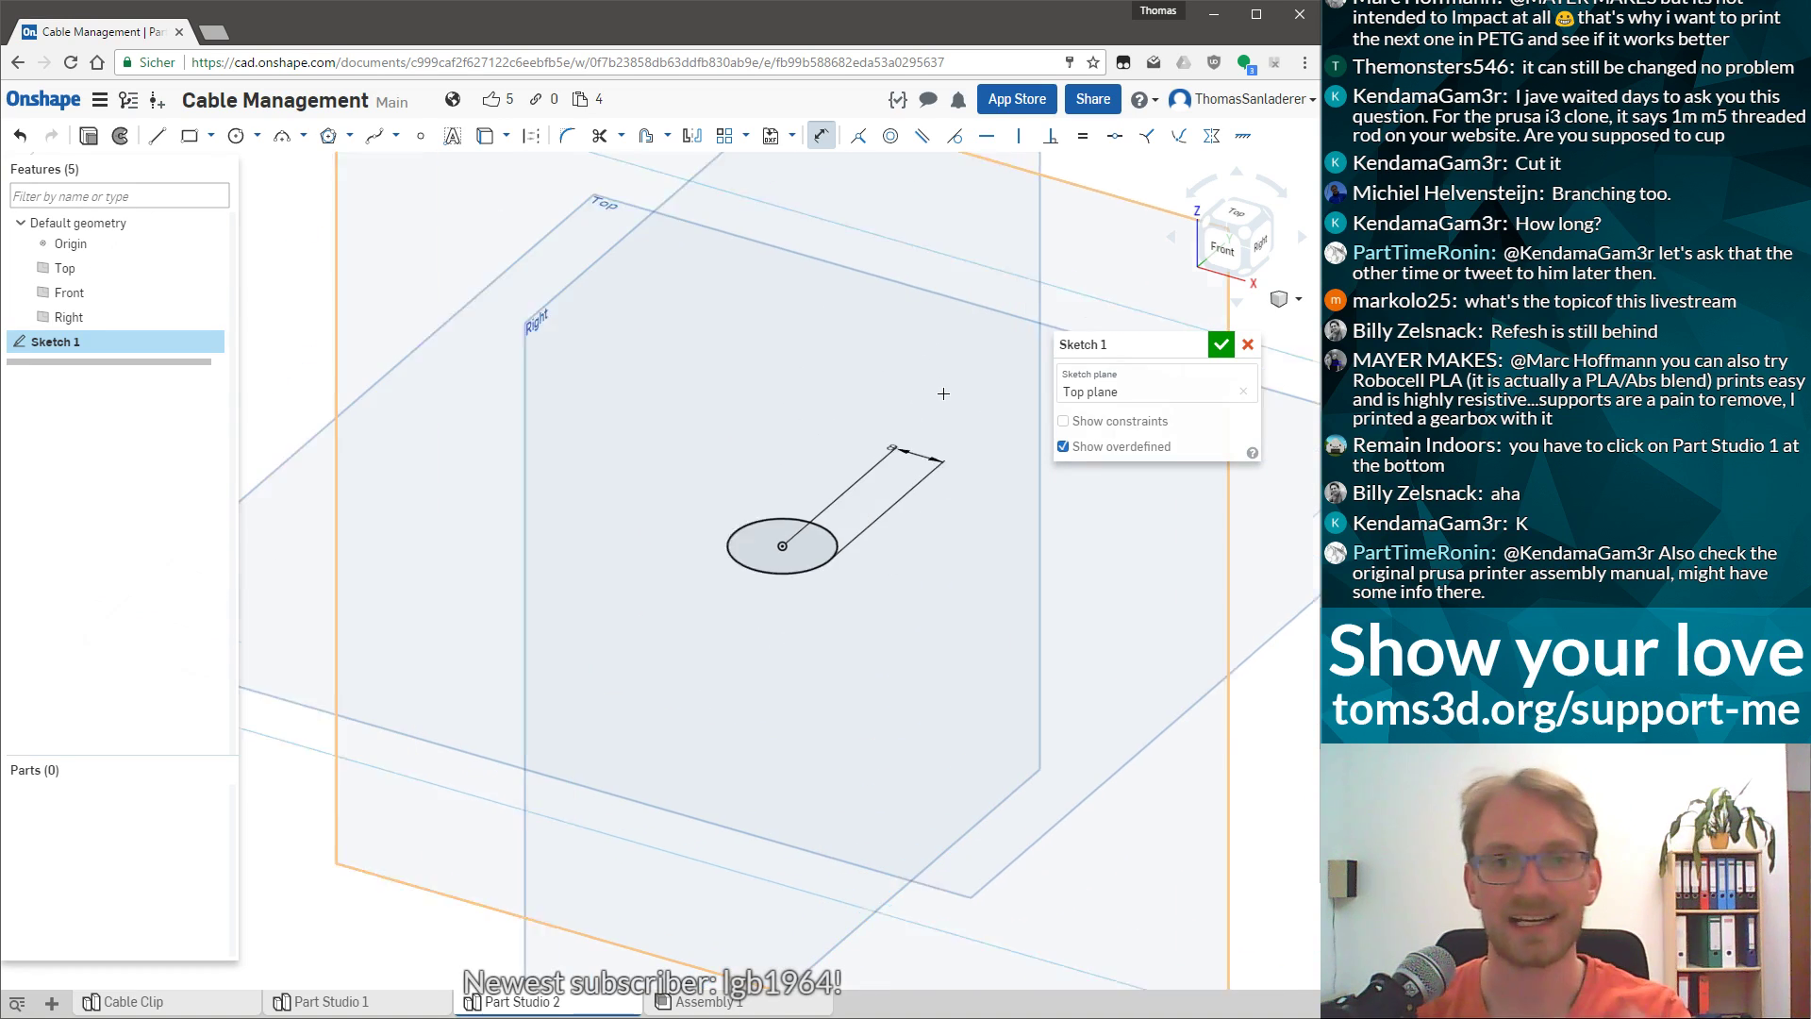
pyautogui.click(86, 138)
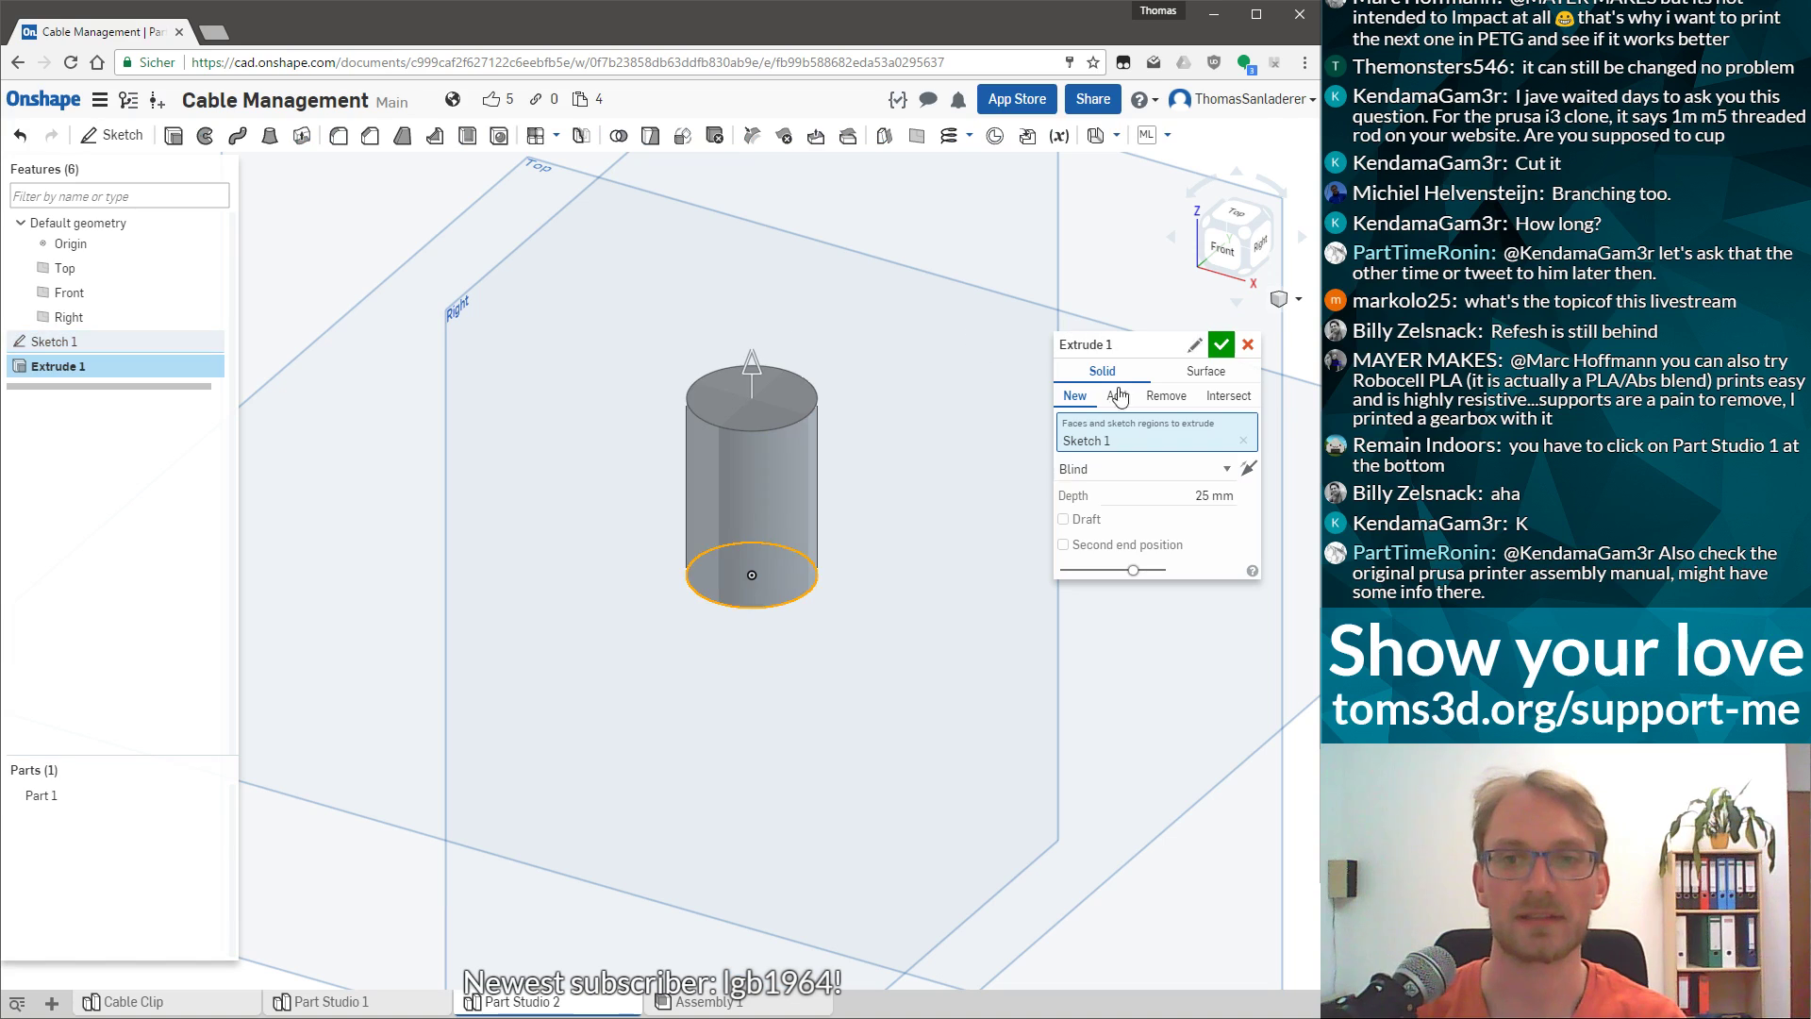
pyautogui.click(1193, 494)
pyautogui.doubleClick(1189, 492)
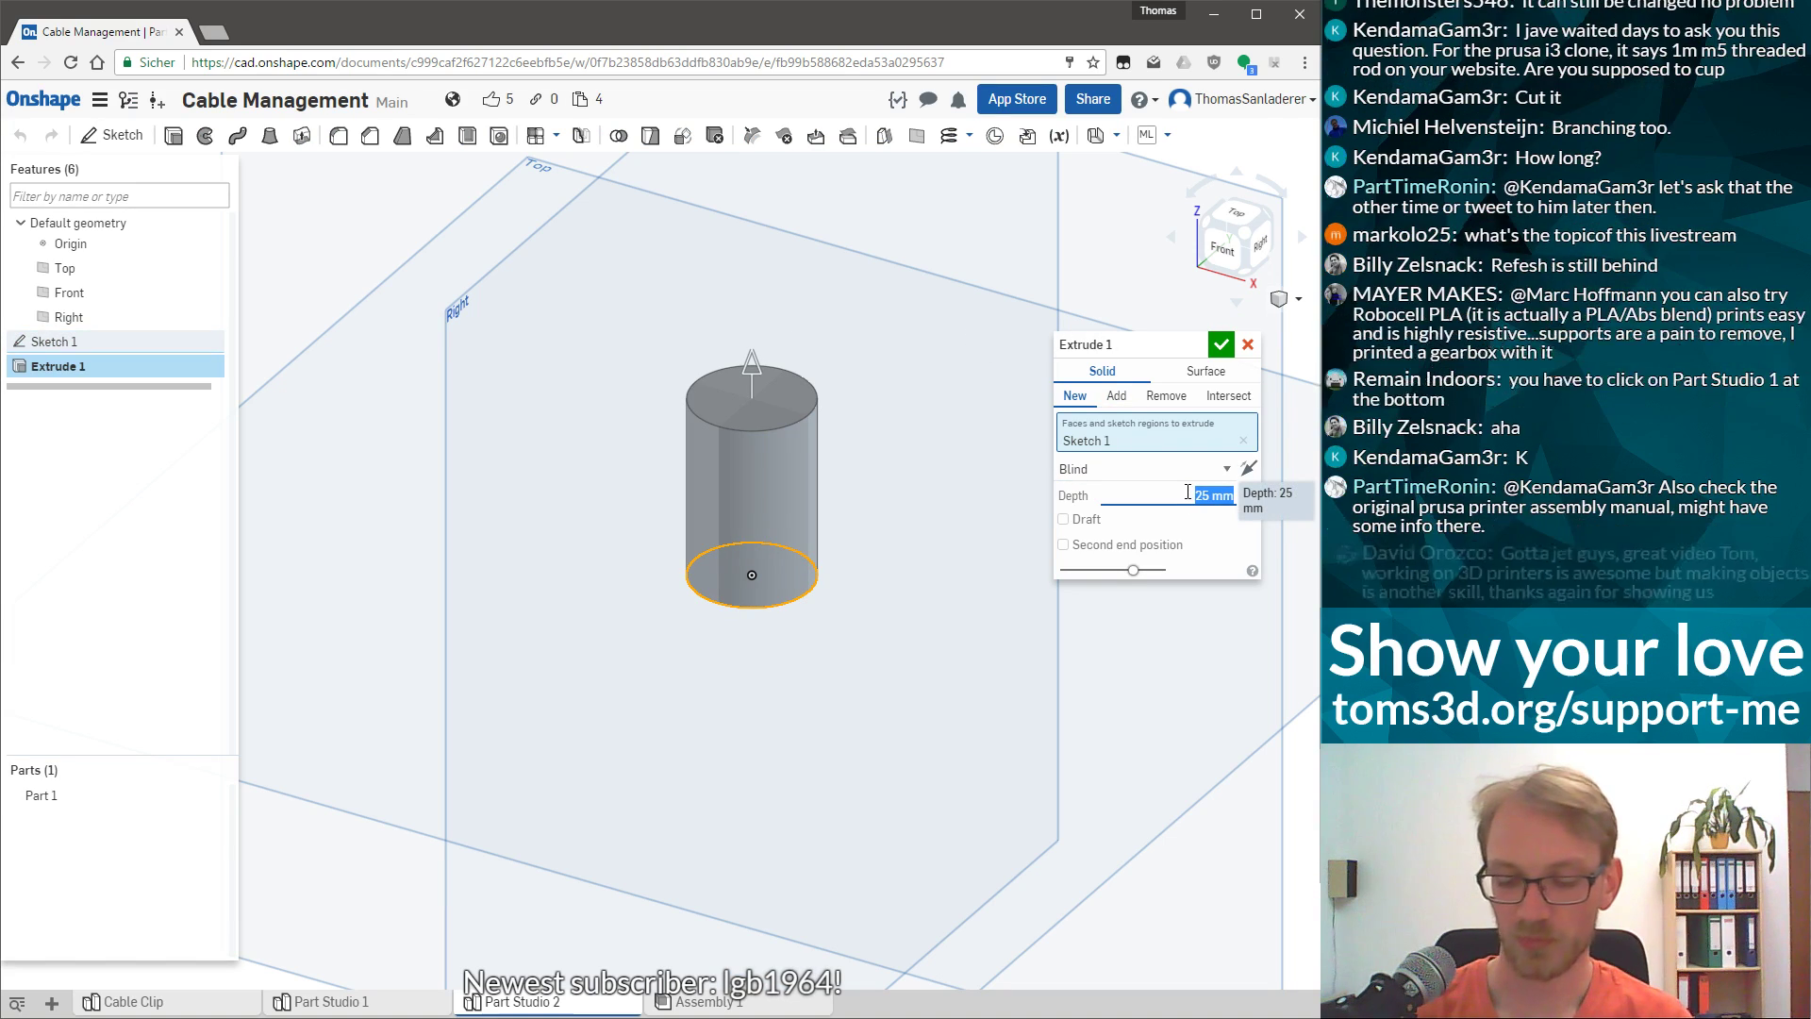
pyautogui.write('80')
pyautogui.press('Return')
pyautogui.scroll(-5, 828, 341)
pyautogui.scroll(3, 801, 286)
pyautogui.click(1219, 345)
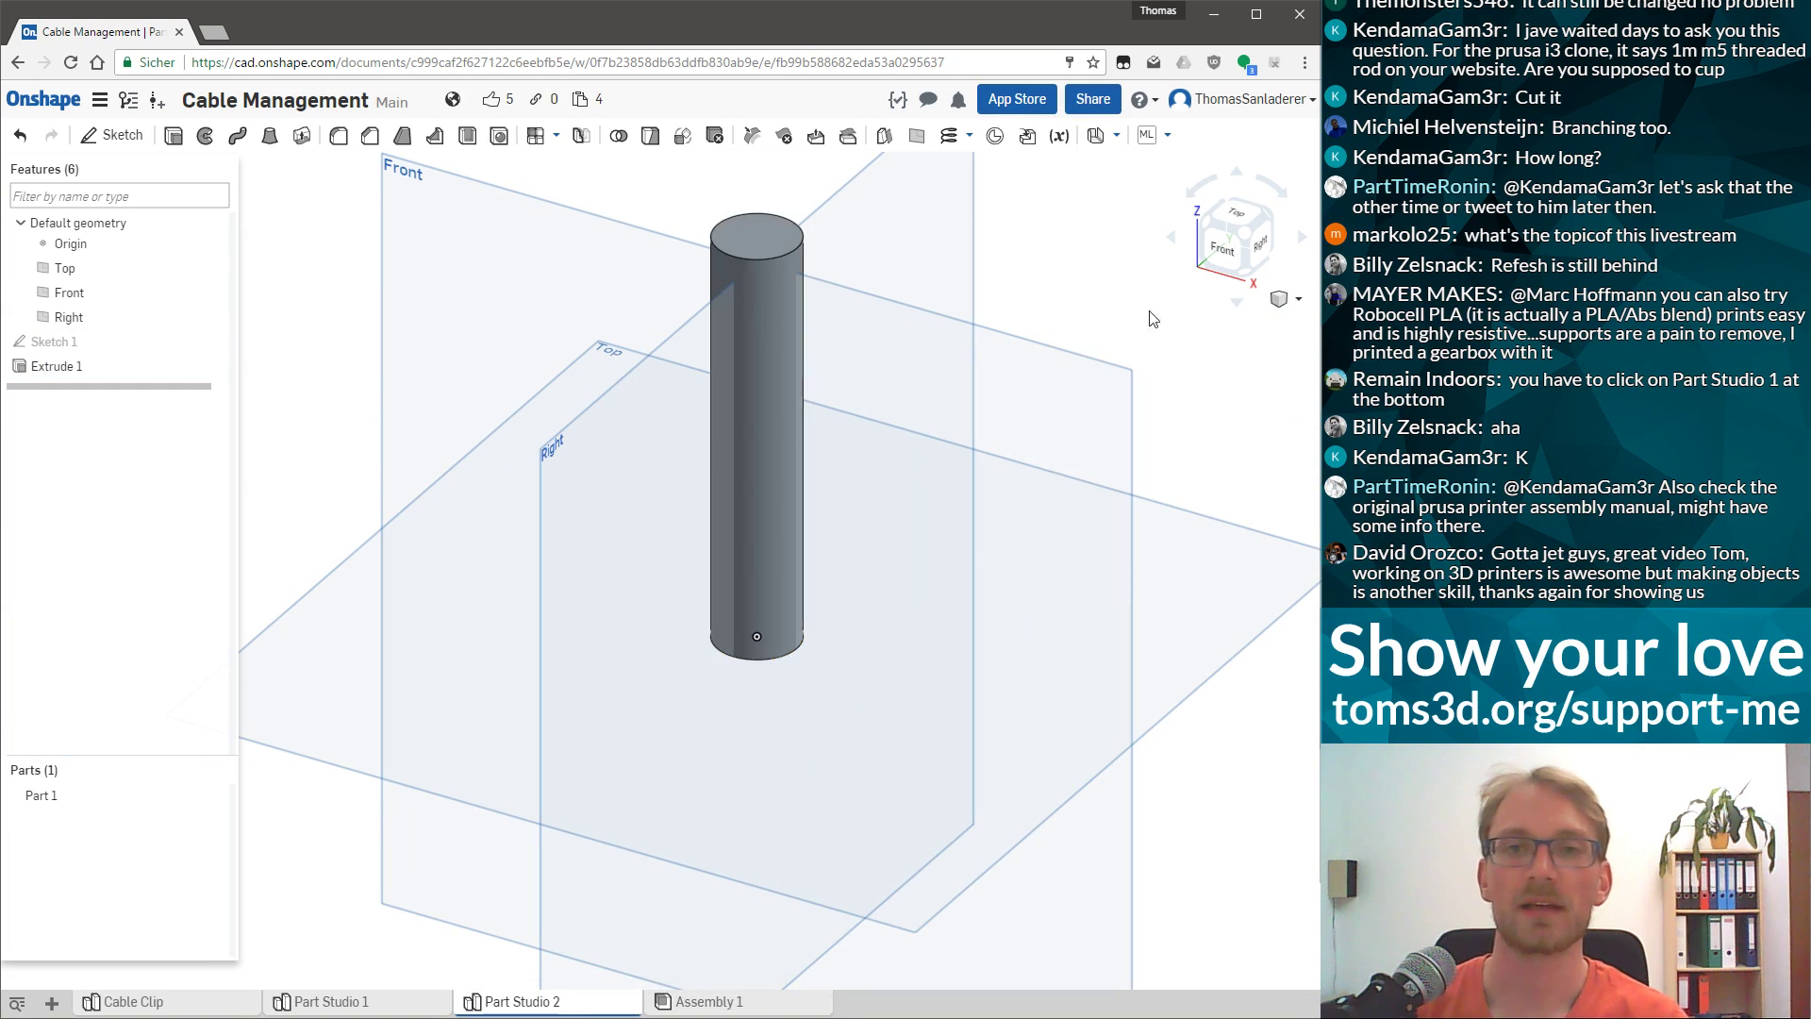
# Start a mate connector on the cylinder with the origin type set to Between entities.
pyautogui.scroll(2, 811, 218)
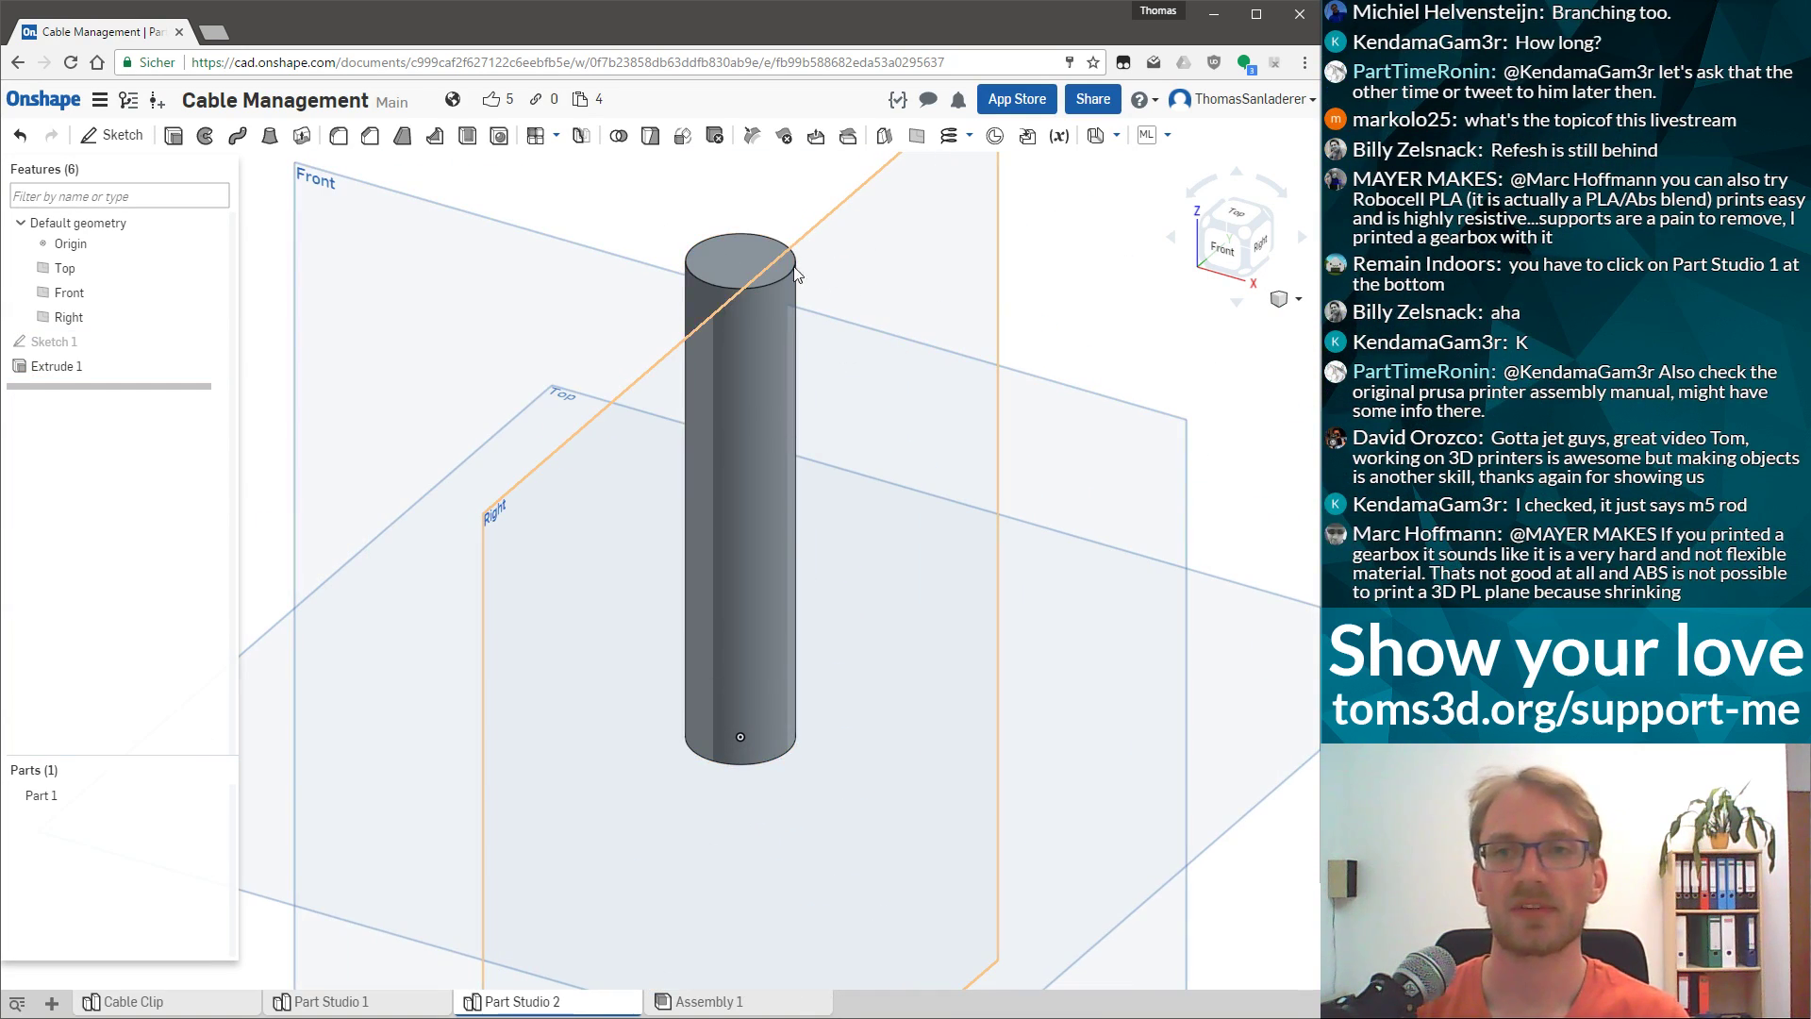
pyautogui.click(994, 135)
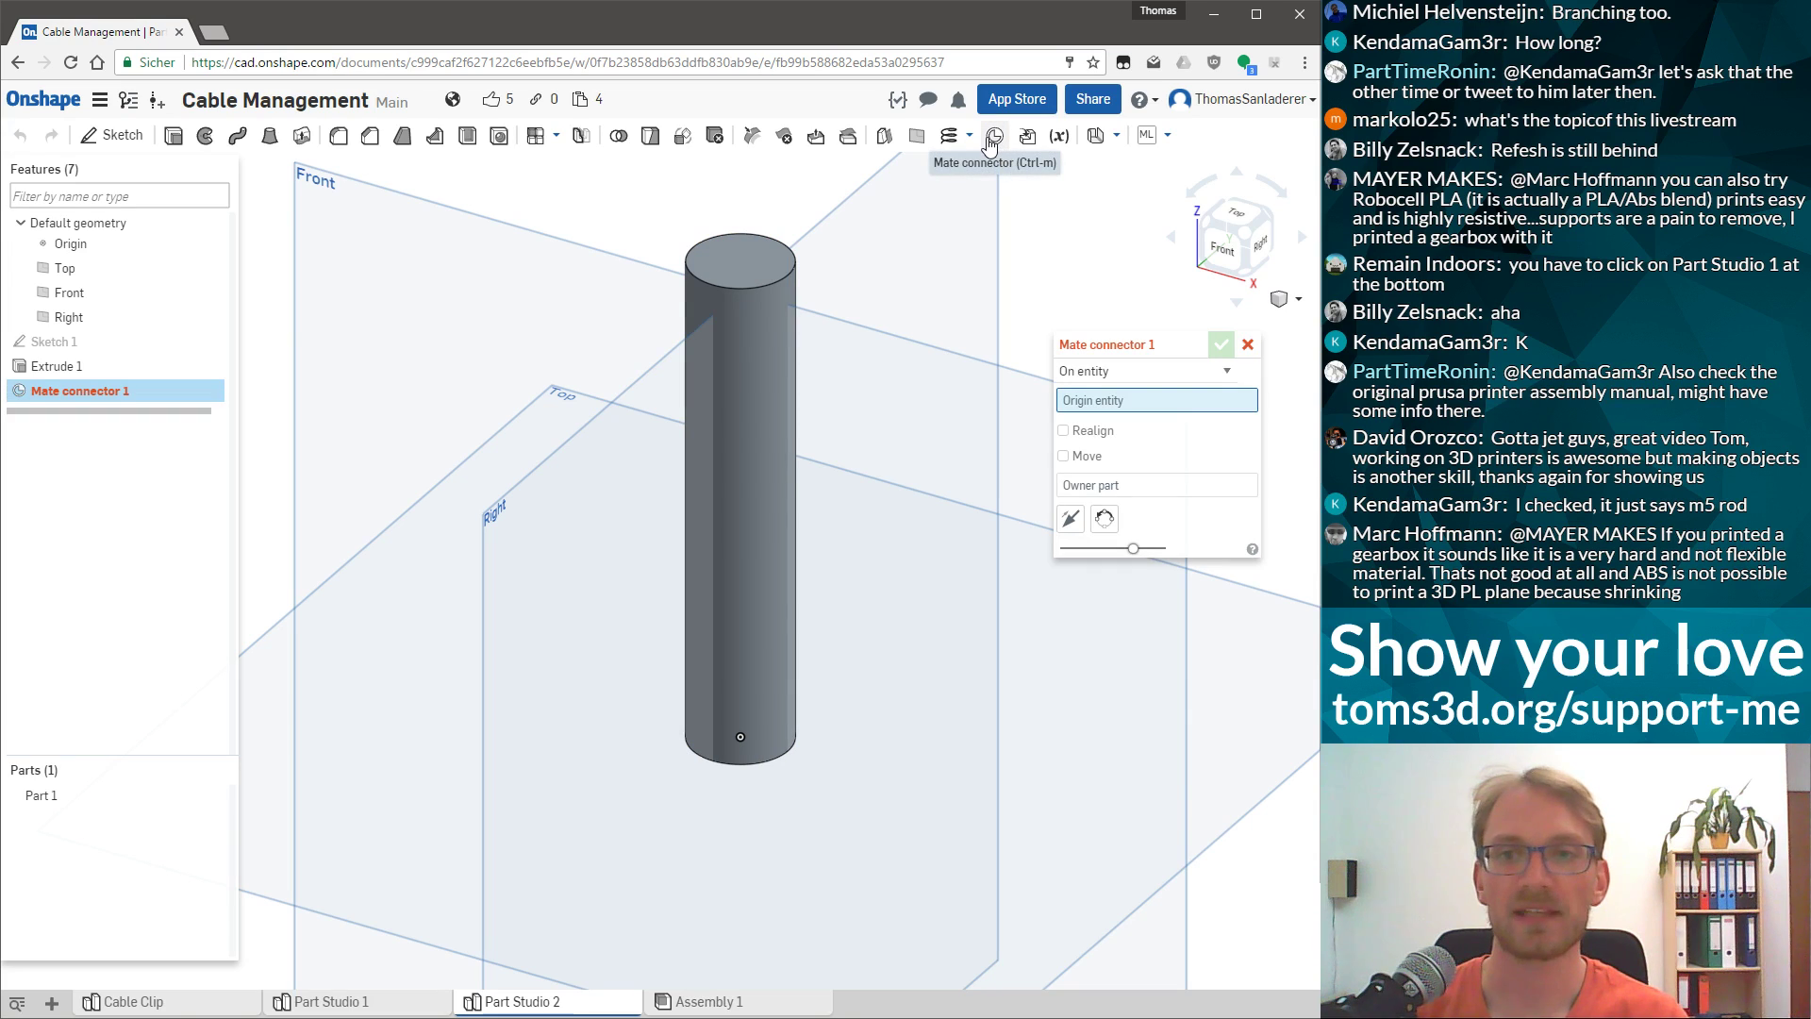
pyautogui.click(1149, 373)
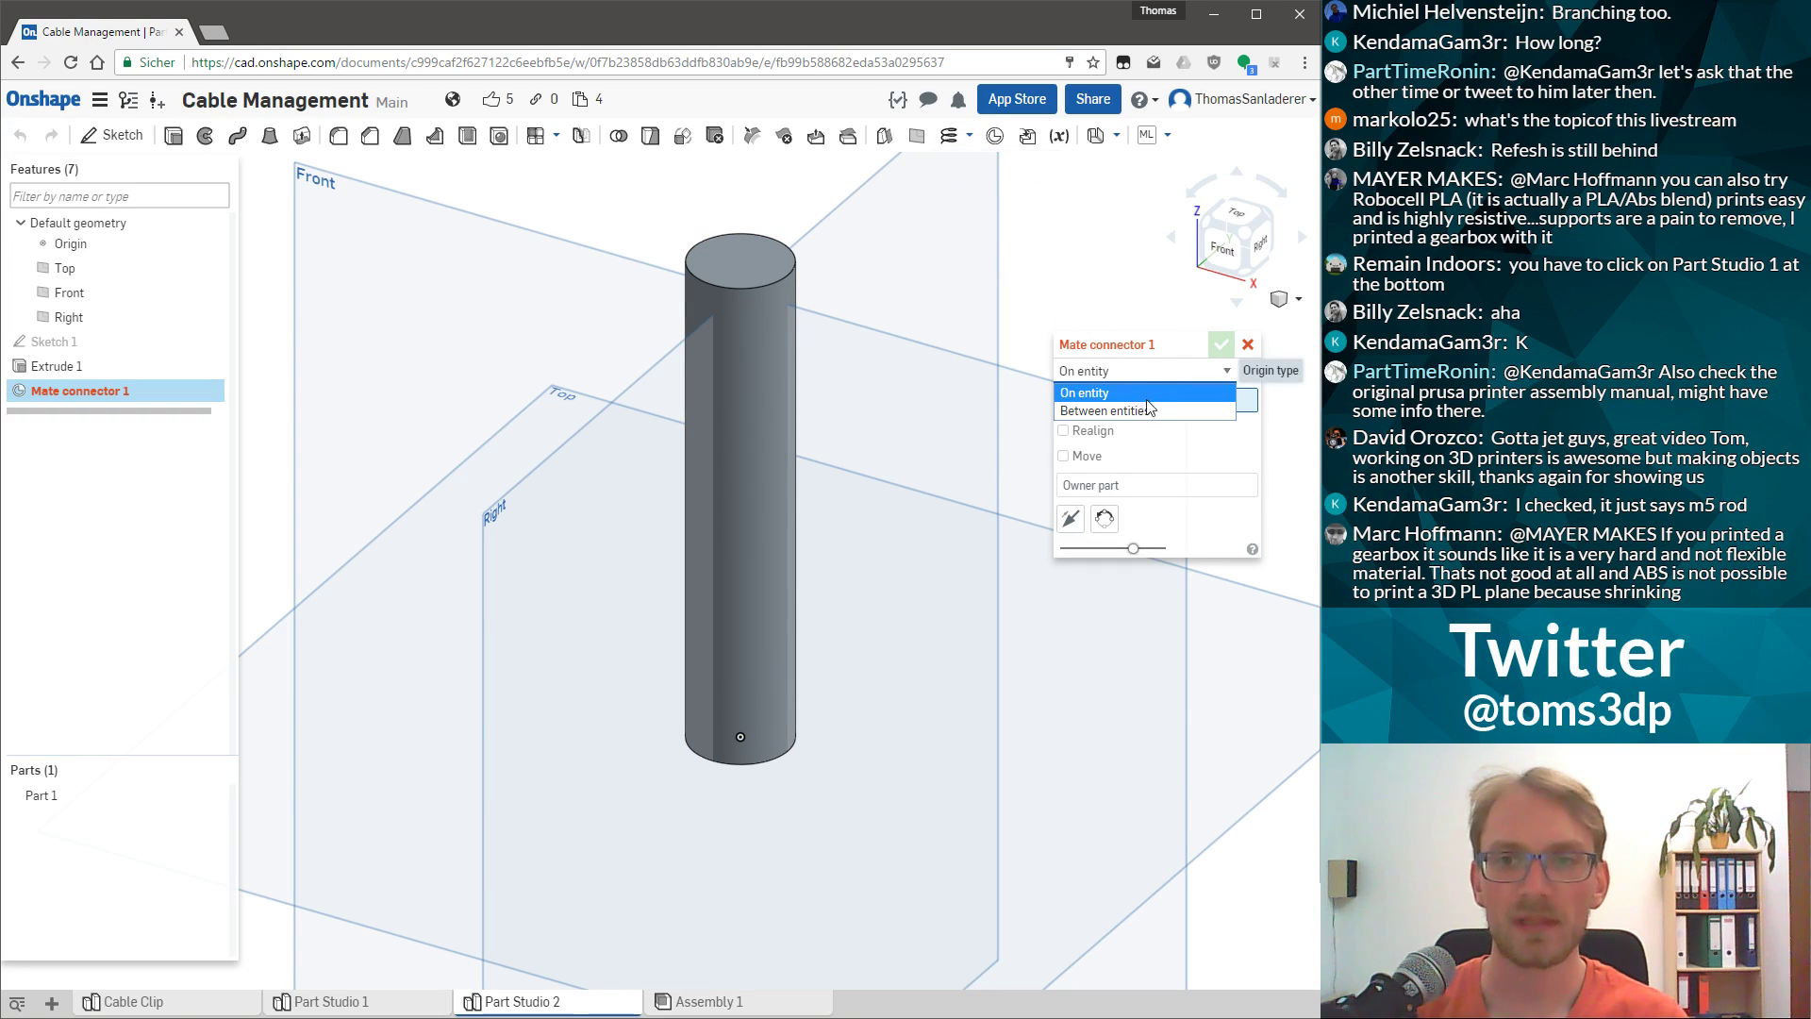
pyautogui.click(1132, 403)
pyautogui.moveTo(747, 269); pyautogui.dragTo(752, 227, button='right')
pyautogui.scroll(3, 753, 225)
pyautogui.scroll(-2, 753, 224)
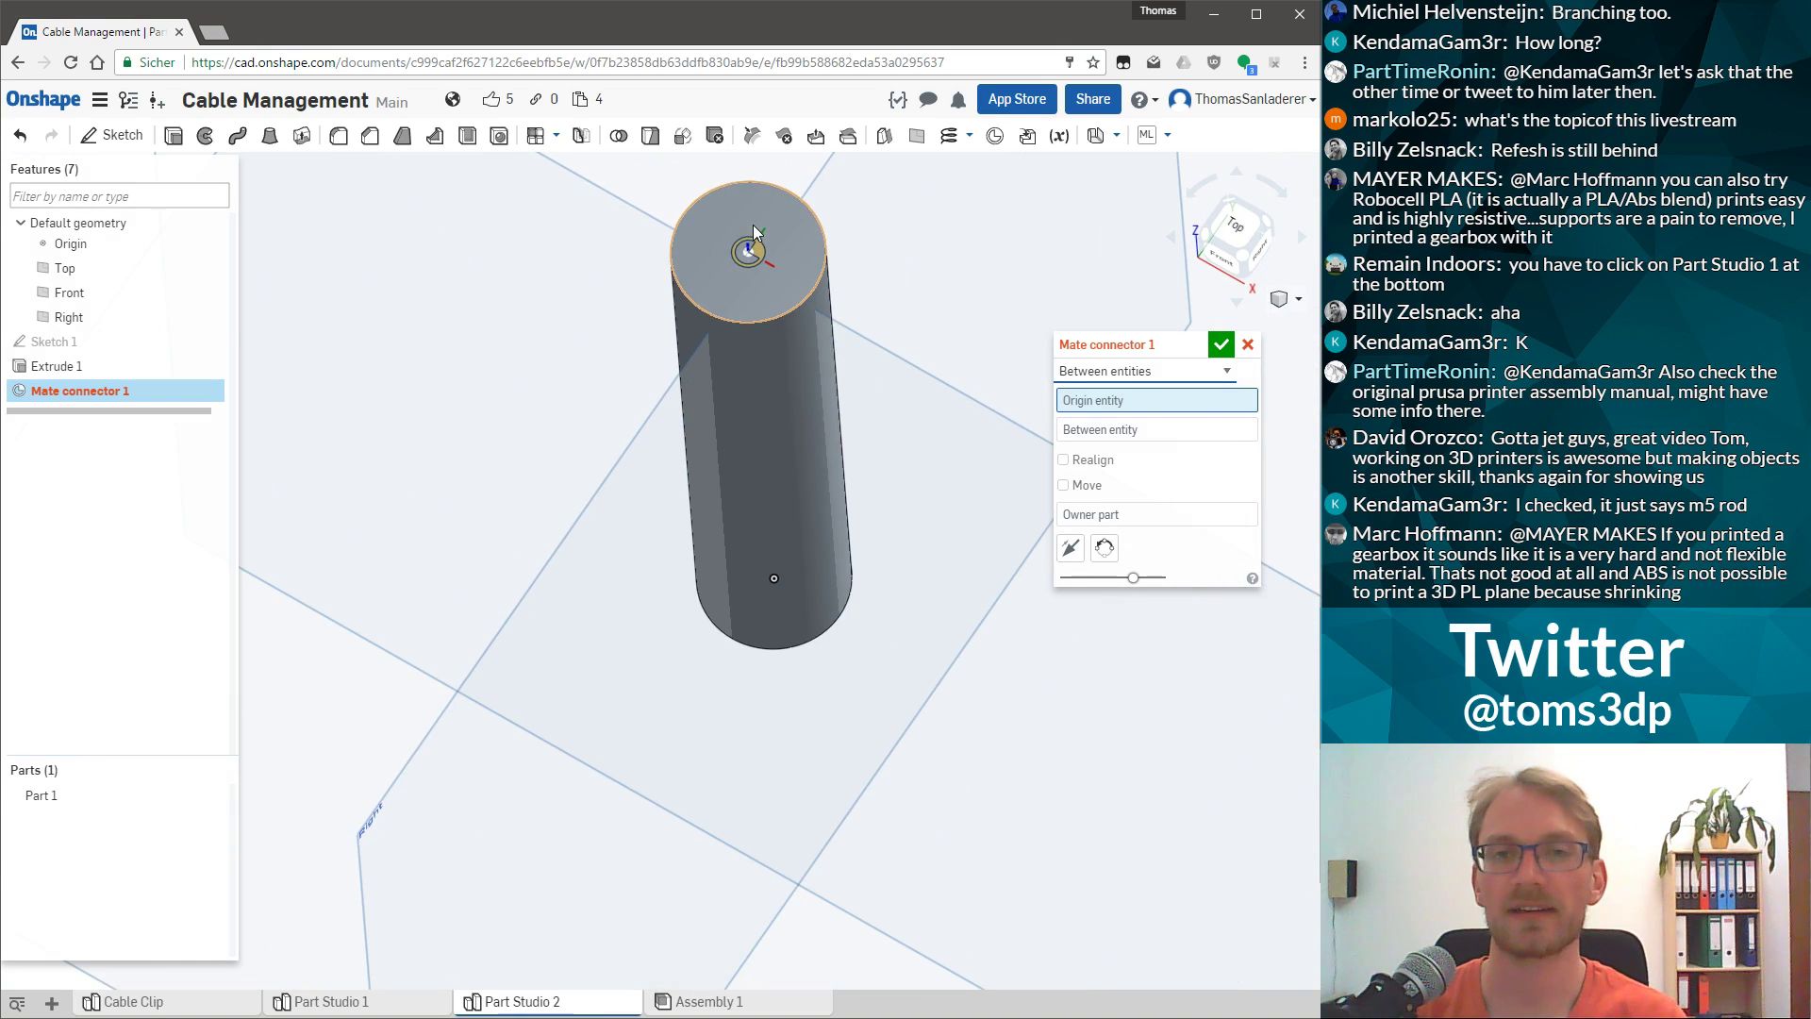
pyautogui.click(771, 258)
pyautogui.hotkey('shift', 'Up')
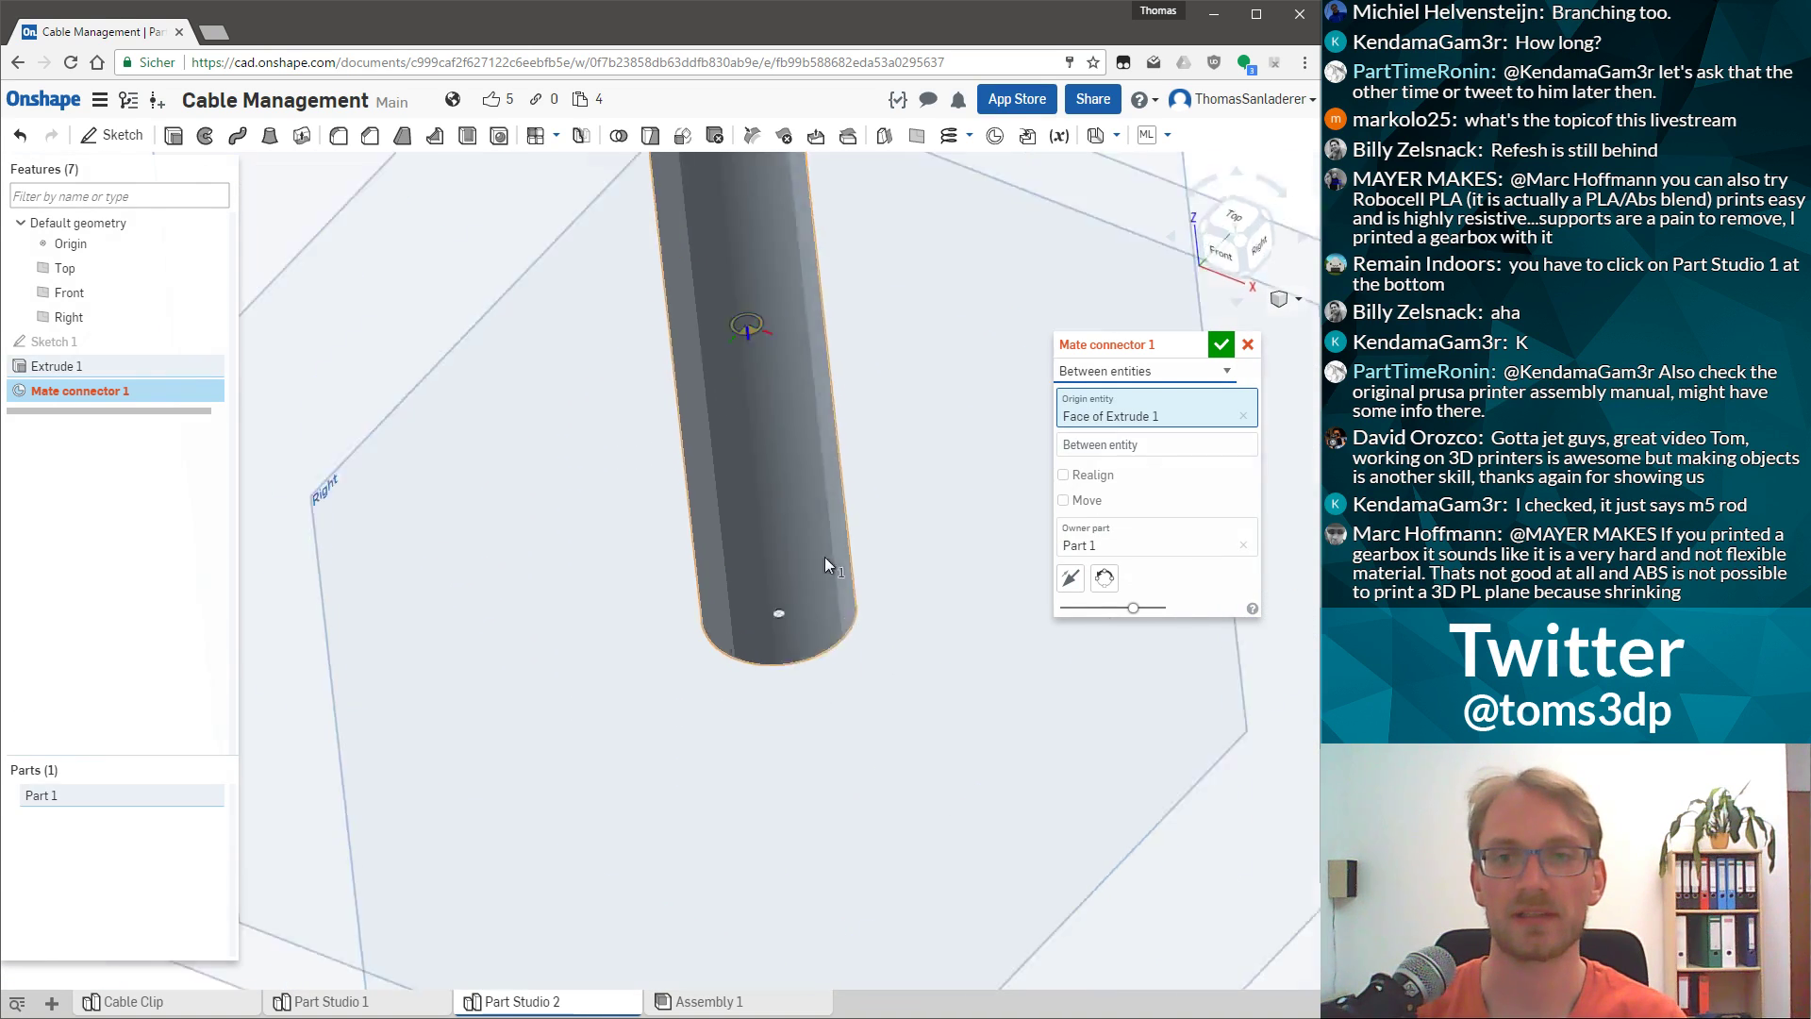
pyautogui.moveTo(784, 481); pyautogui.dragTo(774, 212, button='right')
pyautogui.scroll(-3, 773, 212)
pyautogui.scroll(1, 768, 179)
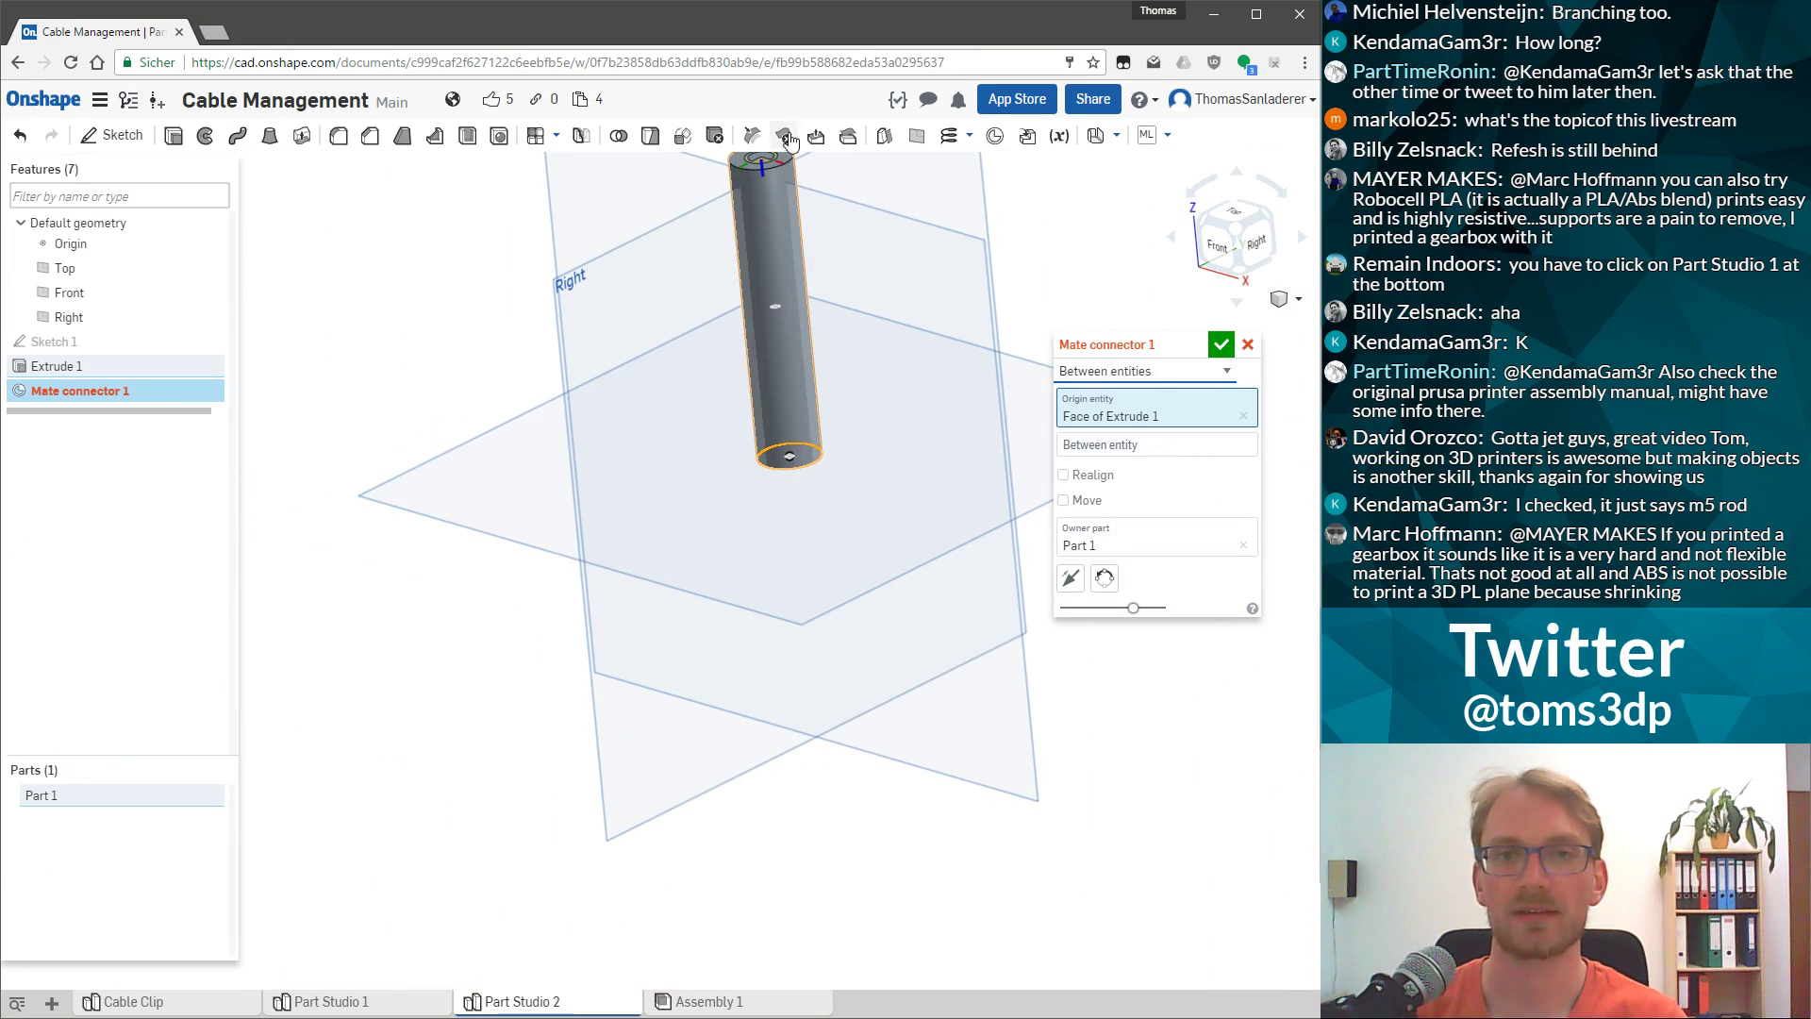
pyautogui.scroll(2, 773, 184)
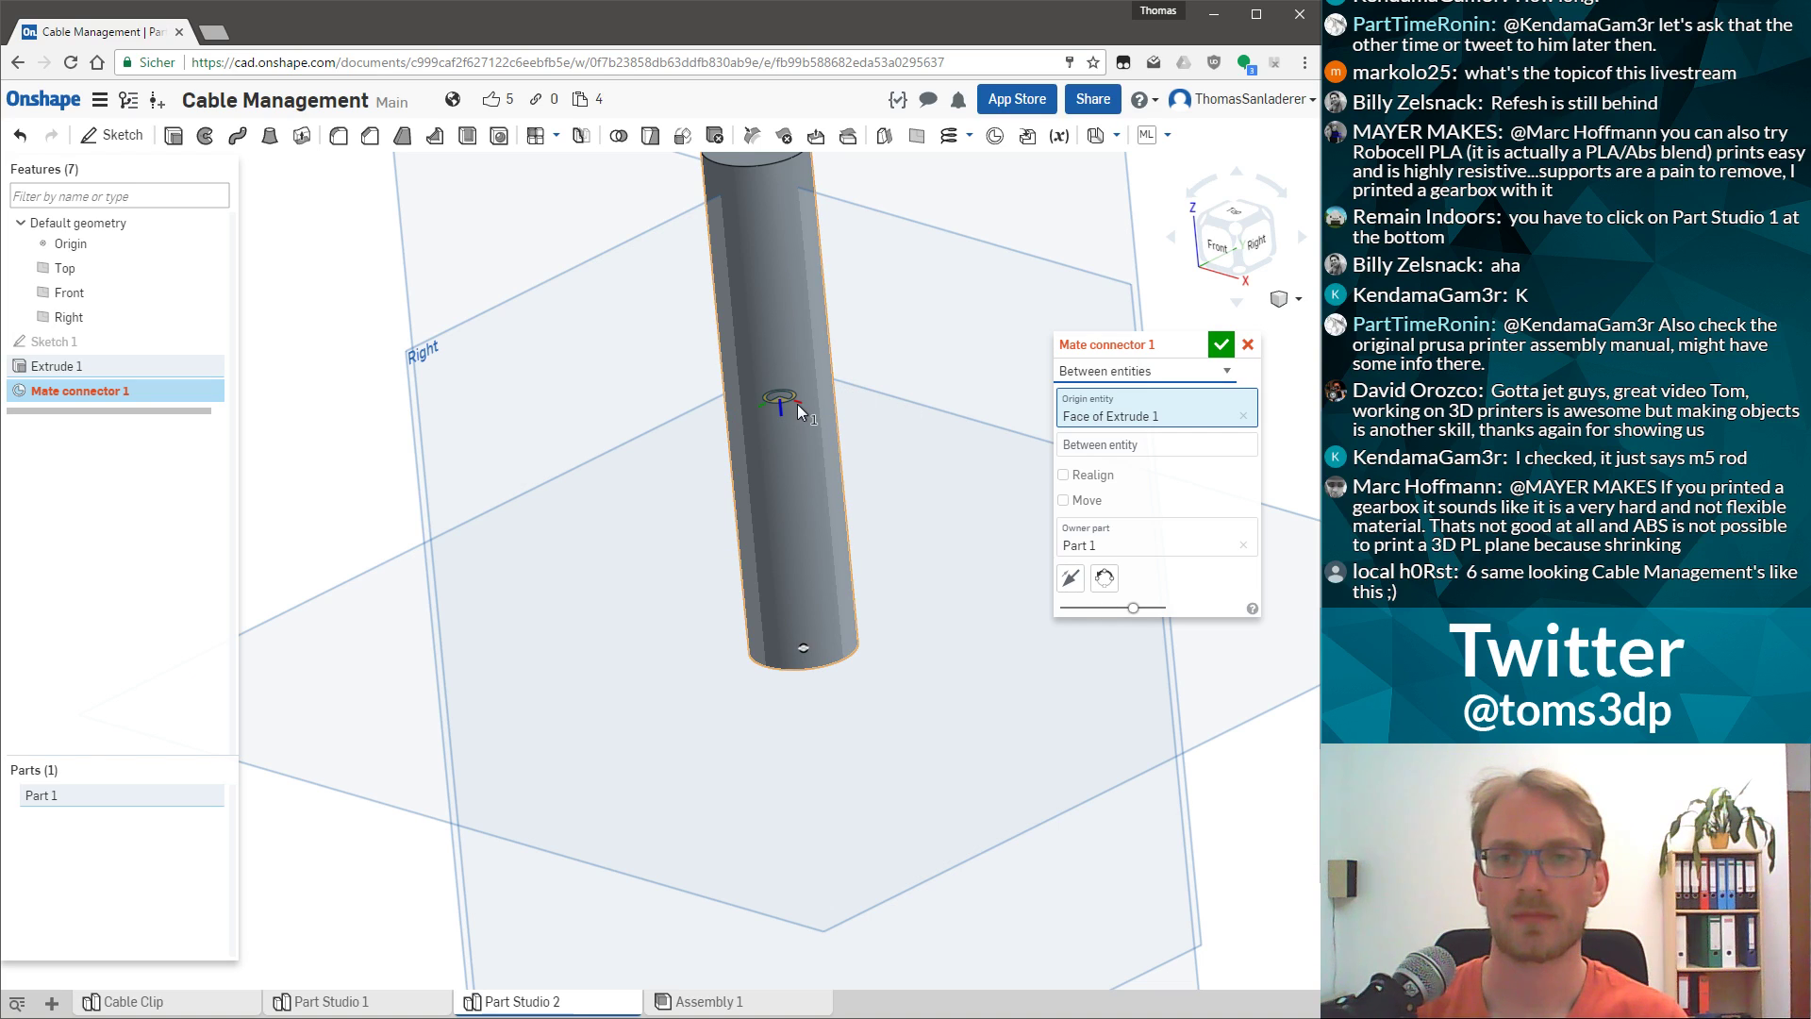
pyautogui.click(1118, 449)
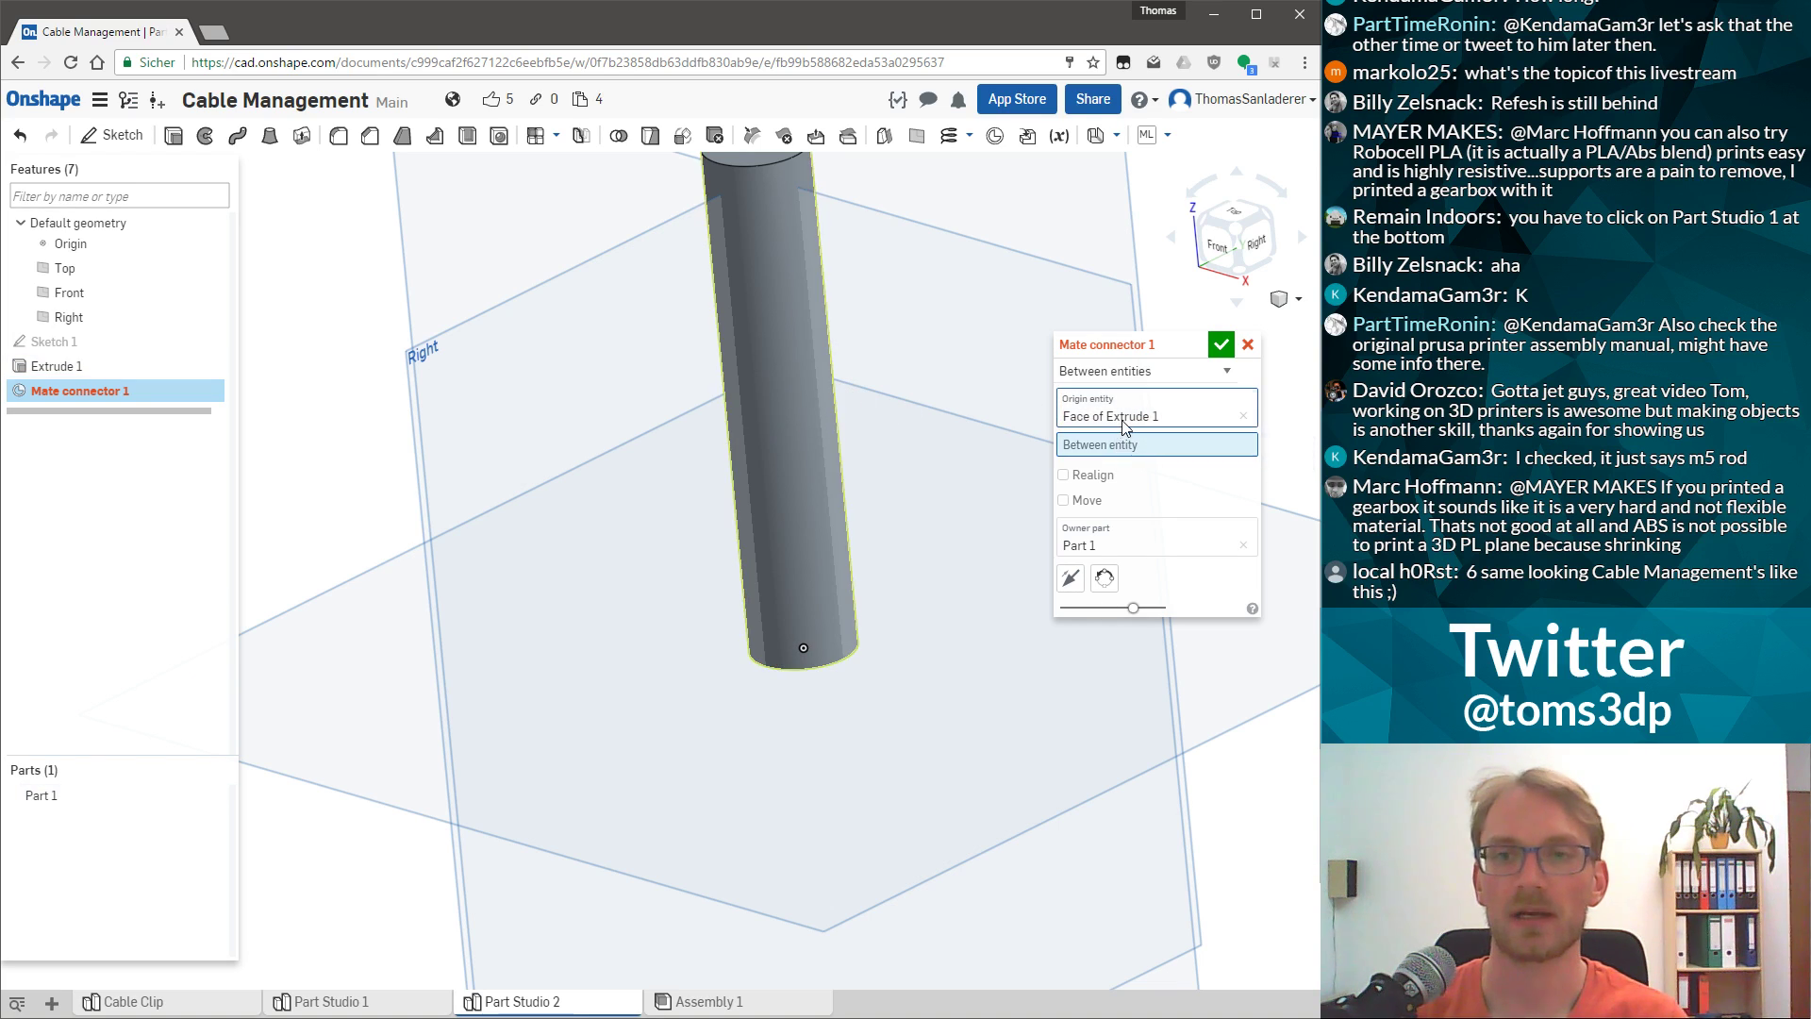
pyautogui.click(1122, 421)
pyautogui.scroll(-2, 1005, 425)
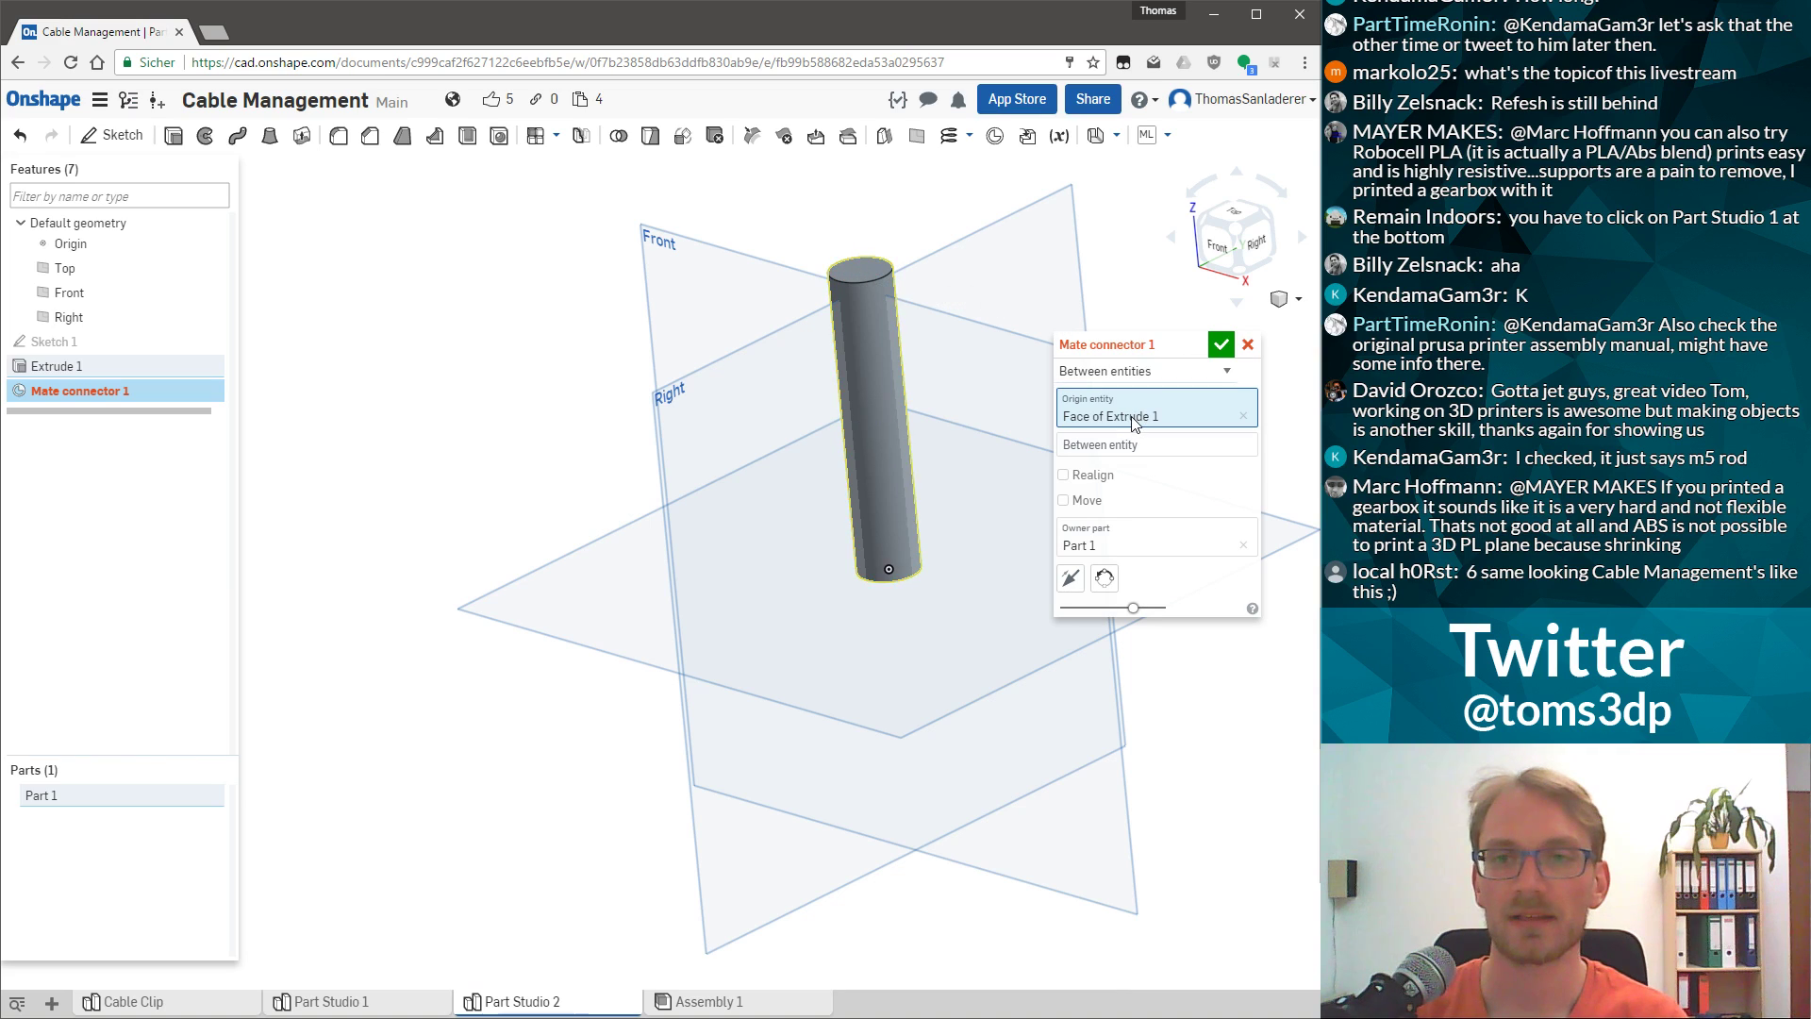
pyautogui.click(1243, 417)
# Place the mate connector inside the cylinder, using its upper circular edge as origin entity and its lower end face as between entity.
pyautogui.click(854, 281)
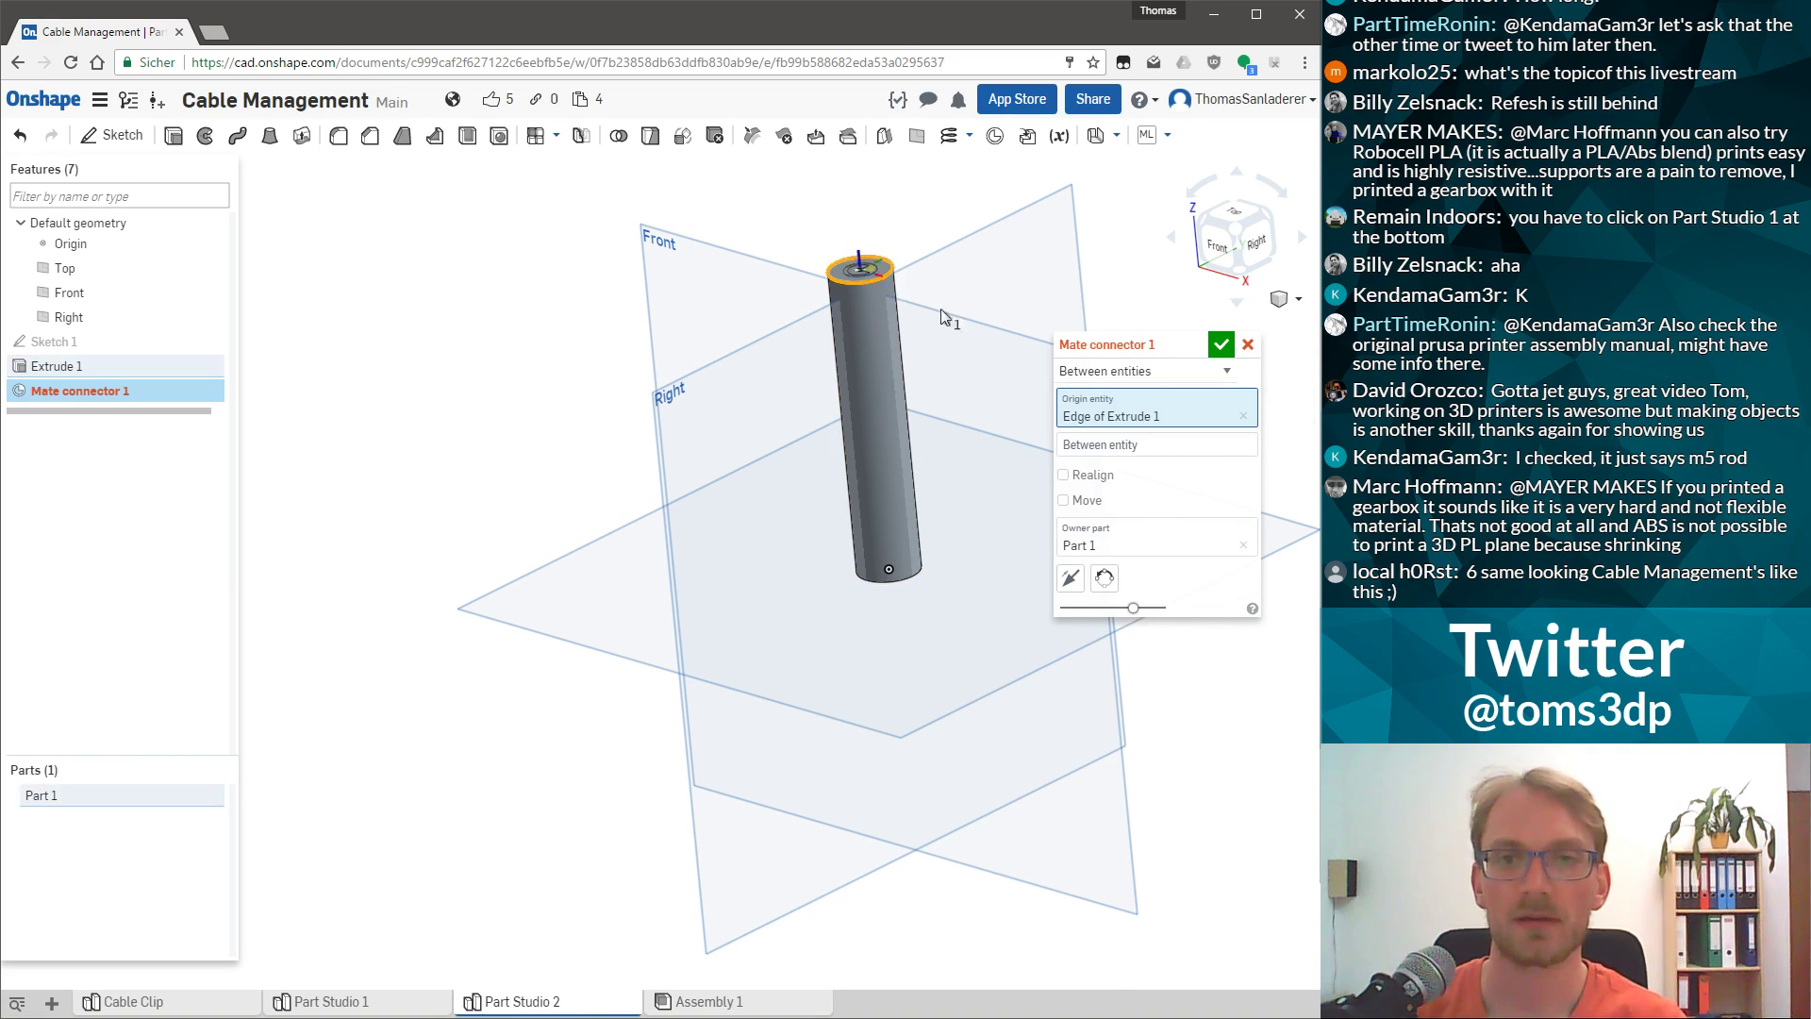
pyautogui.moveTo(900, 378); pyautogui.dragTo(909, 590, button='right')
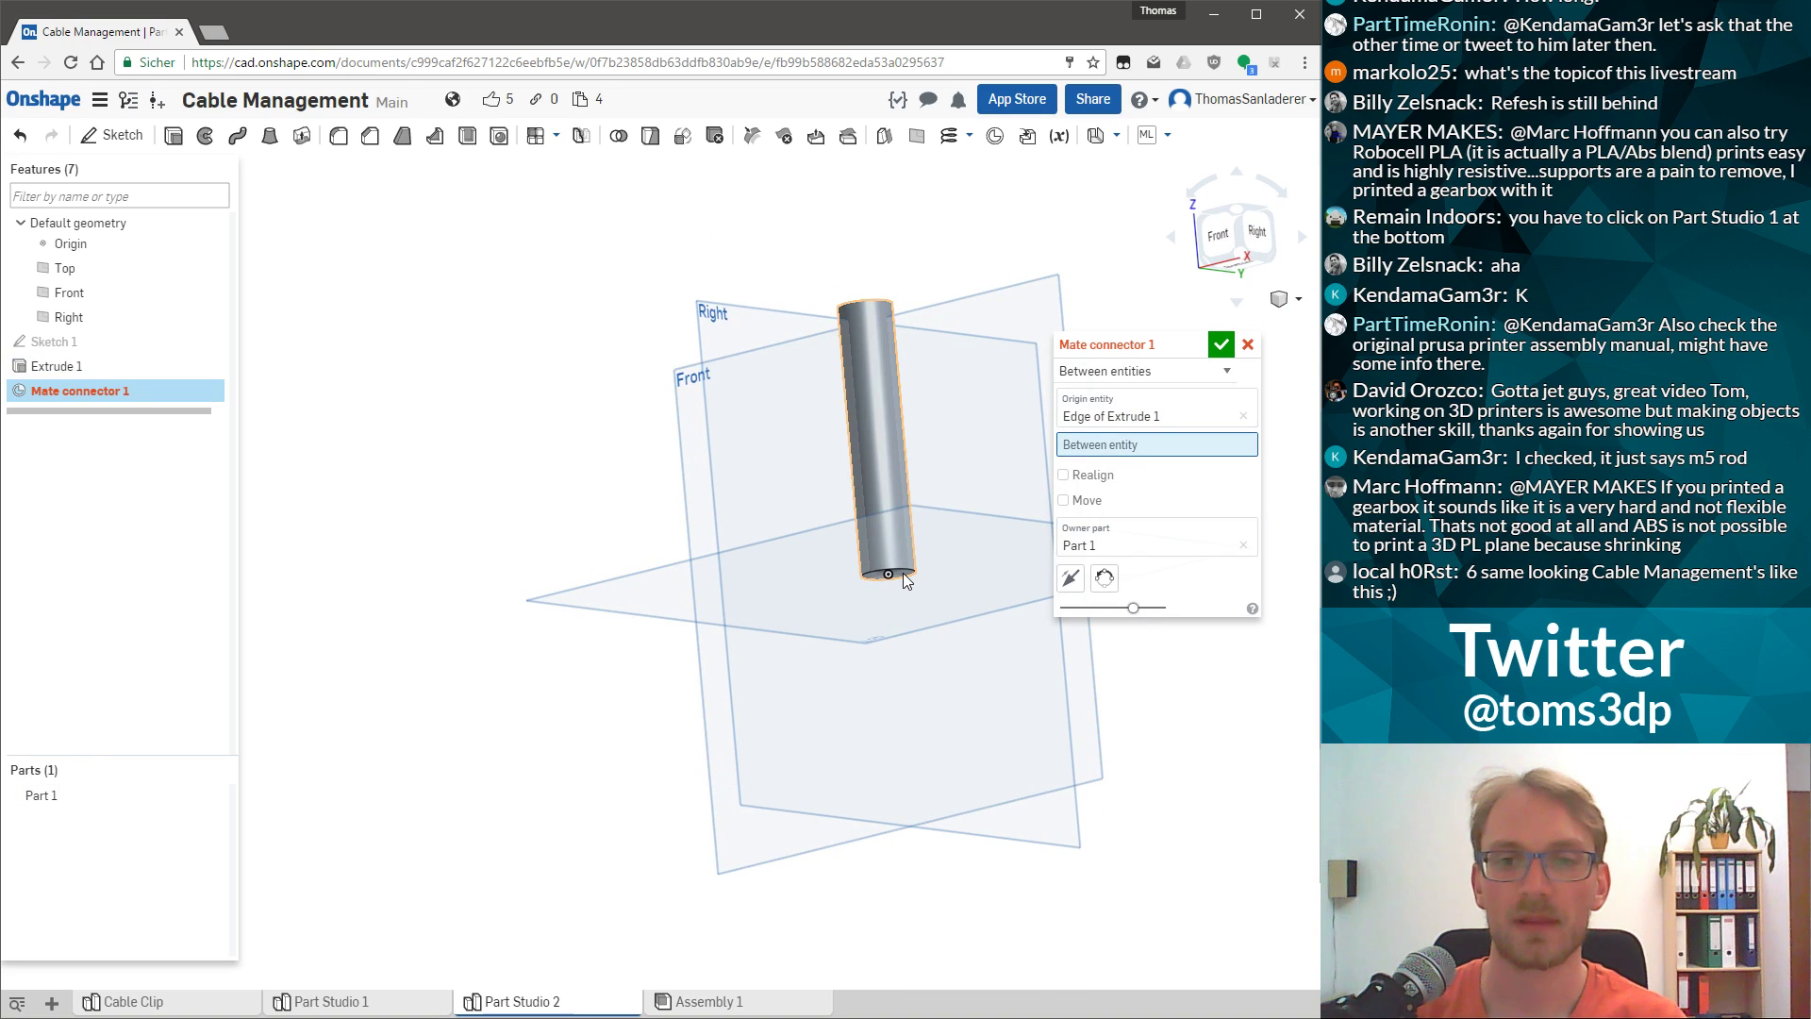
pyautogui.scroll(-5, 902, 573)
pyautogui.click(894, 555)
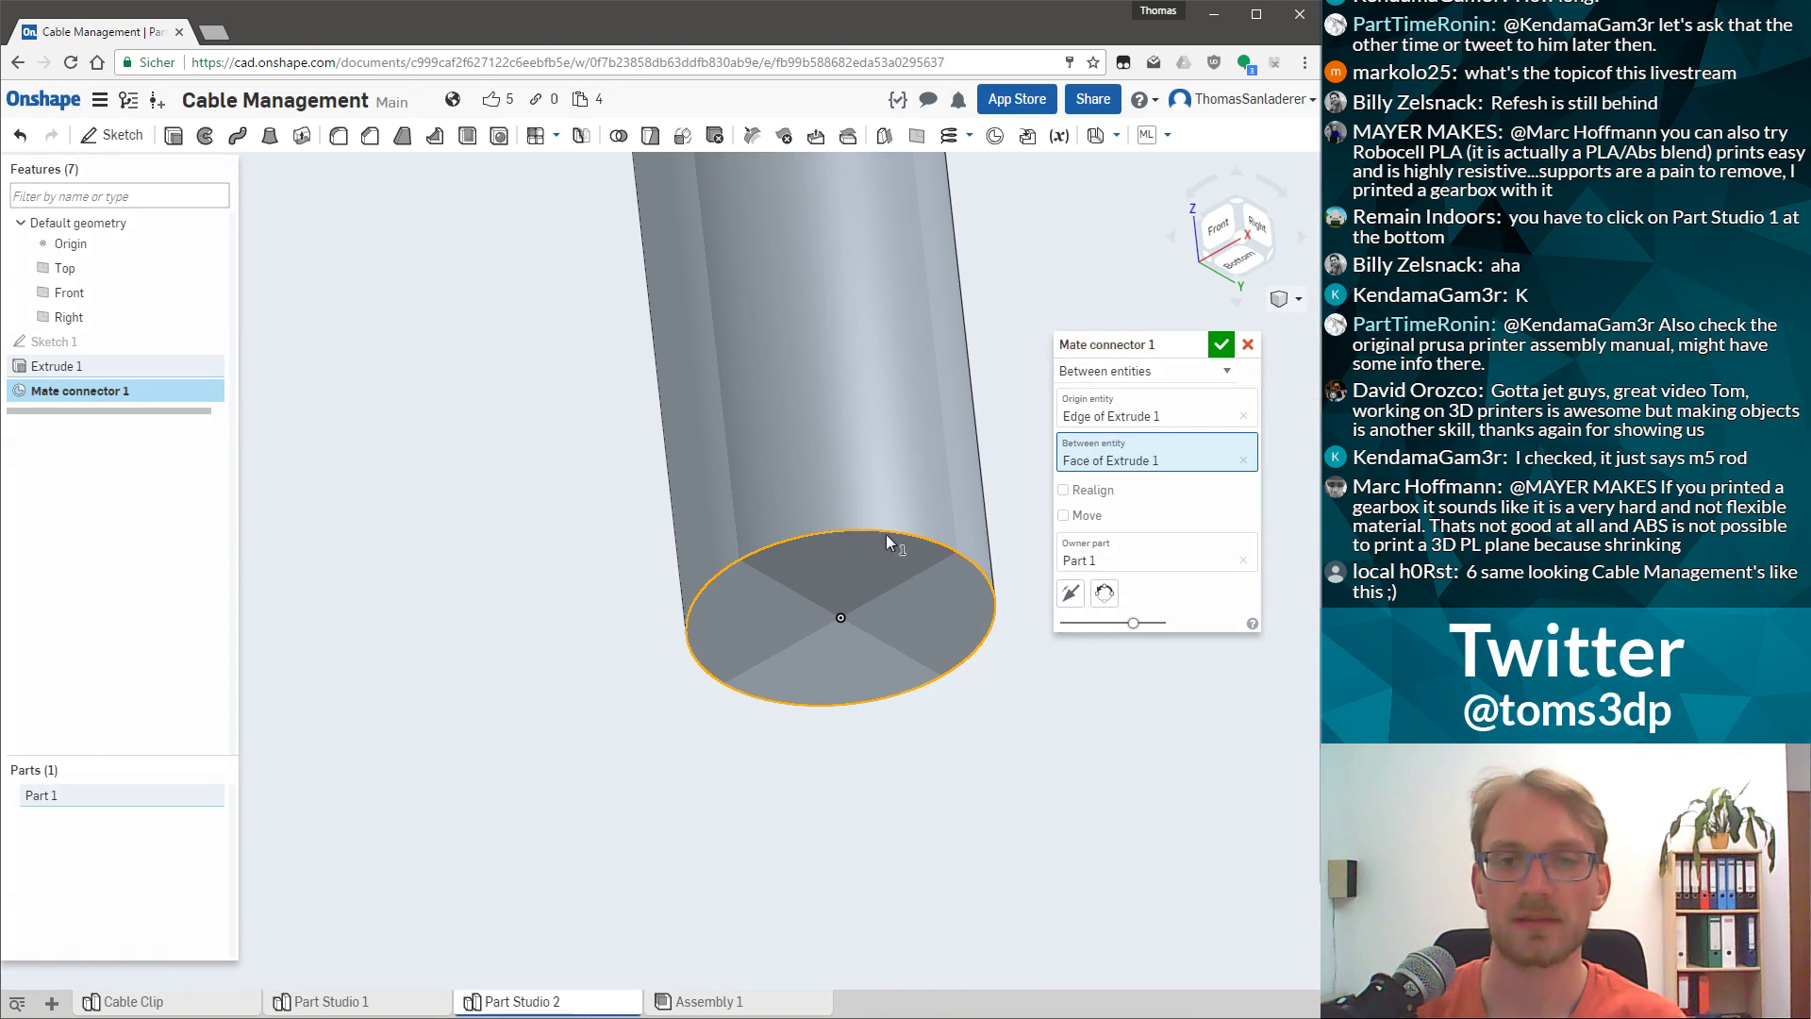
pyautogui.scroll(5, 868, 311)
pyautogui.scroll(-6, 839, 245)
pyautogui.moveTo(842, 391); pyautogui.dragTo(779, 409, button='right')
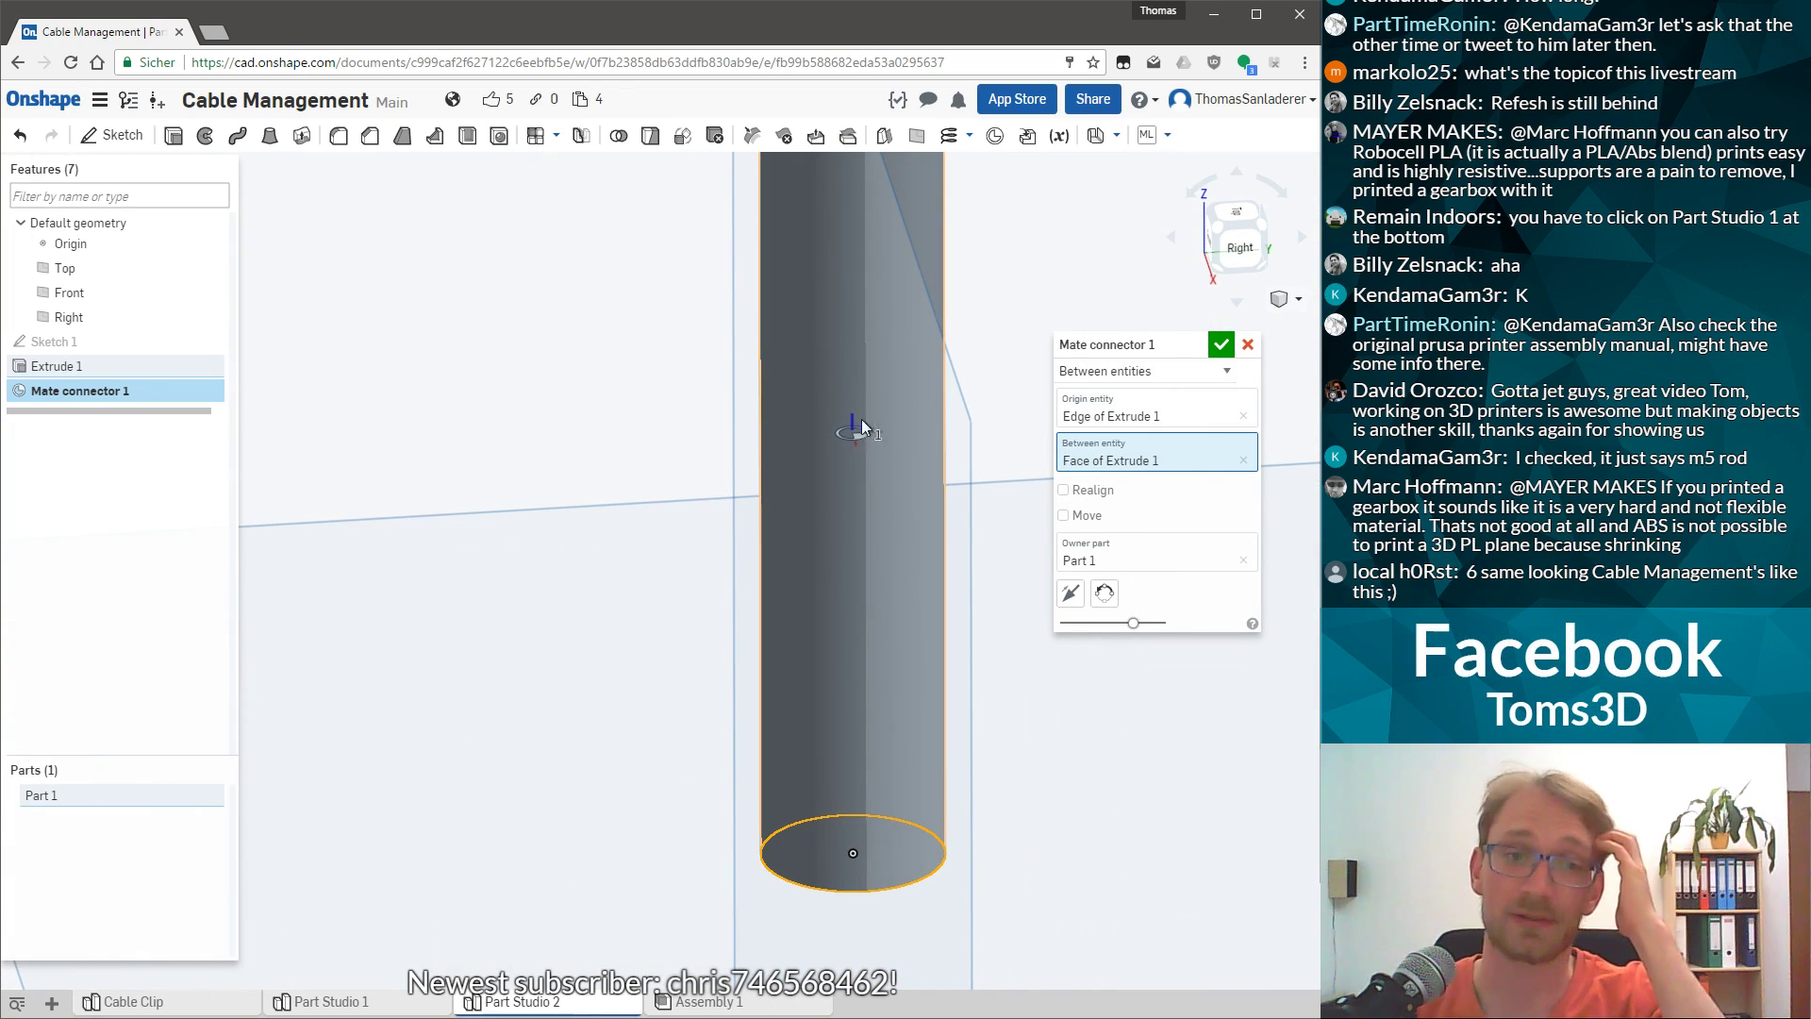
pyautogui.click(1221, 345)
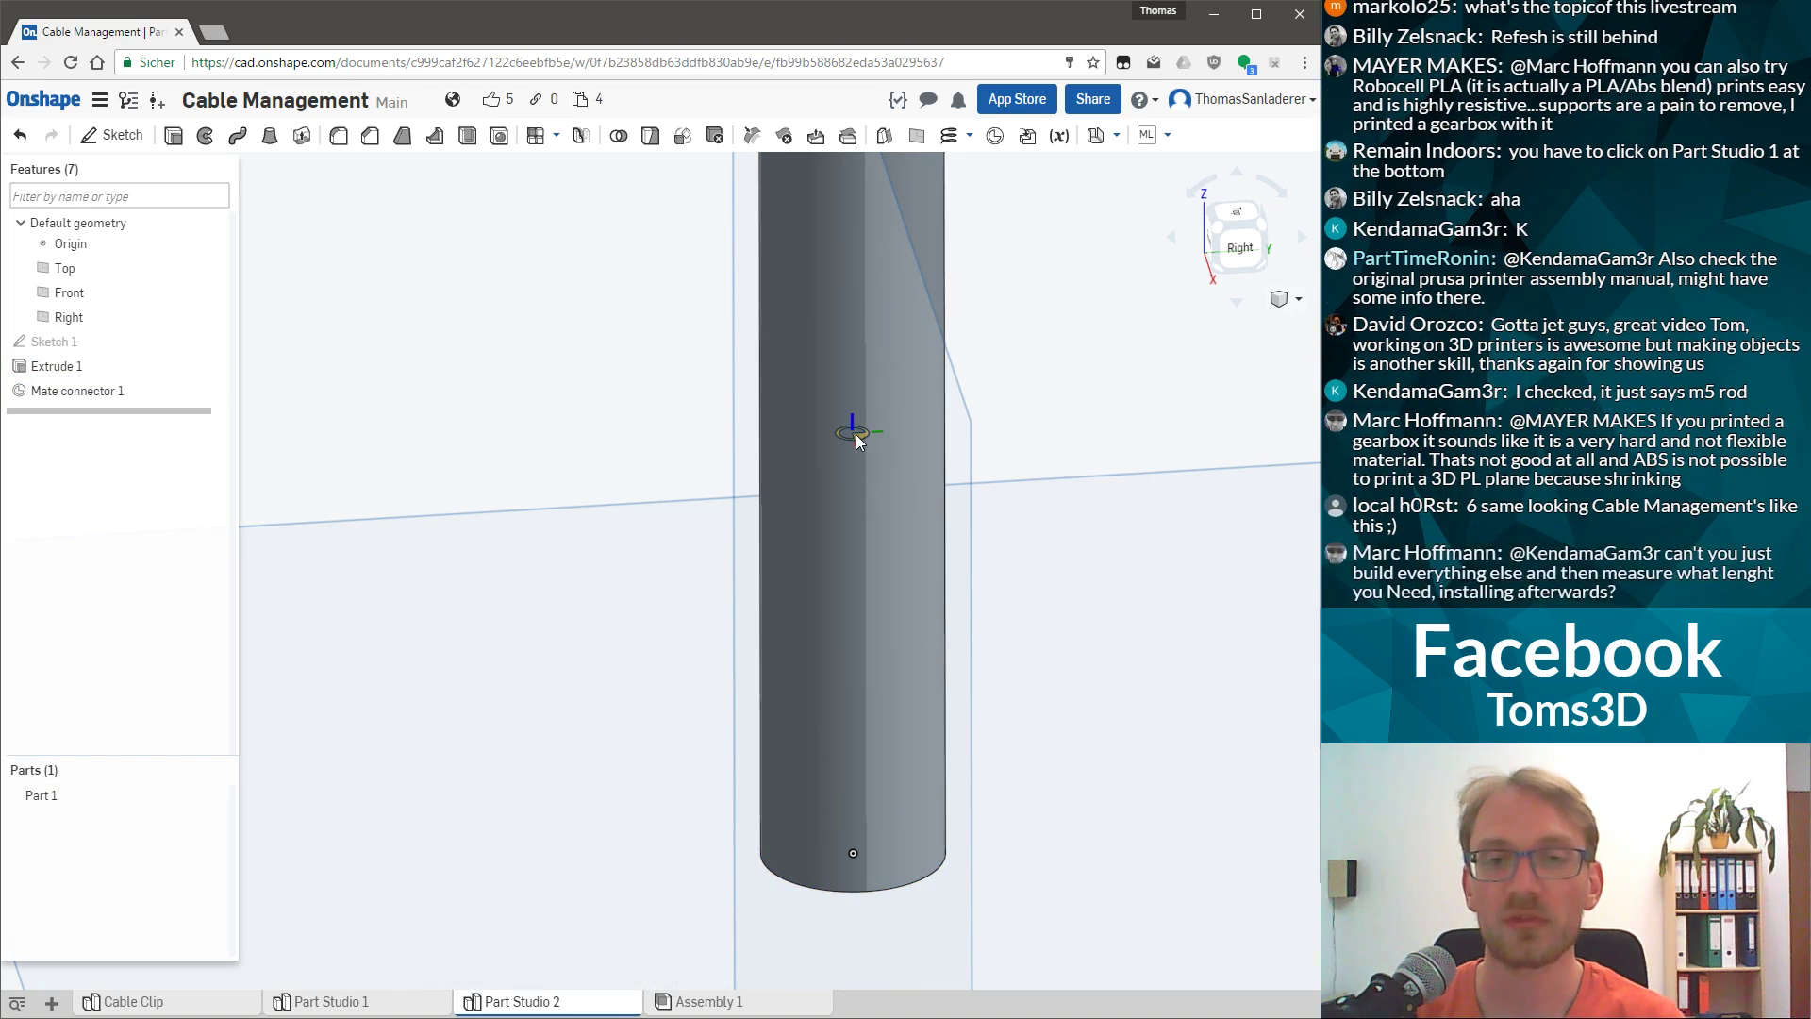
pyautogui.press('f')
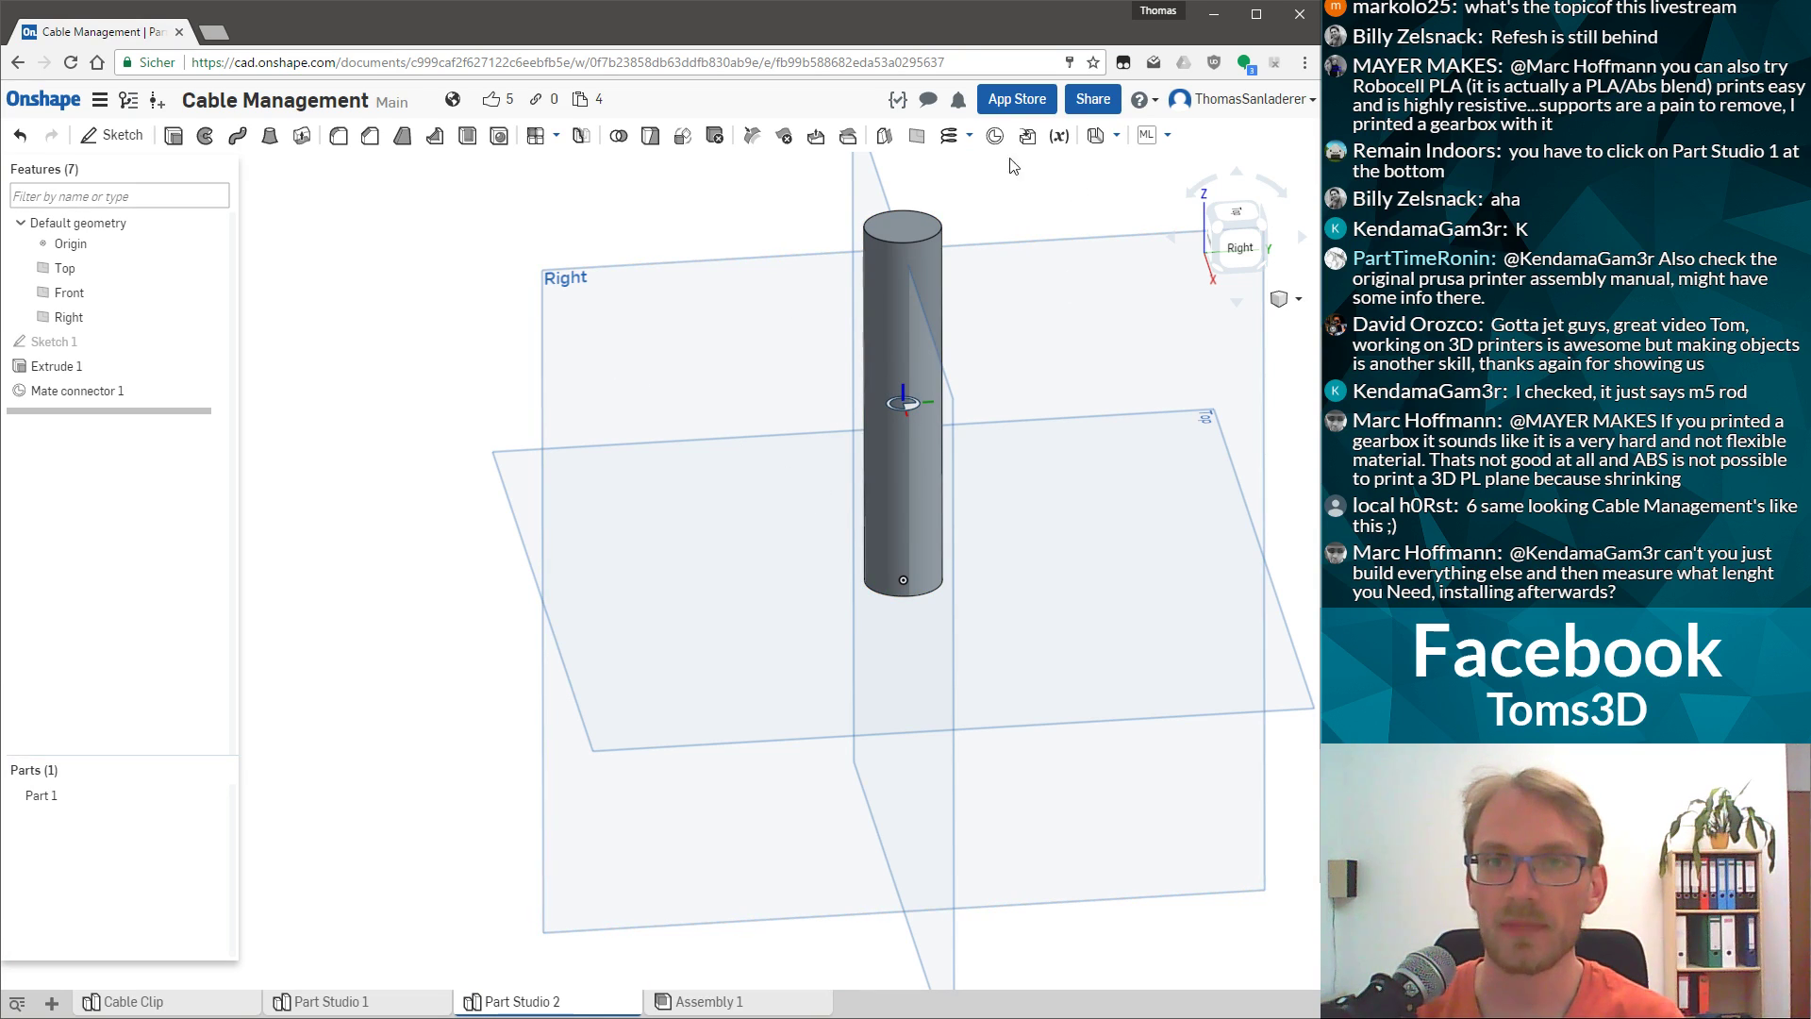
# Add a mate connector on the cylinder's upper circular edge with the origin type On entity.
pyautogui.click(994, 135)
pyautogui.click(894, 228)
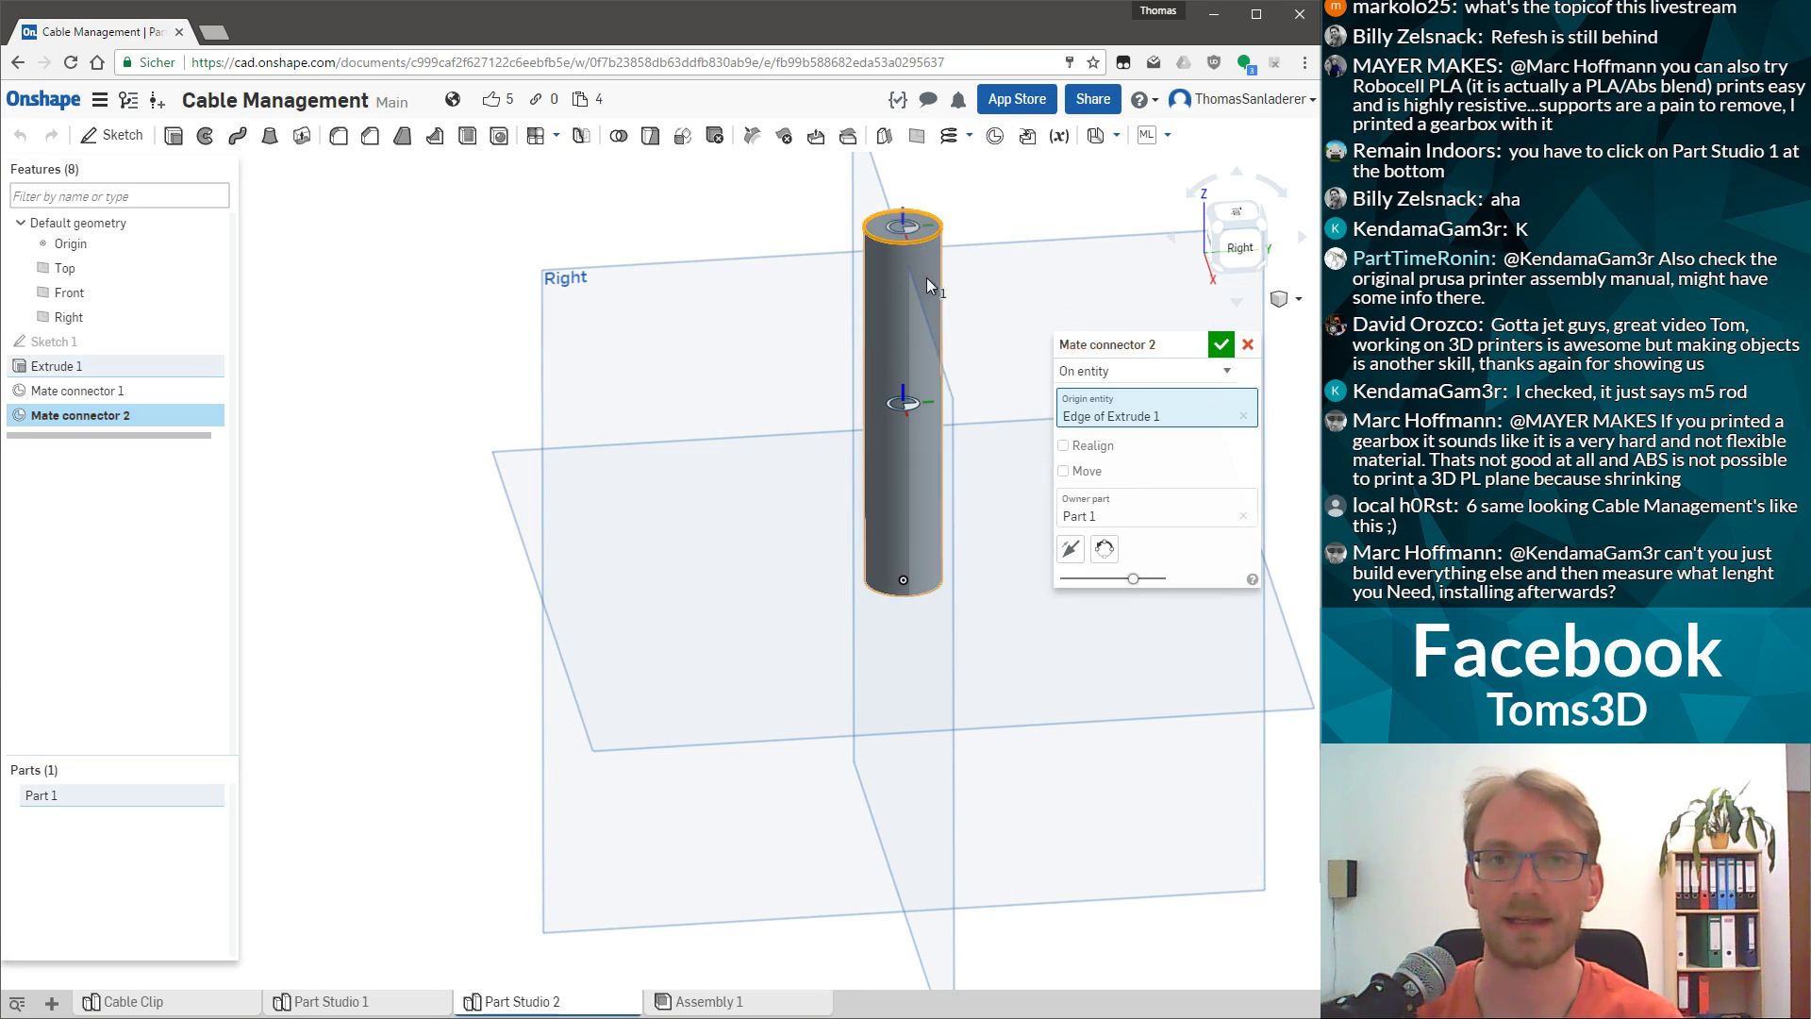
pyautogui.moveTo(925, 283); pyautogui.dragTo(913, 545, button='right')
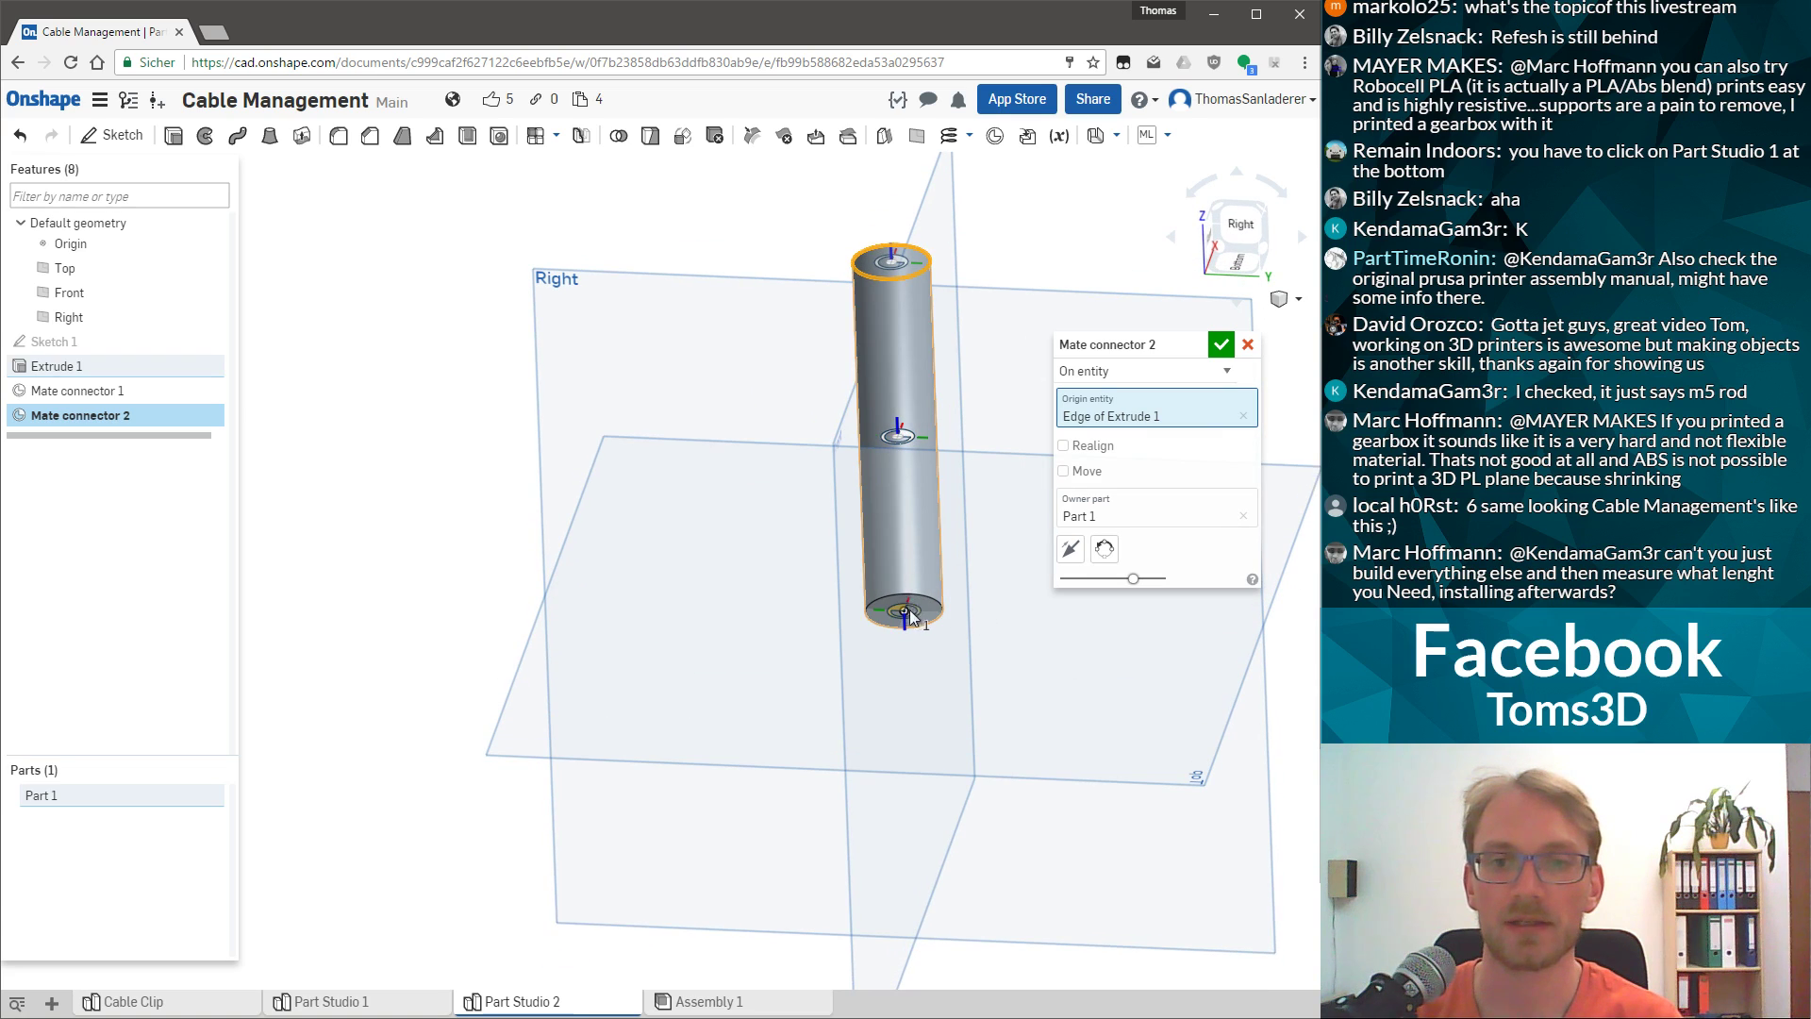
pyautogui.moveTo(937, 402); pyautogui.dragTo(919, 257, button='right')
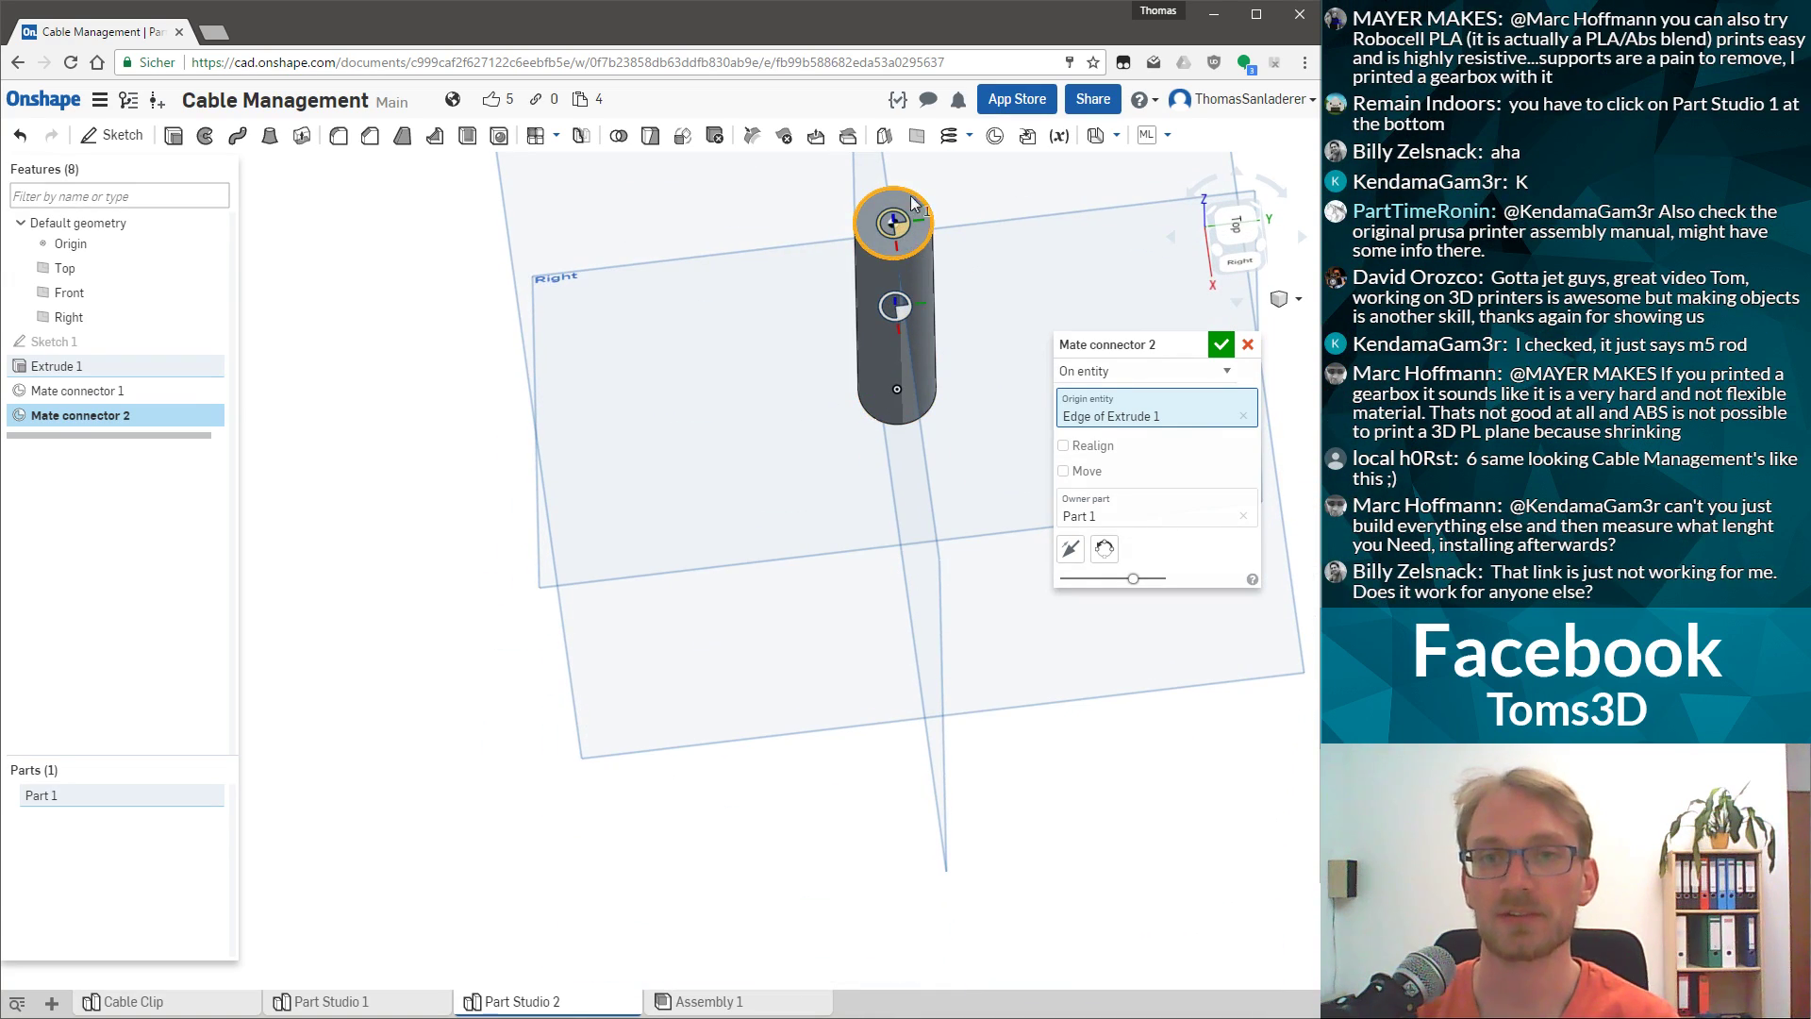
pyautogui.hotkey('shift', '4')
pyautogui.press('Return')
# Hide the default planes around the cable cylinder.
pyautogui.moveTo(943, 368); pyautogui.dragTo(901, 523, button='right')
pyautogui.click(901, 523)
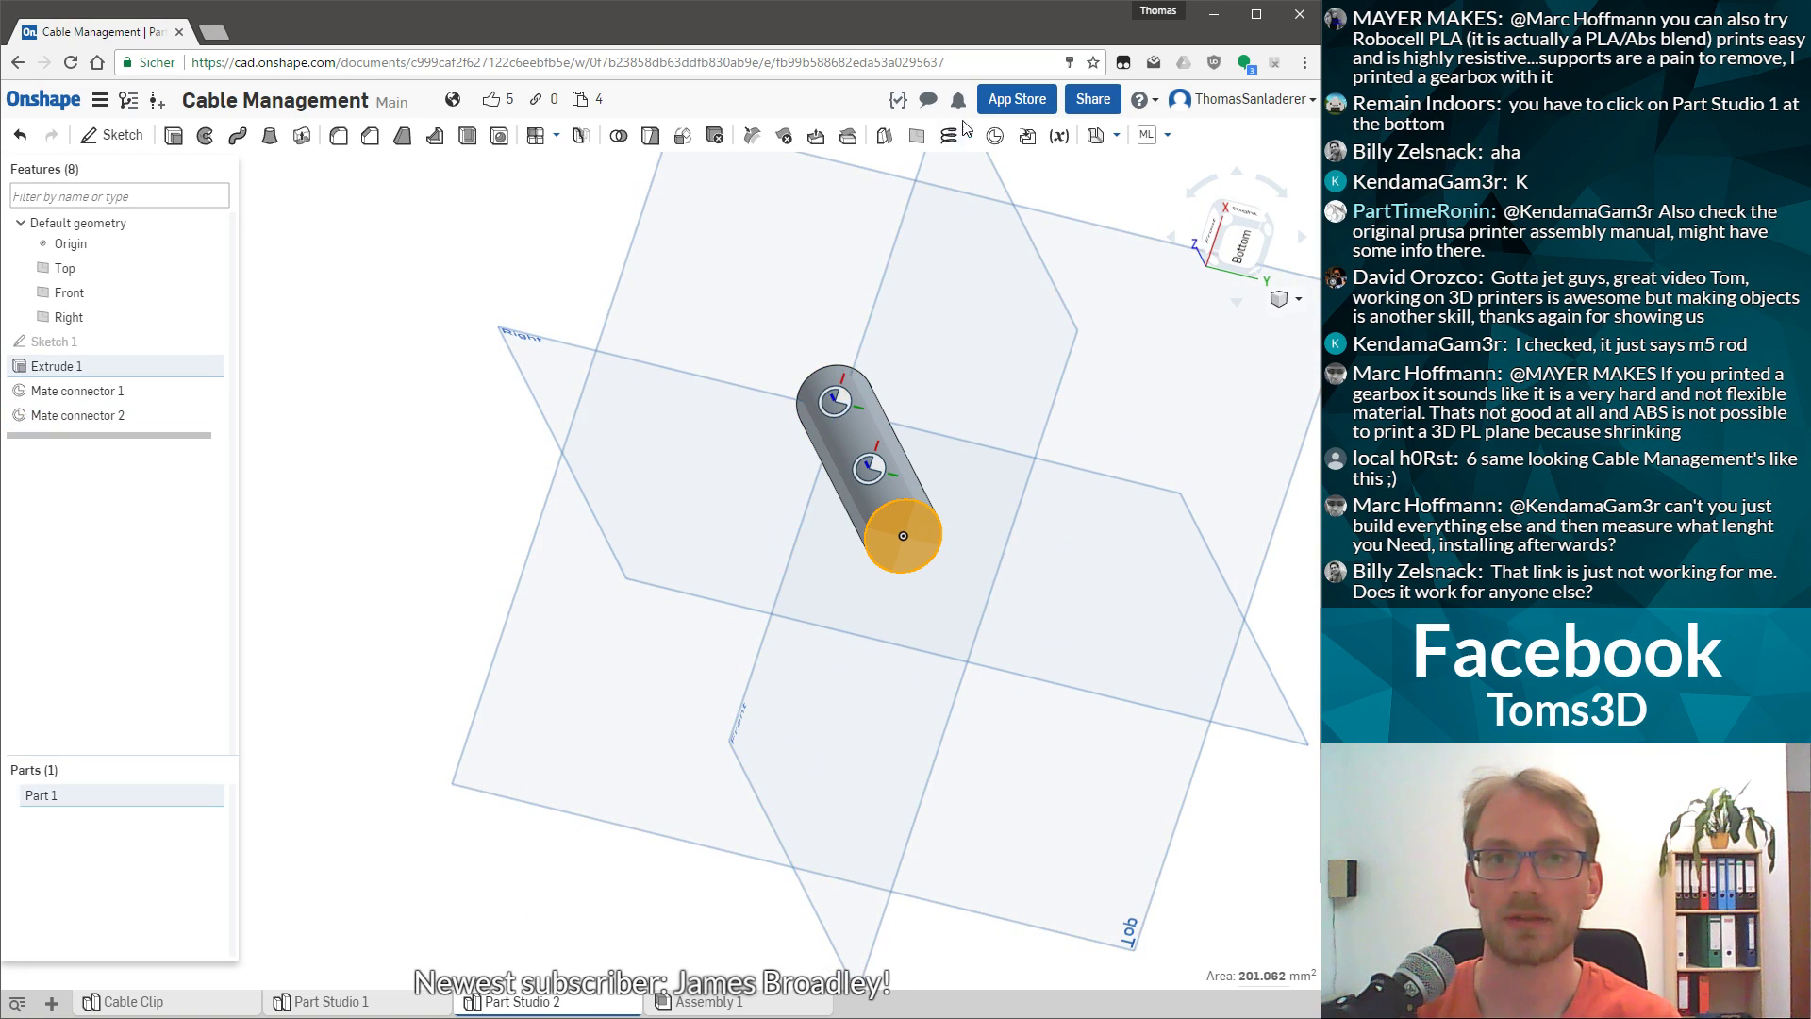
pyautogui.scroll(3, 971, 353)
pyautogui.click(777, 554)
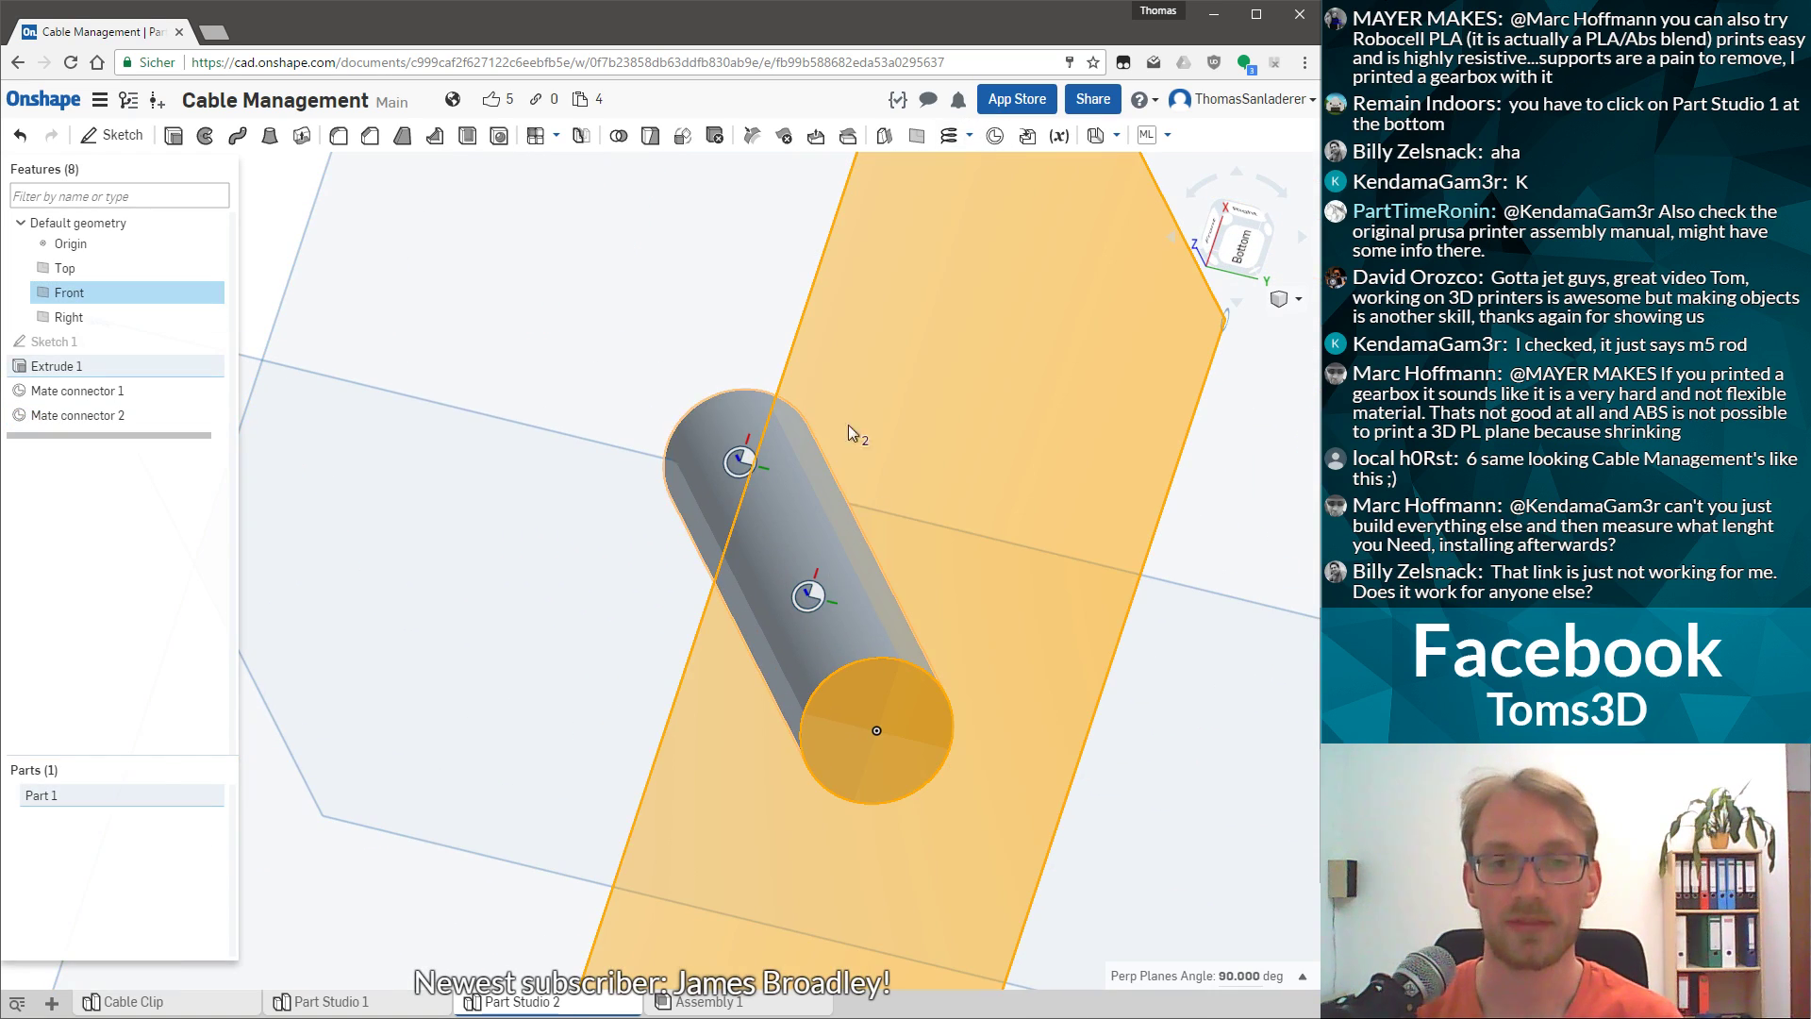
pyautogui.press('p')
pyautogui.click(990, 531)
pyautogui.moveTo(990, 531); pyautogui.dragTo(852, 626, button='right')
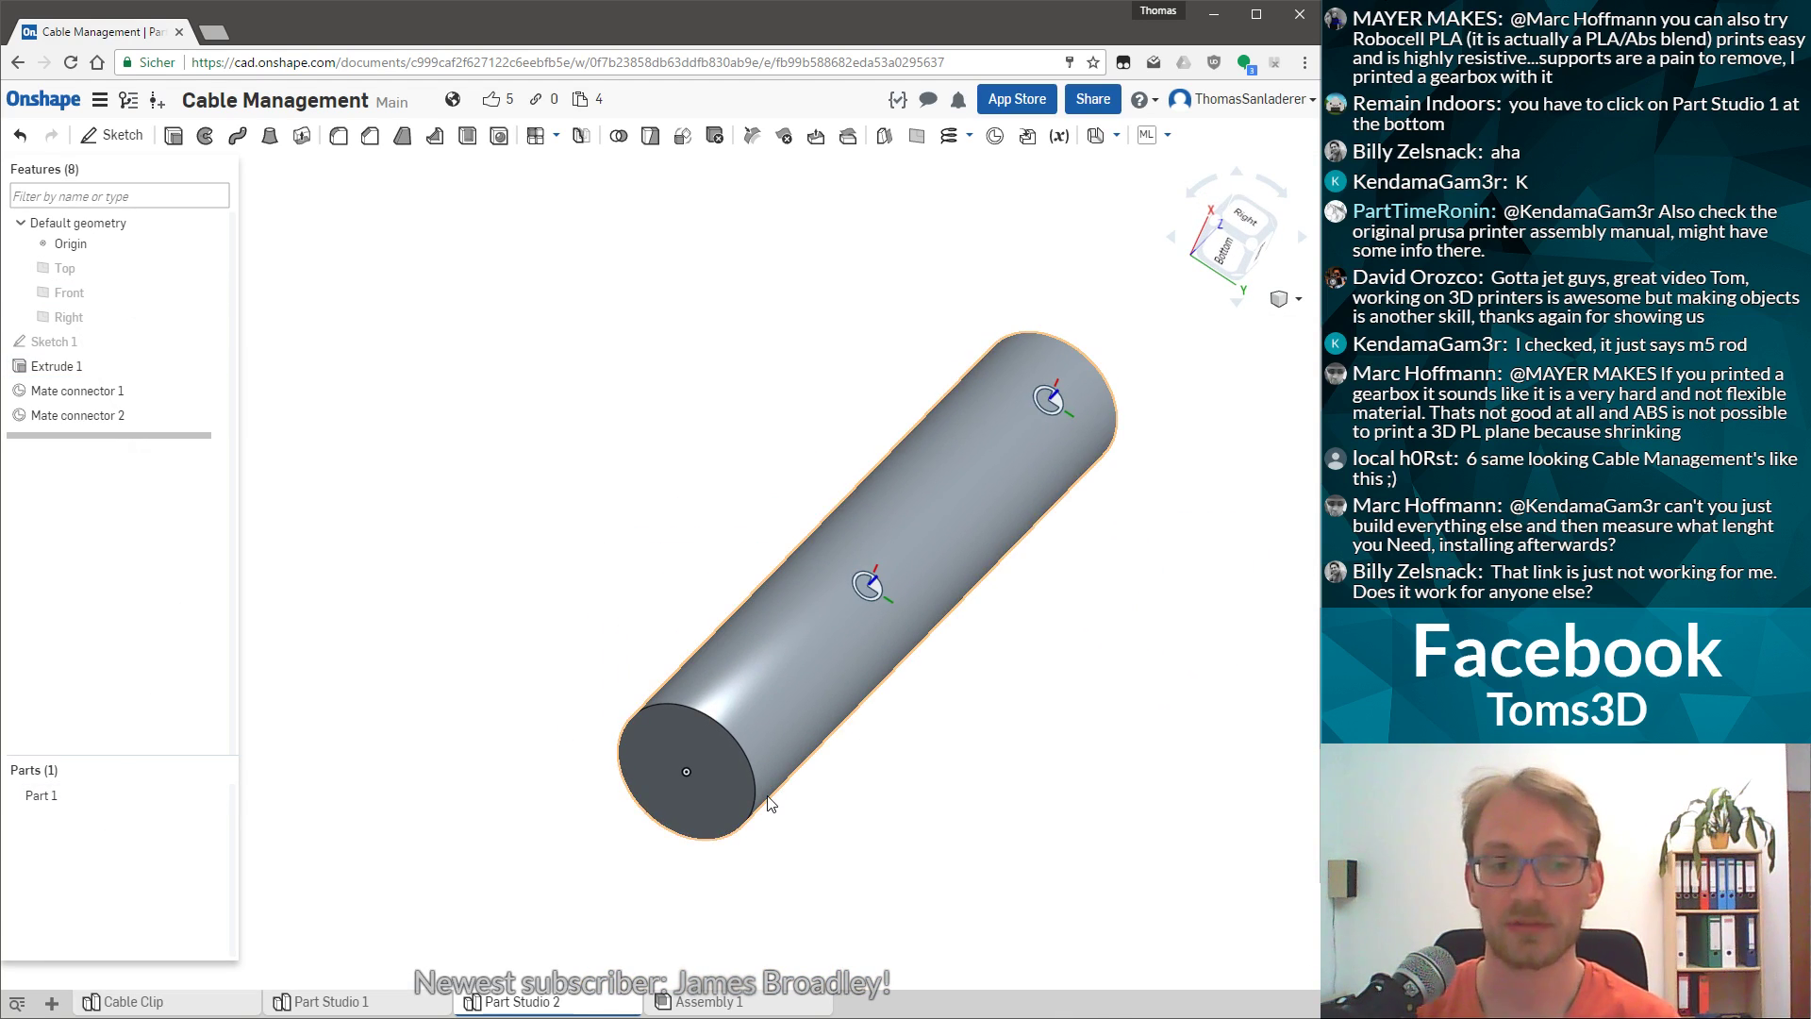
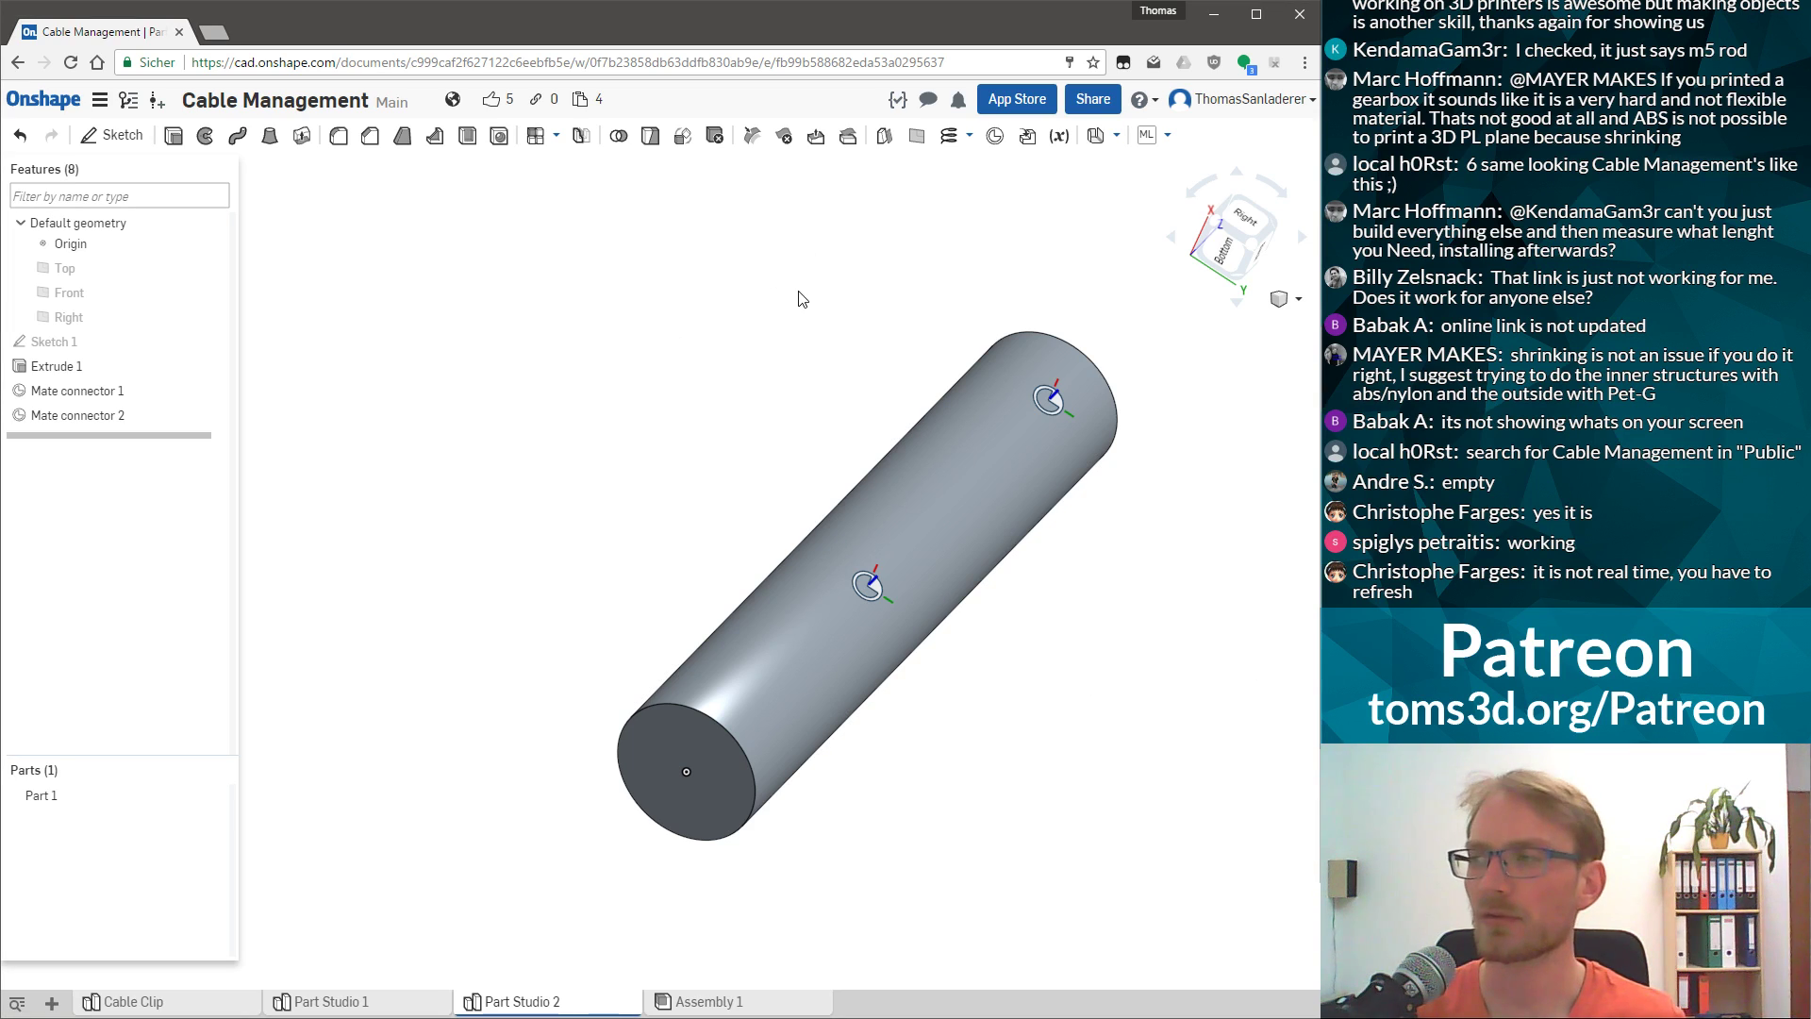
pyautogui.moveTo(943, 363); pyautogui.dragTo(913, 358, button='right')
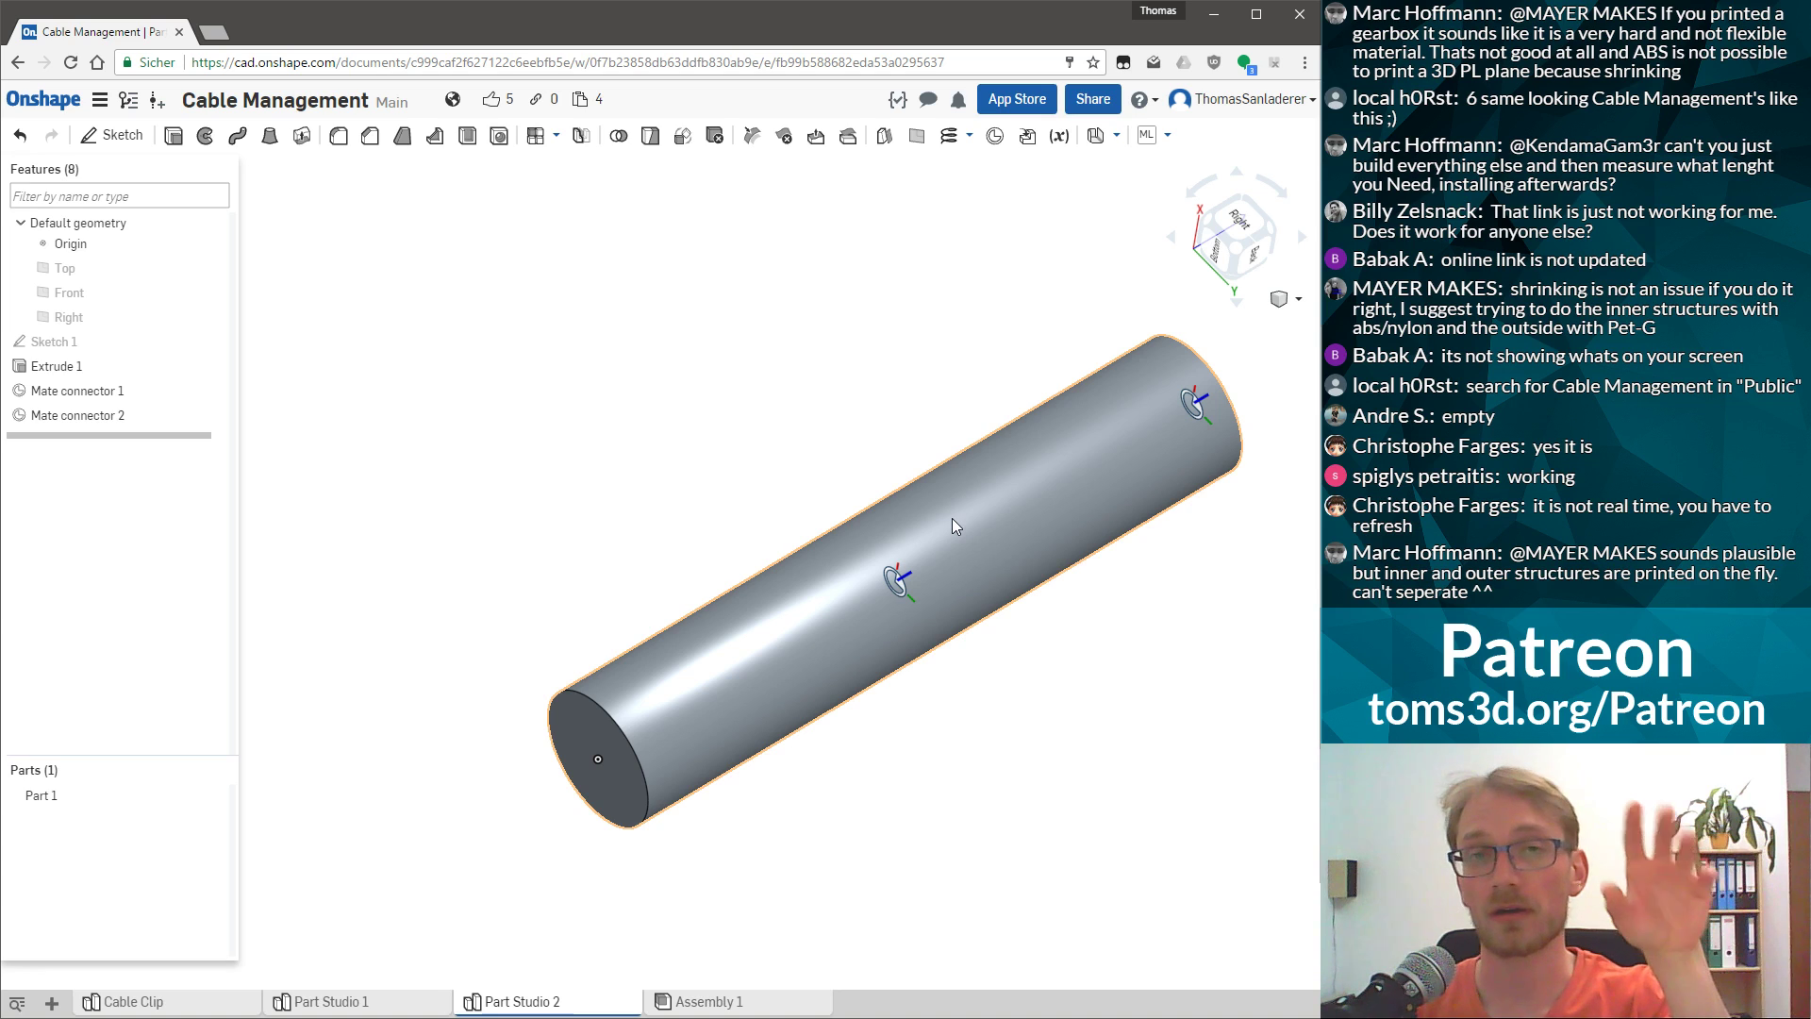
# In Part Studio 1, add a mate connector on the curved face of the cable groove nearest the screw hole.
pyautogui.click(320, 1002)
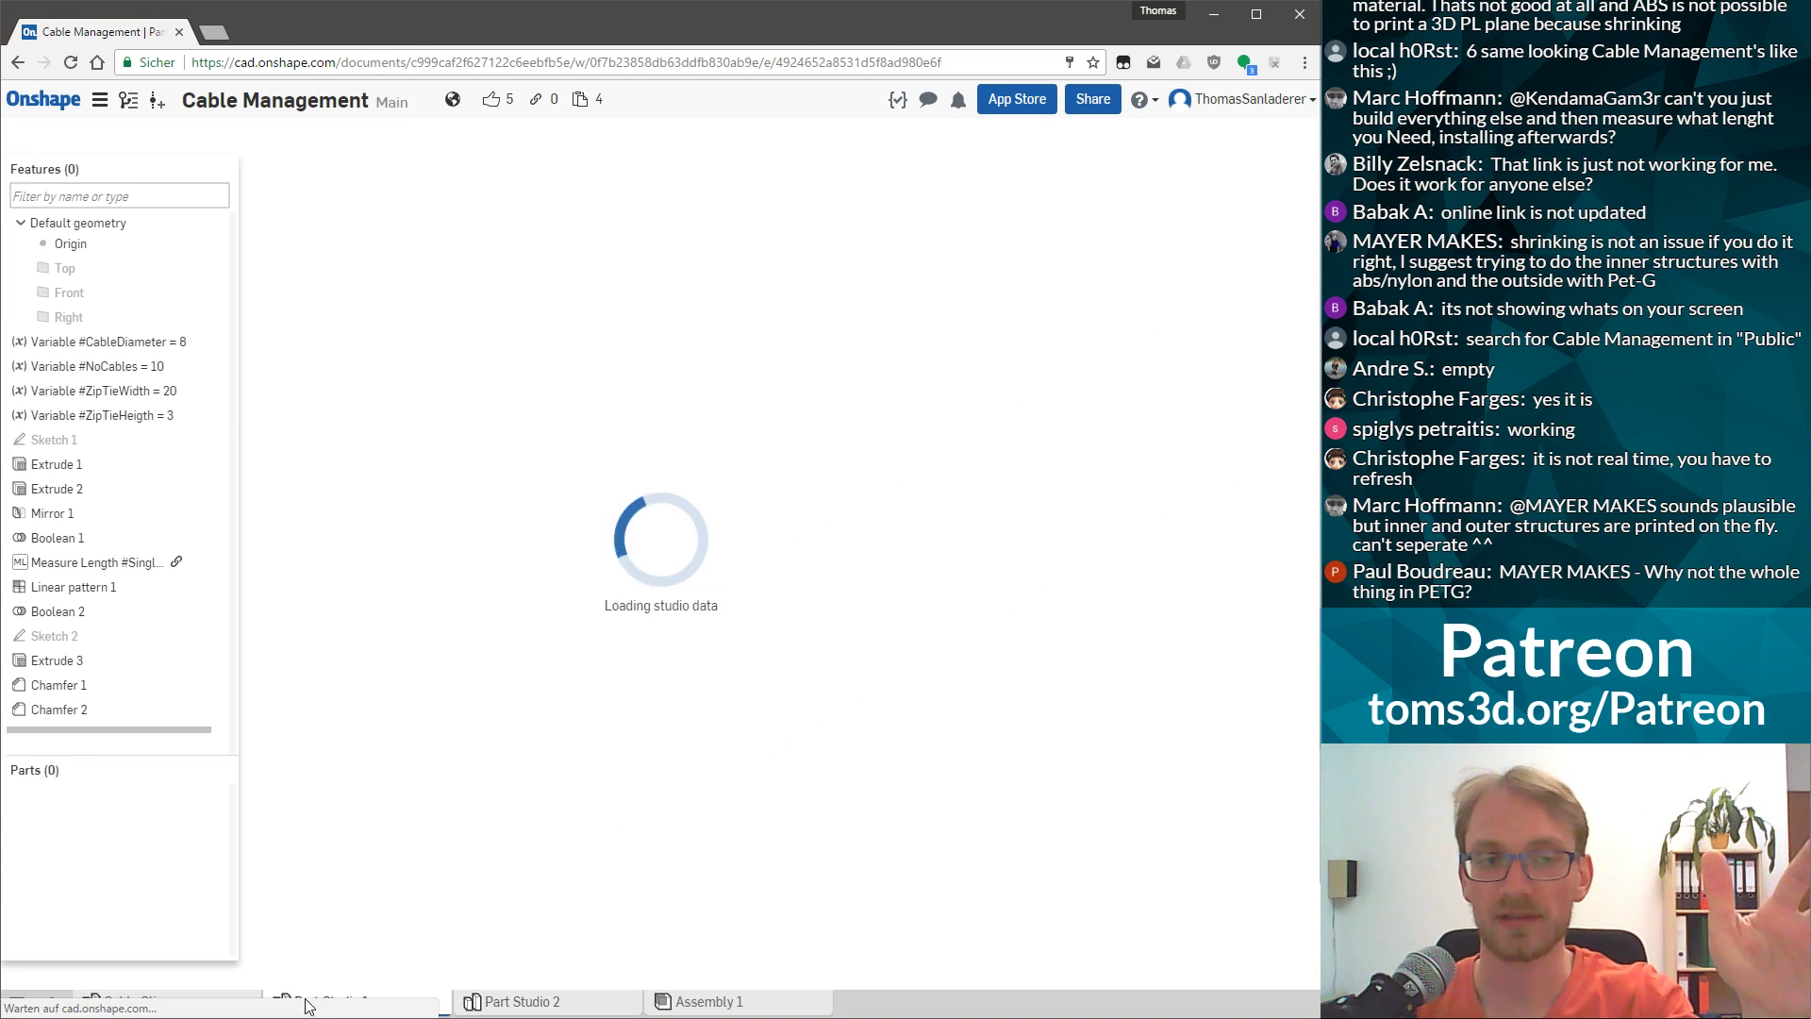
pyautogui.scroll(3, 369, 457)
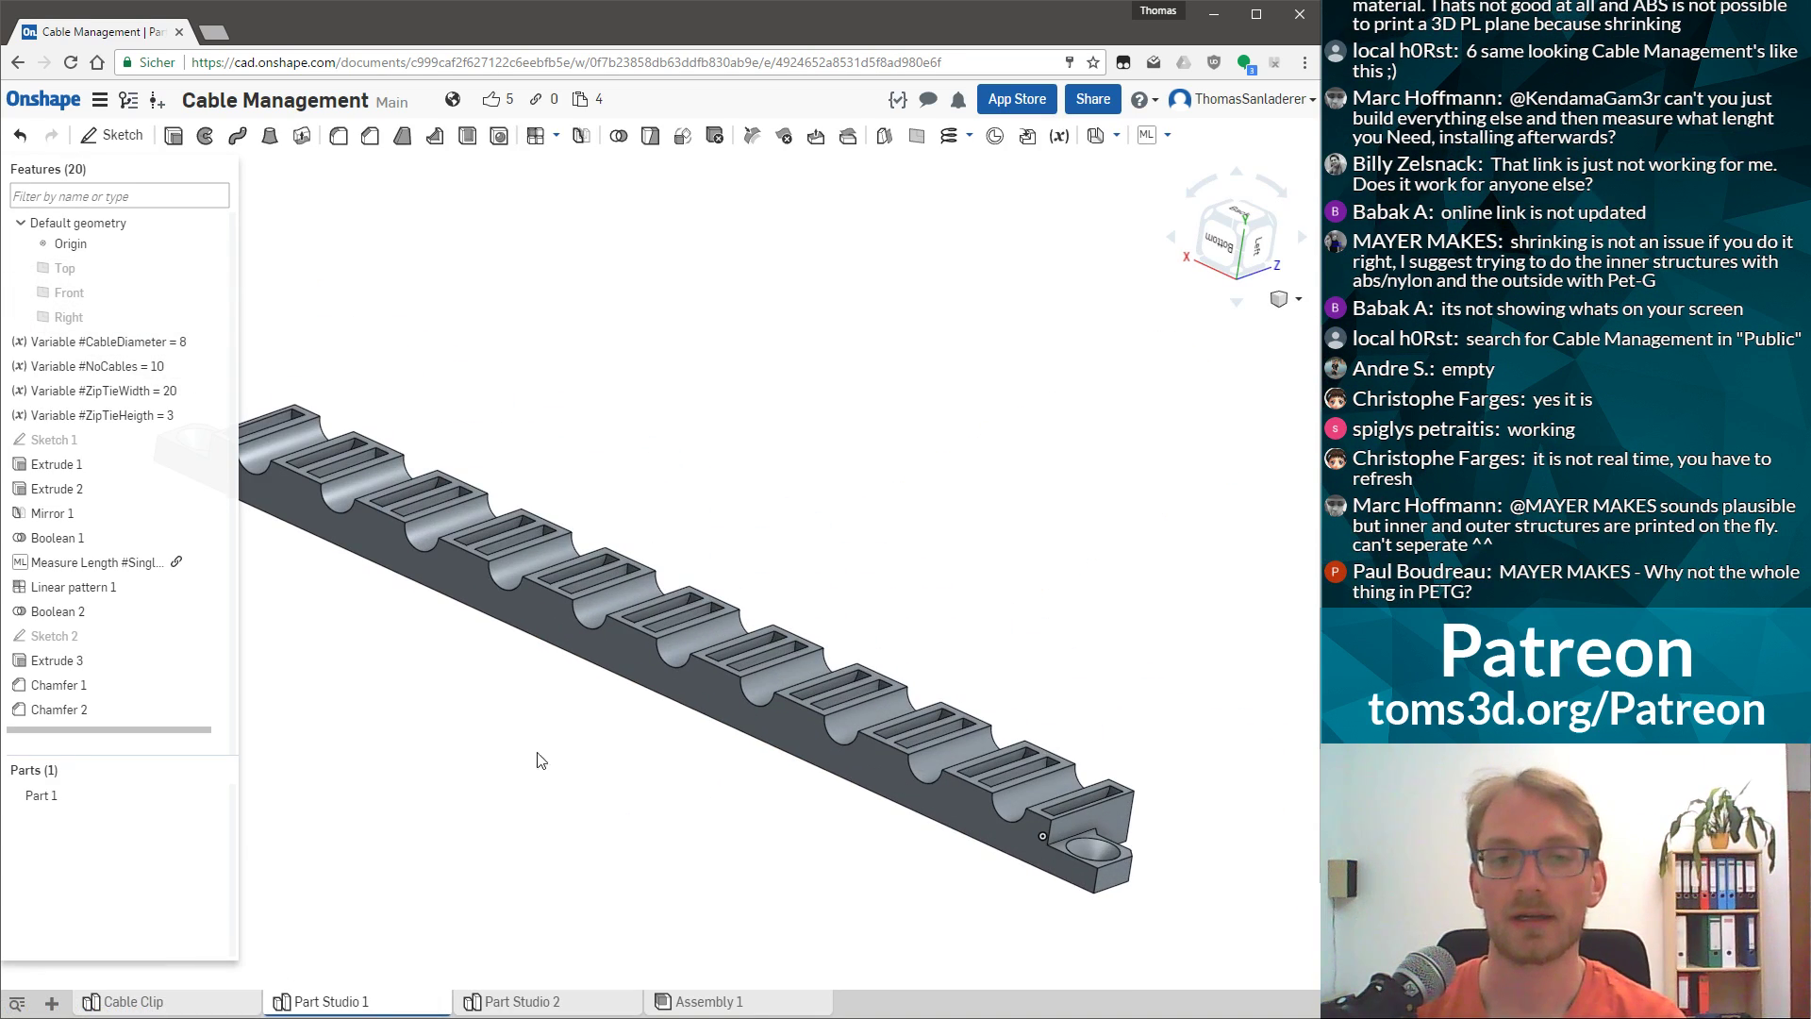
pyautogui.moveTo(370, 457); pyautogui.dragTo(469, 331, button='right')
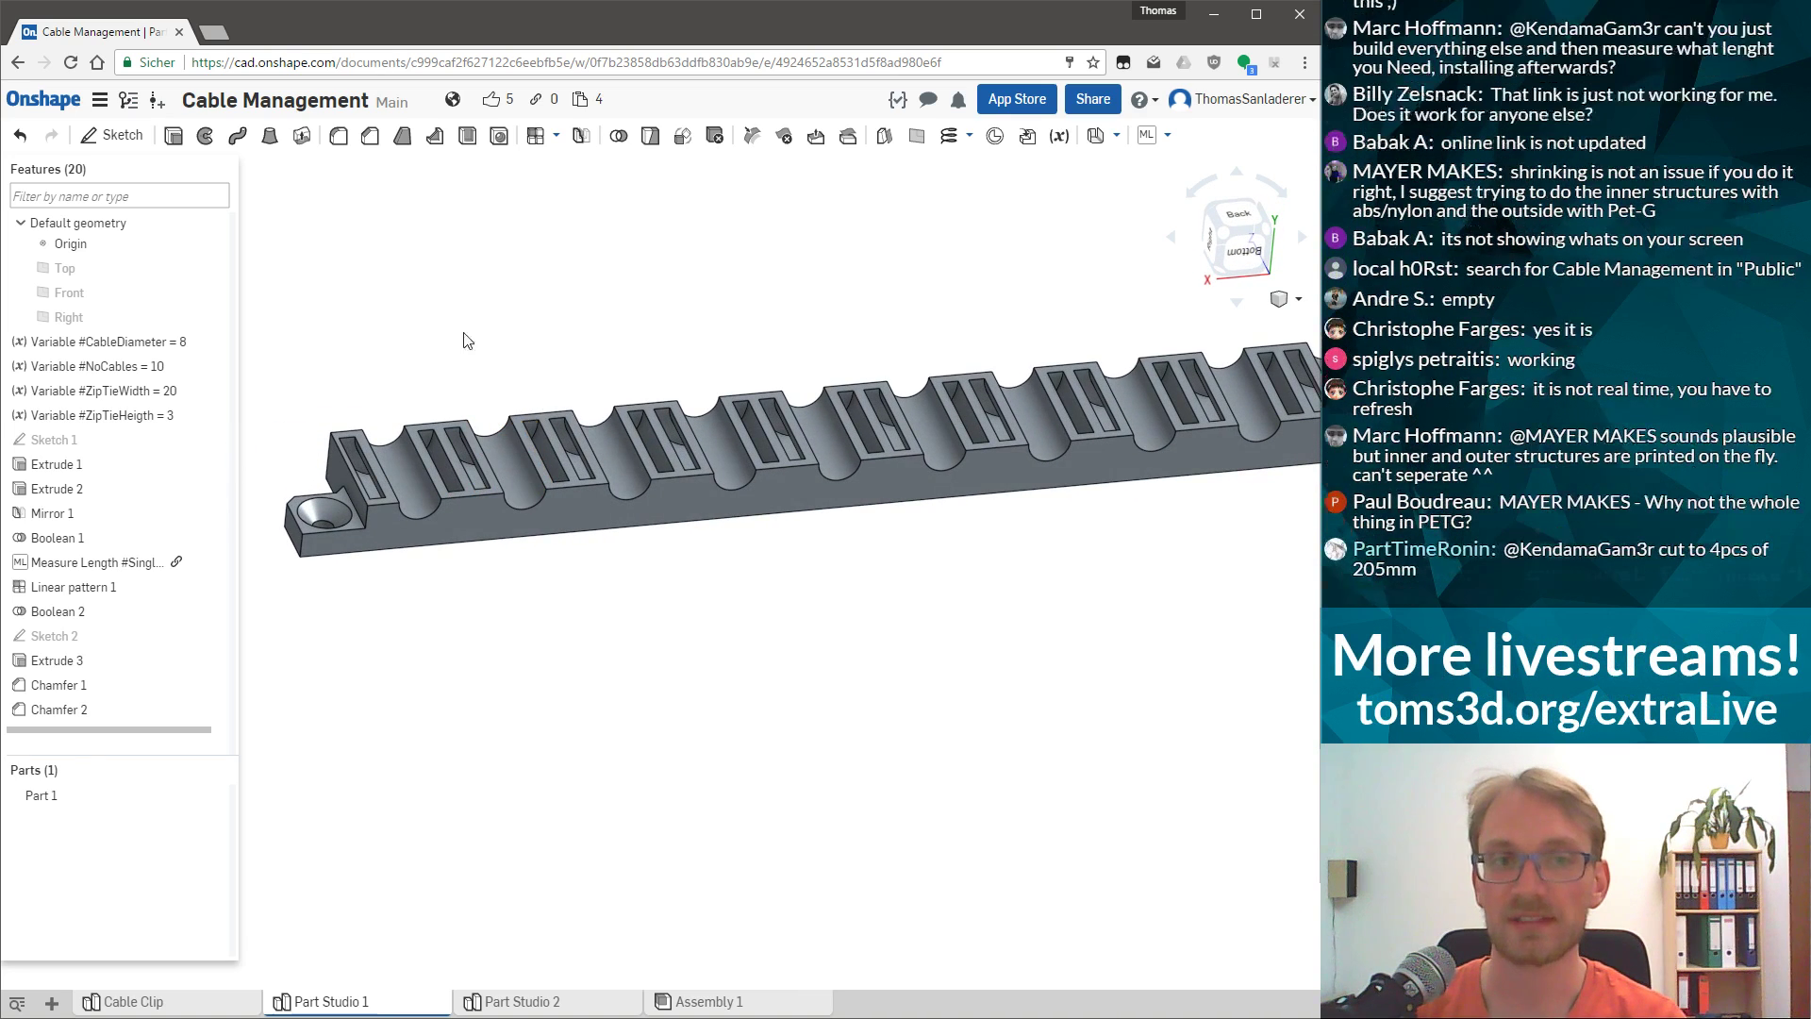
pyautogui.scroll(2, 431, 312)
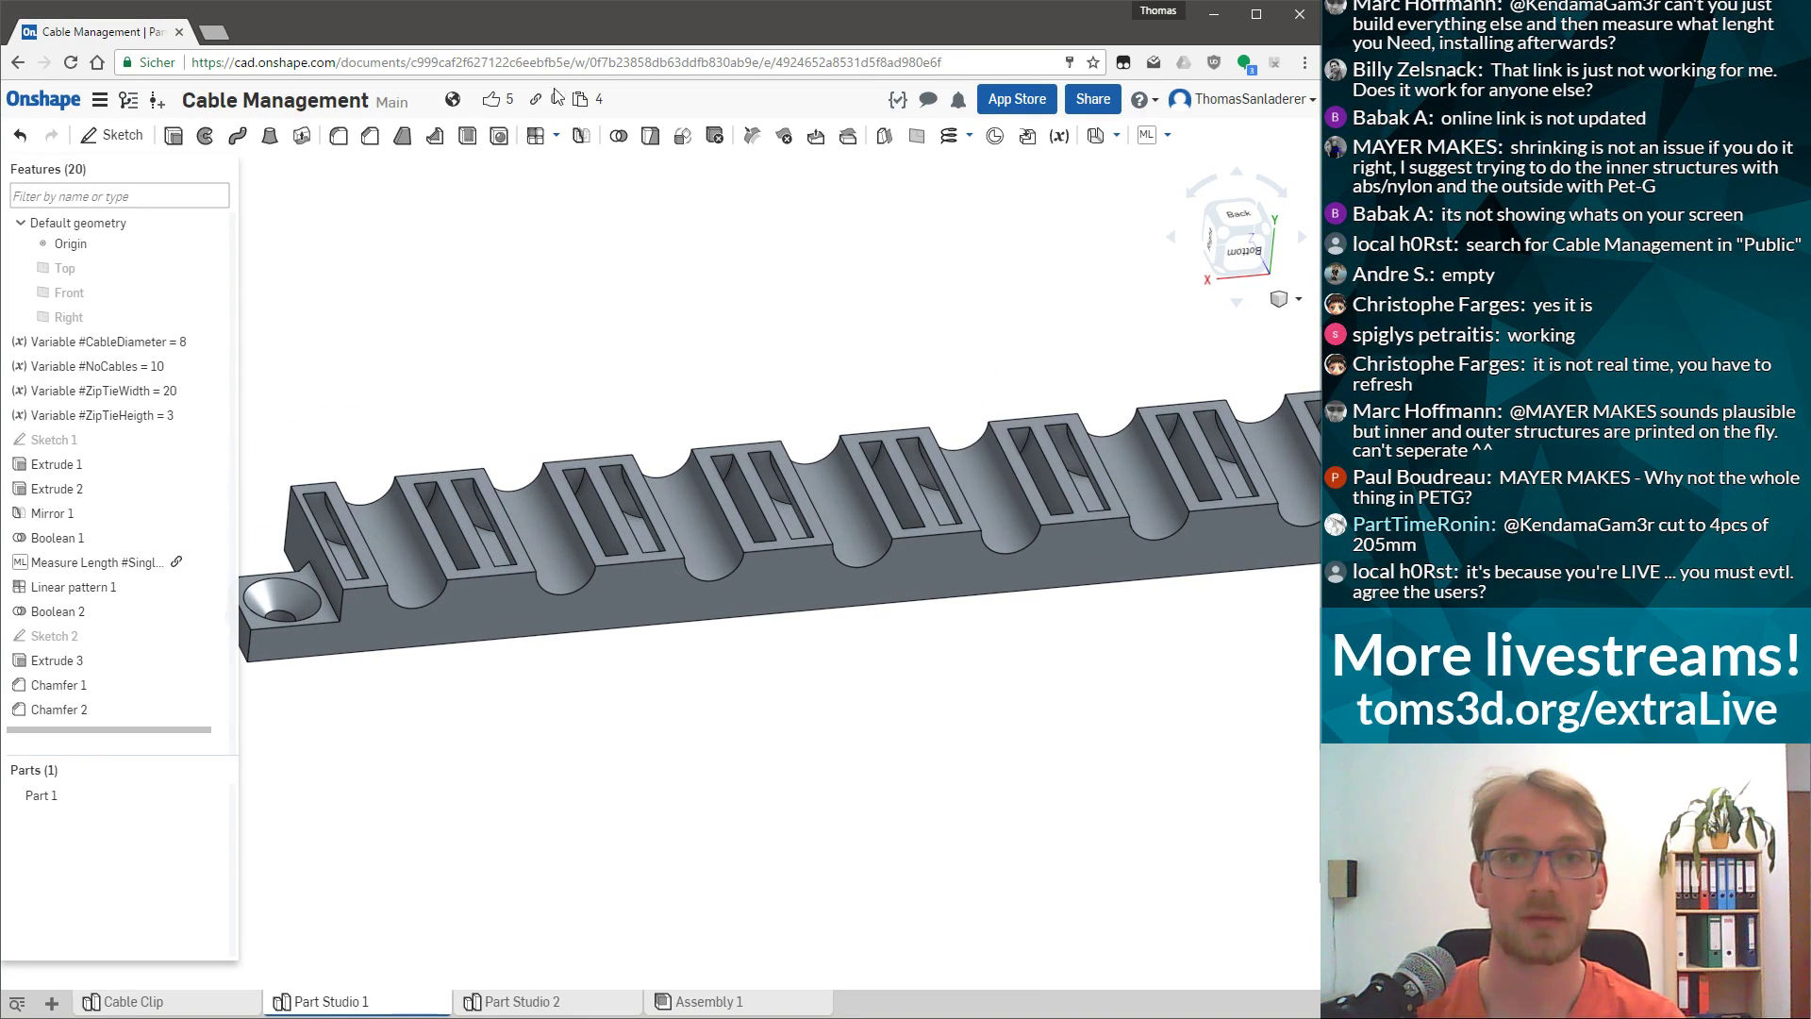
pyautogui.click(995, 135)
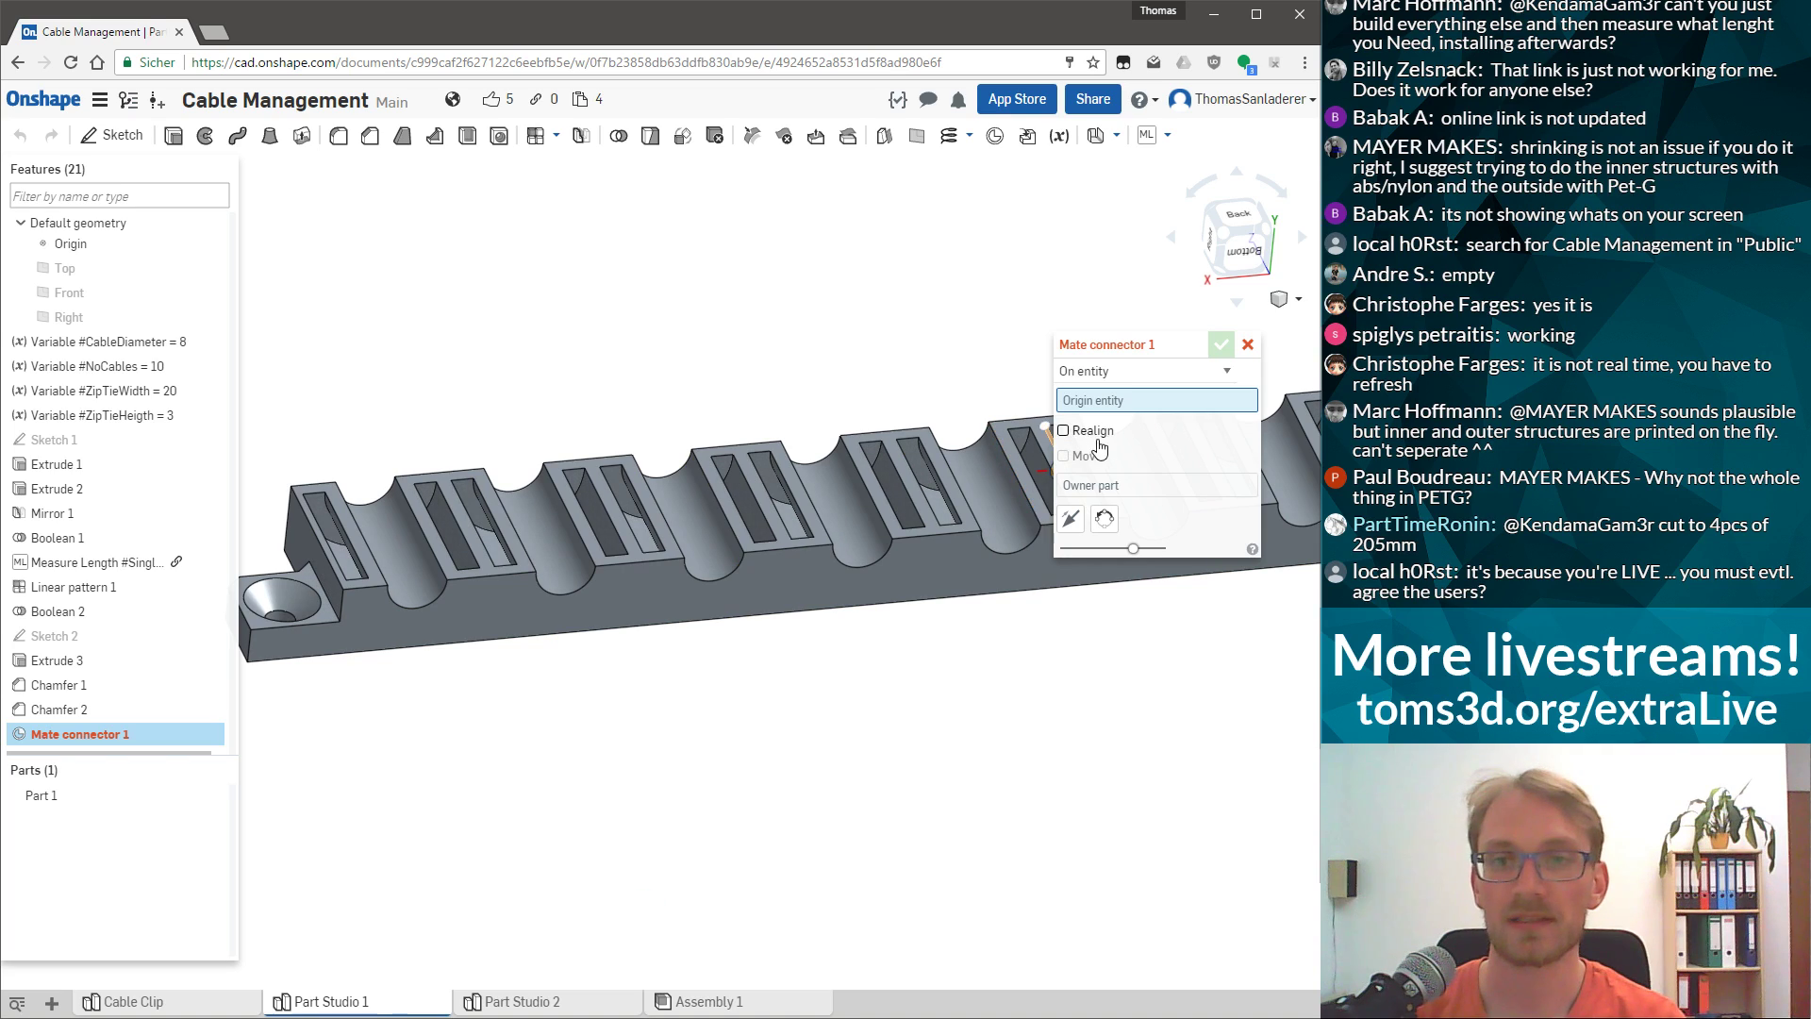
pyautogui.click(389, 530)
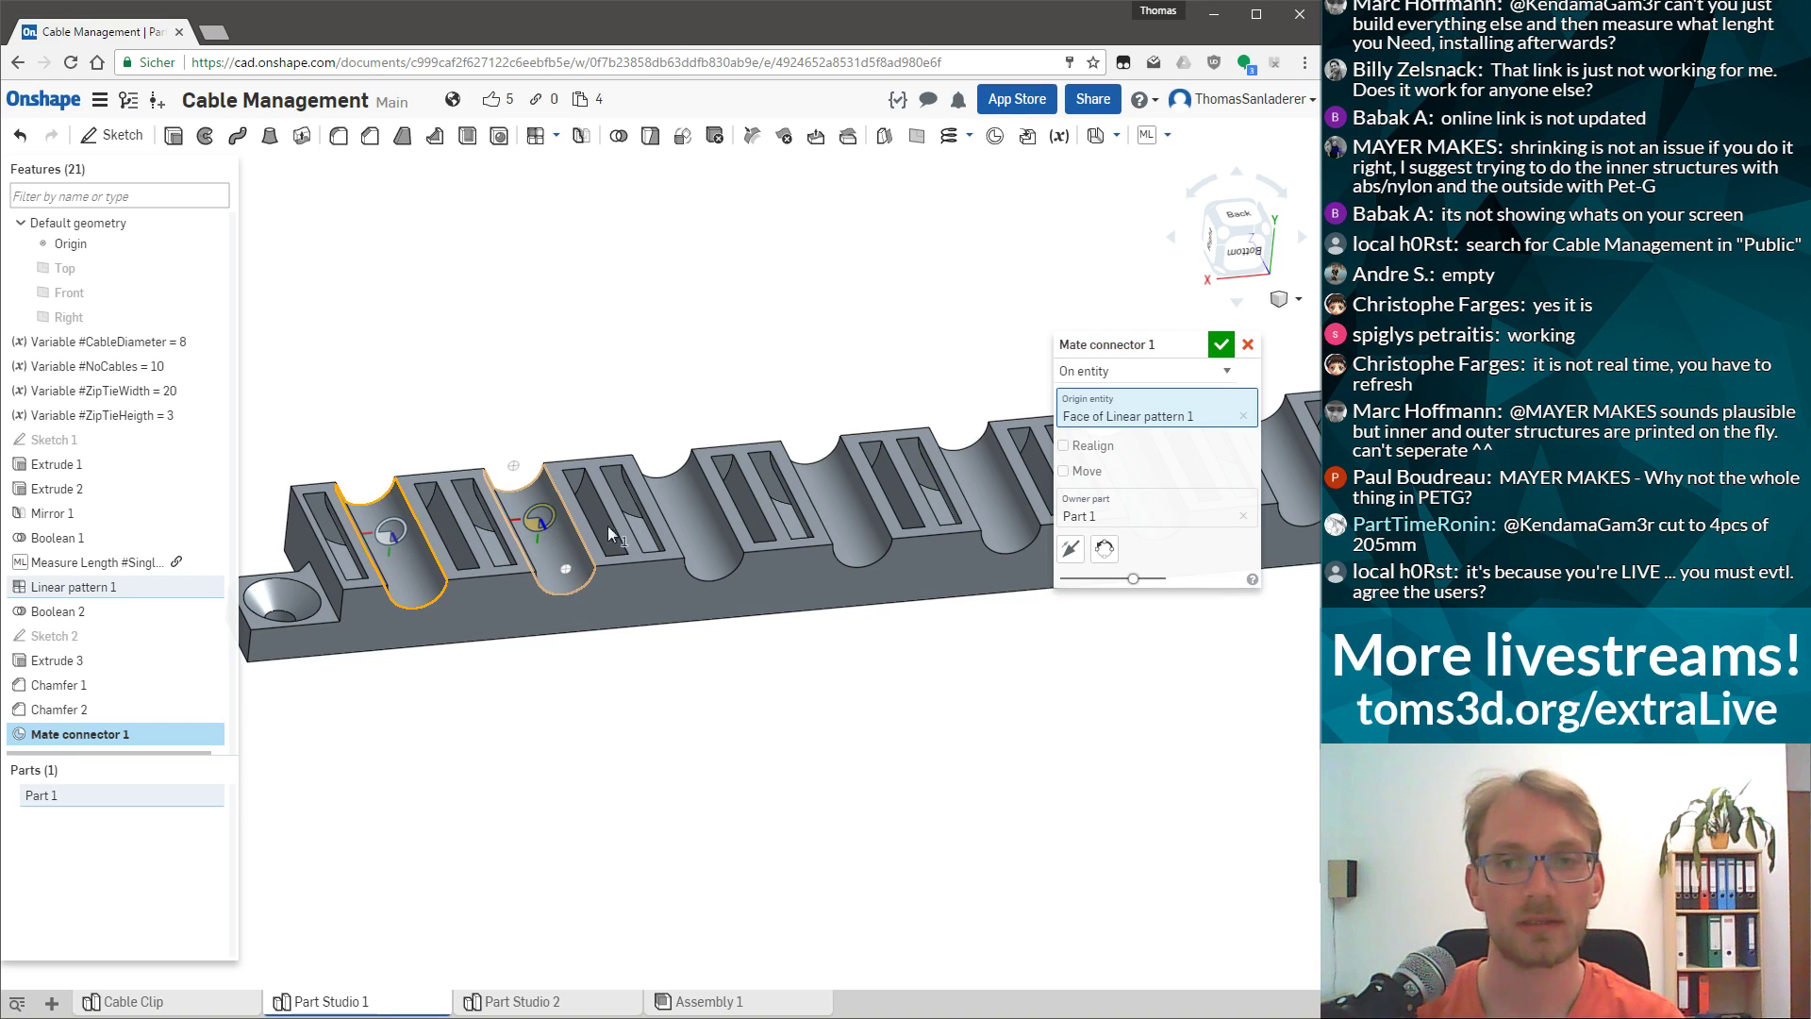
pyautogui.scroll(5, 355, 517)
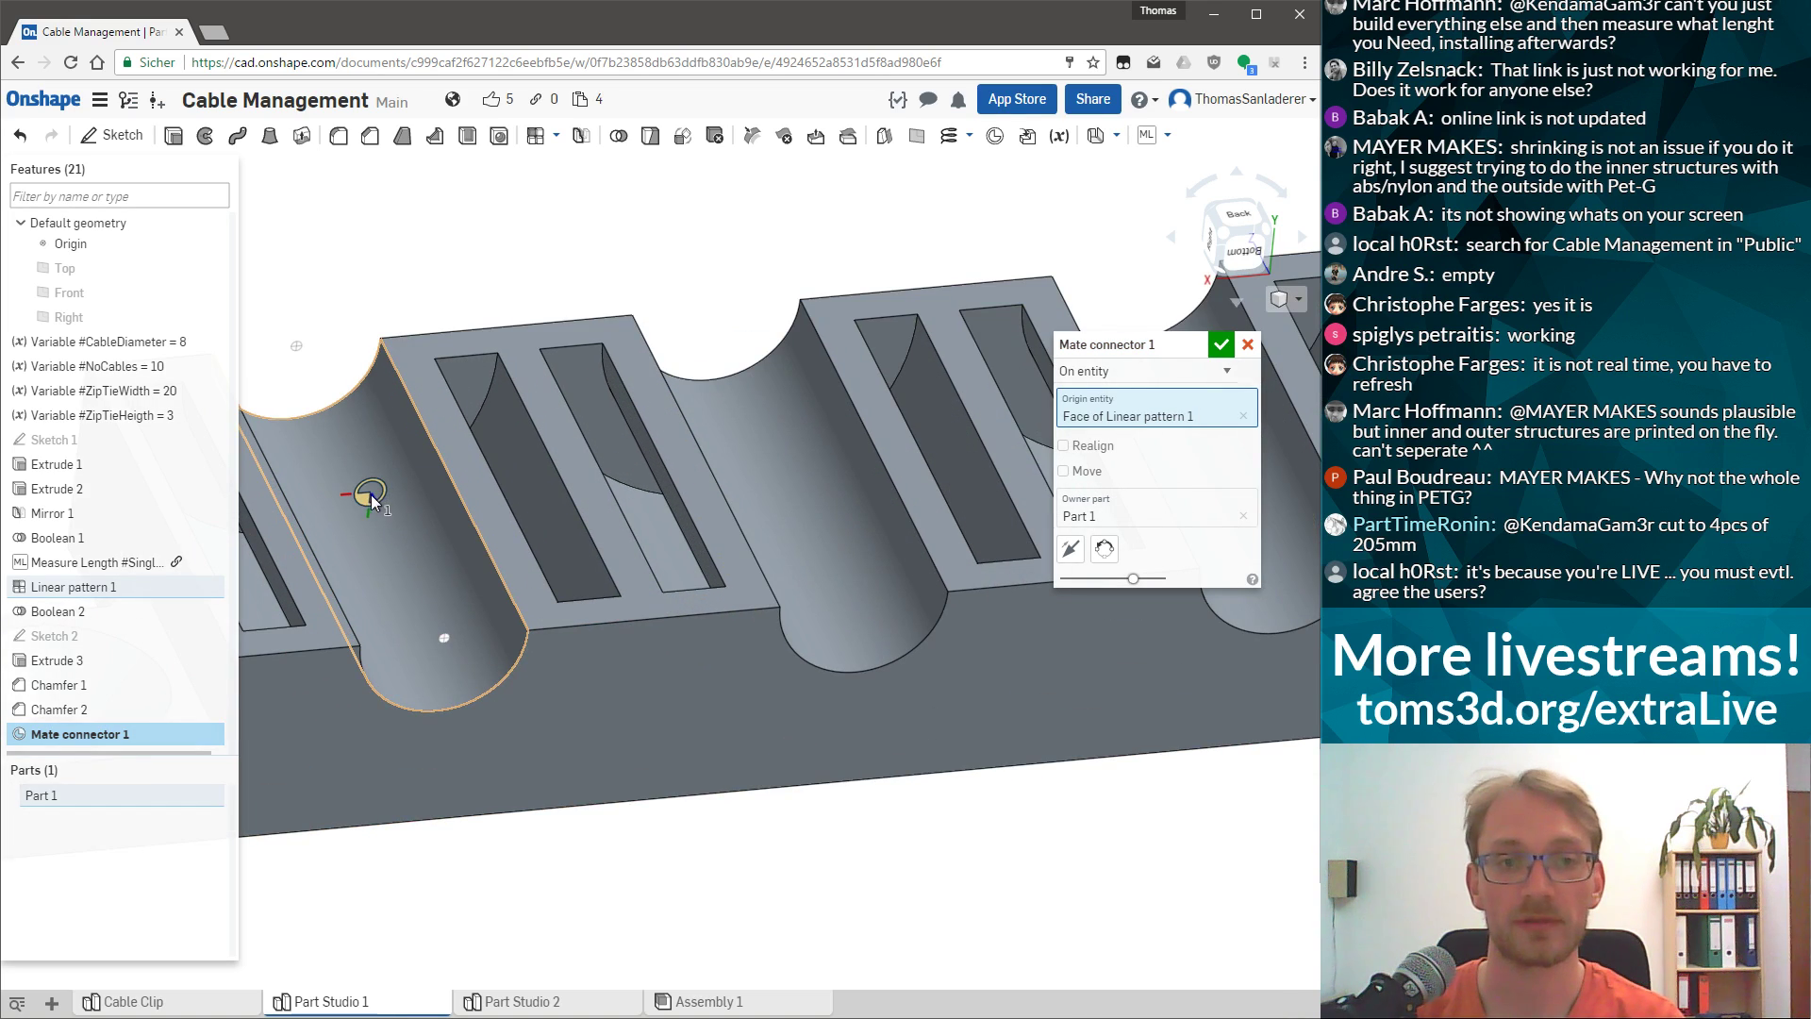
pyautogui.click(1220, 347)
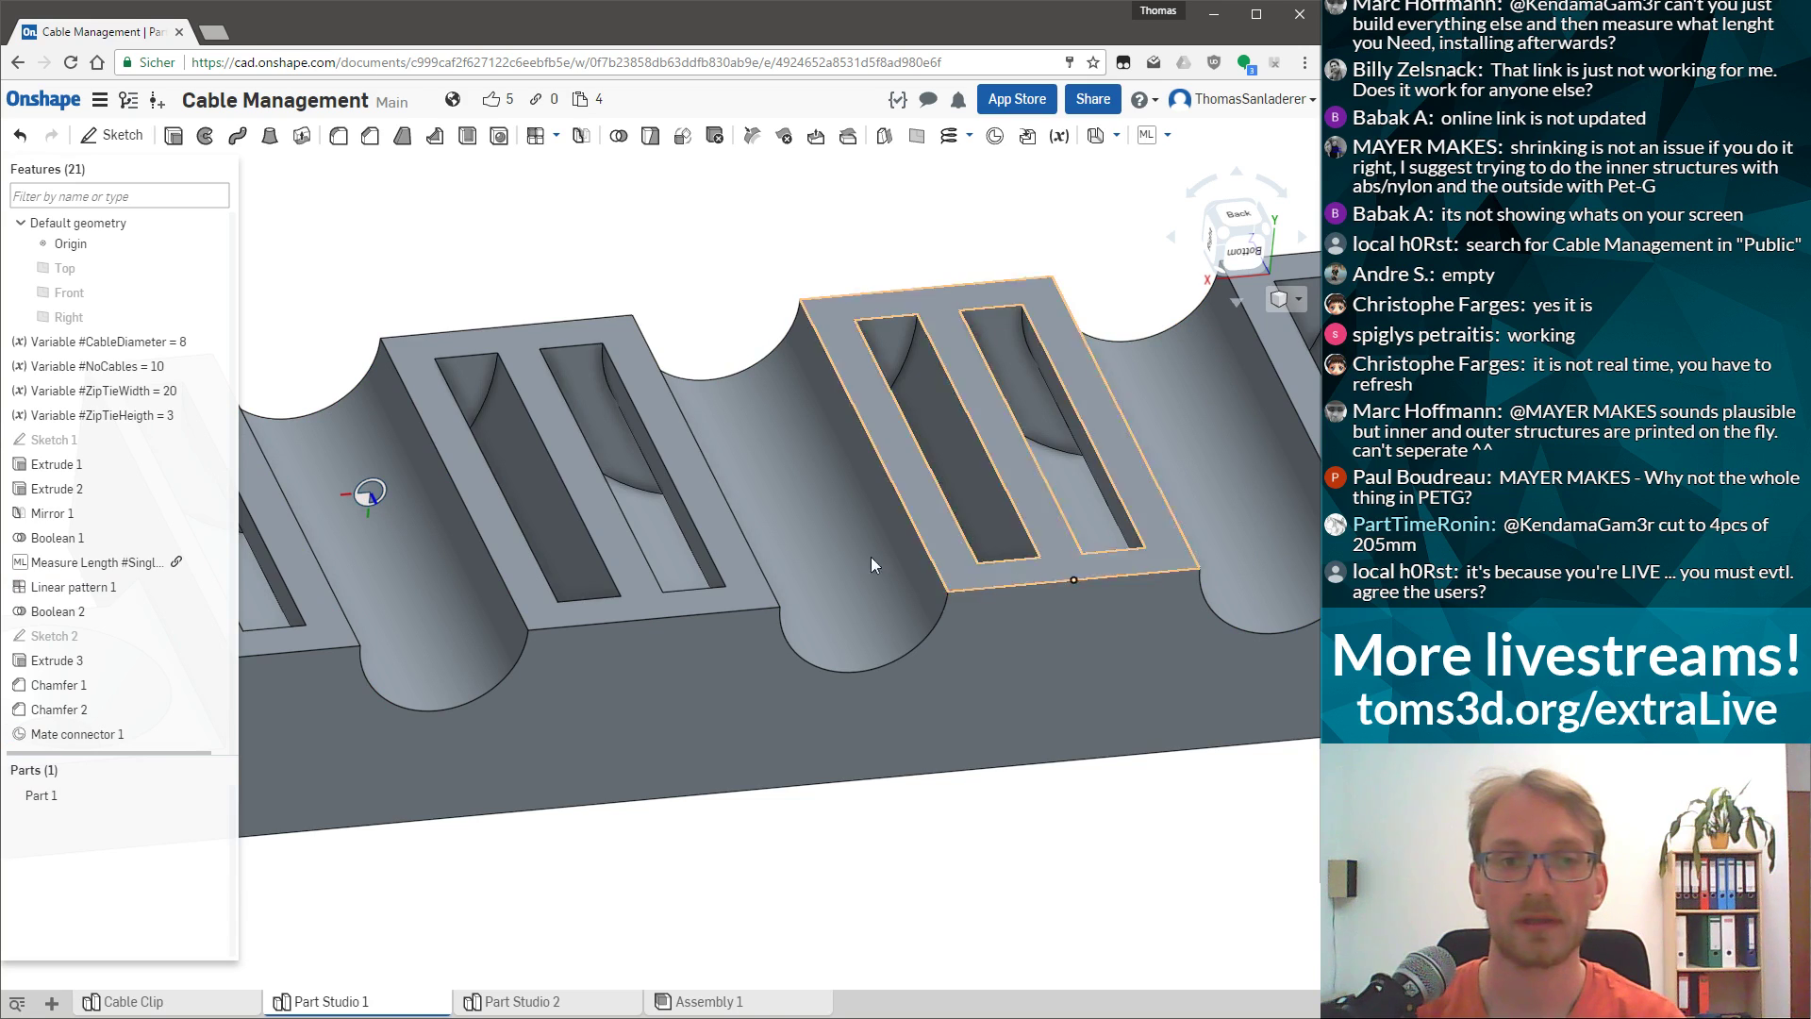
# Rename Part Studio 2 as 8mm cable dummy.
pyautogui.click(529, 1001)
pyautogui.rightClick(571, 1005)
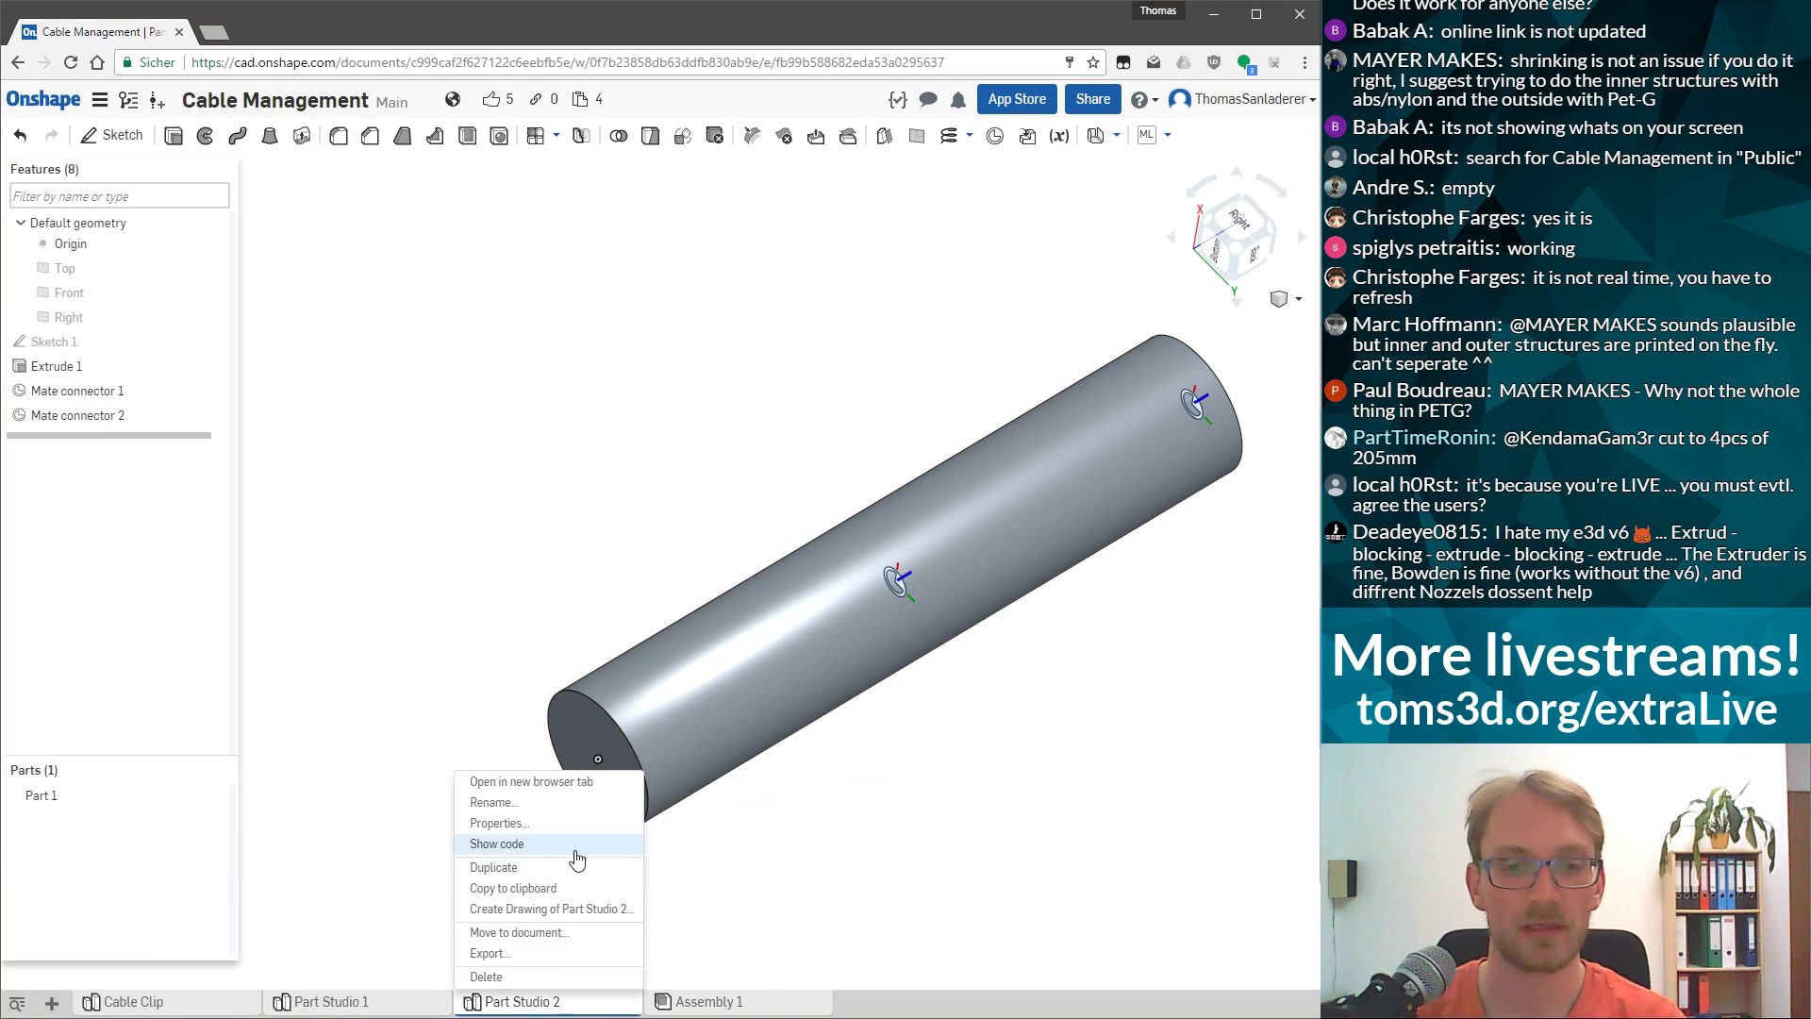
pyautogui.click(540, 816)
pyautogui.write('8mm cable dummy')
pyautogui.press('Return')
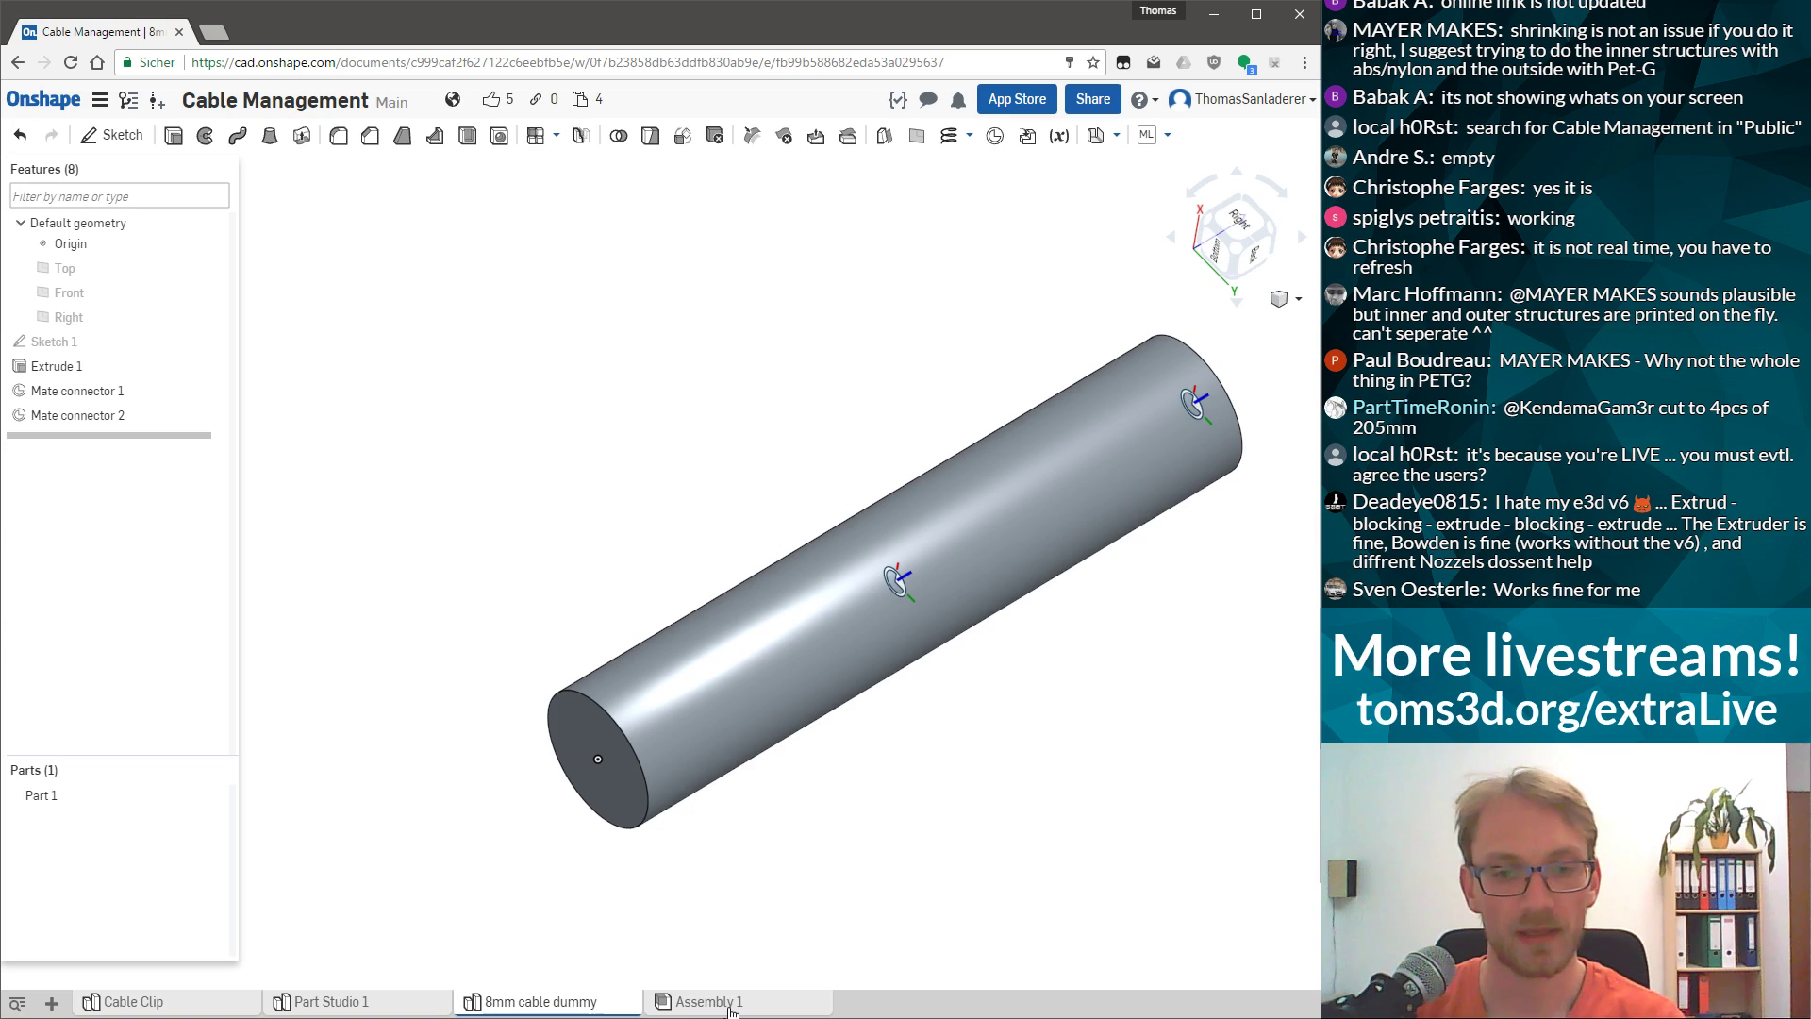
# Insert the cable holder from Part Studio 1 into Assembly 1.
pyautogui.click(731, 1003)
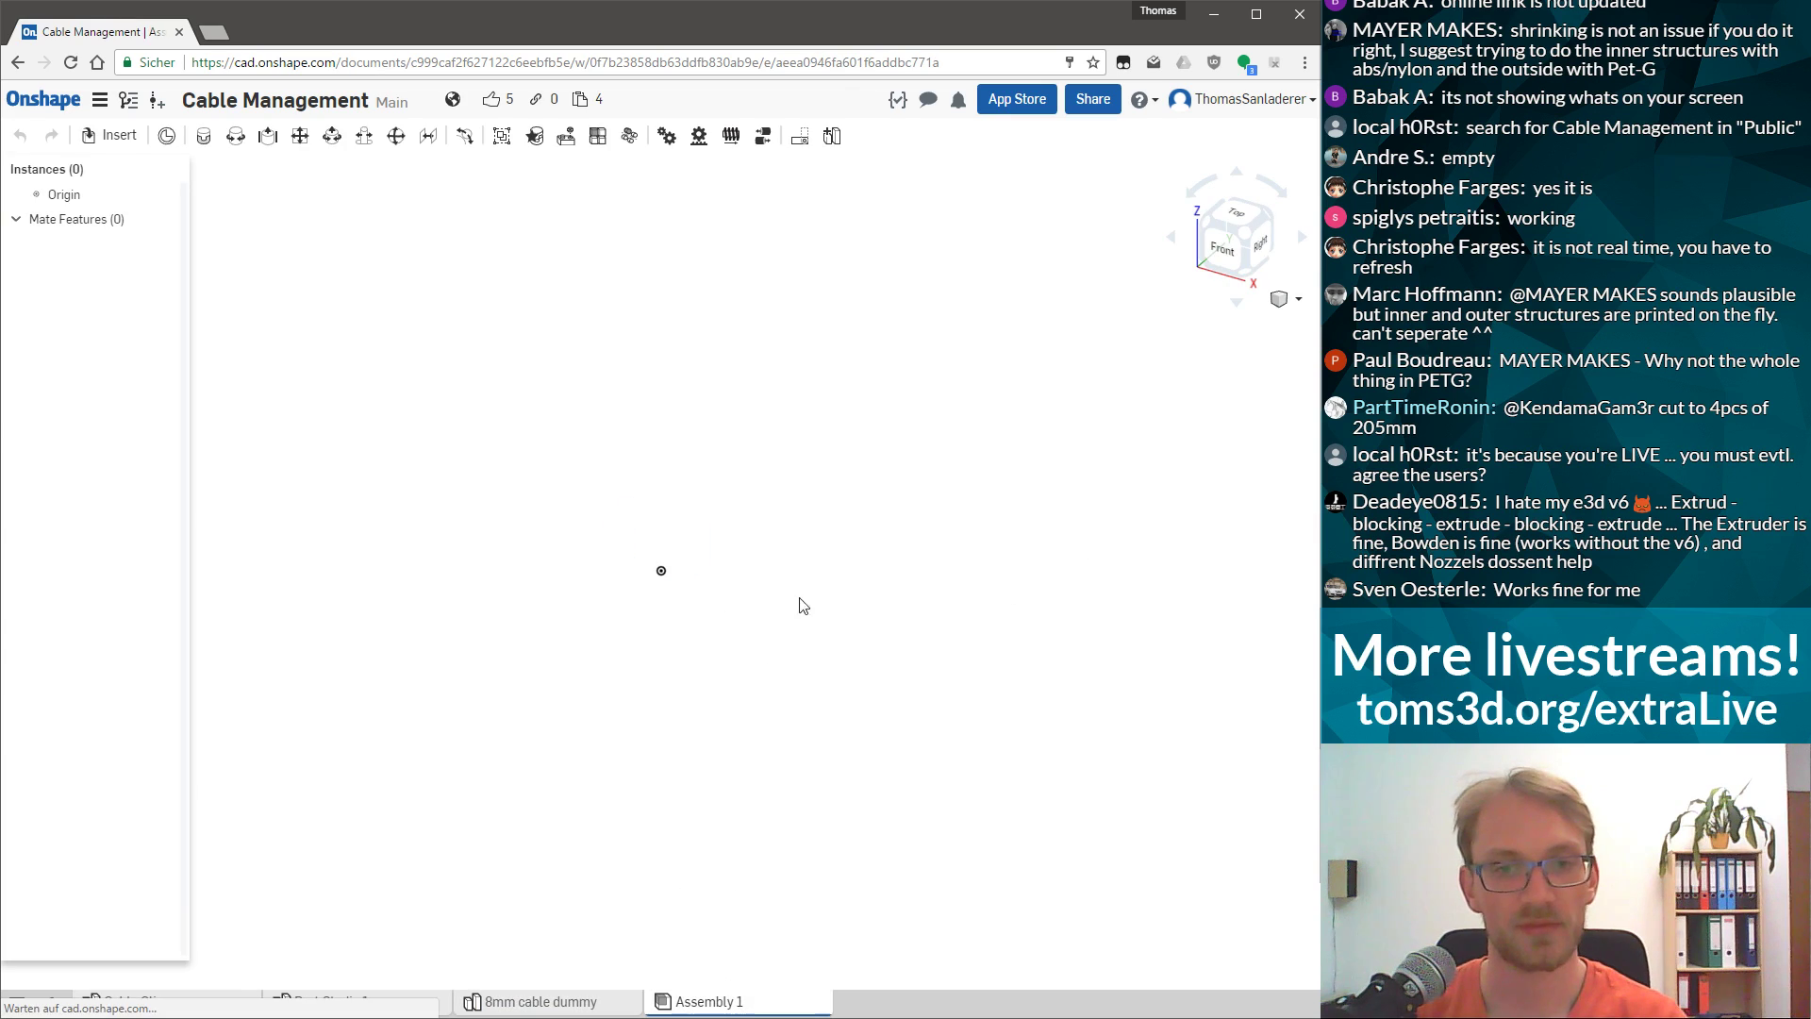
pyautogui.click(113, 135)
pyautogui.click(304, 456)
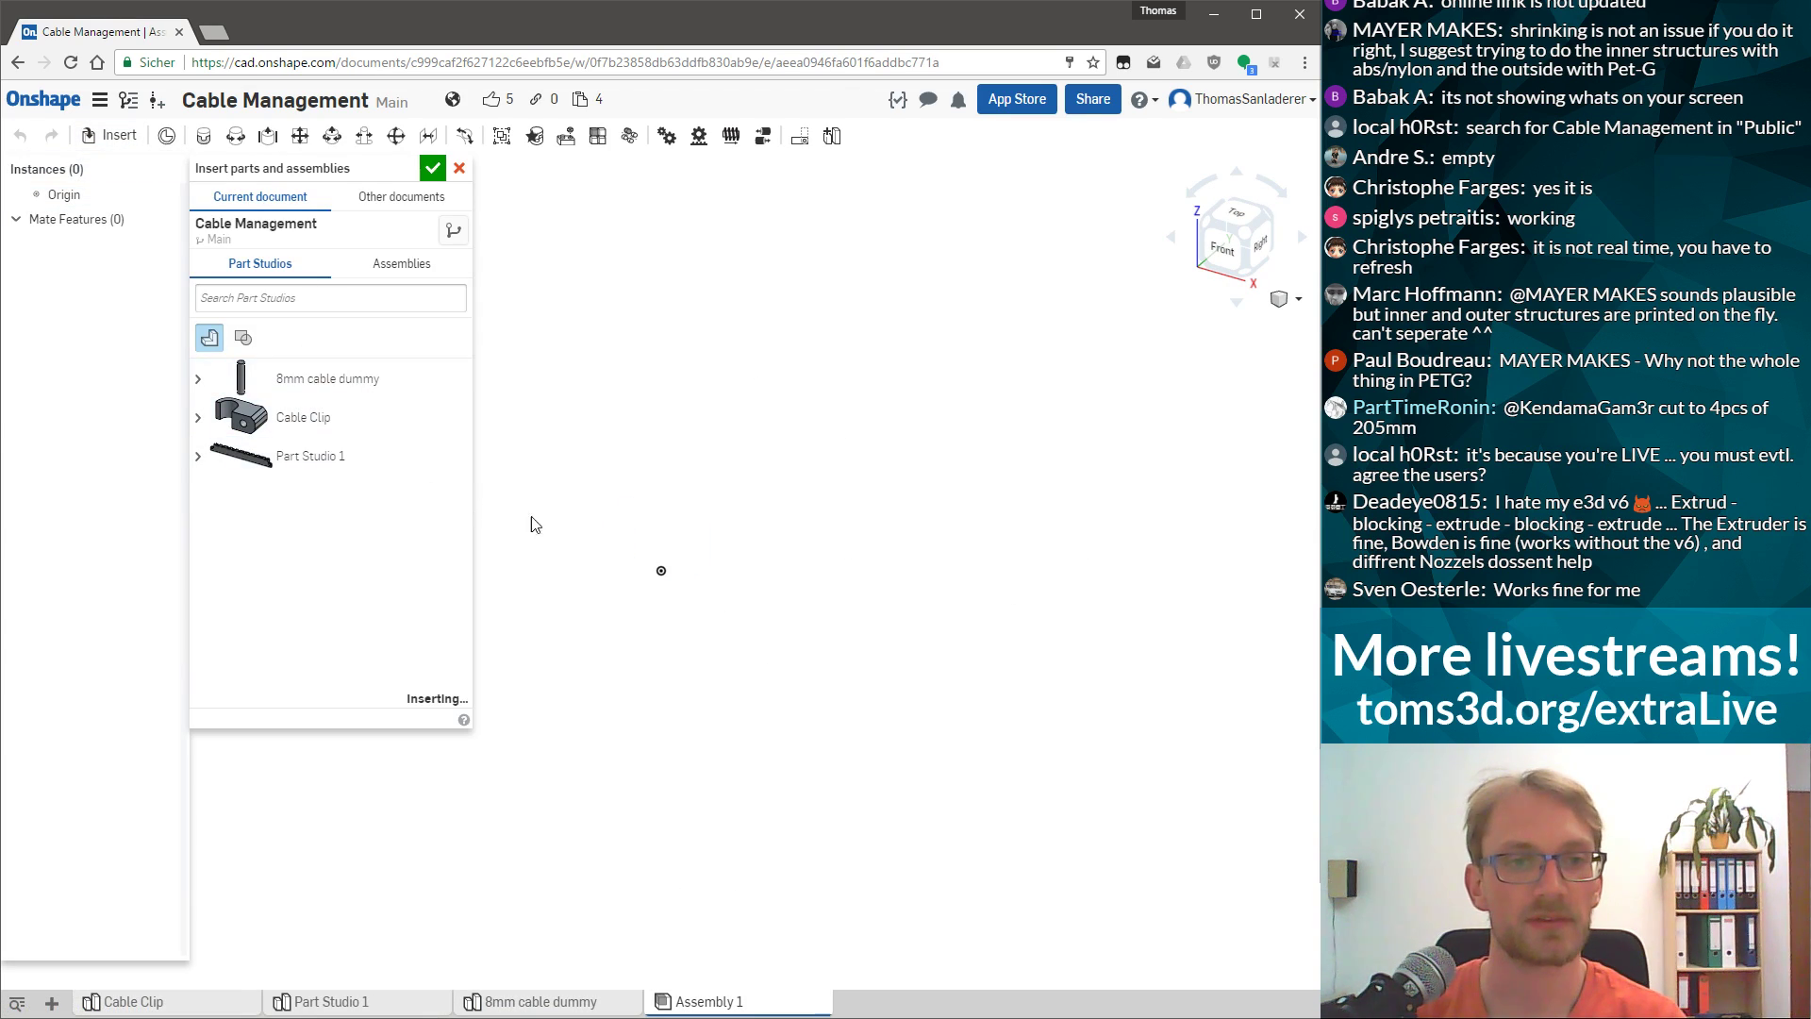
pyautogui.click(433, 169)
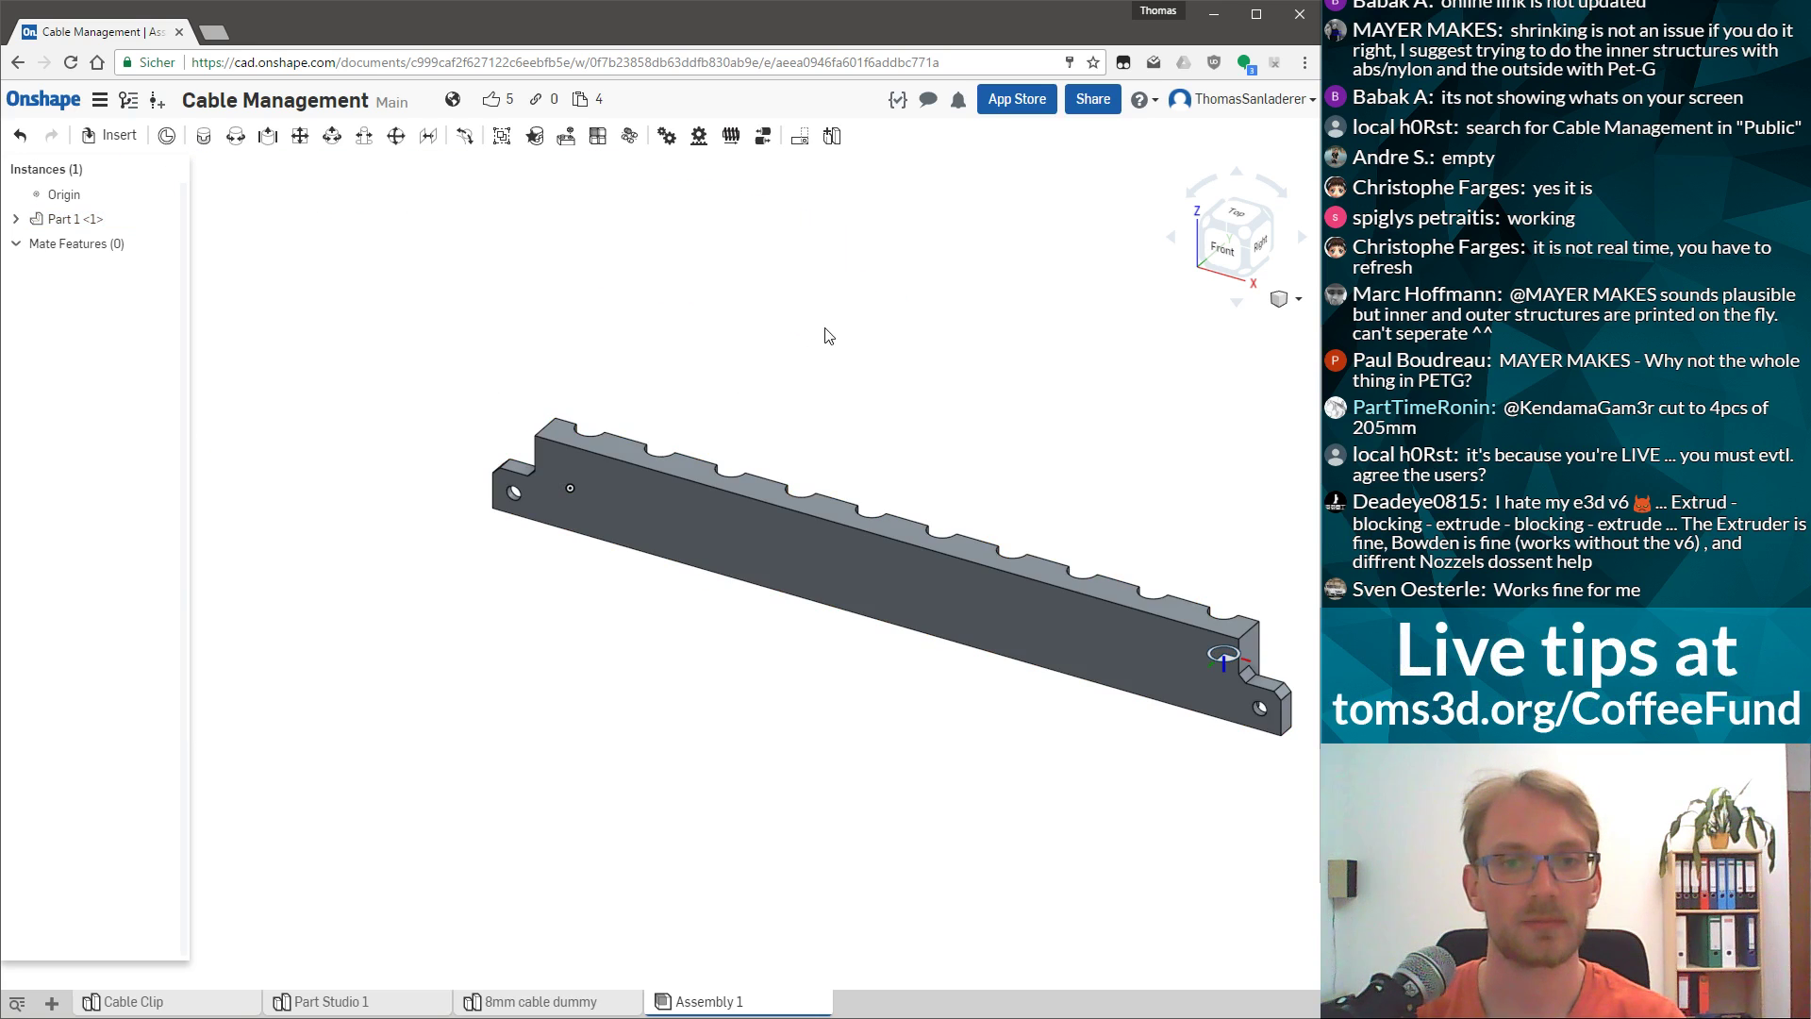
# Insert the 8mm cable dummy into the assembly beside the holder's screw-hole end.
pyautogui.scroll(-3, 993, 421)
pyautogui.moveTo(1113, 541); pyautogui.dragTo(595, 477, button='right')
pyautogui.scroll(5, 771, 558)
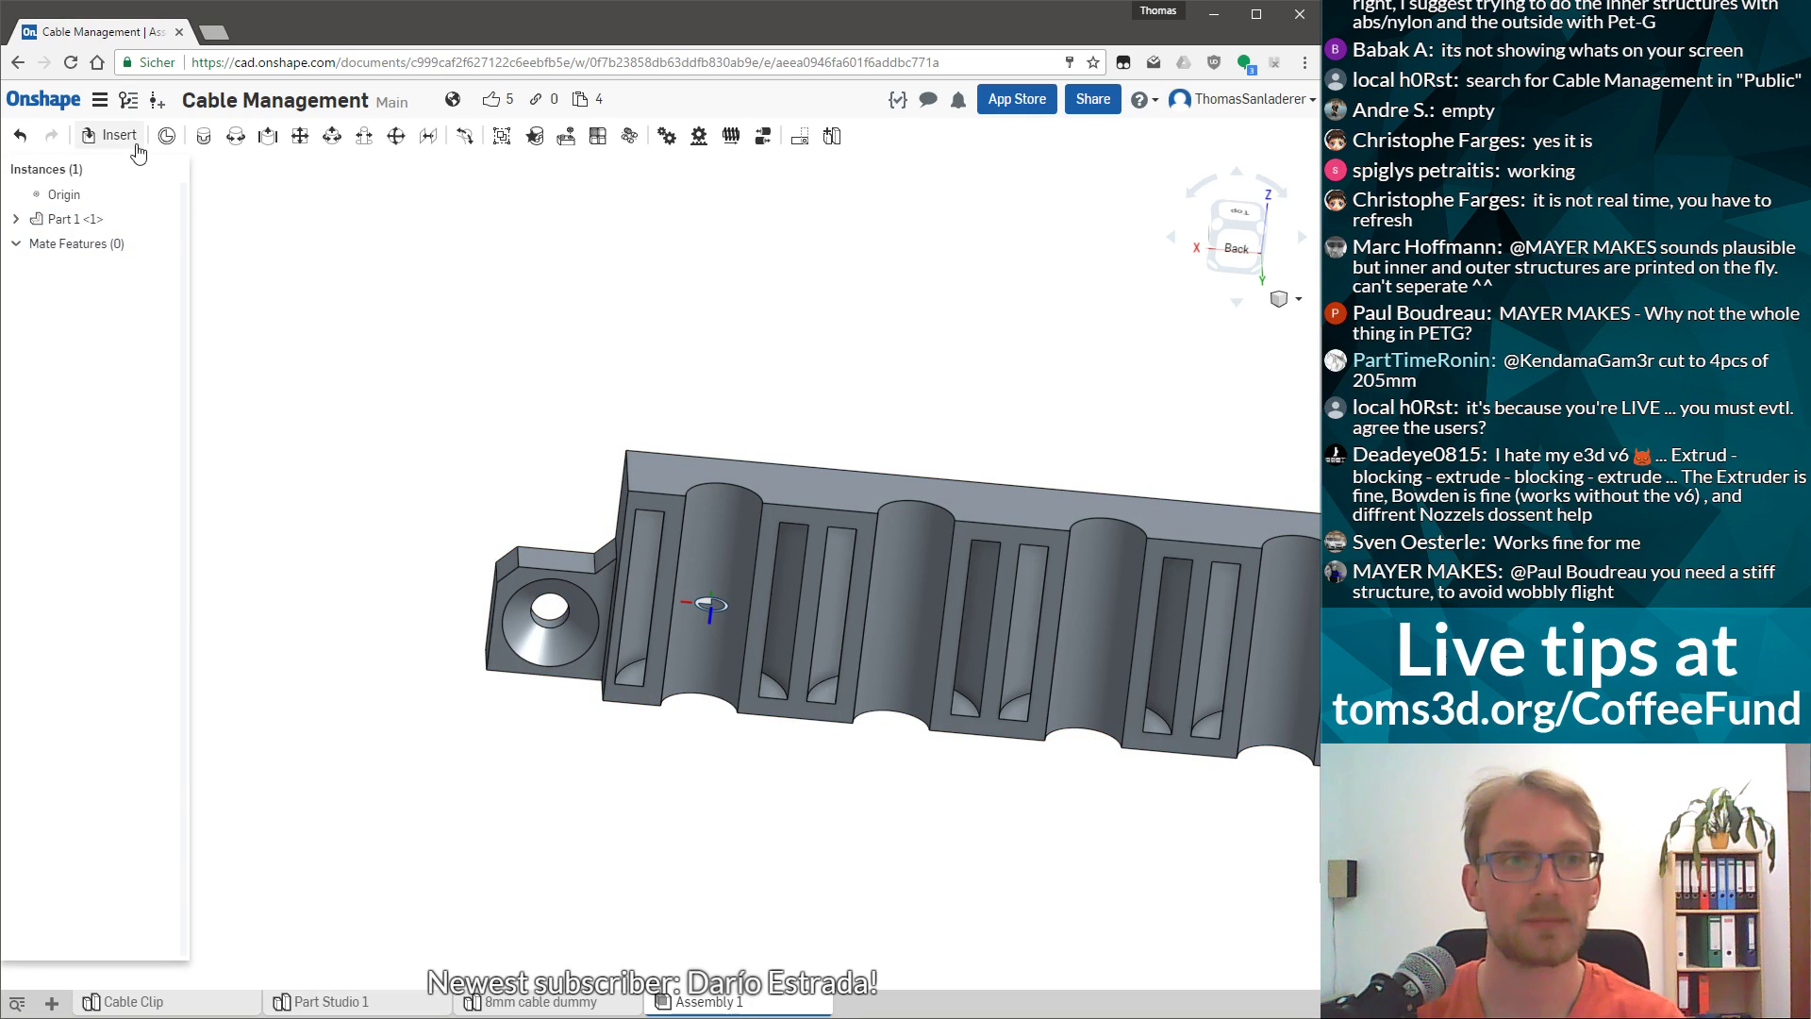
pyautogui.click(118, 136)
pyautogui.click(283, 377)
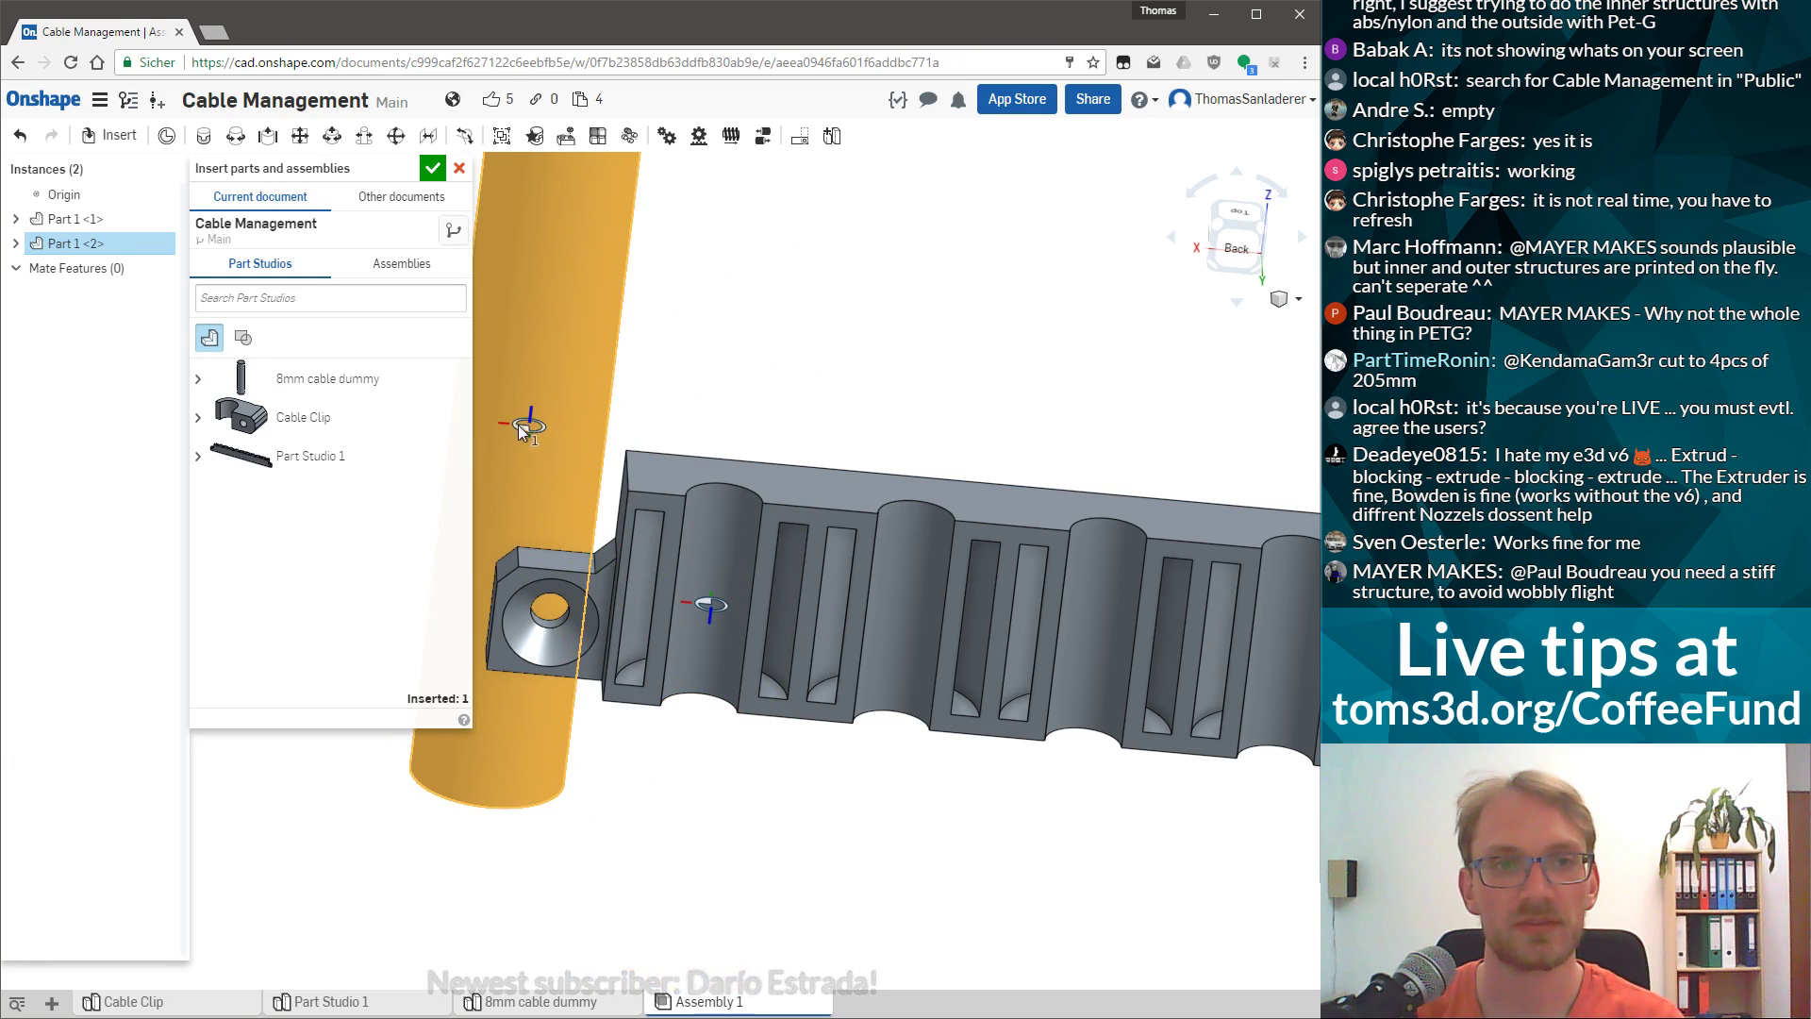
pyautogui.click(519, 433)
pyautogui.click(432, 168)
# Create a slider mate between the cable's middle mate connector and the mate connector in the holder's groove.
pyautogui.moveTo(565, 330); pyautogui.dragTo(704, 424, button='right')
pyautogui.click(537, 453)
pyautogui.click(552, 454)
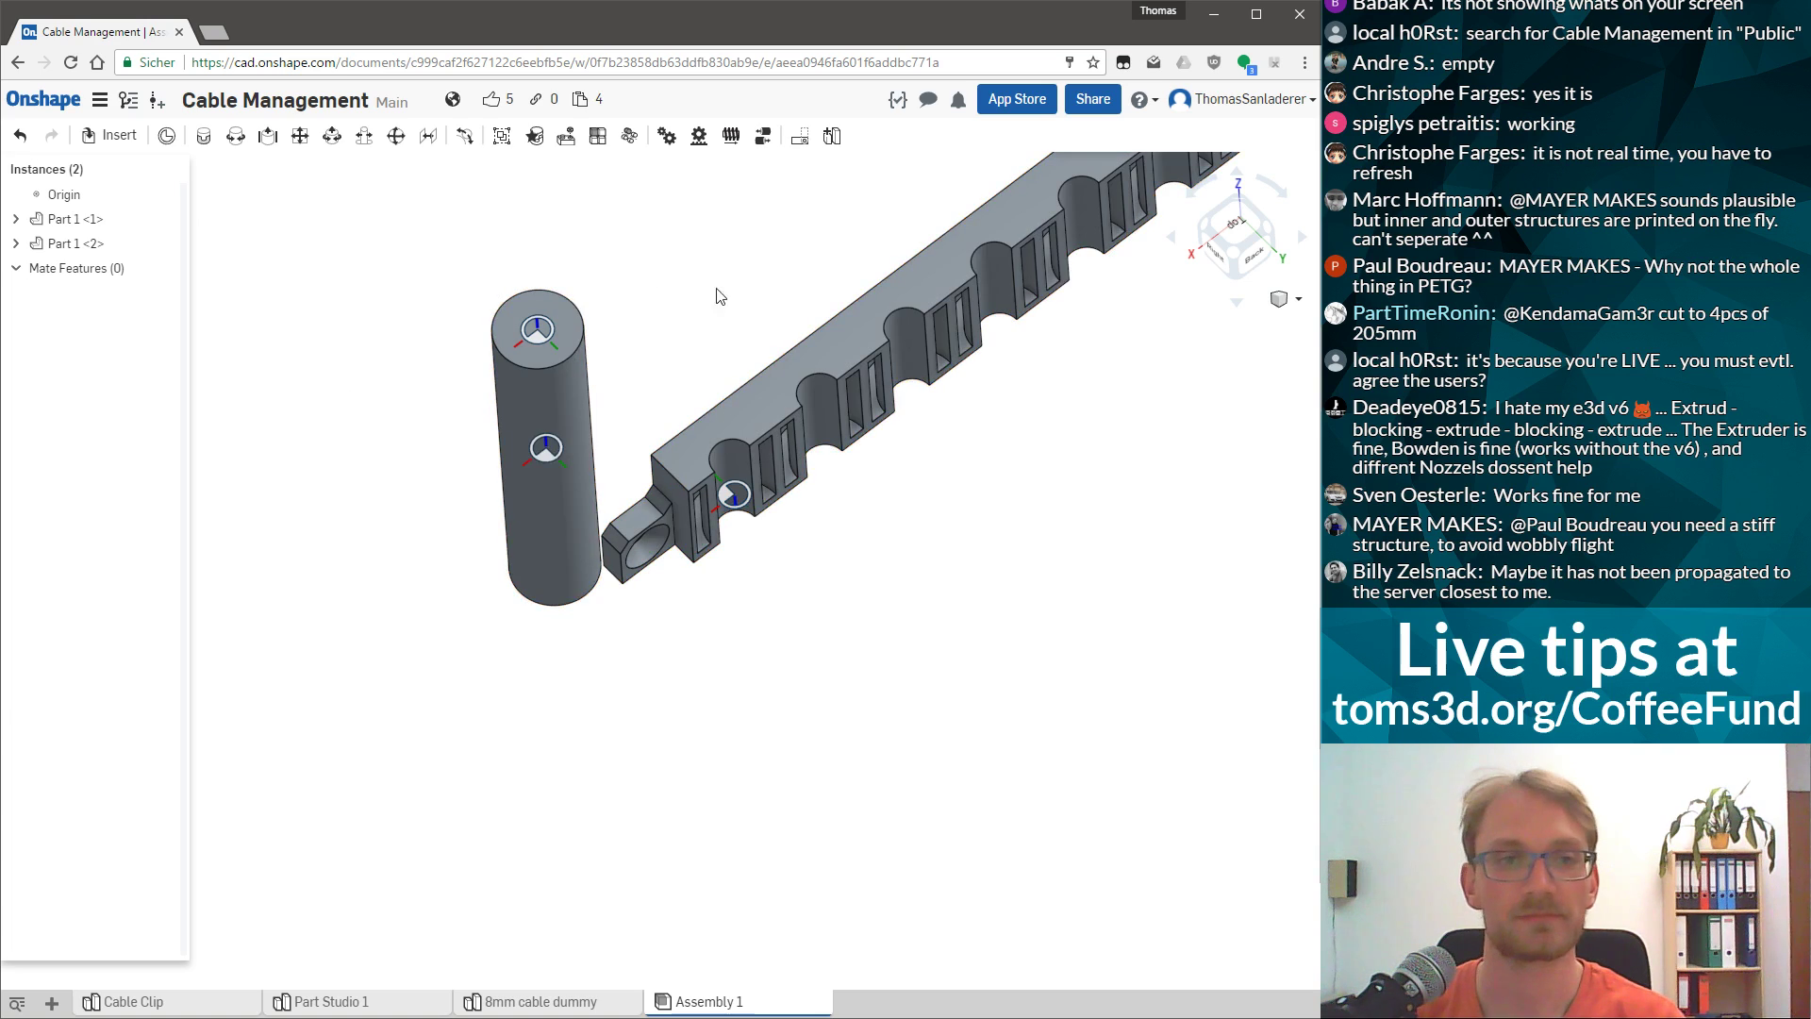
pyautogui.moveTo(711, 266); pyautogui.dragTo(690, 349, button='right')
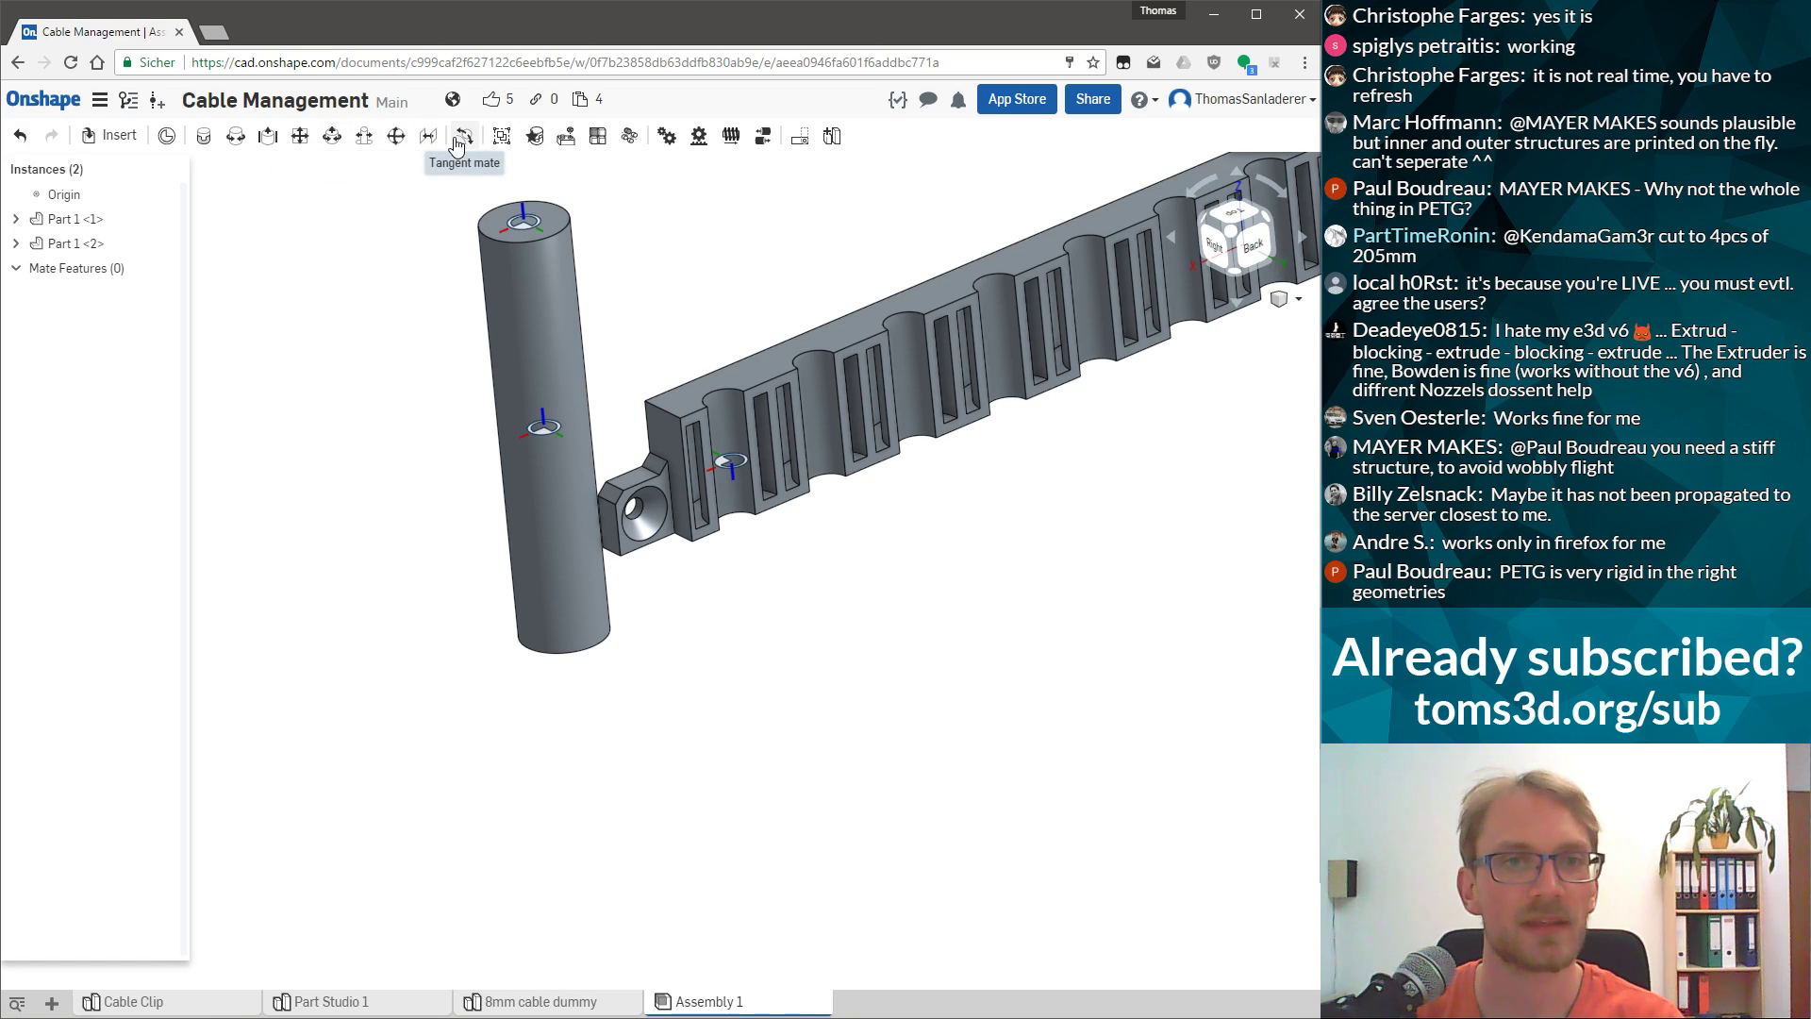
pyautogui.click(268, 137)
pyautogui.click(543, 430)
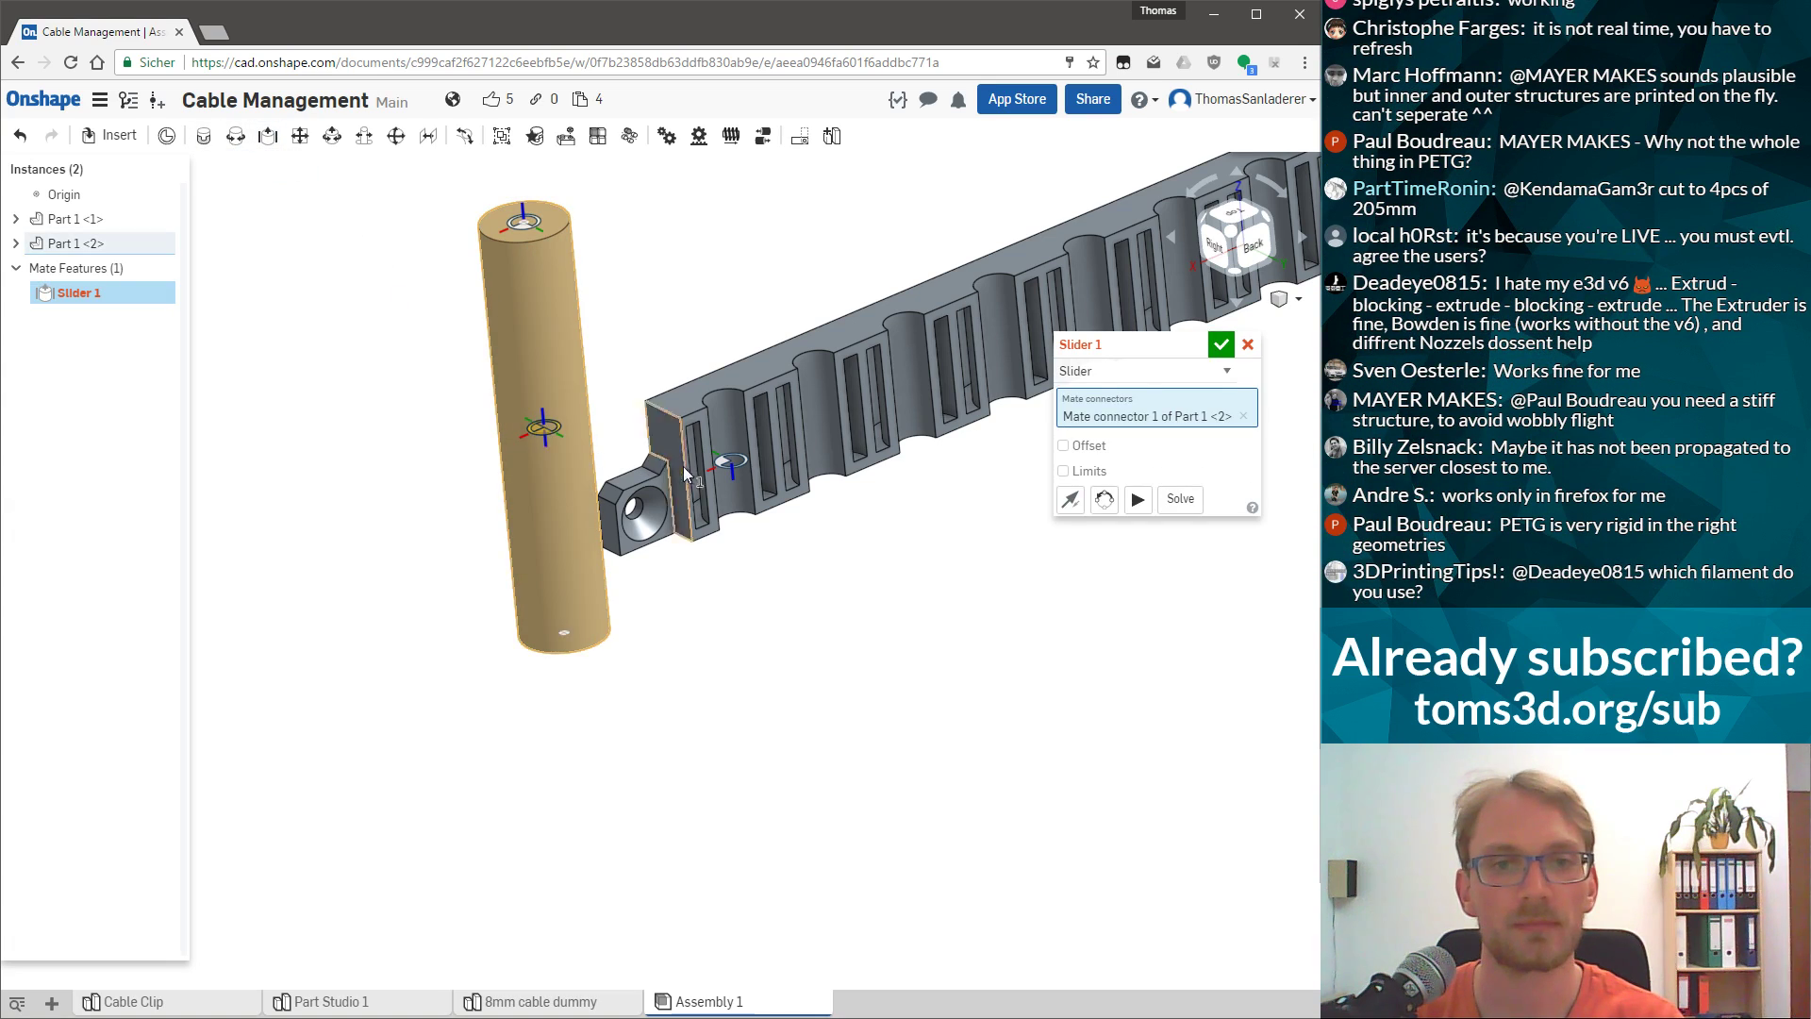
pyautogui.click(727, 466)
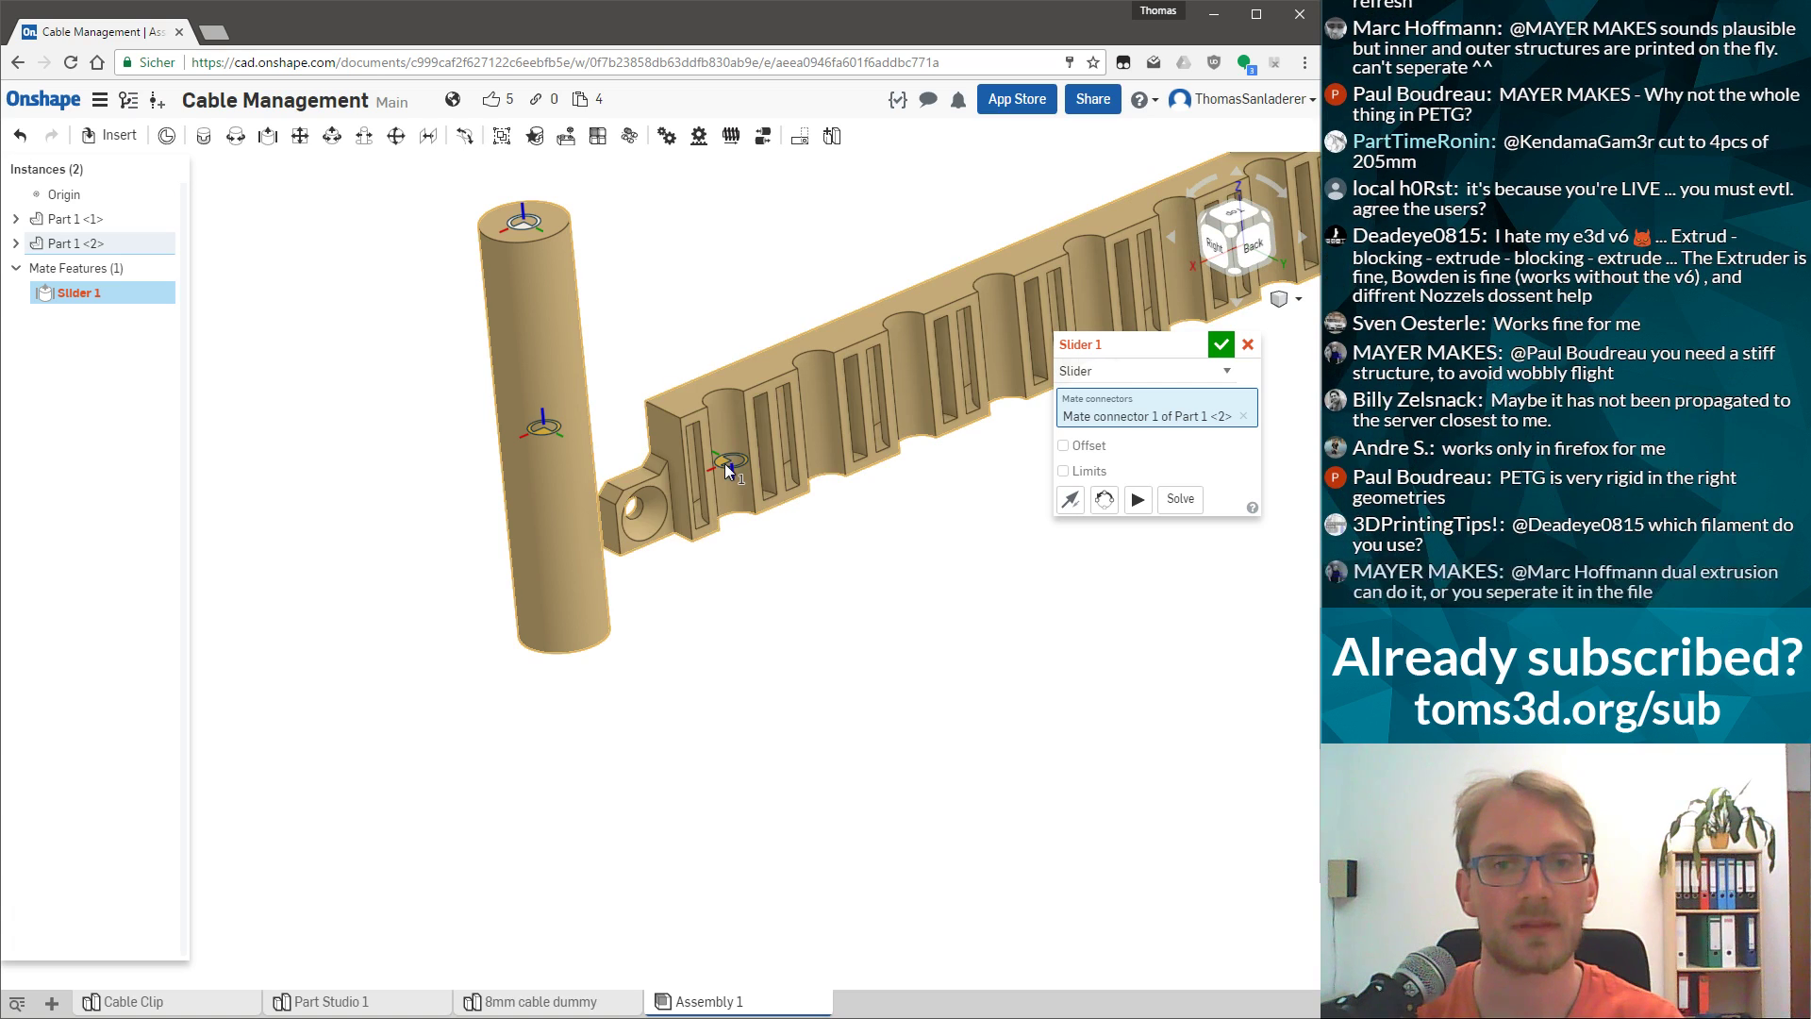
pyautogui.moveTo(971, 516); pyautogui.dragTo(745, 396, button='right')
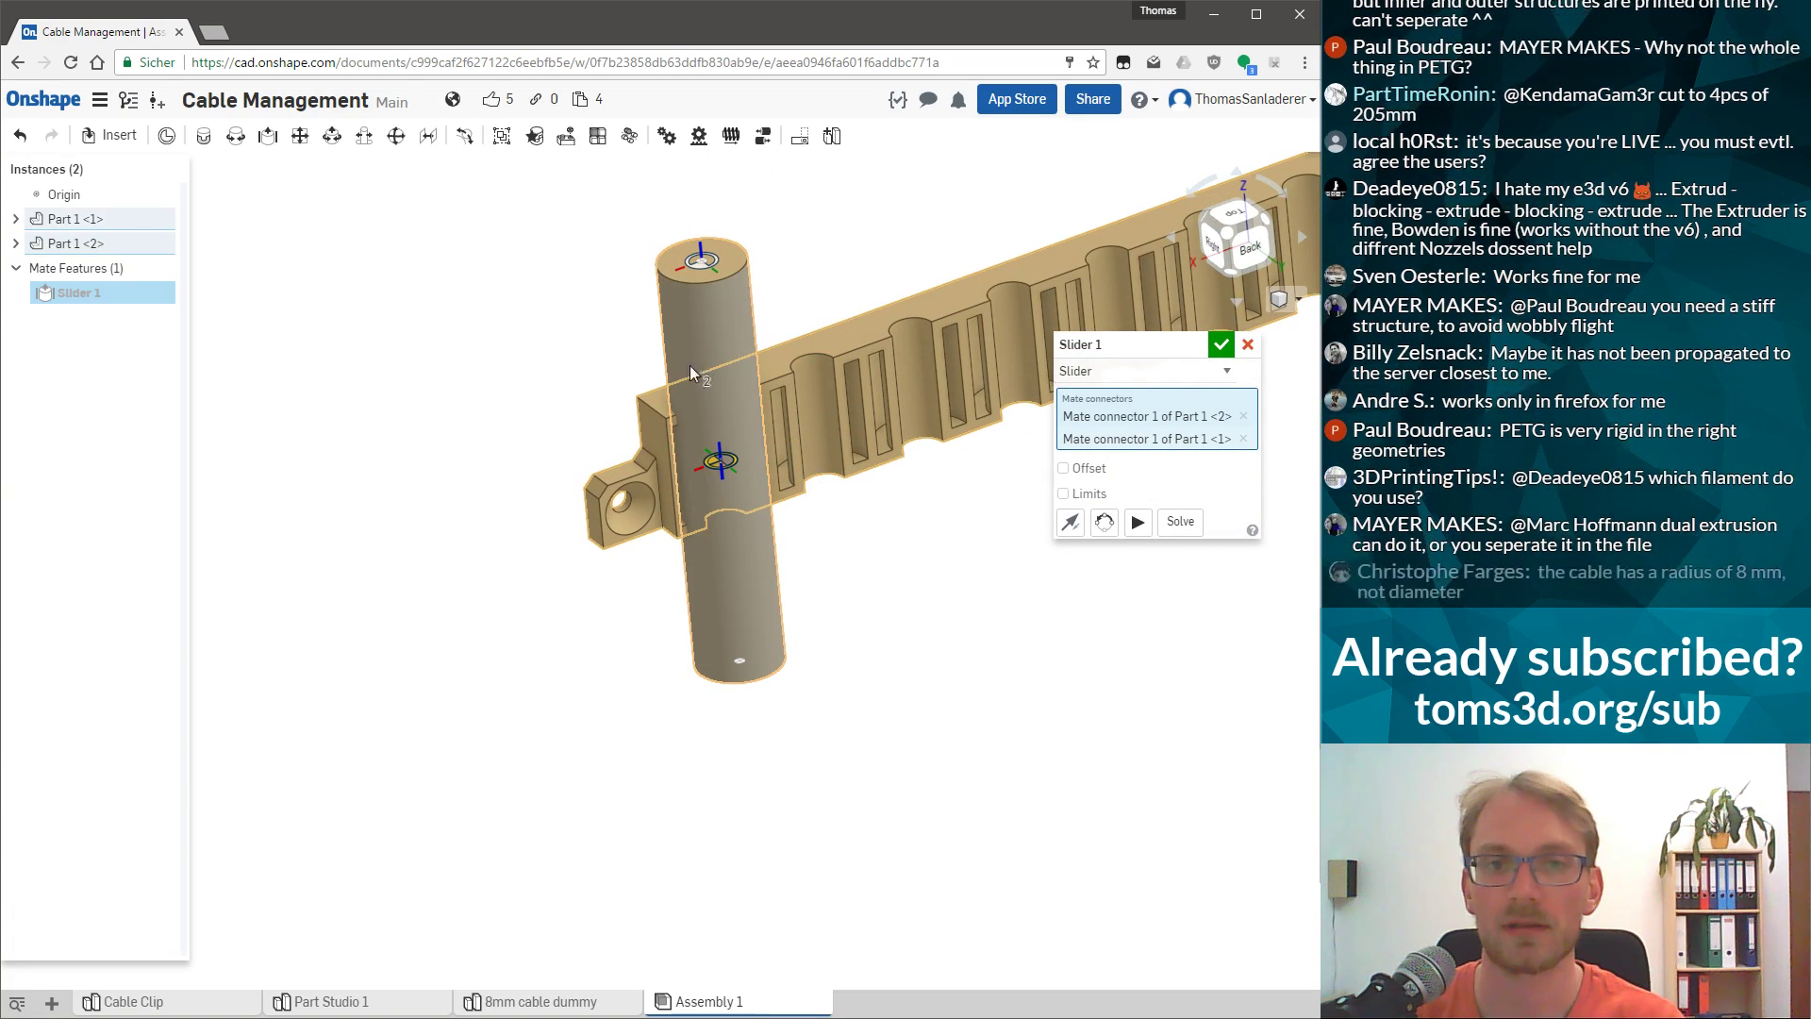
pyautogui.click(1220, 344)
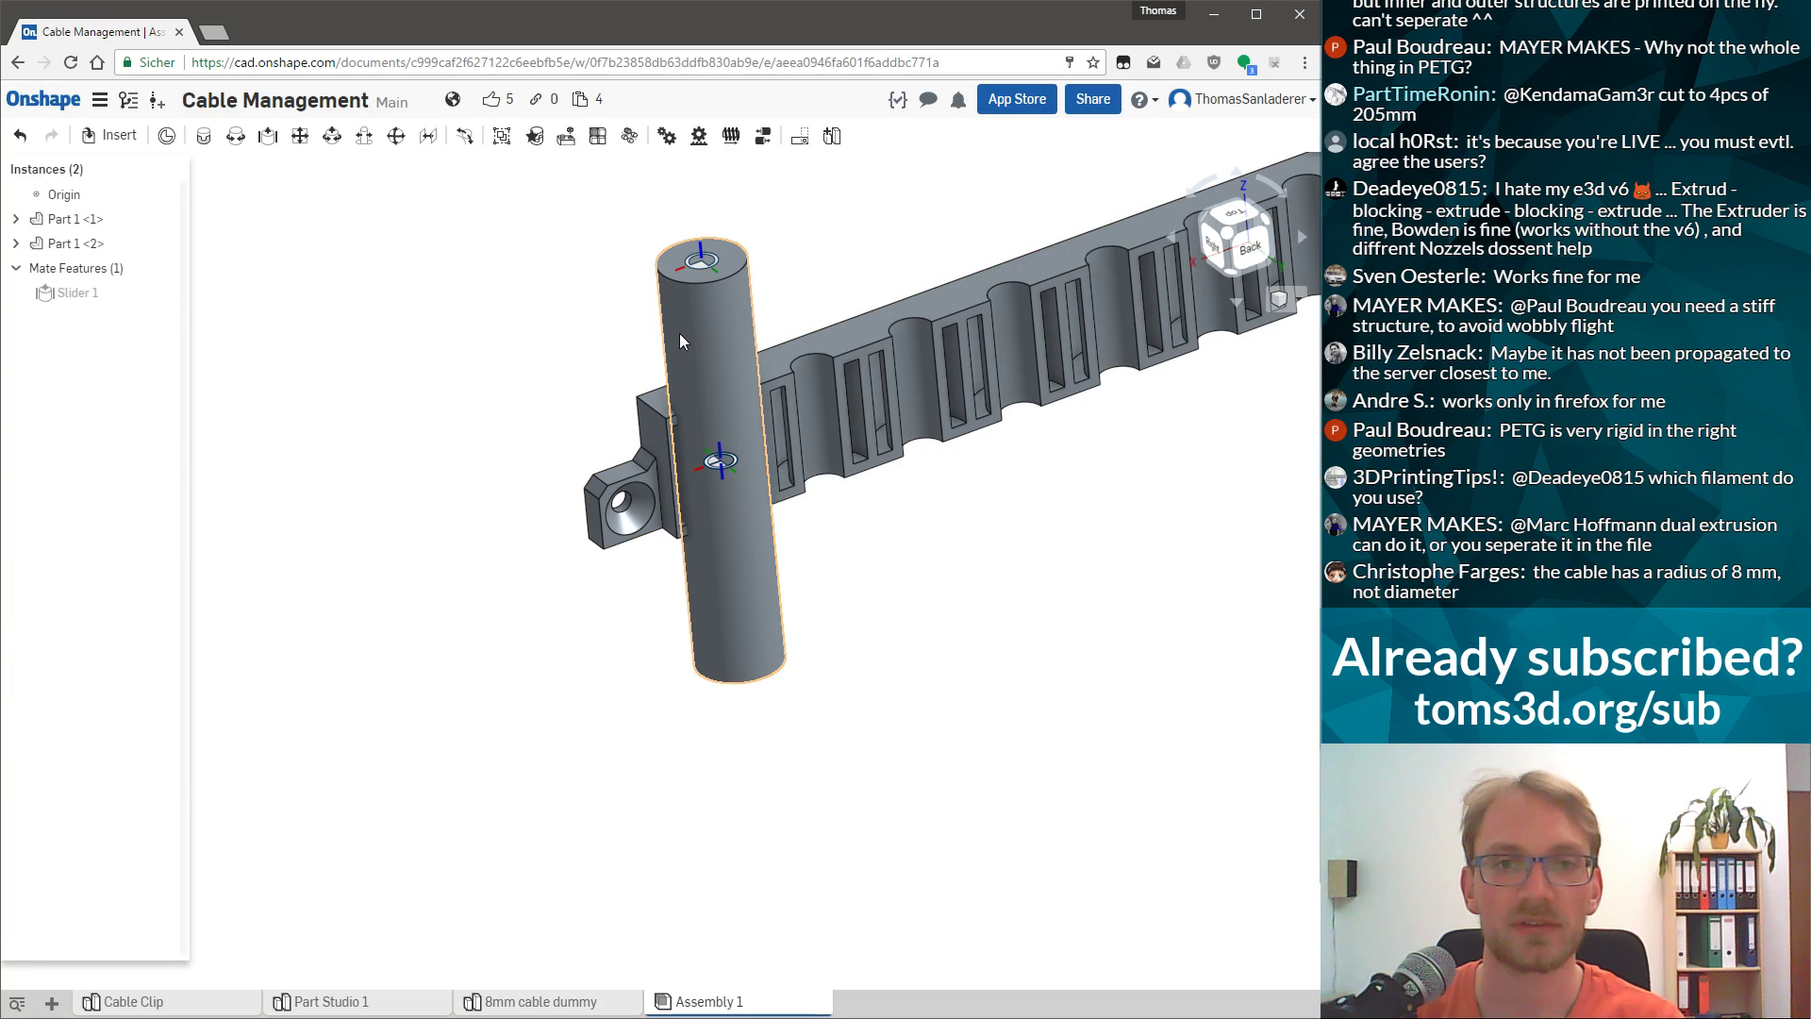
# Try moving the mated parts and fix the holder in place in the assembly.
pyautogui.moveTo(679, 268); pyautogui.dragTo(726, 255)
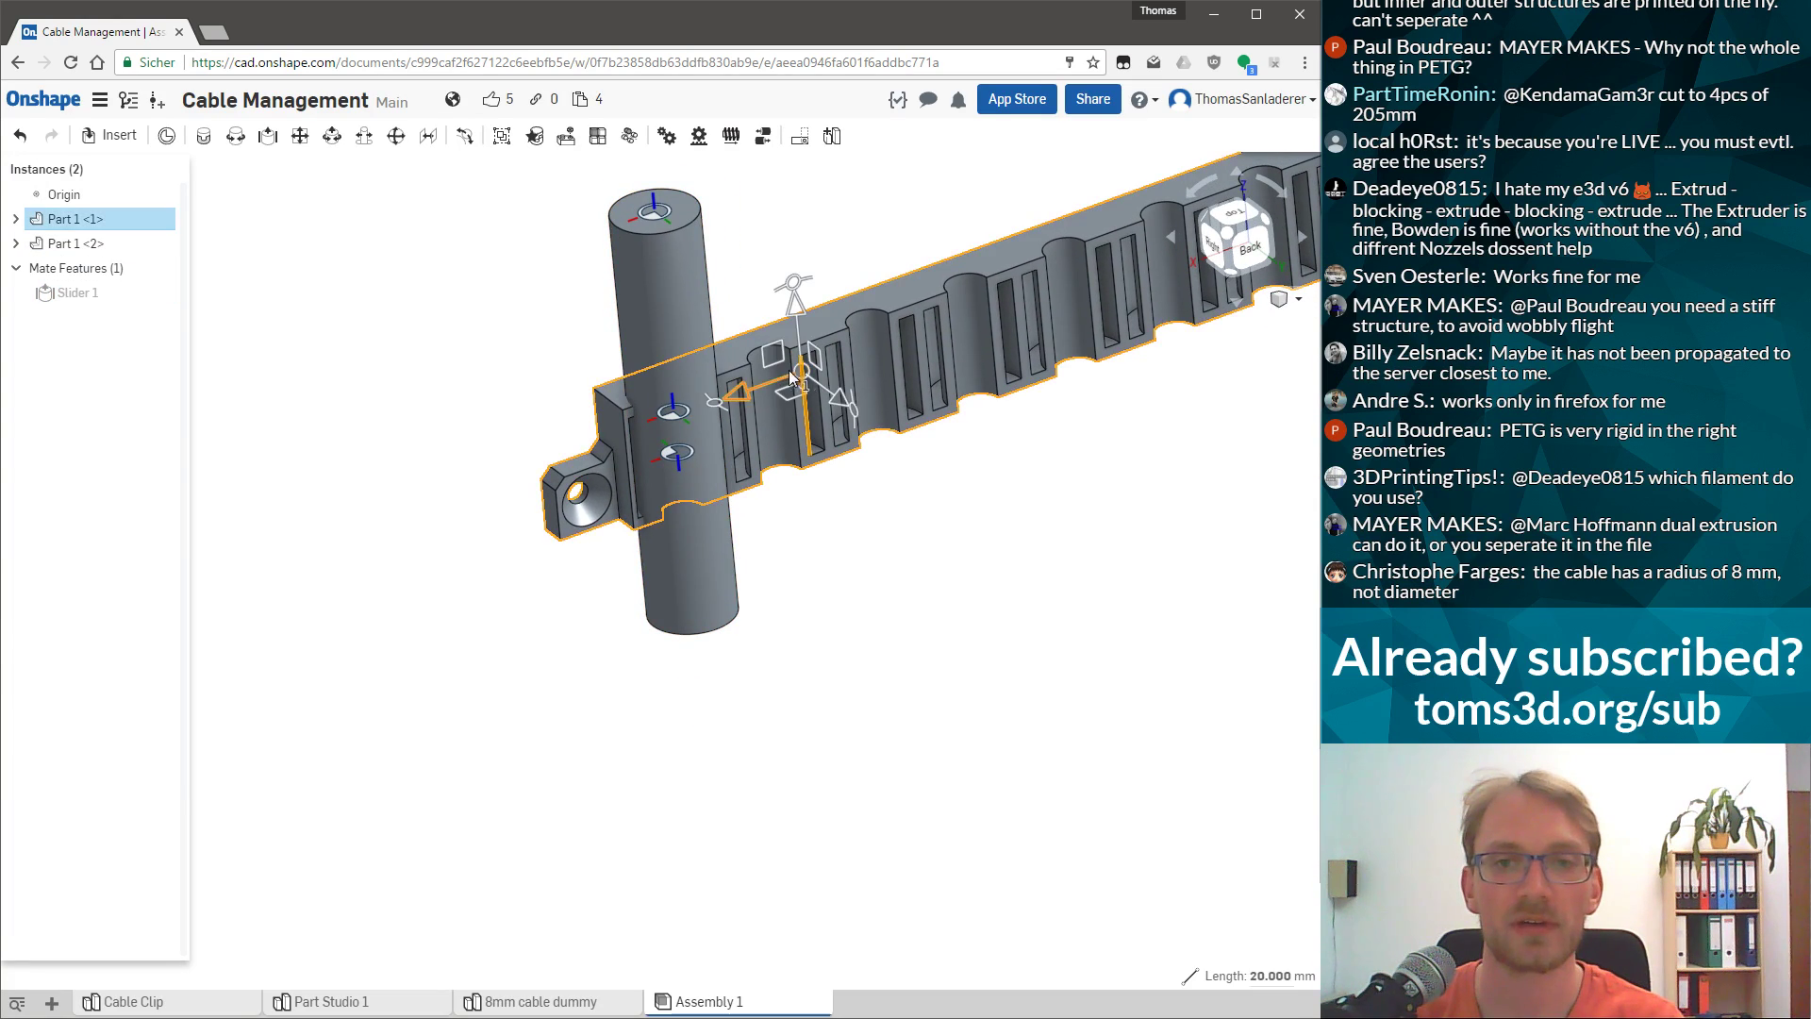
pyautogui.rightClick(92, 220)
pyautogui.click(194, 332)
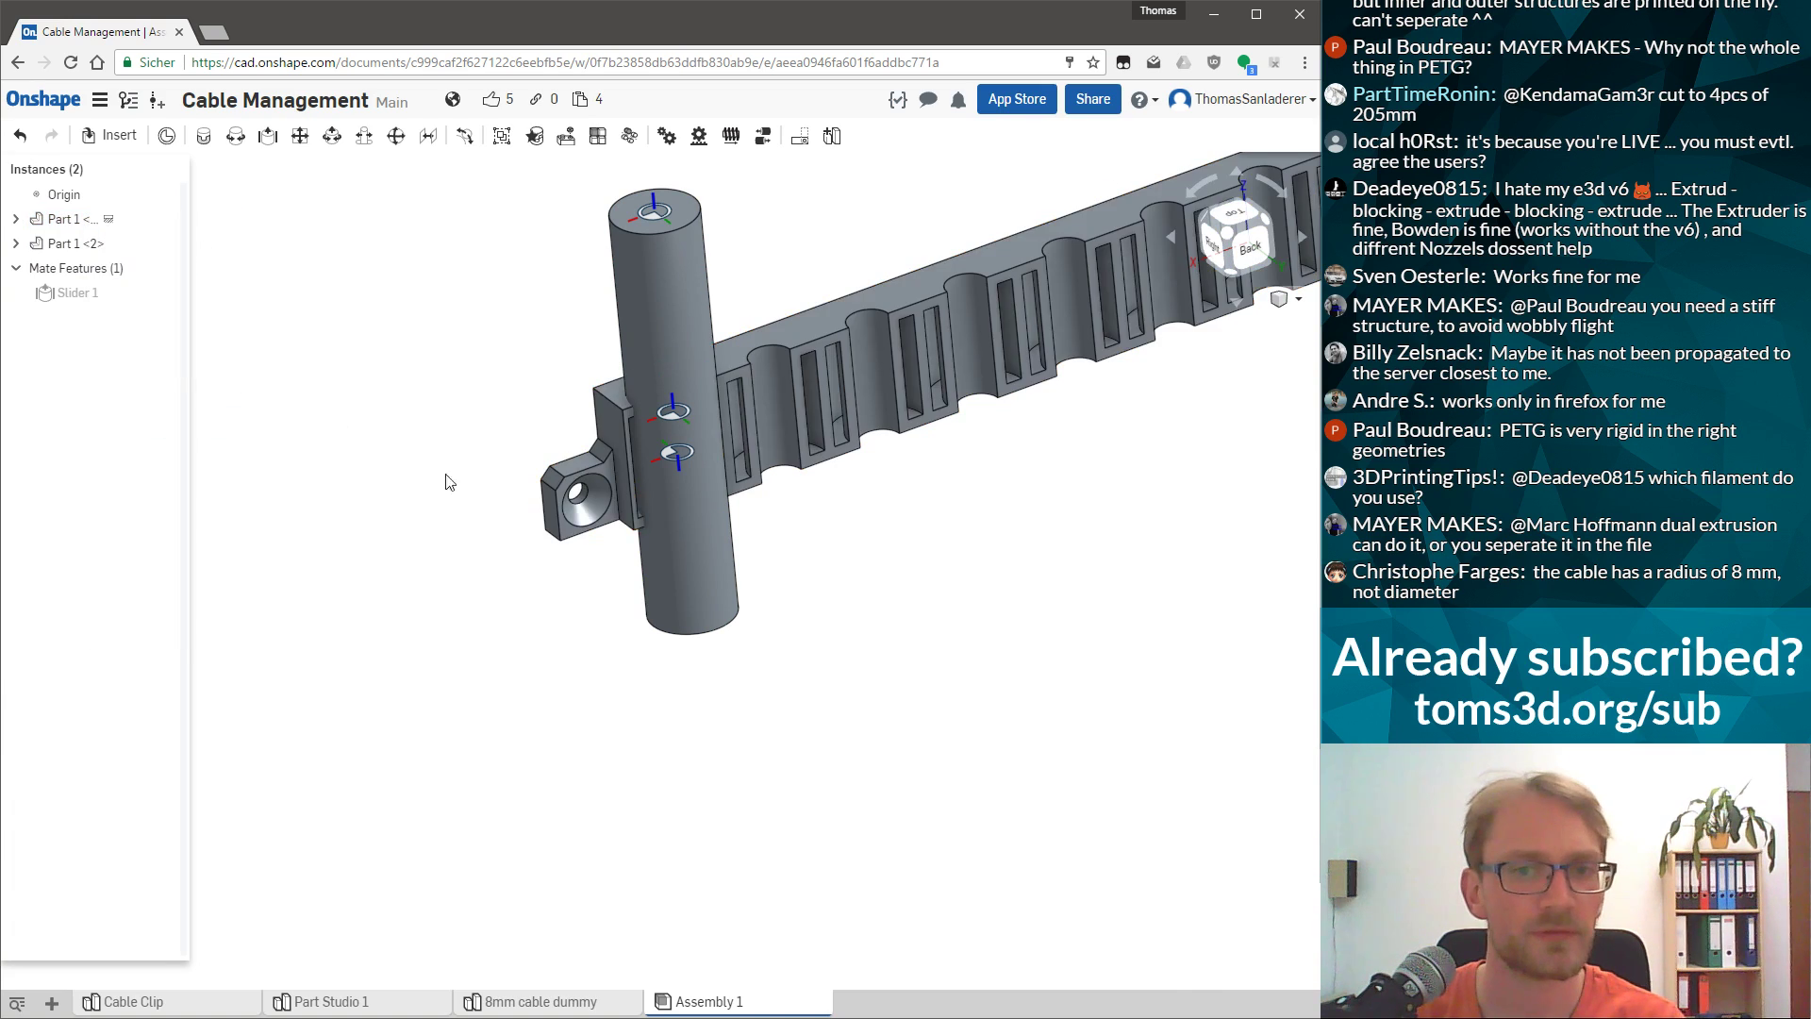
# Slide the cable along the holder's groove and examine how its diameter fits the groove.
pyautogui.moveTo(671, 294); pyautogui.dragTo(694, 345)
pyautogui.moveTo(677, 323); pyautogui.dragTo(829, 392, button='right')
pyautogui.scroll(3, 737, 401)
pyautogui.moveTo(683, 461)
pyautogui.mouseDown(button='right')
pyautogui.moveTo(696, 384)
pyautogui.moveTo(689, 433)
pyautogui.mouseUp(button='right')
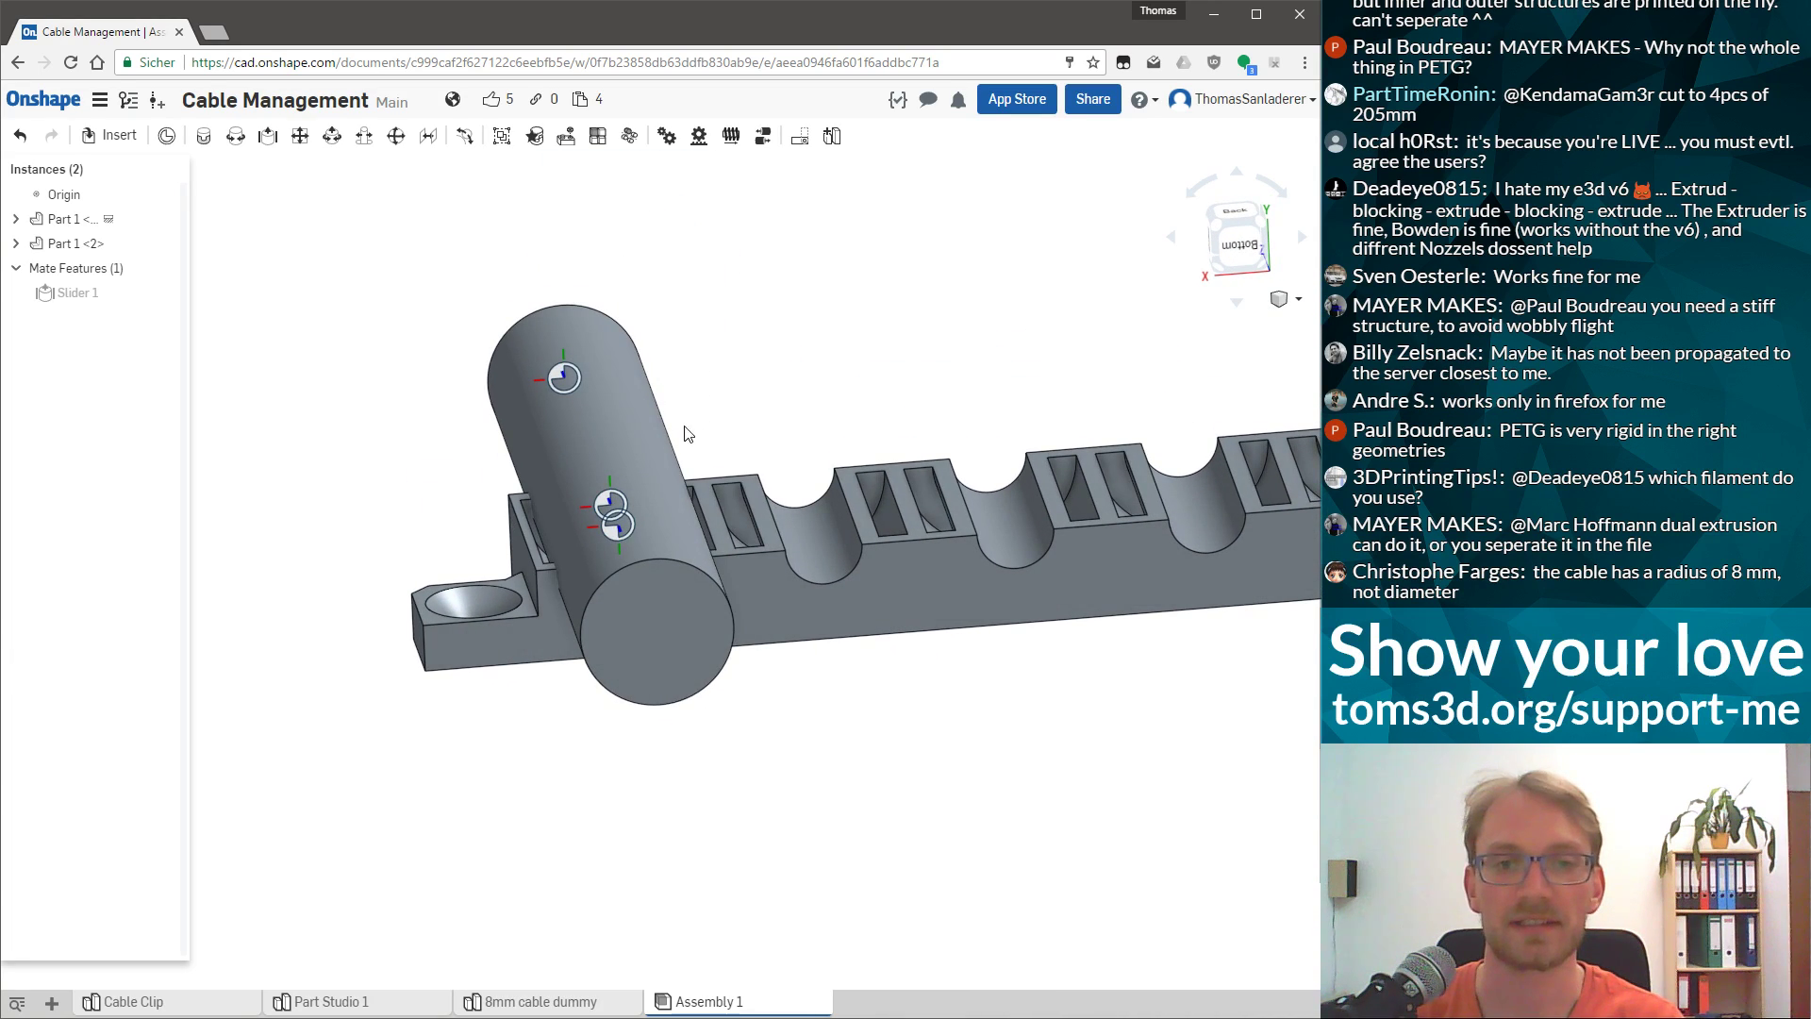
pyautogui.click(637, 436)
# Edit the base sketch of the 8mm cable dummy and set its circle's radius to 4 mm.
pyautogui.click(355, 1001)
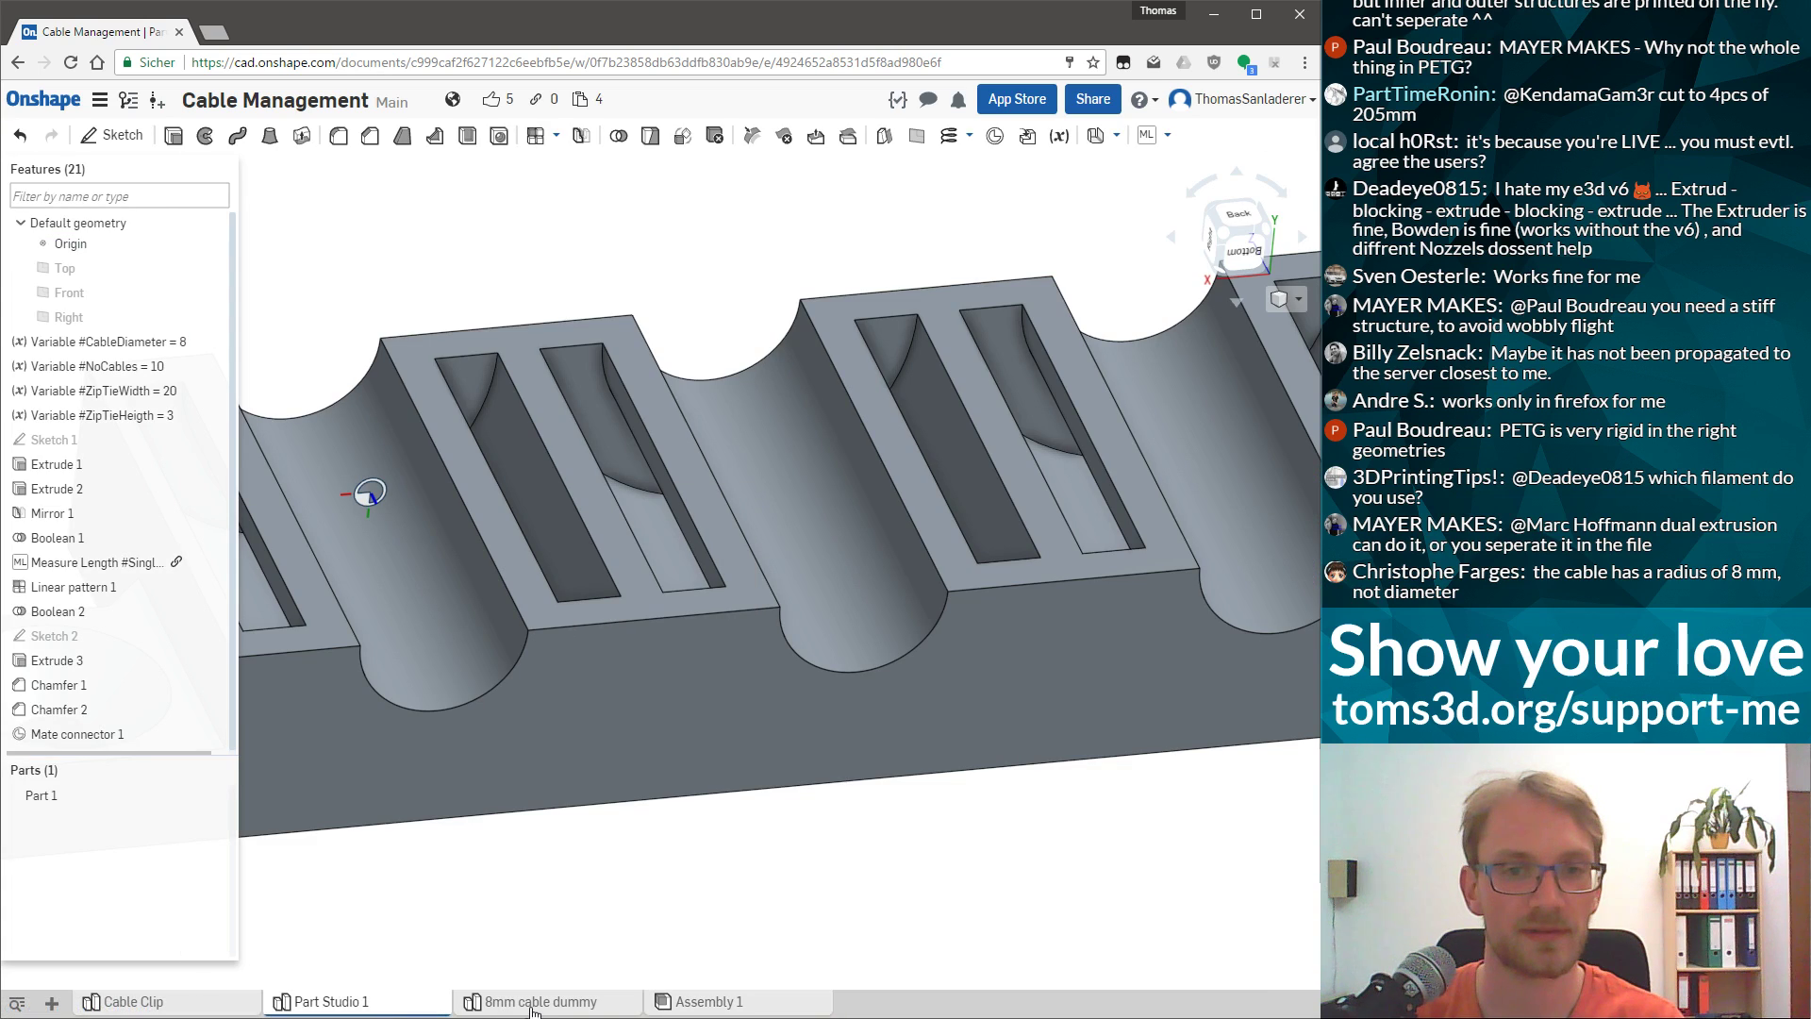
pyautogui.click(536, 1002)
pyautogui.click(592, 743)
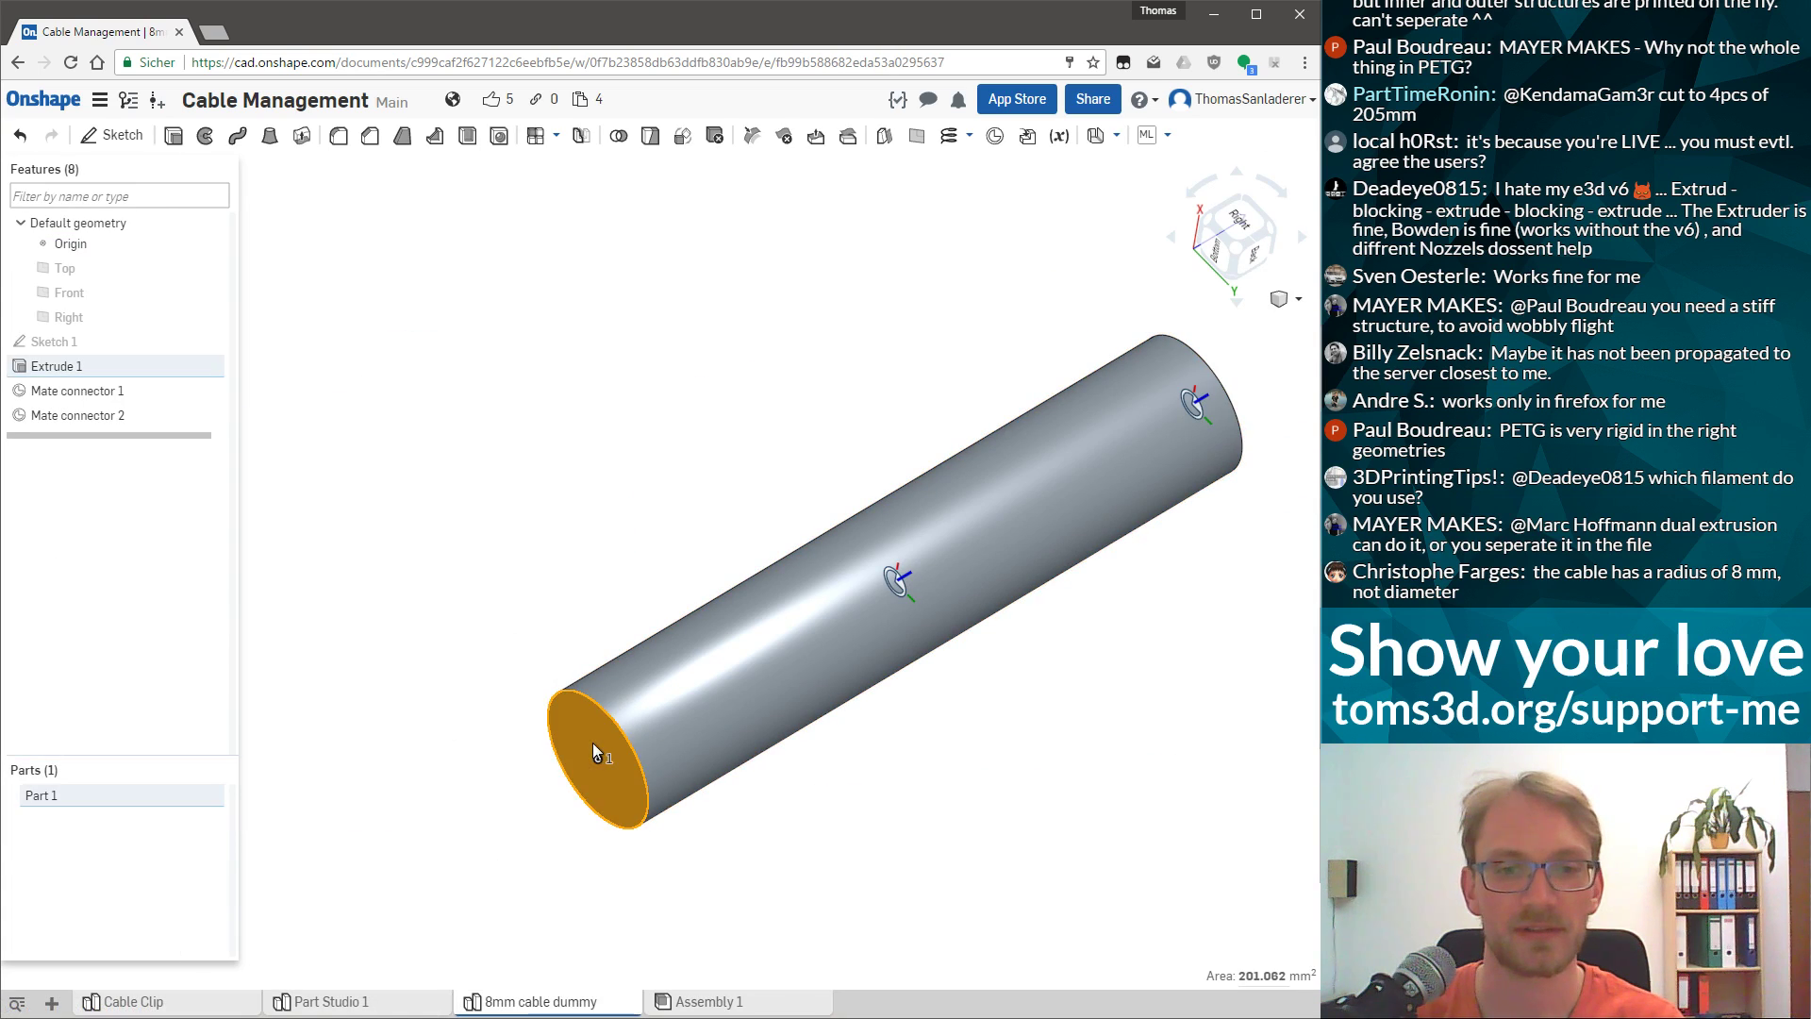
pyautogui.doubleClick(700, 696)
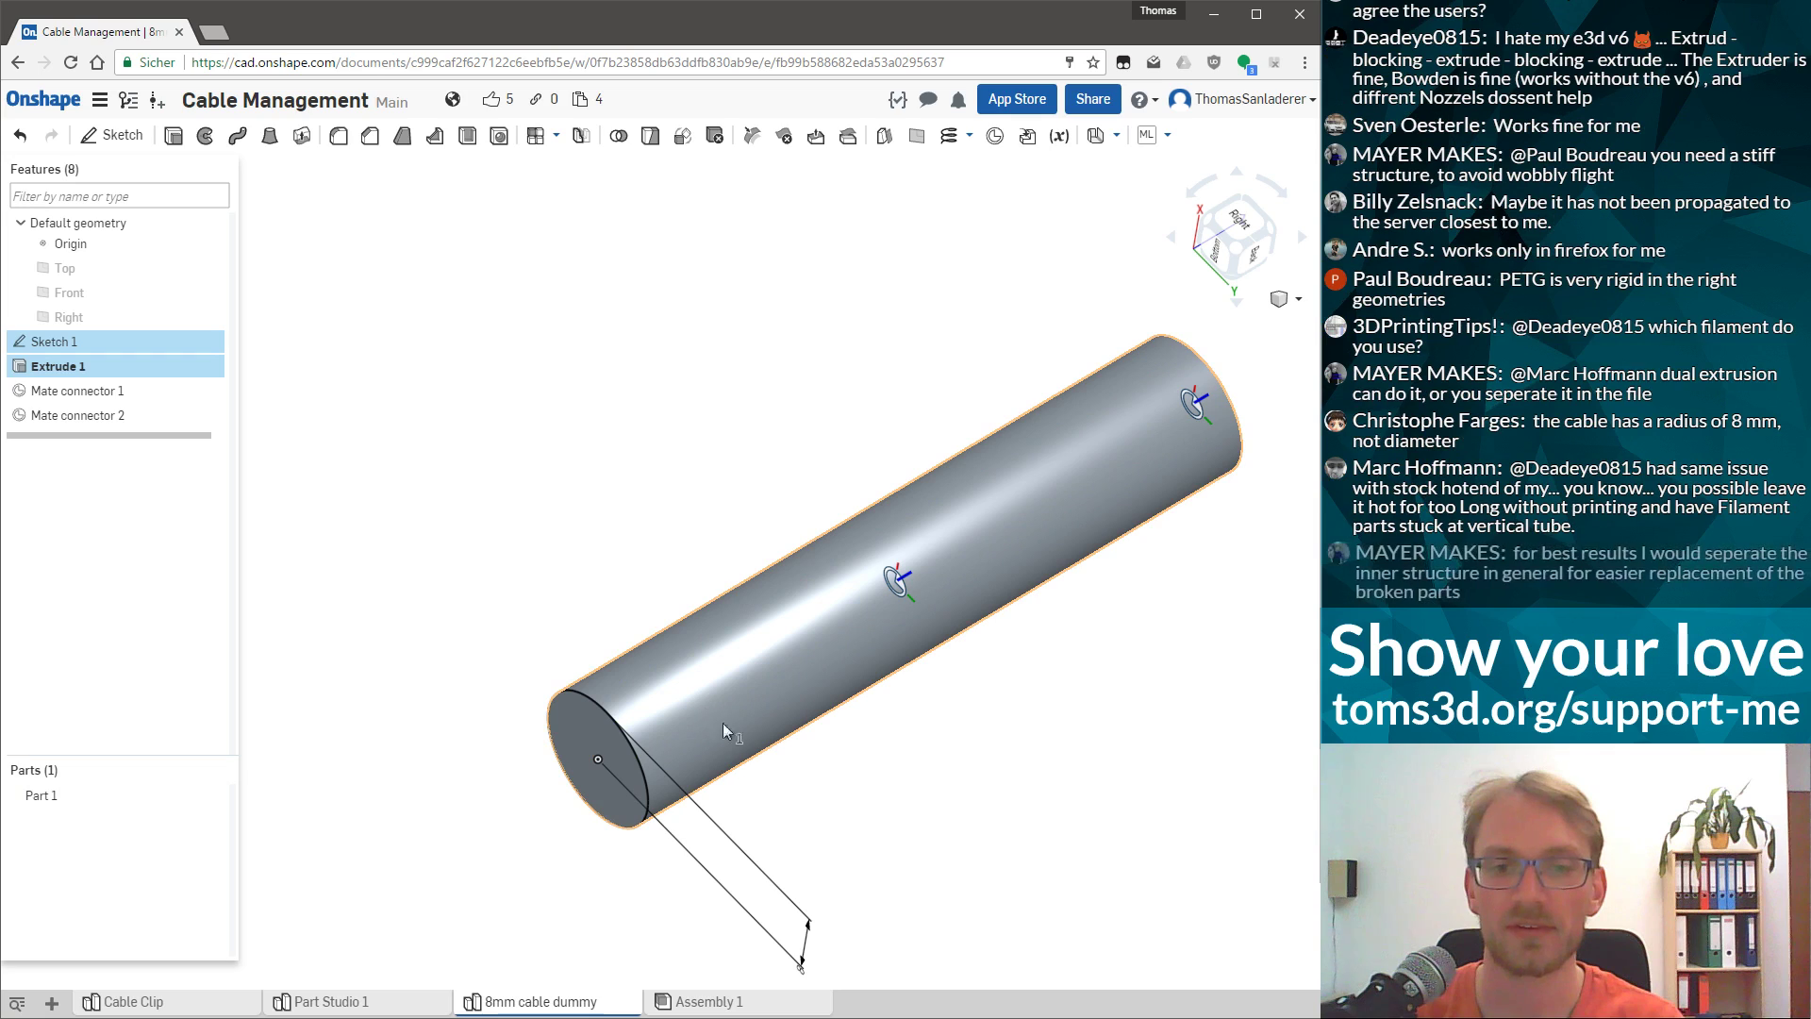
pyautogui.moveTo(781, 803); pyautogui.dragTo(791, 700, button='right')
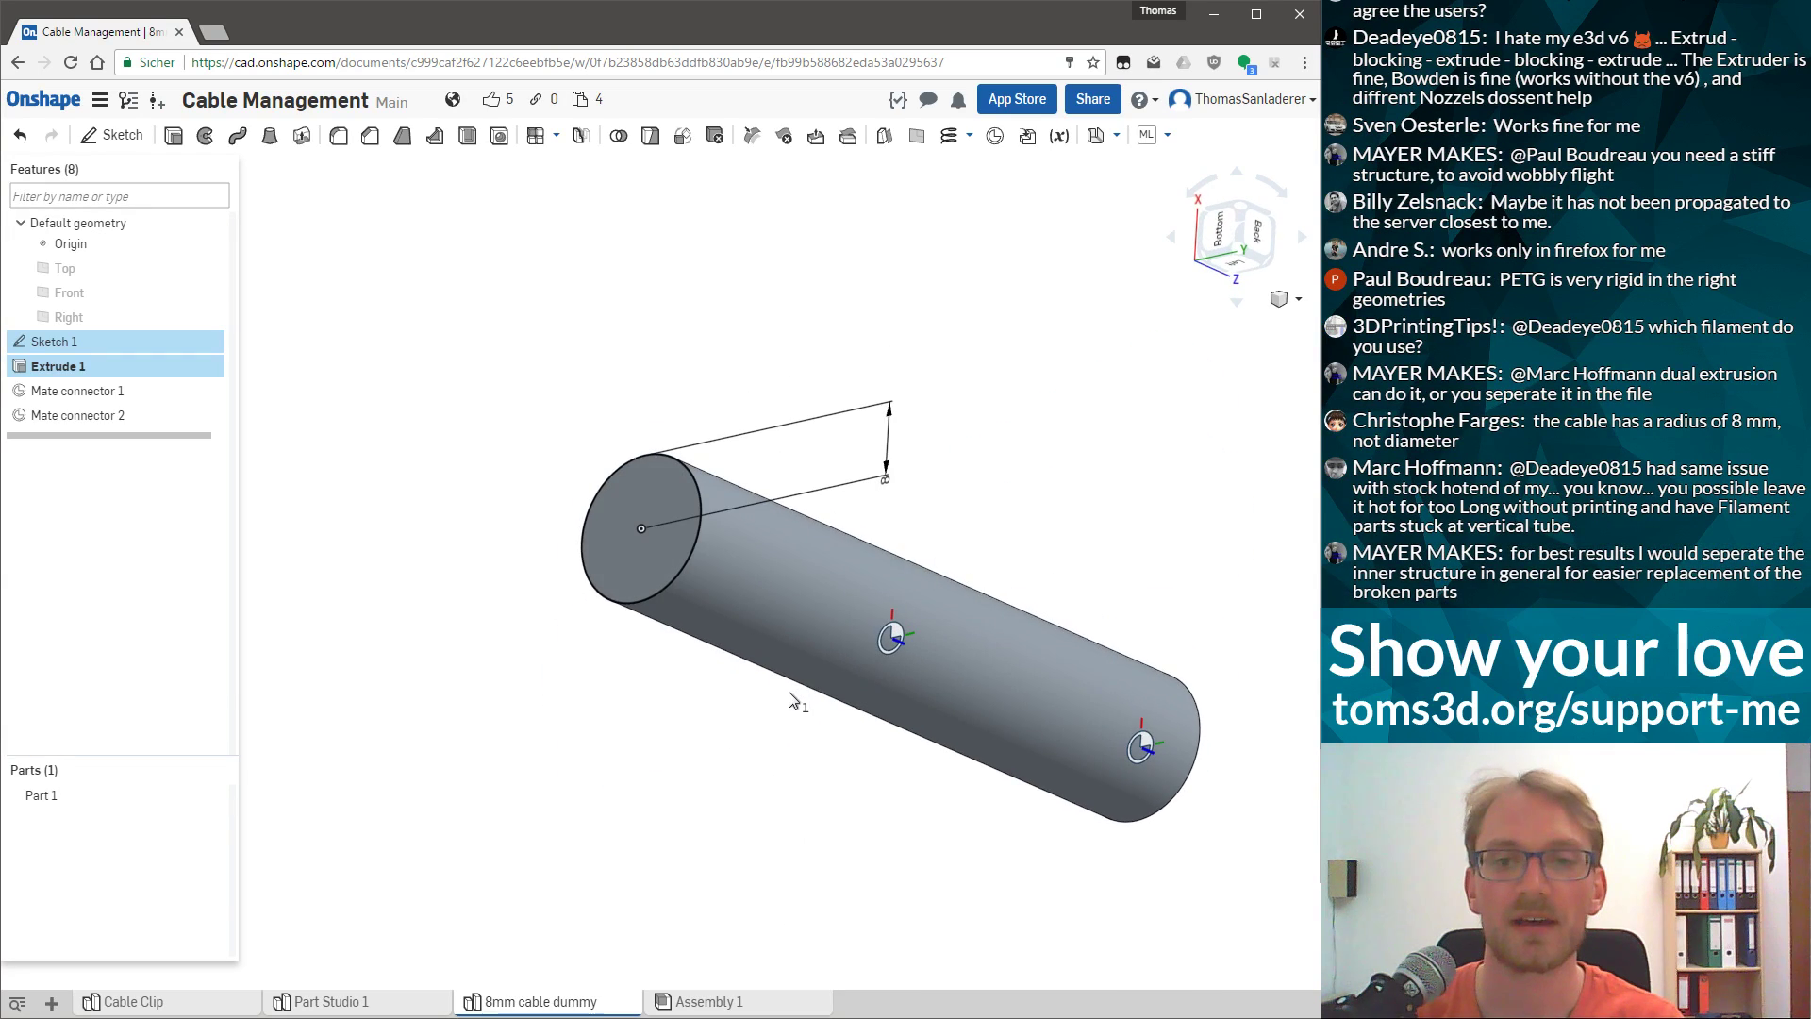
pyautogui.doubleClick(896, 476)
pyautogui.doubleClick(897, 475)
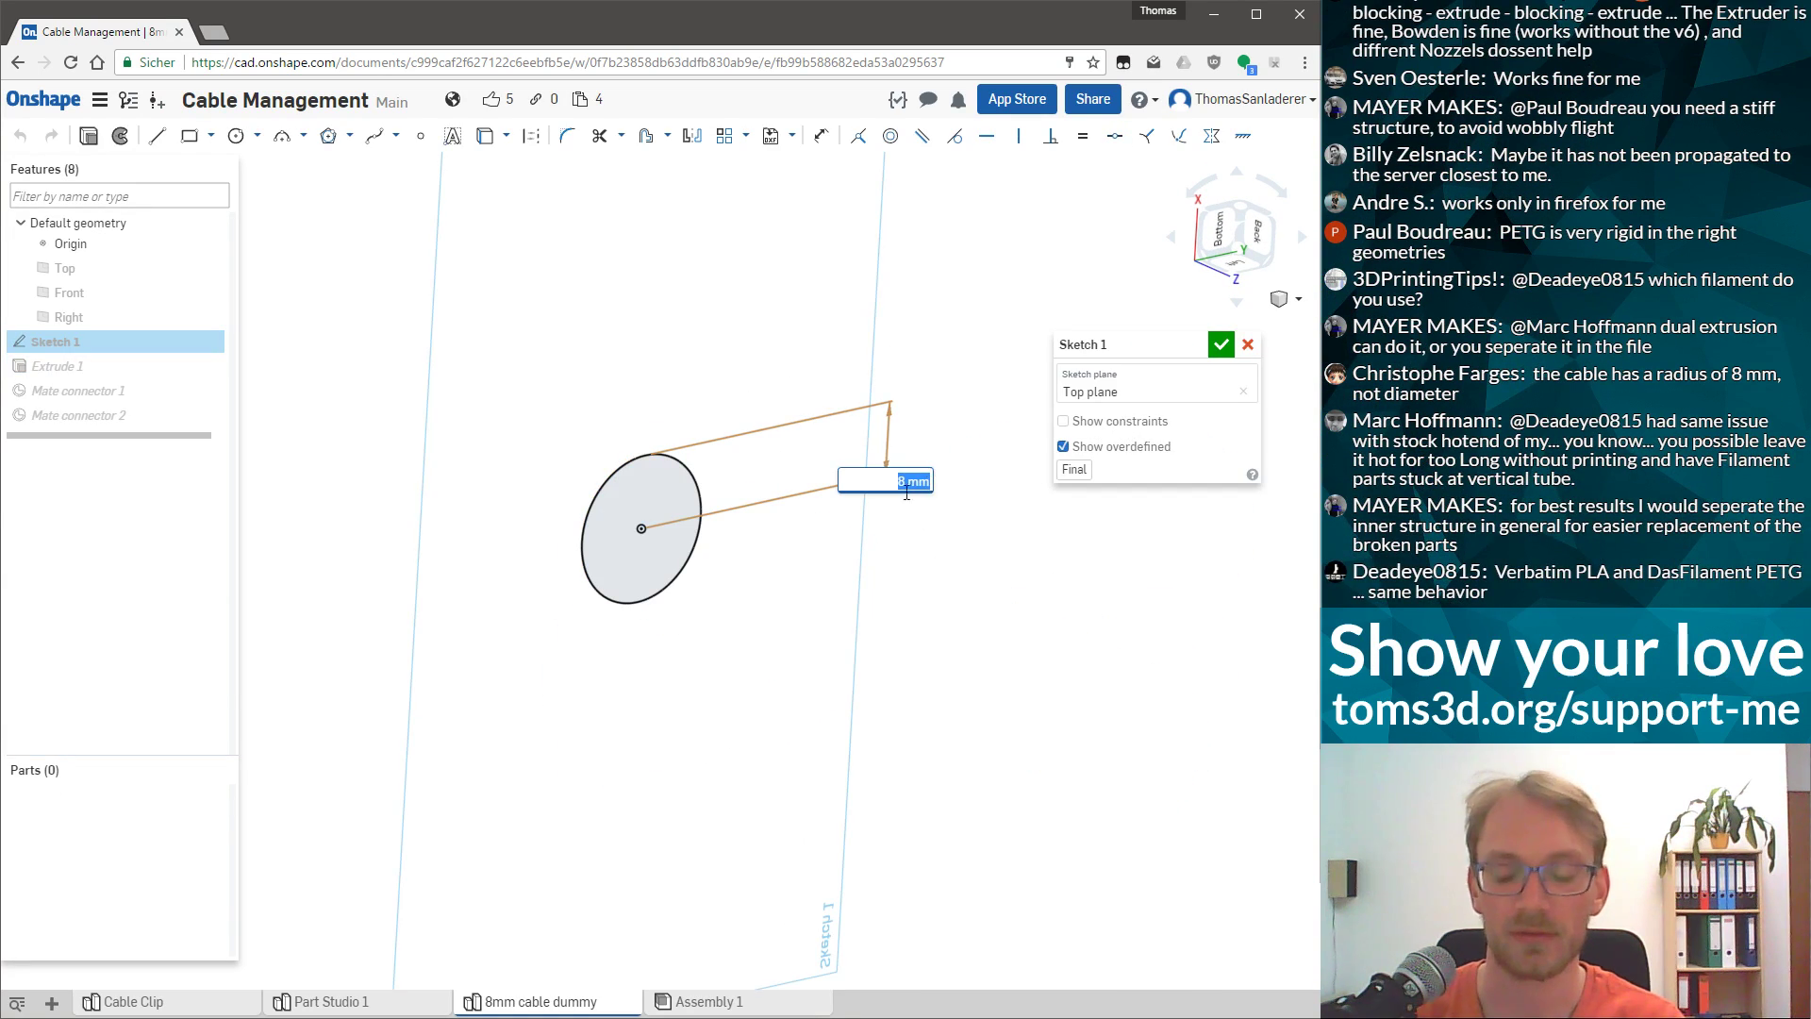
pyautogui.write('4')
pyautogui.press('Return')
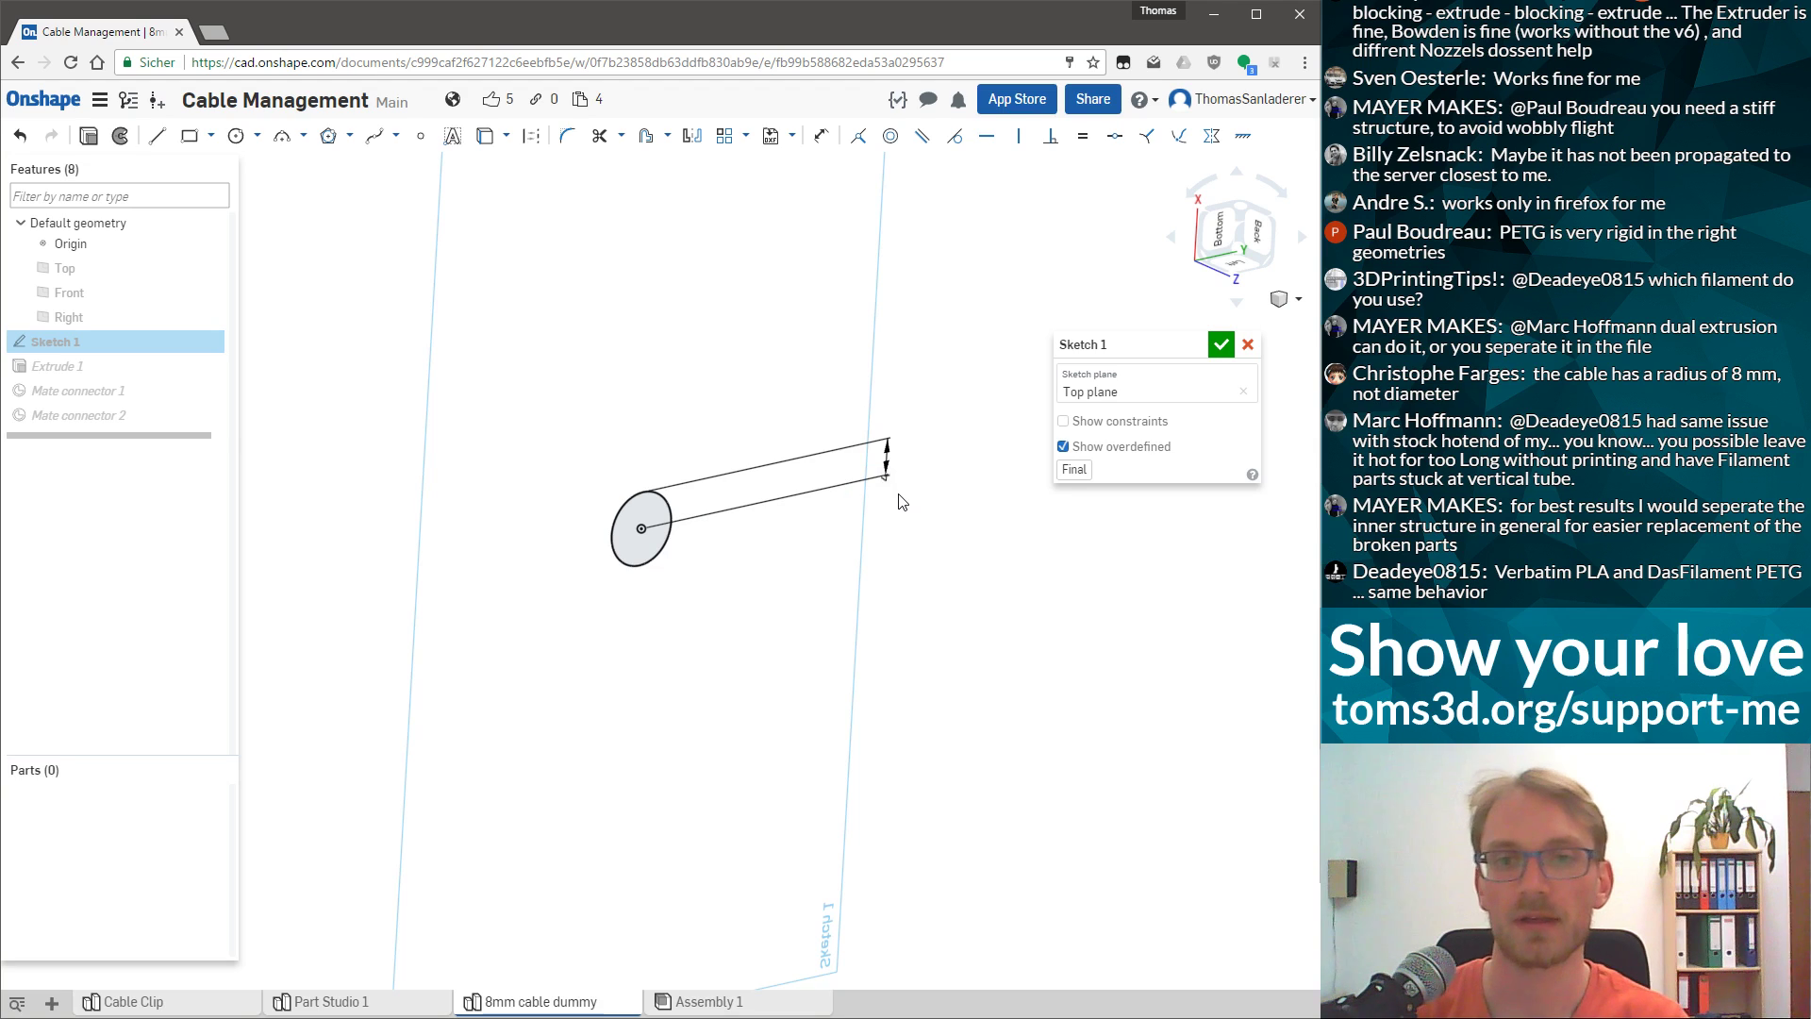
pyautogui.click(1221, 344)
# Examine in Assembly 1 how the resized cable dummy sits in the holder's first groove, from several angles.
pyautogui.click(702, 1001)
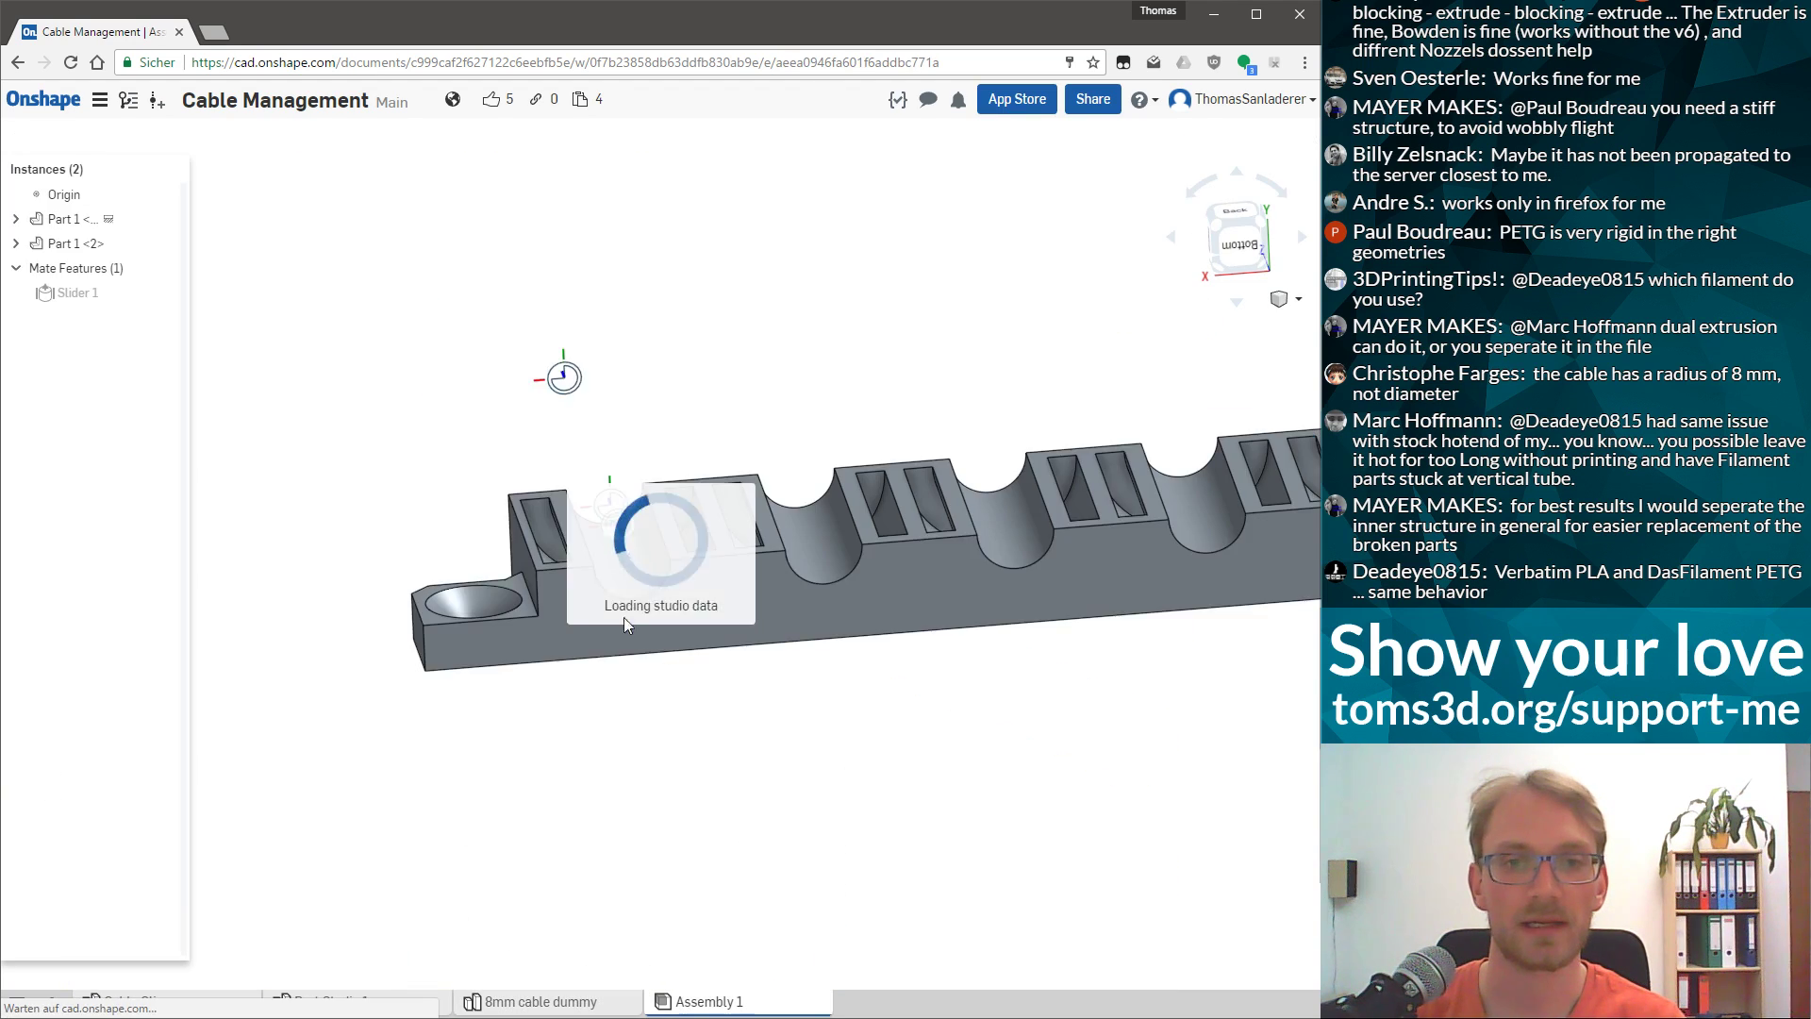
pyautogui.moveTo(619, 707); pyautogui.dragTo(647, 667, button='right')
pyautogui.scroll(5, 660, 566)
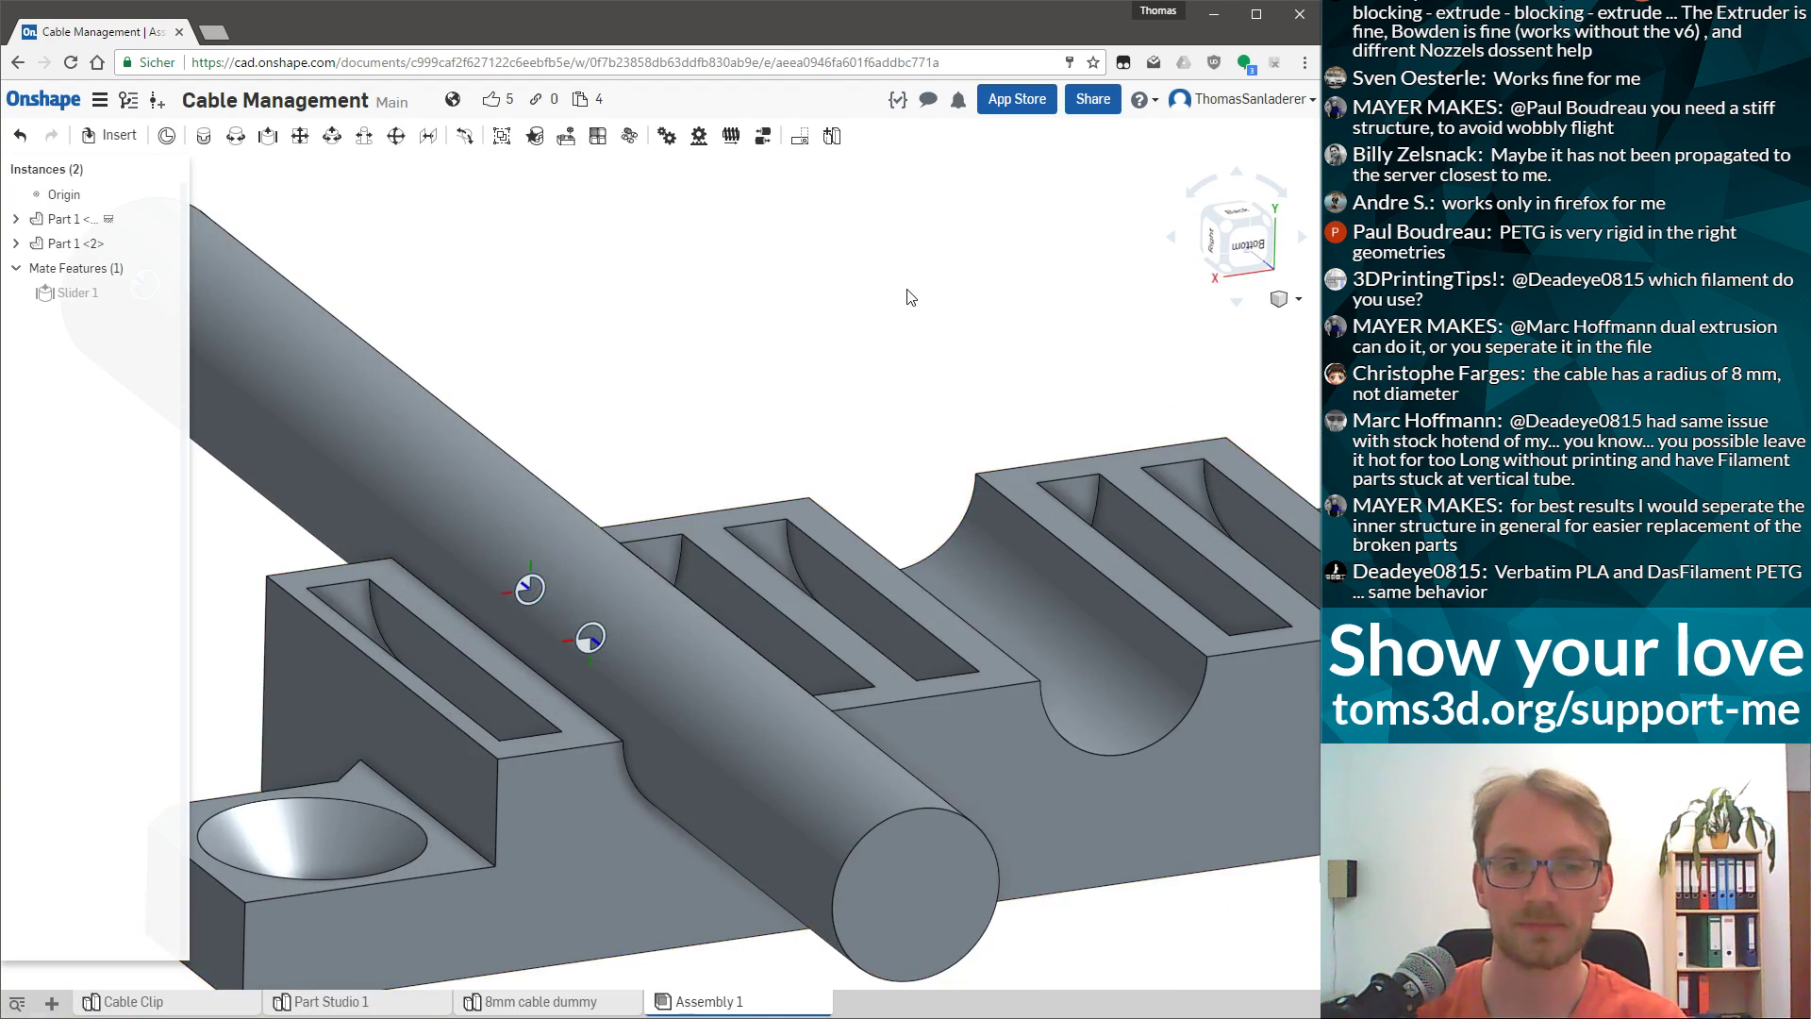
pyautogui.moveTo(464, 467); pyautogui.dragTo(562, 617, button='right')
pyautogui.scroll(-5, 560, 617)
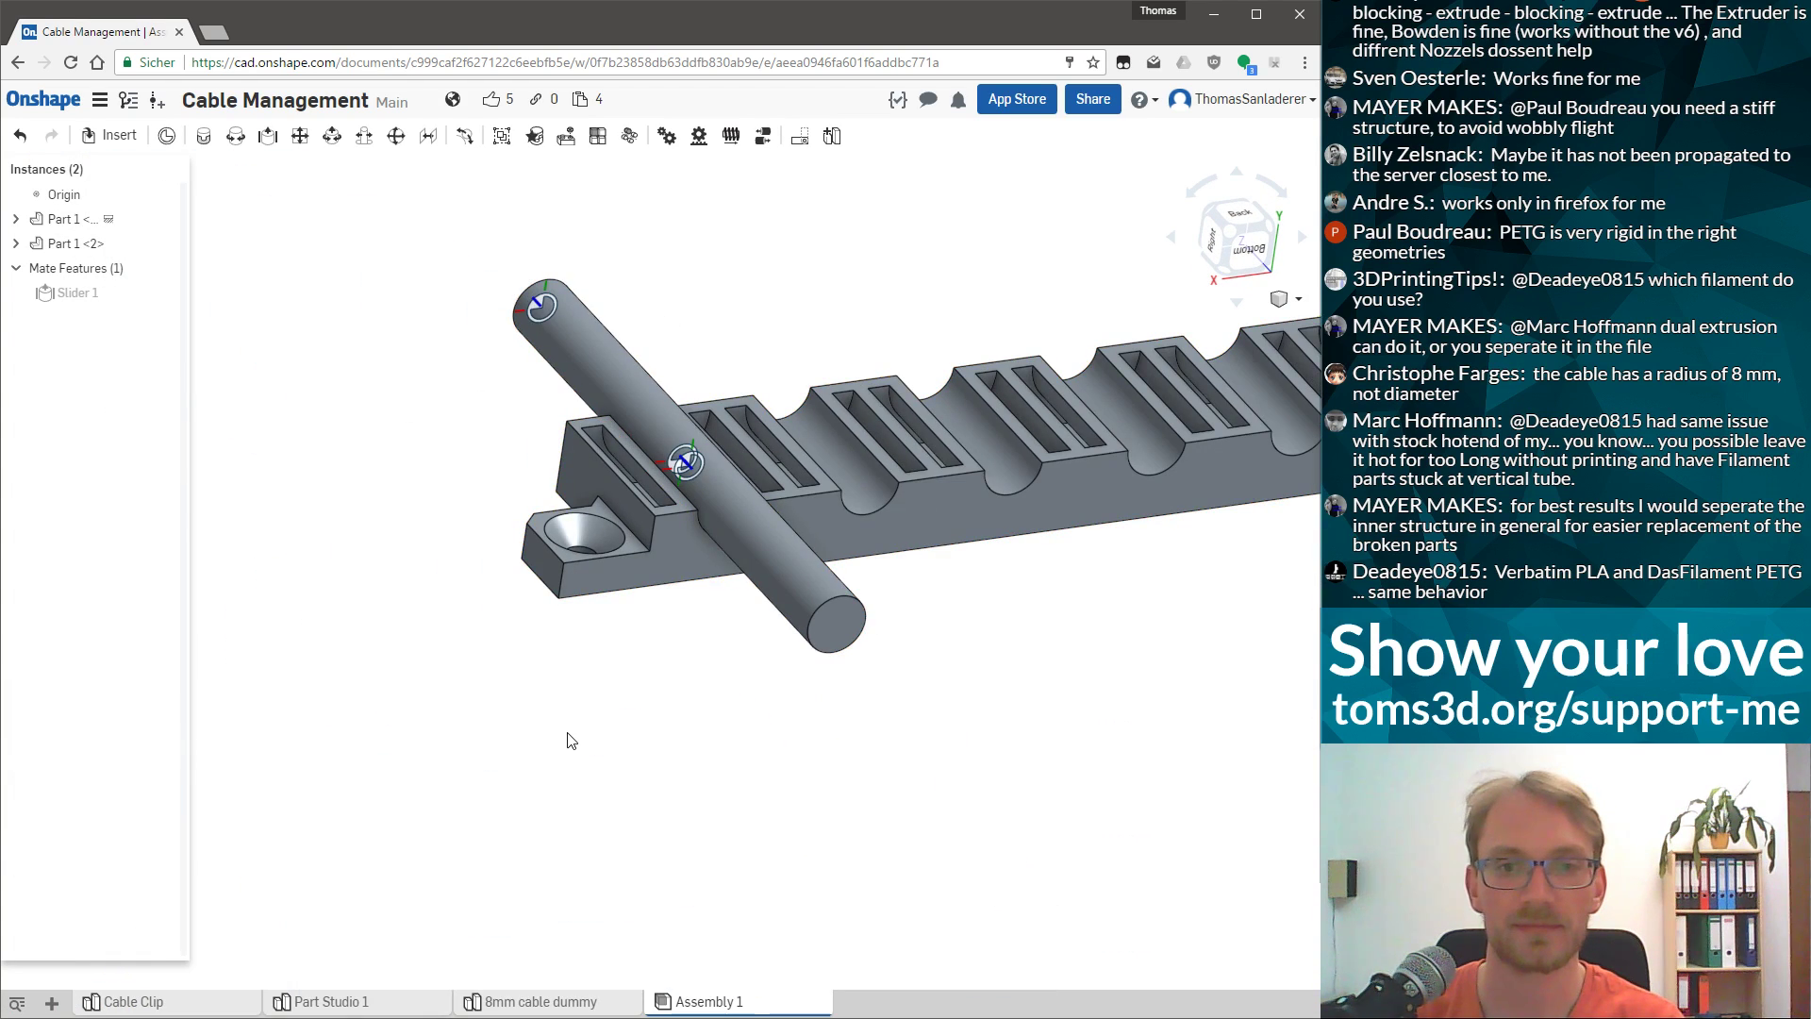
pyautogui.moveTo(570, 753)
pyautogui.mouseDown(button='right')
pyautogui.moveTo(518, 857)
pyautogui.moveTo(562, 837)
pyautogui.moveTo(585, 699)
pyautogui.moveTo(551, 753)
pyautogui.mouseUp(button='right')
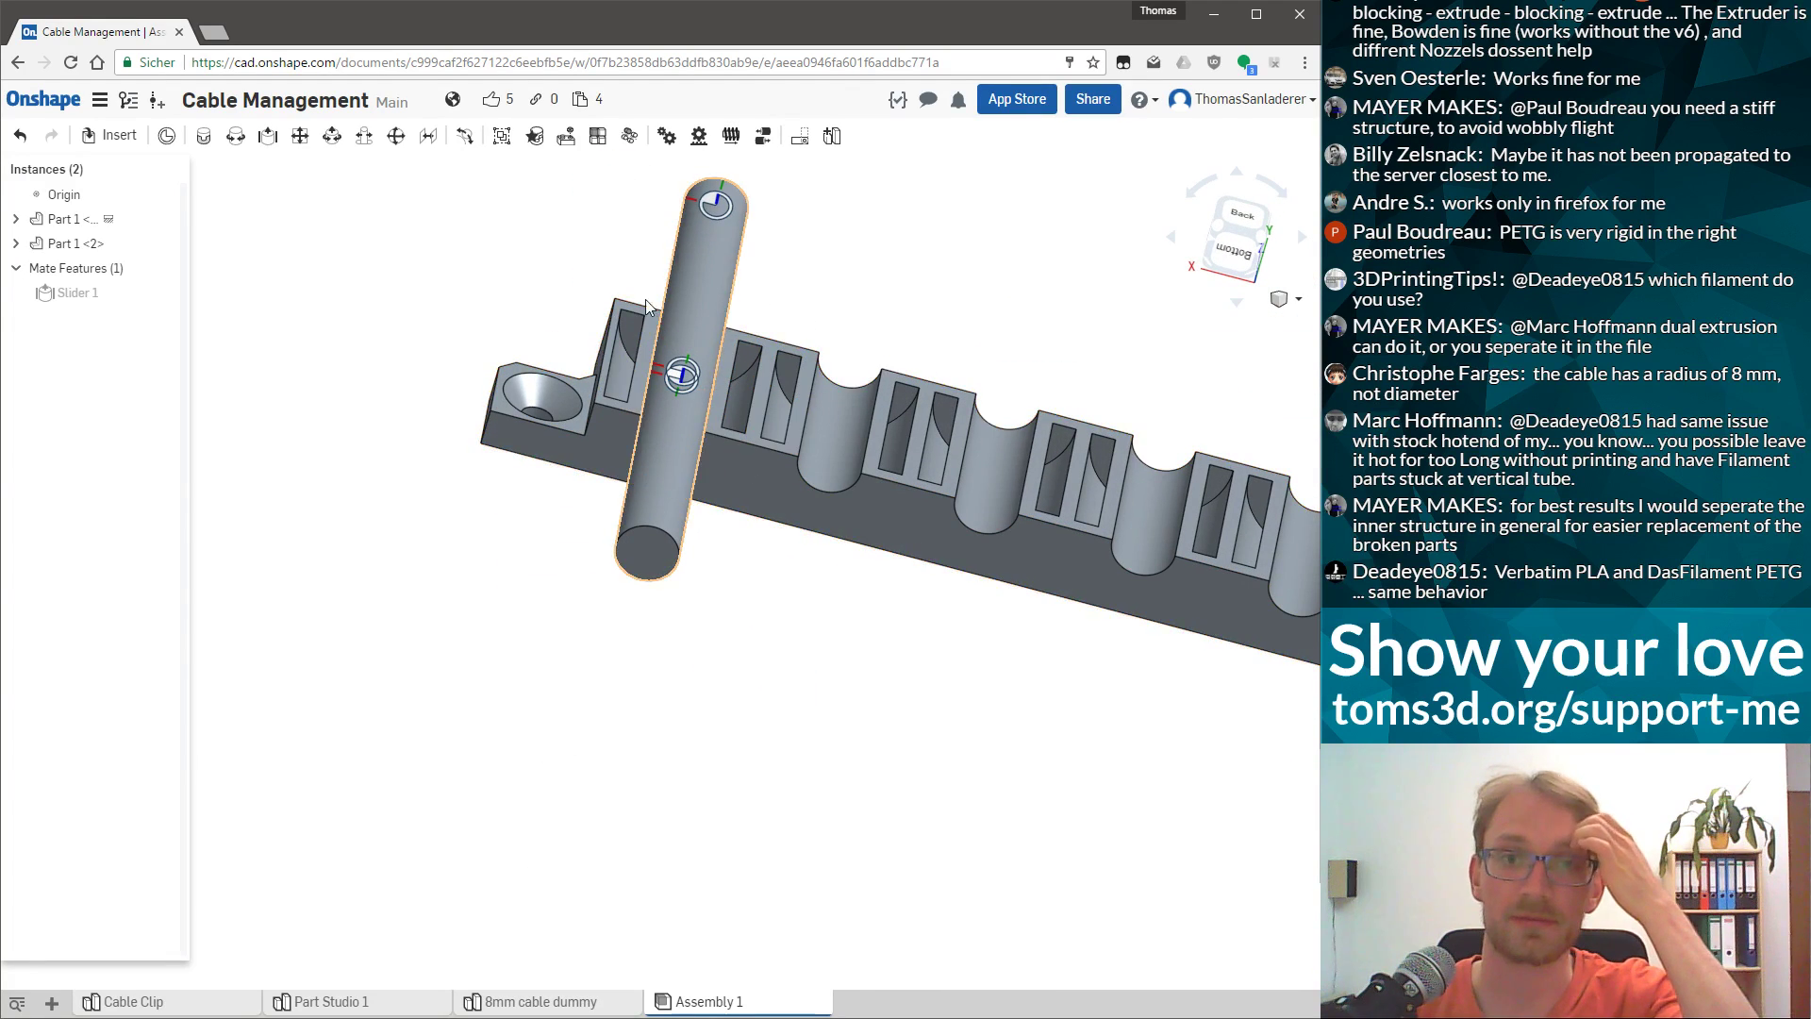
pyautogui.scroll(3, 513, 409)
pyautogui.moveTo(676, 409); pyautogui.dragTo(715, 393, button='right')
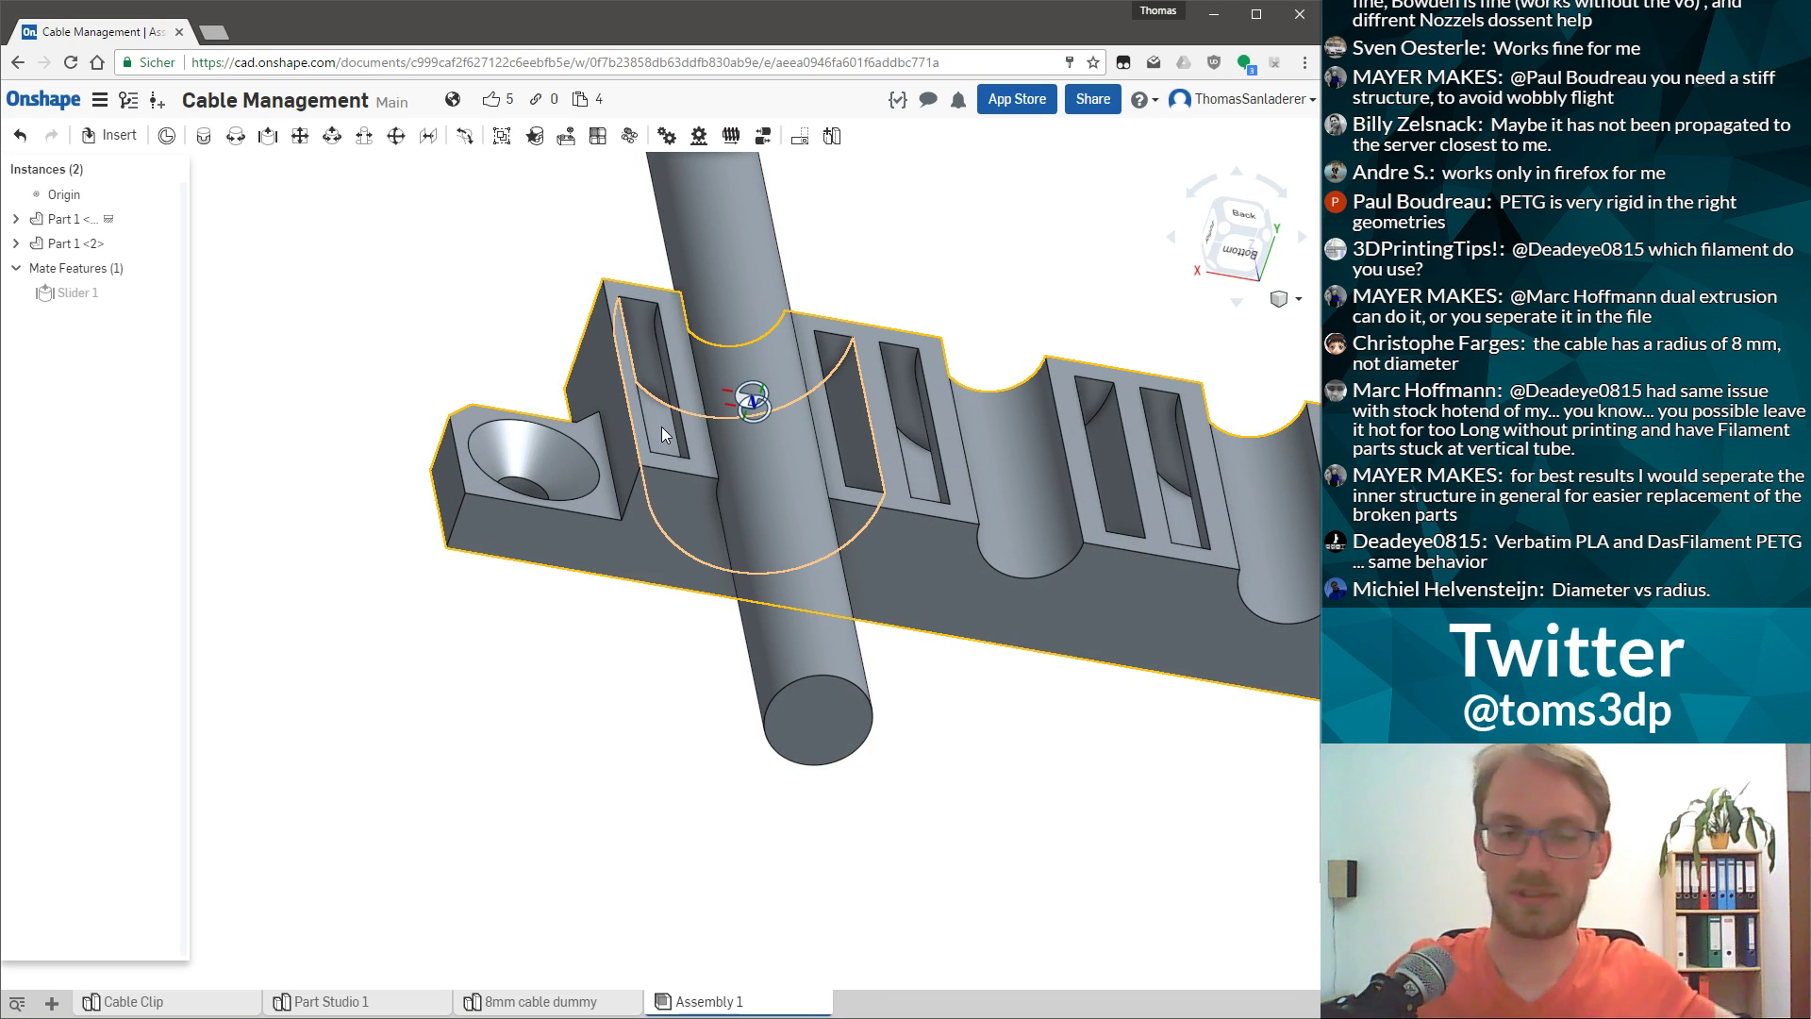
pyautogui.moveTo(664, 434); pyautogui.dragTo(1004, 317, button='right')
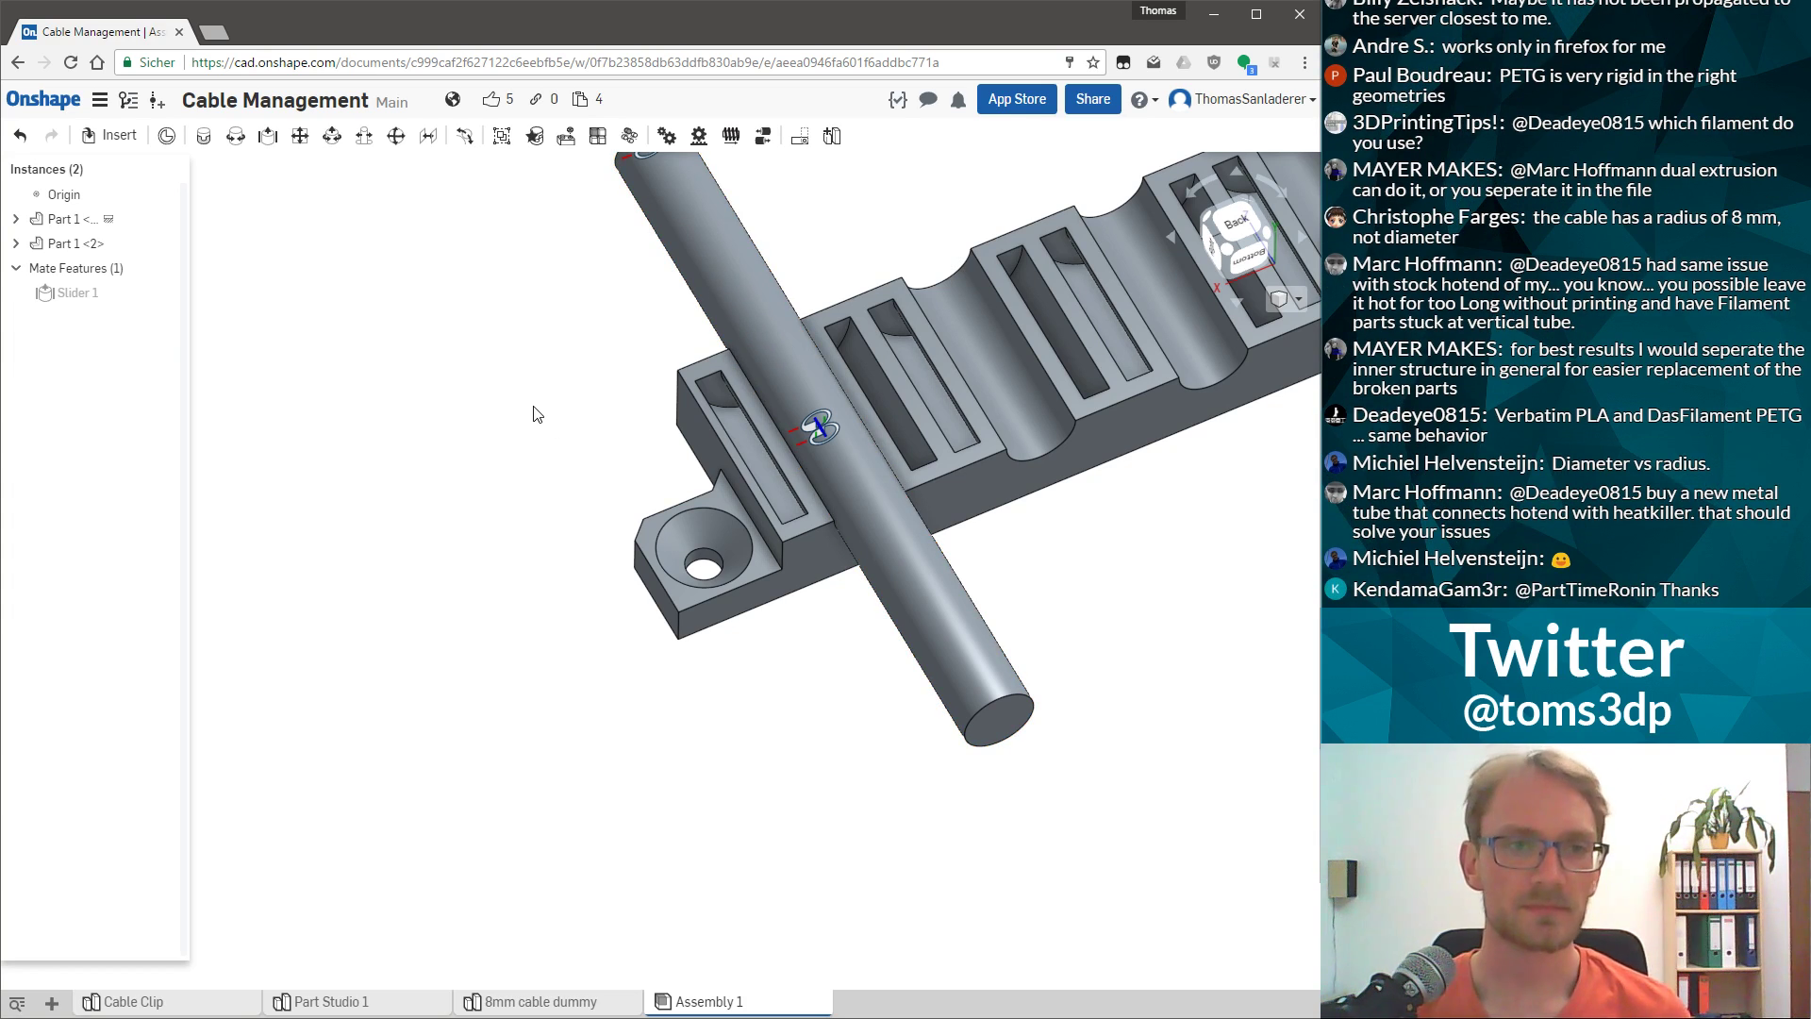
# Rename the holder's Part Studio 1 as MultiZipHolder.
pyautogui.click(321, 1002)
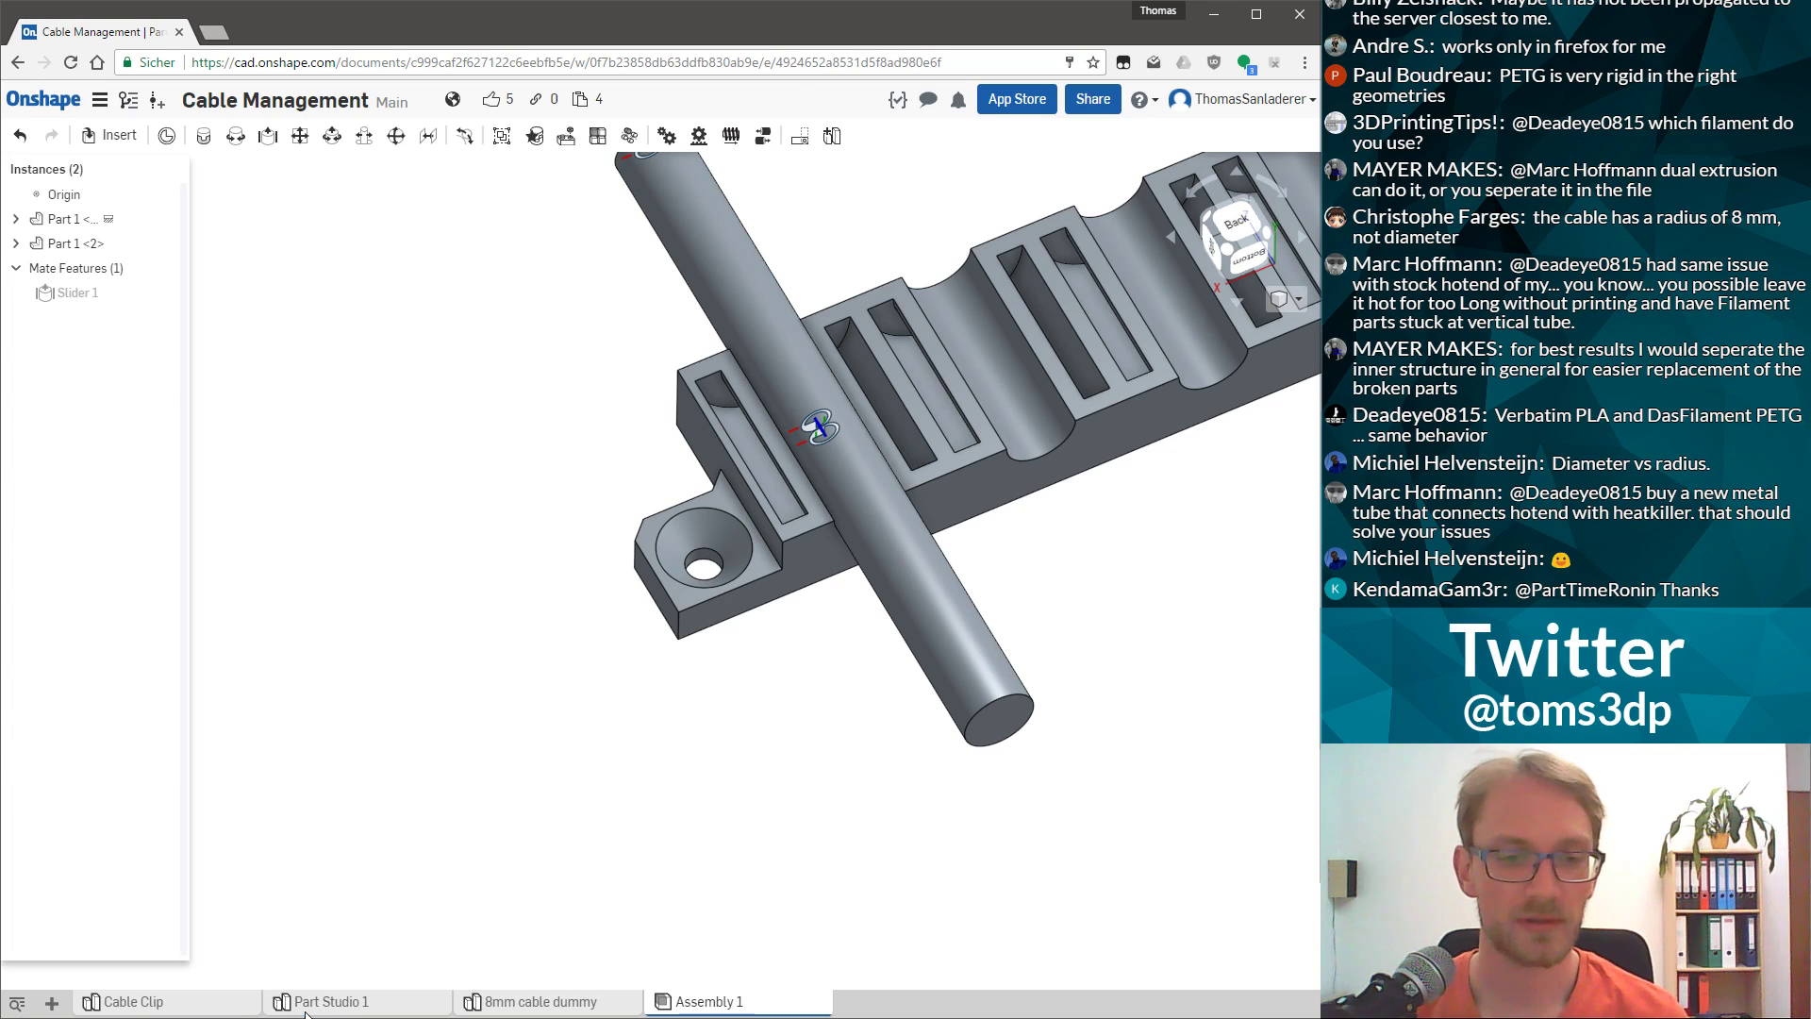
pyautogui.rightClick(321, 1002)
pyautogui.click(411, 780)
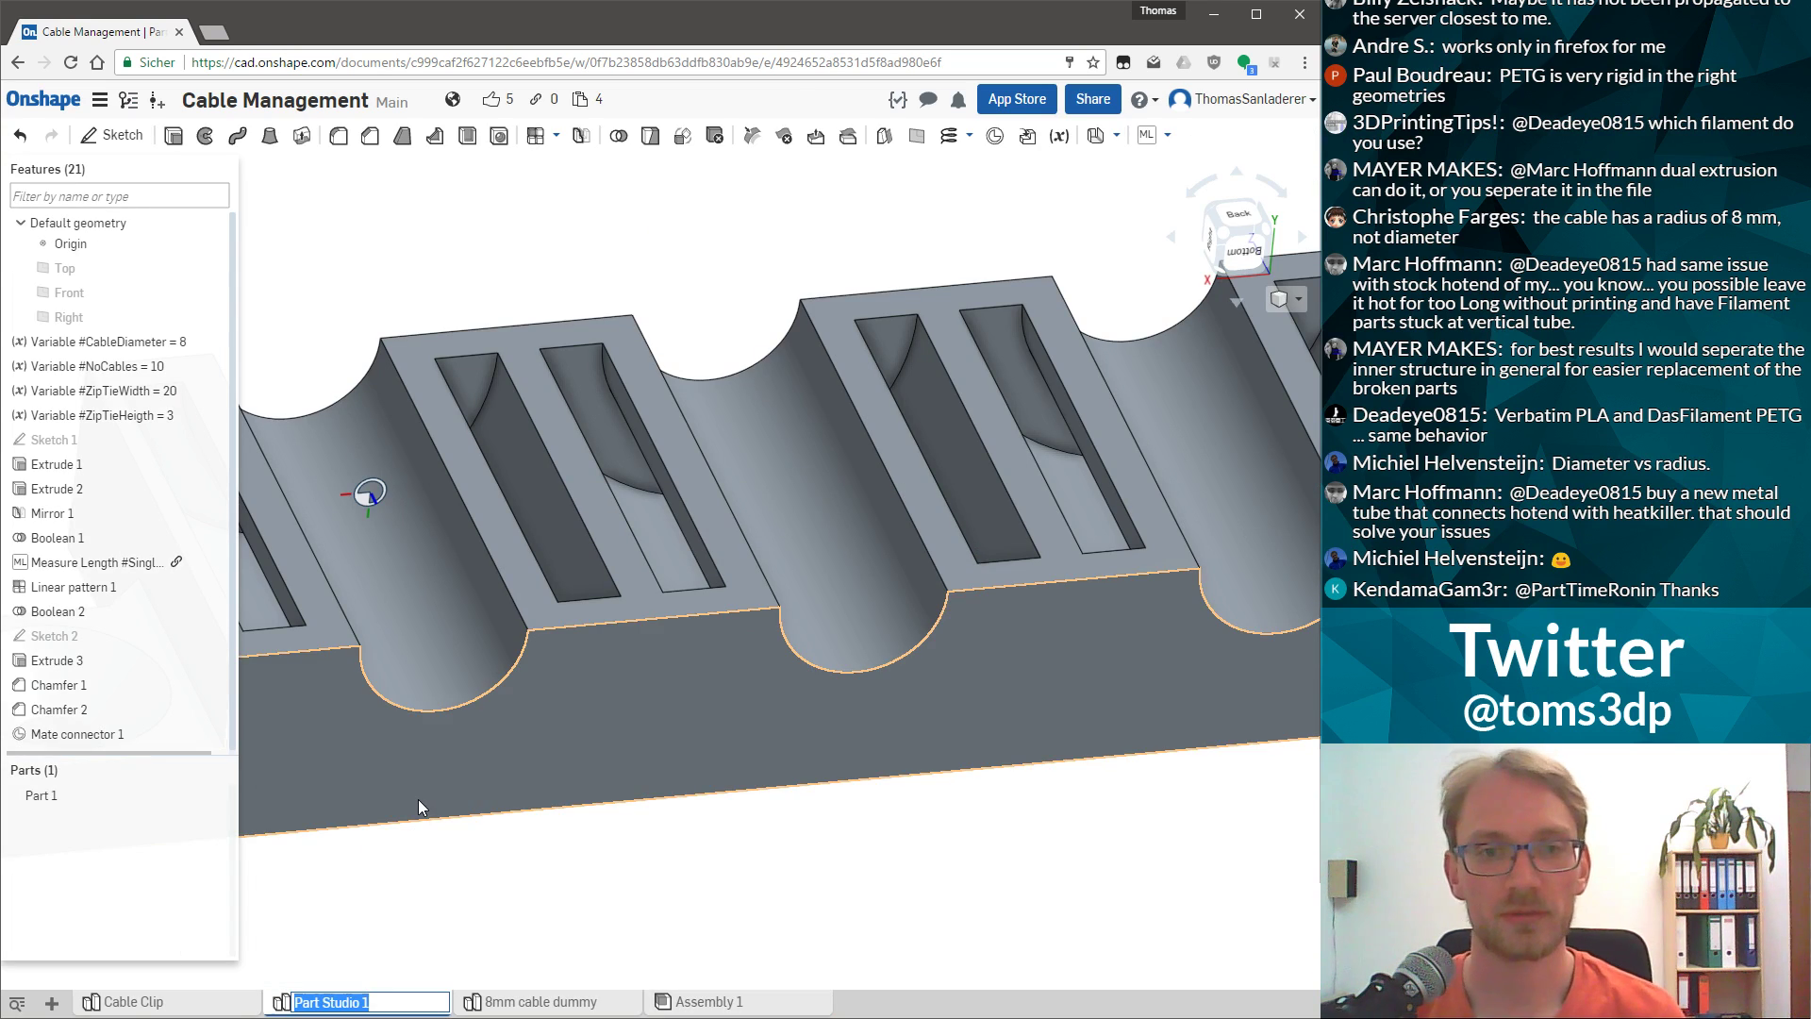
pyautogui.write('Mu')
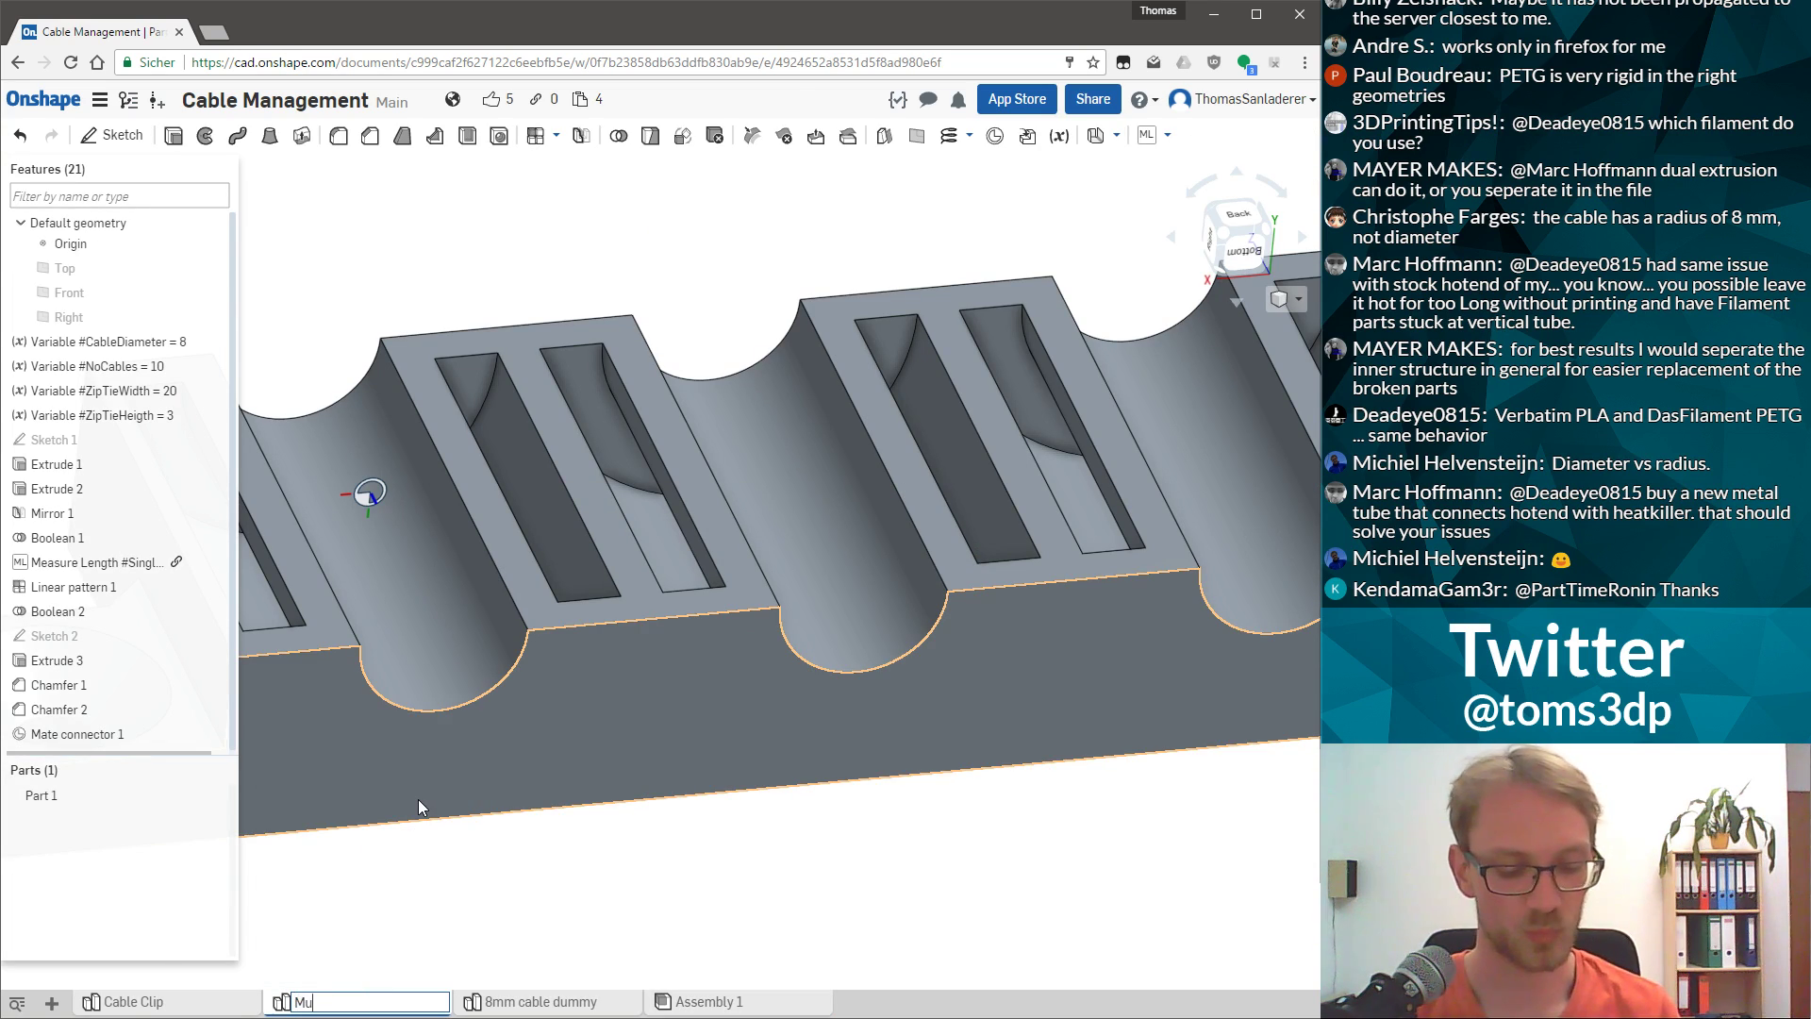
pyautogui.write('ltiZipHolder')
pyautogui.press('Return')
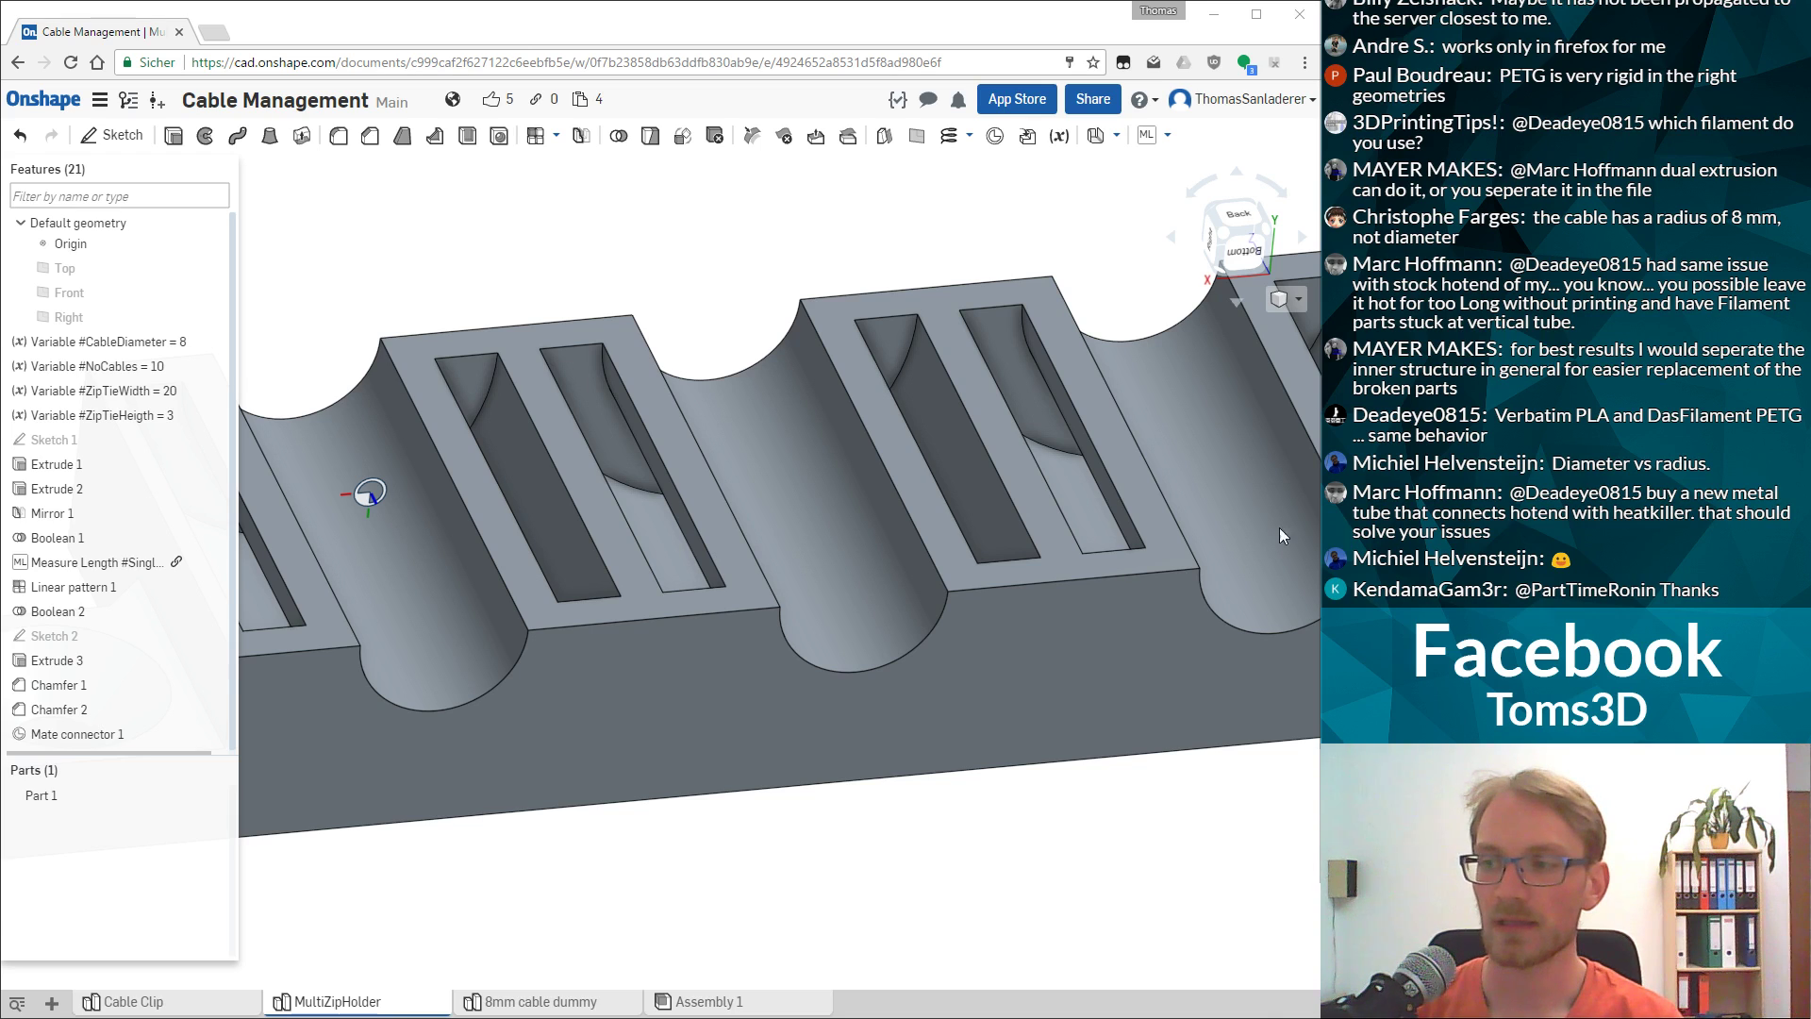
# Create a new, empty part studio in the Cable Management document.
pyautogui.scroll(-2, 627, 713)
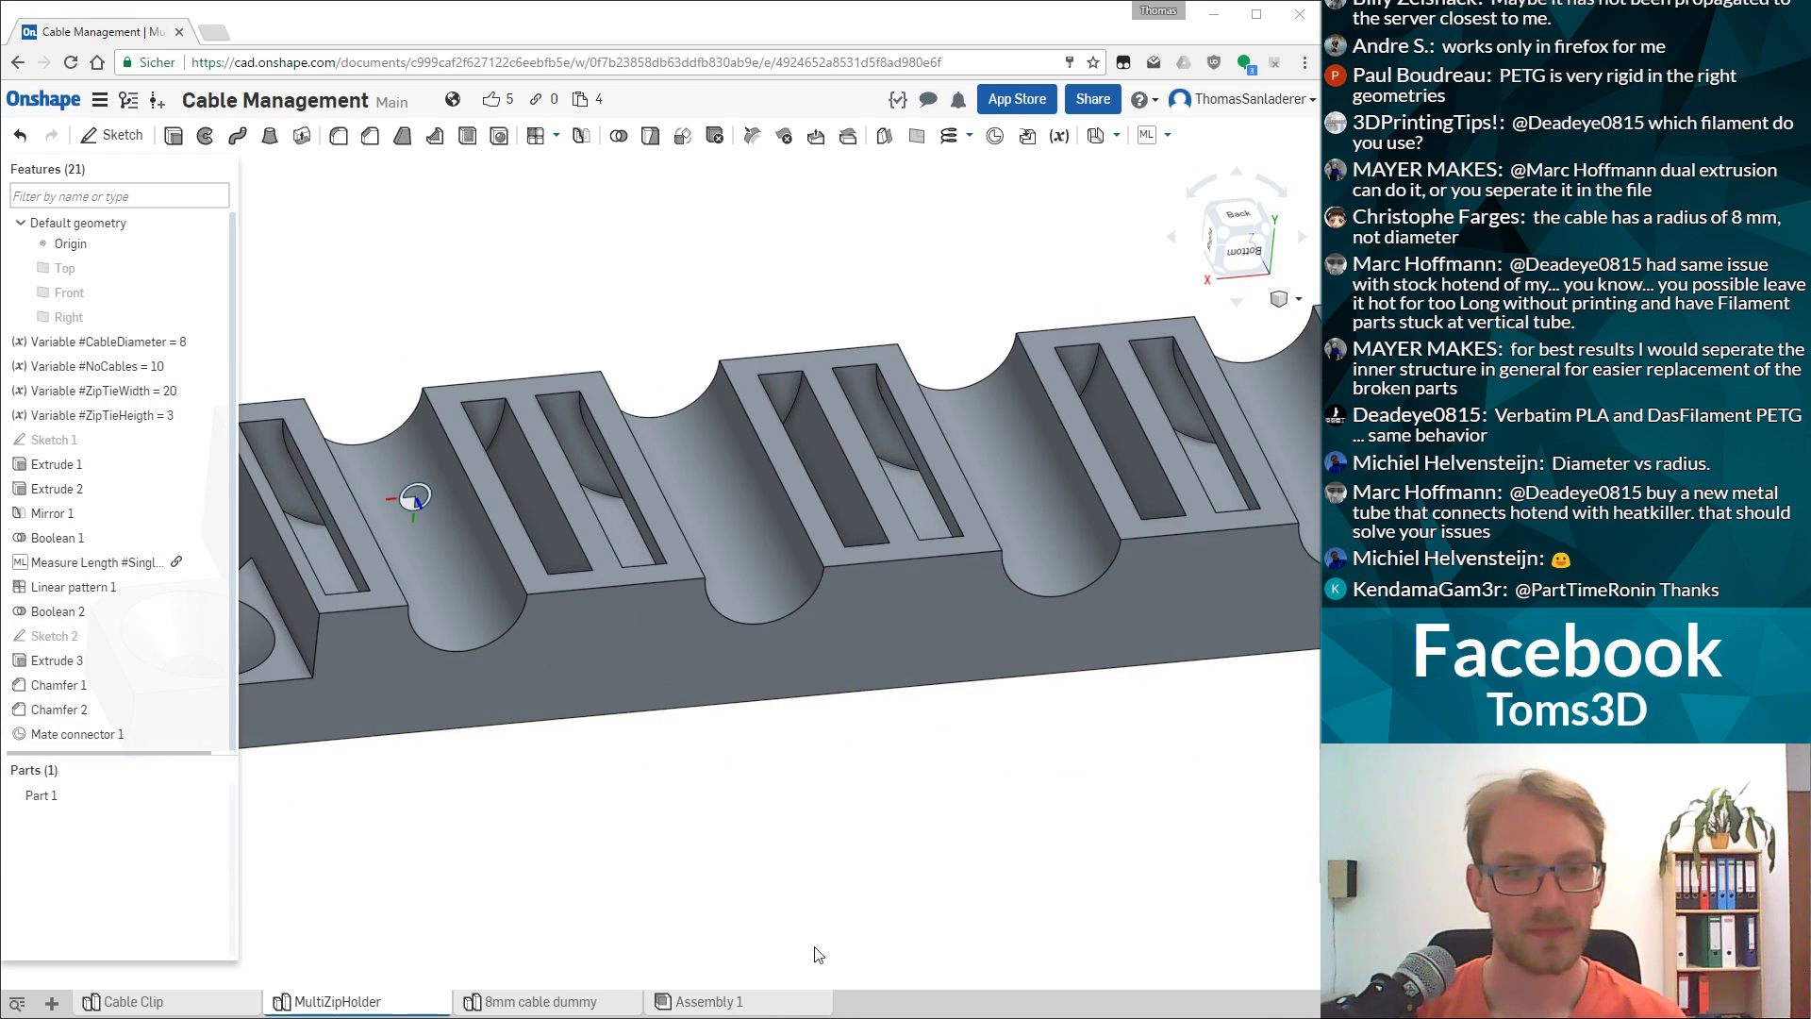
pyautogui.click(52, 1004)
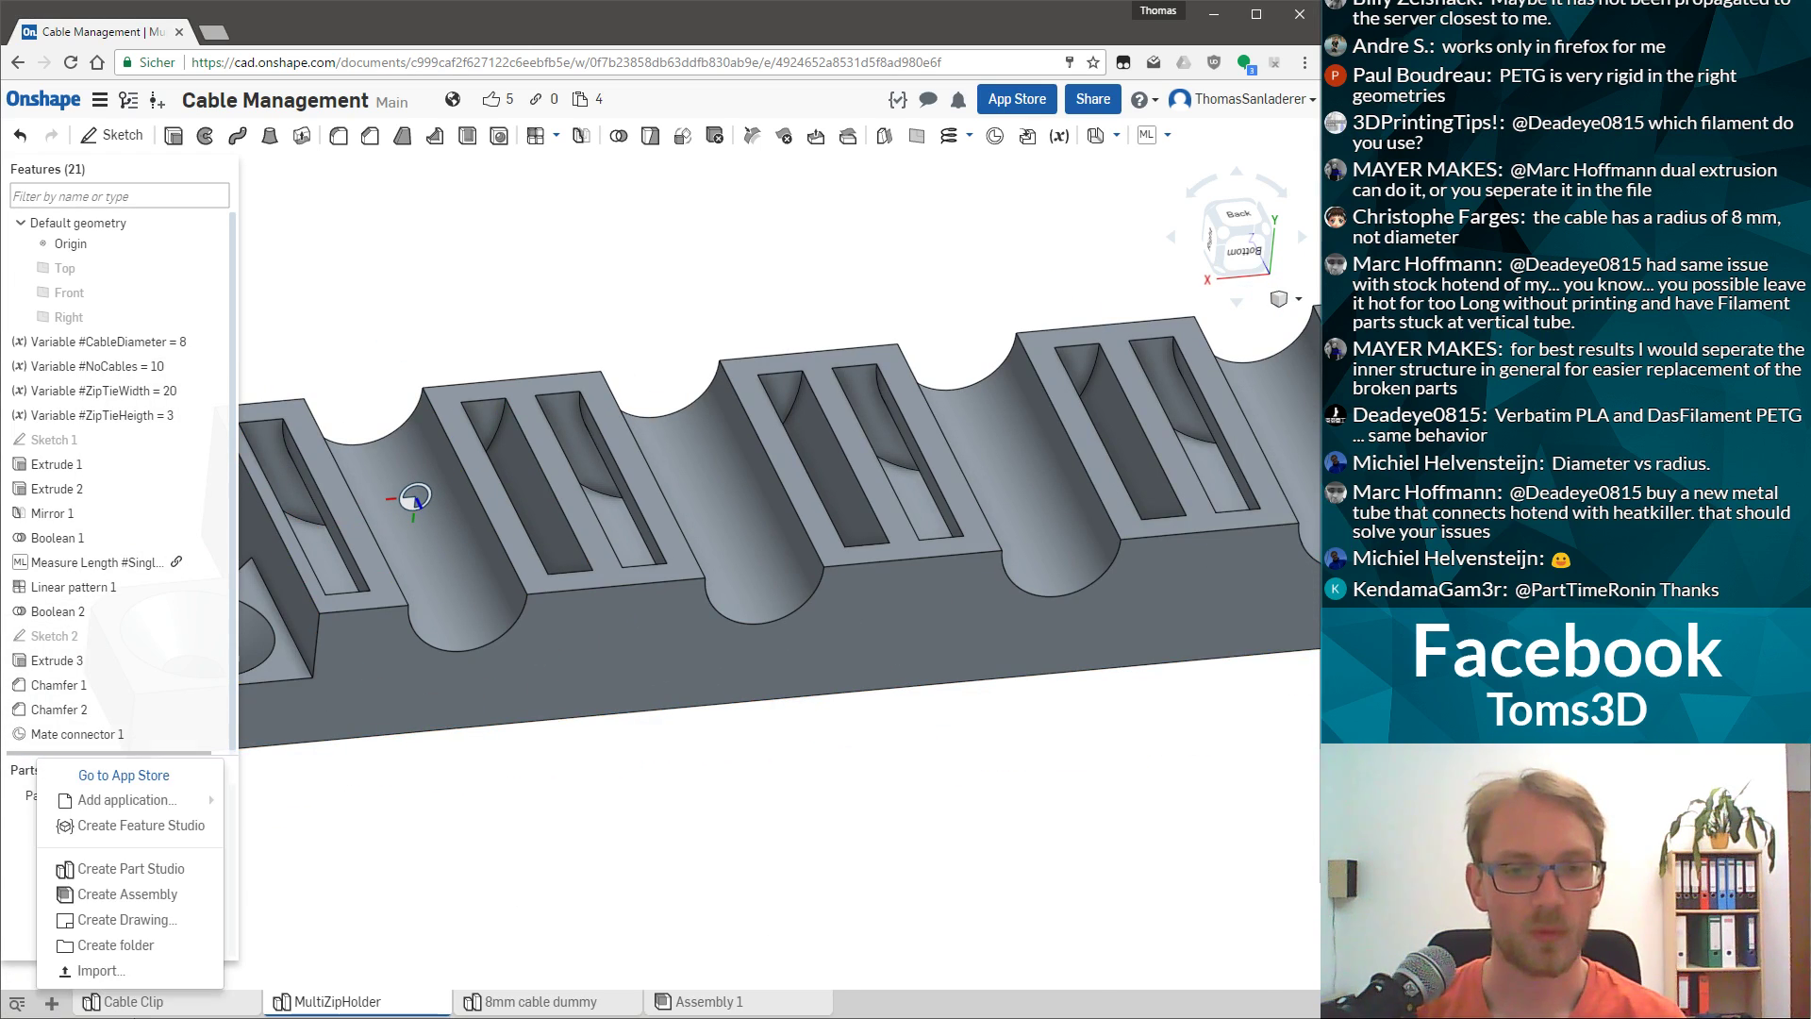
pyautogui.click(139, 867)
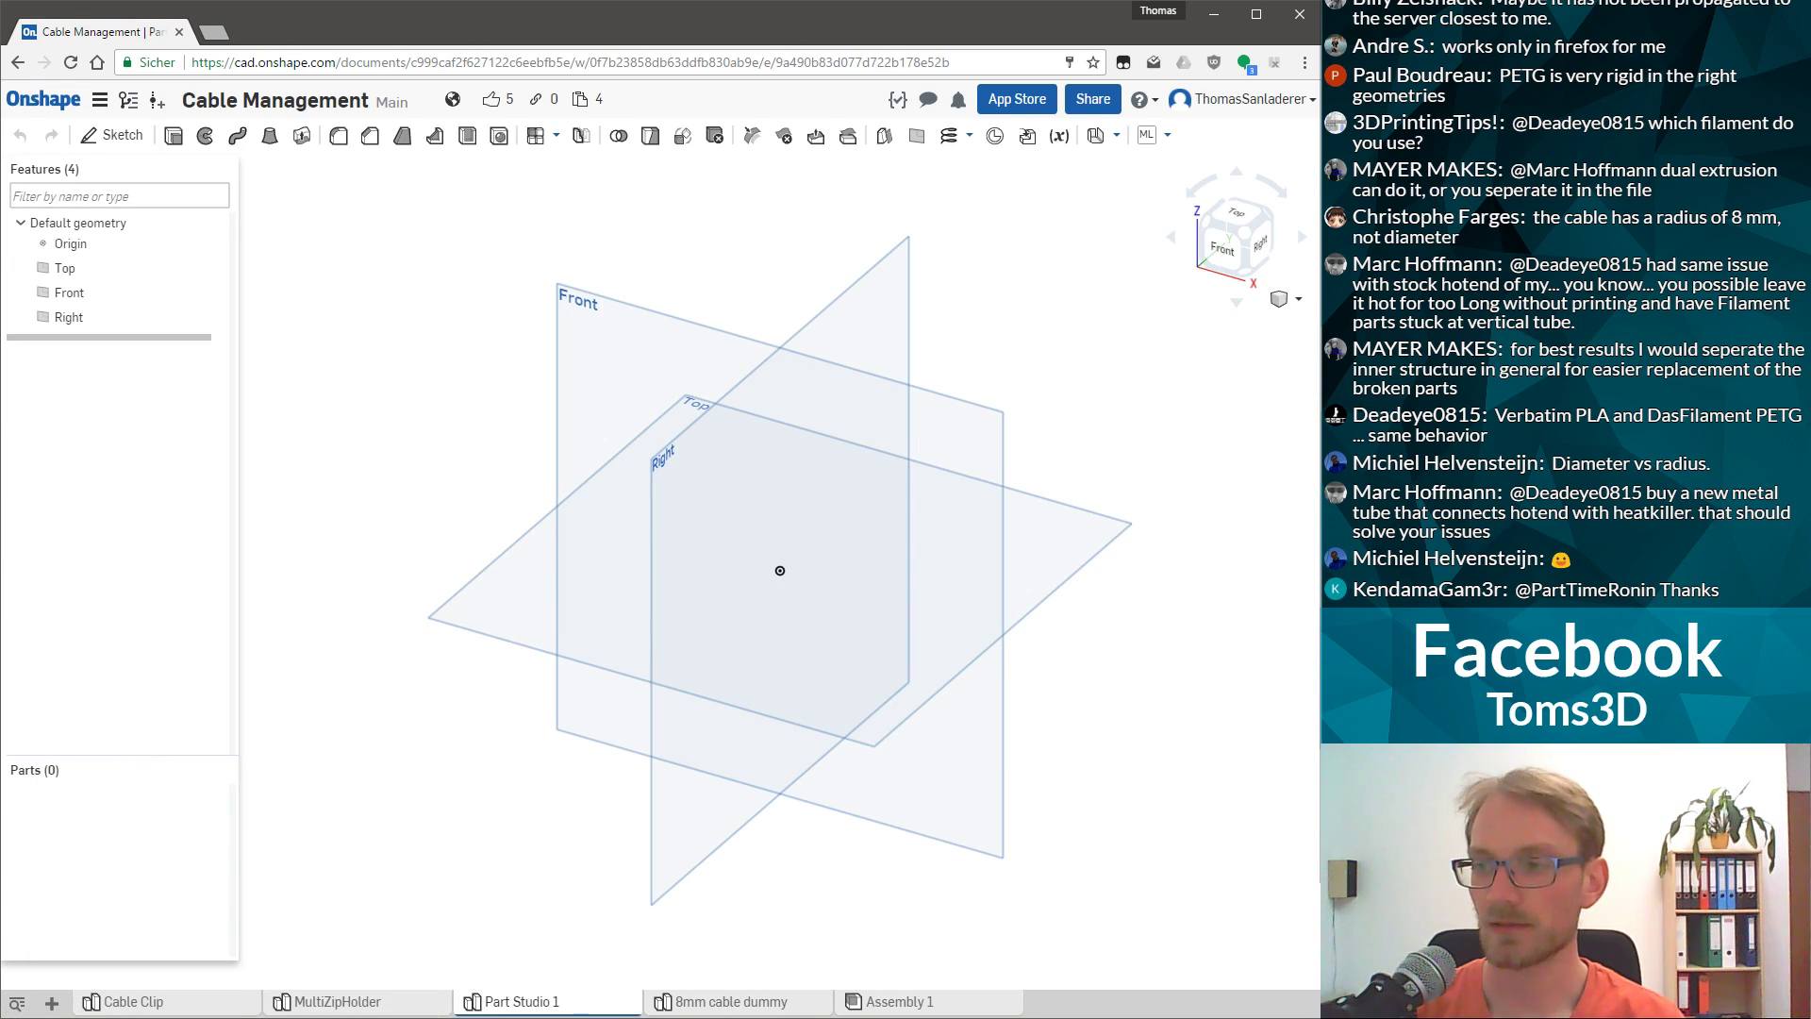
# Switch to the Windows Ink Sketchpad and clear the old holder drawing.
pyautogui.press('super+w')
pyautogui.click(1592, 597)
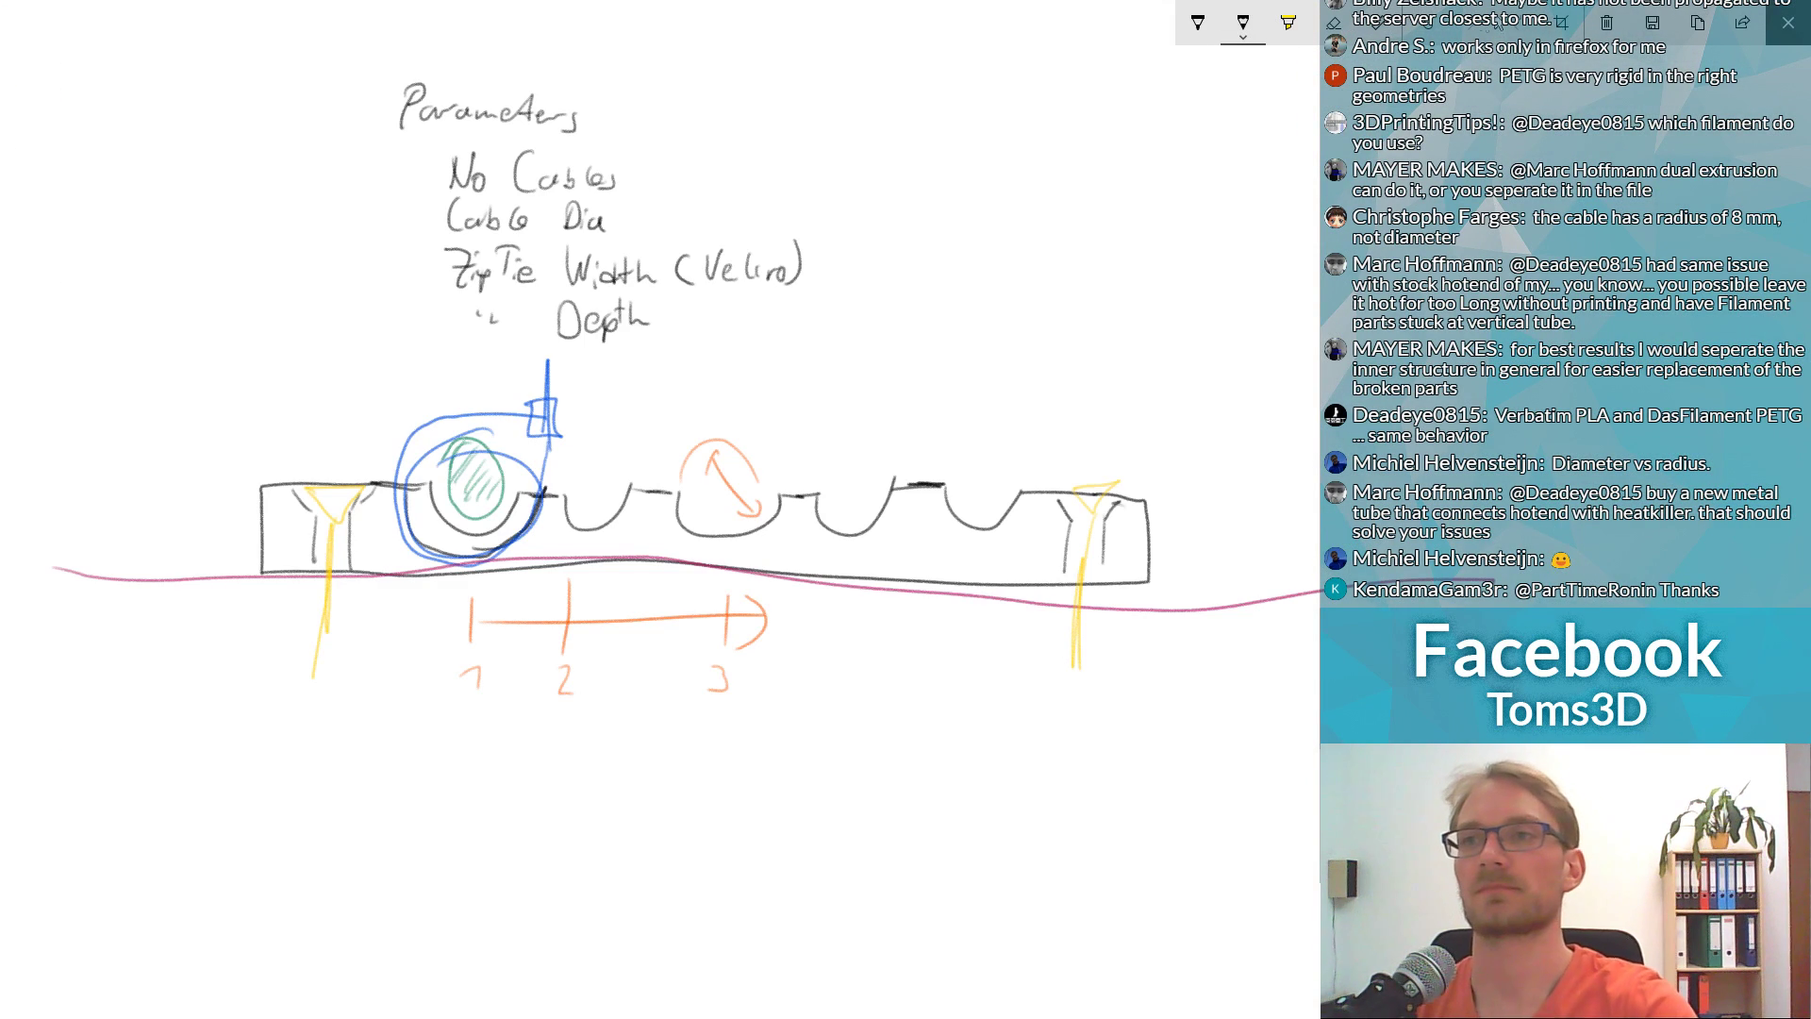
pyautogui.click(1606, 23)
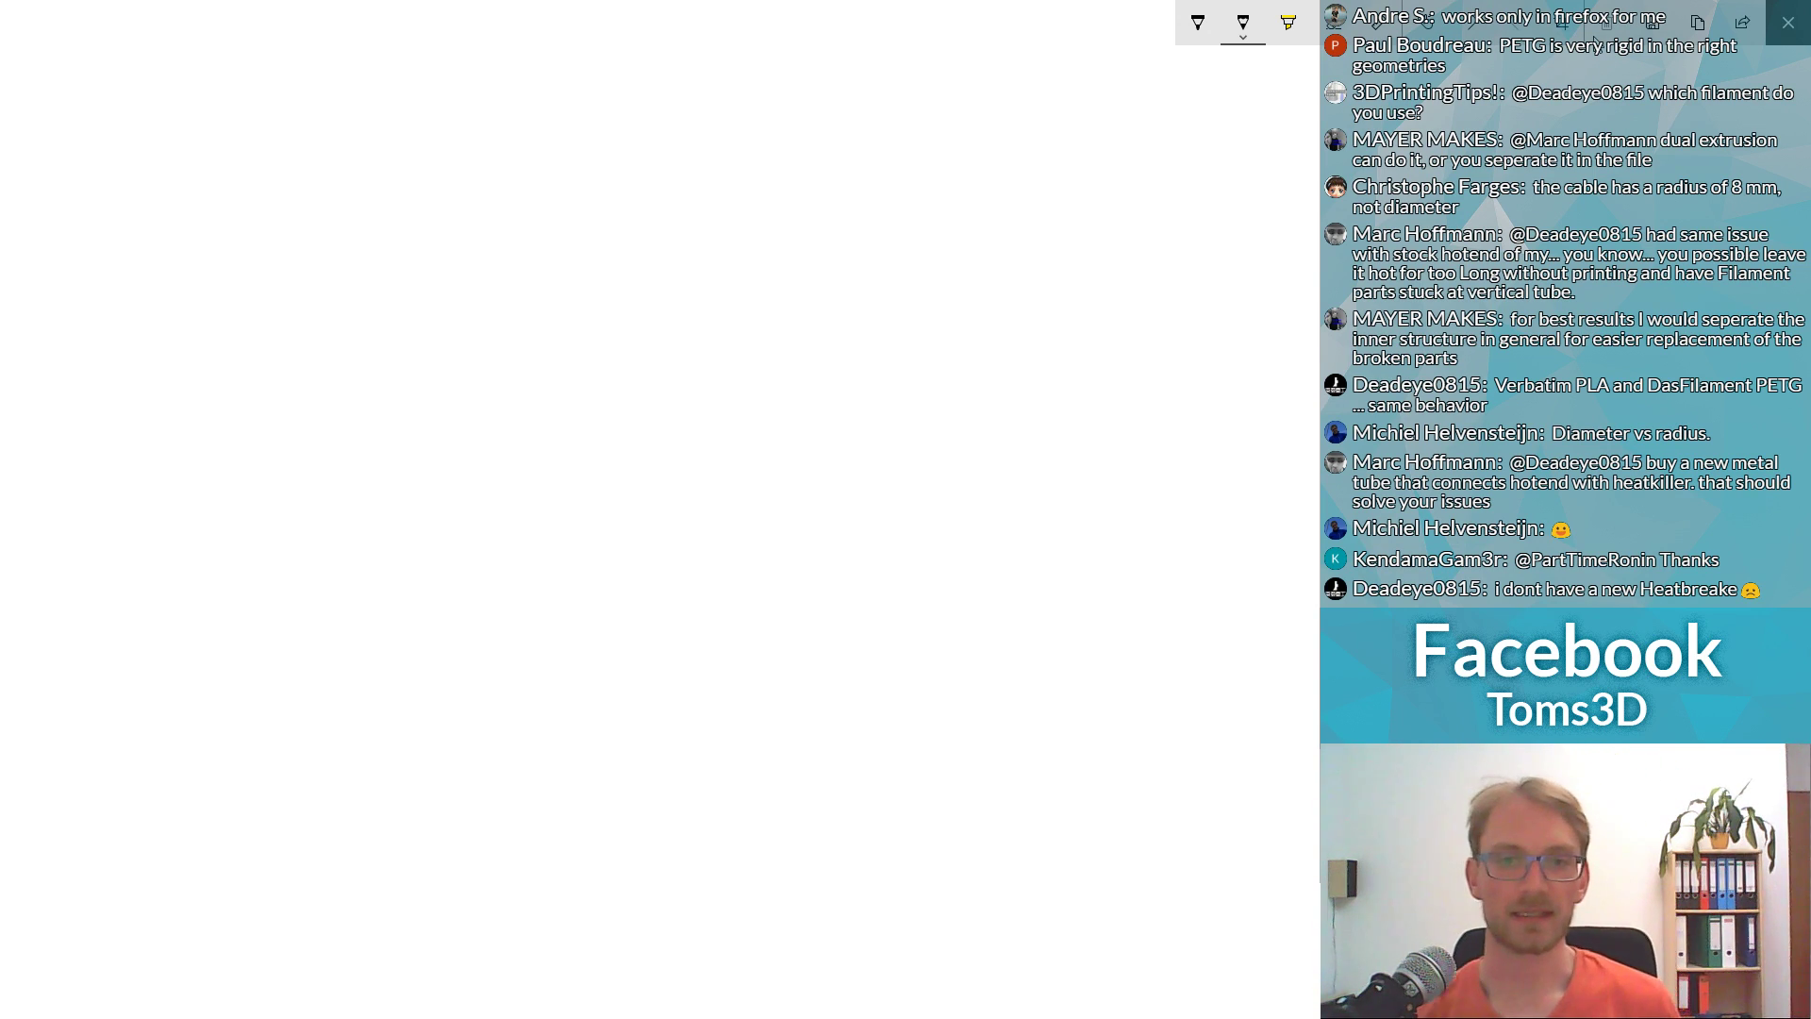
# Sketch a cable clip's side profile with a snap hook, half-round groove, countersunk screw hole and a lid closing over it.
pyautogui.moveTo(546, 412)
pyautogui.mouseDown()
pyautogui.moveTo(523, 428)
pyautogui.moveTo(545, 432)
pyautogui.moveTo(539, 488)
pyautogui.mouseUp()
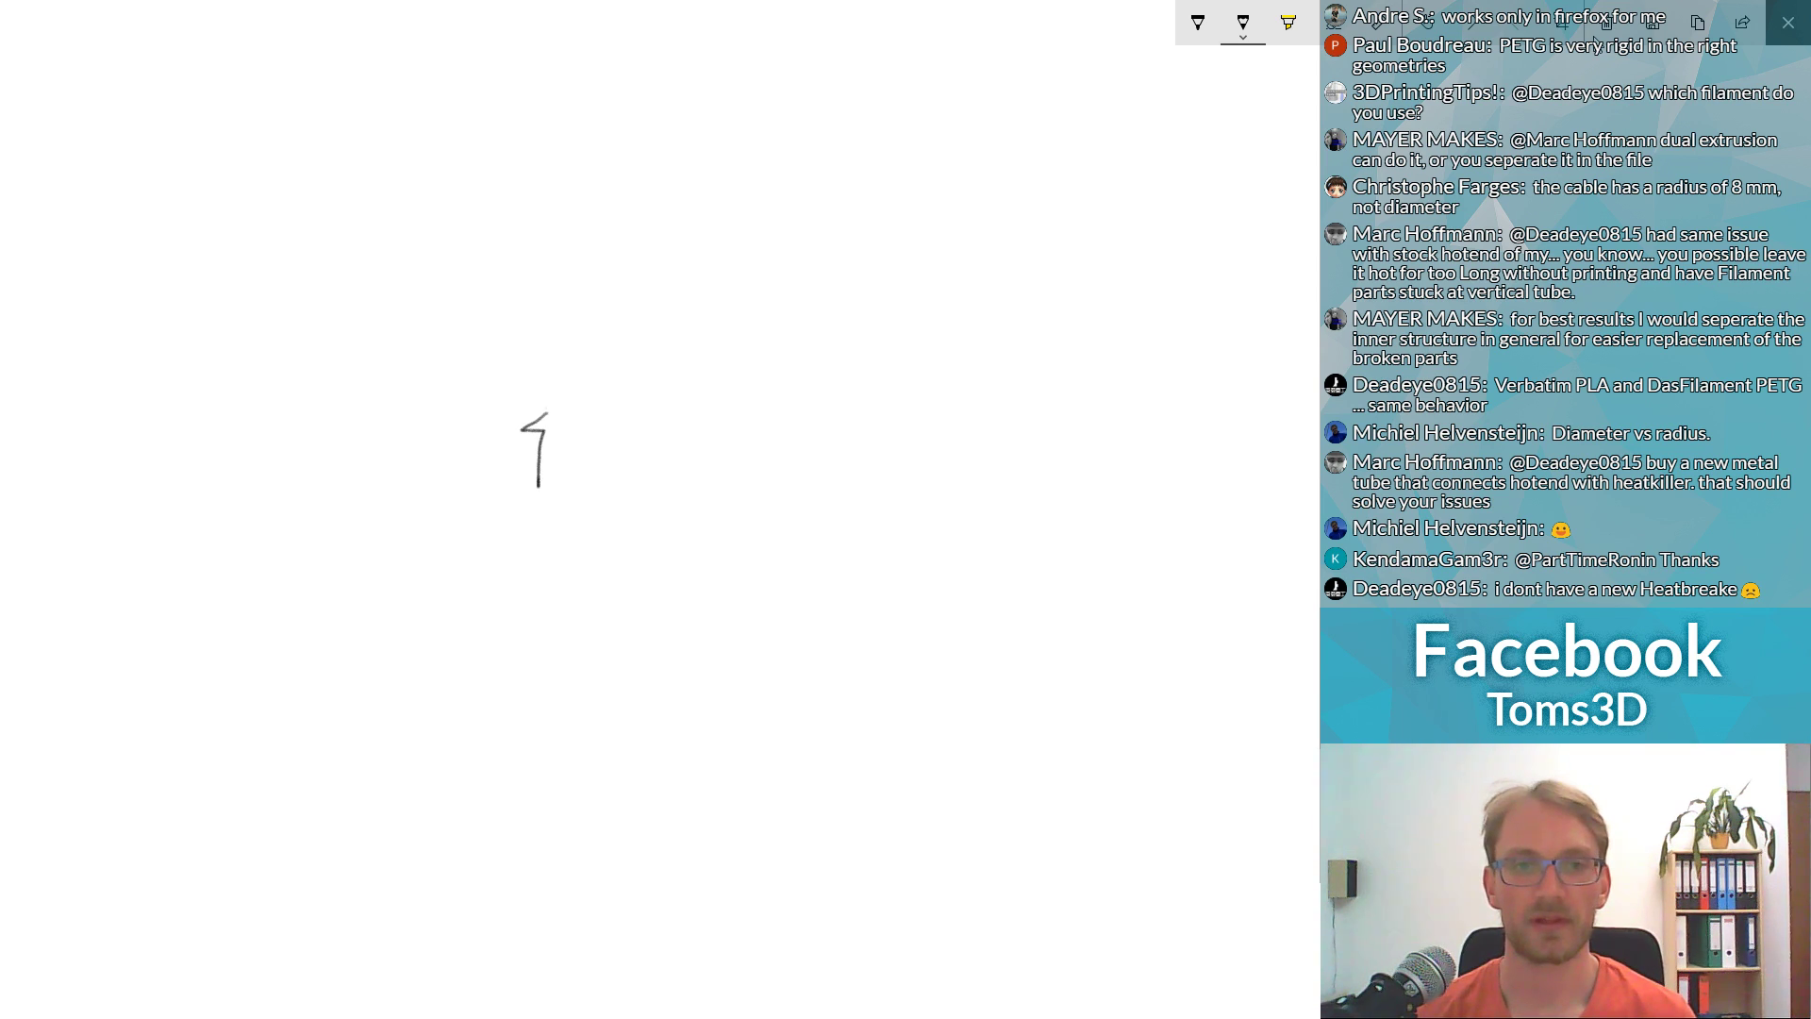
pyautogui.moveTo(546, 412)
pyautogui.mouseDown()
pyautogui.moveTo(581, 417)
pyautogui.moveTo(574, 464)
pyautogui.mouseUp()
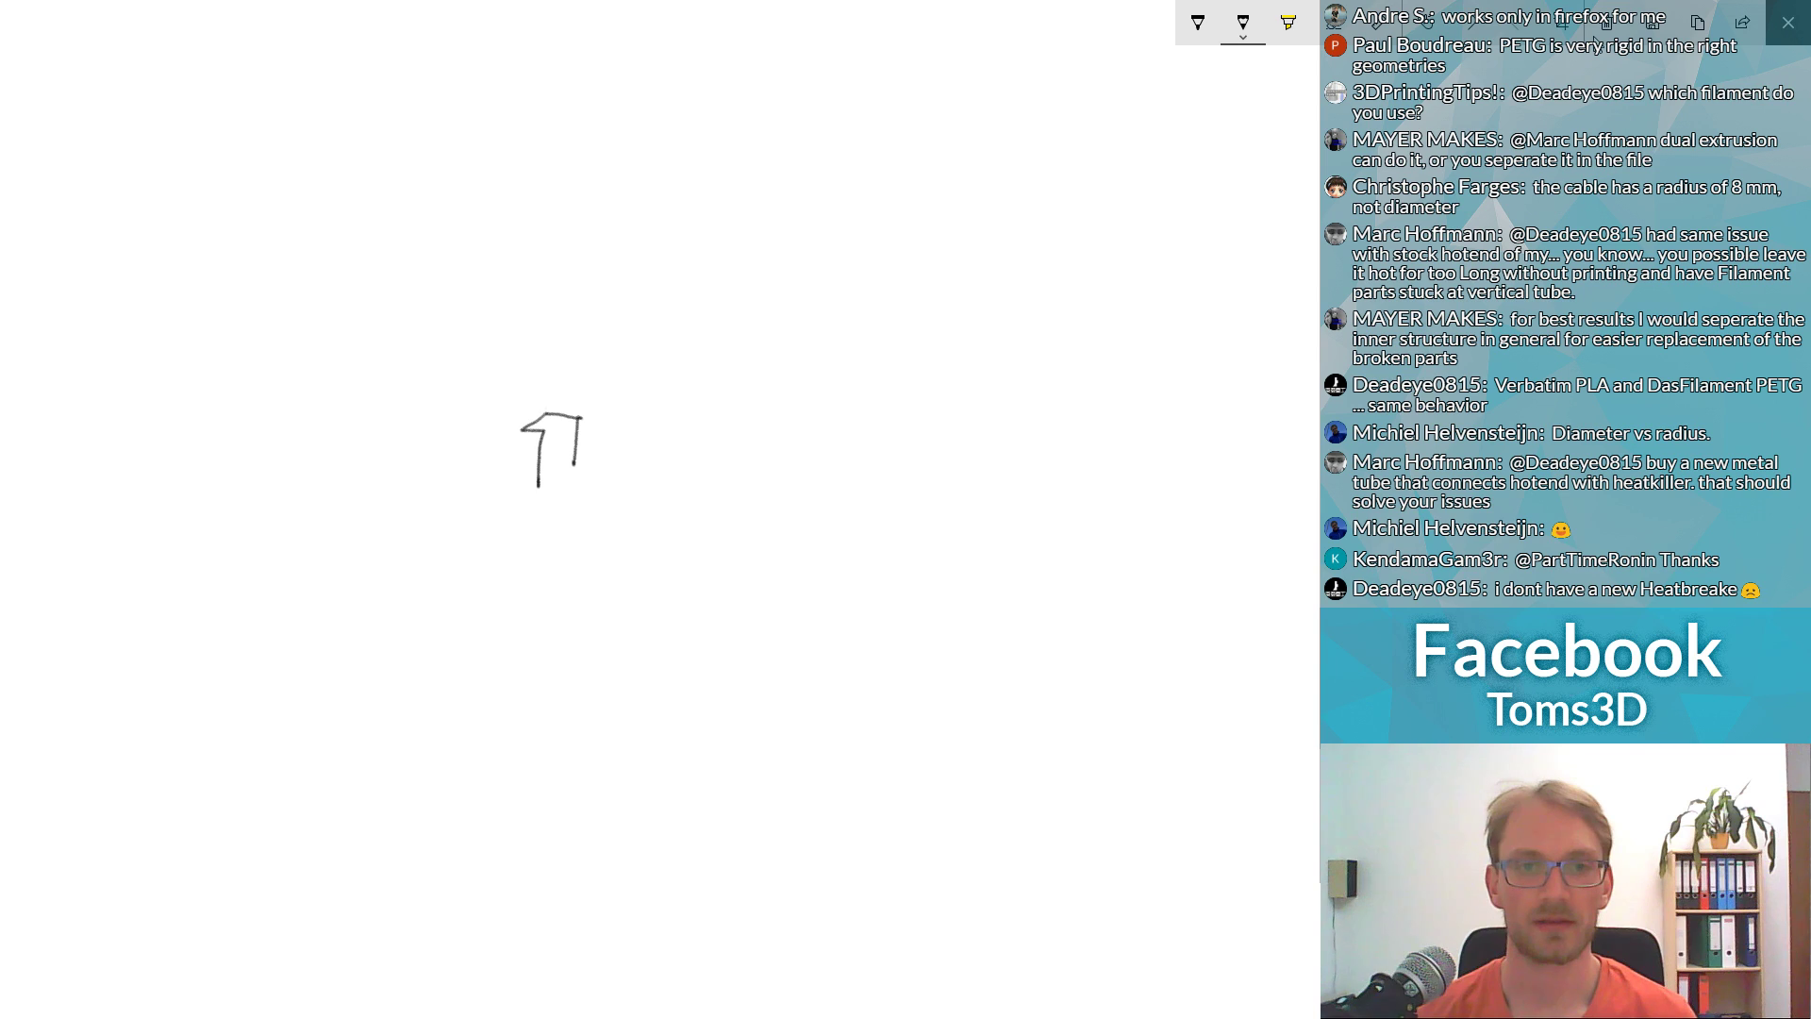
pyautogui.moveTo(578, 417)
pyautogui.mouseDown()
pyautogui.moveTo(649, 479)
pyautogui.moveTo(692, 429)
pyautogui.mouseUp()
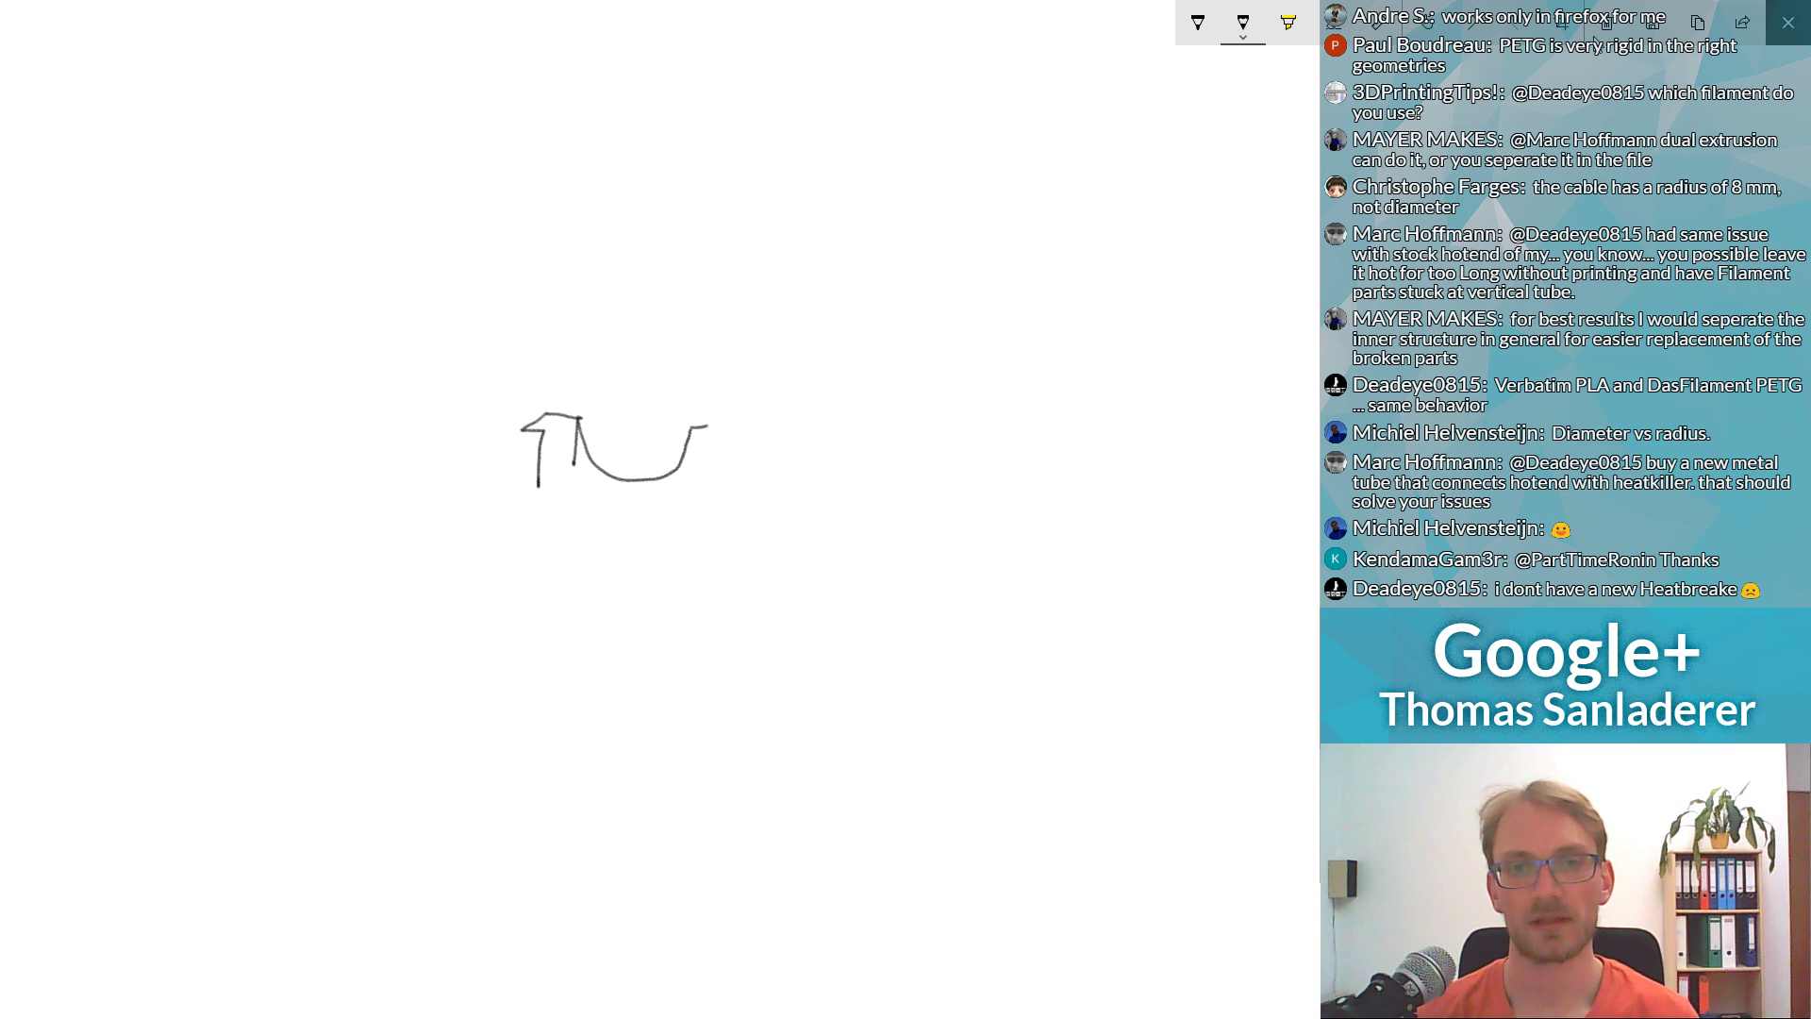
pyautogui.moveTo(706, 426)
pyautogui.mouseDown()
pyautogui.moveTo(710, 397)
pyautogui.moveTo(700, 501)
pyautogui.mouseUp()
pyautogui.moveTo(538, 483)
pyautogui.mouseDown()
pyautogui.moveTo(634, 513)
pyautogui.moveTo(701, 499)
pyautogui.moveTo(646, 496)
pyautogui.moveTo(666, 474)
pyautogui.mouseUp()
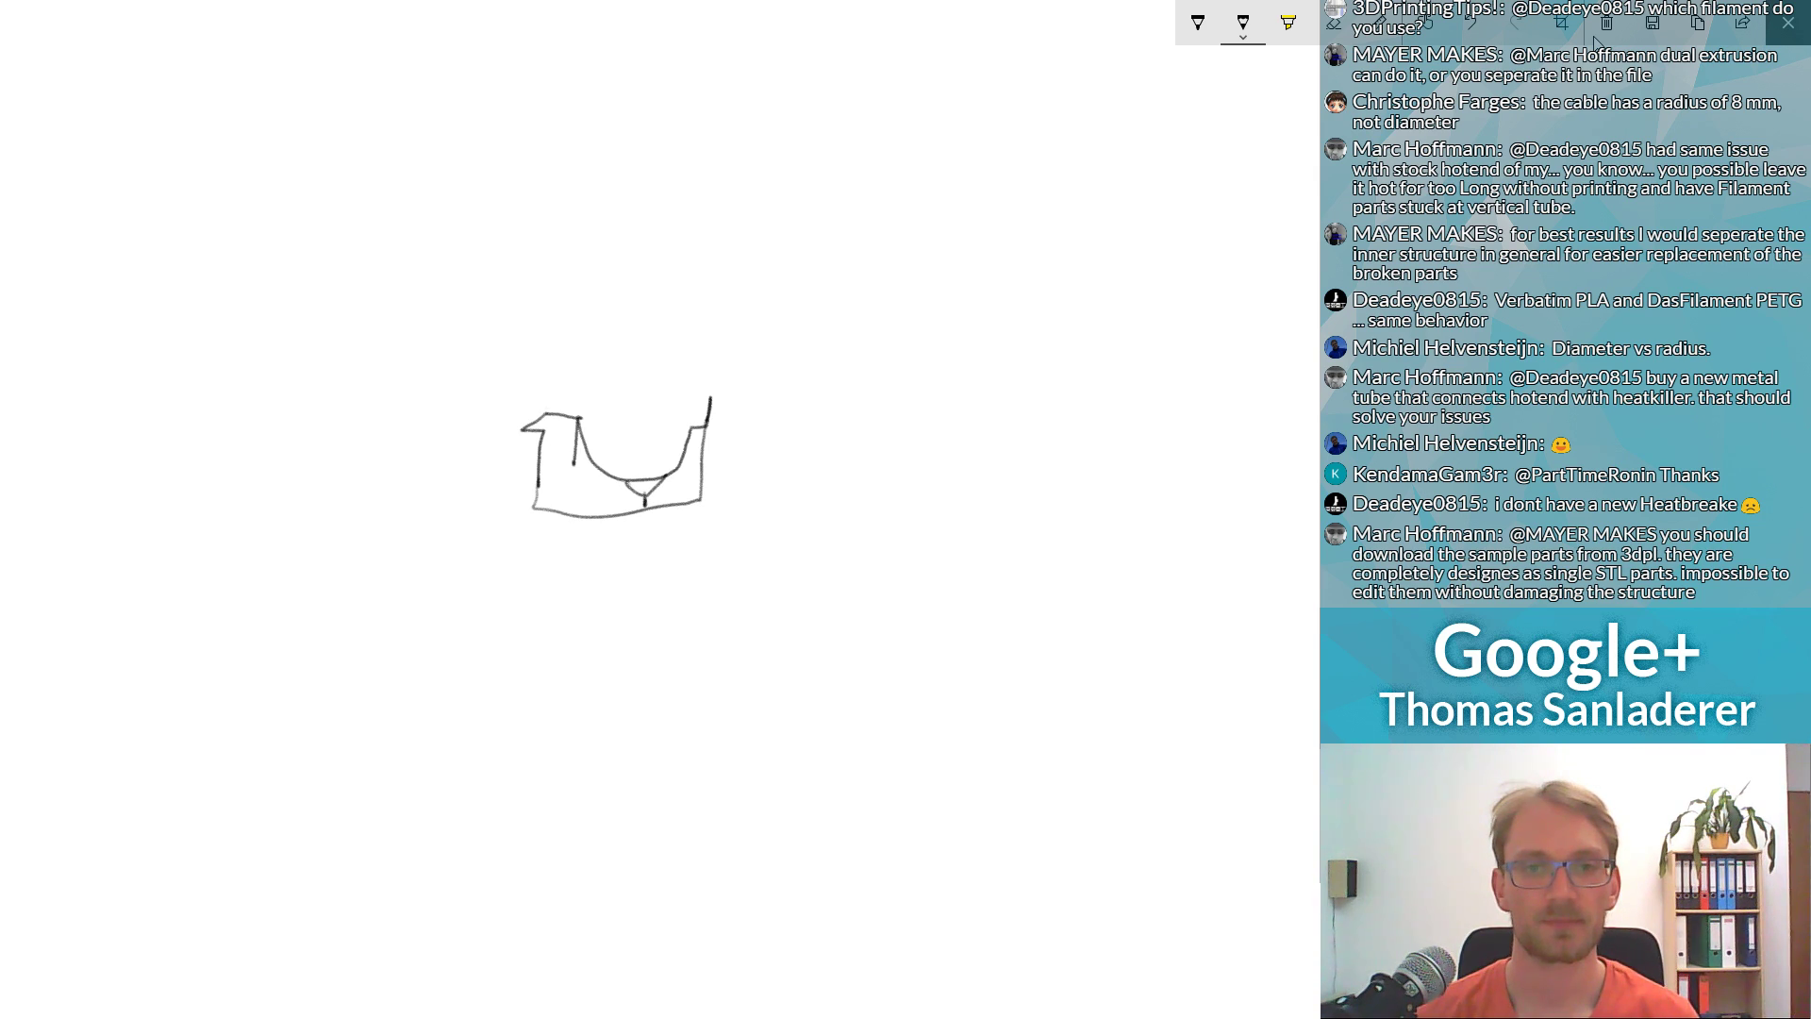
pyautogui.moveTo(705, 411)
pyautogui.mouseDown()
pyautogui.moveTo(685, 415)
pyautogui.moveTo(687, 386)
pyautogui.moveTo(609, 366)
pyautogui.moveTo(585, 407)
pyautogui.moveTo(554, 396)
pyautogui.moveTo(510, 432)
pyautogui.moveTo(533, 435)
pyautogui.moveTo(507, 470)
pyautogui.moveTo(480, 476)
pyautogui.moveTo(492, 339)
pyautogui.moveTo(679, 359)
pyautogui.moveTo(709, 399)
pyautogui.mouseUp()
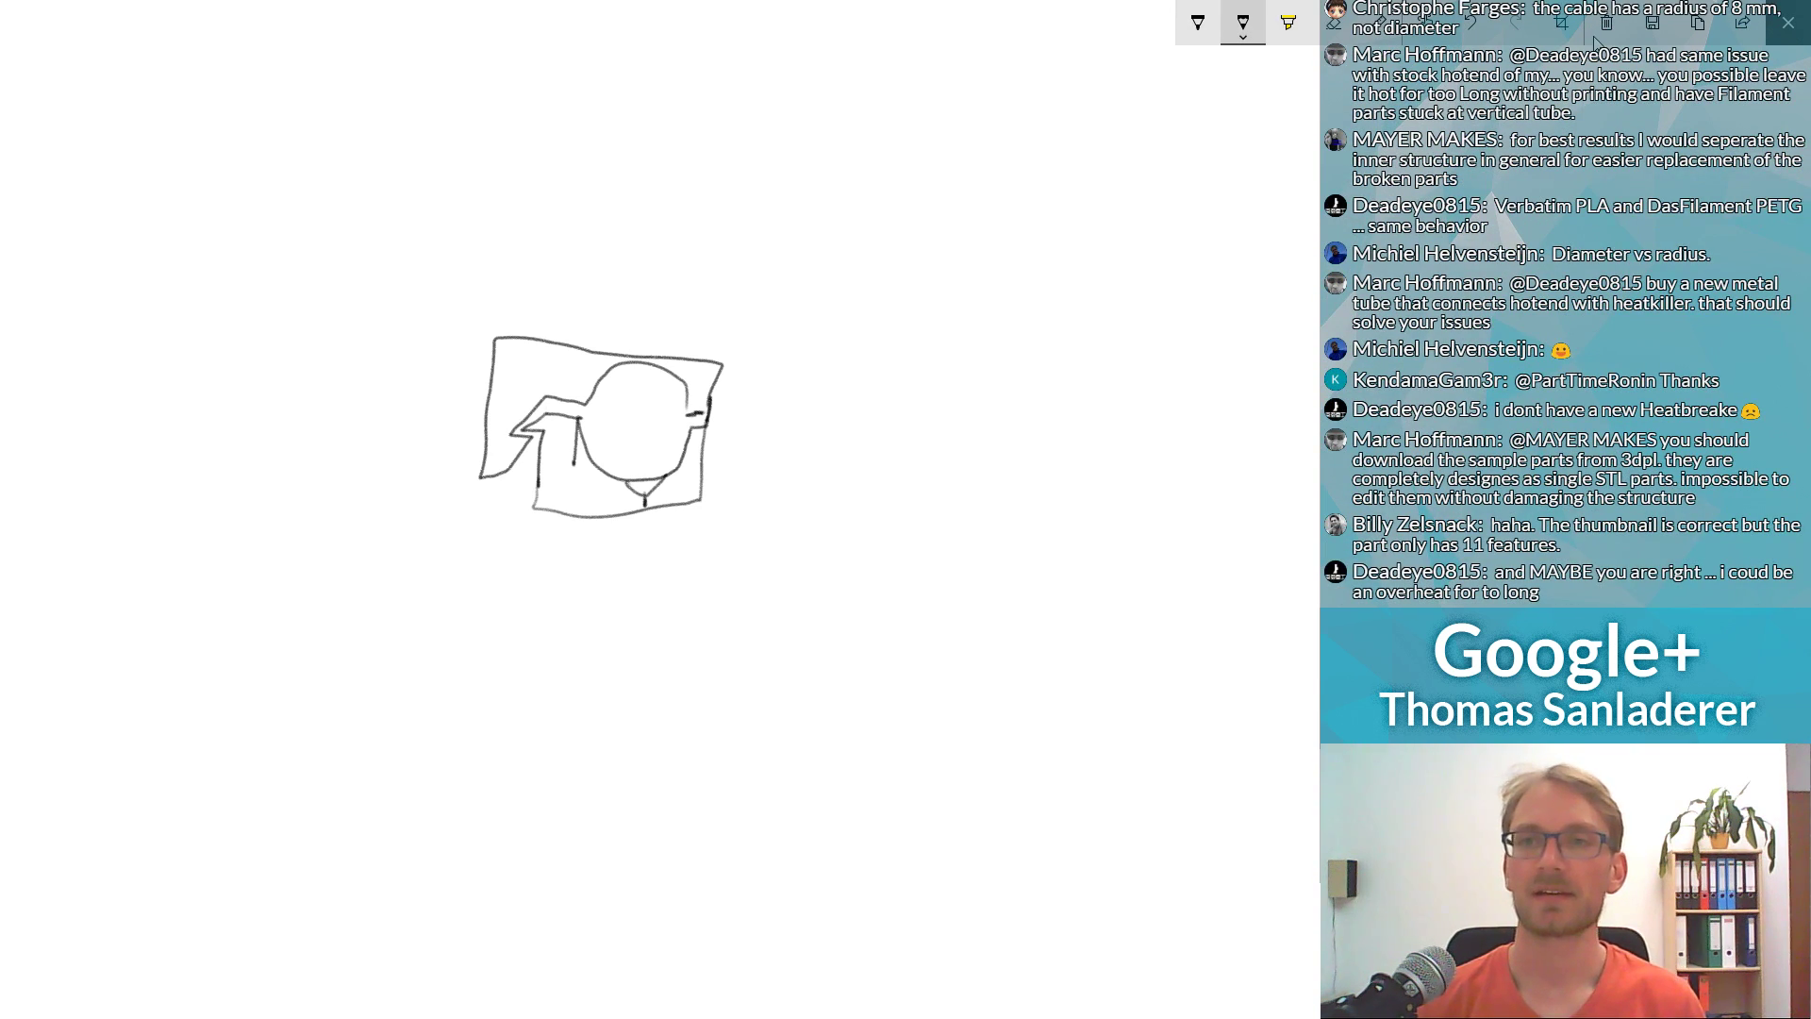
# Draw the cable as an orange oval inside the clip's round opening and return to the empty part studio.
pyautogui.click(1243, 21)
pyautogui.click(1219, 161)
pyautogui.click(1243, 22)
pyautogui.moveTo(628, 370)
pyautogui.mouseDown()
pyautogui.moveTo(607, 425)
pyautogui.moveTo(613, 382)
pyautogui.mouseUp()
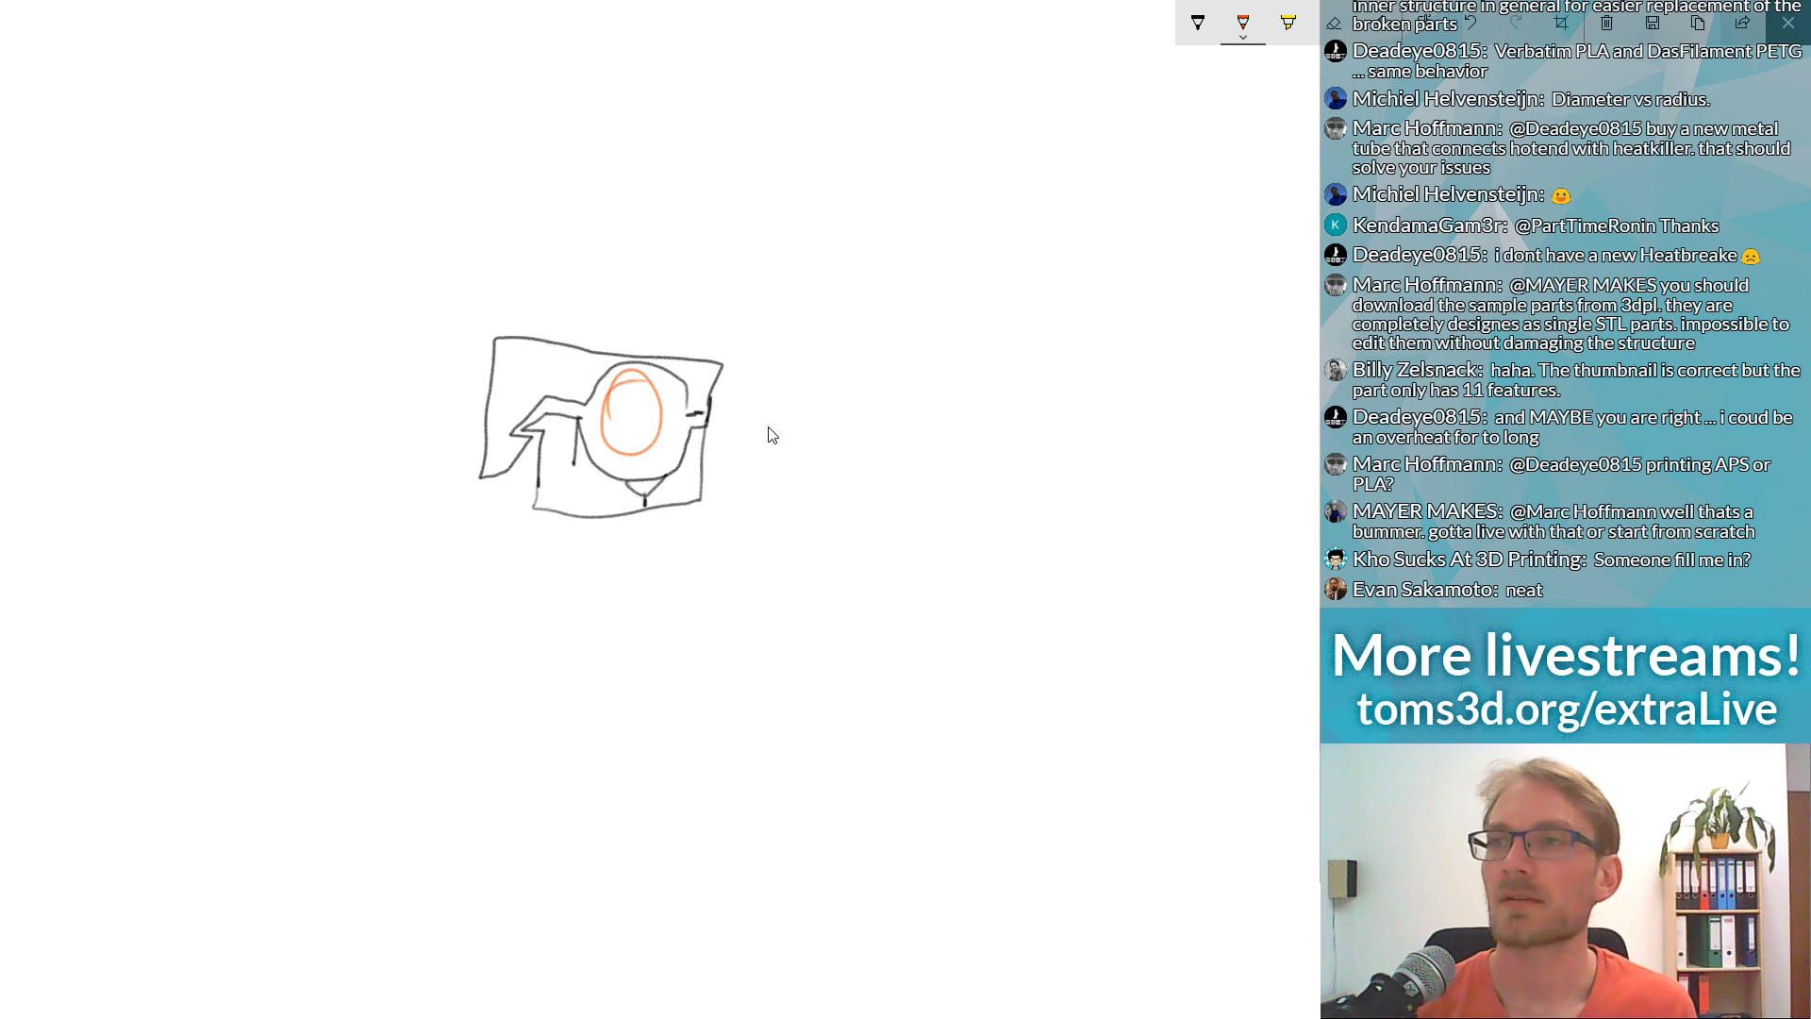
pyautogui.press('Escape')
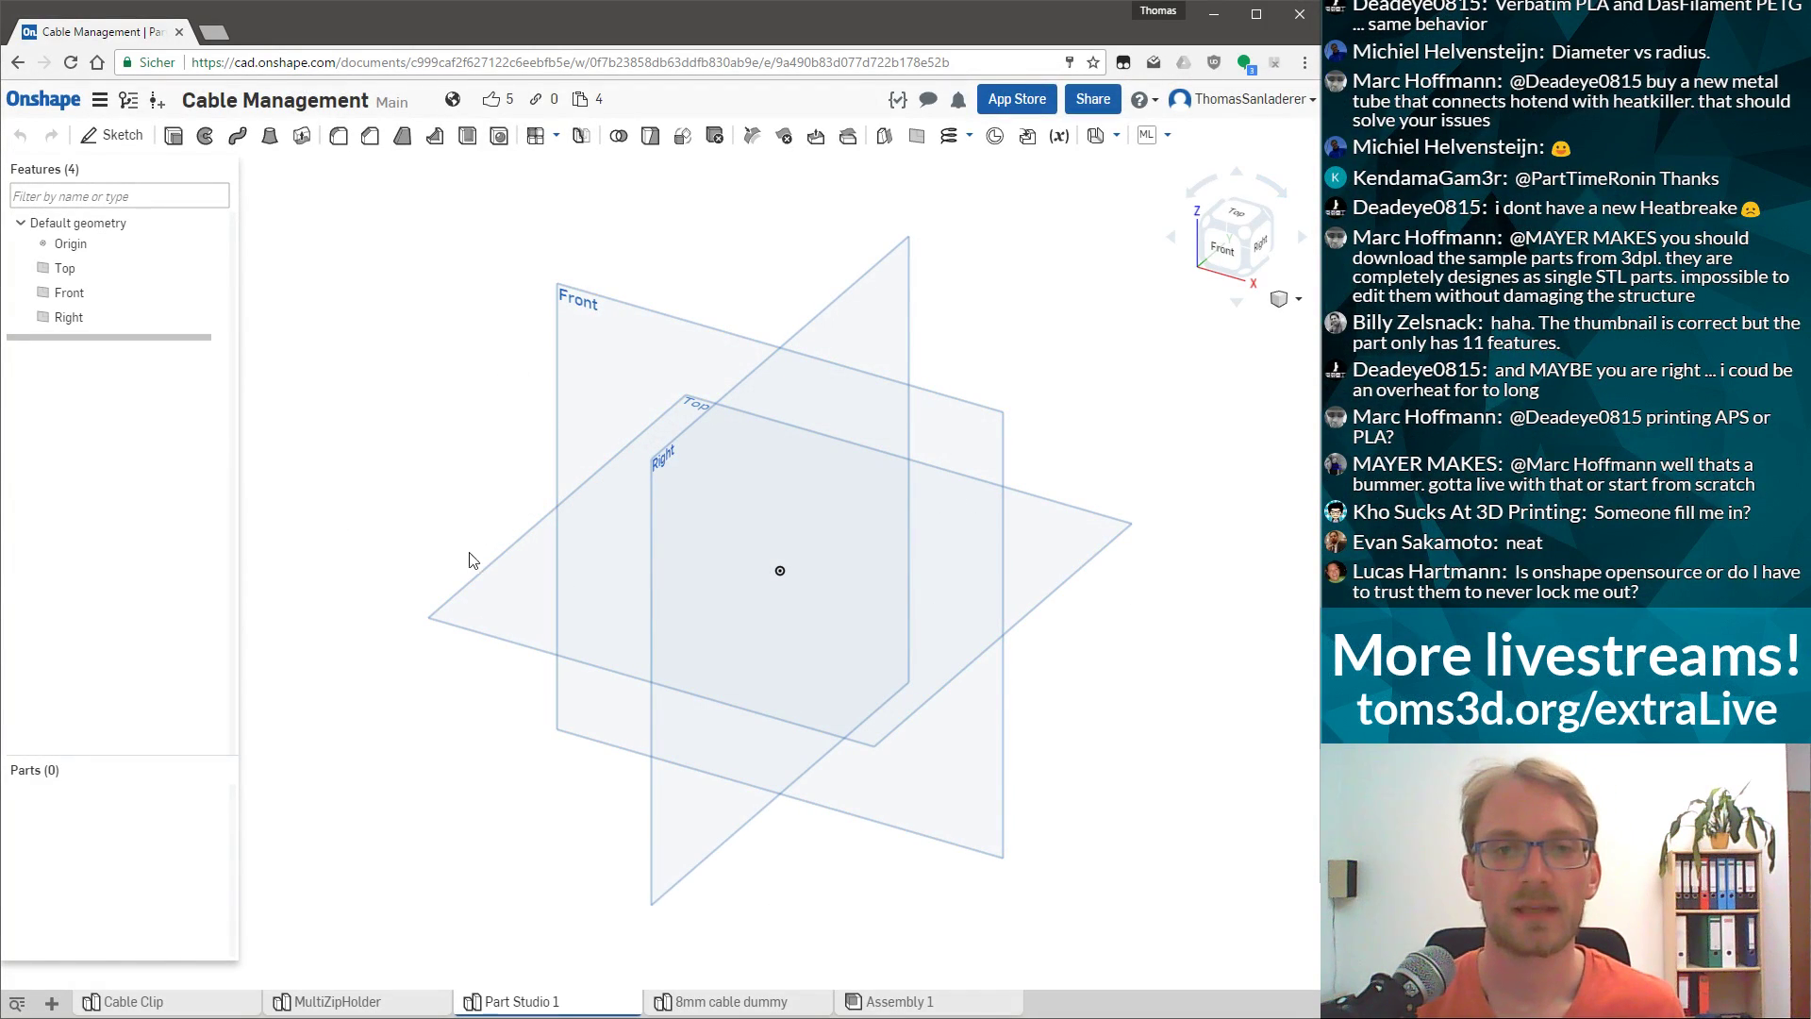
pyautogui.click(519, 589)
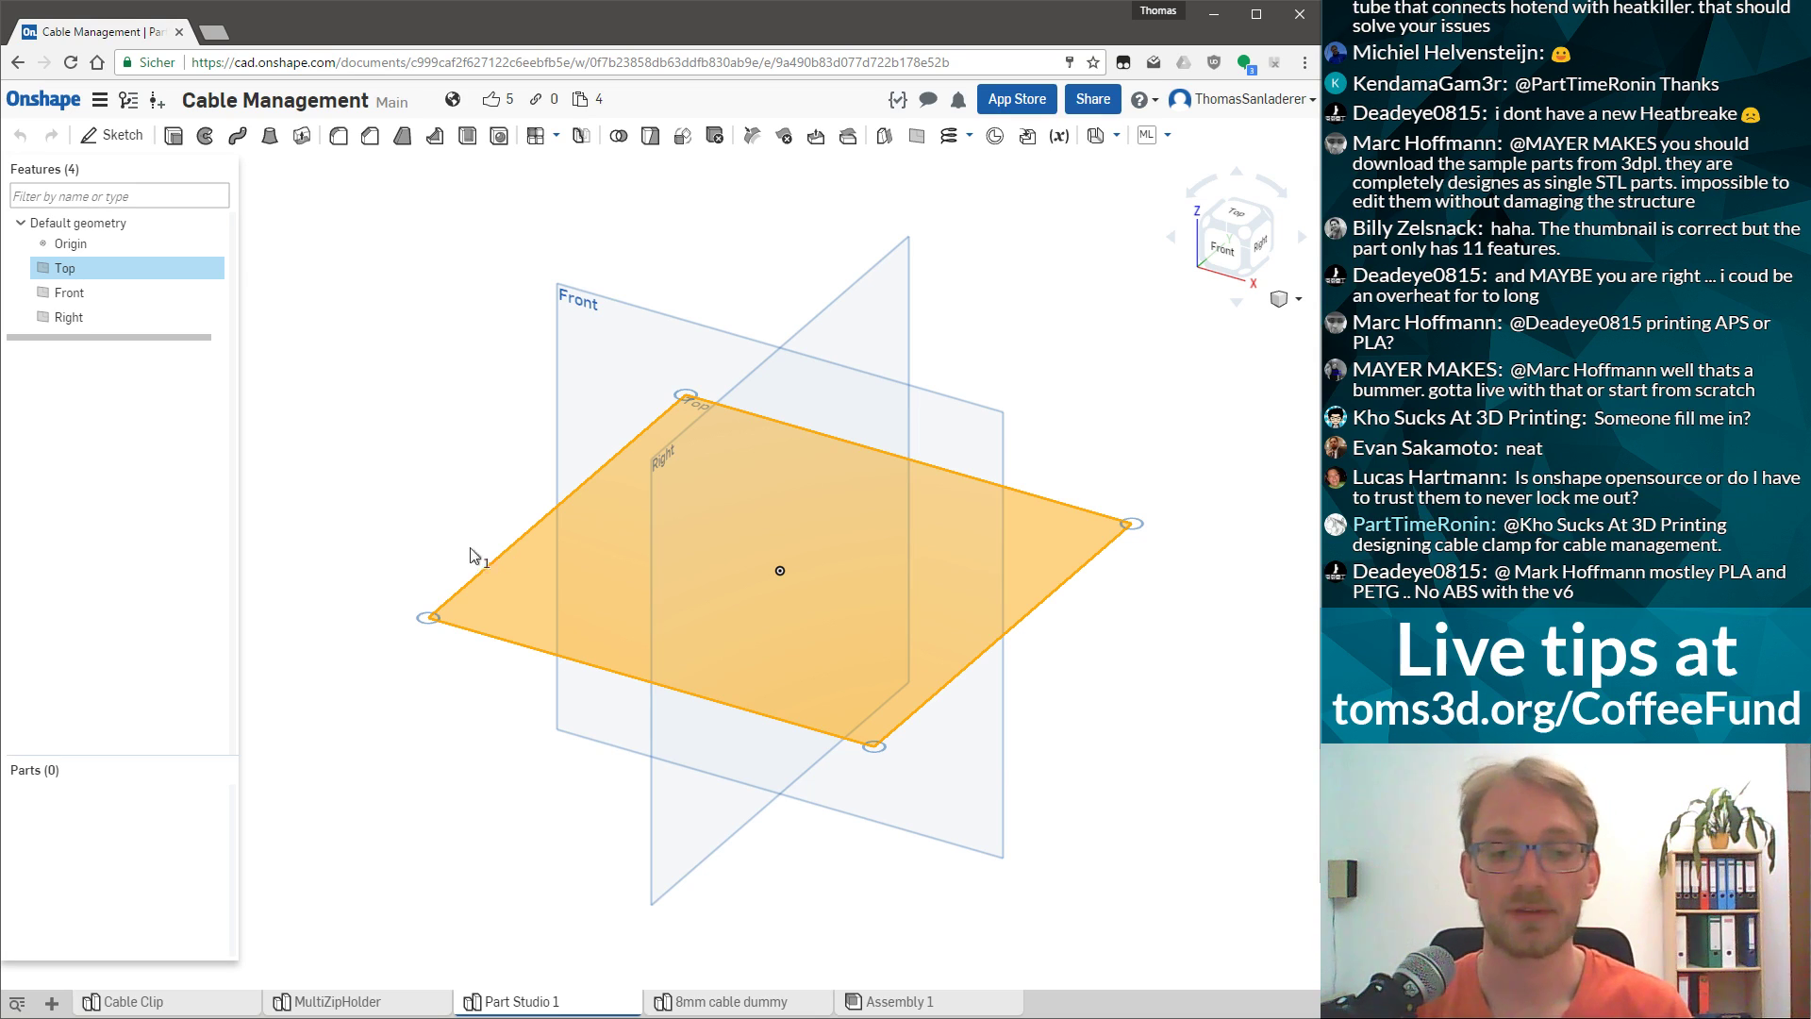
# Review the available export formats and STL settings for MultiZipHolder, and leave without exporting.
pyautogui.click(347, 1005)
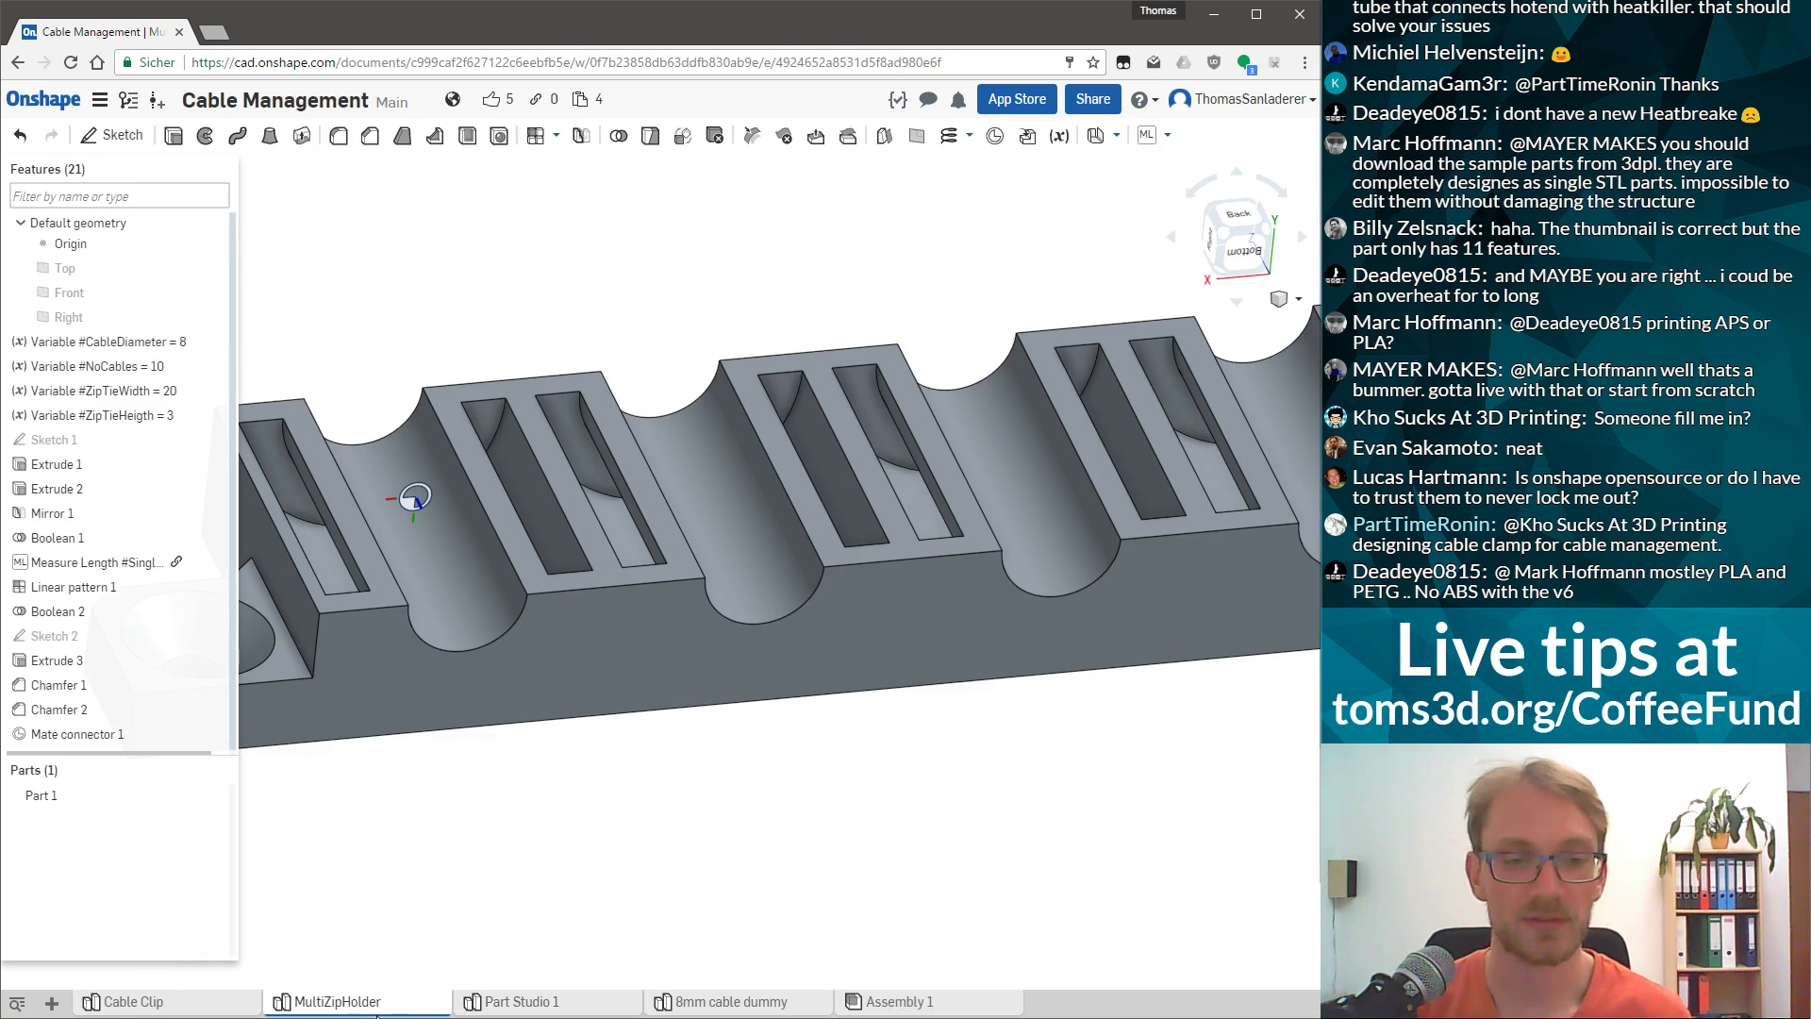
pyautogui.rightClick(347, 1006)
pyautogui.click(299, 952)
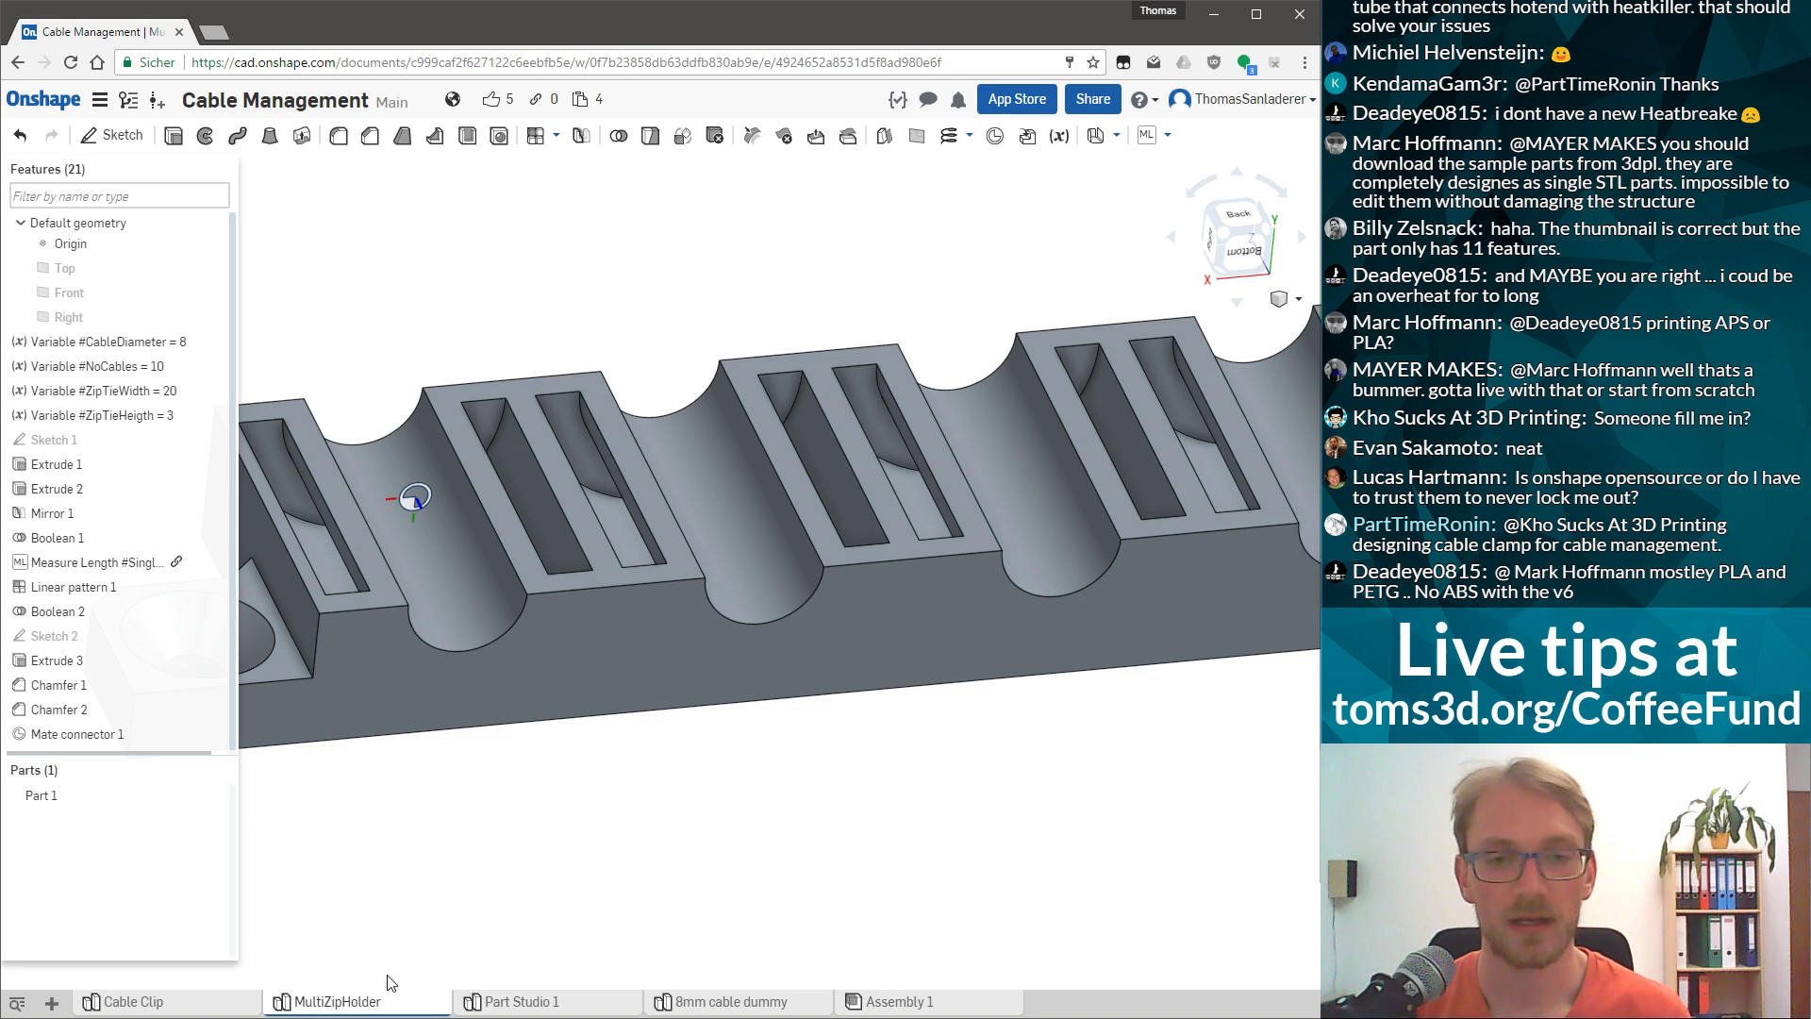
pyautogui.click(494, 274)
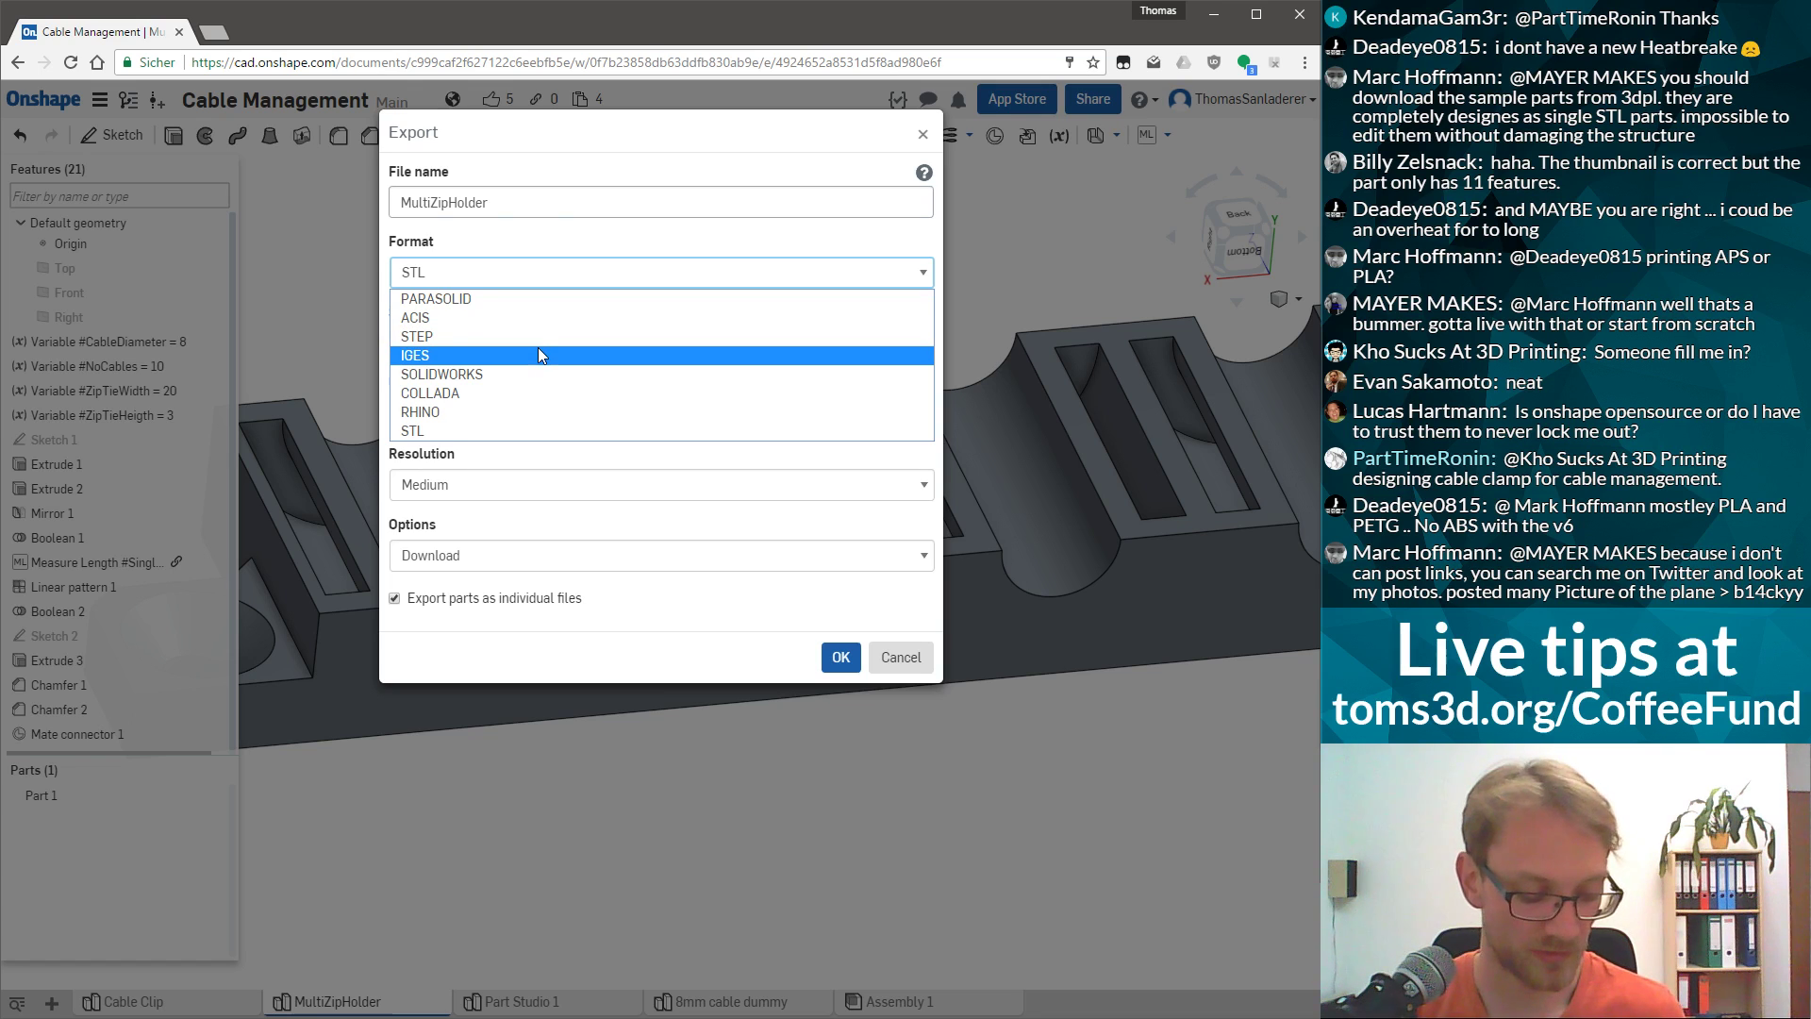
pyautogui.click(530, 655)
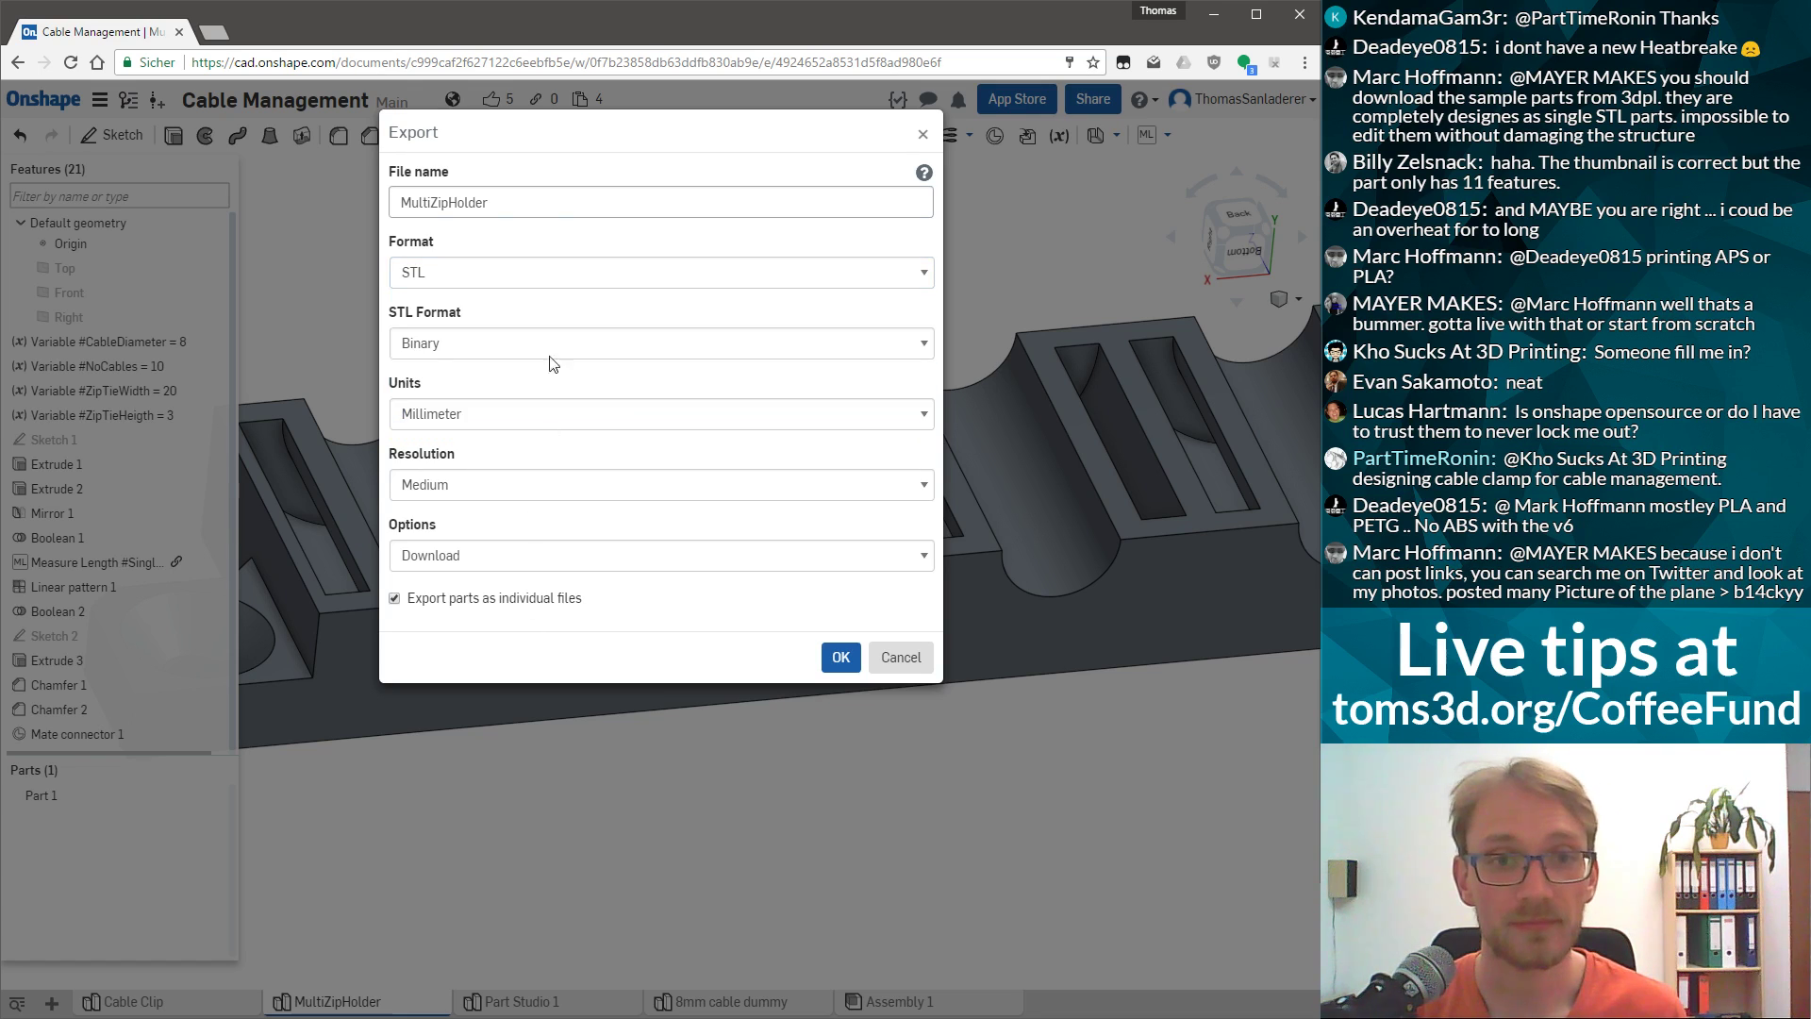
pyautogui.click(900, 658)
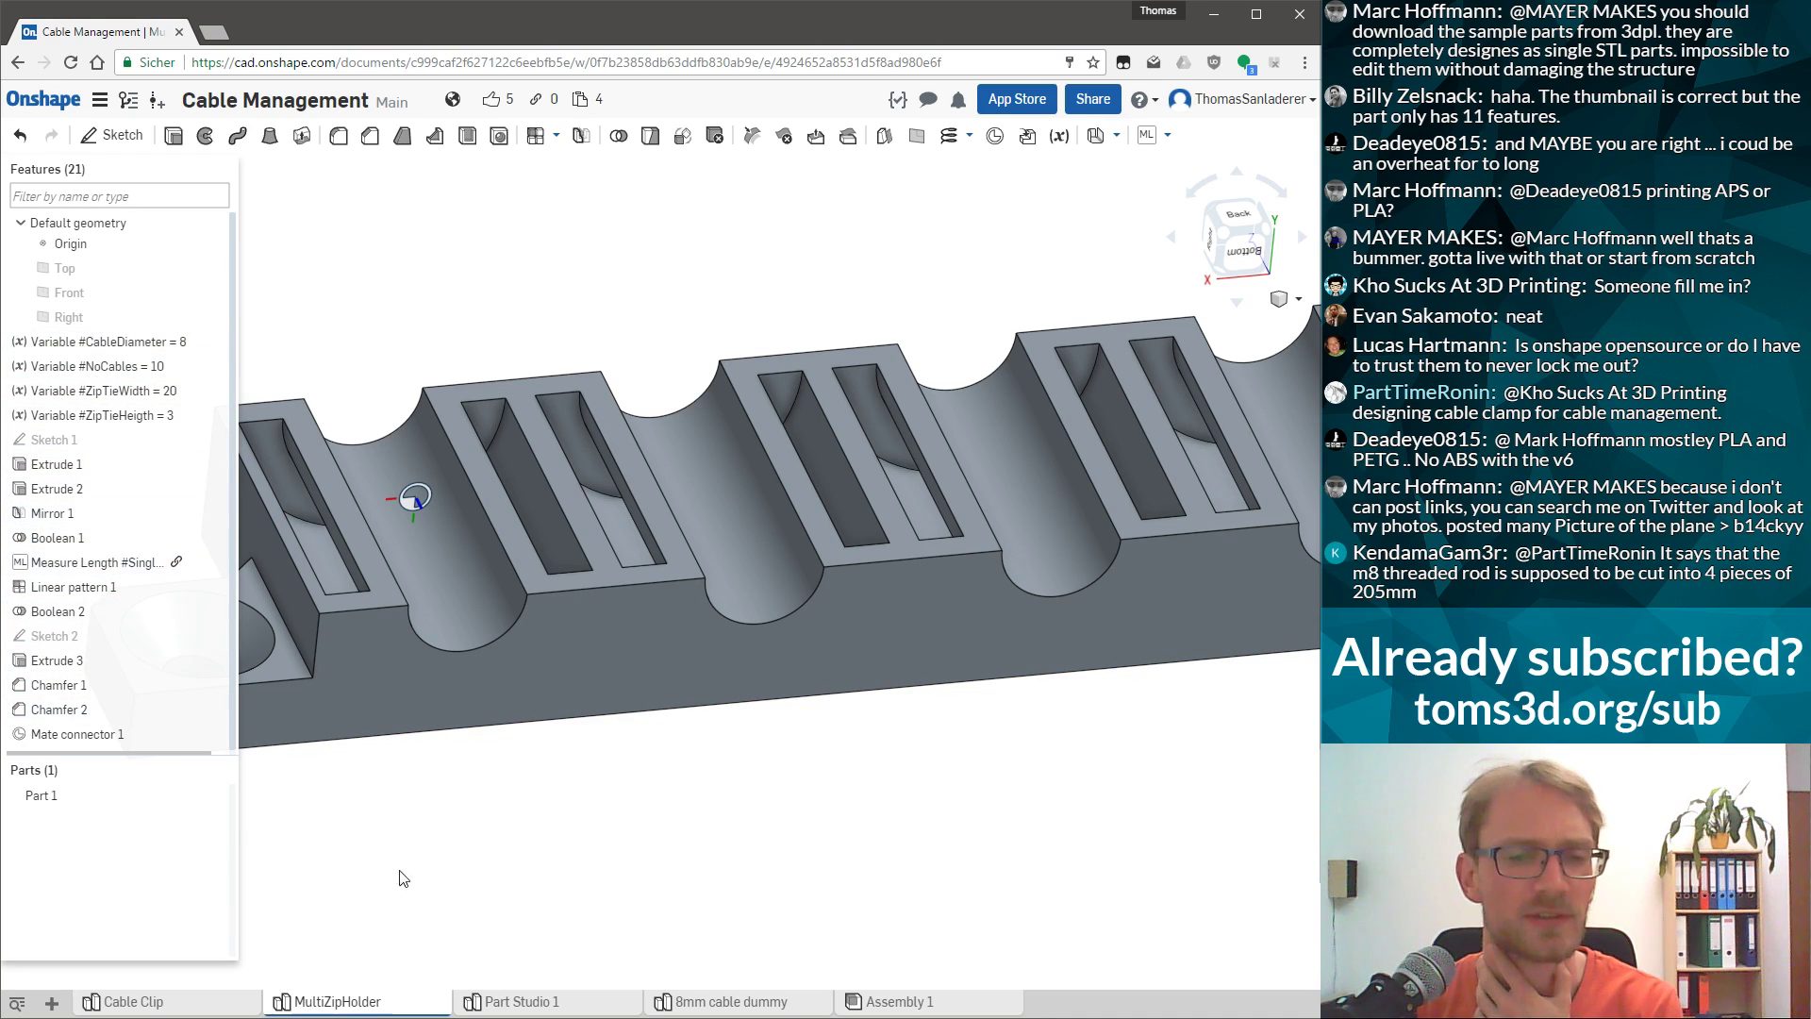
pyautogui.scroll(-3, 648, 642)
pyautogui.scroll(3, 1017, 546)
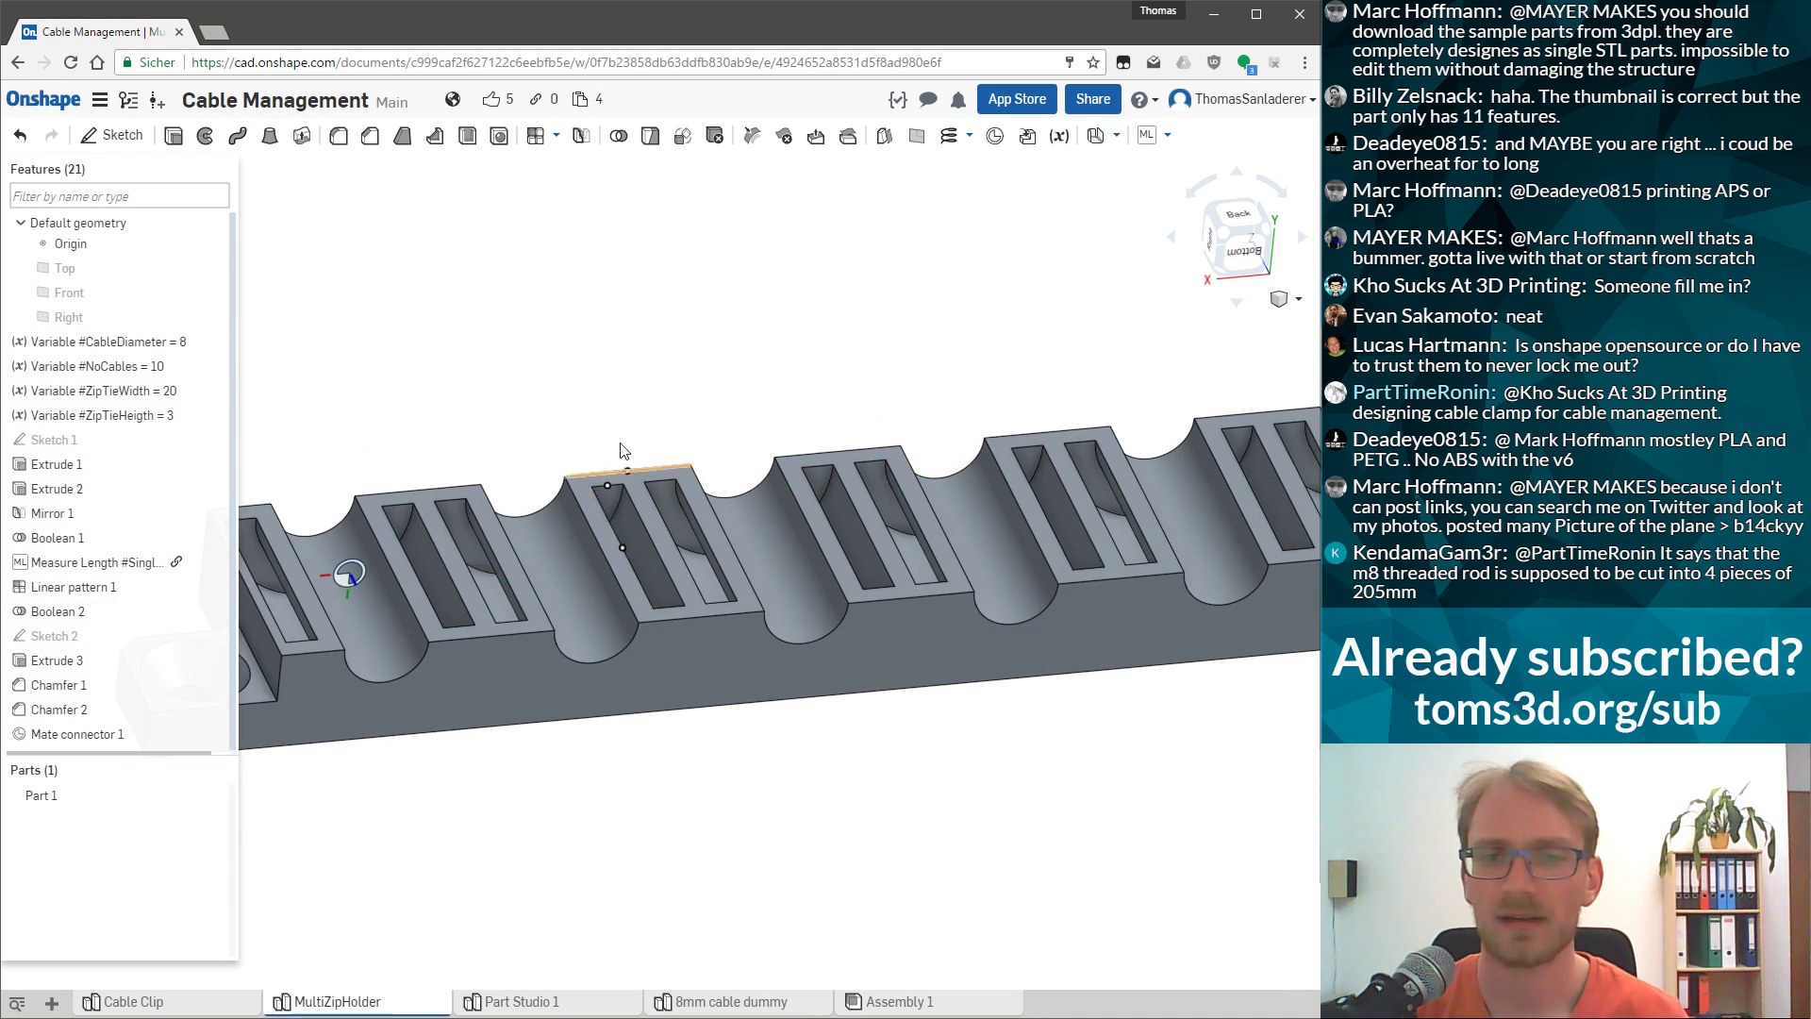
# Open the empty Part Studio 1, place it after the 8mm cable dummy and rename it CableSnap.
pyautogui.scroll(-2, 613, 456)
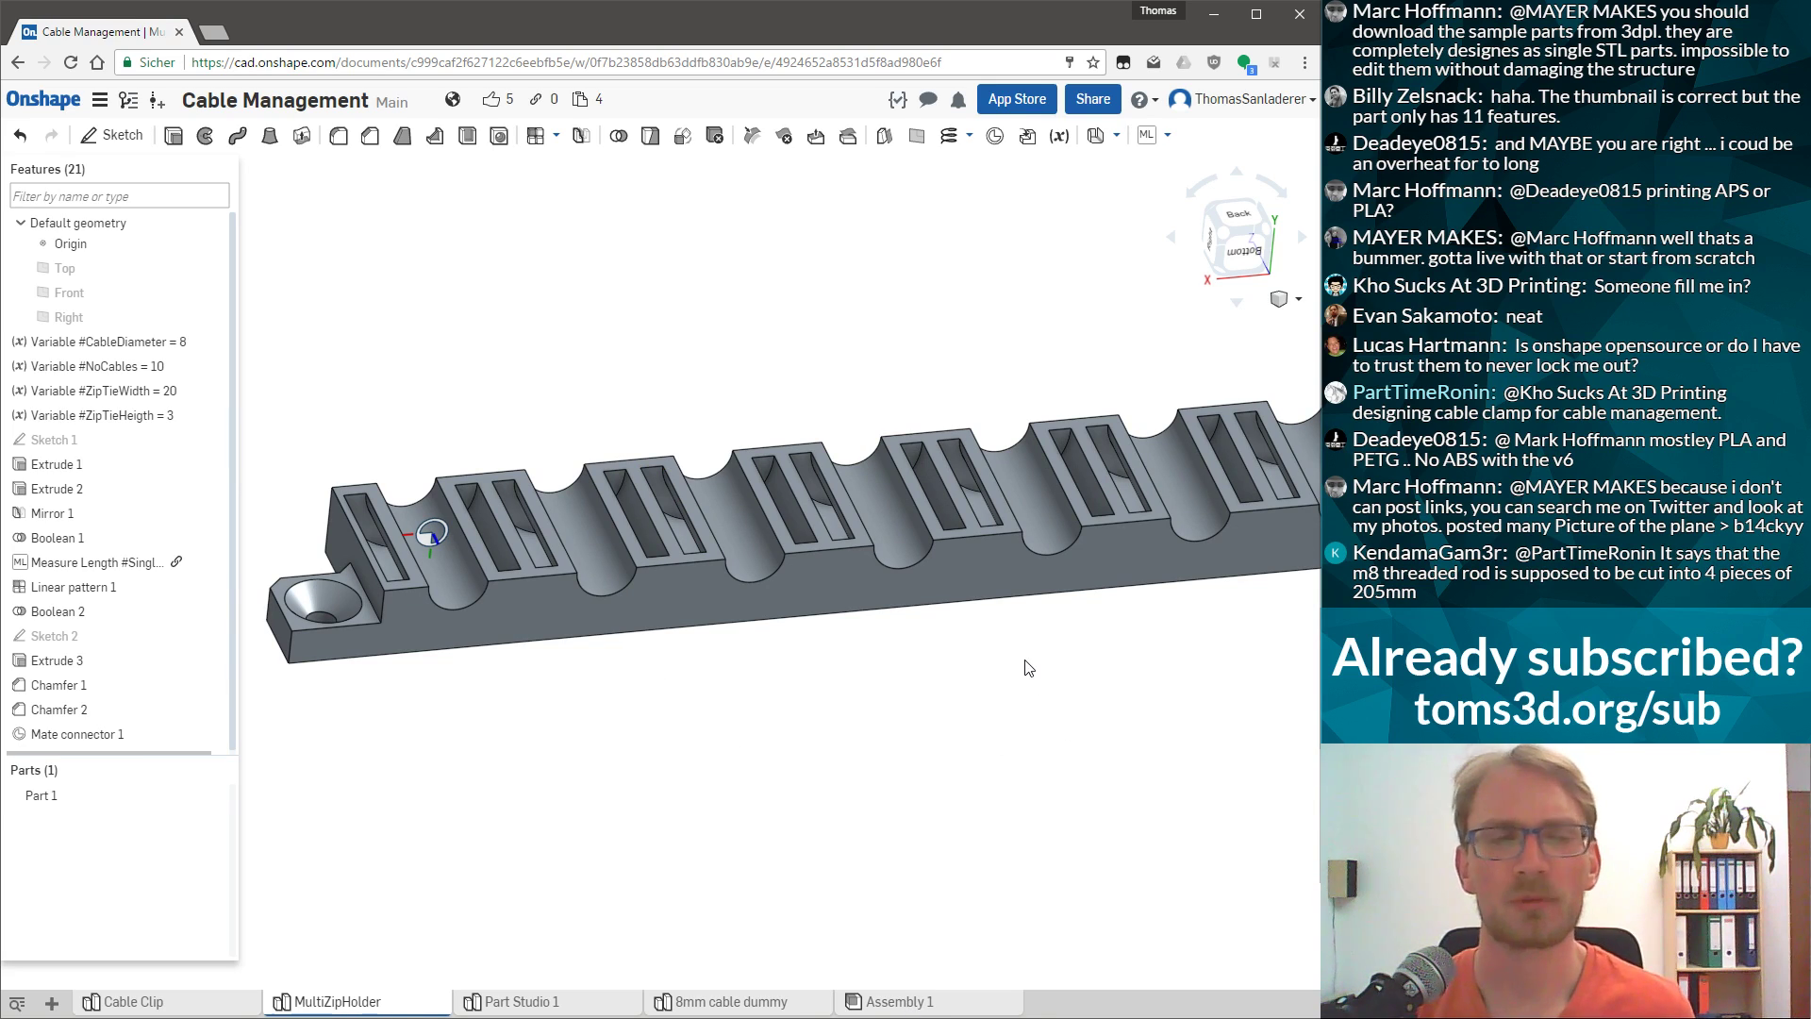
pyautogui.click(521, 1002)
pyautogui.moveTo(526, 1002); pyautogui.dragTo(728, 1004)
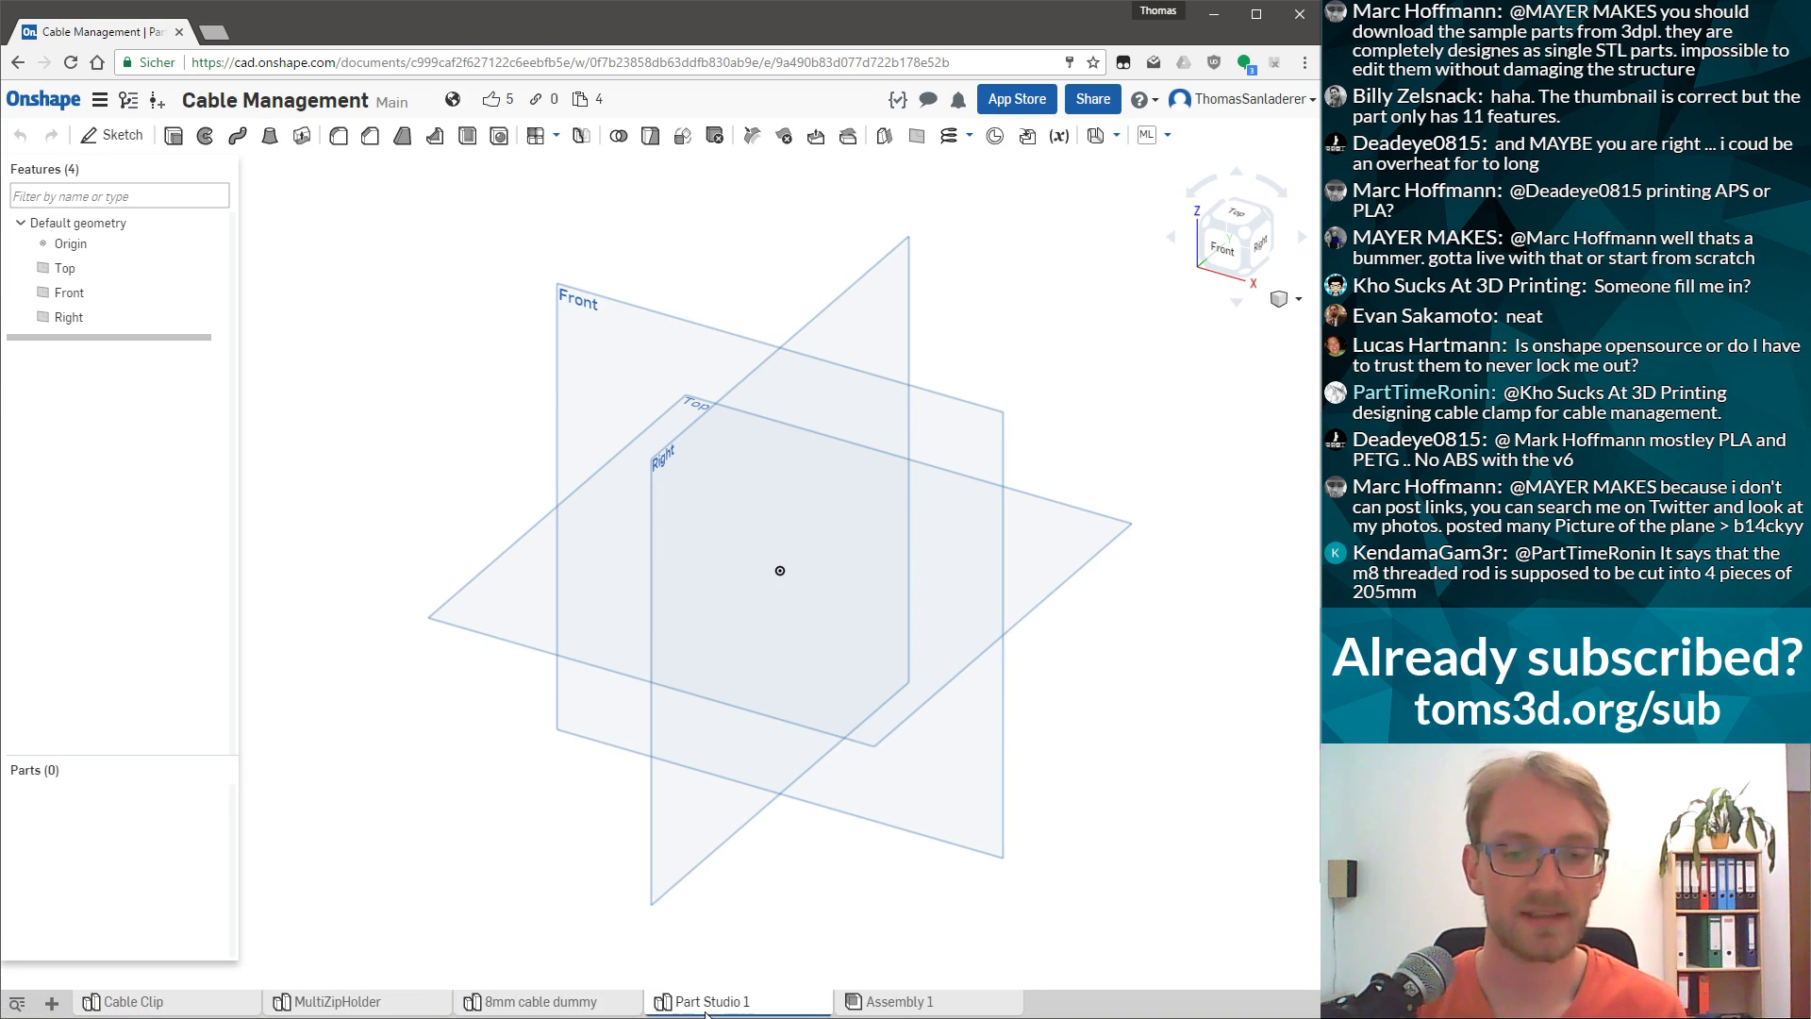
pyautogui.rightClick(728, 1003)
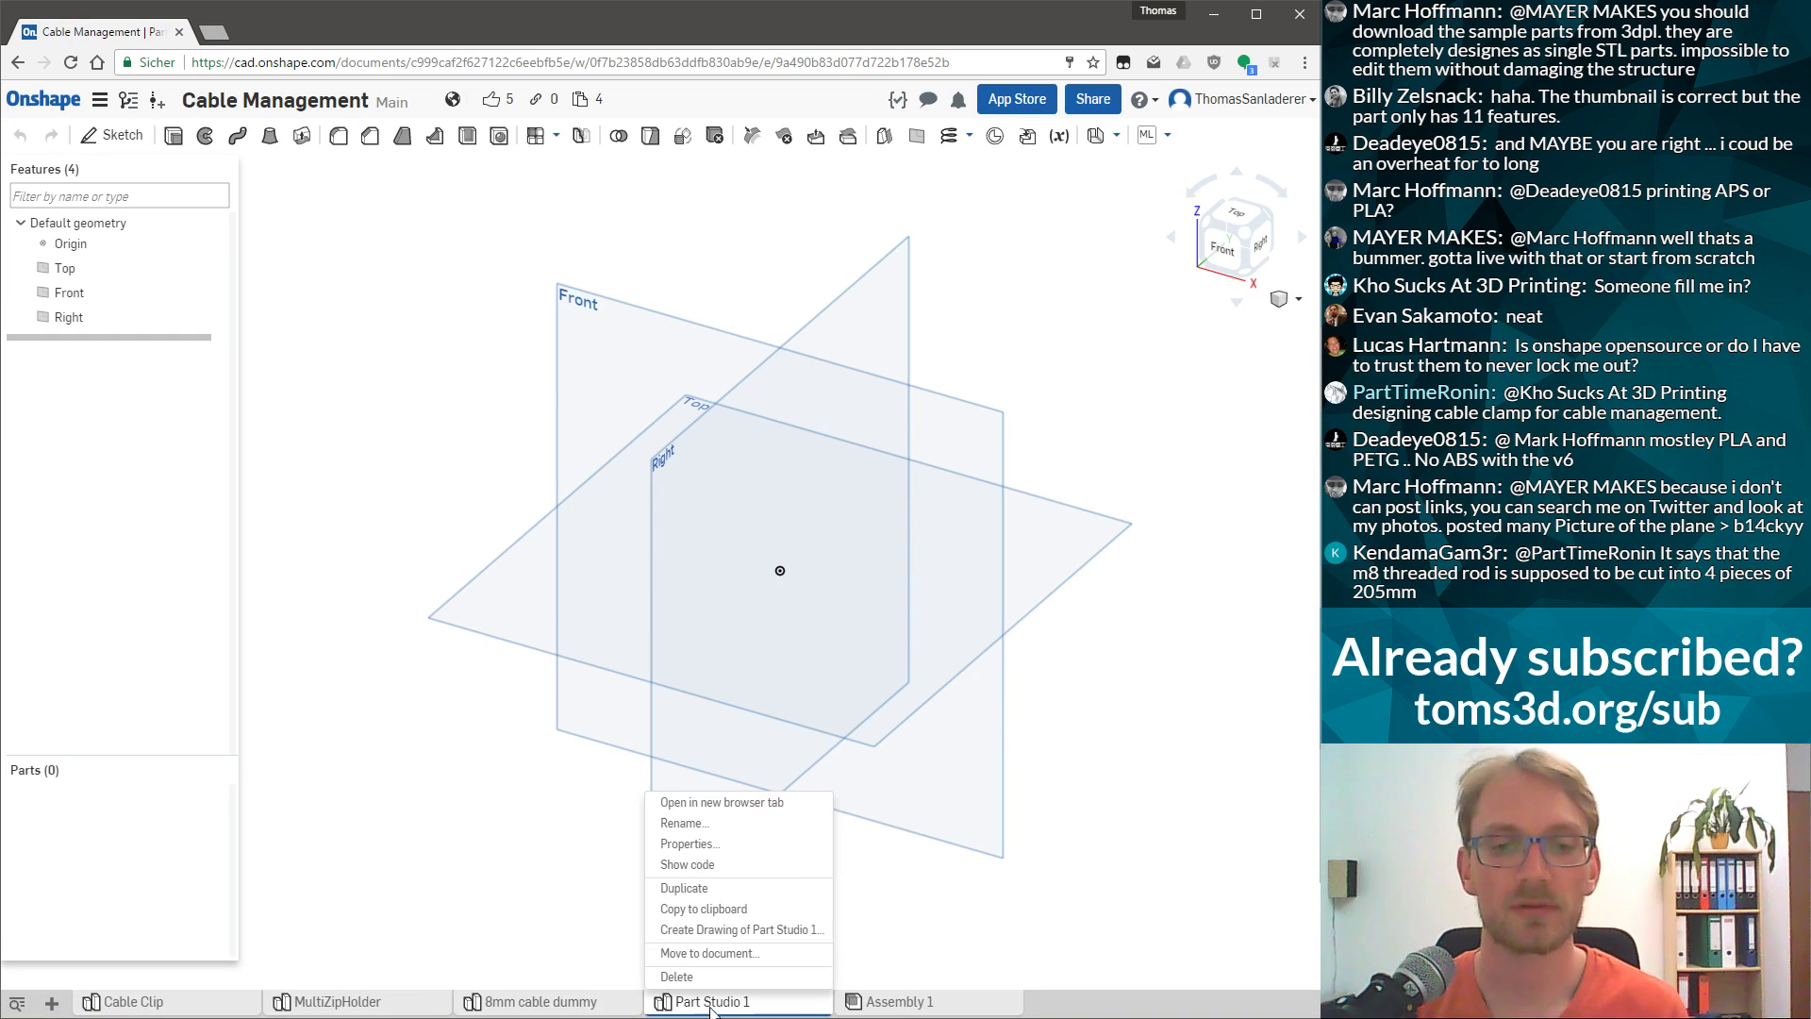
pyautogui.click(722, 823)
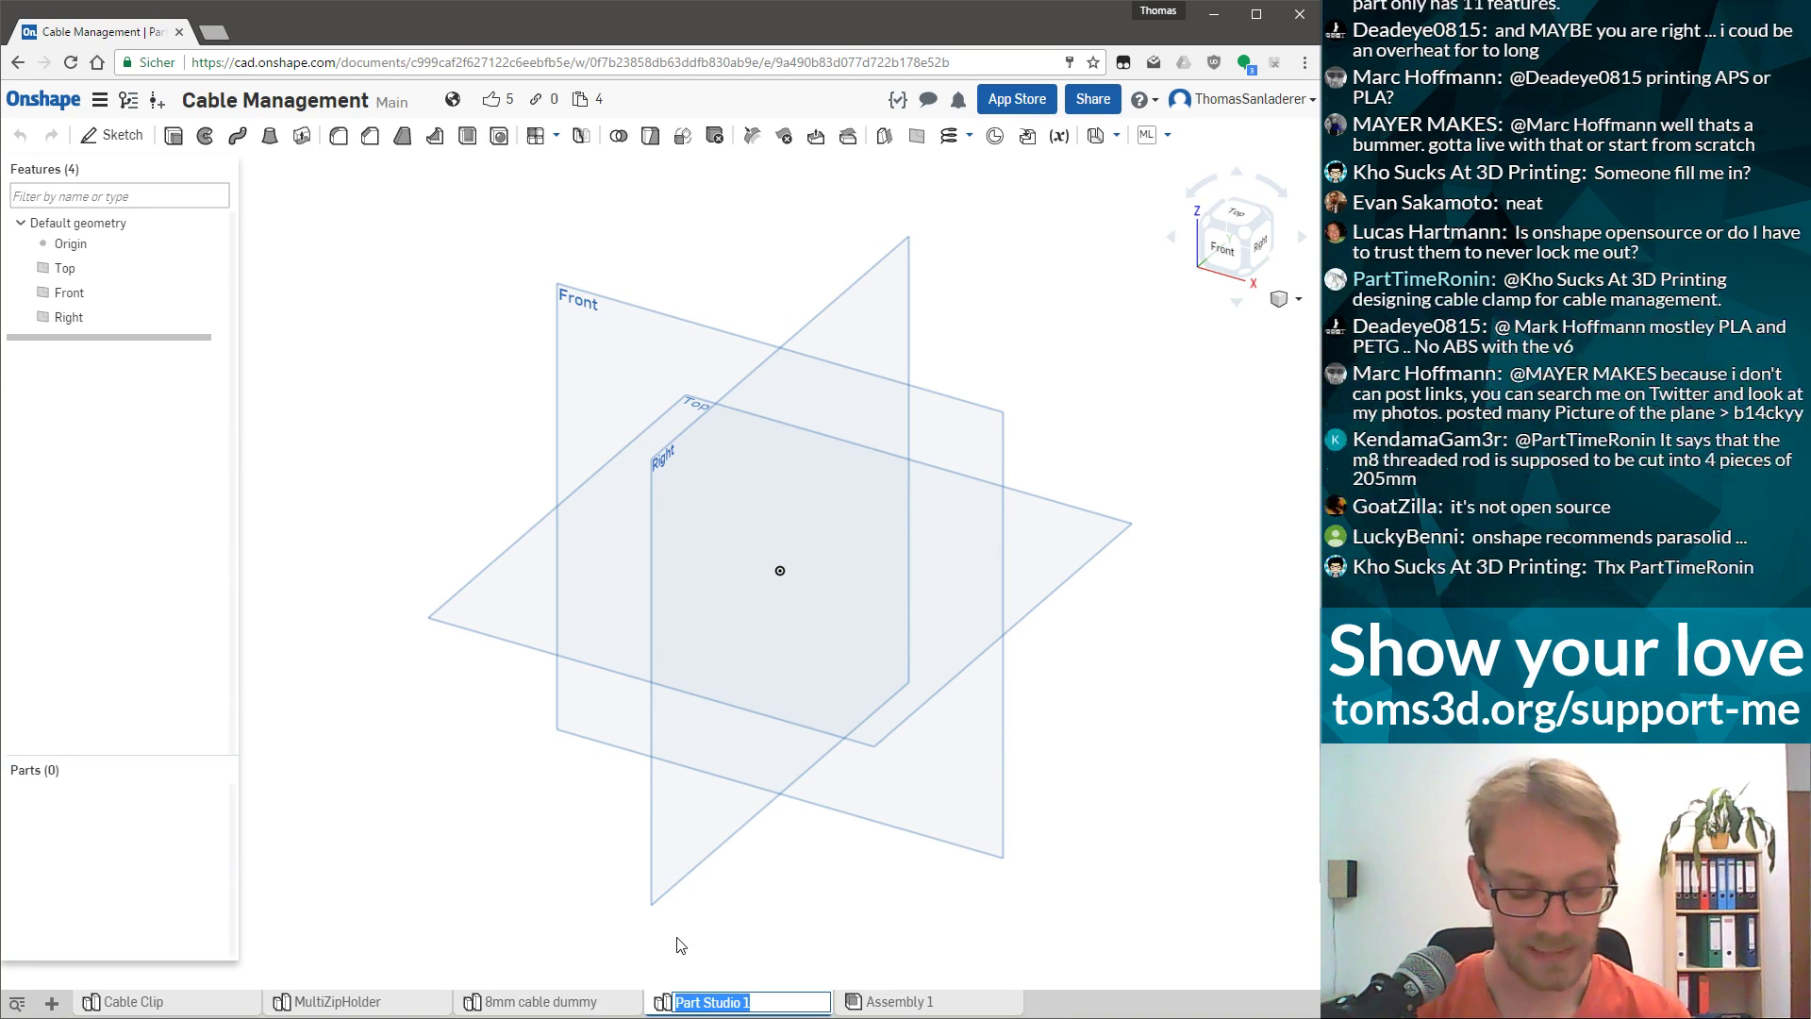
pyautogui.write('Cable')
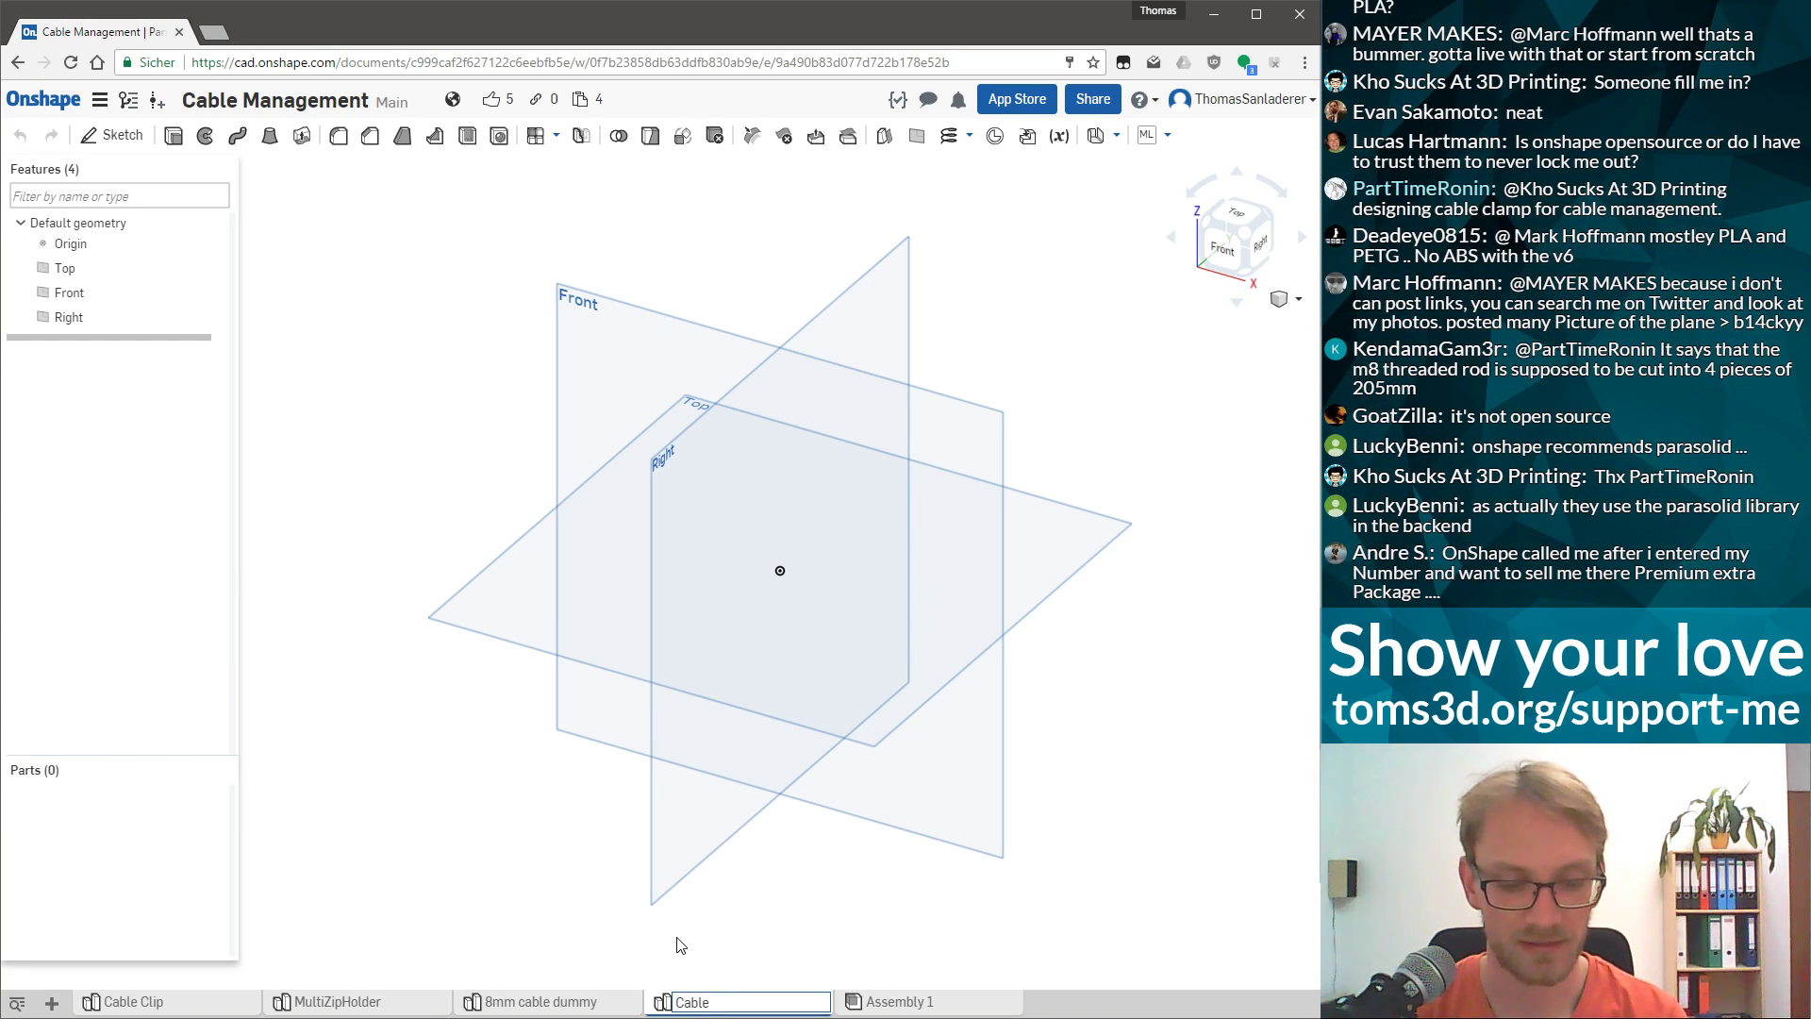
pyautogui.write('Snap')
pyautogui.press('Return')
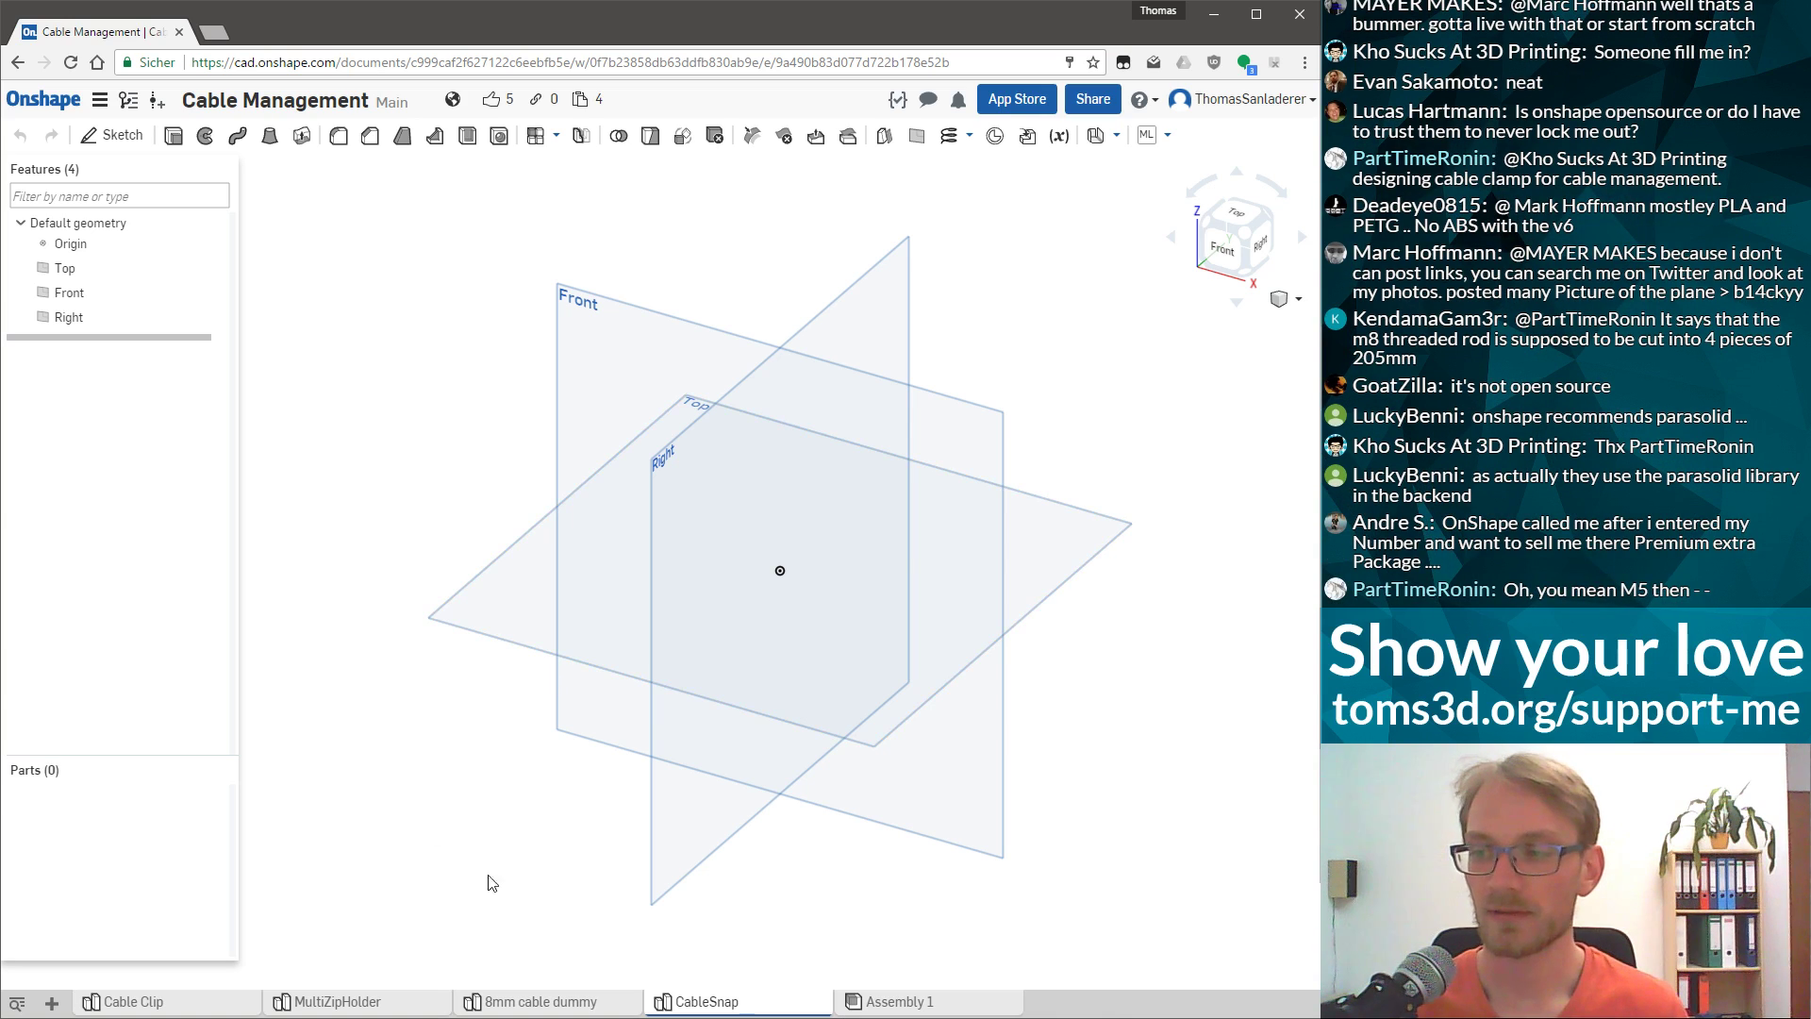
pyautogui.click(498, 604)
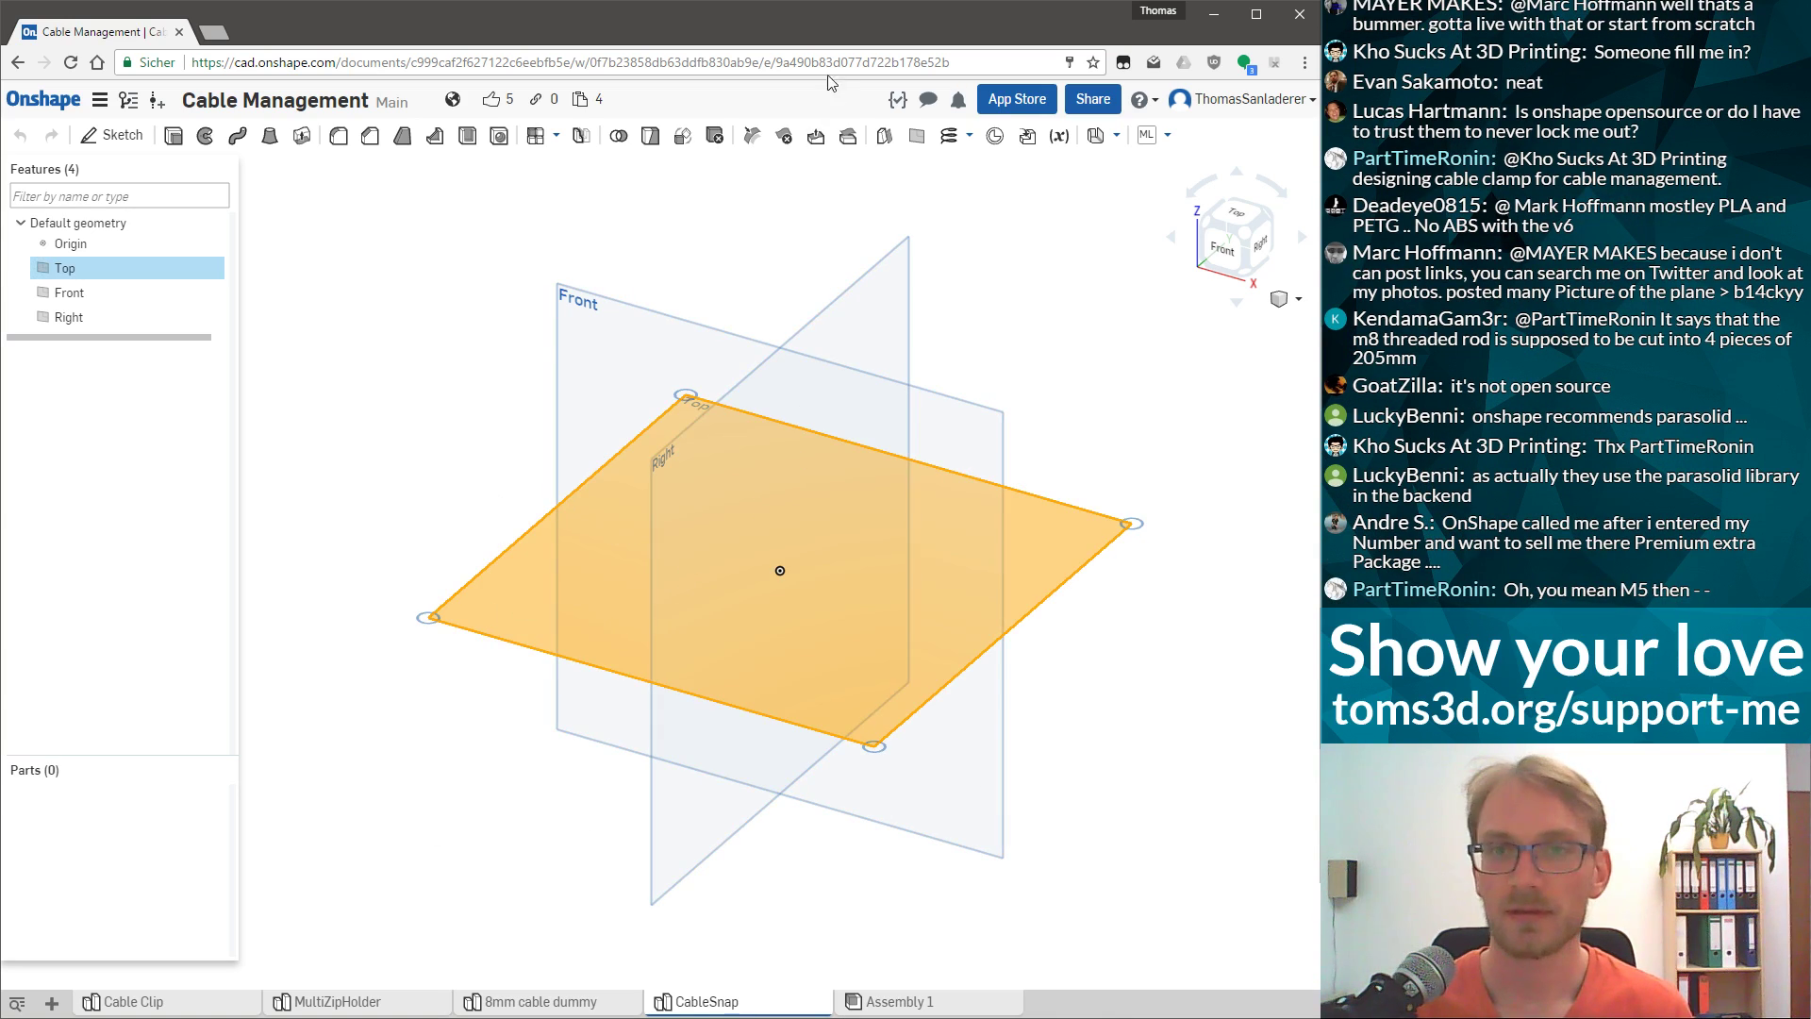
pyautogui.click(112, 134)
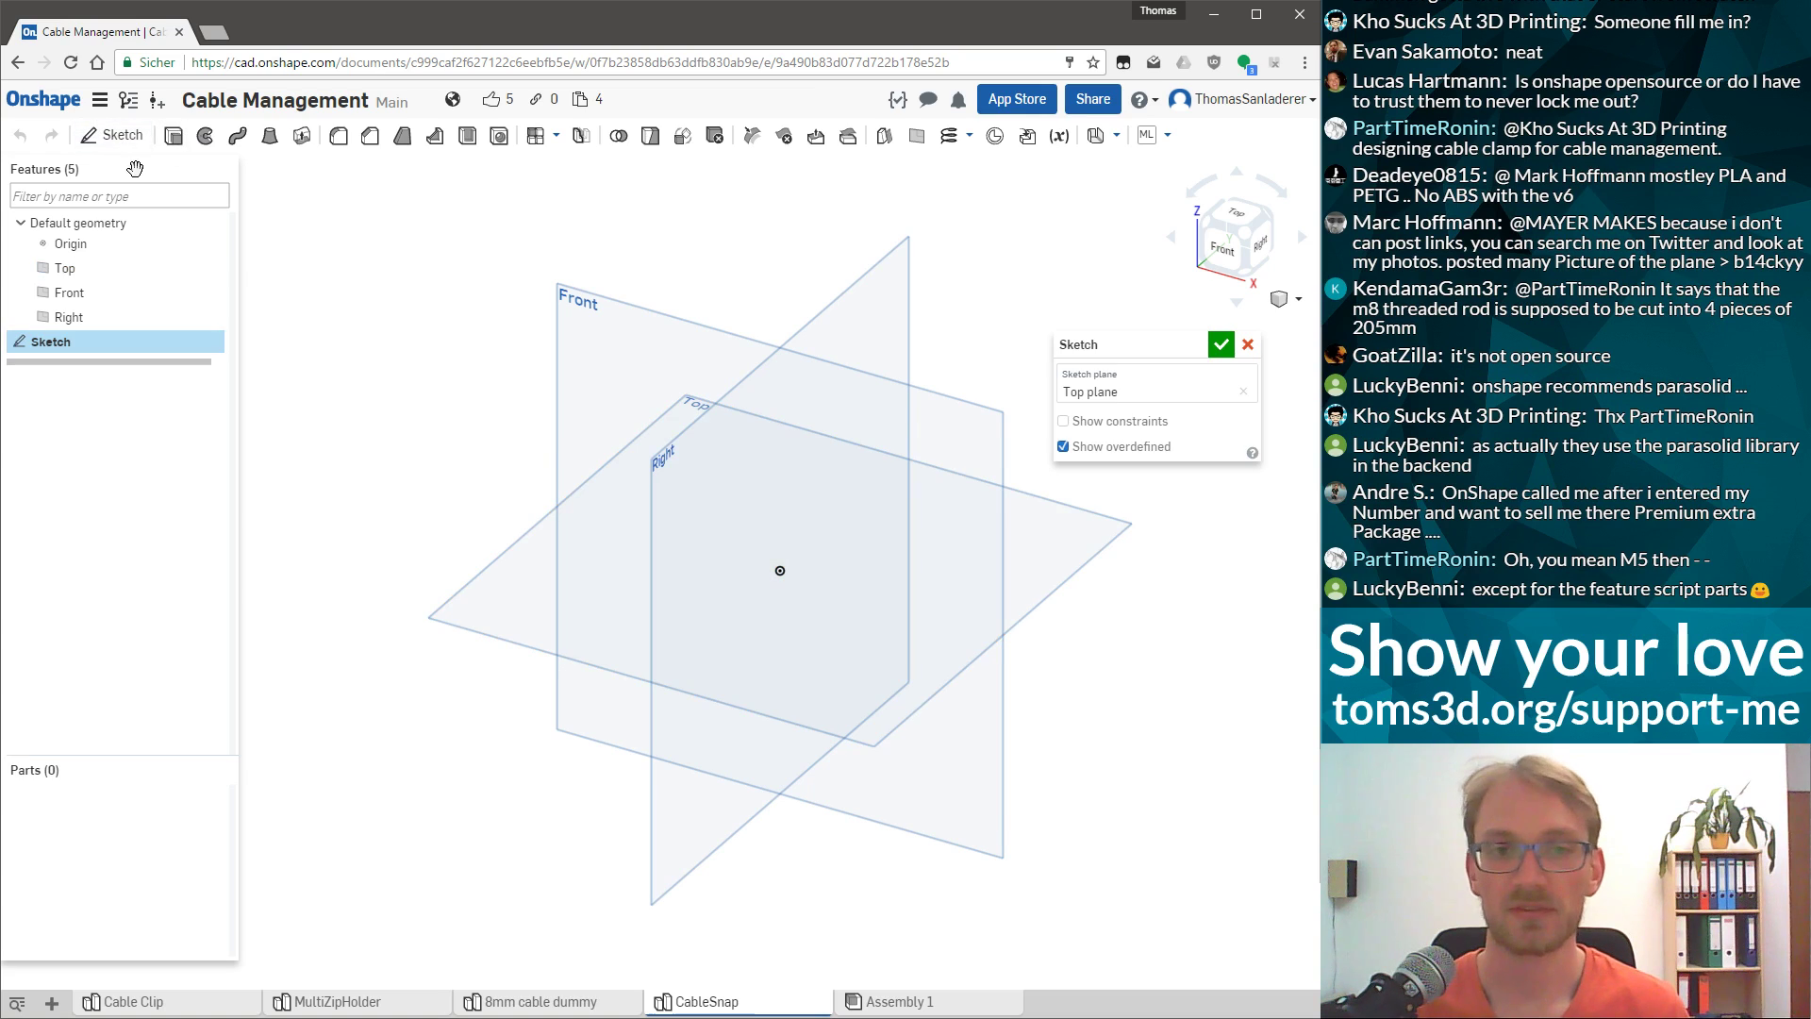
pyautogui.click(1248, 344)
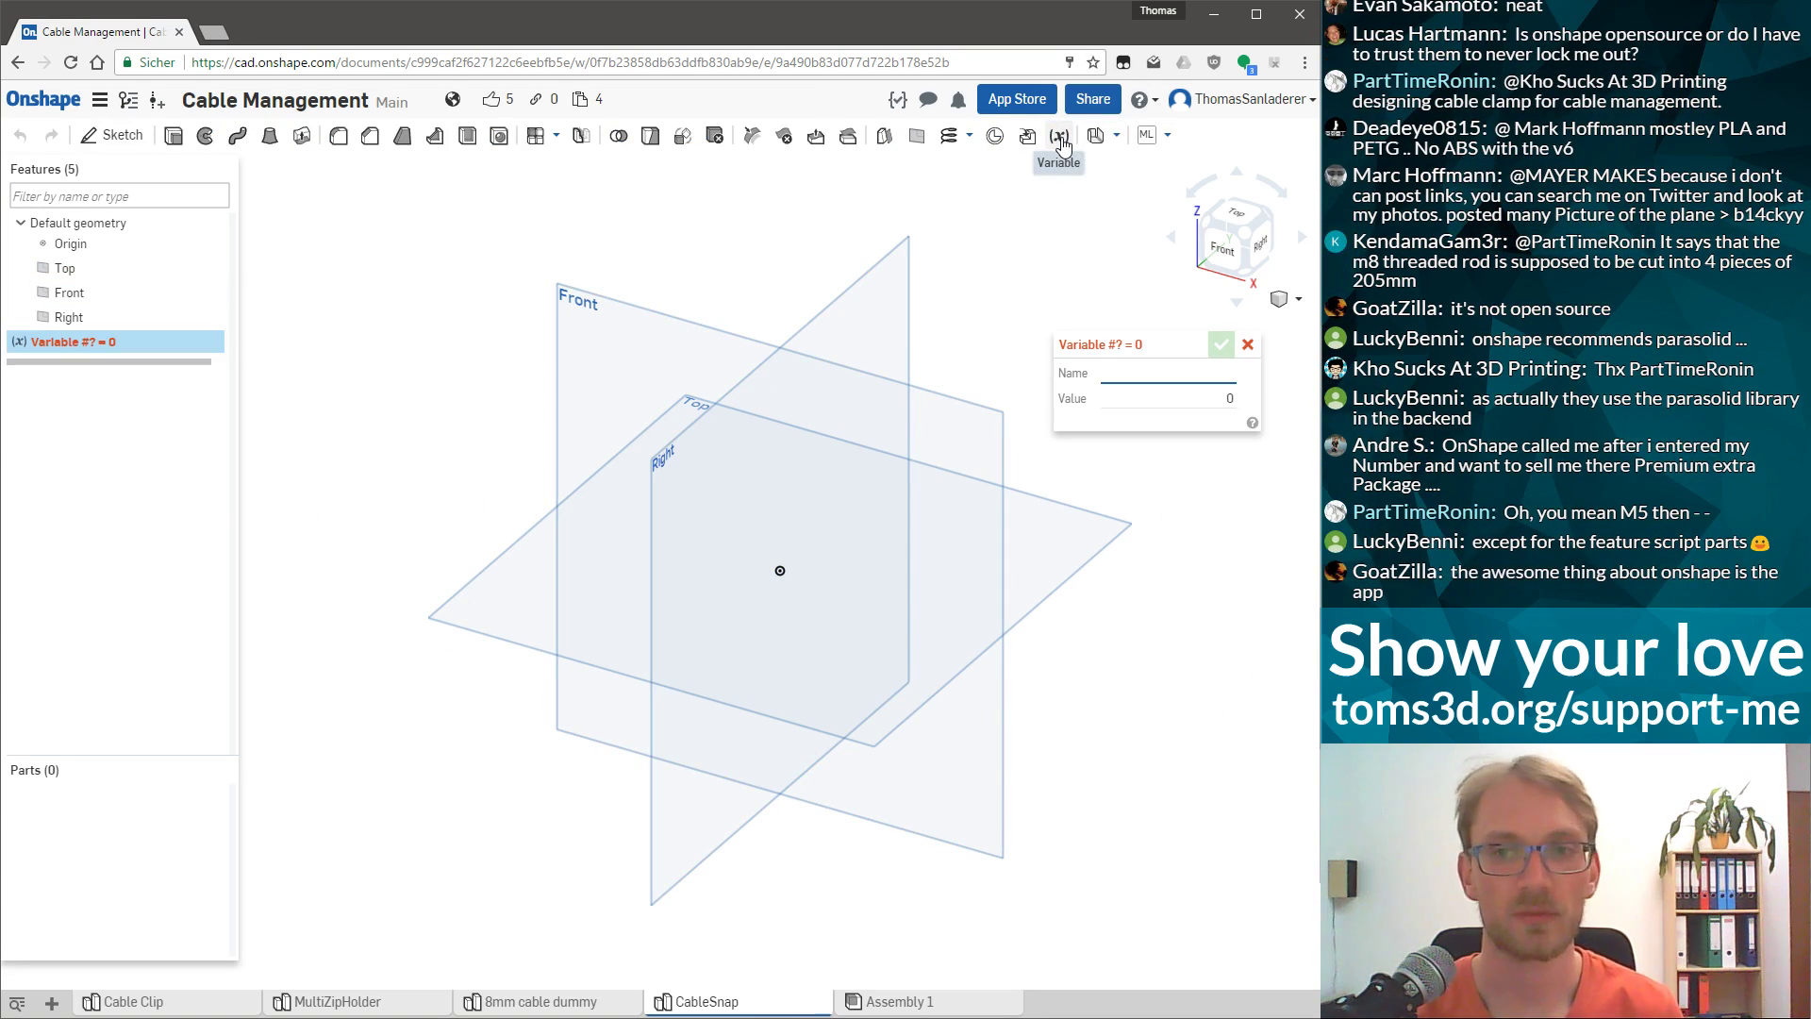
# Create a variable with the name #CableDiameter and the value 8.
pyautogui.press('BackSpace')
pyautogui.write('Cable')
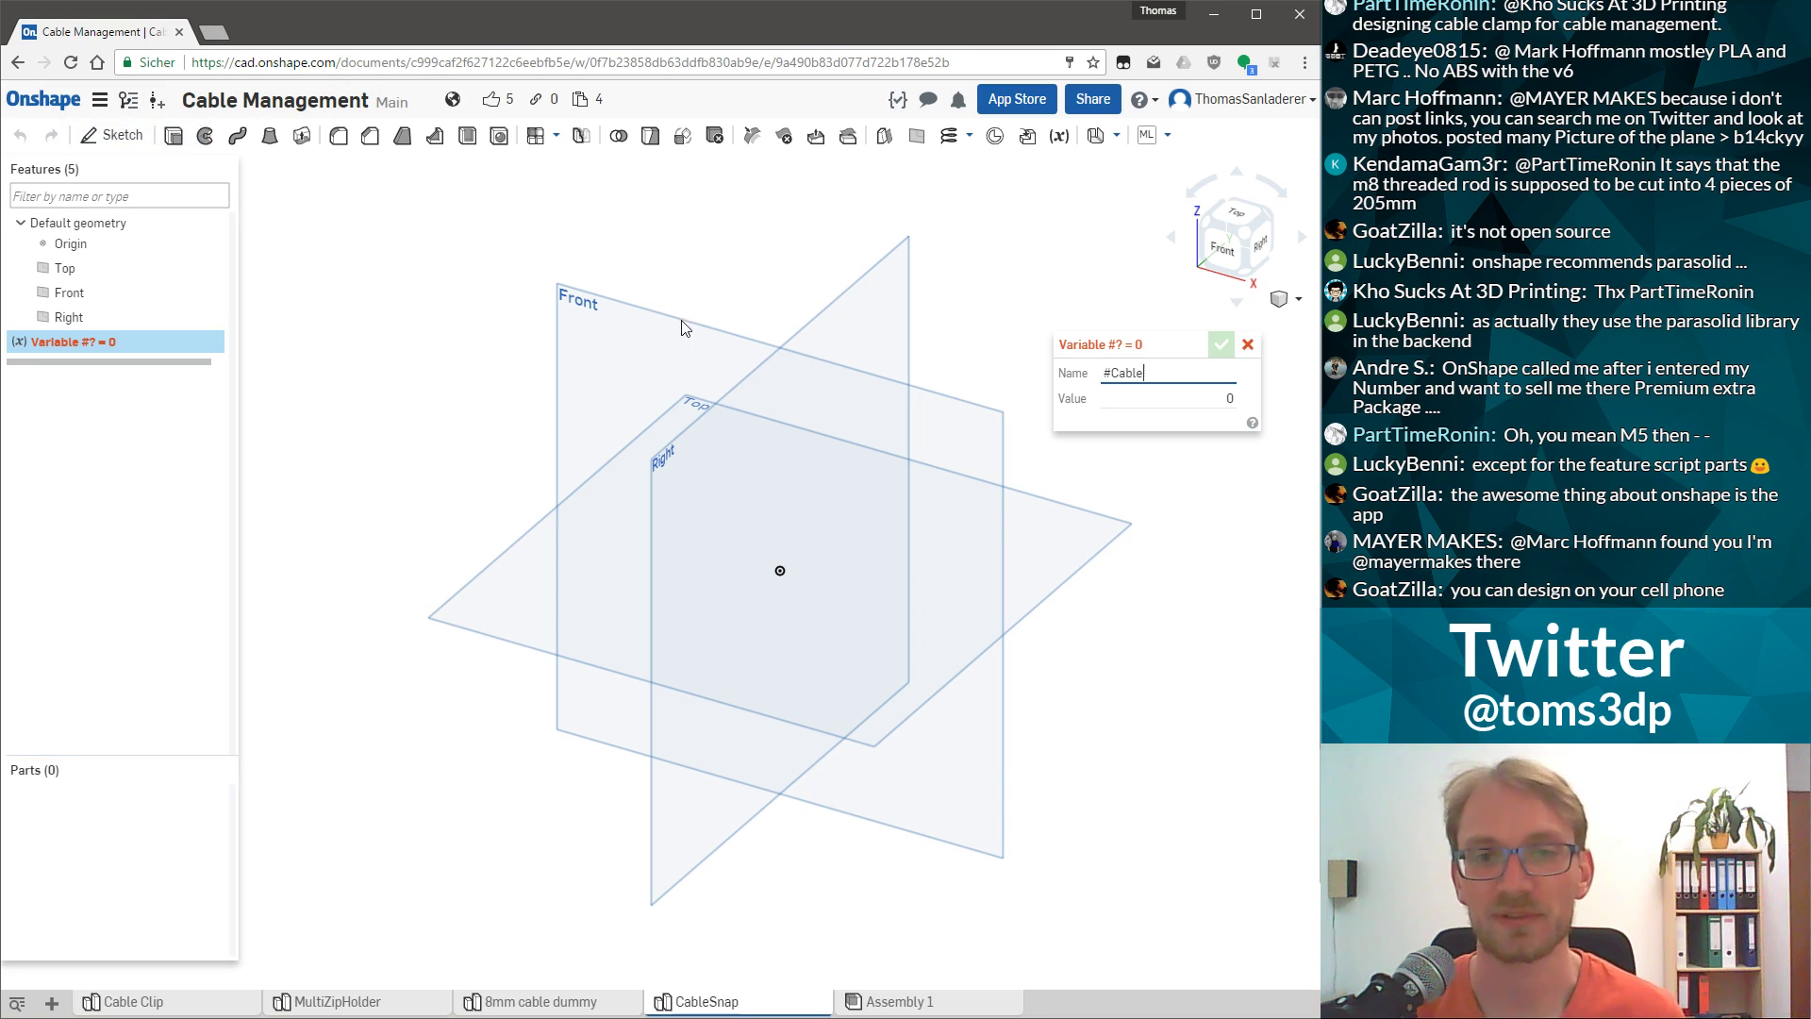
pyautogui.write('Di')
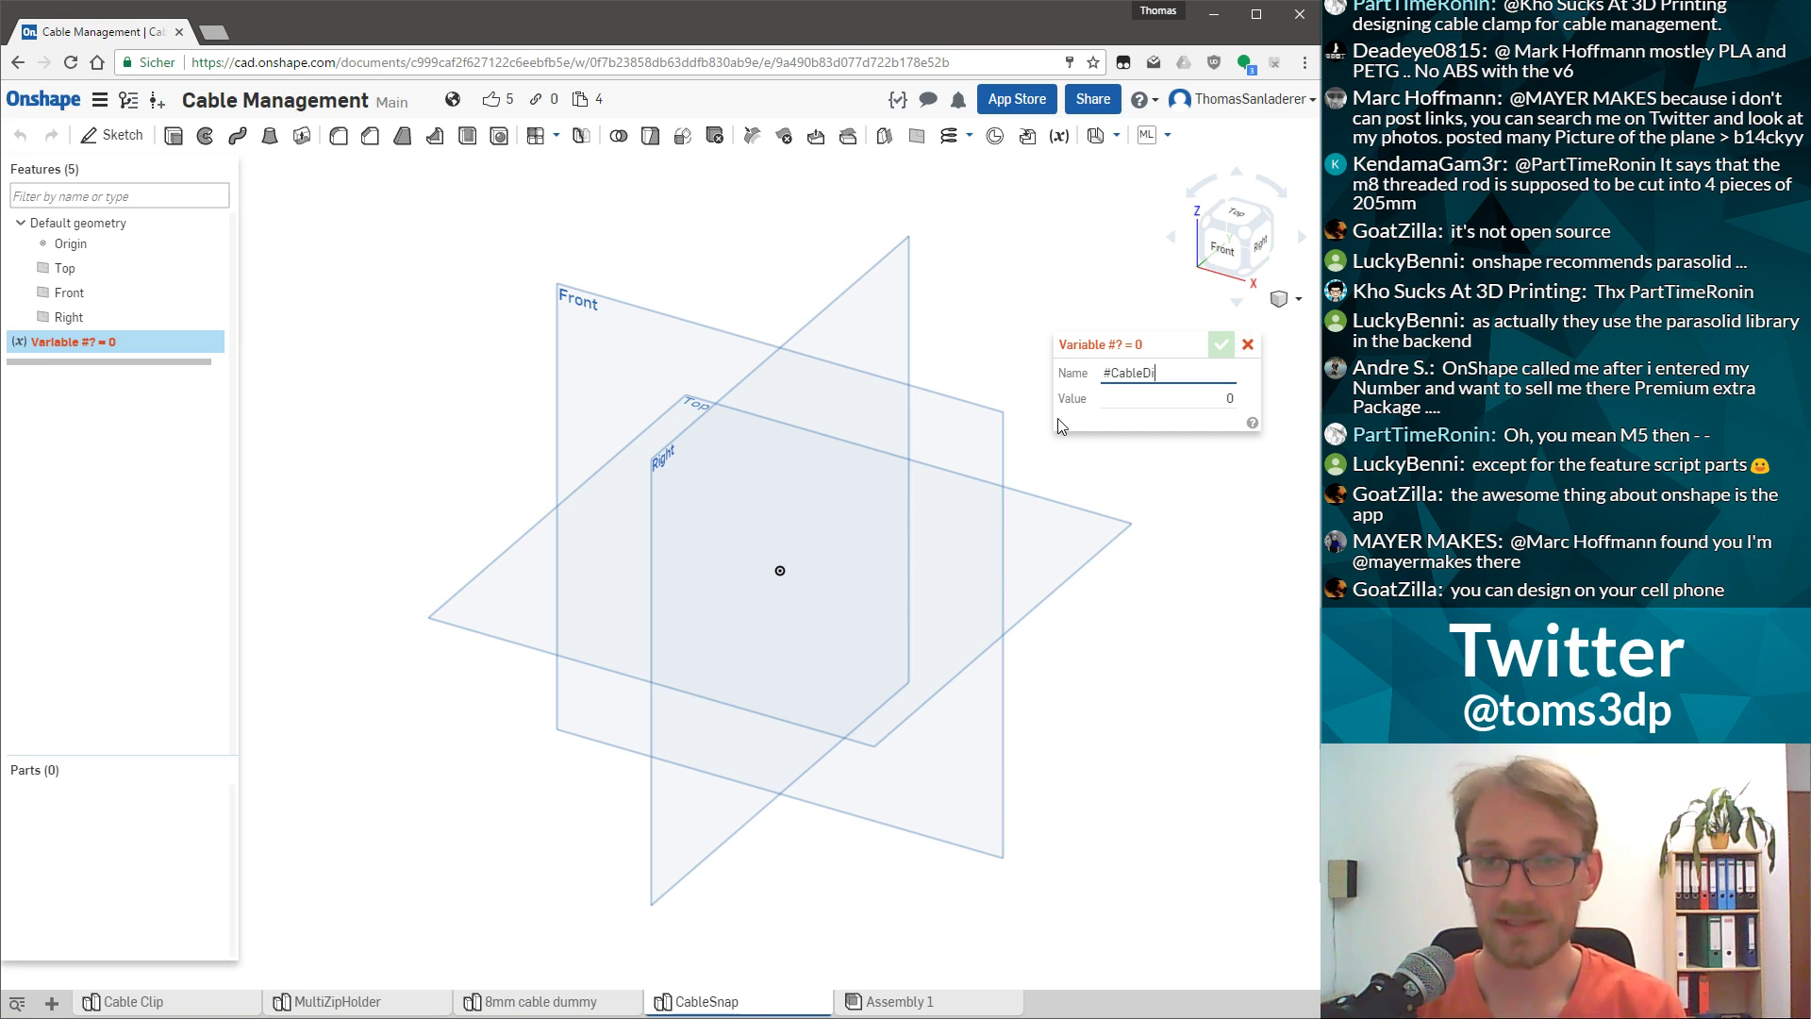
pyautogui.write('ama')
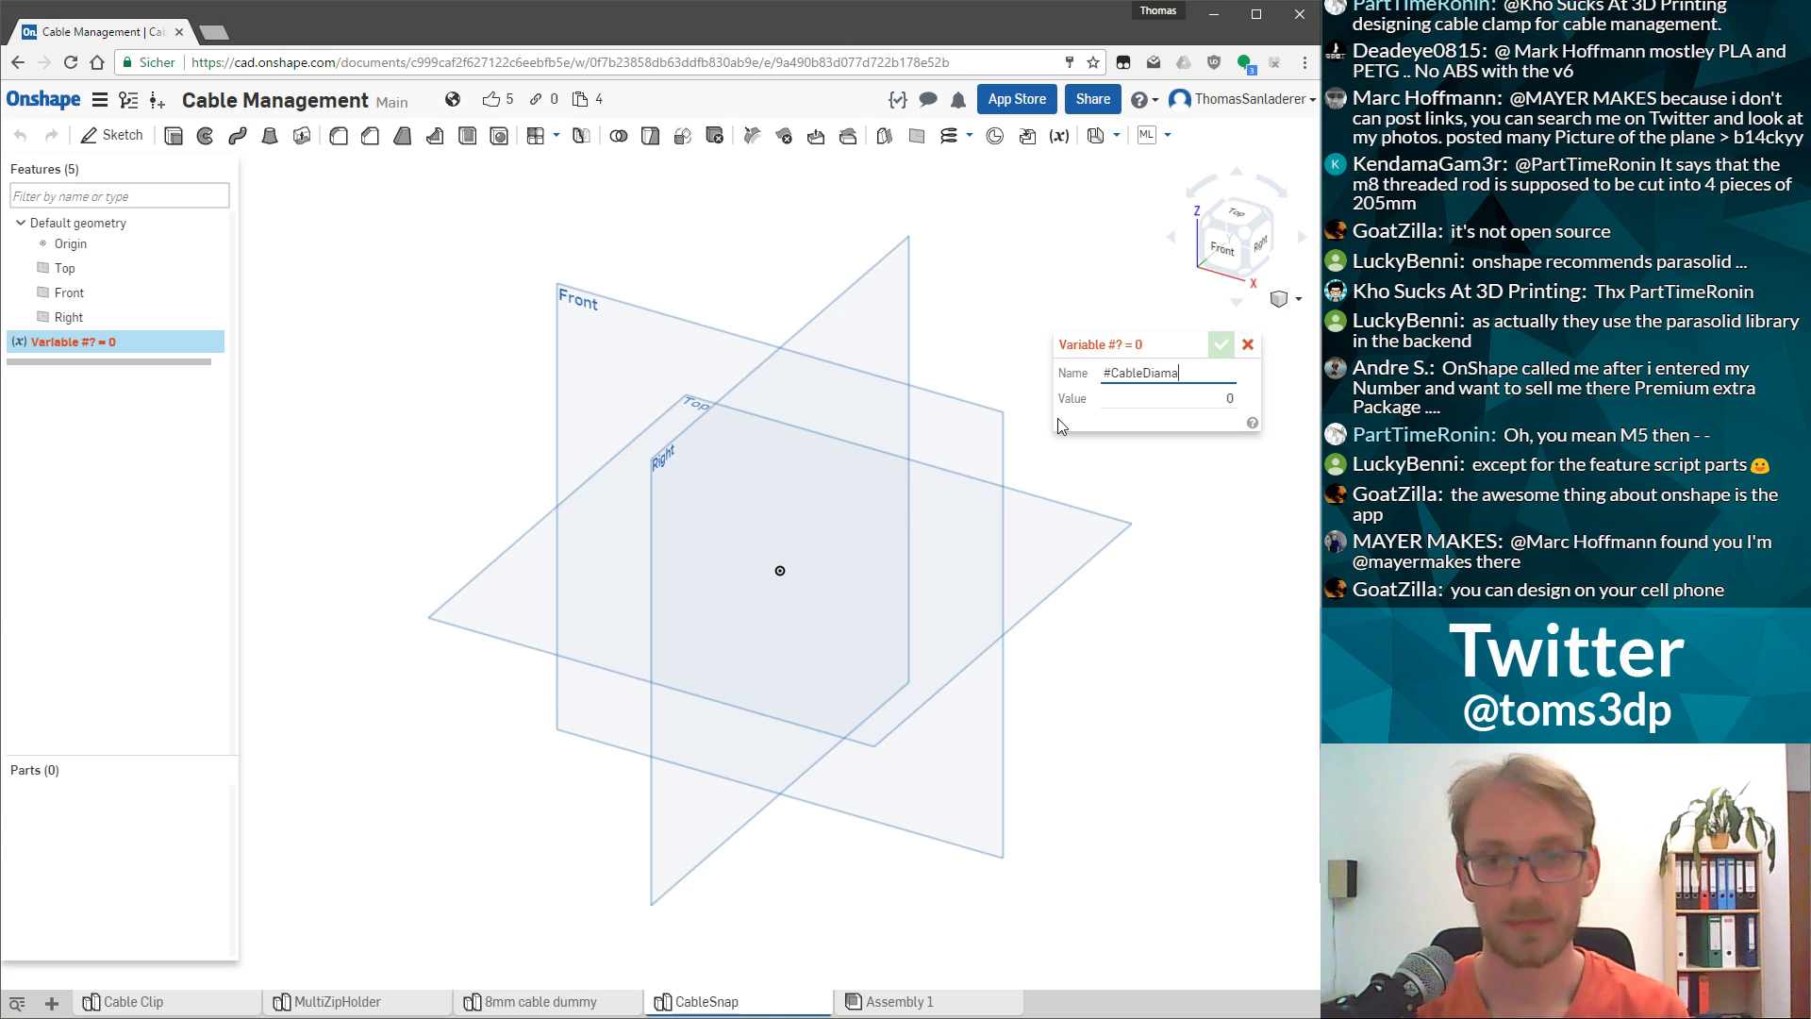
pyautogui.press('BackSpace')
pyautogui.write('eter')
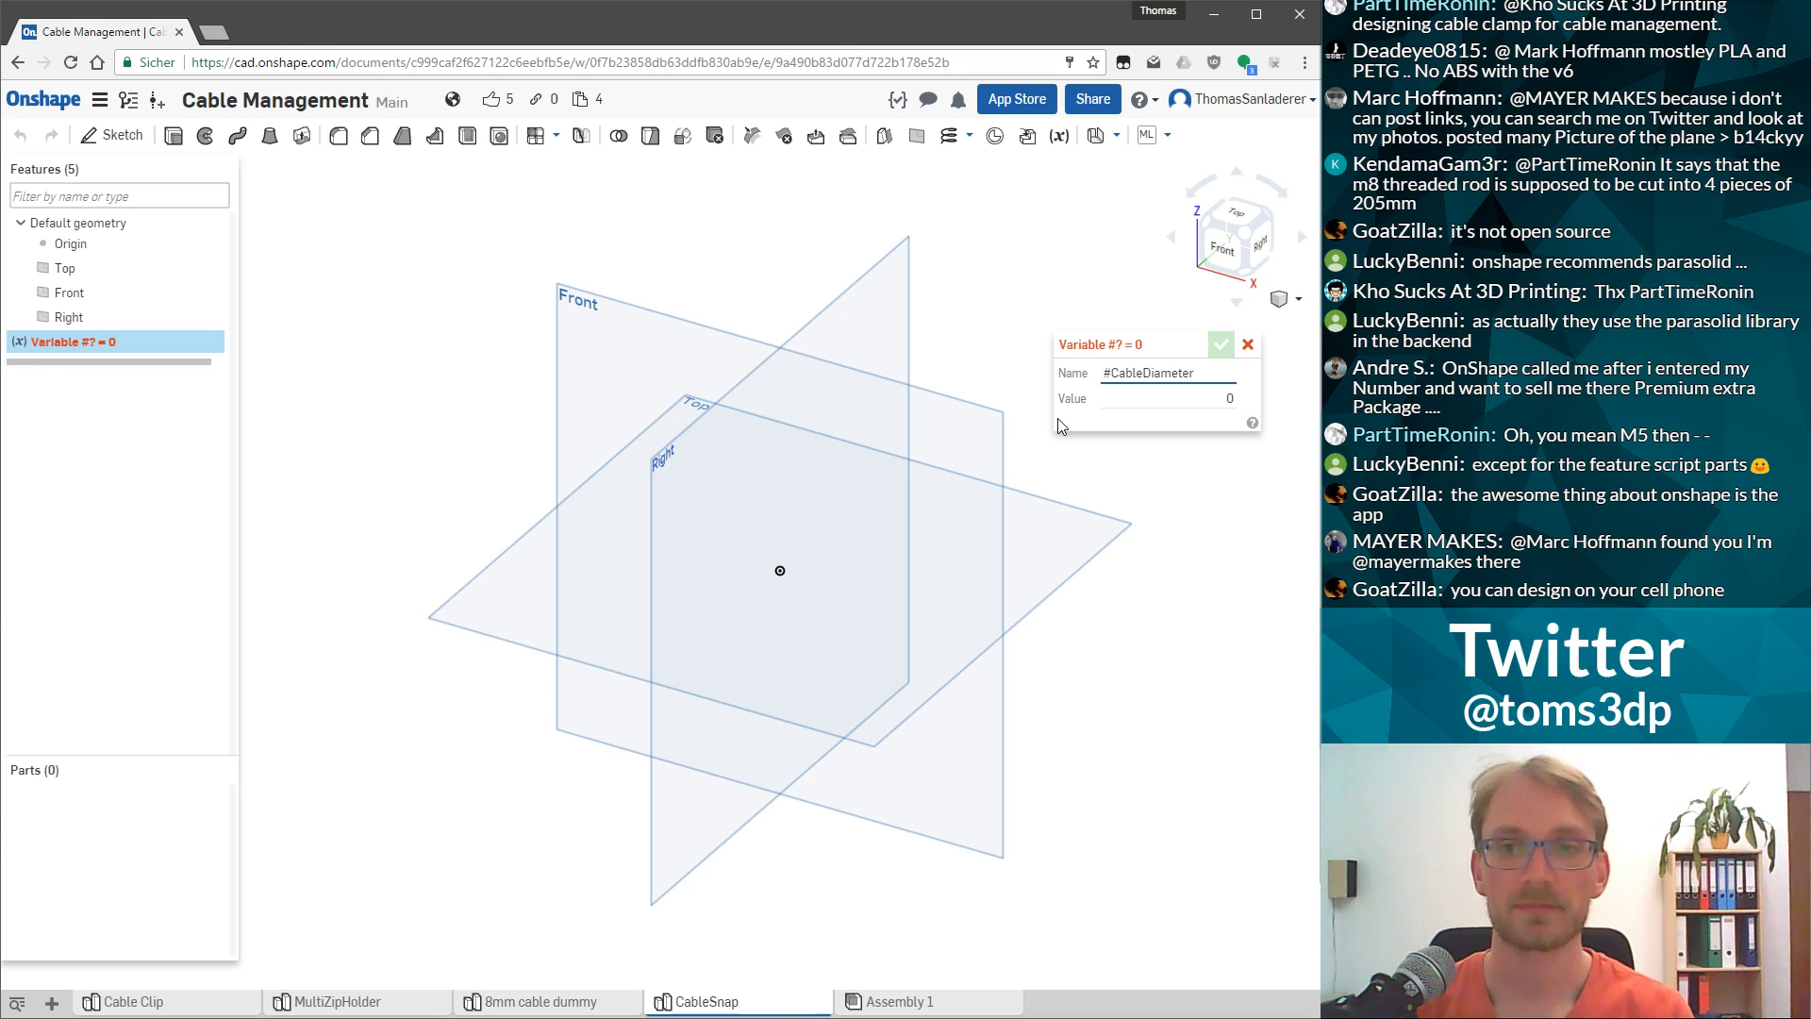
pyautogui.press('Tab')
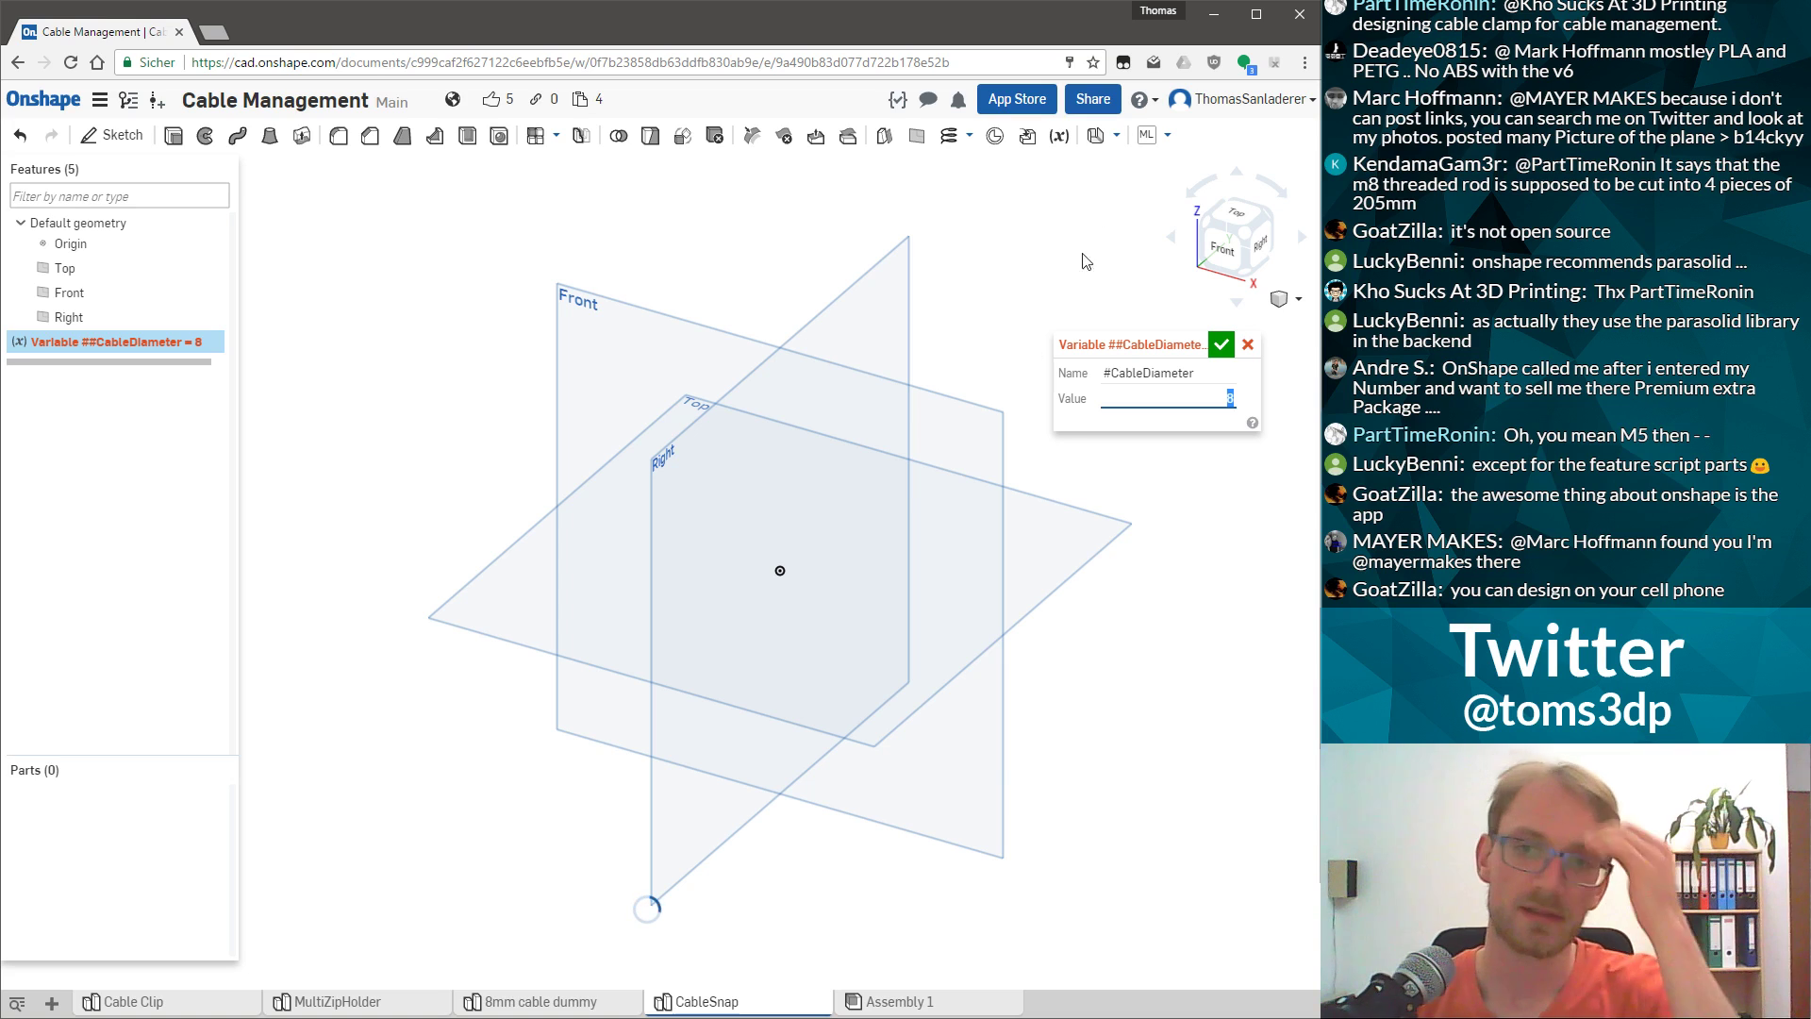
pyautogui.click(1212, 351)
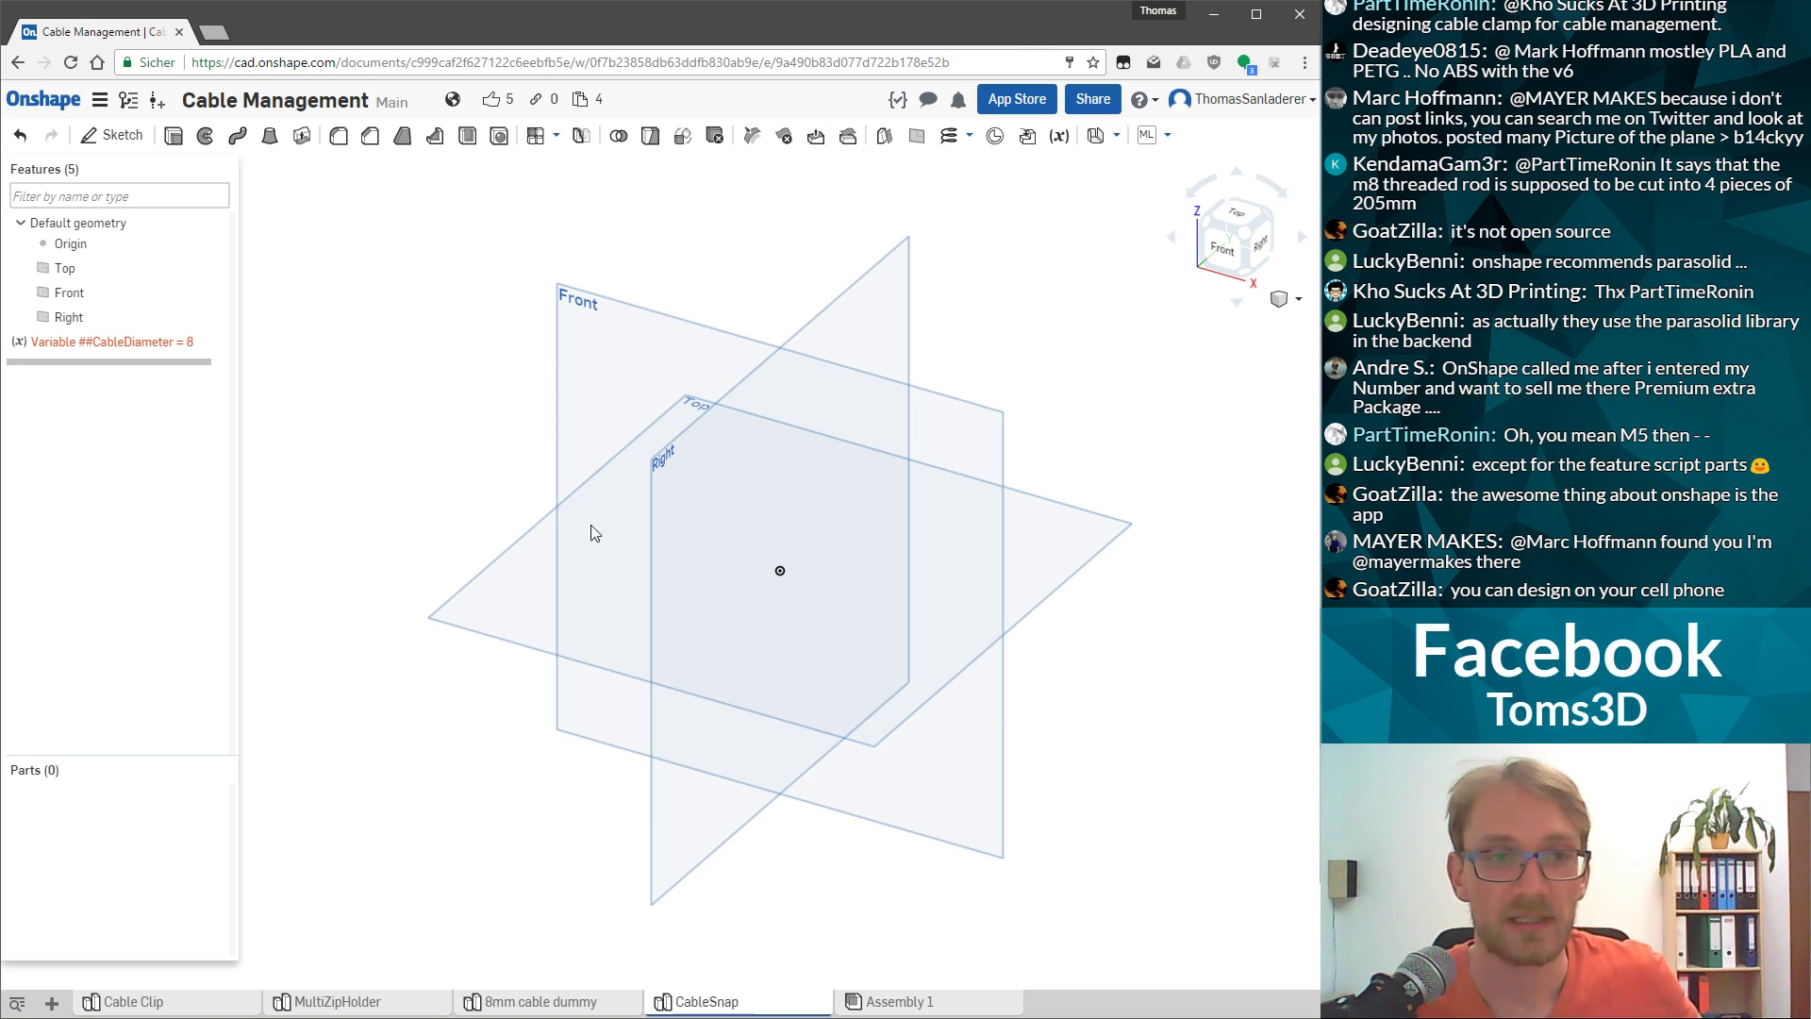
# Remove the extra # from the variable's name so that it is entered as CableDiameter.
pyautogui.doubleClick(151, 341)
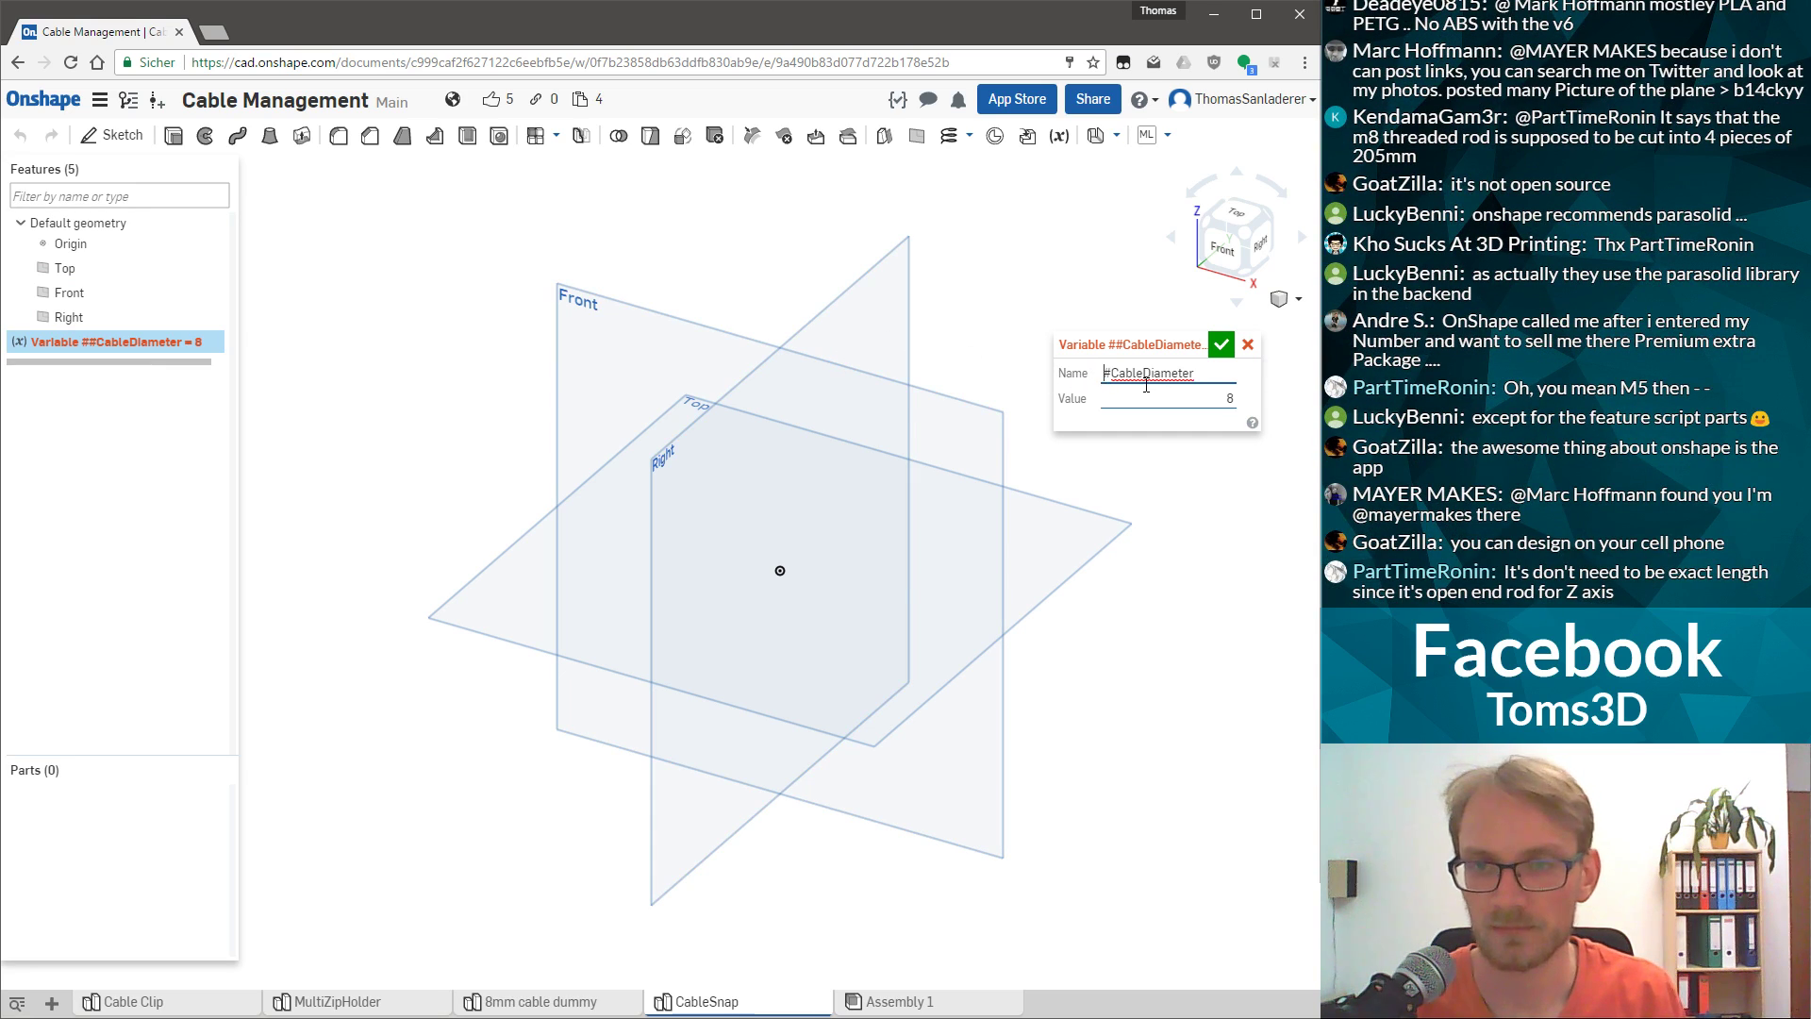
pyautogui.press('Delete')
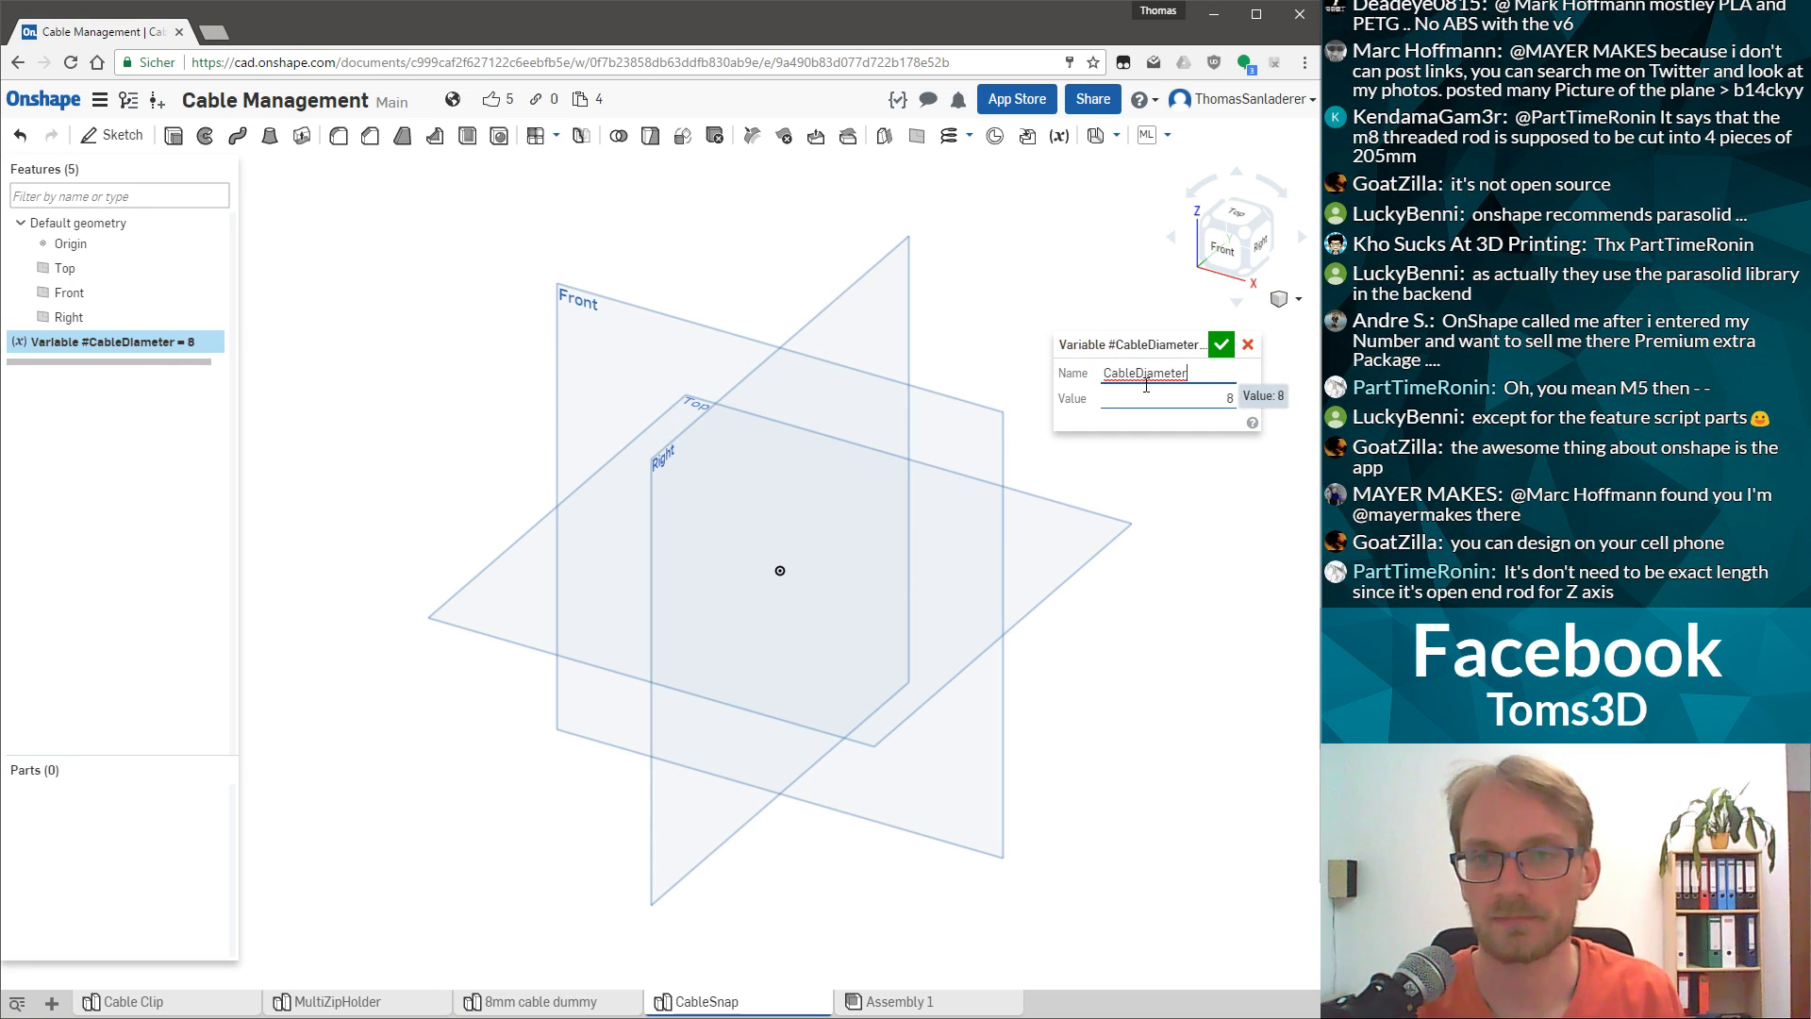
pyautogui.click(1220, 343)
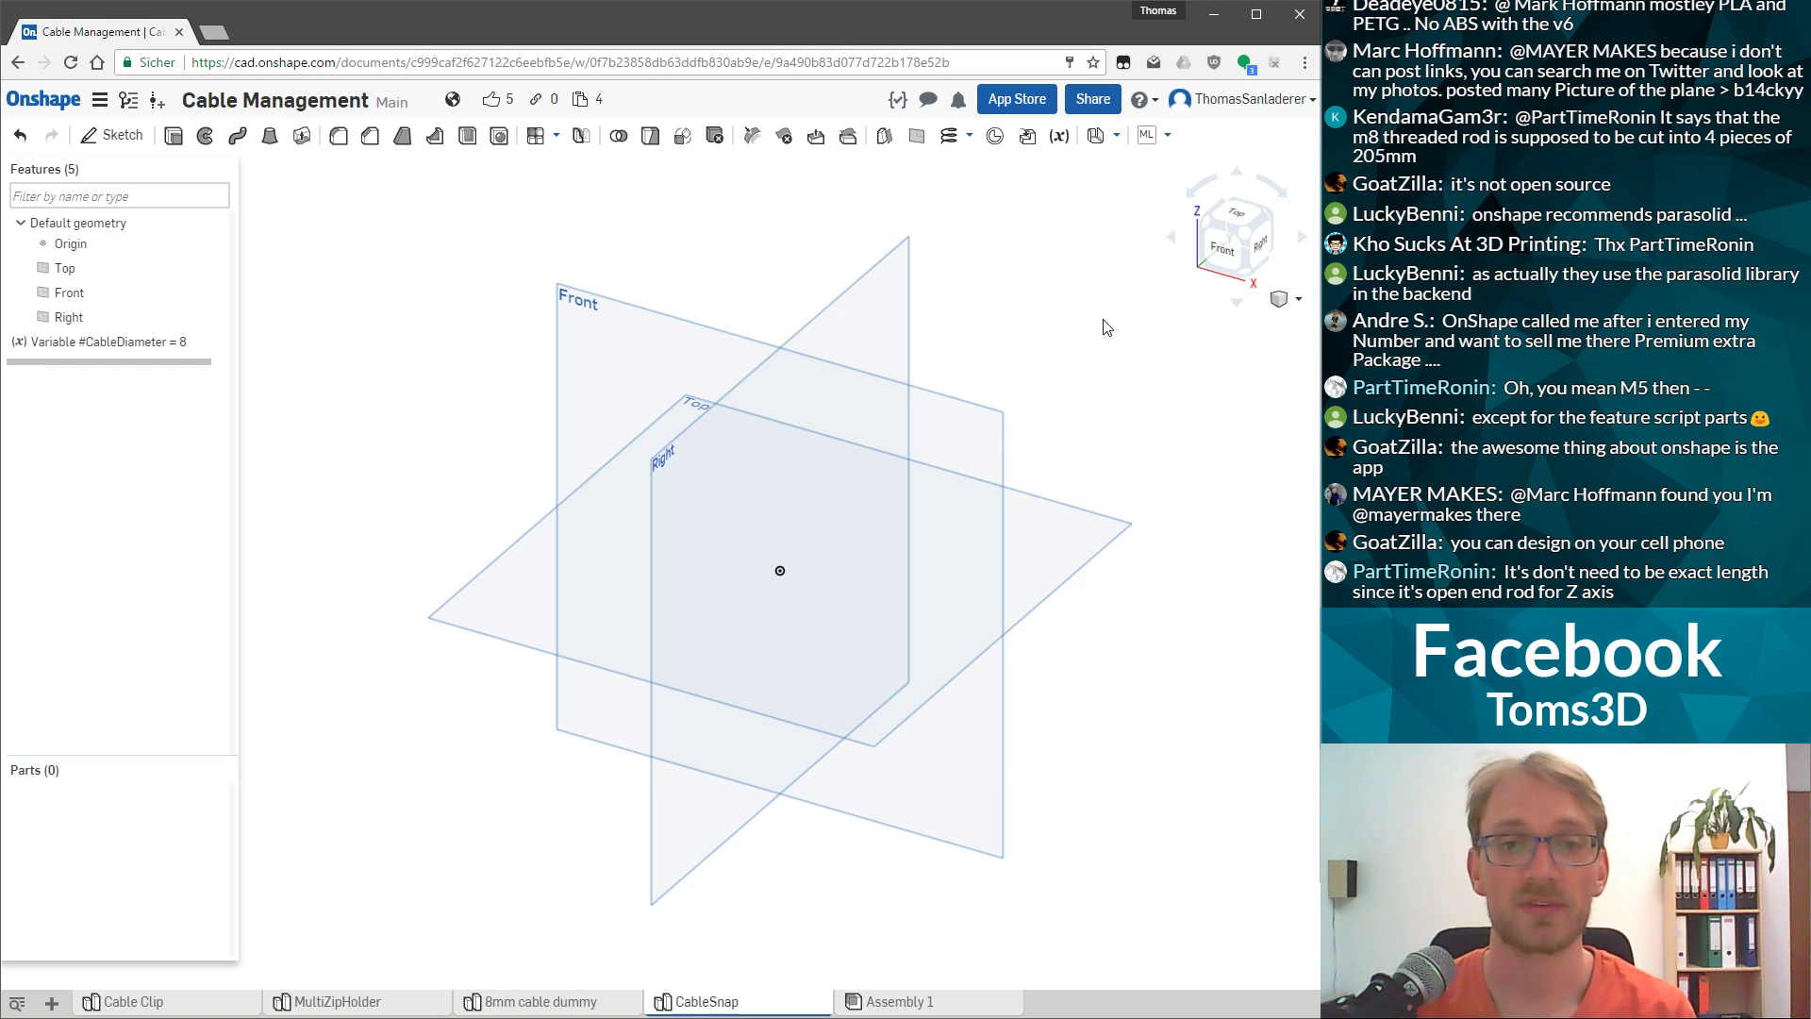
# Start a sketch on the Top plane, face it, and draw a circle about 26 mm in diameter centred on the origin.
pyautogui.click(514, 618)
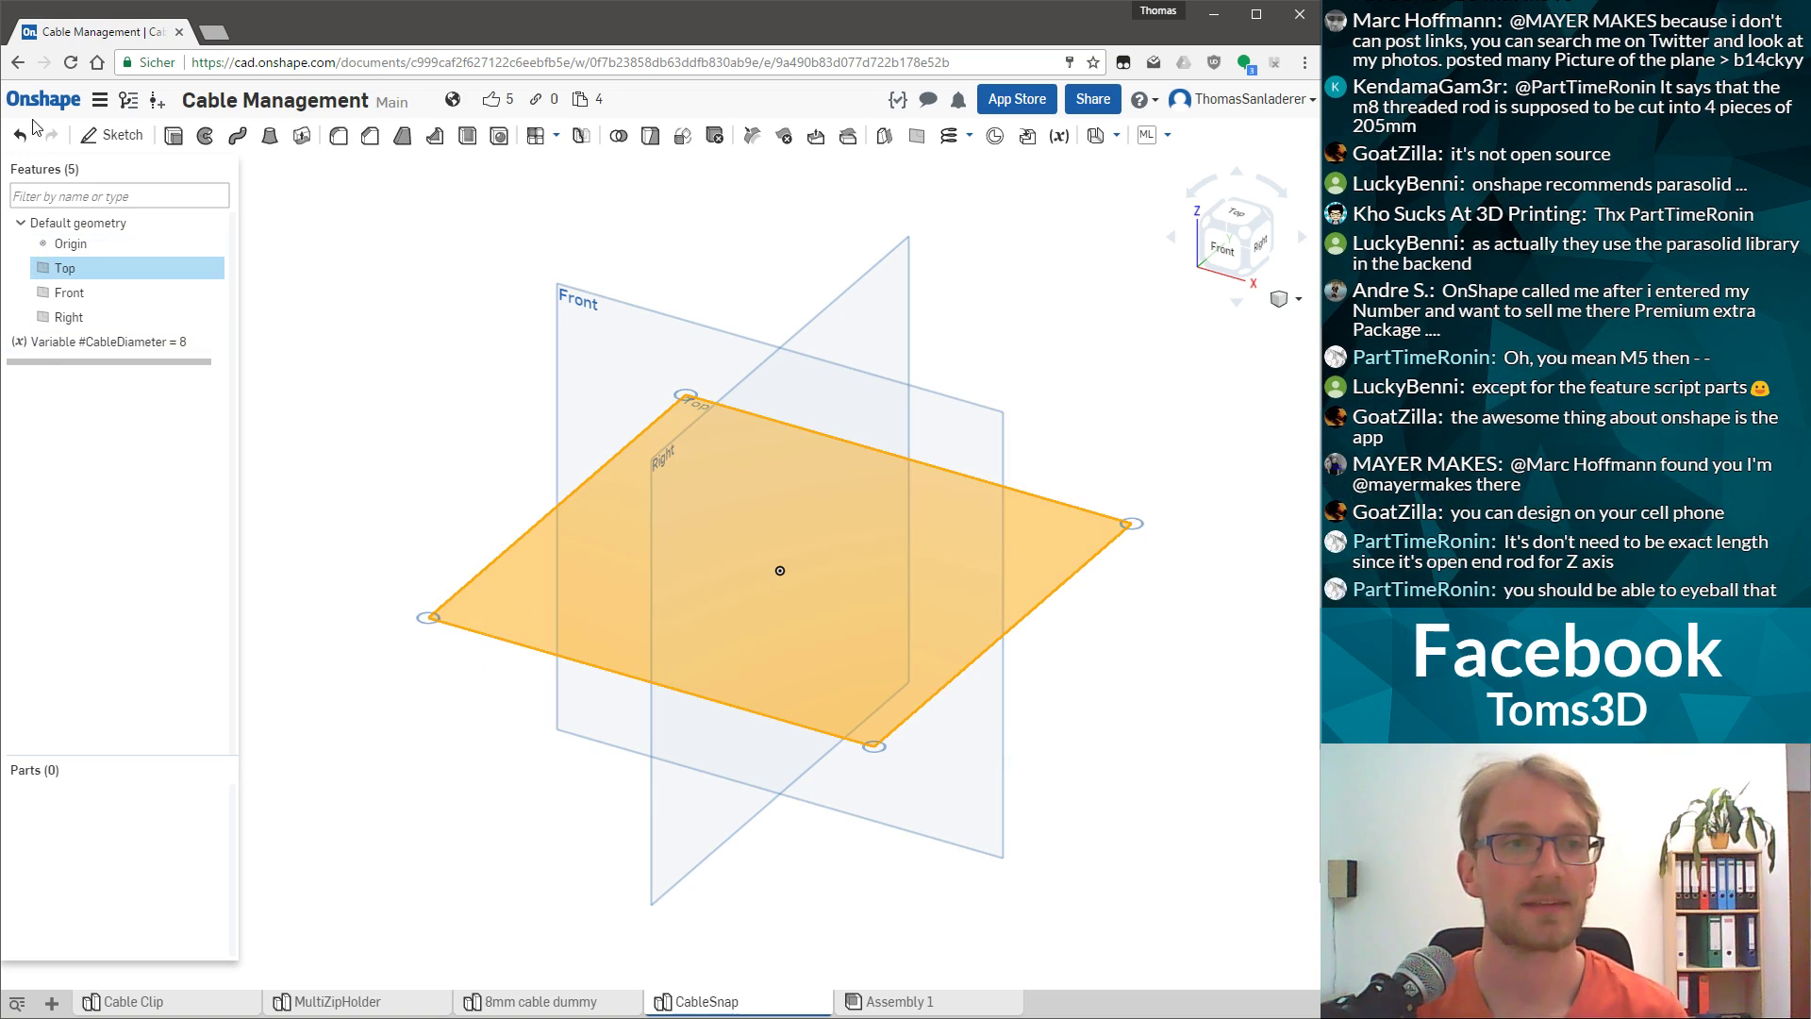
pyautogui.click(114, 136)
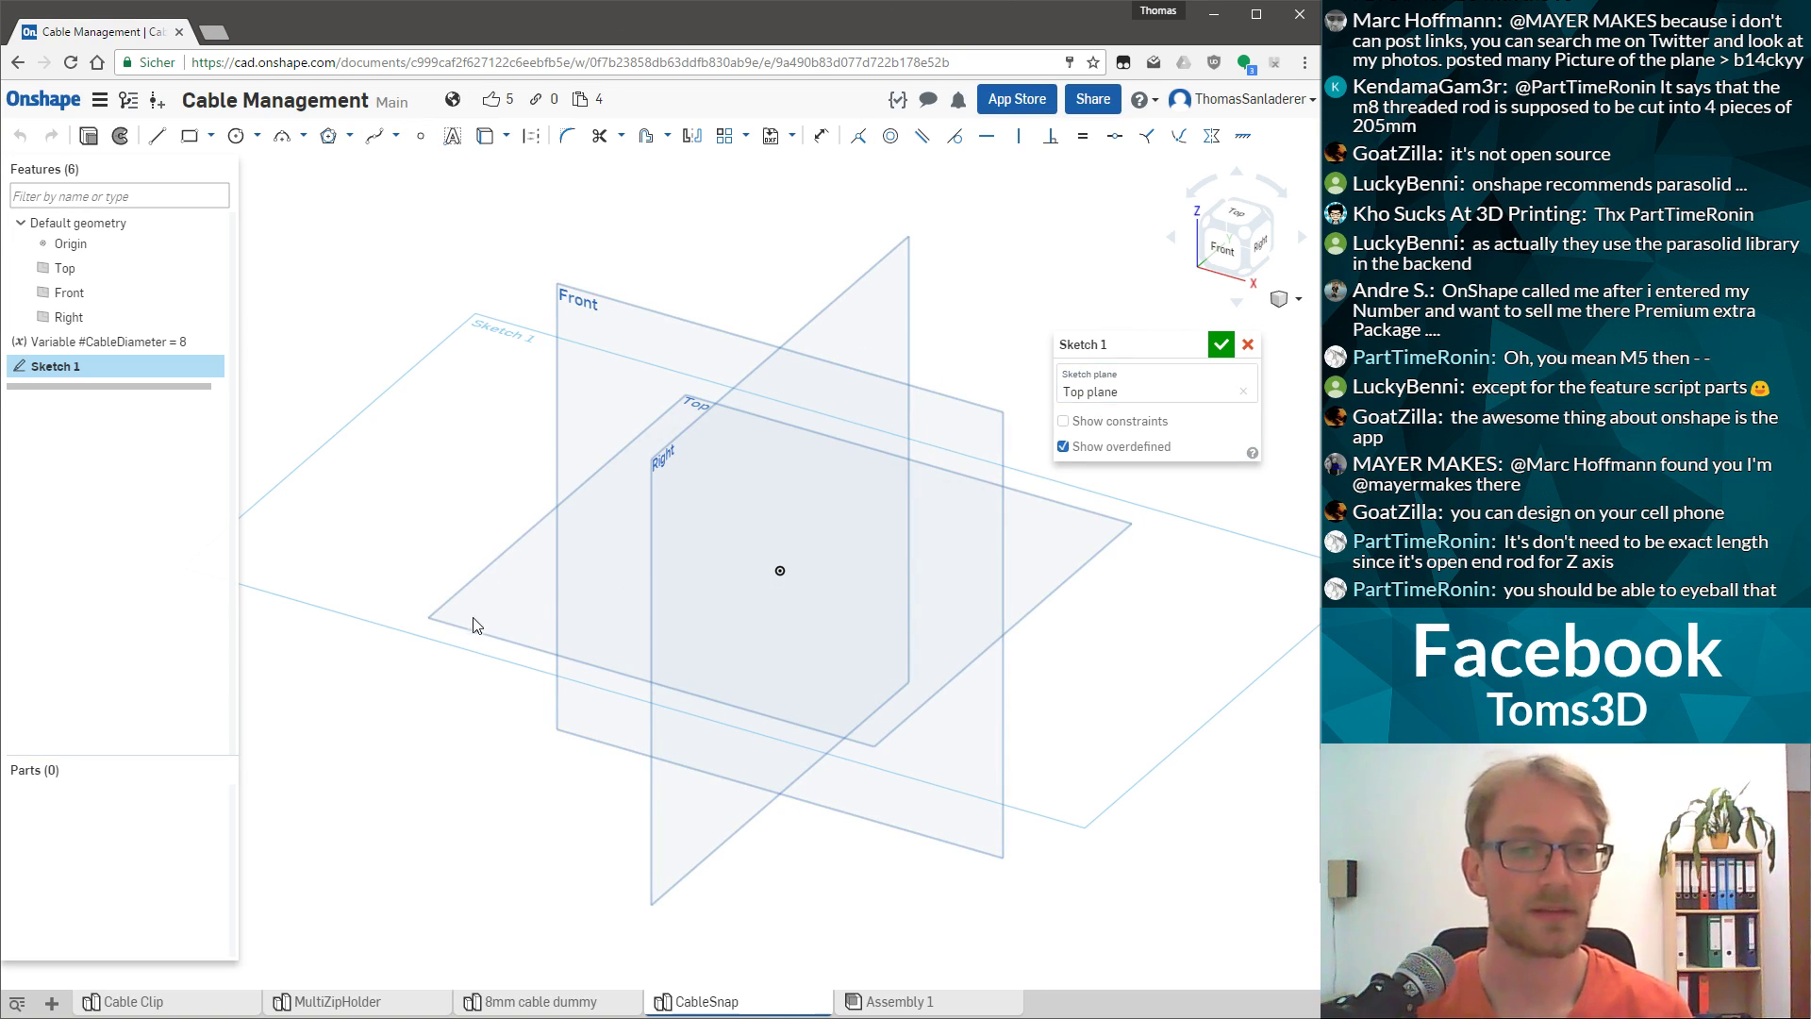
pyautogui.click(1234, 215)
pyautogui.scroll(-2, 953, 595)
pyautogui.scroll(2, 1084, 425)
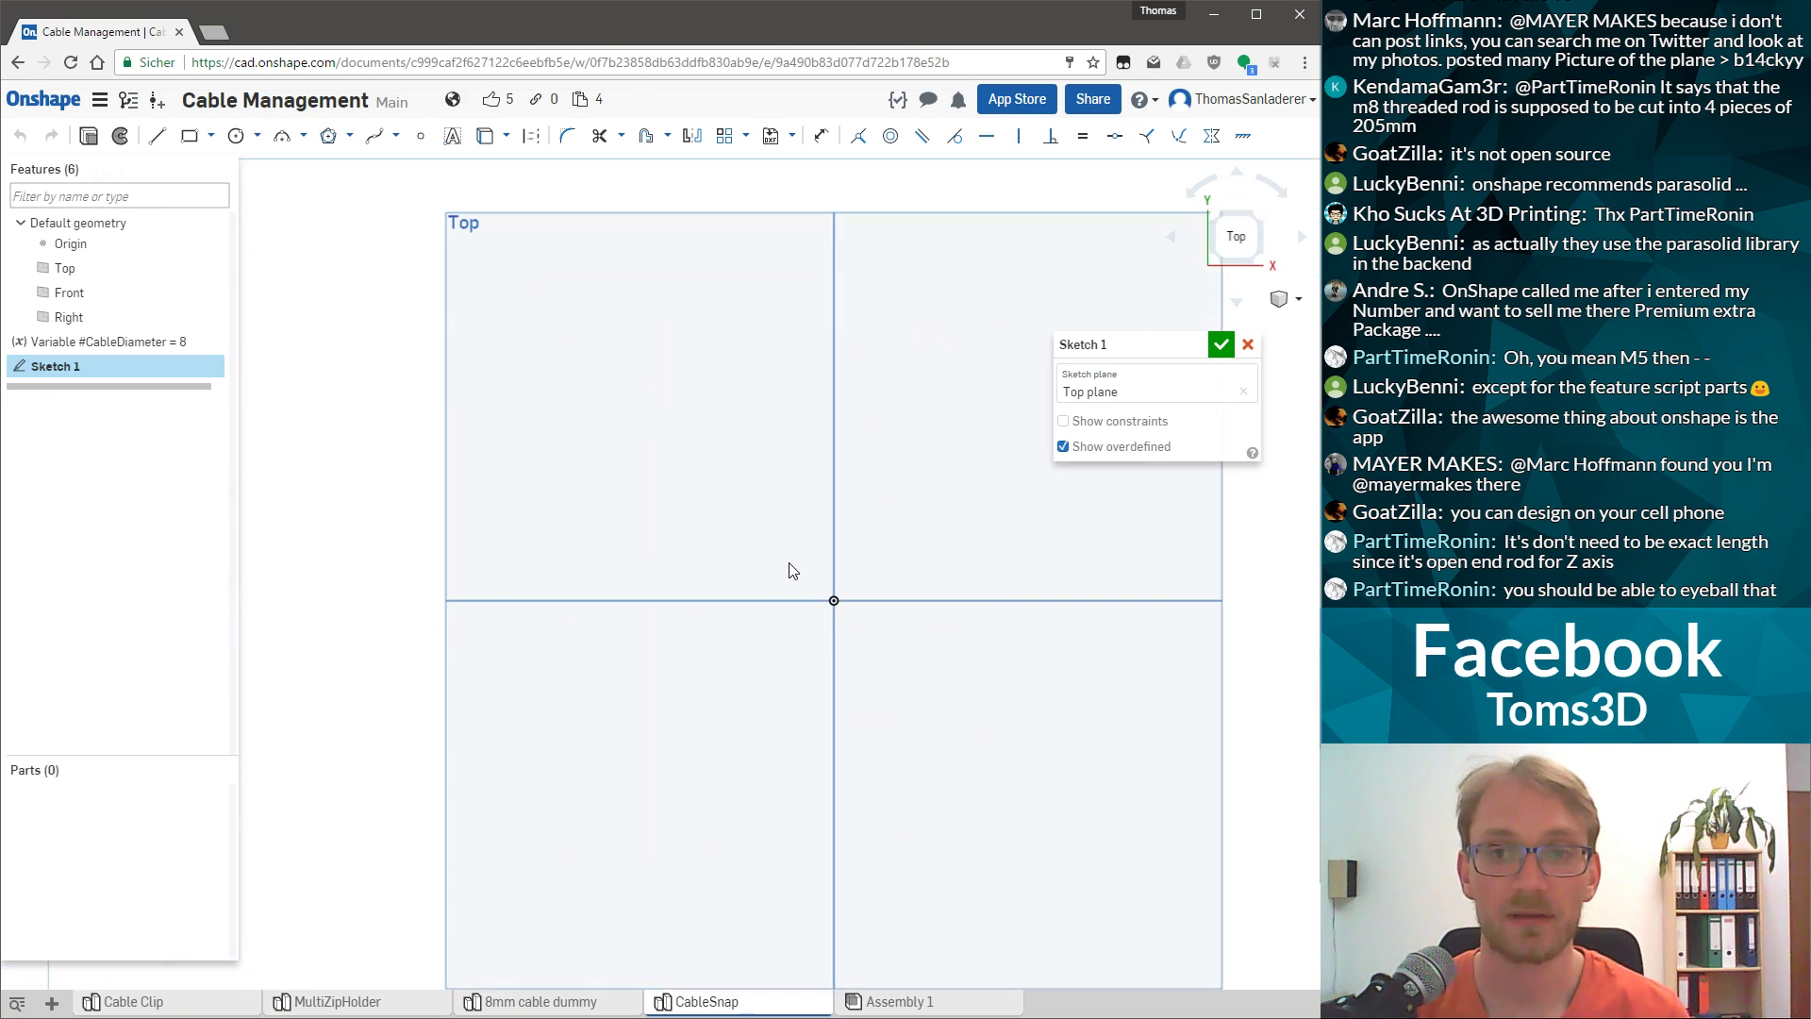
pyautogui.scroll(-1, 906, 283)
pyautogui.scroll(1, 911, 444)
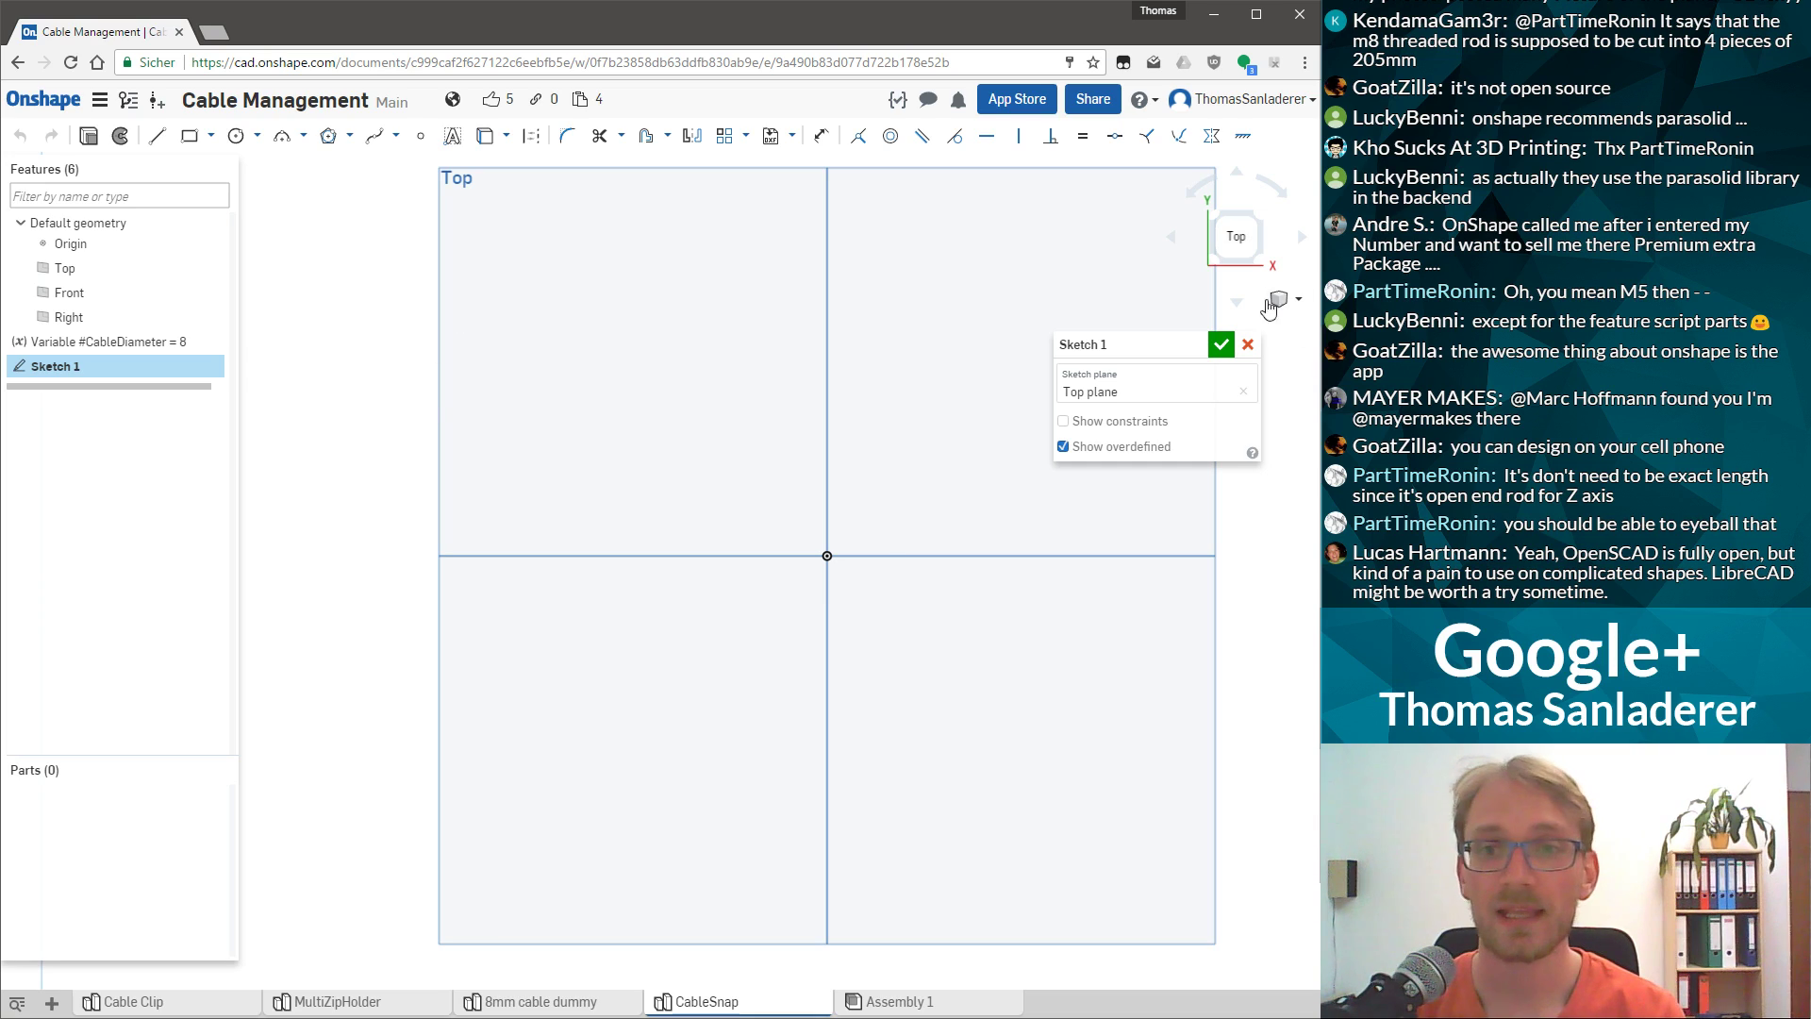
pyautogui.moveTo(1160, 347); pyautogui.dragTo(1198, 352)
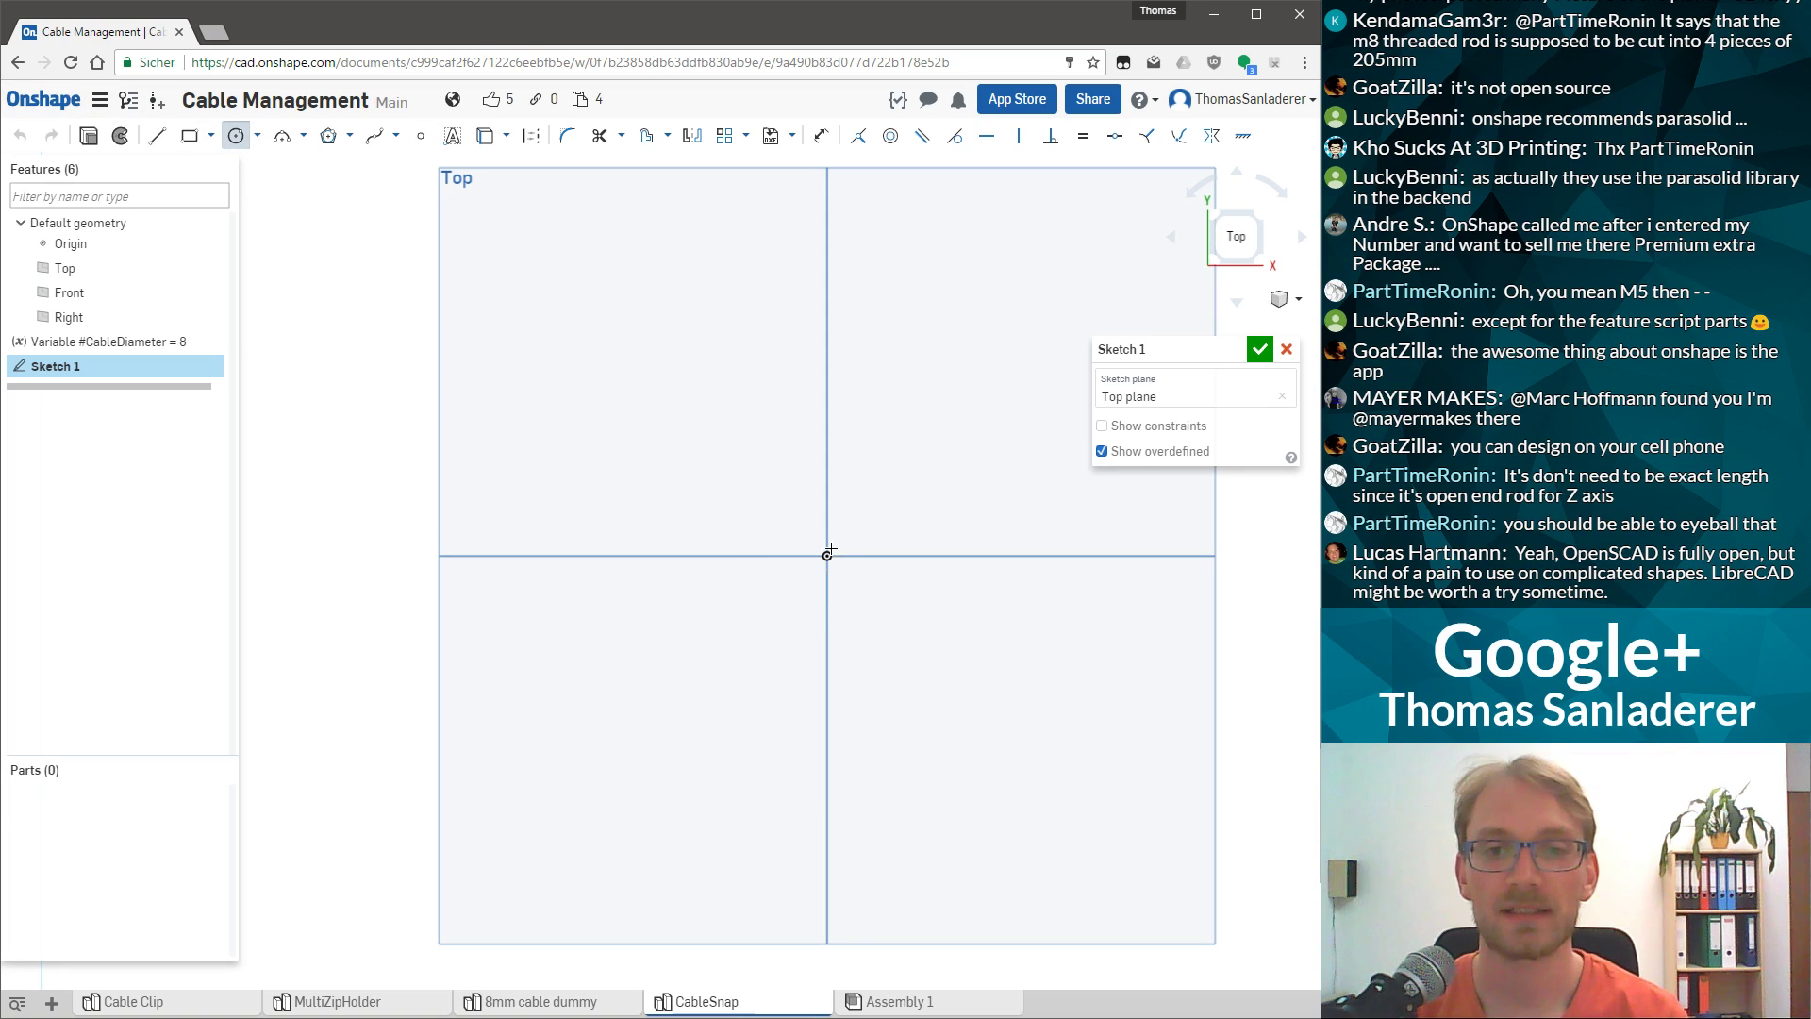
pyautogui.moveTo(827, 555); pyautogui.dragTo(892, 566)
pyautogui.scroll(2, 1028, 566)
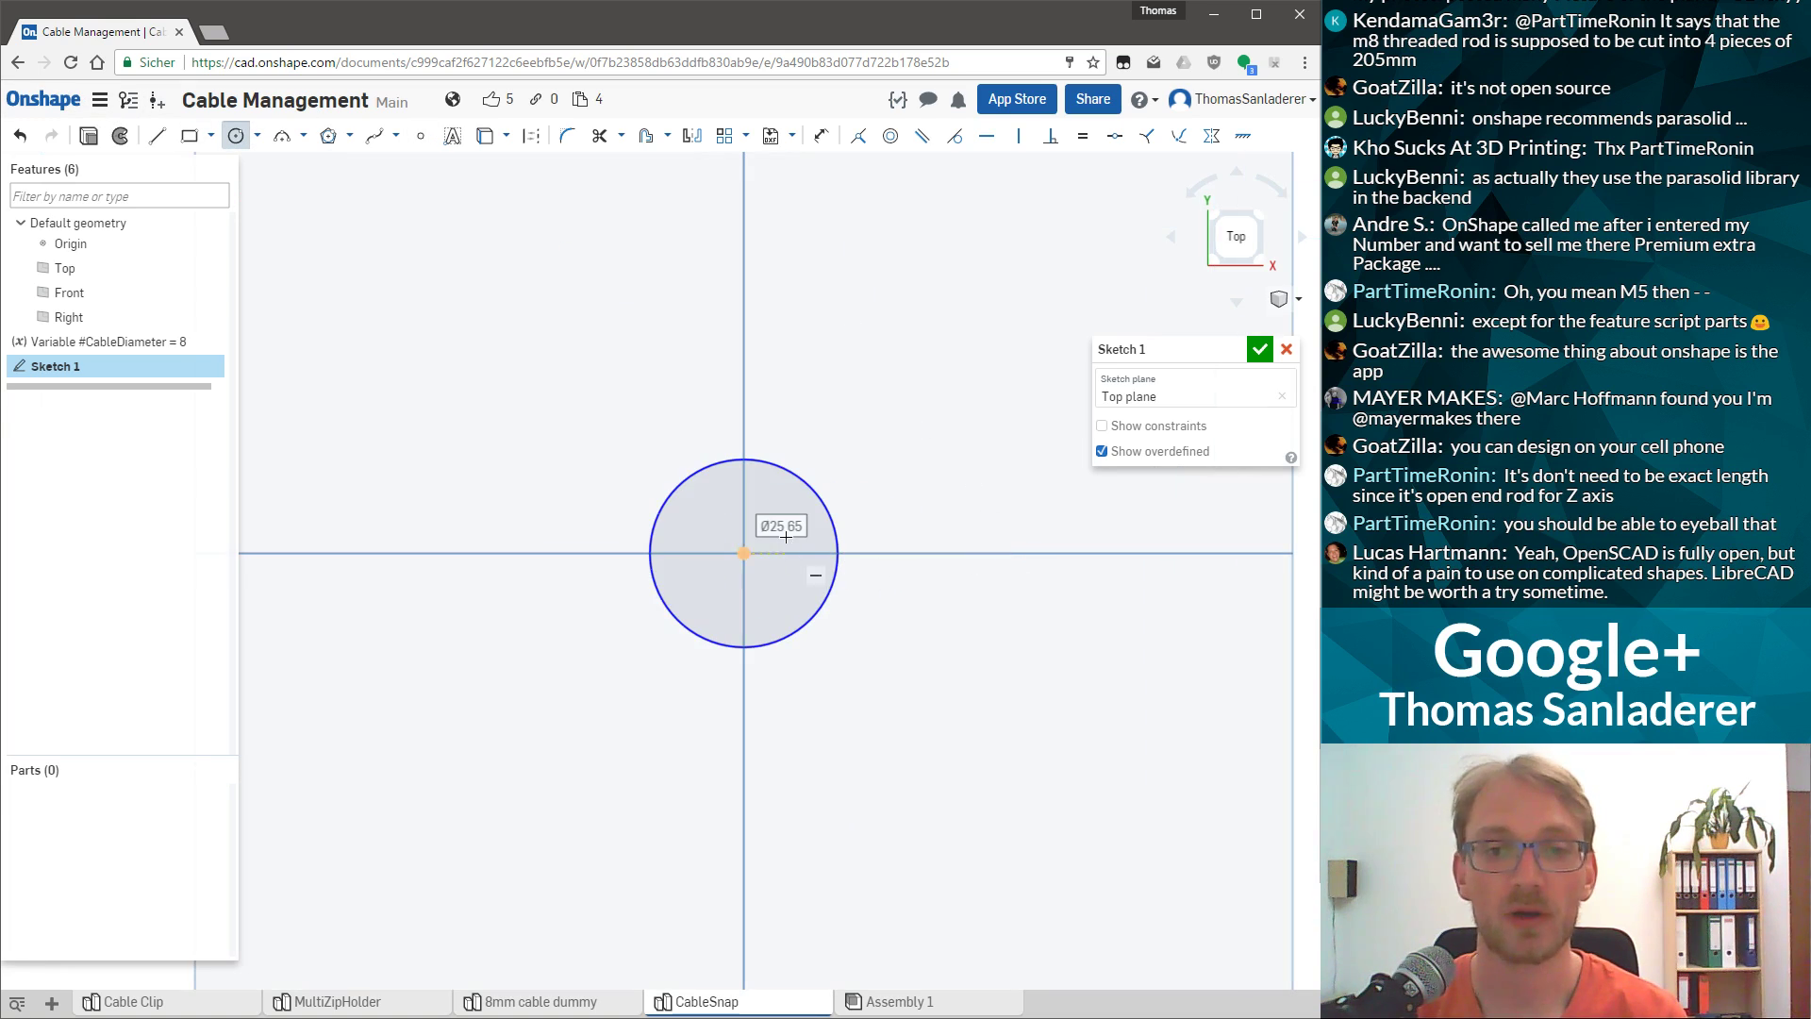
# Dimension the circle's diameter as 8 mm.
pyautogui.press('d')
pyautogui.click(830, 509)
pyautogui.click(892, 488)
pyautogui.write('8')
pyautogui.press('Return')
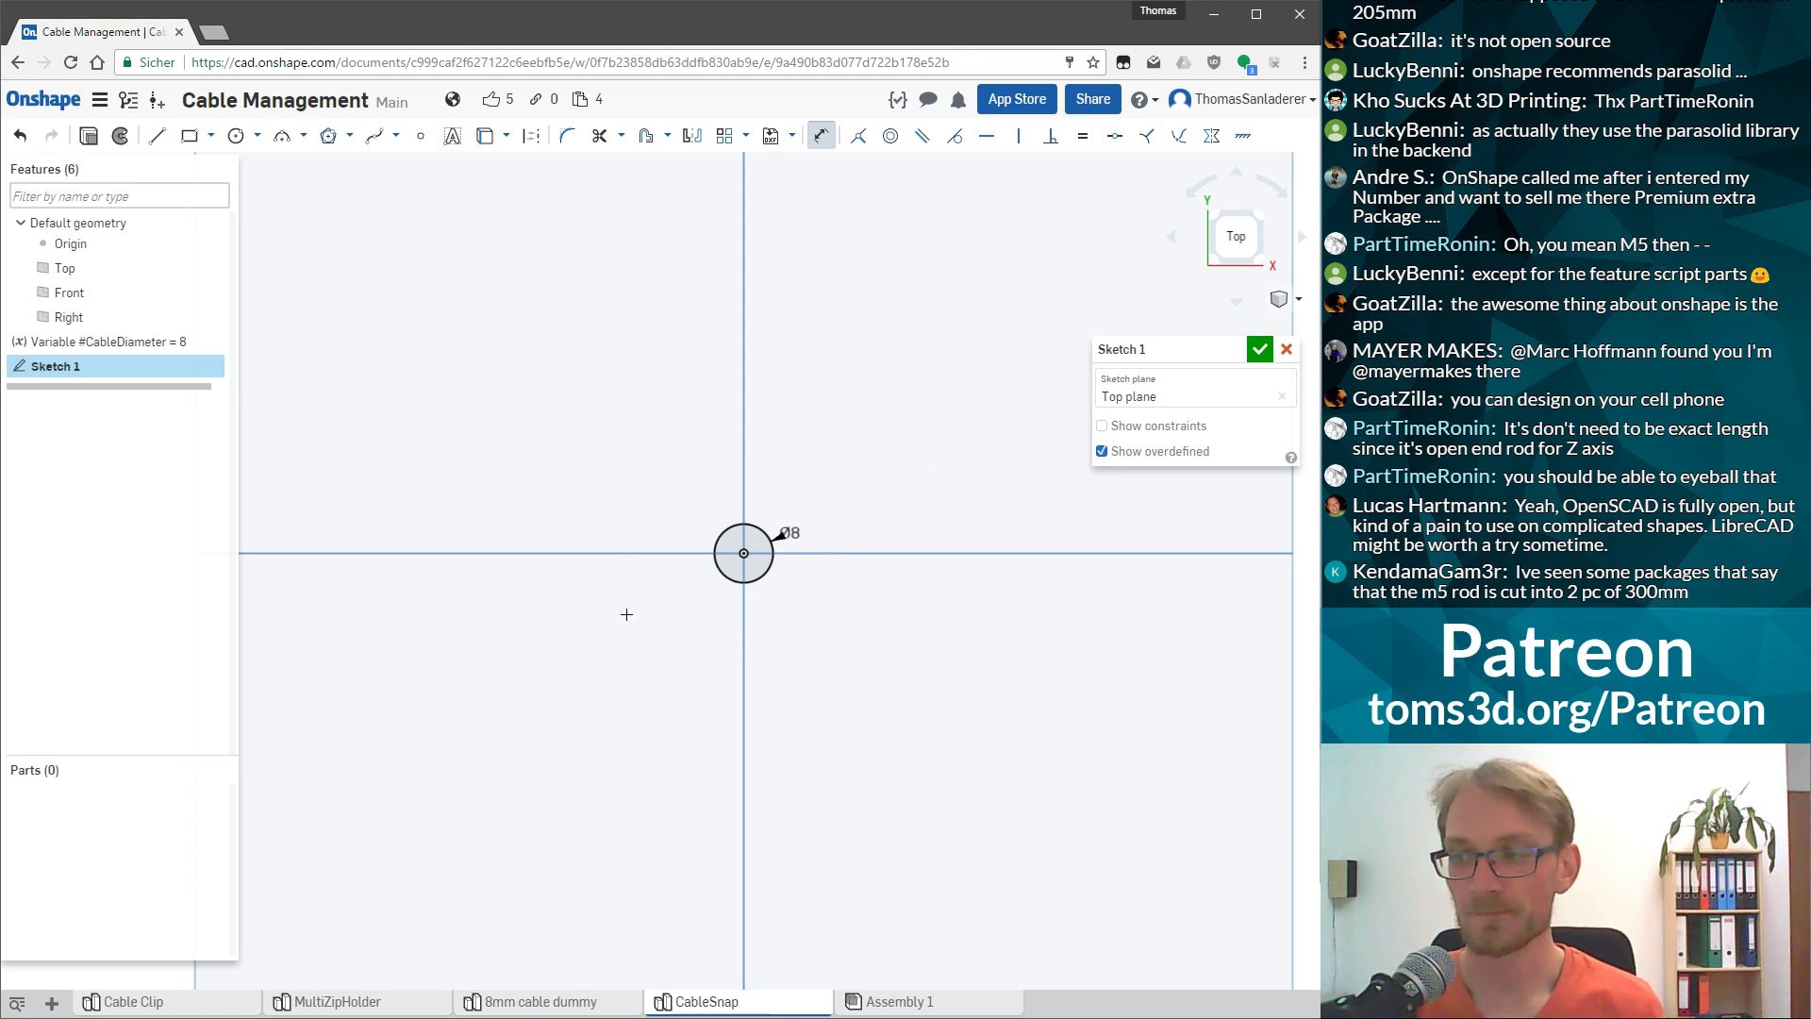
# Sketch the snap-hook side left of the circle, from its horizontal centreline downward, with connected lines about 2, 1.2 and 3.3 mm long.
pyautogui.scroll(2, 811, 577)
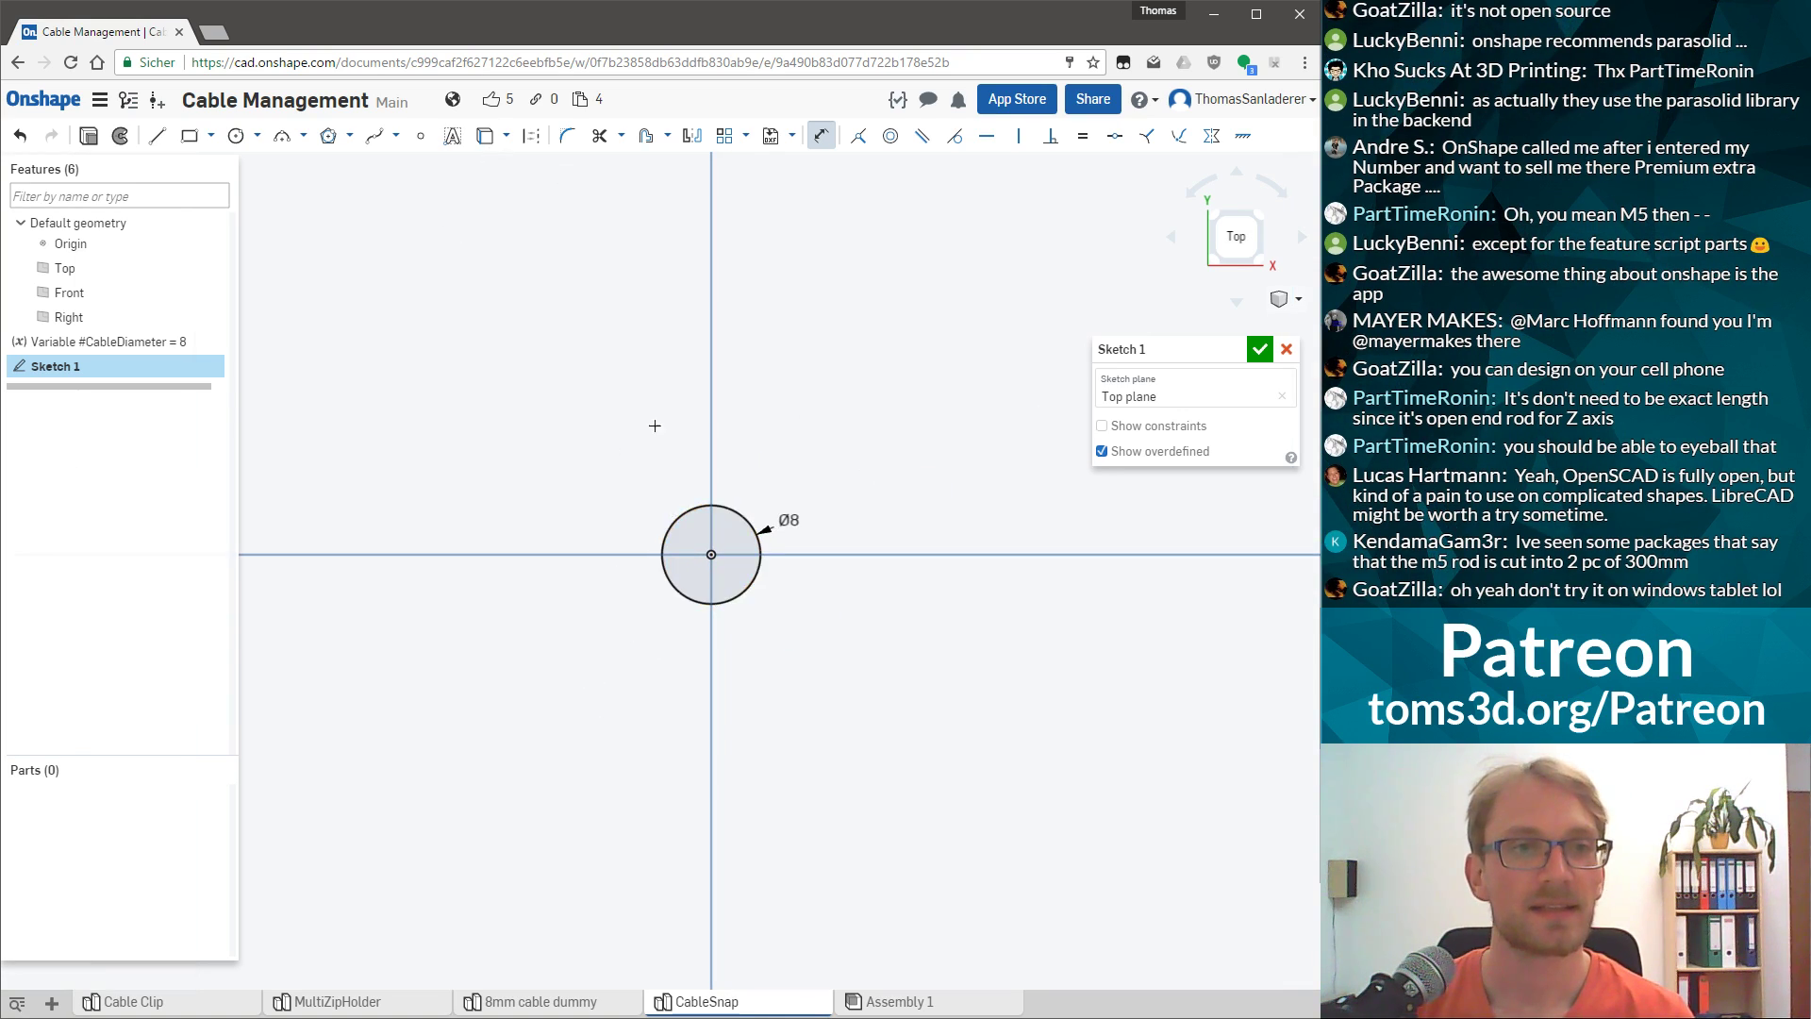
pyautogui.scroll(4, 663, 453)
pyautogui.scroll(3, 920, 460)
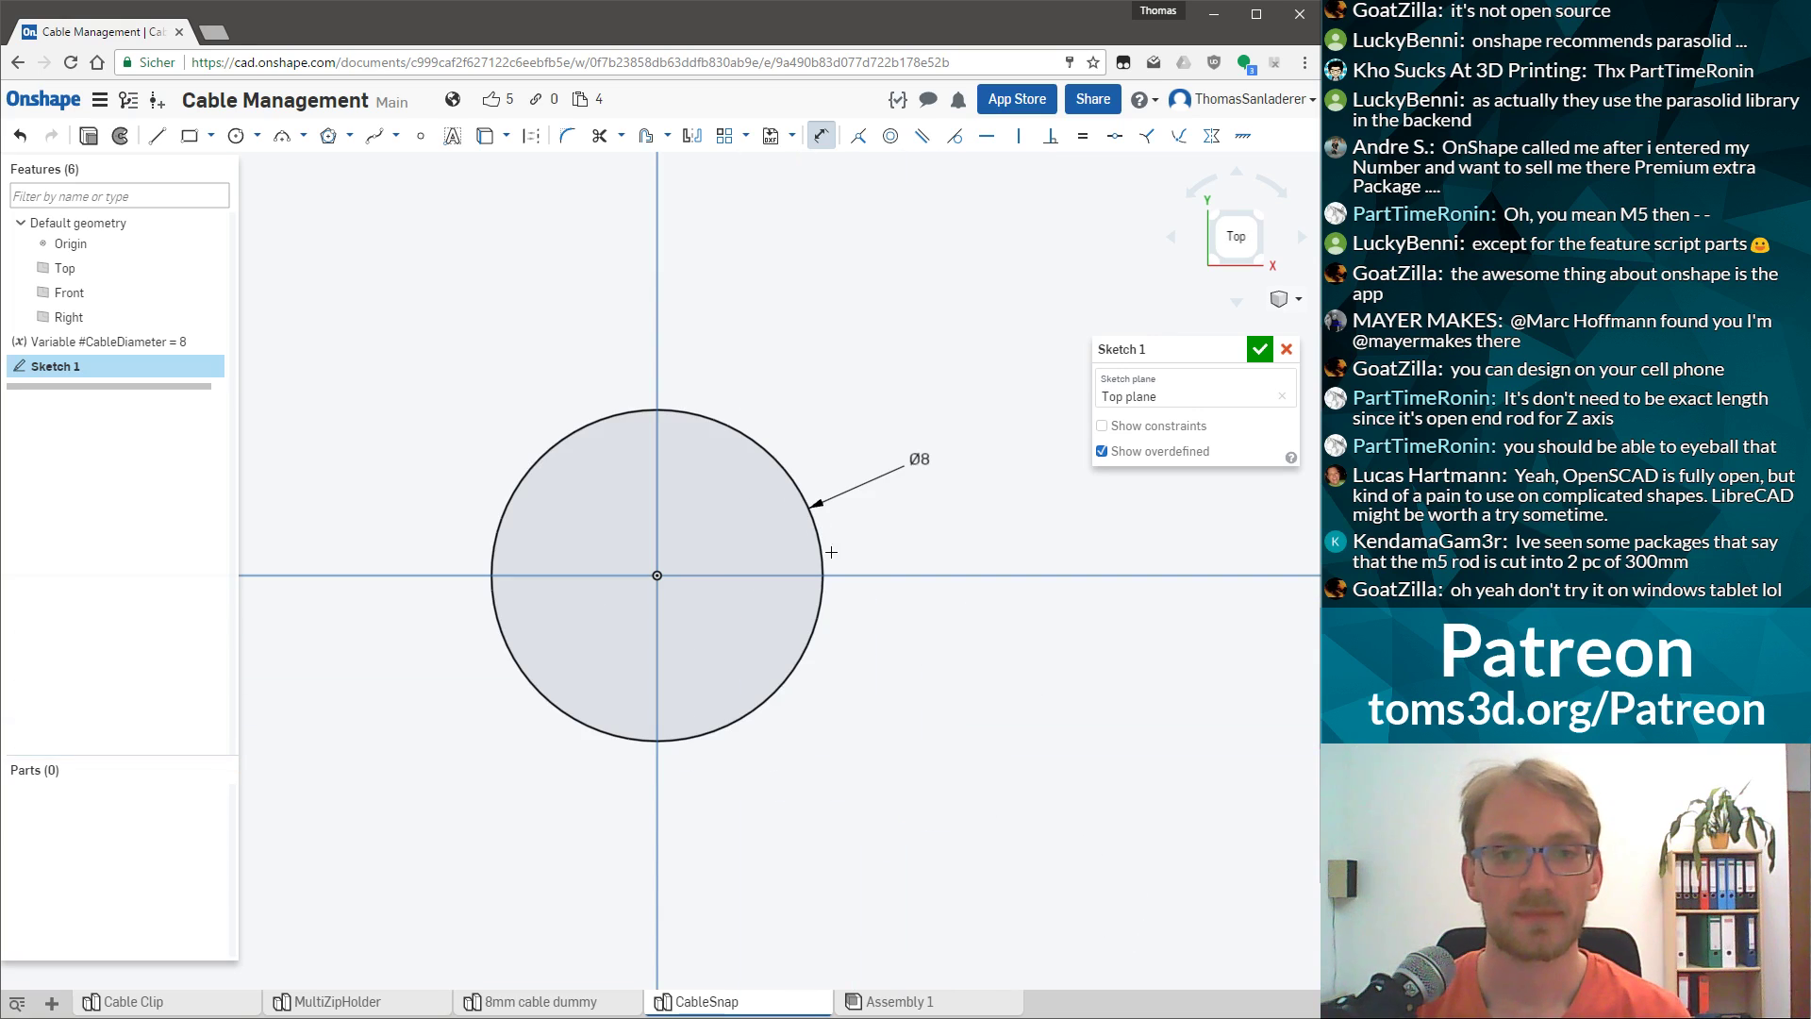
pyautogui.click(157, 135)
pyautogui.scroll(-1, 849, 339)
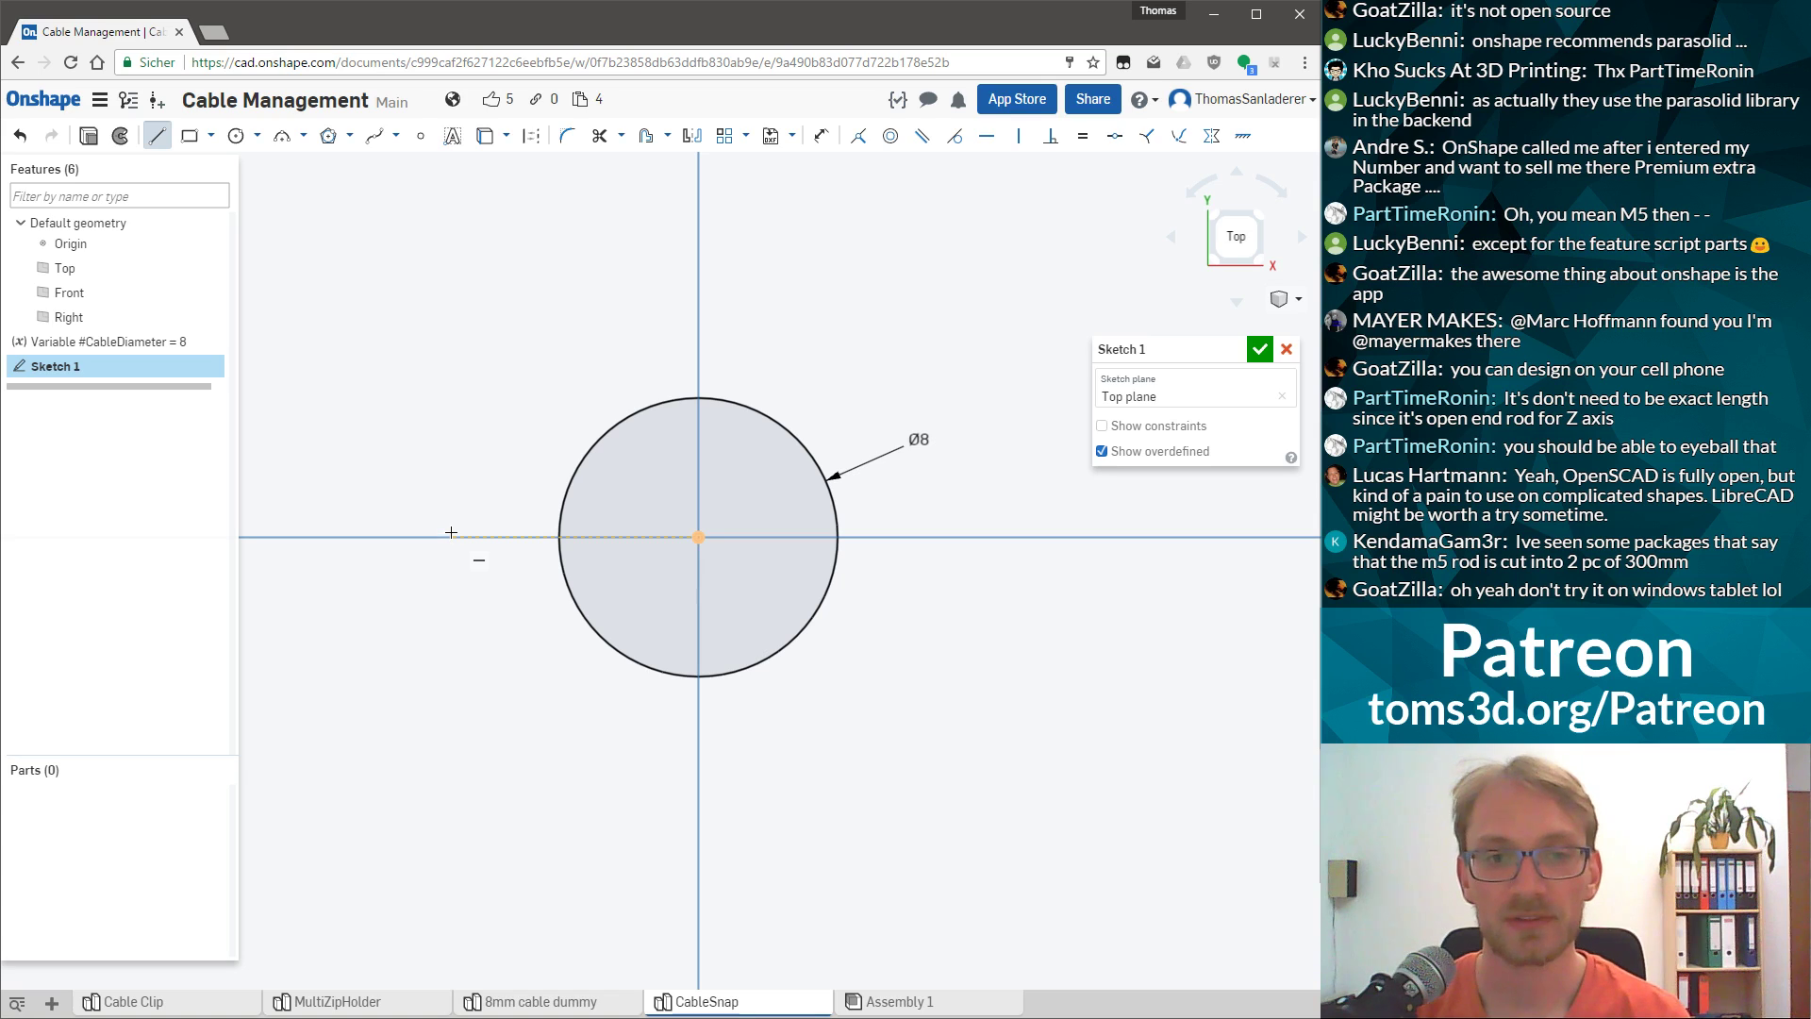
pyautogui.click(482, 536)
pyautogui.click(440, 595)
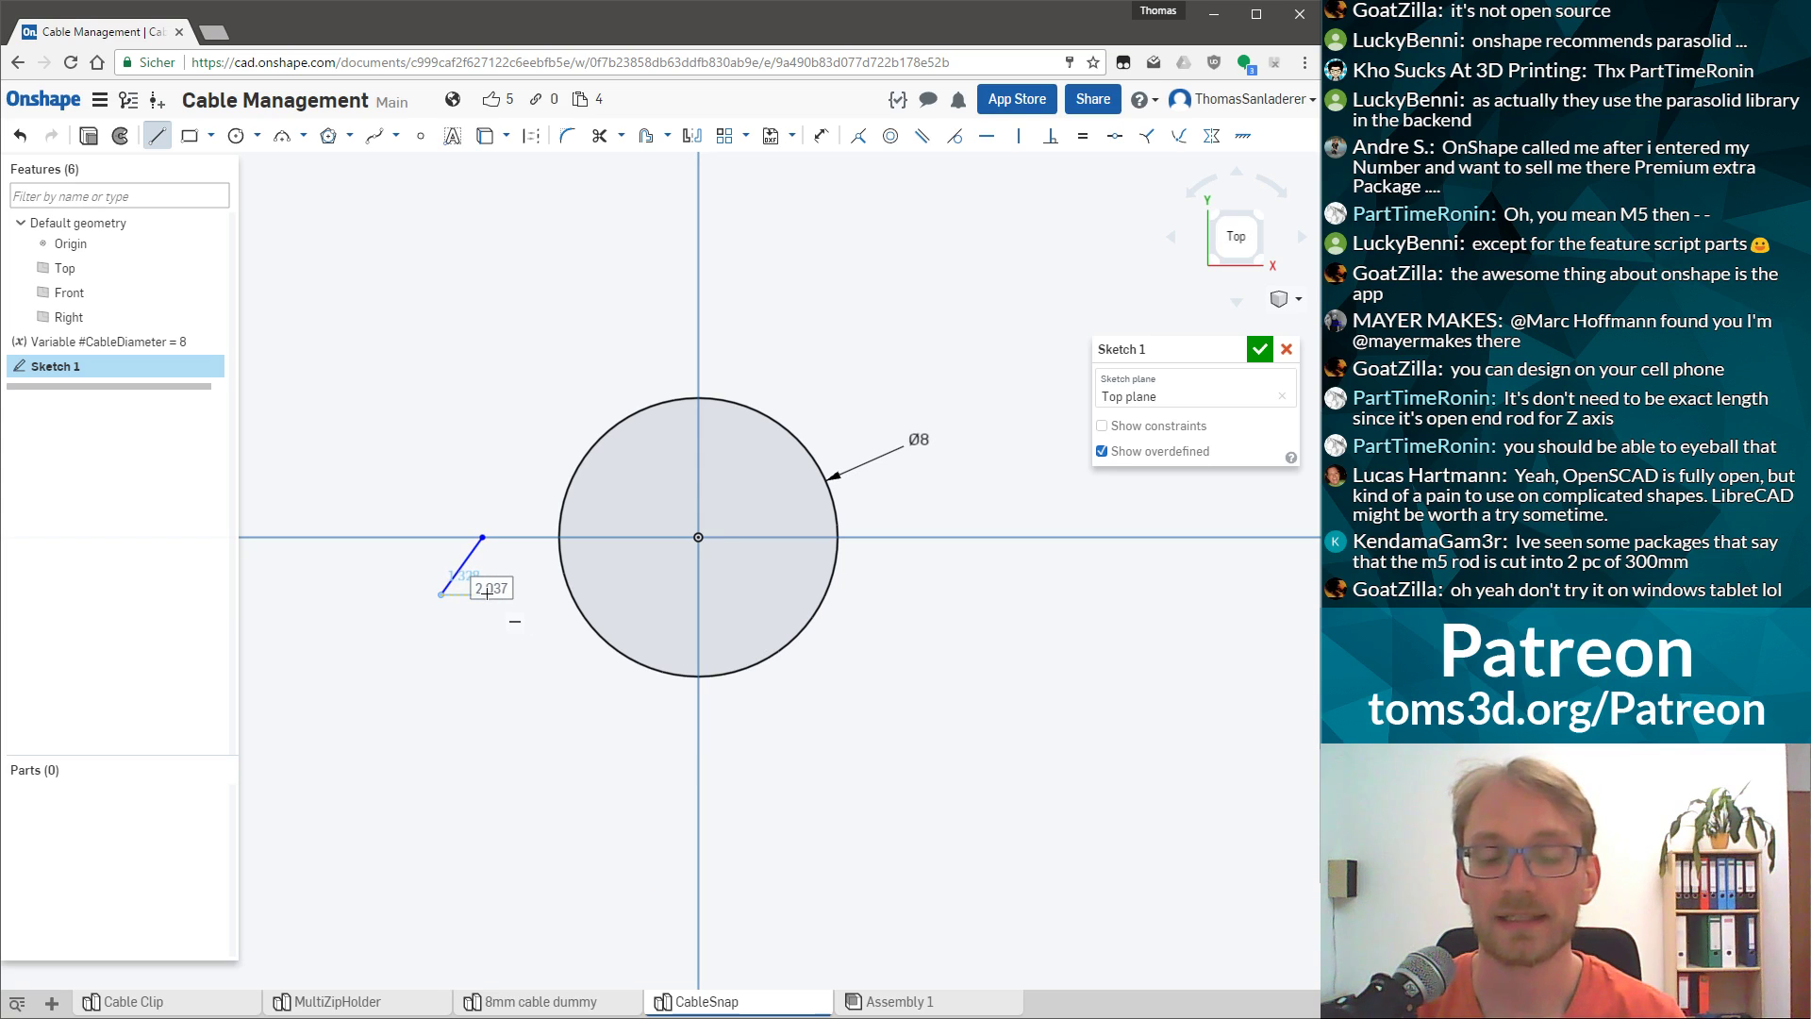
pyautogui.click(482, 595)
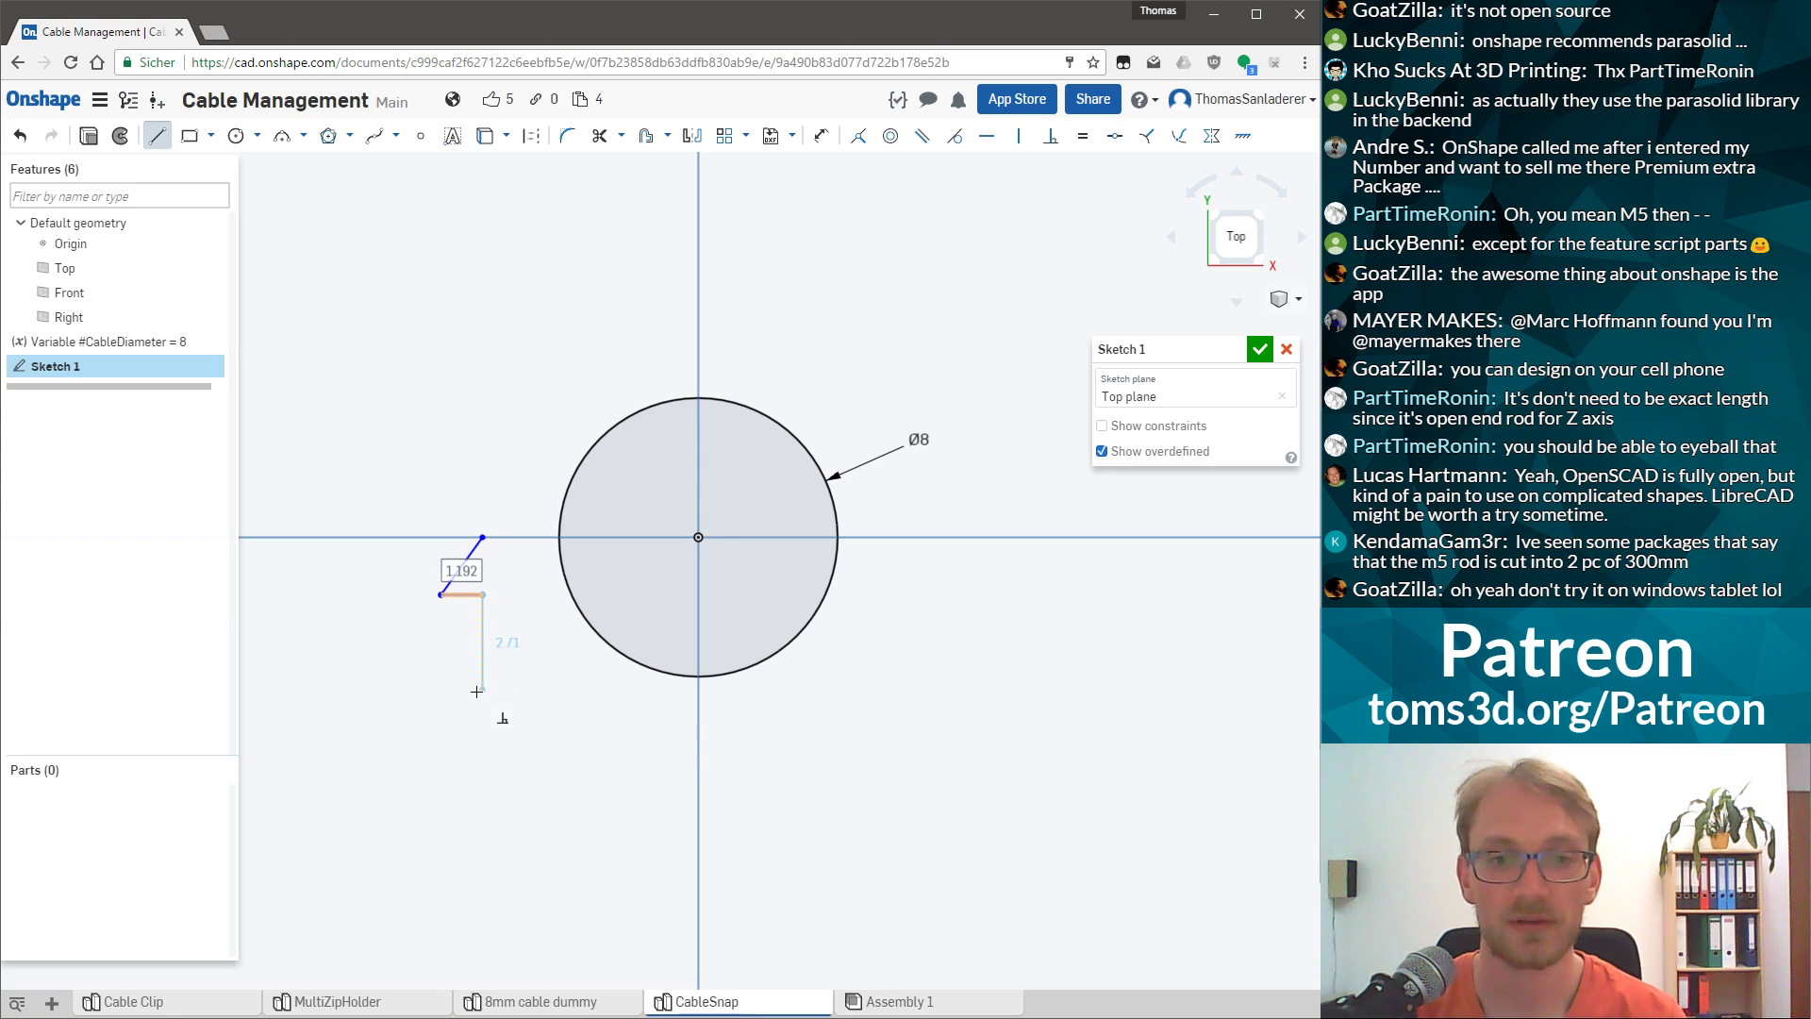
pyautogui.click(473, 709)
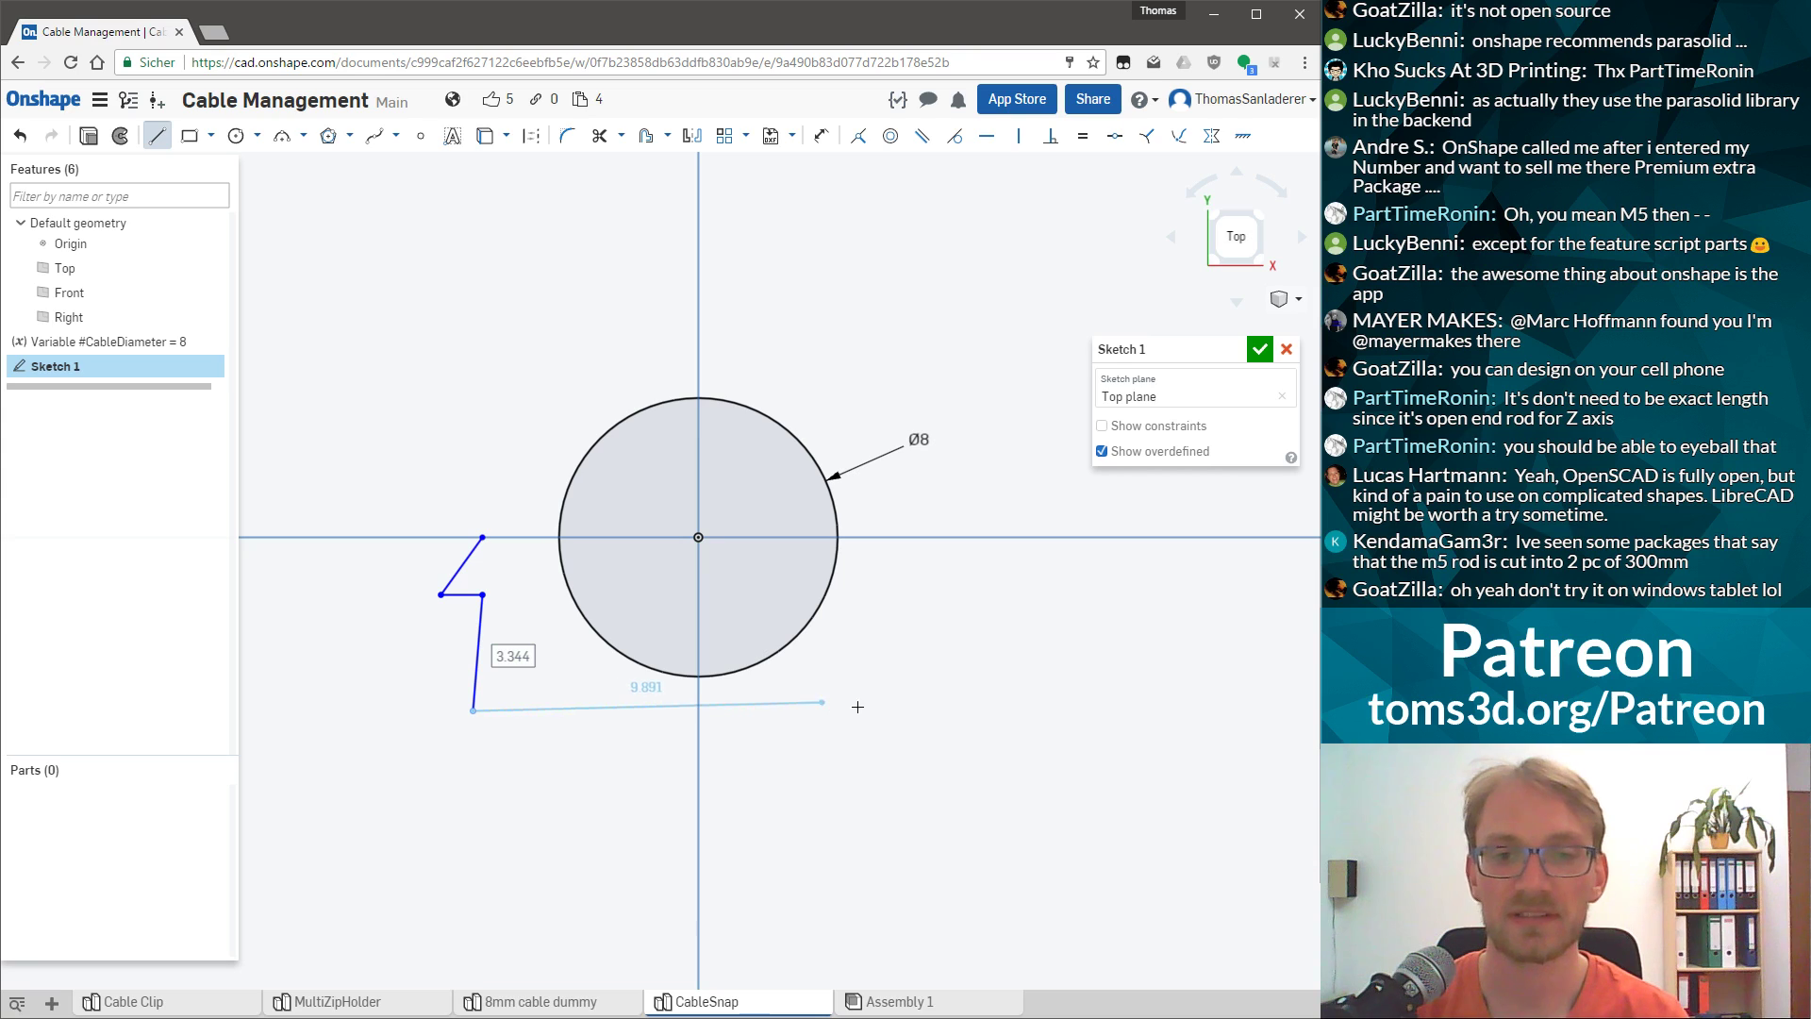
# Continue the profile with a horizontal base about 13 mm long and a vertical right side about 5 mm high, ending on the circle's centreline.
pyautogui.click(919, 710)
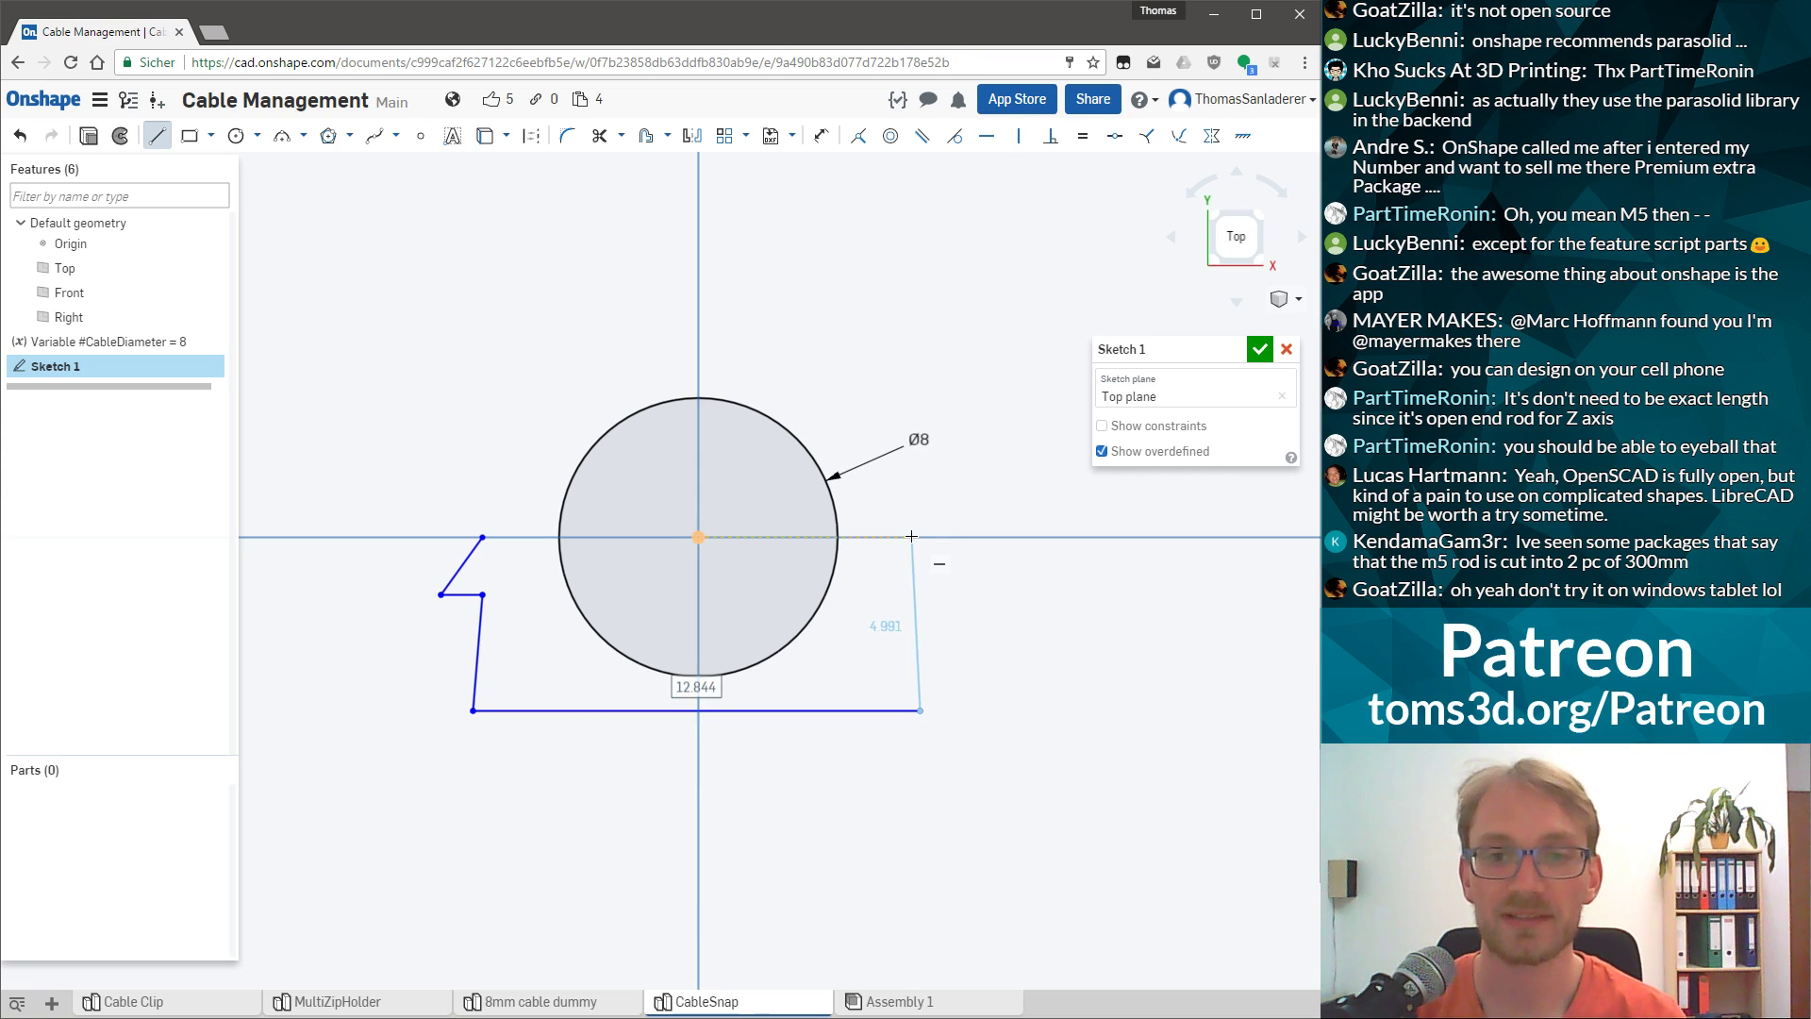
pyautogui.click(922, 537)
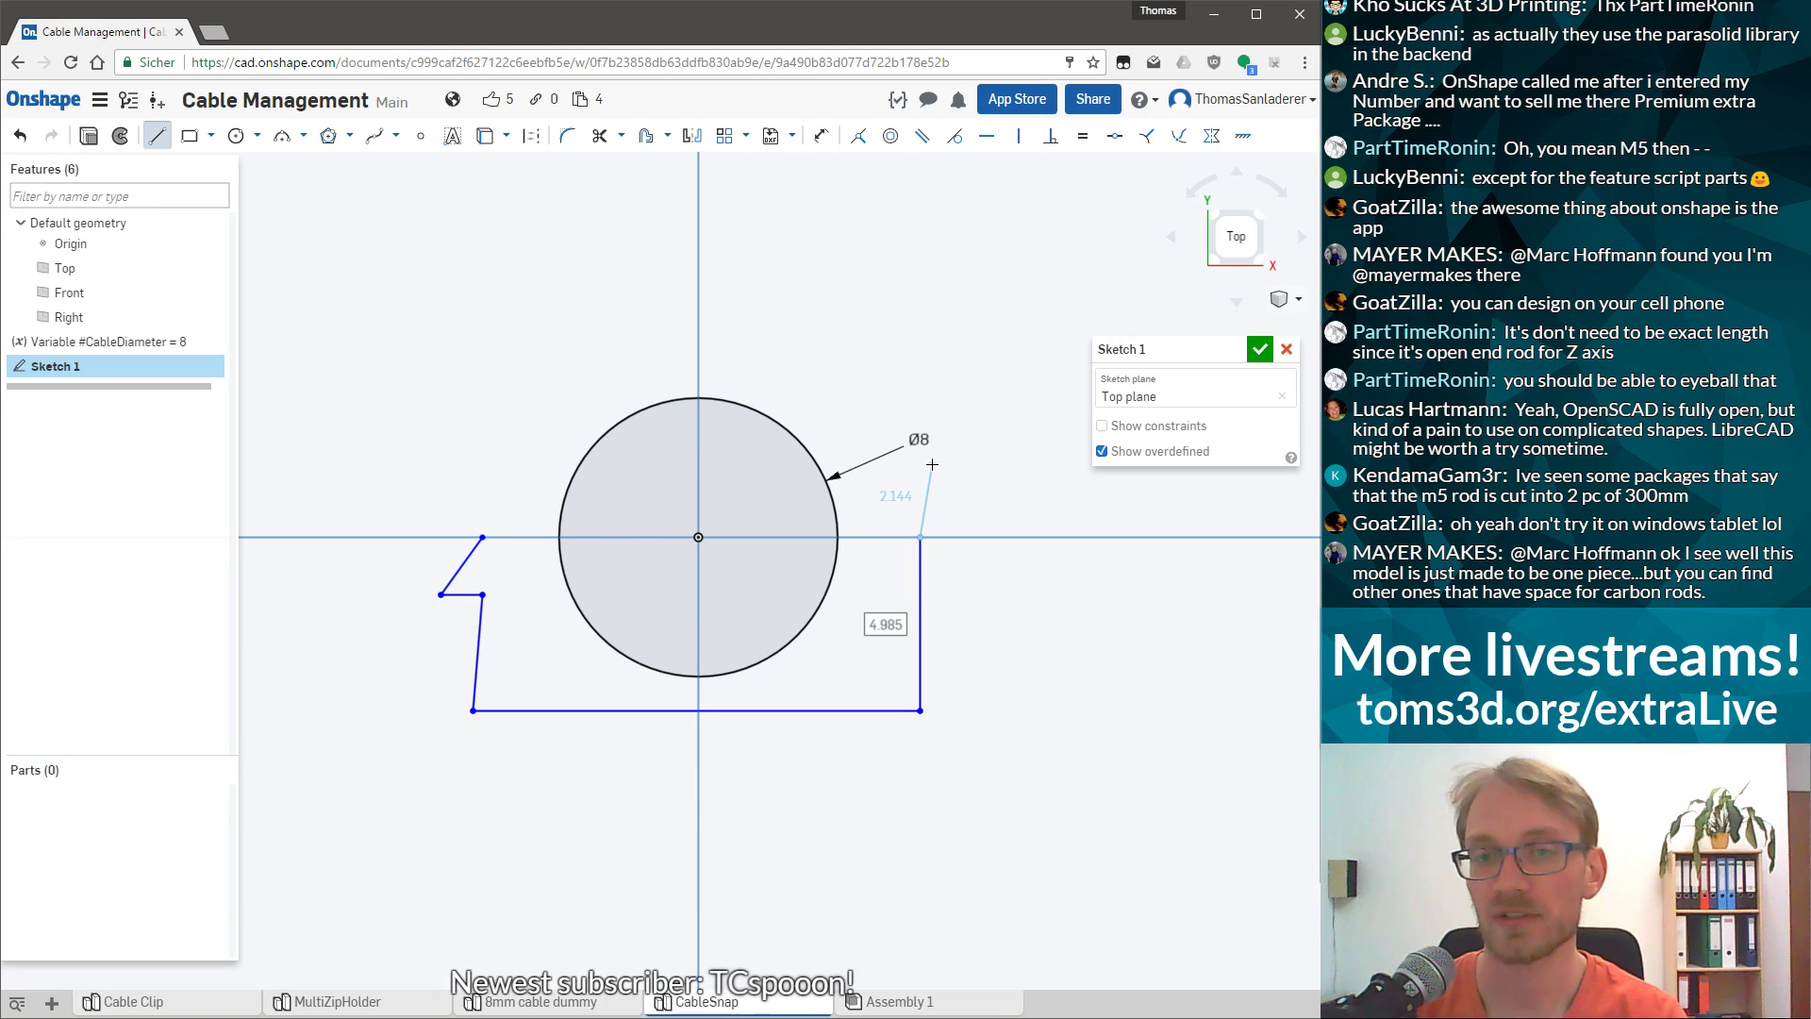
pyautogui.press('Escape')
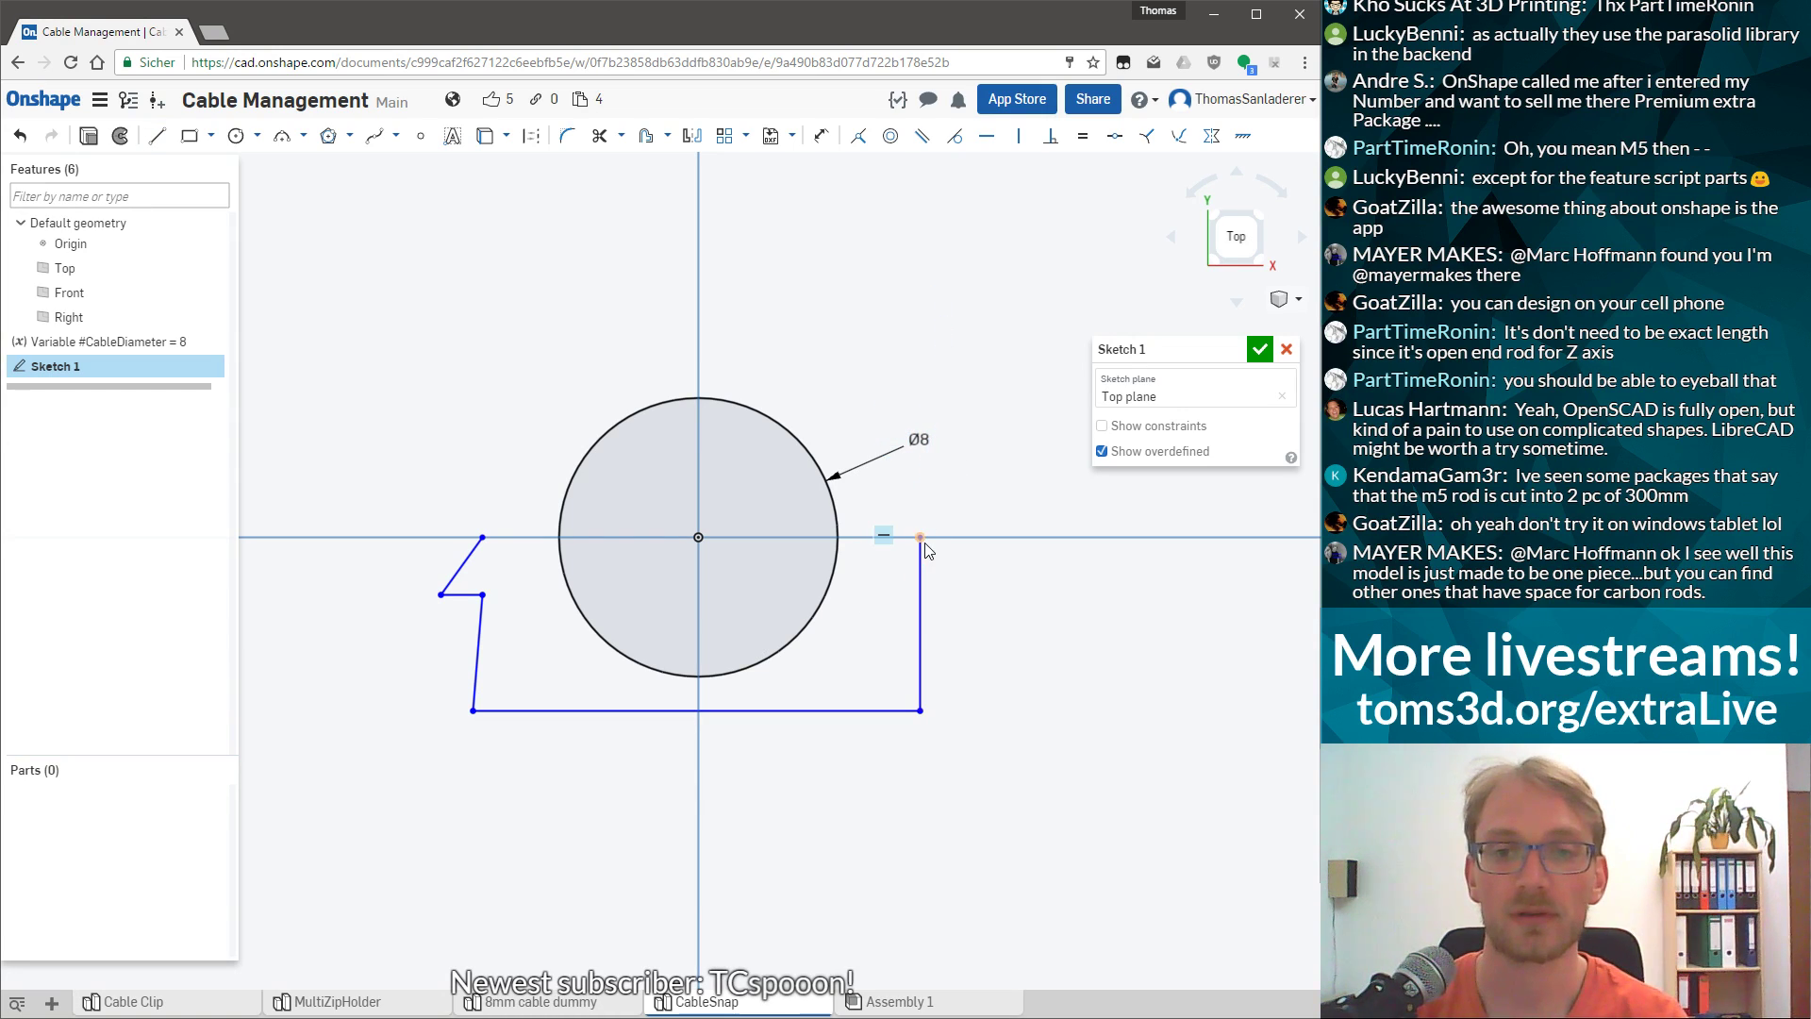
pyautogui.moveTo(921, 566); pyautogui.dragTo(916, 566)
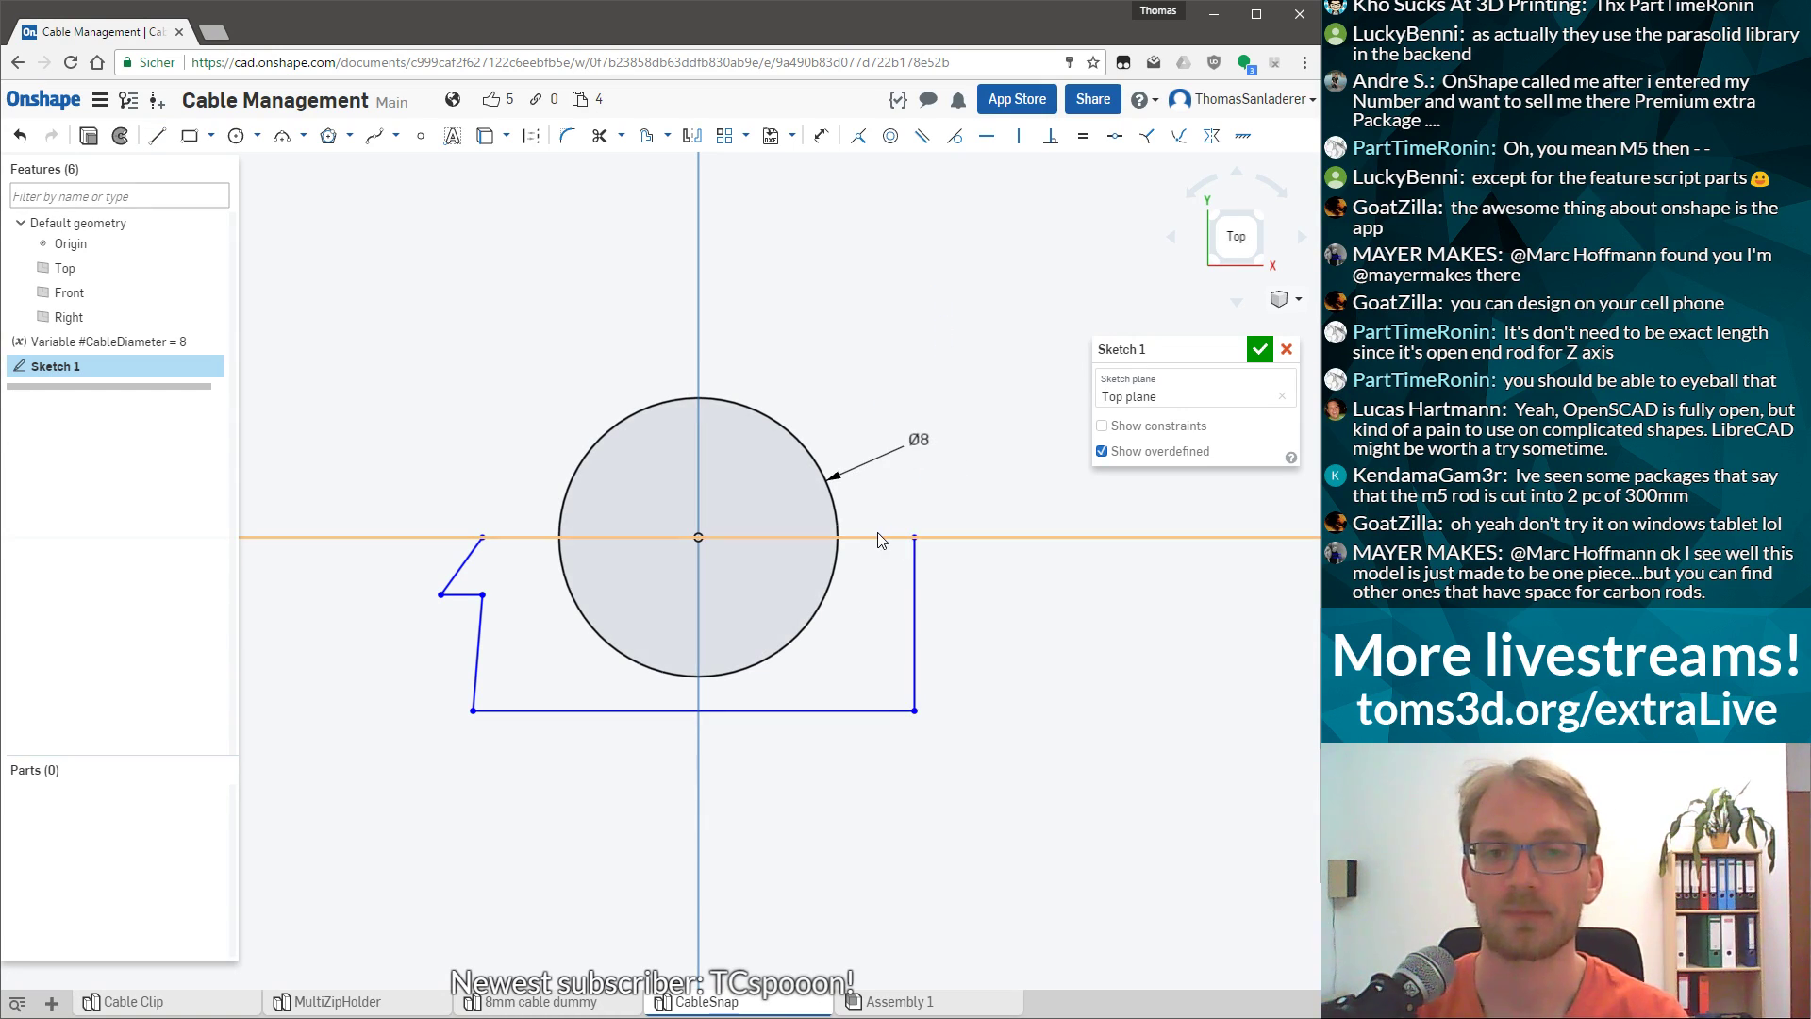
# Free the right side's upper end from the circle's centreline and extend that line upward to above the circle.
pyautogui.click(911, 537)
pyautogui.click(909, 530)
pyautogui.click(905, 523)
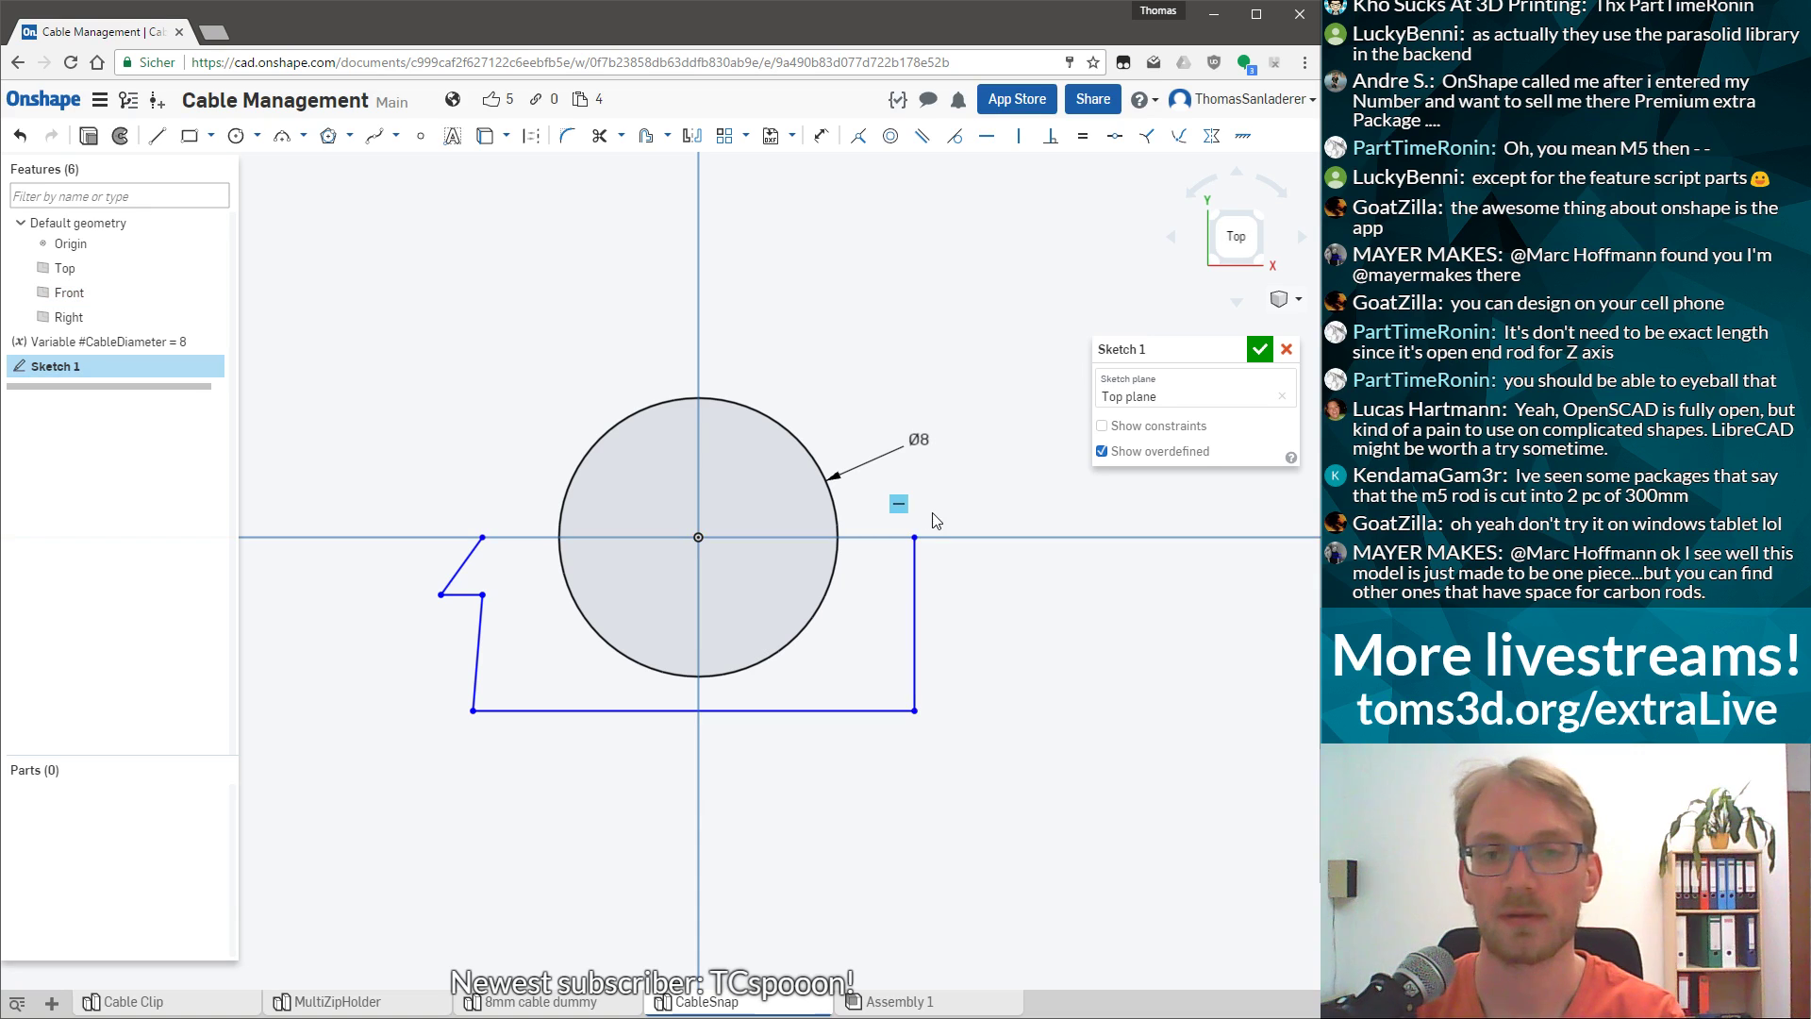
pyautogui.moveTo(913, 539); pyautogui.dragTo(911, 300)
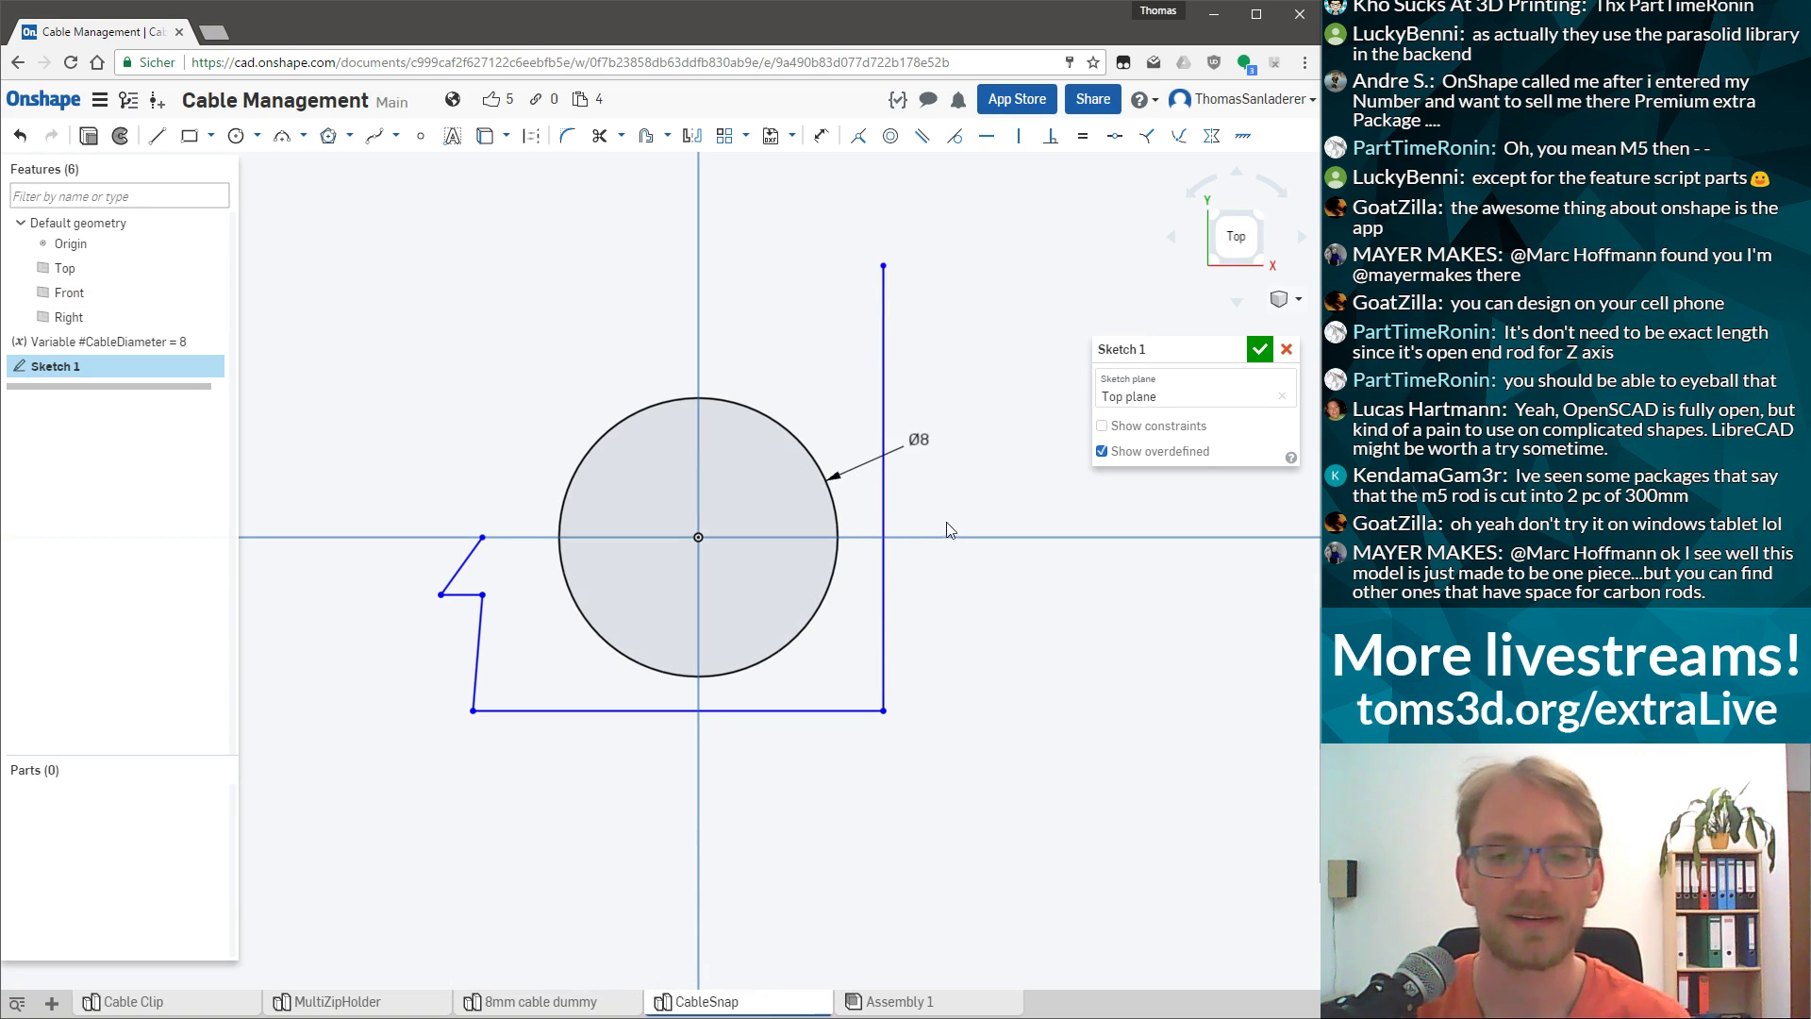
# Make the slanted lower line of the snap hook vertical.
pyautogui.click(477, 665)
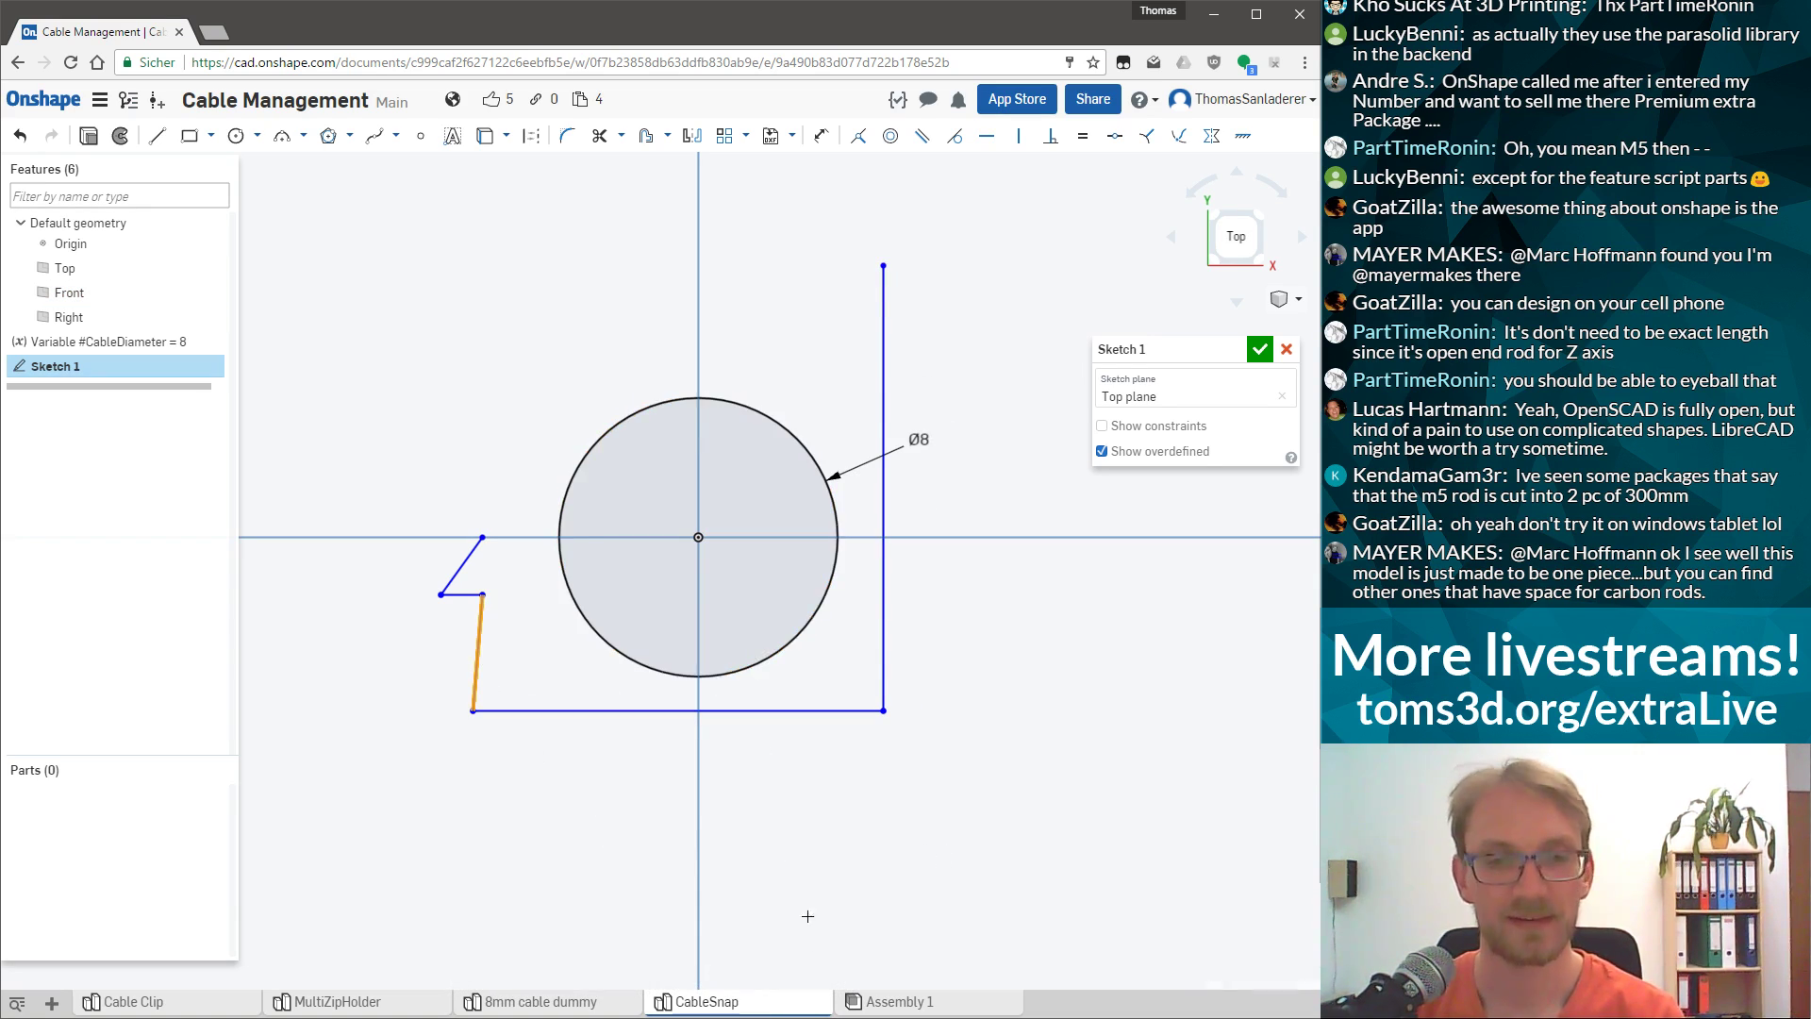
pyautogui.click(792, 857)
pyautogui.scroll(2, 392, 537)
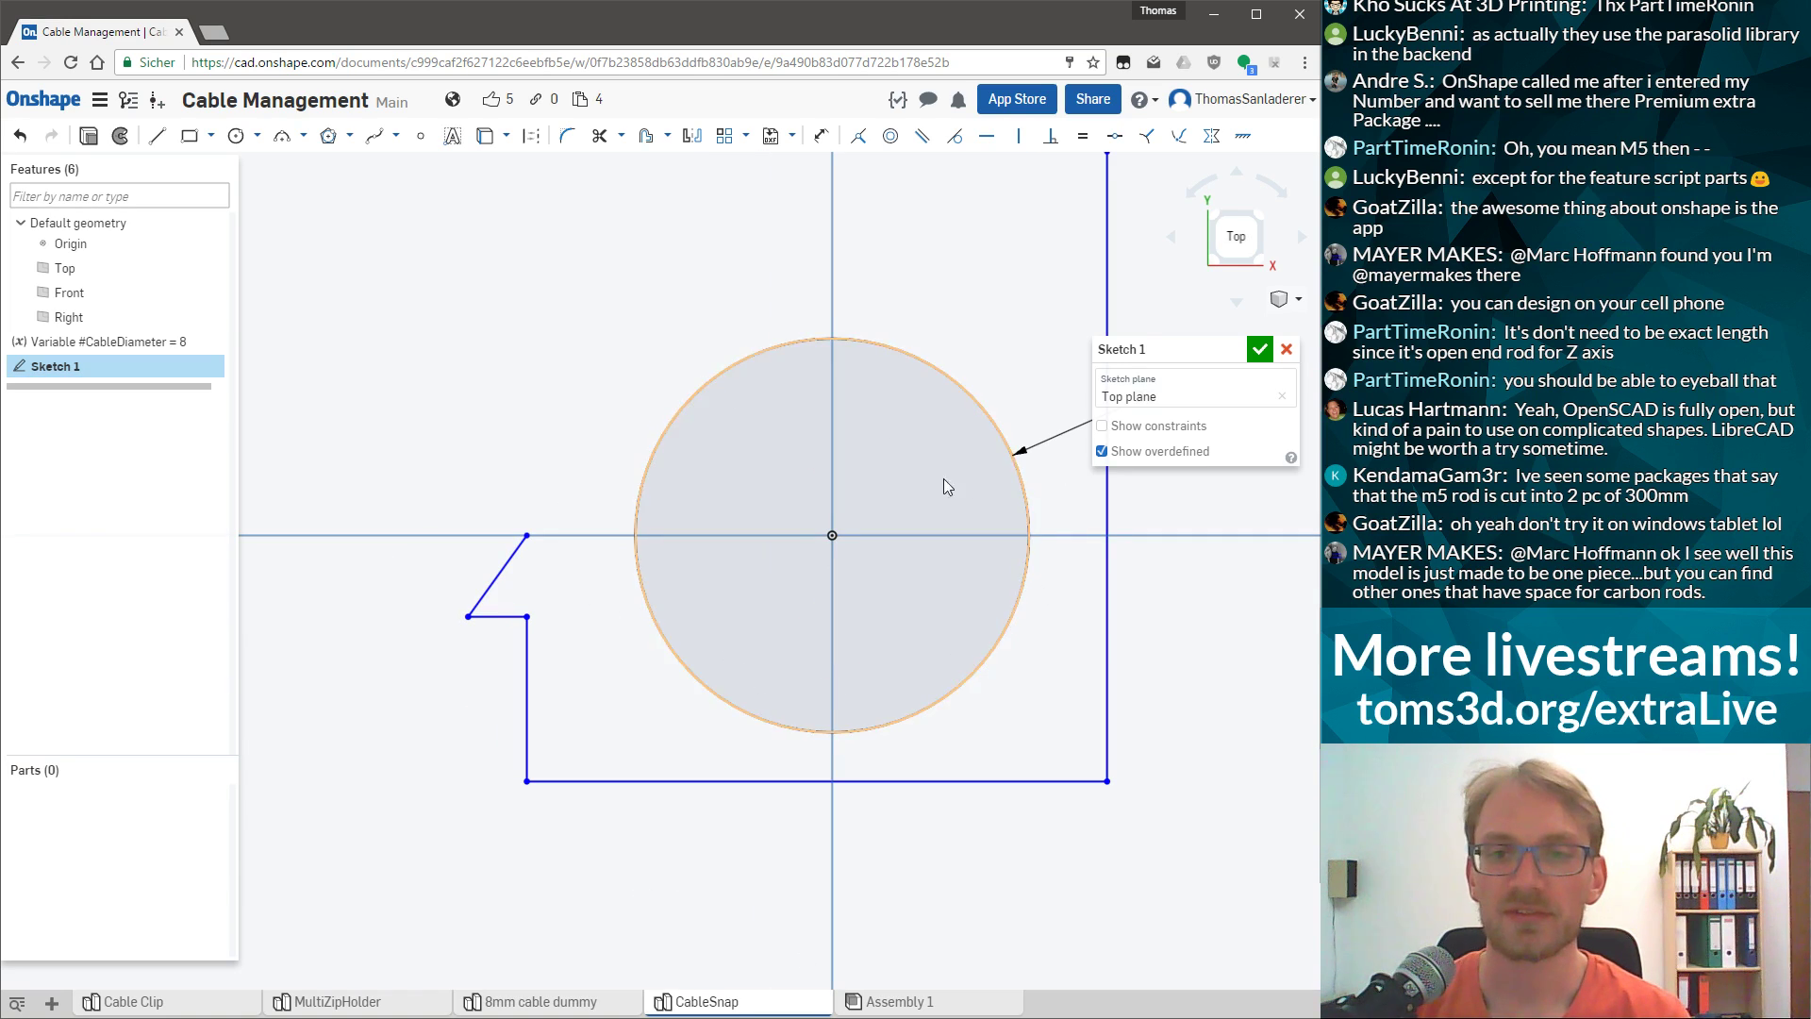
pyautogui.scroll(-2, 764, 434)
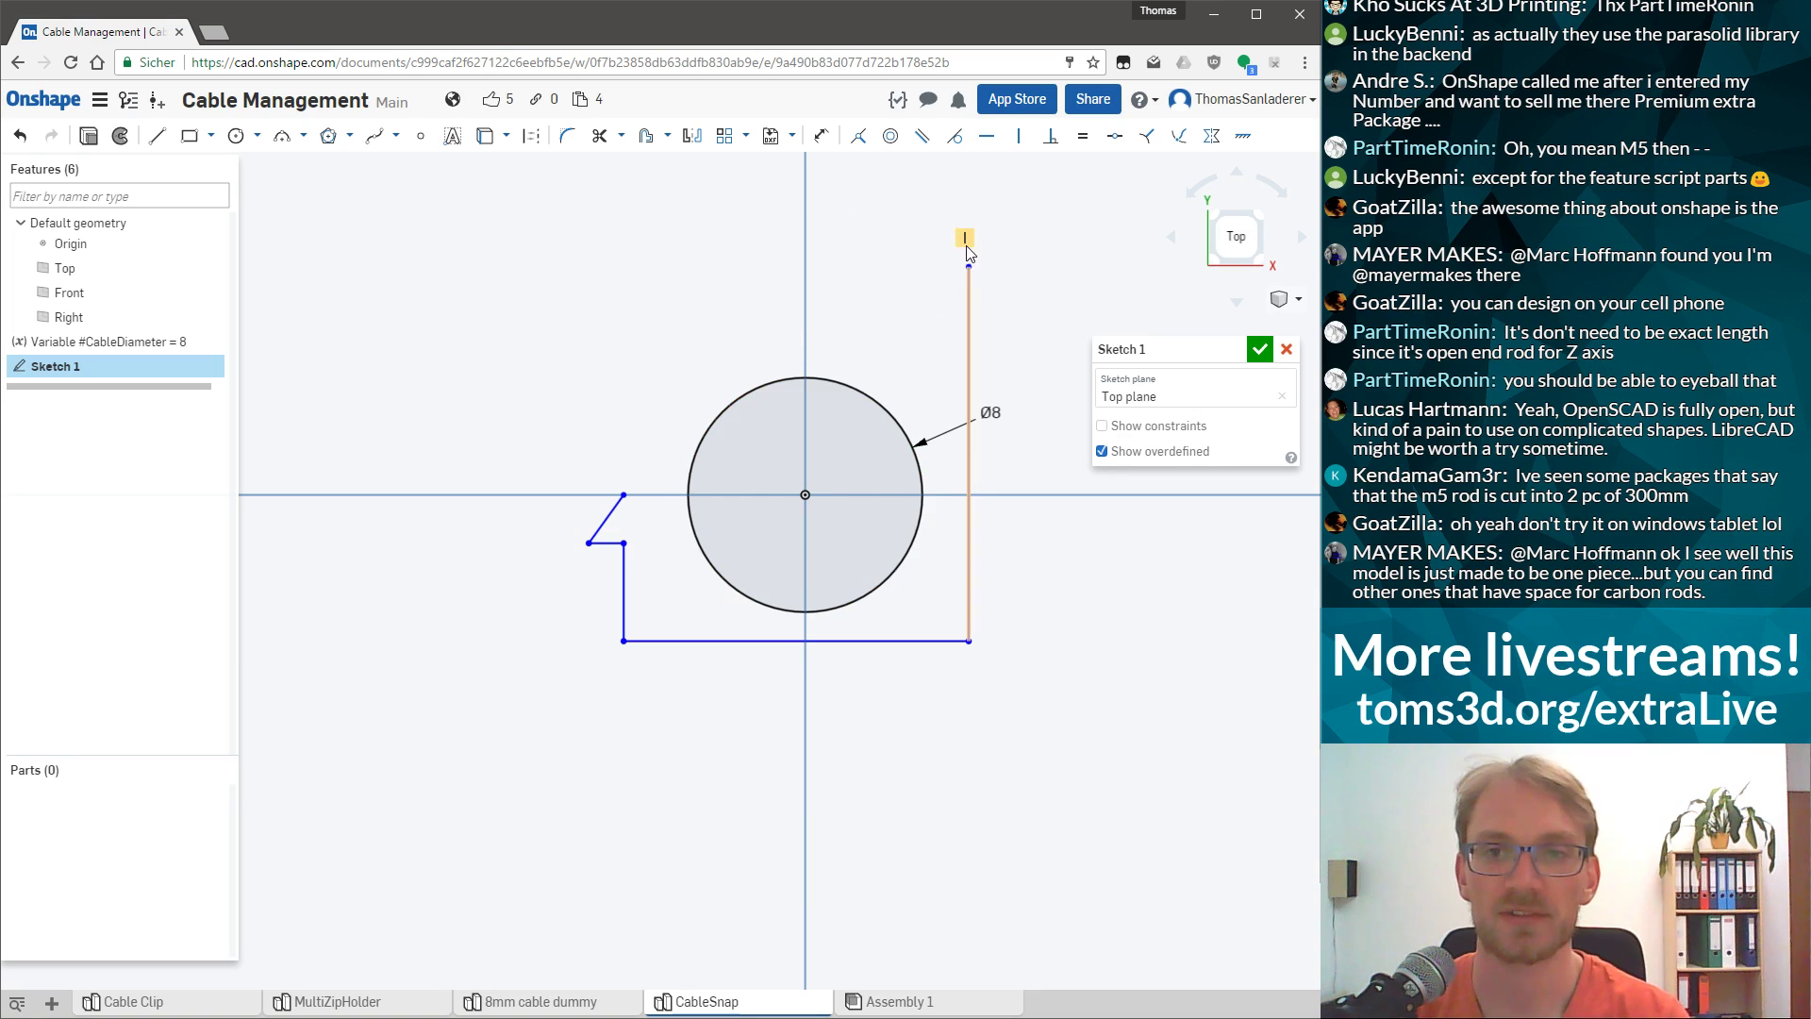
pyautogui.moveTo(969, 268); pyautogui.dragTo(965, 272)
# Offset the 8 mm circle outward by 1 mm.
pyautogui.click(919, 484)
pyautogui.click(646, 137)
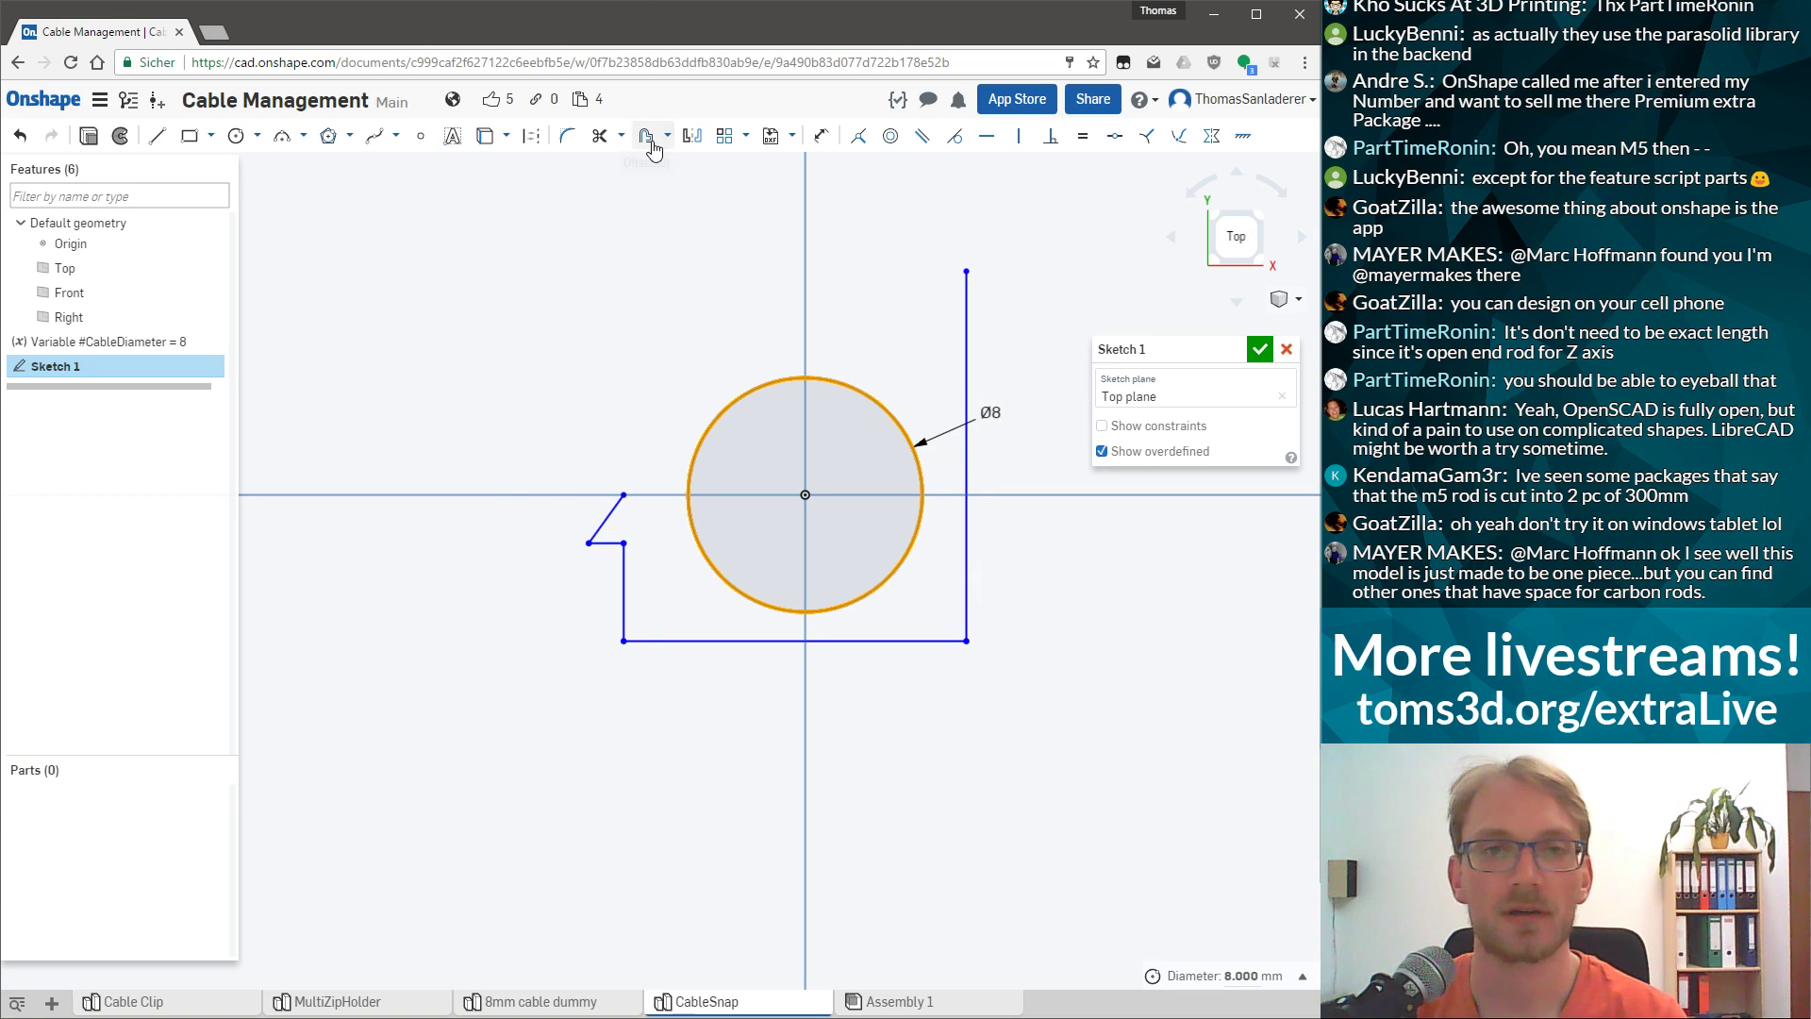
pyautogui.click(615, 495)
pyautogui.click(617, 495)
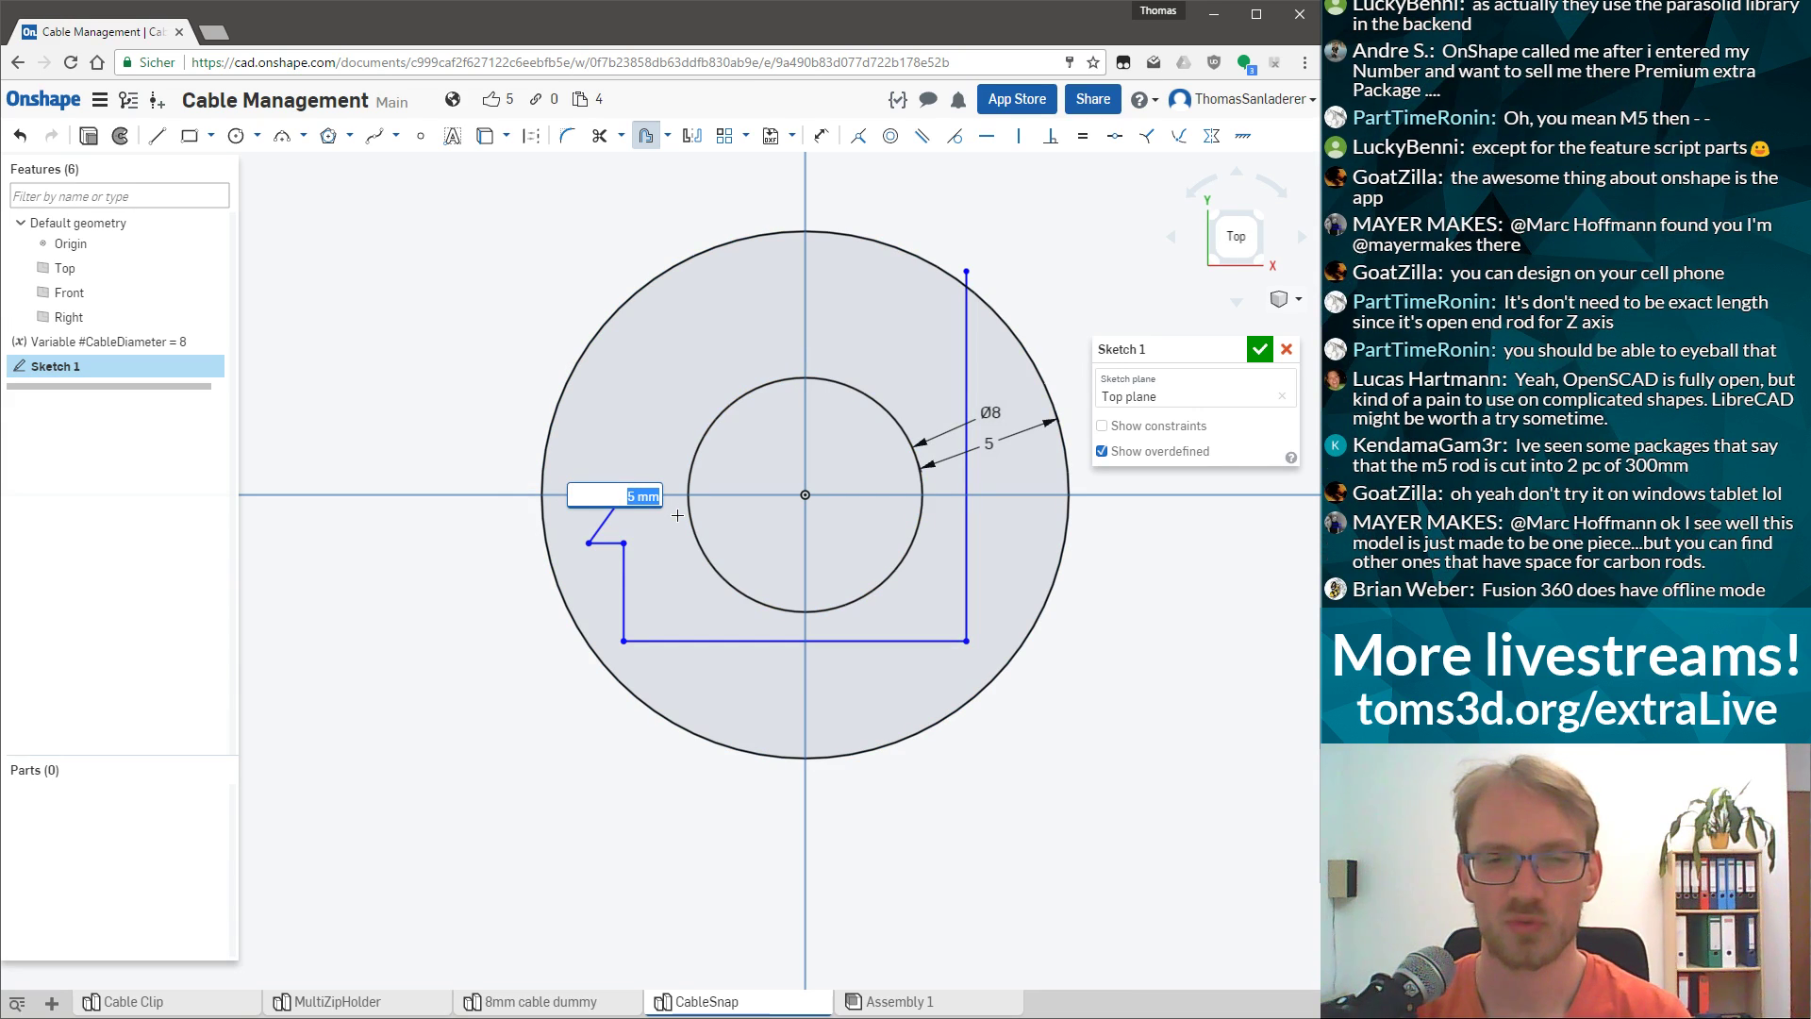
pyautogui.write('1')
pyautogui.press('Return')
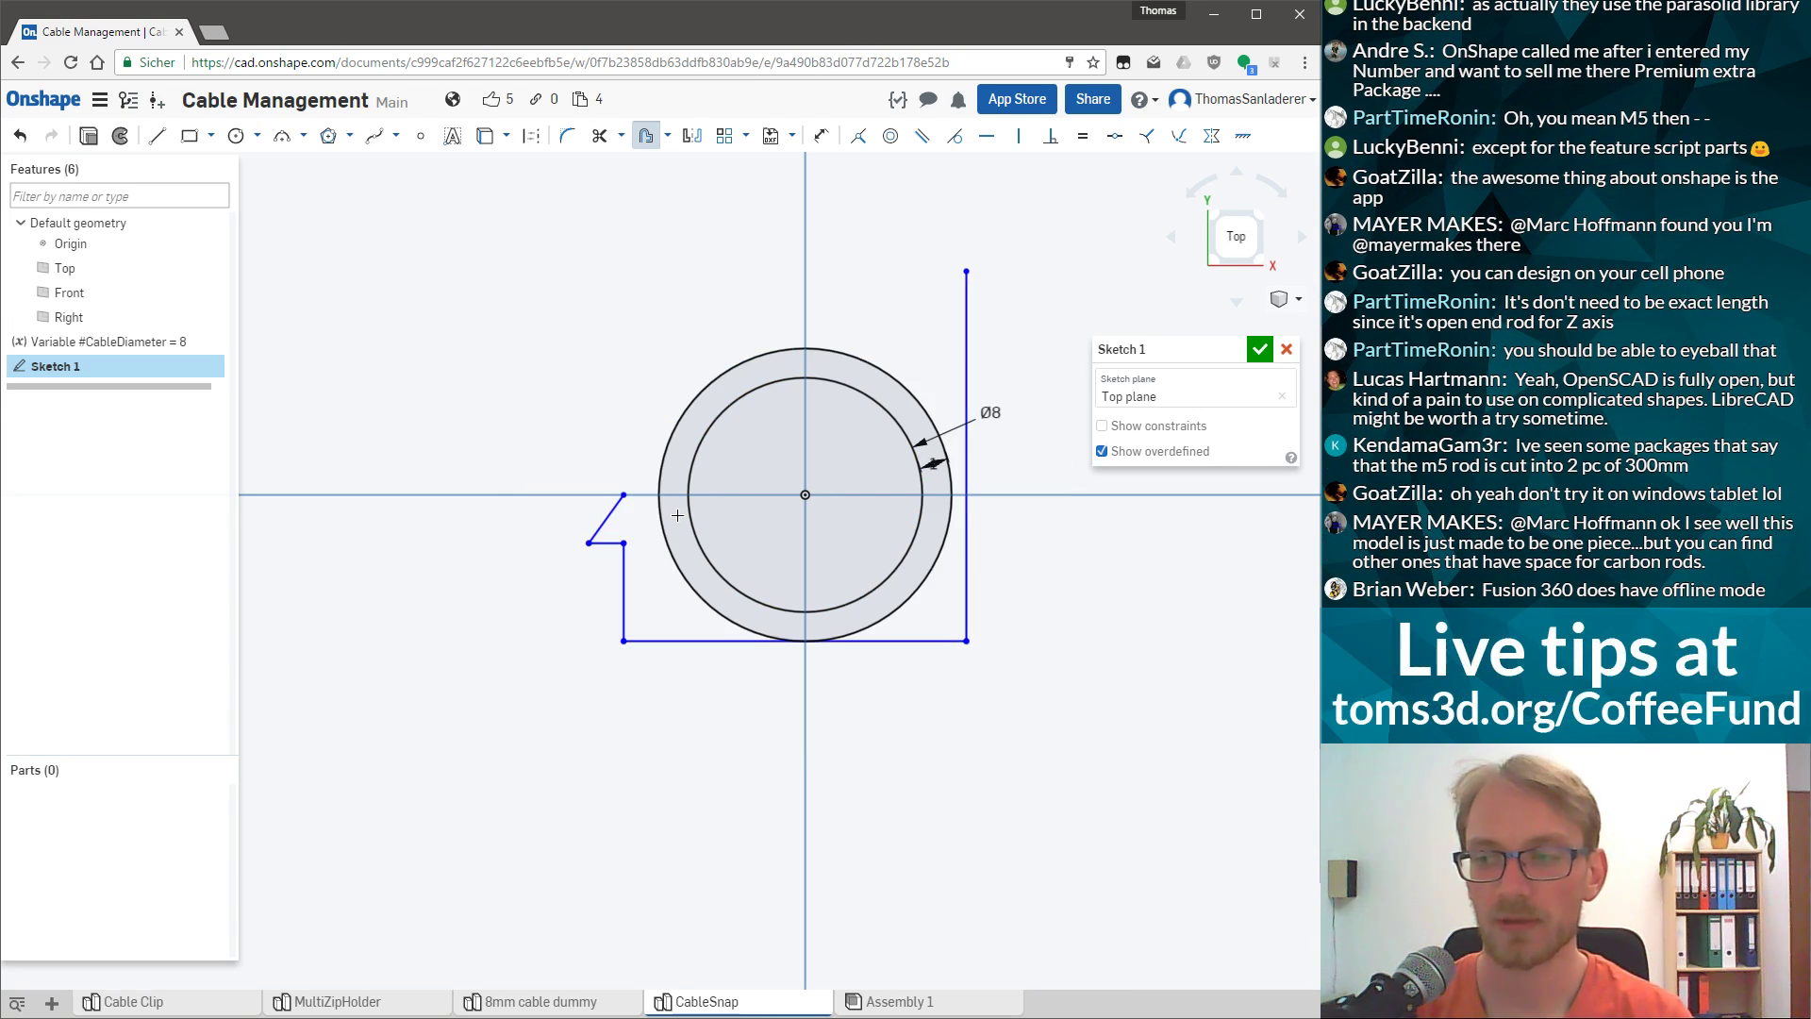
pyautogui.press('Escape')
# Convert the outer offset circle to construction geometry.
pyautogui.scroll(2, 921, 547)
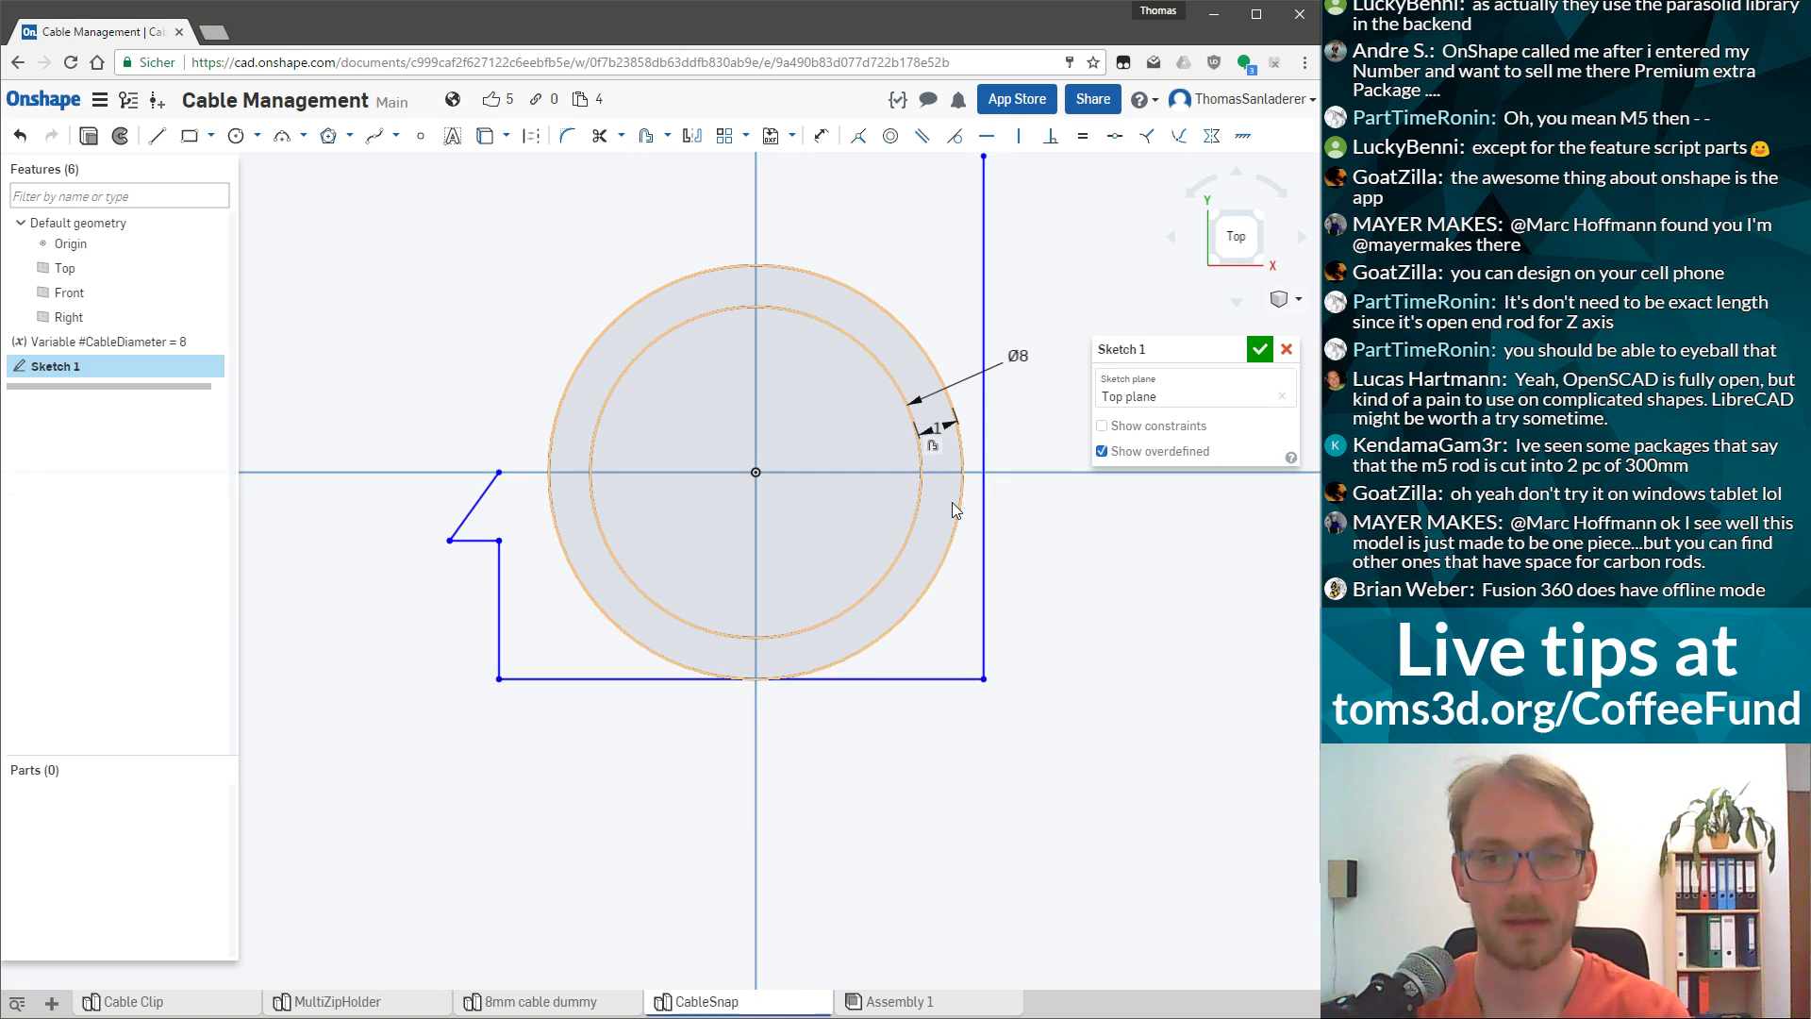
pyautogui.click(958, 511)
pyautogui.press('q')
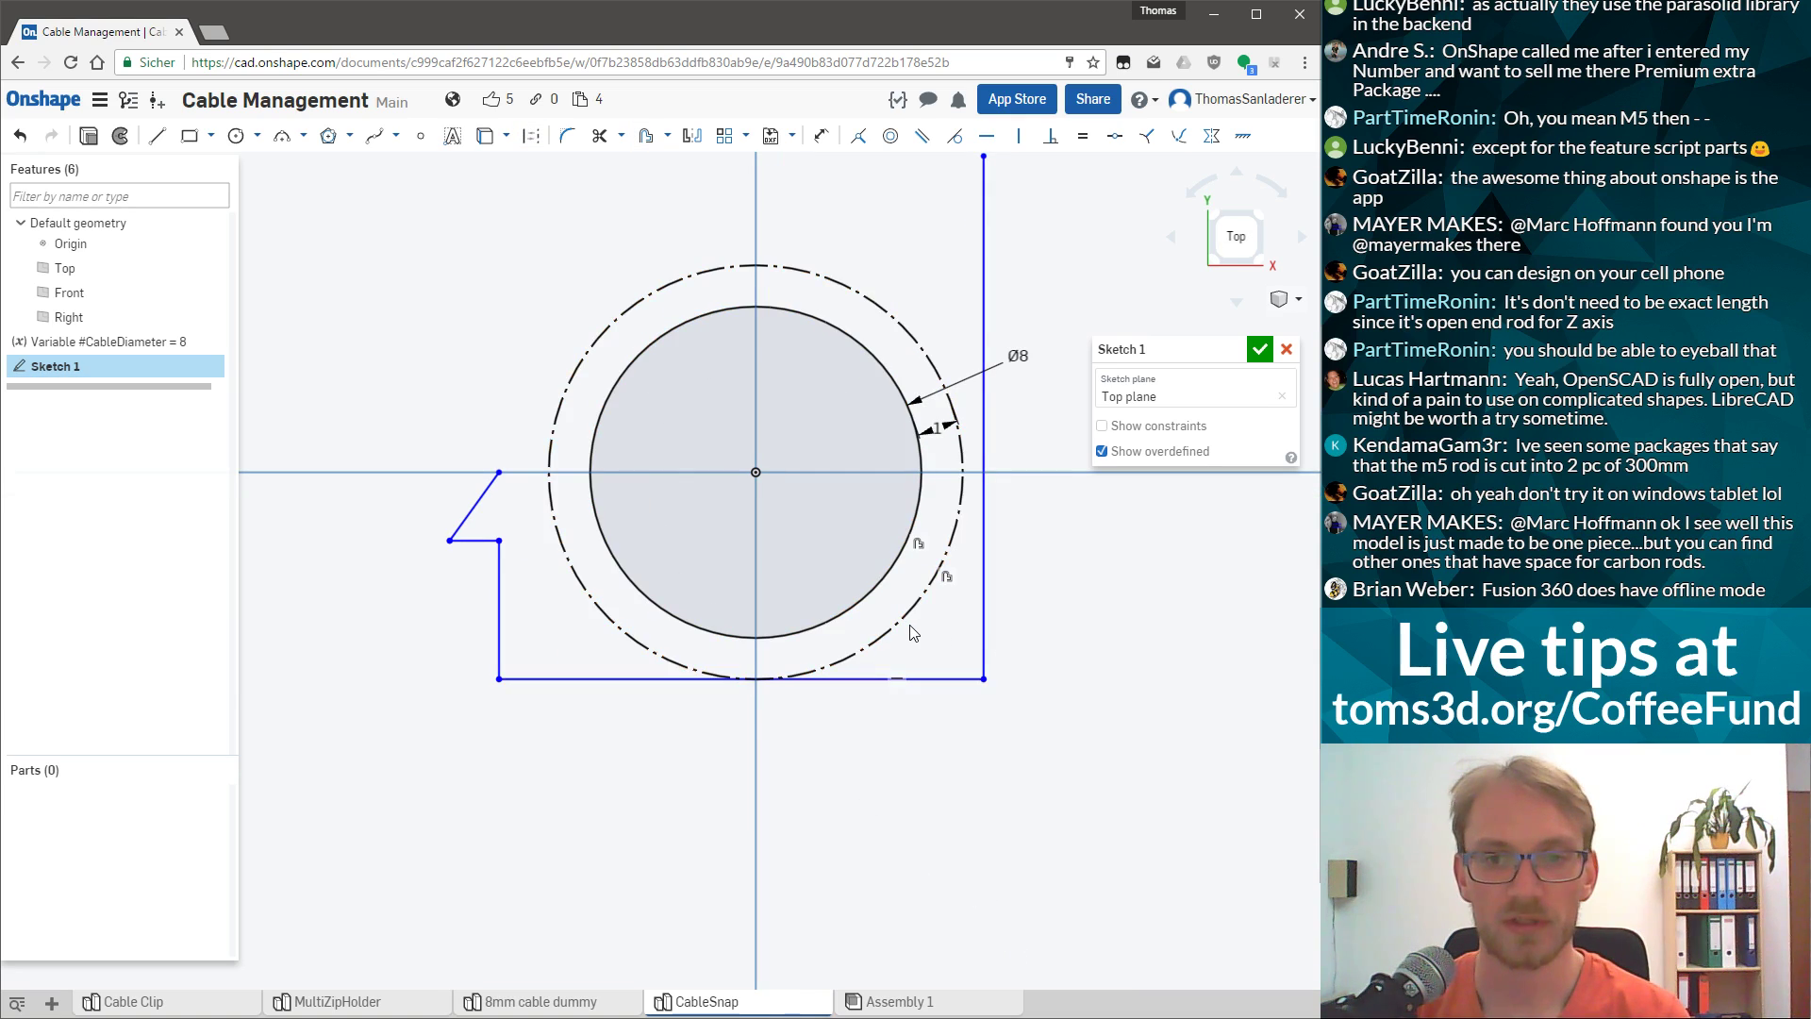
pyautogui.press('Escape')
pyautogui.scroll(1, 952, 529)
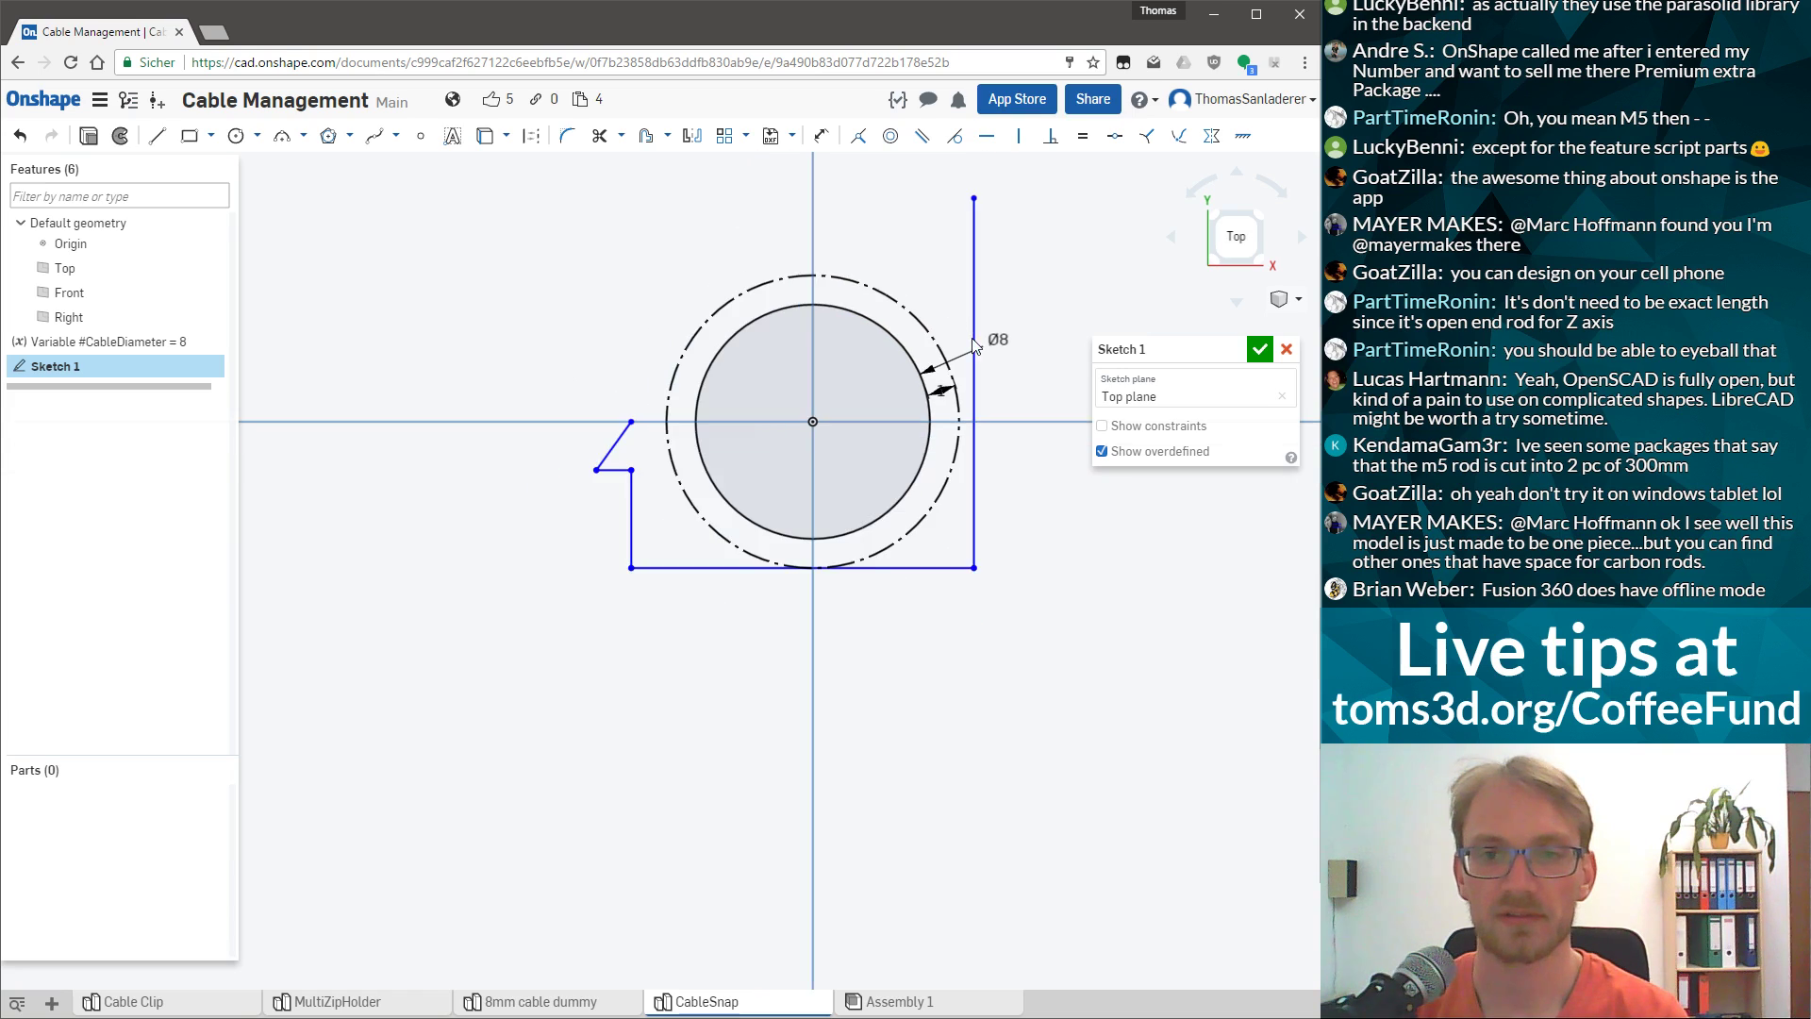
# Make the base line and the vertical right side each tangent to the construction circle.
pyautogui.click(947, 524)
pyautogui.click(920, 724)
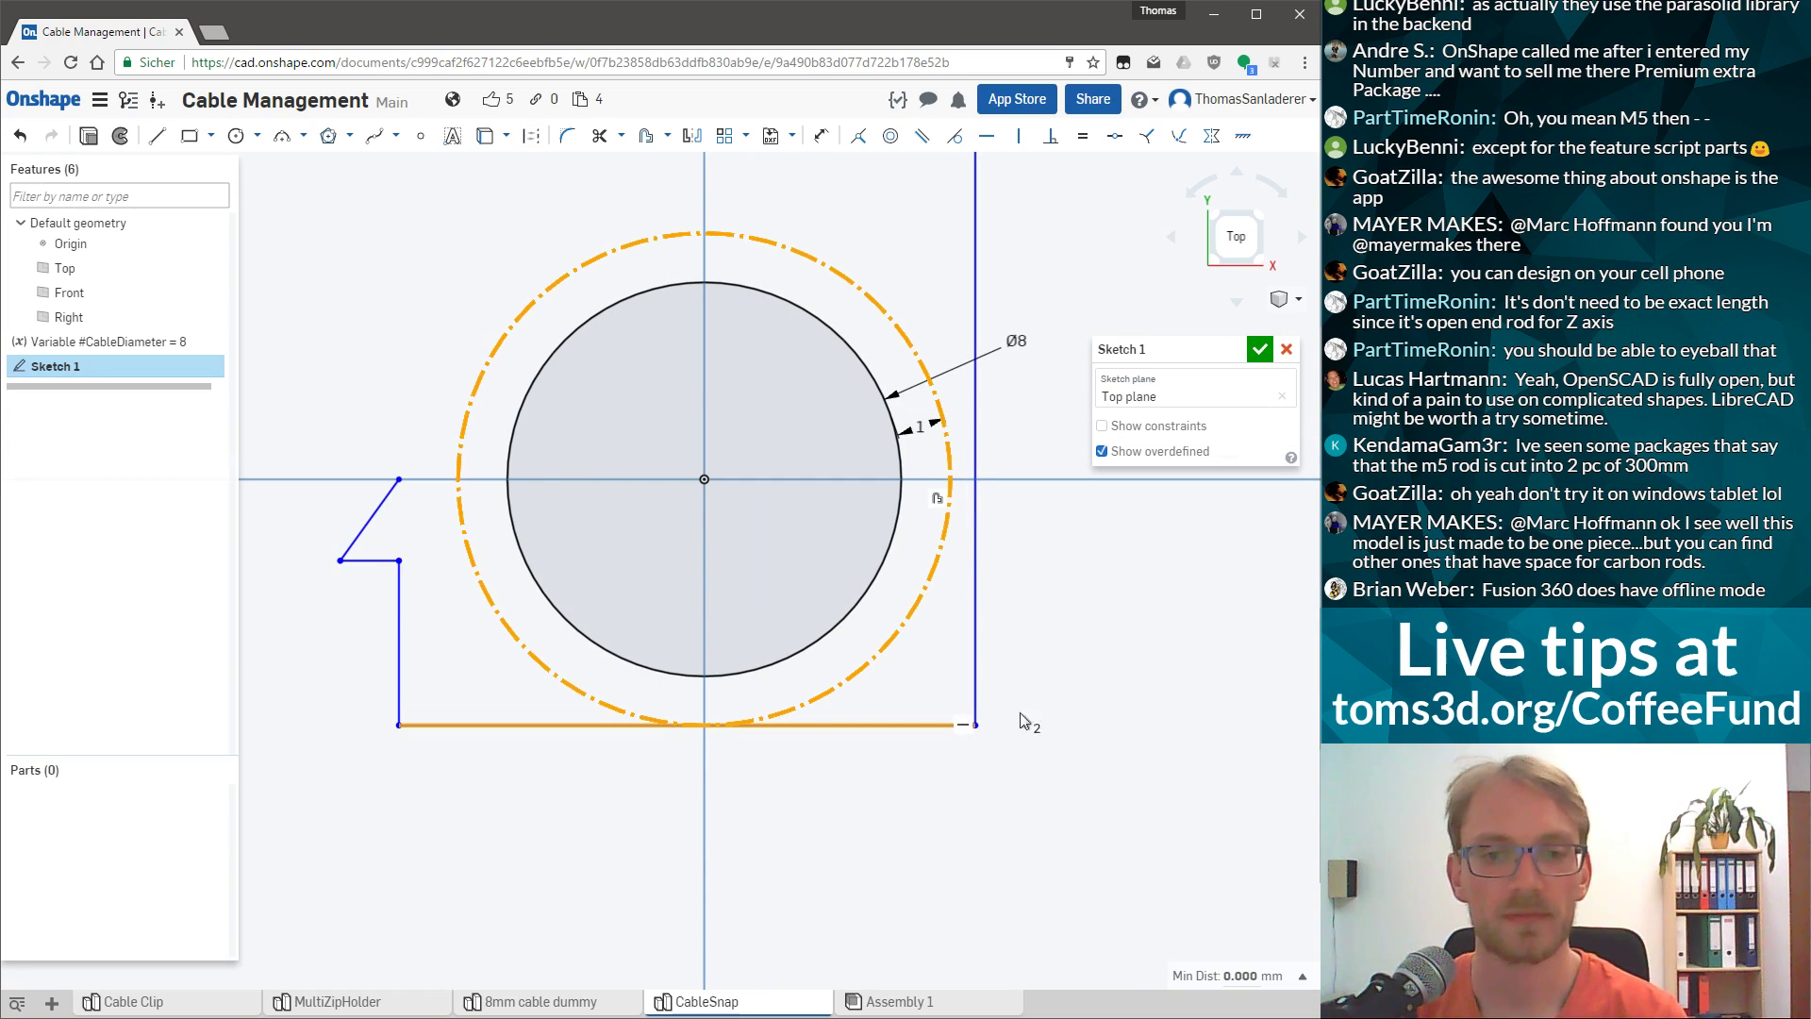
pyautogui.click(954, 146)
pyautogui.click(944, 552)
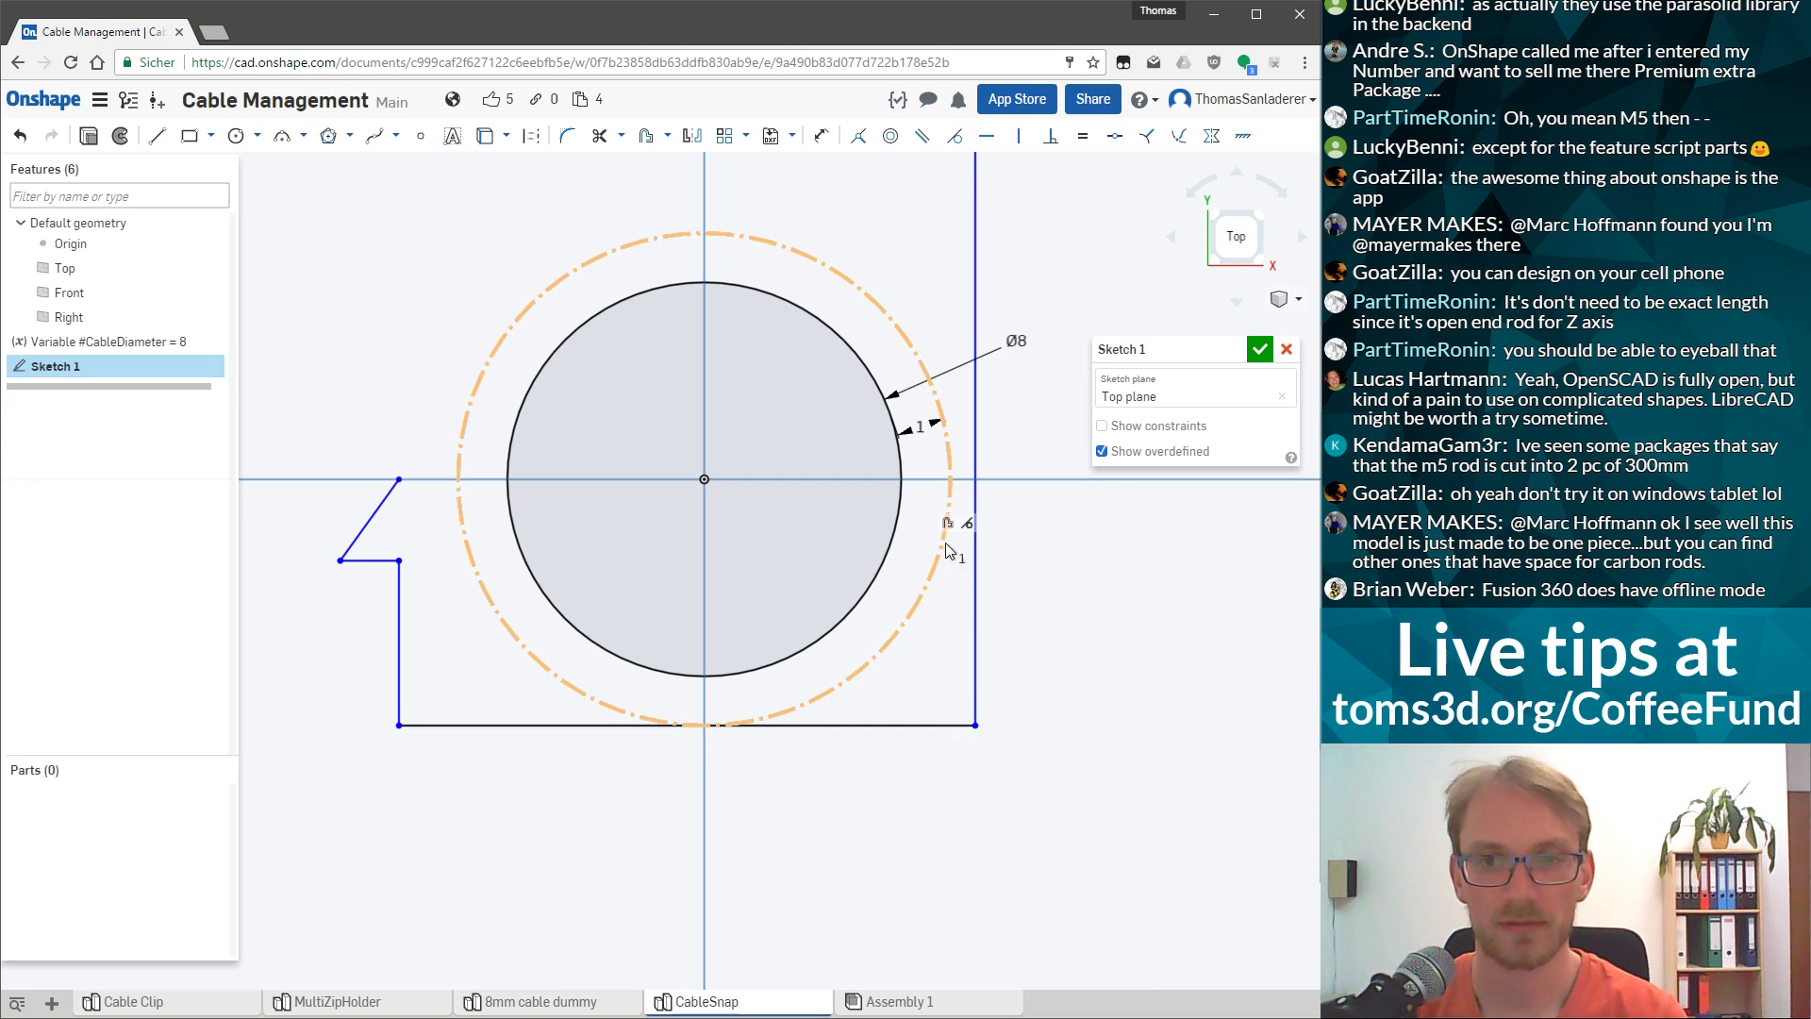
pyautogui.click(974, 554)
pyautogui.press('f')
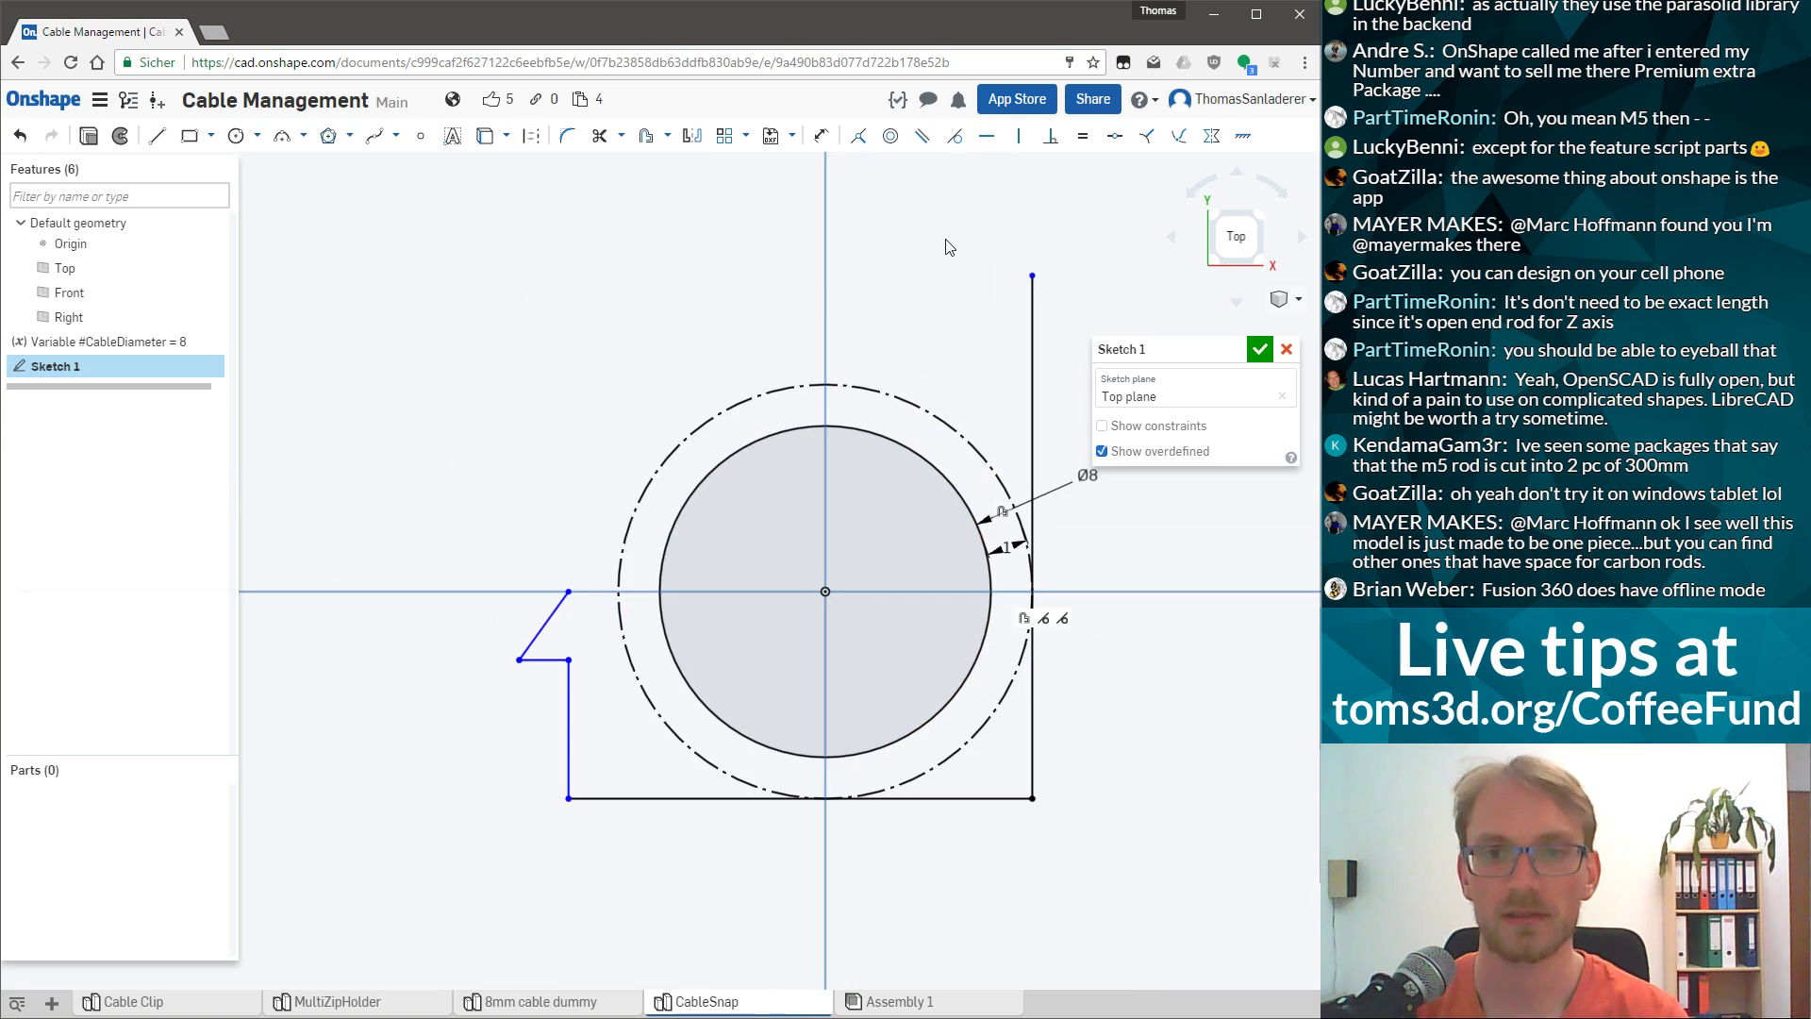
# Draw a horizontal top line about 11.7 mm long, running leftward from the right side's upper end.
pyautogui.press('l')
pyautogui.click(1032, 276)
pyautogui.click(545, 275)
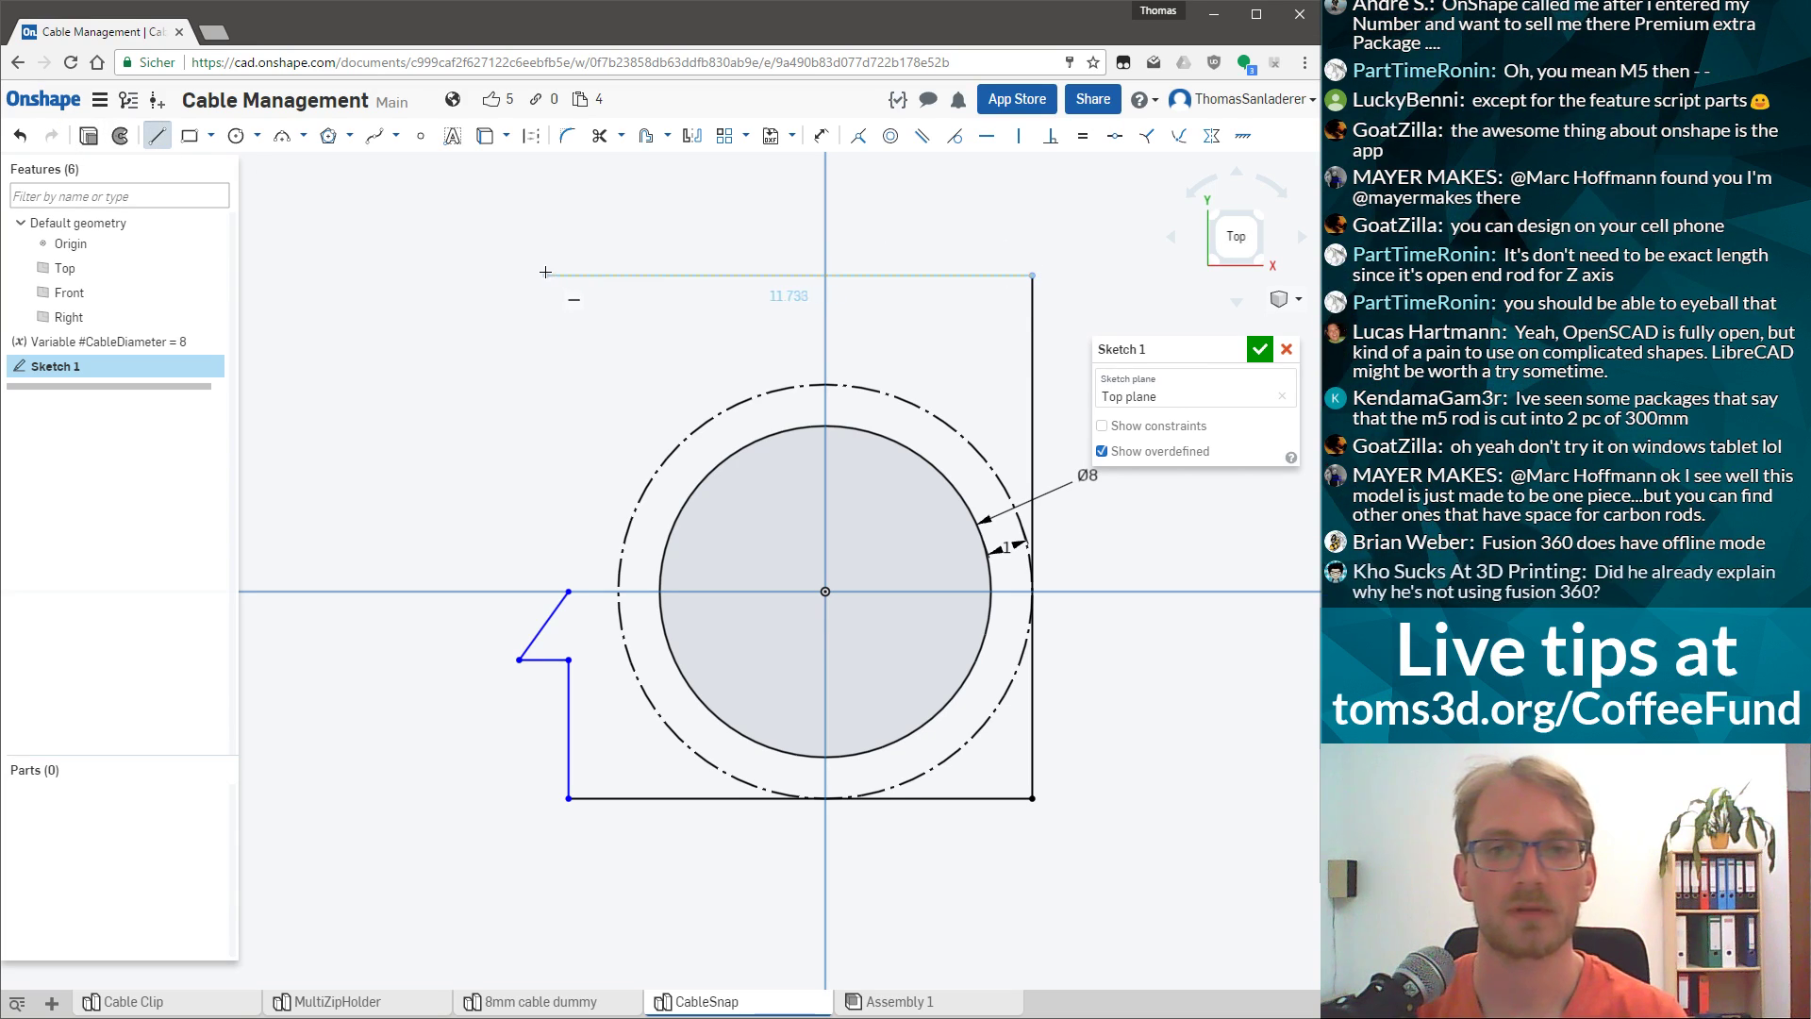
pyautogui.press('Escape')
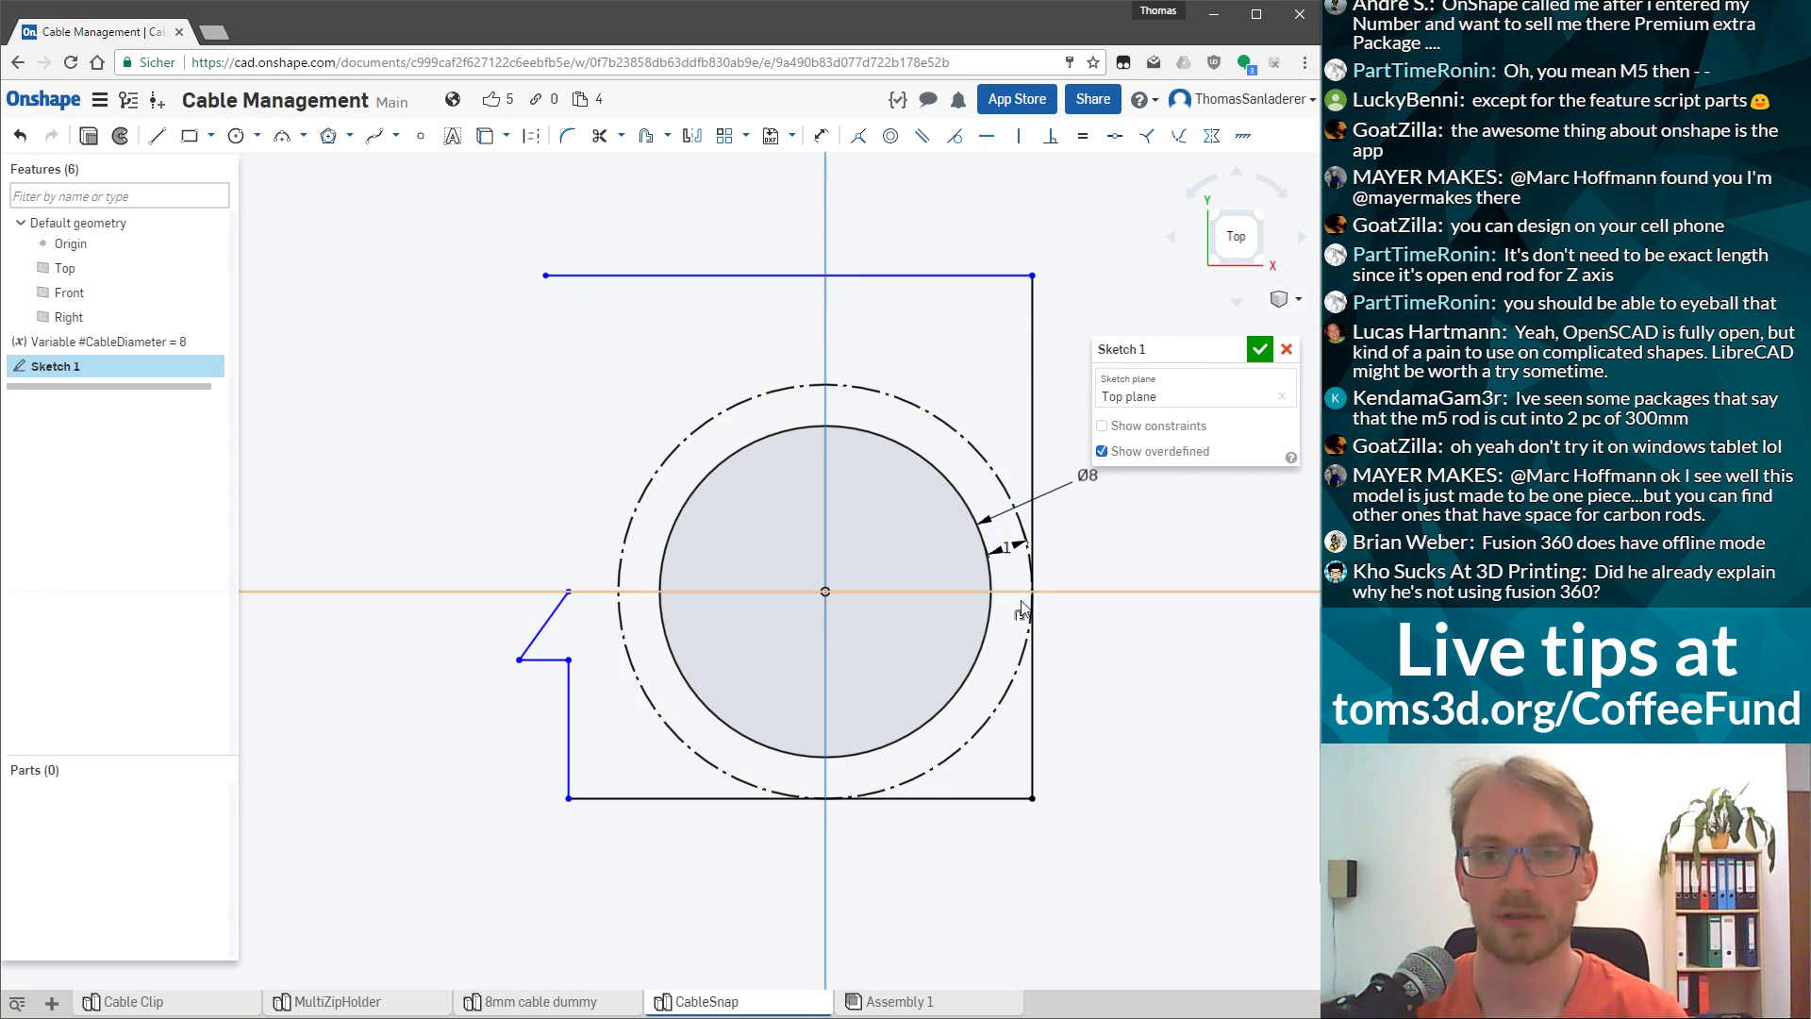
# Make the horizontal top line tangent to the construction circle.
pyautogui.click(951, 276)
pyautogui.click(899, 398)
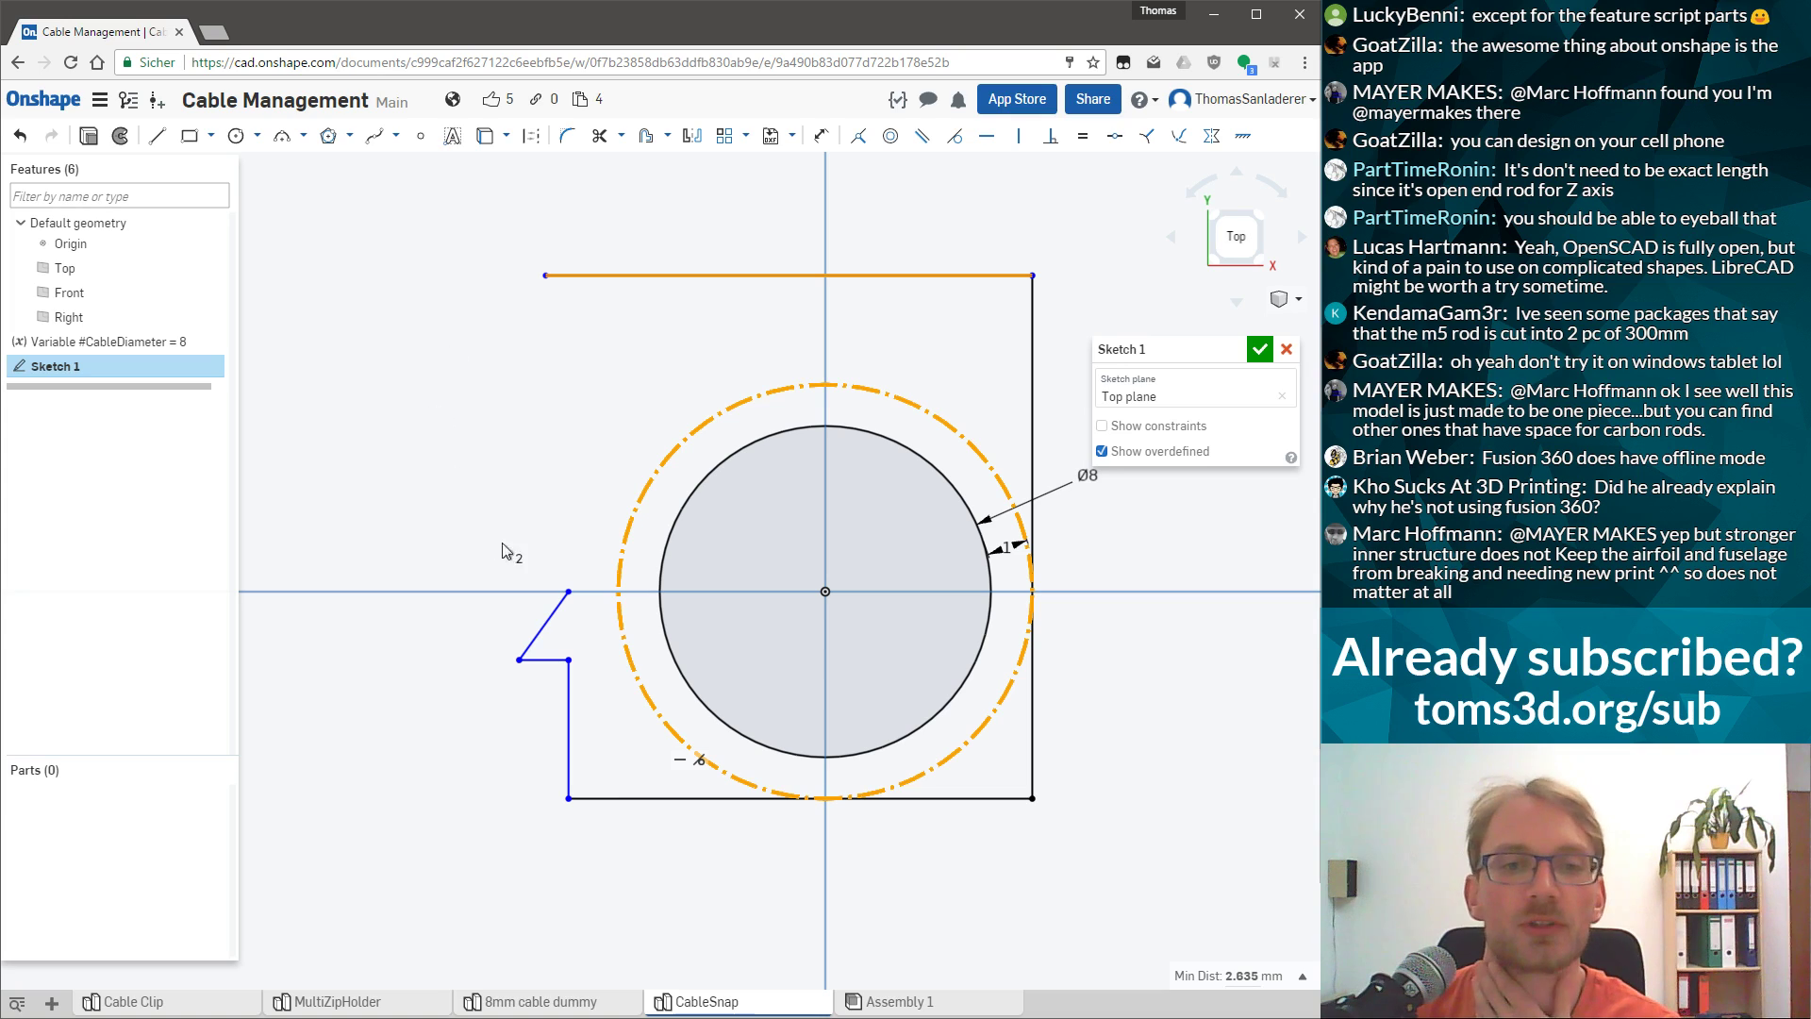
pyautogui.scroll(2, 528, 443)
pyautogui.scroll(-2, 818, 483)
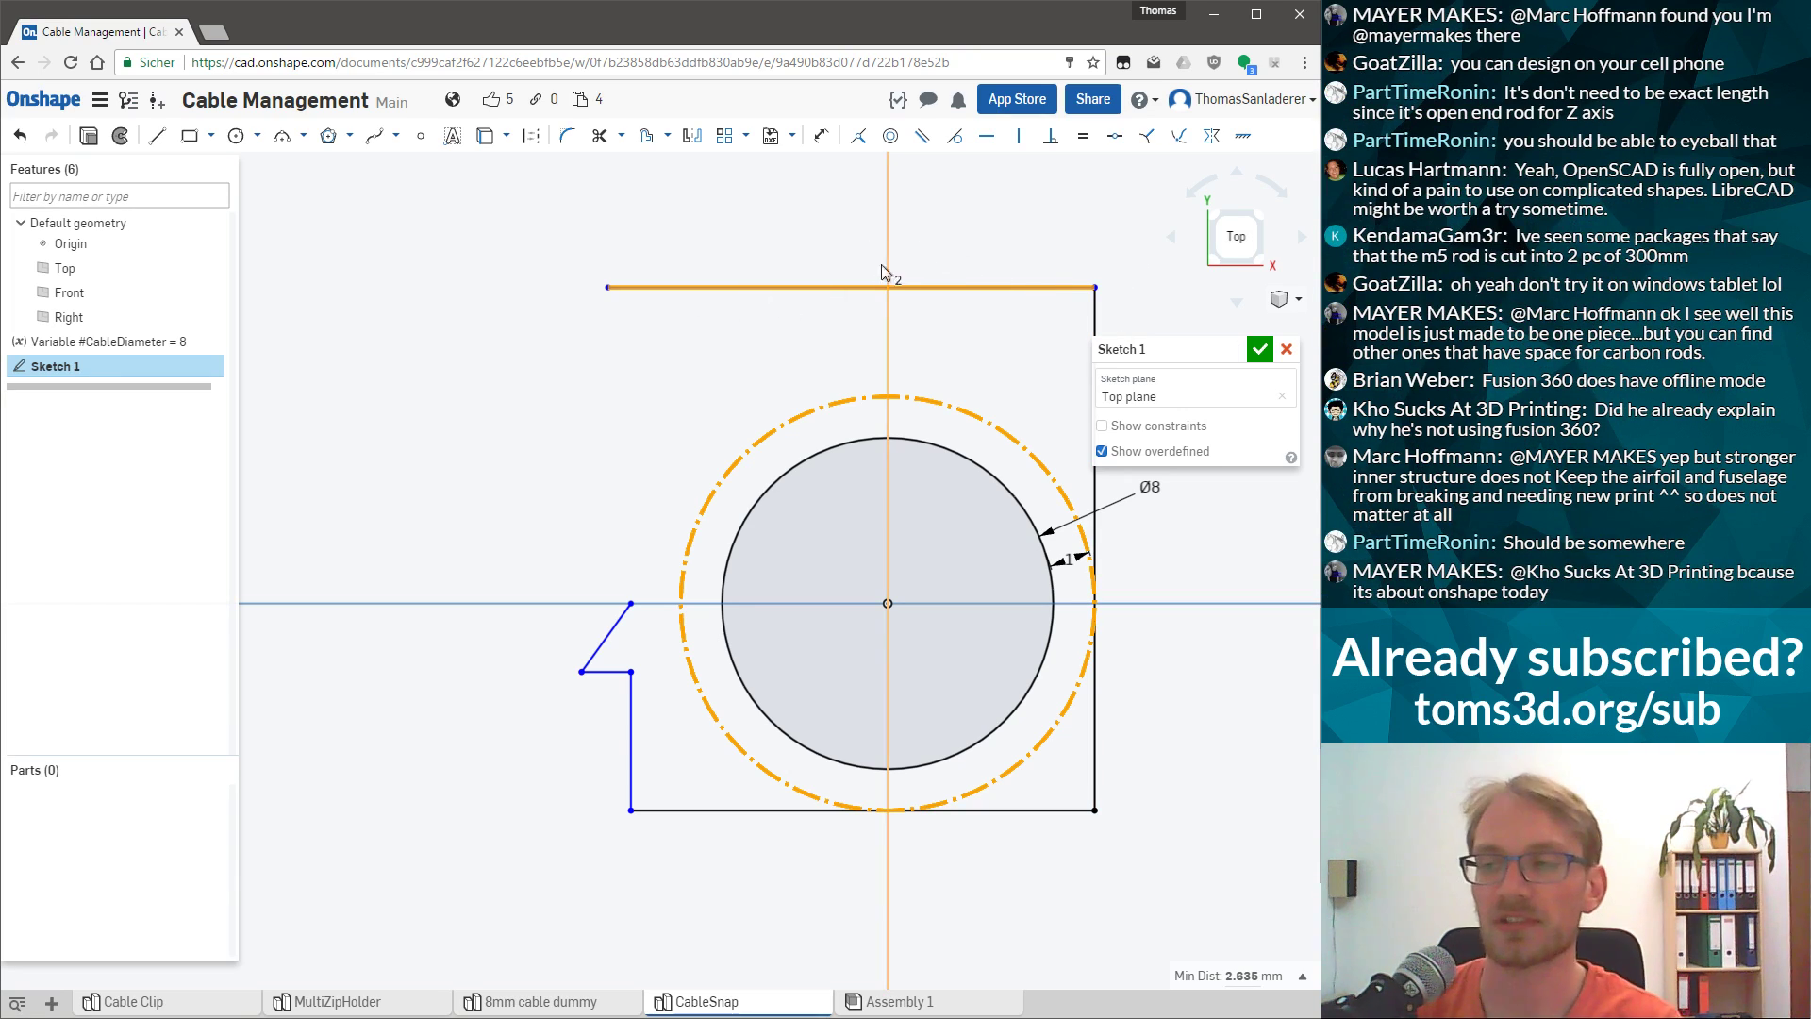
pyautogui.scroll(2, 703, 519)
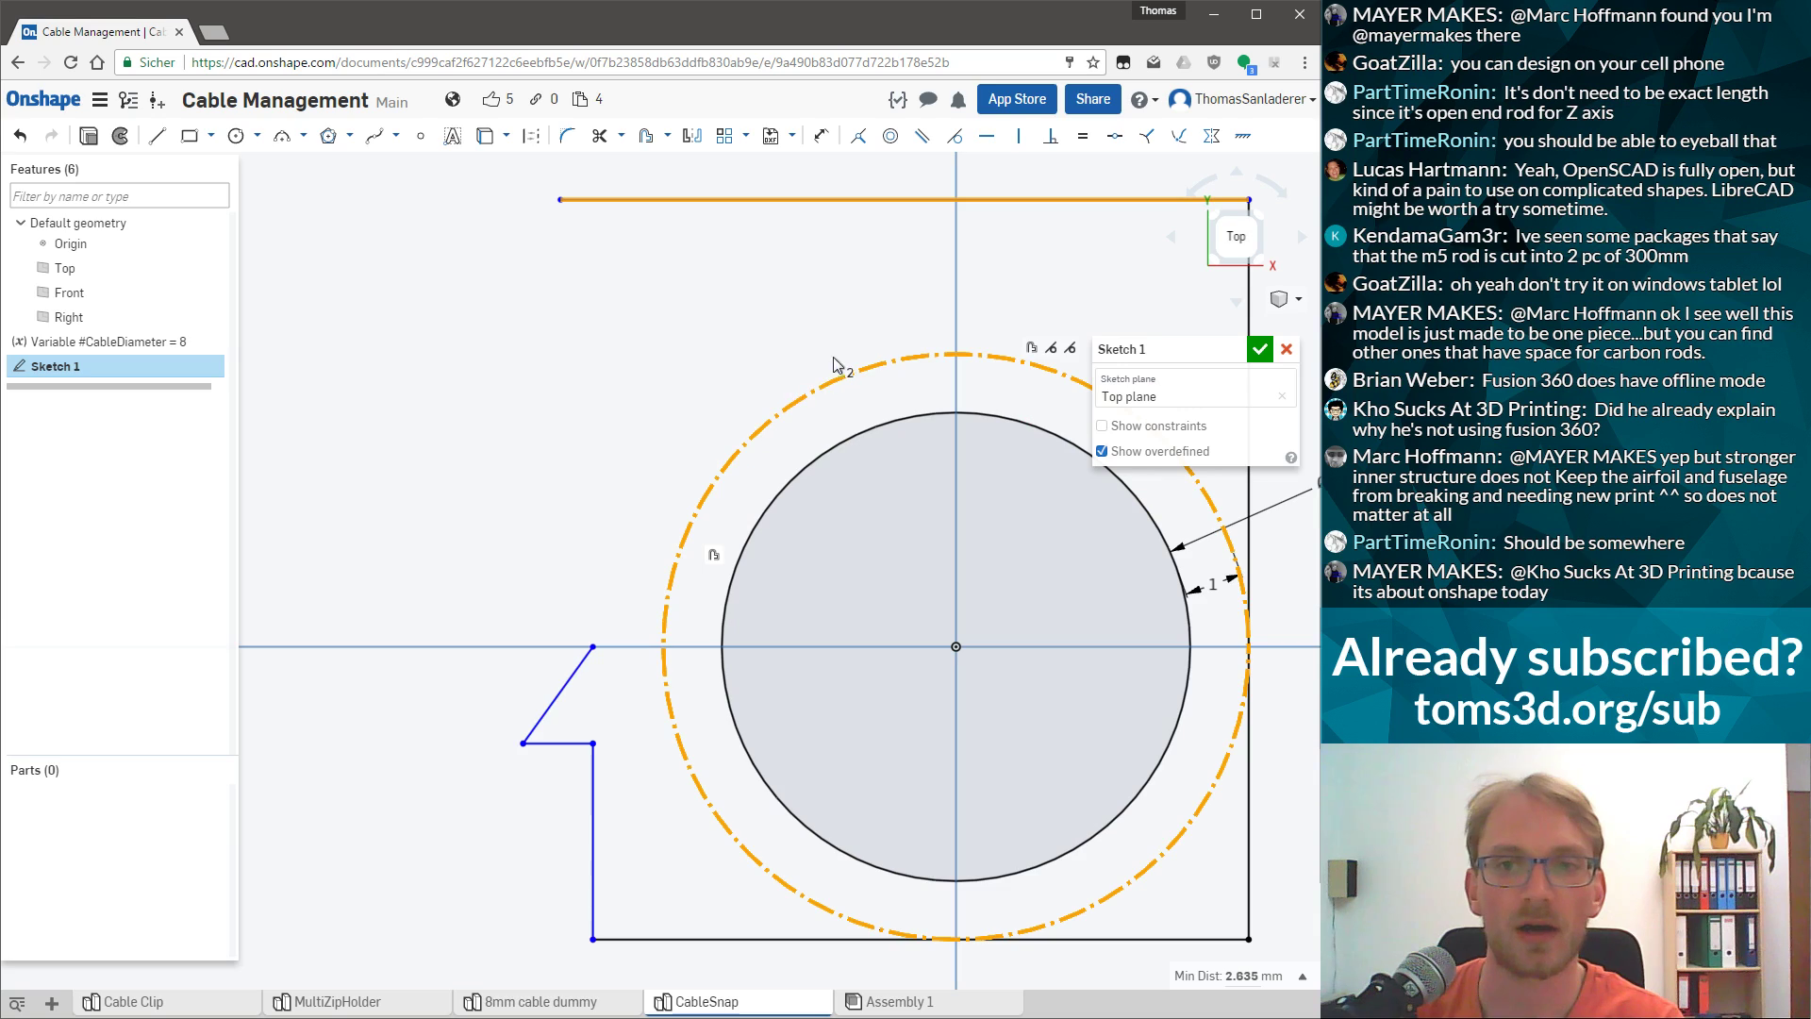
pyautogui.click(954, 135)
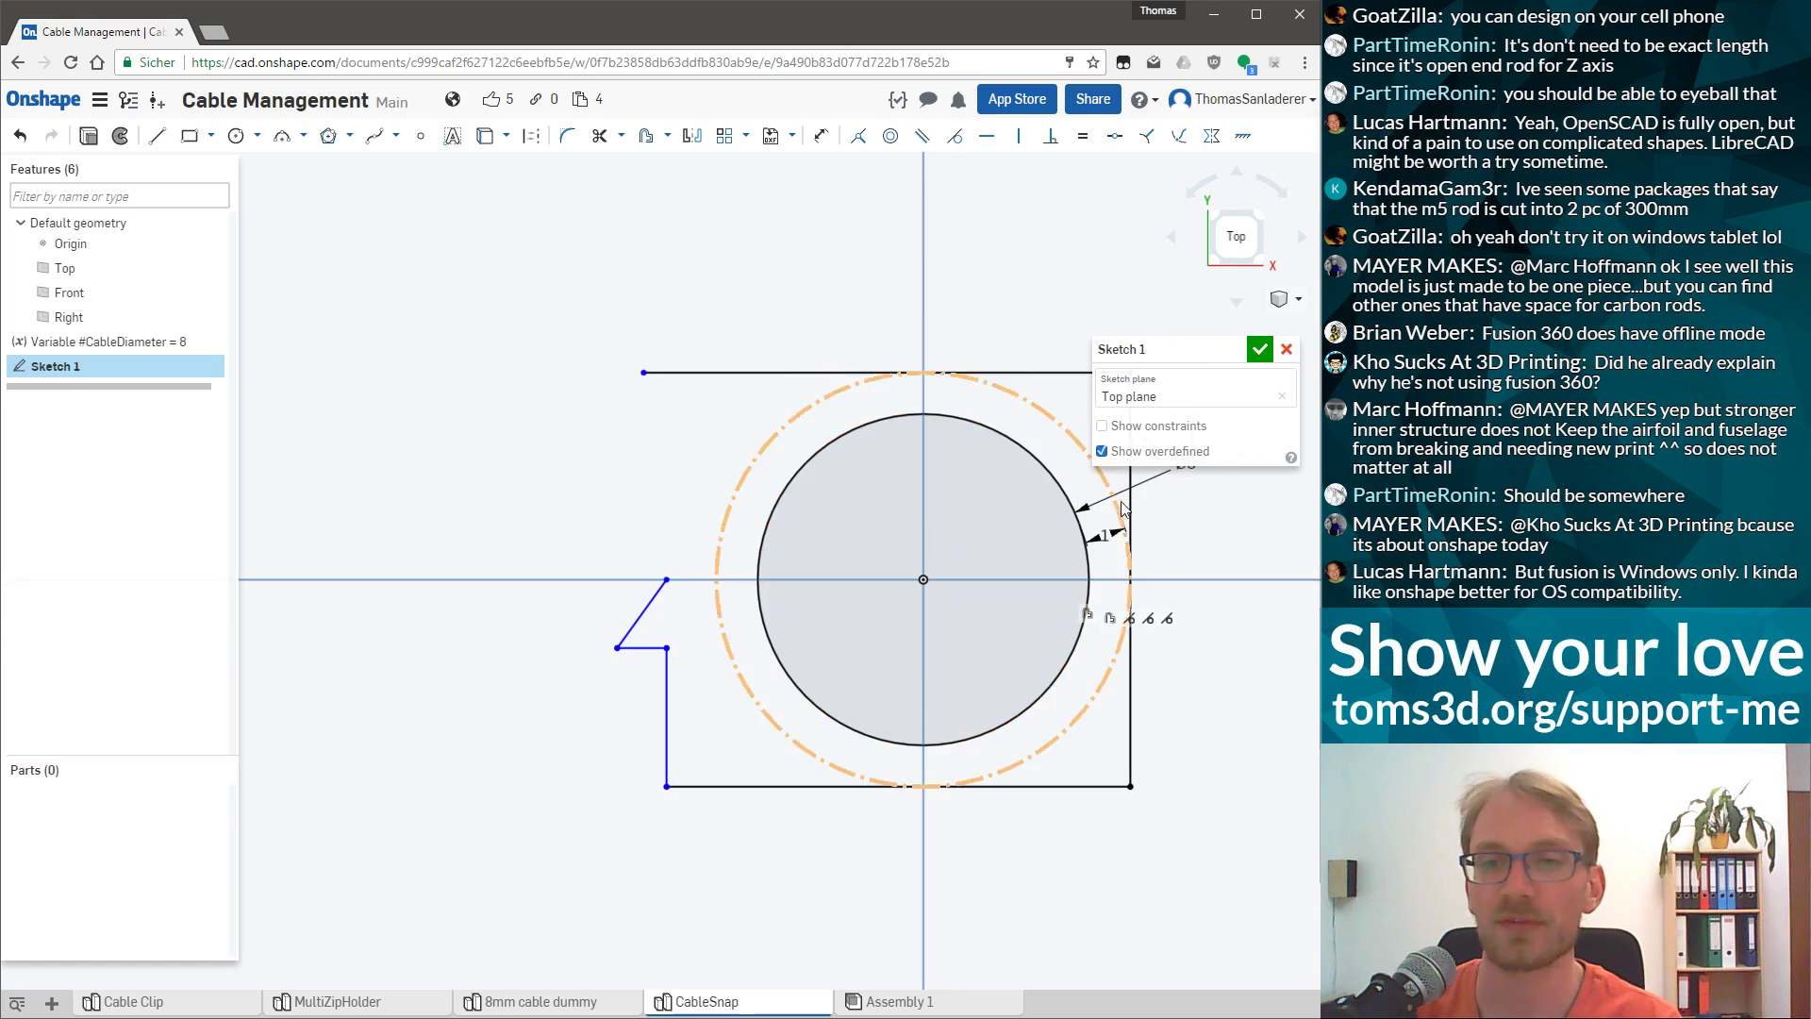
# Set the offset between the cable circle and the construction circle to 2 mm.
pyautogui.moveTo(1199, 534); pyautogui.dragTo(1137, 536, button='middle')
pyautogui.scroll(5, 1135, 528)
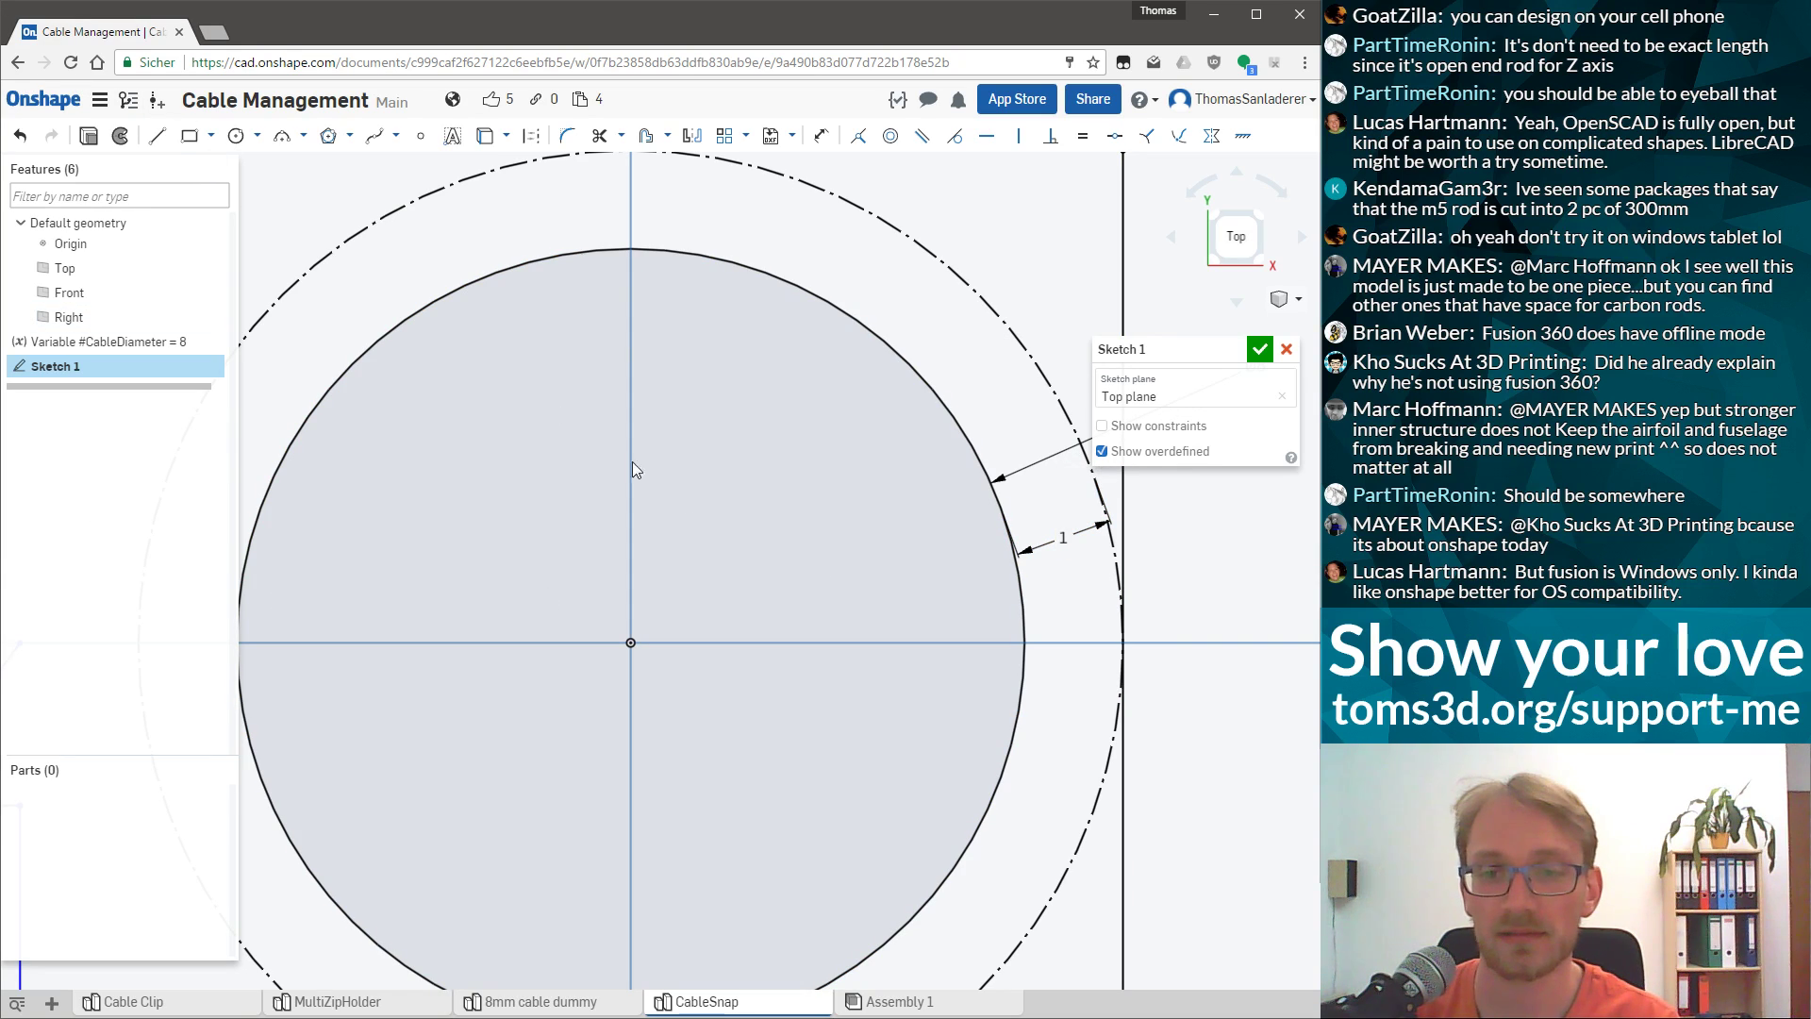
pyautogui.doubleClick(1069, 539)
pyautogui.write('2')
pyautogui.press('Return')
pyautogui.scroll(-5, 620, 418)
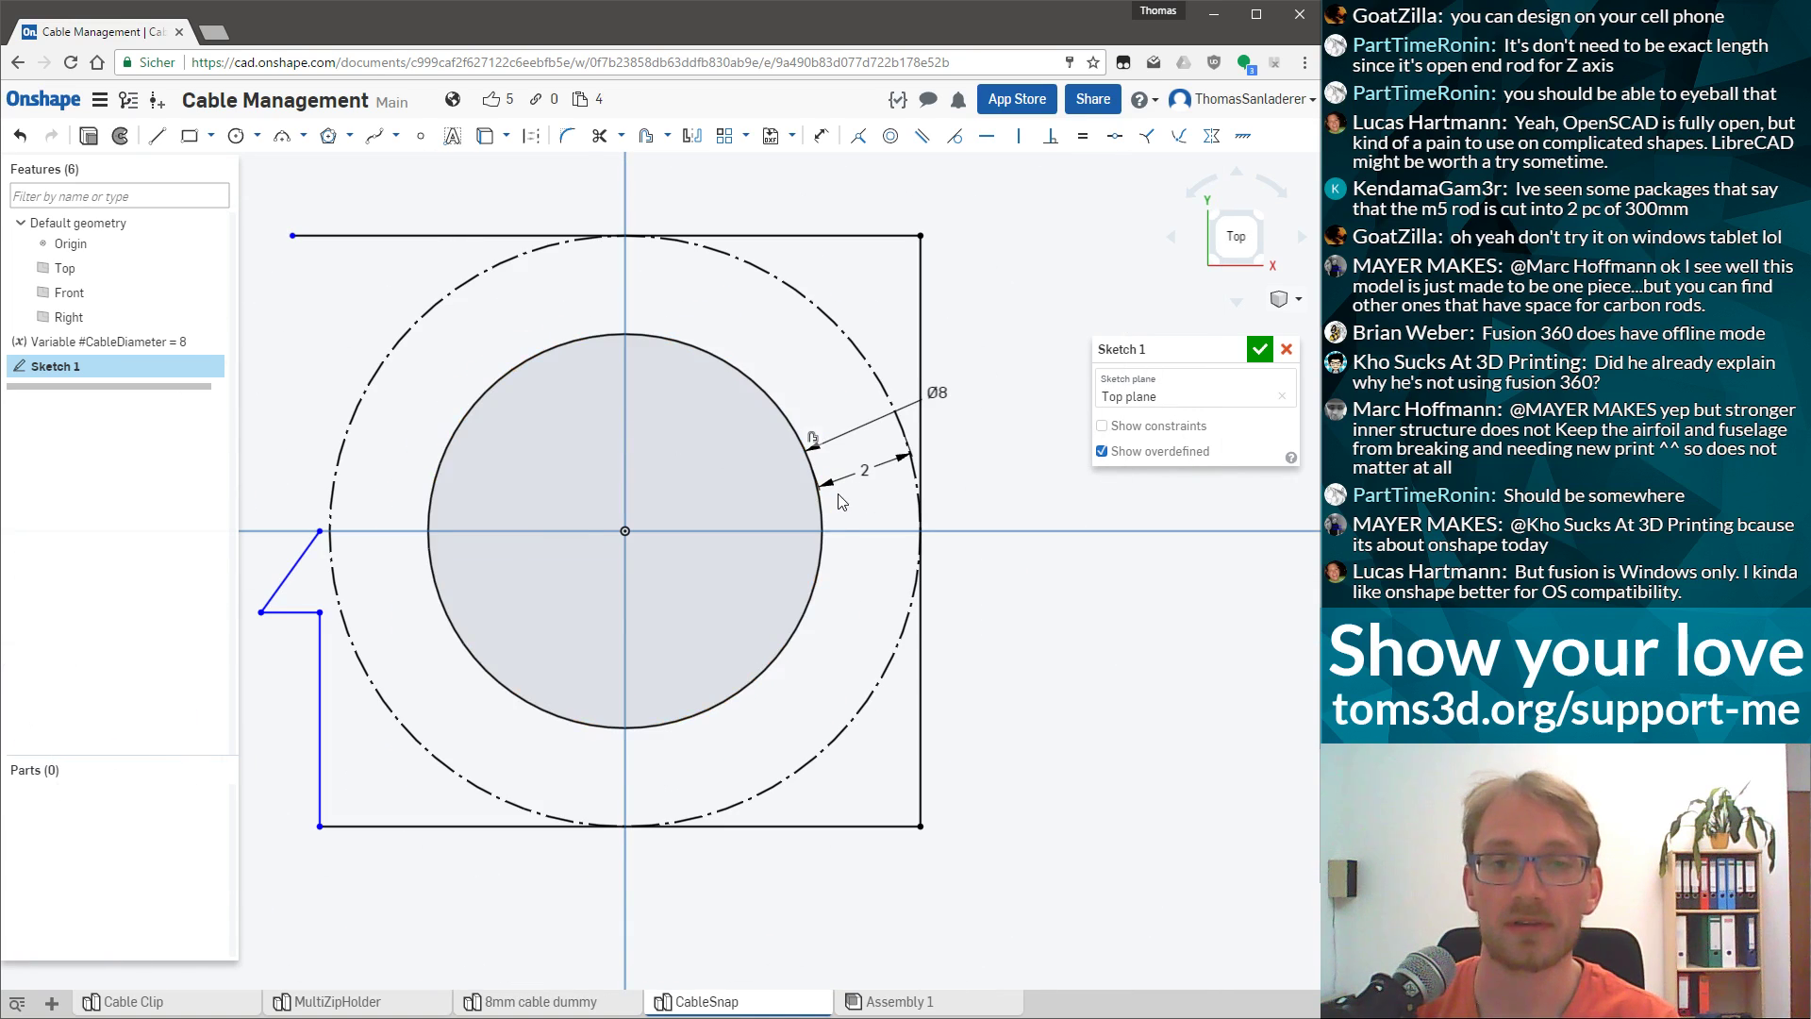
pyautogui.scroll(-3, 930, 660)
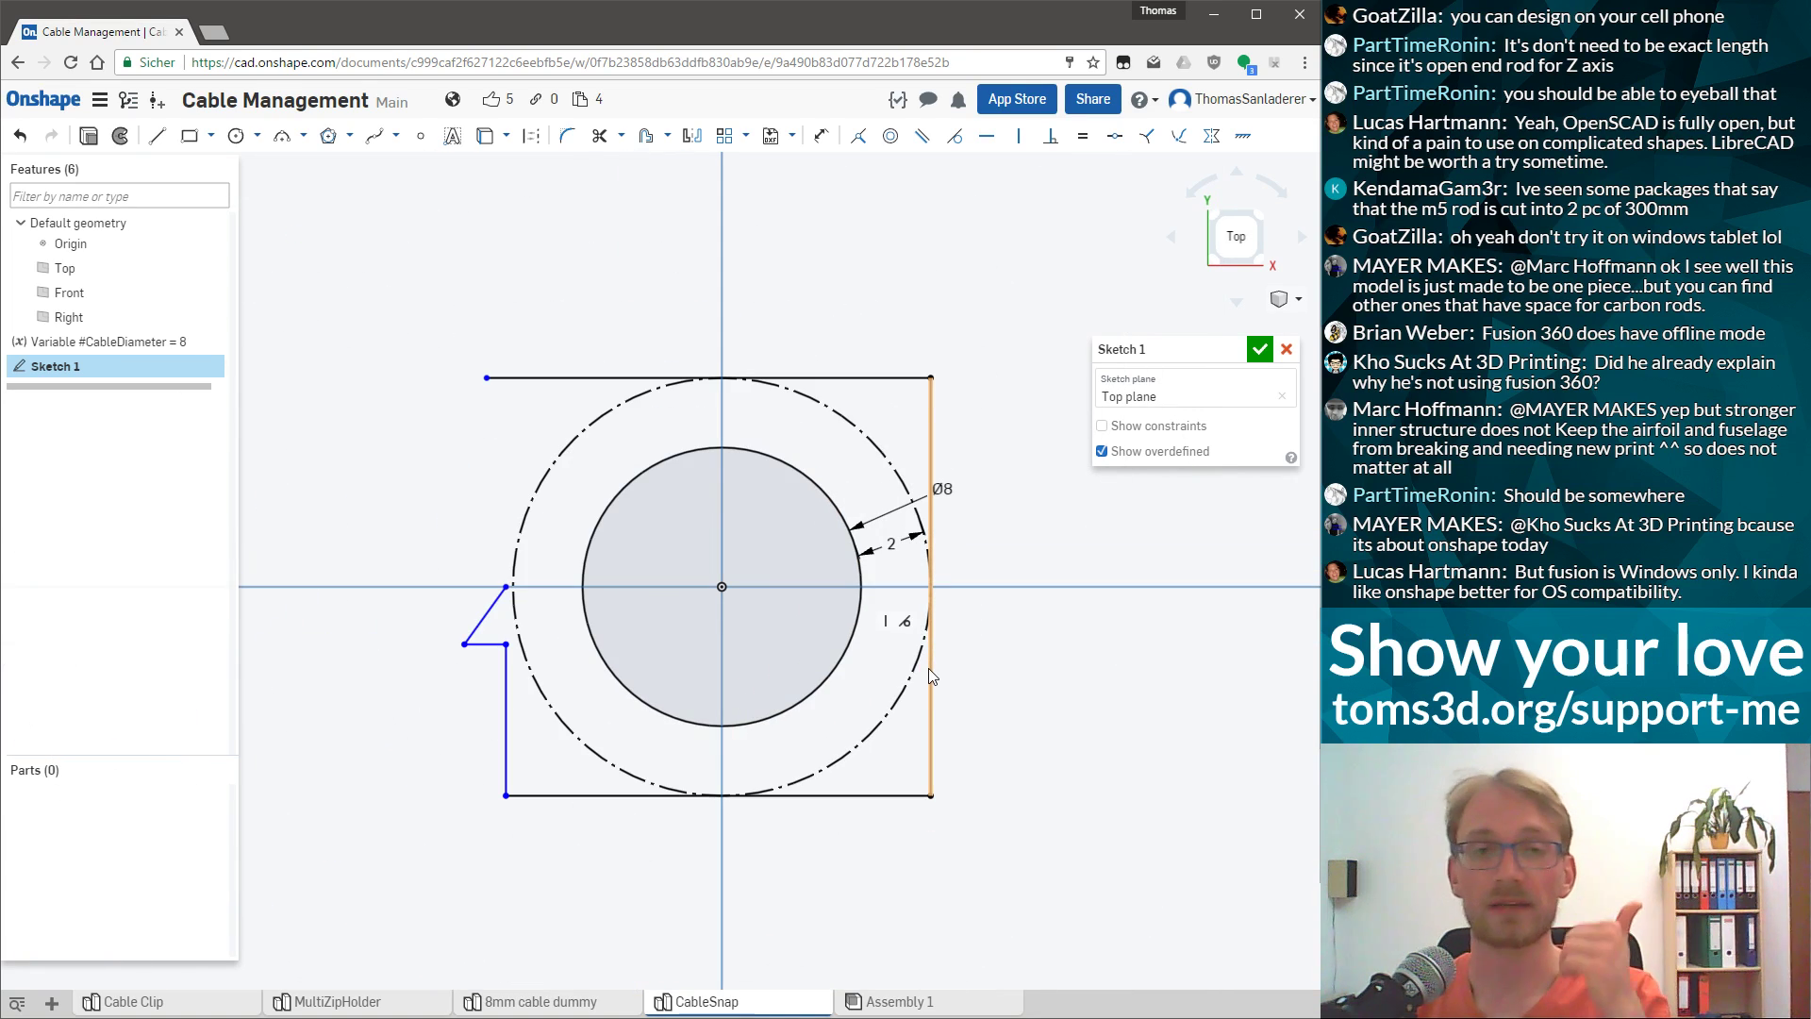
# Adjust the snap hook's overhang by moving its outer tip, ending with a narrower hook.
pyautogui.scroll(4, 533, 611)
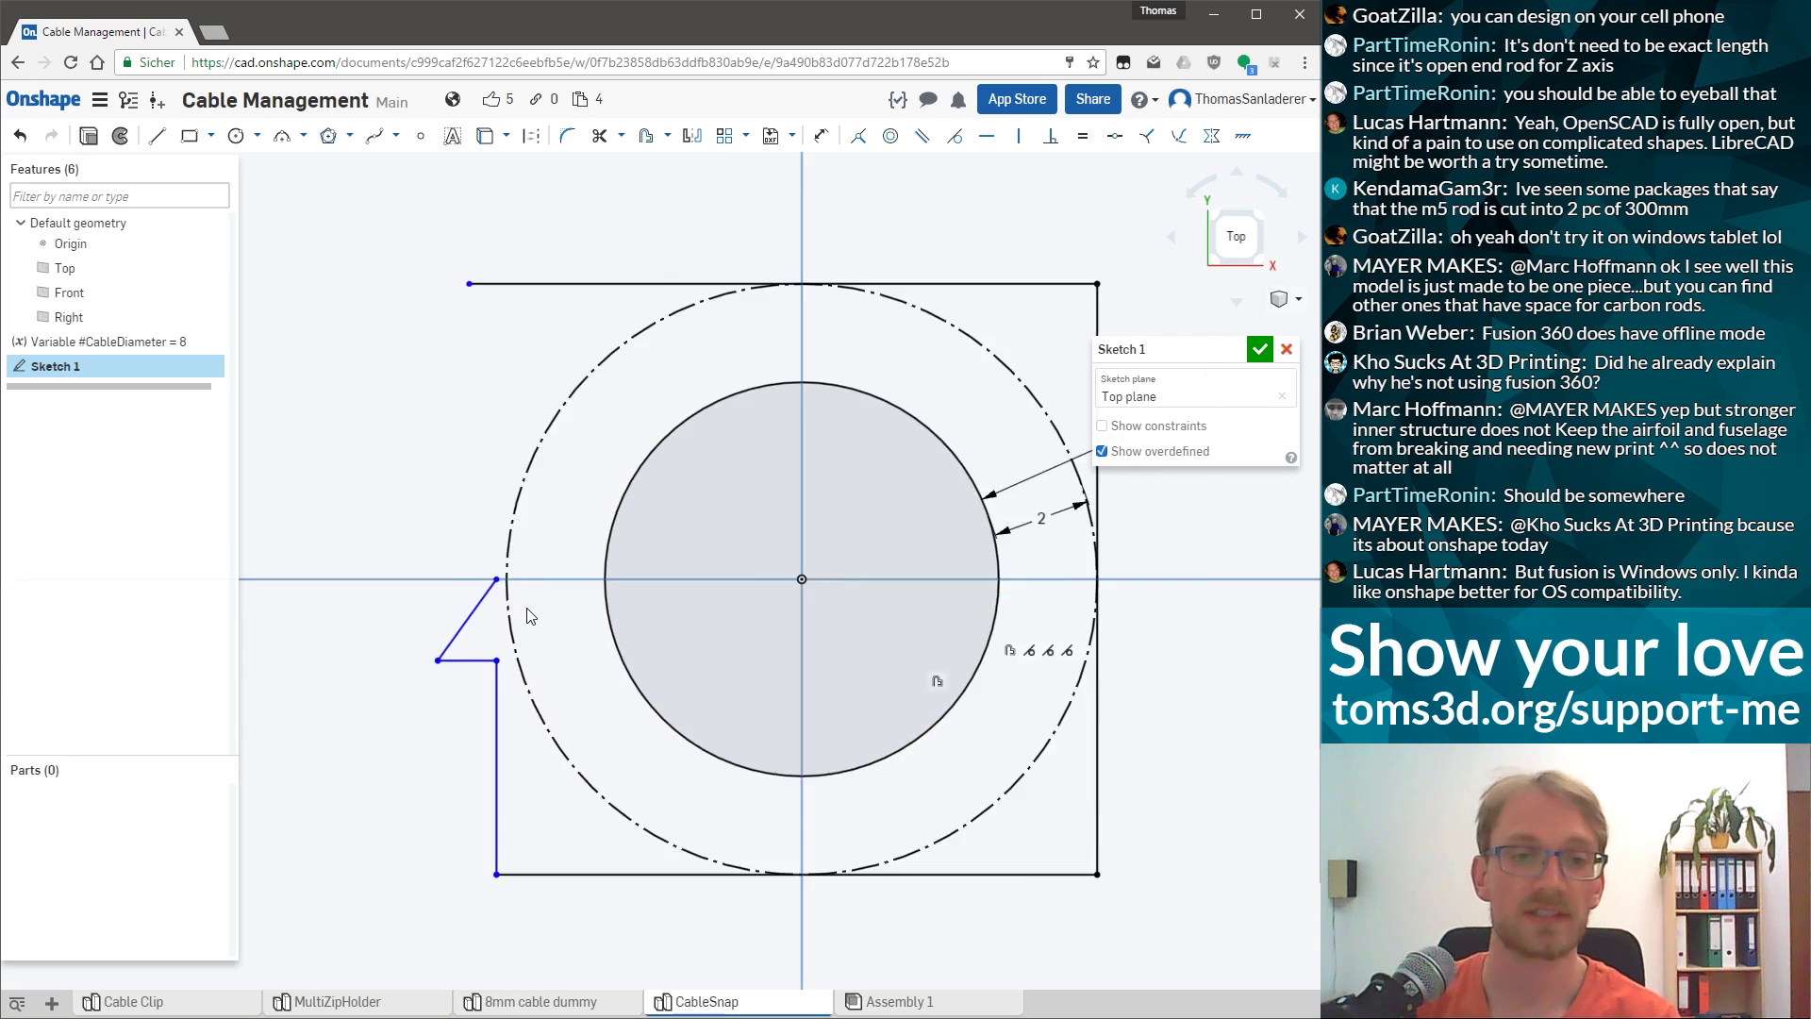
pyautogui.scroll(7, 454, 632)
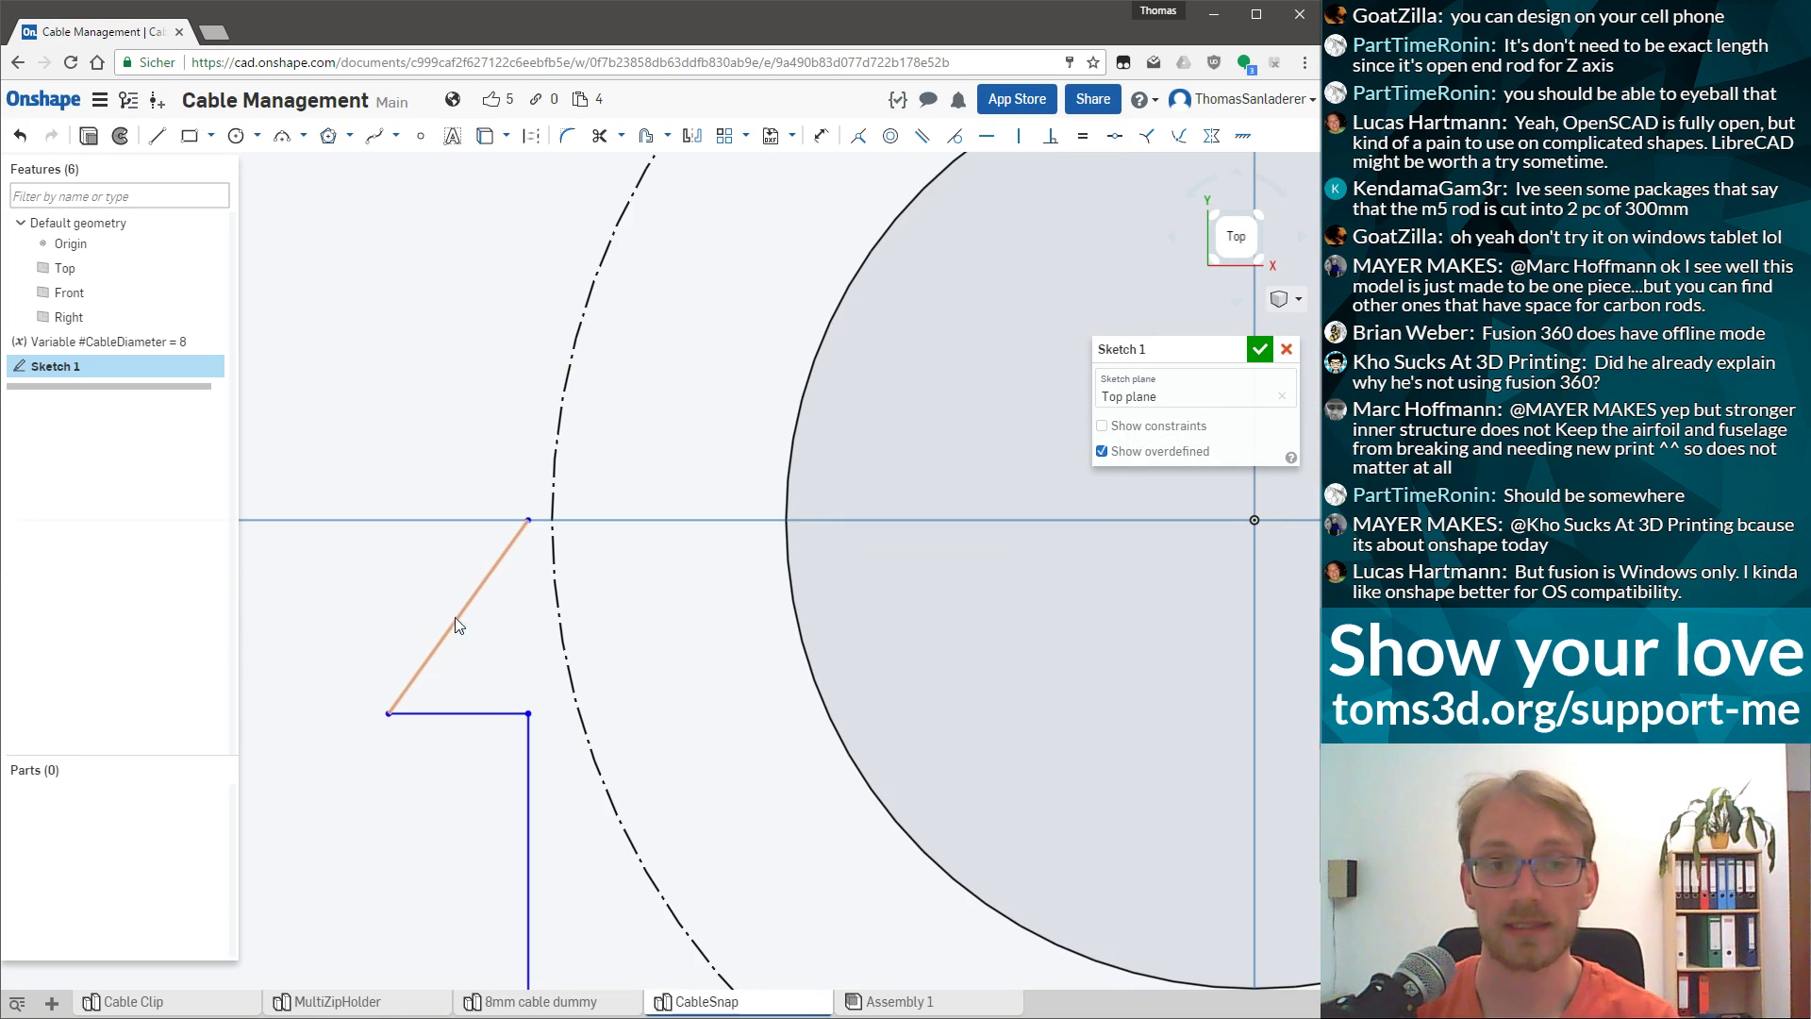
pyautogui.click(526, 511)
pyautogui.click(524, 784)
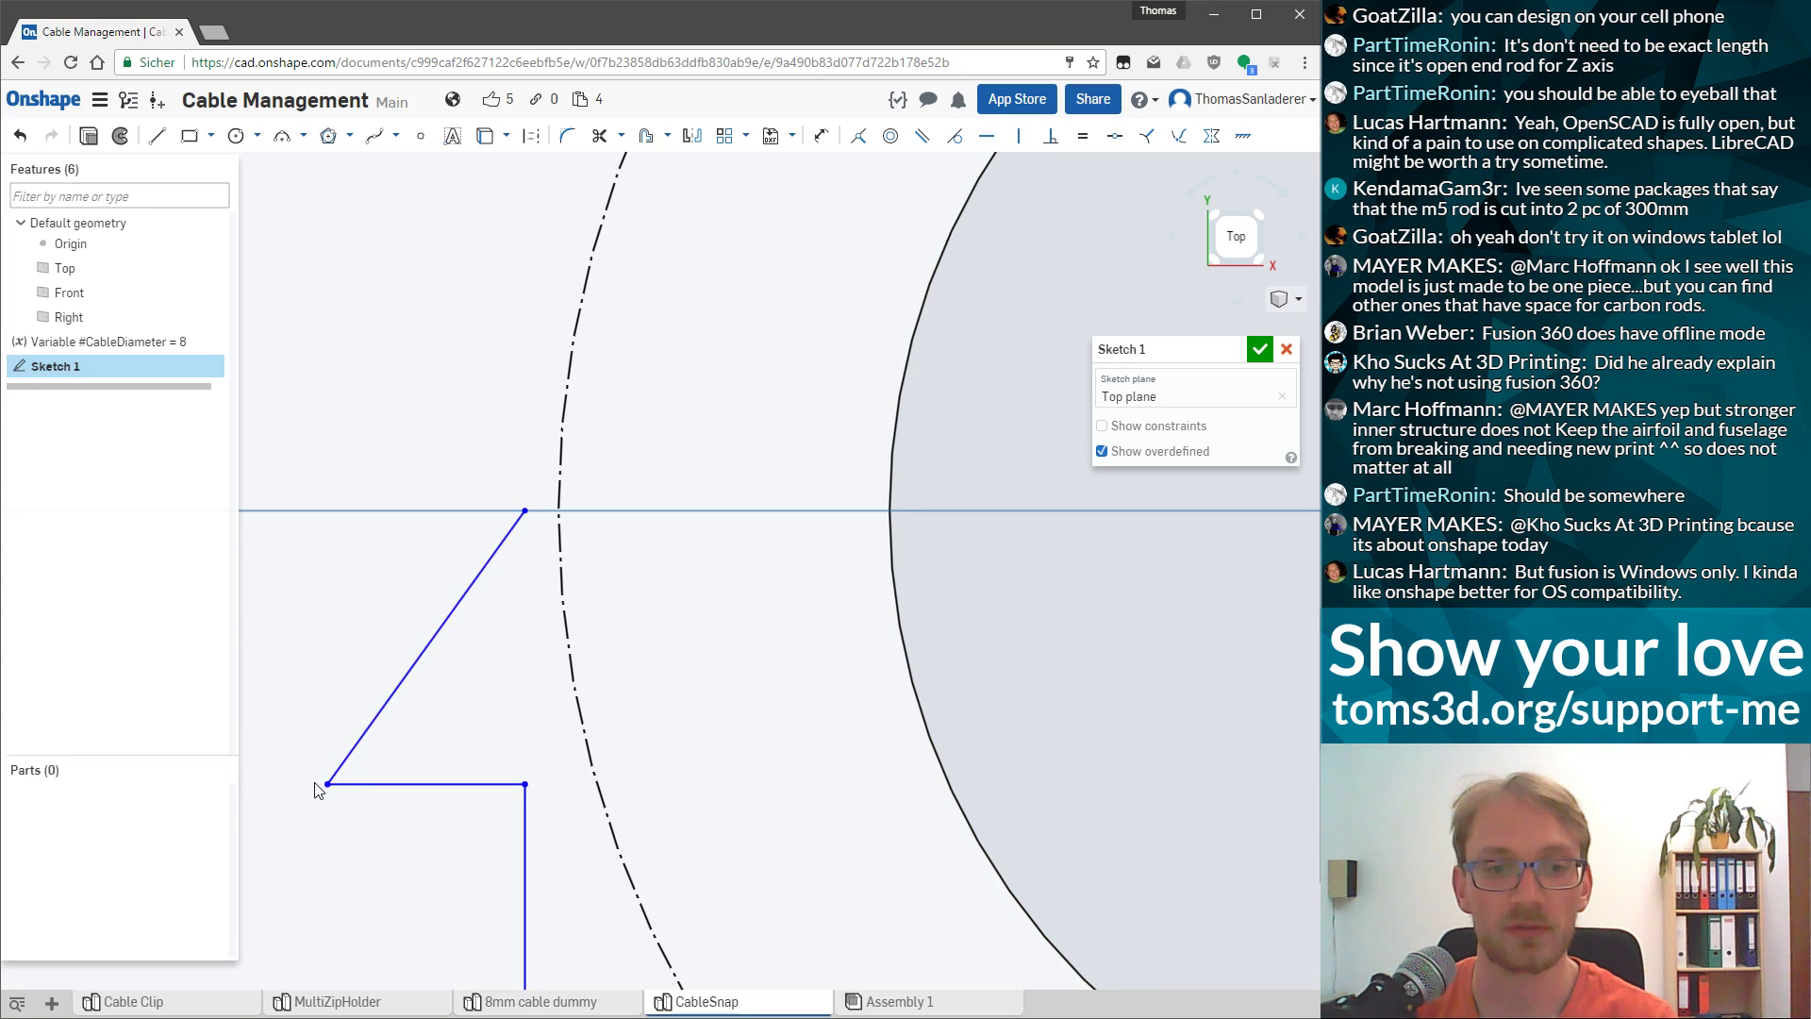
pyautogui.moveTo(326, 790); pyautogui.dragTo(275, 792)
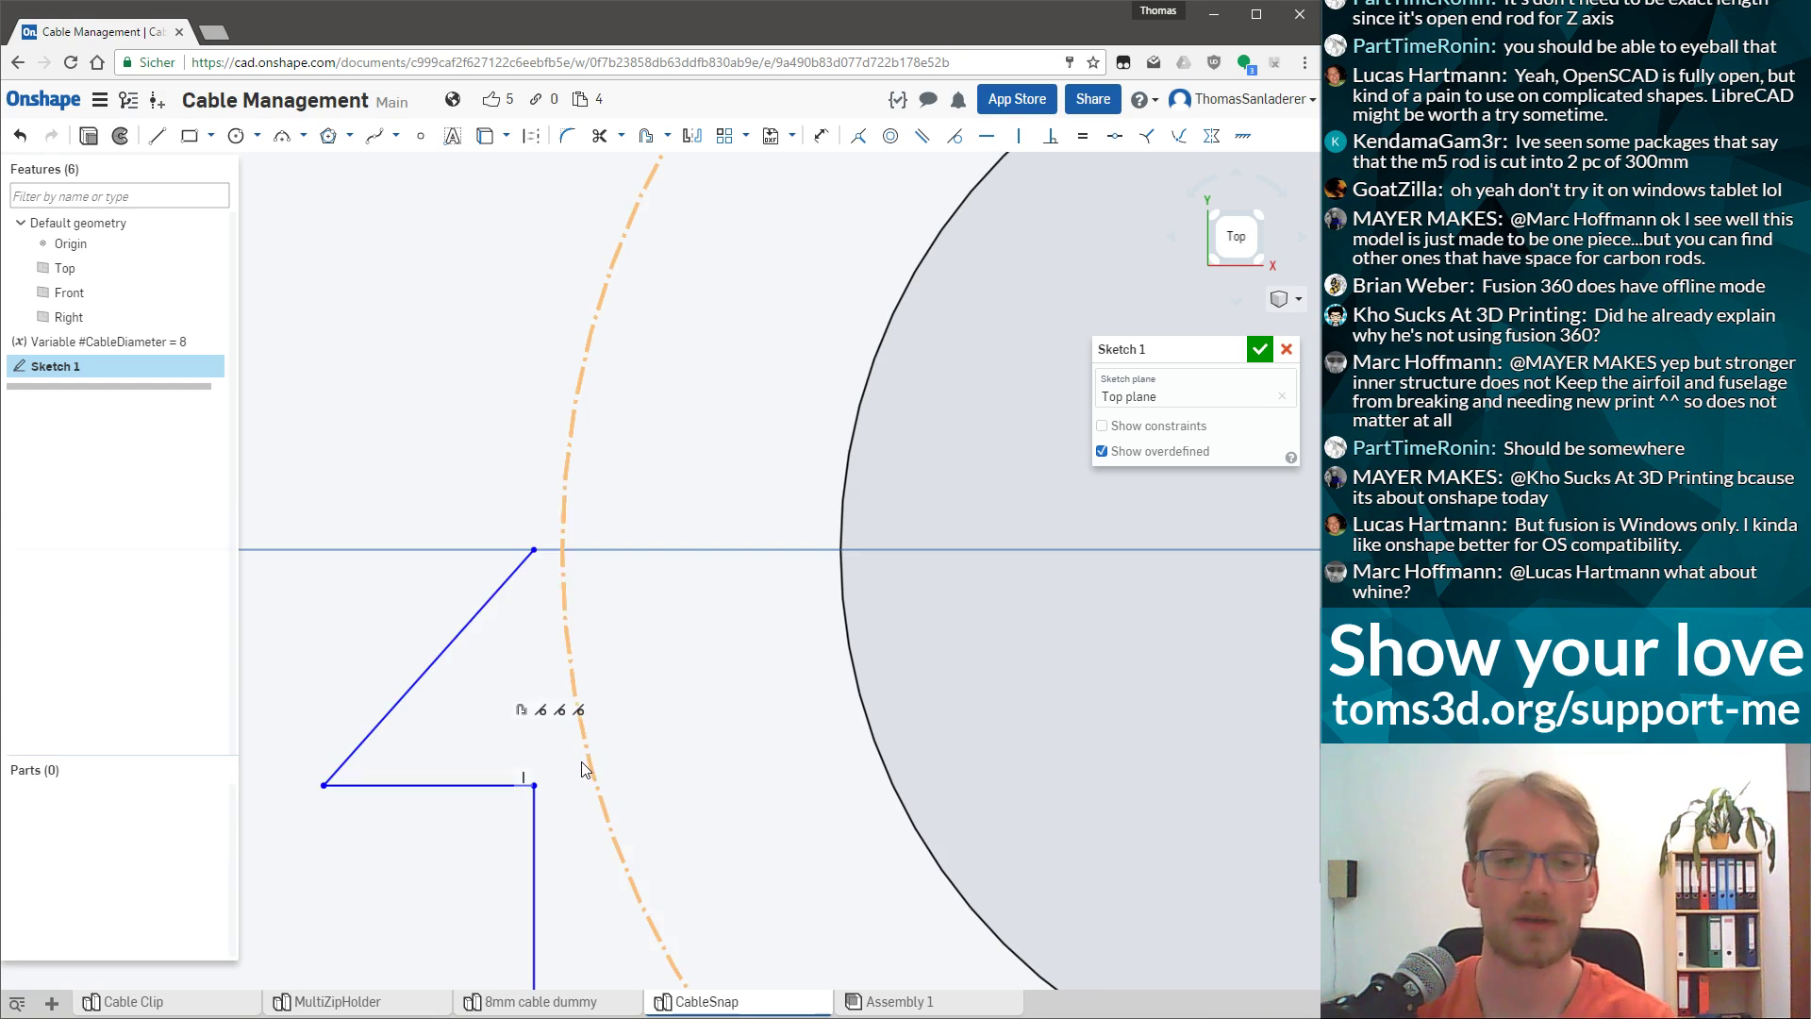
pyautogui.scroll(-3, 500, 481)
pyautogui.moveTo(450, 746); pyautogui.dragTo(521, 752)
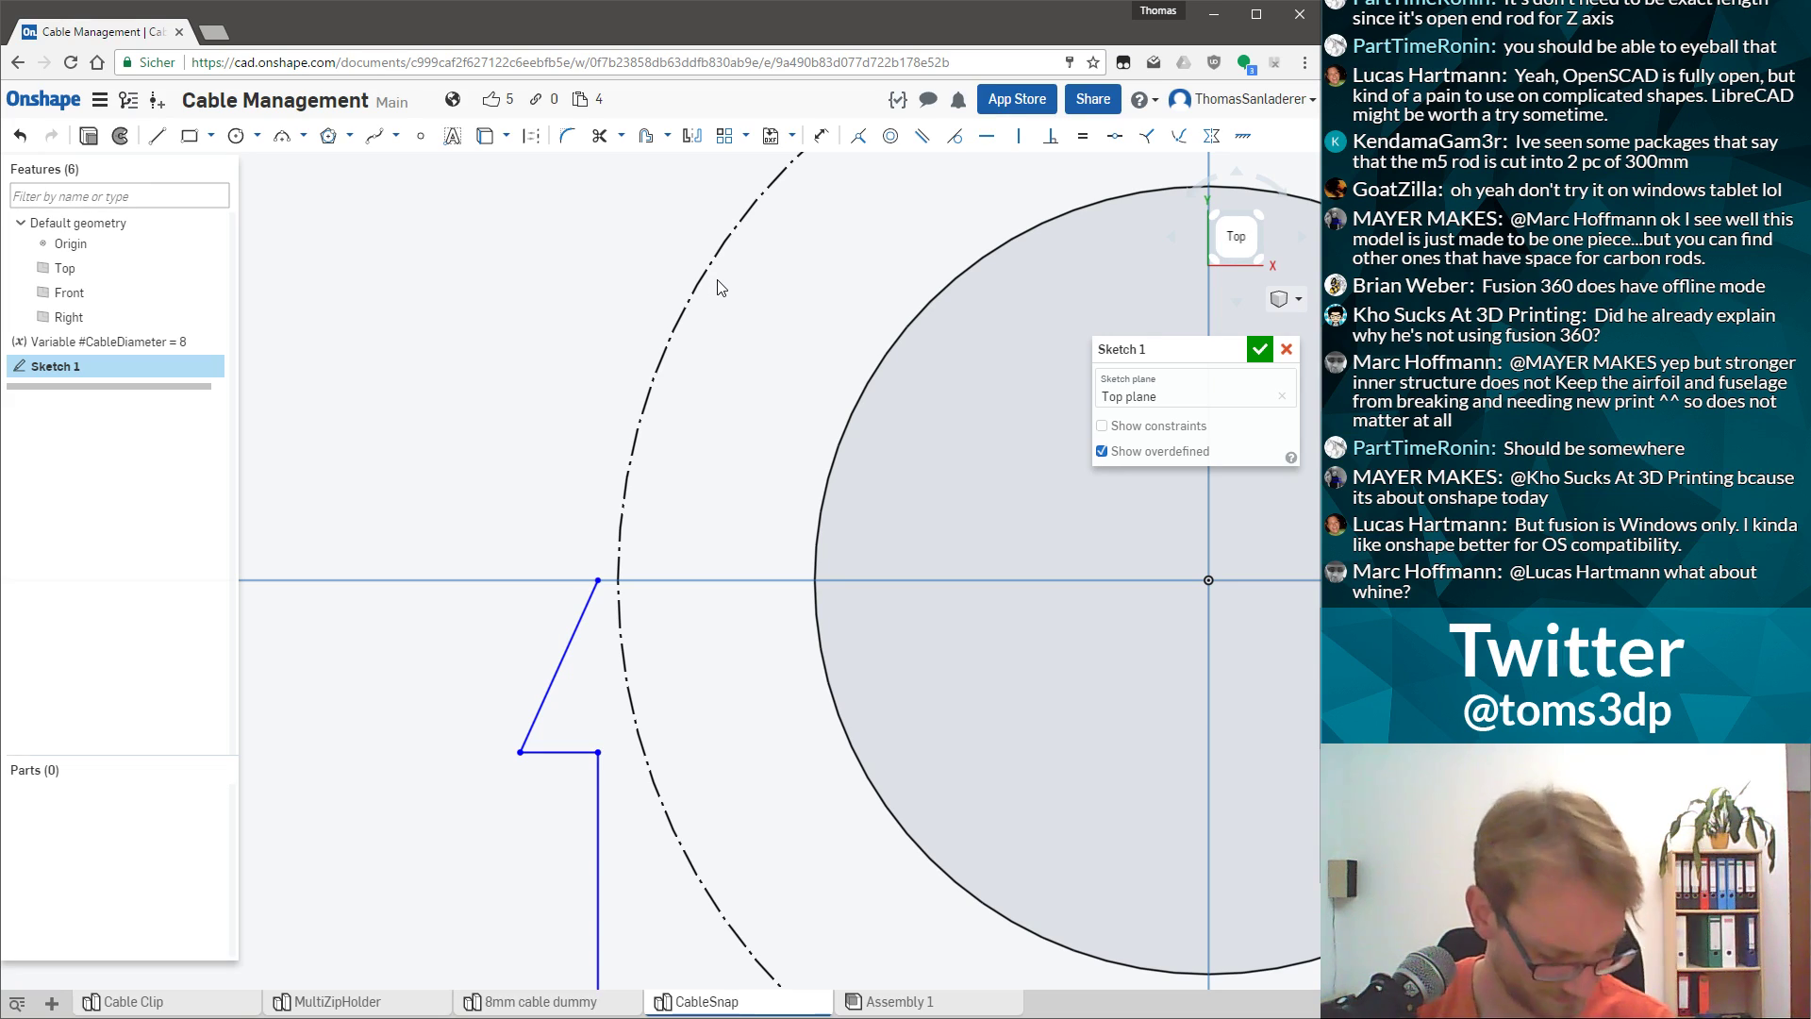
# Dimension the hook's short horizontal ledge as 1 mm.
pyautogui.press('q')
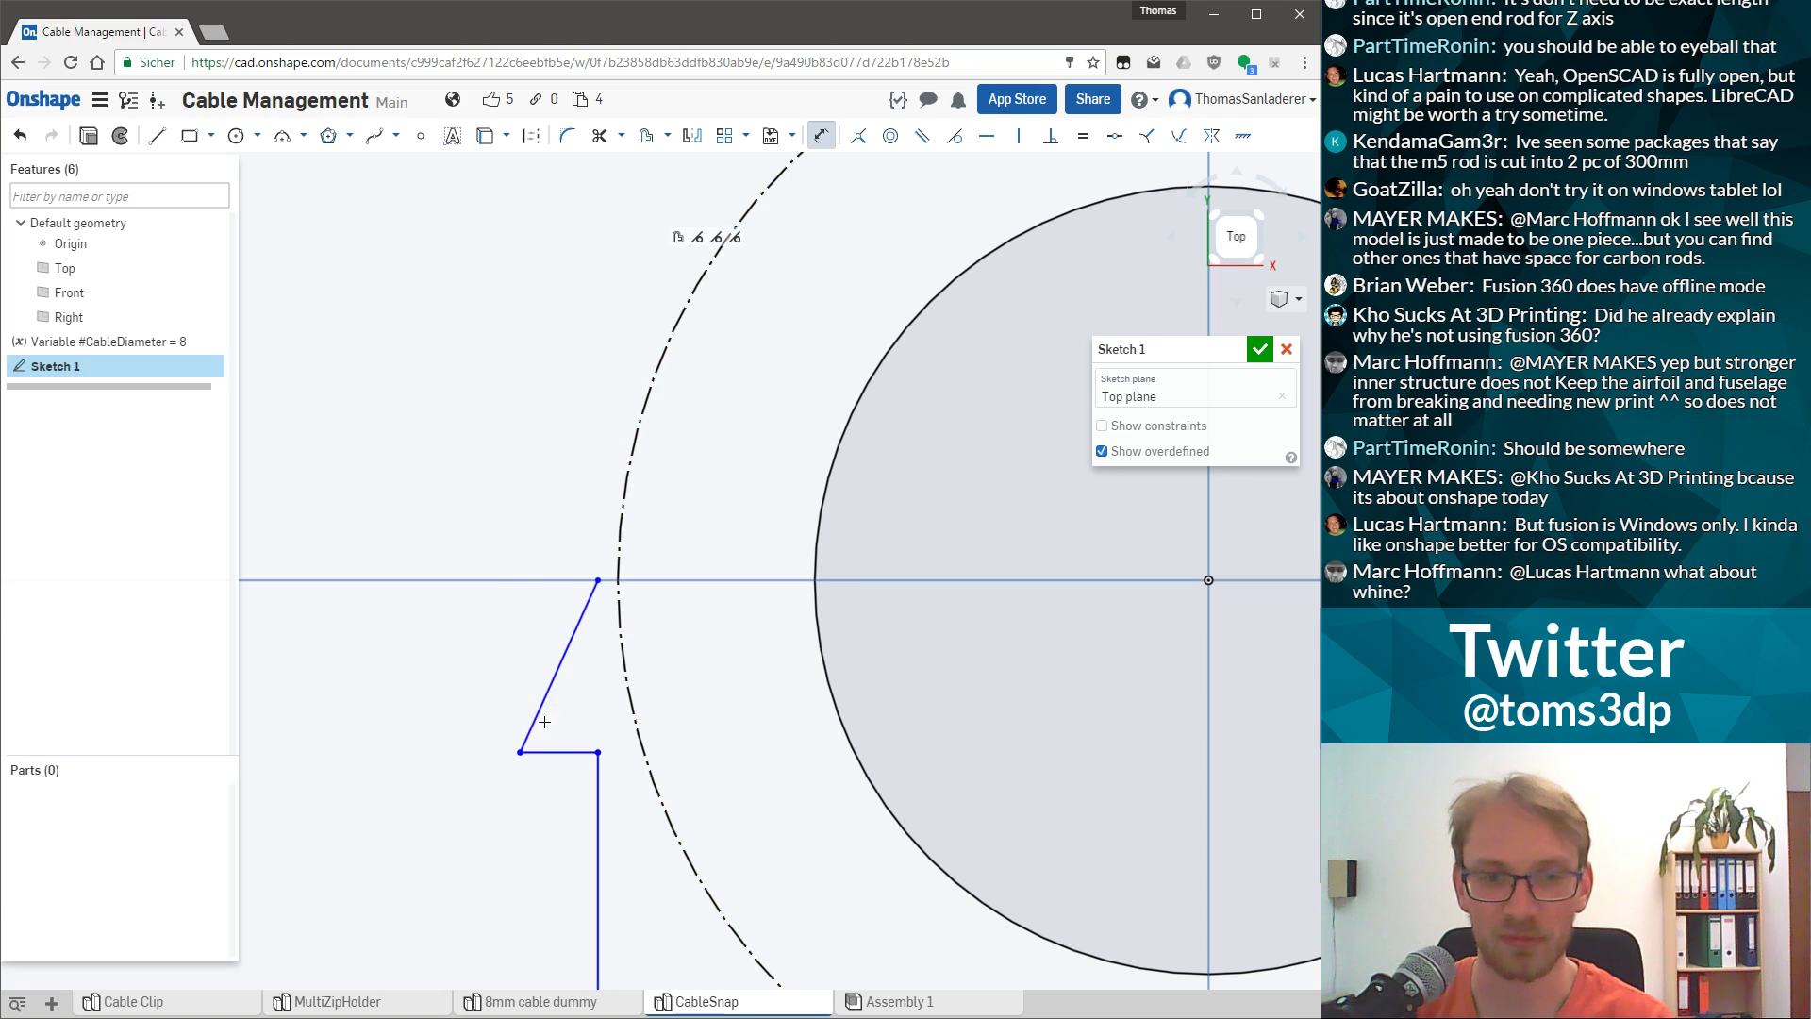
pyautogui.click(560, 752)
pyautogui.click(520, 813)
pyautogui.write('1')
pyautogui.press('Return')
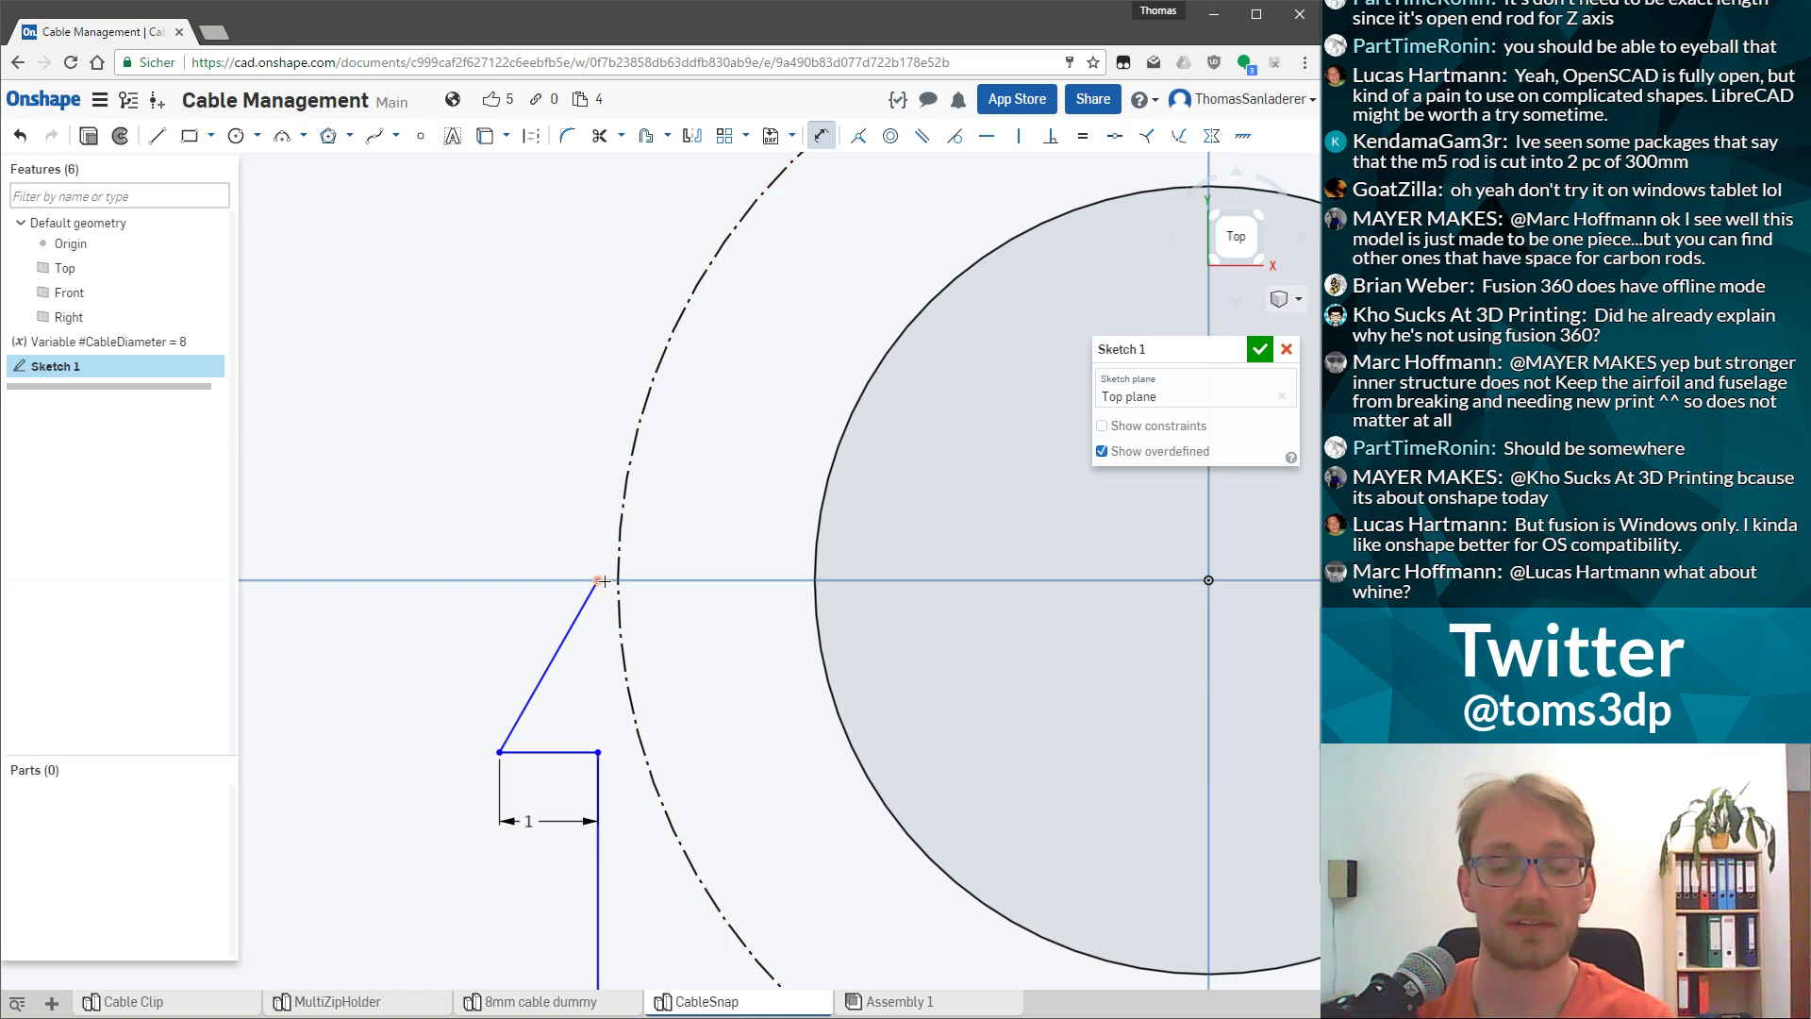
# Dimension the hook's height from its ledge up to the circle's centreline as 4 mm.
pyautogui.click(593, 751)
pyautogui.click(745, 746)
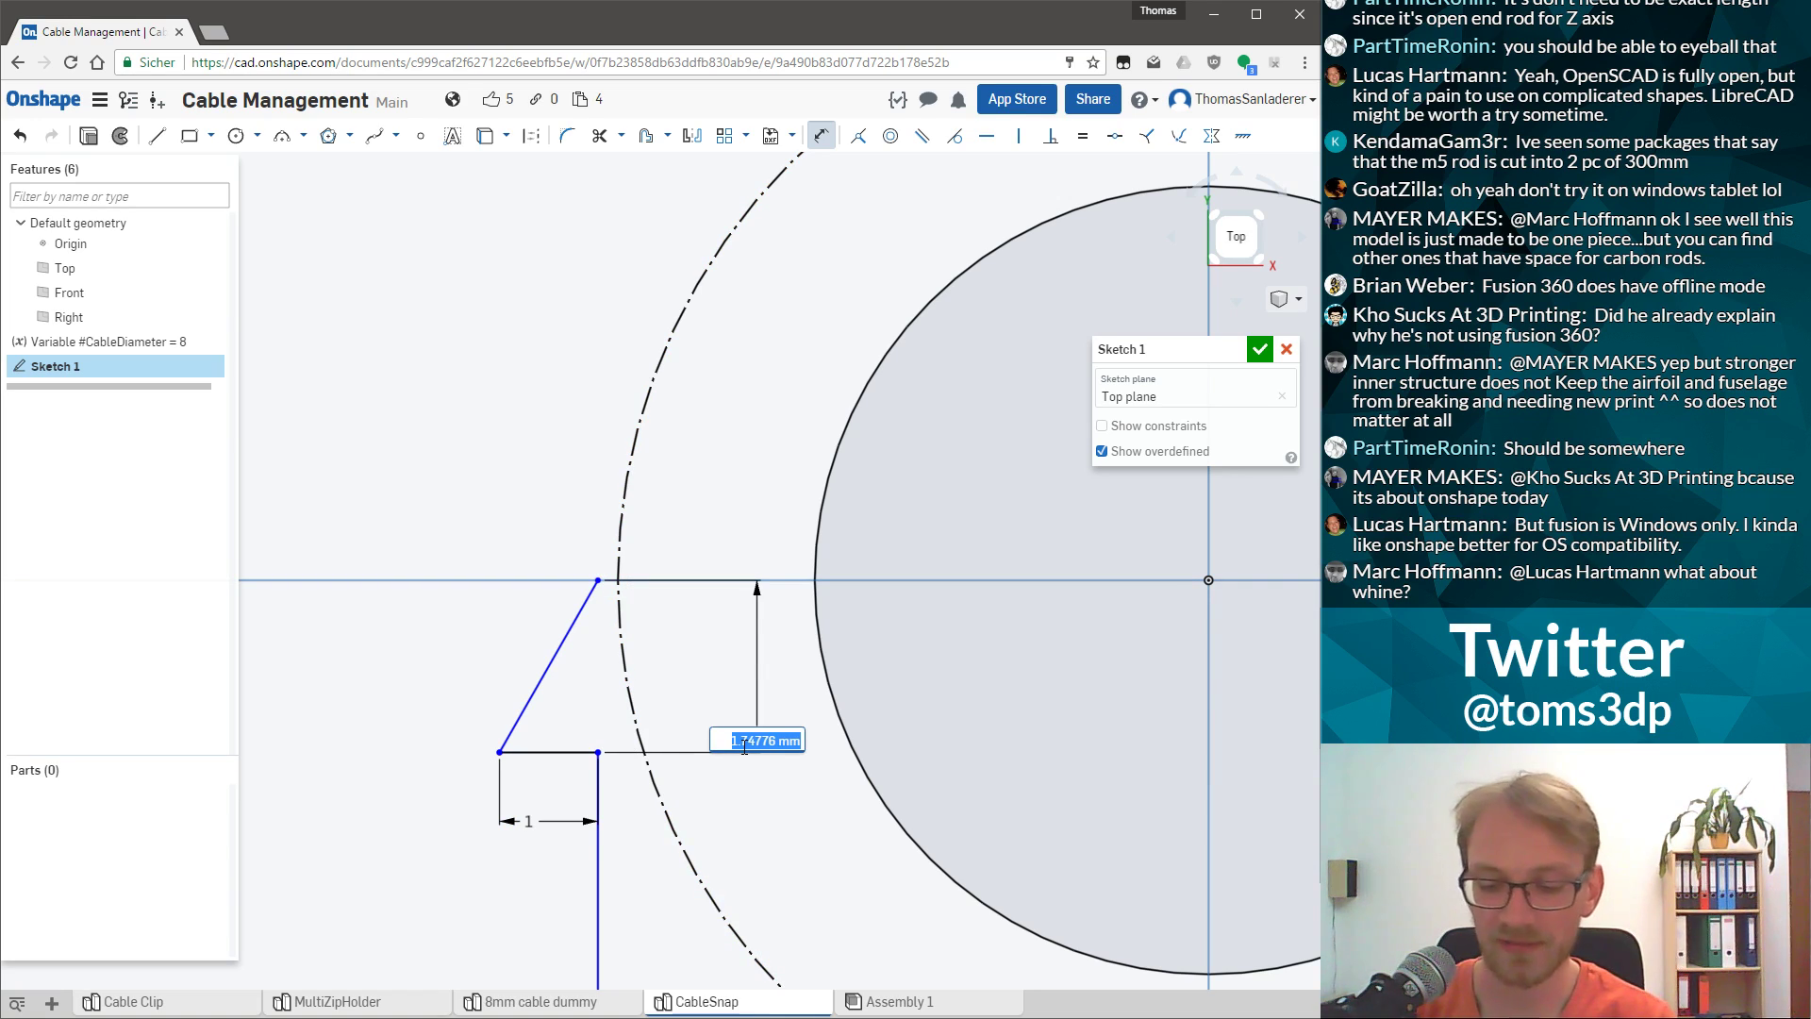
pyautogui.write('4')
pyautogui.press('Return')
pyautogui.scroll(-3, 737, 687)
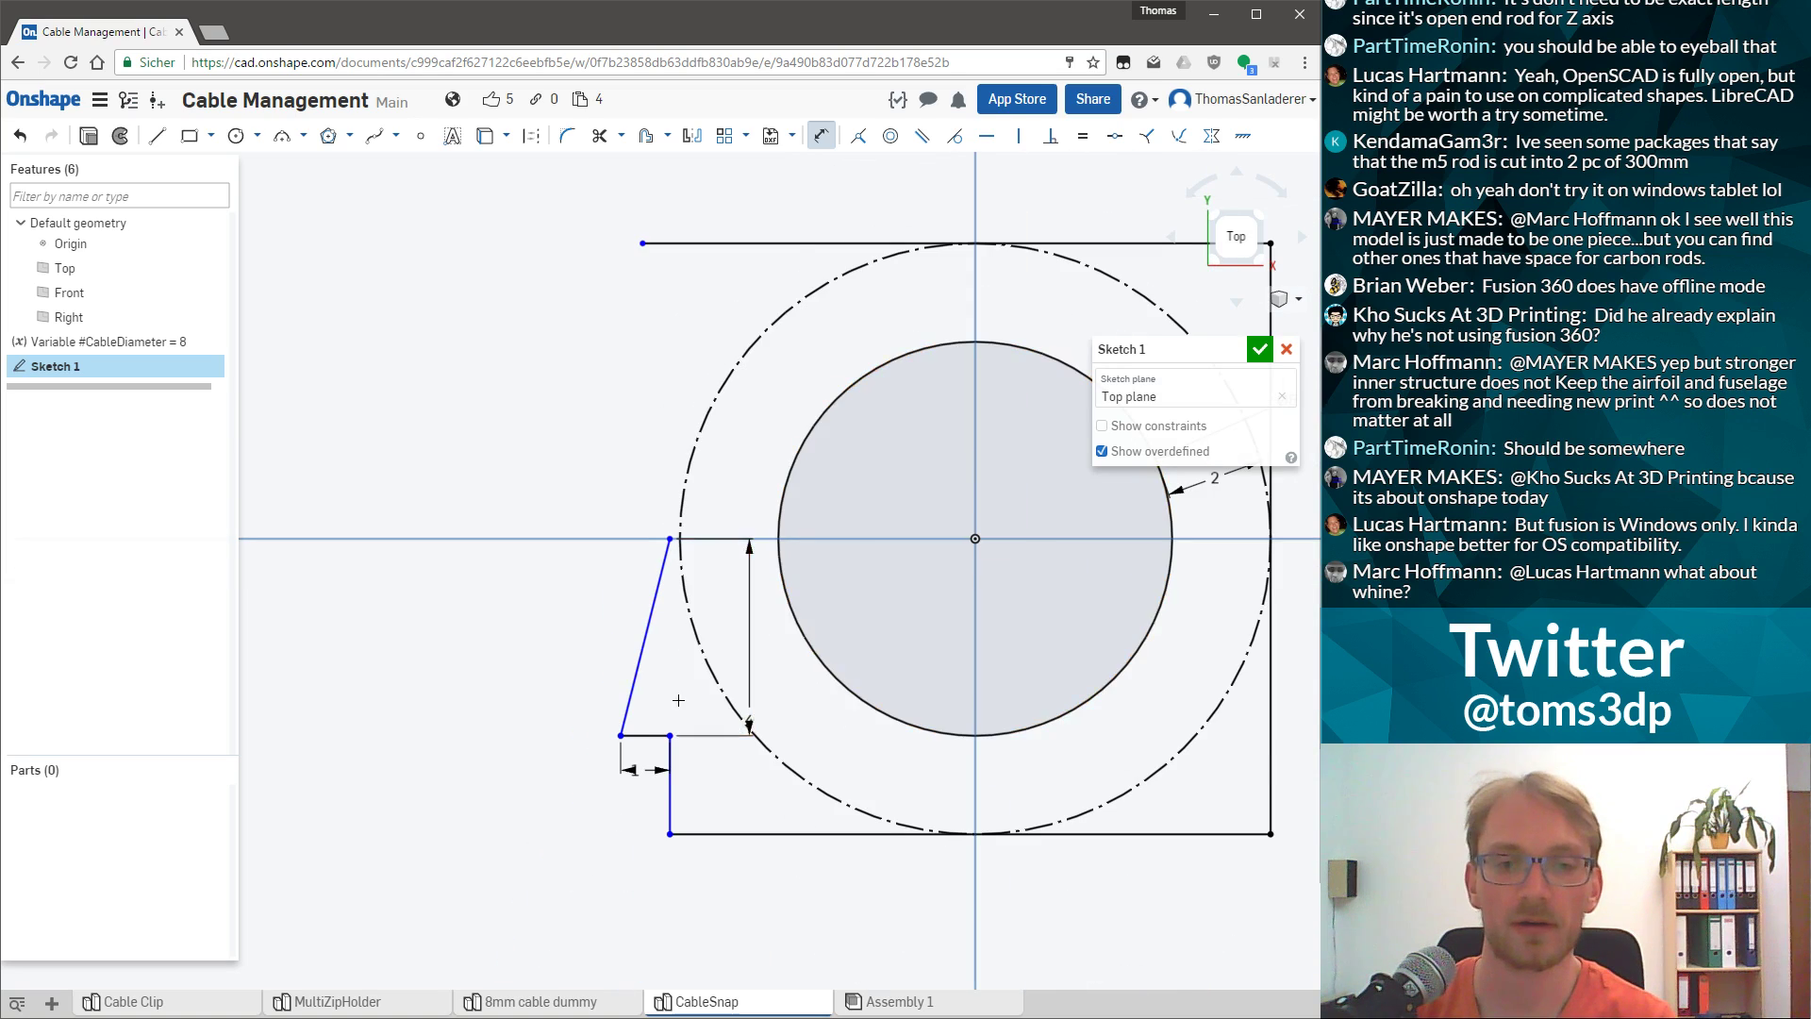
# Set the hook ledge's width to 2 mm and attach the hook's upper end to the construction circle at the centreline.
pyautogui.scroll(2, 737, 687)
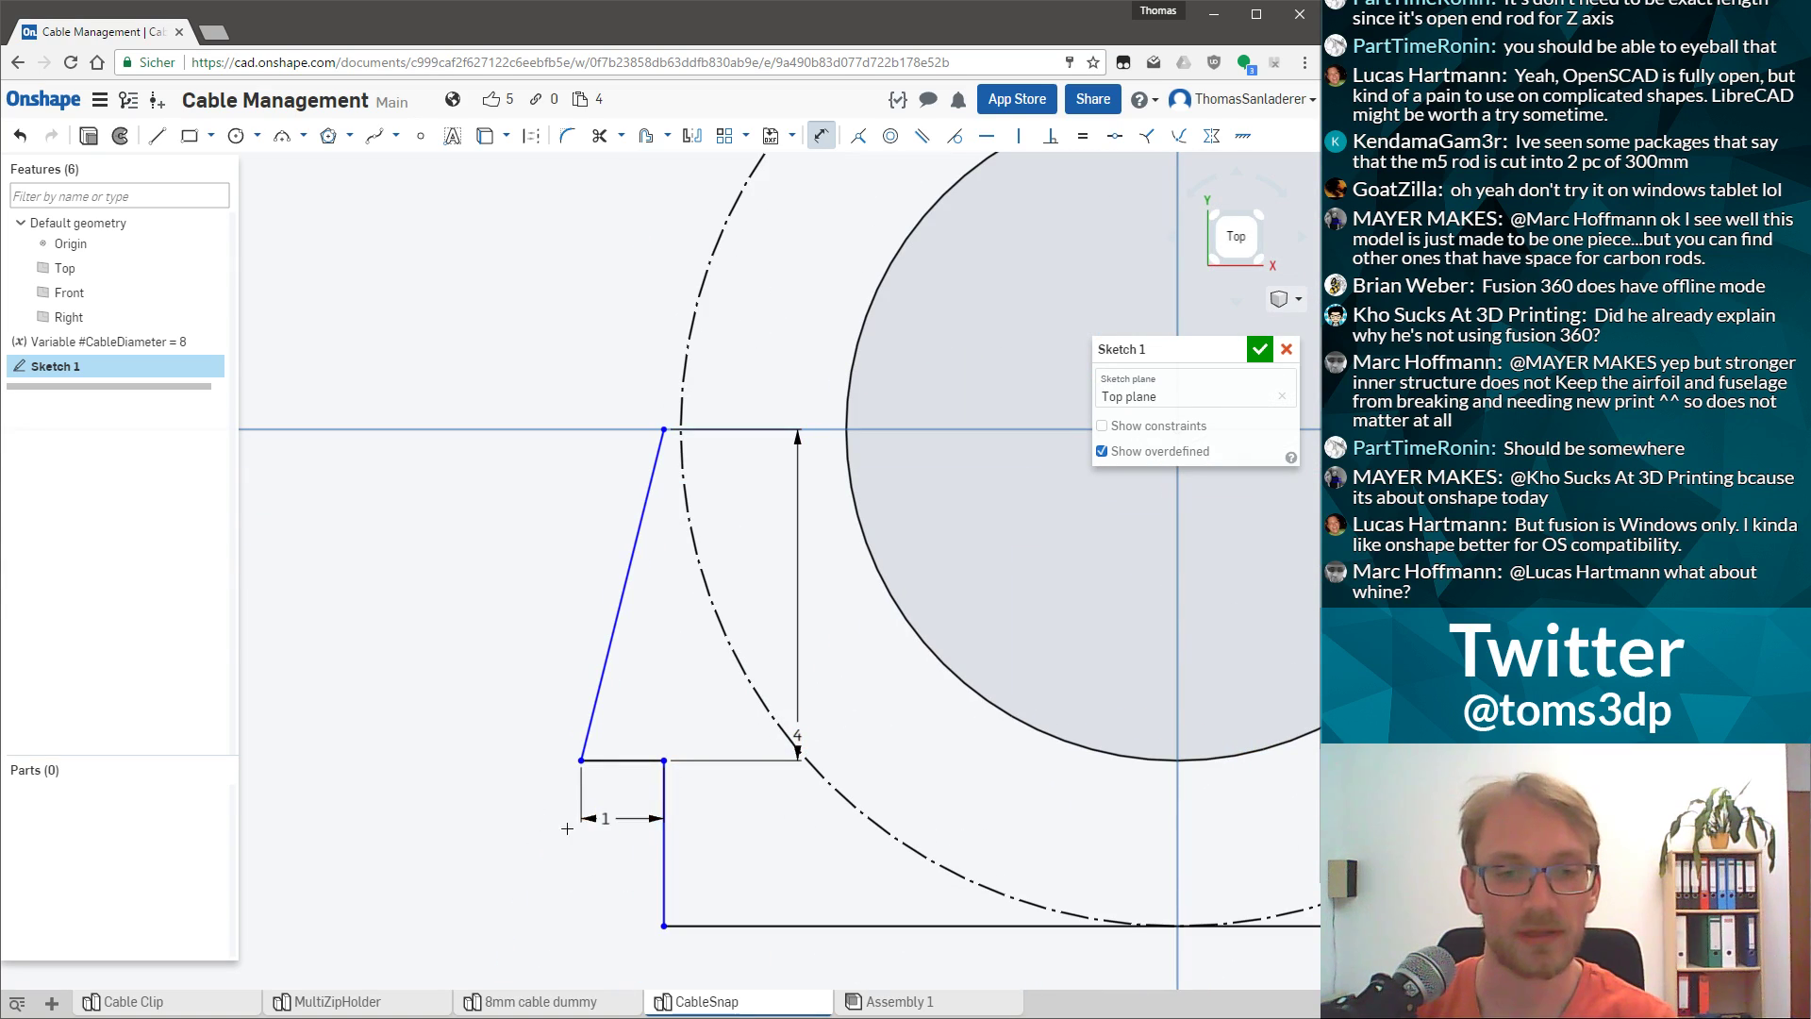
pyautogui.doubleClick(594, 818)
pyautogui.write('2')
pyautogui.press('Return')
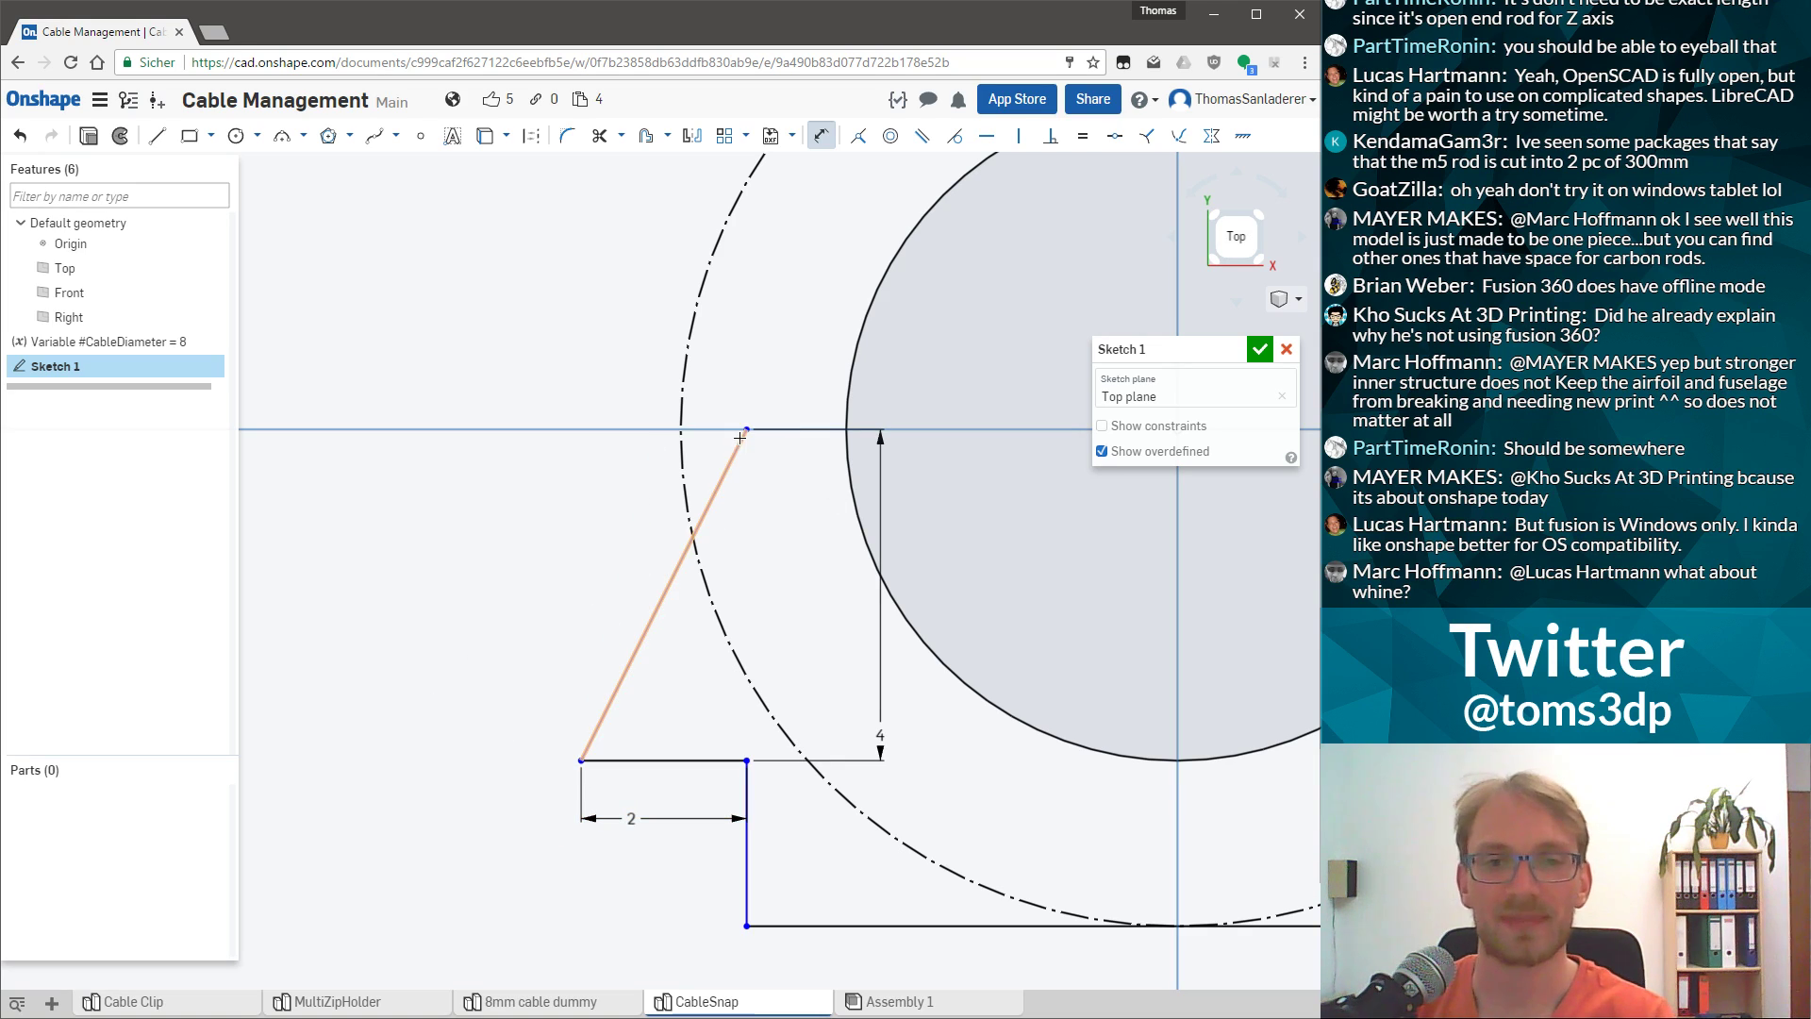
pyautogui.scroll(-1, 831, 611)
pyautogui.moveTo(759, 462); pyautogui.dragTo(705, 464)
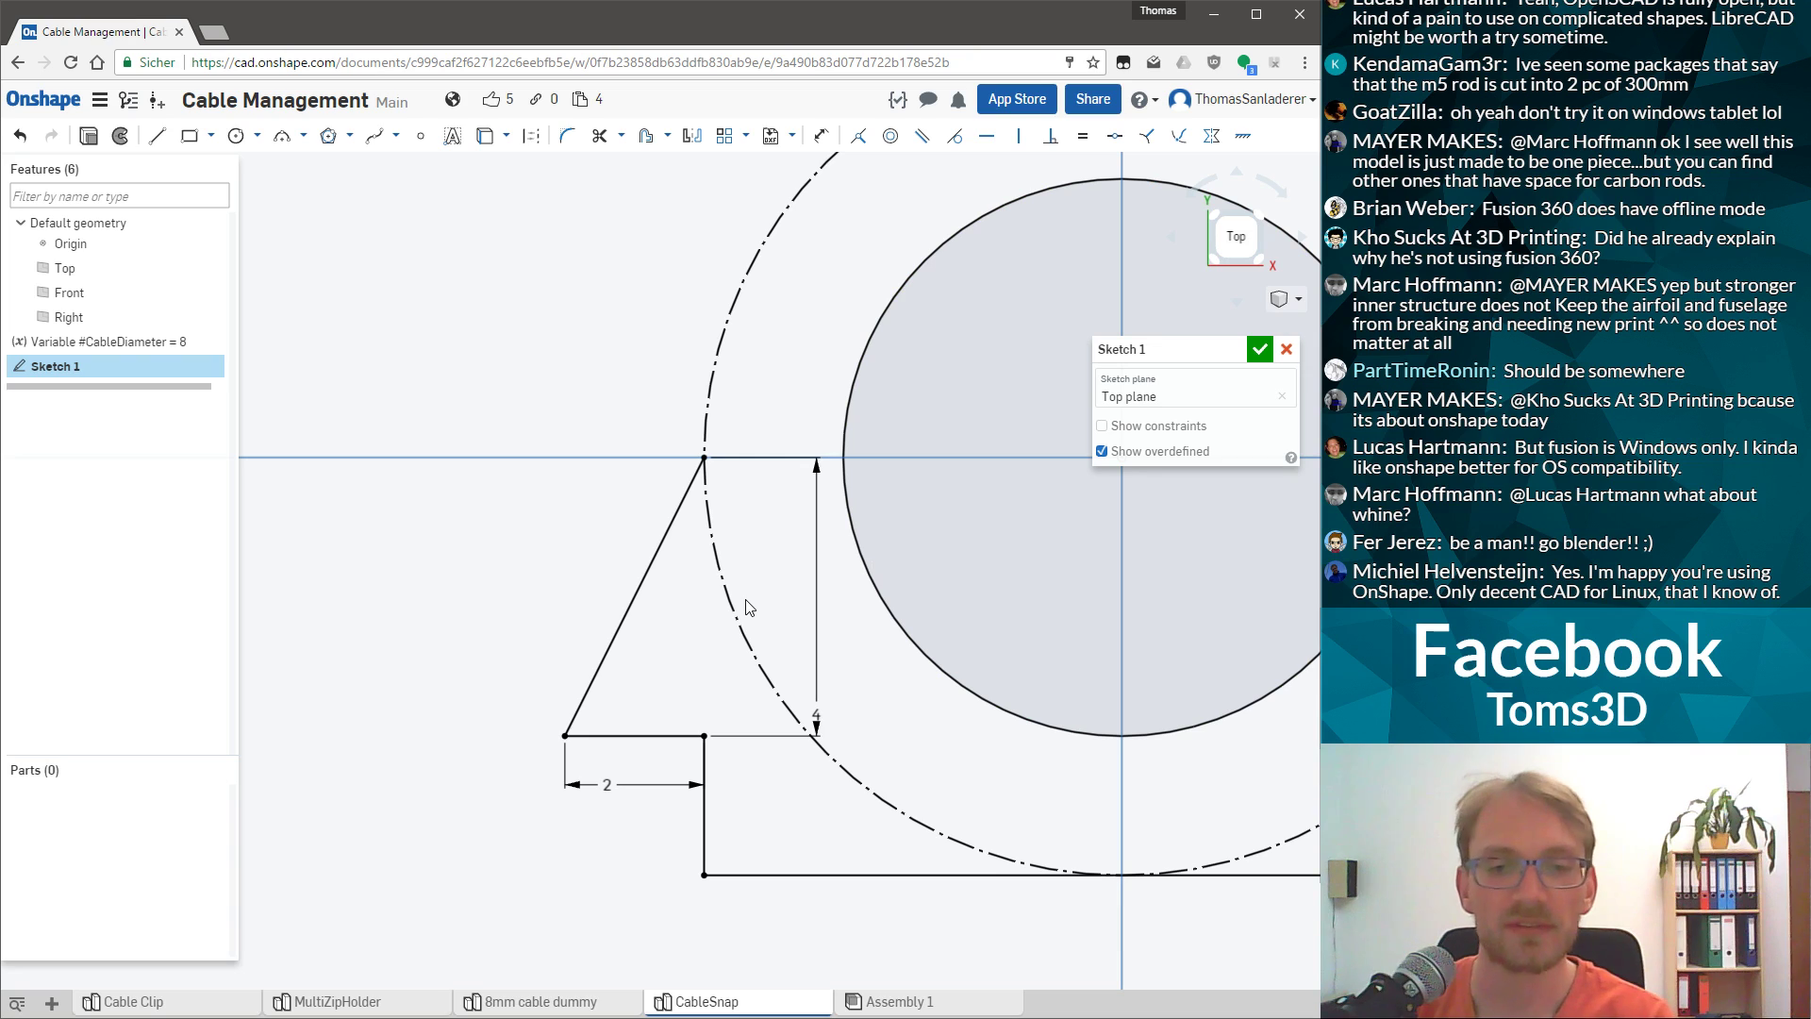
# Draw a 2 mm horizontal line from the hook's upper end to the cable circle along the centreline.
pyautogui.scroll(-5, 745, 363)
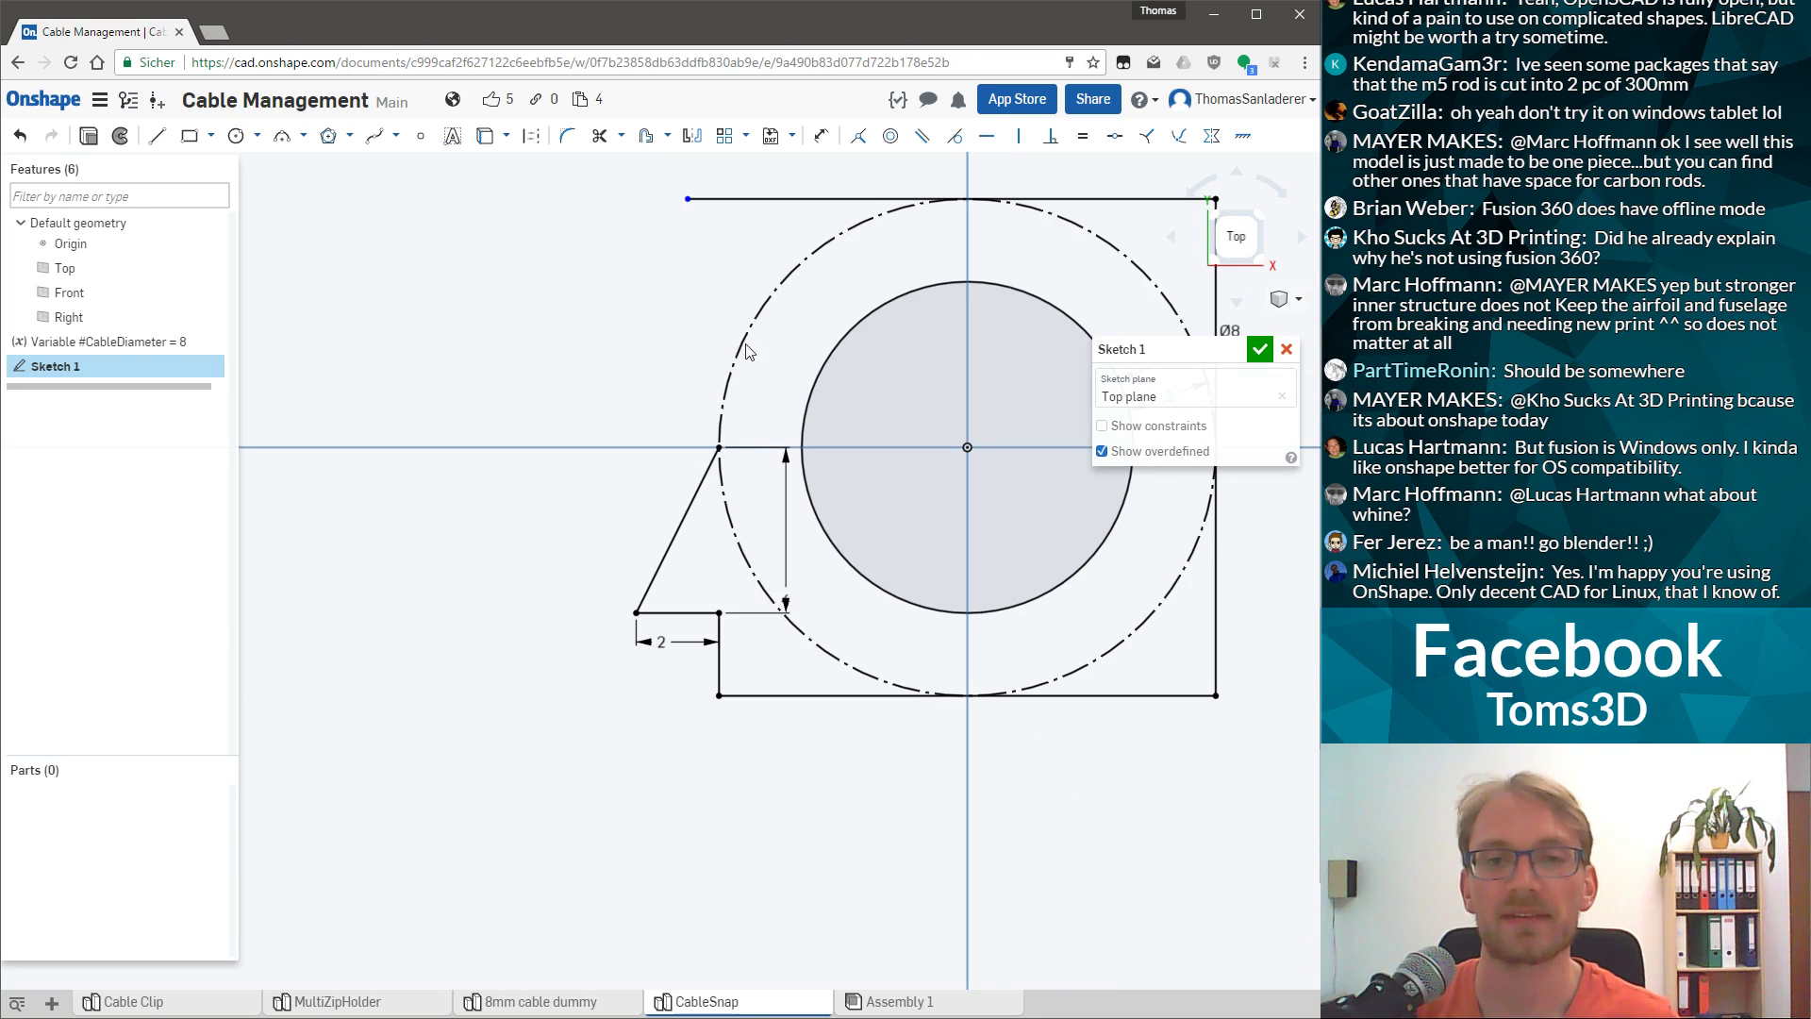
pyautogui.scroll(5, 750, 325)
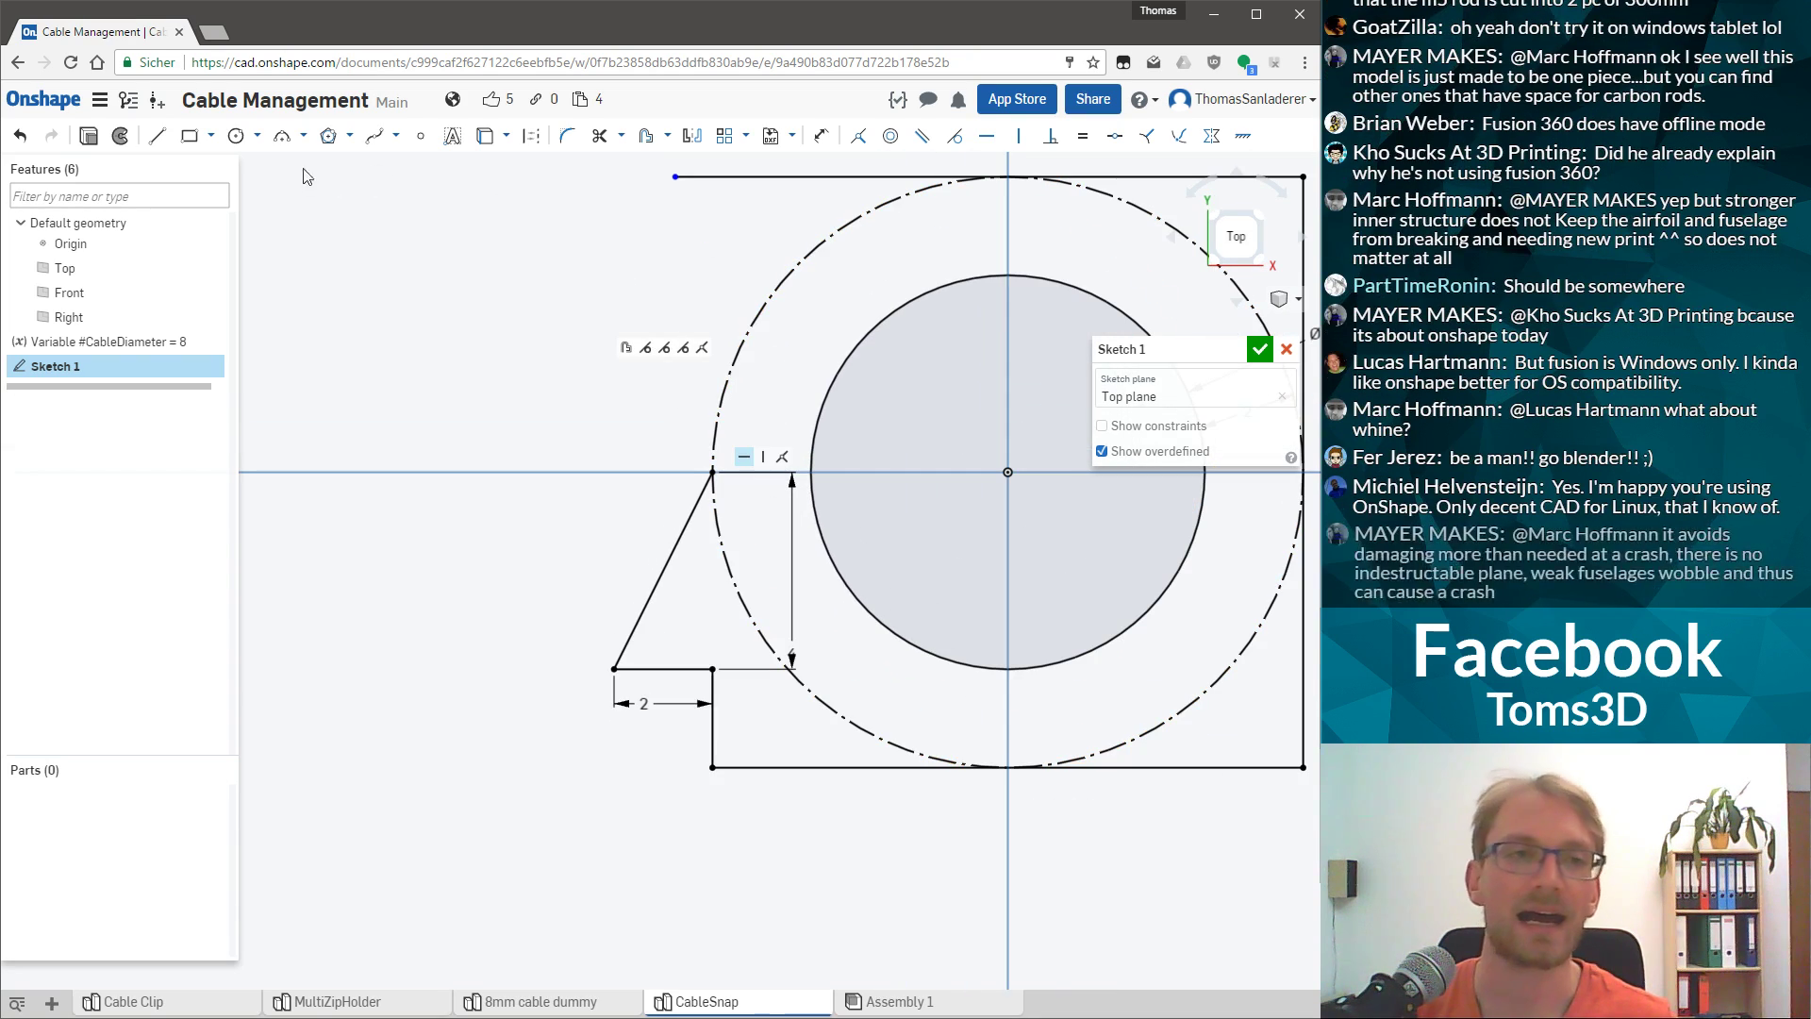
pyautogui.click(160, 141)
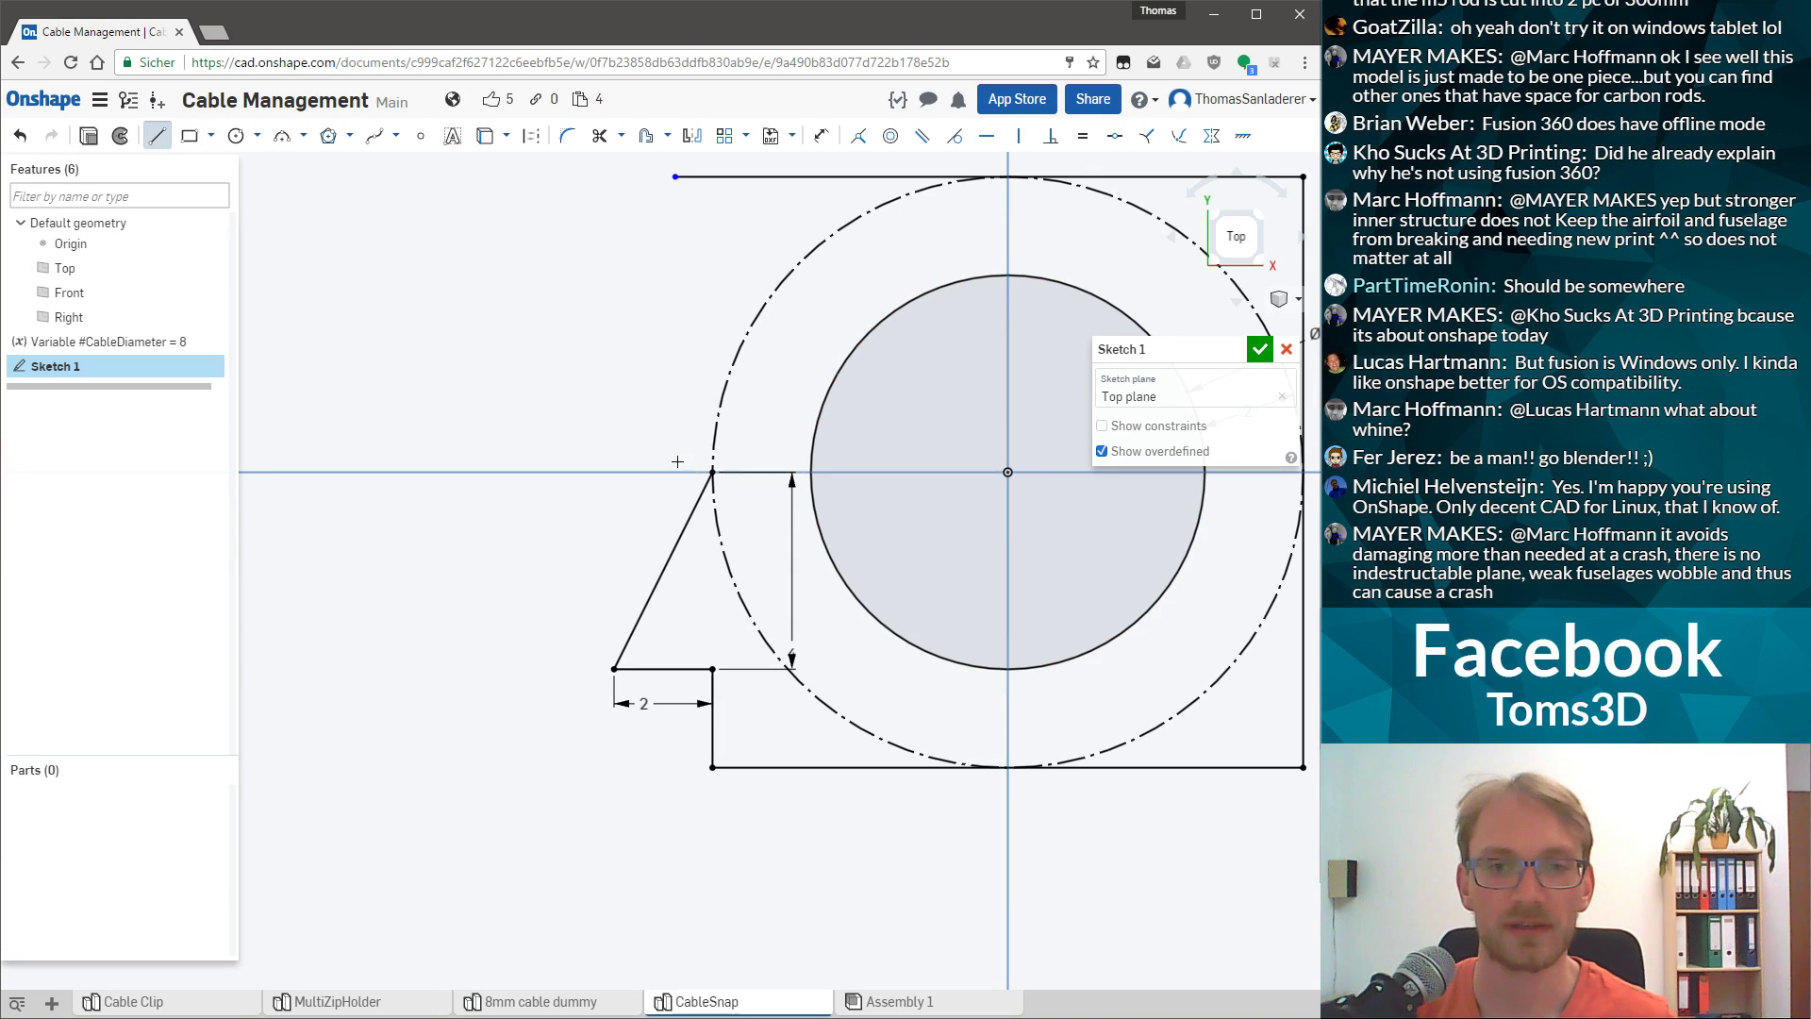
pyautogui.click(712, 472)
pyautogui.click(811, 471)
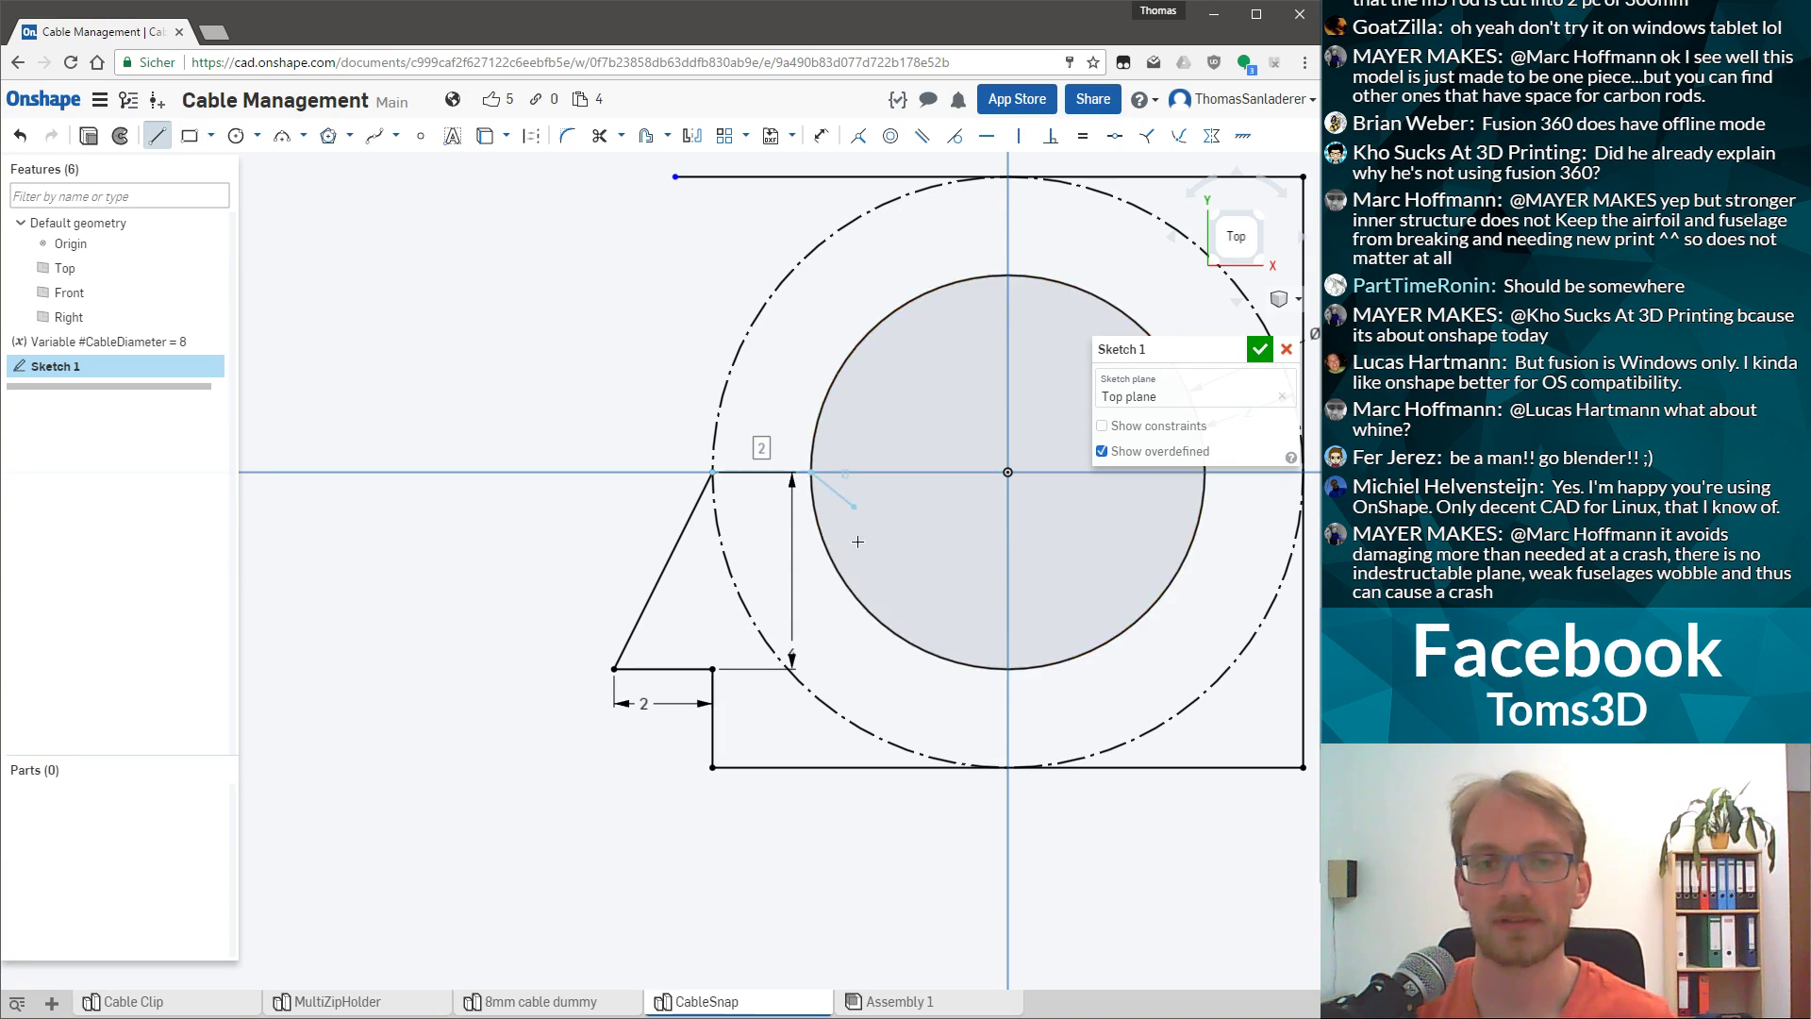
pyautogui.press('Escape')
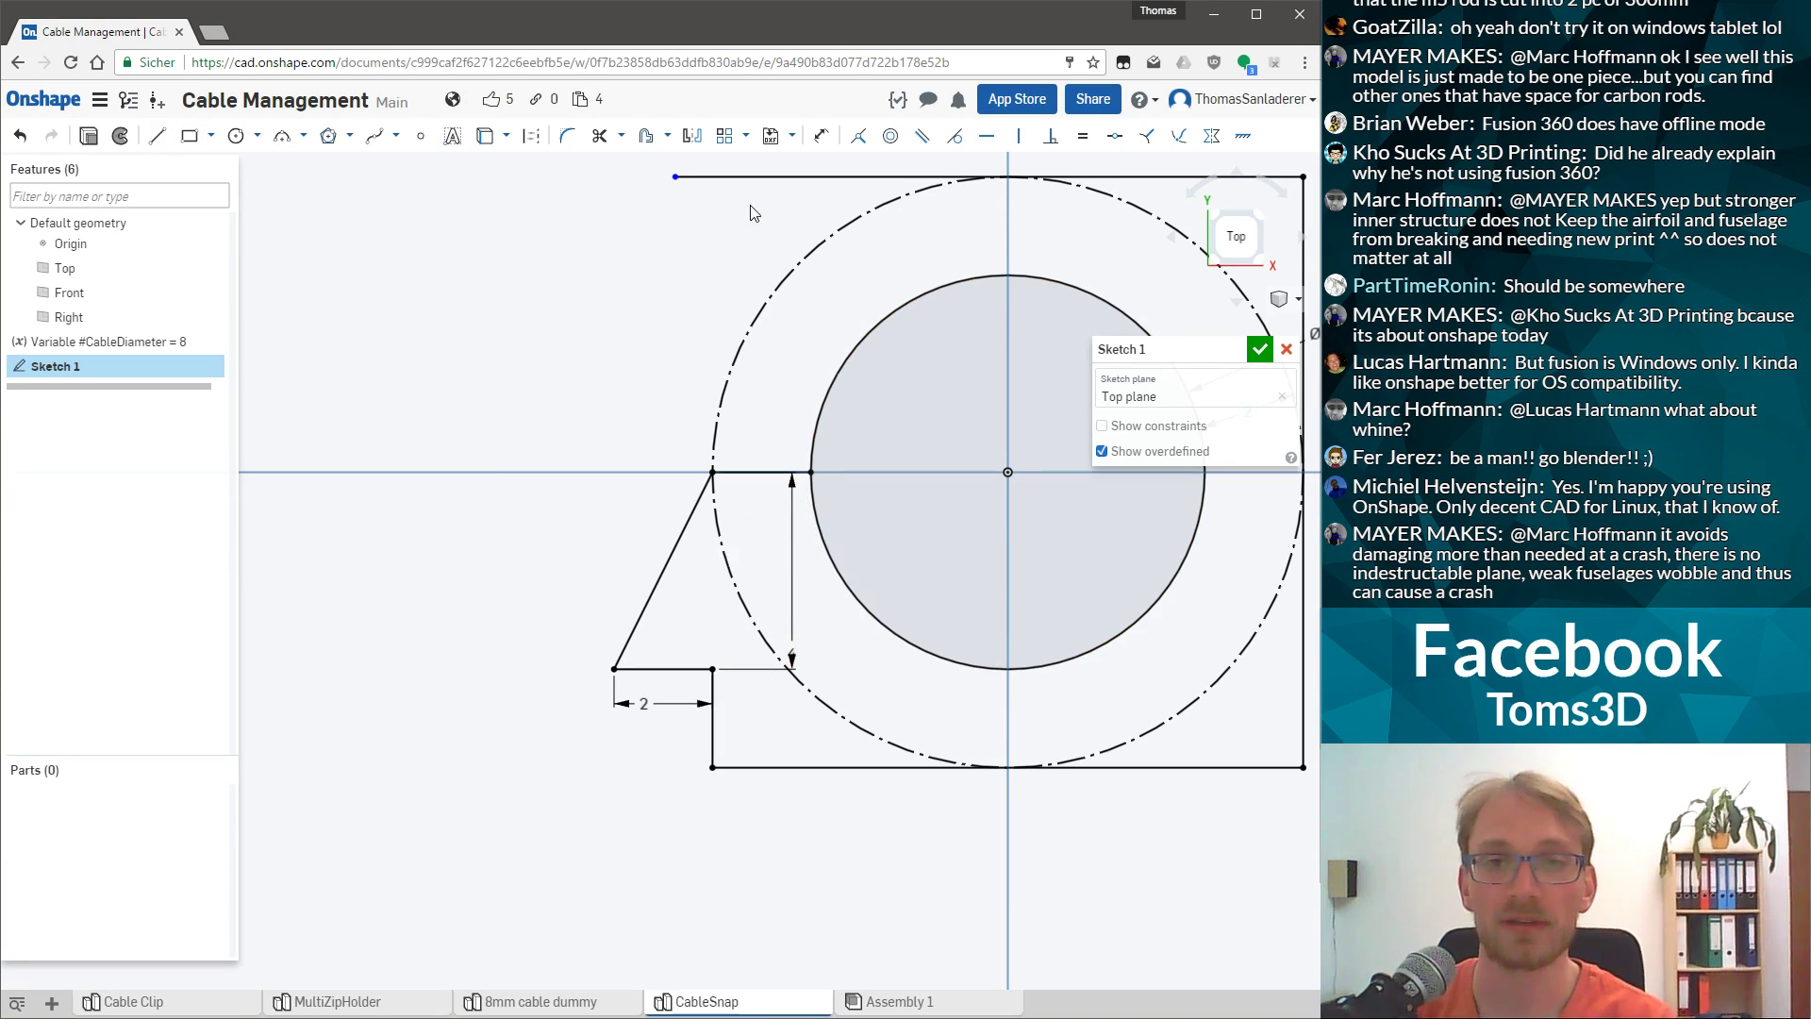
# Extend the lid's top line outward past the hook, draw a vertical line about 10.5 mm down from its end, and shift that line slightly outward.
pyautogui.moveTo(675, 177); pyautogui.dragTo(597, 179)
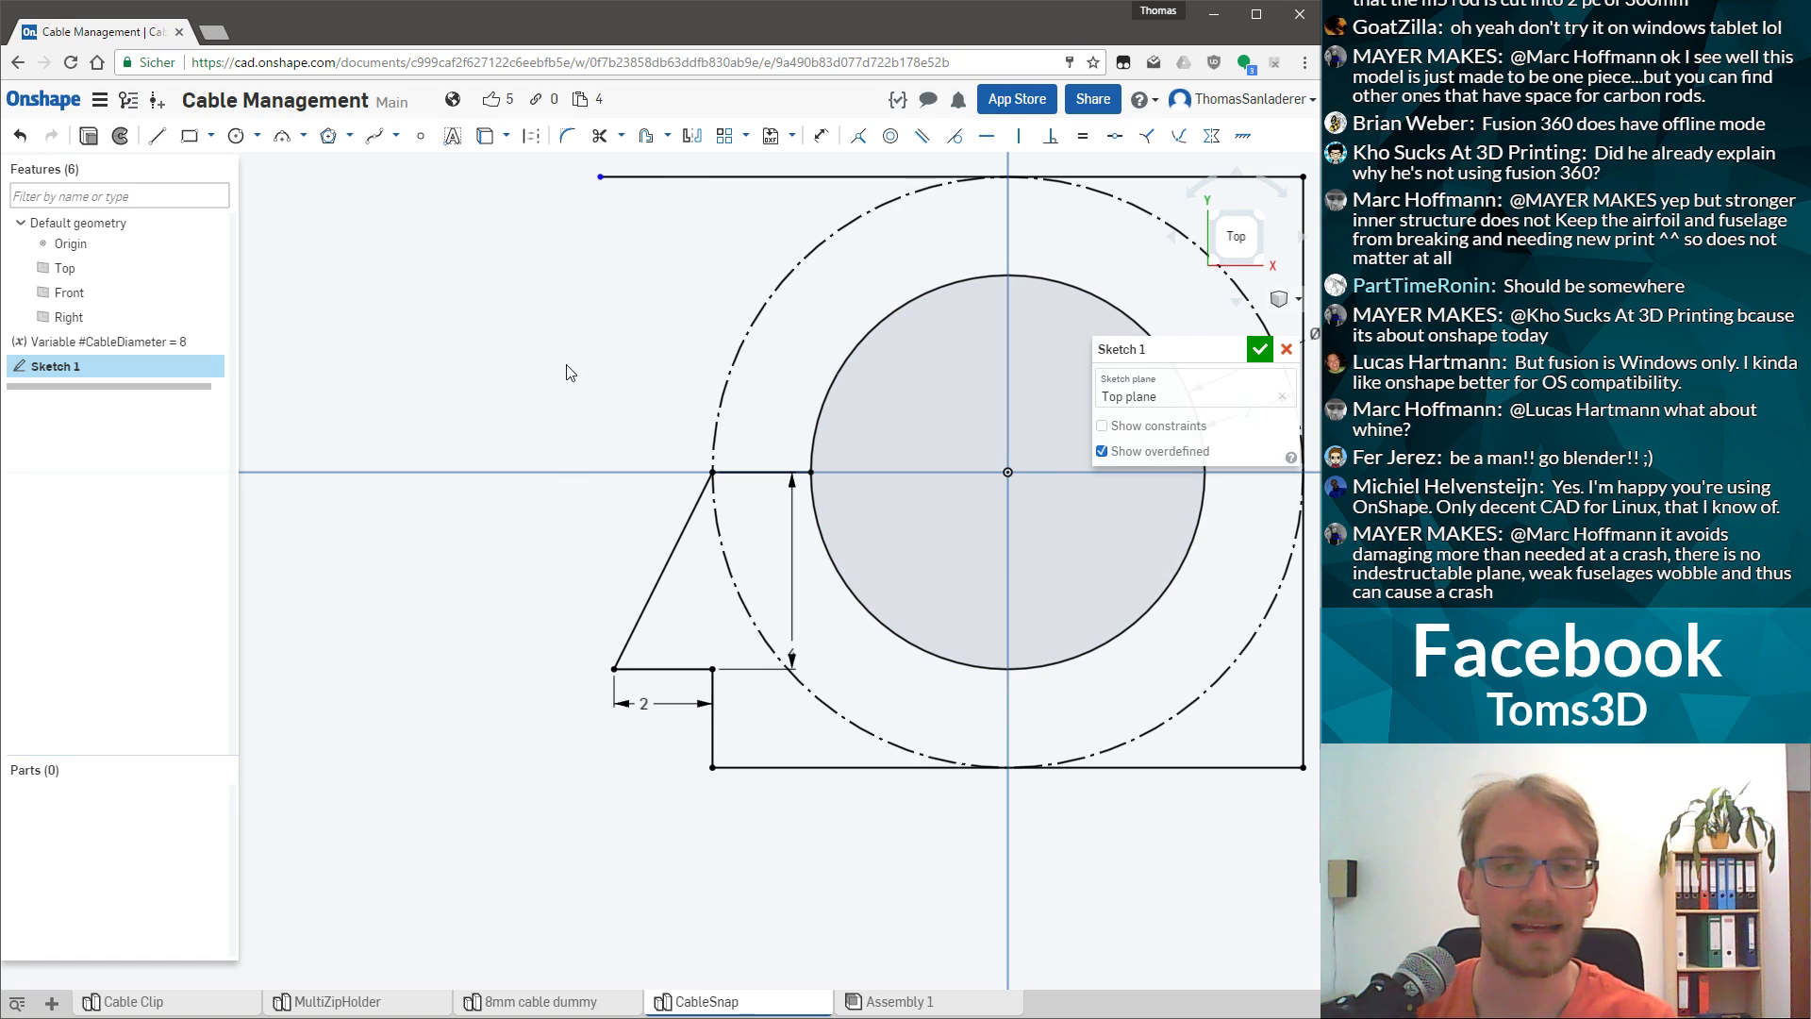
pyautogui.click(157, 135)
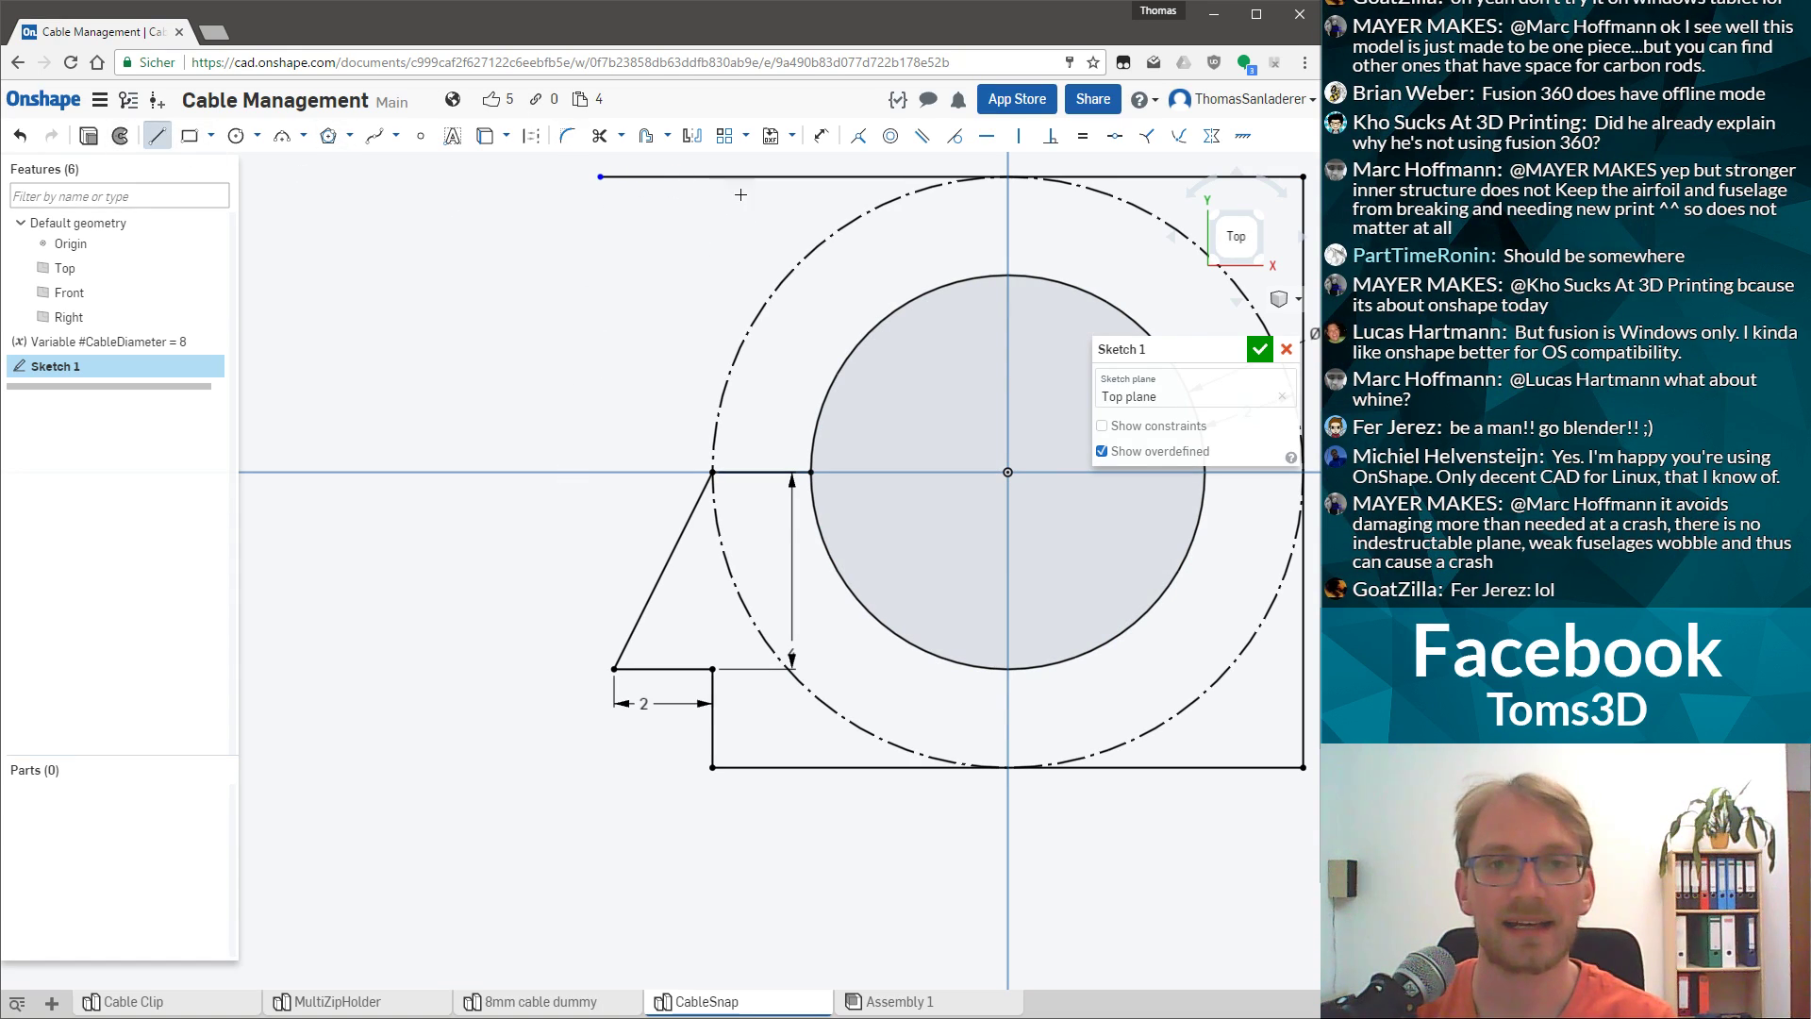
pyautogui.click(600, 176)
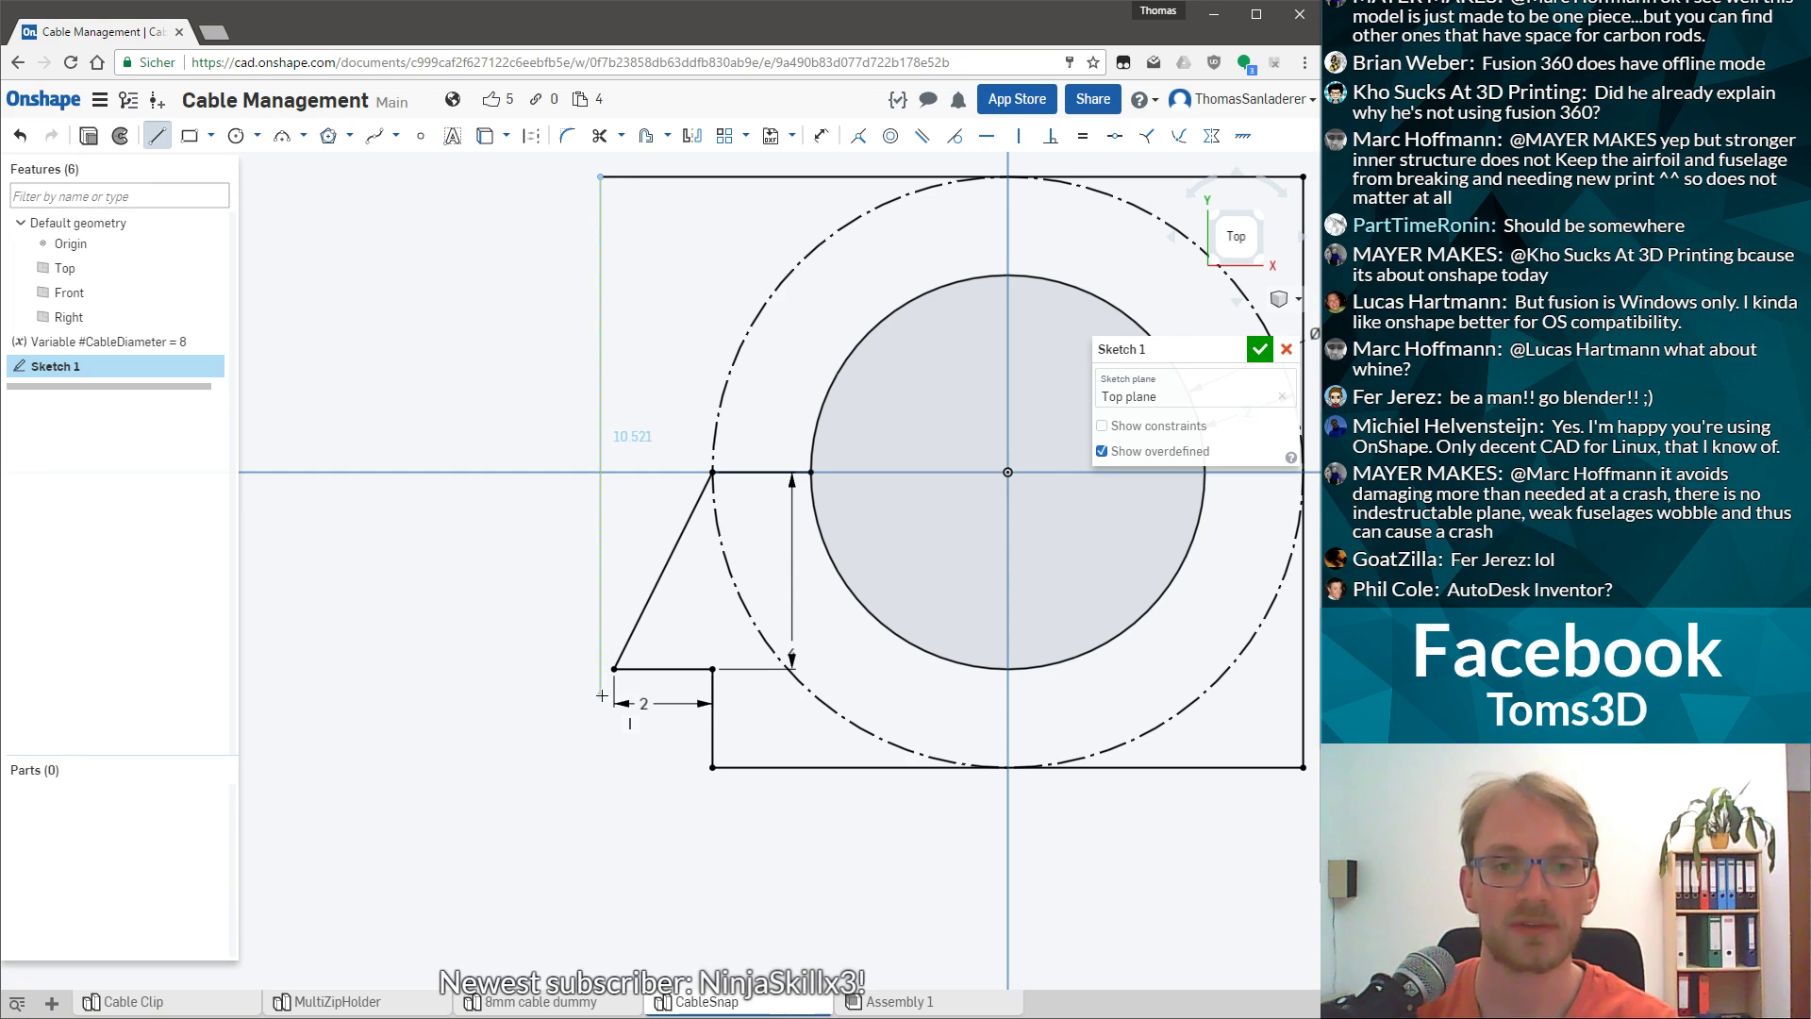
pyautogui.click(601, 695)
pyautogui.press('Escape')
pyautogui.moveTo(599, 348)
pyautogui.mouseDown()
pyautogui.moveTo(493, 348)
pyautogui.moveTo(587, 348)
pyautogui.mouseUp()
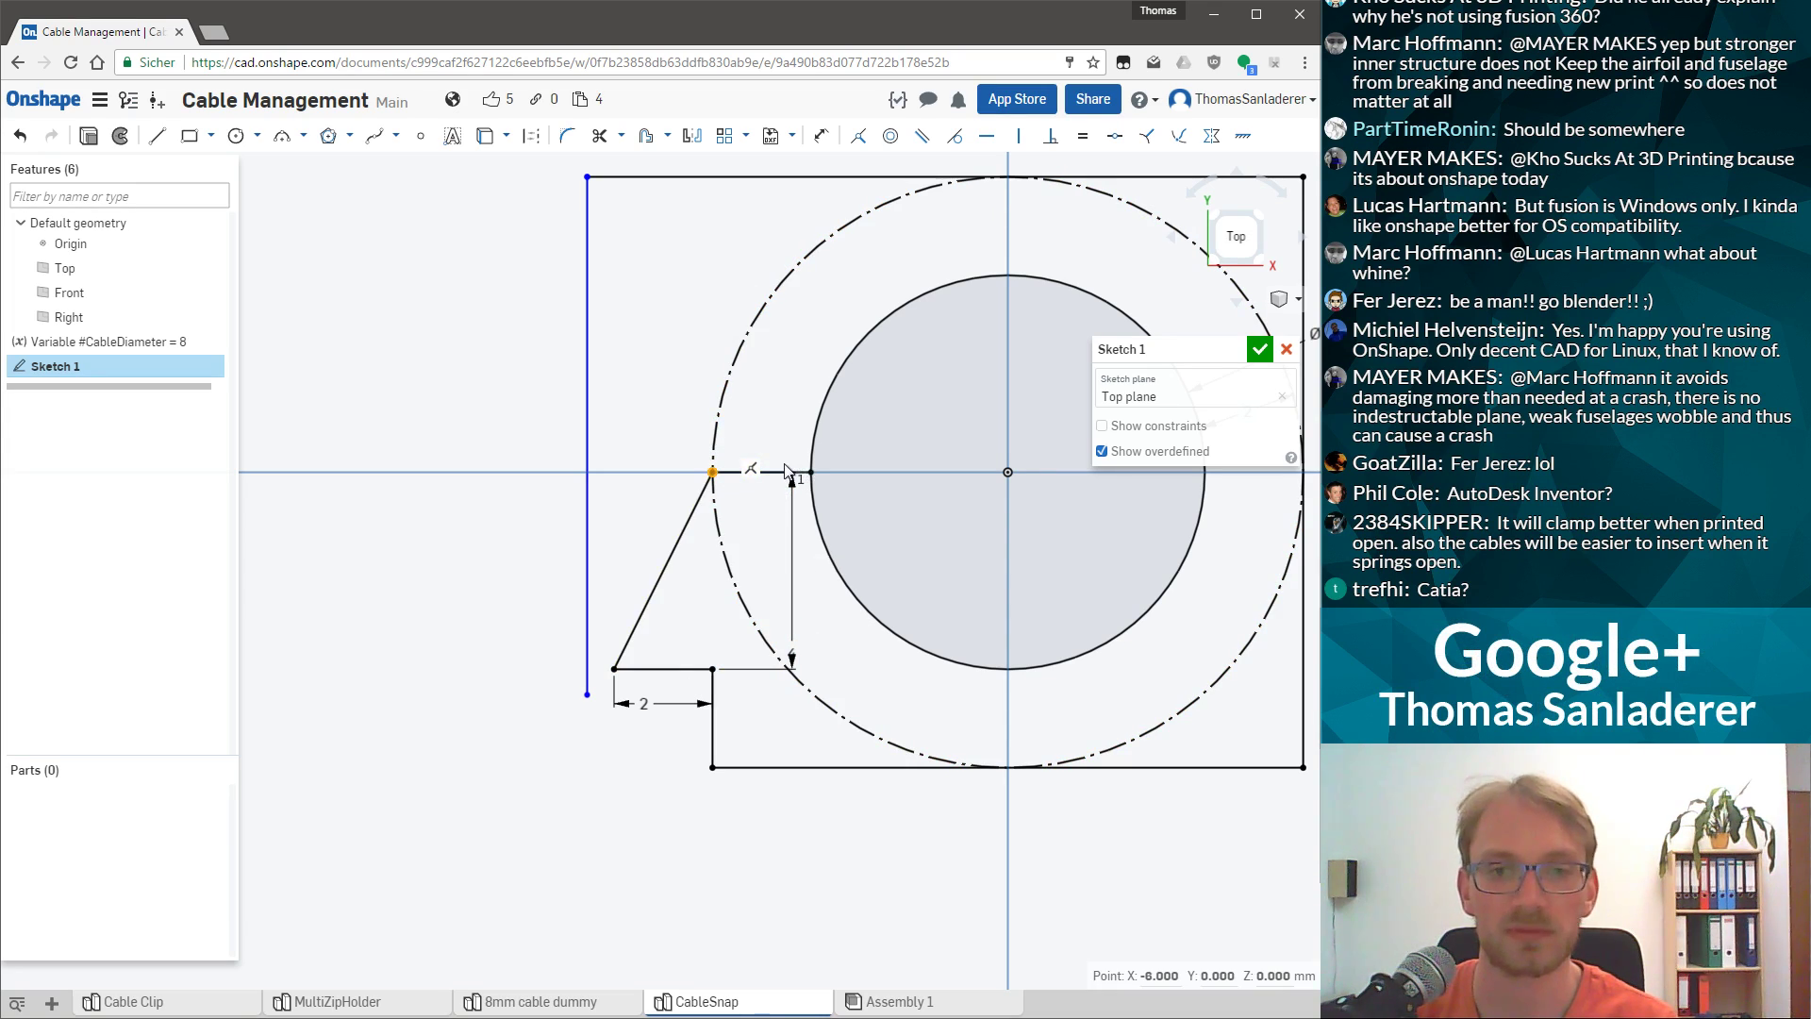
# Detach the hook's upper corner from the construction circle and reposition it with its short horizontal top line above the cable's centreline.
pyautogui.click(718, 471)
pyautogui.press('Escape')
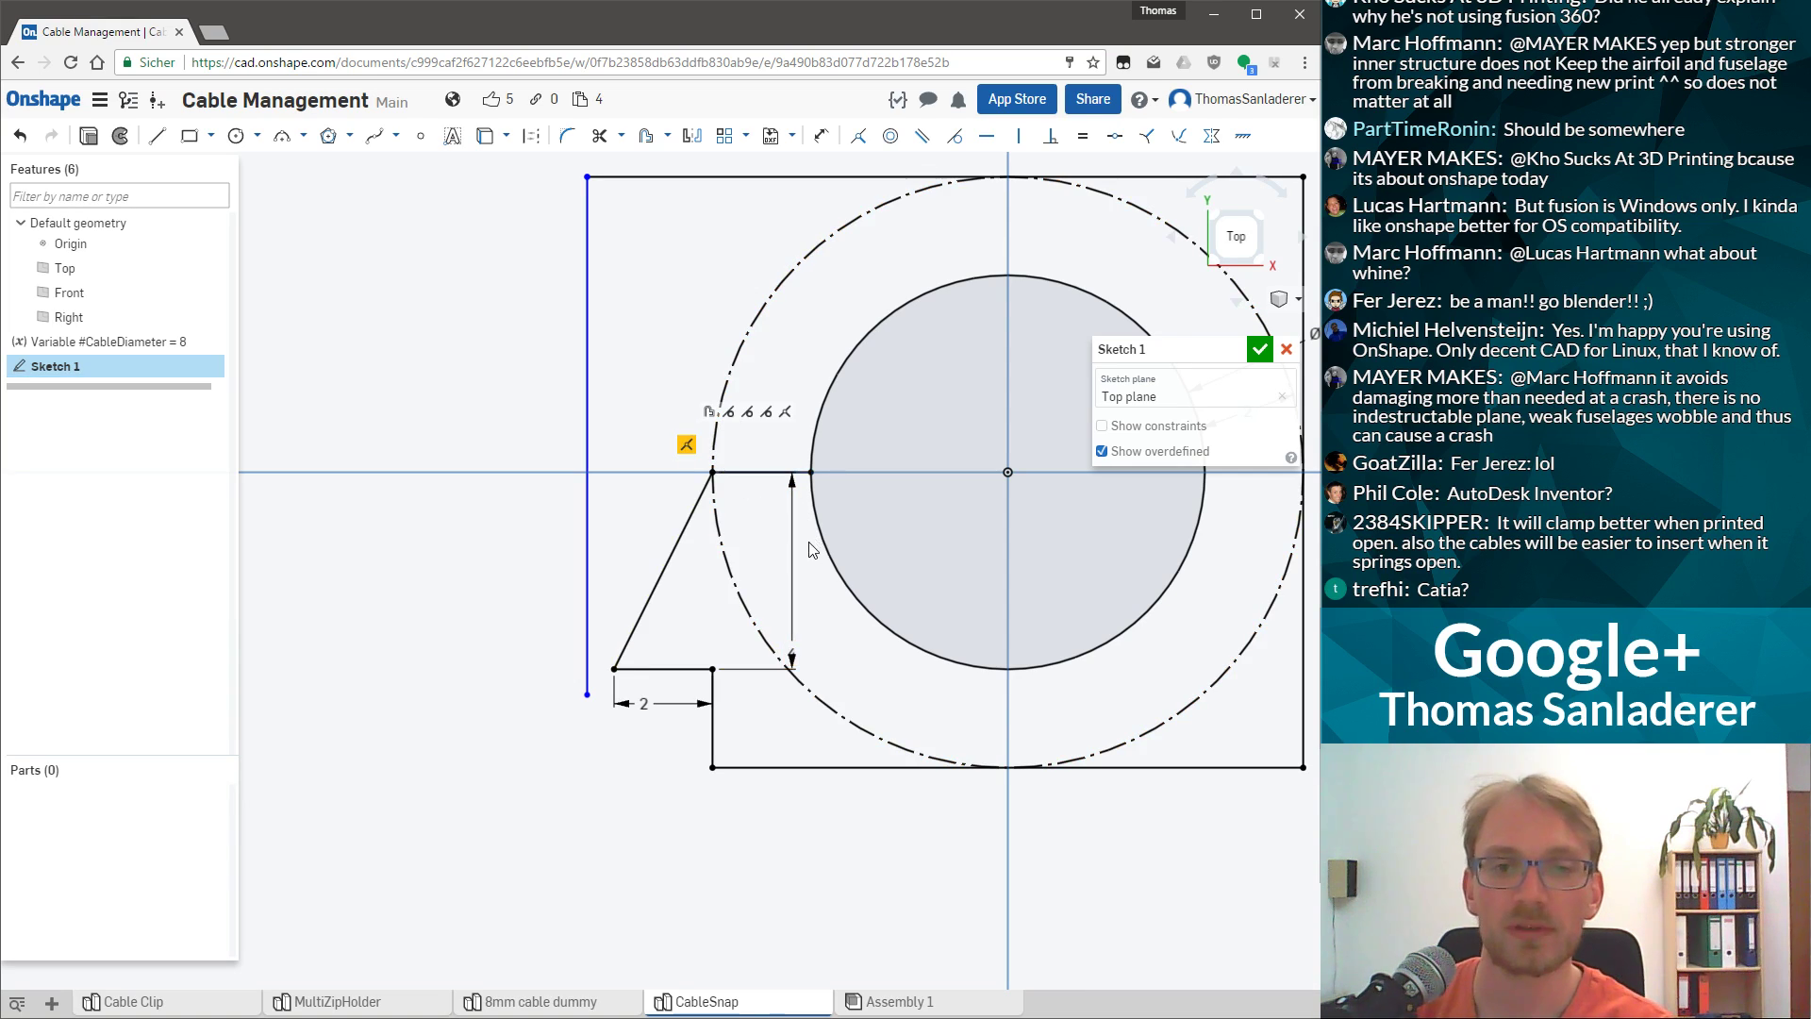
pyautogui.moveTo(714, 472)
pyautogui.mouseDown()
pyautogui.moveTo(728, 342)
pyautogui.moveTo(712, 328)
pyautogui.mouseUp()
pyautogui.click(714, 445)
pyautogui.click(694, 510)
pyautogui.click(738, 437)
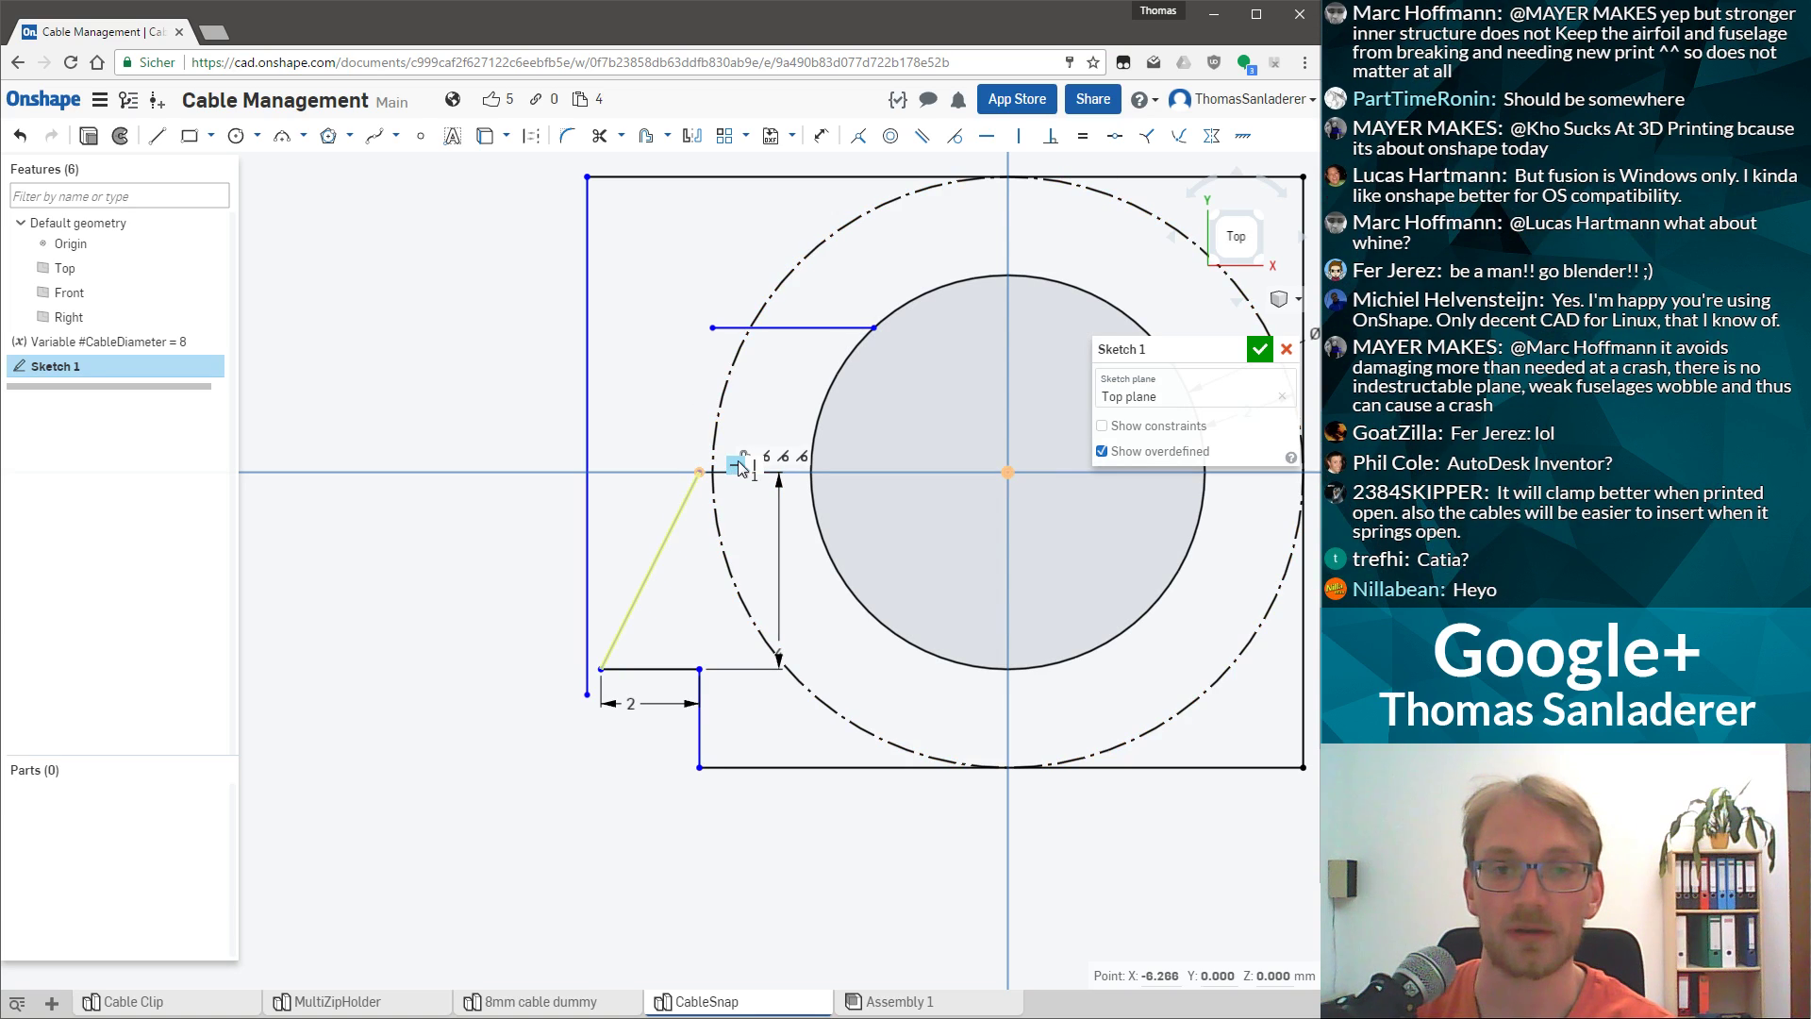
pyautogui.moveTo(703, 474); pyautogui.dragTo(712, 327)
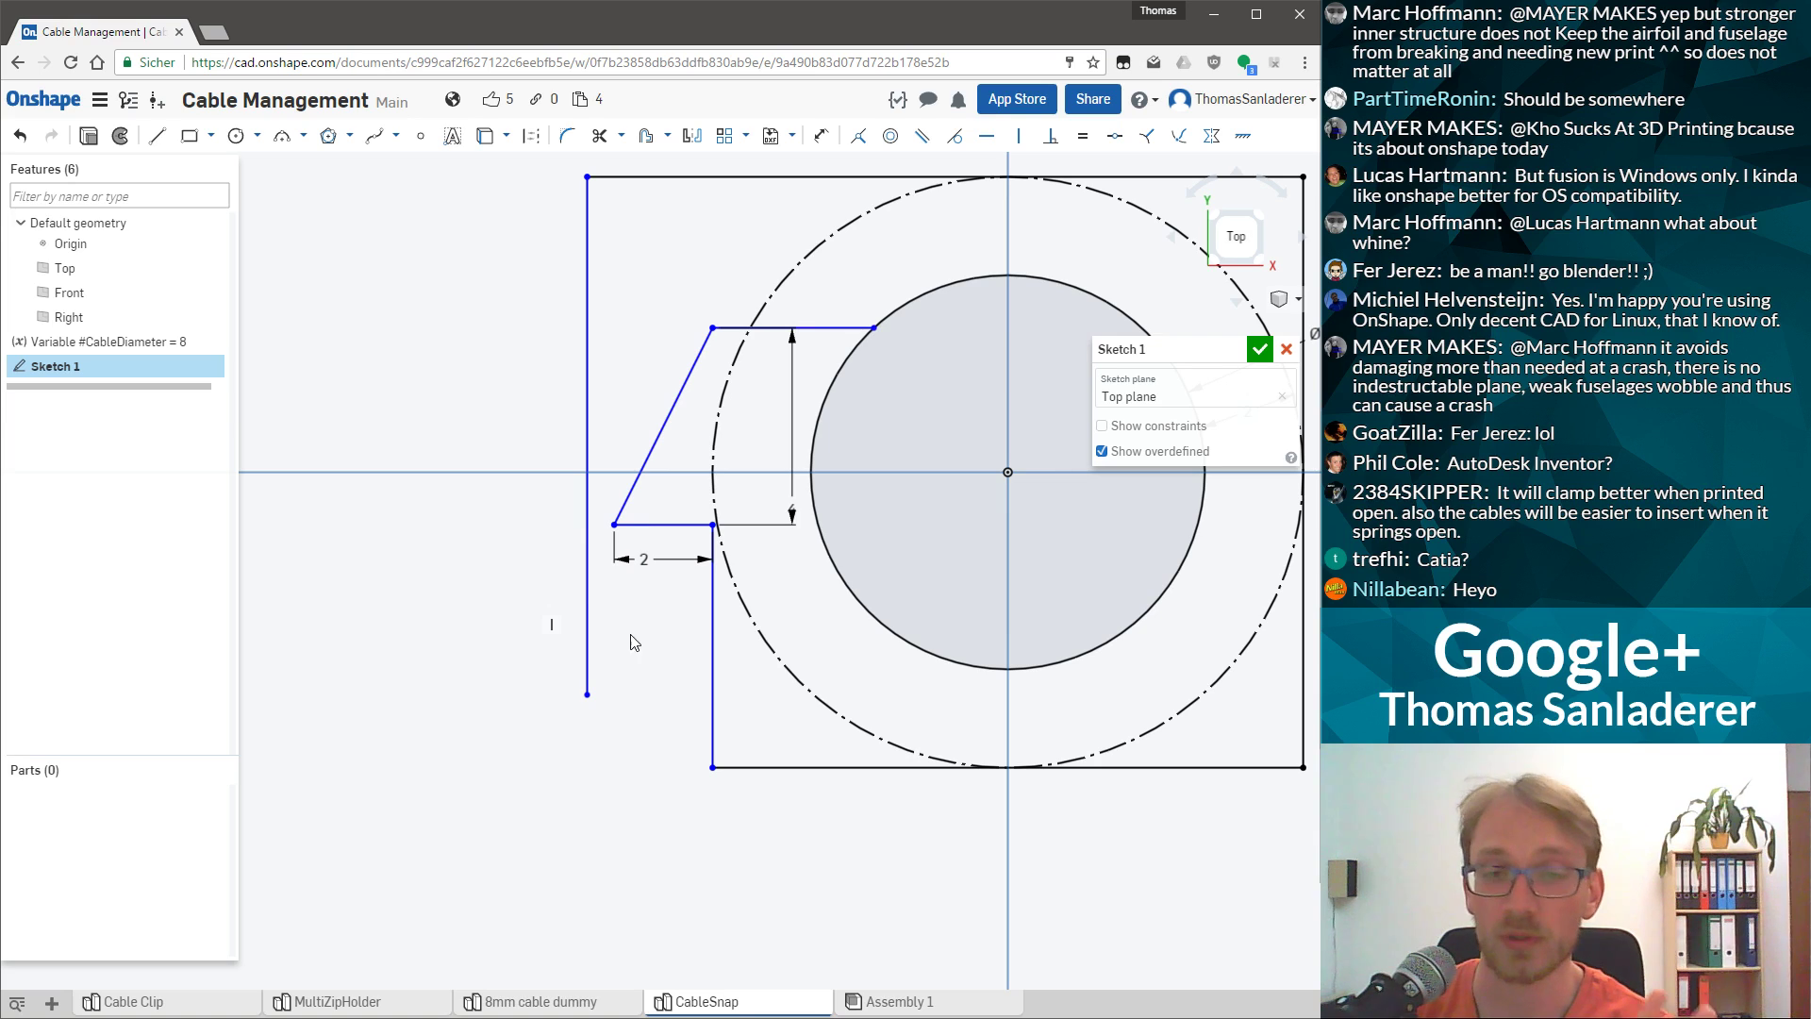
pyautogui.moveTo(875, 330)
pyautogui.mouseDown()
pyautogui.moveTo(938, 341)
pyautogui.moveTo(838, 373)
pyautogui.mouseUp()
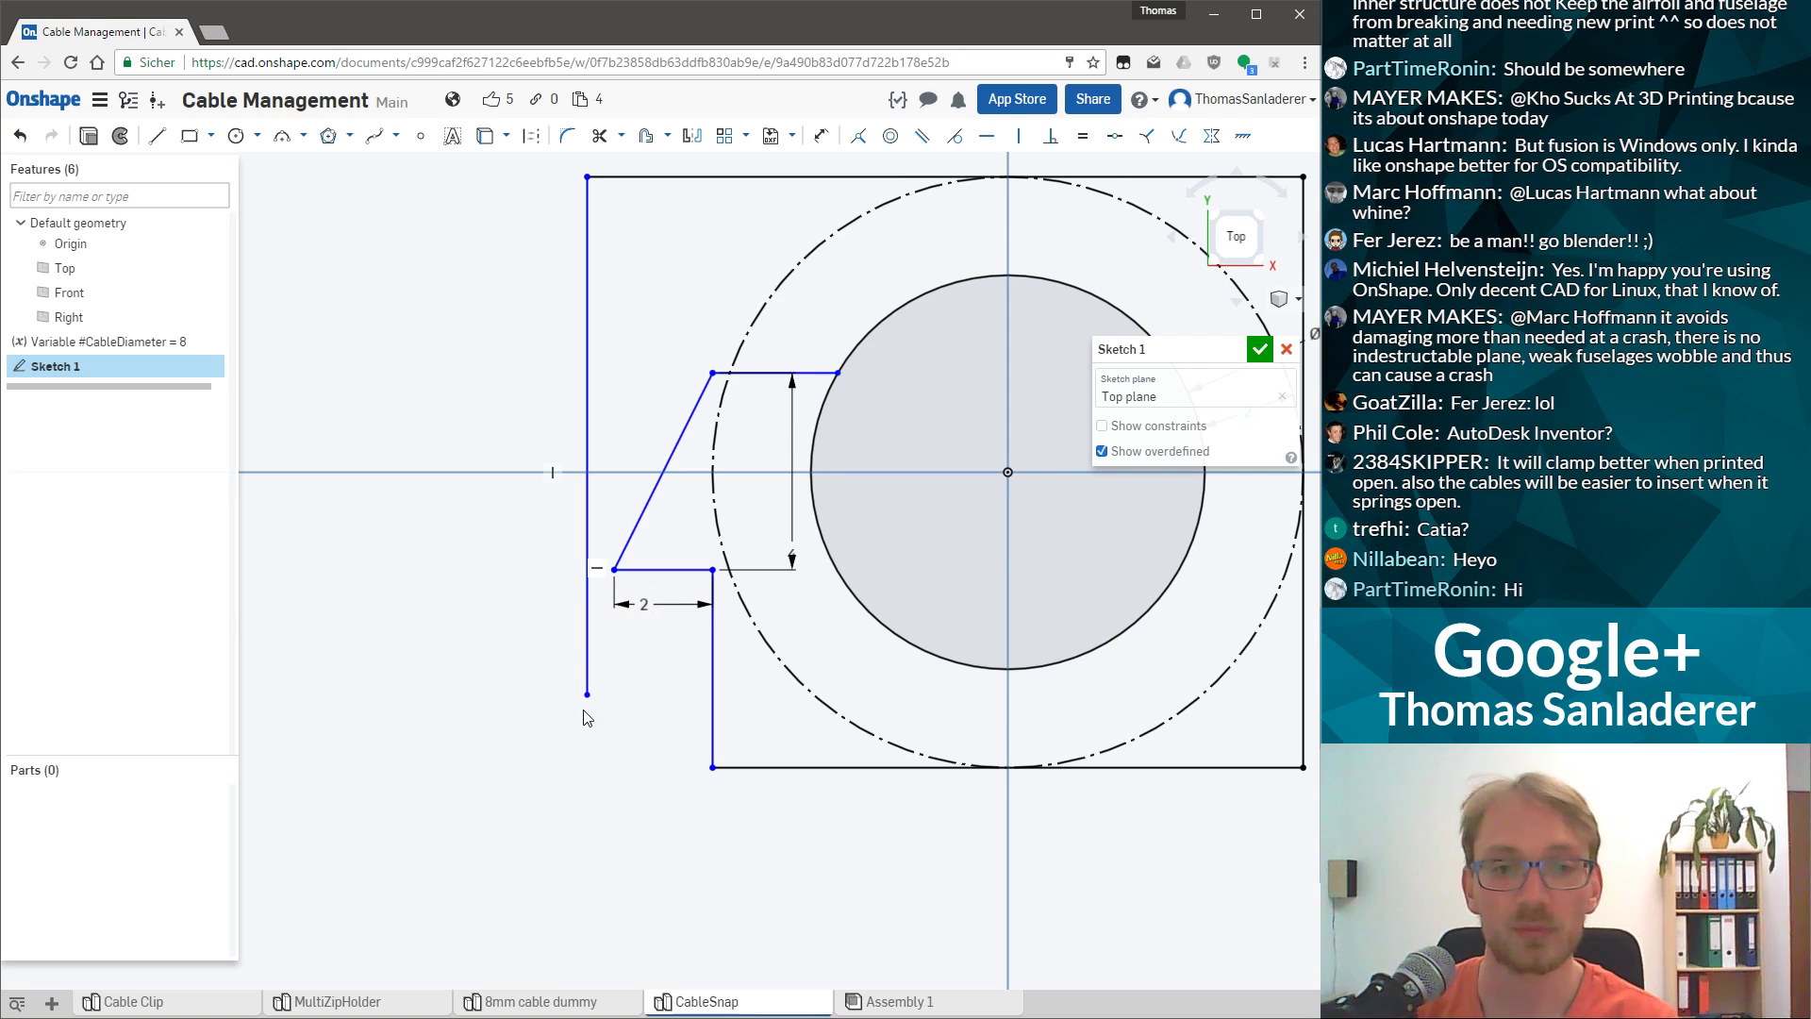
# Move the lid's outer vertical line further from the hook and shorten it to end above the centreline.
pyautogui.moveTo(586, 694); pyautogui.dragTo(517, 650)
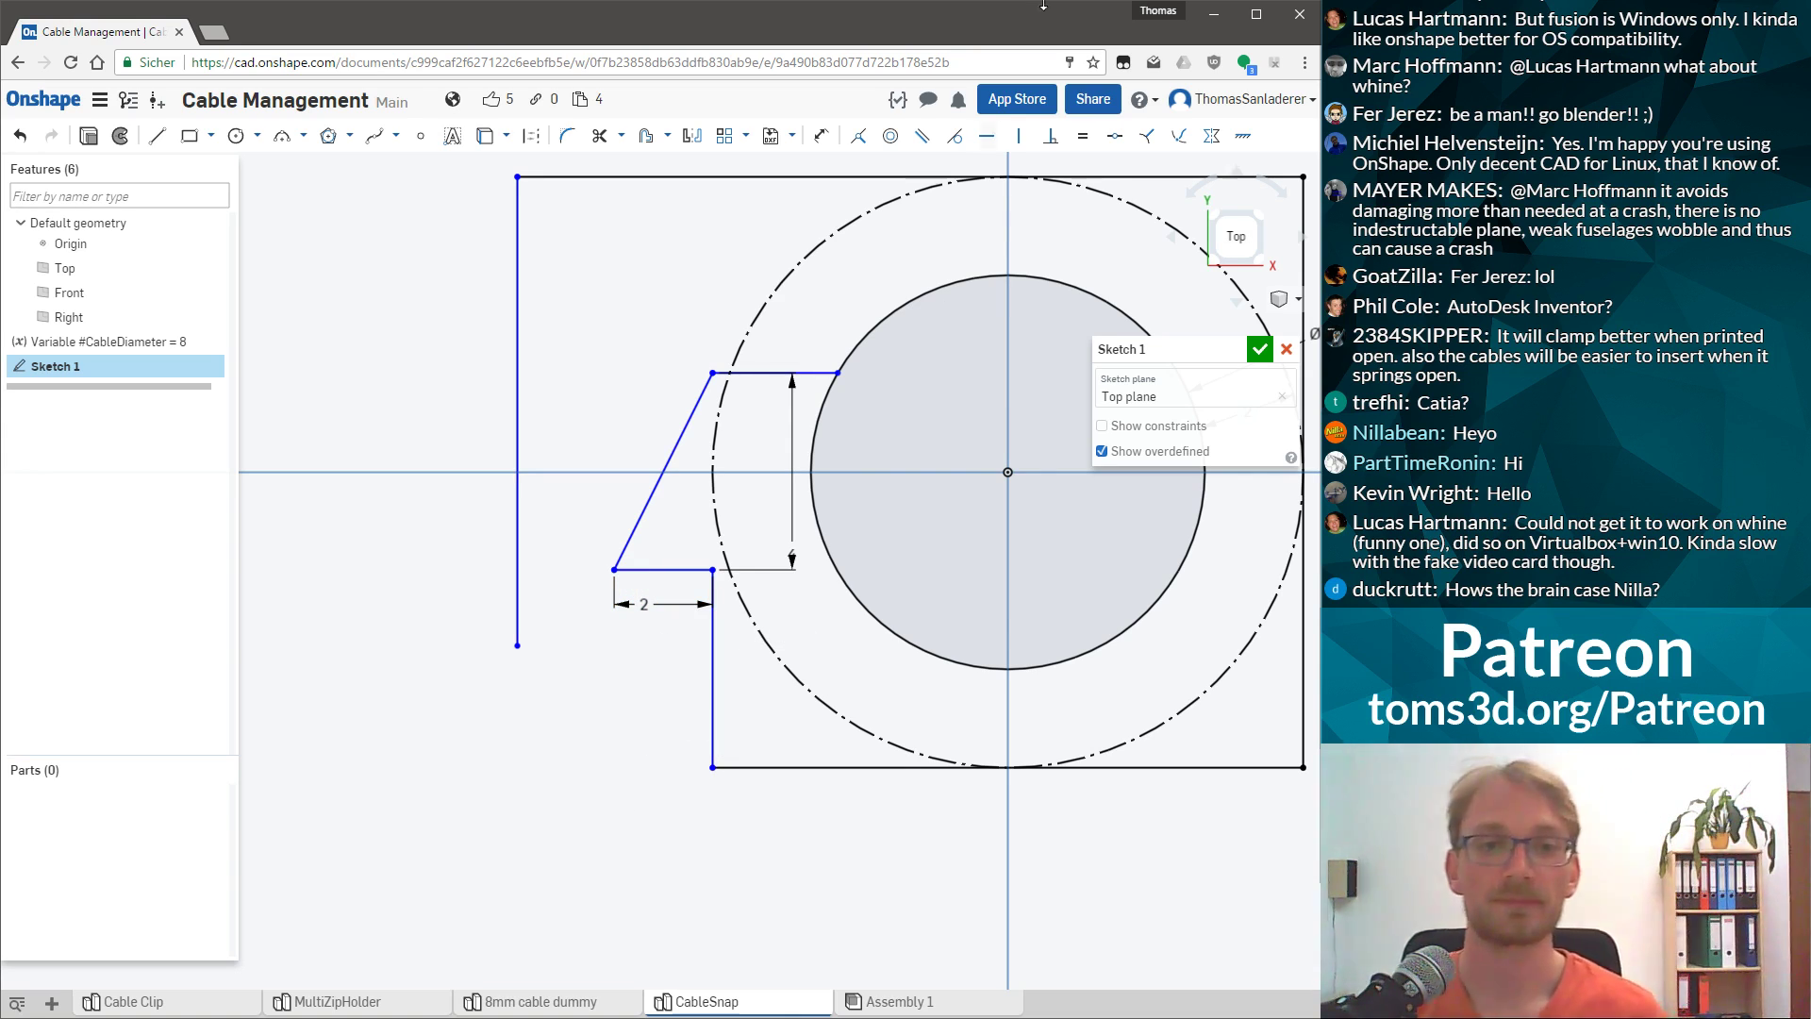
pyautogui.scroll(-3, 609, 373)
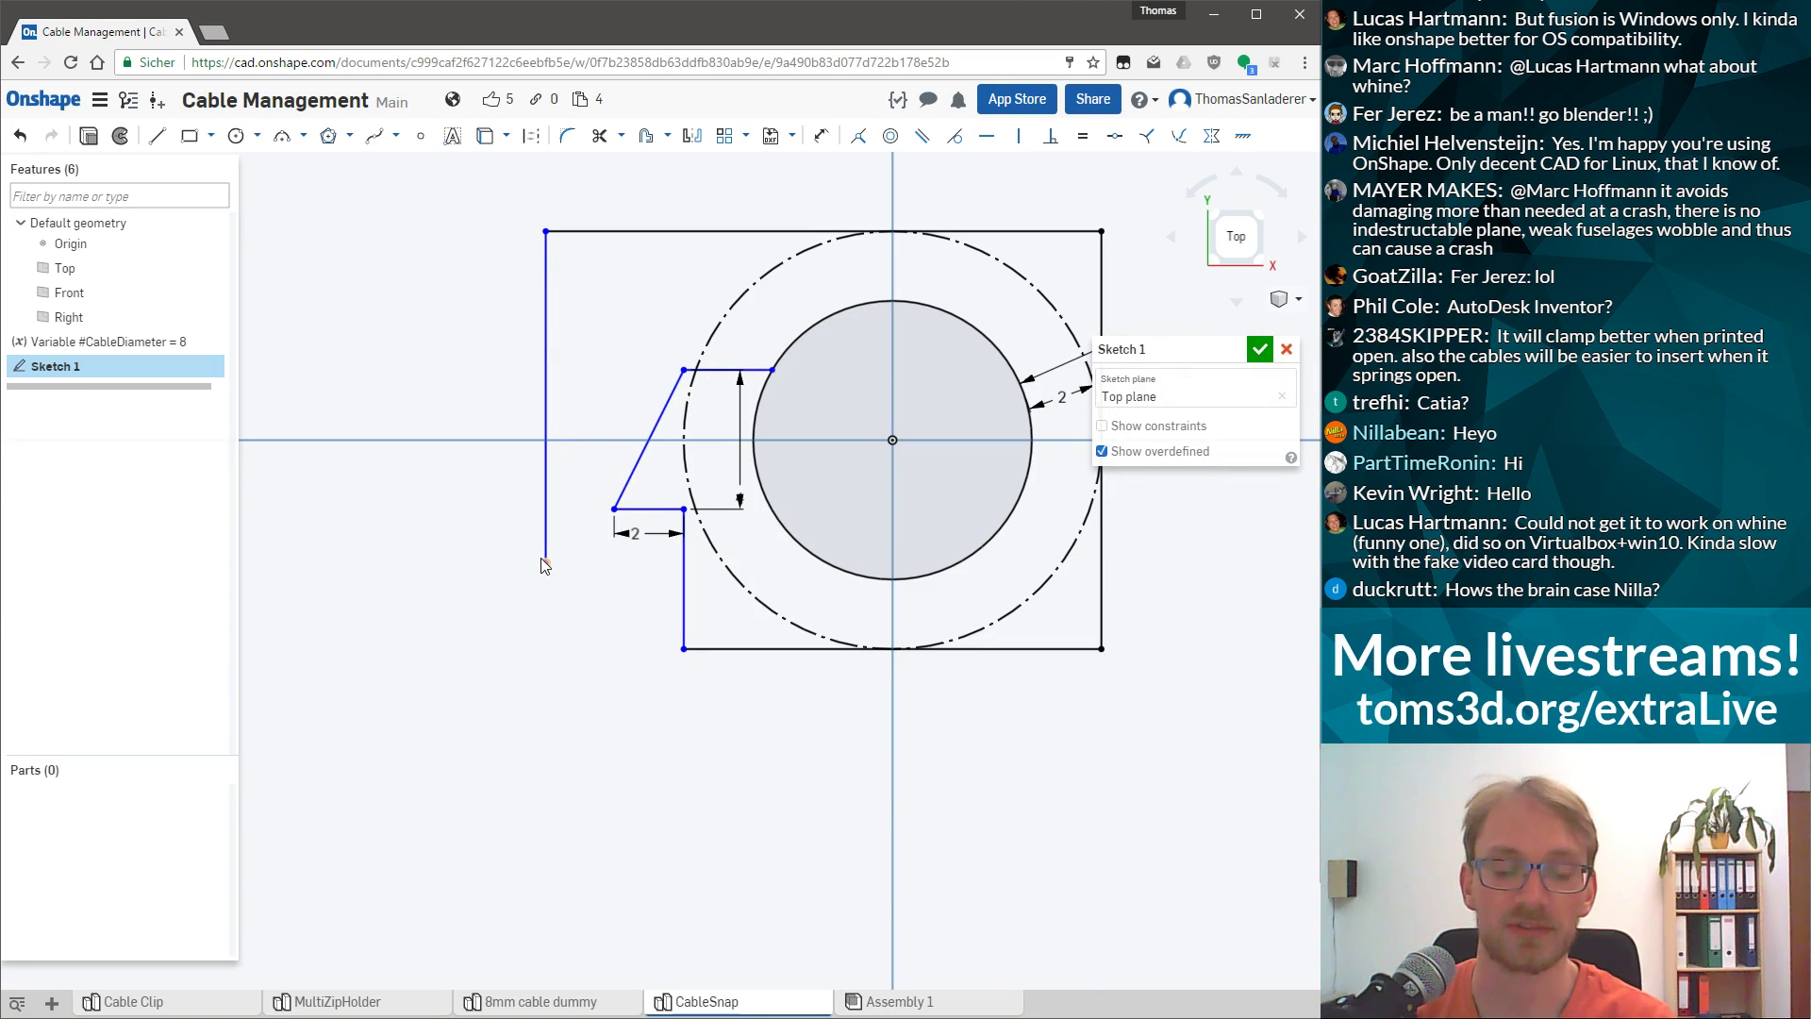
pyautogui.moveTo(546, 558); pyautogui.dragTo(556, 392)
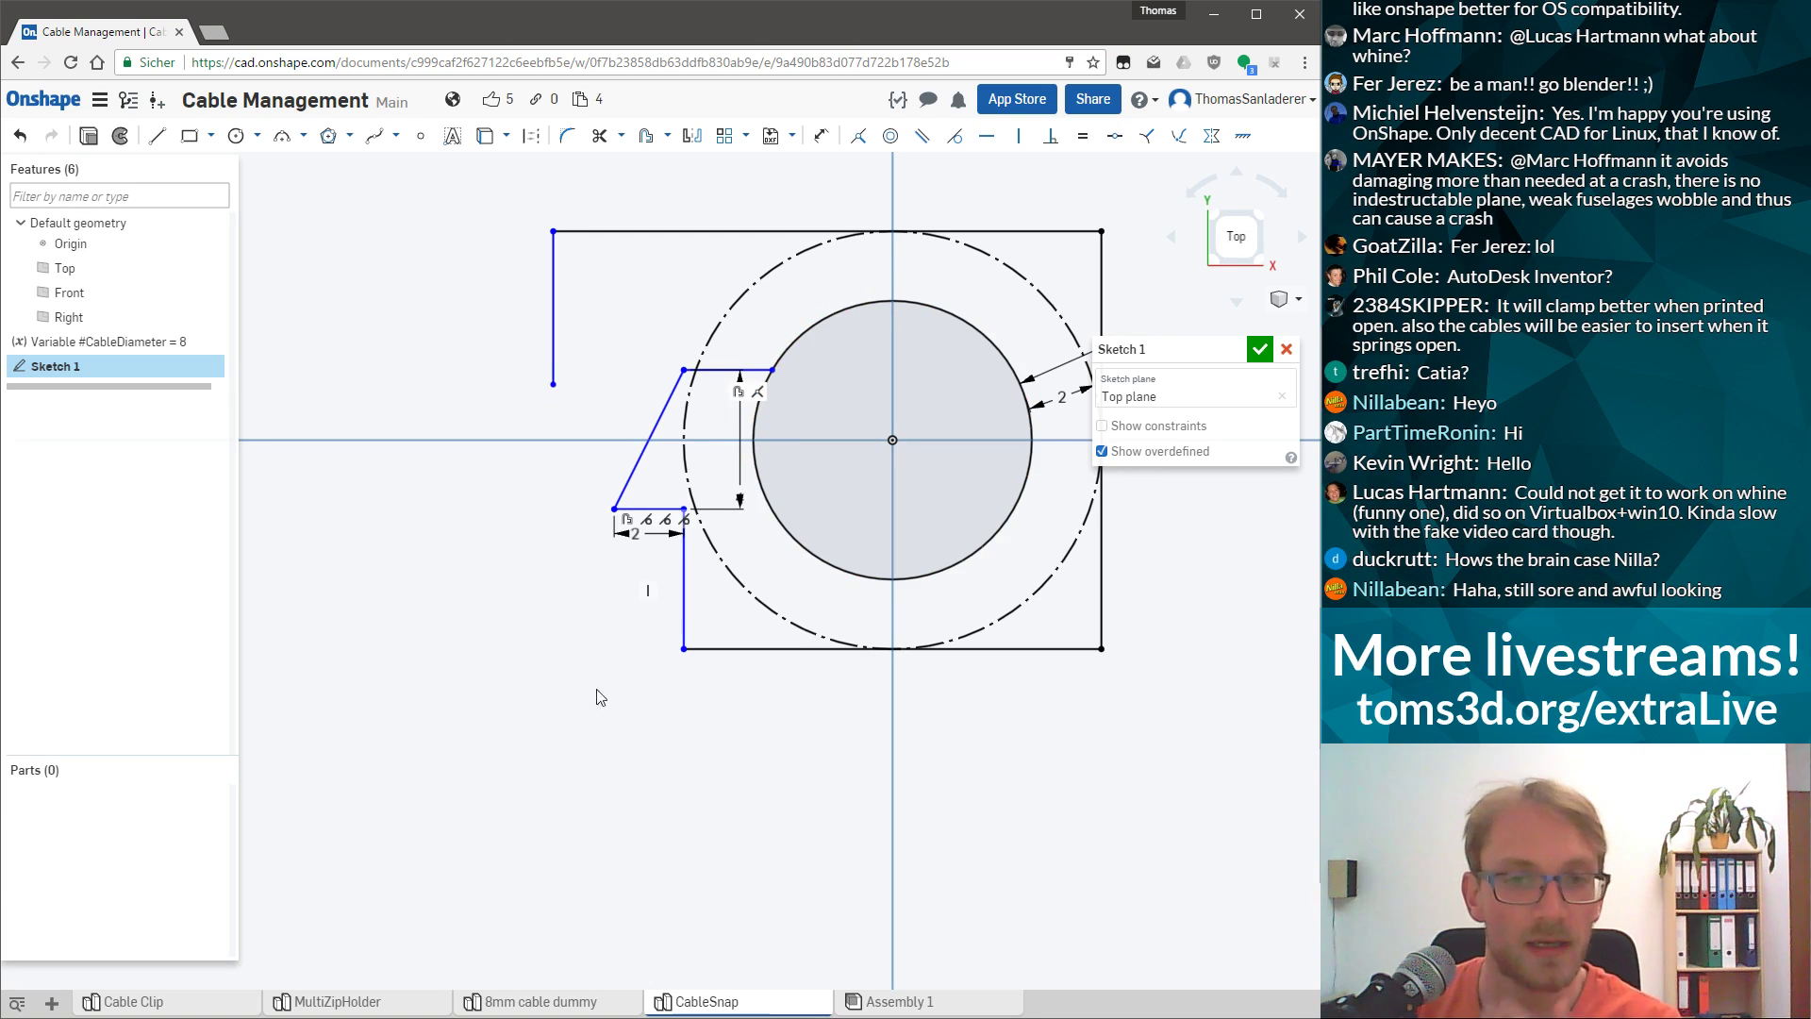
# Detach the hook's top line from the cable circle and connect its inner end to the circle at the centreline with a vertical line.
pyautogui.scroll(3, 740, 394)
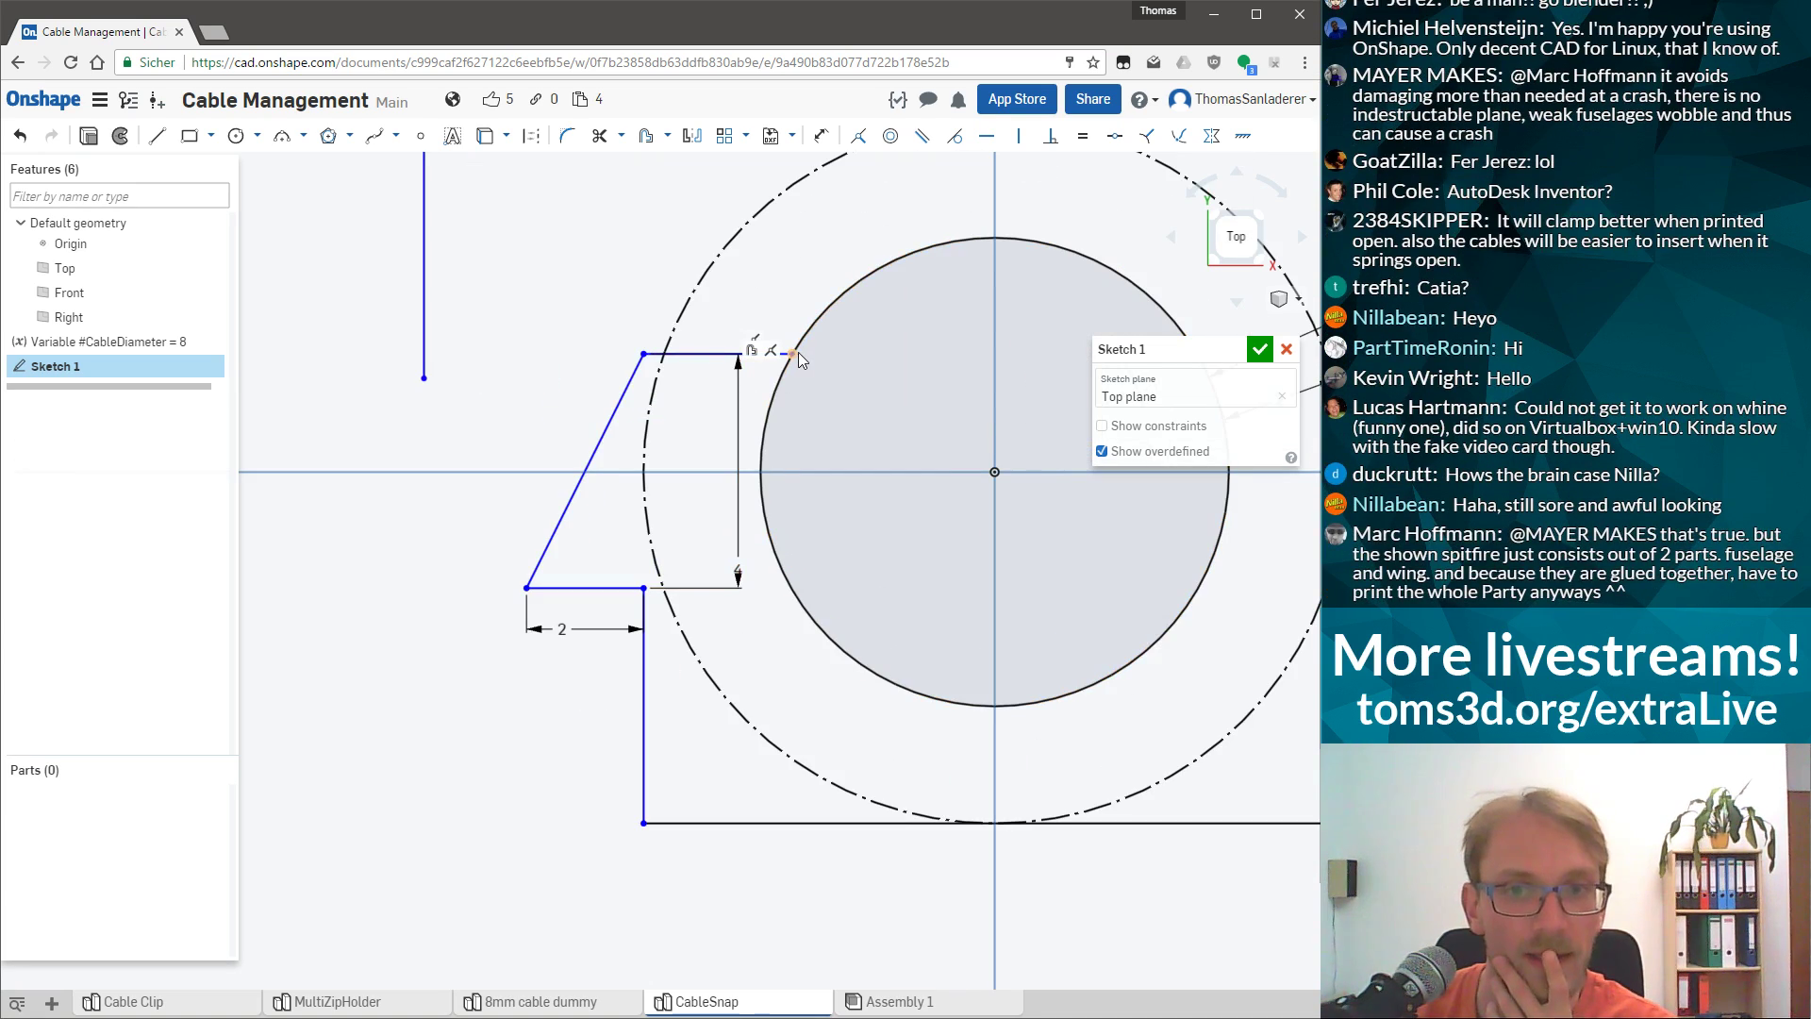
pyautogui.click(752, 339)
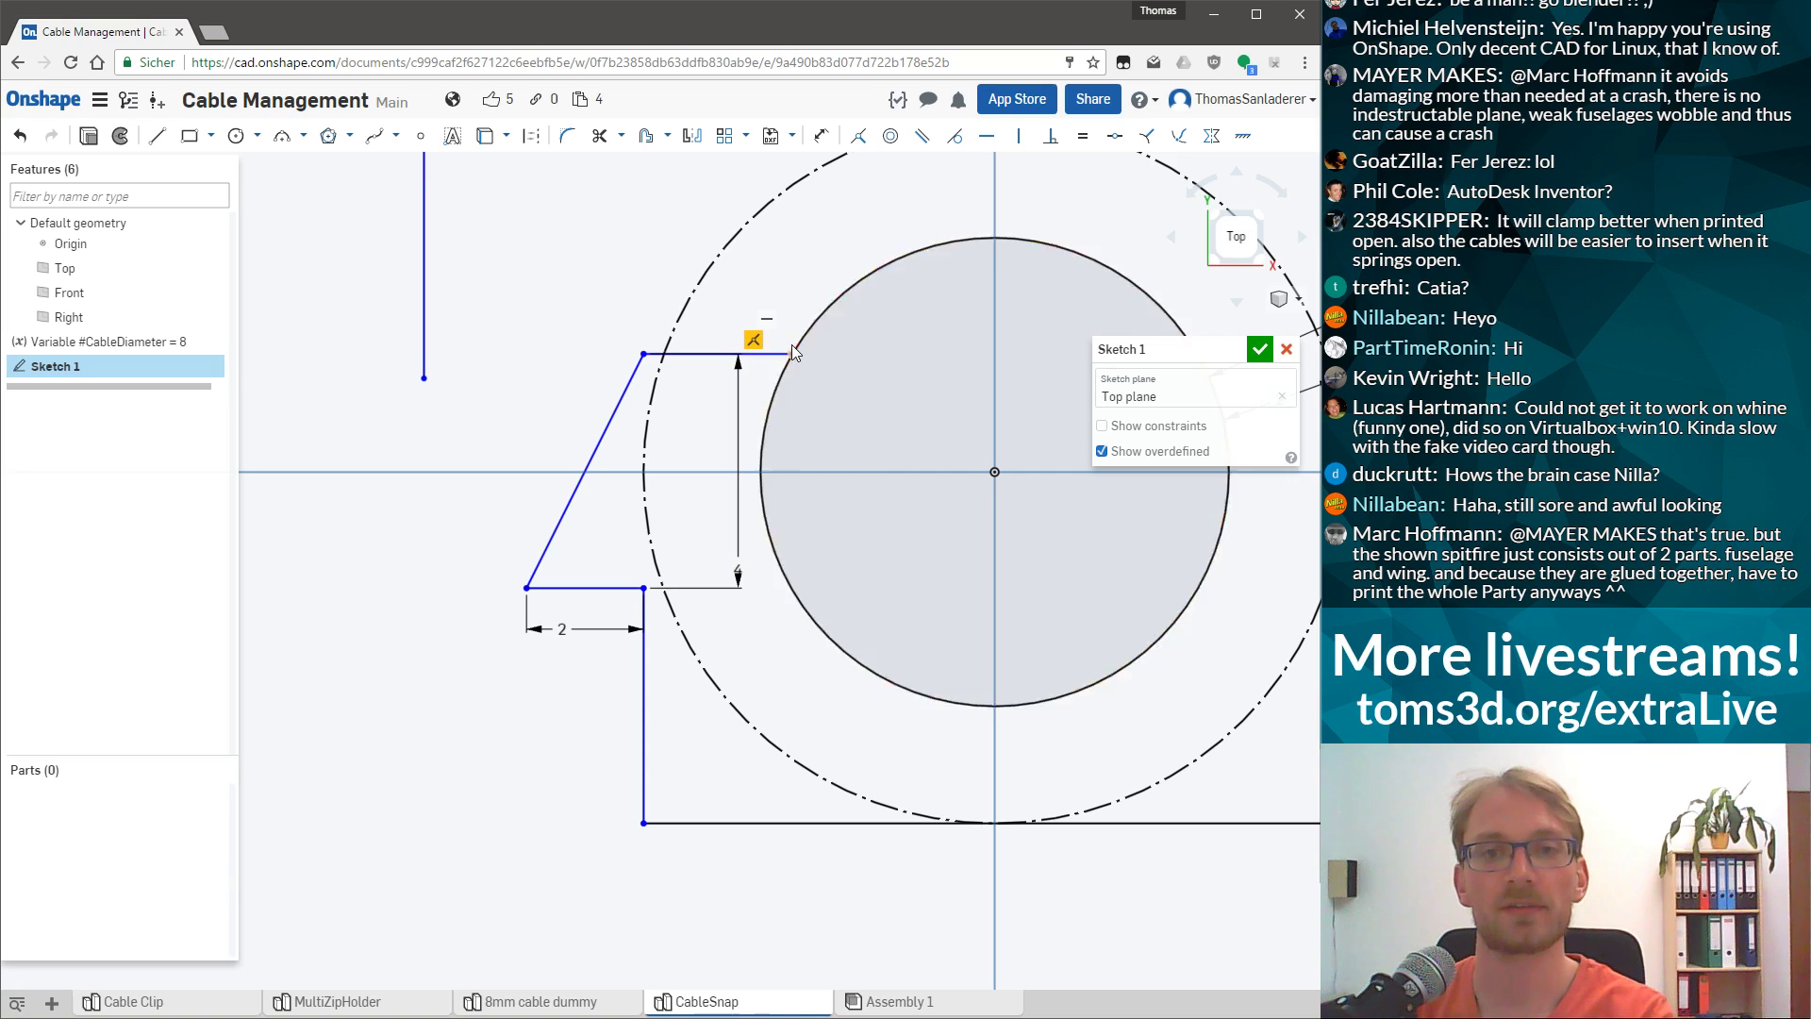
pyautogui.press('Delete')
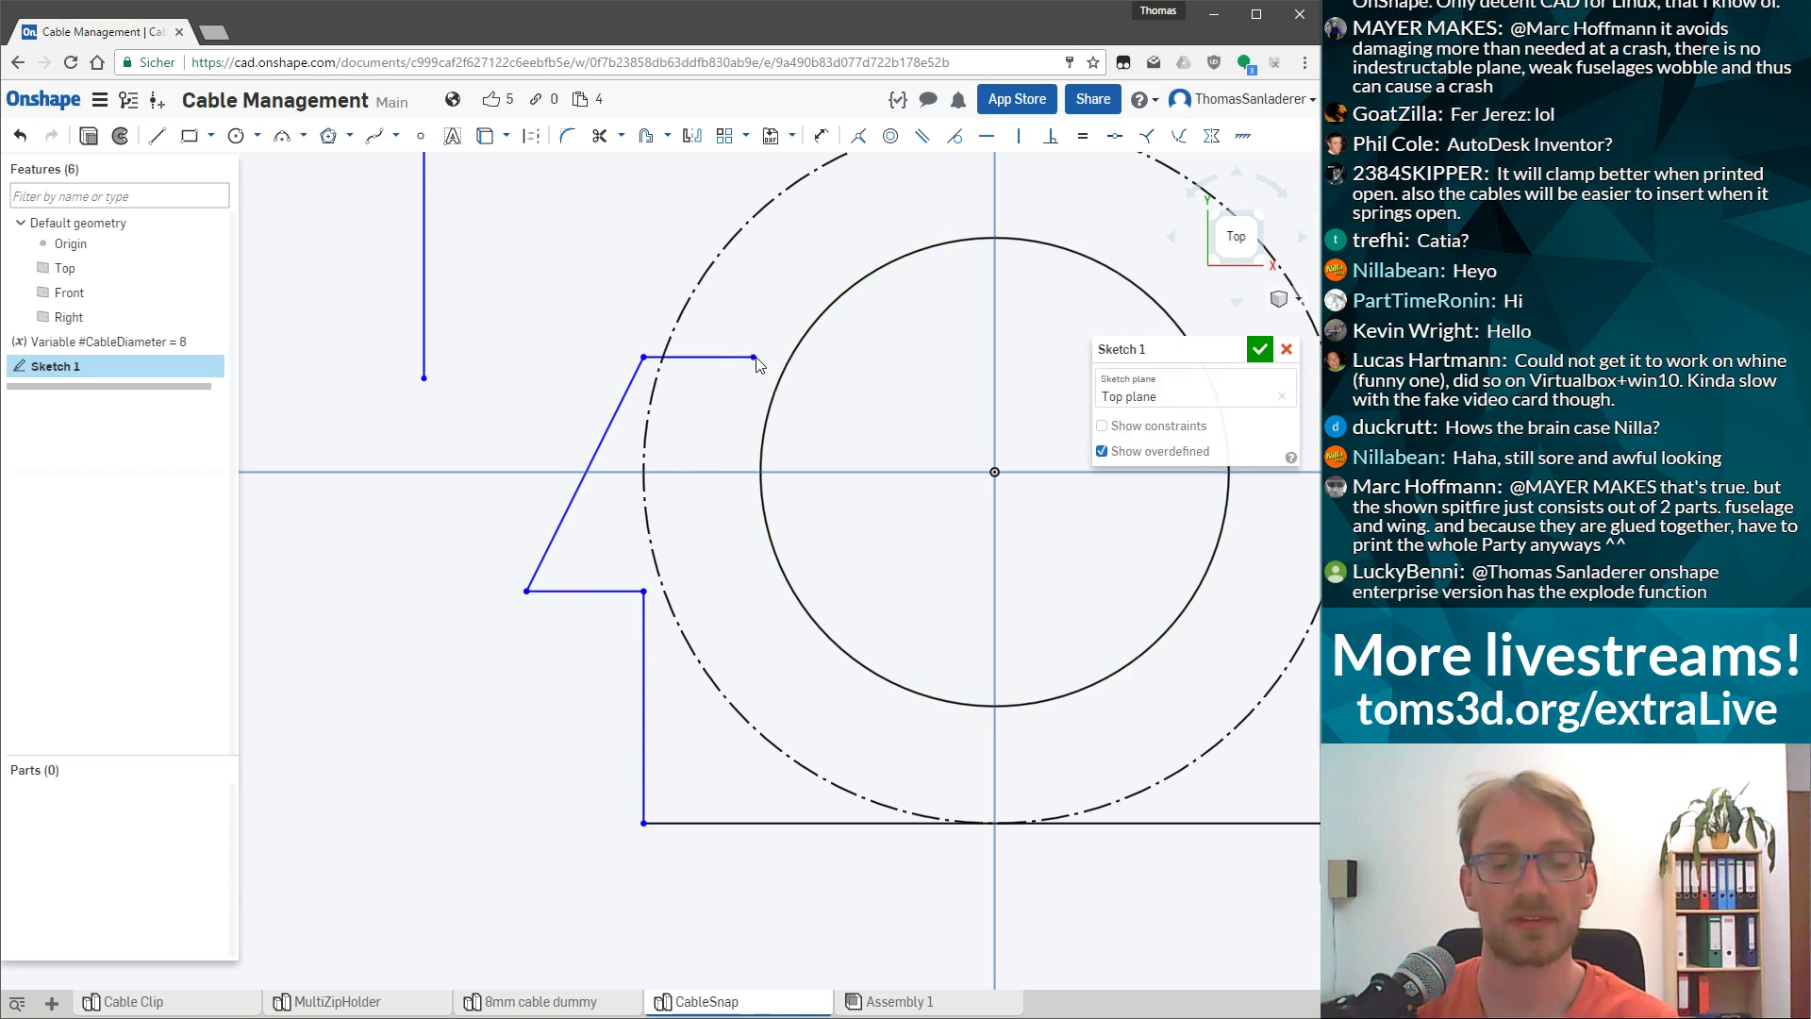
pyautogui.click(156, 135)
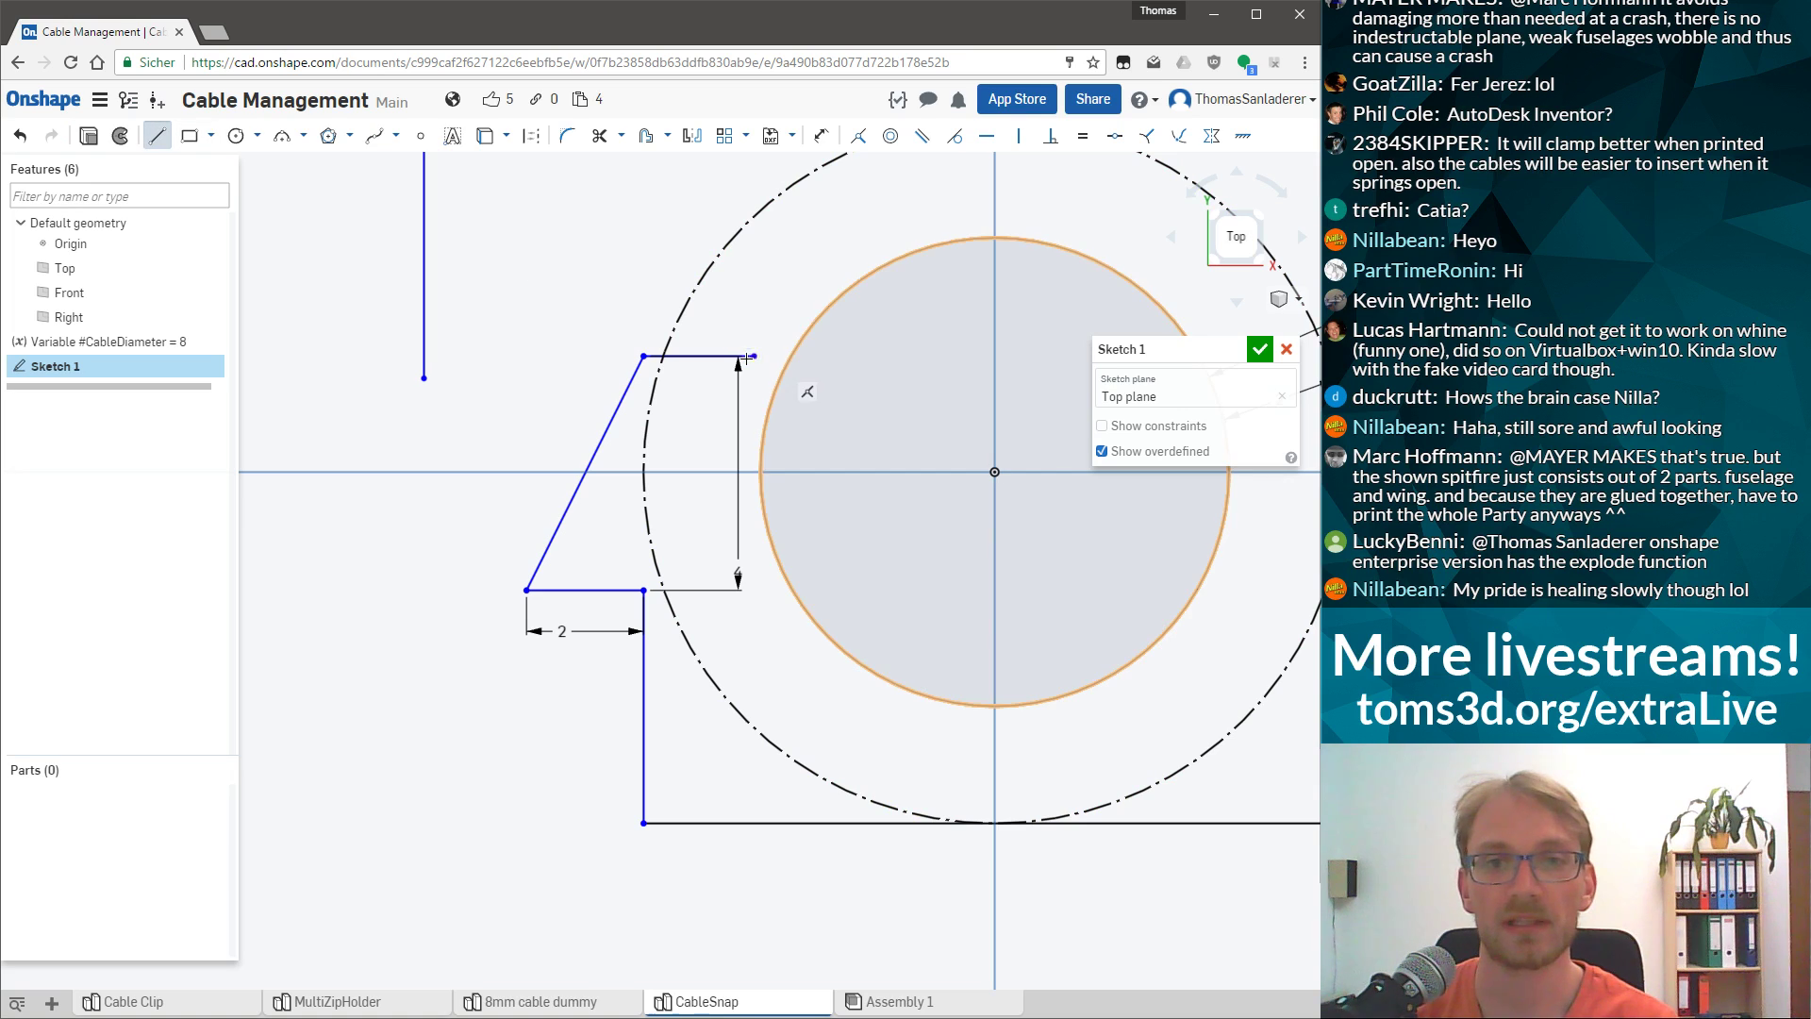
pyautogui.moveTo(754, 356)
pyautogui.mouseDown()
pyautogui.moveTo(769, 476)
pyautogui.moveTo(755, 462)
pyautogui.mouseUp()
pyautogui.press('Escape')
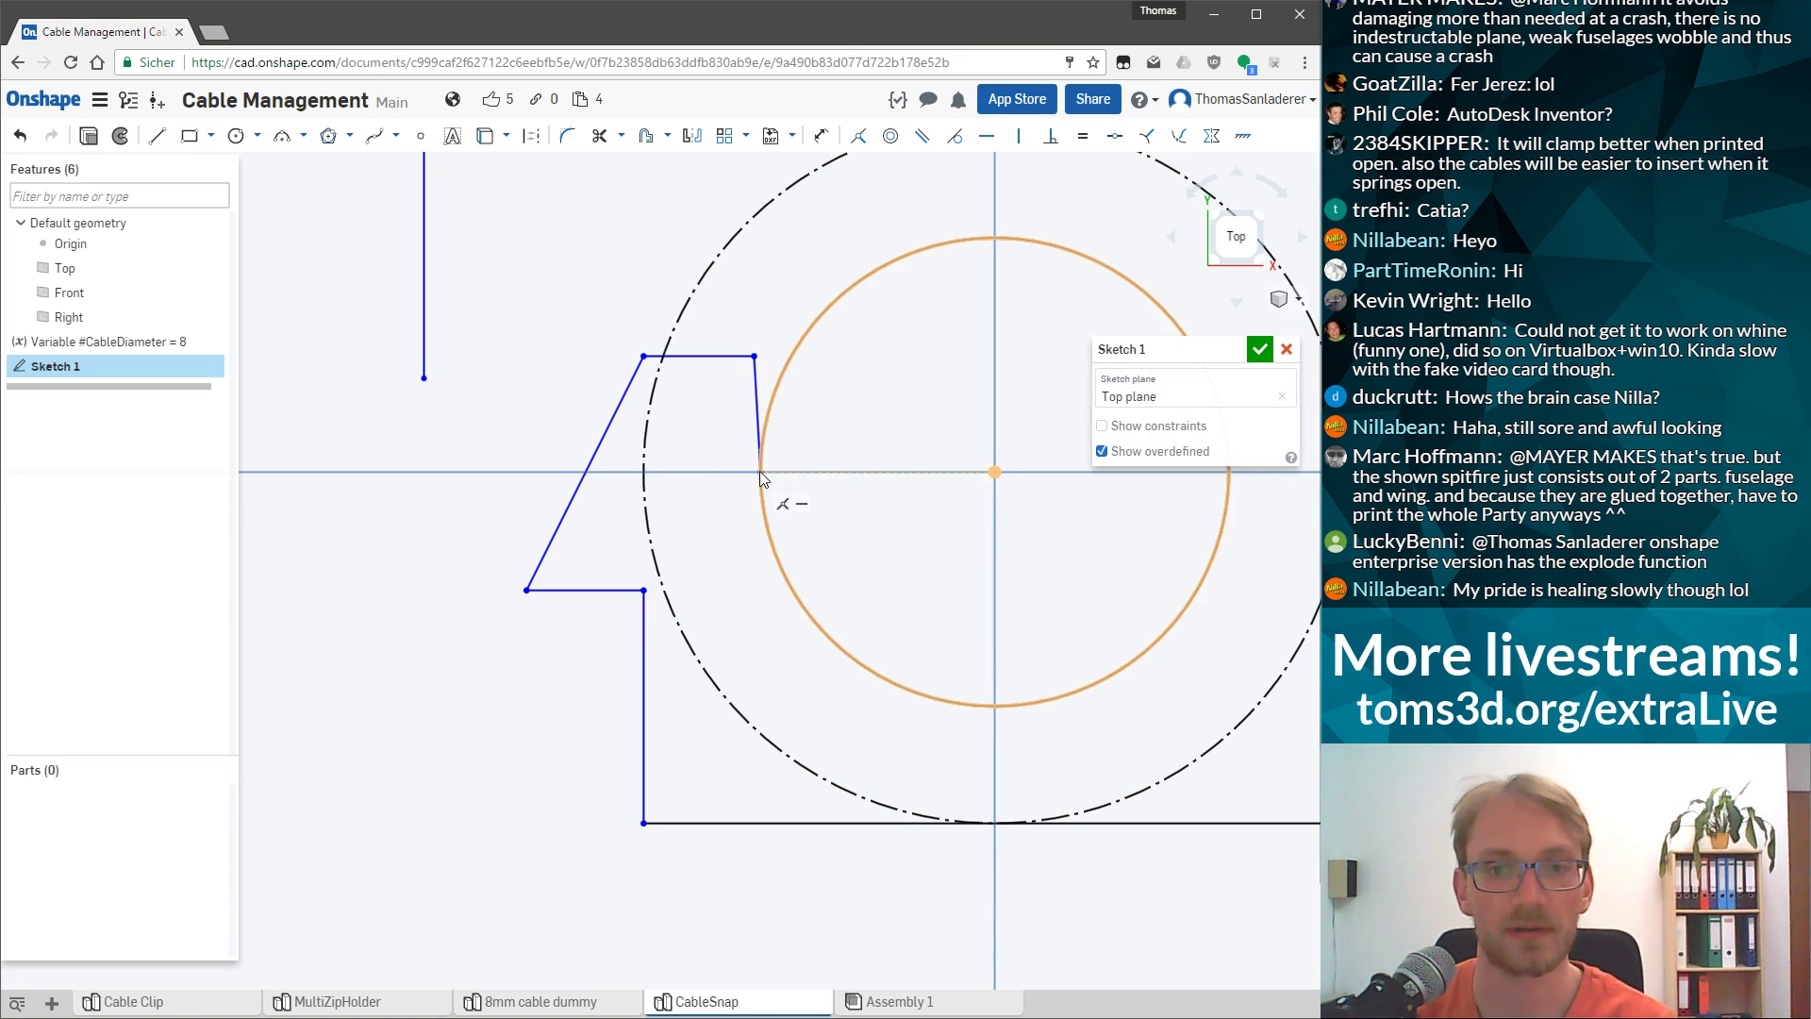
pyautogui.click(759, 402)
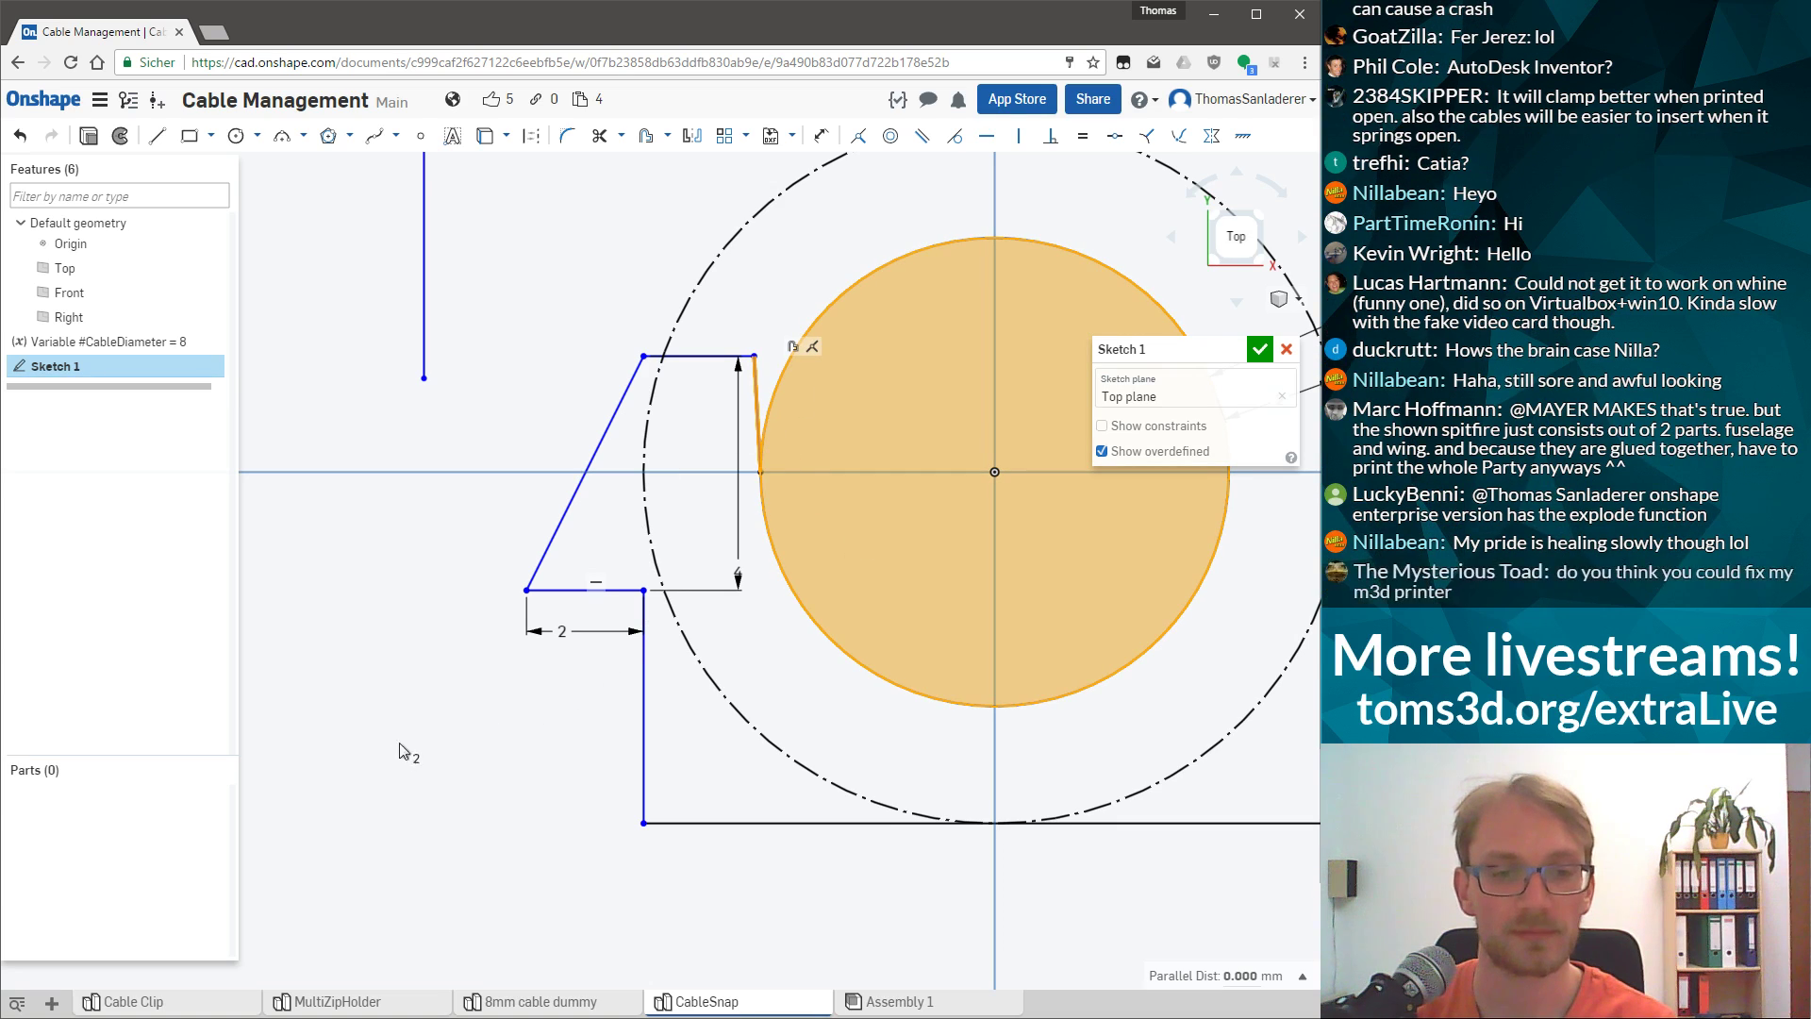
pyautogui.click(760, 417)
pyautogui.press('v')
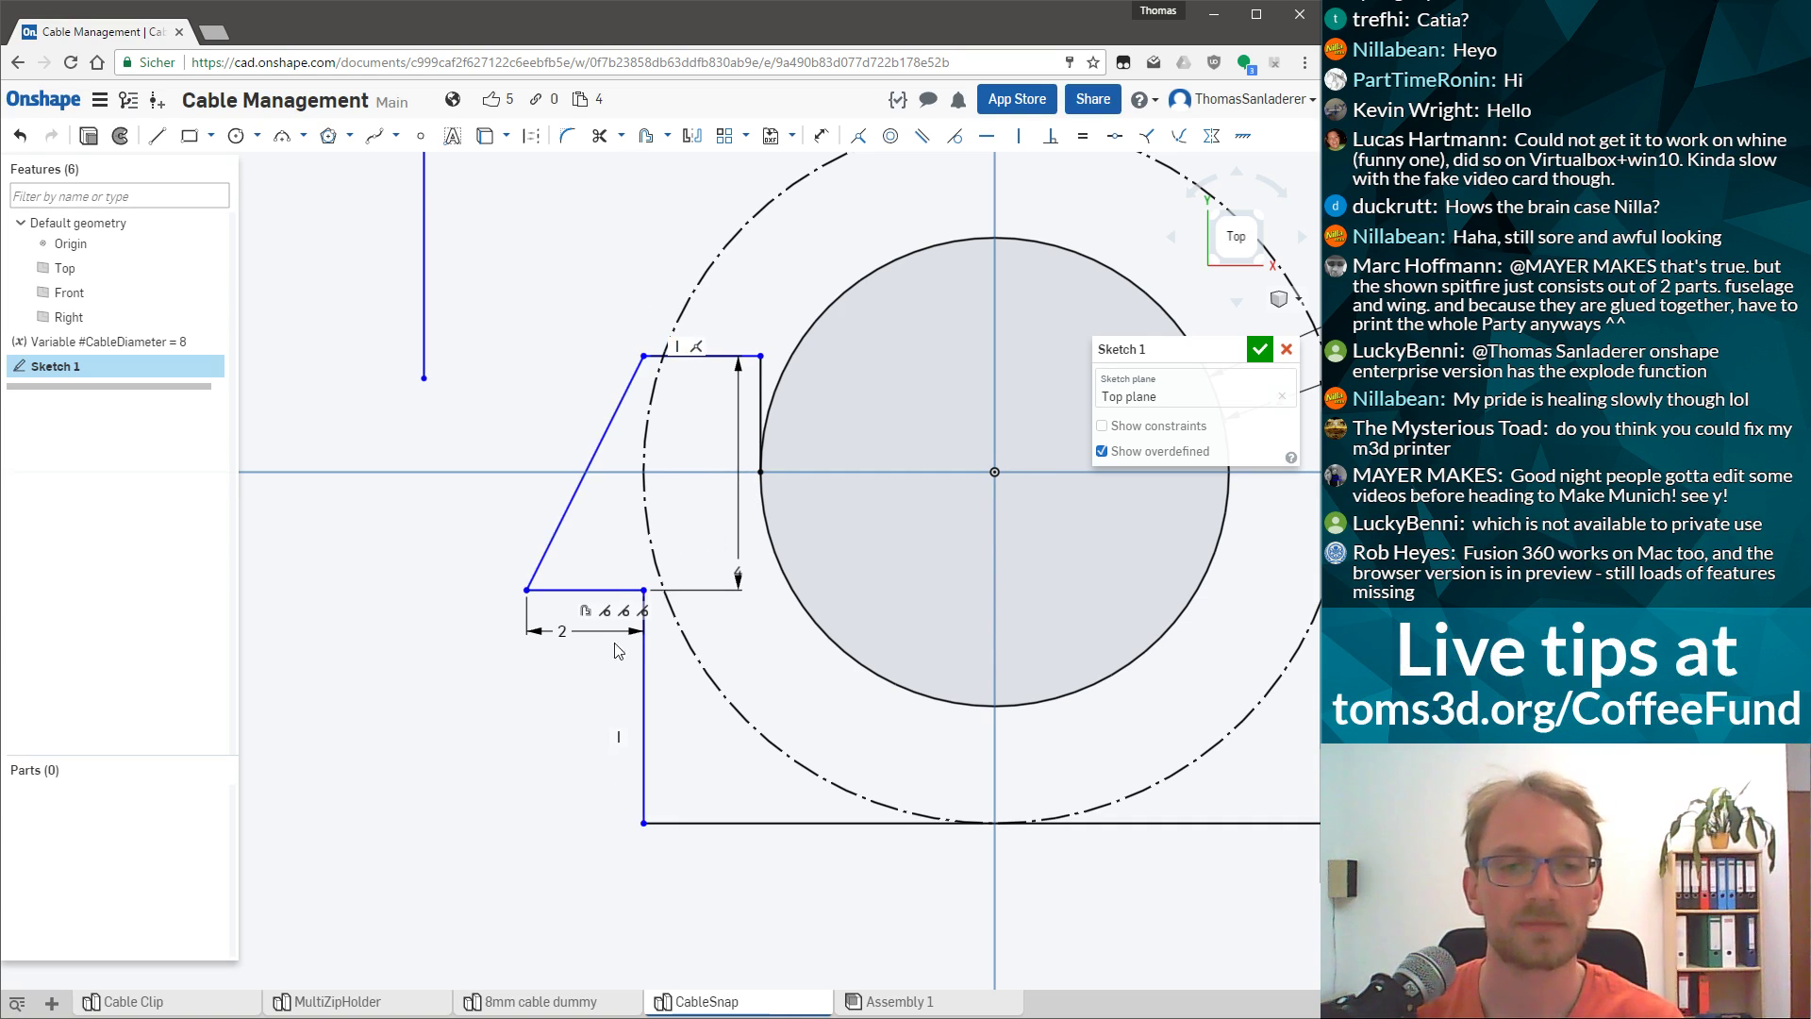
# Adjust the hook's position by moving its tip, top edge and lower wall outward, and place the 2 mm ledge dimension's label outside the hook.
pyautogui.moveTo(528, 590)
pyautogui.mouseDown()
pyautogui.moveTo(611, 582)
pyautogui.moveTo(547, 594)
pyautogui.mouseUp()
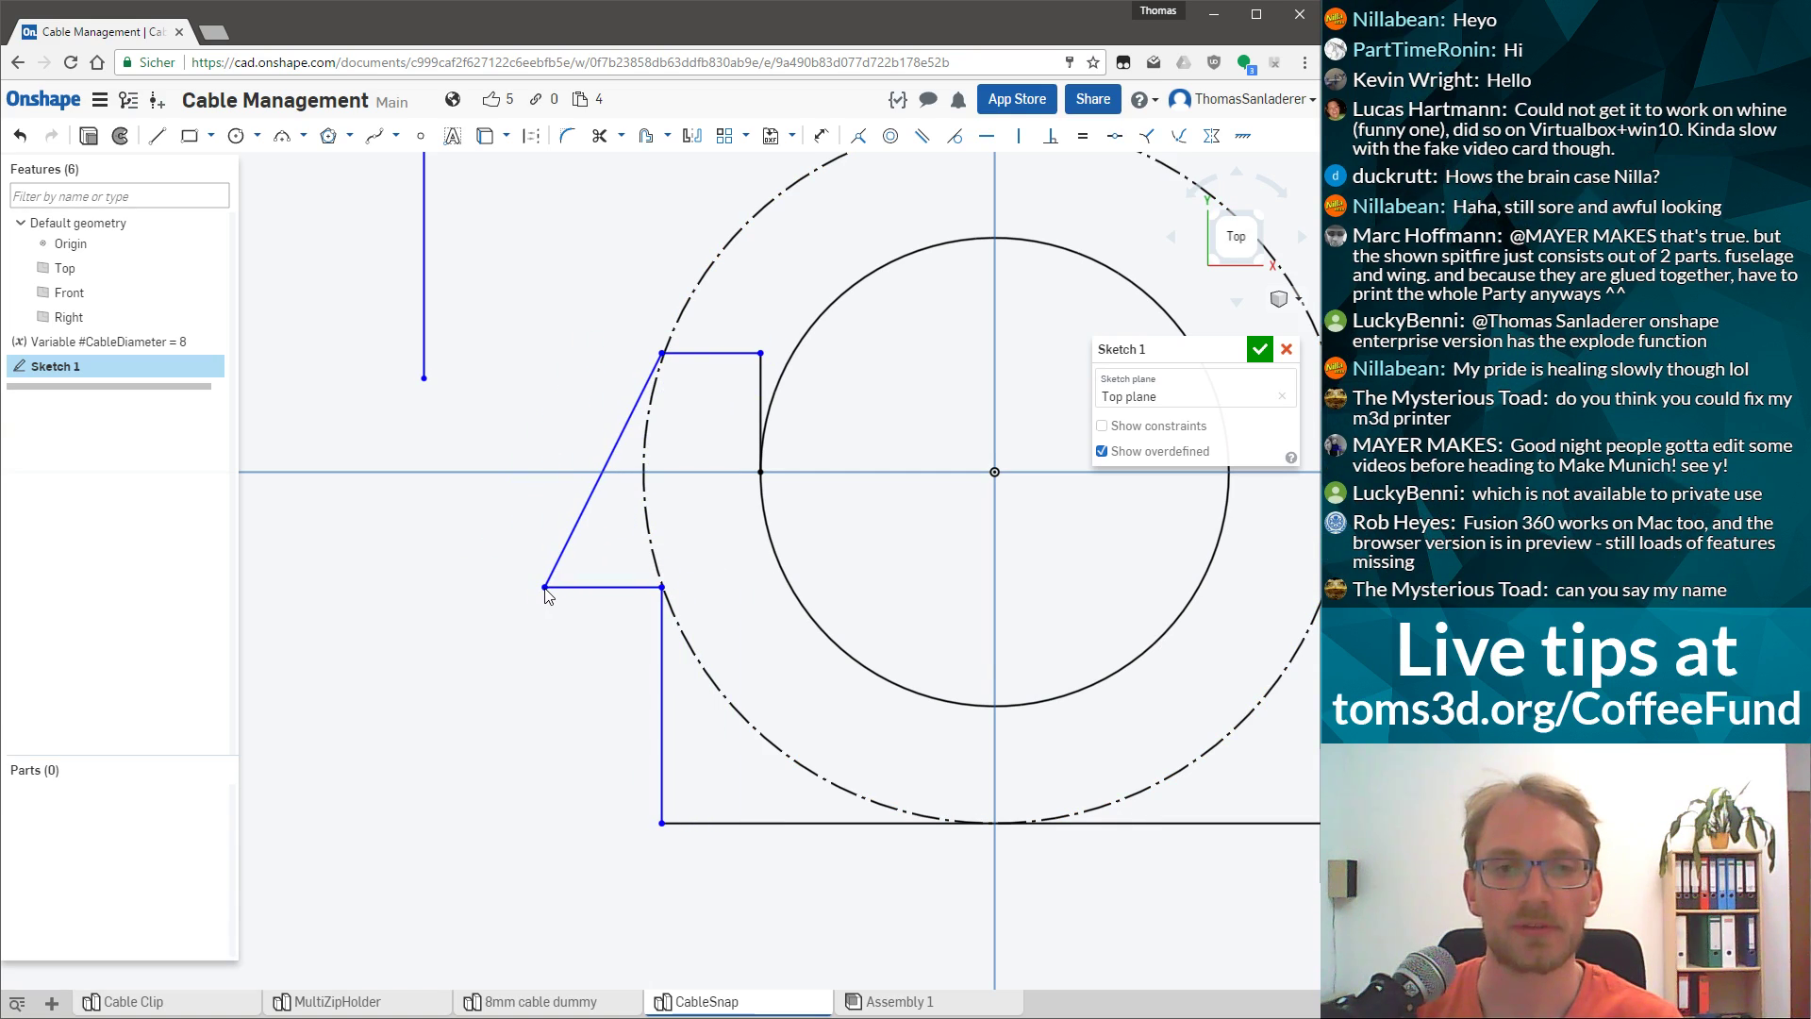
pyautogui.click(556, 588)
pyautogui.click(584, 641)
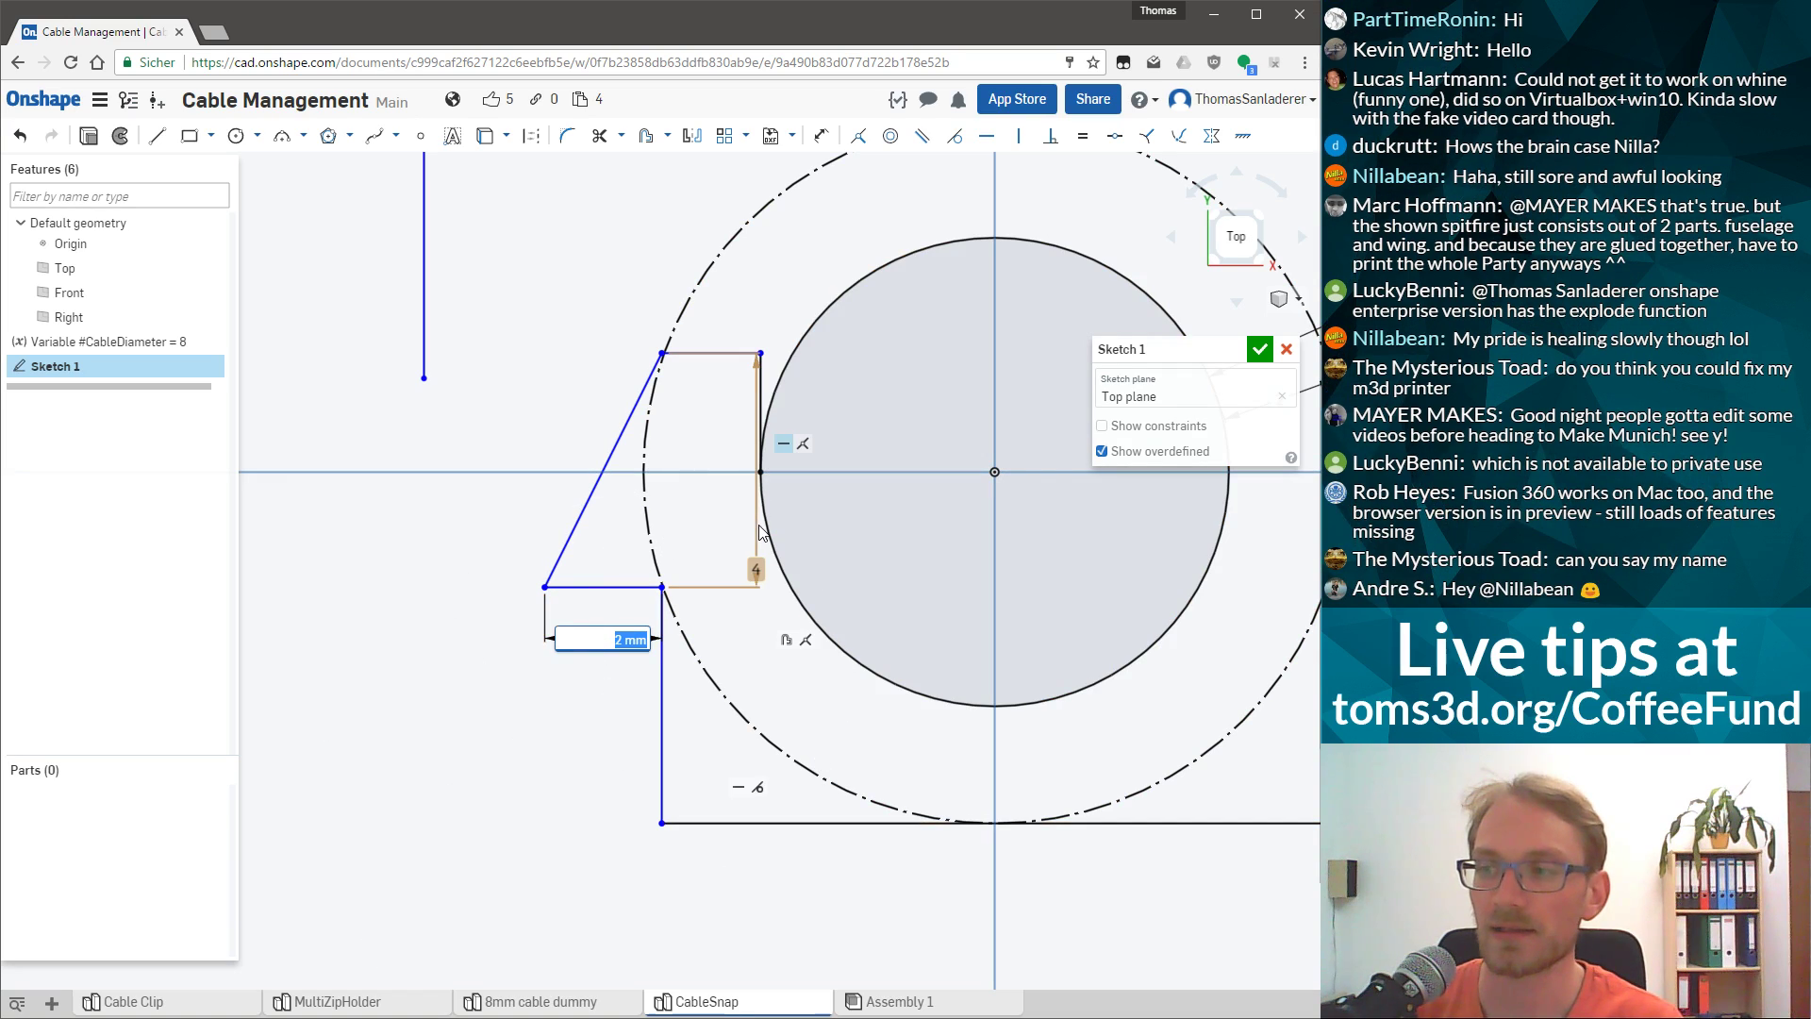
pyautogui.scroll(-1, 891, 506)
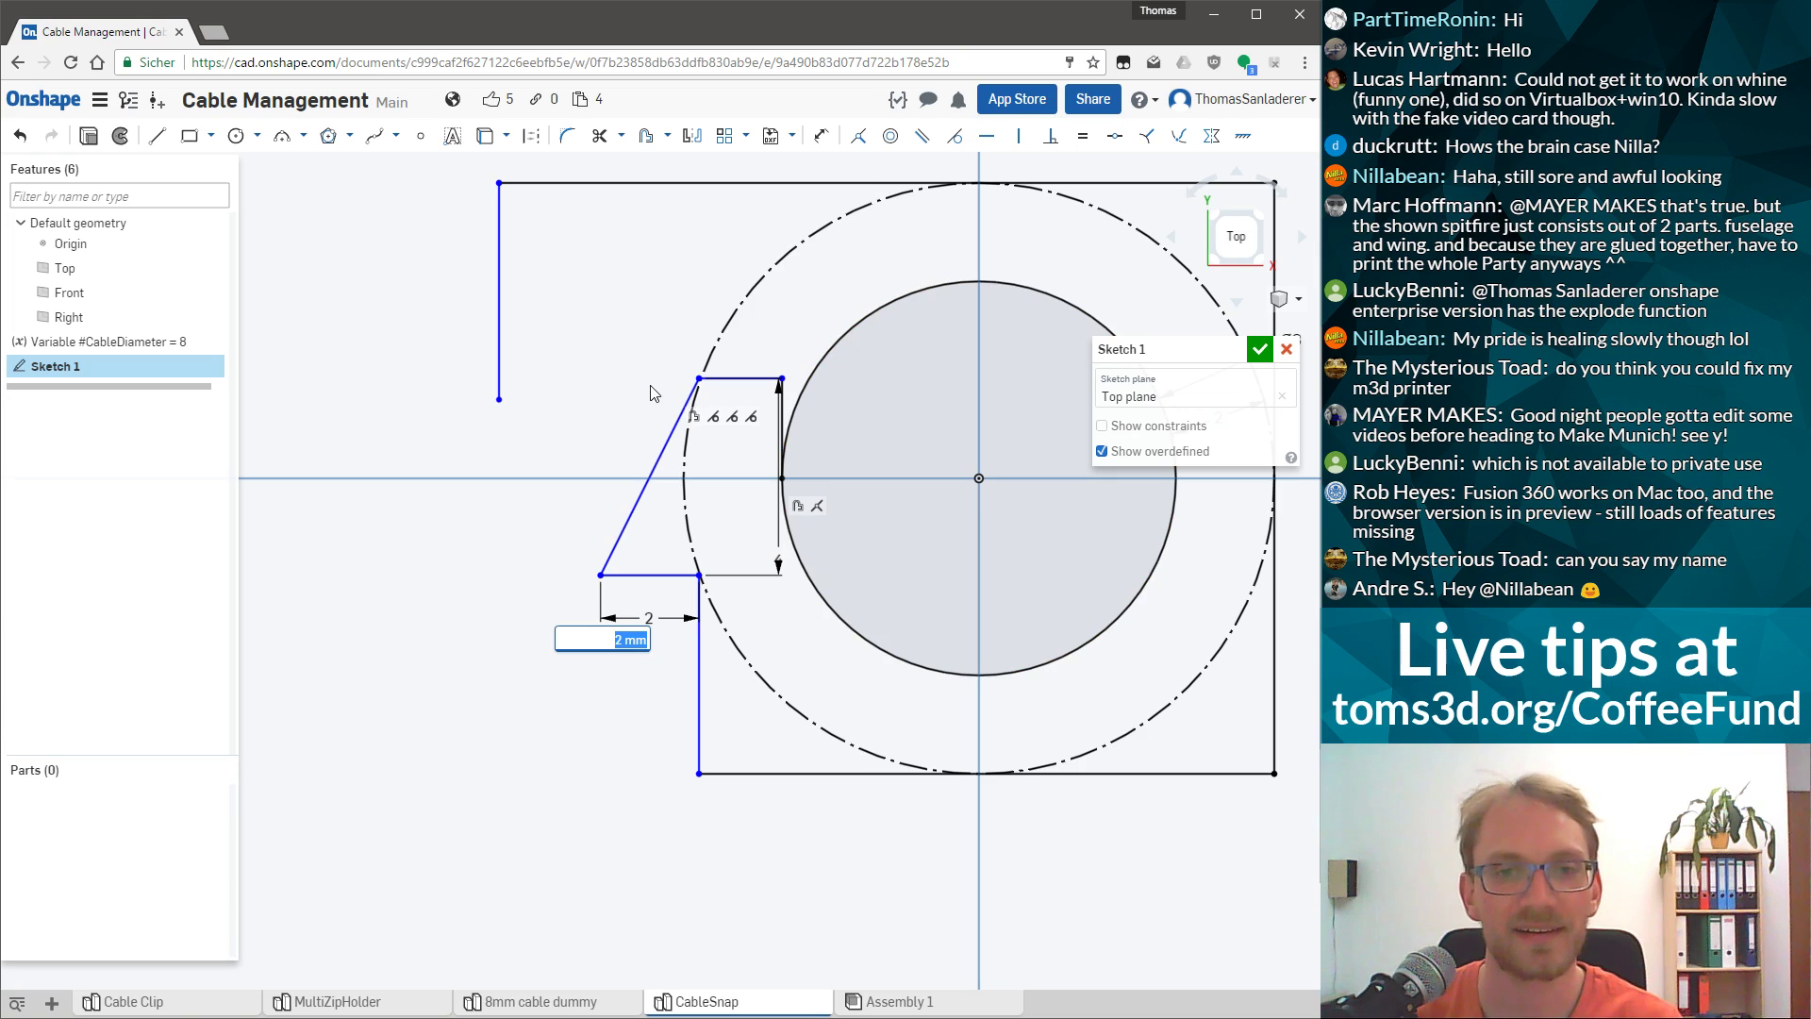
pyautogui.scroll(2, 734, 448)
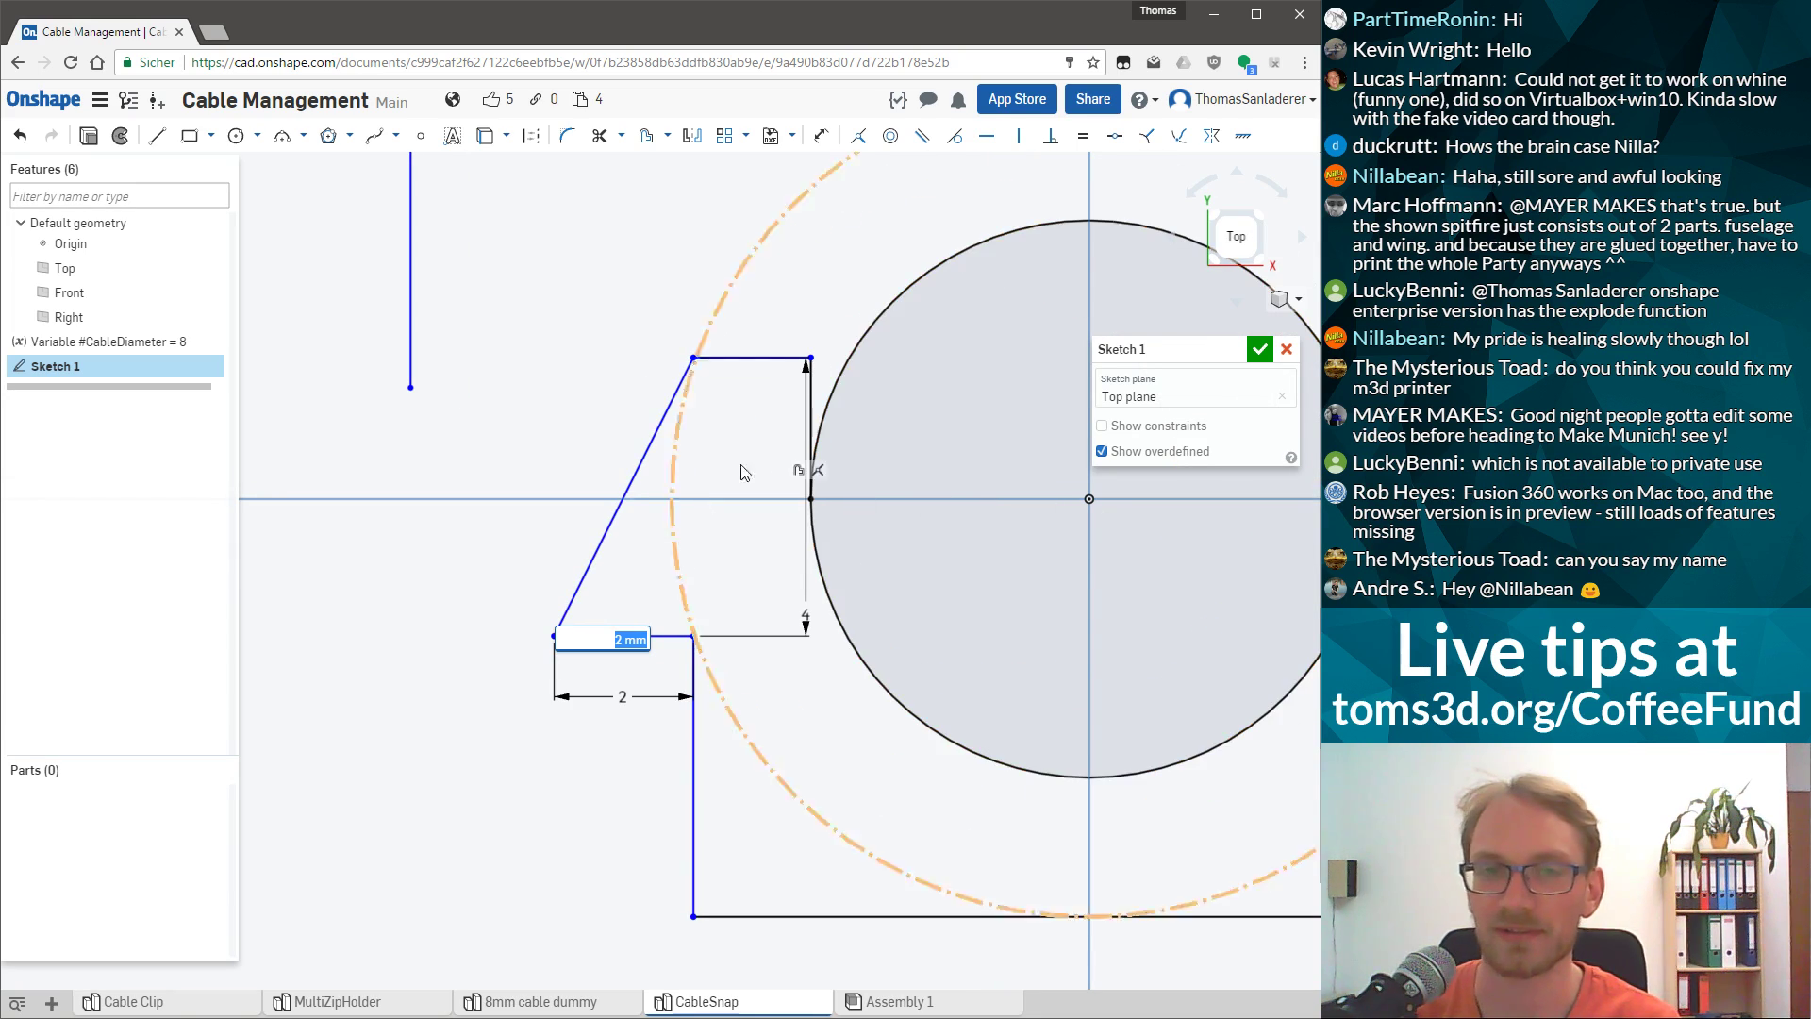
pyautogui.moveTo(727, 358); pyautogui.dragTo(724, 390)
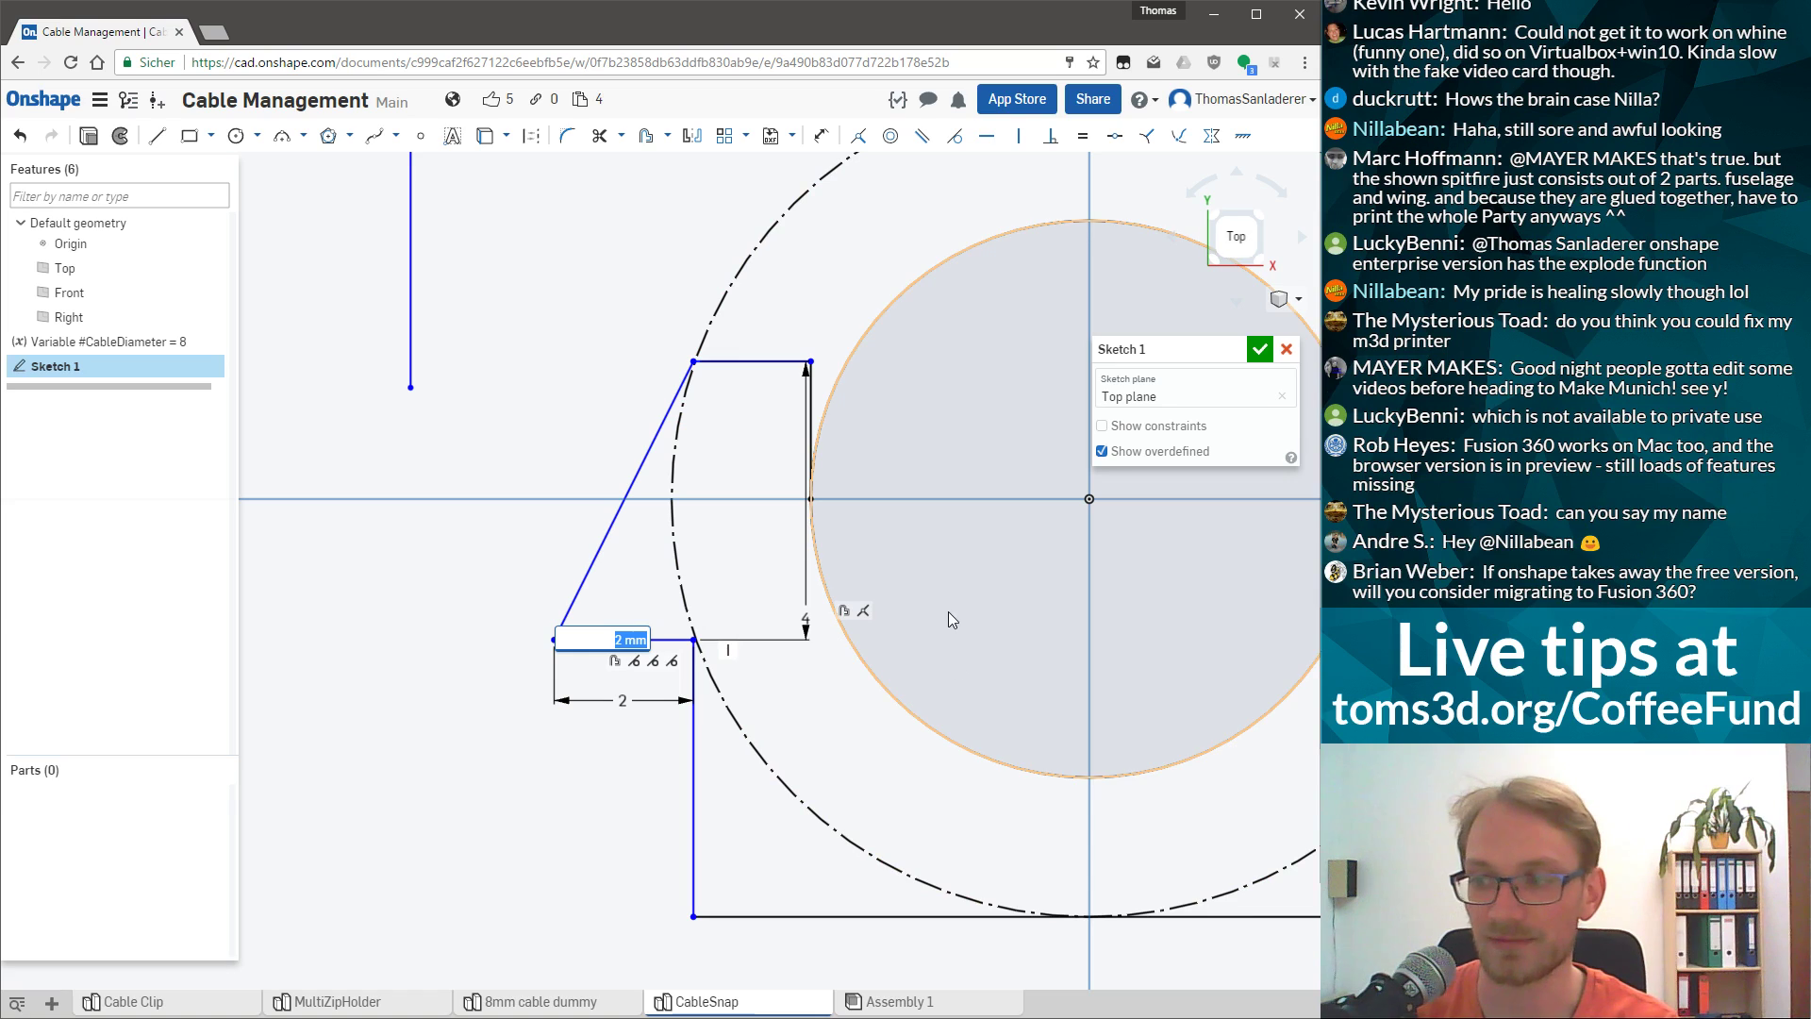
pyautogui.moveTo(695, 800); pyautogui.dragTo(677, 801)
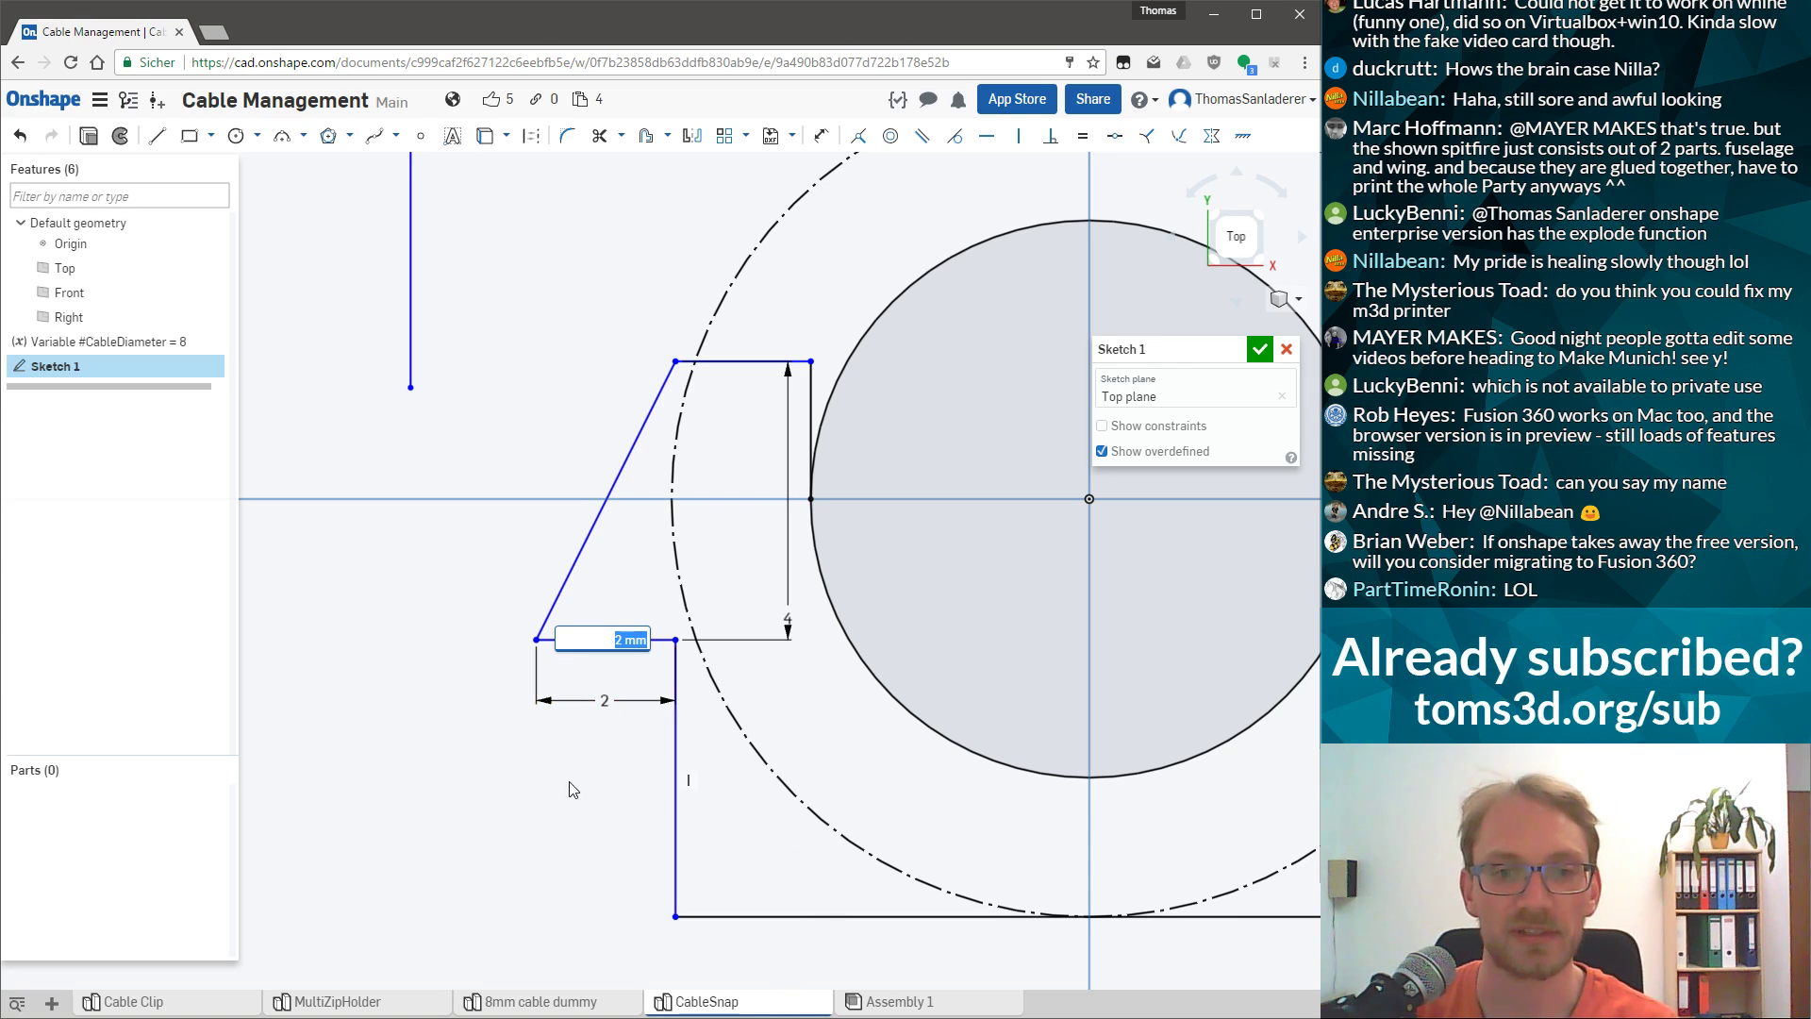
pyautogui.moveTo(603, 699); pyautogui.dragTo(484, 658)
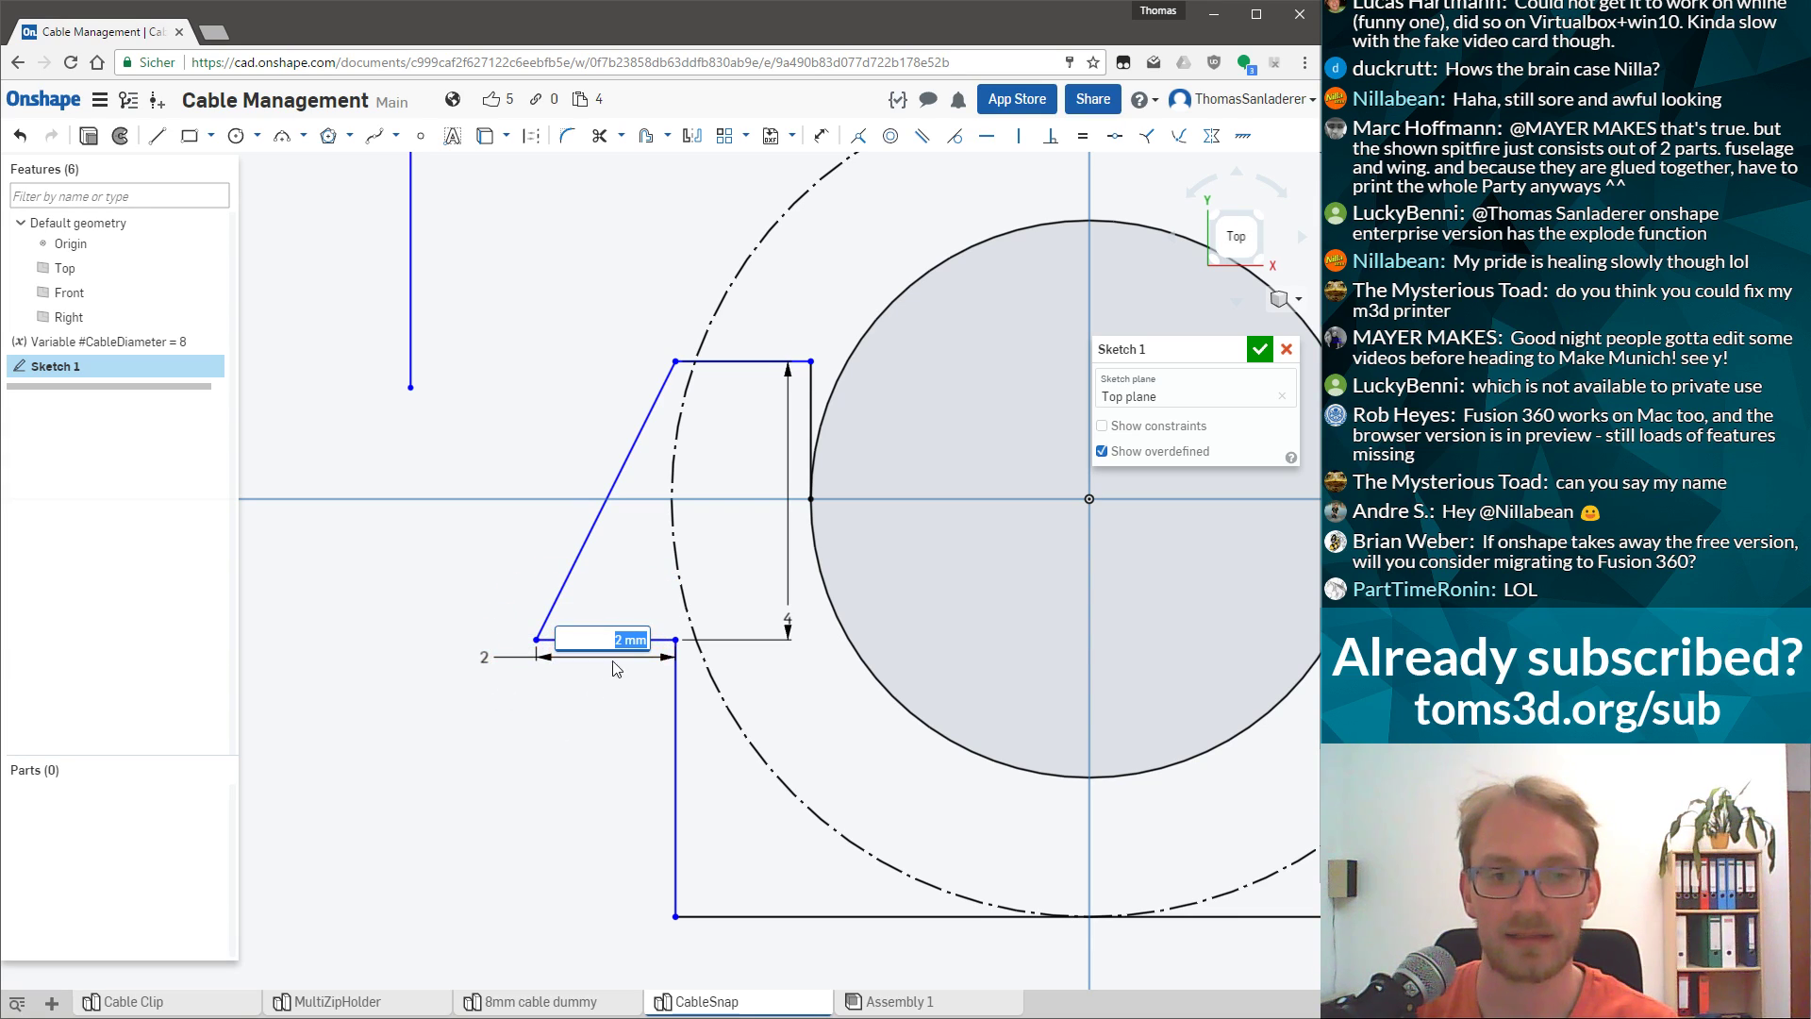
pyautogui.press('Return')
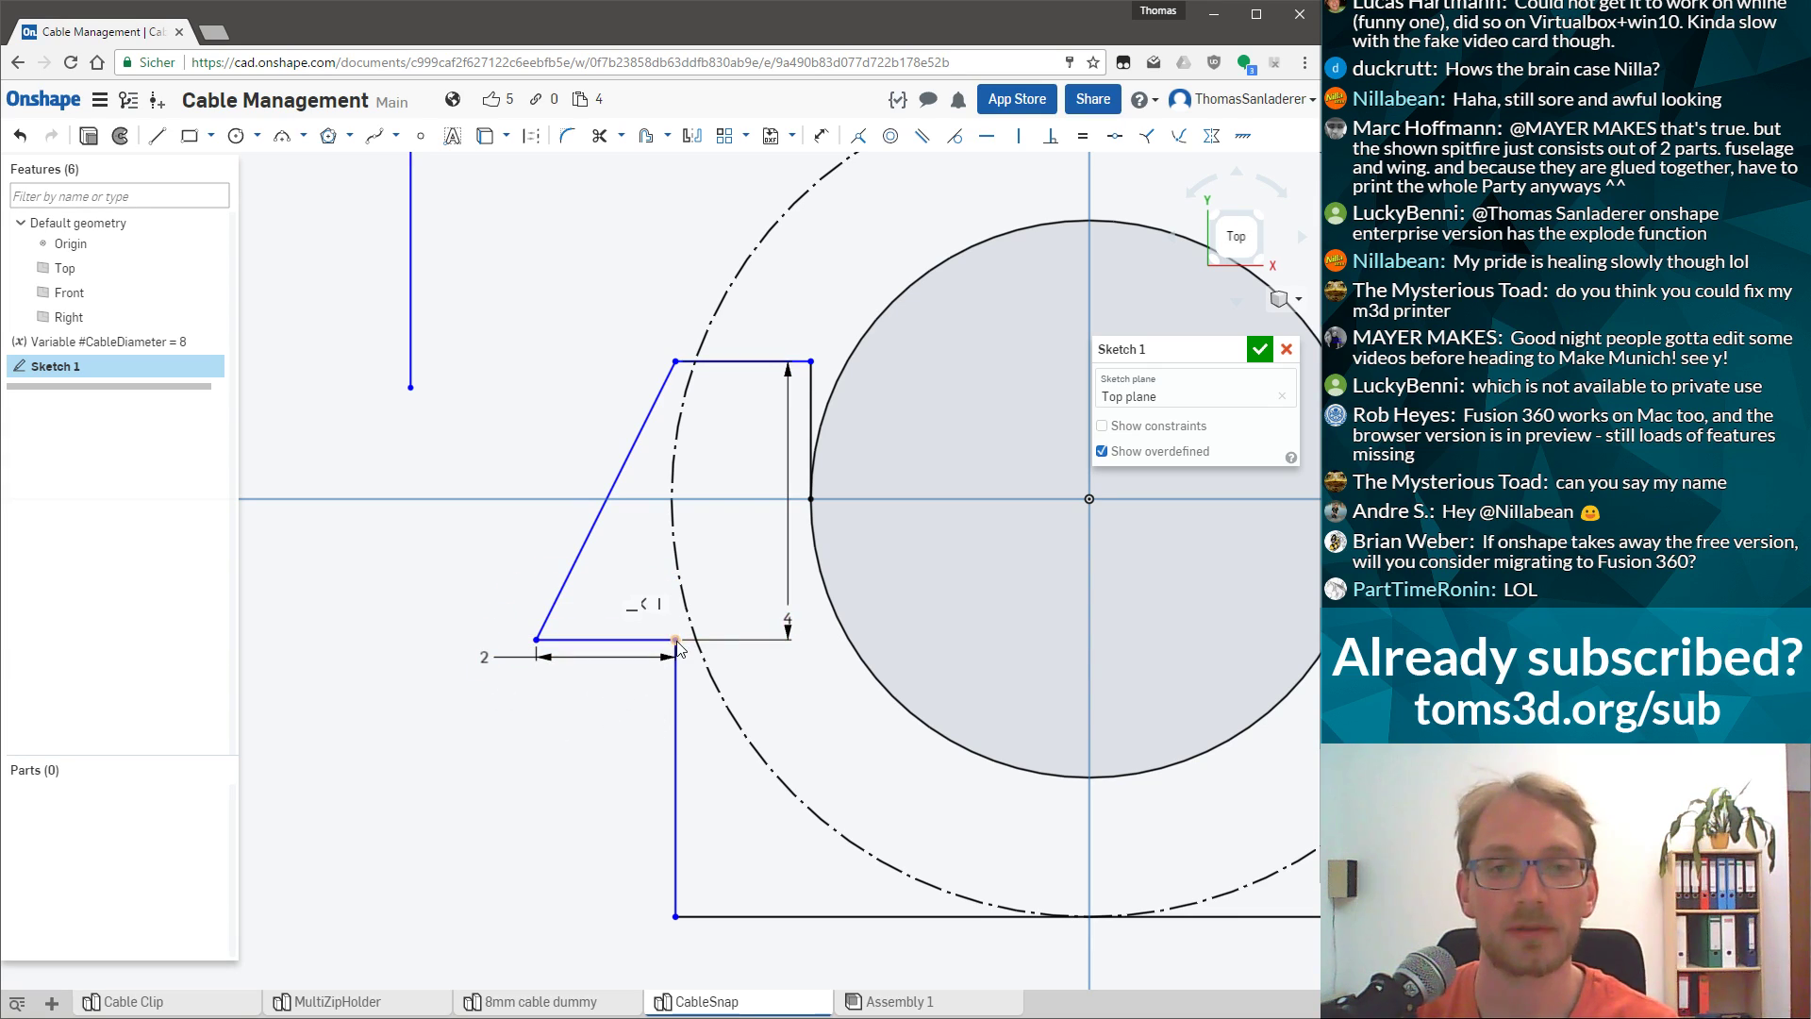
# Lengthen the lid's outer vertical line down to below the level of the hook's ledge.
pyautogui.scroll(-3, 765, 477)
pyautogui.moveTo(551, 418); pyautogui.dragTo(539, 647)
pyautogui.scroll(4, 670, 553)
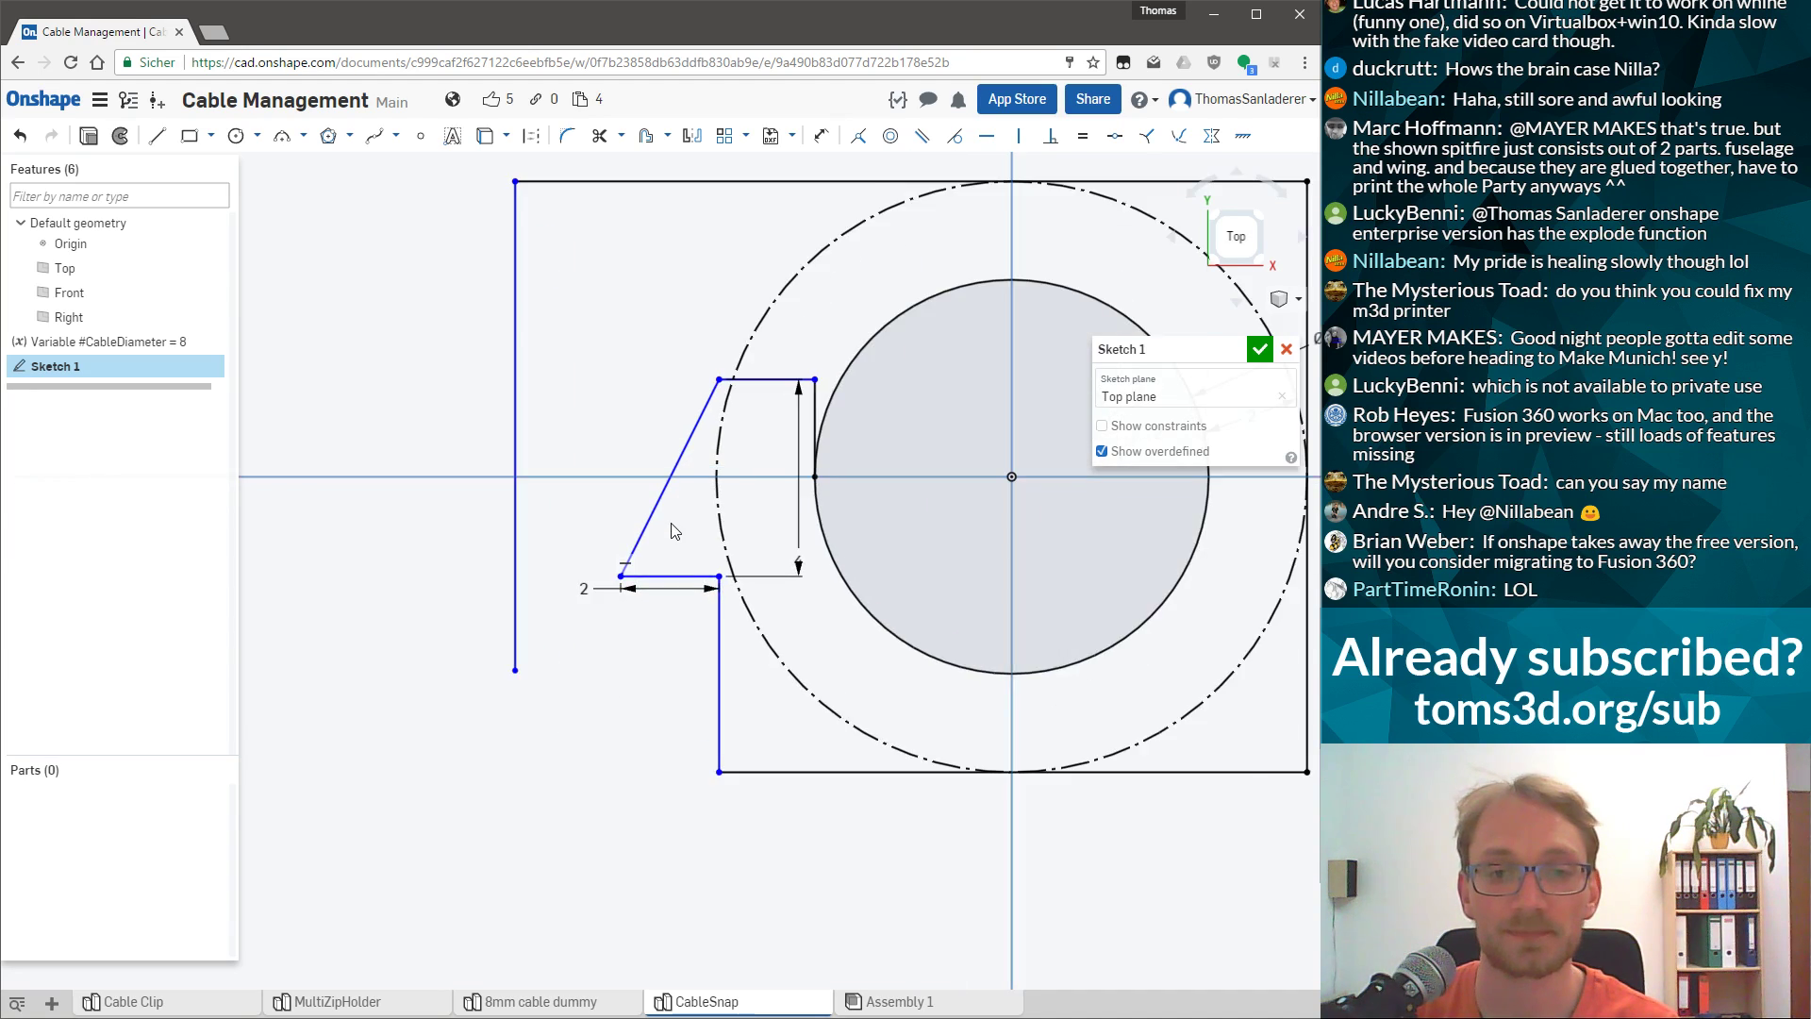
# Try to offset the hook's ledge, slanted, top and lower vertical lines together.
pyautogui.moveTo(549, 555); pyautogui.dragTo(698, 698)
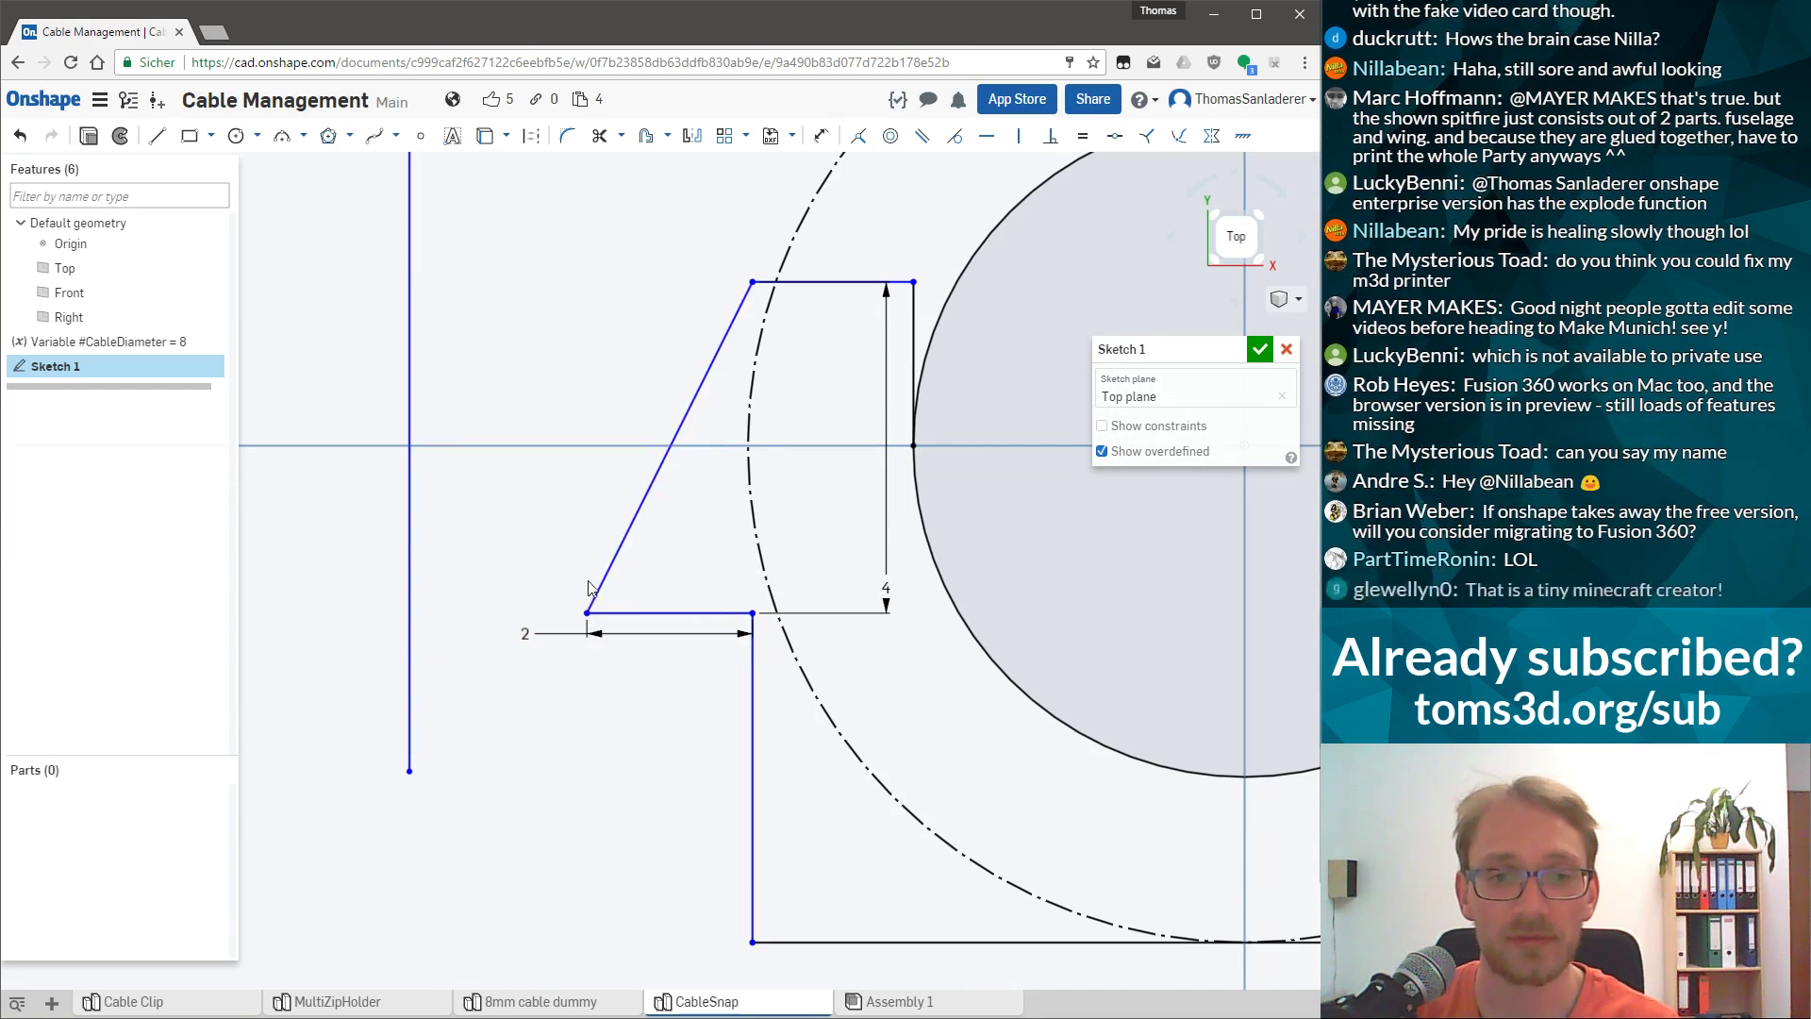
pyautogui.click(651, 613)
pyautogui.click(600, 578)
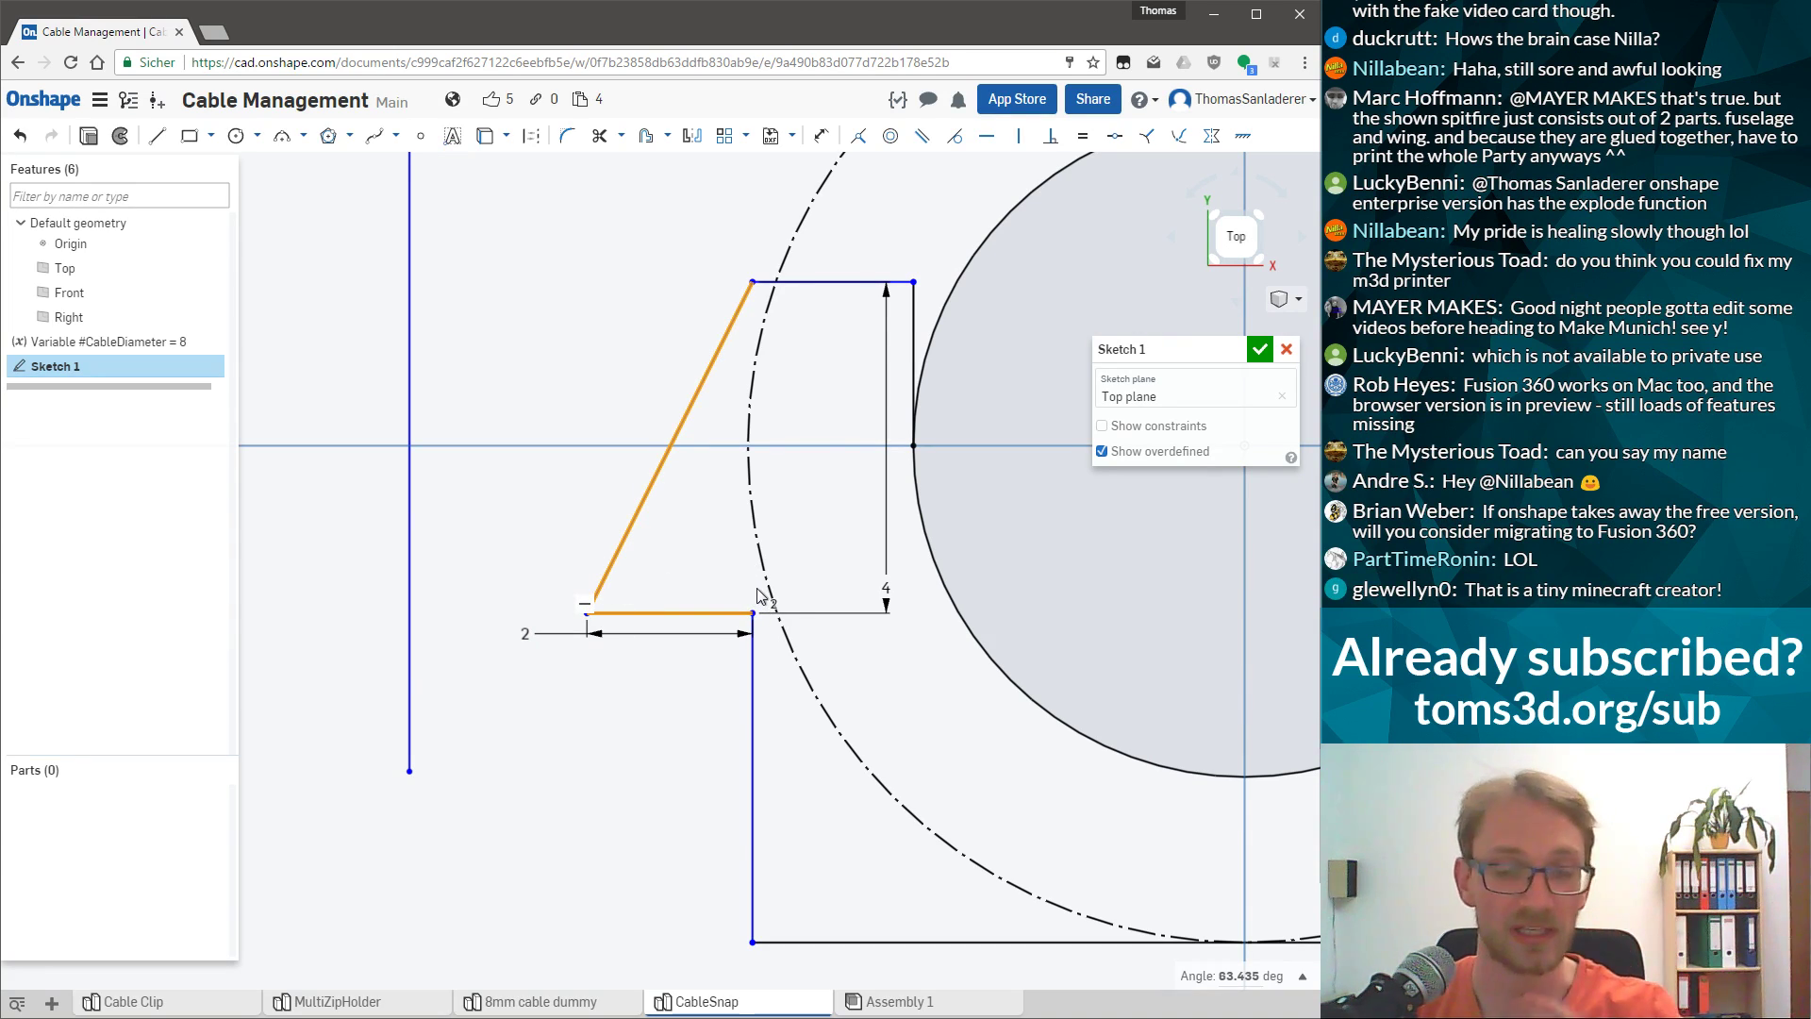
pyautogui.click(839, 282)
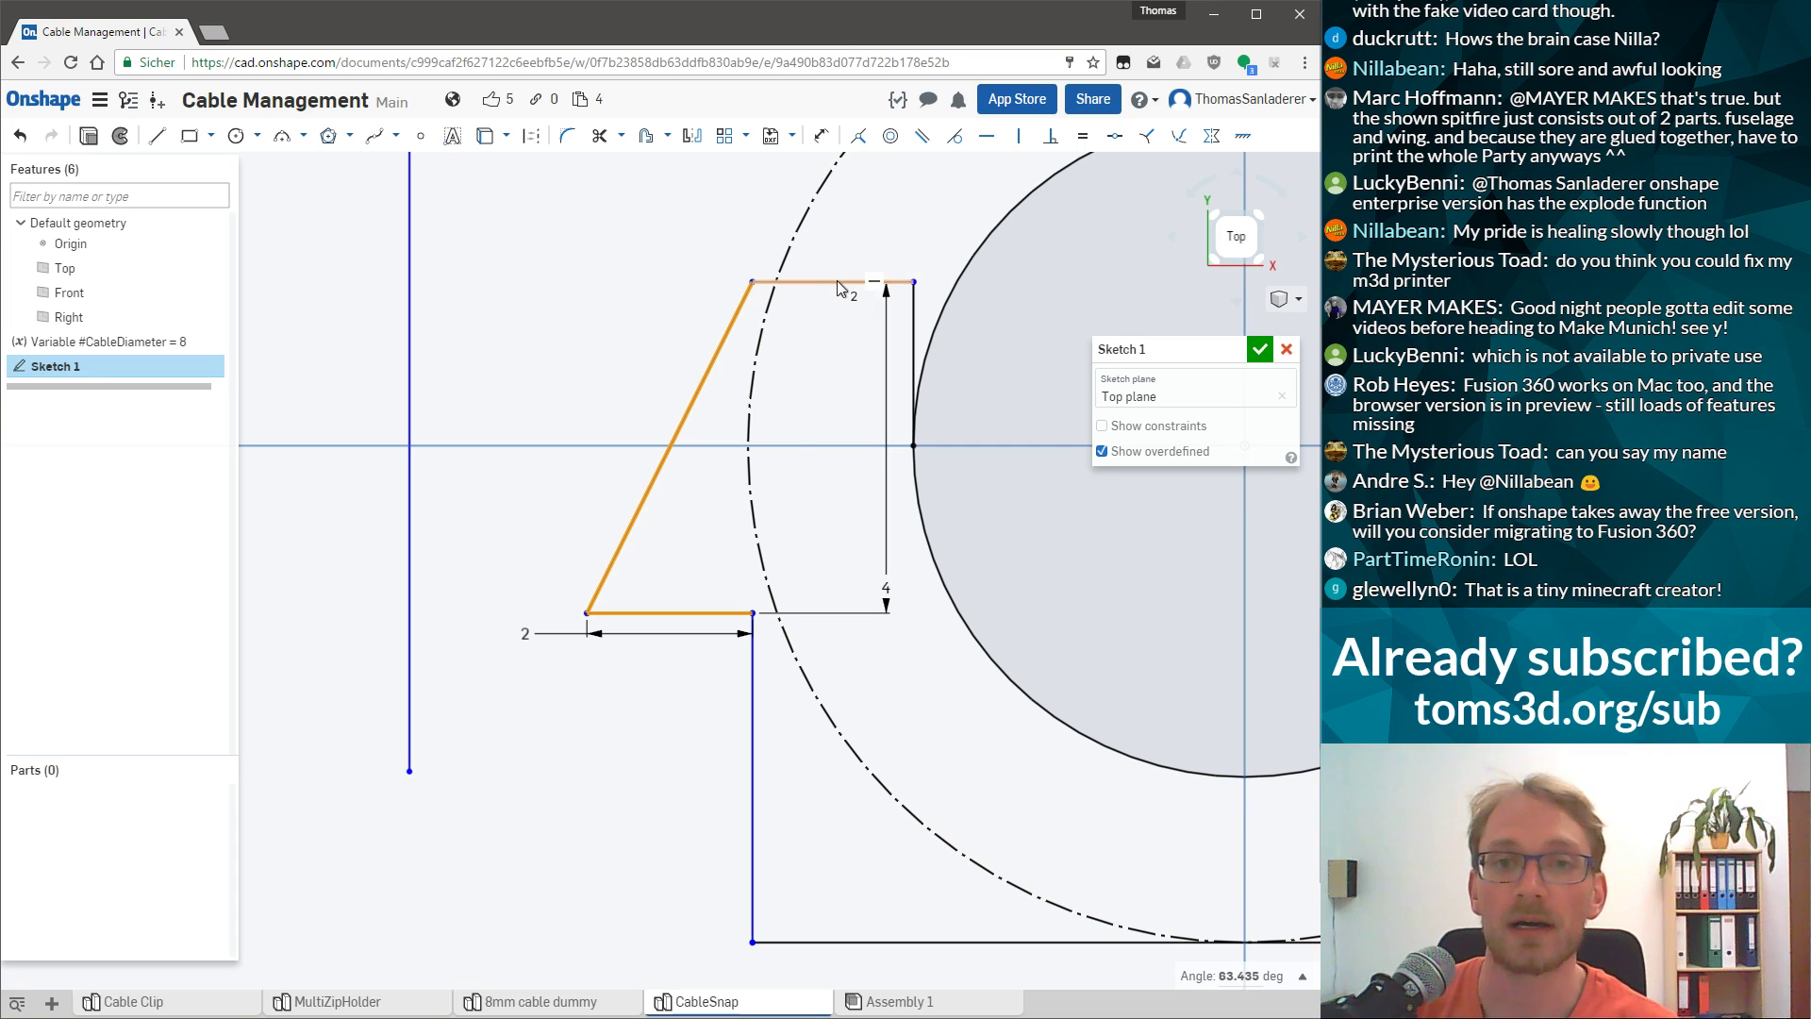
pyautogui.click(752, 735)
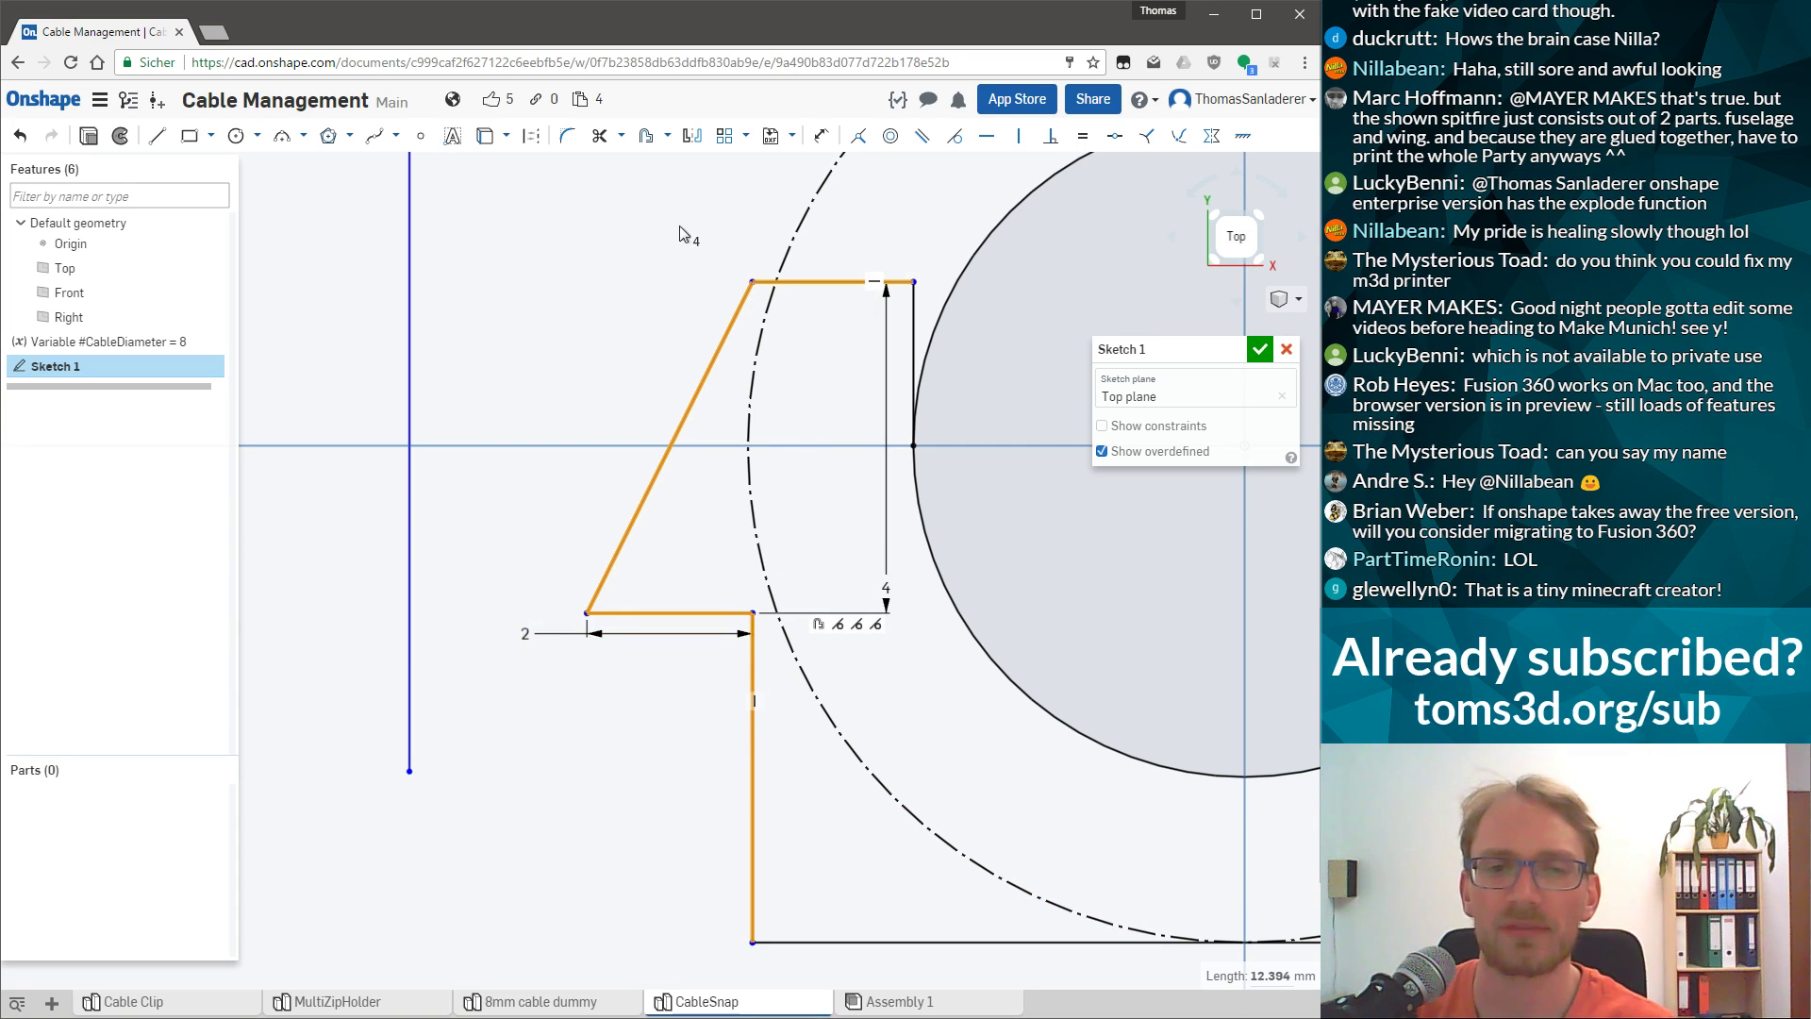
pyautogui.click(646, 137)
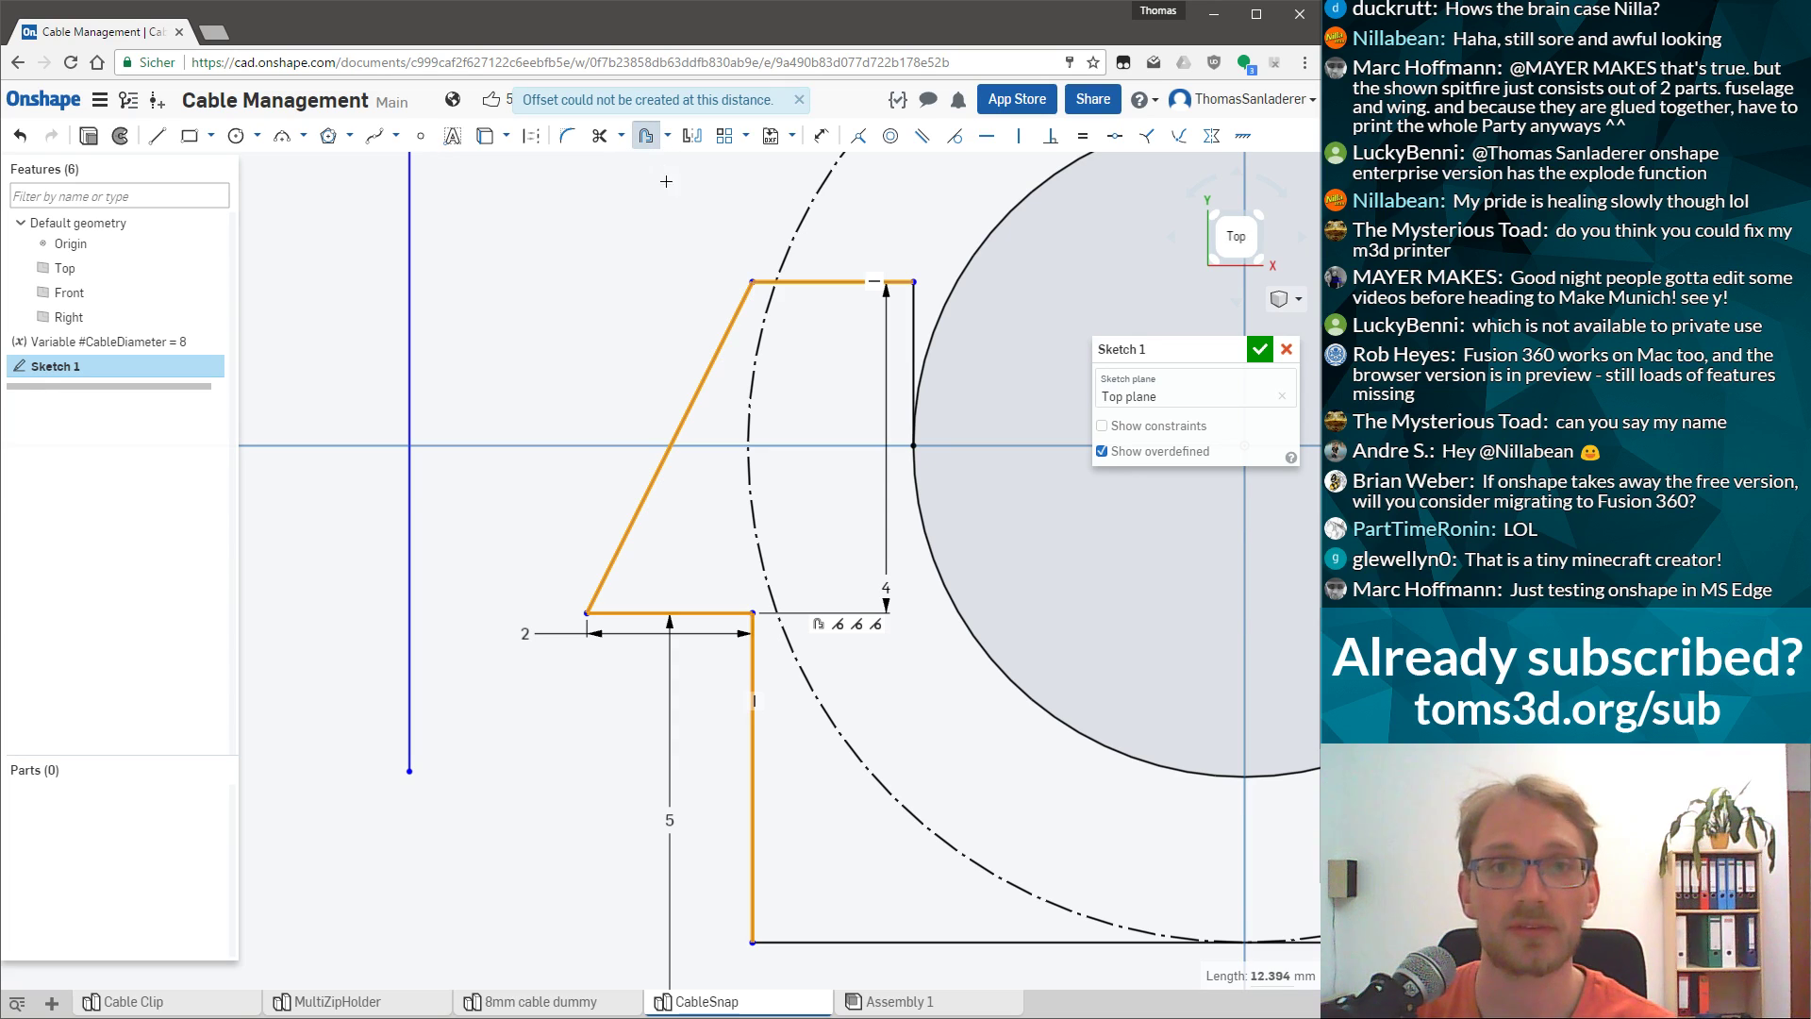
pyautogui.scroll(-3, 678, 369)
pyautogui.click(676, 634)
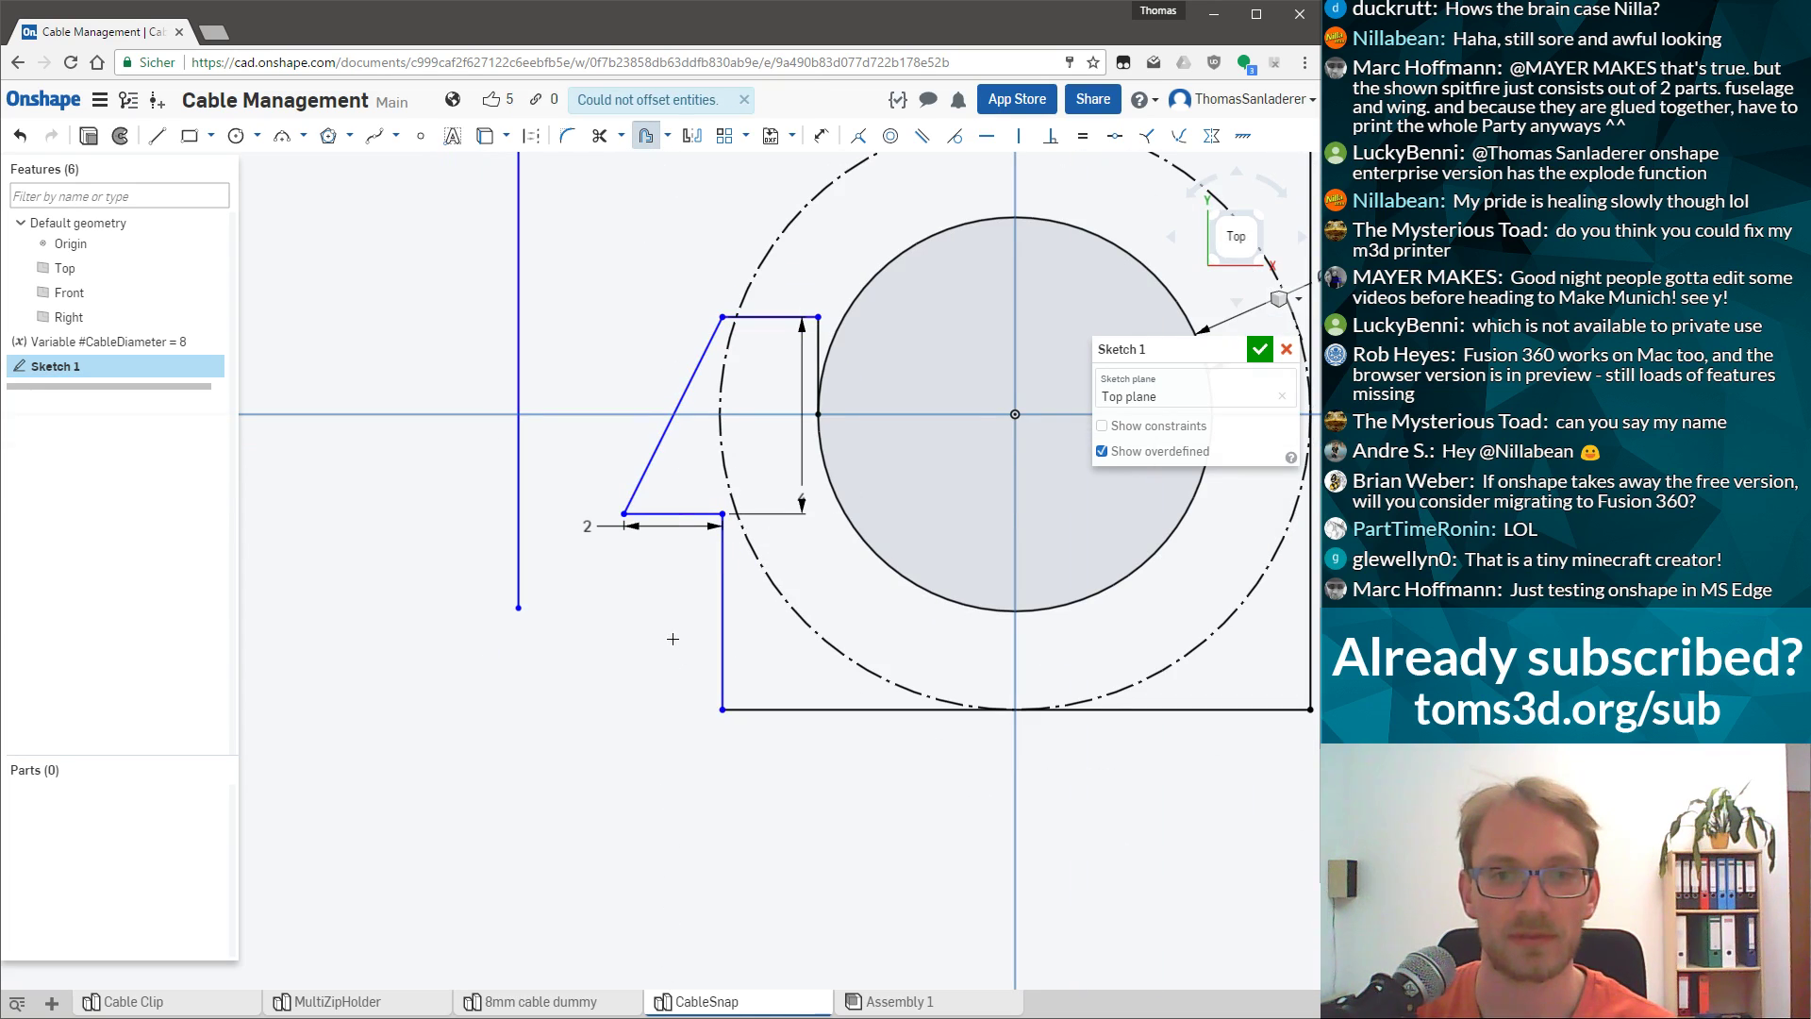
# Offset the hook's top and slanted lines, setting the offset distance to 0.5 mm.
pyautogui.click(763, 317)
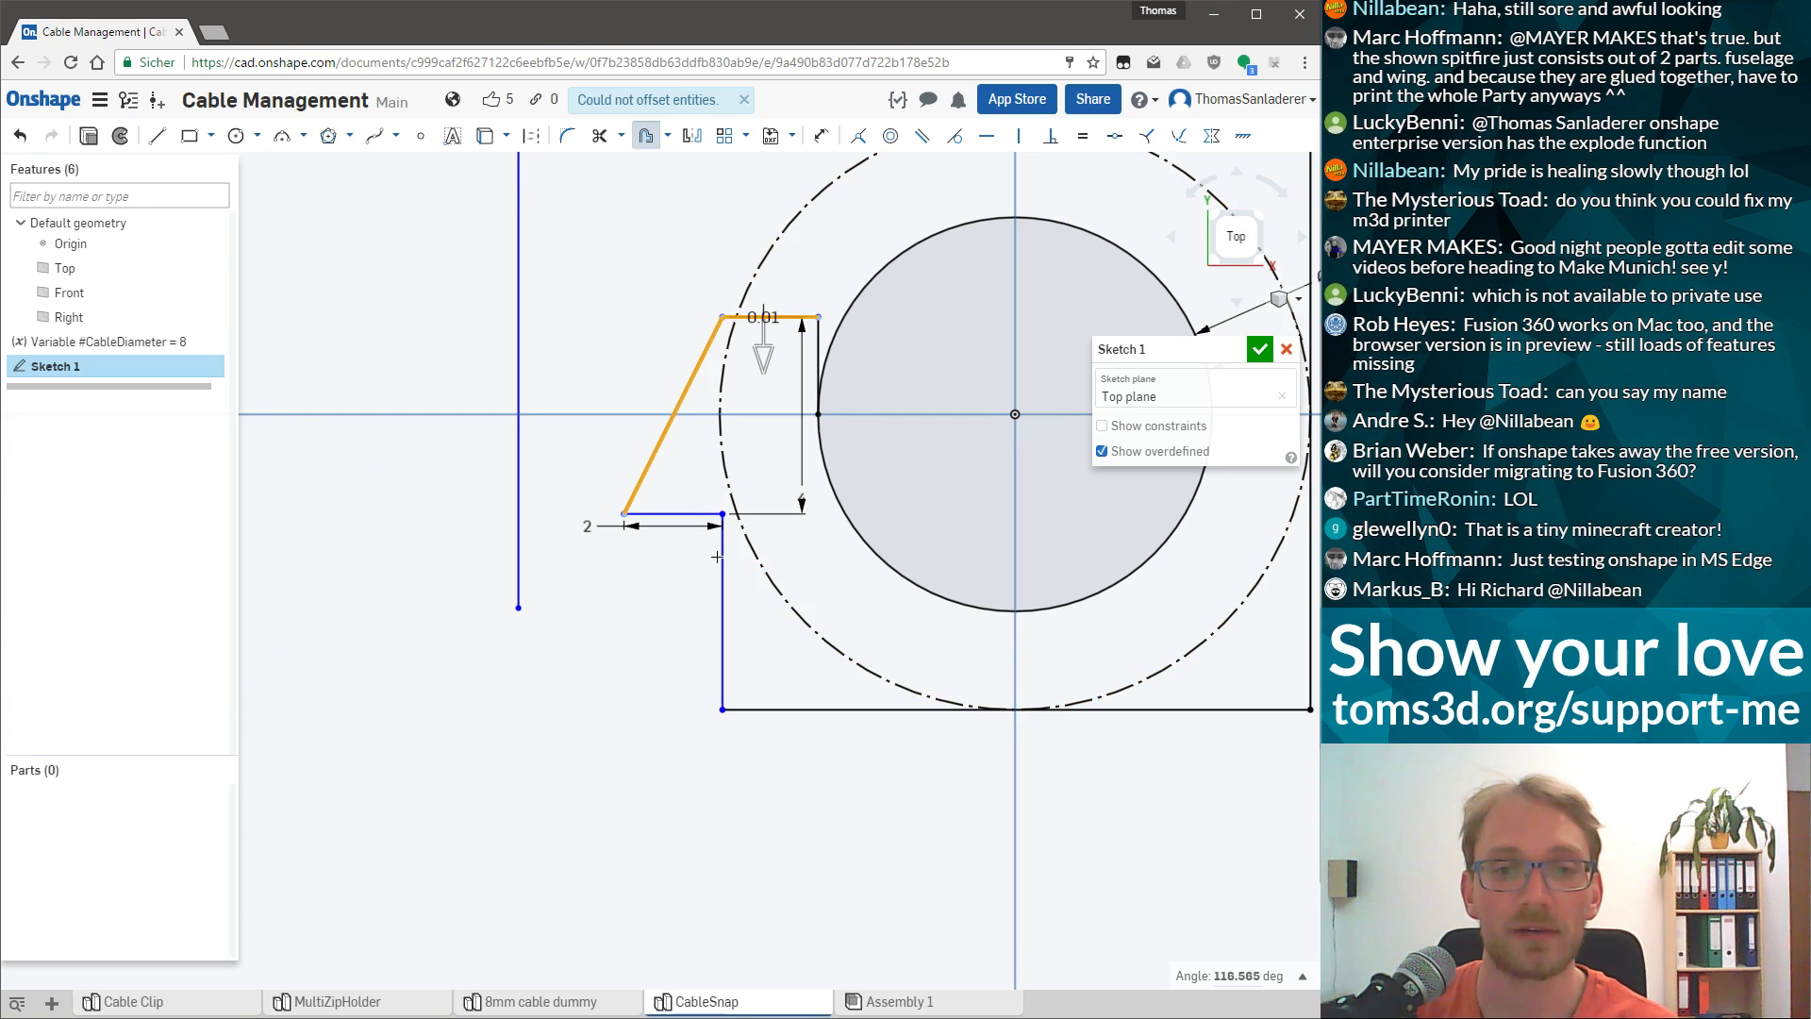
pyautogui.click(658, 634)
pyautogui.click(646, 135)
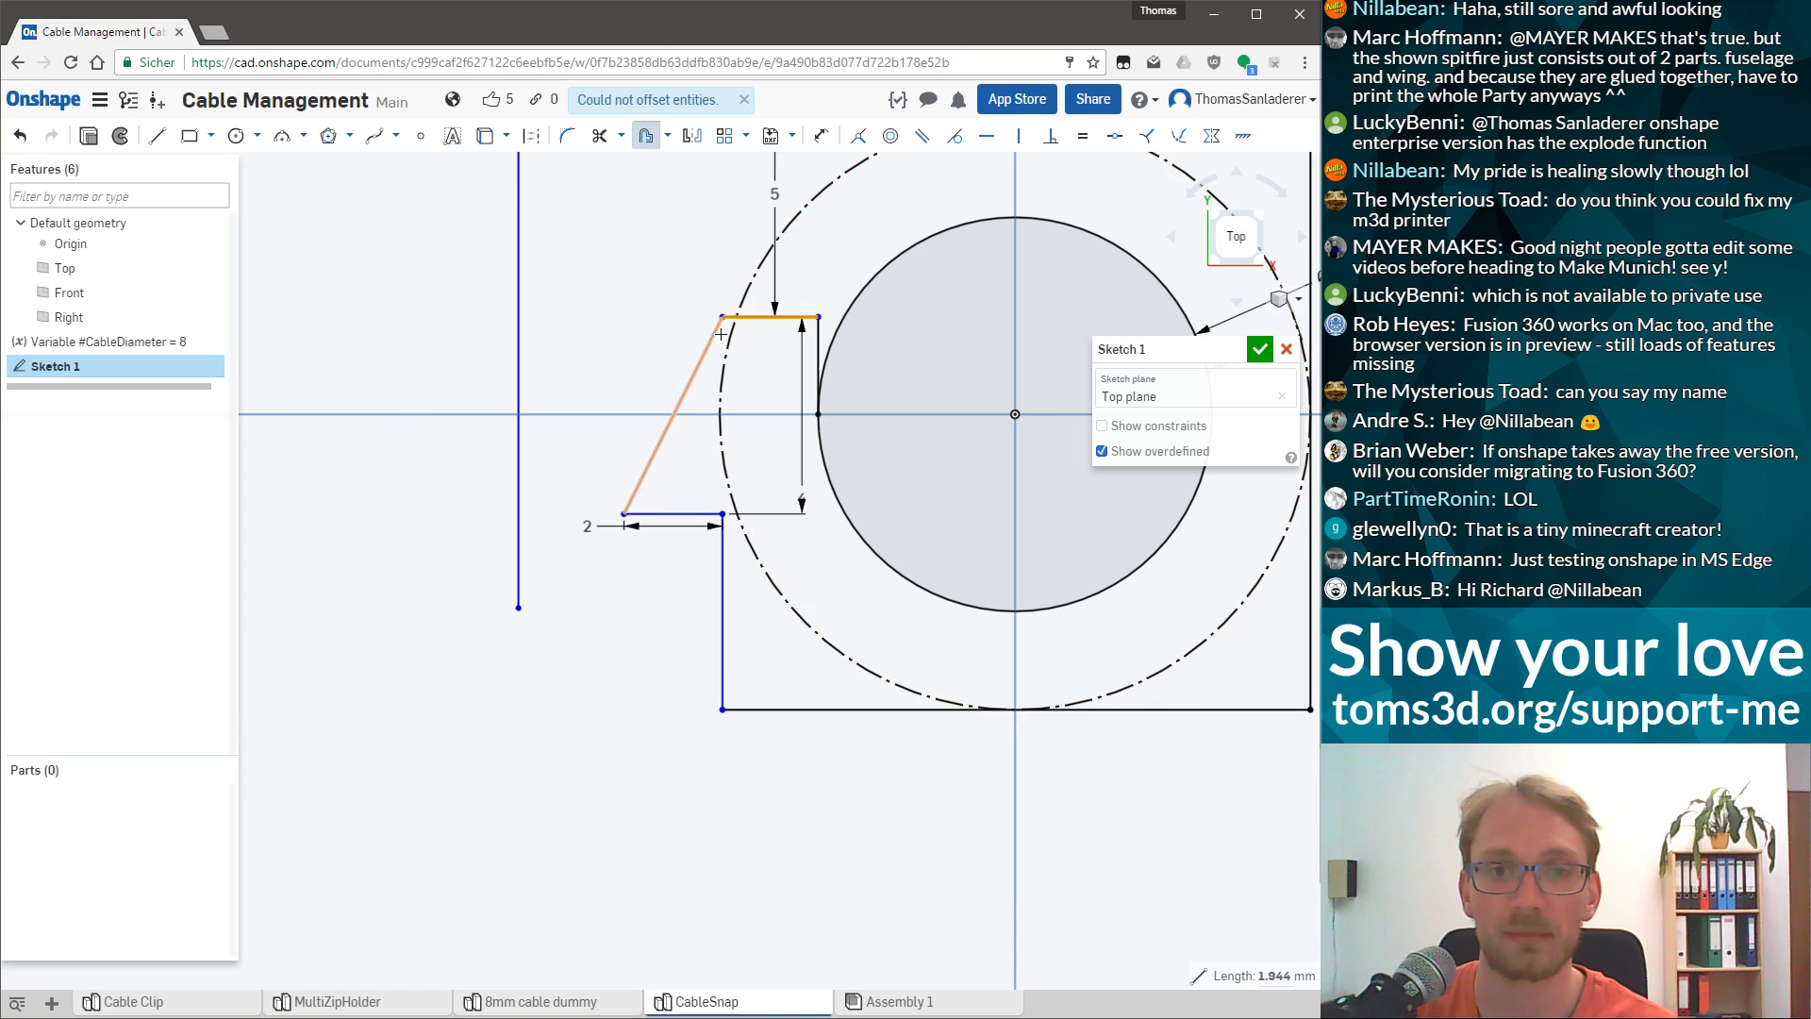
pyautogui.scroll(-5, 754, 217)
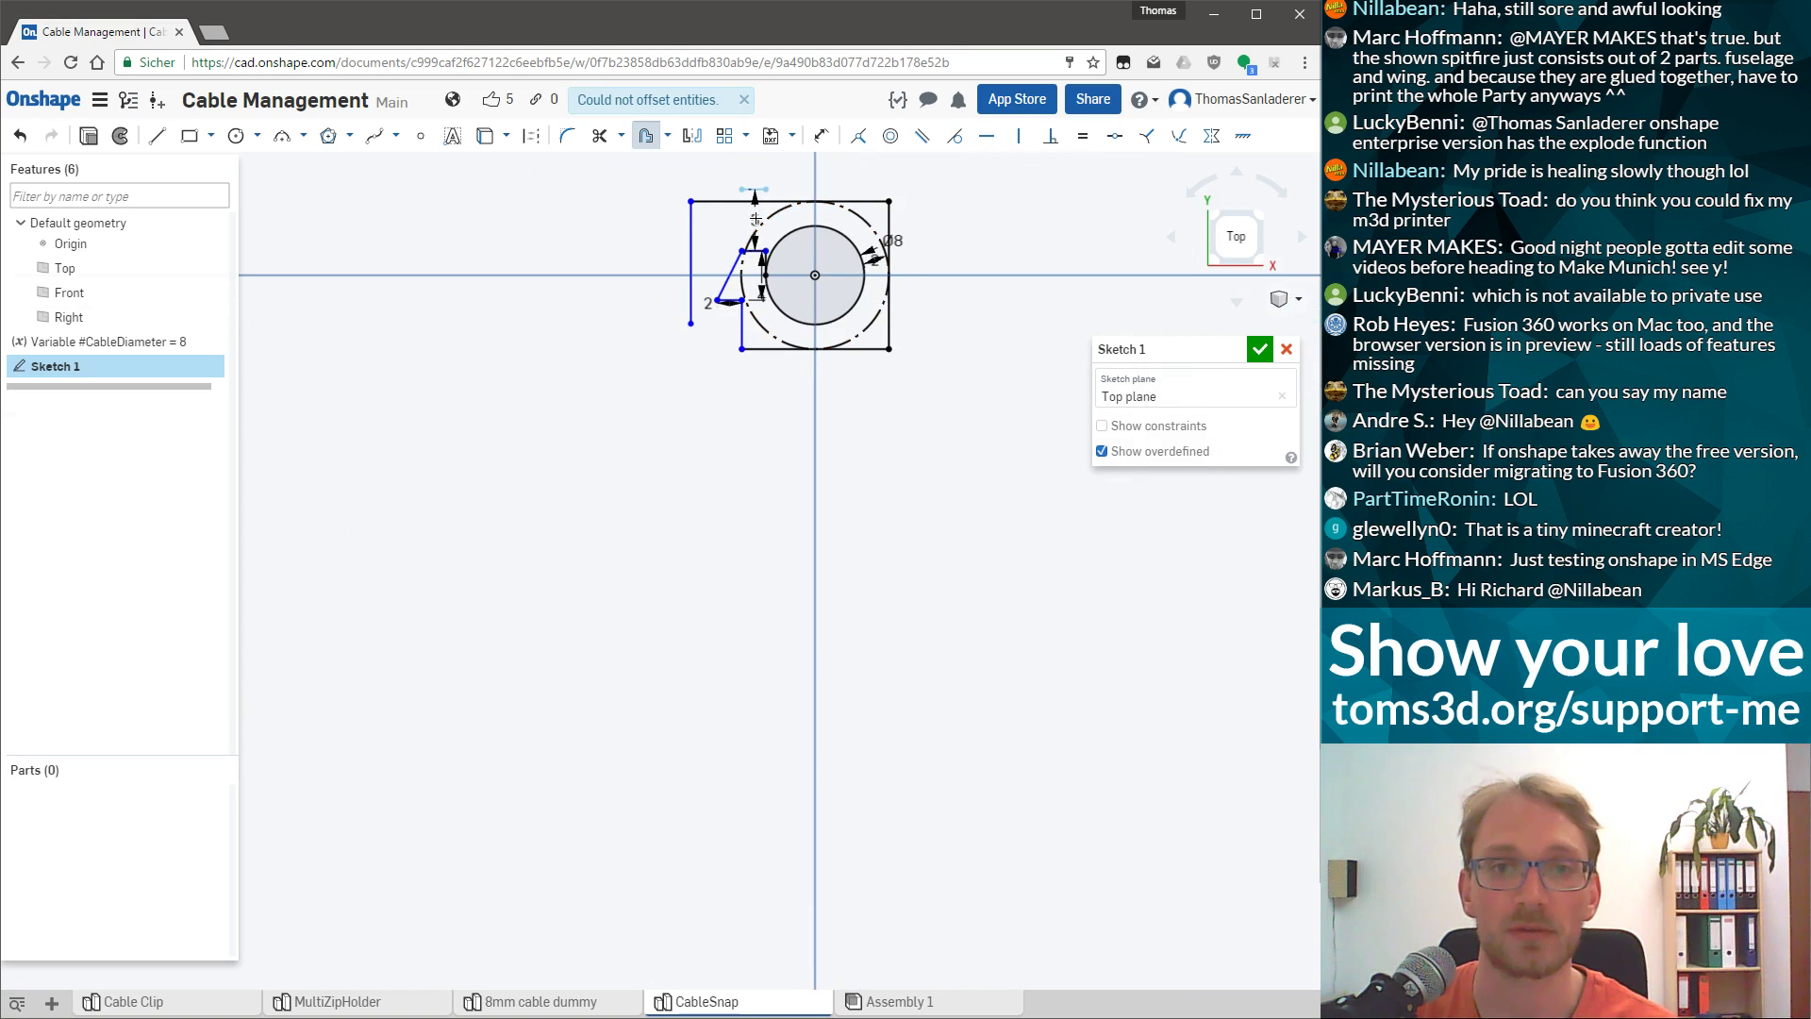
pyautogui.click(750, 201)
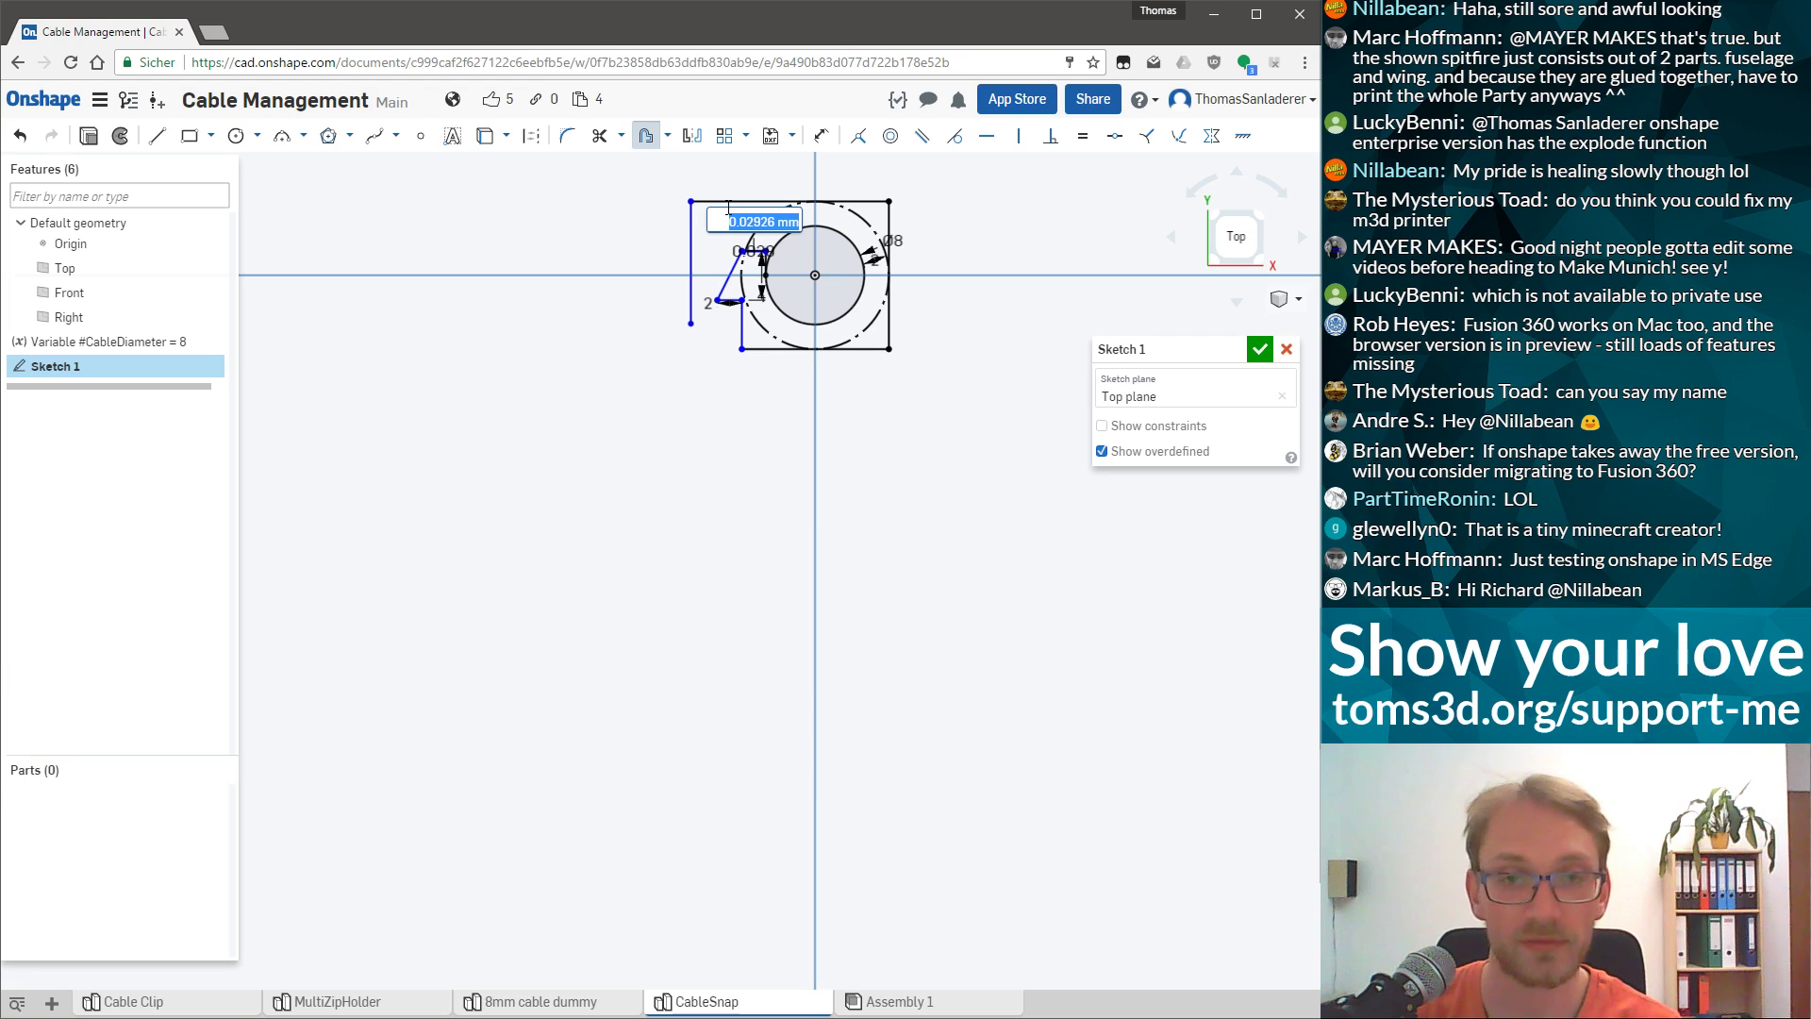
pyautogui.write('0.5')
pyautogui.press('Return')
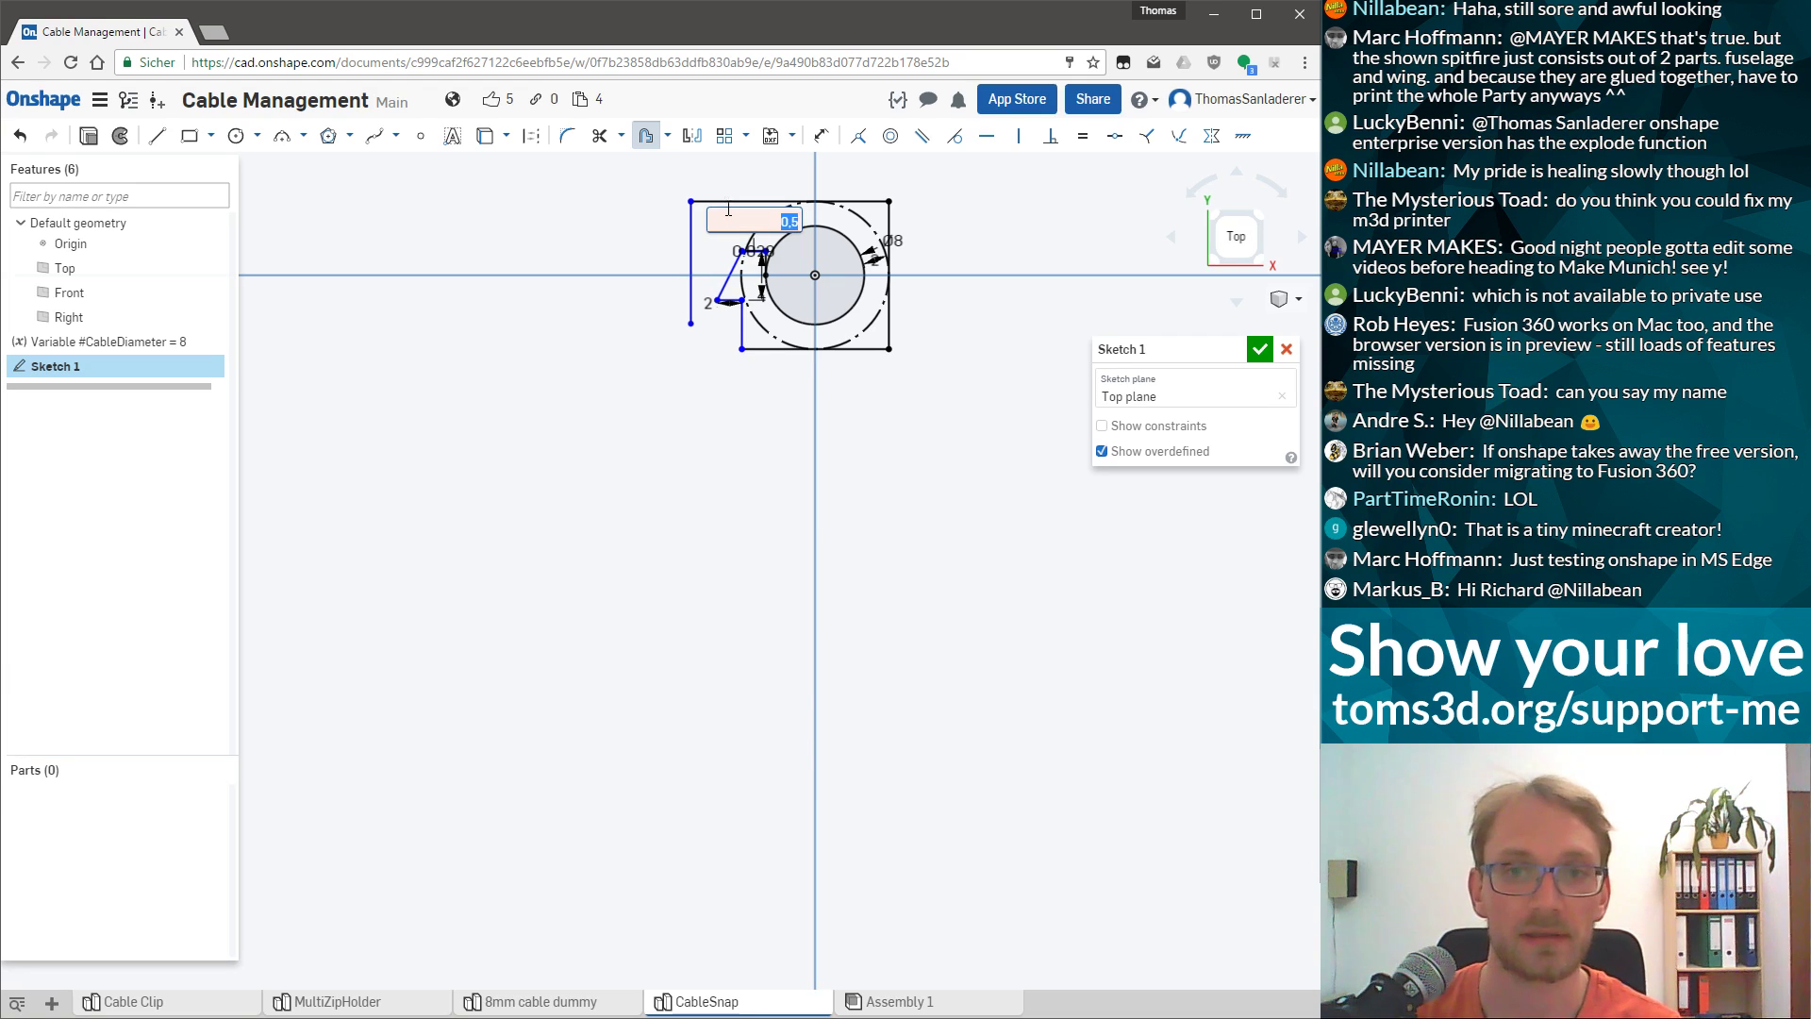
pyautogui.scroll(2, 731, 206)
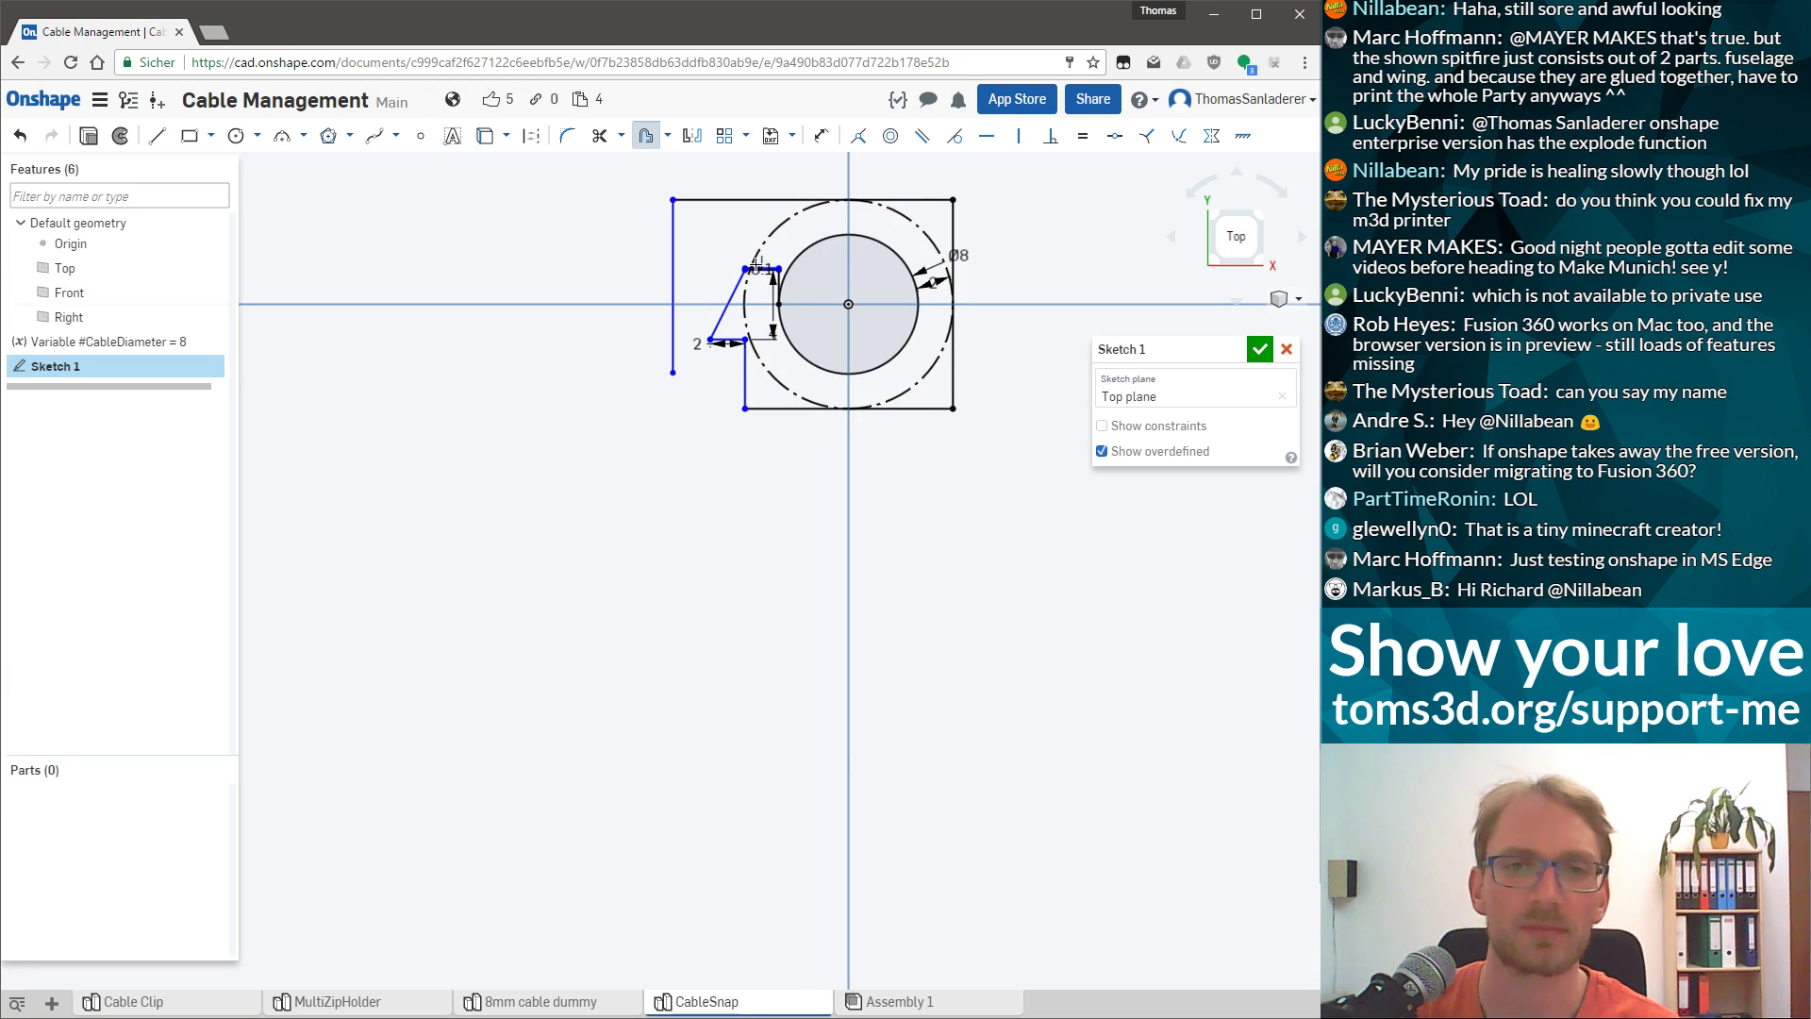
pyautogui.doubleClick(764, 269)
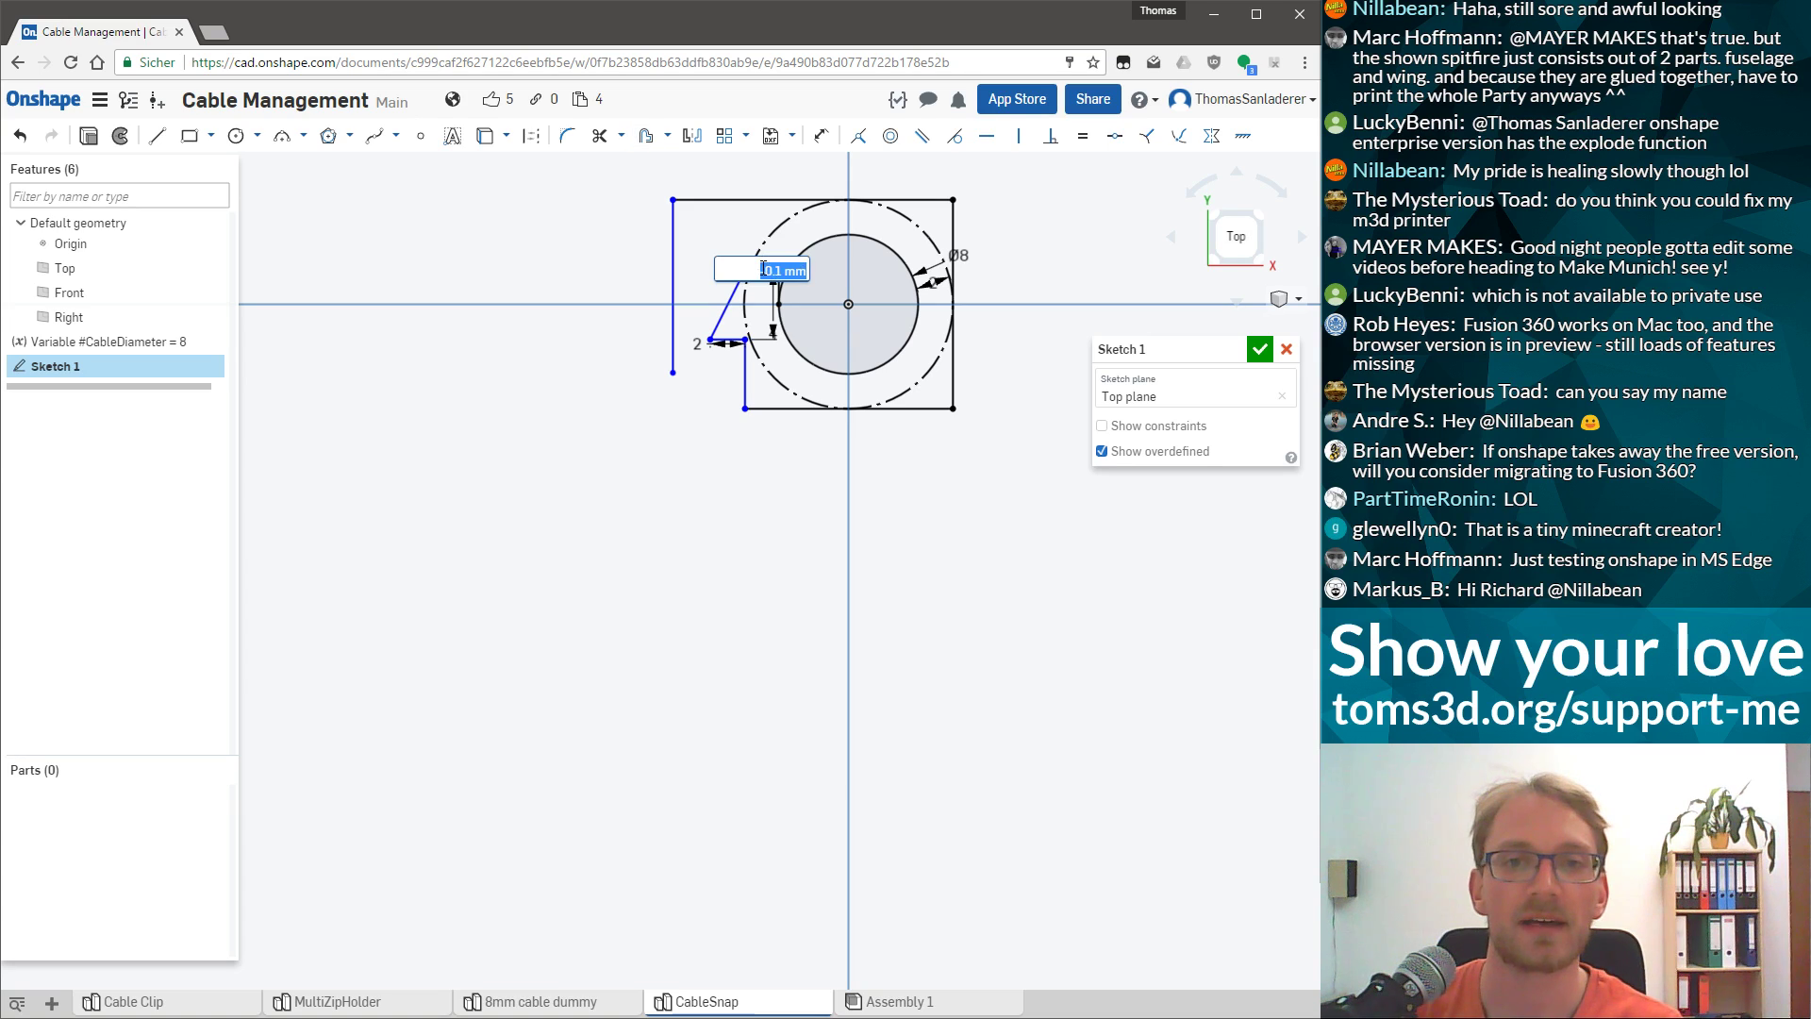
pyautogui.write('0')
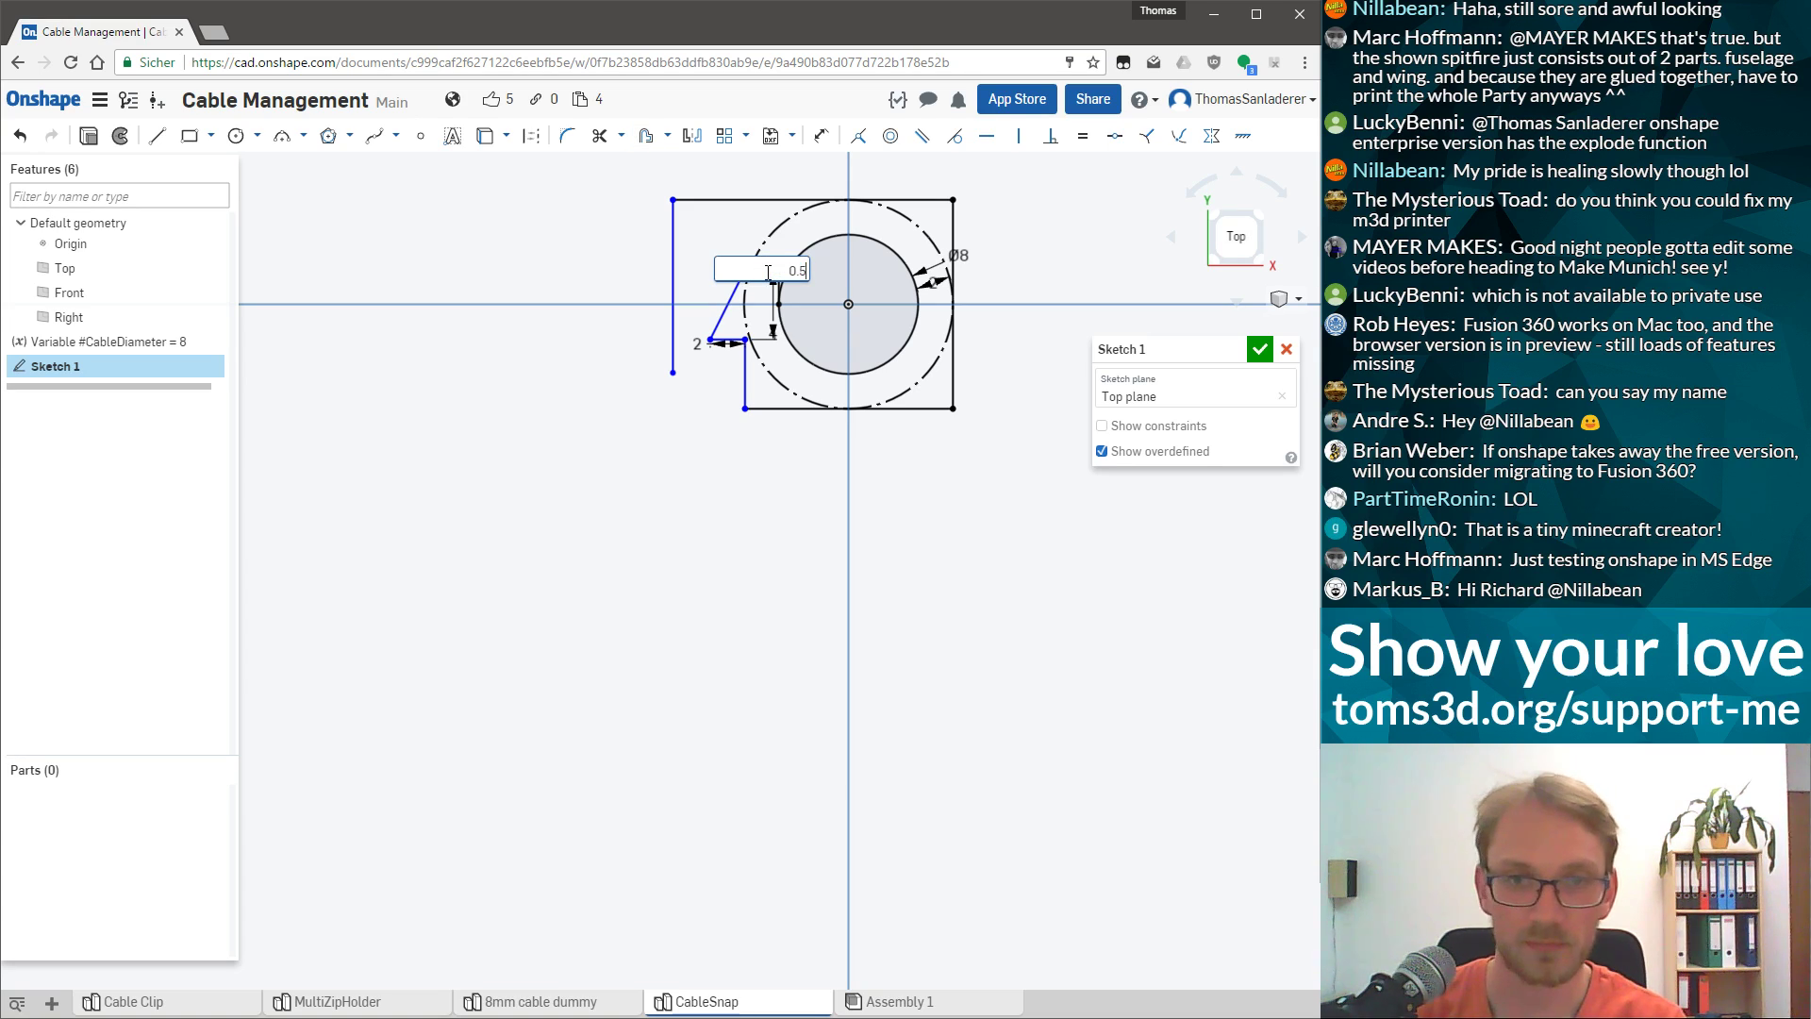
pyautogui.write('.5')
pyautogui.press('Return')
# Flip the 0.5 mm offset to the outer side of the hook's top line and undo the offset.
pyautogui.scroll(5, 750, 264)
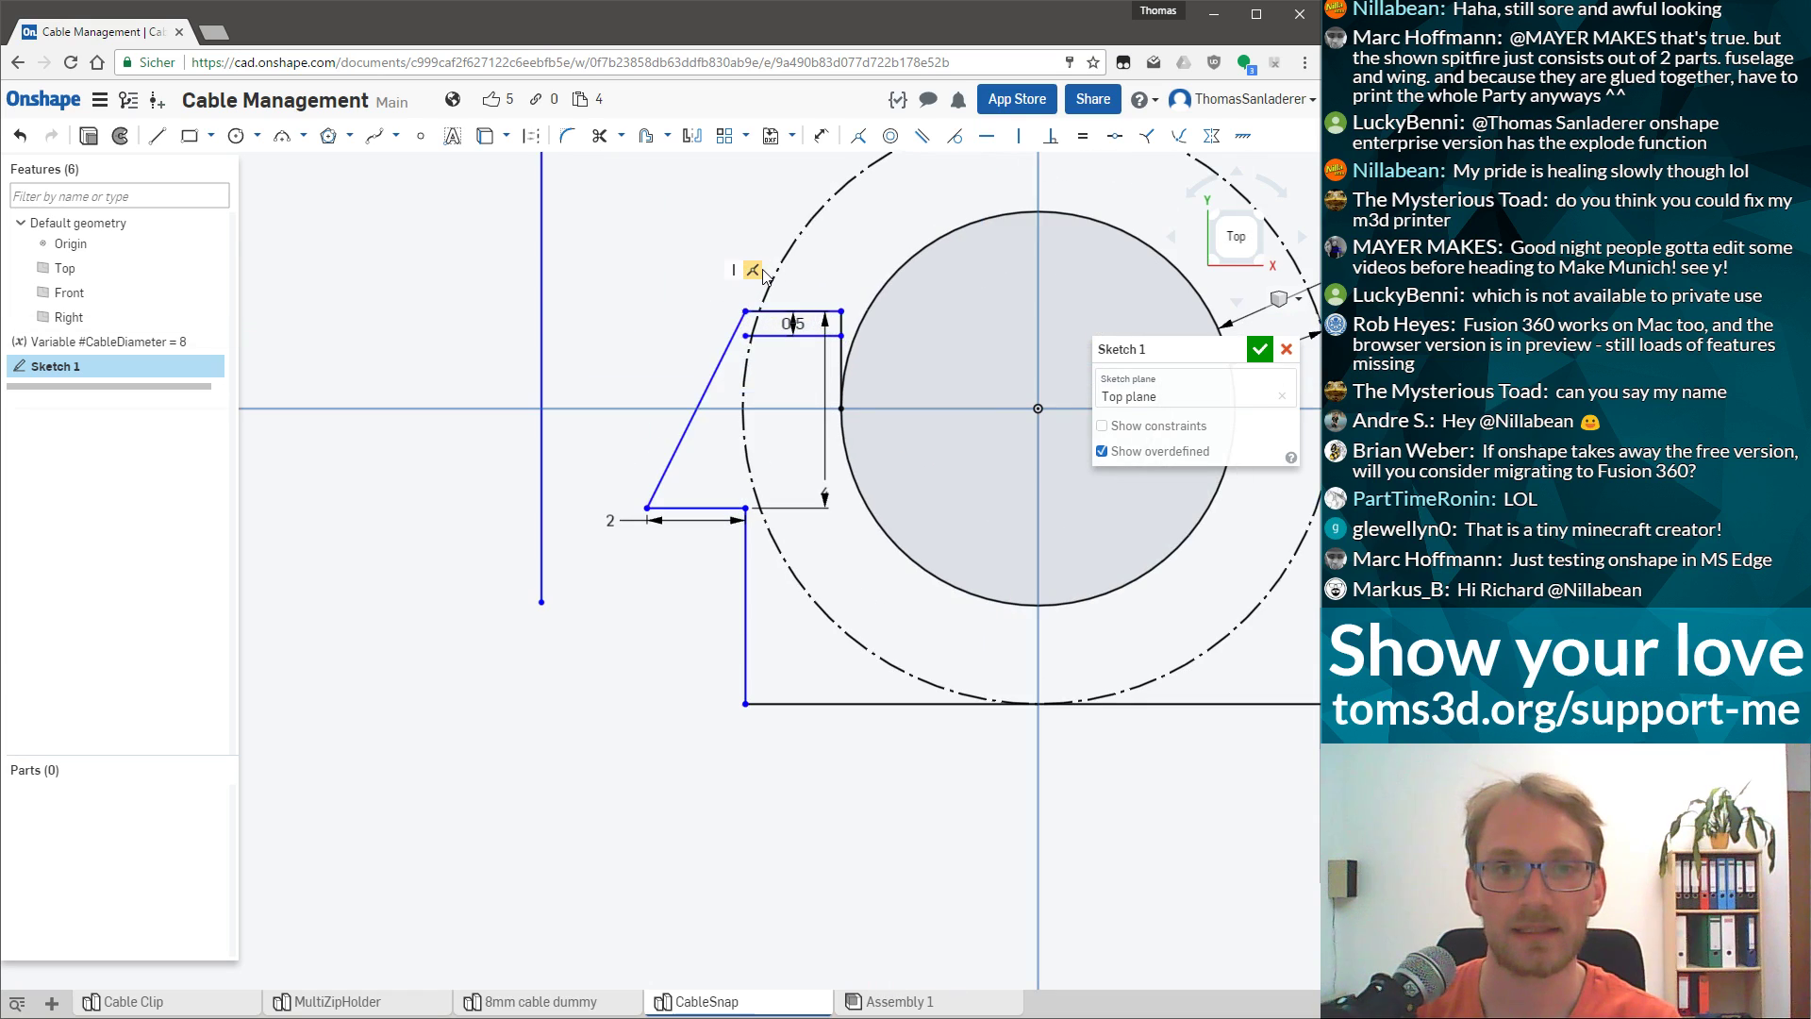
pyautogui.doubleClick(803, 341)
pyautogui.press('BackSpace')
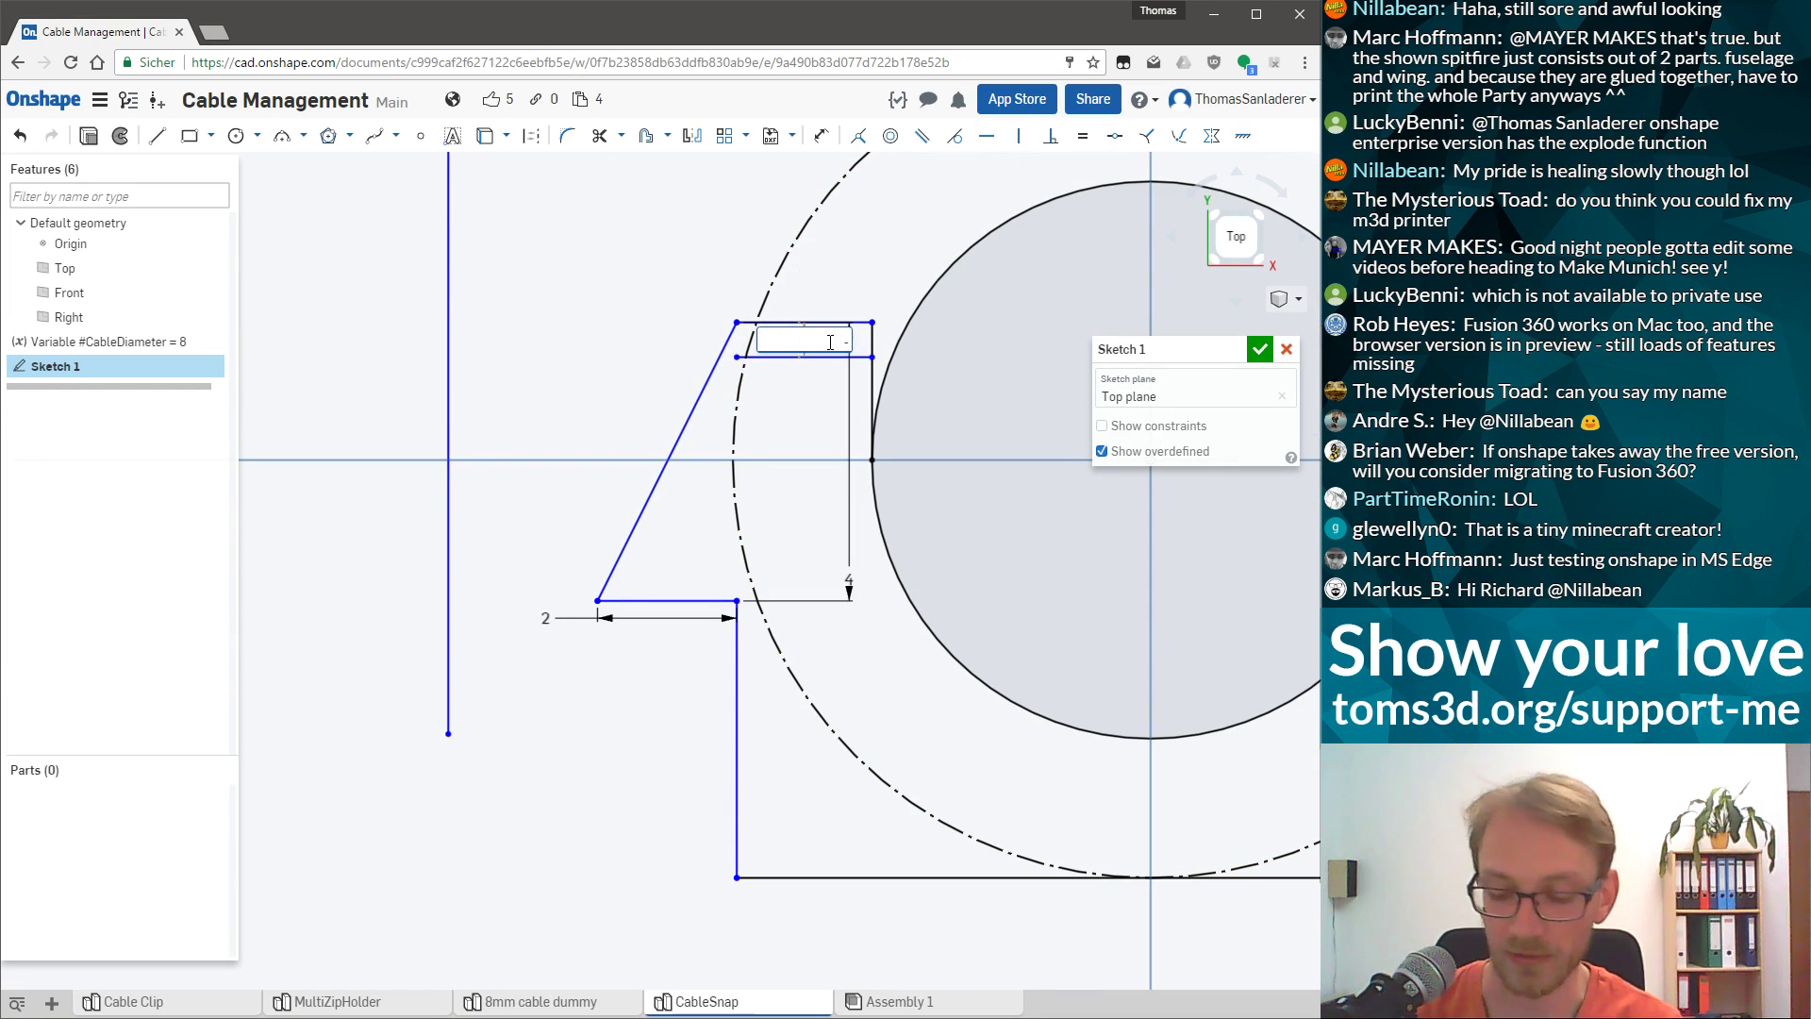
pyautogui.press('Return')
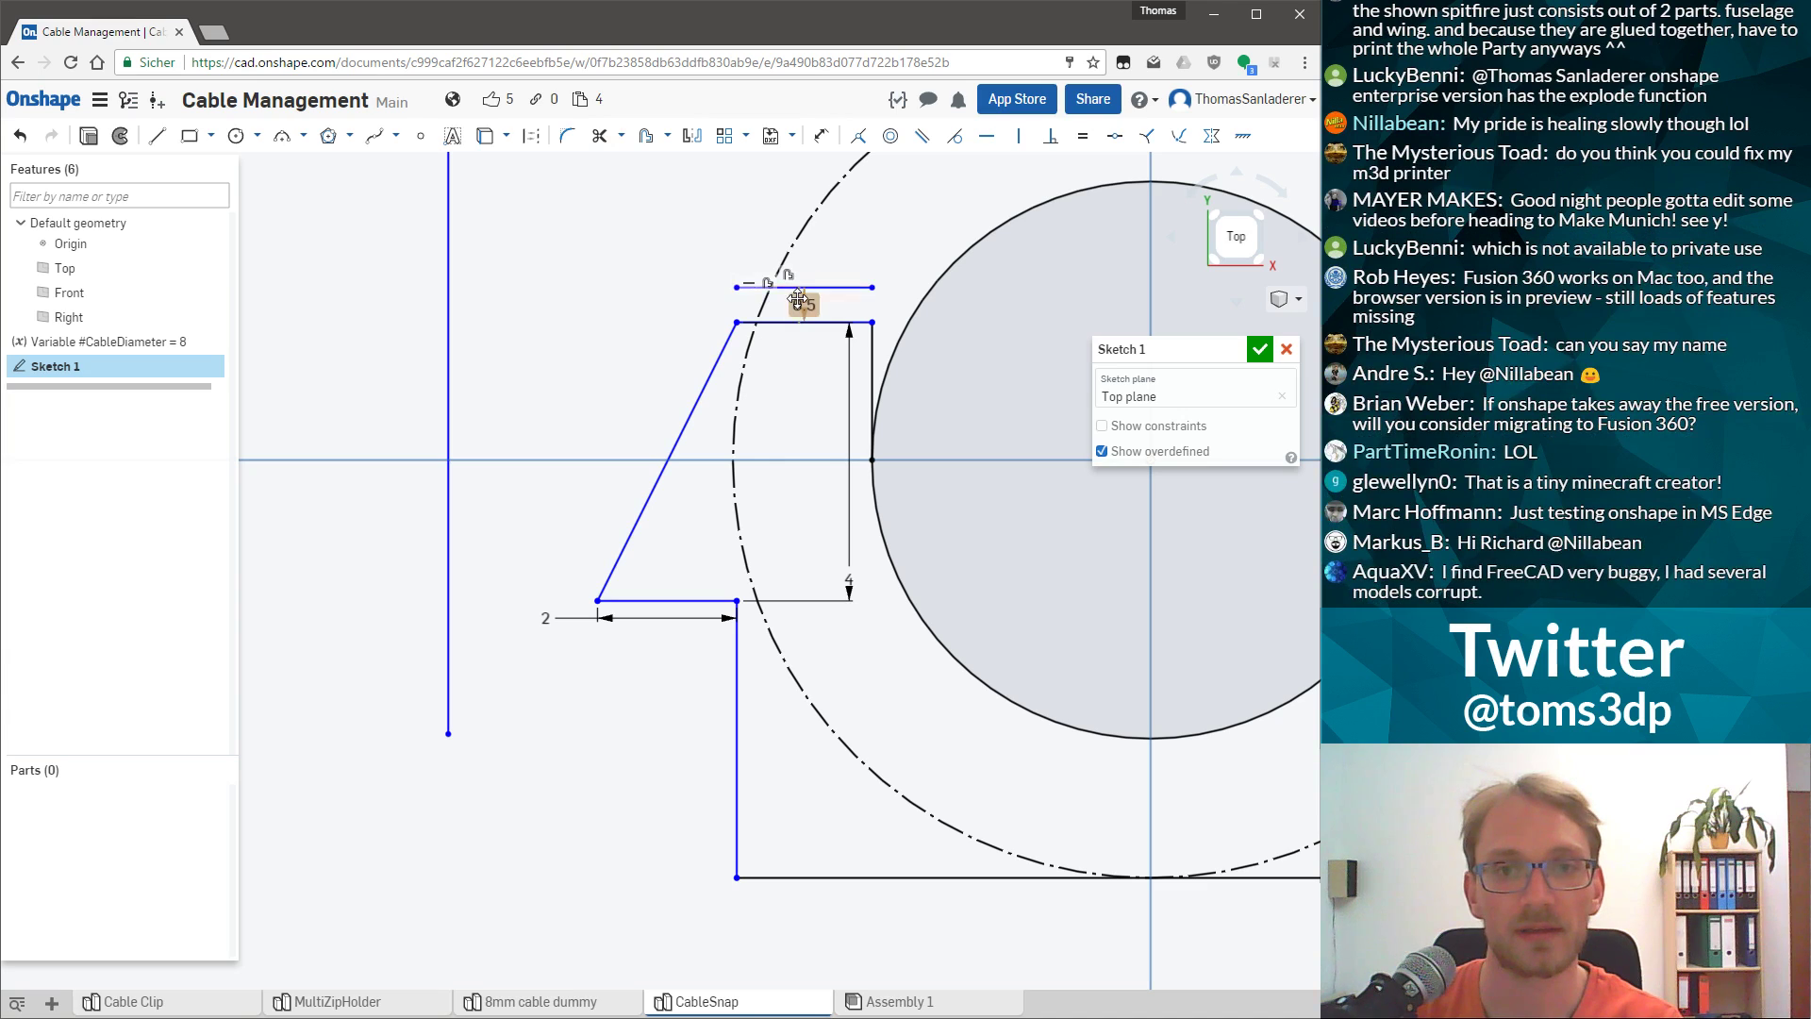
pyautogui.hotkey('ctrl', 'z')
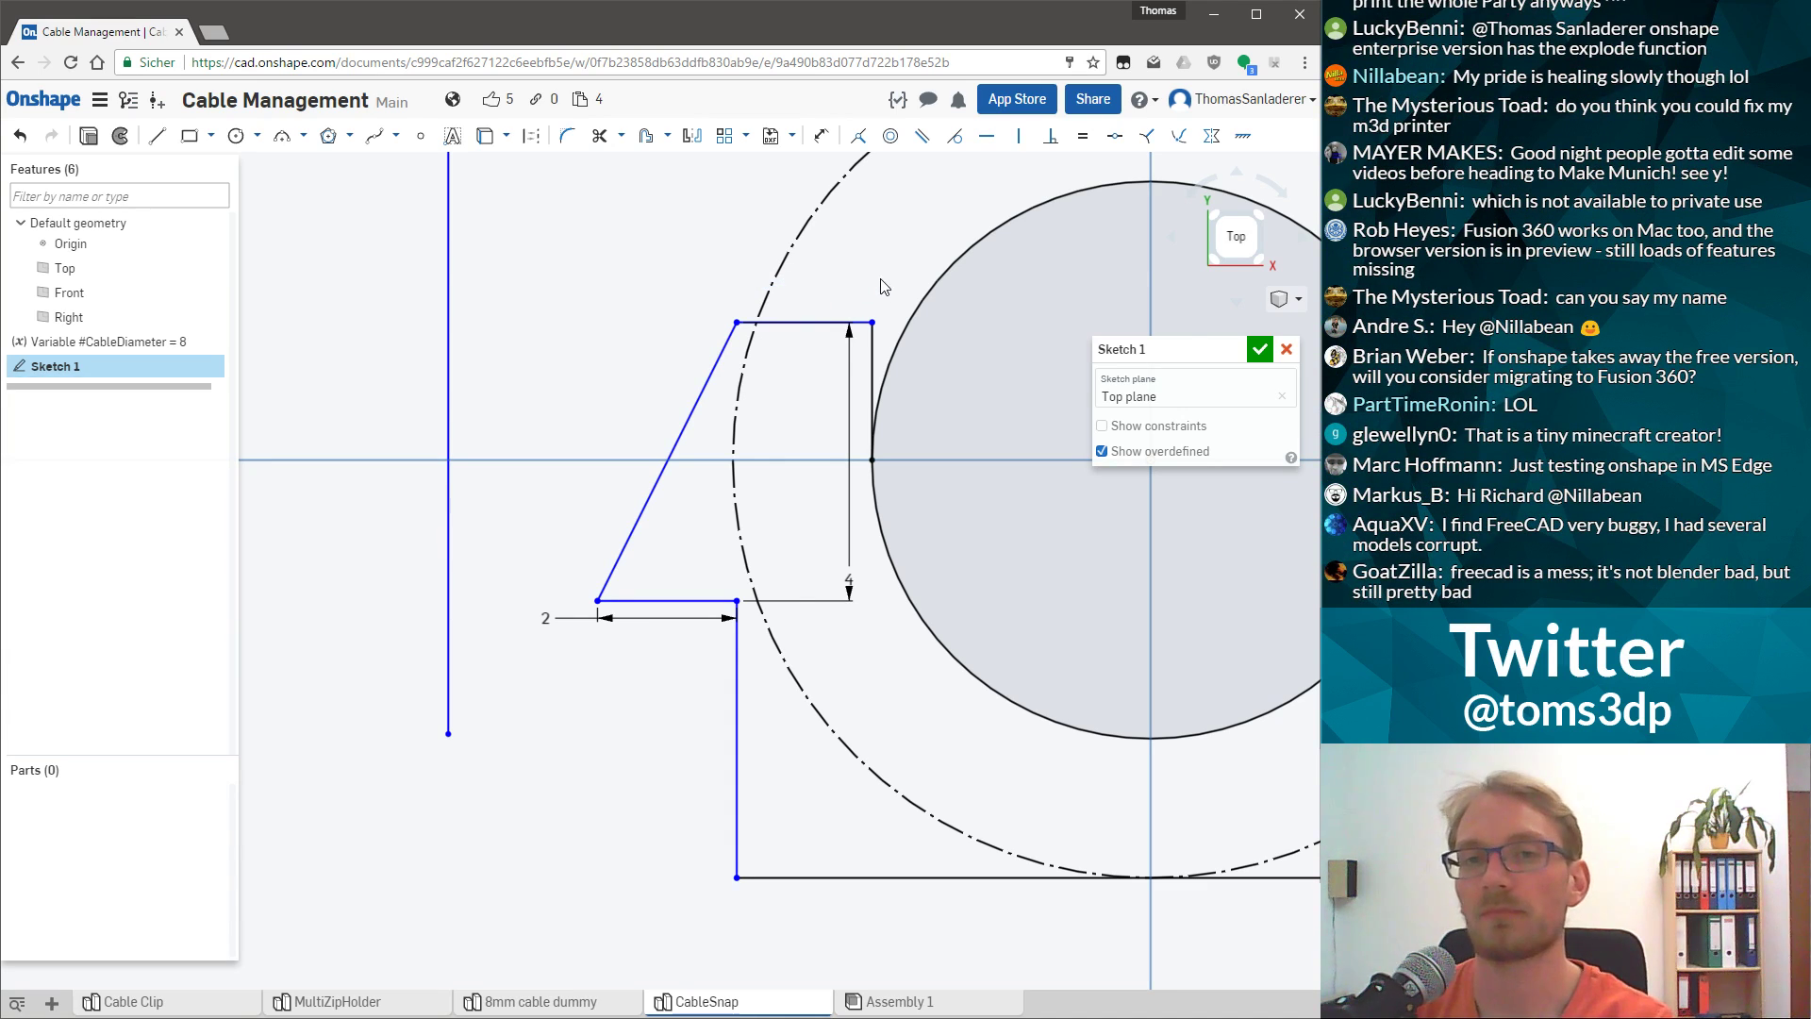
# Try to offset the hook's top, slanted and ledge lines as one chain.
pyautogui.click(781, 324)
pyautogui.click(651, 495)
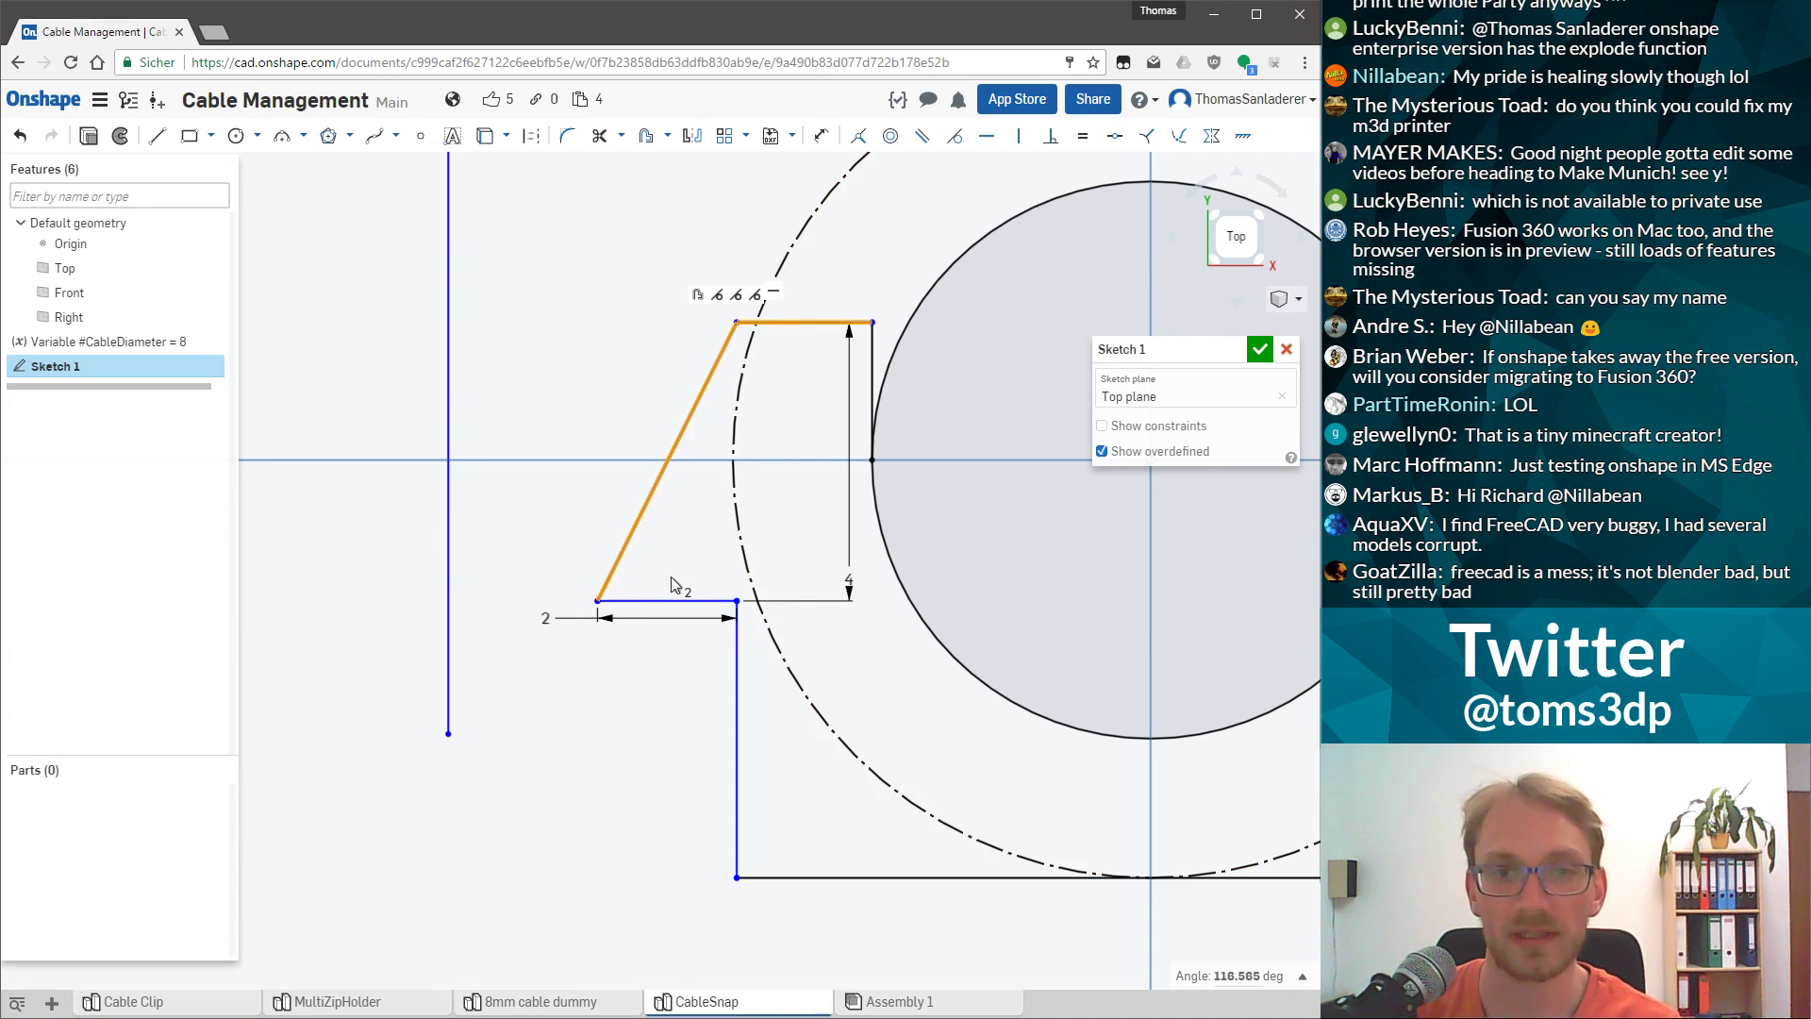
pyautogui.click(659, 602)
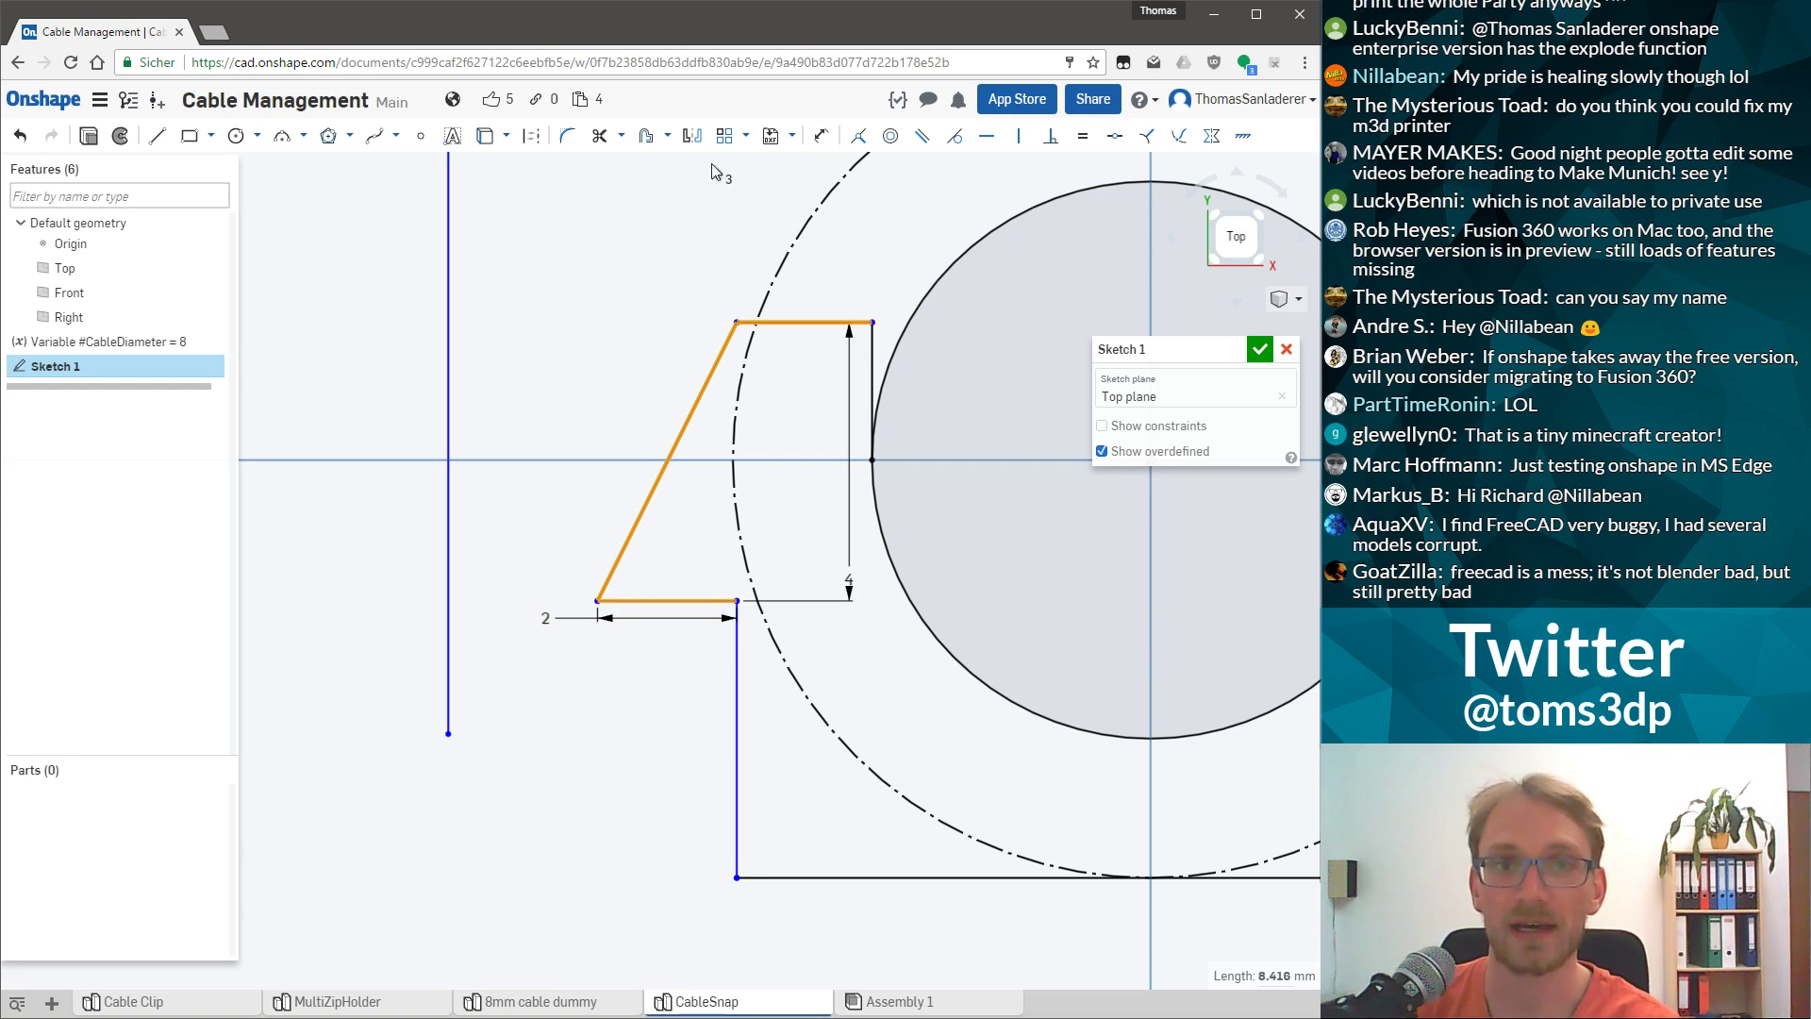
pyautogui.click(645, 135)
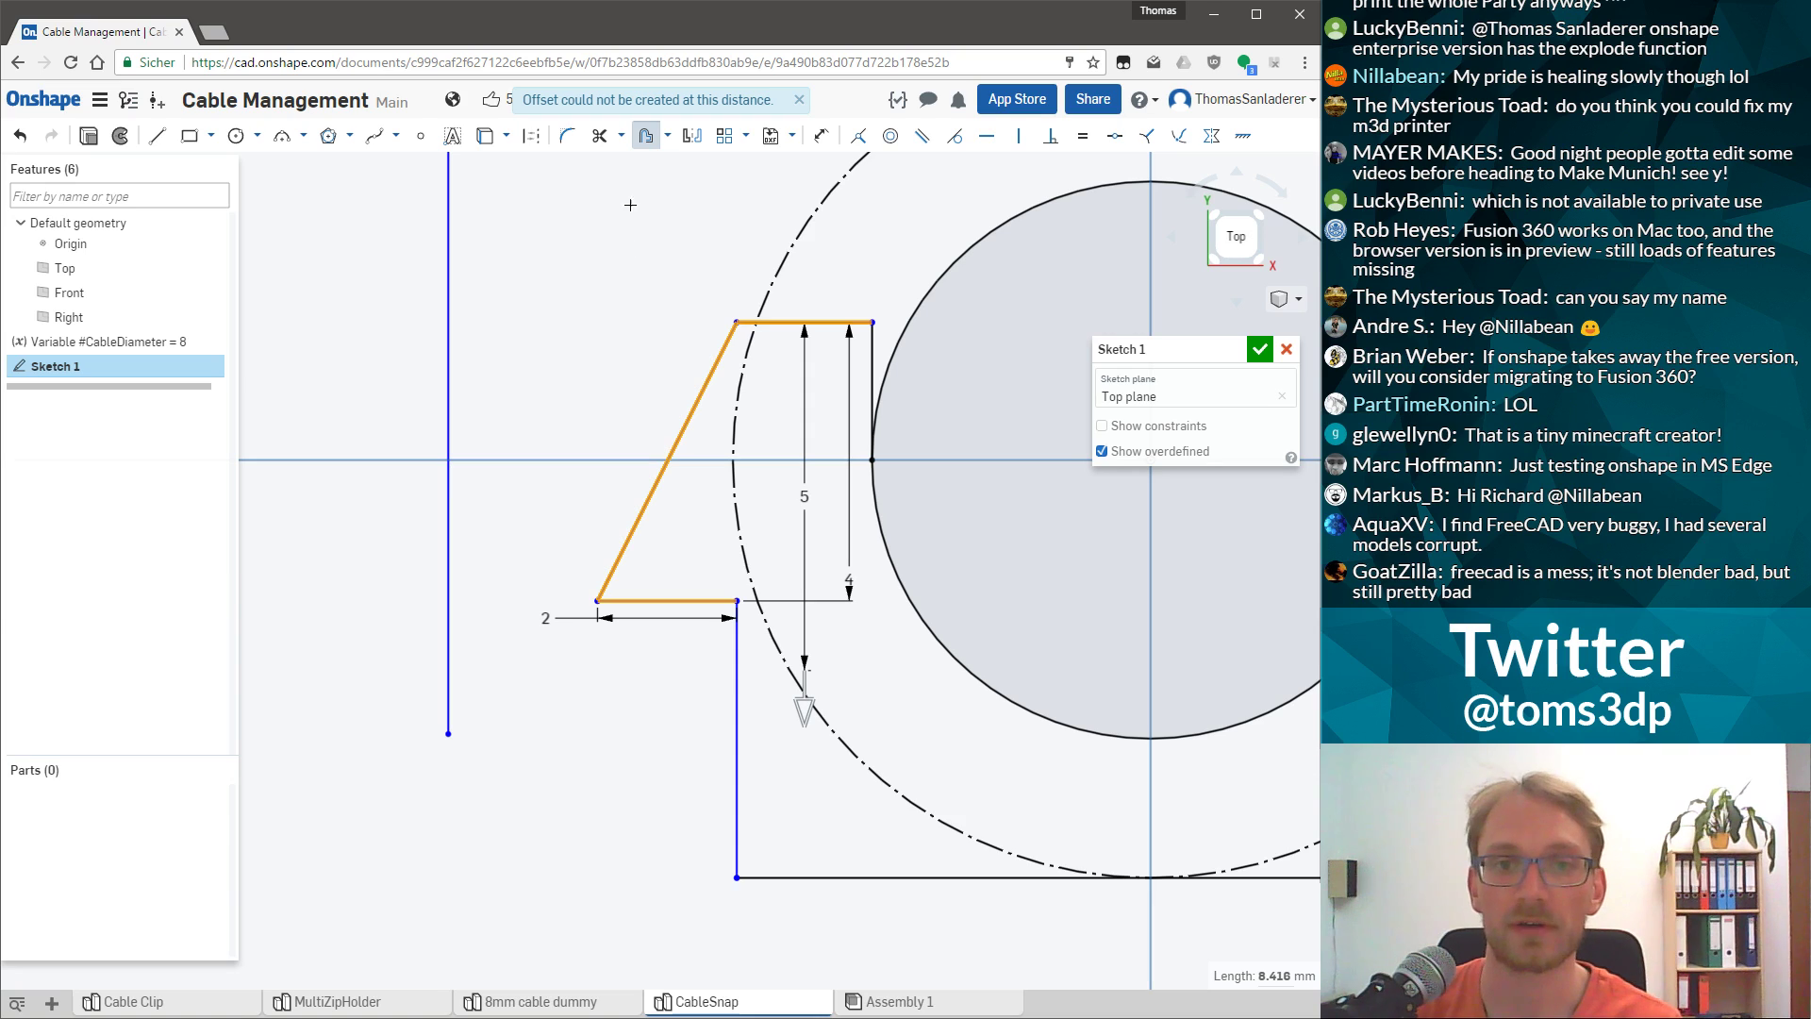
pyautogui.click(805, 495)
# Offset the hook's top and slanted lines outward by 0.5 mm.
pyautogui.click(783, 322)
pyautogui.click(720, 352)
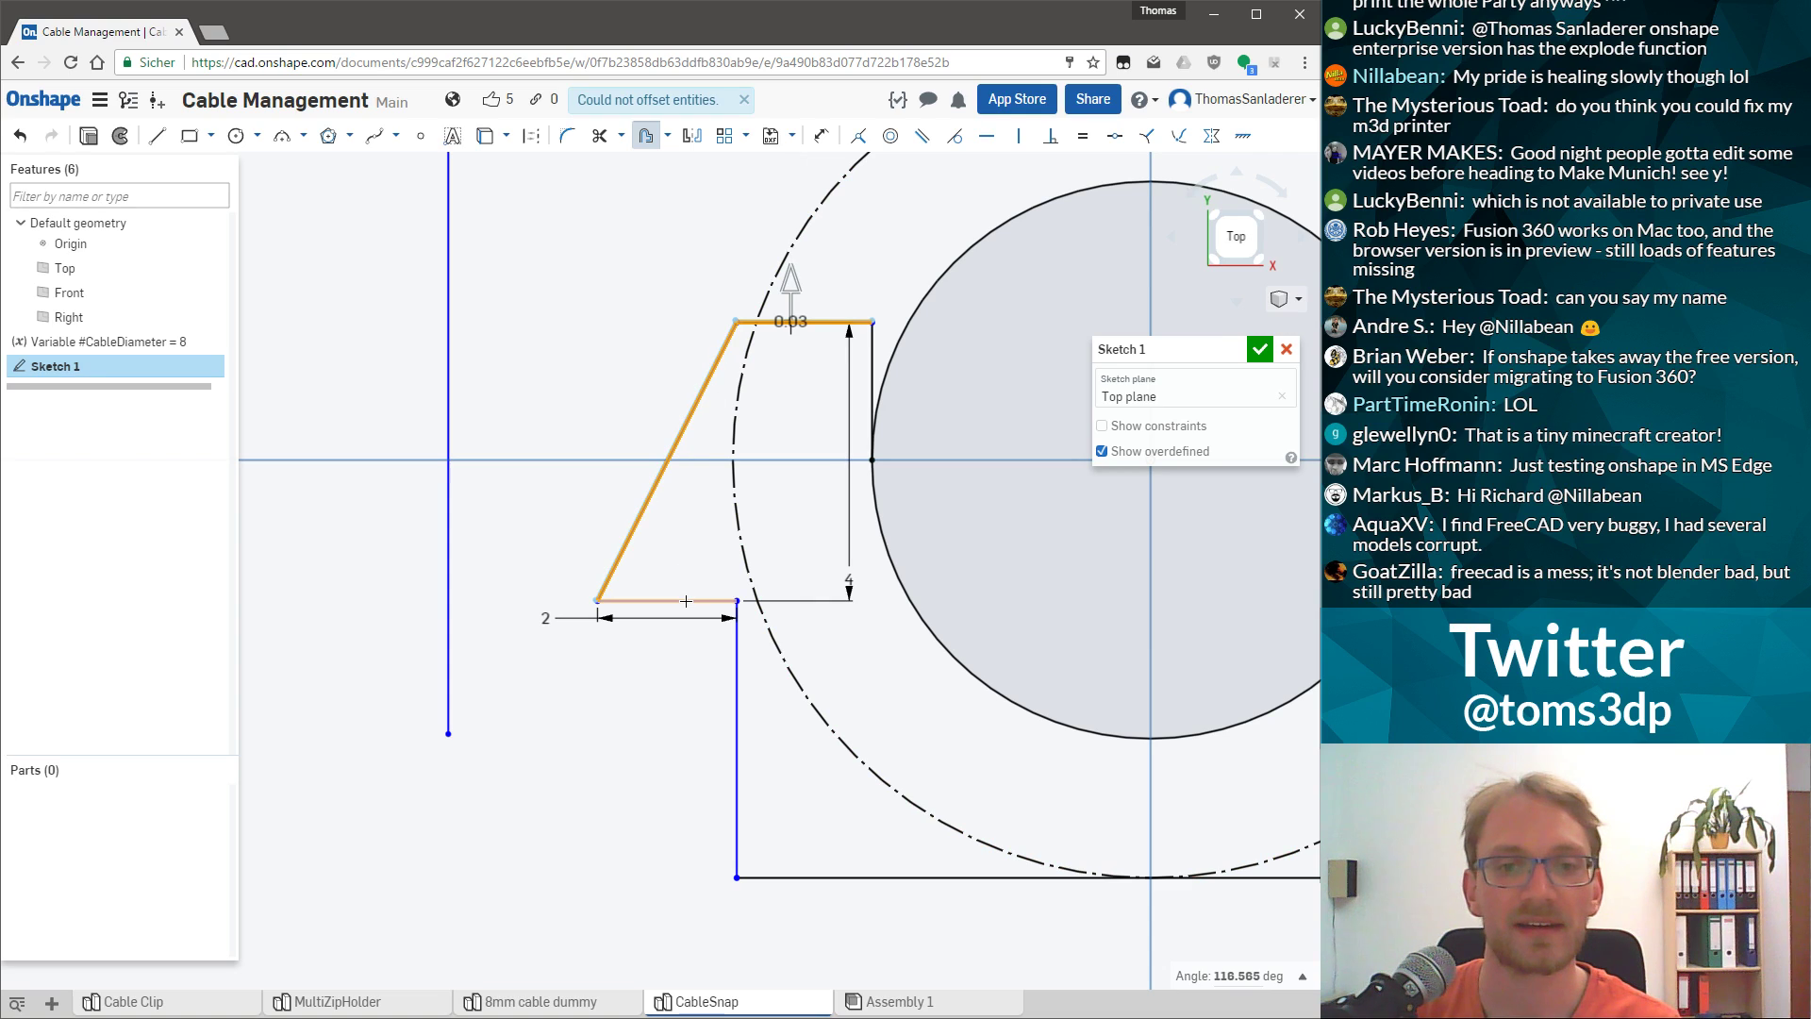
pyautogui.click(784, 293)
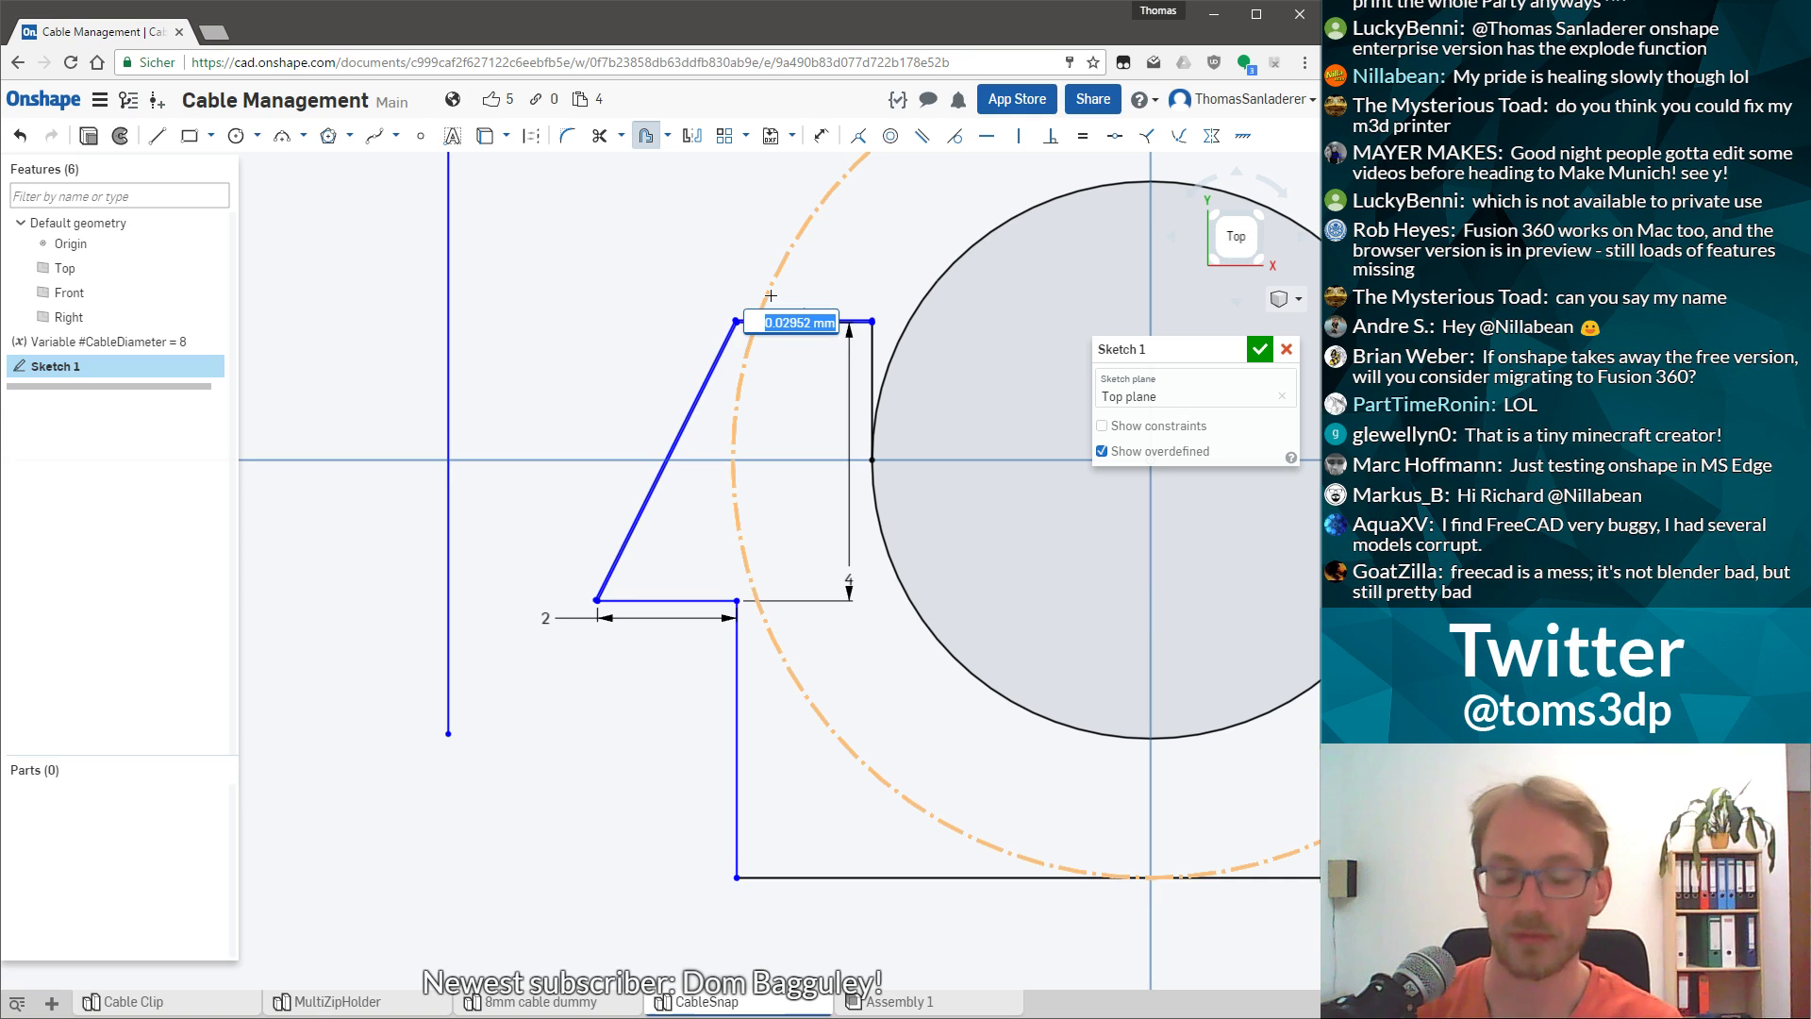
pyautogui.write('0.5')
pyautogui.press('Return')
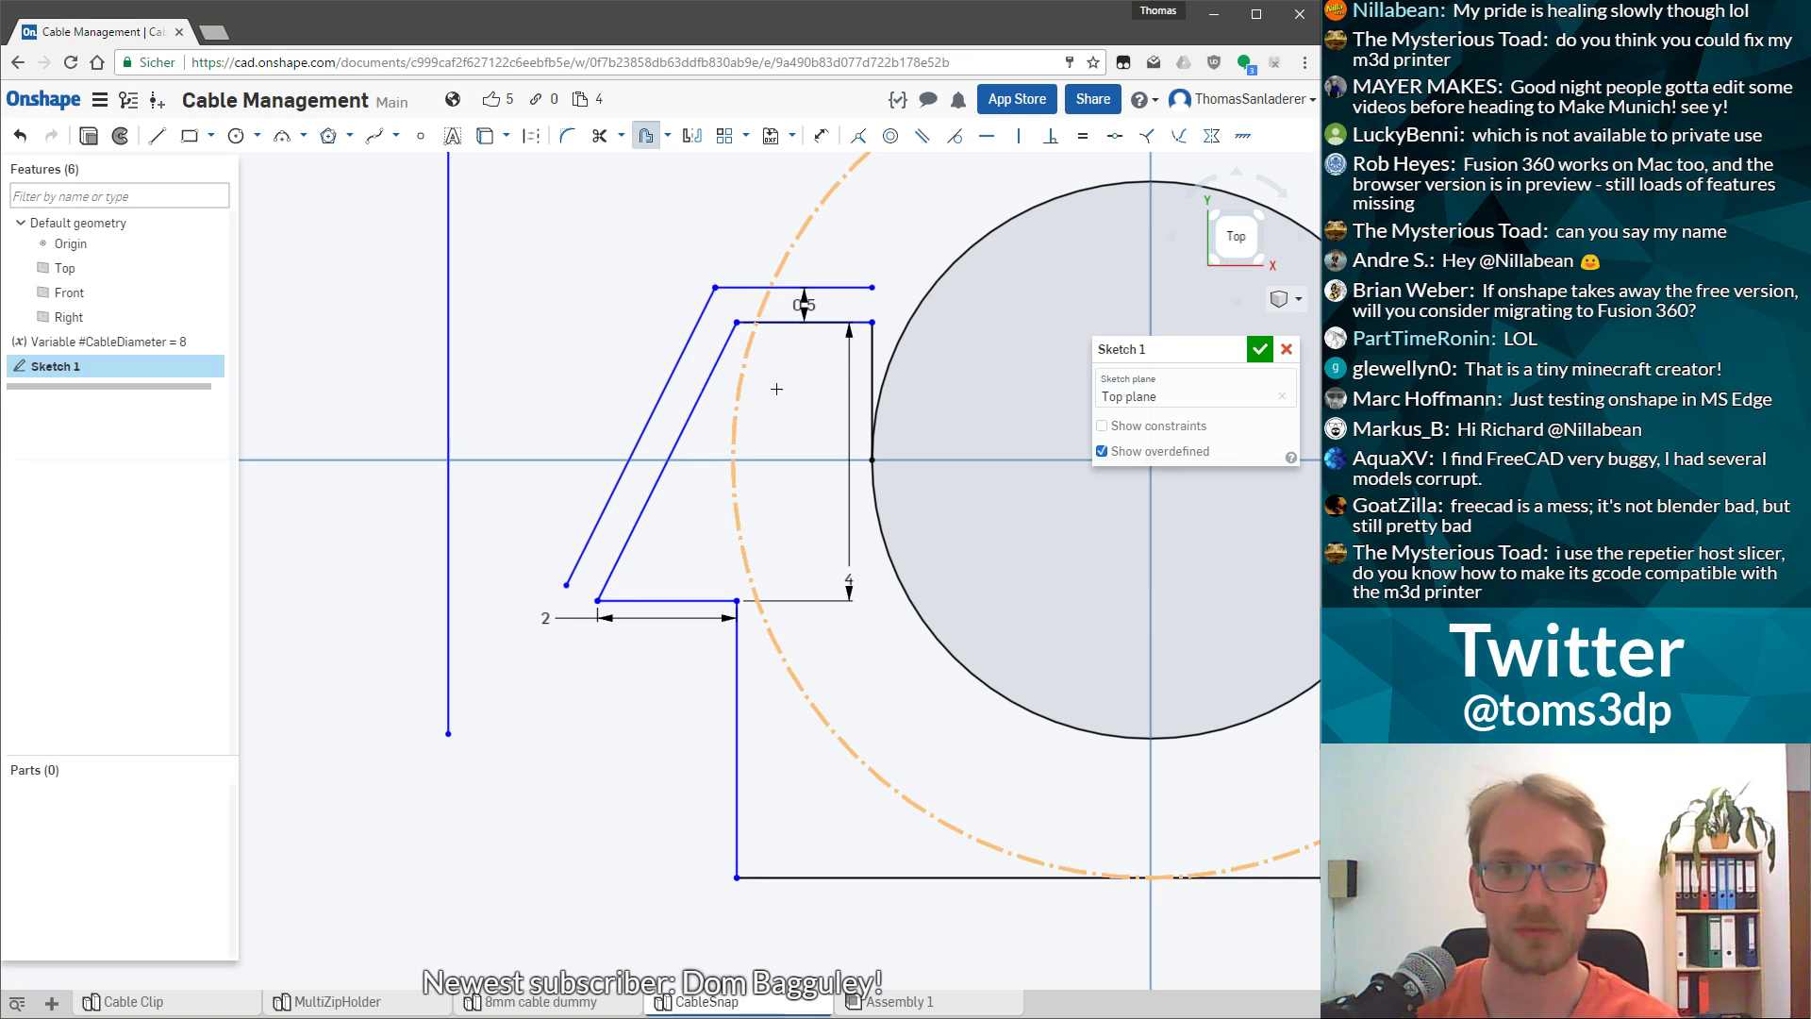
# Try to offset the hook's ledge line together with the vertical wall line below it.
pyautogui.scroll(-3, 702, 391)
pyautogui.scroll(5, 688, 462)
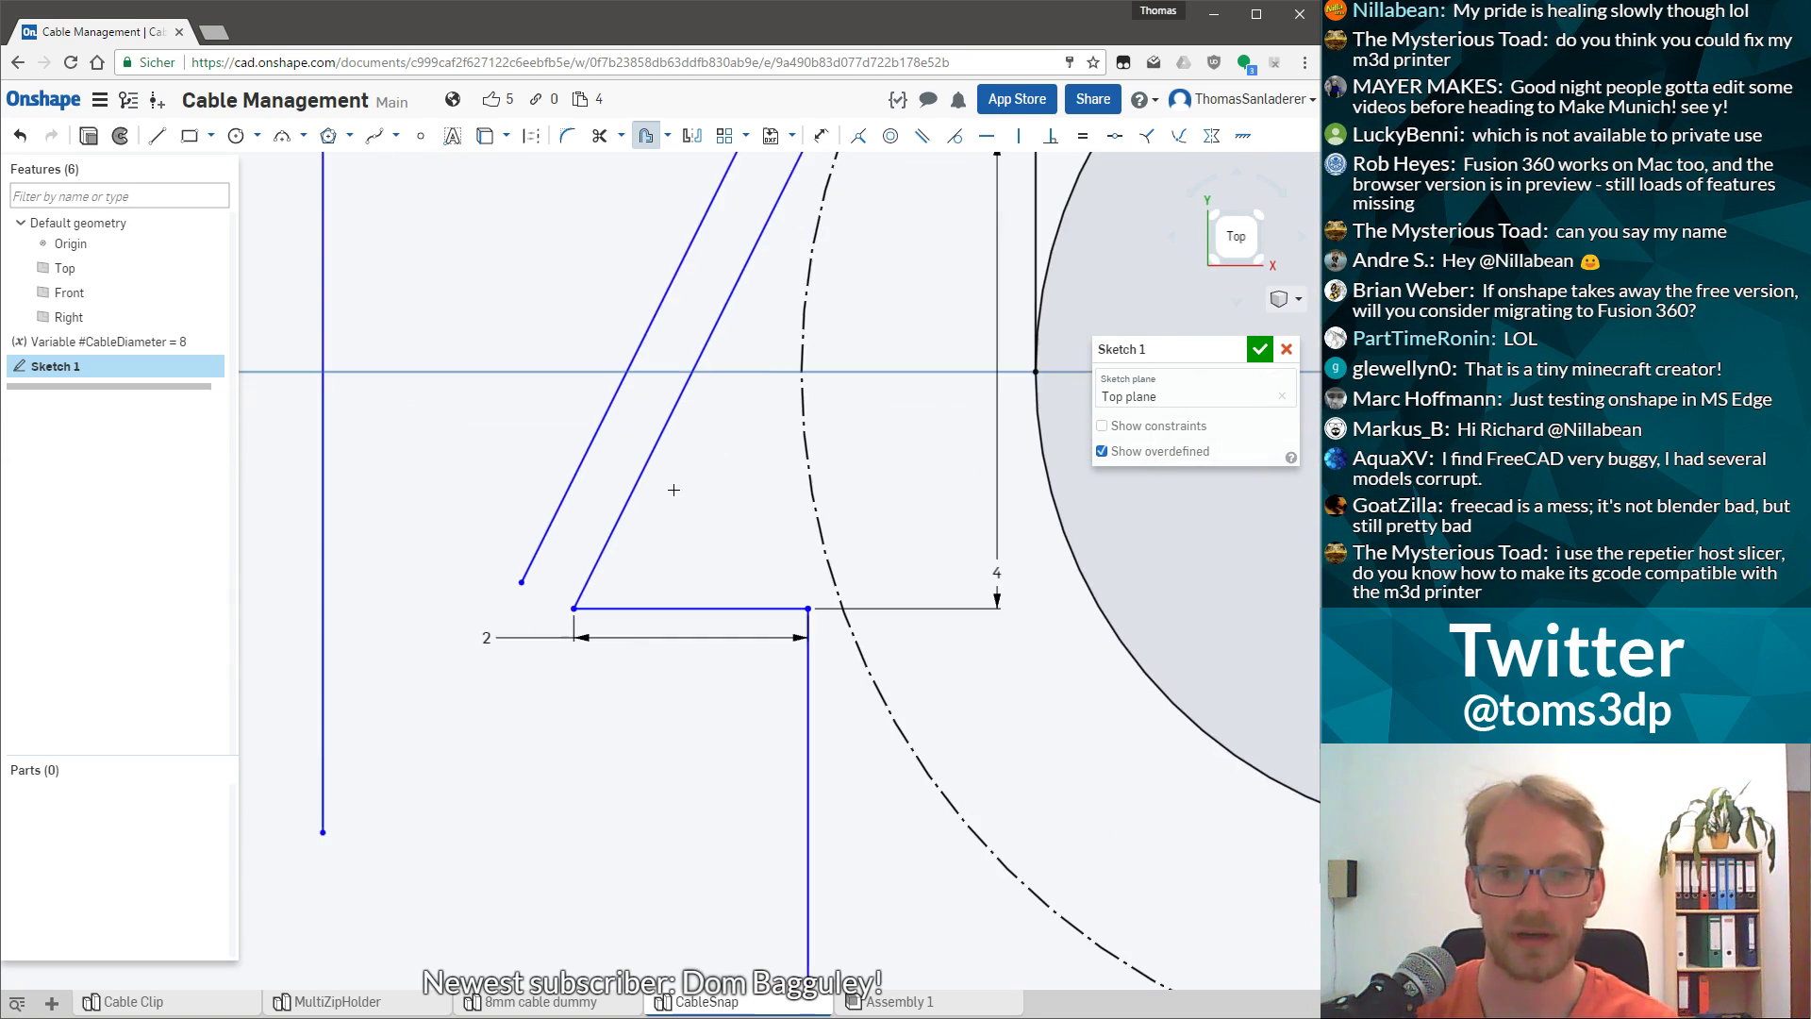
pyautogui.scroll(-2, 639, 560)
pyautogui.click(670, 588)
pyautogui.click(752, 717)
pyautogui.press('o')
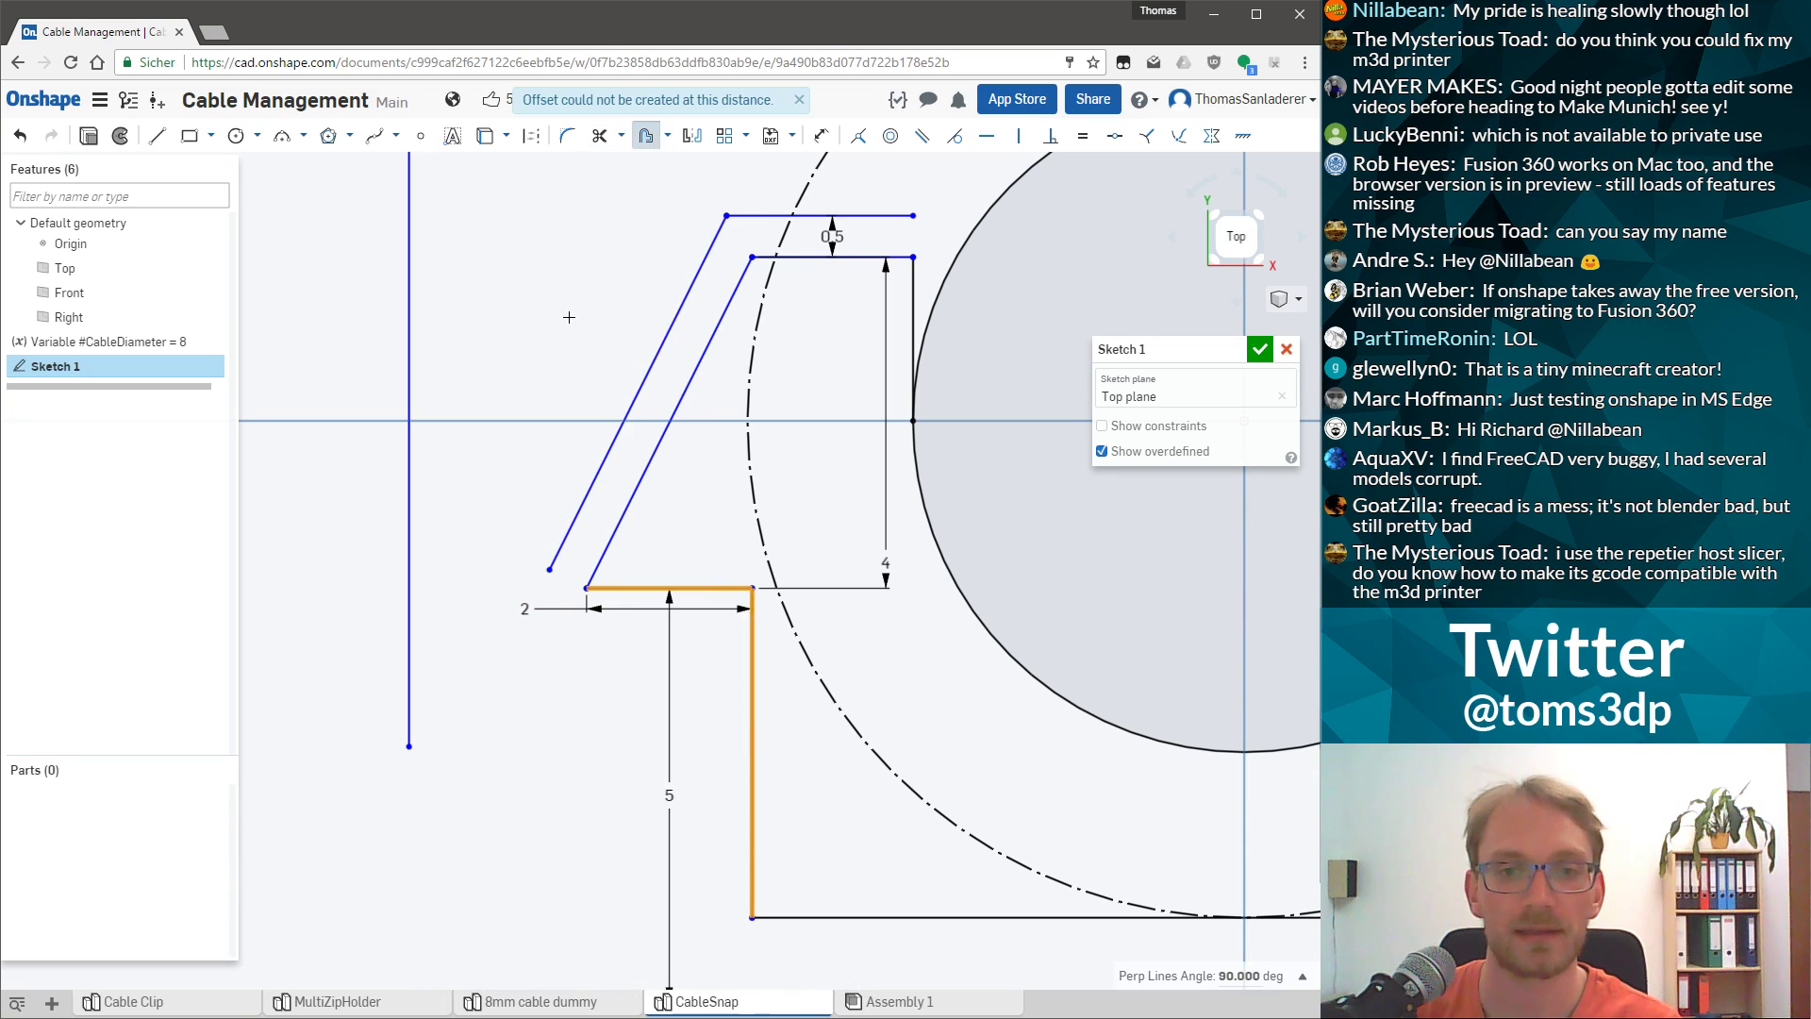
pyautogui.scroll(-3, 665, 783)
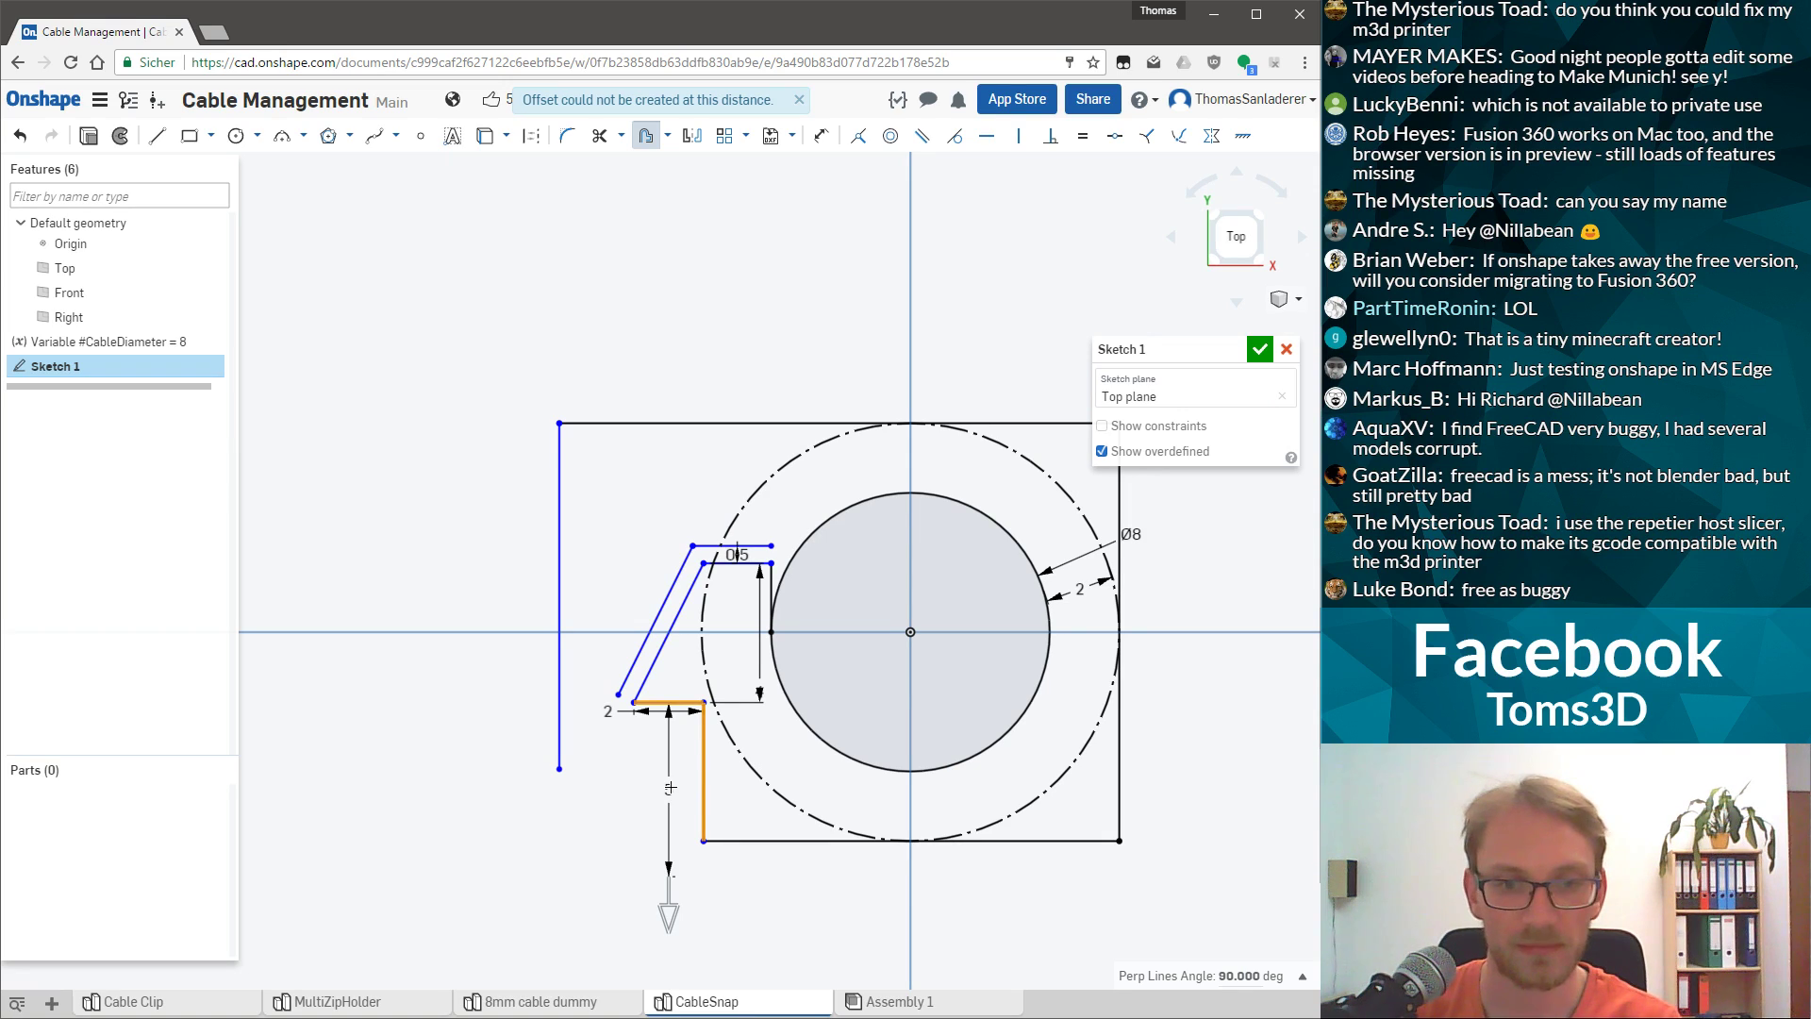
# Offset the hook's ledge line by 0.5 mm and flip the offset below the ledge by setting it to -0.5.
pyautogui.scroll(5, 670, 788)
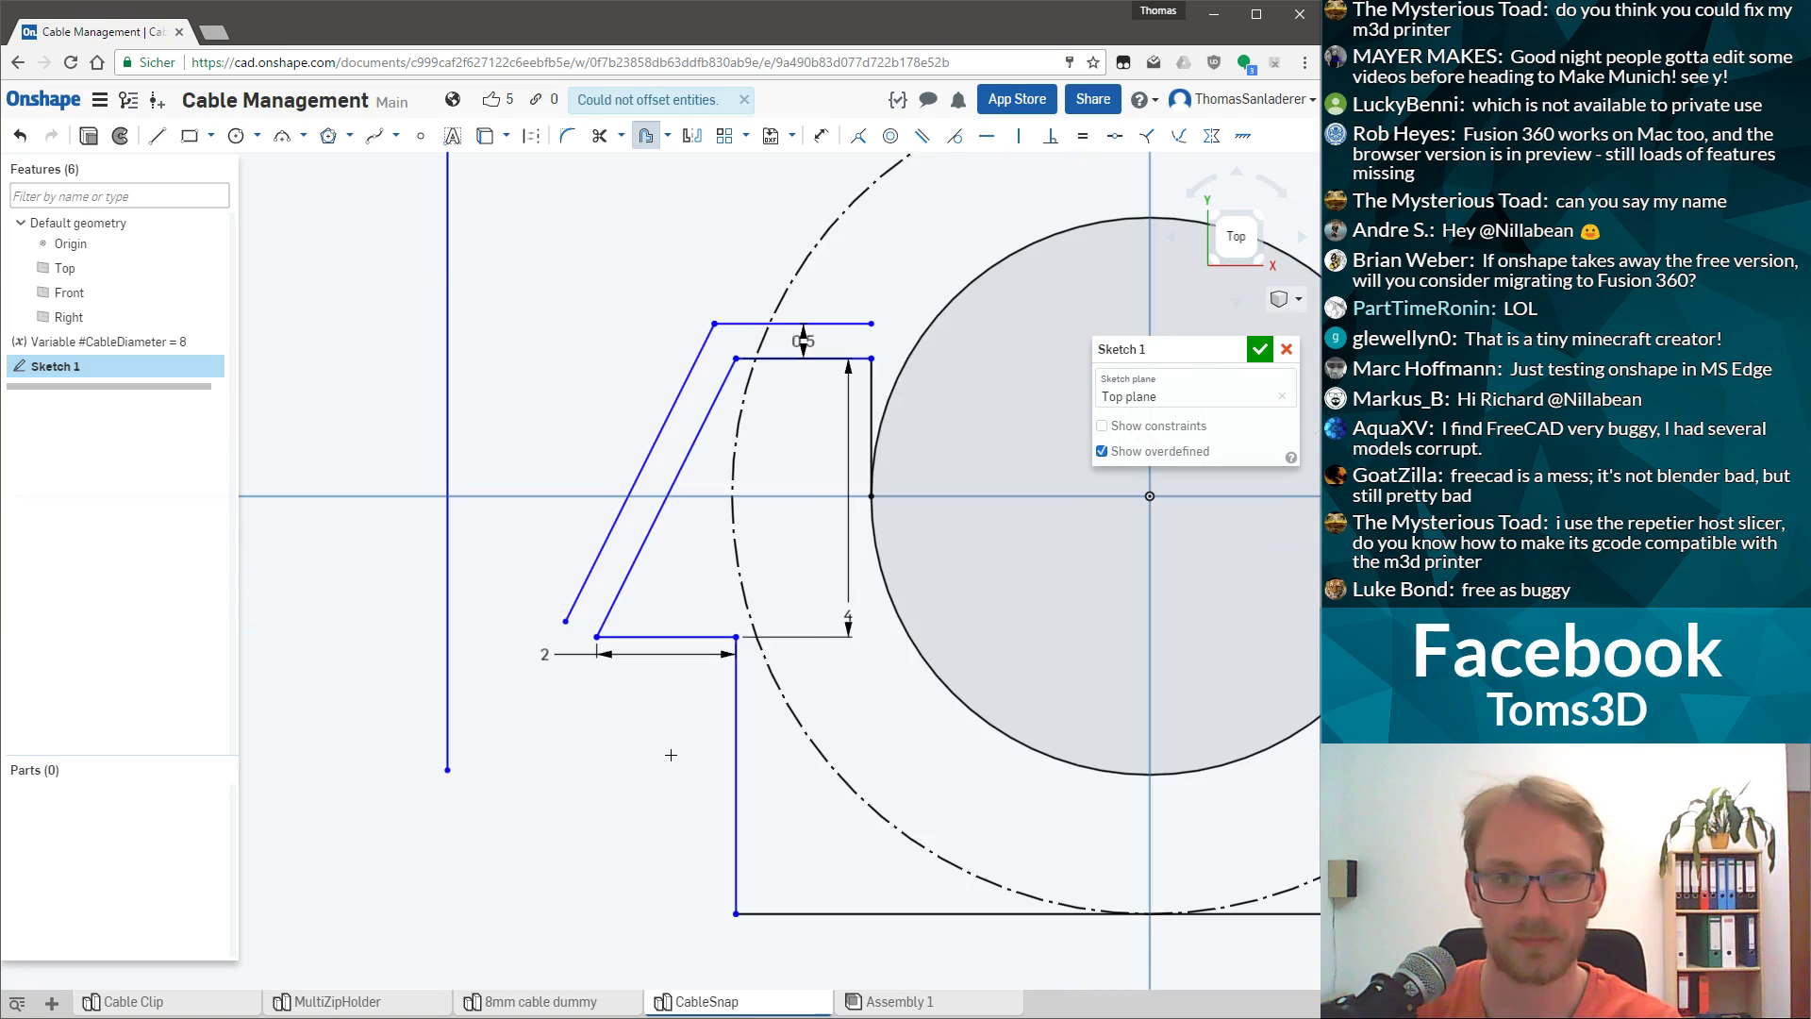
pyautogui.click(644, 616)
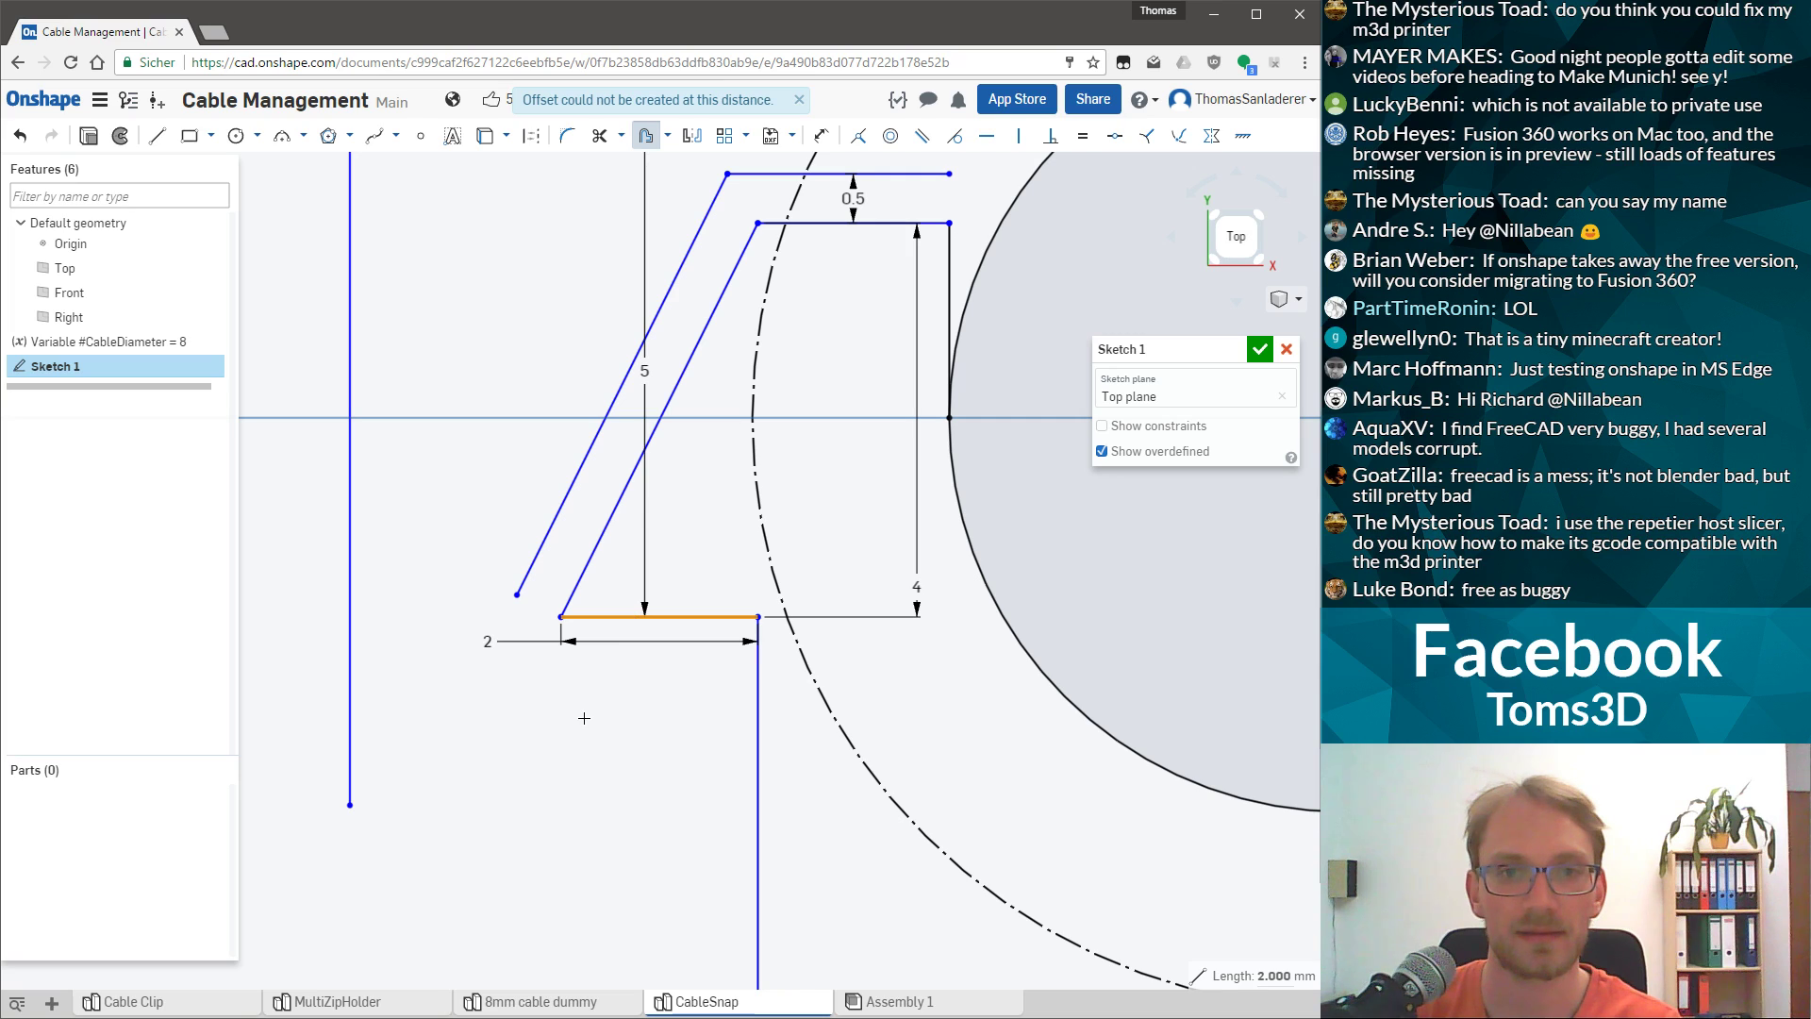
pyautogui.scroll(-2, 637, 353)
pyautogui.click(645, 375)
pyautogui.write('0')
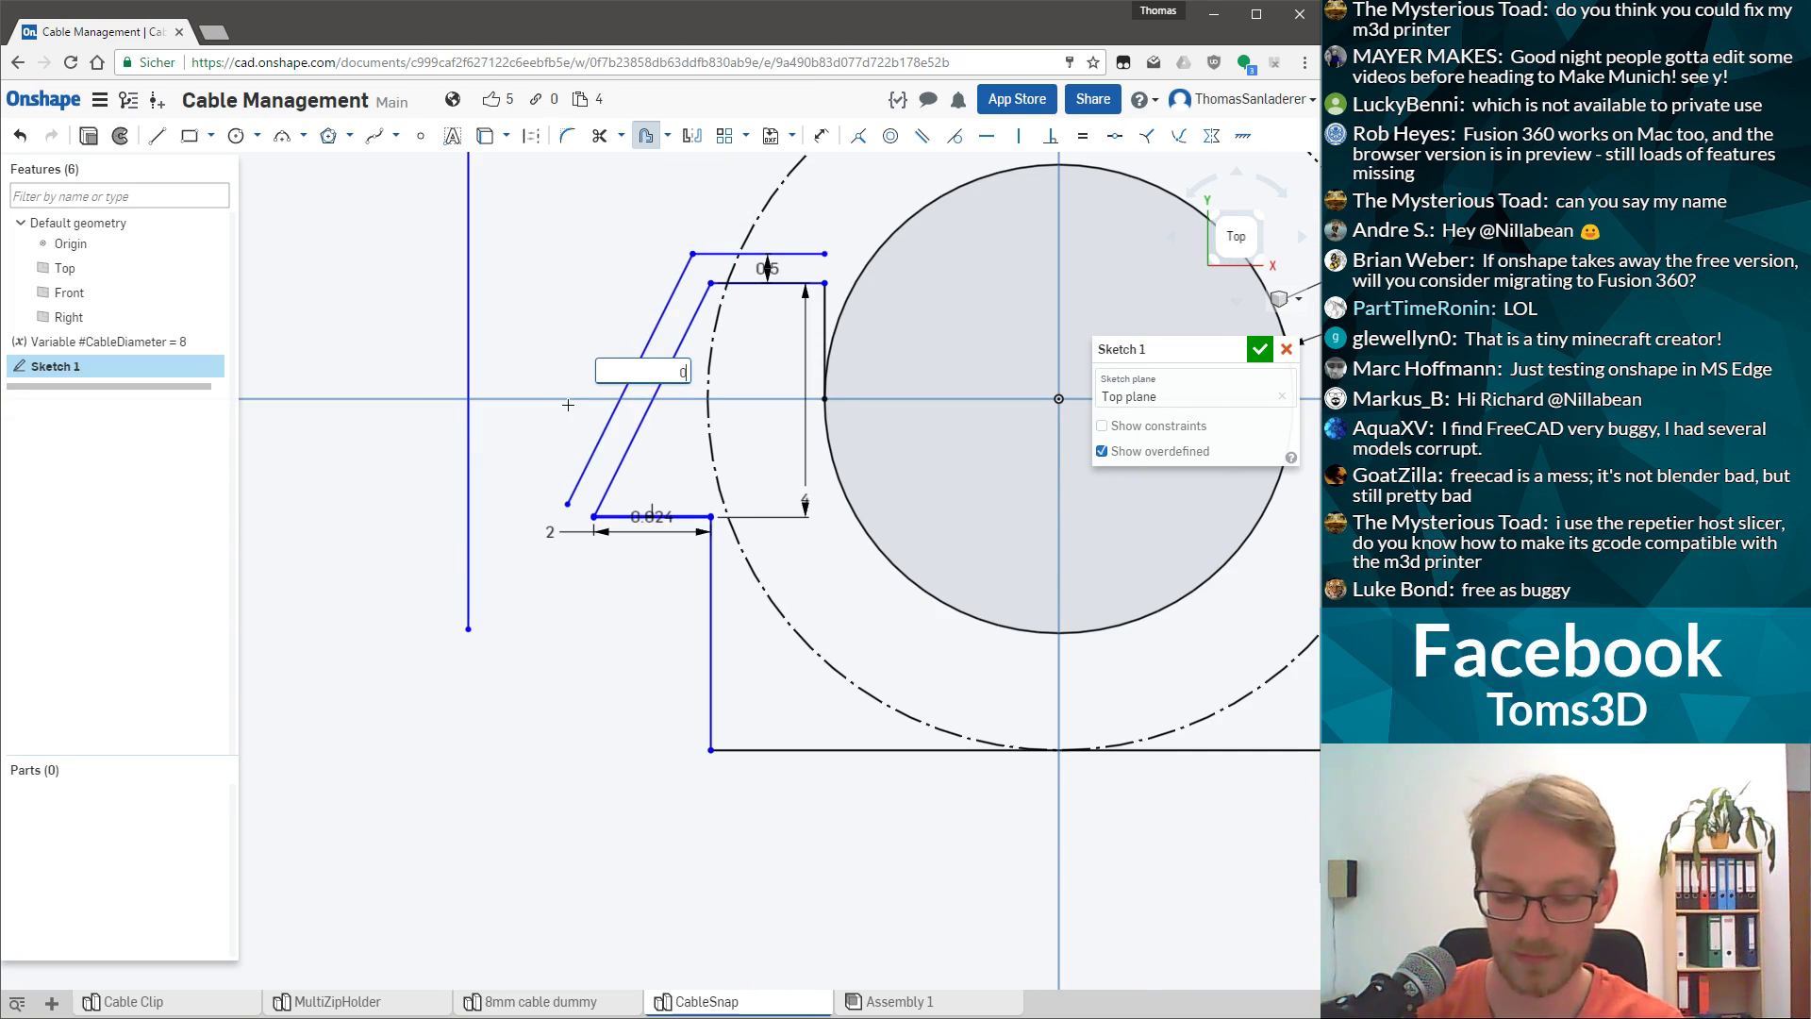
pyautogui.write('.5')
pyautogui.press('Return')
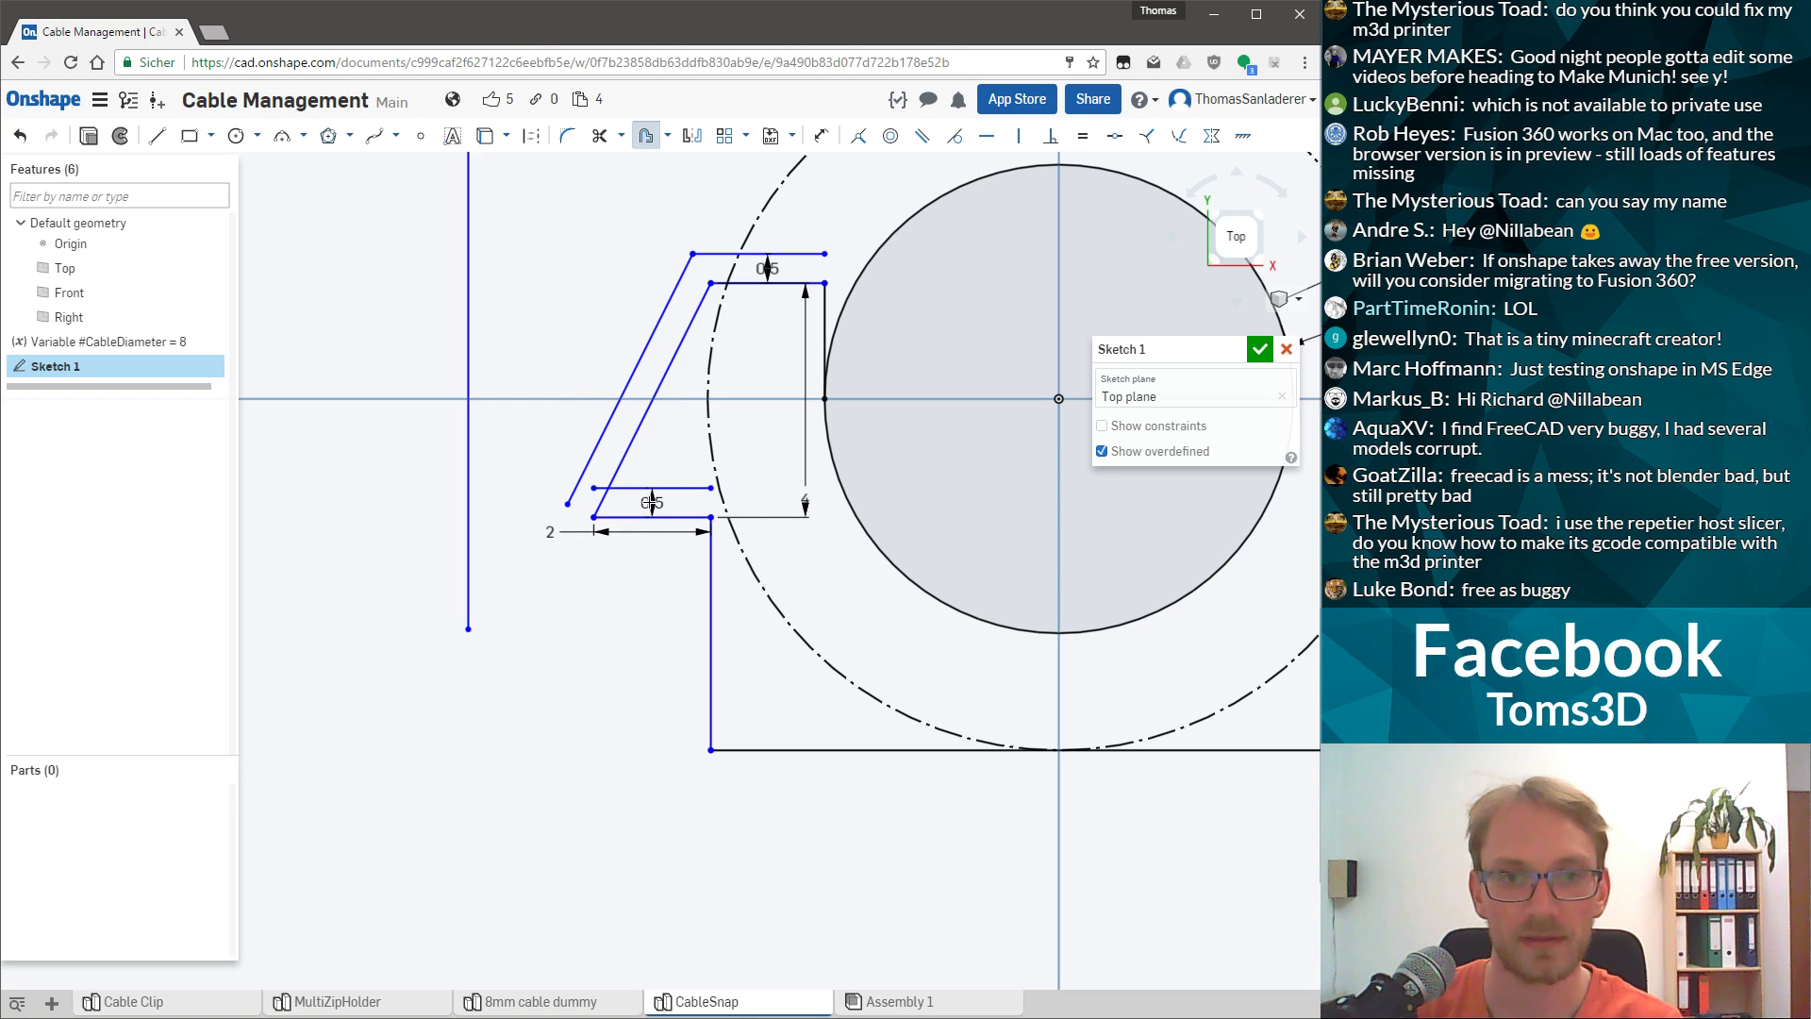
pyautogui.scroll(4, 653, 509)
pyautogui.doubleClick(653, 505)
pyautogui.write('-0.5')
pyautogui.press('Return')
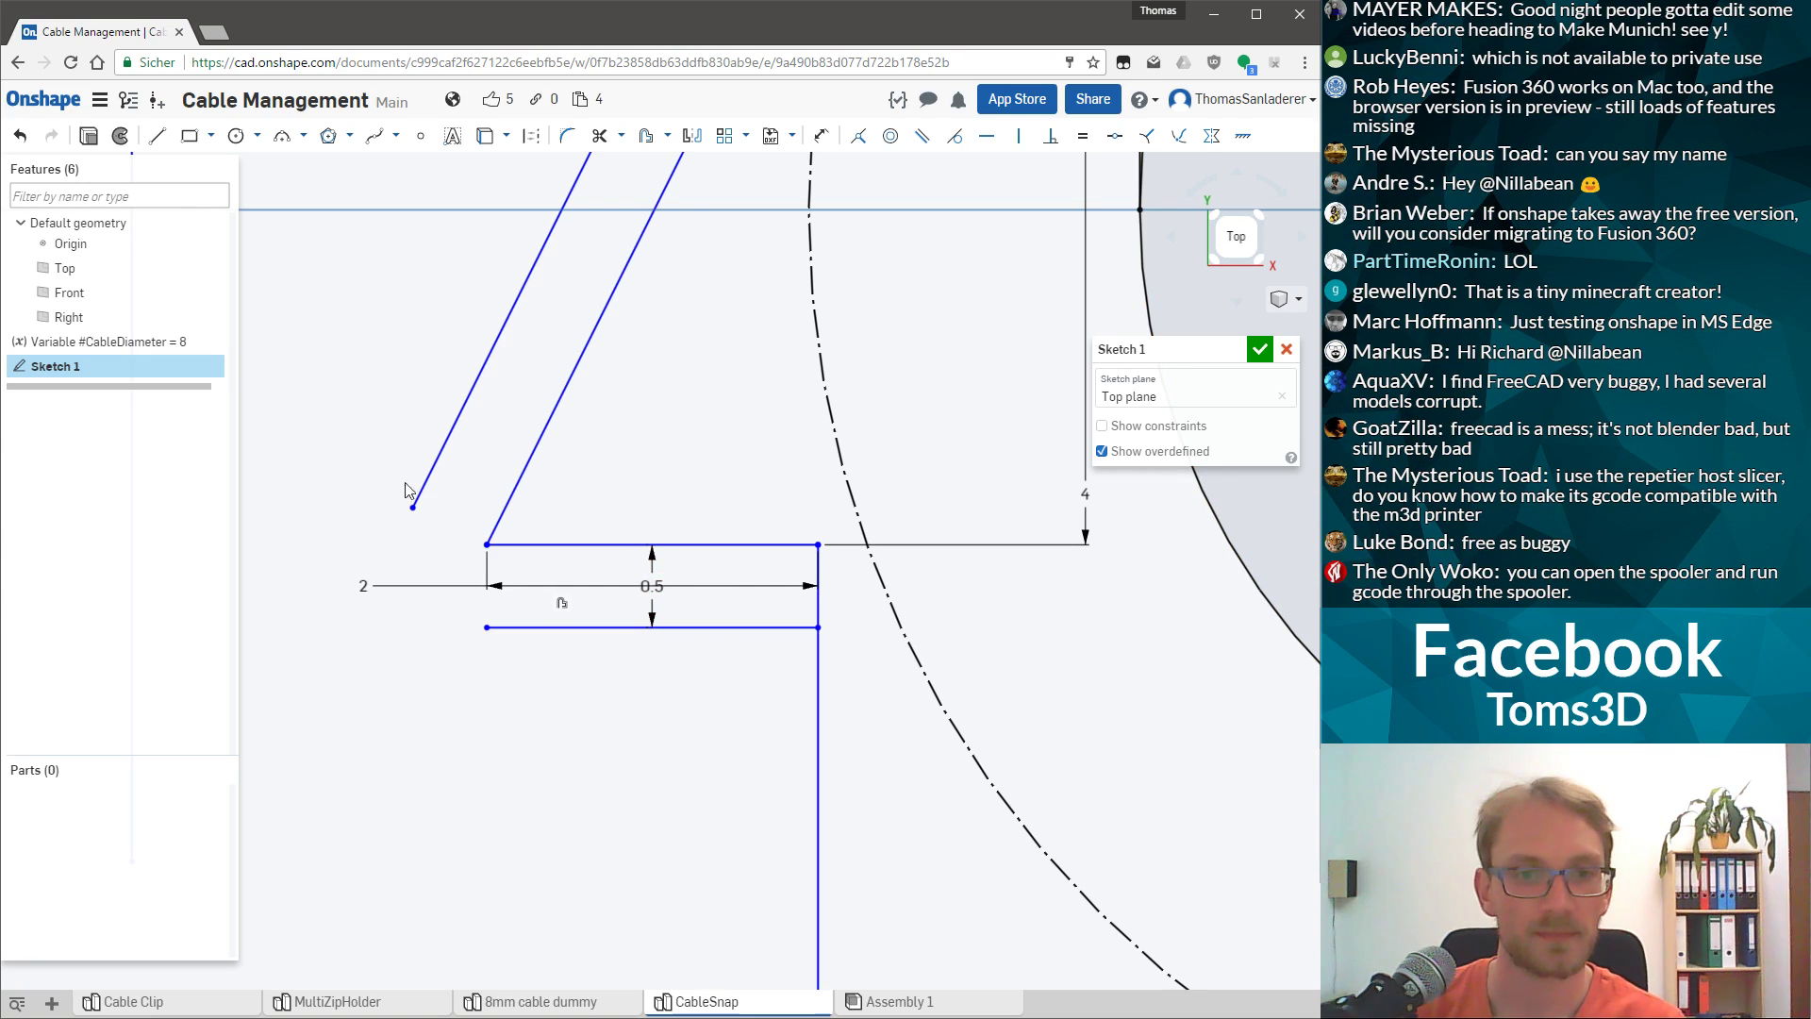
# Extend the offset slanted and ledge lines outward past the hook's tip and make their end points coincident.
pyautogui.moveTo(412, 511)
pyautogui.mouseDown()
pyautogui.moveTo(388, 590)
pyautogui.moveTo(415, 648)
pyautogui.moveTo(396, 620)
pyautogui.mouseUp()
pyautogui.click(394, 621)
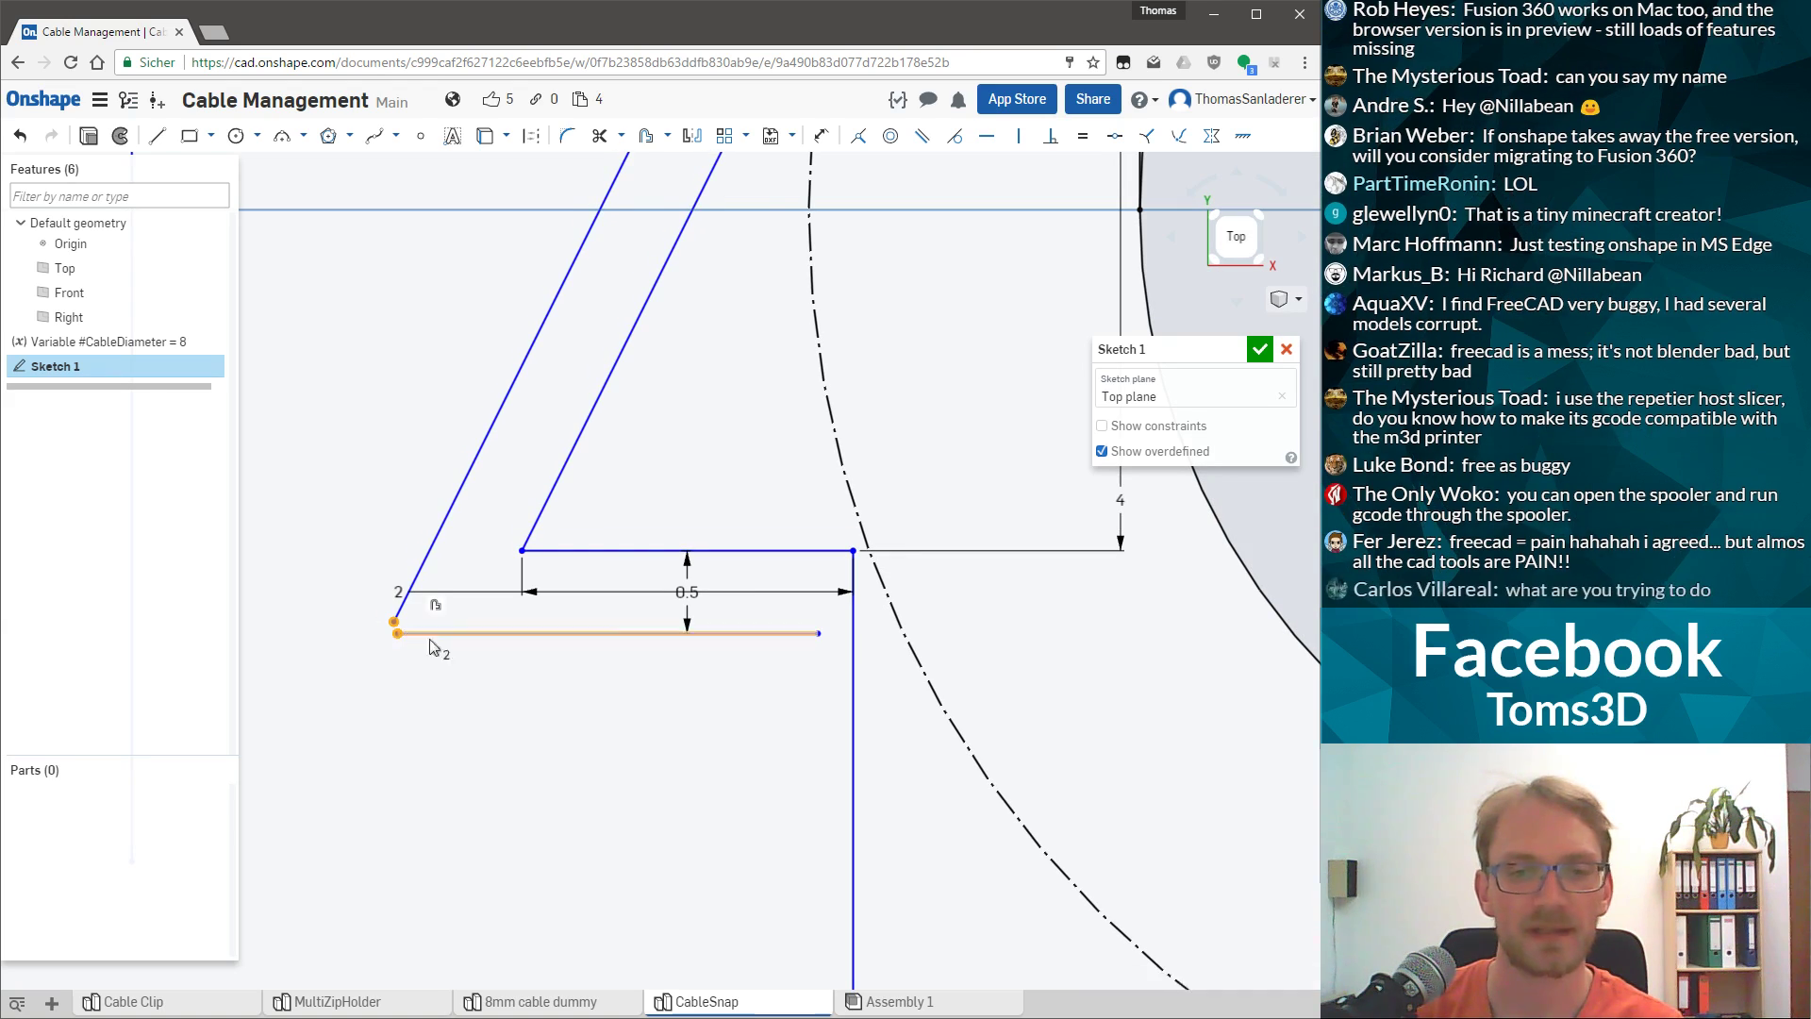
pyautogui.click(397, 633)
pyautogui.click(857, 135)
pyautogui.scroll(-8, 641, 603)
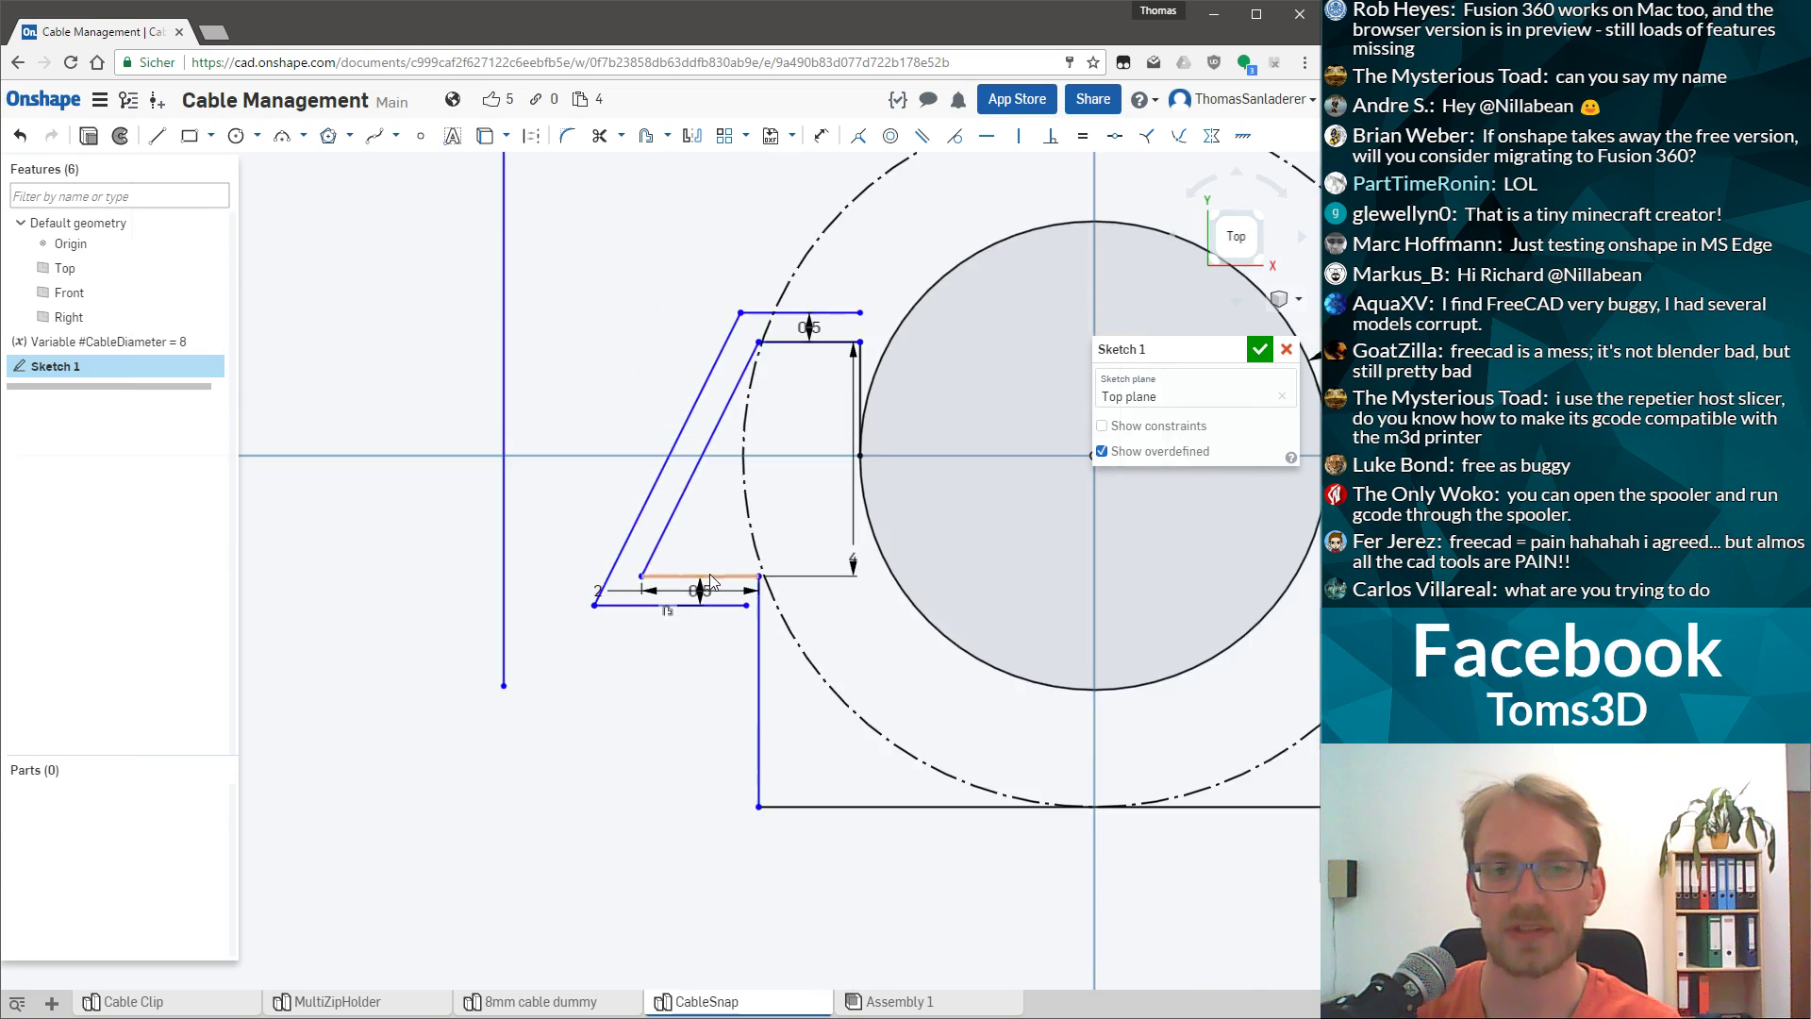
pyautogui.scroll(2, 613, 547)
pyautogui.scroll(3, 613, 547)
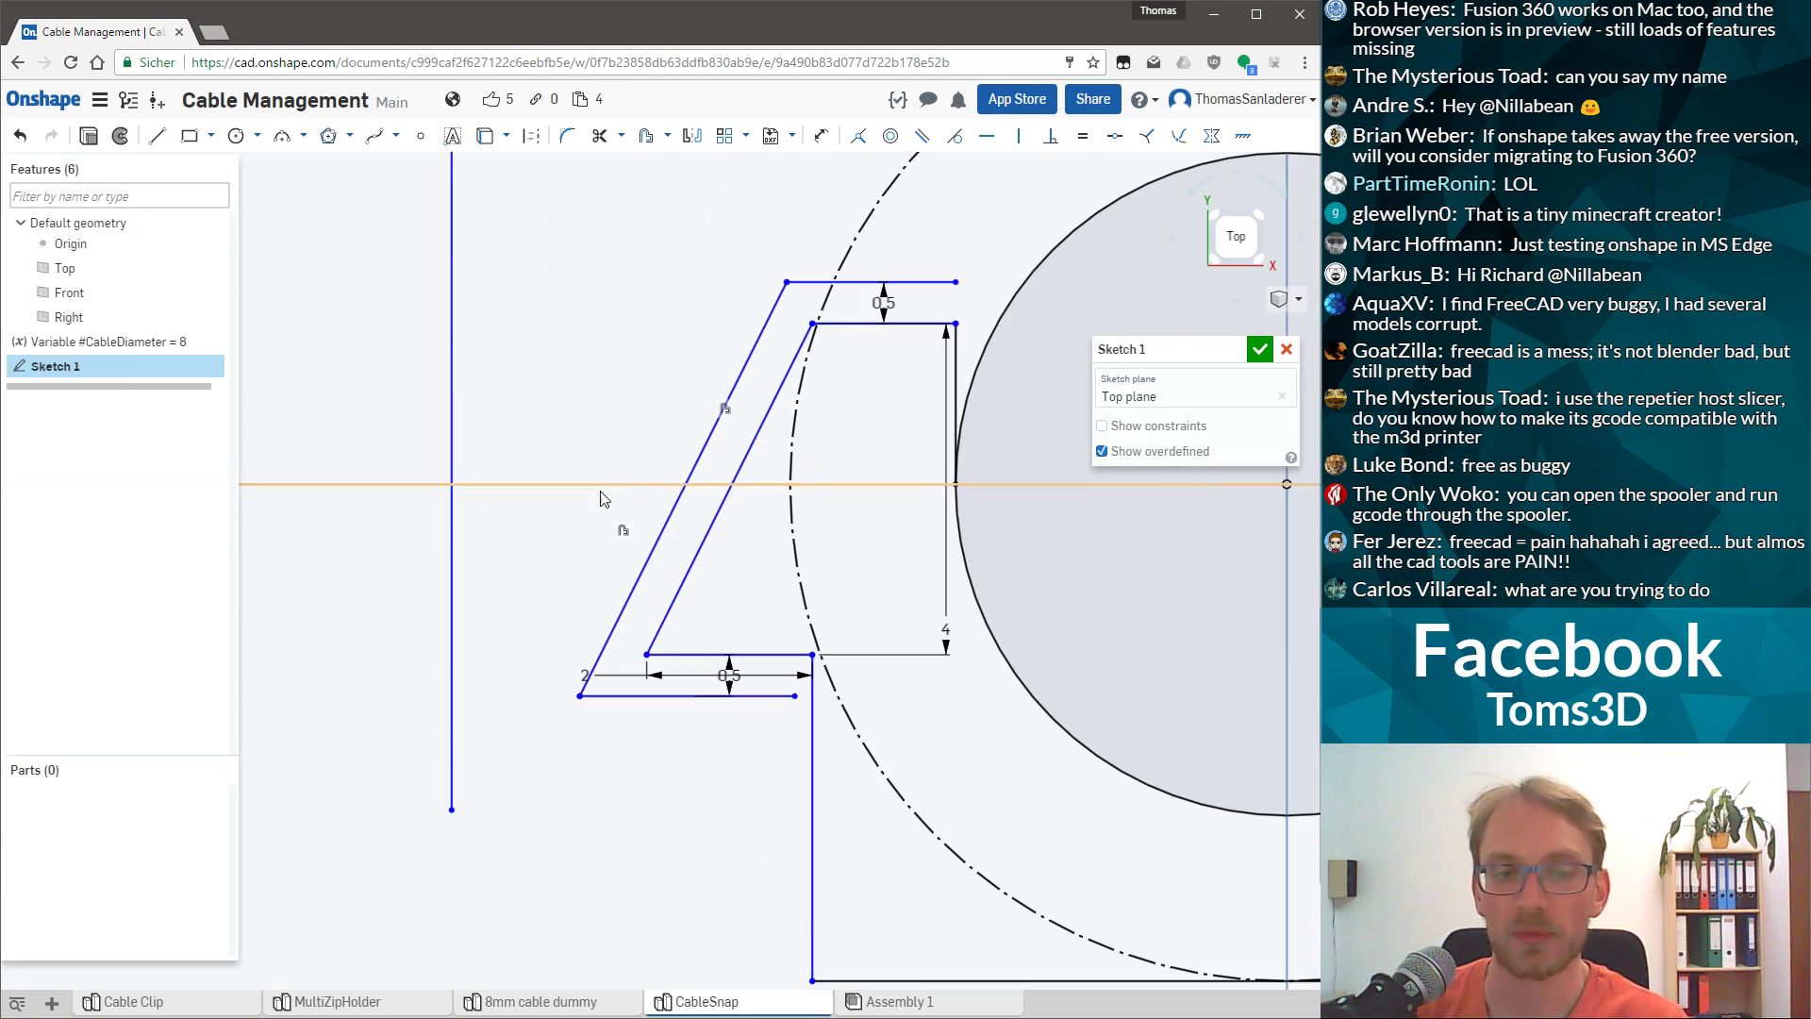
# Move the 2 mm ledge width dimension above the hook's ledge line, clear of the 0.5 mm offset dimension.
pyautogui.click(794, 471)
pyautogui.click(712, 592)
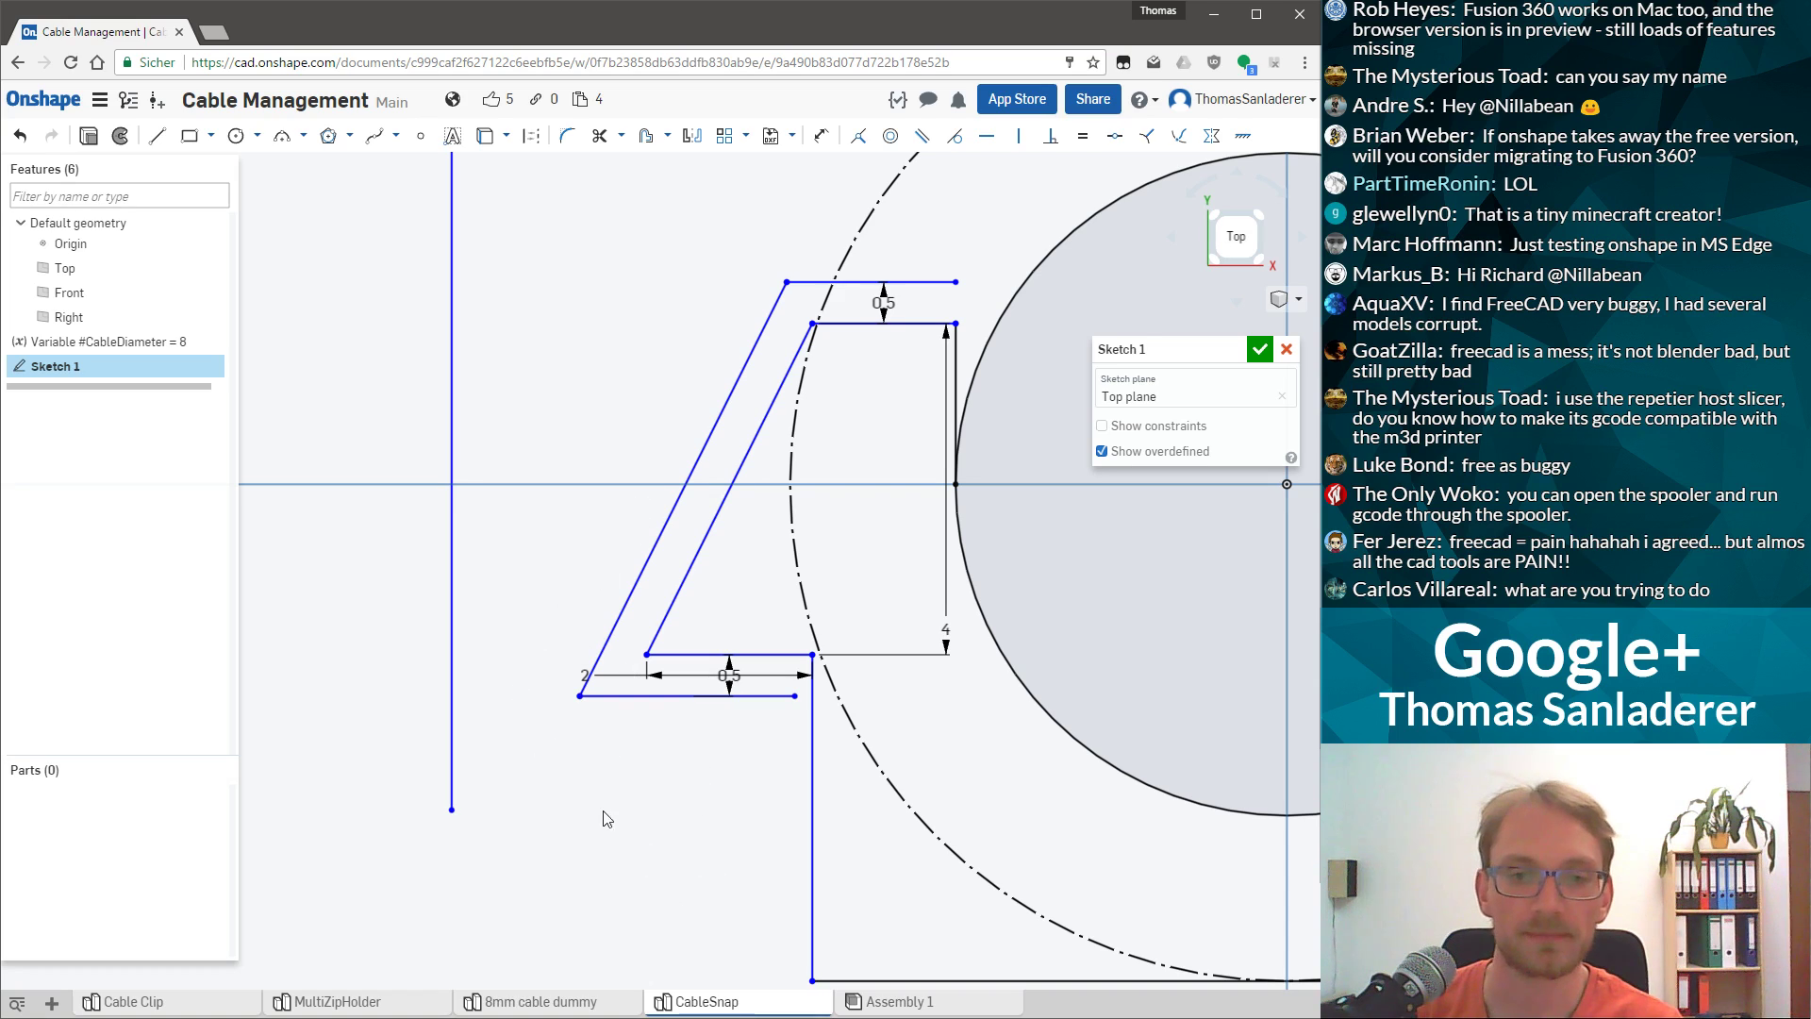
pyautogui.moveTo(596, 675)
pyautogui.mouseDown()
pyautogui.moveTo(614, 647)
pyautogui.moveTo(752, 626)
pyautogui.mouseUp()
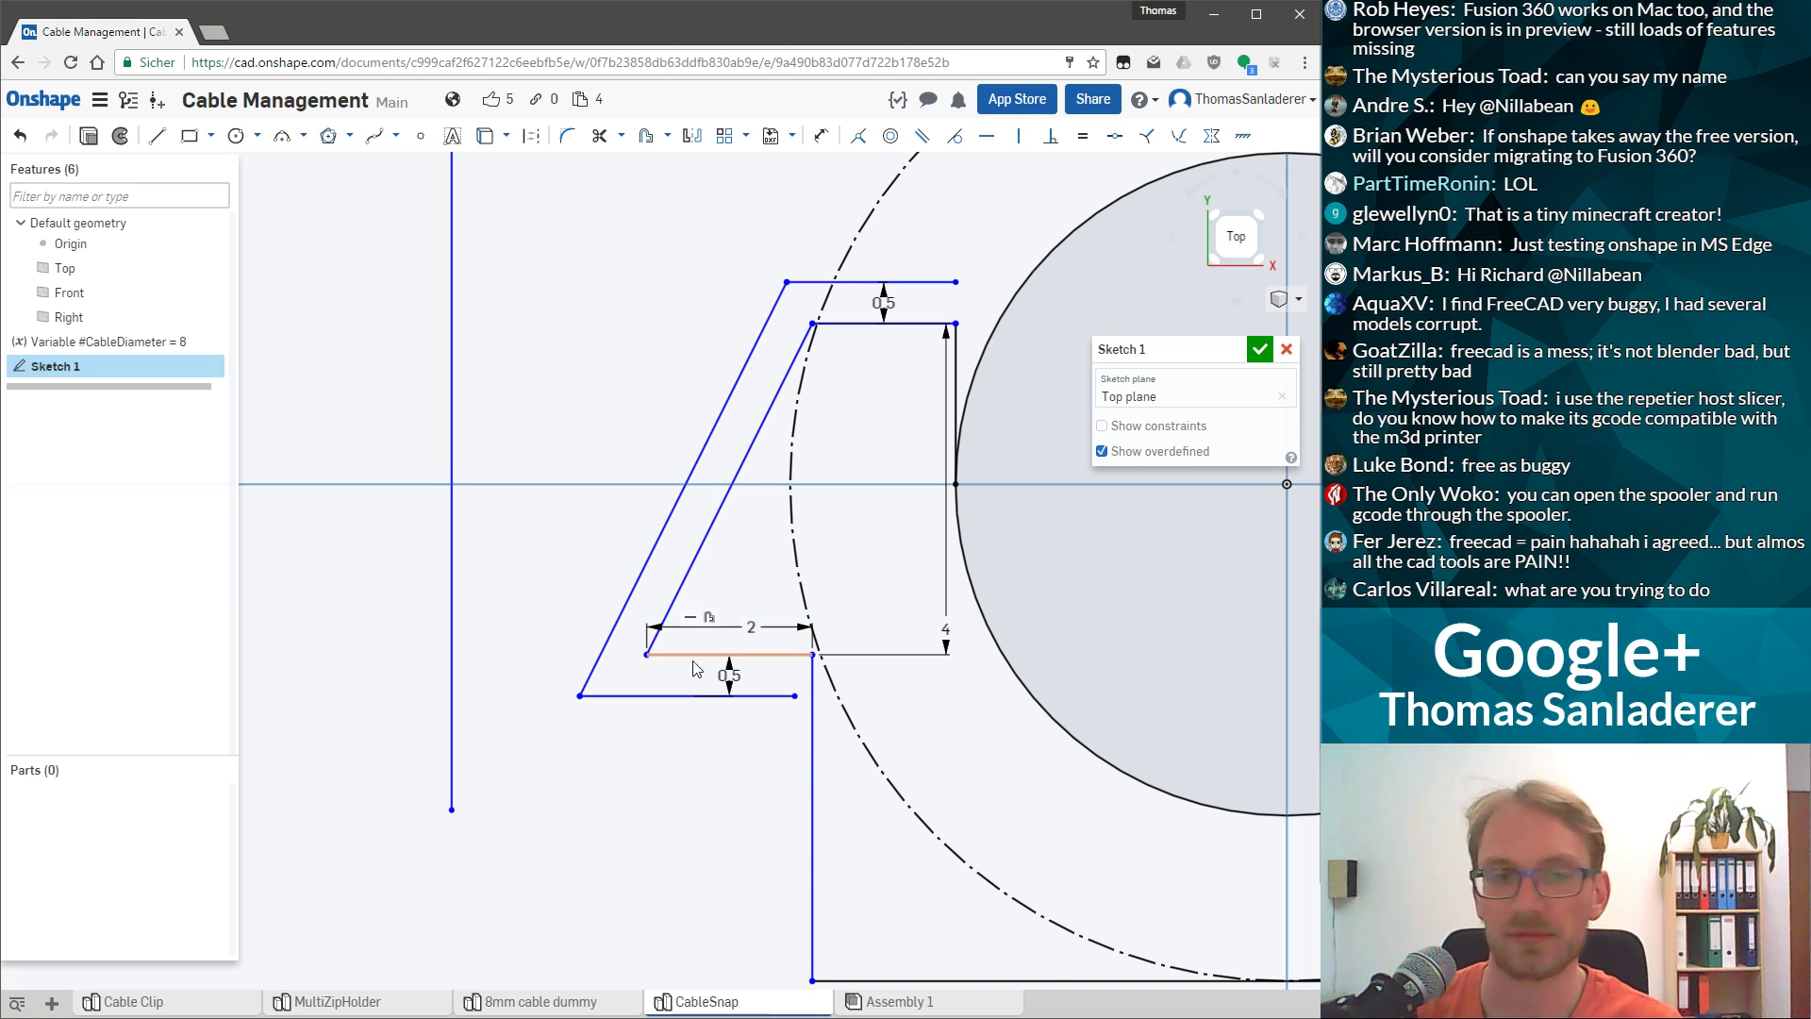
# Draw a vertical line down from the inner end of the offset ledge line and a horizontal line out to the lid's outer wall.
pyautogui.scroll(2, 378, 670)
pyautogui.scroll(-4, 993, 611)
pyautogui.scroll(-1, 993, 611)
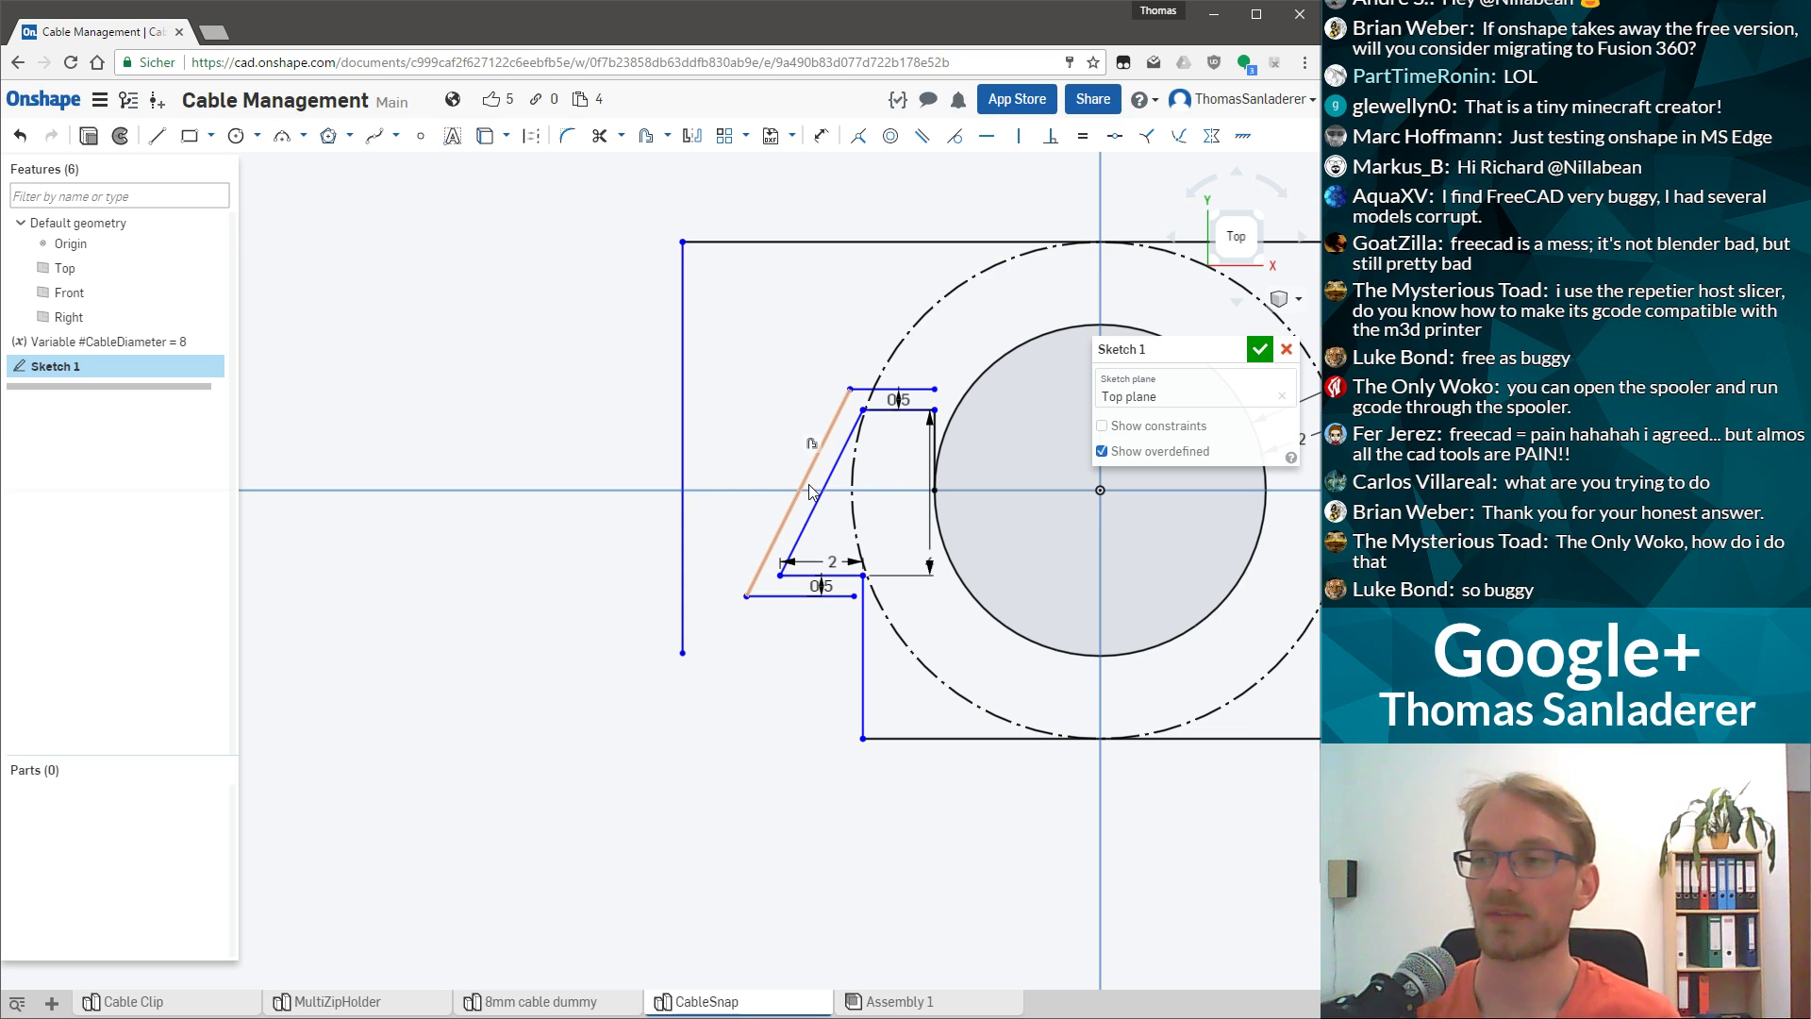
pyautogui.scroll(5, 728, 614)
pyautogui.scroll(-4, 906, 595)
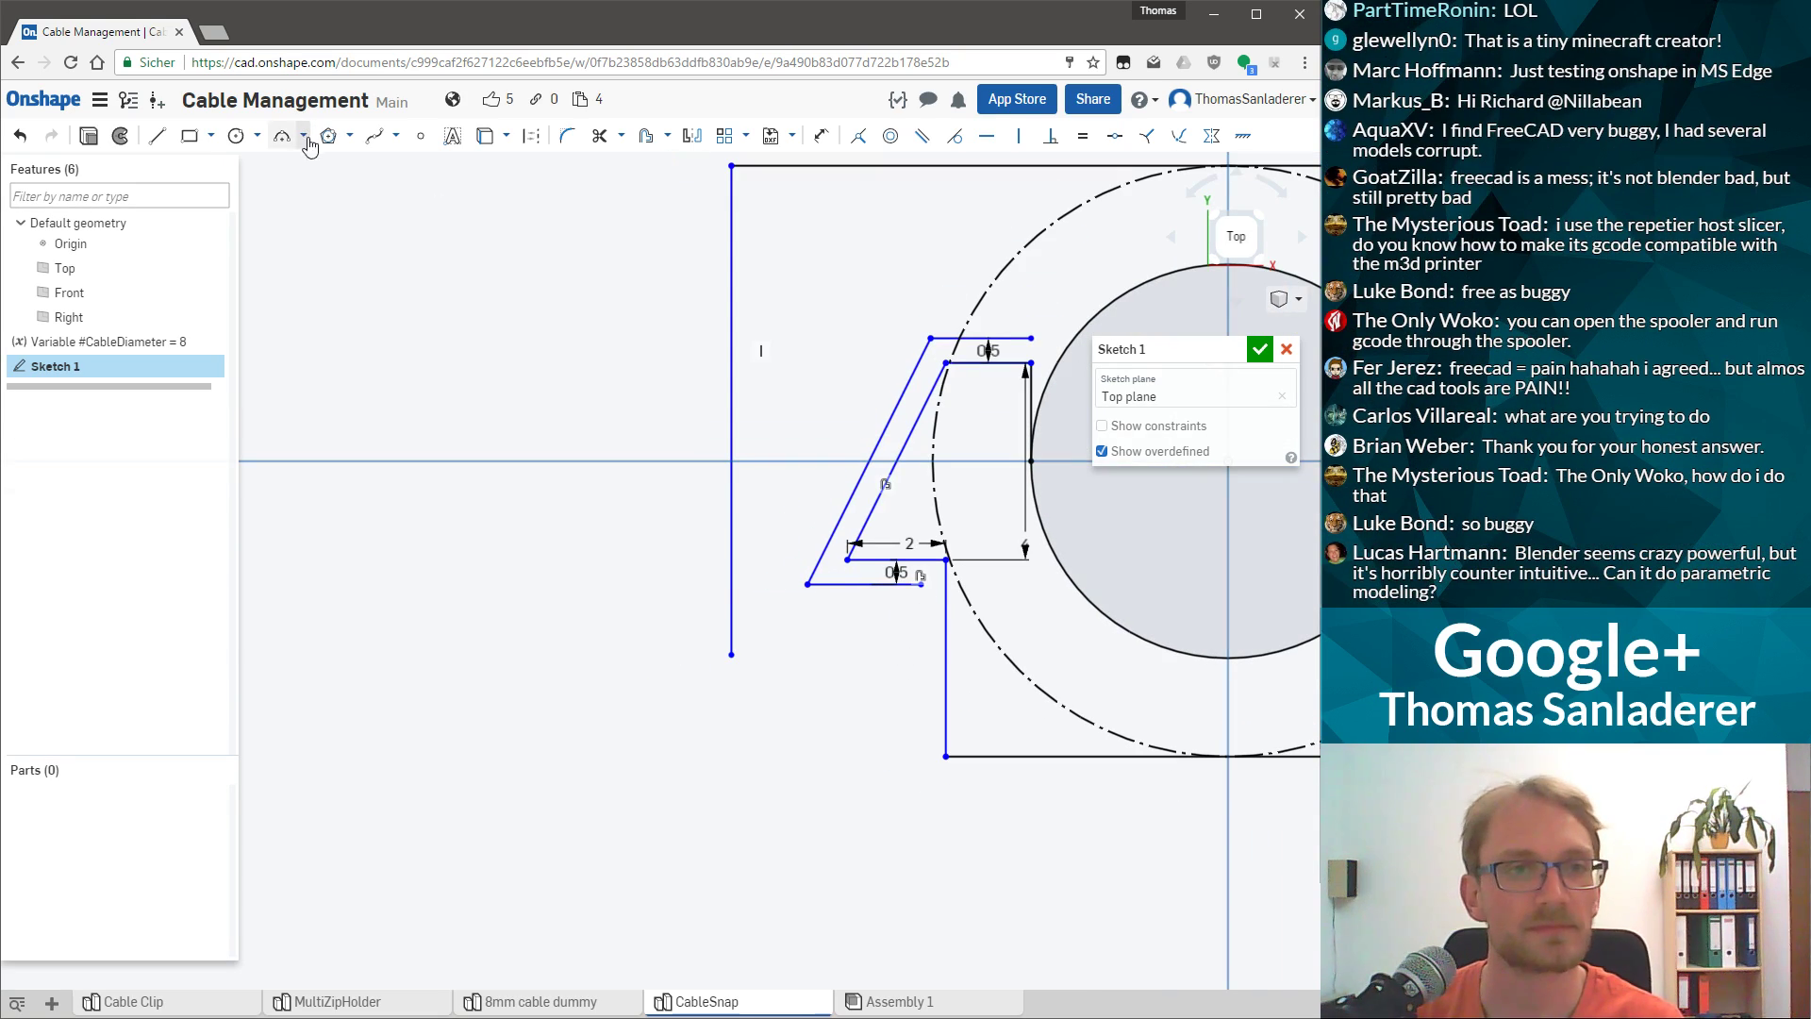
pyautogui.click(158, 136)
pyautogui.click(921, 583)
pyautogui.click(920, 726)
pyautogui.click(729, 726)
pyautogui.press('Escape')
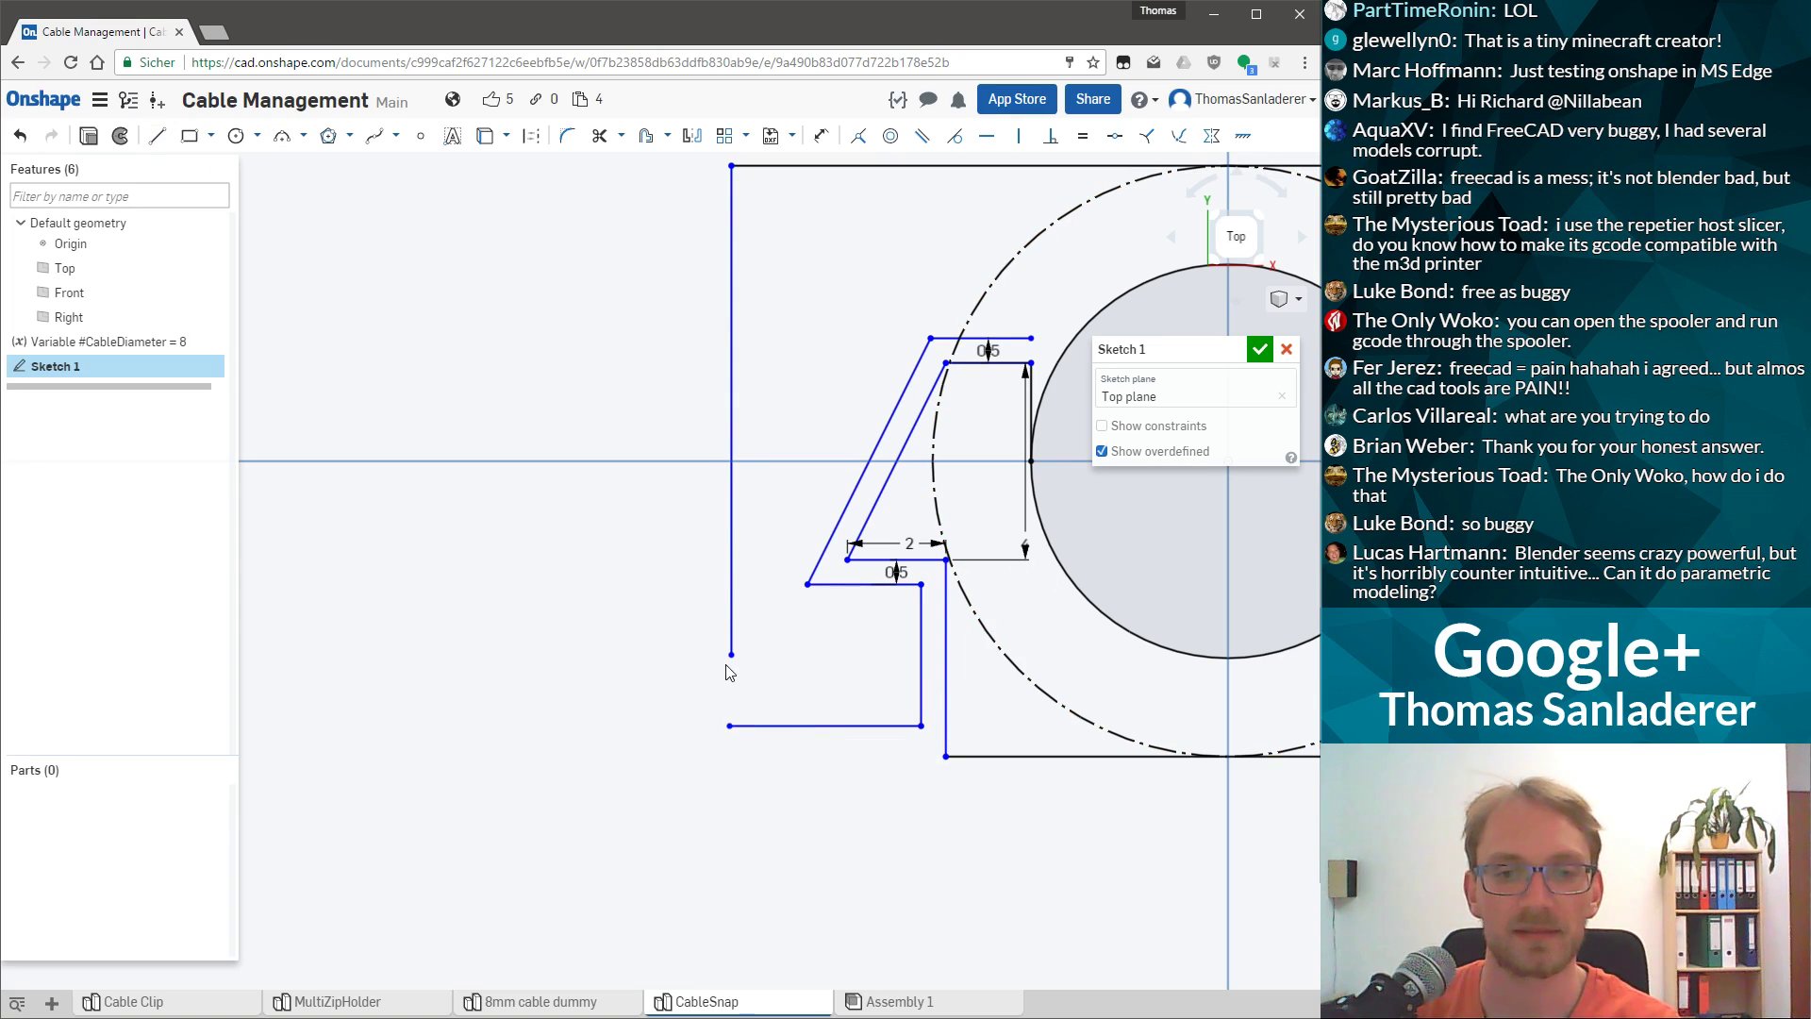
# Make the free end of the lid's lower horizontal line coincident with the lower end point of the outer wall line.
pyautogui.press('c')
pyautogui.press('Escape')
pyautogui.click(729, 725)
pyautogui.click(731, 654)
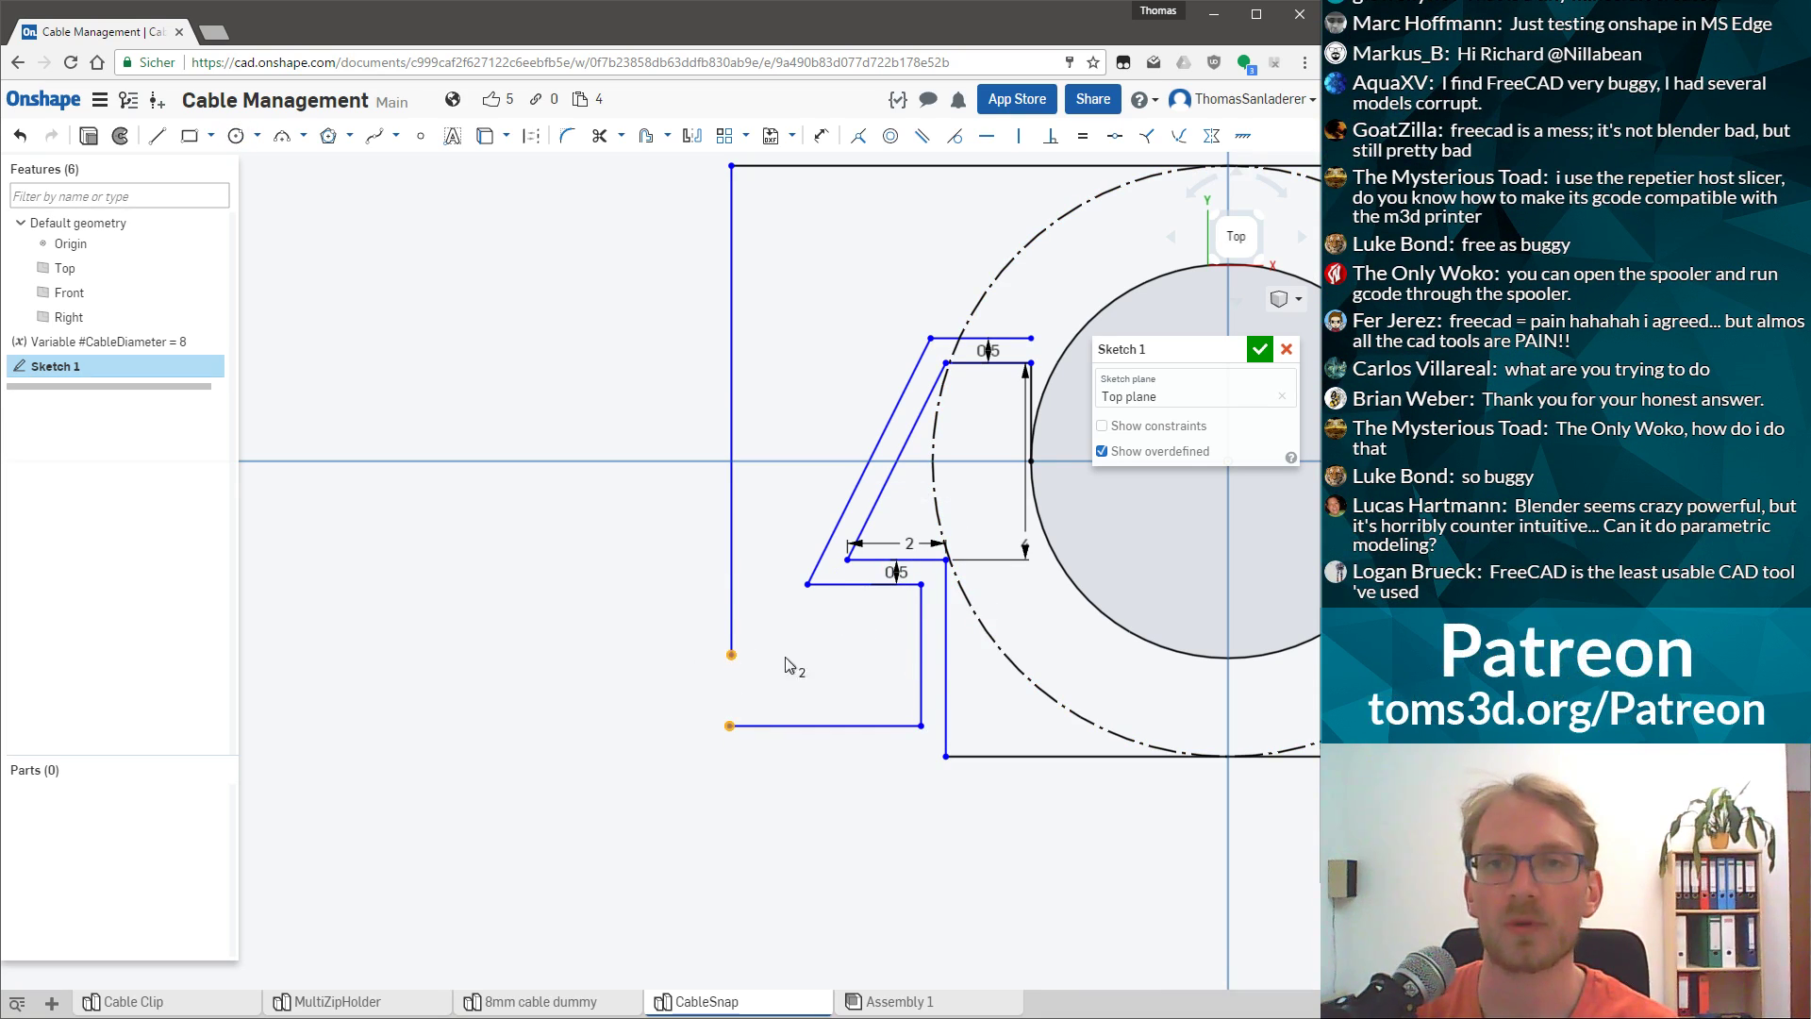
pyautogui.click(857, 136)
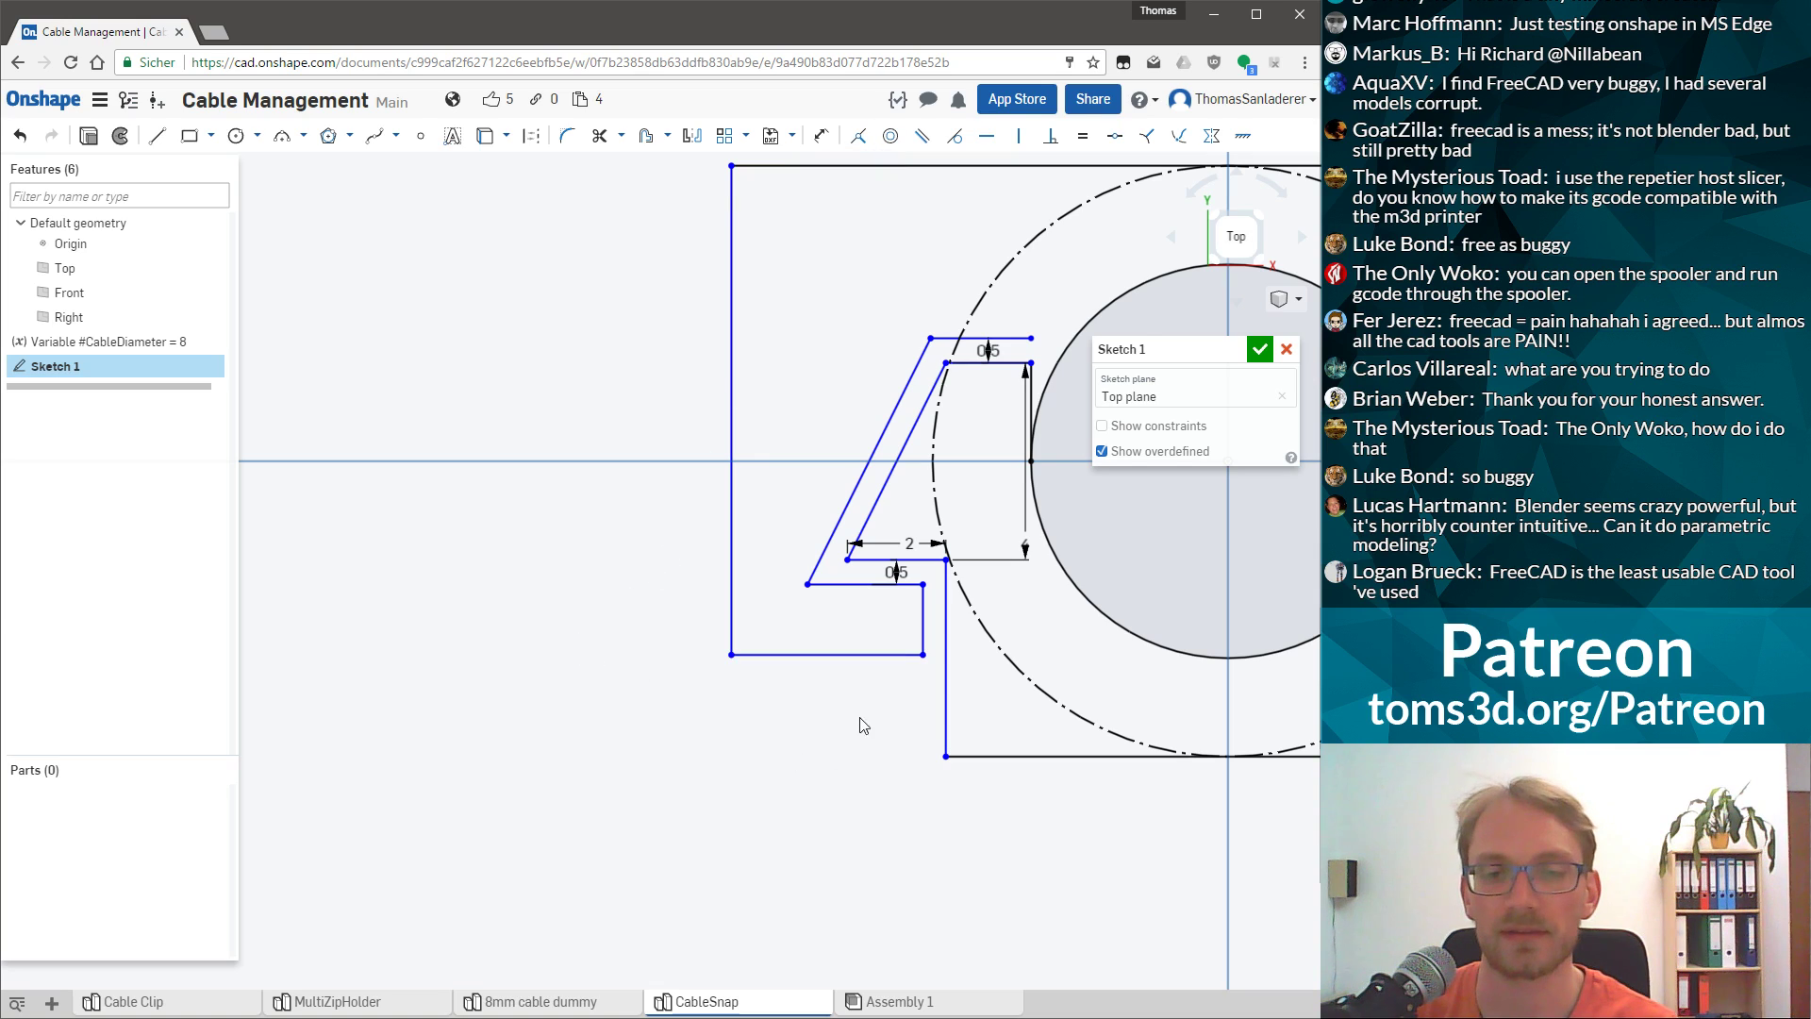
# Dimension the distance between the lid's lower edge and the base line of the clip body as 1 mm.
pyautogui.press('d')
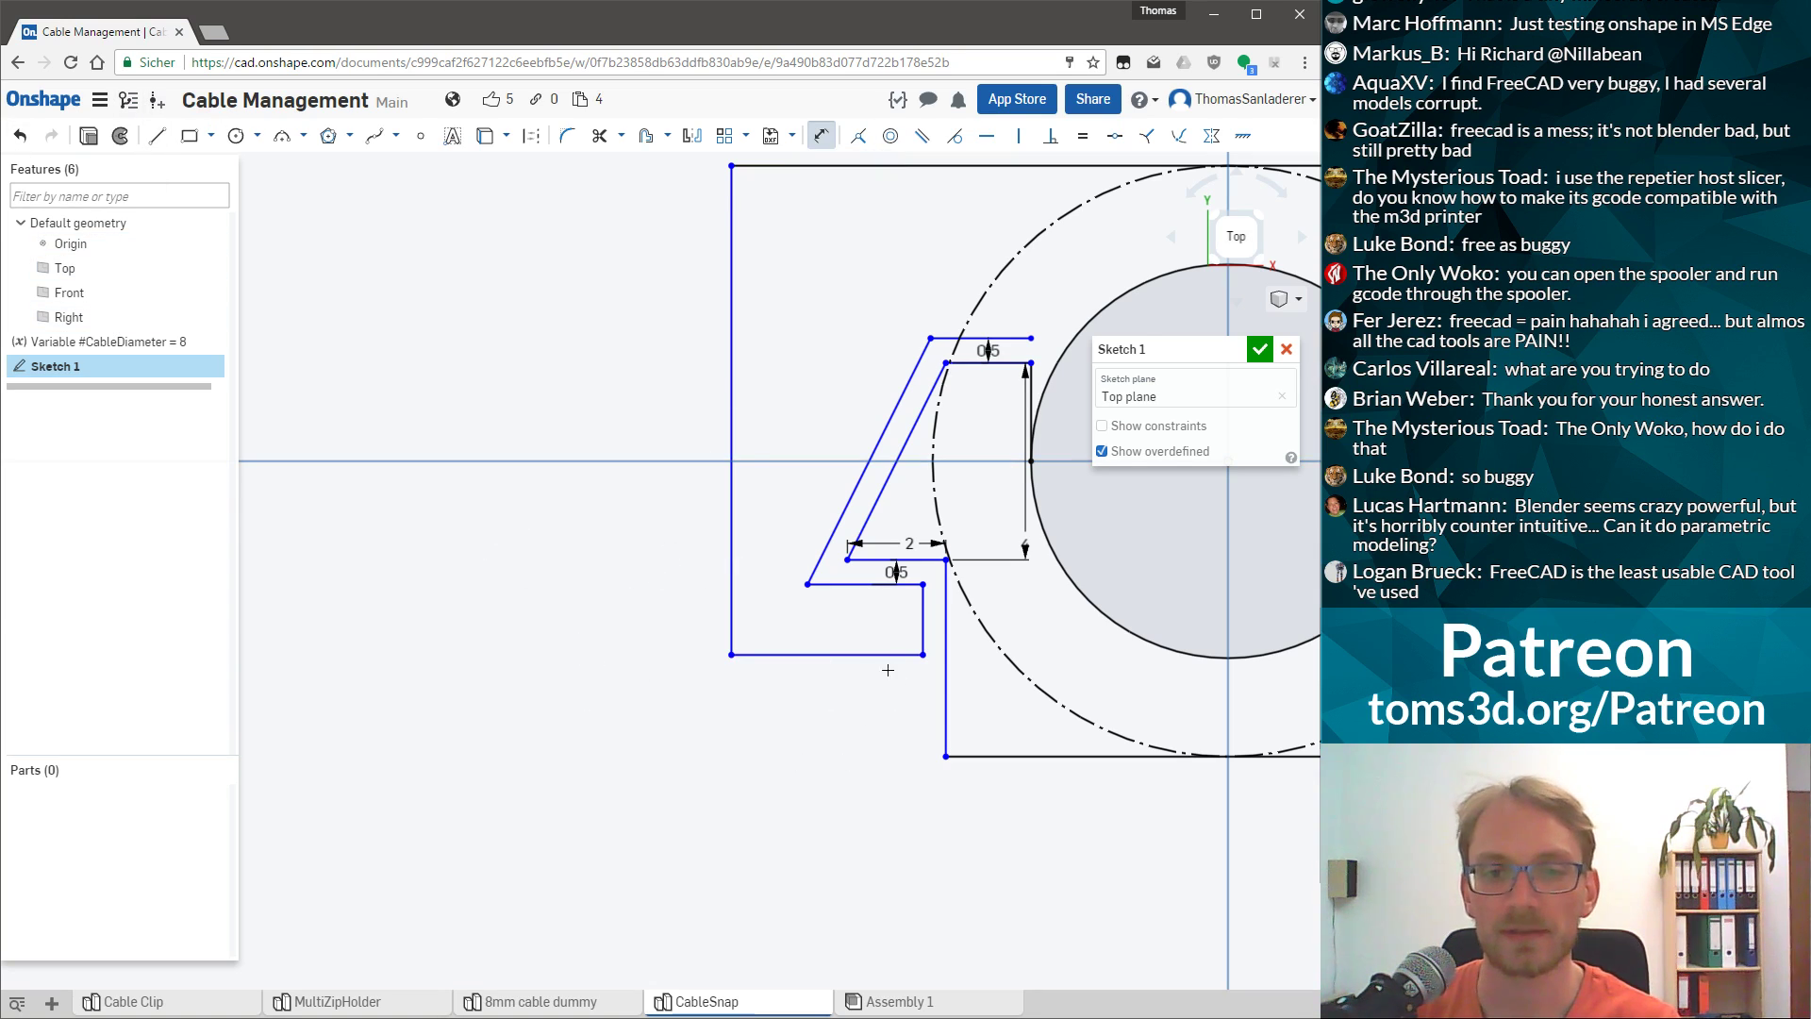
pyautogui.click(872, 655)
pyautogui.click(1000, 755)
pyautogui.click(648, 702)
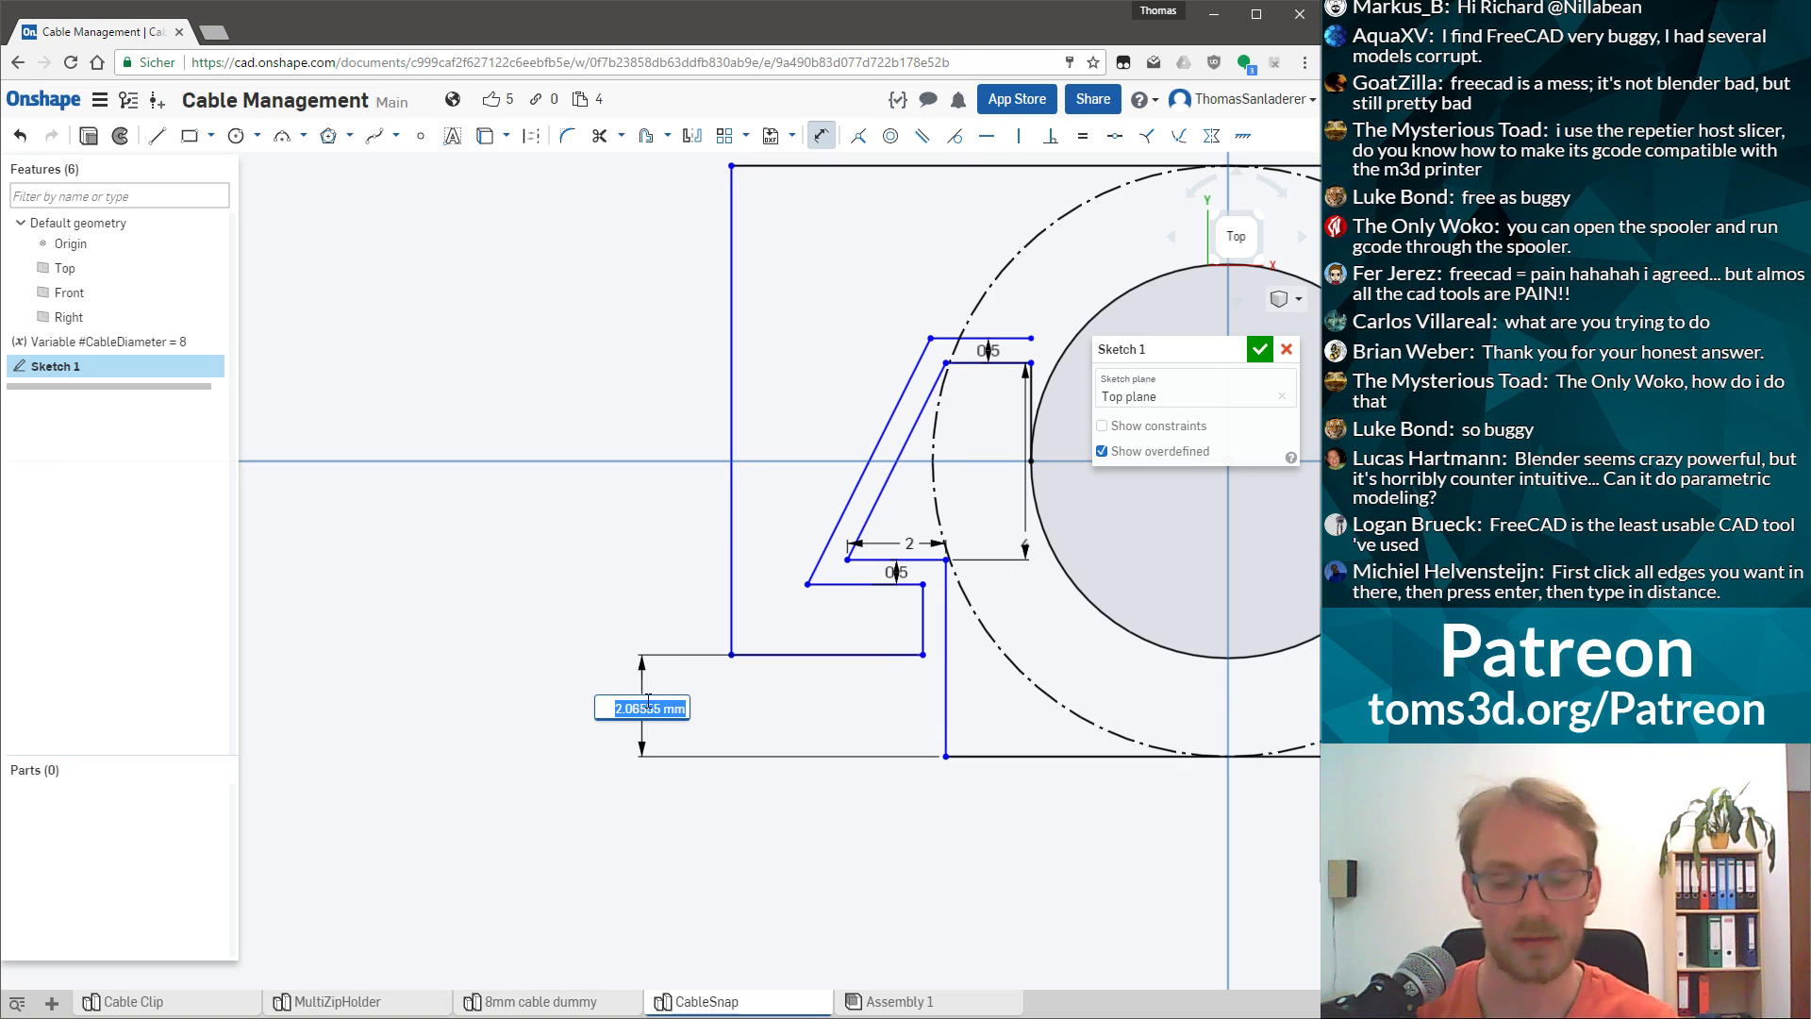
pyautogui.write('1')
pyautogui.press('Return')
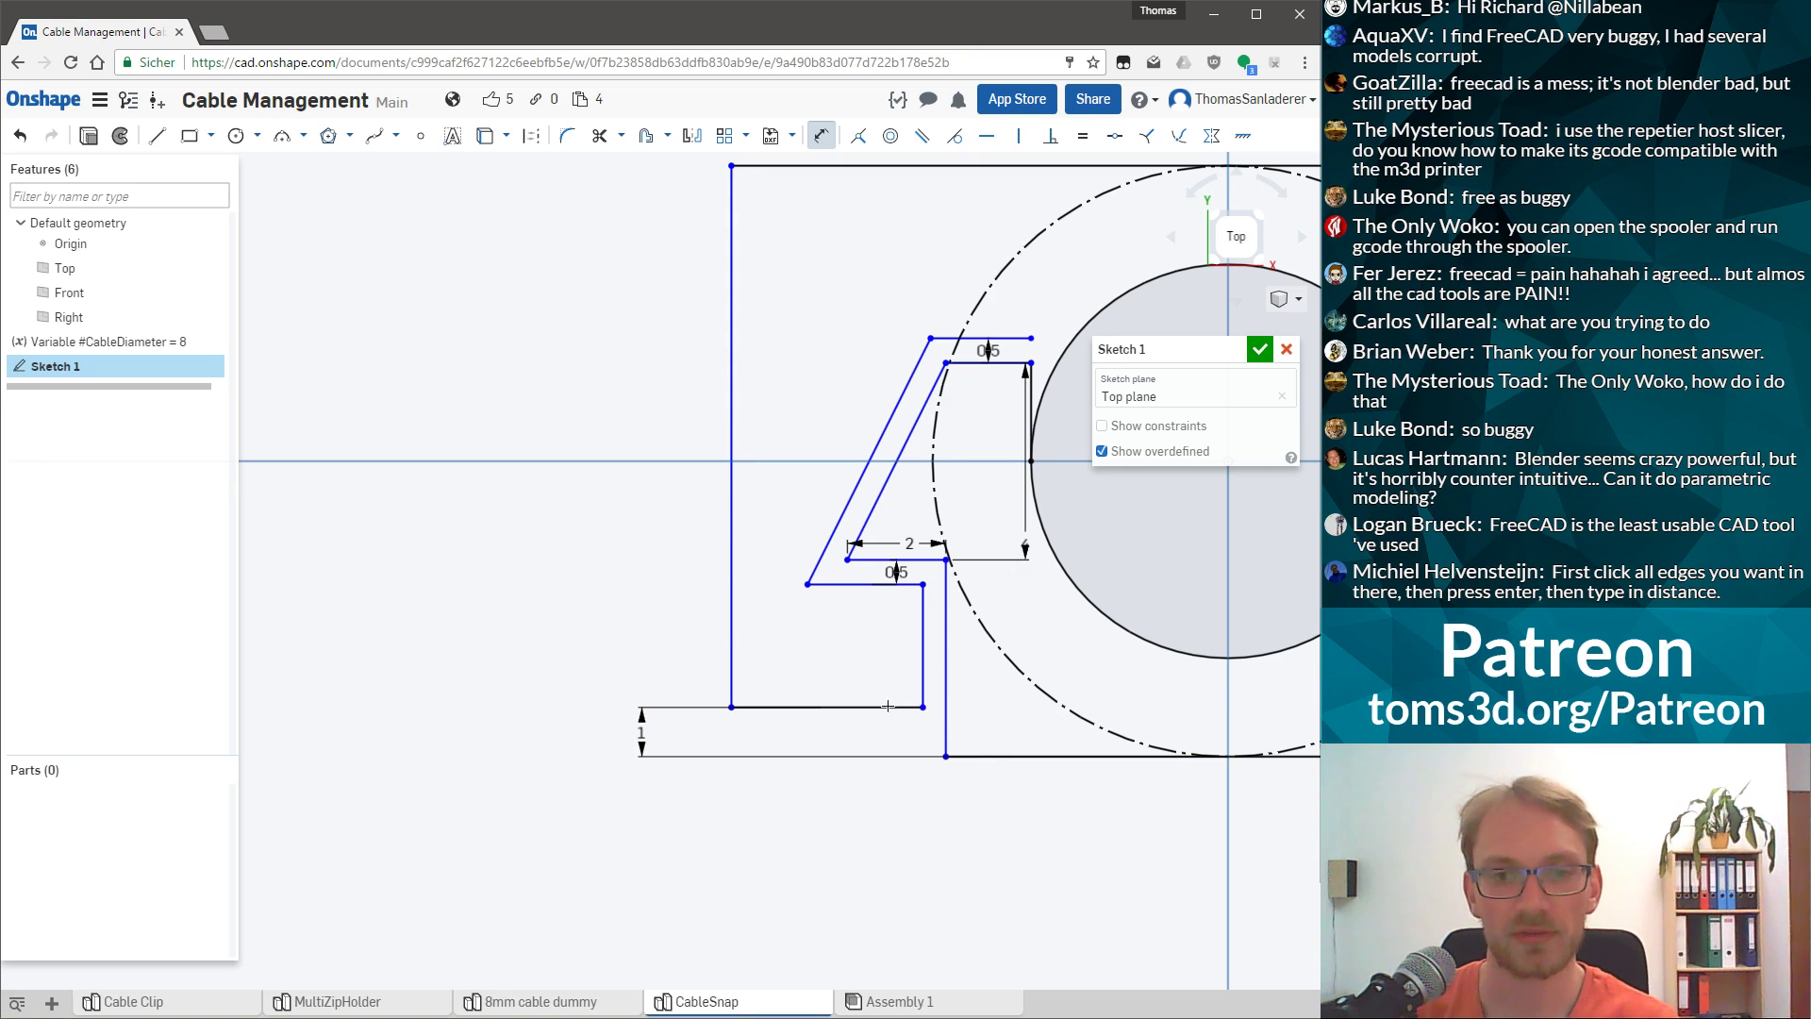
pyautogui.scroll(-1, 896, 547)
pyautogui.scroll(4, 988, 355)
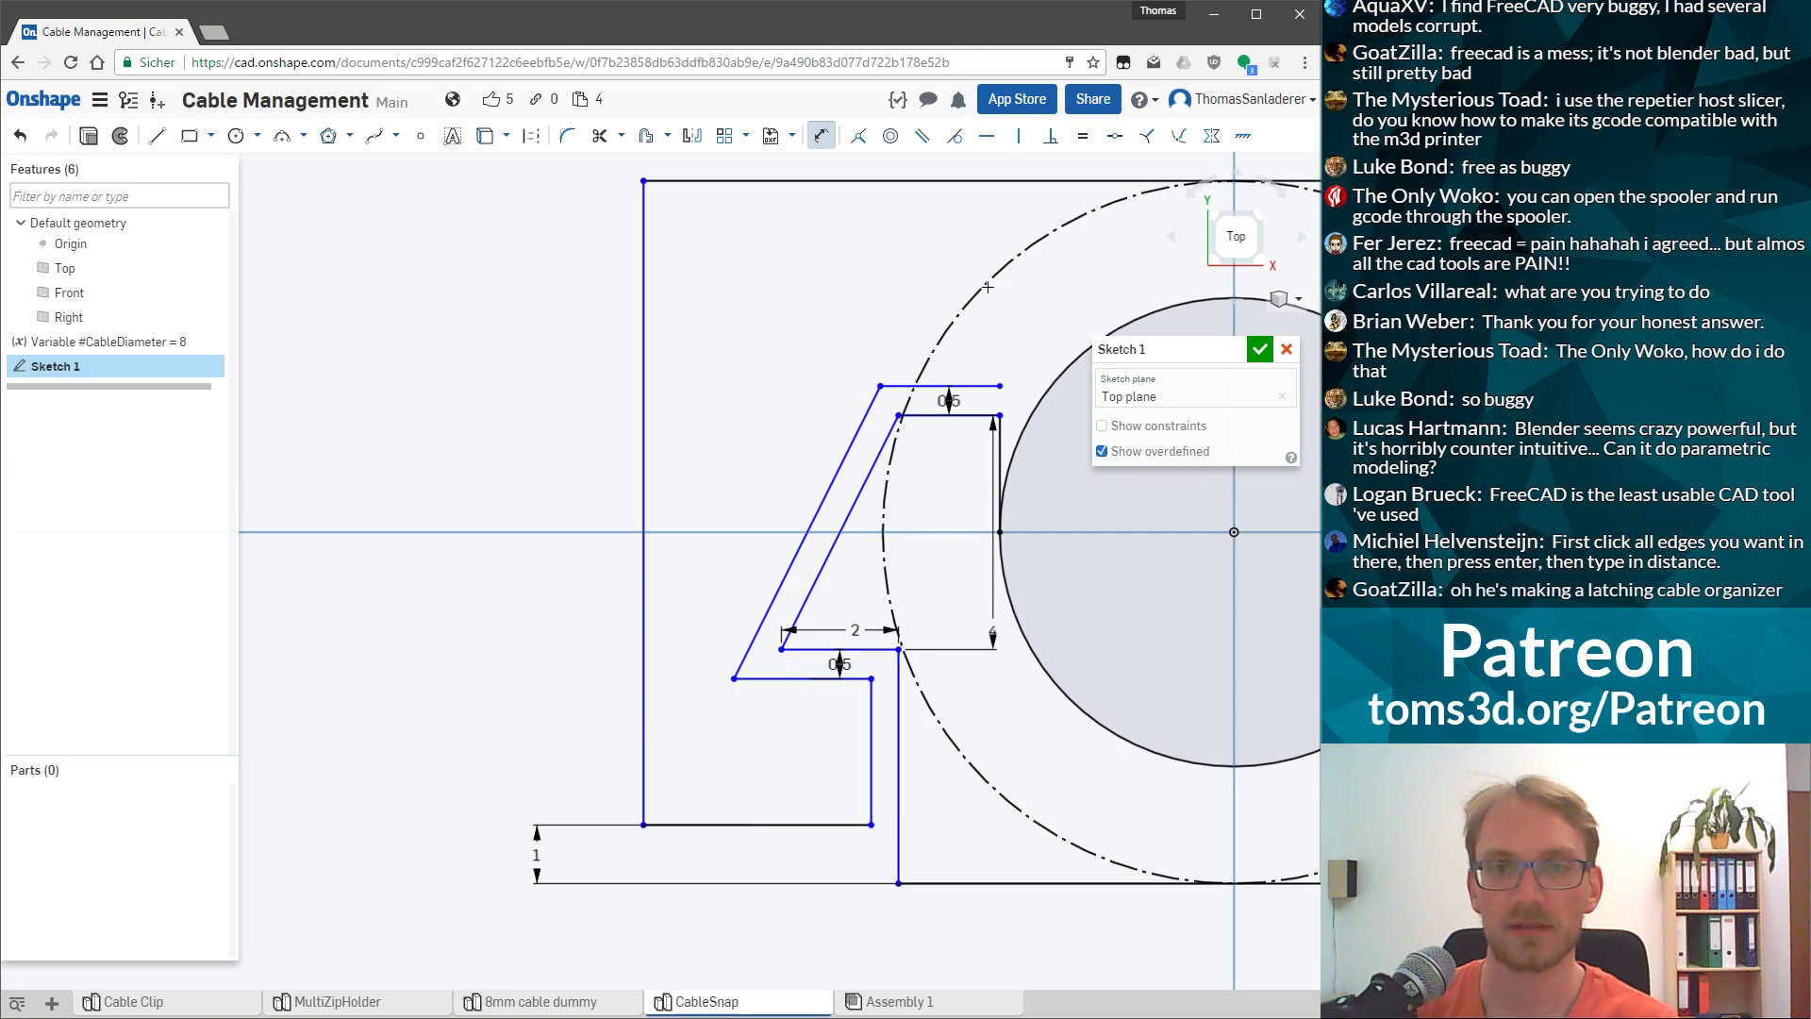
pyautogui.press('Escape')
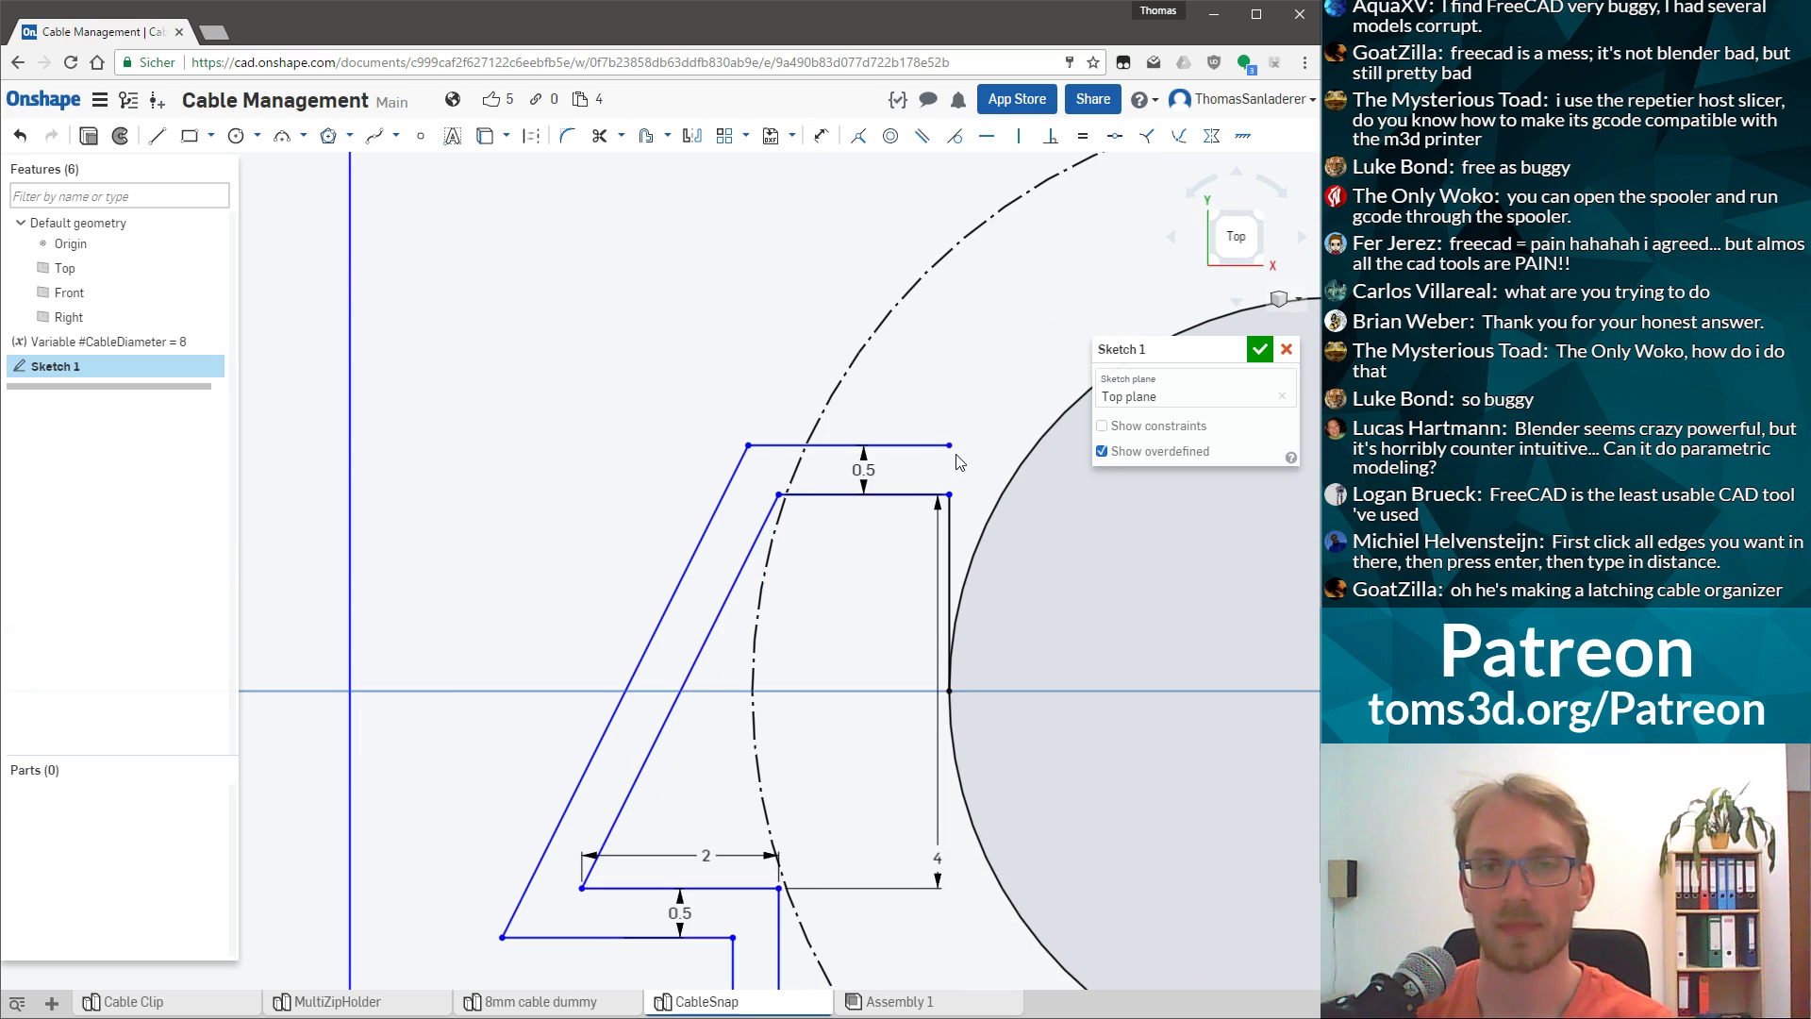
# Undo the last edit to the latch's upper horizontal line, bringing its end back onto the inner cable circle.
pyautogui.hotkey('ctrl', 'z')
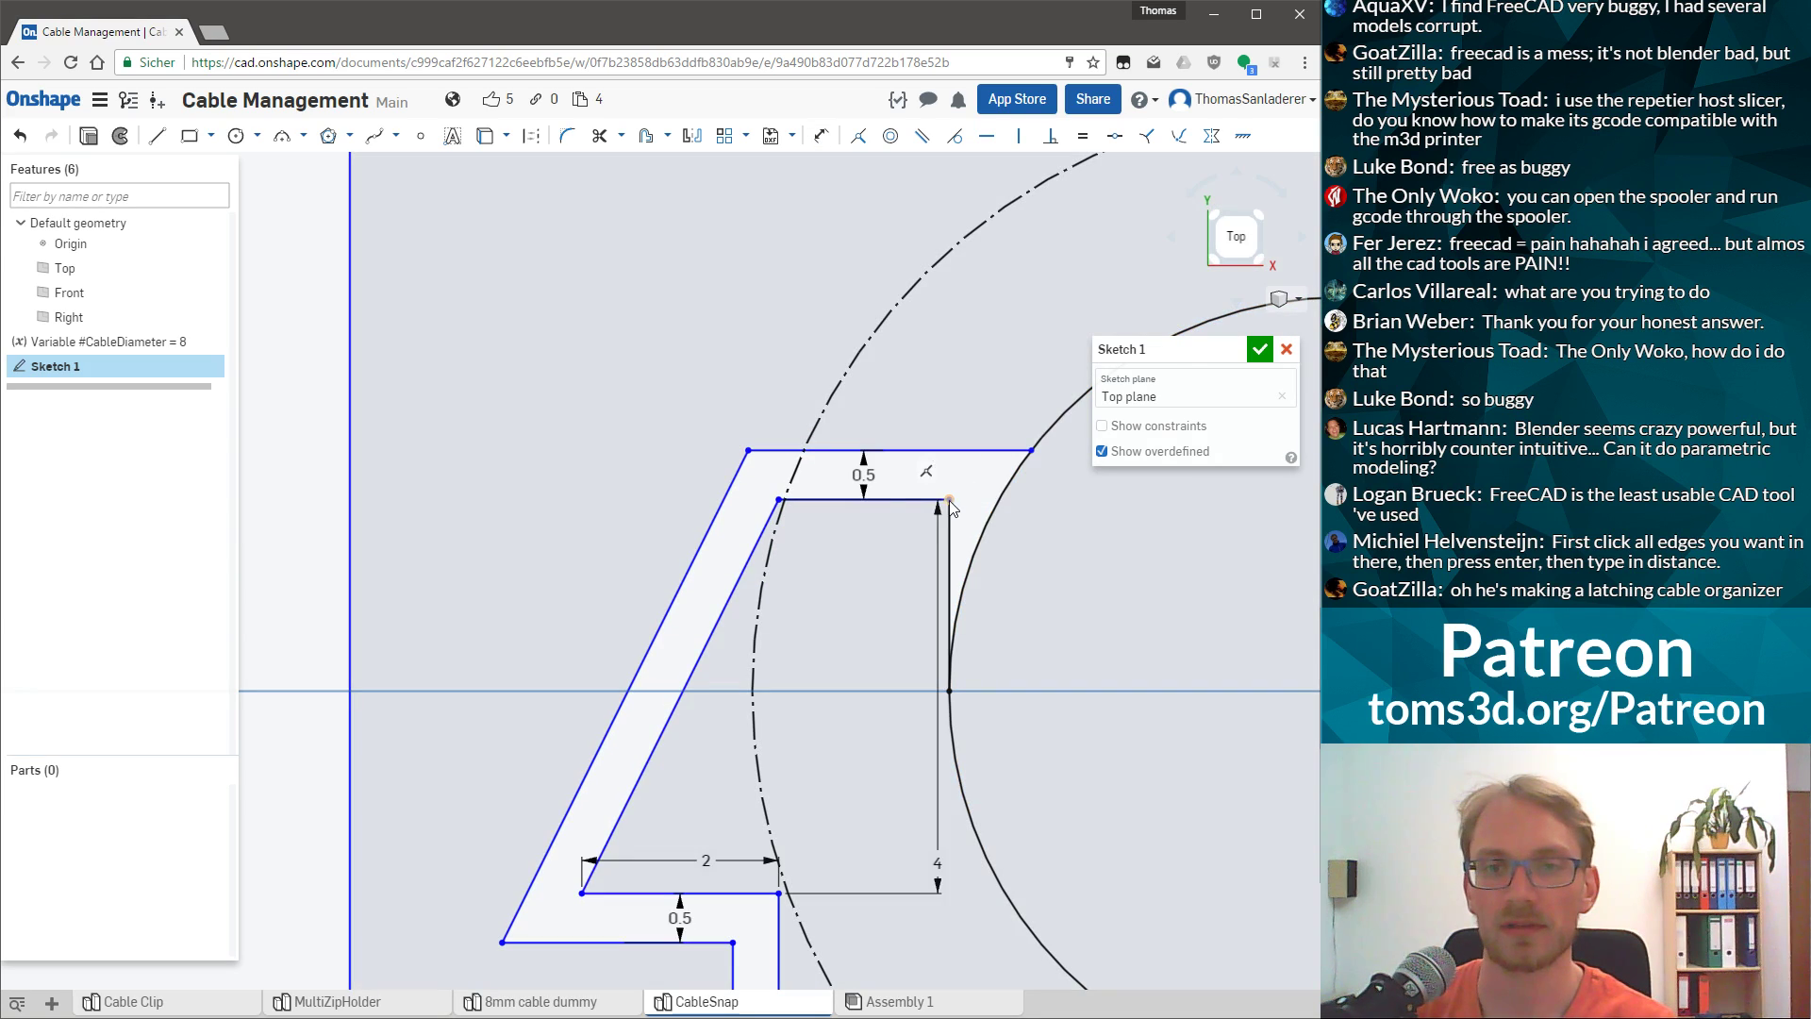
pyautogui.hotkey('ctrl', 'y')
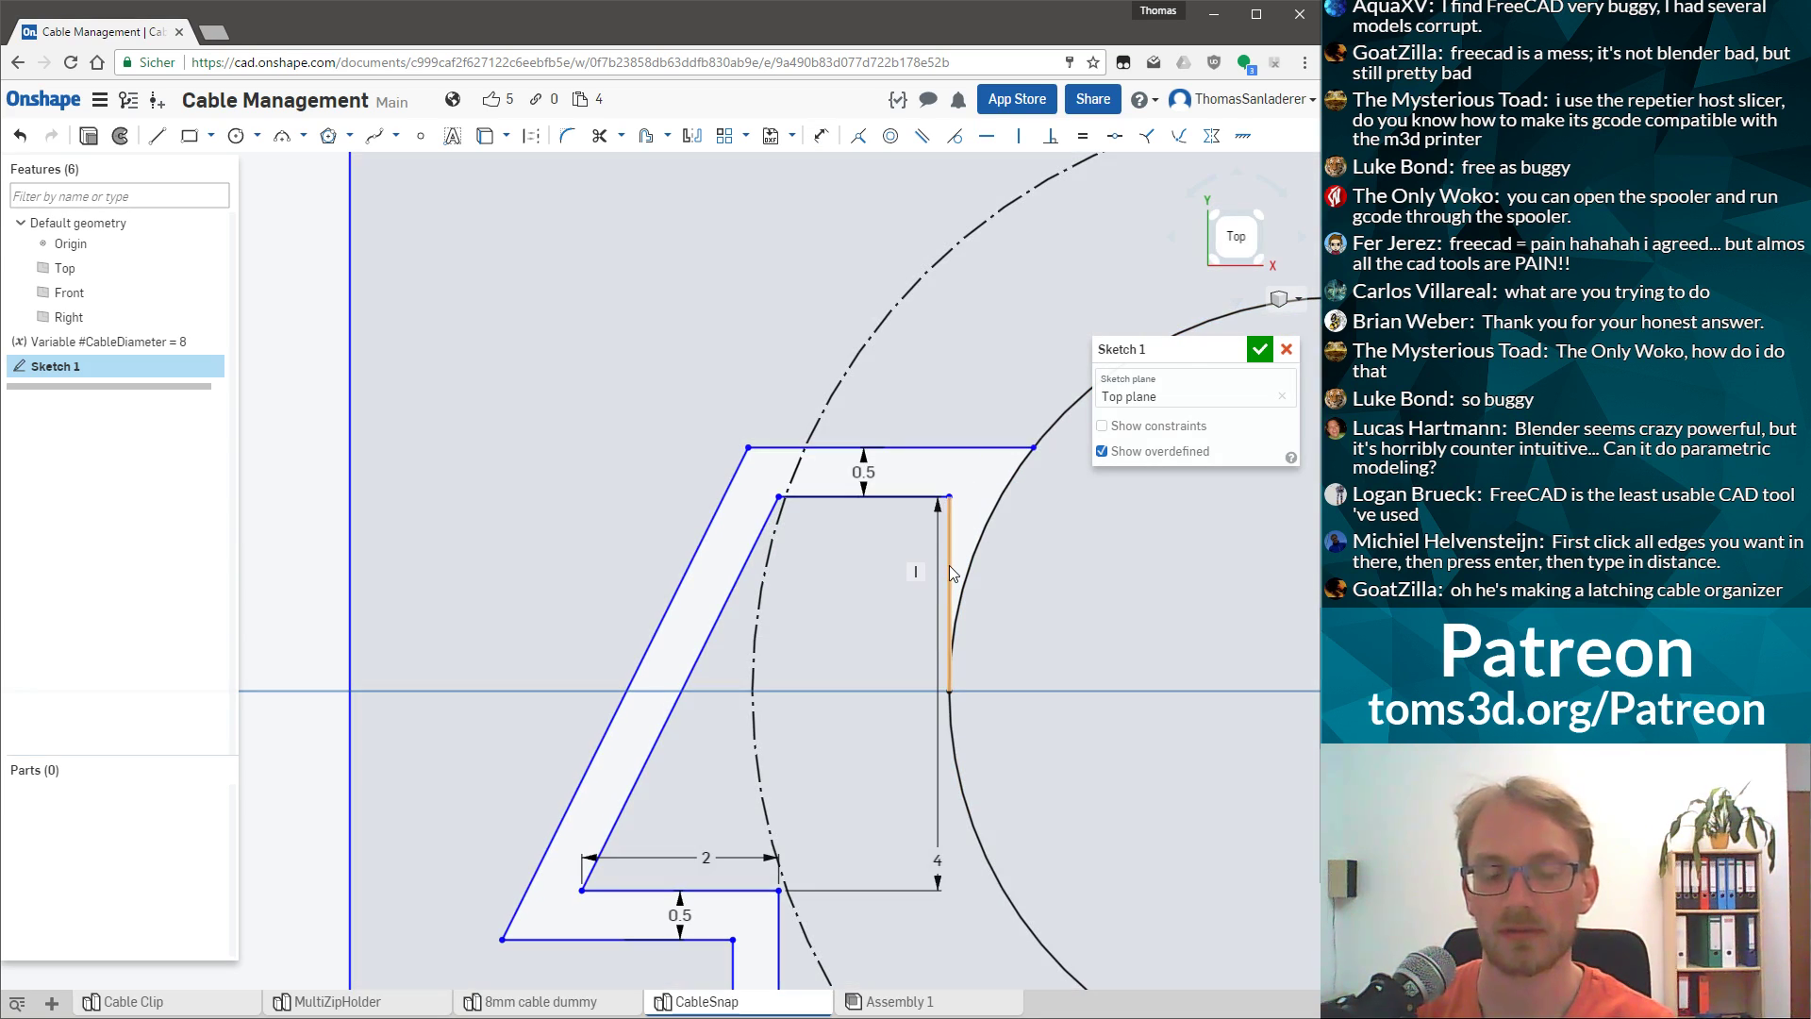
pyautogui.scroll(-8, 1007, 525)
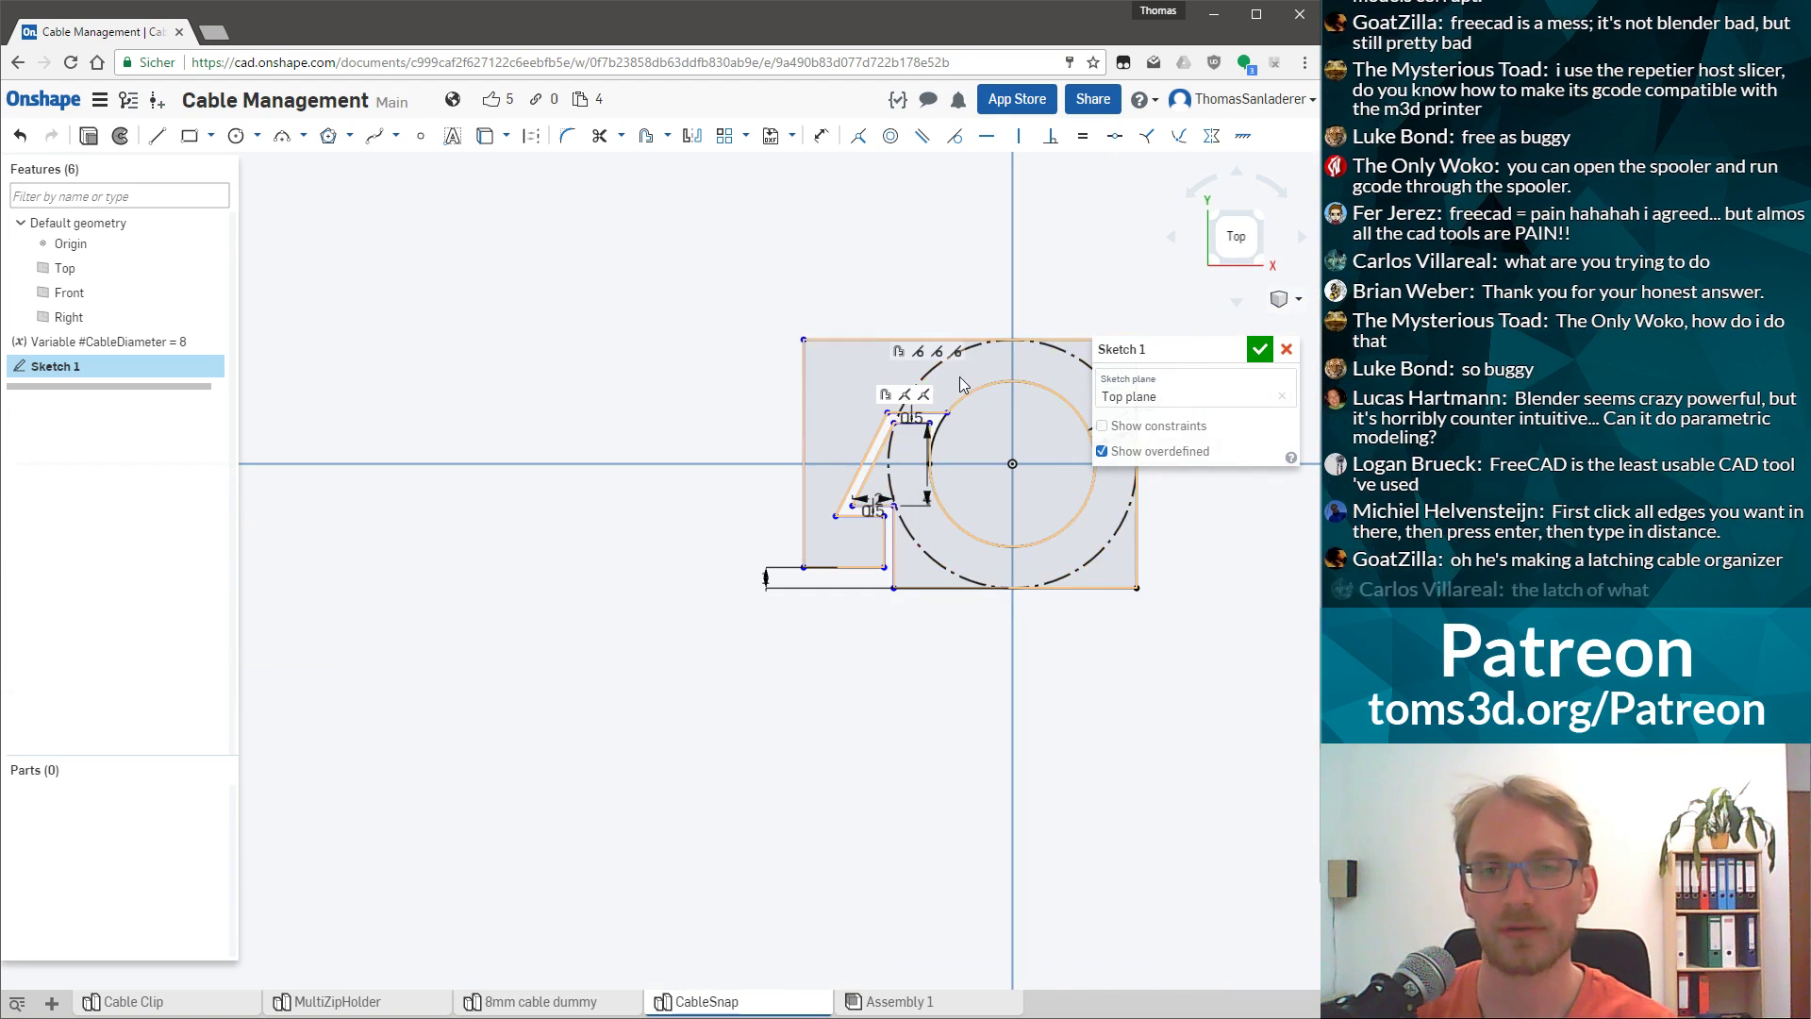
# Check whether the profile area around the latch gap and cable hole forms one closed region.
pyautogui.moveTo(528, 283); pyautogui.dragTo(290, 300, button='middle')
pyautogui.scroll(2, 291, 300)
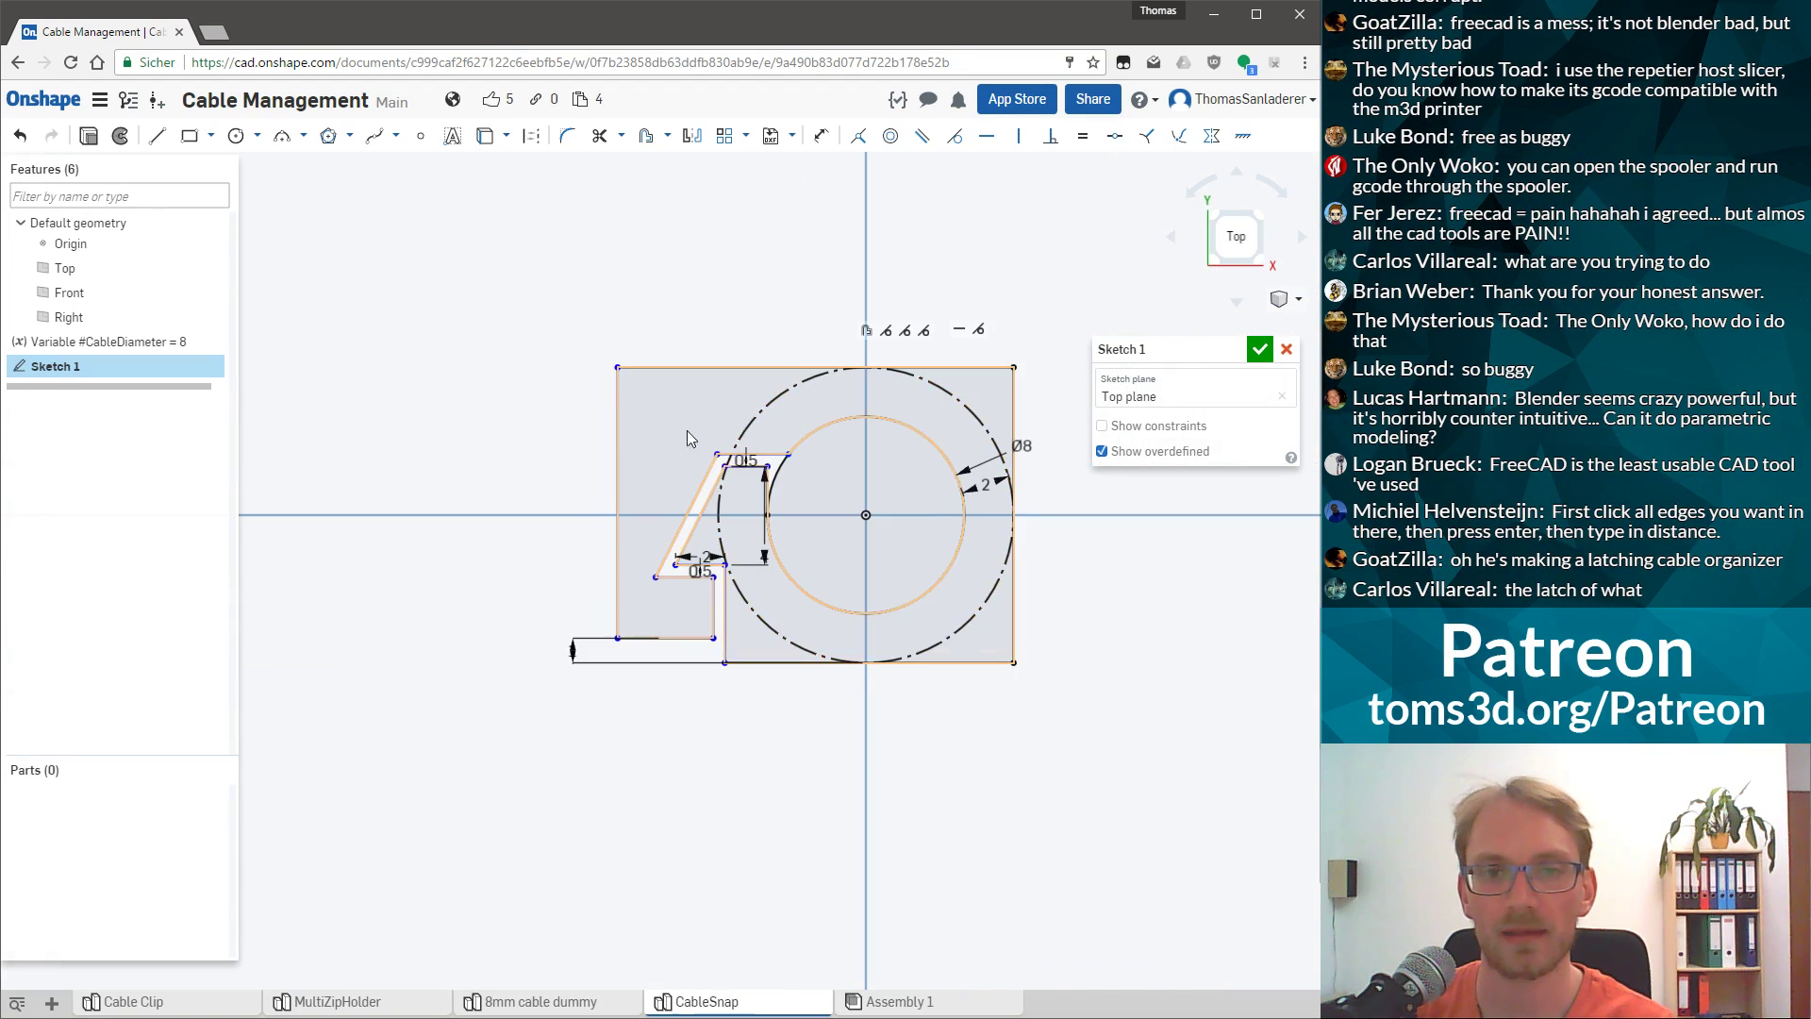
pyautogui.click(665, 418)
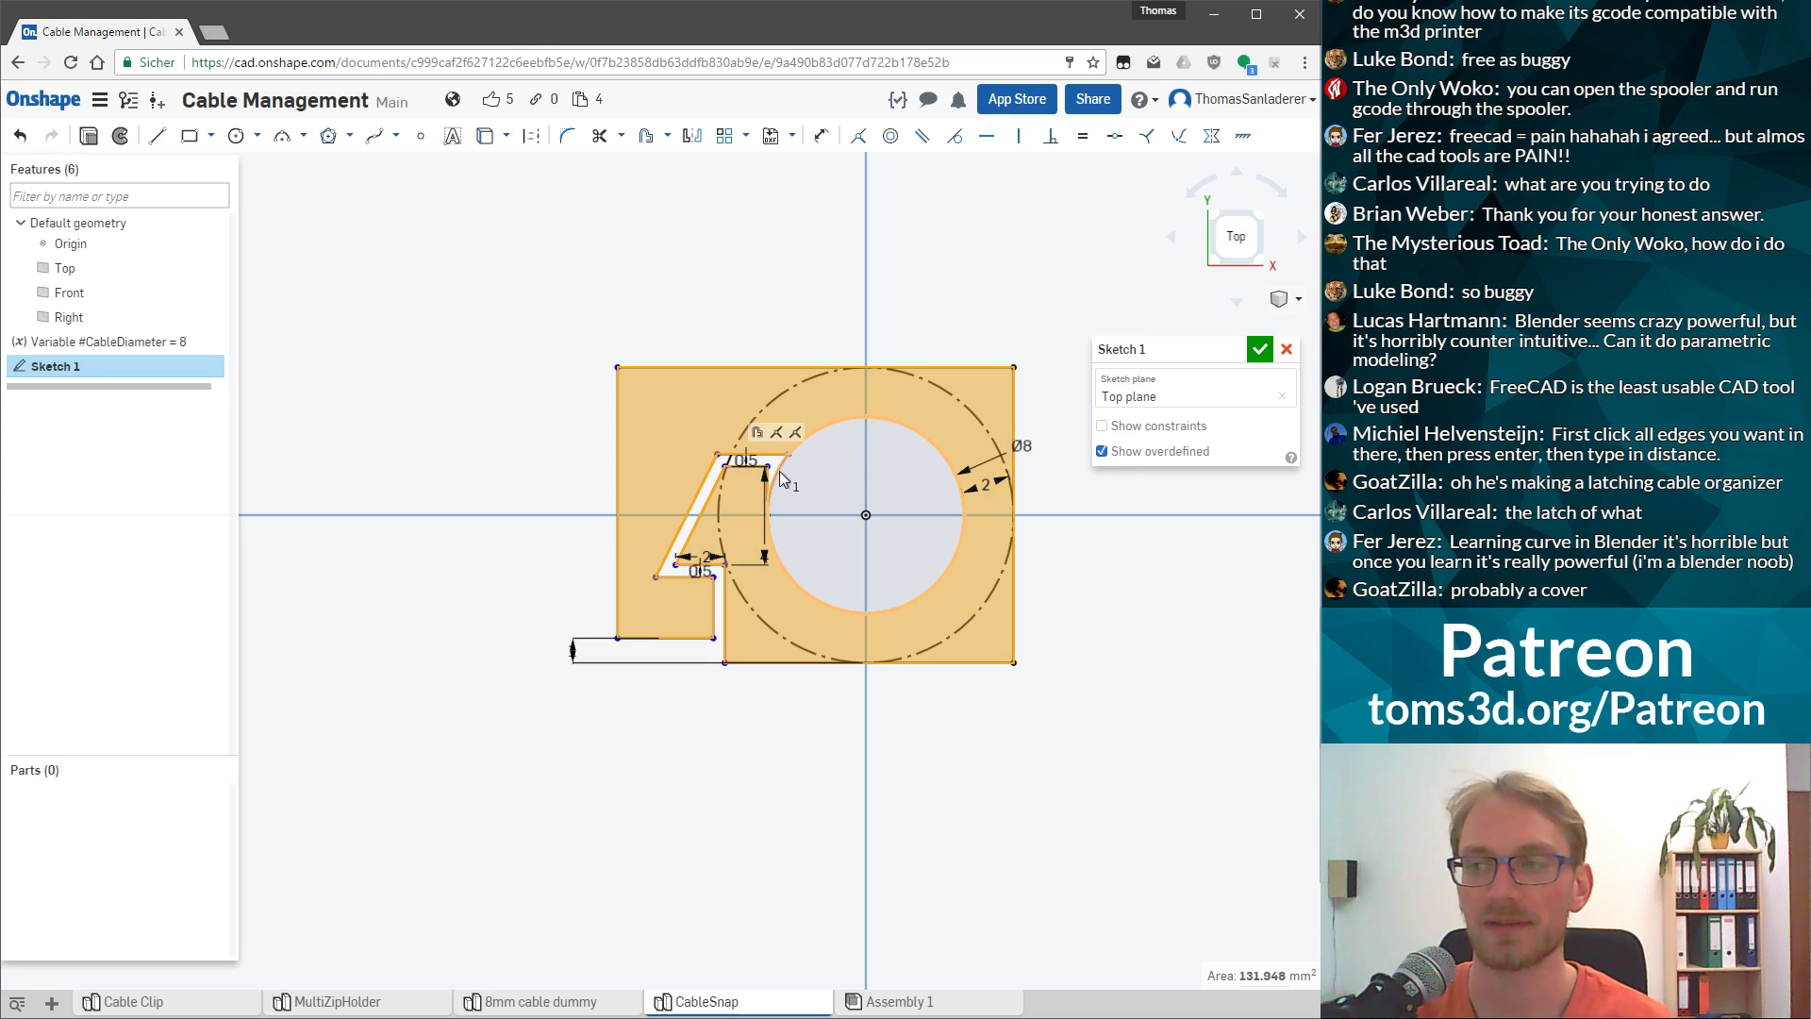
pyautogui.click(989, 761)
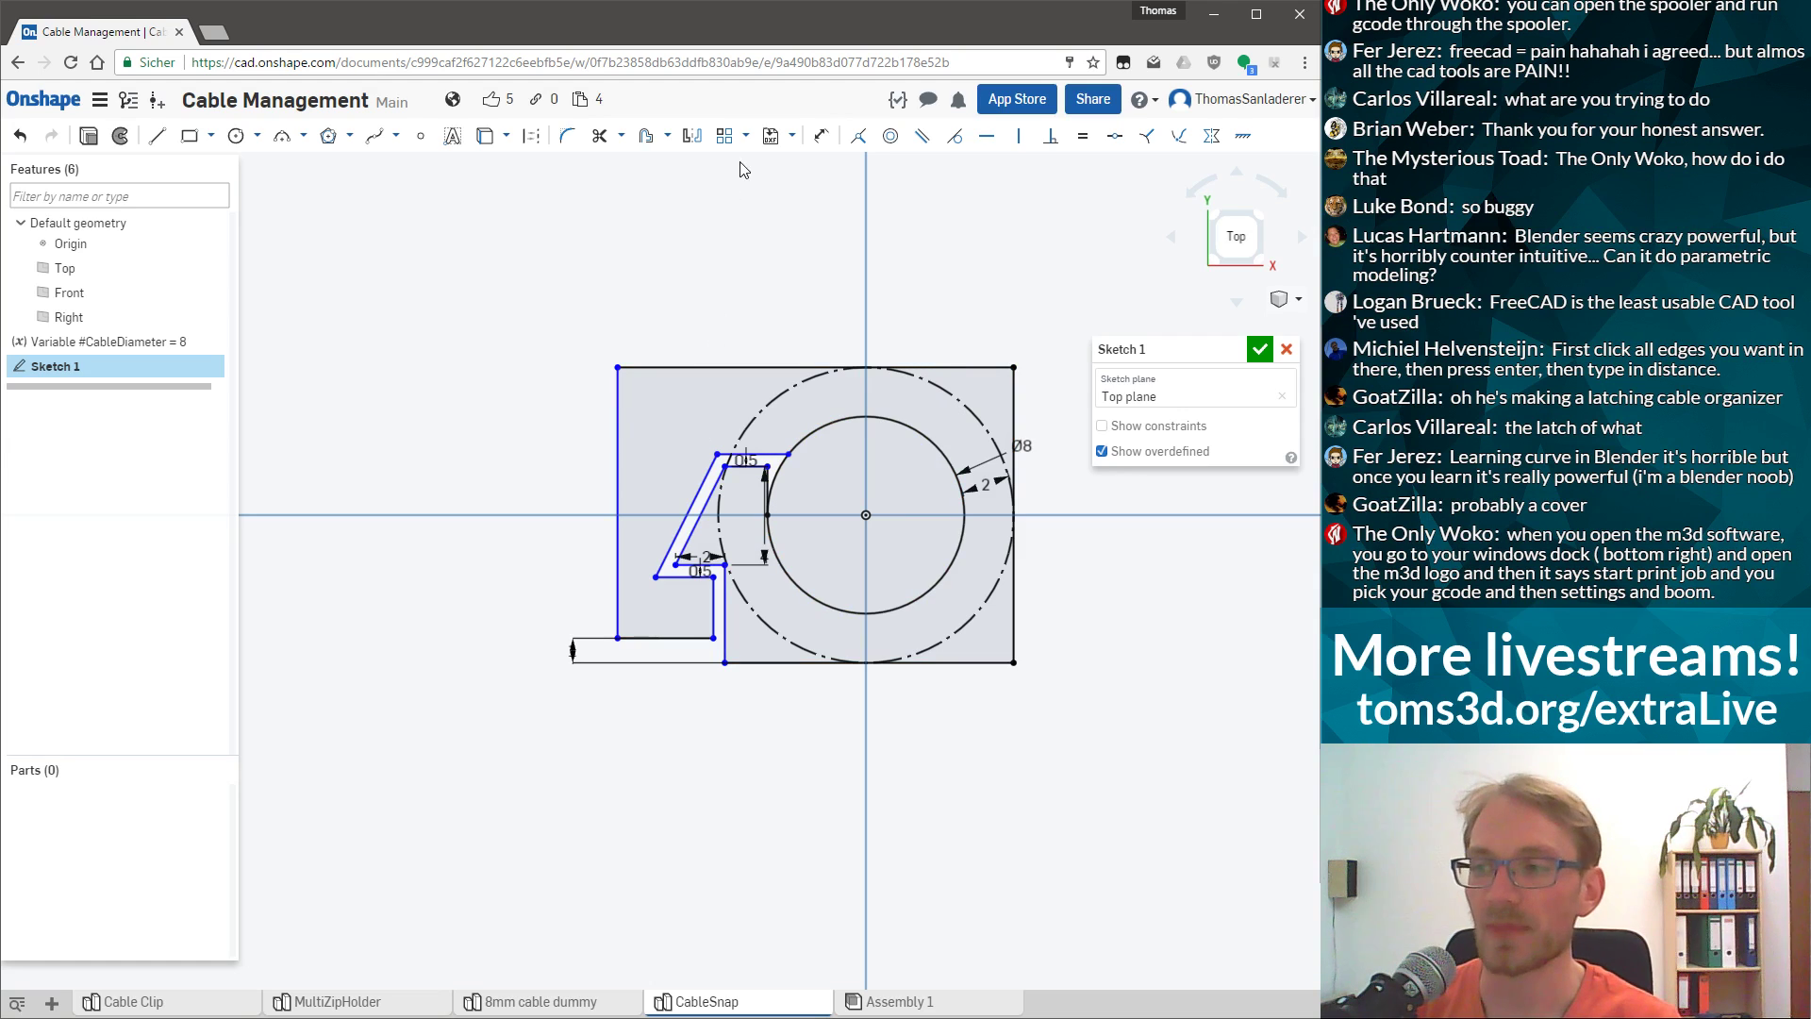
pyautogui.scroll(3, 664, 452)
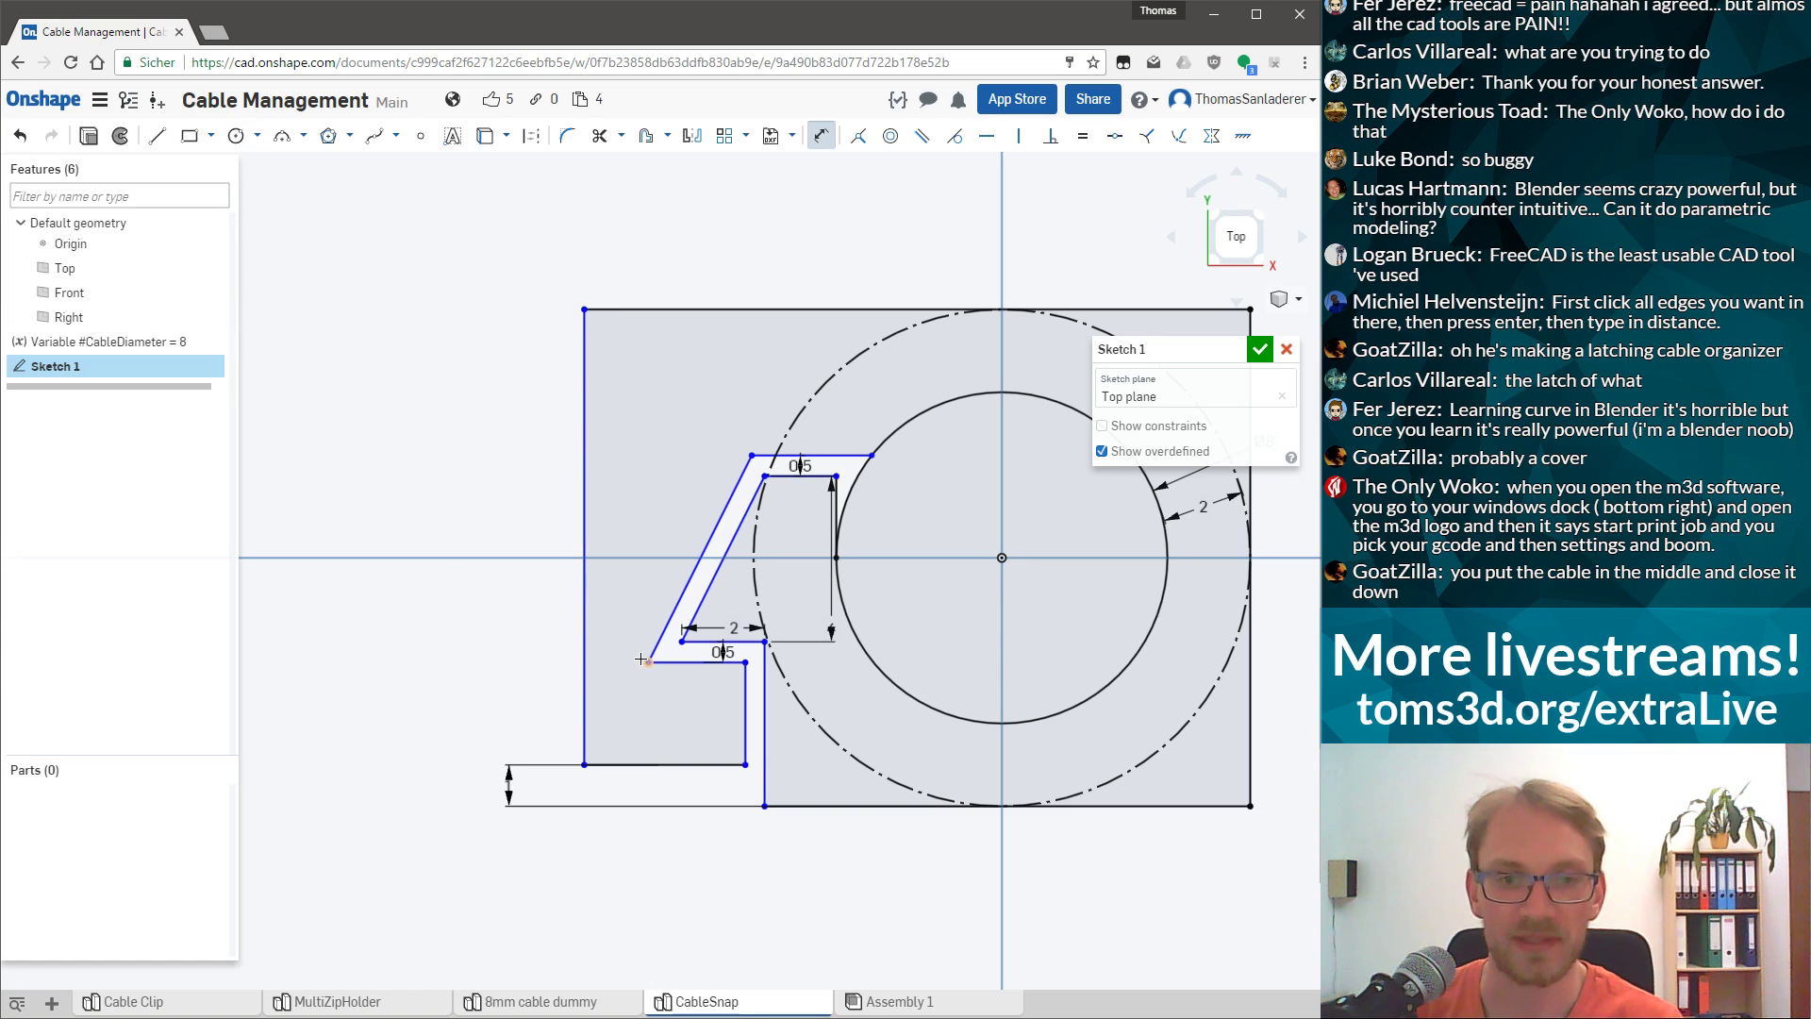
pyautogui.press('Escape')
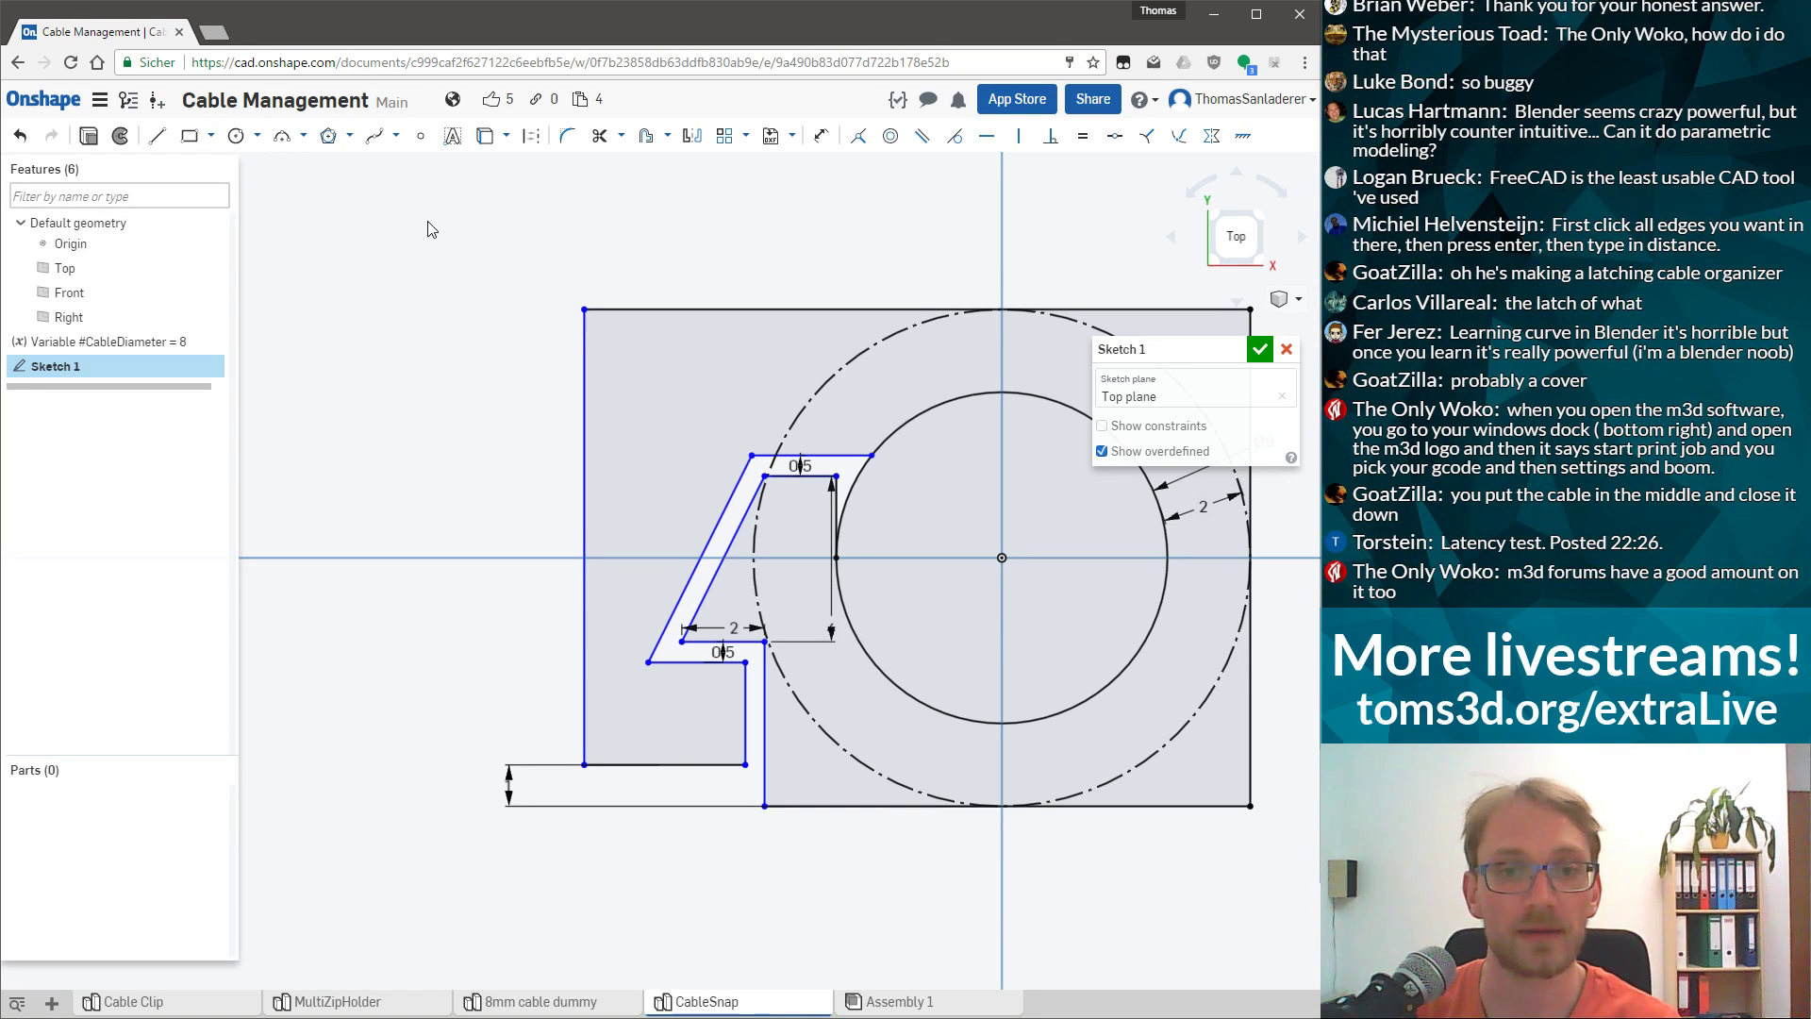
# Sketch lines from the body's lower left corner: about 4.9 mm left, about 4.7 mm up and about 0.8 mm right.
pyautogui.press('l')
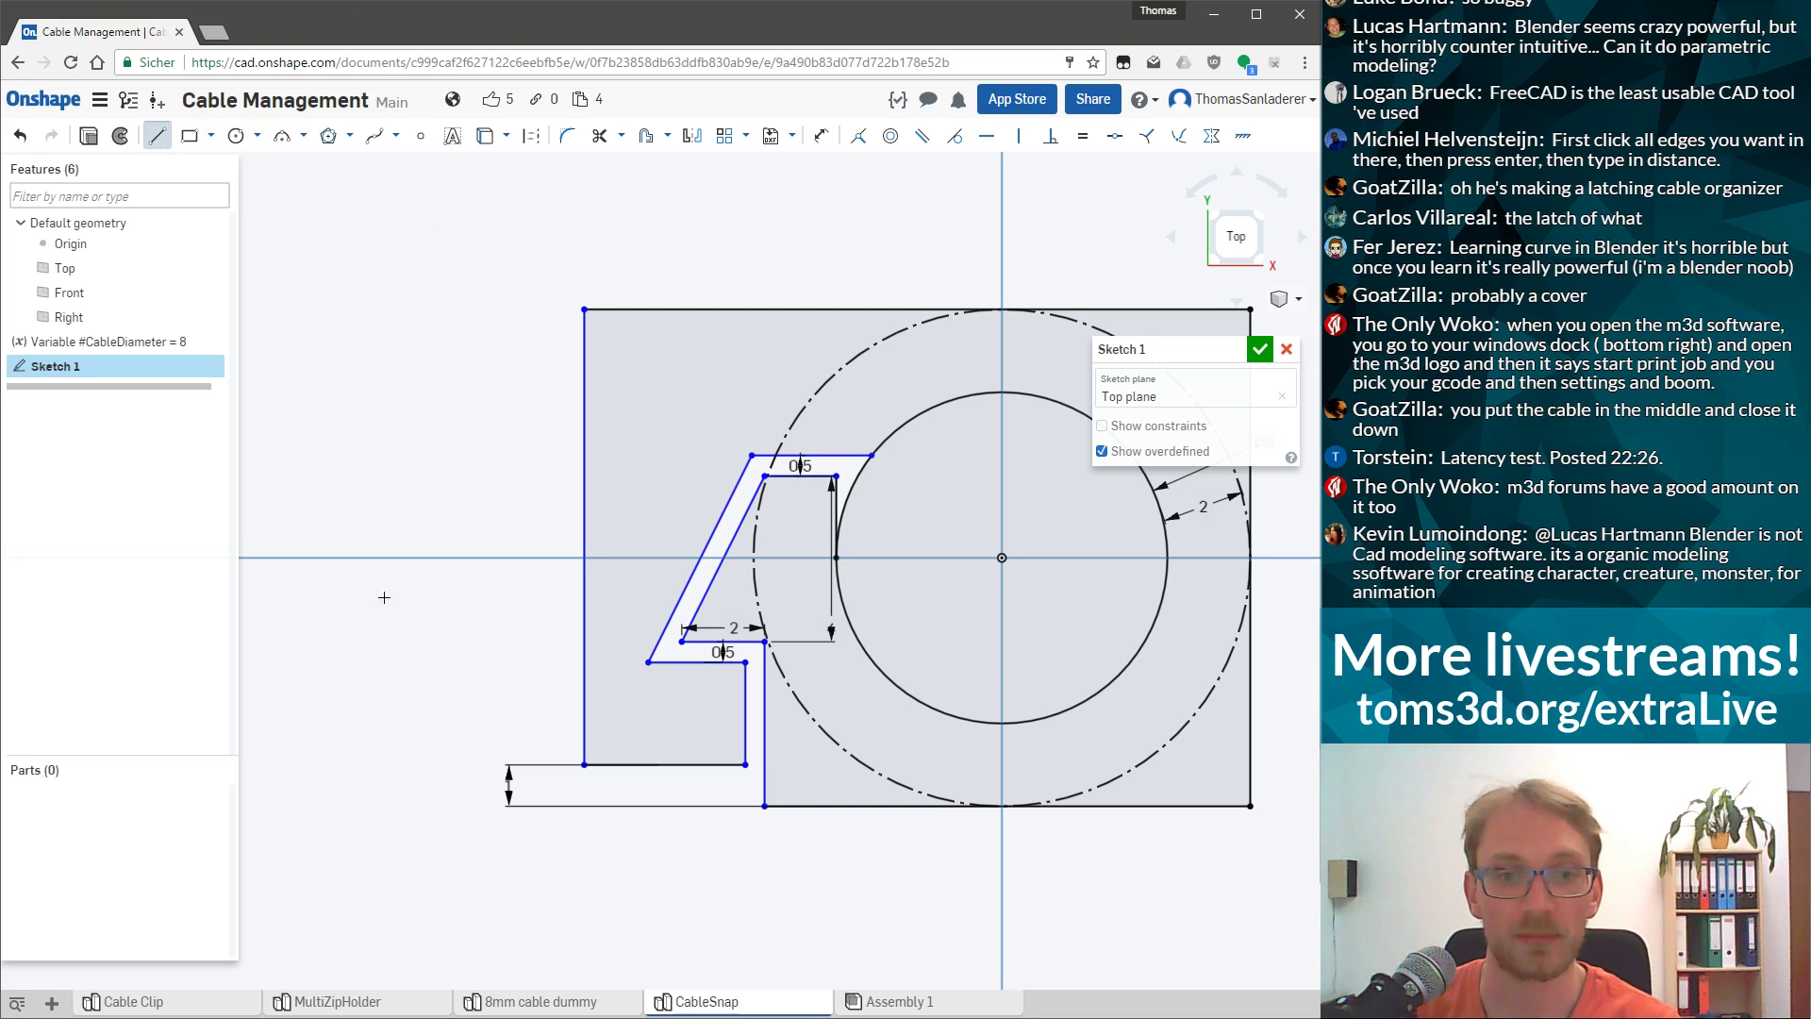
pyautogui.click(381, 765)
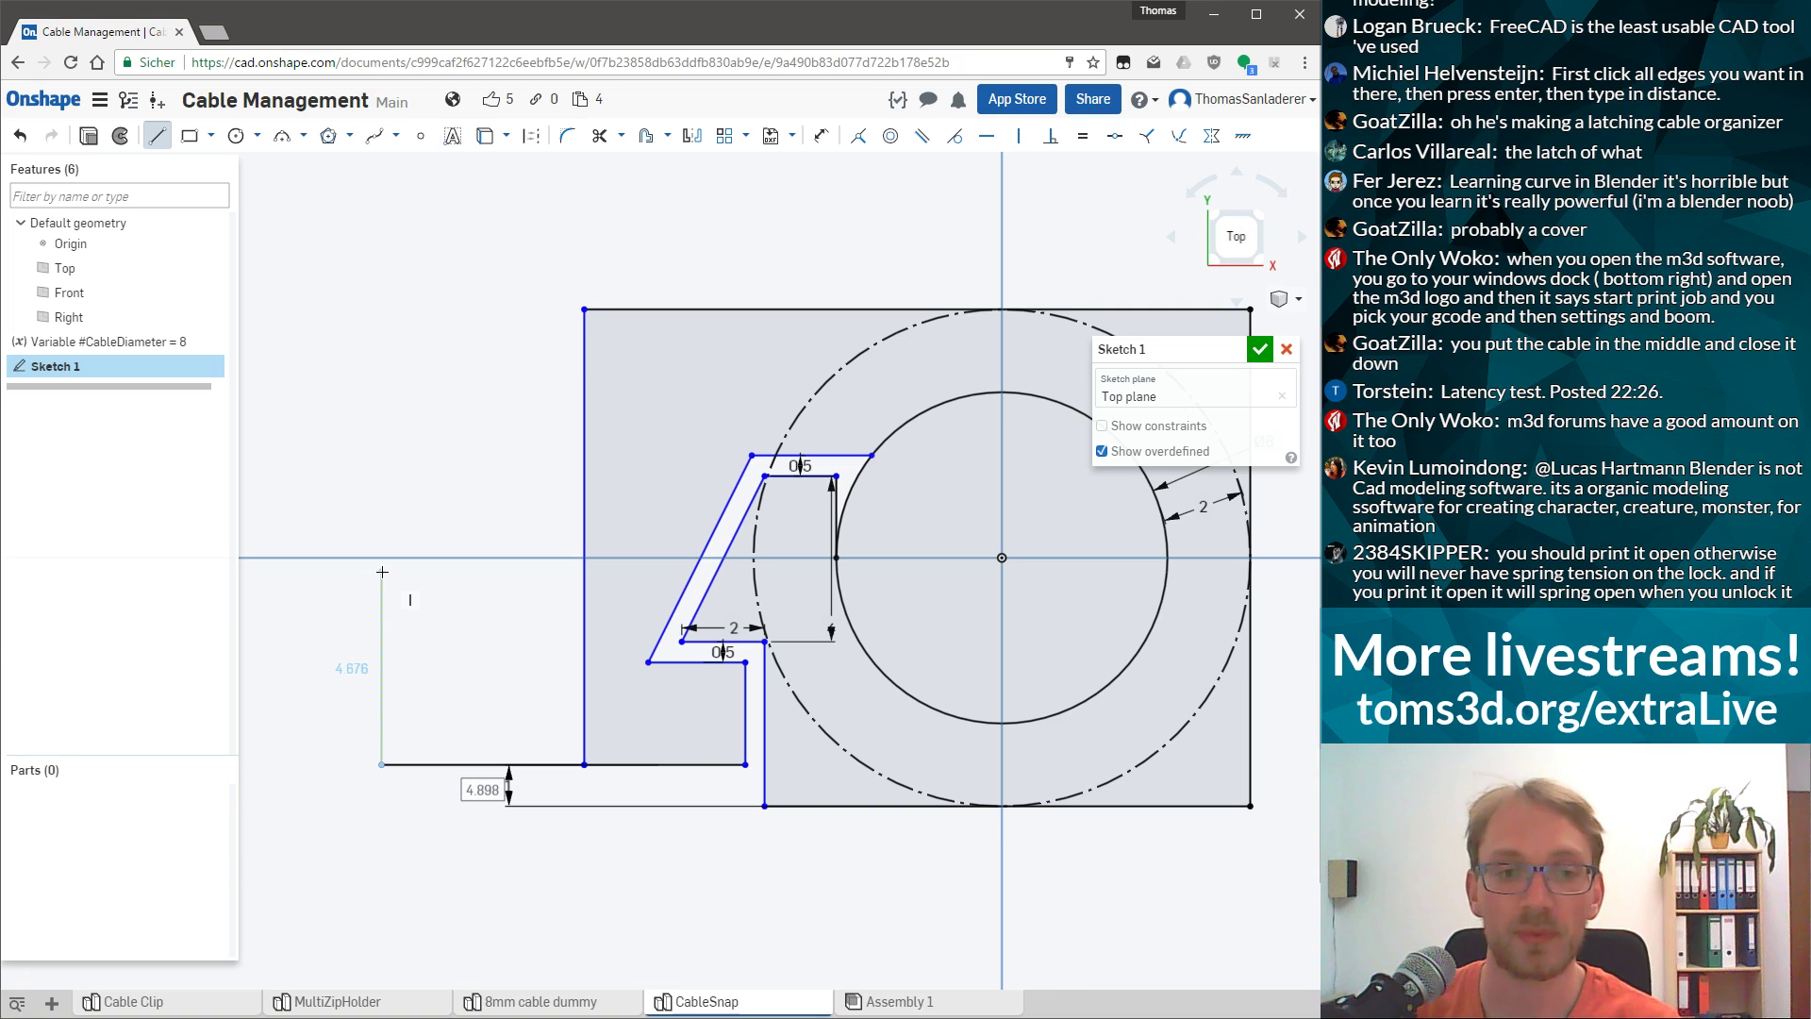
pyautogui.click(382, 571)
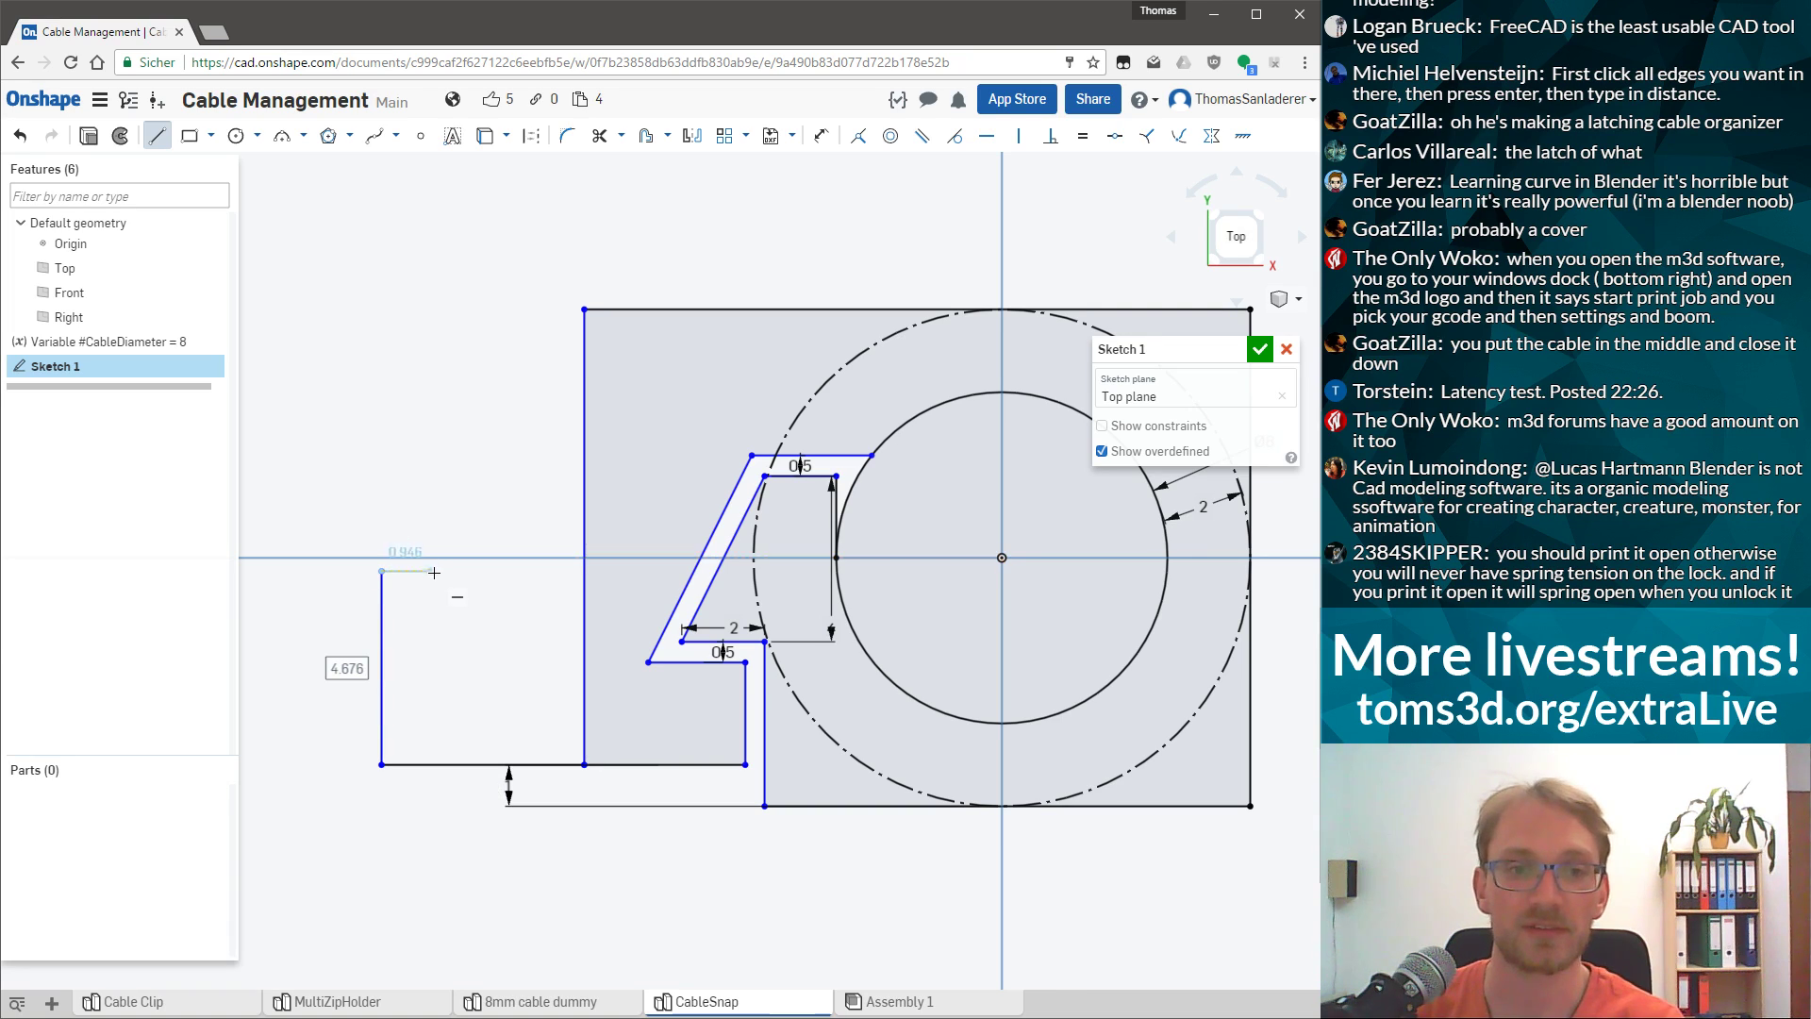
pyautogui.click(413, 572)
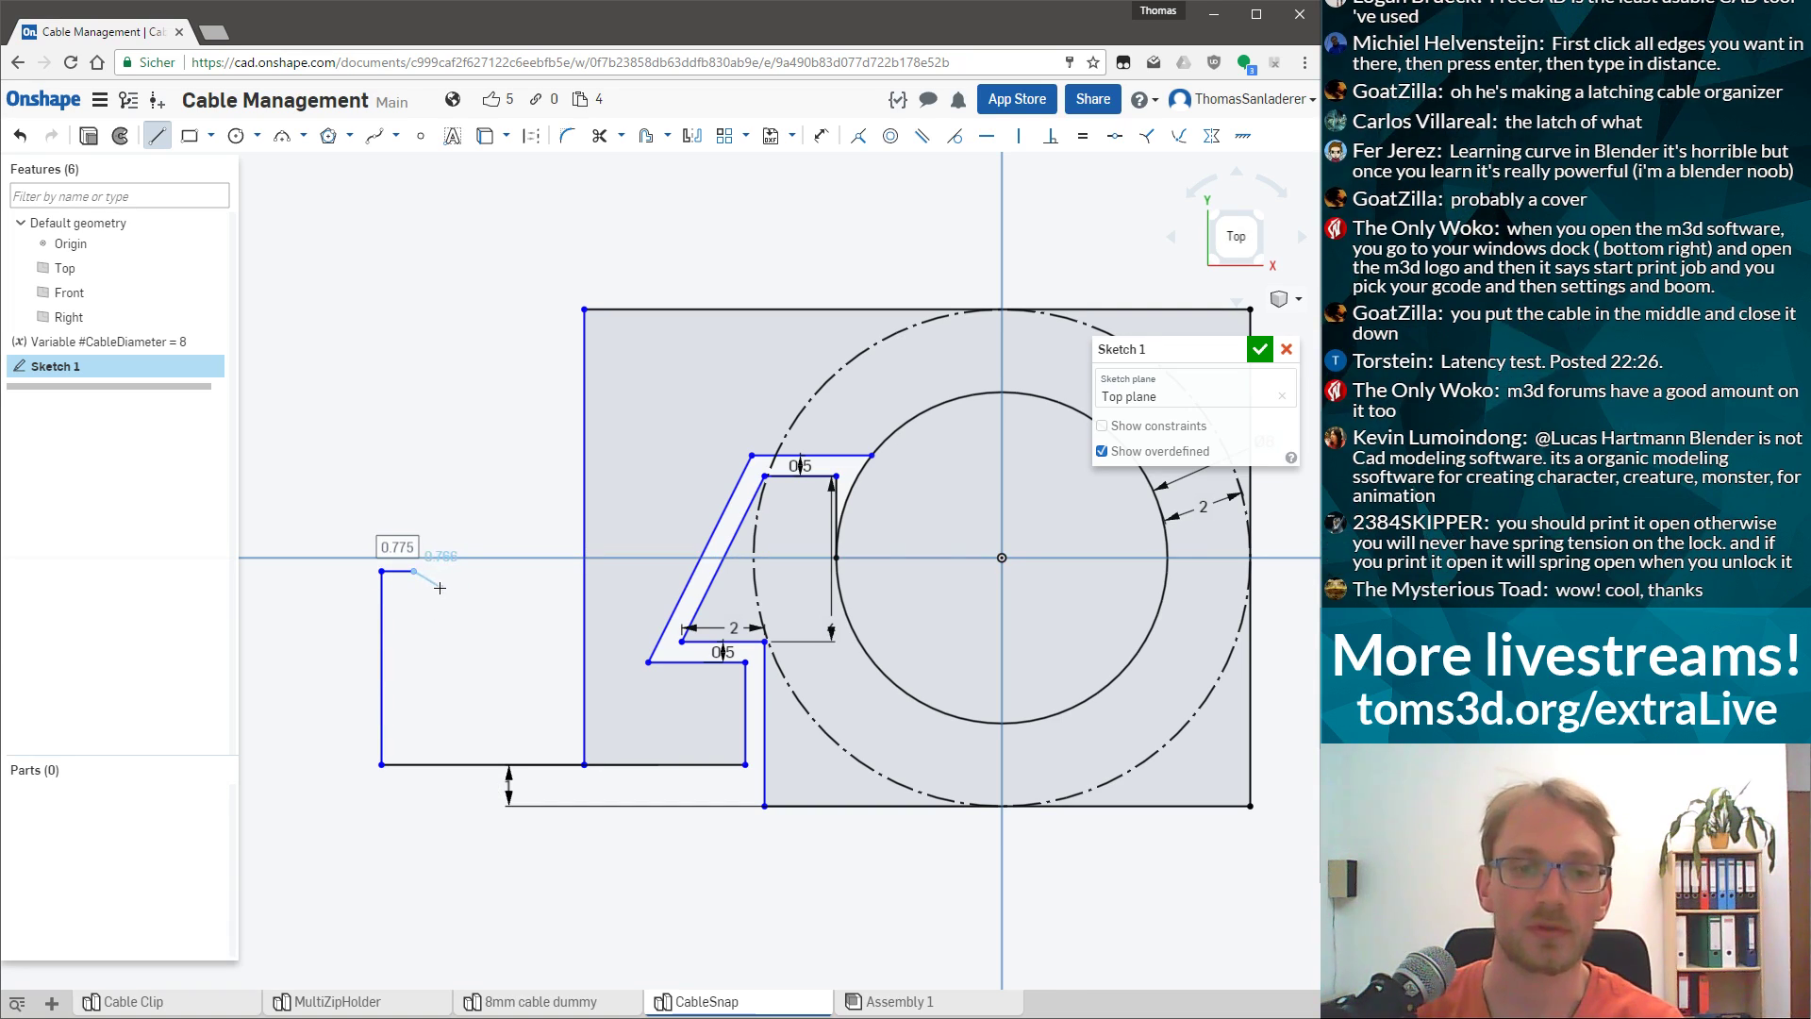
pyautogui.press('Escape')
# Draw a circle about 3.5 mm in diameter between the end of the short line and the body's left edge.
pyautogui.click(236, 137)
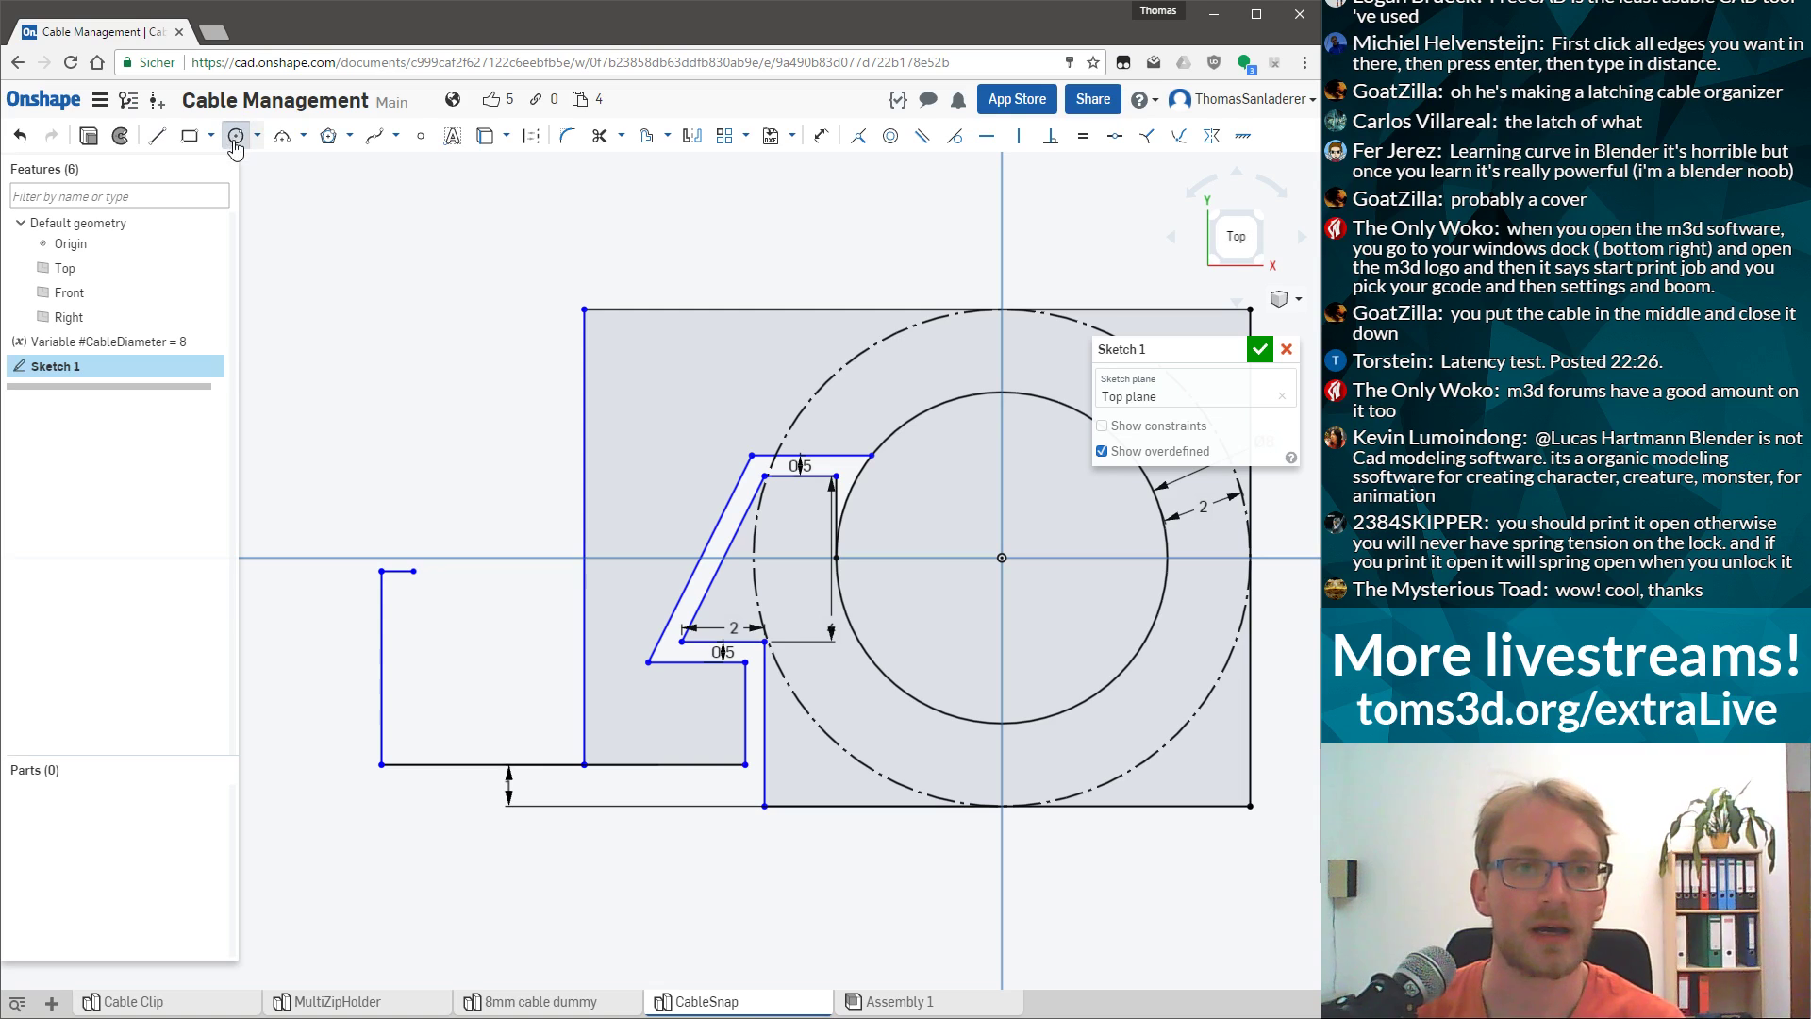
pyautogui.click(499, 571)
pyautogui.click(568, 528)
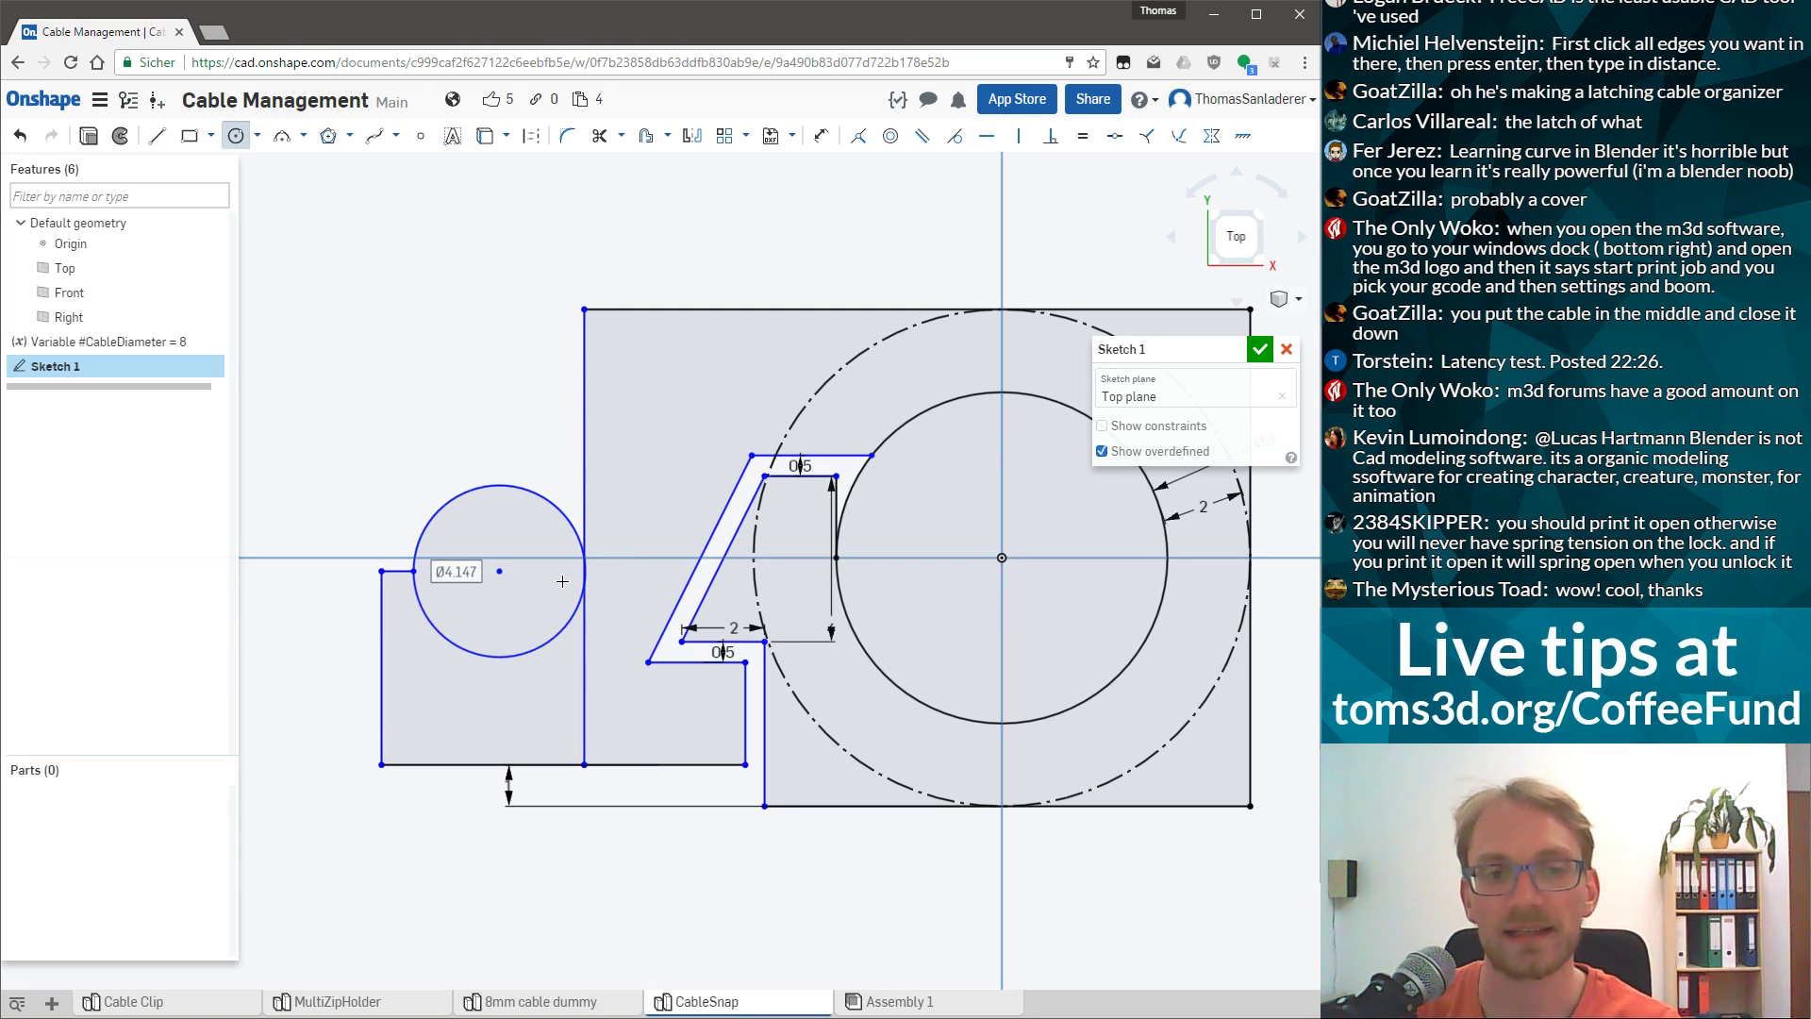
pyautogui.moveTo(567, 524); pyautogui.dragTo(560, 530)
# Make the new circle tangent to the body's left vertical edge.
pyautogui.click(571, 558)
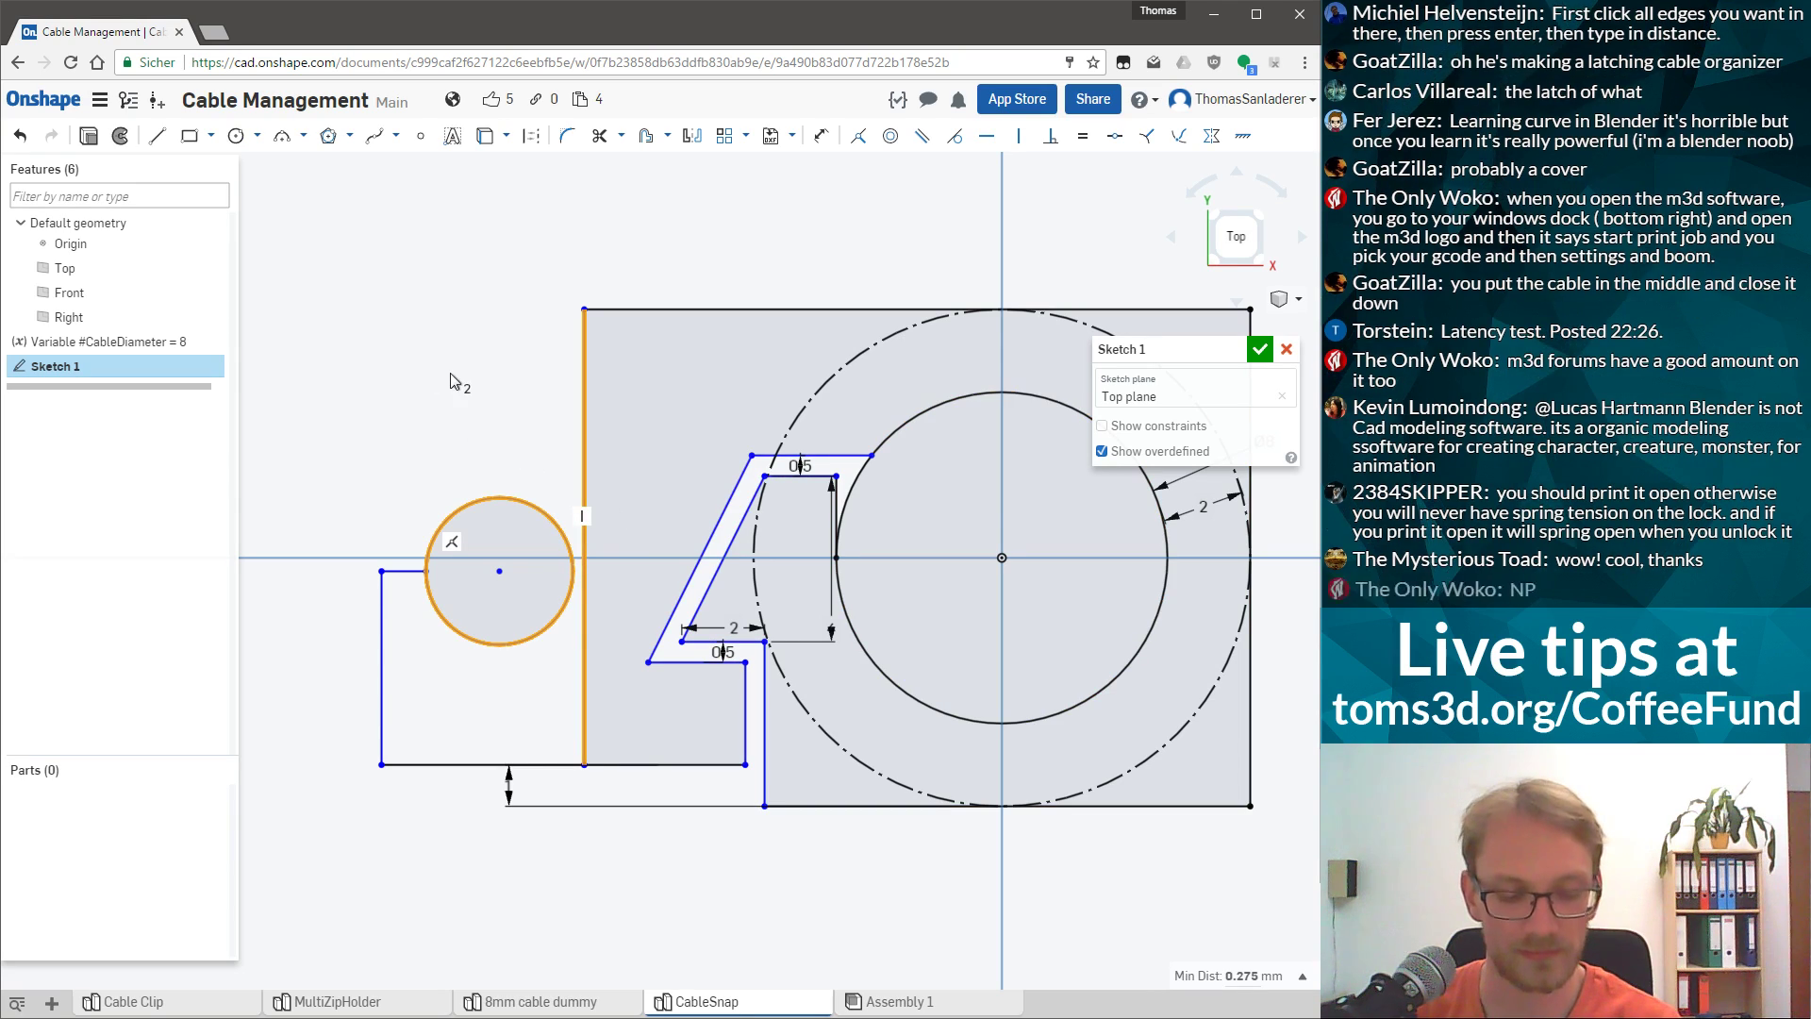
pyautogui.press('d')
pyautogui.click(553, 513)
pyautogui.click(584, 518)
pyautogui.click(958, 146)
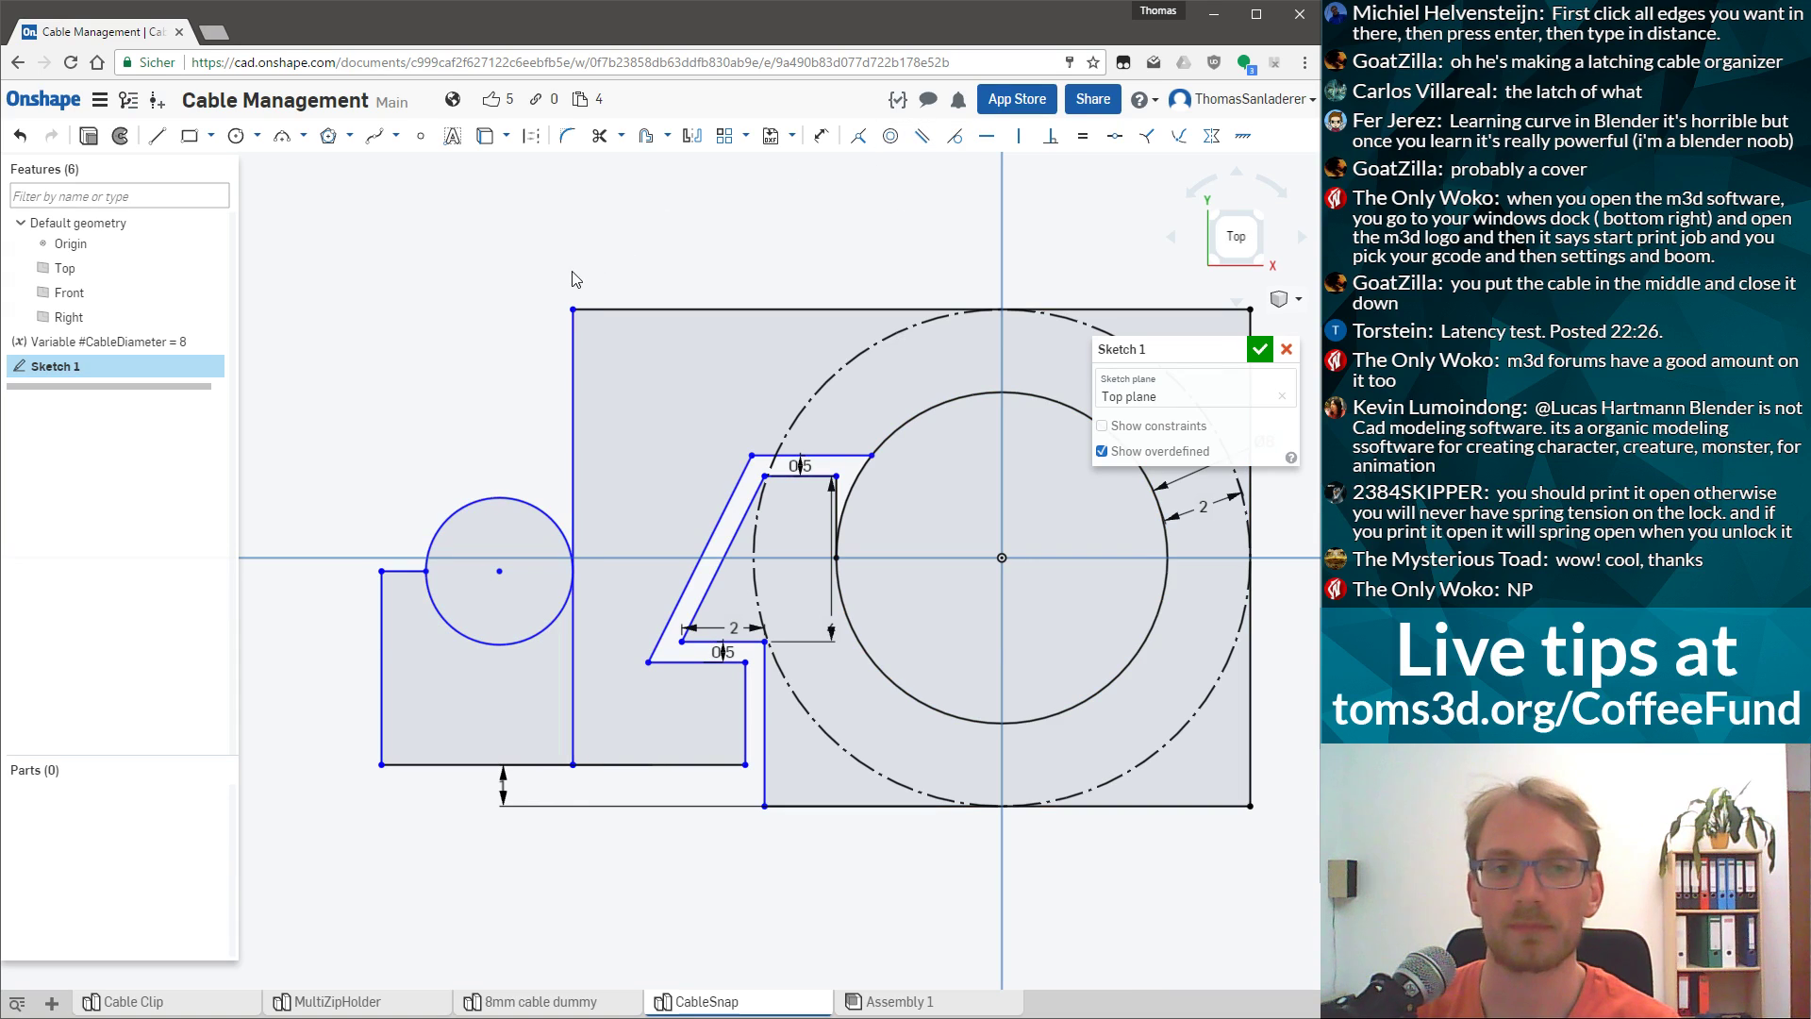
# Dimension the horizontal distance between the body's left edge and the latch gap's lower left corner at 1 mm.
pyautogui.scroll(1, 621, 634)
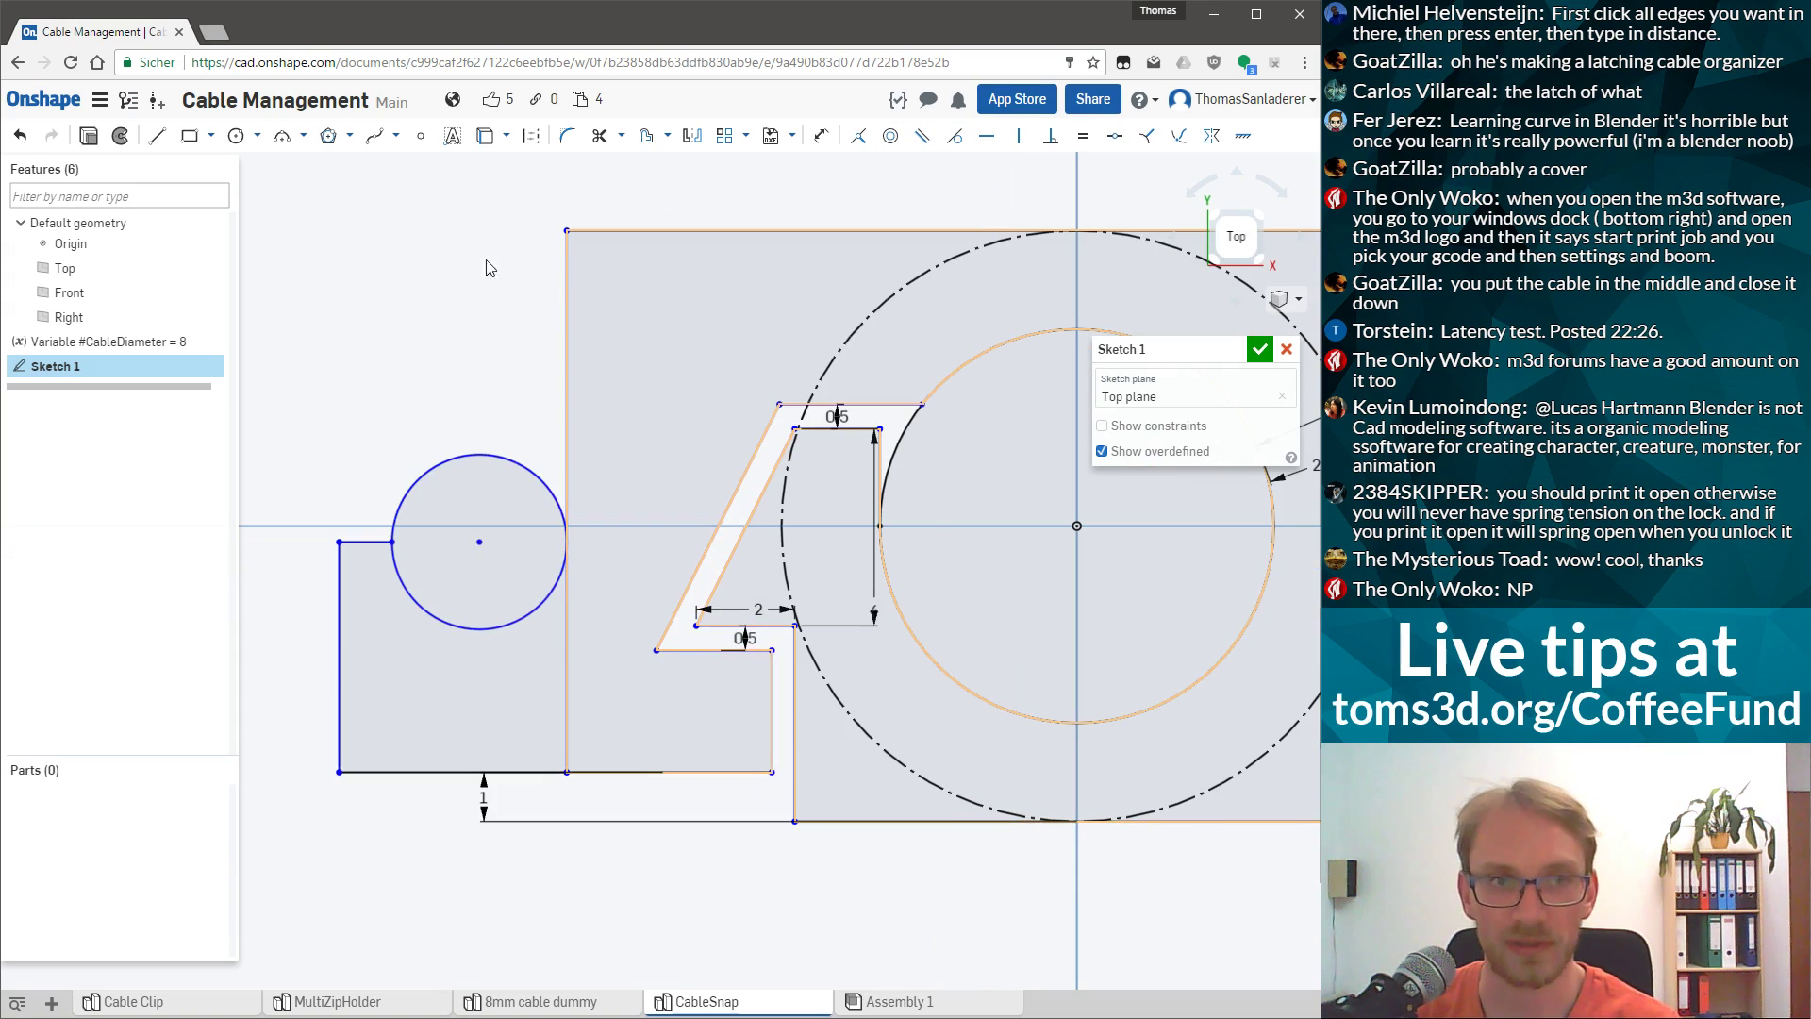
pyautogui.click(566, 679)
pyautogui.click(656, 650)
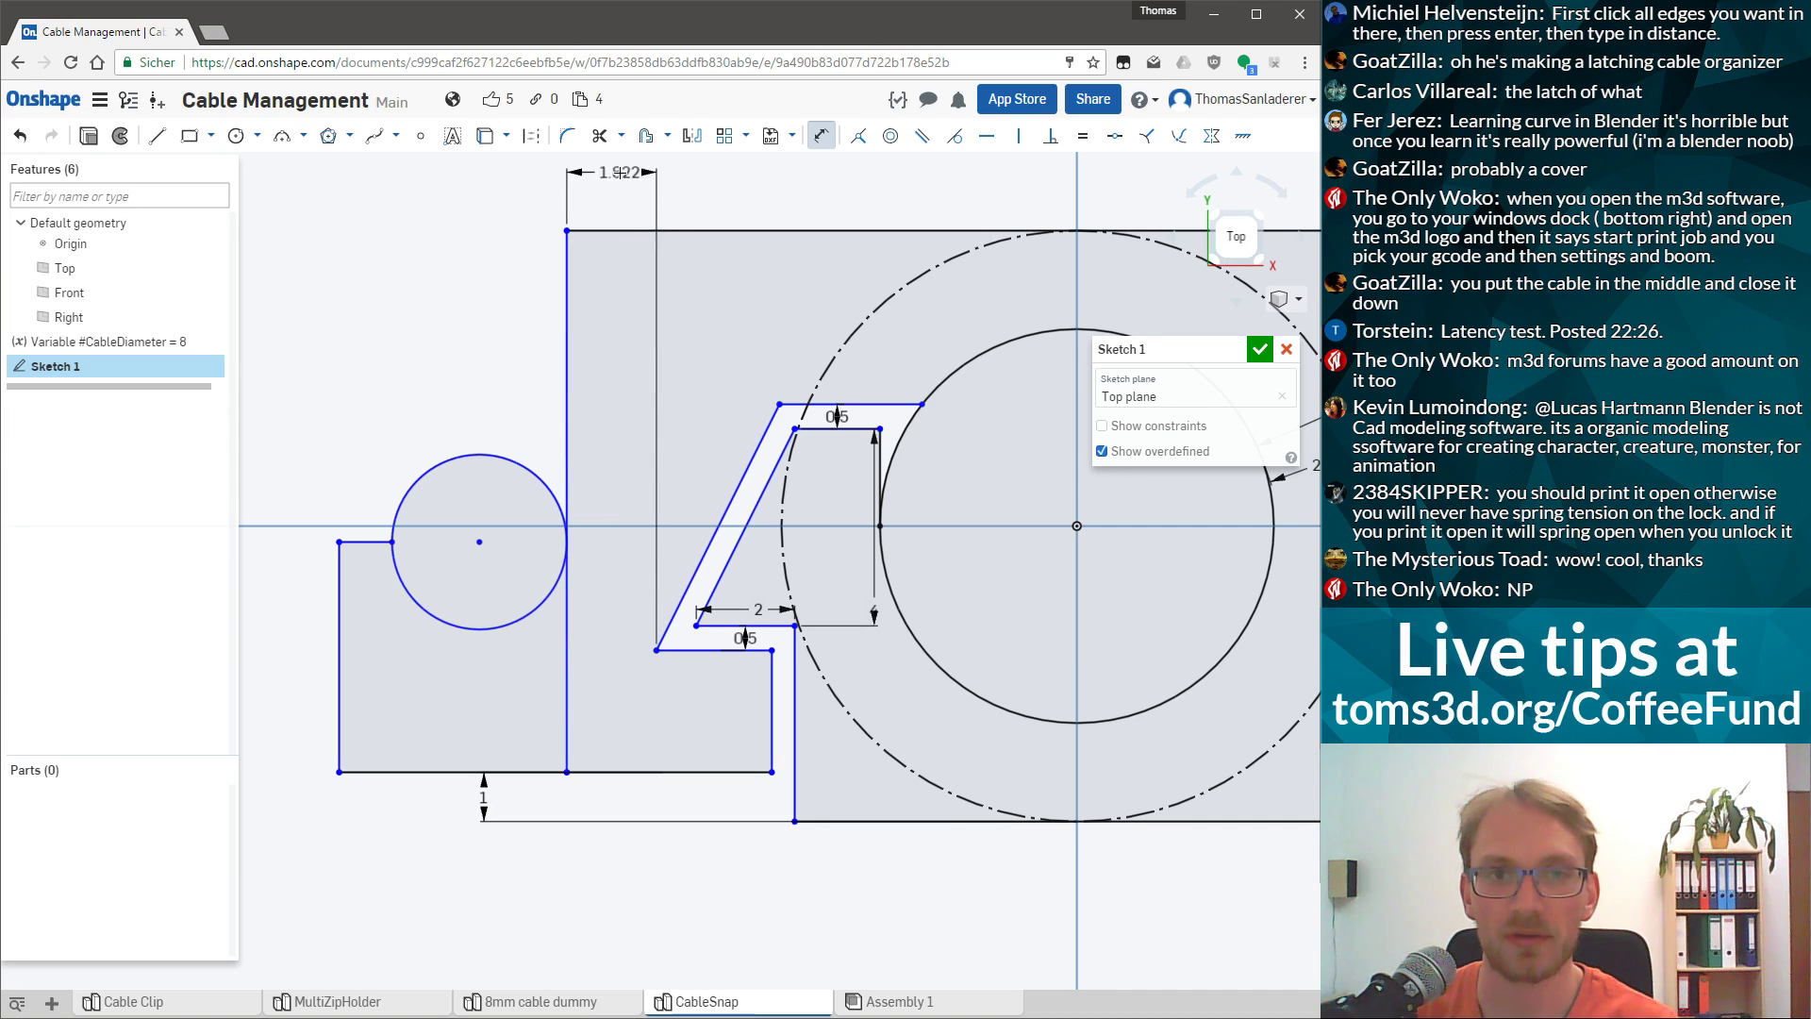
pyautogui.click(620, 183)
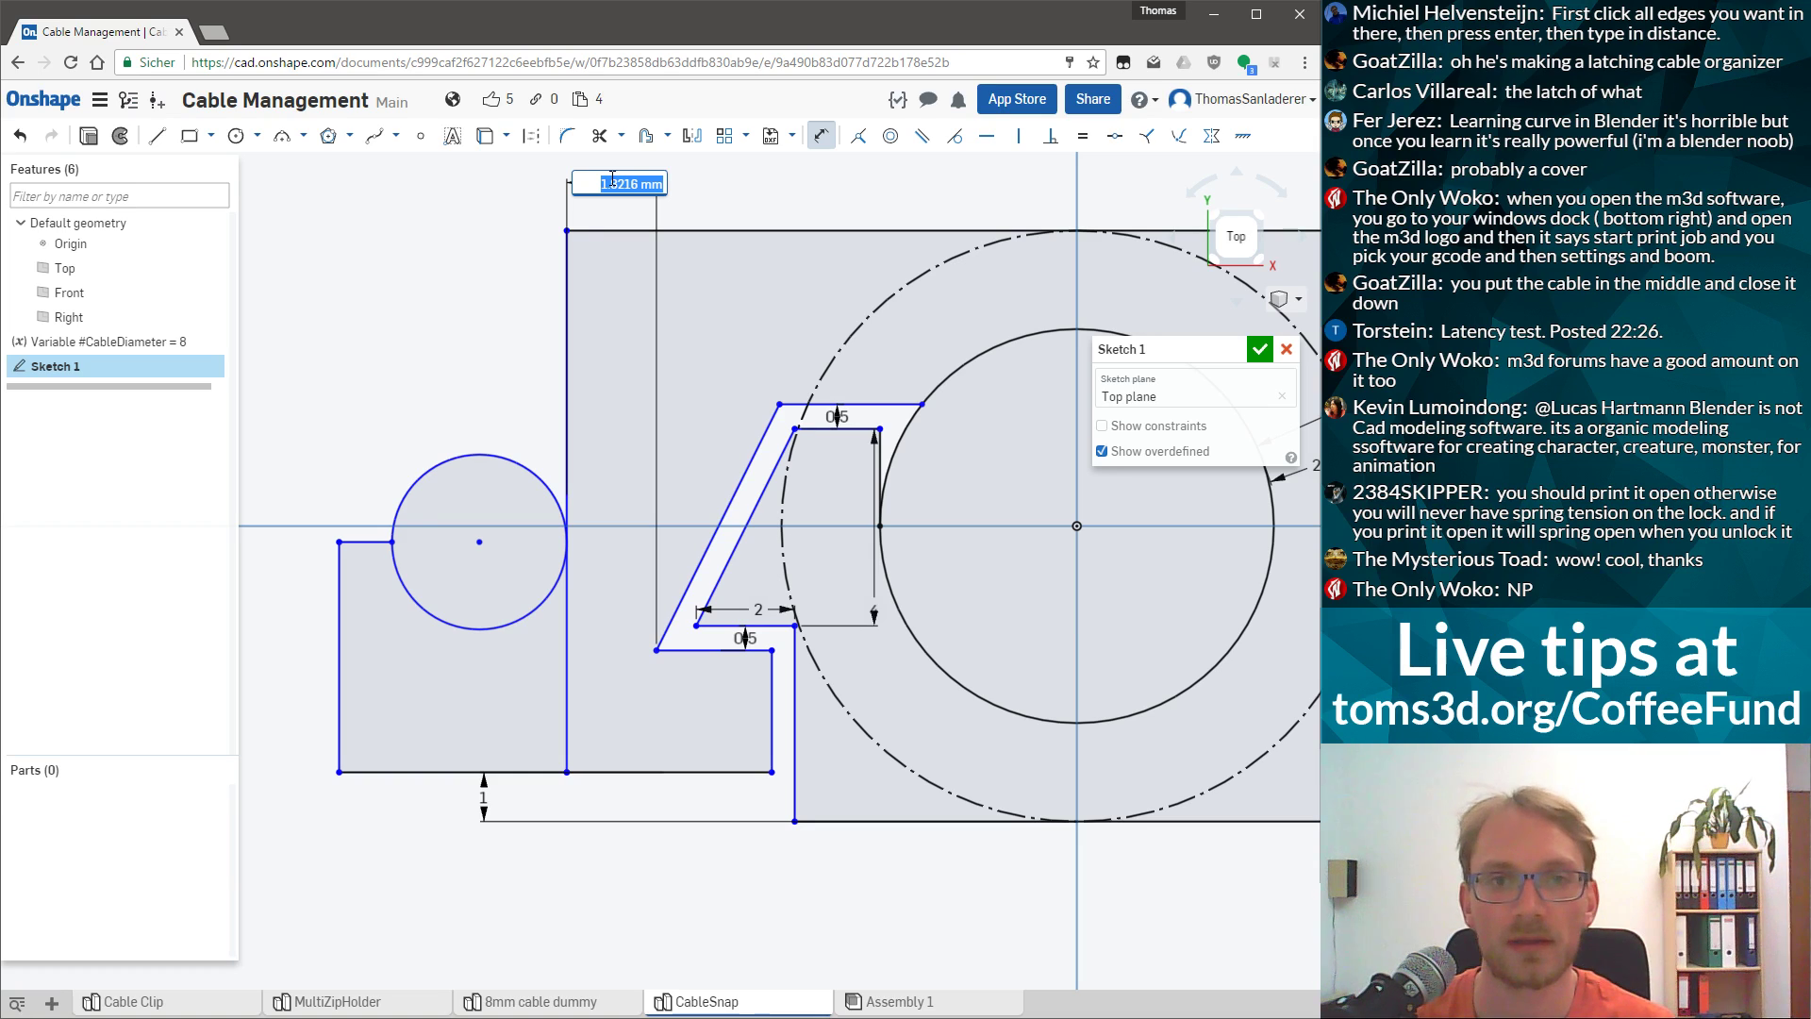
pyautogui.press('Return')
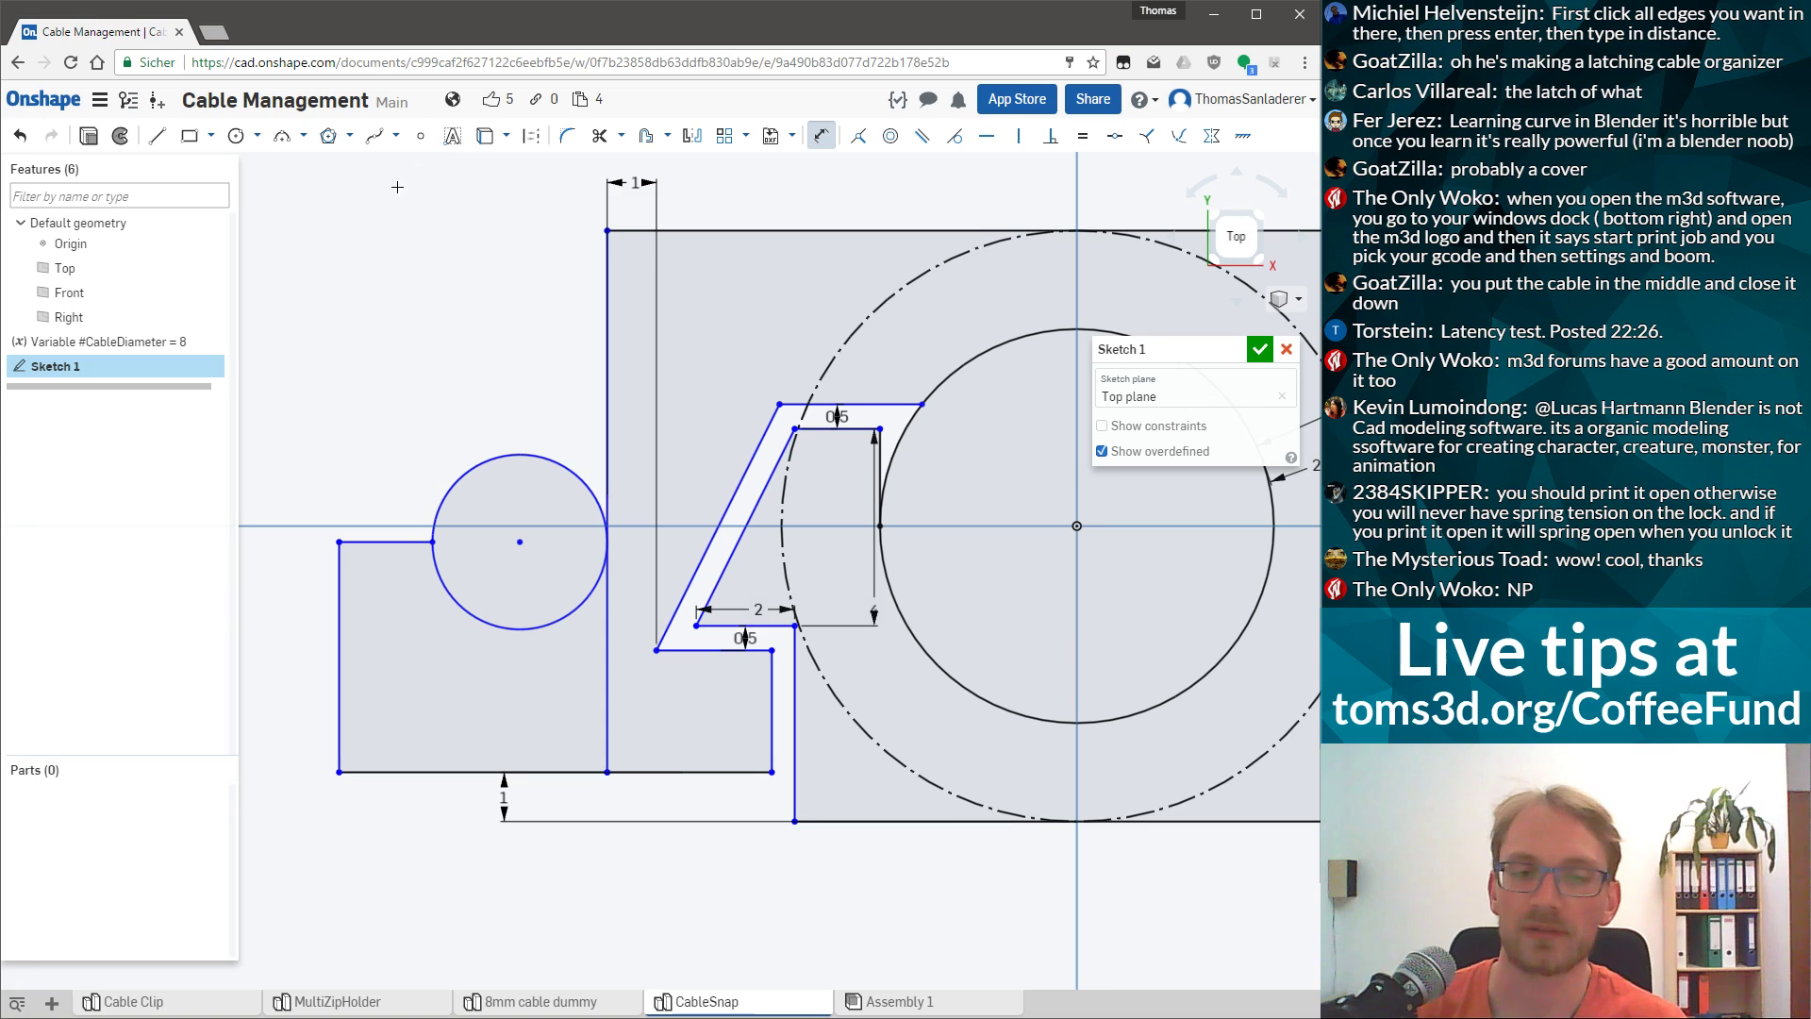
# Trim away the upper half of the new circle, leaving an open semicircular recess.
pyautogui.click(599, 135)
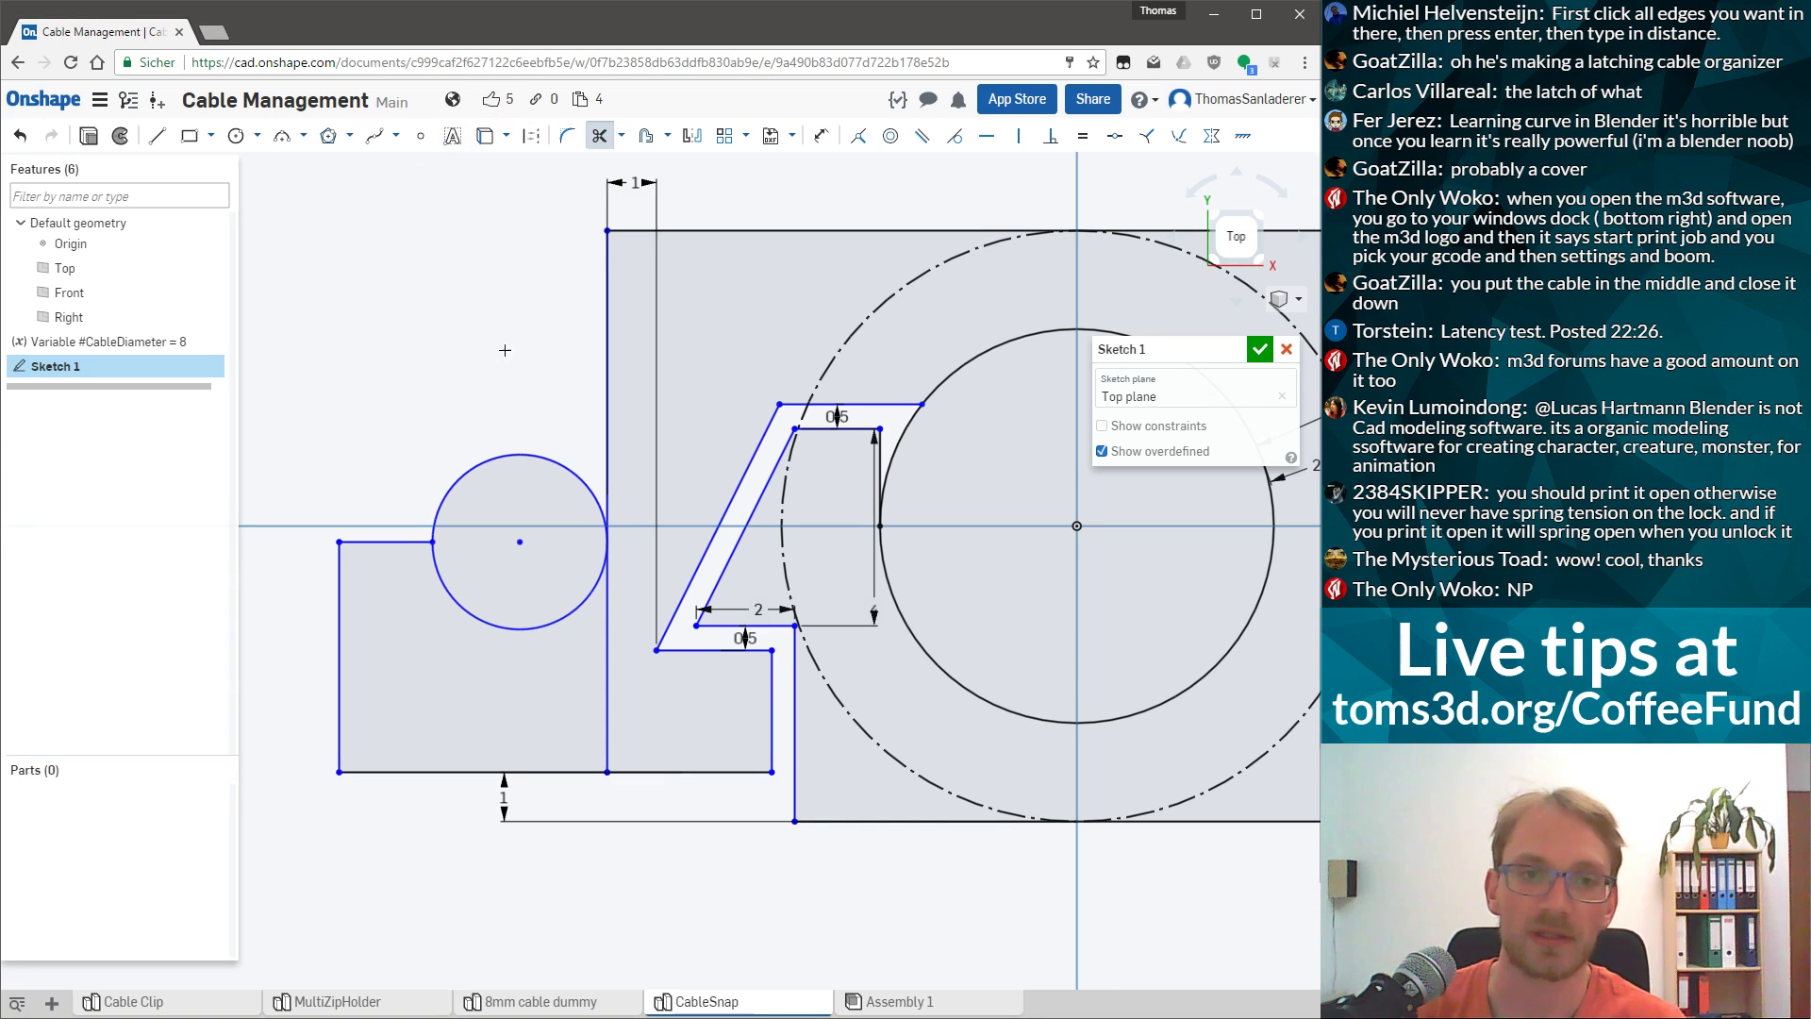
pyautogui.click(502, 451)
pyautogui.scroll(2, 515, 399)
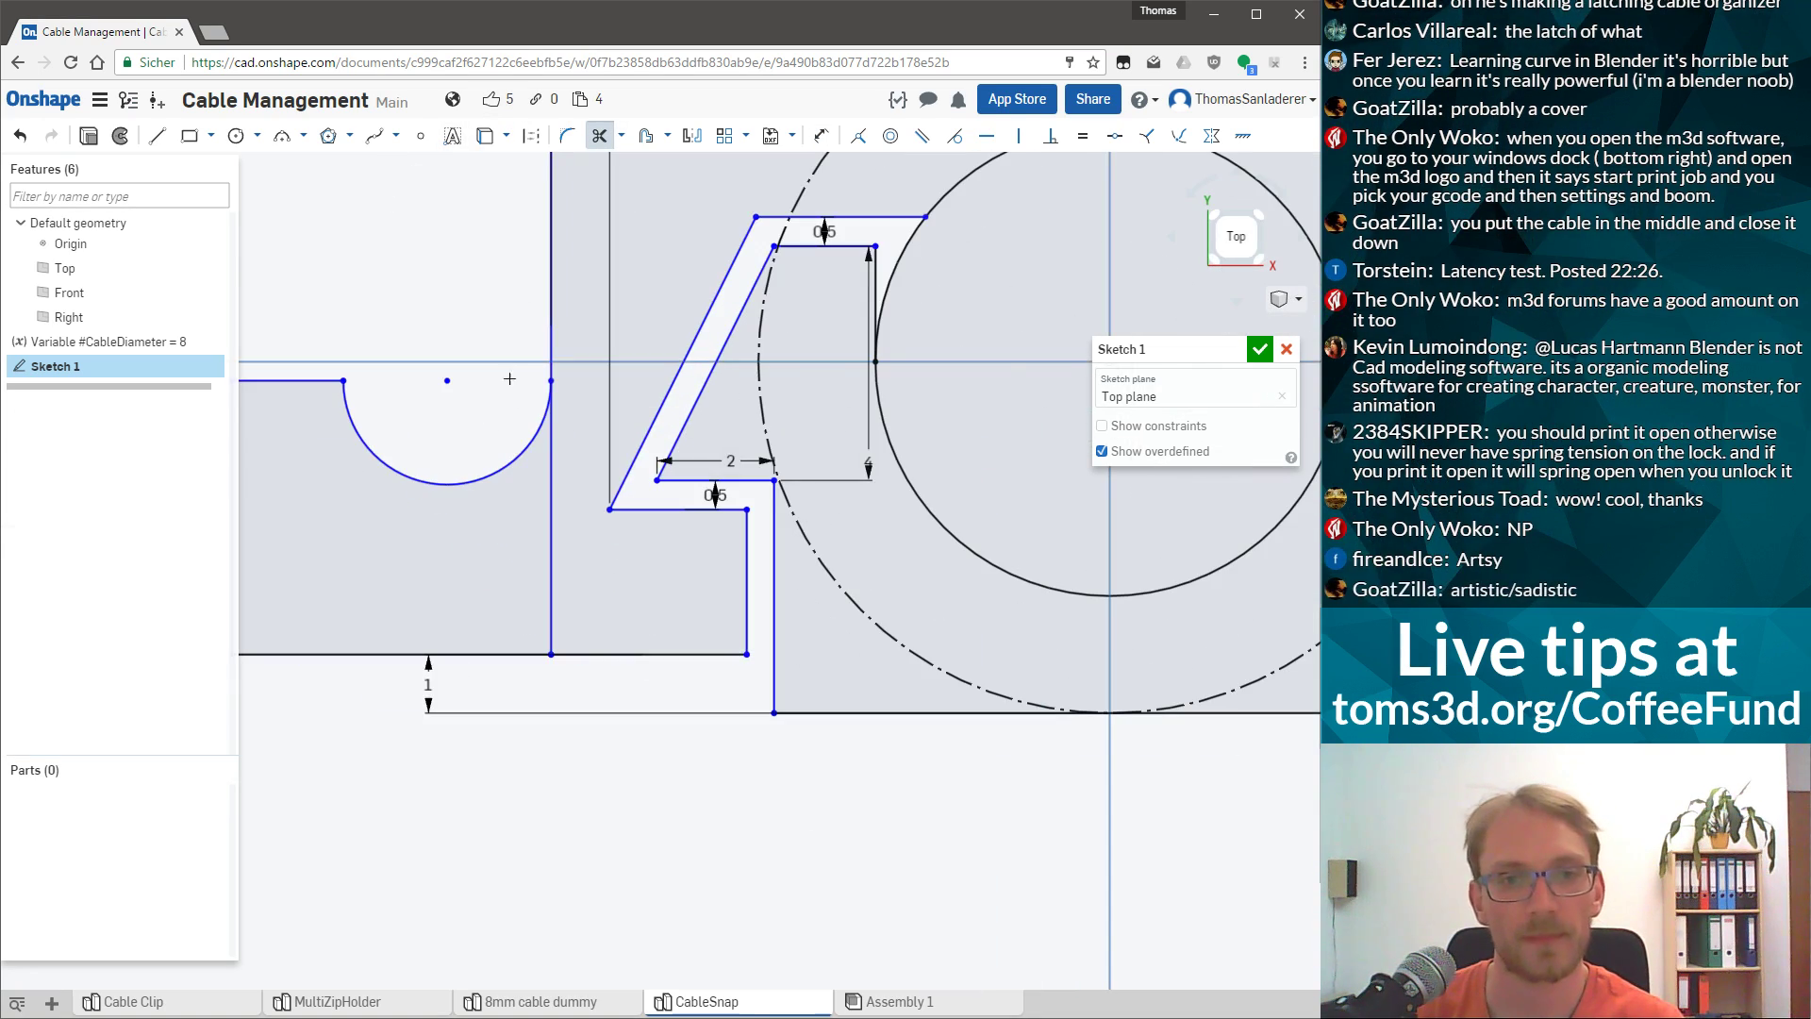
# Dimension the short horizontal line beside the semicircular recess at 1 mm.
pyautogui.scroll(3, 369, 365)
pyautogui.press('Escape')
pyautogui.press('d')
pyautogui.click(404, 393)
pyautogui.click(431, 306)
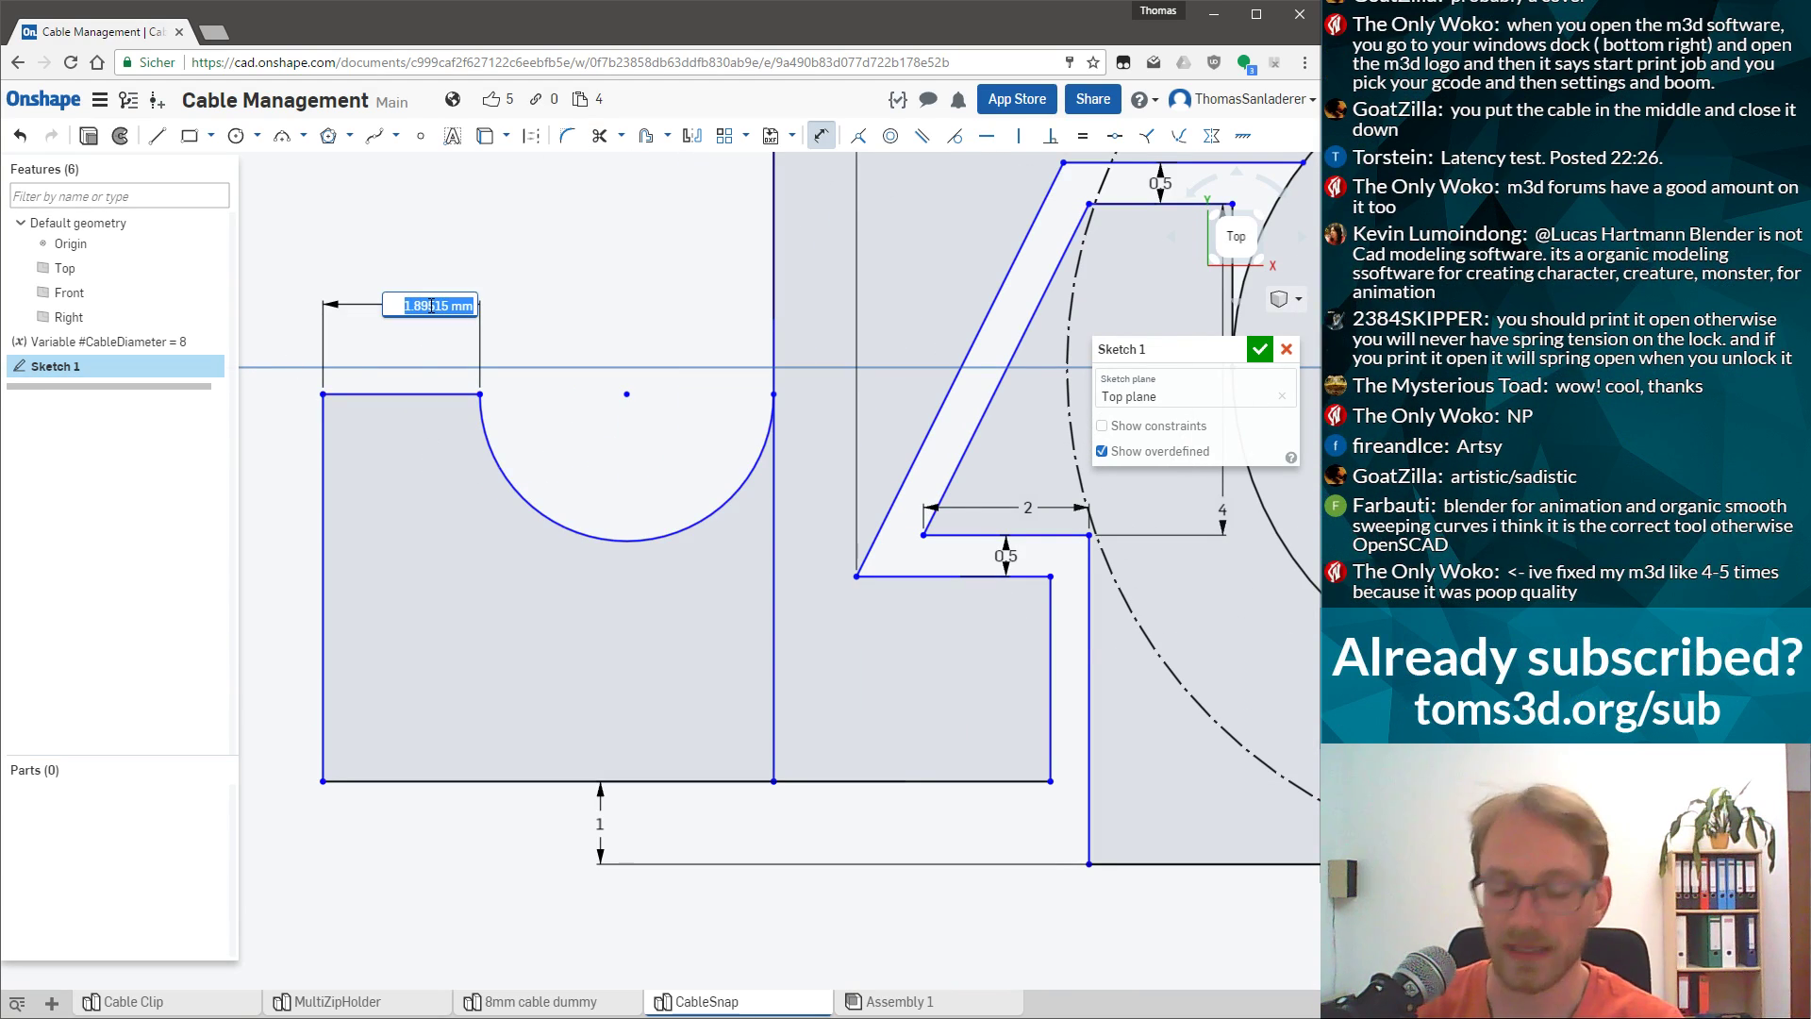
pyautogui.write('1')
pyautogui.press('Return')
# Dimension the semicircular recess with a radius of 4 mm.
pyautogui.click(526, 495)
pyautogui.click(620, 411)
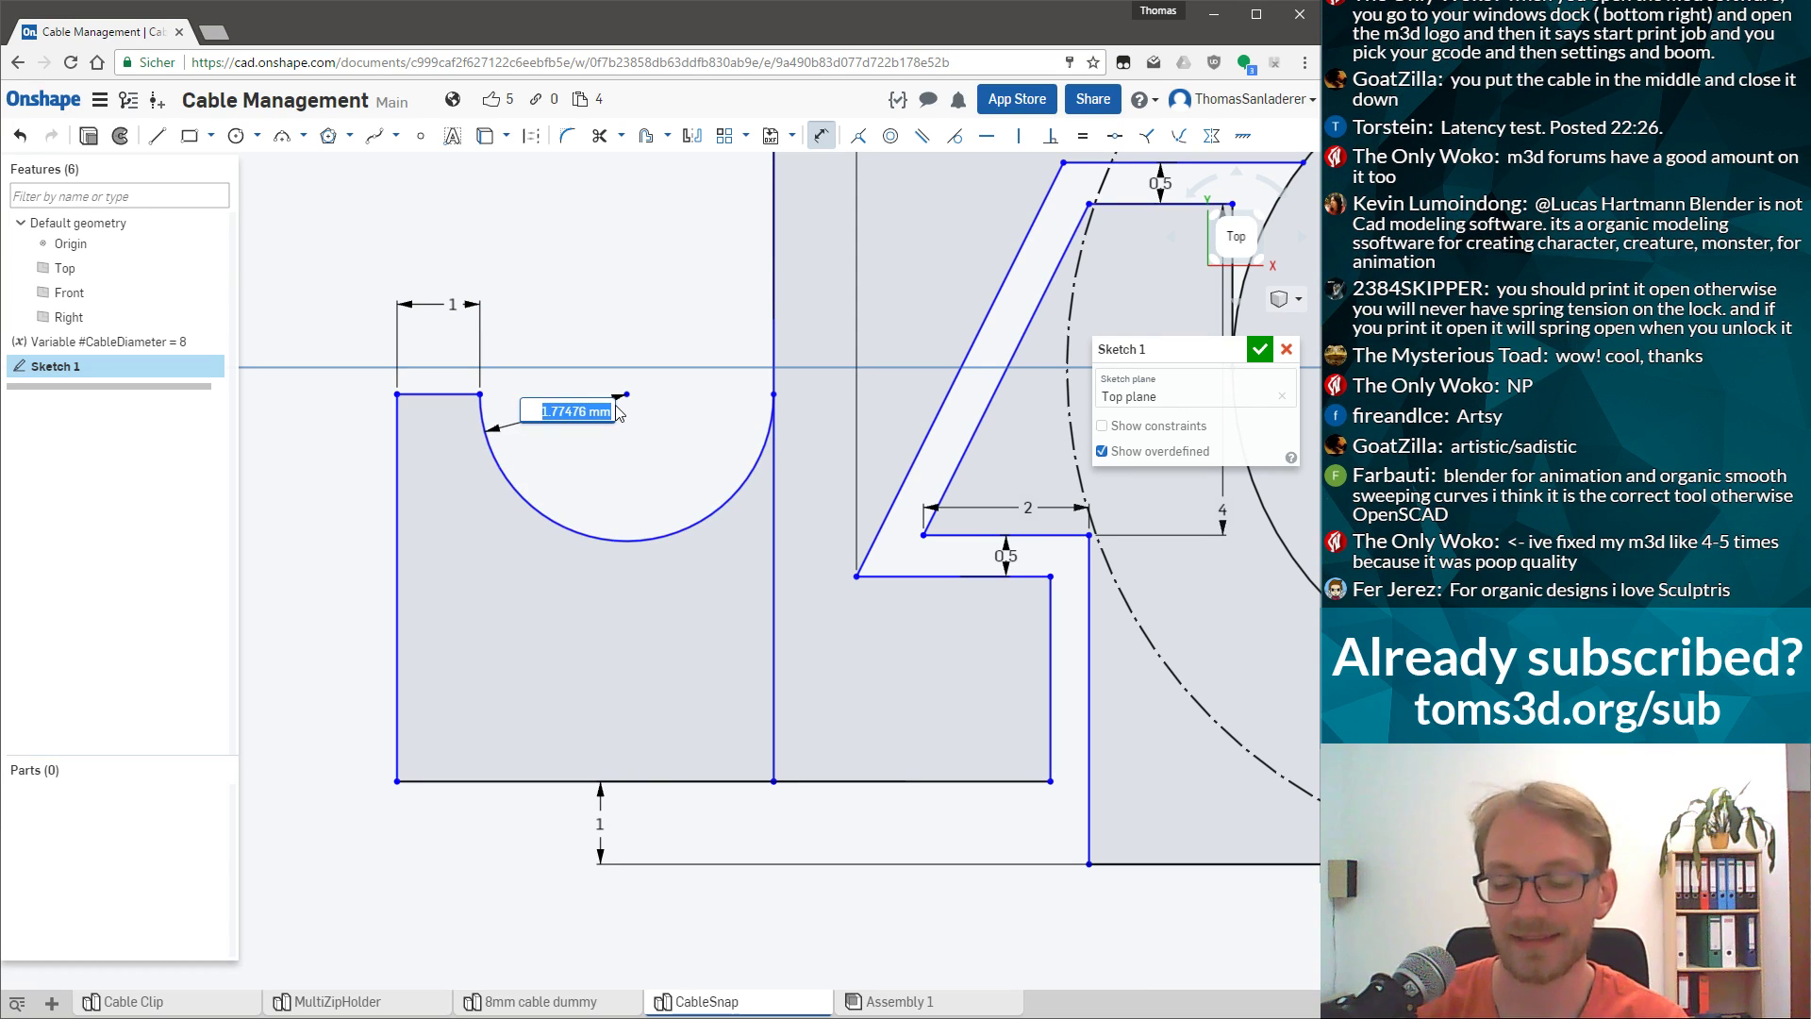
pyautogui.write('5')
pyautogui.press('Return')
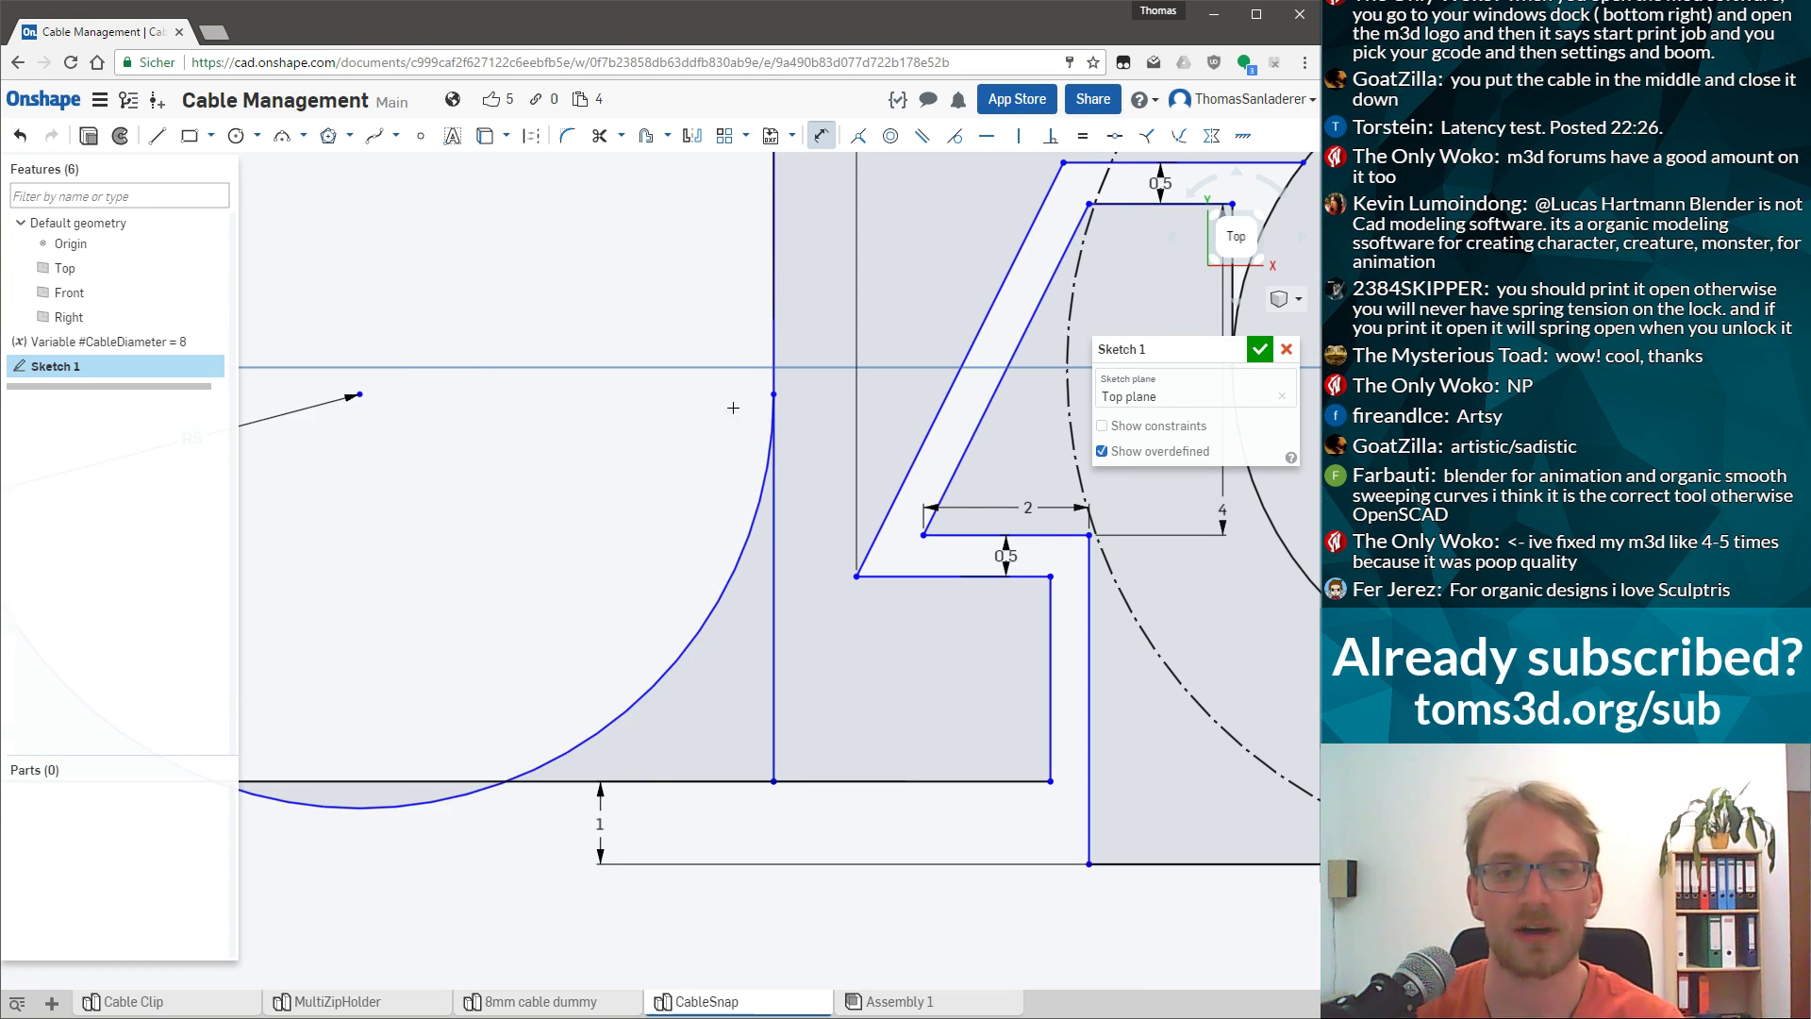
pyautogui.scroll(-5, 730, 410)
pyautogui.doubleClick(443, 466)
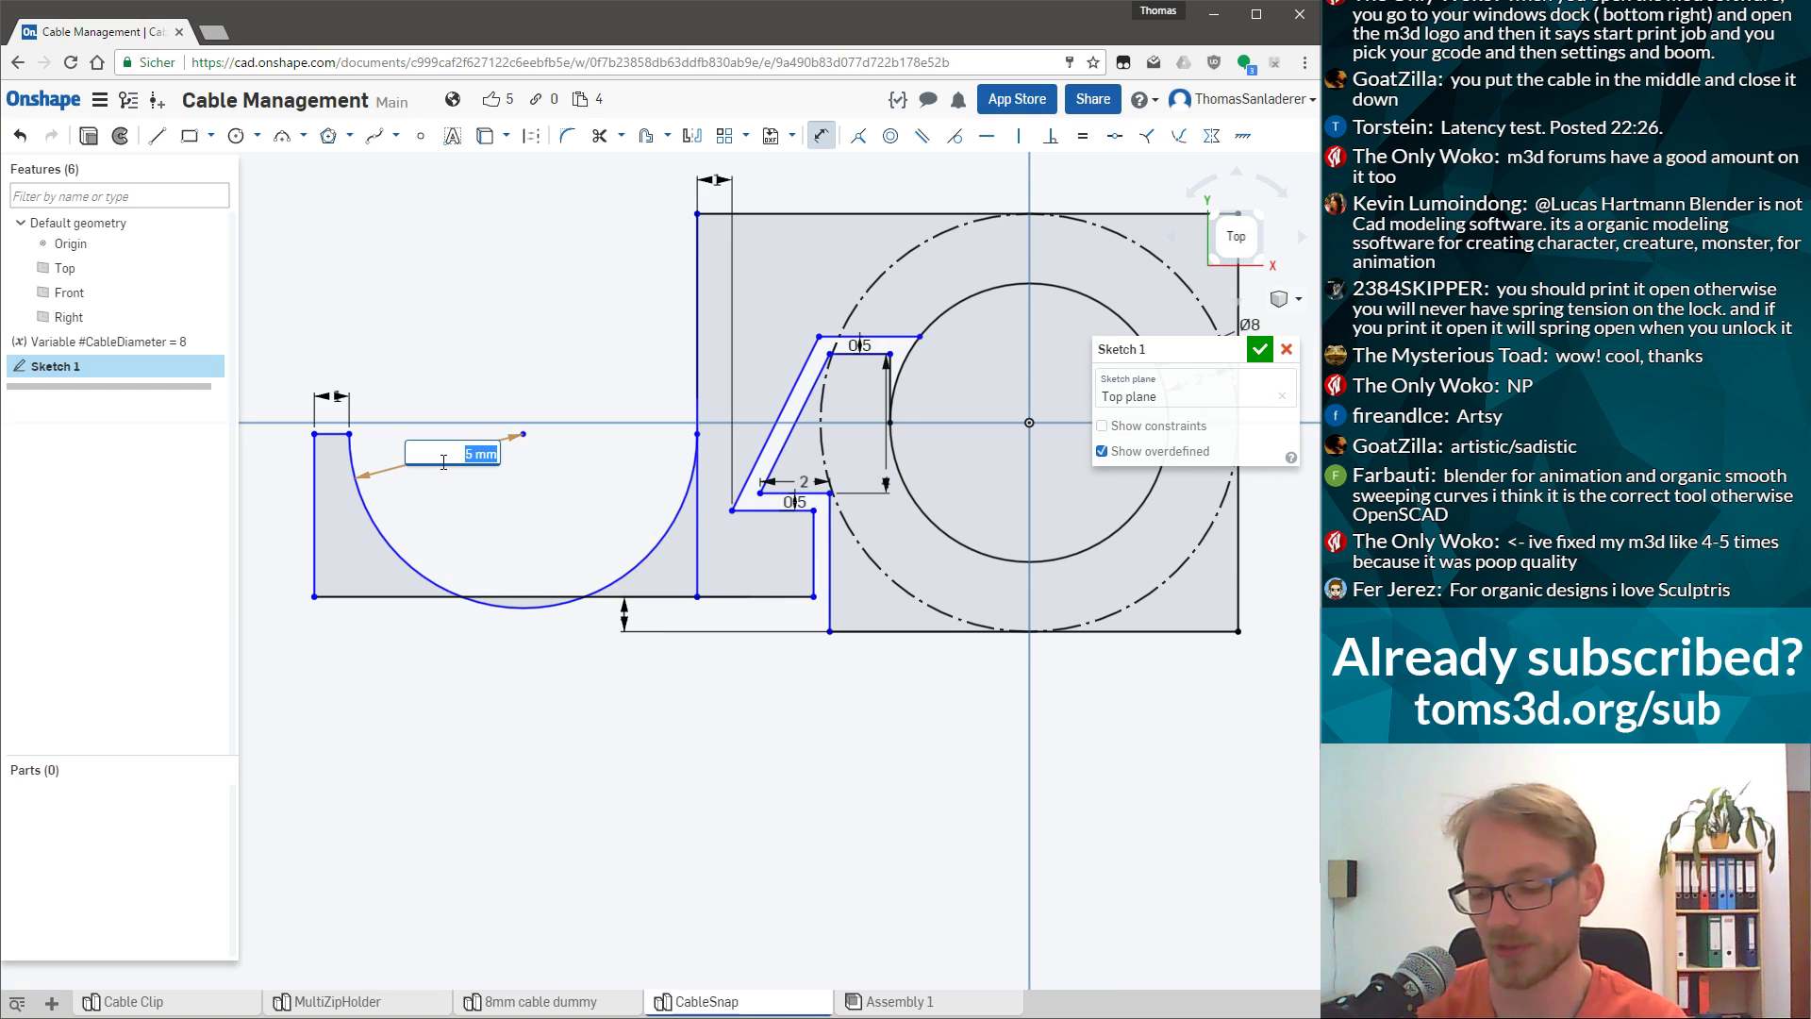
pyautogui.press('Return')
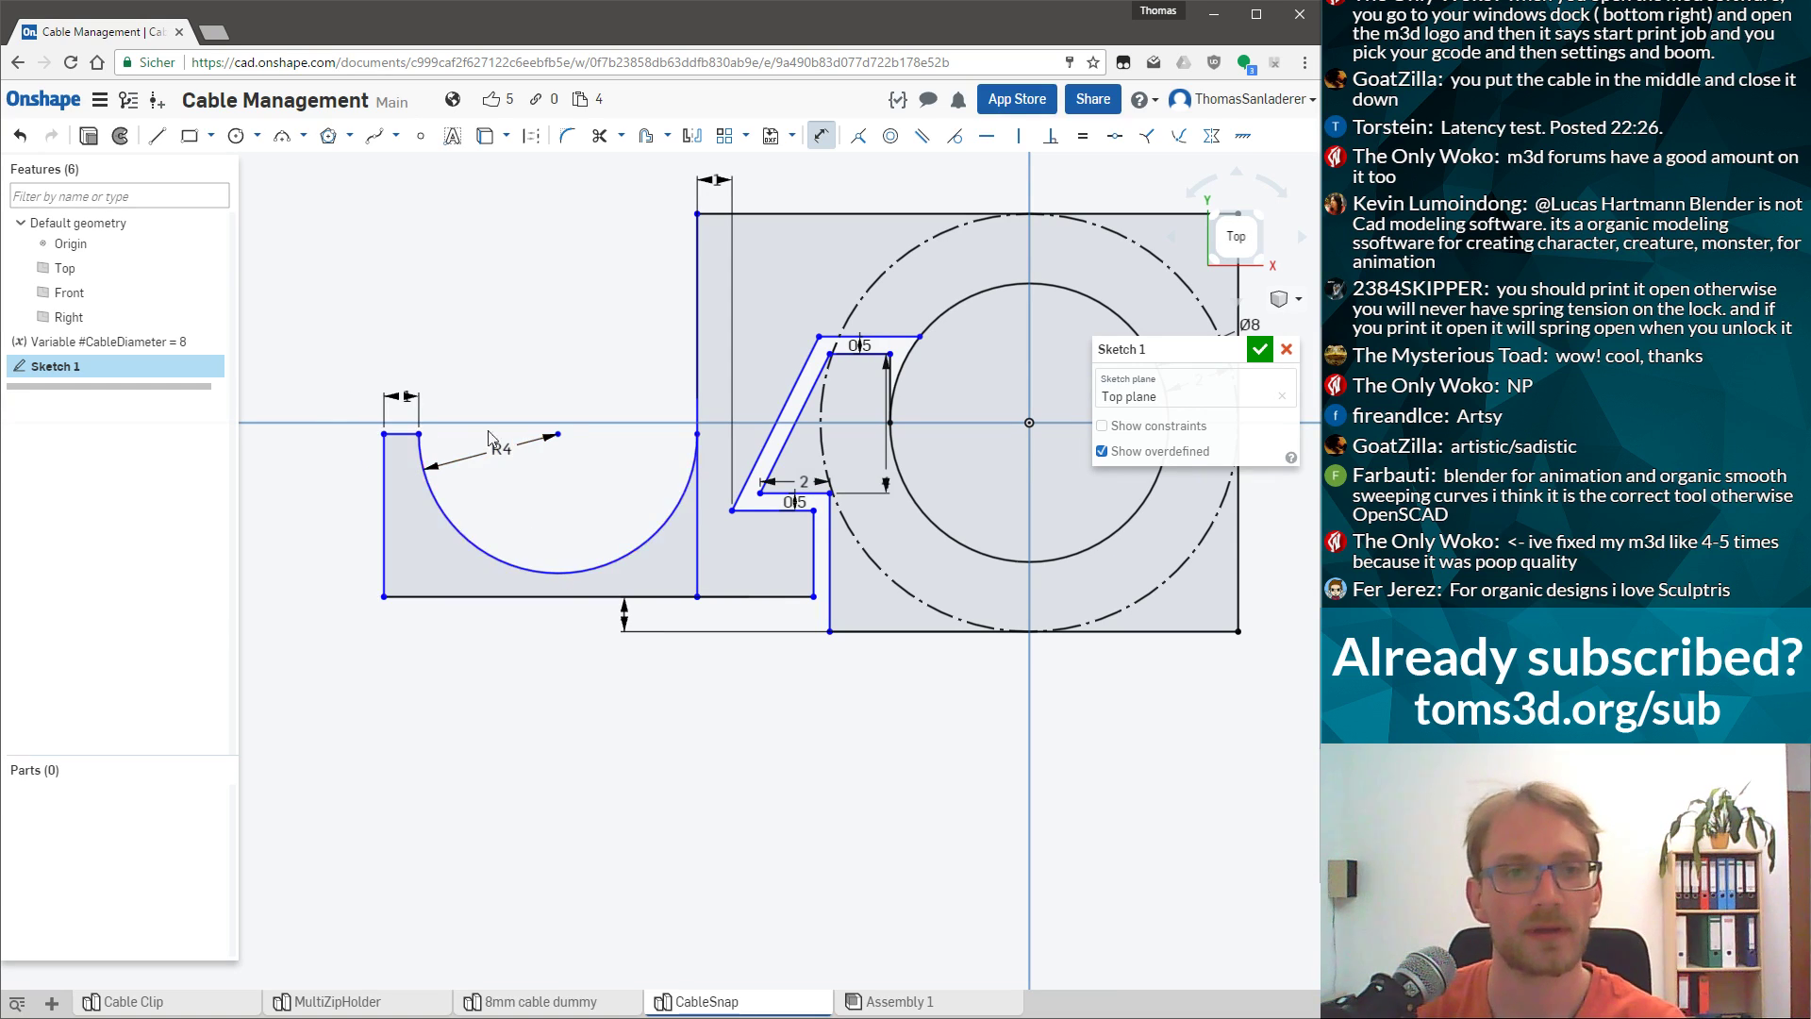
# Place a sketch point at the lowest spot of the semicircular arc.
pyautogui.click(421, 135)
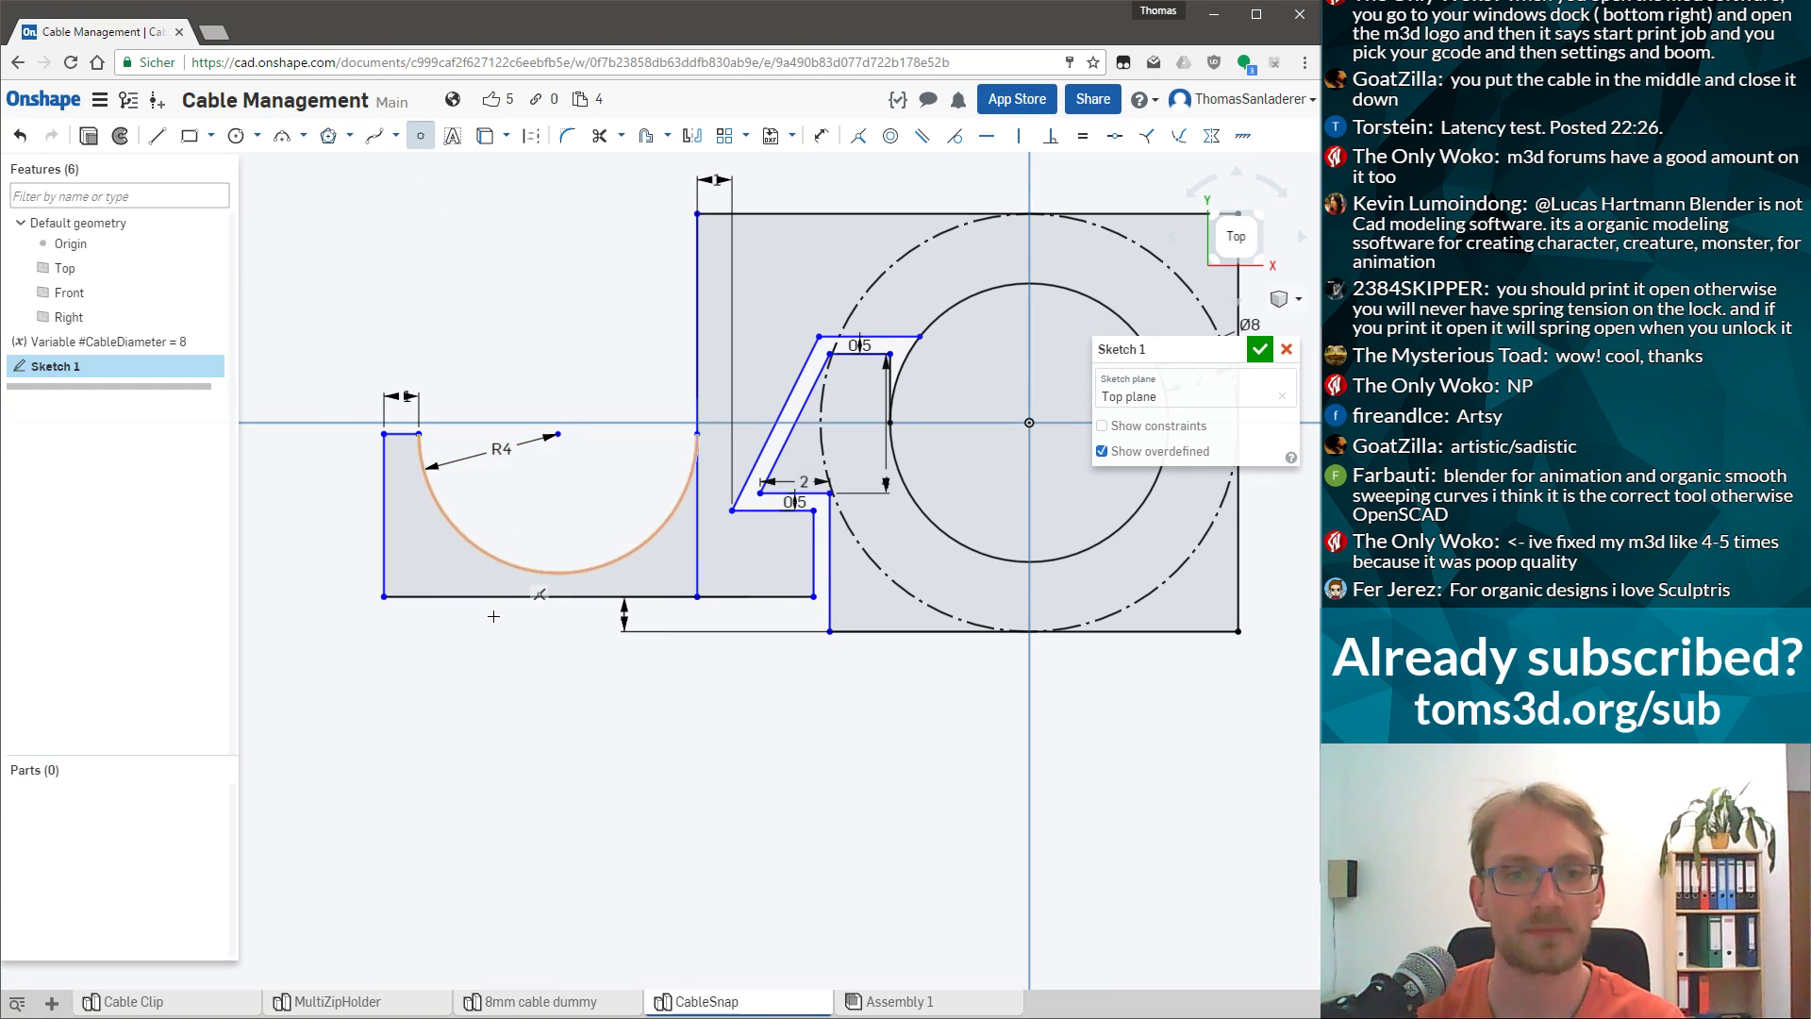
pyautogui.click(563, 571)
pyautogui.press('Escape')
# Dimension the distance from the arc's lowest point to the base line at 2 mm.
pyautogui.scroll(3, 604, 585)
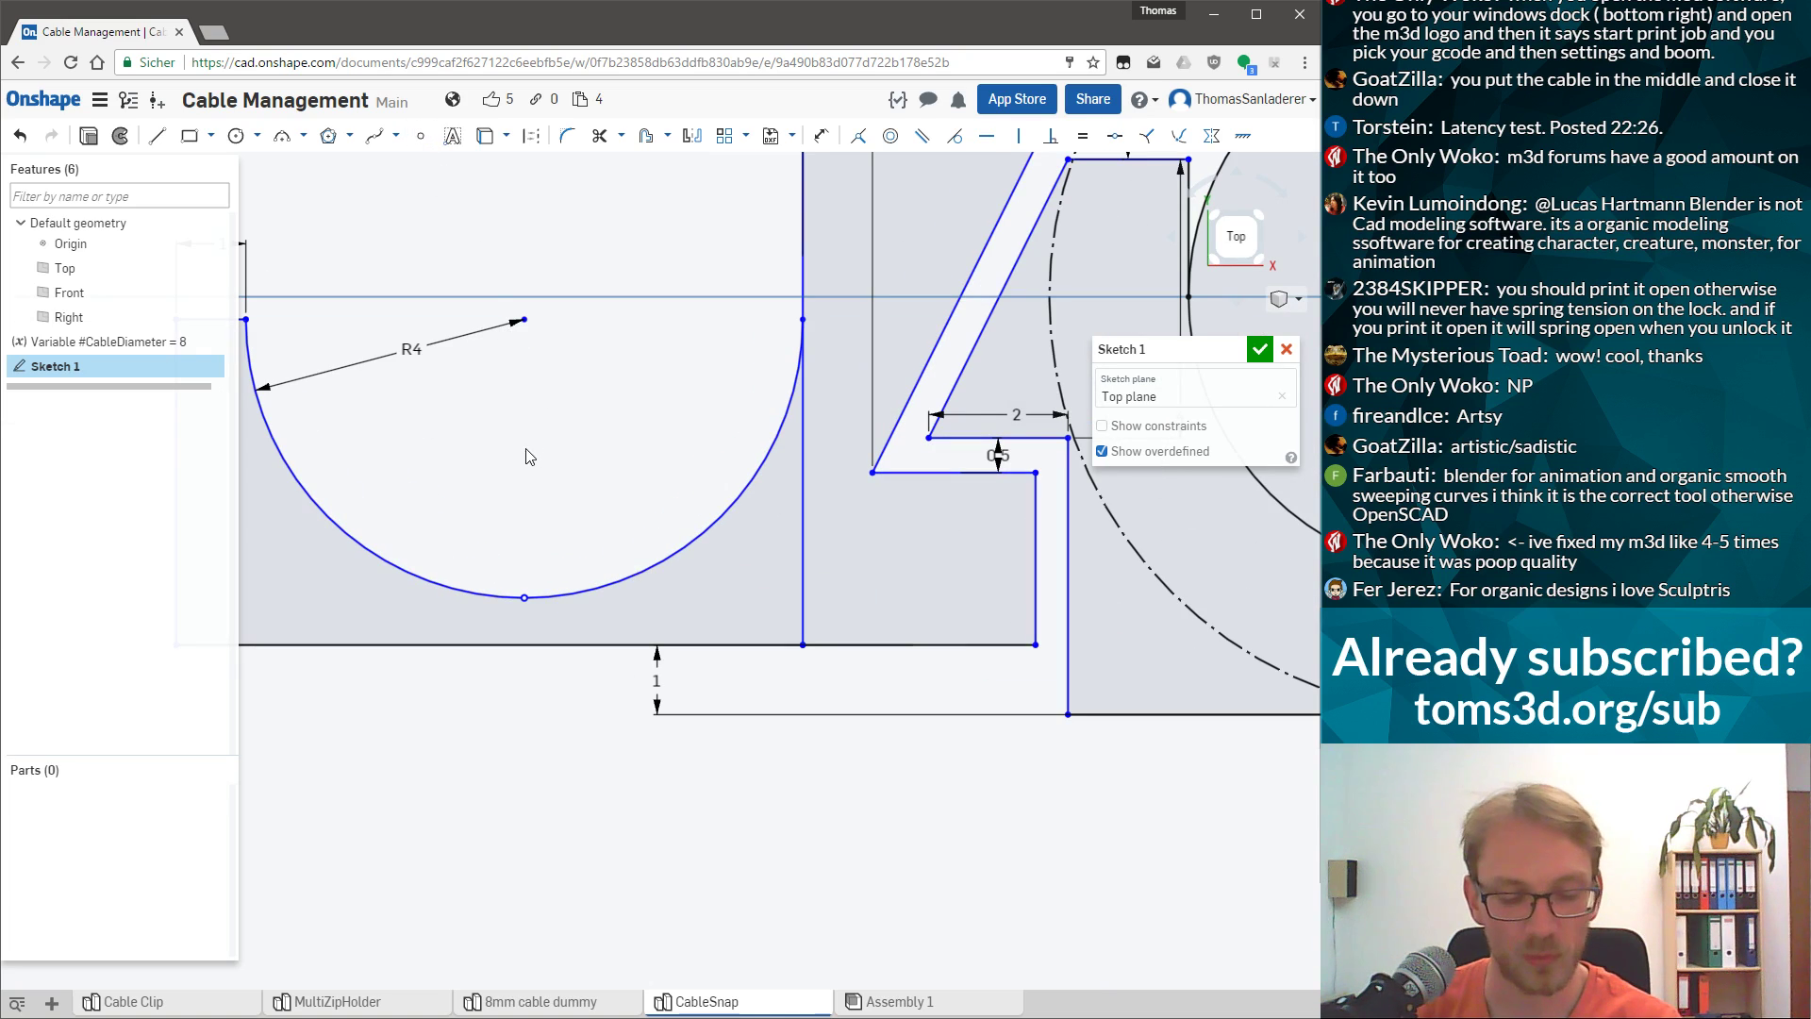
pyautogui.click(542, 645)
pyautogui.click(525, 597)
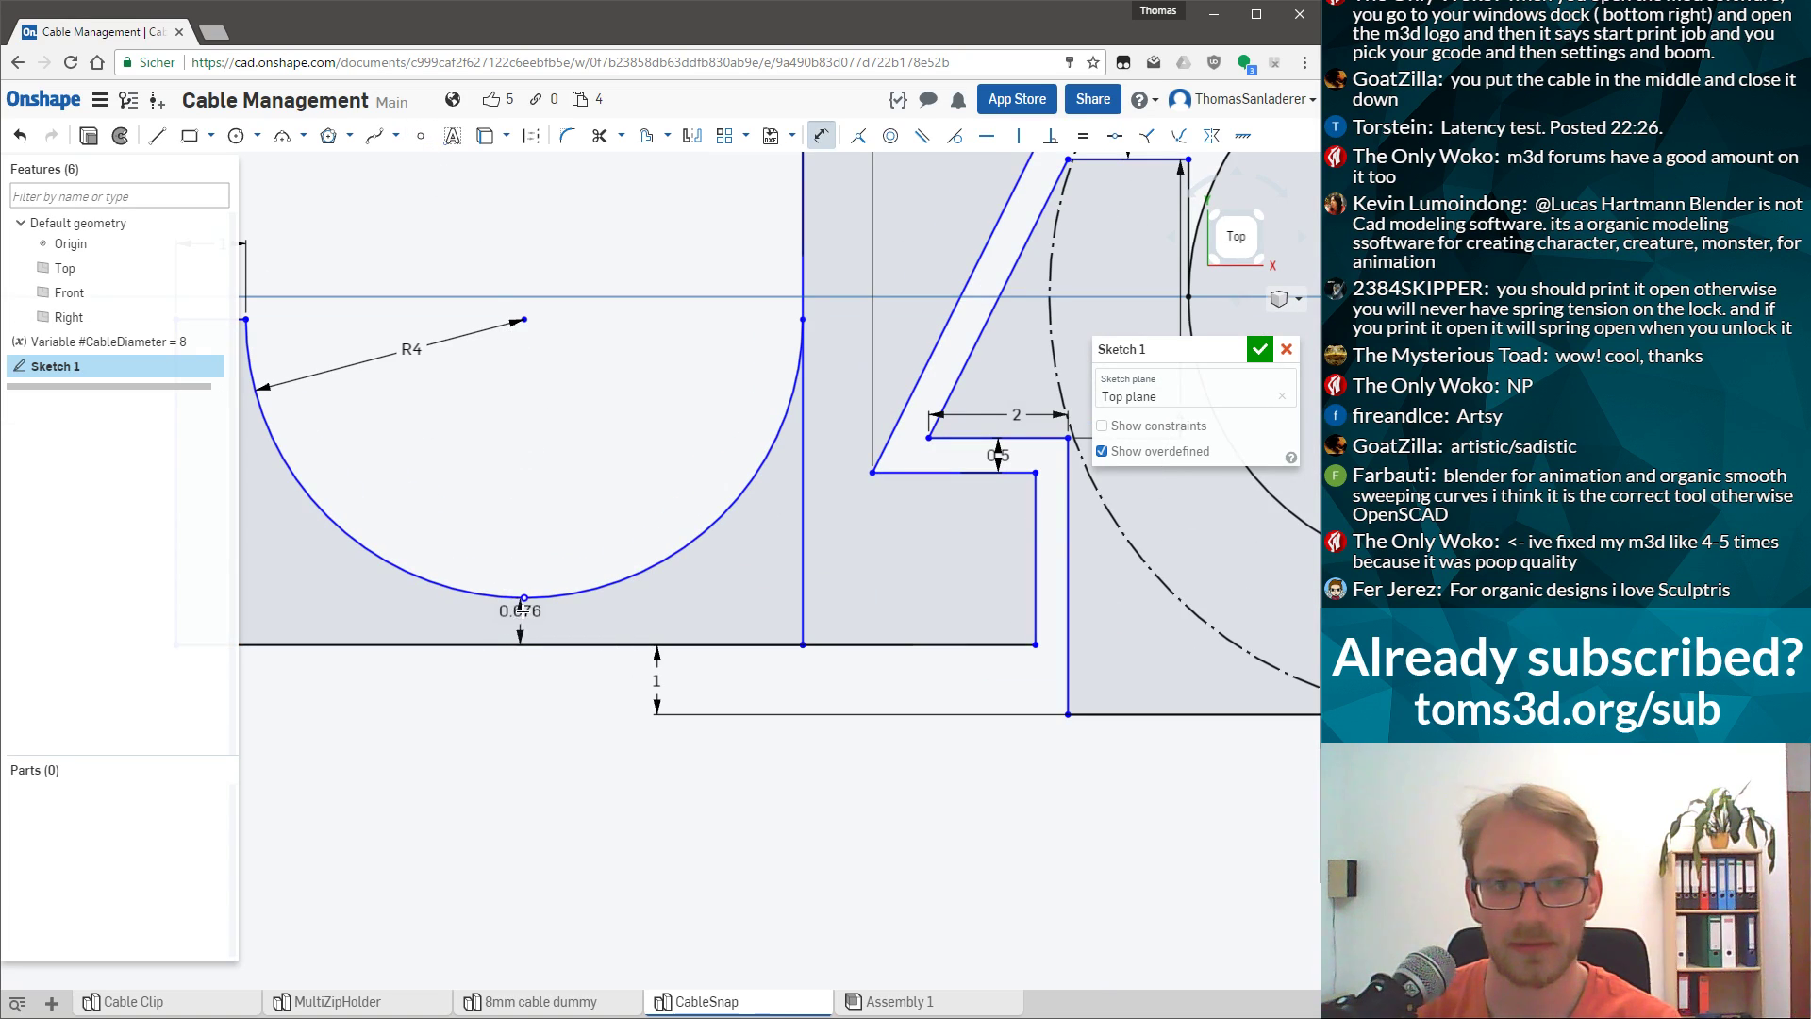
pyautogui.click(520, 598)
pyautogui.write('2')
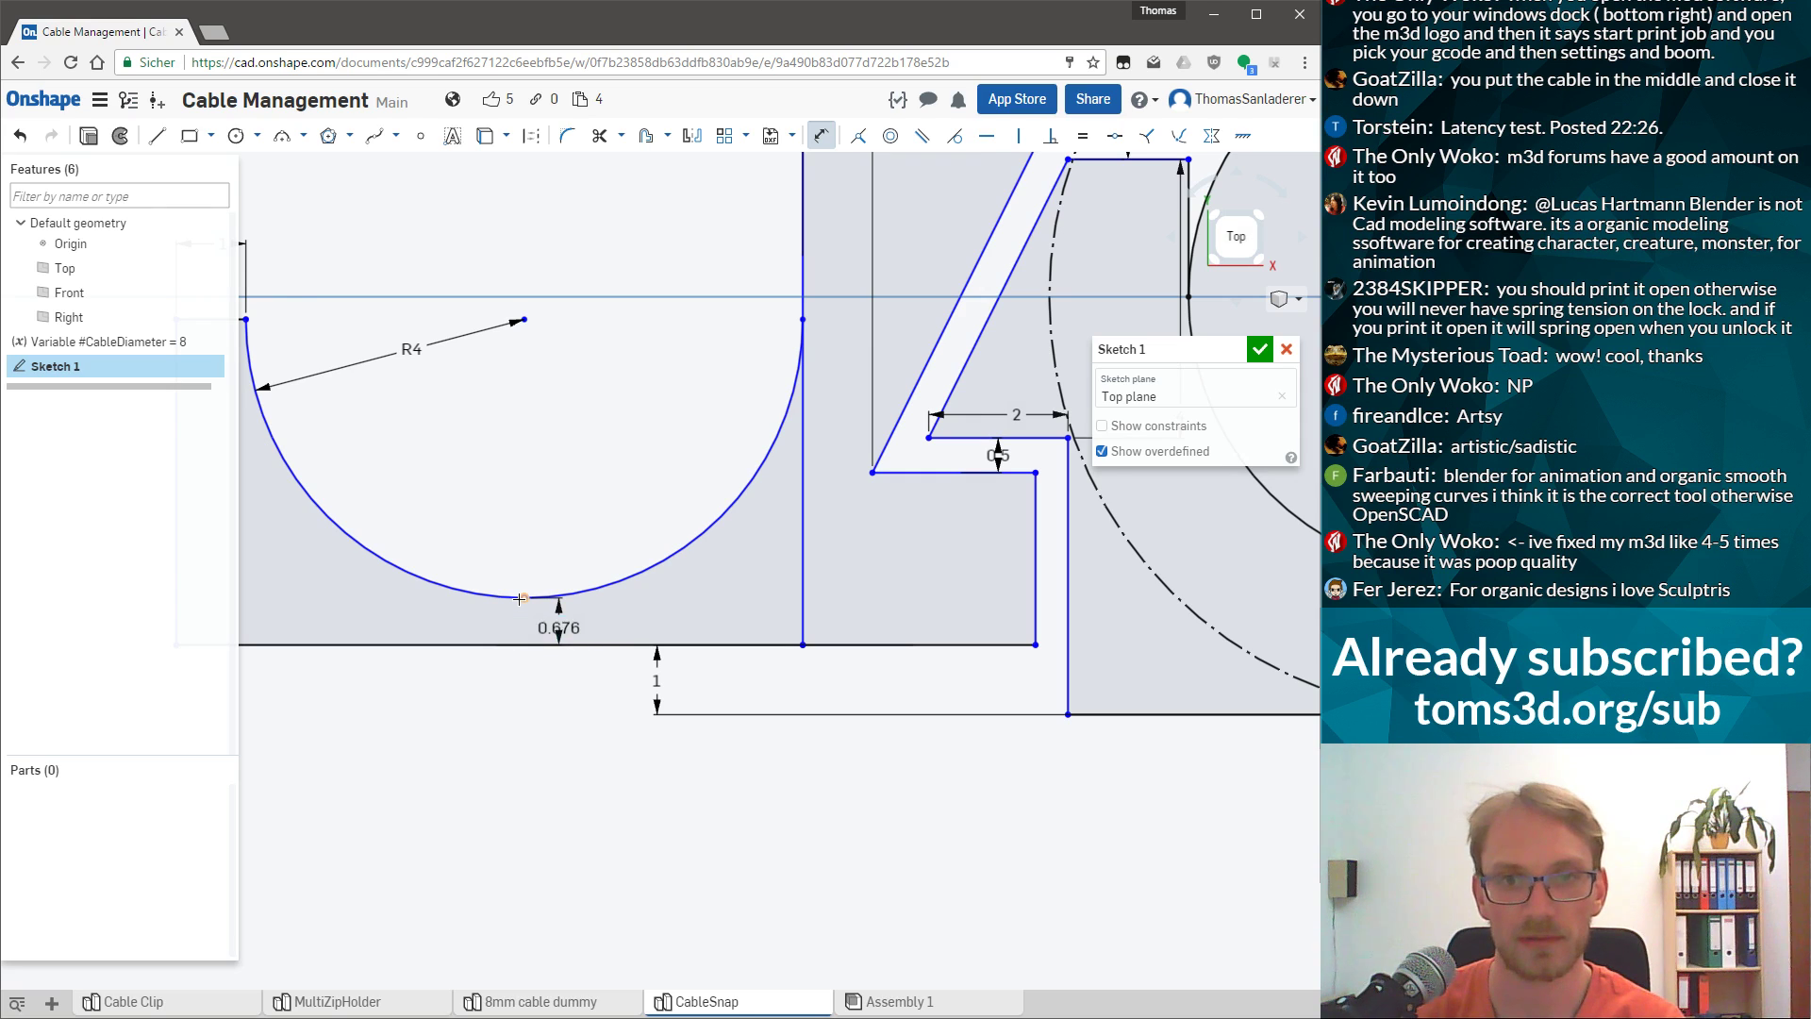
pyautogui.press('Return')
pyautogui.scroll(-3, 985, 278)
pyautogui.scroll(3, 1033, 243)
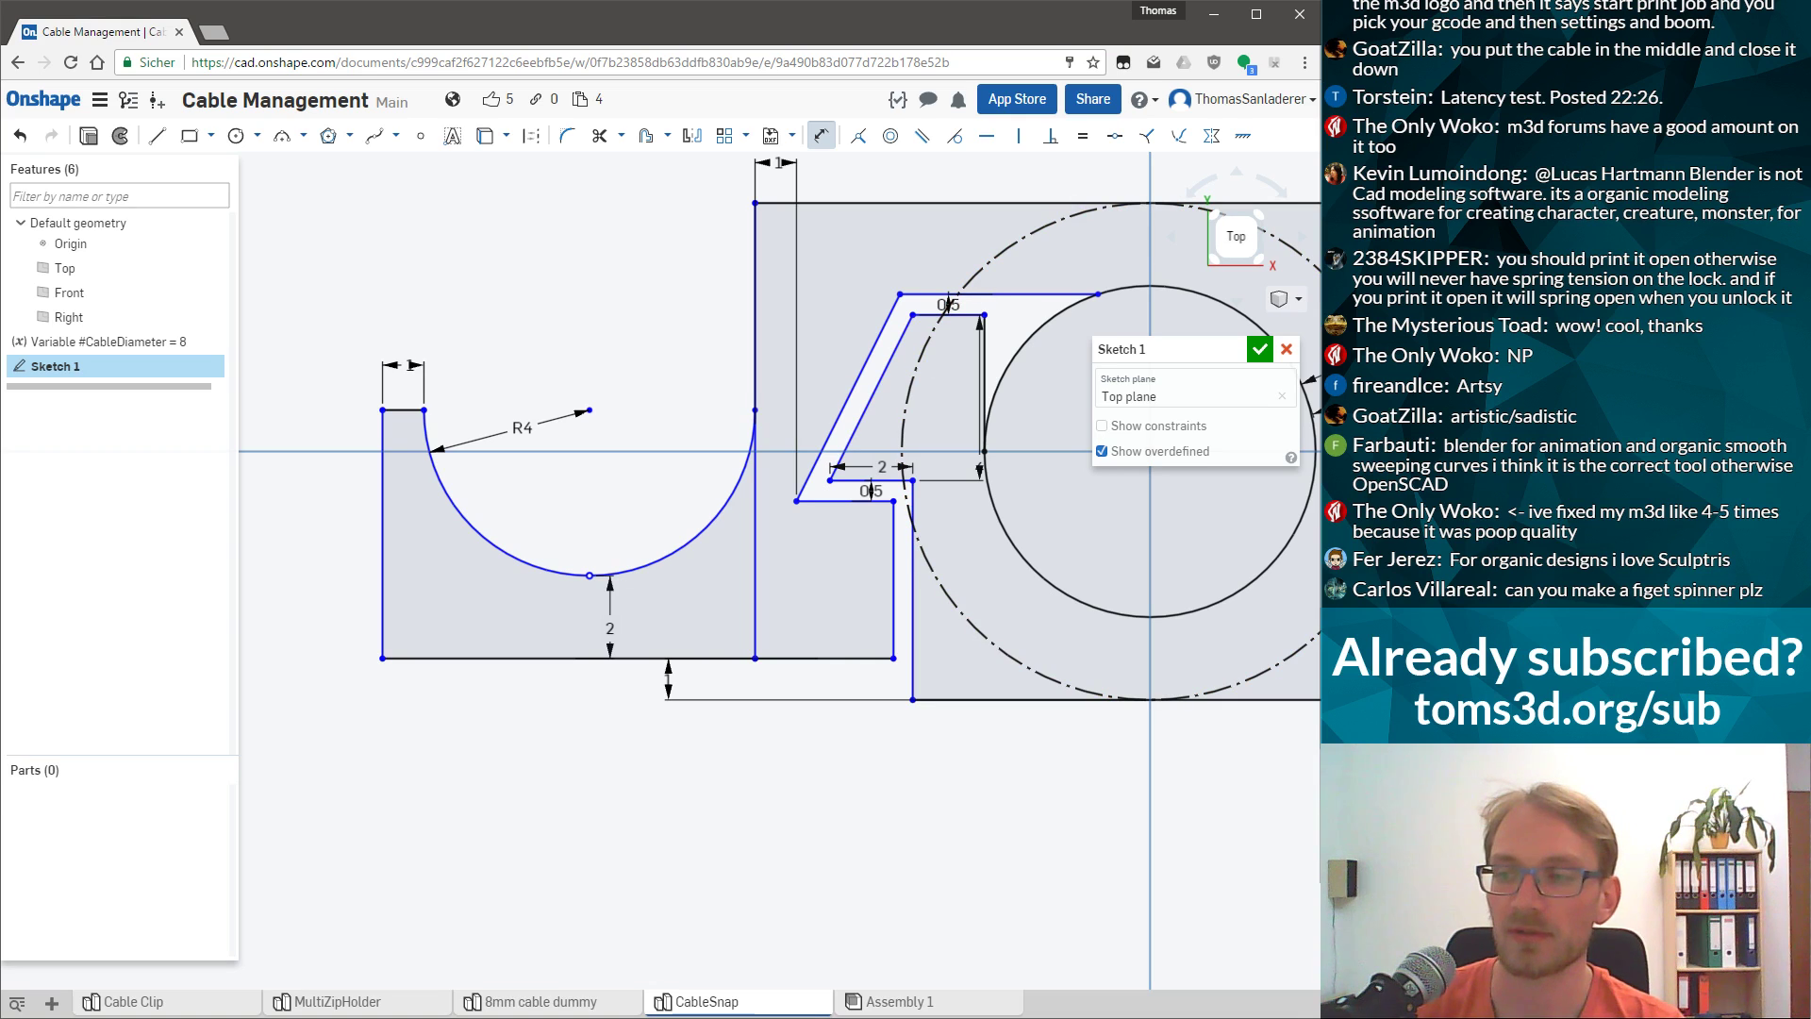
pyautogui.scroll(2, 1008, 374)
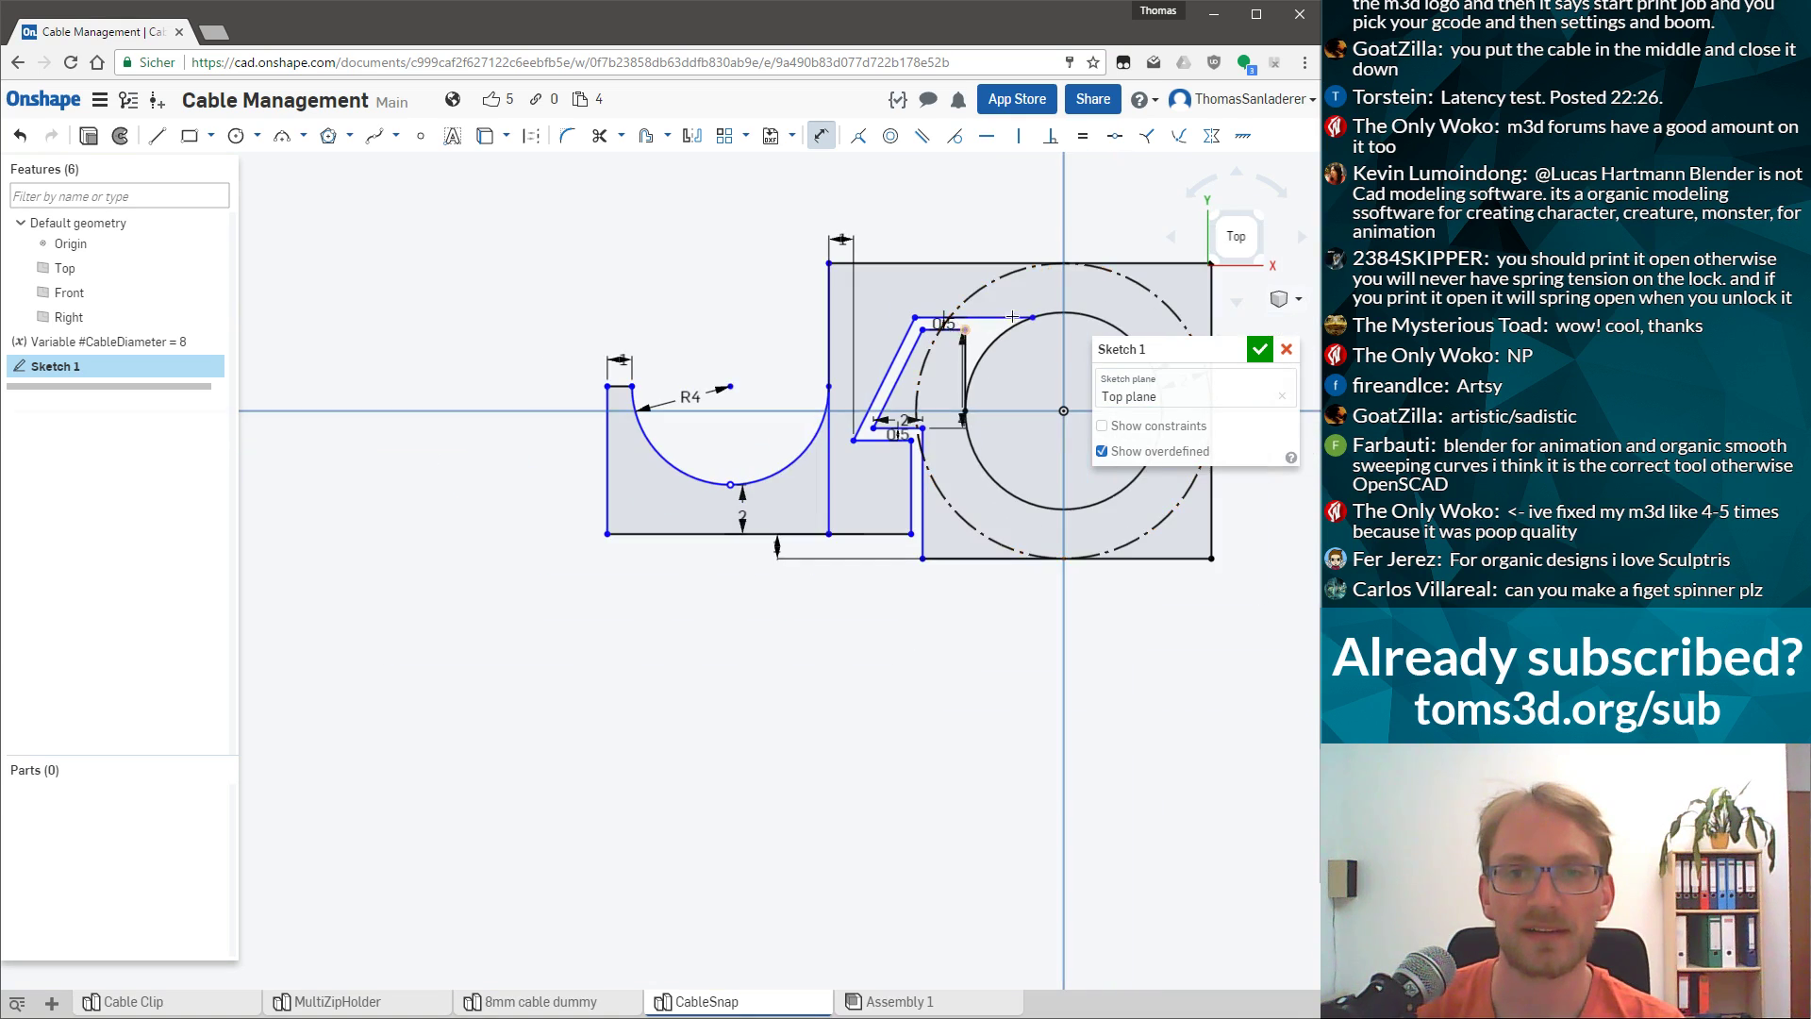
pyautogui.press('Escape')
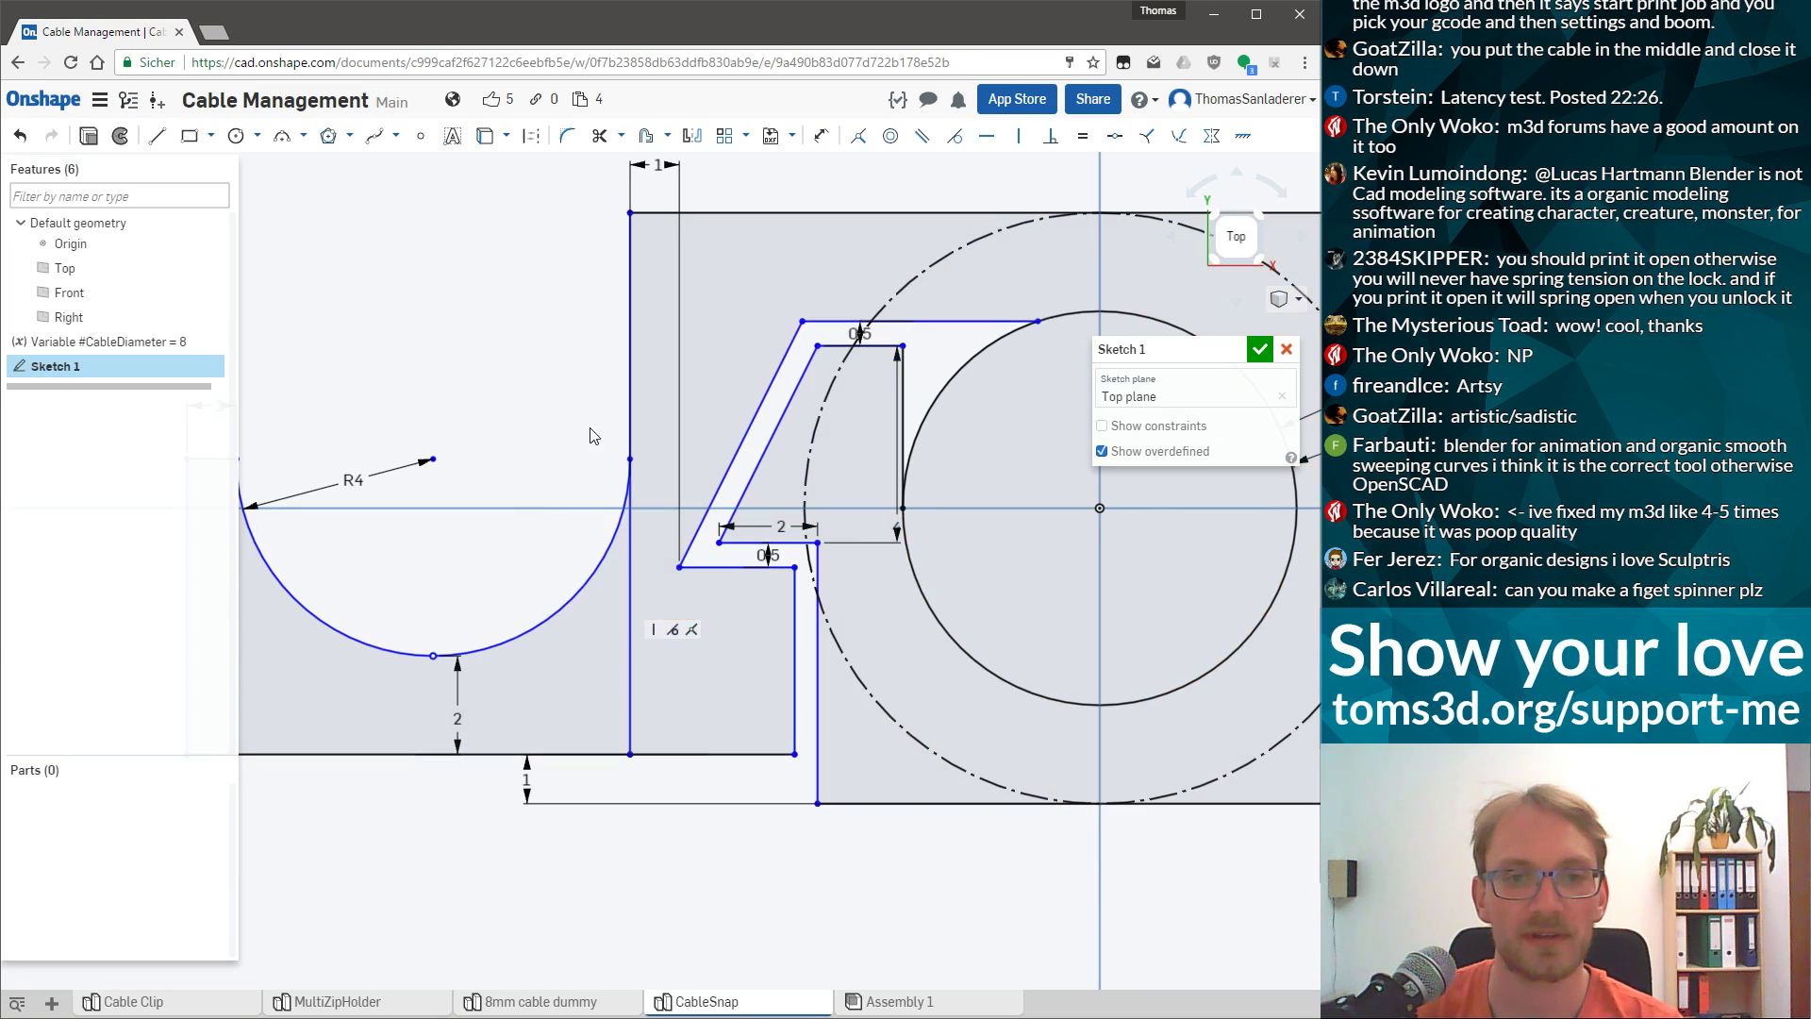
pyautogui.scroll(-2, 644, 431)
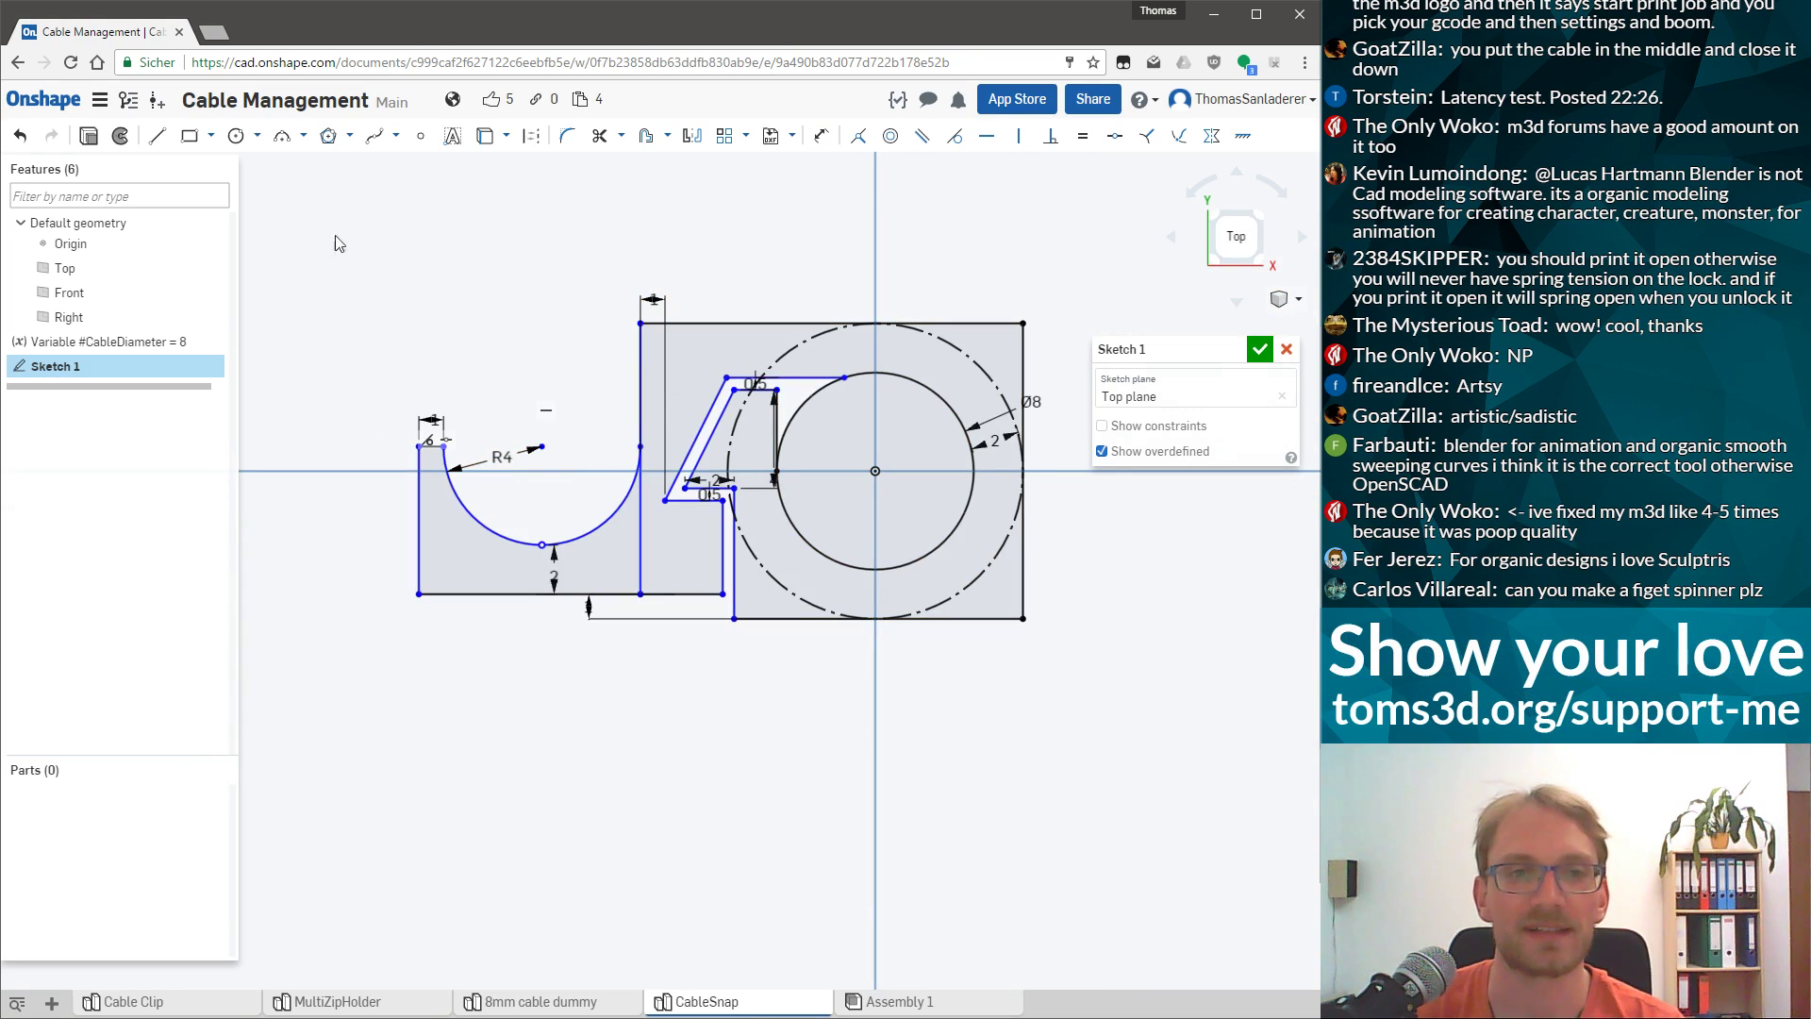
# Trim away the vertical line segment between the end of the semicircular recess and the base line.
pyautogui.scroll(1, 529, 328)
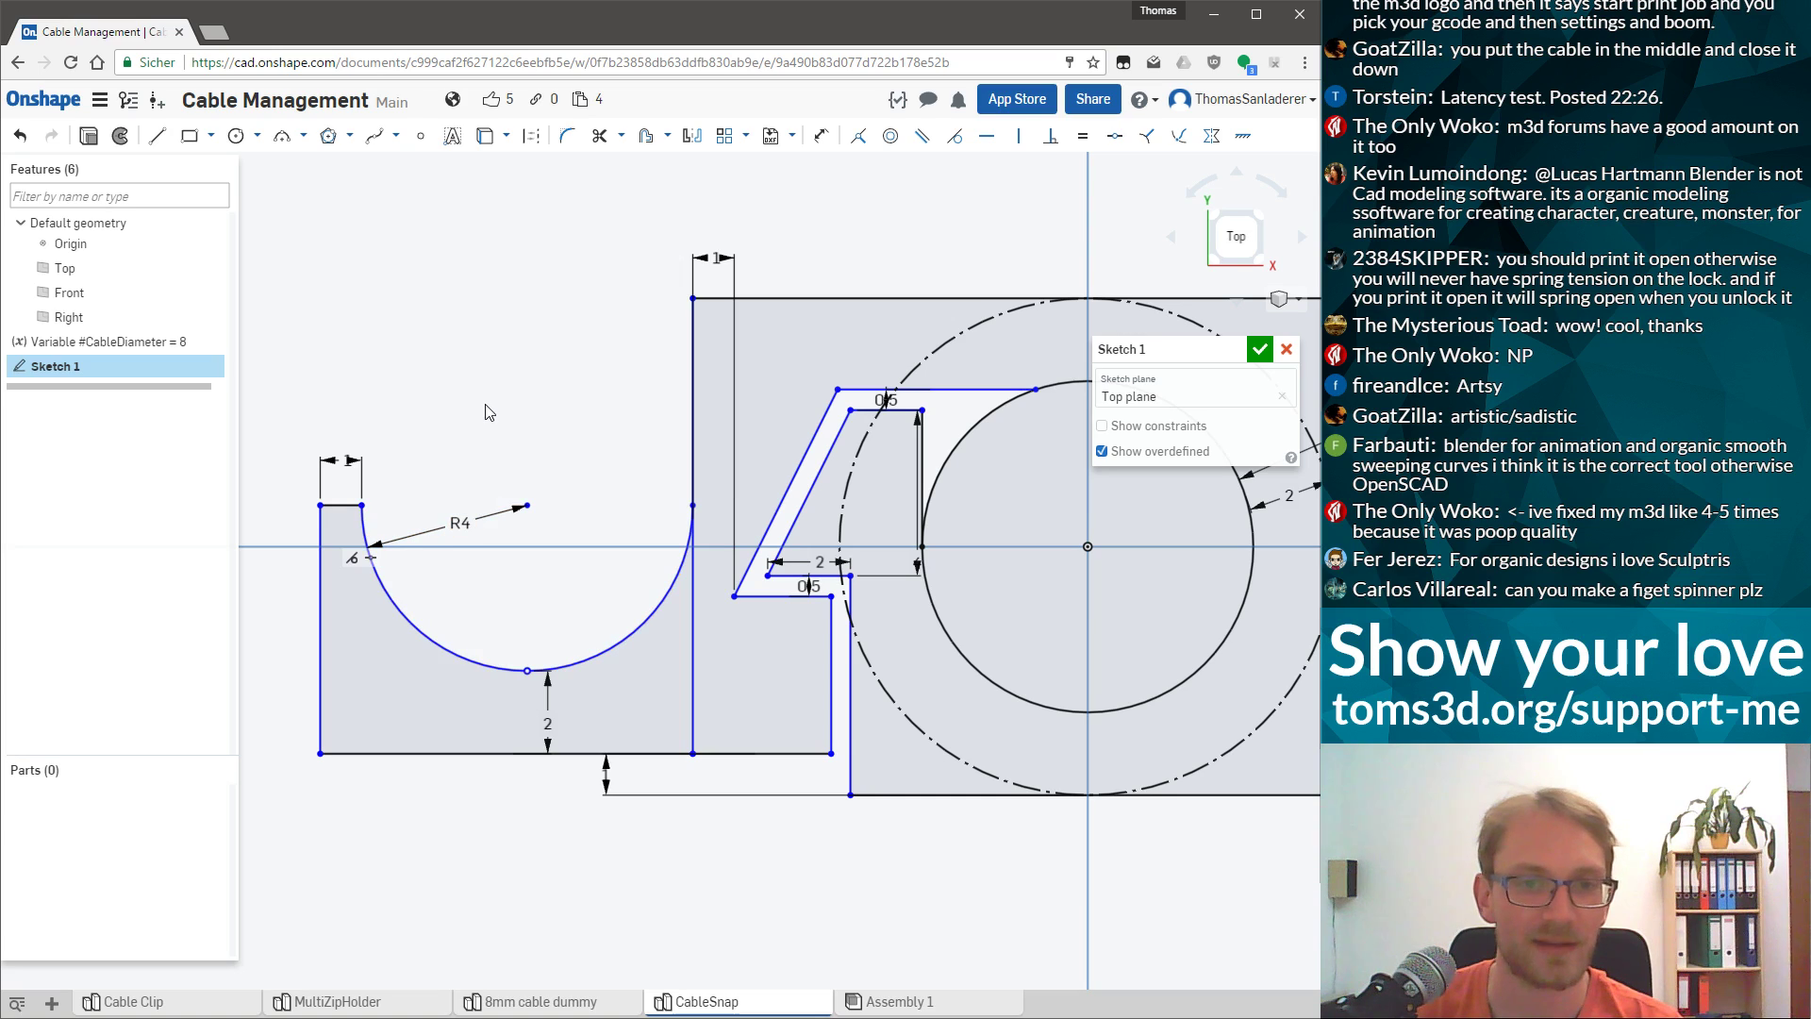
pyautogui.scroll(-1, 612, 430)
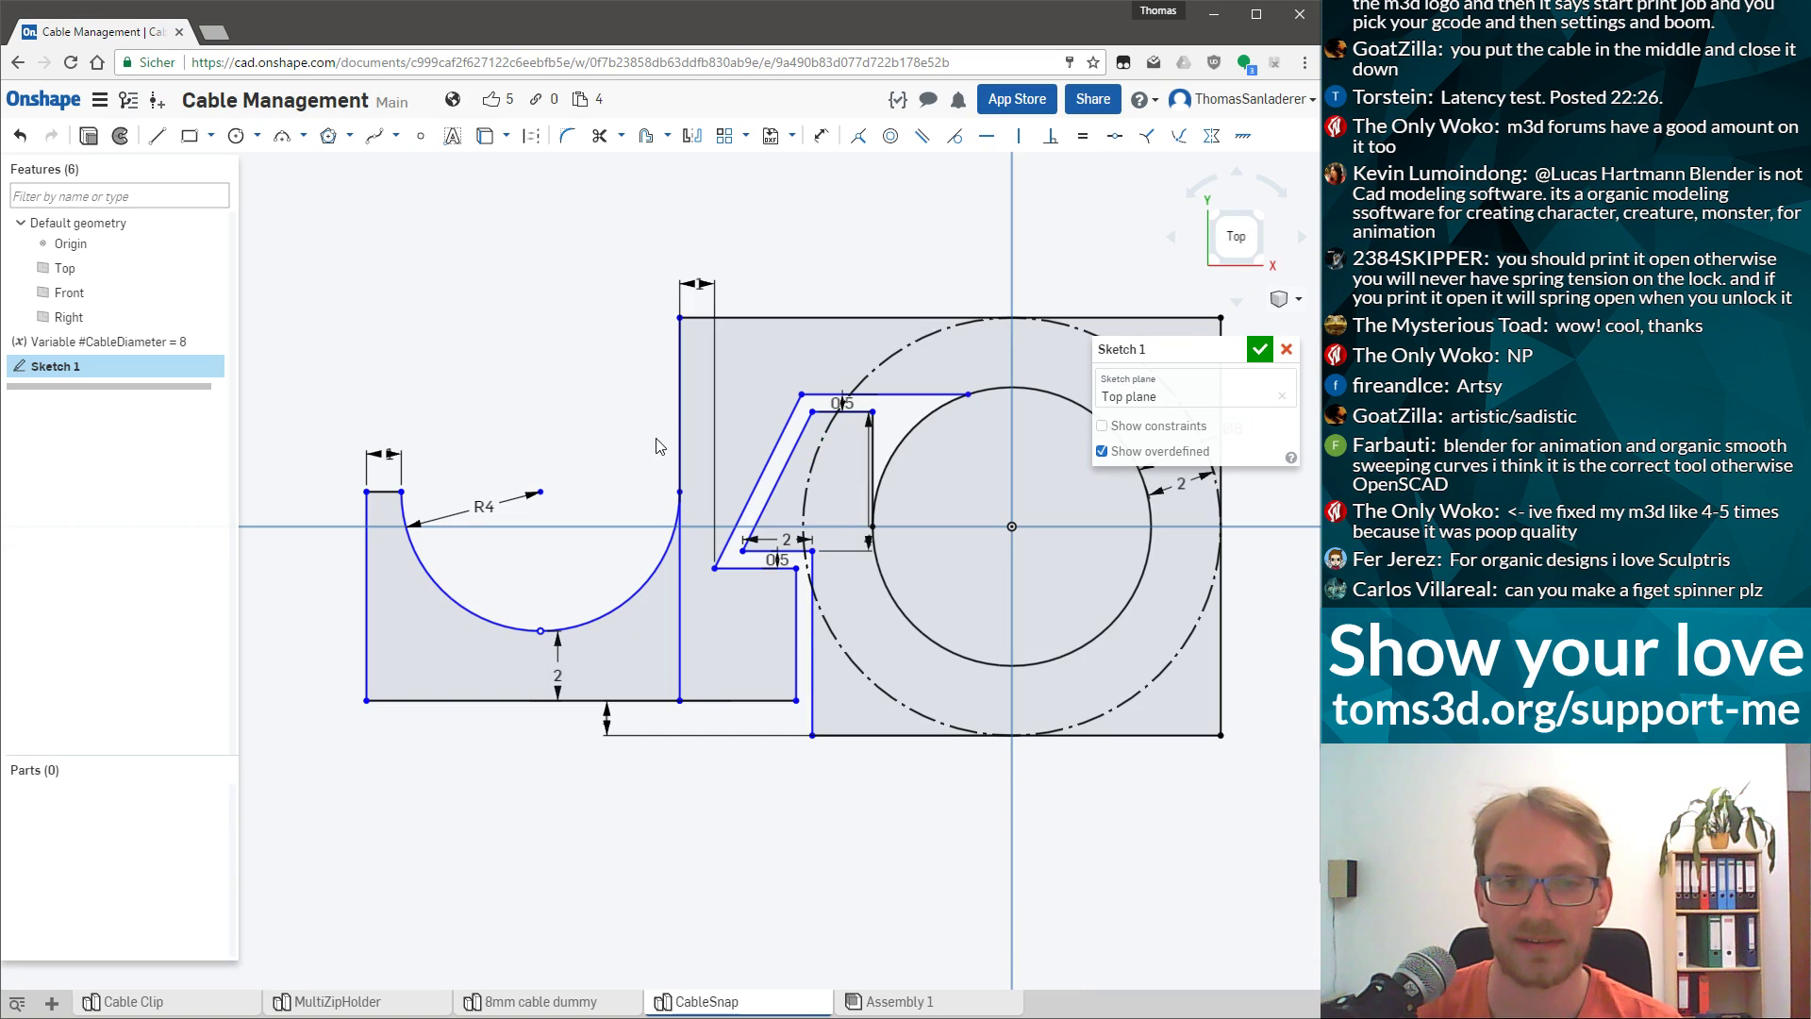
pyautogui.click(599, 135)
pyautogui.click(679, 605)
pyautogui.scroll(-1, 807, 388)
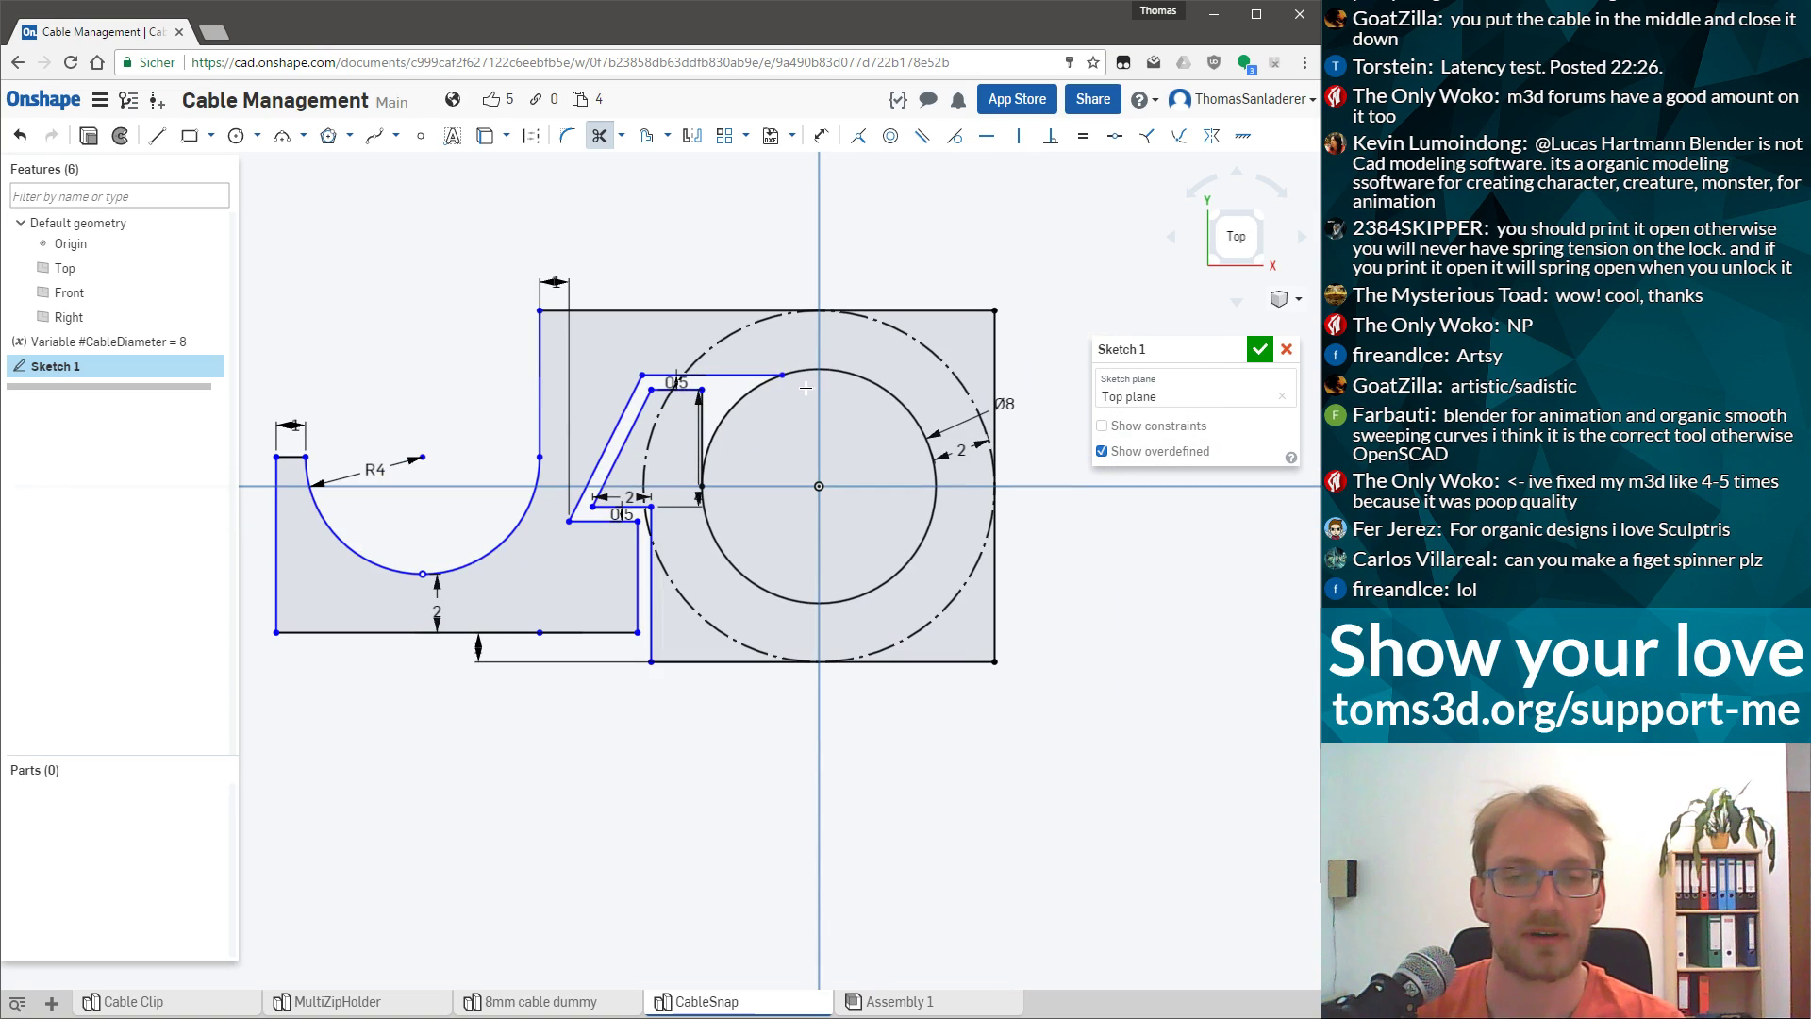
pyautogui.scroll(2, 626, 475)
pyautogui.scroll(-2, 796, 648)
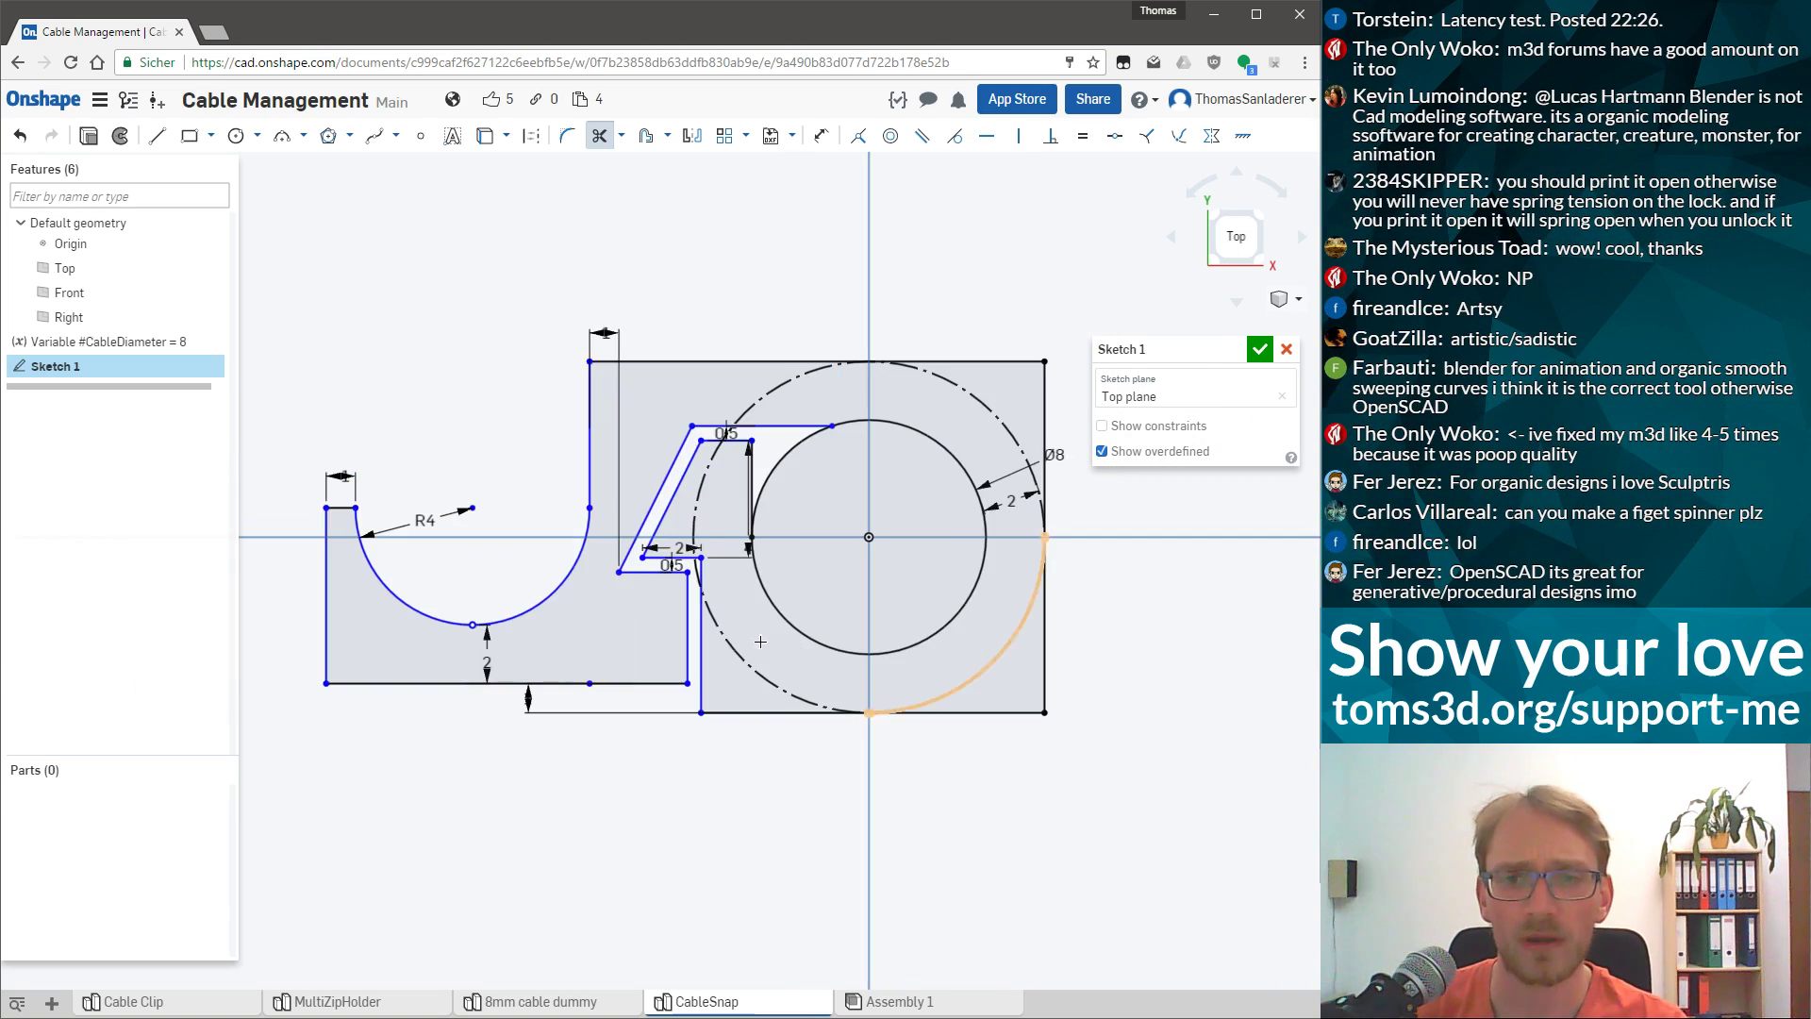
pyautogui.scroll(1, 596, 557)
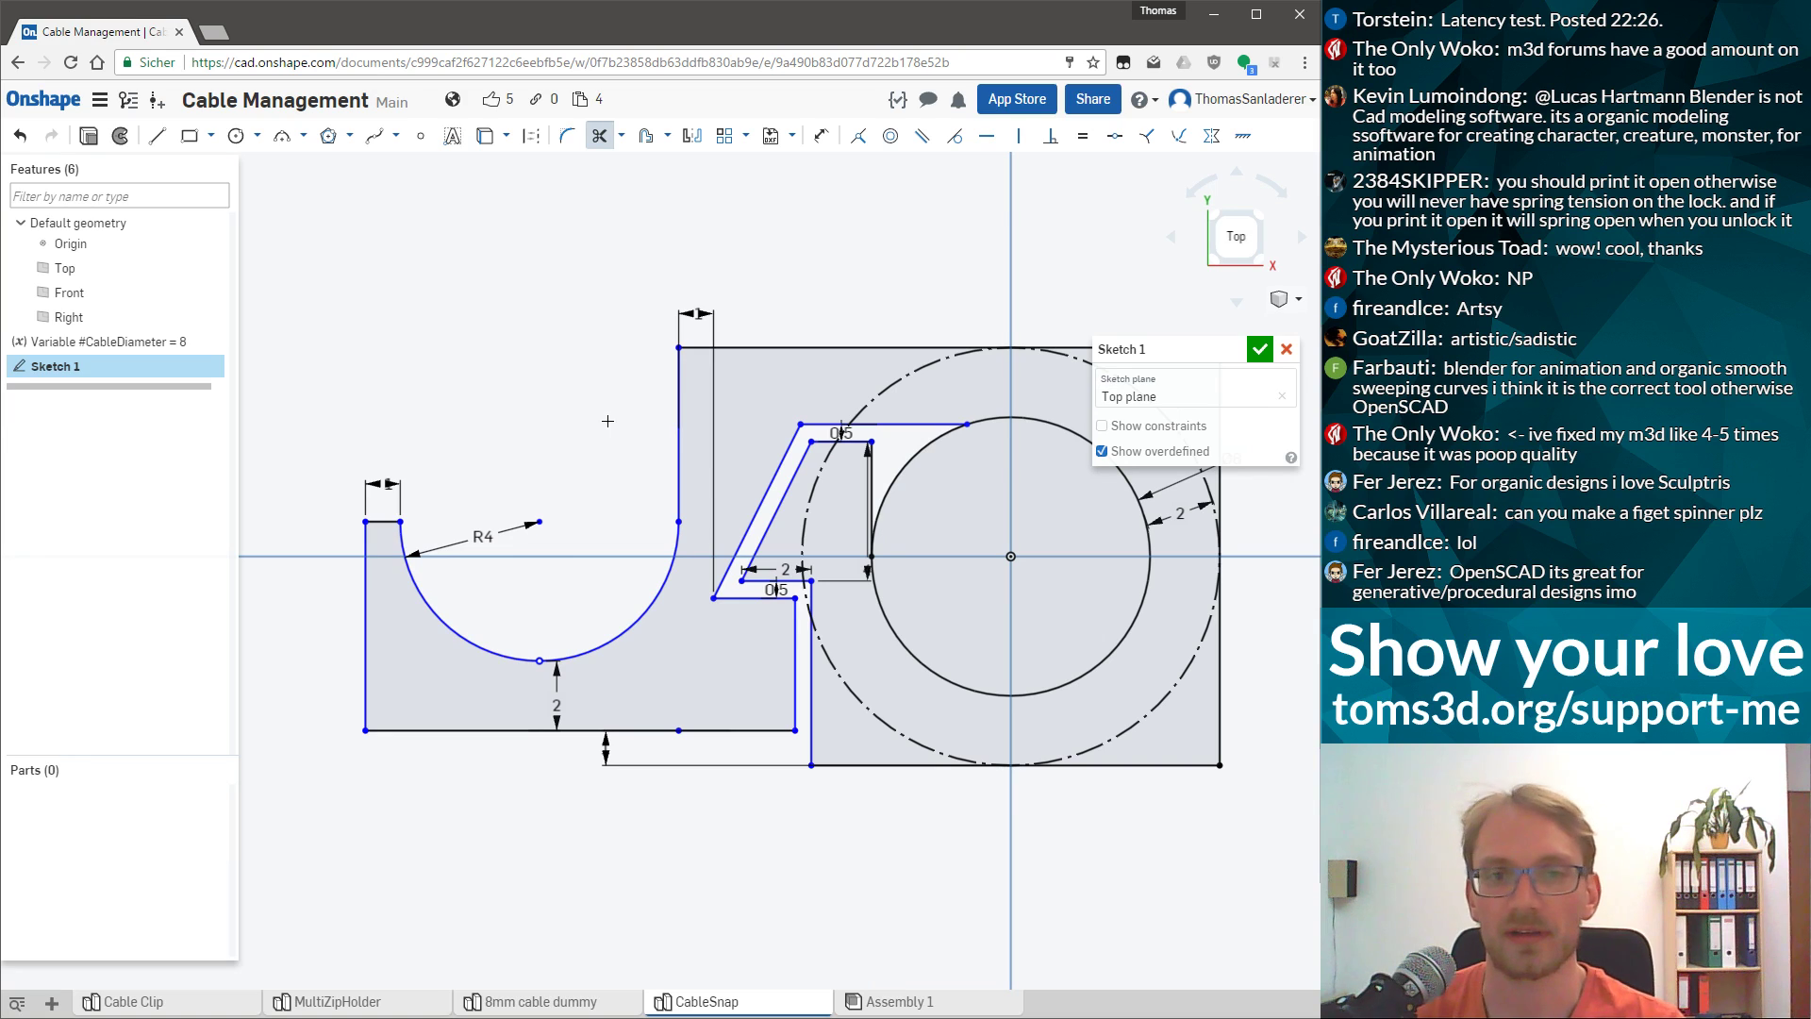
# Move the 1 mm wall dimension down beside the wall and shift the semicircular recess slightly by its wall-side end point.
pyautogui.moveTo(683, 314)
pyautogui.mouseDown()
pyautogui.moveTo(665, 485)
pyautogui.moveTo(665, 451)
pyautogui.mouseUp()
pyautogui.click(665, 450)
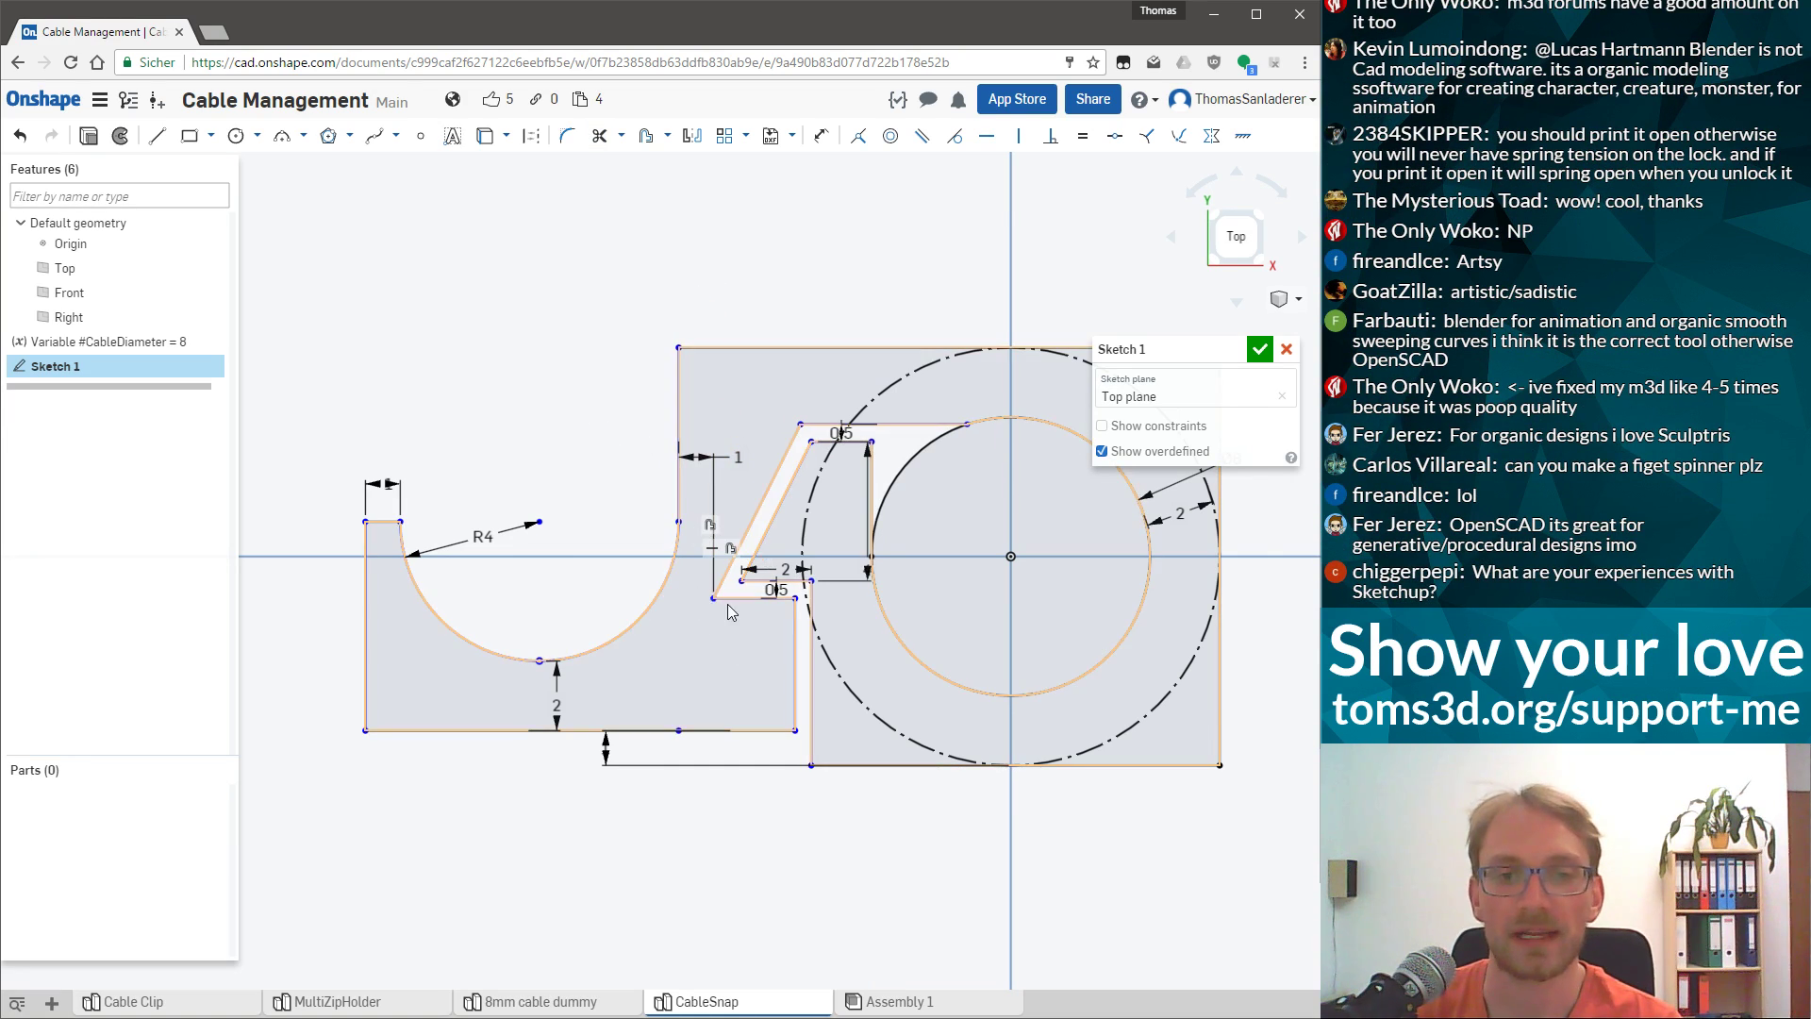
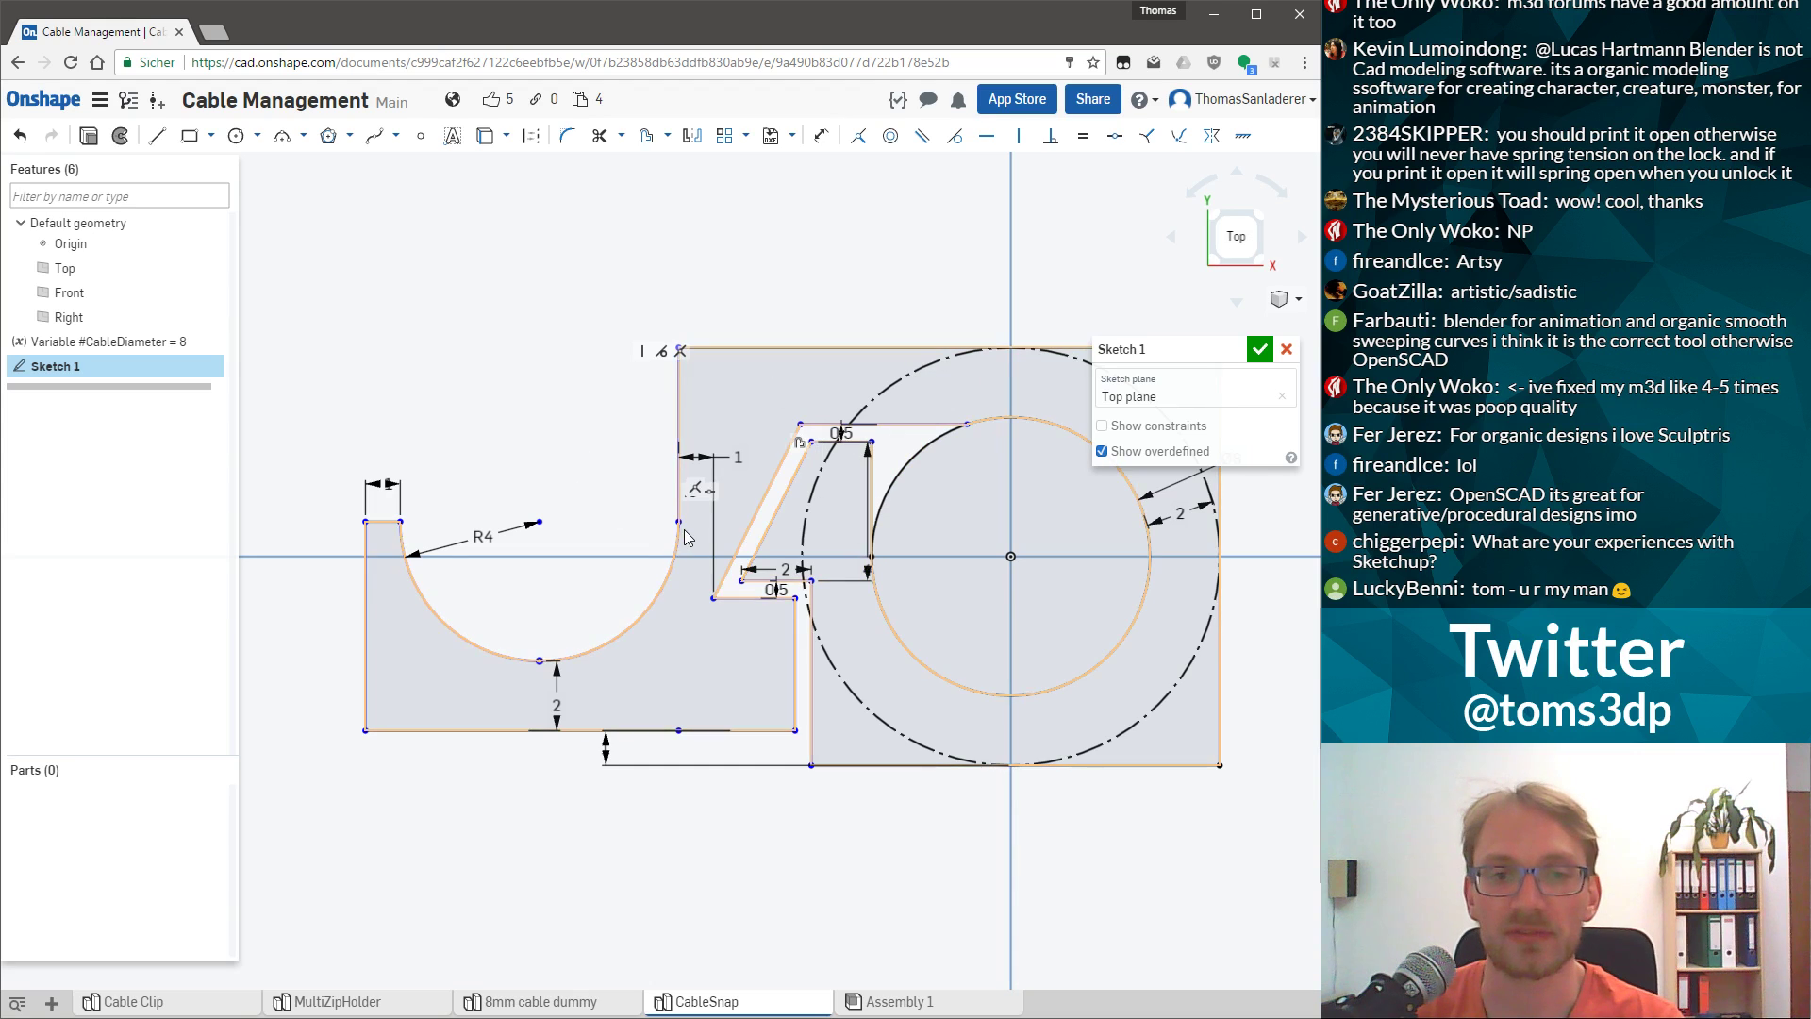
pyautogui.moveTo(678, 522)
pyautogui.mouseDown()
pyautogui.moveTo(627, 526)
pyautogui.moveTo(709, 526)
pyautogui.moveTo(578, 517)
pyautogui.moveTo(669, 526)
pyautogui.moveTo(671, 582)
pyautogui.moveTo(530, 655)
pyautogui.moveTo(514, 614)
pyautogui.moveTo(551, 674)
pyautogui.mouseUp()
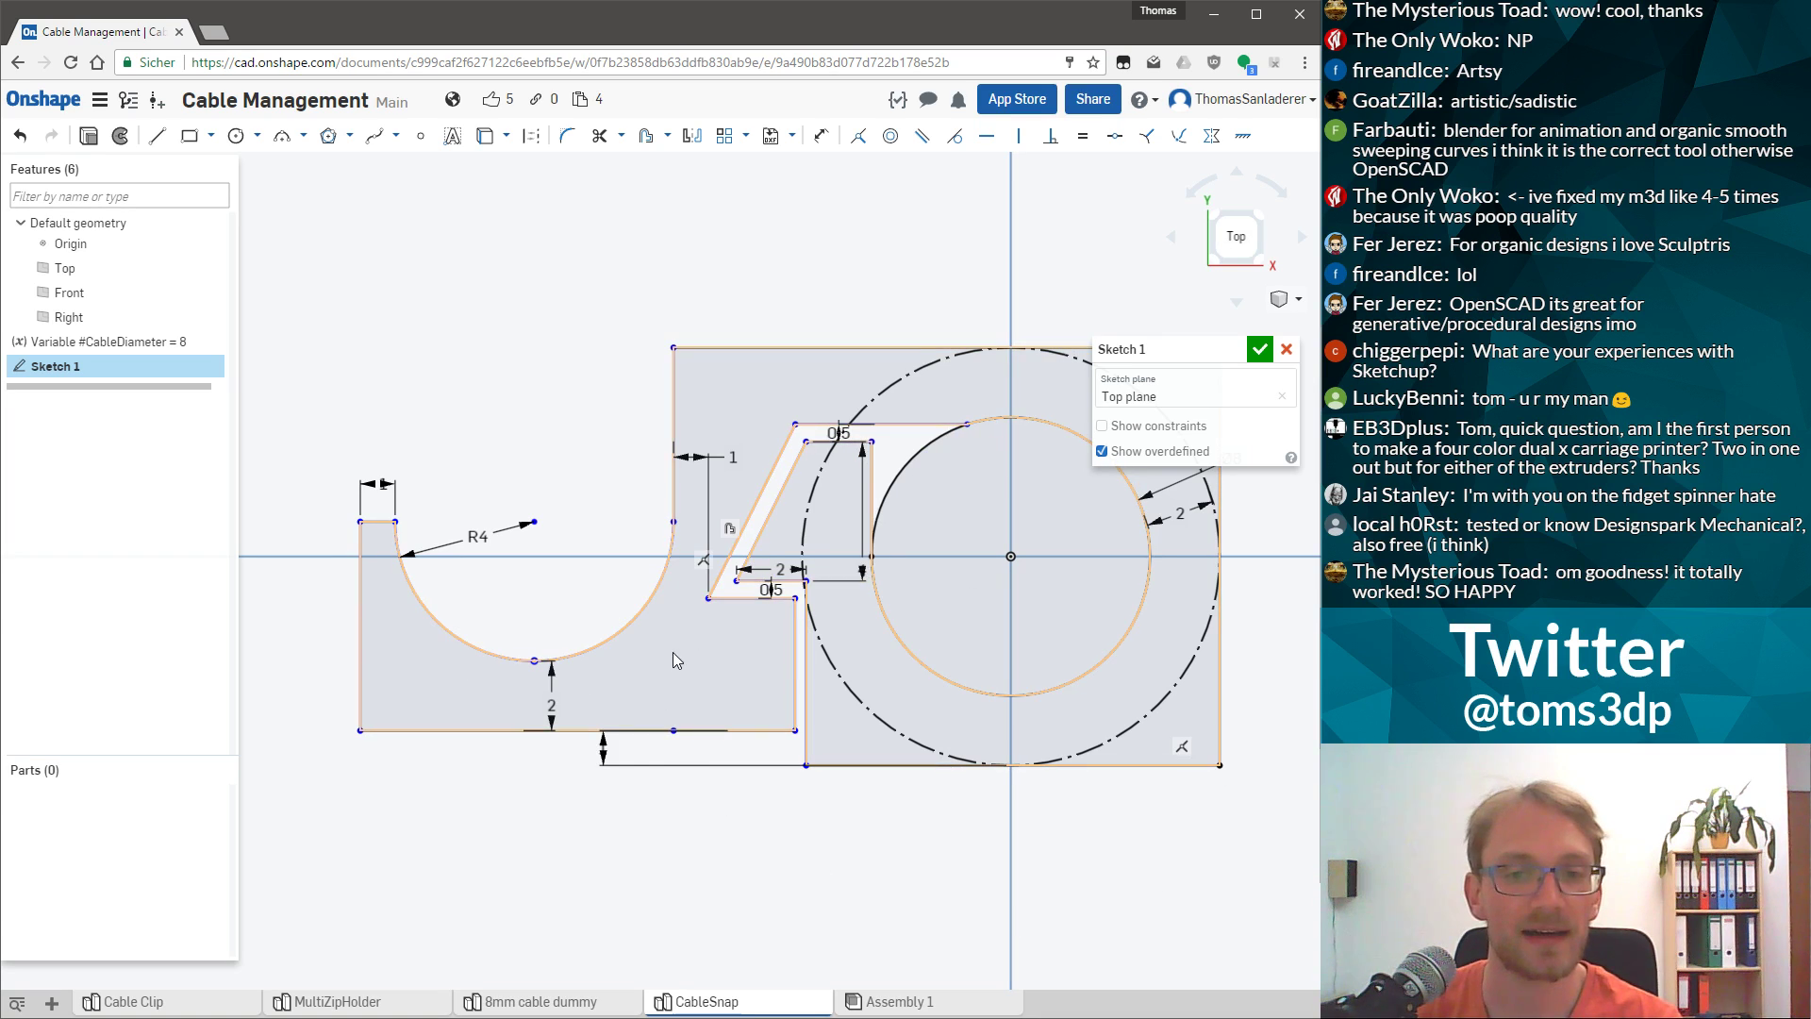
# Reposition the latch gap by its upper corner and end point so its upper line meets the cable hole lower on the circle.
pyautogui.scroll(5, 780, 515)
pyautogui.scroll(-4, 781, 472)
pyautogui.scroll(2, 779, 345)
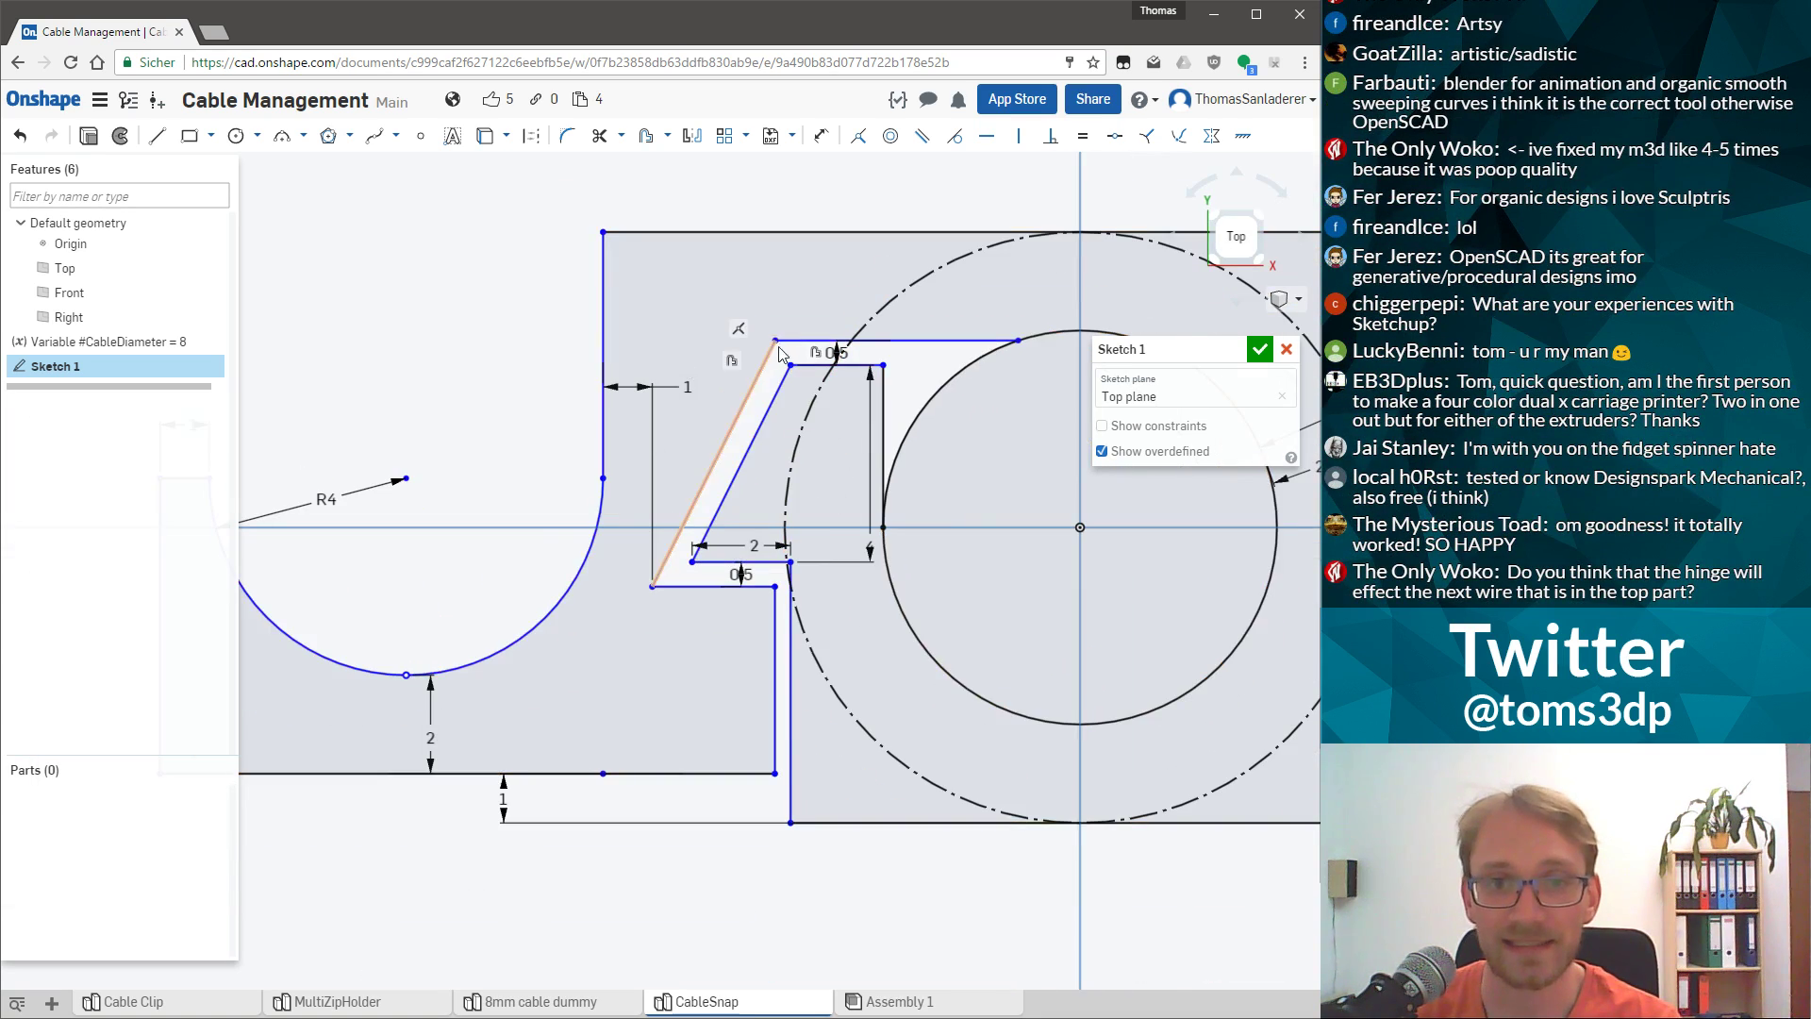
pyautogui.moveTo(777, 342)
pyautogui.mouseDown()
pyautogui.moveTo(796, 323)
pyautogui.moveTo(775, 333)
pyautogui.mouseUp()
pyautogui.click(950, 342)
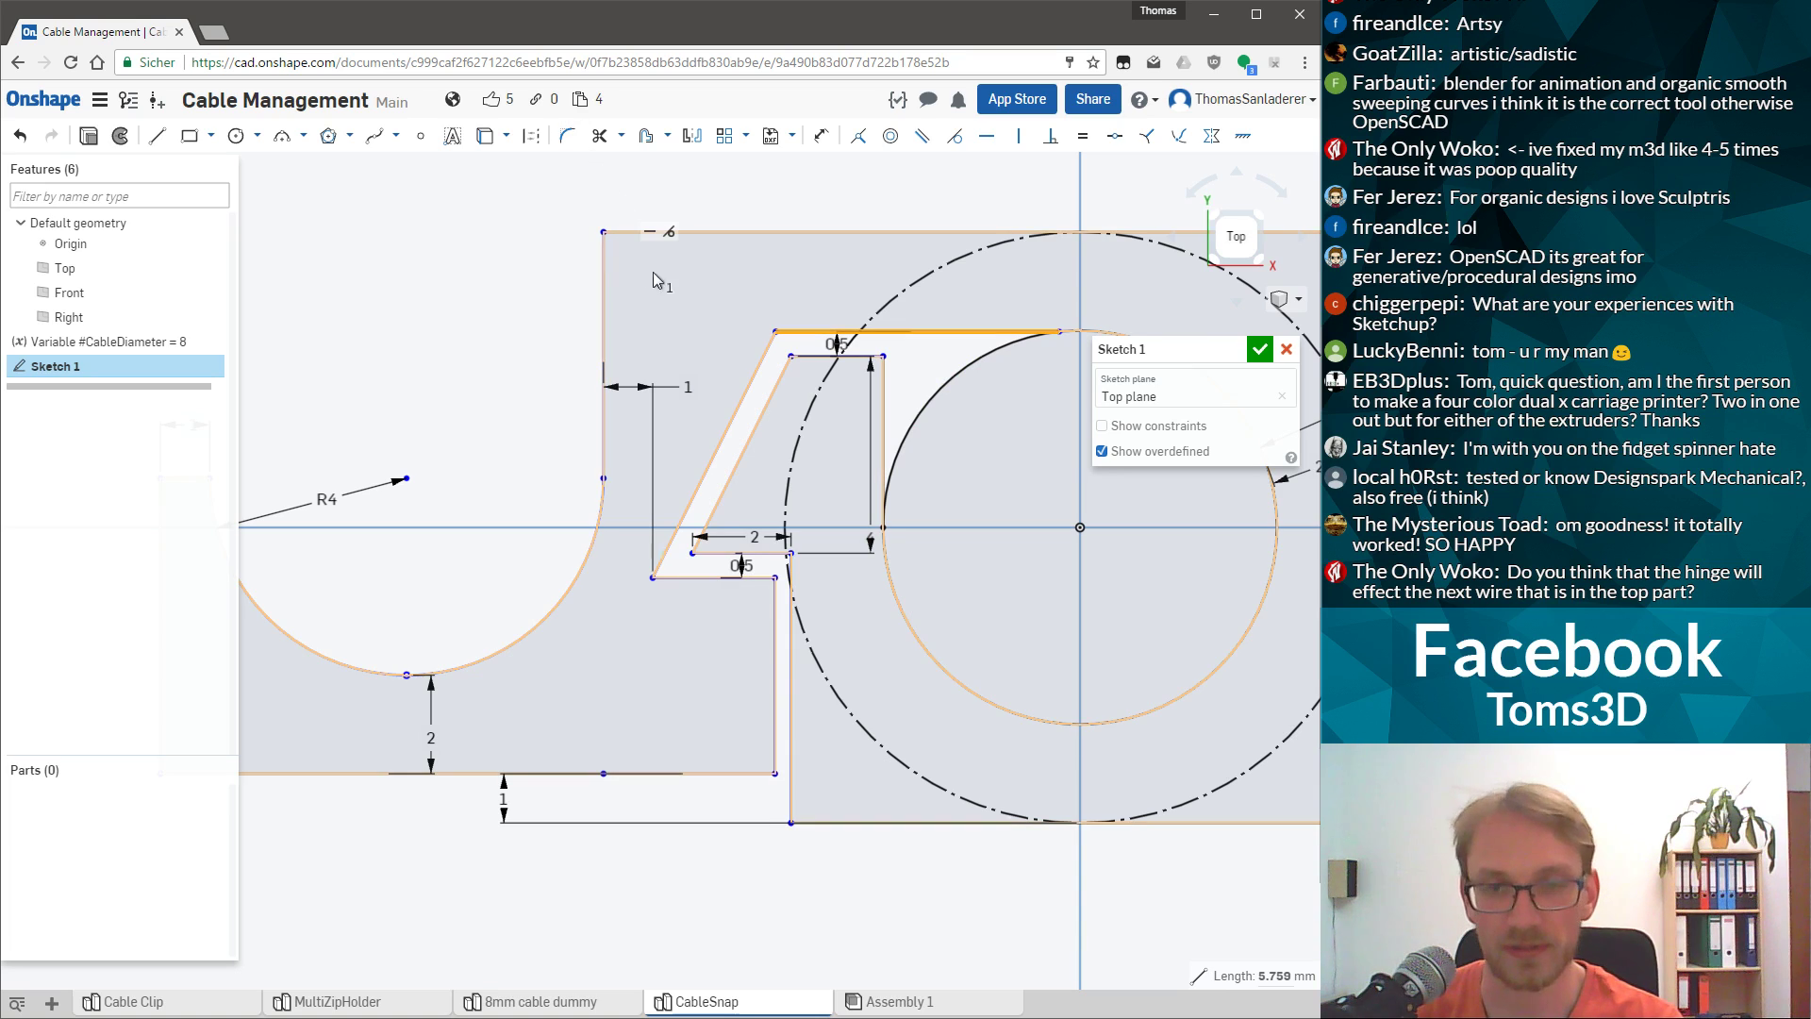
pyautogui.moveTo(1061, 332)
pyautogui.mouseDown()
pyautogui.moveTo(974, 381)
pyautogui.moveTo(999, 353)
pyautogui.moveTo(934, 484)
pyautogui.moveTo(979, 388)
pyautogui.mouseUp()
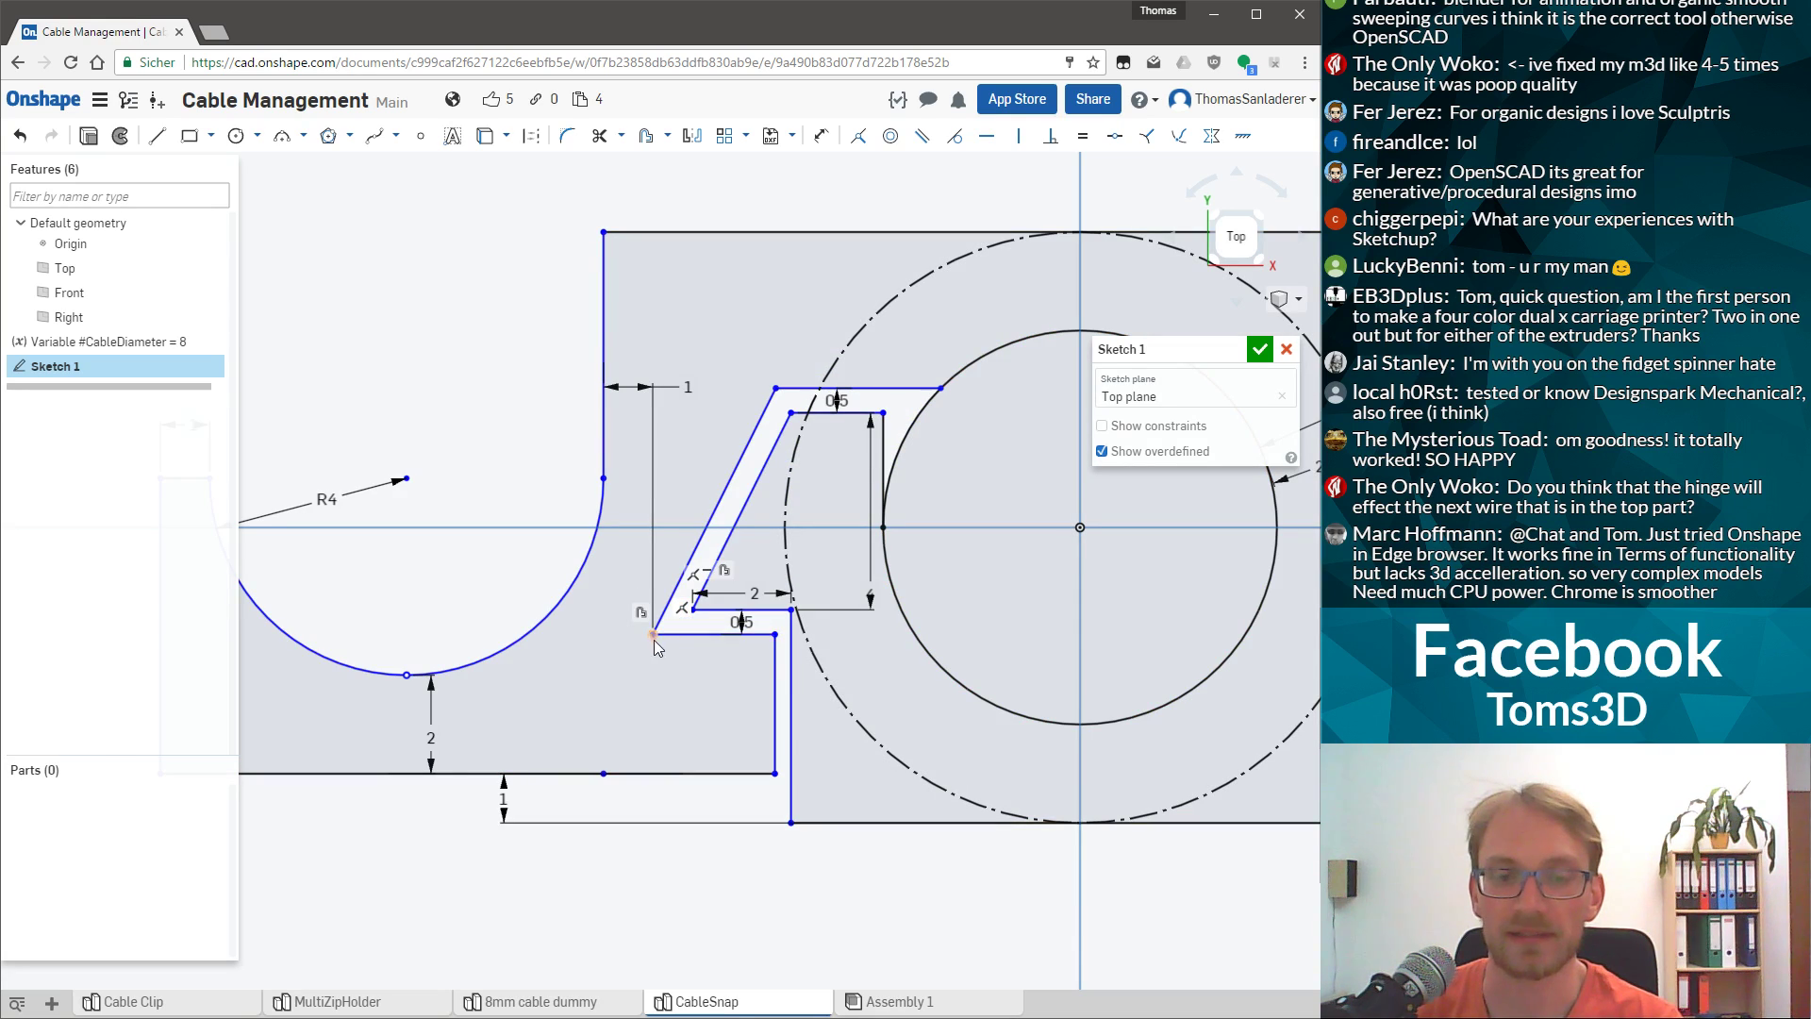
# Trim the cable hole's arc segment across the latch gap so the hole opens into the gap.
pyautogui.scroll(-3, 1026, 457)
pyautogui.scroll(3, 1010, 266)
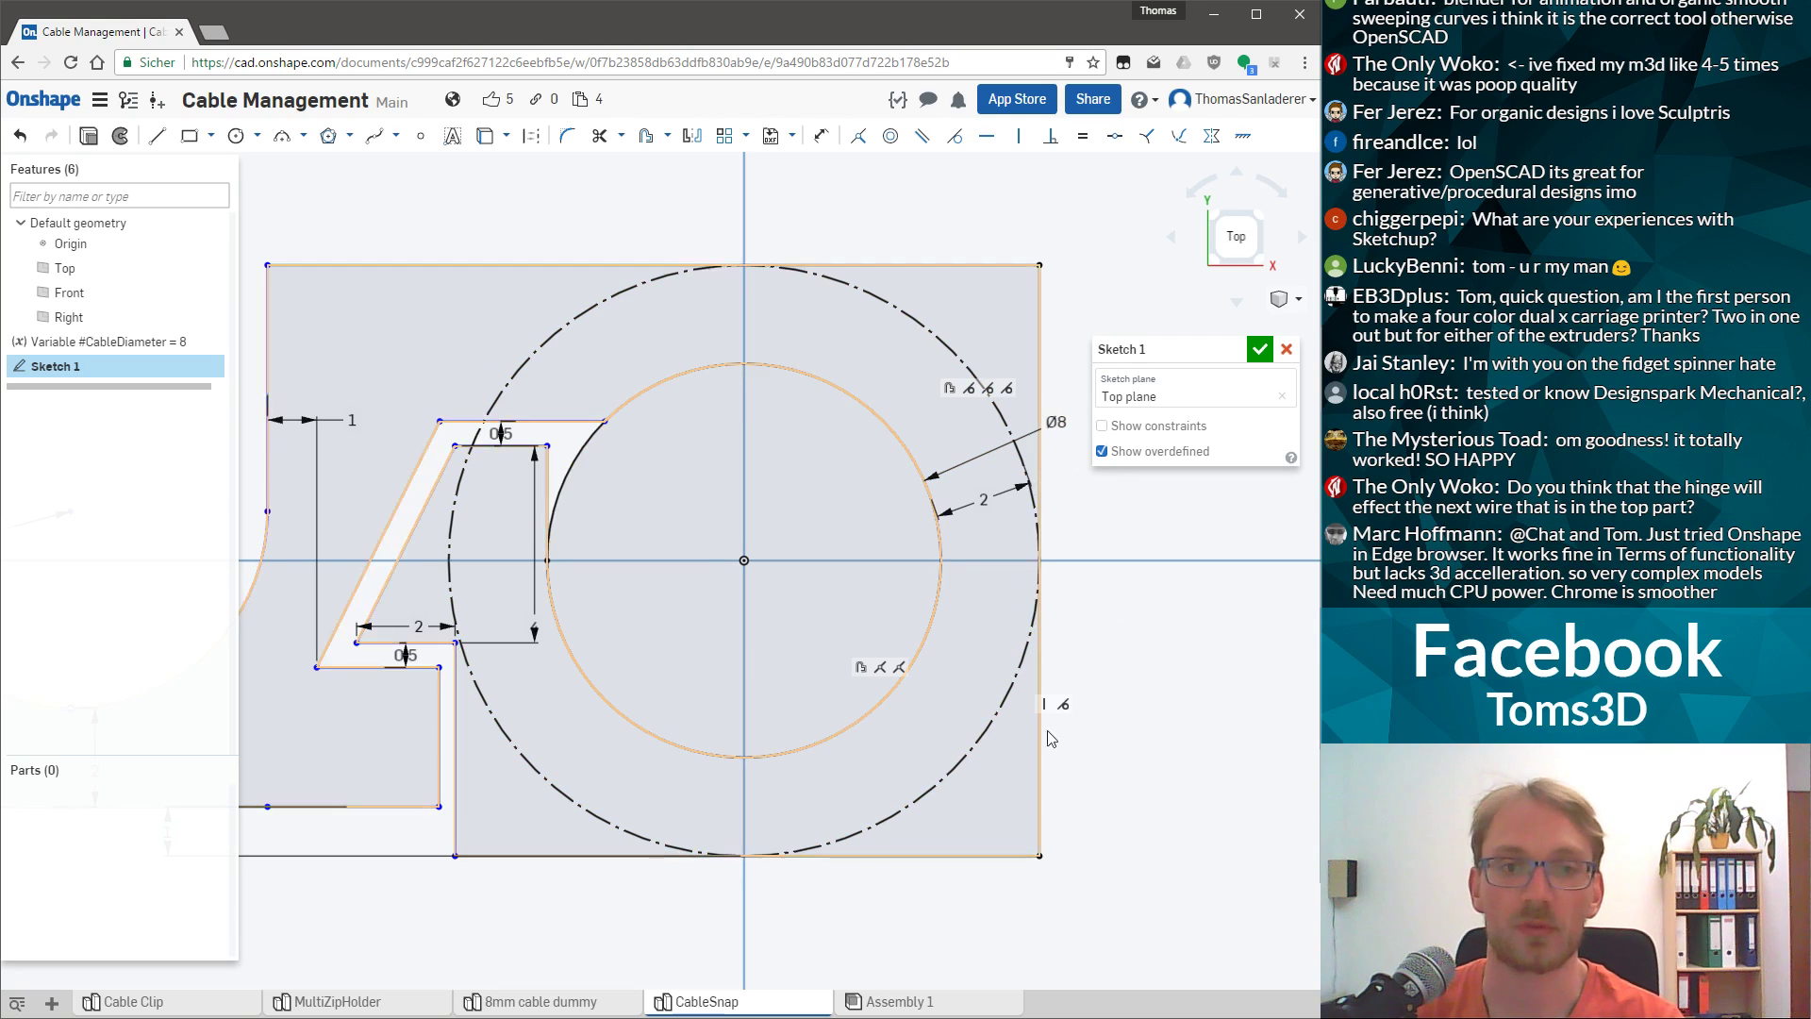
pyautogui.scroll(-3, 1033, 728)
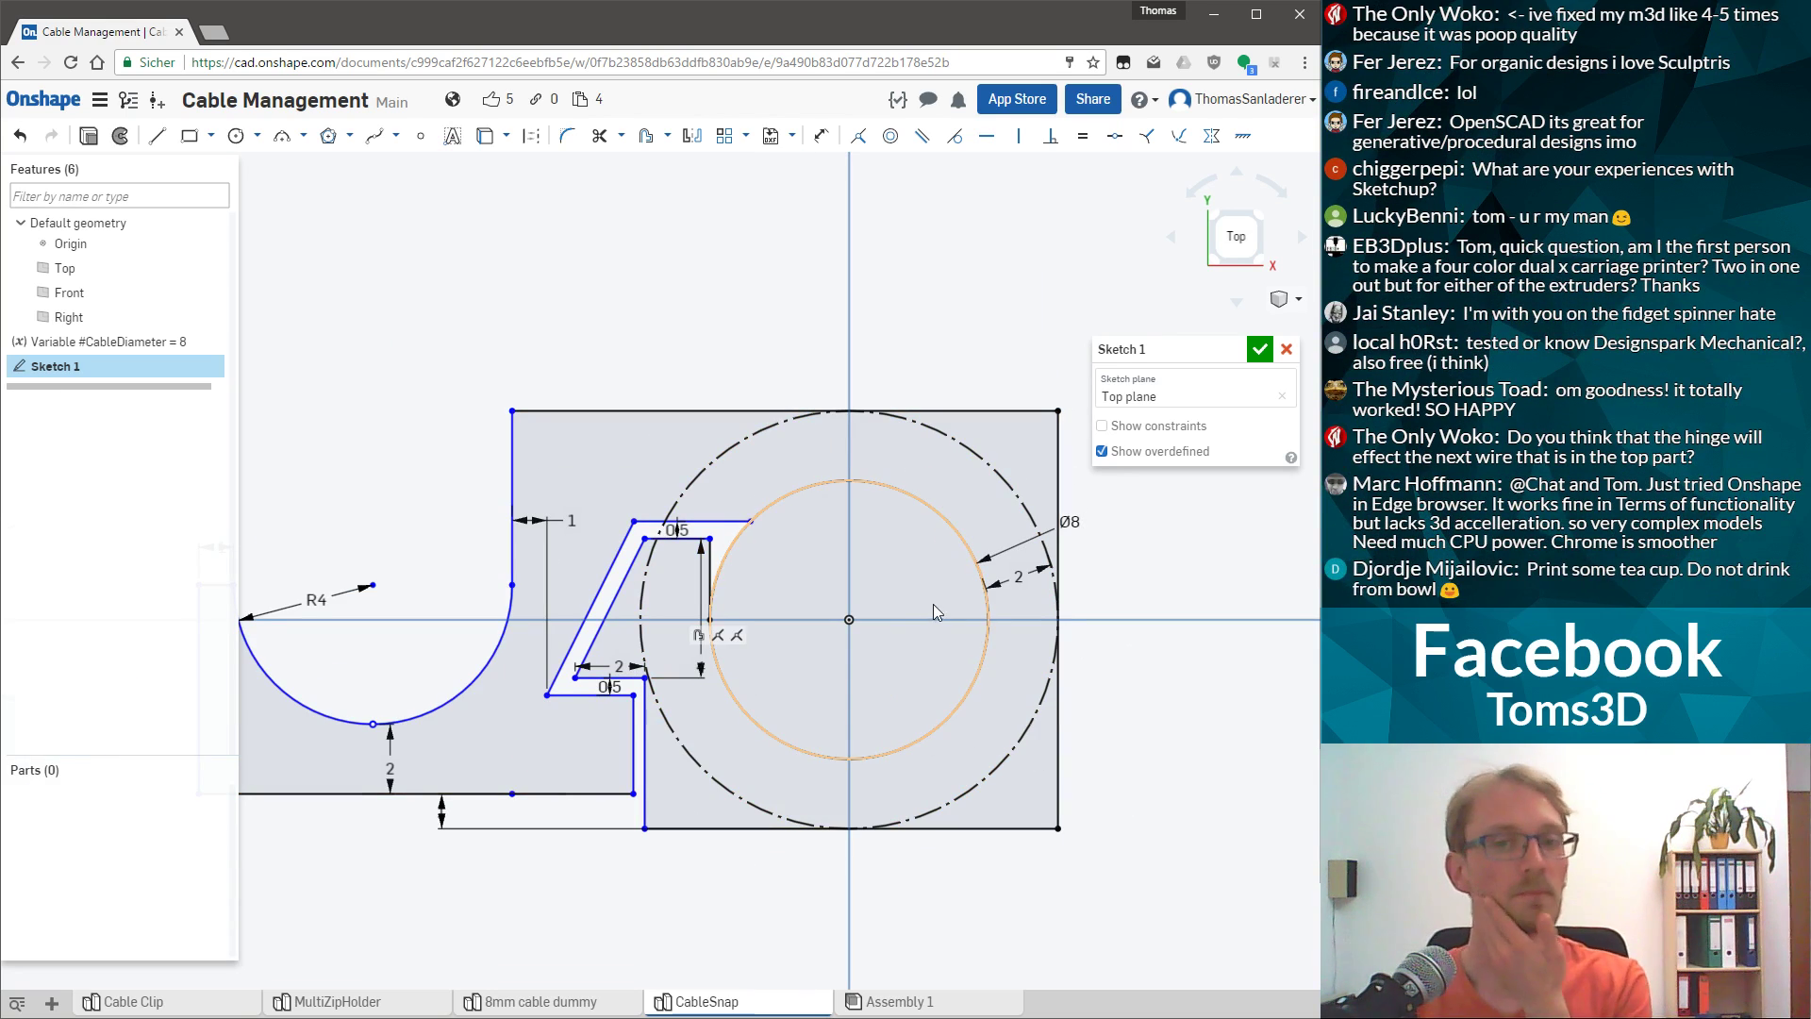
pyautogui.scroll(3, 750, 597)
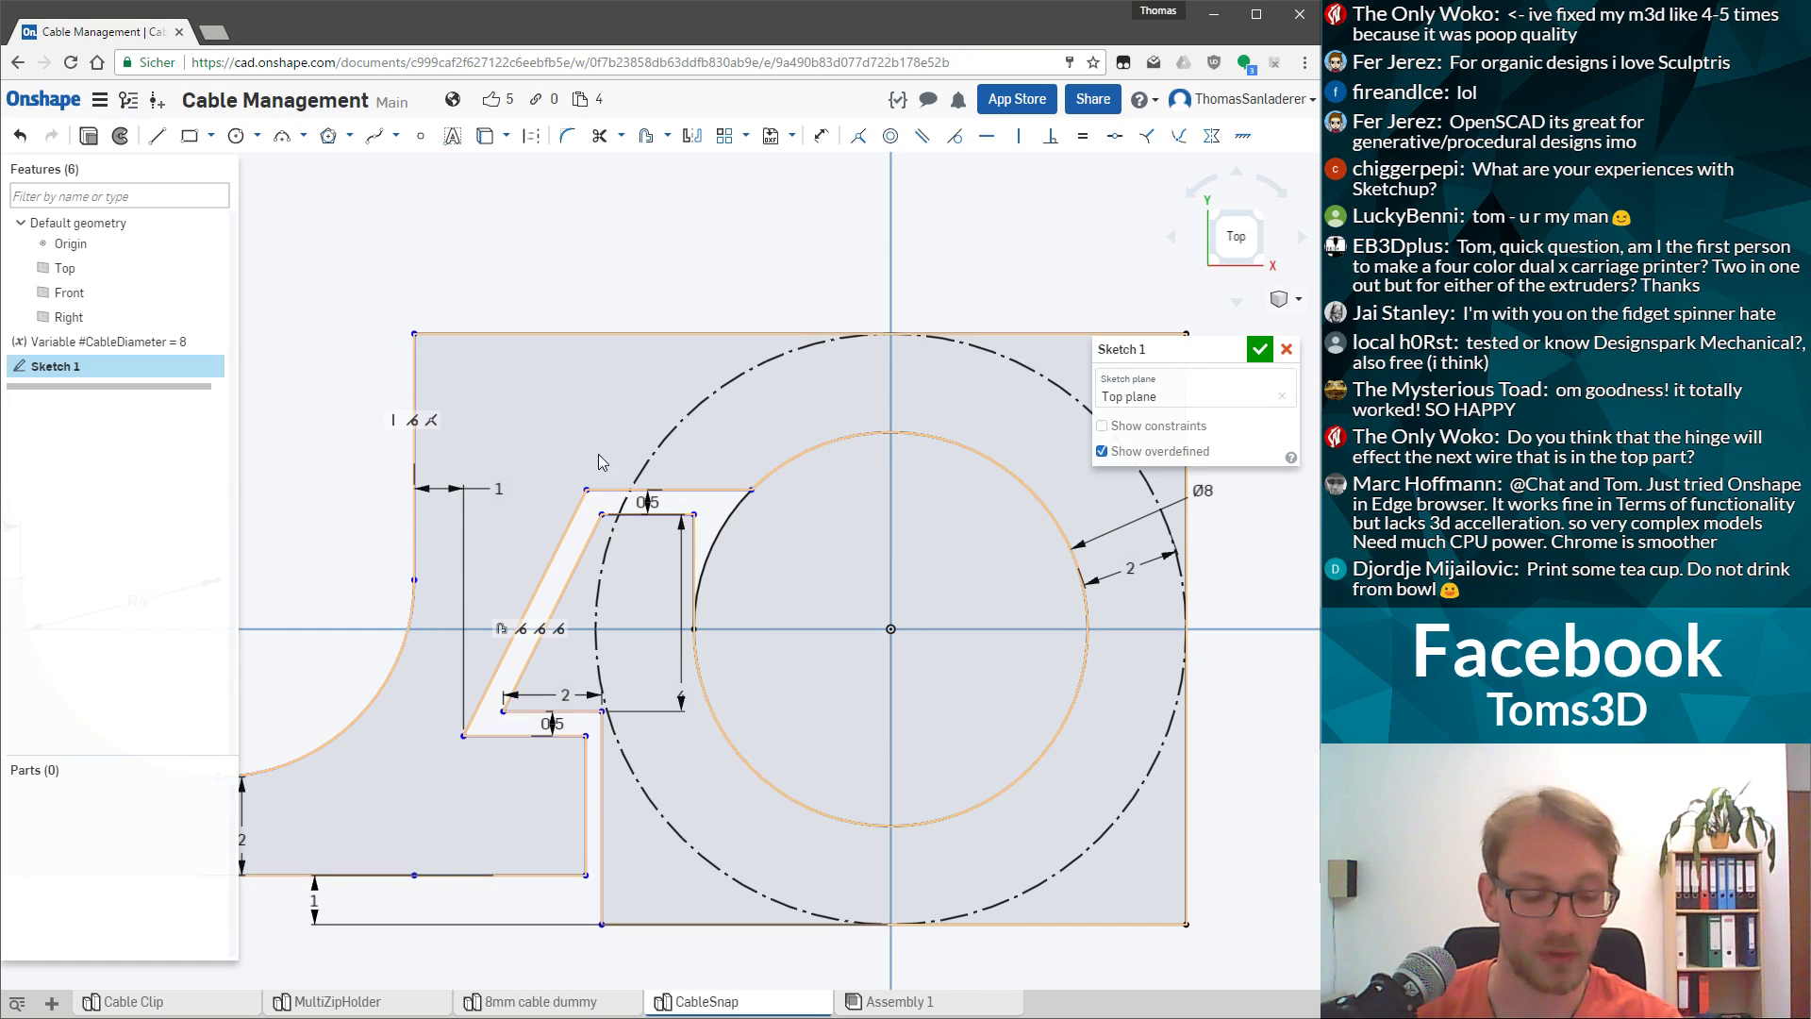
pyautogui.click(725, 525)
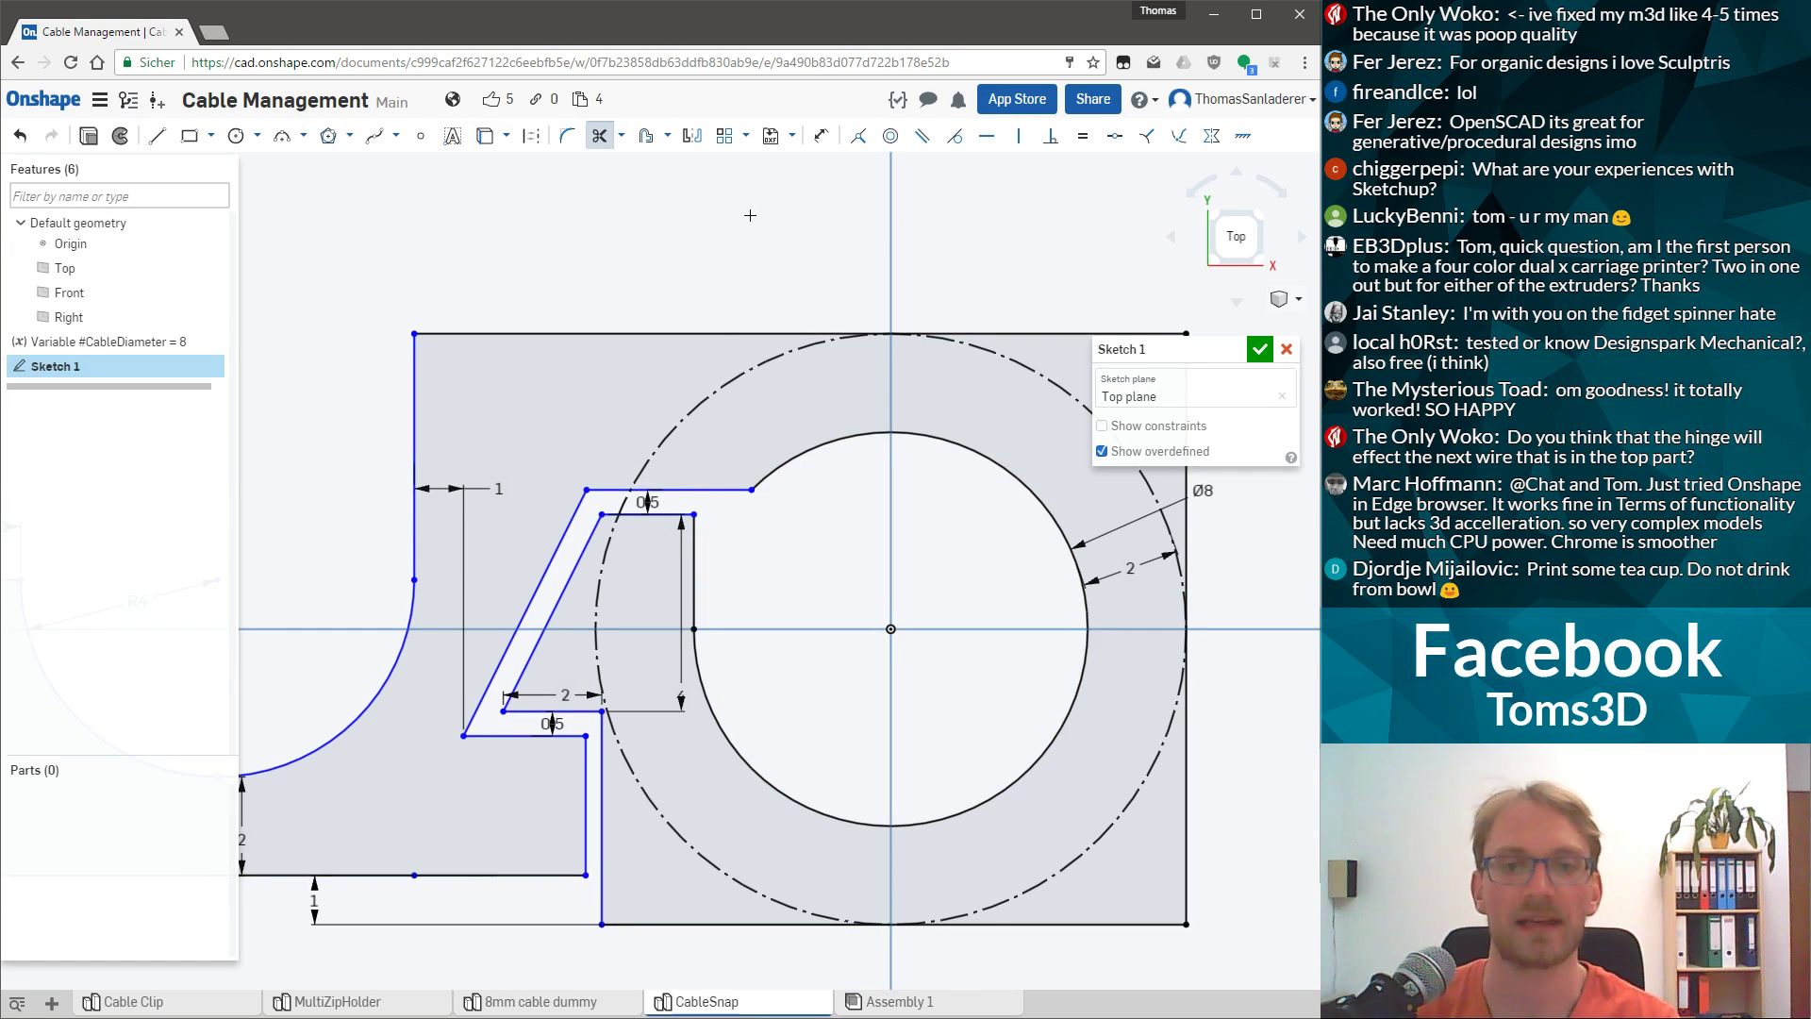
pyautogui.press('Escape')
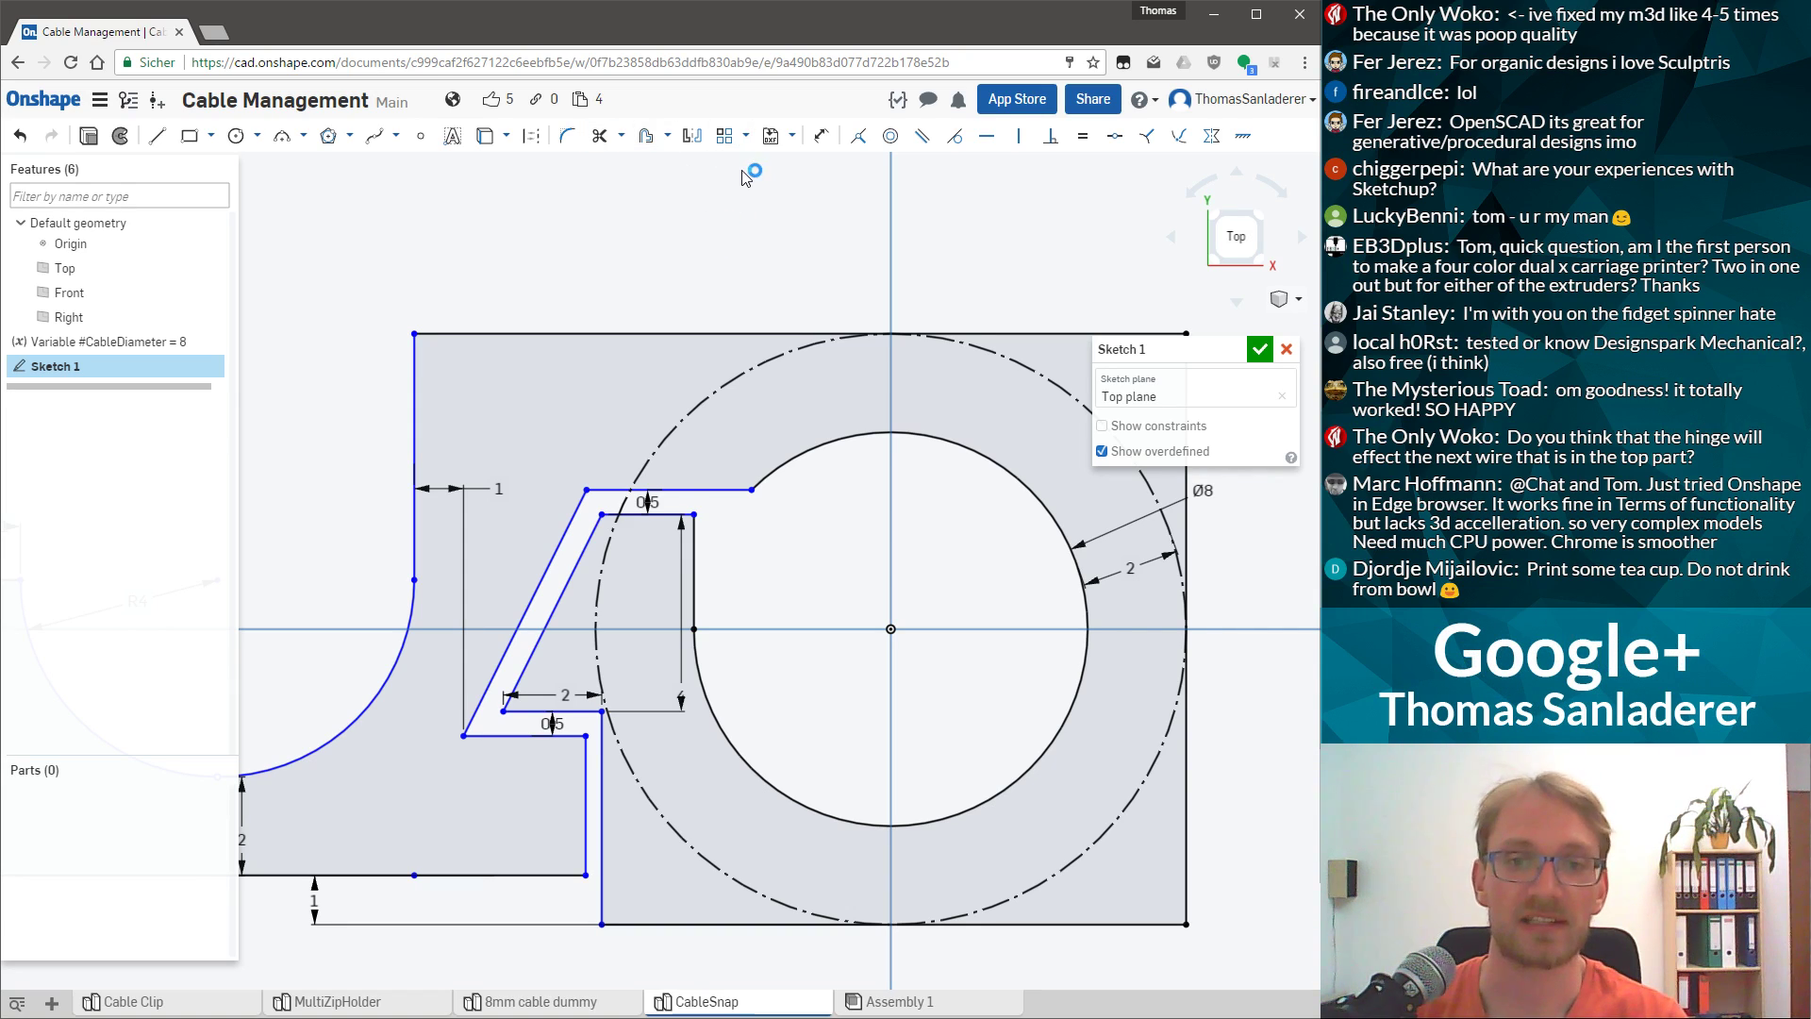
# Dimension the gap between the two lower vertical lines of the latch at 0.5 mm.
pyautogui.scroll(-5, 852, 383)
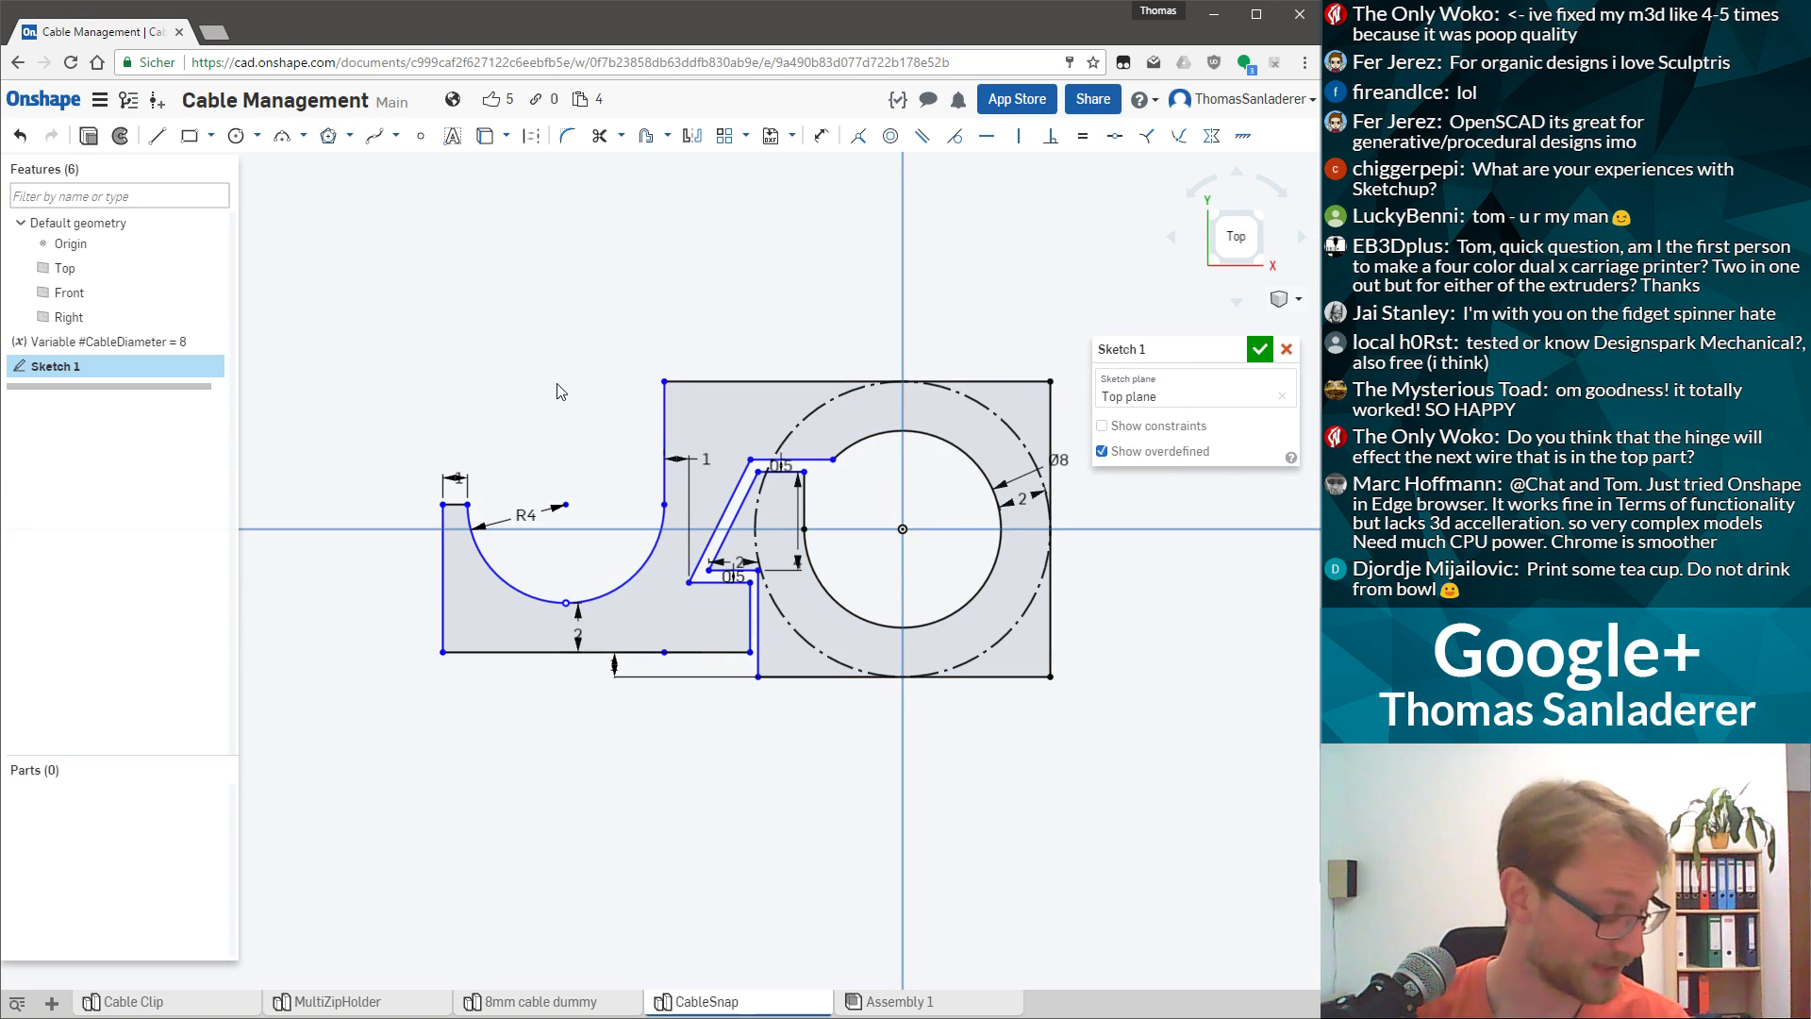
pyautogui.scroll(5, 726, 476)
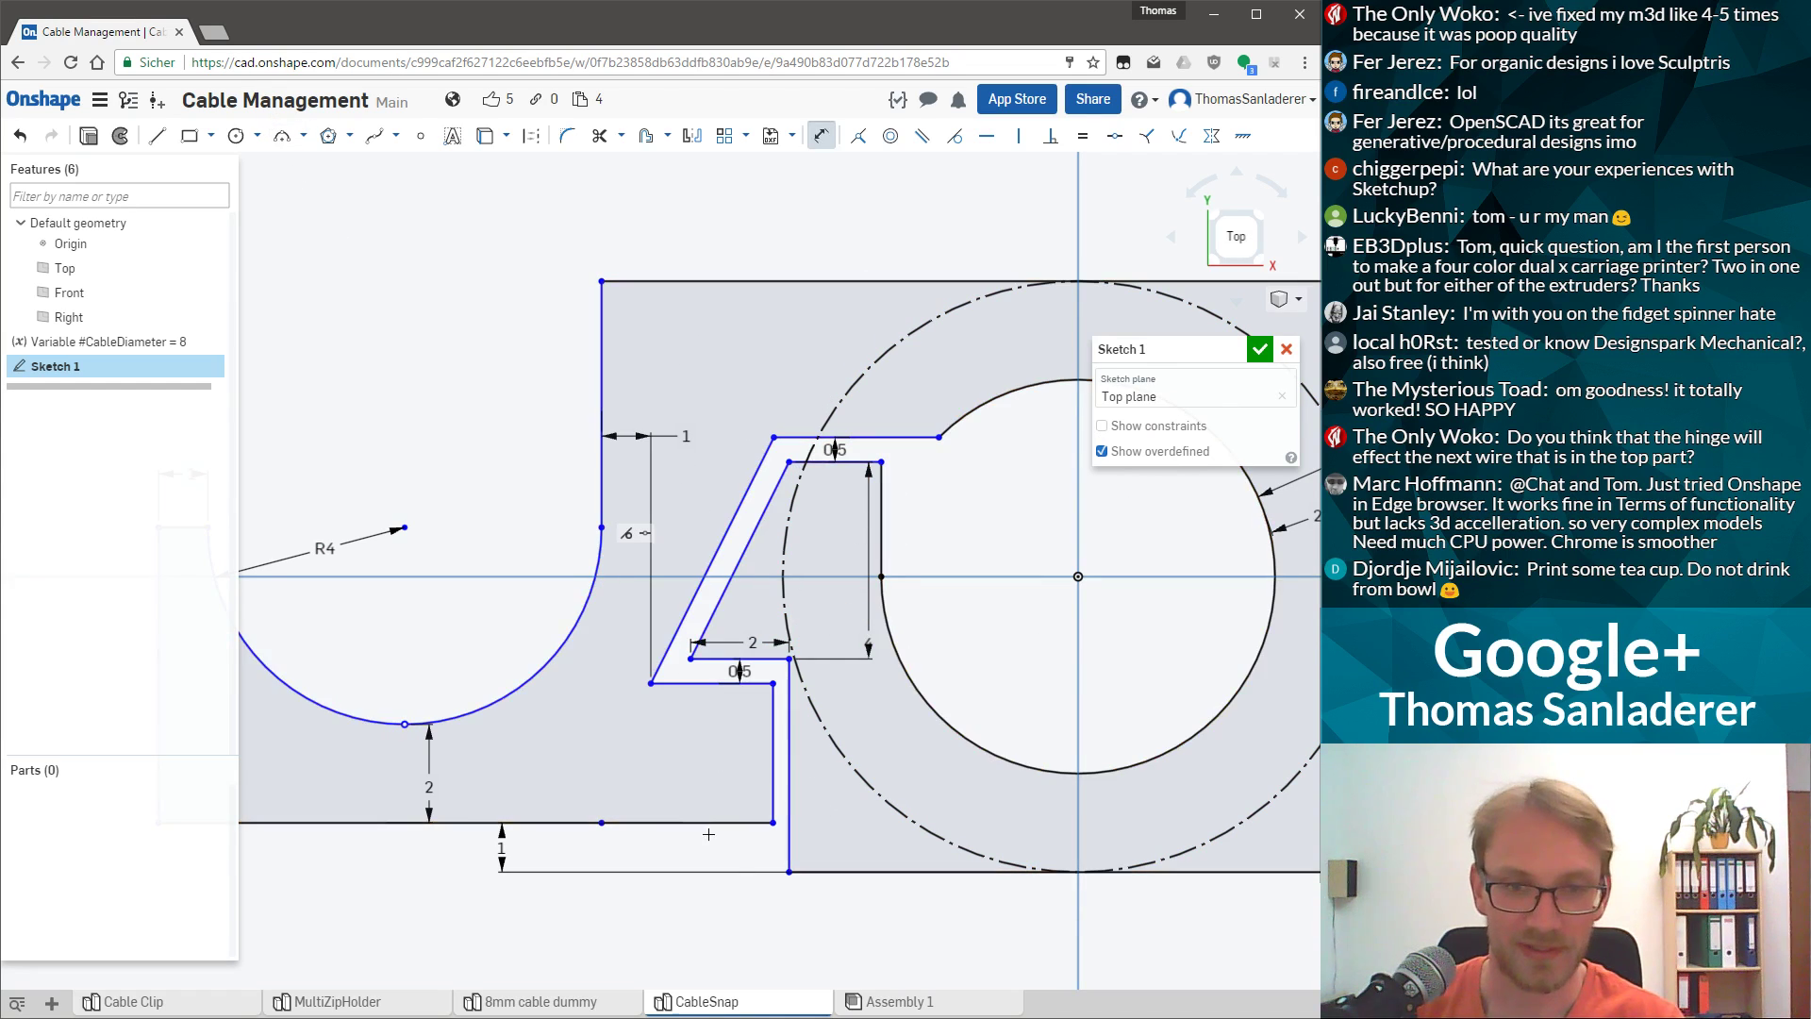
pyautogui.click(788, 746)
pyautogui.click(773, 755)
pyautogui.click(716, 936)
pyautogui.write('0.5')
pyautogui.press('Return')
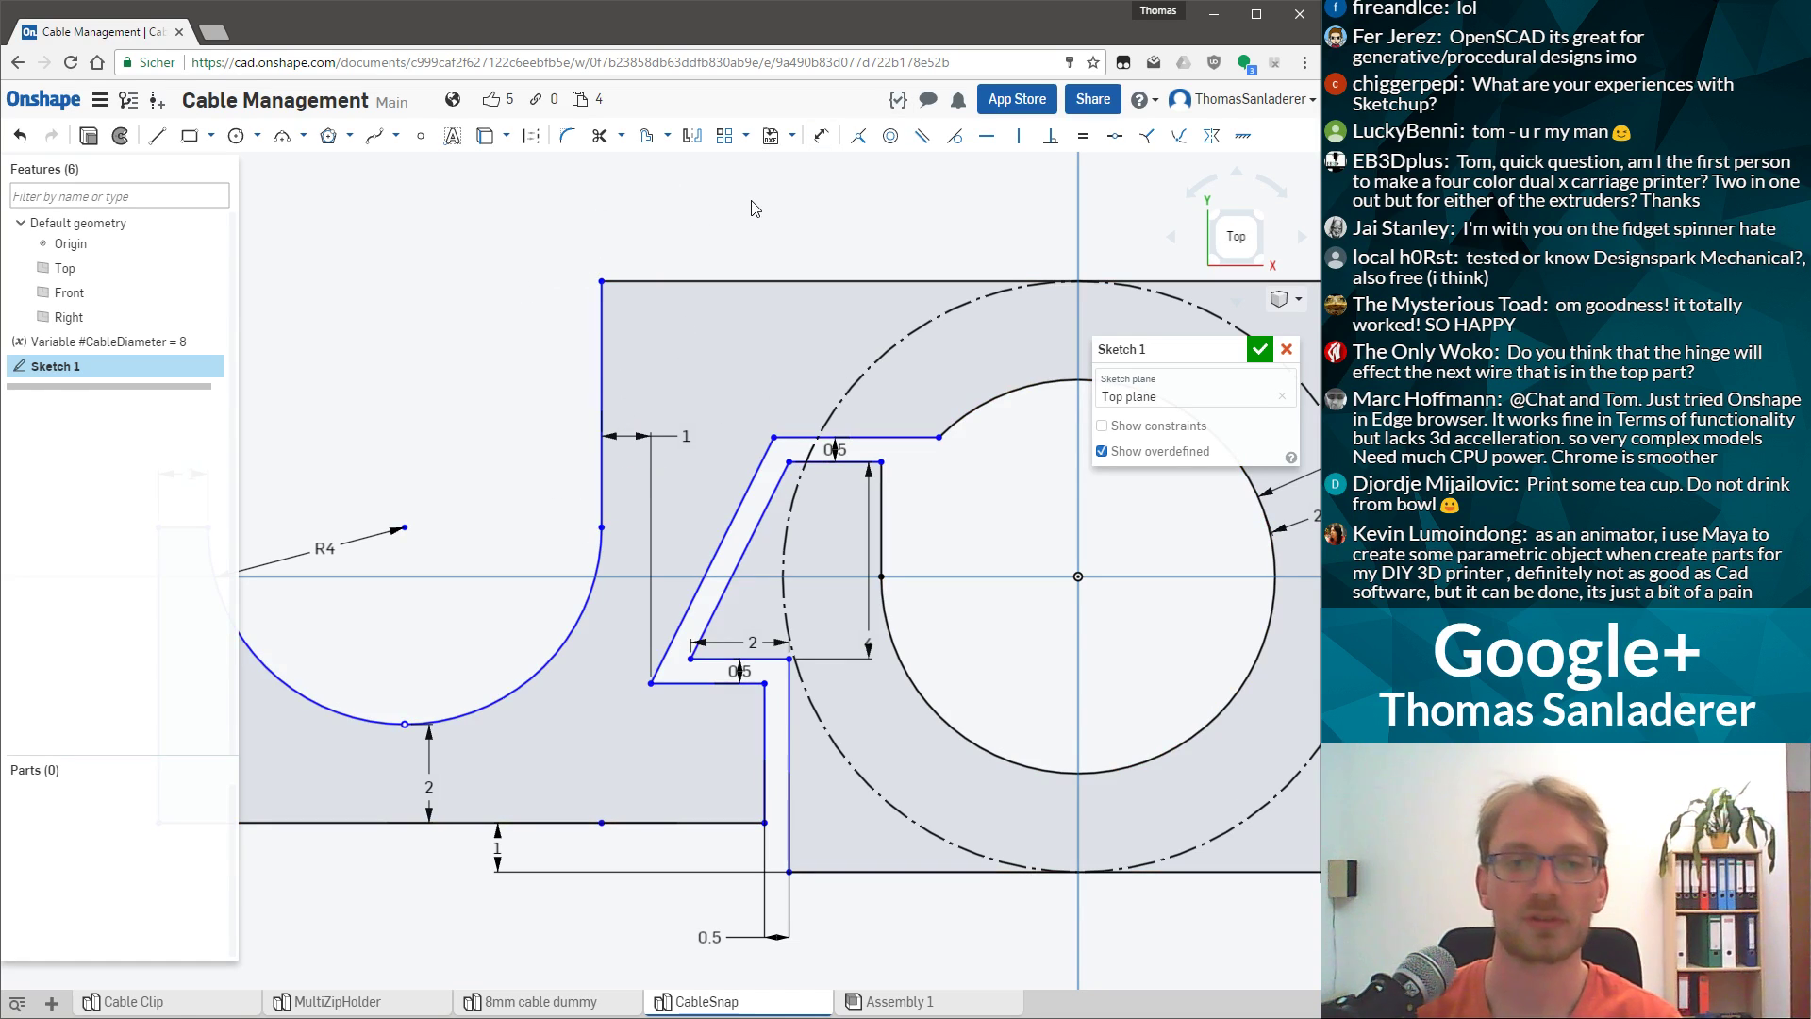
# Shift the latch gap downward so its upper line sits closer to the height of the cable hole's center.
pyautogui.scroll(-2, 792, 511)
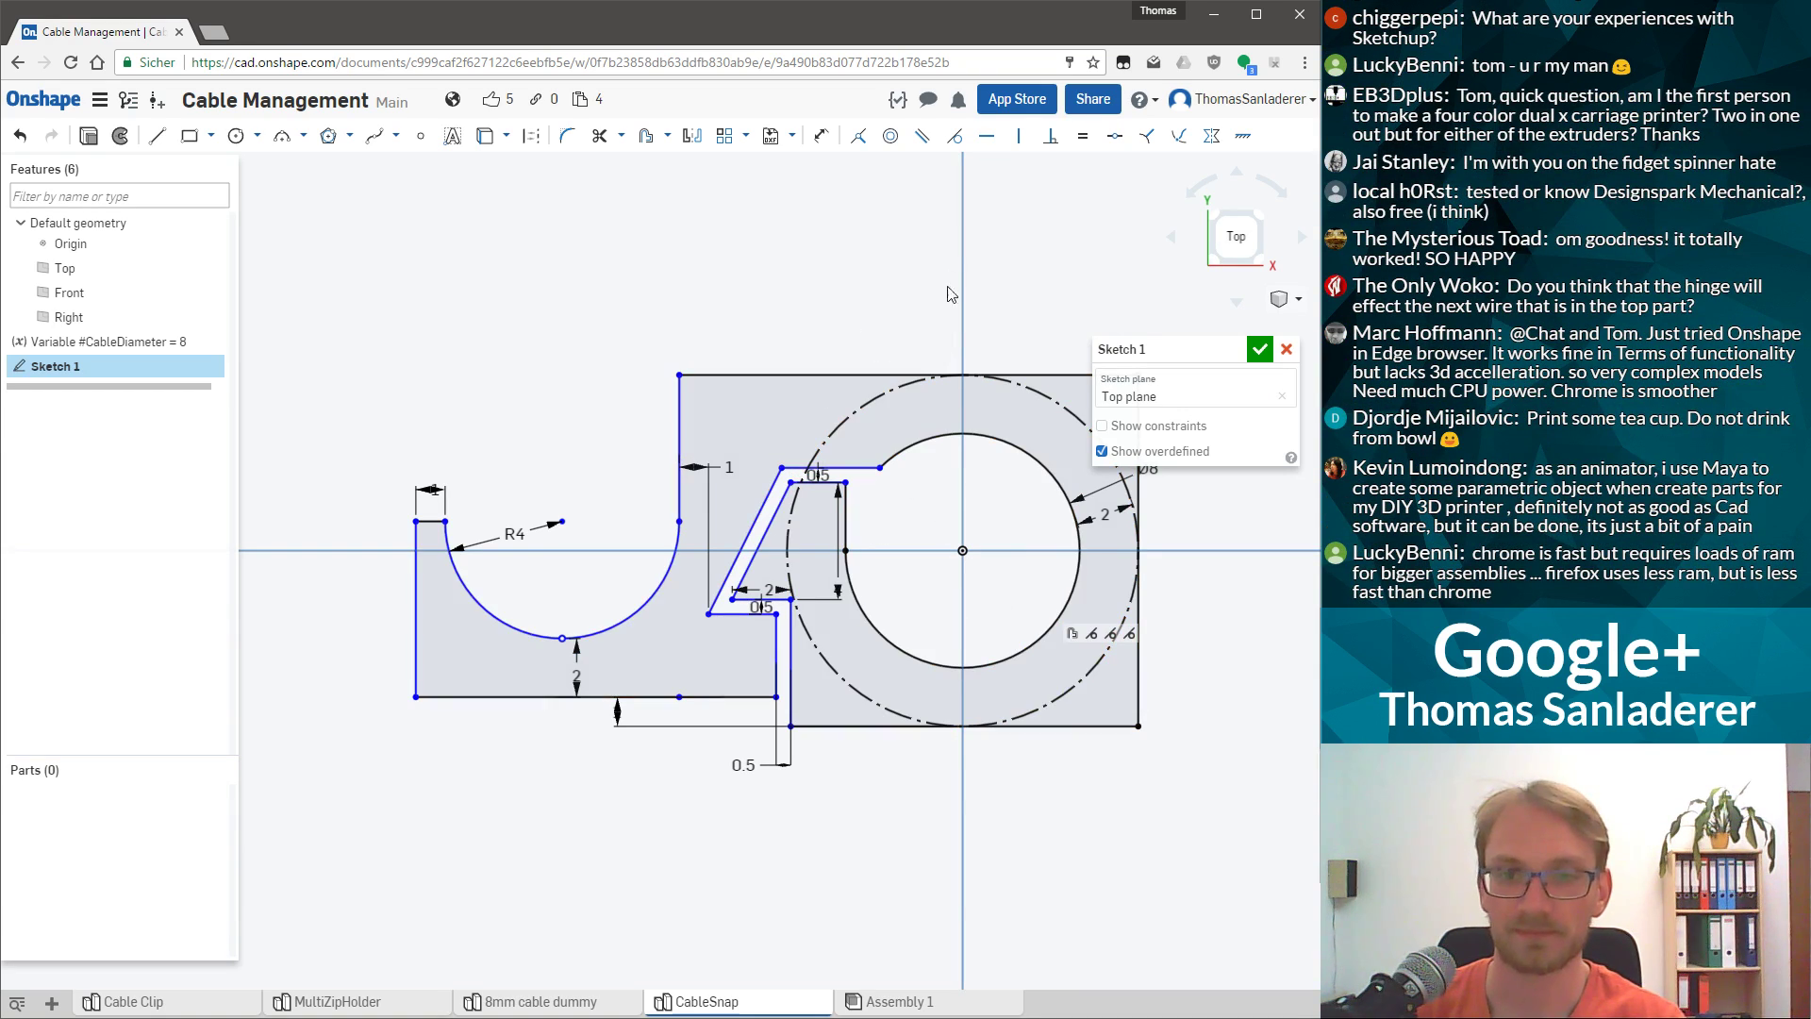
pyautogui.scroll(2, 1063, 368)
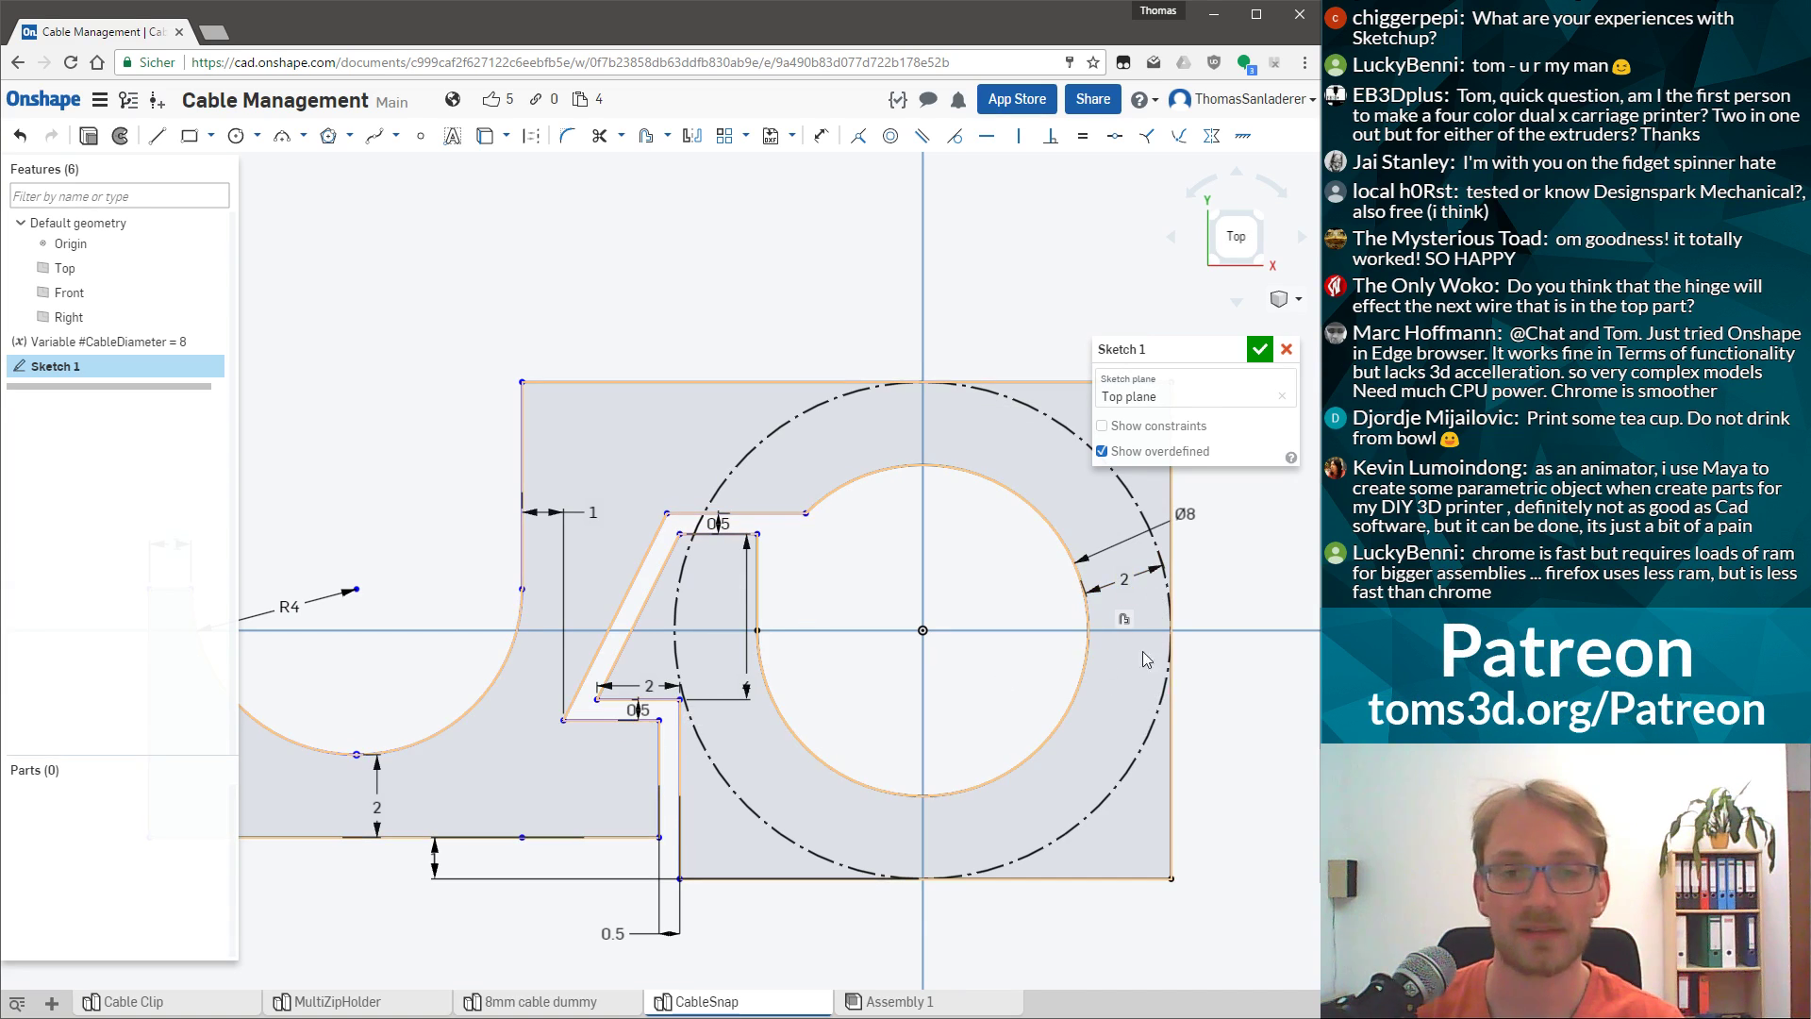
pyautogui.scroll(-1, 1034, 608)
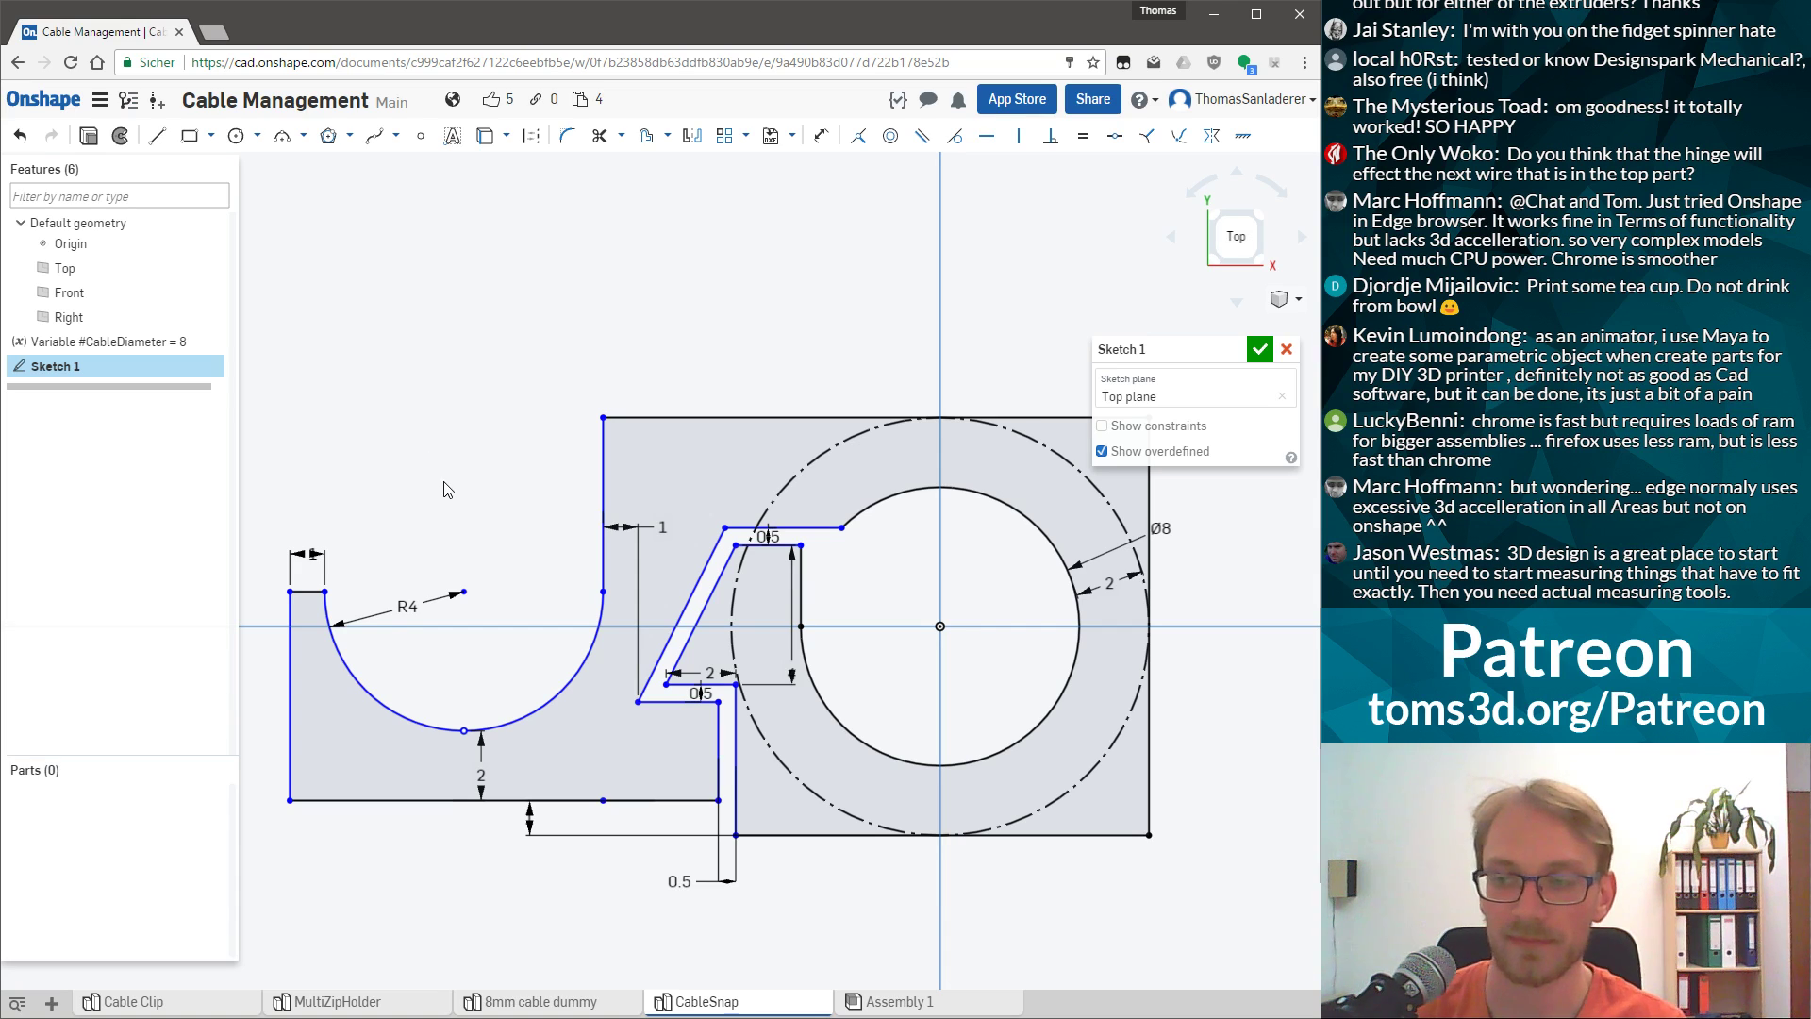
pyautogui.scroll(1, 754, 630)
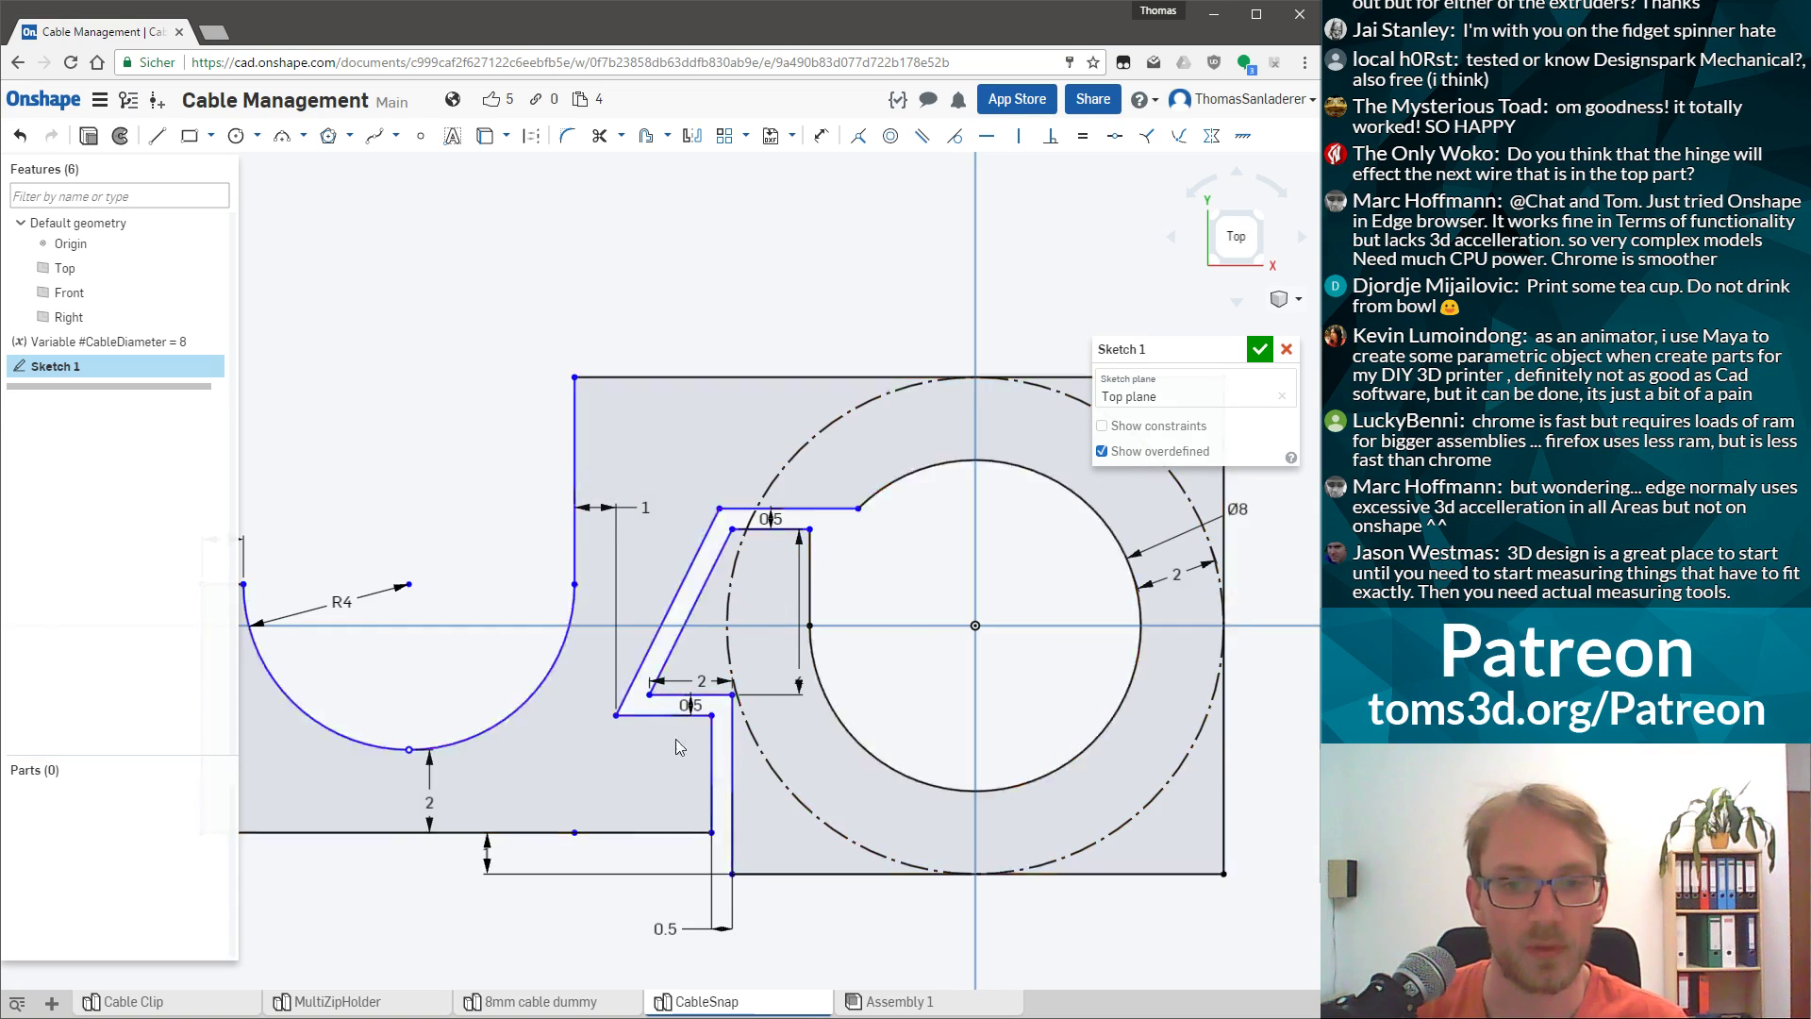
pyautogui.hotkey('ctrl', 'z')
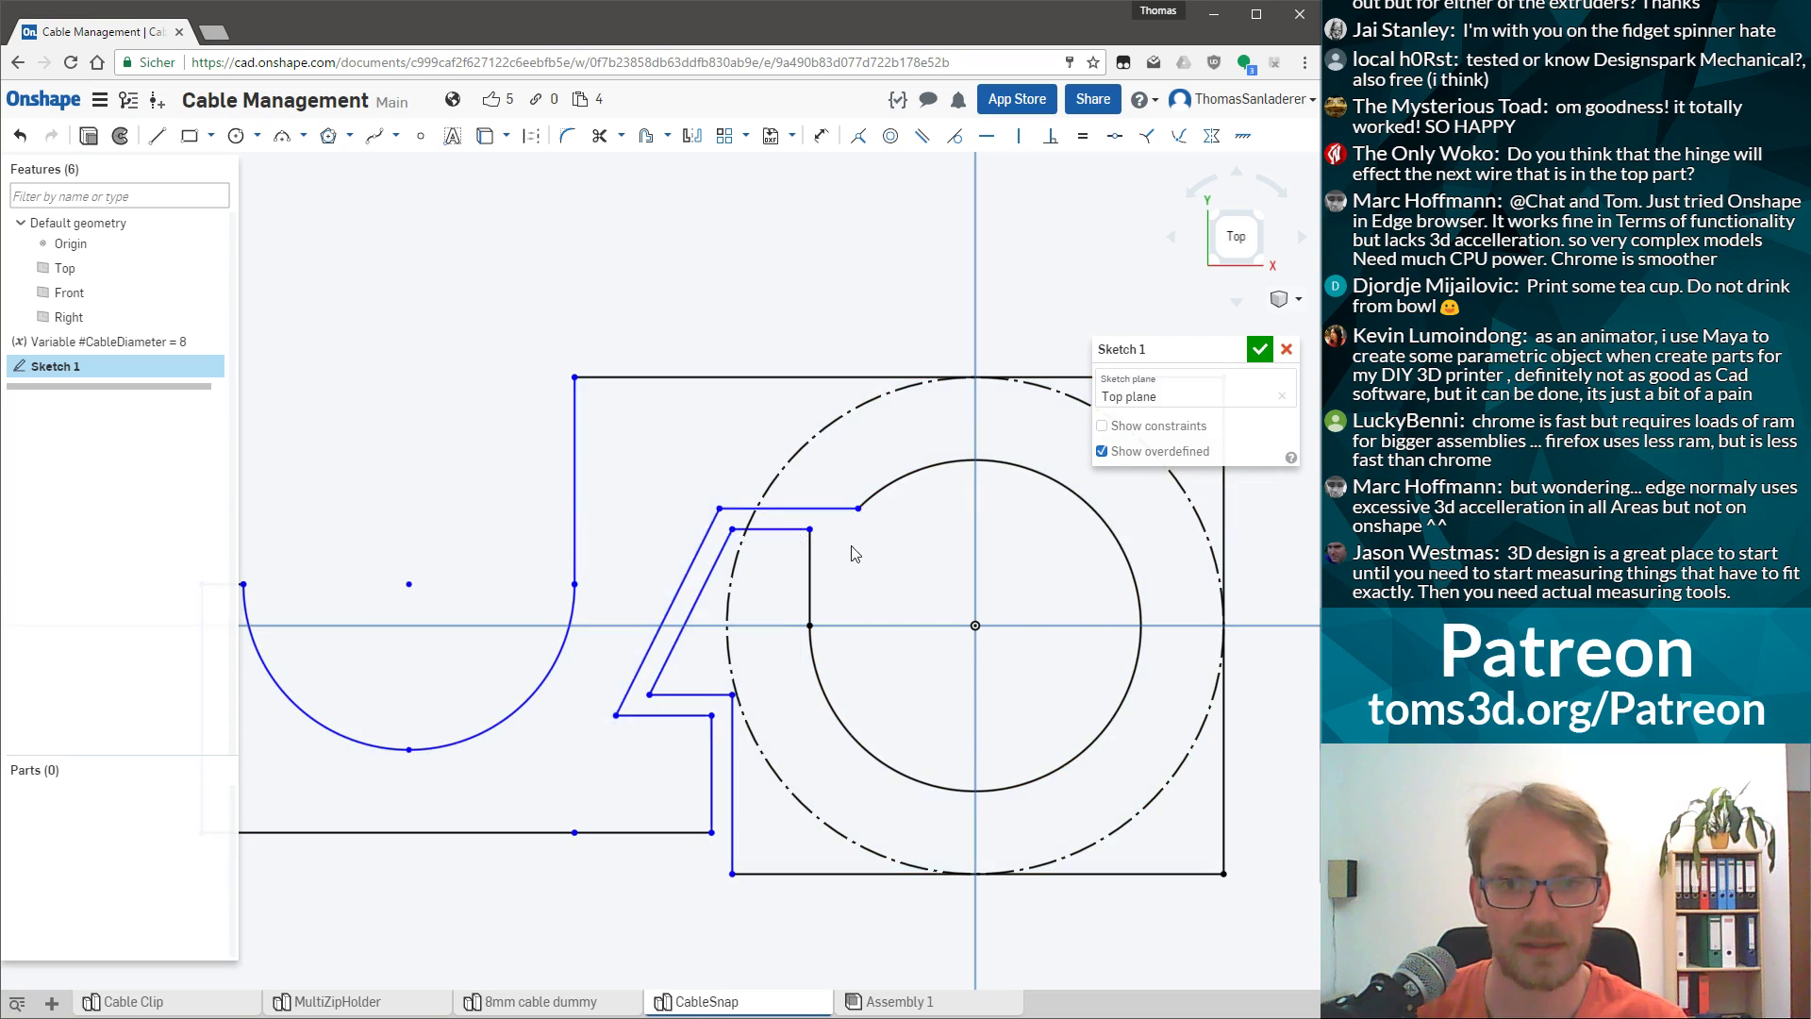
pyautogui.moveTo(842, 541); pyautogui.dragTo(847, 587)
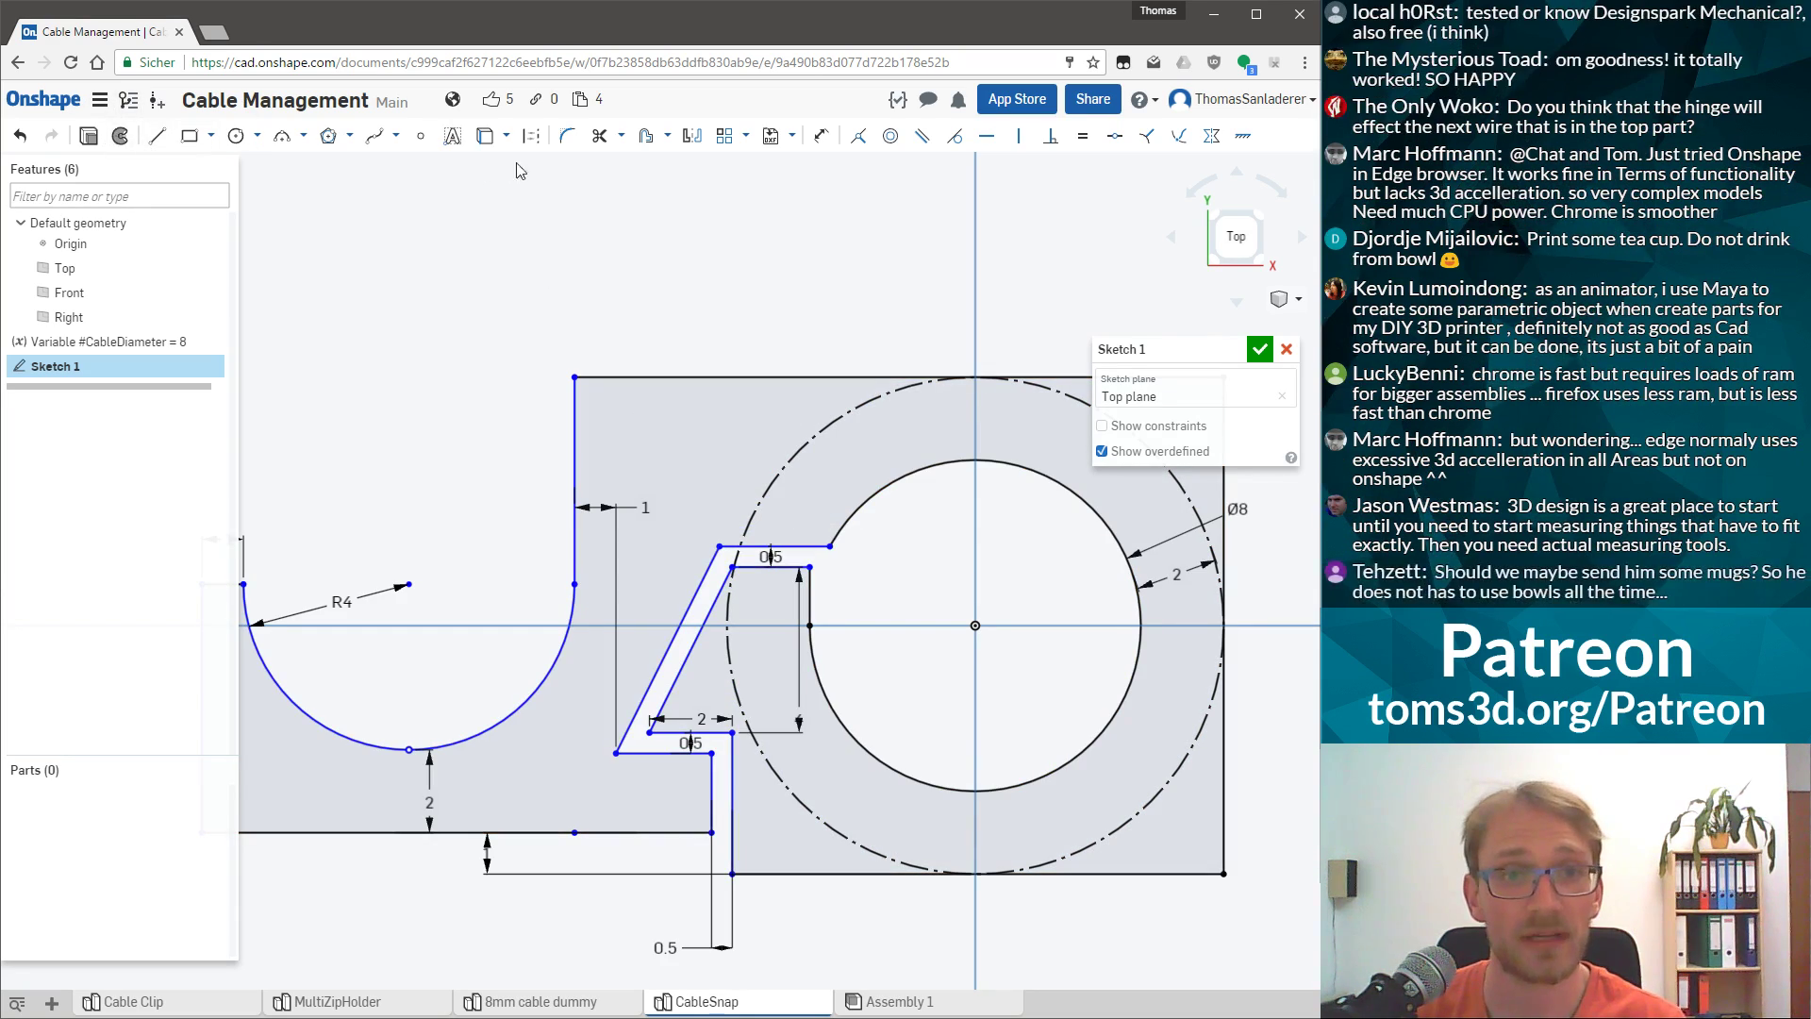
# Dimension the vertical distance from the gap's upper end point to the cable hole's center at 2 mm.
pyautogui.click(820, 134)
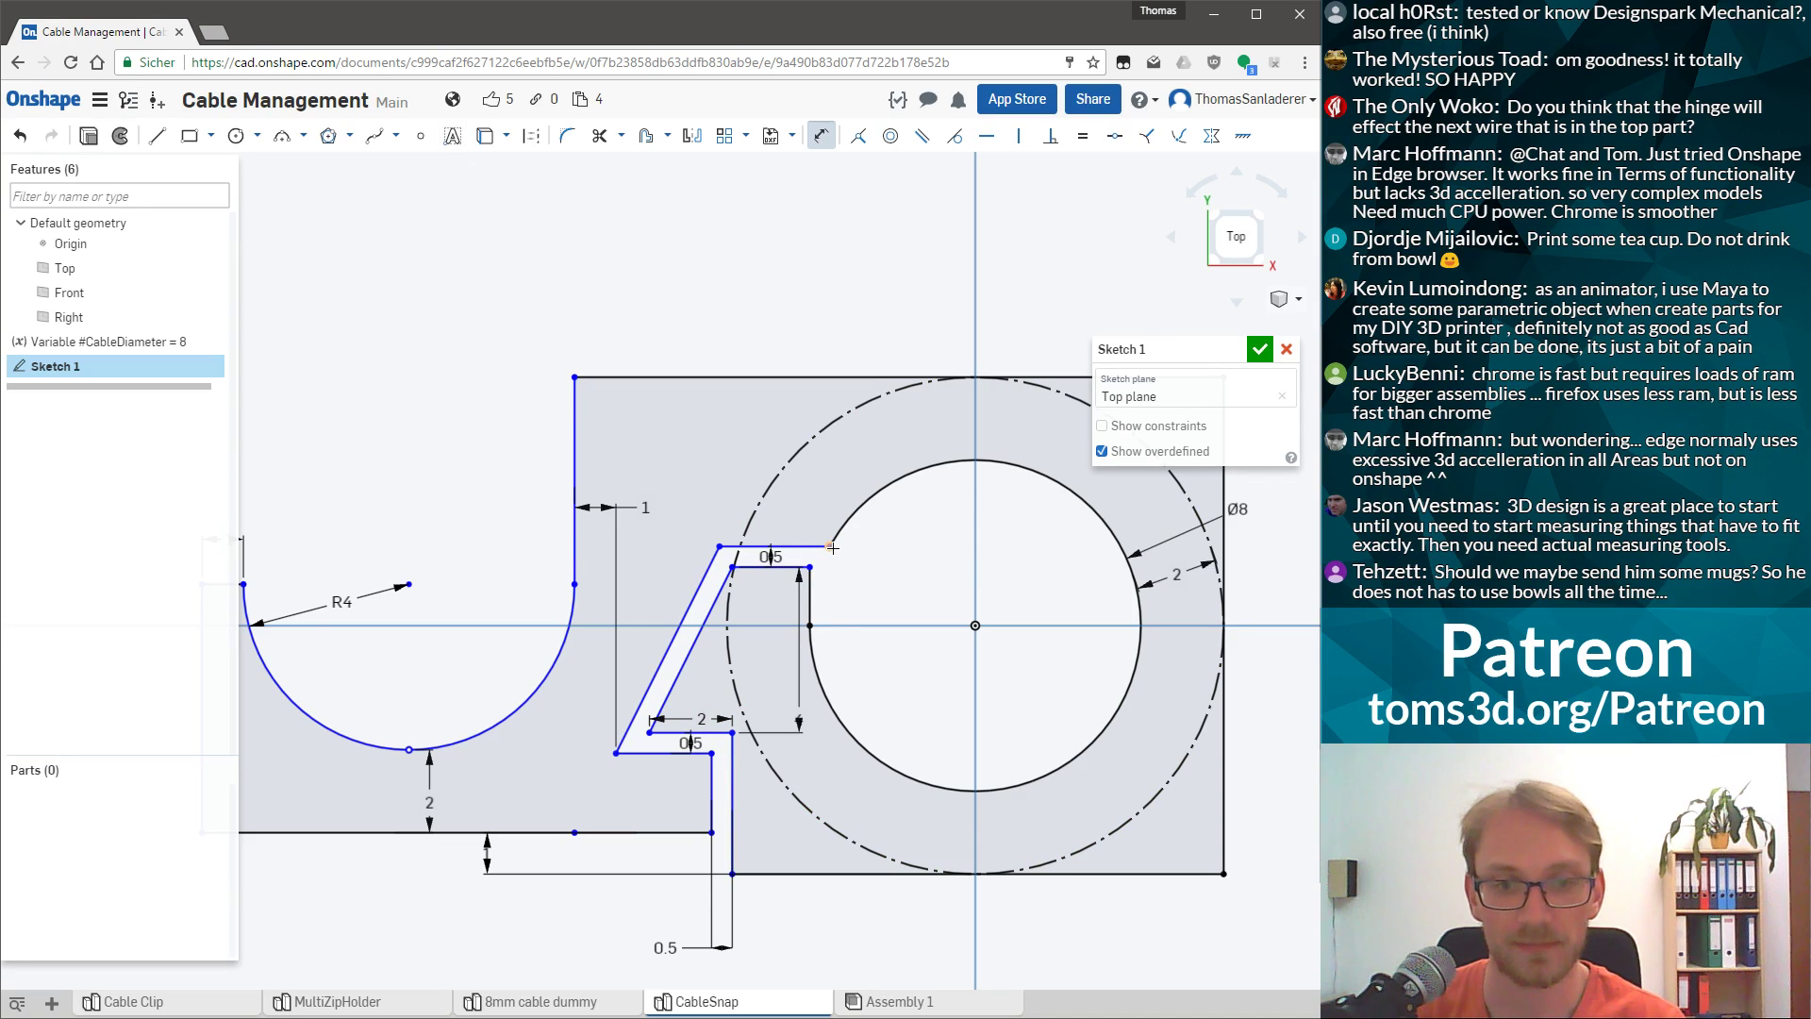
pyautogui.click(976, 624)
pyautogui.click(830, 546)
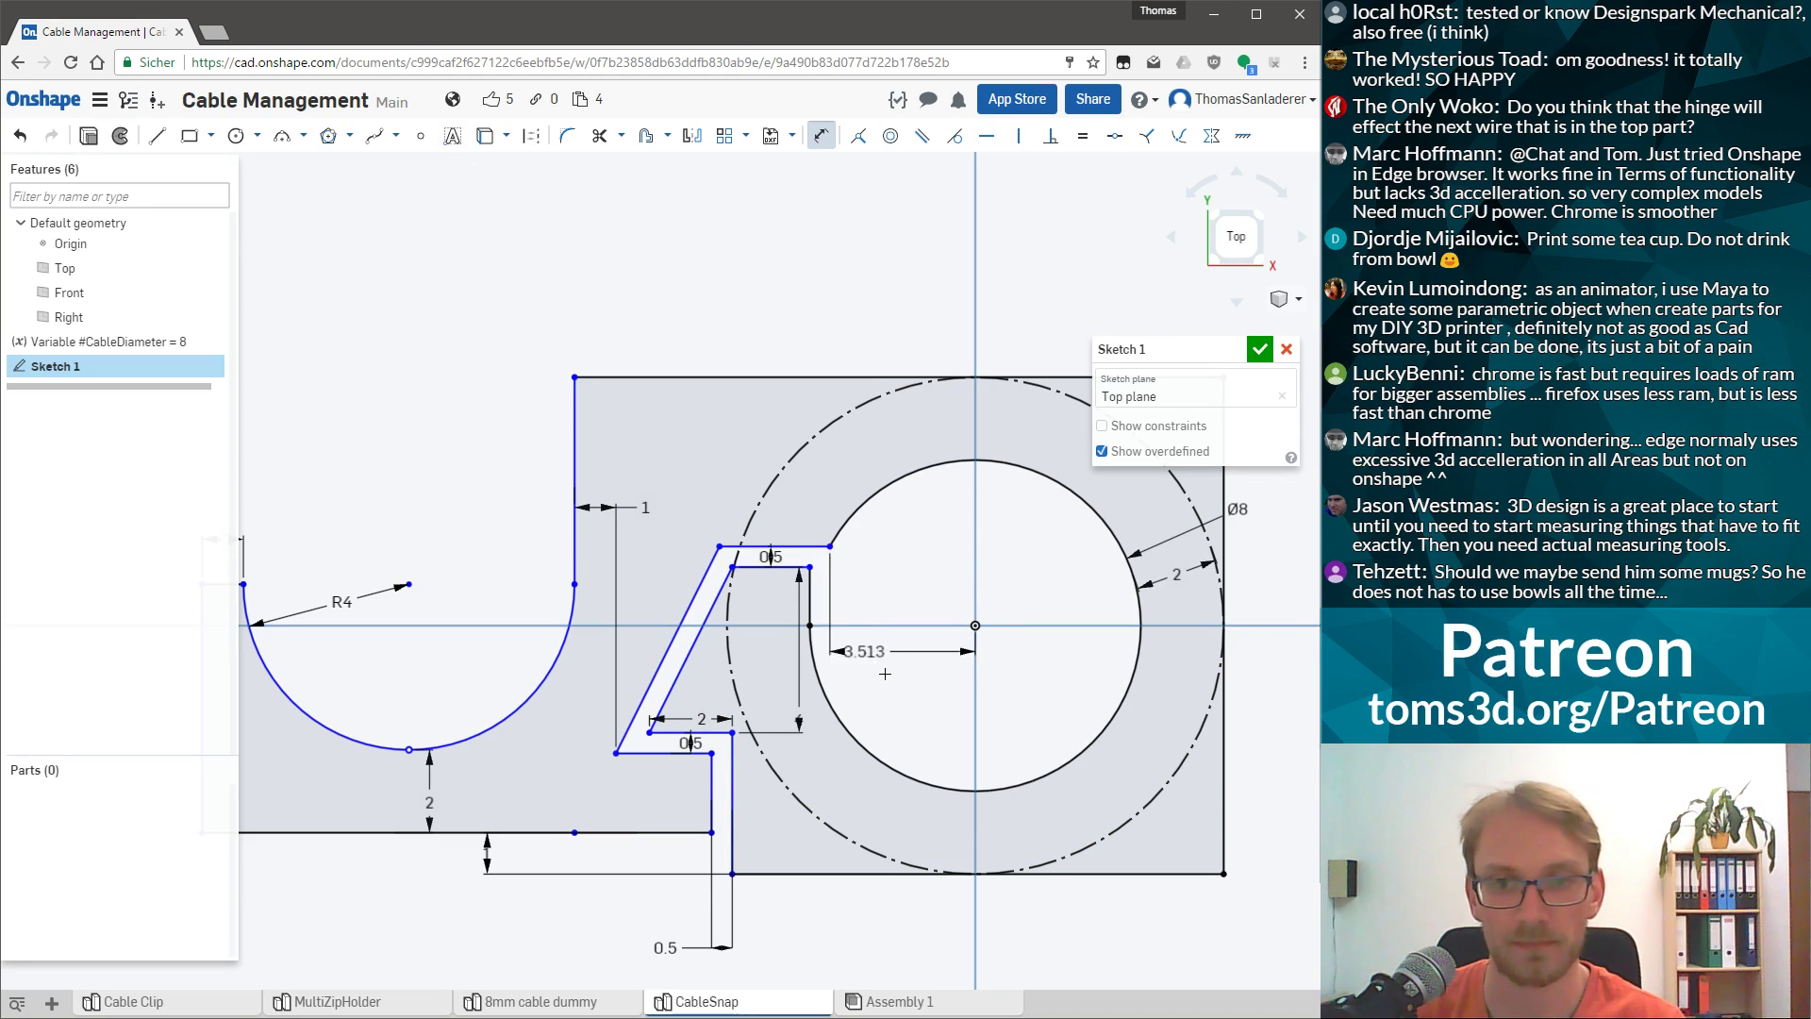
pyautogui.click(1072, 604)
pyautogui.write('2')
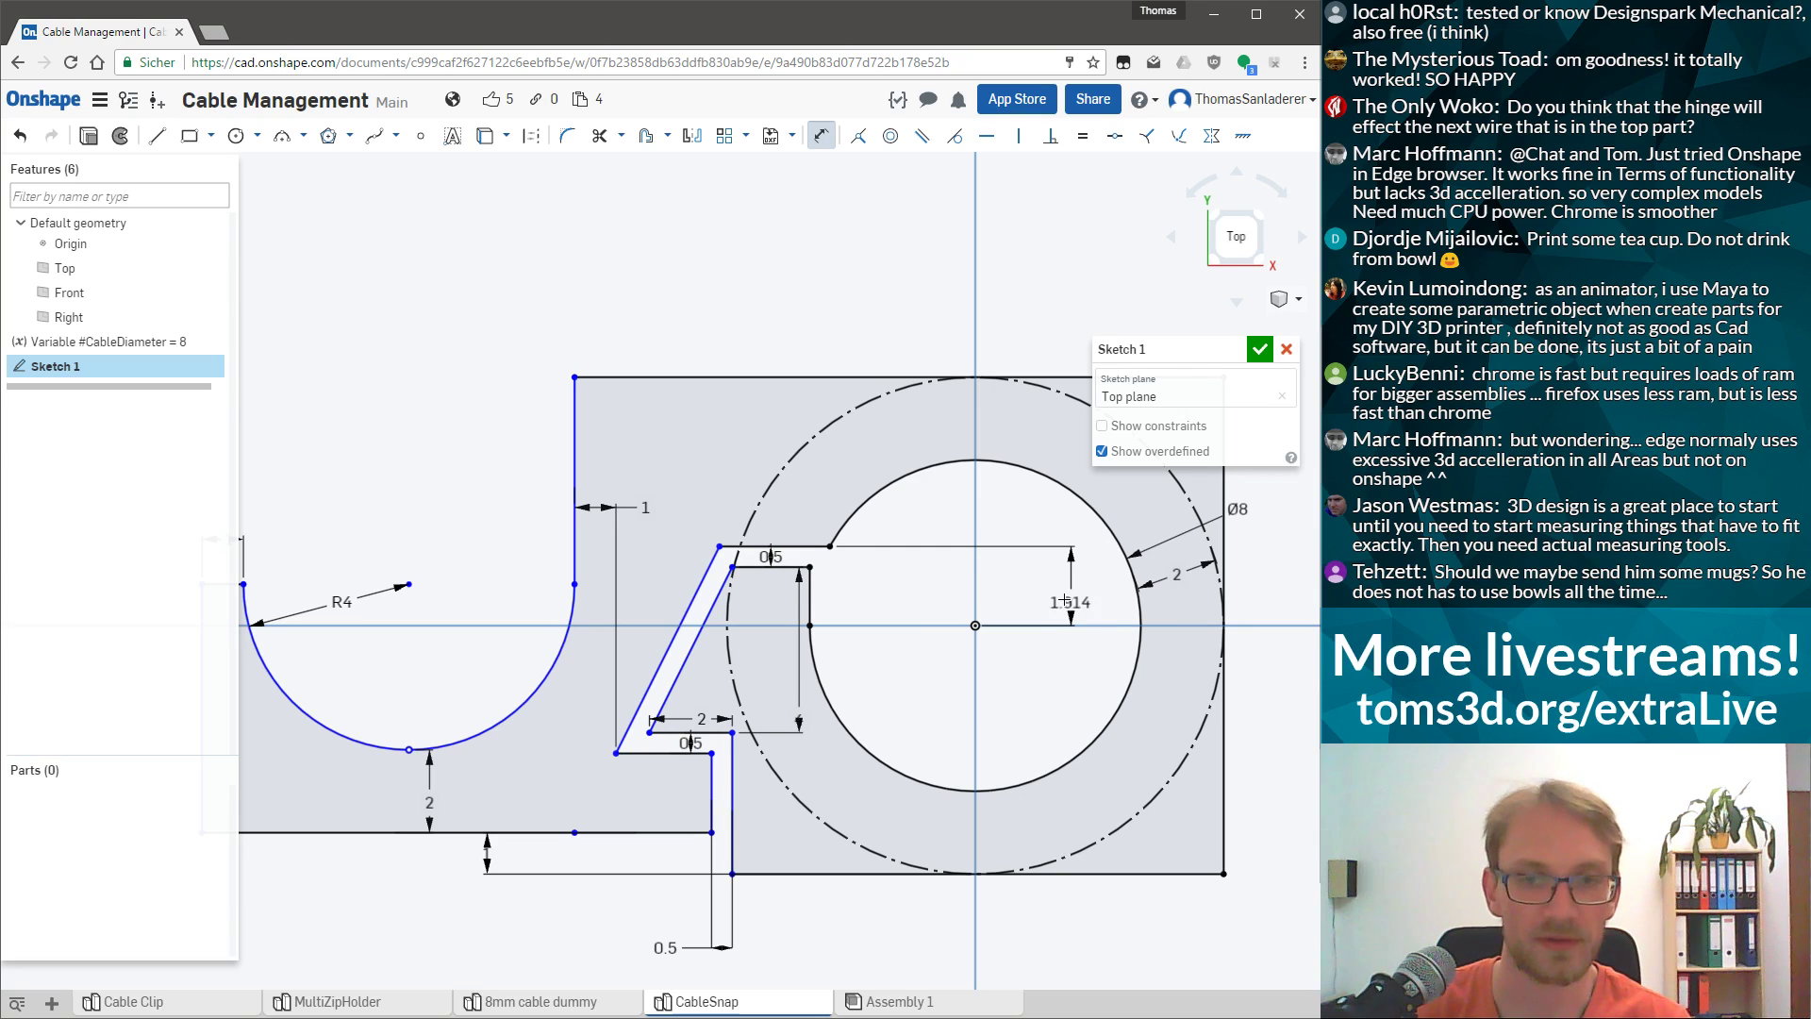
pyautogui.press('Return')
pyautogui.press('Escape')
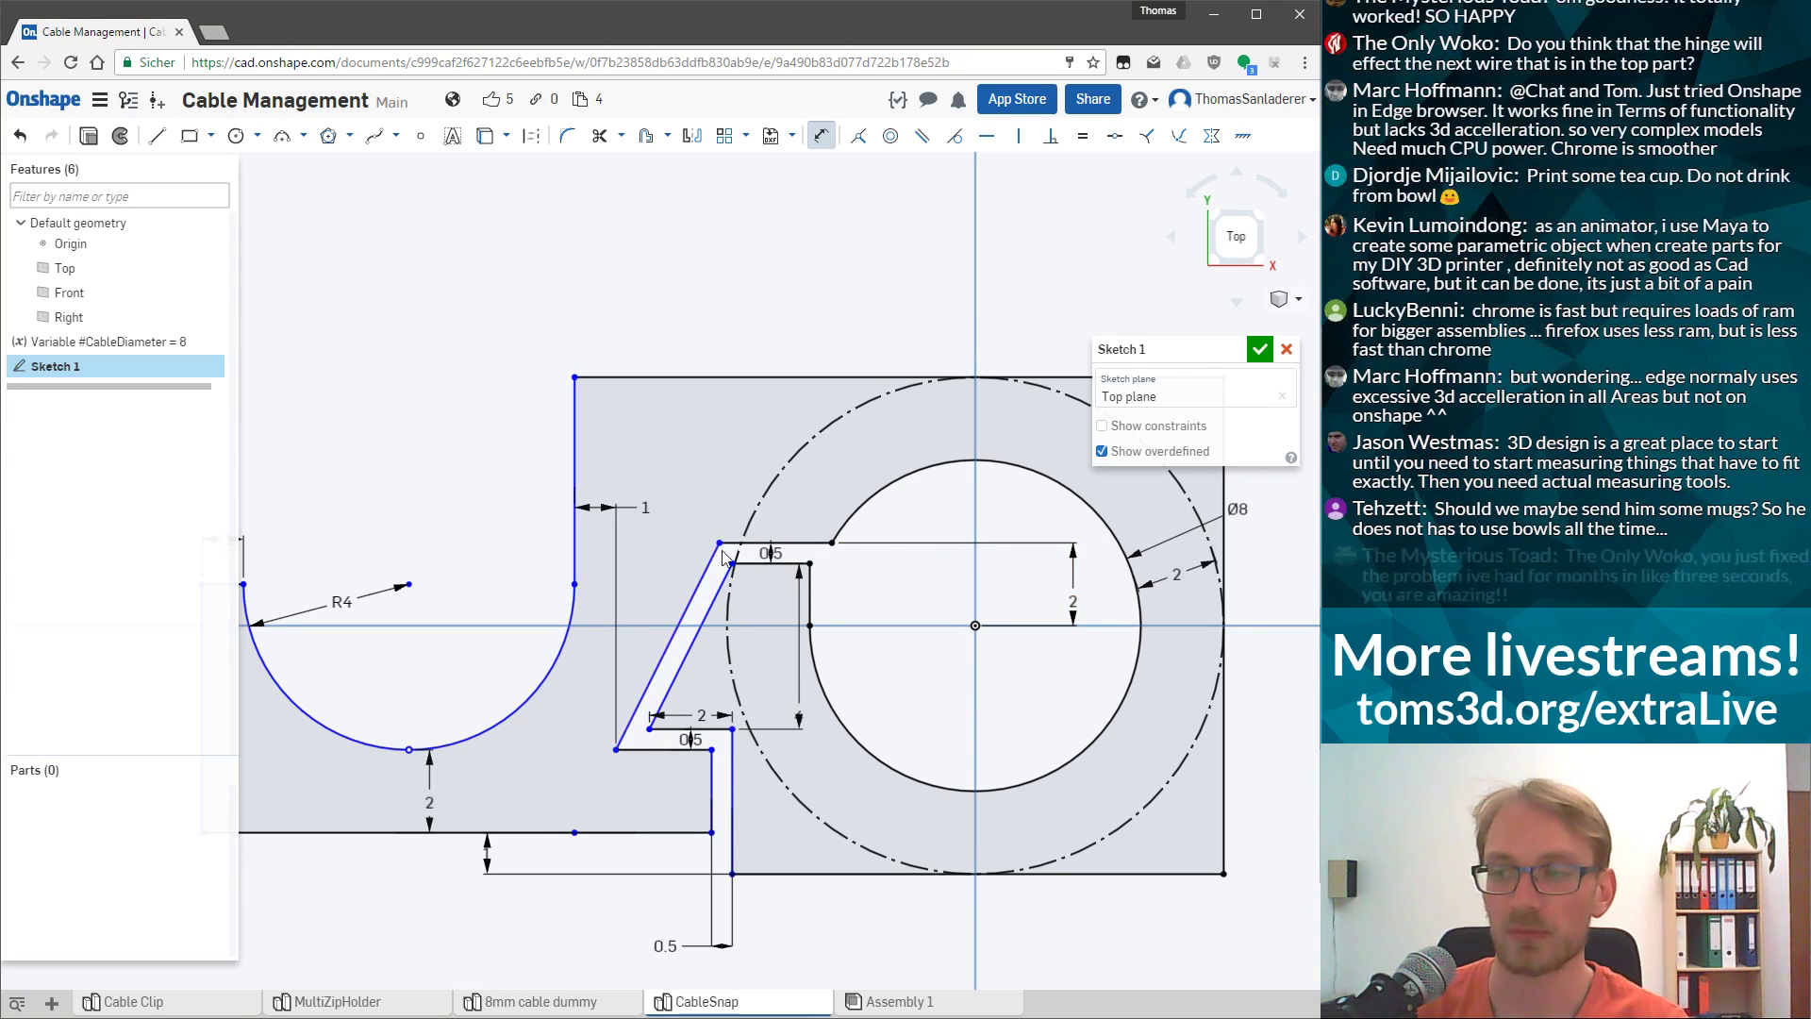
# Shift the latch profile horizontally toward the cable hole by the lower corner of its slanted gap.
pyautogui.scroll(3, 598, 793)
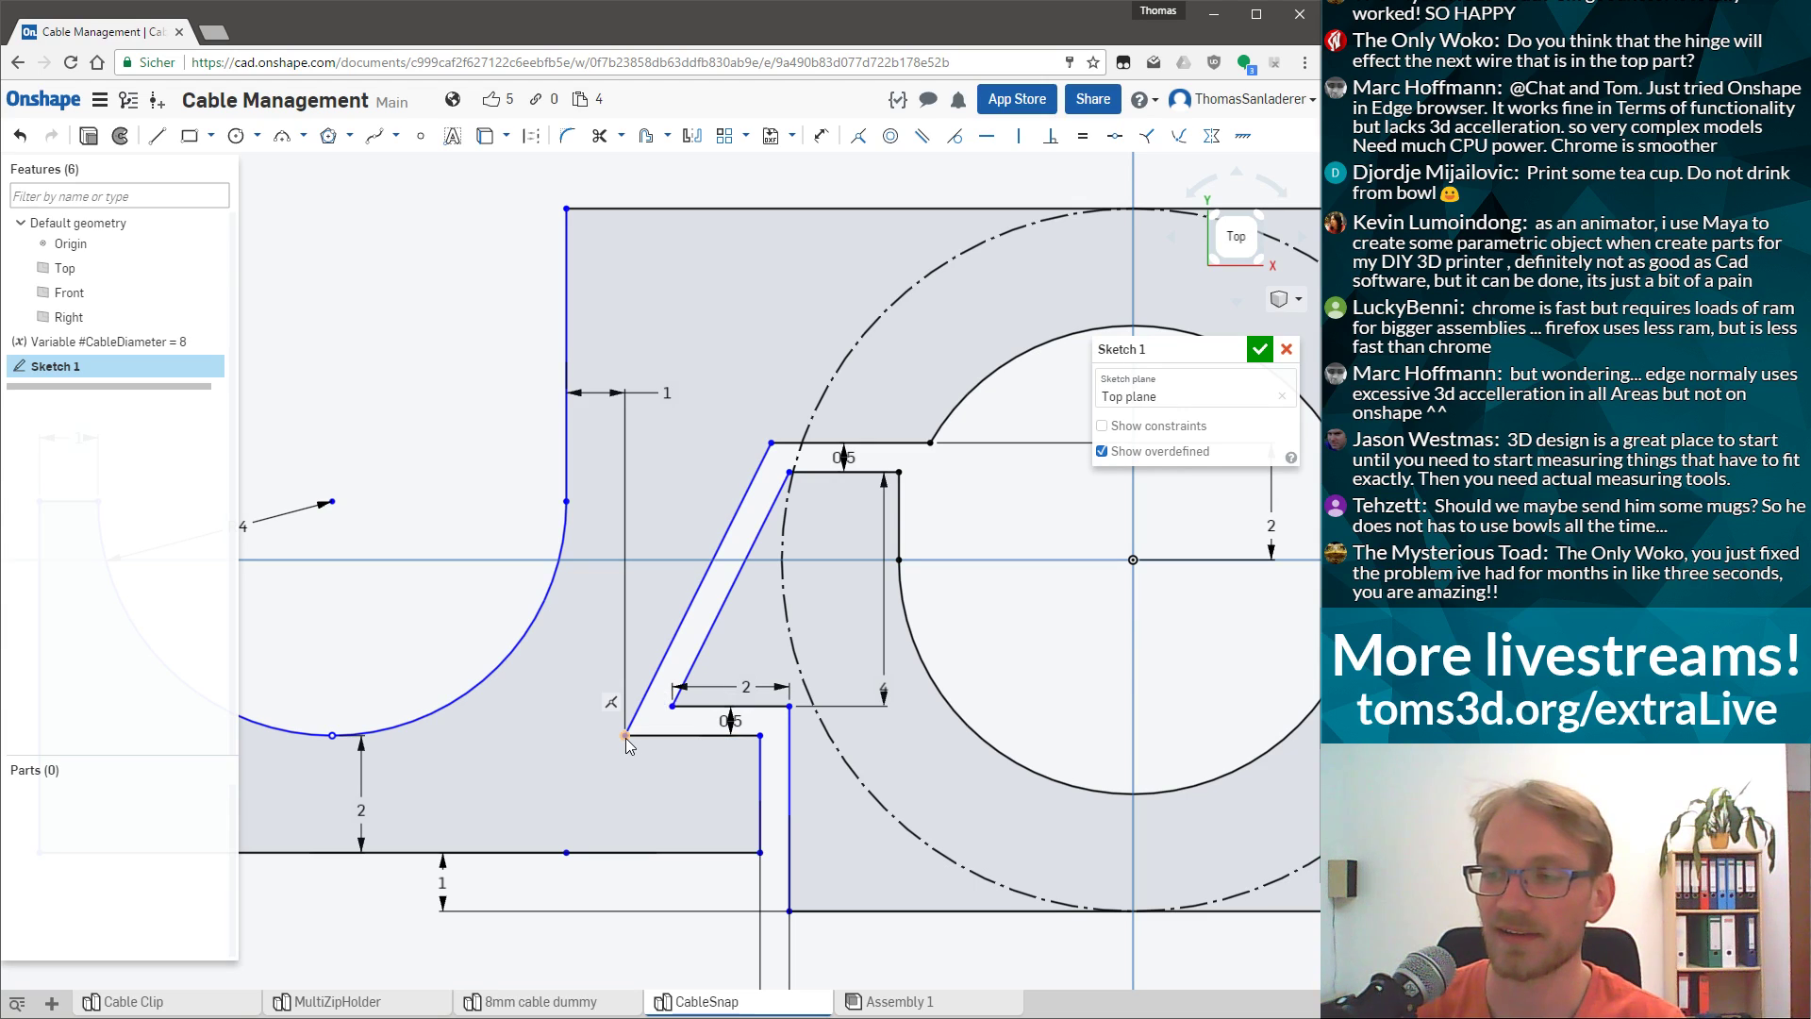
pyautogui.moveTo(626, 737)
pyautogui.mouseDown()
pyautogui.moveTo(584, 735)
pyautogui.moveTo(679, 745)
pyautogui.moveTo(643, 741)
pyautogui.moveTo(659, 745)
pyautogui.mouseUp()
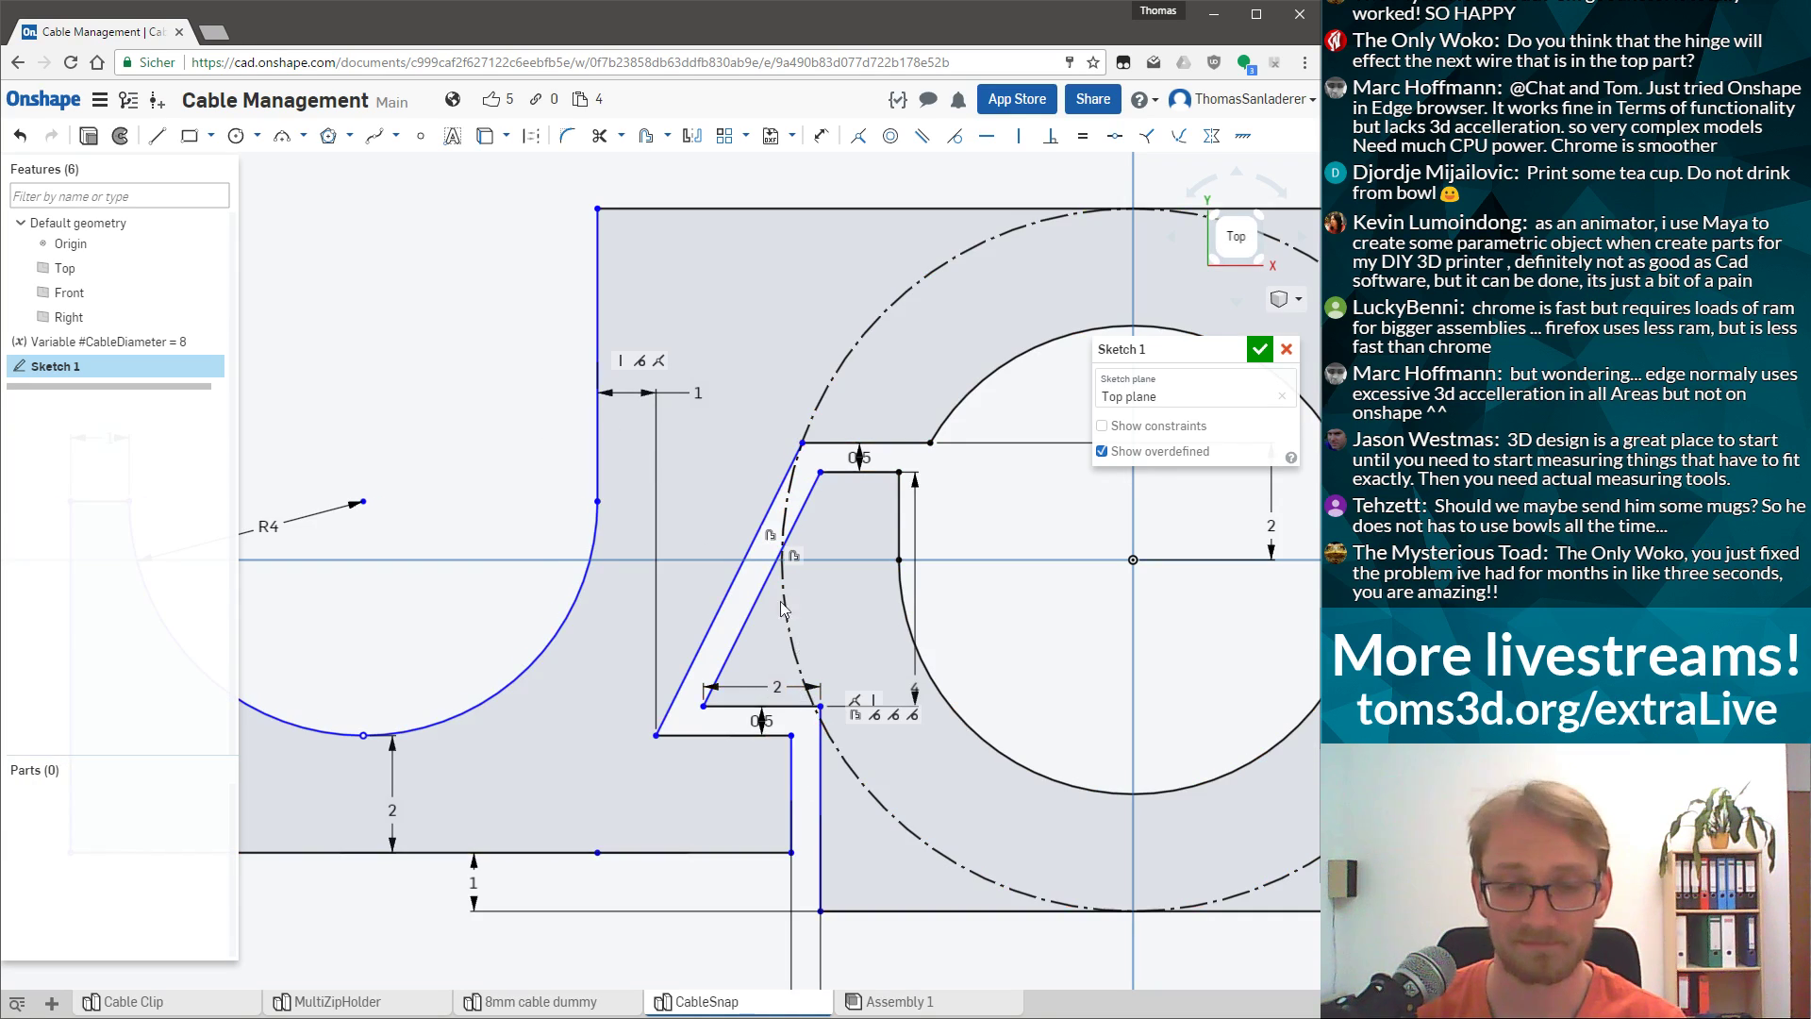
pyautogui.scroll(-3, 828, 665)
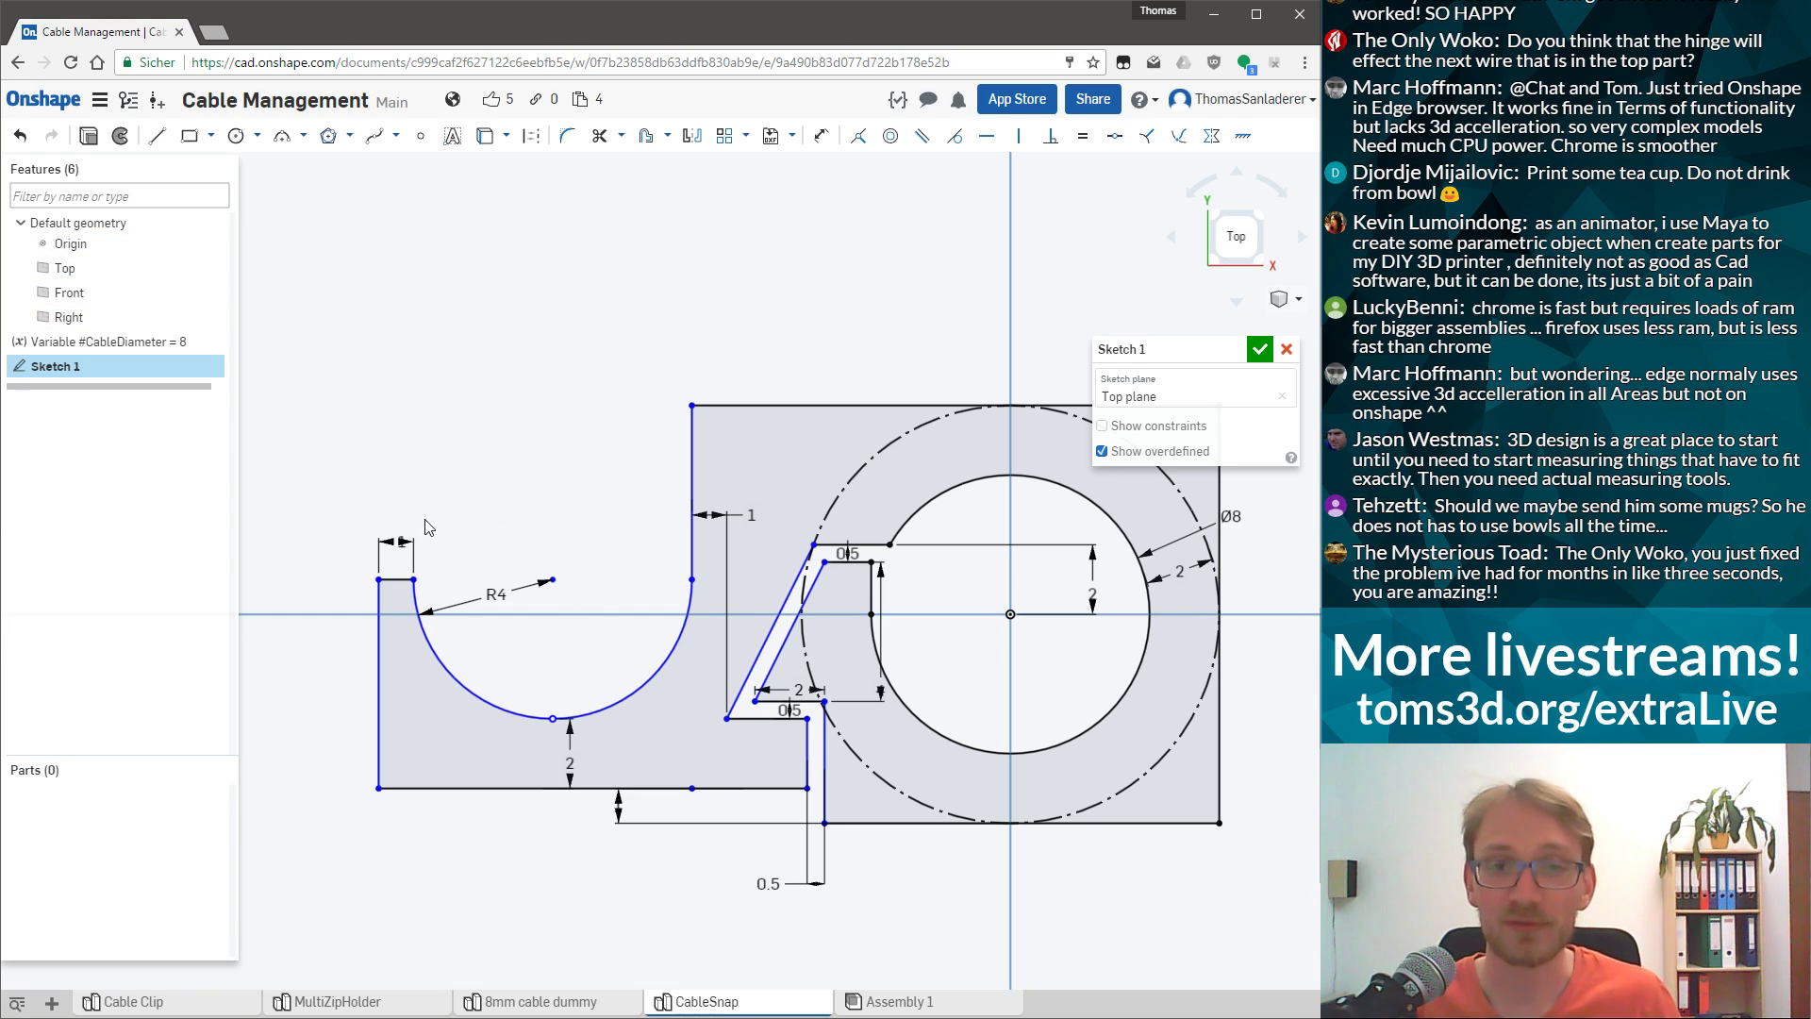
# Dimension the horizontal distance from the latch's lower corner to the cable hole's center at 5 mm.
pyautogui.press('d')
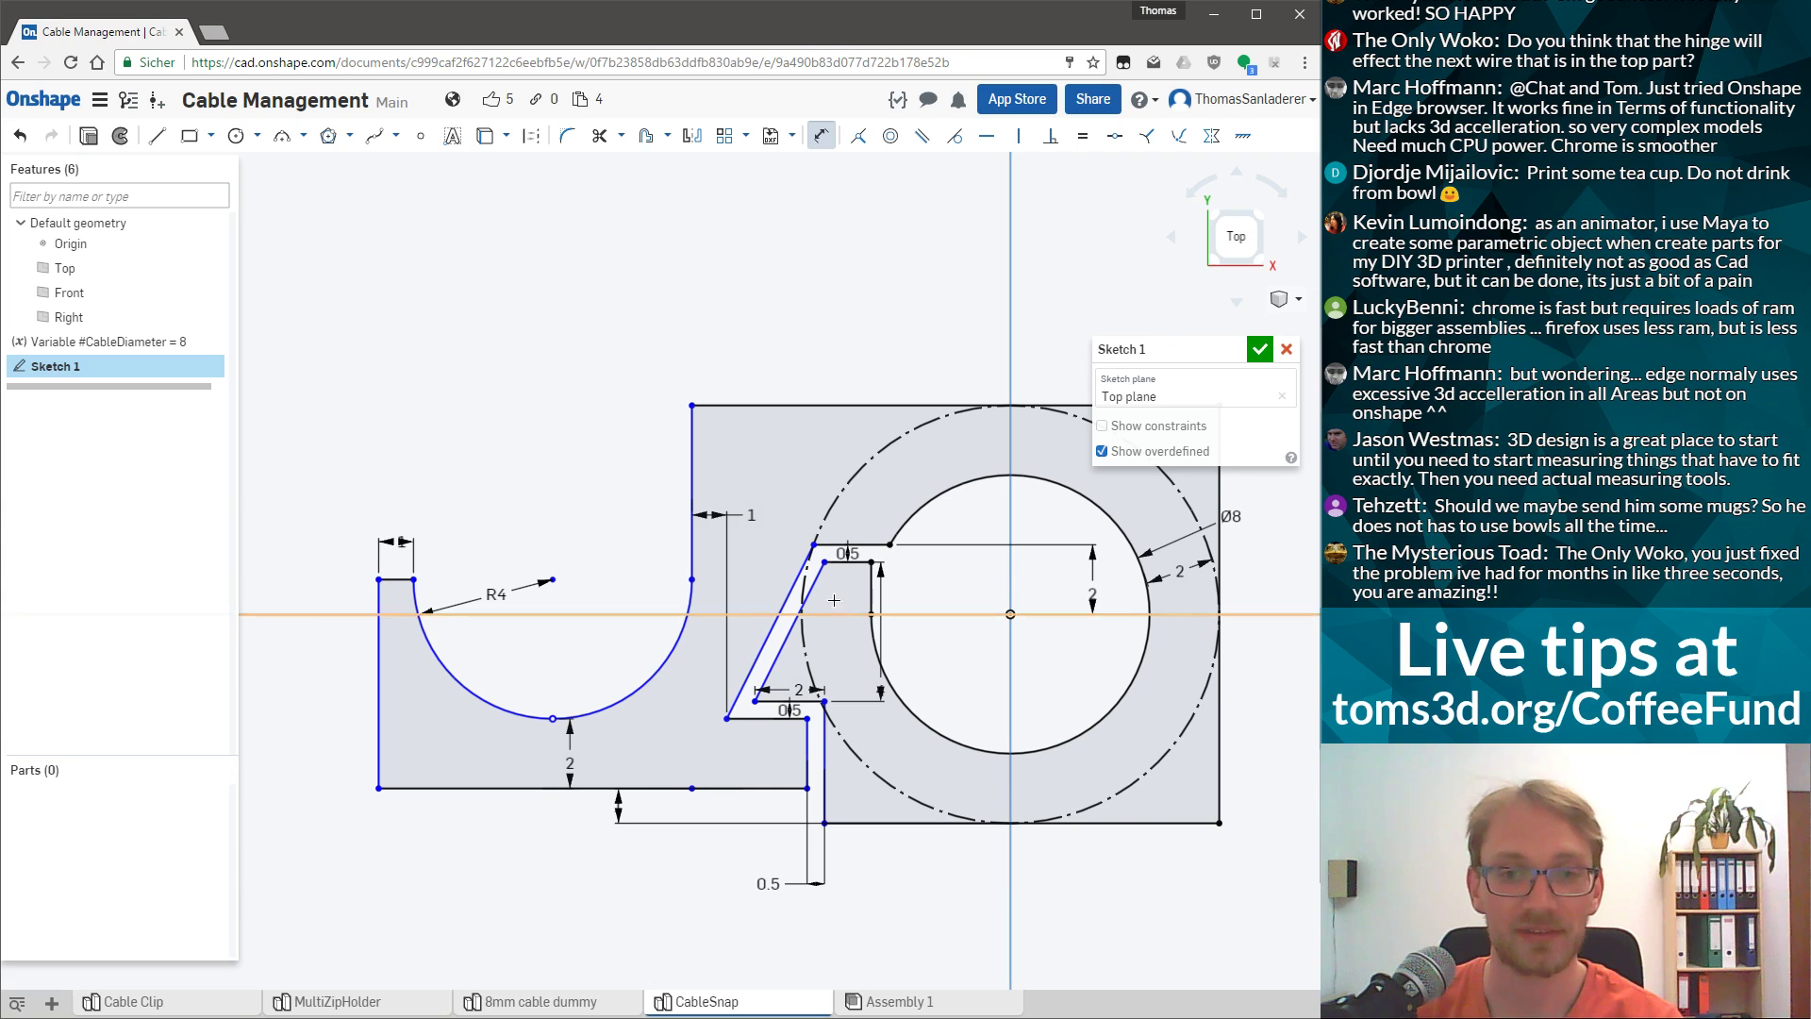
pyautogui.click(828, 720)
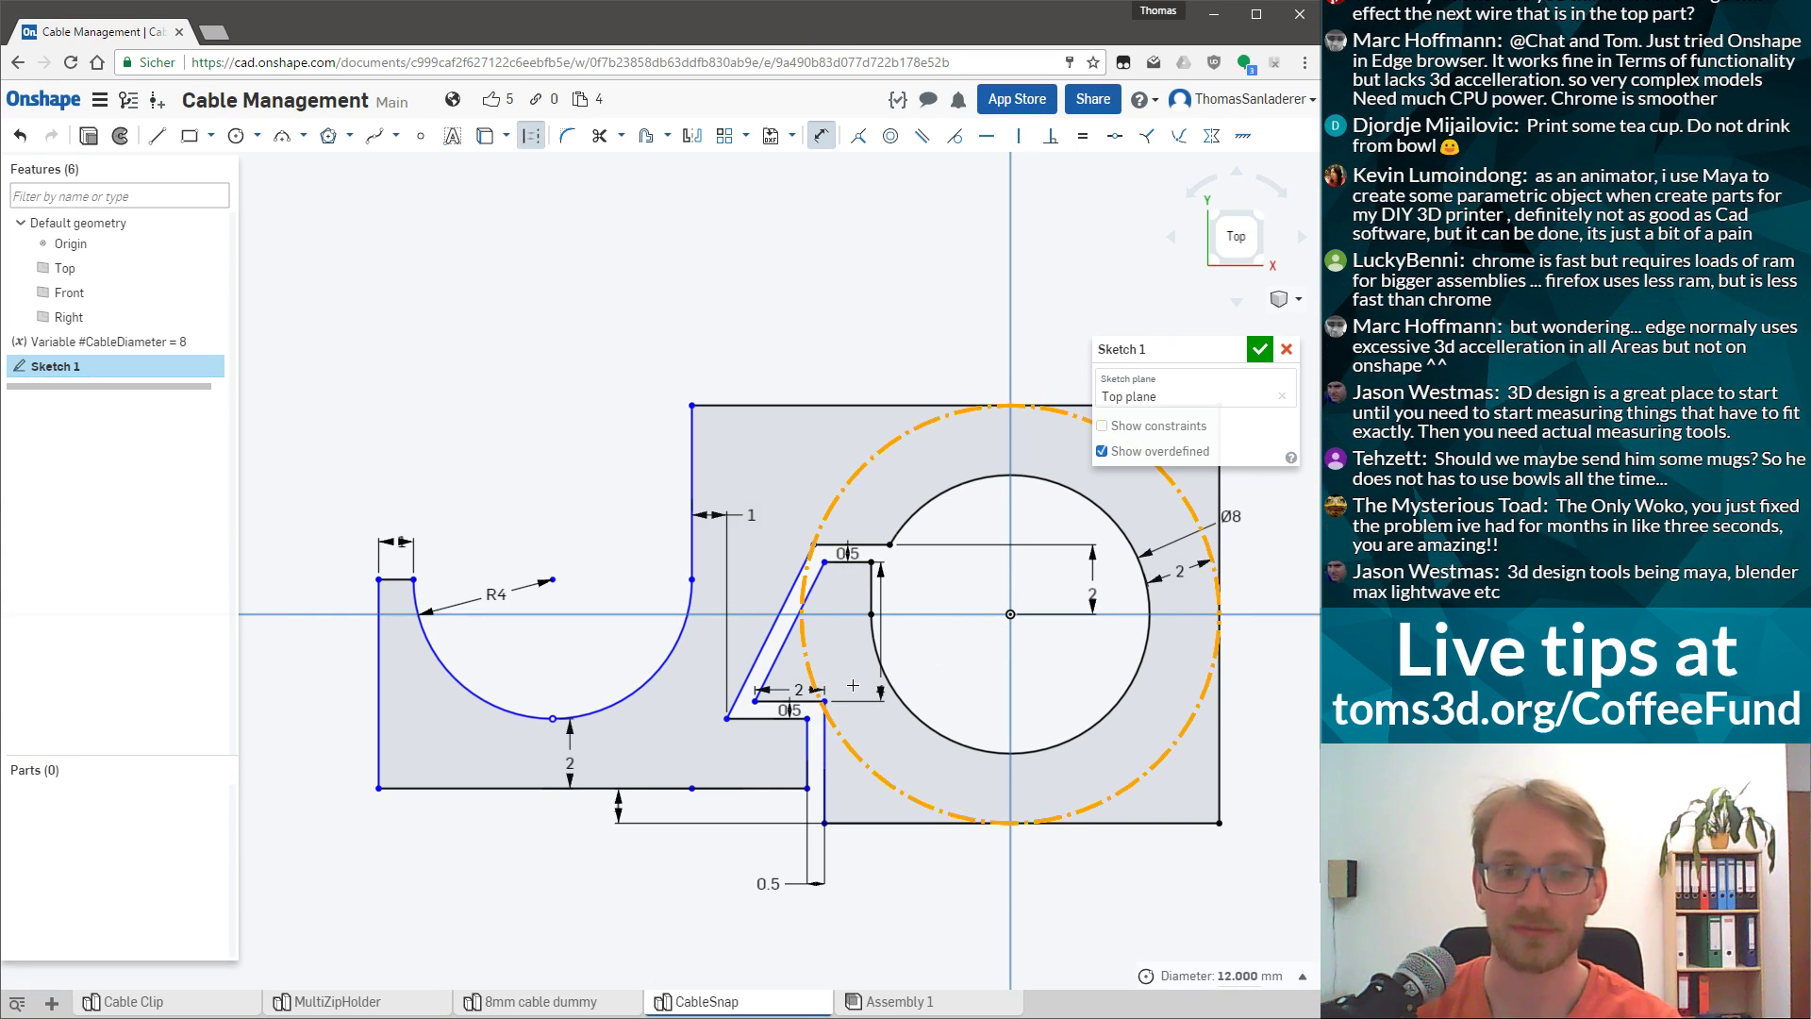
pyautogui.click(824, 701)
pyautogui.click(877, 823)
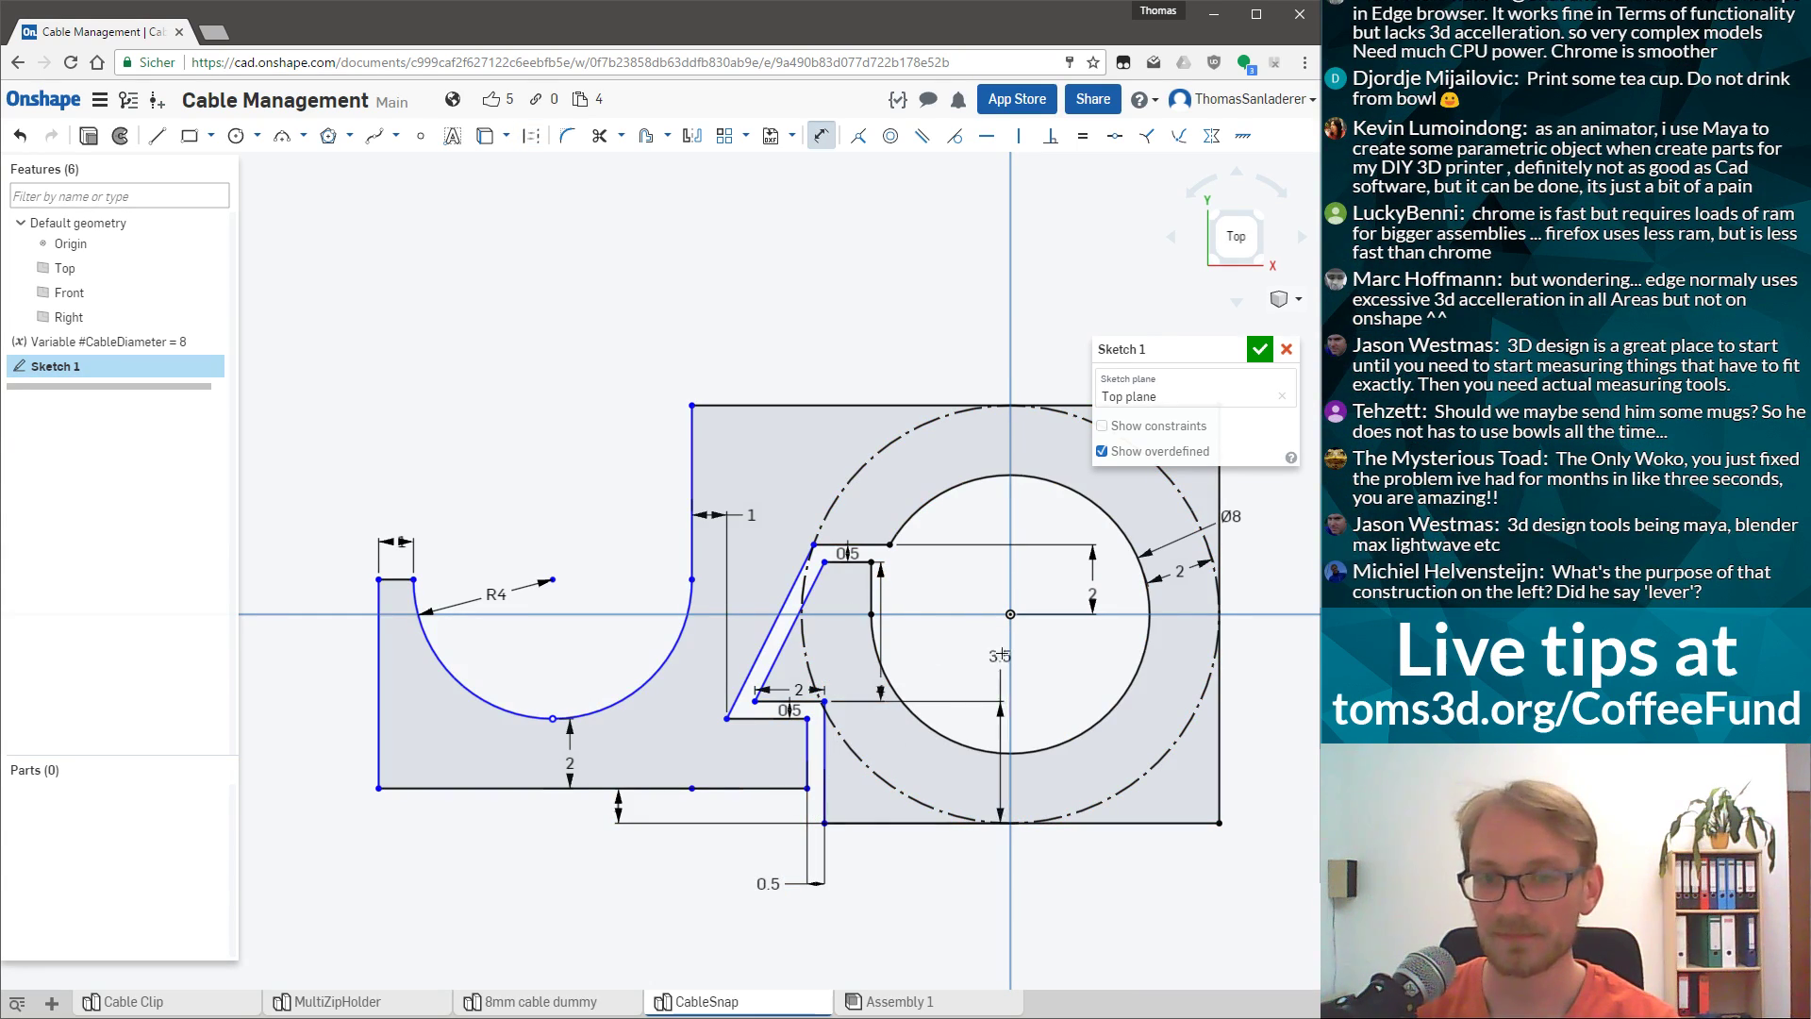
pyautogui.click(1010, 614)
pyautogui.click(925, 314)
pyautogui.write('5')
pyautogui.press('Return')
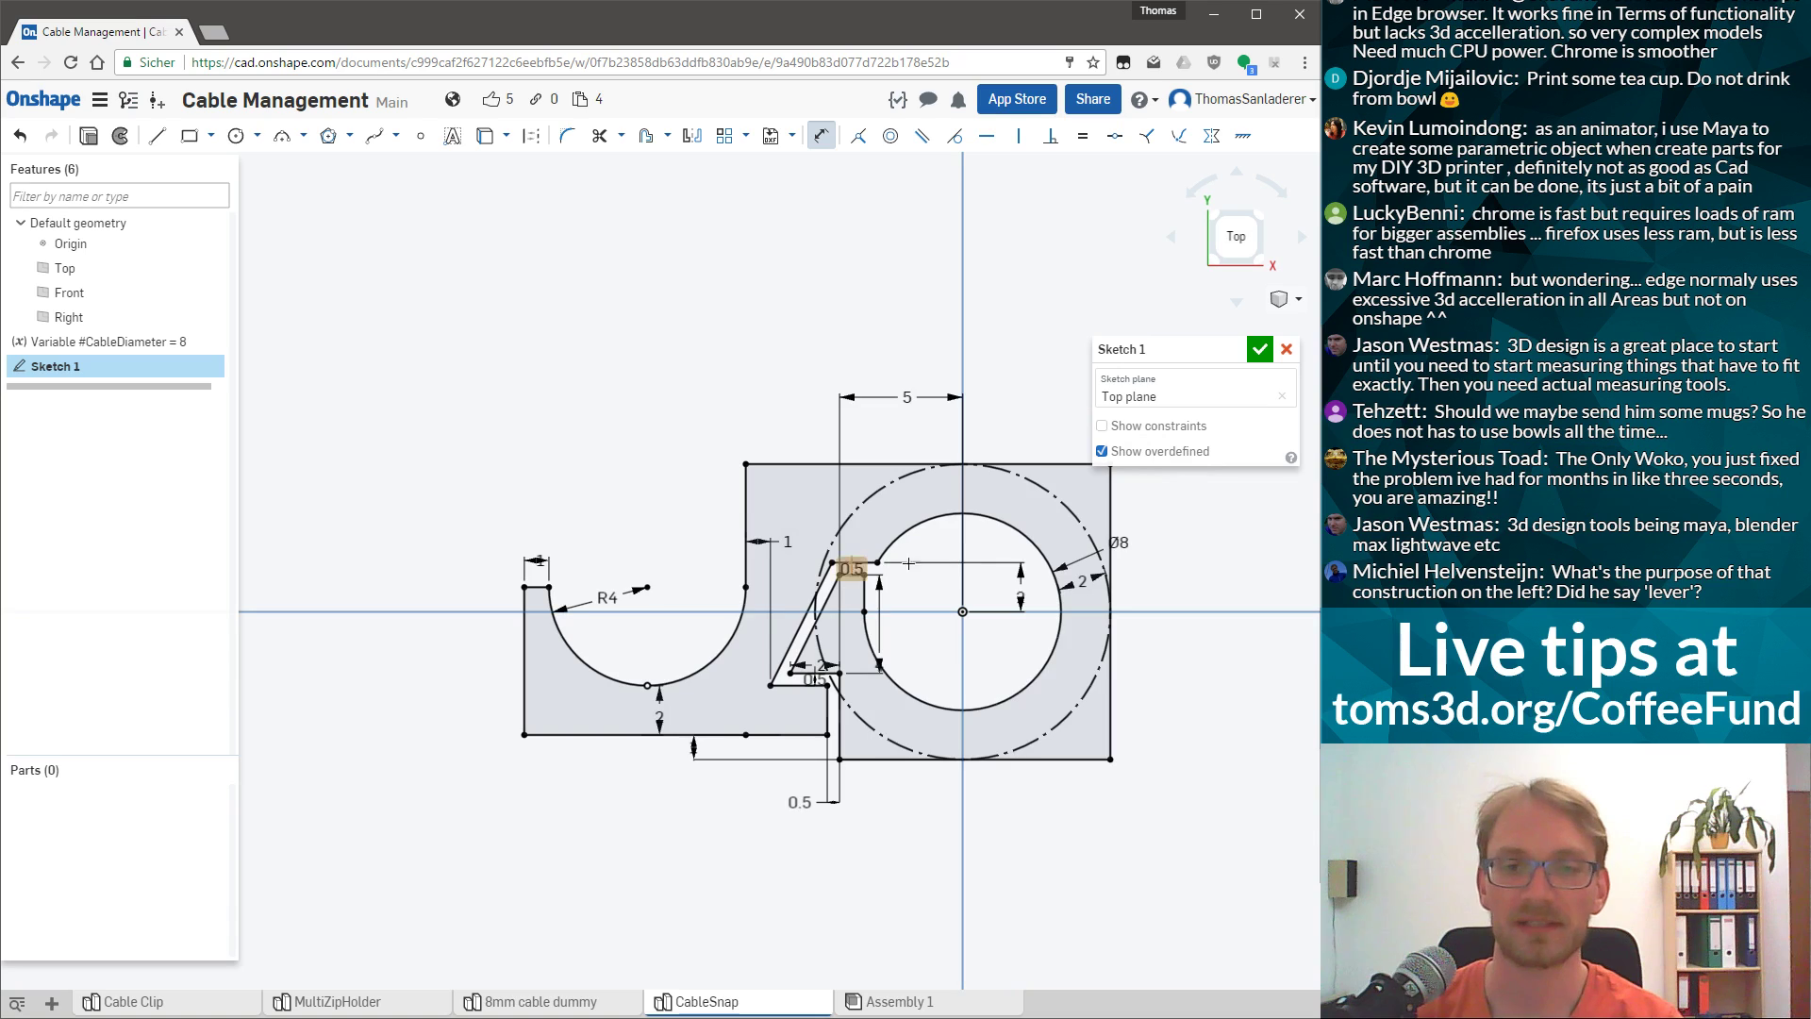
# Place a point on the cable hole's edge opposite the latch, level with its center, and sketch a center-point rectangle about 2.6 by 2.4 mm on it.
pyautogui.scroll(3, 1135, 574)
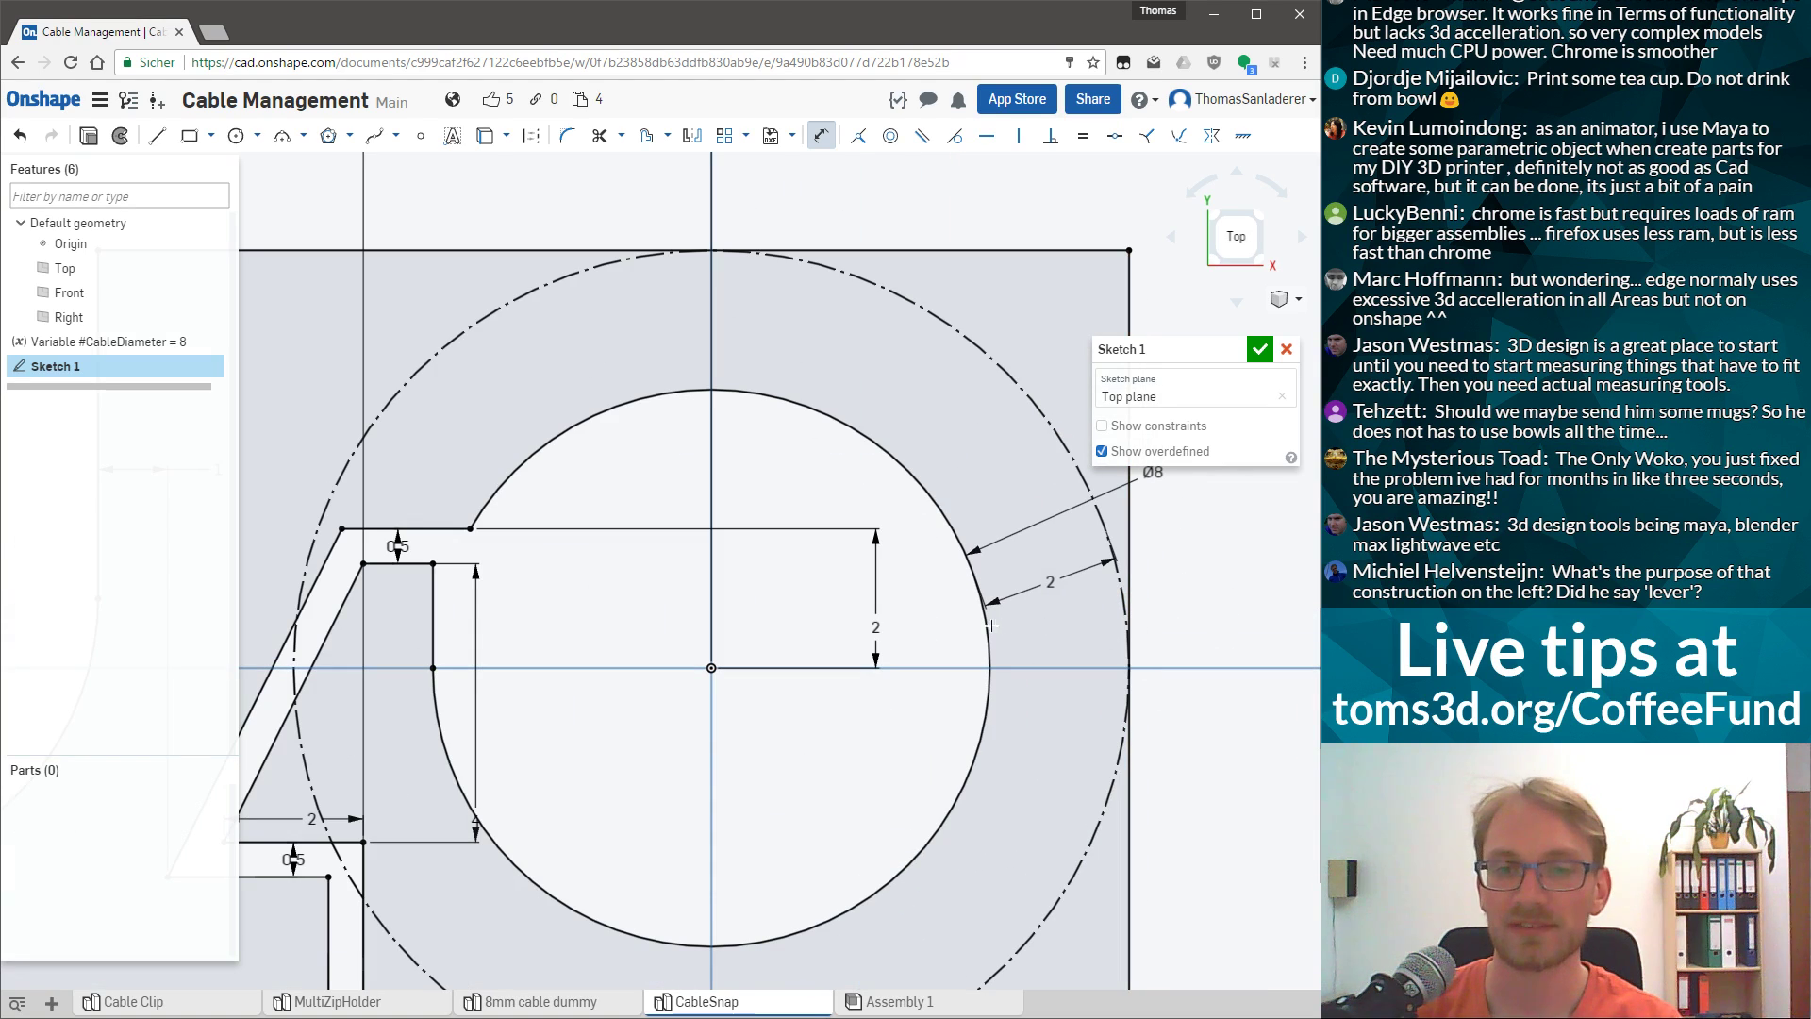
pyautogui.click(211, 135)
pyautogui.click(227, 198)
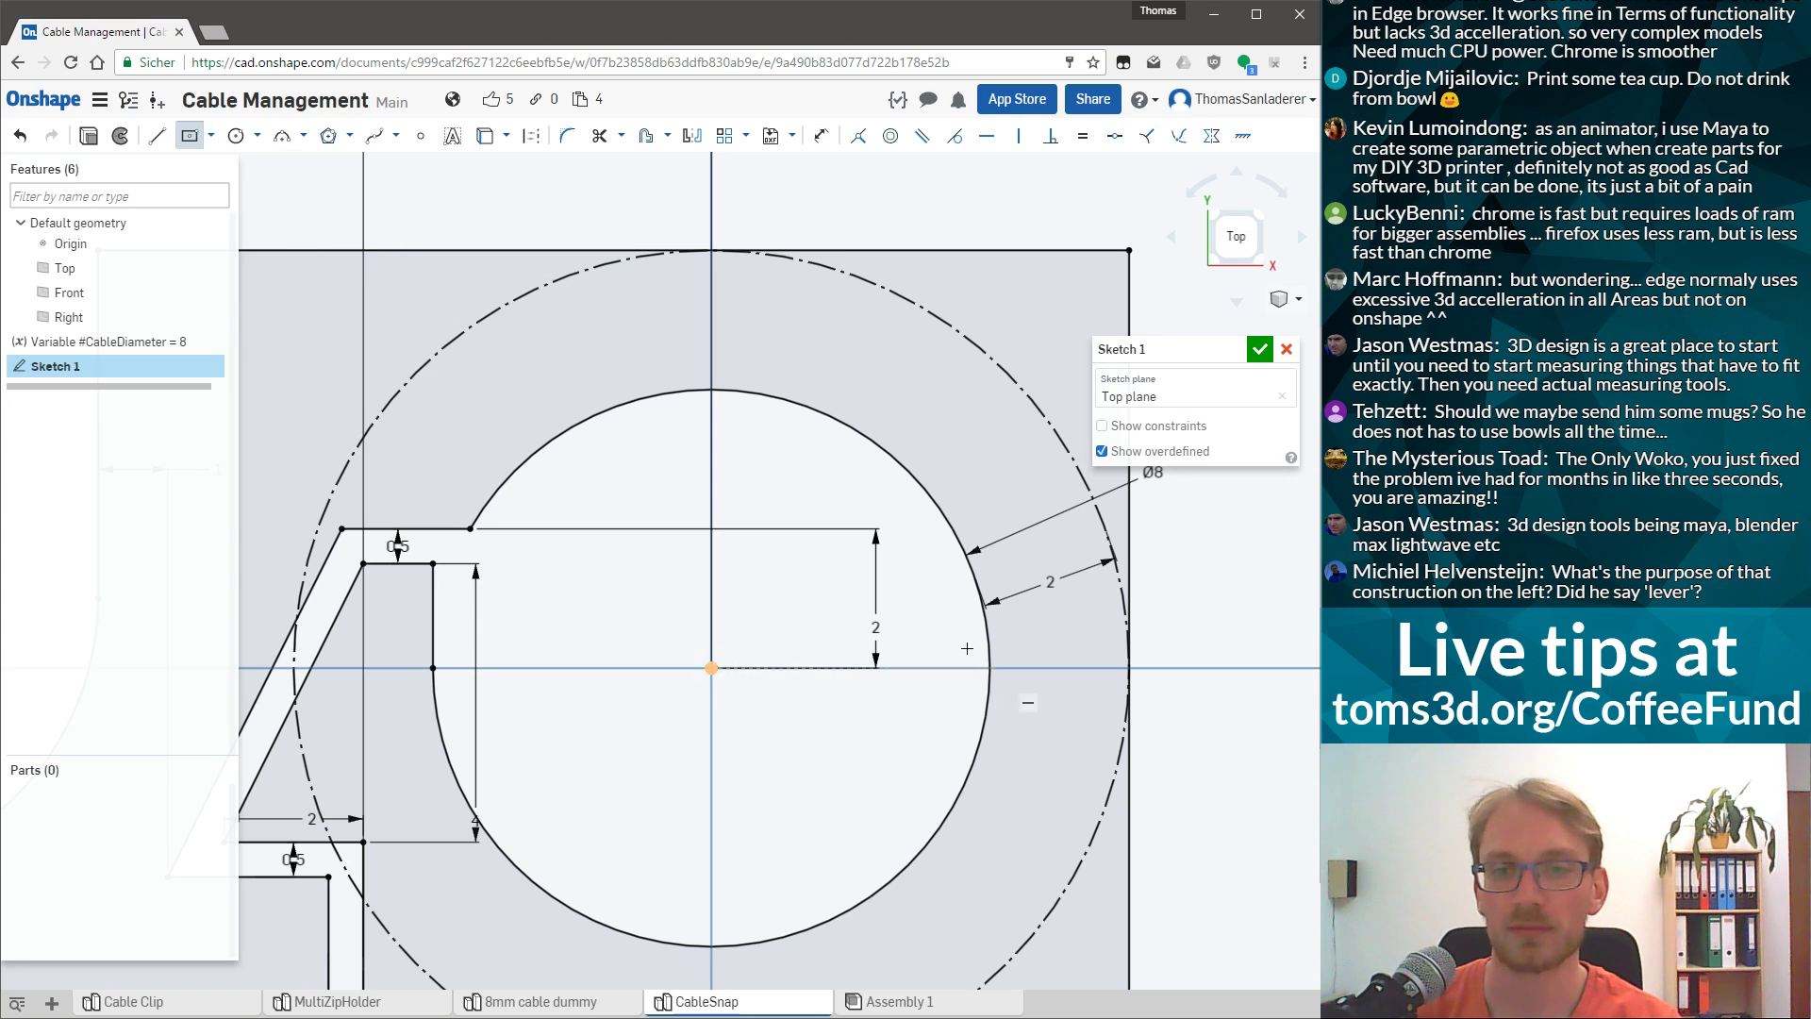
pyautogui.click(420, 135)
pyautogui.click(989, 668)
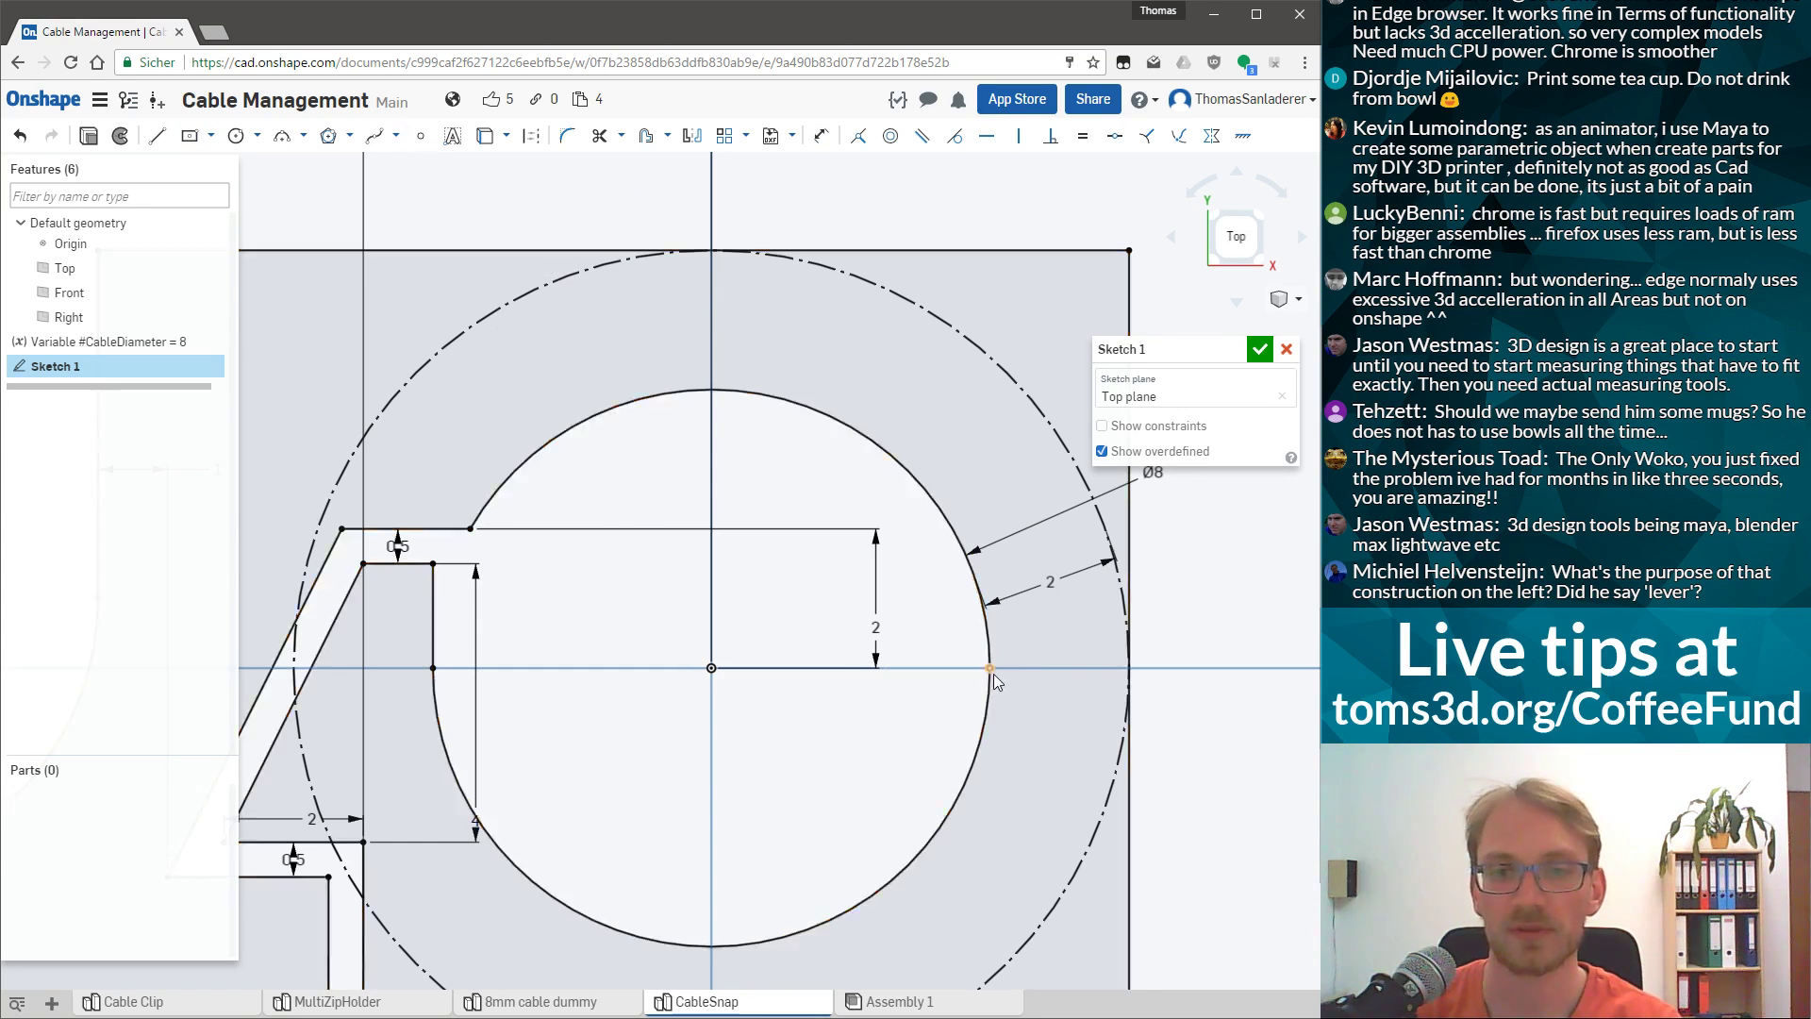
pyautogui.click(190, 134)
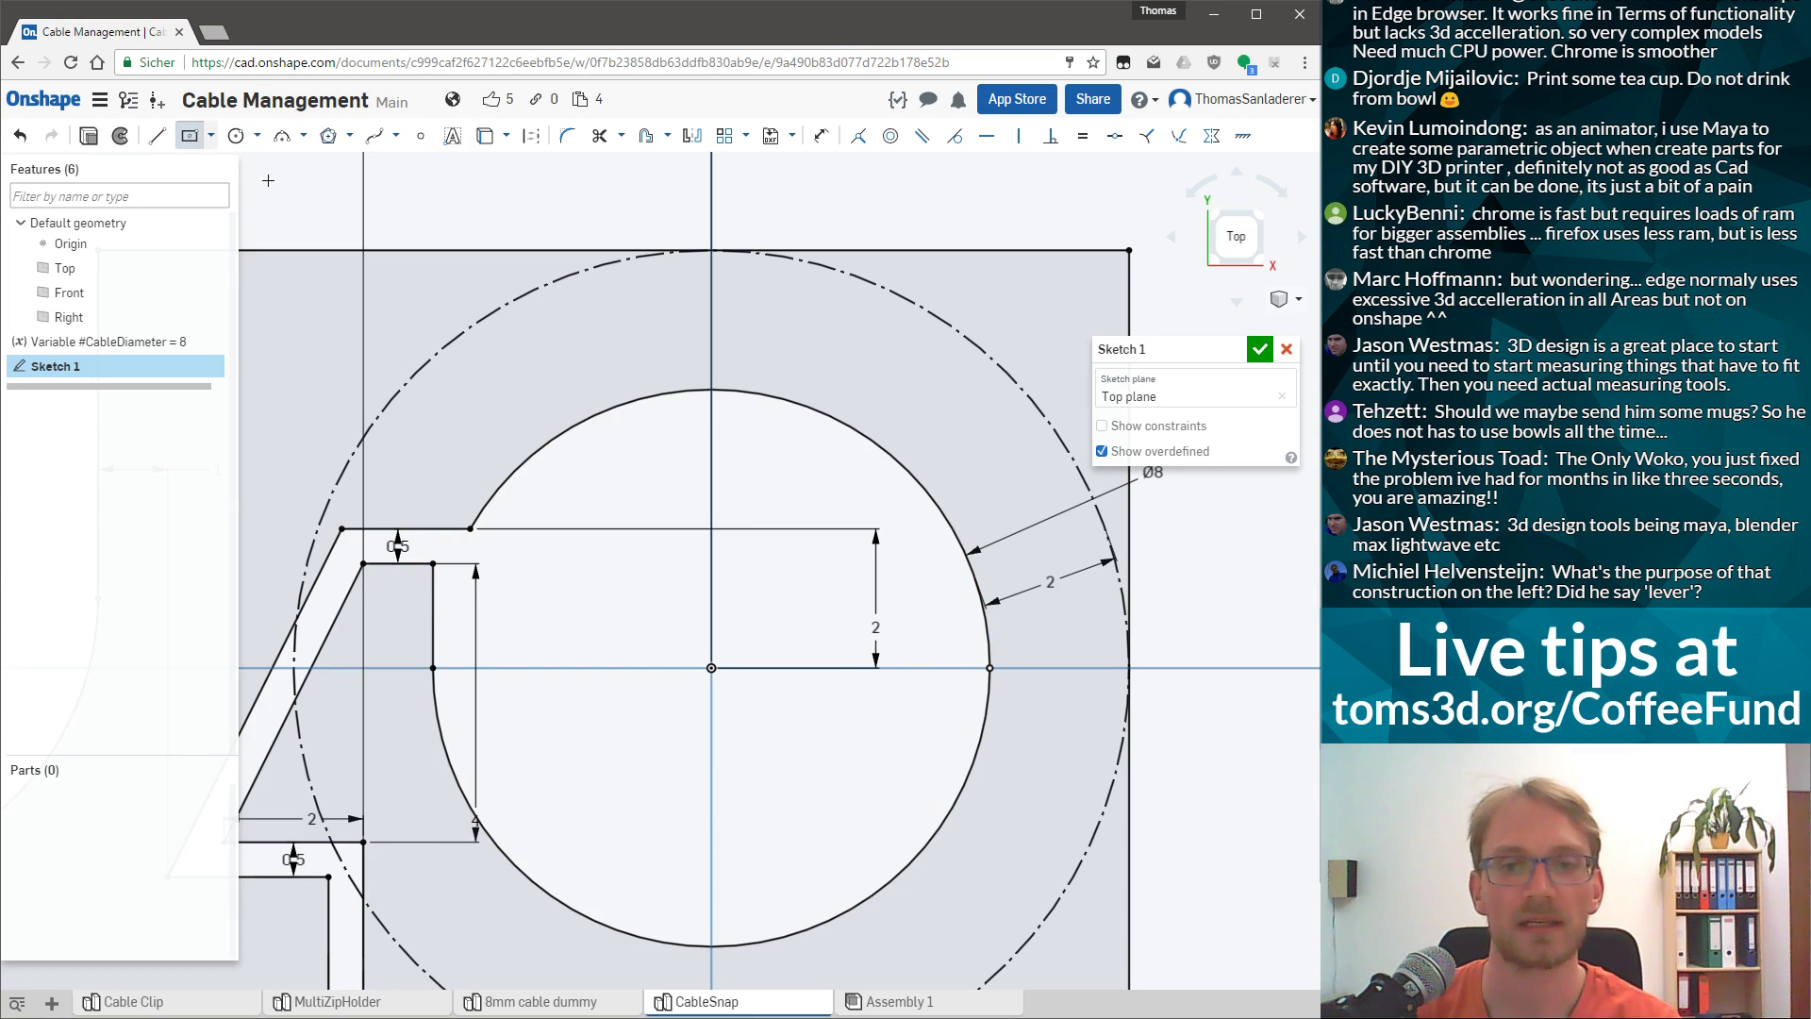
pyautogui.click(989, 668)
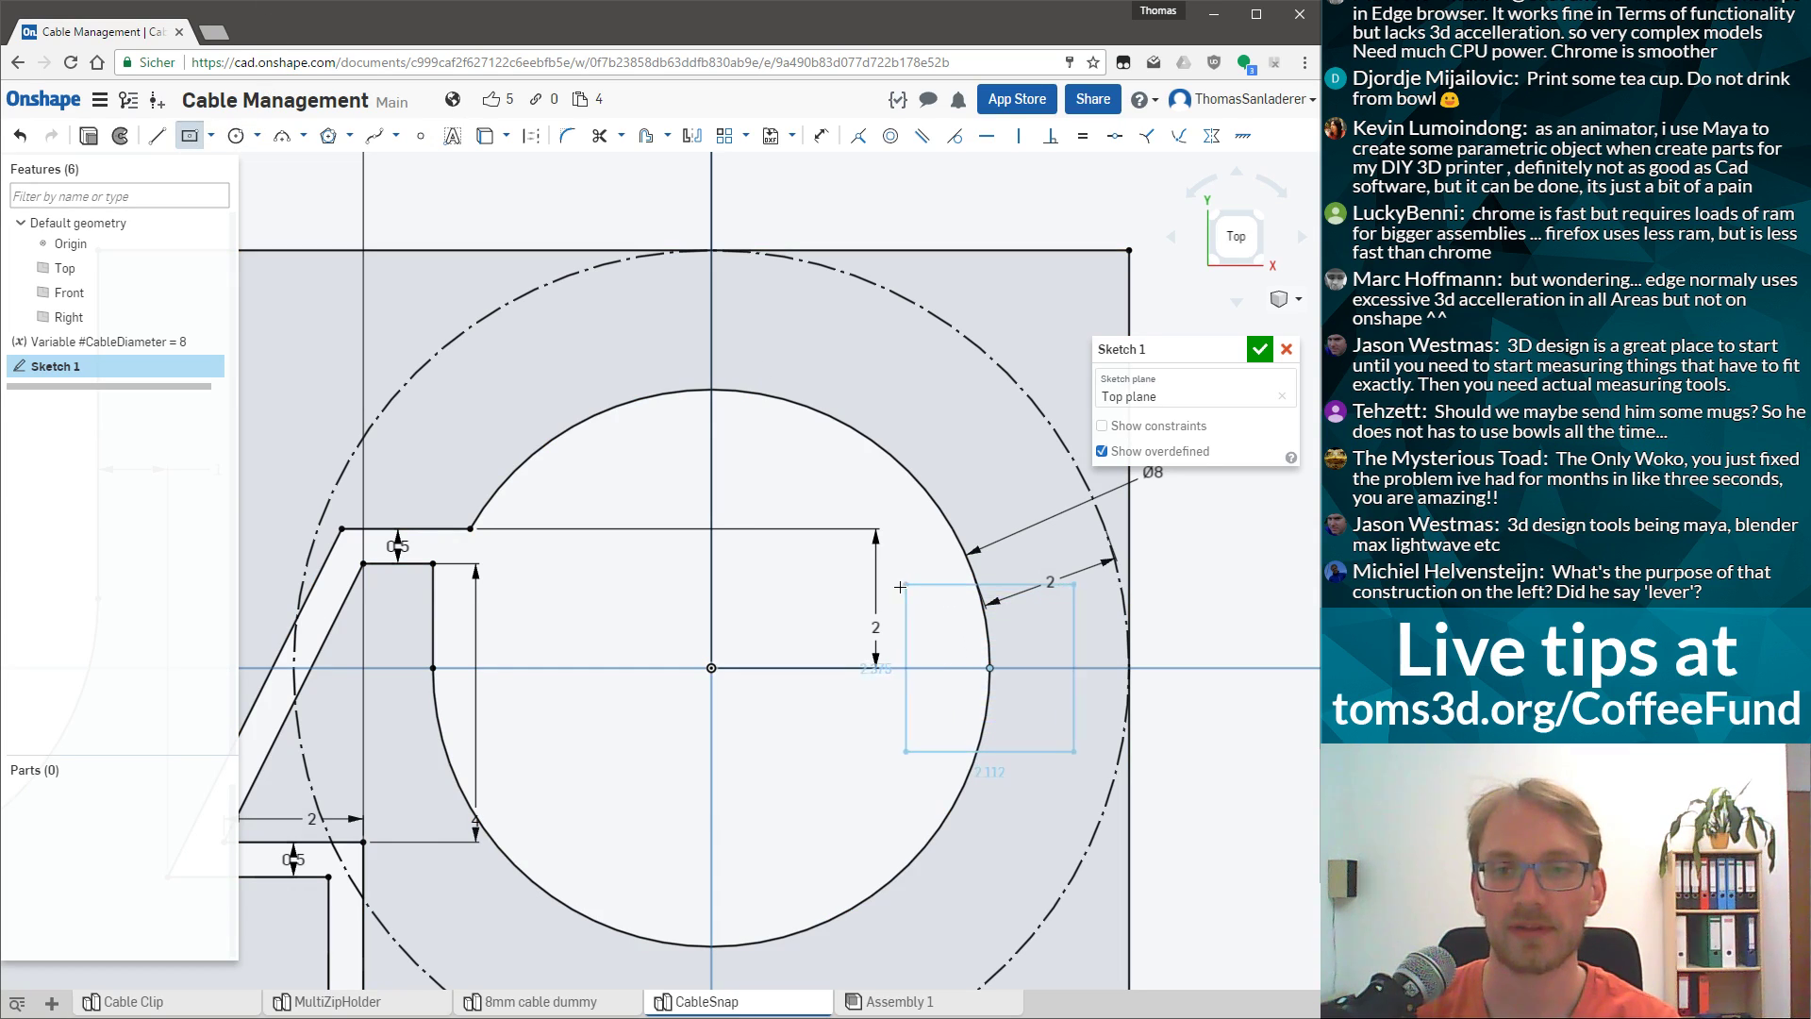
pyautogui.click(1081, 751)
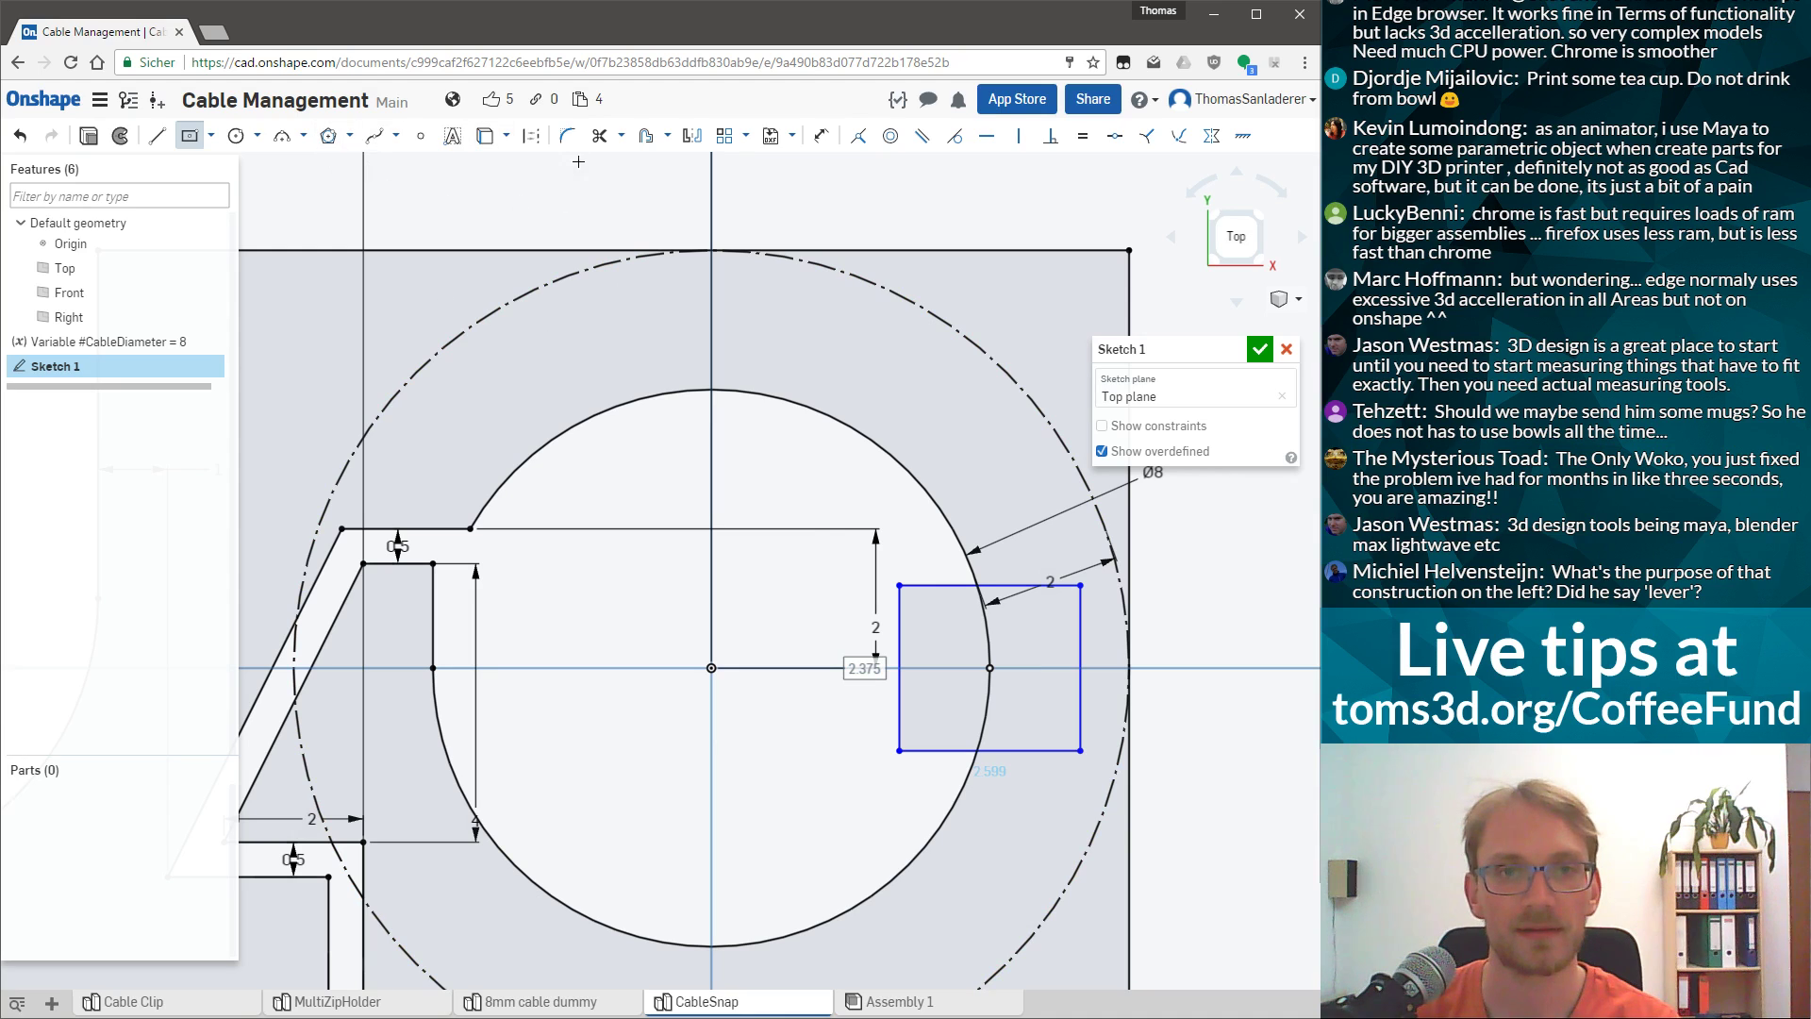
# Dimension the gap between the rectangle's outer vertical side and the holder's adjacent outer edge at 0.5 mm.
pyautogui.press('d')
pyautogui.click(1084, 628)
pyautogui.click(1129, 617)
pyautogui.click(1210, 595)
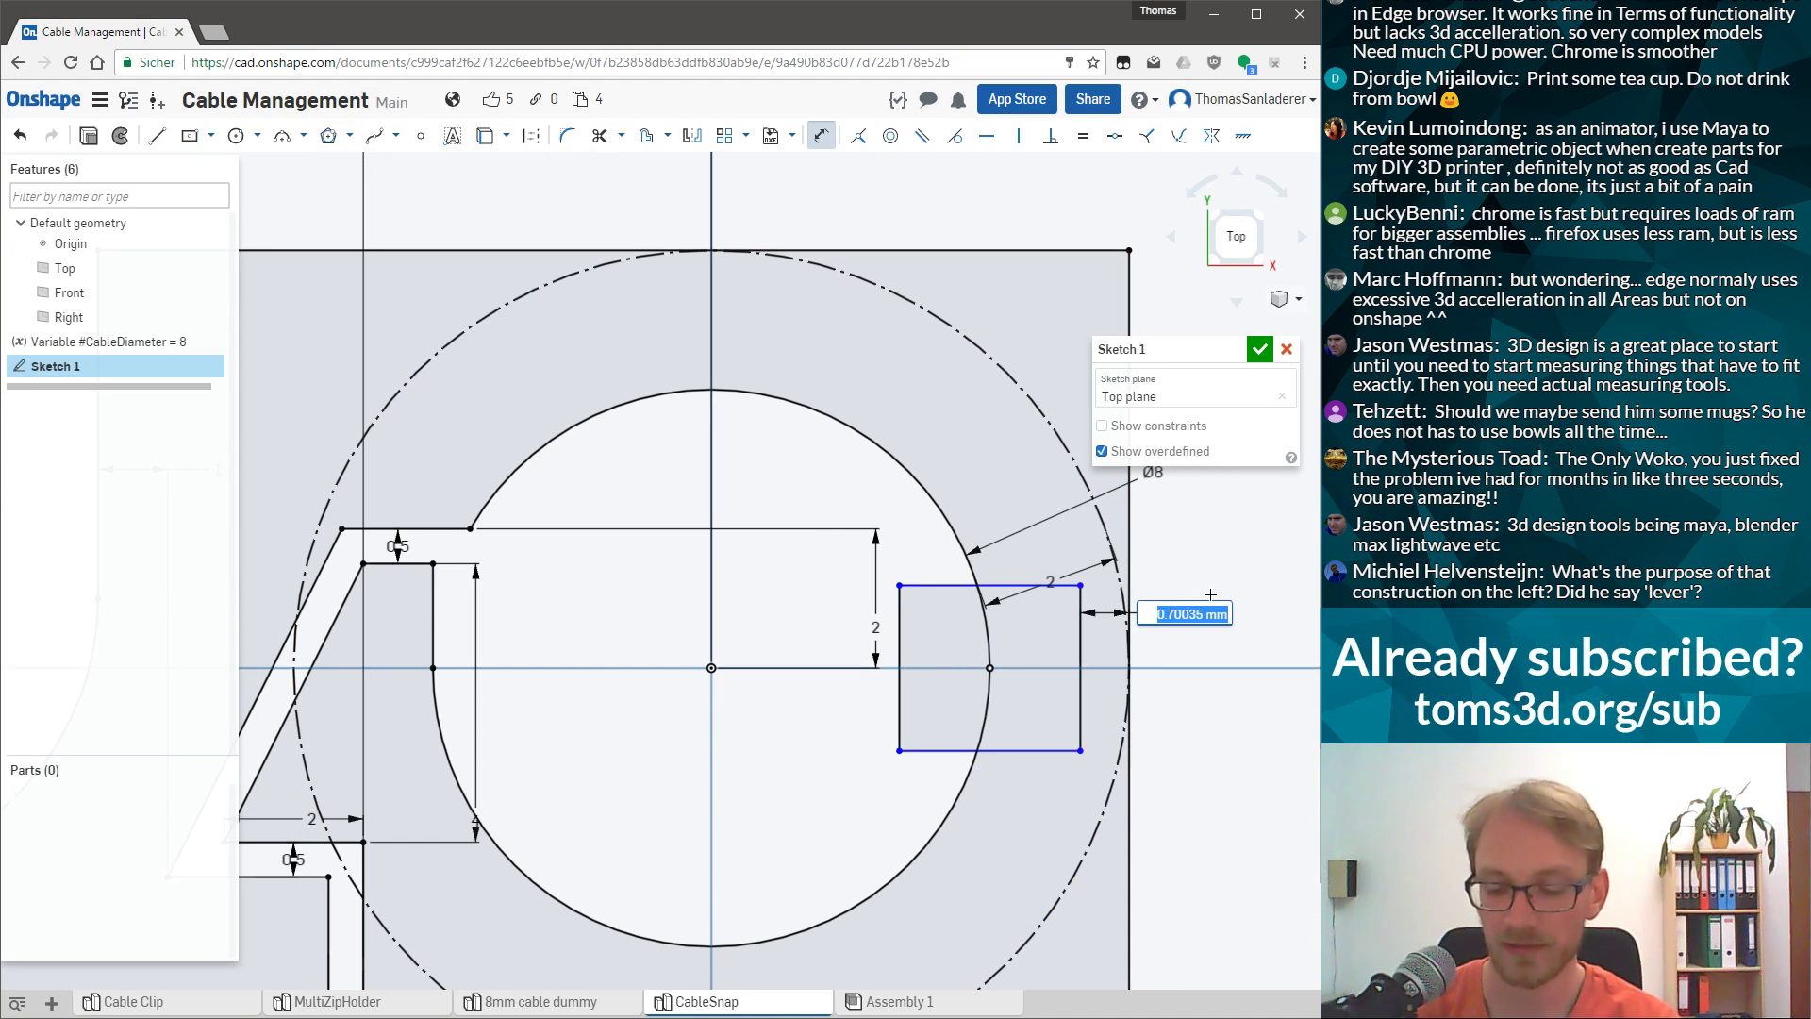
pyautogui.write('0.6')
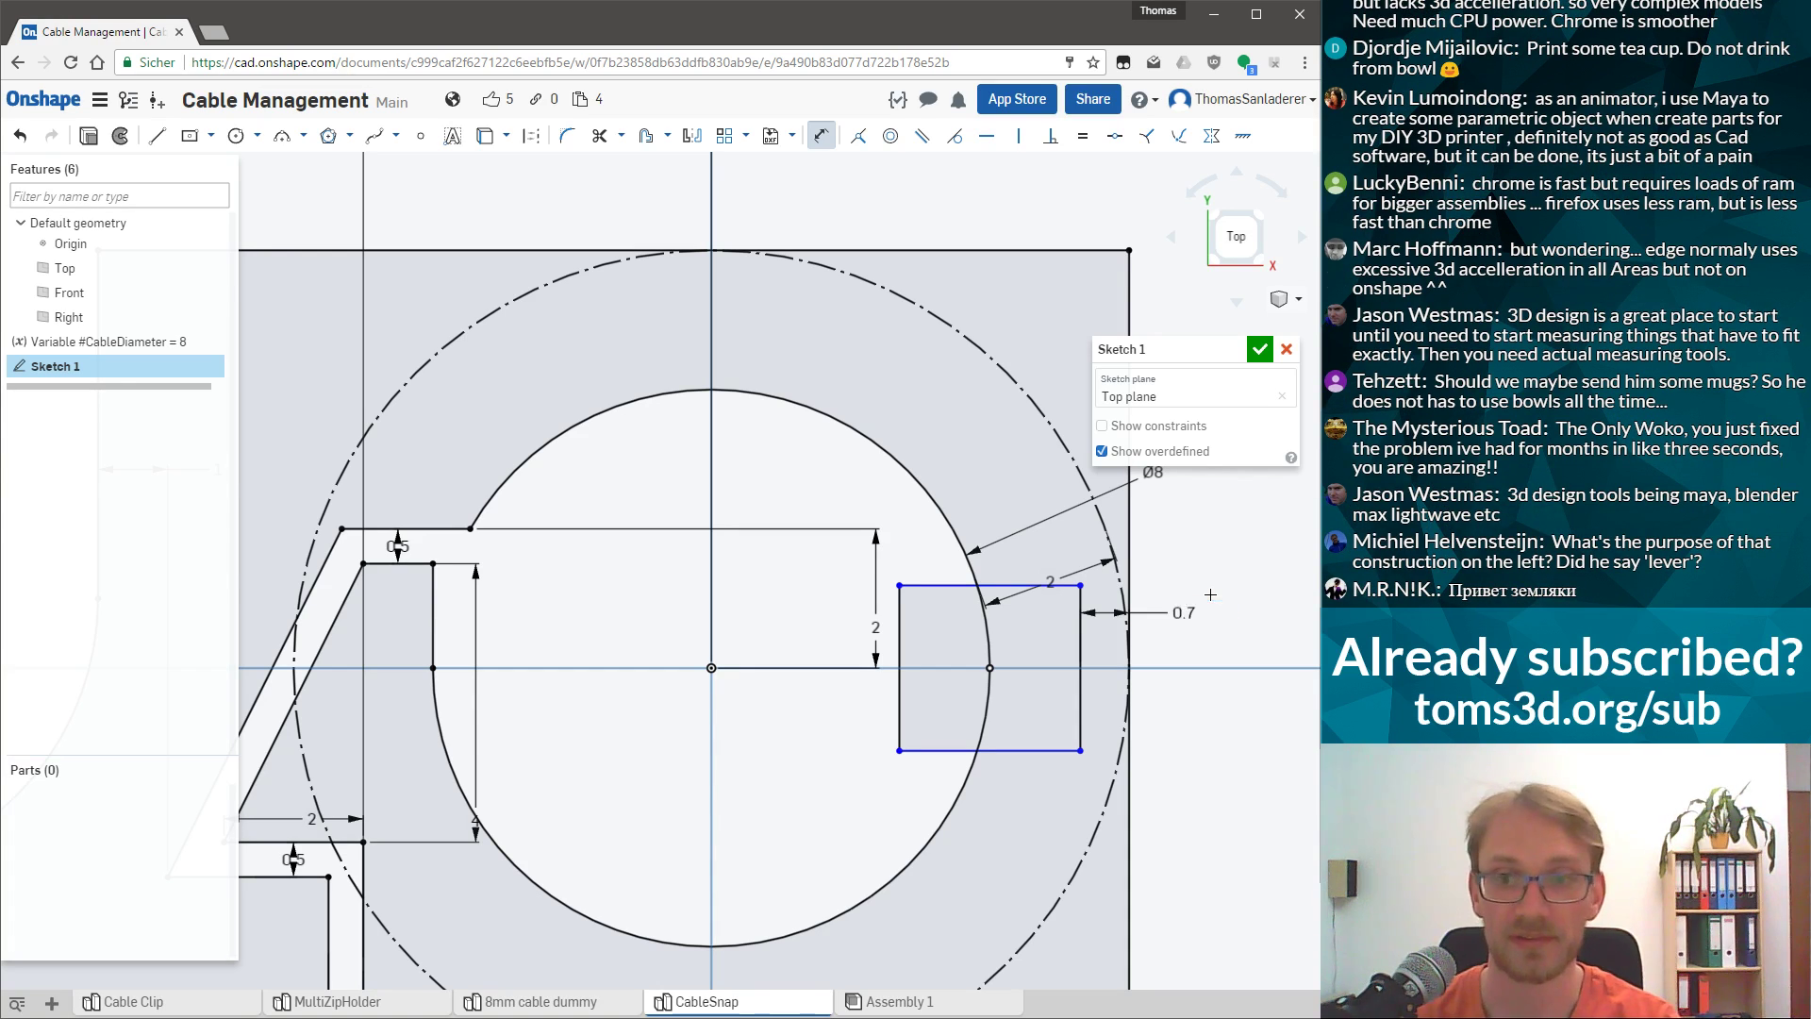
pyautogui.press('Return')
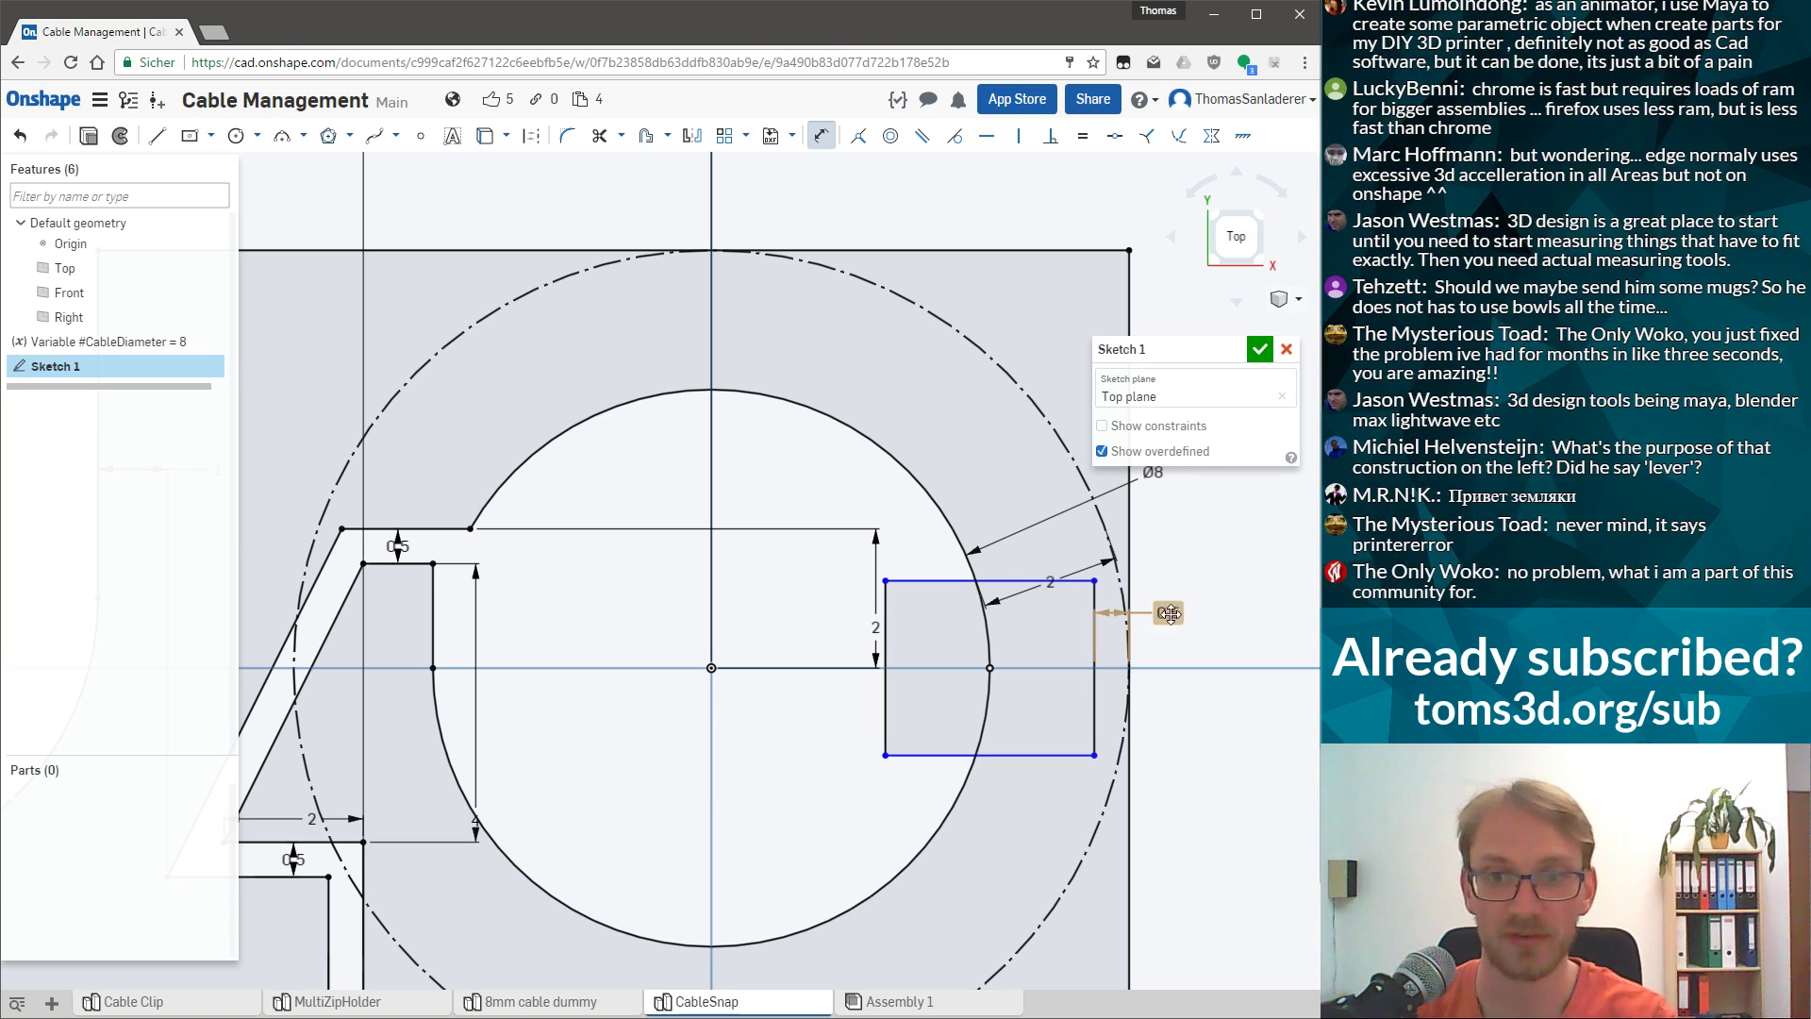
pyautogui.press('Escape')
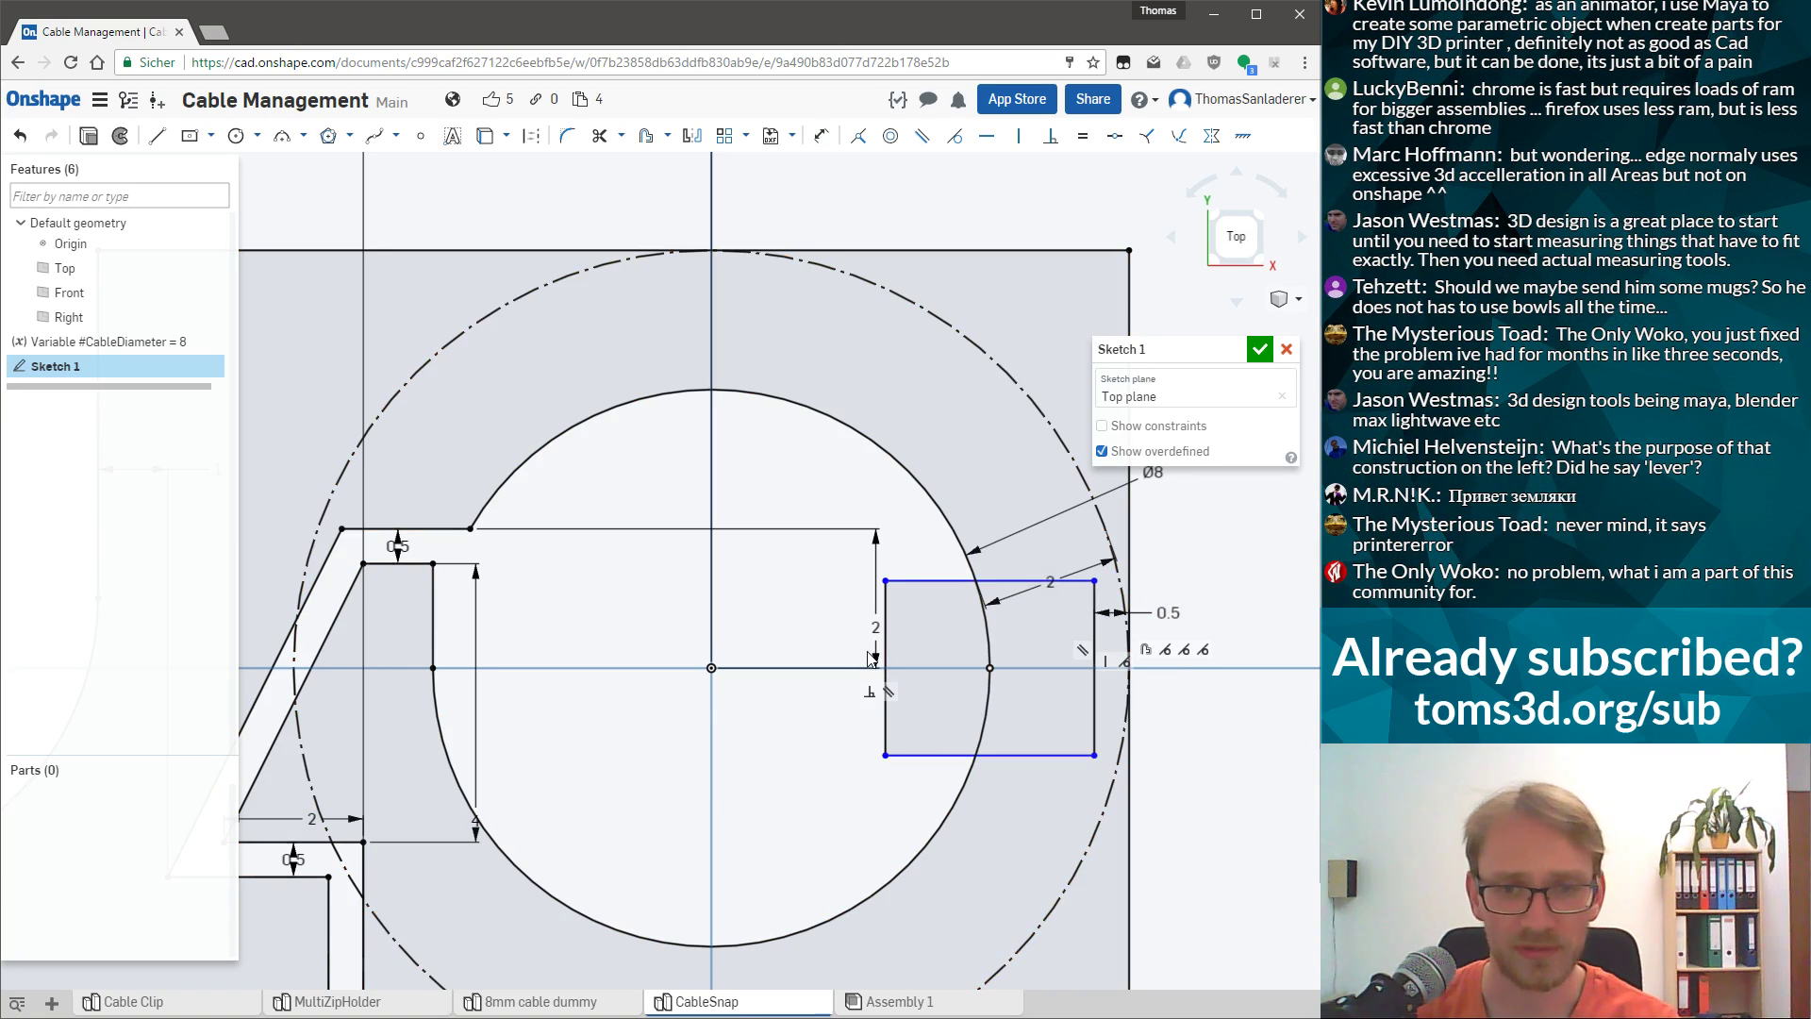
# Dimension the height of the rectangle on the cable hole's edge at 2 mm.
pyautogui.press('d')
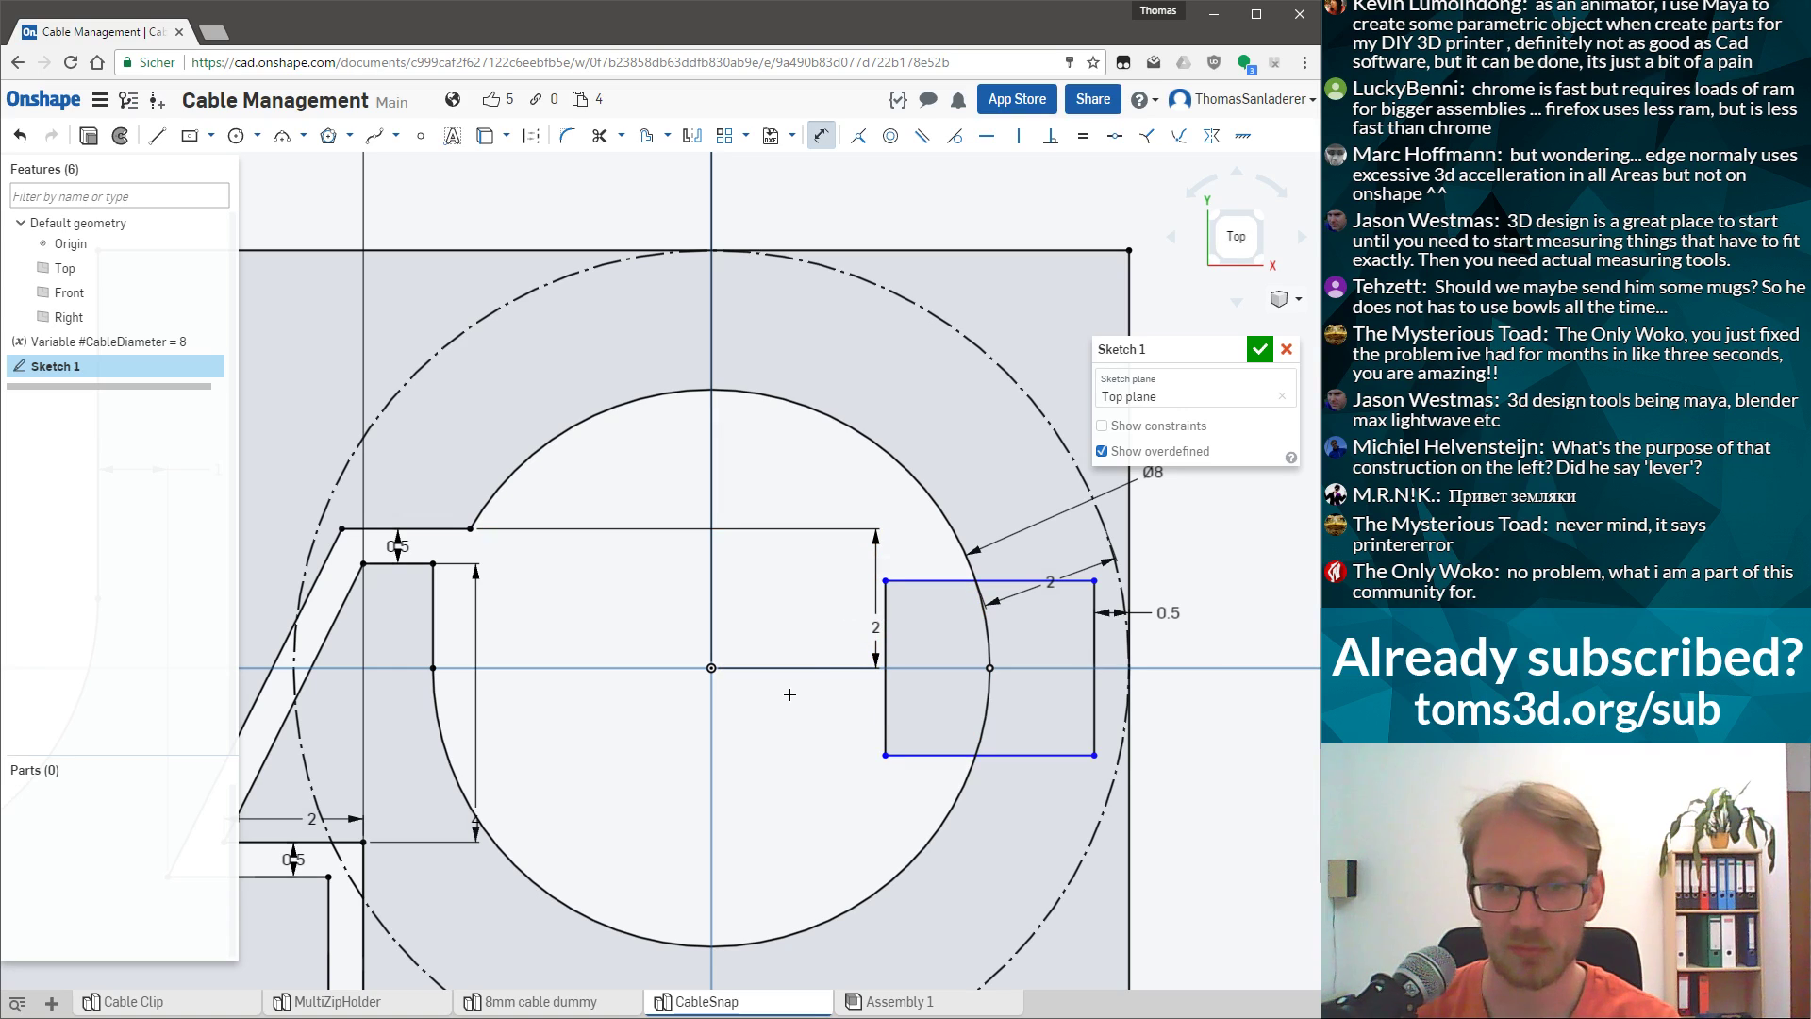
pyautogui.click(880, 631)
pyautogui.click(807, 672)
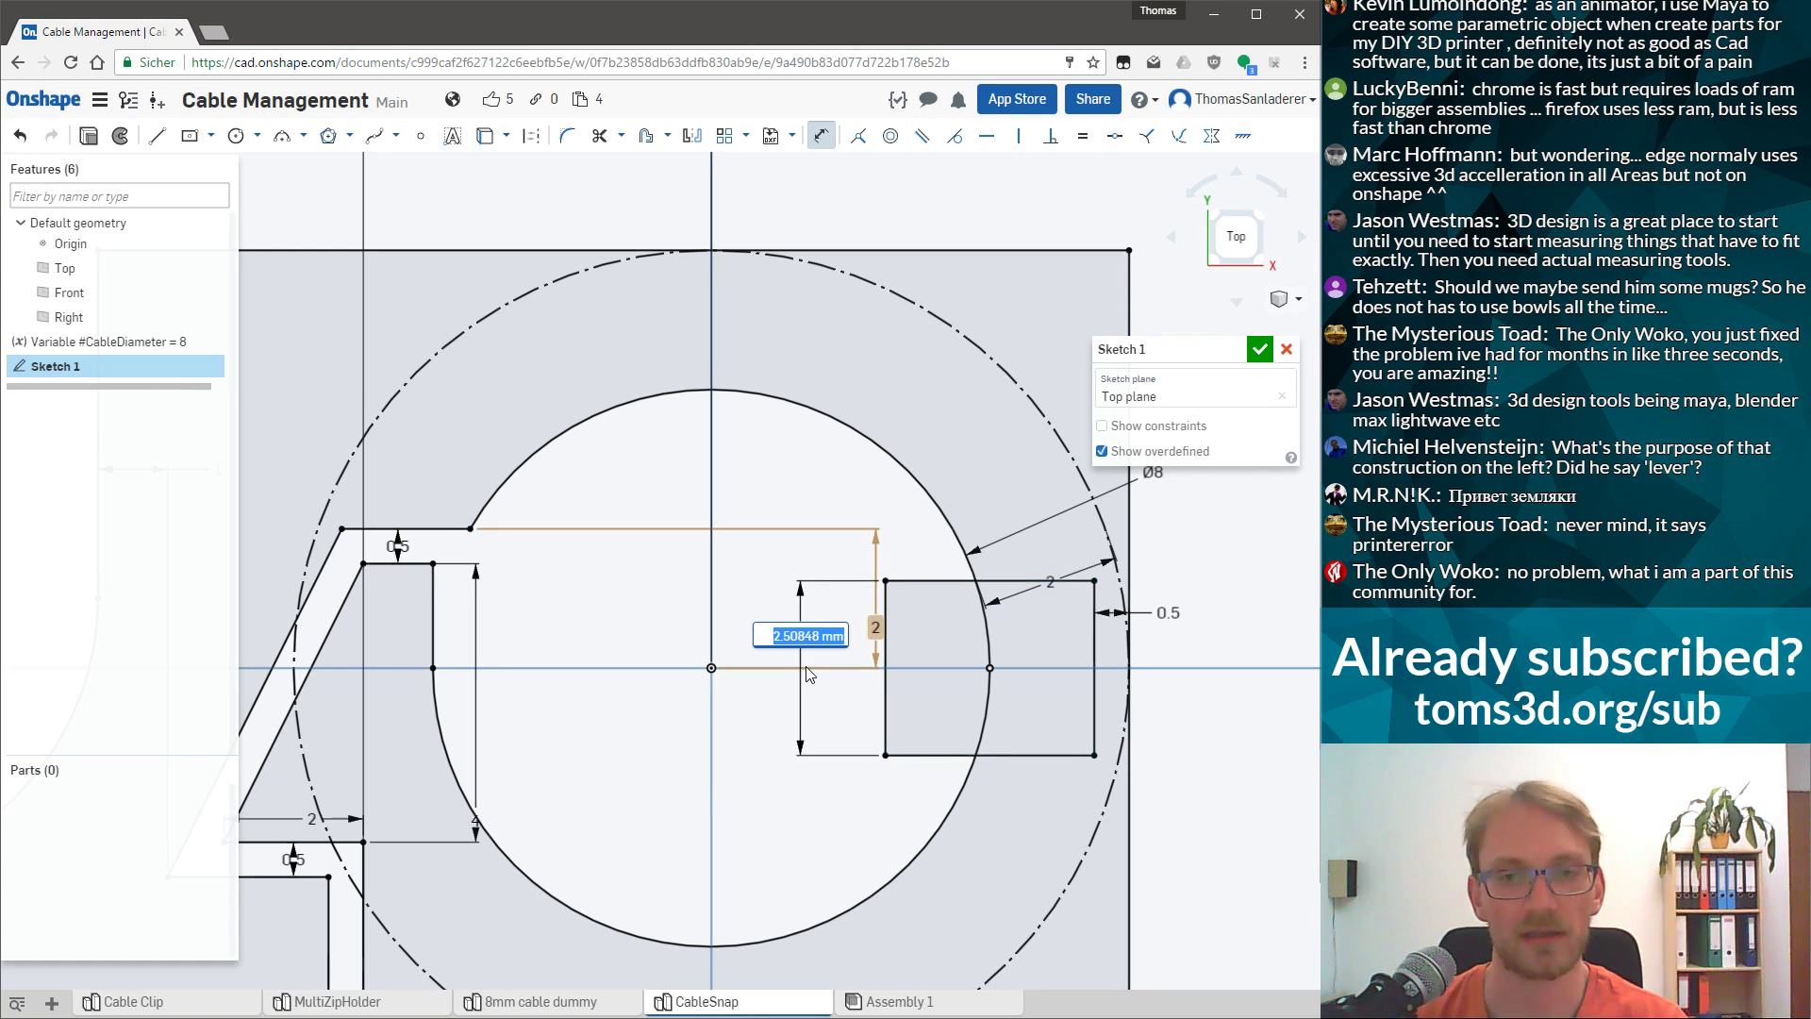
pyautogui.write('2')
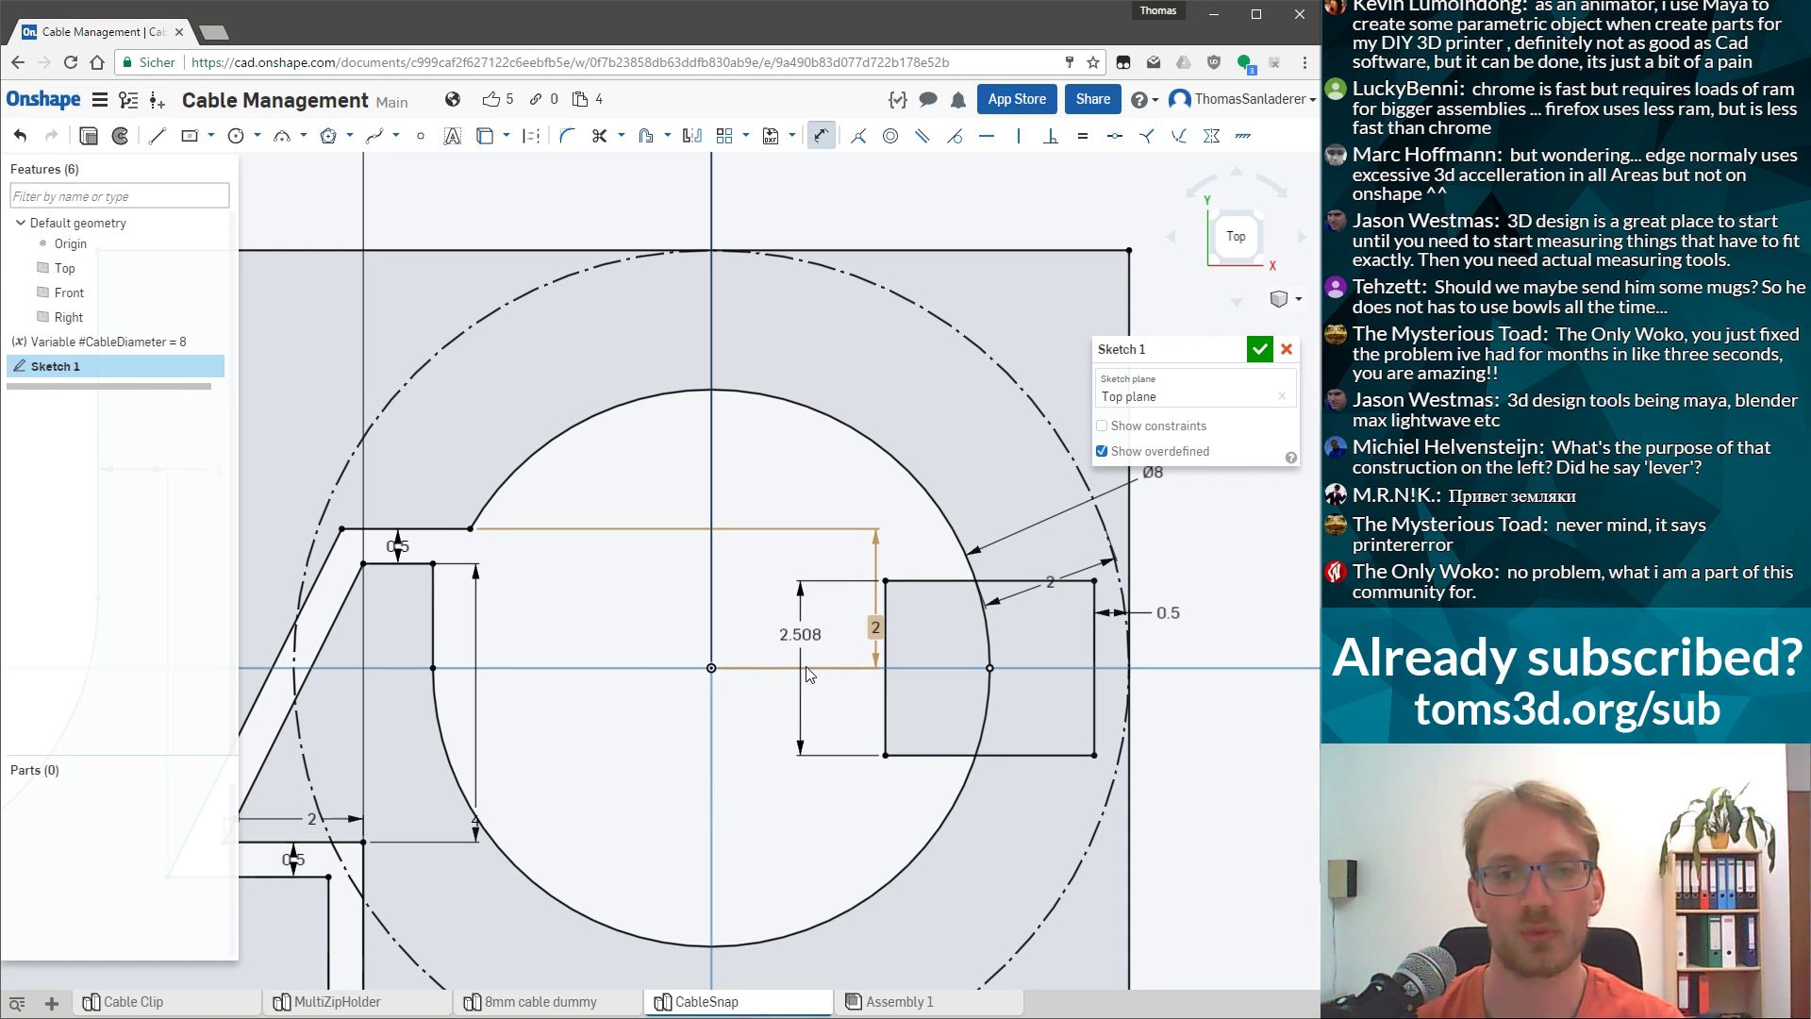
pyautogui.press('Return')
pyautogui.scroll(-3, 1039, 595)
pyautogui.scroll(3, 1235, 631)
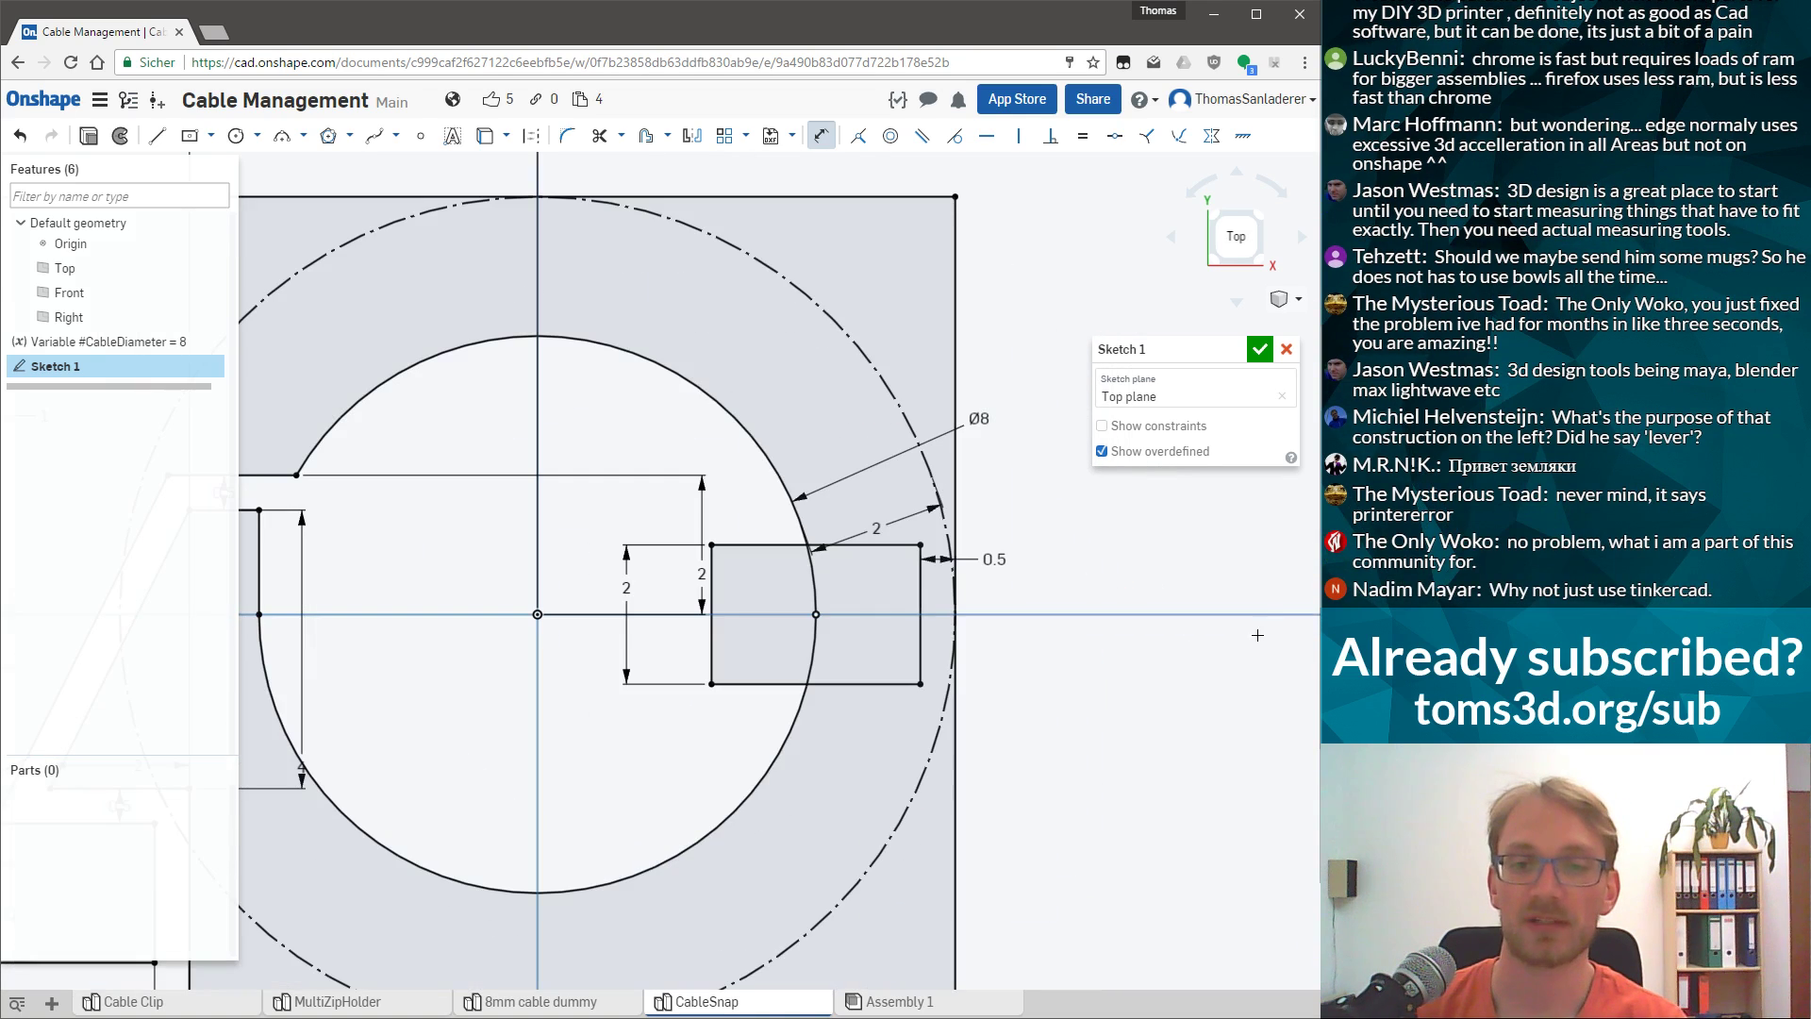
# Try to trim the rectangle's edges inside the cable hole, and undo the trims.
pyautogui.click(600, 137)
pyautogui.click(755, 545)
pyautogui.click(712, 575)
pyautogui.click(780, 684)
pyautogui.hotkey('ctrl', 'z')
pyautogui.hotkey('ctrl', 'z')
pyautogui.hotkey('ctrl', 'z')
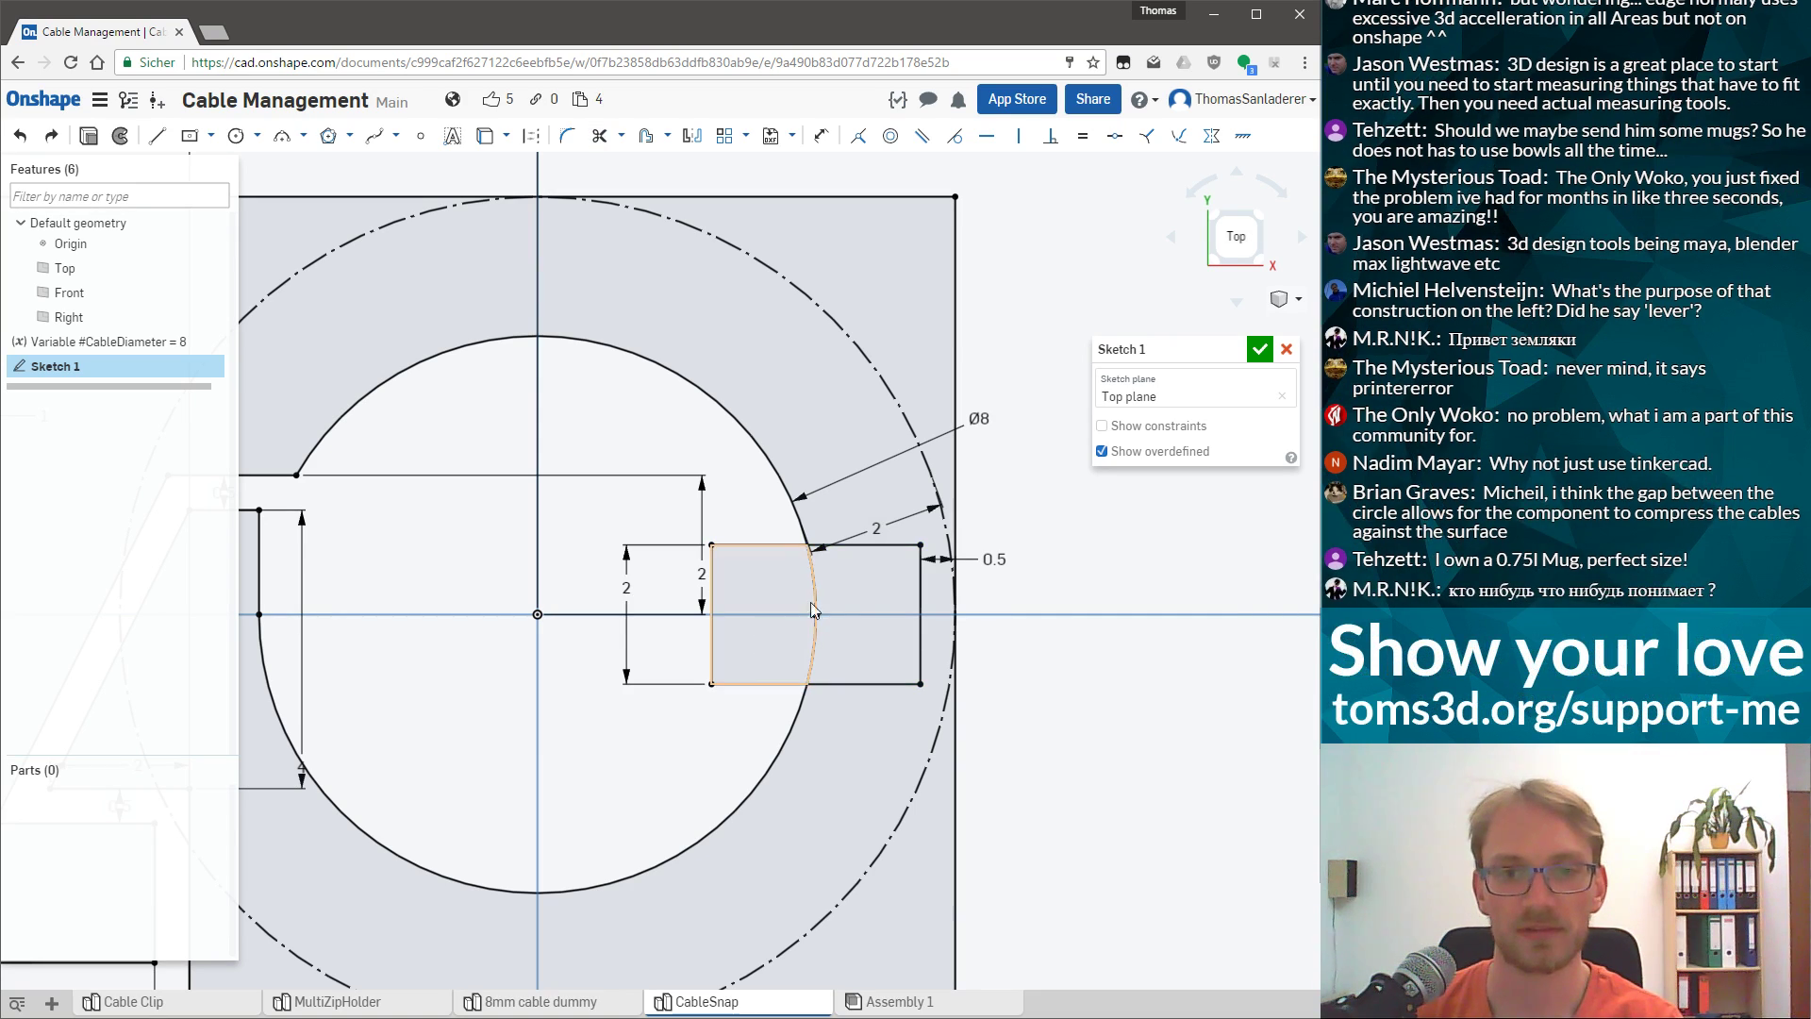
# Extrude the main holder region, leaving out the small rectangle, as a new solid with a blind depth of 10 mm.
pyautogui.scroll(-3, 996, 582)
pyautogui.scroll(-3, 996, 582)
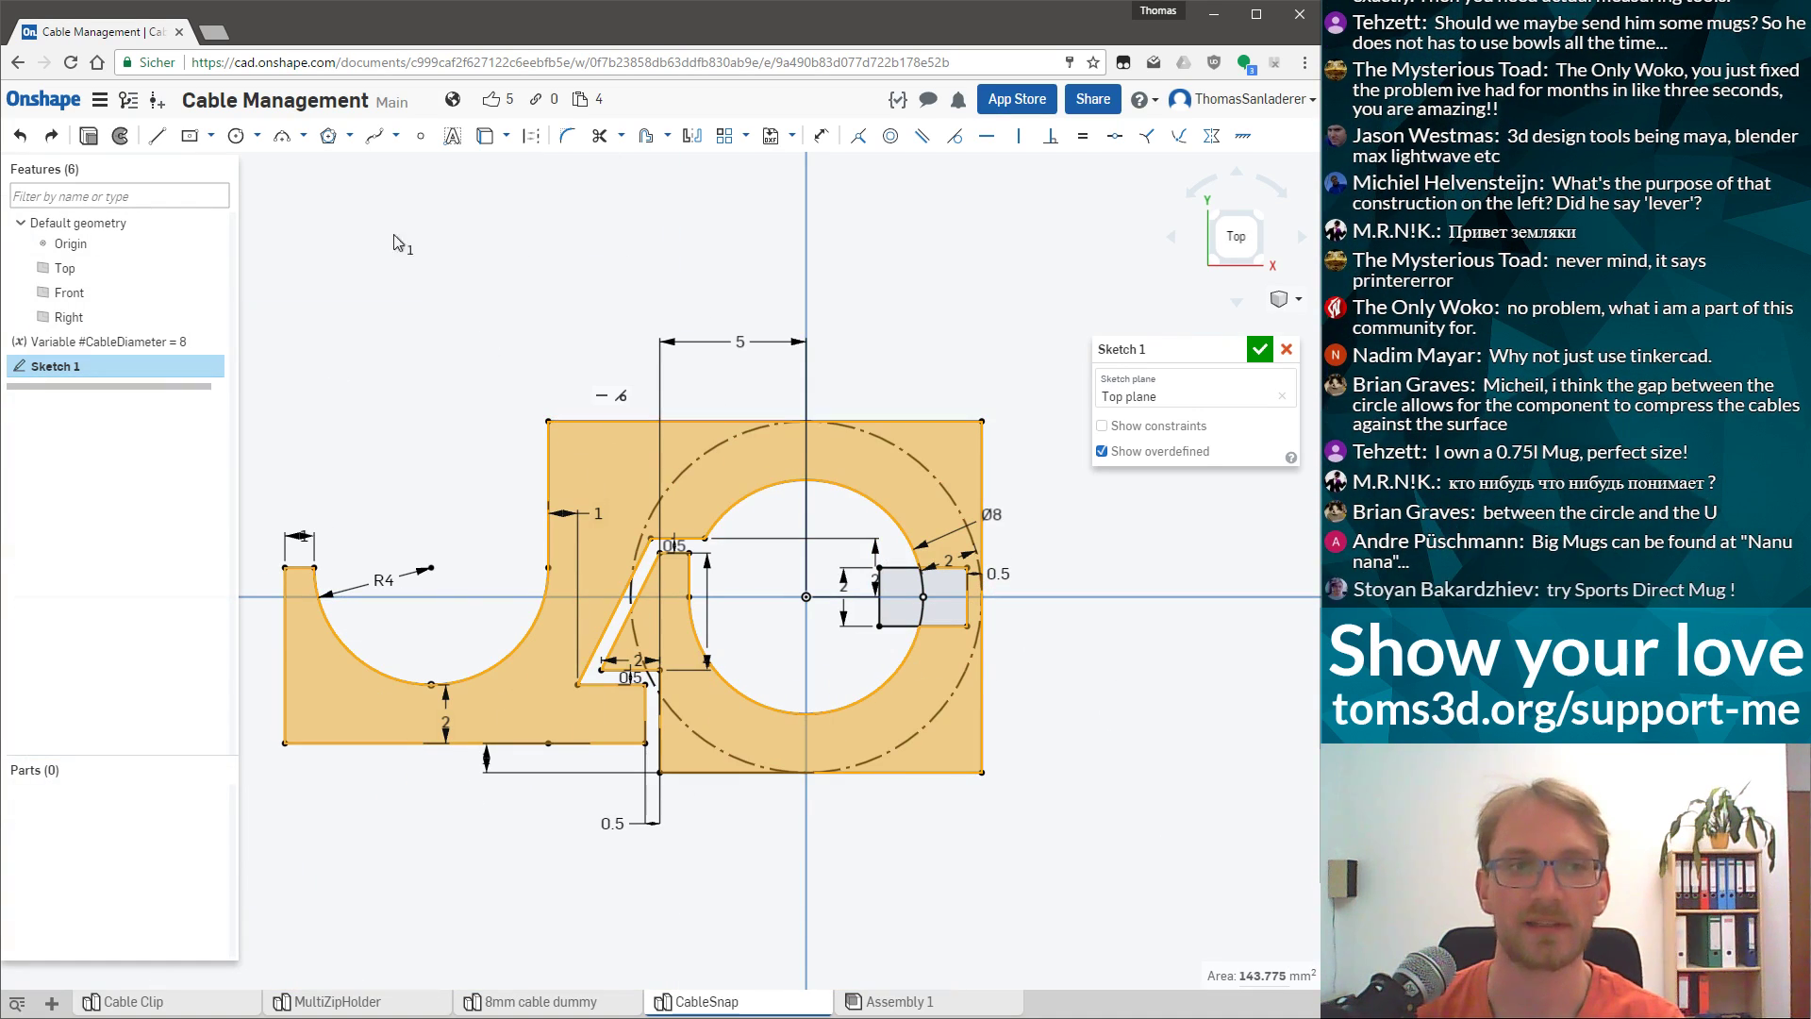
pyautogui.hotkey('shift', 'e')
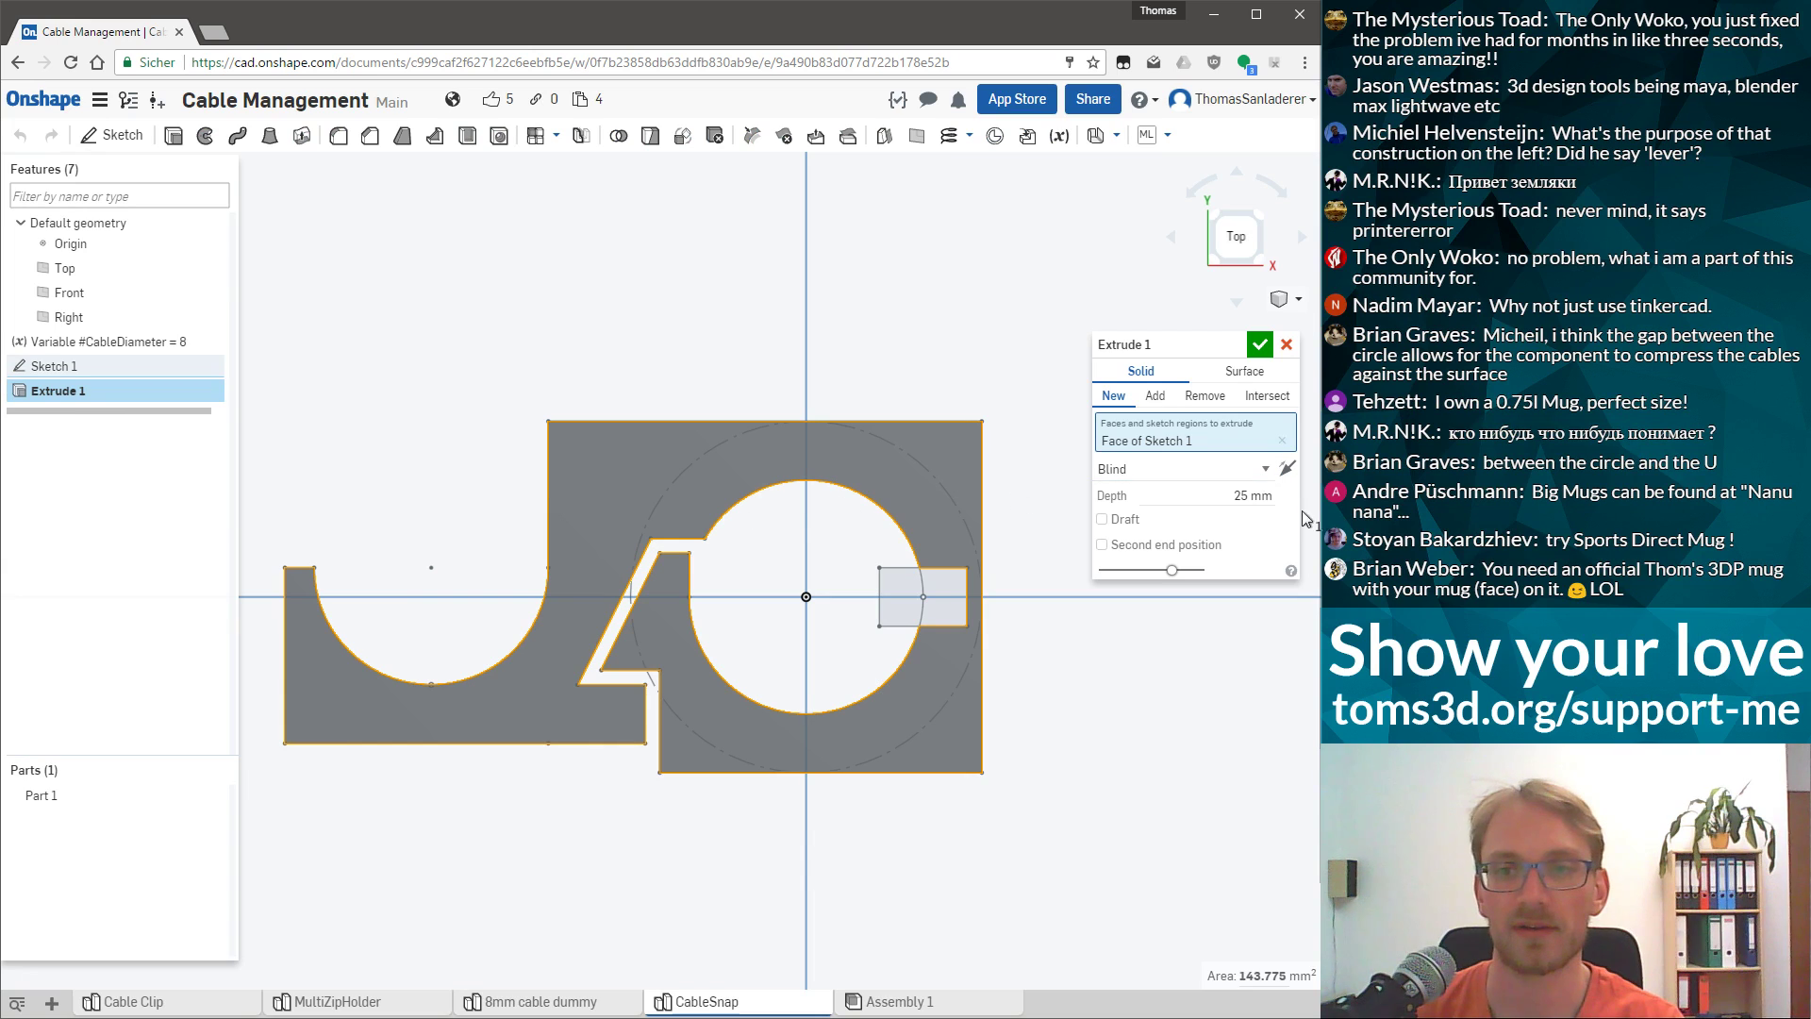
pyautogui.hotkey('shift', '7')
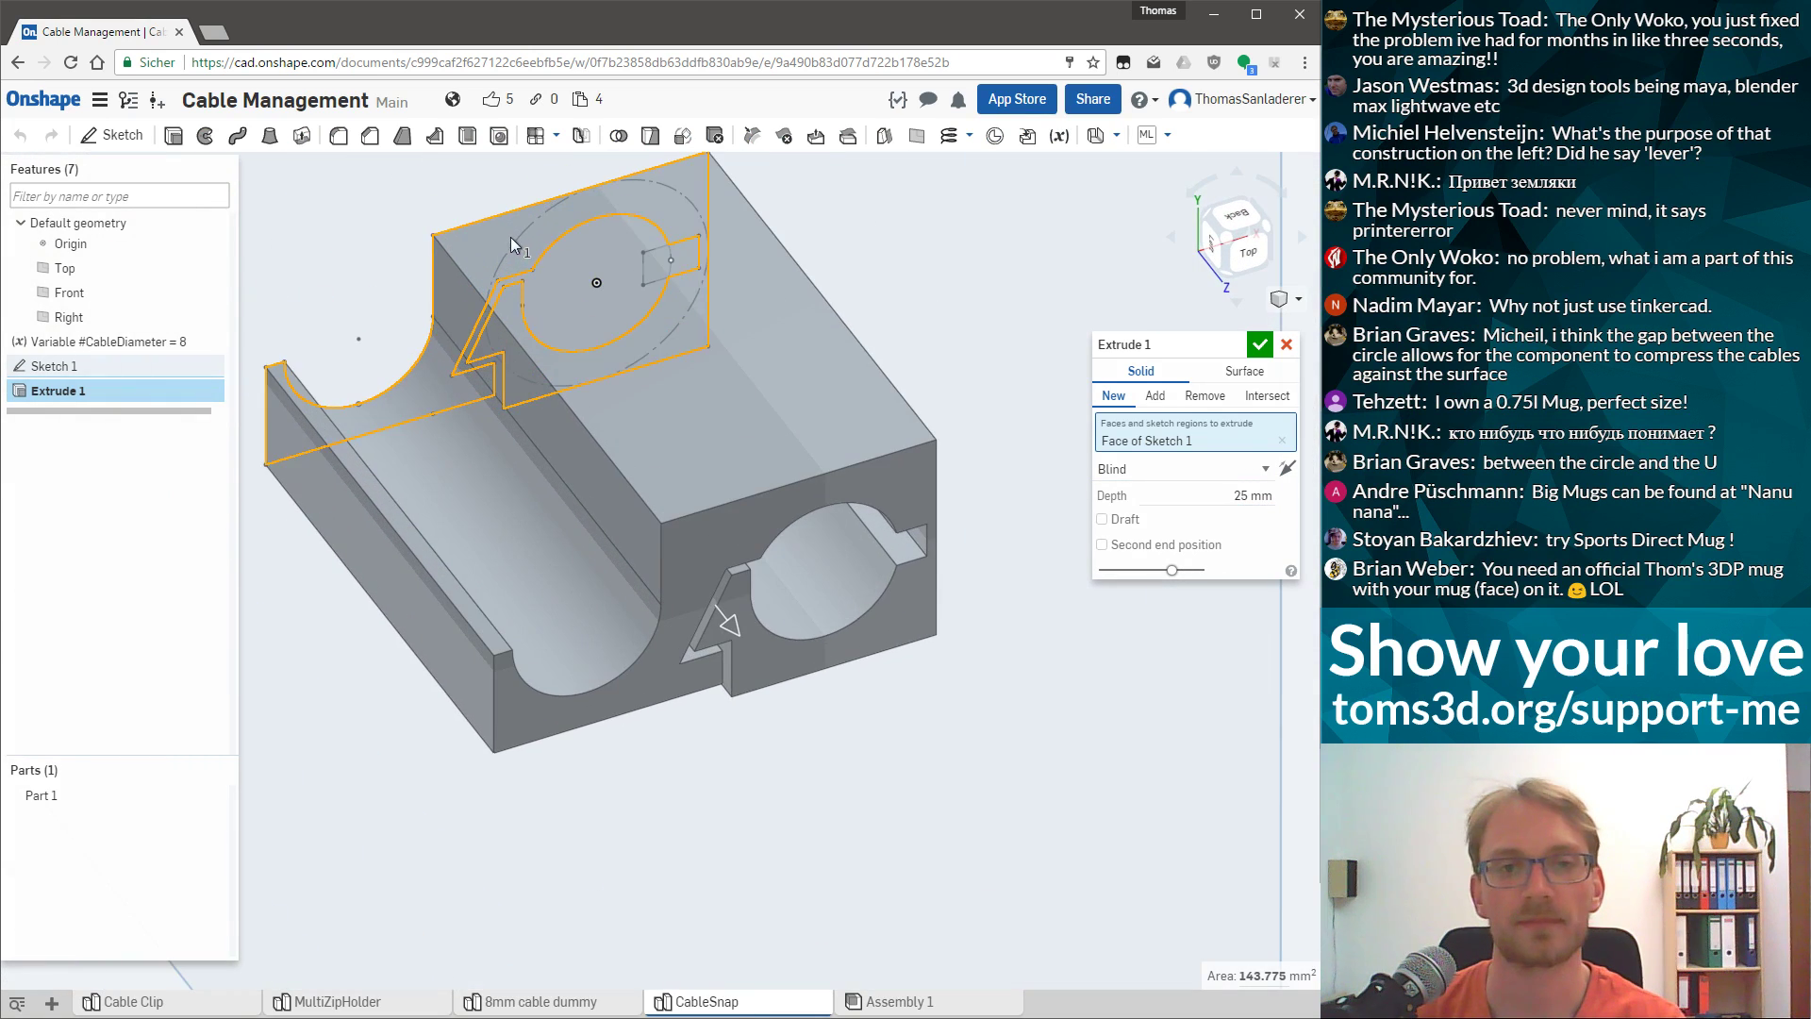
pyautogui.click(1256, 497)
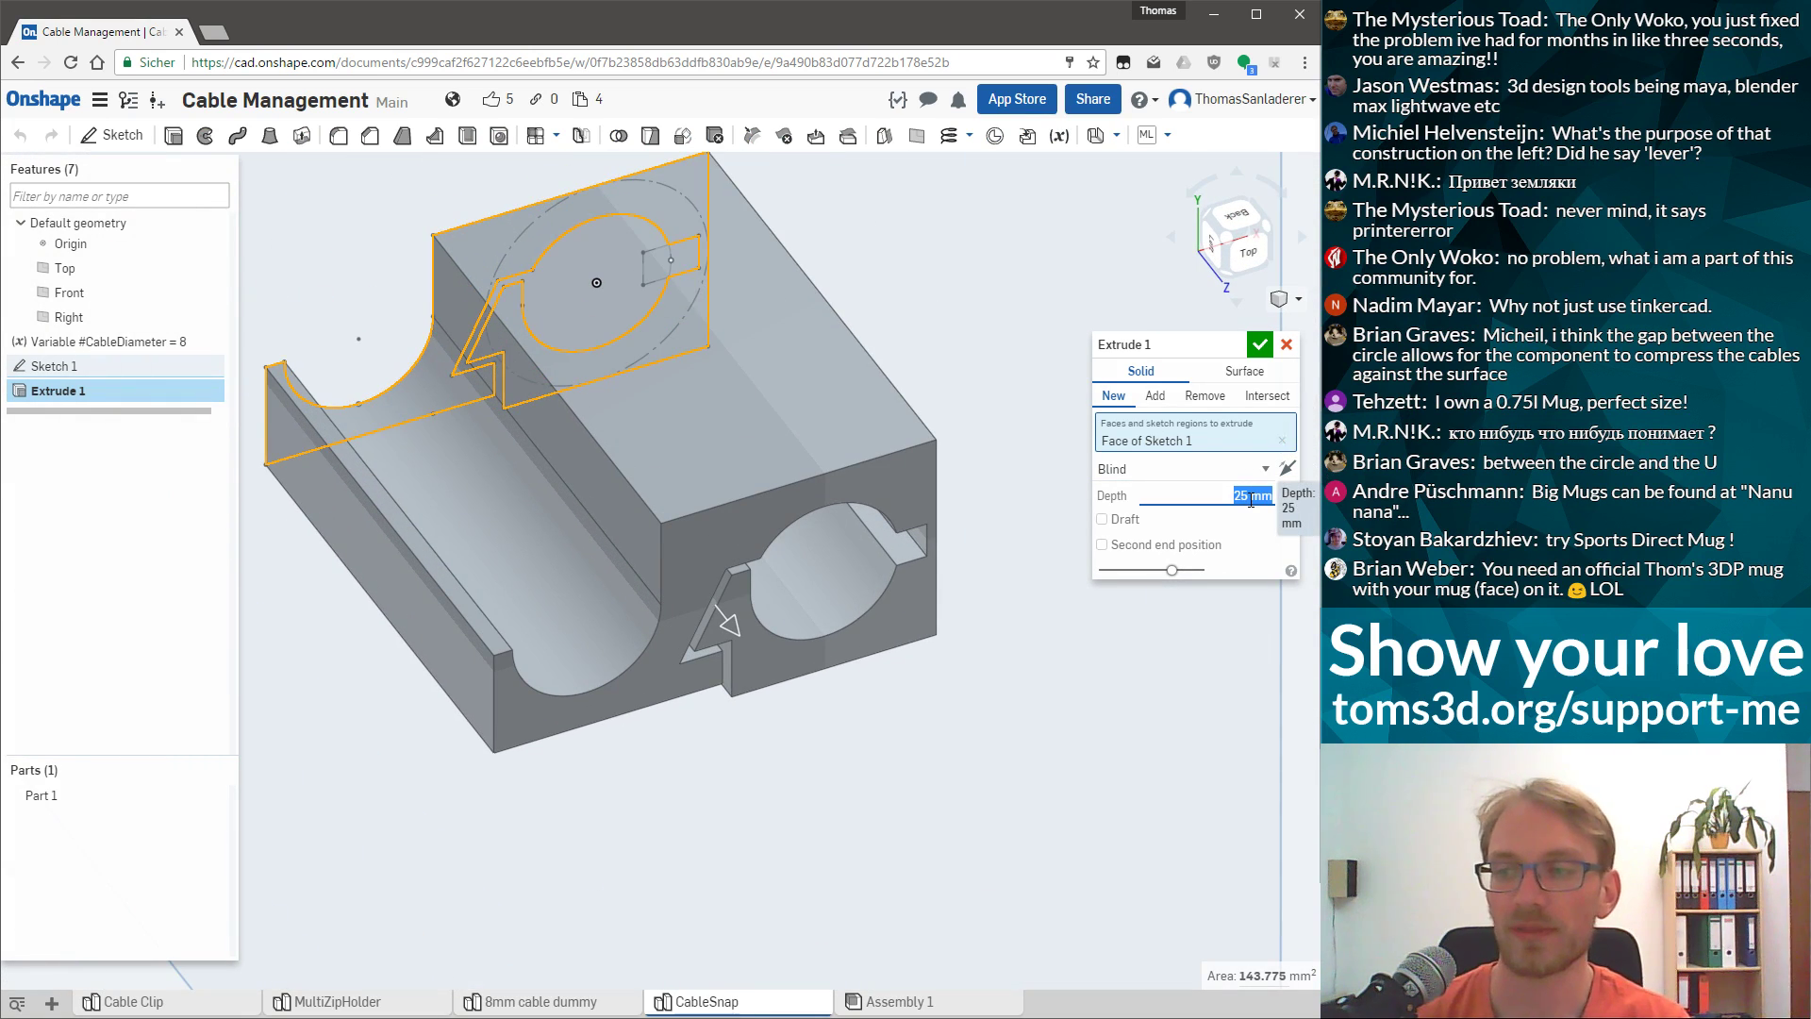
pyautogui.write('3')
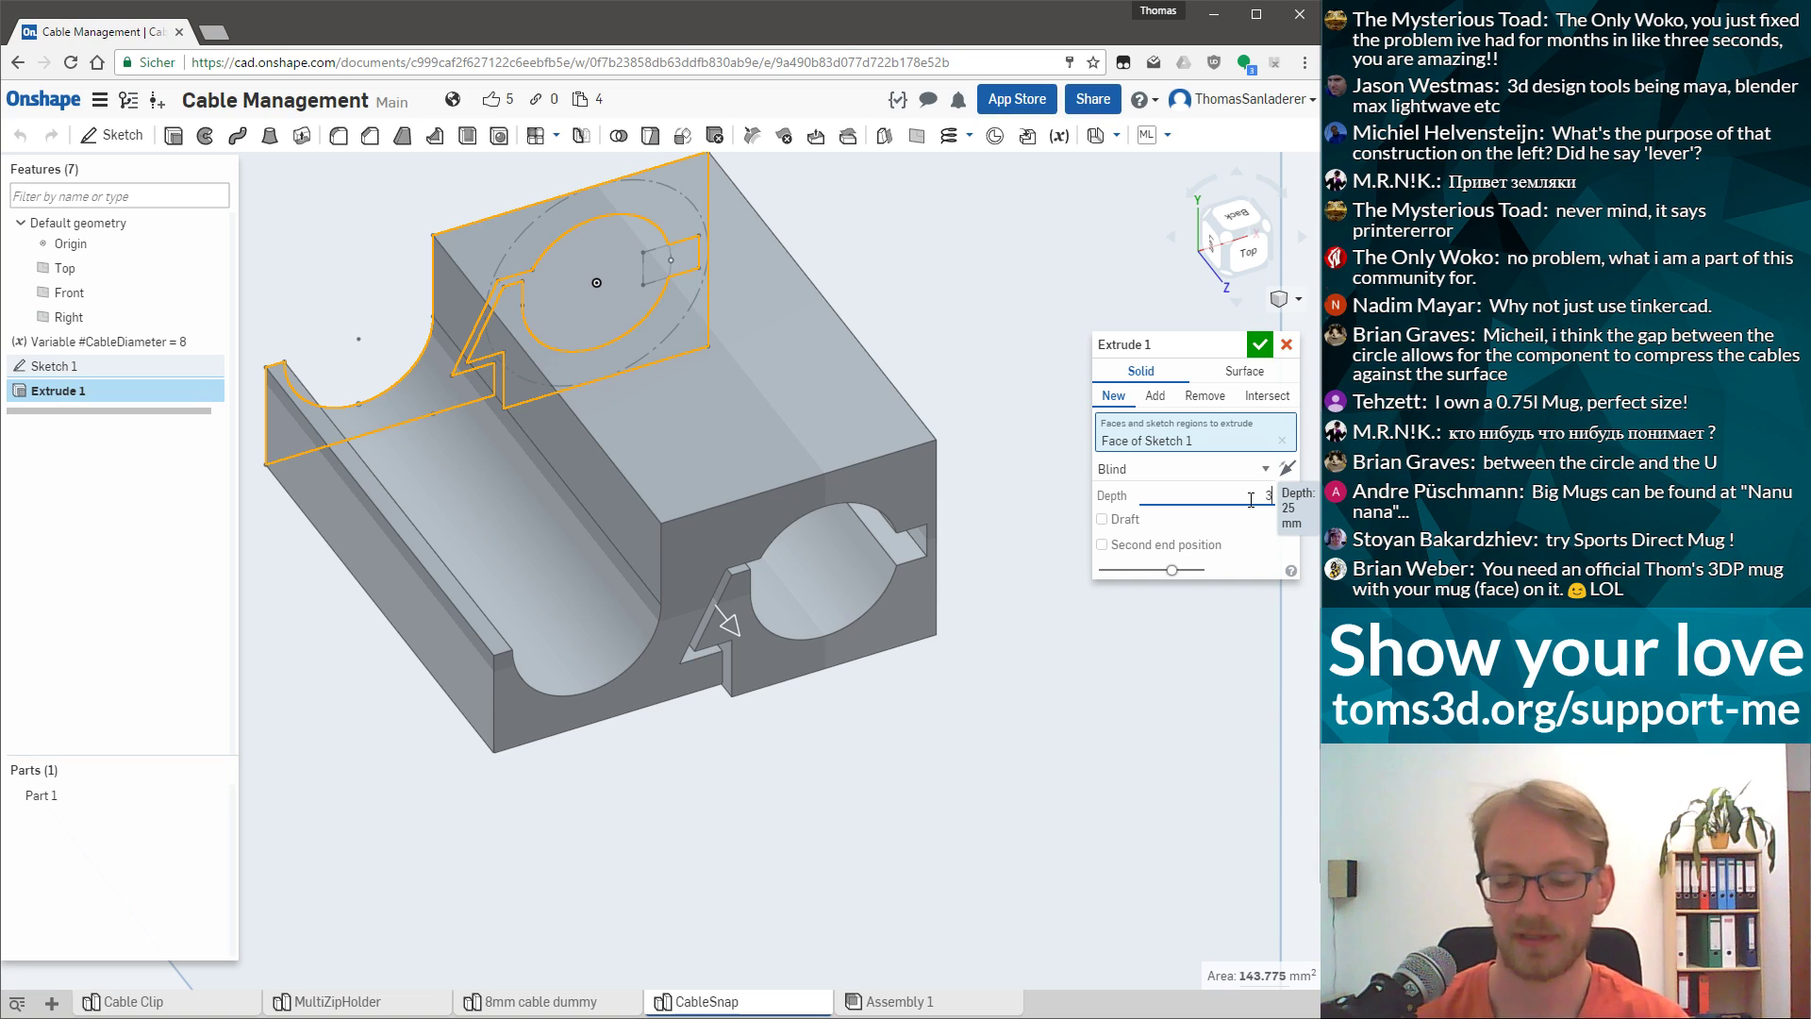
pyautogui.press('BackSpace')
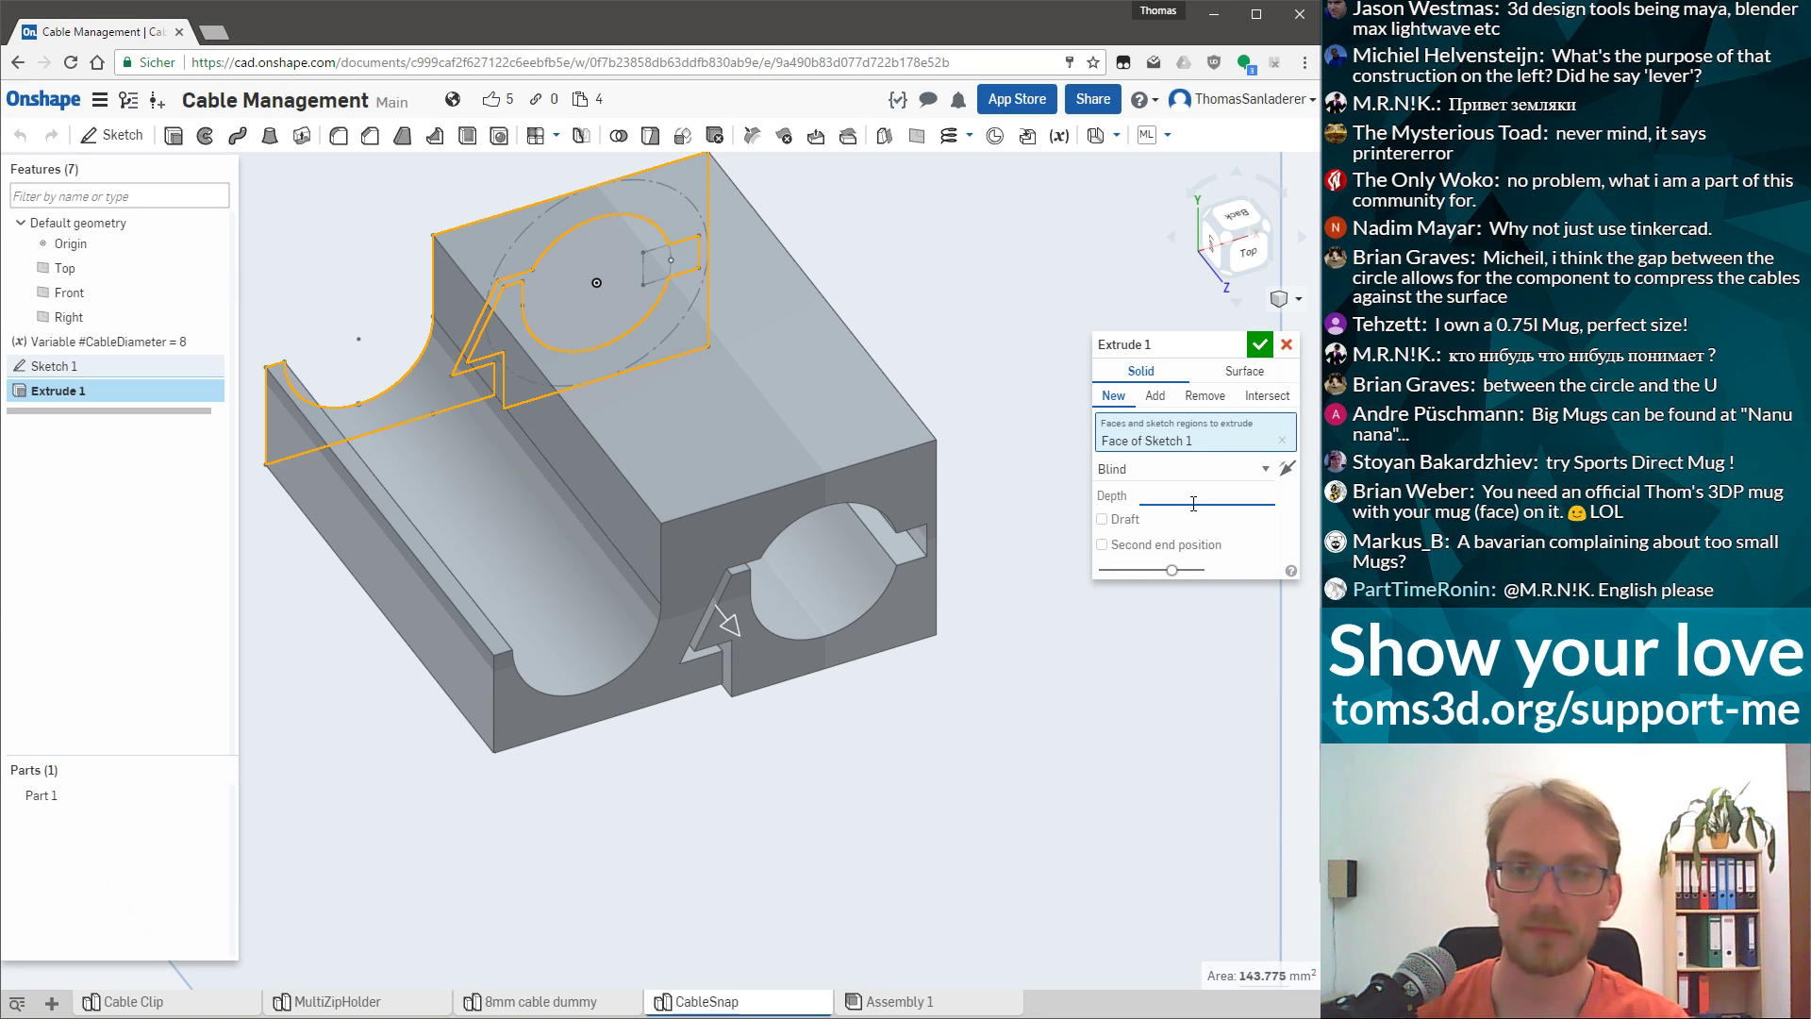
pyautogui.write('10')
pyautogui.press('Return')
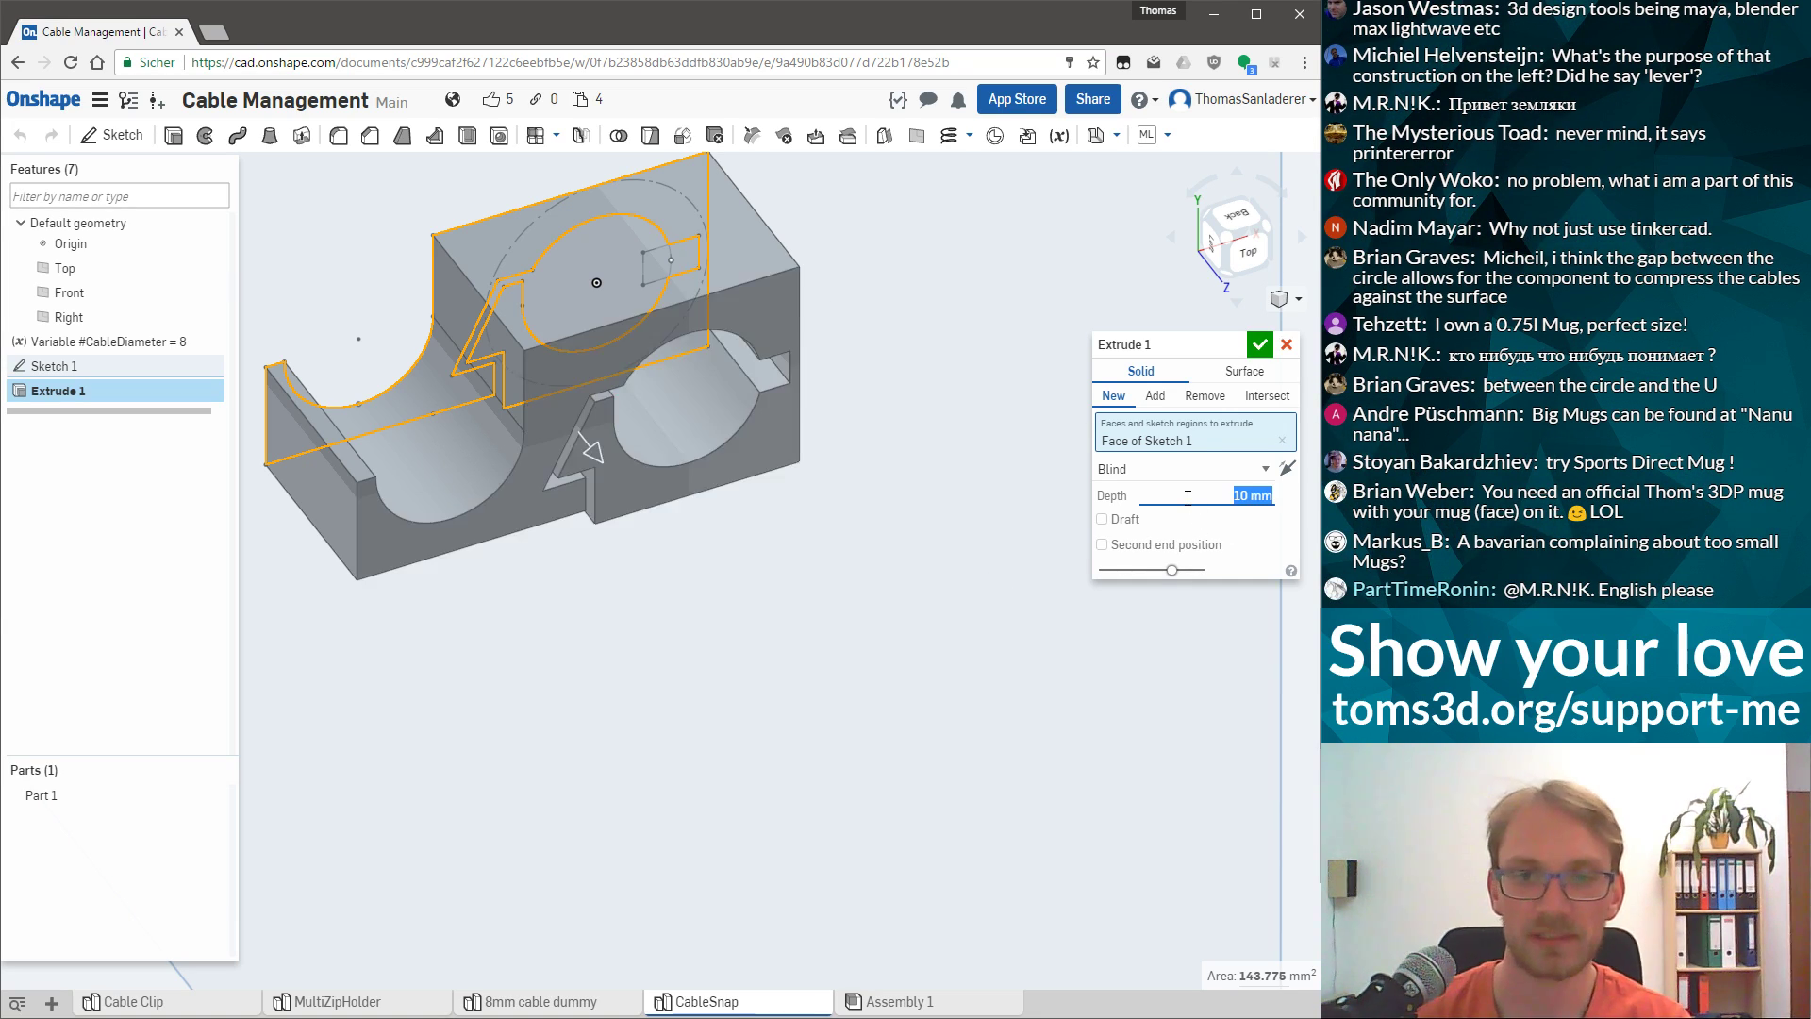
pyautogui.moveTo(676, 367); pyautogui.dragTo(647, 268, button='right')
pyautogui.moveTo(747, 399)
pyautogui.mouseDown(button='right')
pyautogui.moveTo(703, 438)
pyautogui.moveTo(738, 393)
pyautogui.mouseUp(button='right')
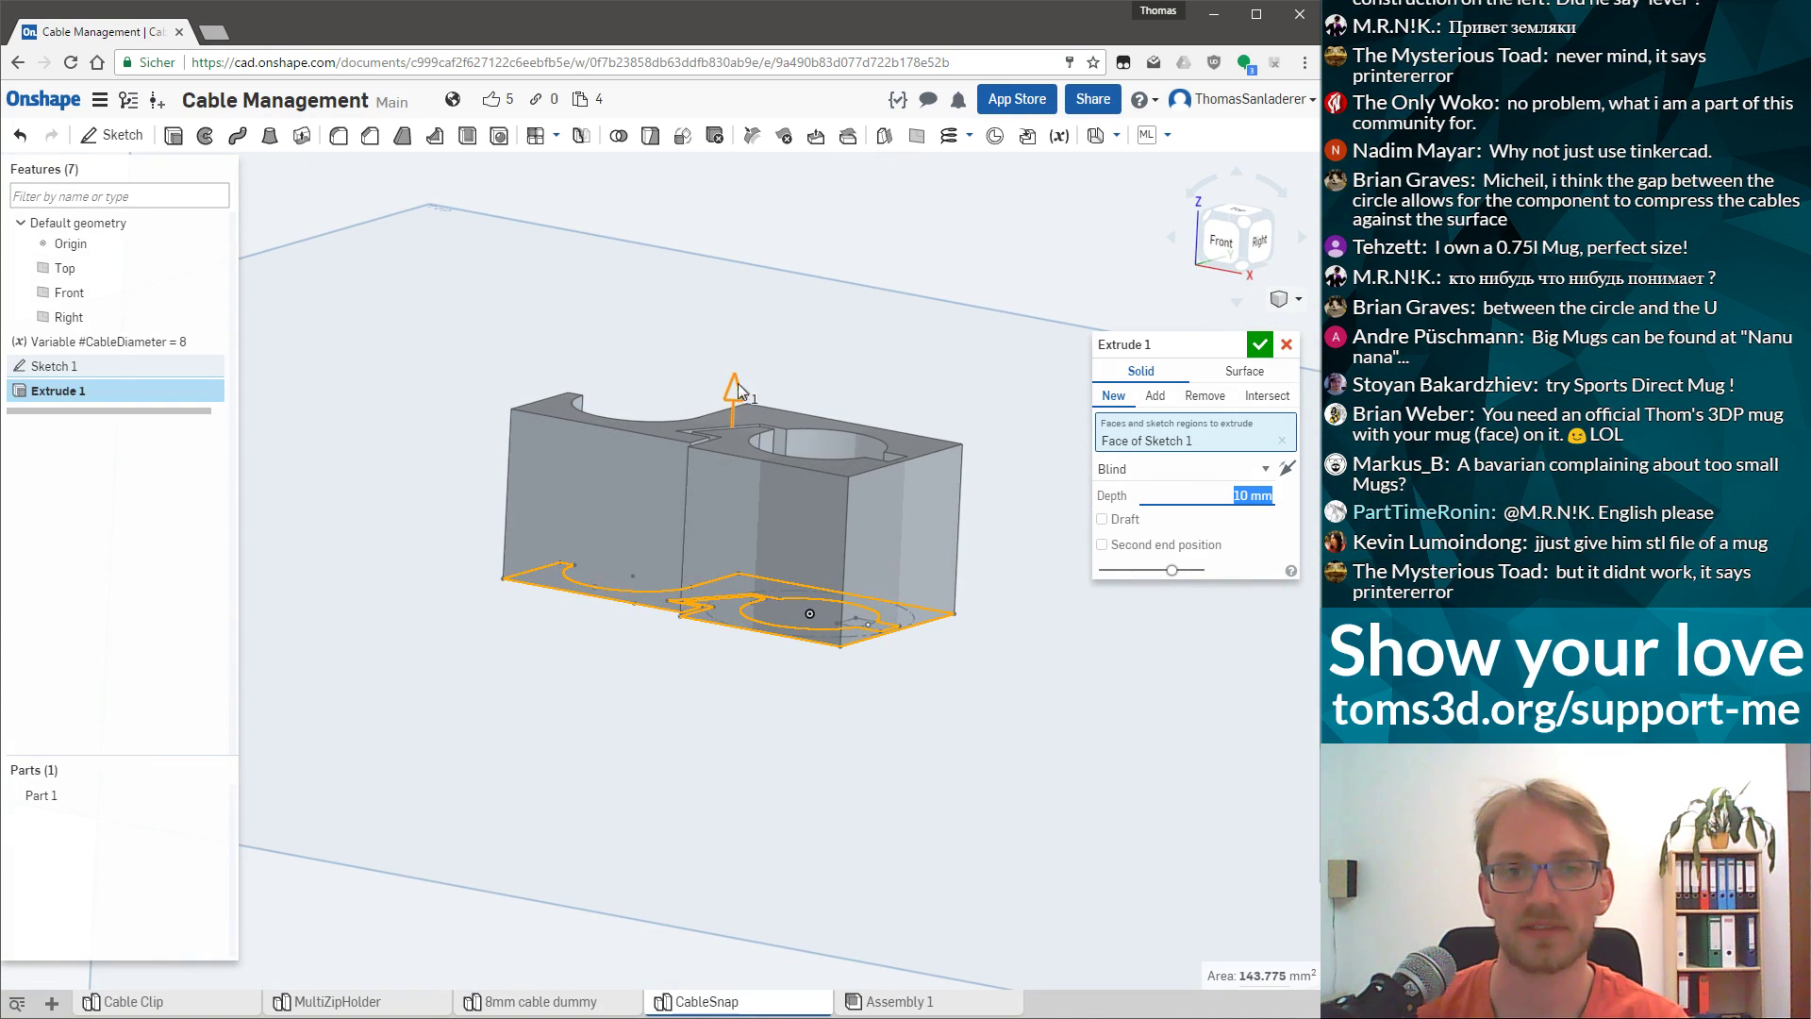
pyautogui.moveTo(826, 482); pyautogui.dragTo(976, 483, button='right')
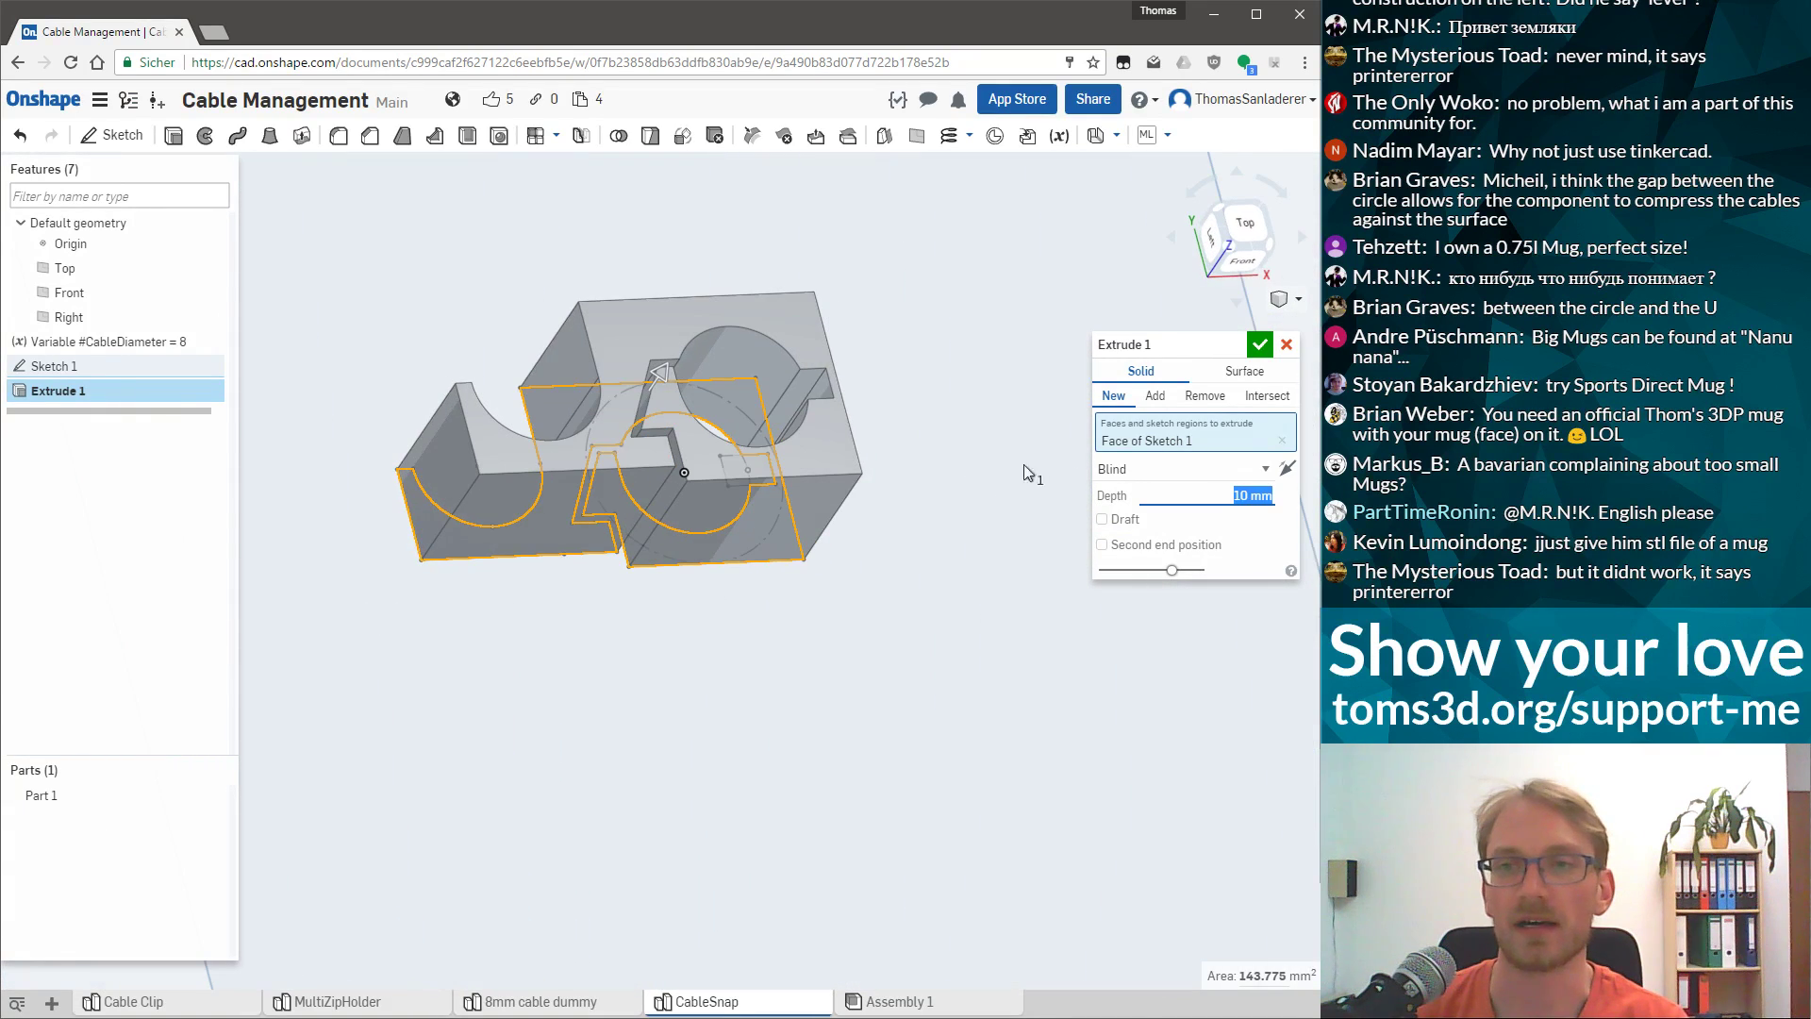
pyautogui.press('Return')
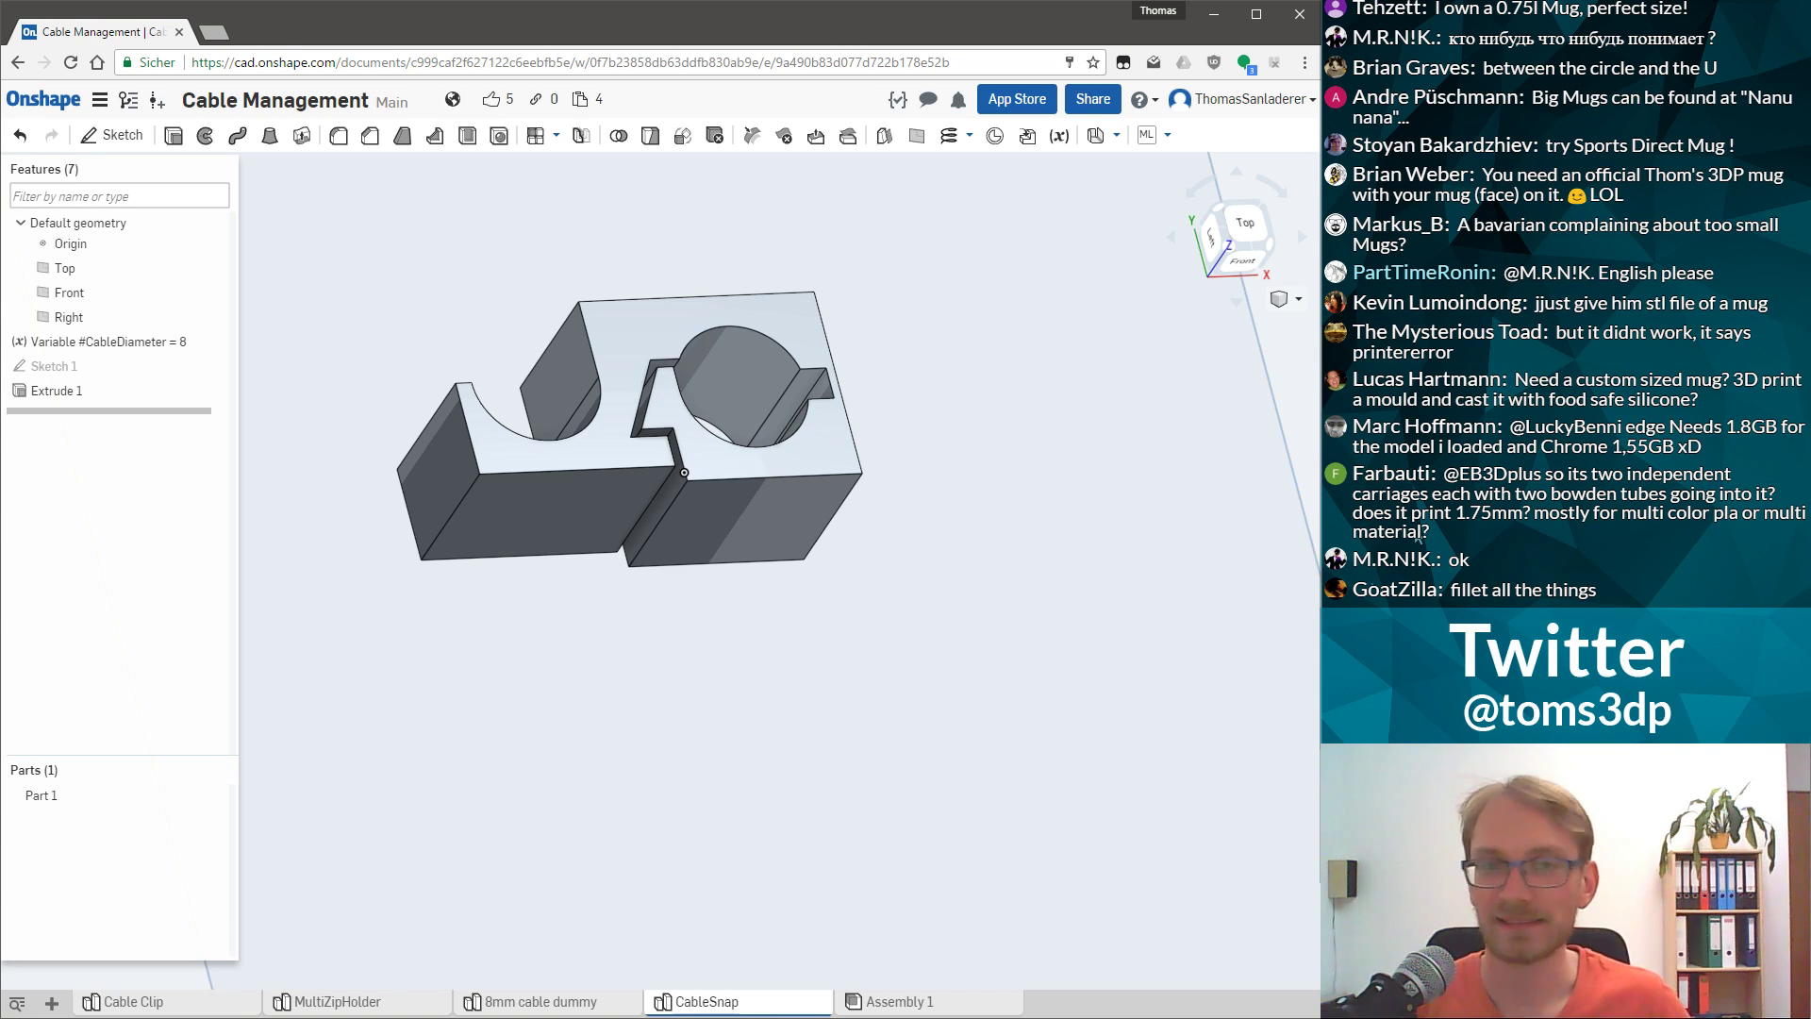
pyautogui.scroll(3, 703, 236)
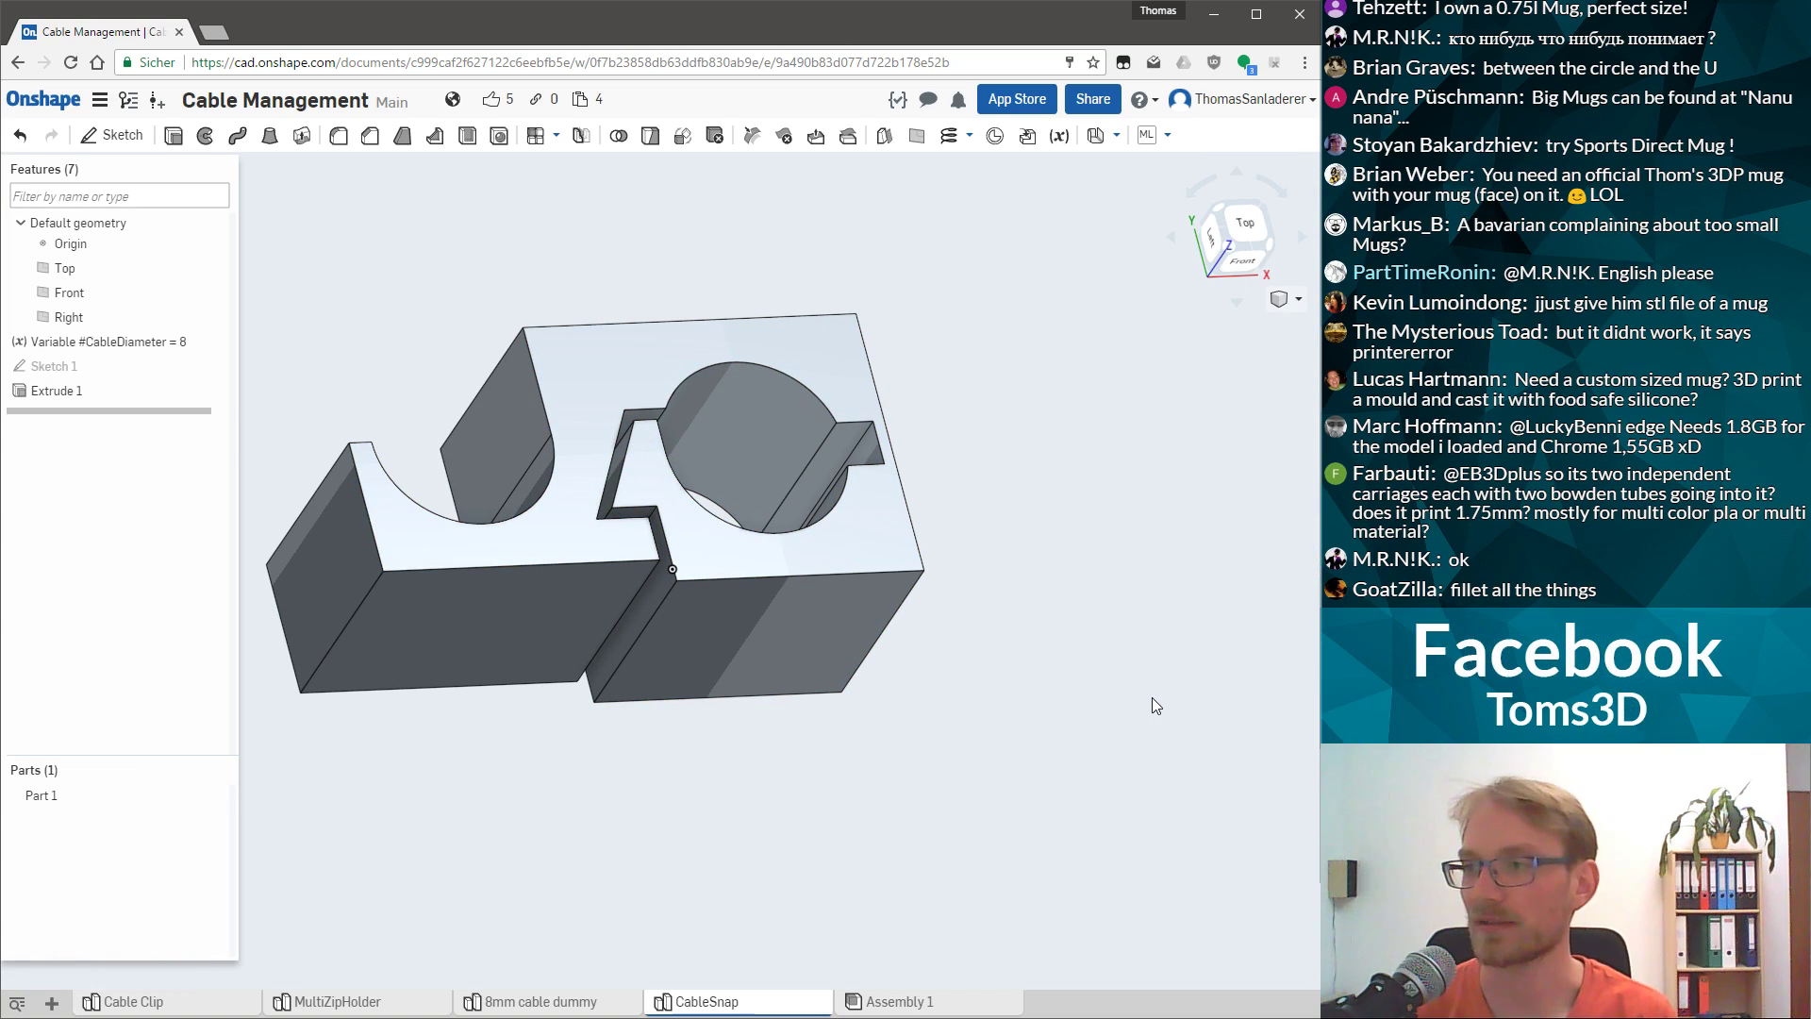
pyautogui.moveTo(817, 462); pyautogui.dragTo(819, 570, button='right')
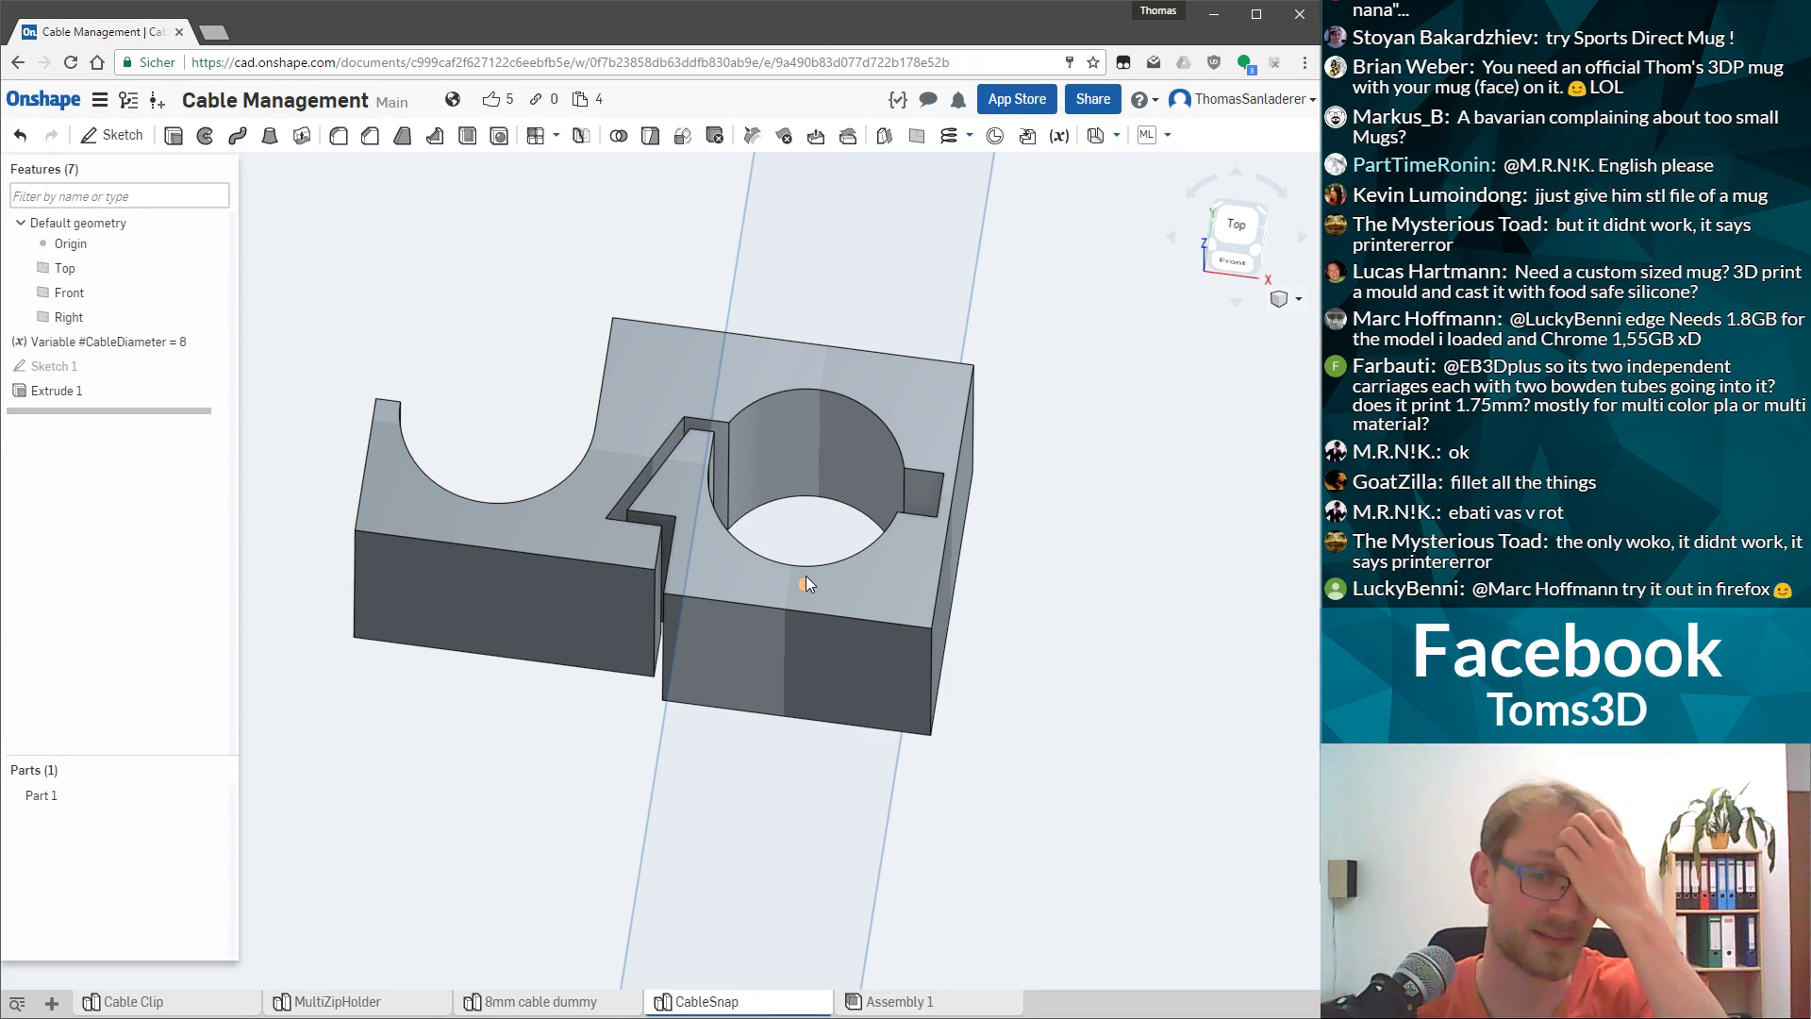
pyautogui.moveTo(805, 573); pyautogui.dragTo(795, 516, button='right')
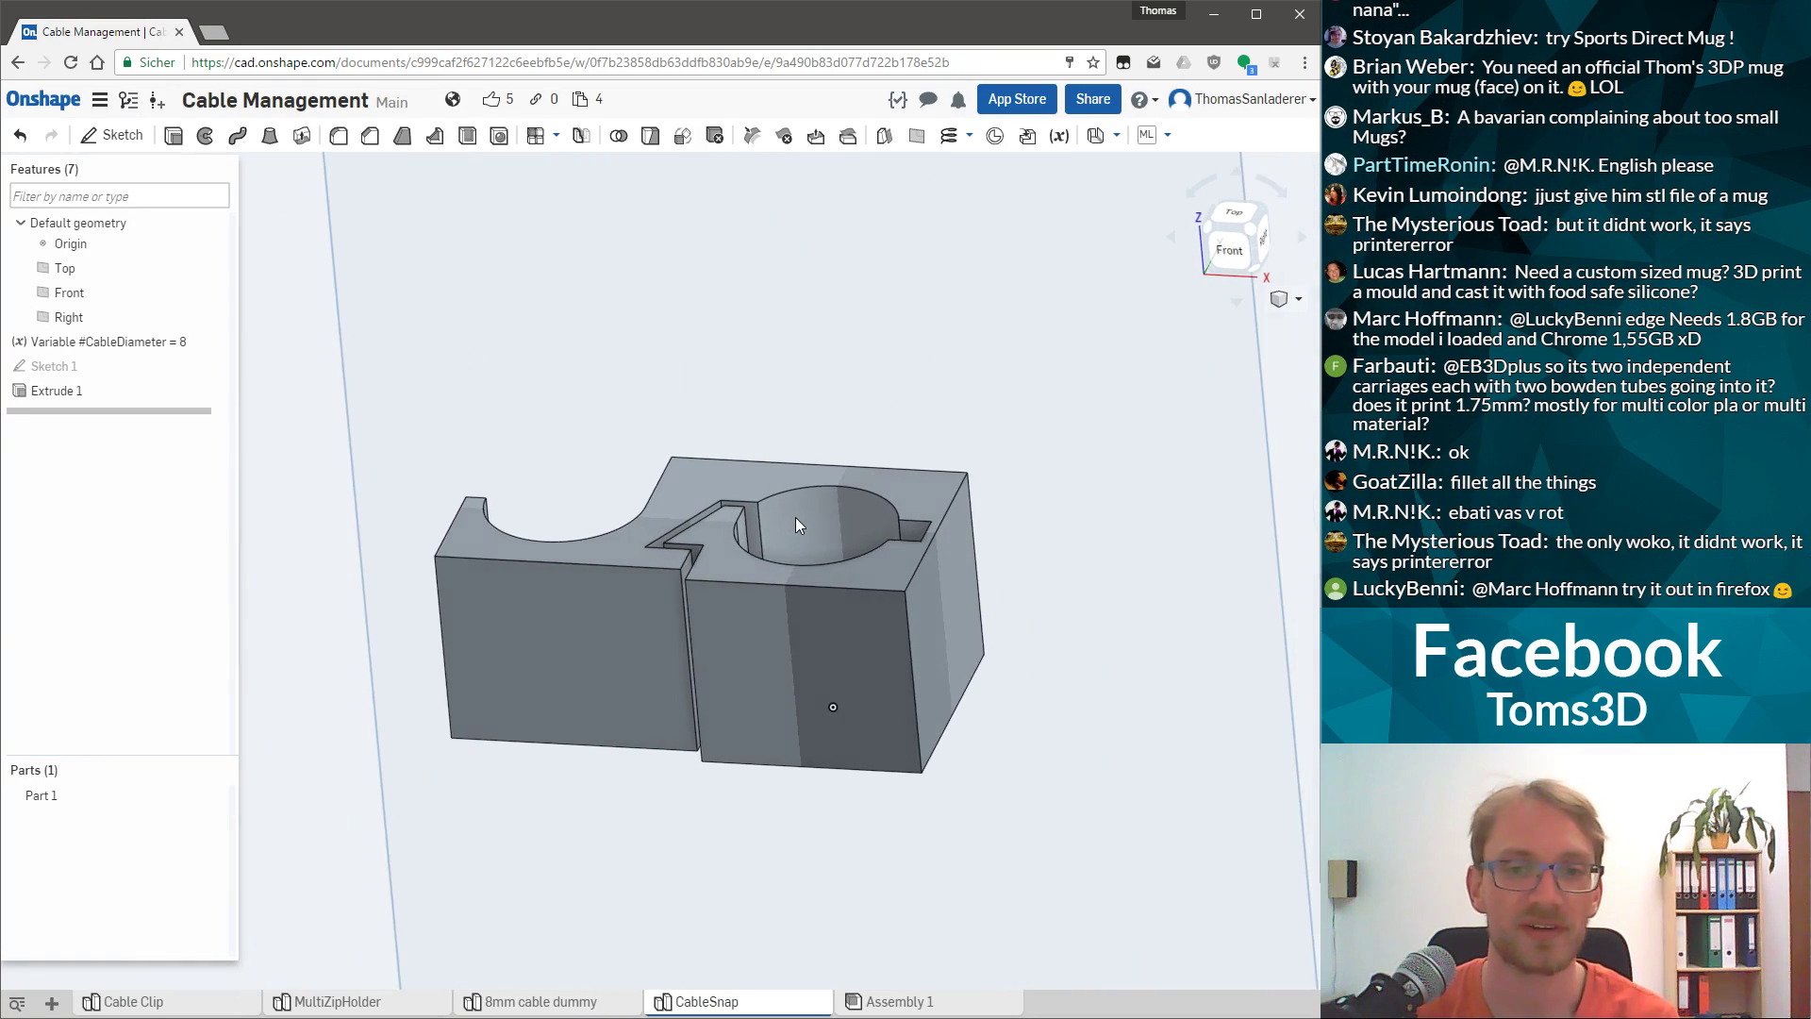
pyautogui.scroll(3, 795, 516)
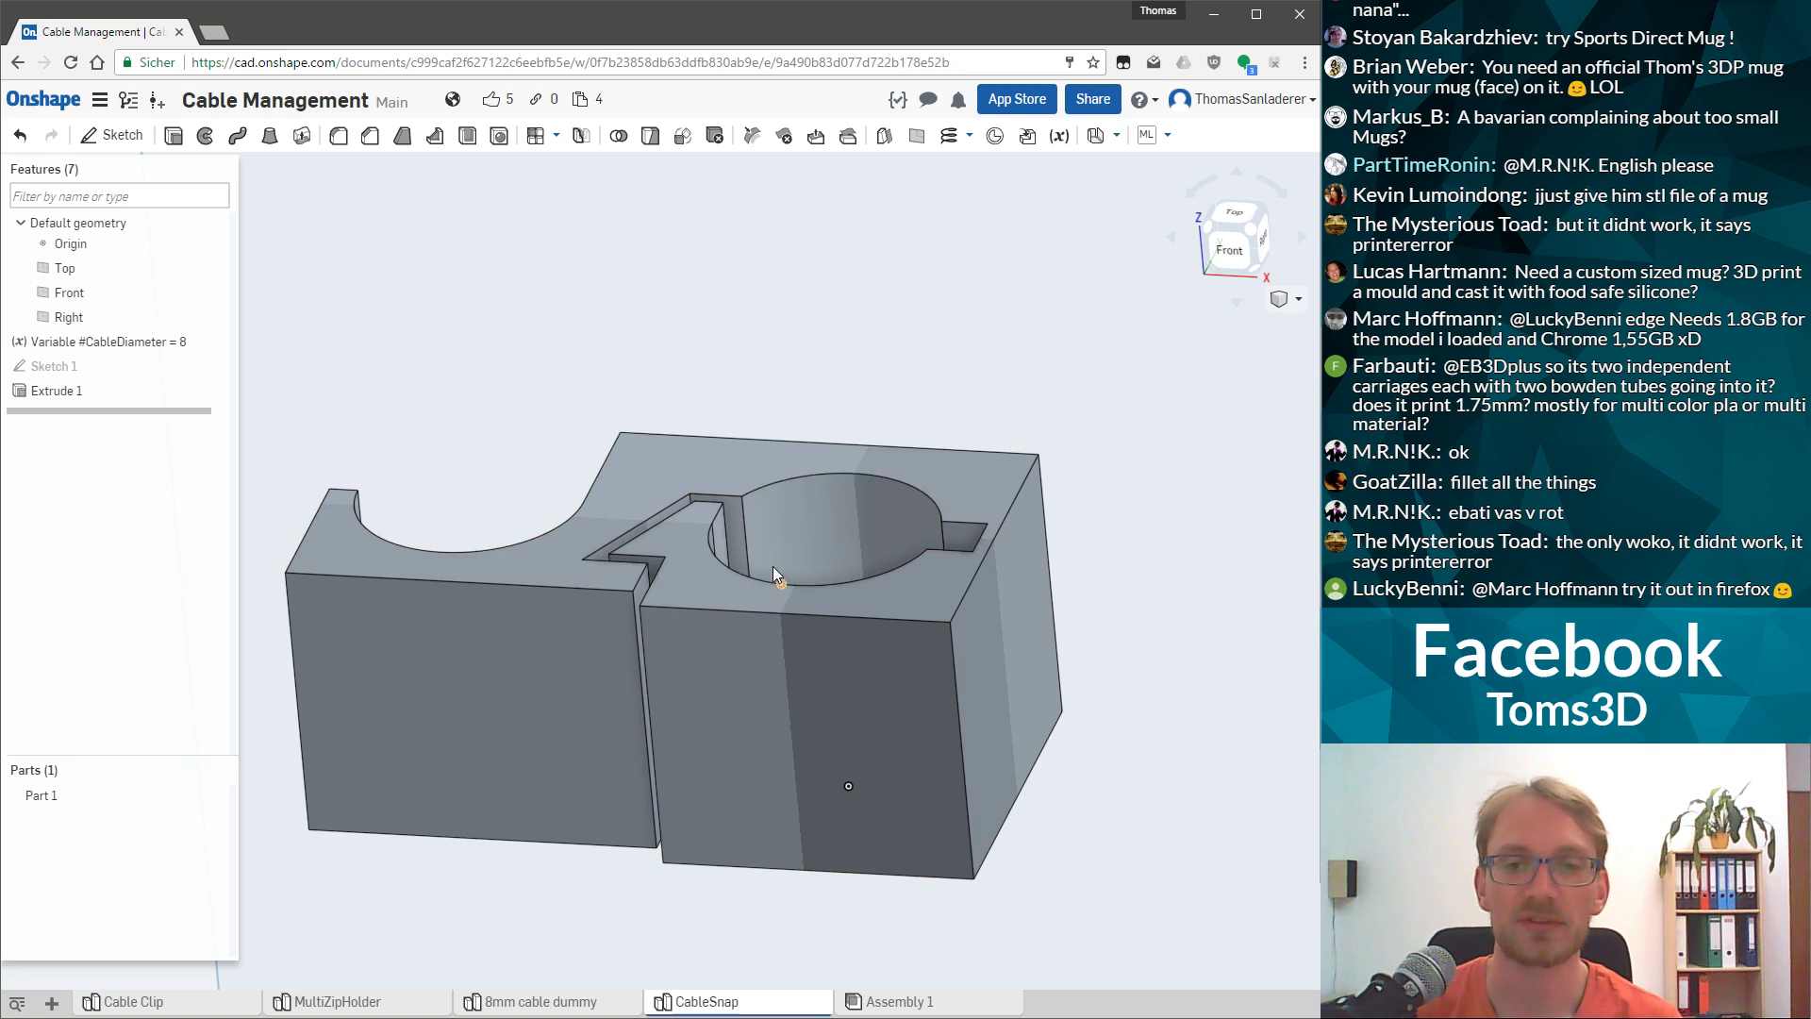
pyautogui.moveTo(811, 524); pyautogui.dragTo(633, 507, button='right')
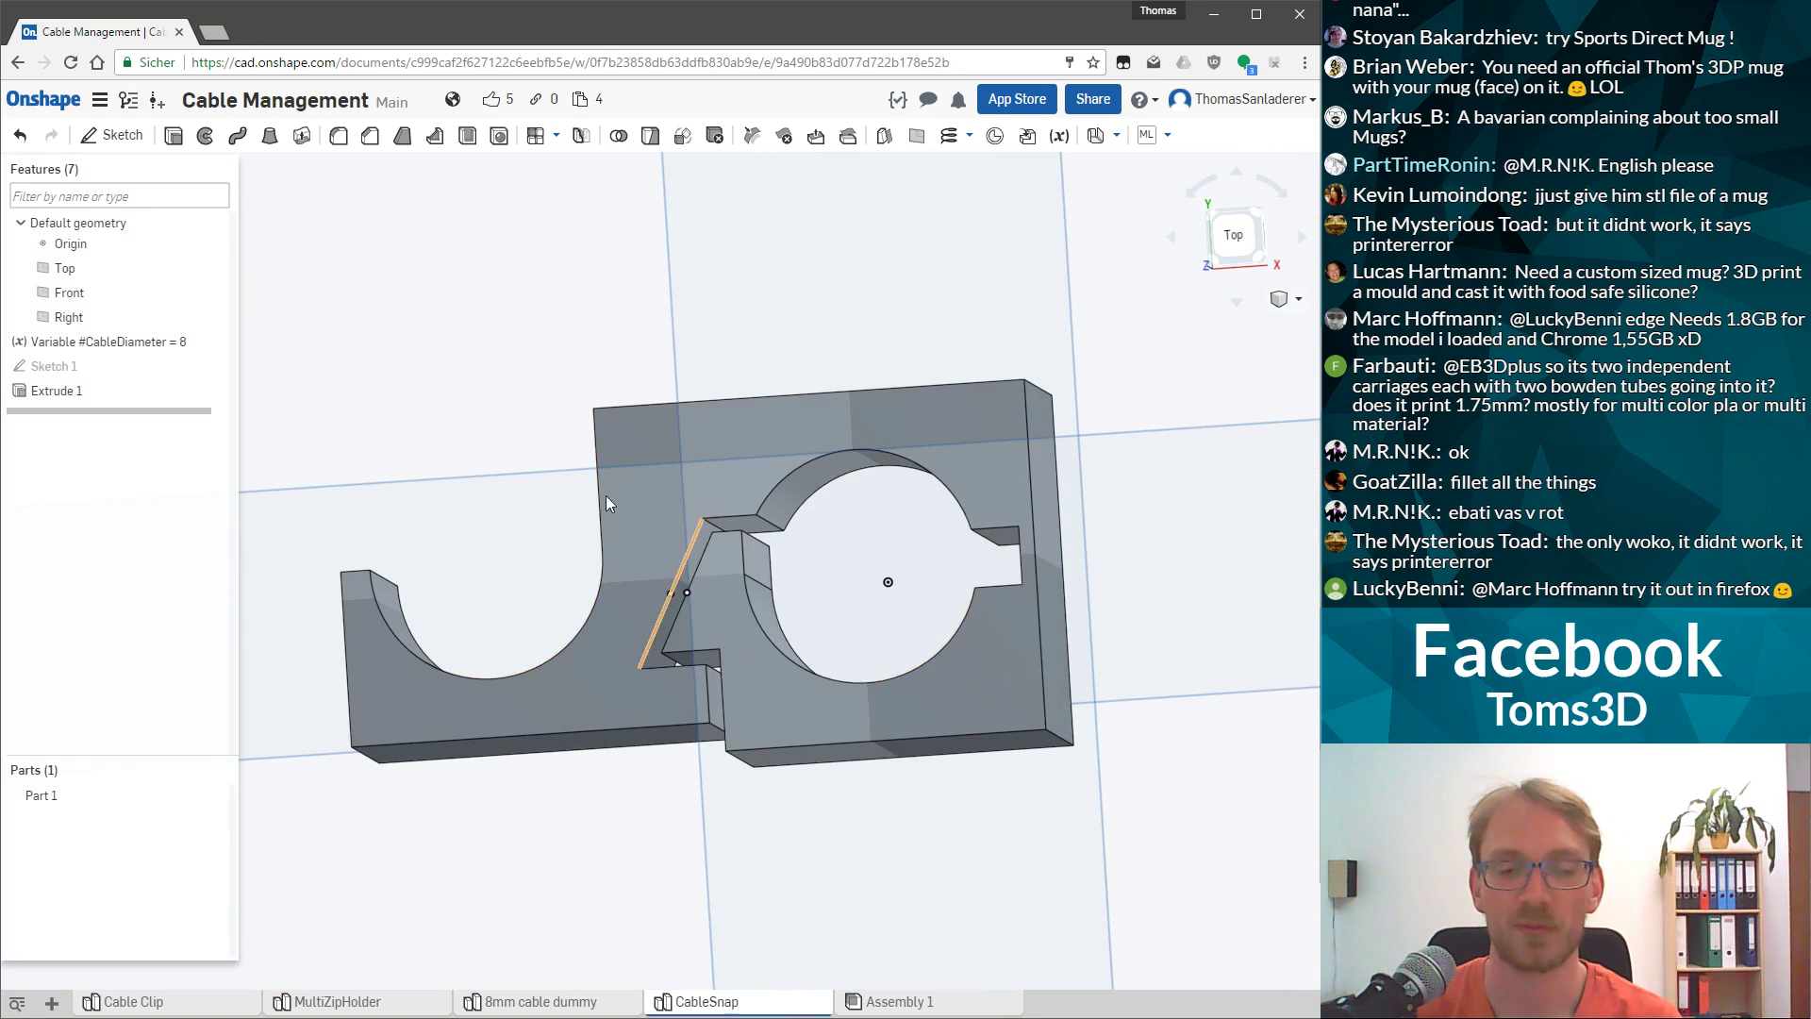
pyautogui.click(530, 513)
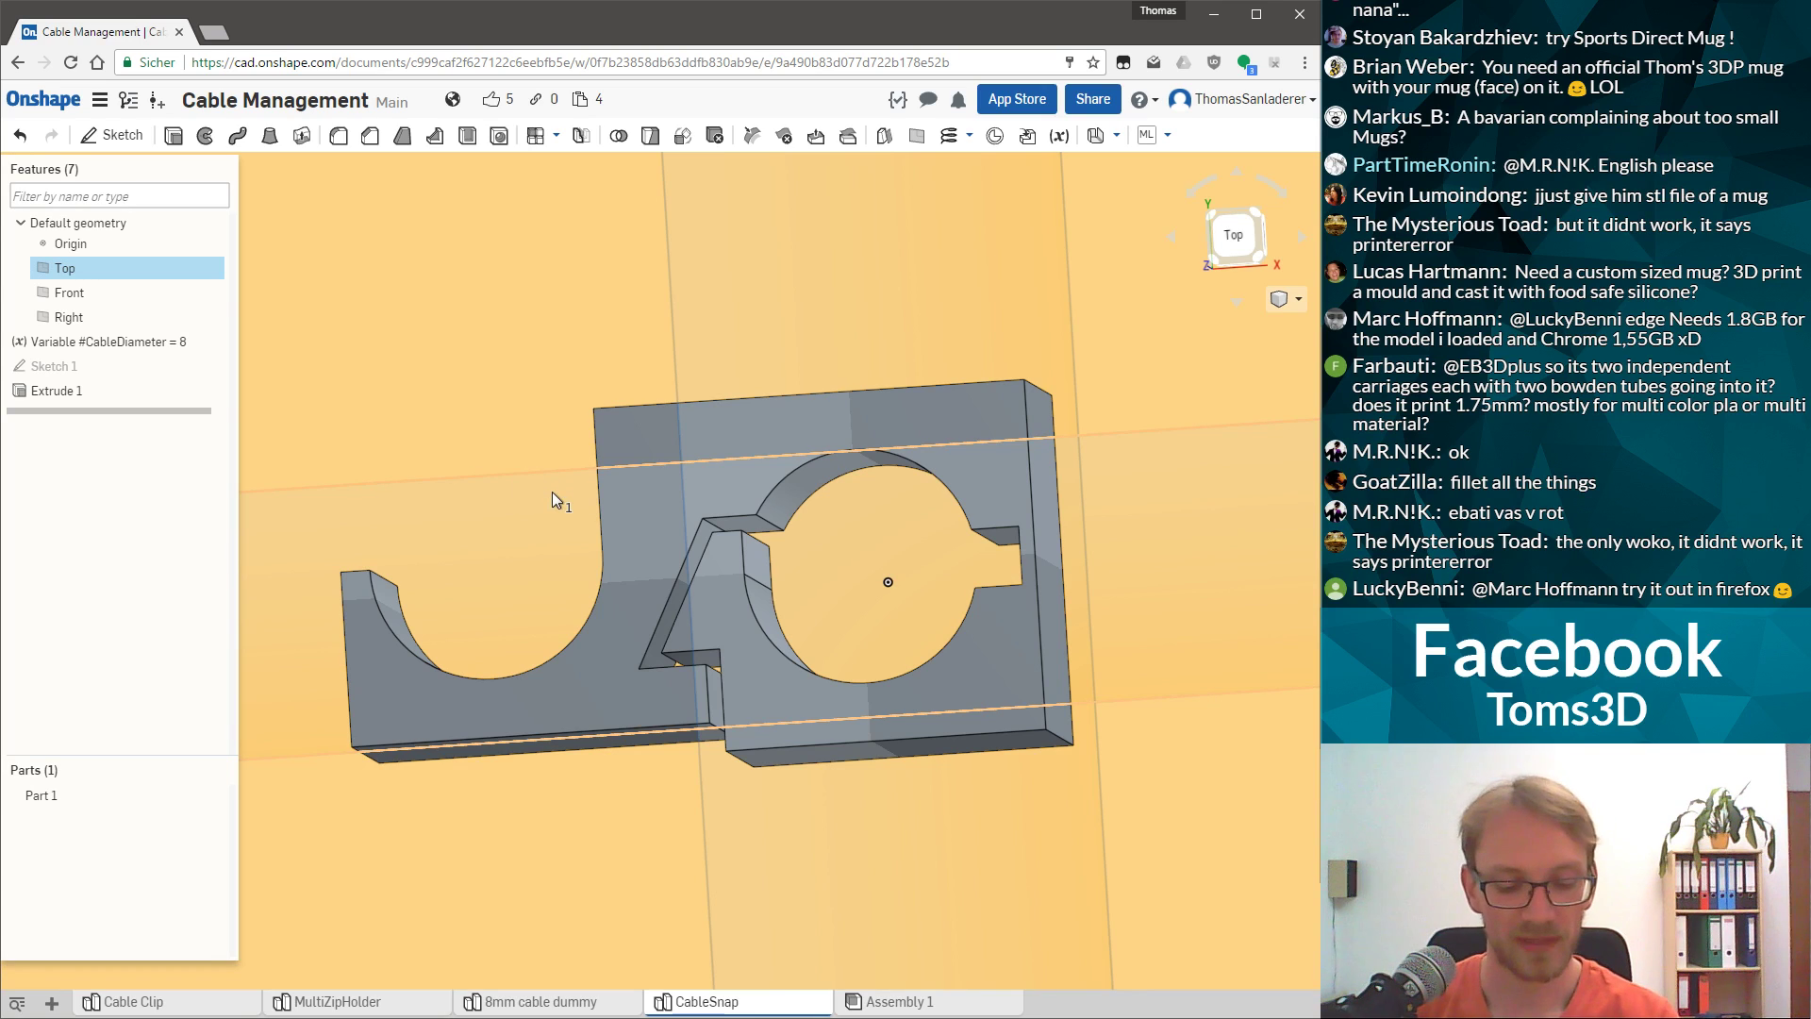
# Hide the default planes and set the holder's main extrusion to be symmetric about its sketch plane.
pyautogui.click(552, 491)
pyautogui.moveTo(896, 443); pyautogui.dragTo(886, 354, button='right')
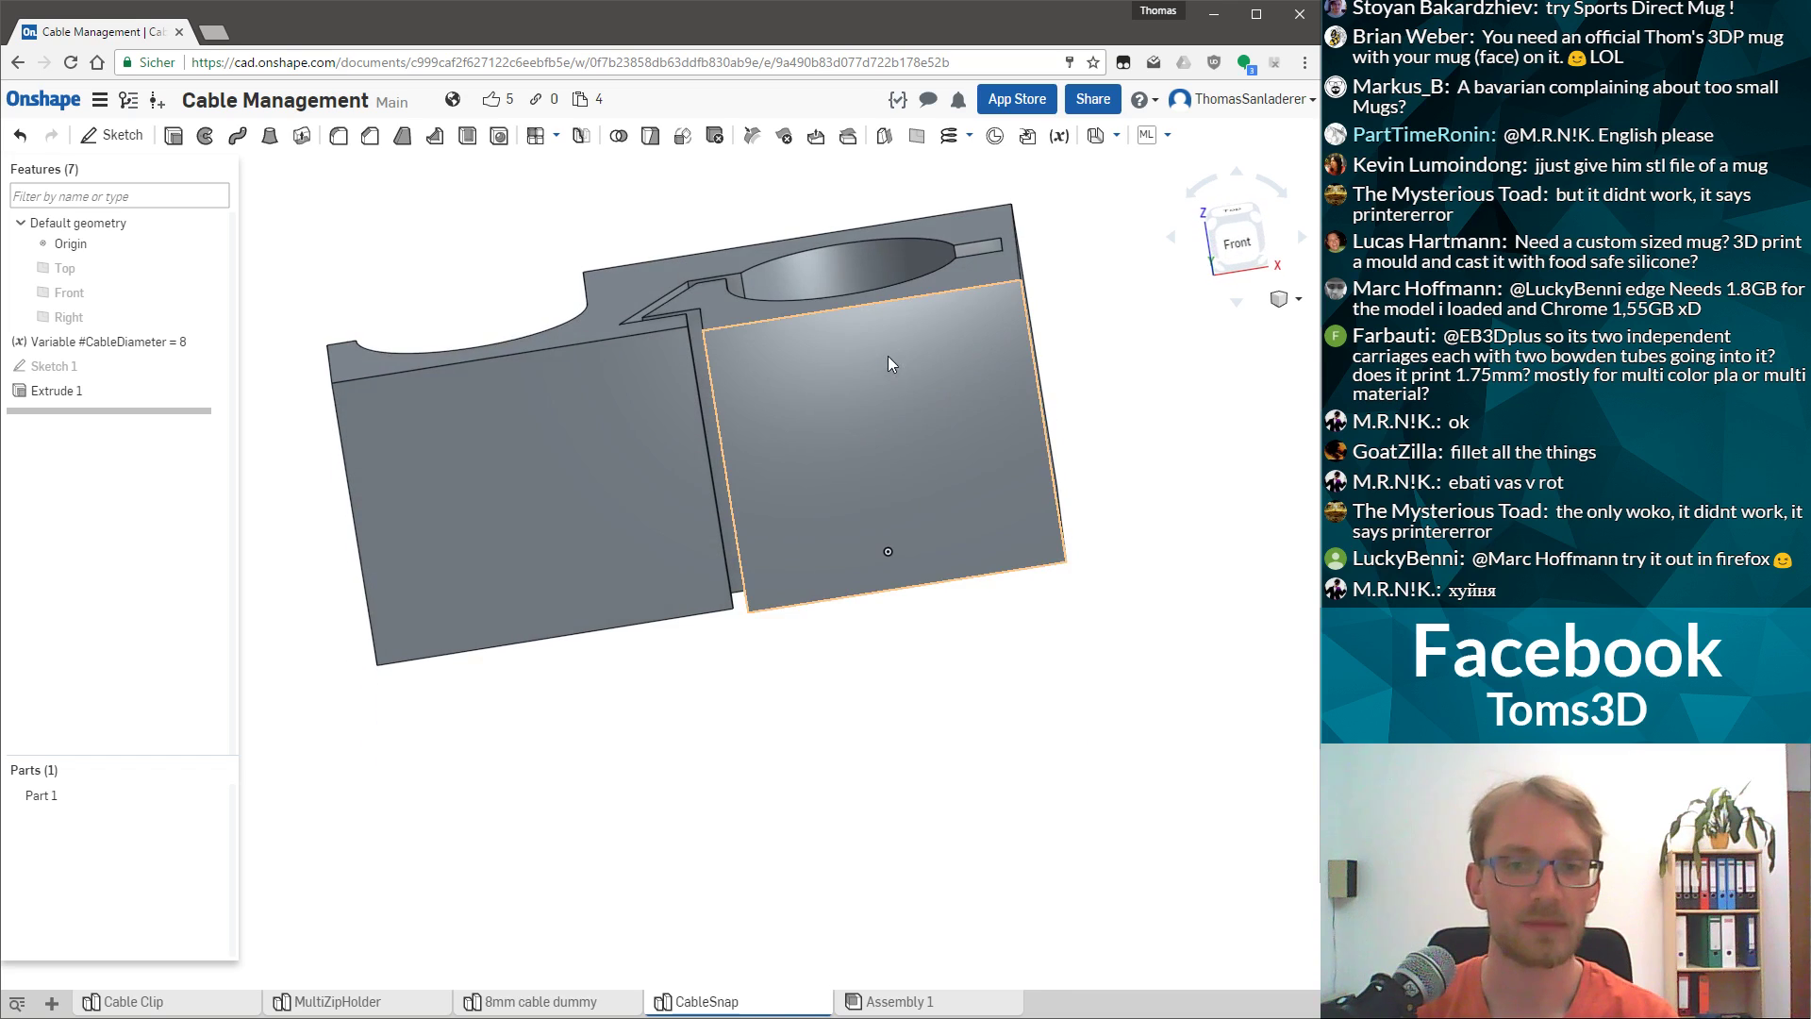
pyautogui.moveTo(896, 487); pyautogui.dragTo(871, 590, button='right')
pyautogui.click(822, 391)
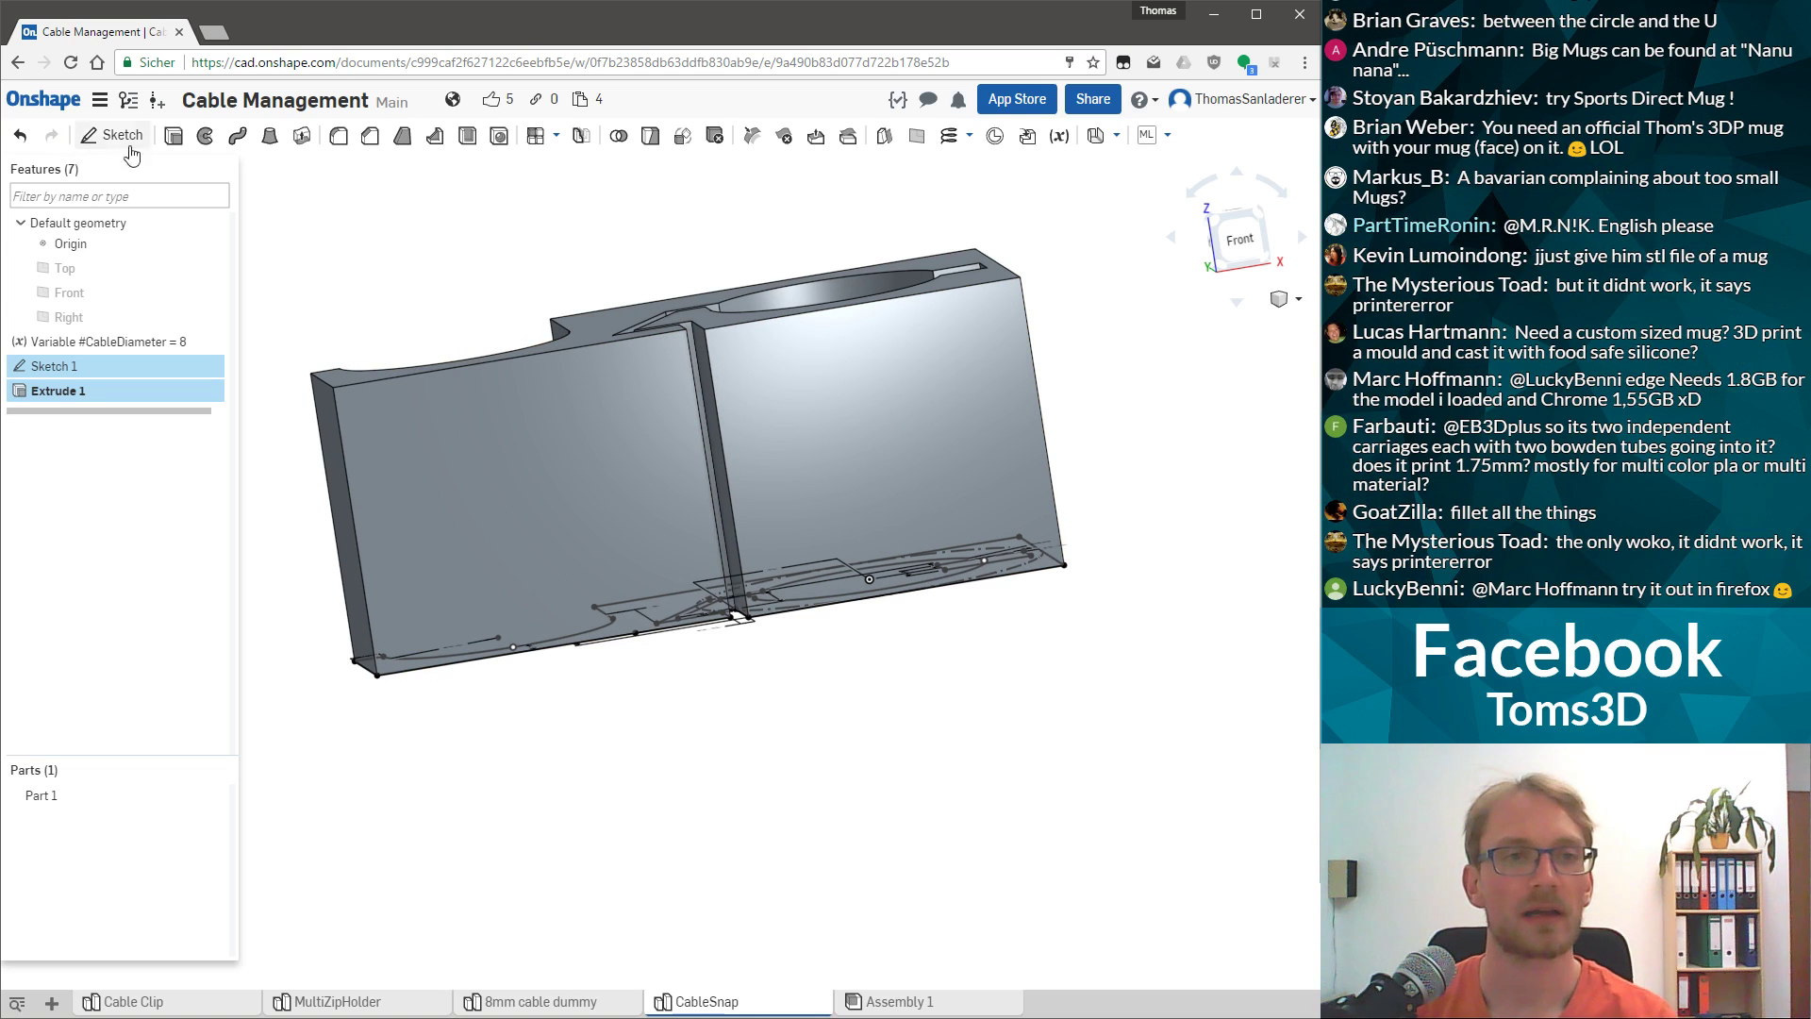
pyautogui.click(412, 311)
pyautogui.moveTo(412, 312); pyautogui.dragTo(632, 350, button='right')
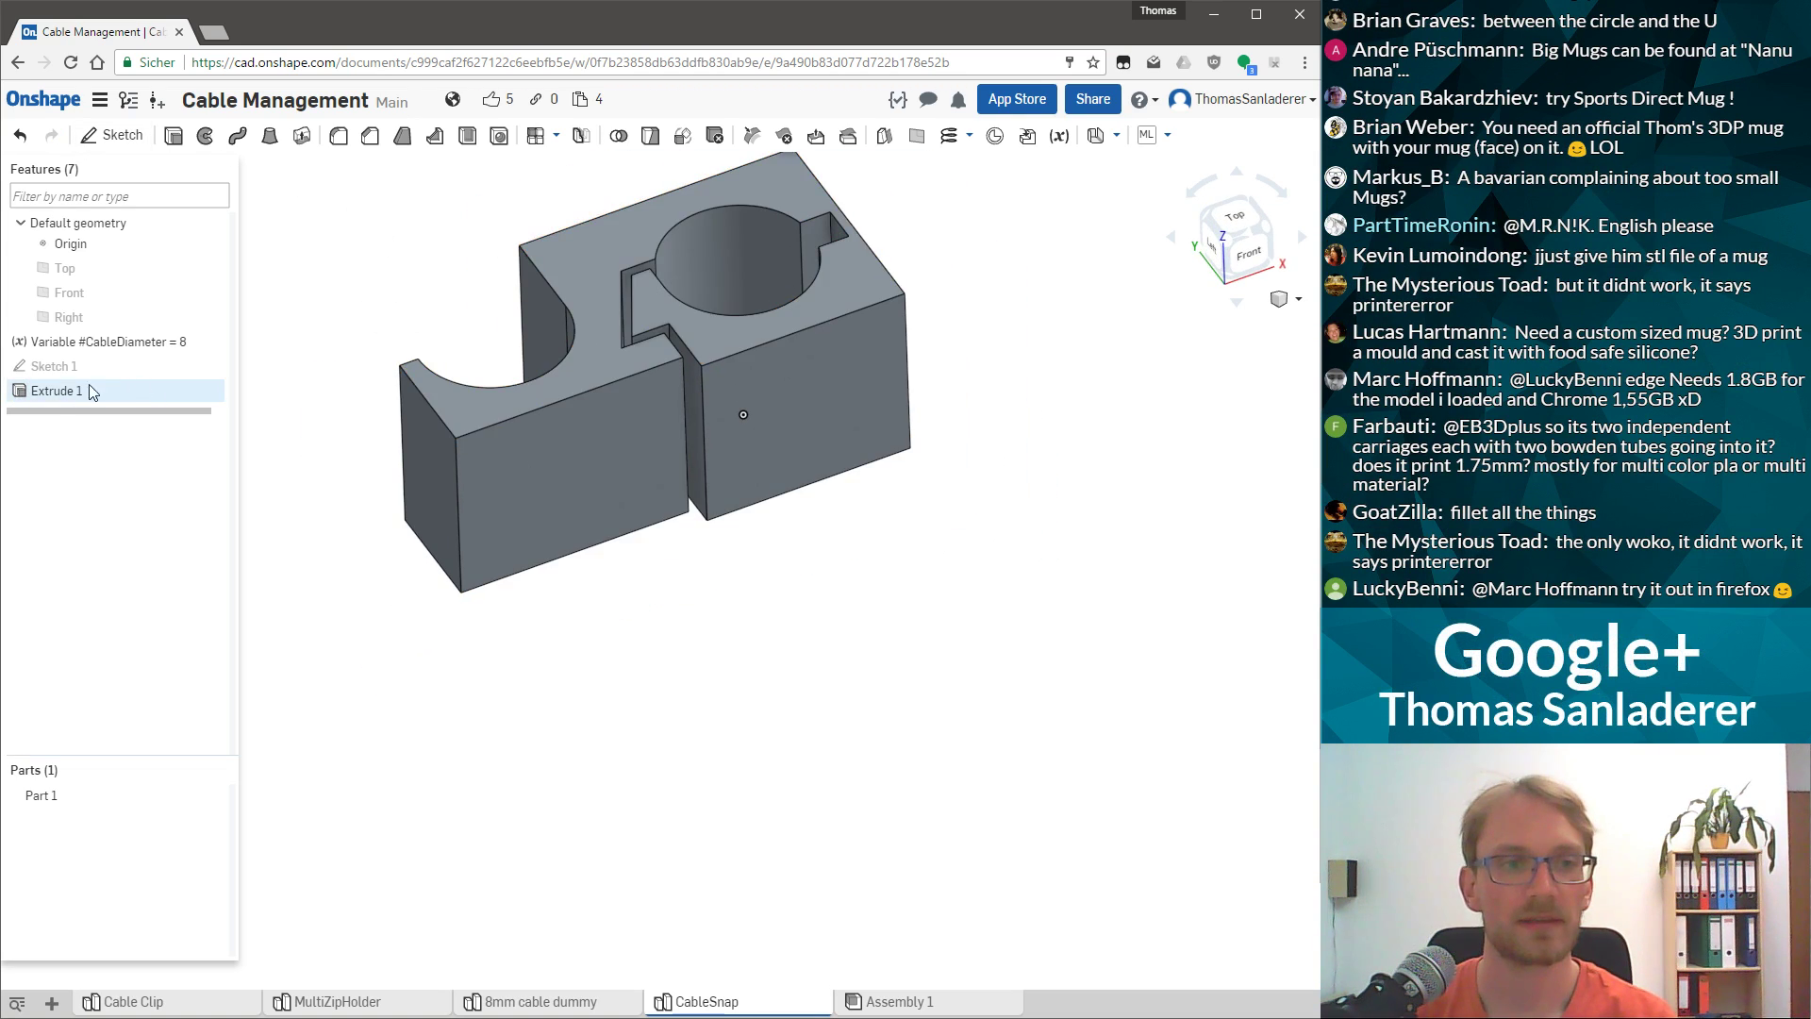
pyautogui.doubleClick(53, 390)
pyautogui.click(1147, 456)
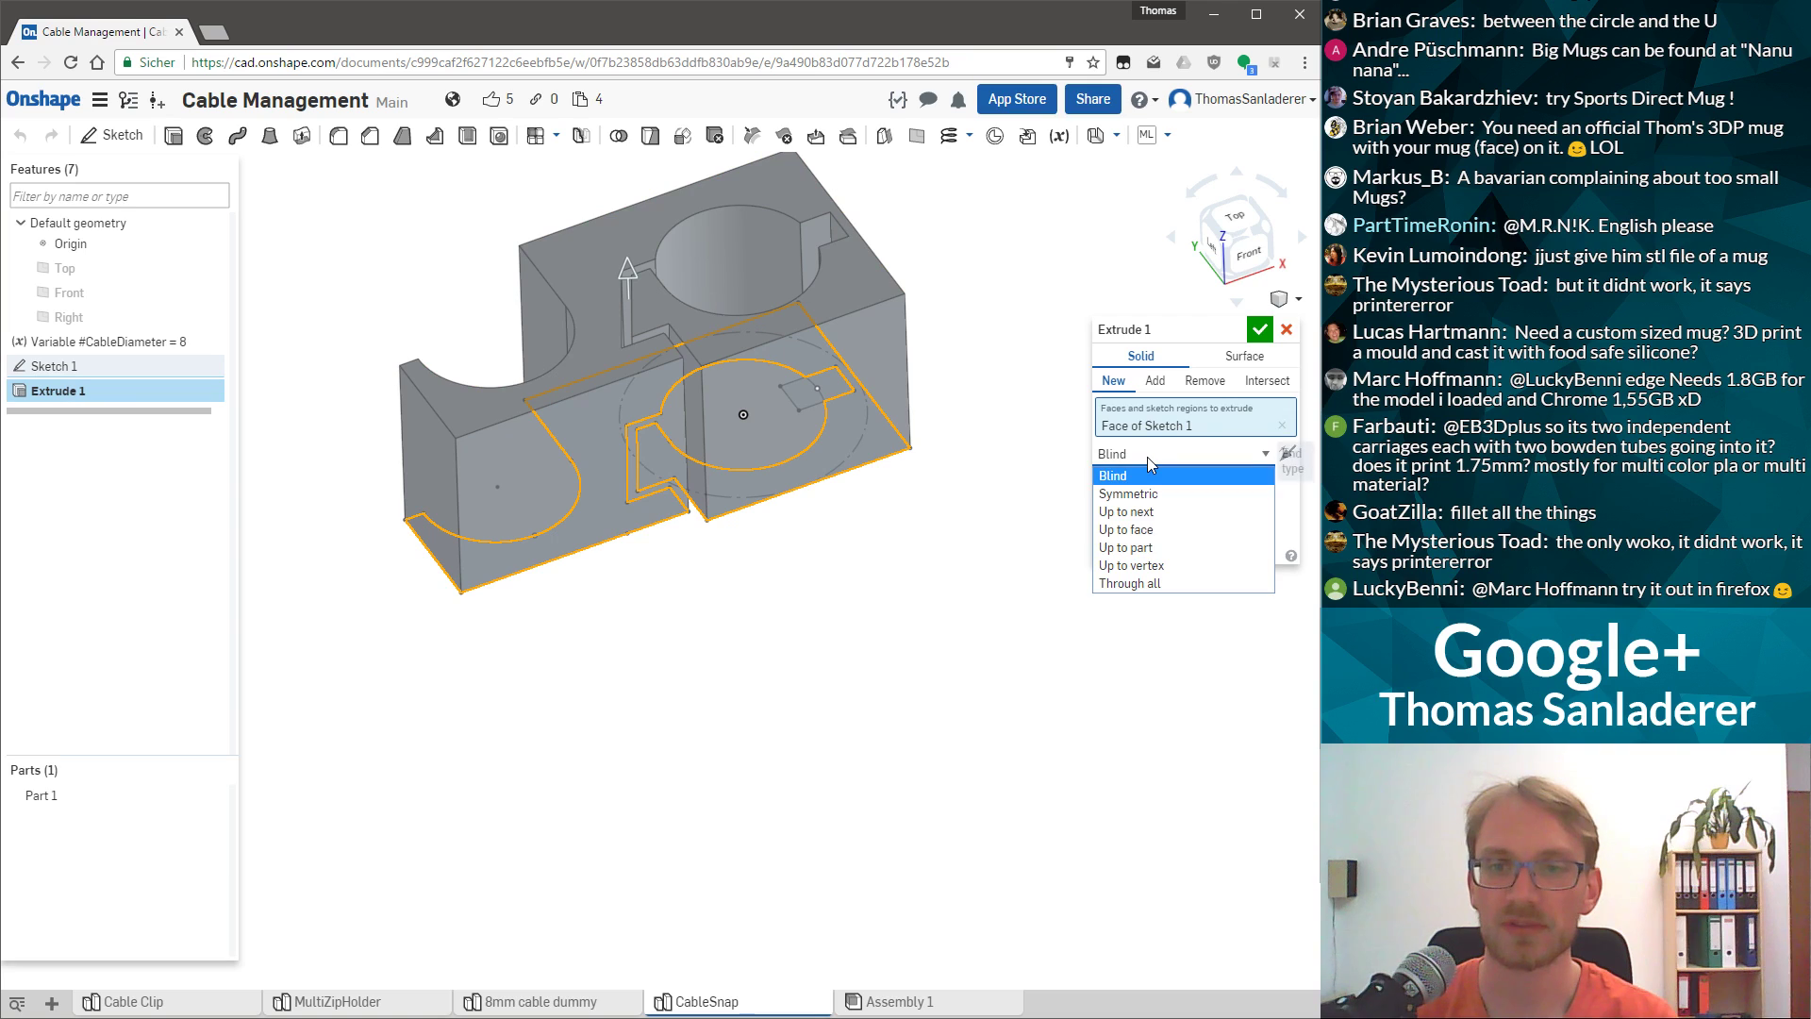
pyautogui.click(1132, 490)
pyautogui.click(1260, 330)
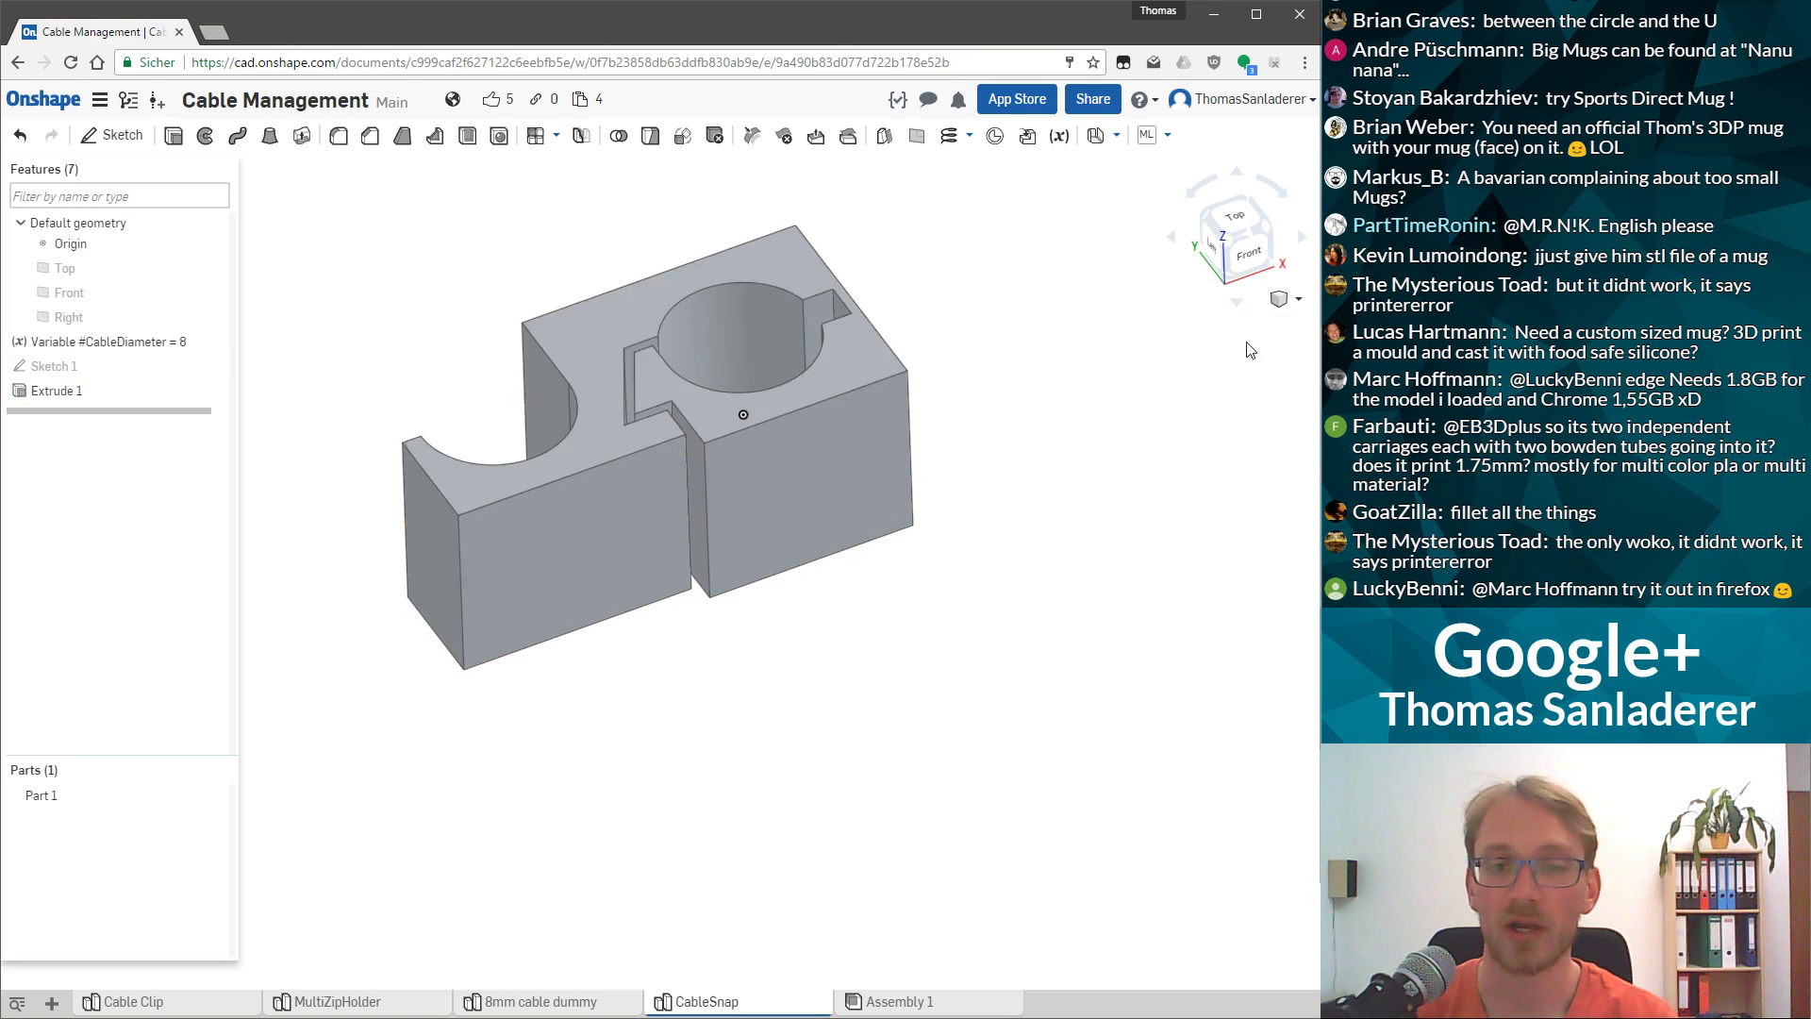
# Start a sketch on the outer face below the cable hole and draw a circle about 4.4 mm in diameter centred on the origin.
pyautogui.moveTo(773, 450); pyautogui.dragTo(760, 401, button='right')
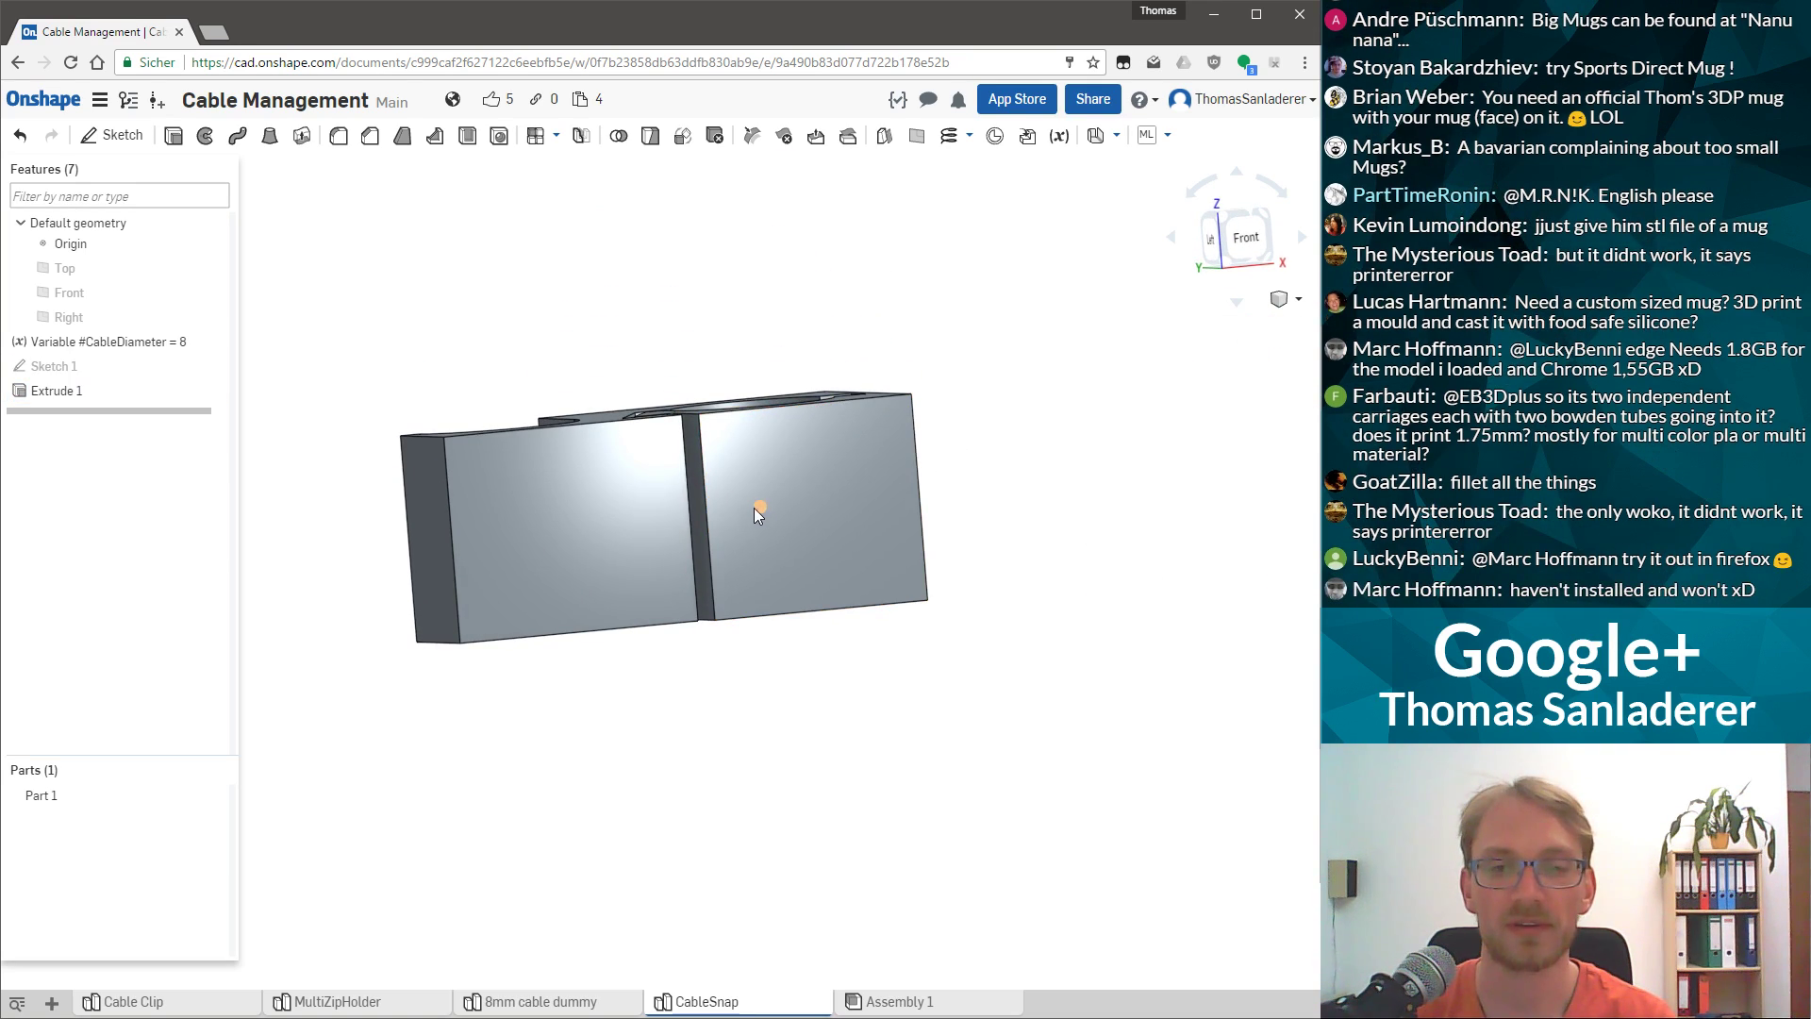
pyautogui.moveTo(802, 509)
pyautogui.mouseDown(button='right')
pyautogui.moveTo(857, 511)
pyautogui.moveTo(832, 511)
pyautogui.moveTo(832, 530)
pyautogui.mouseUp(button='right')
pyautogui.click(802, 545)
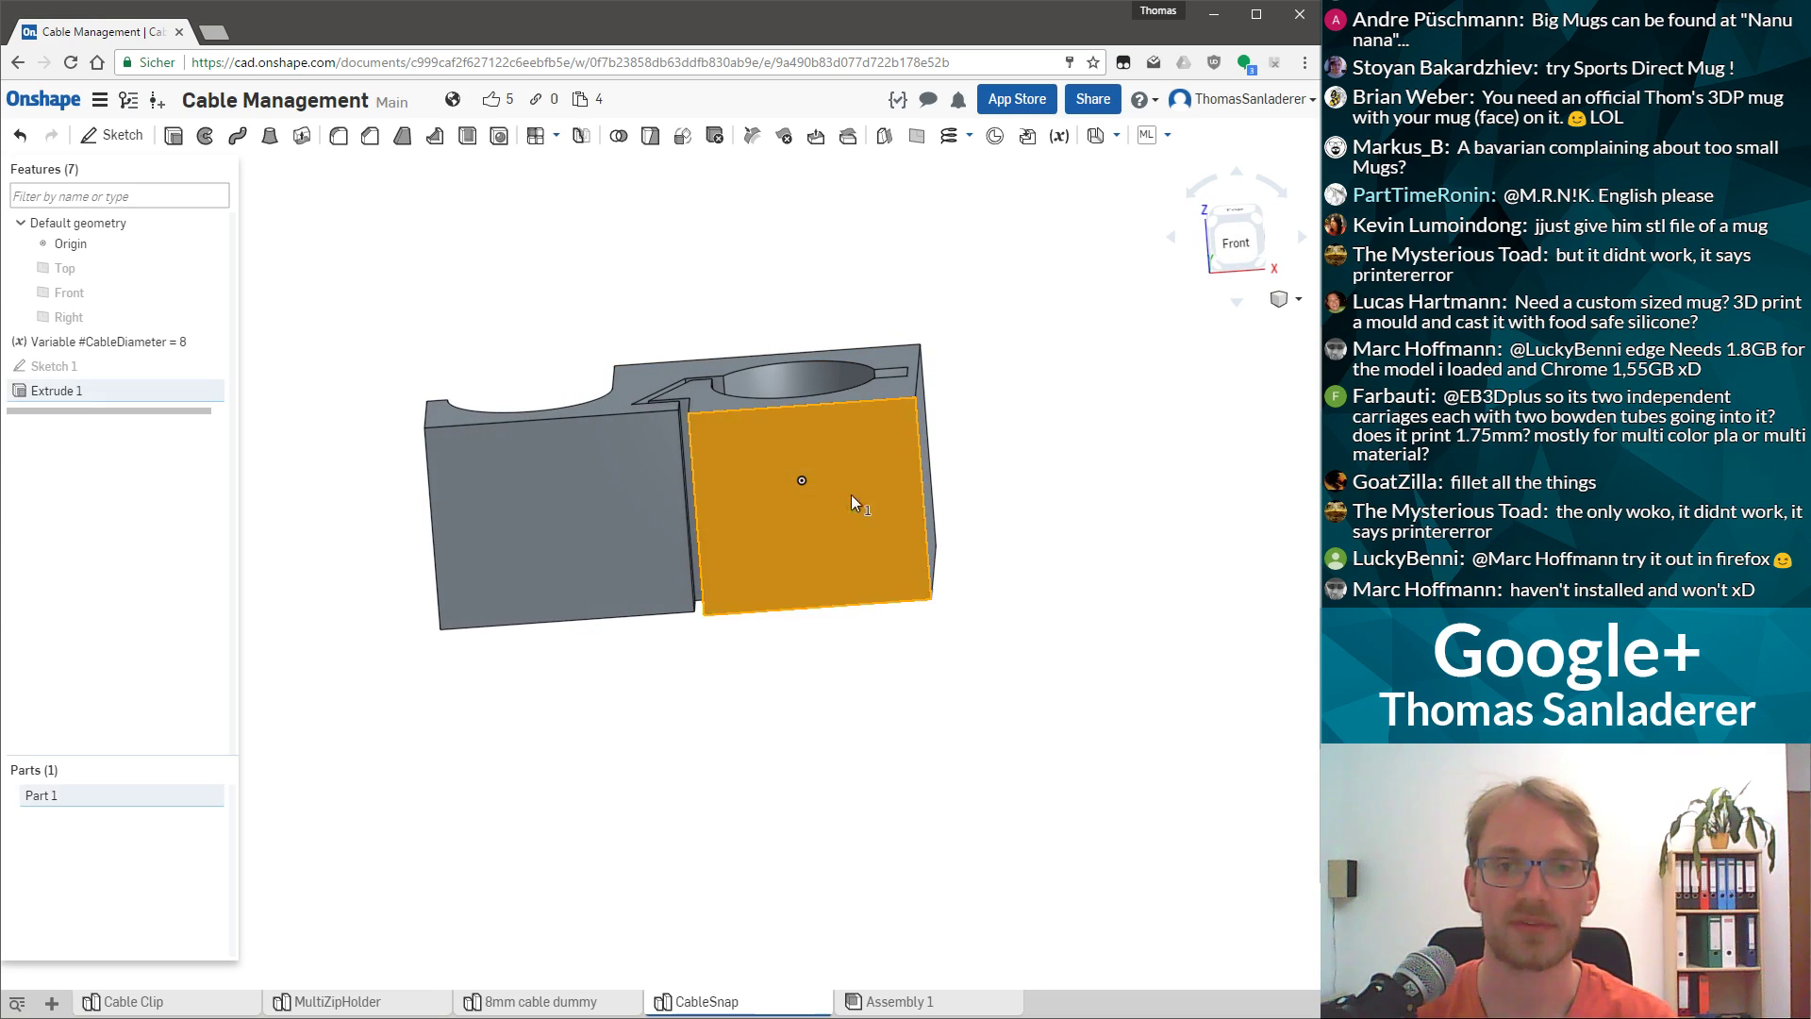
pyautogui.moveTo(828, 311); pyautogui.dragTo(820, 532, button='right')
pyautogui.click(113, 135)
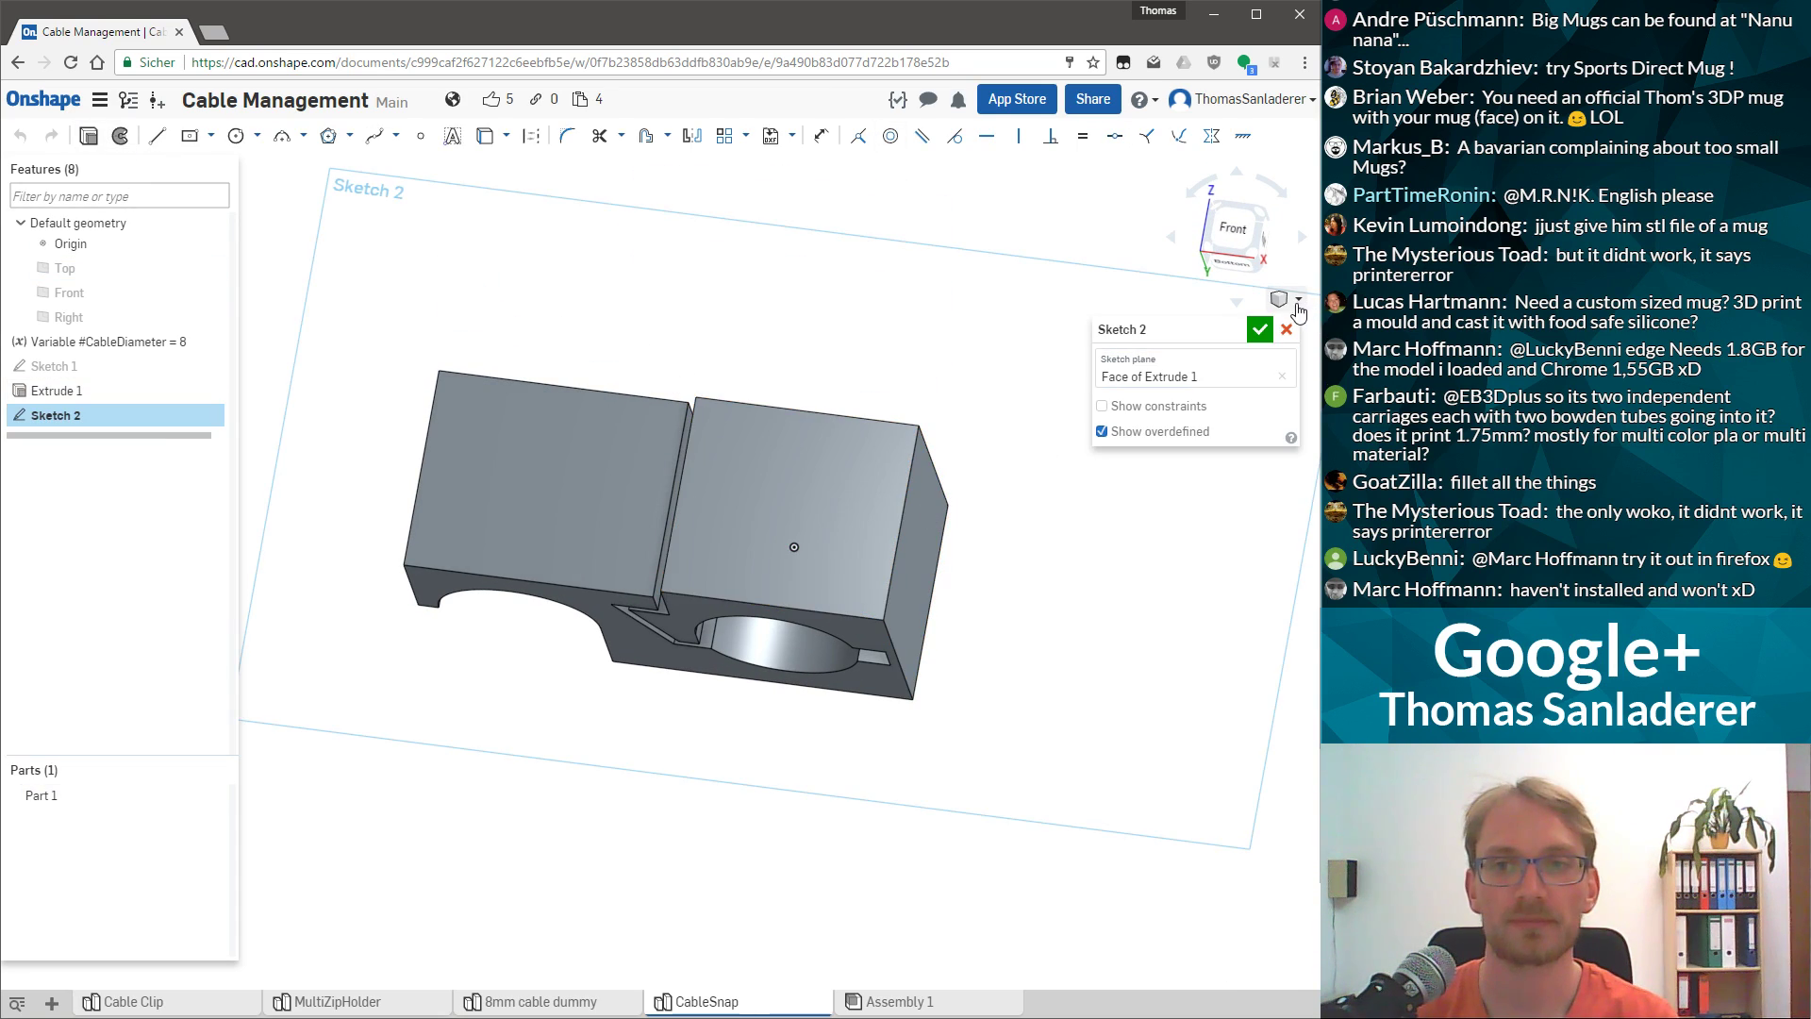
pyautogui.click(1236, 228)
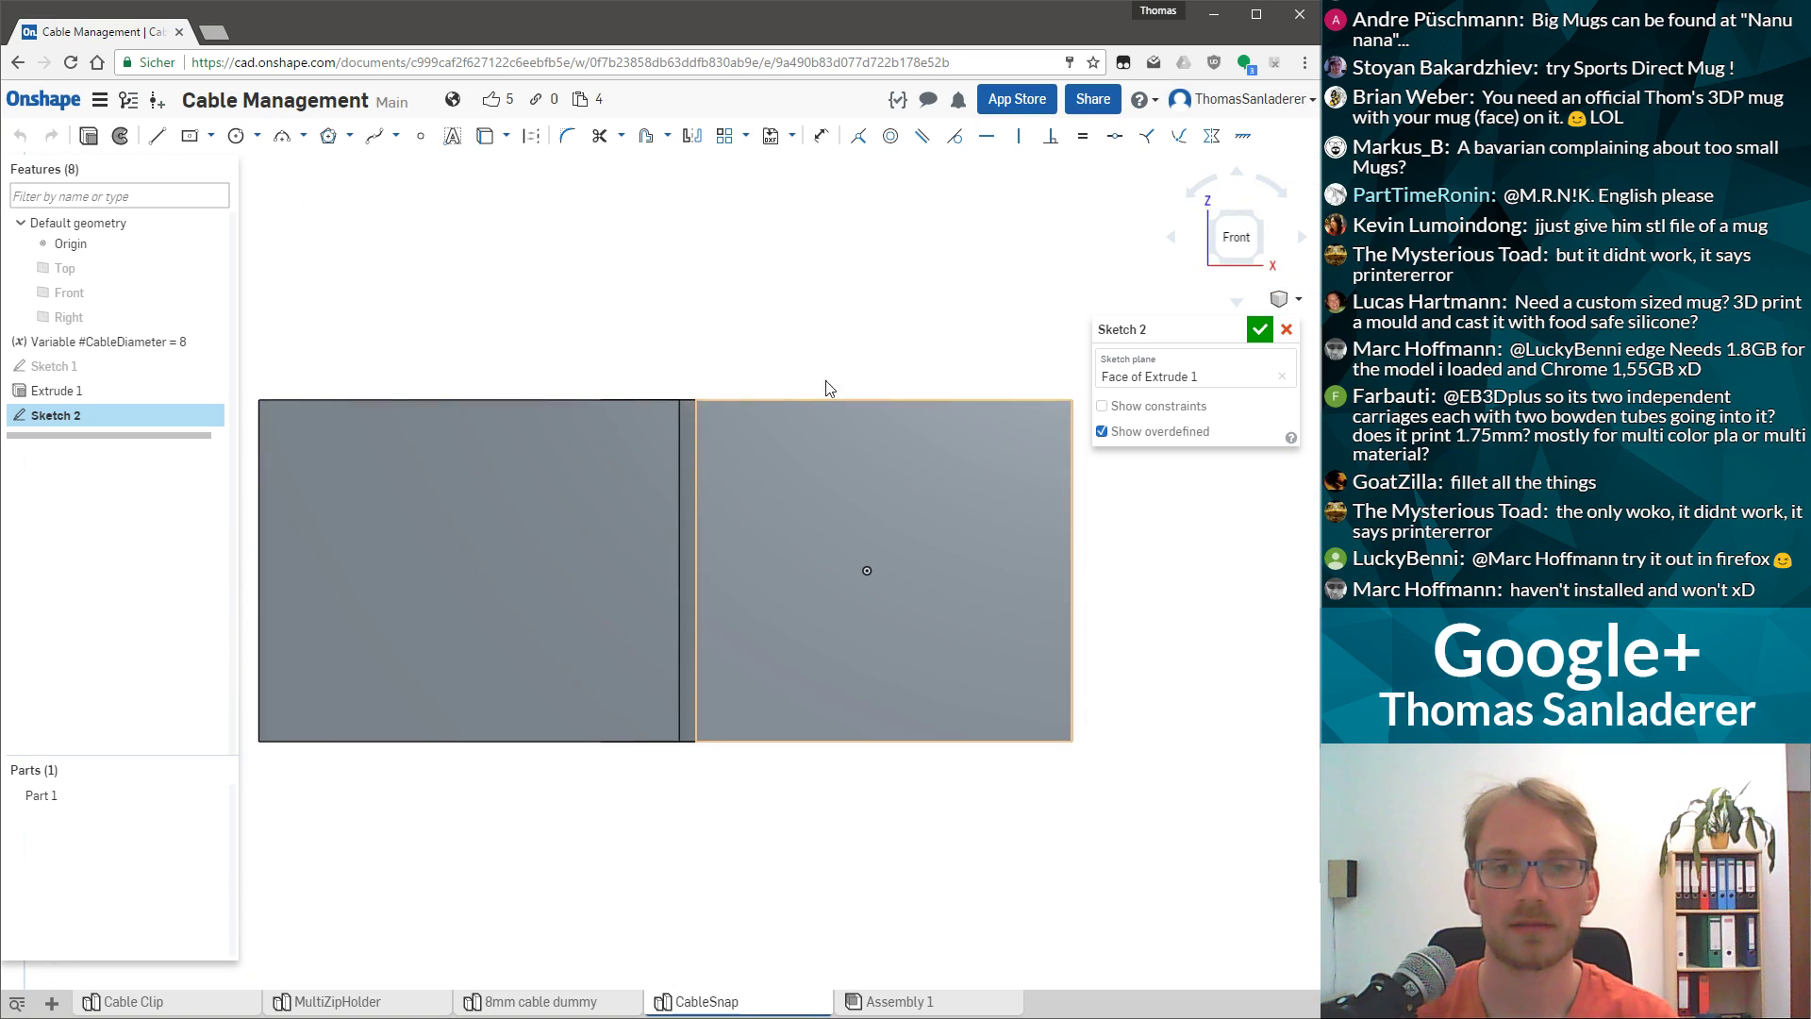
pyautogui.click(866, 571)
pyautogui.click(828, 506)
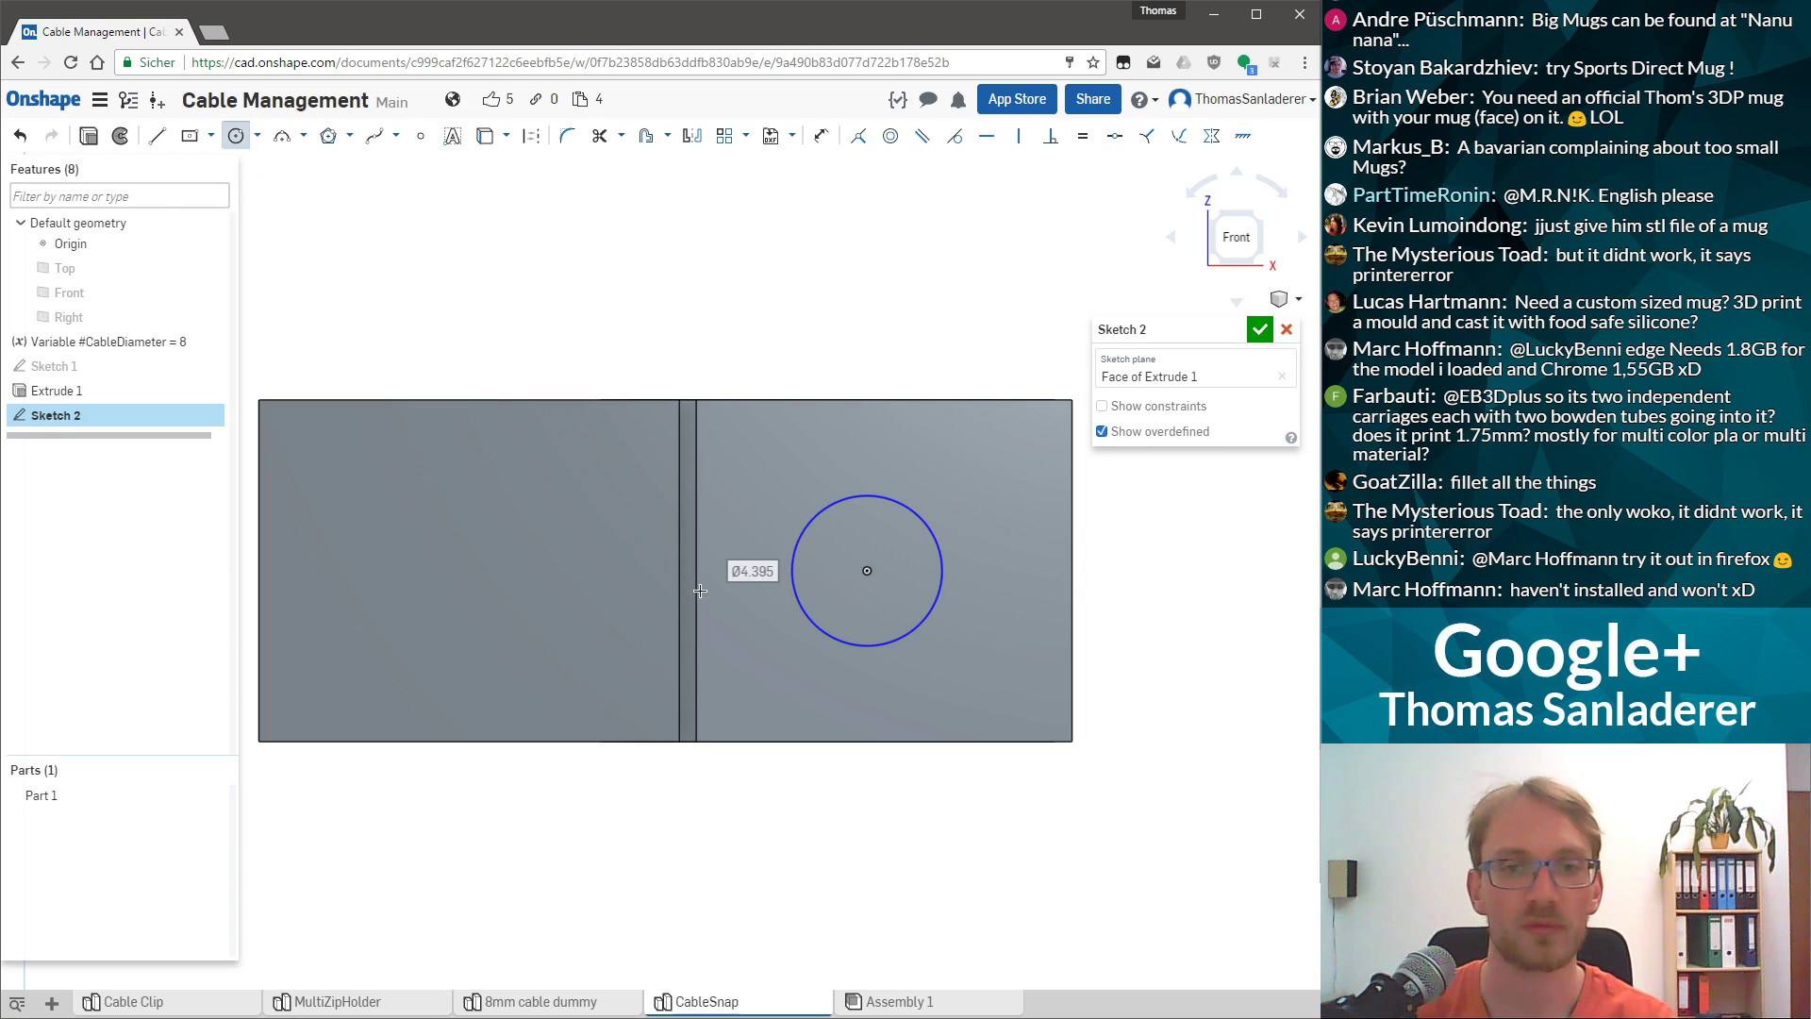
# Set the circle's diameter to 4 mm and finish the sketch.
pyautogui.press('d')
pyautogui.click(791, 564)
pyautogui.click(757, 521)
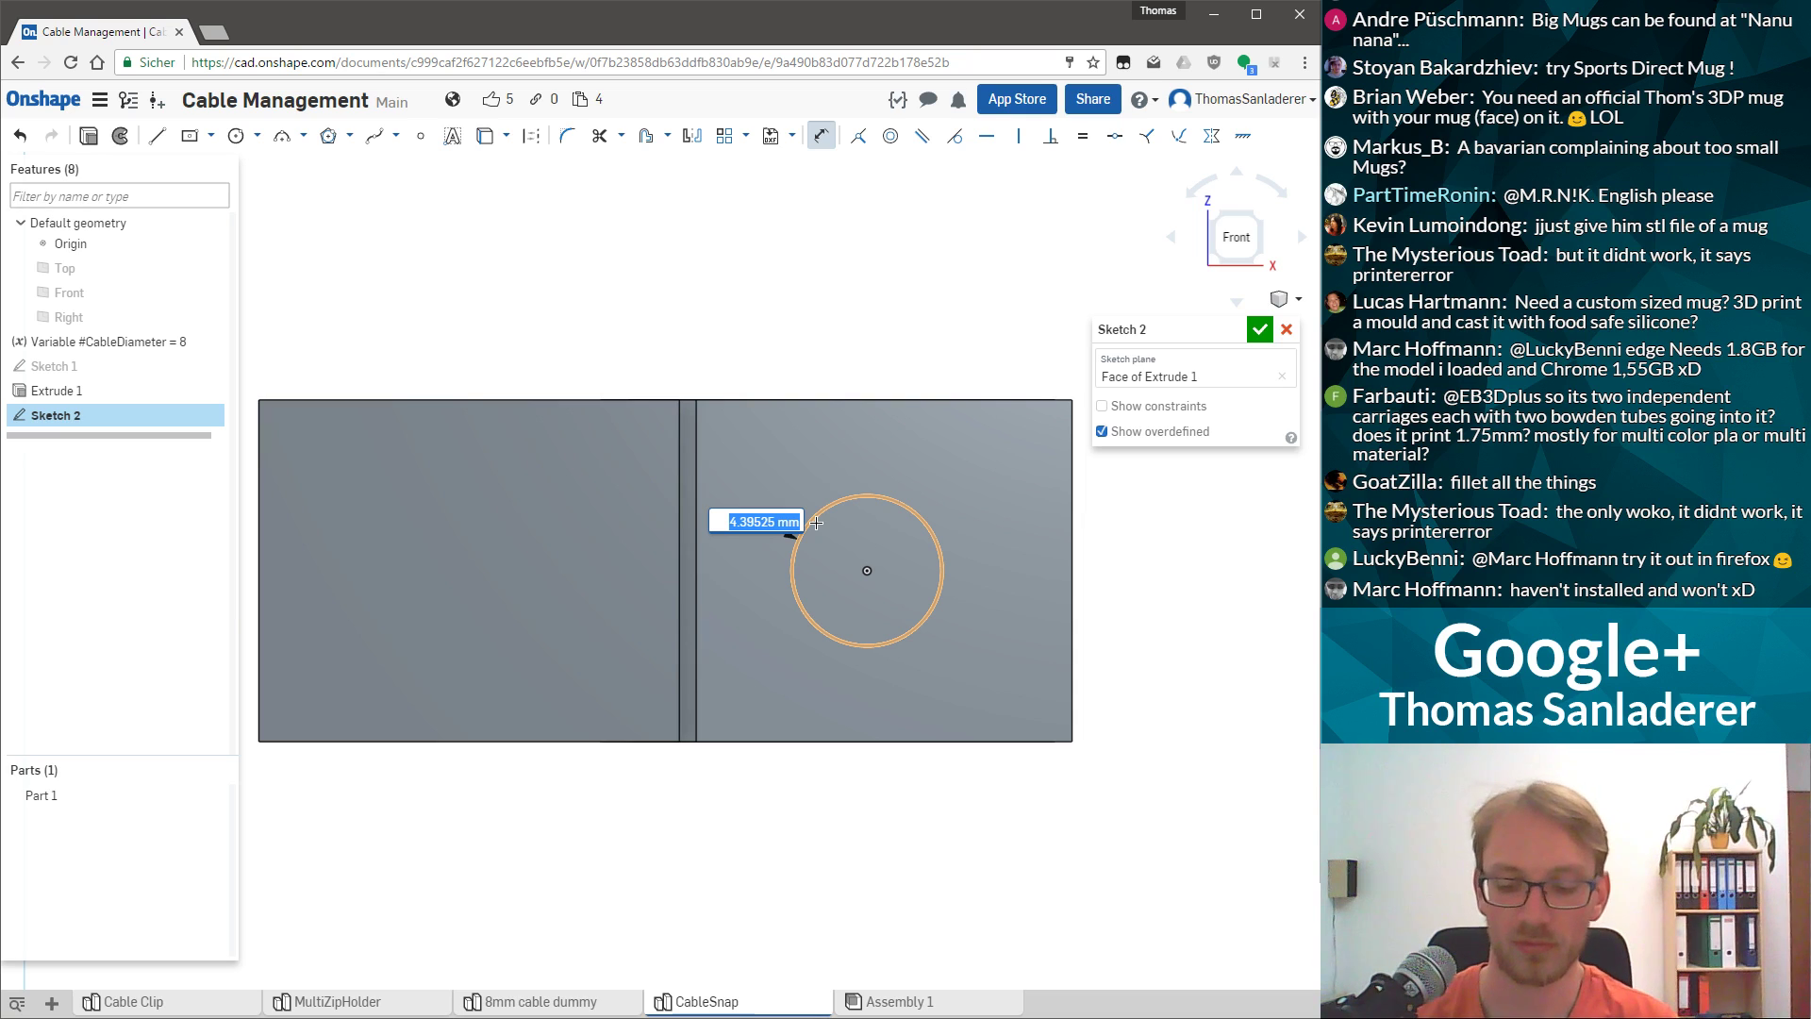
pyautogui.write('4')
pyautogui.press('Return')
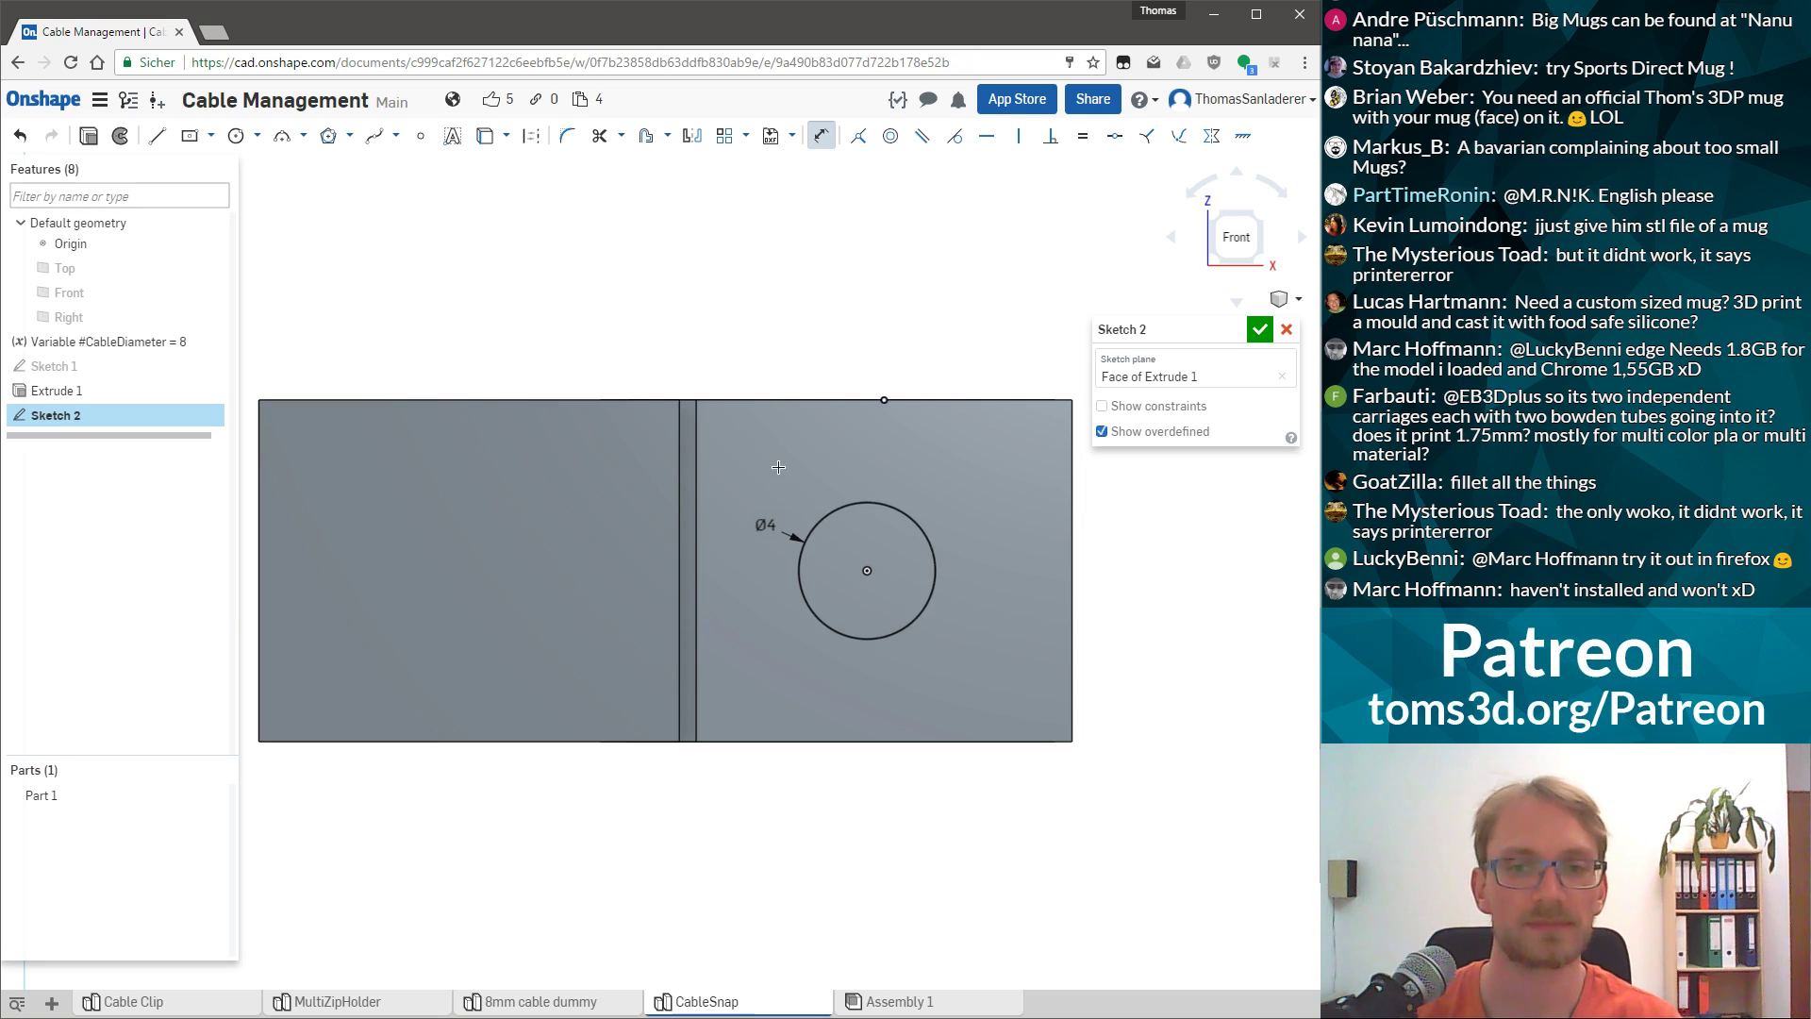
pyautogui.moveTo(815, 521); pyautogui.dragTo(1231, 328, button='right')
pyautogui.click(1260, 329)
# Extrude the circle as a removal through the wall into the cable hole, ending the cut inside the hole.
pyautogui.moveTo(886, 256); pyautogui.dragTo(917, 441, button='right')
pyautogui.click(56, 415)
pyautogui.click(173, 135)
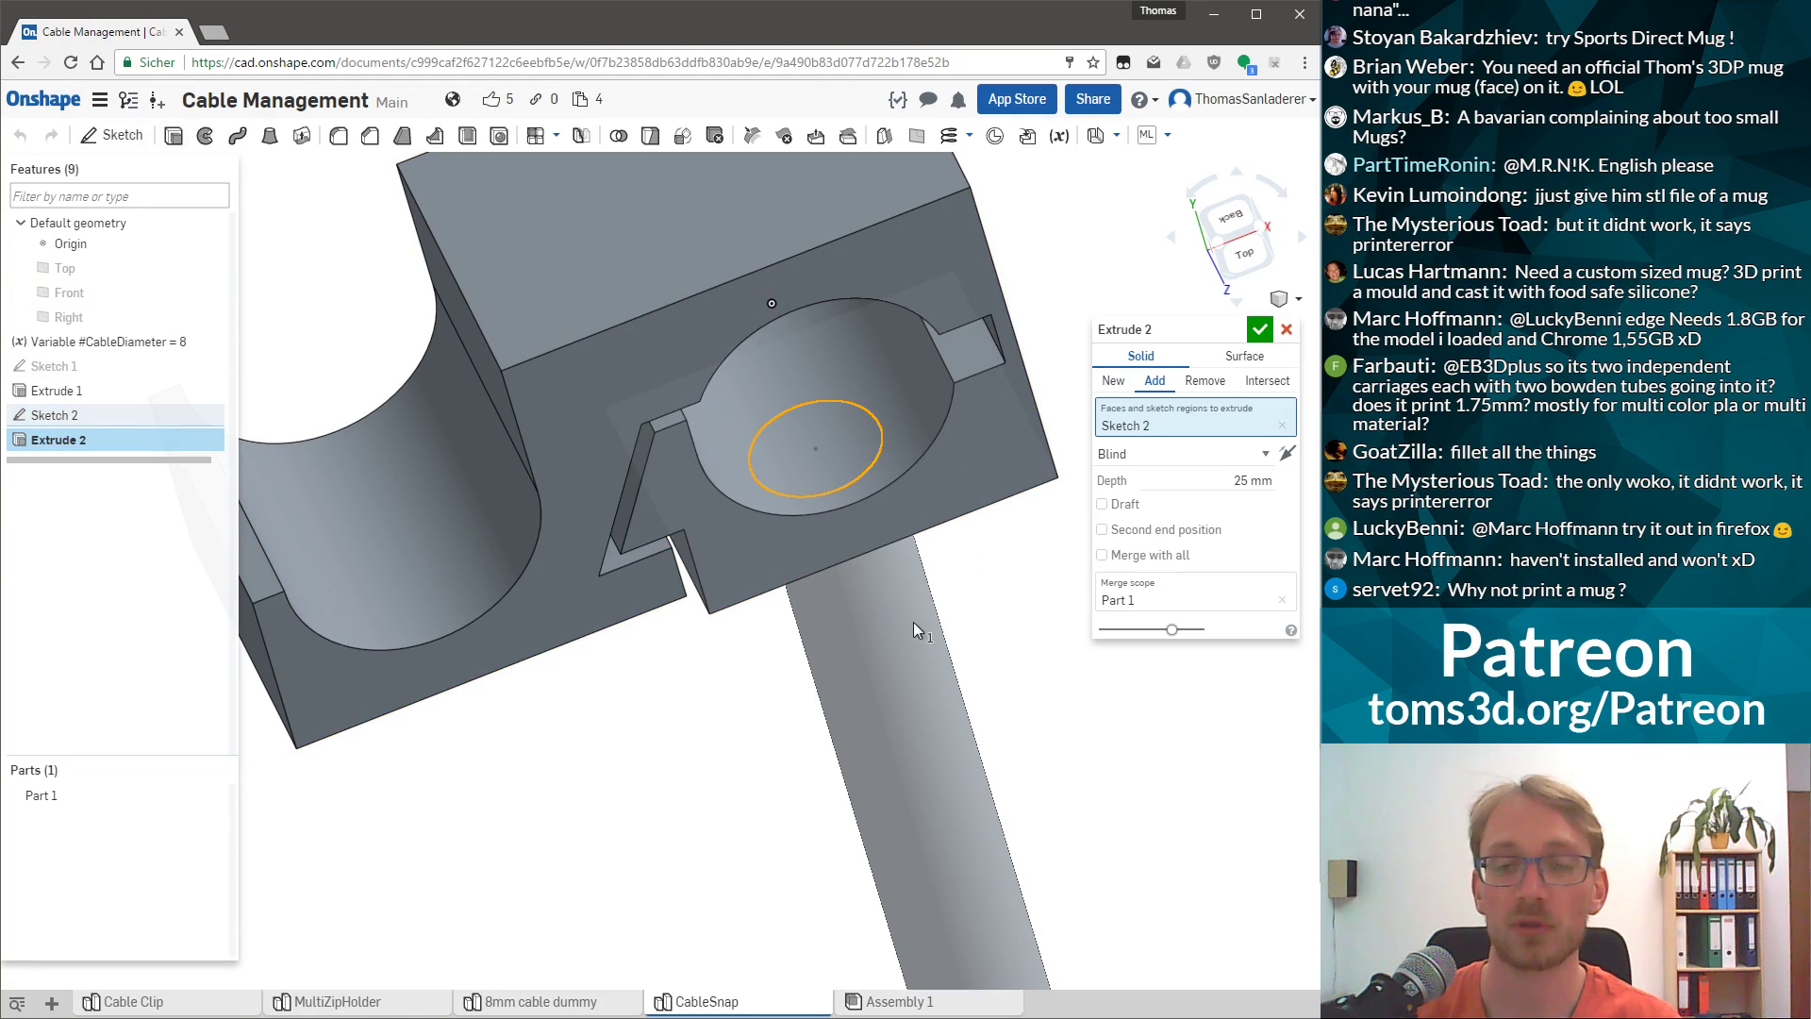
pyautogui.moveTo(918, 615); pyautogui.dragTo(967, 533, button='right')
pyautogui.press('f')
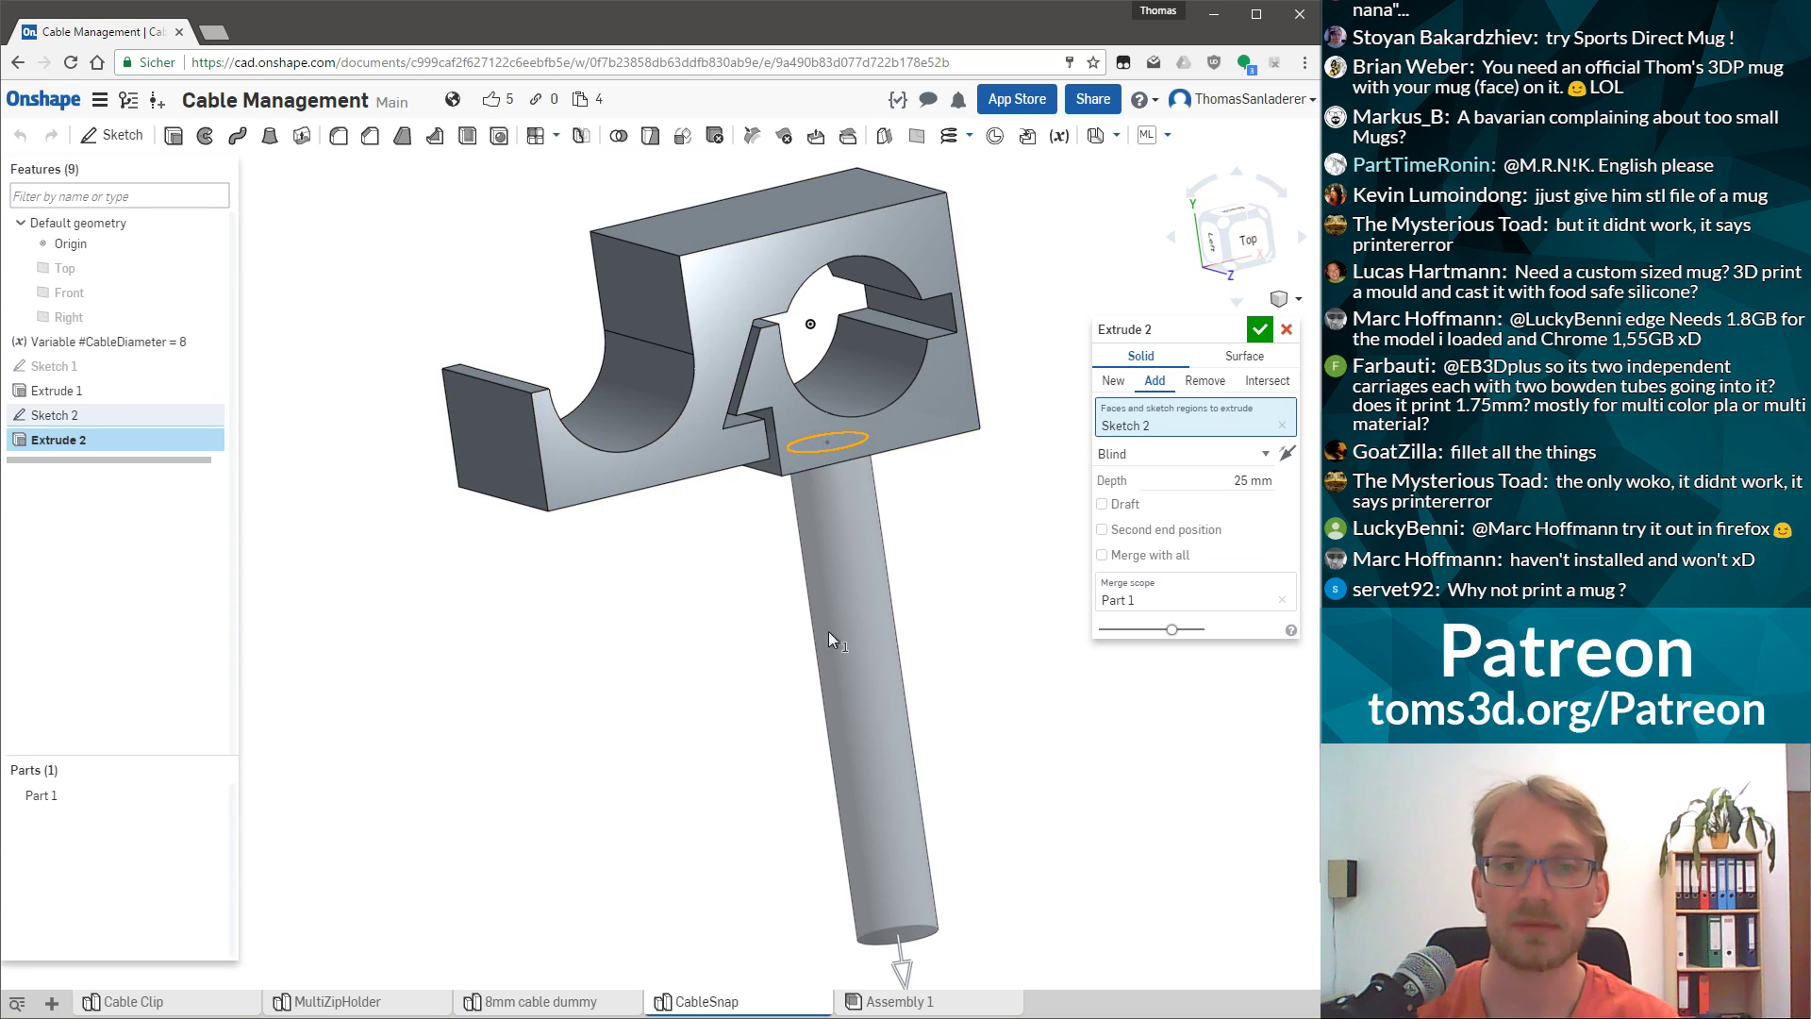
pyautogui.moveTo(871, 824); pyautogui.dragTo(858, 754, button='right')
pyautogui.moveTo(891, 938); pyautogui.dragTo(914, 541)
pyautogui.moveTo(914, 540); pyautogui.dragTo(903, 617, button='right')
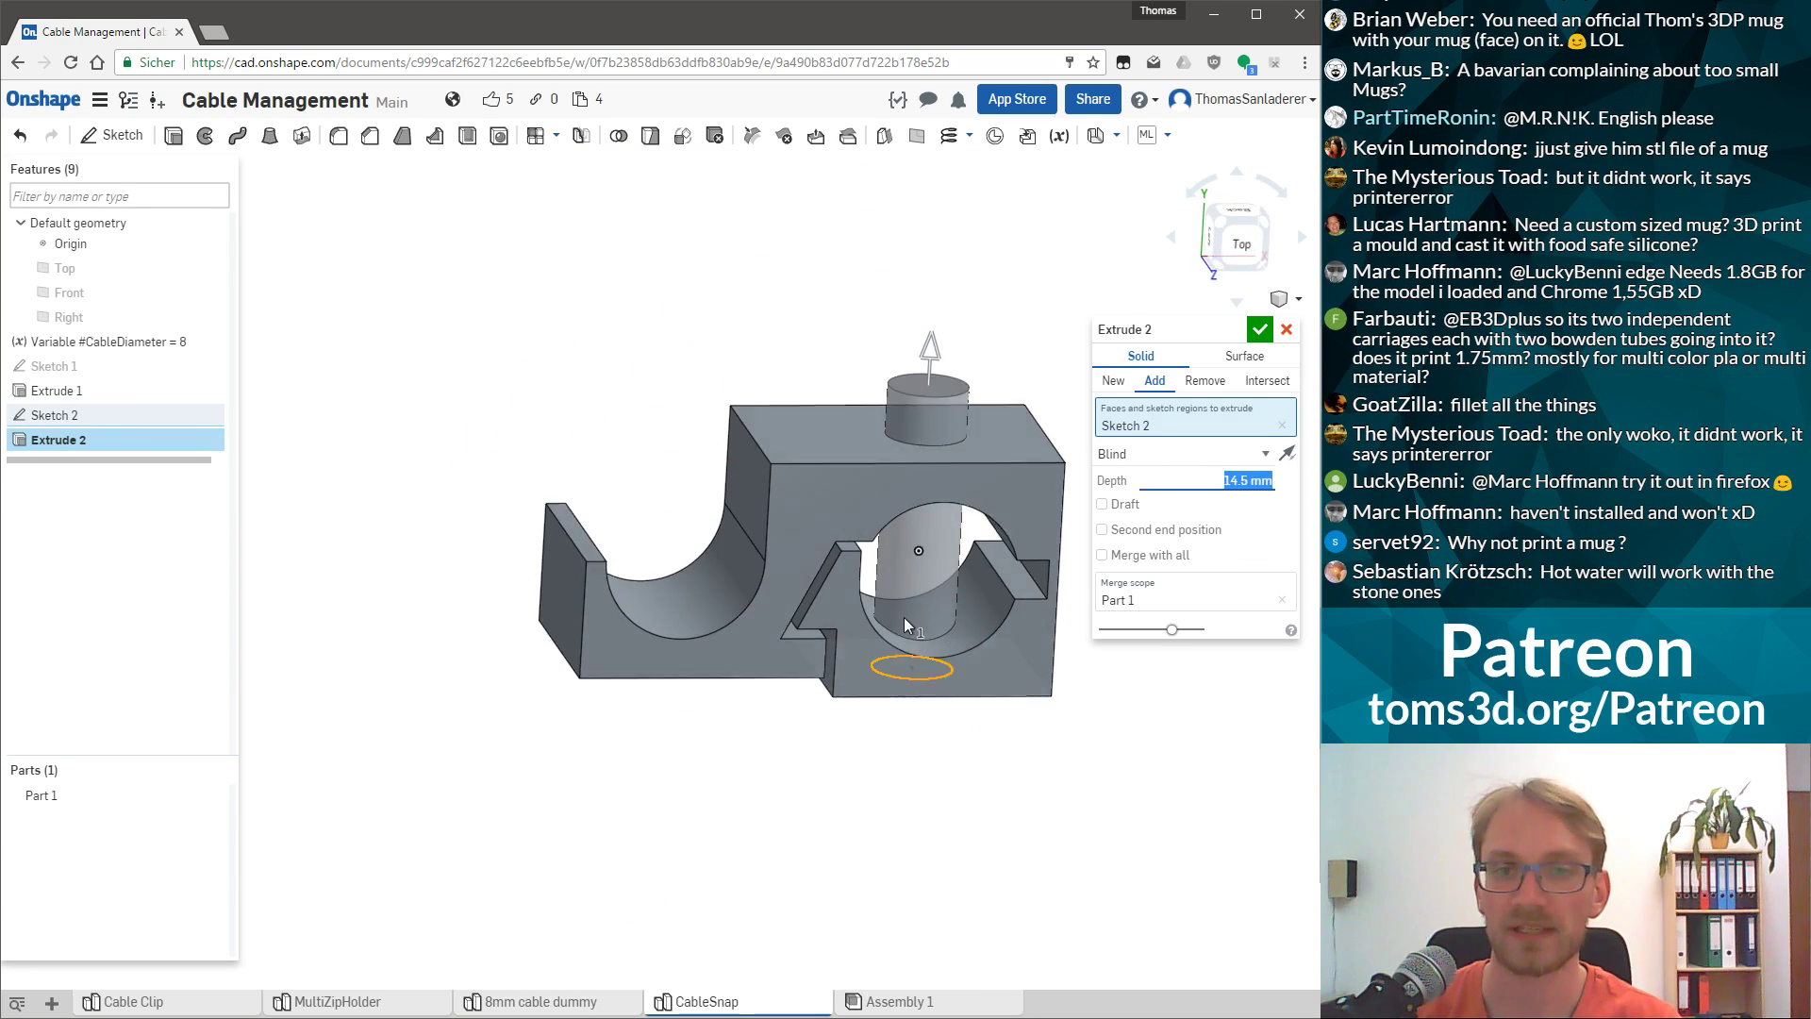
pyautogui.click(1205, 380)
pyautogui.moveTo(941, 348); pyautogui.dragTo(924, 603)
pyautogui.moveTo(924, 604); pyautogui.dragTo(736, 695, button='right')
pyautogui.click(1260, 329)
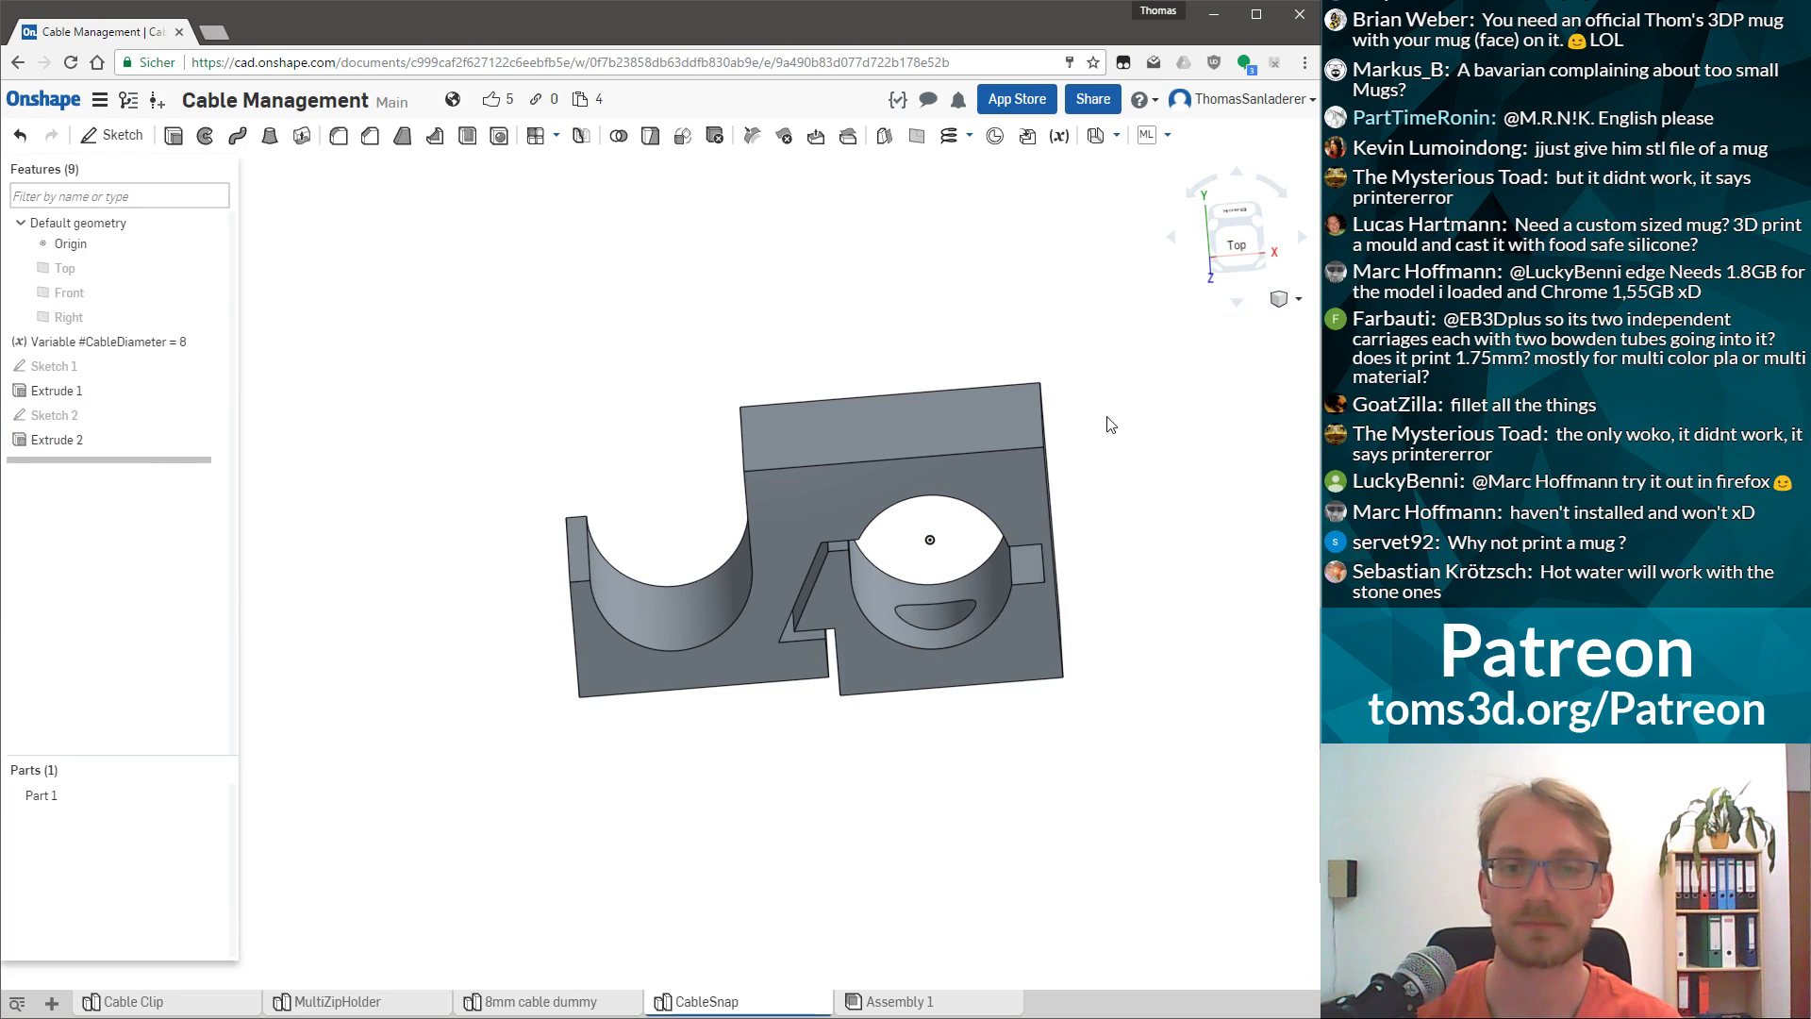
# Delete the round cut through the cable hole's wall and the circle sketch it was based on.
pyautogui.scroll(-5, 965, 603)
pyautogui.moveTo(795, 573); pyautogui.dragTo(834, 601, button='right')
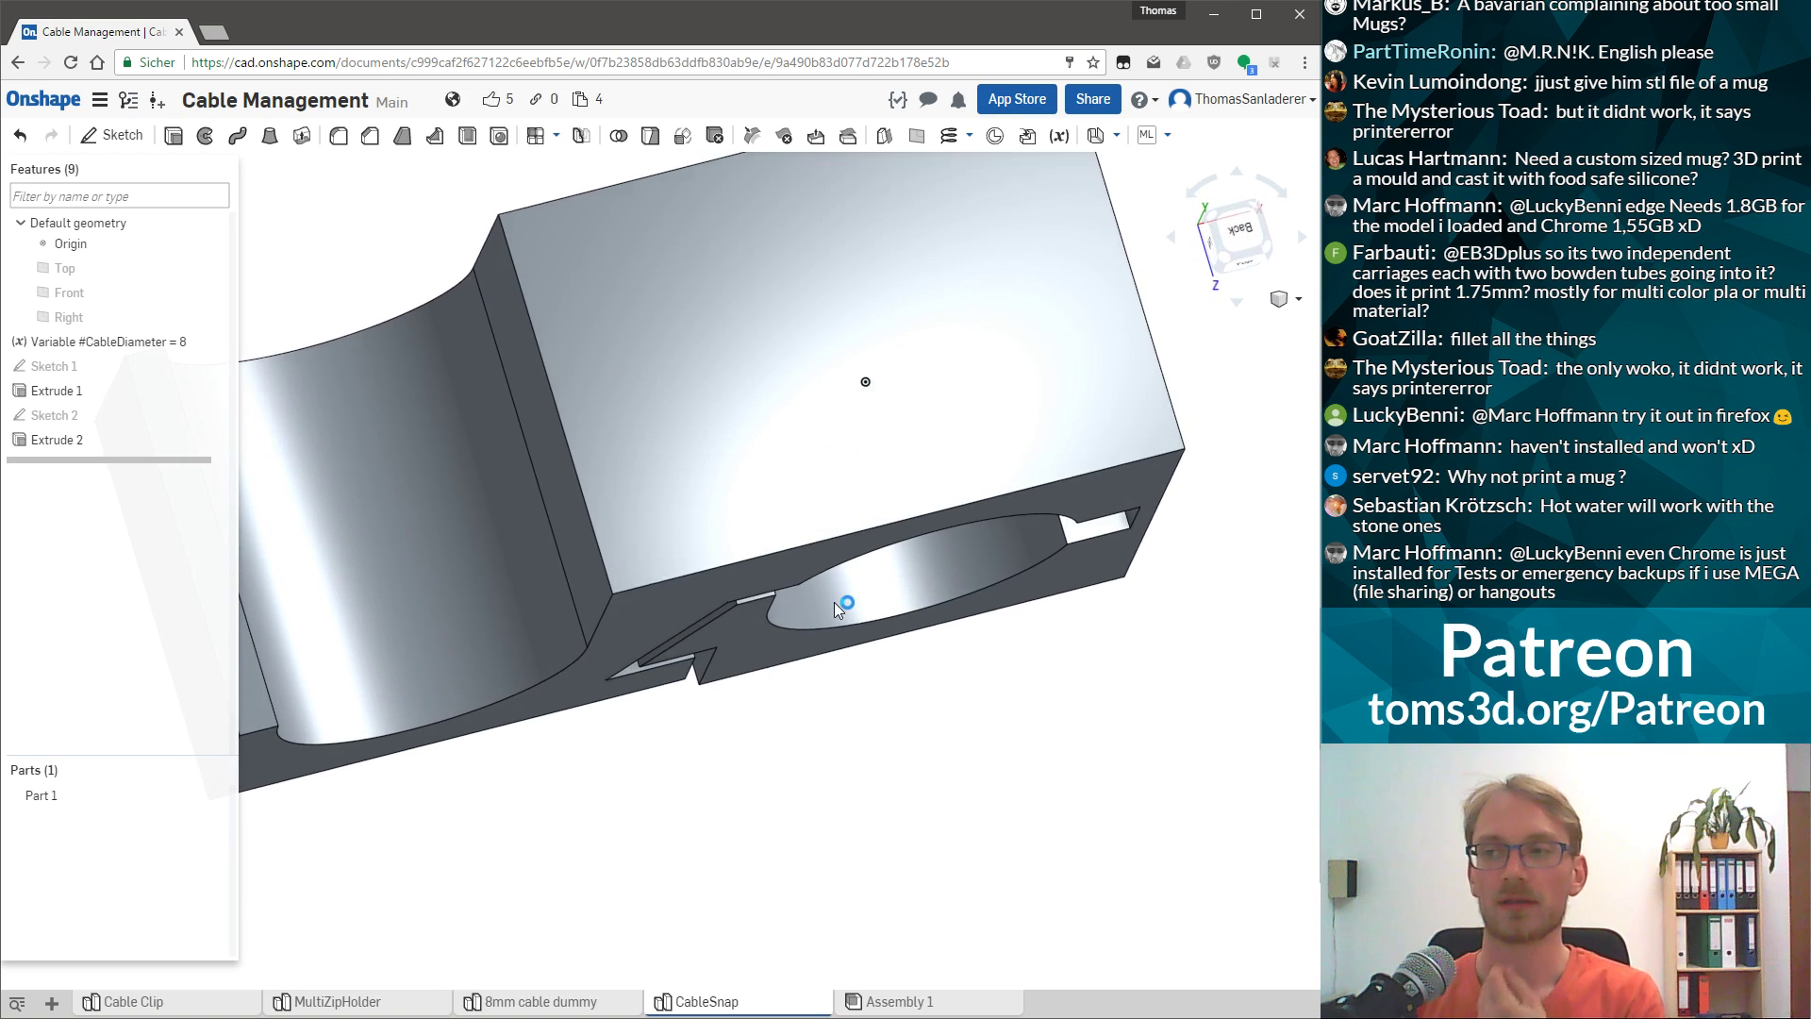
pyautogui.moveTo(973, 669); pyautogui.dragTo(907, 555, button='right')
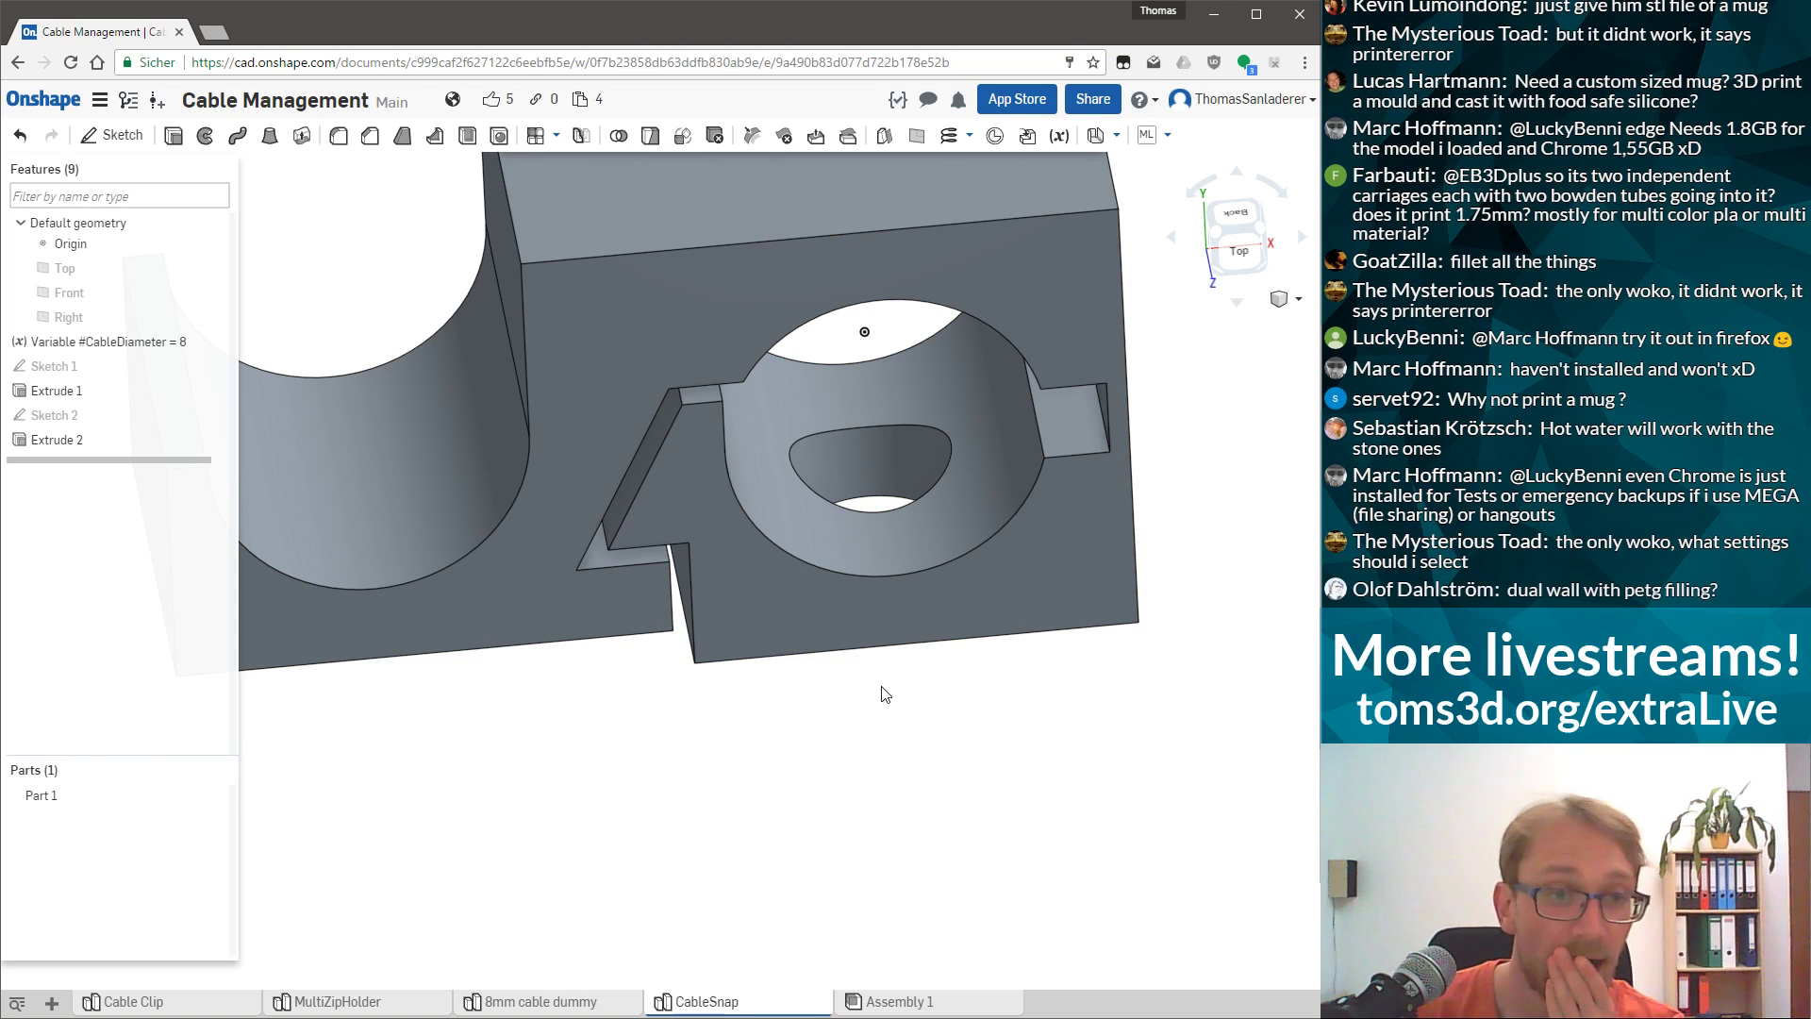
pyautogui.click(84, 441)
pyautogui.press('Delete')
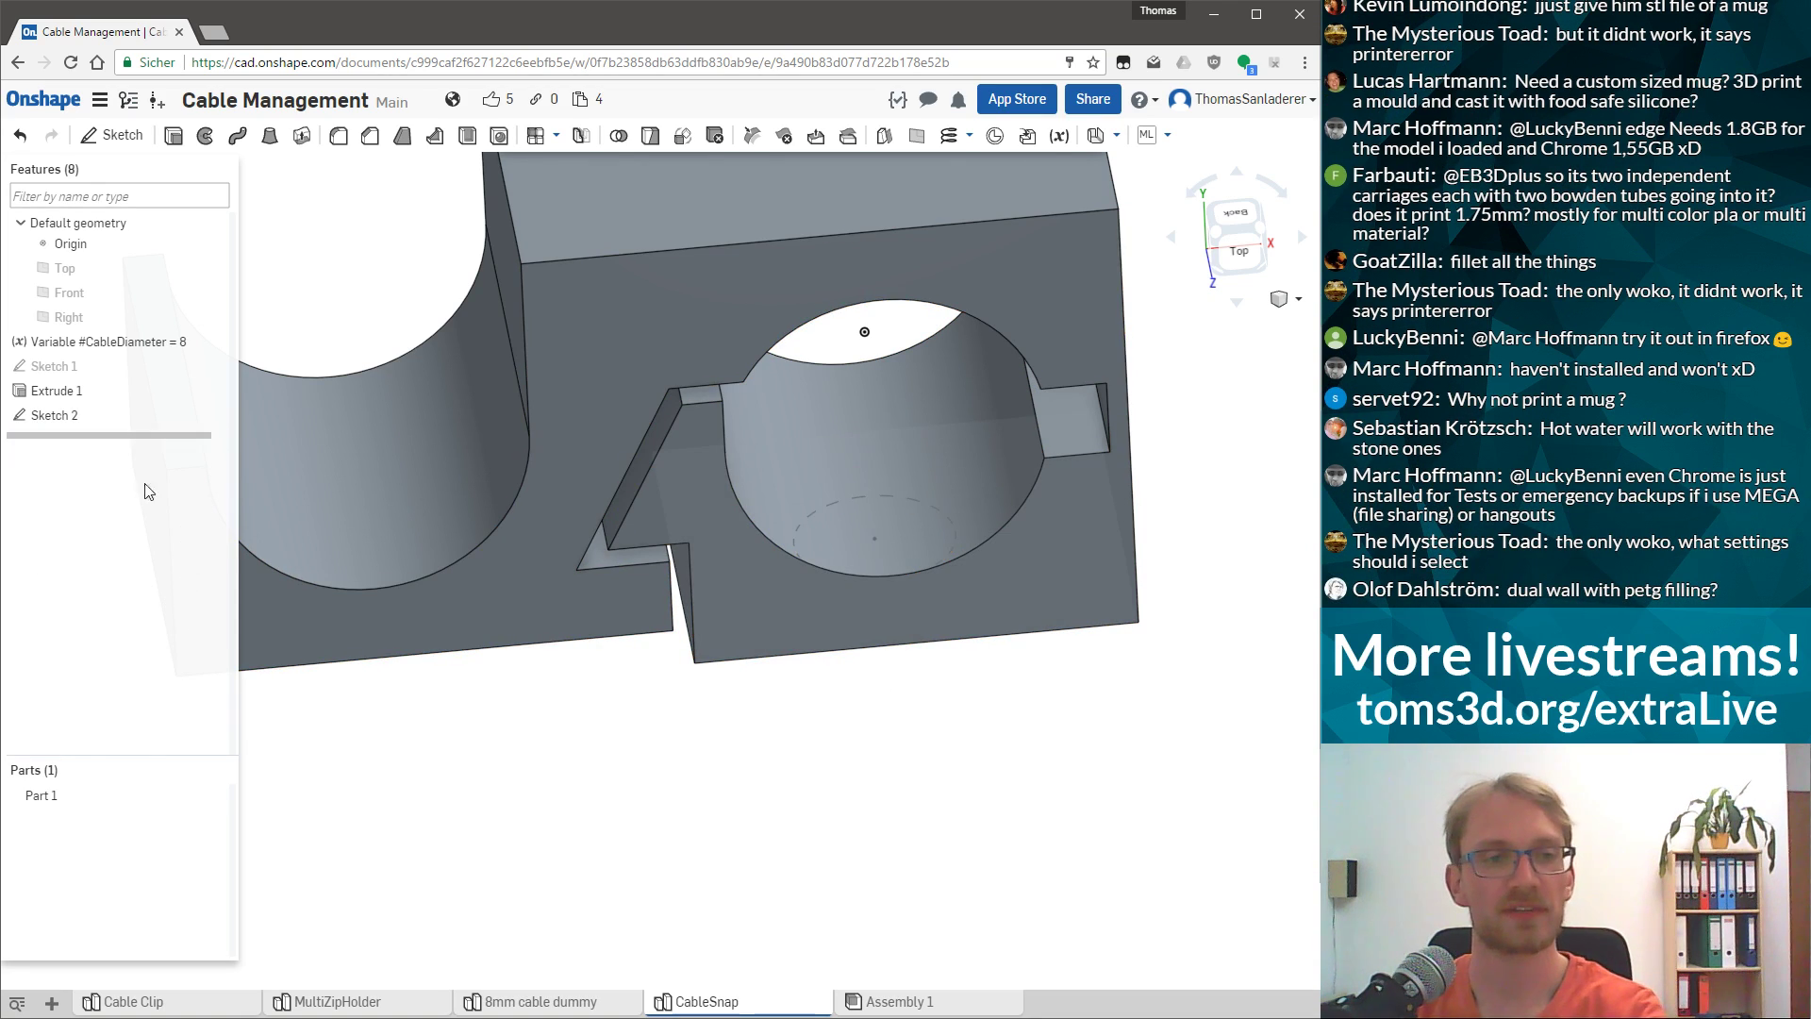
pyautogui.click(57, 415)
pyautogui.press('Delete')
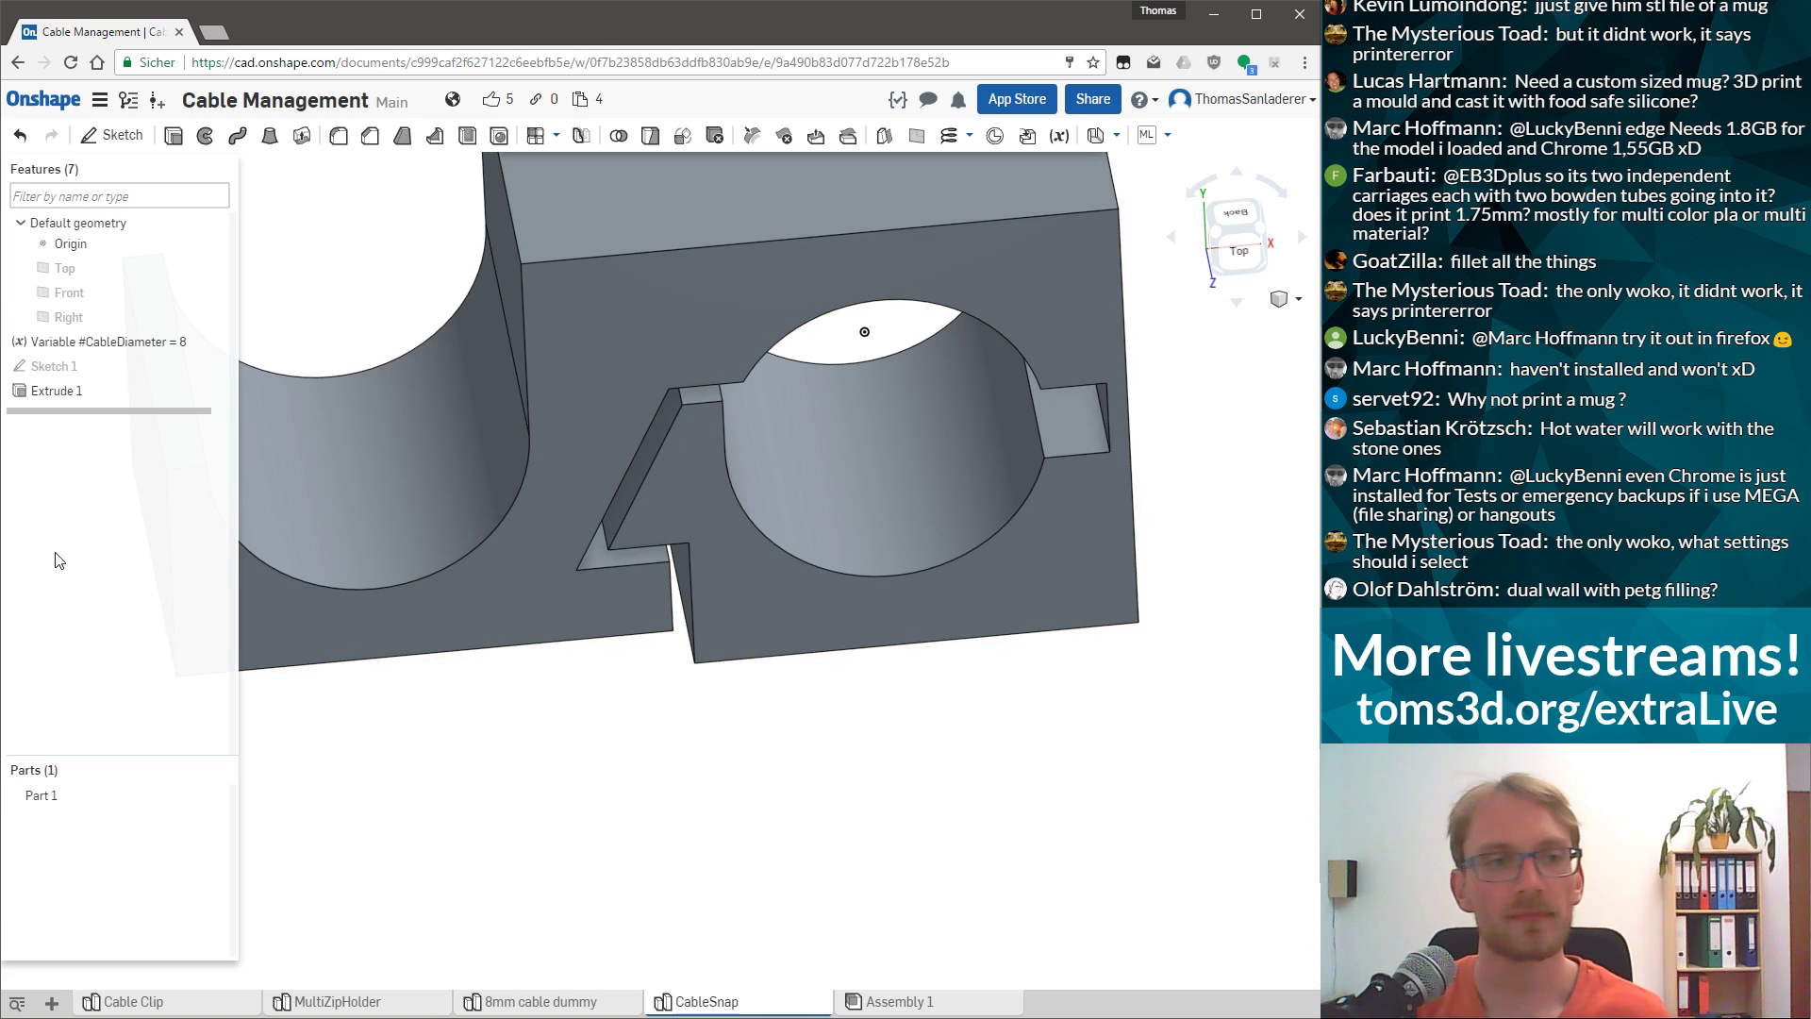
# Show the default planes and start a new sketch on the Top plane.
pyautogui.scroll(-5, 651, 276)
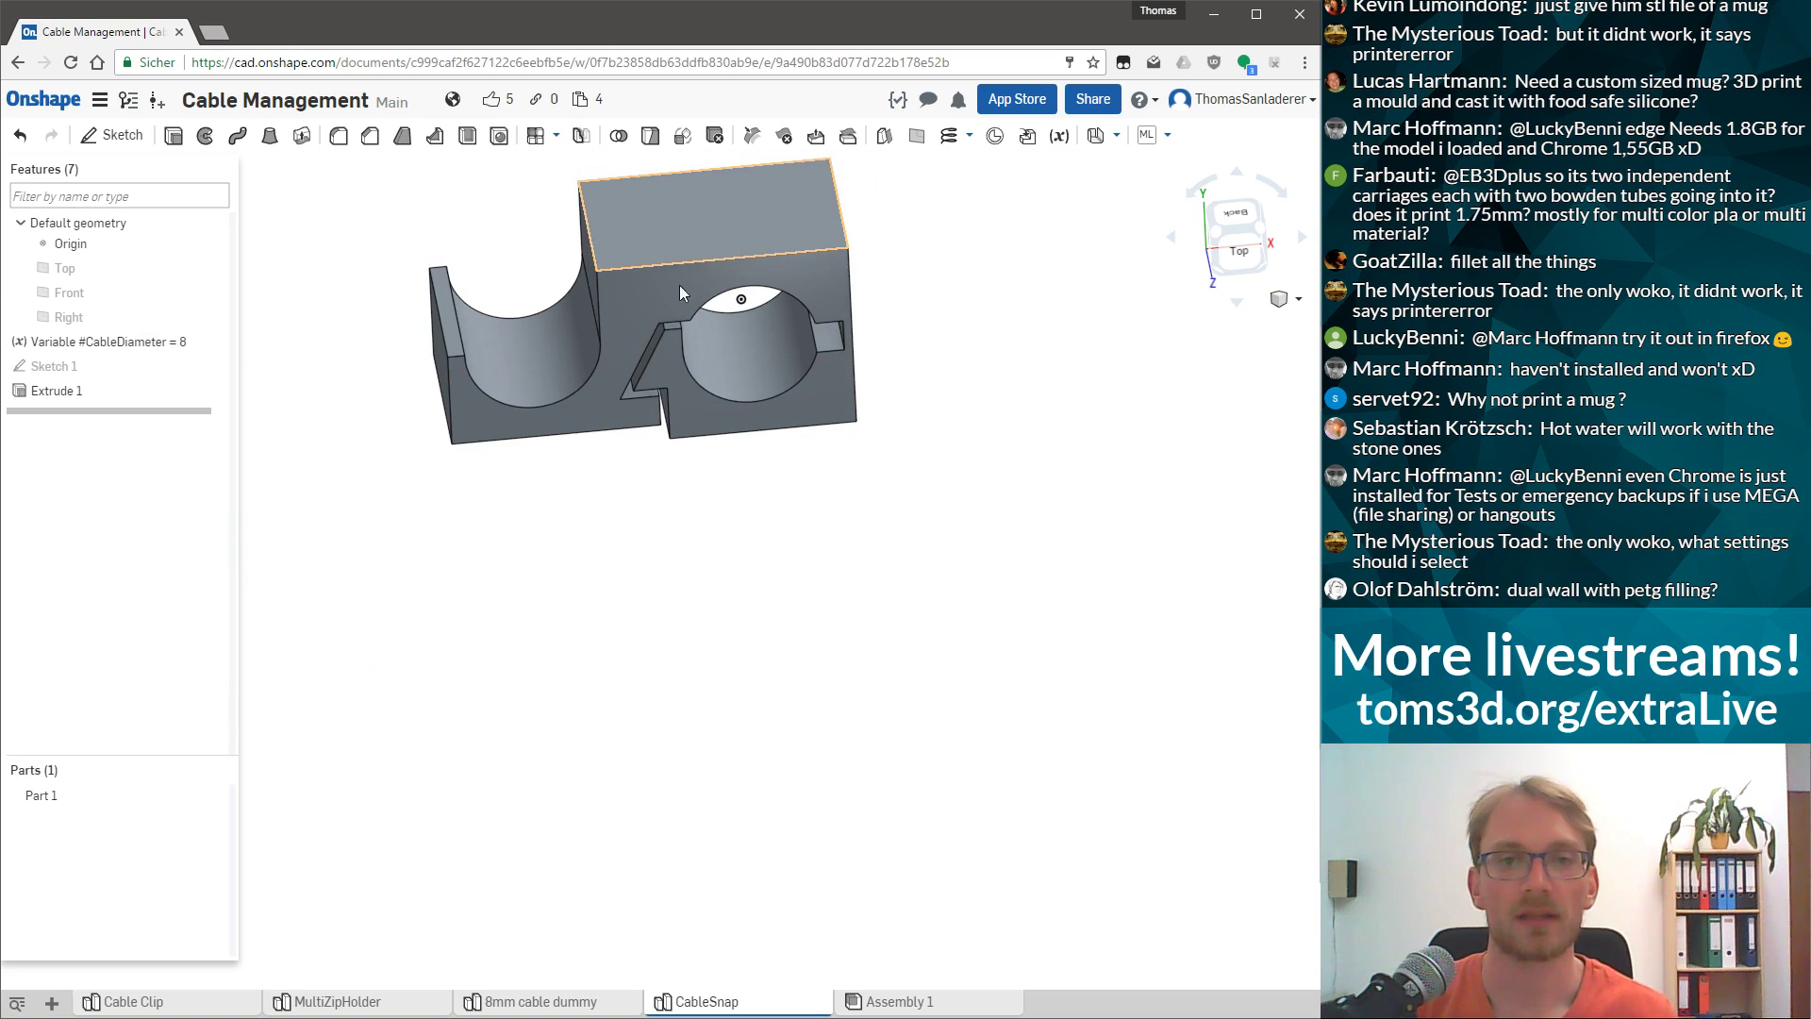
pyautogui.scroll(-1, 773, 512)
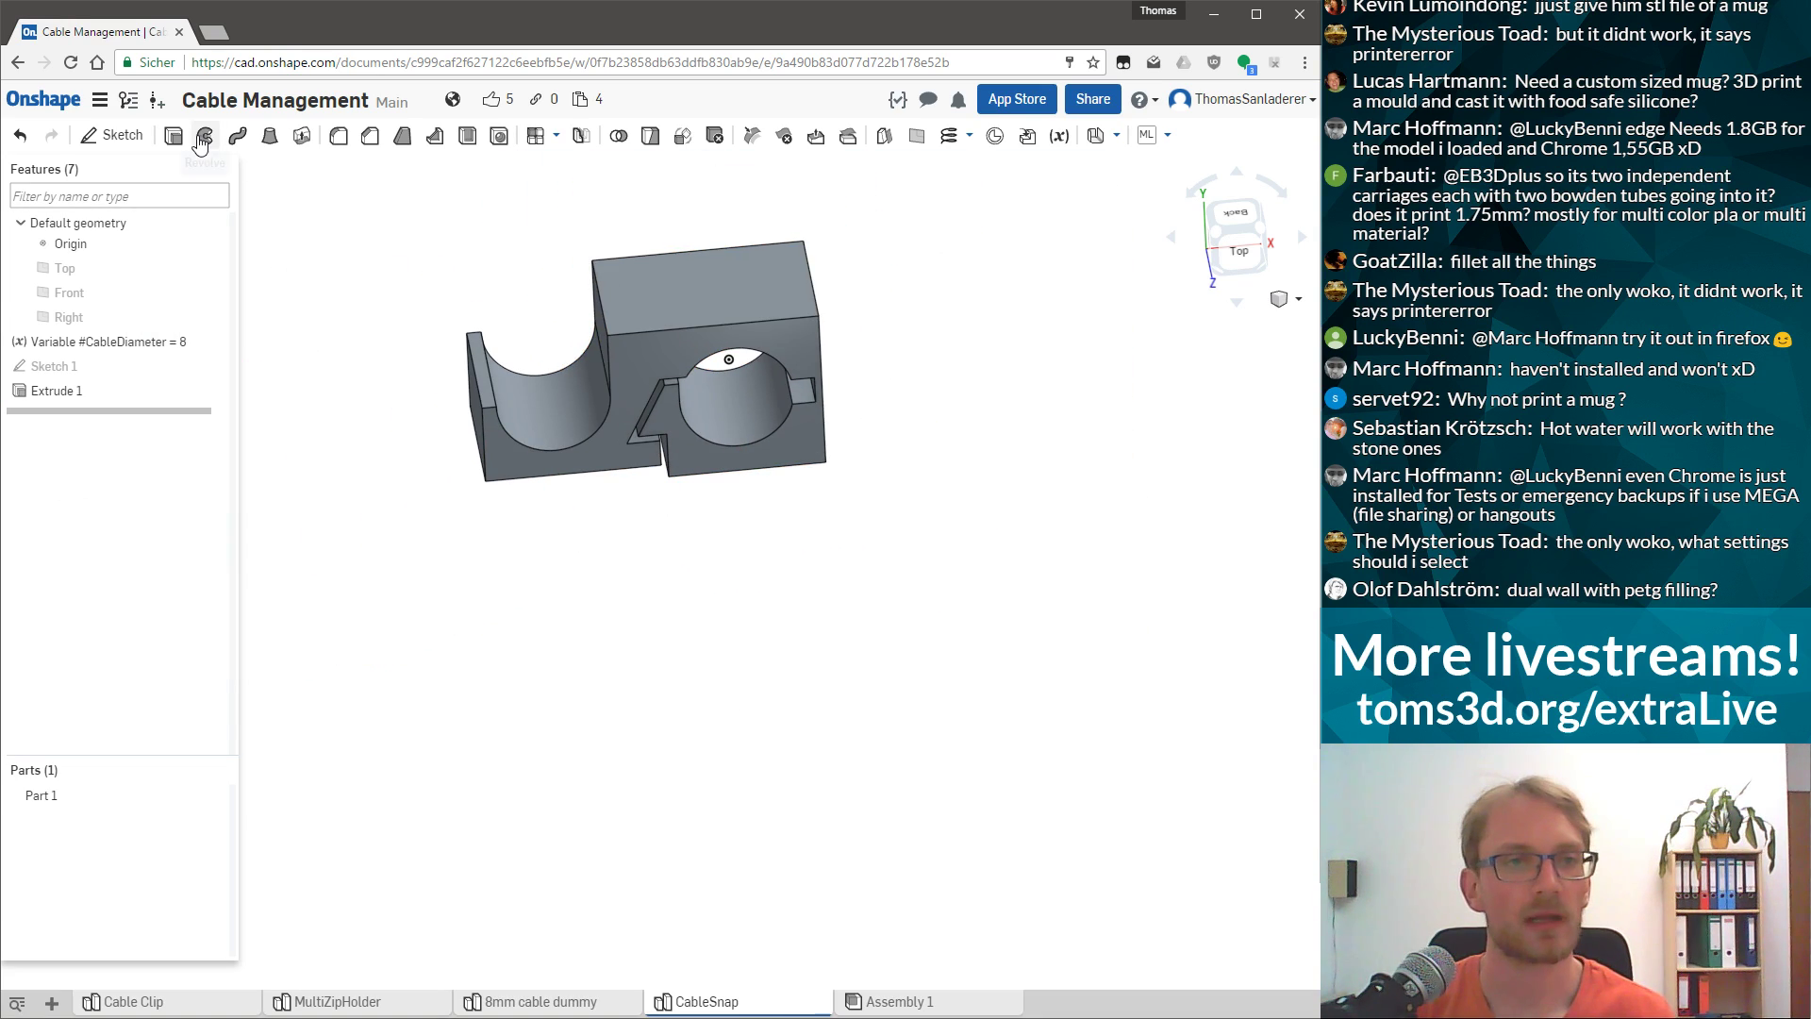
pyautogui.scroll(3, 635, 285)
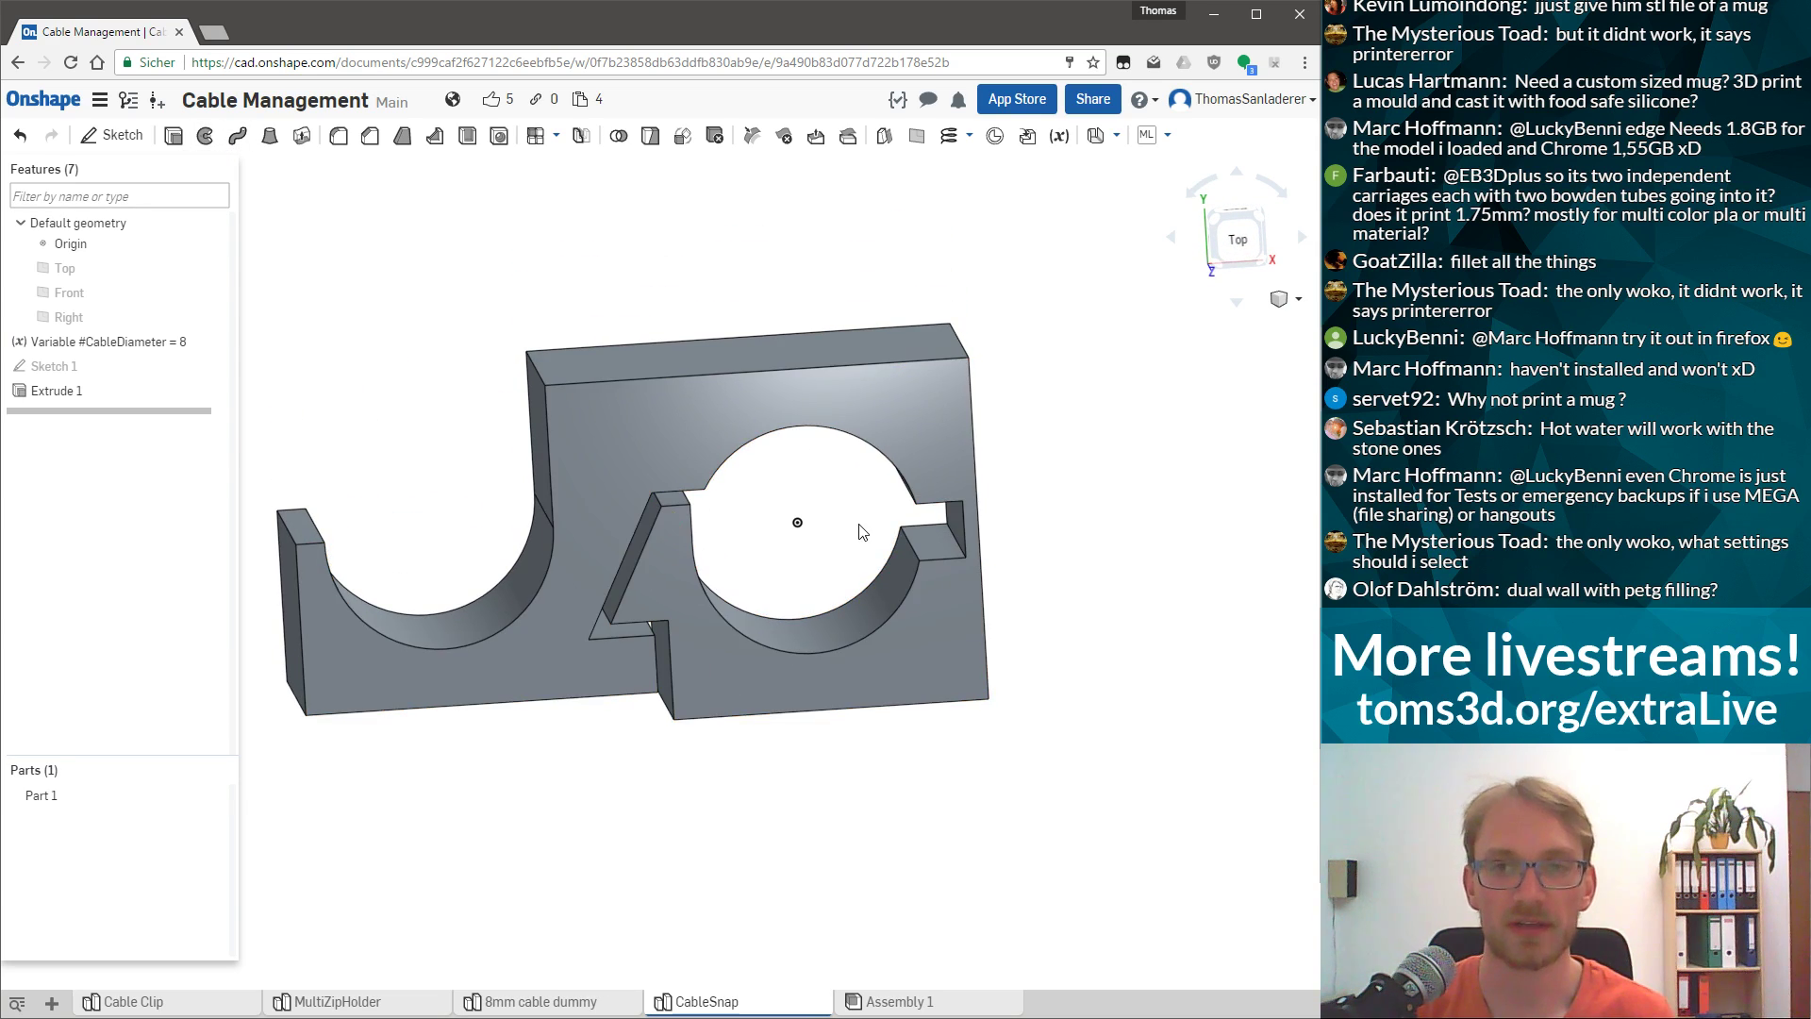
pyautogui.press('Up')
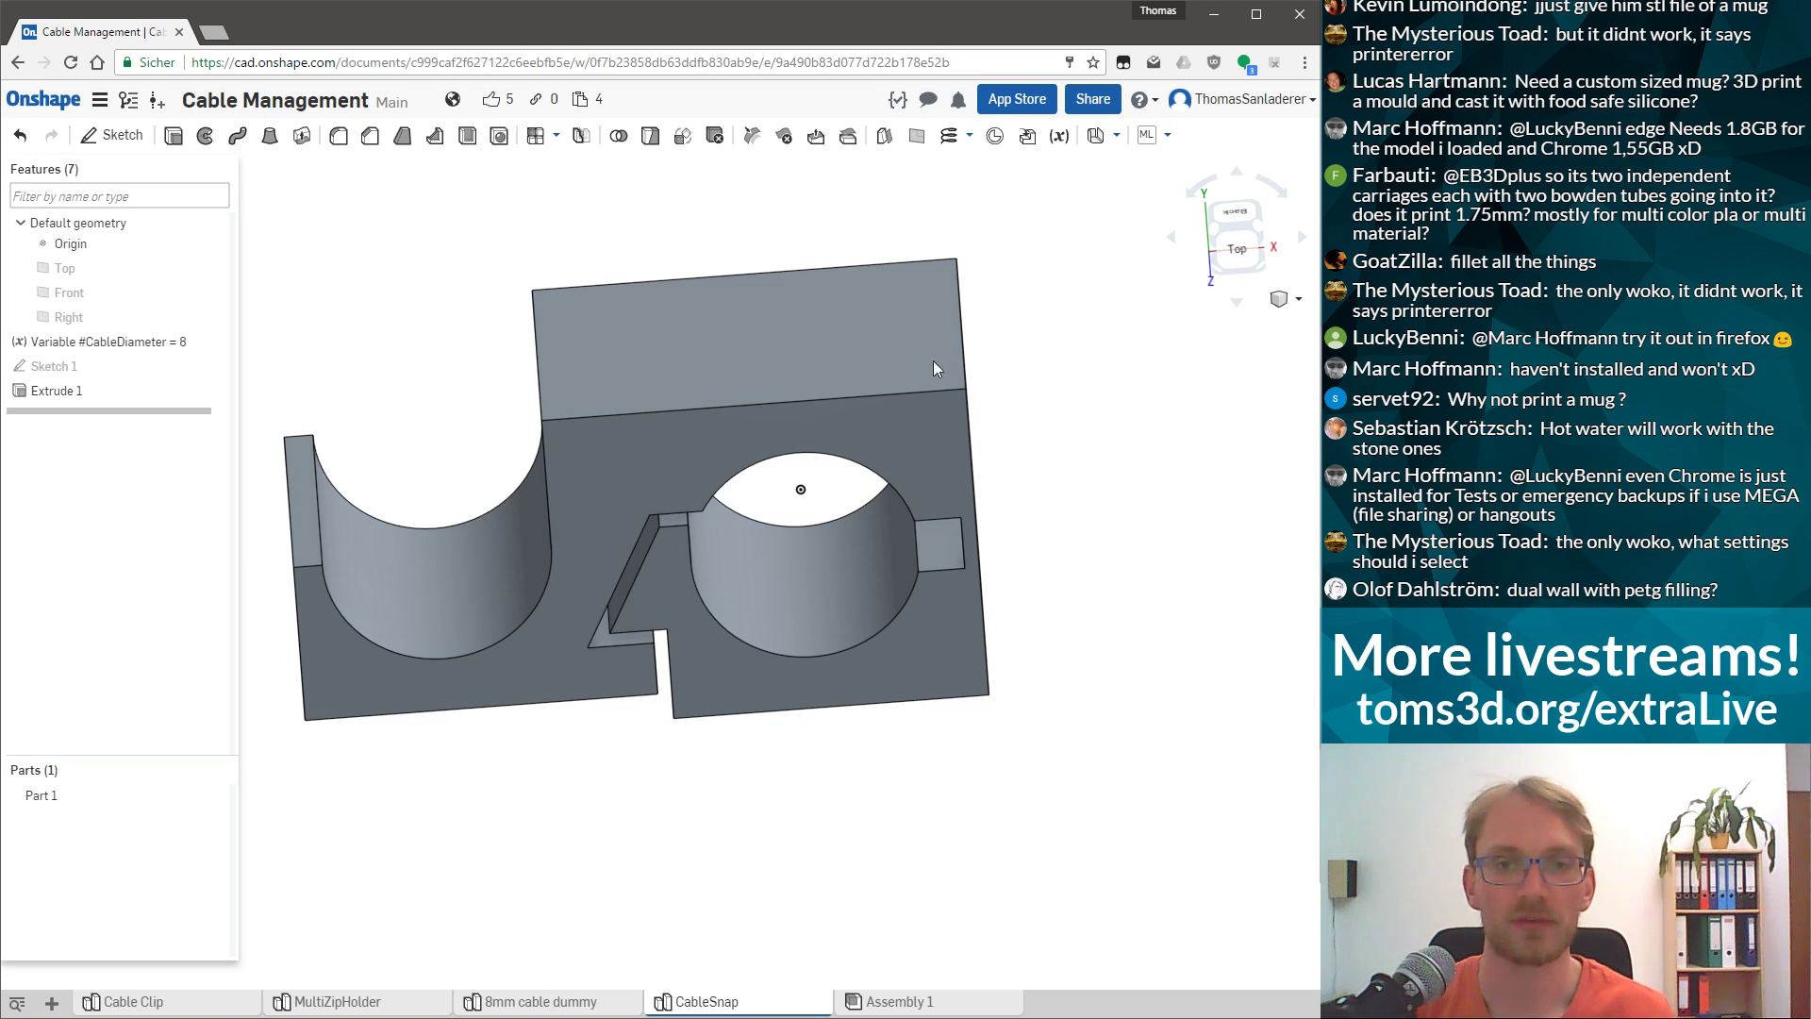
pyautogui.press('p')
pyautogui.scroll(-3, 551, 347)
pyautogui.hotkey('shift', '7')
pyautogui.scroll(-5, 574, 426)
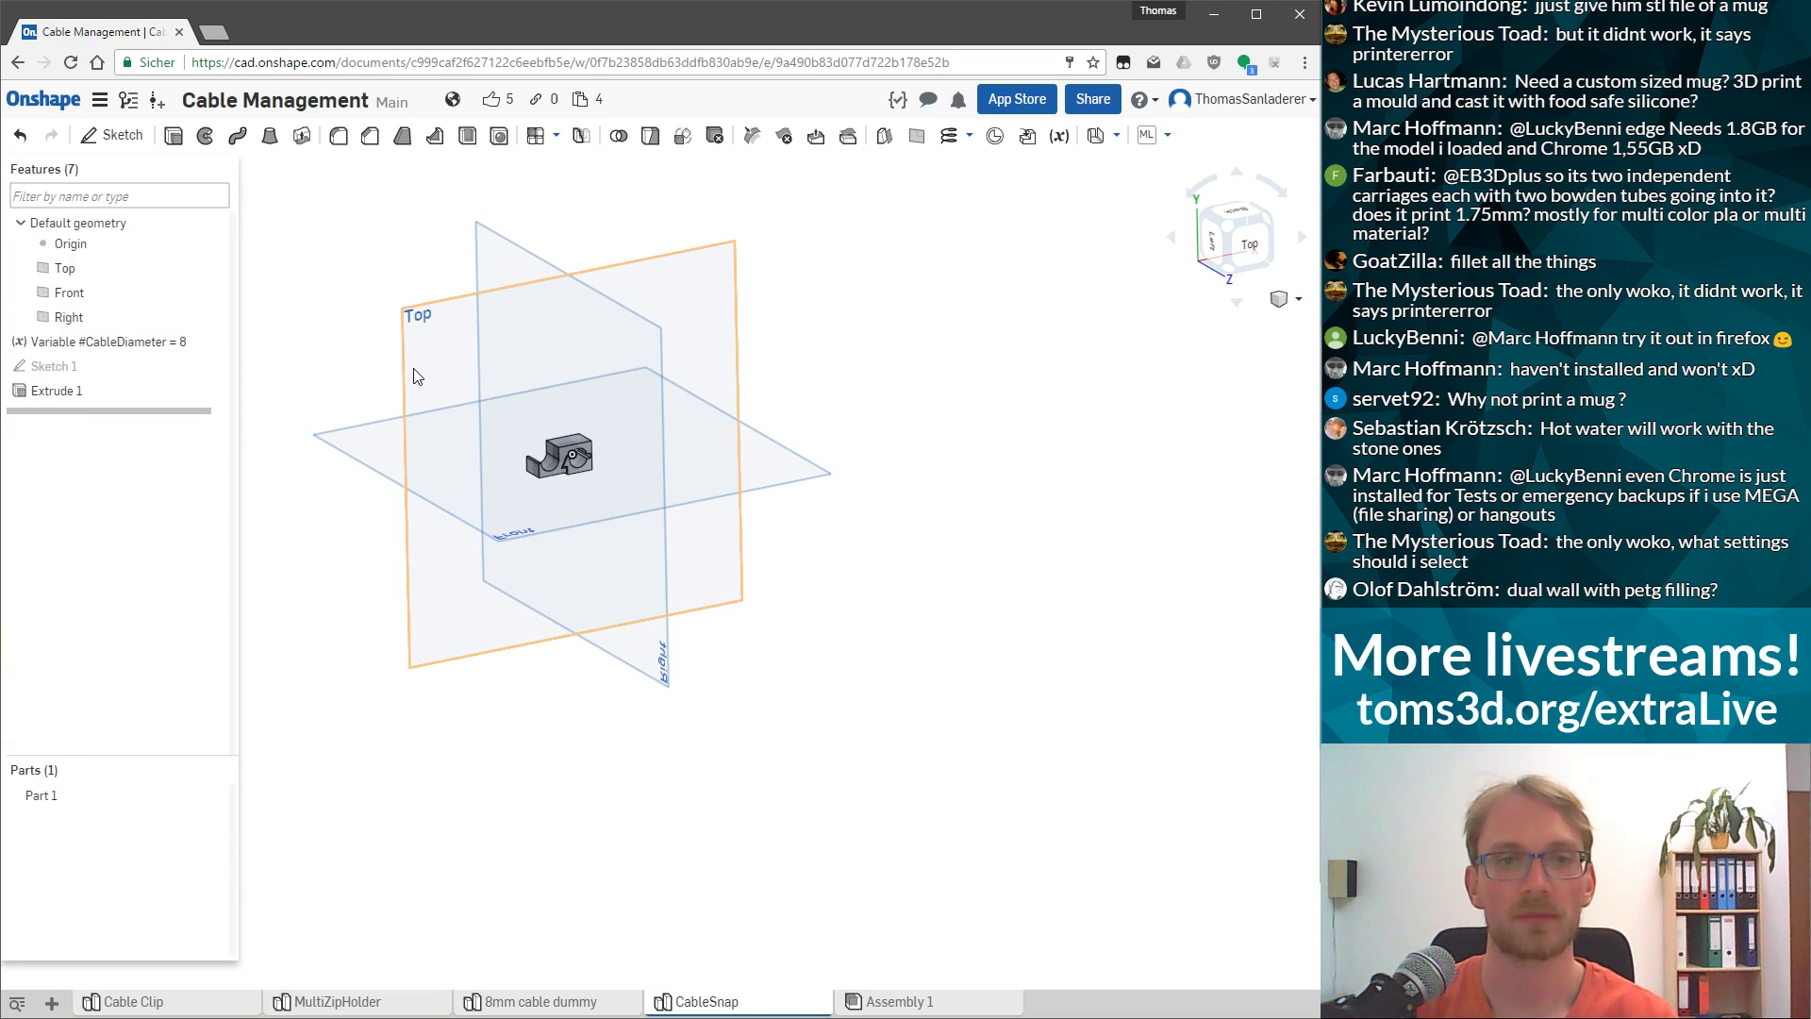
pyautogui.click(415, 375)
pyautogui.scroll(5, 660, 472)
pyautogui.moveTo(800, 562)
pyautogui.mouseDown(button='right')
pyautogui.moveTo(840, 681)
pyautogui.moveTo(785, 573)
pyautogui.mouseUp(button='right')
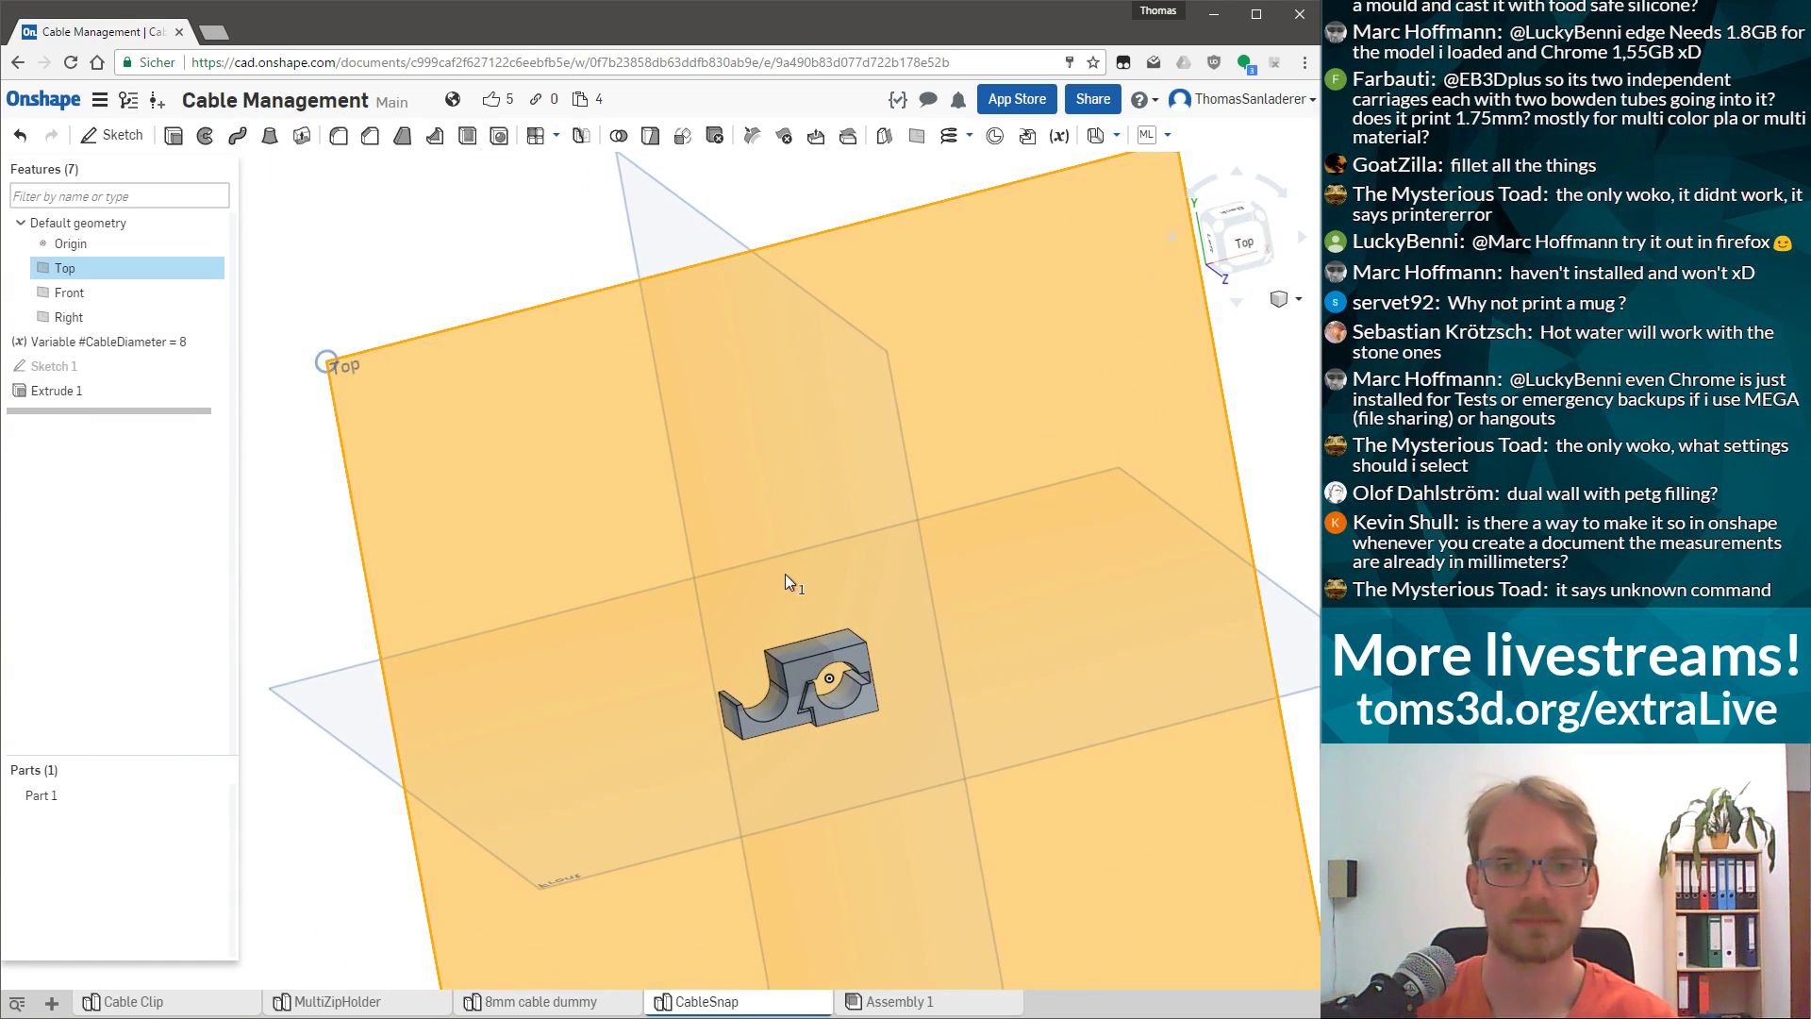
pyautogui.scroll(4, 795, 751)
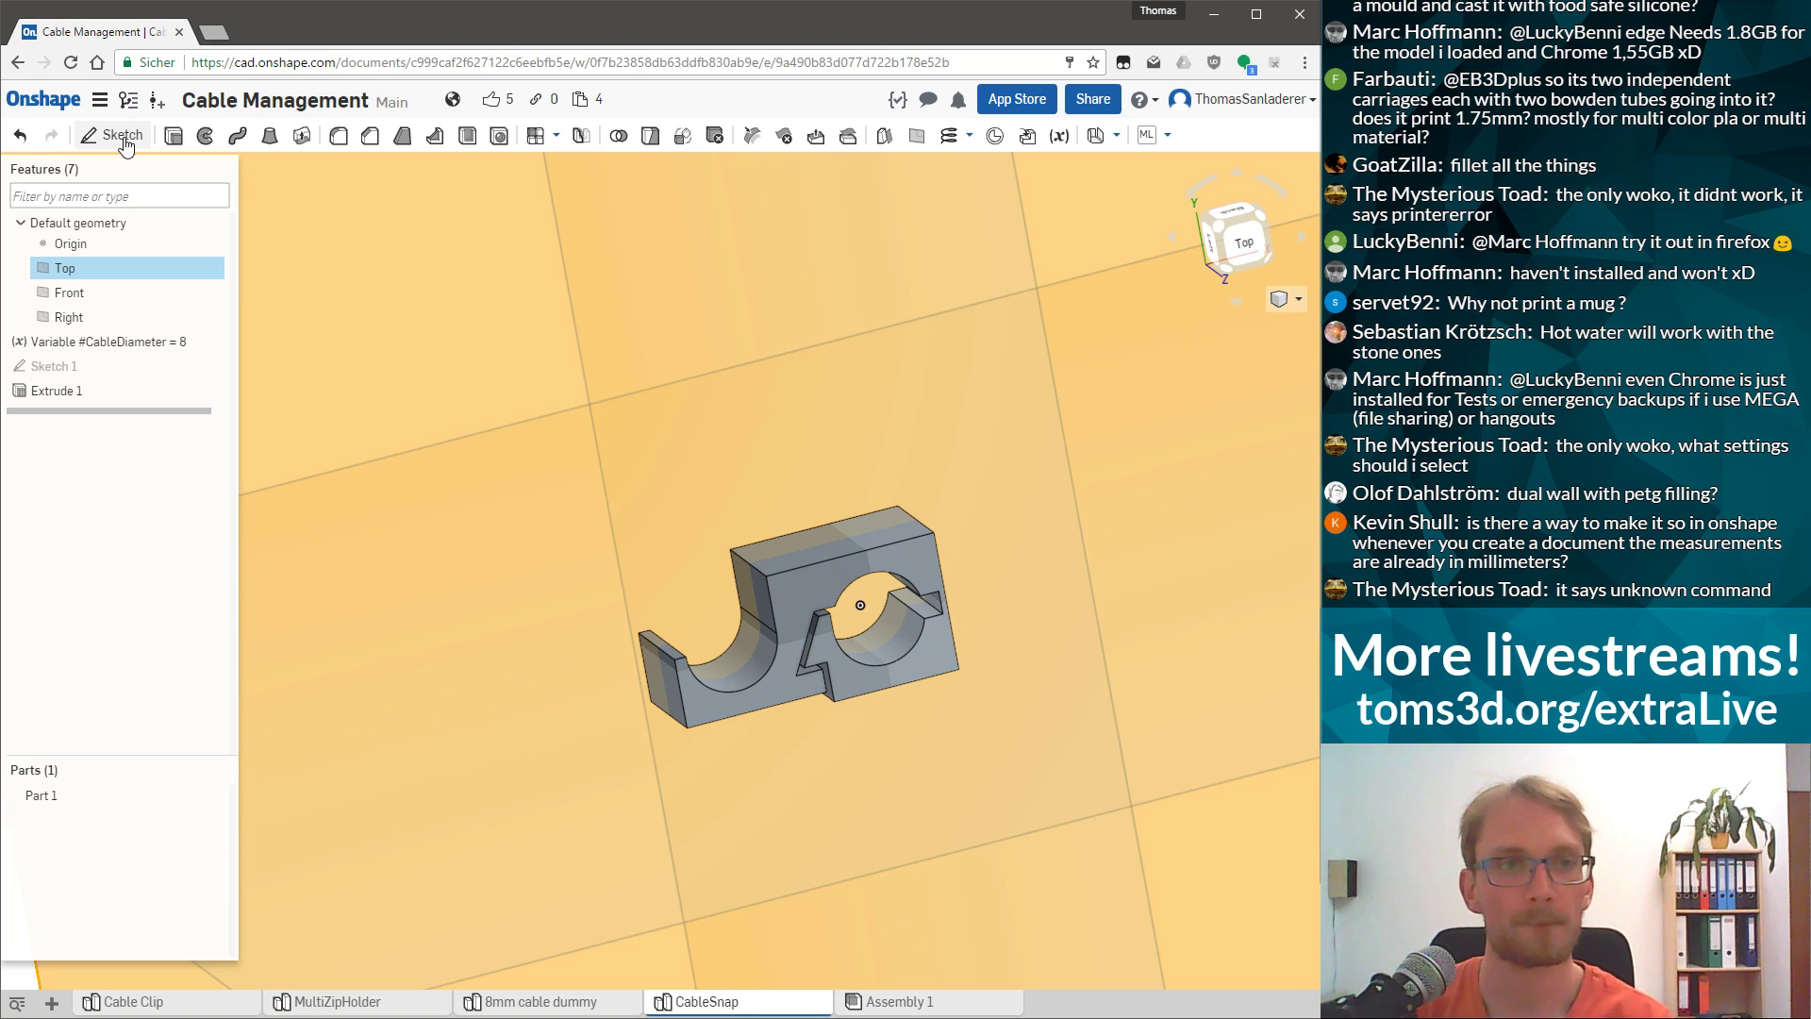
pyautogui.click(123, 136)
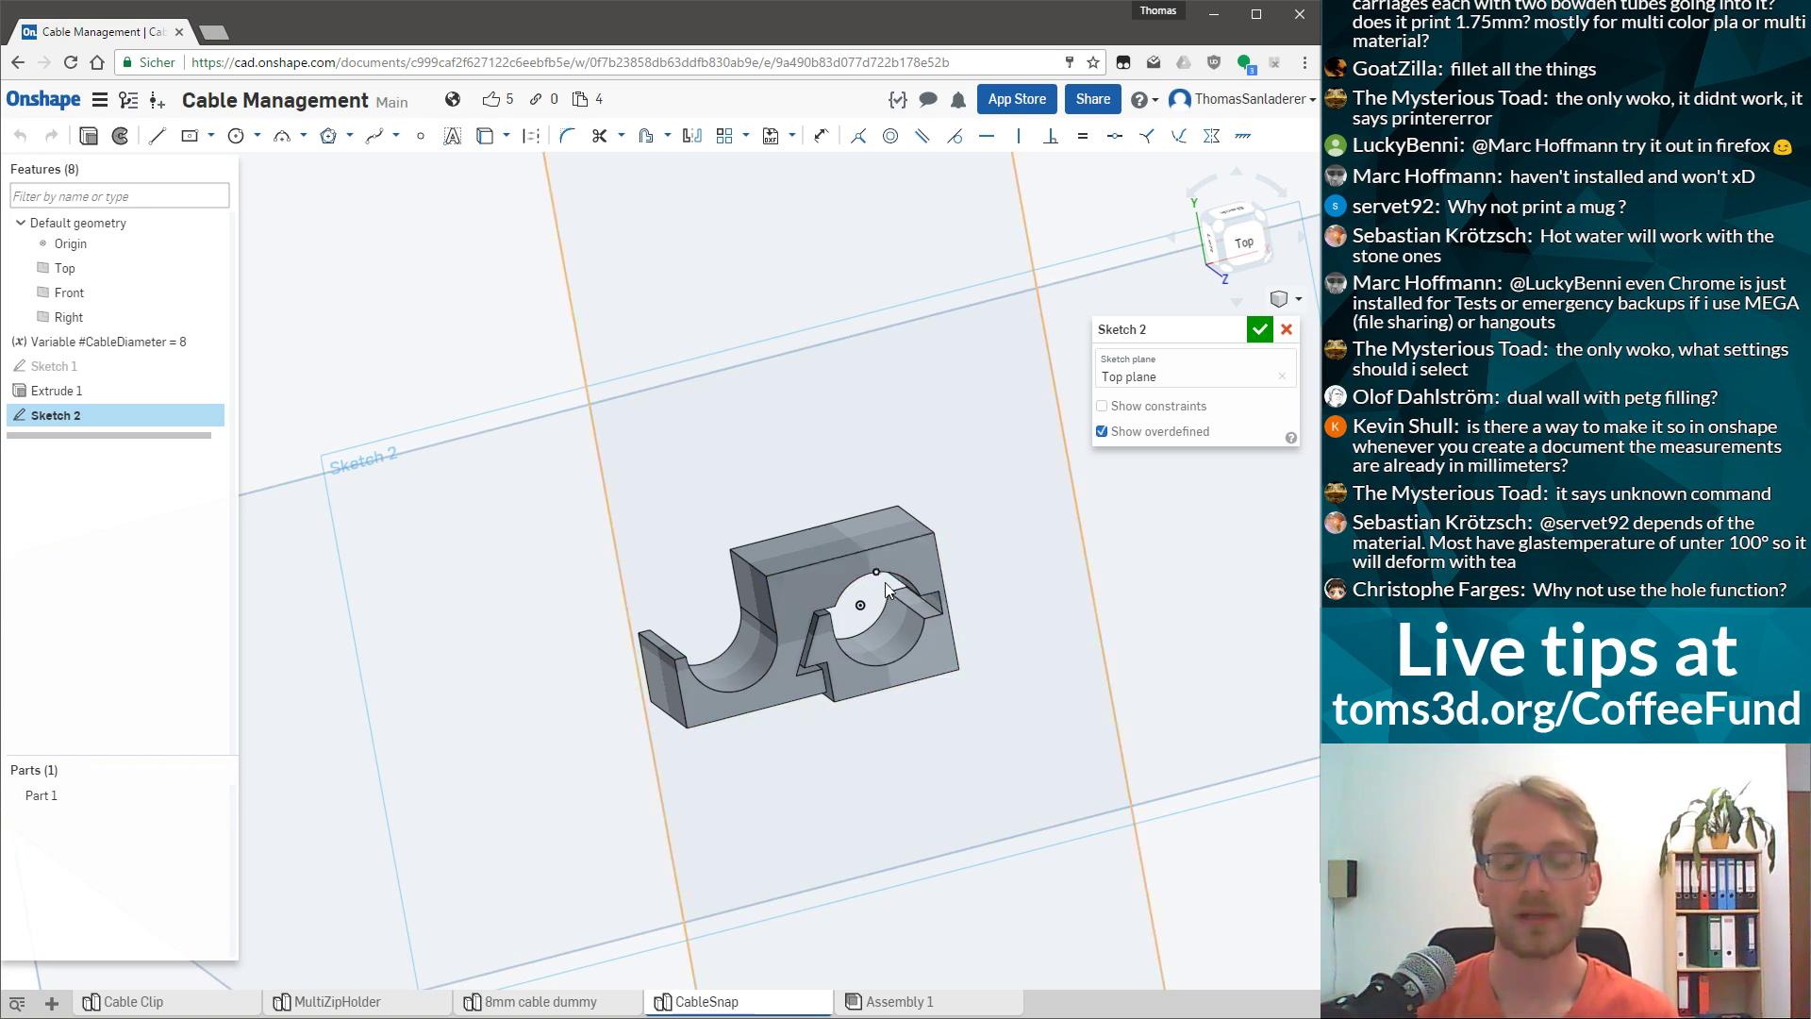
# Draw a vertical line about 6 mm long from the origin down to the outer edge below the cable hole.
pyautogui.scroll(3, 882, 590)
pyautogui.moveTo(891, 696); pyautogui.dragTo(898, 721, button='right')
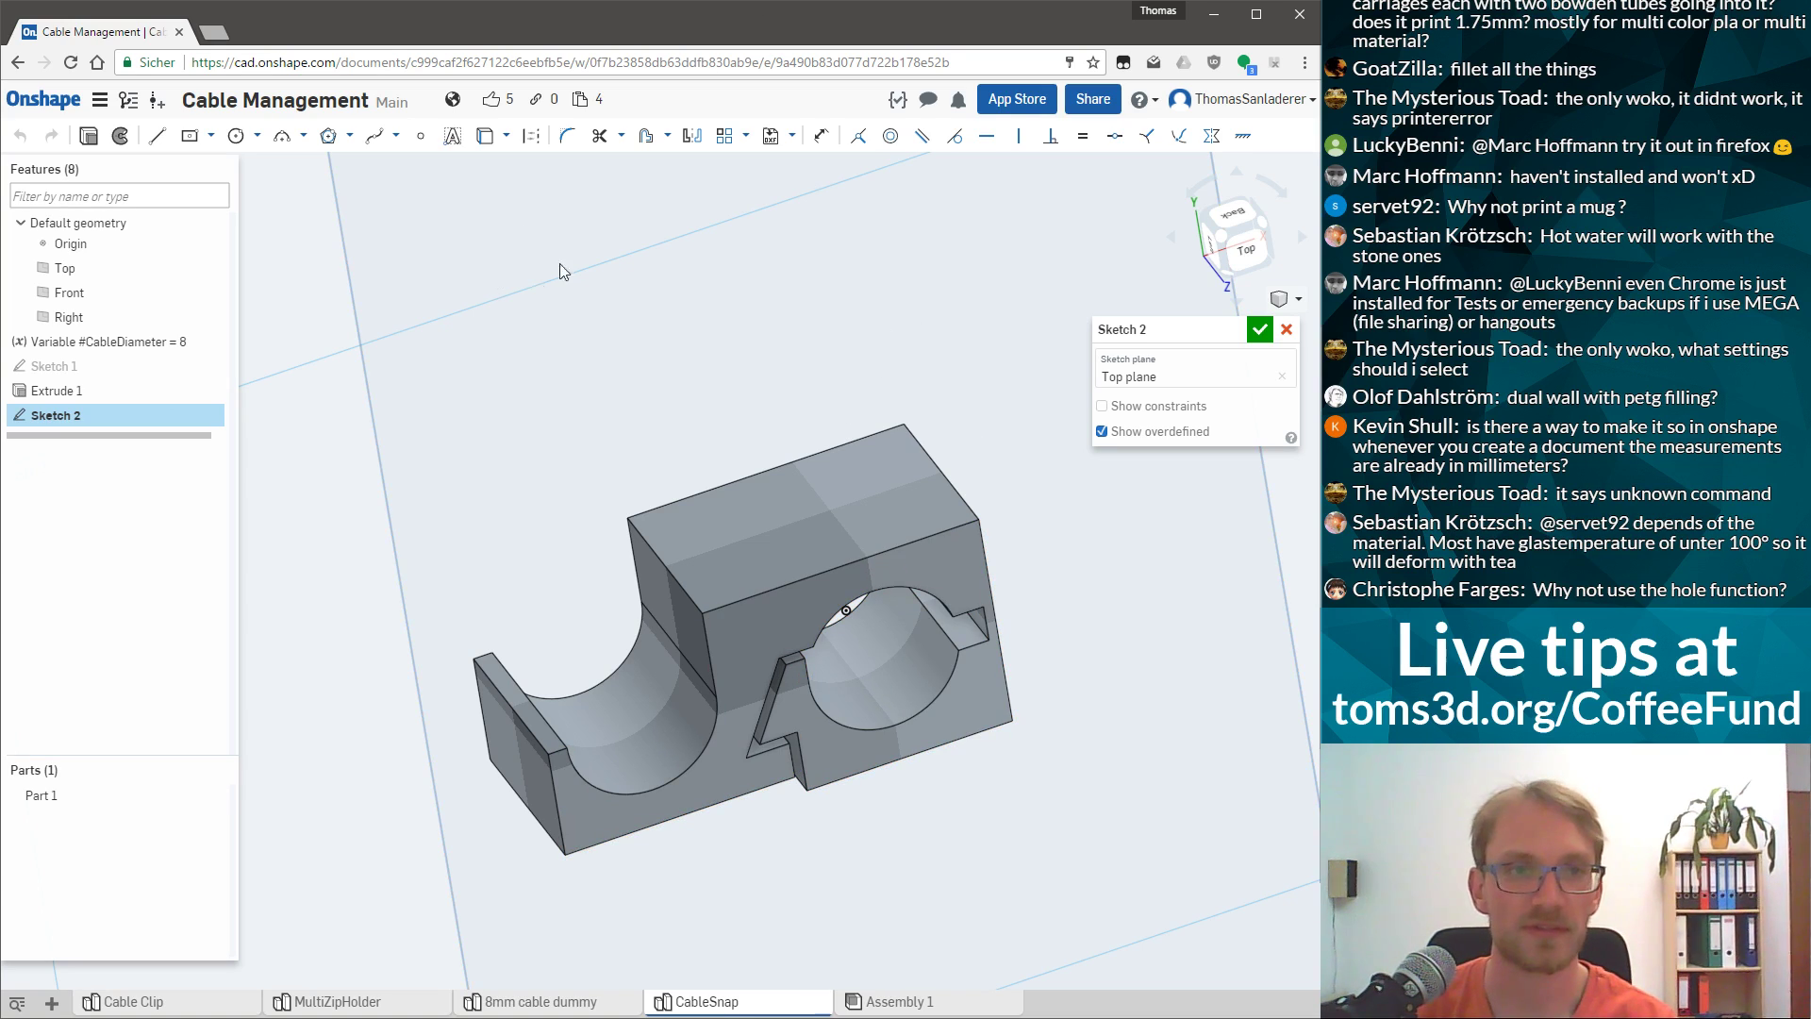
pyautogui.scroll(-3, 669, 453)
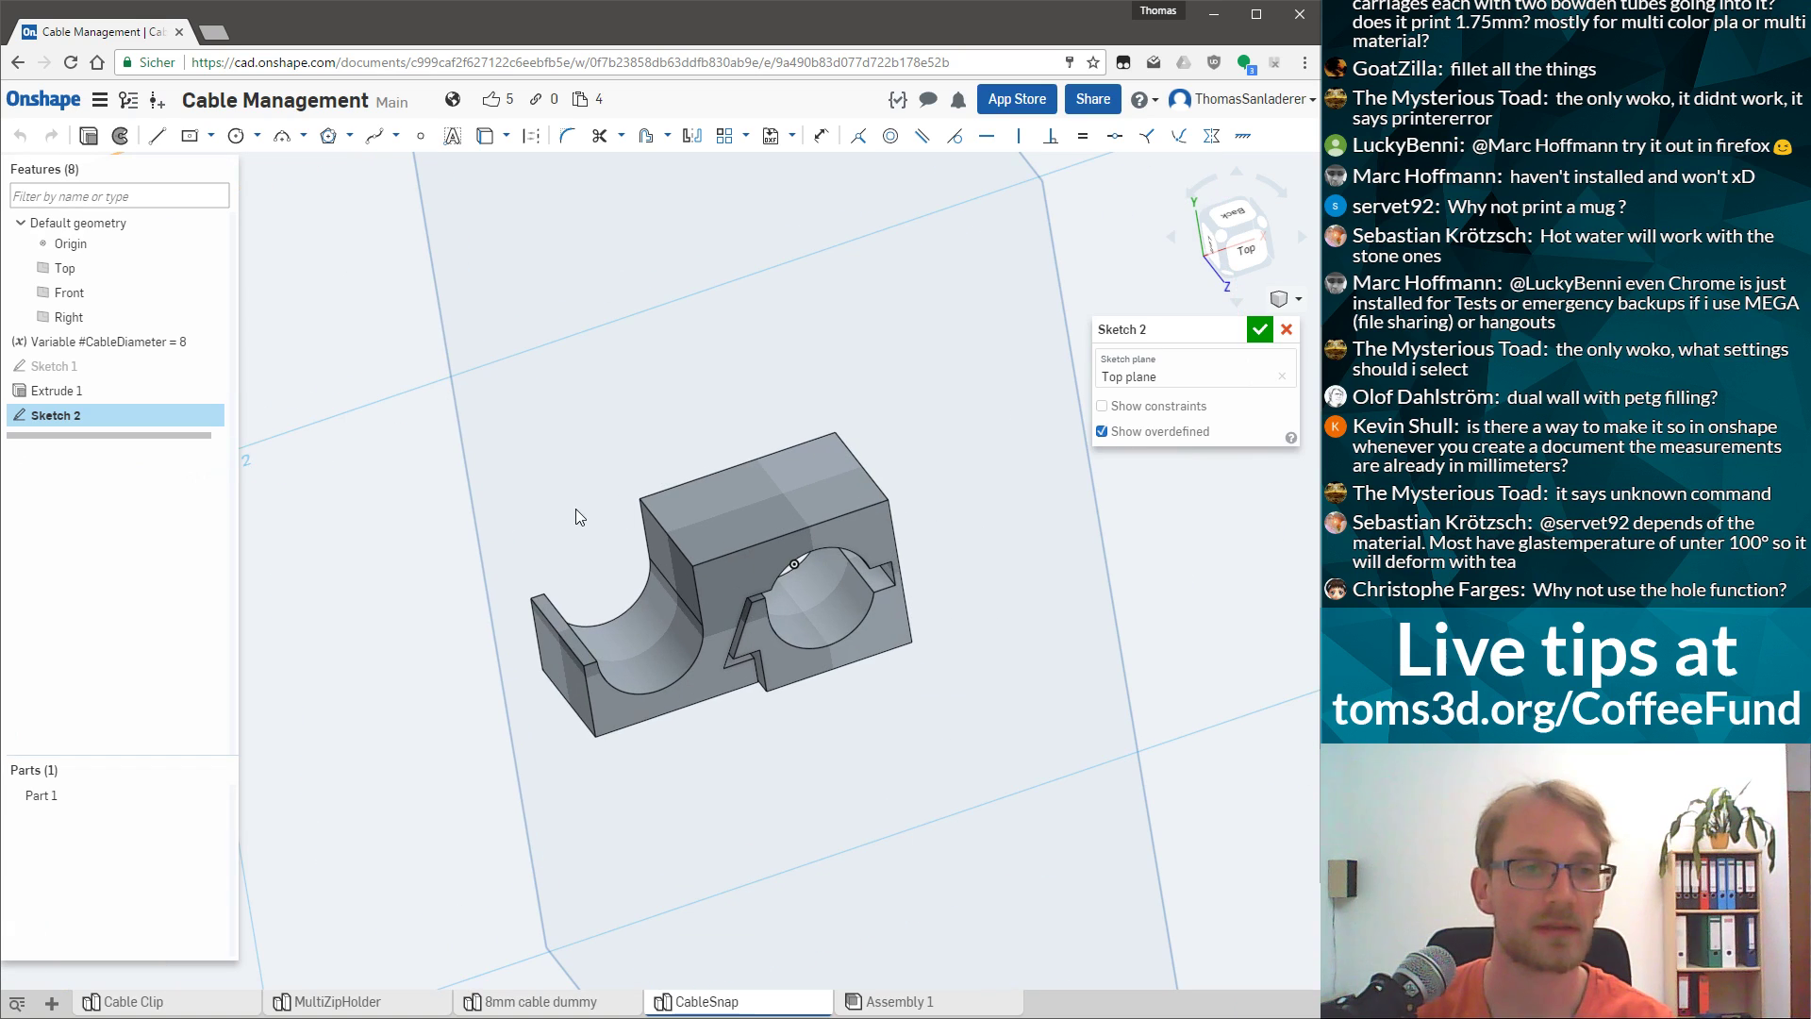
pyautogui.scroll(-5, 437, 475)
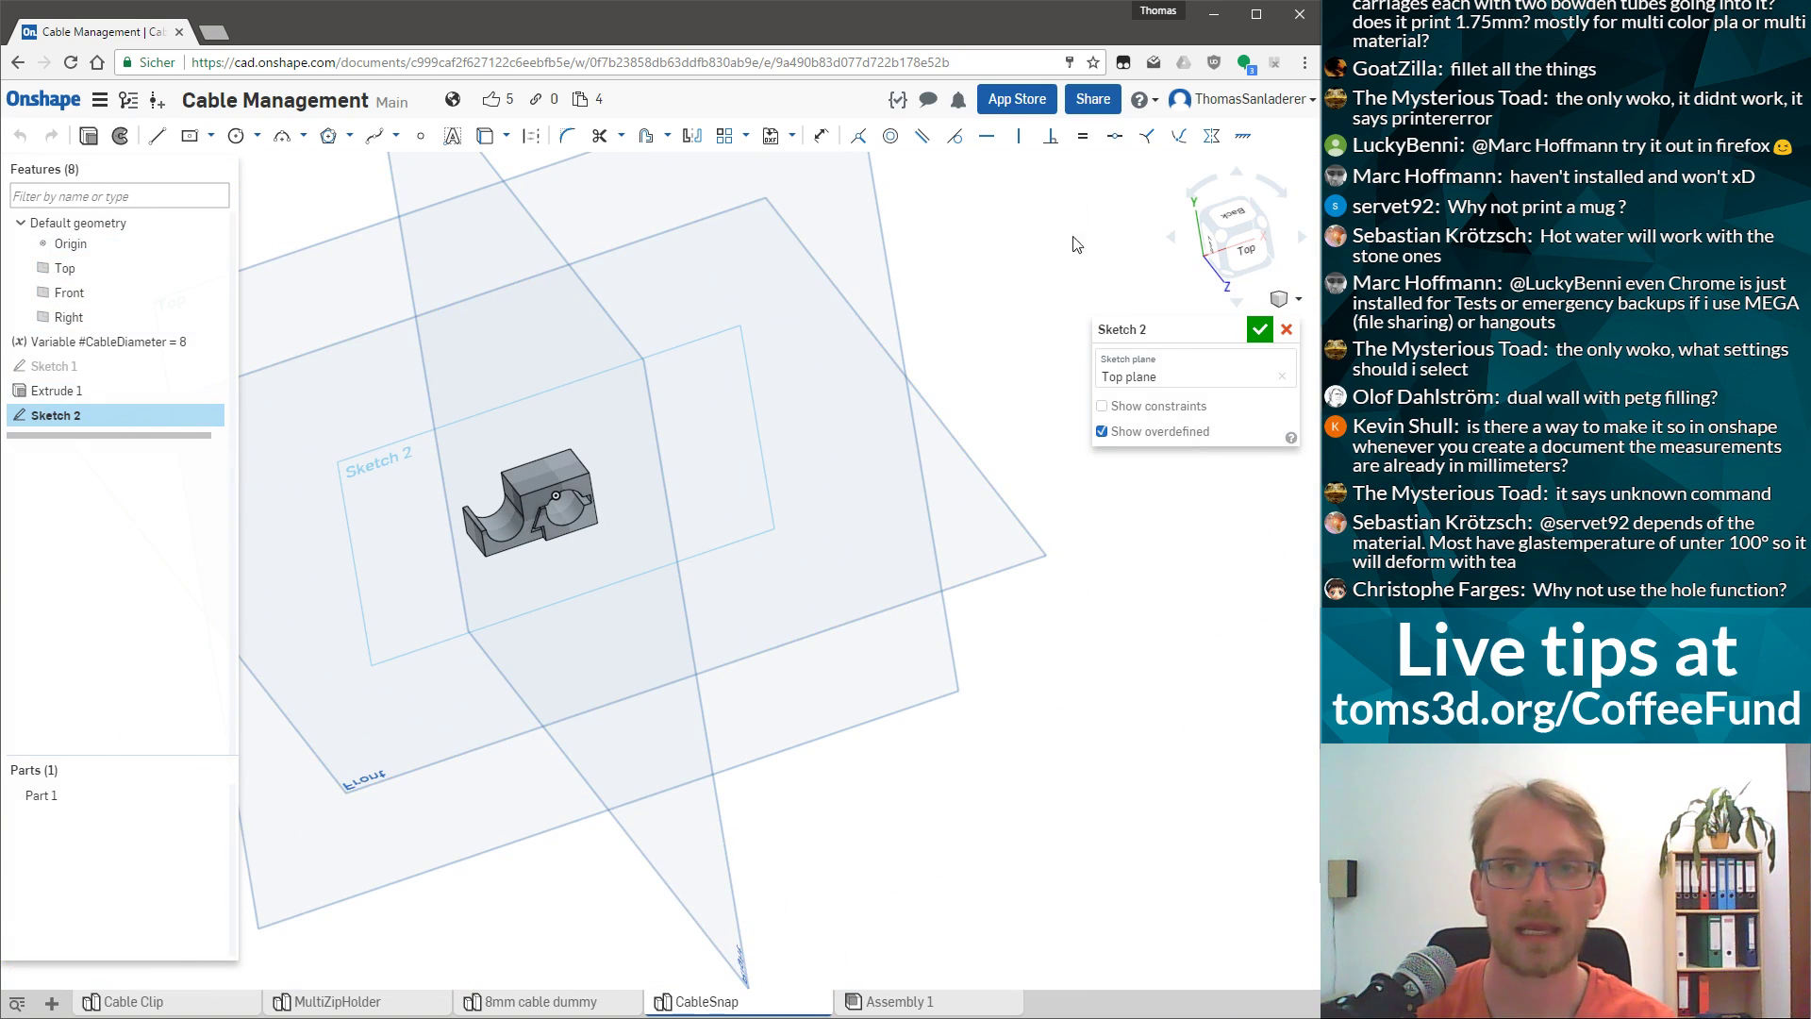
pyautogui.click(1243, 248)
pyautogui.scroll(8, 755, 611)
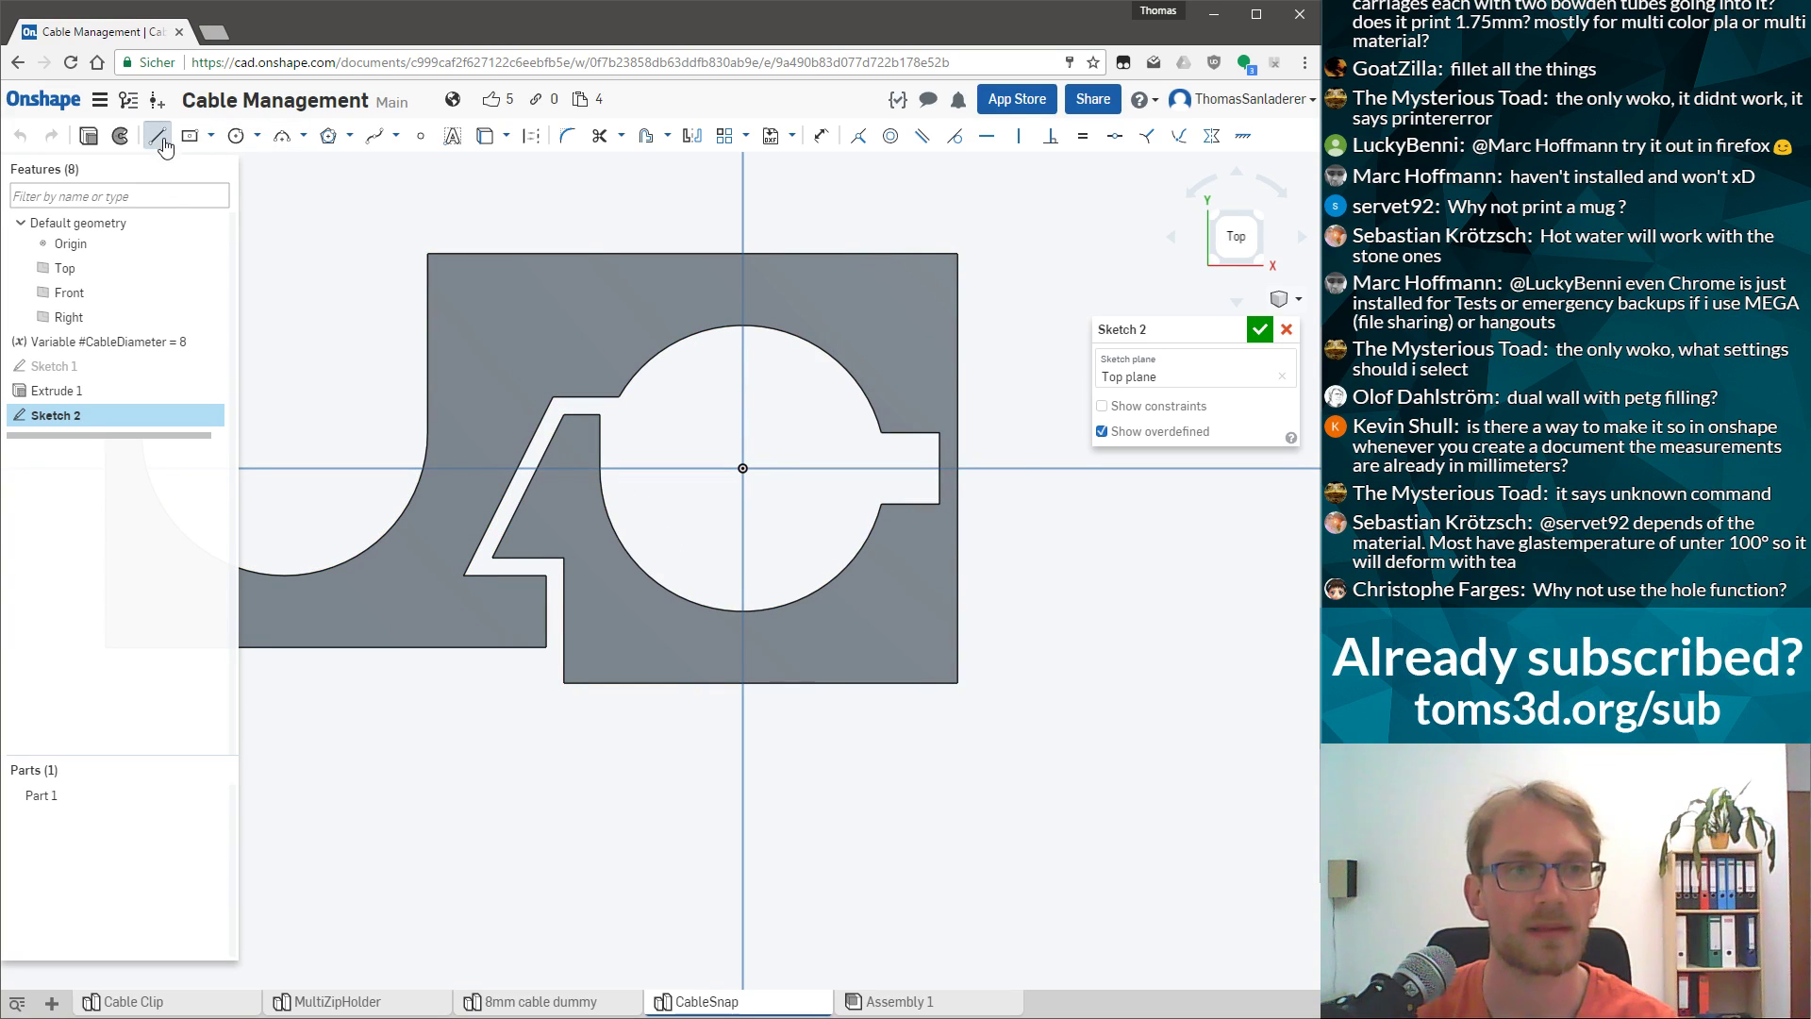
pyautogui.click(742, 469)
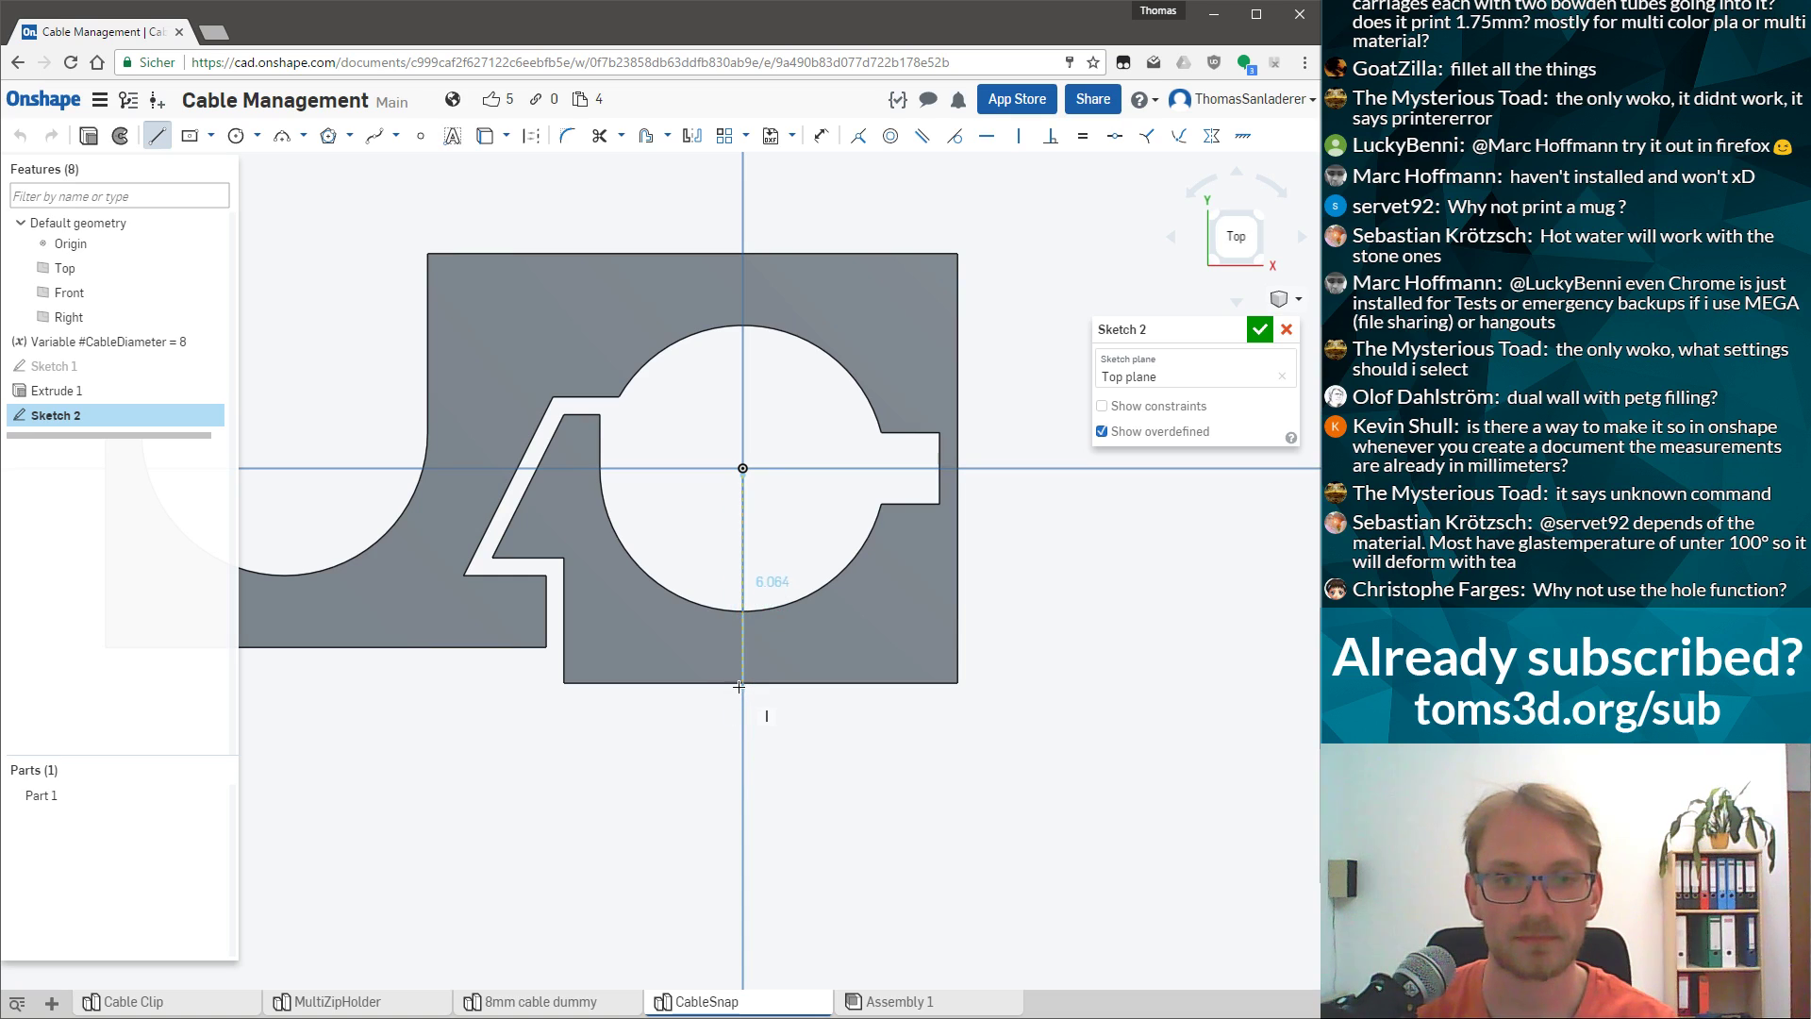
pyautogui.click(743, 686)
pyautogui.press('Escape')
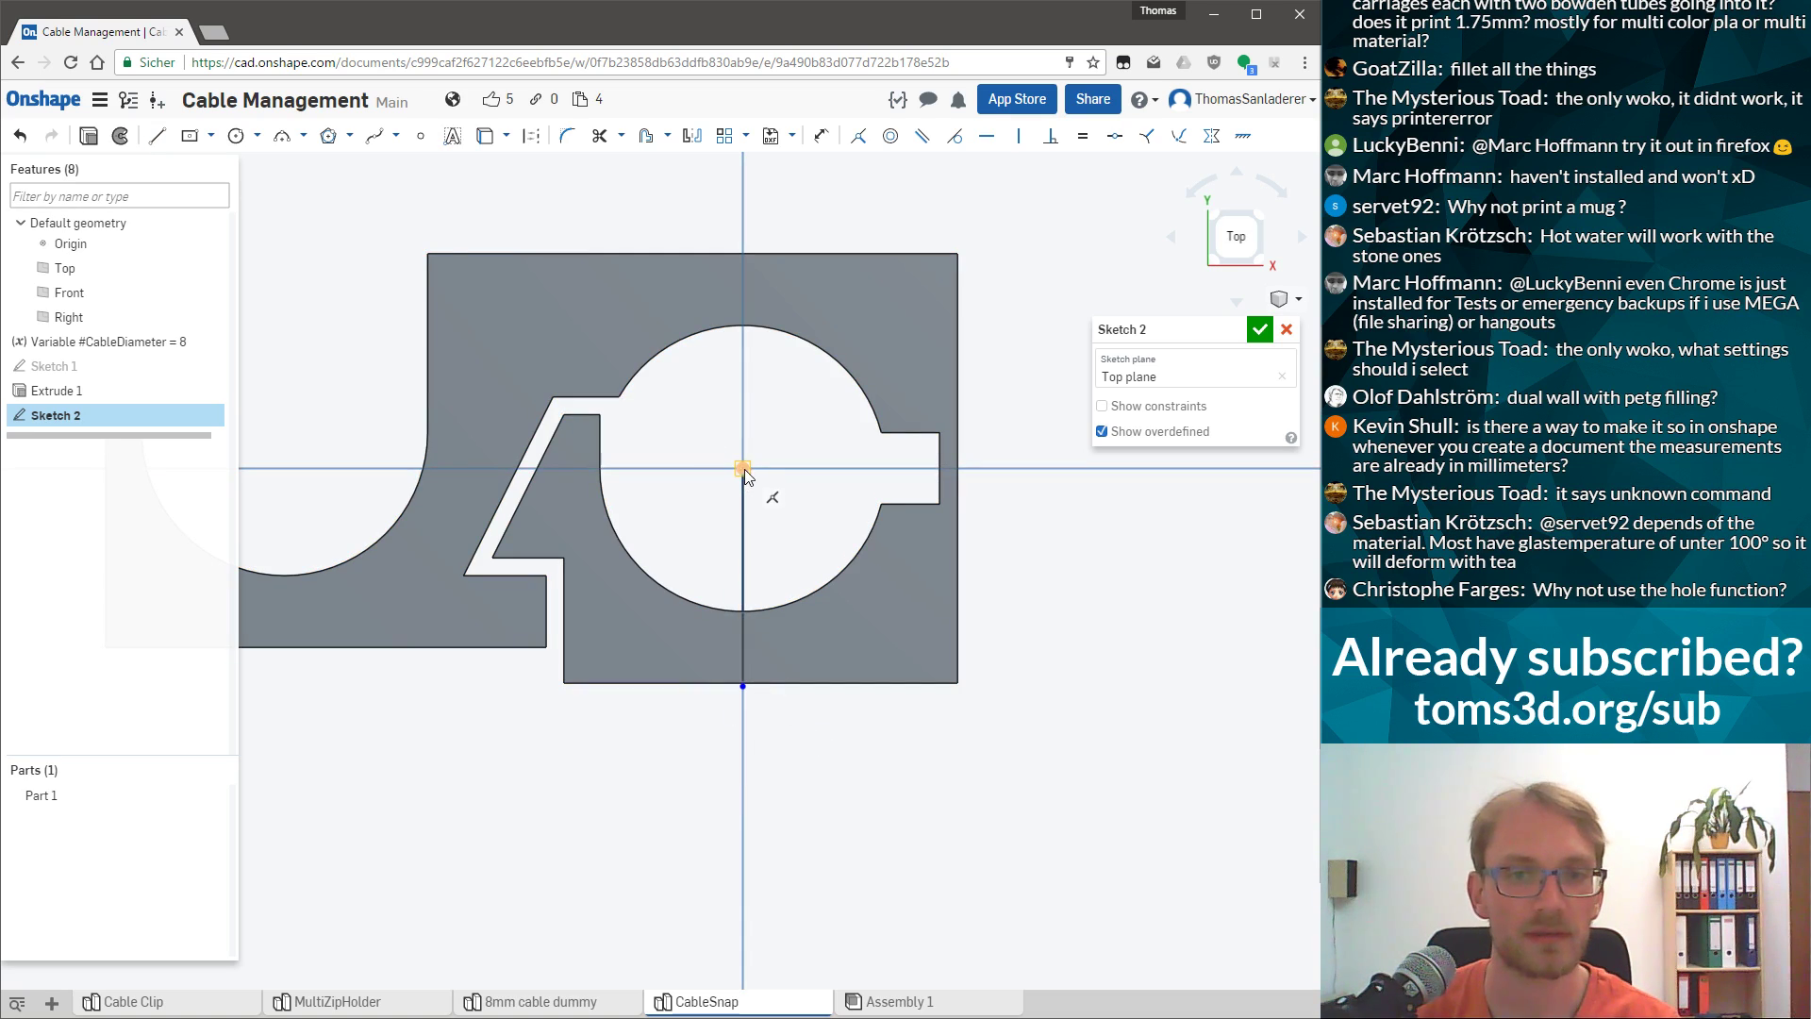
pyautogui.moveTo(742, 685); pyautogui.dragTo(743, 682)
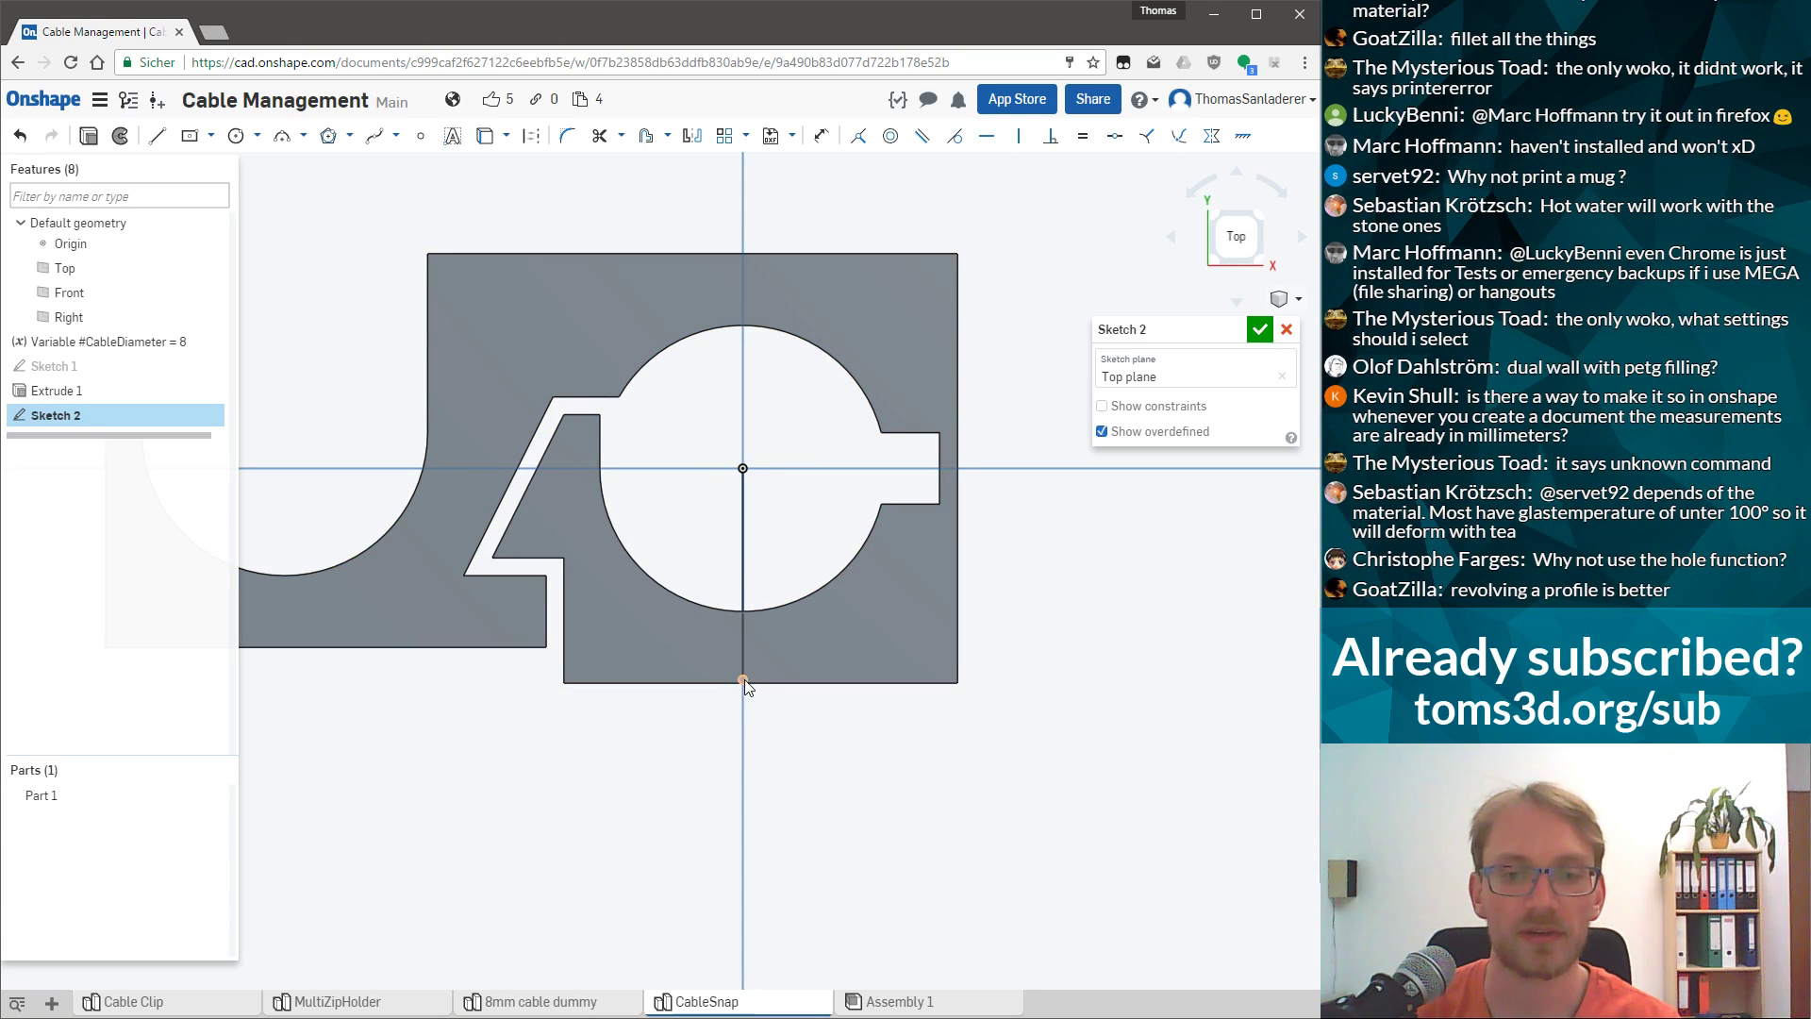
# Make the vertical line's lower endpoint coincident with the part's outer edge and turn the line into construction geometry.
pyautogui.click(800, 682)
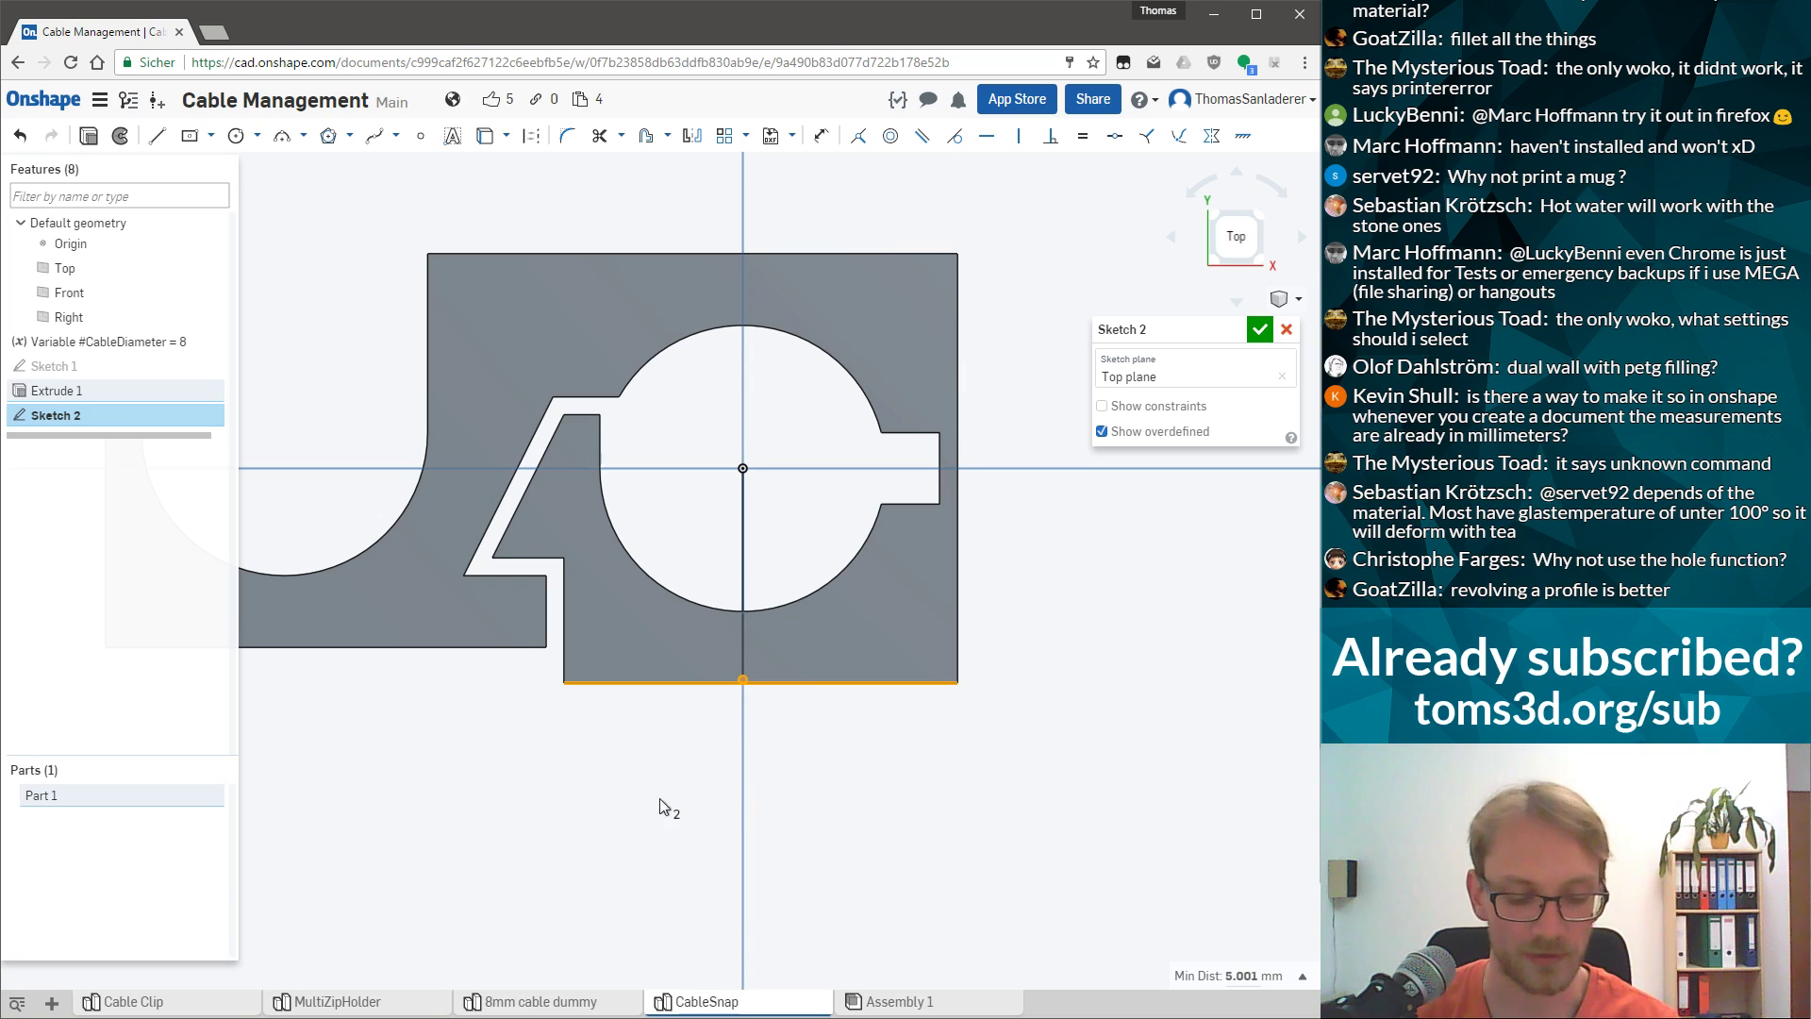
pyautogui.click(767, 493)
pyautogui.click(749, 536)
pyautogui.press('q')
pyautogui.scroll(3, 580, 551)
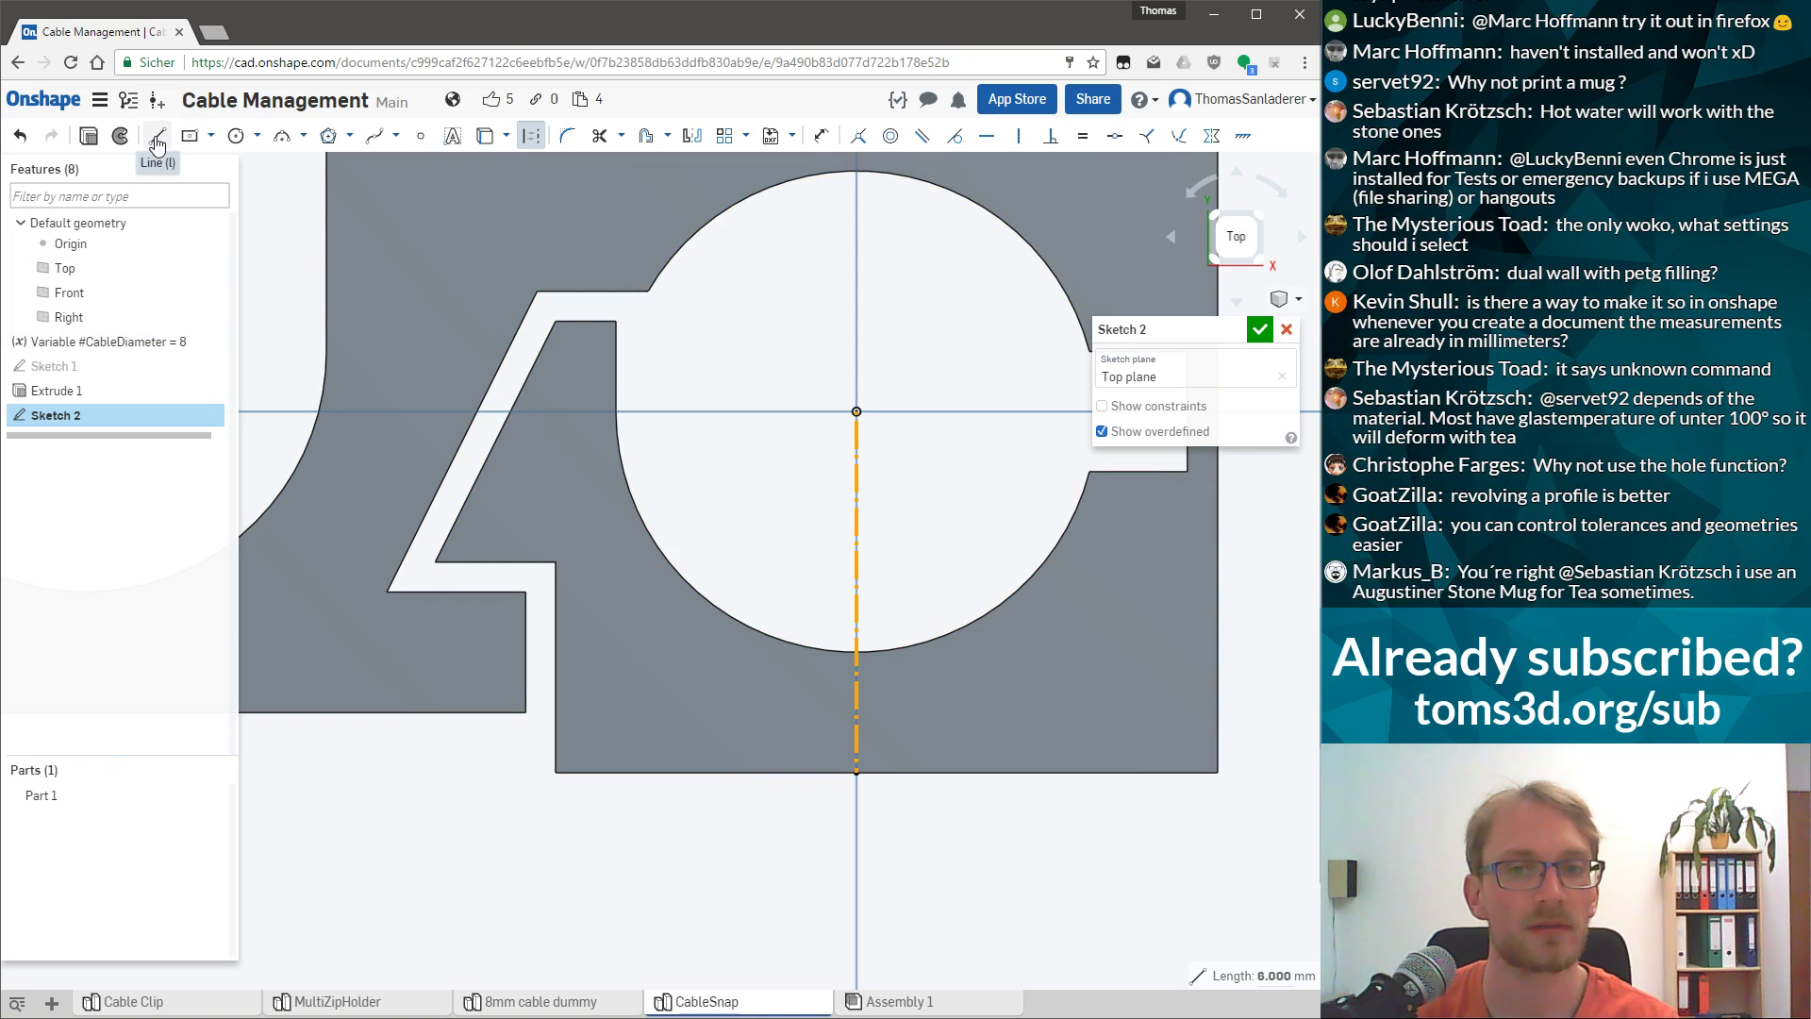
# Place a sketch point inside the cable hole and make it coincident with the latch's upper corner beside the hole.
pyautogui.click(157, 141)
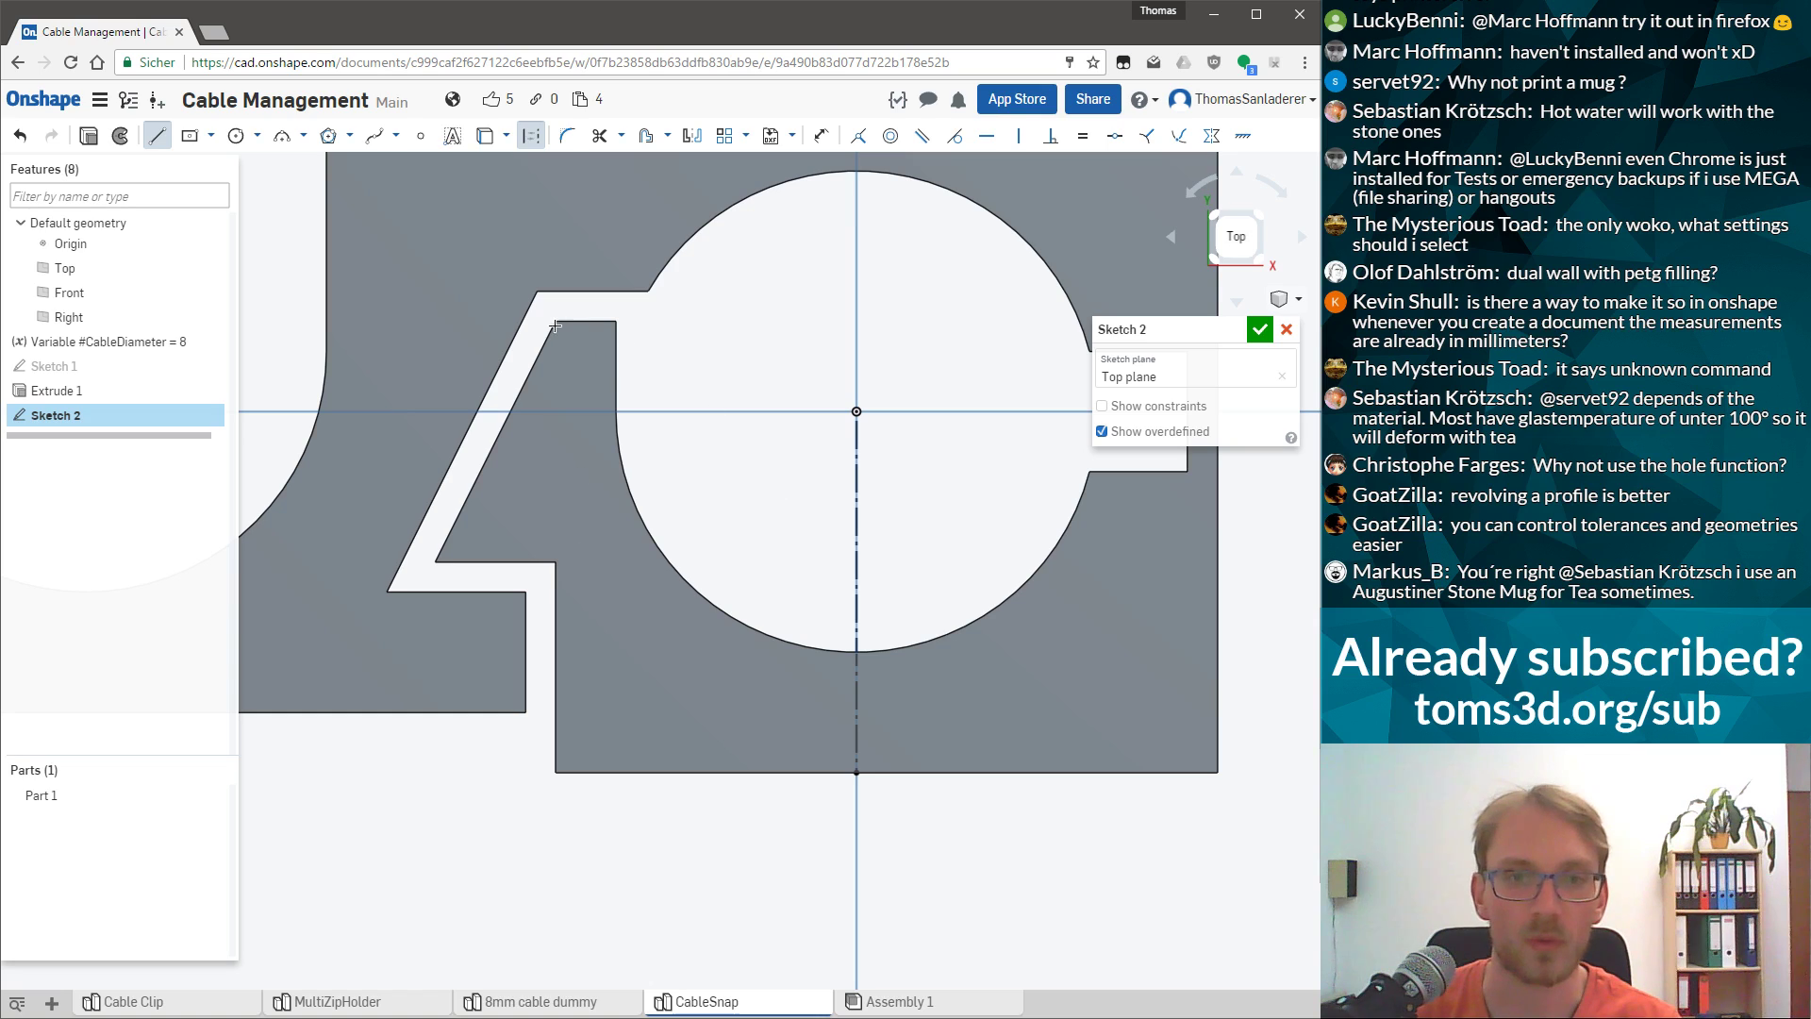
pyautogui.press('p')
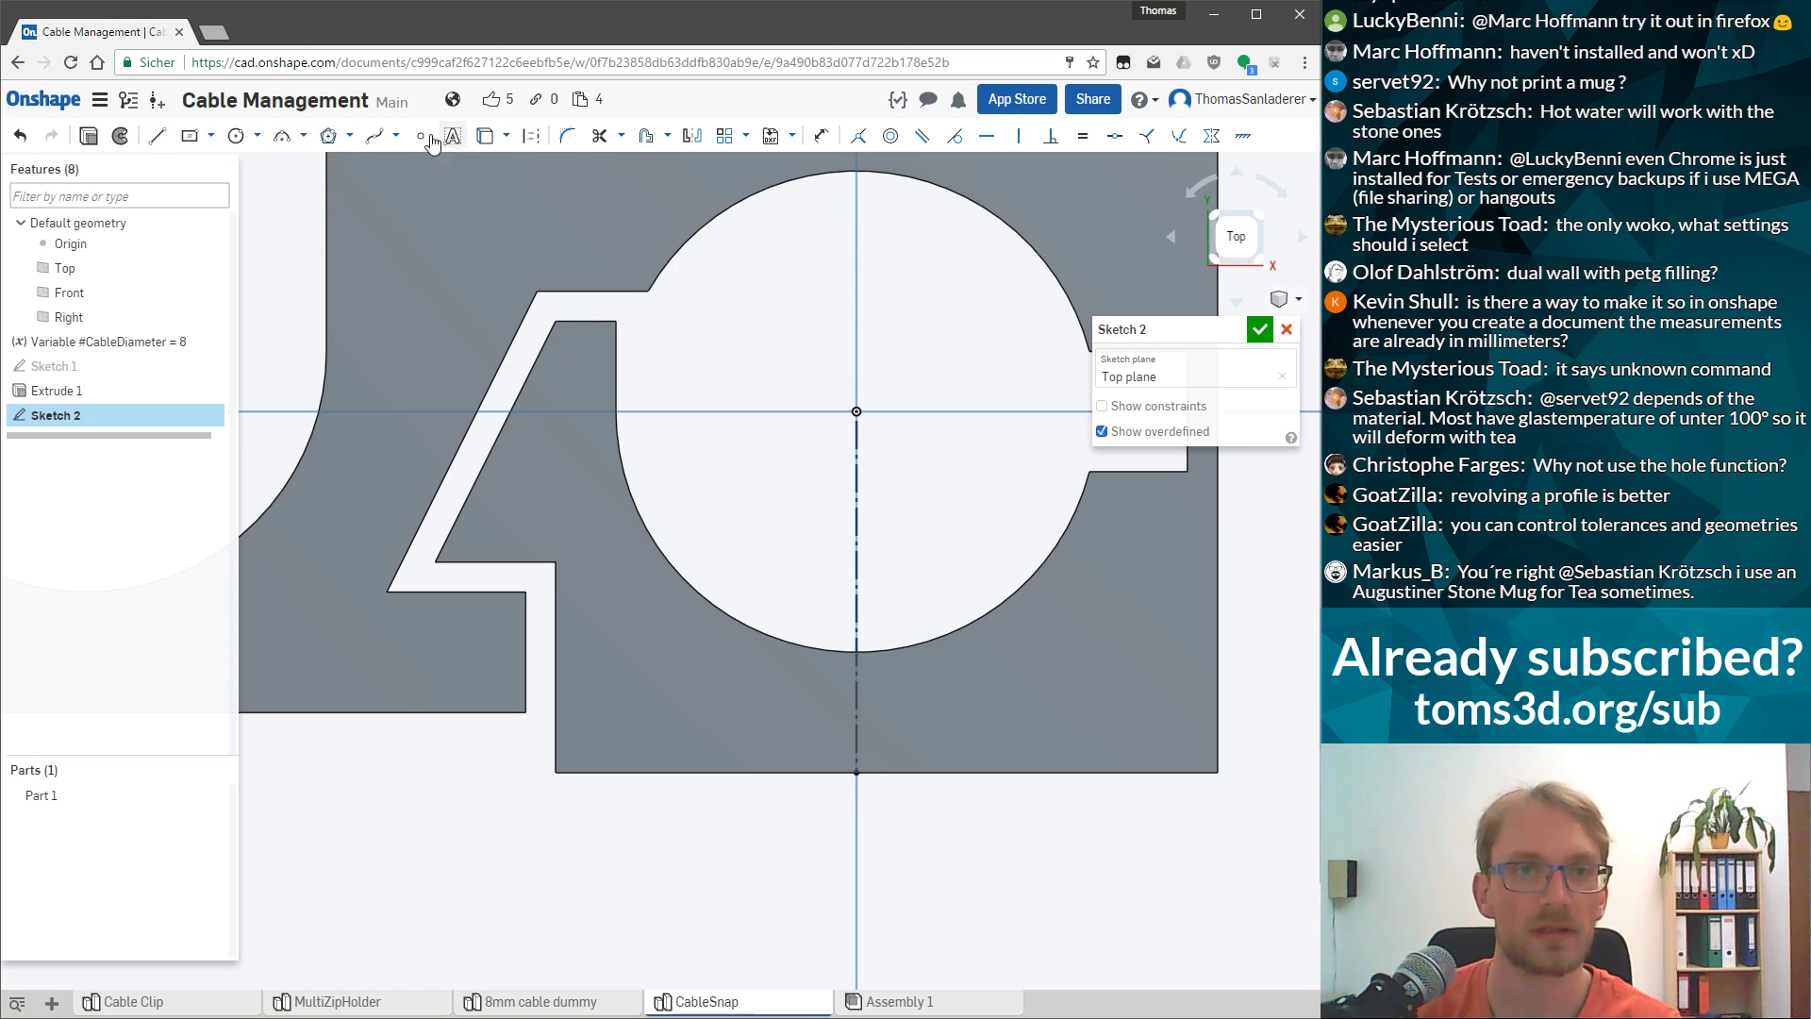
pyautogui.click(616, 322)
pyautogui.click(657, 347)
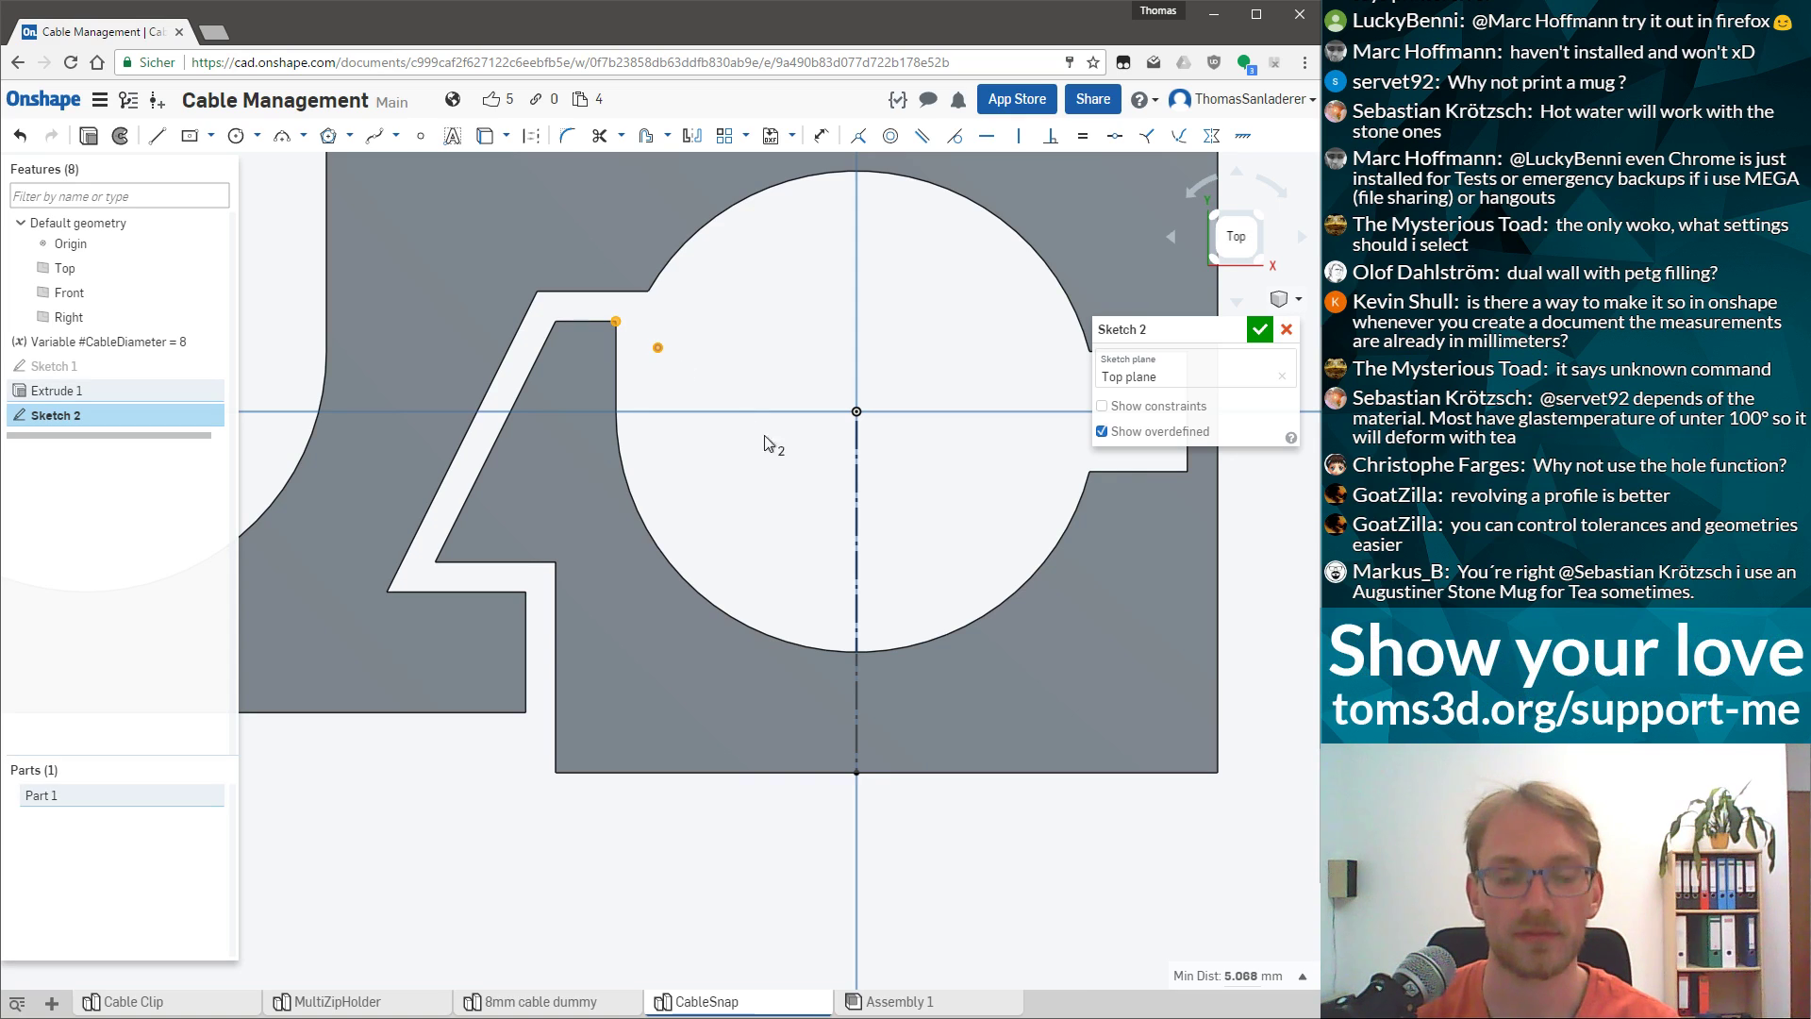
pyautogui.press('i')
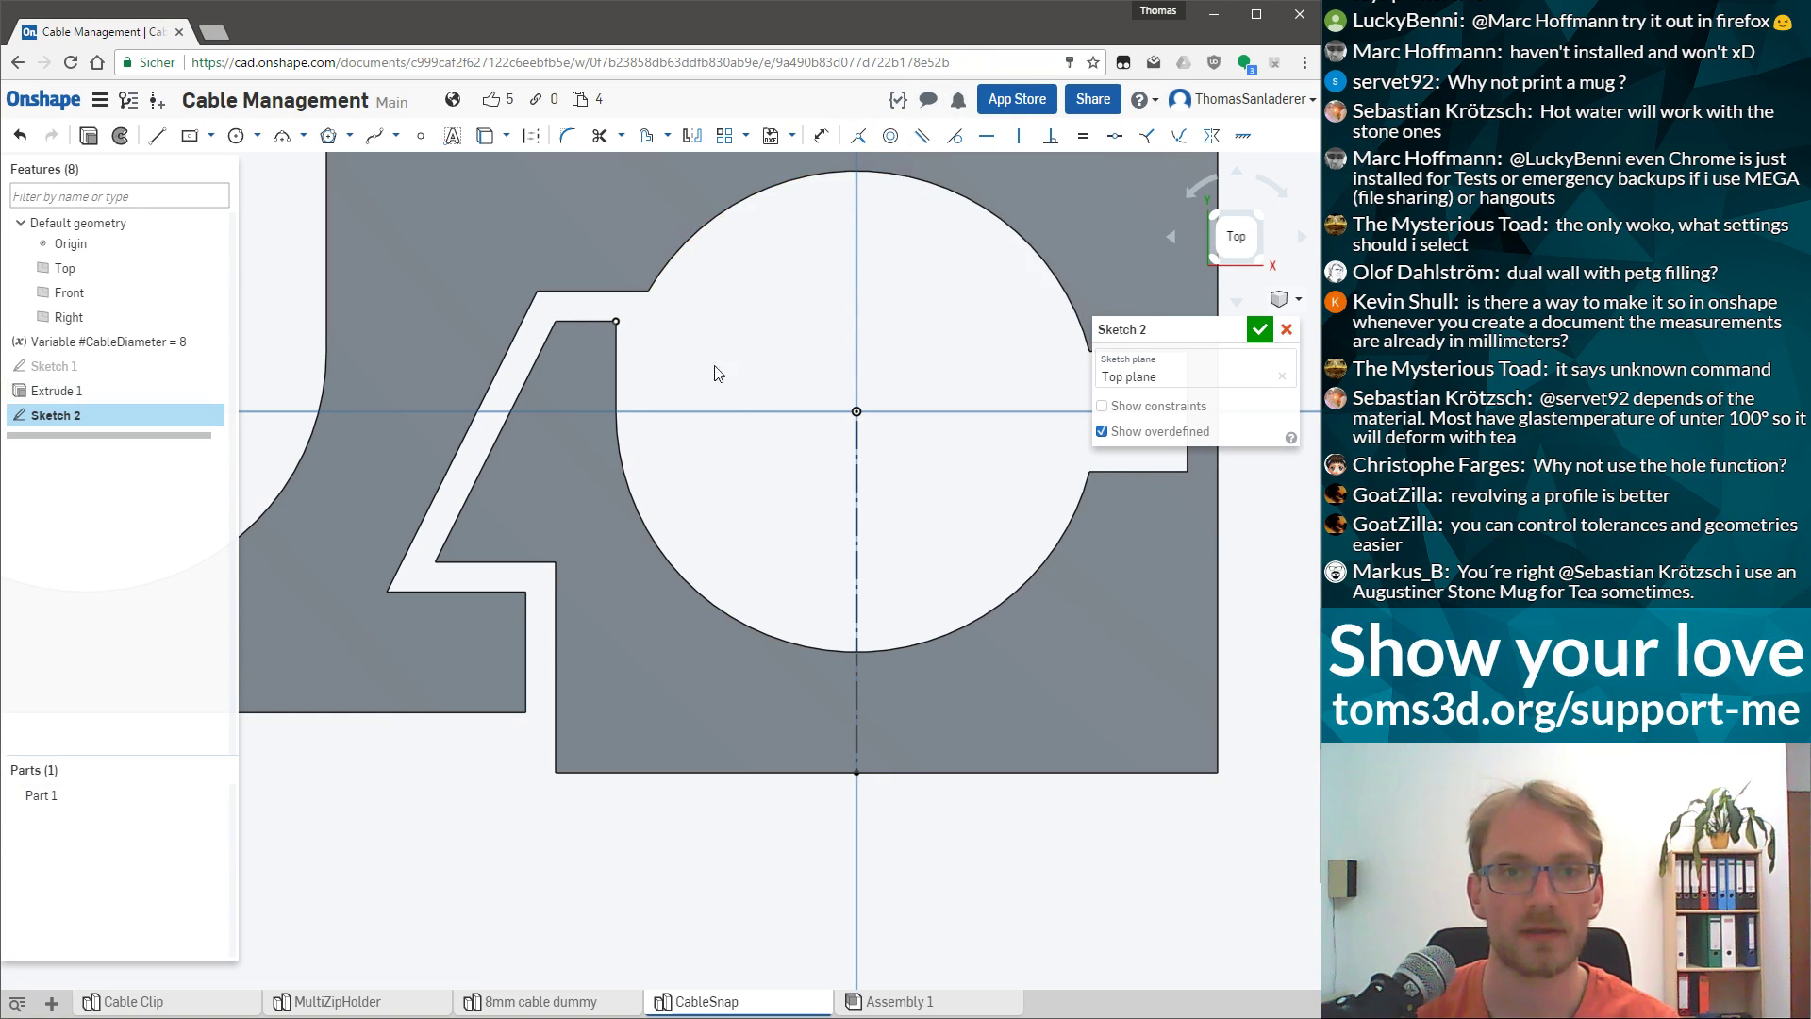
# Draw the screw hole's half profile from the latch corner point: vertical about 4.1 mm, diagonal inward, vertical to the outer edge, horizontal to the construction line.
pyautogui.click(157, 135)
pyautogui.moveTo(722, 399); pyautogui.dragTo(690, 408, button='right')
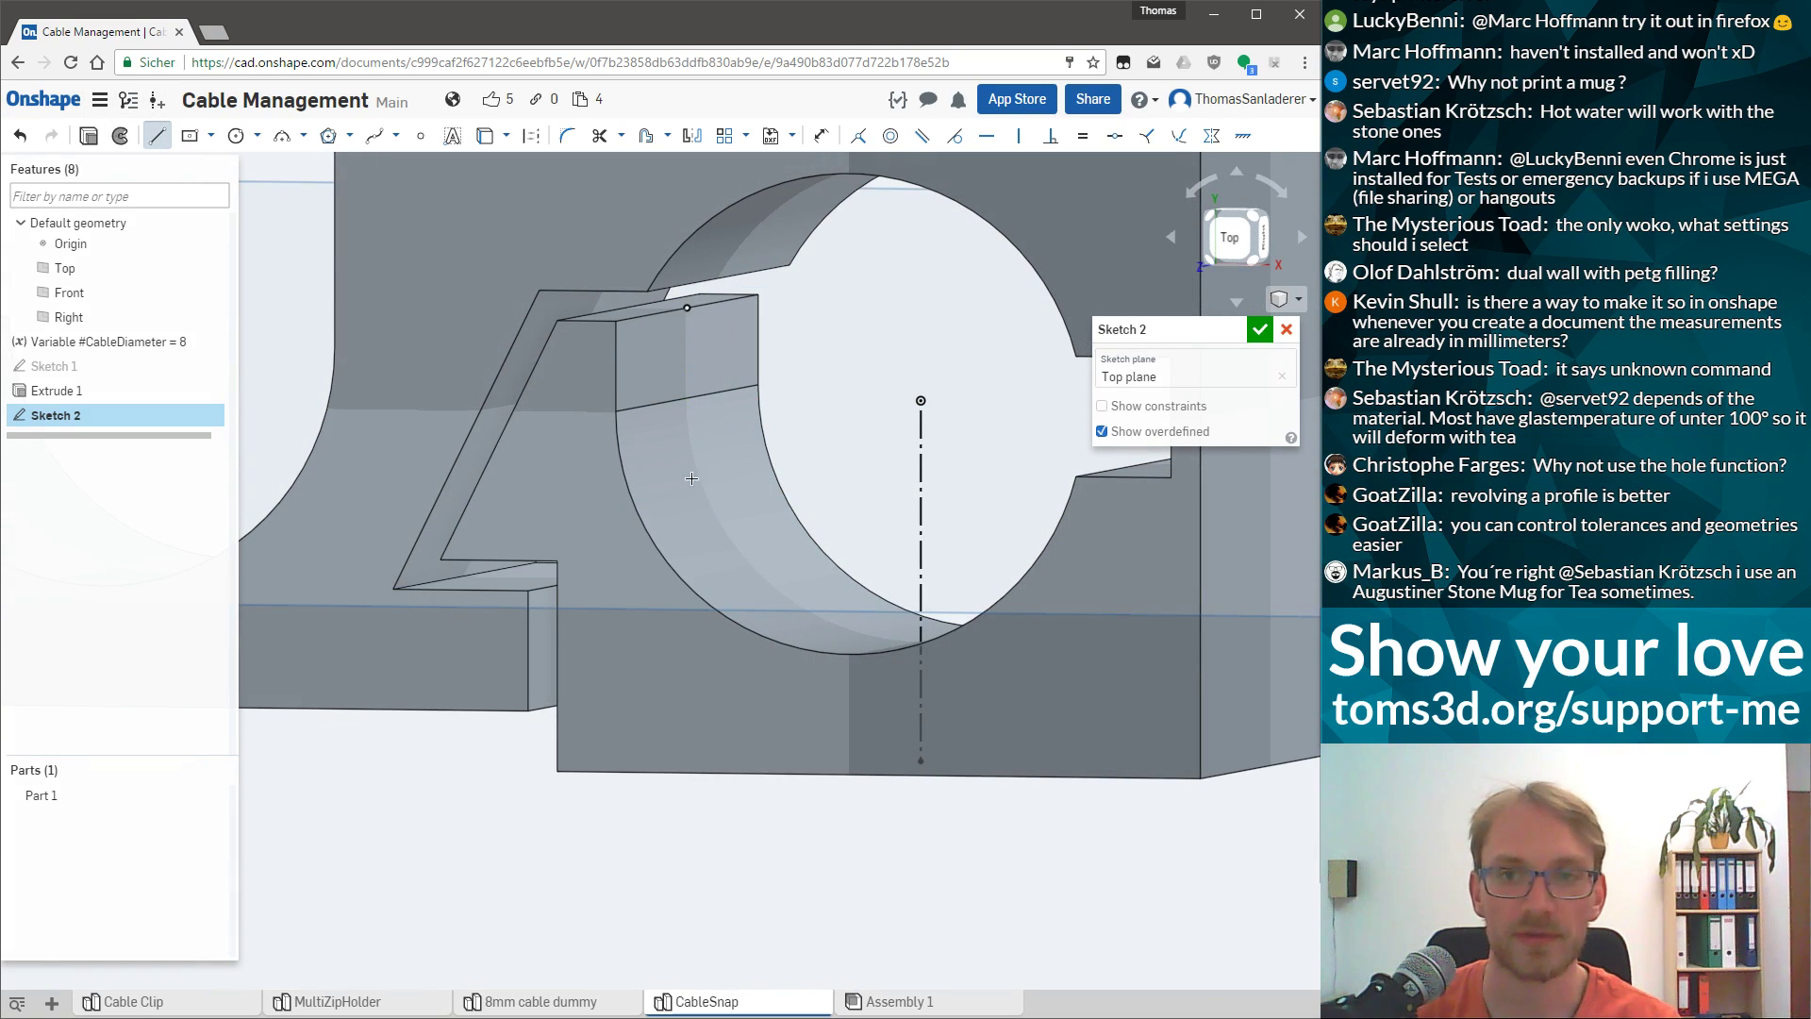
pyautogui.moveTo(689, 474); pyautogui.dragTo(727, 503, button='right')
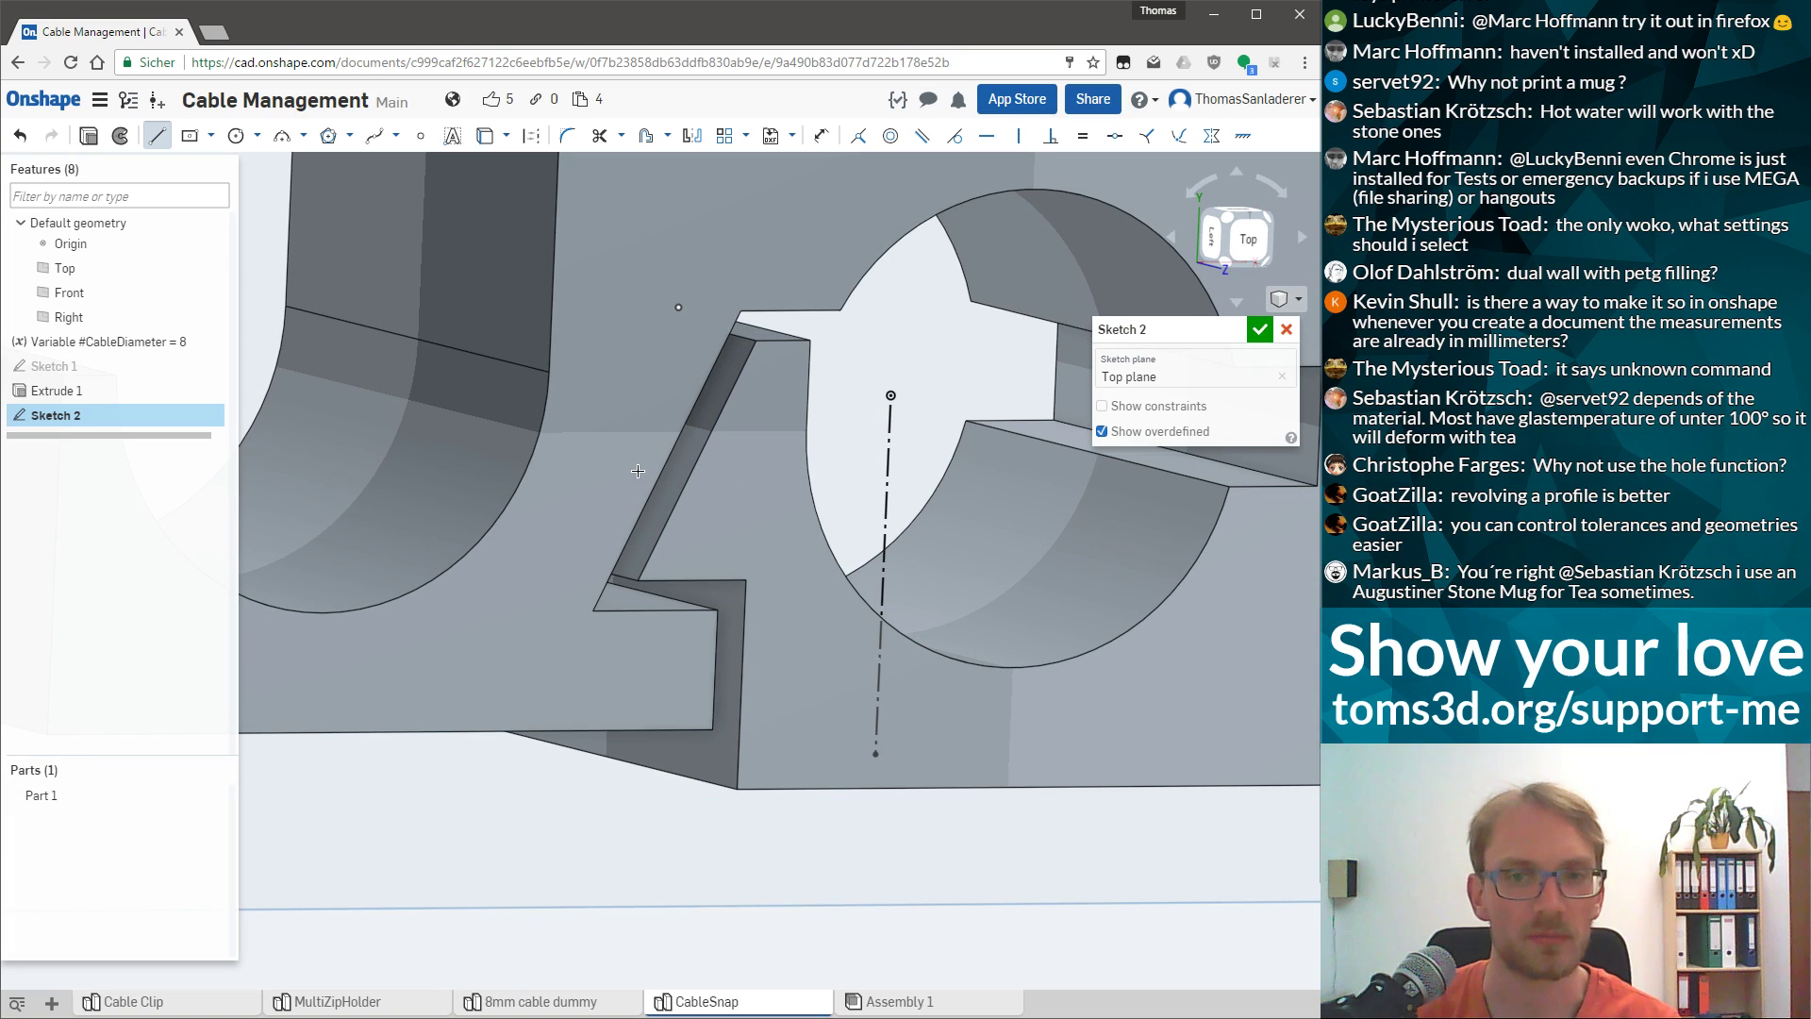
pyautogui.press('n')
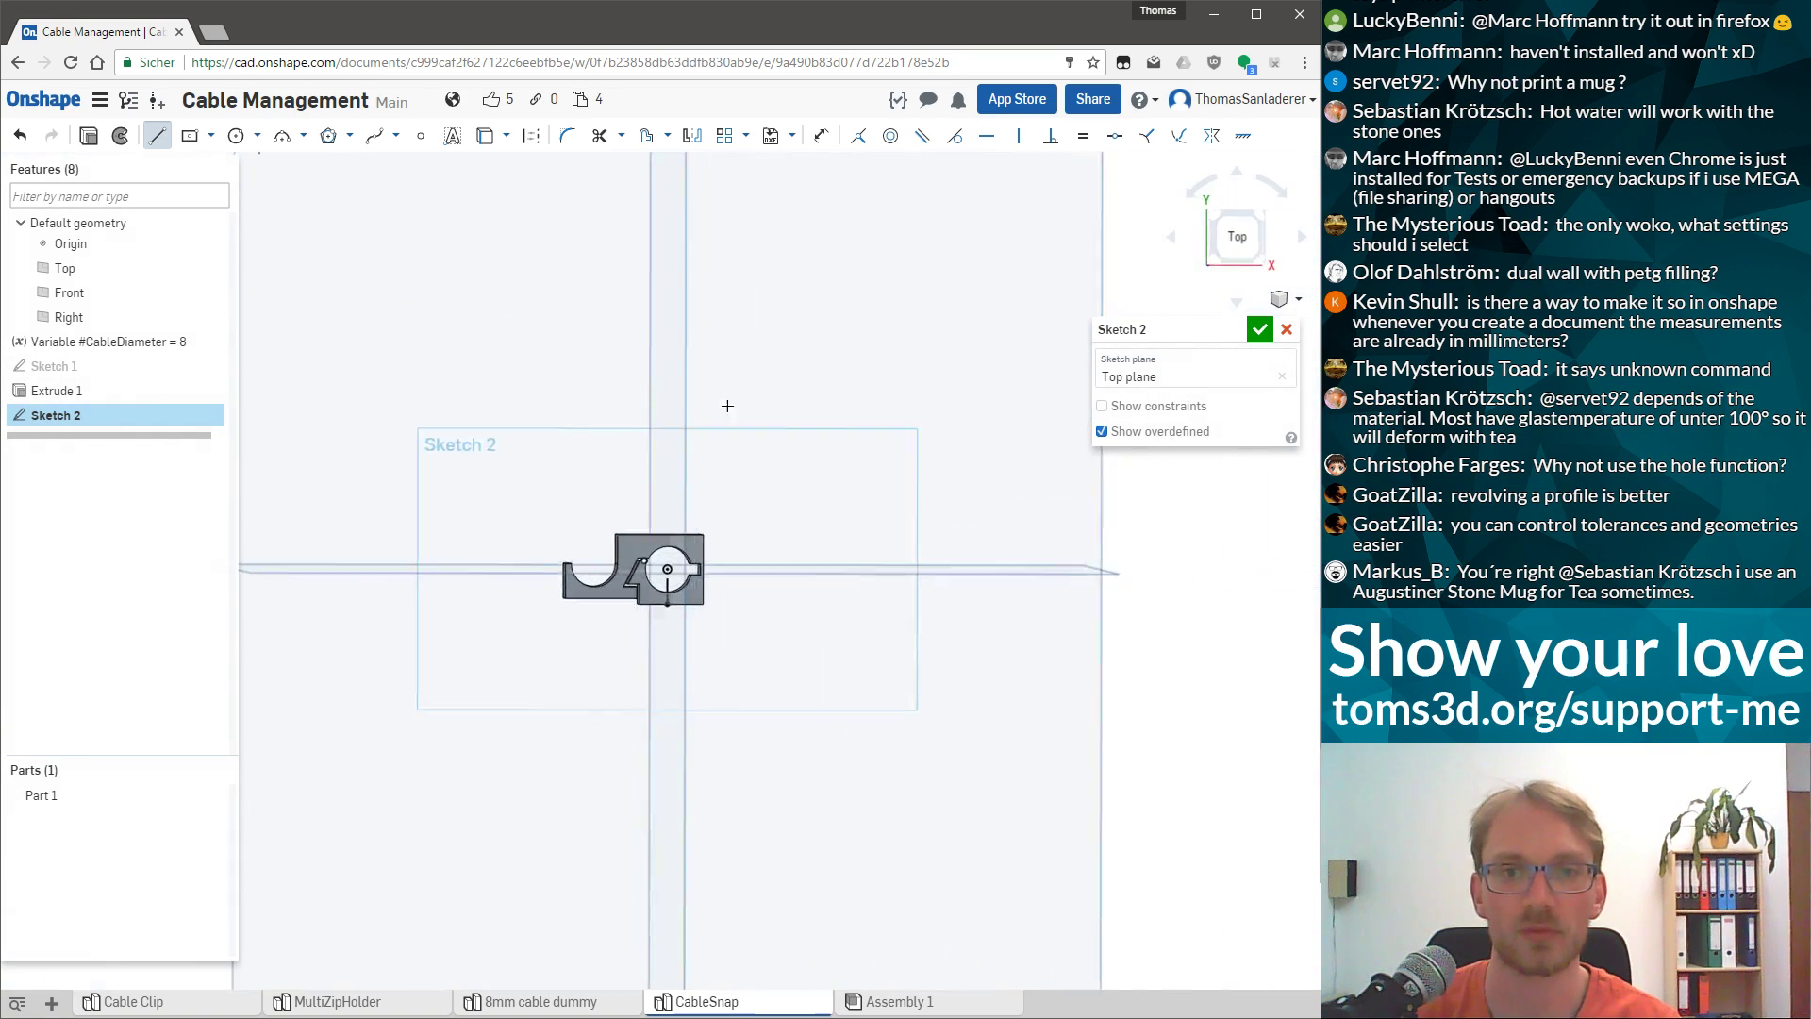
pyautogui.scroll(5, 669, 614)
pyautogui.click(638, 321)
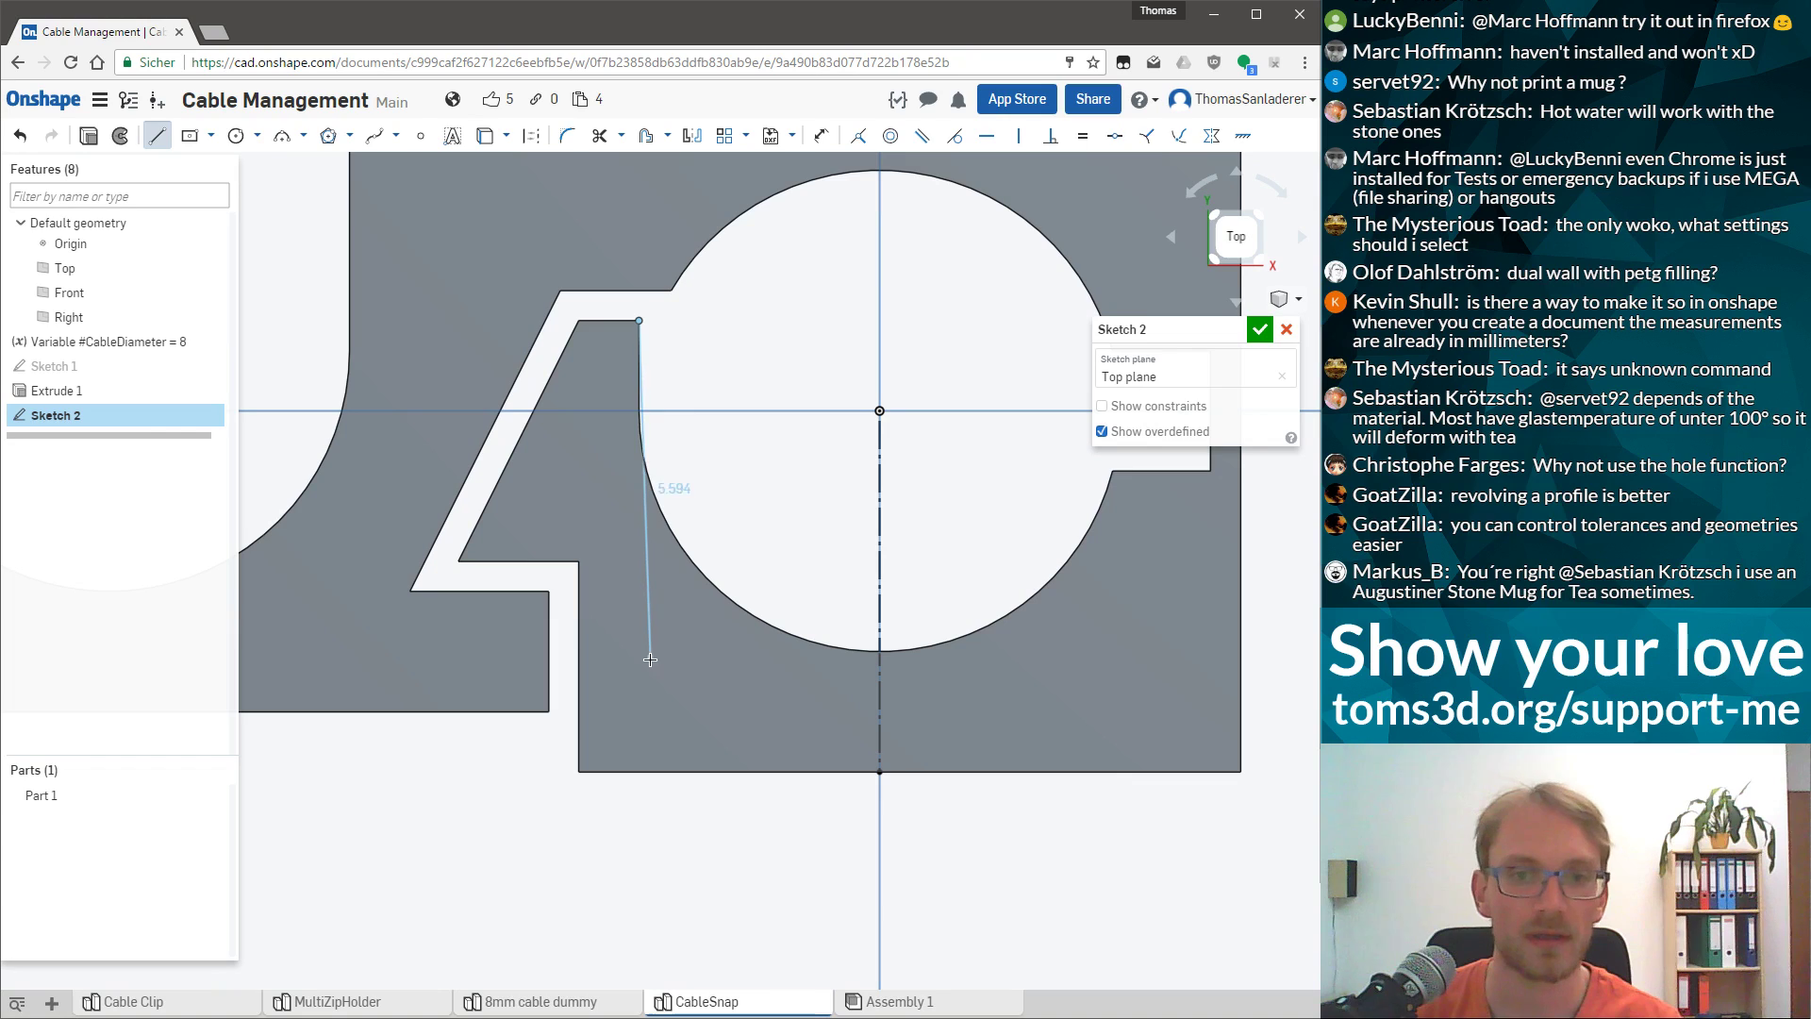
pyautogui.click(639, 569)
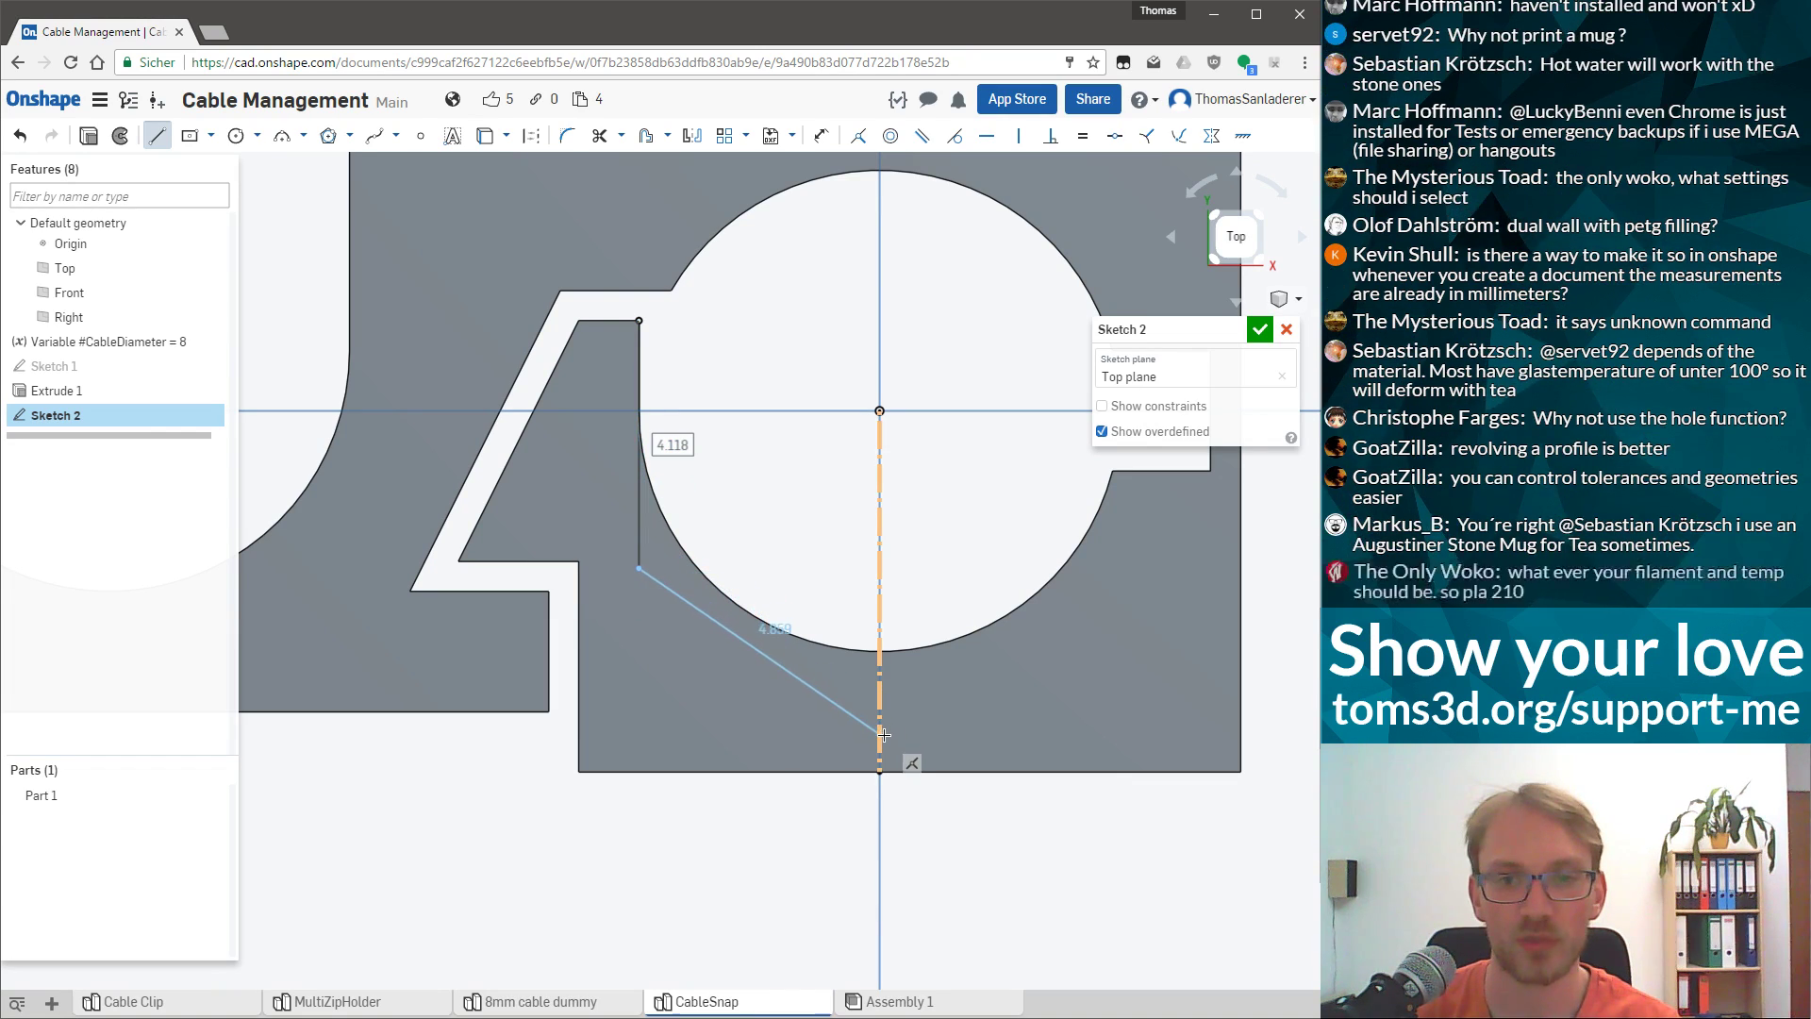
pyautogui.click(774, 688)
pyautogui.click(775, 772)
pyautogui.click(879, 771)
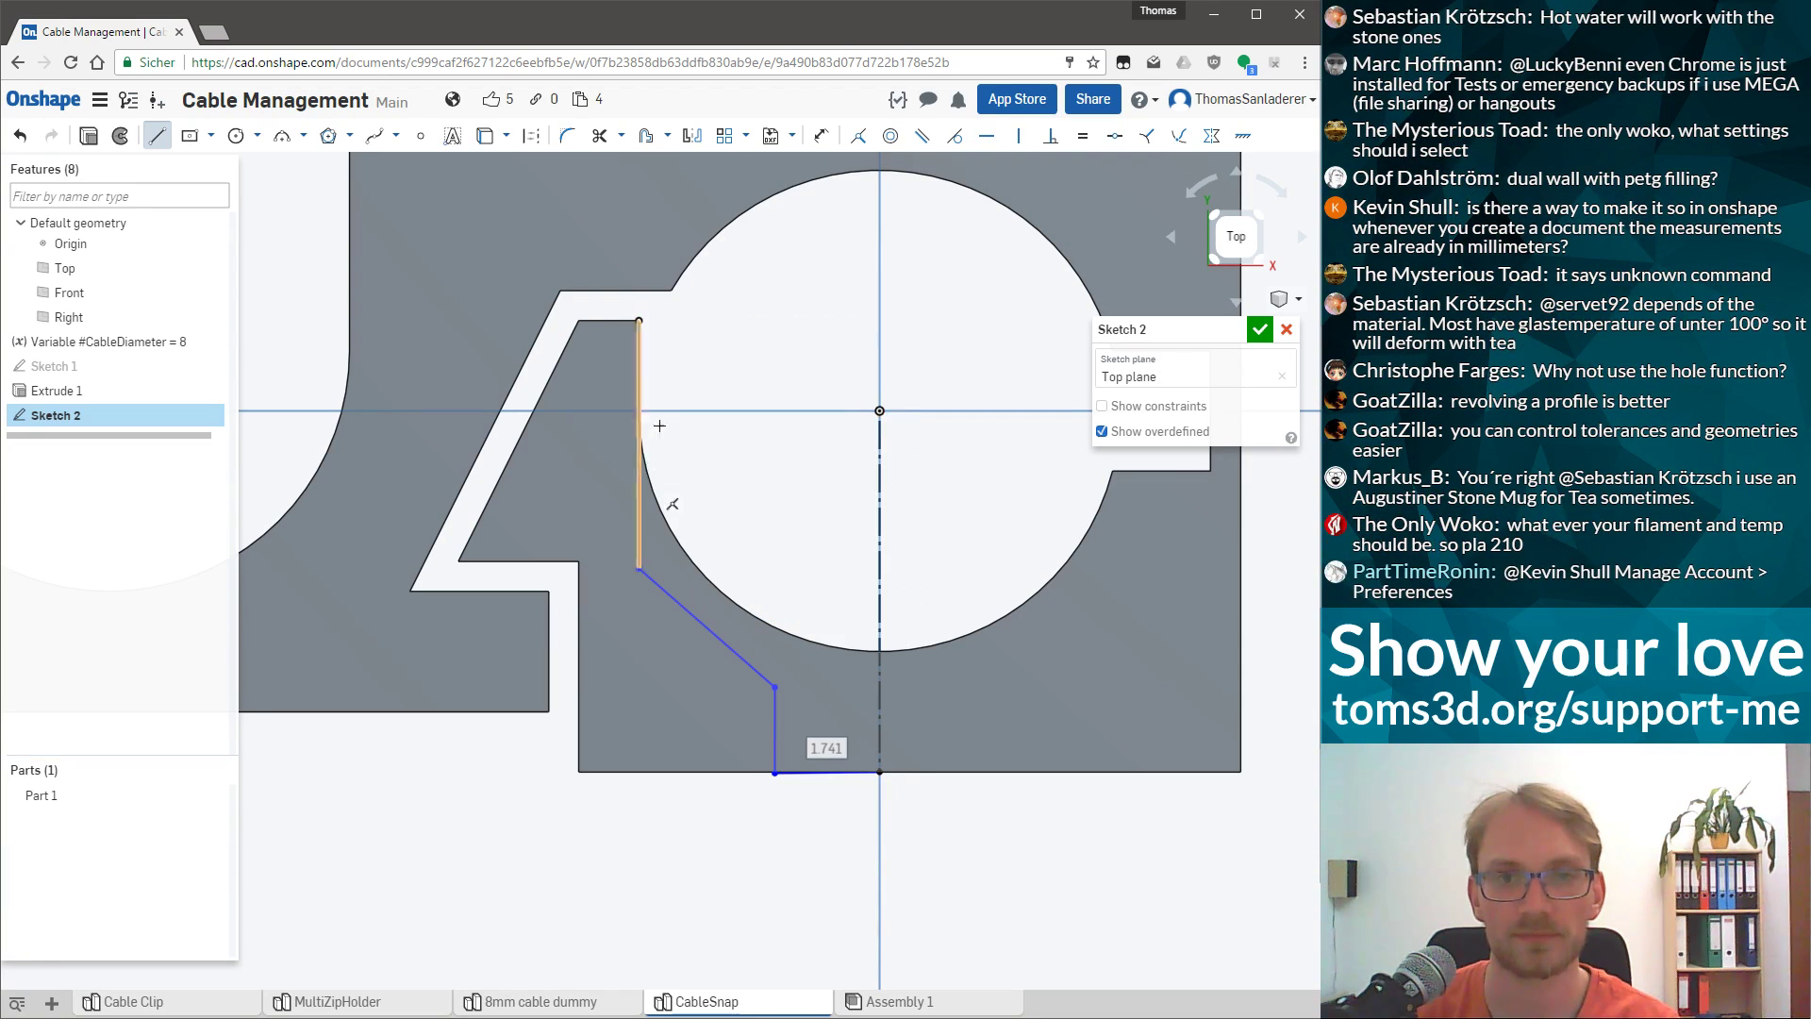
# Close the half profile with a 4 mm horizontal line from the corner point and a 7.5 mm vertical line along the centreline.
pyautogui.click(639, 321)
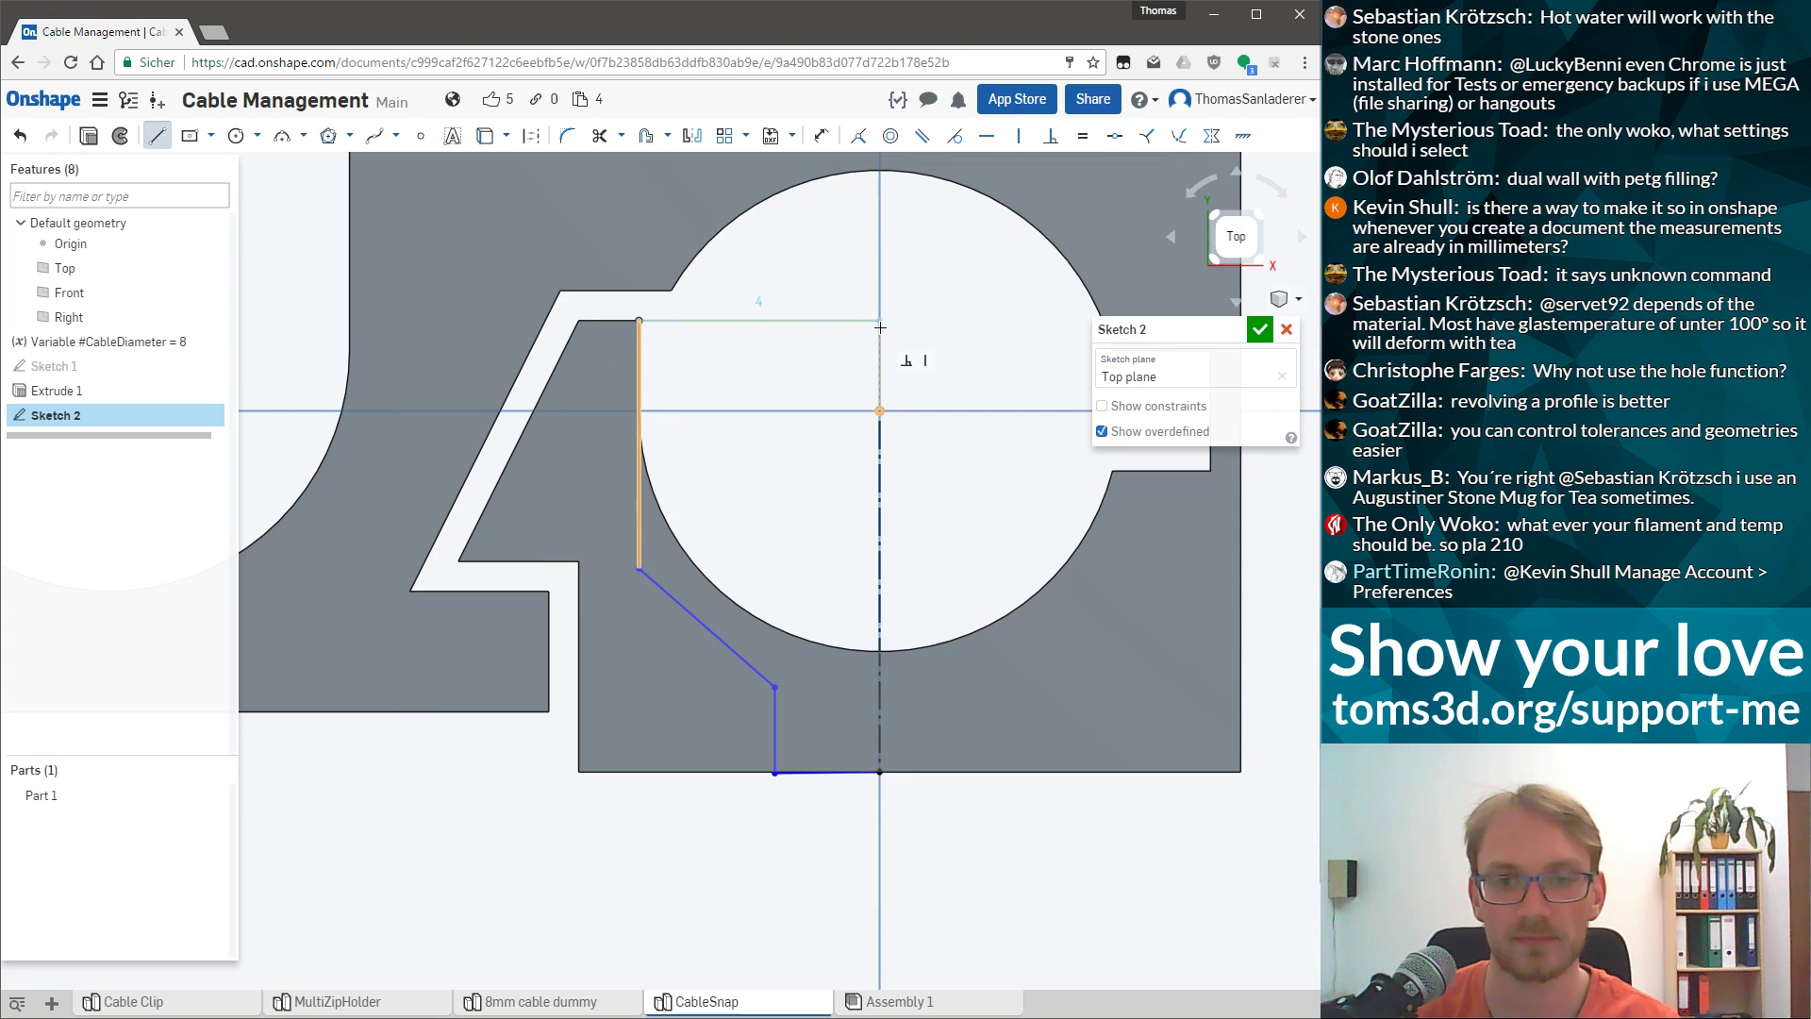
pyautogui.click(877, 321)
pyautogui.click(879, 770)
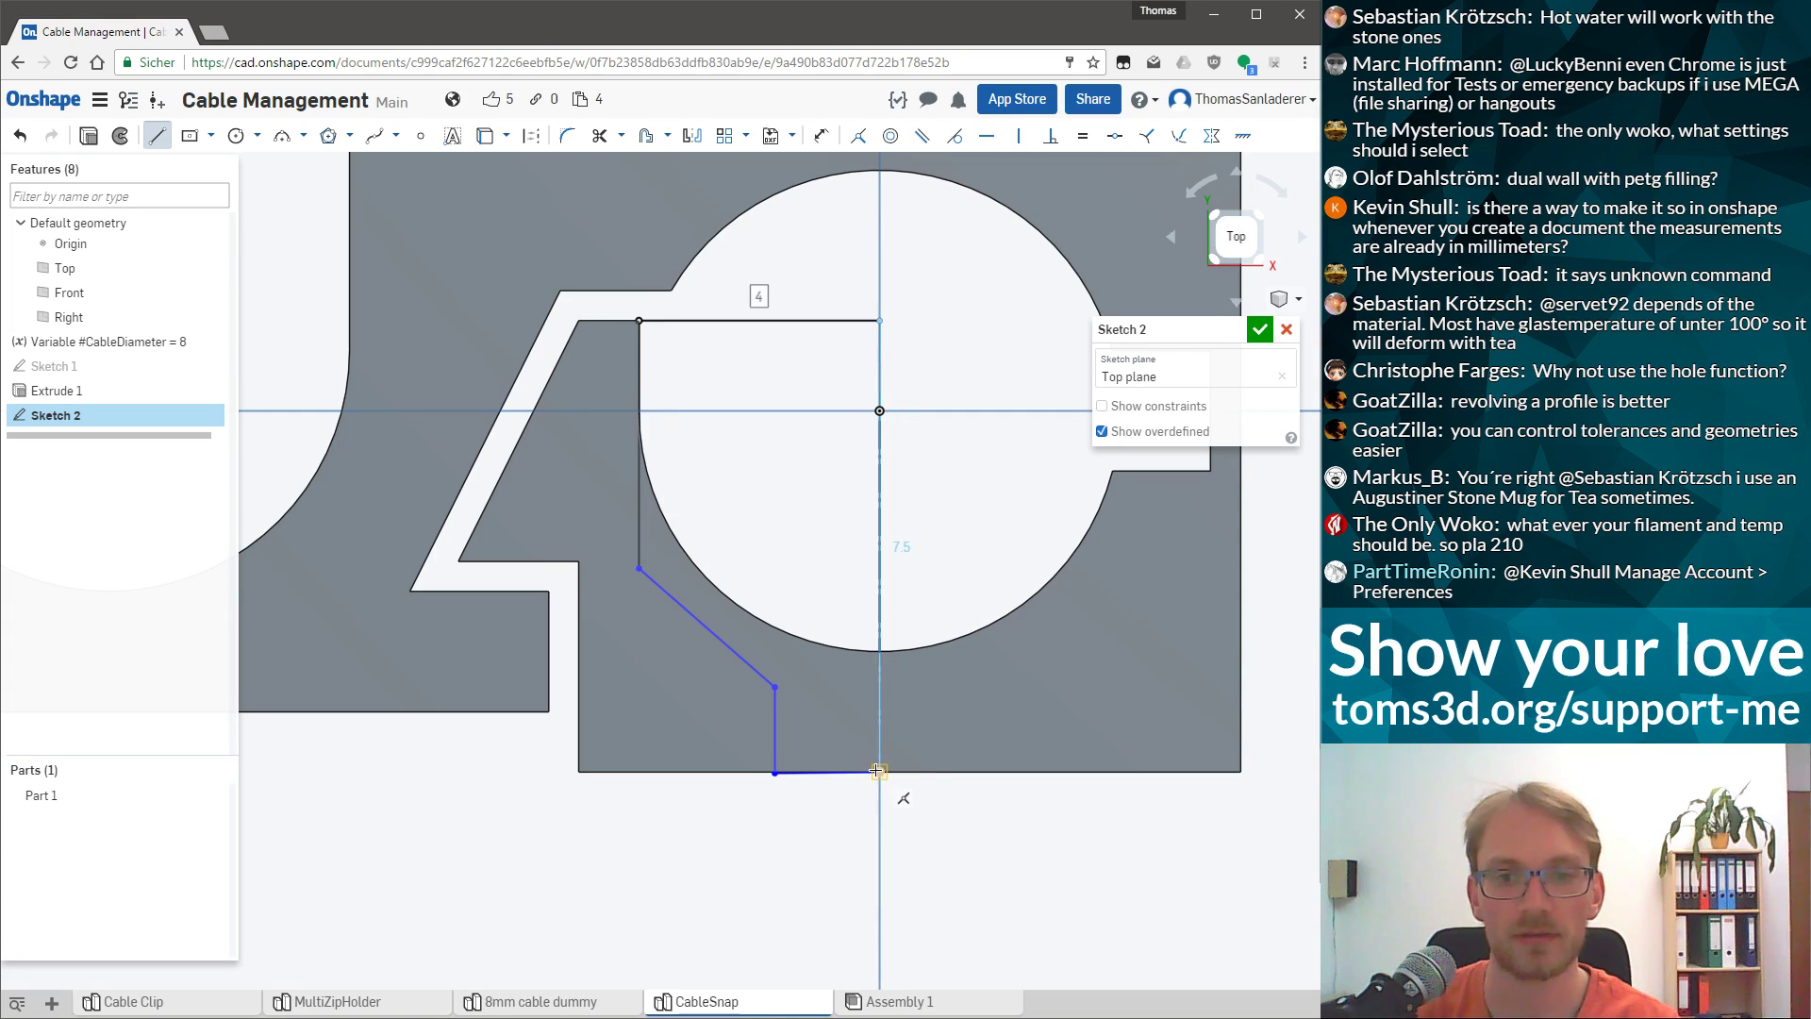
pyautogui.press('Escape')
pyautogui.scroll(3, 772, 684)
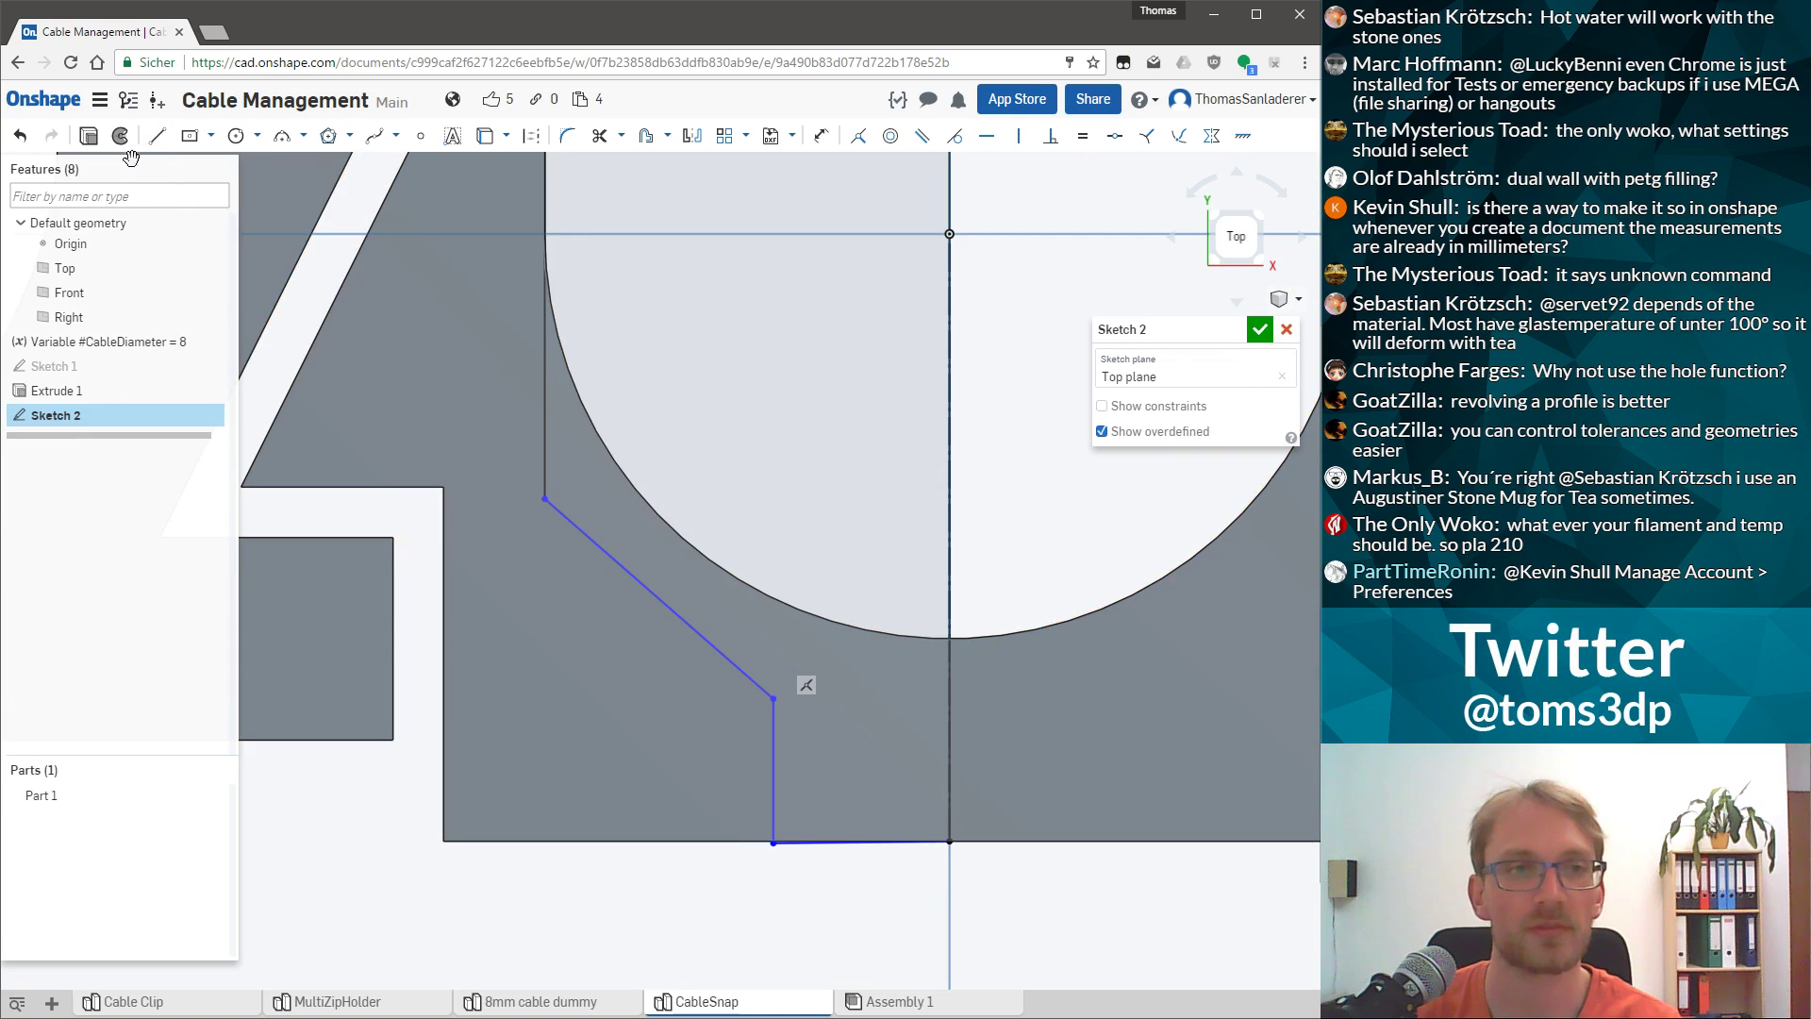
# Dimension the angle between the diagonal line and the lower vertical line as 45°.
pyautogui.press('d')
pyautogui.click(661, 600)
pyautogui.click(773, 740)
pyautogui.click(727, 486)
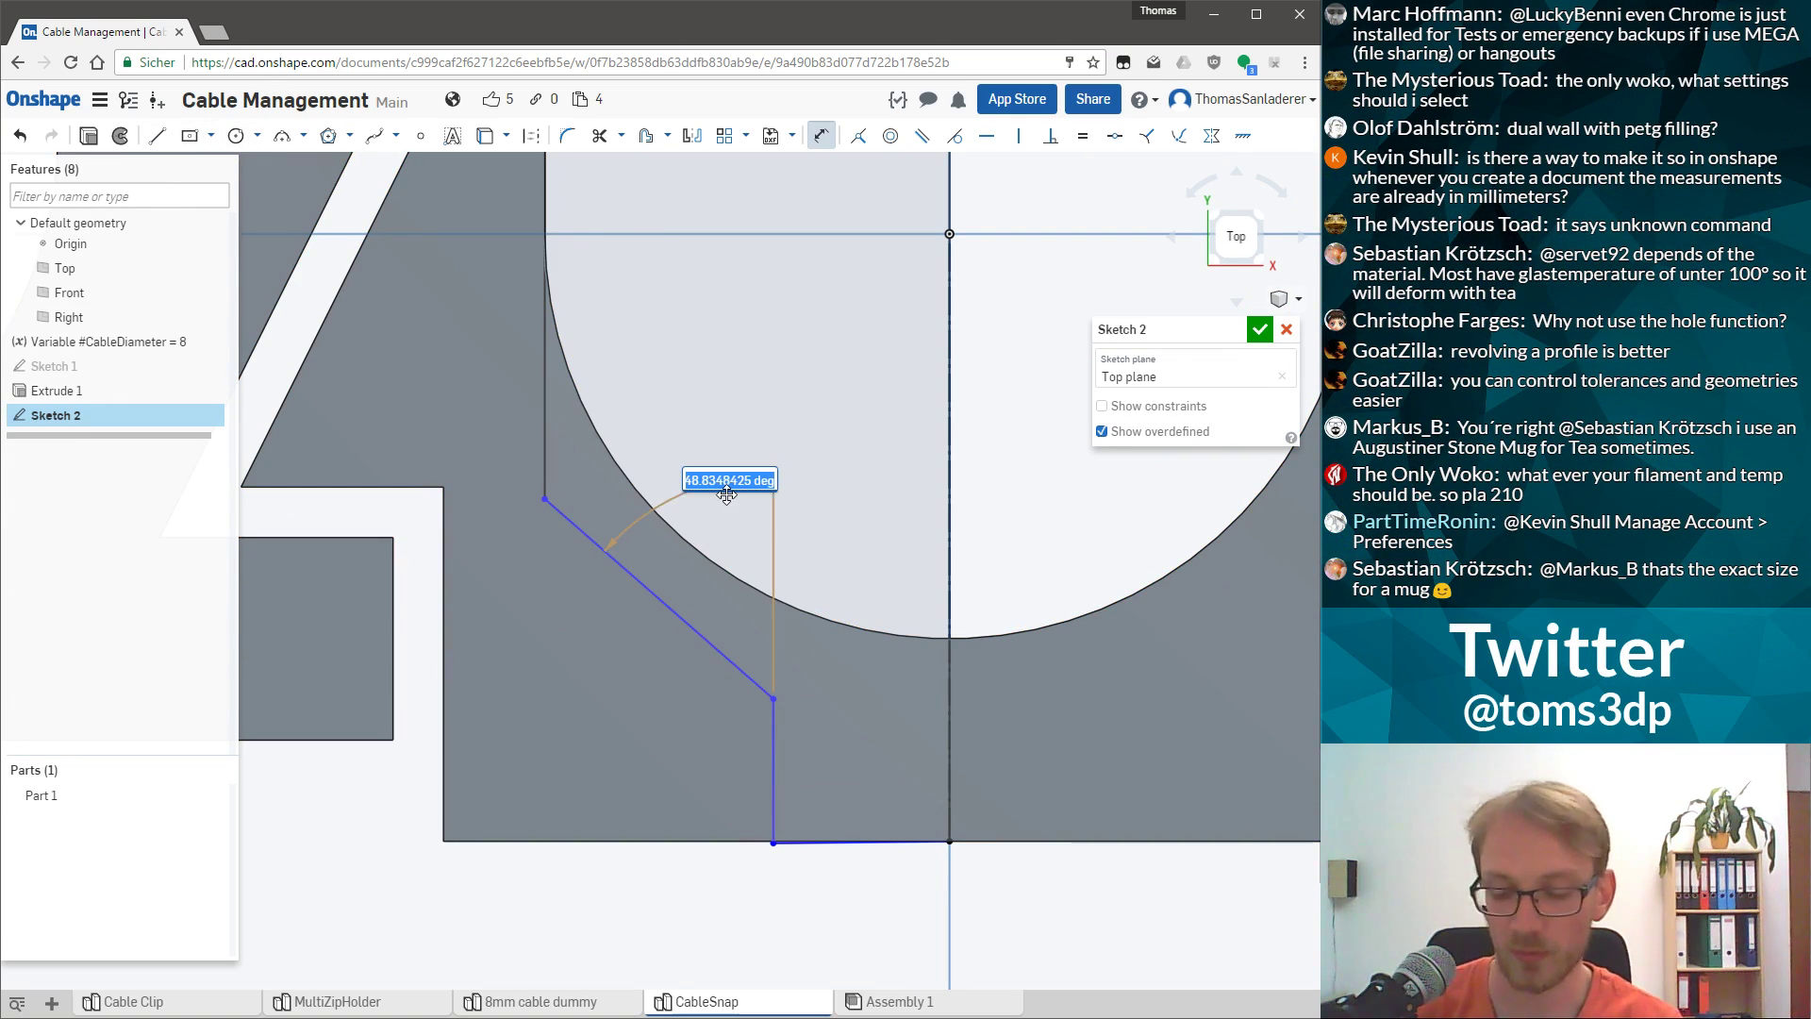
pyautogui.press('Return')
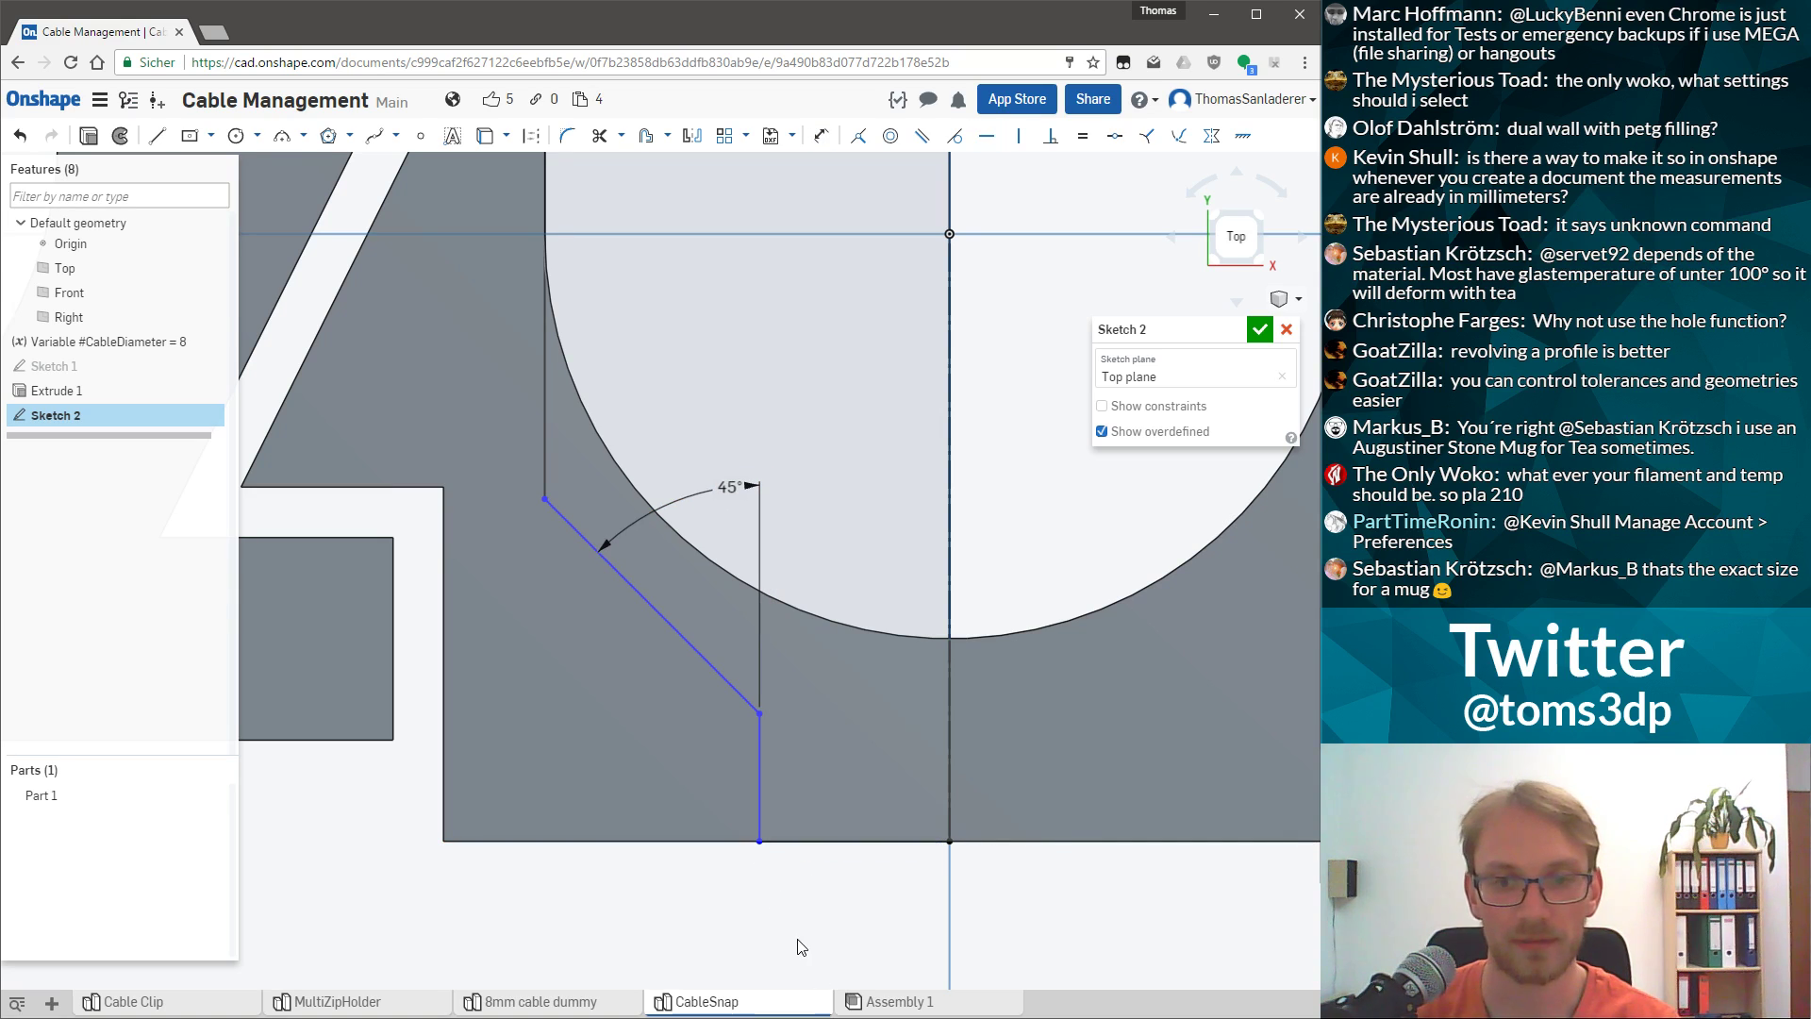
# Dimension the lower vertical line about the construction centreline as a 4 mm diameter.
pyautogui.scroll(-3, 793, 723)
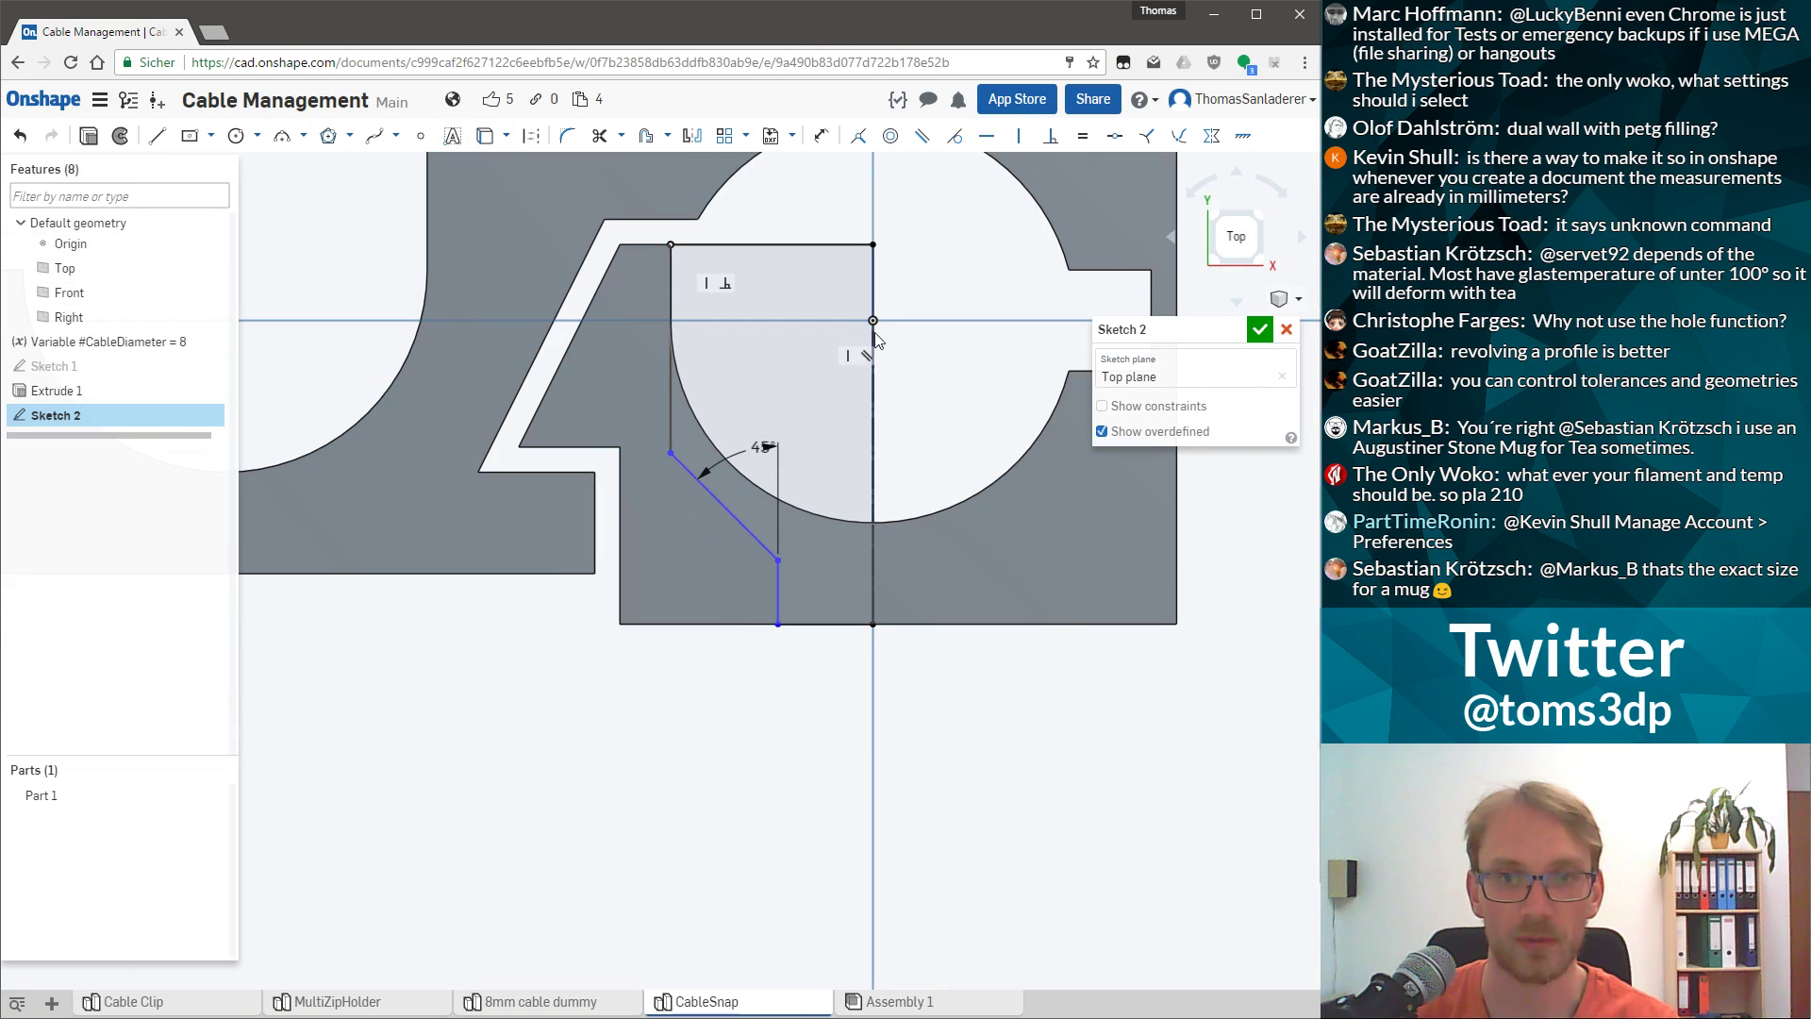
pyautogui.press('d')
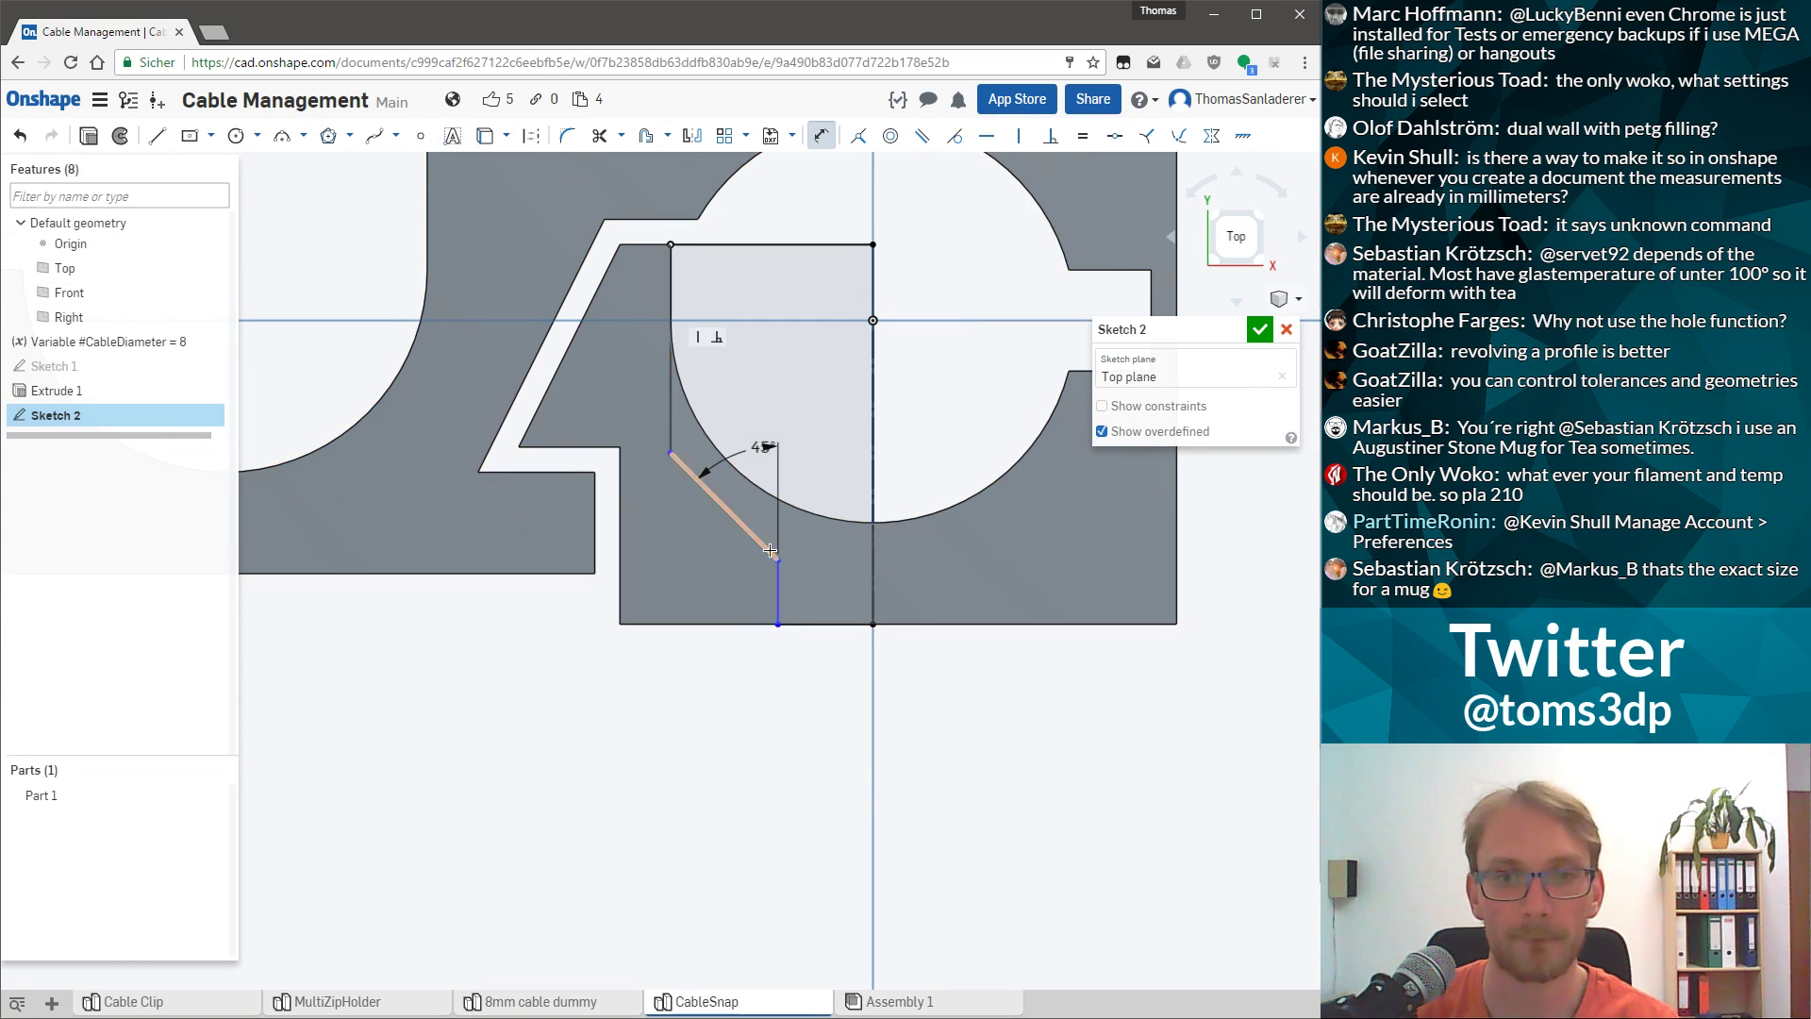
pyautogui.click(872, 580)
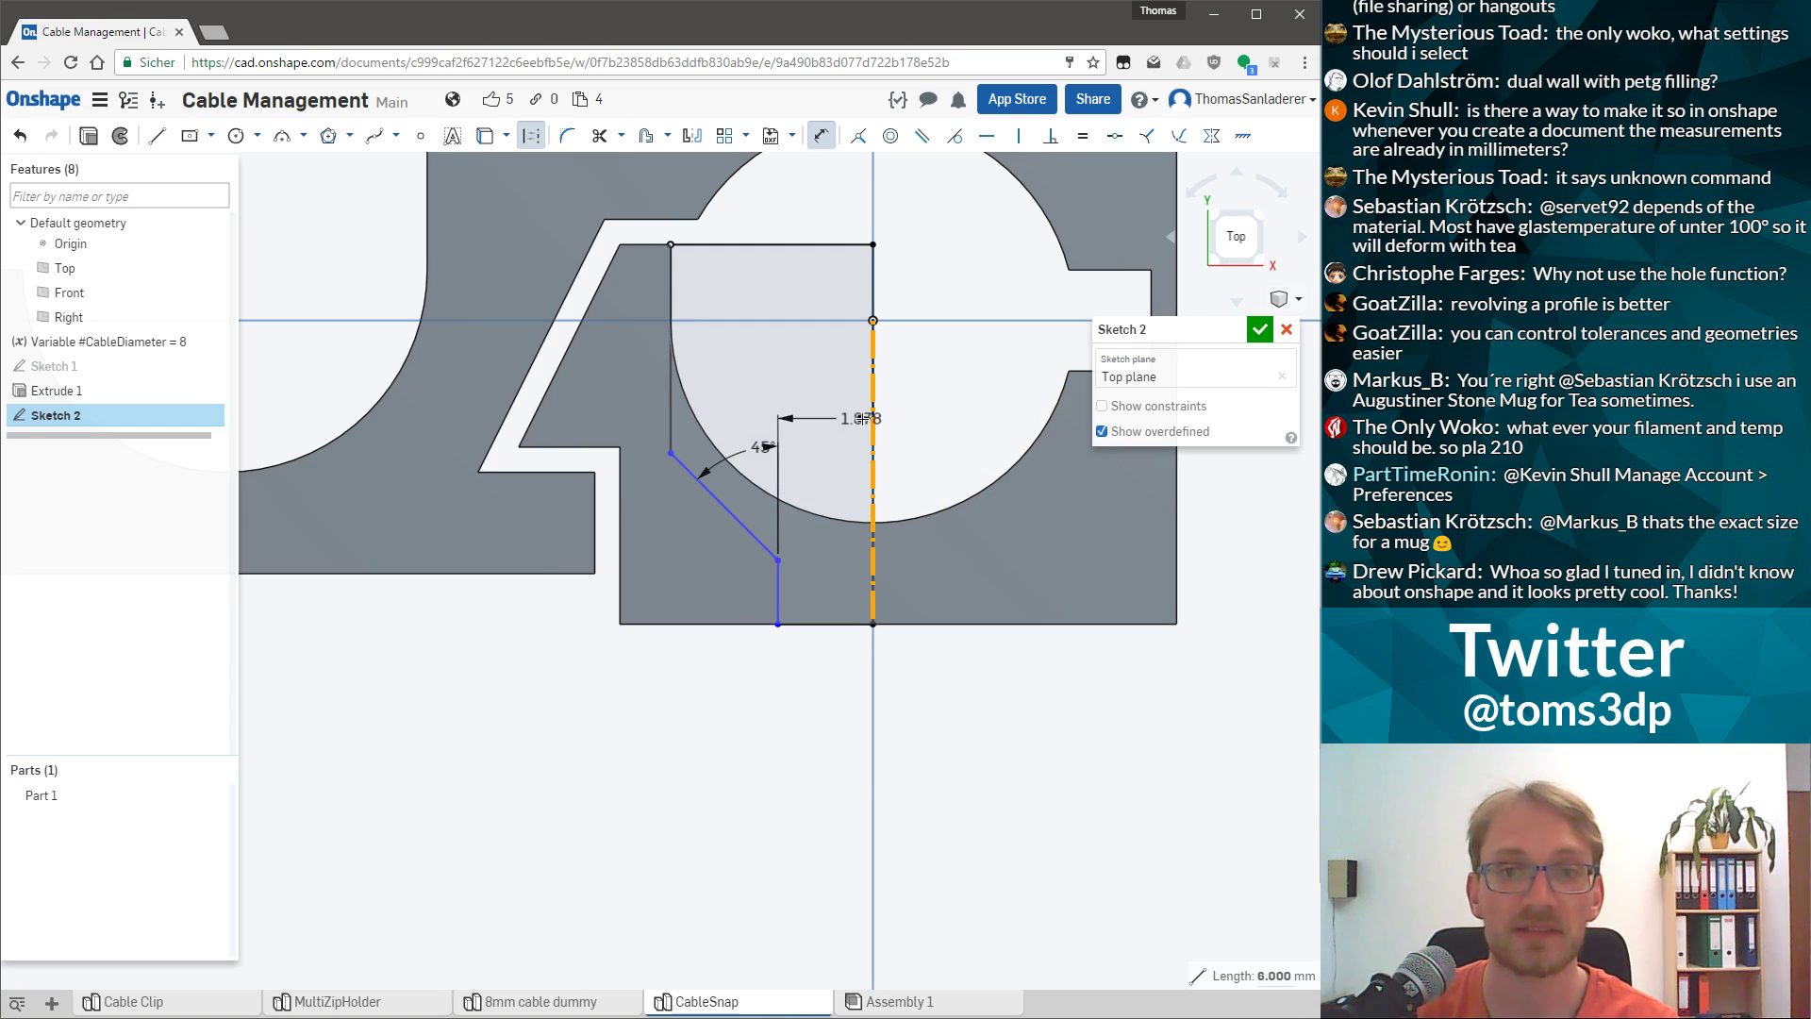
pyautogui.scroll(2, 900, 410)
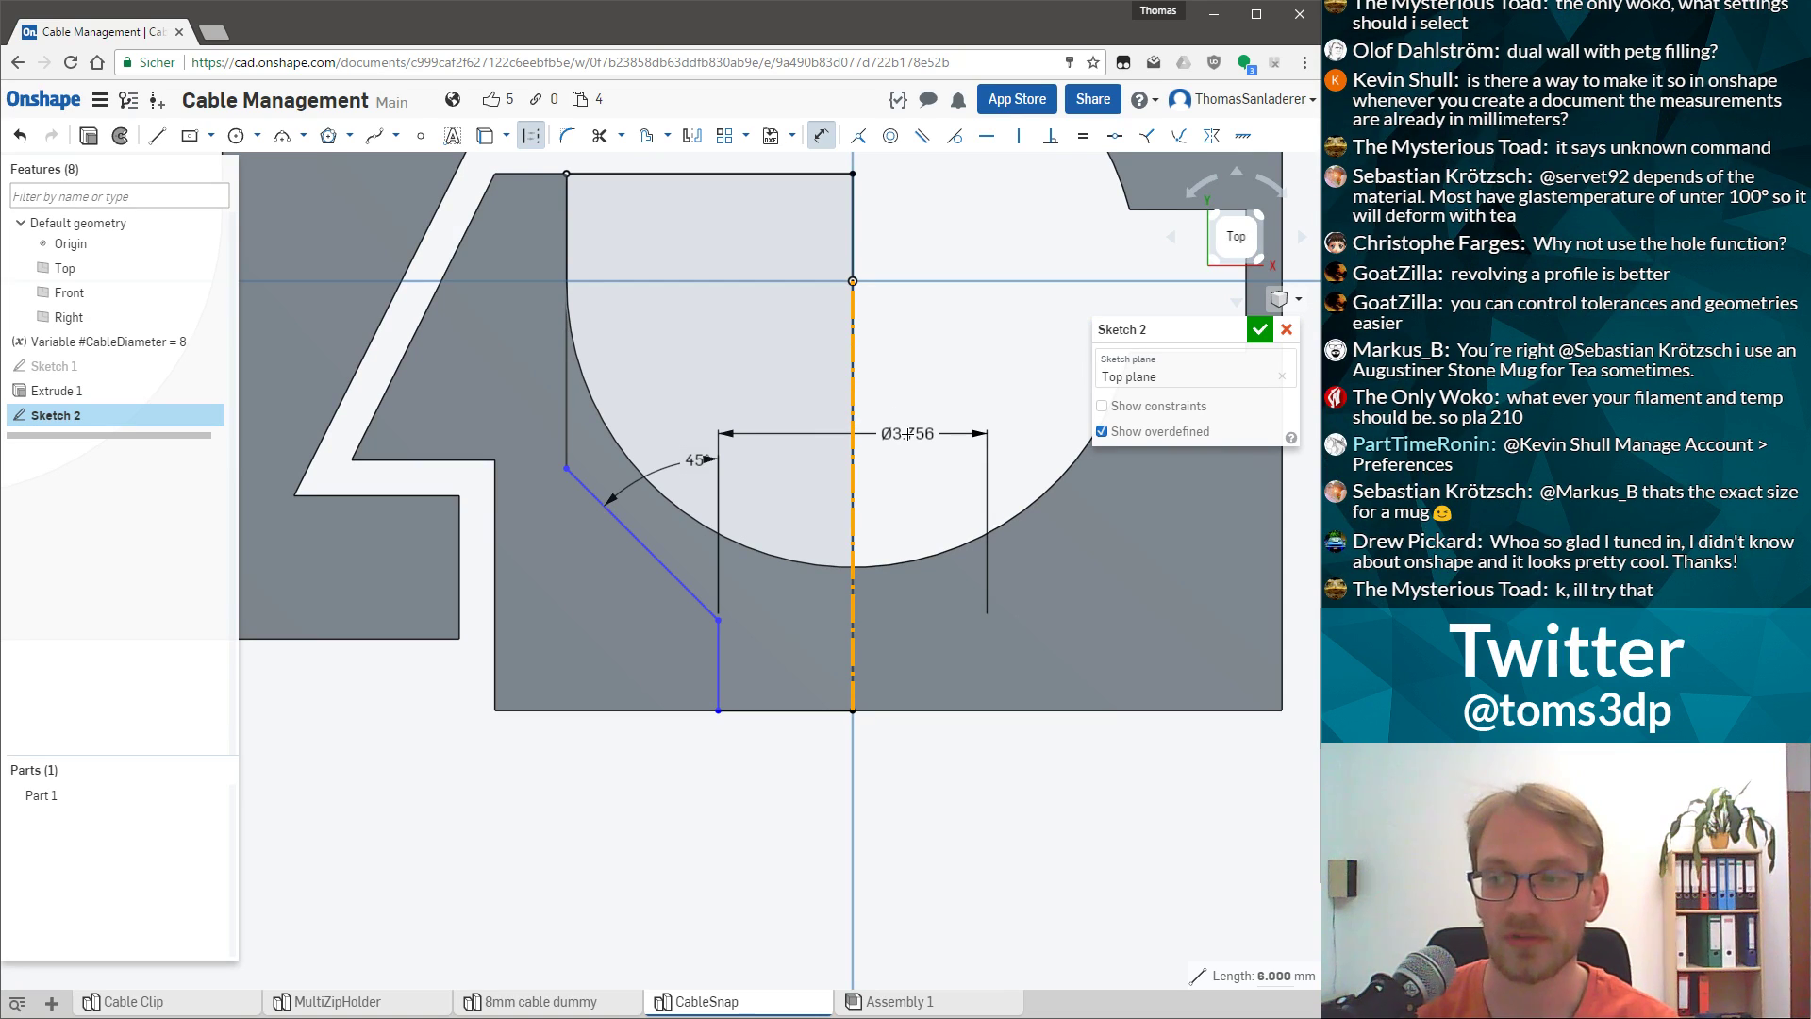
pyautogui.click(908, 434)
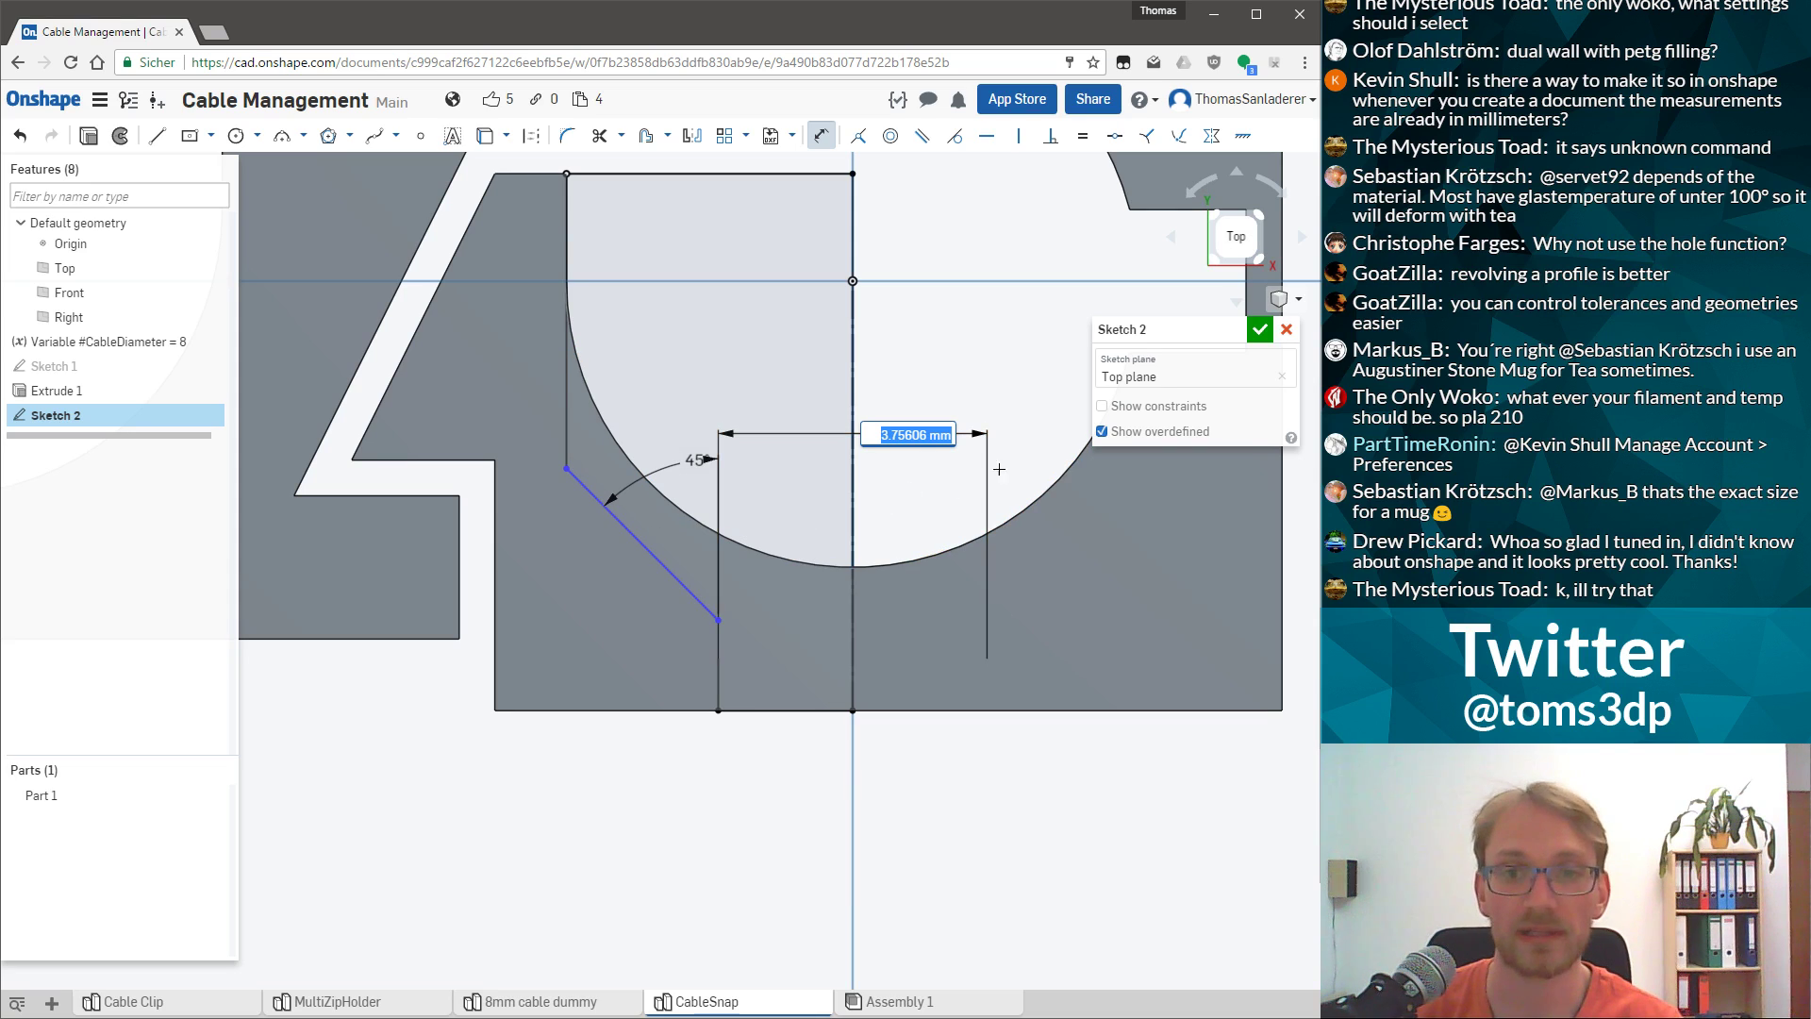
pyautogui.press('Return')
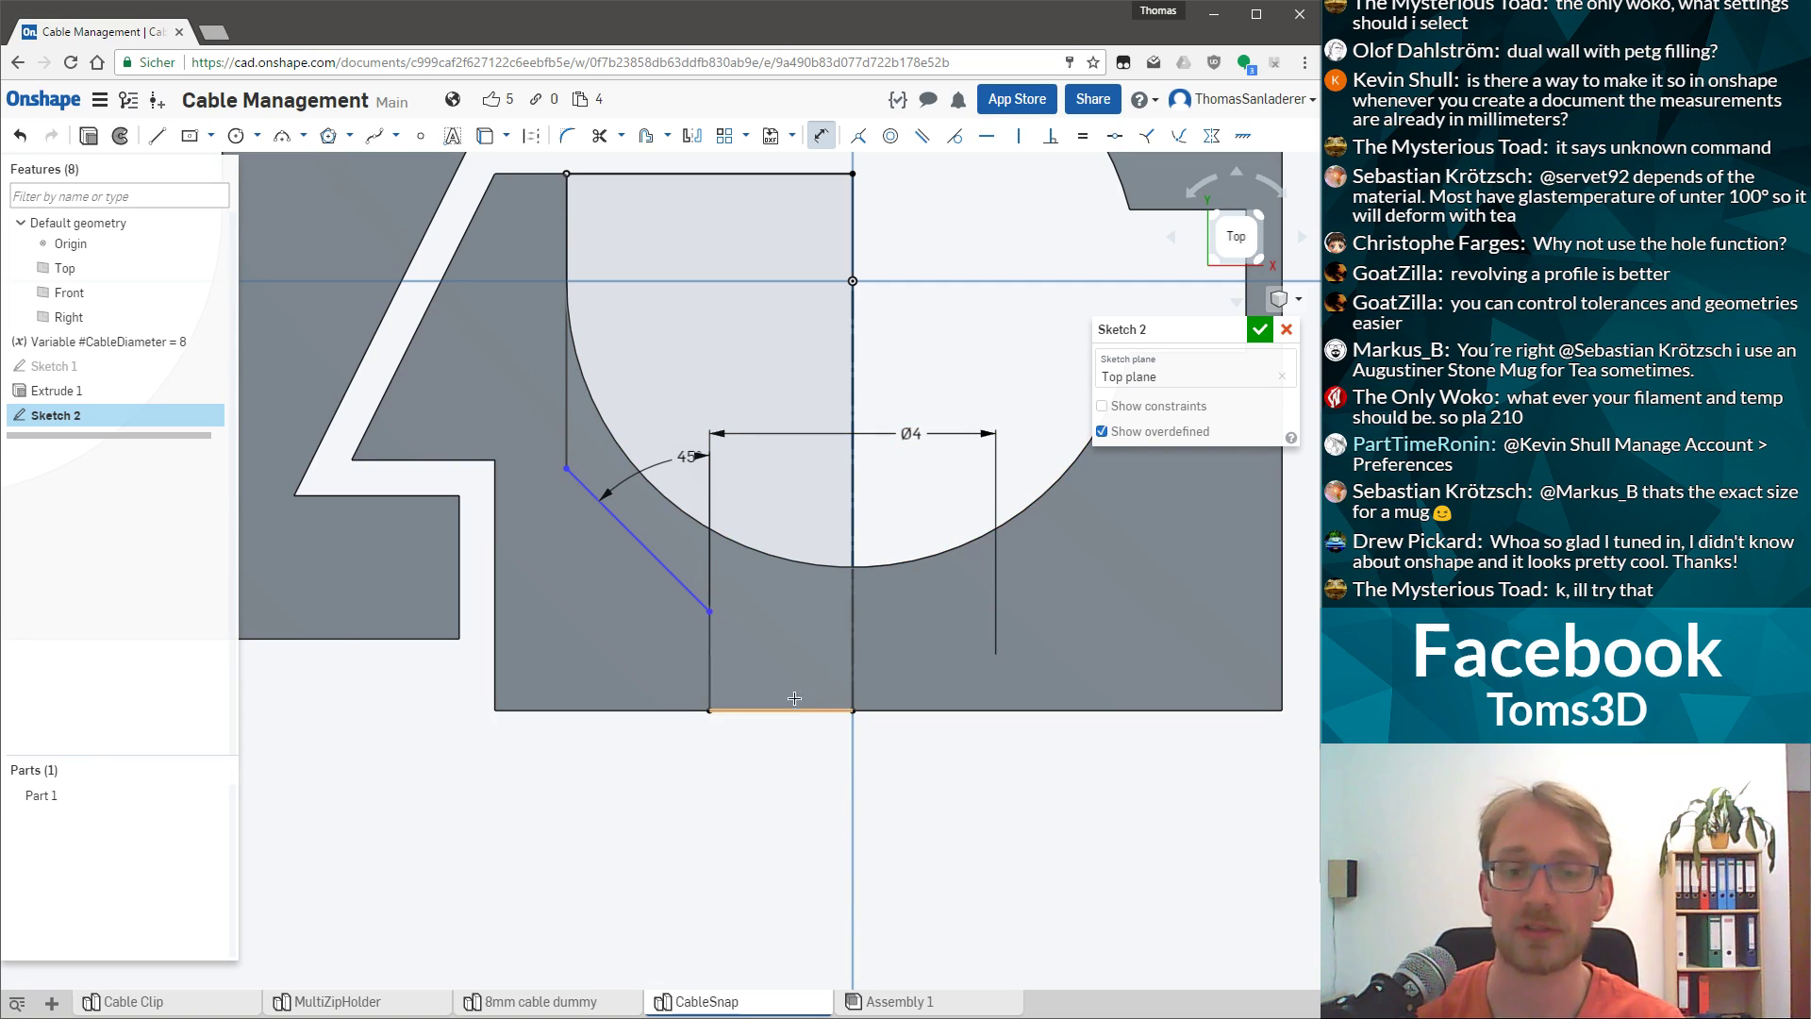
pyautogui.press('Escape')
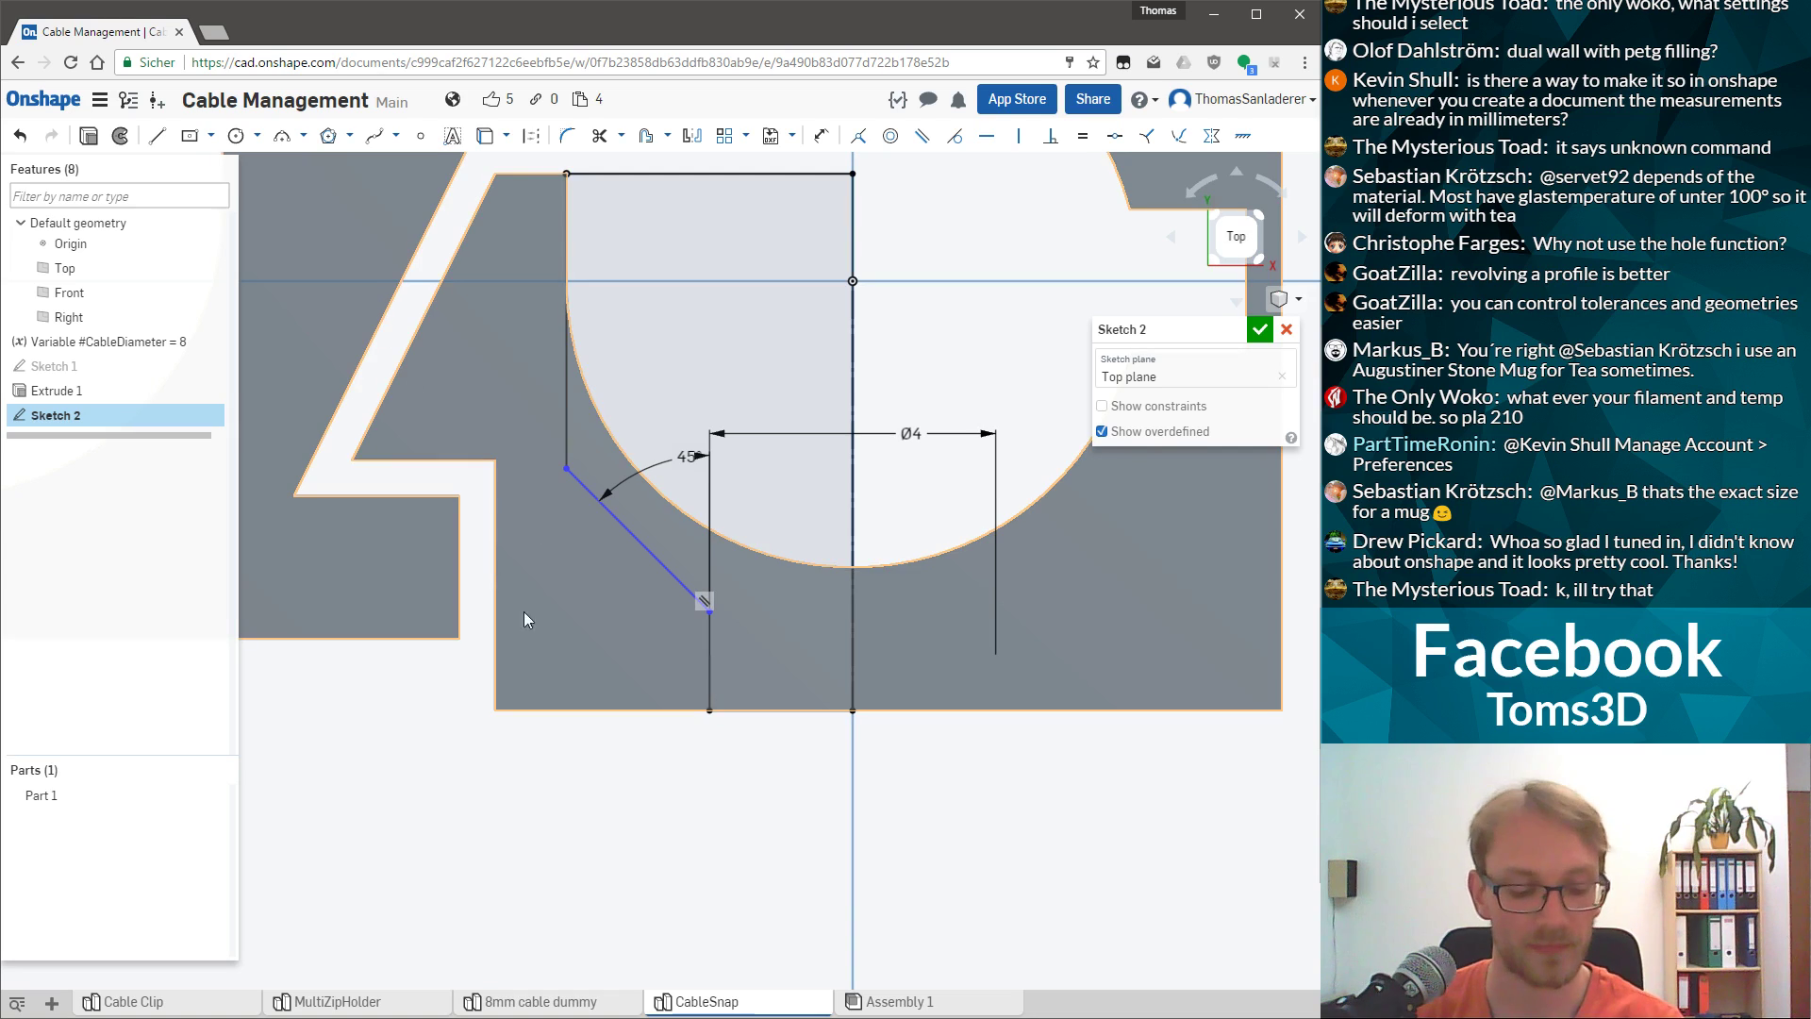
# Dimension the height of the lower vertical line above the outer edge as 0.5 mm.
pyautogui.press('u')
pyautogui.doubleClick(680, 658)
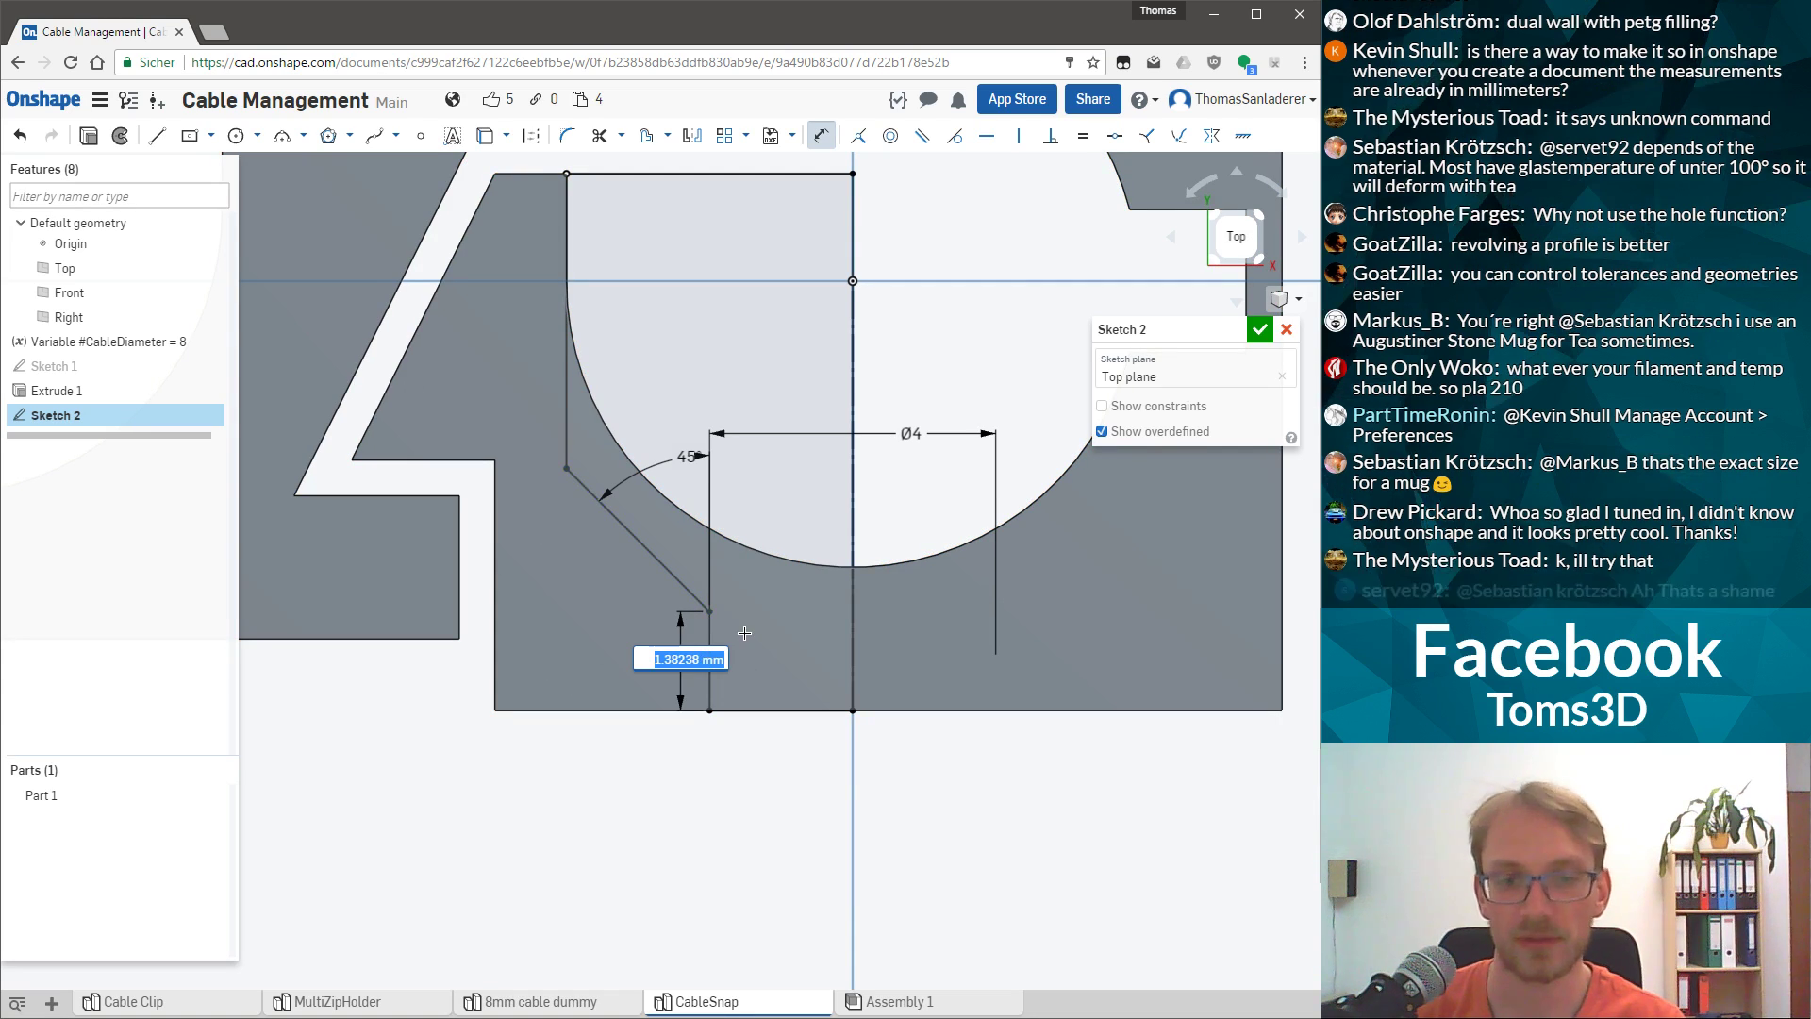
pyautogui.write('0.5')
pyautogui.press('Return')
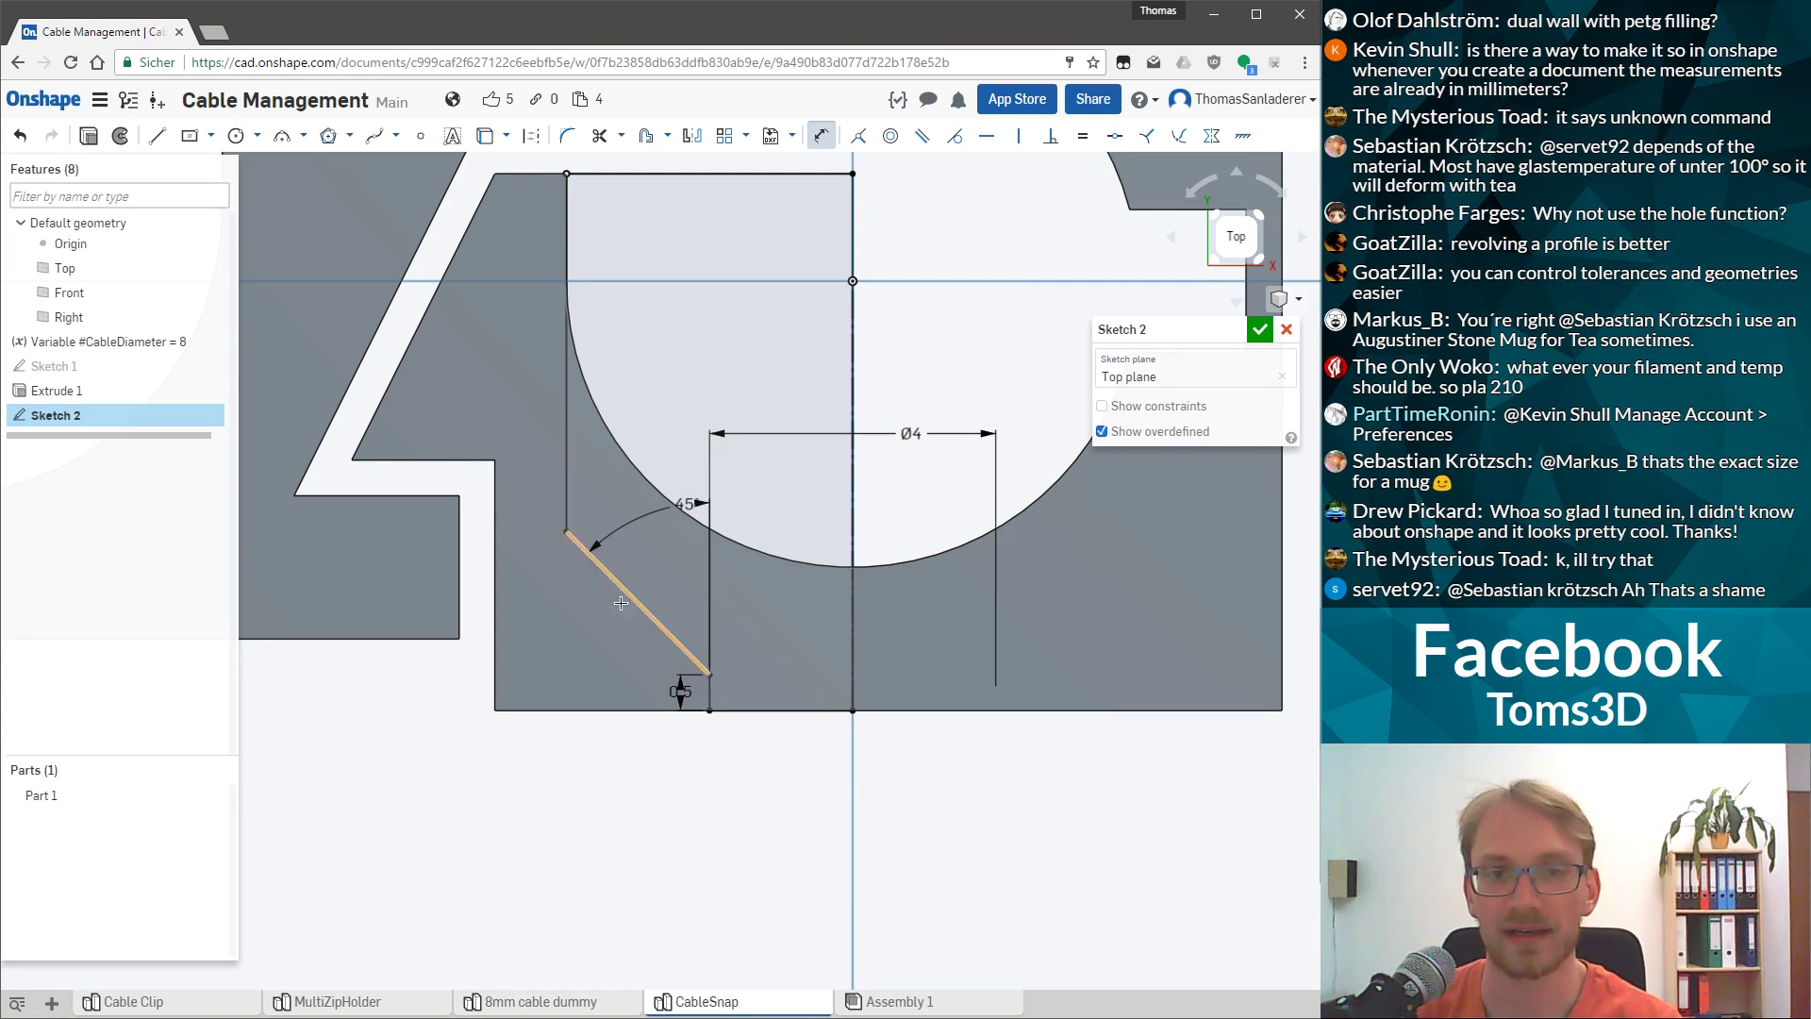
# Finish the sketch and revolve its profile a full turn about the vertical centreline through the origin.
pyautogui.scroll(-3, 772, 648)
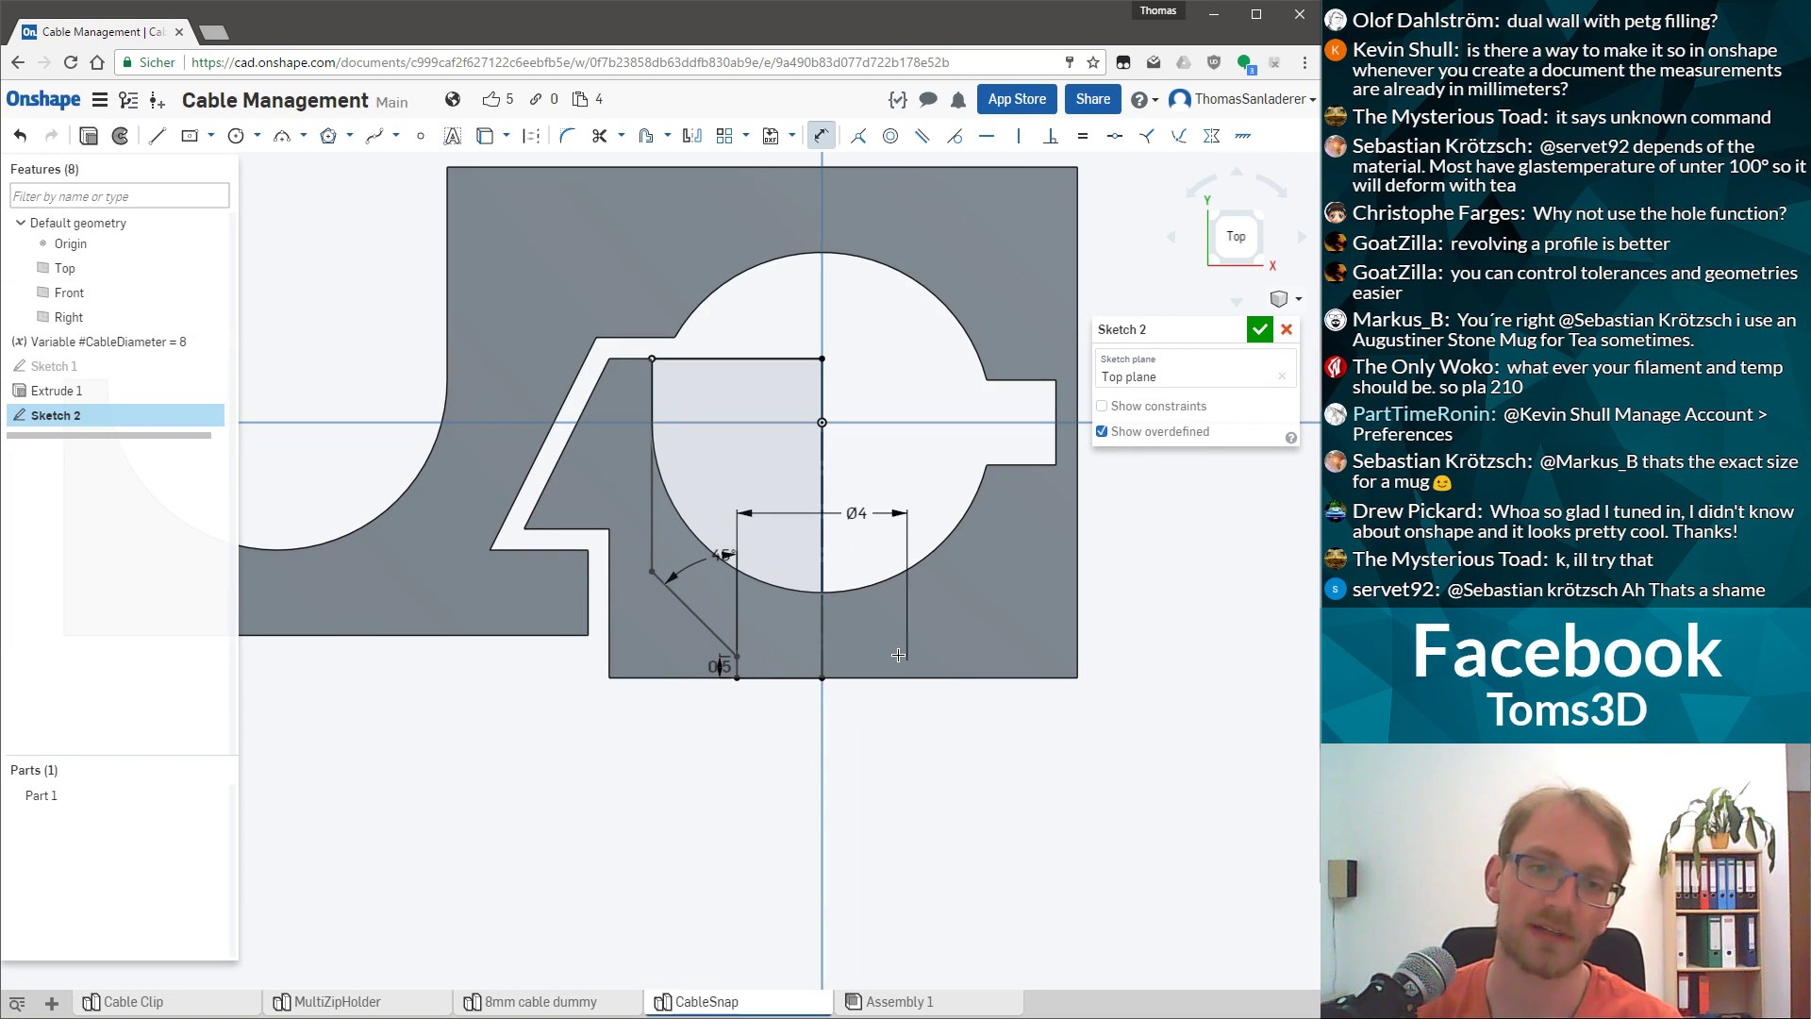
pyautogui.moveTo(784, 527); pyautogui.dragTo(1010, 418, button='right')
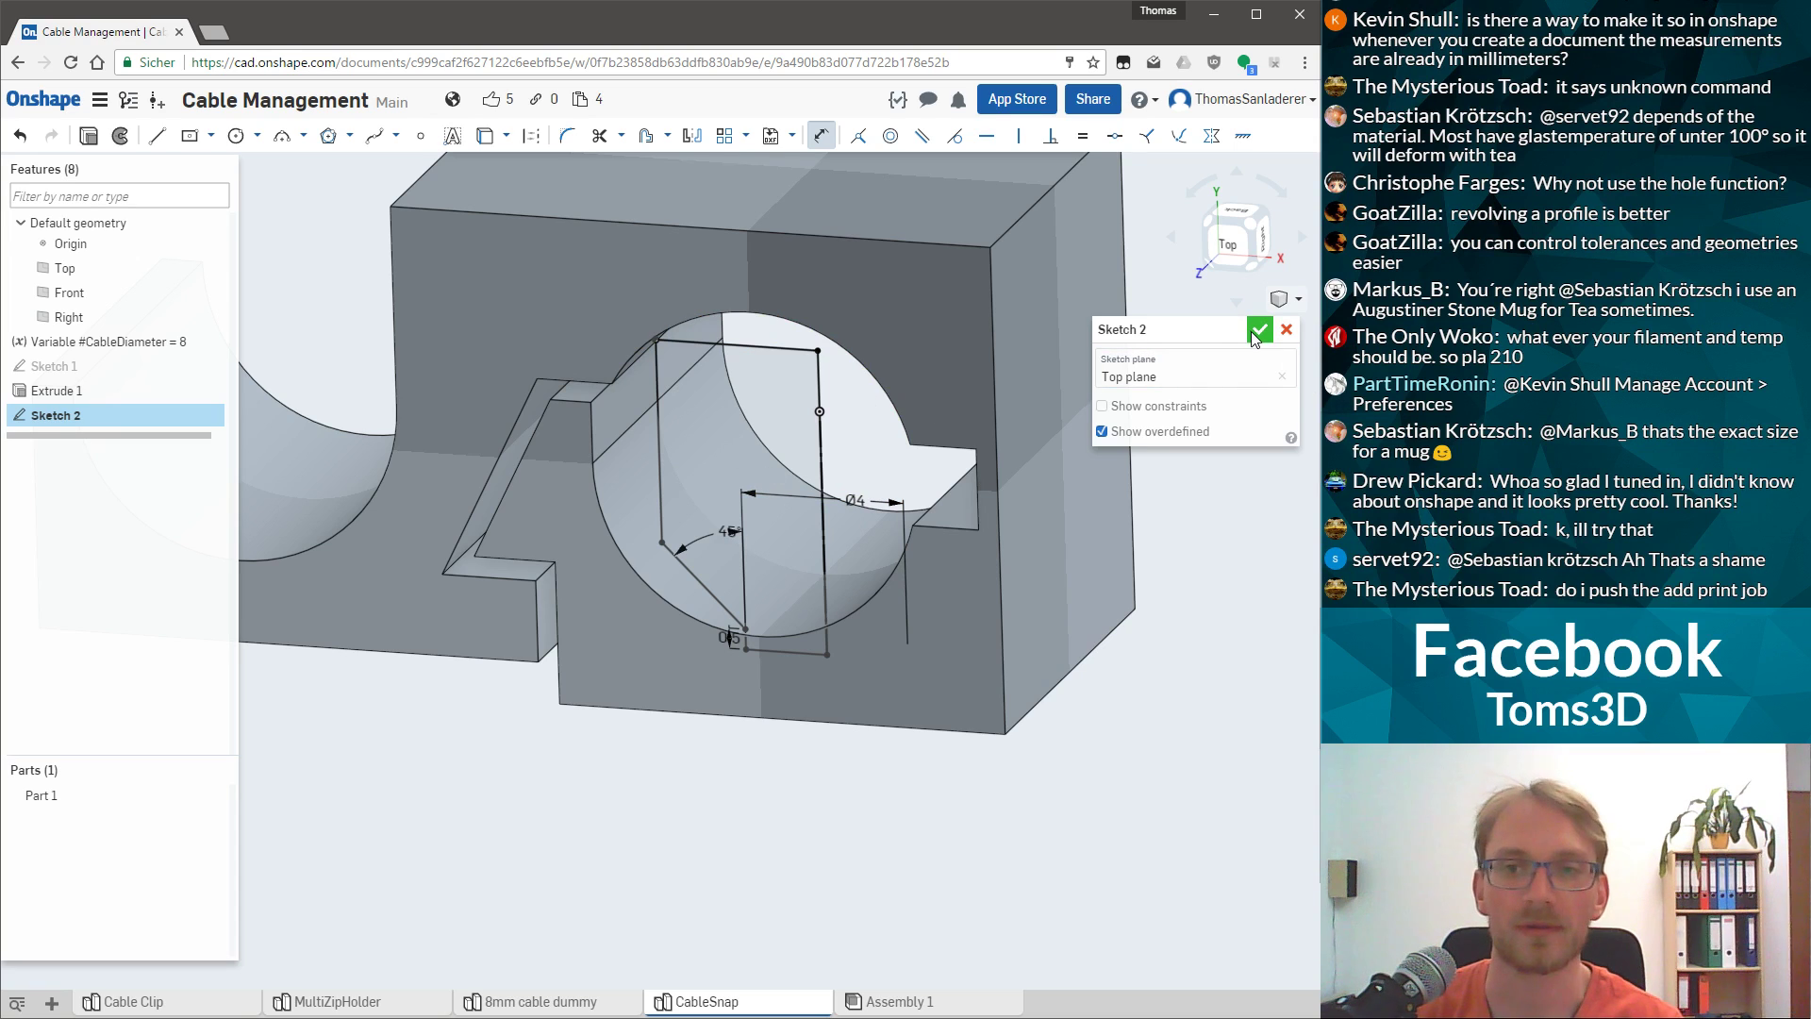
pyautogui.click(119, 135)
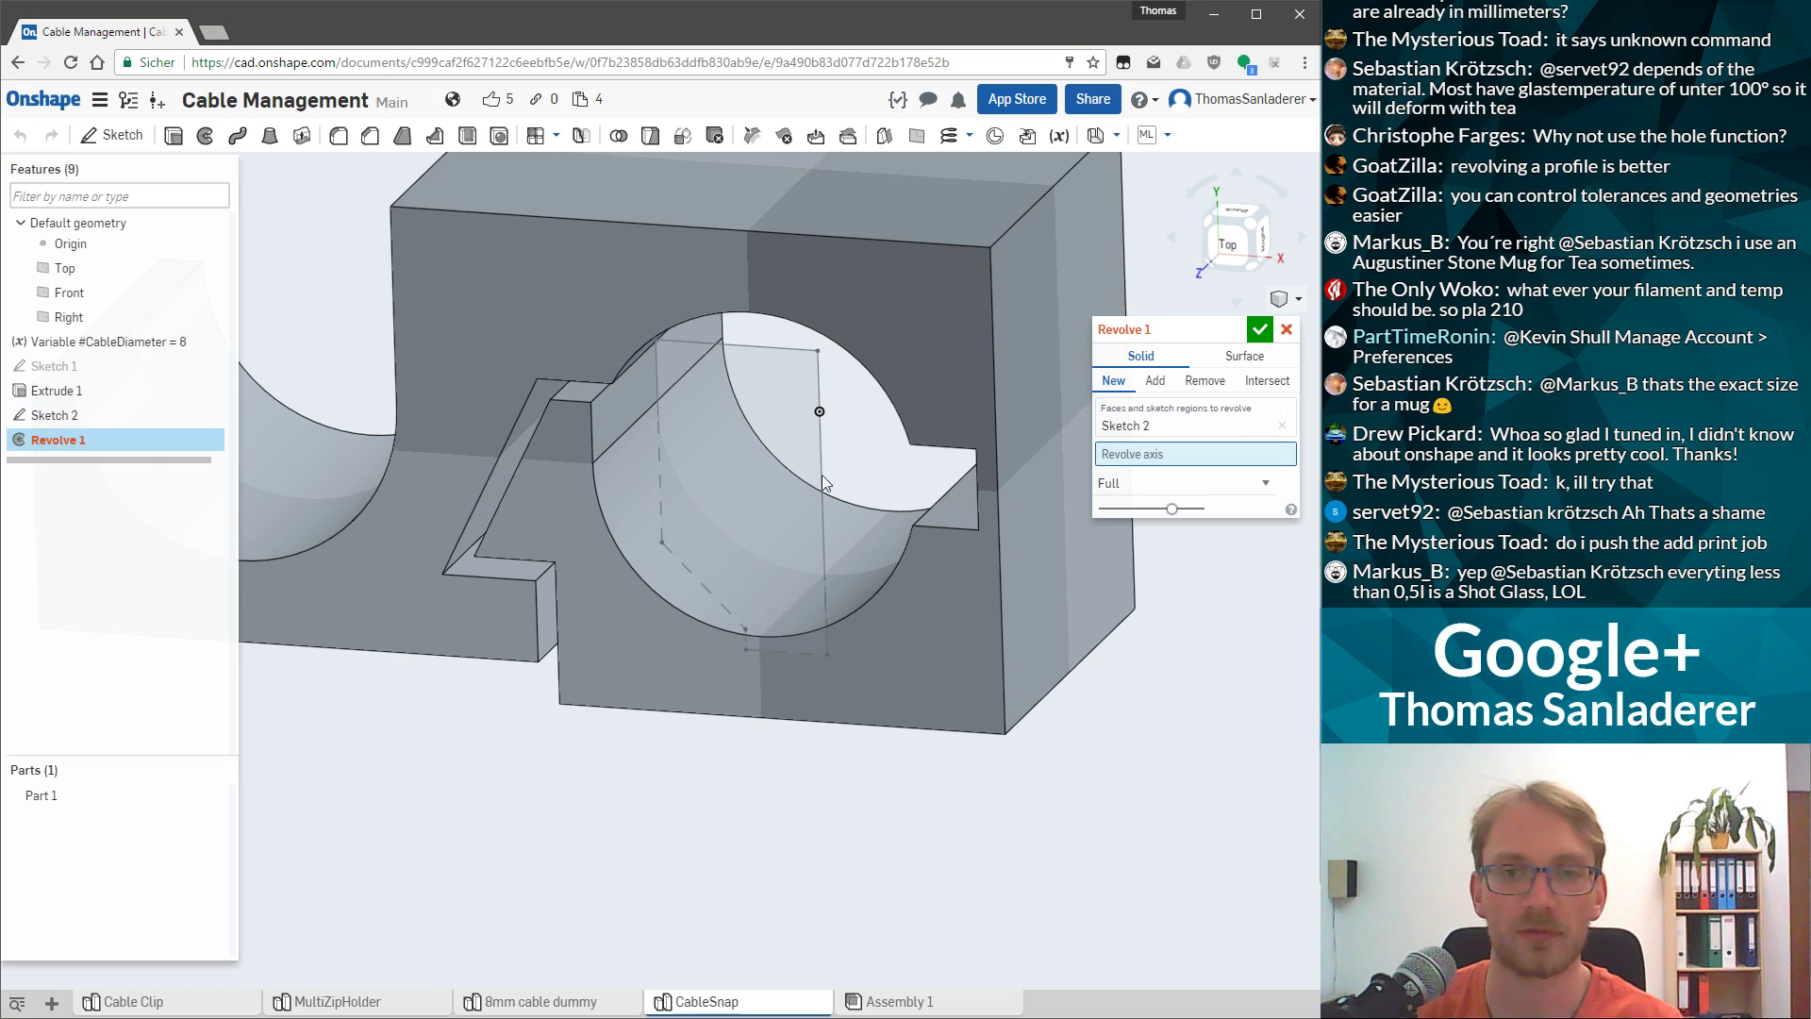
pyautogui.click(821, 482)
pyautogui.moveTo(677, 551)
pyautogui.mouseDown(button='right')
pyautogui.moveTo(709, 512)
pyautogui.moveTo(698, 541)
pyautogui.moveTo(648, 536)
pyautogui.moveTo(732, 523)
pyautogui.moveTo(711, 559)
pyautogui.moveTo(687, 562)
pyautogui.moveTo(679, 528)
pyautogui.moveTo(702, 524)
pyautogui.moveTo(688, 536)
pyautogui.mouseUp(button='right')
pyautogui.scroll(5, 688, 535)
pyautogui.moveTo(625, 344); pyautogui.dragTo(1174, 443, button='right')
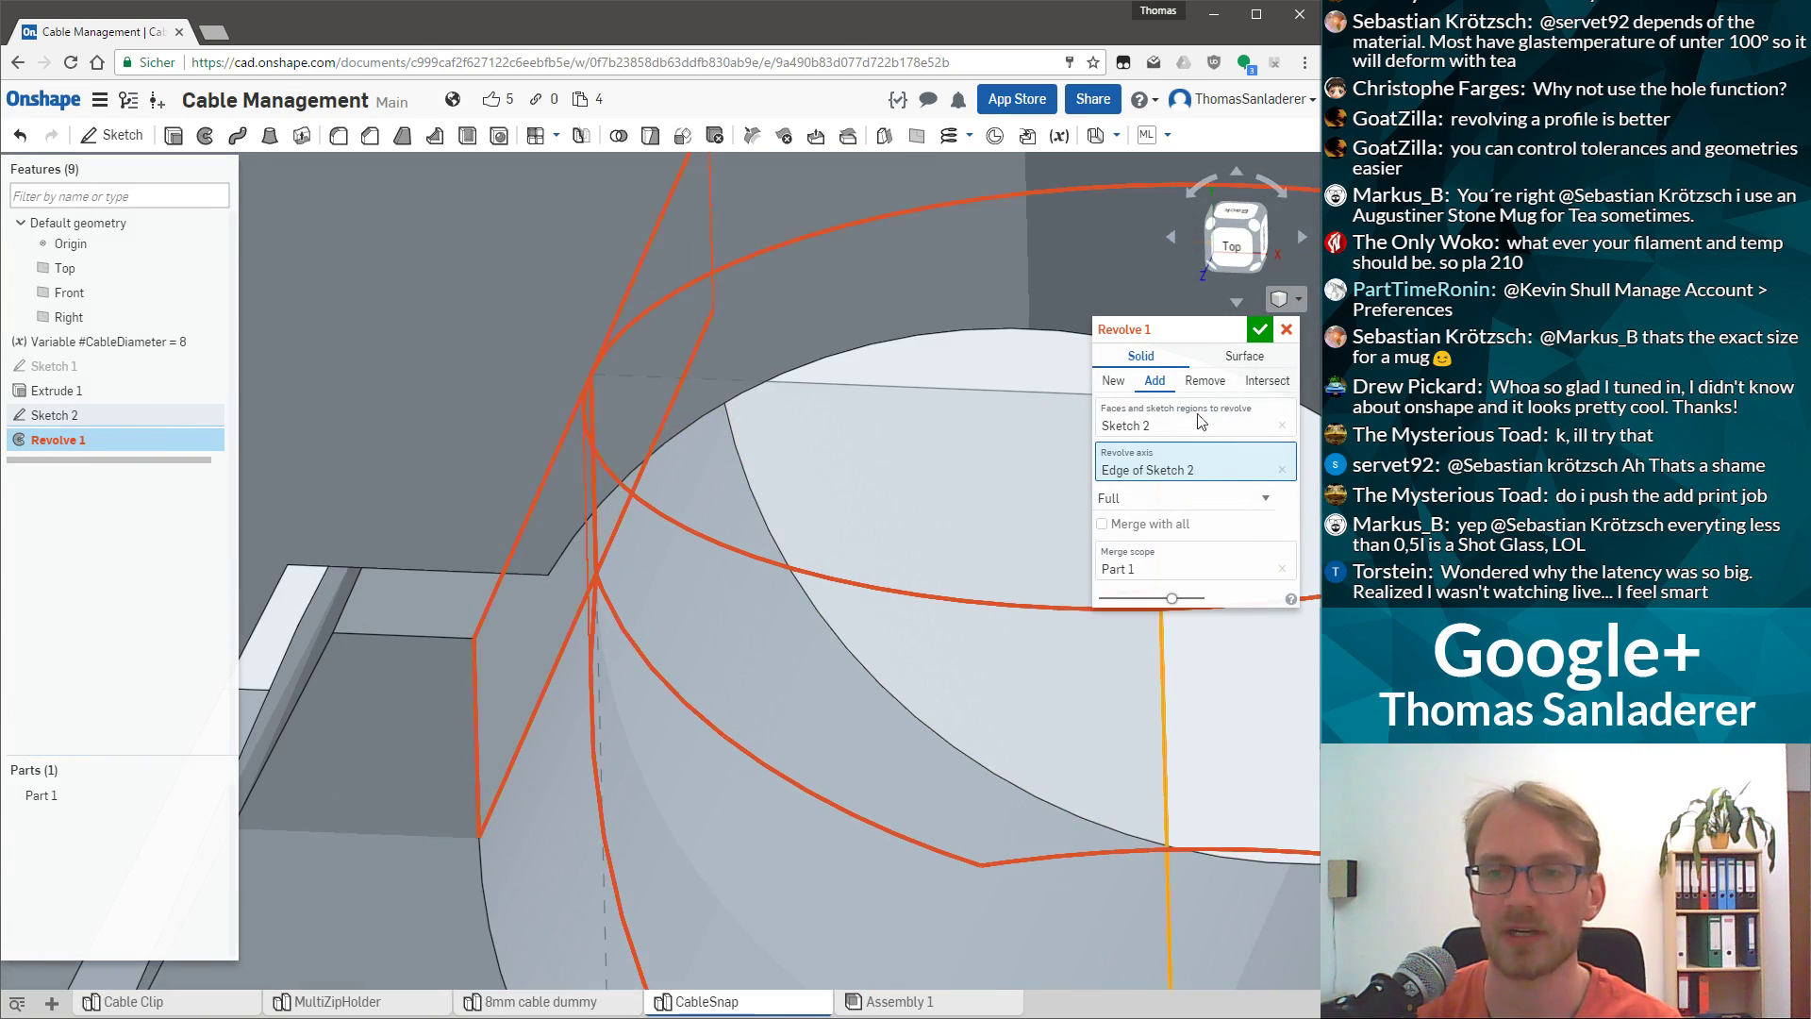
pyautogui.click(1260, 329)
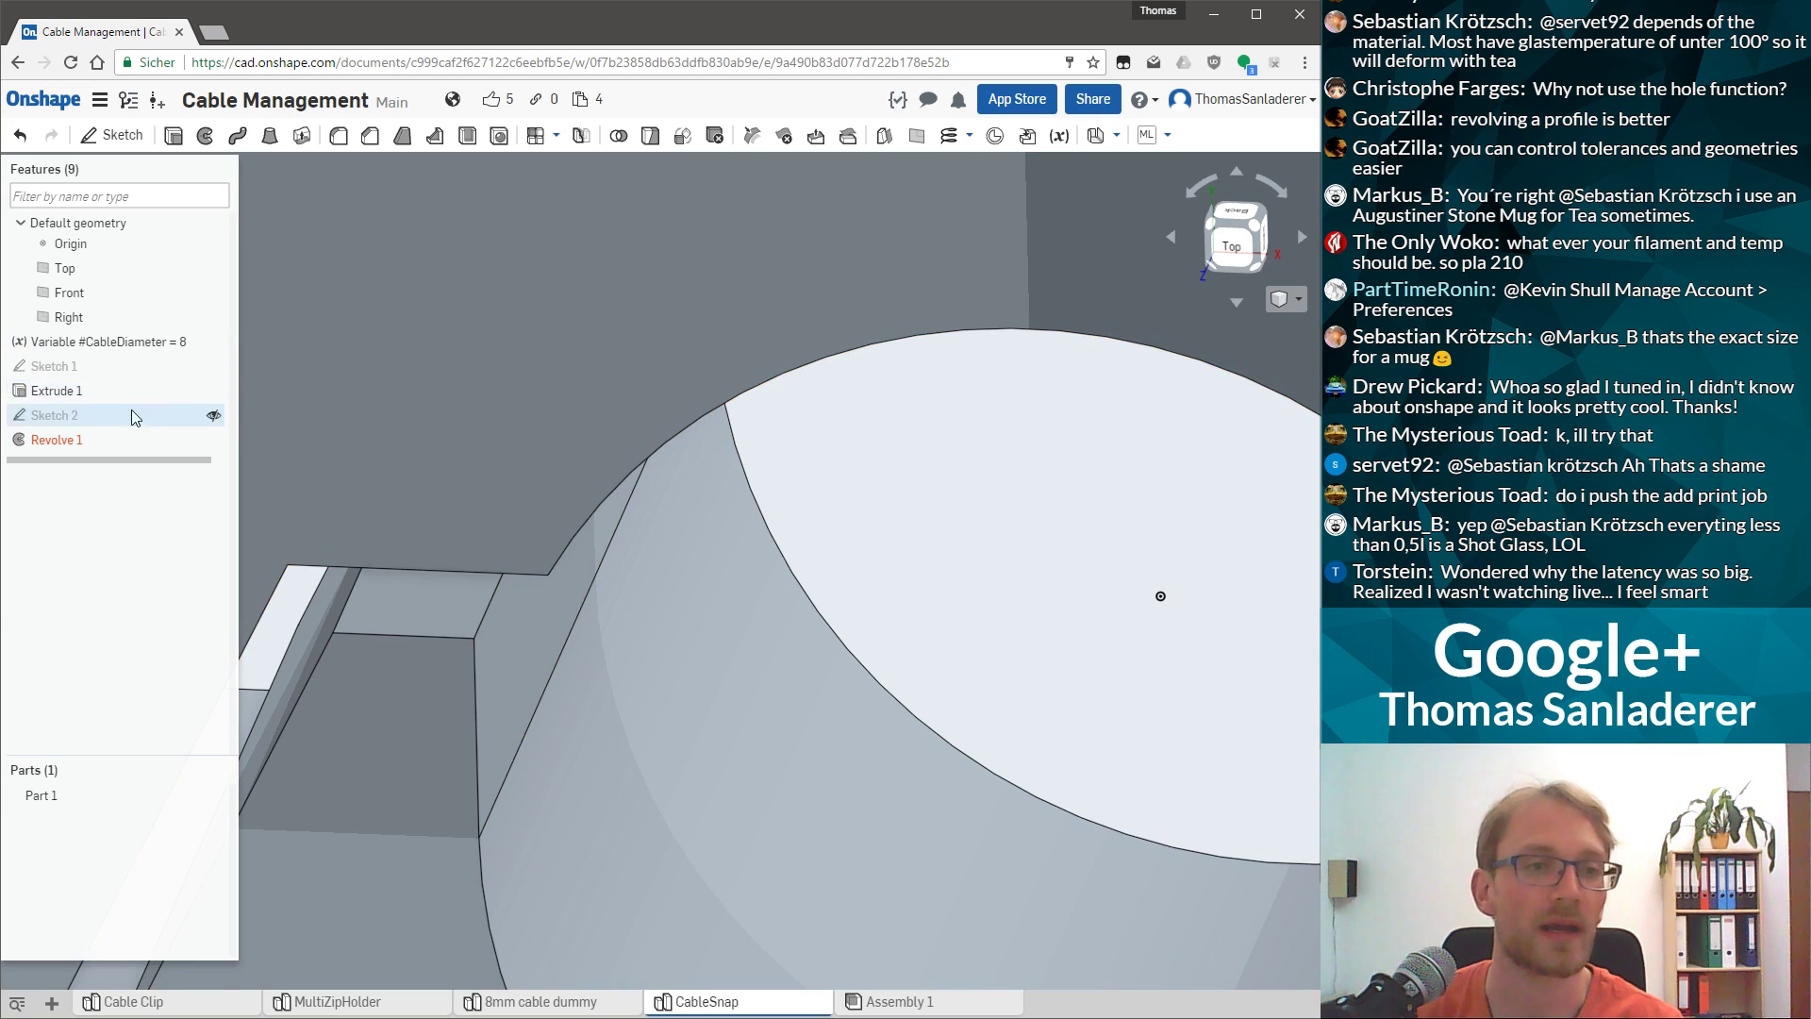
# Reopen the revolved cut and examine how its profile meets the latch tip and the cable hole.
pyautogui.doubleClick(87, 440)
pyautogui.scroll(-5, 760, 547)
pyautogui.moveTo(723, 597); pyautogui.dragTo(649, 549, button='right')
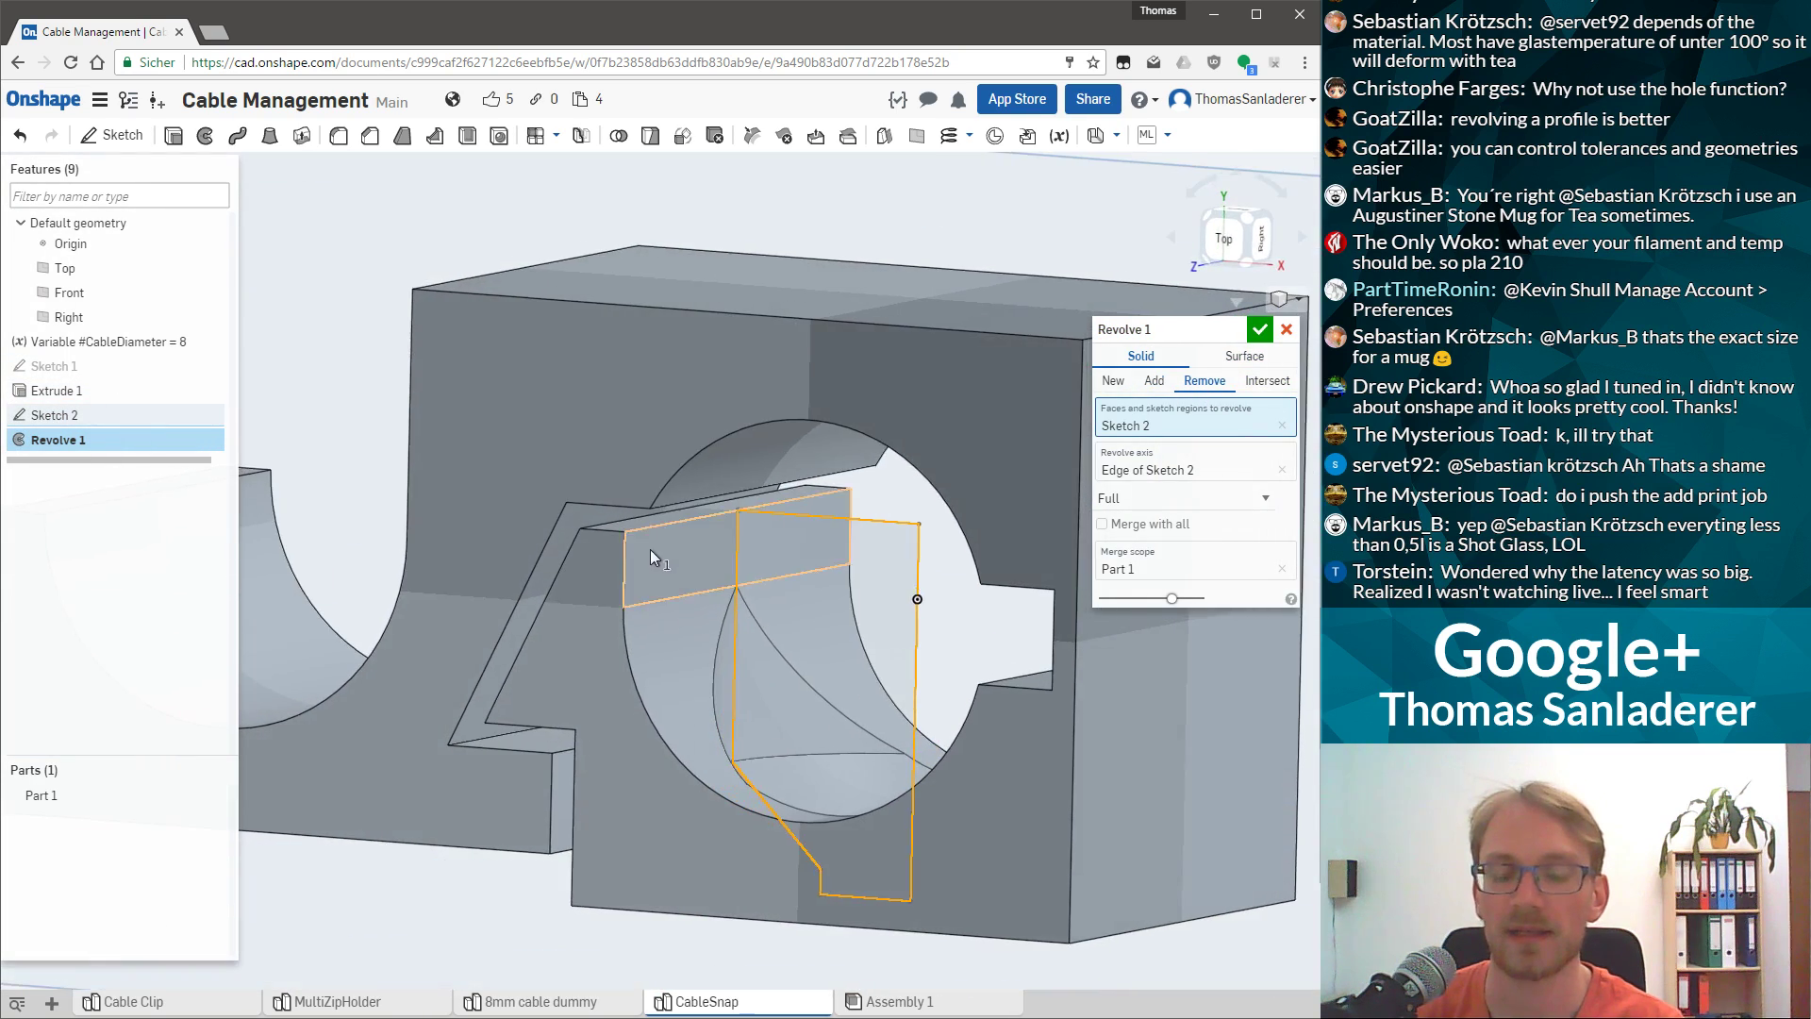
pyautogui.moveTo(719, 639)
pyautogui.mouseDown(button='right')
pyautogui.moveTo(822, 641)
pyautogui.moveTo(792, 619)
pyautogui.moveTo(733, 654)
pyautogui.moveTo(700, 625)
pyautogui.mouseUp(button='right')
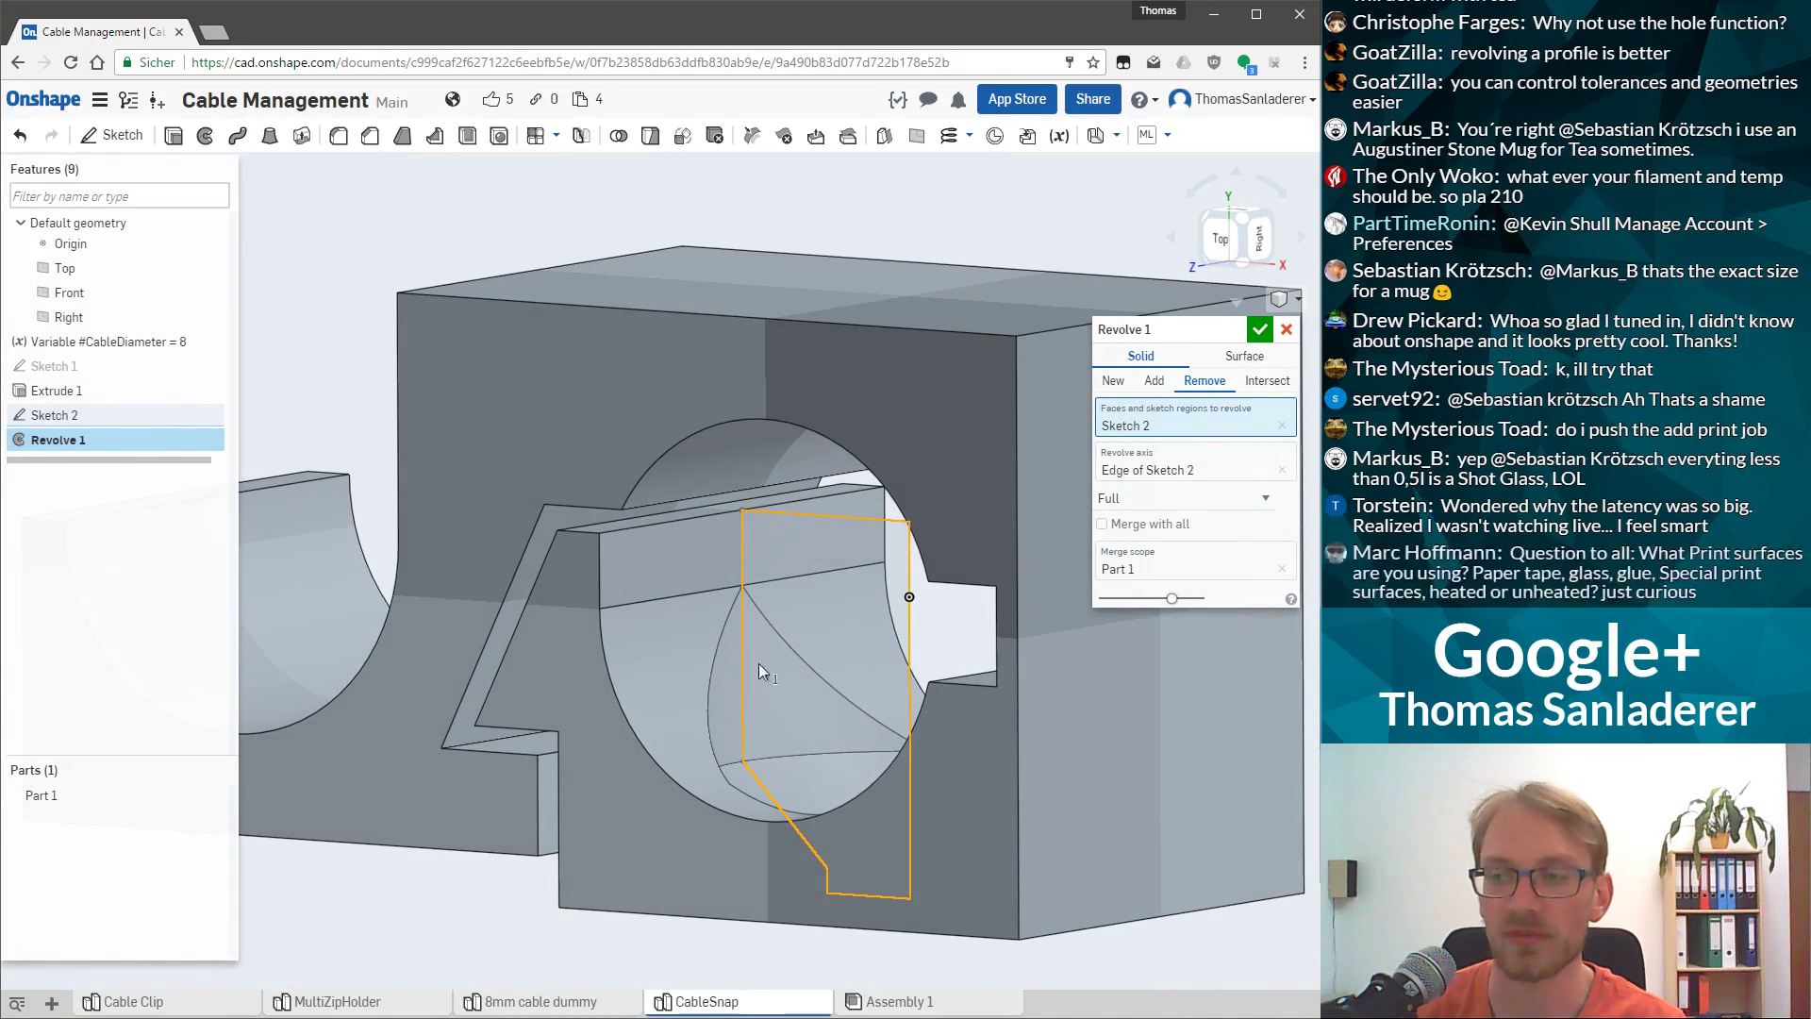
pyautogui.scroll(5, 663, 604)
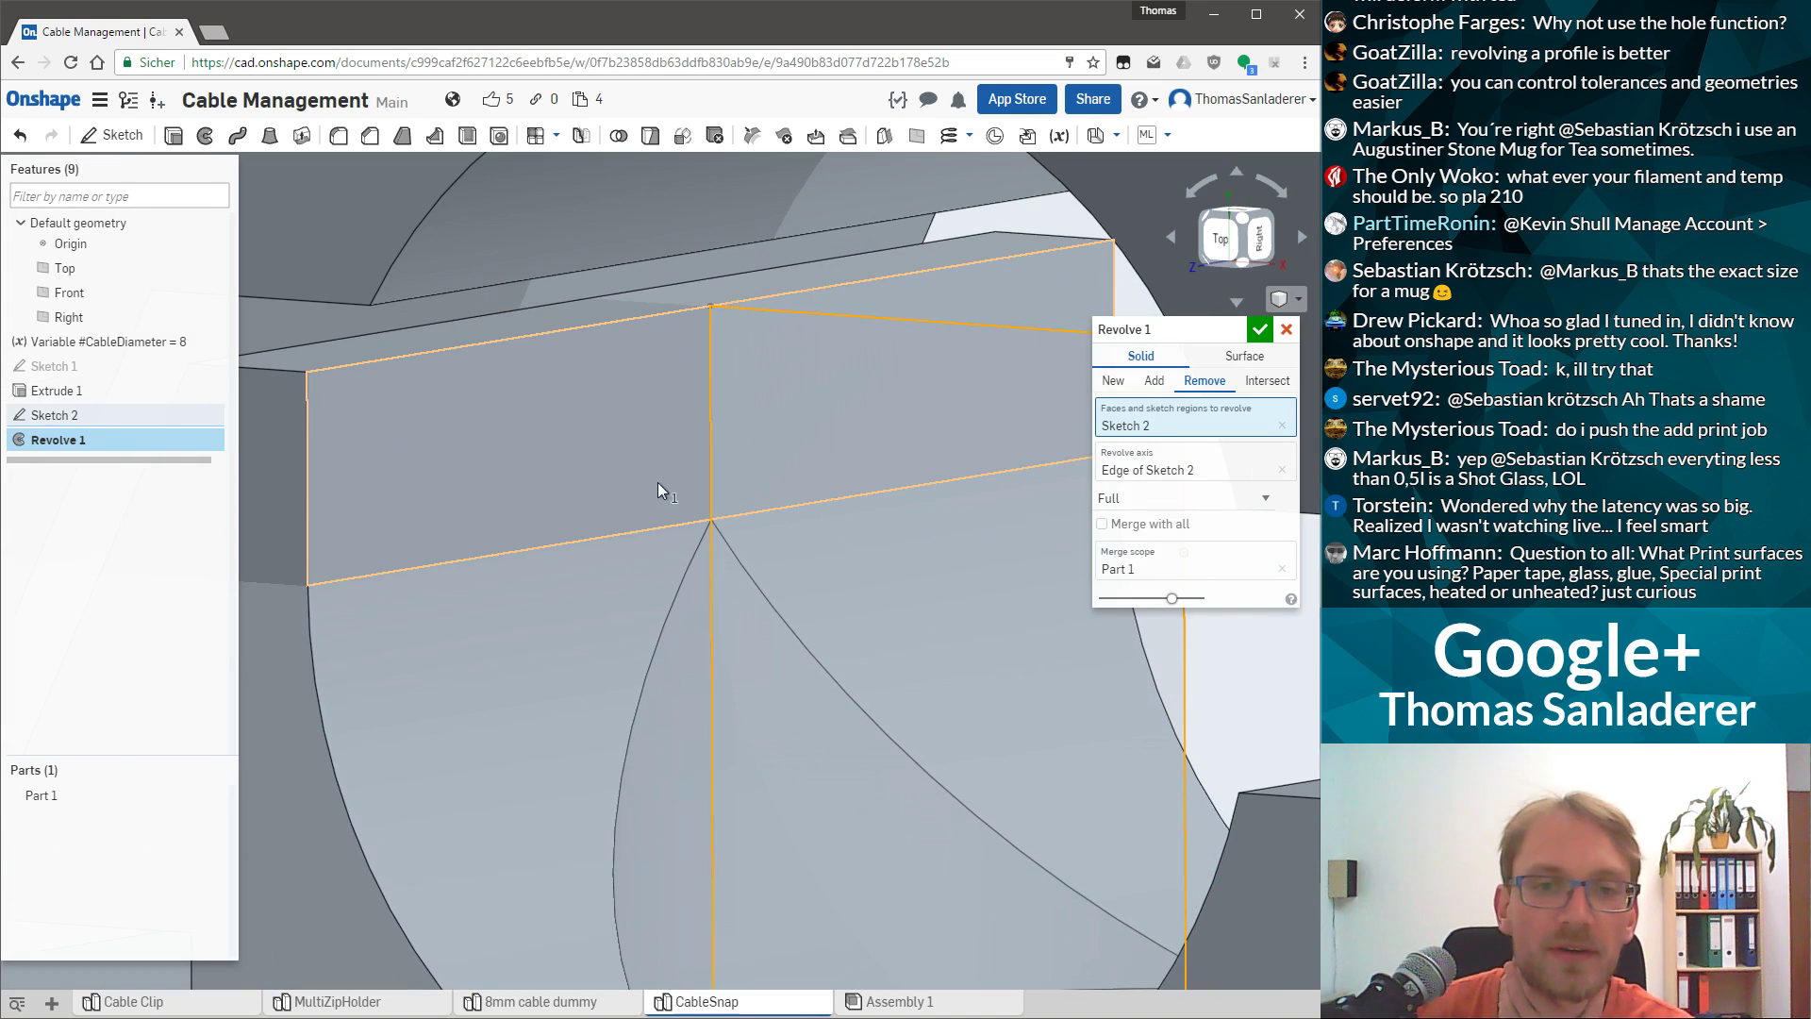
pyautogui.scroll(-3, 710, 319)
pyautogui.moveTo(685, 372); pyautogui.dragTo(640, 445, button='right')
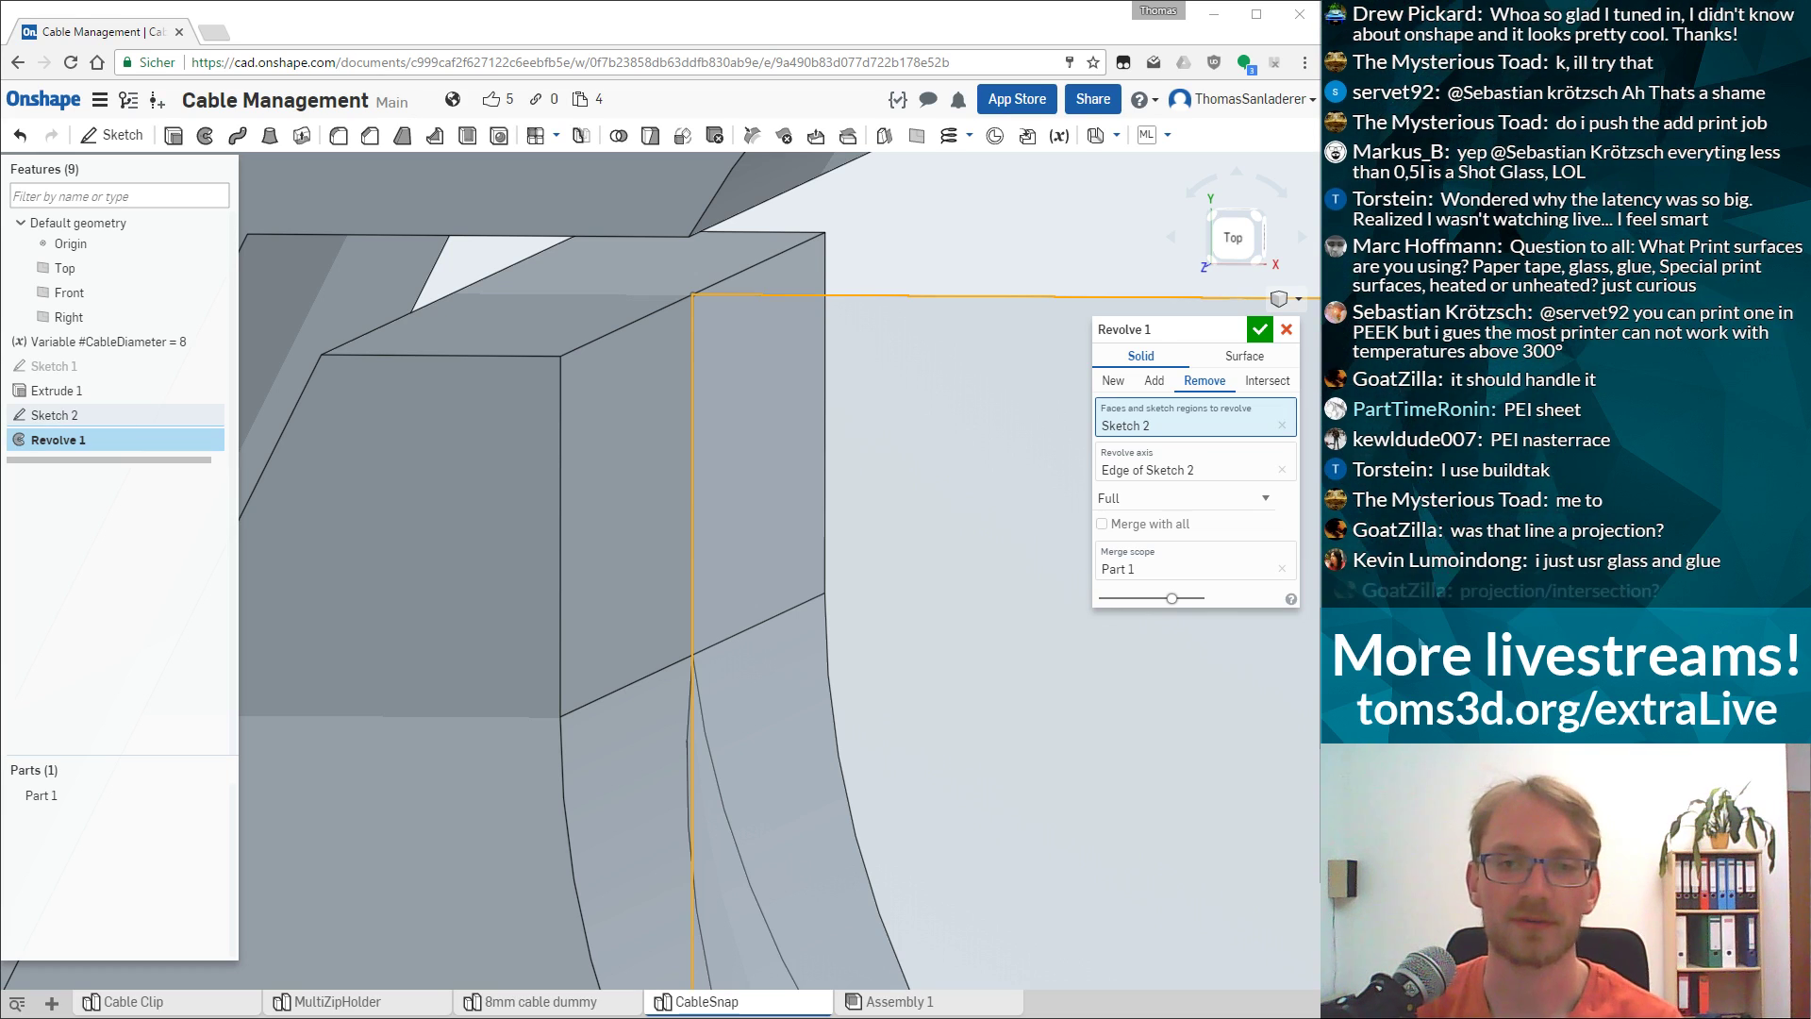
pyautogui.scroll(3, 857, 319)
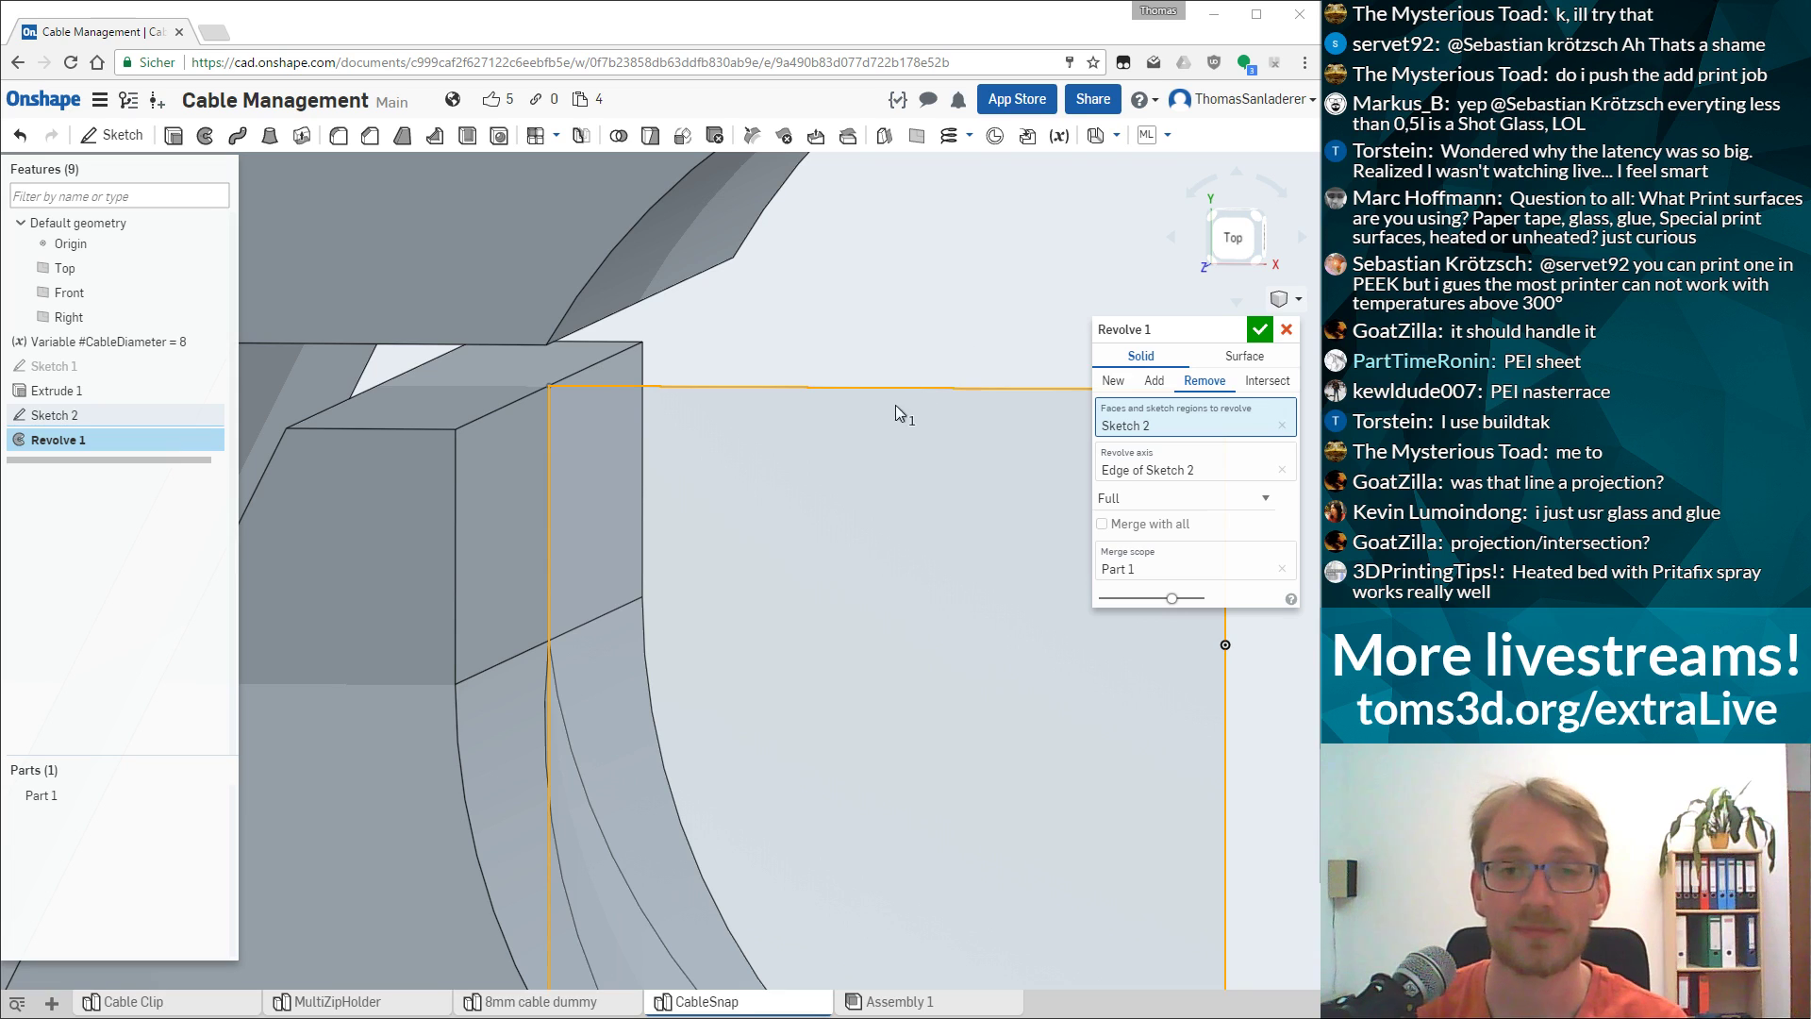
pyautogui.scroll(3, 901, 396)
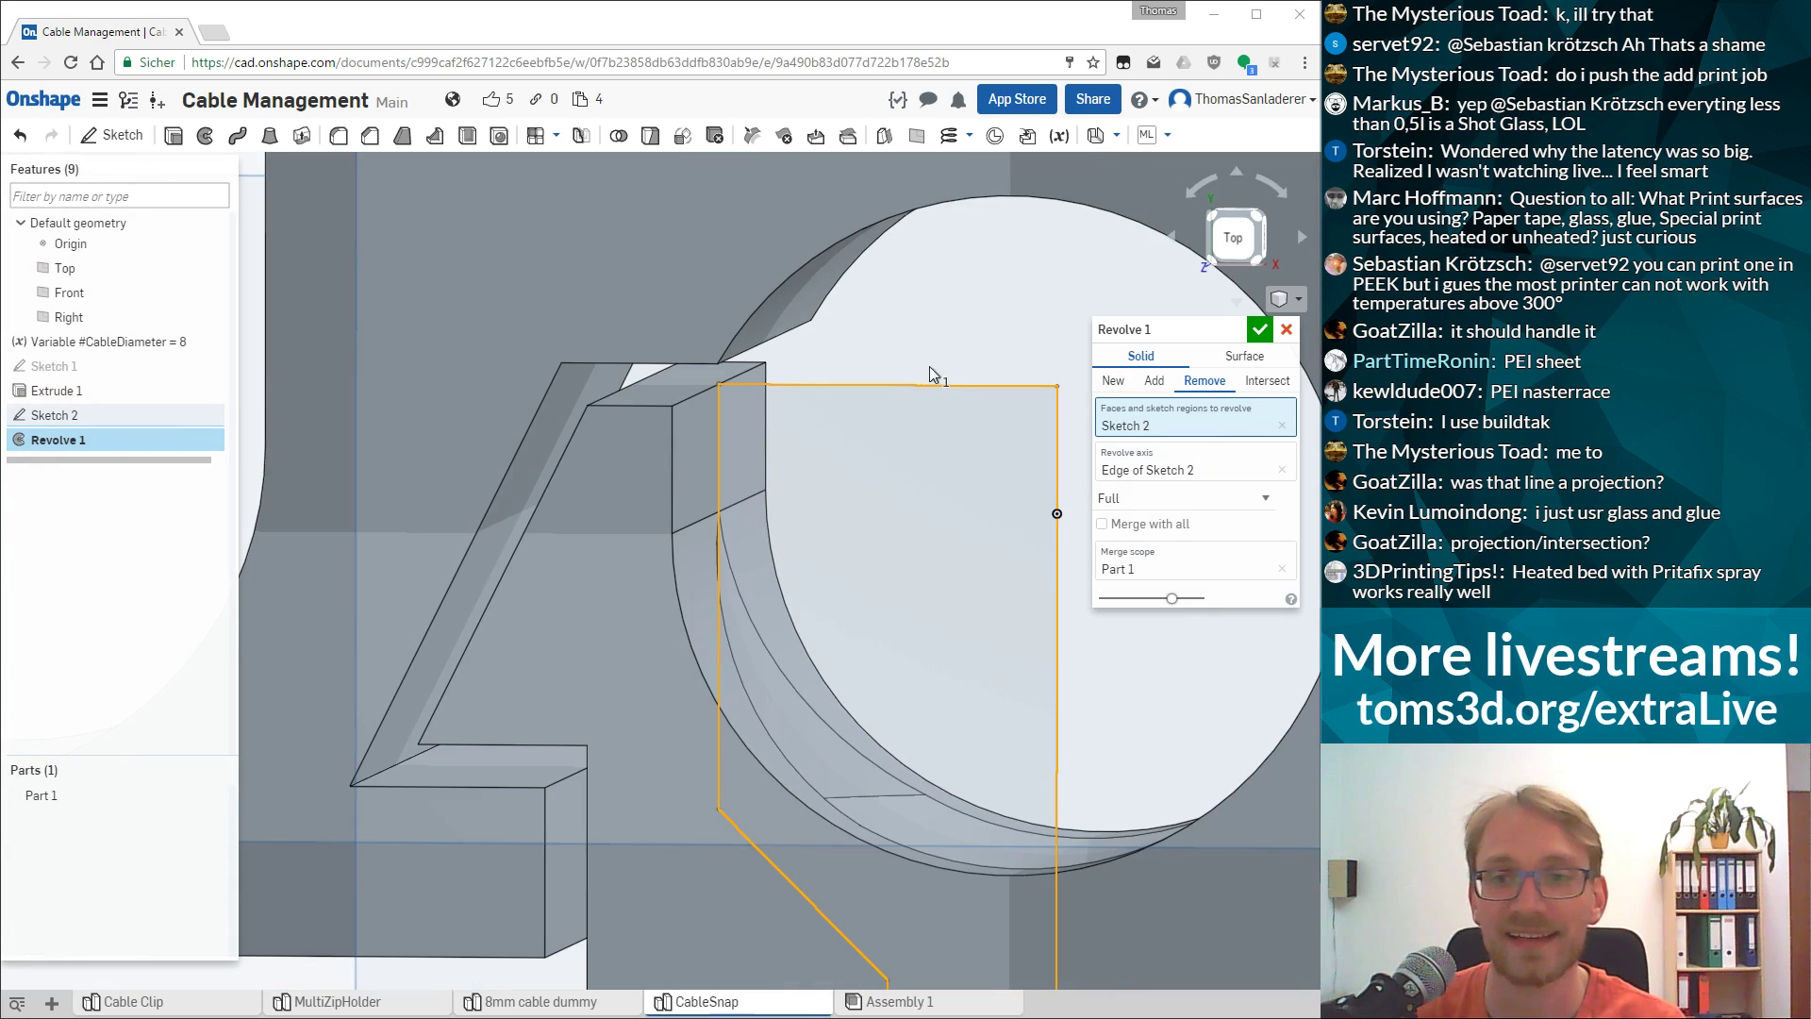
pyautogui.click(1259, 331)
# Examine the revolved cut from several angles, checking the area above and below the cable hole.
pyautogui.moveTo(730, 514); pyautogui.dragTo(778, 619, button='right')
pyautogui.scroll(3, 1063, 650)
pyautogui.scroll(-3, 1253, 723)
pyautogui.moveTo(1252, 722); pyautogui.dragTo(1193, 524, button='right')
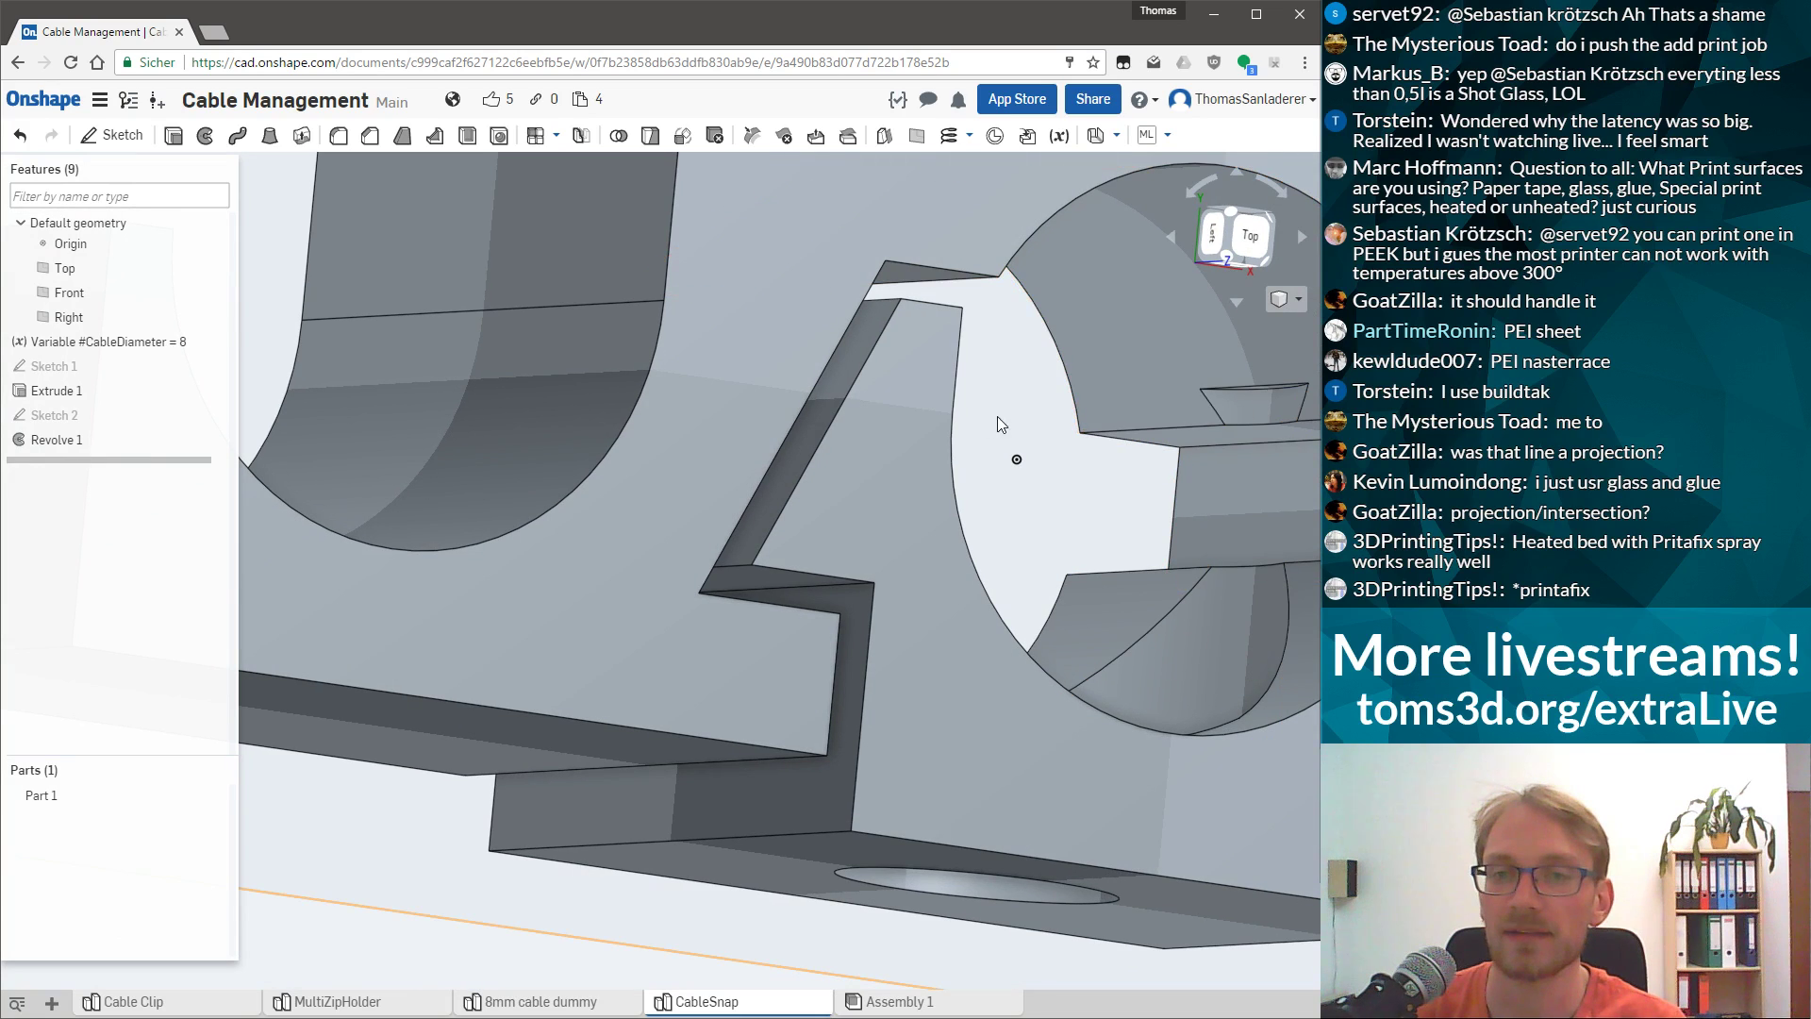
pyautogui.moveTo(1106, 485); pyautogui.dragTo(845, 551, button='middle')
pyautogui.scroll(-2, 960, 483)
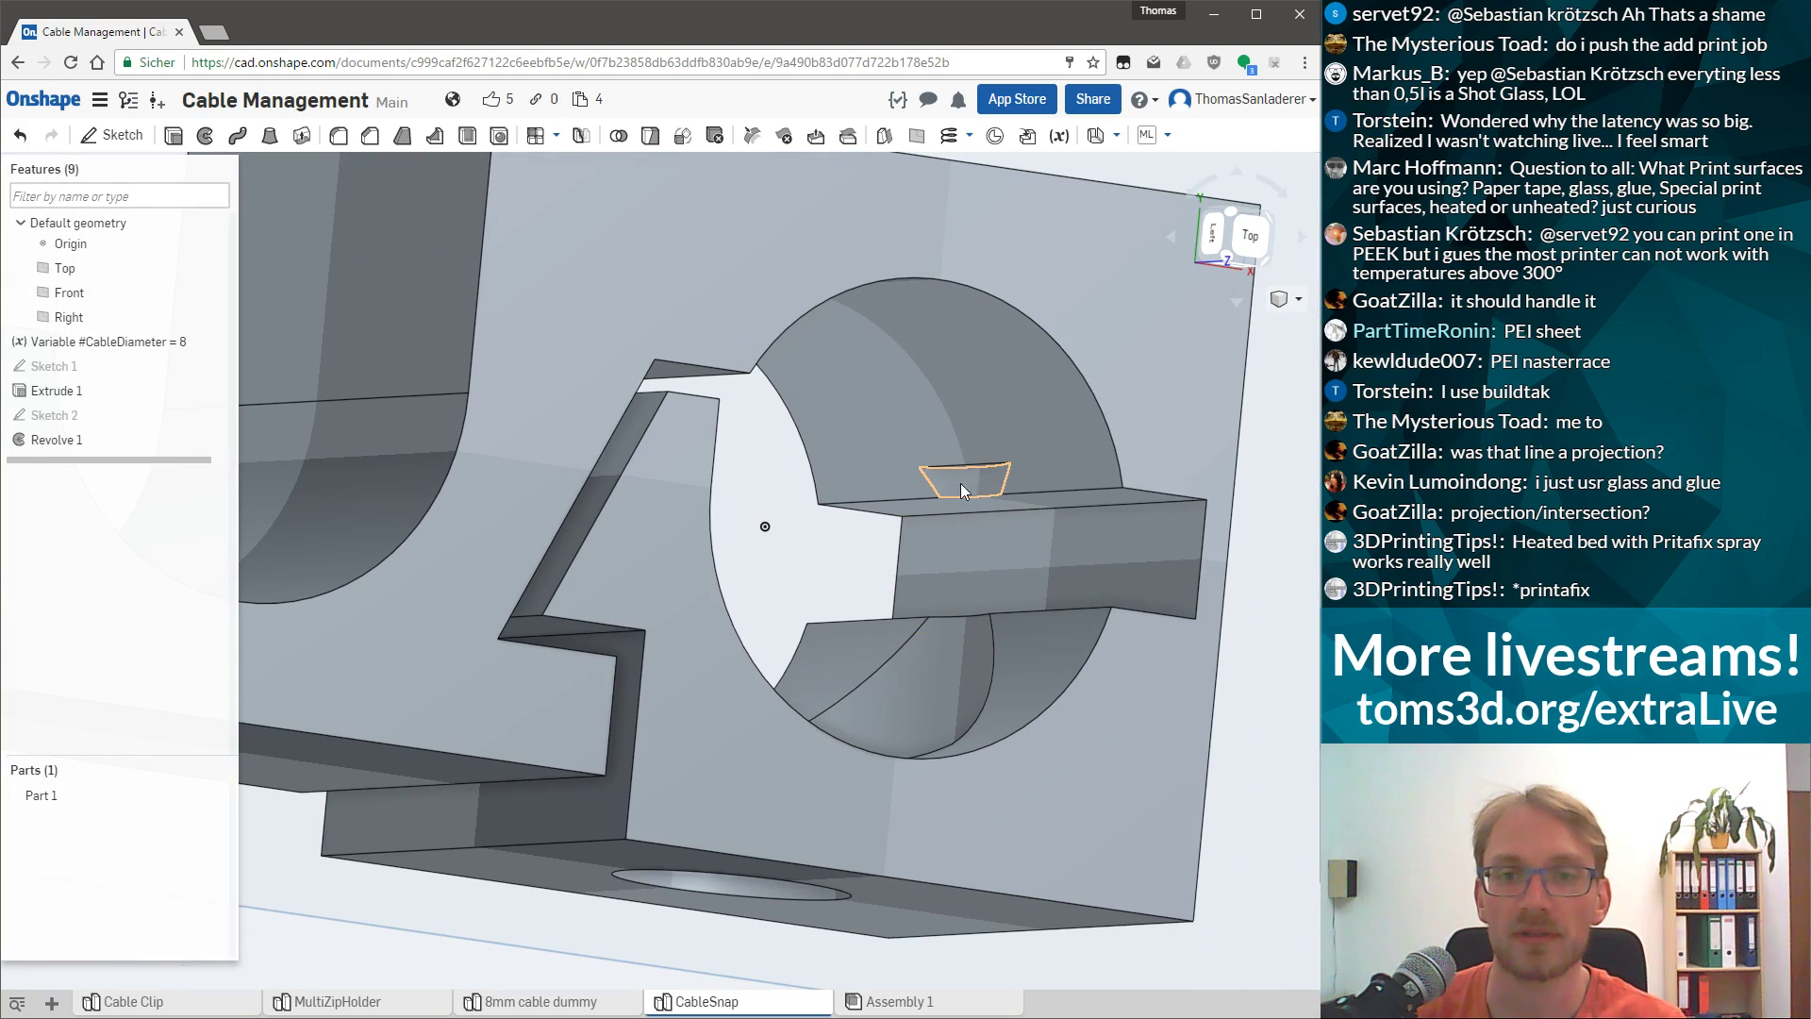
pyautogui.scroll(3, 931, 483)
pyautogui.moveTo(858, 521); pyautogui.dragTo(732, 735, button='right')
pyautogui.scroll(-4, 793, 576)
pyautogui.scroll(3, 732, 735)
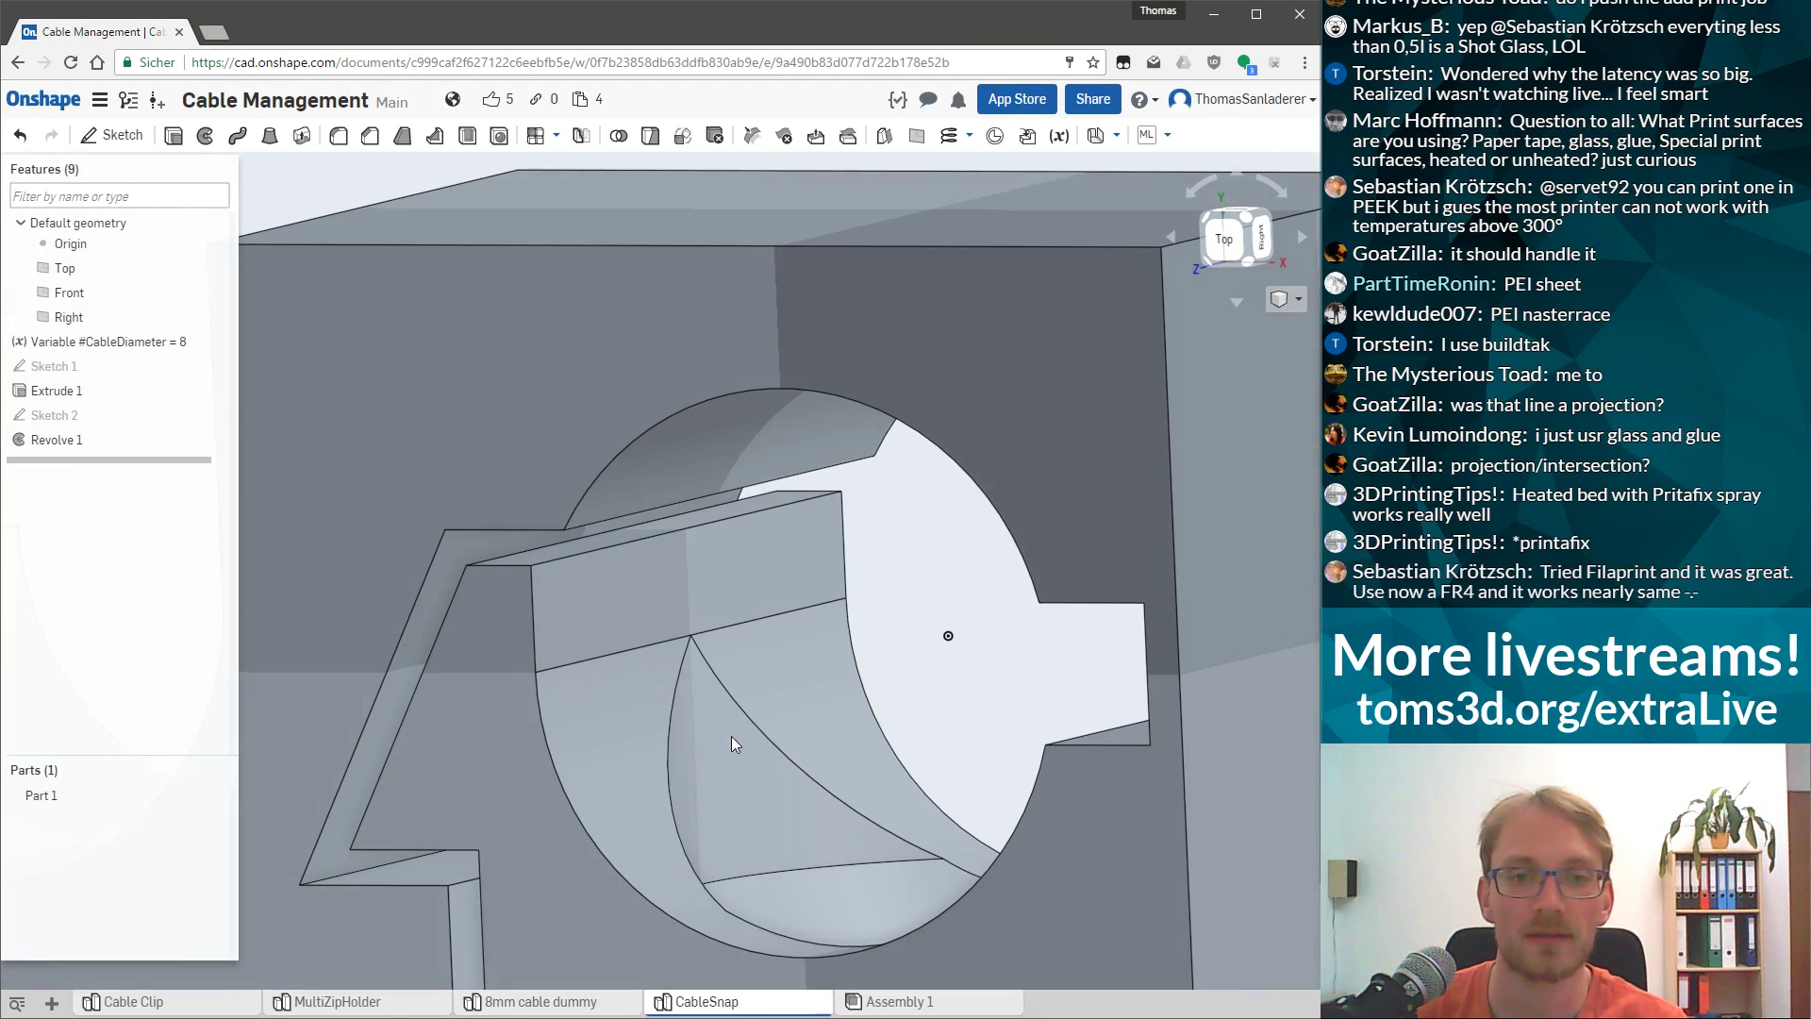
# Add a horizontal line to the revolve sketch from the origin to the outer vertical line, dividing the profile in two.
pyautogui.doubleClick(54, 415)
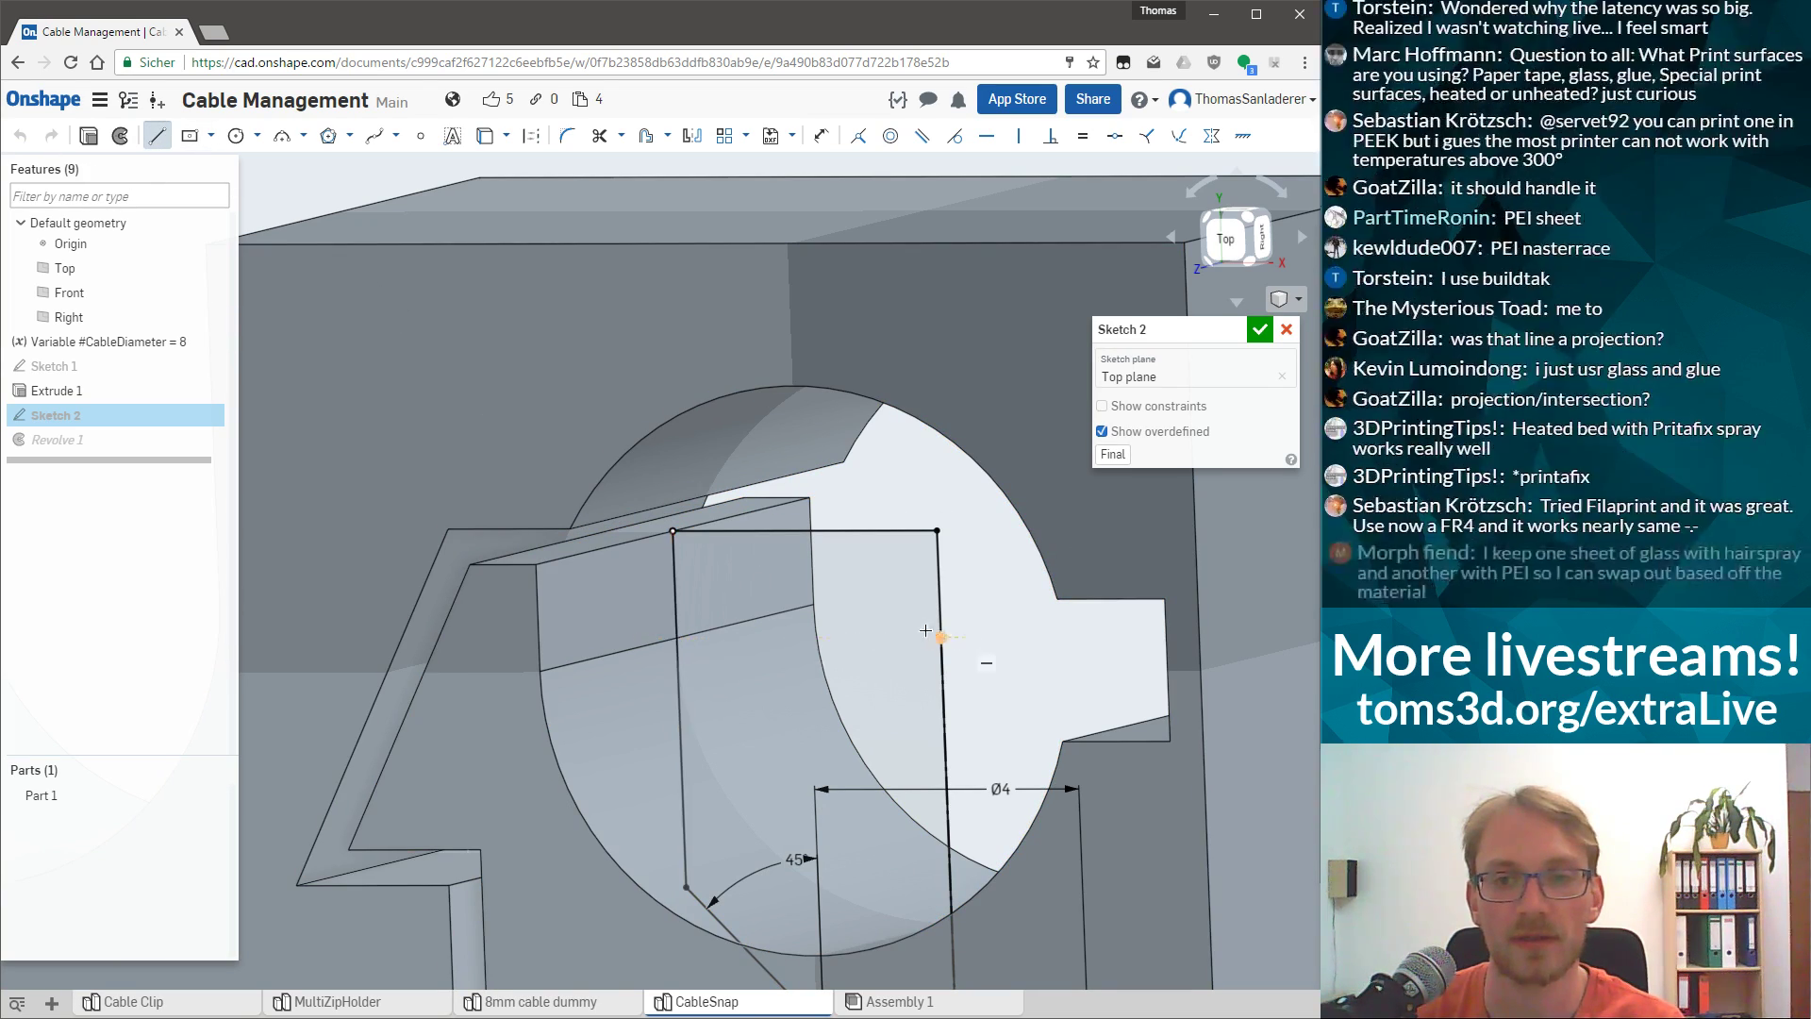
pyautogui.click(683, 640)
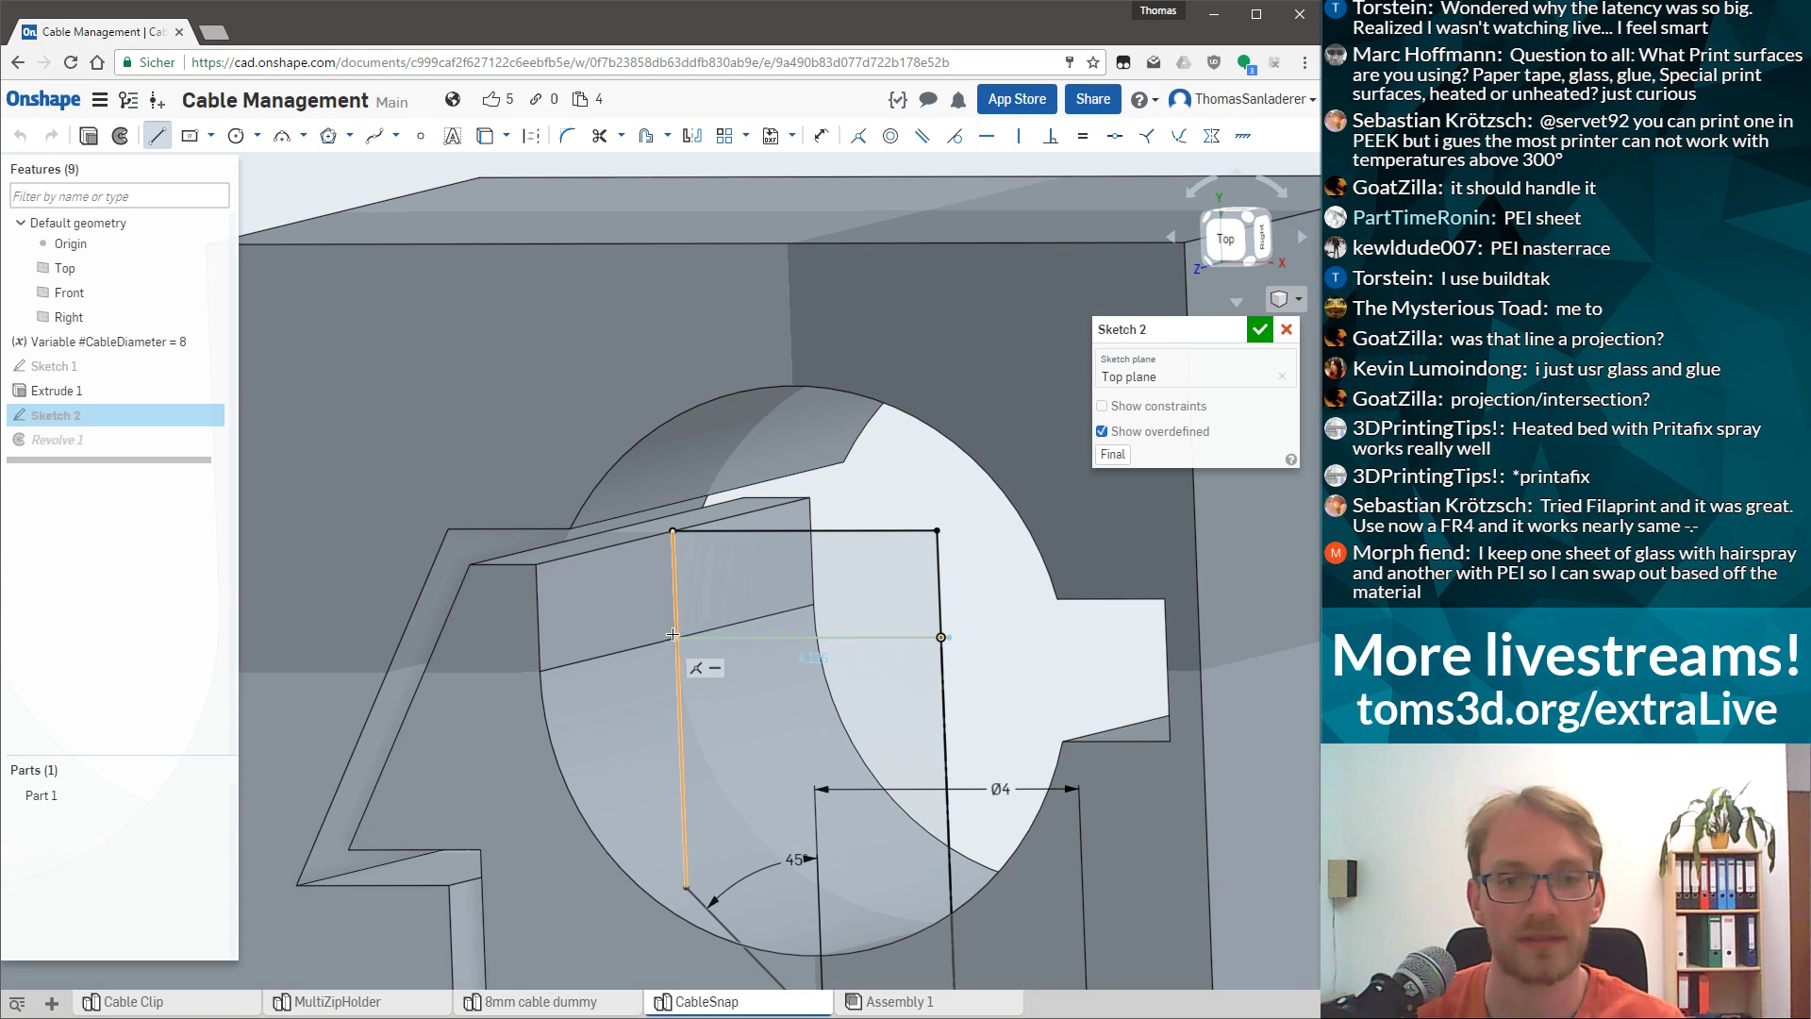
pyautogui.press('Escape')
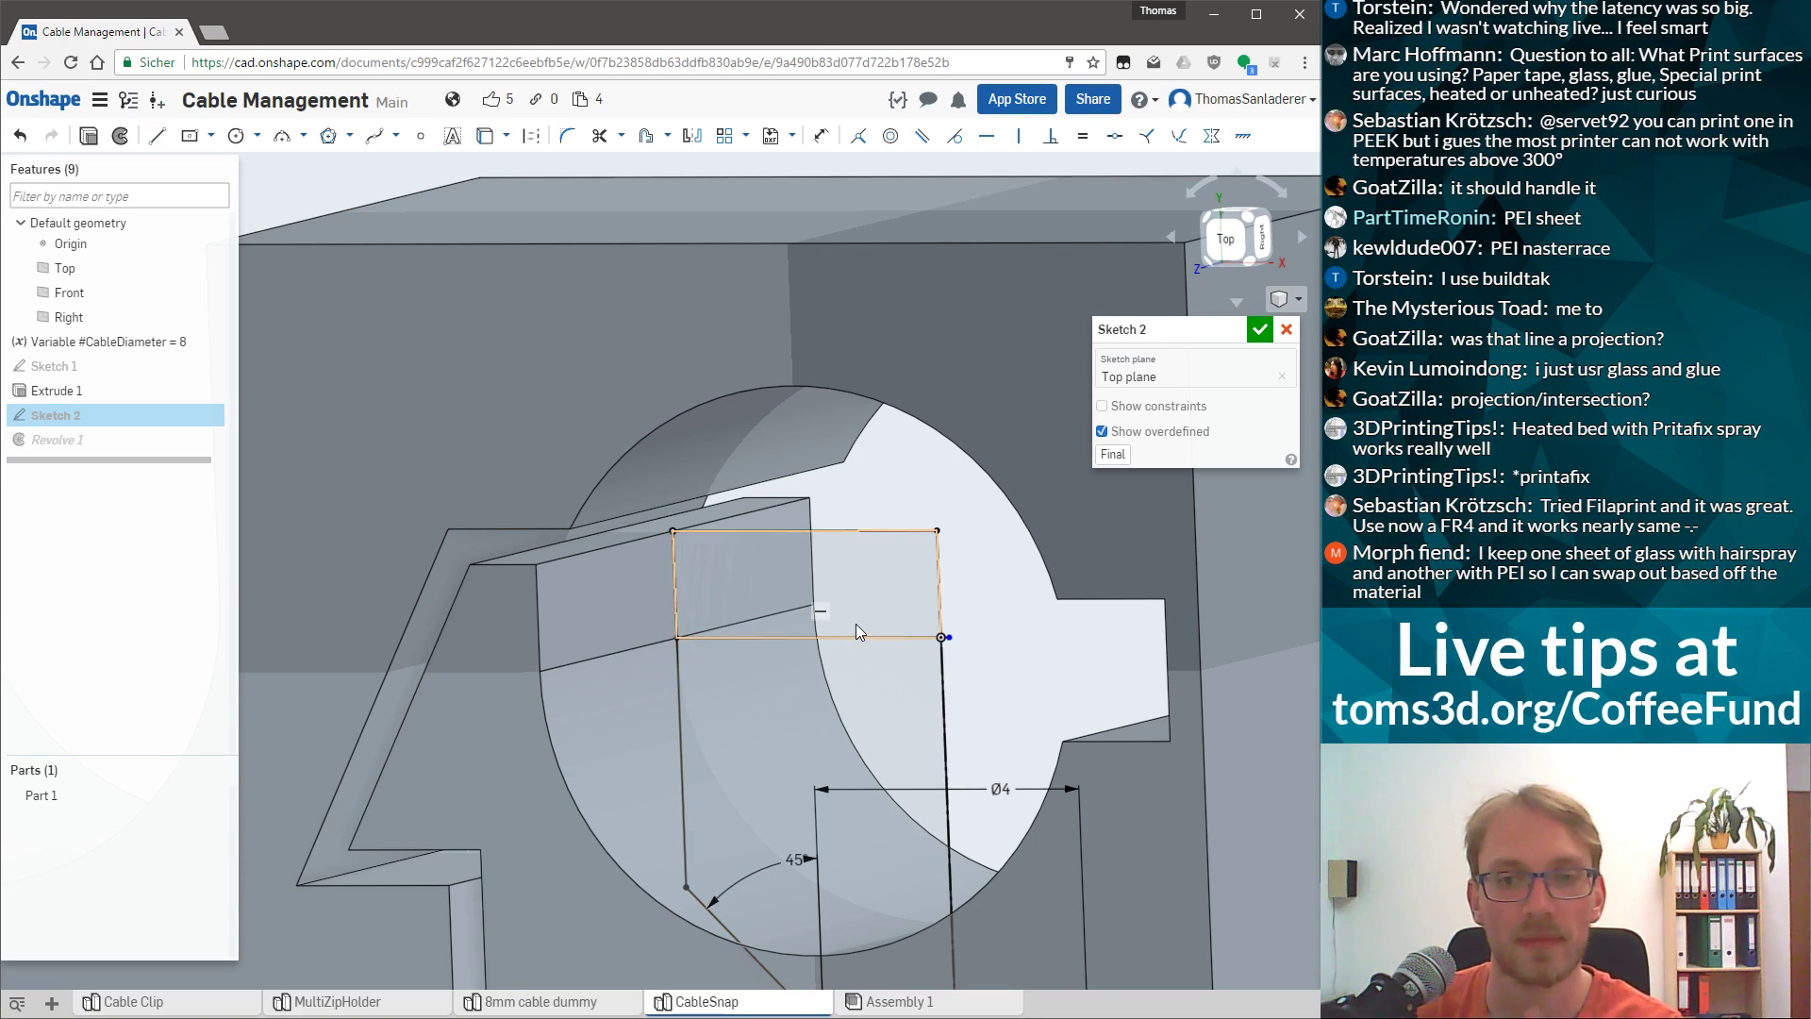
pyautogui.click(871, 675)
pyautogui.click(1260, 330)
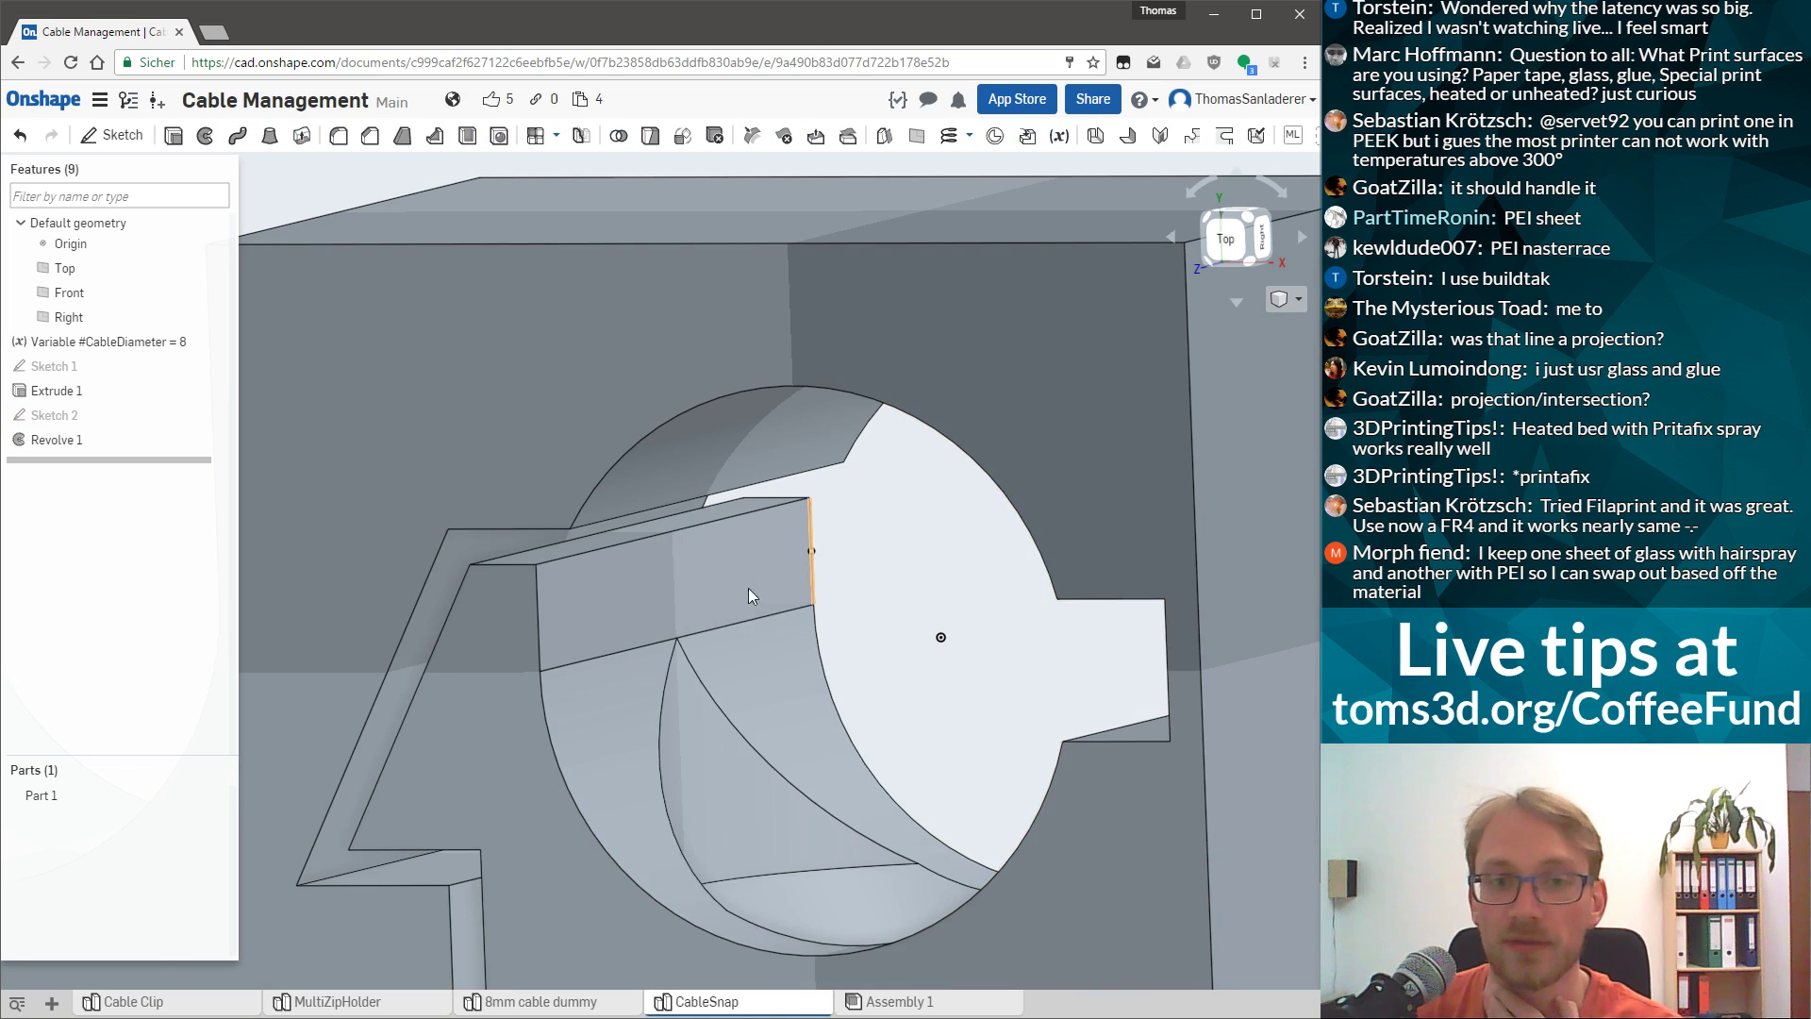
# Replace the revolved cut's profile with only the sketch region below the dividing line.
pyautogui.scroll(5, 1073, 540)
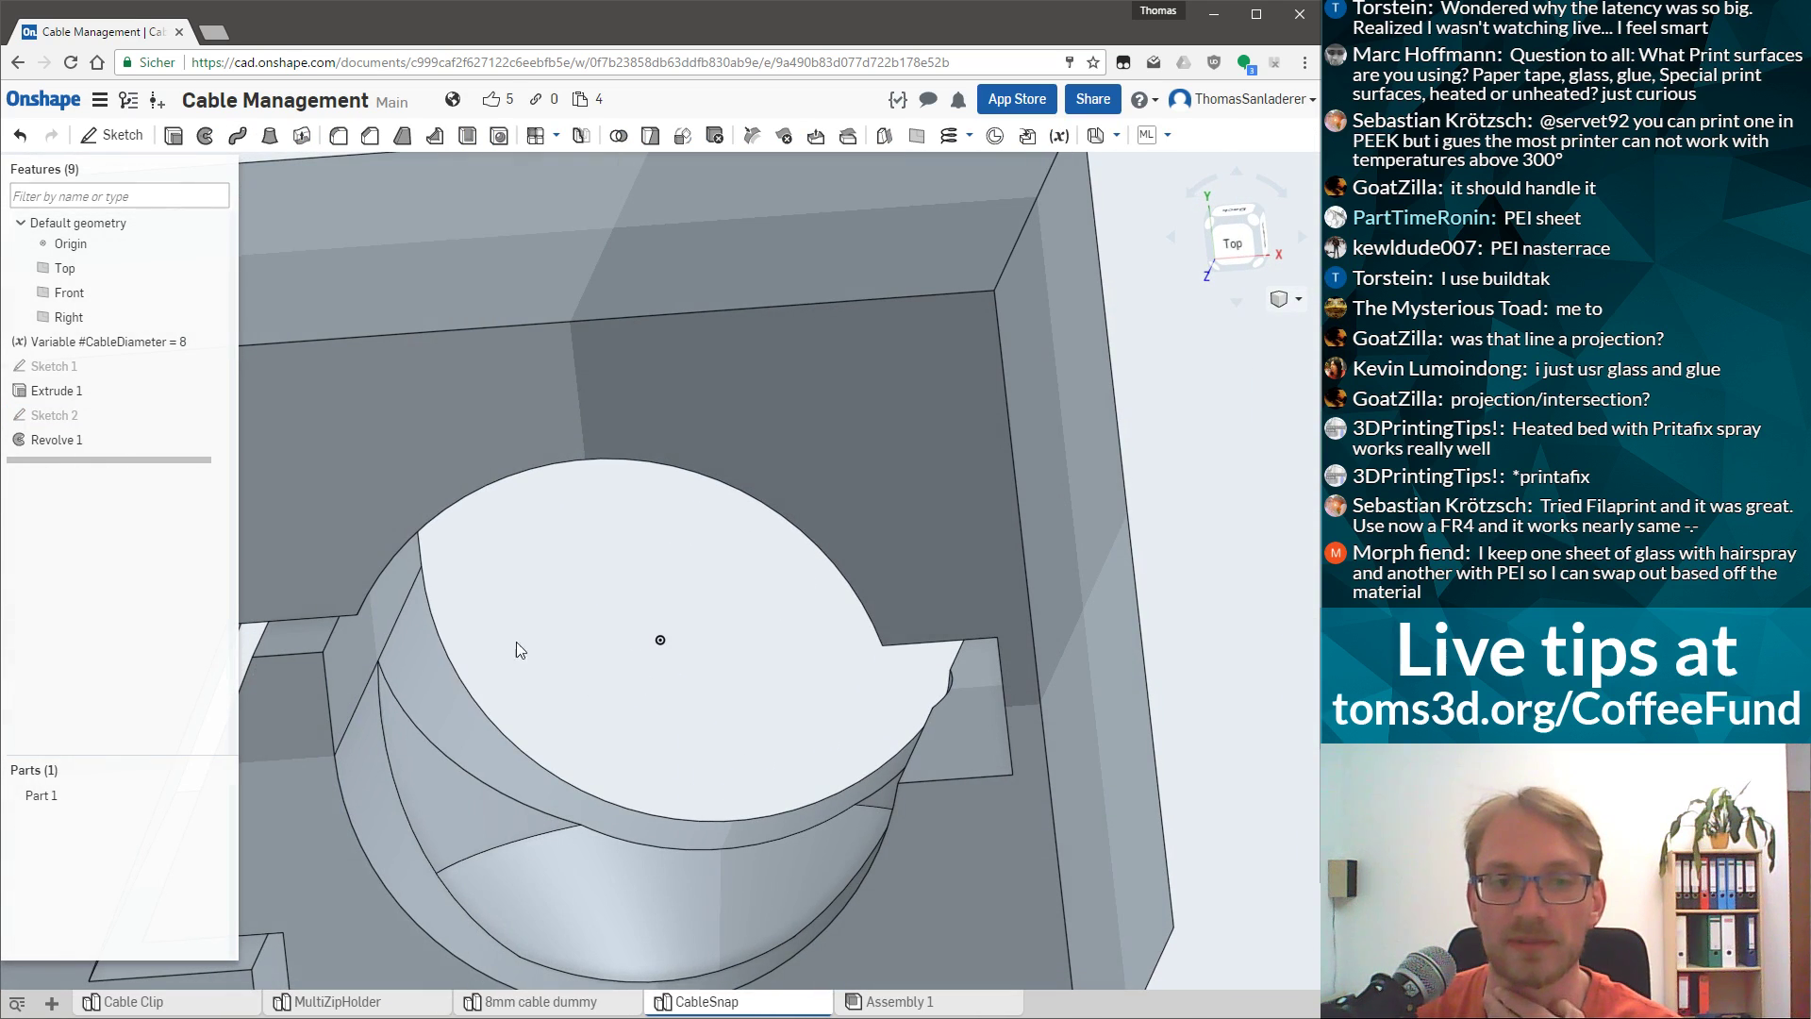
pyautogui.doubleClick(57, 440)
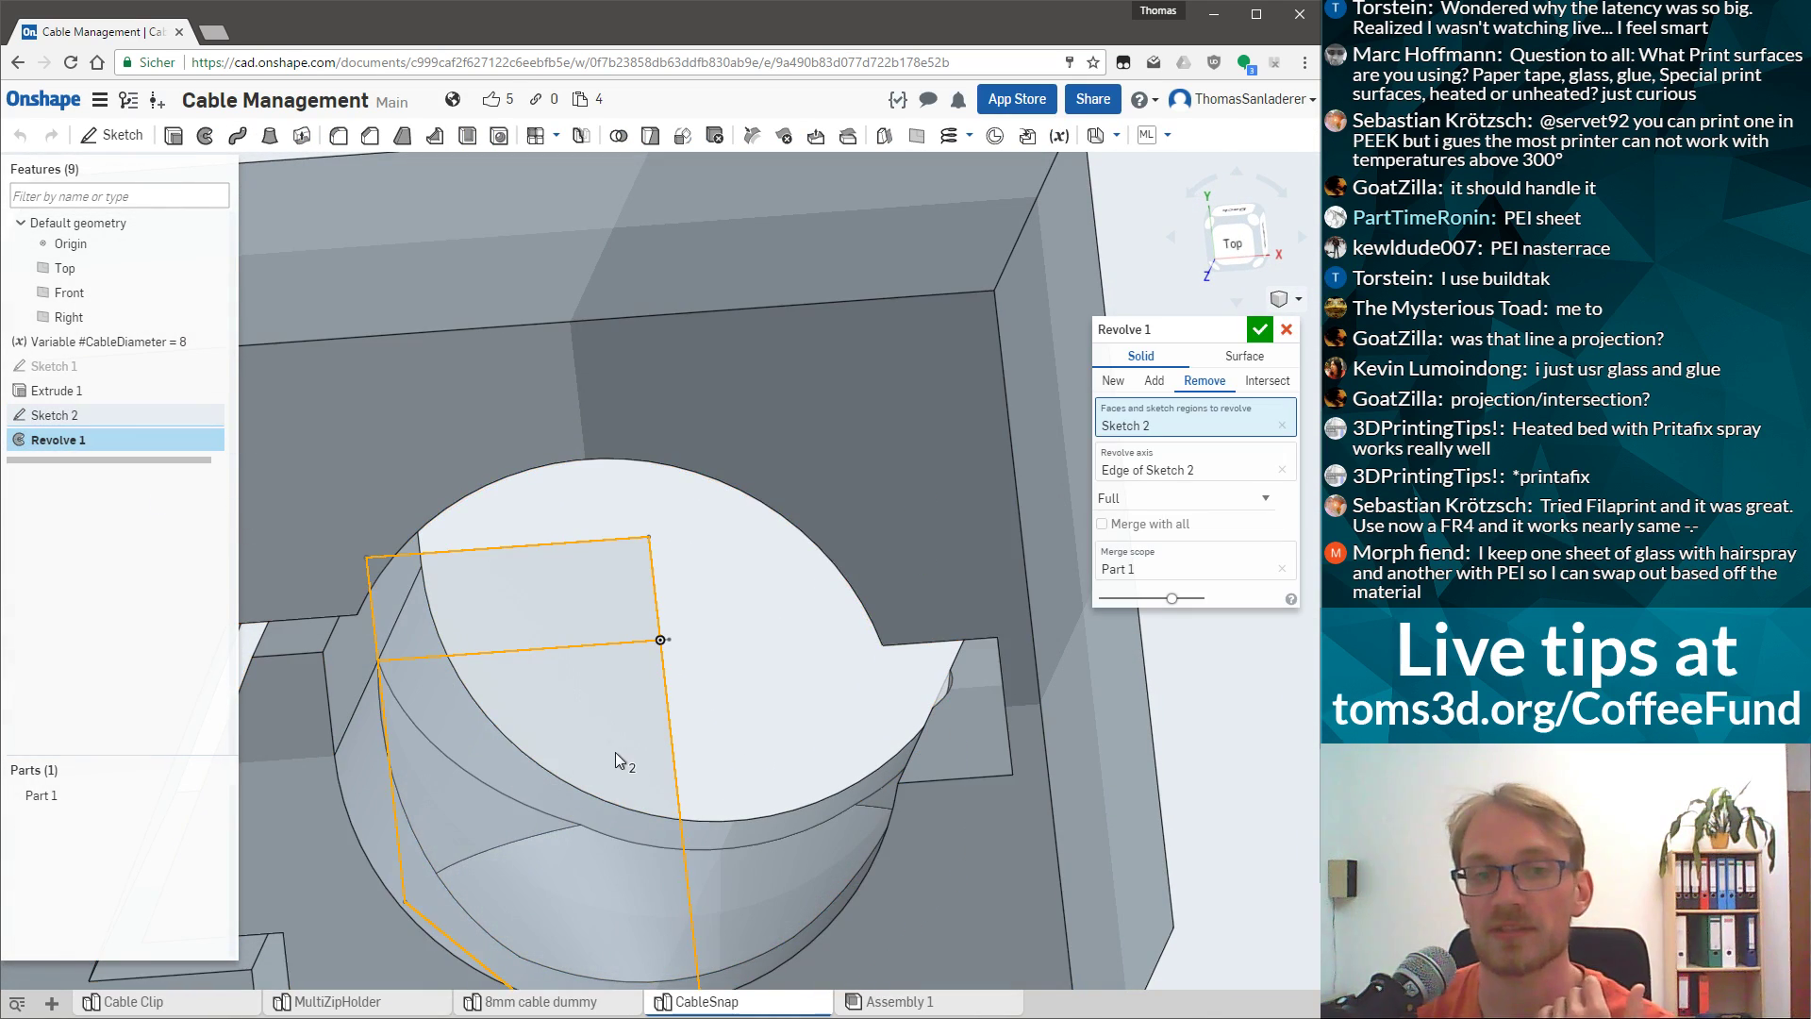
pyautogui.click(1279, 426)
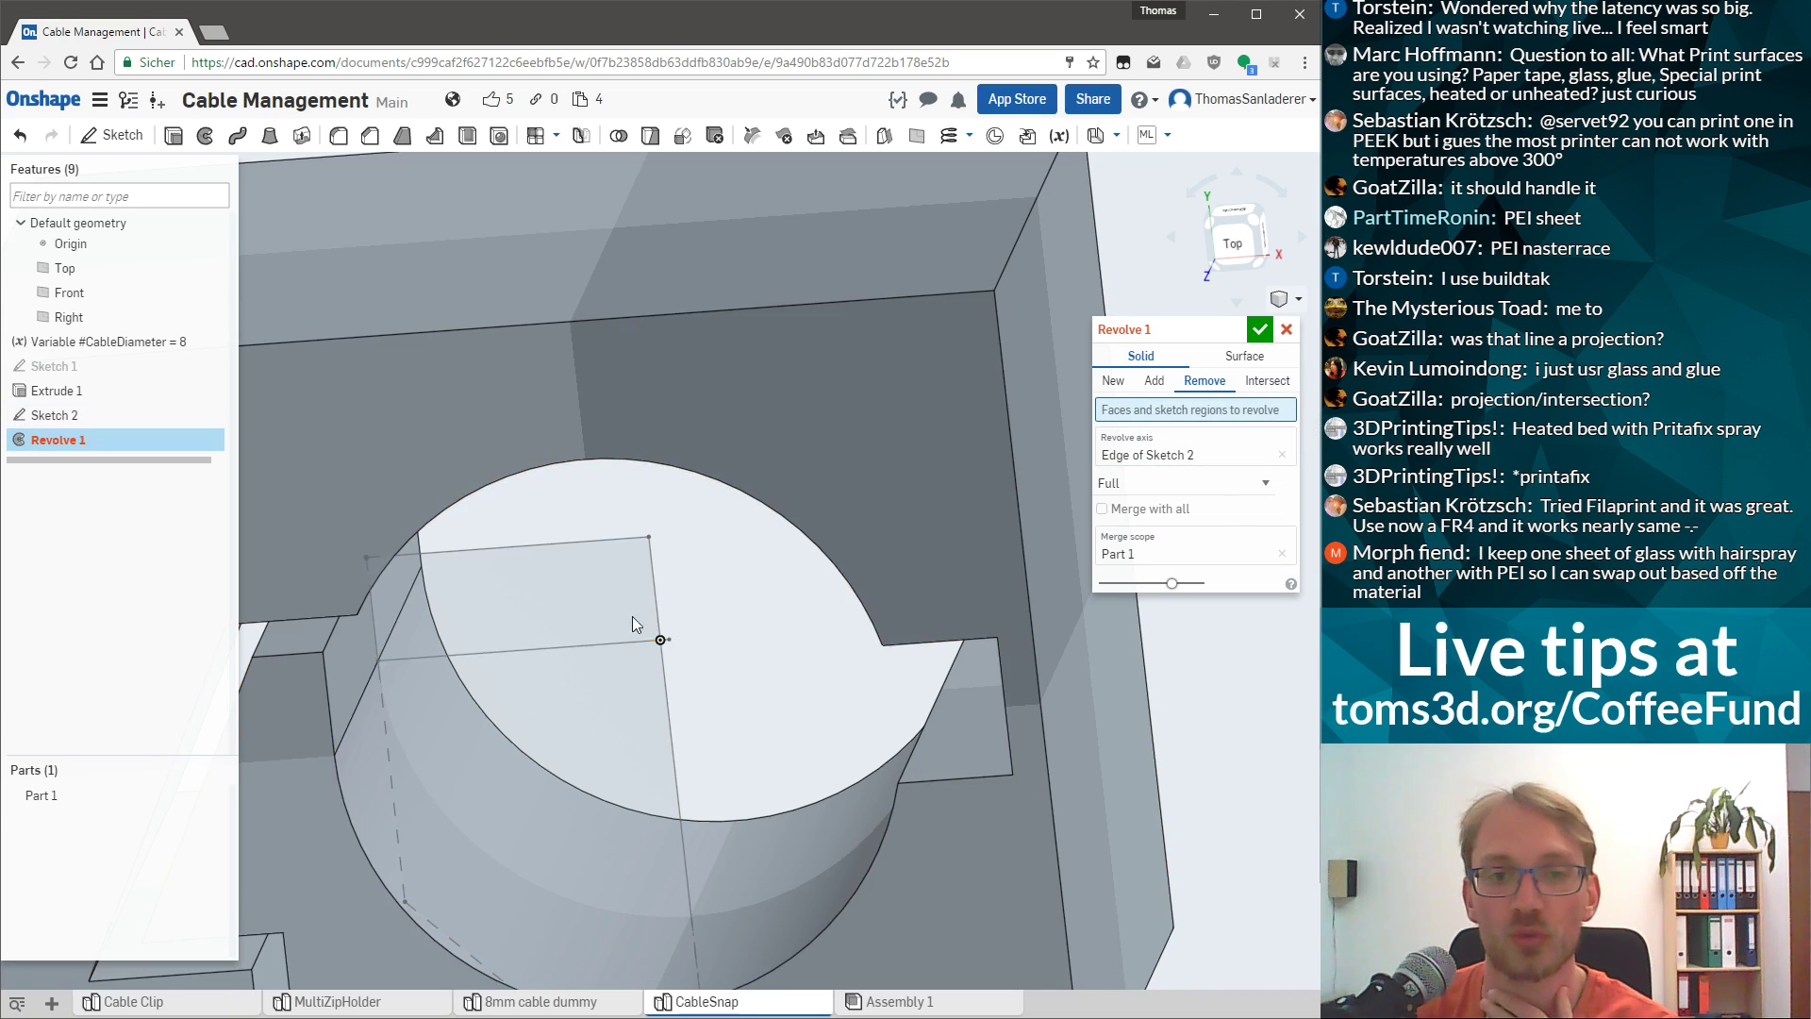
pyautogui.click(577, 740)
pyautogui.moveTo(562, 739)
pyautogui.mouseDown(button='right')
pyautogui.moveTo(592, 715)
pyautogui.moveTo(631, 743)
pyautogui.mouseUp(button='right')
pyautogui.moveTo(770, 727)
pyautogui.mouseDown(button='right')
pyautogui.moveTo(626, 741)
pyautogui.moveTo(644, 694)
pyautogui.moveTo(728, 692)
pyautogui.mouseUp(button='right')
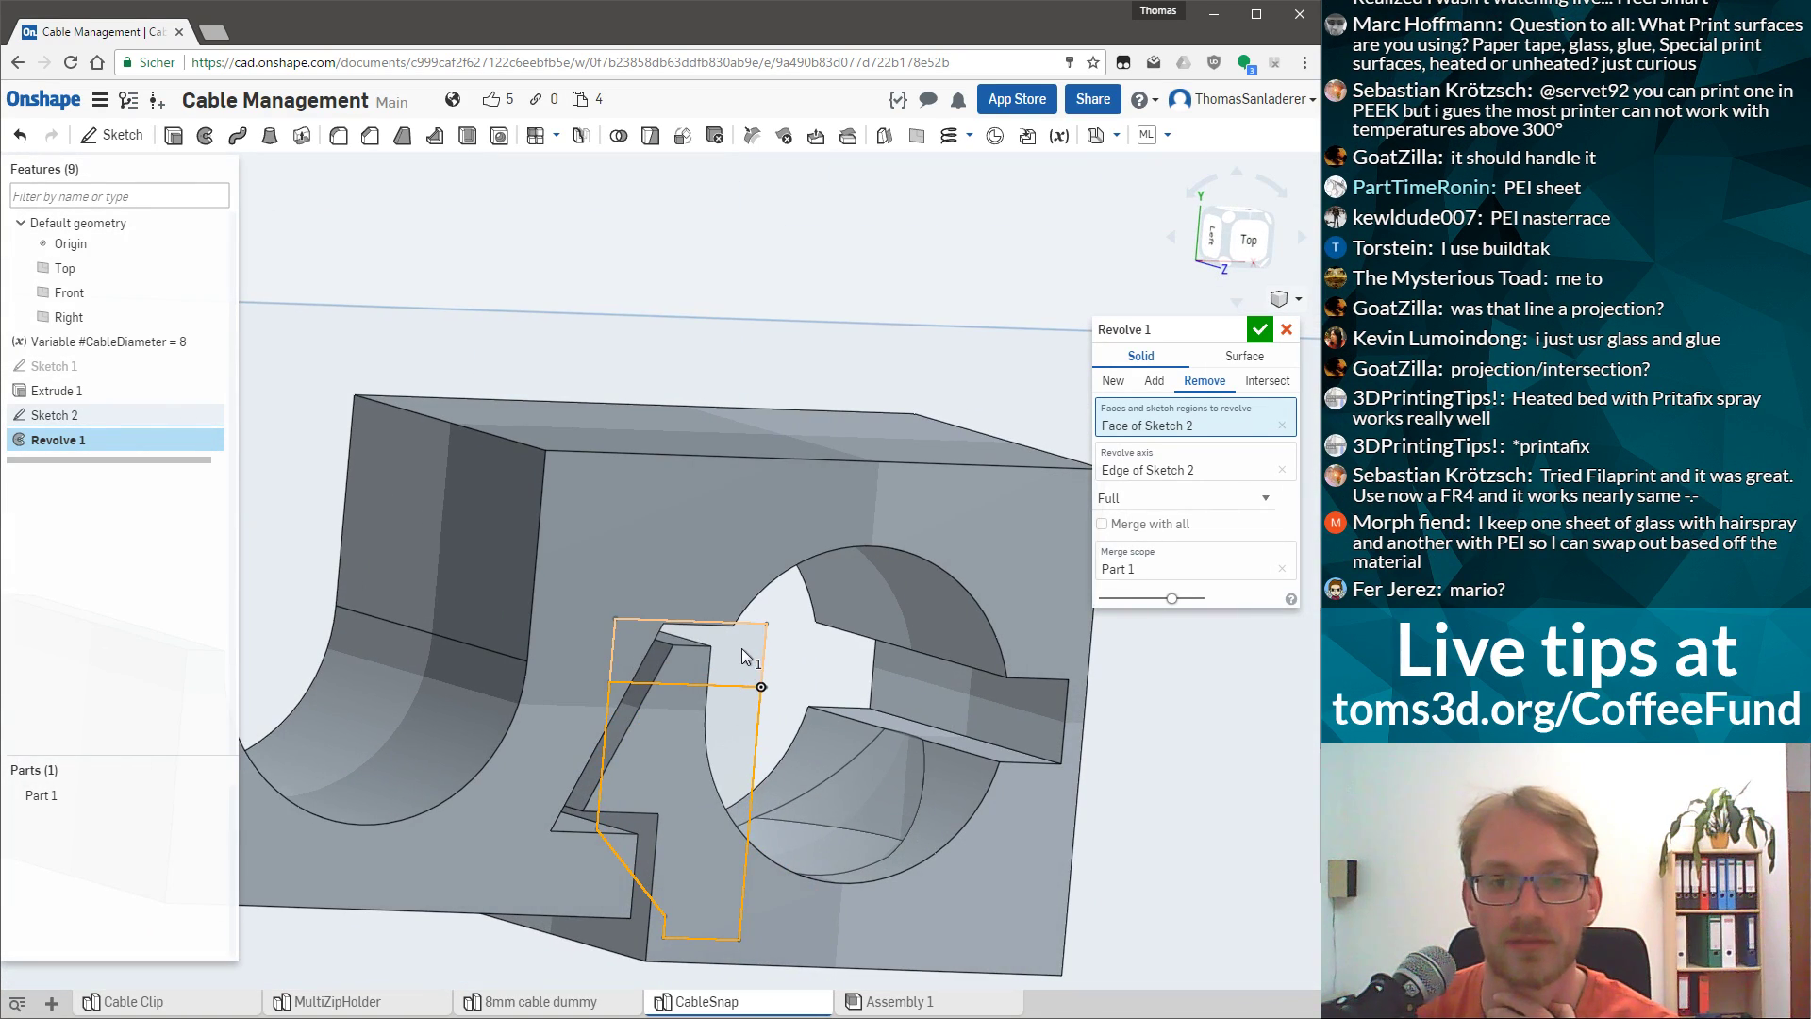
pyautogui.click(741, 649)
pyautogui.click(739, 648)
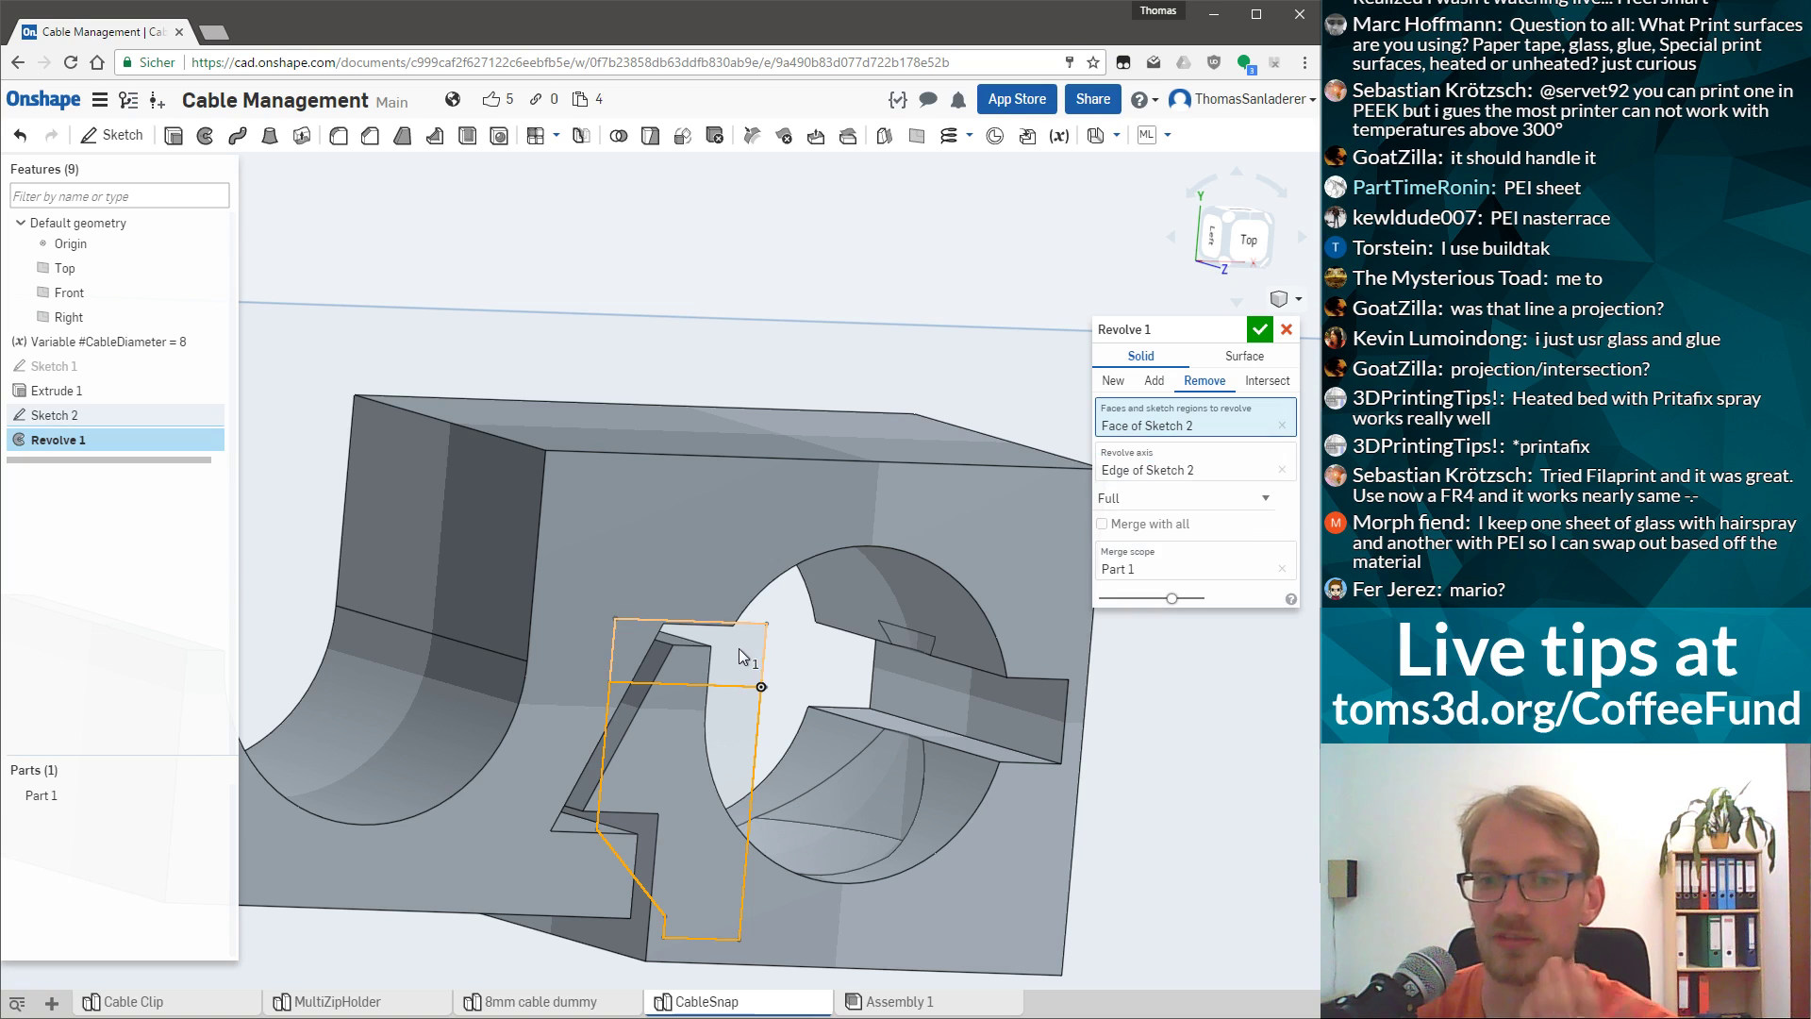
pyautogui.click(1259, 329)
# Hide the default reference planes around the part.
pyautogui.moveTo(754, 679); pyautogui.dragTo(648, 697, button='right')
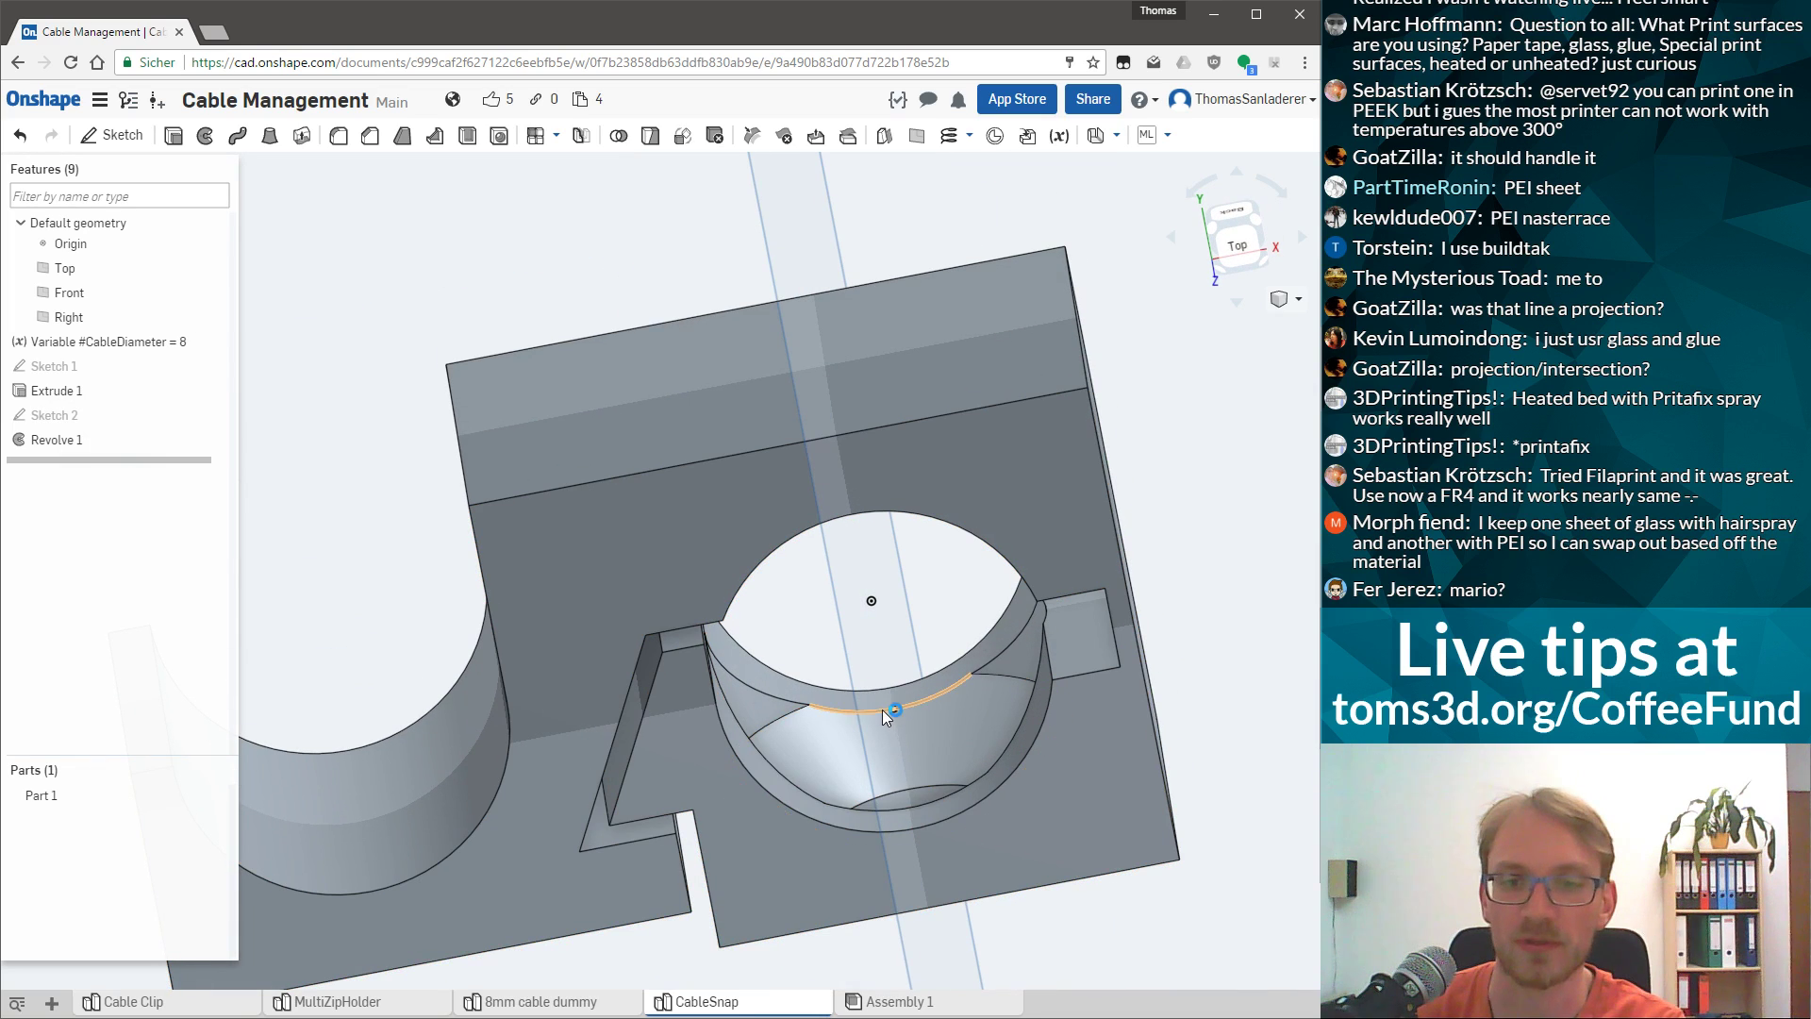
pyautogui.moveTo(841, 713); pyautogui.dragTo(924, 849, button='right')
pyautogui.moveTo(1092, 655); pyautogui.dragTo(1207, 395, button='right')
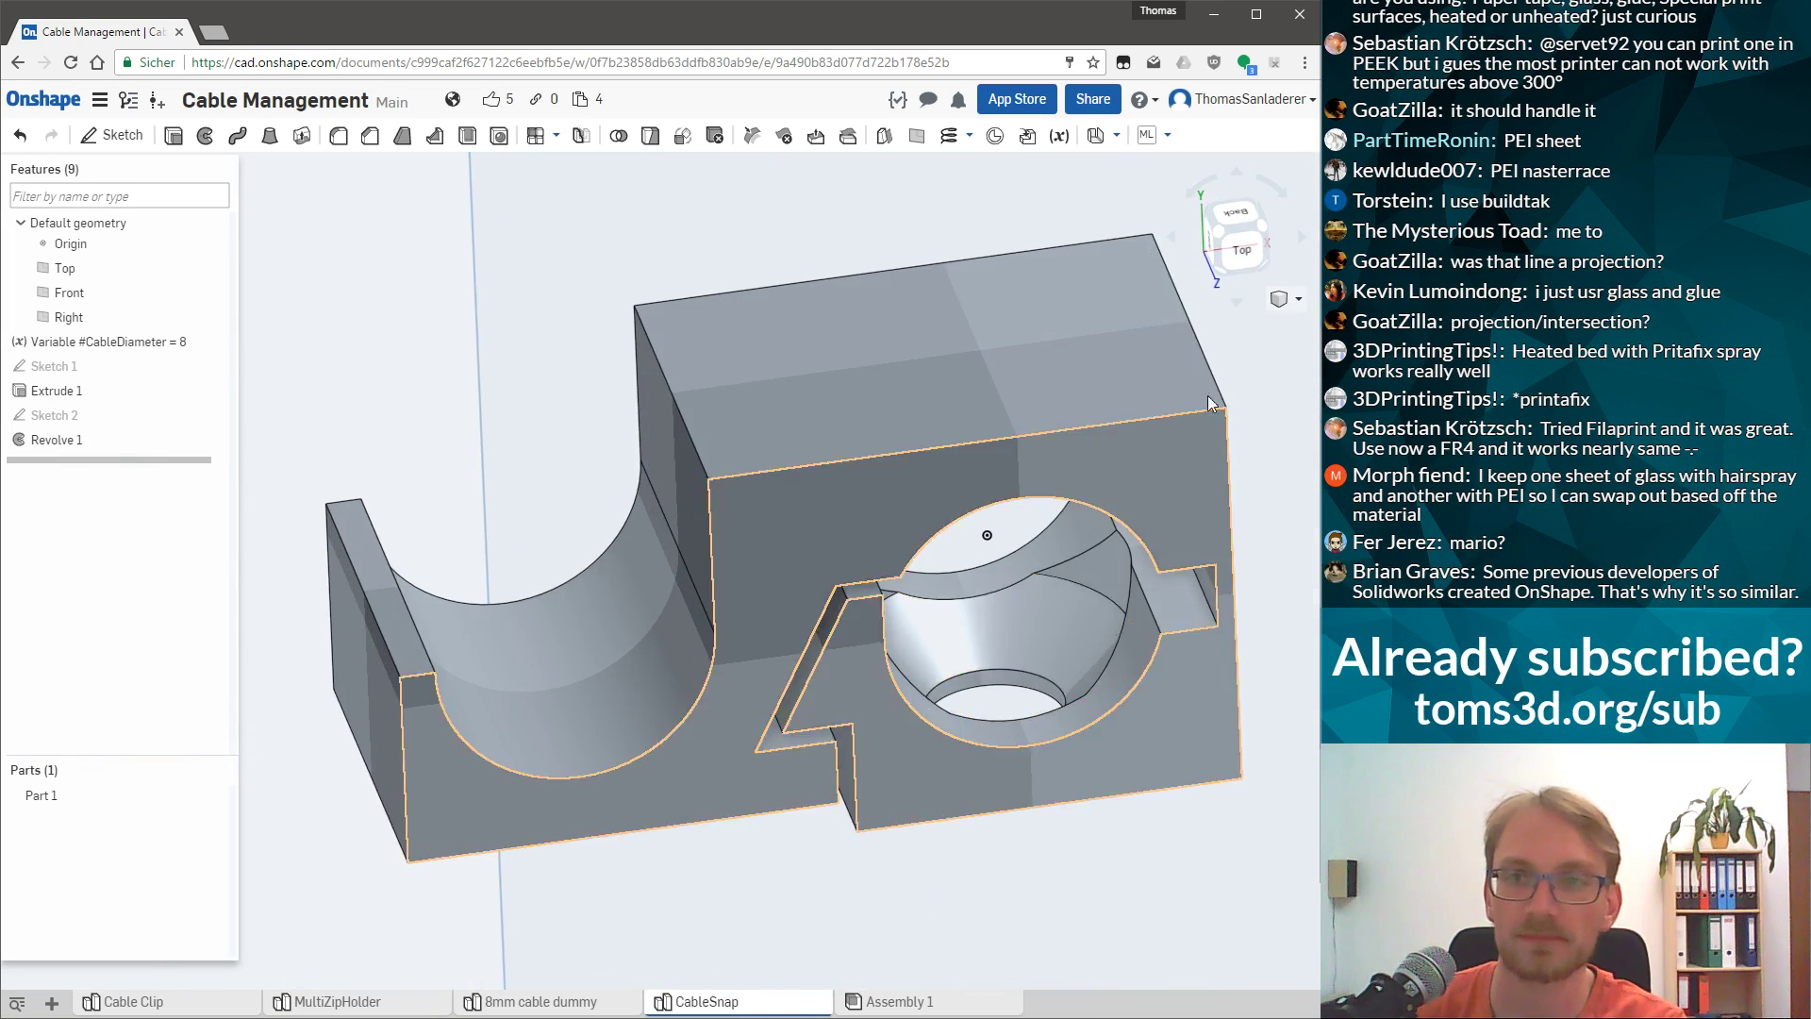
pyautogui.click(1281, 415)
pyautogui.click(587, 381)
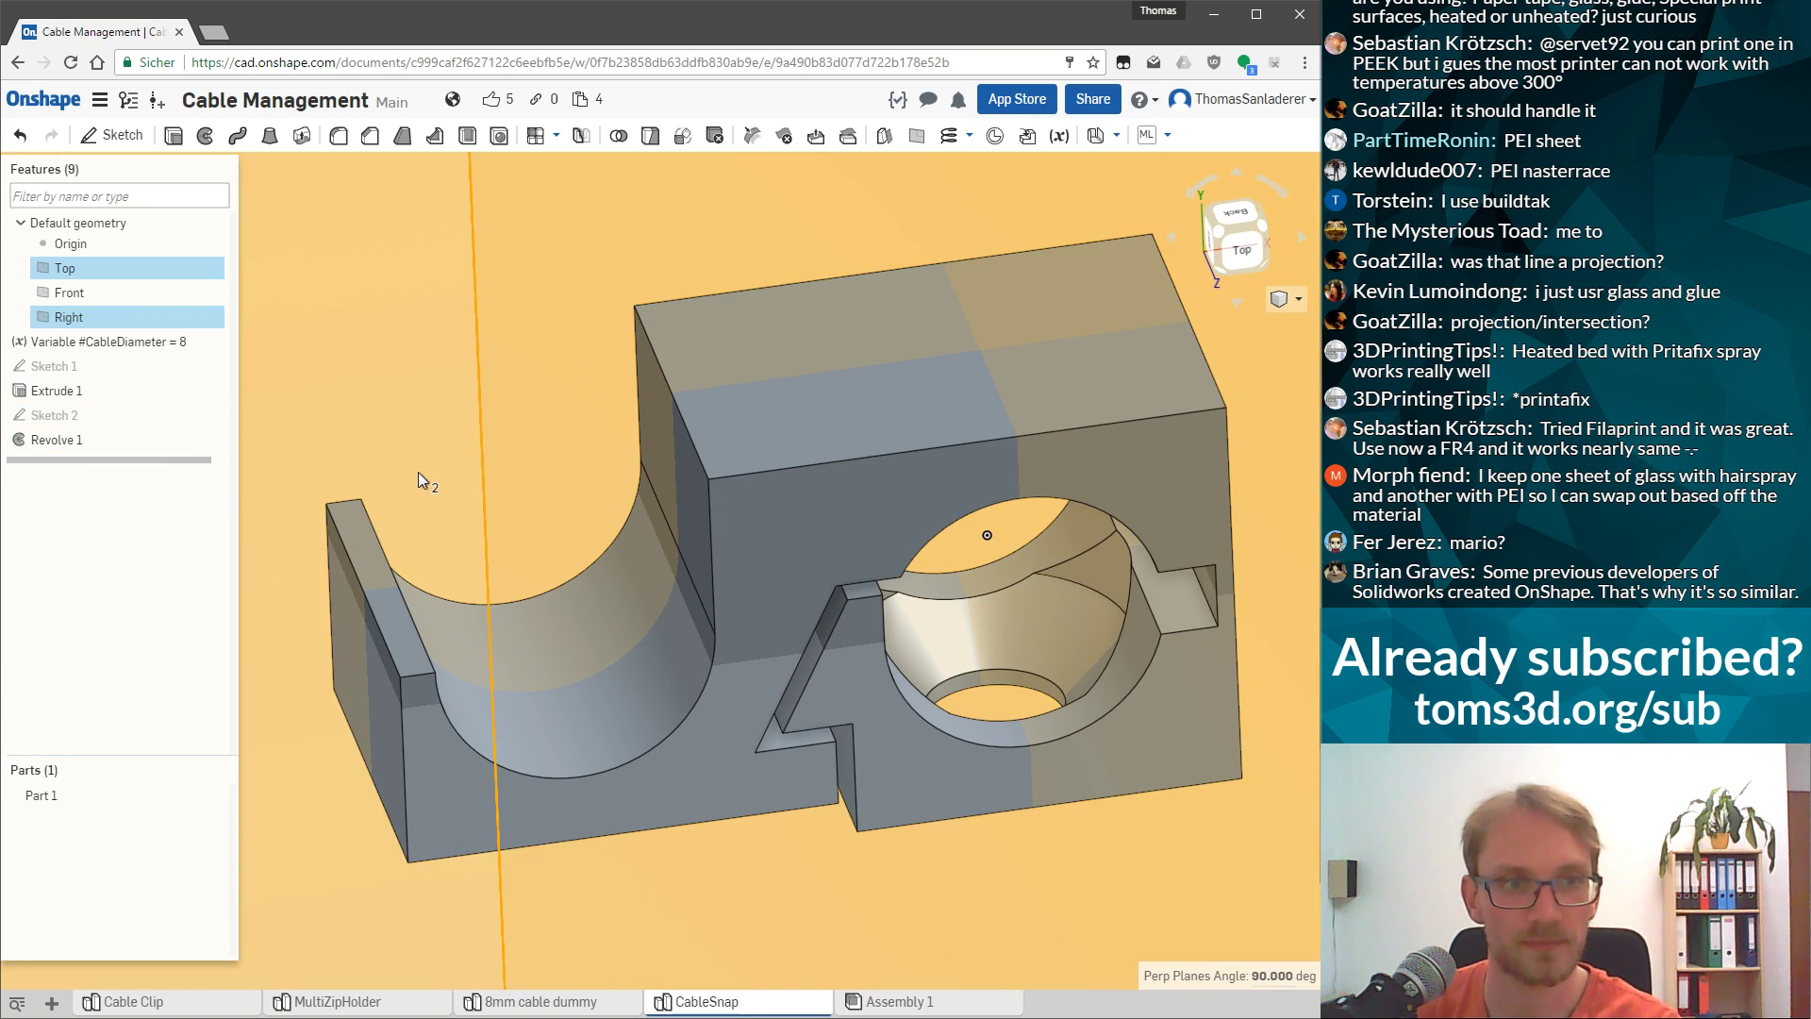
pyautogui.click(543, 467)
pyautogui.scroll(-5, 495, 581)
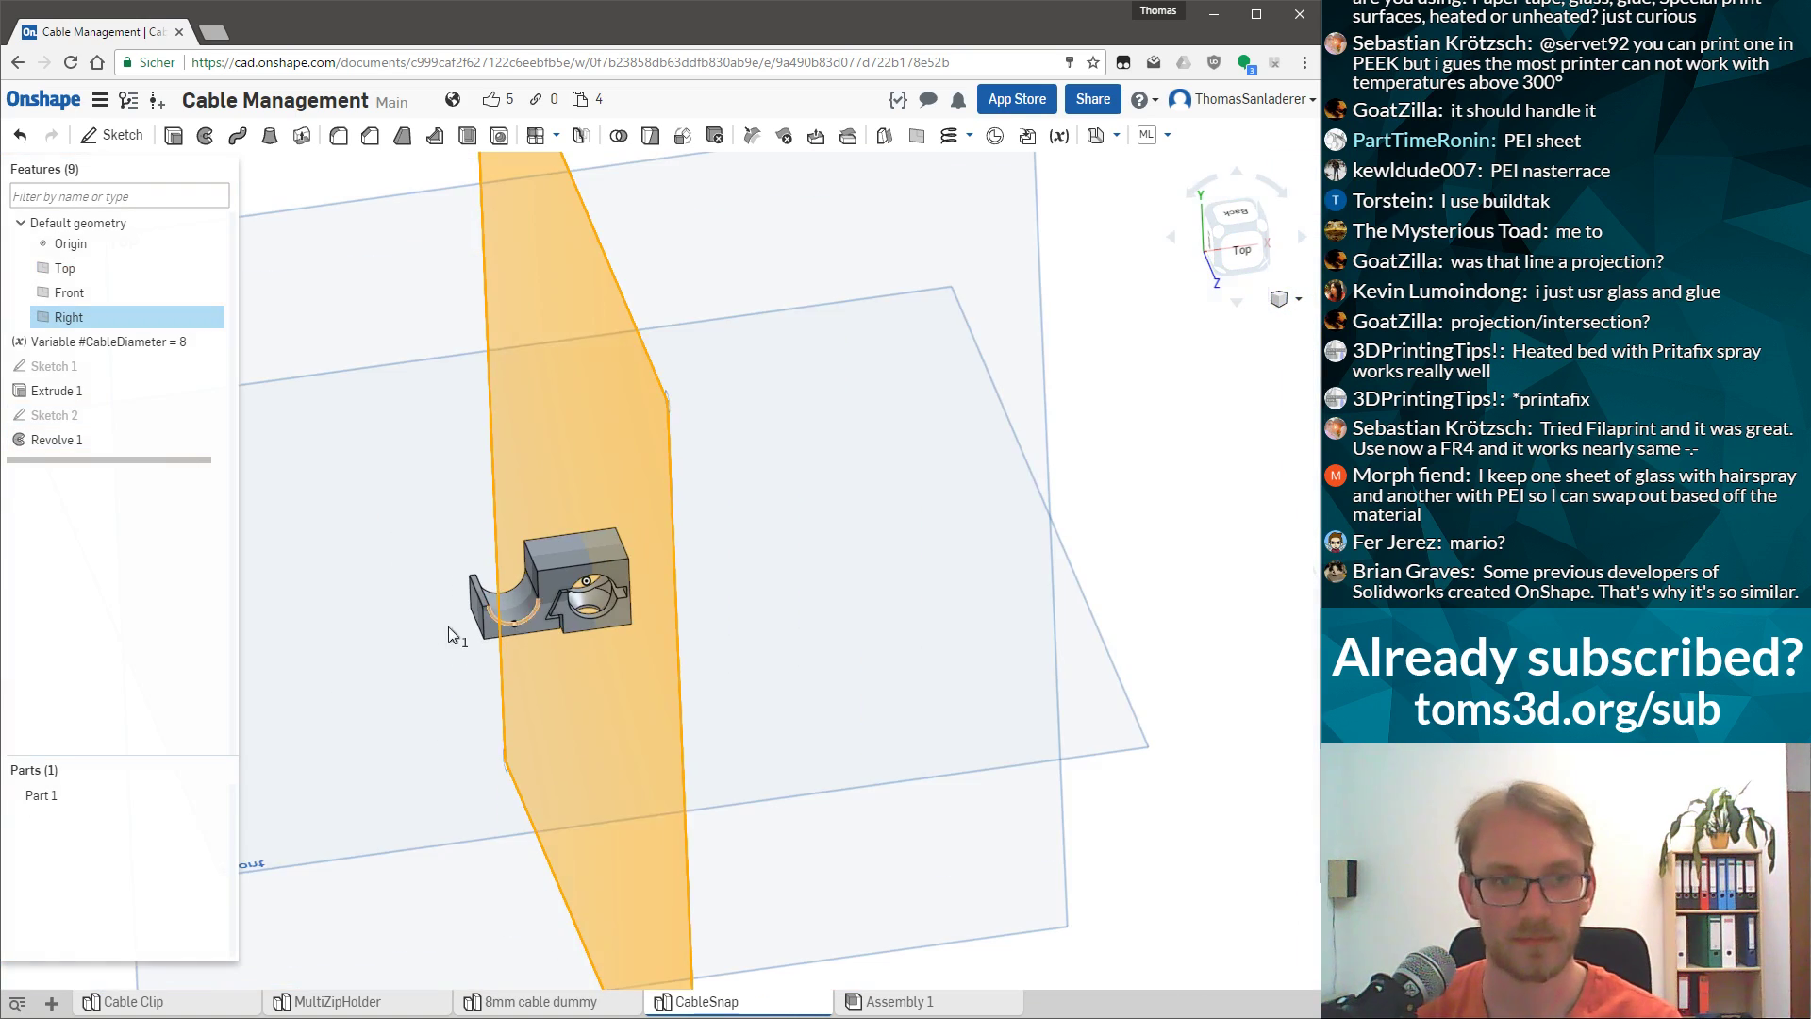
pyautogui.click(1100, 436)
pyautogui.press('p')
# Turn on a section view parallel to the block's top face and look straight down into the screw hole.
pyautogui.scroll(10, 557, 598)
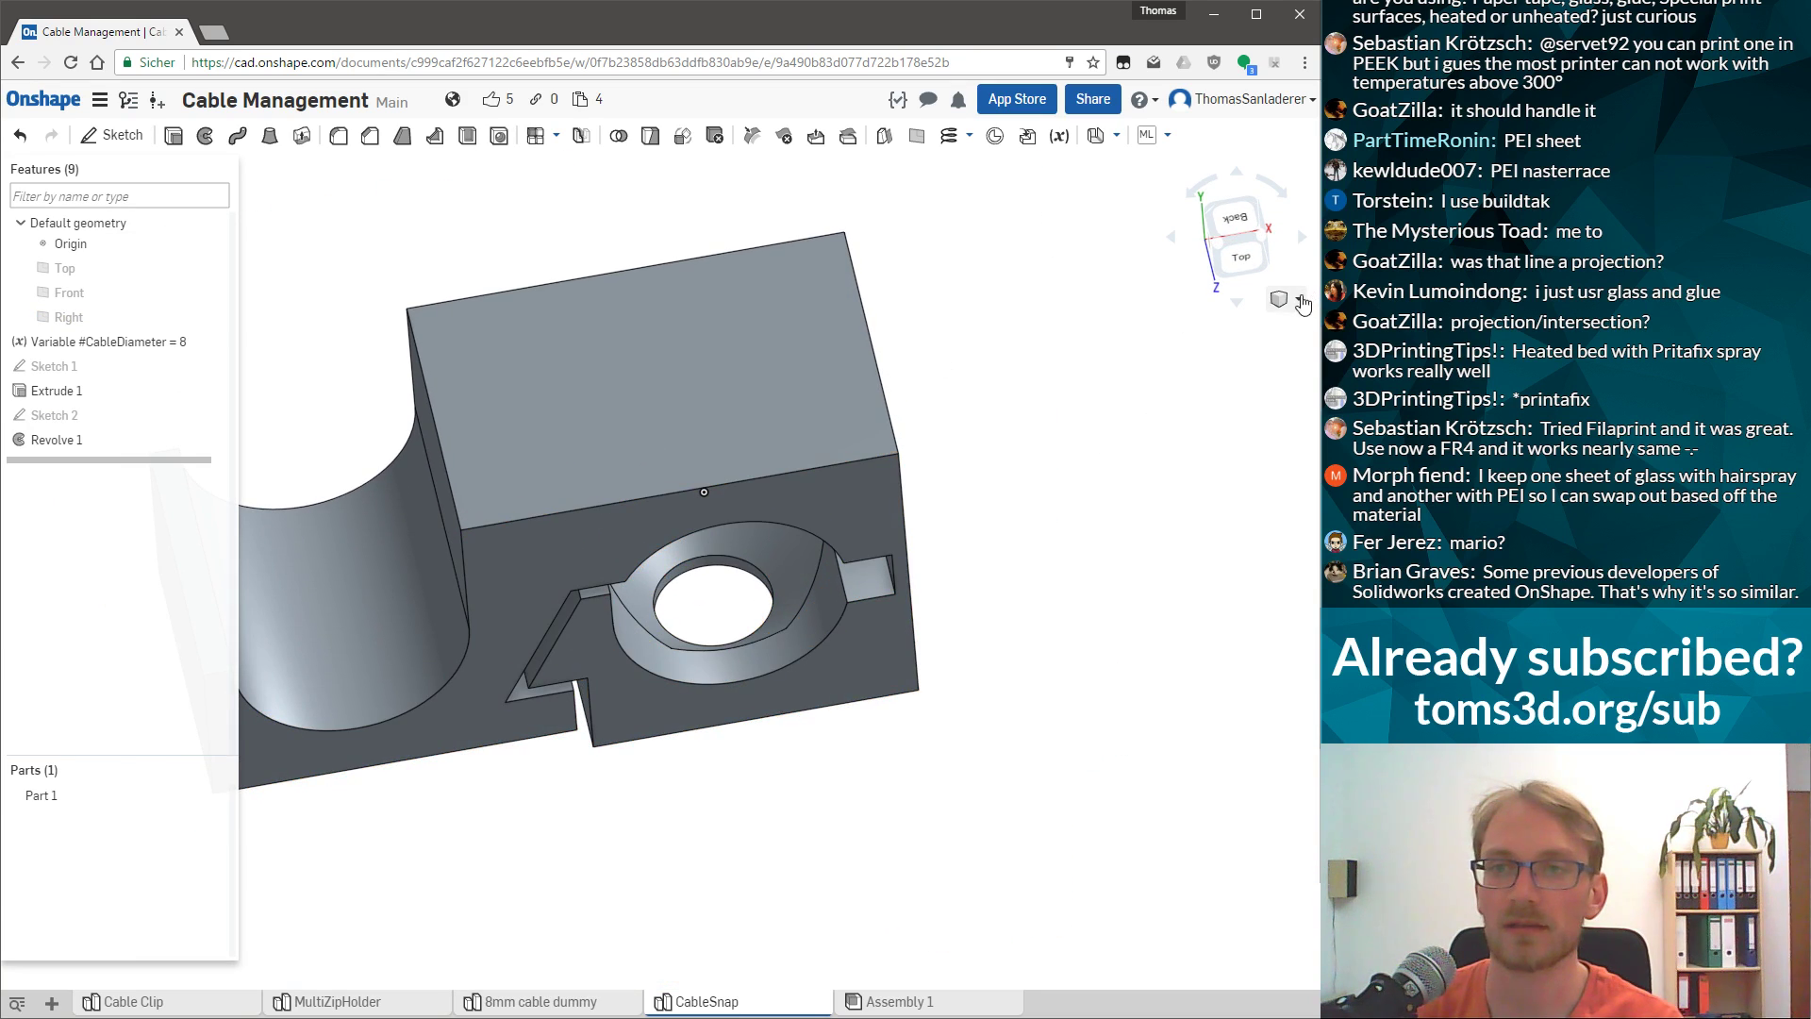
pyautogui.click(1300, 301)
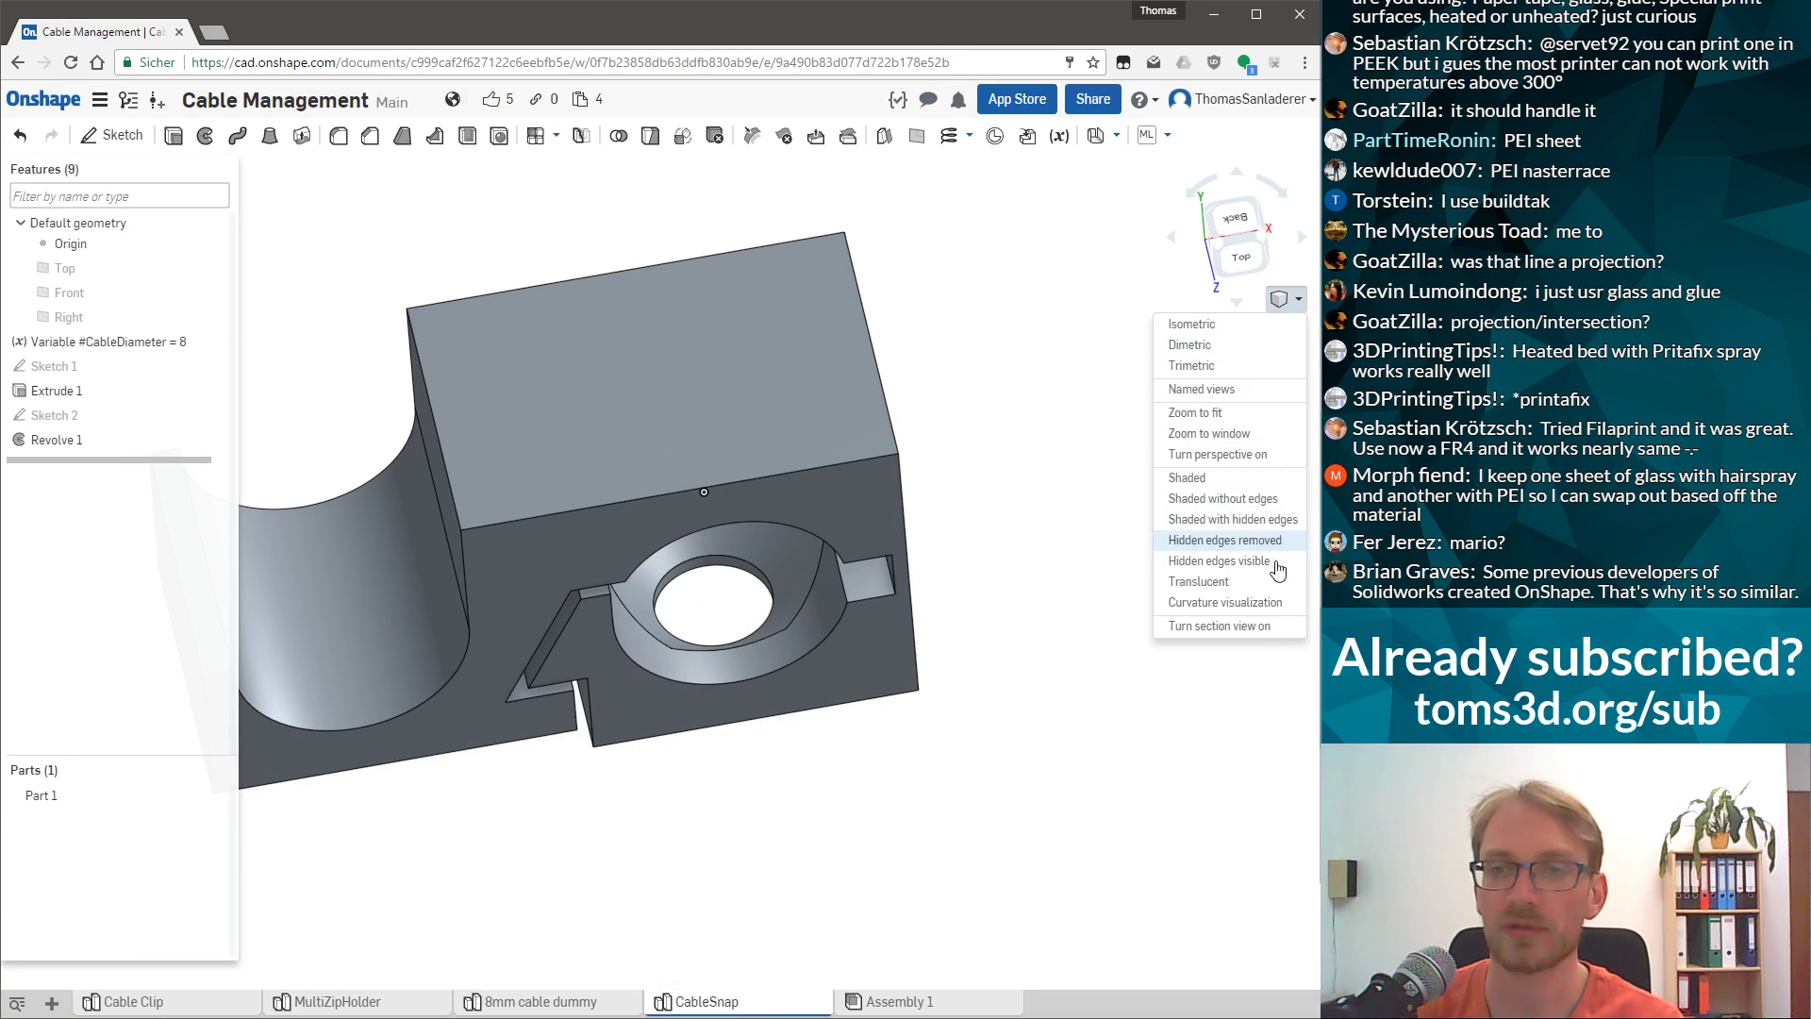
pyautogui.click(1236, 626)
pyautogui.click(830, 433)
pyautogui.press('n')
pyautogui.scroll(5, 698, 444)
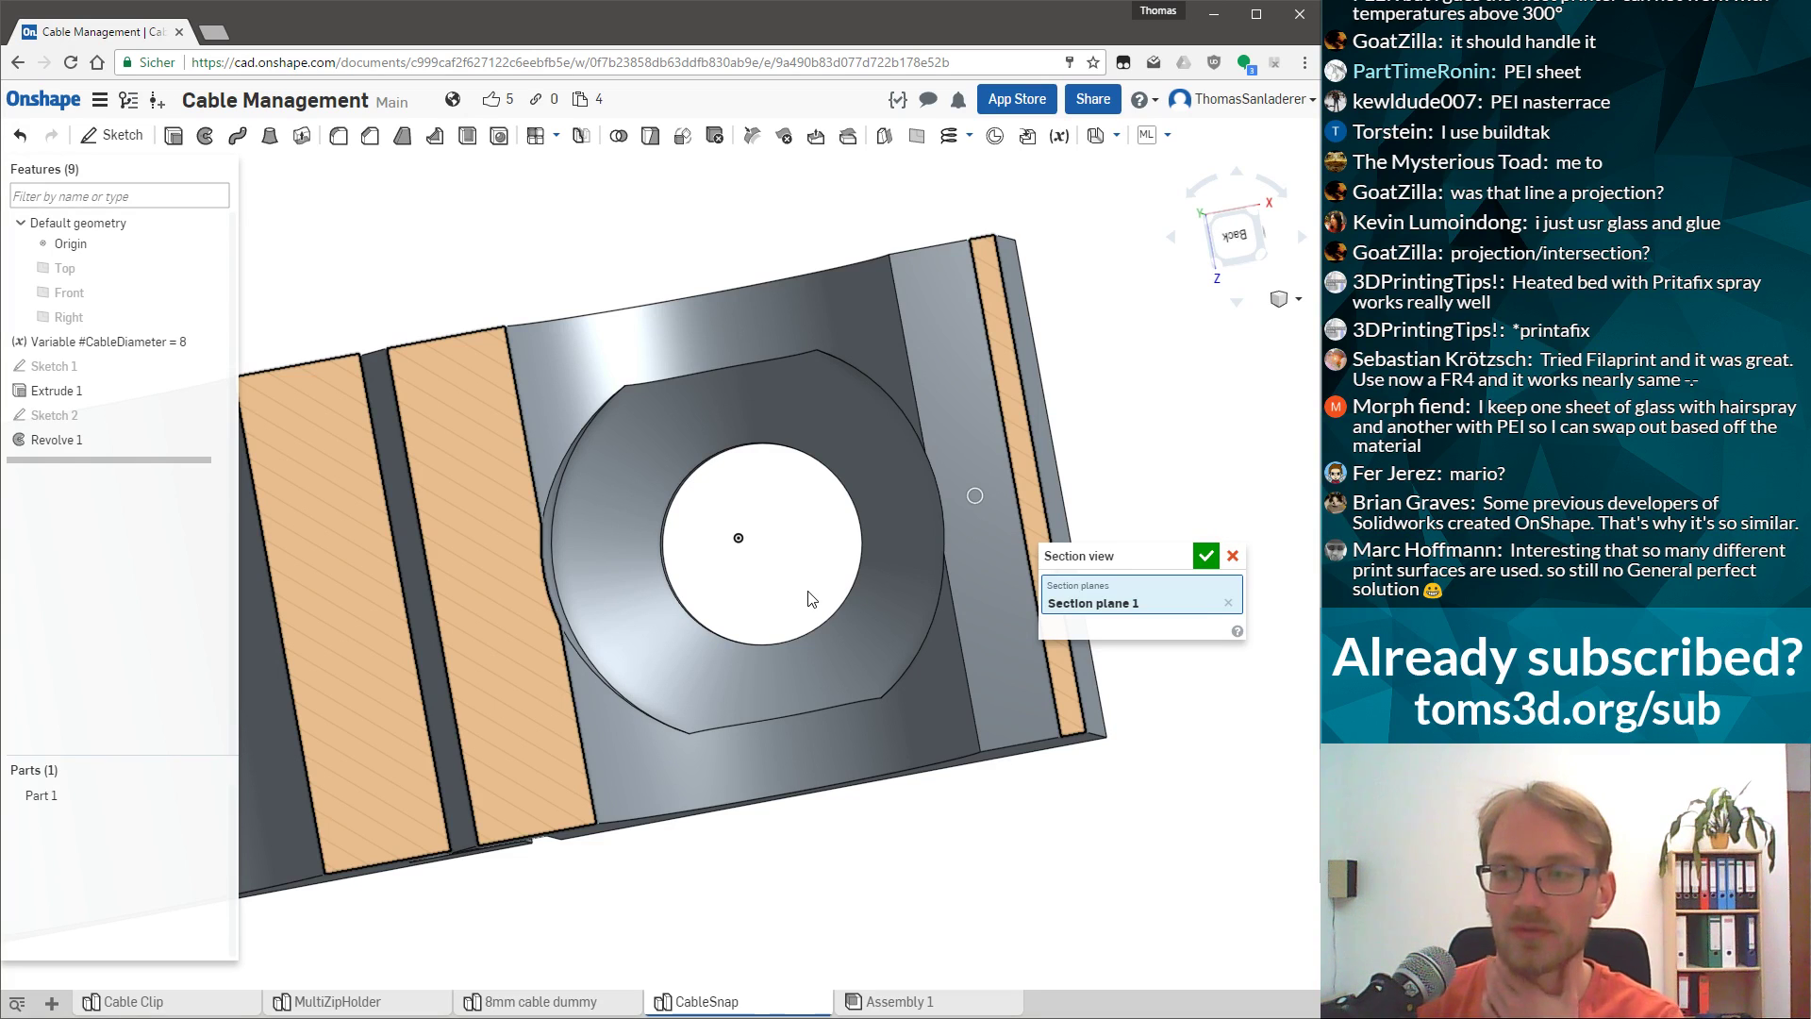
# Examine the countersunk screw hole in the section view from several angles, then close the section view.
pyautogui.moveTo(835, 679); pyautogui.dragTo(795, 511, button='right')
pyautogui.moveTo(809, 626); pyautogui.dragTo(819, 388, button='right')
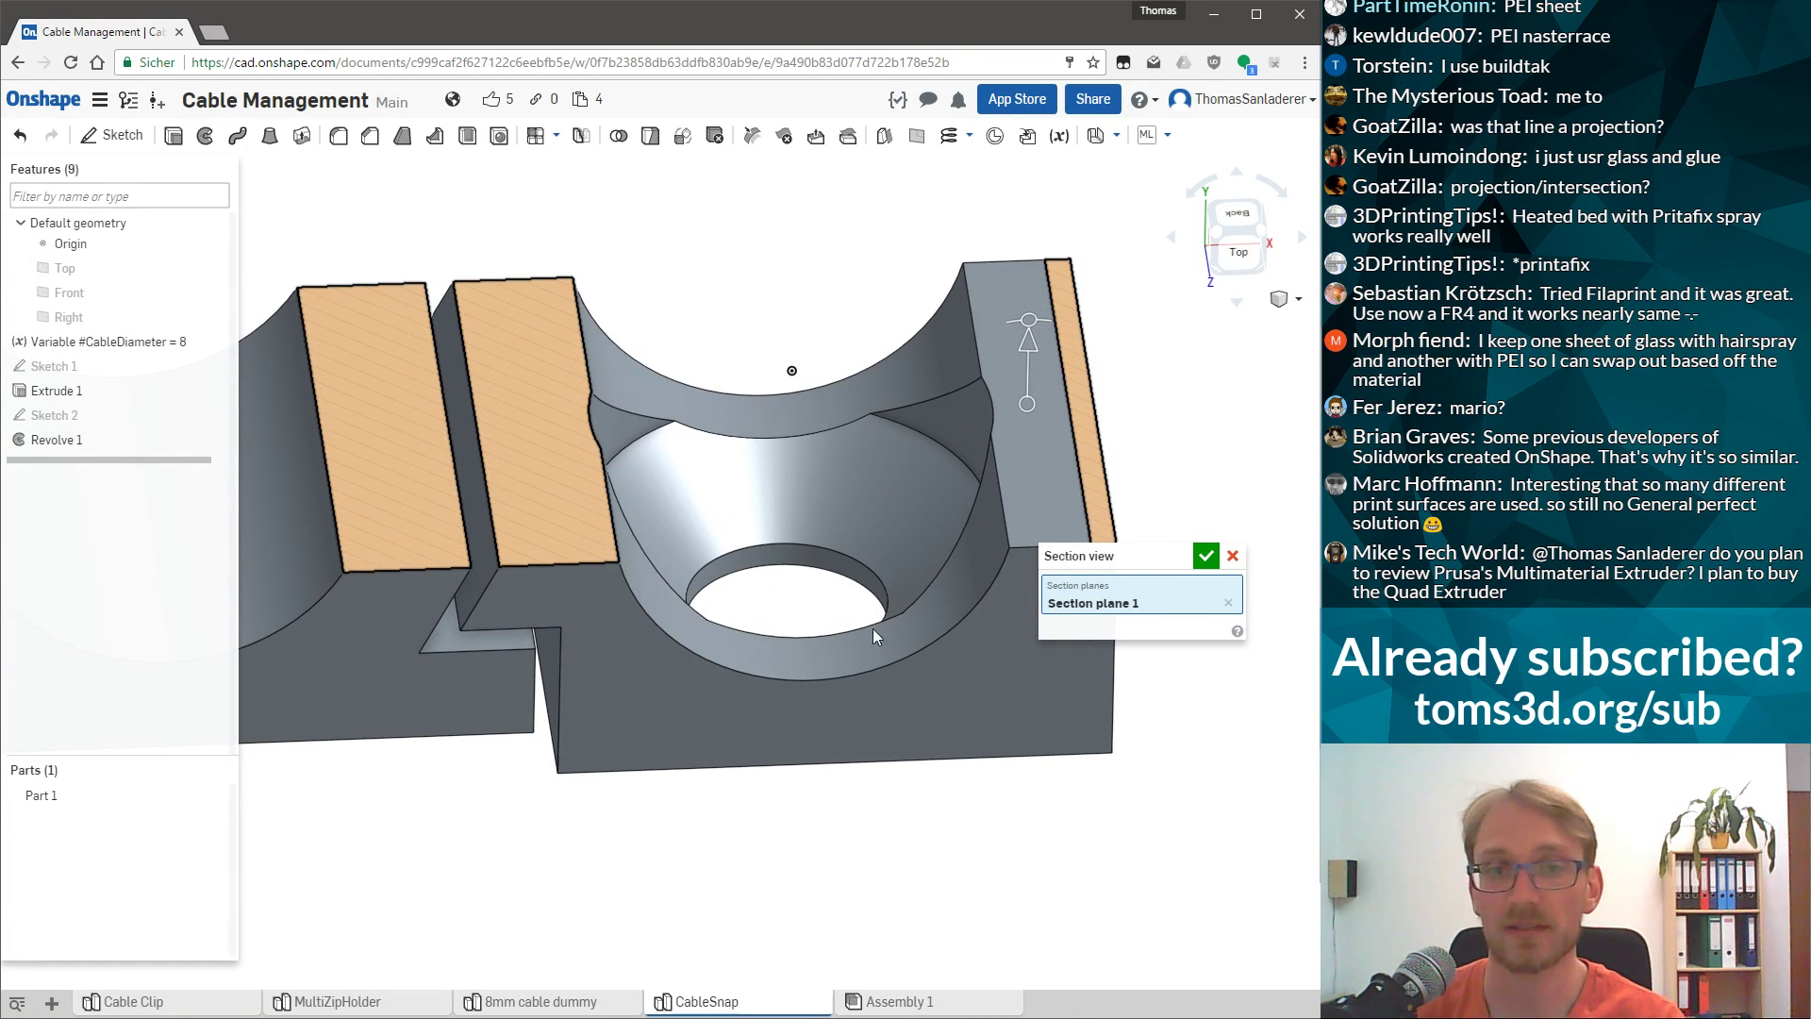
pyautogui.moveTo(802, 659)
pyautogui.mouseDown(button='right')
pyautogui.moveTo(784, 585)
pyautogui.moveTo(773, 655)
pyautogui.mouseUp(button='right')
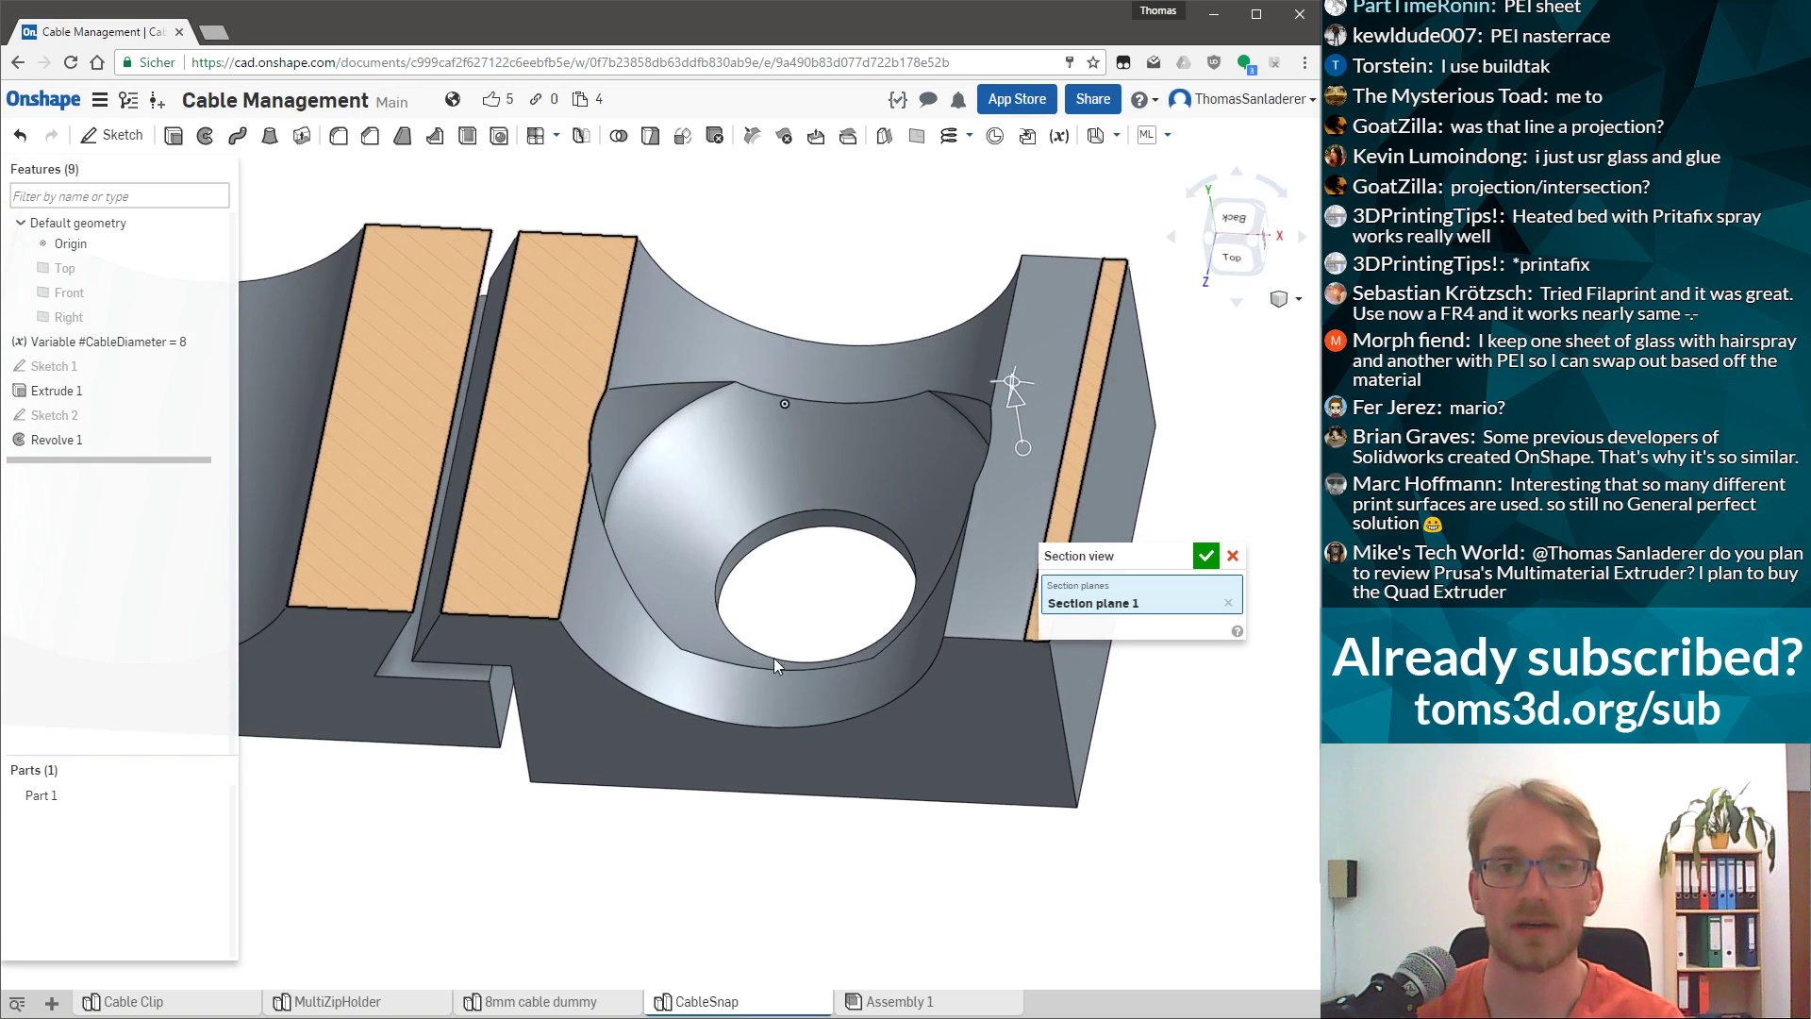
pyautogui.moveTo(687, 533); pyautogui.dragTo(779, 346, button='right')
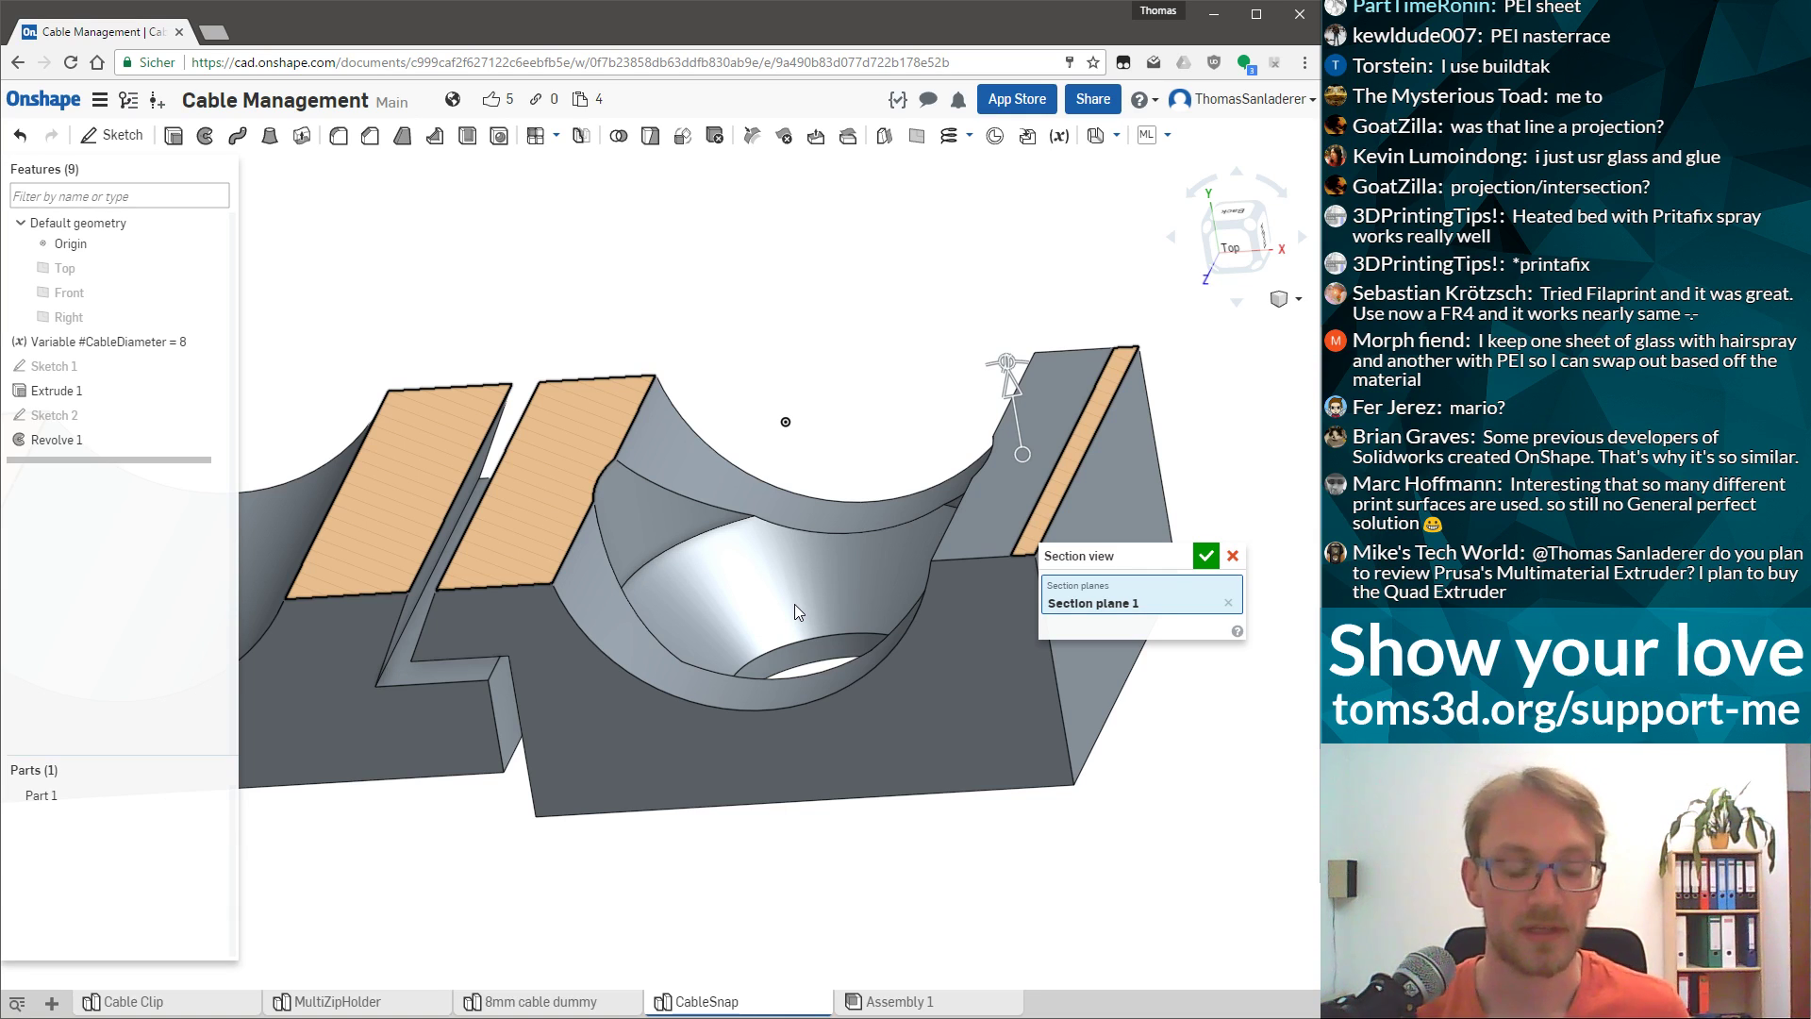
pyautogui.click(795, 396)
pyautogui.scroll(-3, 851, 440)
pyautogui.moveTo(851, 440); pyautogui.dragTo(790, 445, button='right')
pyautogui.scroll(5, 769, 505)
pyautogui.press('Escape')
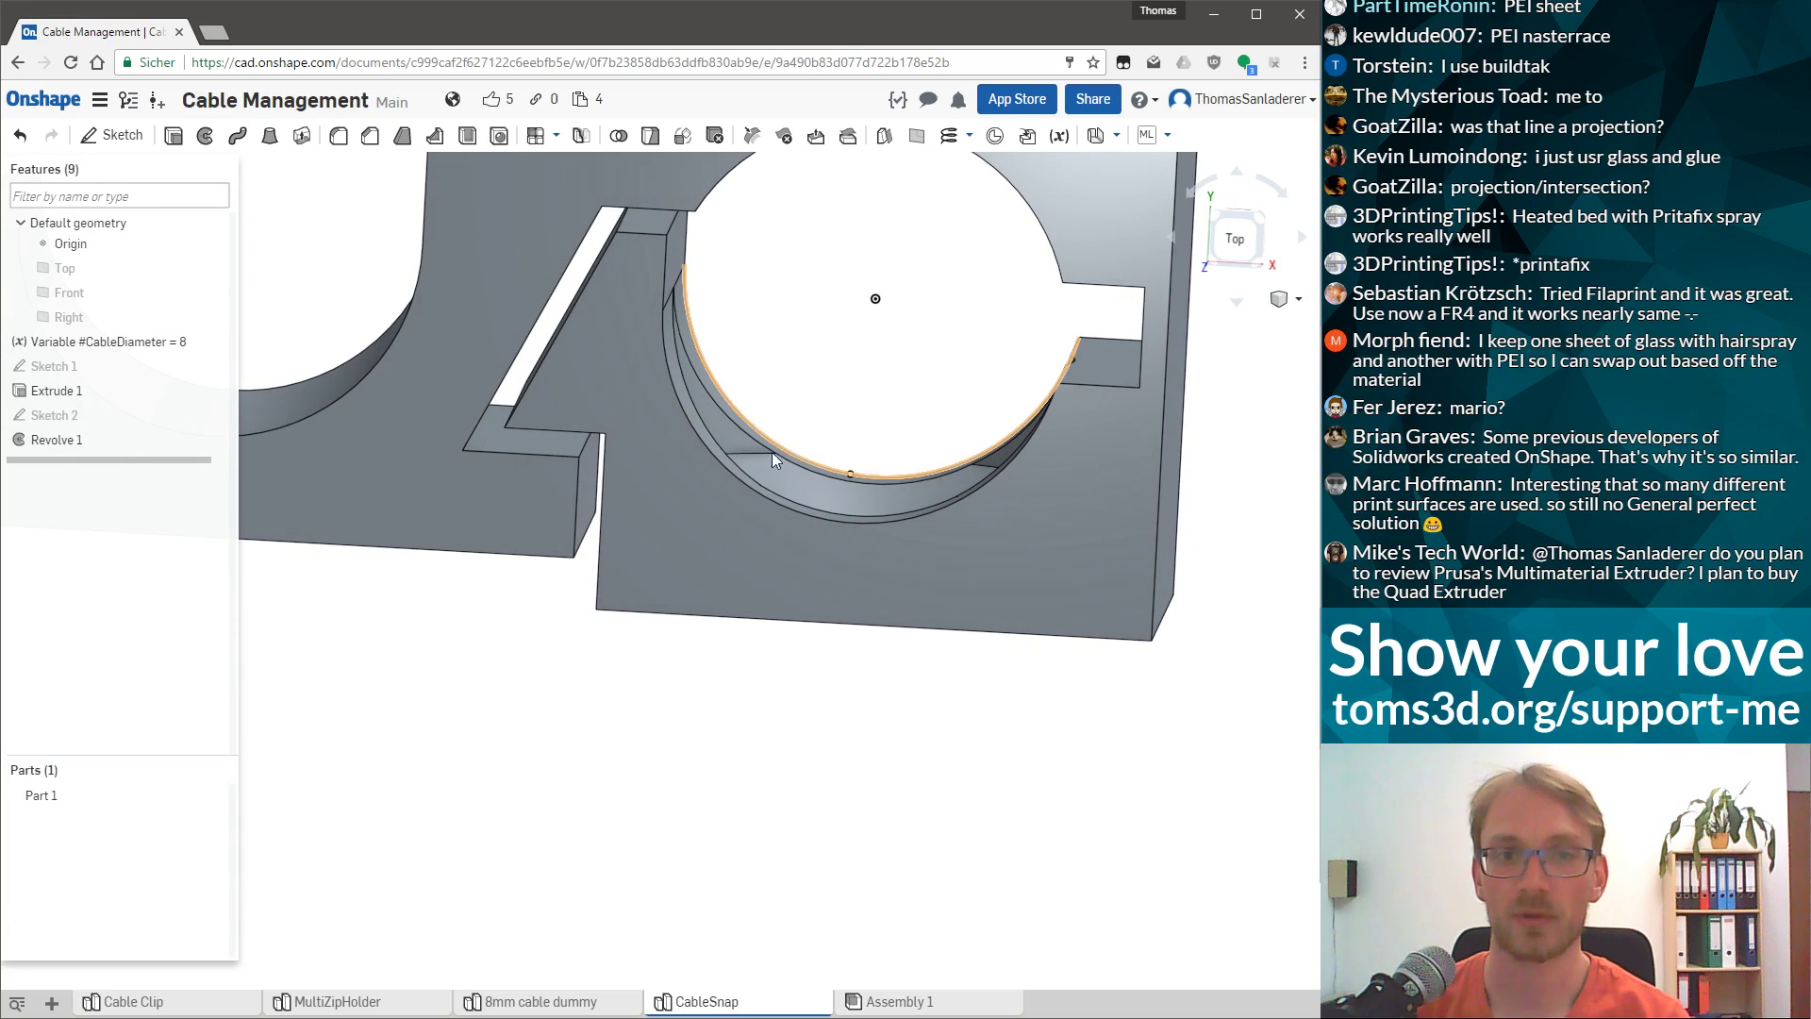
# Chamfer the lower corner edge of the hook arm beside the latch gap with an equal distance of 2 mm.
pyautogui.scroll(-5, 658, 439)
pyautogui.scroll(5, 374, 341)
pyautogui.moveTo(374, 342); pyautogui.dragTo(512, 316, button='right')
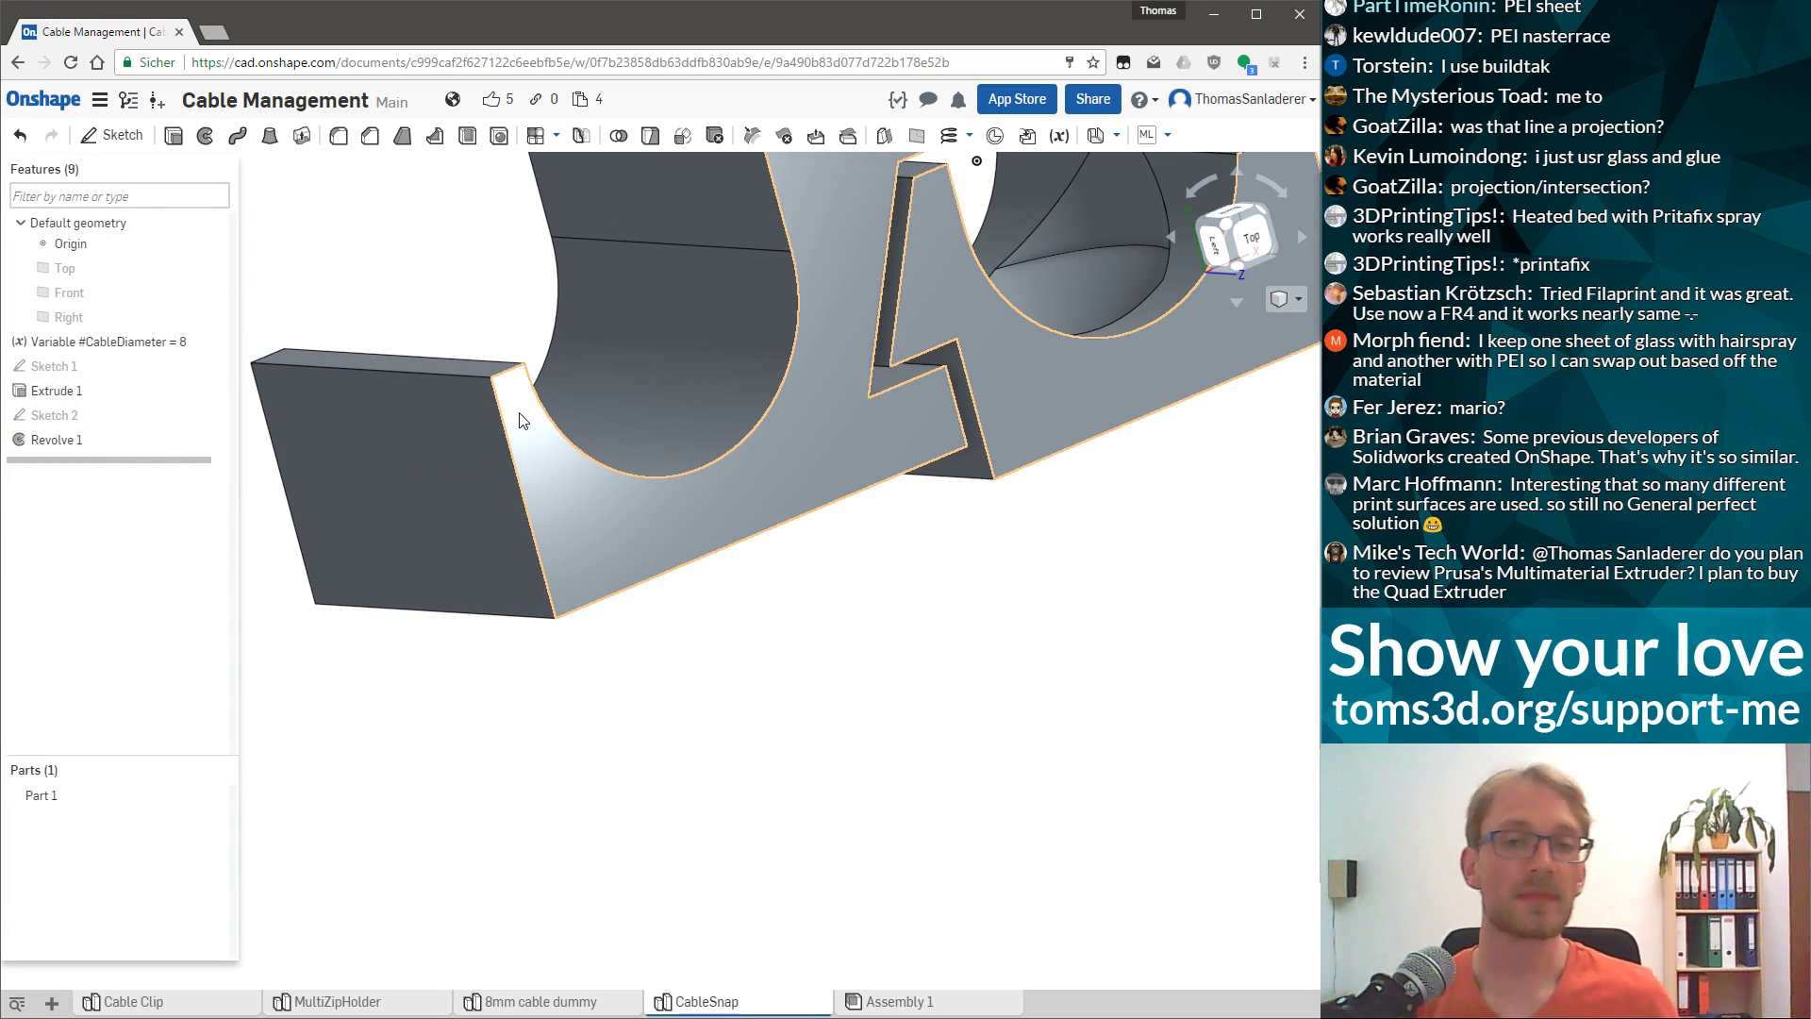
pyautogui.hotkey('shift', '5')
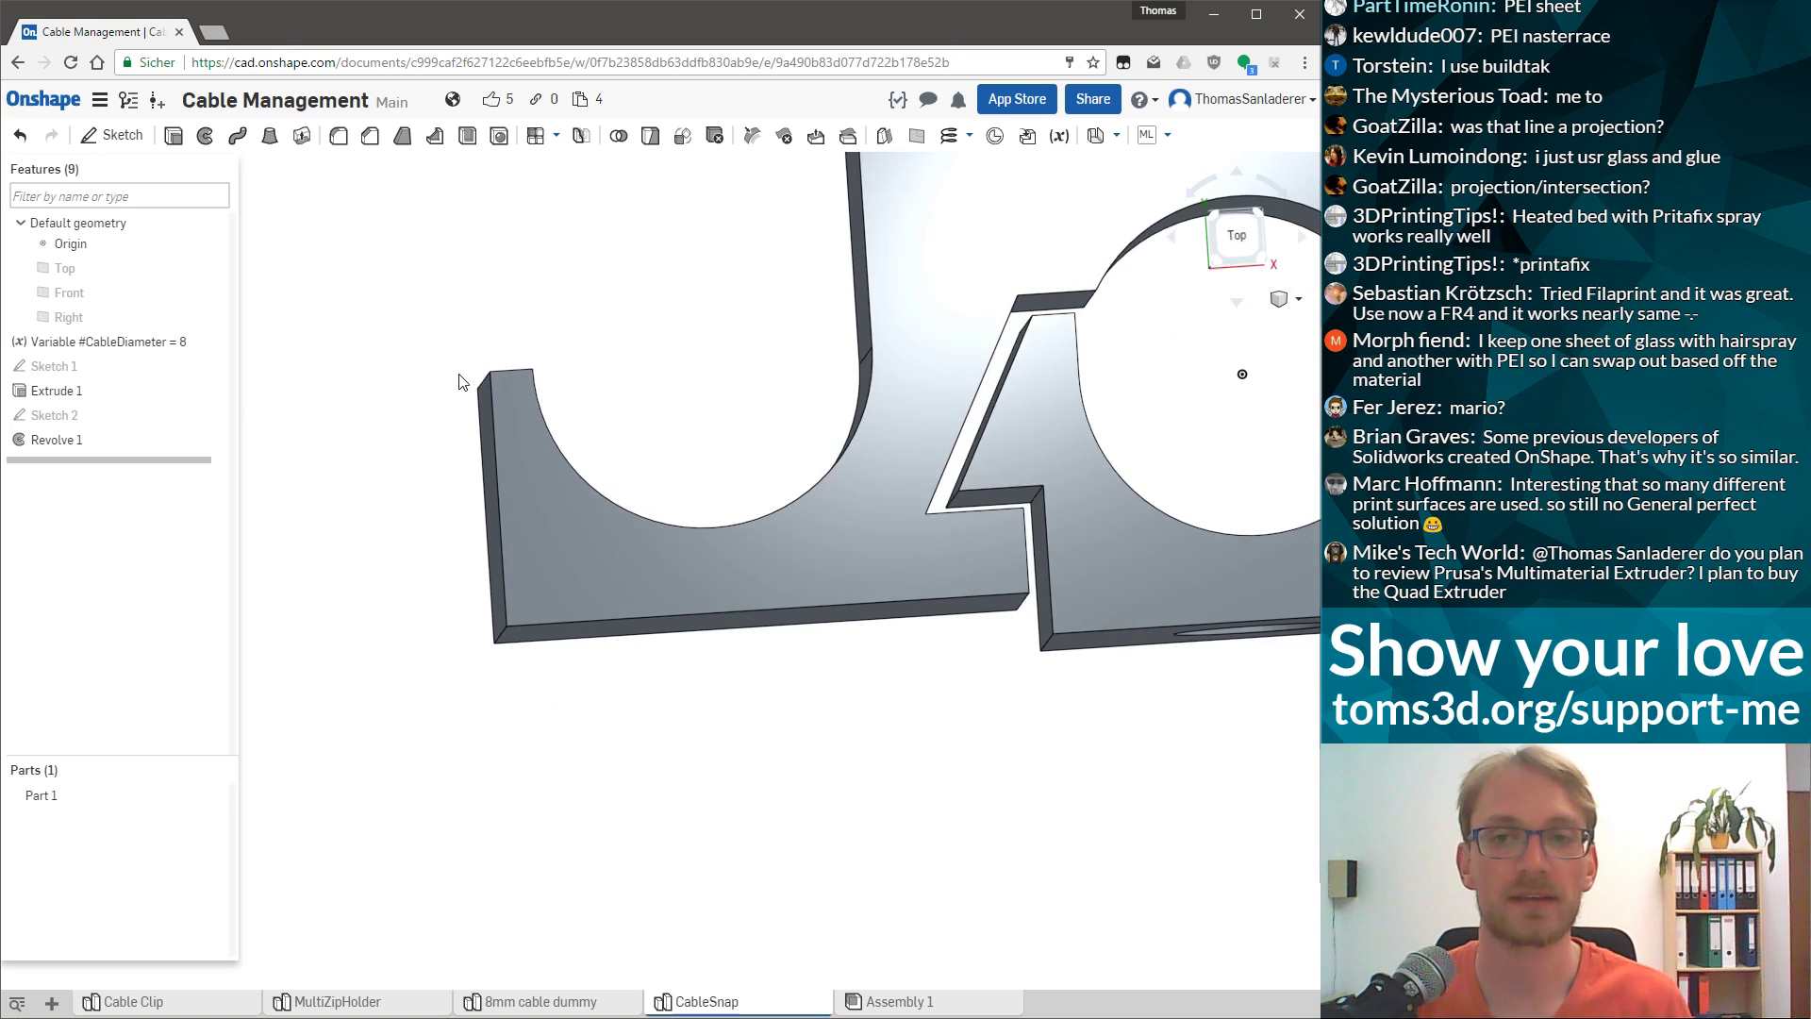
pyautogui.moveTo(462, 387); pyautogui.dragTo(434, 392, button='right')
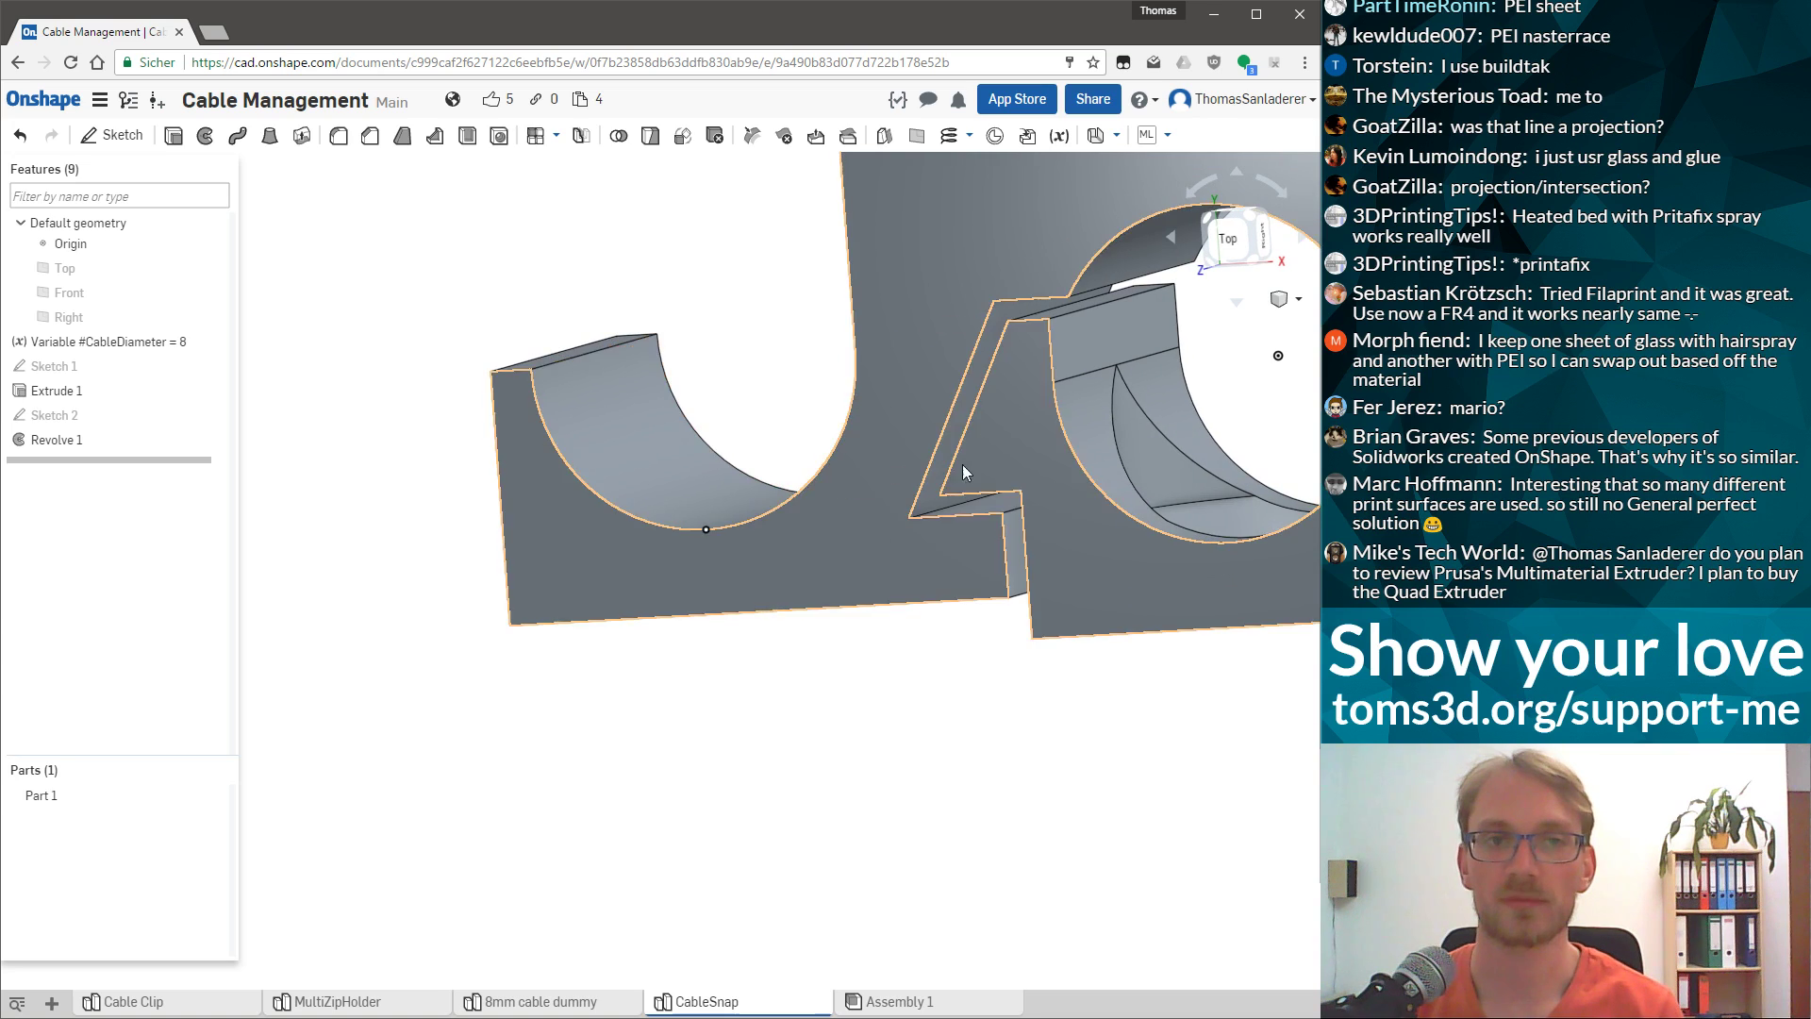
pyautogui.click(369, 135)
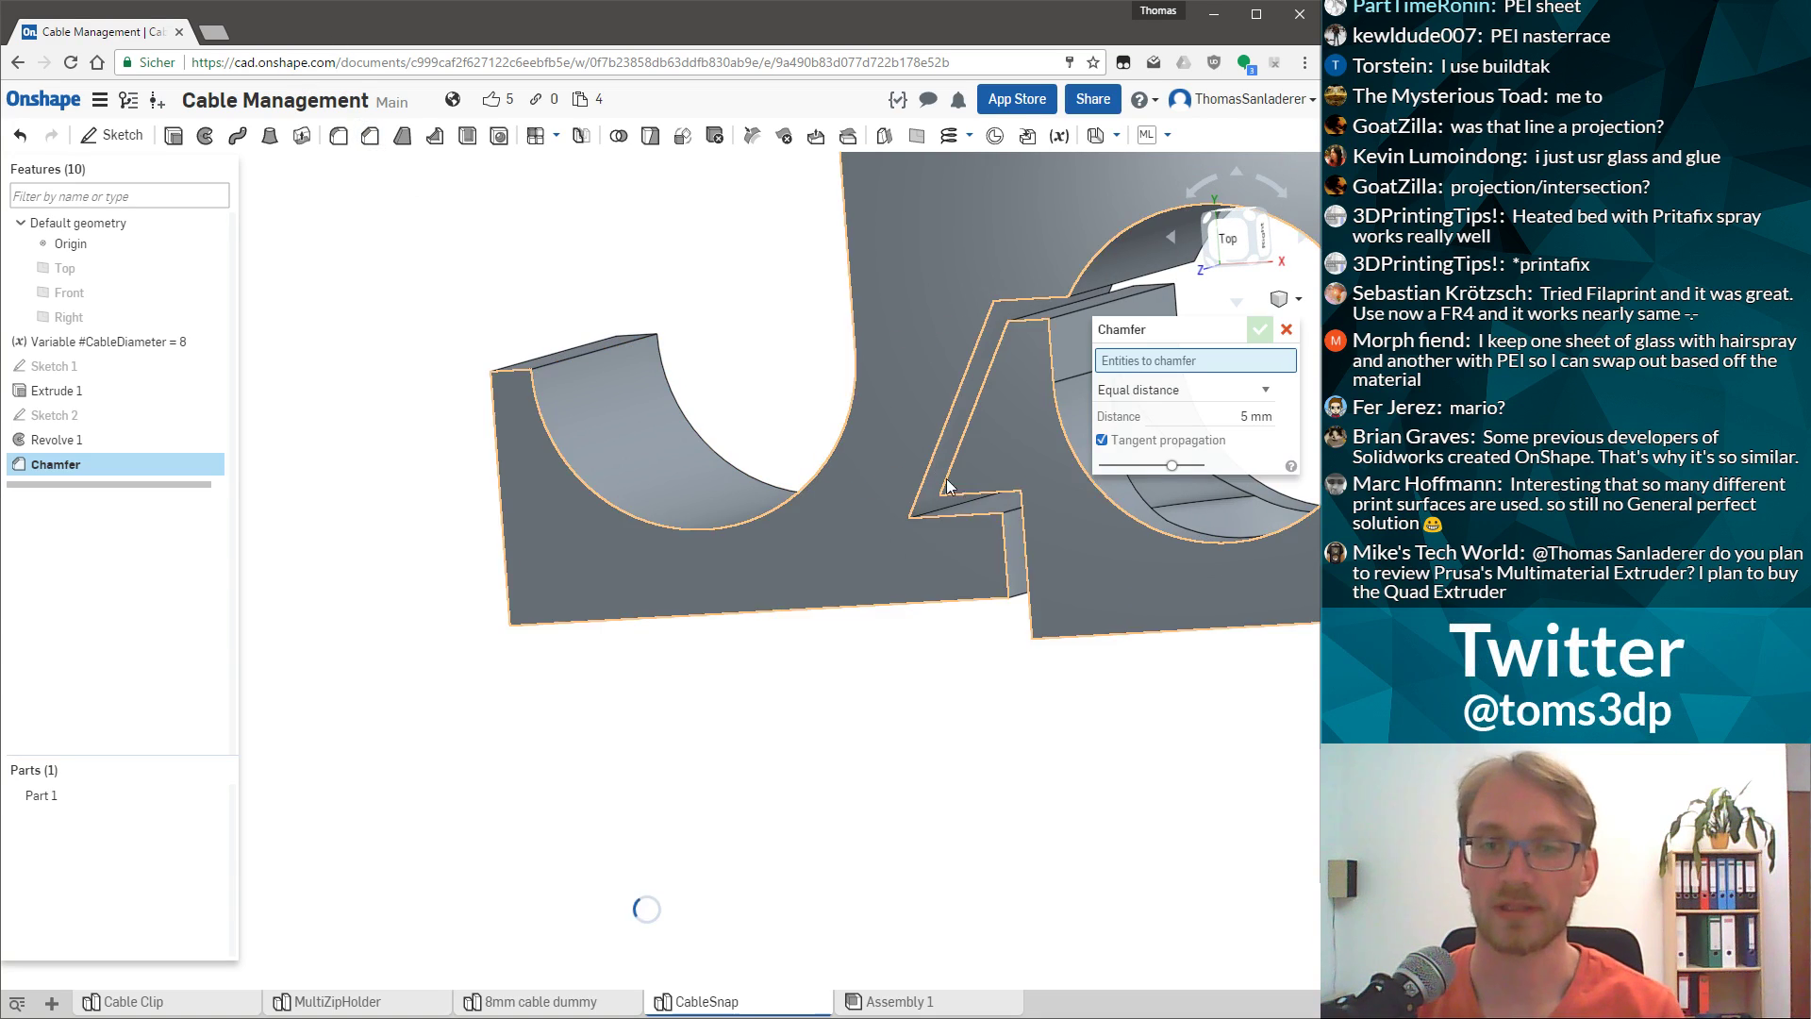
pyautogui.click(1019, 604)
pyautogui.moveTo(934, 496); pyautogui.dragTo(926, 468, button='right')
pyautogui.moveTo(1240, 432); pyautogui.dragTo(1261, 439)
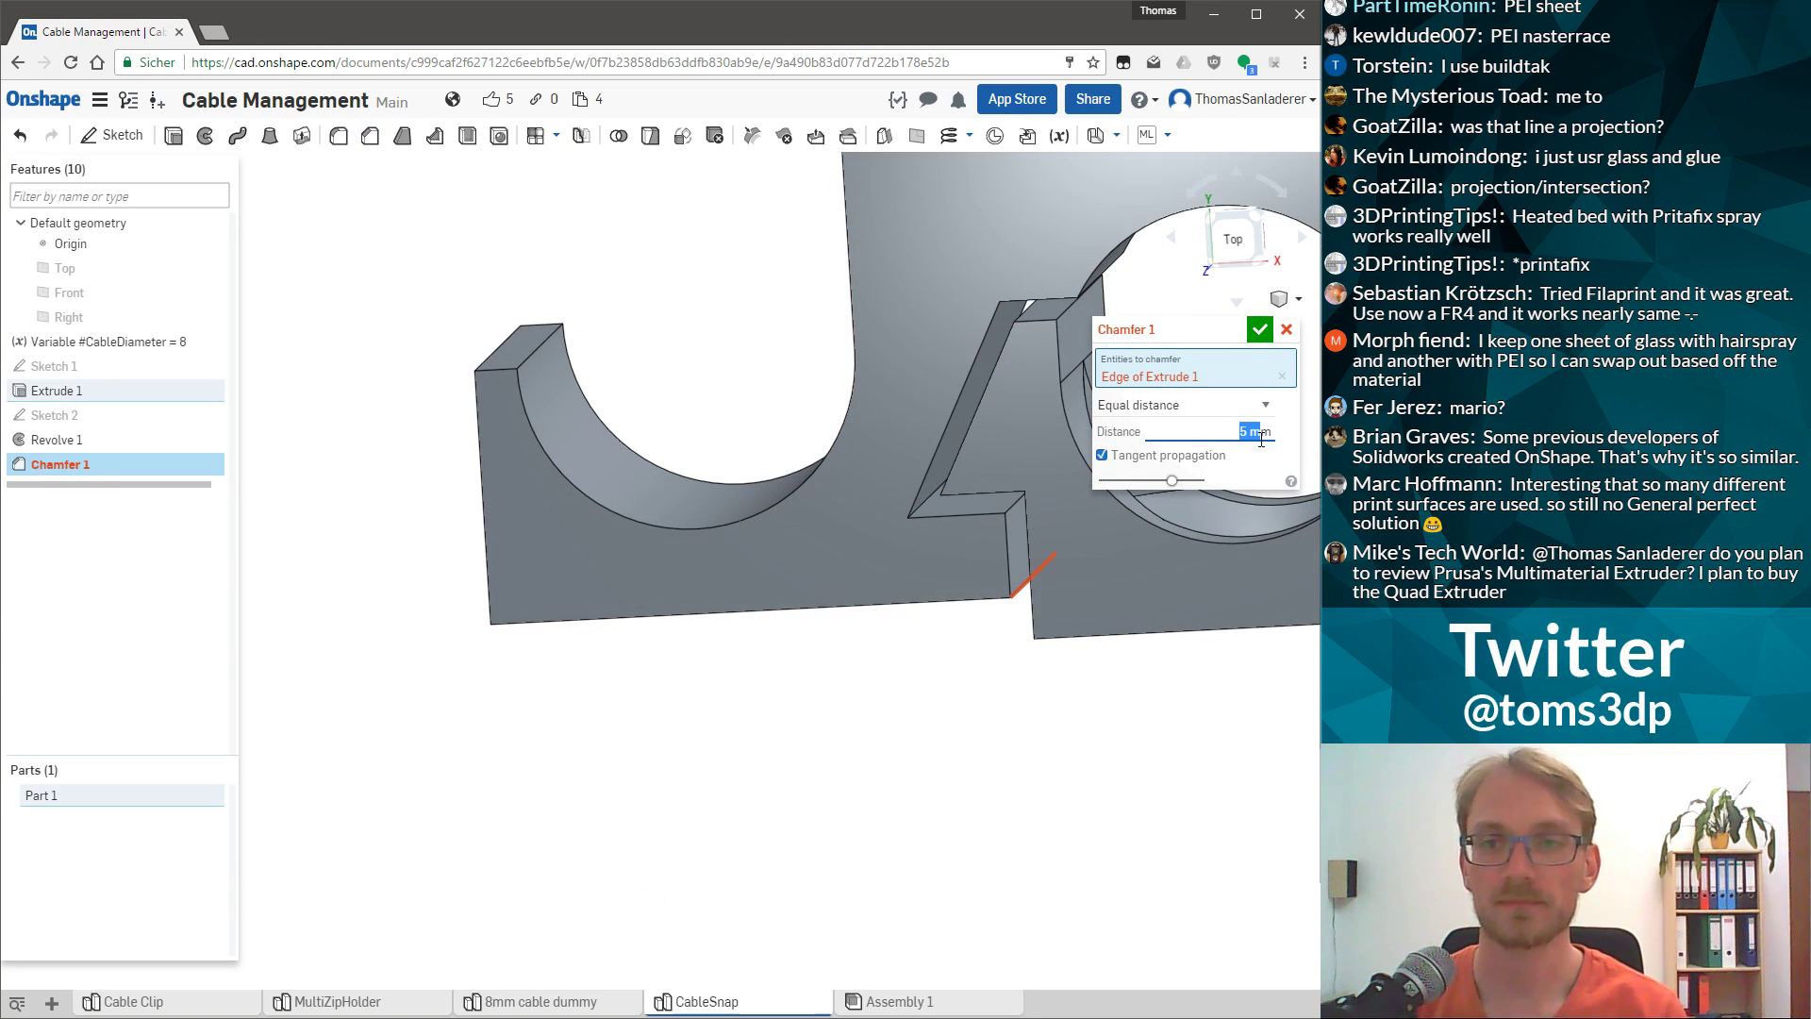
pyautogui.hotkey('shift', 'Left')
pyautogui.hotkey('shift', 'Left')
pyautogui.write('2')
pyautogui.moveTo(907, 516); pyautogui.dragTo(889, 478, button='right')
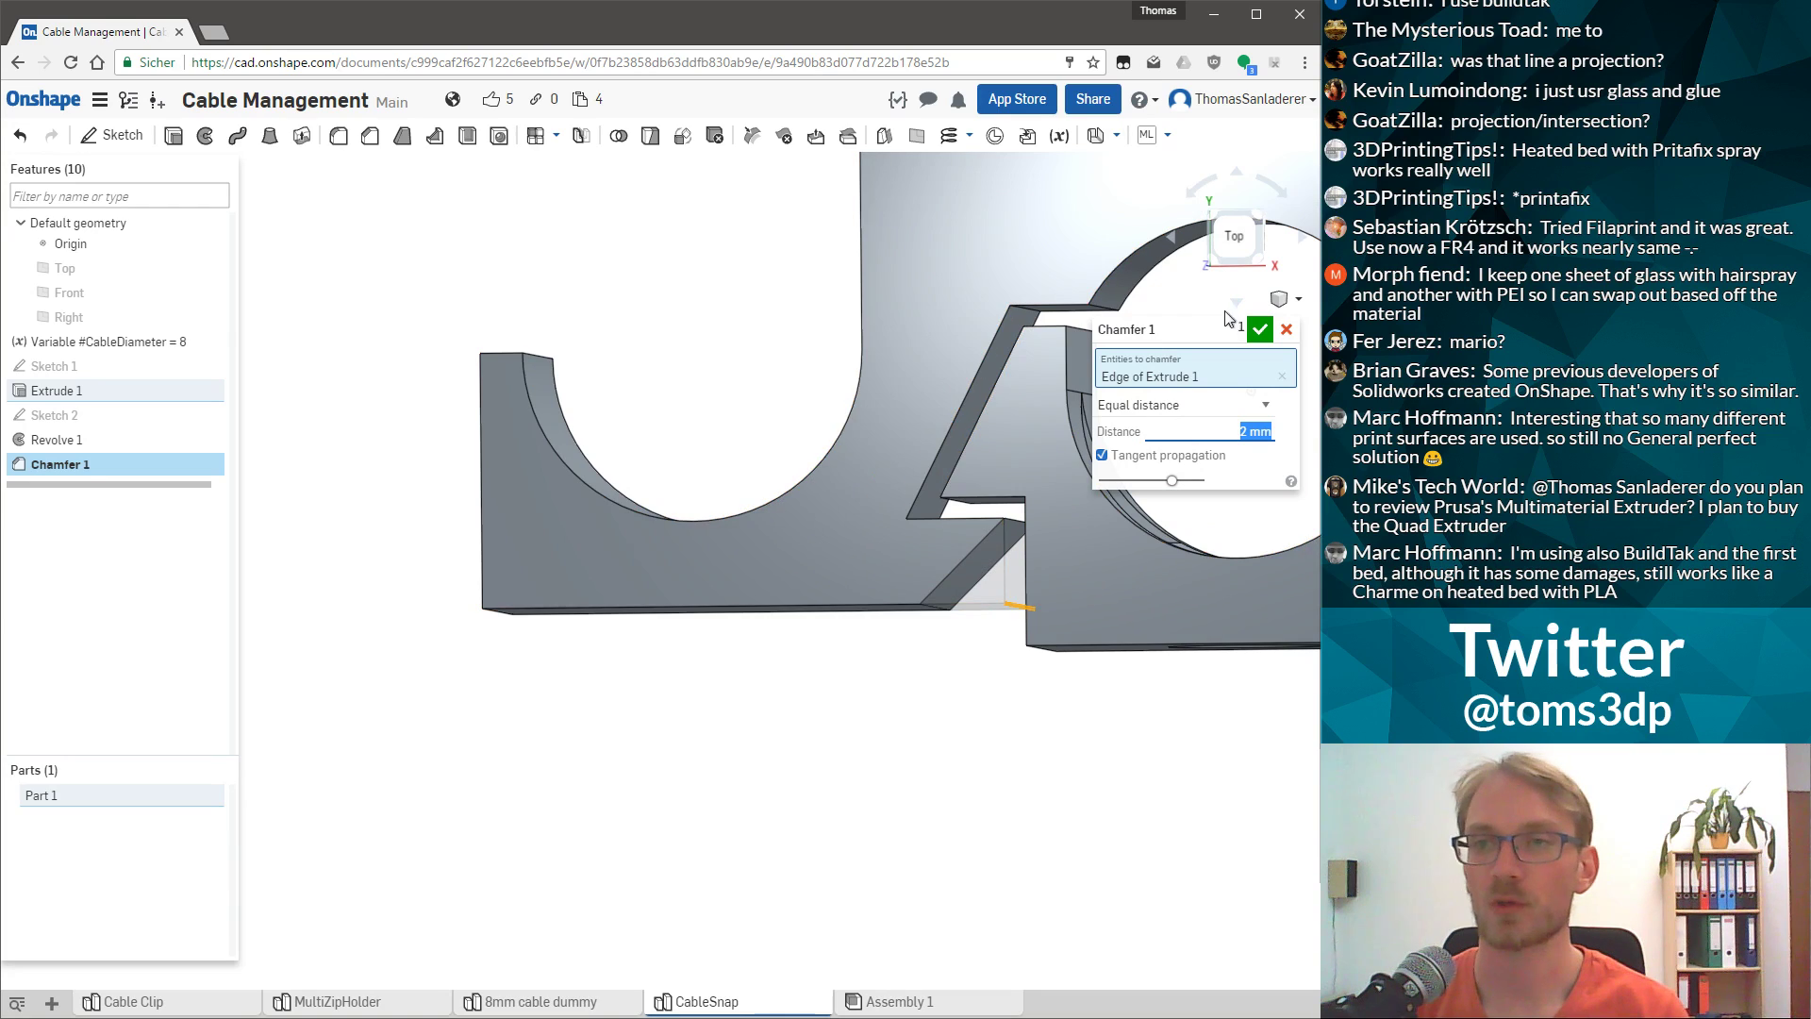
pyautogui.click(1260, 329)
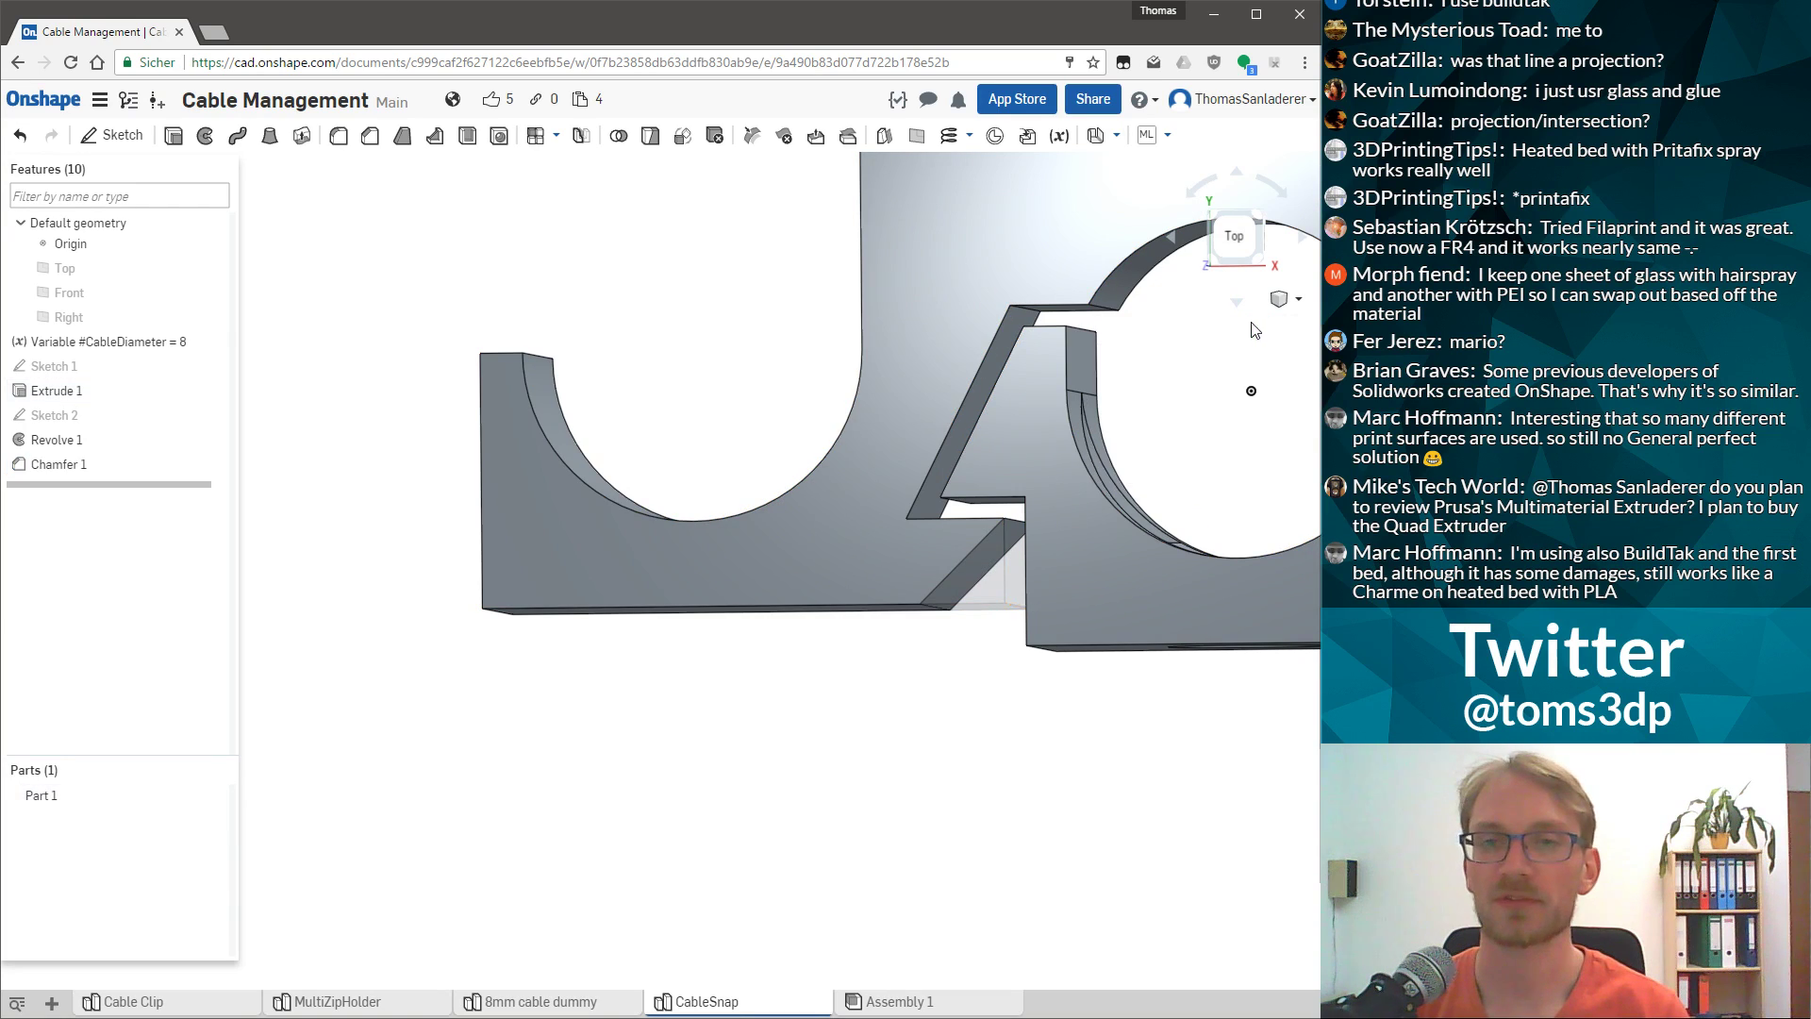
# Fillet the hook's outer bottom corner edge with a 6 mm radius.
pyautogui.click(338, 136)
pyautogui.moveTo(508, 558); pyautogui.dragTo(604, 453, button='right')
pyautogui.click(496, 607)
pyautogui.scroll(2, 604, 456)
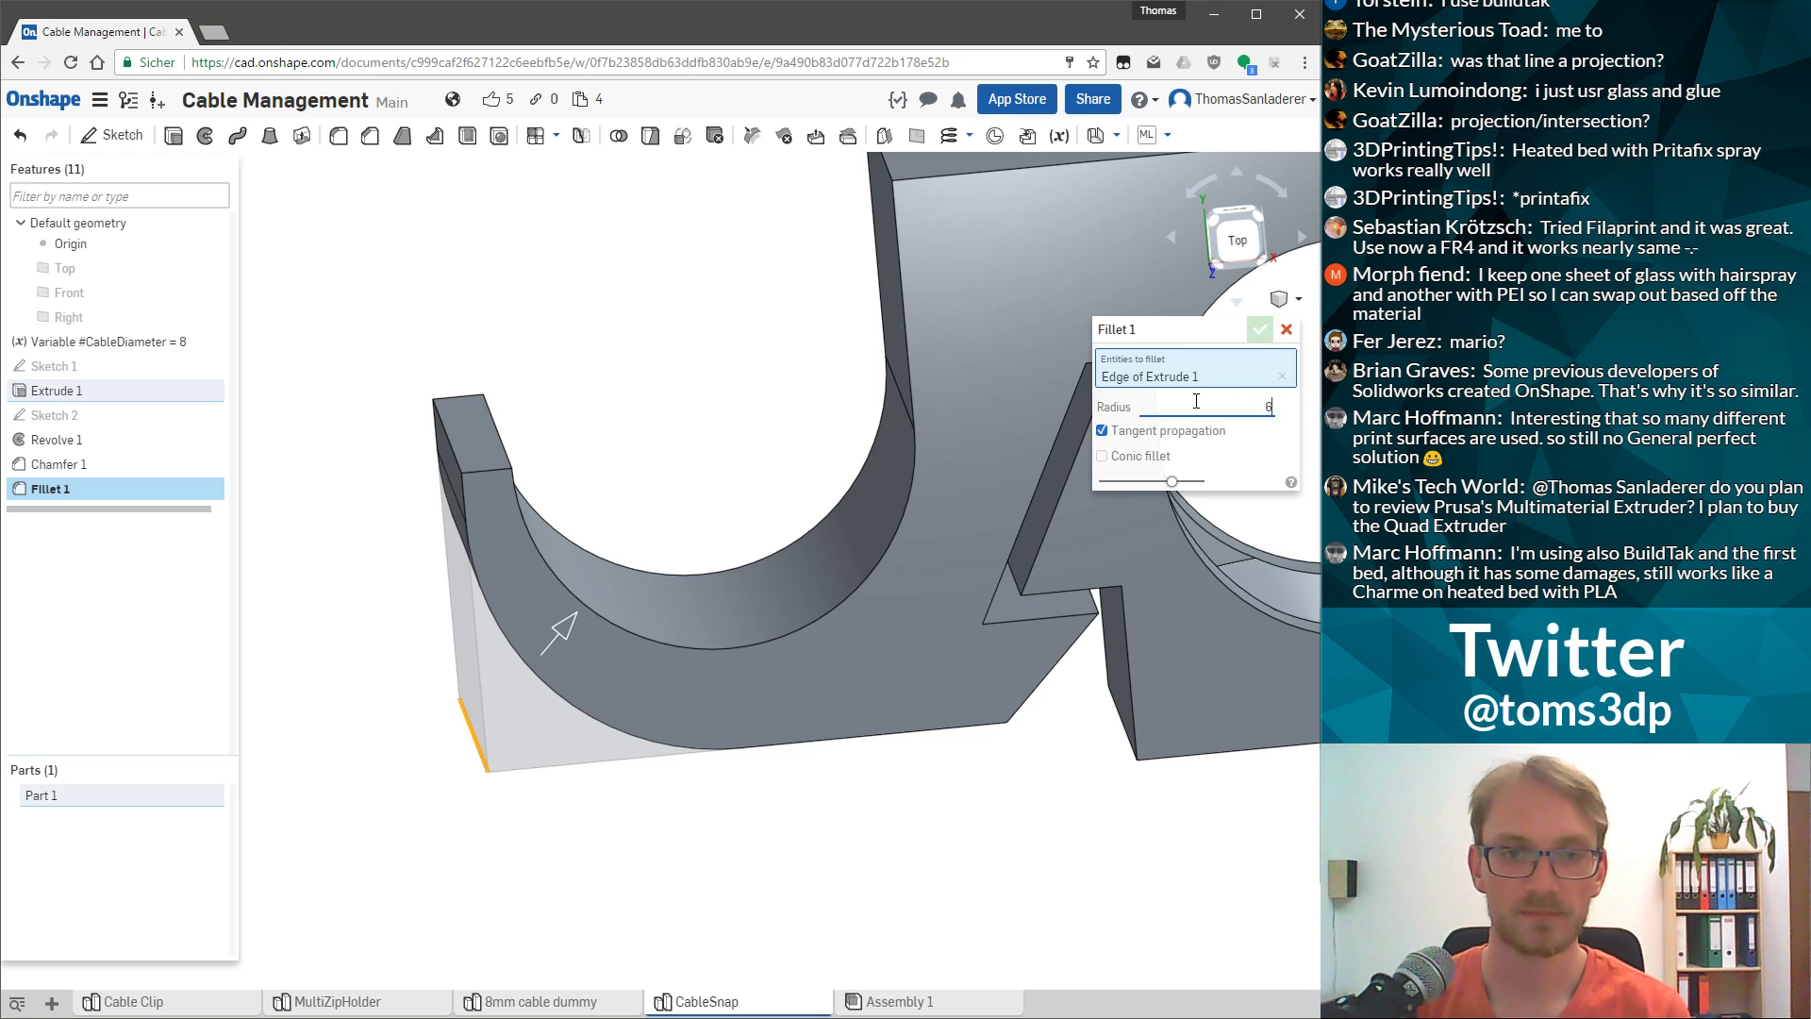
pyautogui.press('Return')
pyautogui.moveTo(801, 598); pyautogui.dragTo(795, 560, button='right')
pyautogui.click(1259, 329)
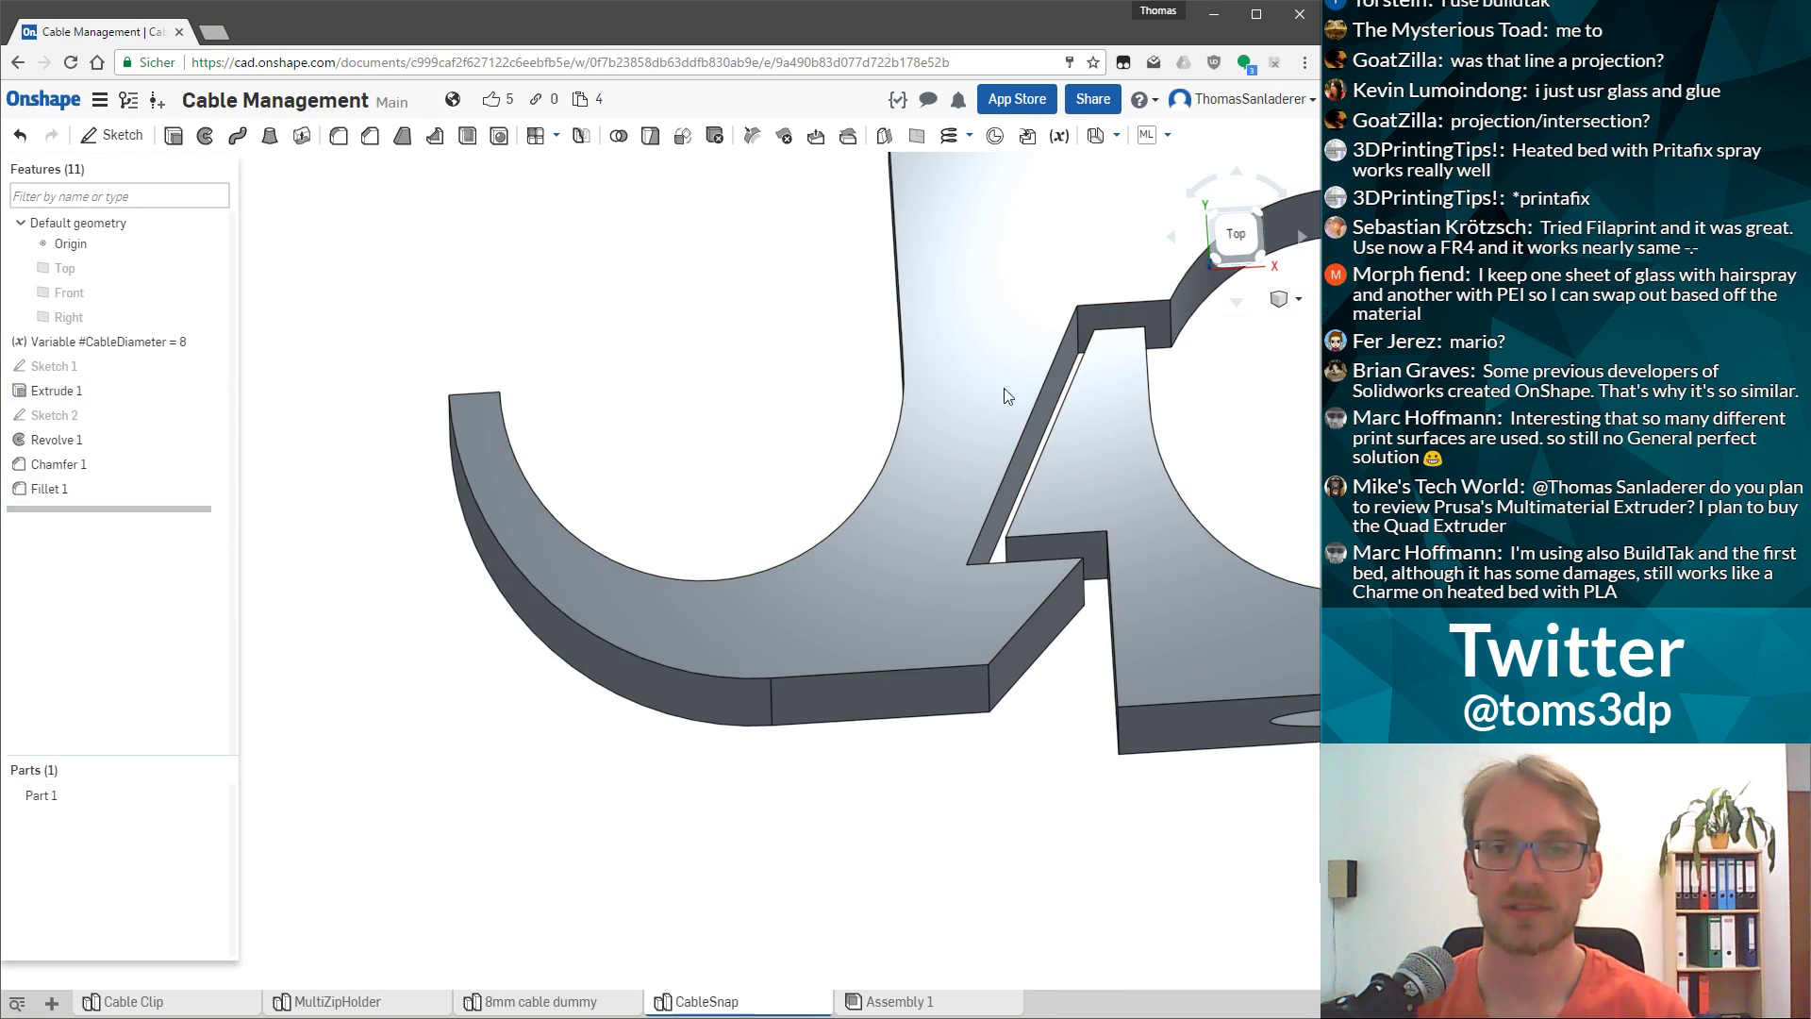
# Examine the rounded hook, latch gap, cable hole and screw hole from several angles.
pyautogui.hotkey('shift', '7')
pyautogui.click(966, 469)
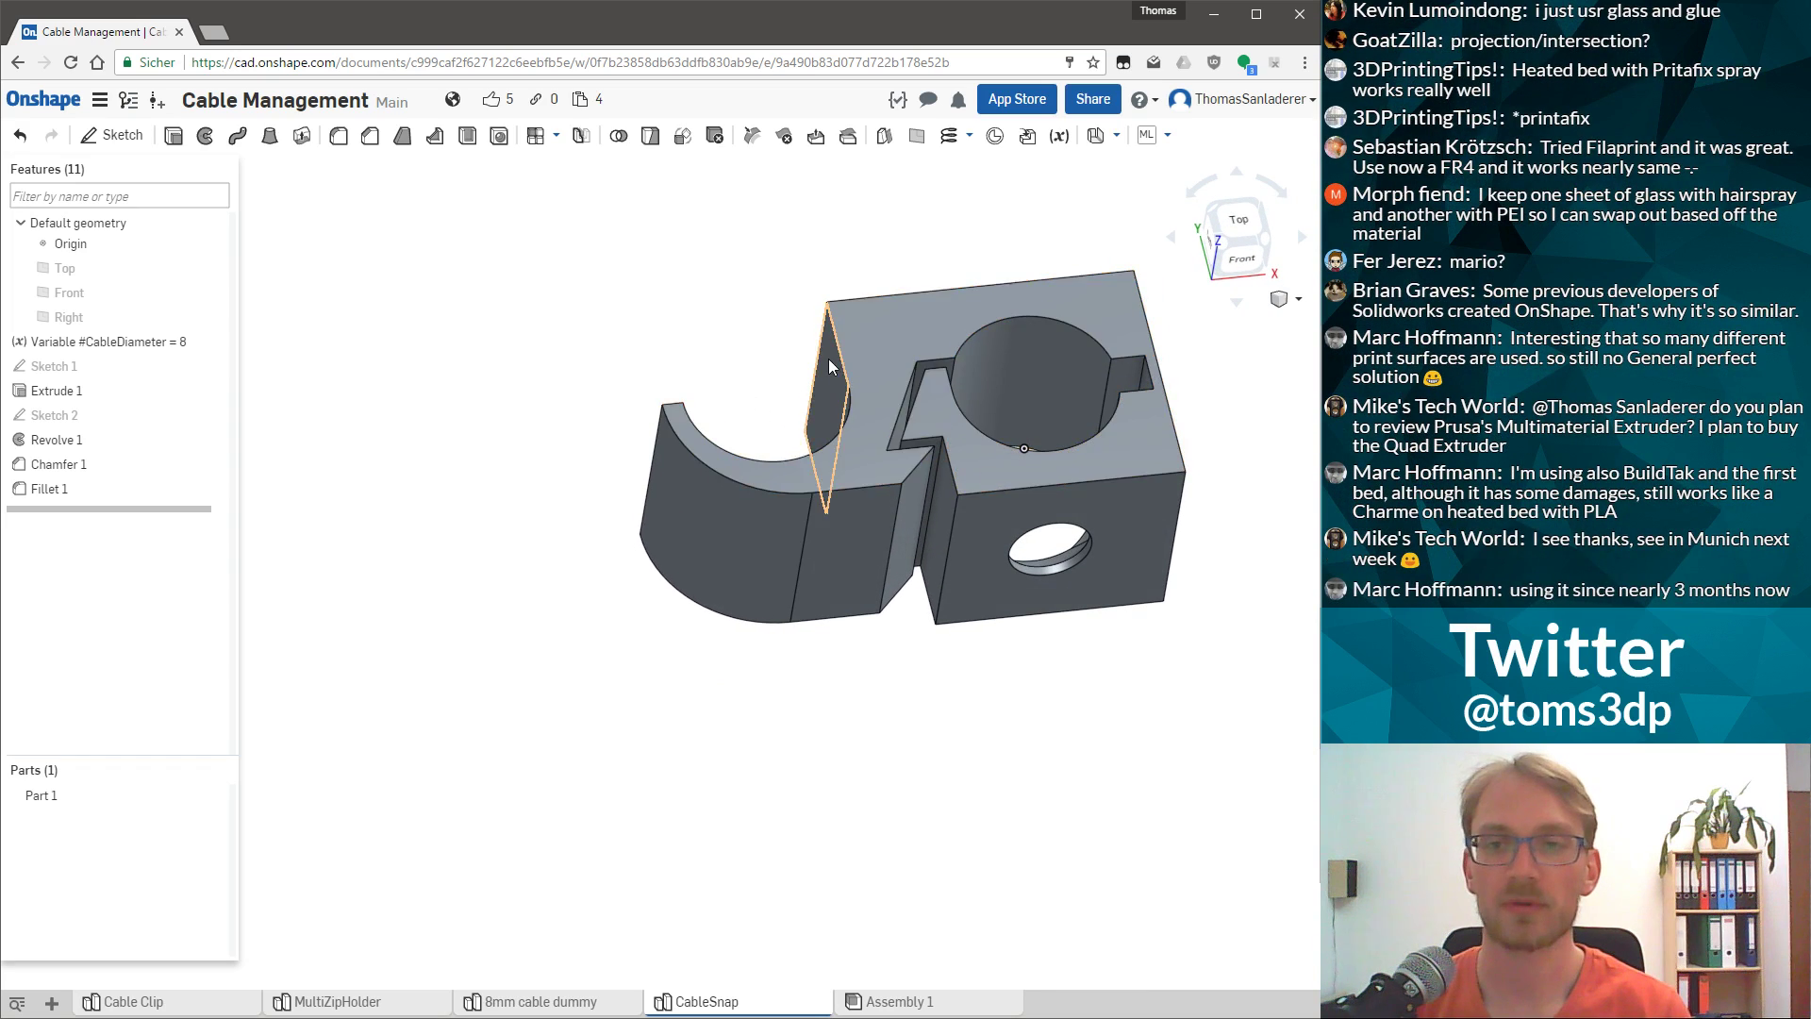
pyautogui.press('n')
pyautogui.hotkey('shift', '7')
pyautogui.scroll(5, 914, 335)
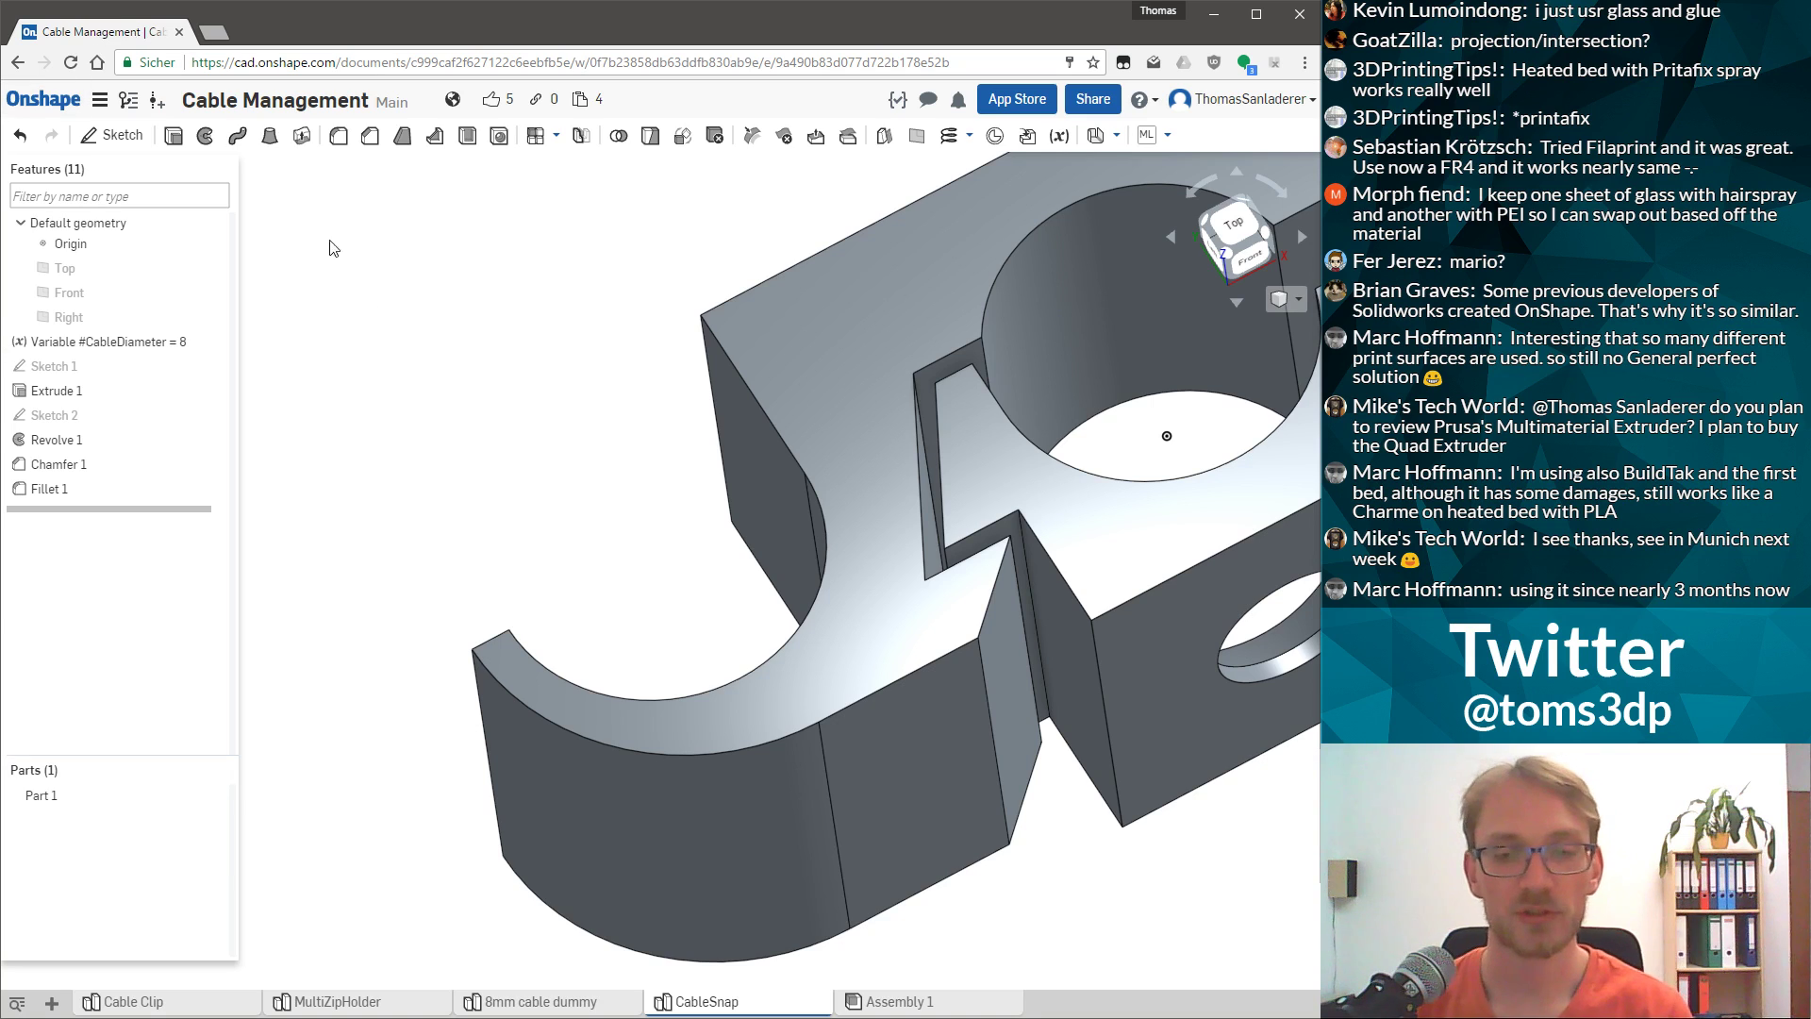
pyautogui.scroll(-5, 1176, 447)
pyautogui.moveTo(1176, 447); pyautogui.dragTo(920, 462, button='right')
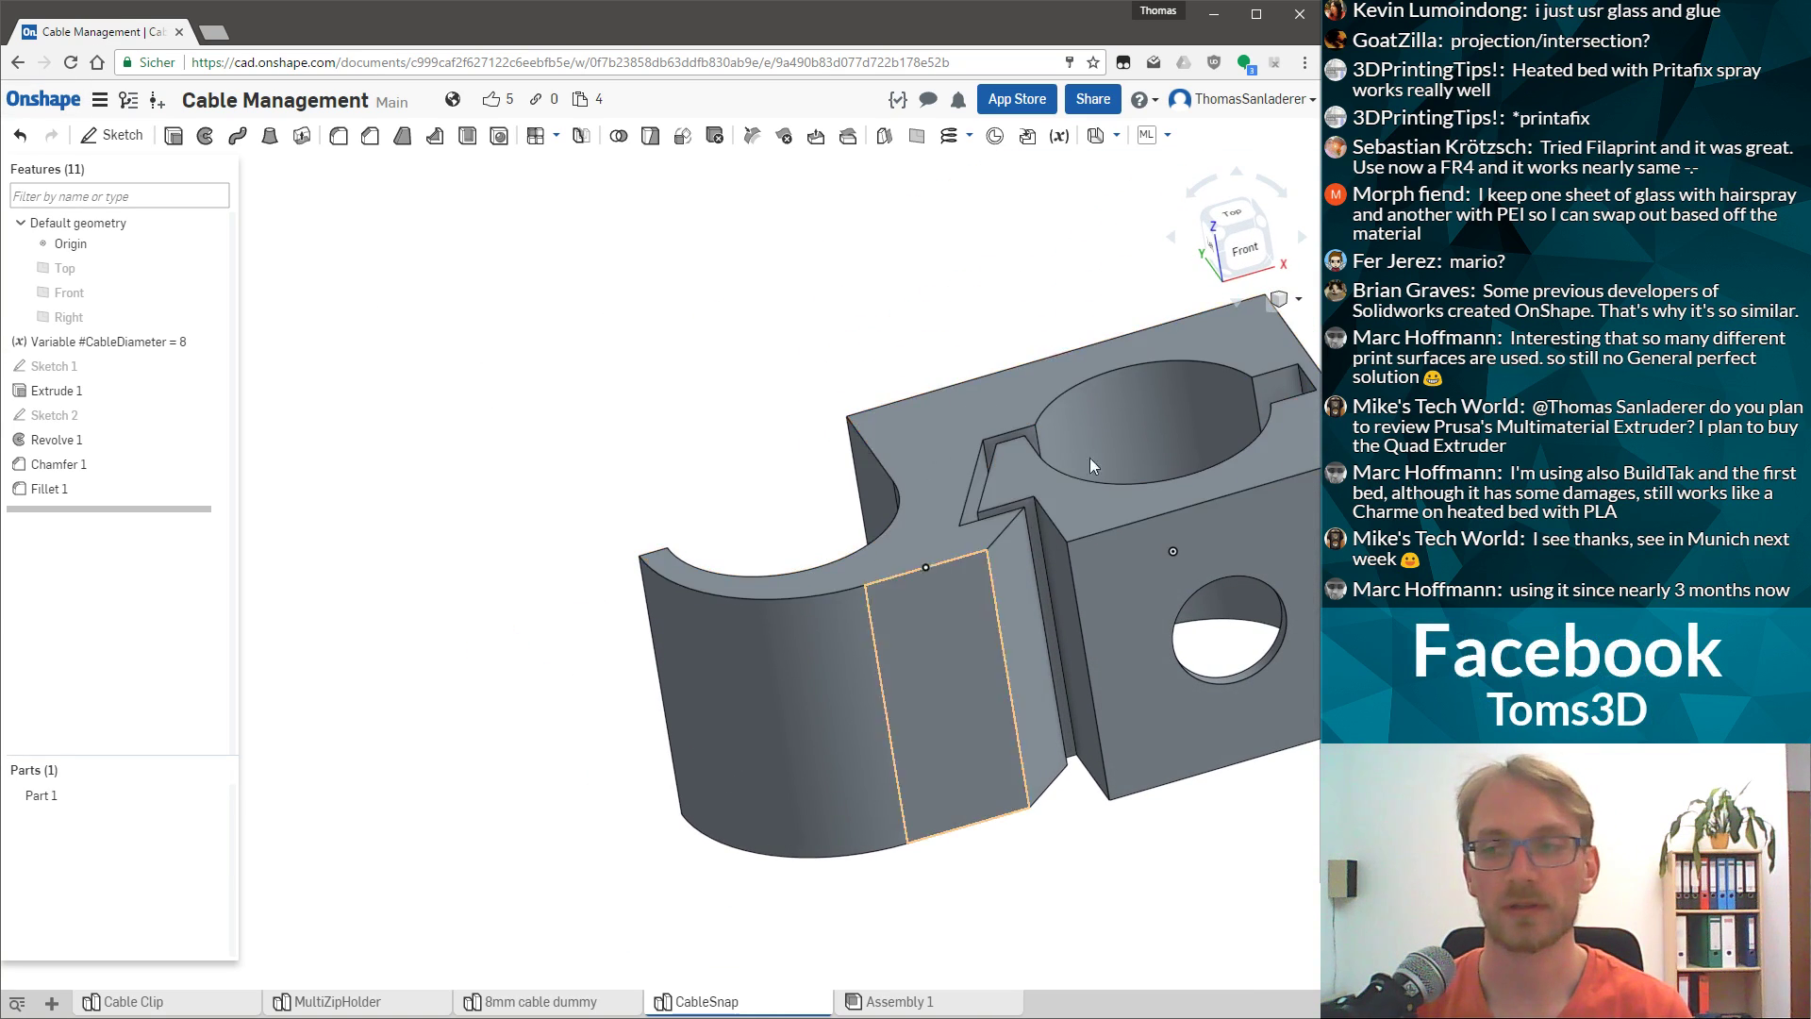
pyautogui.moveTo(1063, 377); pyautogui.dragTo(1162, 430, button='right')
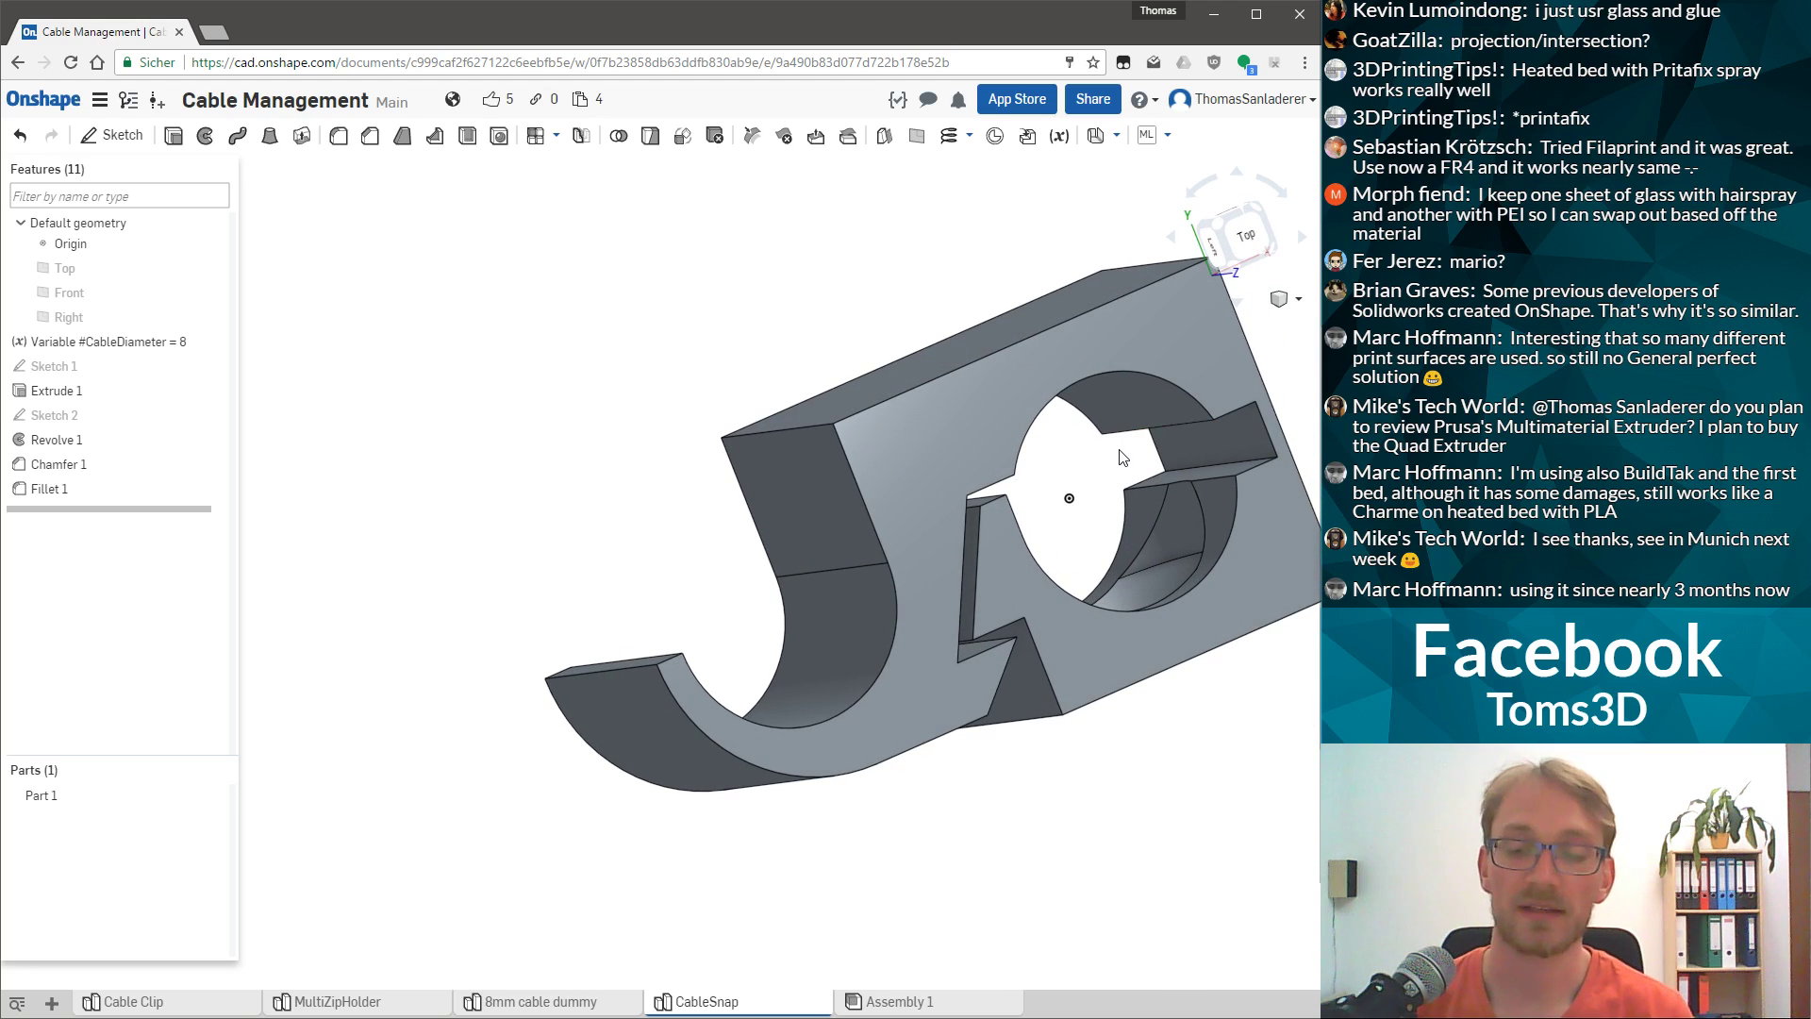
pyautogui.moveTo(1062, 547); pyautogui.dragTo(1028, 438, button='right')
pyautogui.moveTo(1246, 483); pyautogui.dragTo(709, 387, button='right')
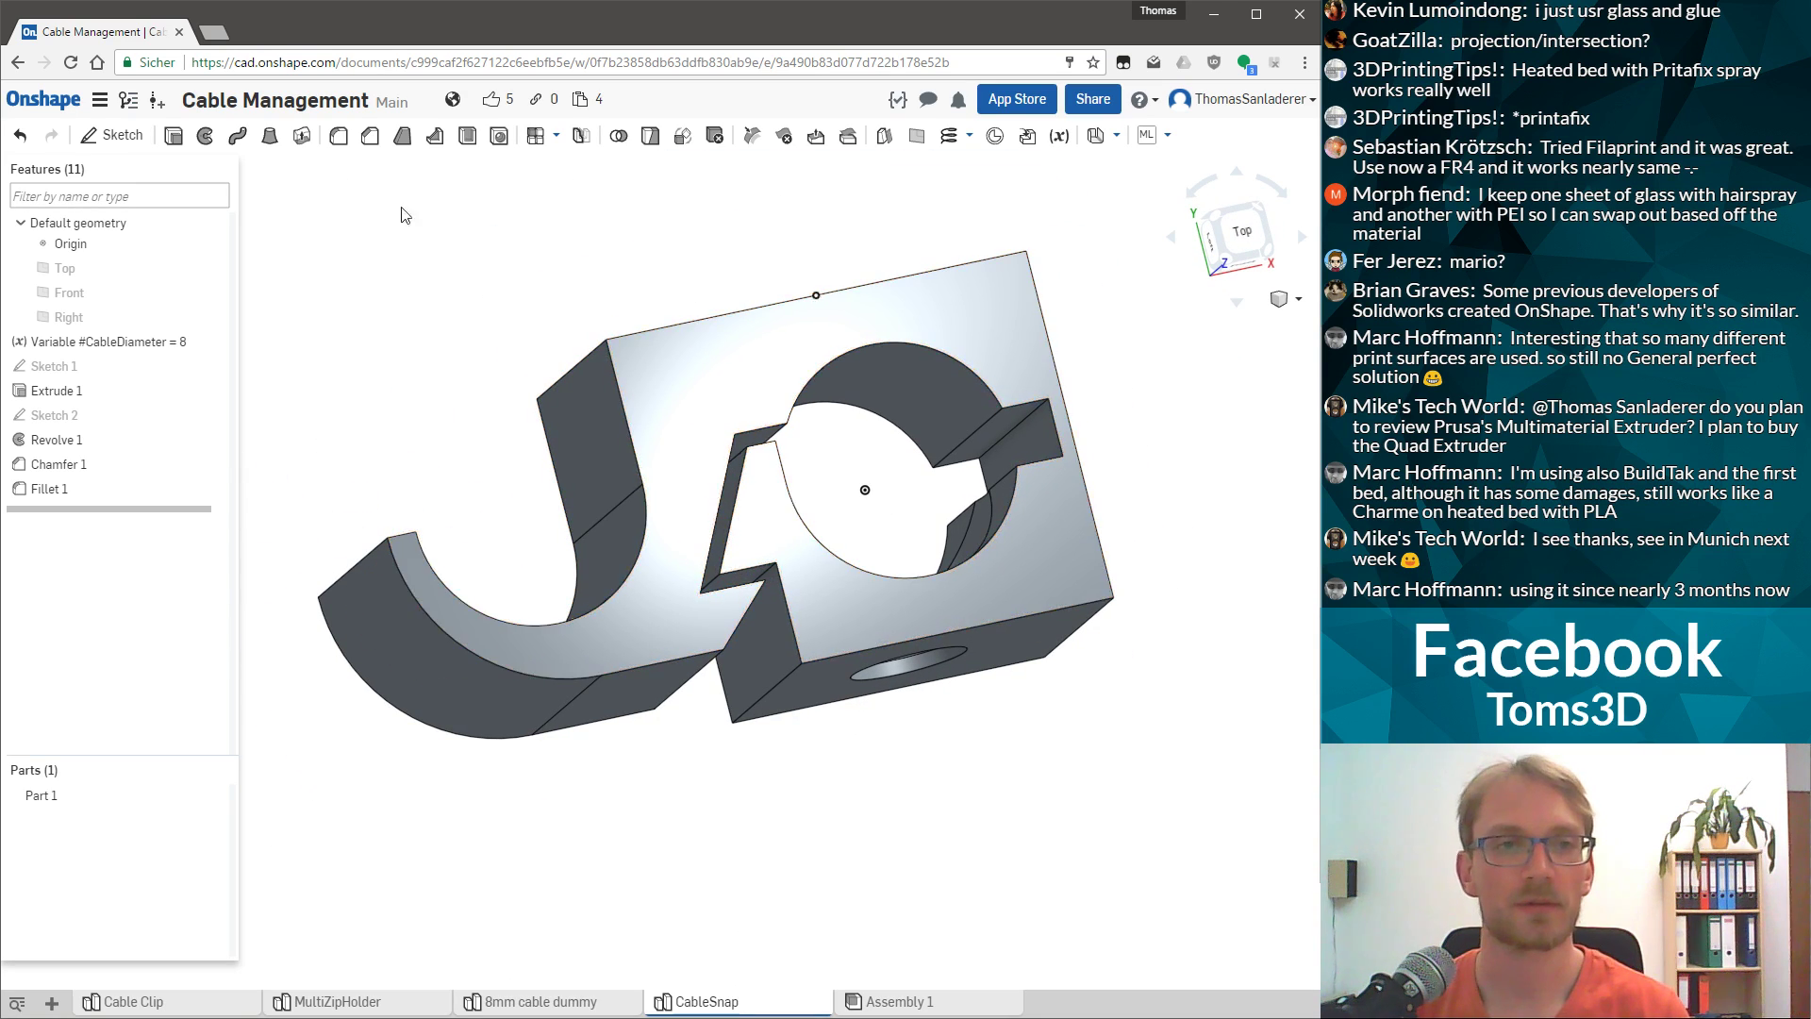
# Chamfer the block's upper outer corner above the hook with an equal distance of 4 mm.
pyautogui.click(365, 141)
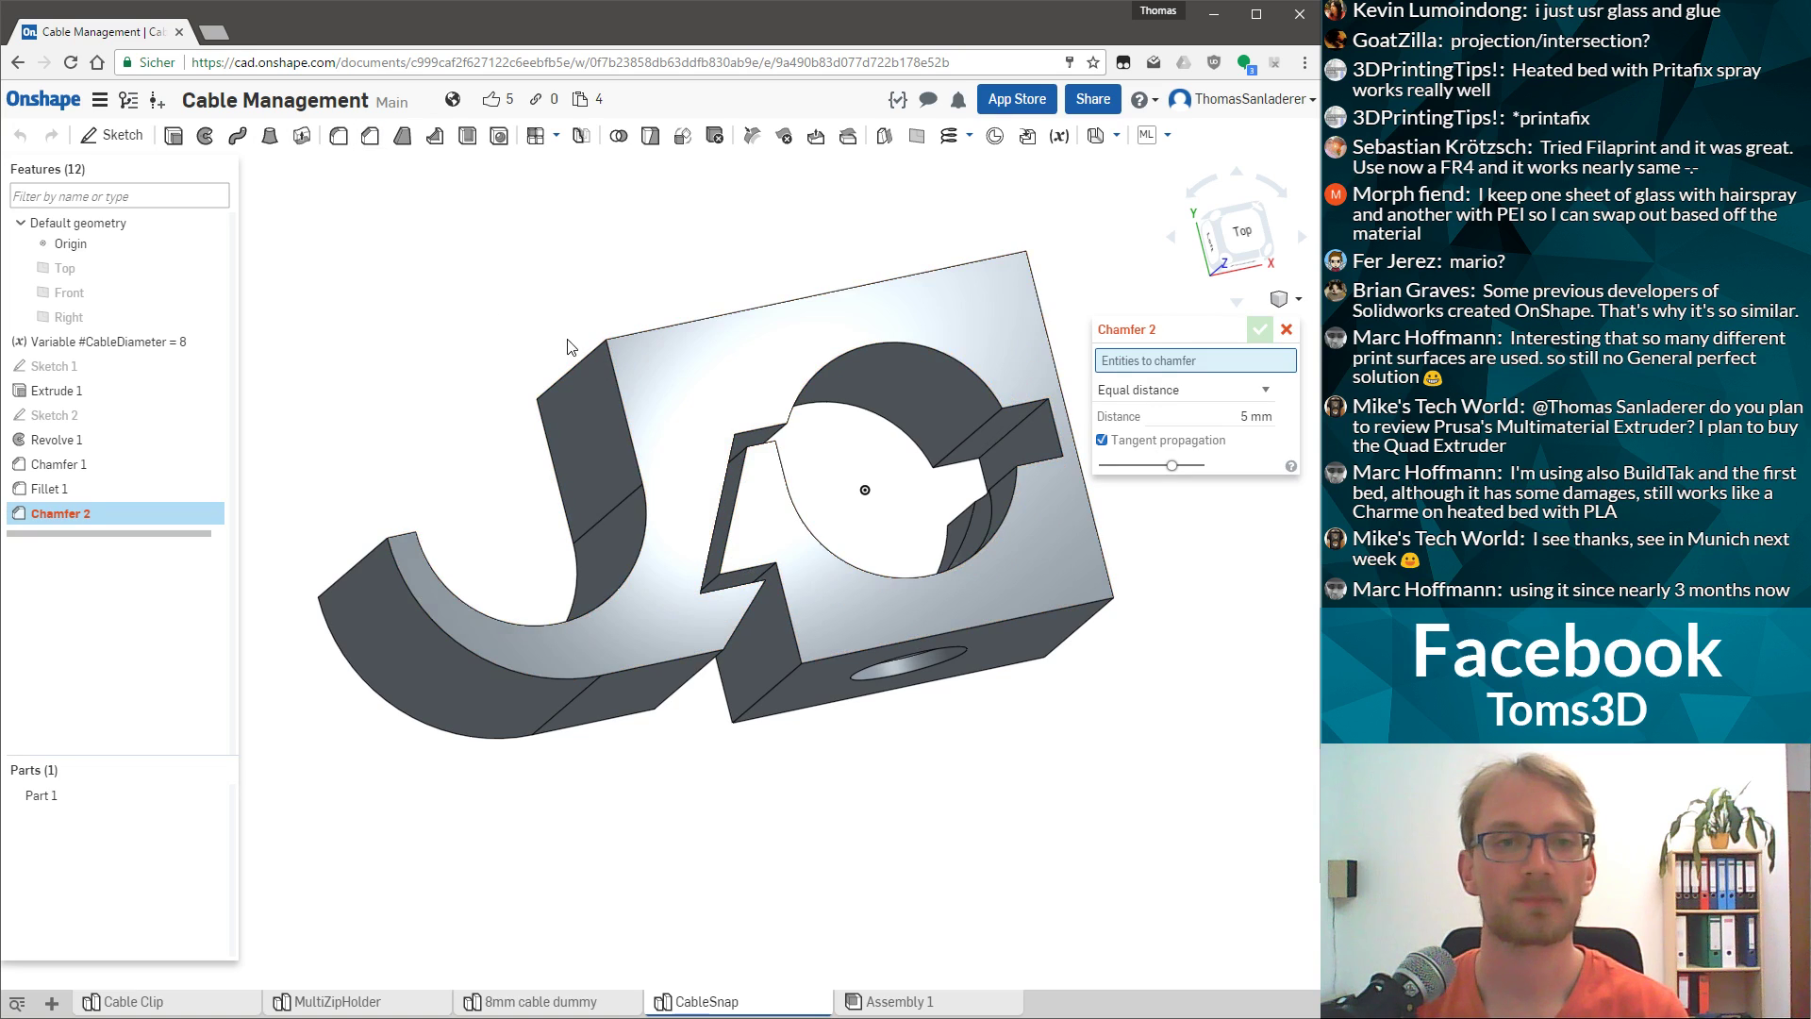
pyautogui.click(575, 368)
pyautogui.moveTo(637, 493); pyautogui.dragTo(716, 452, button='right')
pyautogui.click(1239, 432)
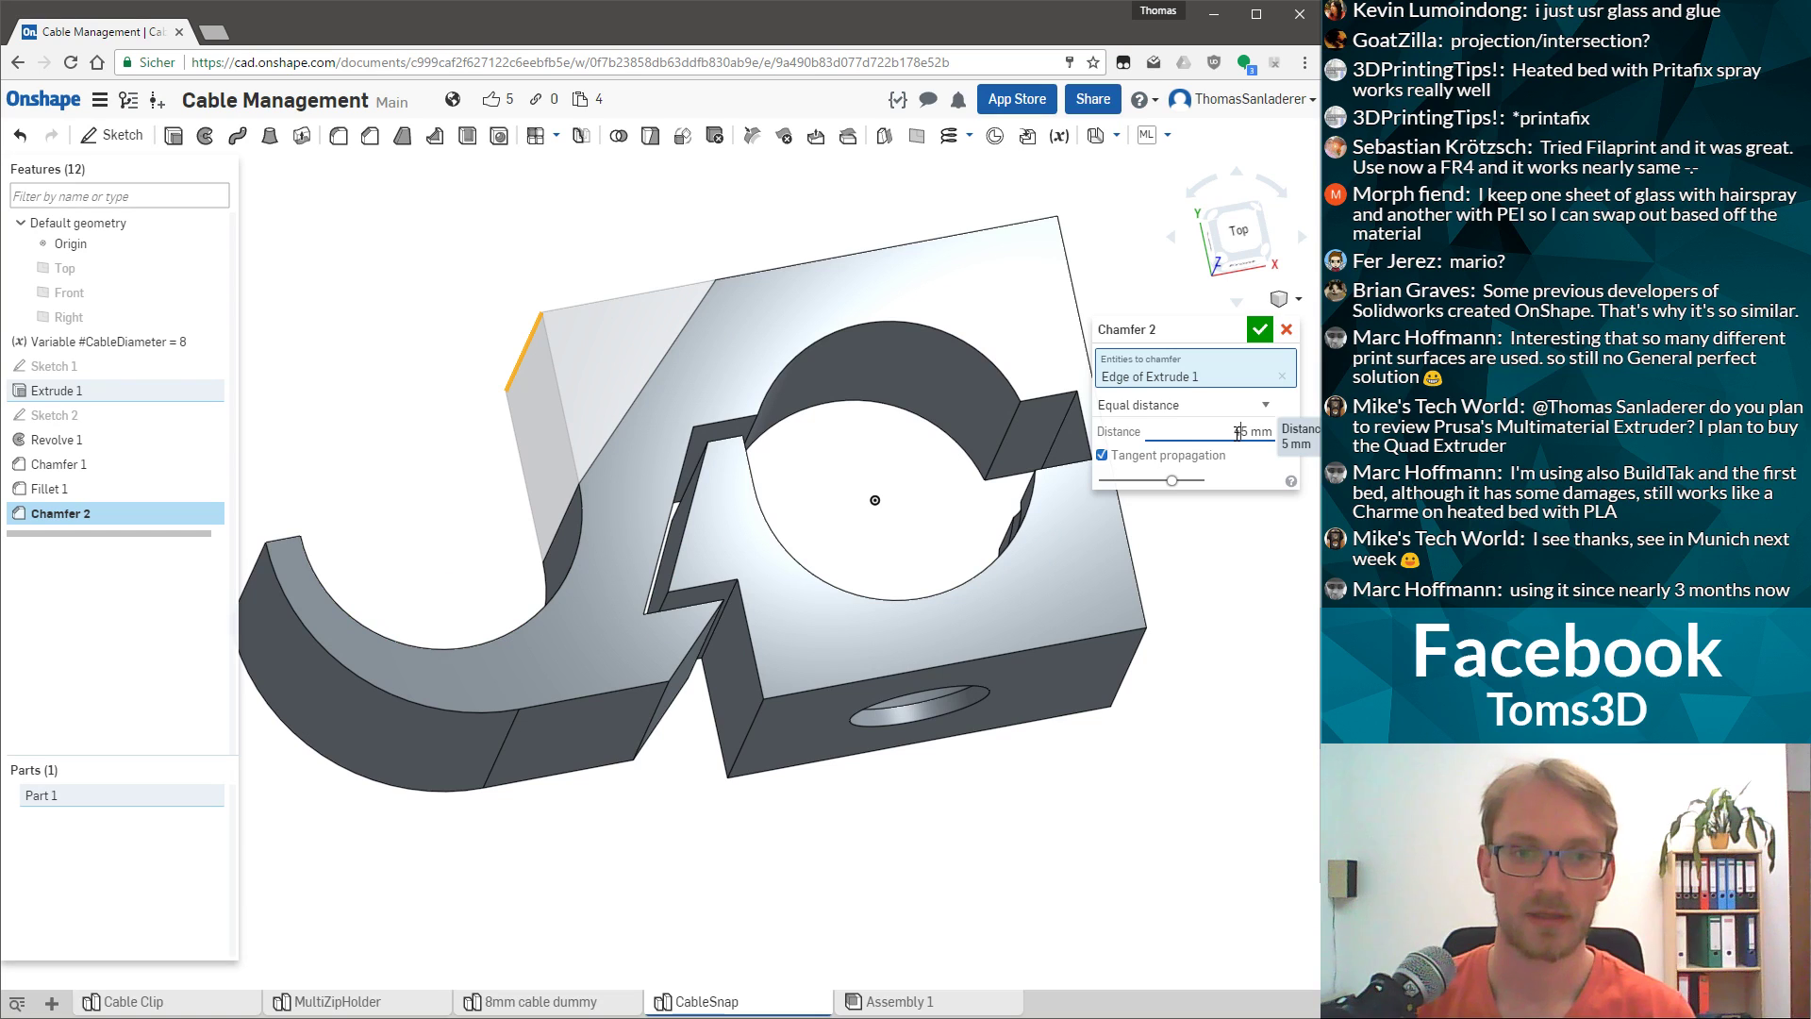
pyautogui.write('4')
pyautogui.press('Return')
pyautogui.write('20')
pyautogui.click(1259, 329)
pyautogui.moveTo(517, 434); pyautogui.dragTo(539, 420, button='right')
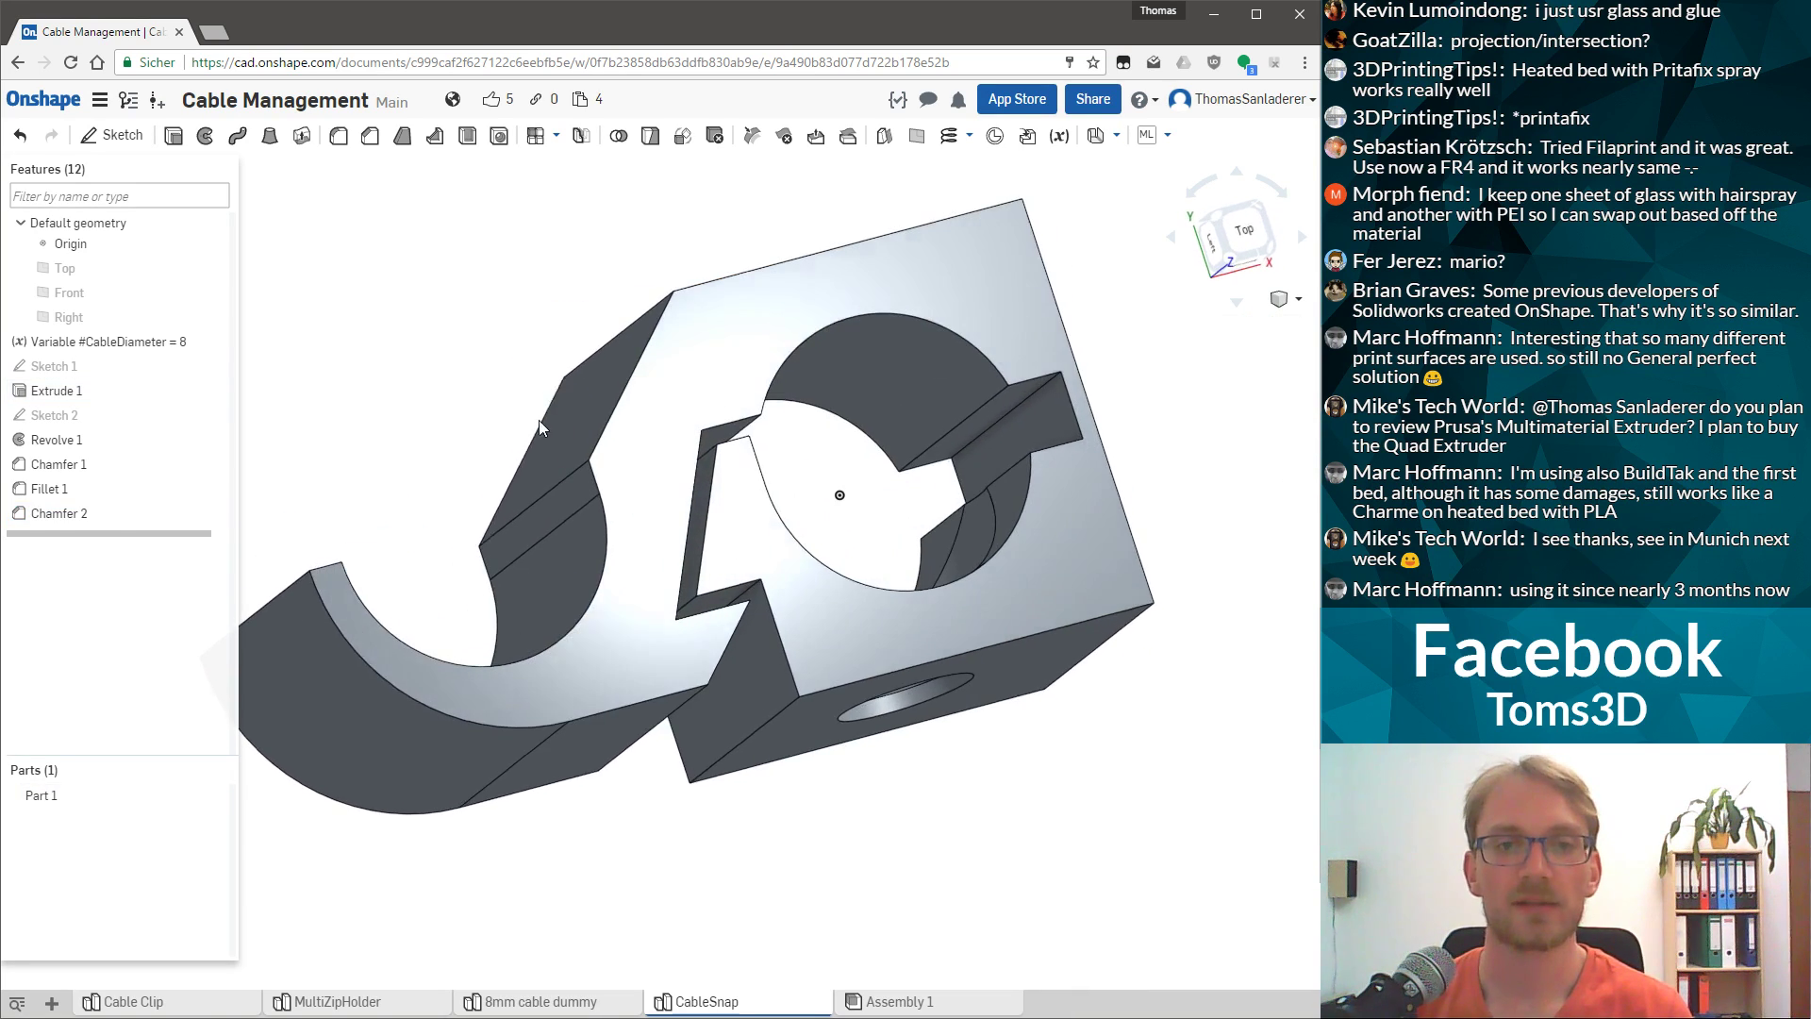
# Fillet the lower edge of the 4 mm chamfer, trying a 1 mm radius before applying a larger one that blends into the hook.
pyautogui.click(338, 135)
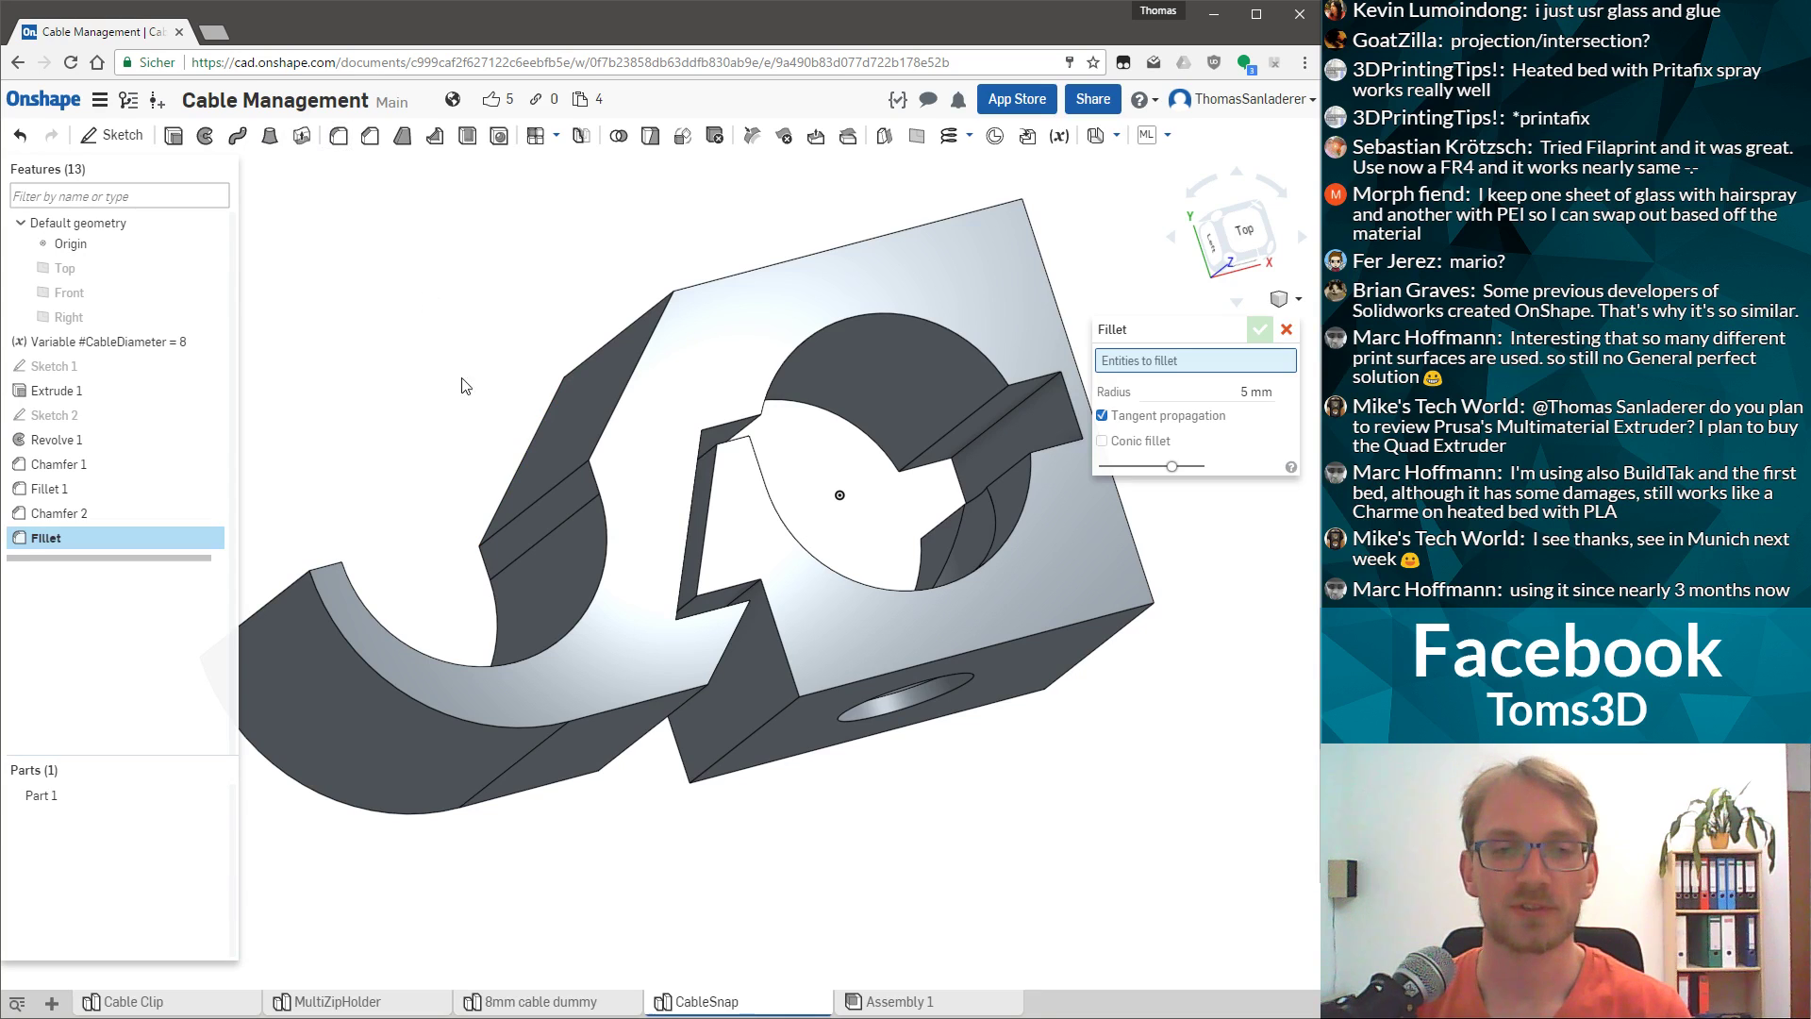
pyautogui.click(564, 483)
pyautogui.moveTo(562, 488); pyautogui.dragTo(993, 411, button='right')
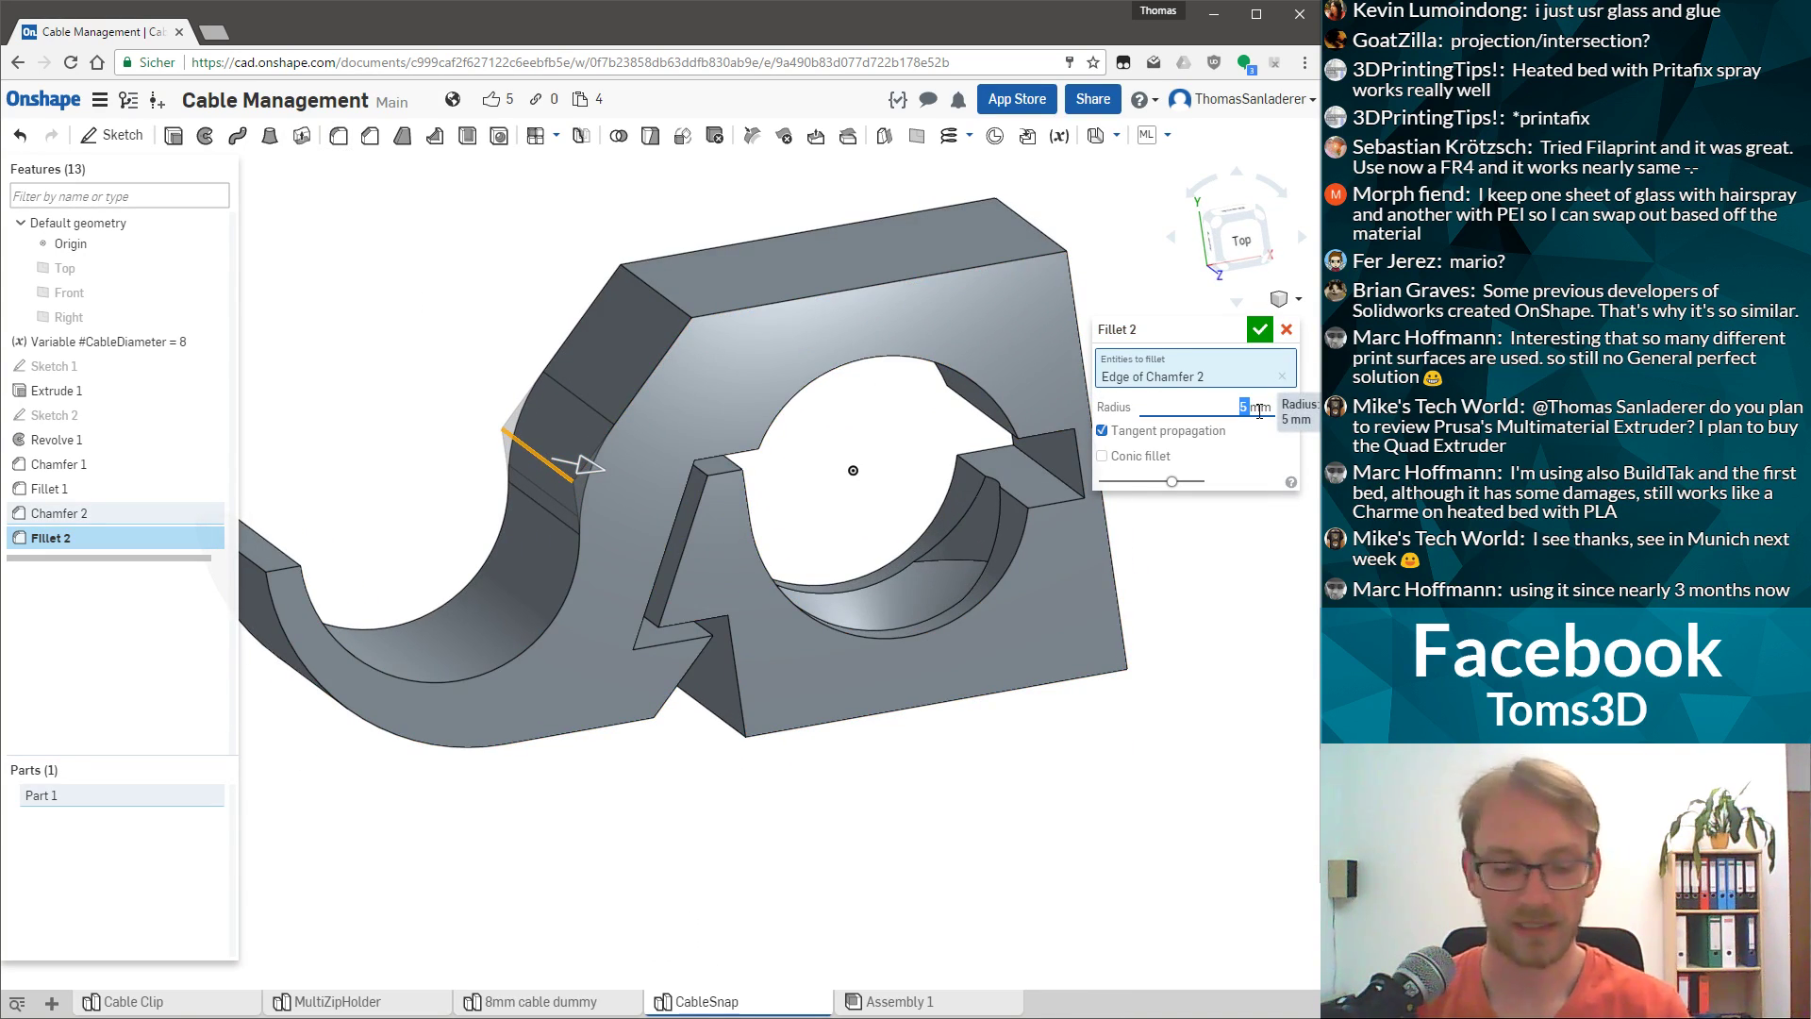
pyautogui.write('1')
pyautogui.press('Return')
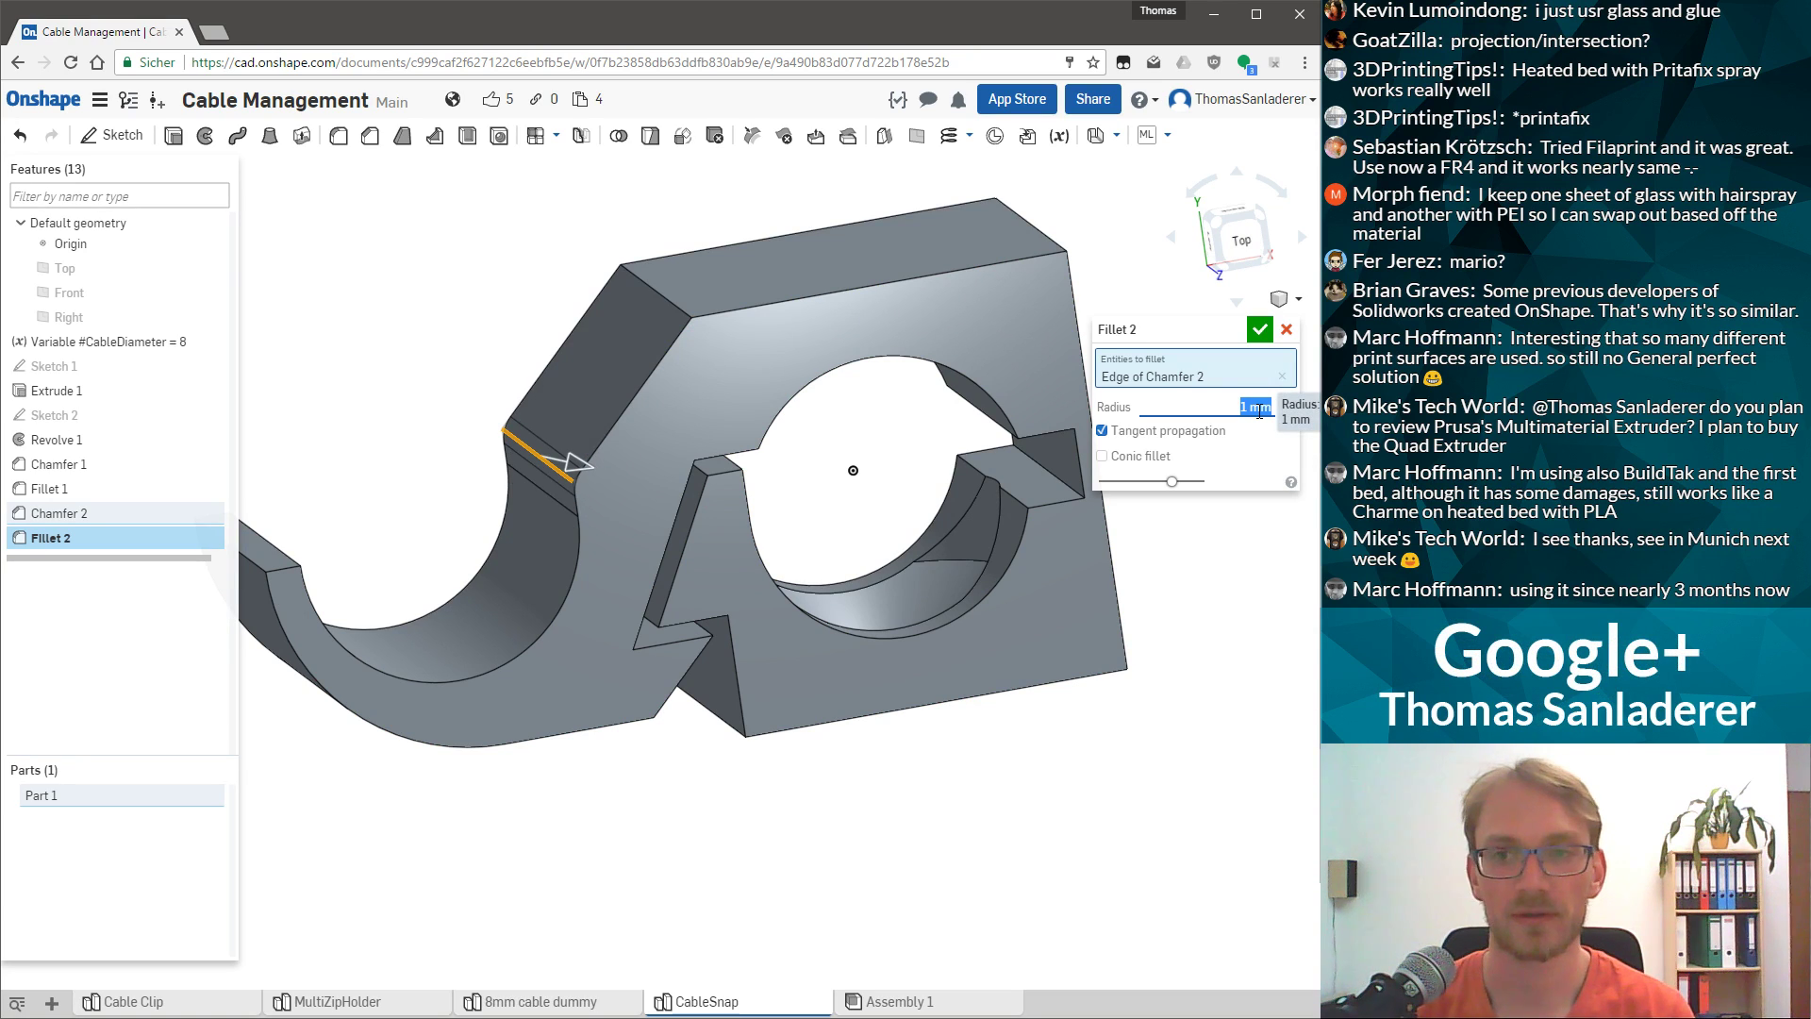
pyautogui.write('0')
pyautogui.press('Return')
pyautogui.moveTo(604, 464); pyautogui.dragTo(562, 471, button='right')
pyautogui.press('Return')
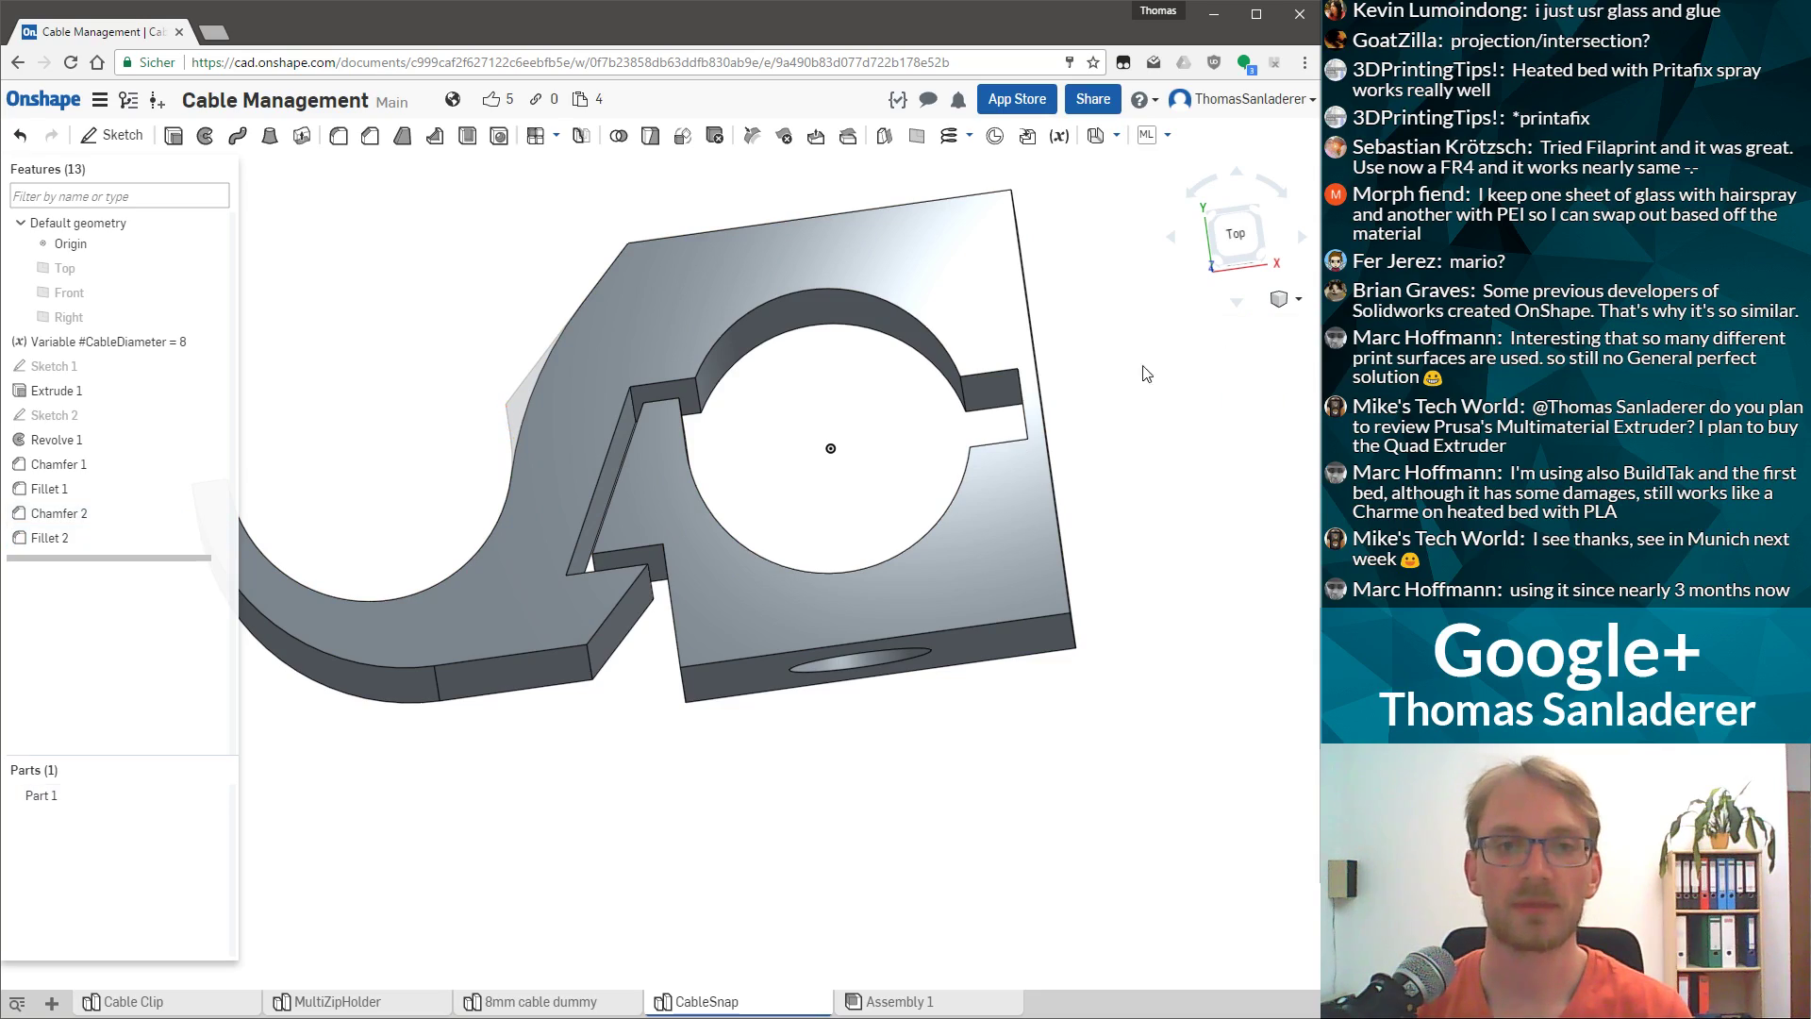
# Examine the part's outline from several angles and review Sketch 1's dimensions over it in the top view.
pyautogui.moveTo(444, 415); pyautogui.dragTo(734, 347, button='right')
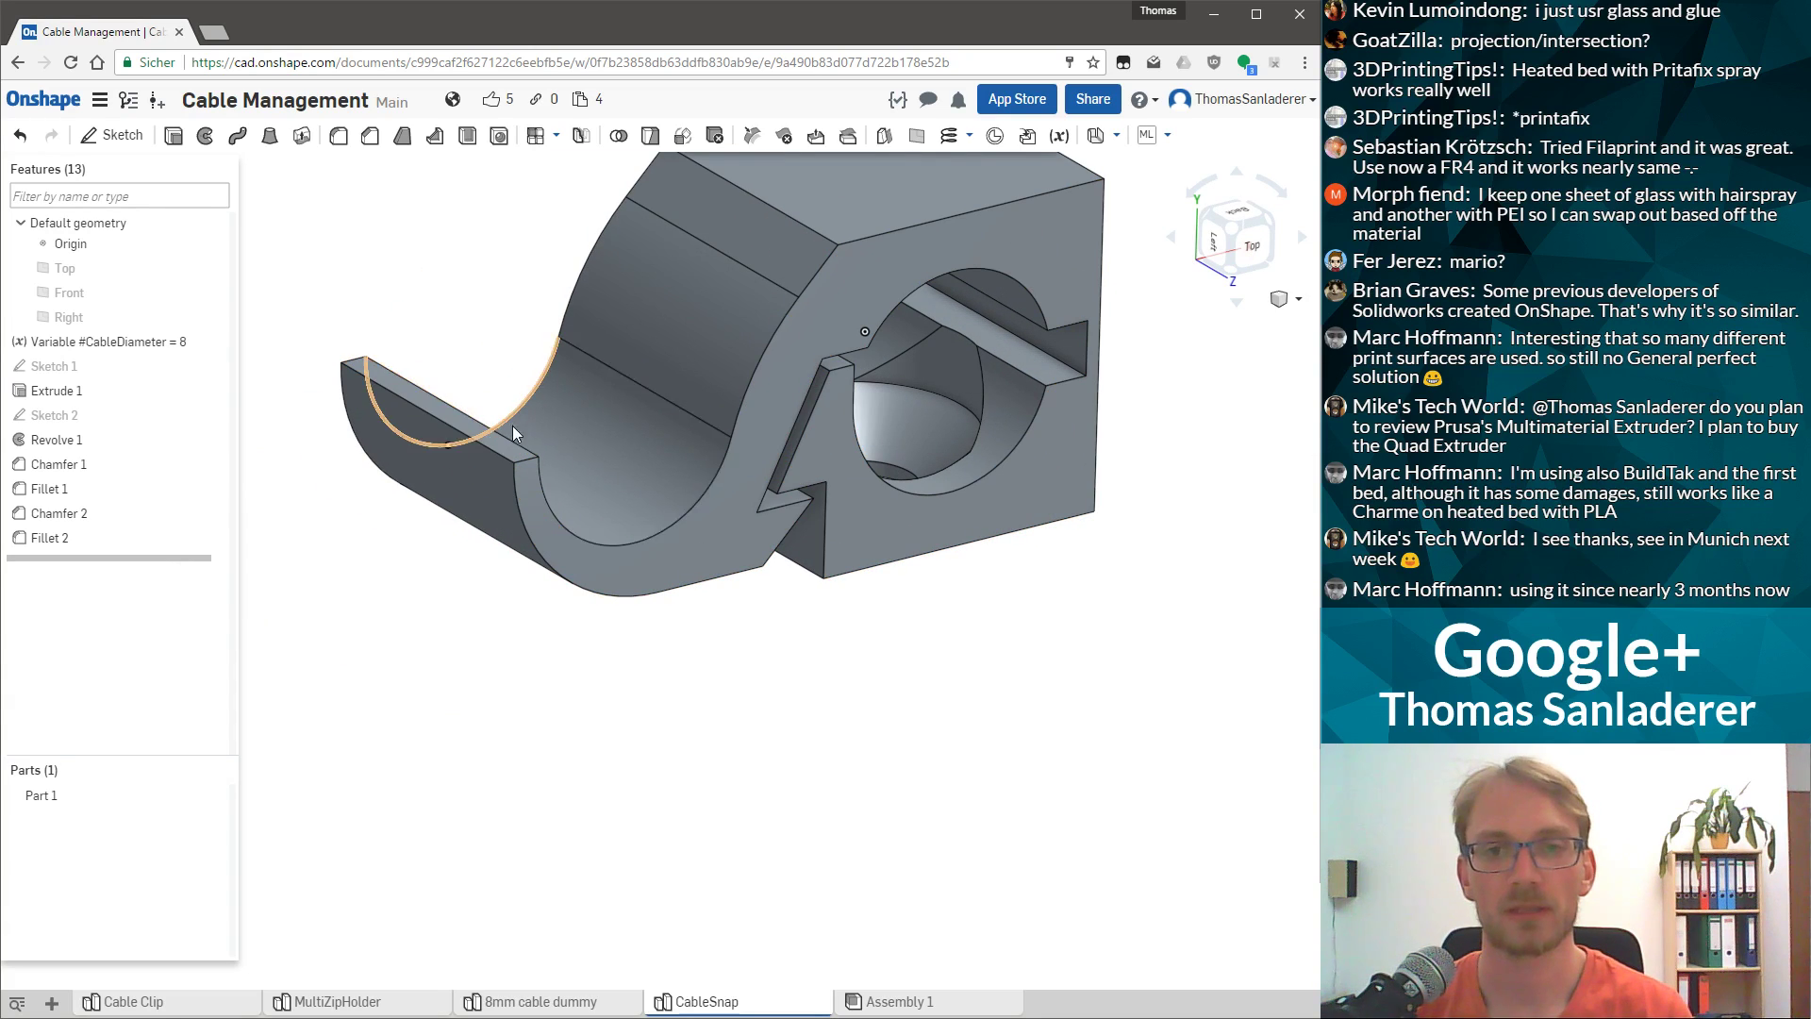
pyautogui.moveTo(815, 363); pyautogui.dragTo(906, 273, button='right')
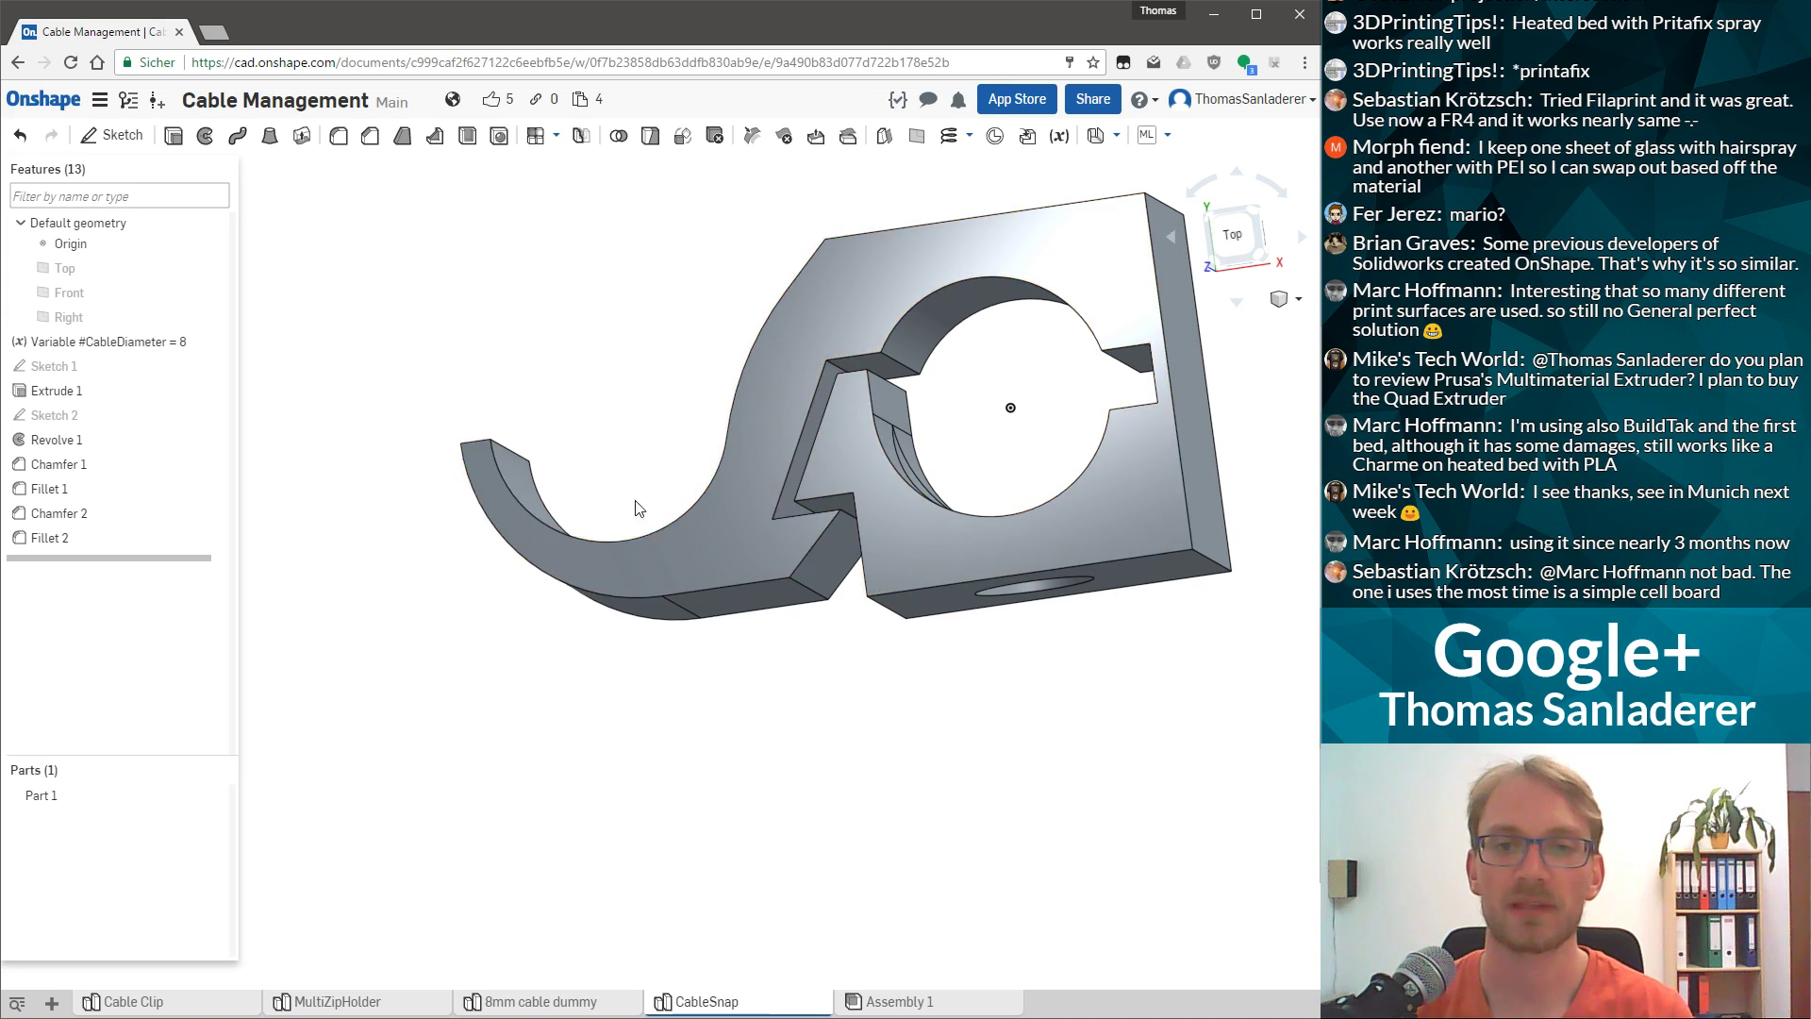
pyautogui.scroll(2, 946, 204)
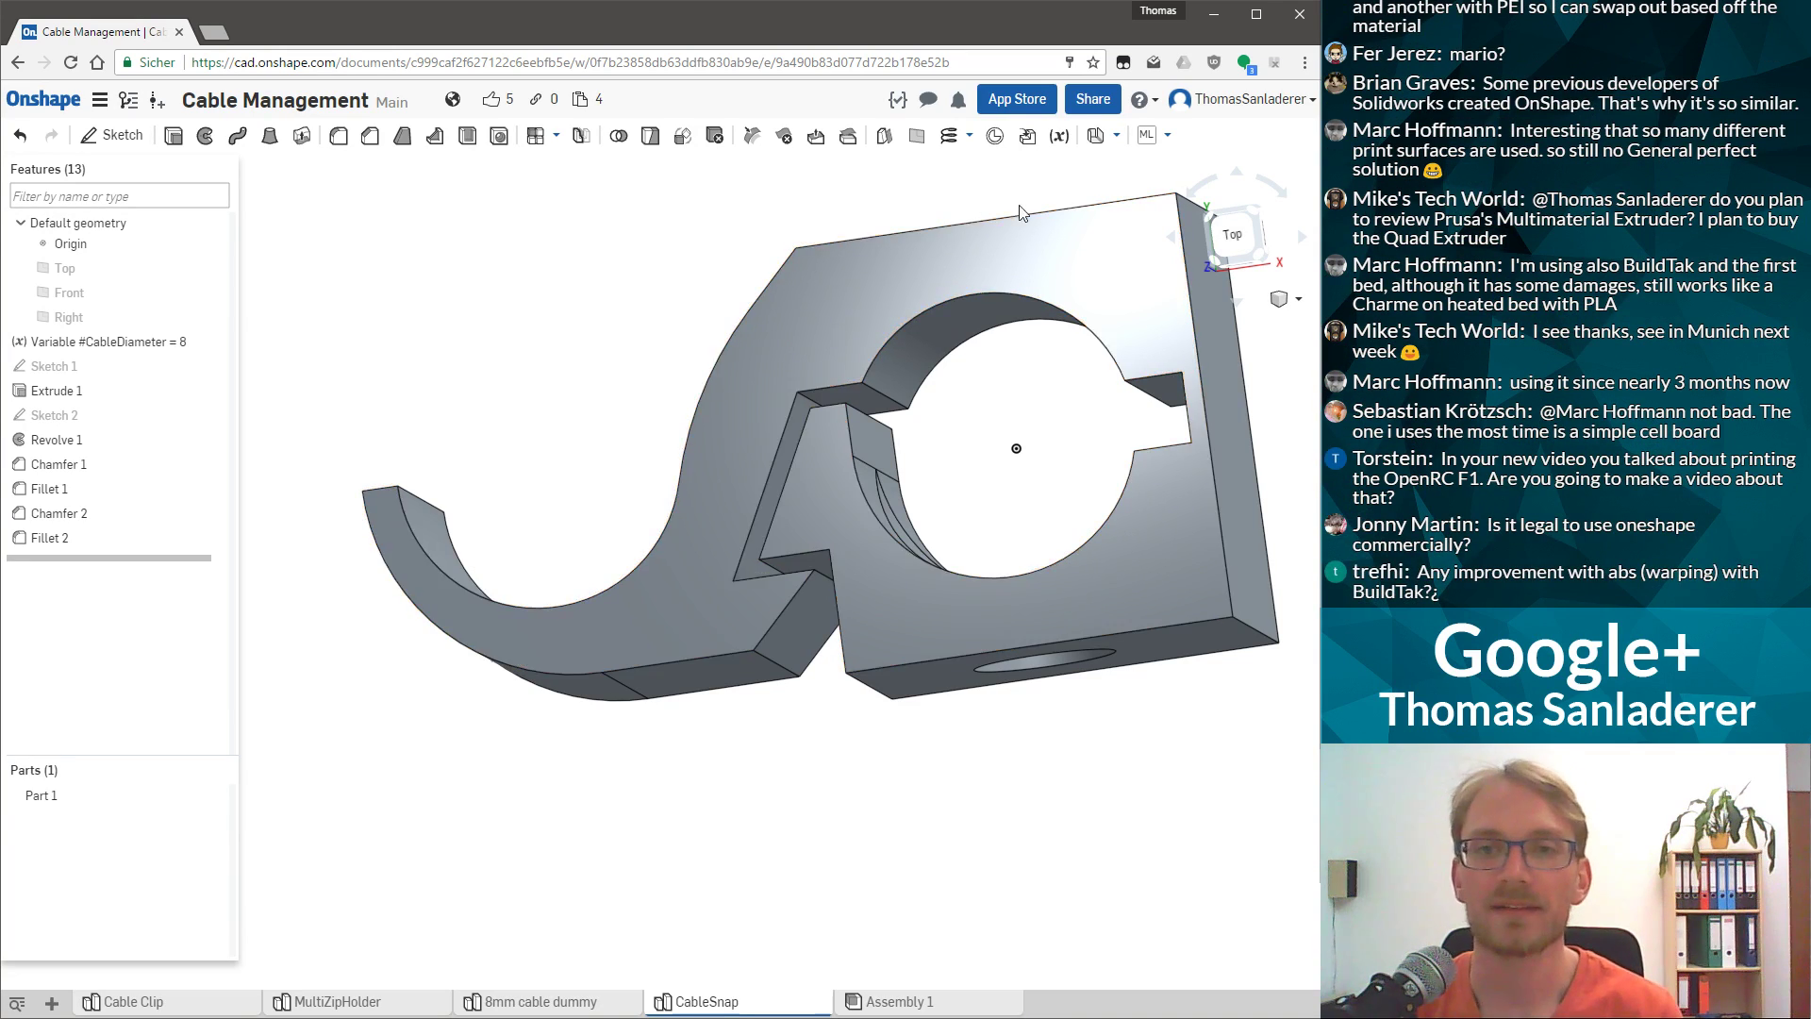
pyautogui.click(896, 272)
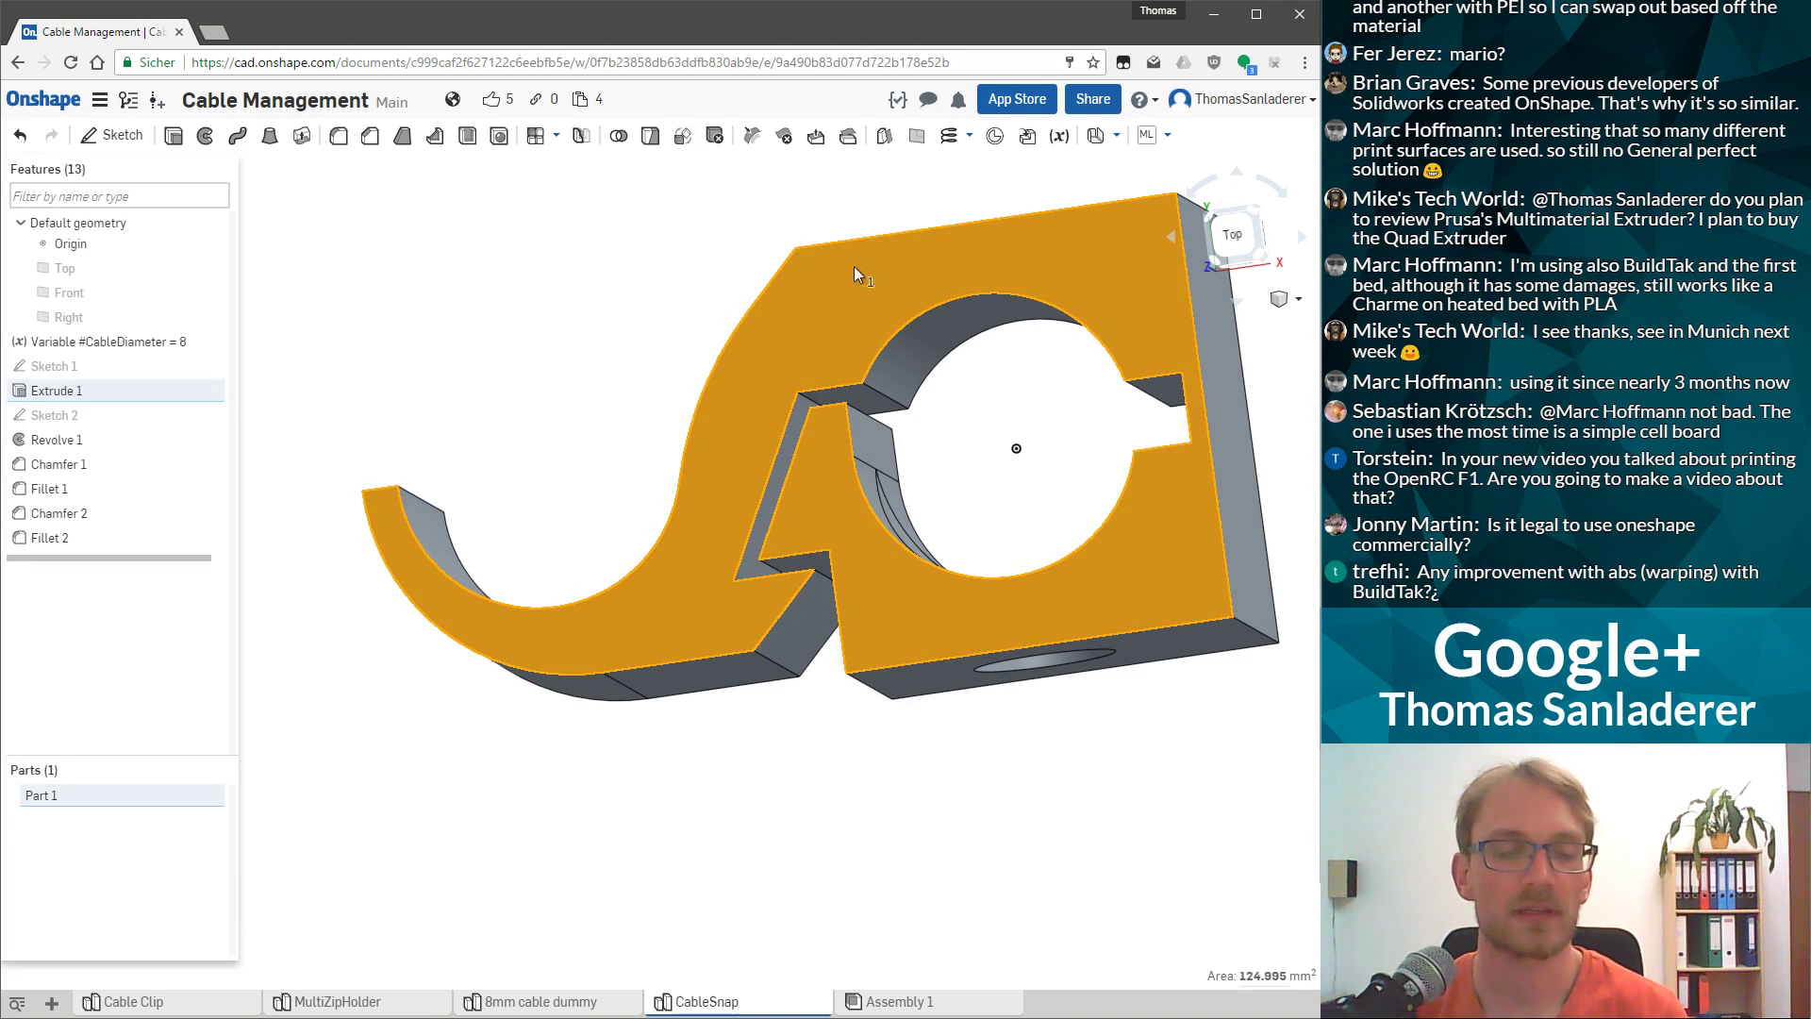
pyautogui.click(52, 366)
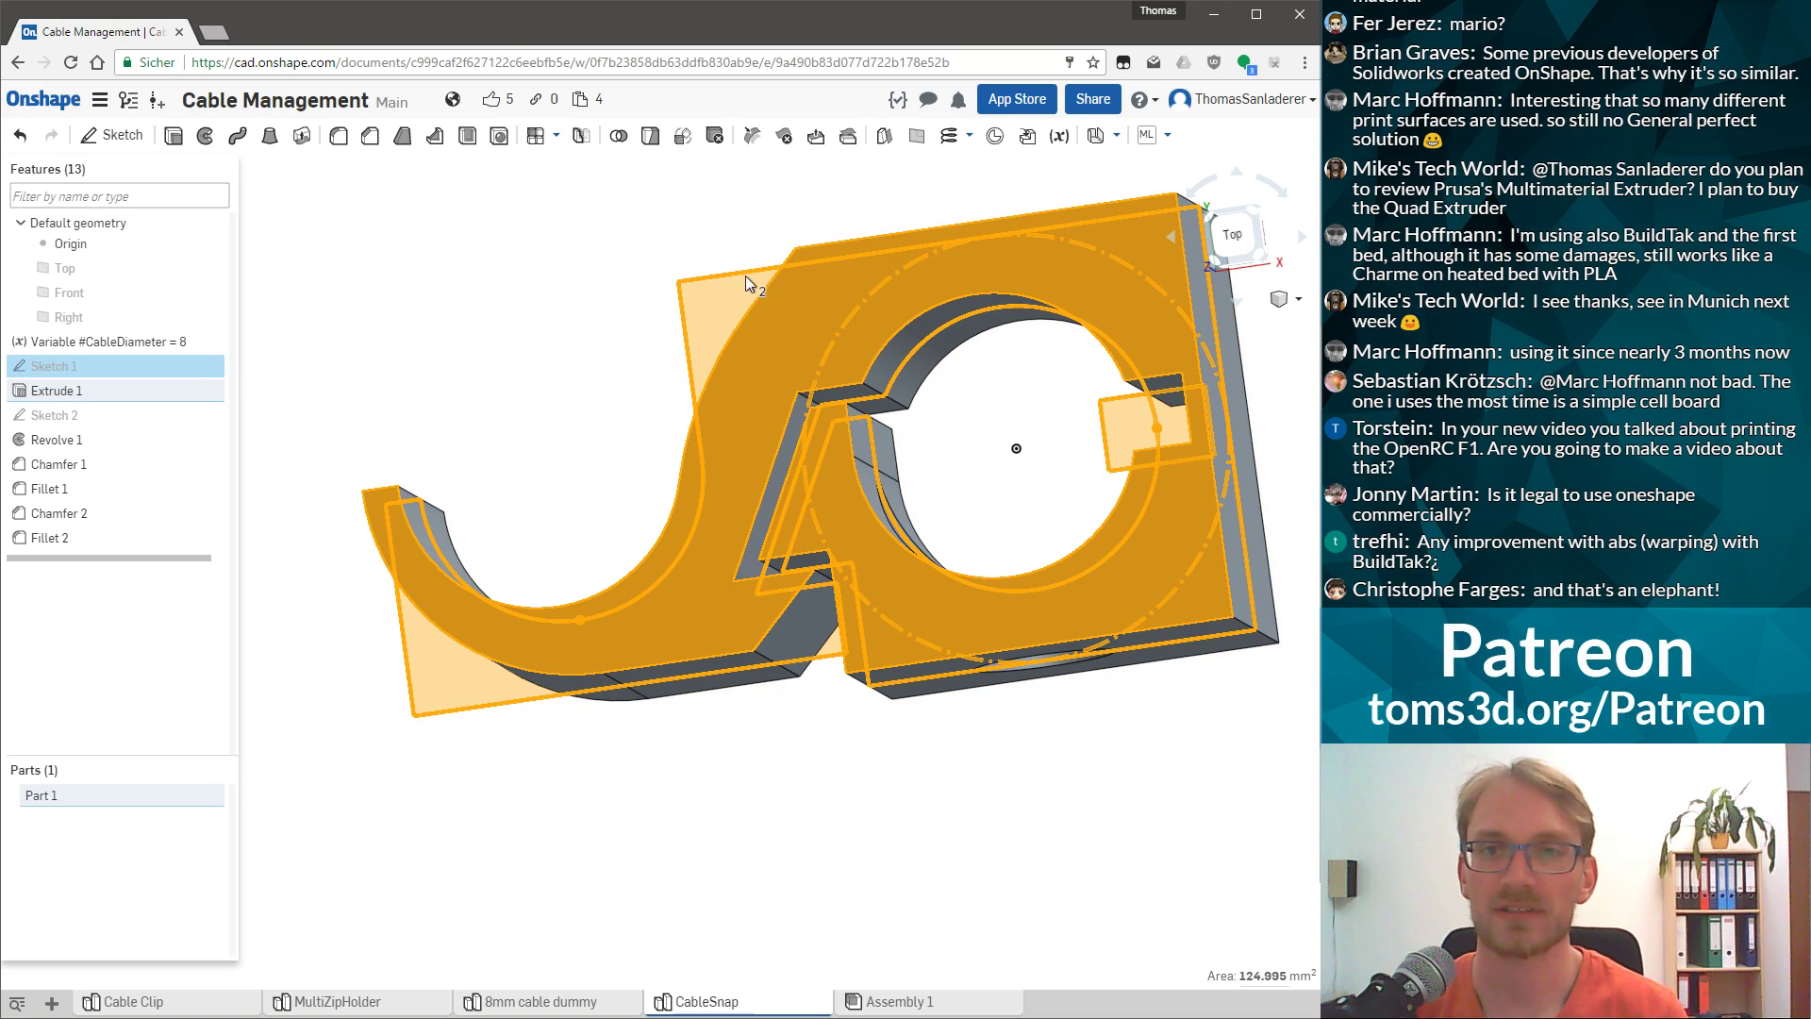
pyautogui.click(804, 286)
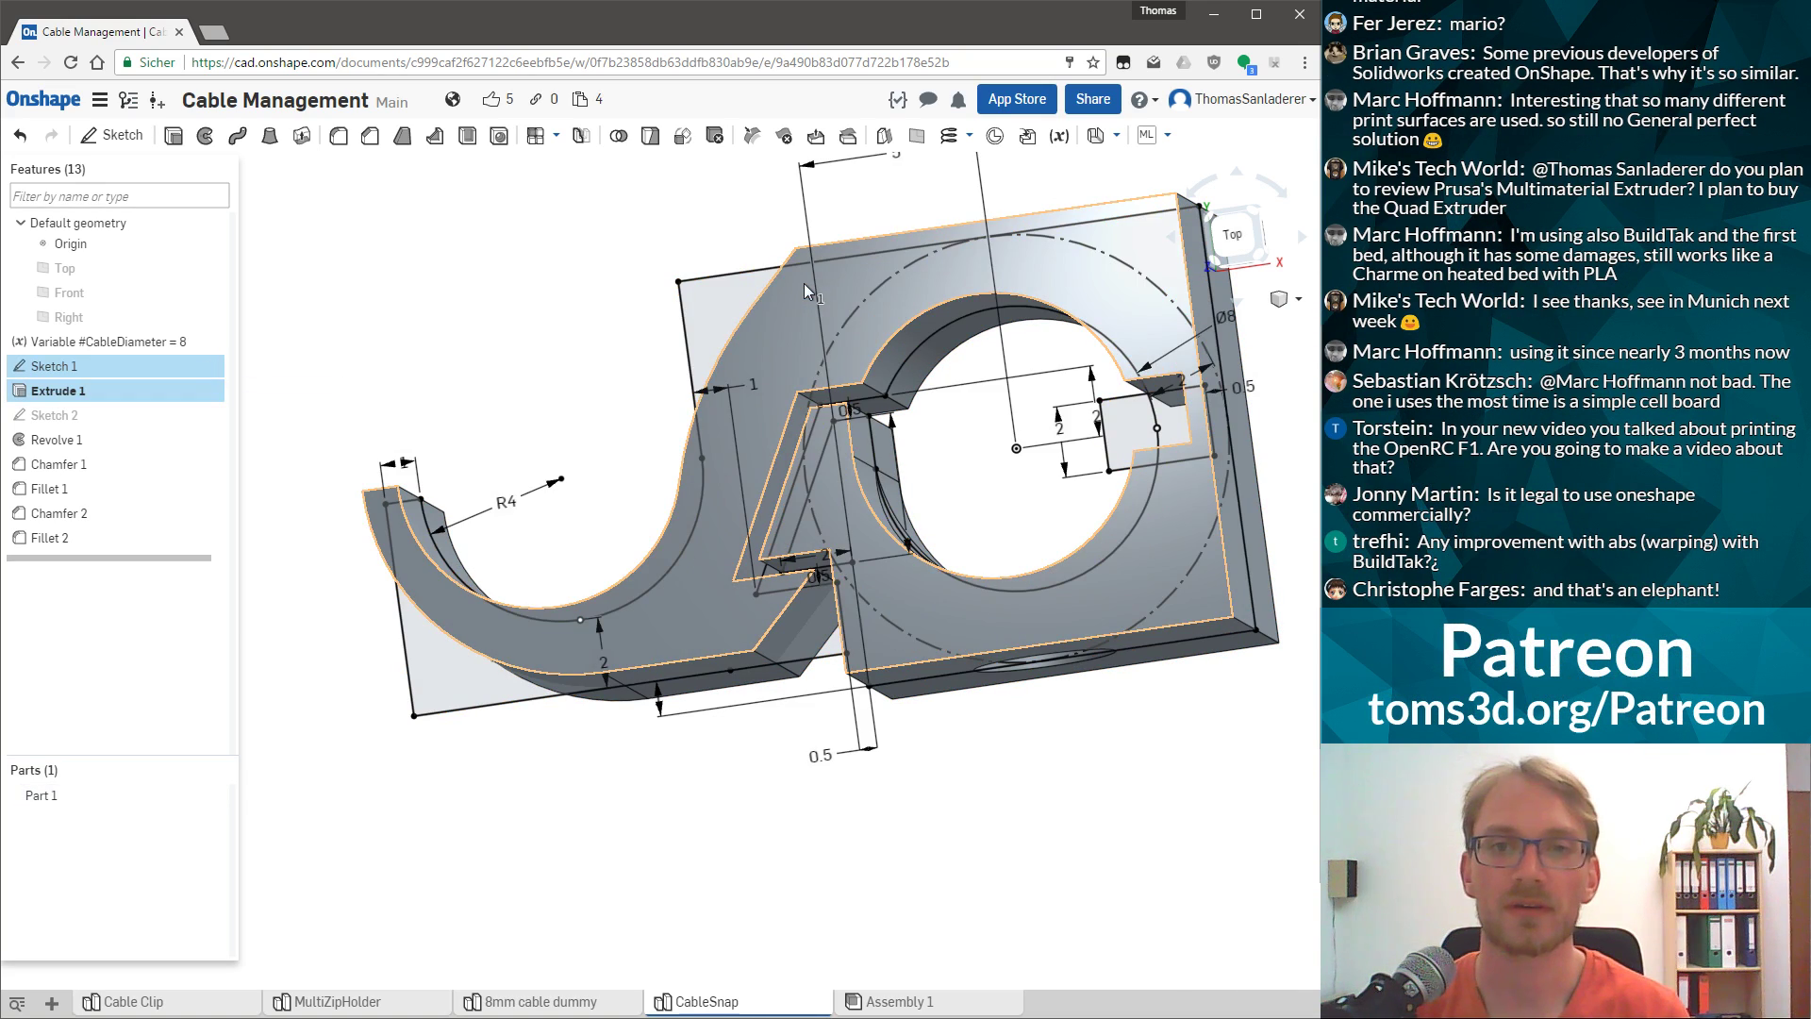
pyautogui.rightClick(78, 382)
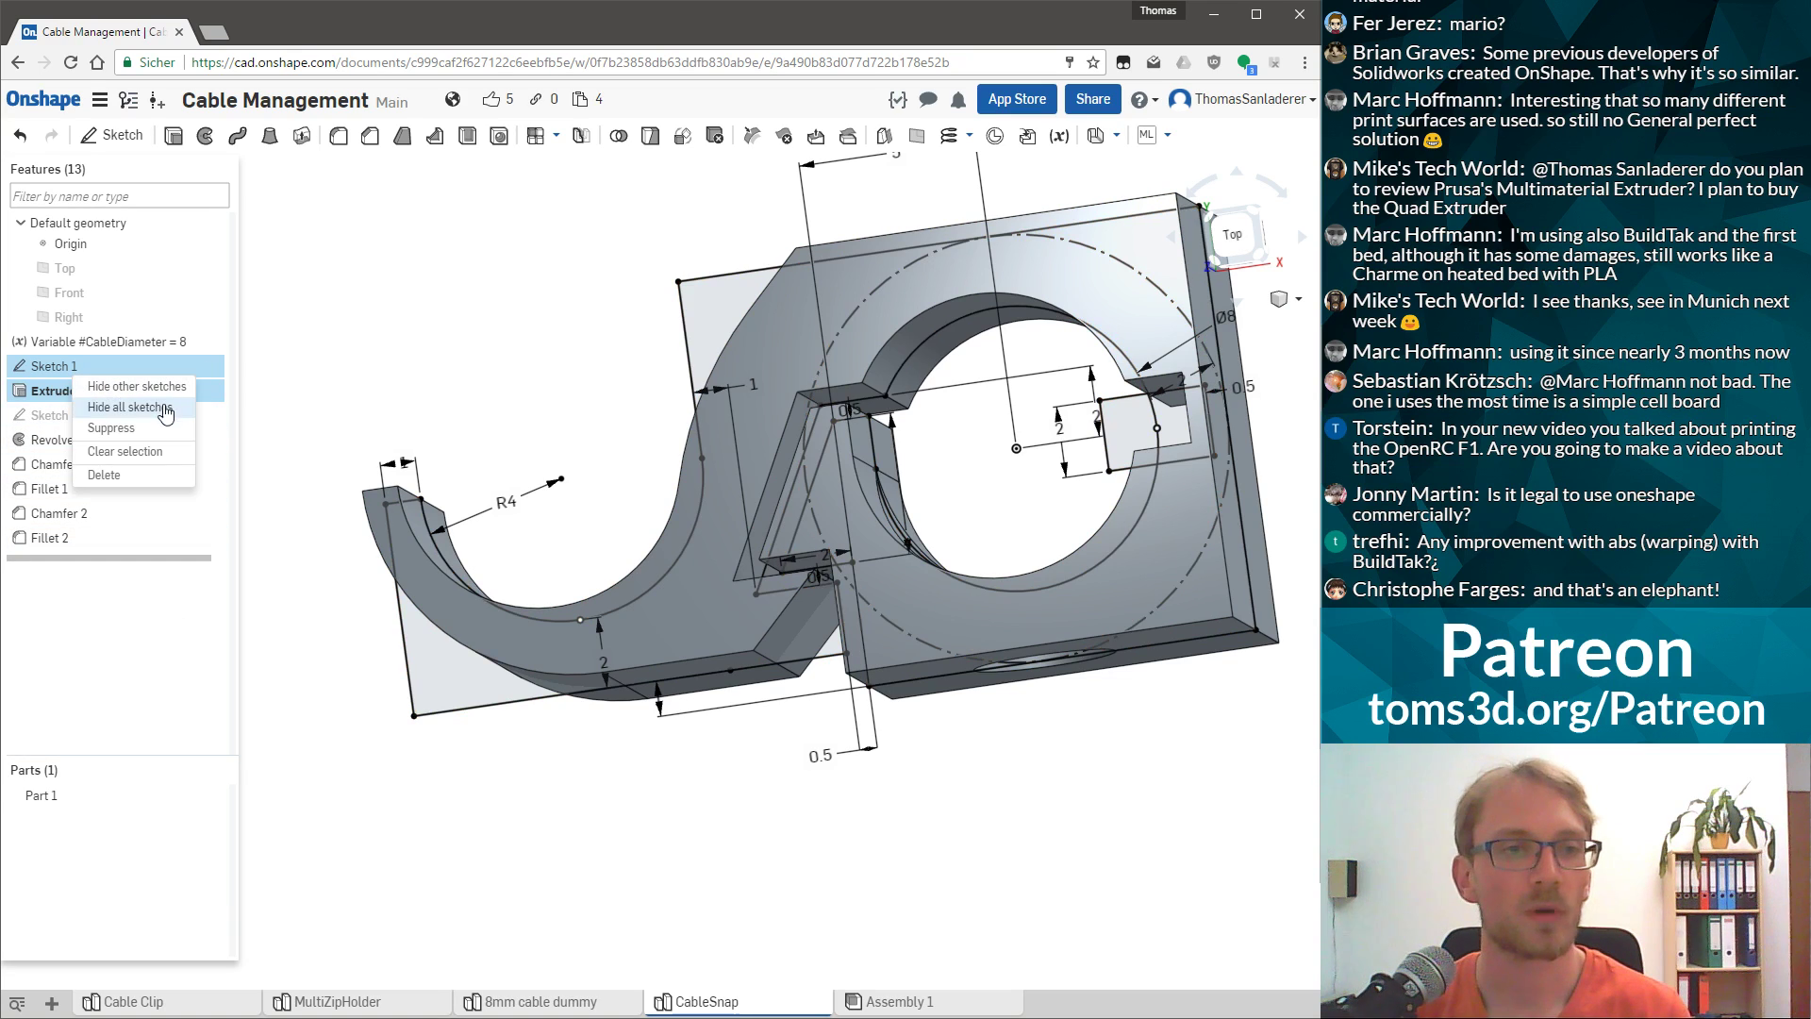
pyautogui.click(1241, 239)
pyautogui.scroll(5, 1268, 404)
pyautogui.scroll(-2, 1268, 403)
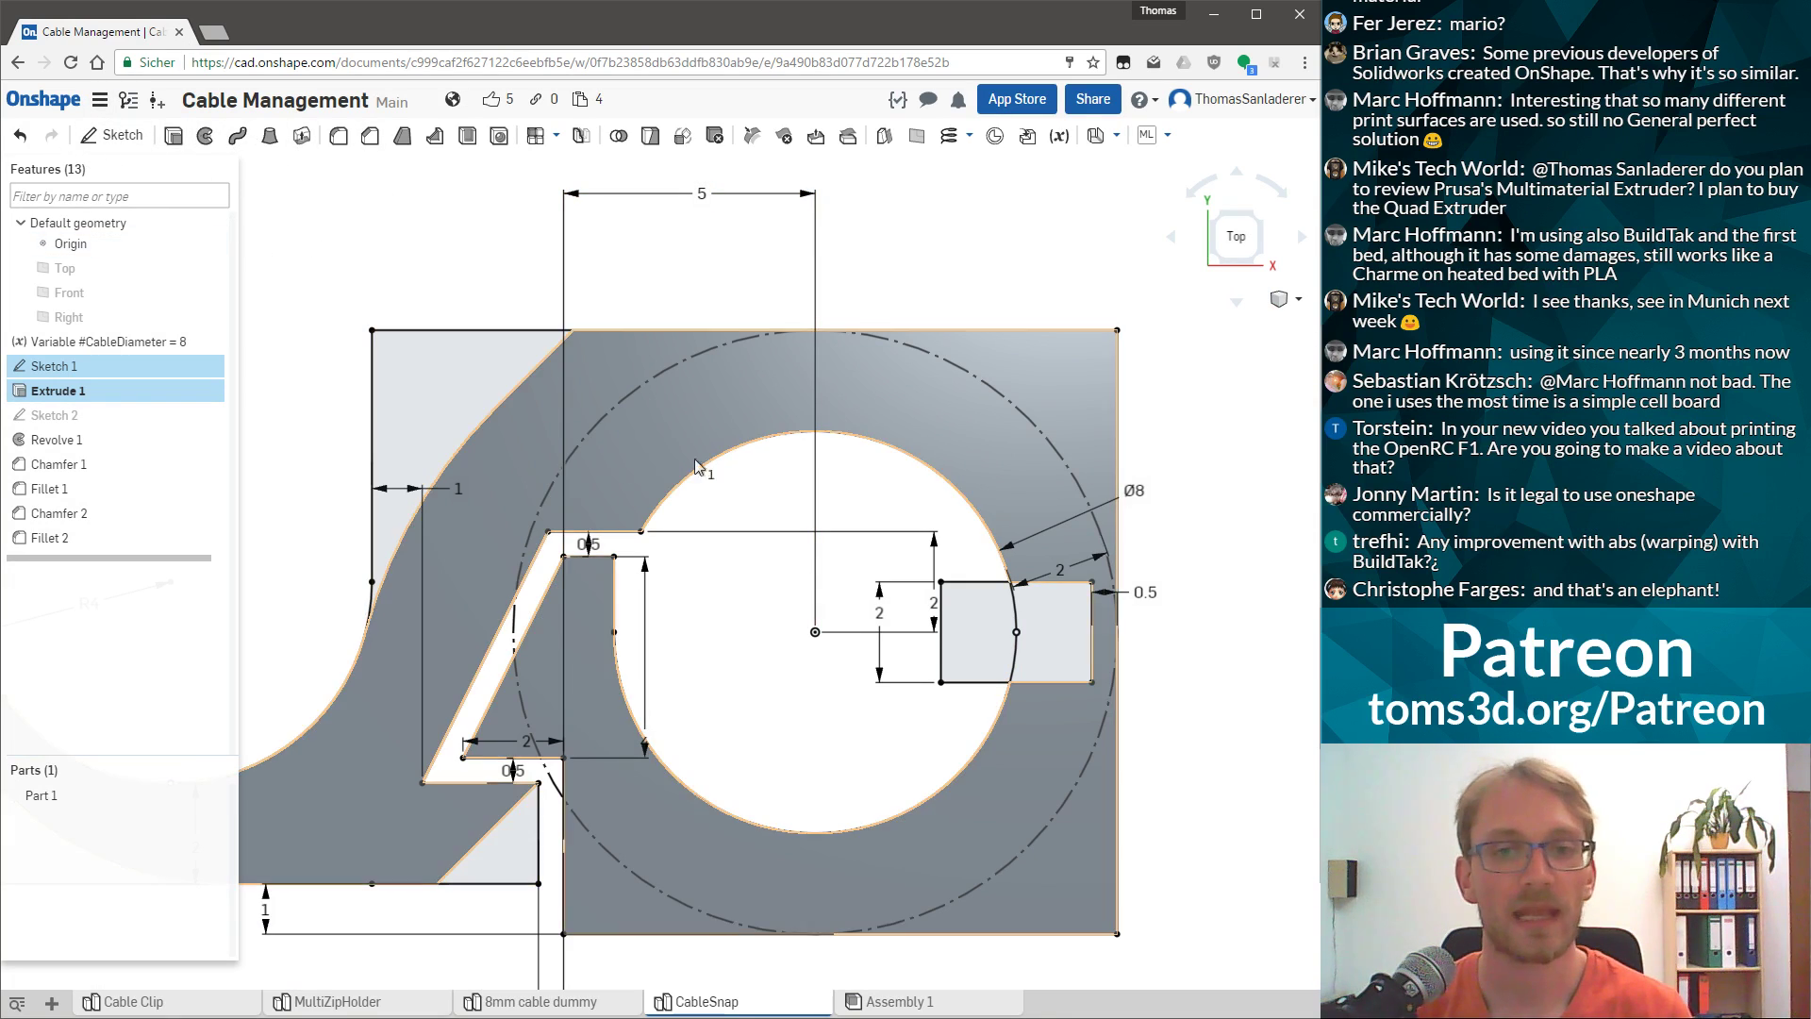
pyautogui.scroll(-2, 842, 571)
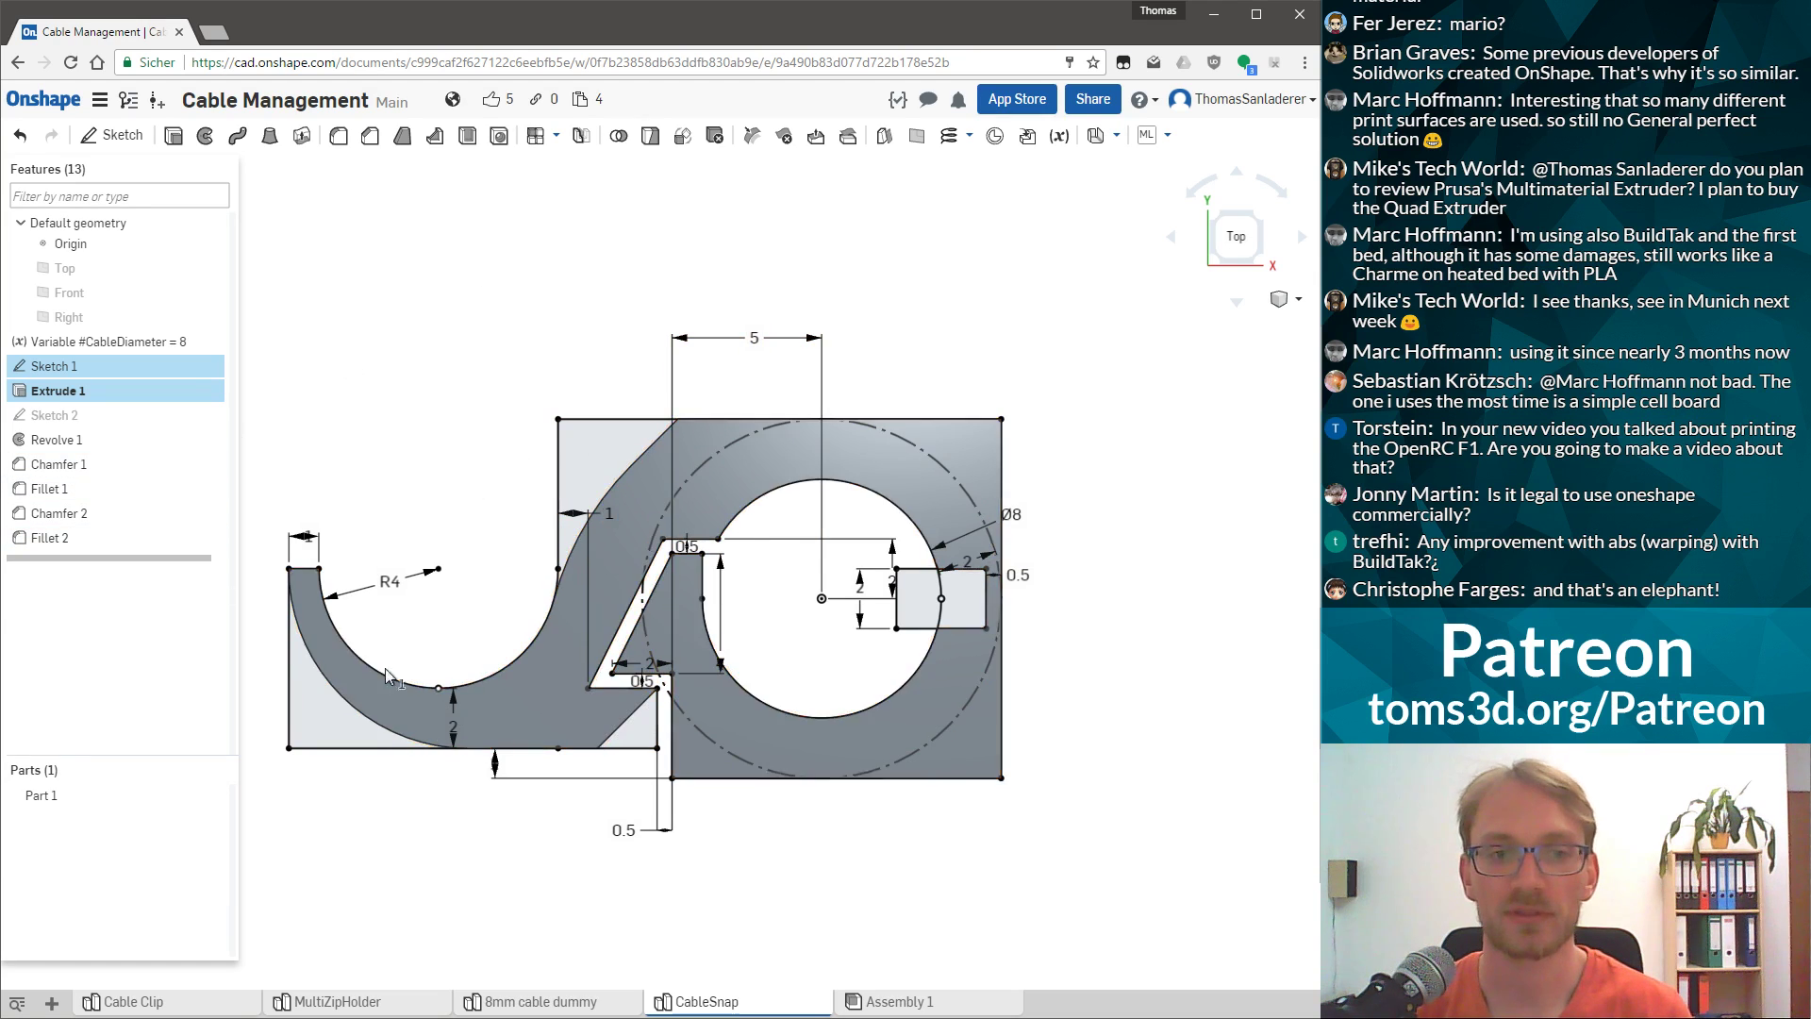
pyautogui.scroll(2, 710, 421)
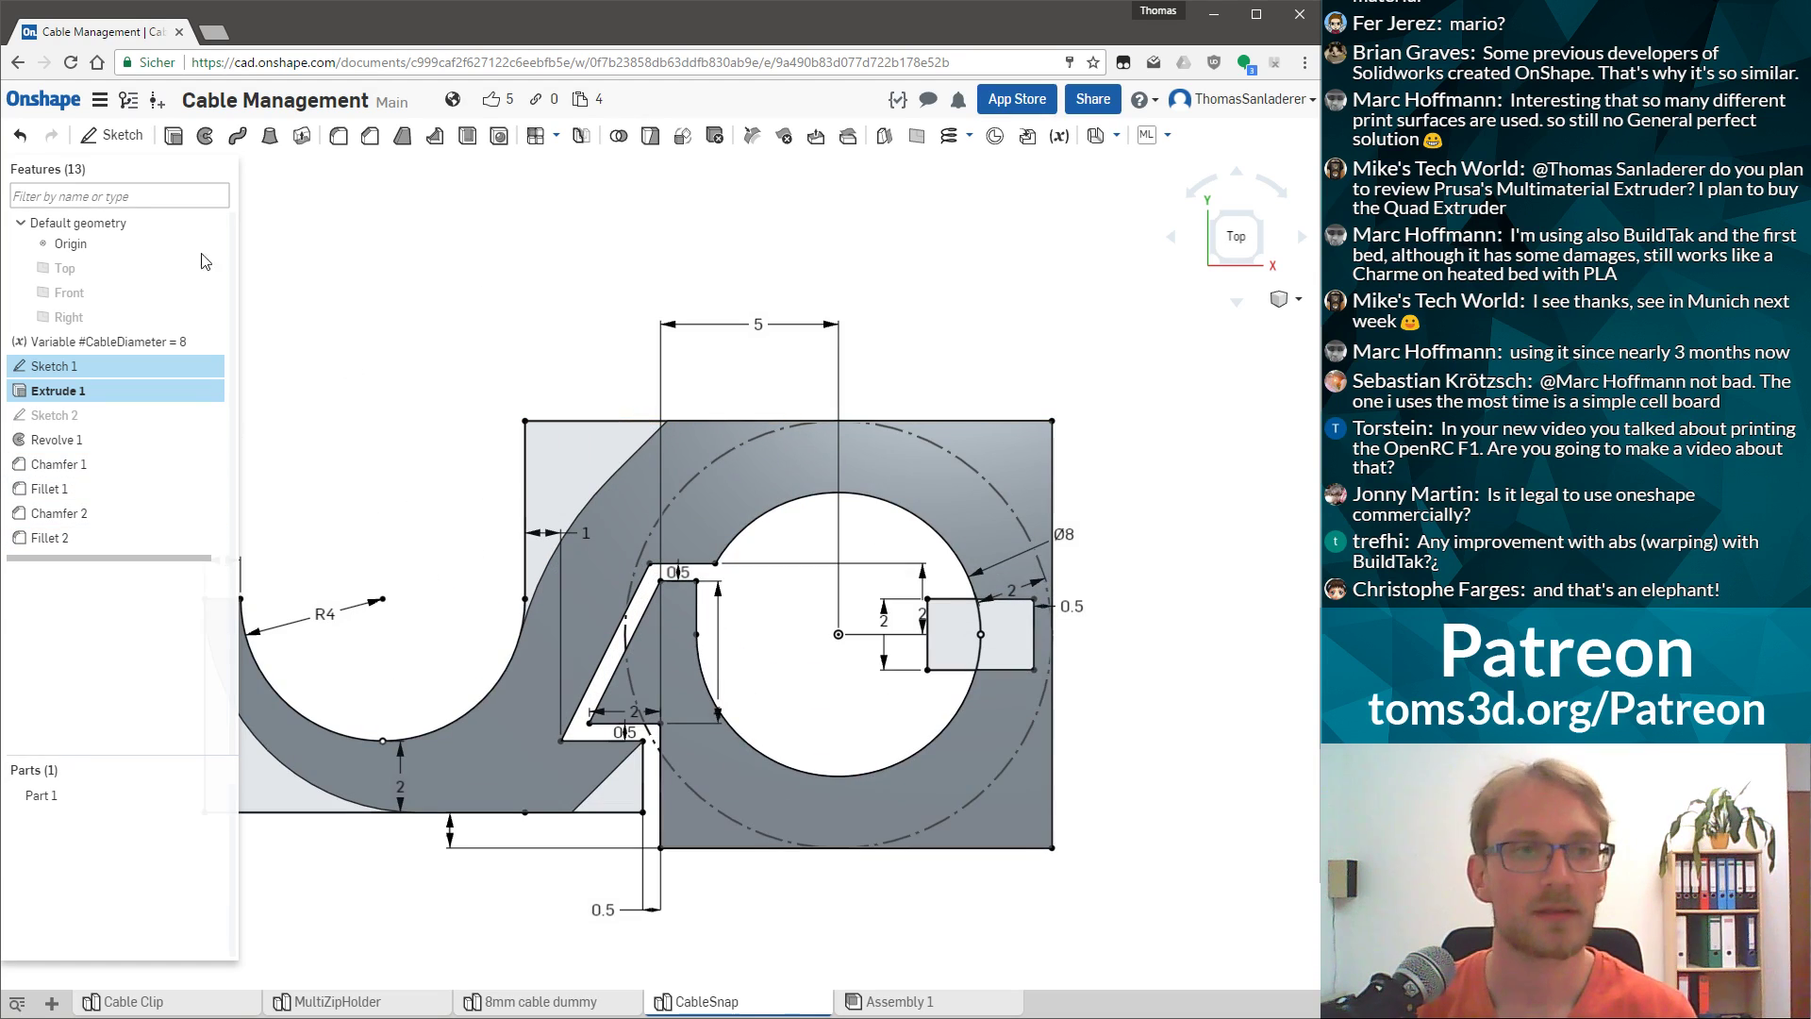
# Edit Sketch 1 and draw a horizontal line about 14.8 mm long across the block above the cable hole.
pyautogui.doubleClick(79, 366)
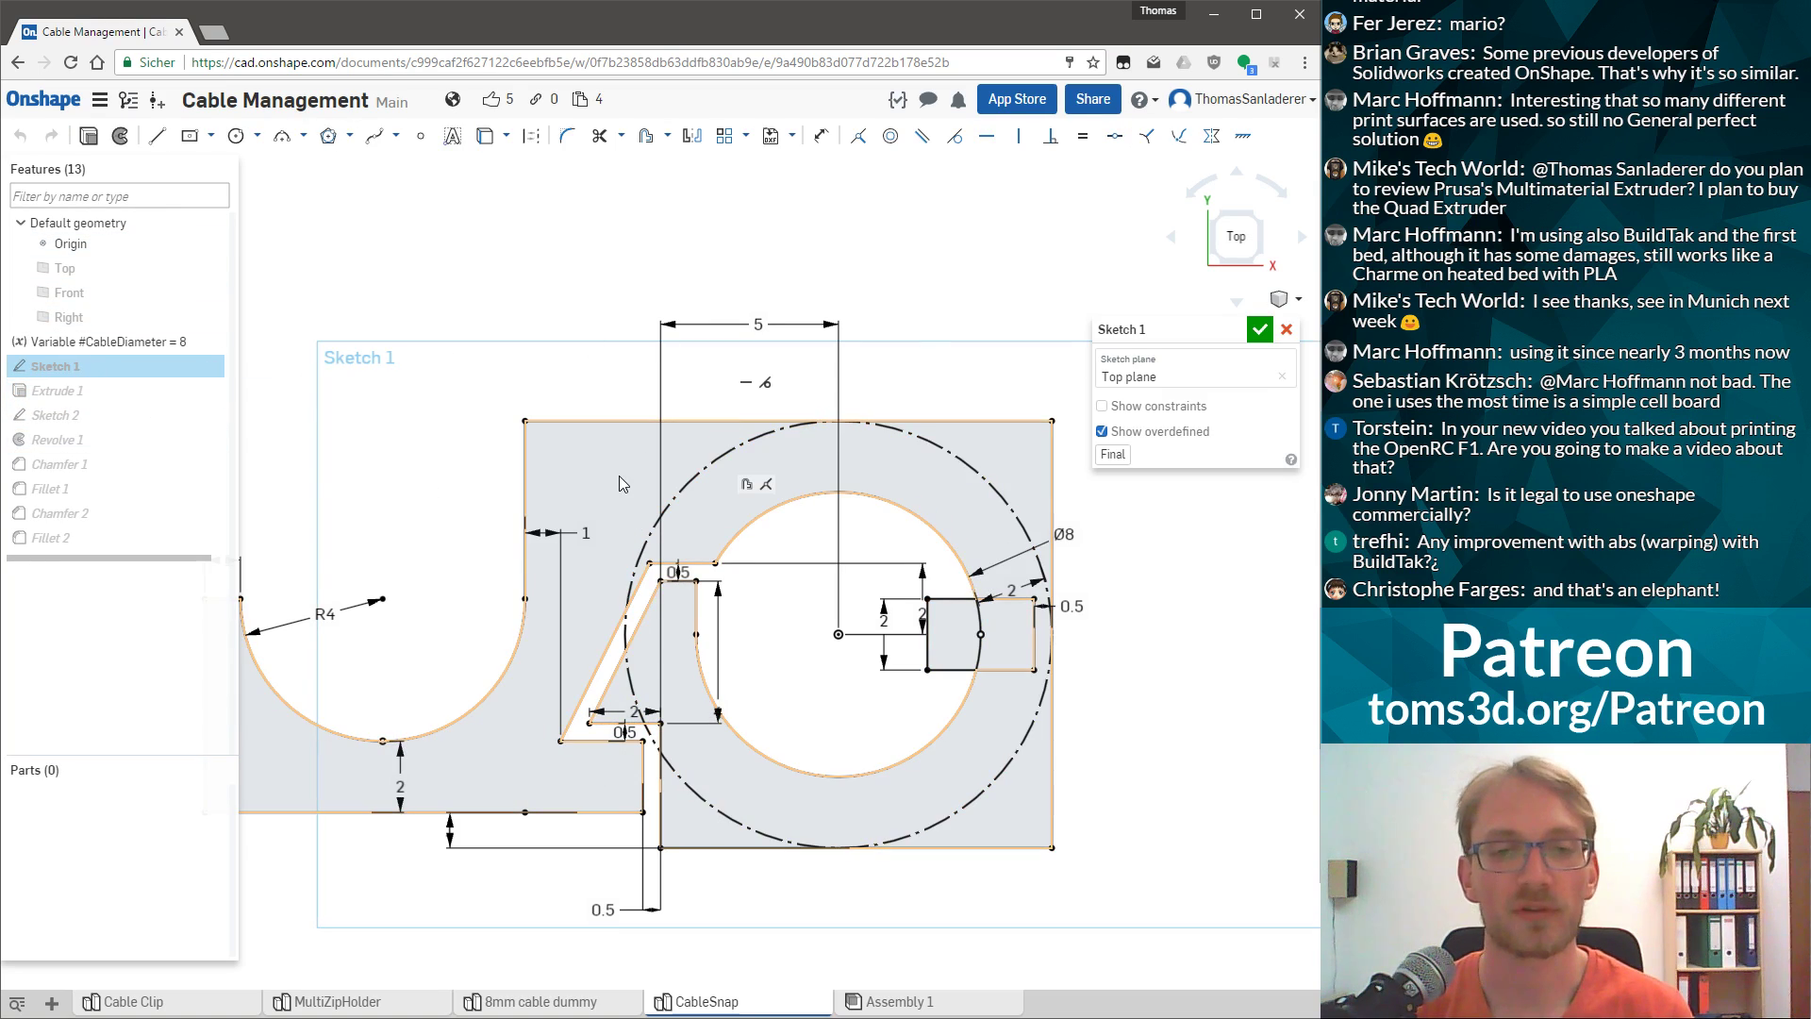
pyautogui.click(524, 471)
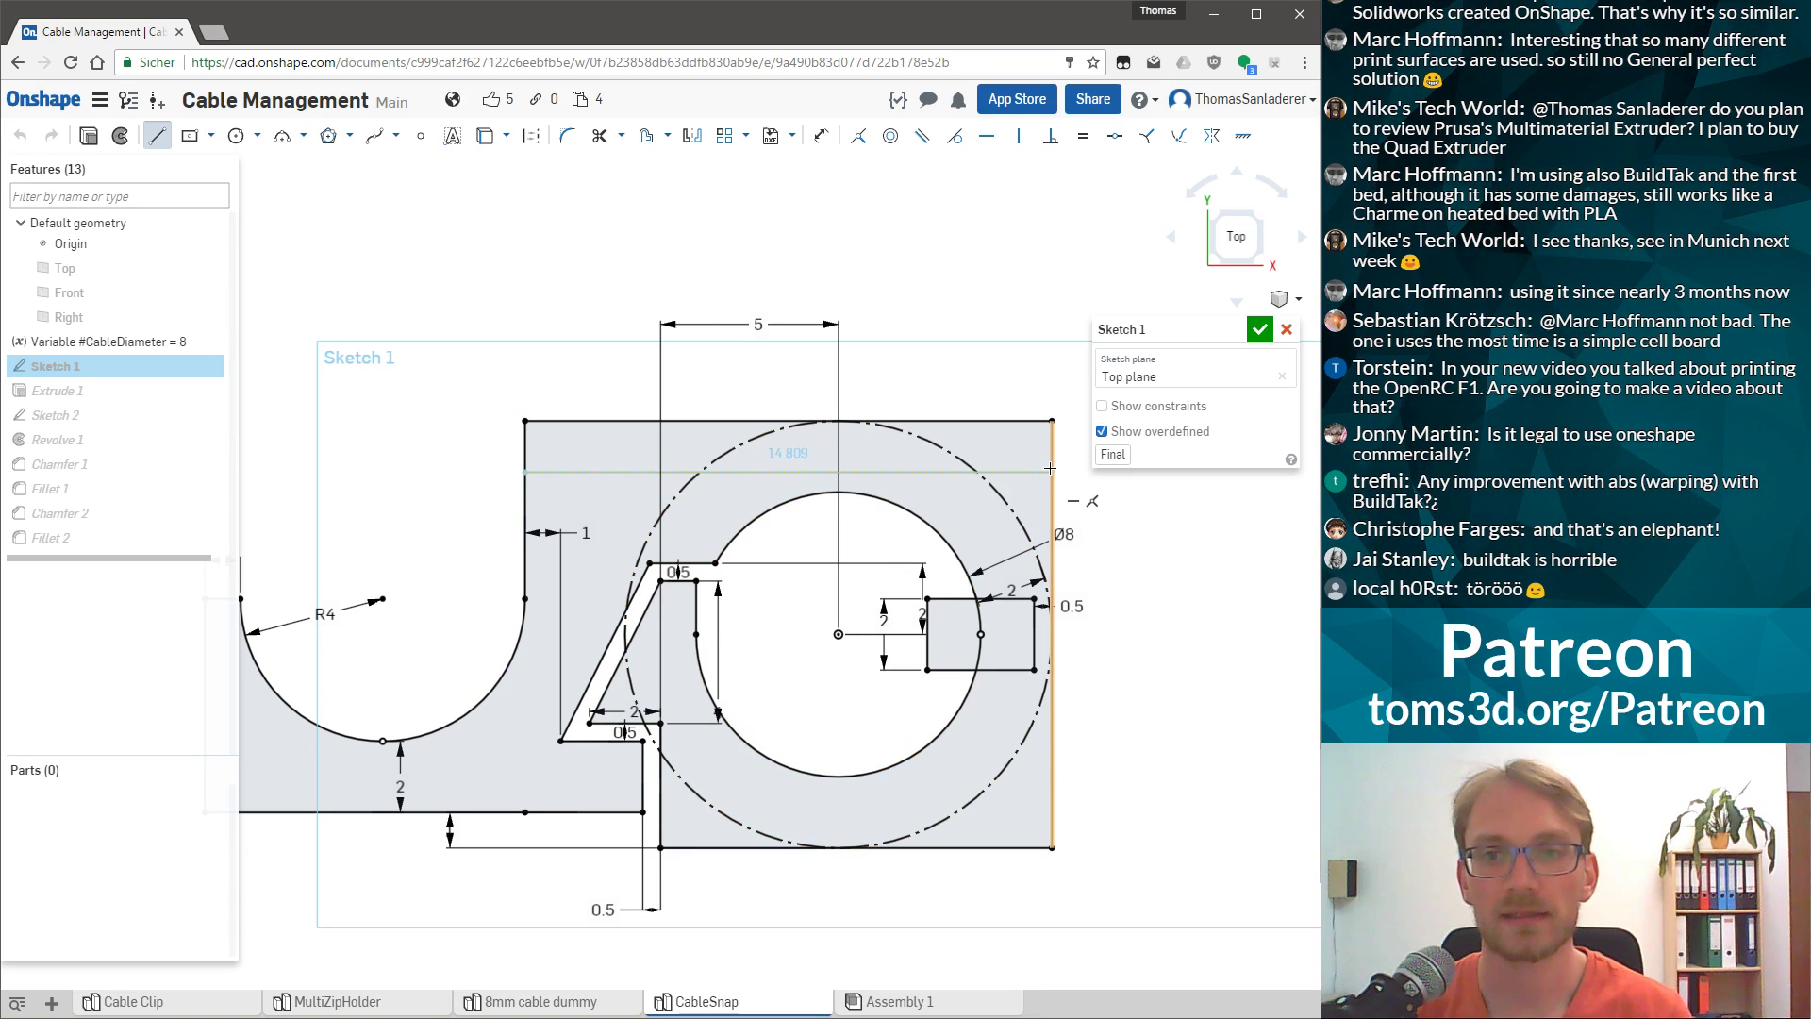
pyautogui.click(1050, 470)
# Dimension the horizontal line 1 mm above the top of the cable hole and finish Sketch 1.
pyautogui.scroll(3, 977, 418)
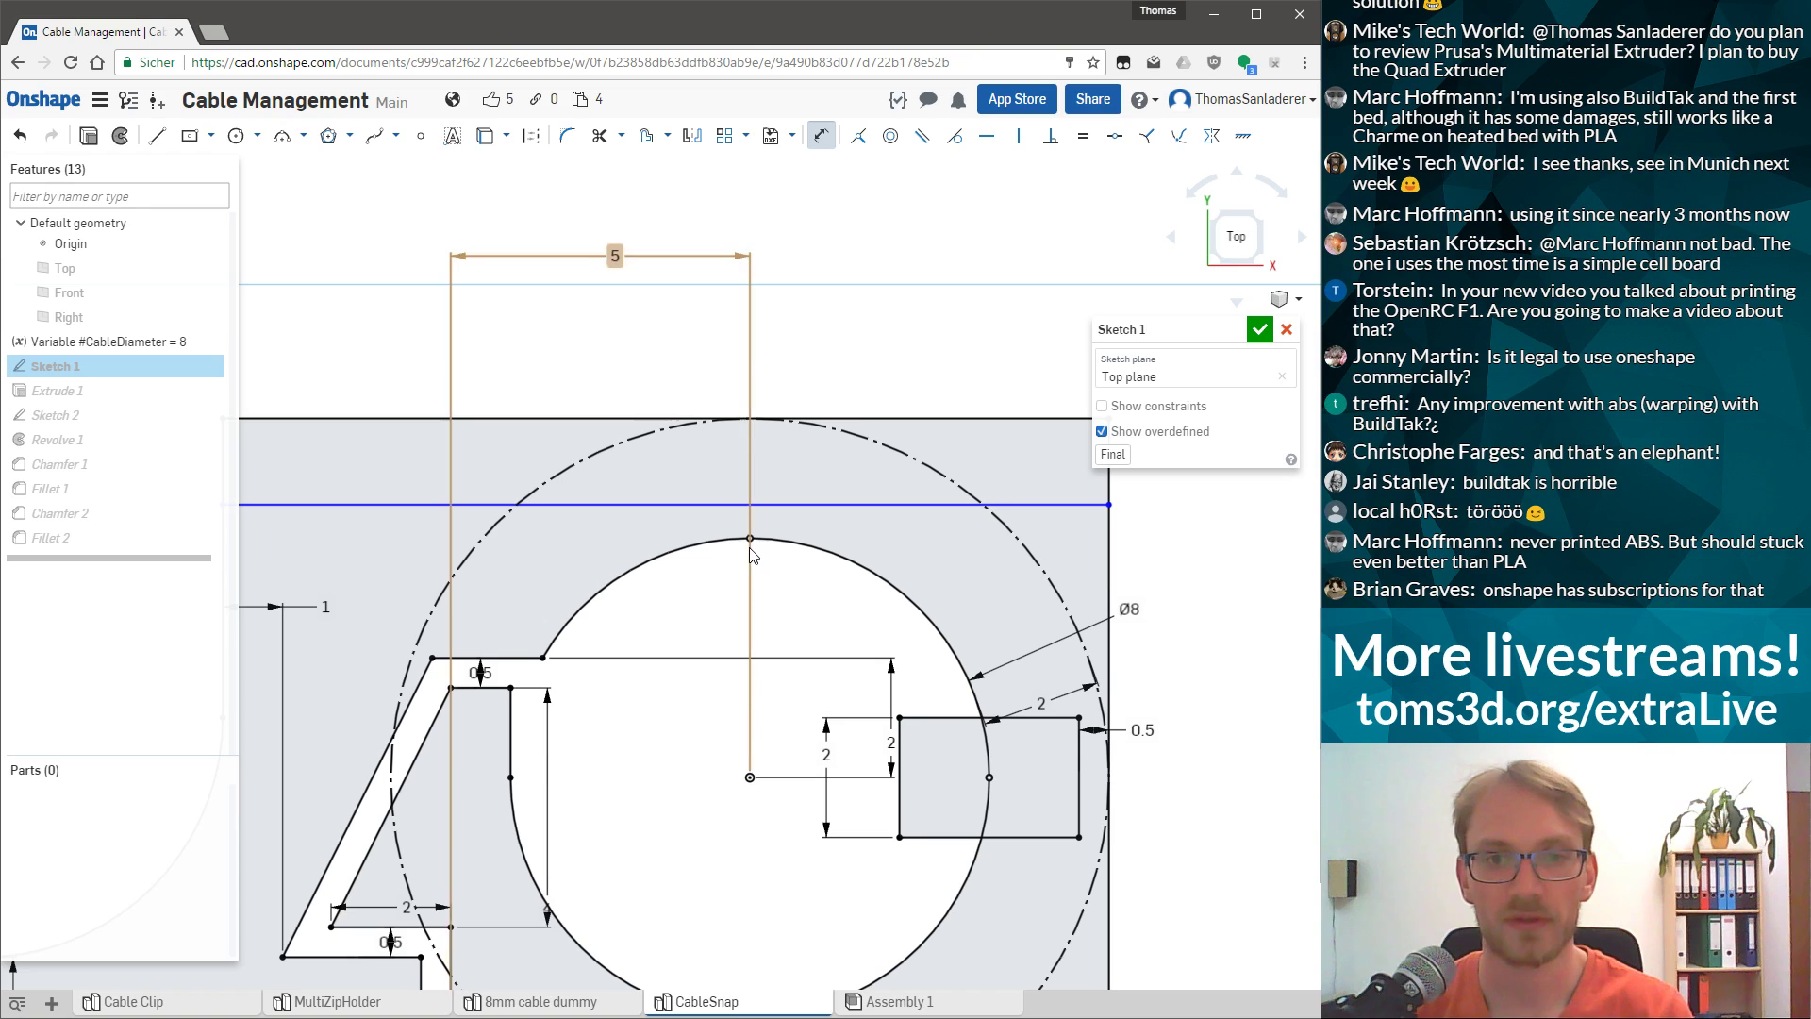
pyautogui.click(780, 506)
pyautogui.click(750, 539)
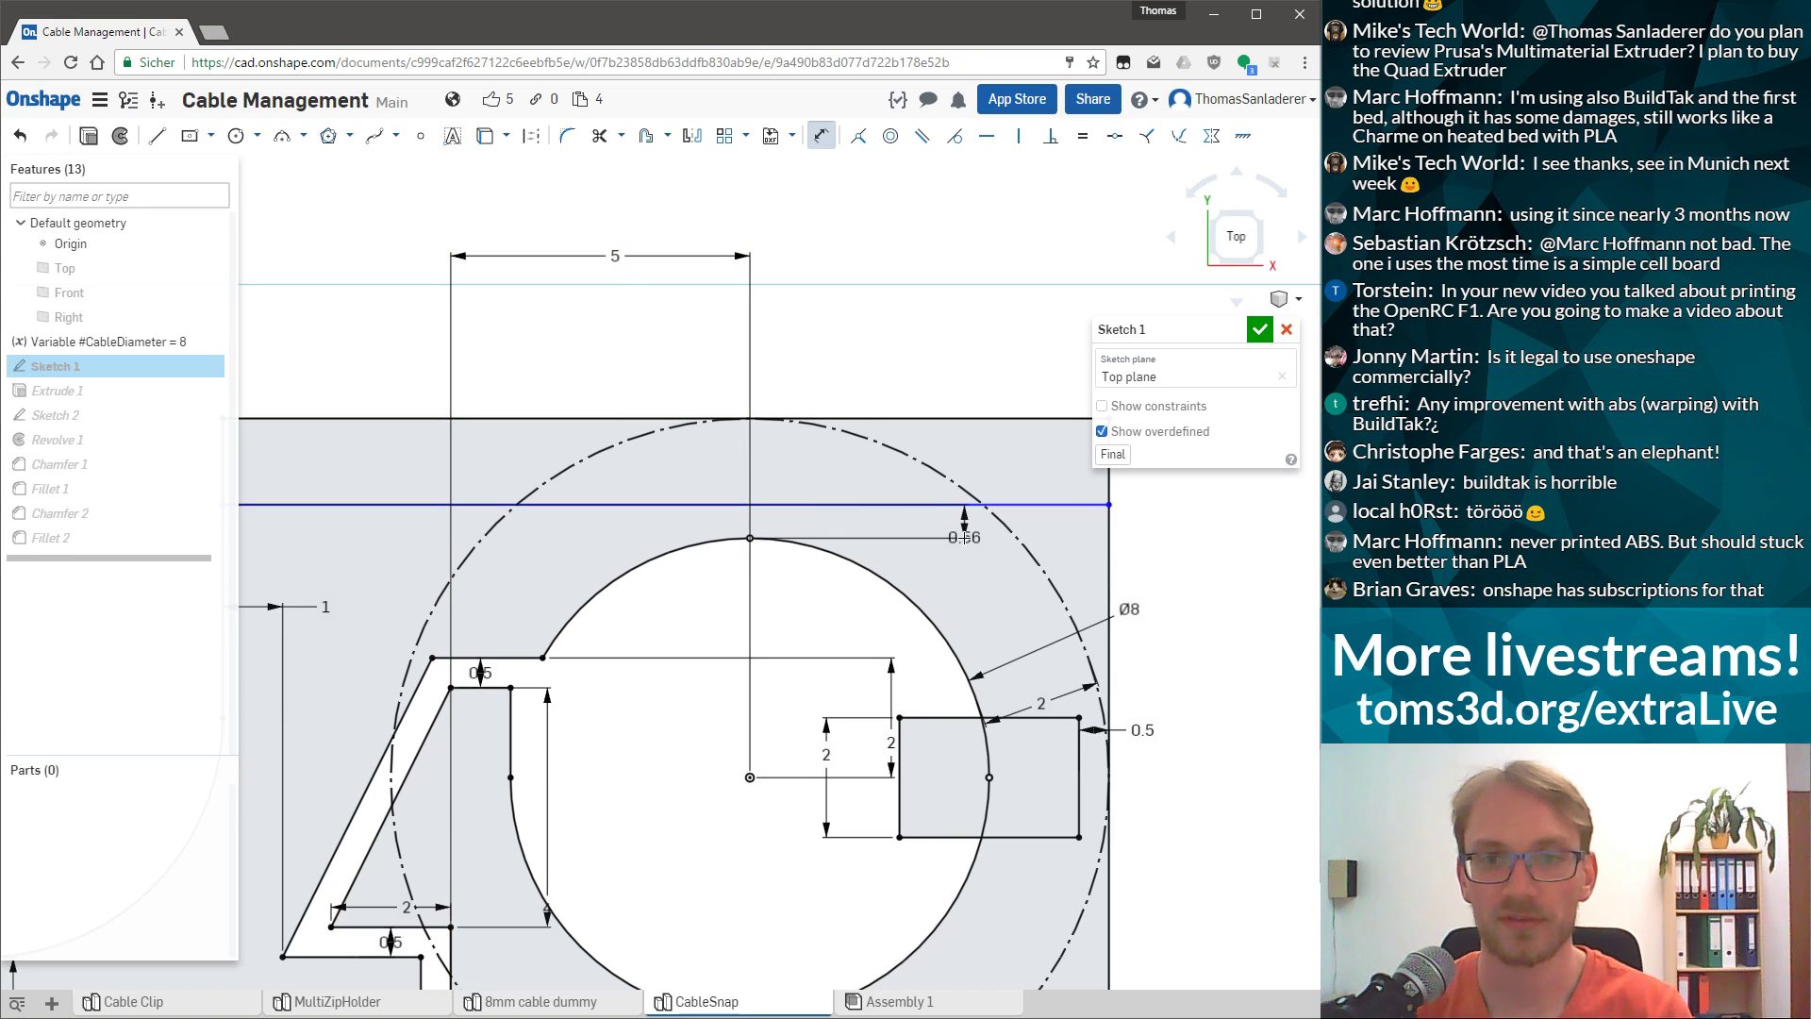
pyautogui.click(966, 526)
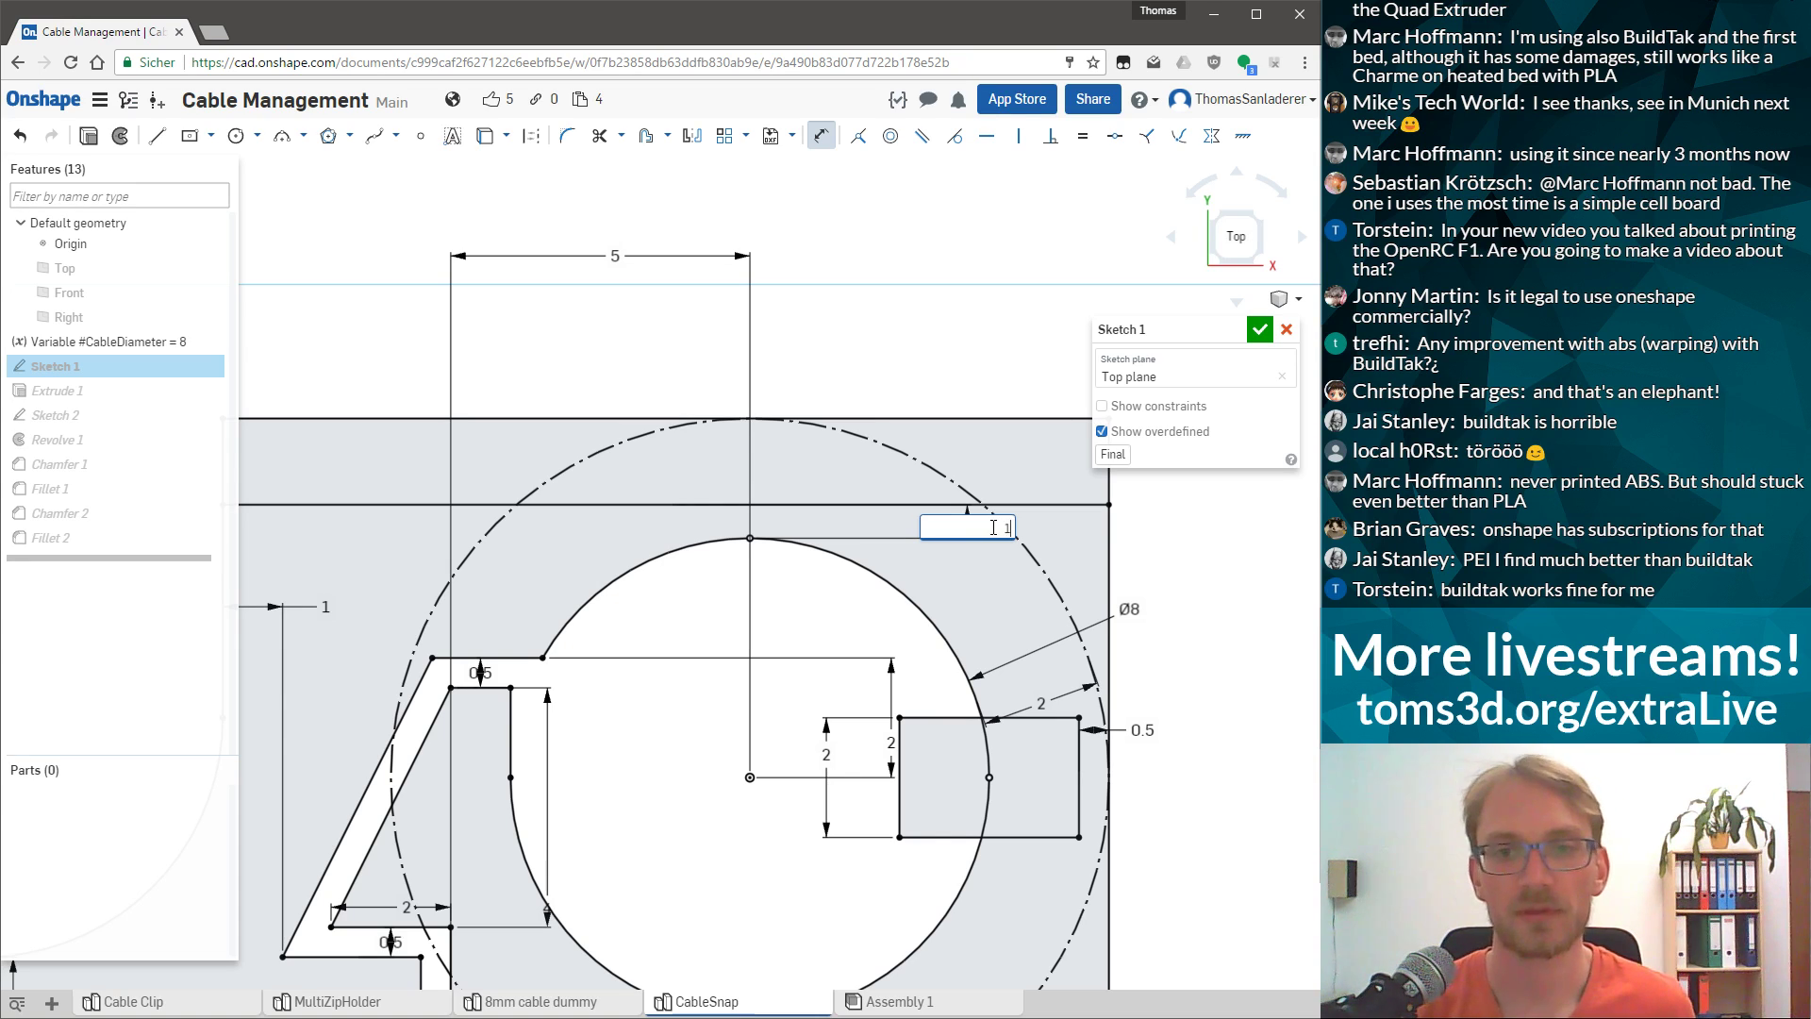
pyautogui.write('1')
pyautogui.press('Return')
pyautogui.click(1260, 329)
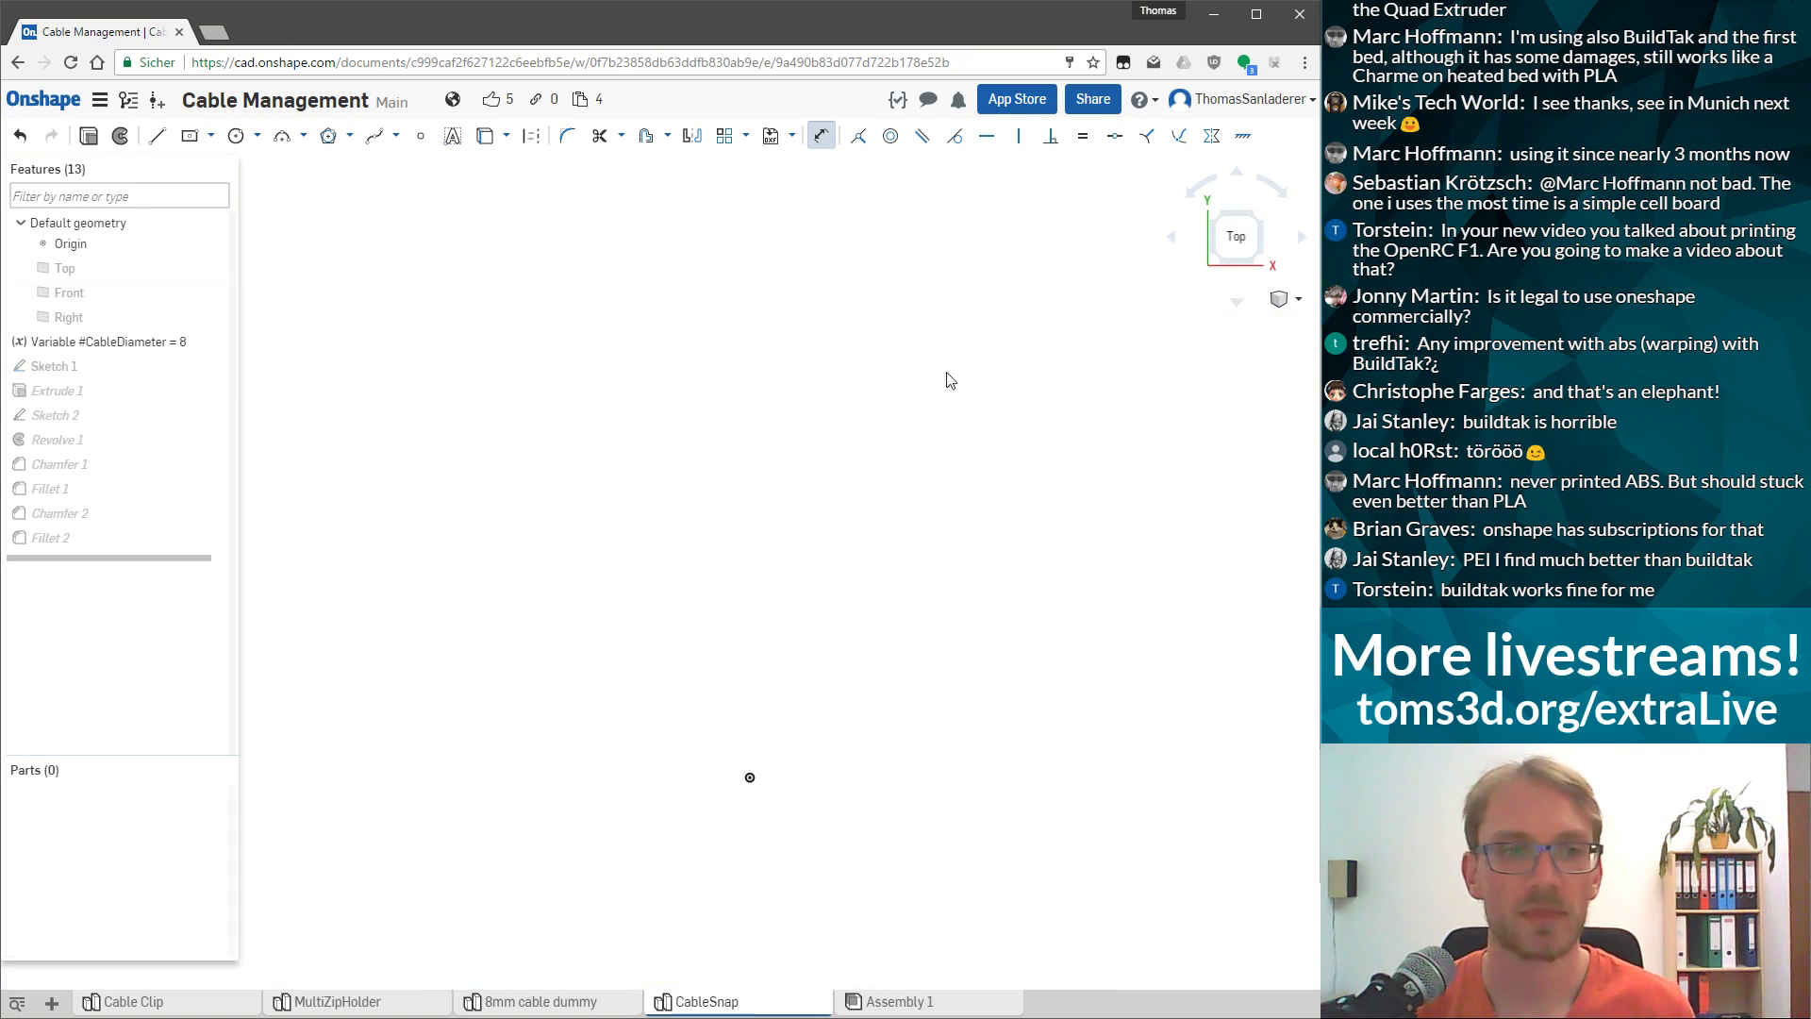
# Examine the rebuilt part and review the Fillet 2, Chamfer 2, Fillet 1 and Chamfer 1 features in the history.
pyautogui.scroll(-3, 602, 587)
pyautogui.hotkey('shift', '7')
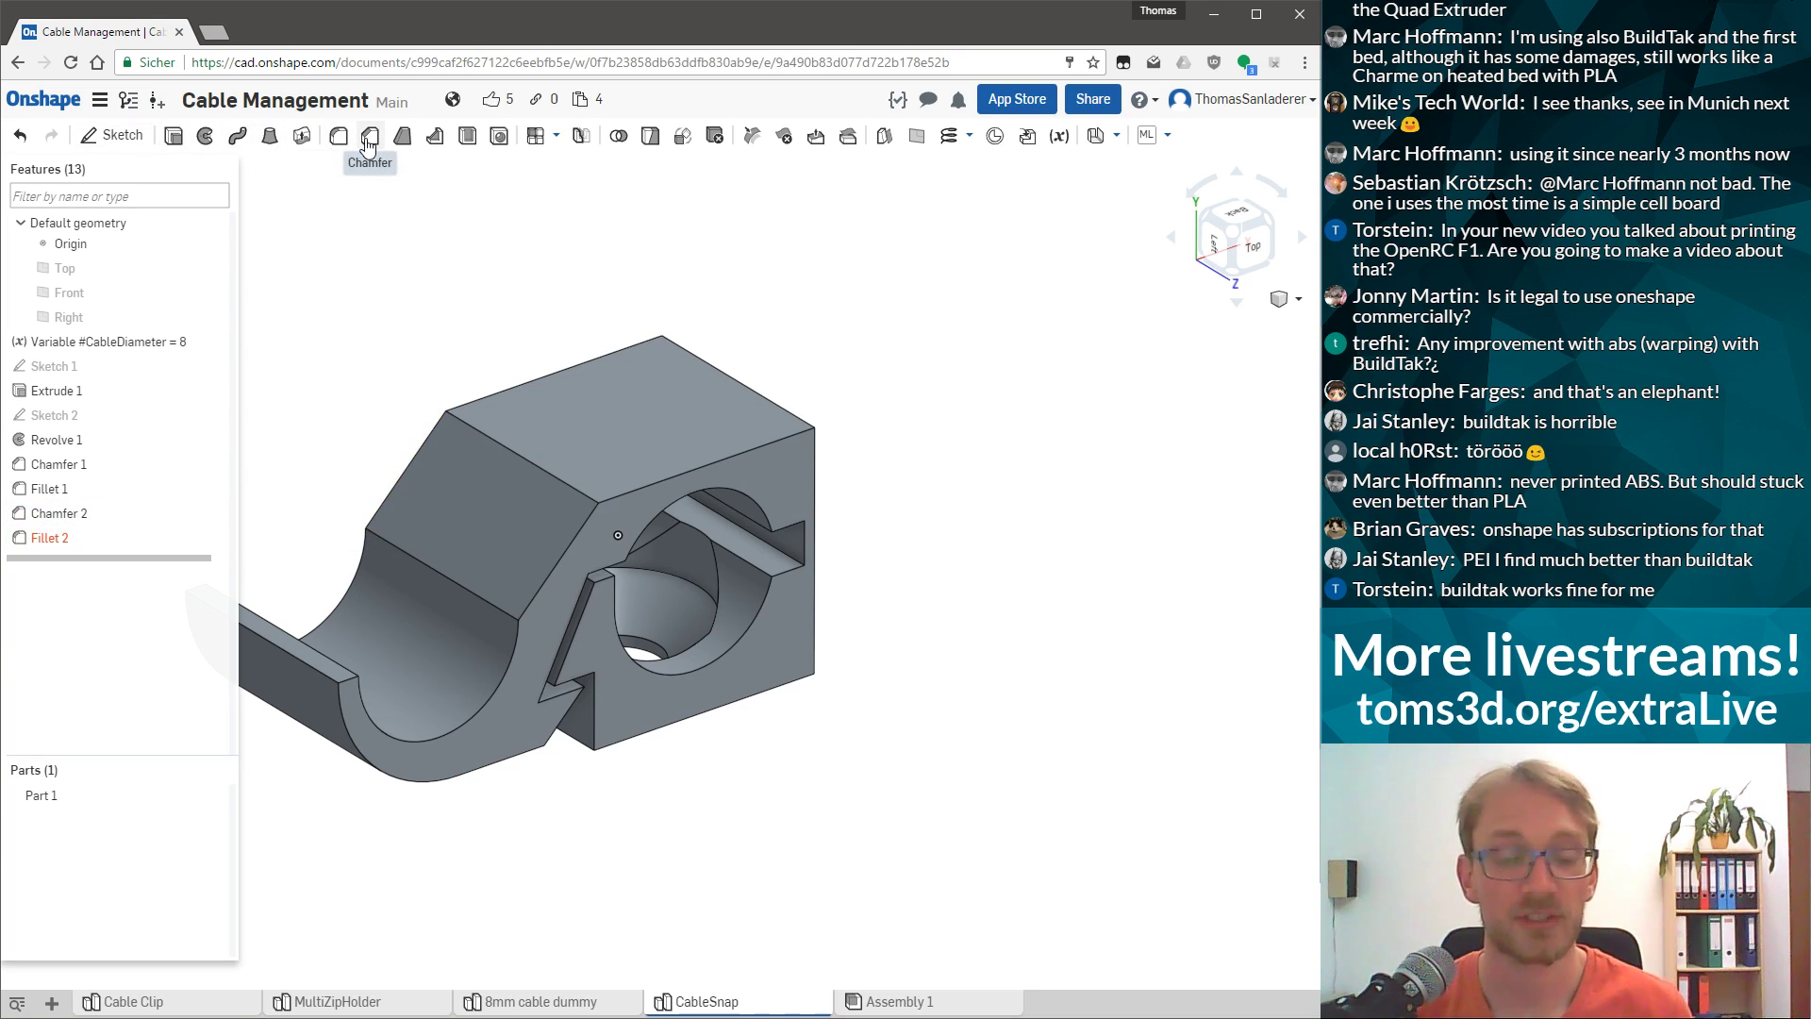
pyautogui.hotkey('shift', '5')
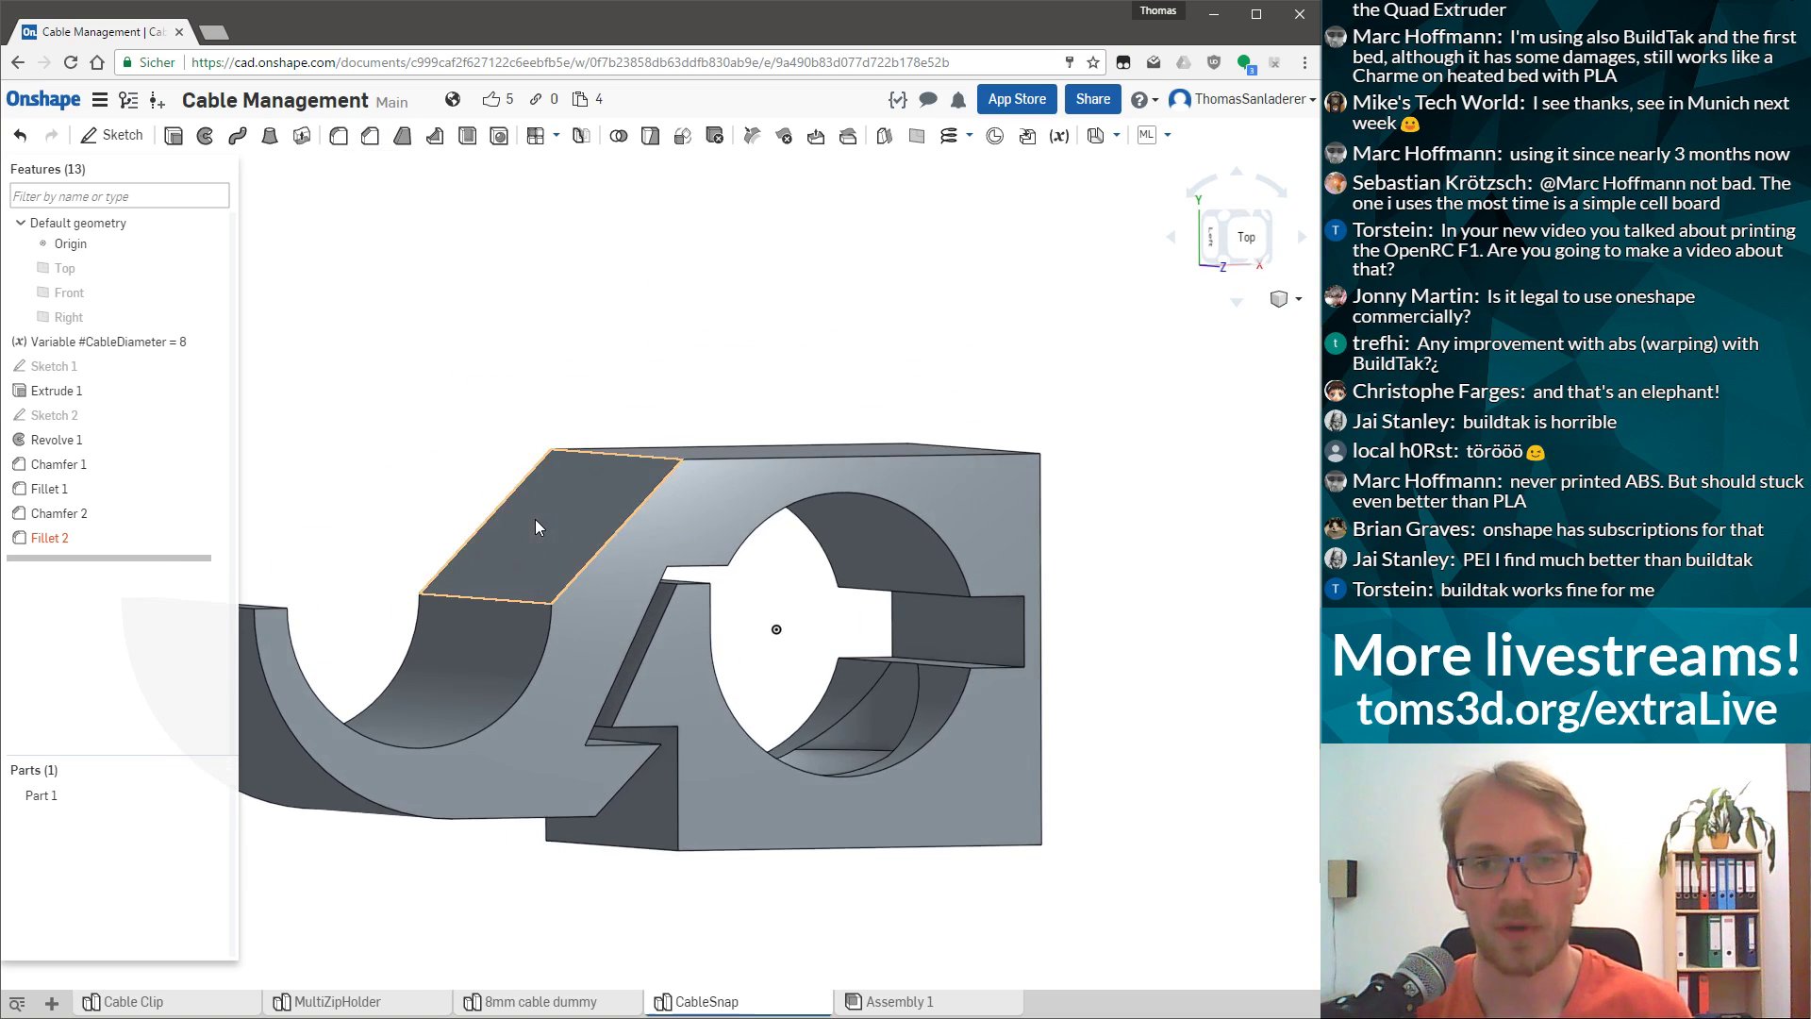
pyautogui.scroll(-3, 1011, 452)
pyautogui.moveTo(807, 492); pyautogui.dragTo(761, 404, button='right')
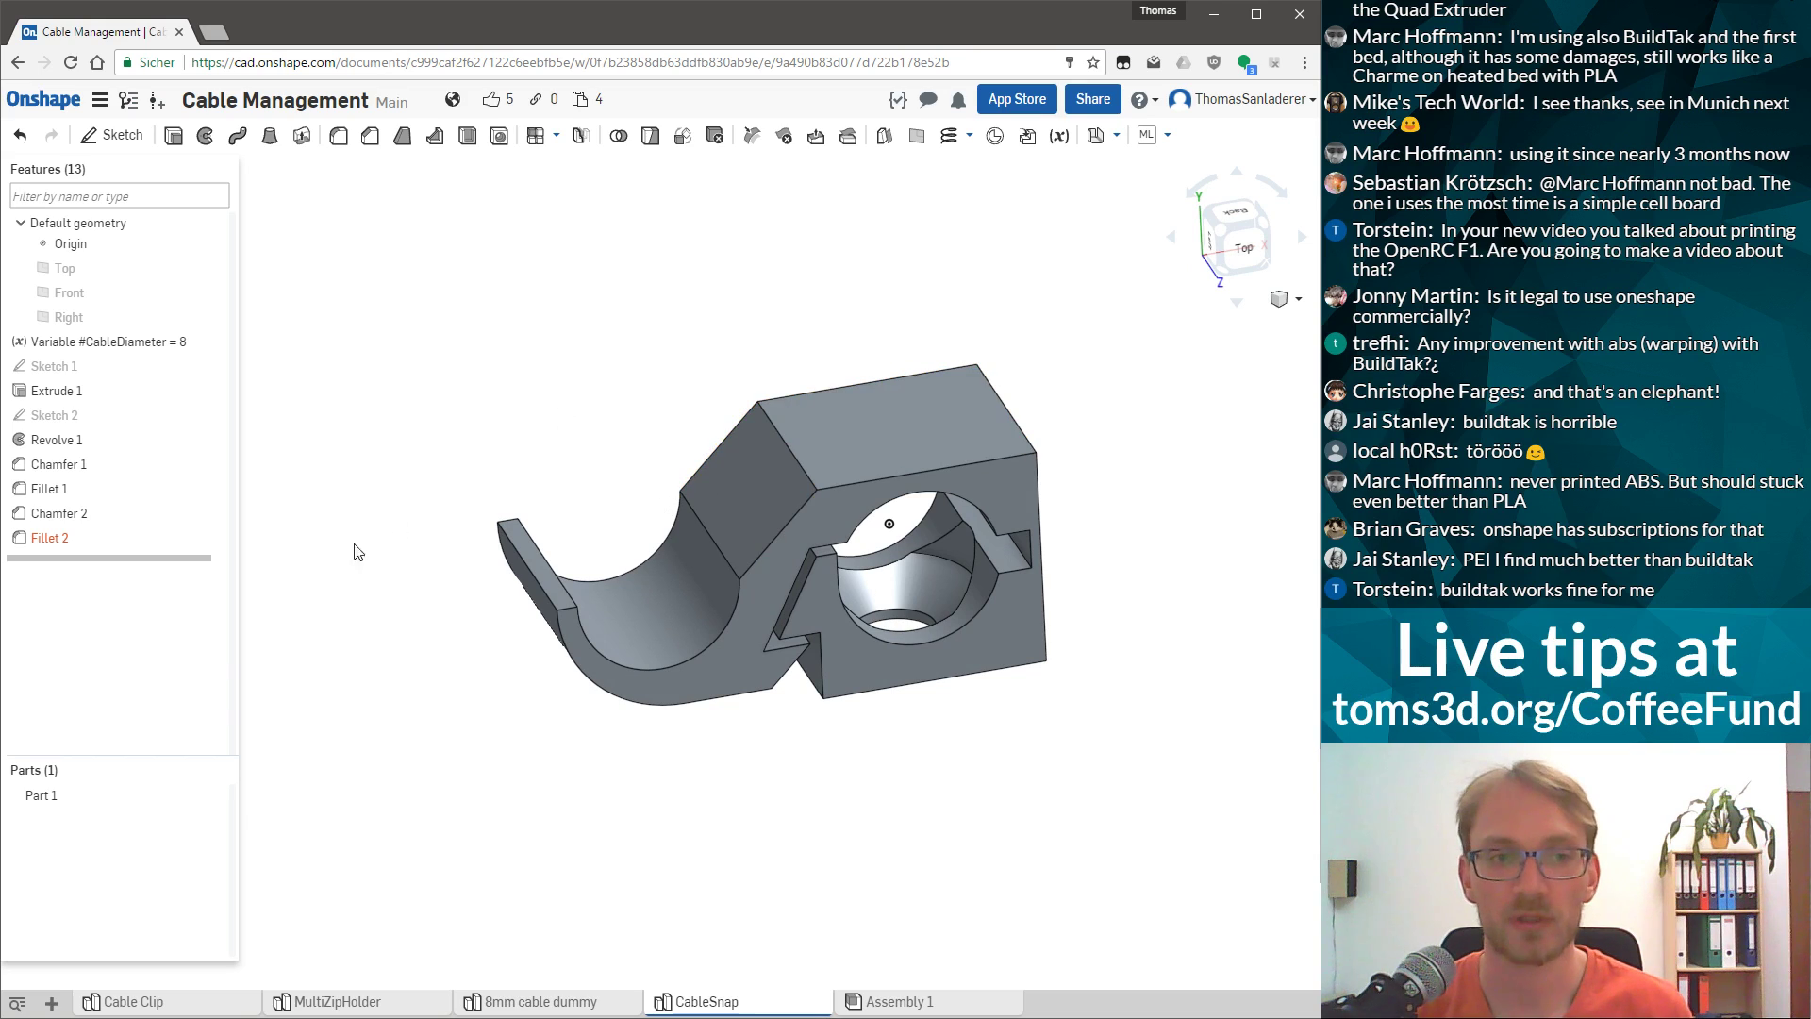
pyautogui.doubleClick(52, 537)
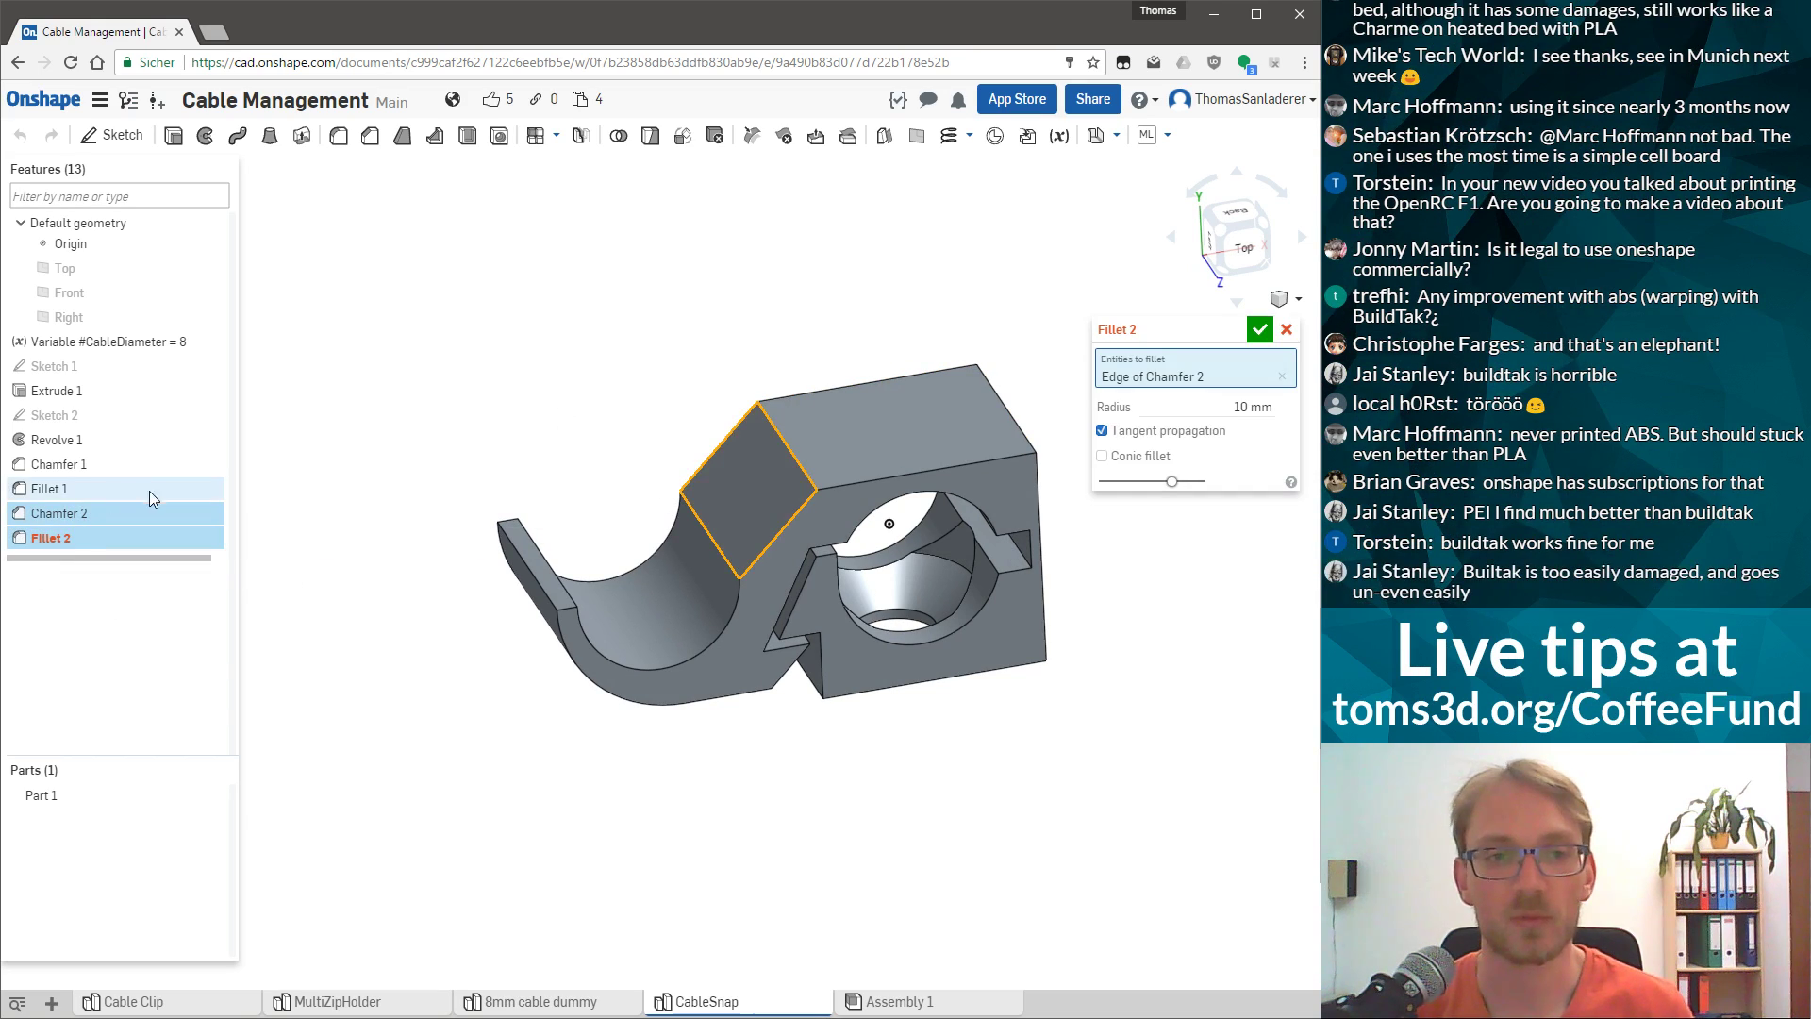
pyautogui.click(1289, 336)
pyautogui.doubleClick(121, 532)
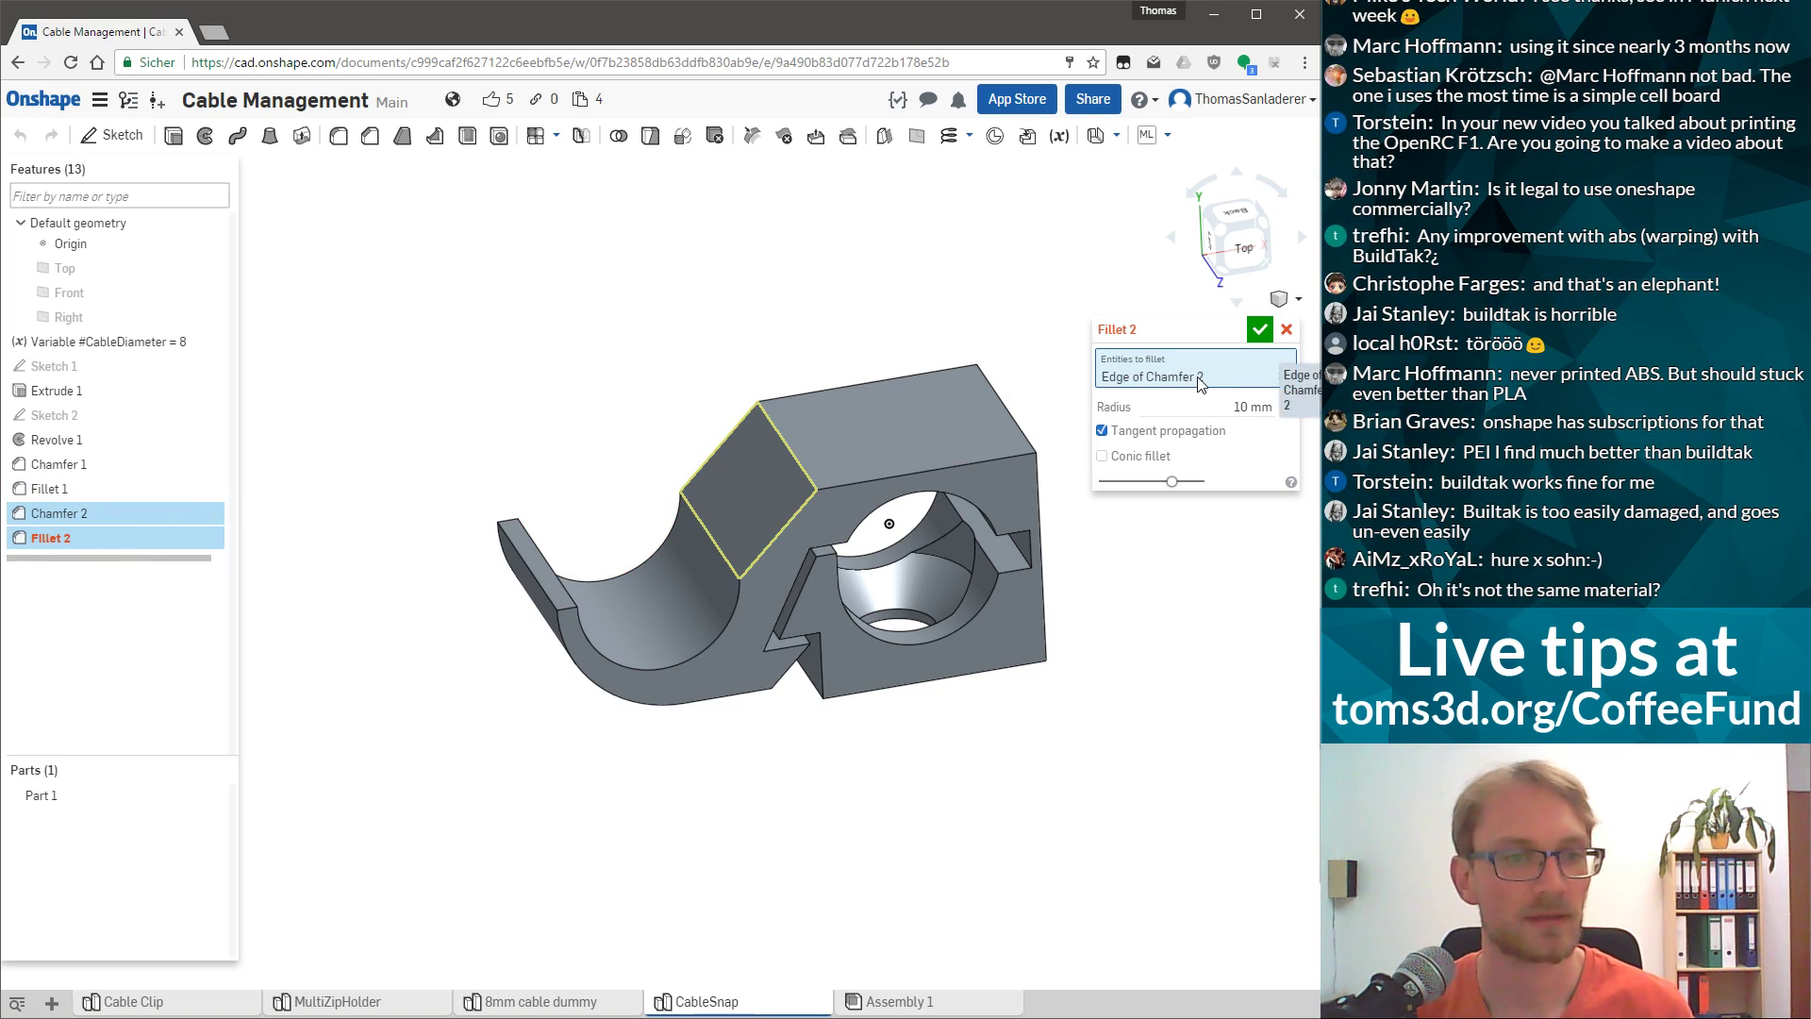
pyautogui.click(1287, 335)
pyautogui.click(105, 509)
pyautogui.moveTo(108, 565)
pyautogui.mouseDown()
pyautogui.moveTo(127, 543)
pyautogui.moveTo(104, 564)
pyautogui.mouseUp()
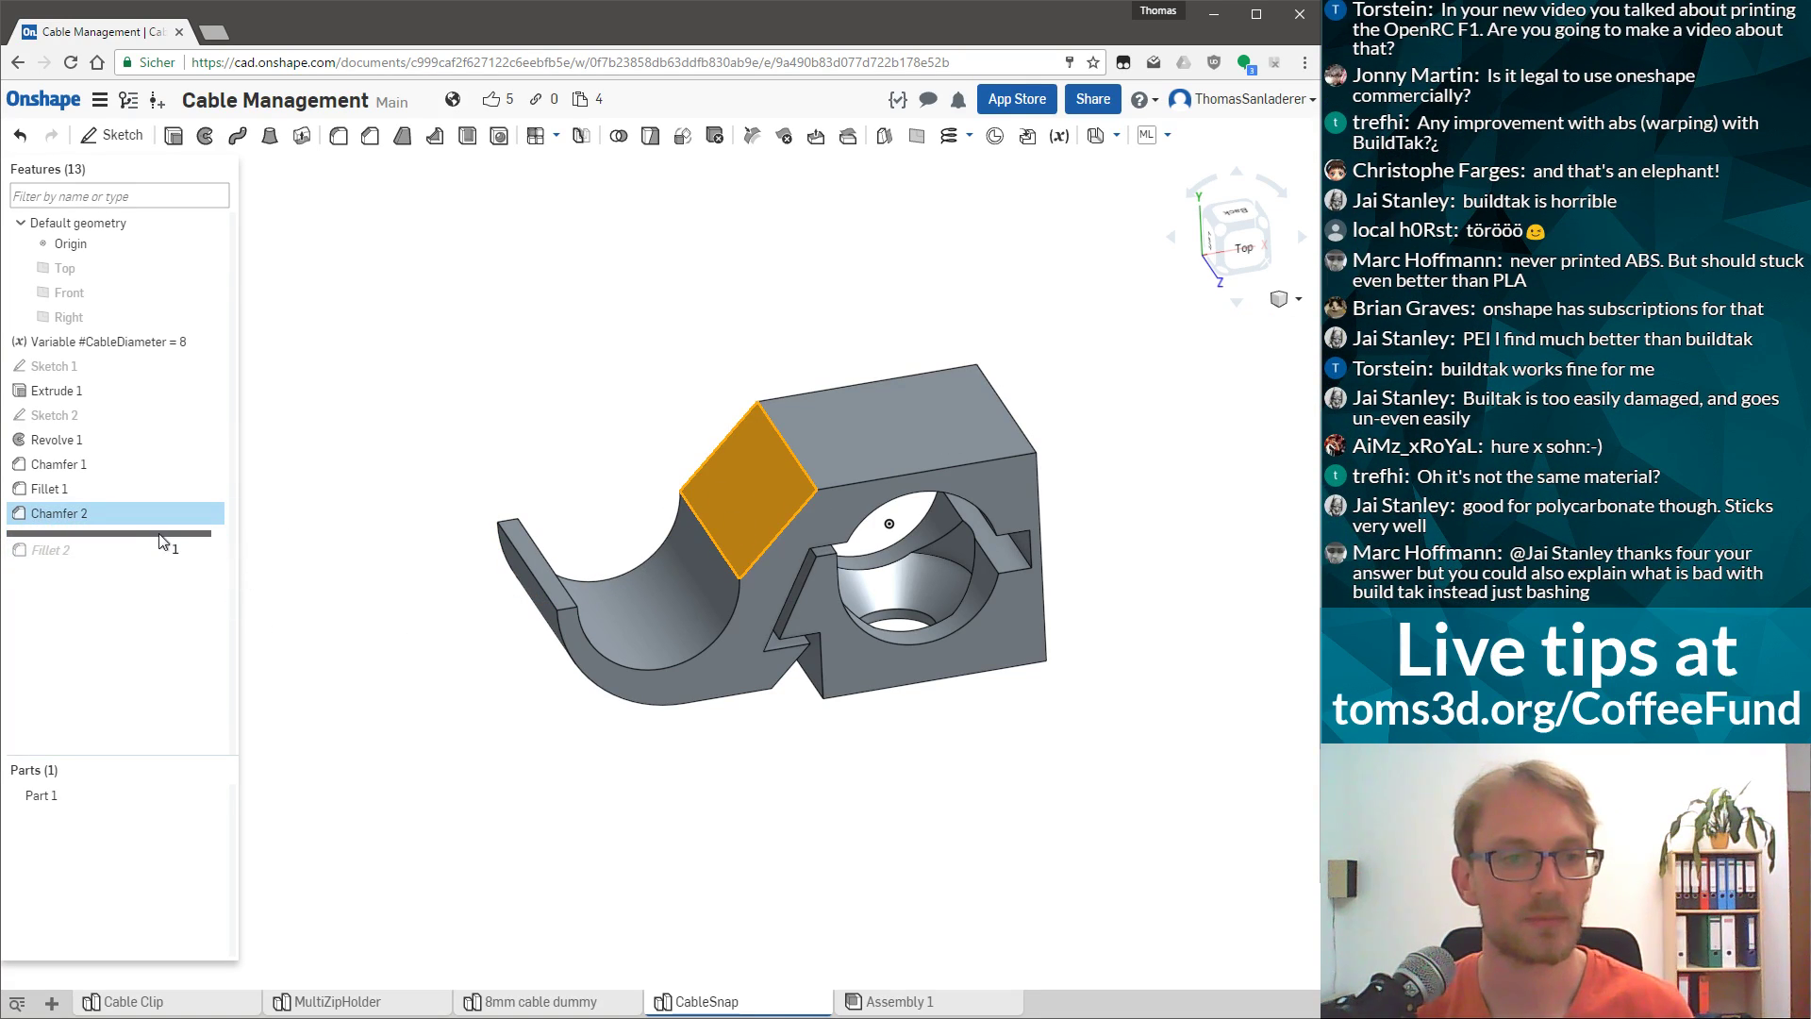
pyautogui.keyDown('shift'); pyautogui.click(66, 537); pyautogui.keyUp('shift')
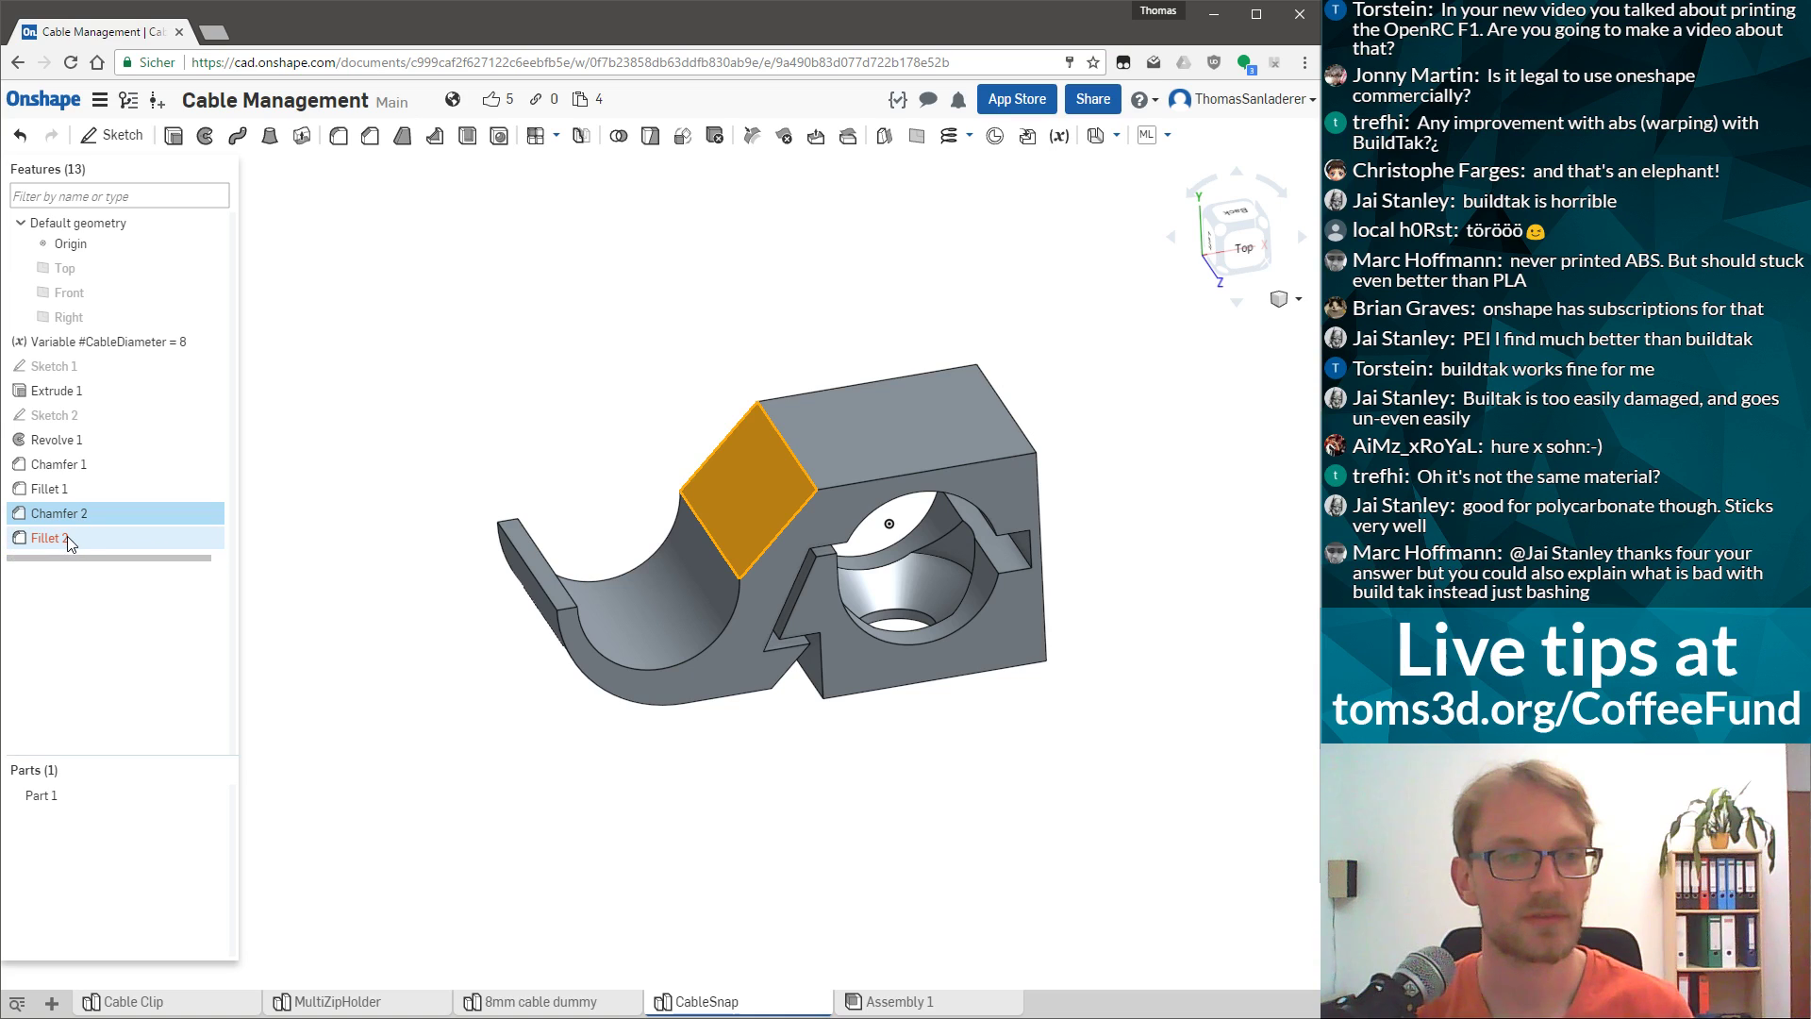
pyautogui.doubleClick(64, 487)
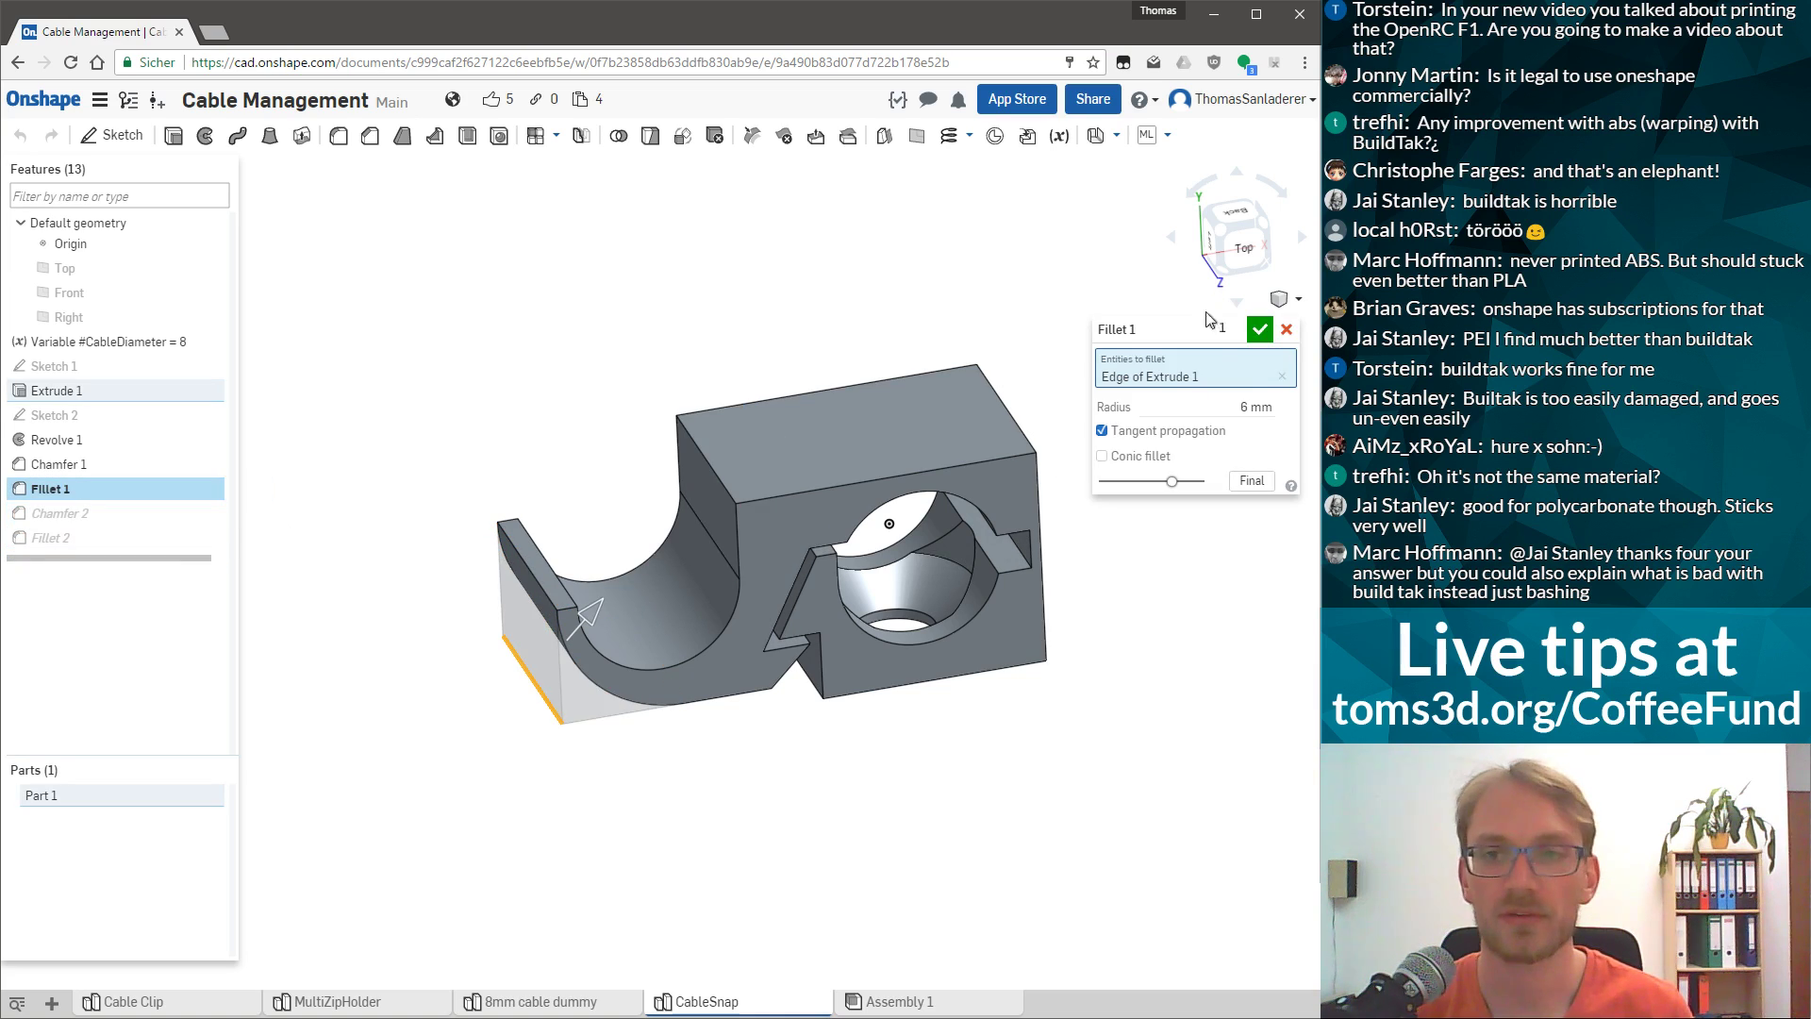
pyautogui.click(1285, 331)
pyautogui.click(61, 464)
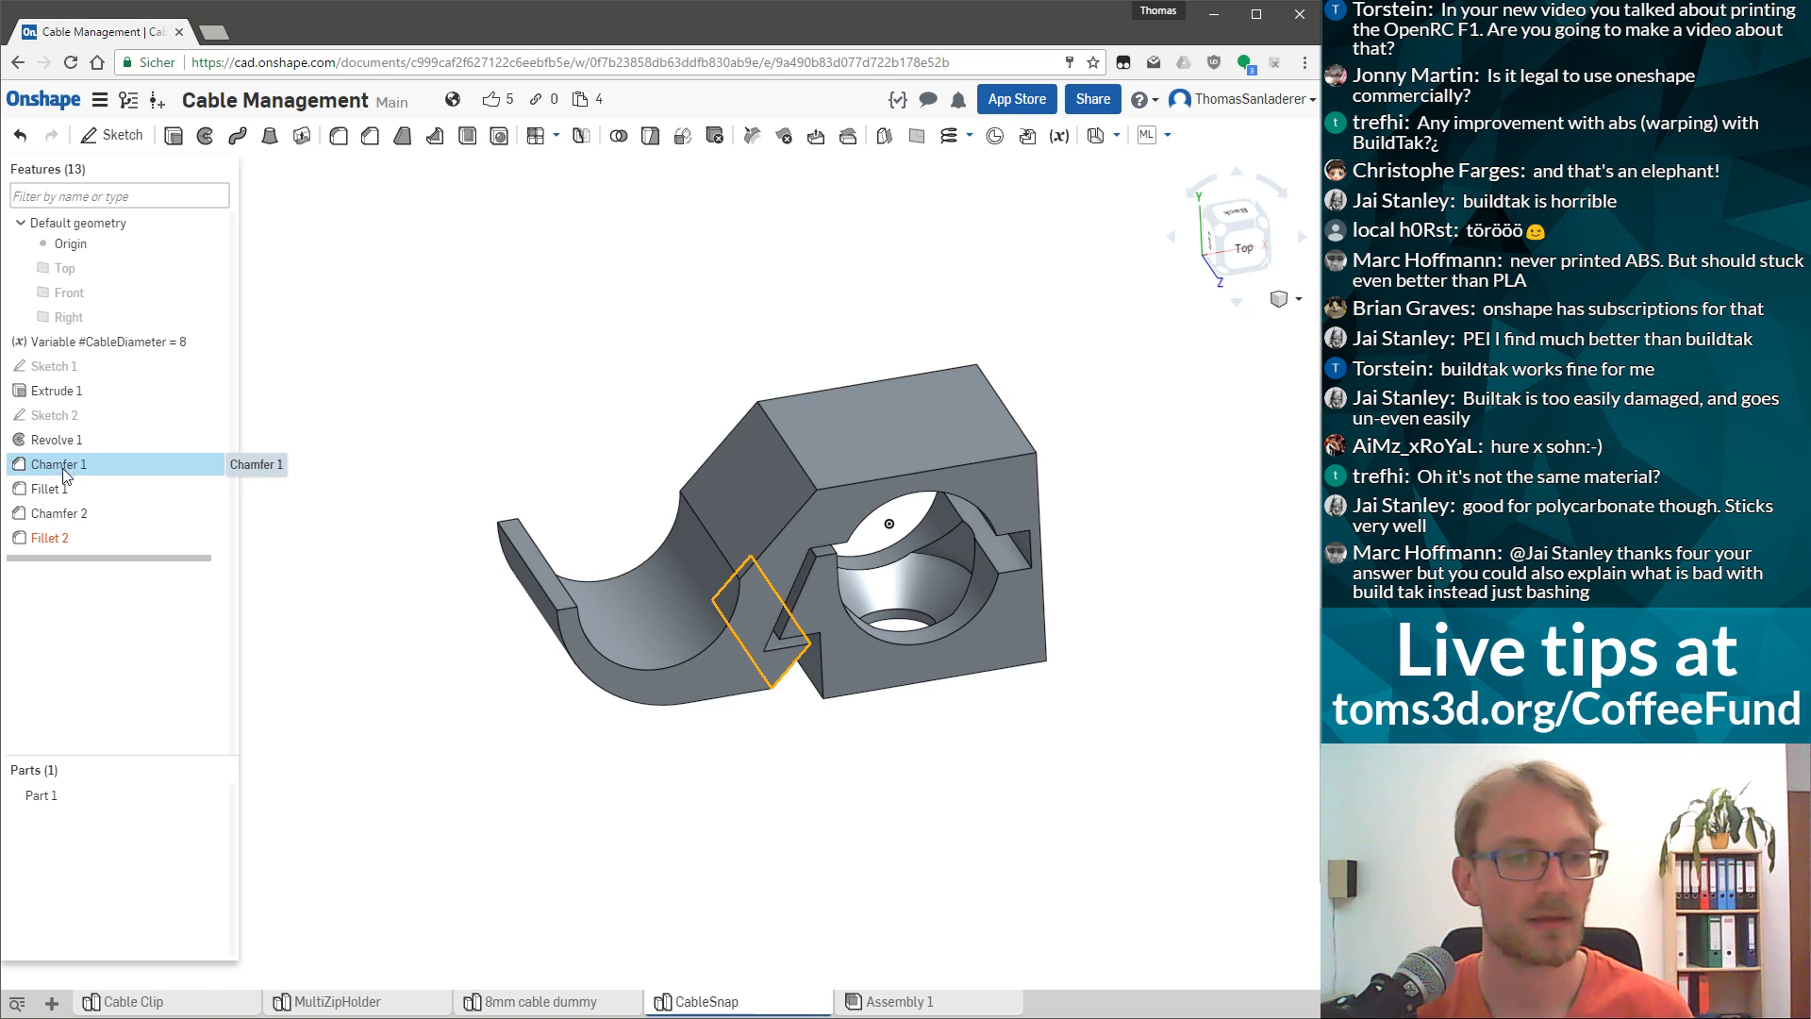
# Edit Fillet 2 and replace its edge reference with only the upper edge of the chamfer above the hook.
pyautogui.doubleClick(47, 539)
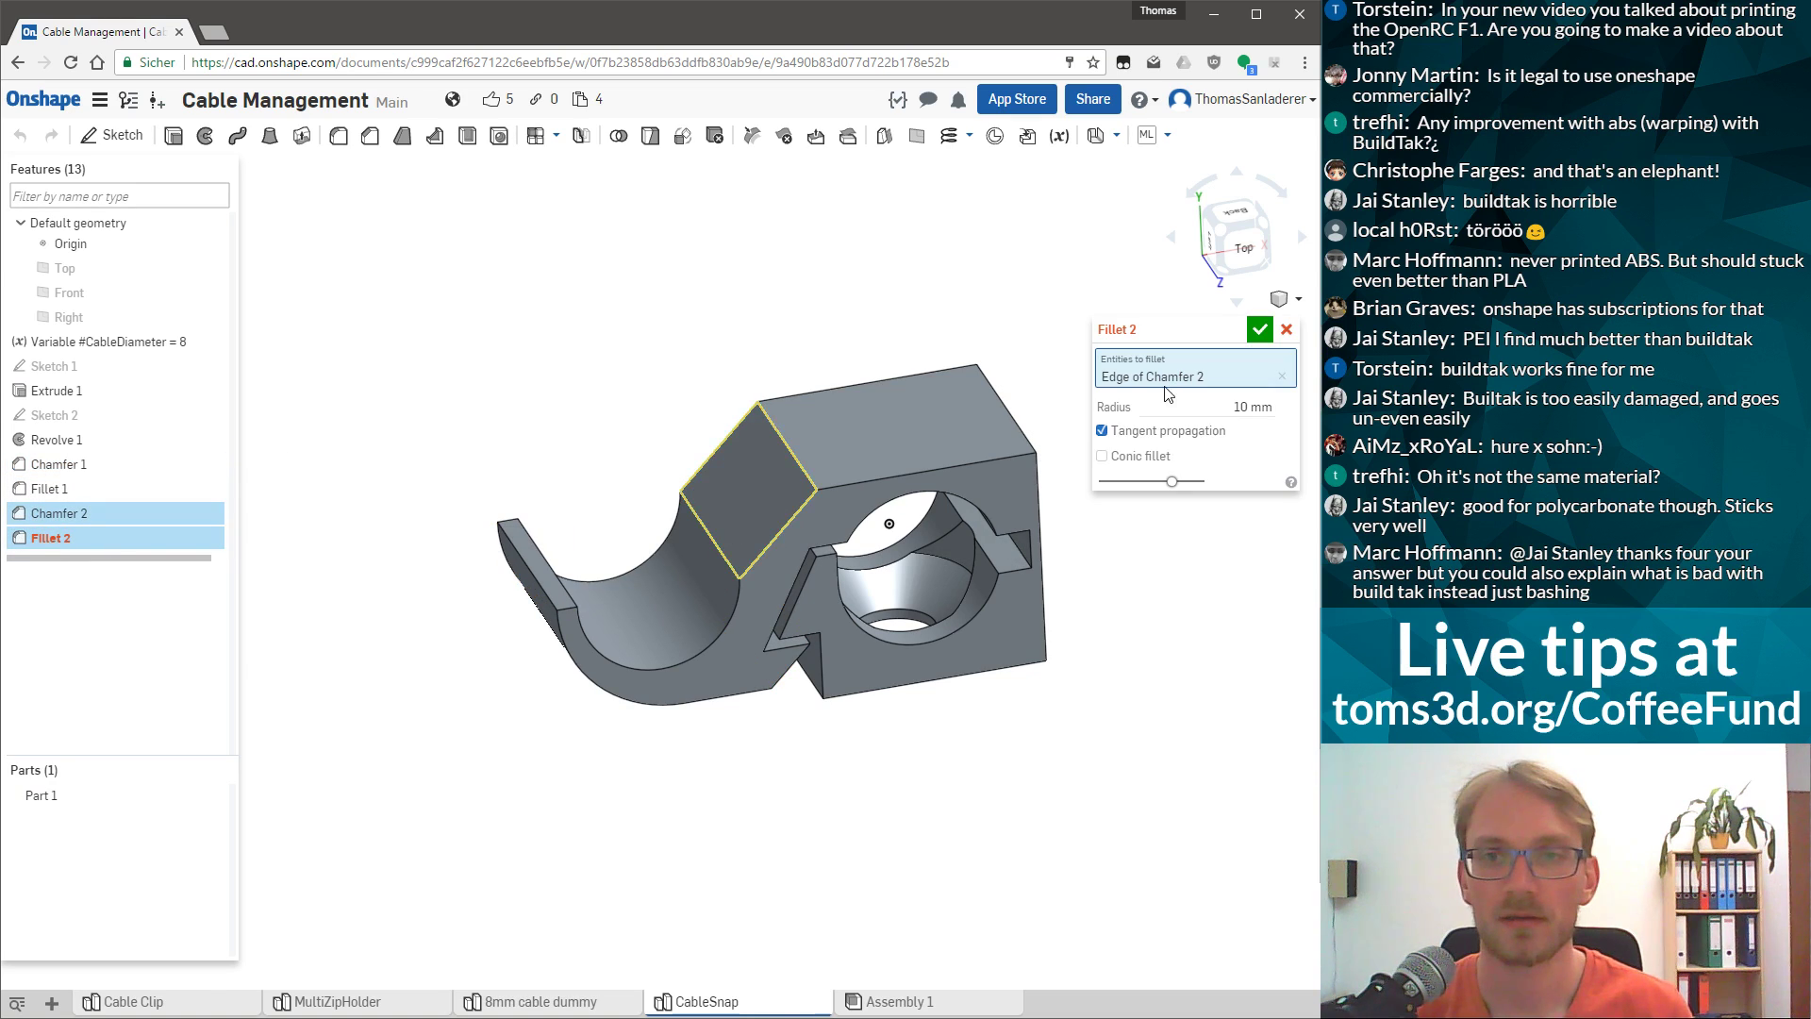
pyautogui.click(1281, 376)
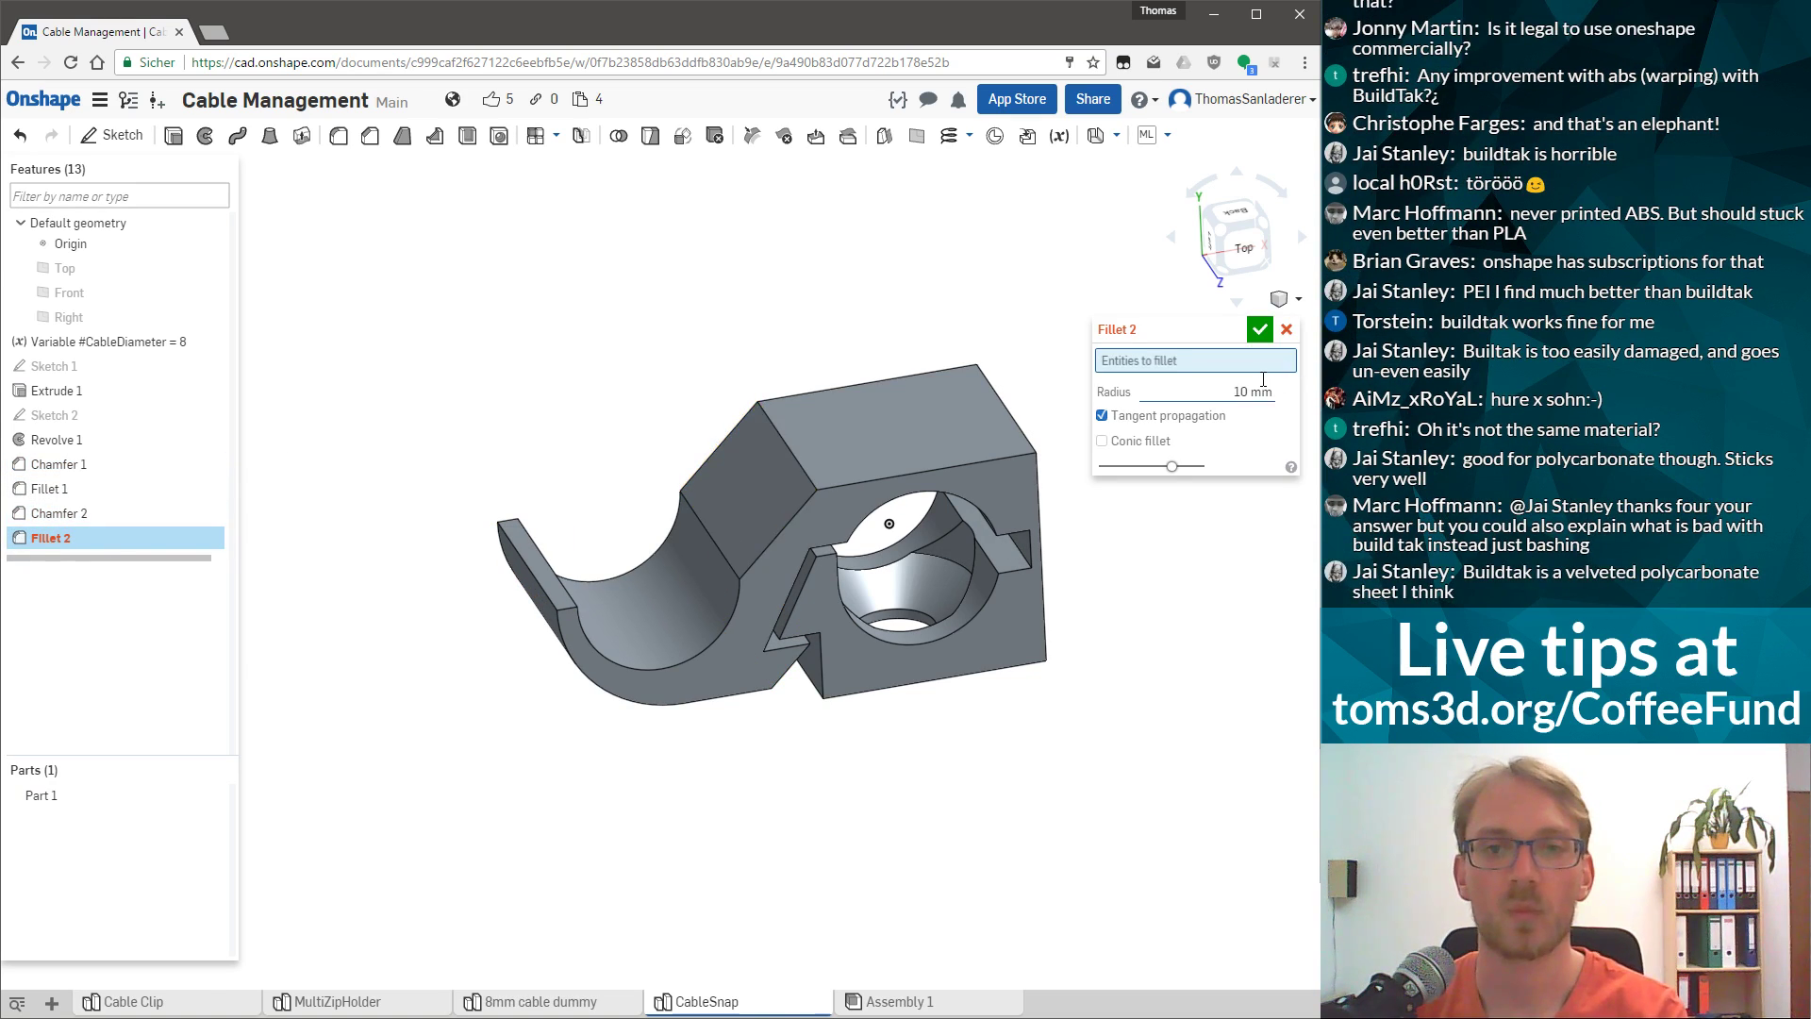
pyautogui.click(804, 473)
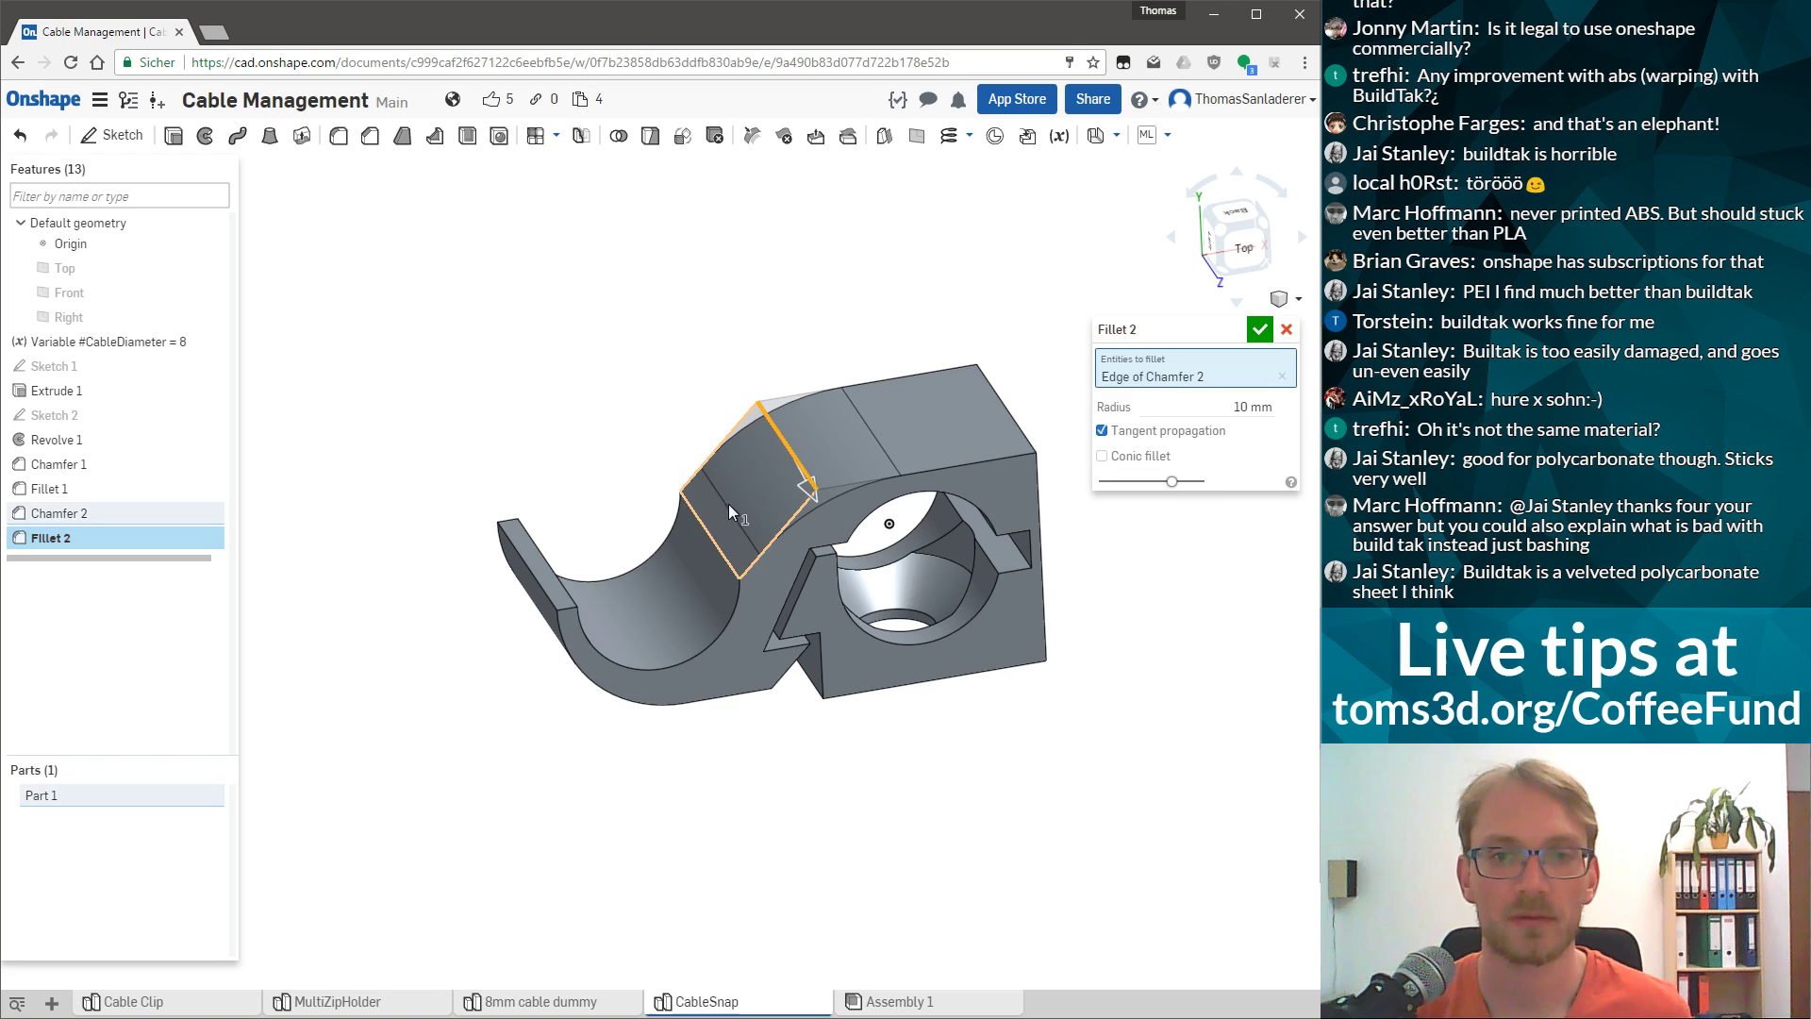
pyautogui.click(715, 564)
pyautogui.moveTo(637, 545); pyautogui.dragTo(688, 530, button='right')
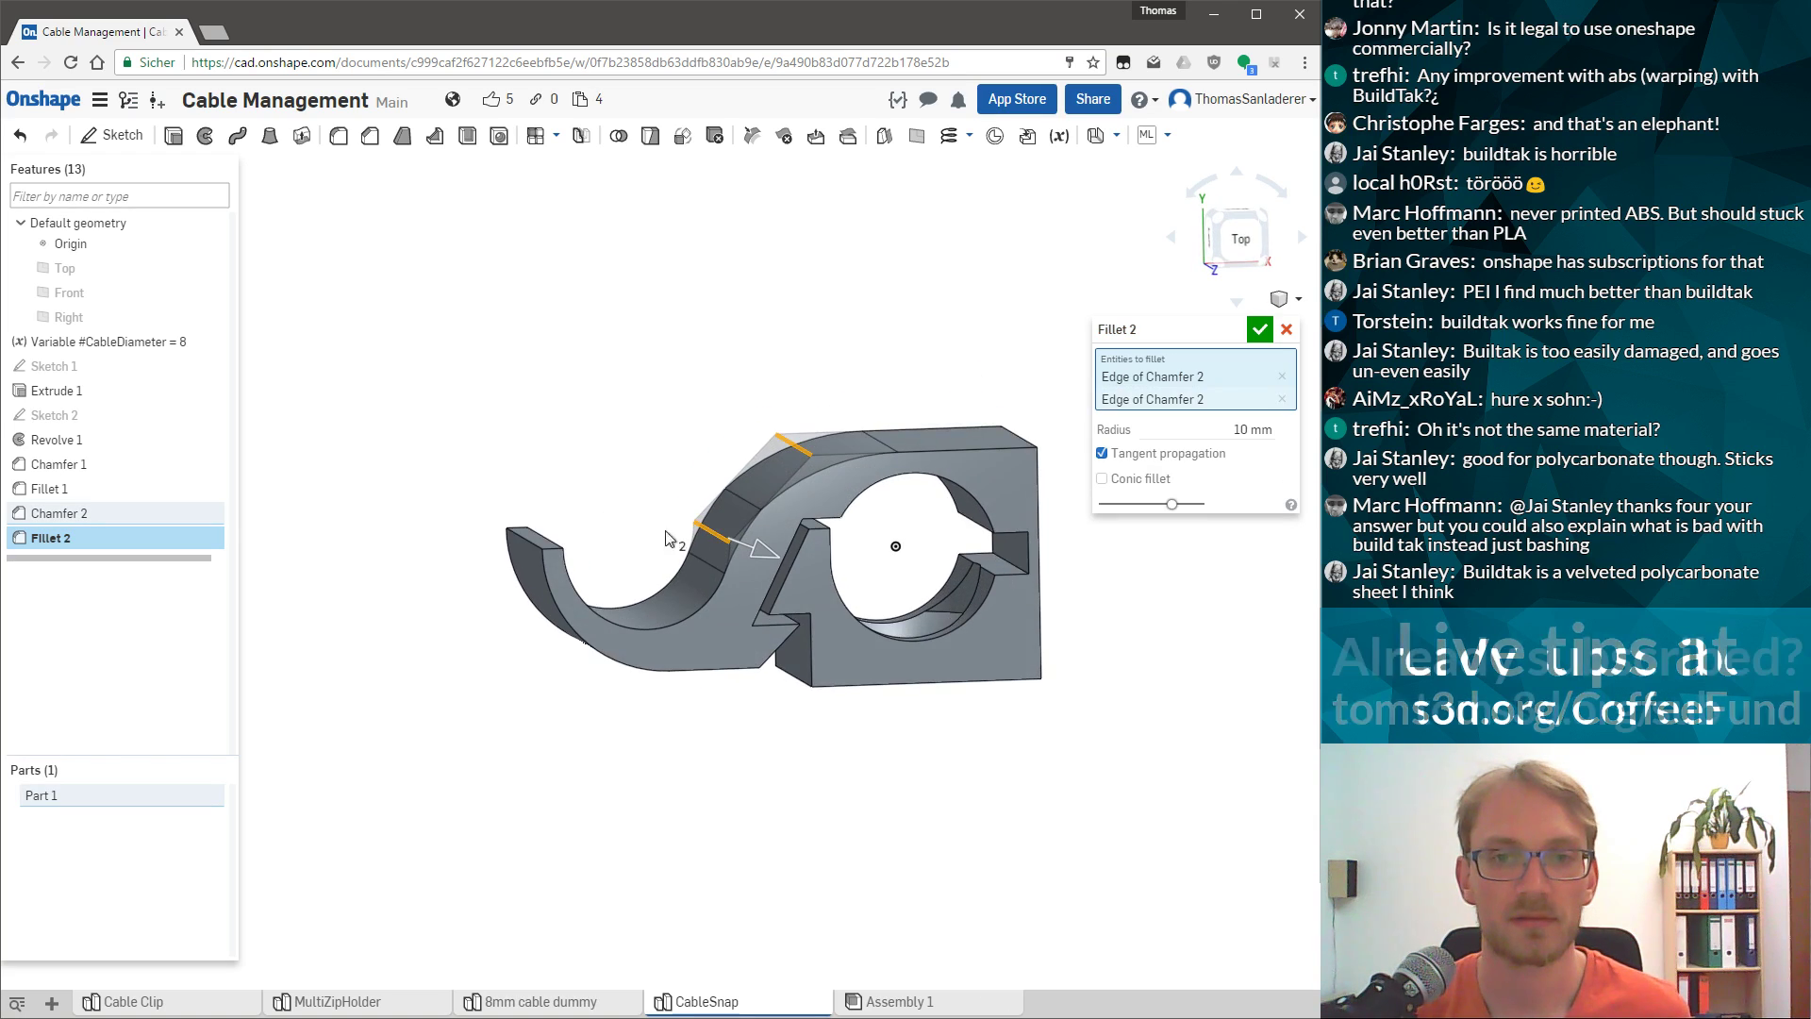
pyautogui.click(722, 548)
pyautogui.click(1260, 329)
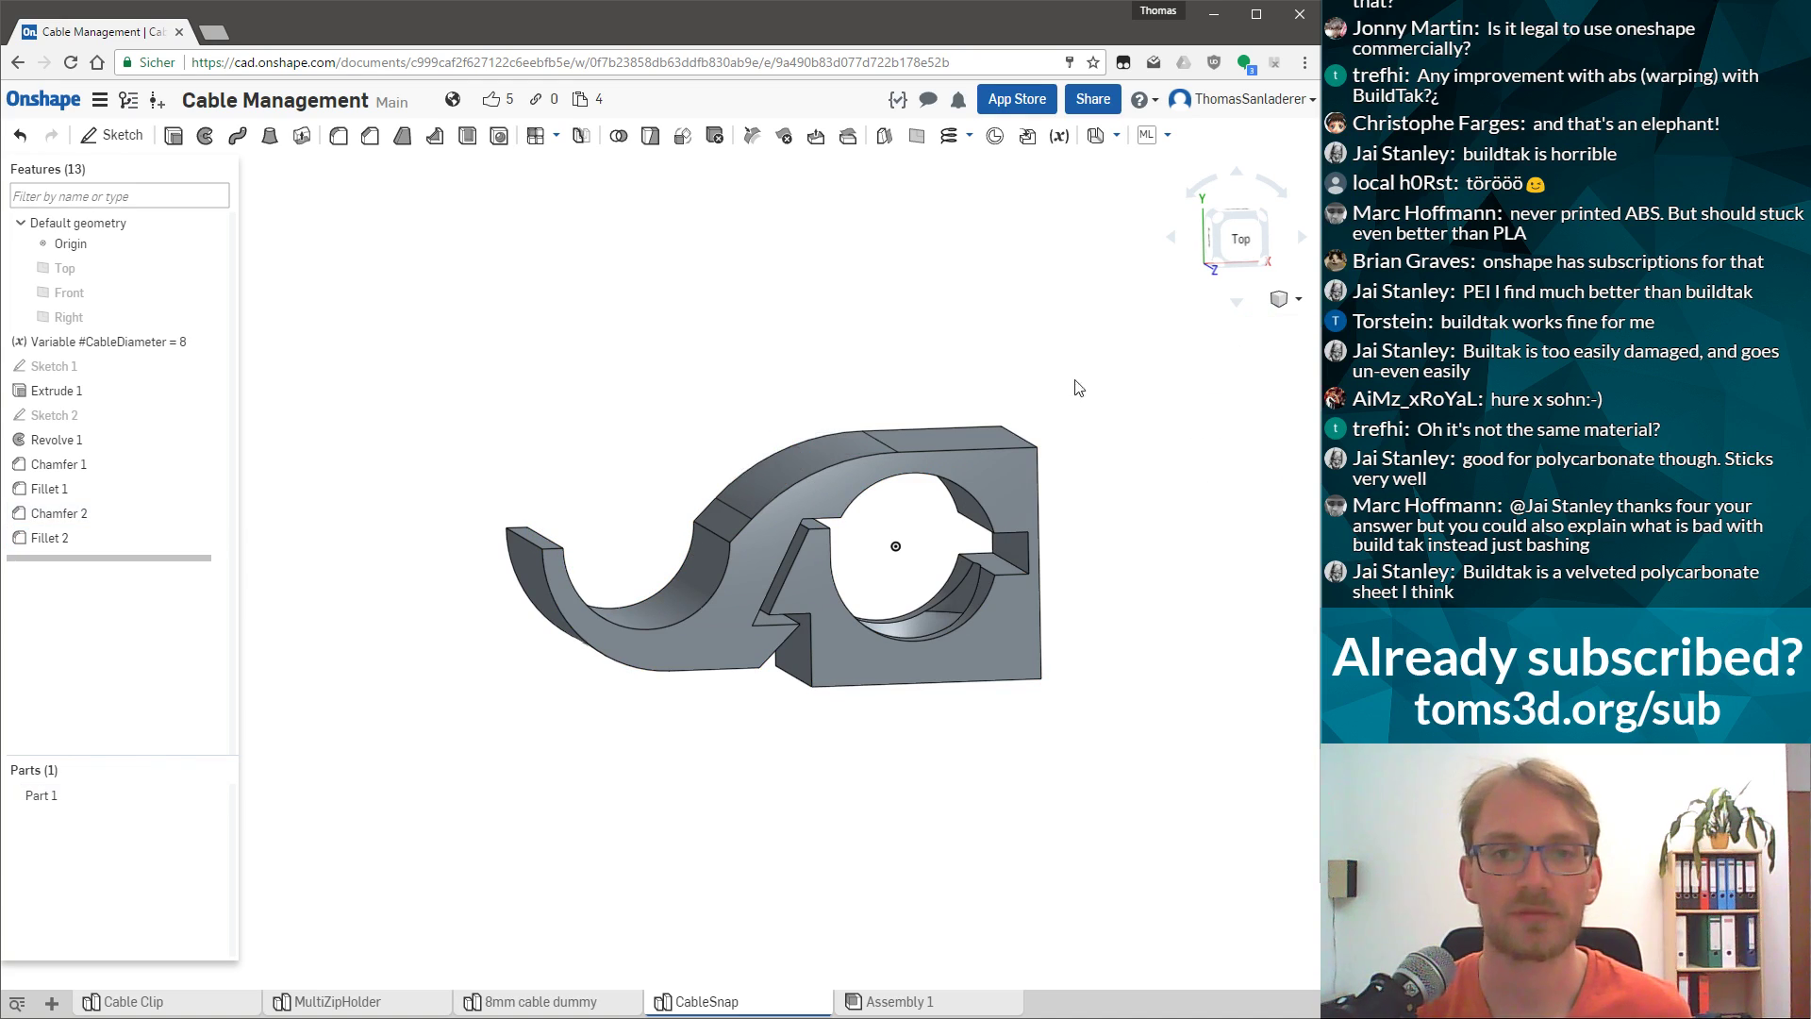
# Fillet the lower edge of the chamfer above the hook with an 8 mm radius.
pyautogui.click(339, 135)
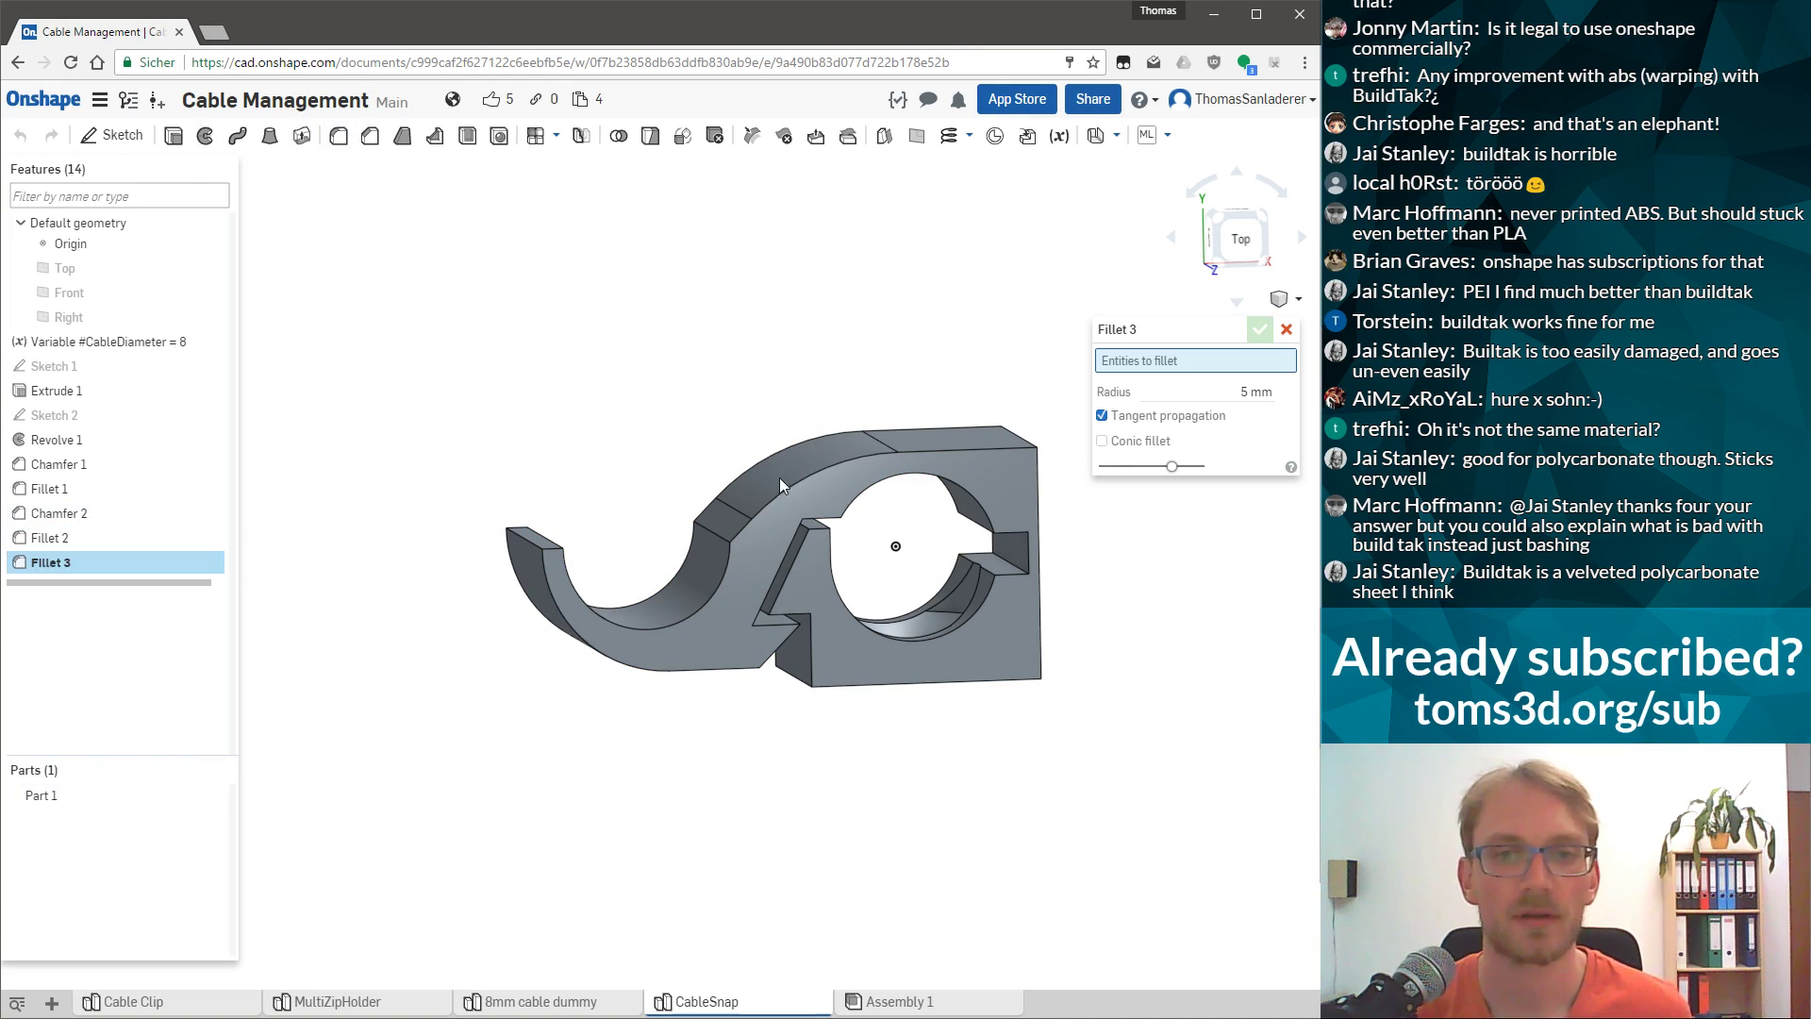
pyautogui.click(752, 563)
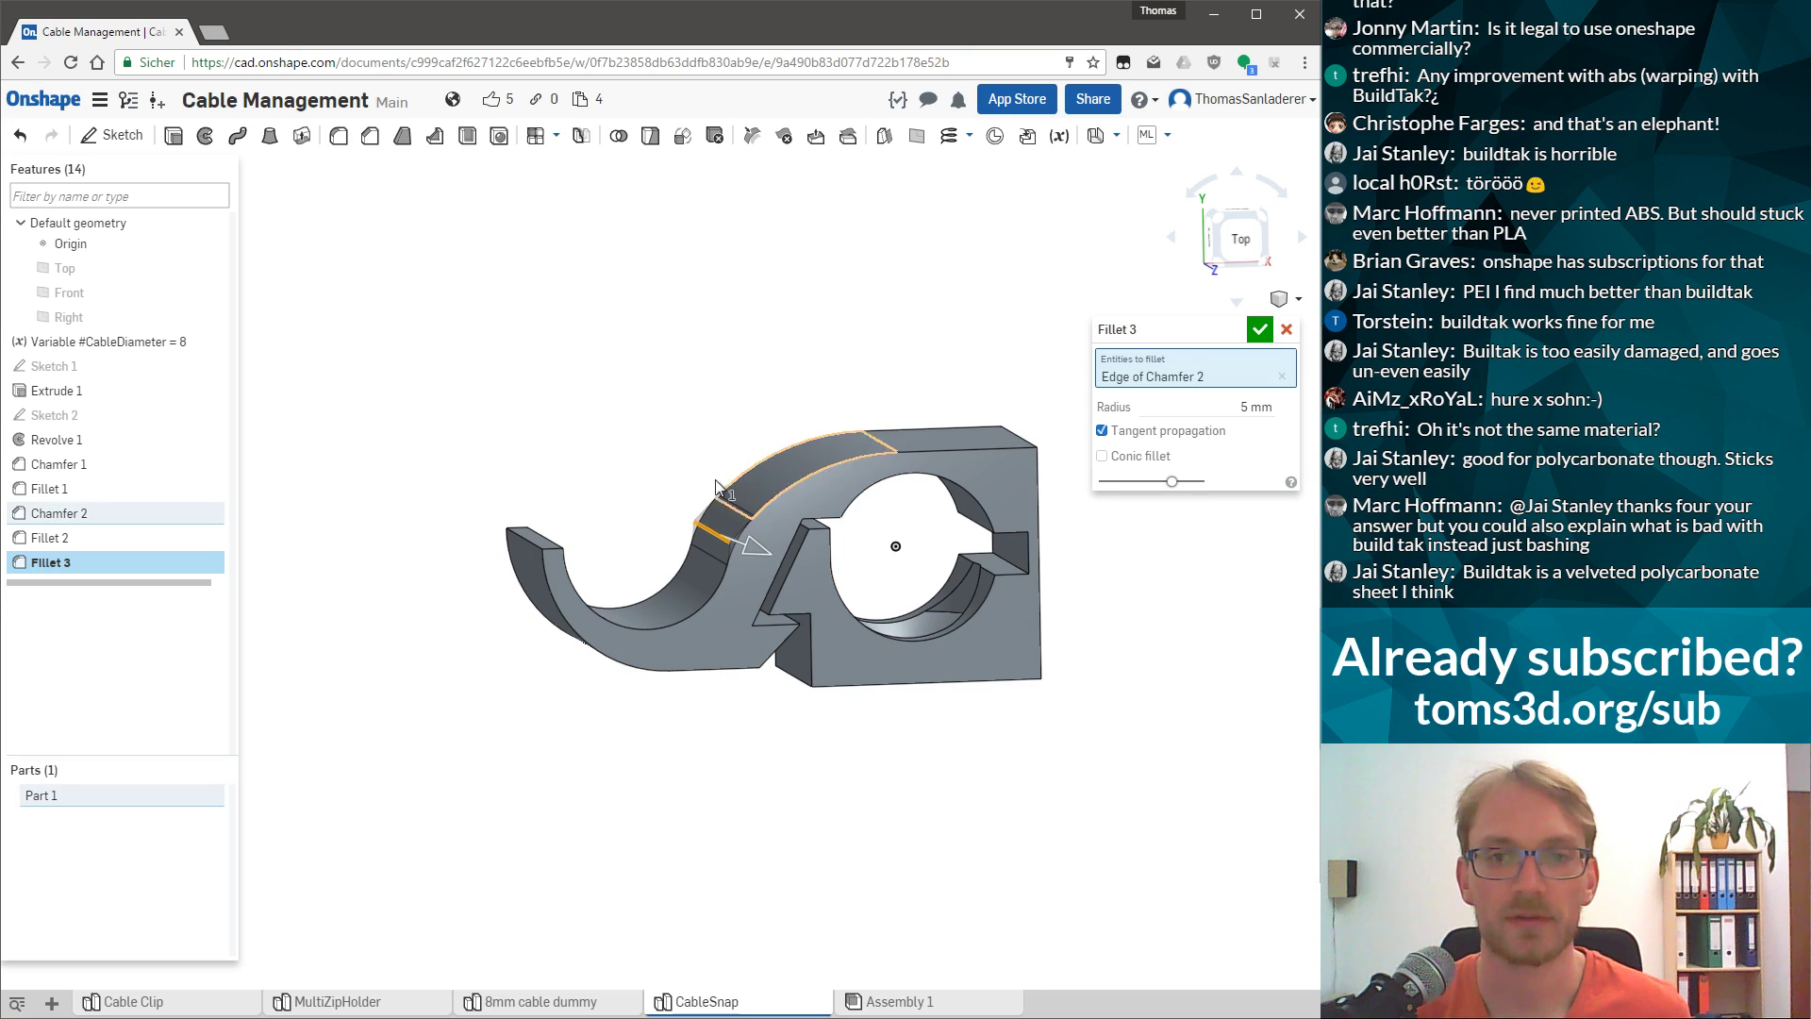
pyautogui.hotkey('shift', 'z')
pyautogui.hotkey('shift', 'z')
pyautogui.hotkey('shift', 'z')
pyautogui.click(1252, 407)
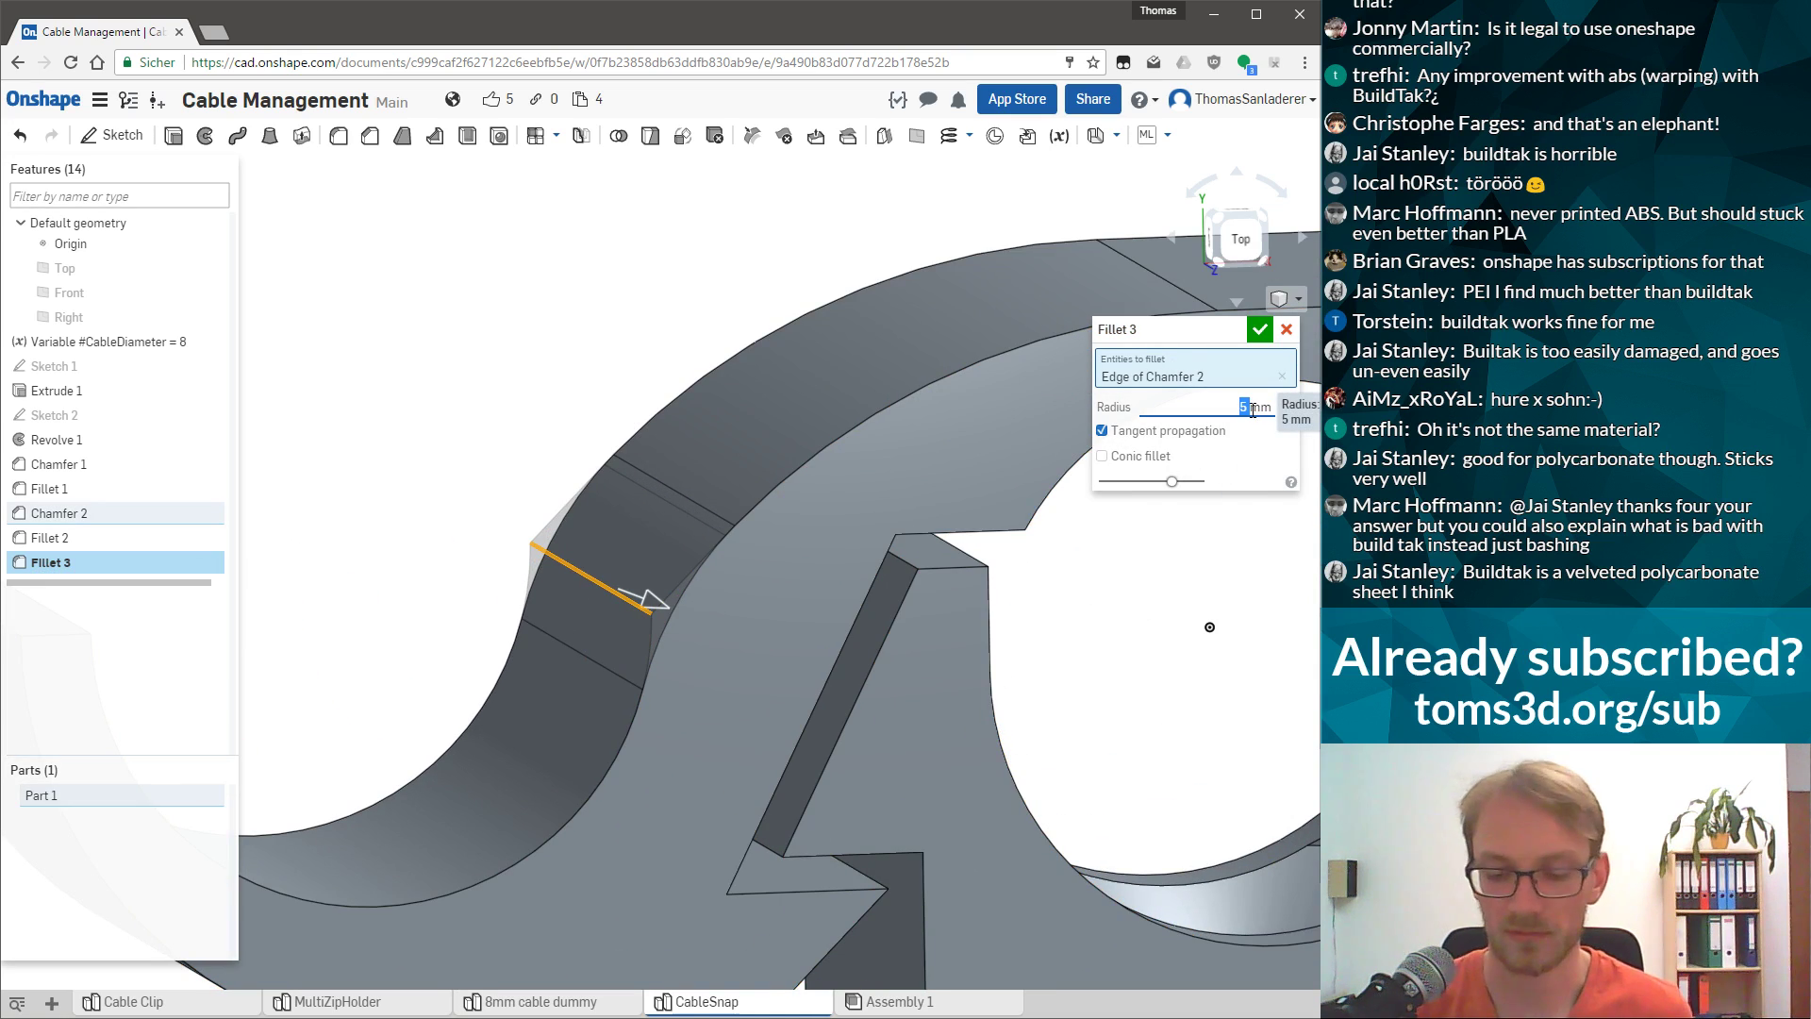
pyautogui.write('8')
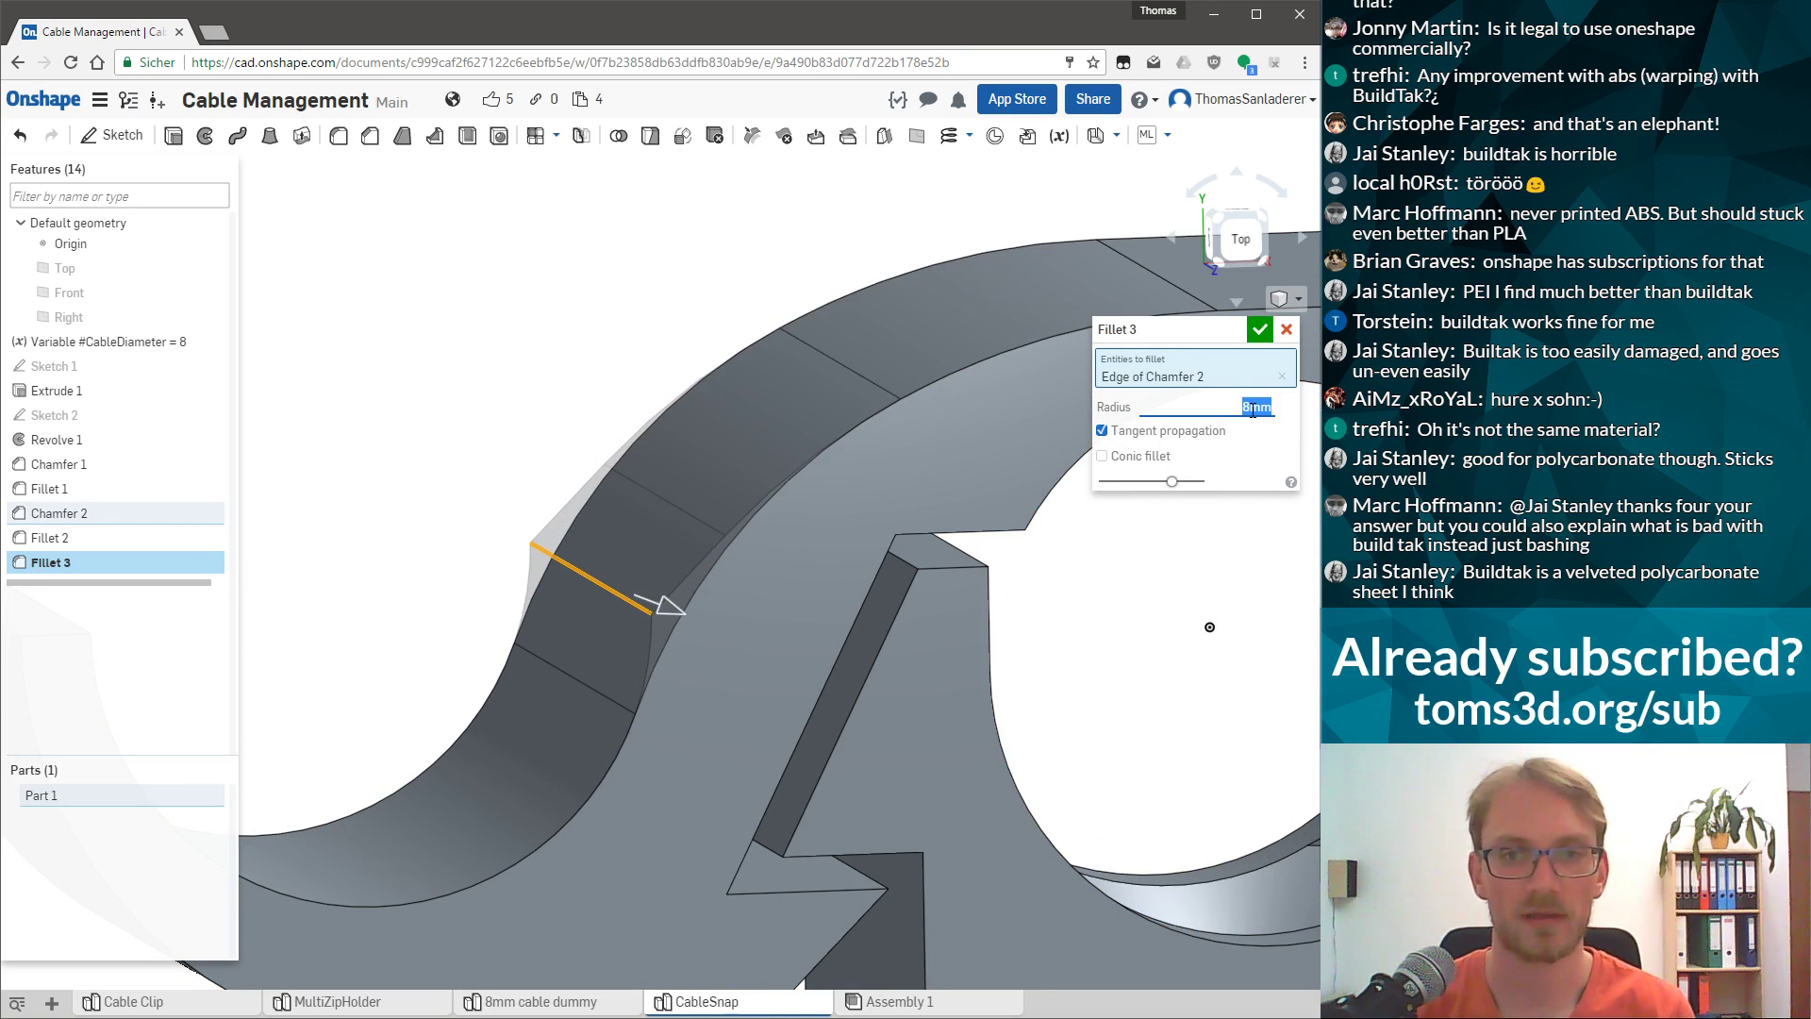
pyautogui.click(1258, 330)
# Fillet the upper and lower edges where the rectangular slot meets the cable hole with a 5 mm radius.
pyautogui.press('f')
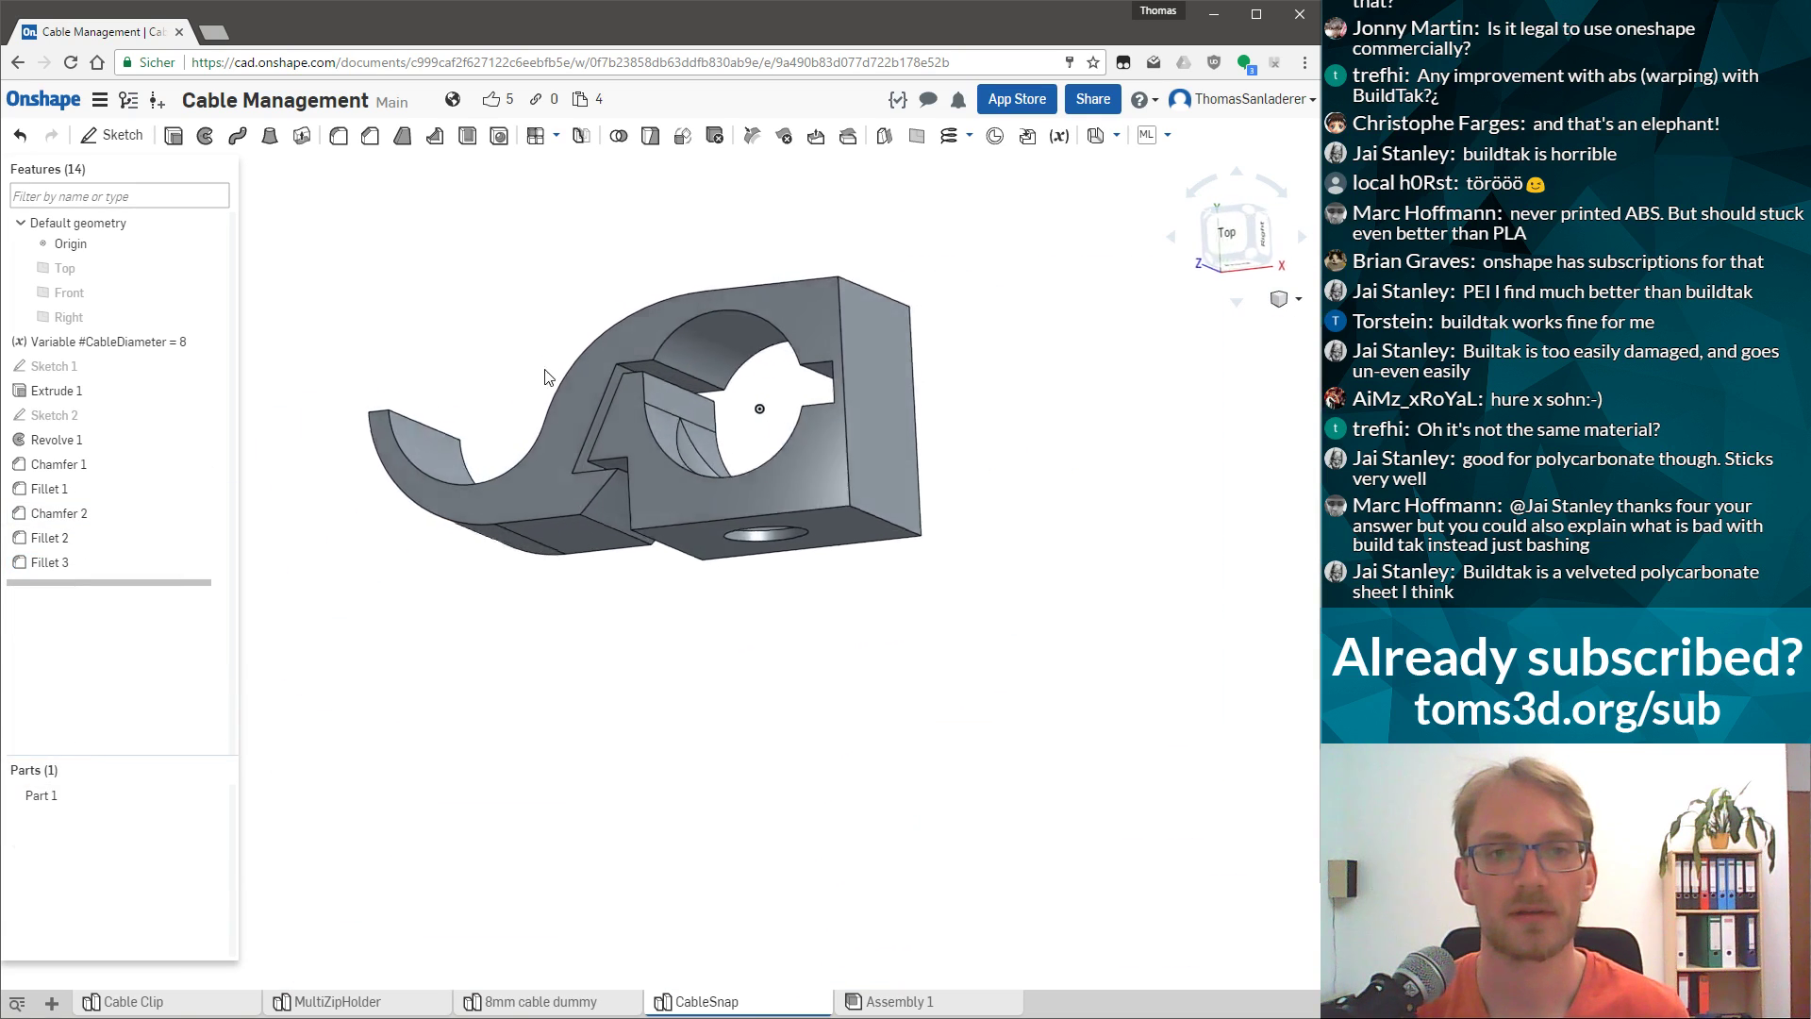
pyautogui.moveTo(568, 366); pyautogui.dragTo(737, 372, button='right')
pyautogui.scroll(5, 738, 372)
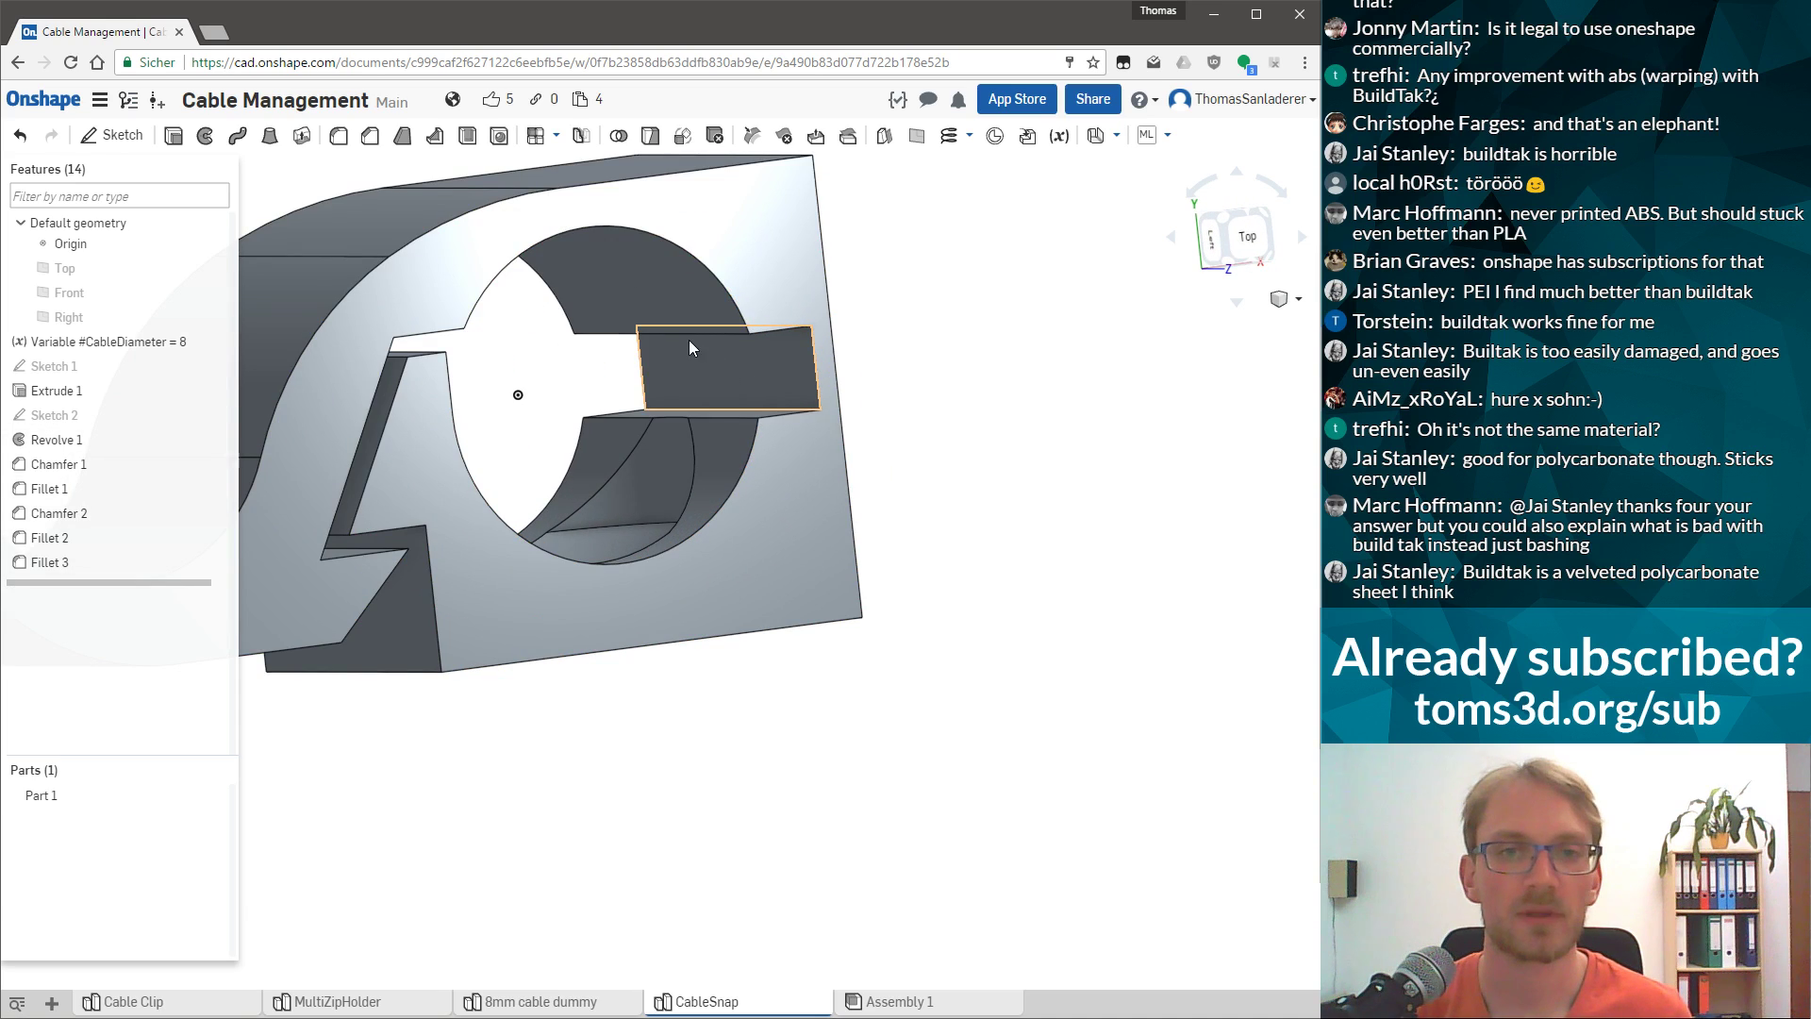
pyautogui.click(337, 135)
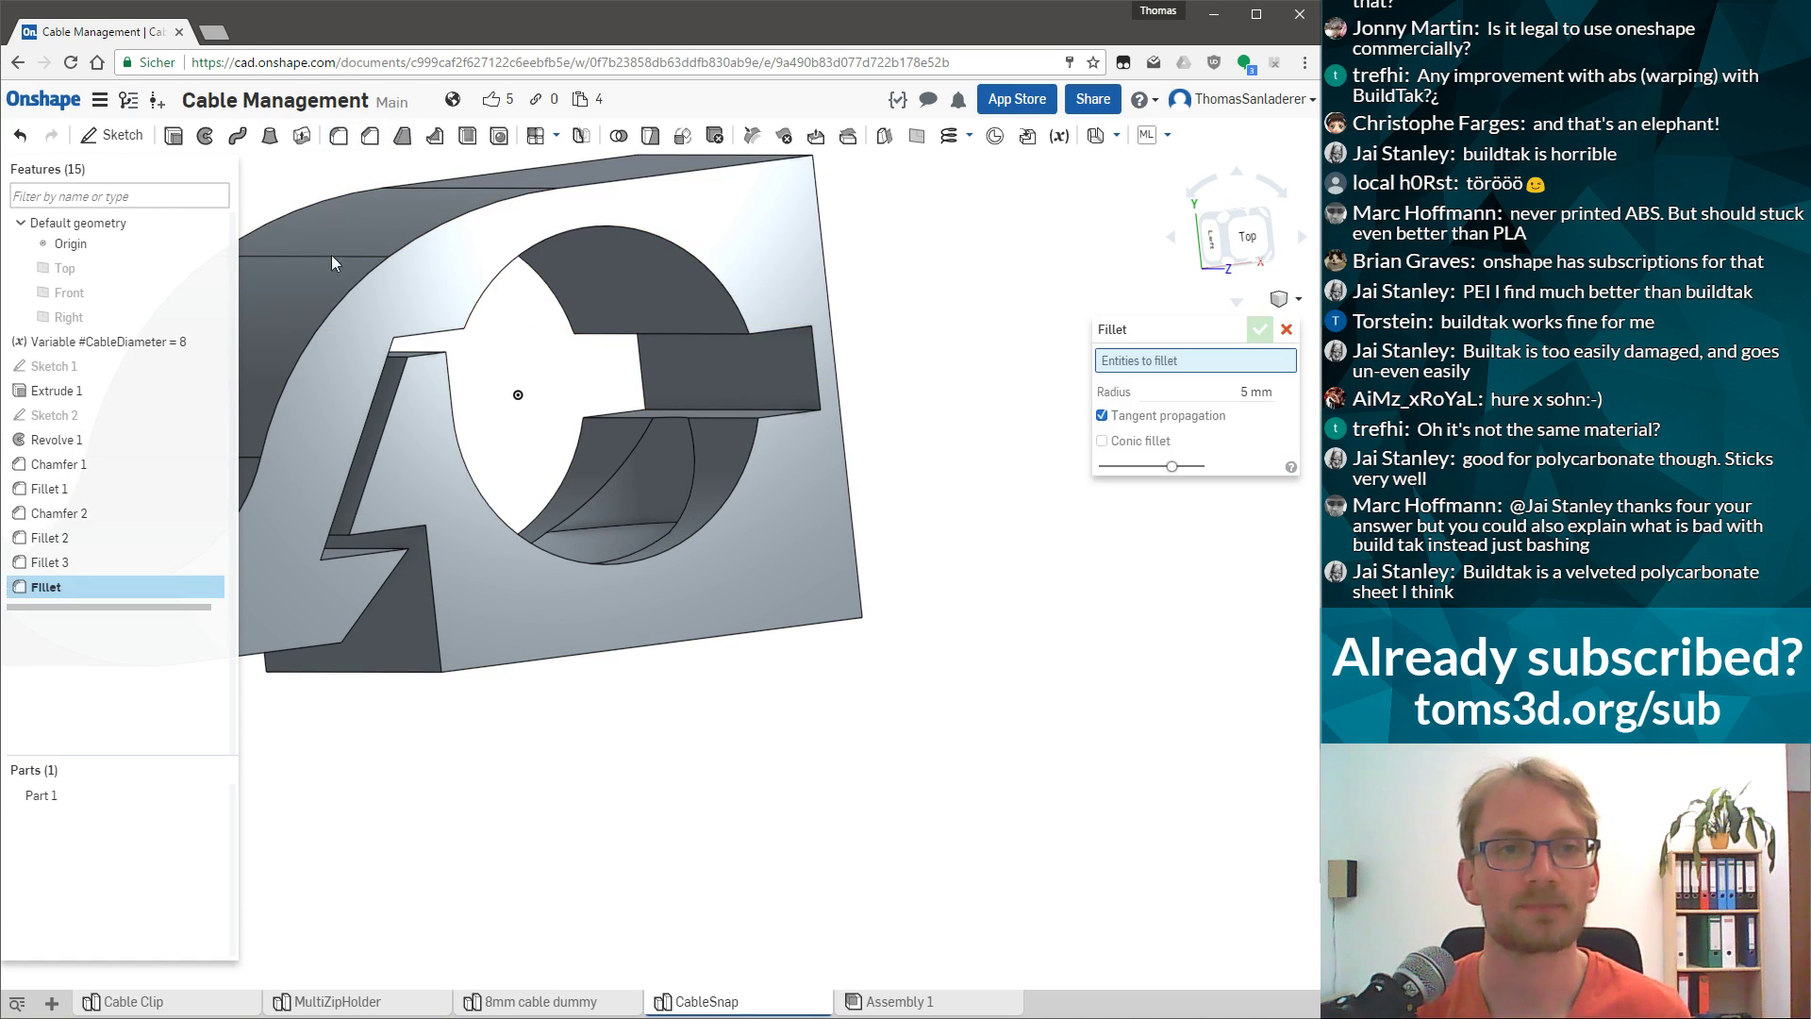
pyautogui.click(669, 334)
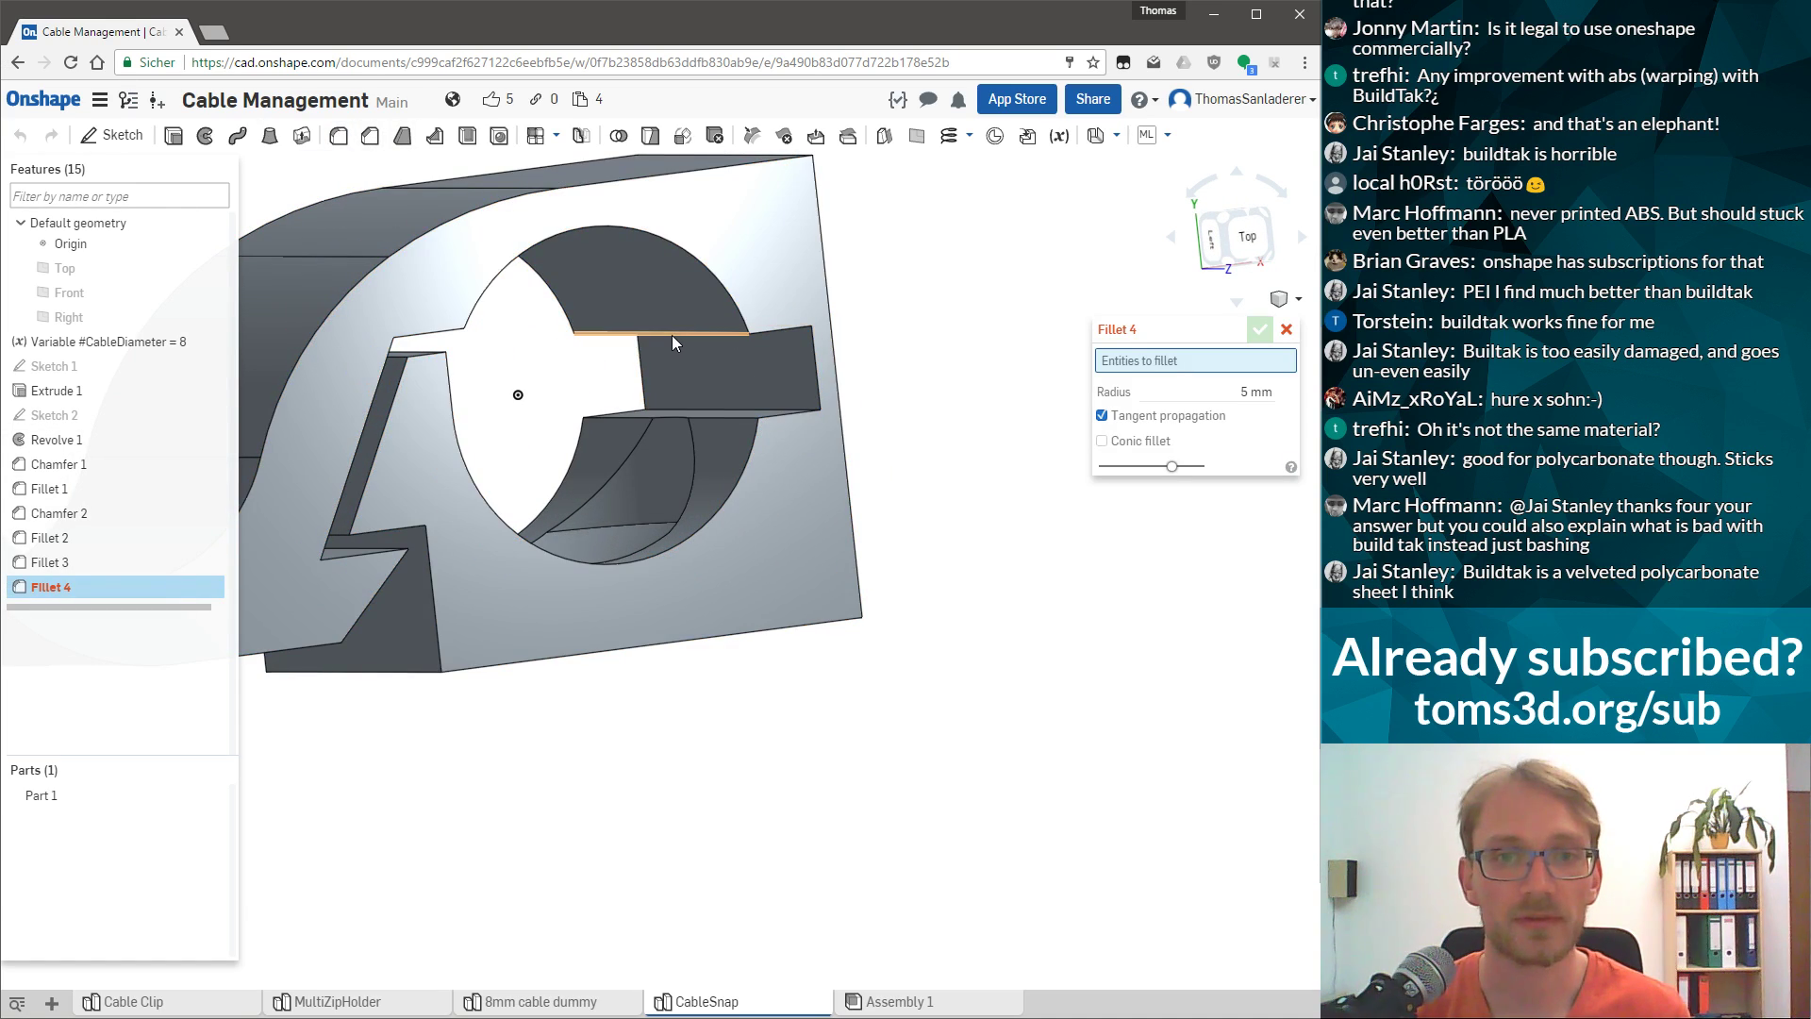
pyautogui.click(624, 418)
pyautogui.click(728, 411)
pyautogui.moveTo(700, 434); pyautogui.dragTo(604, 437, button='right')
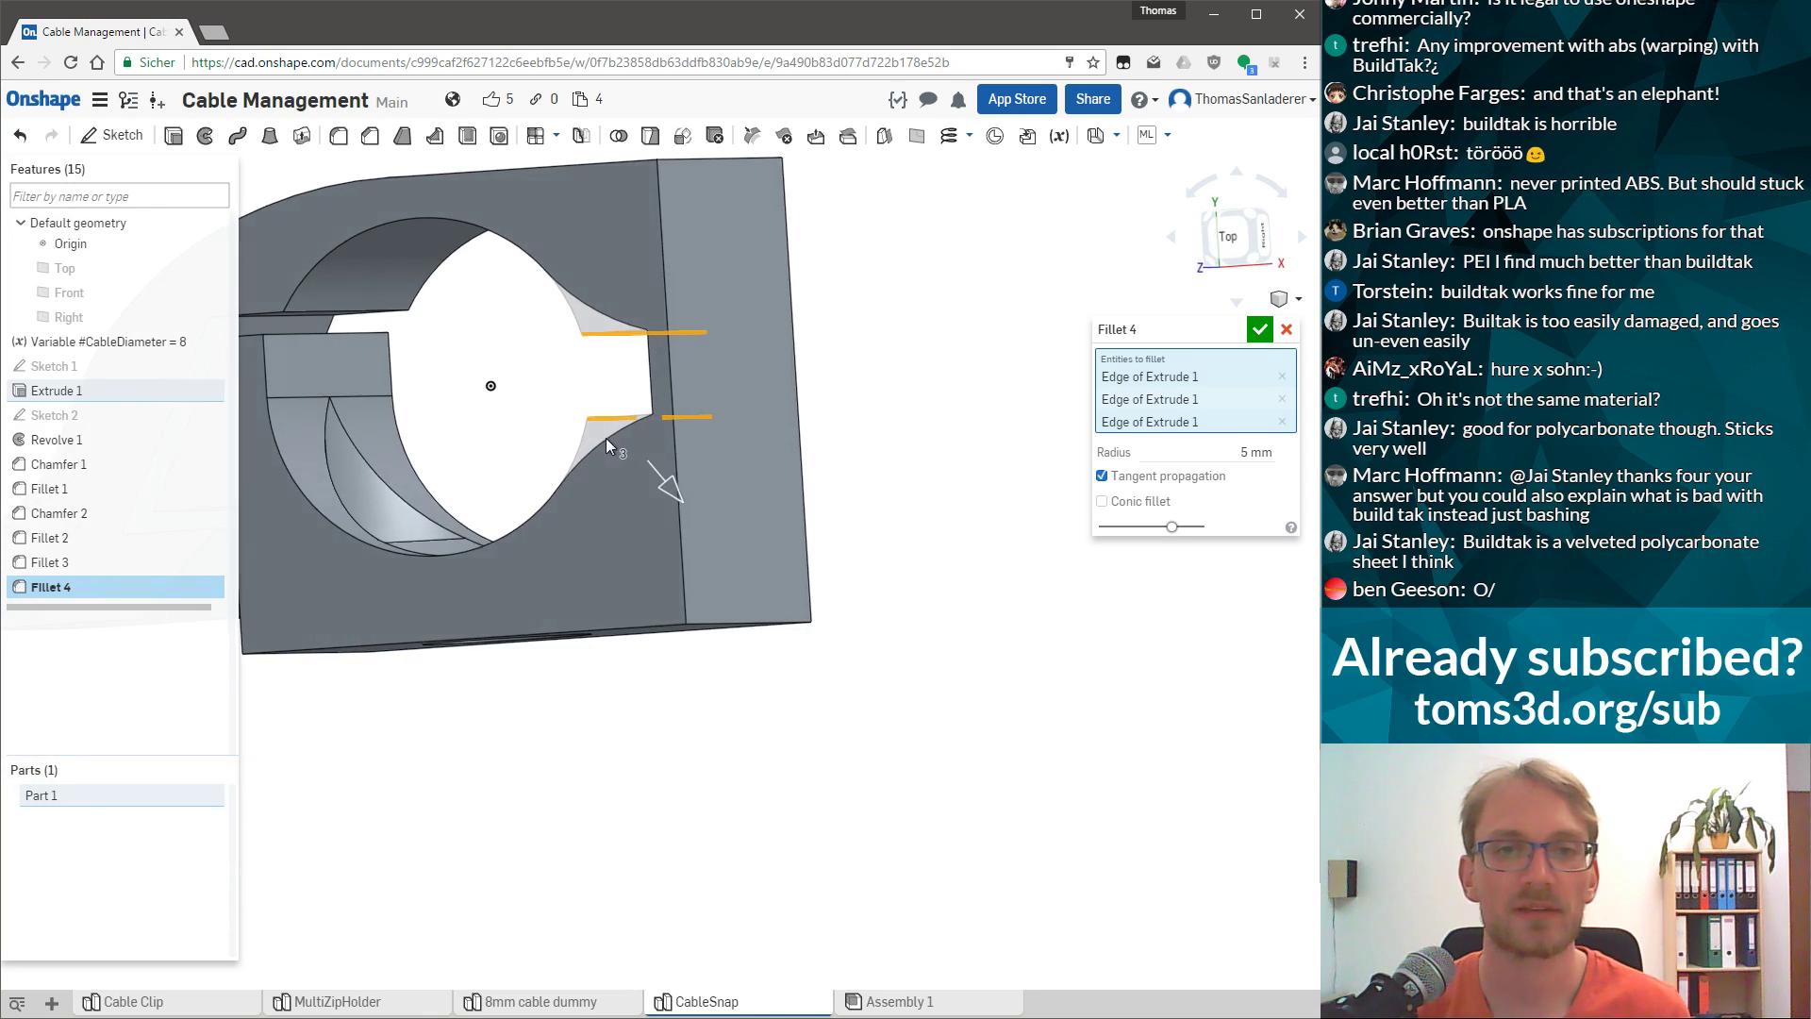
pyautogui.click(1259, 330)
# Examine the rounded cable hole, the latch and the hook from several angles.
pyautogui.scroll(2, 444, 311)
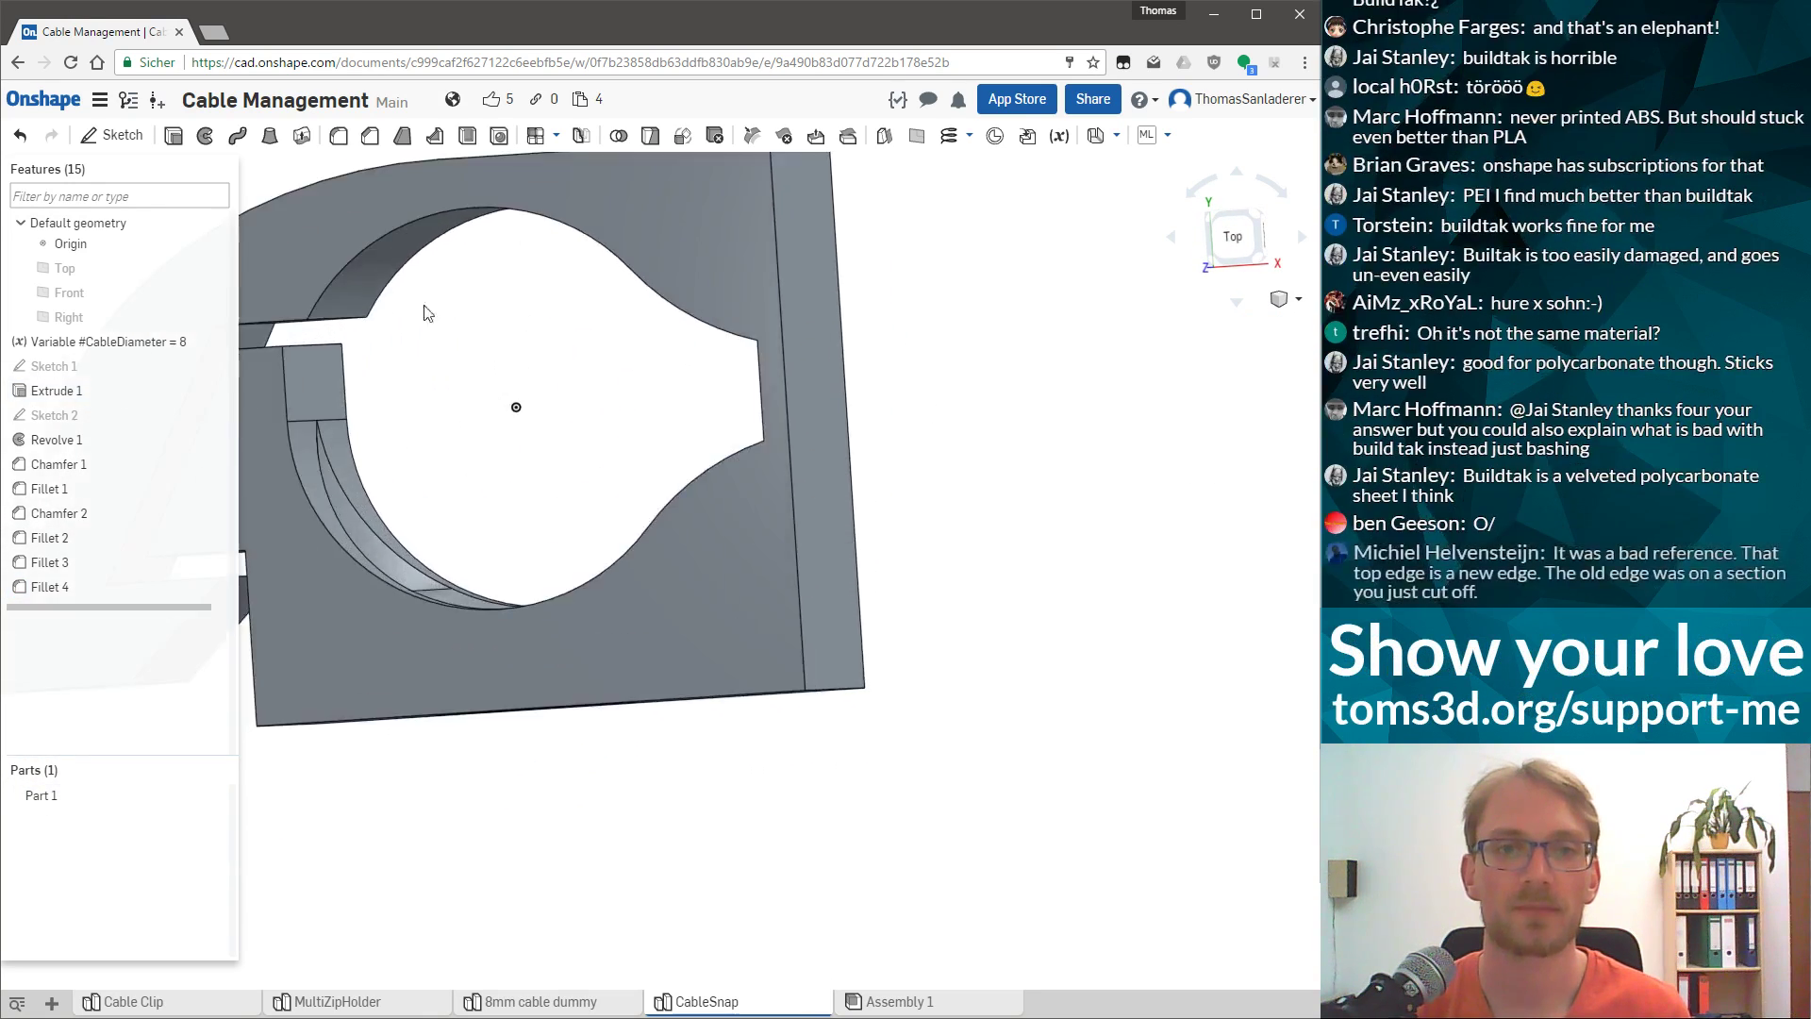
pyautogui.moveTo(444, 311); pyautogui.dragTo(990, 396, button='right')
pyautogui.moveTo(689, 439)
pyautogui.mouseDown(button='right')
pyautogui.moveTo(778, 411)
pyautogui.moveTo(677, 428)
pyautogui.moveTo(710, 488)
pyautogui.moveTo(886, 392)
pyautogui.mouseUp(button='right')
pyautogui.moveTo(698, 377)
pyautogui.mouseDown(button='right')
pyautogui.moveTo(634, 349)
pyautogui.moveTo(718, 368)
pyautogui.mouseUp(button='right')
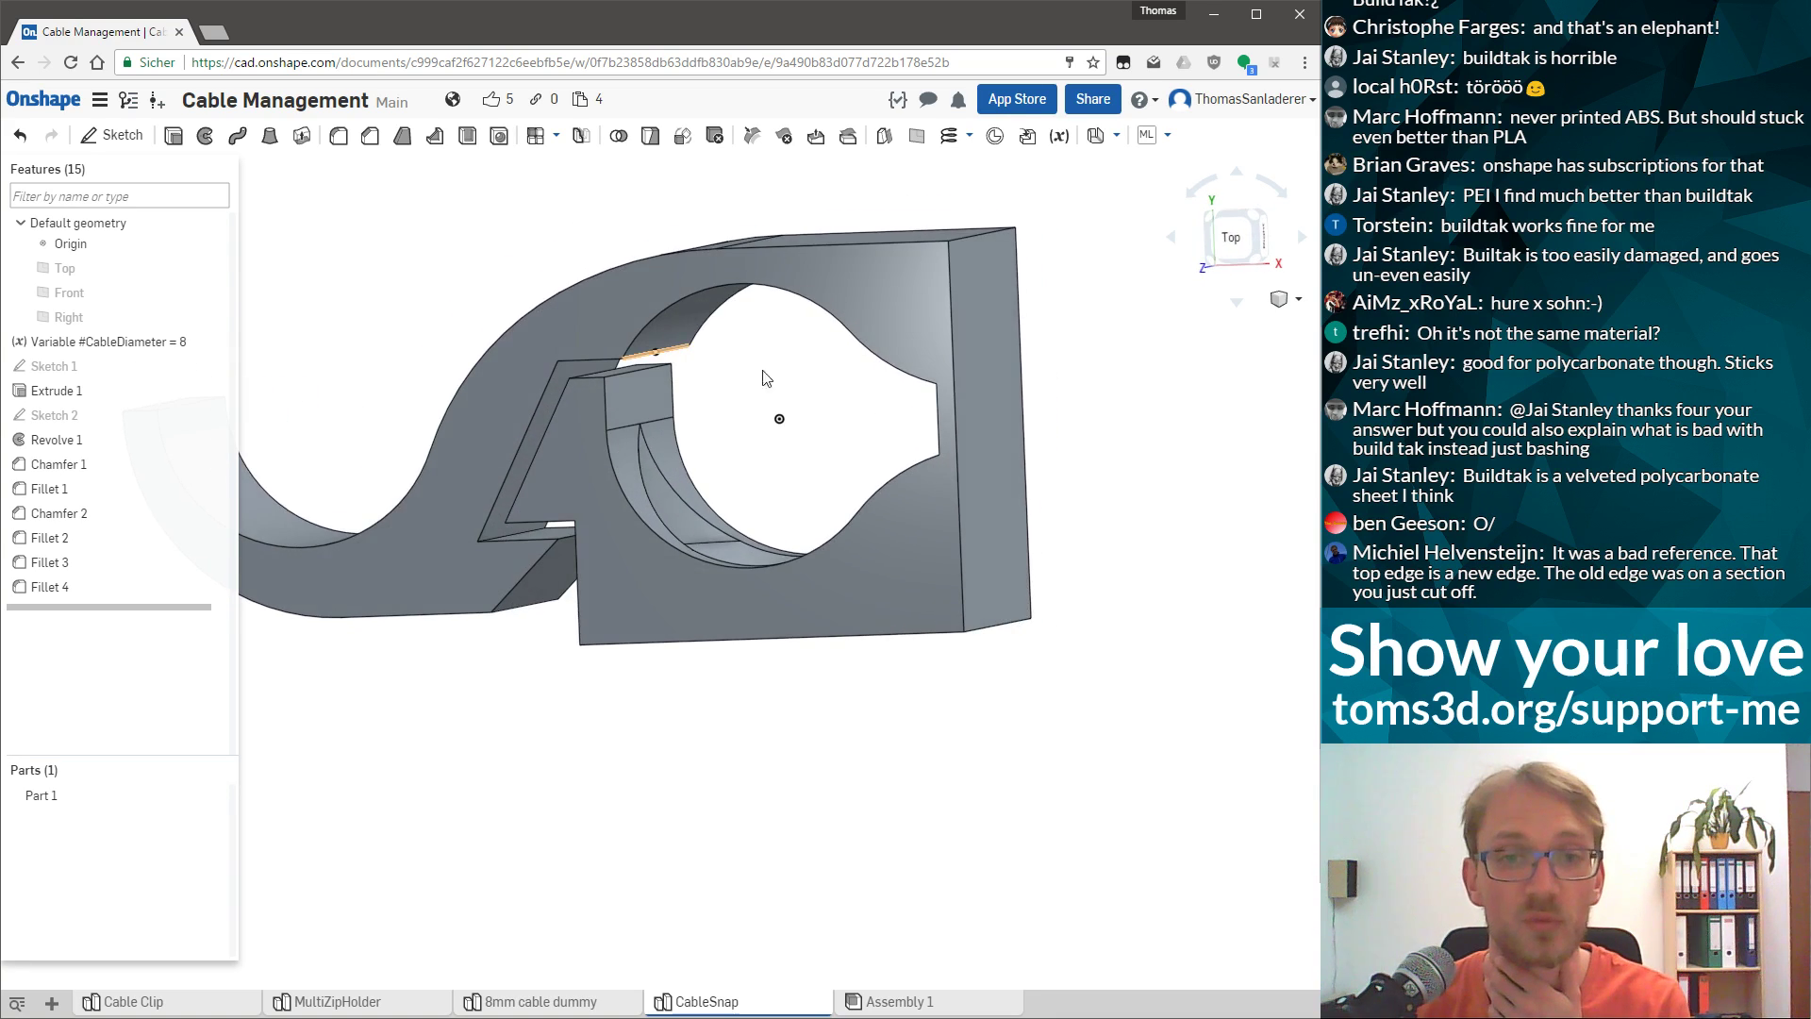
pyautogui.scroll(-3, 766, 372)
pyautogui.scroll(3, 879, 353)
pyautogui.scroll(-3, 944, 393)
pyautogui.moveTo(944, 392); pyautogui.dragTo(1040, 429, button='right')
pyautogui.scroll(3, 1041, 429)
pyautogui.scroll(-2, 979, 406)
pyautogui.scroll(2, 990, 387)
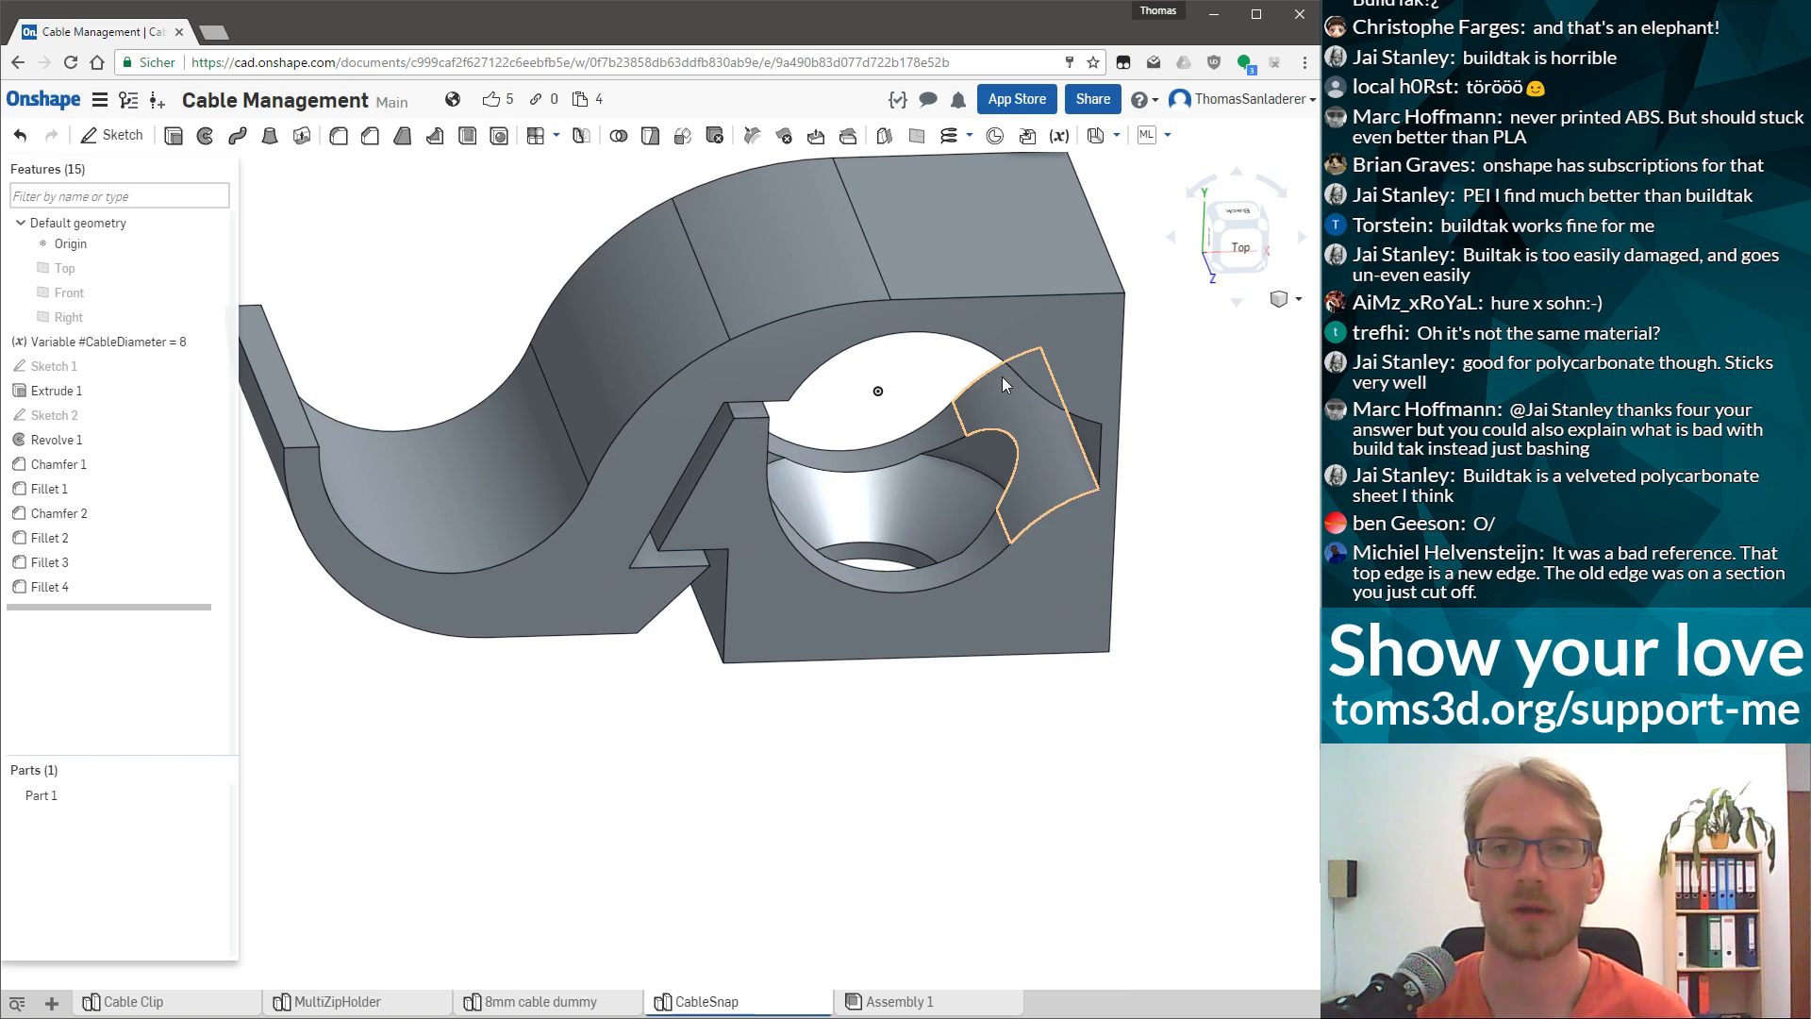
pyautogui.scroll(-4, 1003, 374)
# Chamfer the block's upper corner on the side opposite the hook with an equal-distance chamfer.
pyautogui.moveTo(1045, 343); pyautogui.dragTo(1061, 291, button='right')
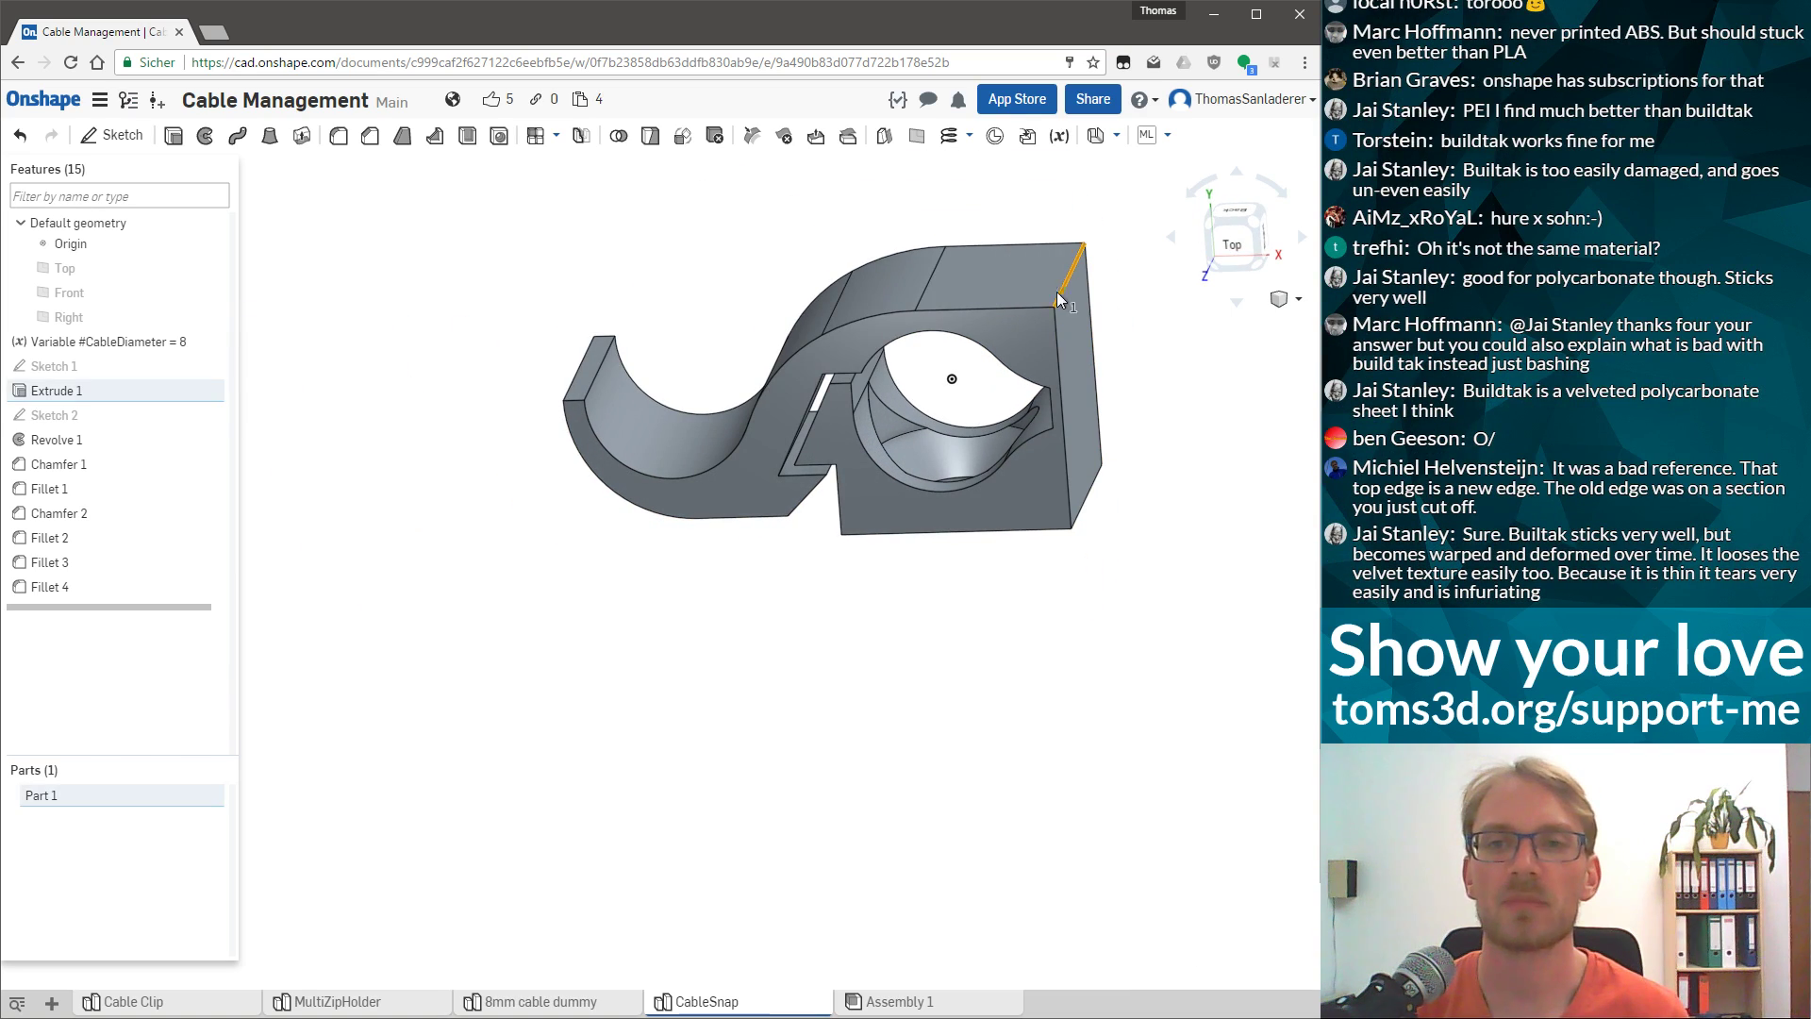
pyautogui.click(1061, 292)
pyautogui.click(367, 138)
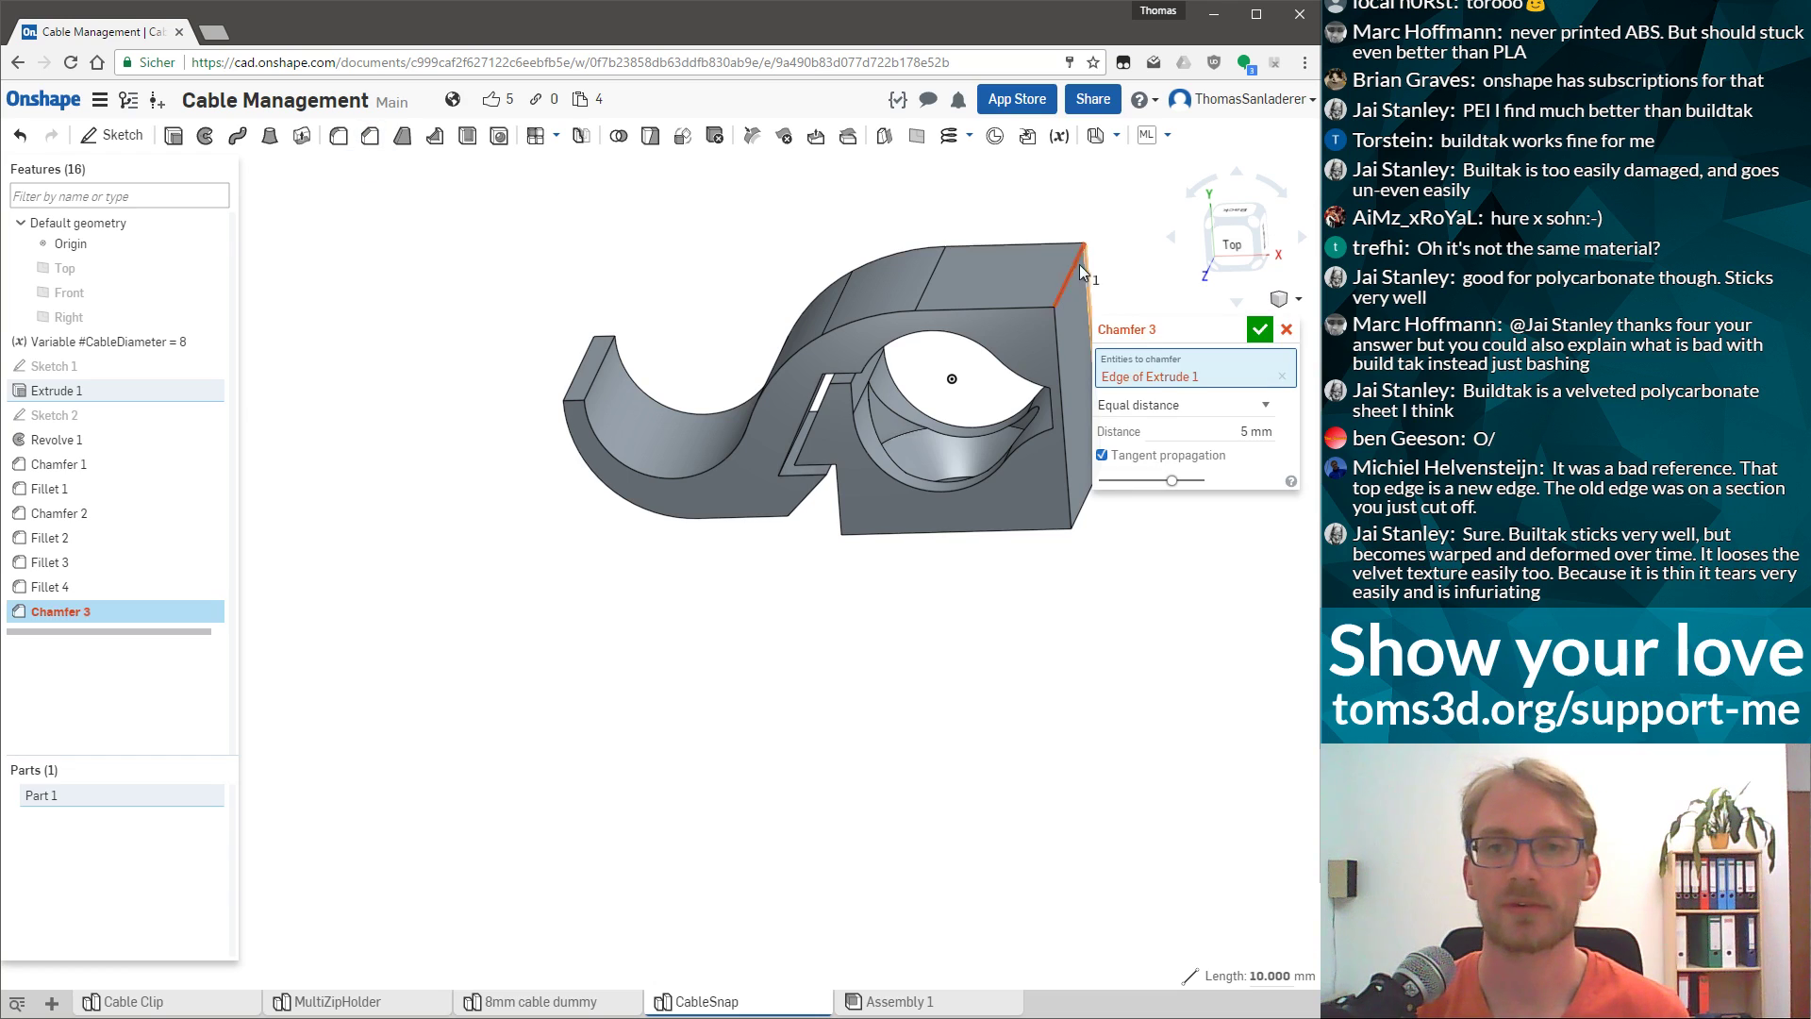
pyautogui.click(1251, 431)
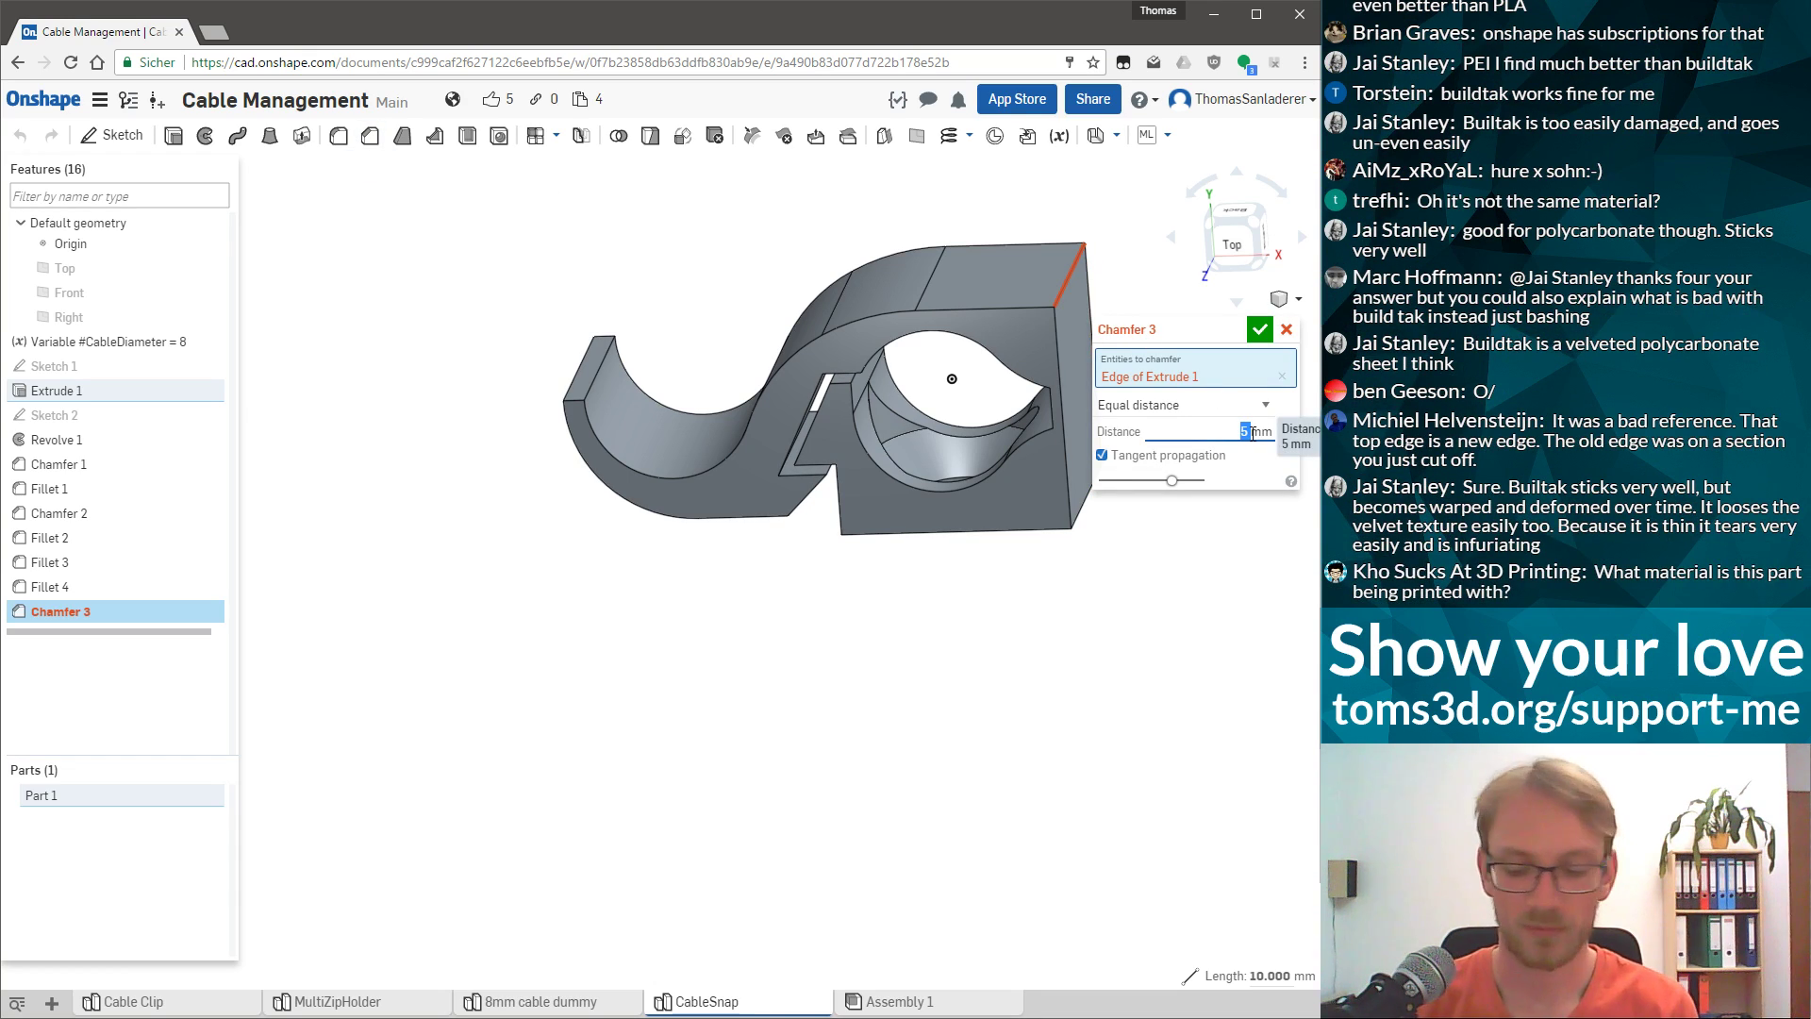
pyautogui.click(1260, 330)
pyautogui.hotkey('shift', '5')
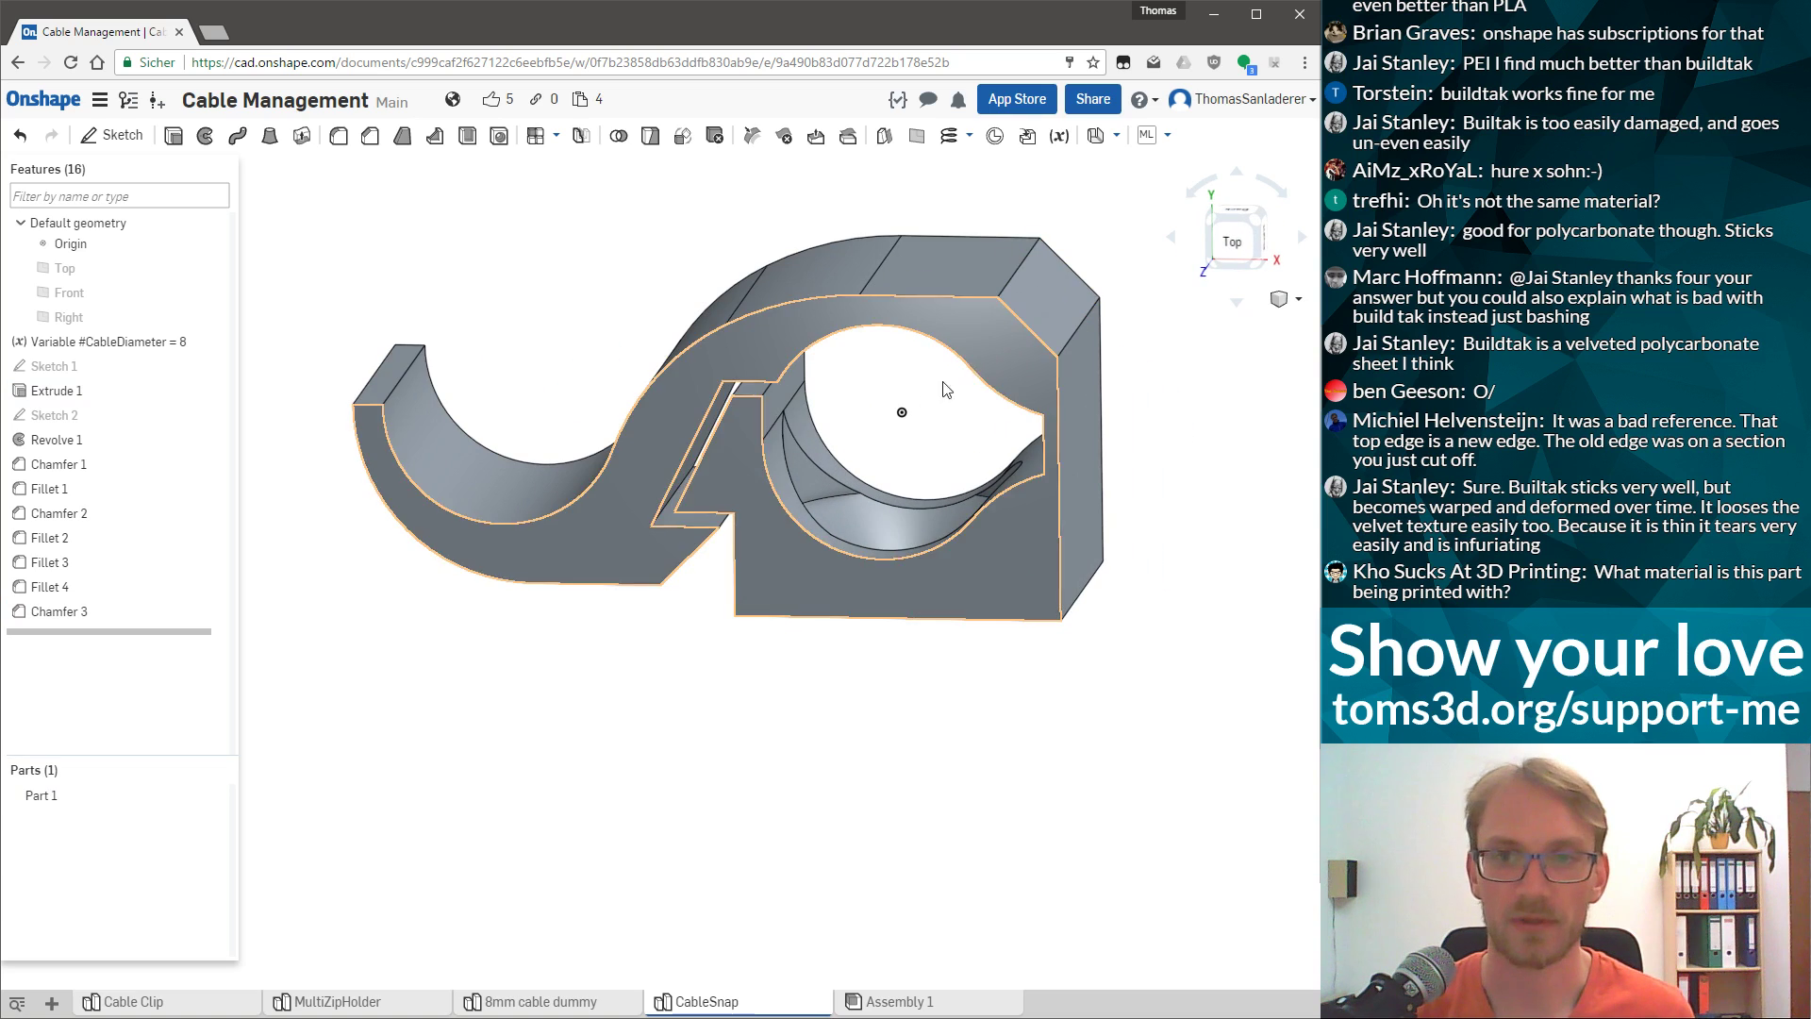
pyautogui.moveTo(963, 363); pyautogui.dragTo(736, 519, button='right')
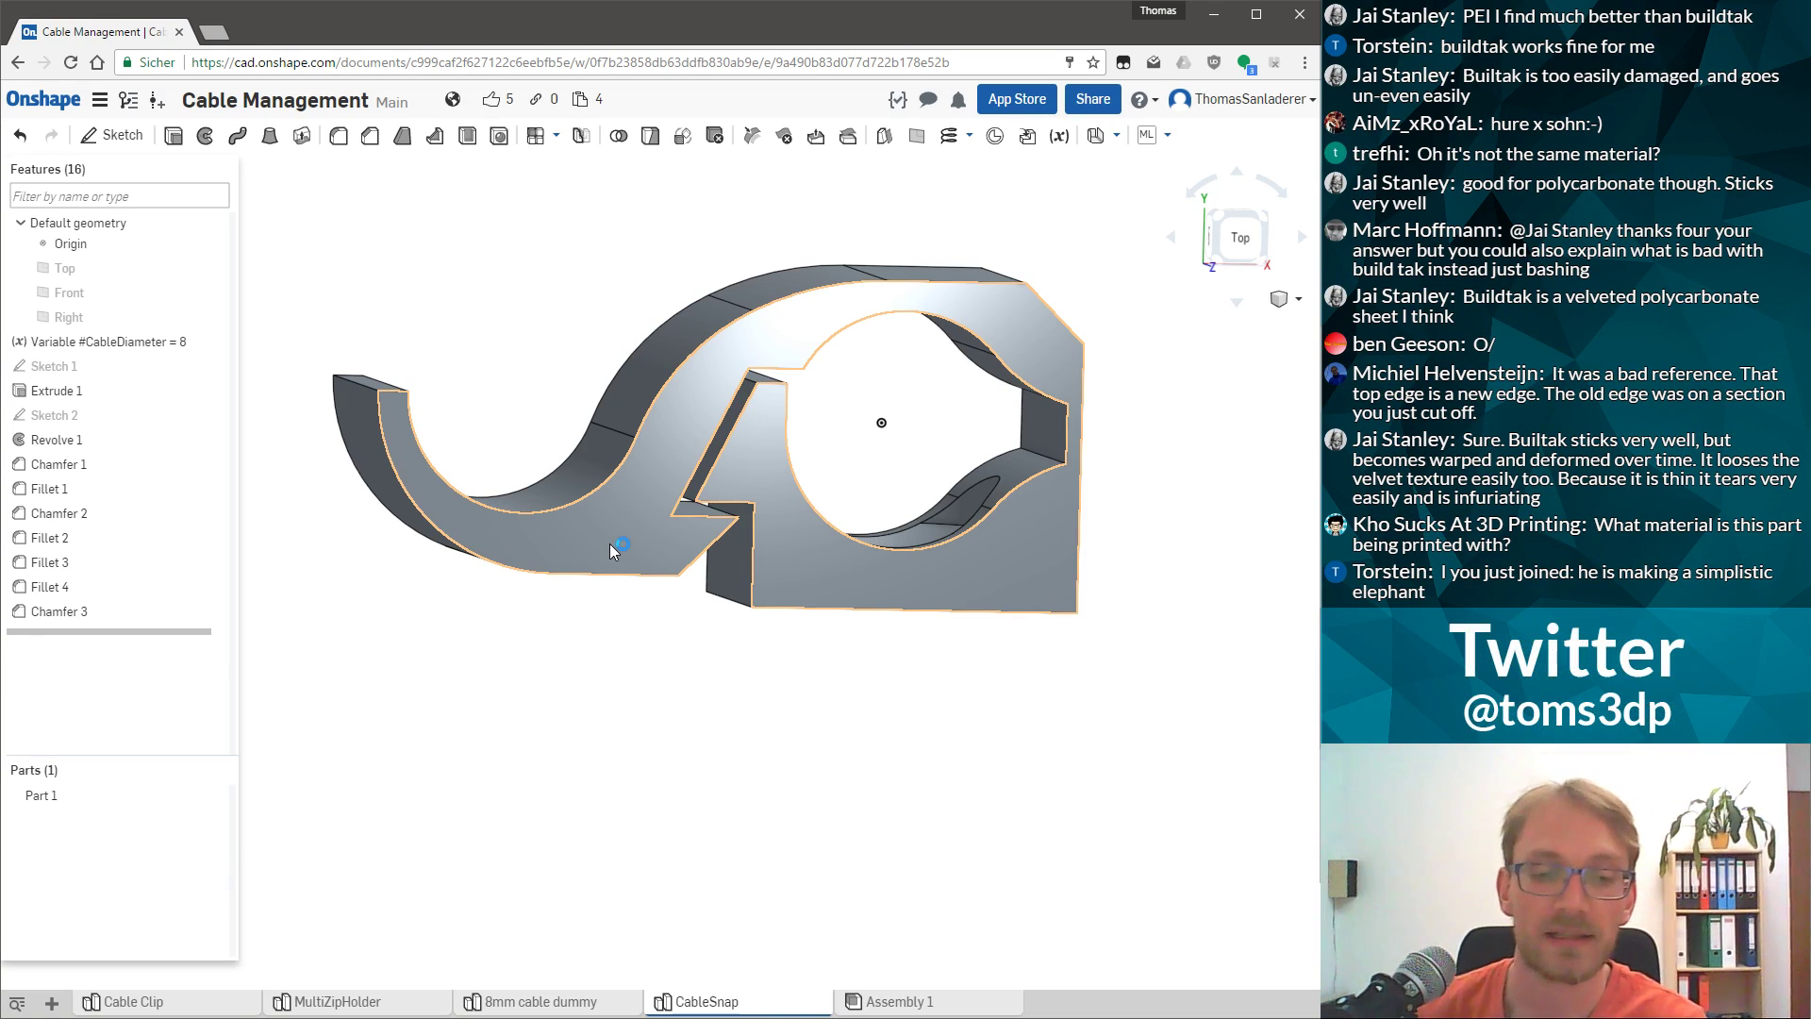
# Review the assembly, the 8mm cable dummy, the MultiZipHolder and the Cable Clip one after another.
pyautogui.click(900, 1001)
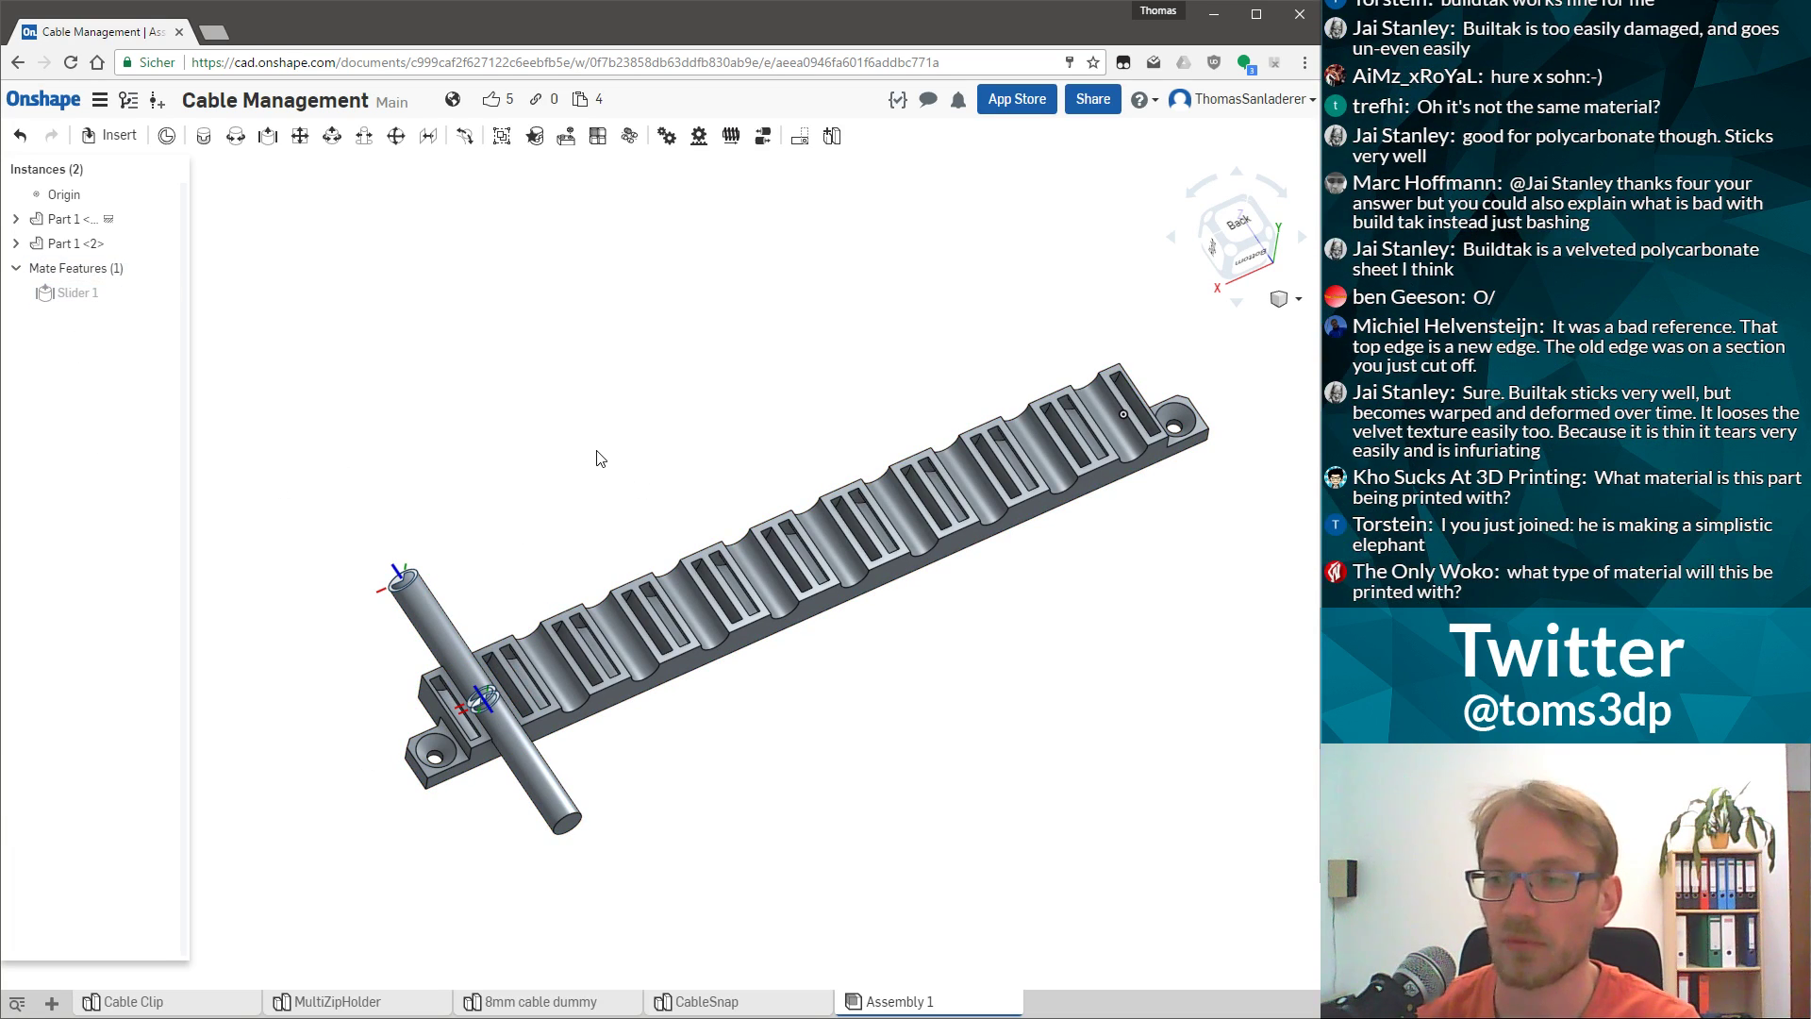
pyautogui.click(723, 998)
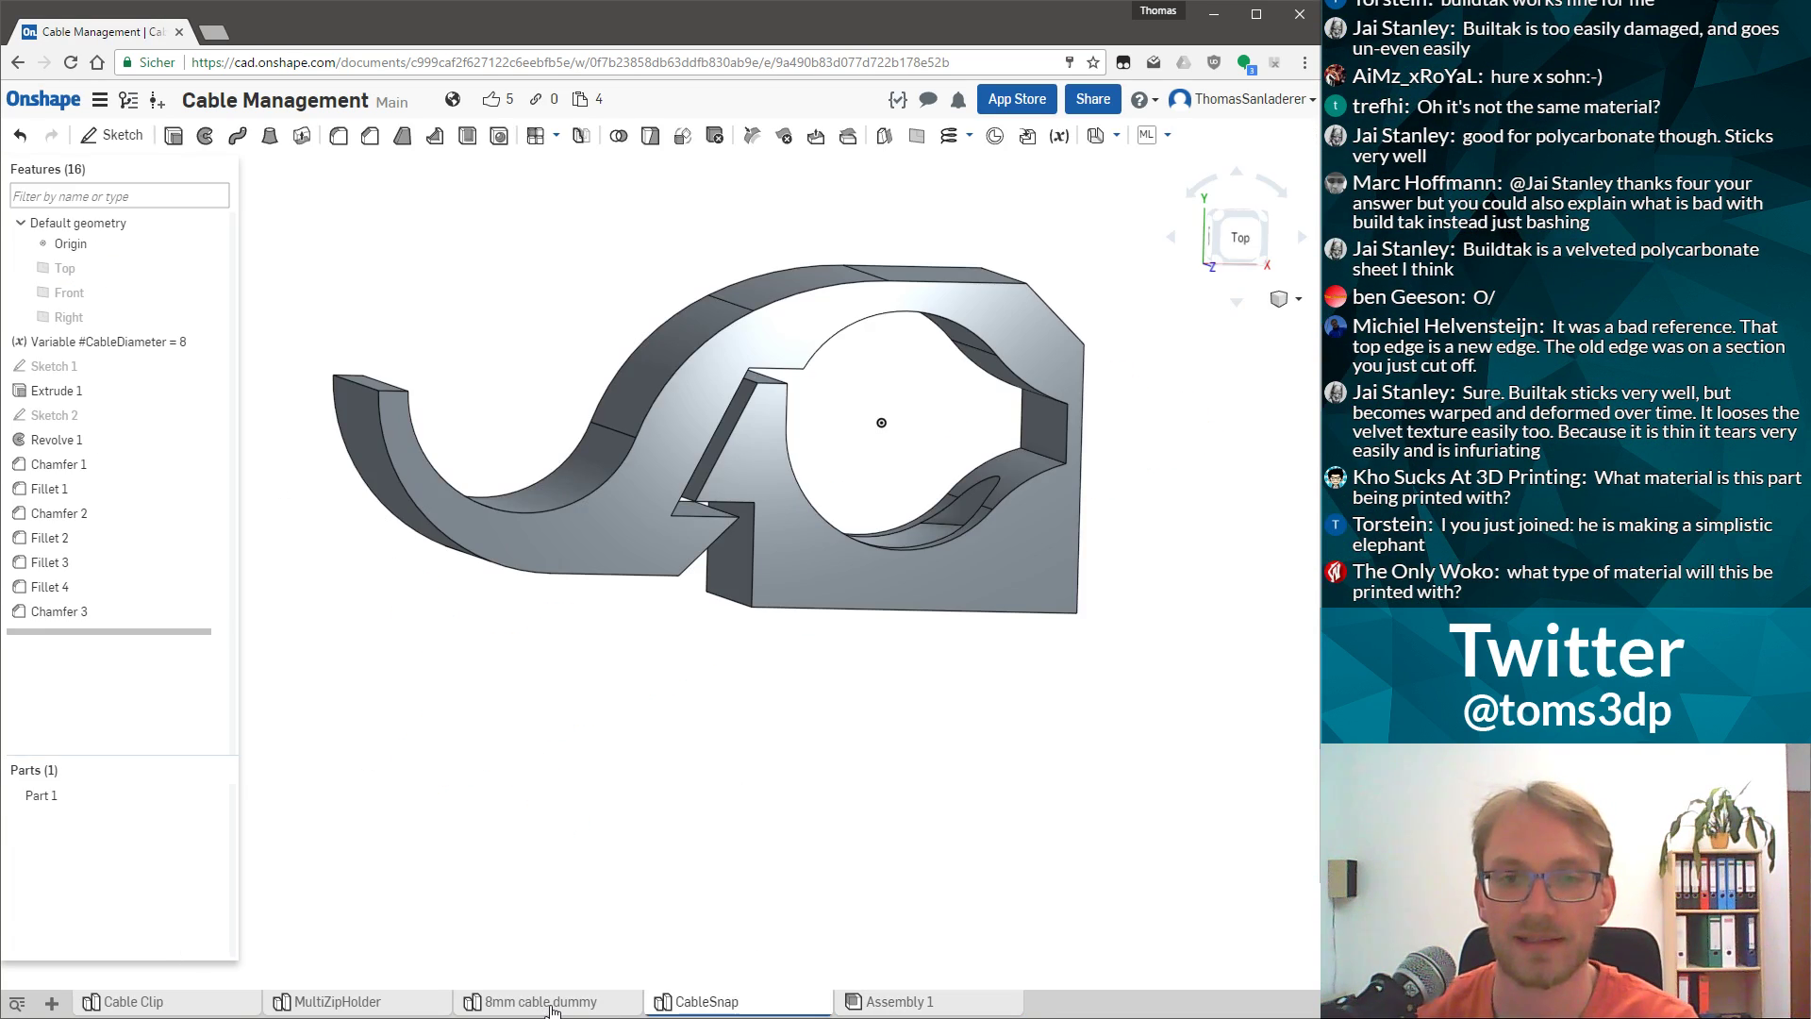
pyautogui.click(553, 1004)
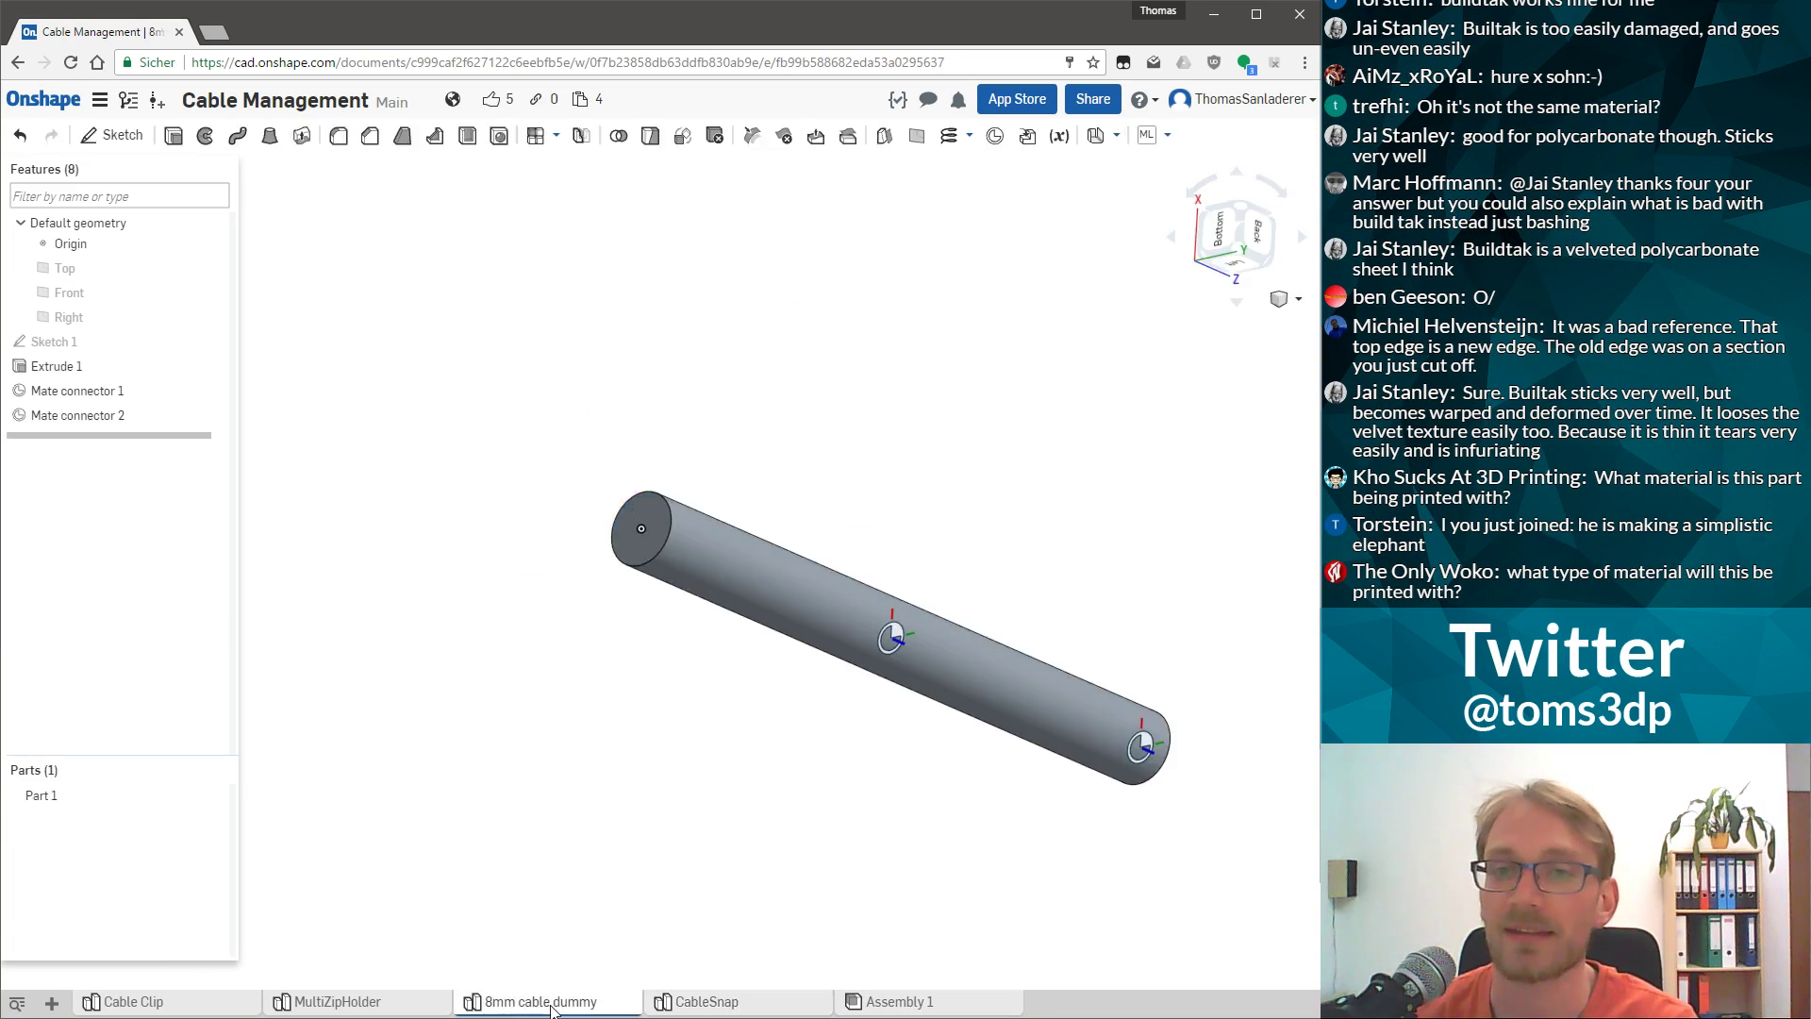
pyautogui.click(380, 1004)
pyautogui.scroll(-3, 424, 604)
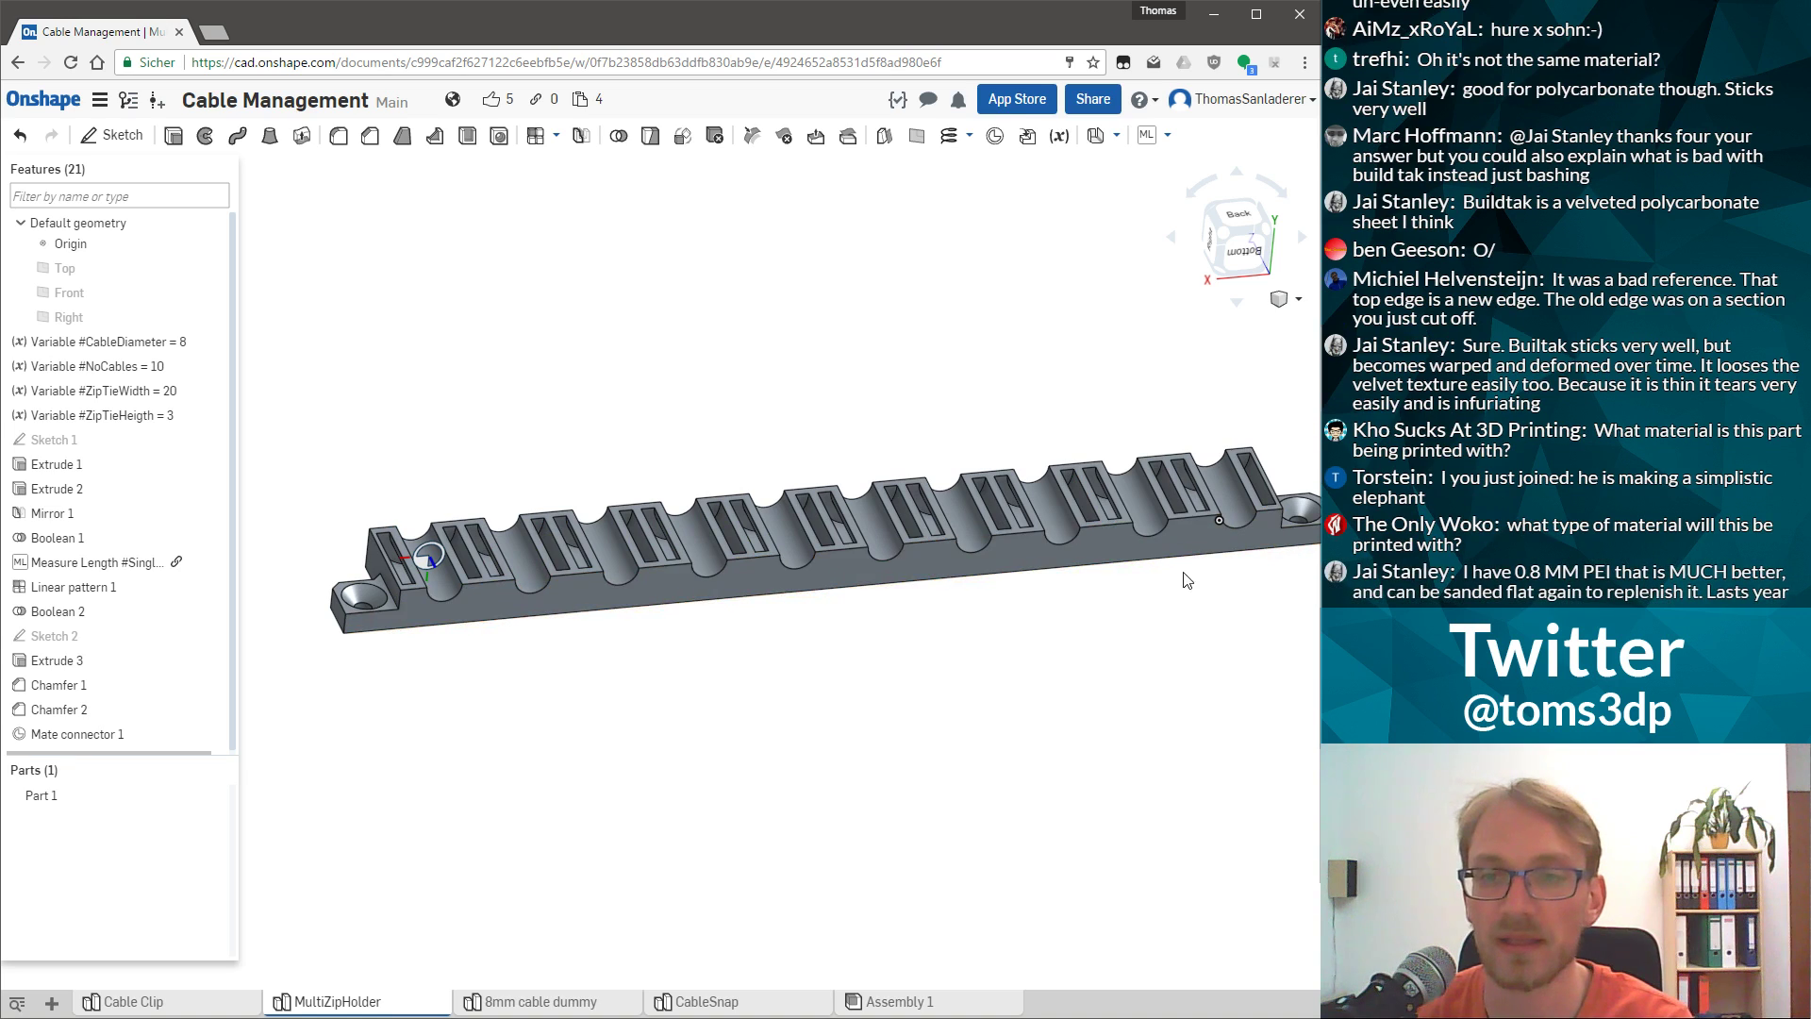
pyautogui.moveTo(960, 473); pyautogui.dragTo(647, 635, button='right')
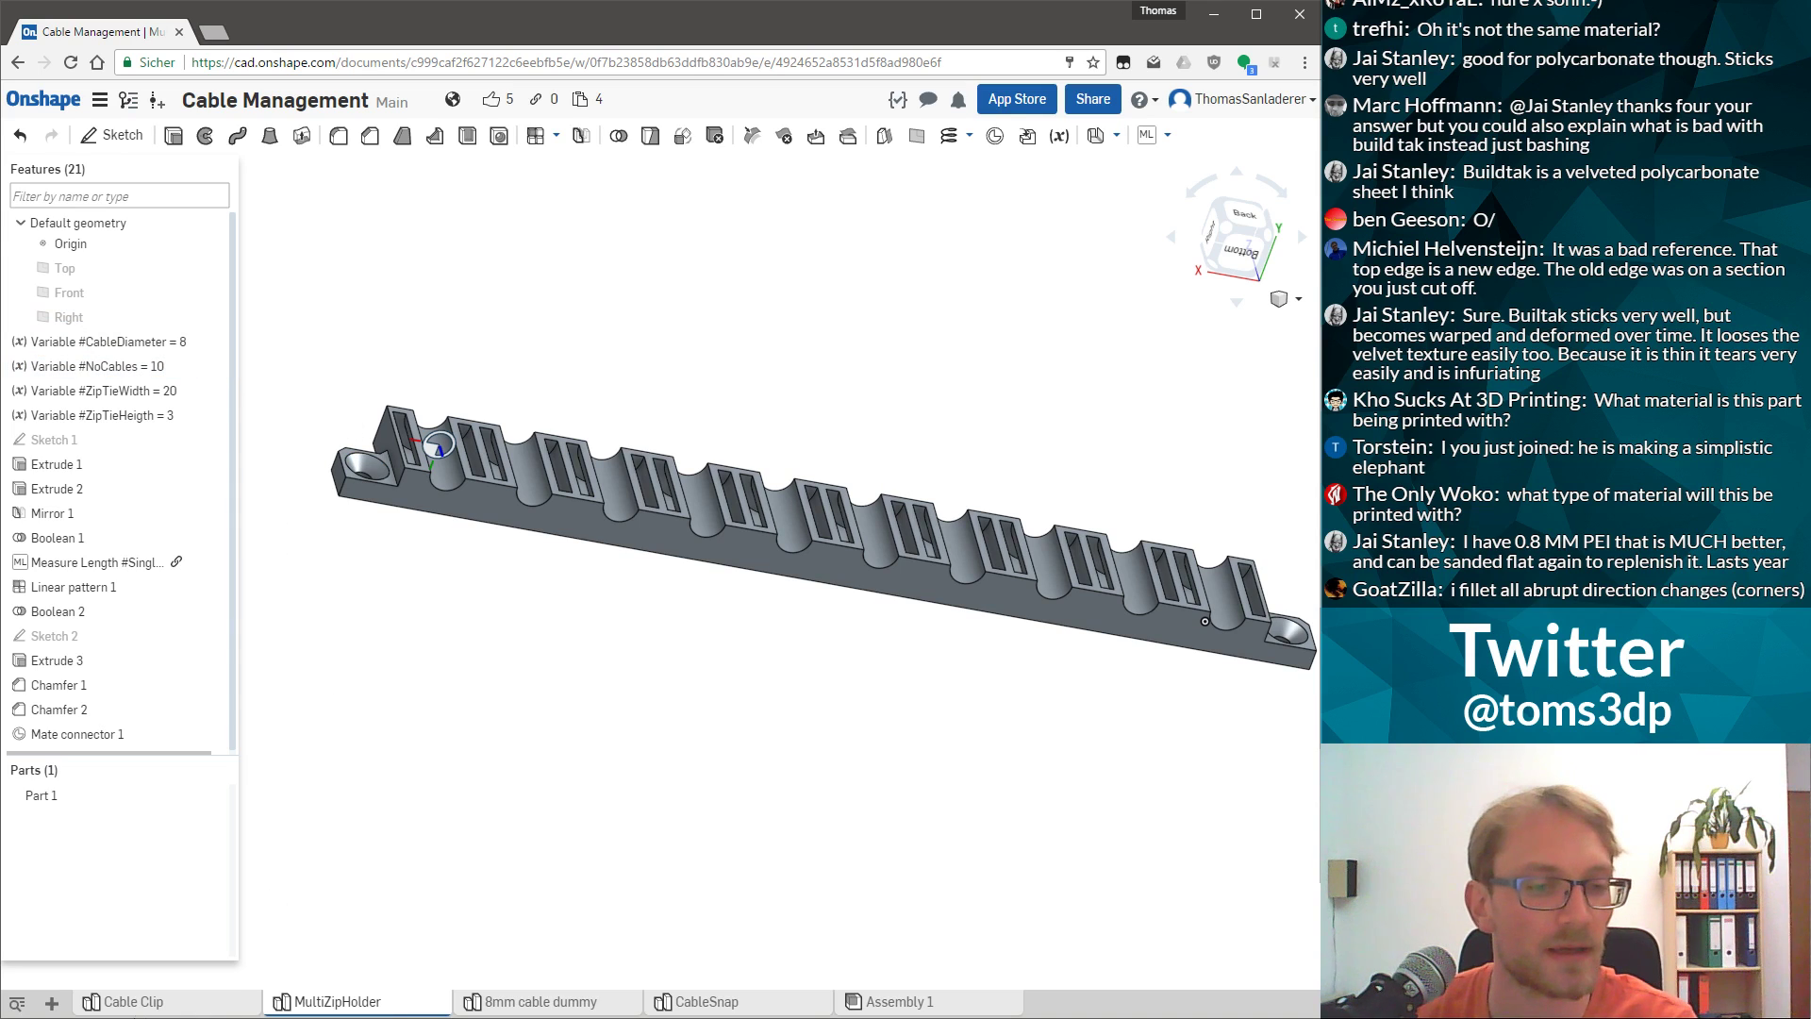
pyautogui.click(132, 1005)
pyautogui.moveTo(782, 726); pyautogui.dragTo(751, 867, button='right')
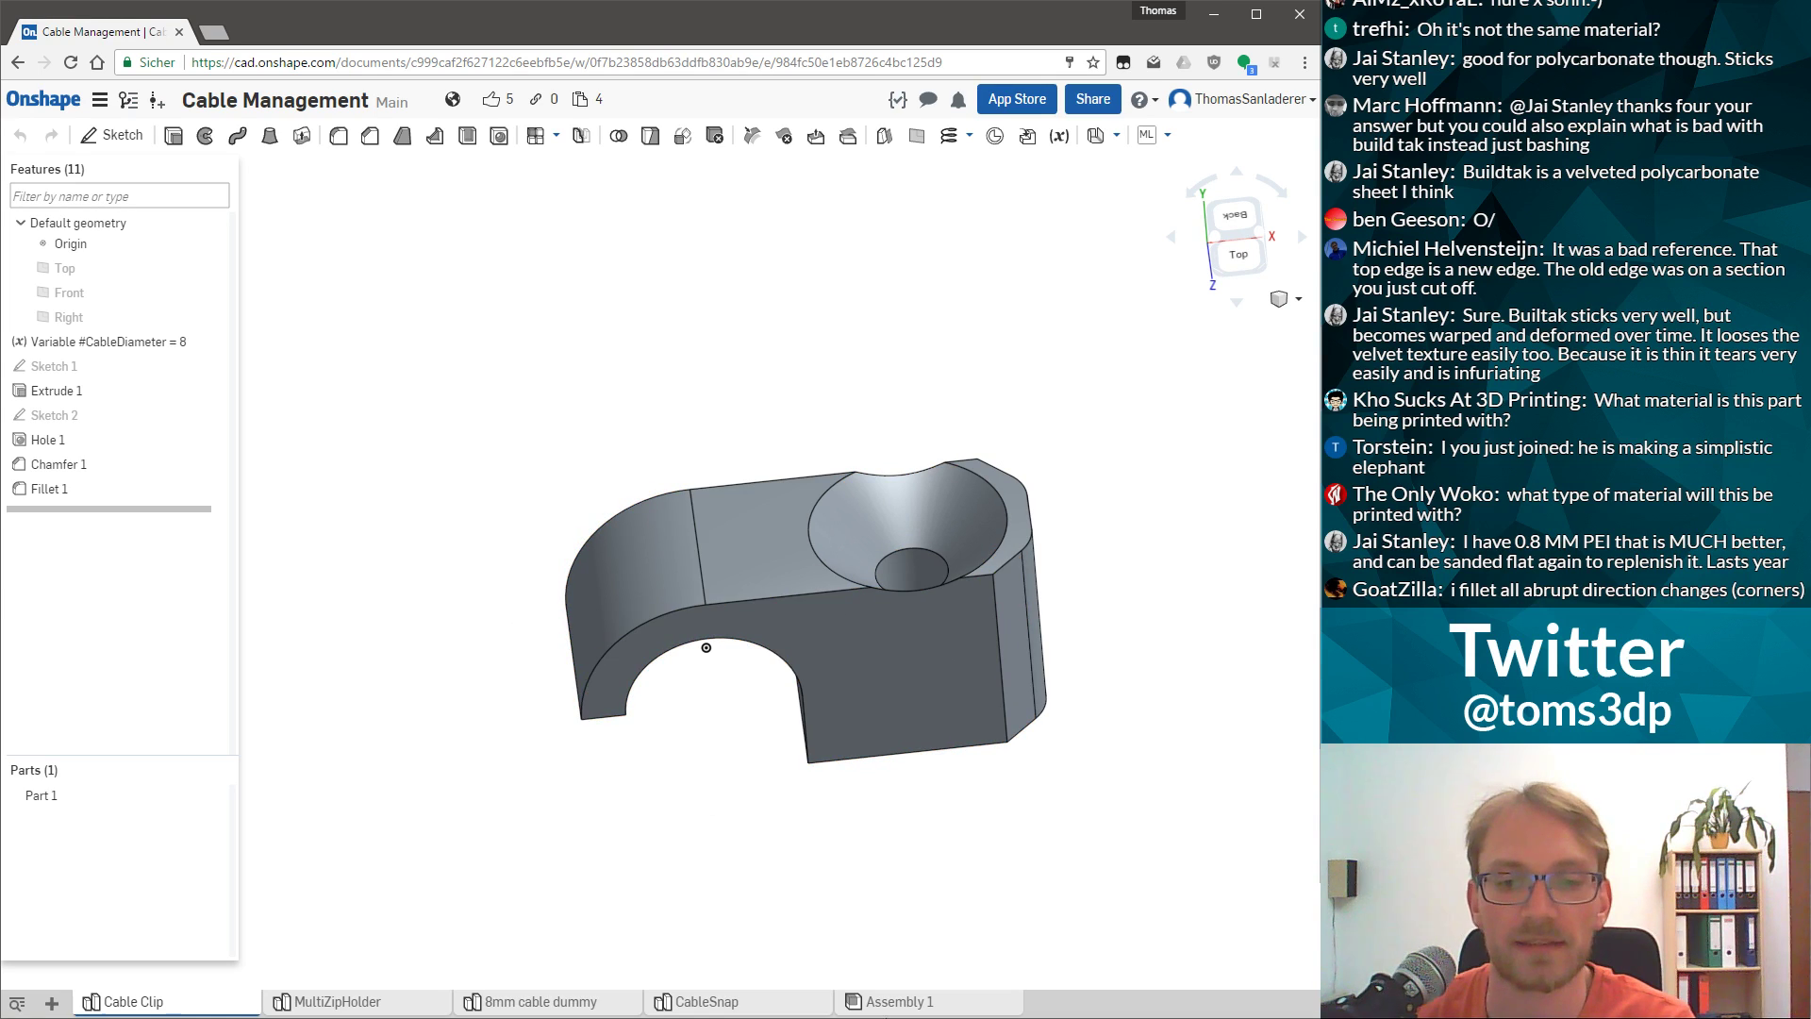
# Examine the CableSnap's hook, latch gap and filleted cable hole from several angles and close up.
pyautogui.click(813, 1003)
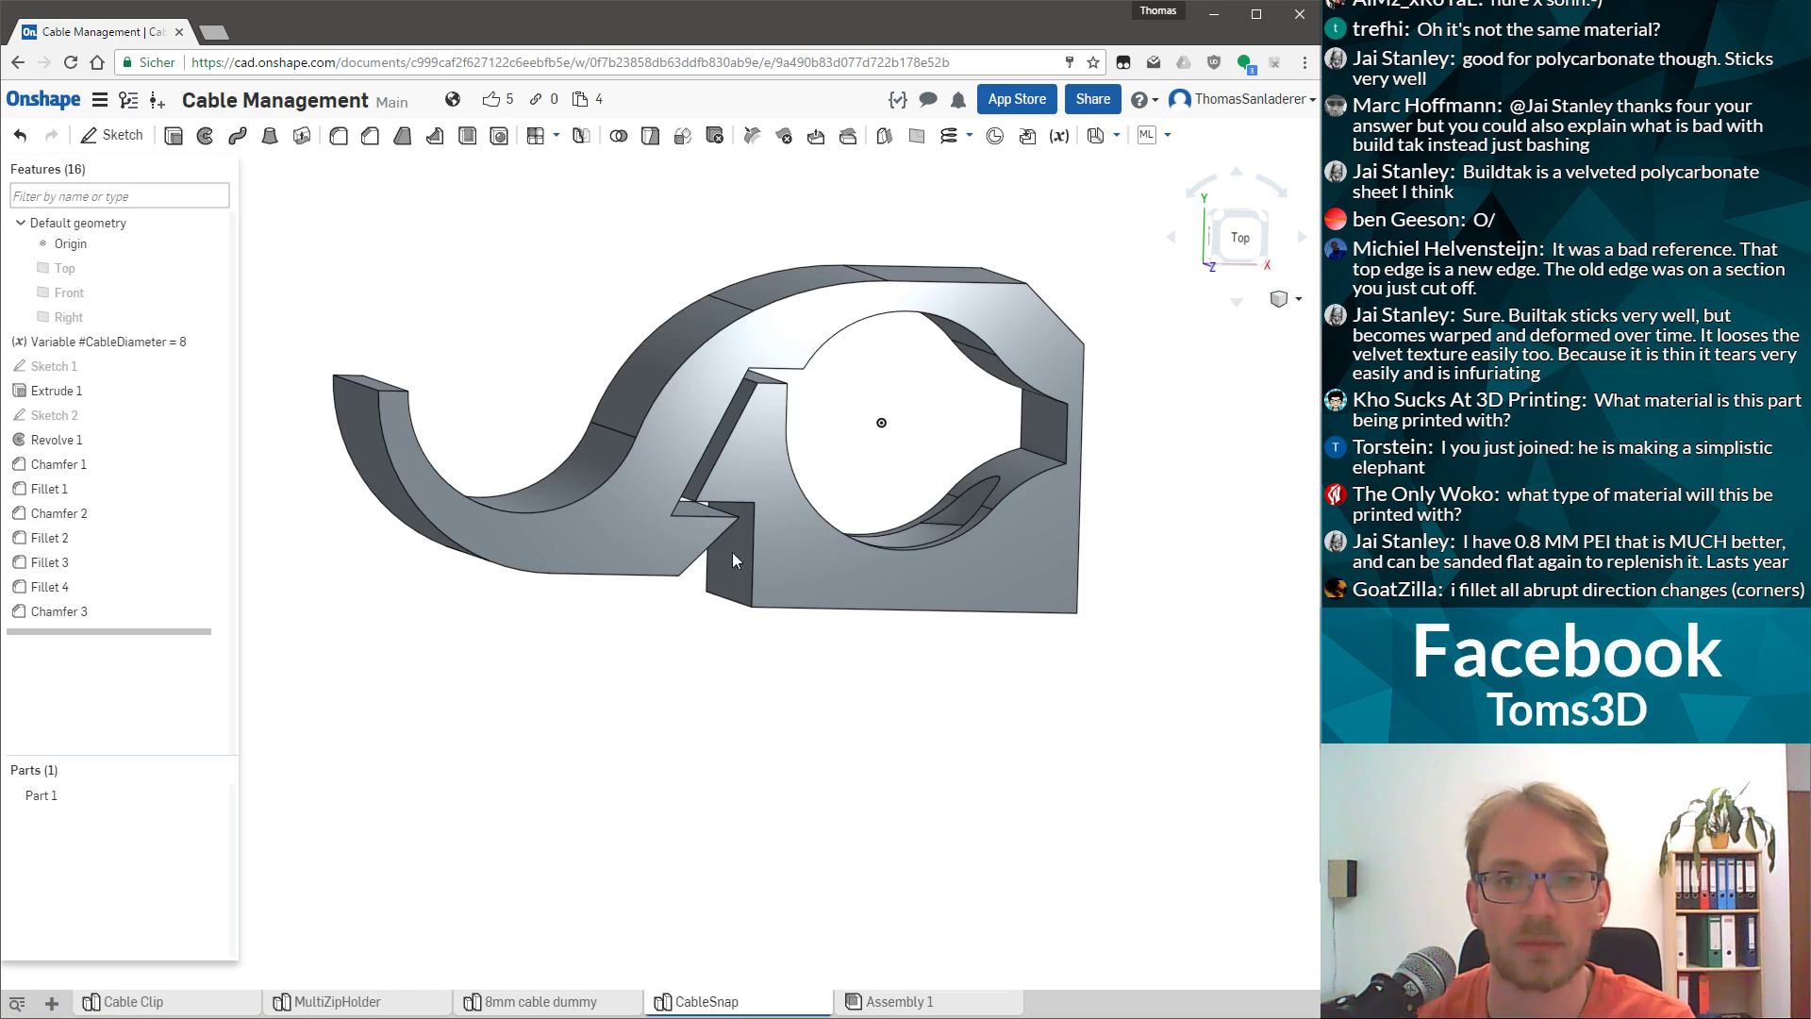
pyautogui.hotkey('shift', '7')
pyautogui.hotkey('shift', '5')
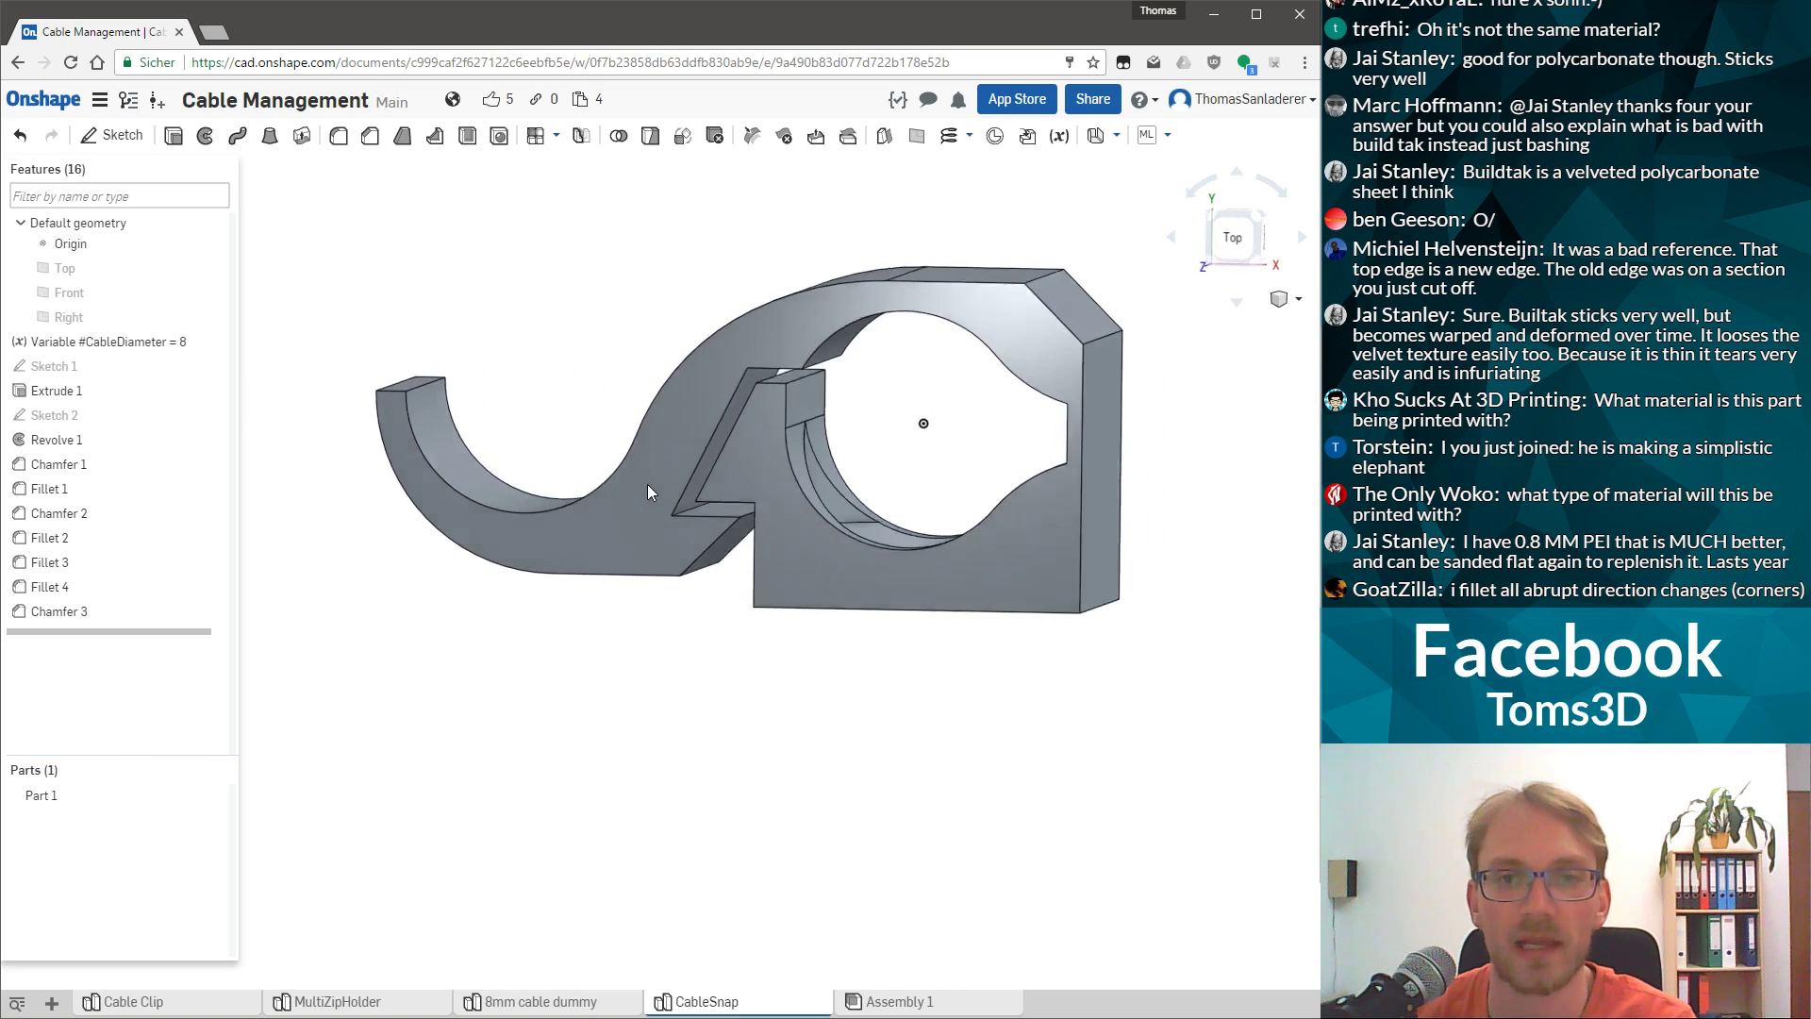
pyautogui.moveTo(650, 487); pyautogui.dragTo(688, 553, button='right')
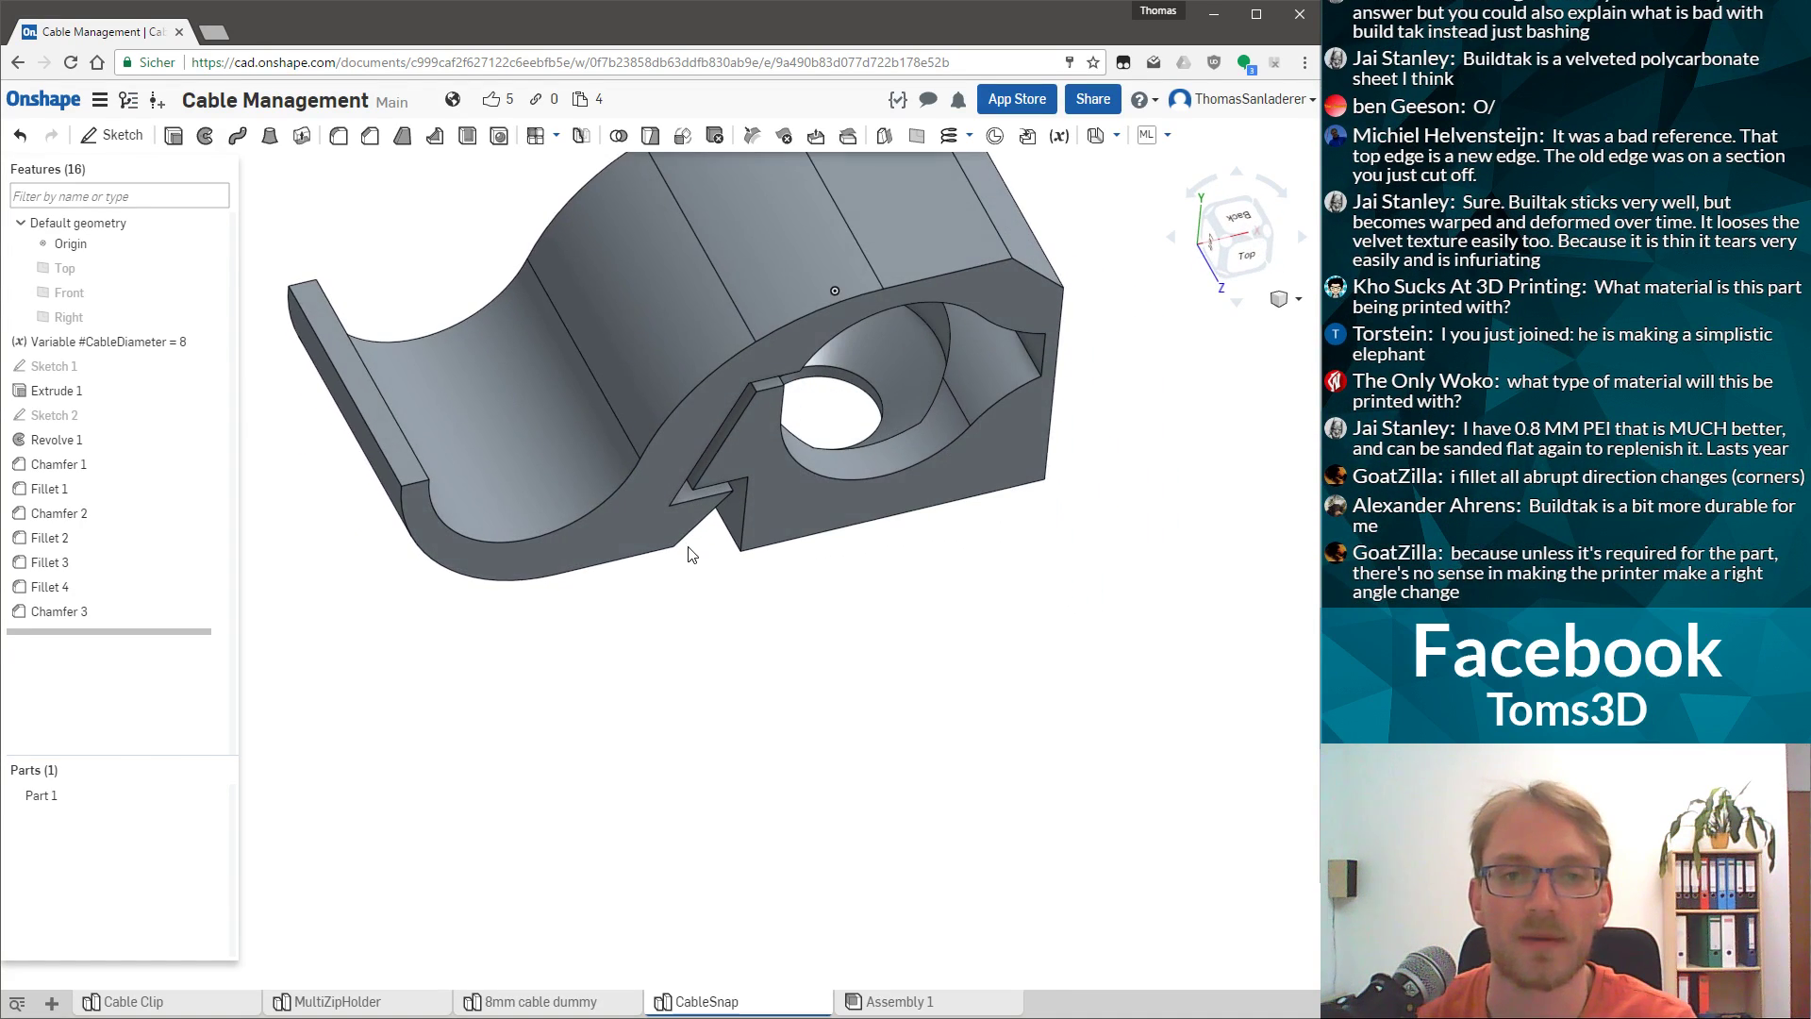
pyautogui.hotkey('shift', '5')
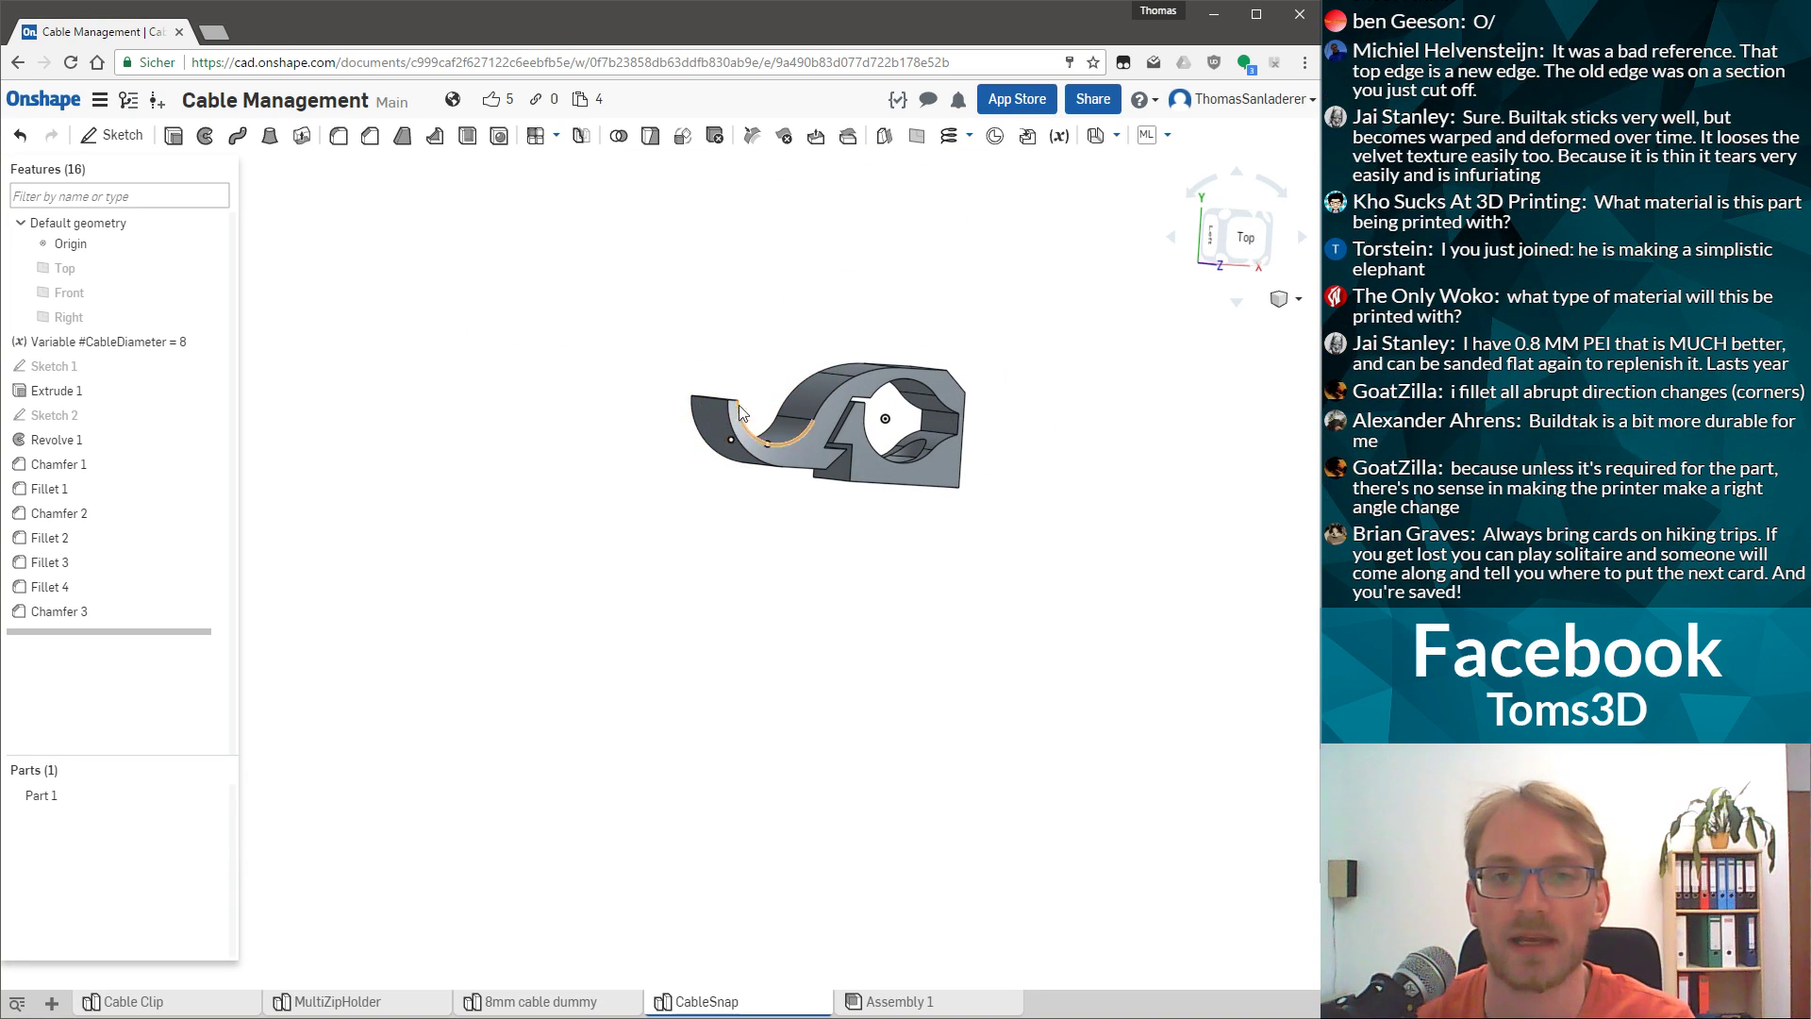
pyautogui.scroll(3, 937, 325)
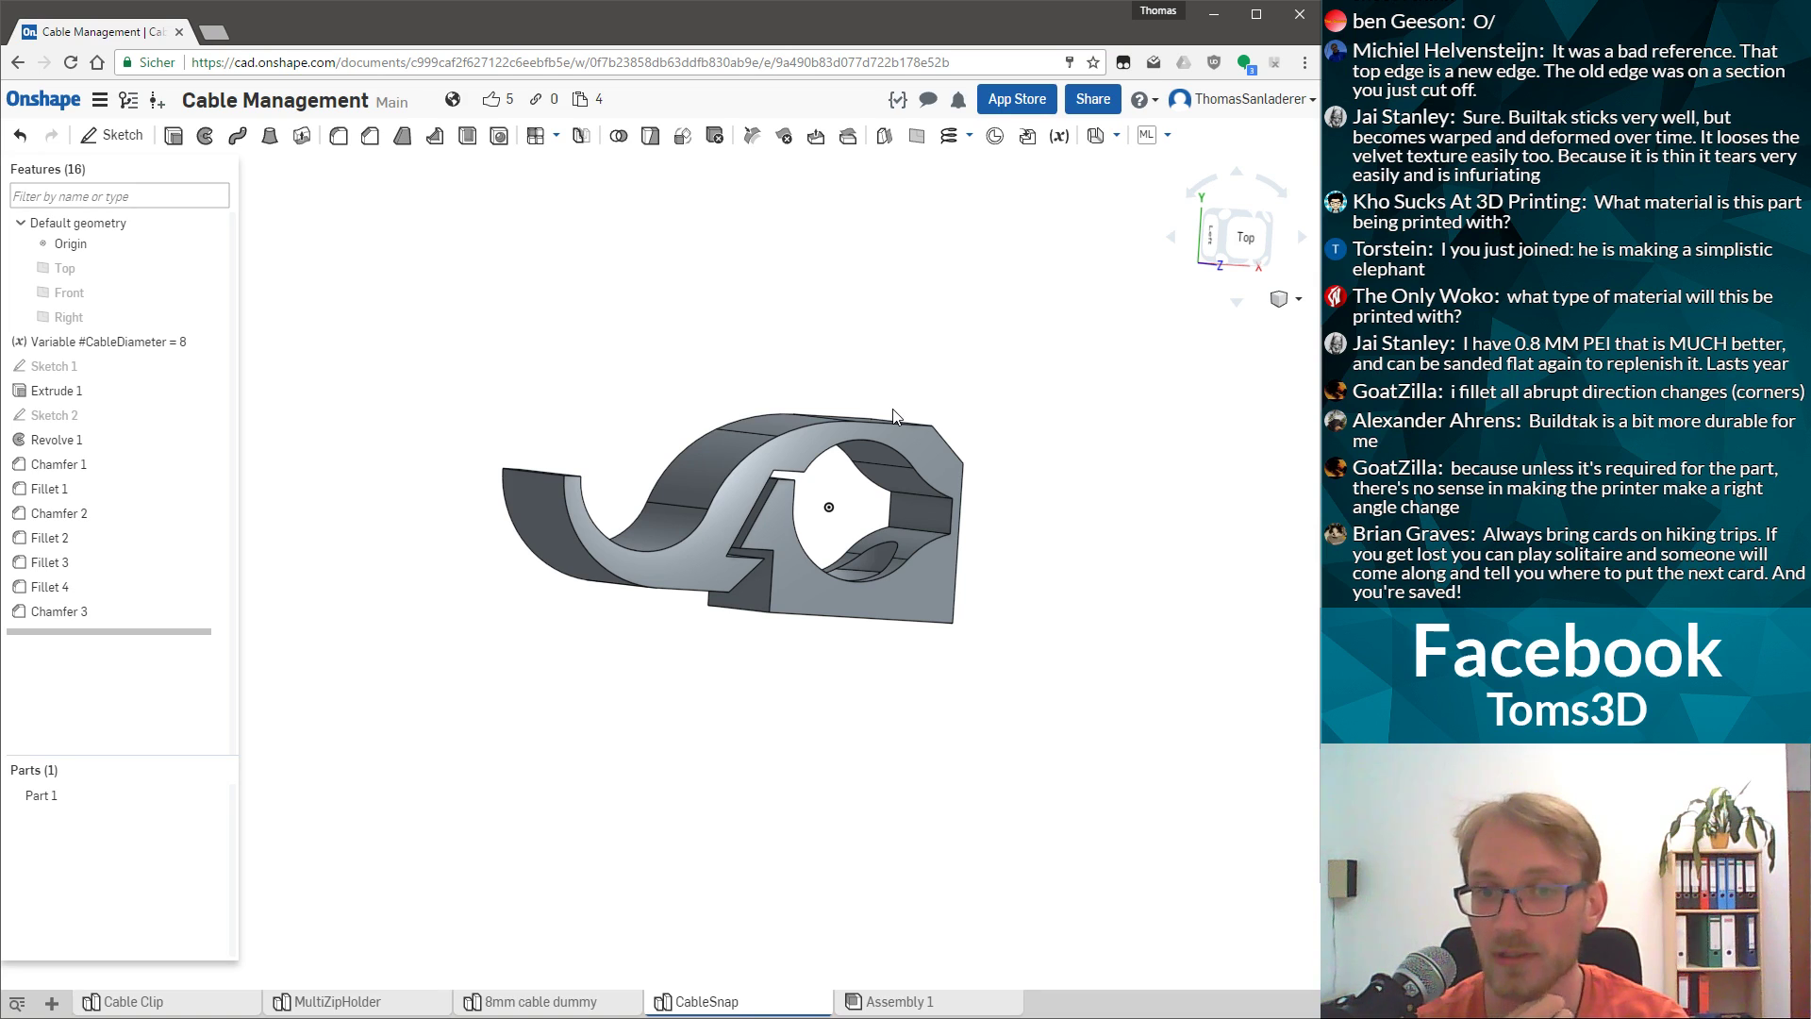
pyautogui.click(920, 512)
pyautogui.click(1111, 466)
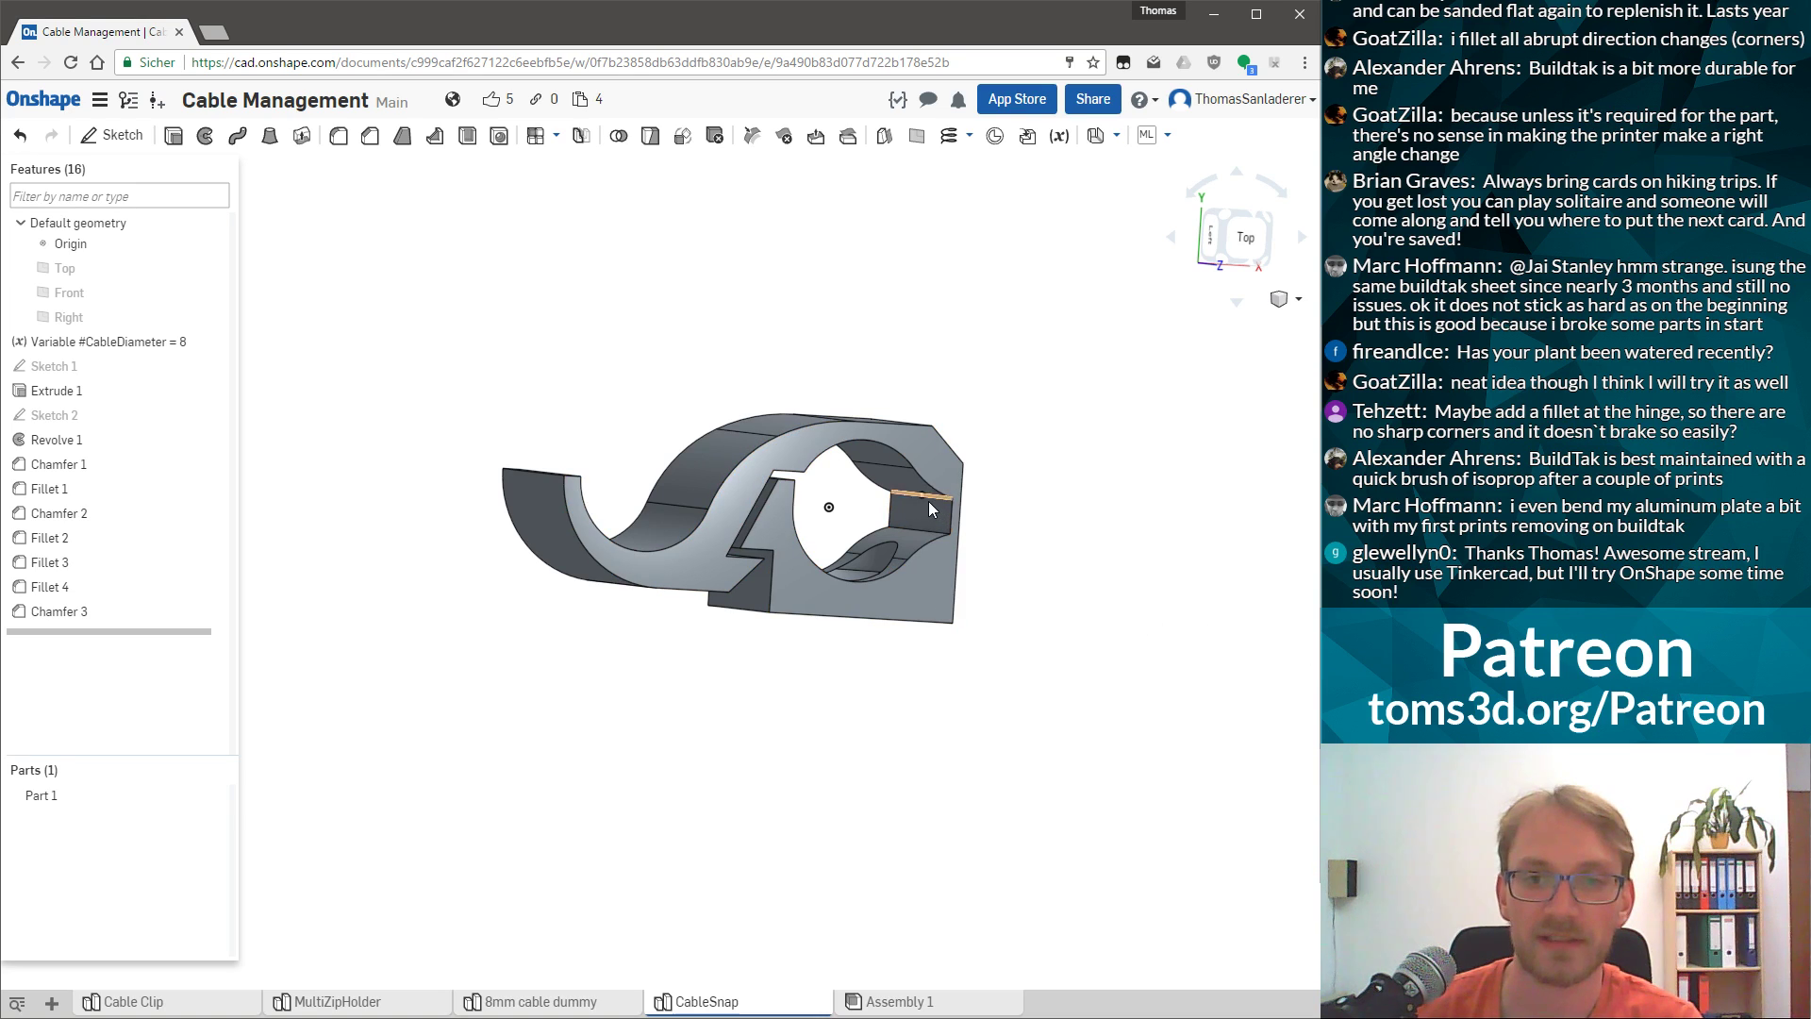
pyautogui.scroll(8, 928, 501)
pyautogui.moveTo(921, 614); pyautogui.dragTo(913, 558, button='right')
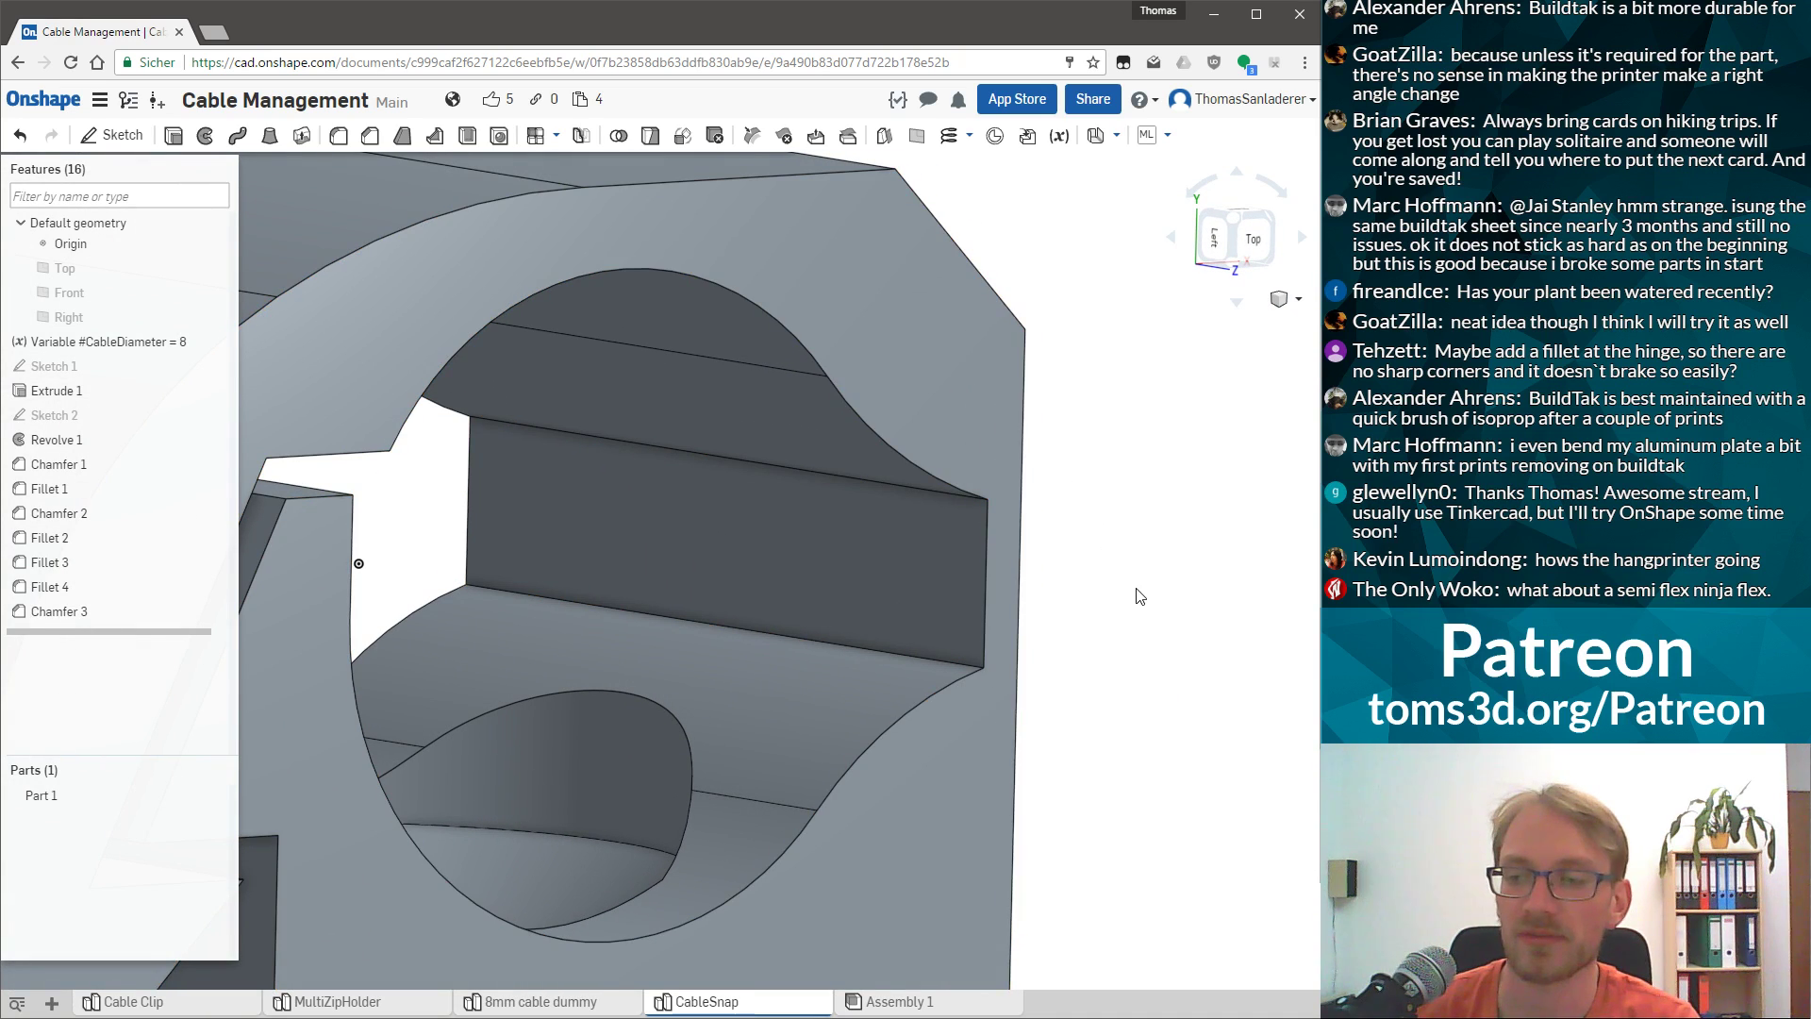
pyautogui.scroll(-8, 935, 524)
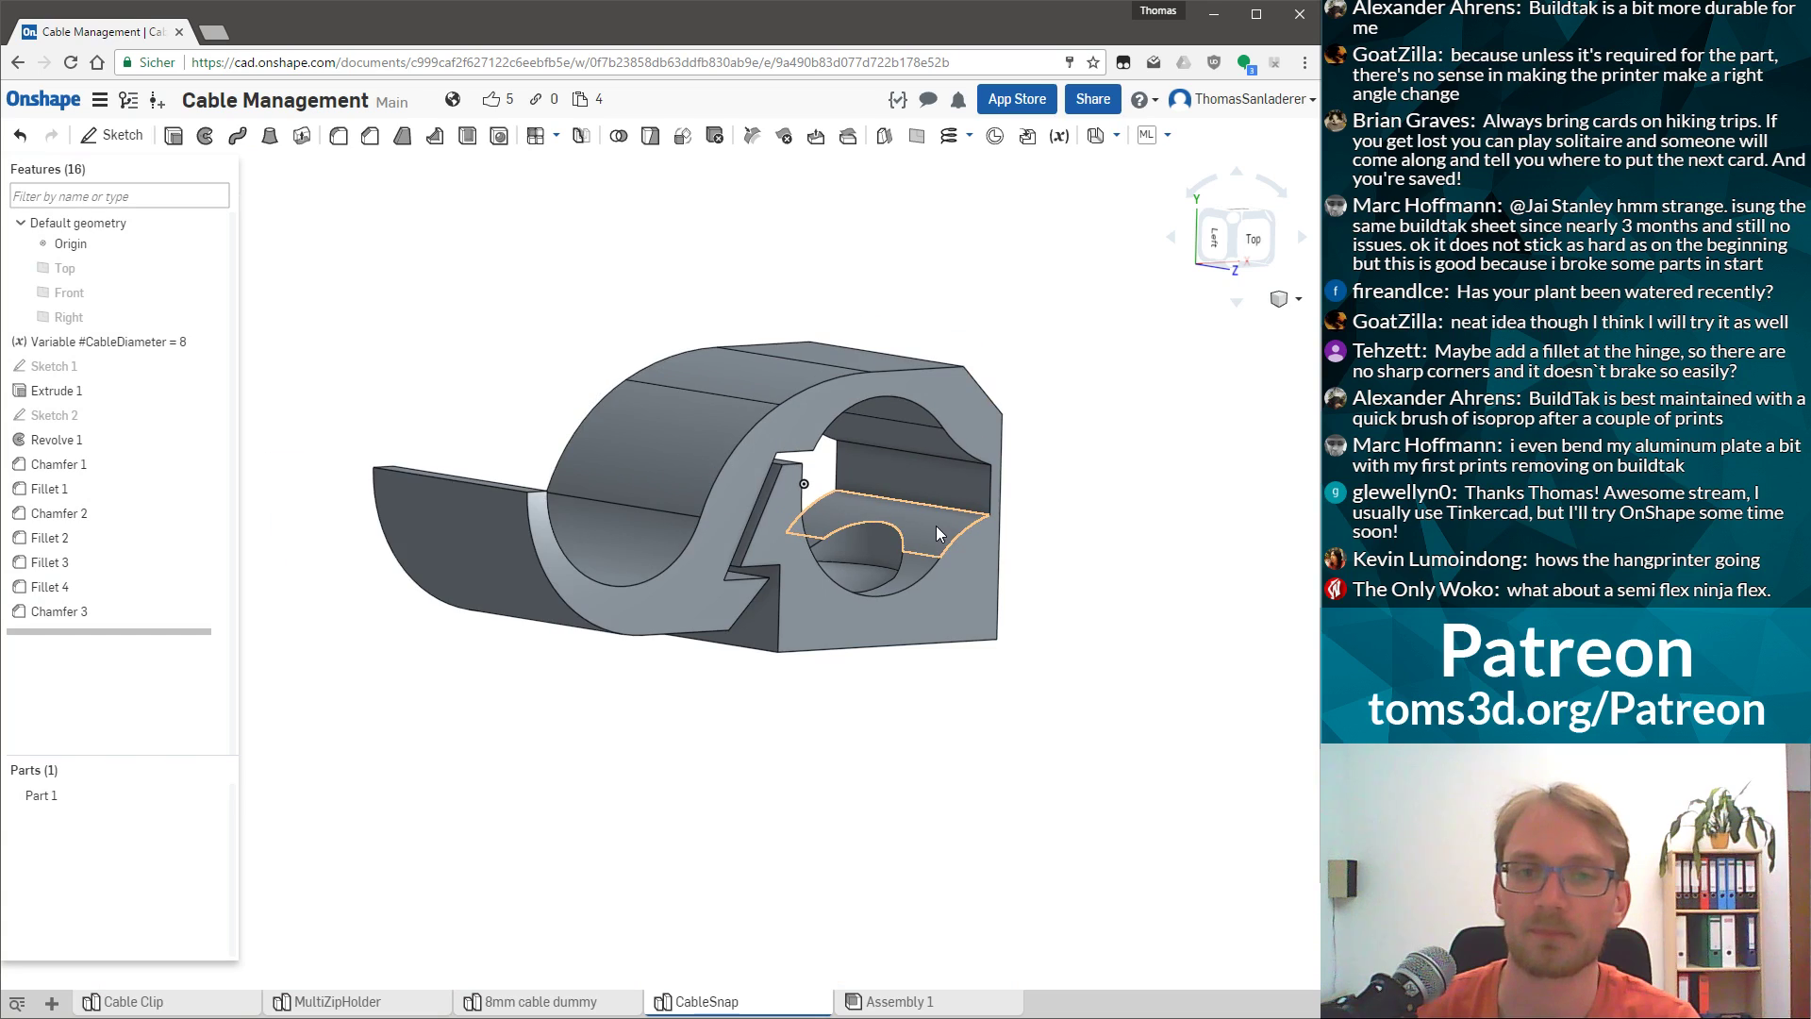
pyautogui.scroll(5, 981, 500)
pyautogui.scroll(-2, 857, 496)
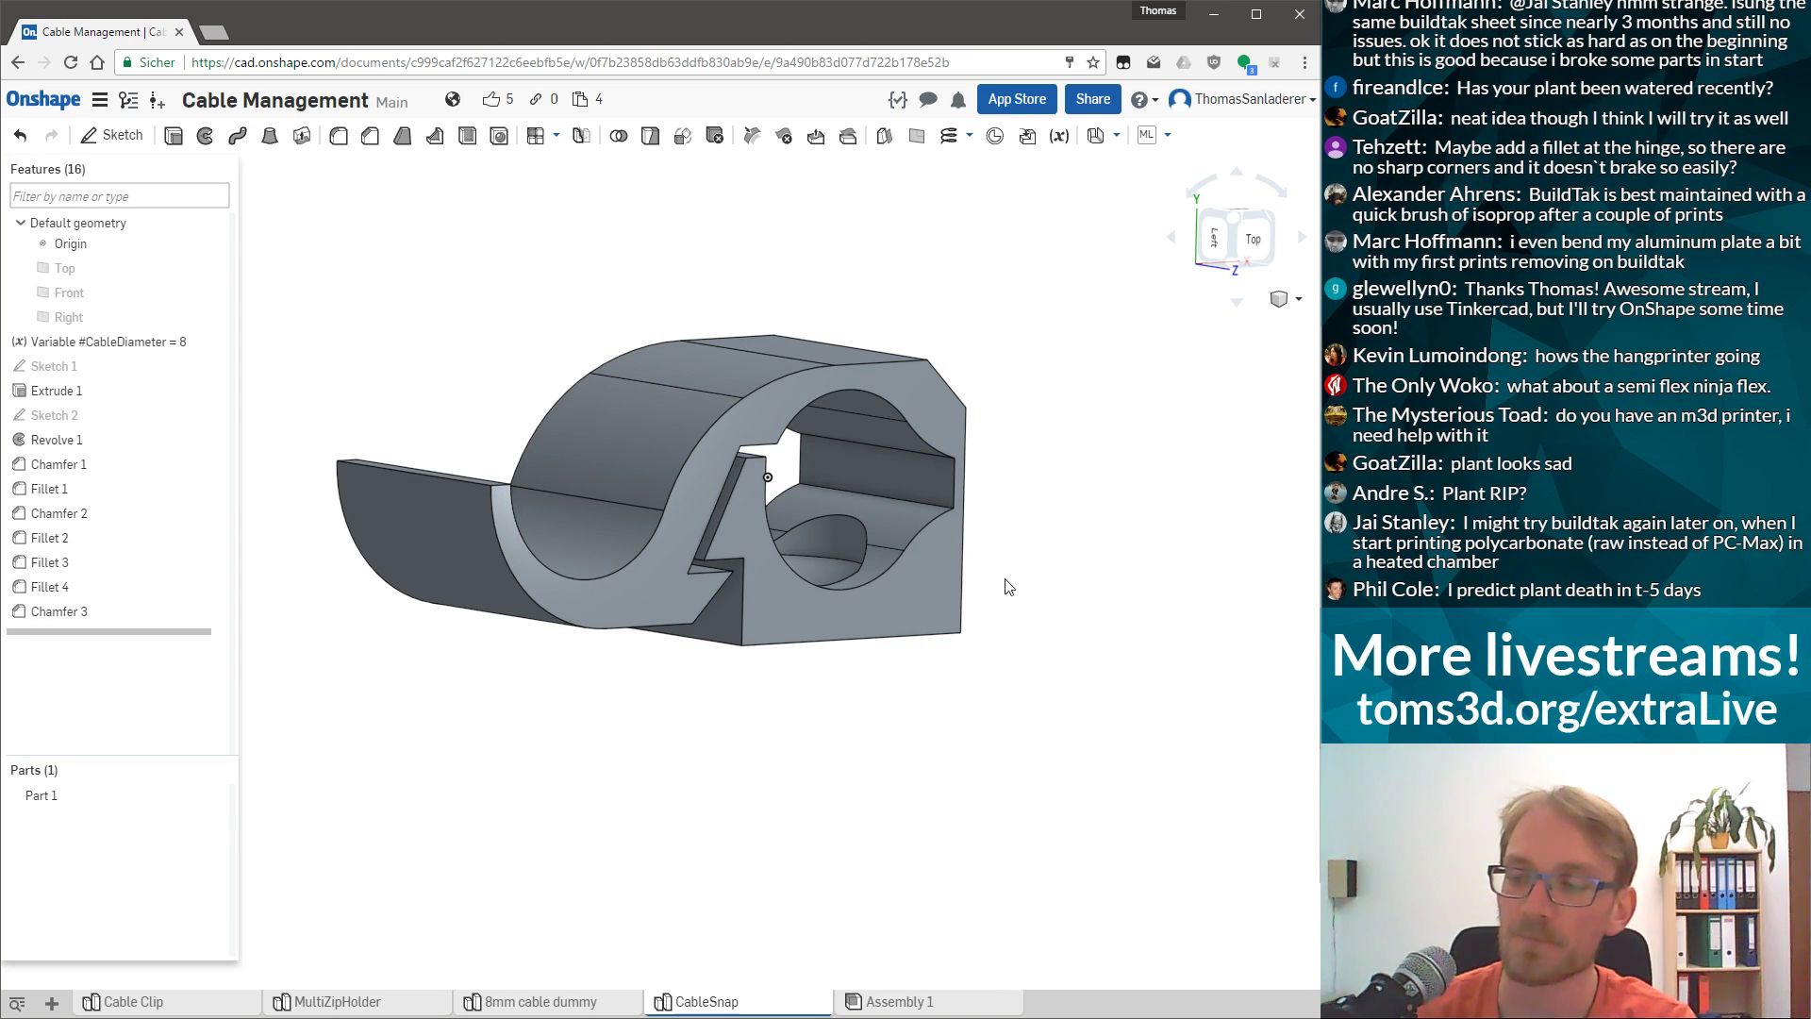
# Compare the CableSnap, the MultiZipHolder and the Cable Clip by viewing each part from different angles.
pyautogui.click(577, 1002)
pyautogui.click(707, 1002)
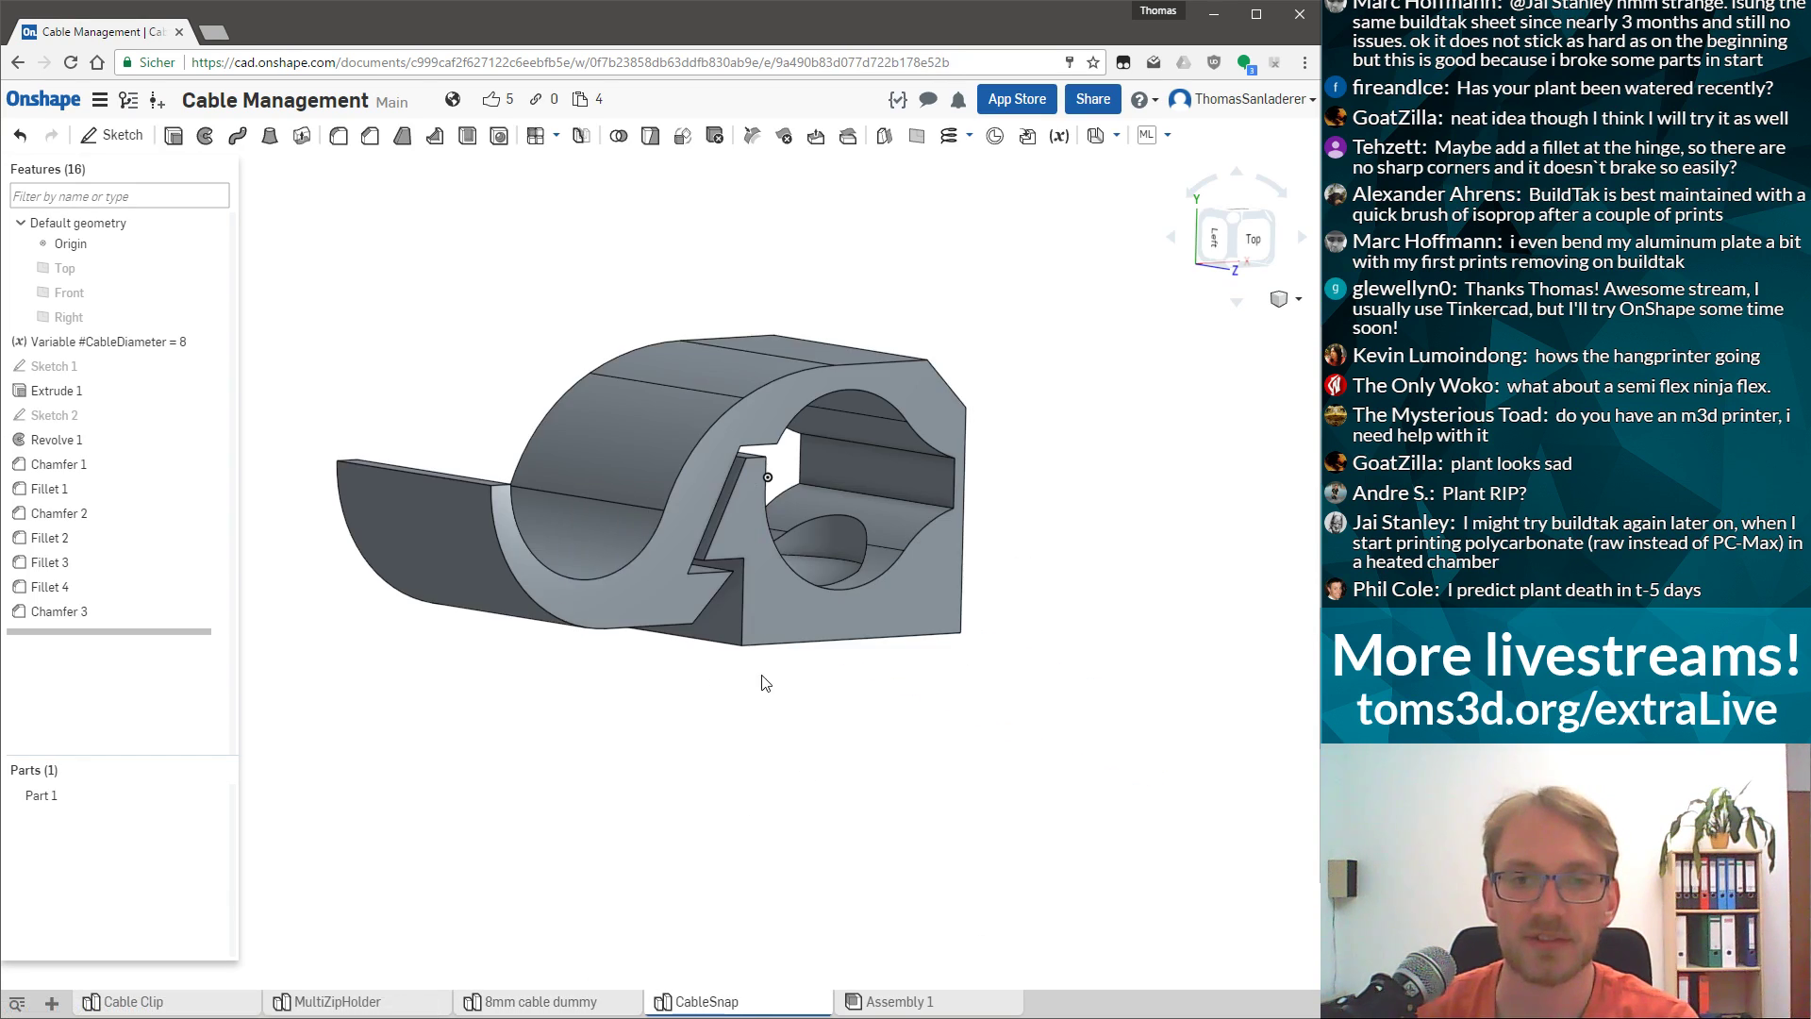
pyautogui.moveTo(717, 513); pyautogui.dragTo(734, 538, button='right')
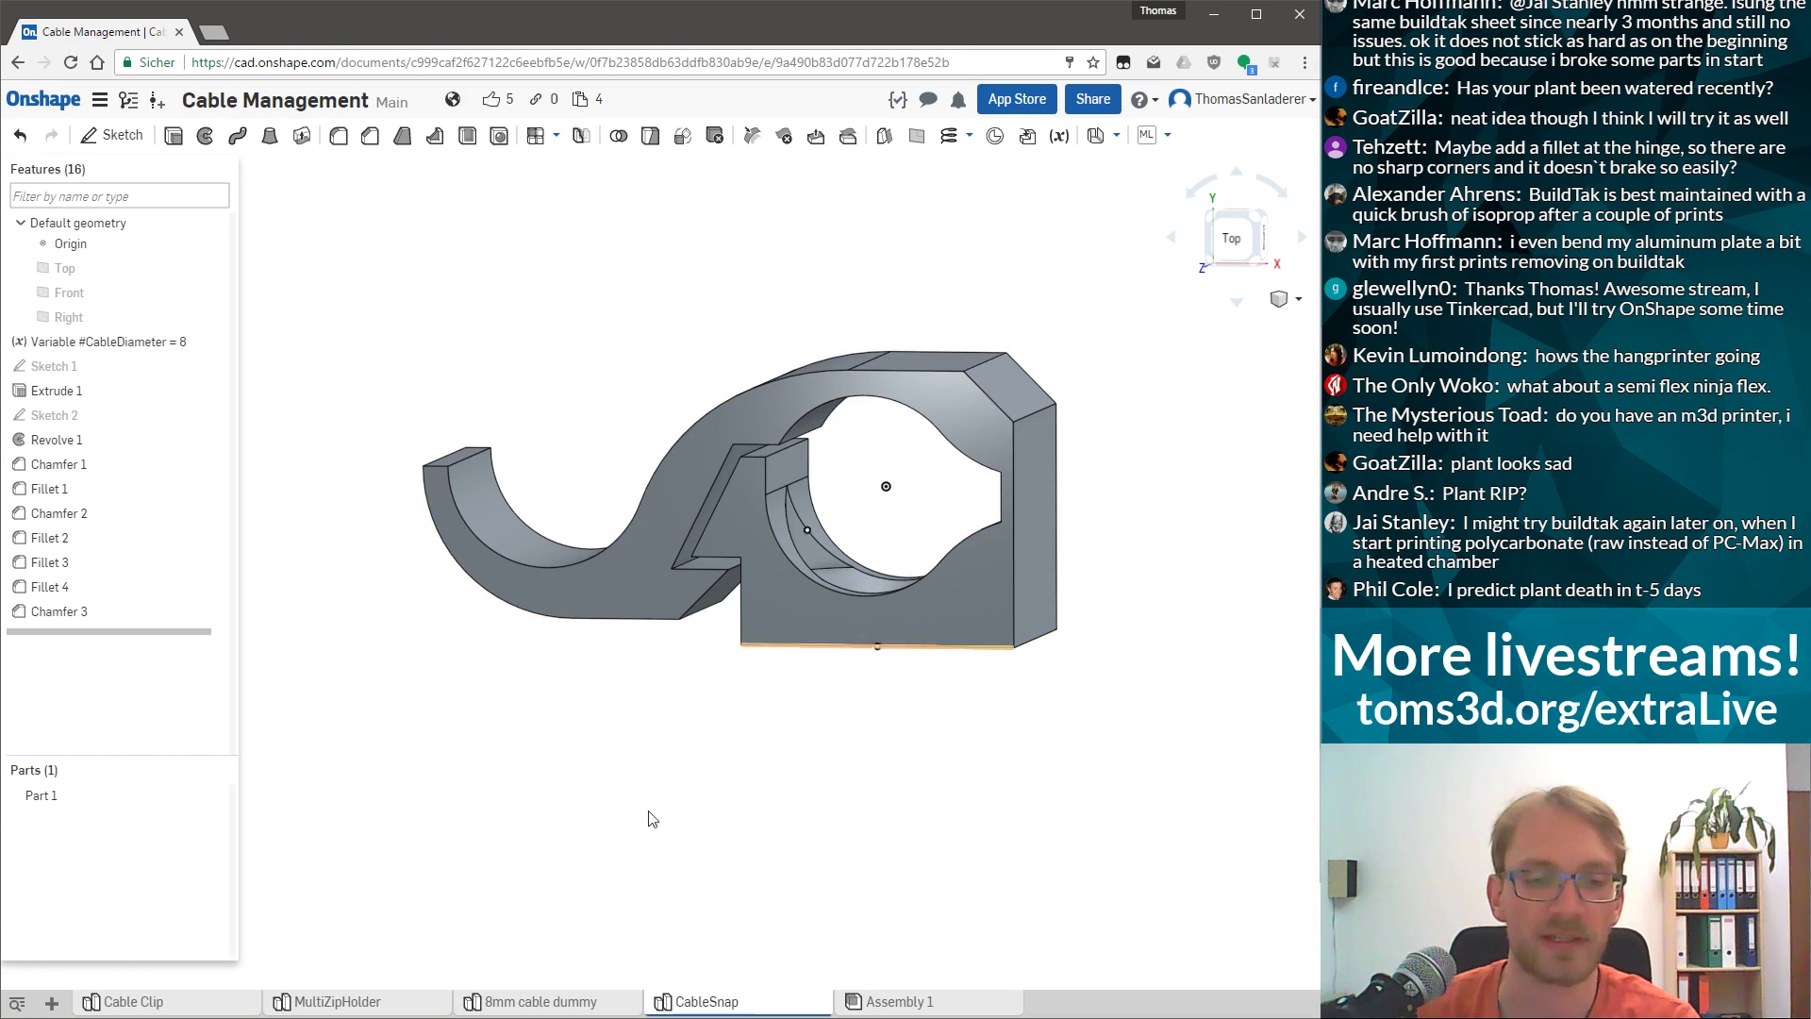
pyautogui.click(399, 1007)
pyautogui.moveTo(621, 593)
pyautogui.mouseDown(button='right')
pyautogui.moveTo(647, 626)
pyautogui.moveTo(626, 659)
pyautogui.moveTo(604, 623)
pyautogui.mouseUp(button='right')
pyautogui.scroll(-4, 986, 396)
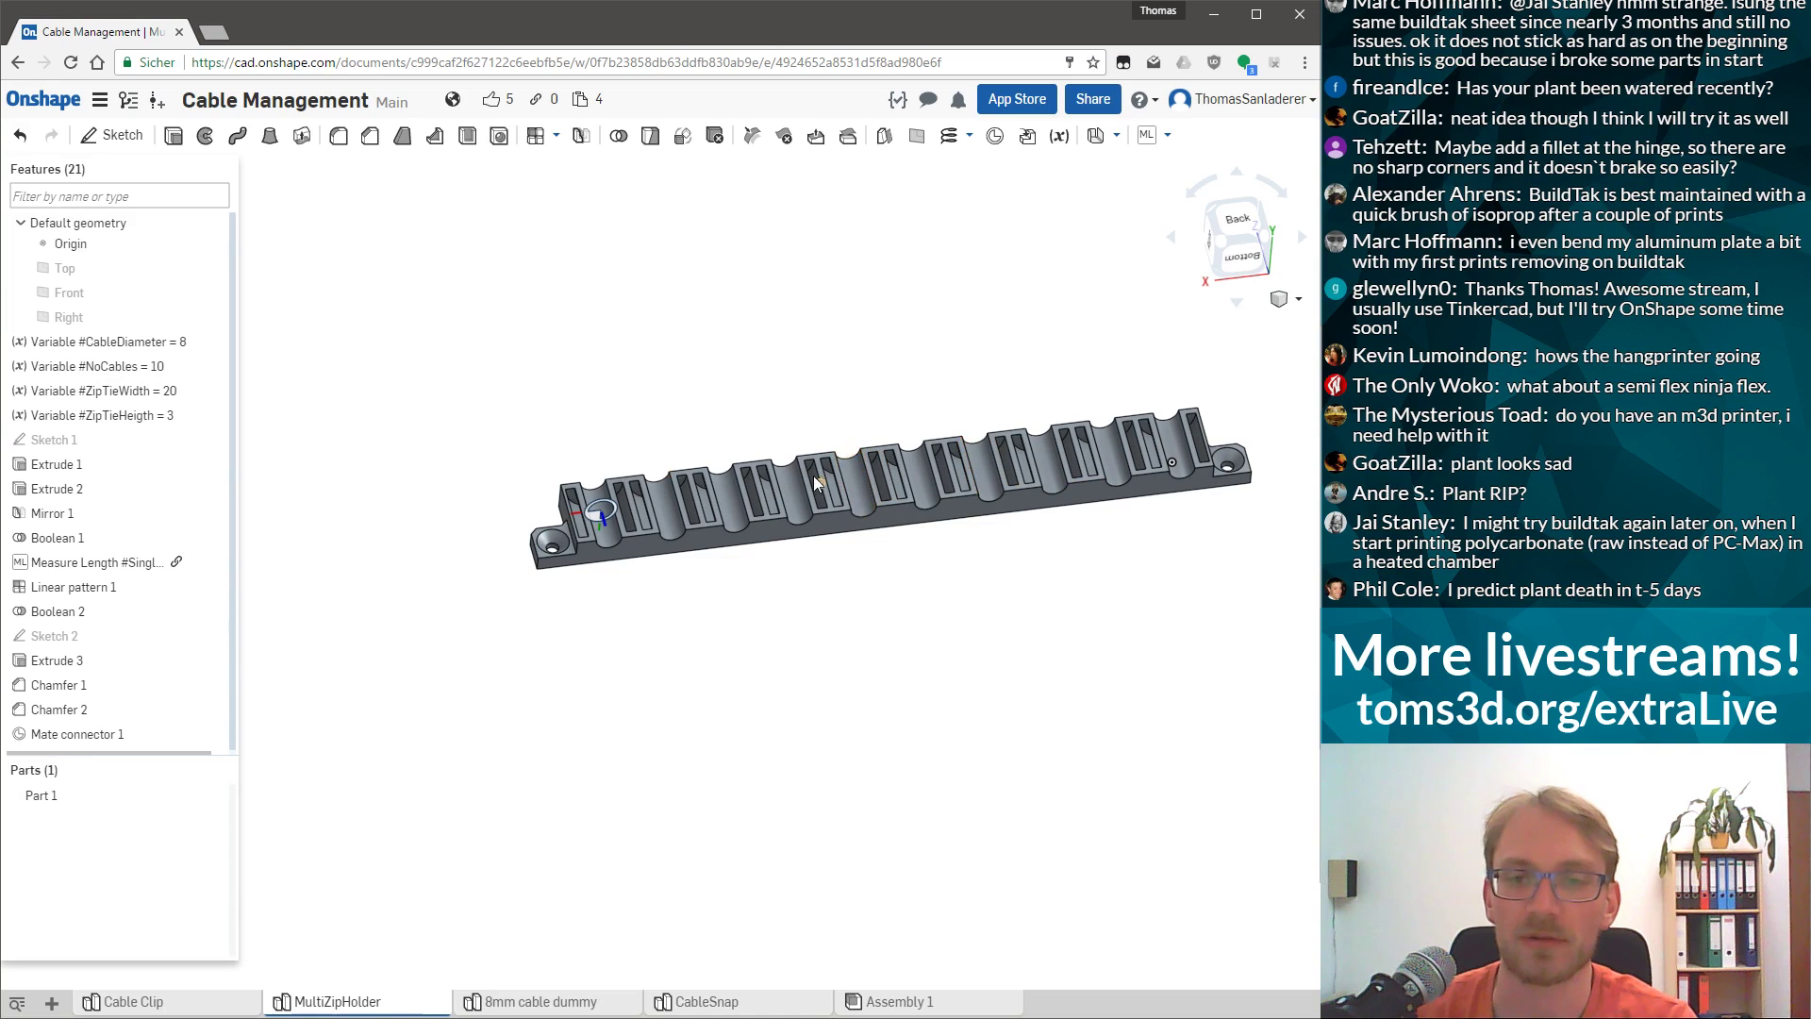
pyautogui.moveTo(661, 506); pyautogui.dragTo(565, 512, button='right')
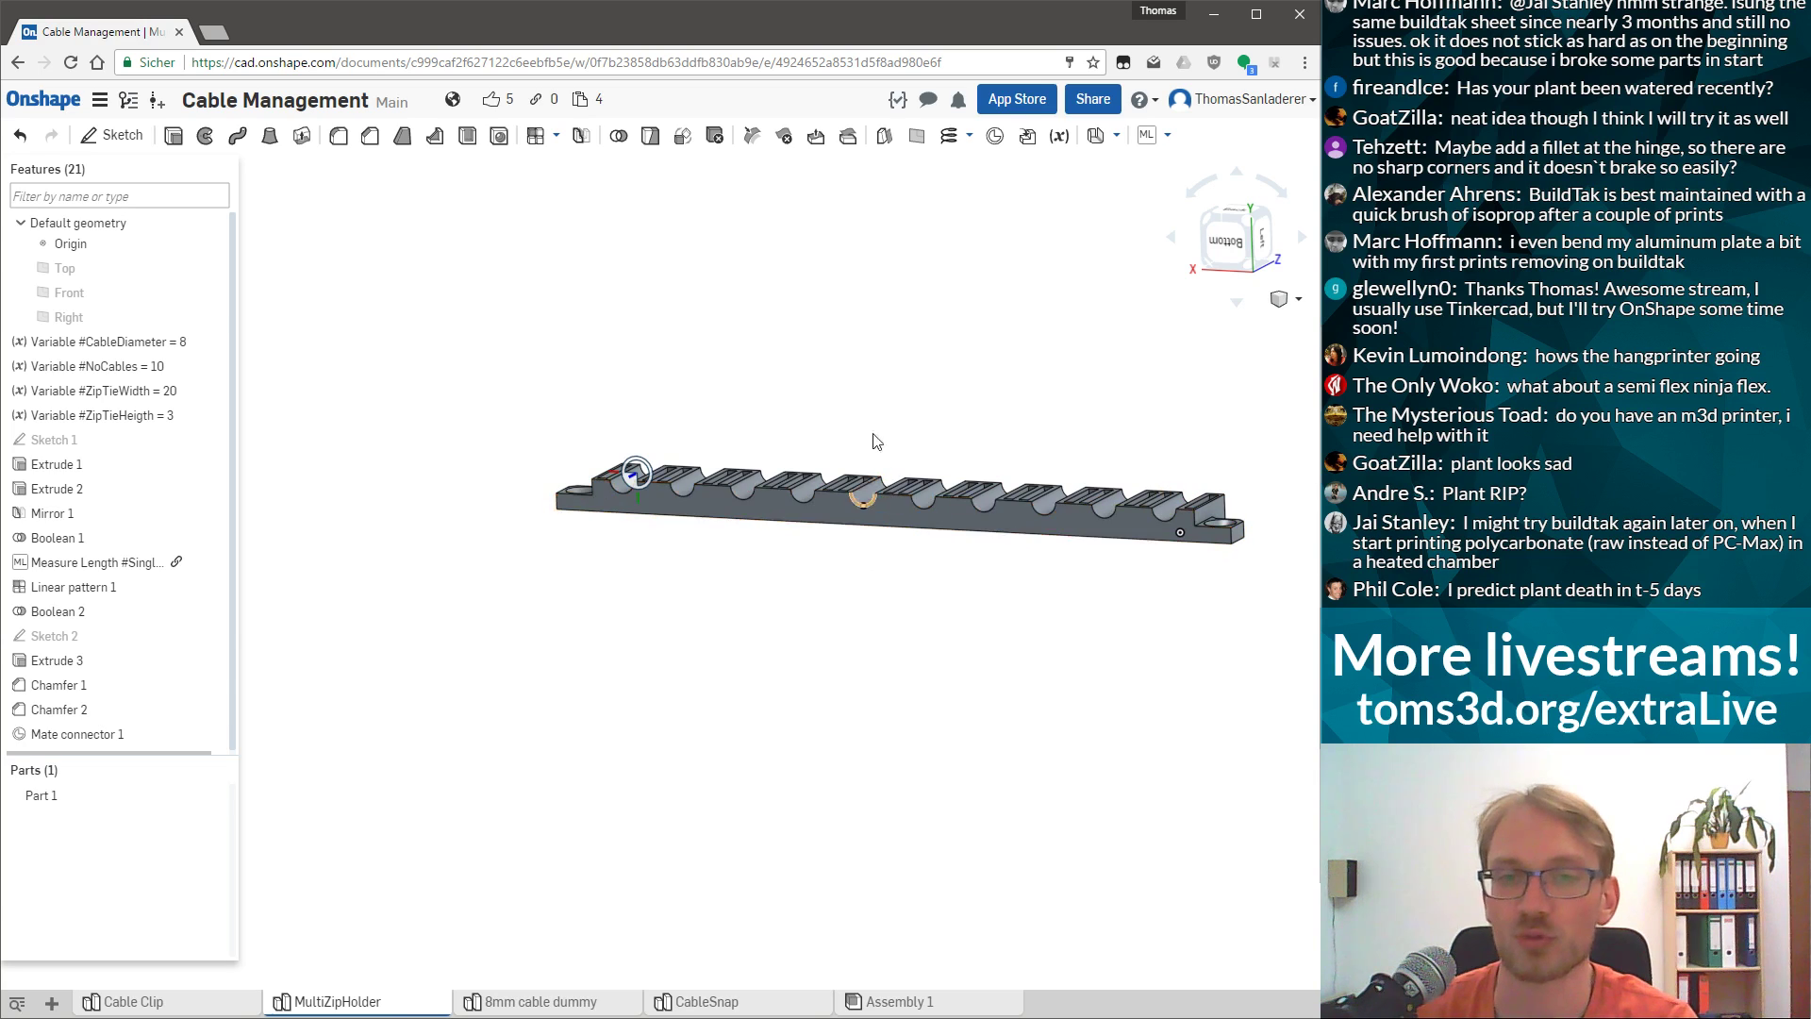
pyautogui.click(175, 1004)
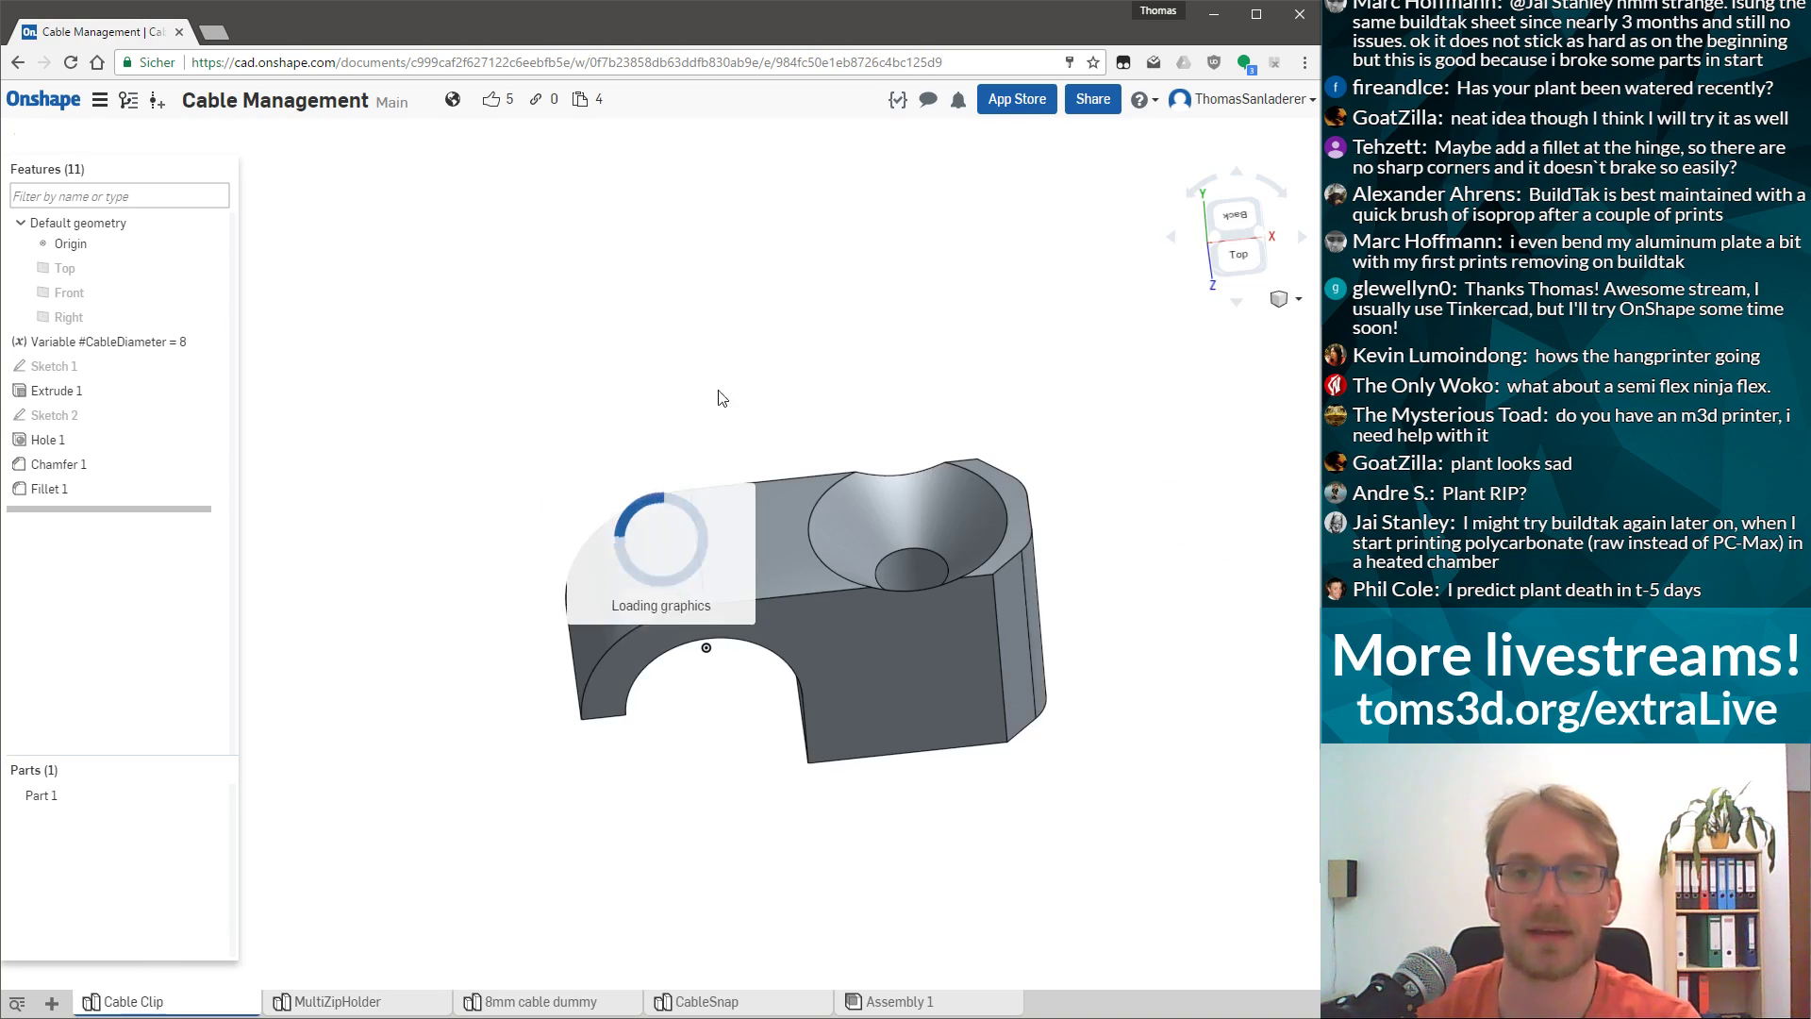
pyautogui.moveTo(760, 457); pyautogui.dragTo(415, 754, button='right')
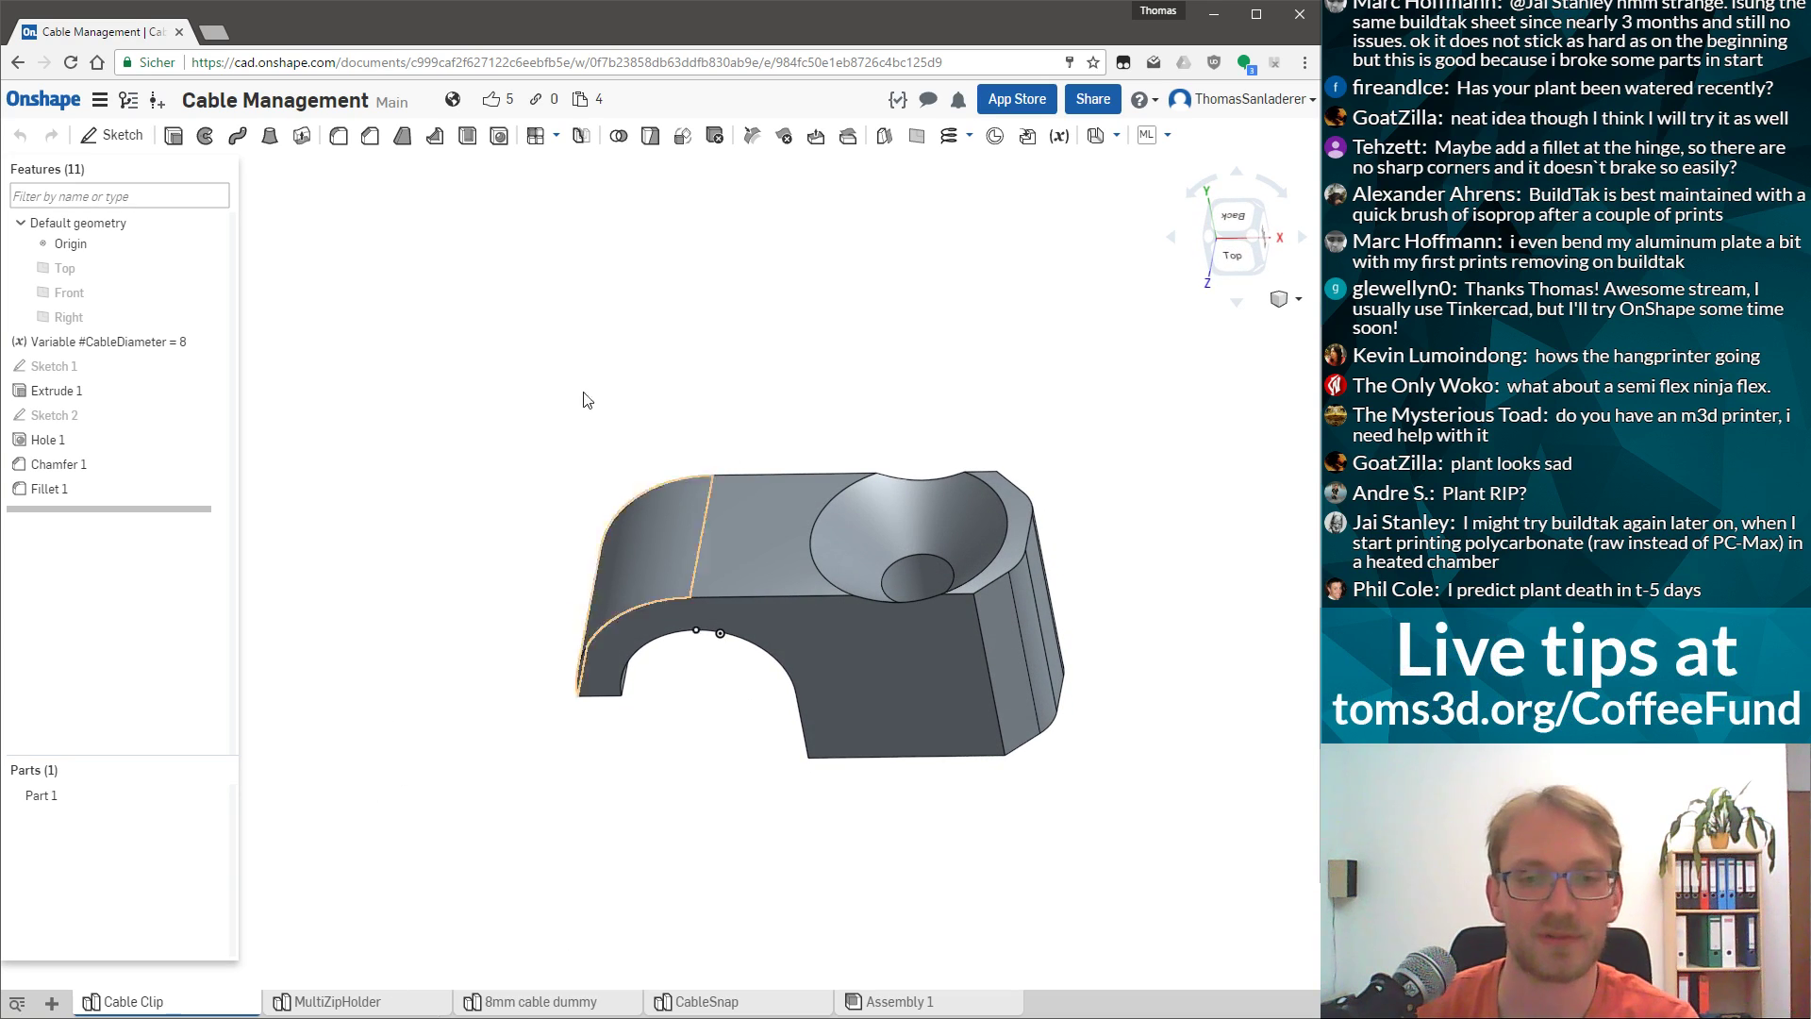
# Inspect the Cable Clip's cable recess and countersunk screw hole from both sides, and revisit the MultiZipHolder and the cable dummy.
pyautogui.click(762, 1012)
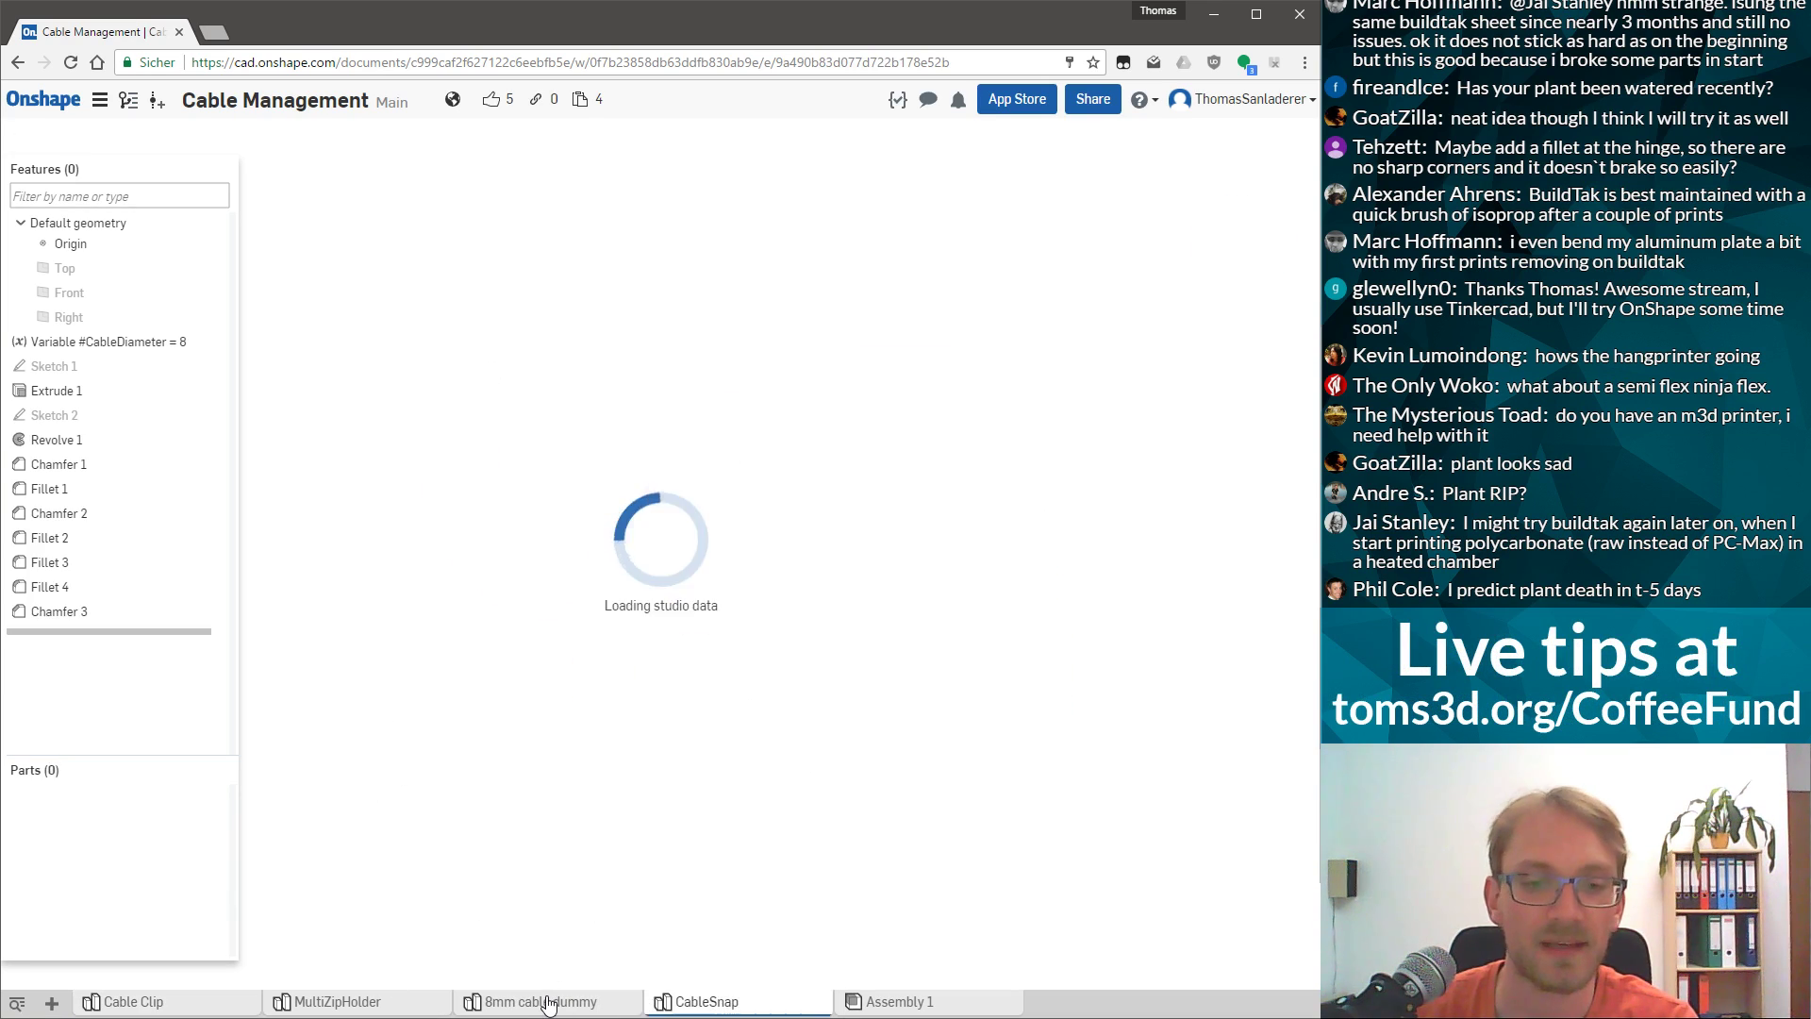
pyautogui.click(541, 1001)
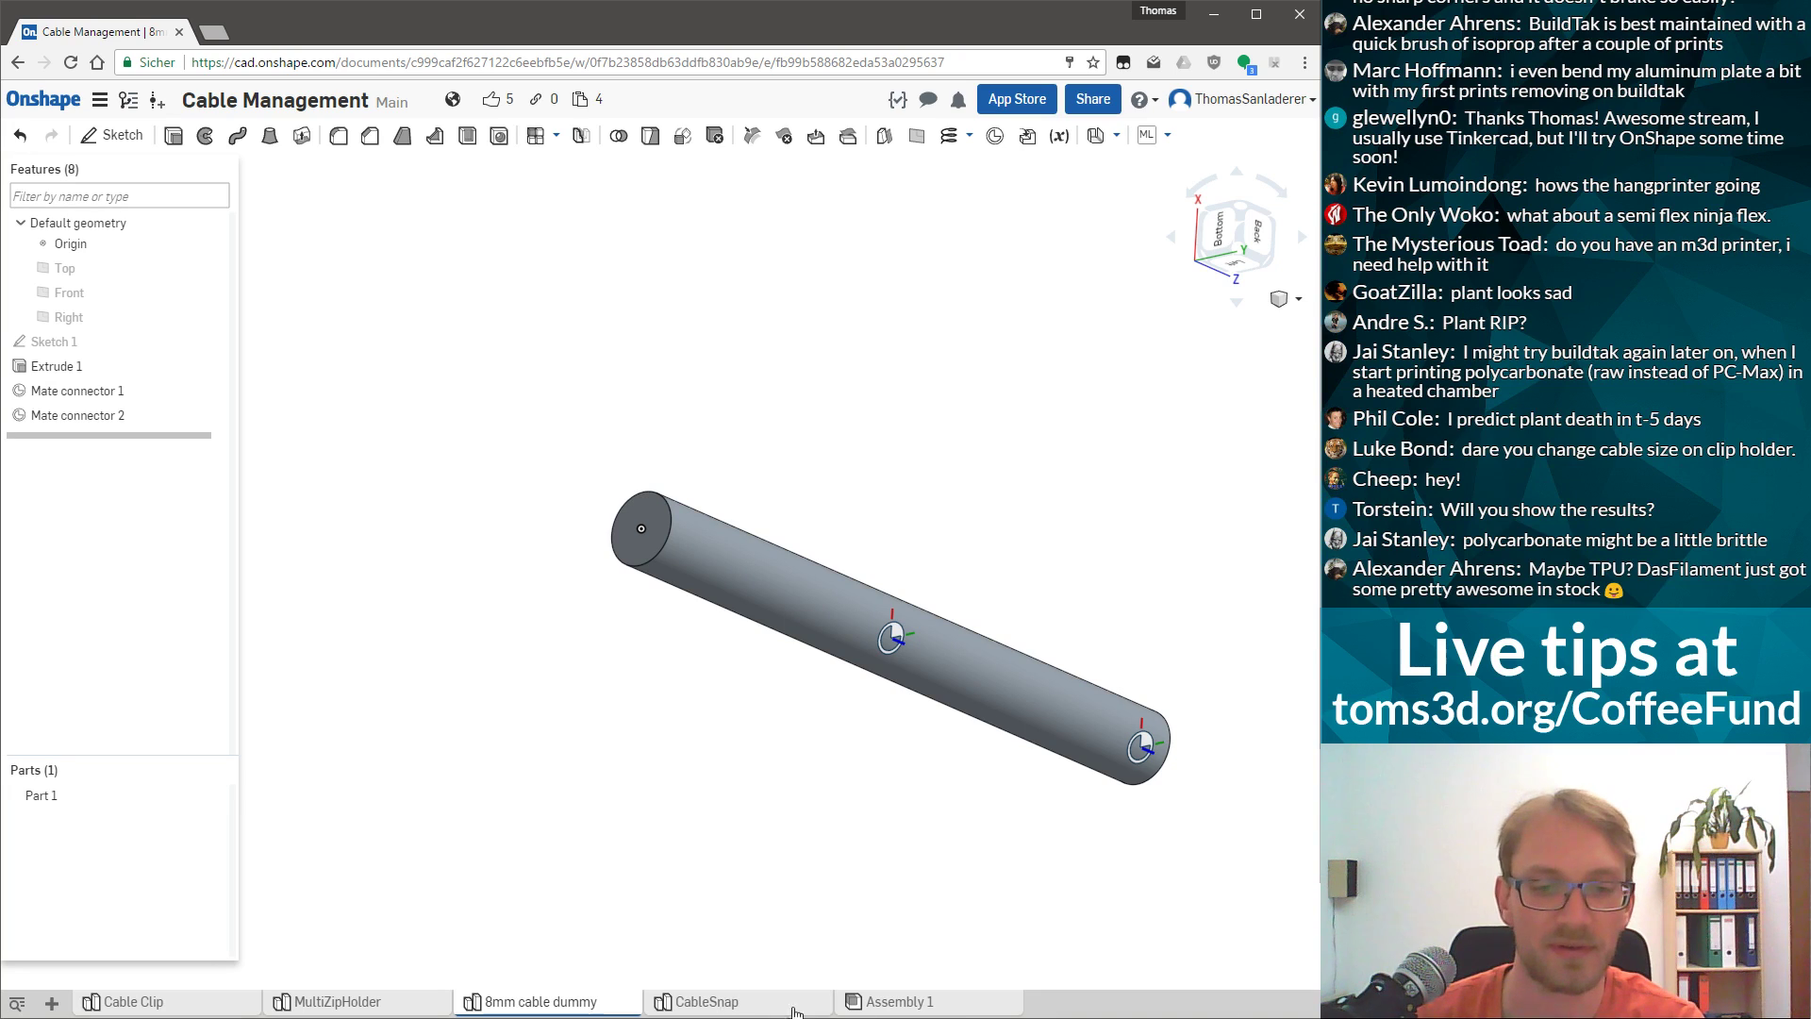
pyautogui.click(189, 1003)
pyautogui.moveTo(408, 756); pyautogui.dragTo(647, 512, button='right')
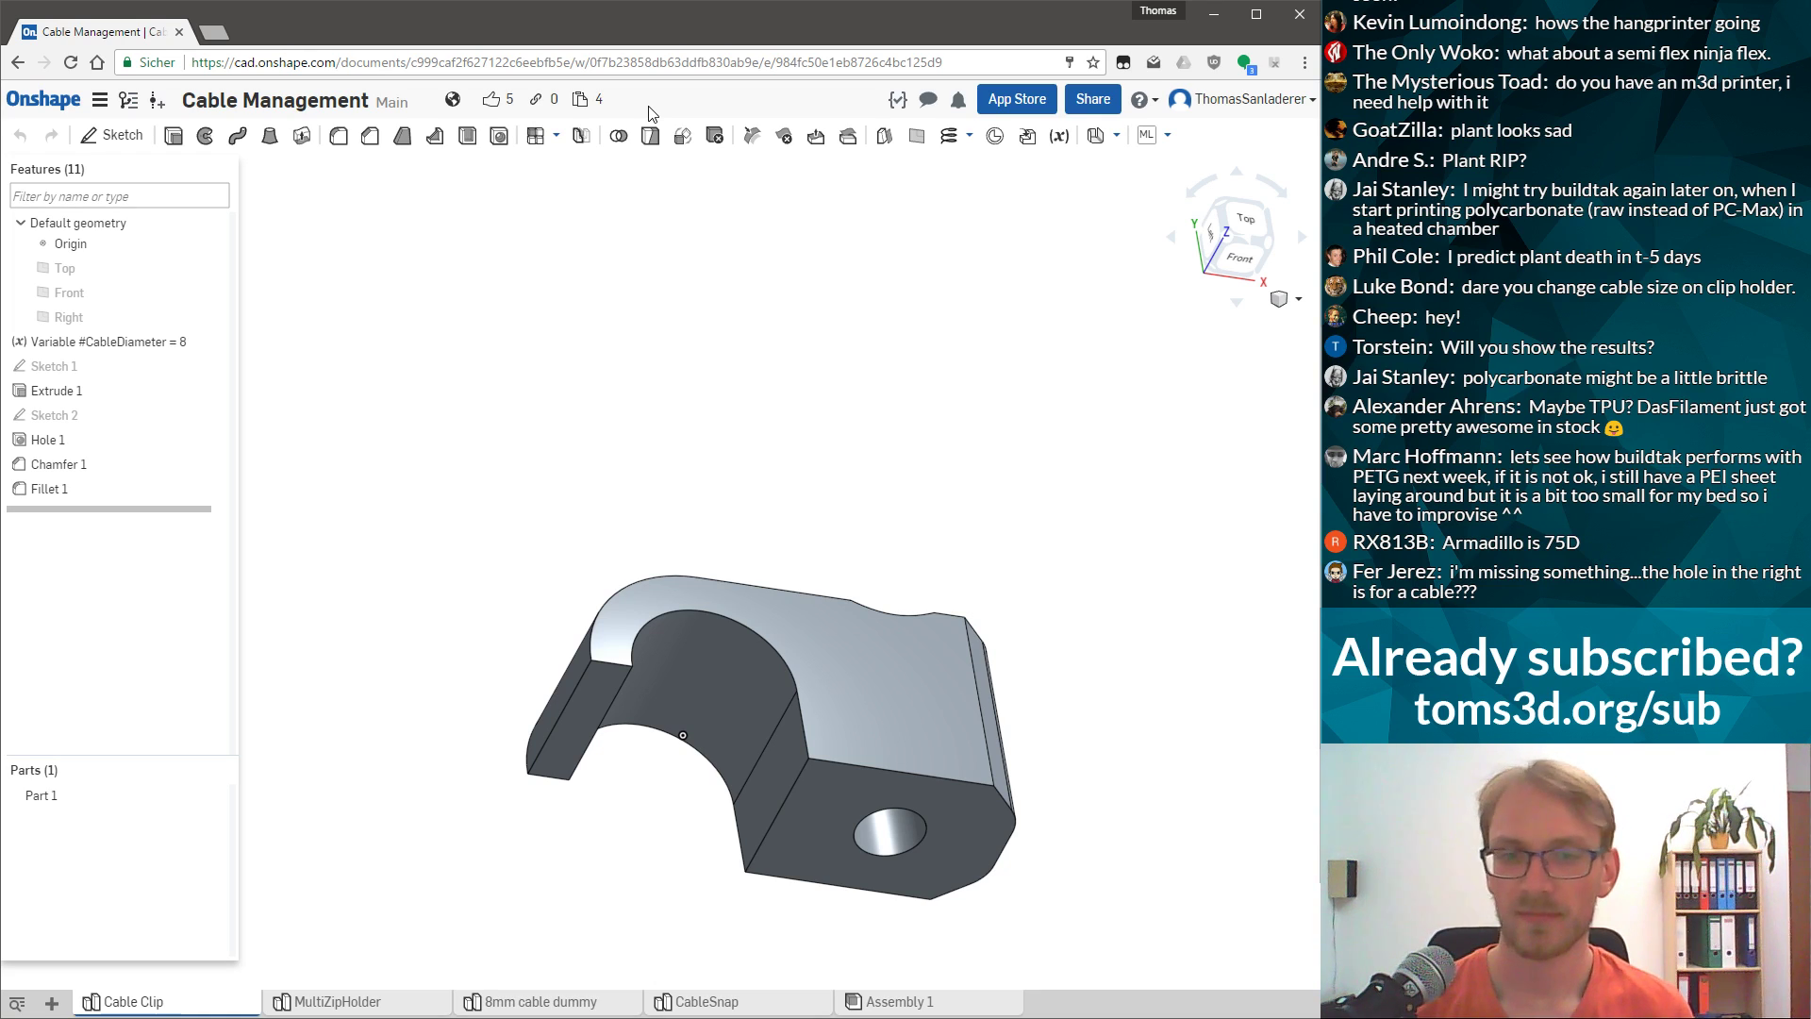
pyautogui.moveTo(639, 420); pyautogui.dragTo(920, 577, button='right')
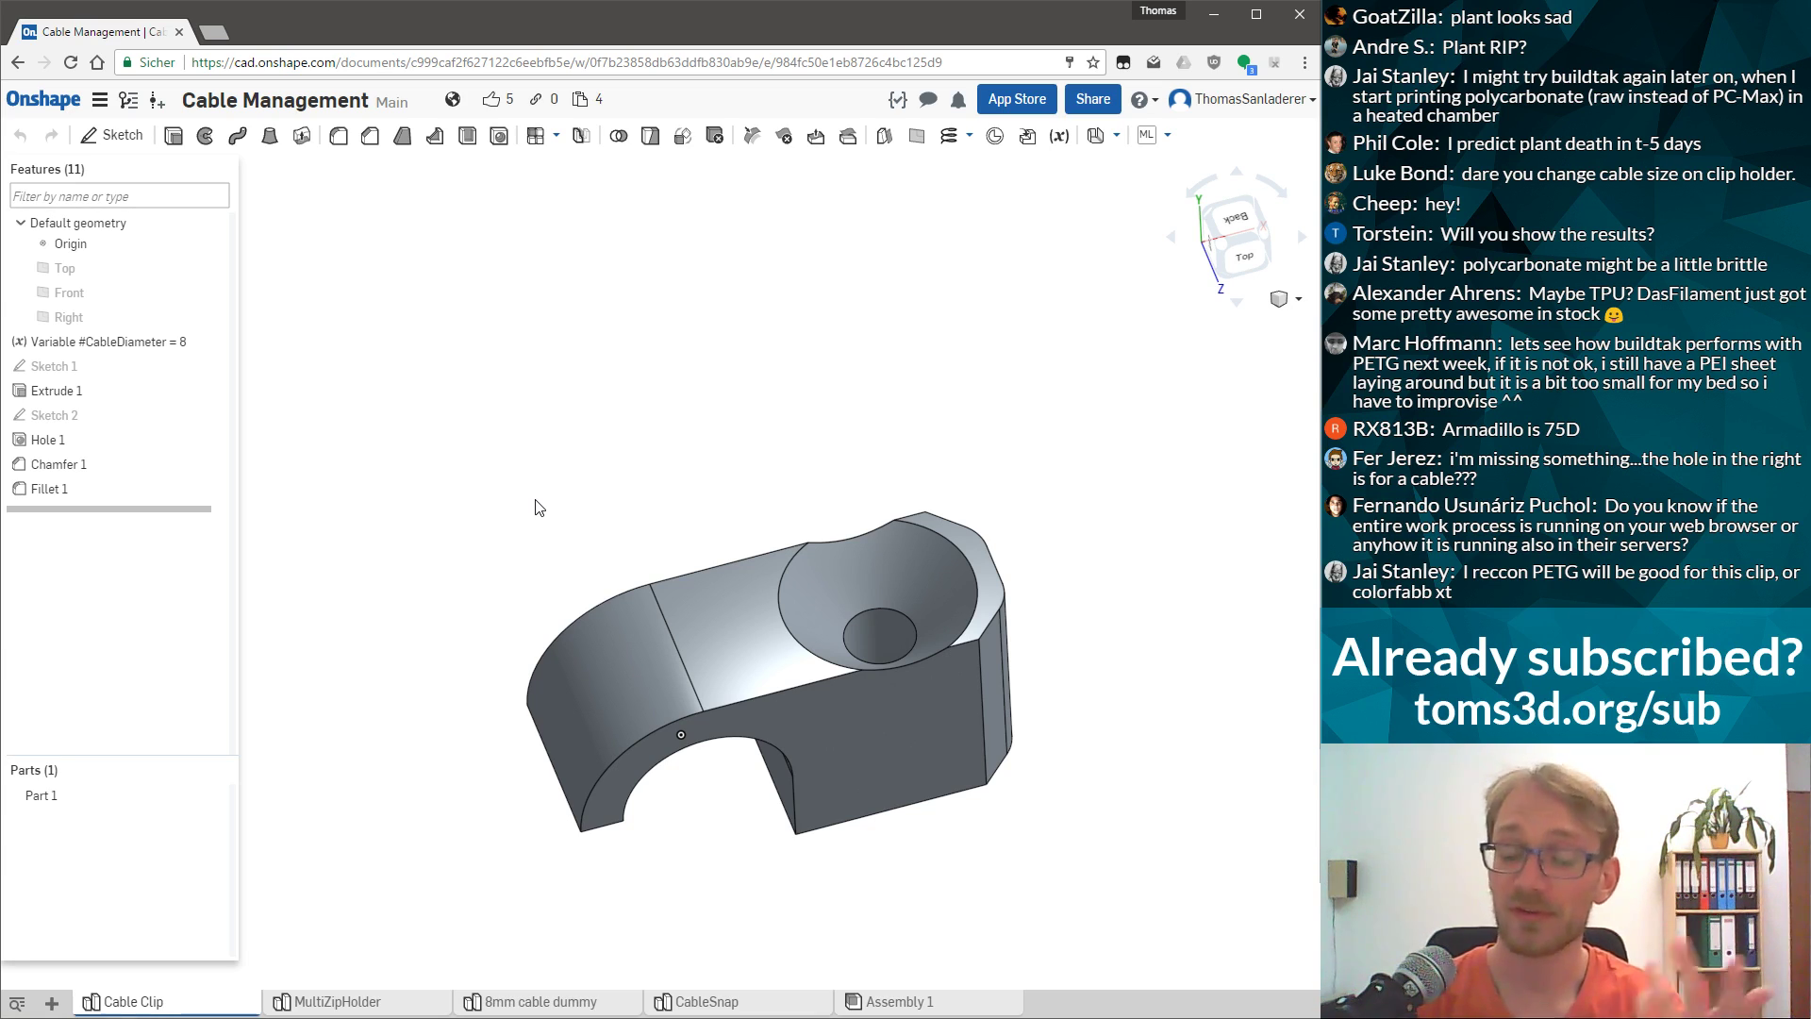
pyautogui.click(359, 1008)
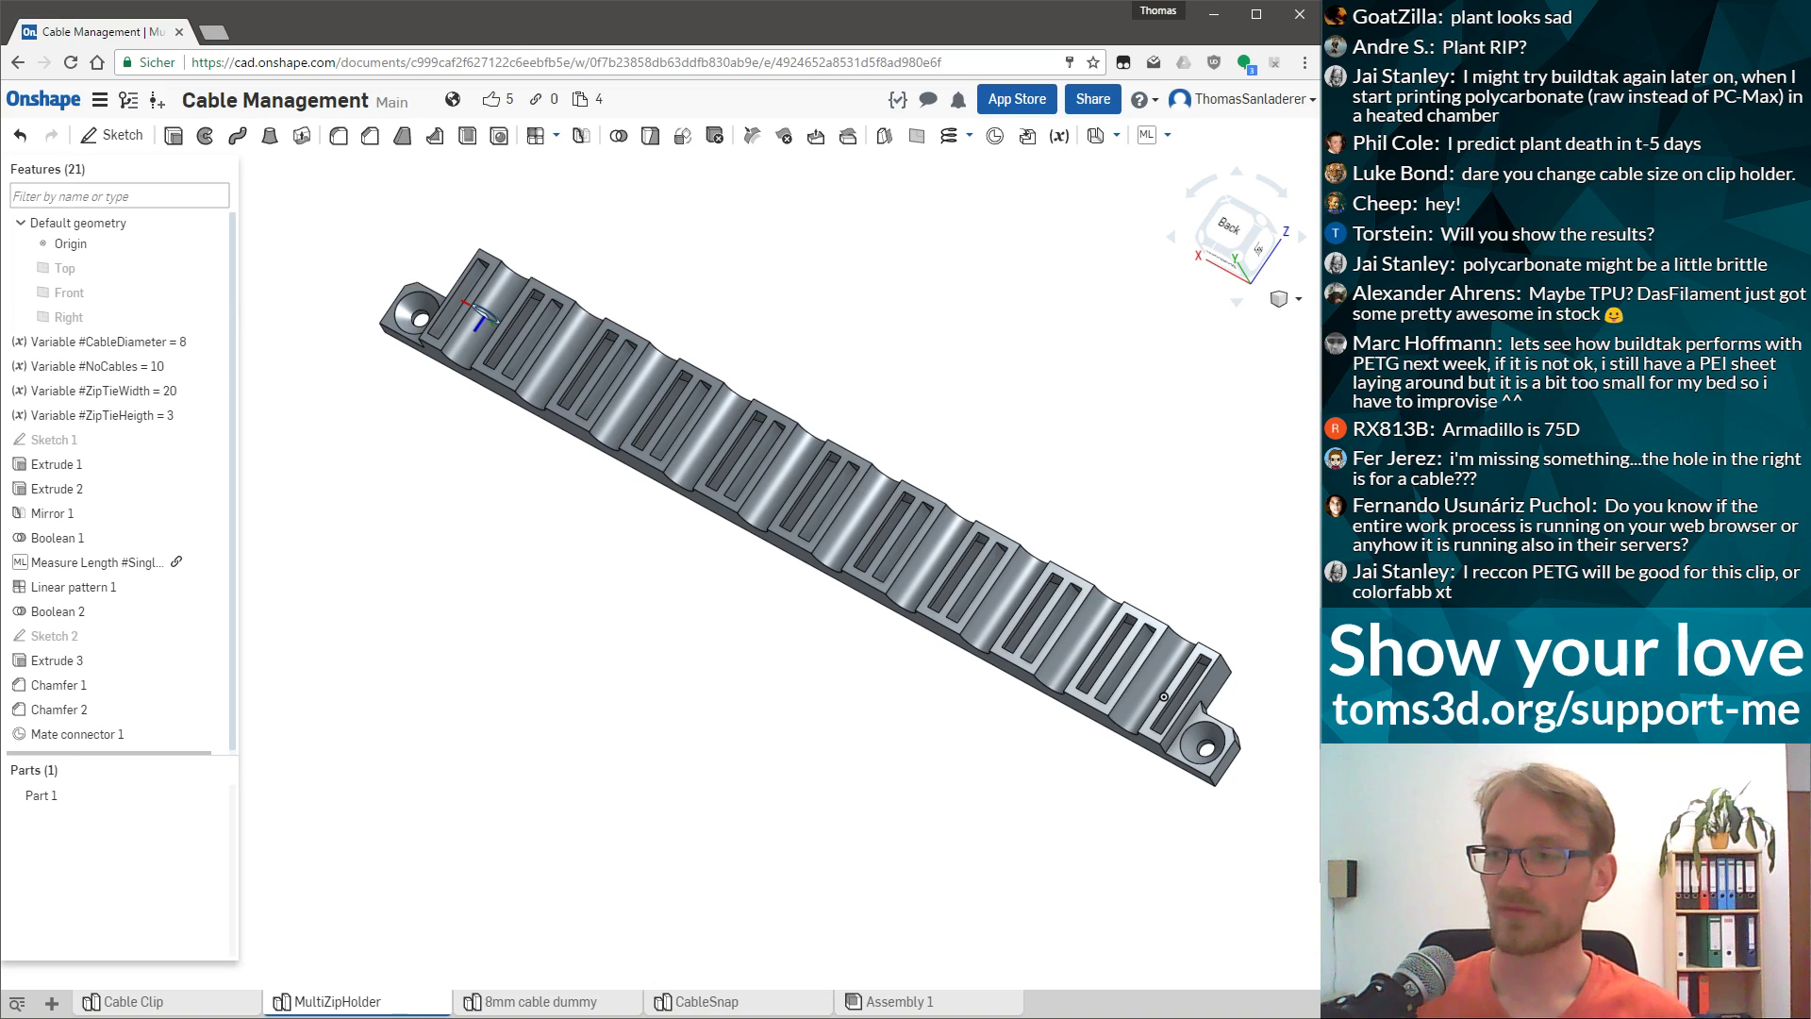
pyautogui.click(210, 1002)
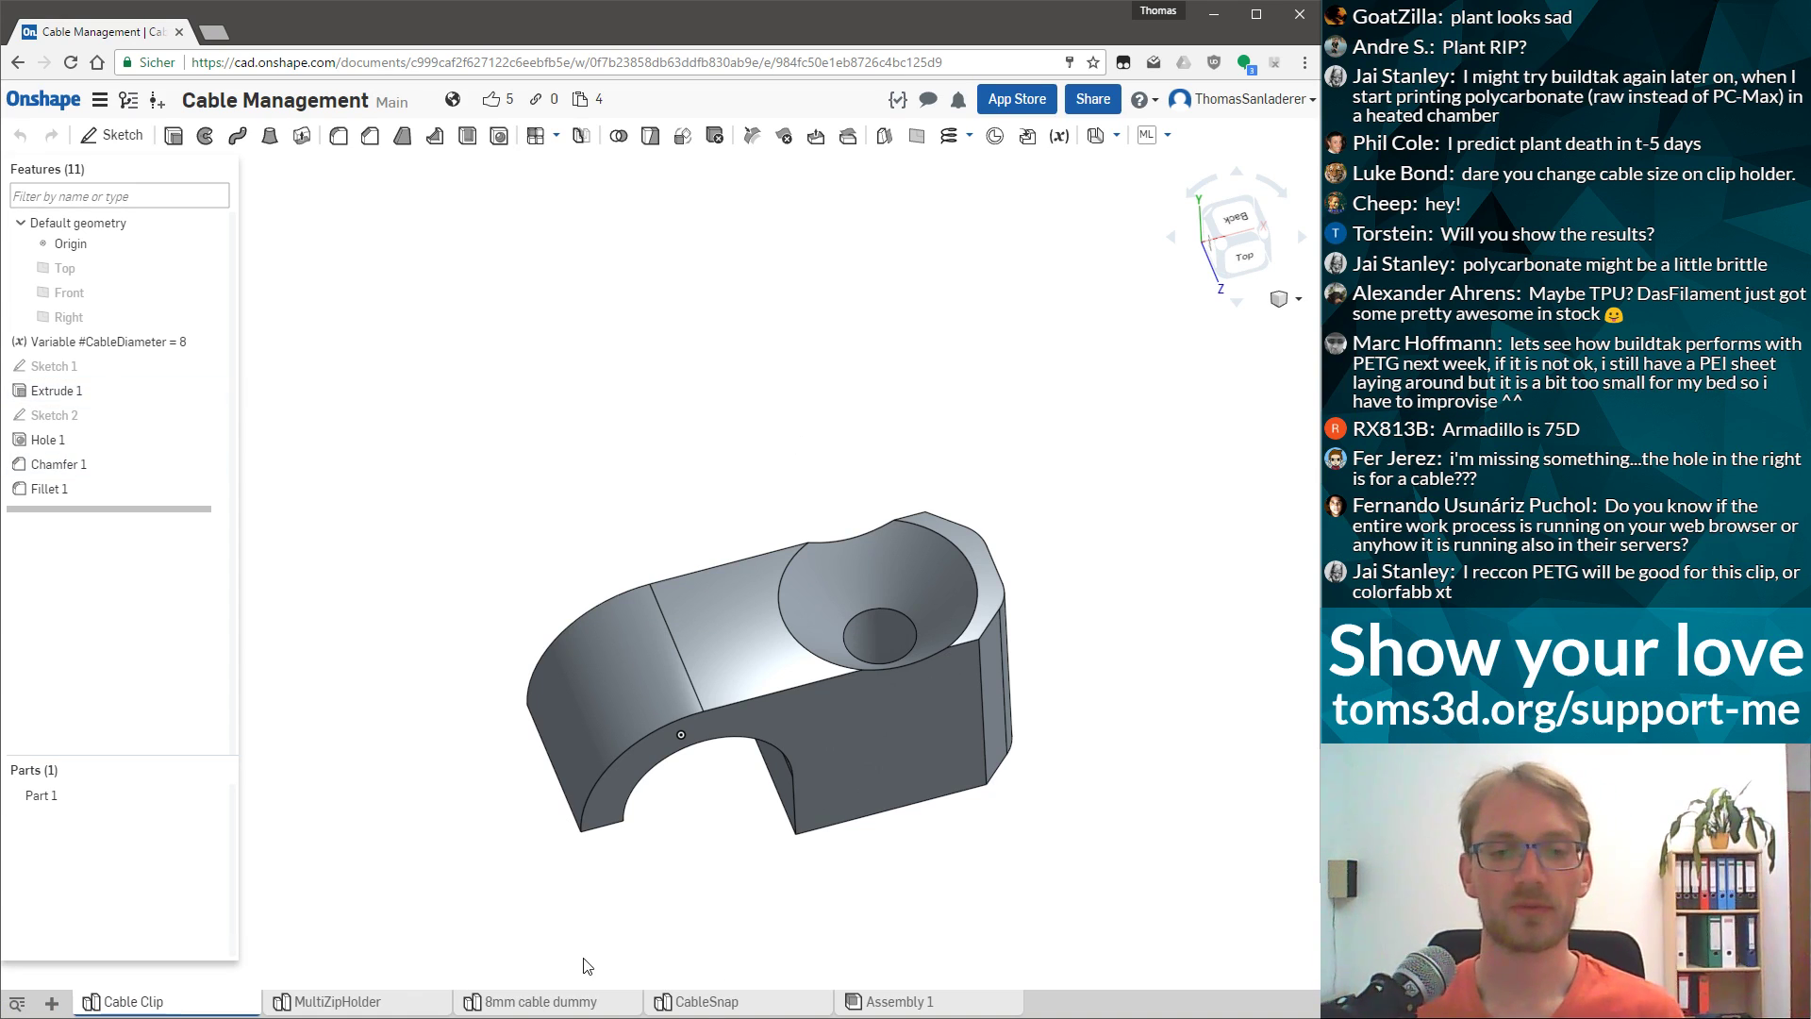
pyautogui.click(477, 1002)
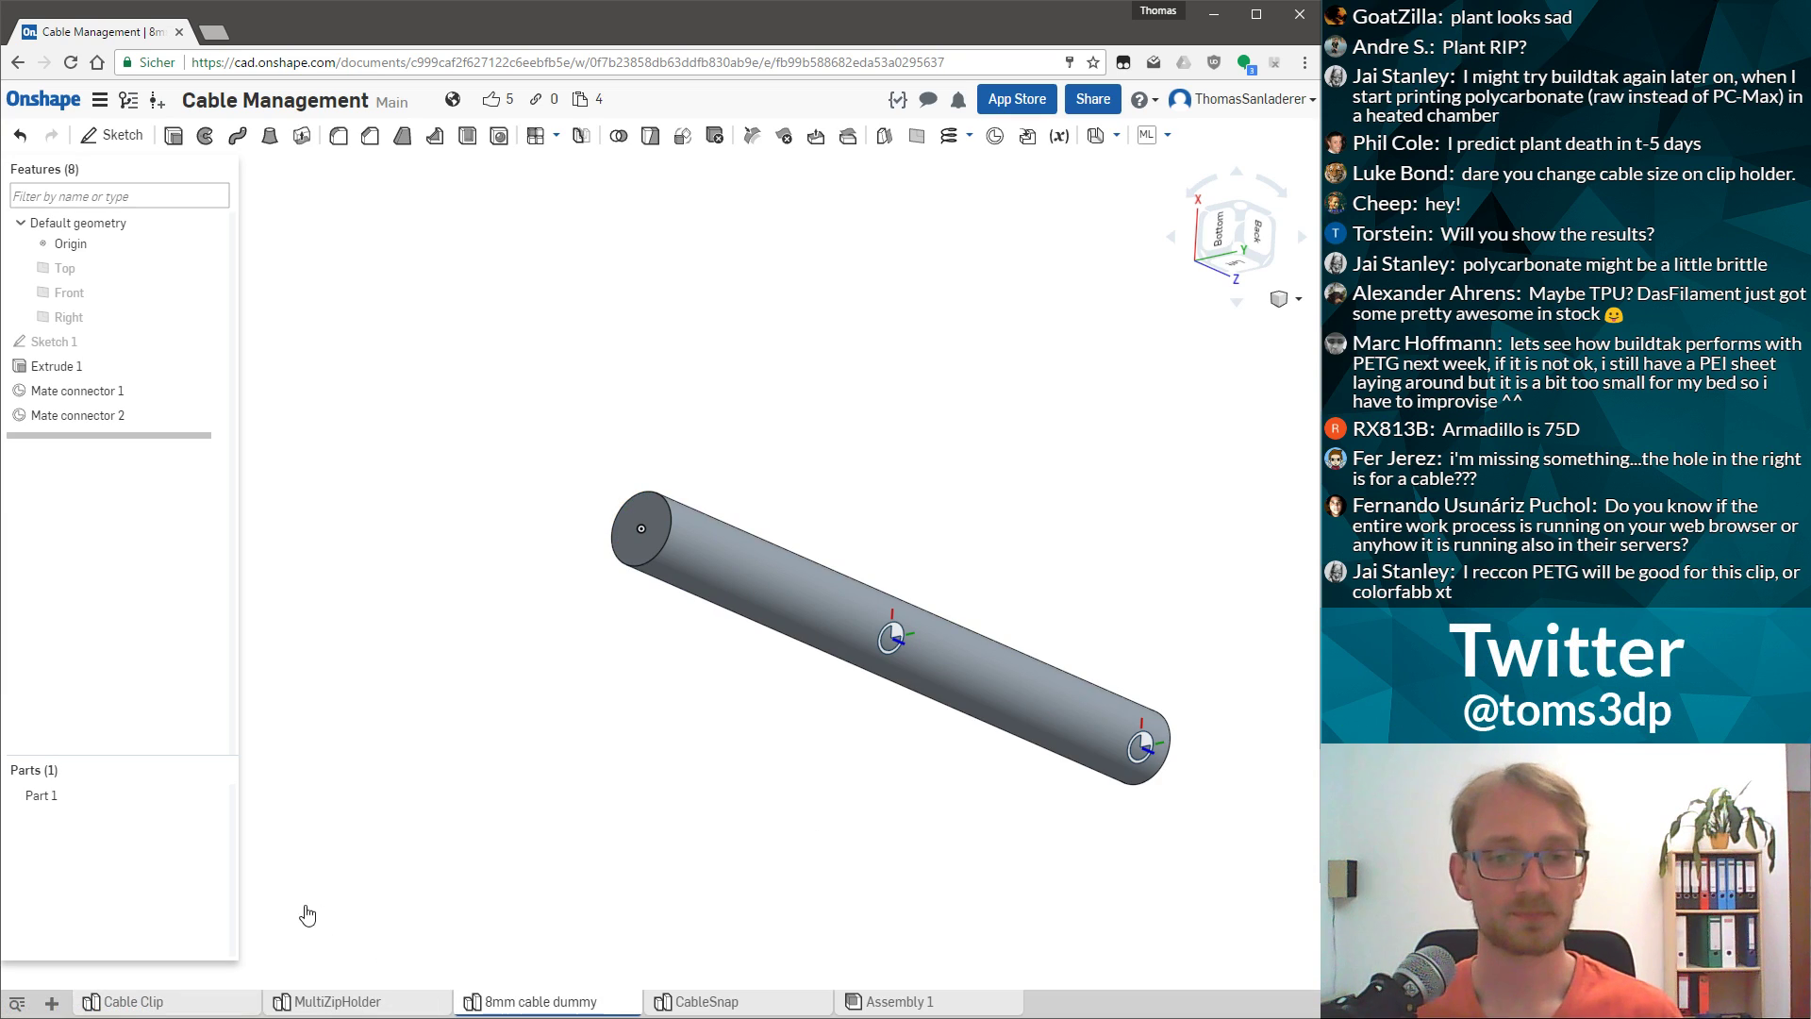
pyautogui.click(330, 1001)
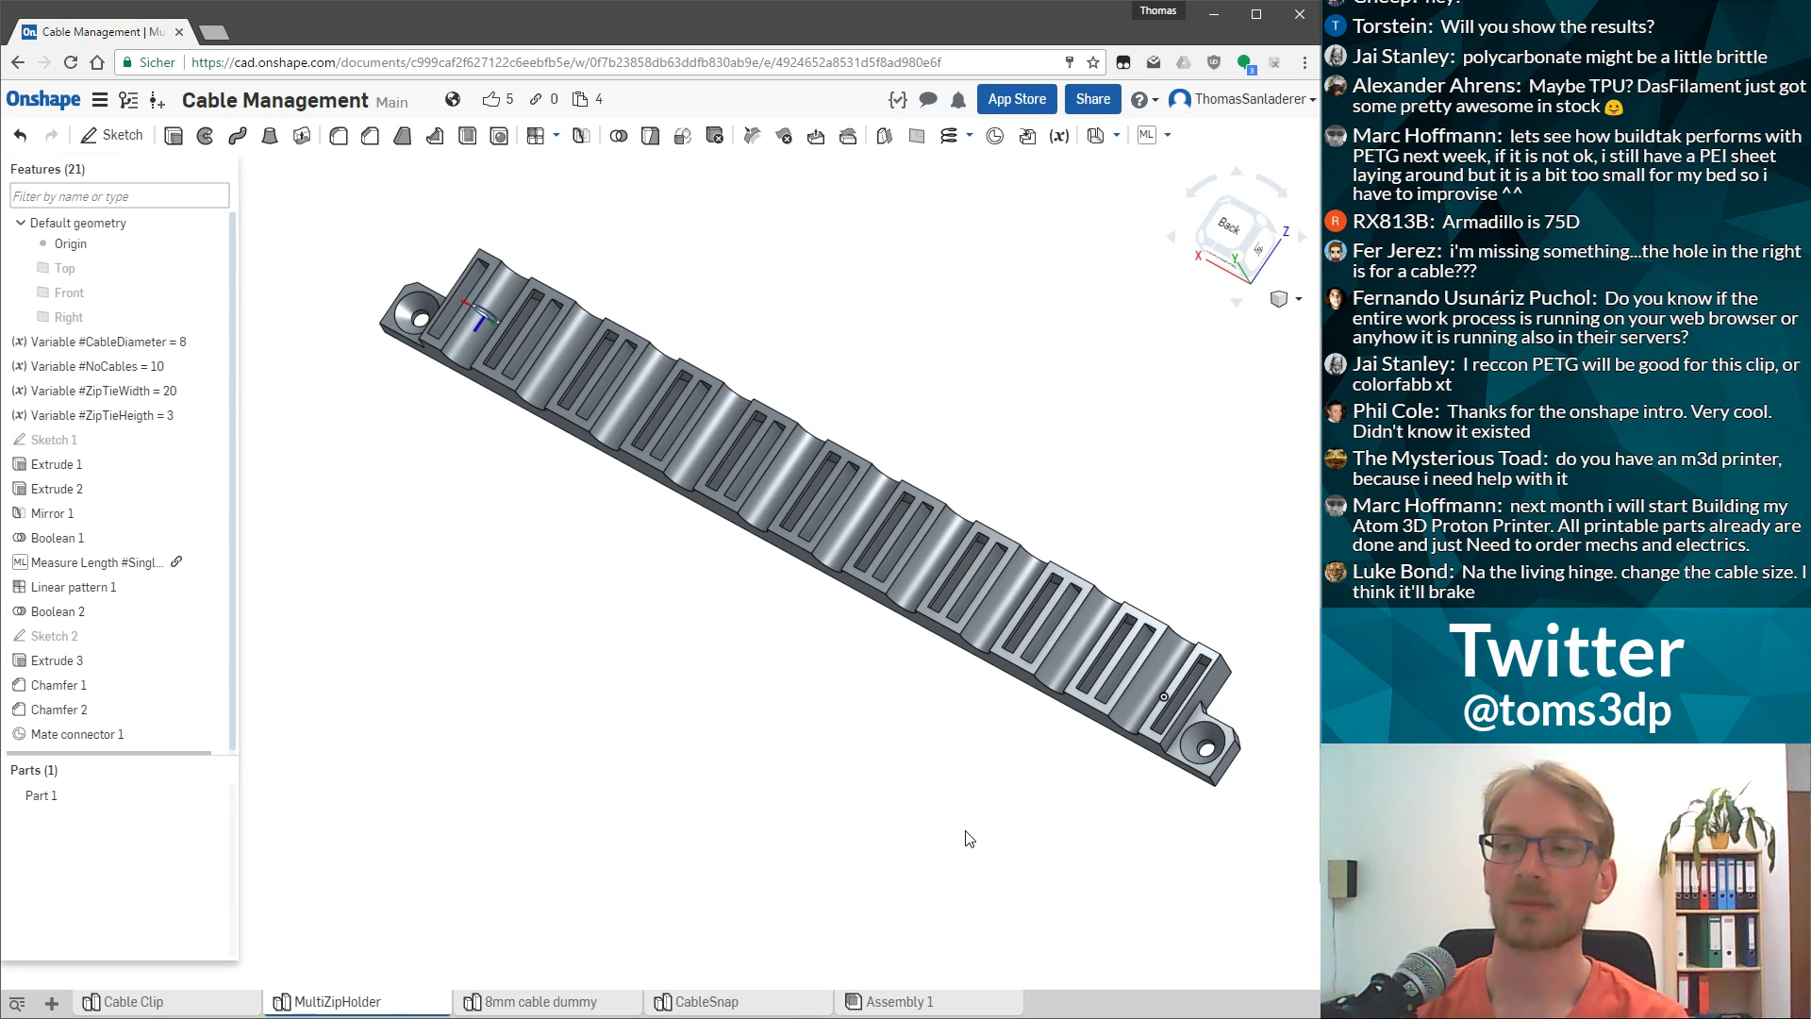
# Set the CableSnap's #CableDiameter variable to 12 and check the rebuilt holder.
pyautogui.click(762, 1004)
pyautogui.moveTo(829, 960); pyautogui.dragTo(873, 812, button='right')
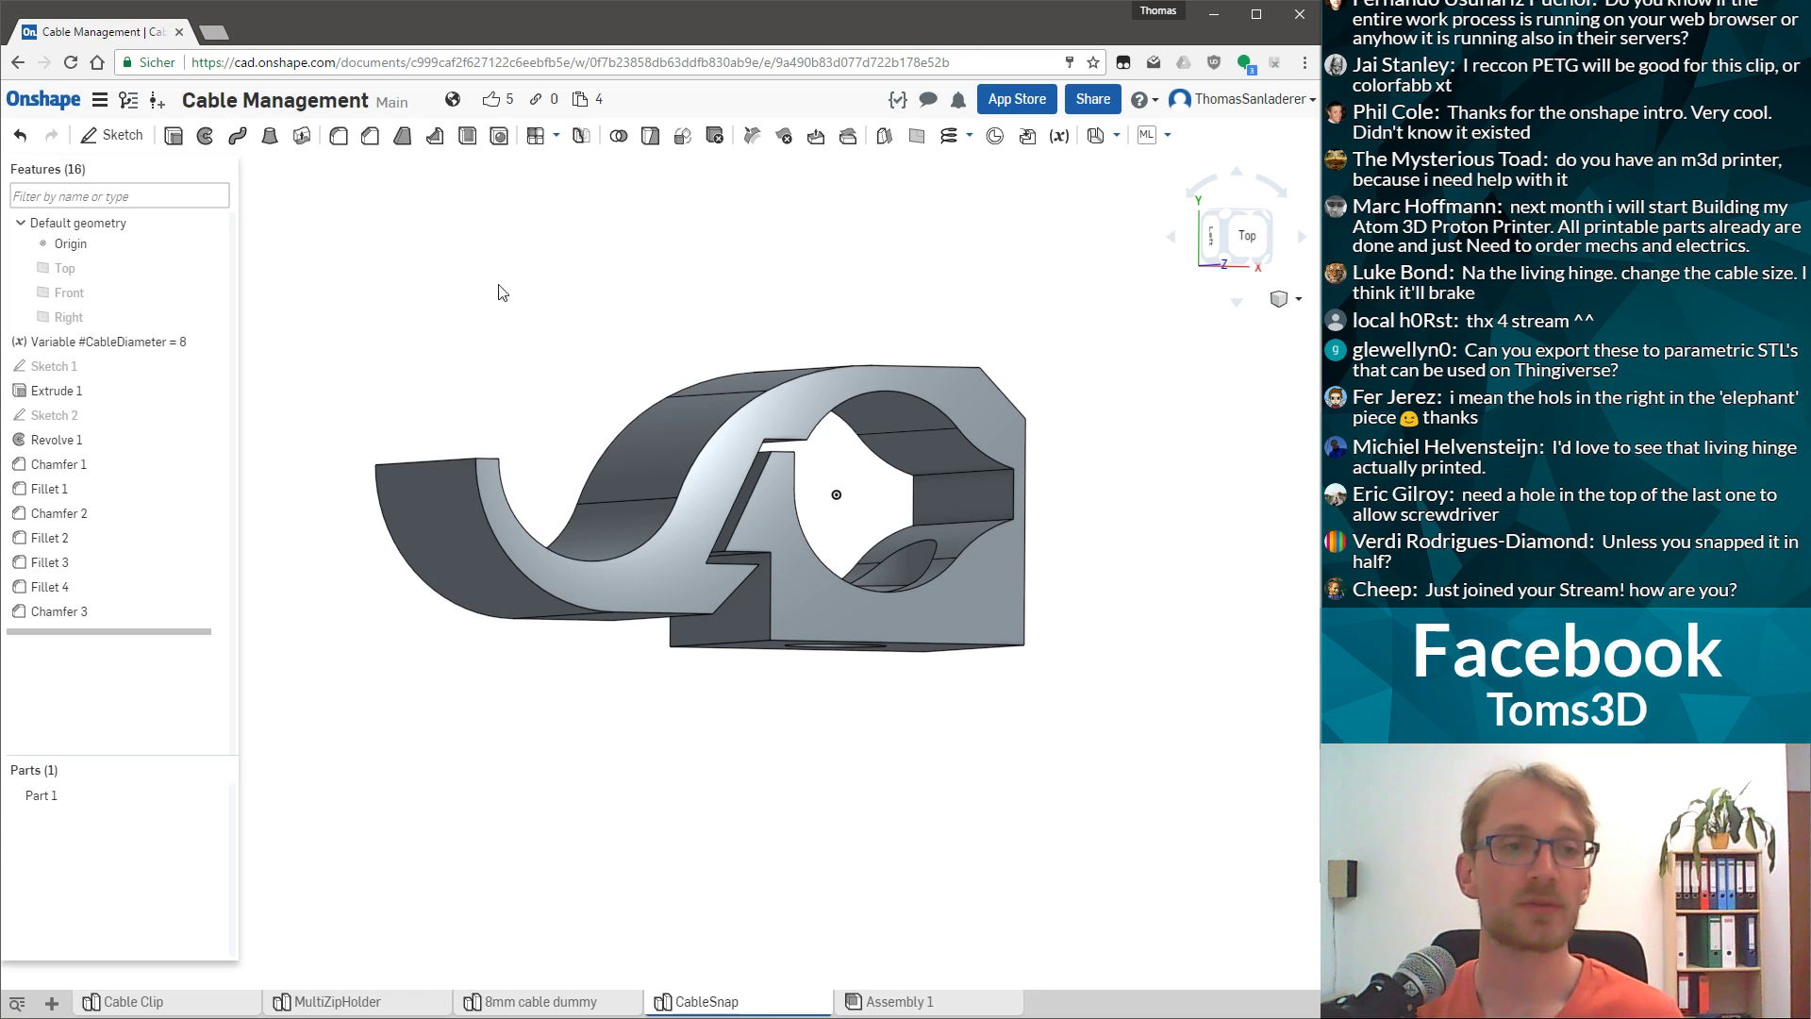
pyautogui.doubleClick(175, 341)
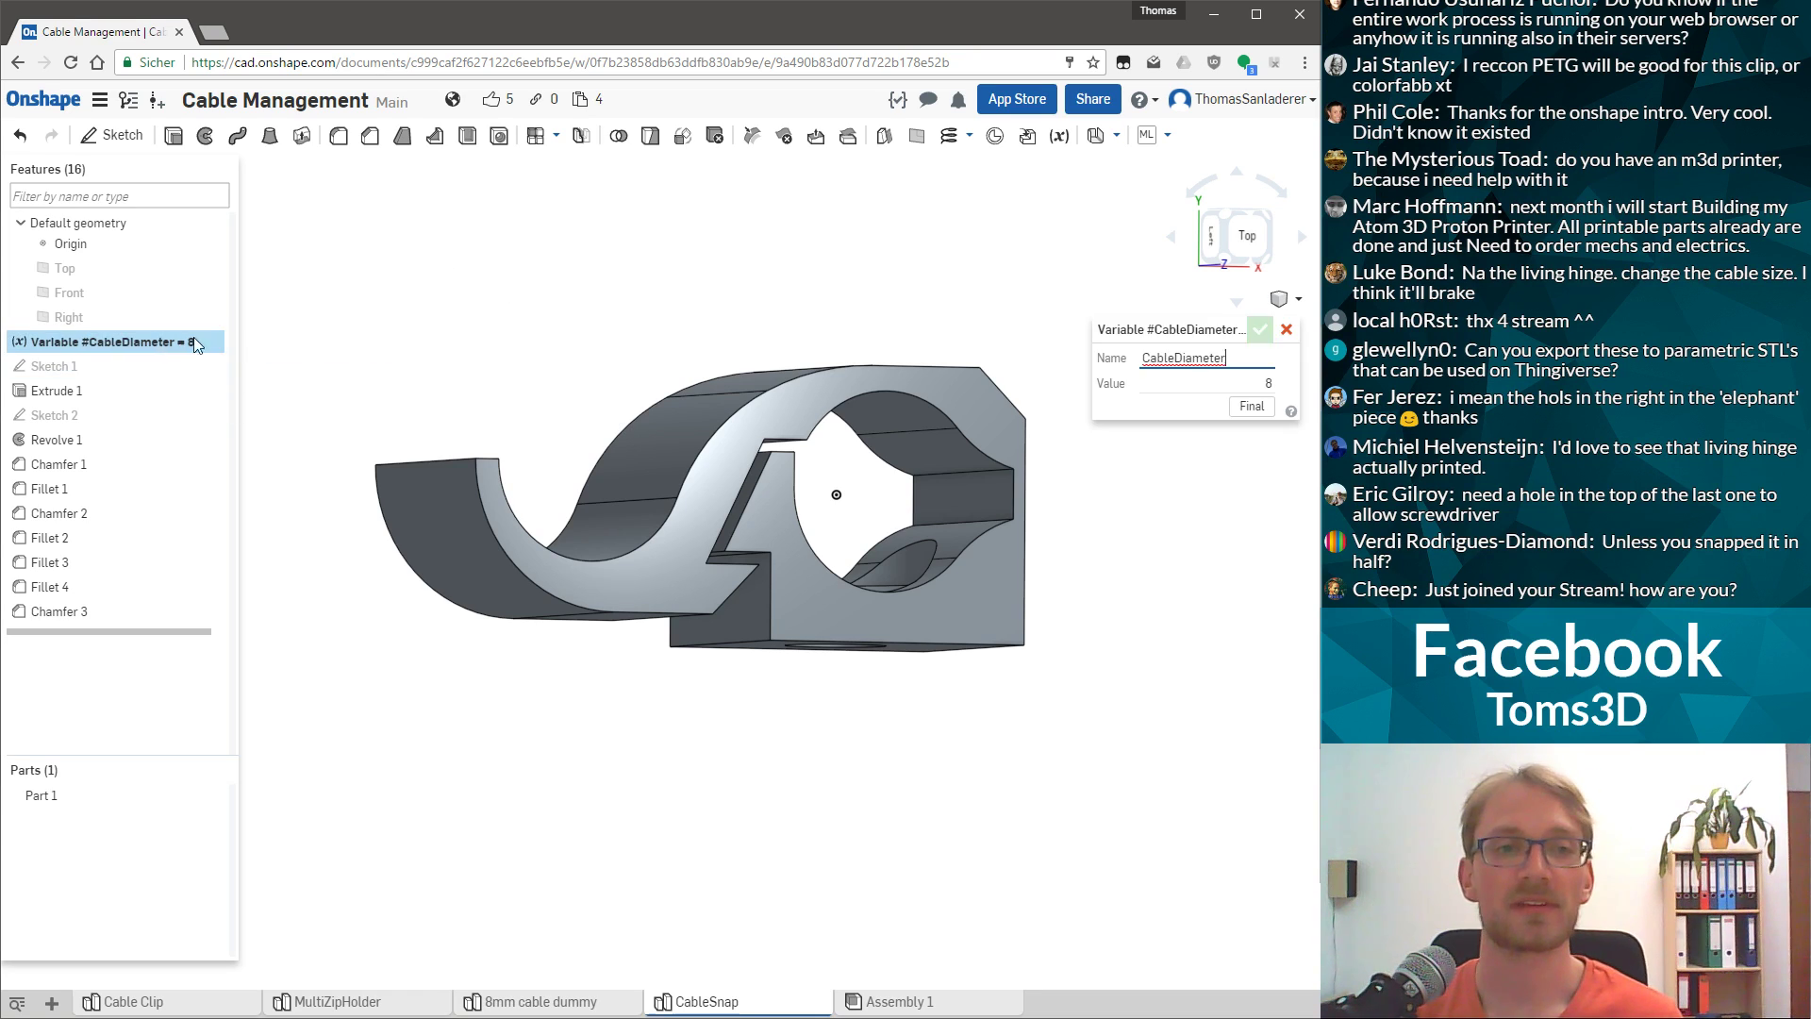
pyautogui.click(1255, 376)
pyautogui.write('12')
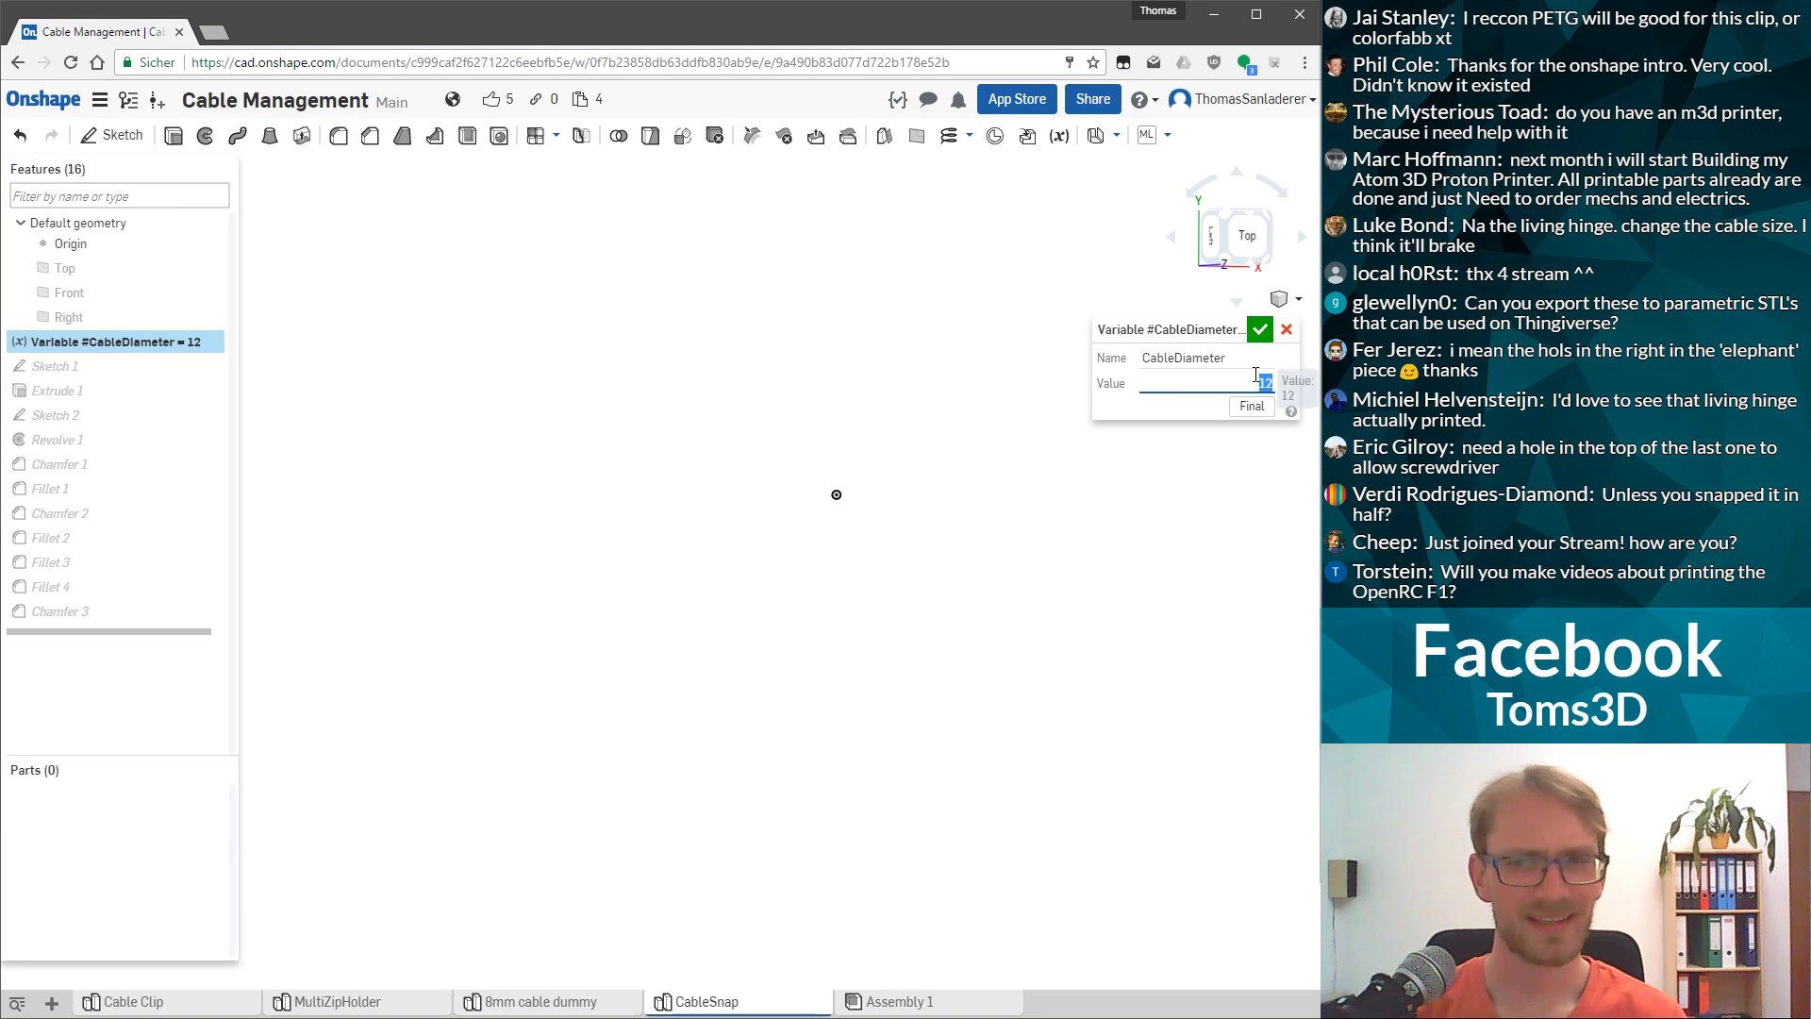
pyautogui.press('Return')
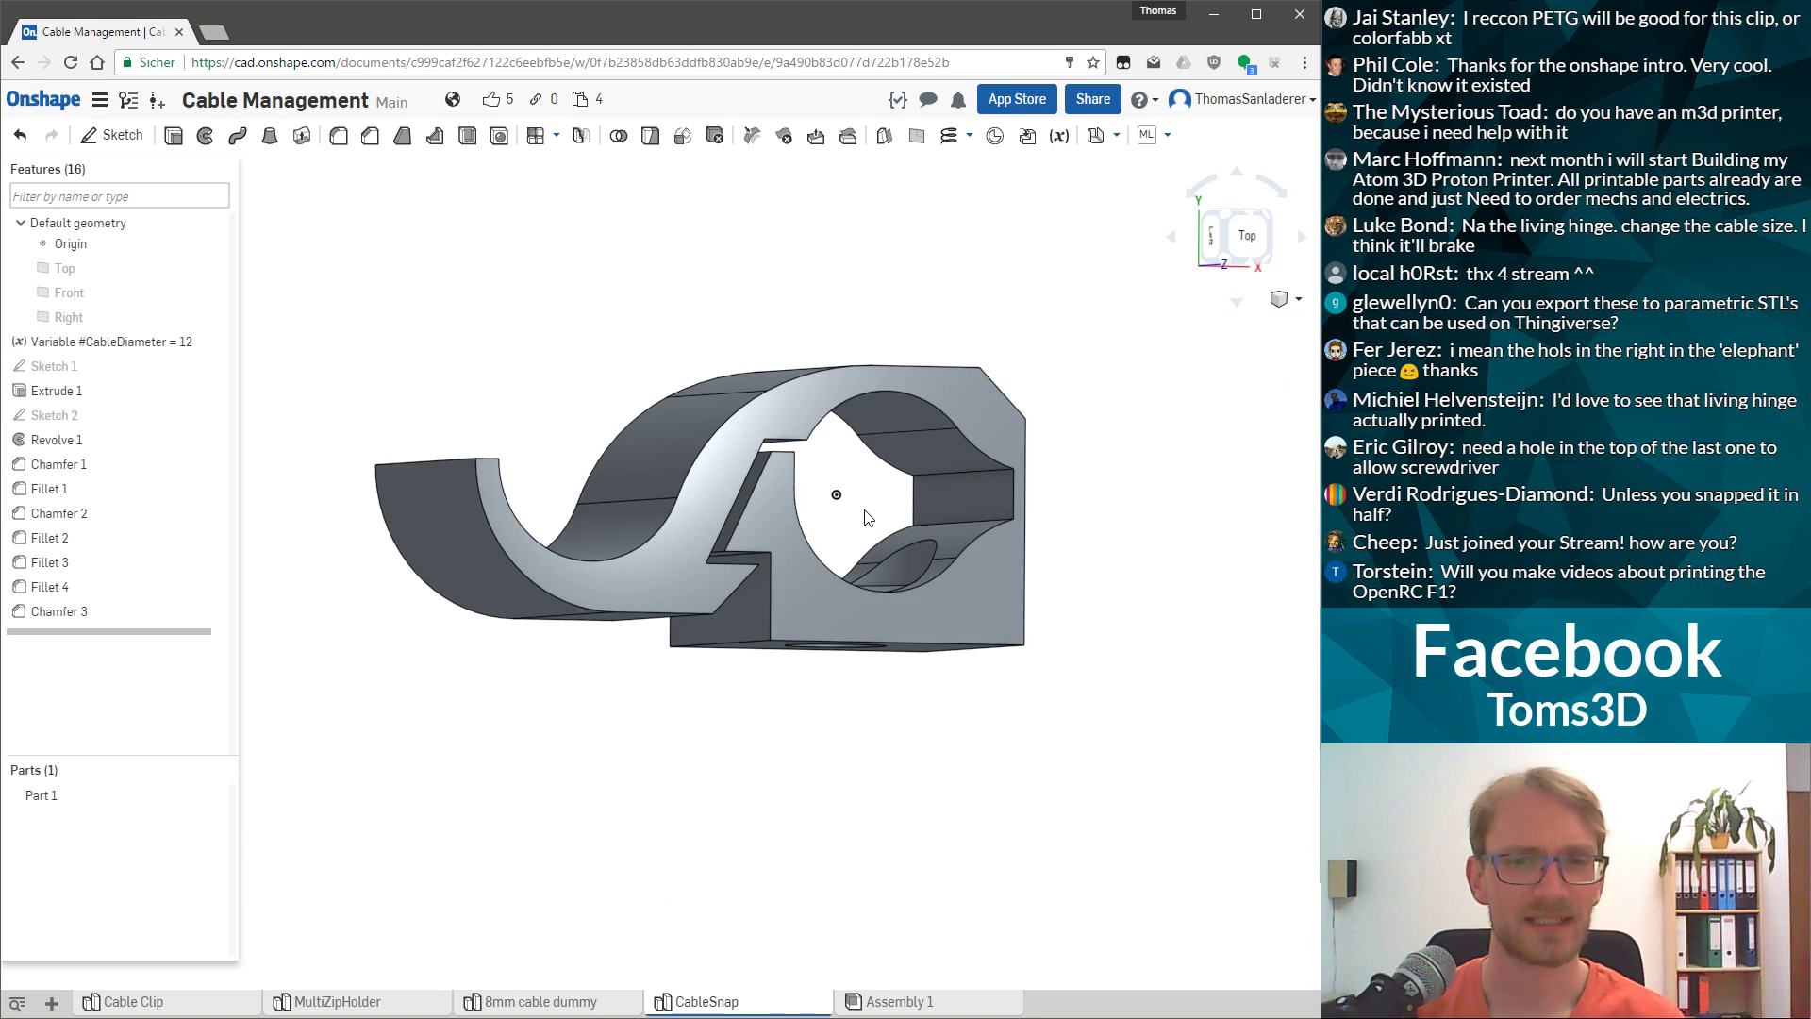
pyautogui.hotkey('shift', '5')
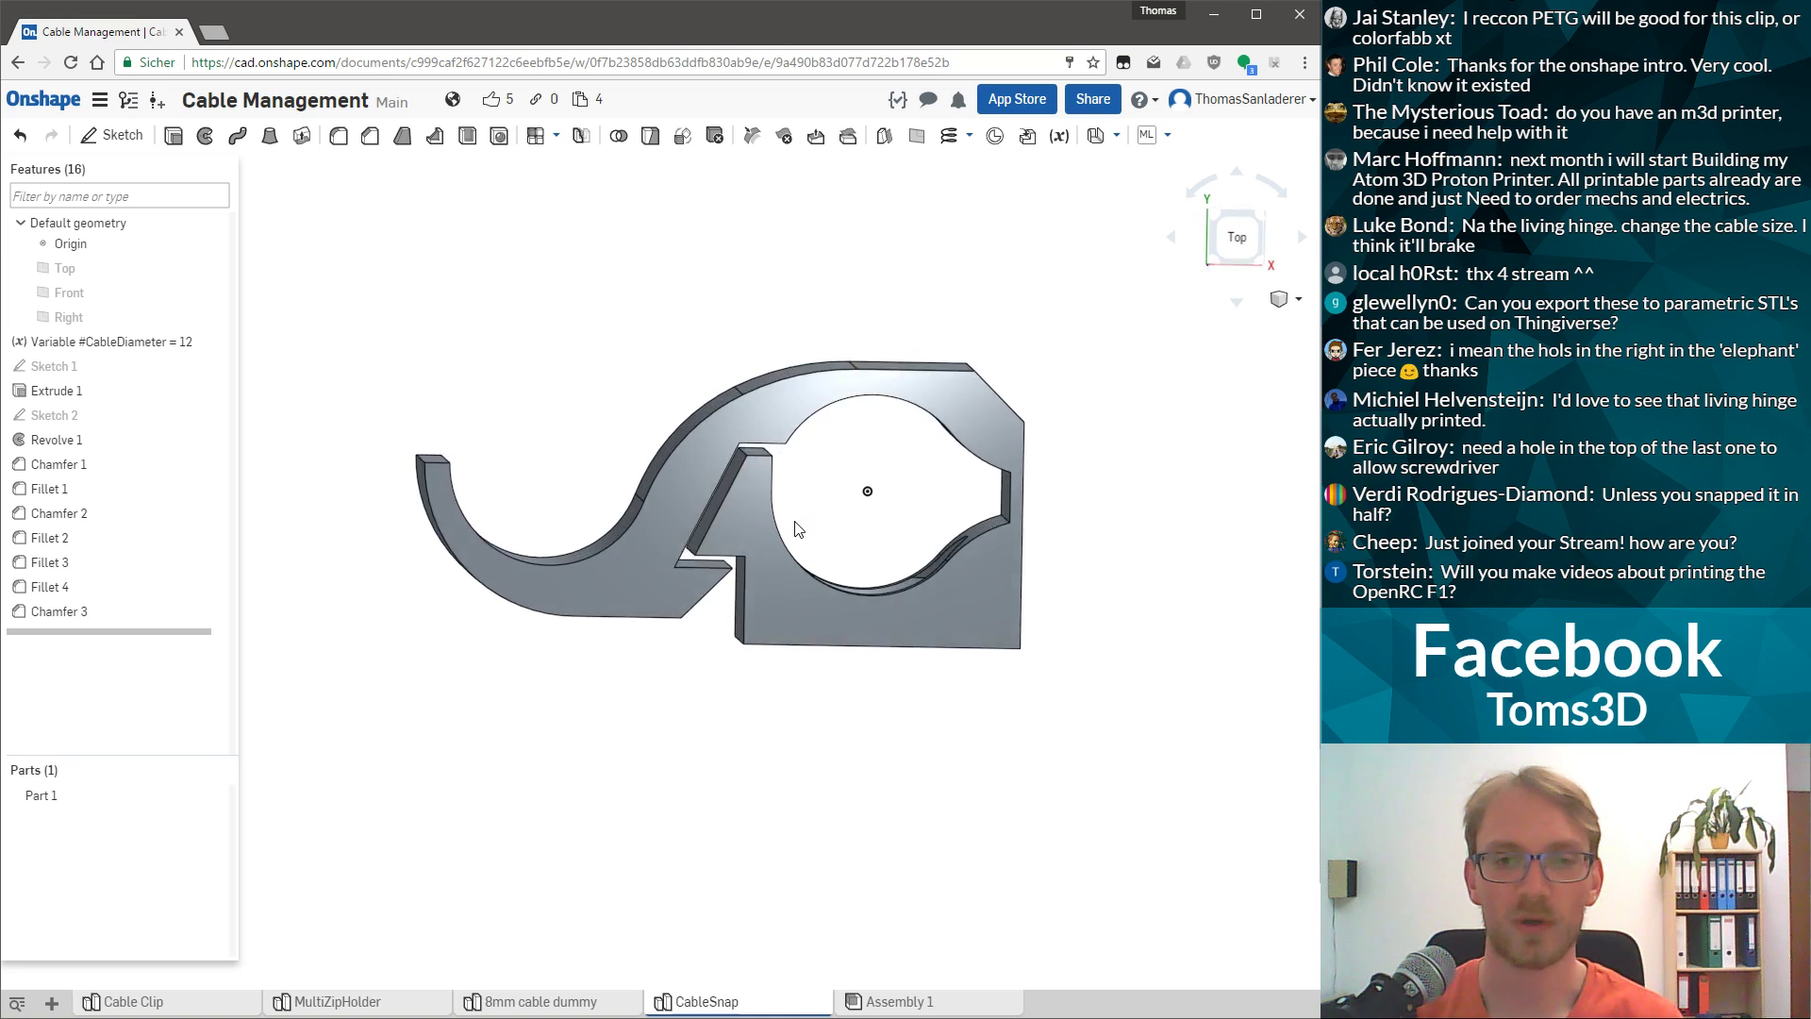
# Check the #CableDiameter variable and Sketch 2 for how the rebuilt CableSnap responds to the cable diameter.
pyautogui.doubleClick(162, 342)
pyautogui.click(1229, 377)
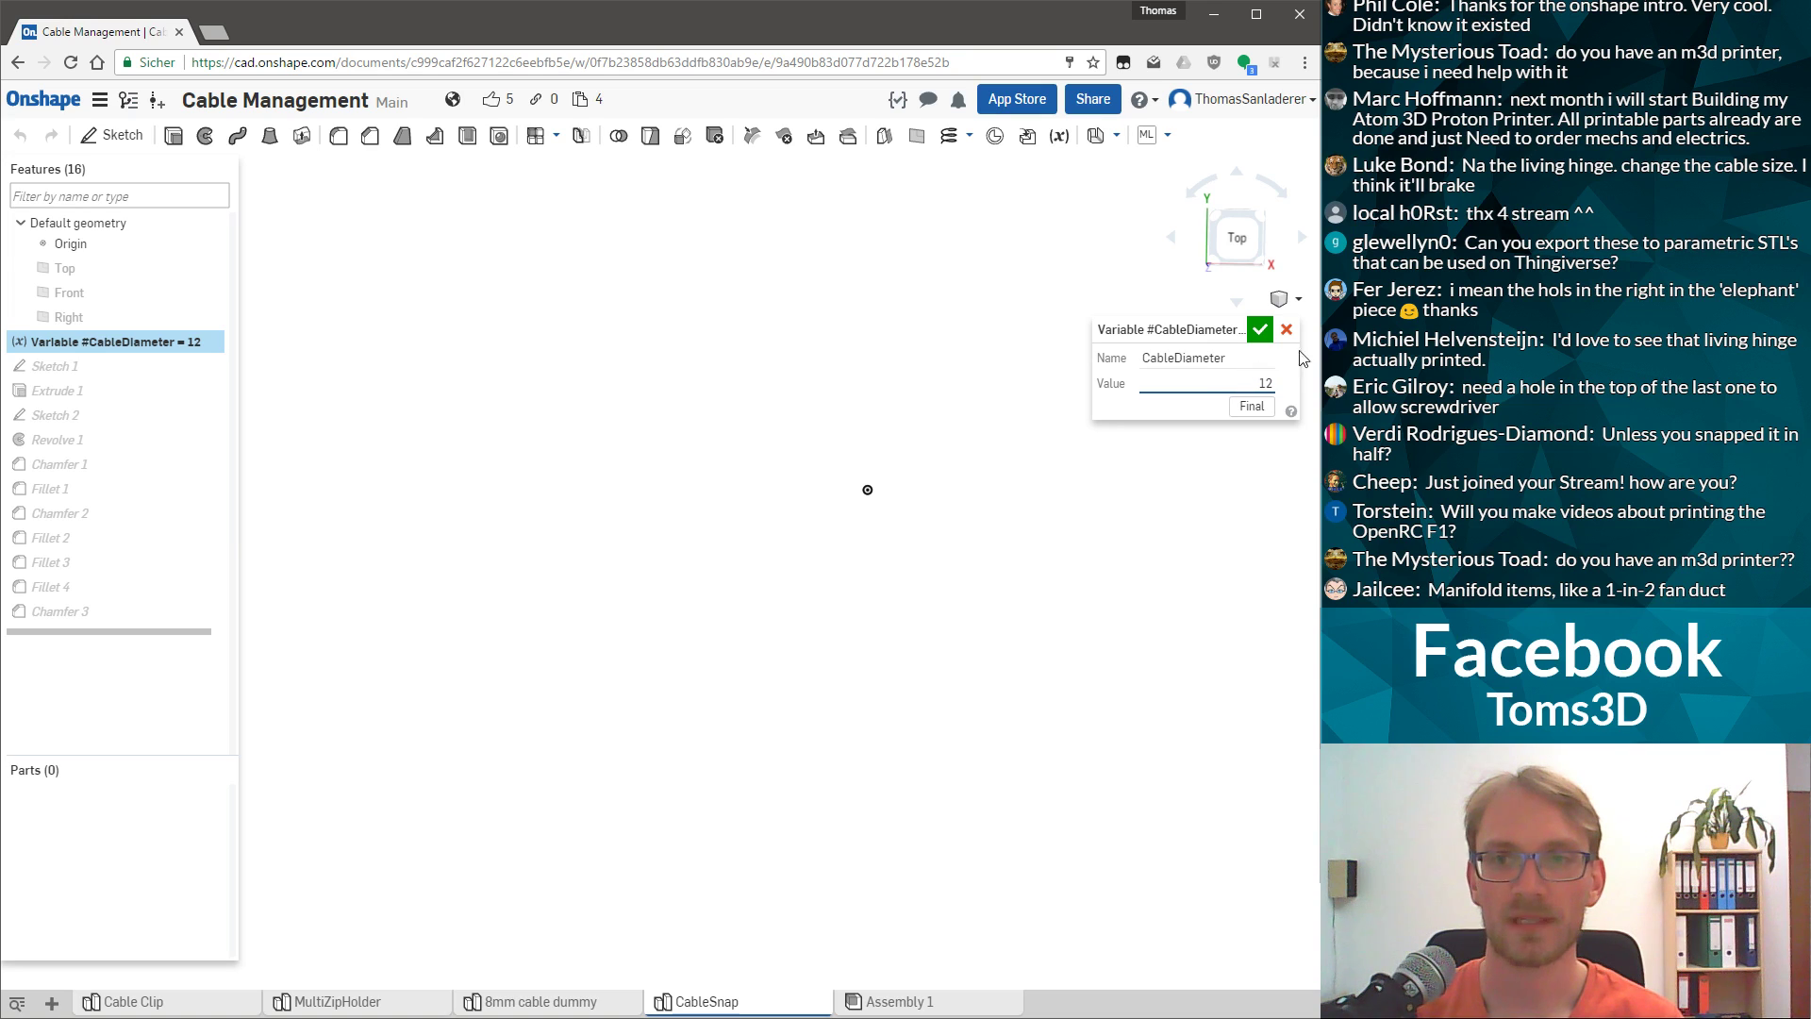
pyautogui.click(1261, 329)
pyautogui.moveTo(939, 519); pyautogui.dragTo(931, 547, button='right')
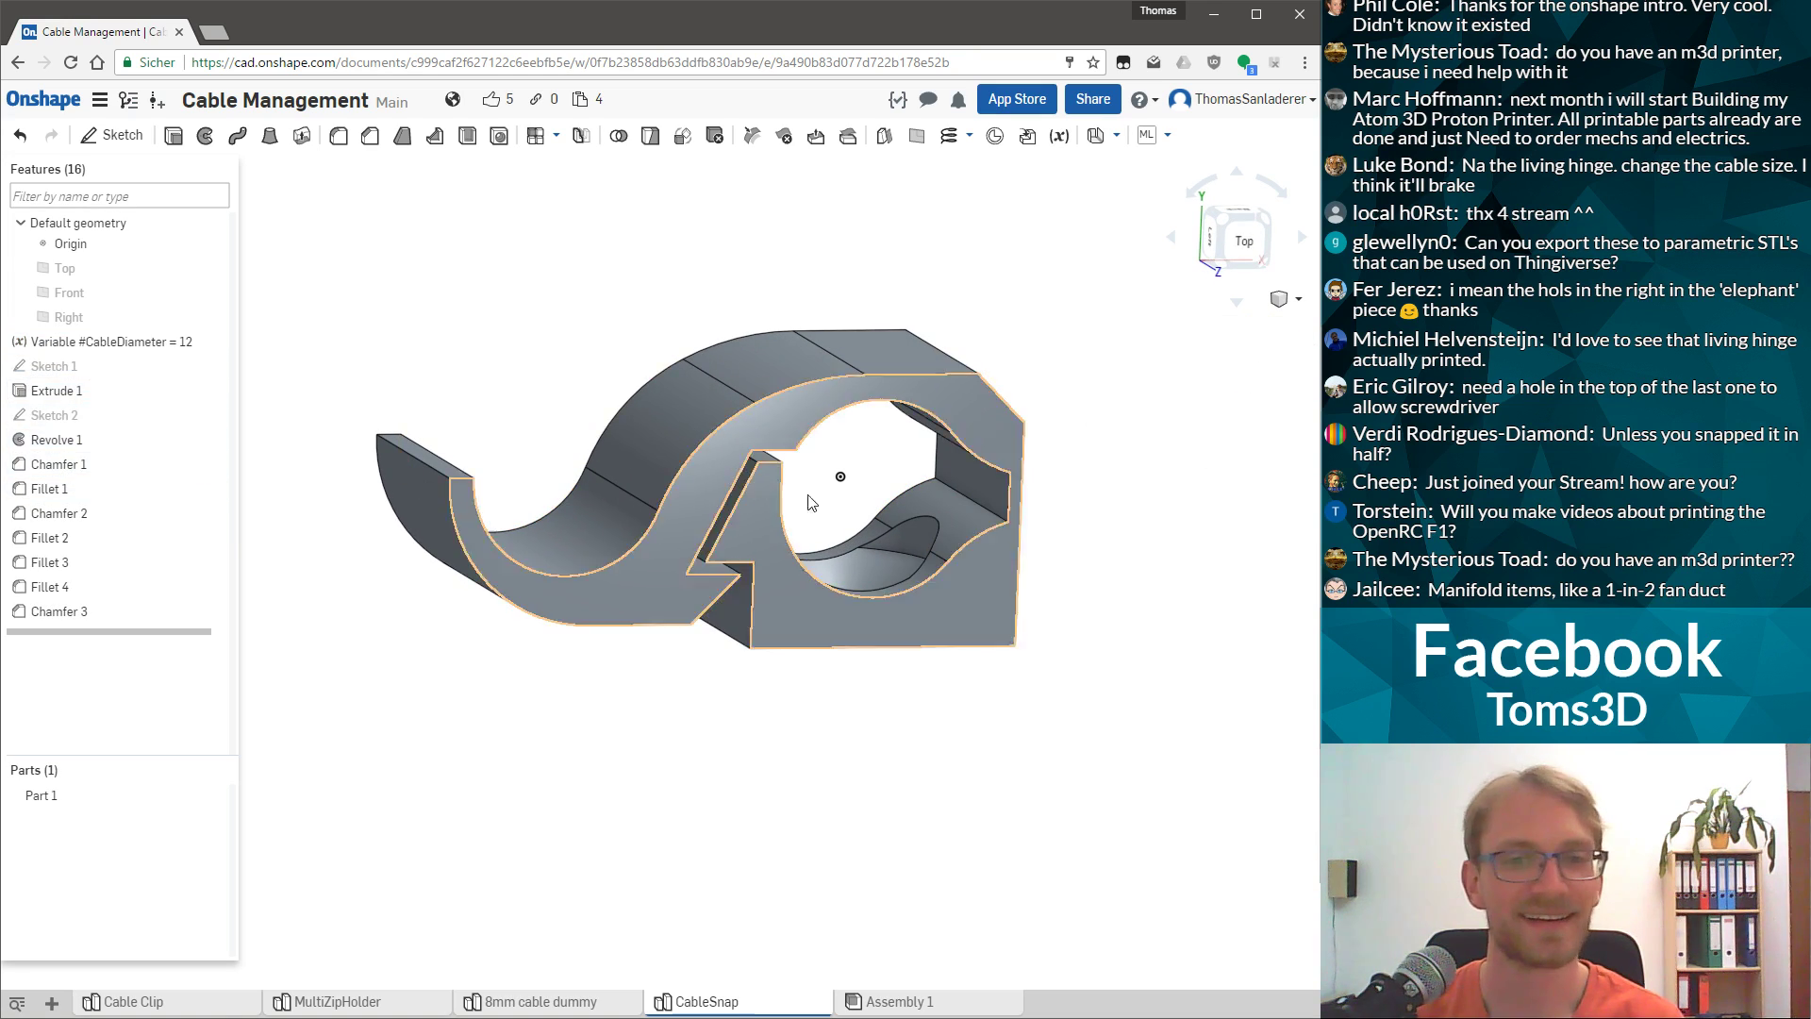
pyautogui.click(762, 556)
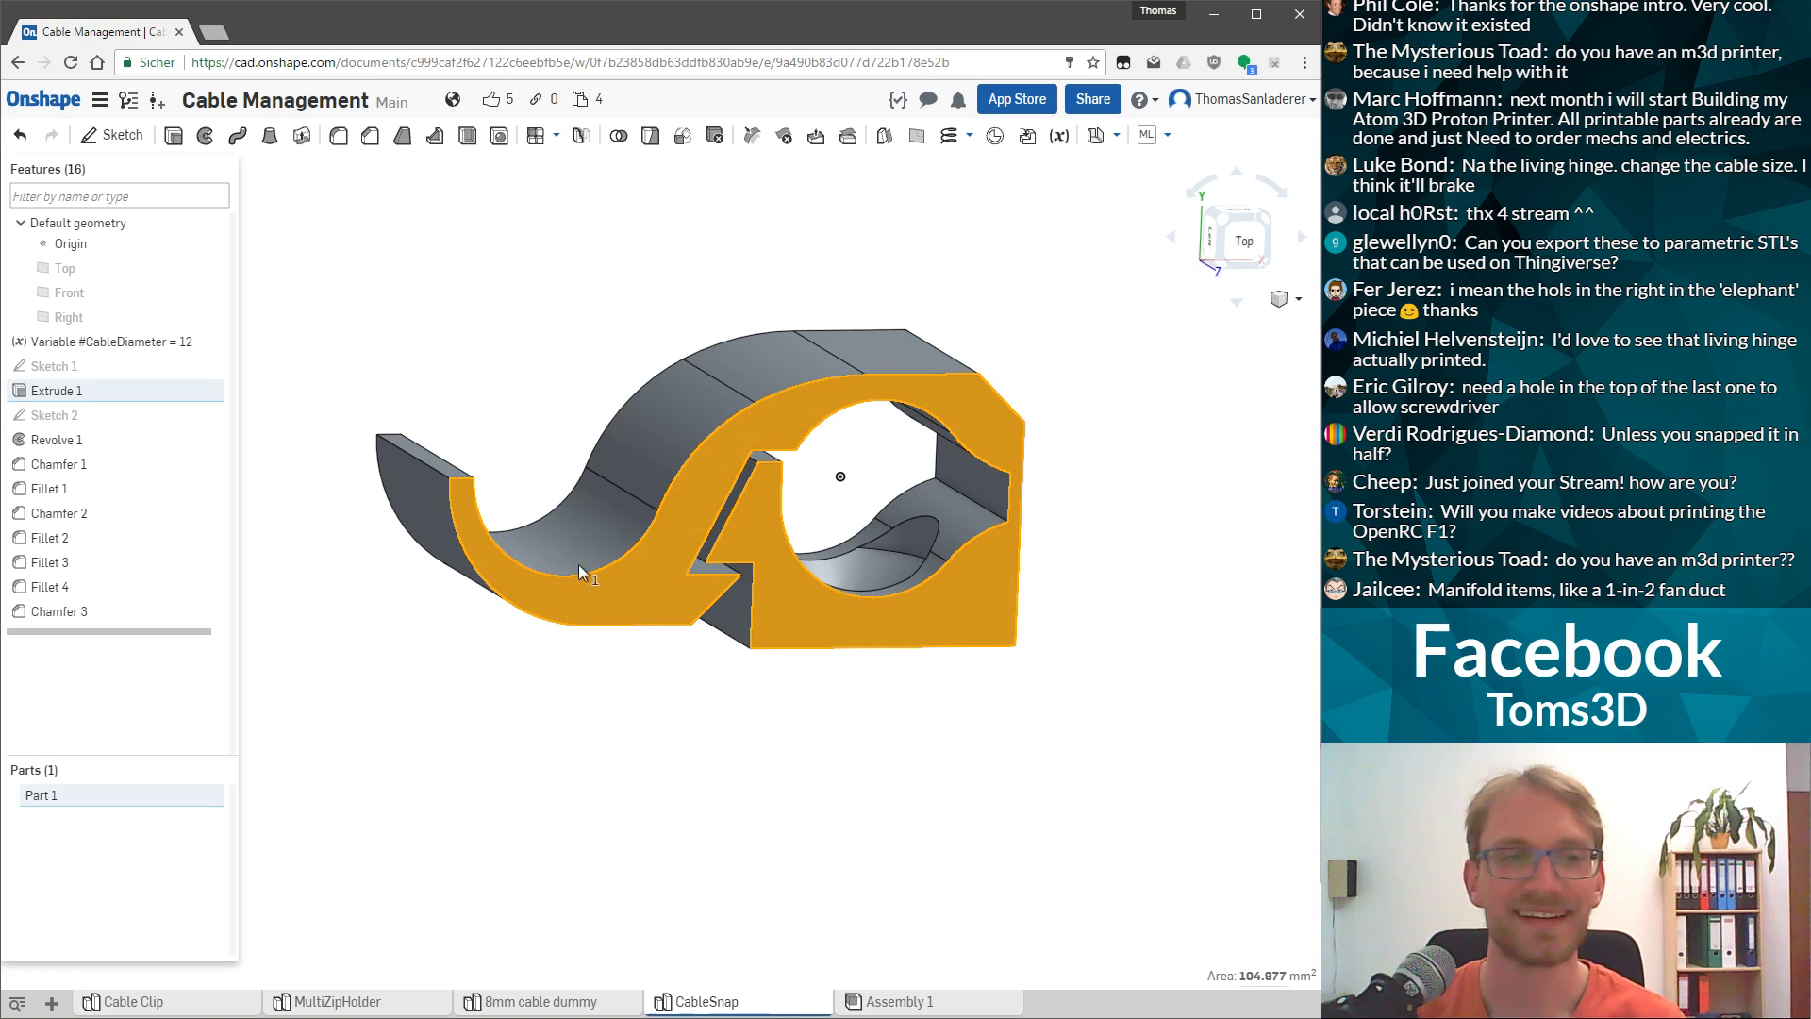
pyautogui.doubleClick(55, 415)
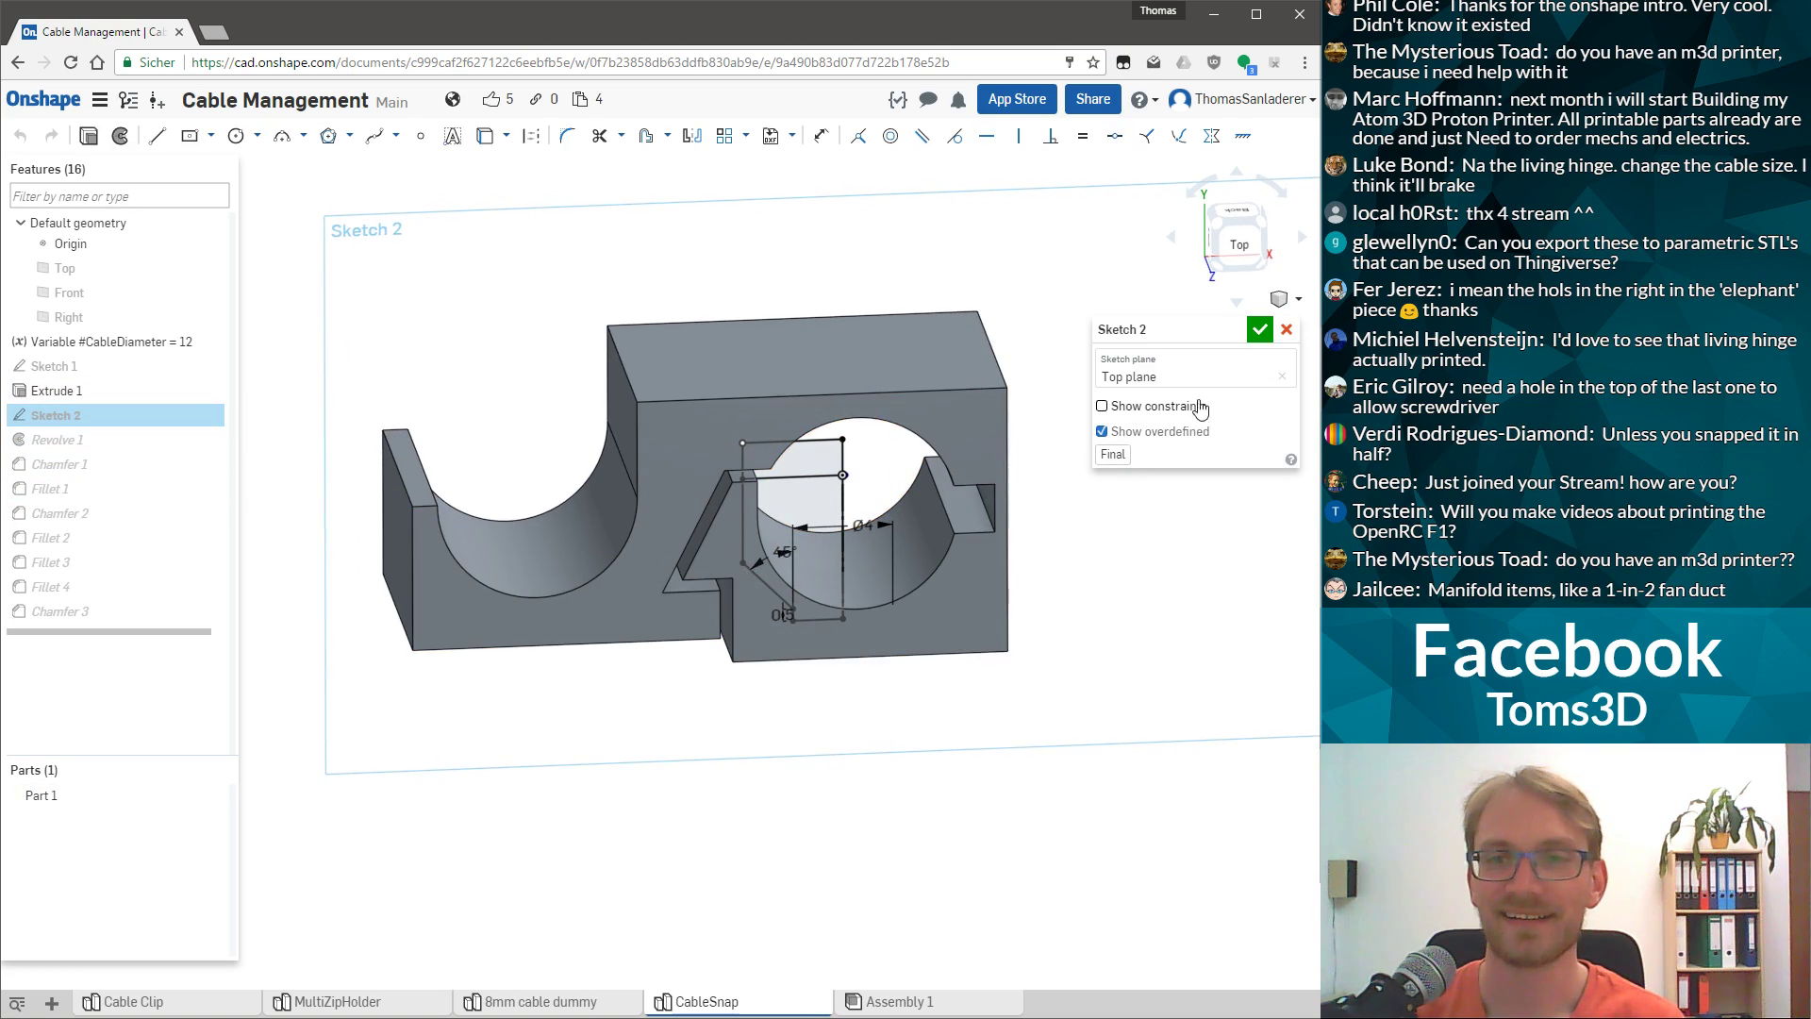
pyautogui.click(1260, 330)
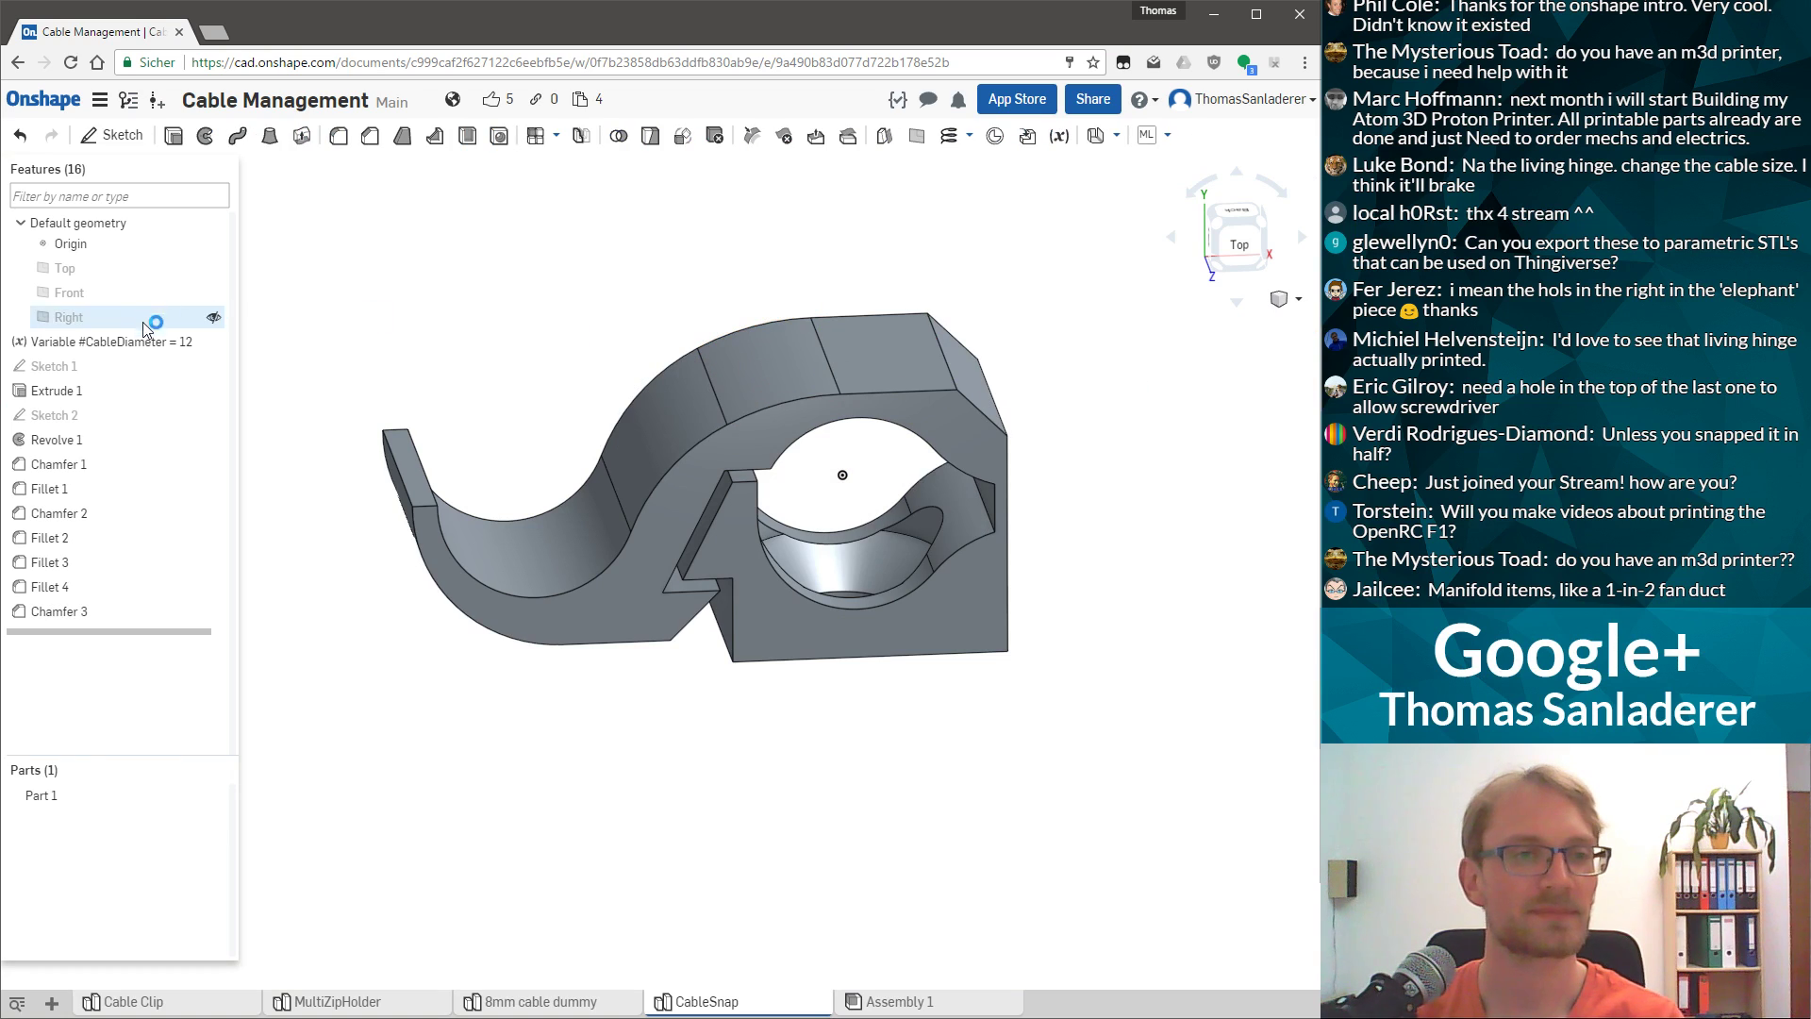
# Try to link the cable hole's diameter in Sketch 1 to #CableDiameter.
pyautogui.doubleClick(54, 366)
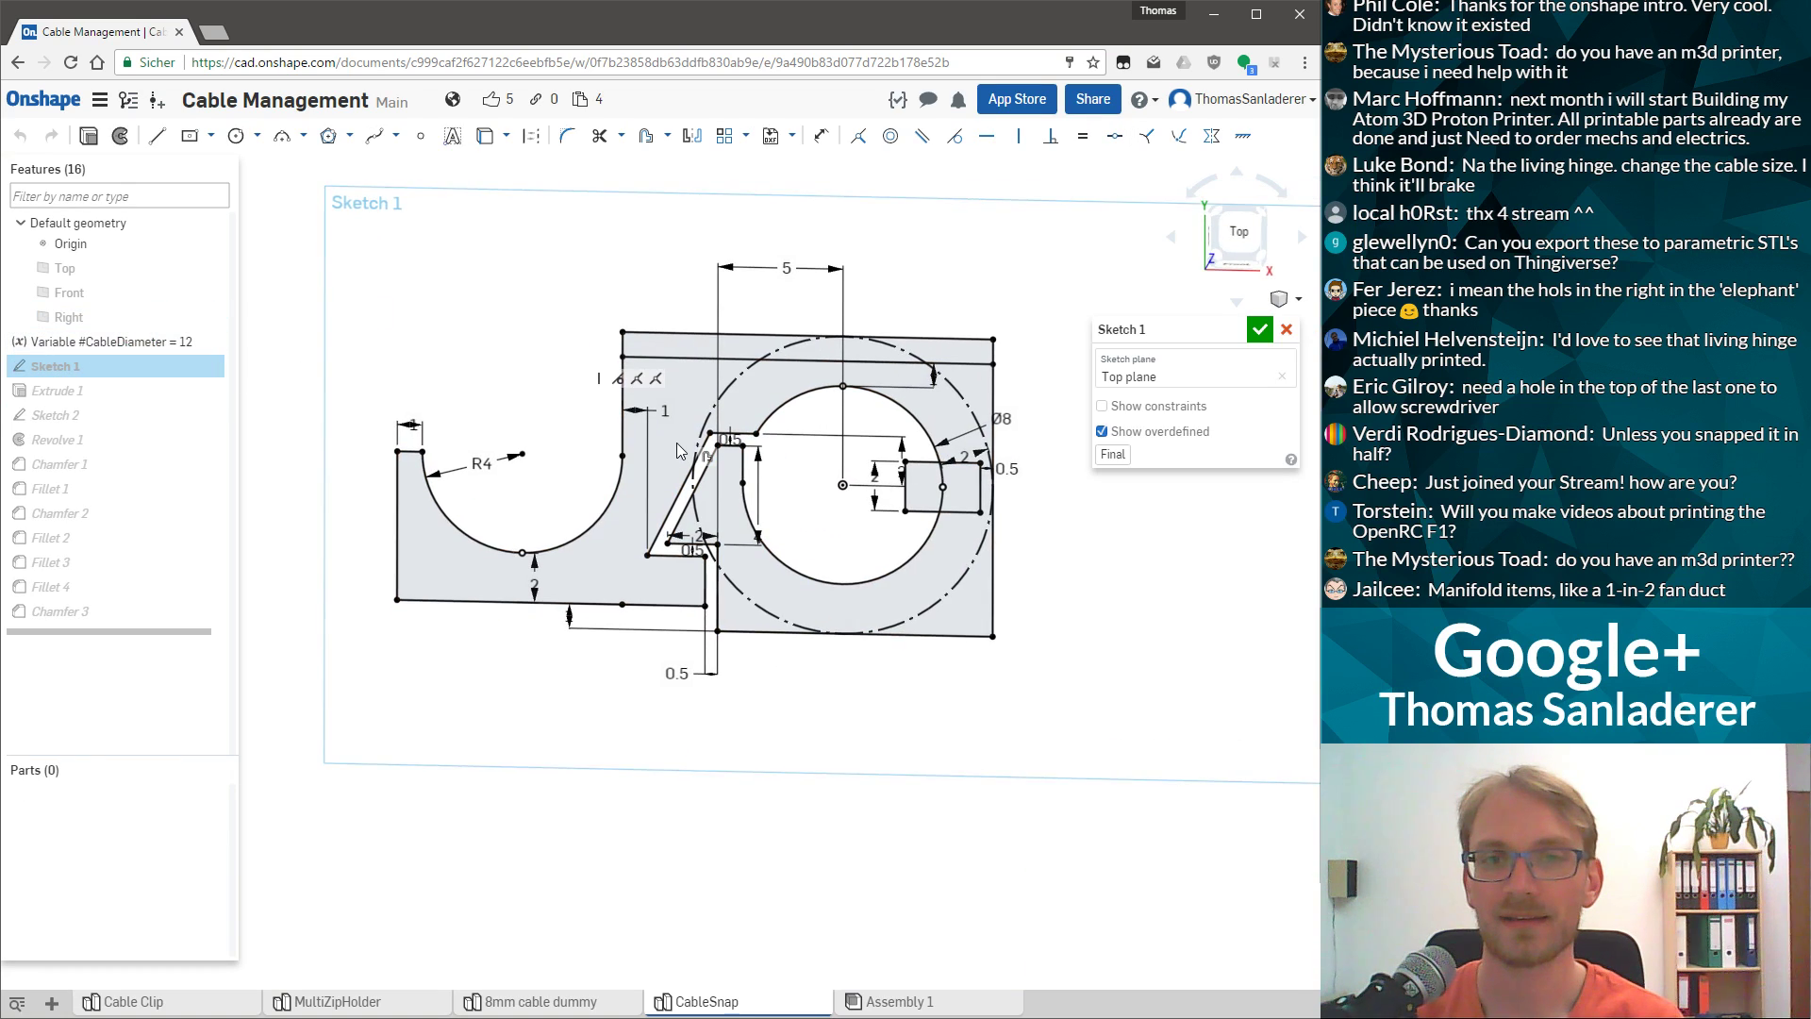
pyautogui.click(798, 403)
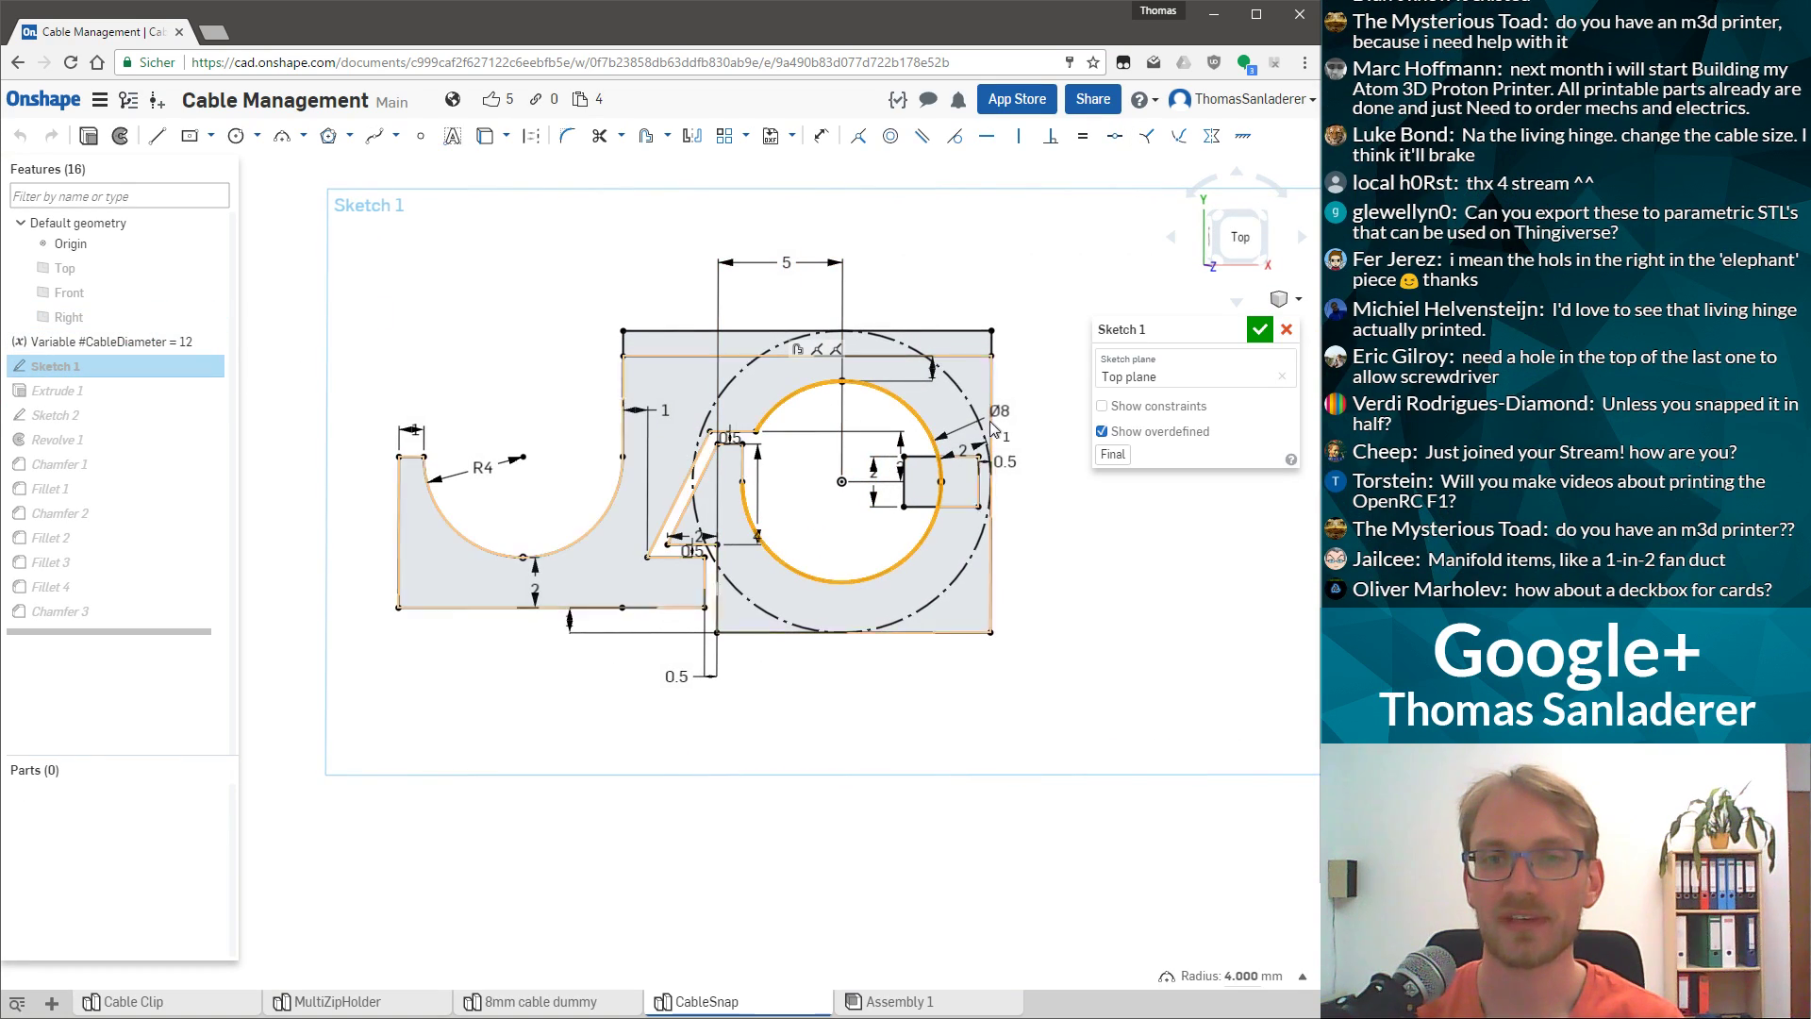
pyautogui.moveTo(999, 410); pyautogui.dragTo(804, 516)
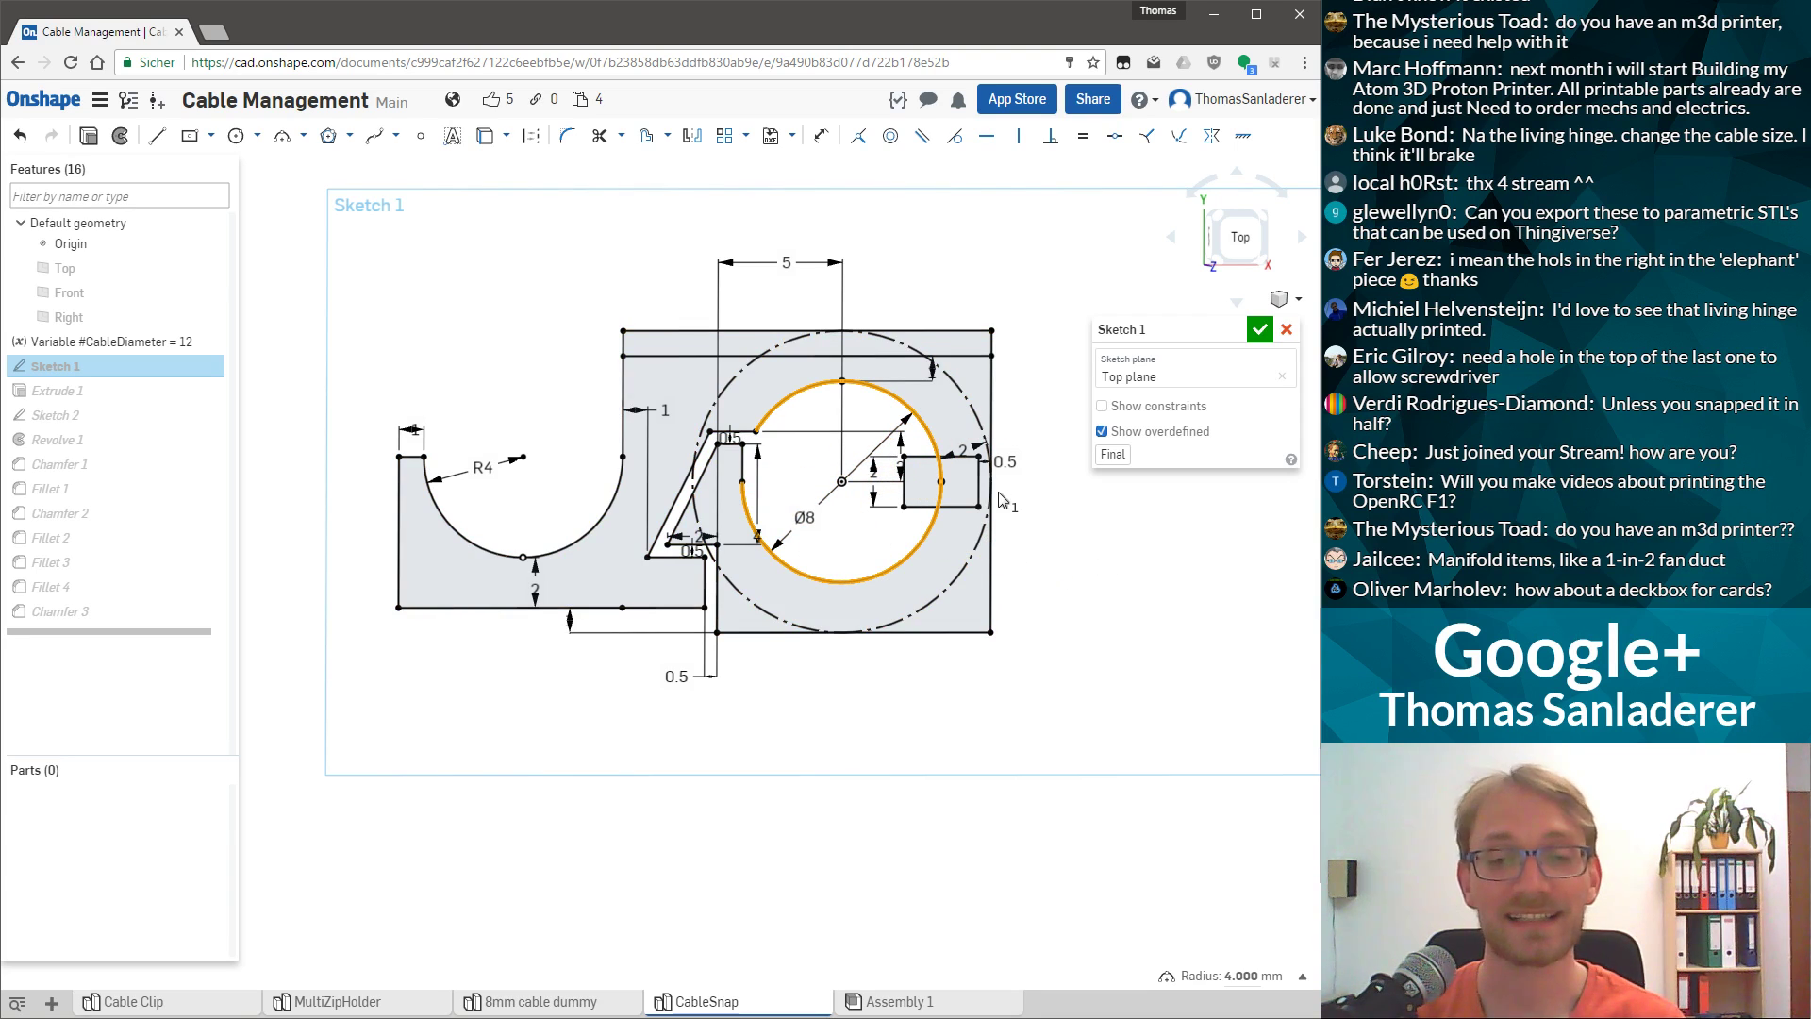
pyautogui.scroll(2, 797, 486)
pyautogui.doubleClick(797, 524)
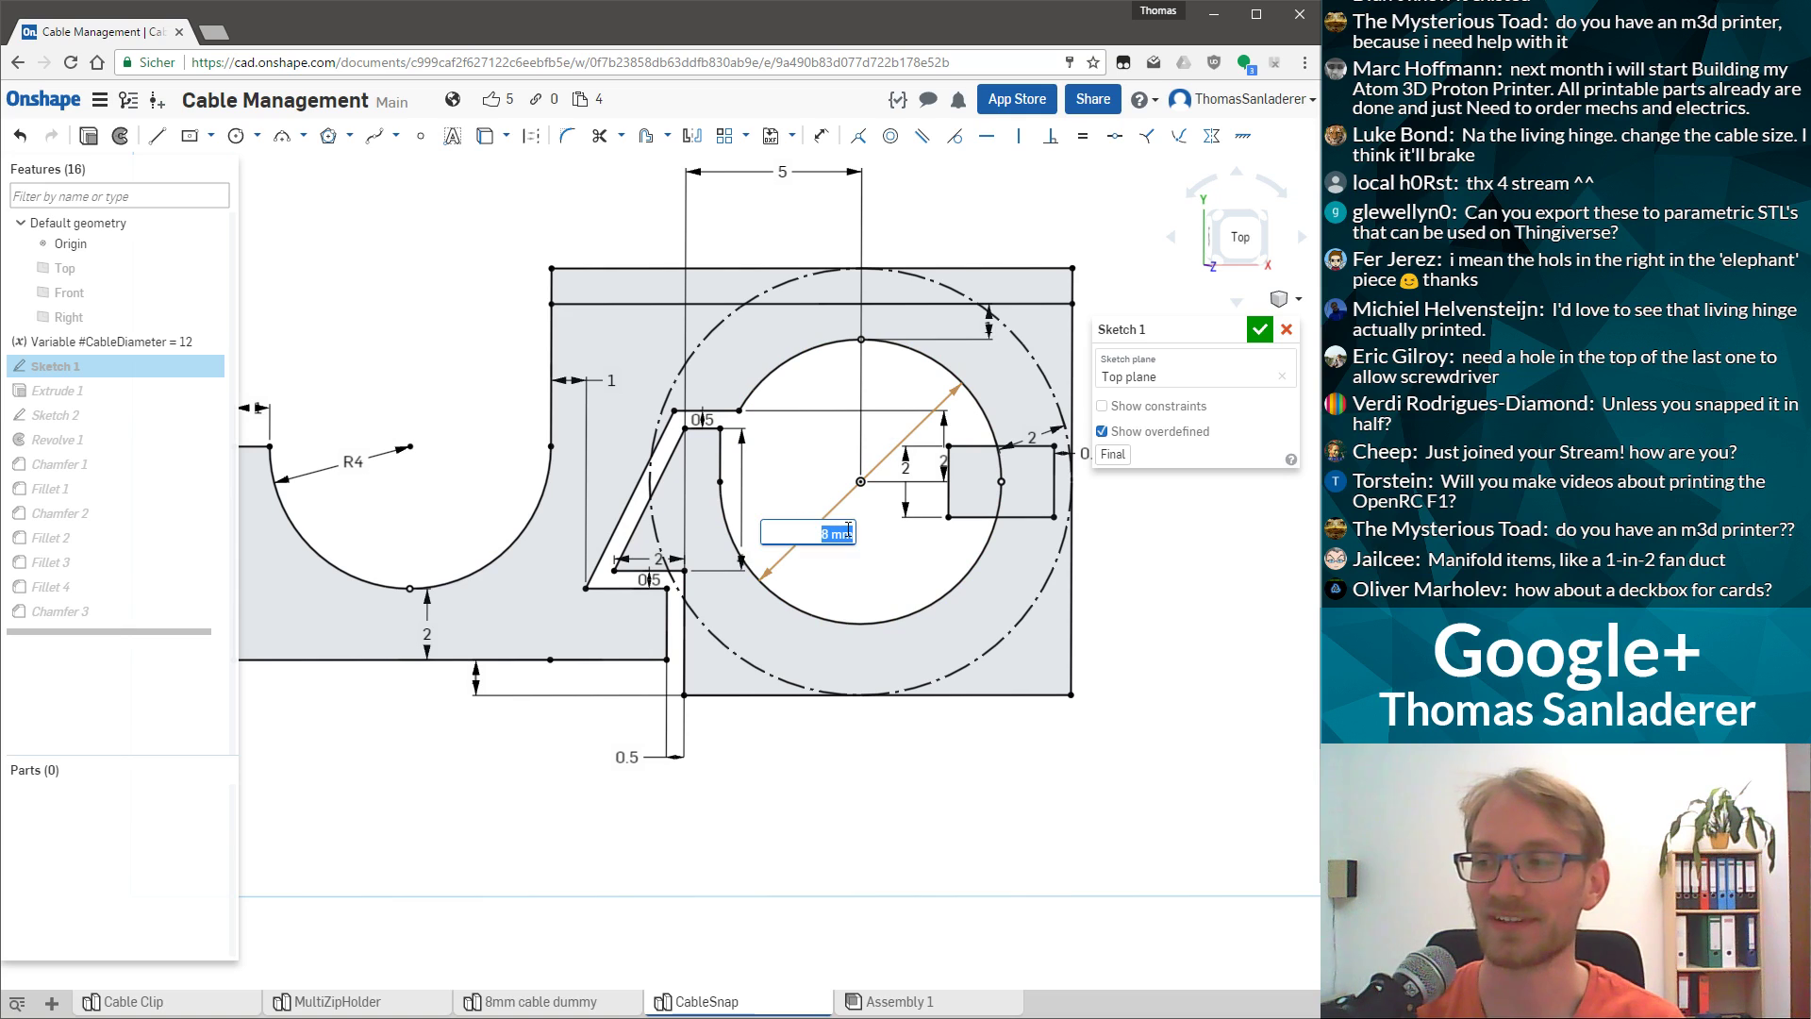
pyautogui.write('#Cable')
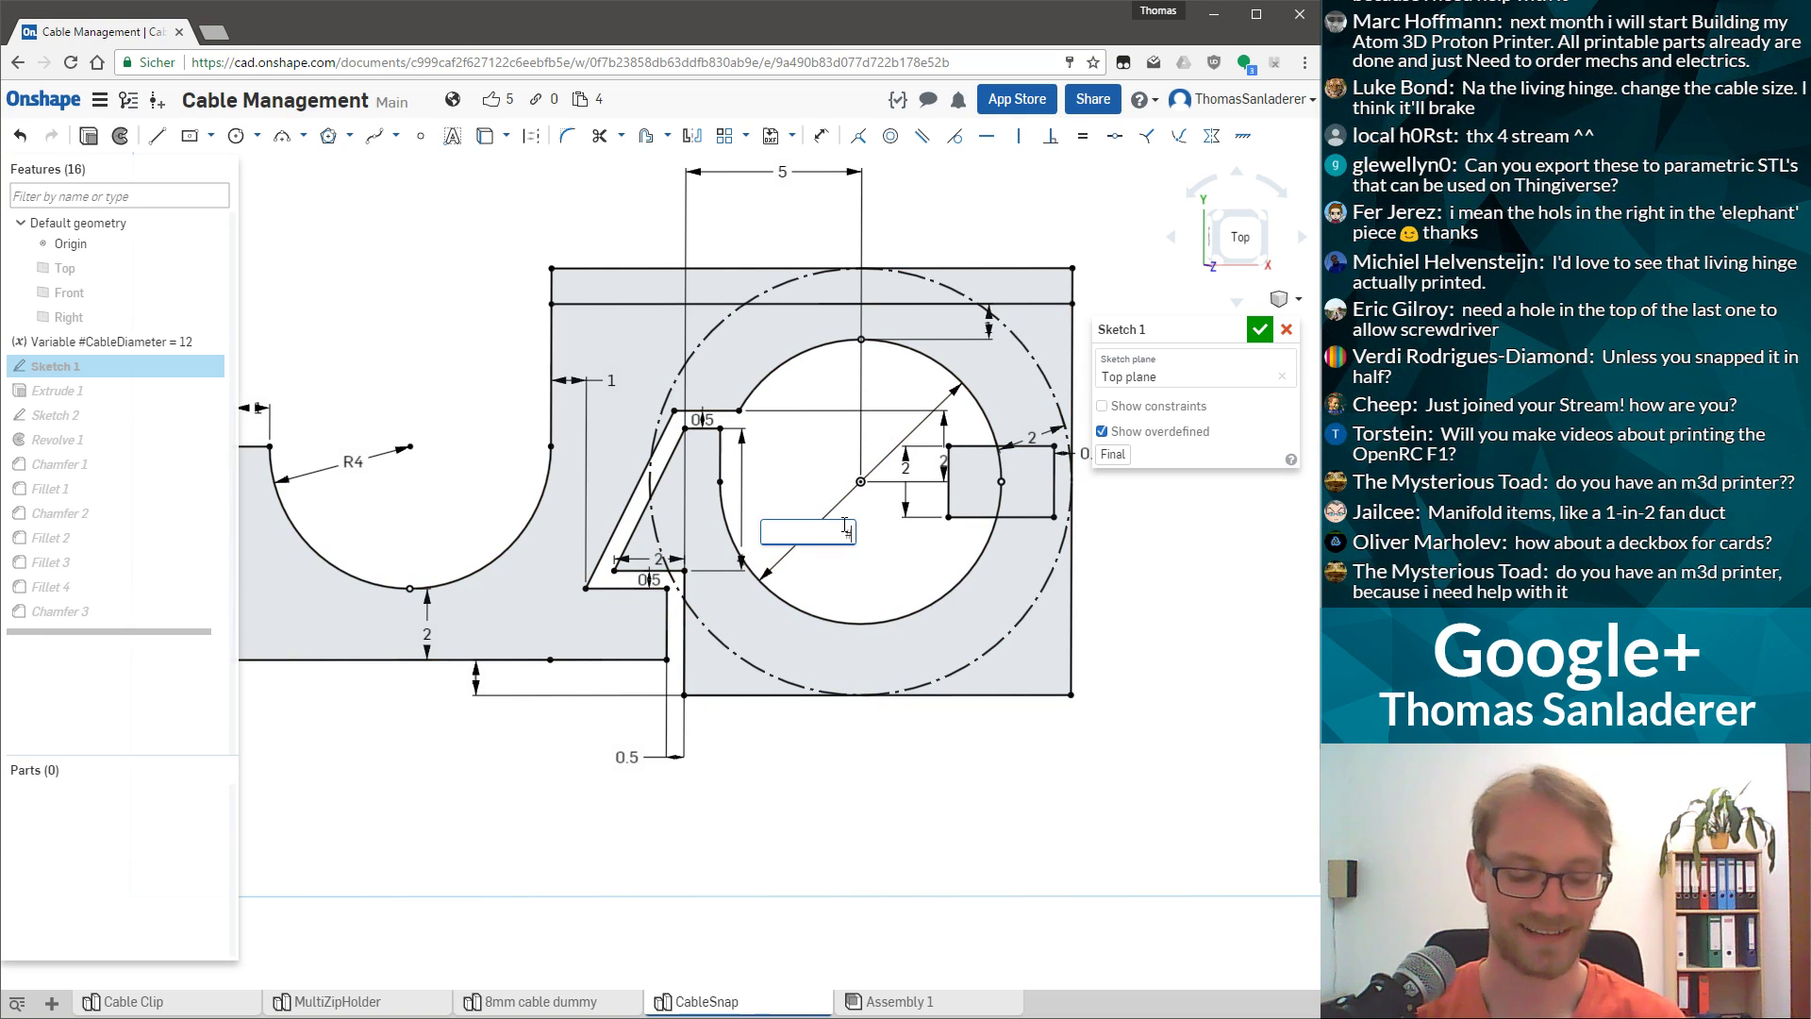
pyautogui.write('Diameter')
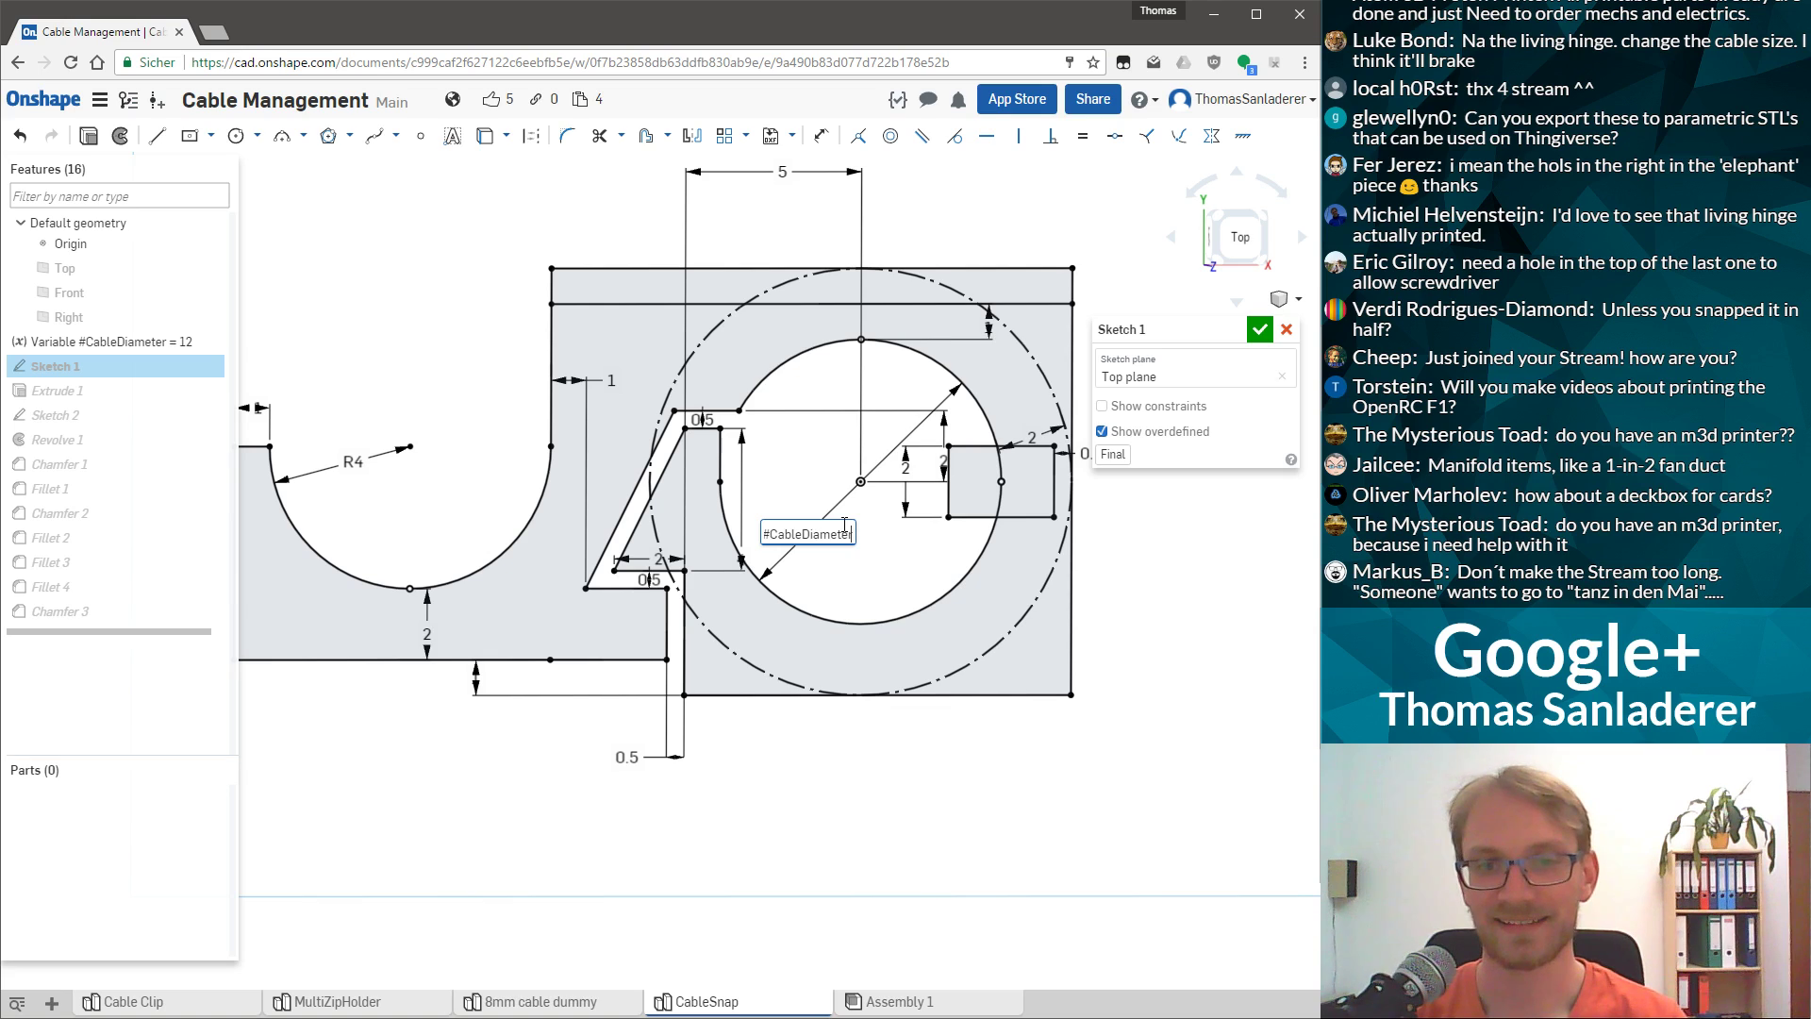
pyautogui.press('Return')
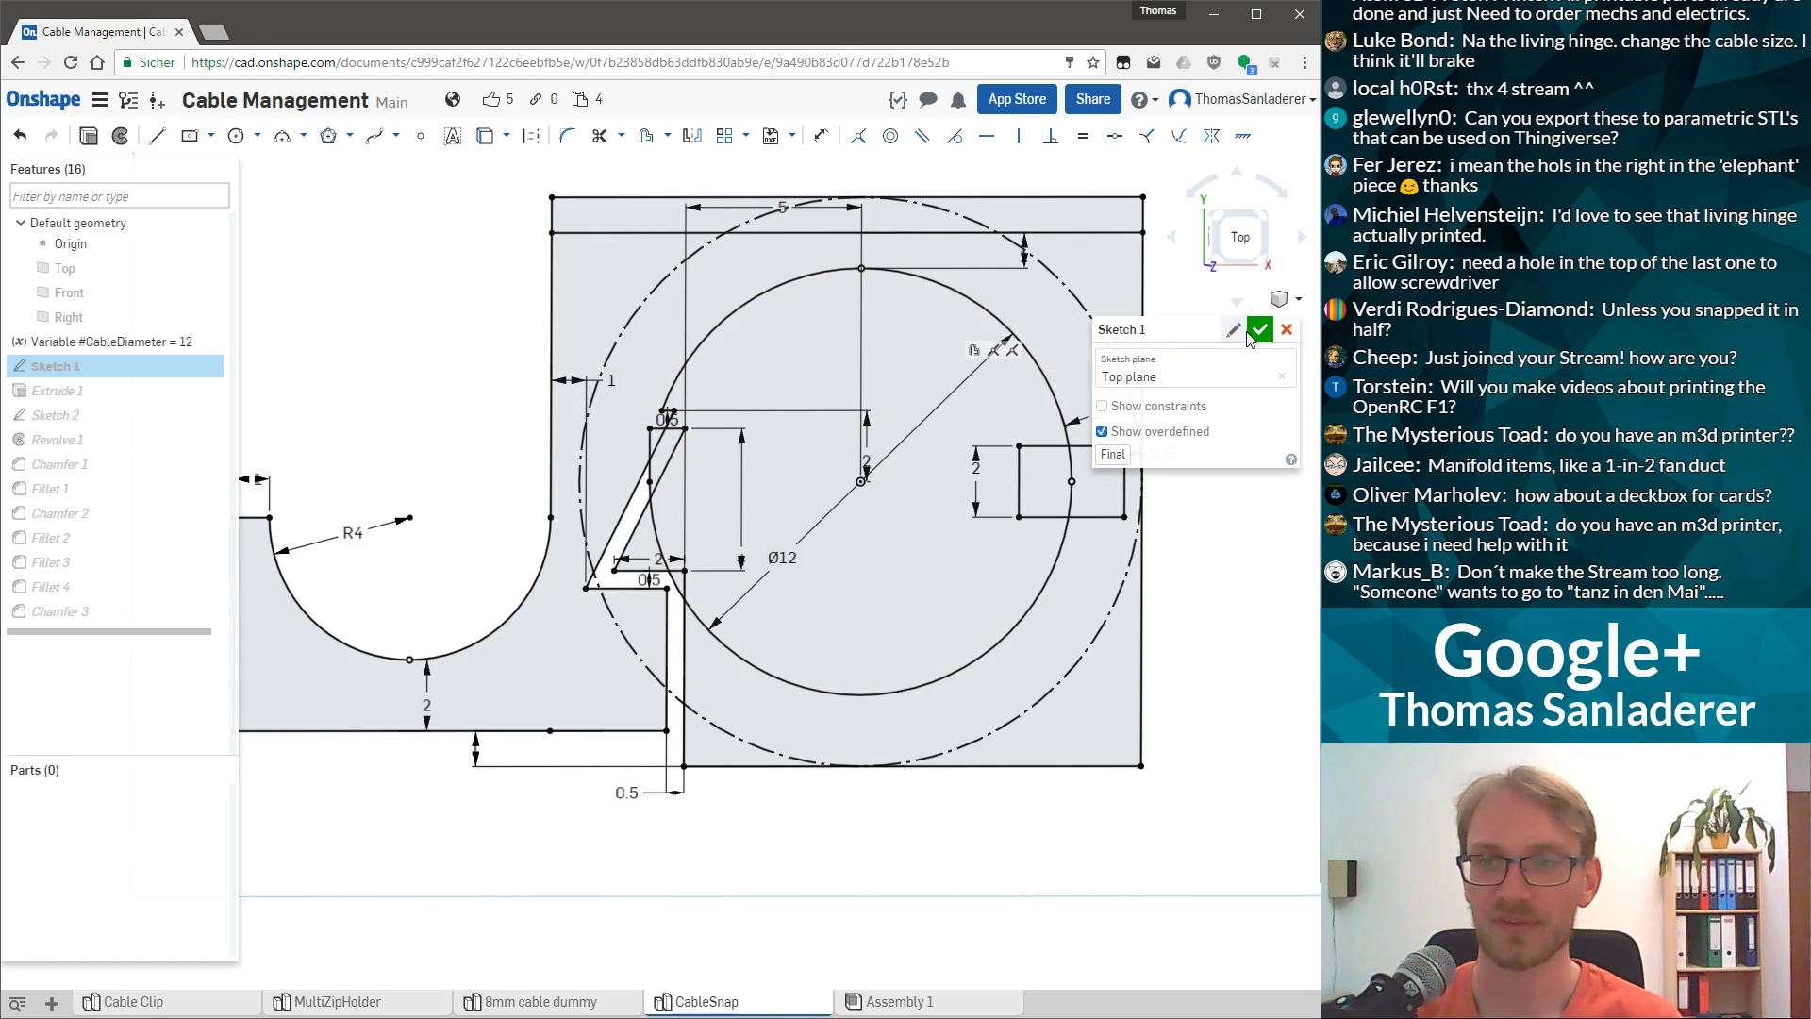
pyautogui.click(1286, 329)
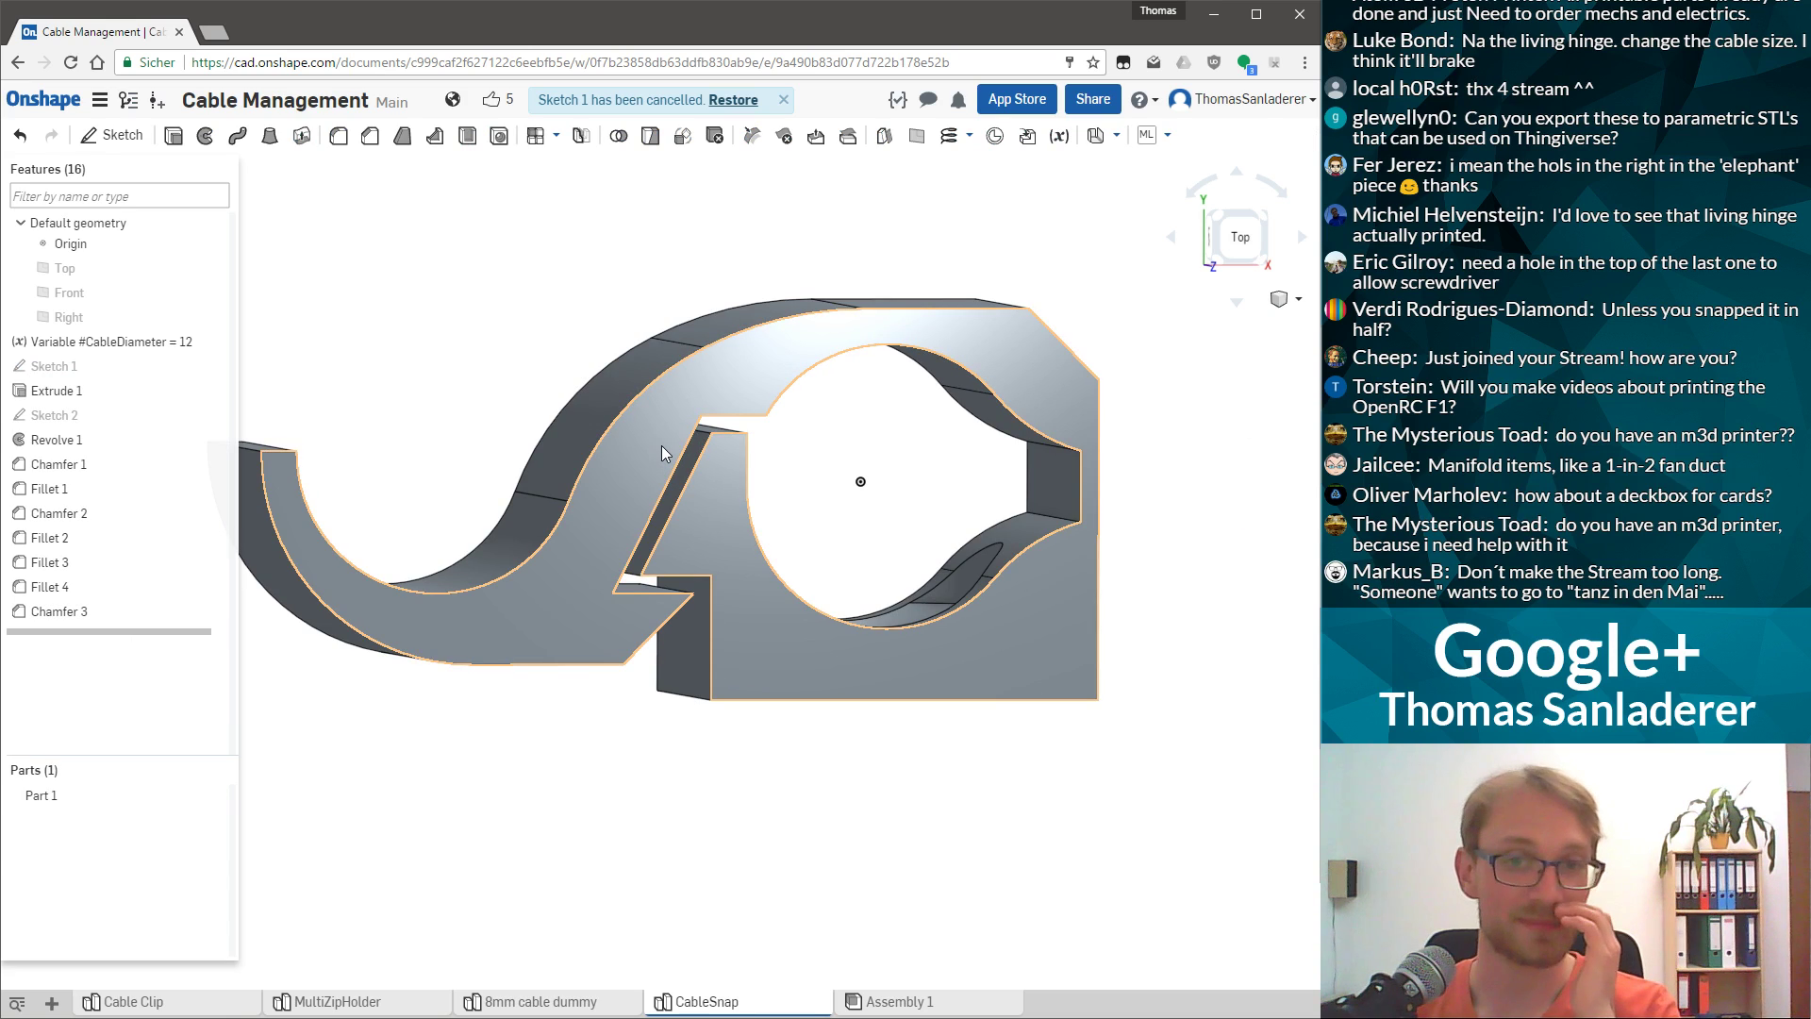
# Delete the 5 mm horizontal dimension between the latch and the cable hole's centre in Sketch 1.
pyautogui.moveTo(800, 302); pyautogui.dragTo(716, 289, button='right')
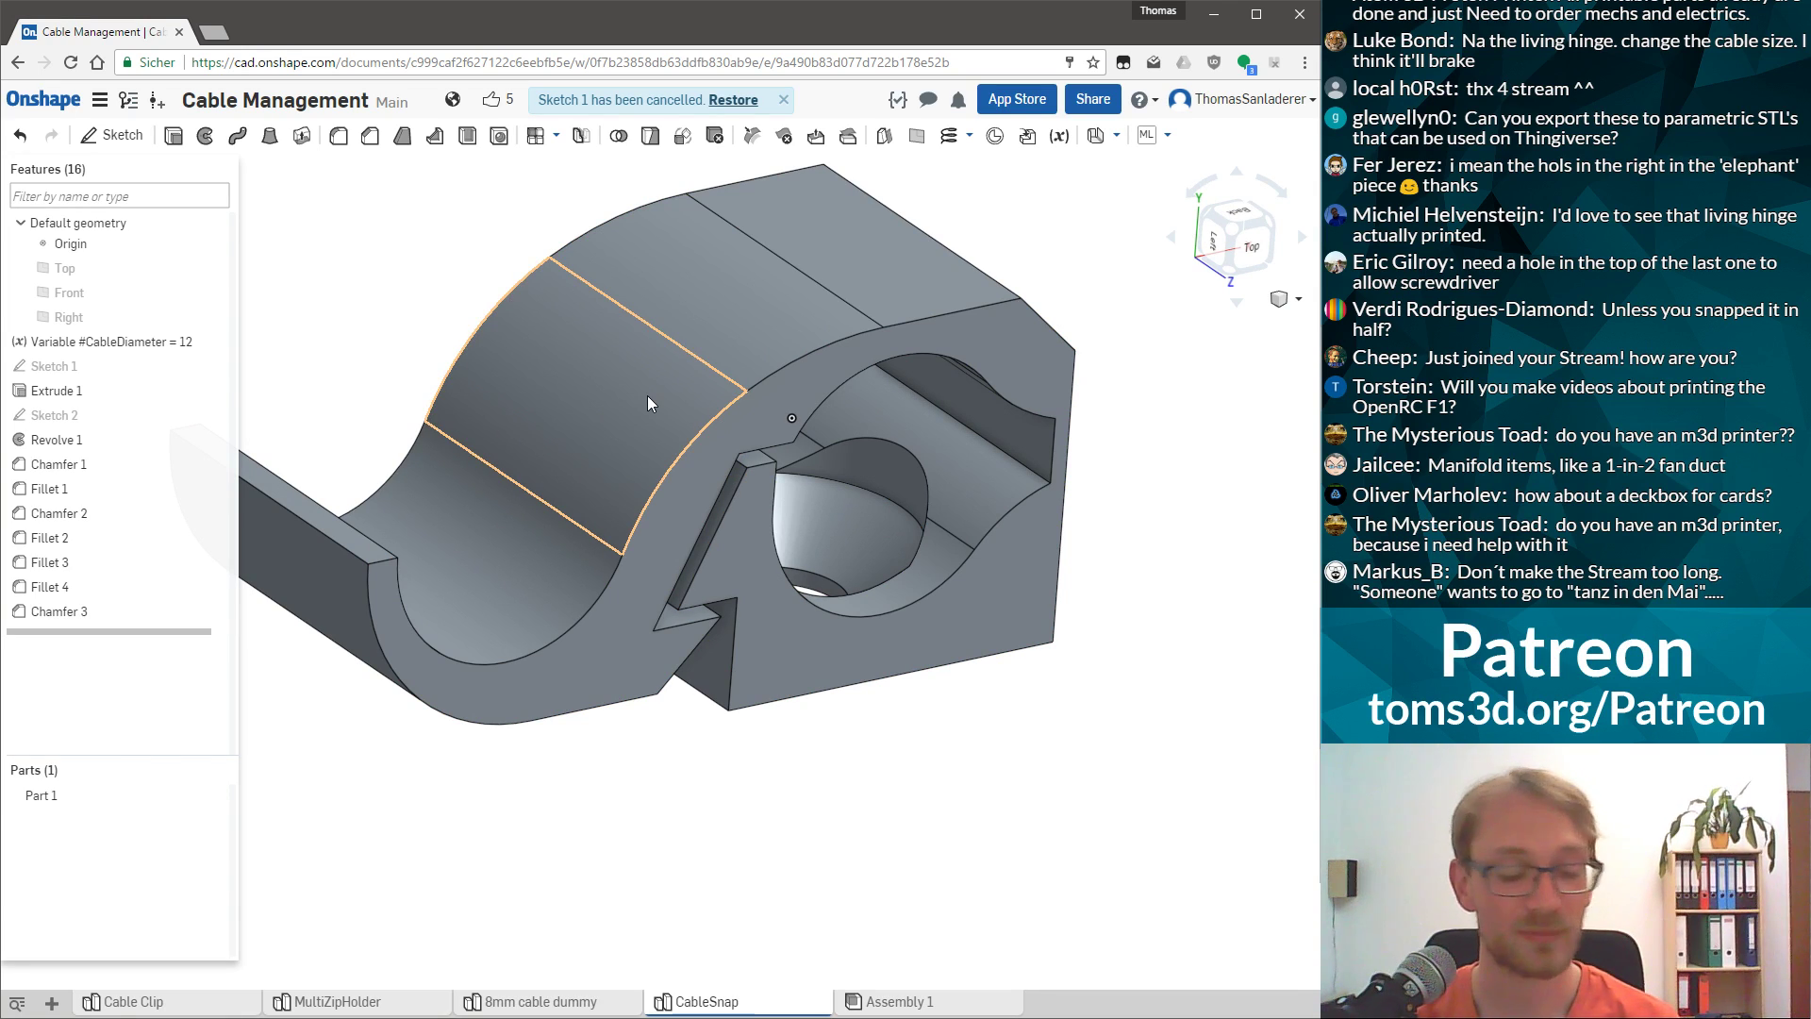
pyautogui.click(59, 364)
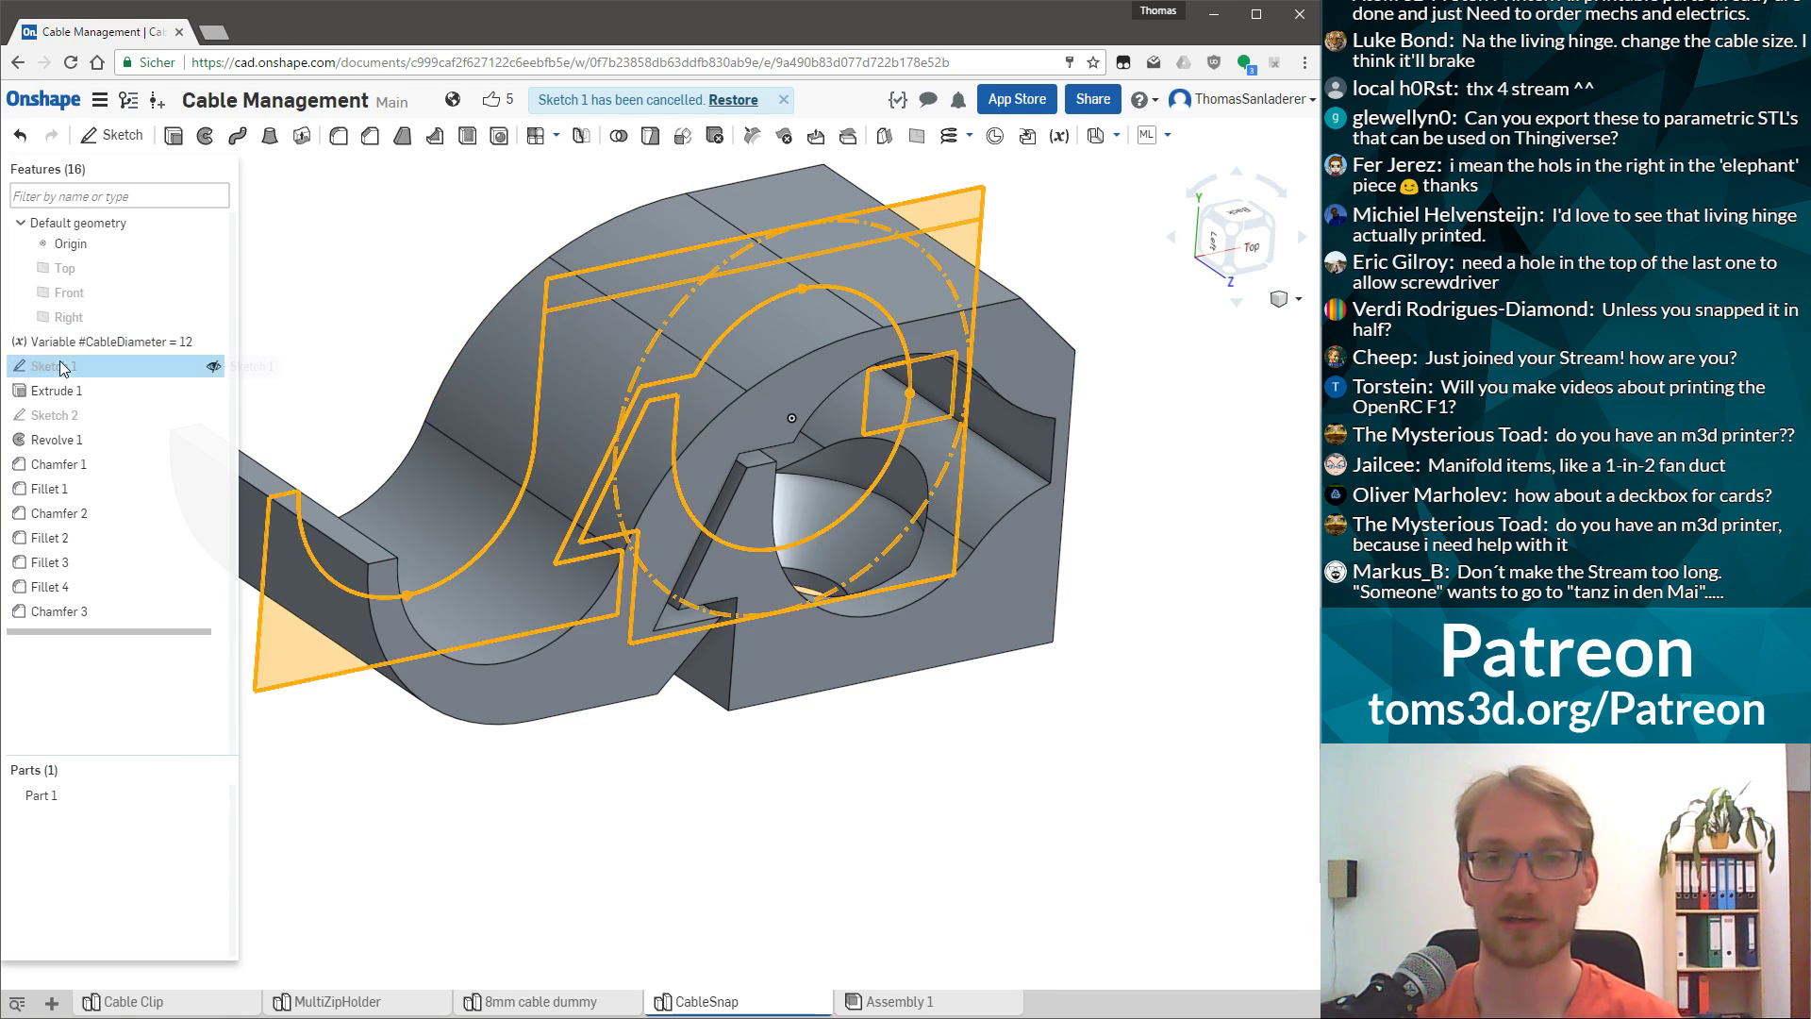
pyautogui.doubleClick(60, 366)
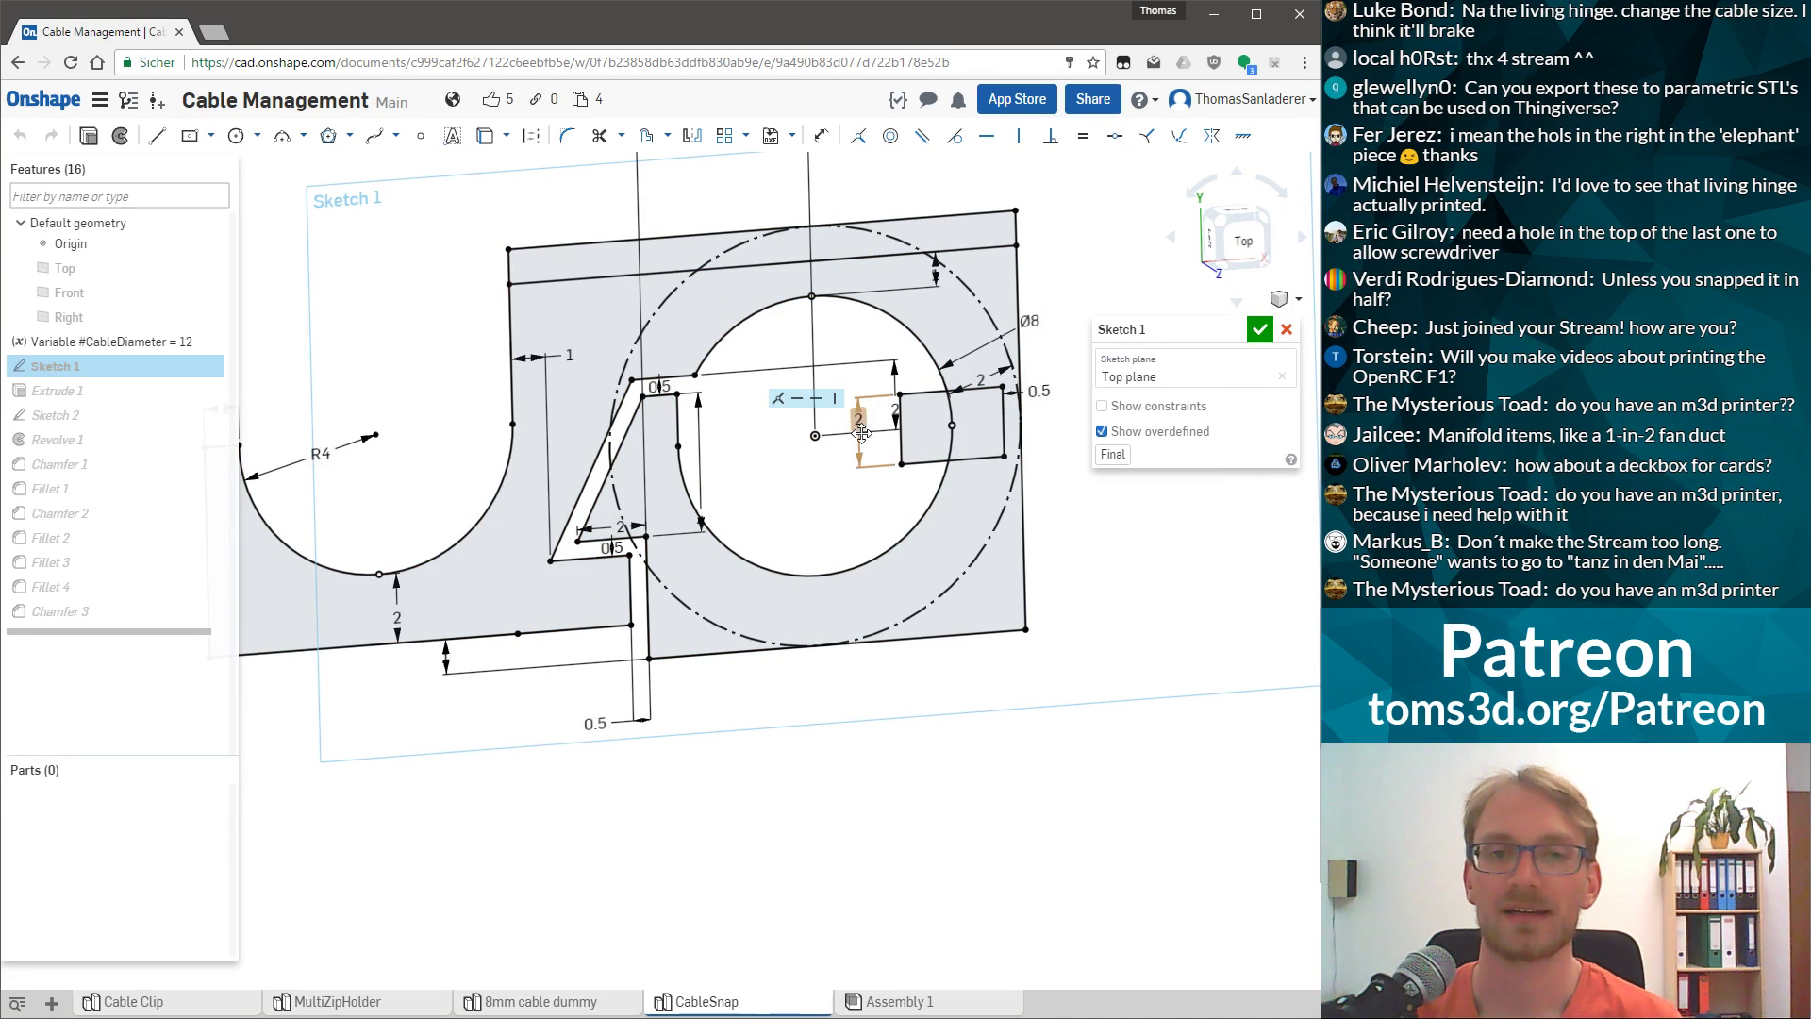
pyautogui.scroll(-5, 861, 433)
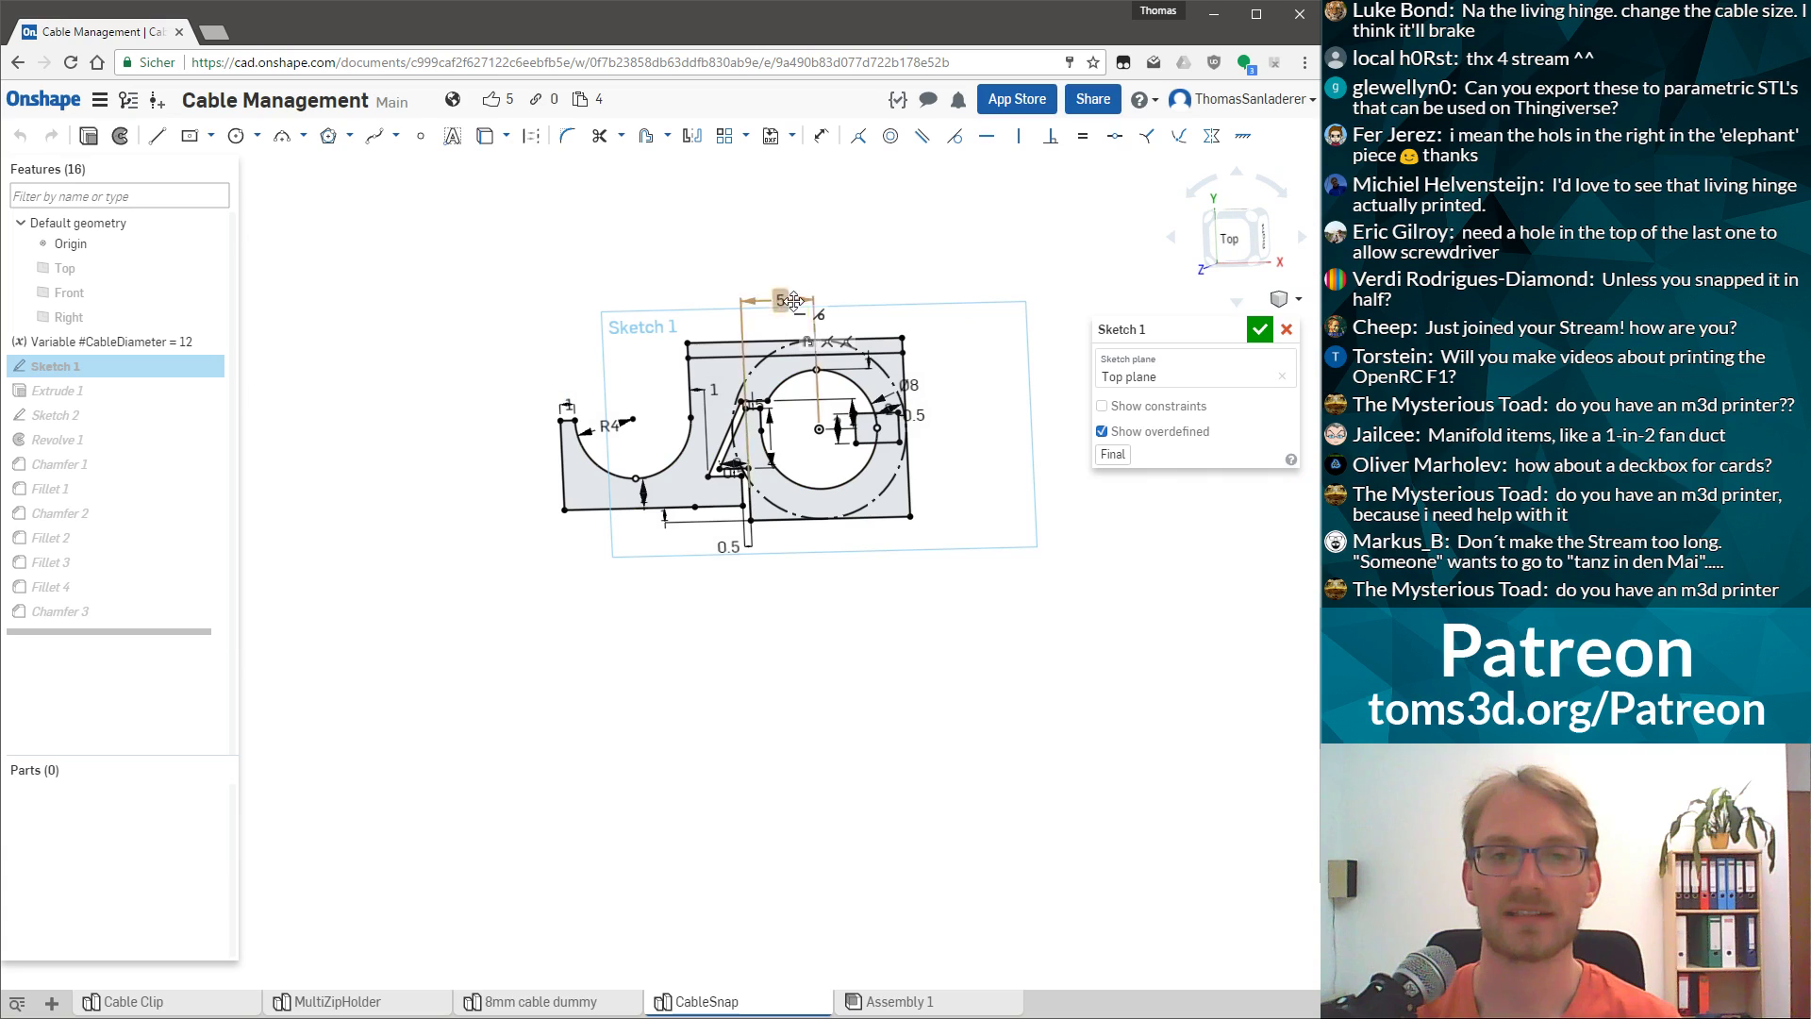
pyautogui.scroll(5, 789, 304)
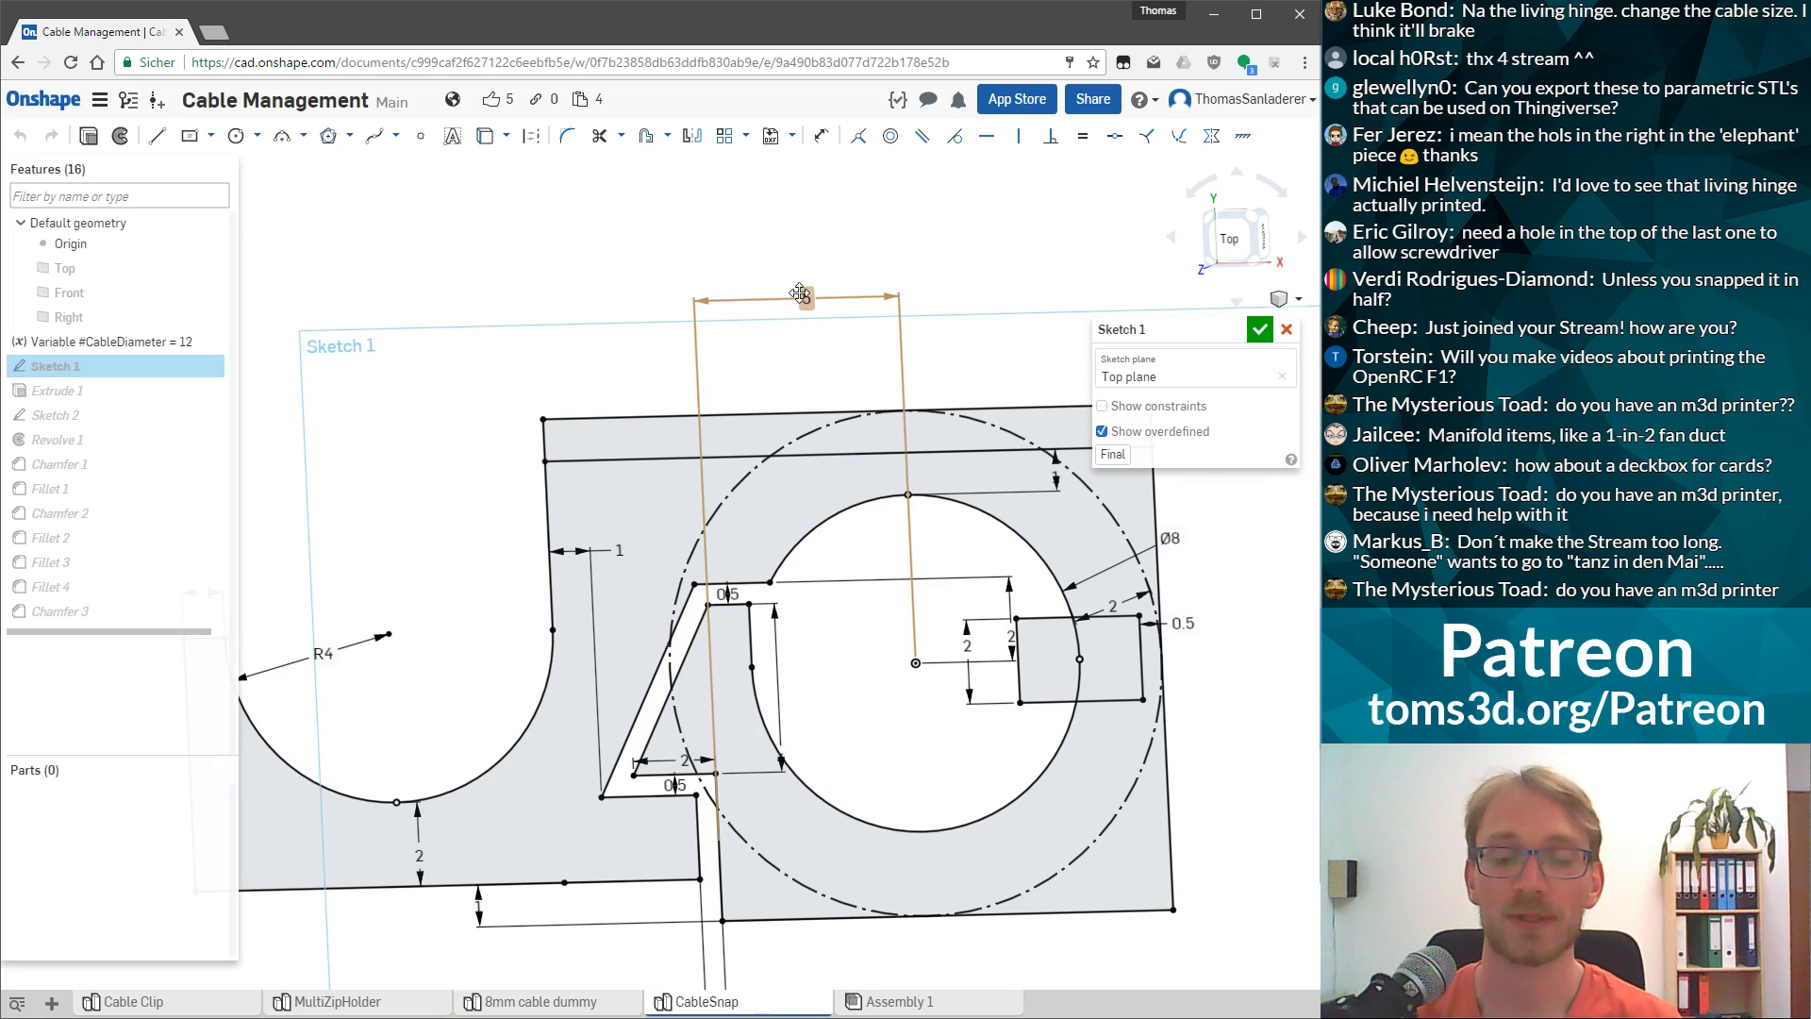
pyautogui.click(915, 664)
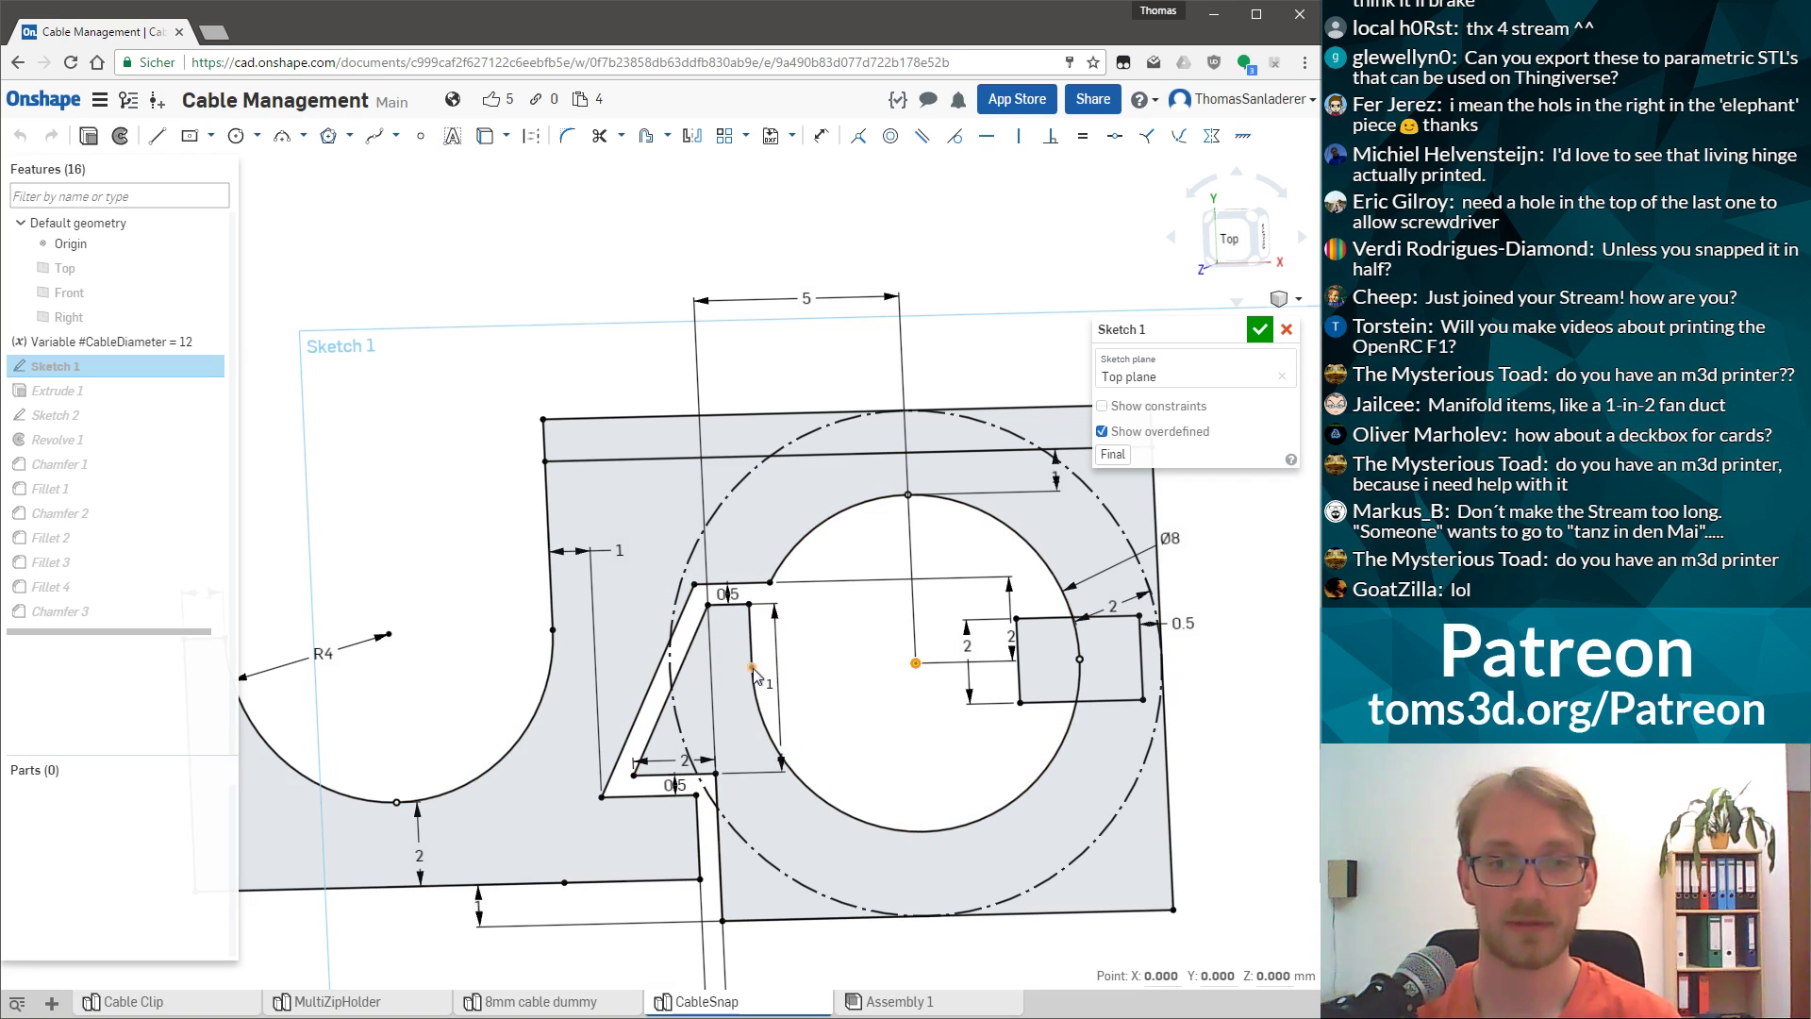
pyautogui.click(822, 296)
pyautogui.press('Delete')
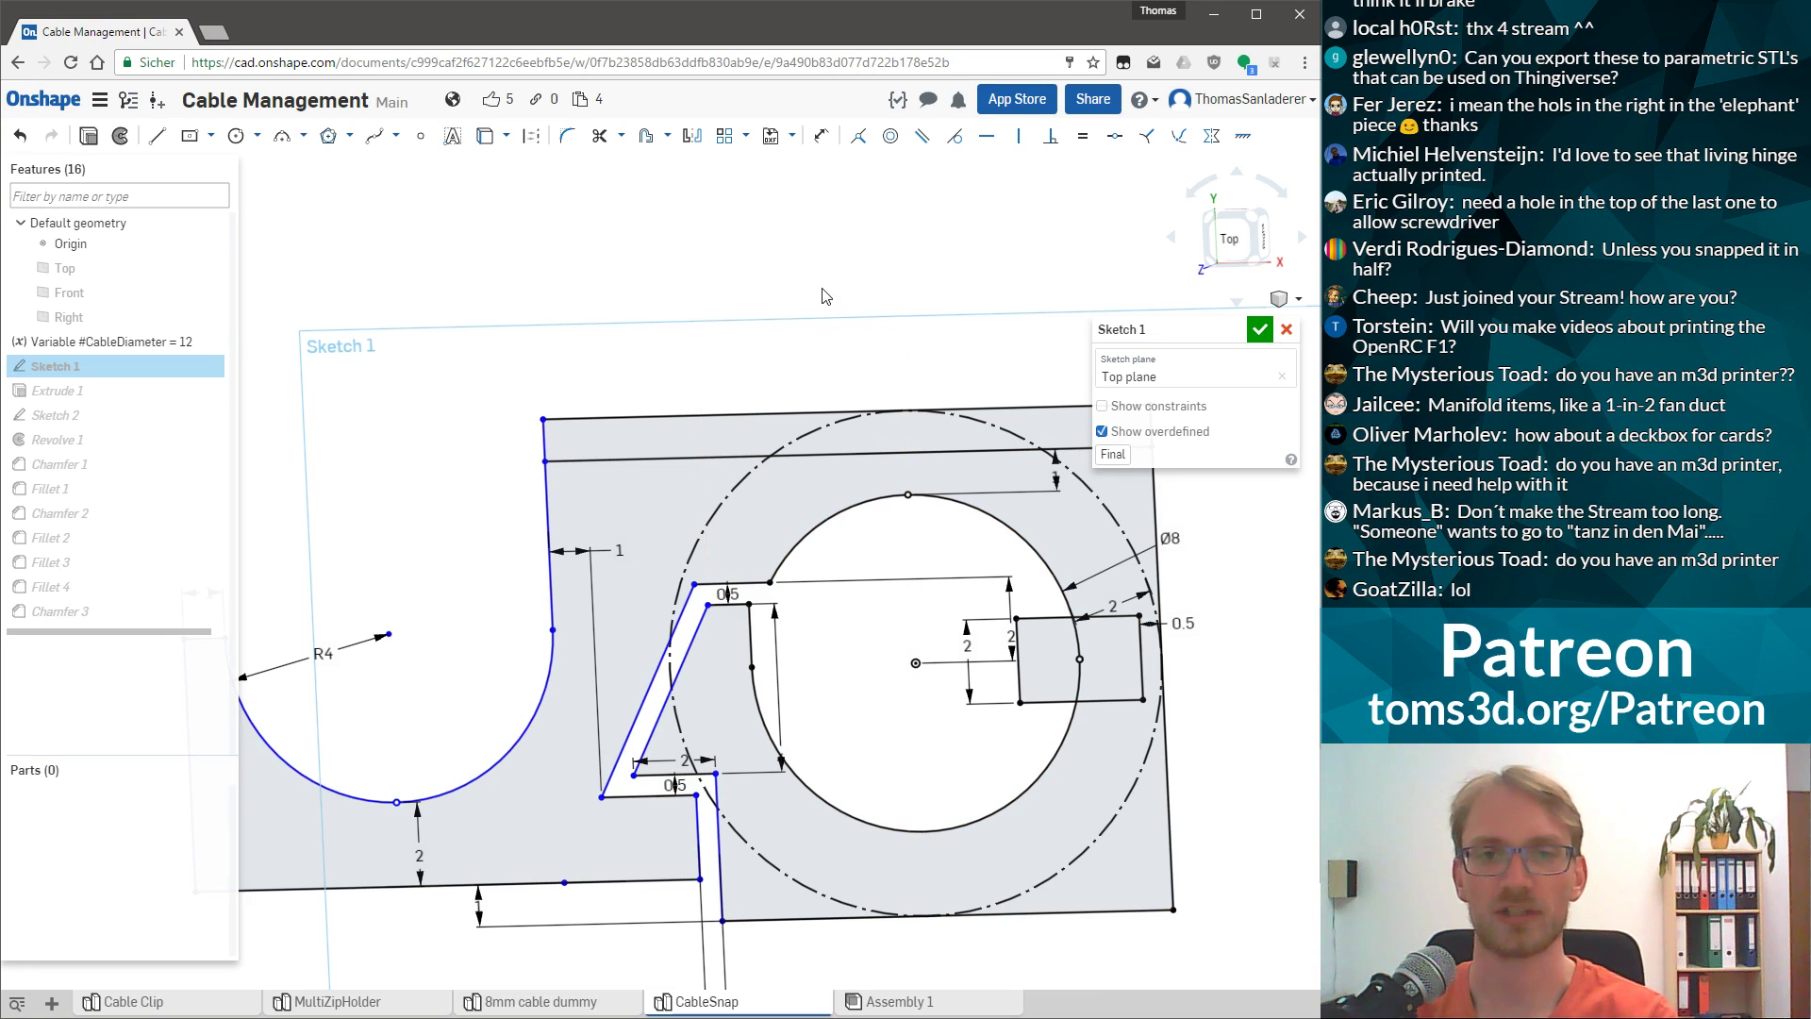
# Dimension the length of the short horizontal edge at the tip of the latch.
pyautogui.press('d')
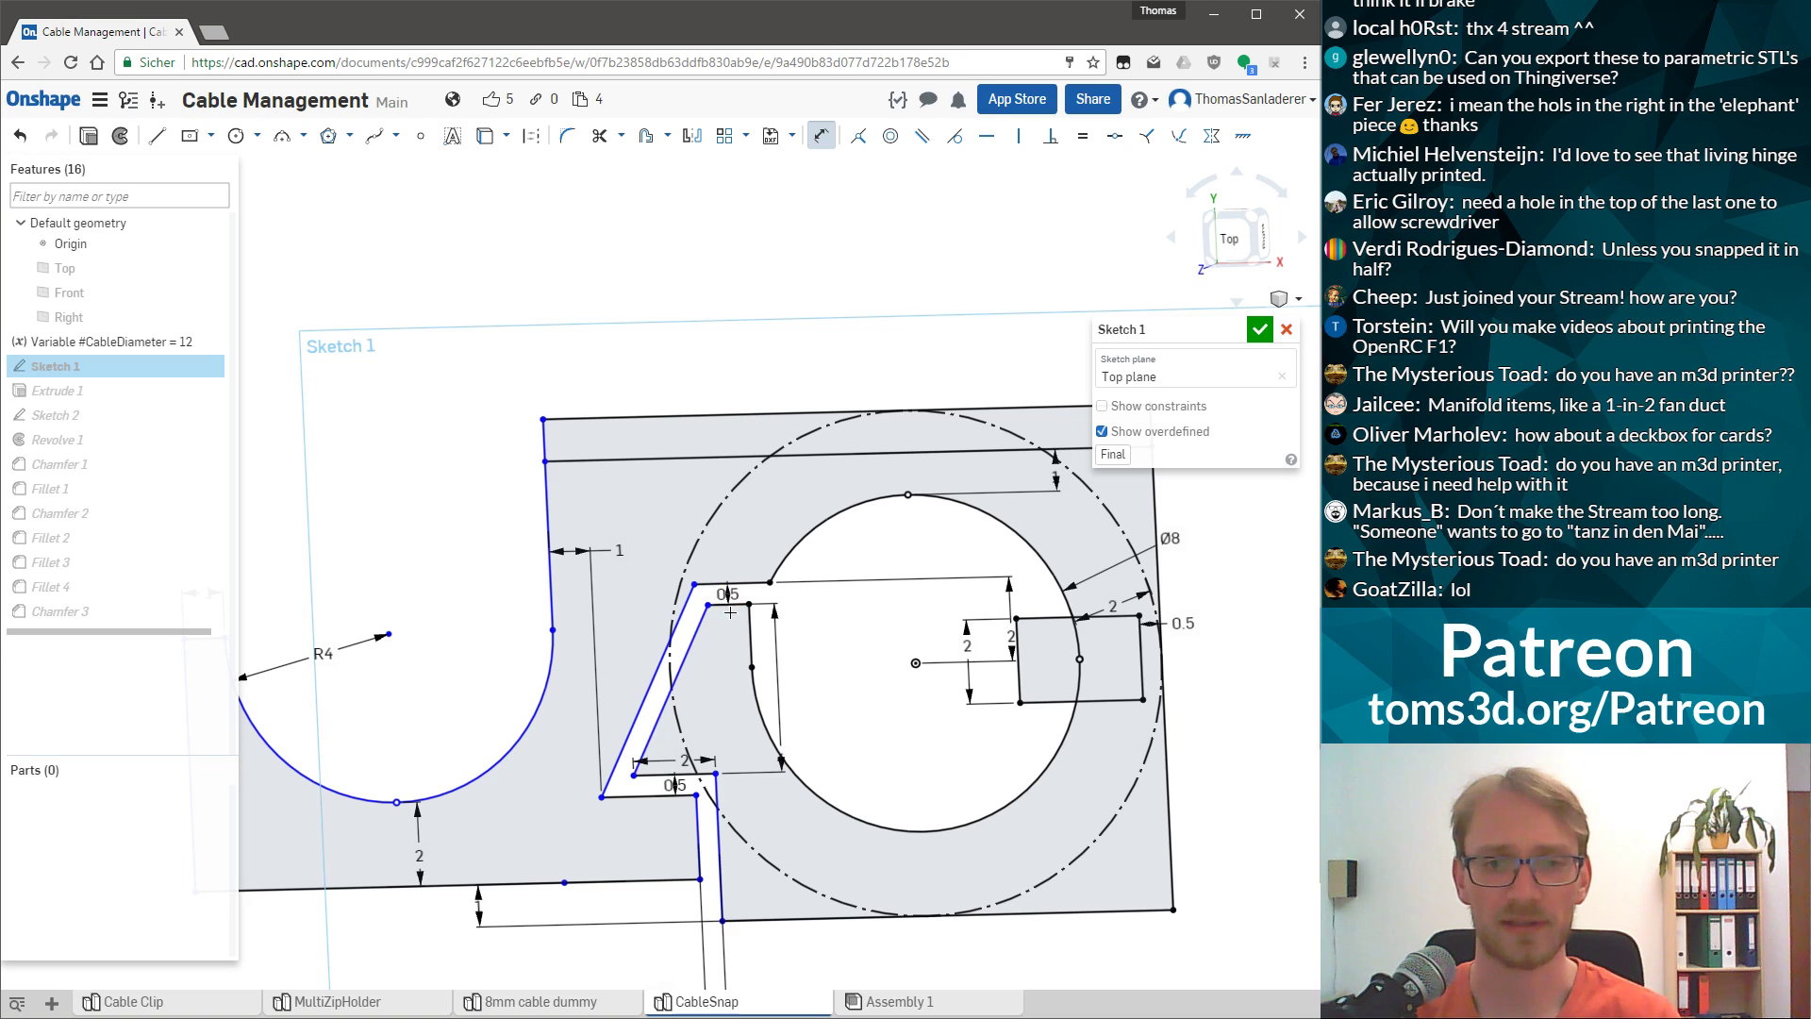
pyautogui.click(734, 606)
pyautogui.click(722, 272)
pyautogui.press('Return')
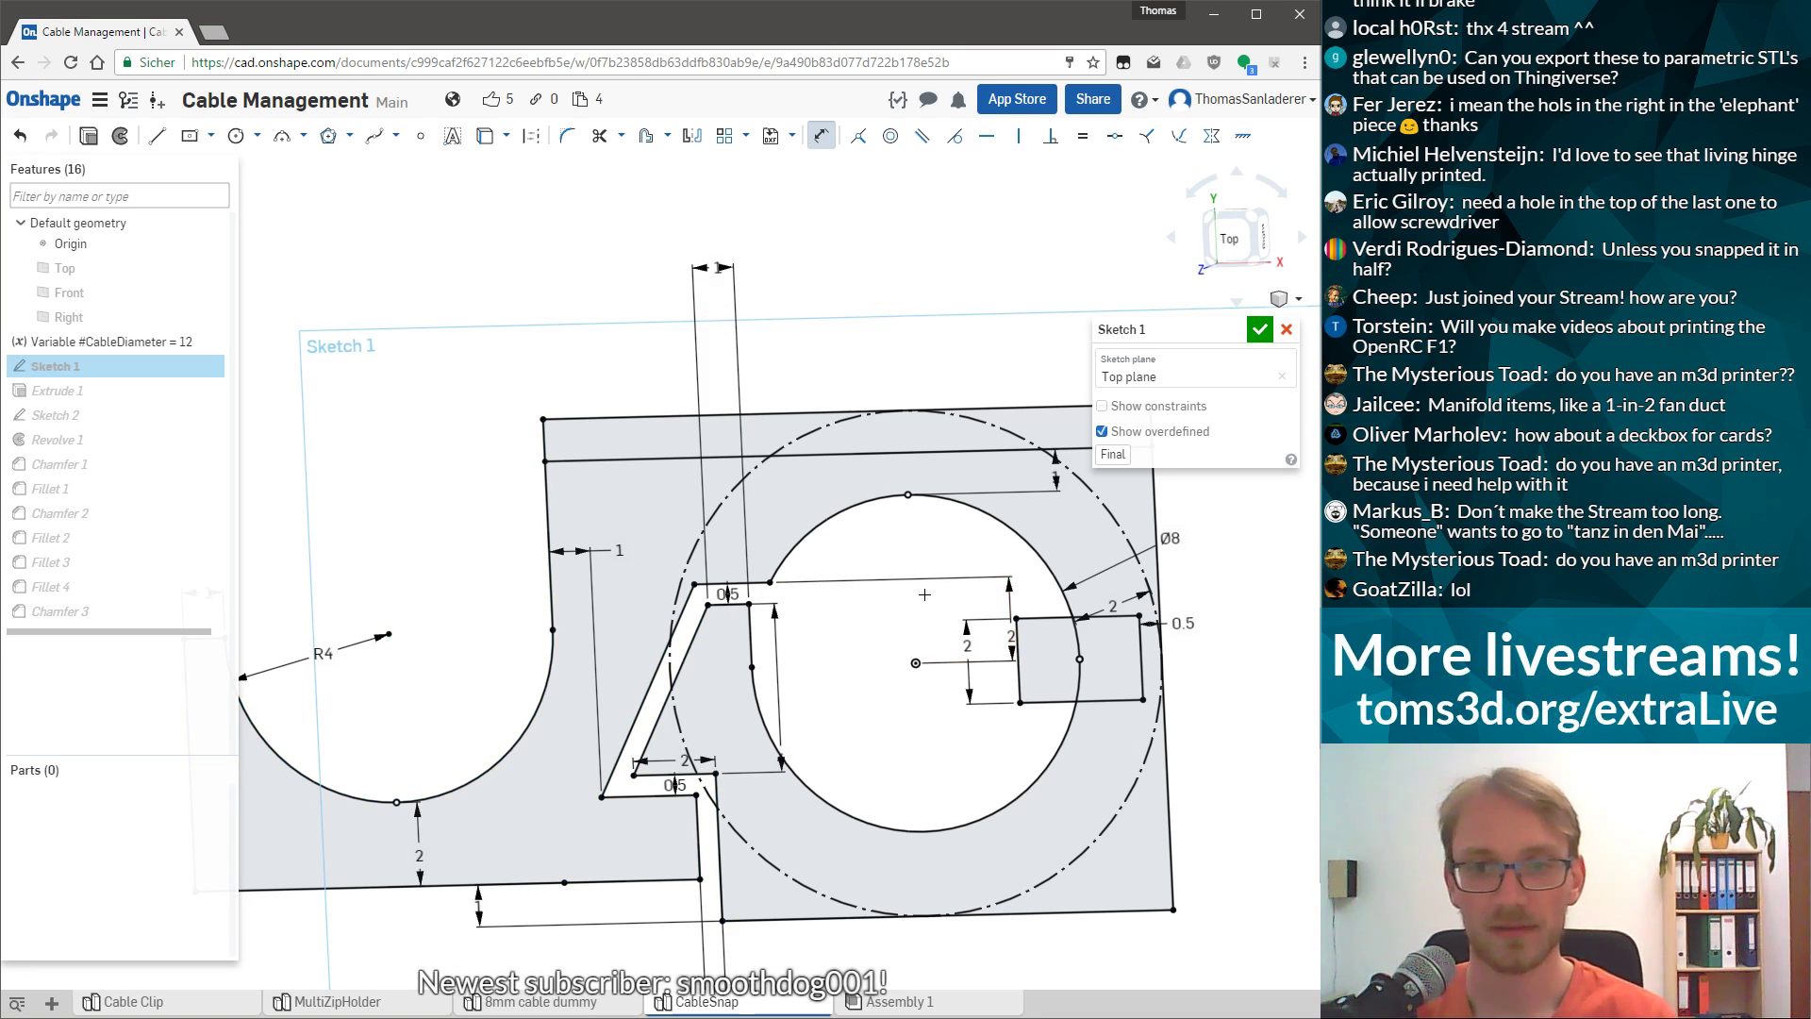
# Set the cable hole's diameter to #CableDiameter, finish Sketch 1 and check the rebuilt holder.
pyautogui.doubleClick(1170, 539)
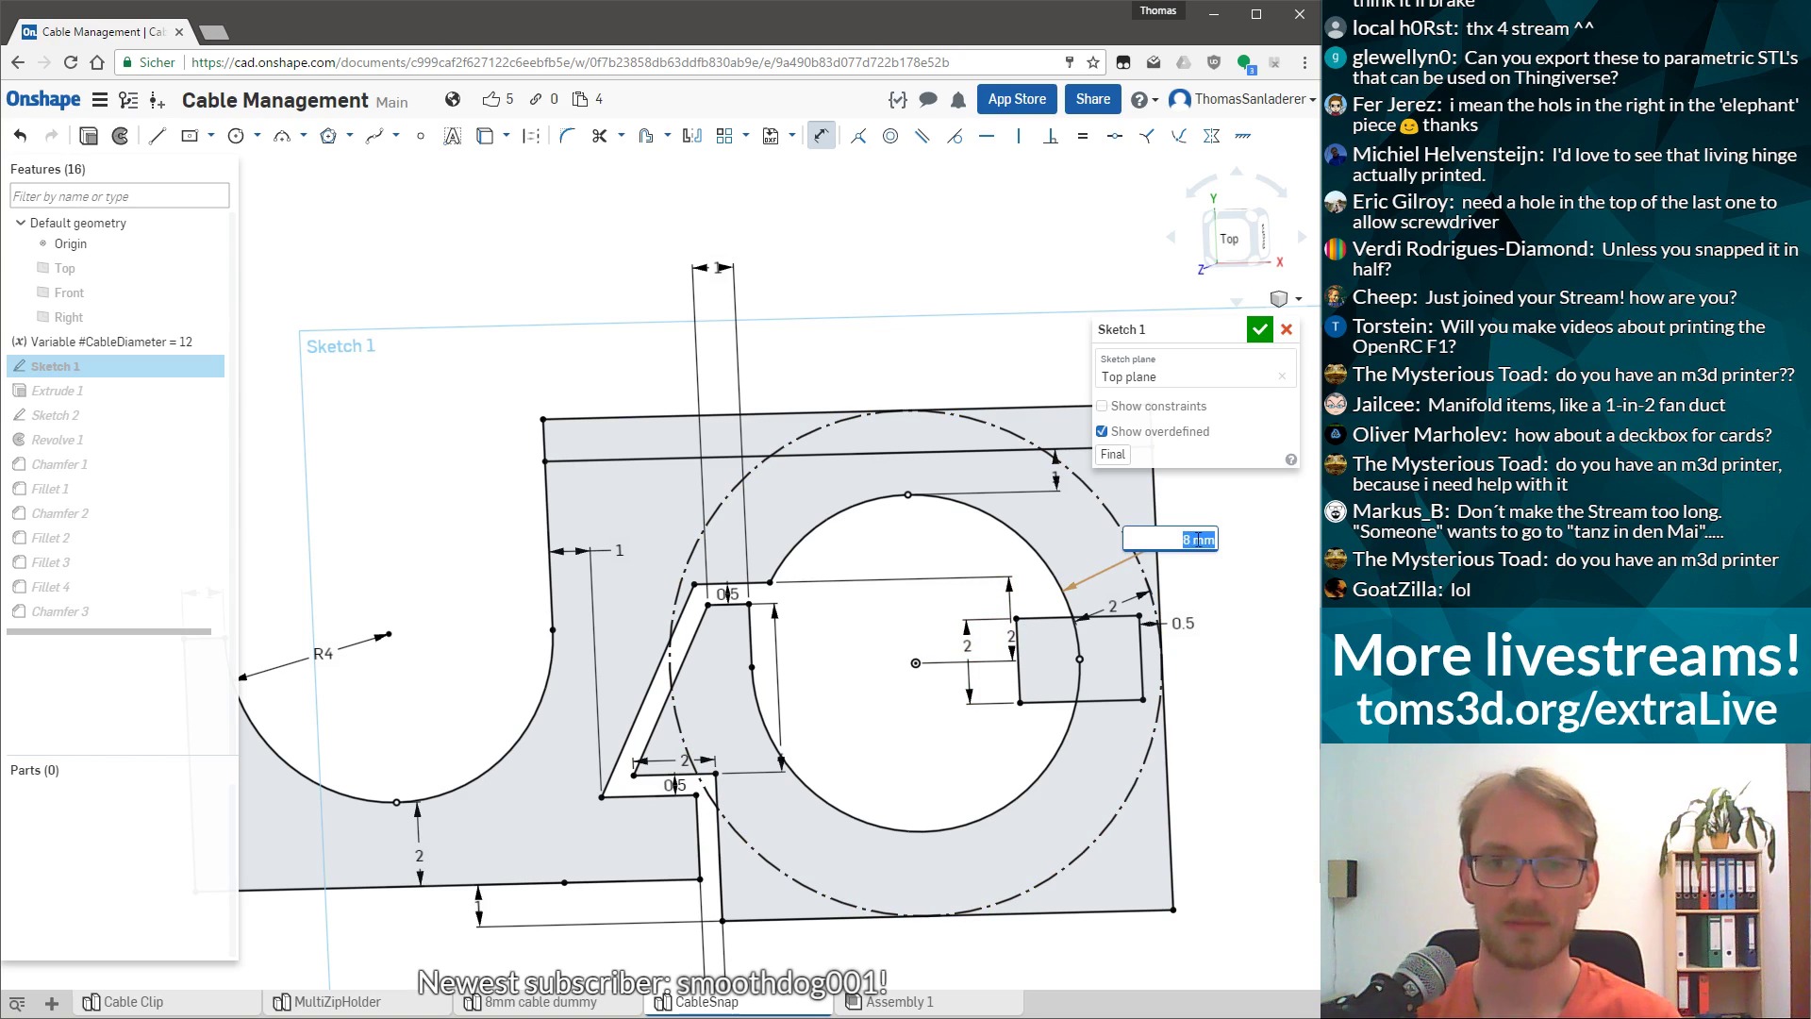
pyautogui.write('#Cable')
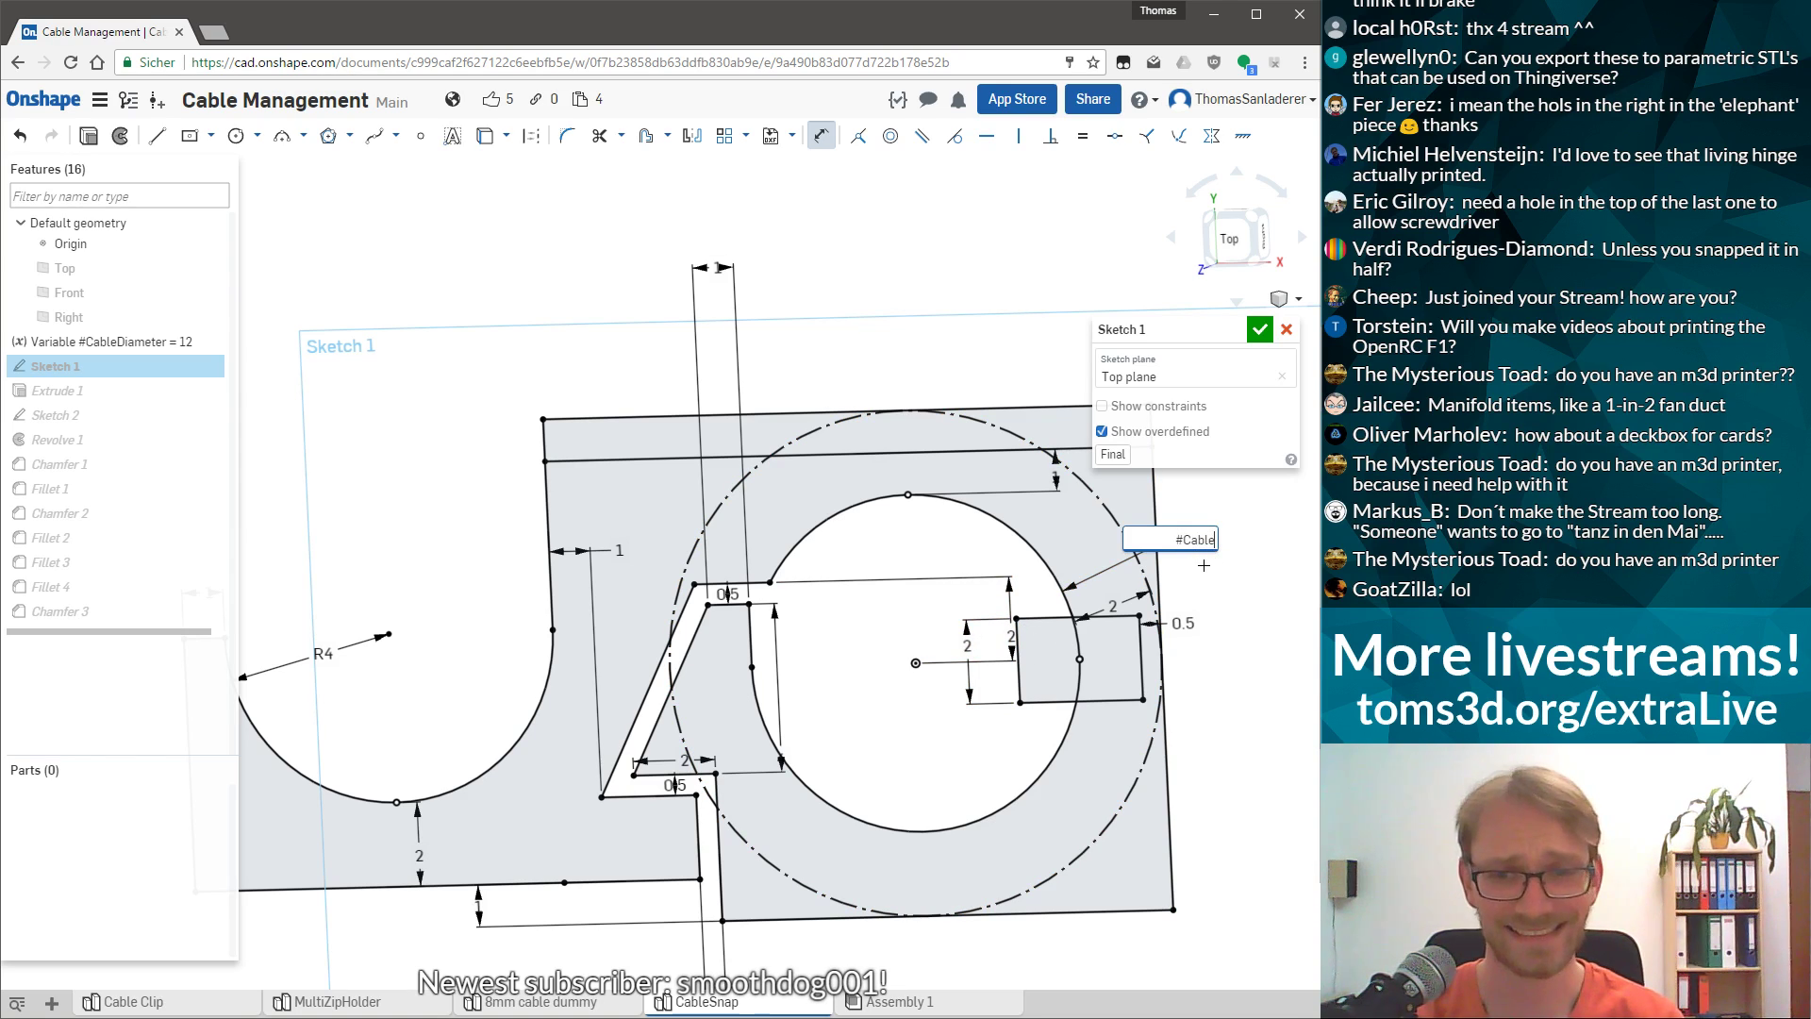
pyautogui.write('Diameter')
pyautogui.press('Return')
pyautogui.scroll(-3, 897, 583)
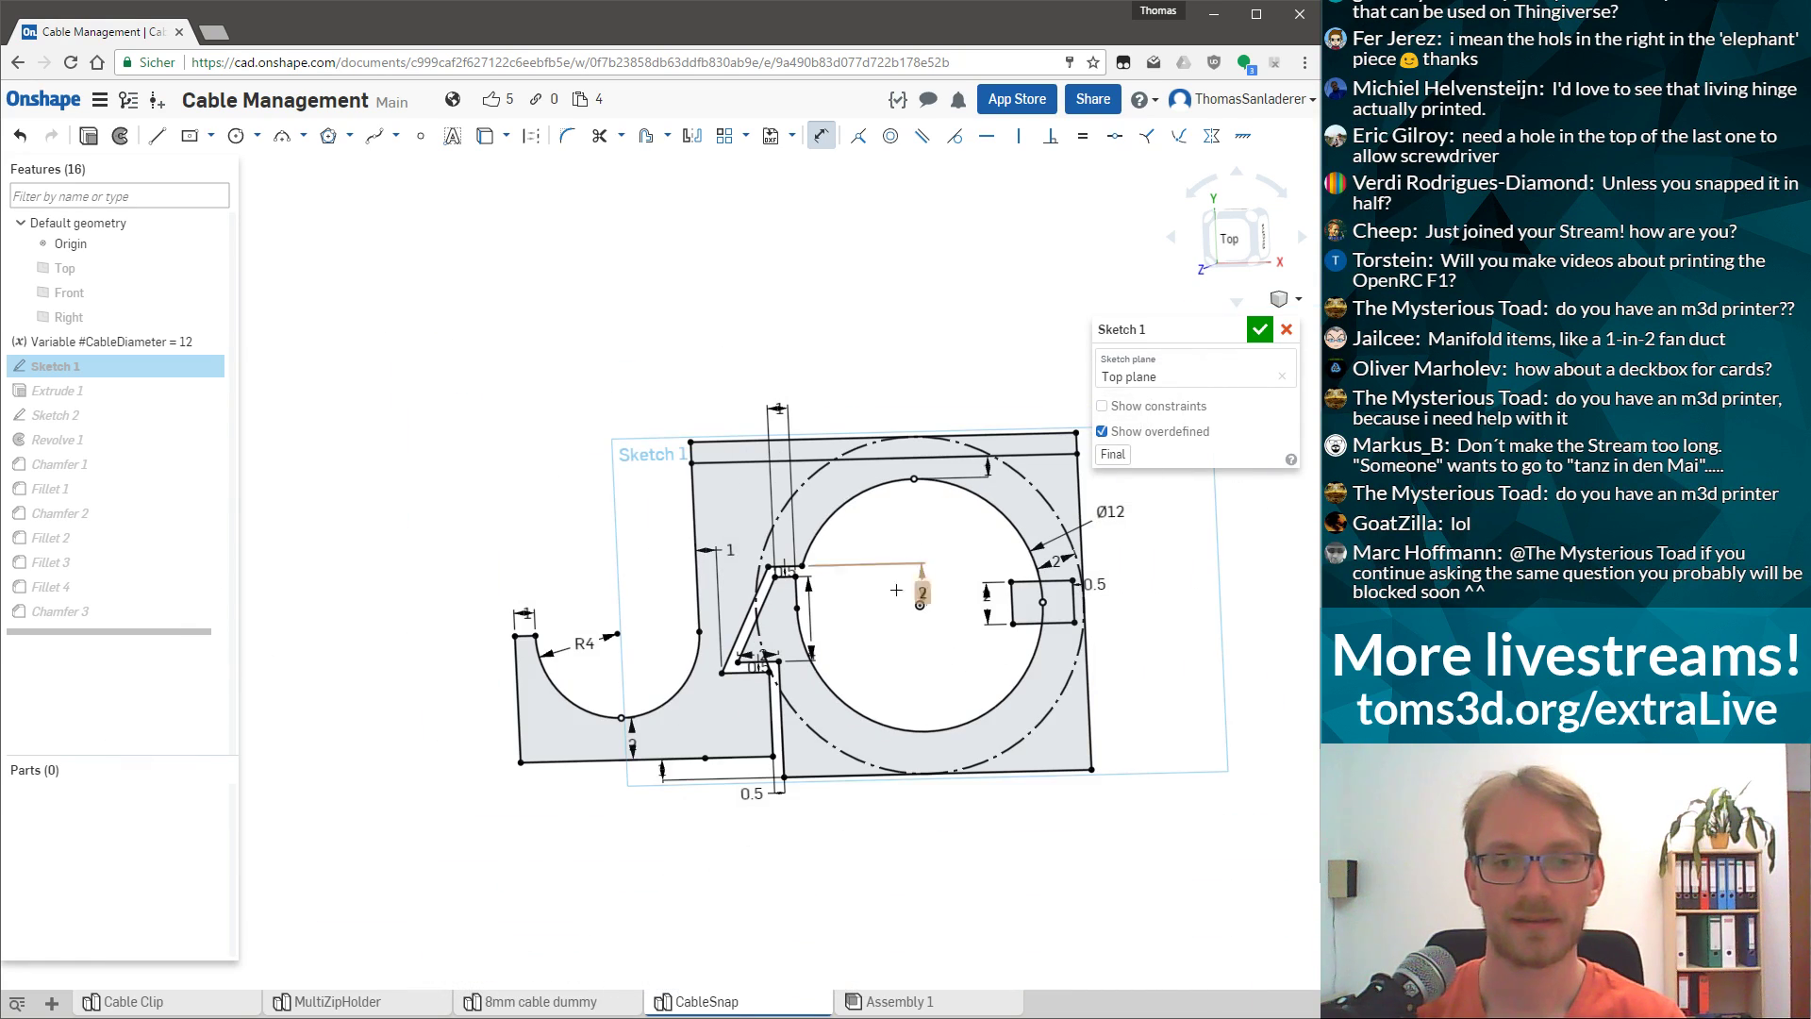
pyautogui.scroll(3, 897, 584)
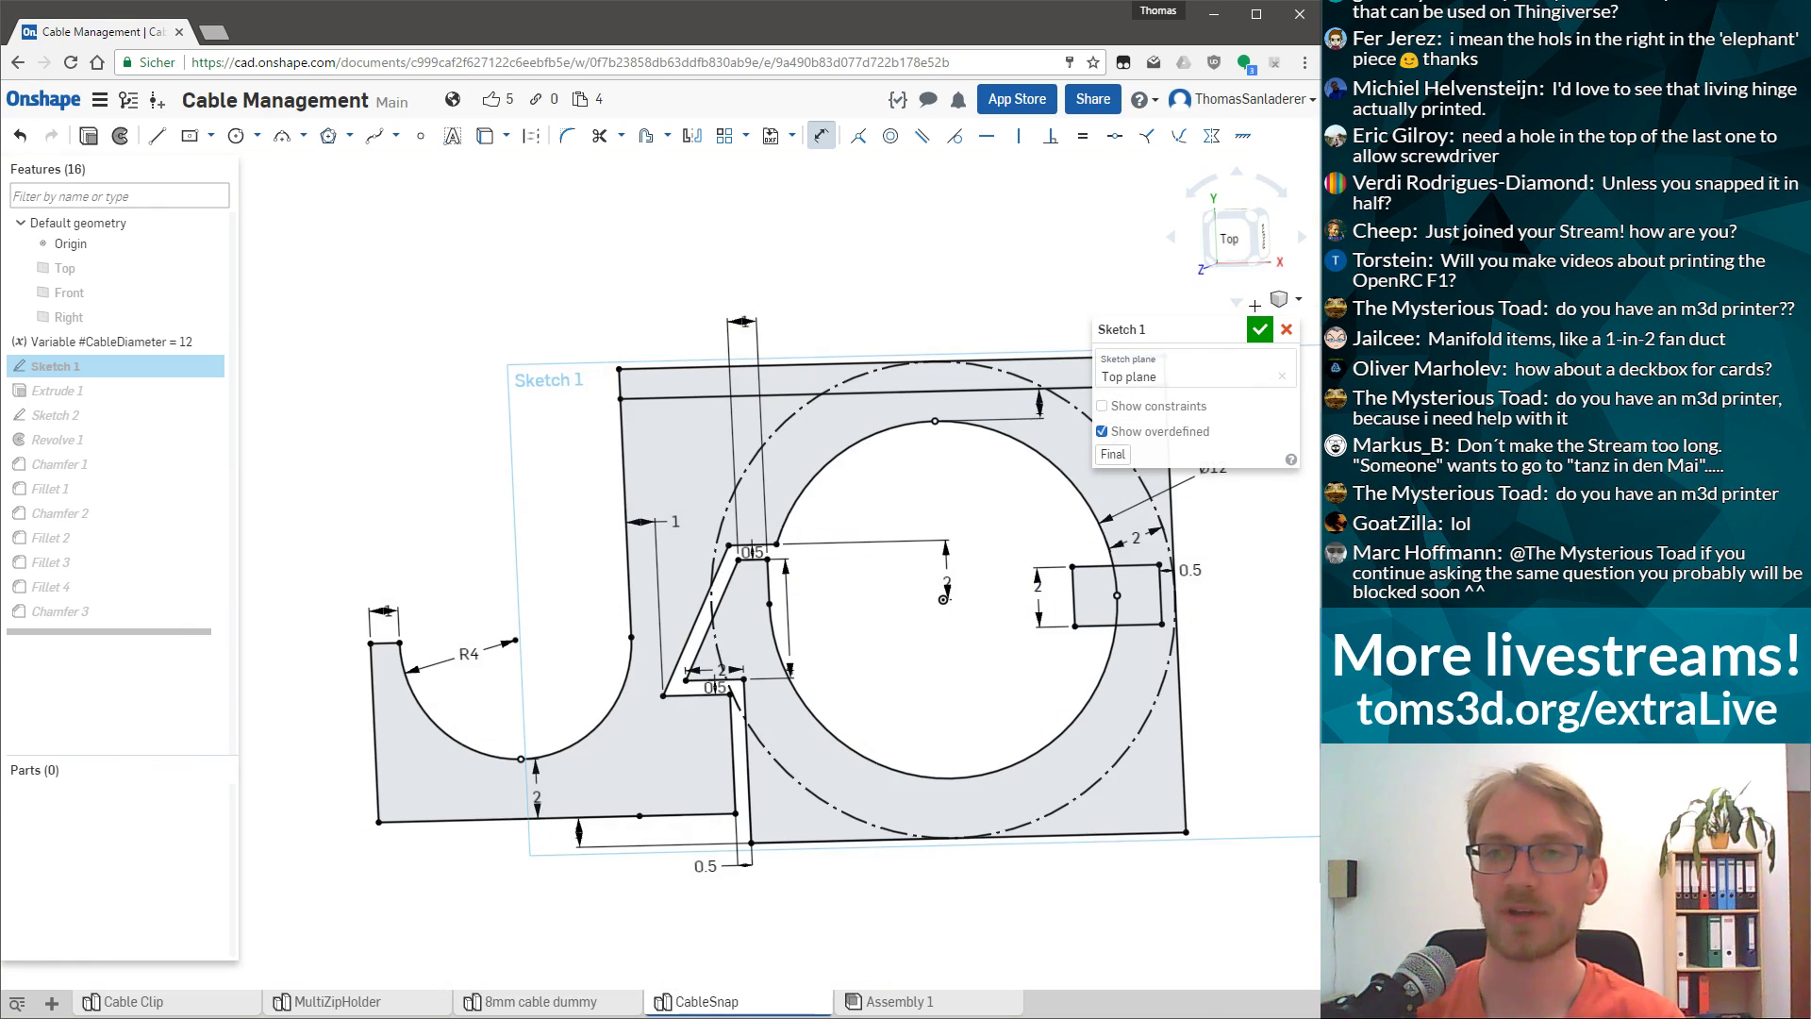
pyautogui.click(1259, 329)
pyautogui.moveTo(594, 377); pyautogui.dragTo(594, 416, button='right')
pyautogui.moveTo(1015, 694); pyautogui.dragTo(1032, 628, button='right')
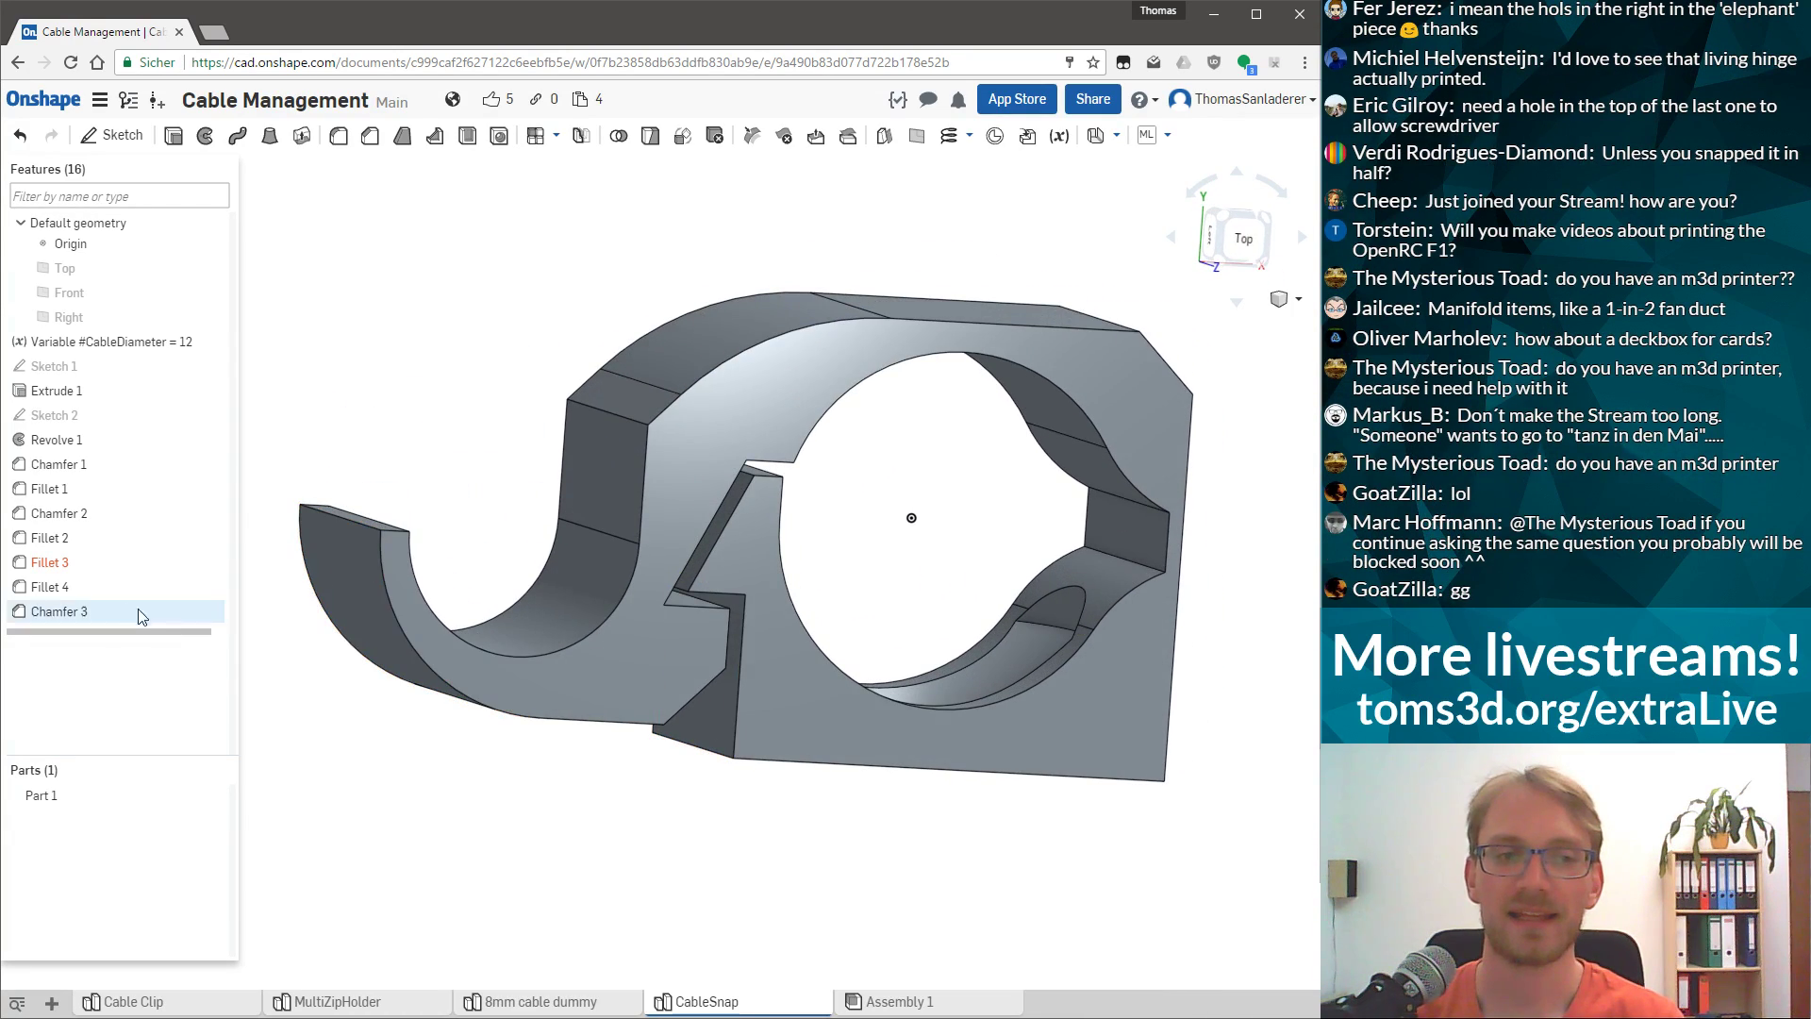
# Replace Fillet 3's reference with the Chamfer 2 edge where the arm meets the hook, then inspect the smoothed holder.
pyautogui.doubleClick(104, 562)
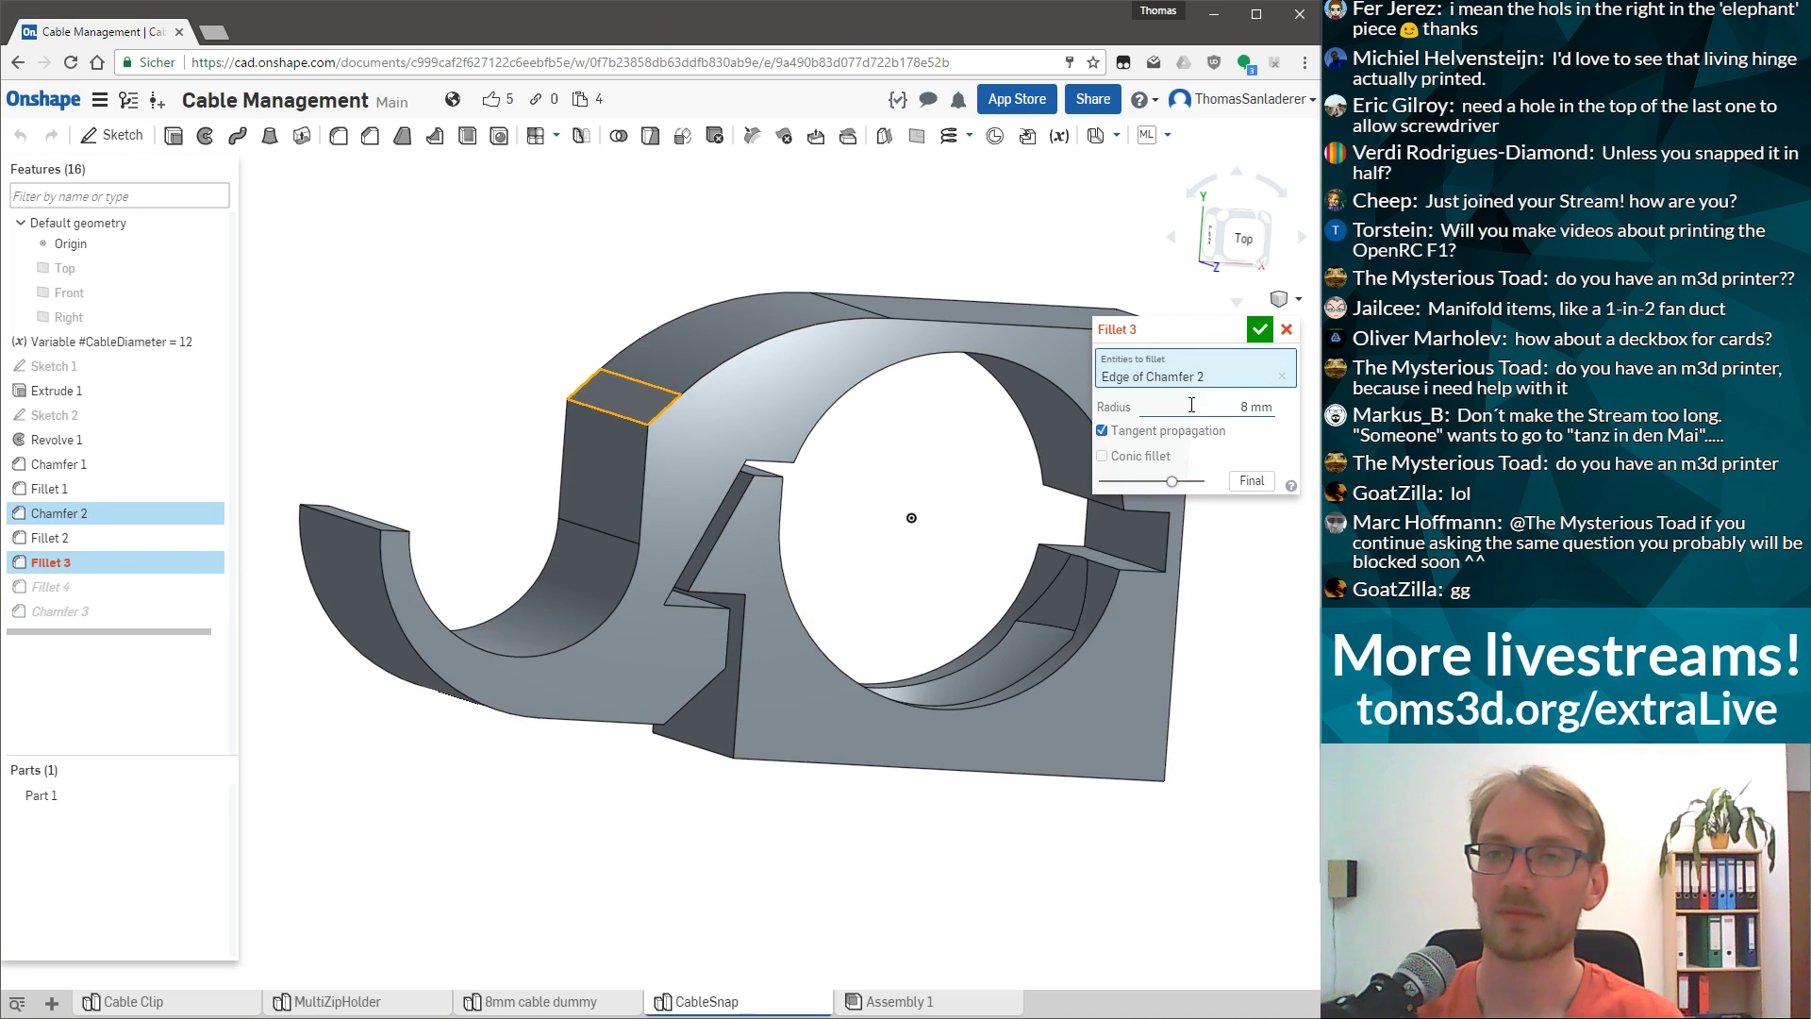
pyautogui.click(1281, 377)
pyautogui.click(626, 377)
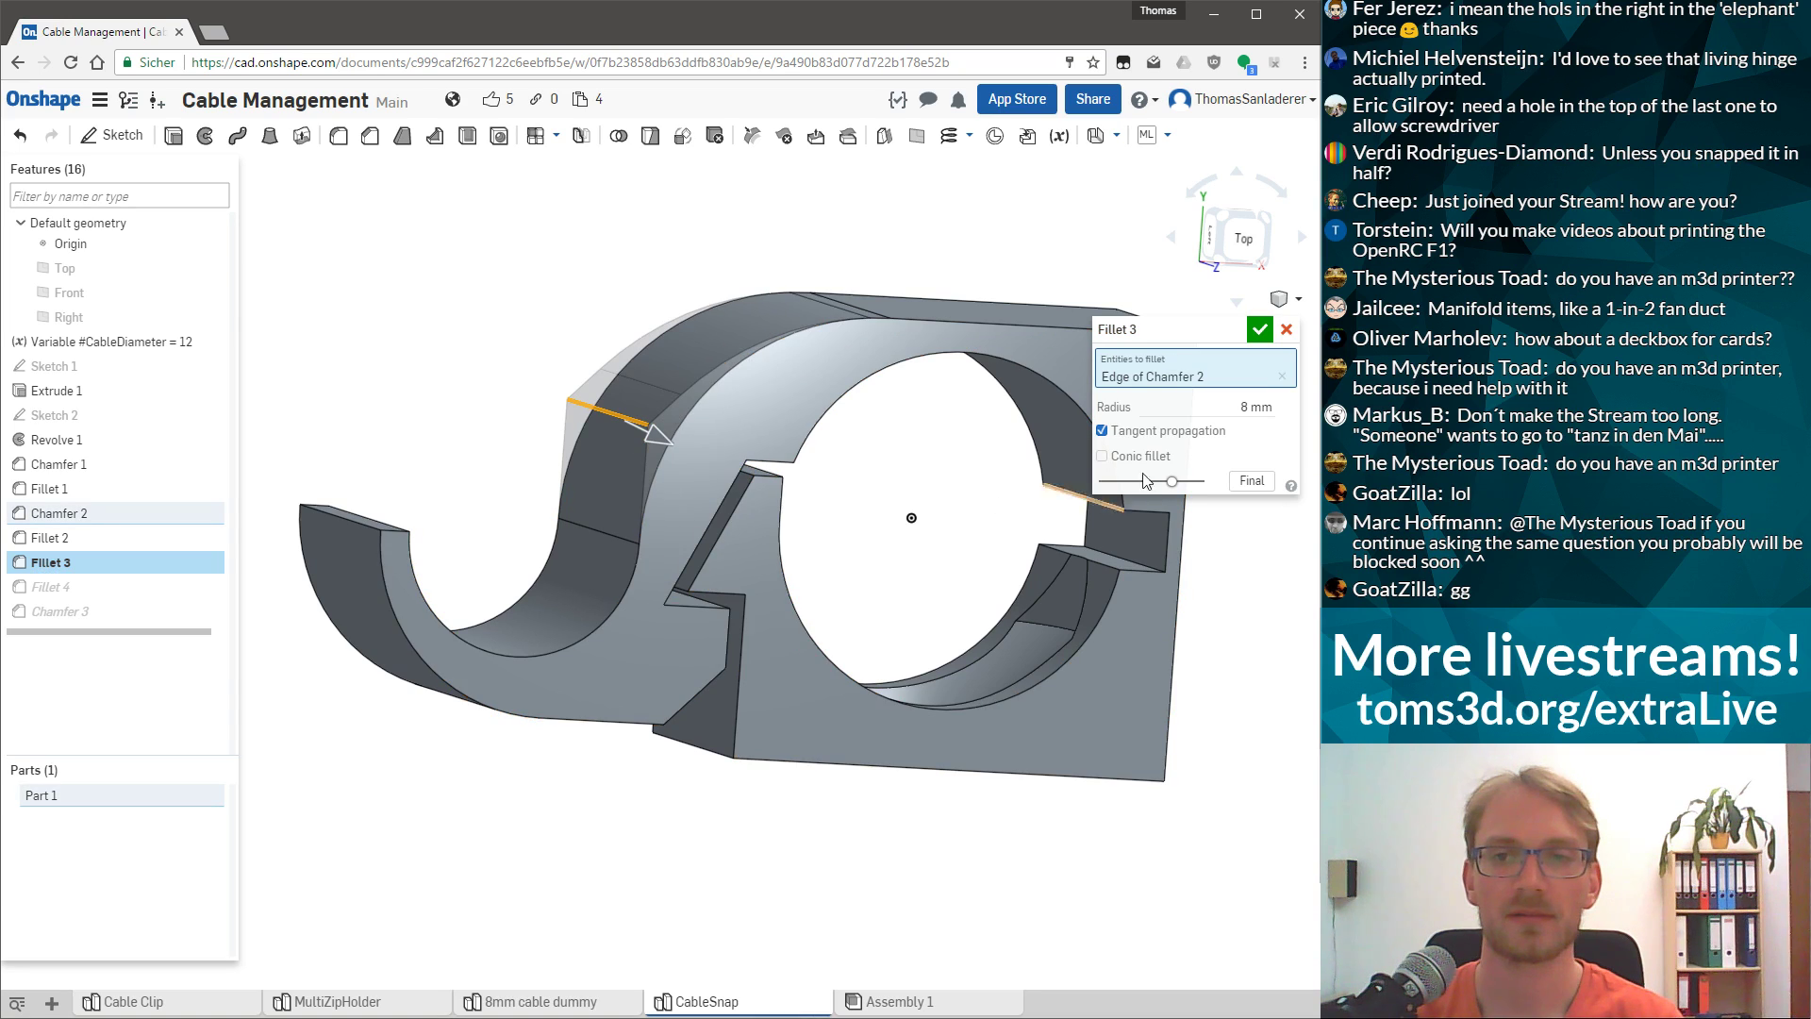
pyautogui.click(1260, 330)
pyautogui.moveTo(868, 484)
pyautogui.mouseDown(button='right')
pyautogui.moveTo(803, 467)
pyautogui.moveTo(855, 485)
pyautogui.moveTo(802, 489)
pyautogui.moveTo(877, 442)
pyautogui.moveTo(813, 453)
pyautogui.moveTo(872, 460)
pyautogui.mouseUp(button='right')
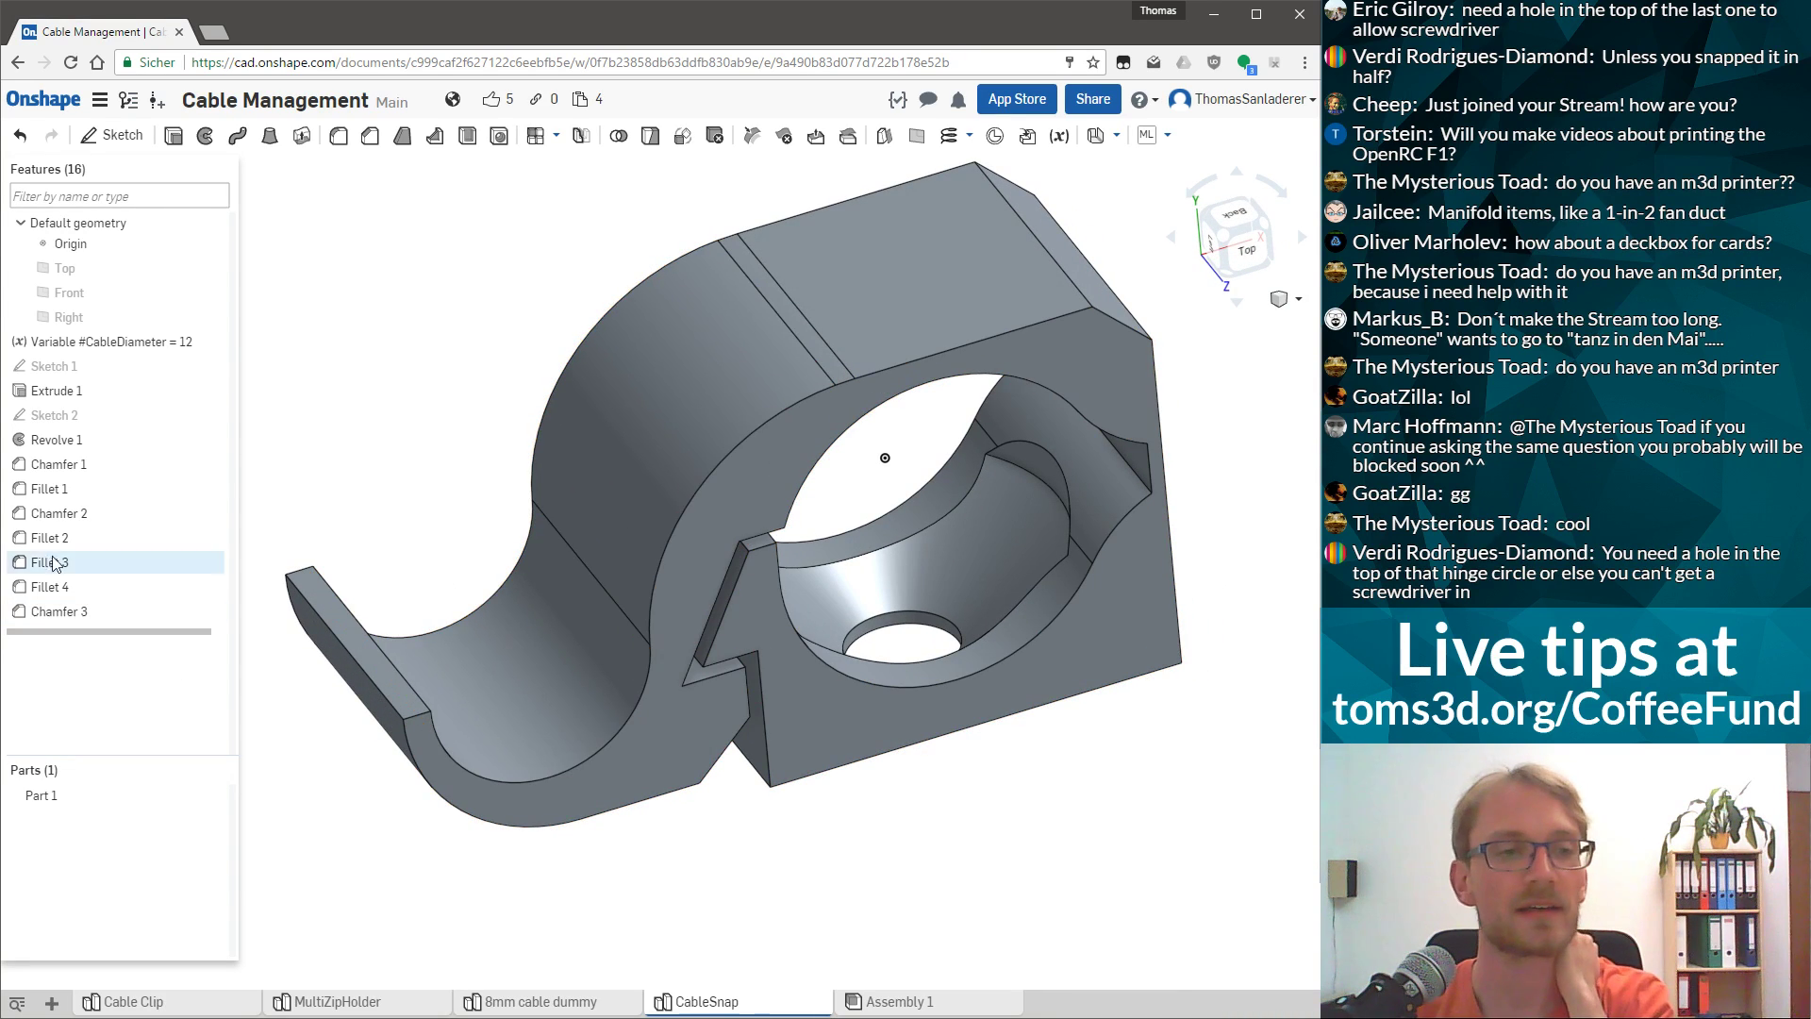
pyautogui.moveTo(481, 434)
pyautogui.mouseDown(button='right')
pyautogui.moveTo(447, 371)
pyautogui.moveTo(357, 371)
pyautogui.moveTo(426, 372)
pyautogui.moveTo(431, 406)
pyautogui.moveTo(490, 416)
pyautogui.mouseUp(button='right')
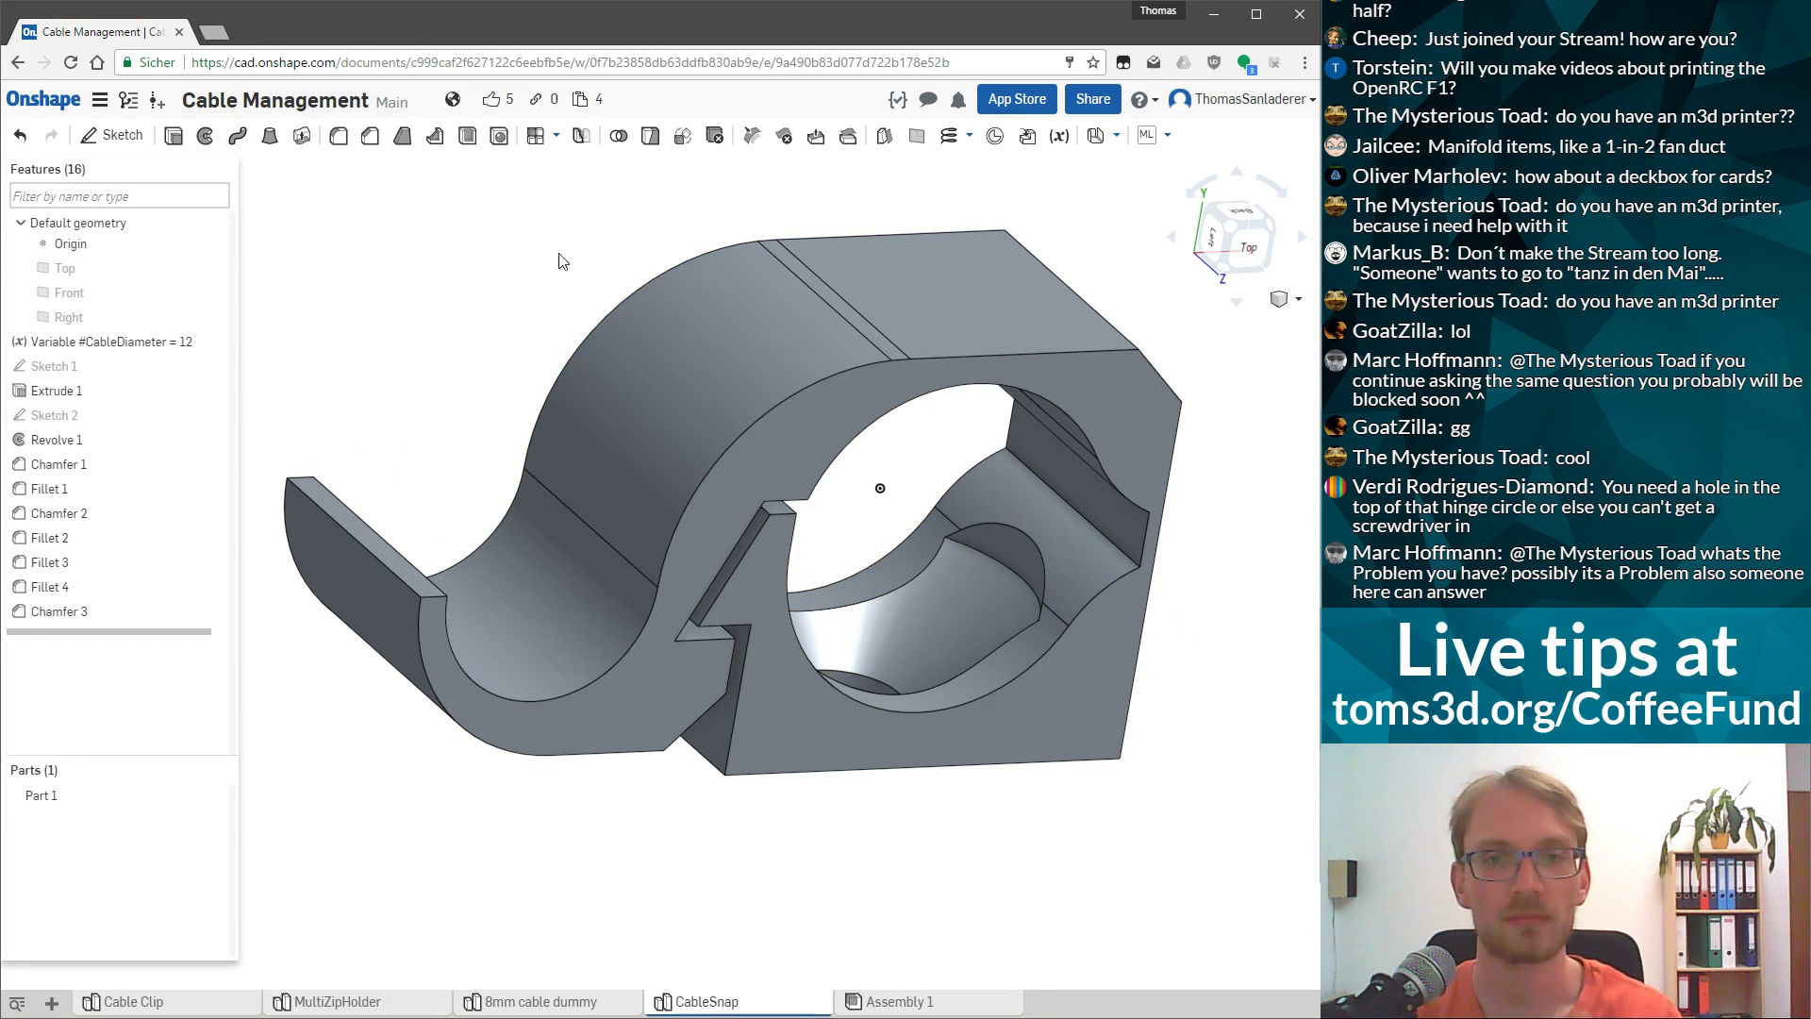
pyautogui.doubleClick(1039, 644)
pyautogui.press('Escape')
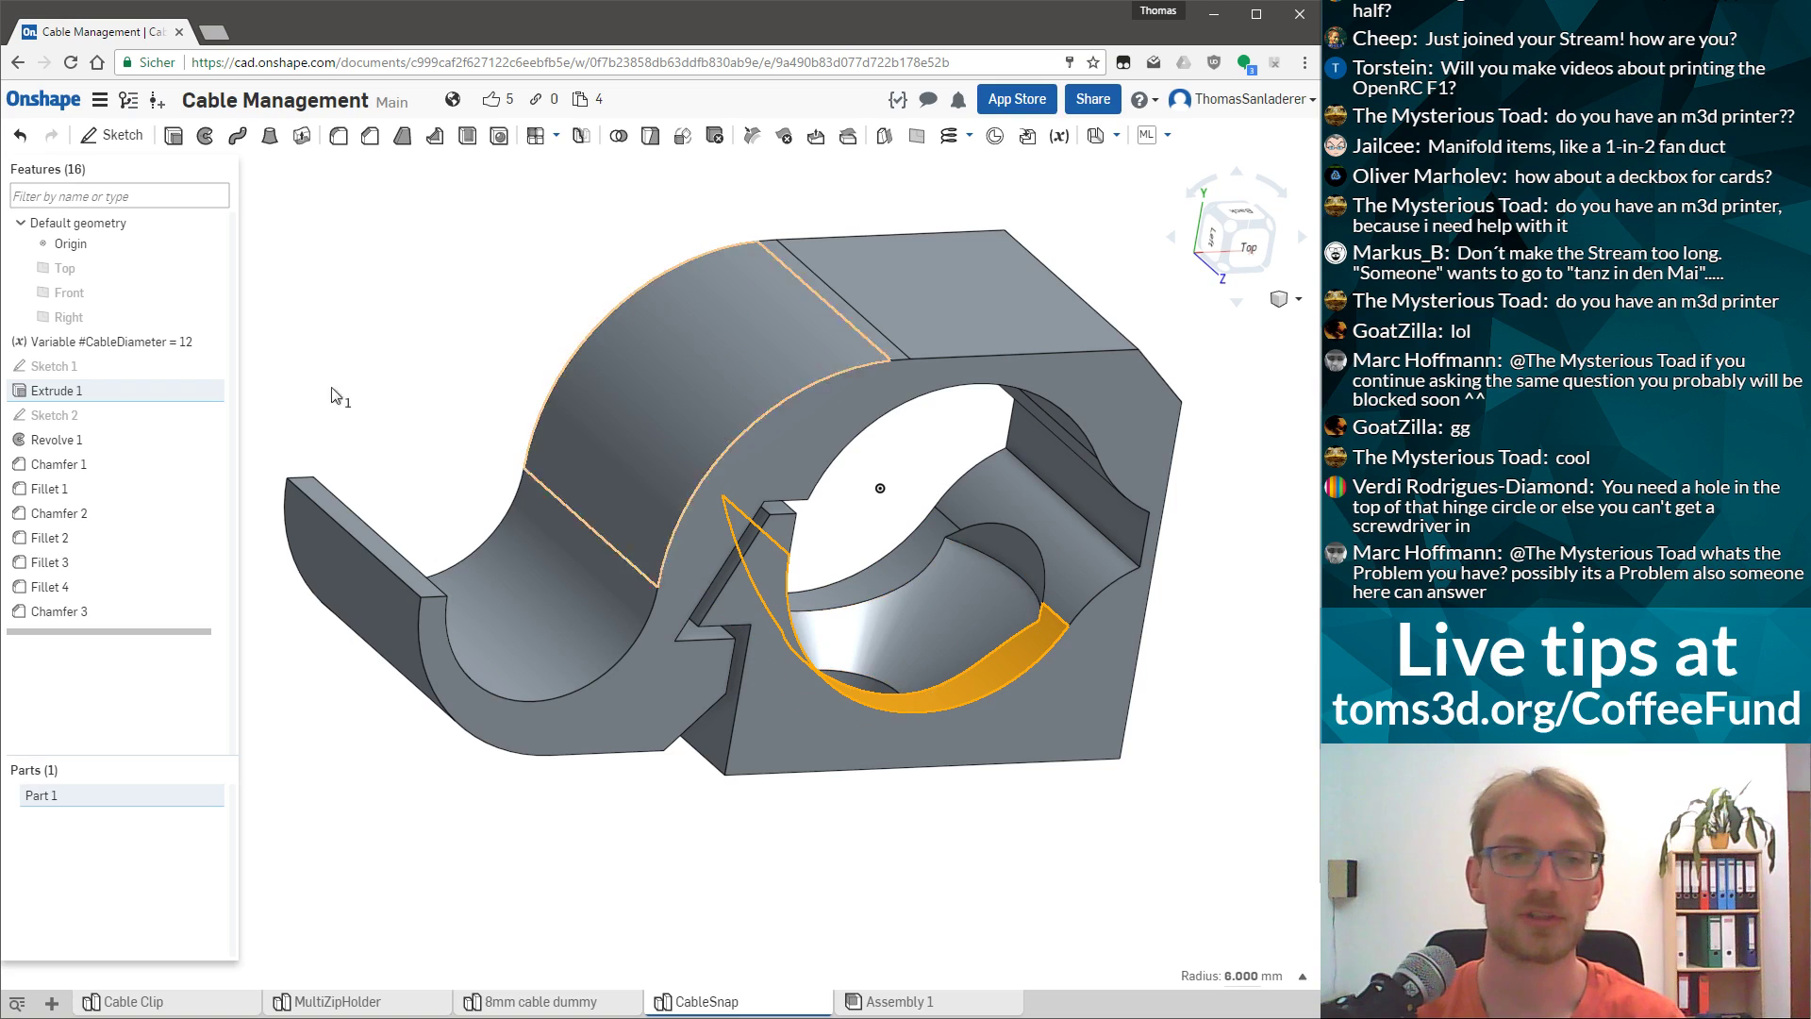
# Set the #CableDiameter variable to 5 and check the rebuilt holder.
pyautogui.doubleClick(179, 342)
pyautogui.click(1247, 384)
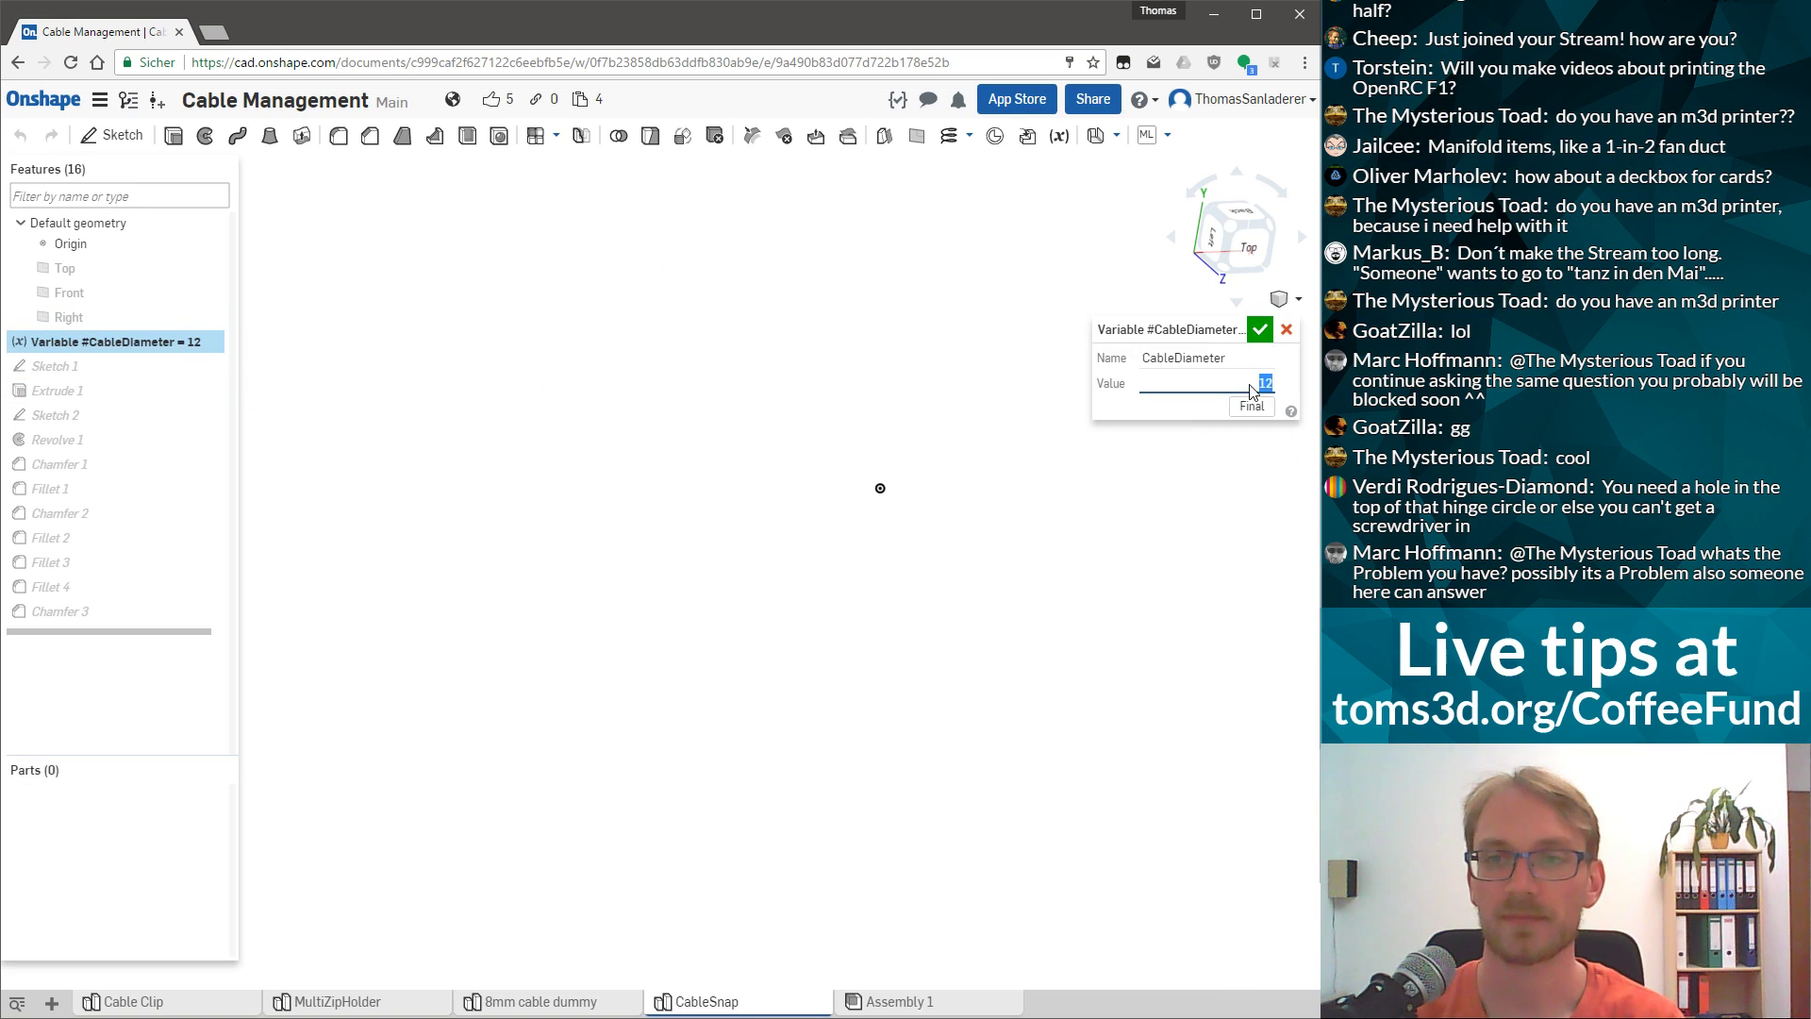
pyautogui.write('5')
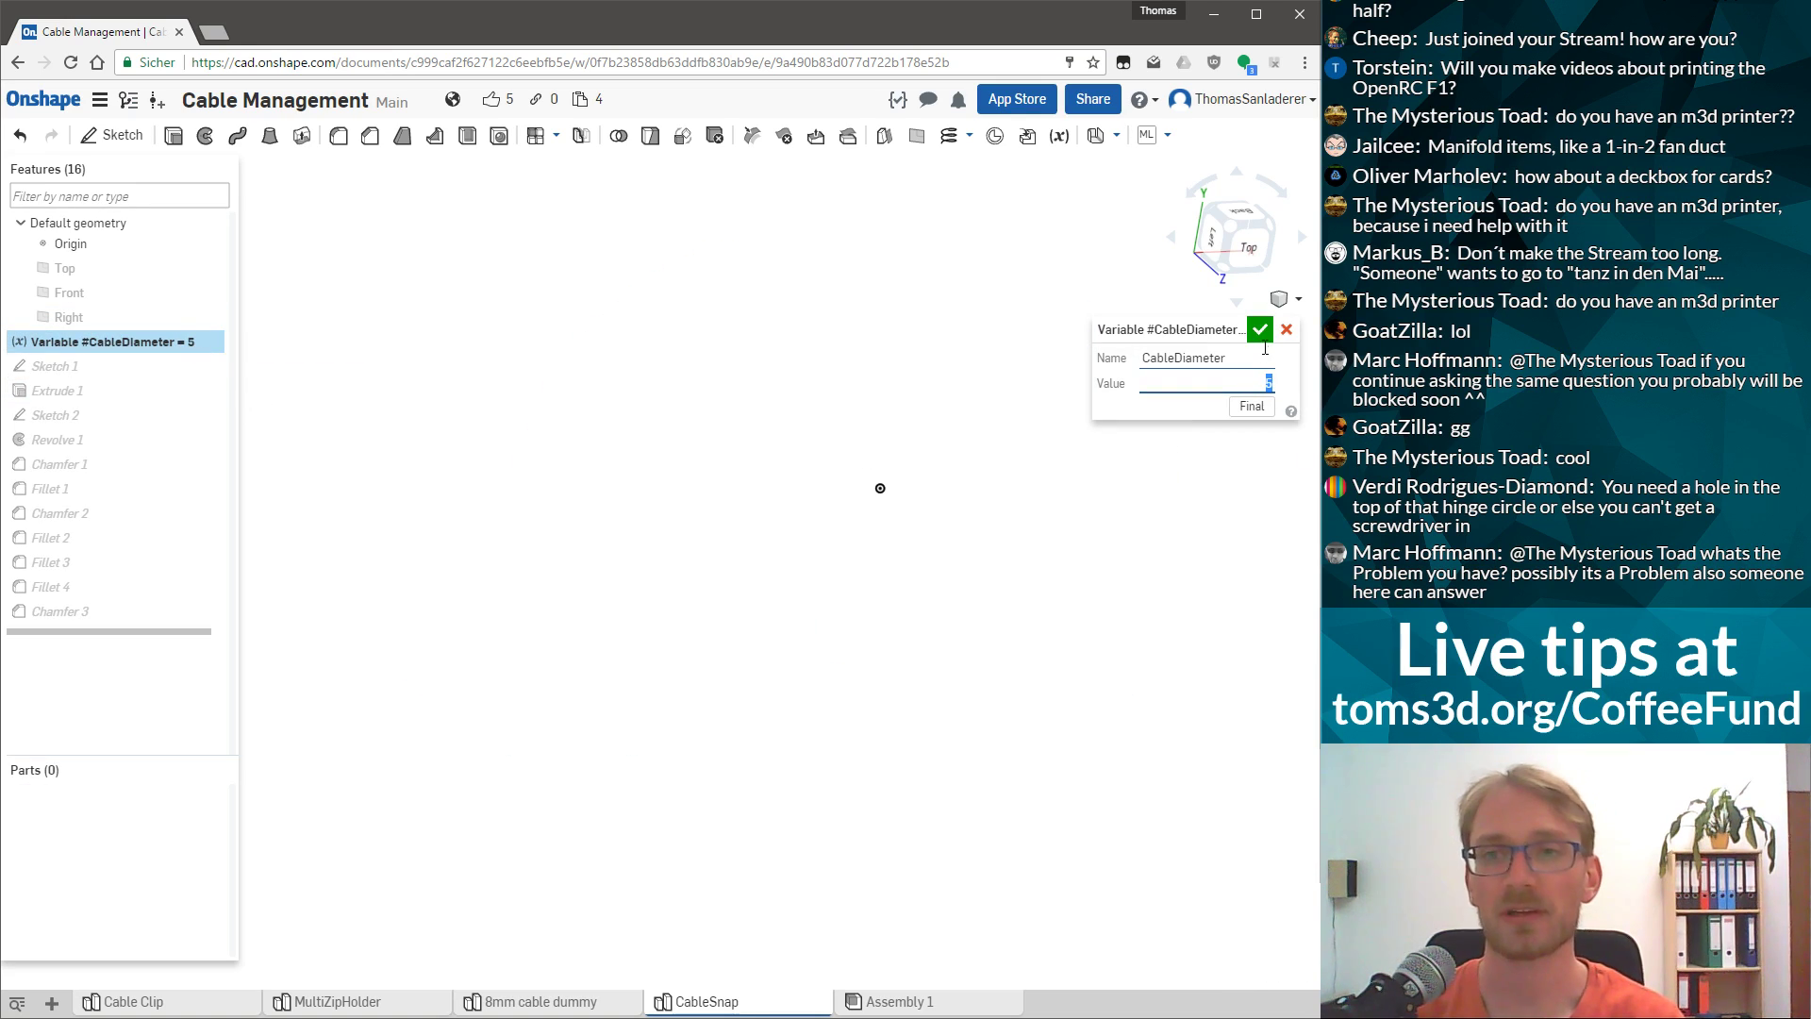
pyautogui.press('Return')
pyautogui.hotkey('shift', '5')
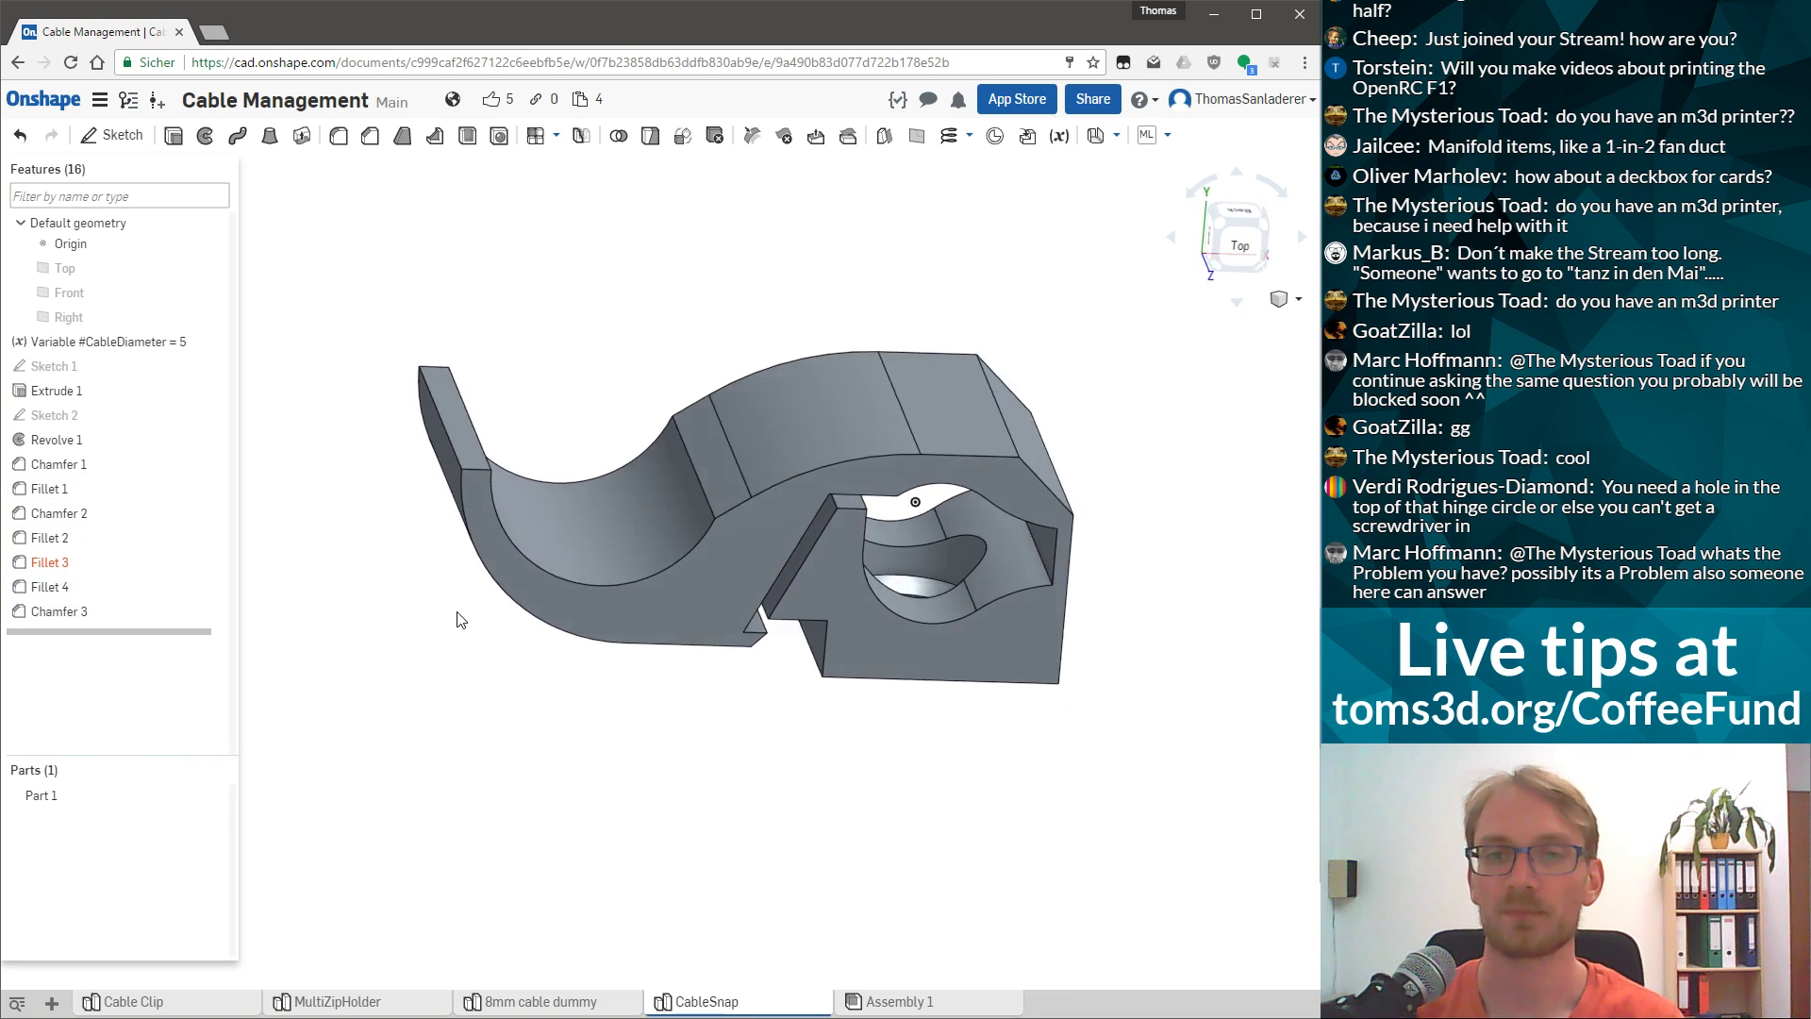
# Set the #CableDiameter variable to 8 and inspect the rebuilt cable snap holder from several angles.
pyautogui.moveTo(854, 506); pyautogui.dragTo(941, 647, button='right')
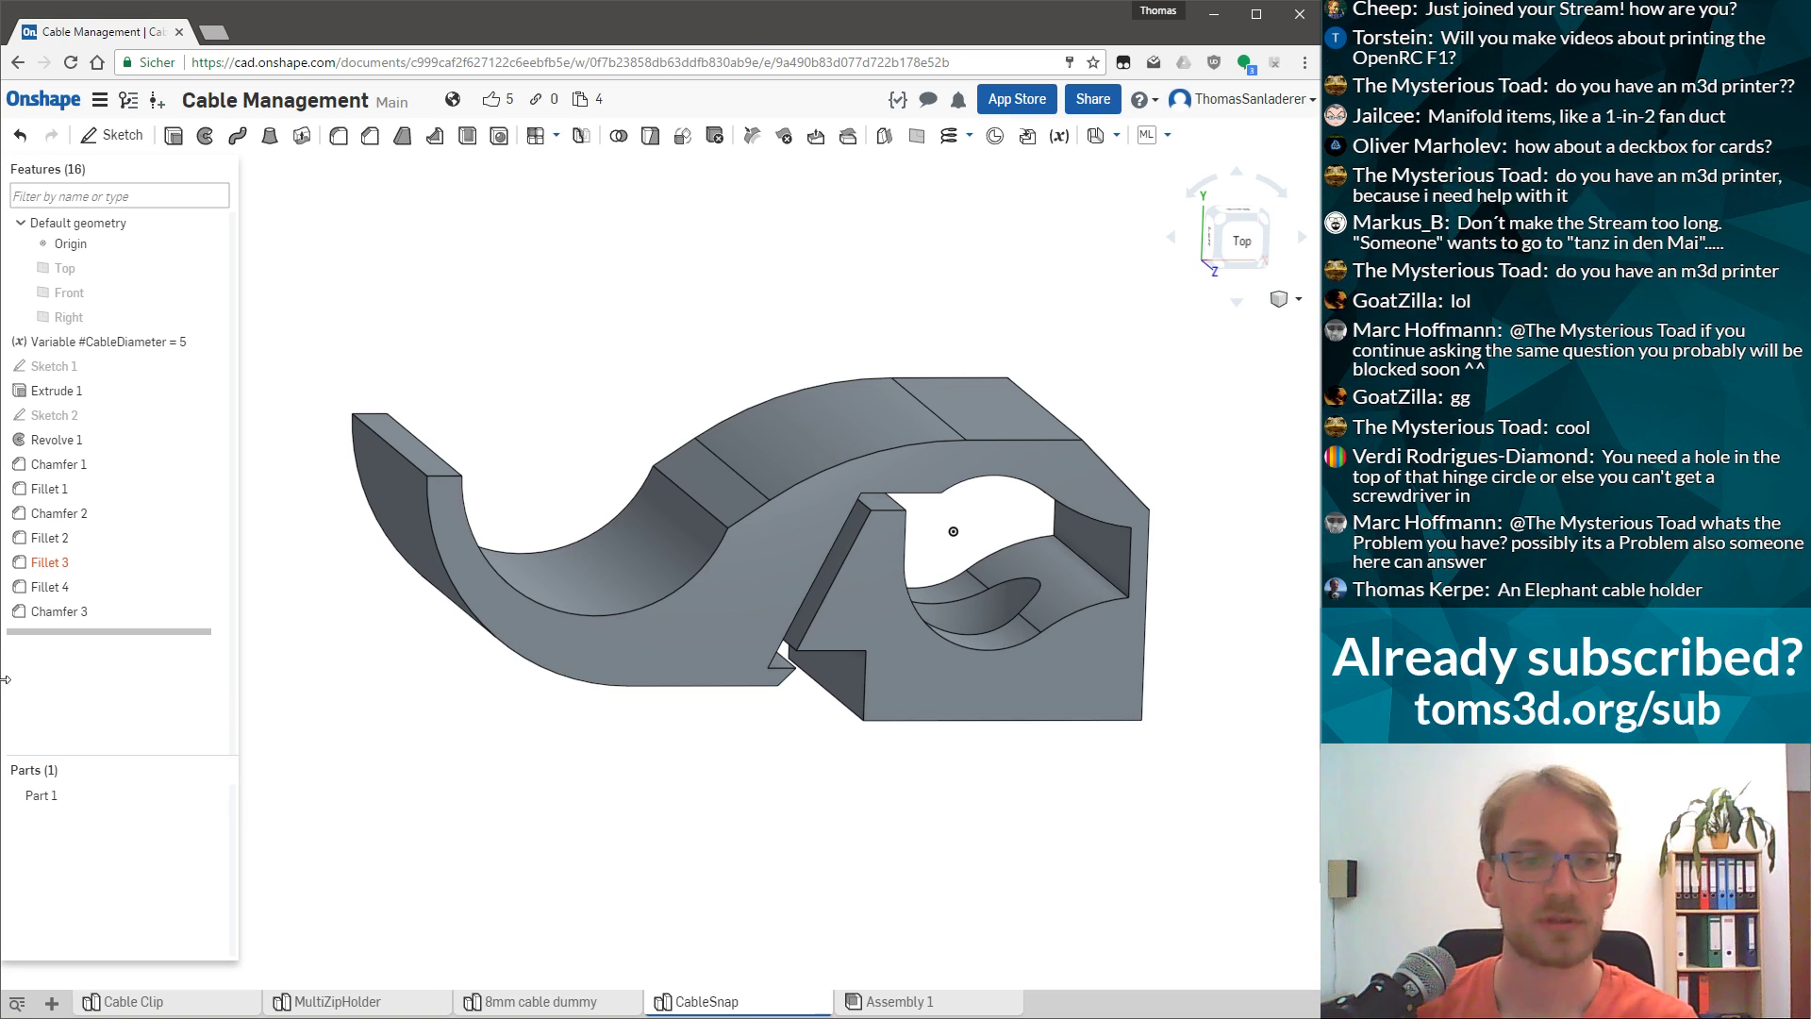
pyautogui.click(184, 347)
pyautogui.doubleClick(184, 347)
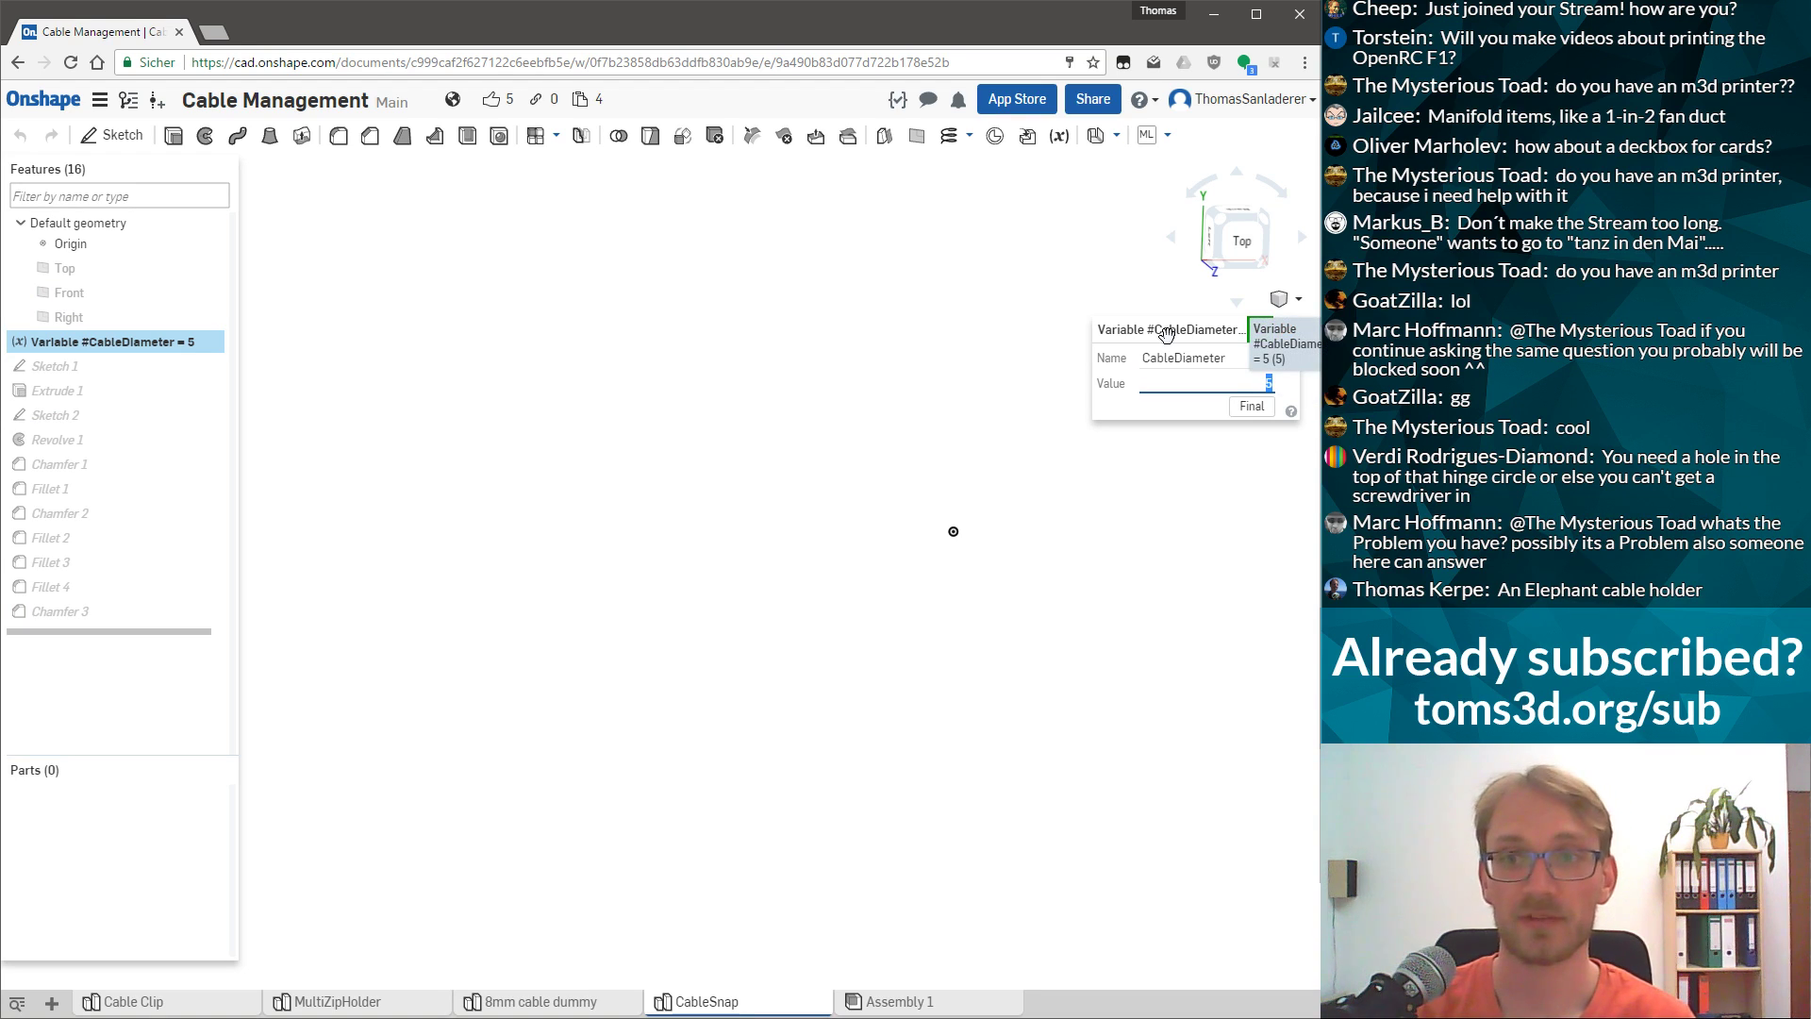
pyautogui.write('8')
pyautogui.press('Return')
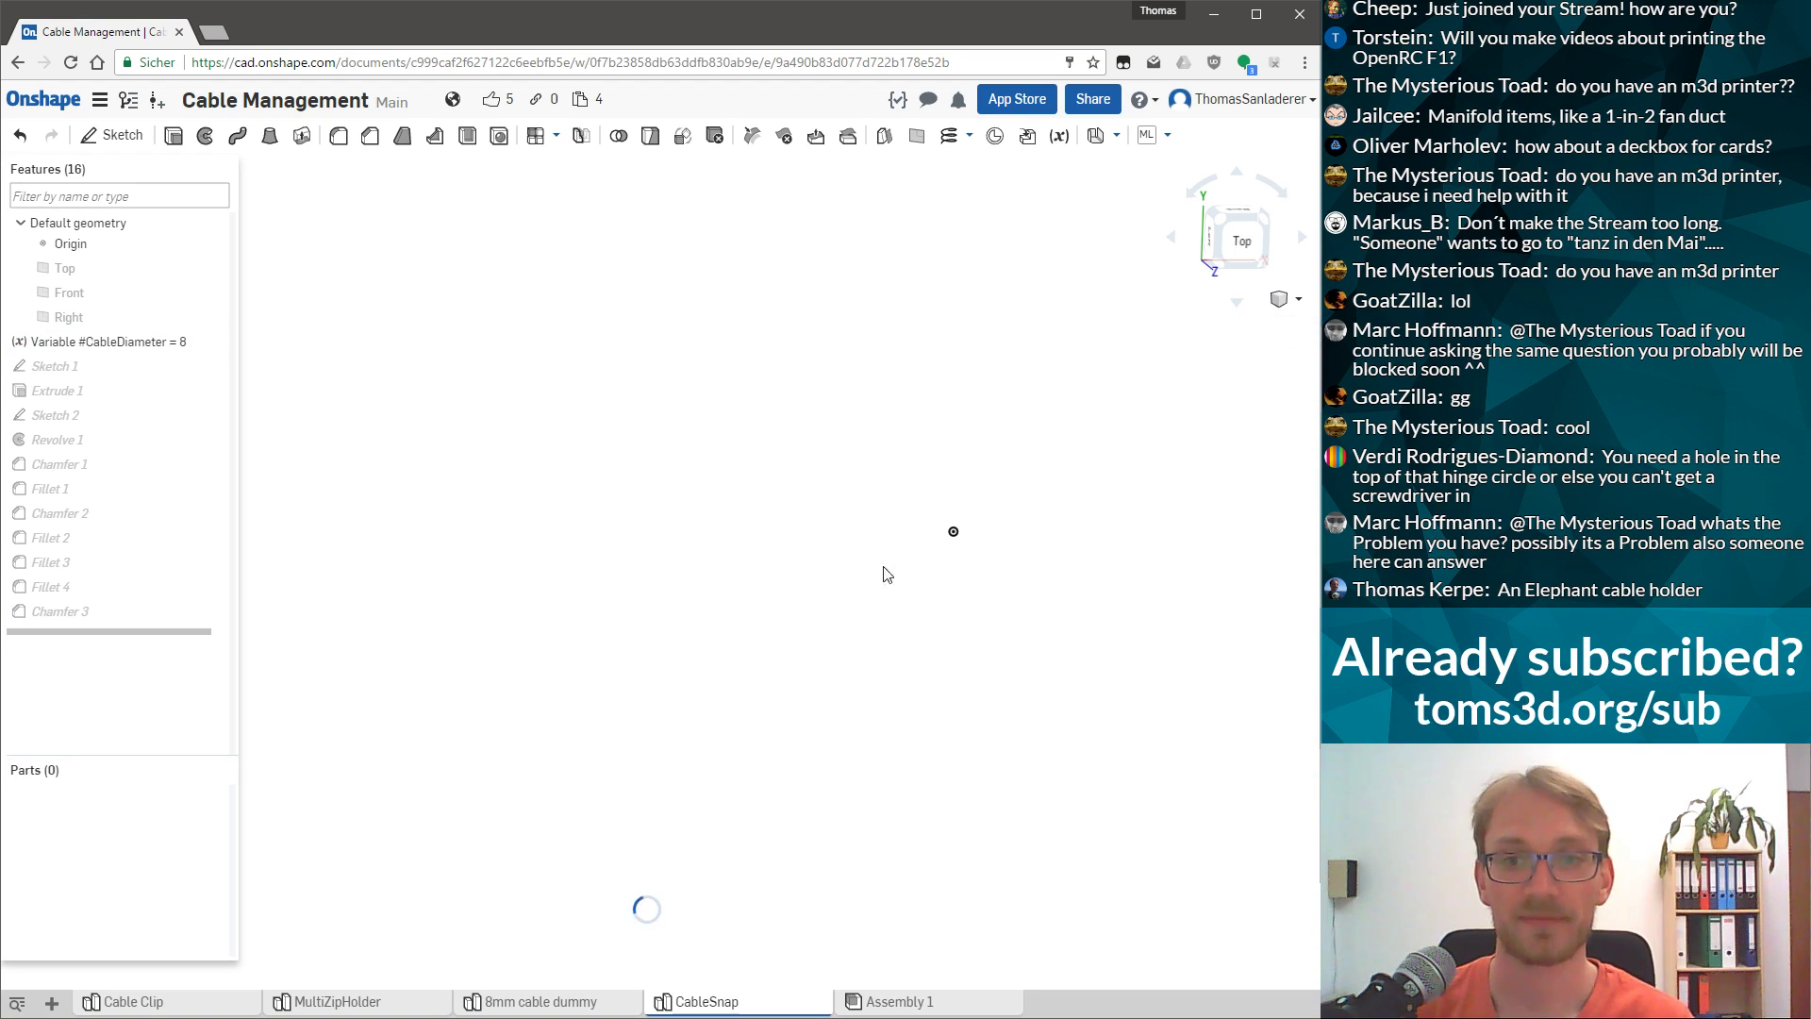
pyautogui.moveTo(717, 508); pyautogui.dragTo(1026, 549, button='right')
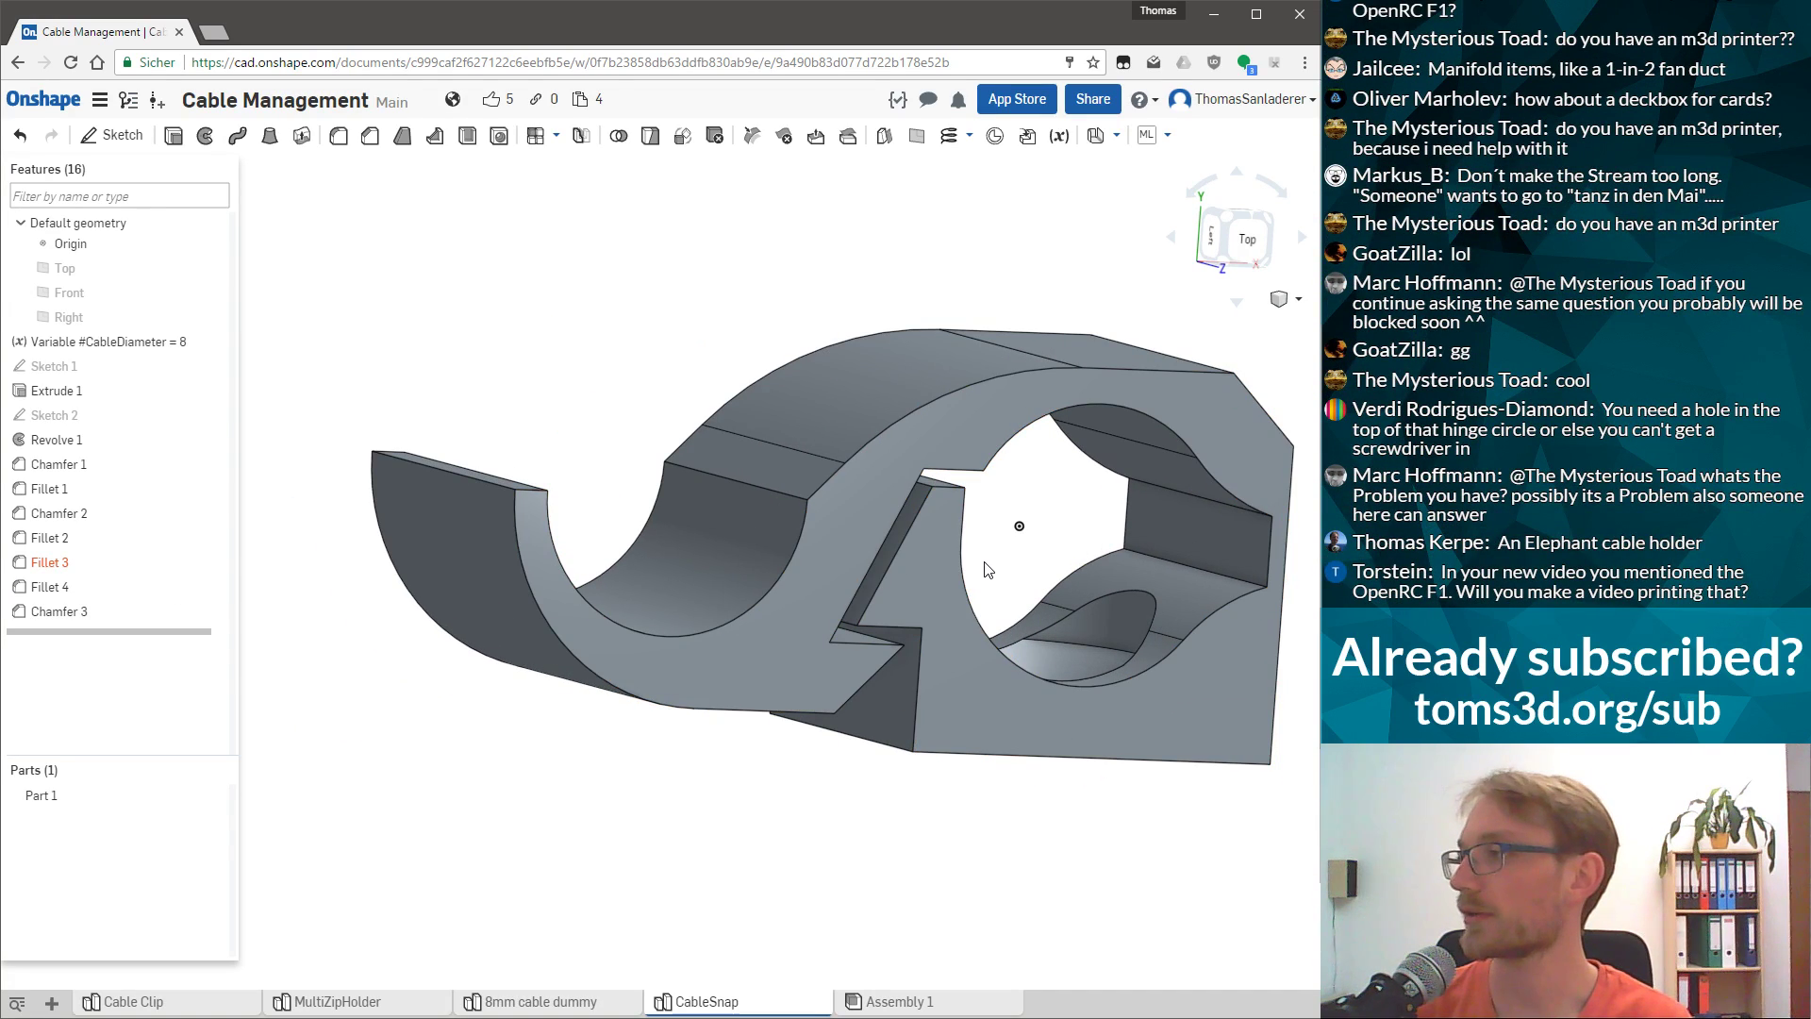
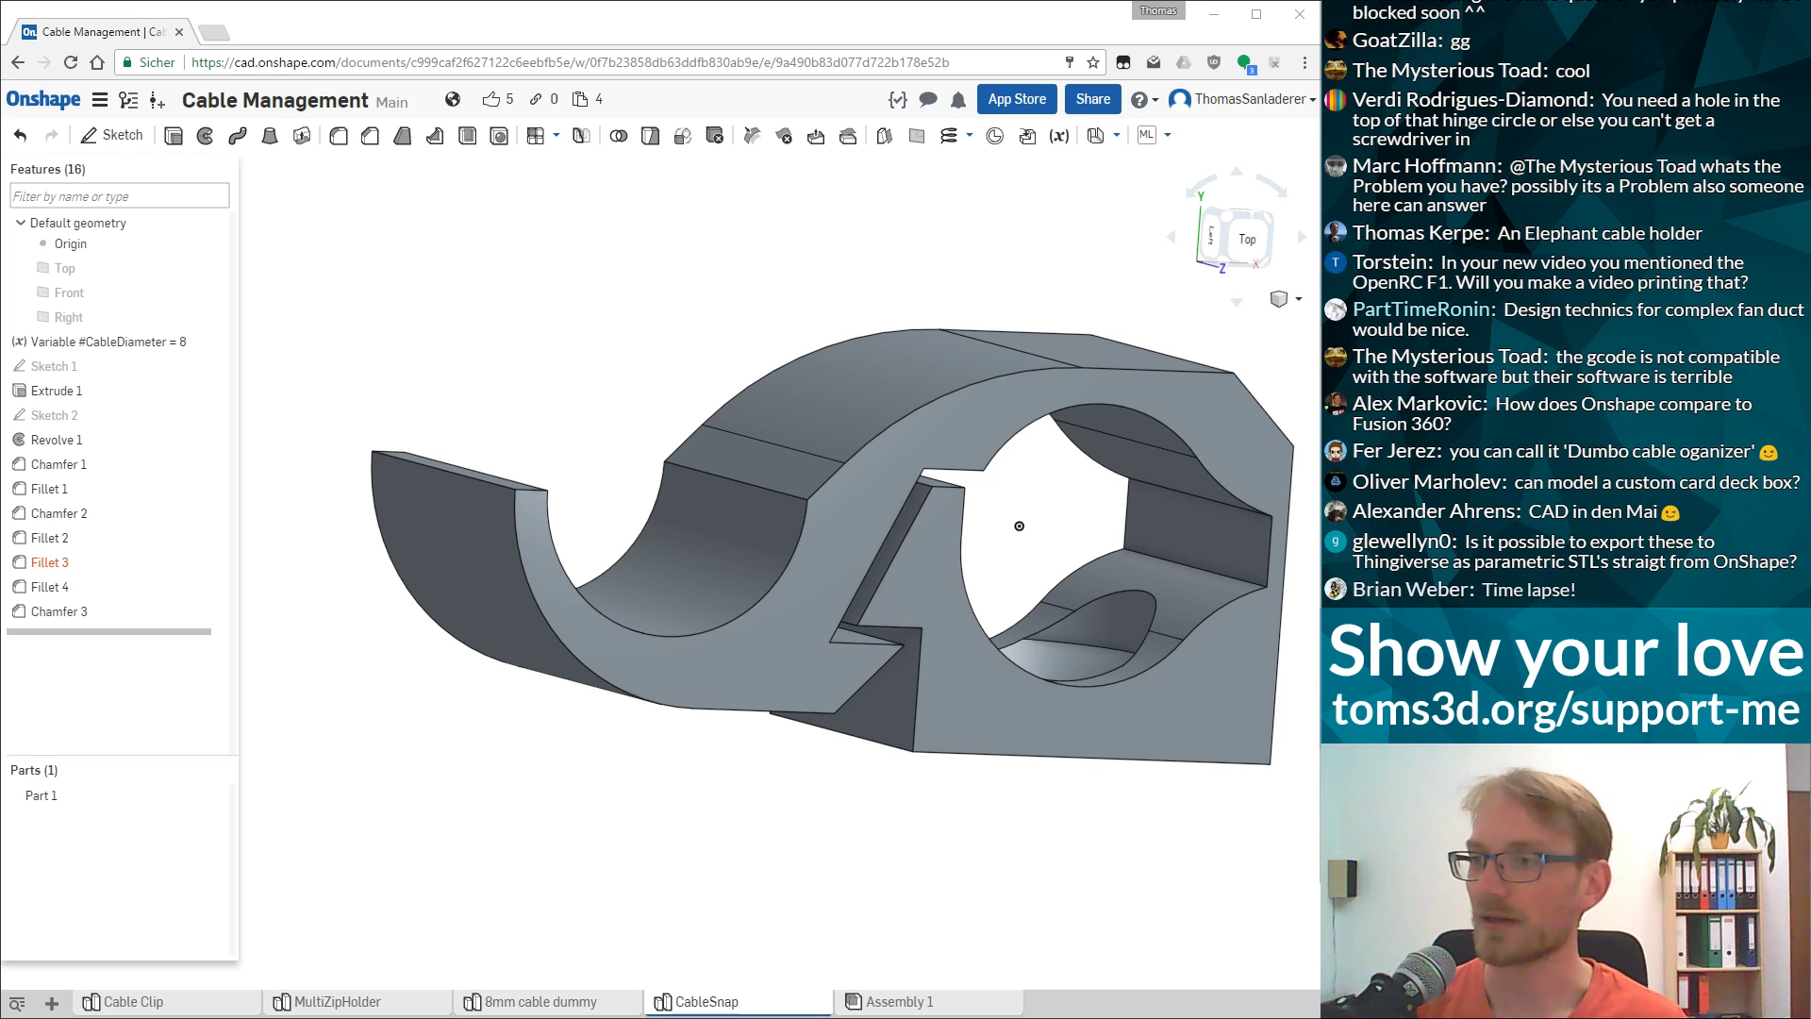
pyautogui.moveTo(1038, 566); pyautogui.dragTo(1102, 613, button='right')
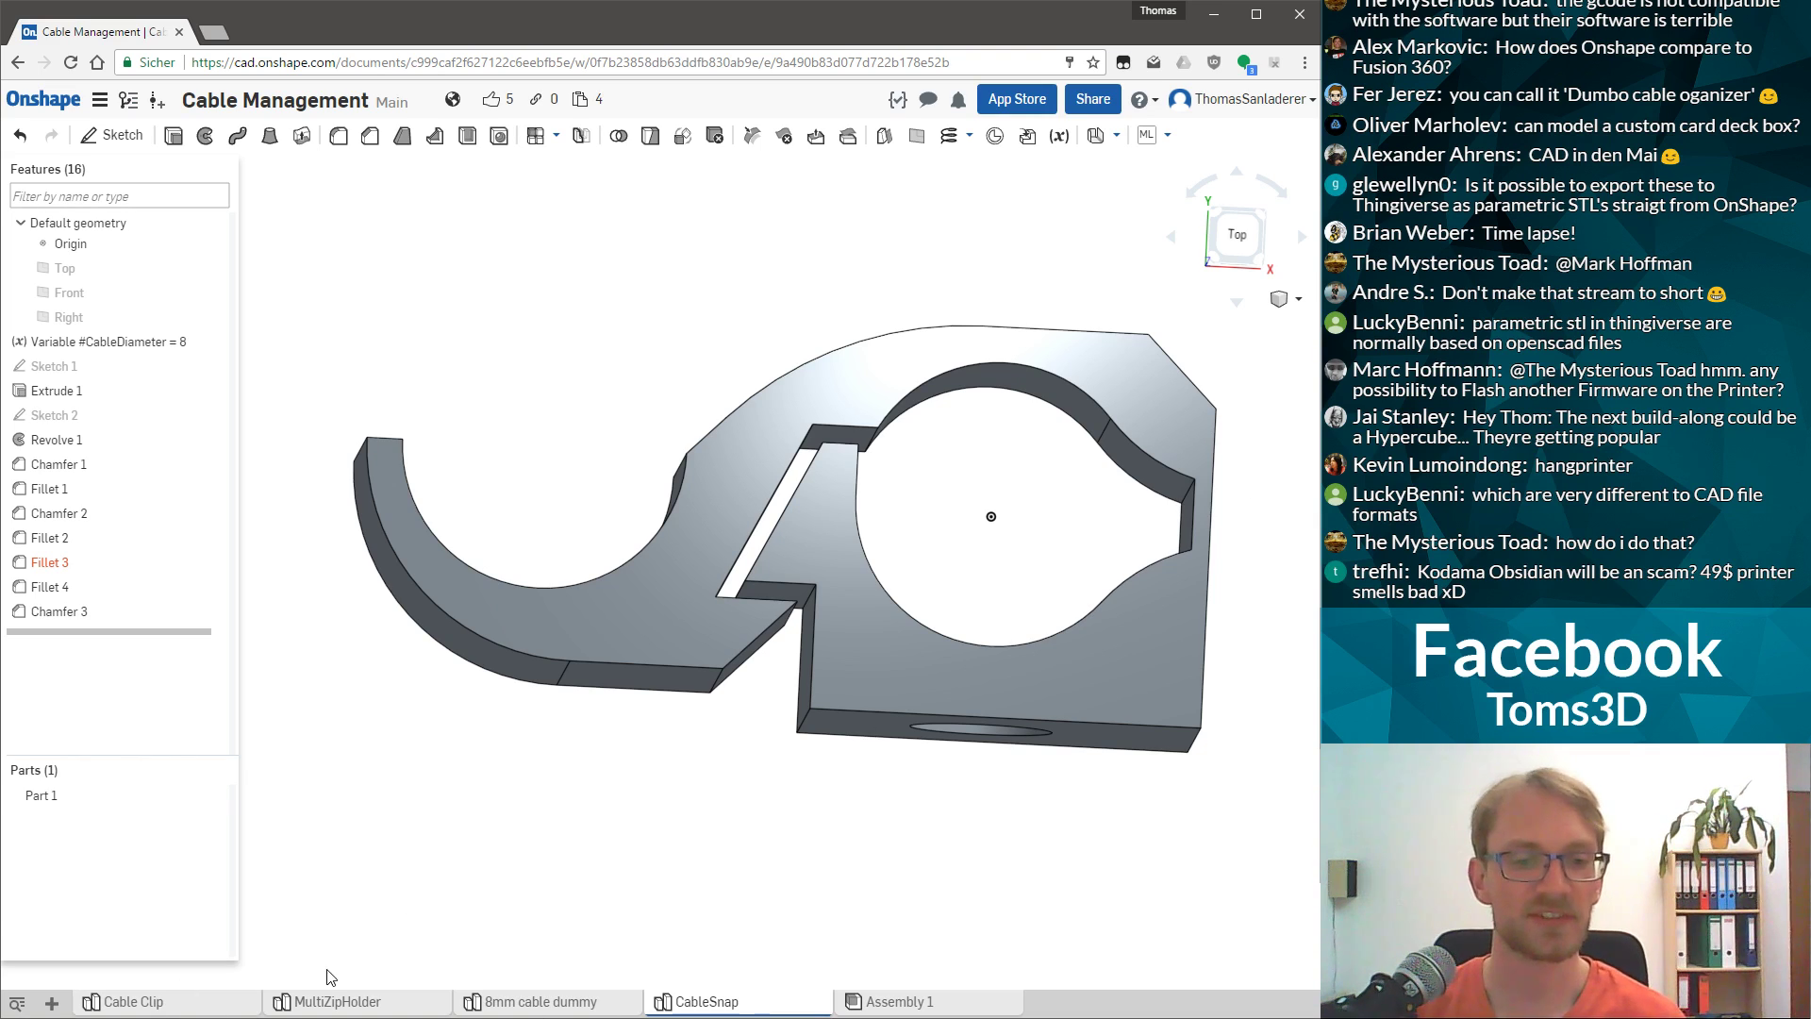
# Export the MultiZipHolder part studio as a binary STL download in millimetres at medium resolution, with parts as individual files.
pyautogui.click(382, 1002)
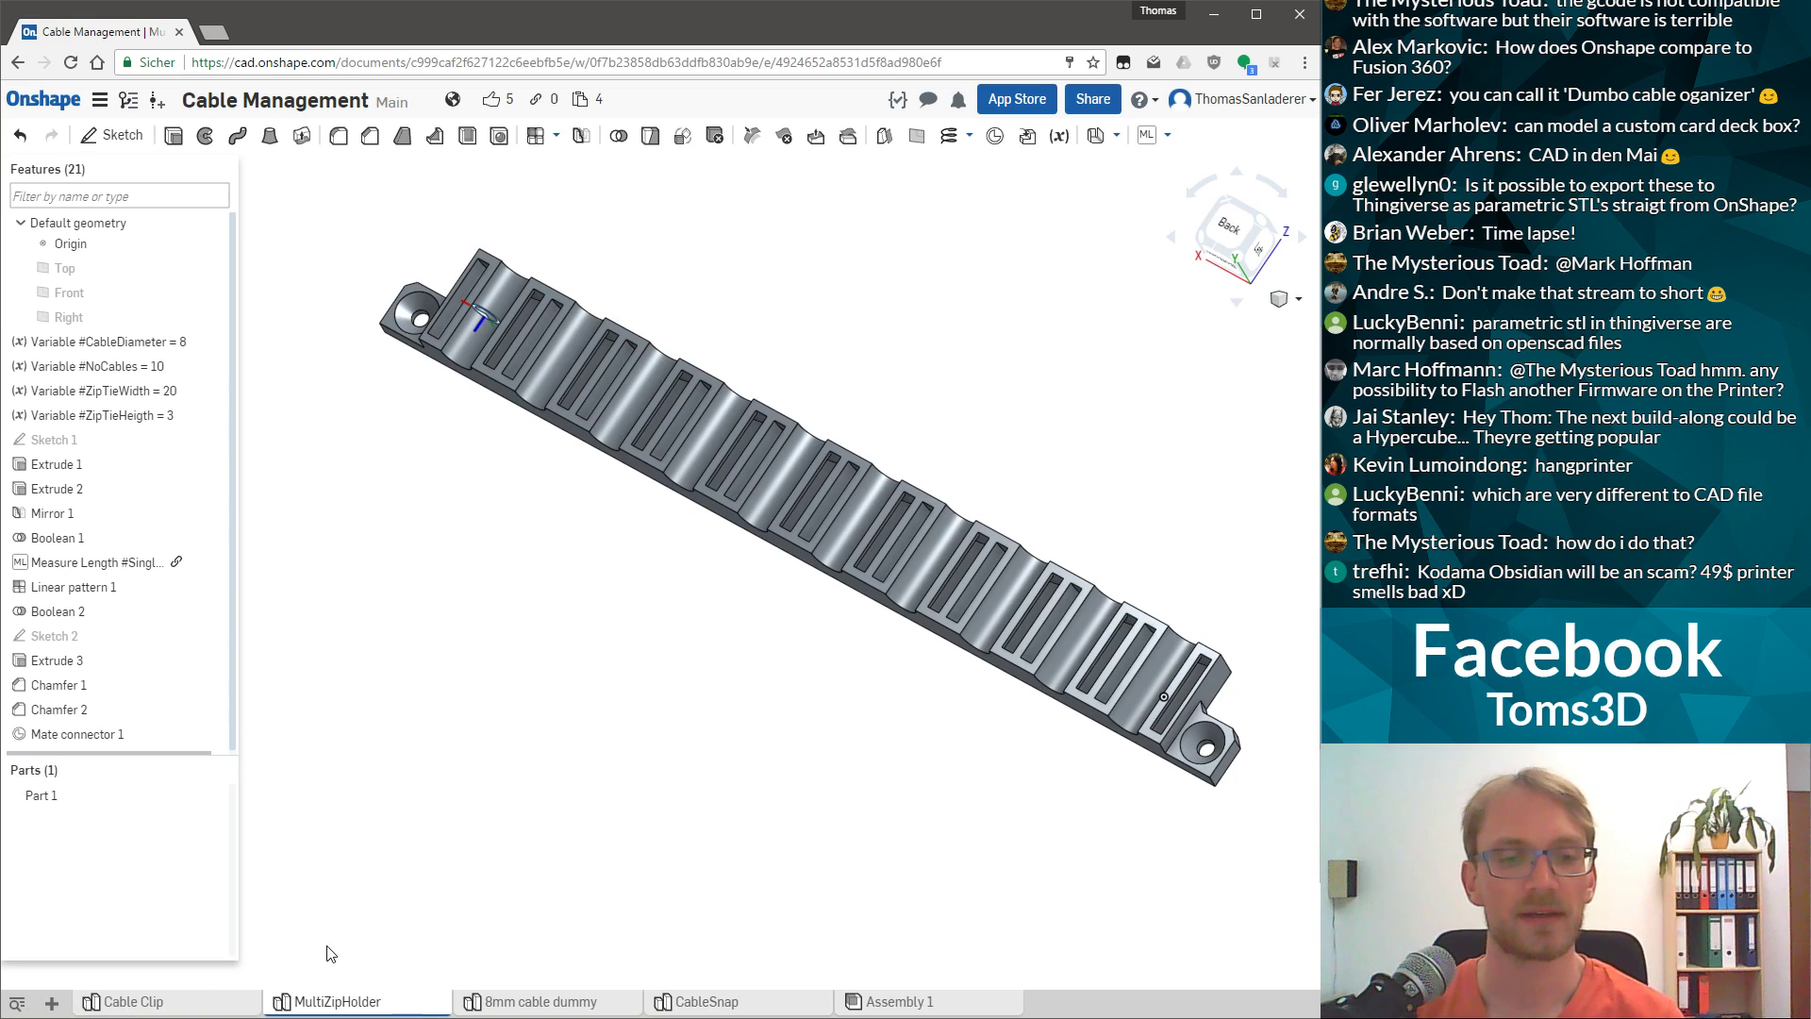
pyautogui.rightClick(393, 1005)
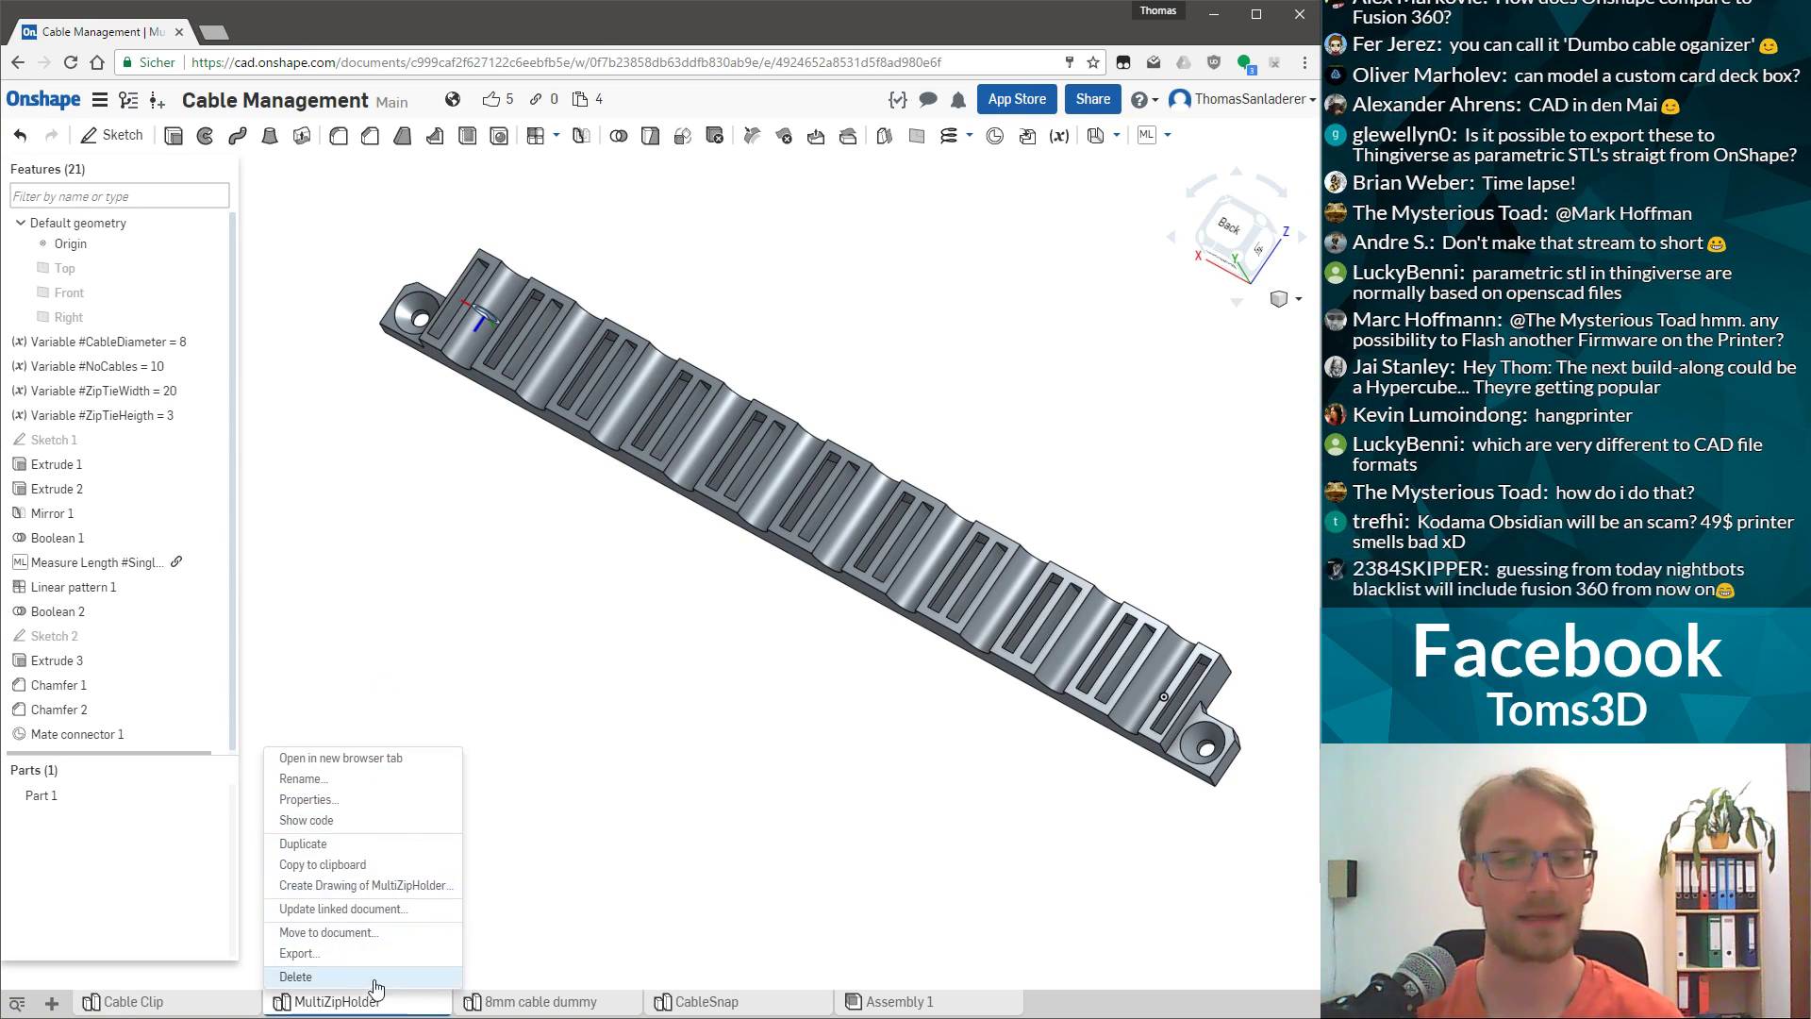
pyautogui.click(505, 981)
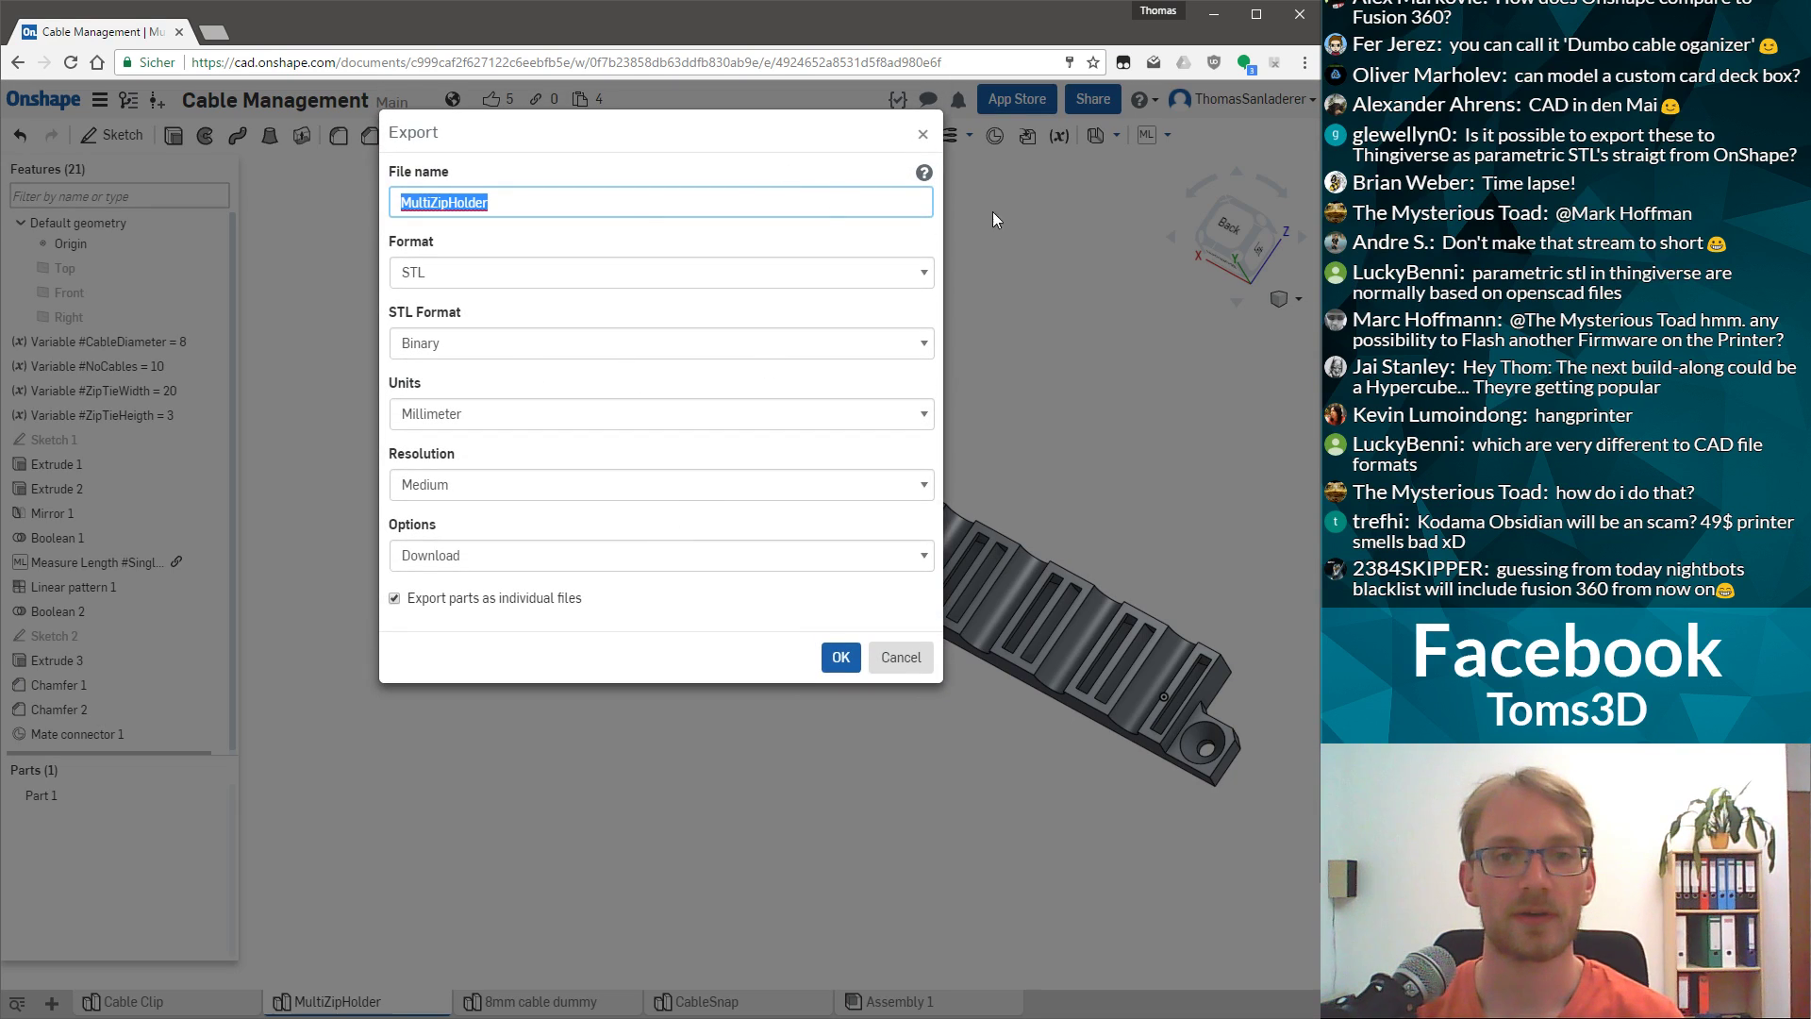
pyautogui.click(845, 657)
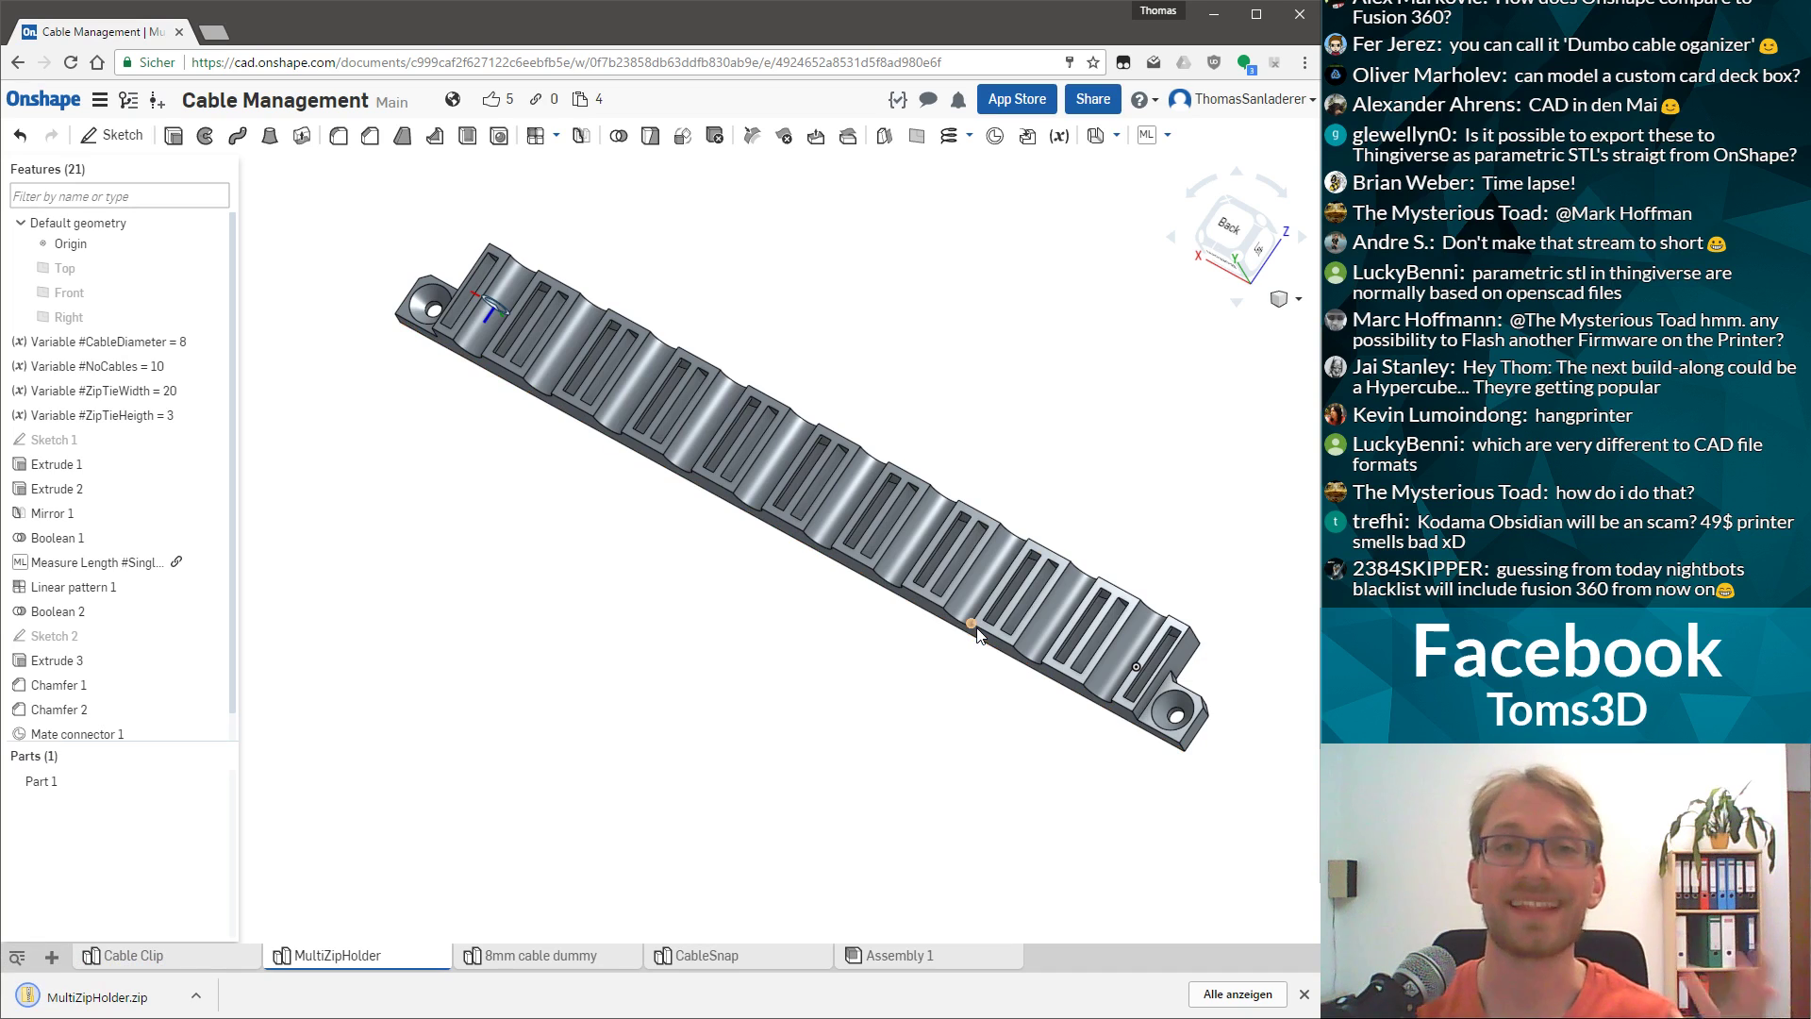
# Open the downloaded MultiZipHolder in Netfabb, examine its triangle mesh in part repair around the zip-tie slots and grooves, and close Netfabb.
pyautogui.click(112, 1005)
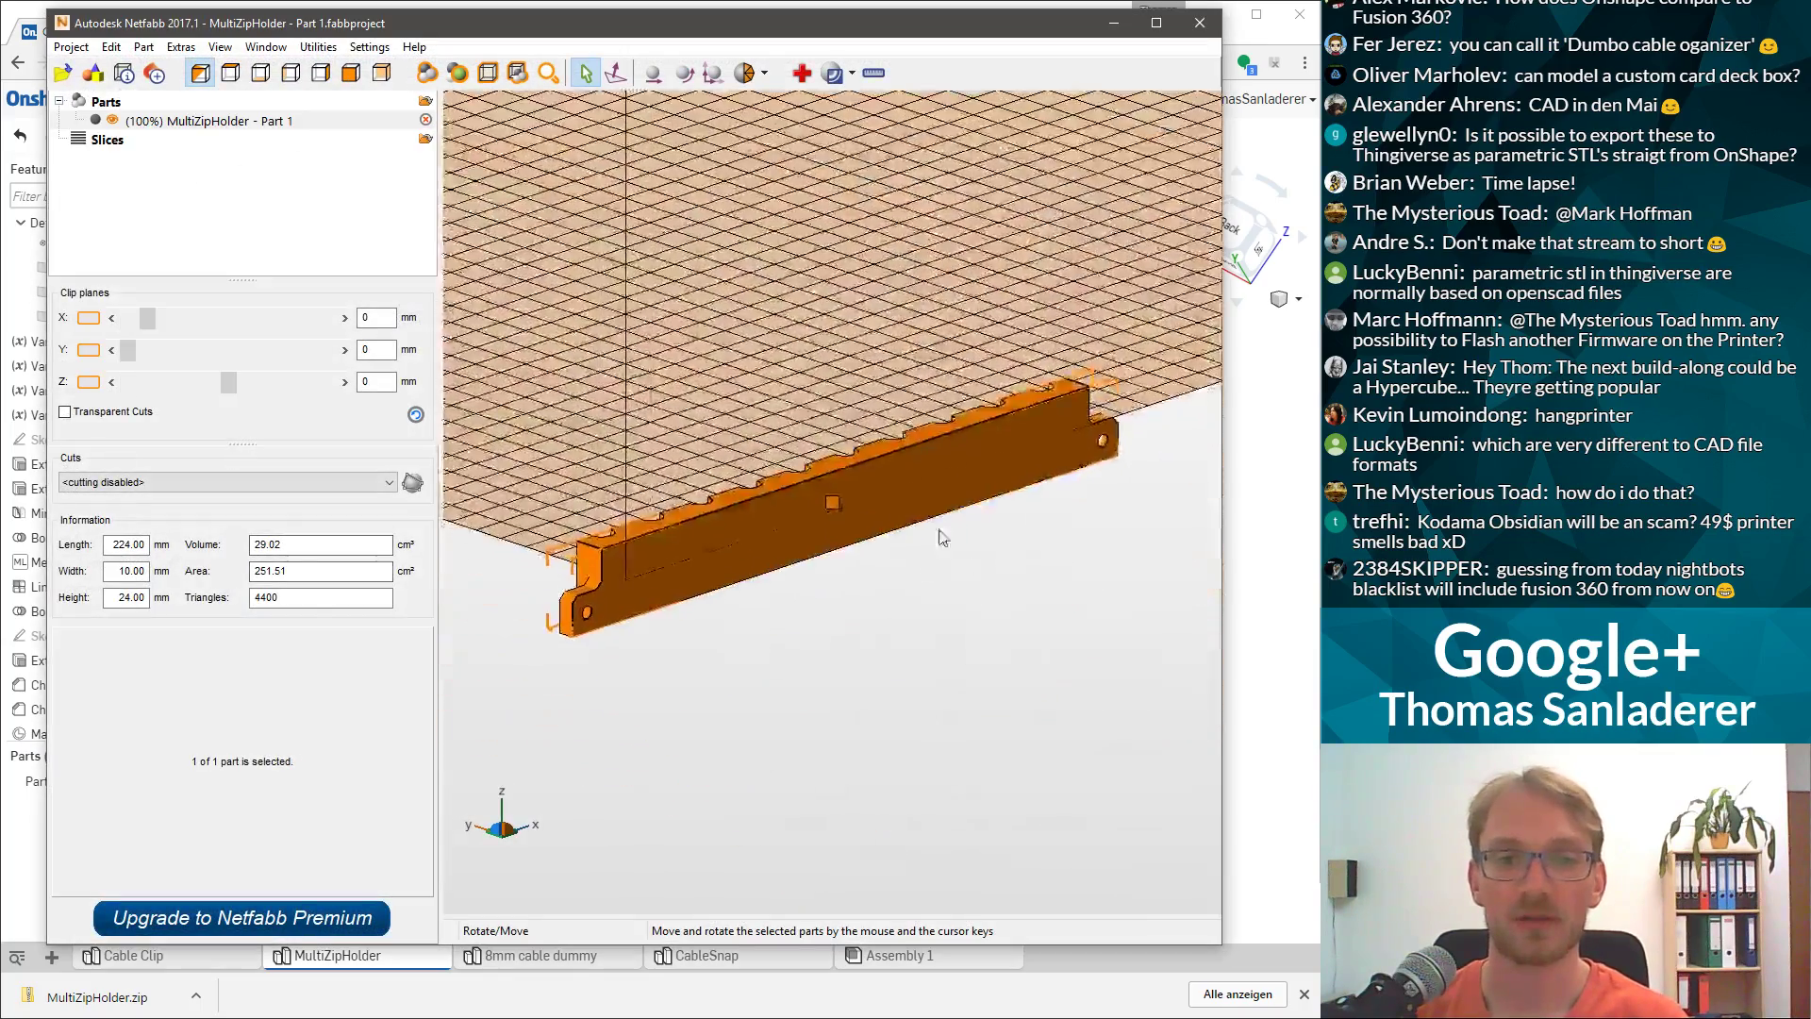
pyautogui.click(802, 73)
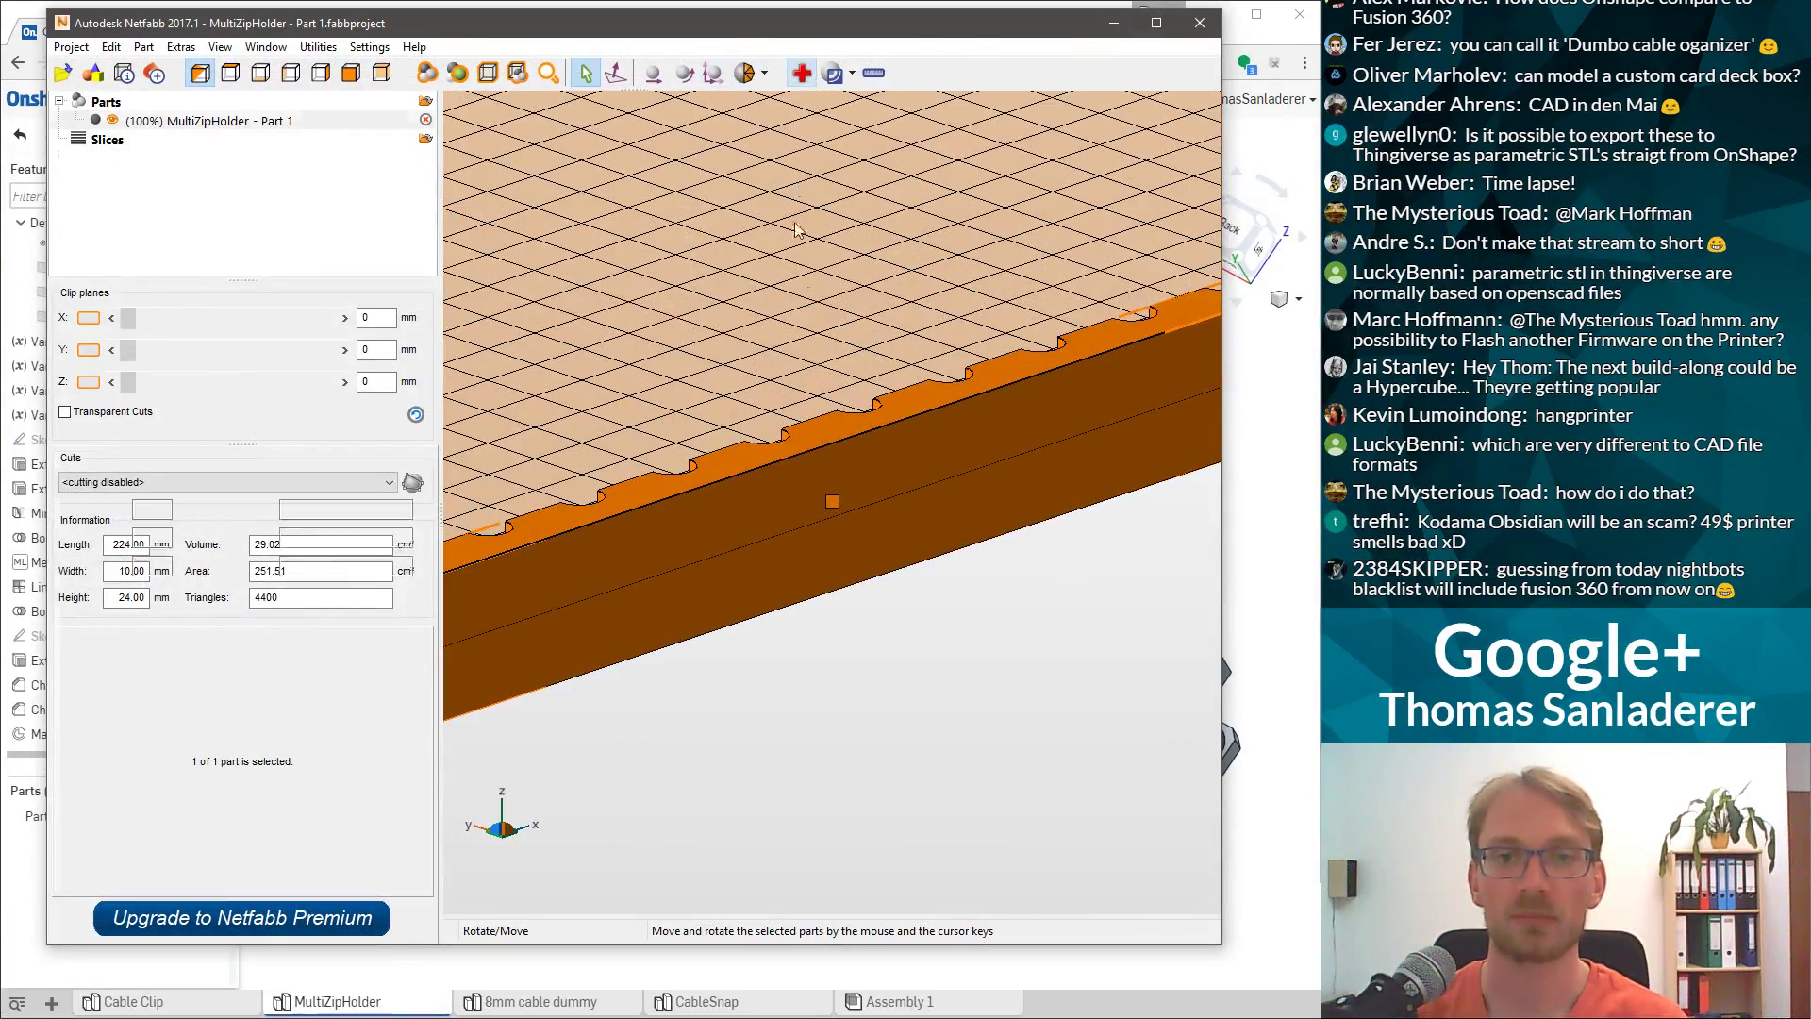
pyautogui.moveTo(639, 509); pyautogui.dragTo(846, 488, button='right')
pyautogui.scroll(3, 518, 483)
pyautogui.scroll(5, 846, 488)
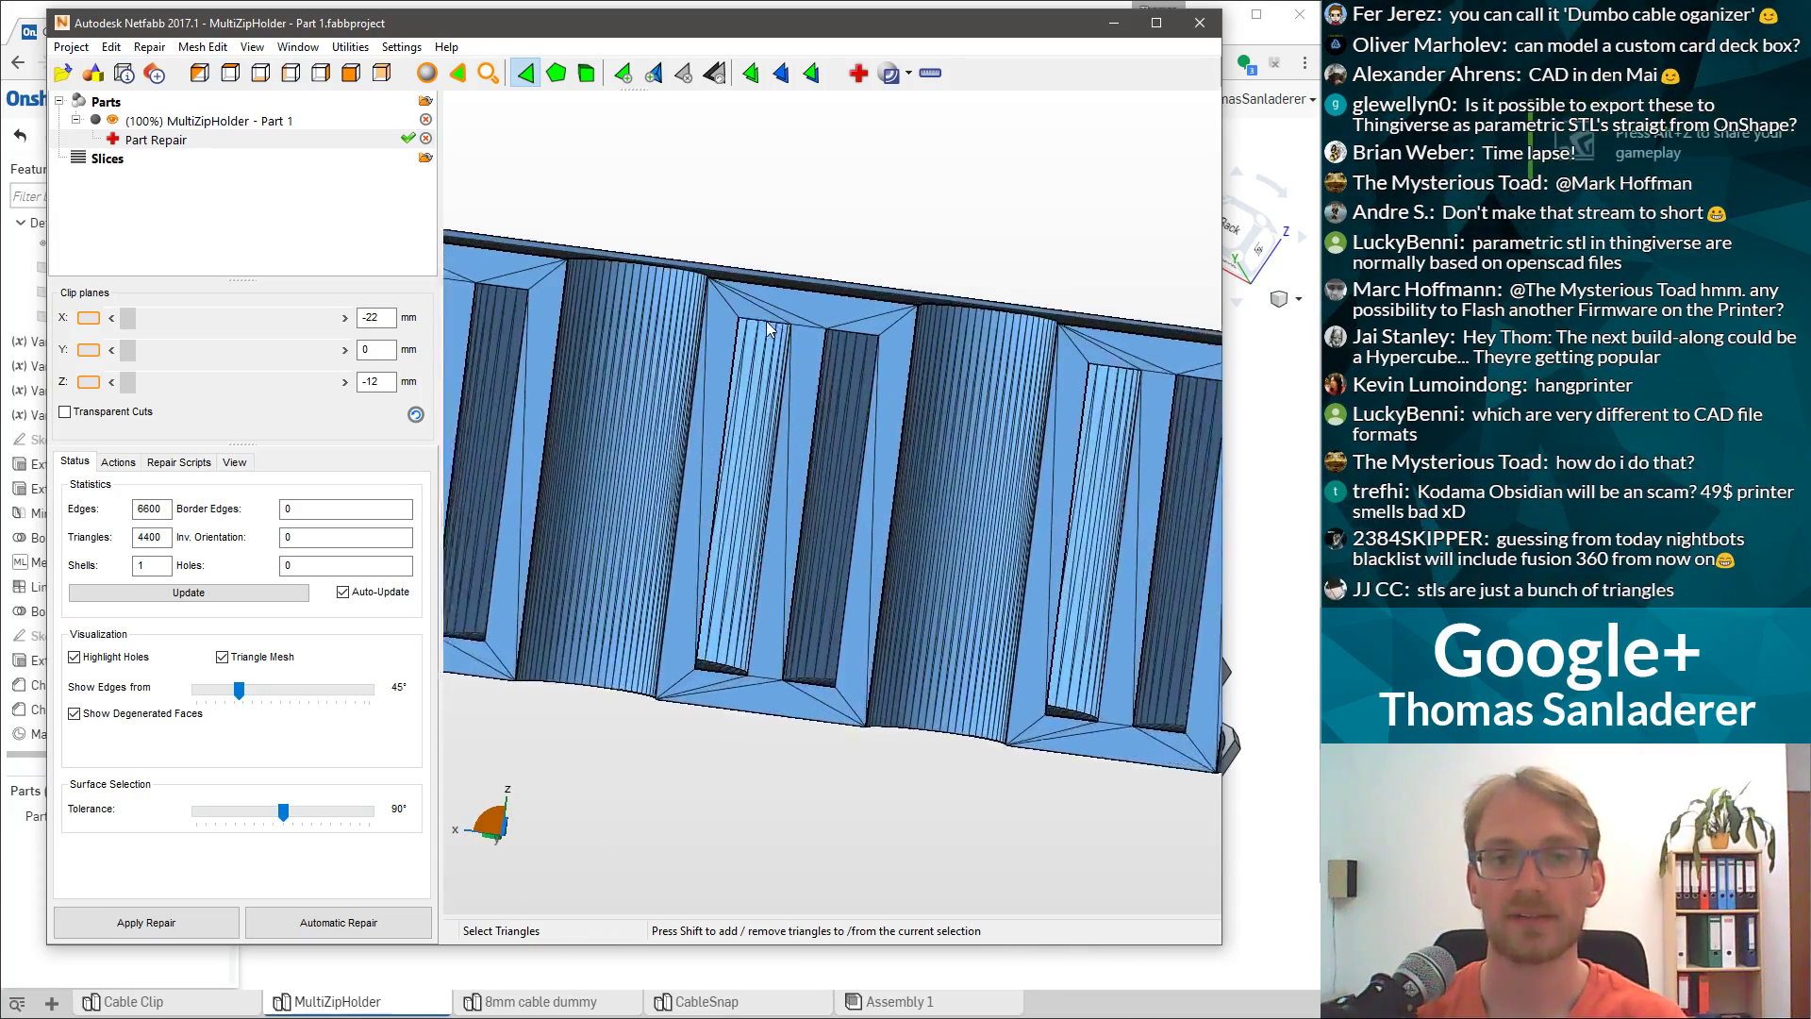
pyautogui.moveTo(835, 351); pyautogui.dragTo(618, 375, button='right')
pyautogui.scroll(-5, 817, 386)
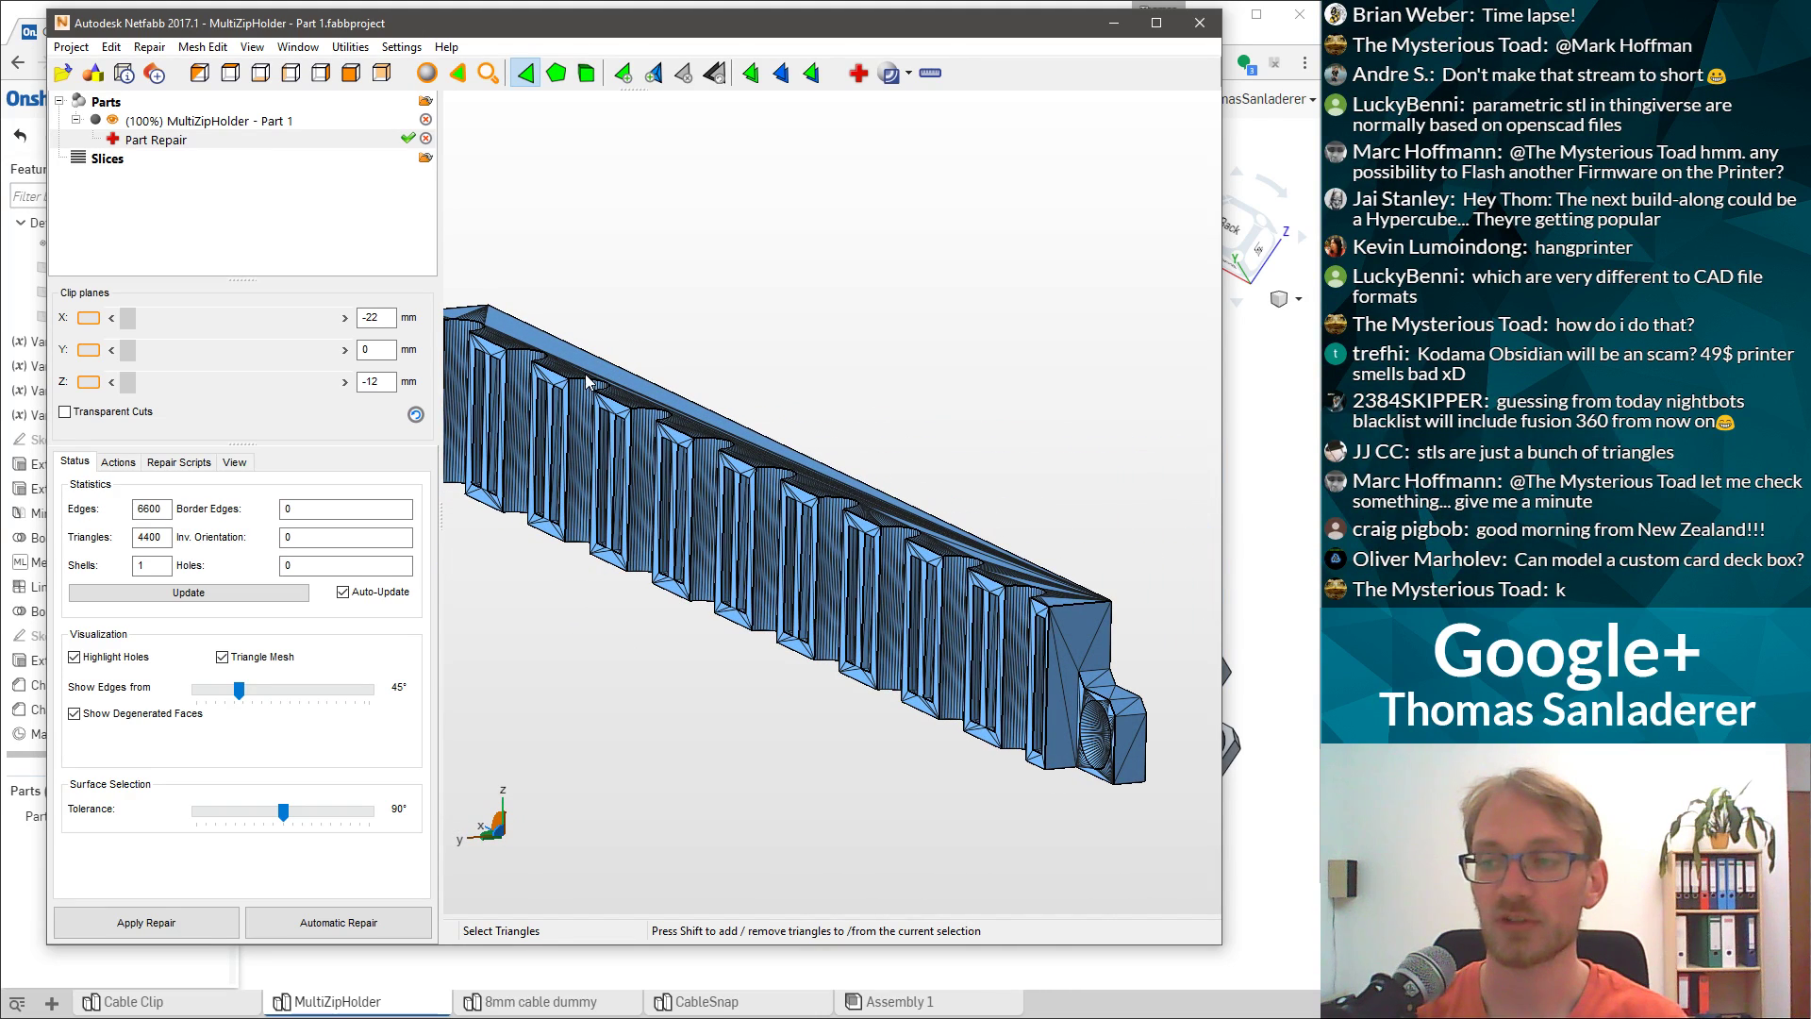
pyautogui.click(1200, 22)
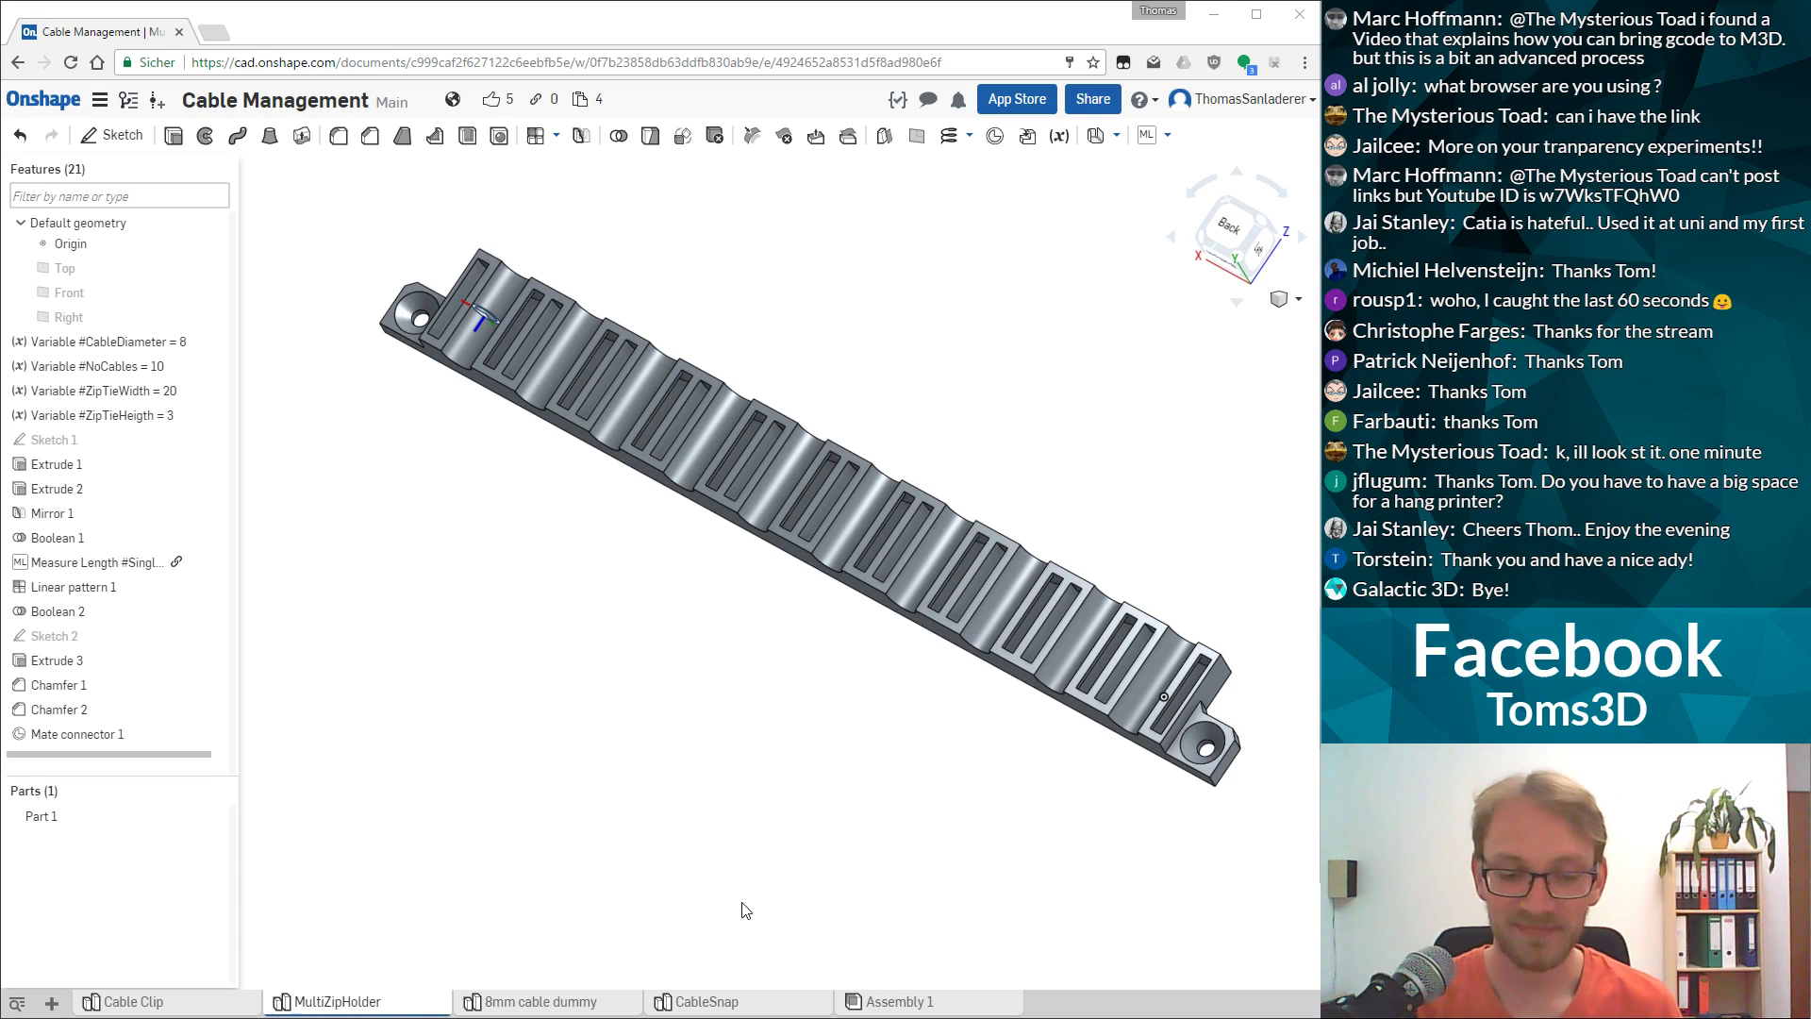
pyautogui.click(1144, 869)
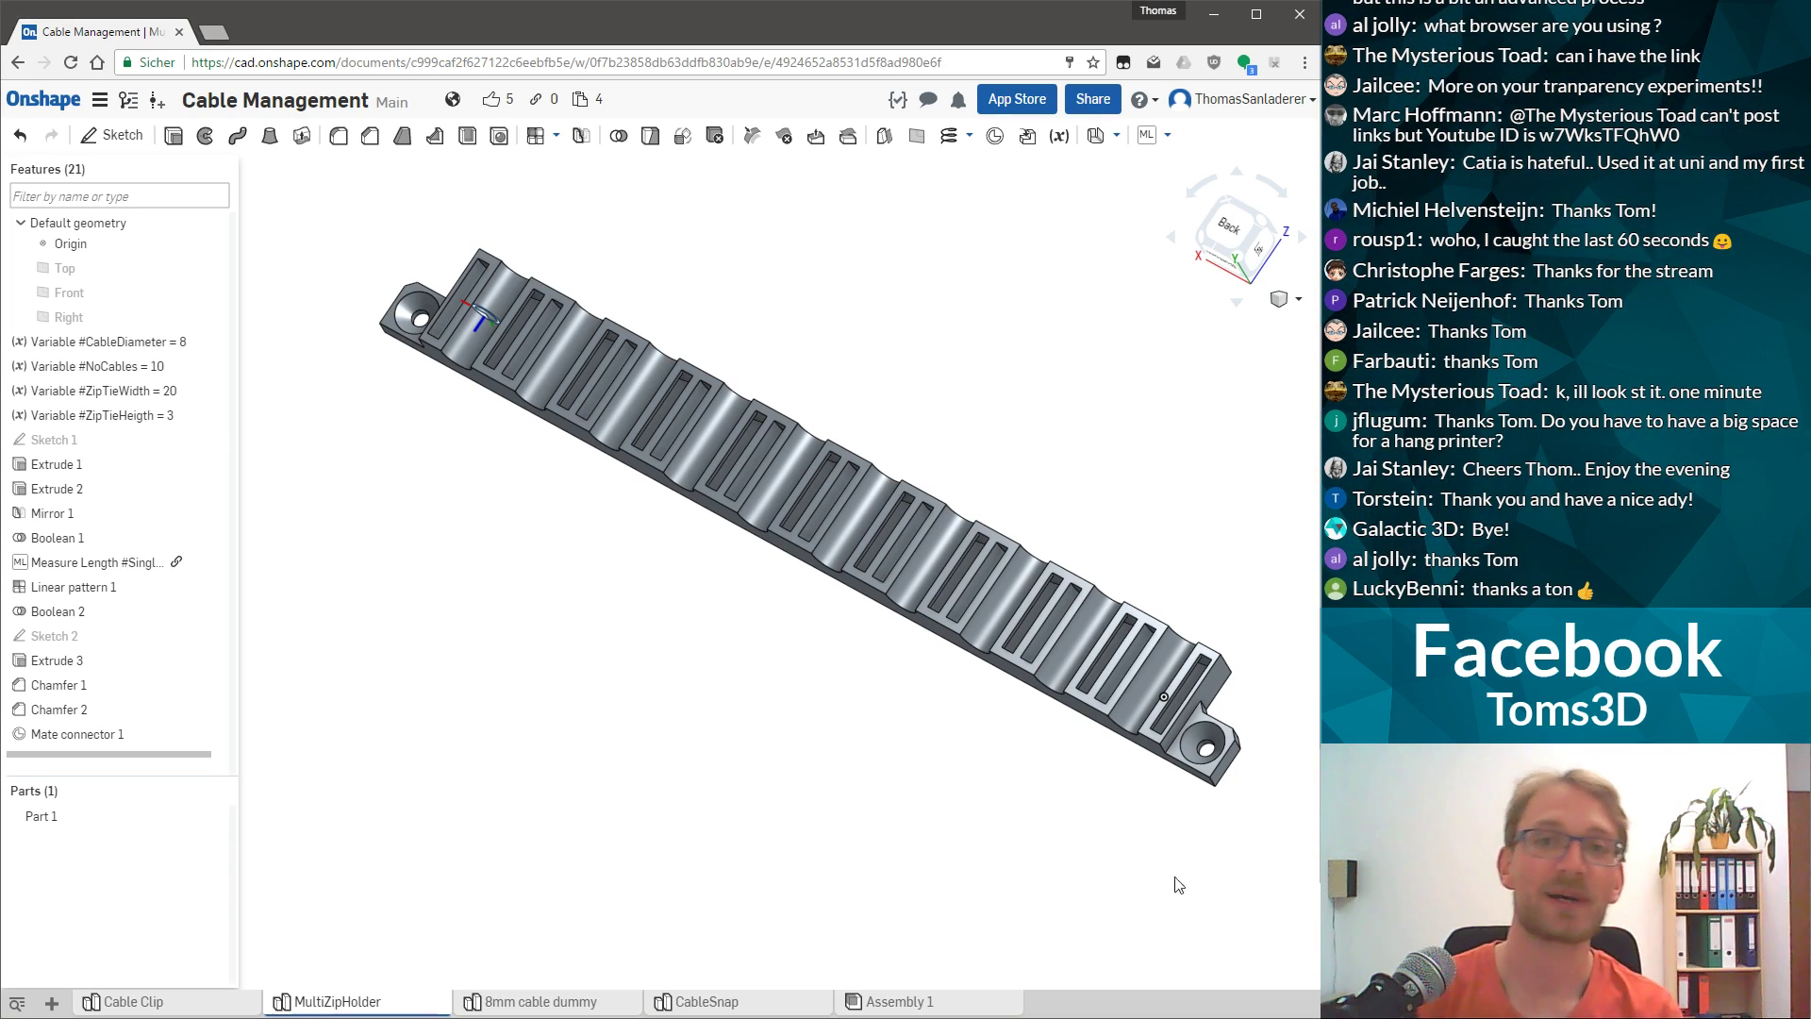